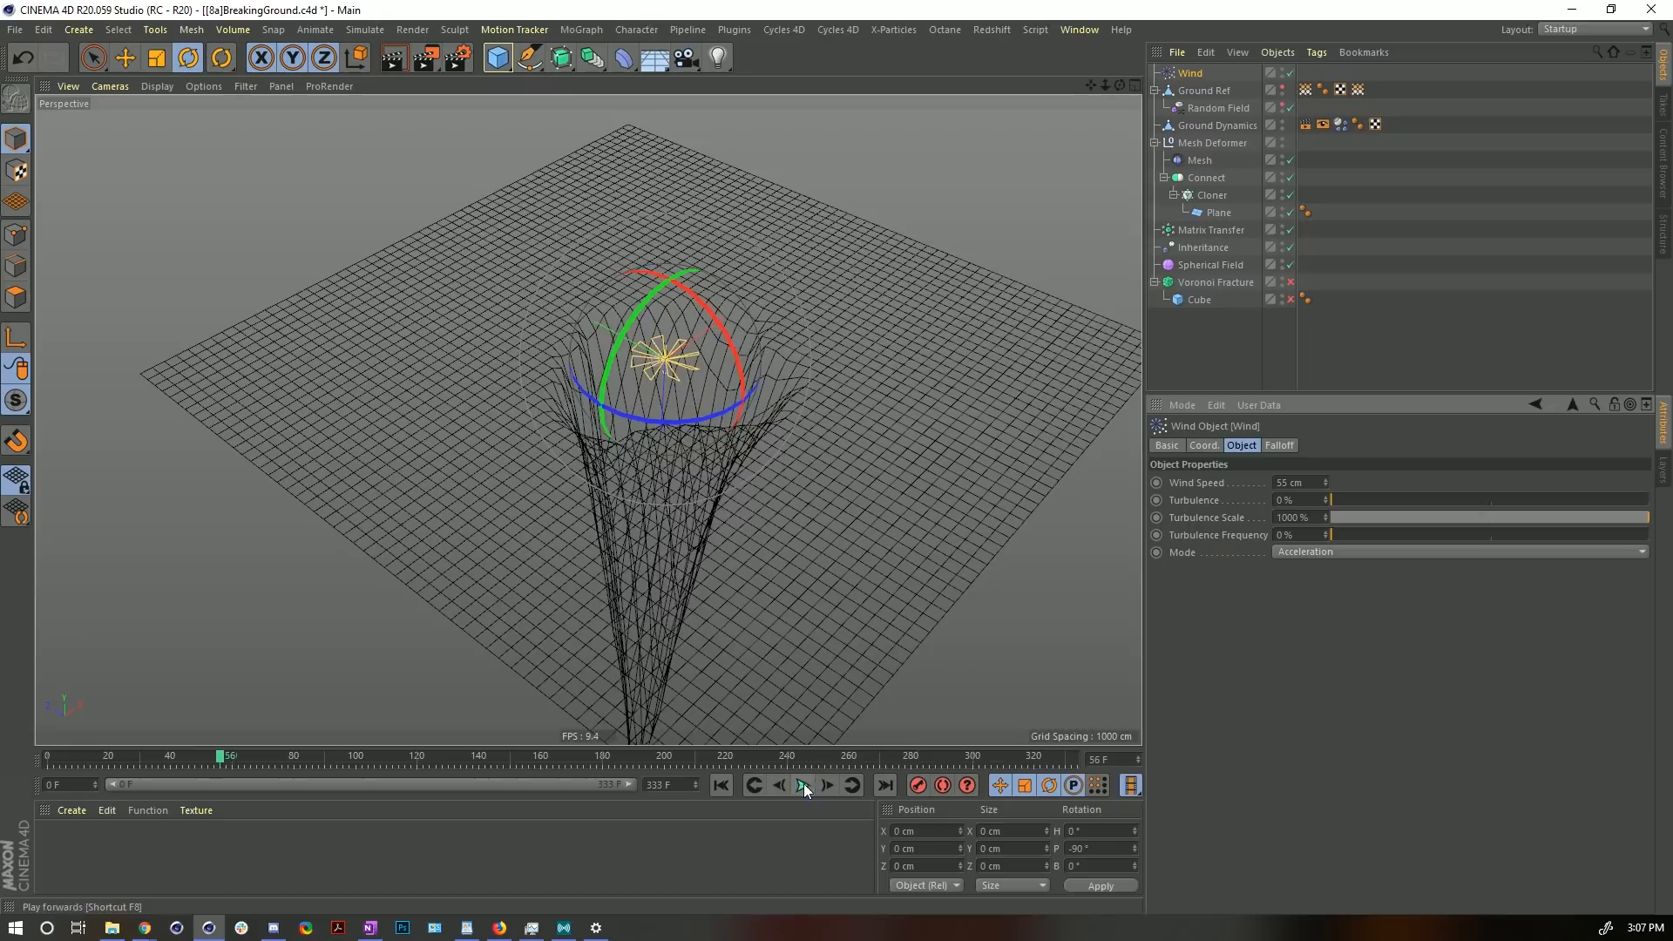
left_click(1291, 281)
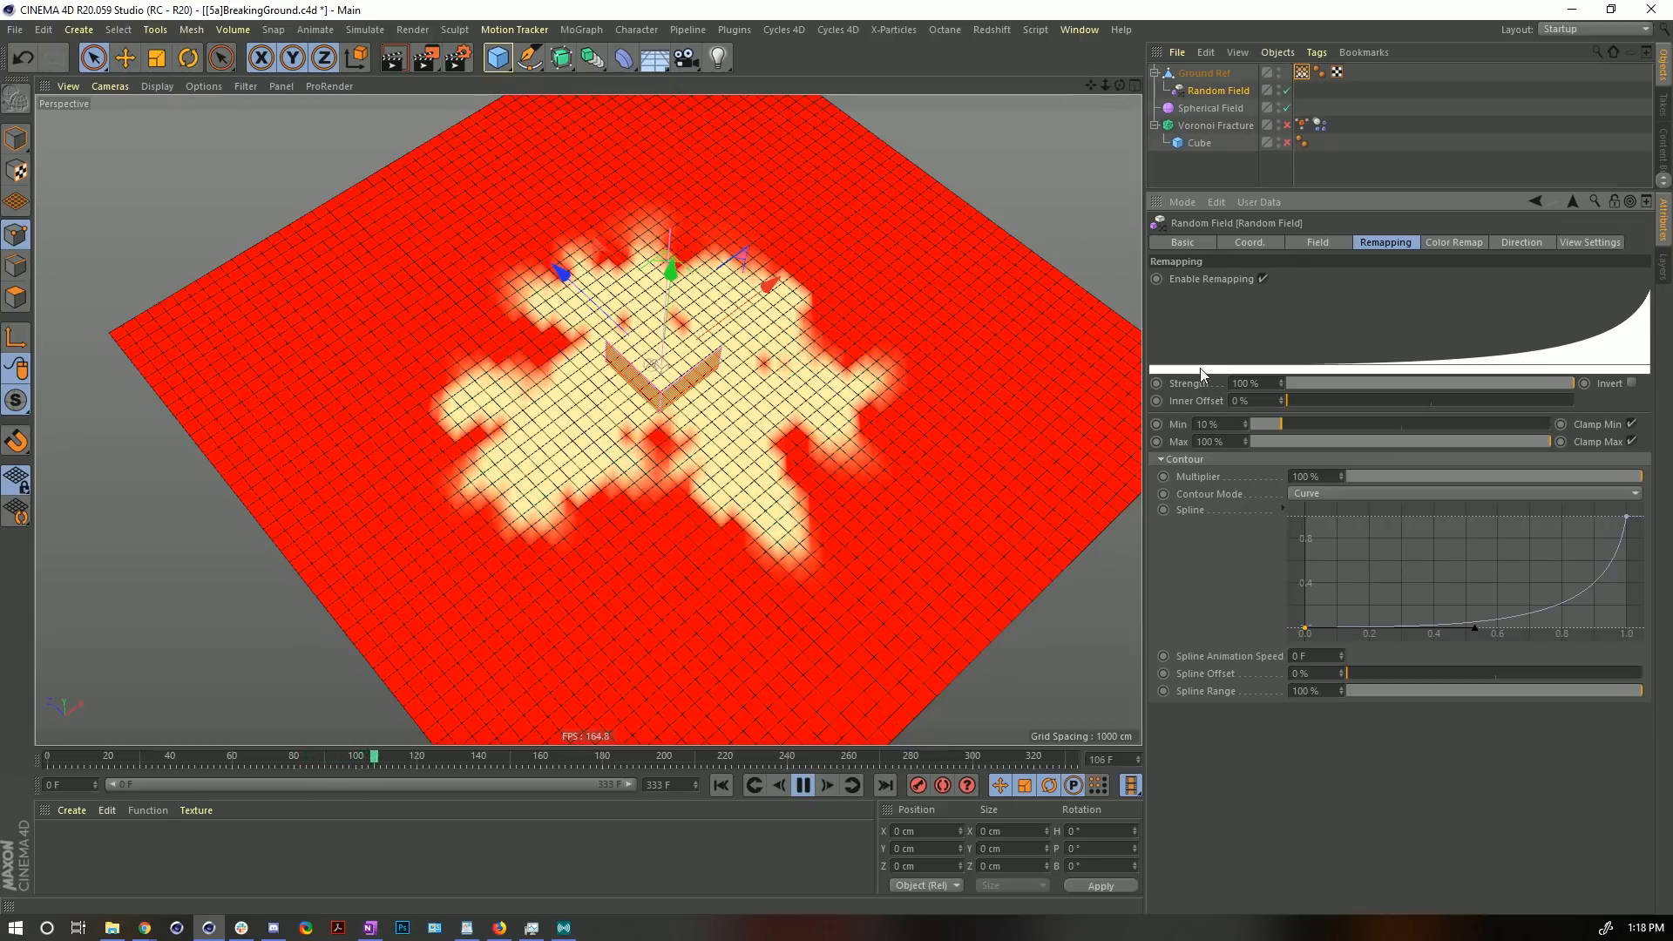
right_click(1246, 425)
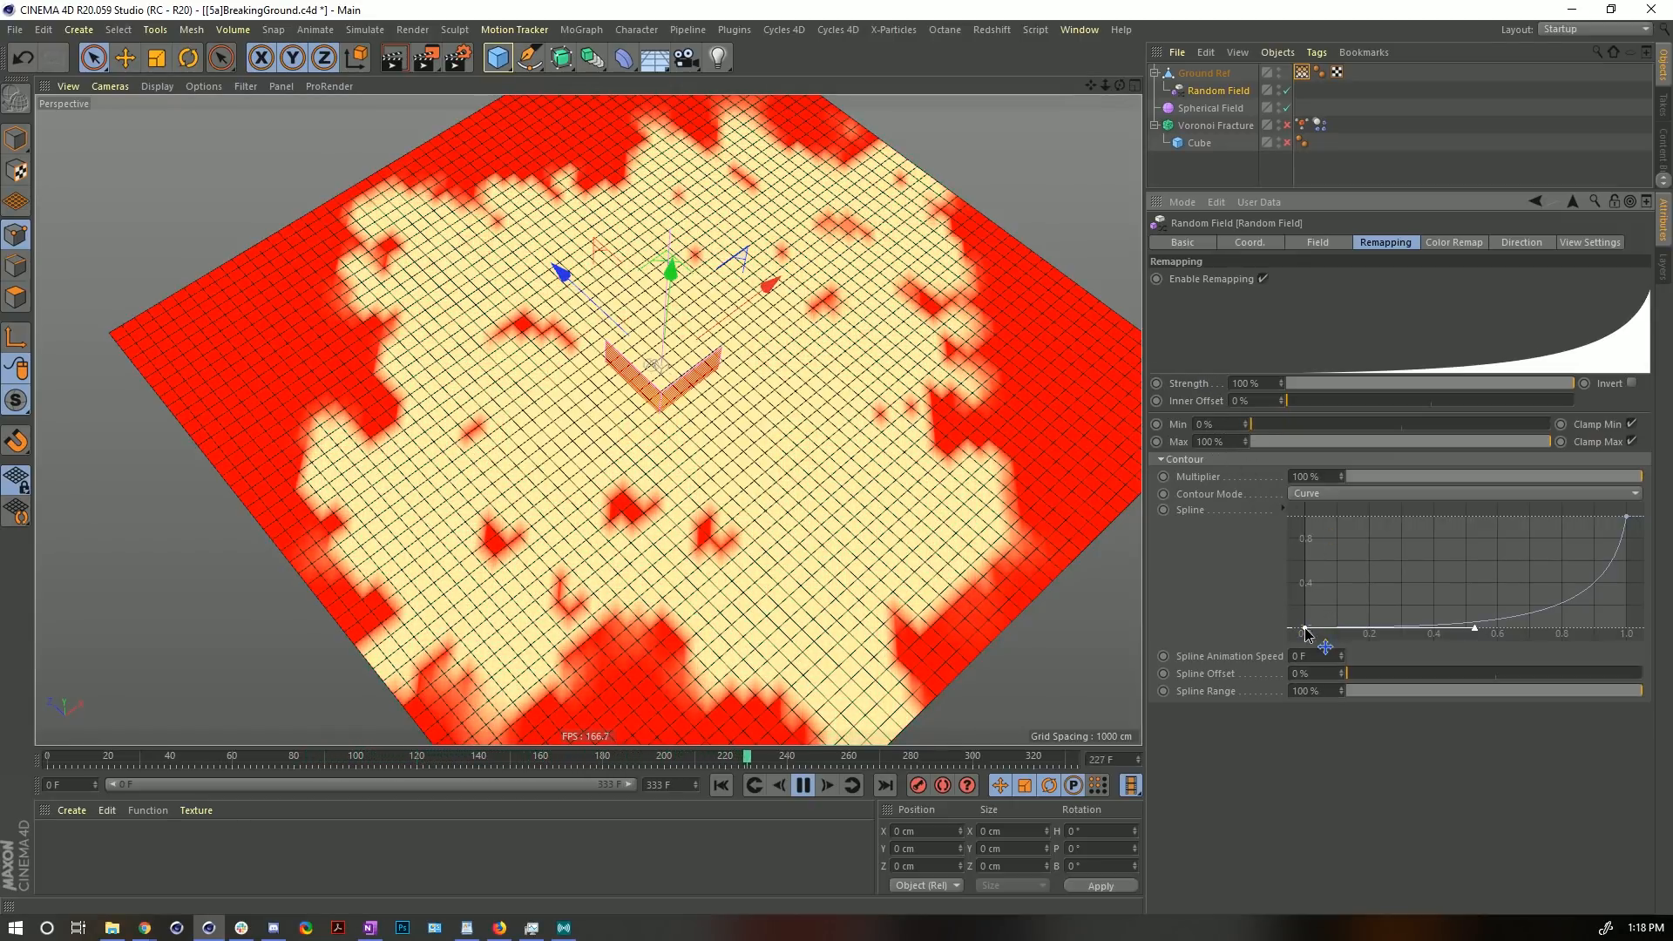
left_click_drag(1307, 631, 1360, 614)
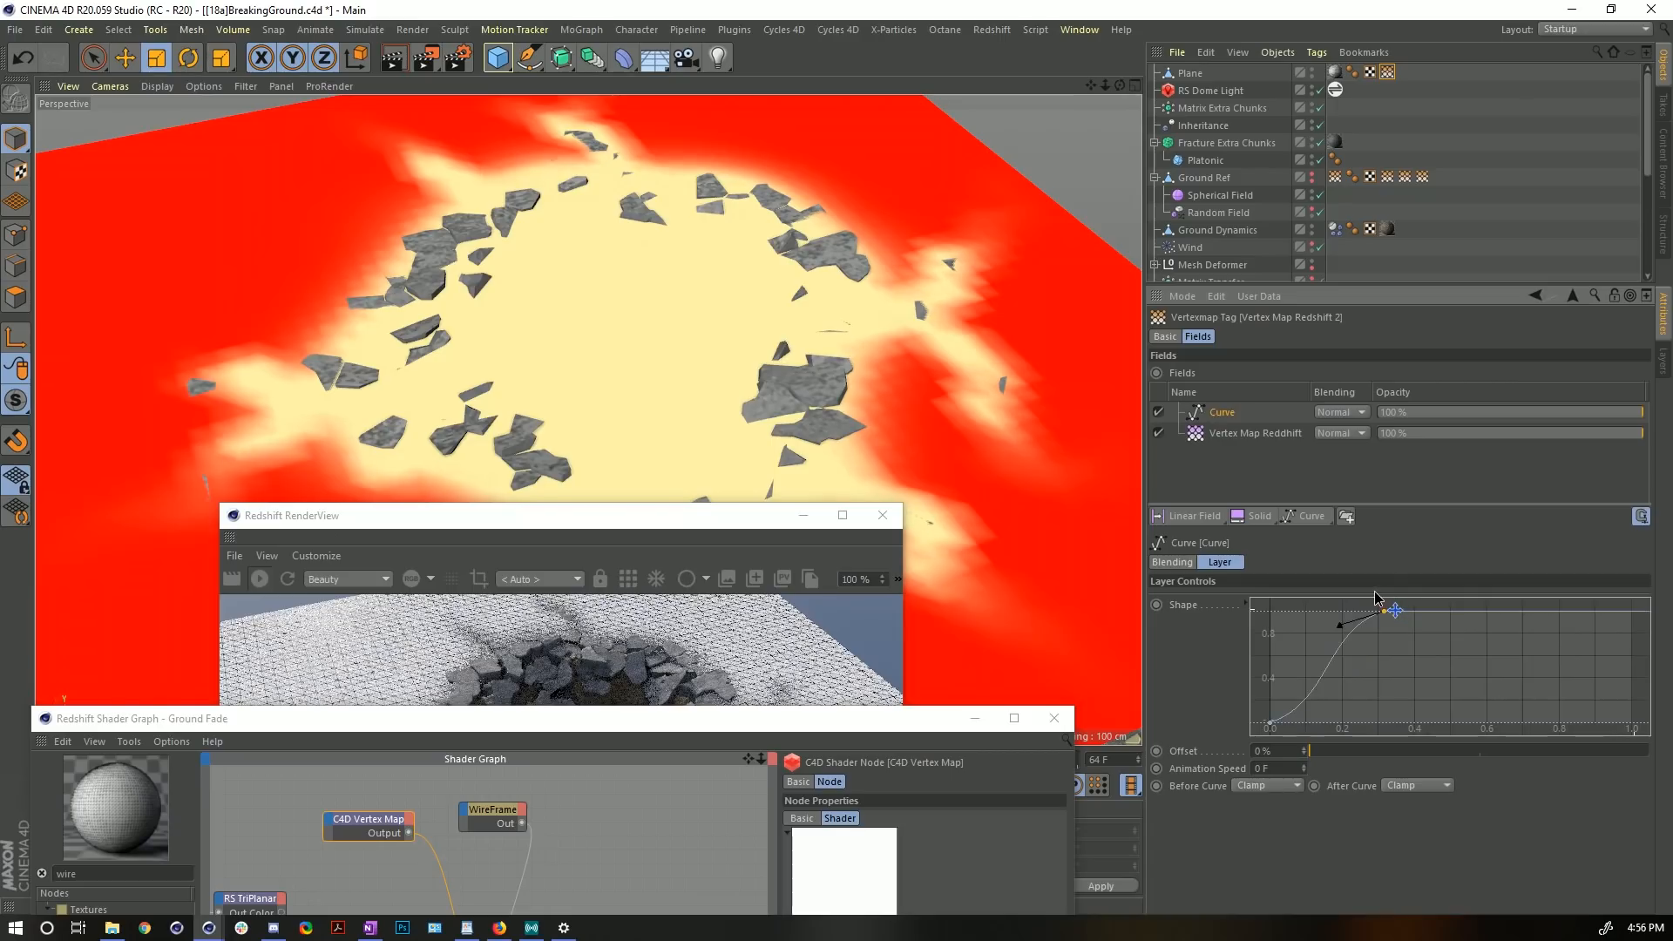
left_click_drag(1386, 609, 1371, 611)
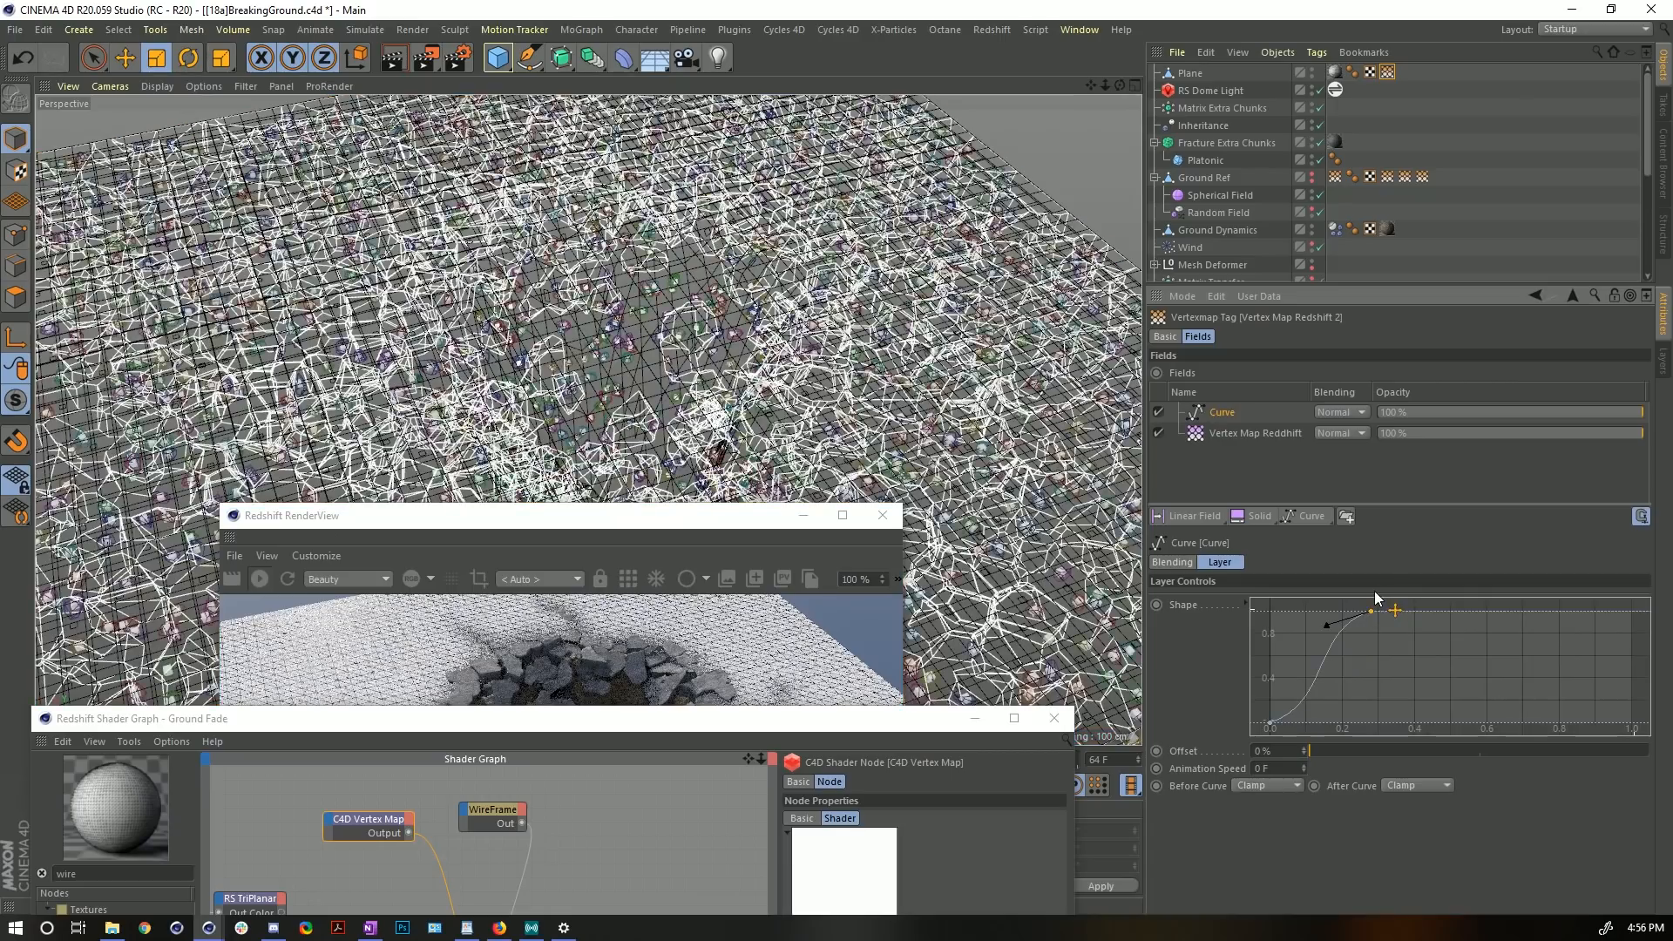
left_click_drag(704, 506, 499, 171)
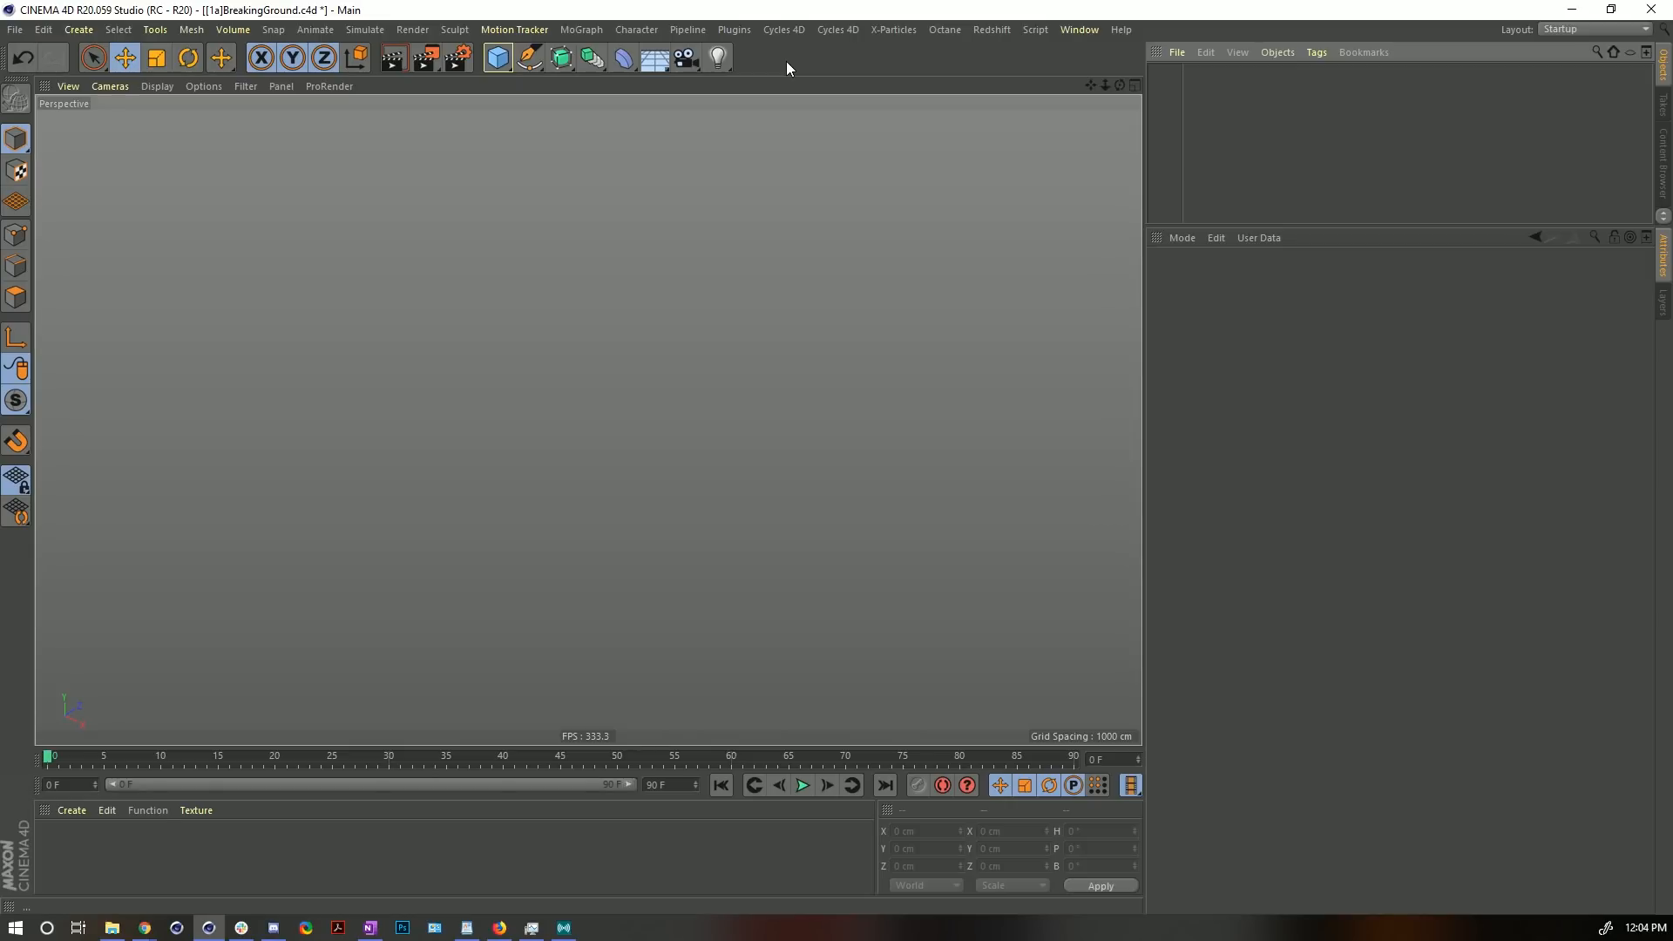
- Create a cube and size it as a flat ground slab of 2000 cm in X, 50 cm in Y and 2000 cm in Z
left_click(499, 59)
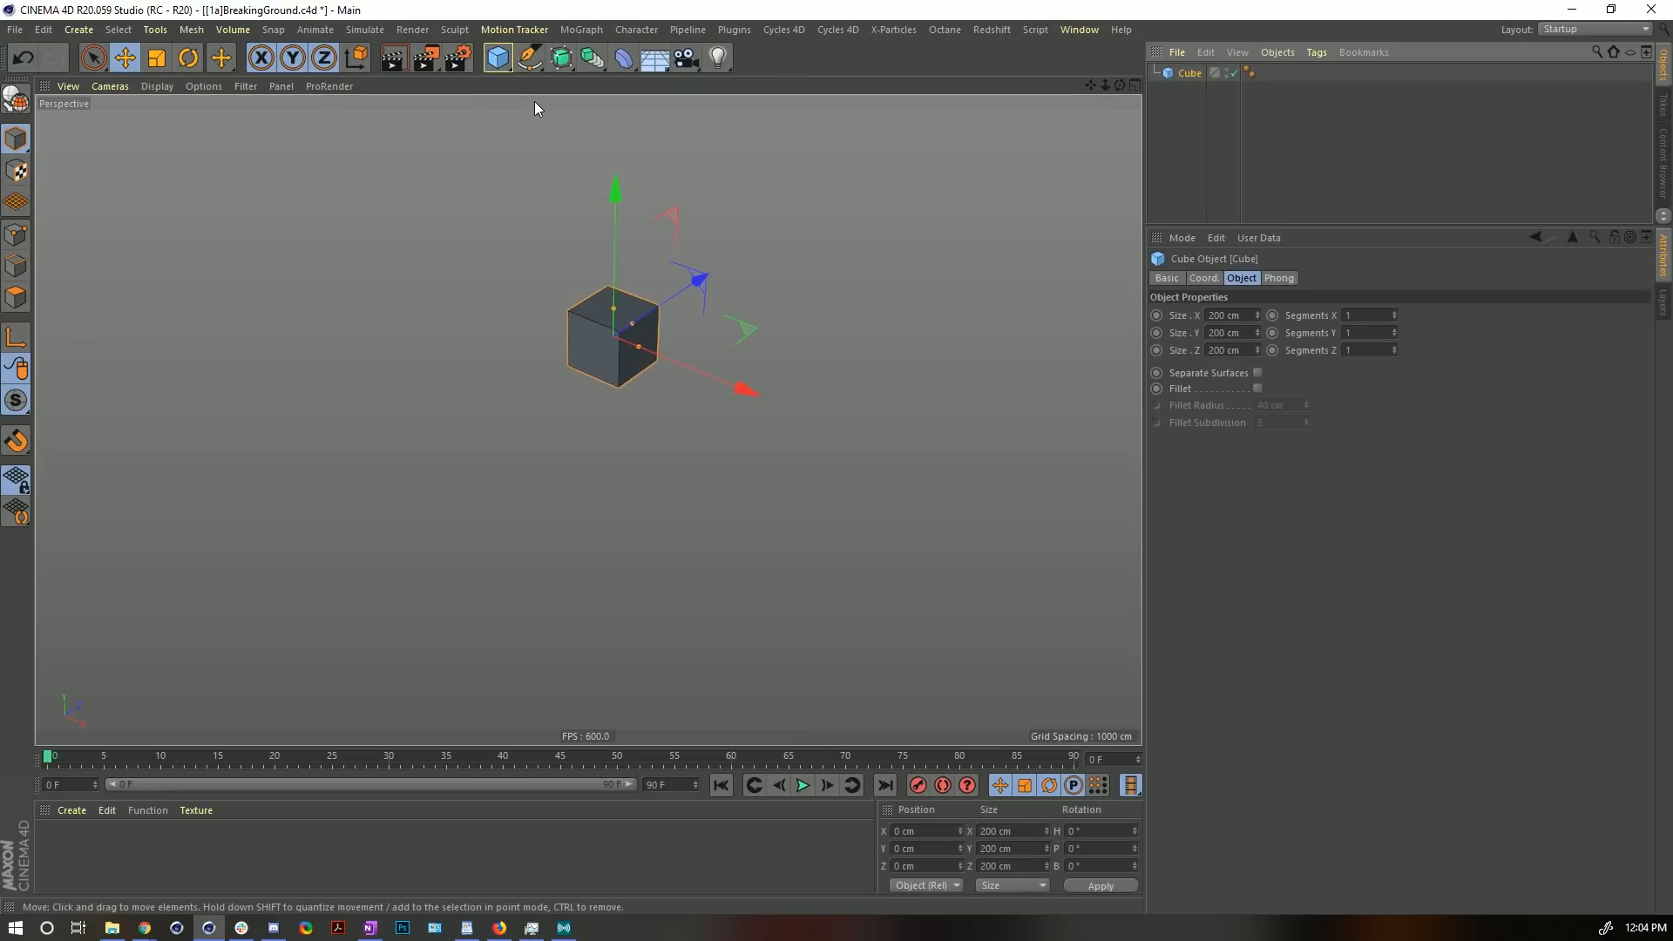
left_click(1217, 317)
type("0")
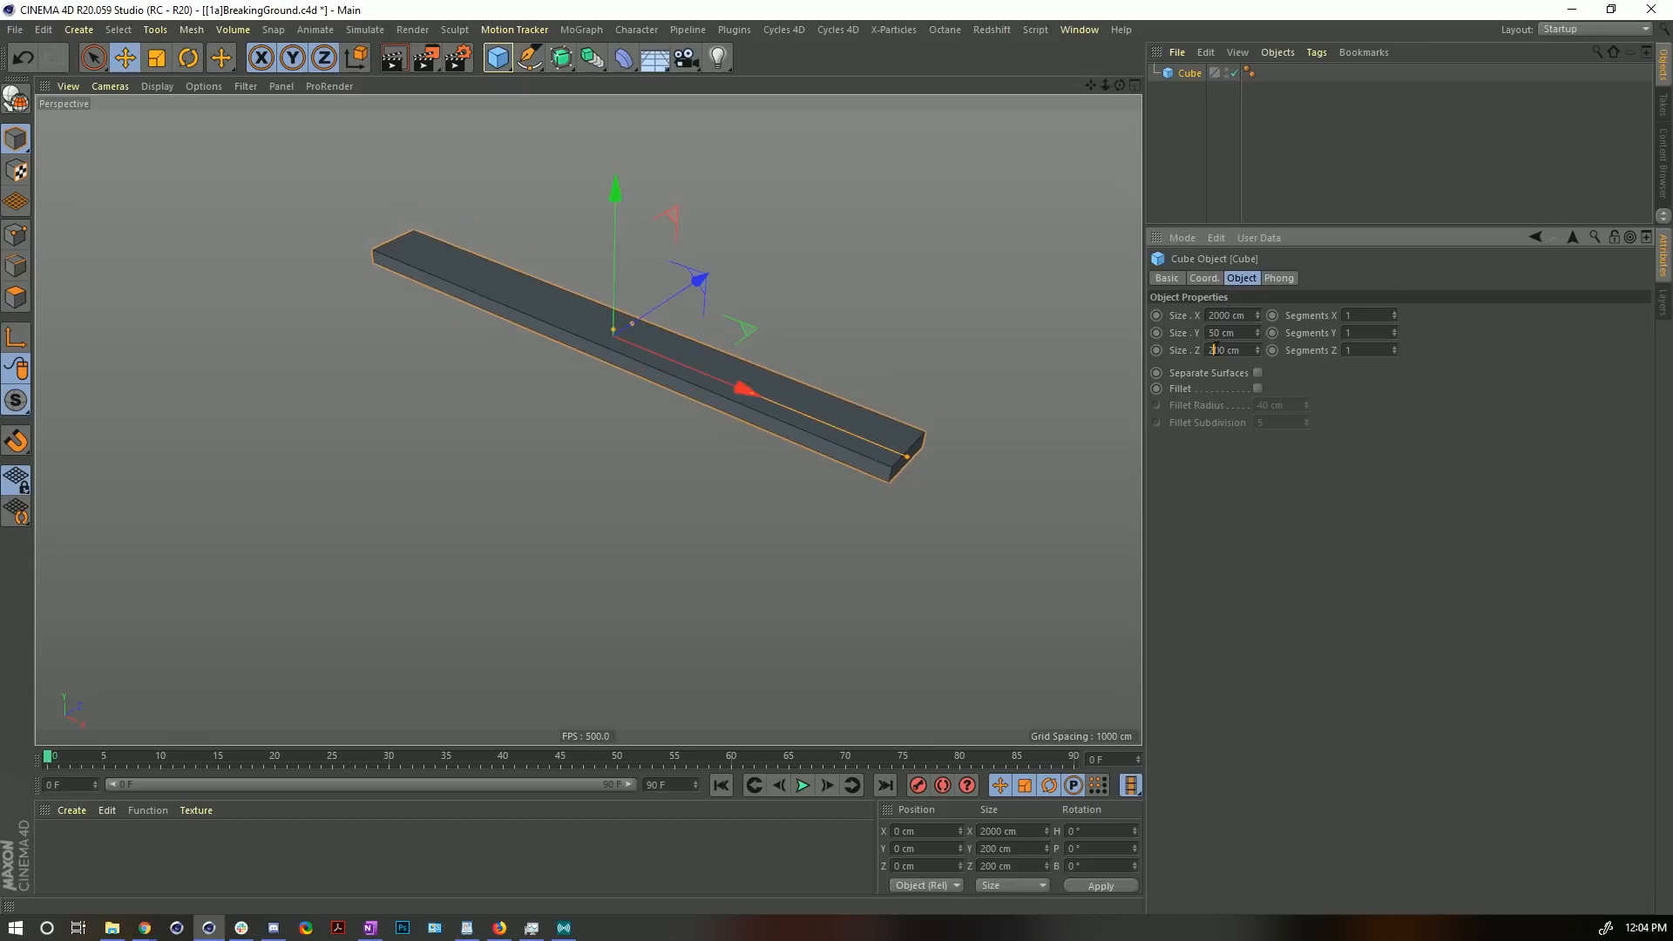
key("Return")
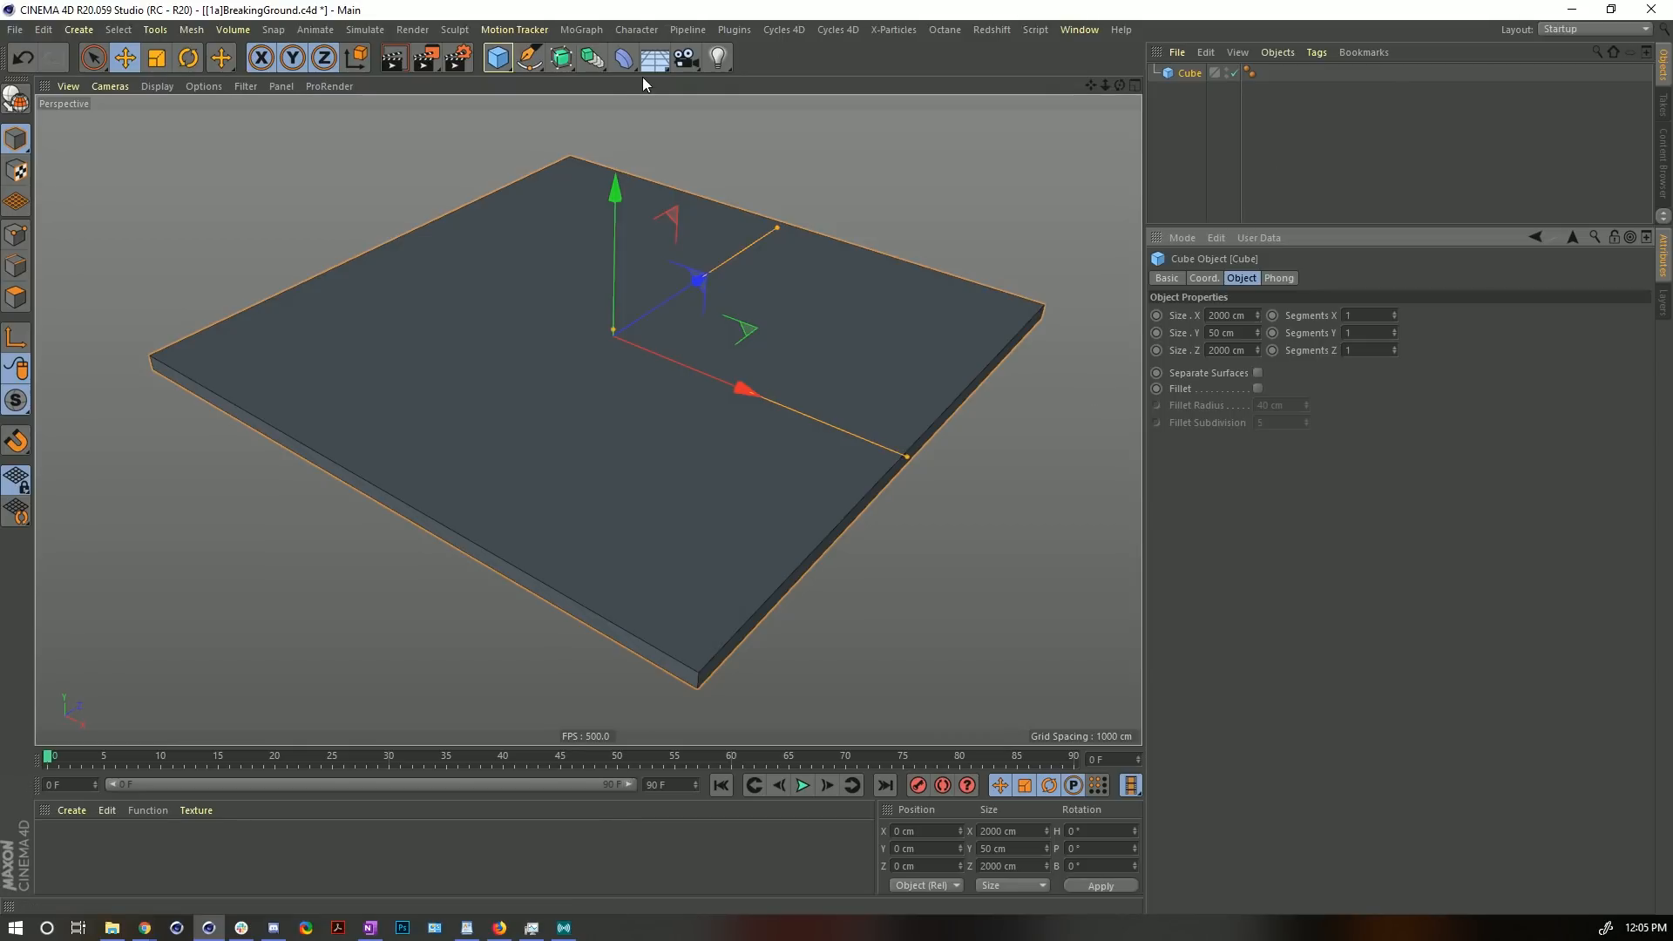
- Add a Voronoi Fracture object and make the Cube its child so the slab is fractured
left_click(580, 30)
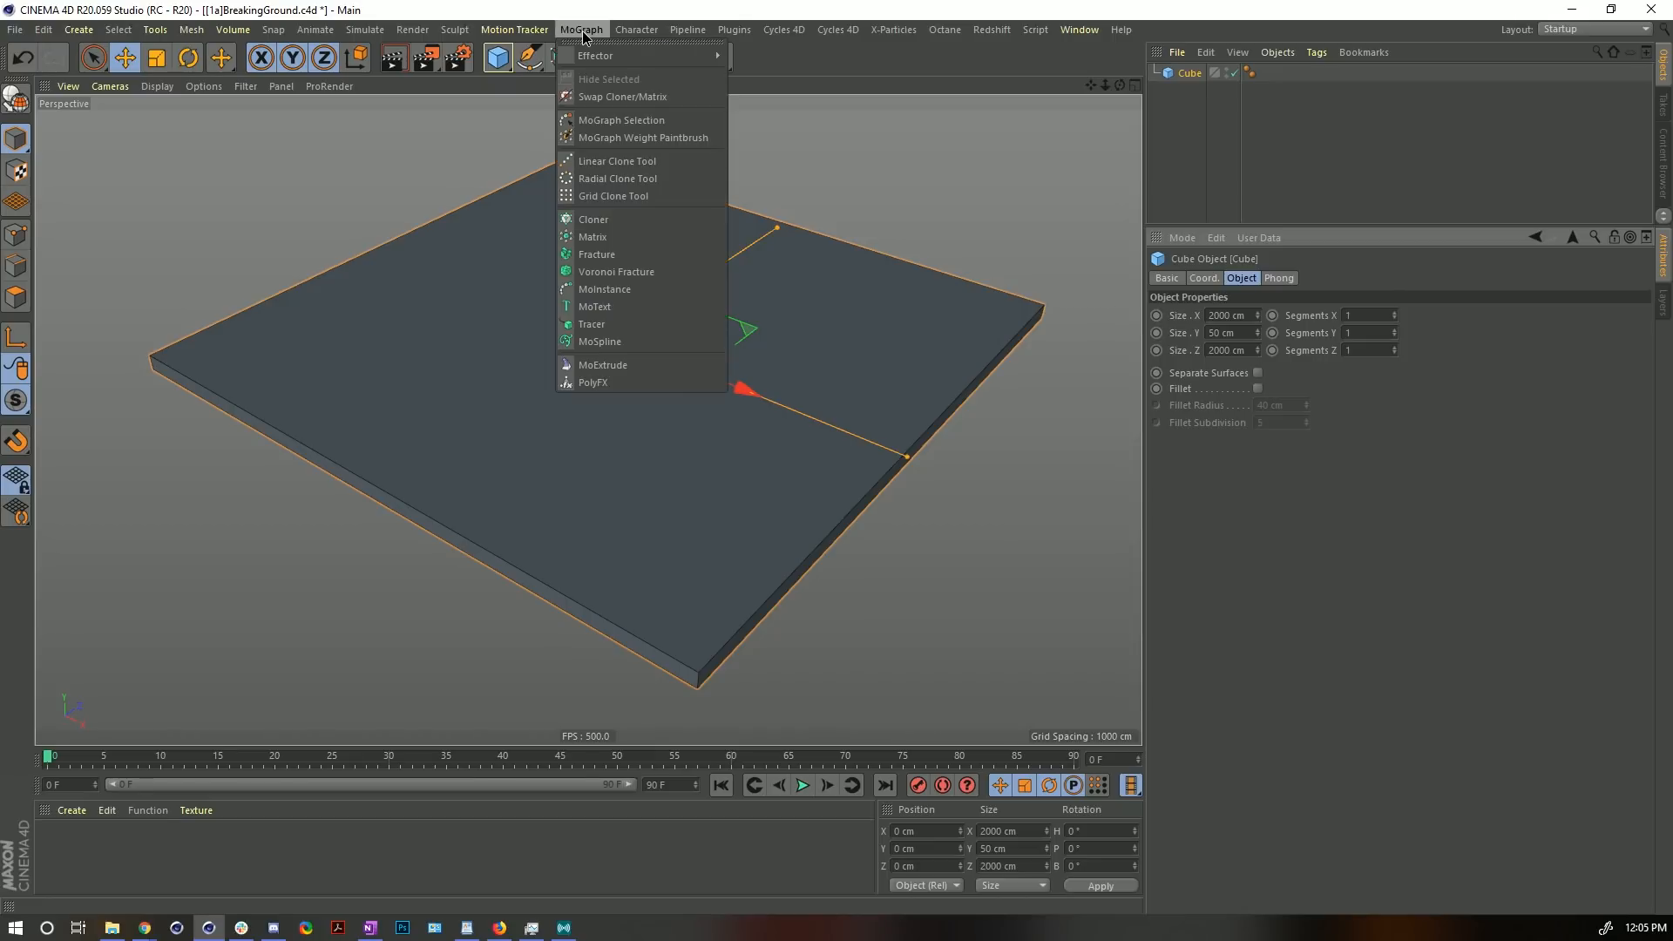
left_click(650, 272)
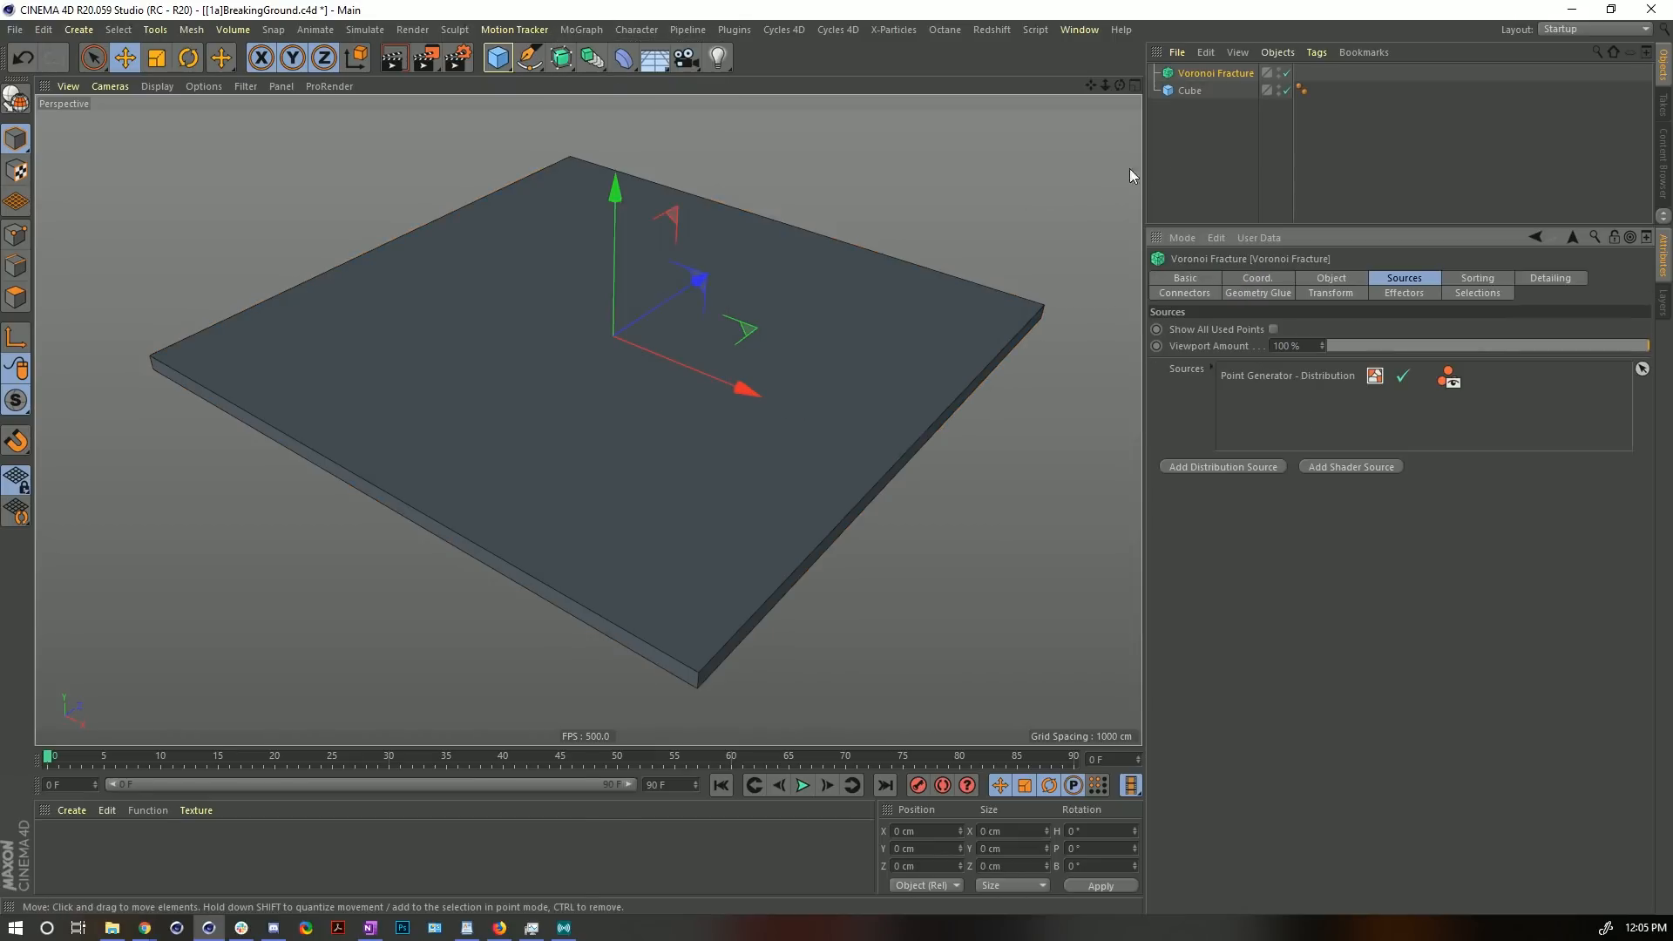
left_click_drag(1190, 91, 1206, 73)
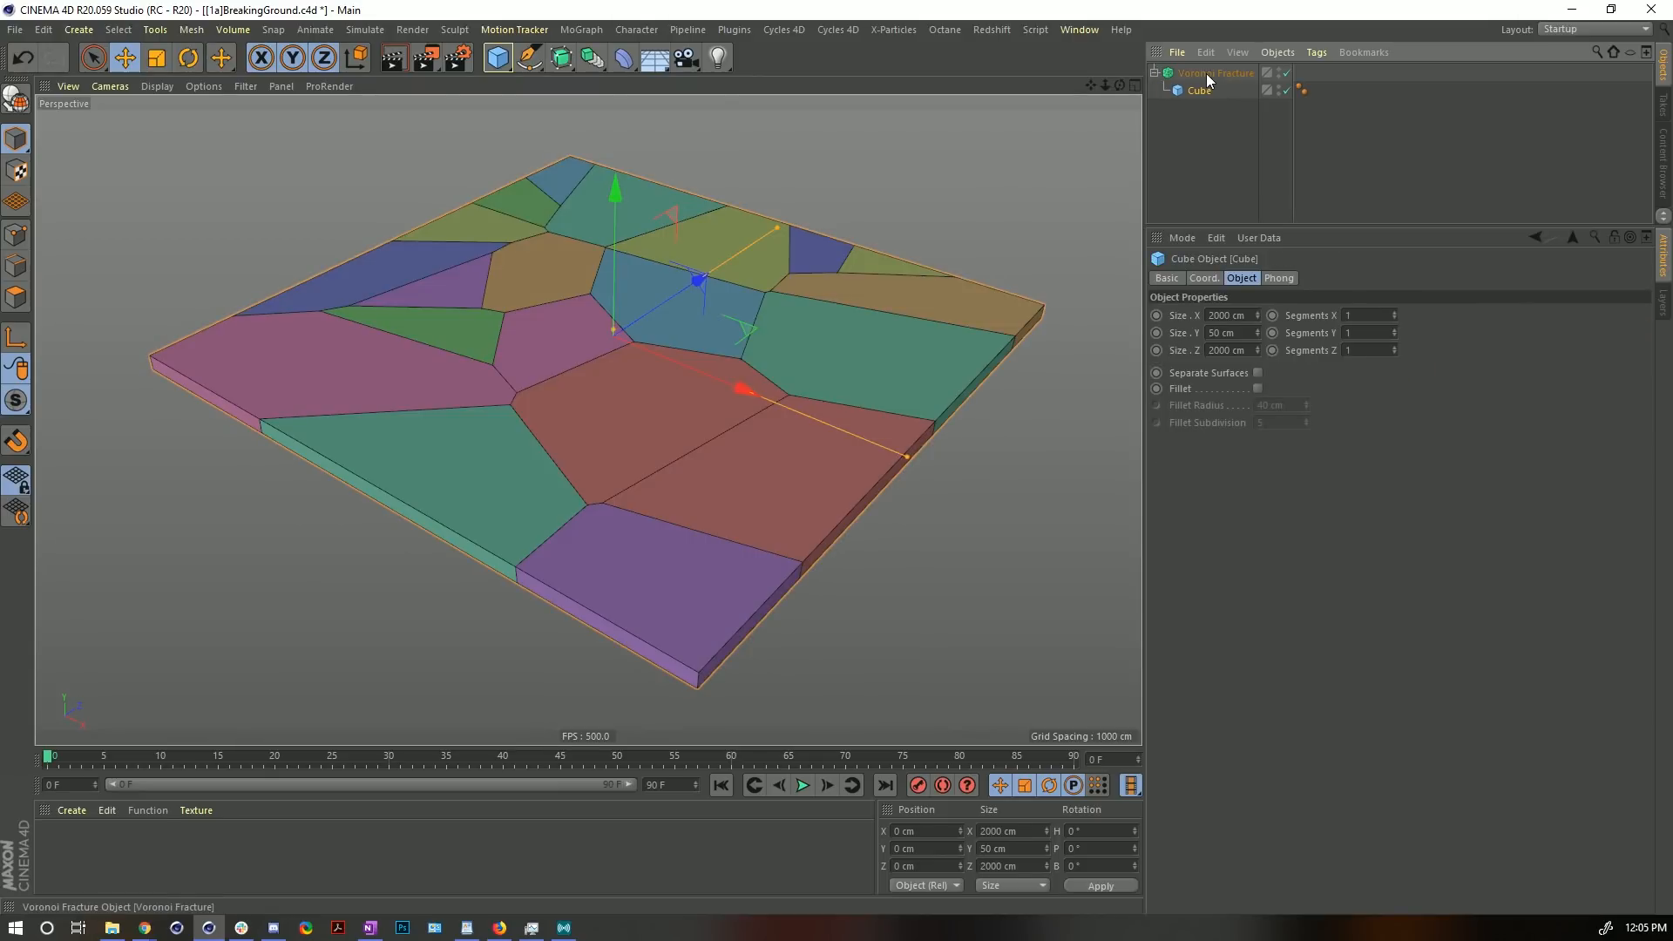
- Compare the viewport display of the fractured slab in Gouraud Shading and Gouraud Shading (Lines)
left_click_drag(611, 282, 575, 314, "alt")
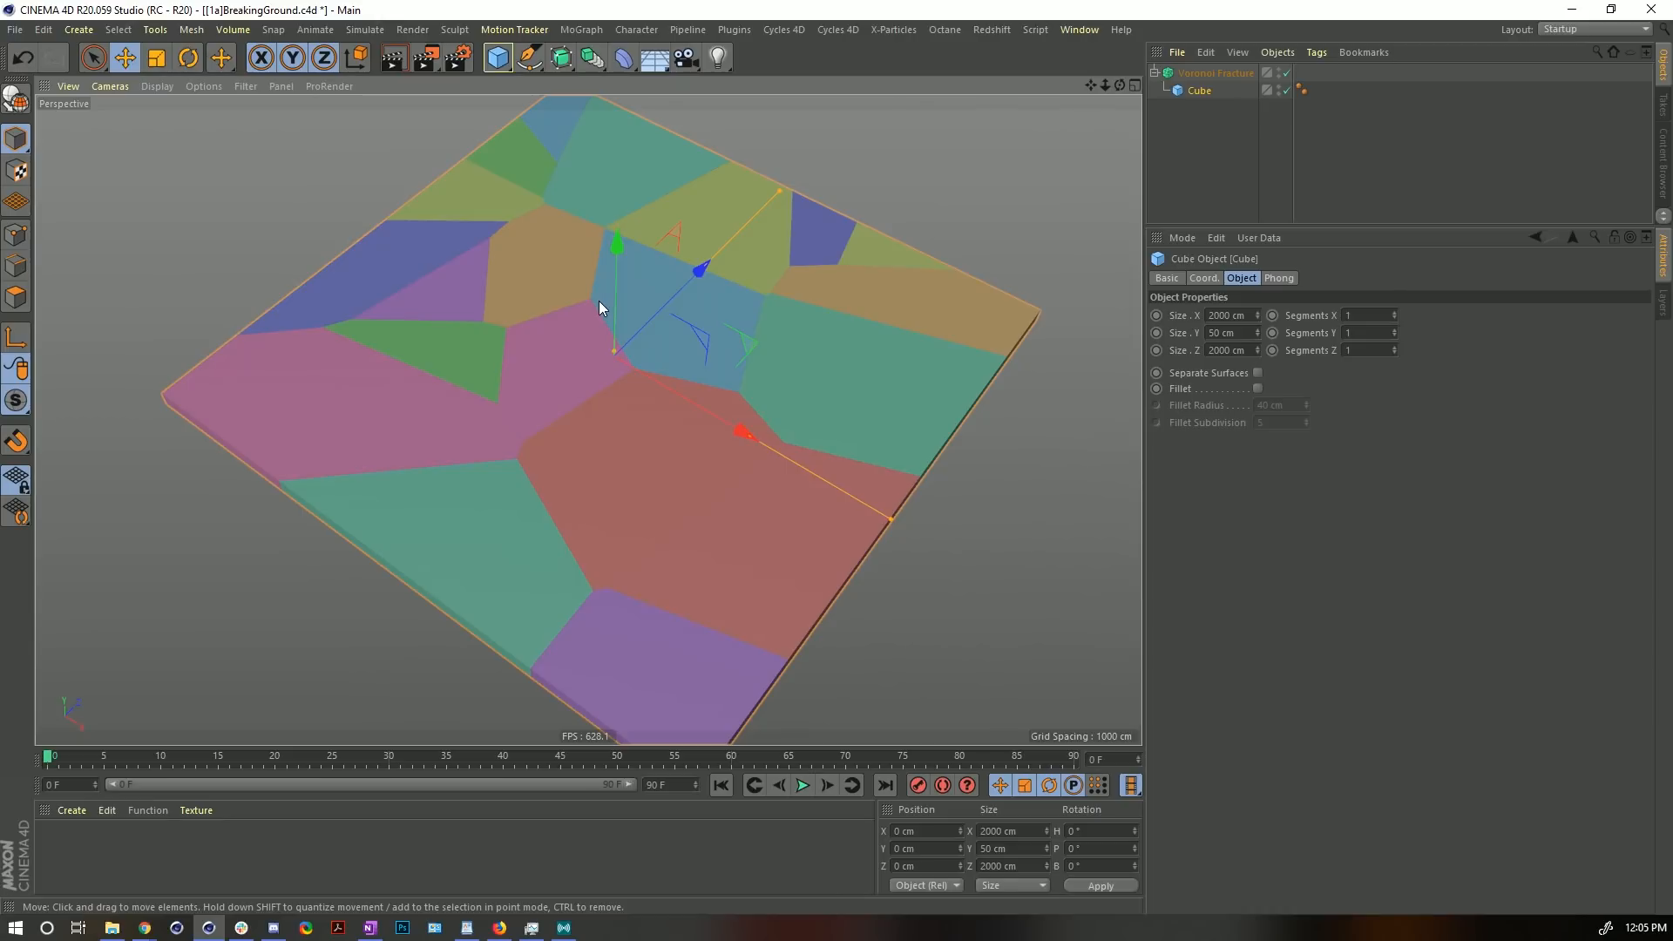
key("n")
key("b")
mouse_move(596, 373)
left_mouse_down("alt")
mouse_move(651, 361)
mouse_move(614, 383)
left_mouse_up("alt")
key("n")
key("a")
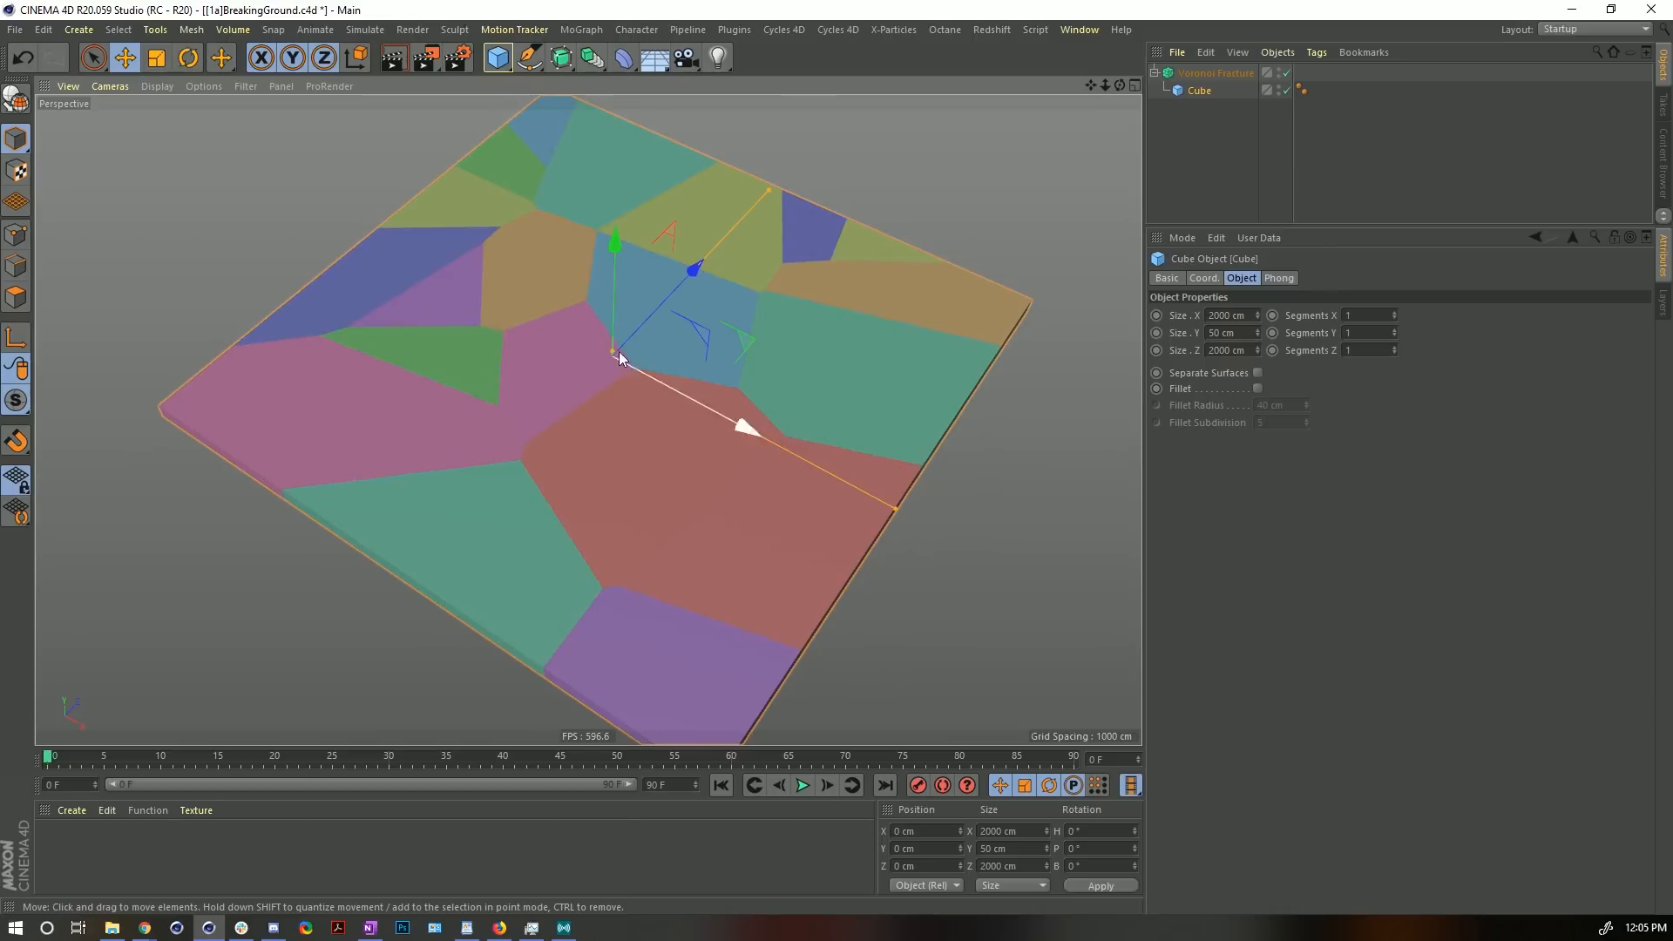
left_click(161, 85)
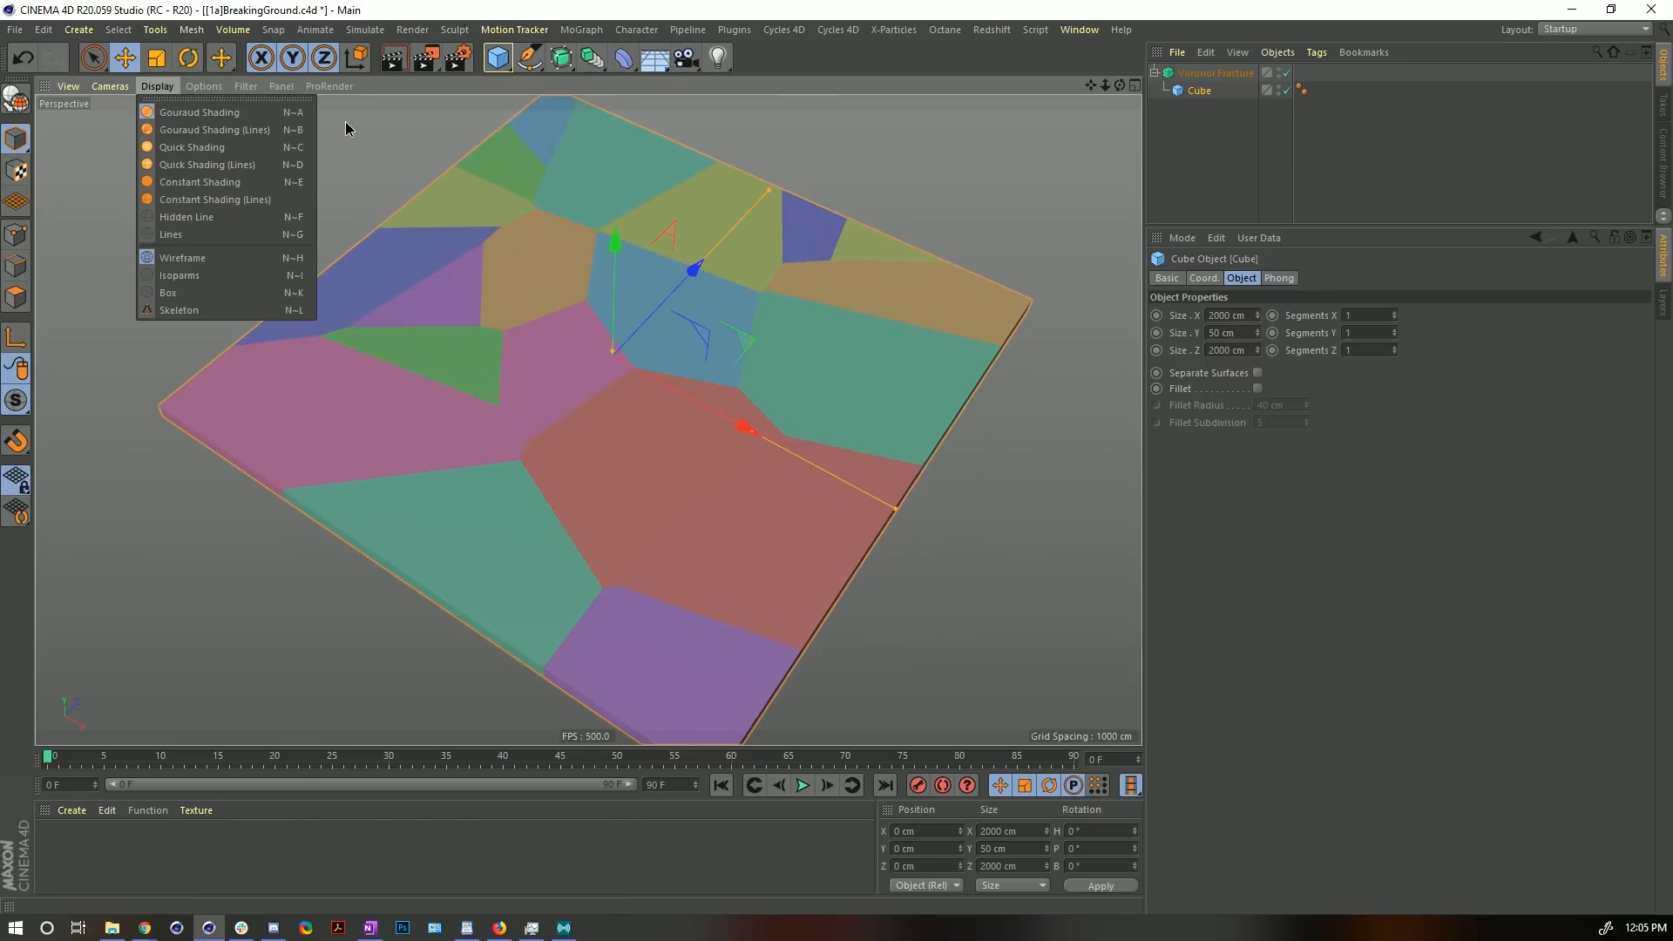
left_click(643, 80)
key("n")
key("b")
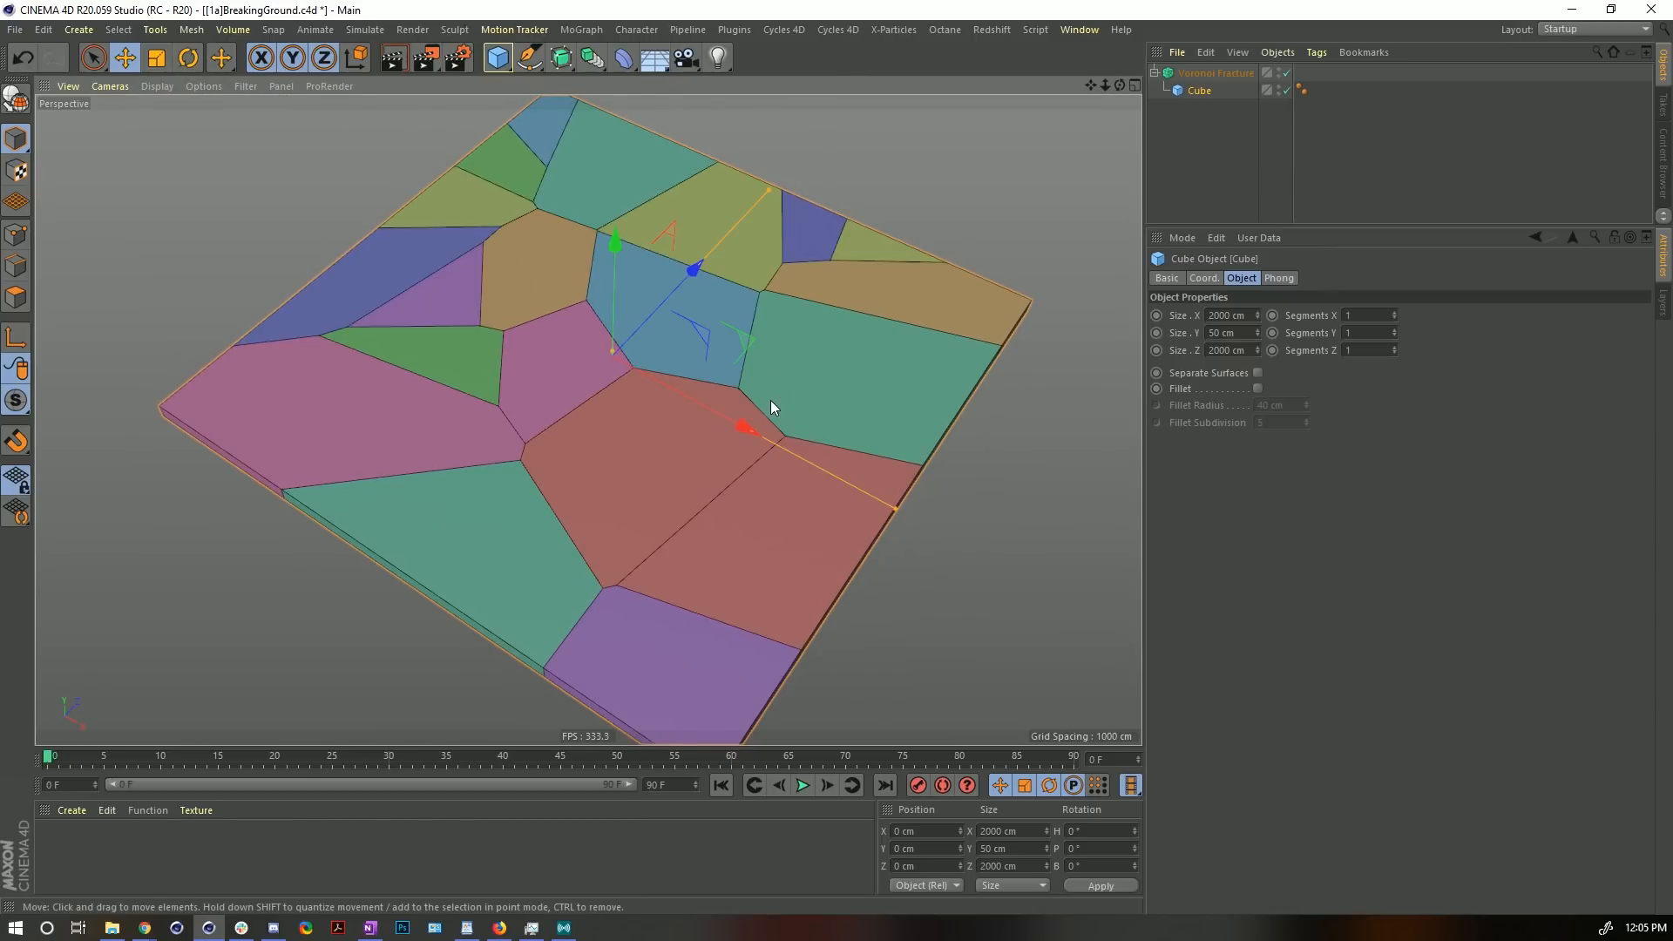
key("n")
key("a")
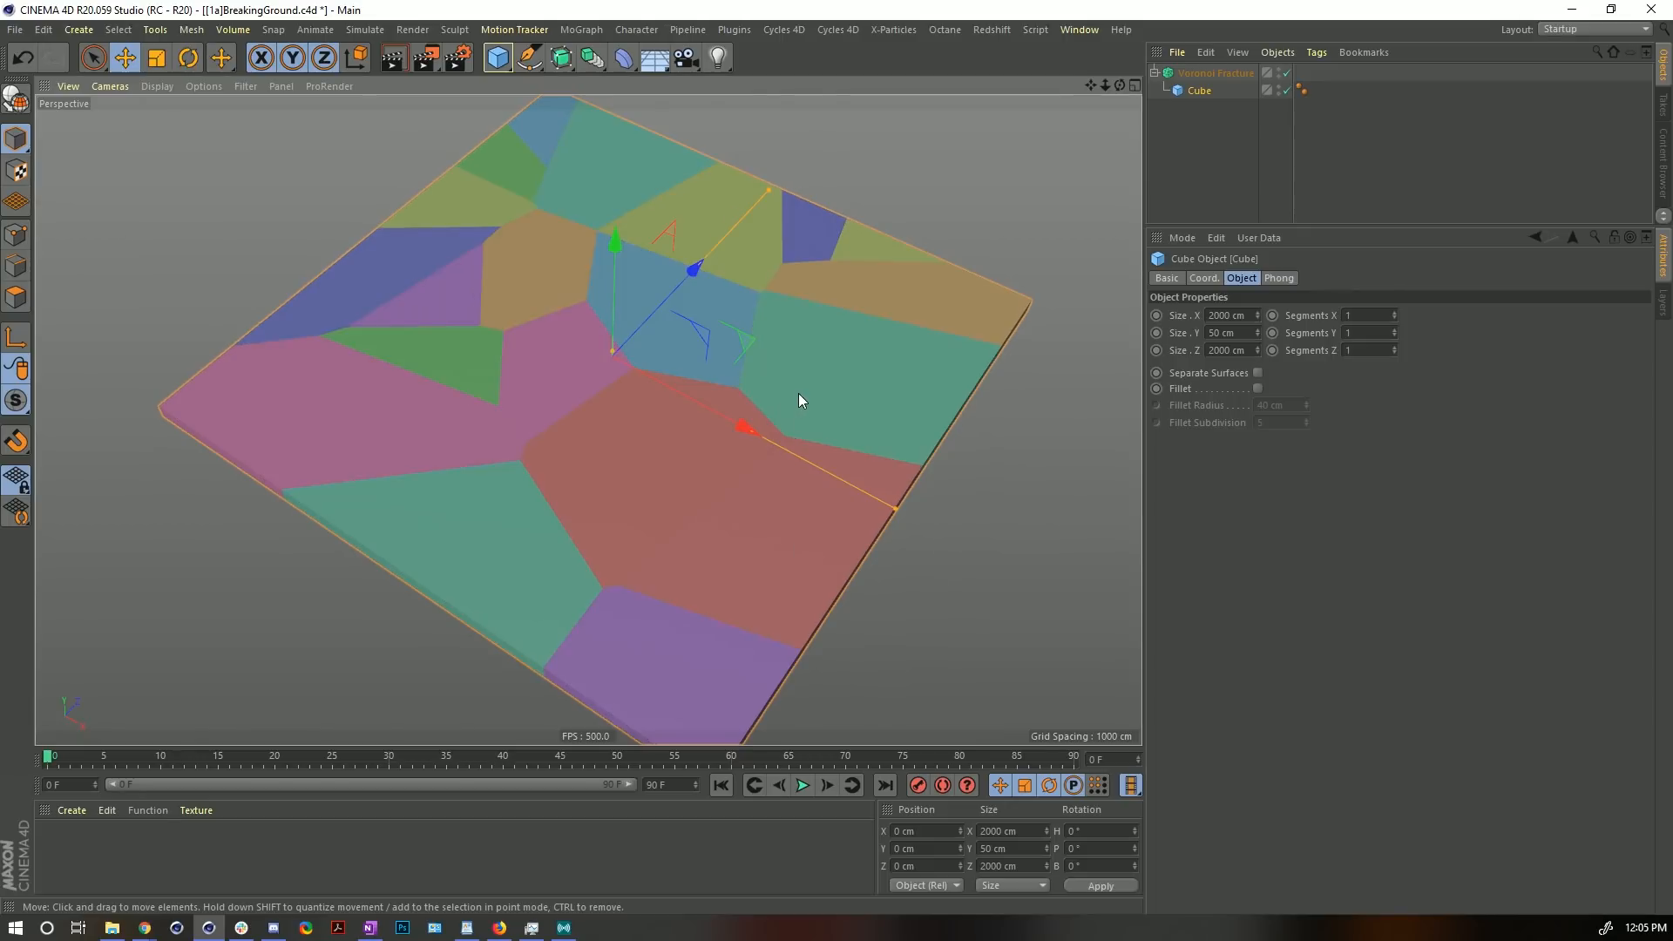
- Set the viewport display to Gouraud Shading (Lines) and view the slab from a lower angle
key("n")
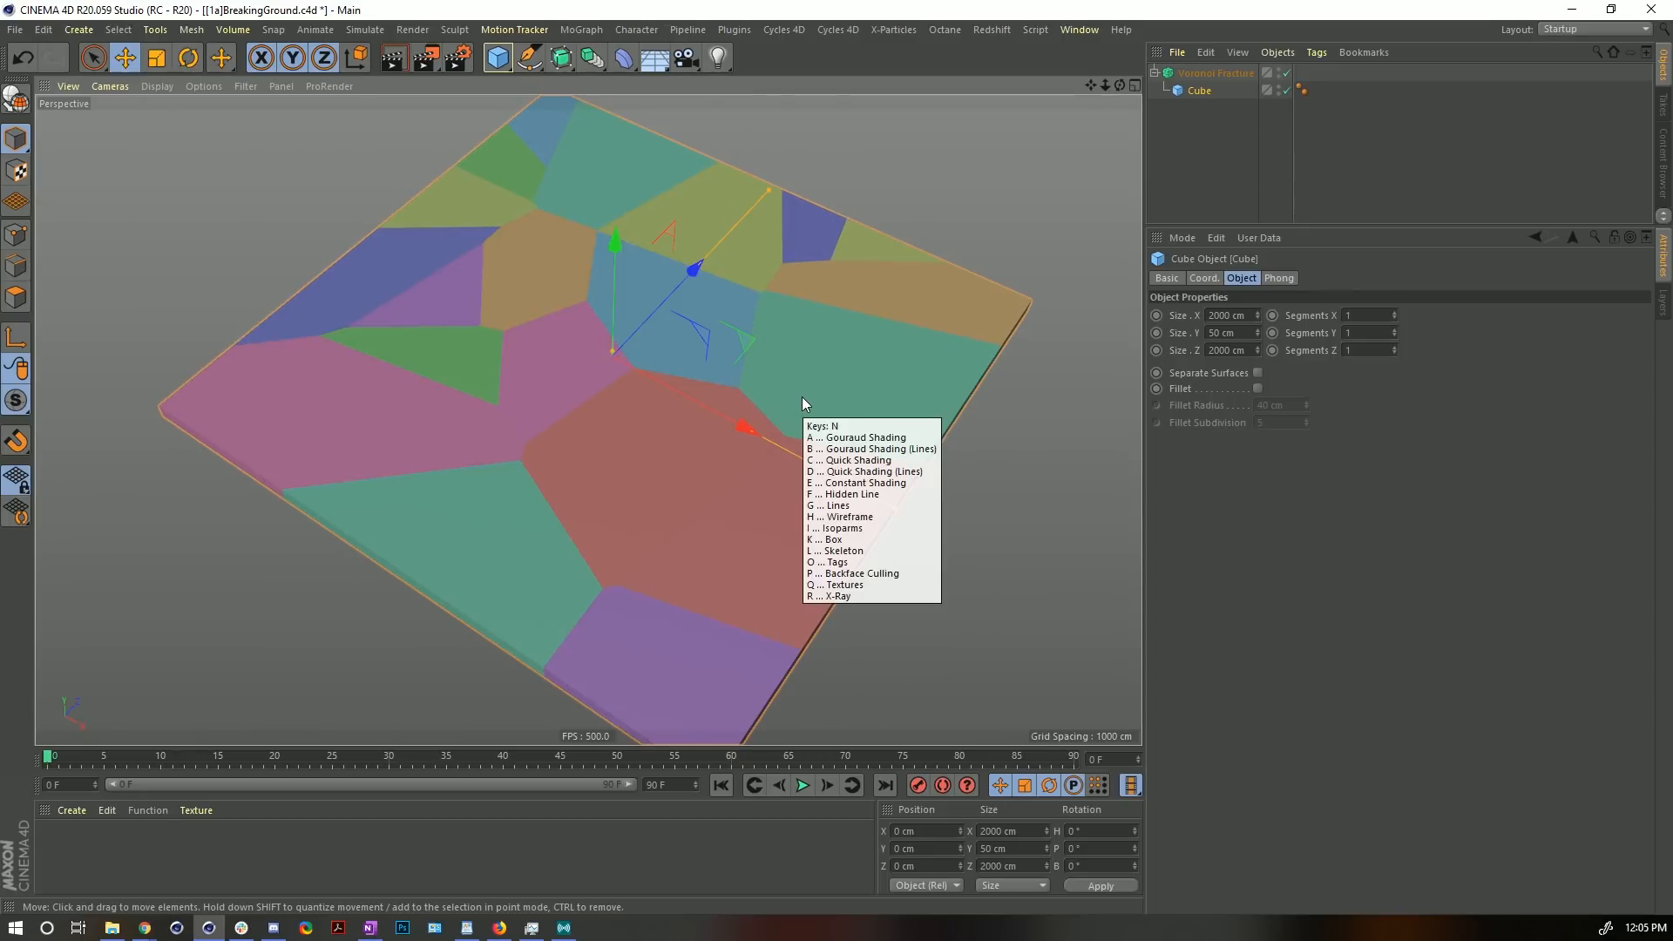
key("b")
mouse_move(792, 403)
left_mouse_down("alt")
mouse_move(691, 253)
mouse_move(622, 342)
mouse_move(679, 437)
mouse_move(619, 430)
mouse_move(624, 347)
left_mouse_up("alt")
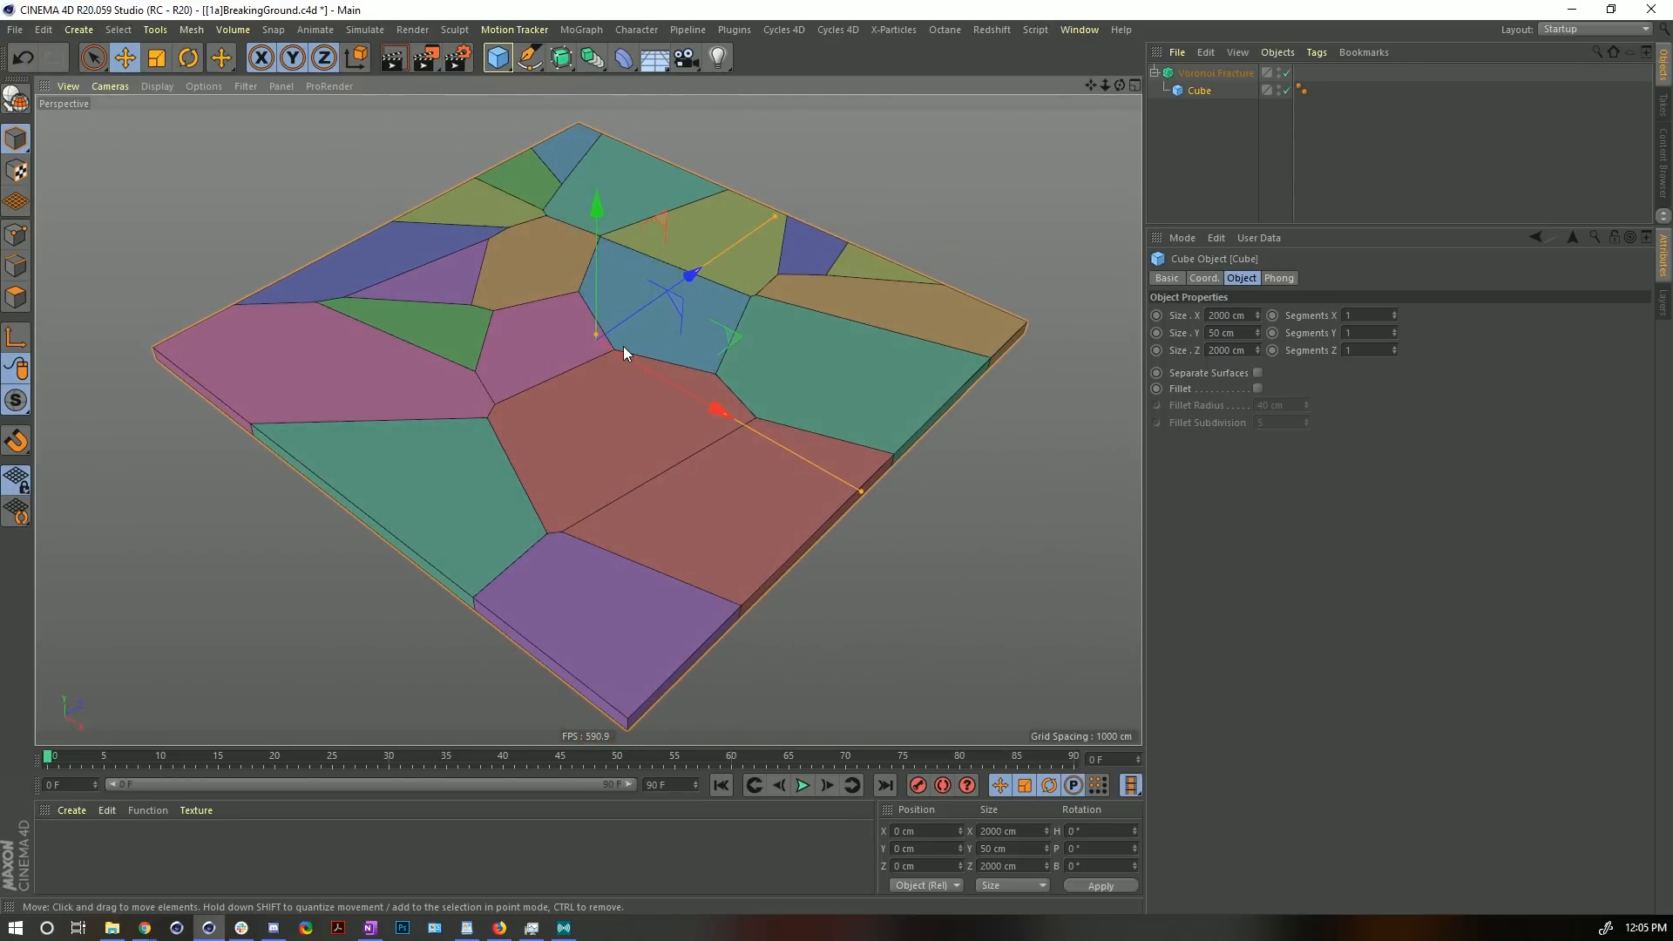
- Add a Rigid Body simulation tag to the Voronoi Fracture object
left_click(1215, 73)
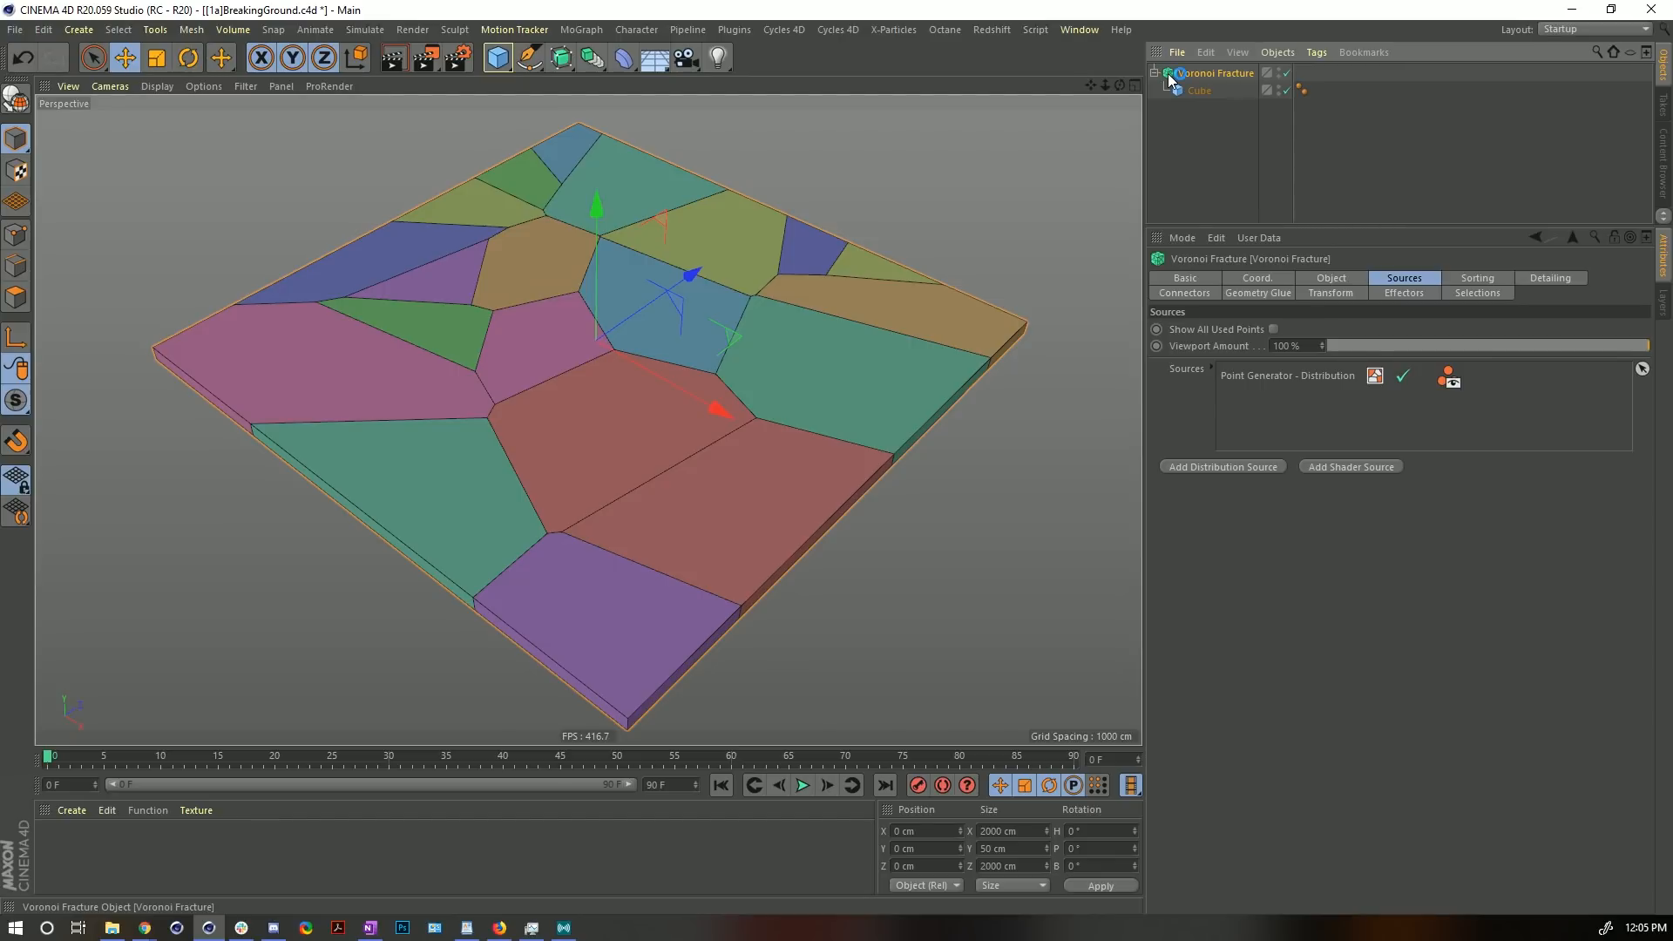
right_click(1167, 73)
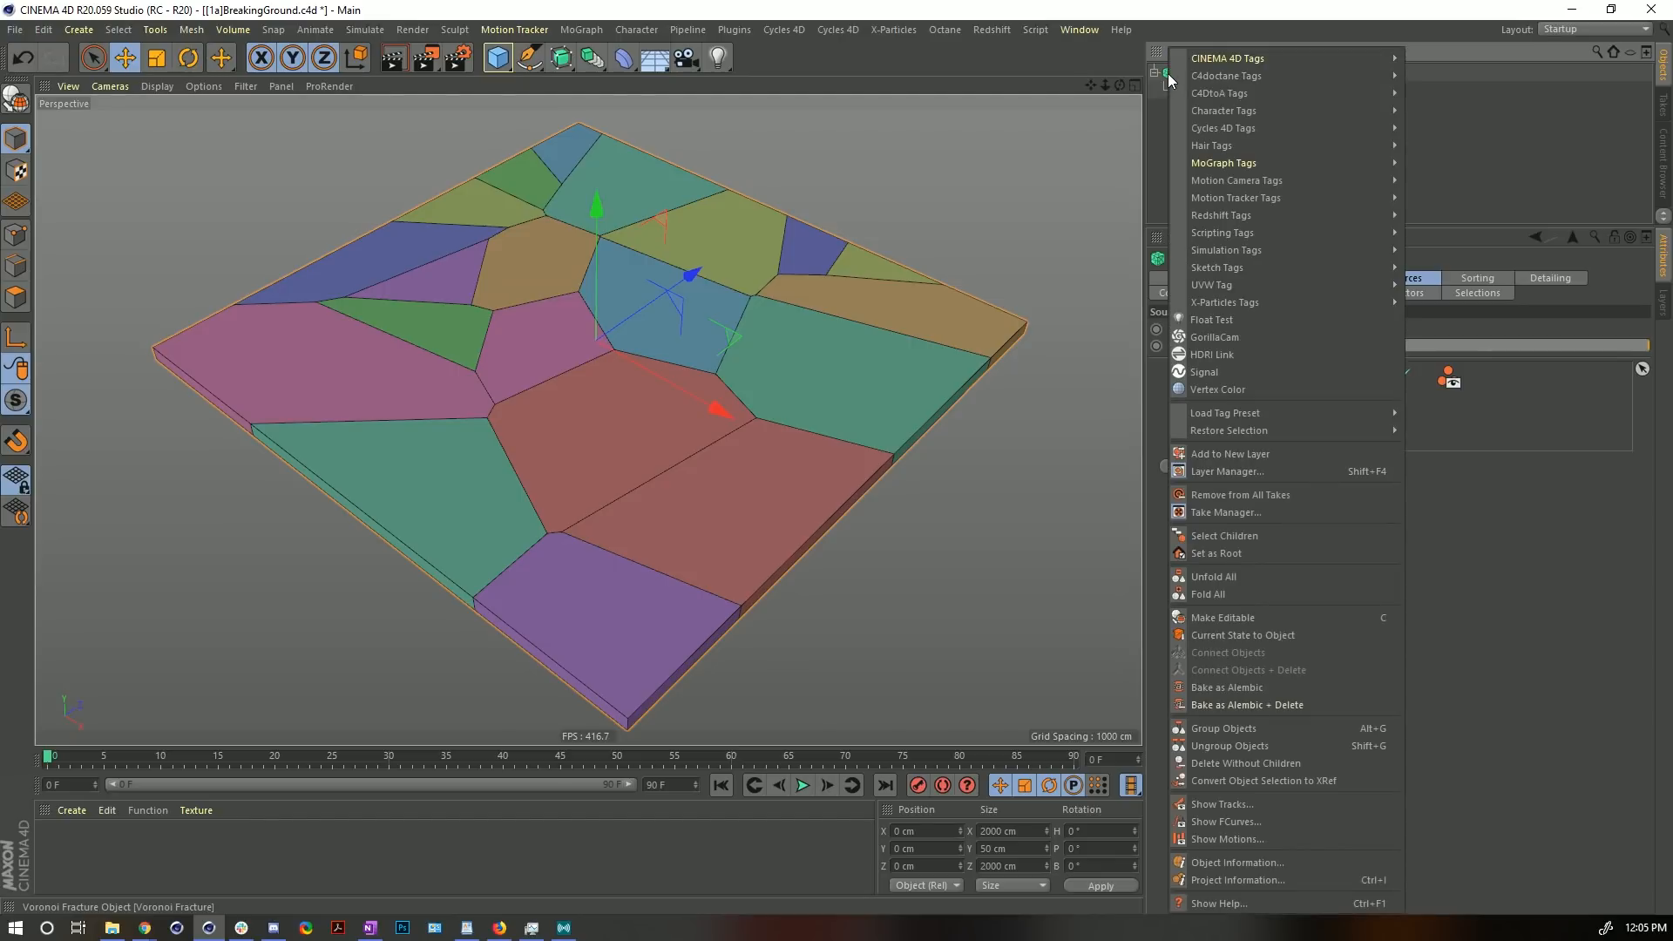
mouse_move(1246, 250)
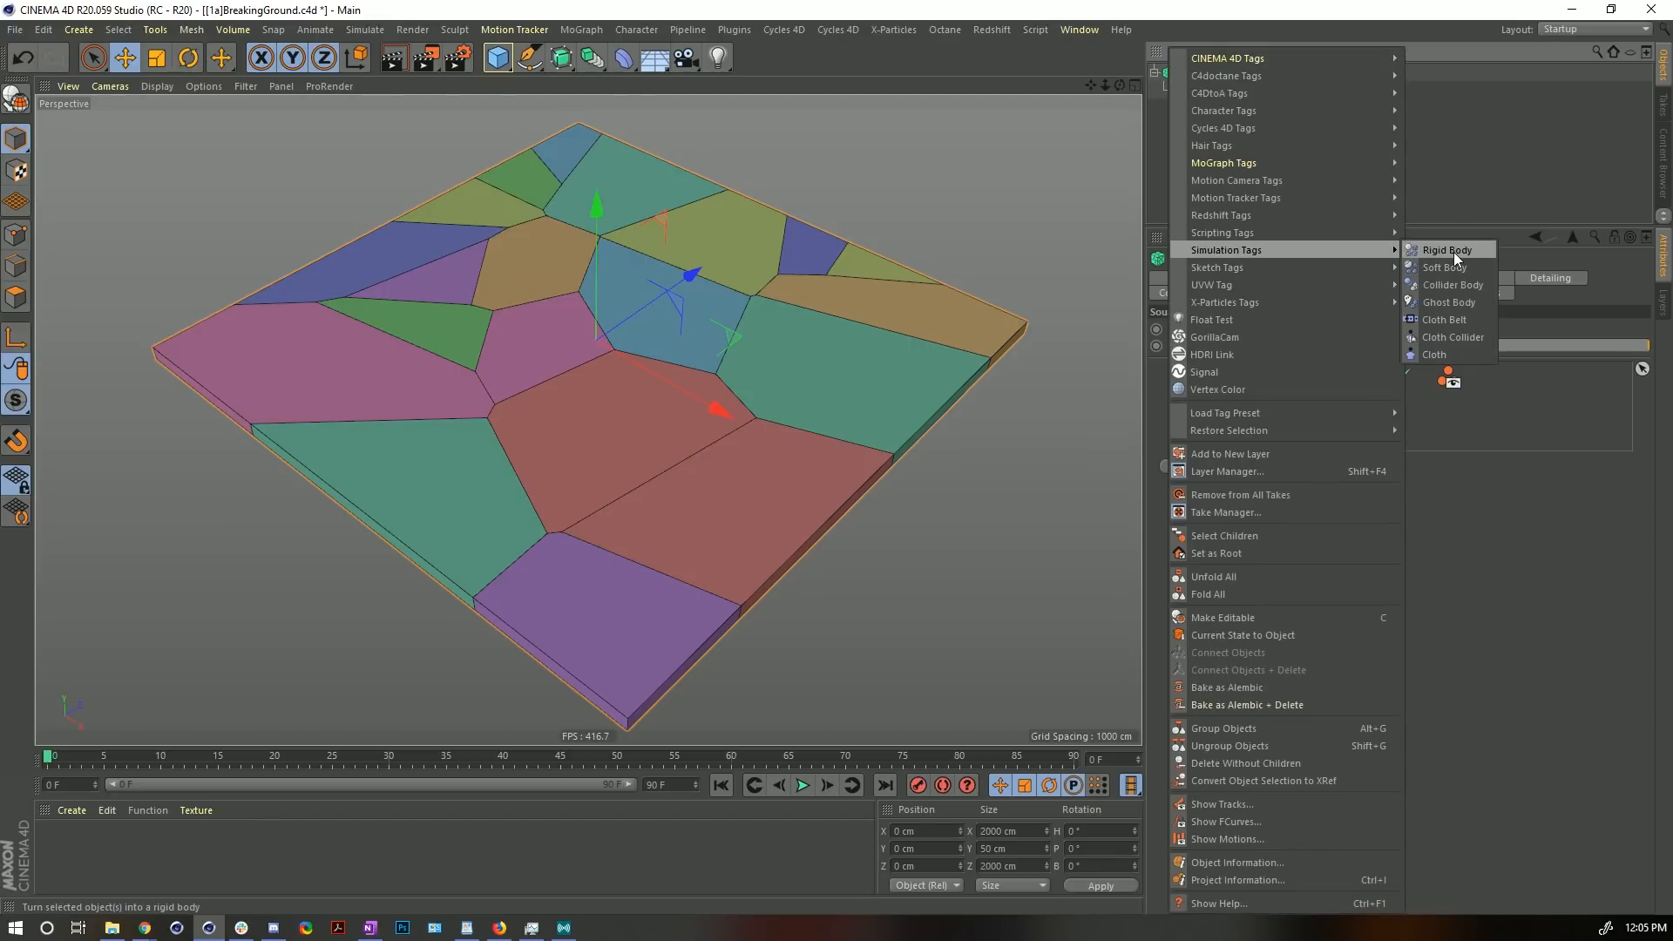
left_click(1454, 253)
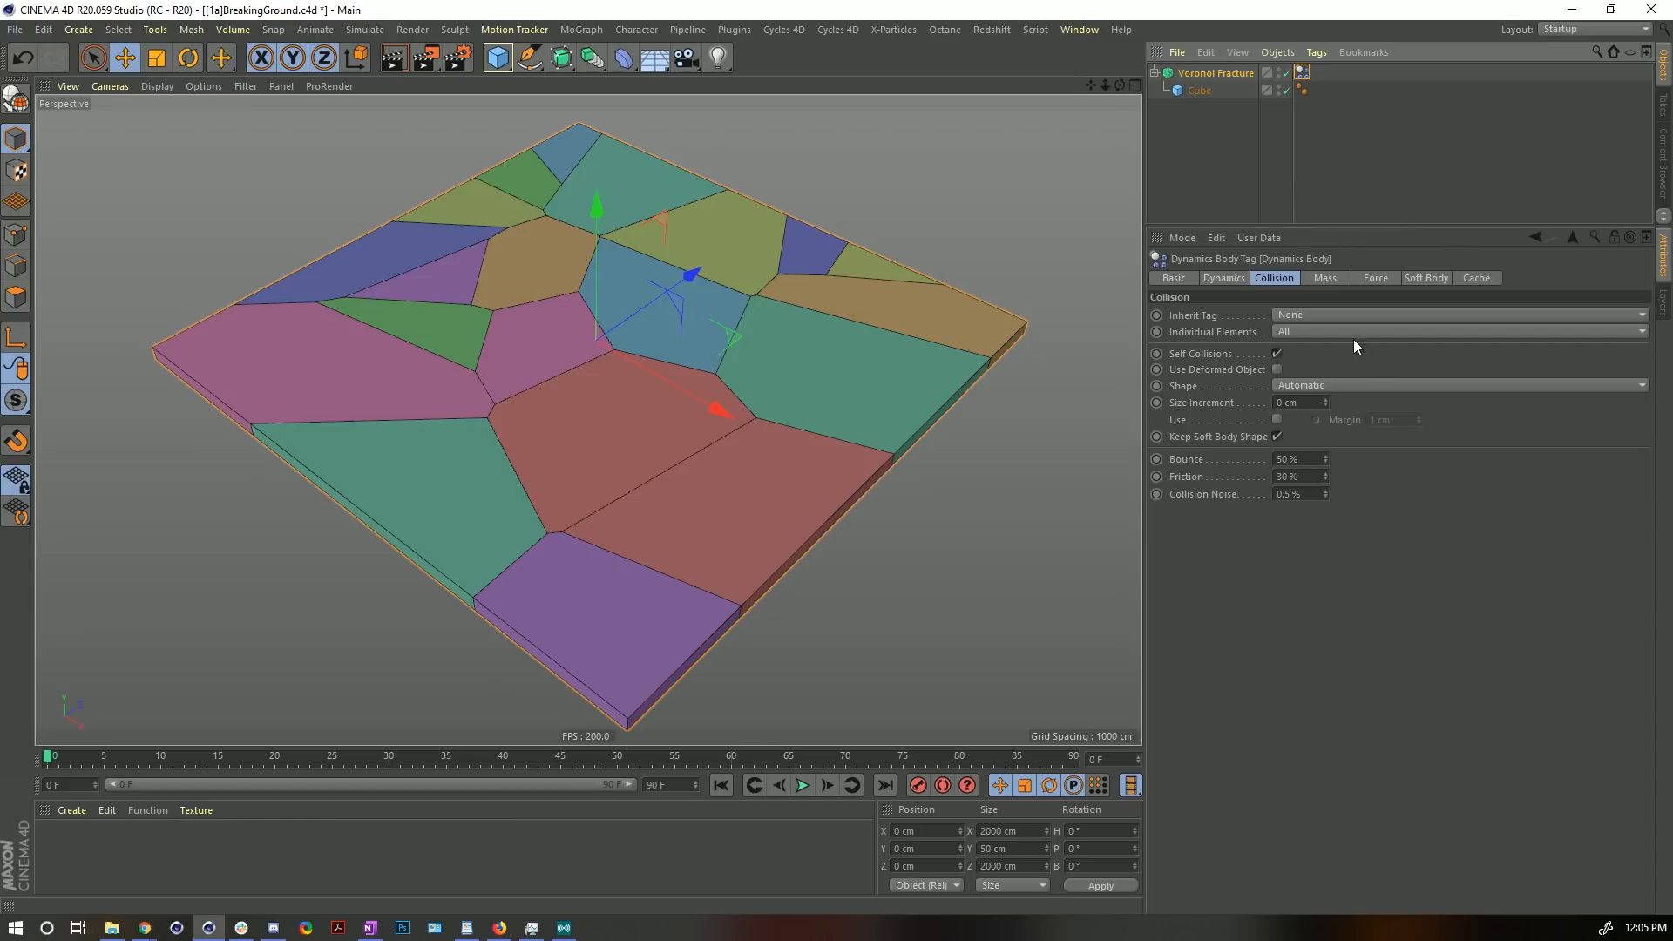
- Play the rigid body simulation to check how the pieces fall, and return the timeline to the first frame
left_click(802, 785)
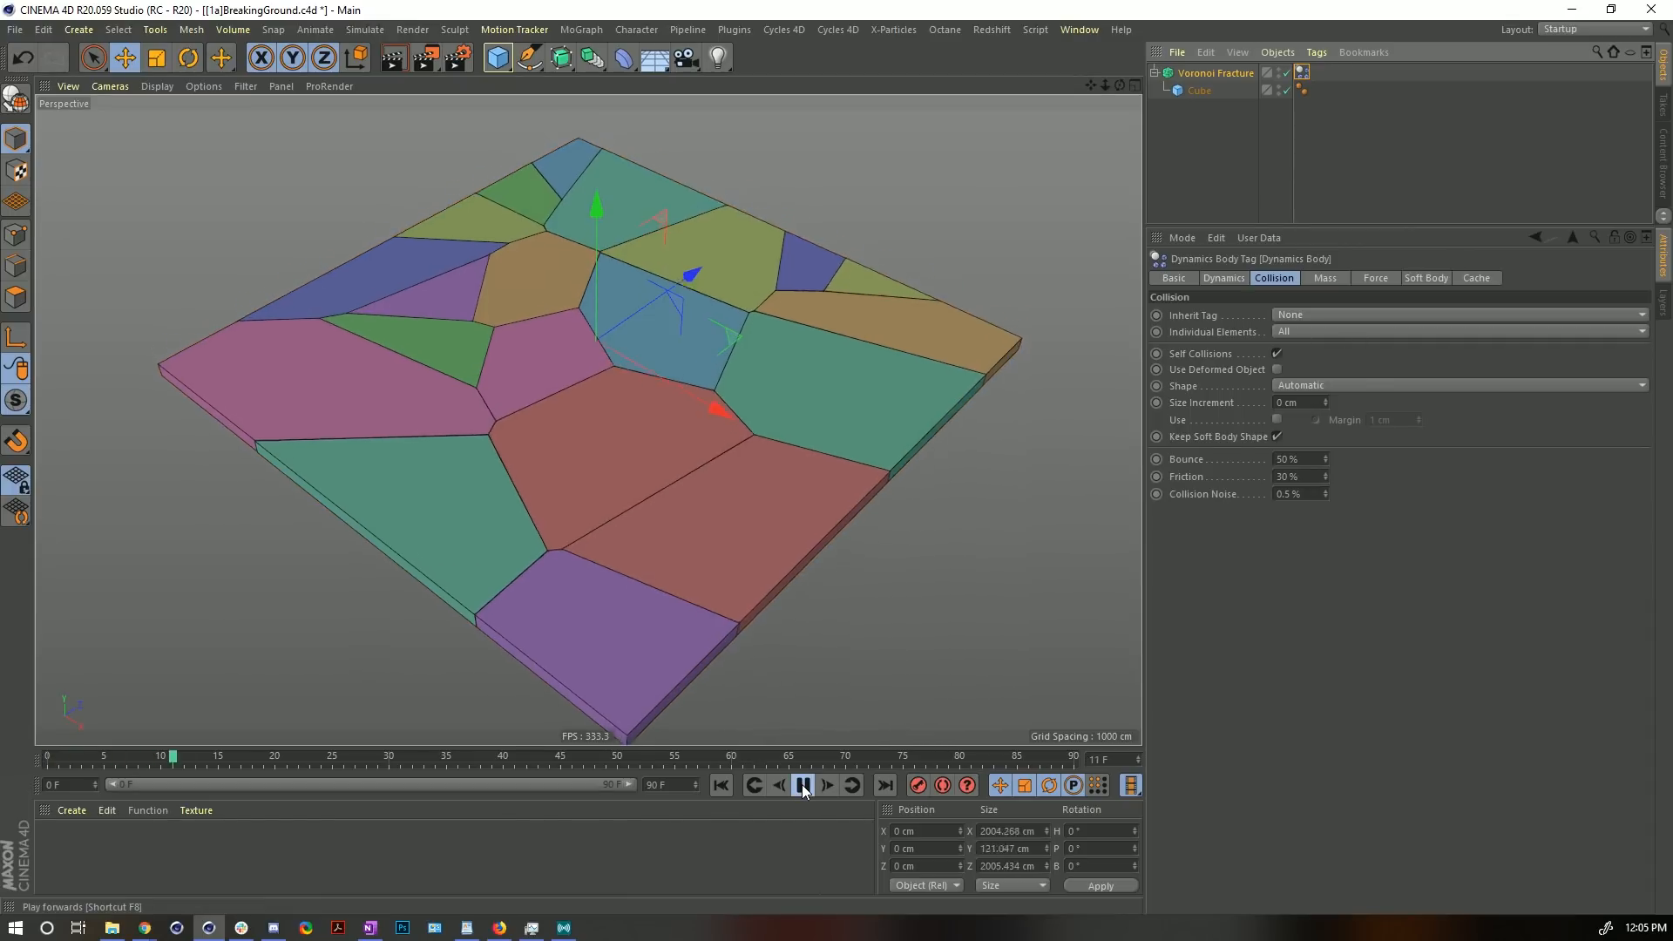
left_click(802, 785)
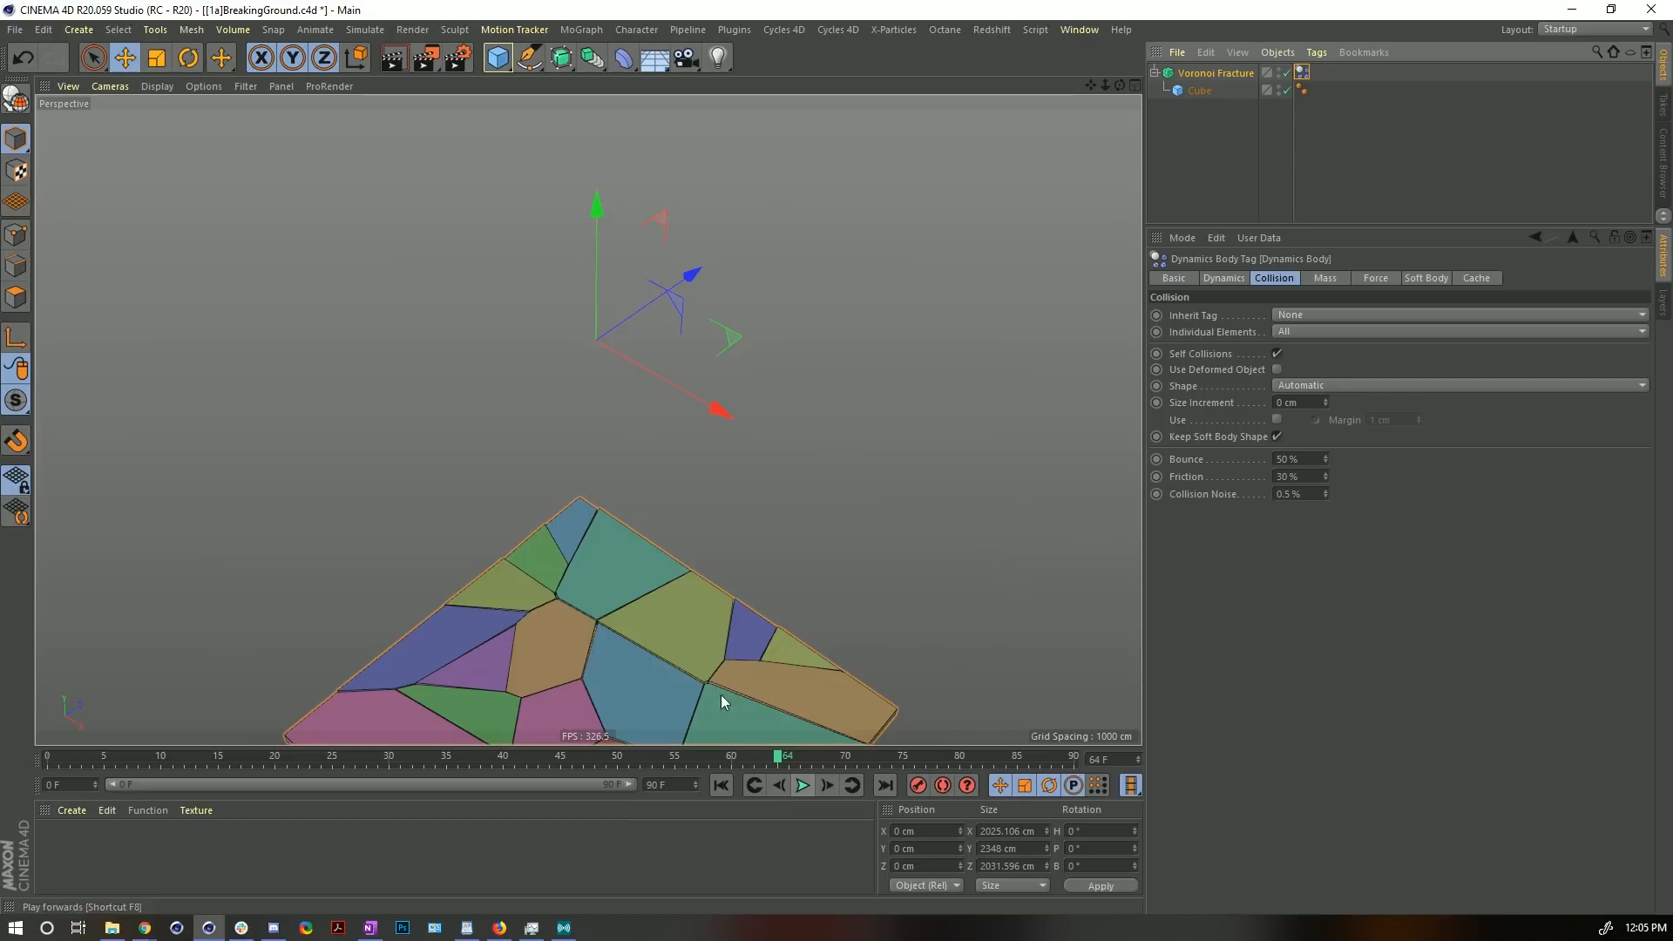
left_click(722, 784)
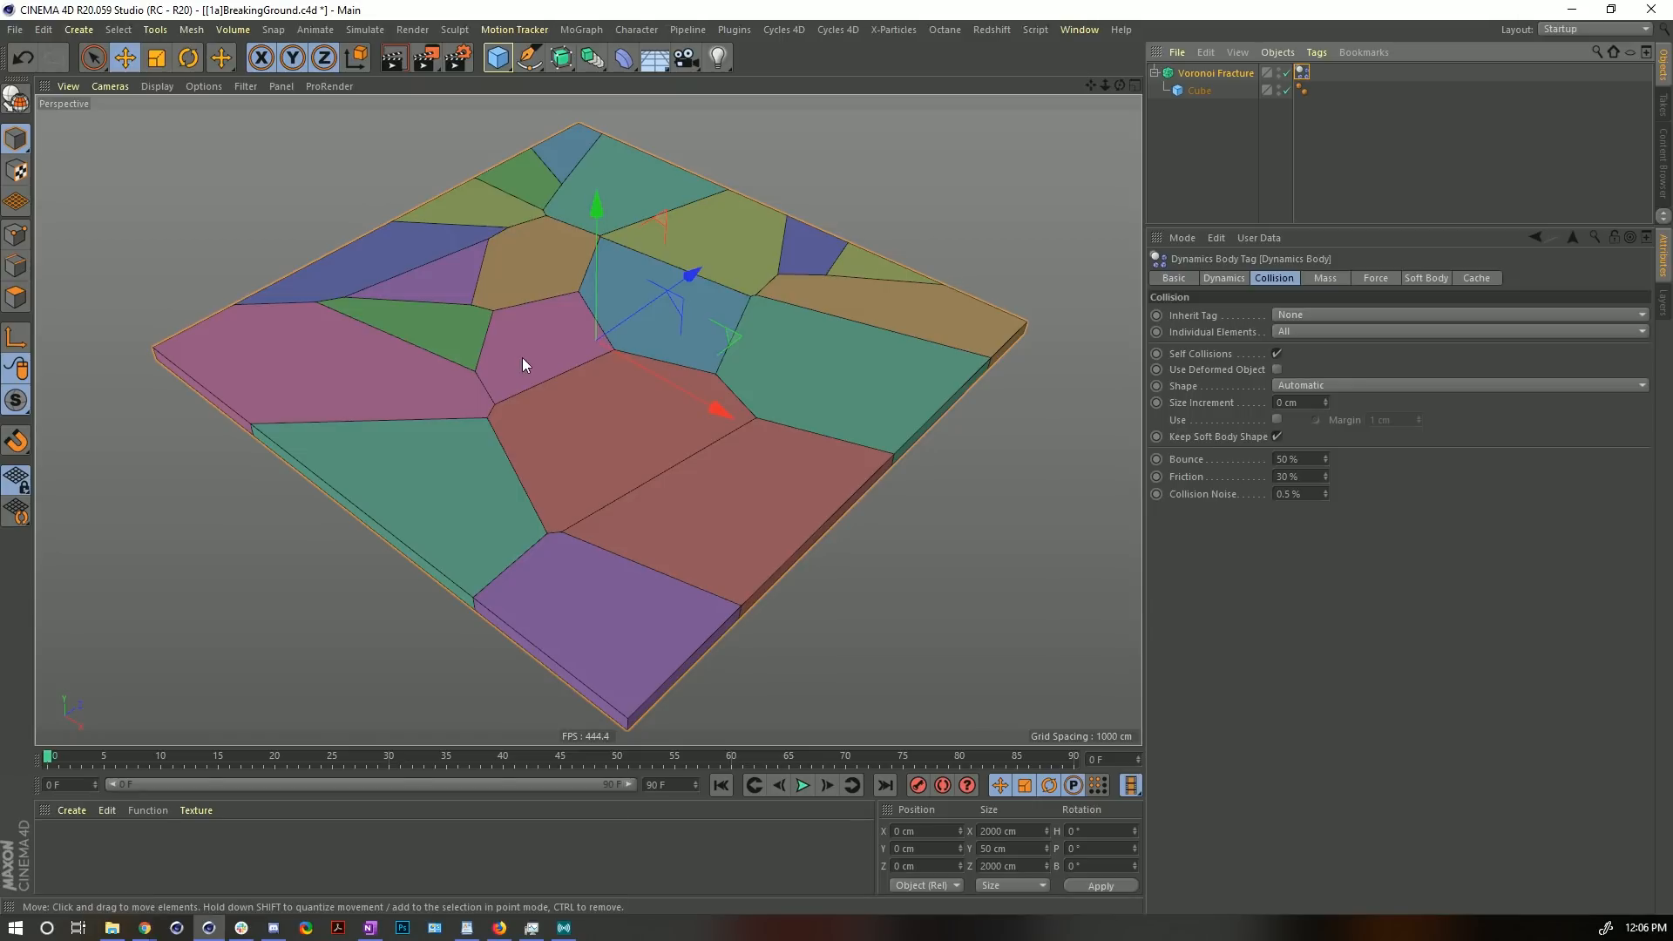
- Replay the simulation, pause it at frame 41, and examine a junction between the falling Voronoi pieces up close
left_click(802, 785)
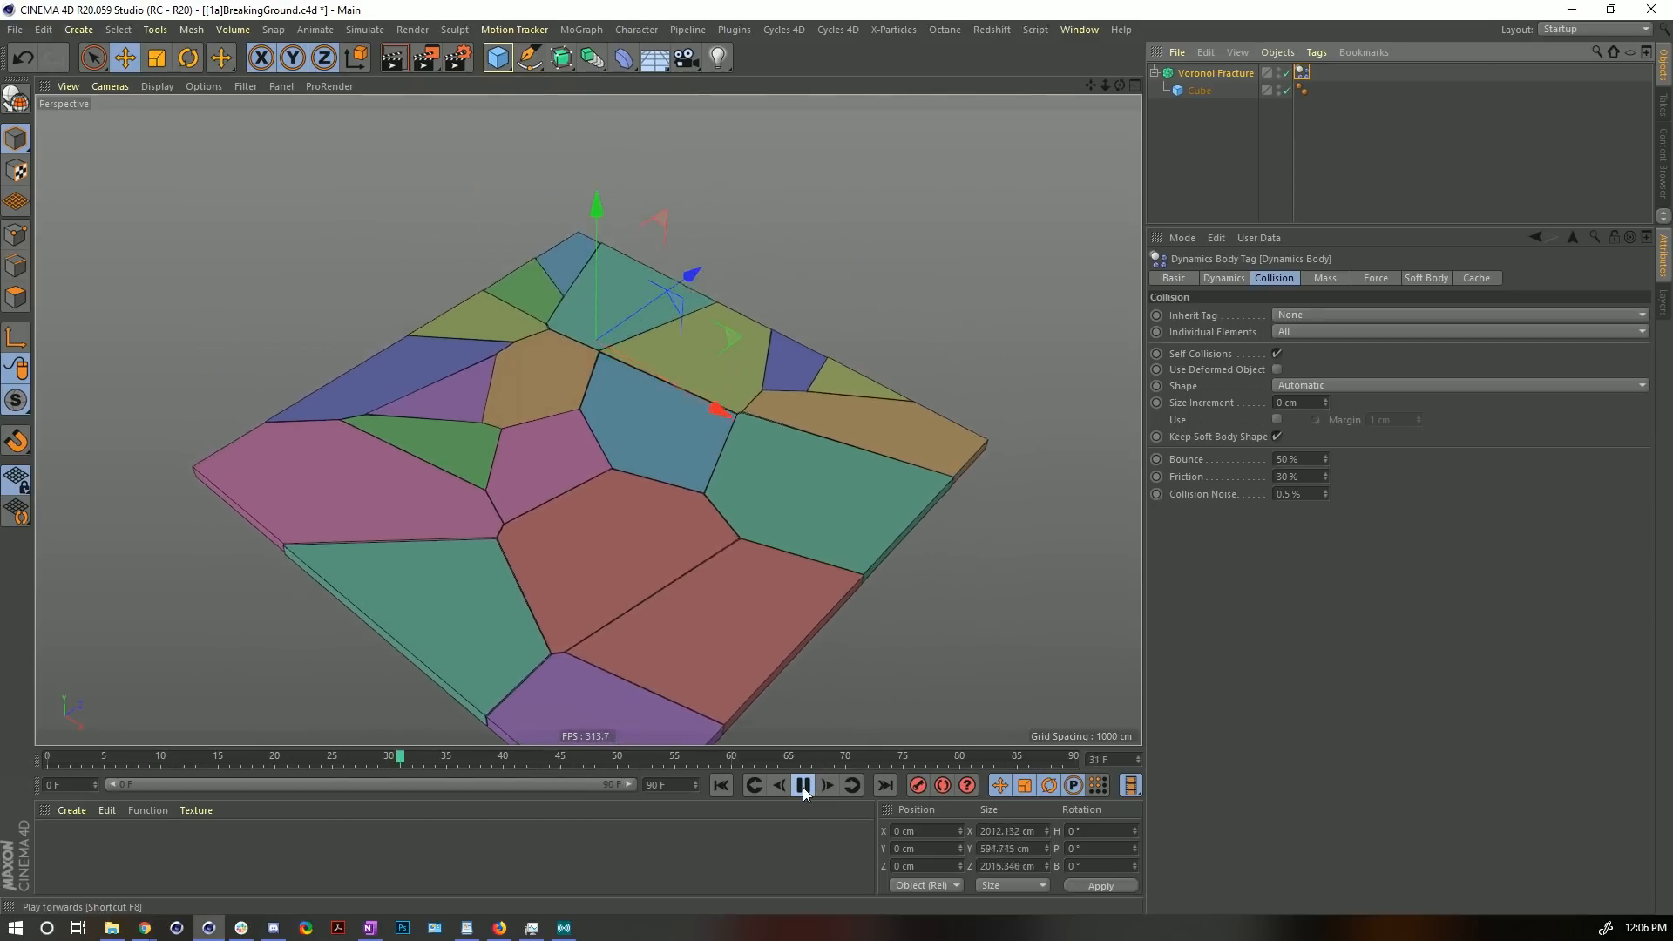
left_click(804, 787)
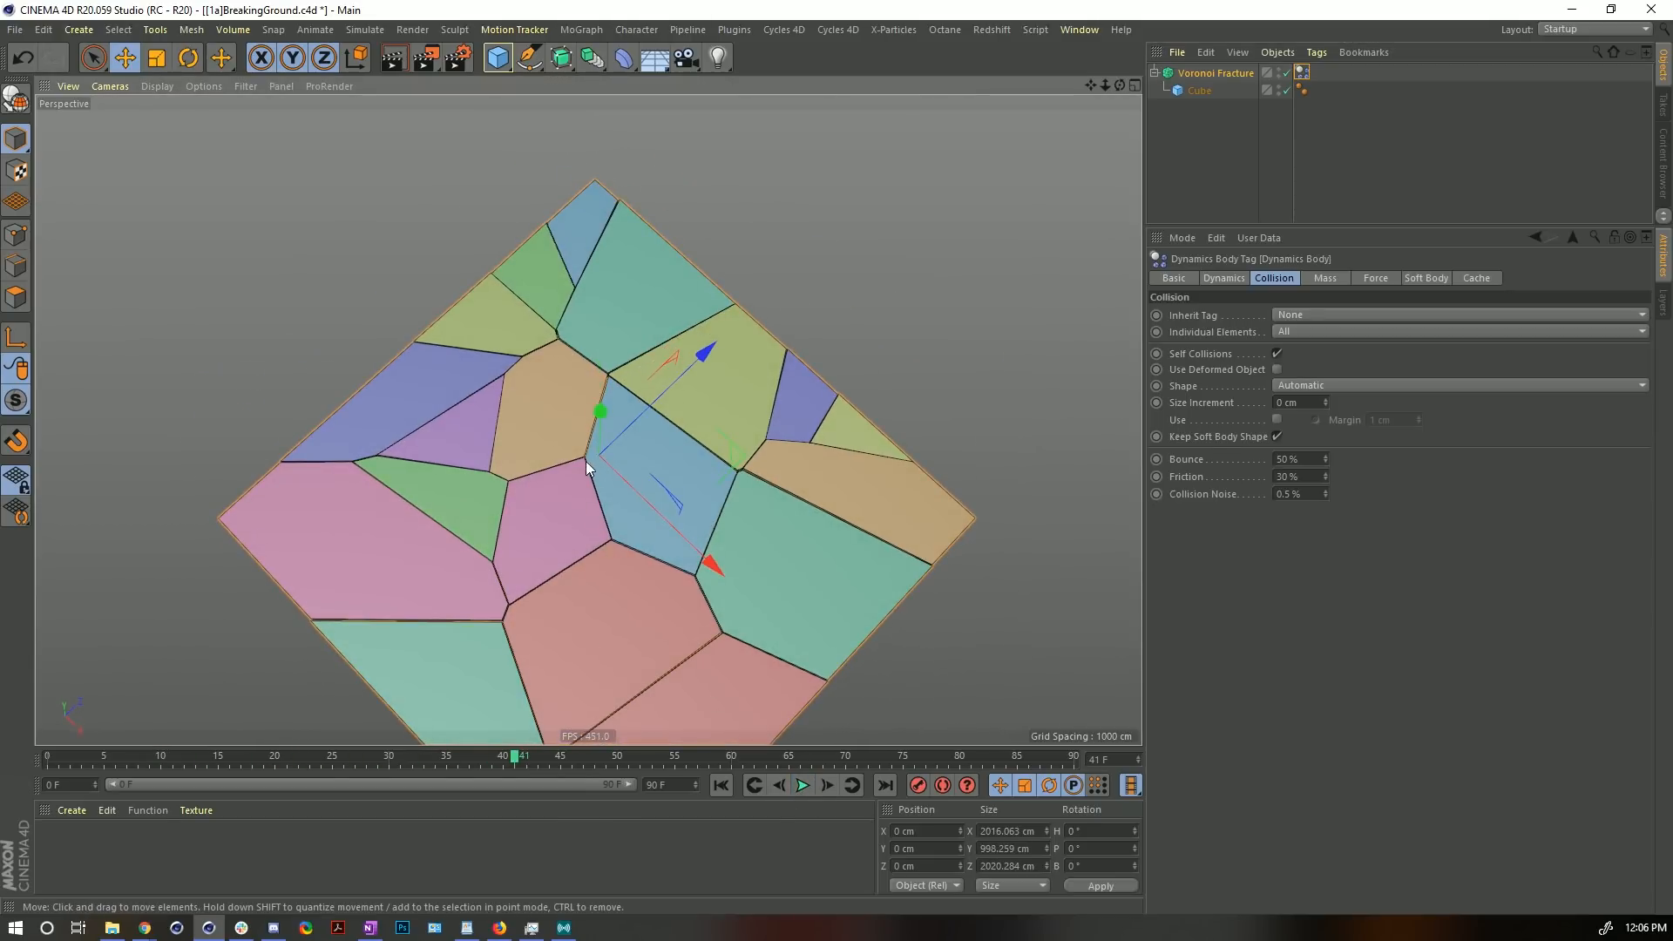
scroll(585, 462, "up", 10)
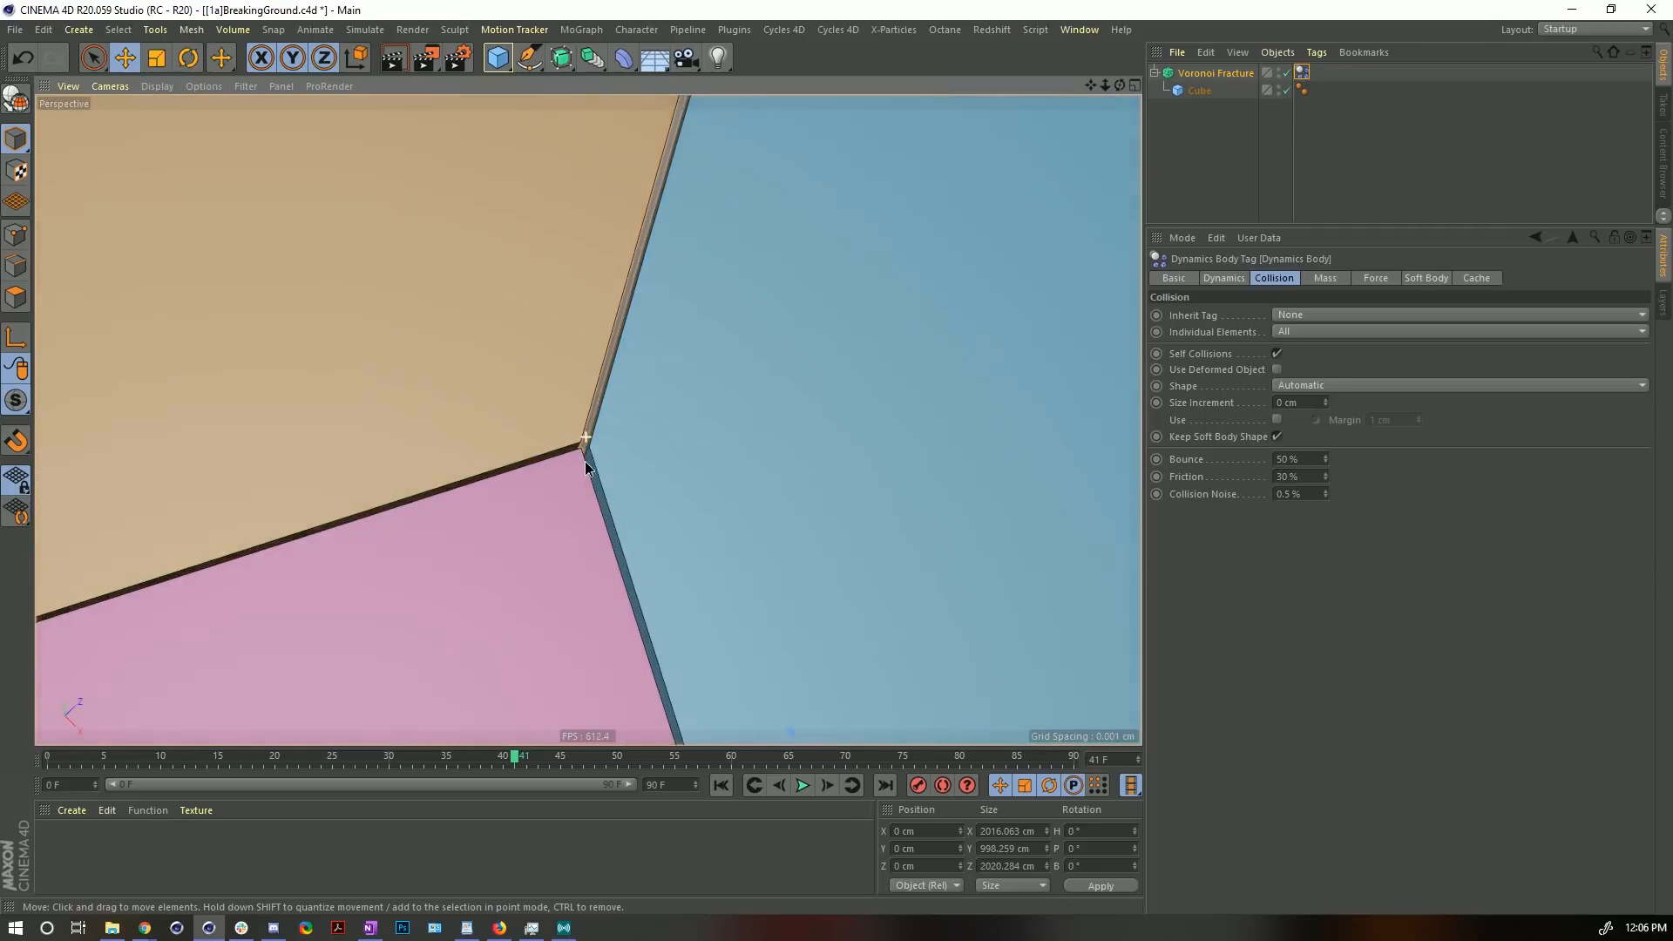
left_click_drag(585, 463, 470, 419, "alt")
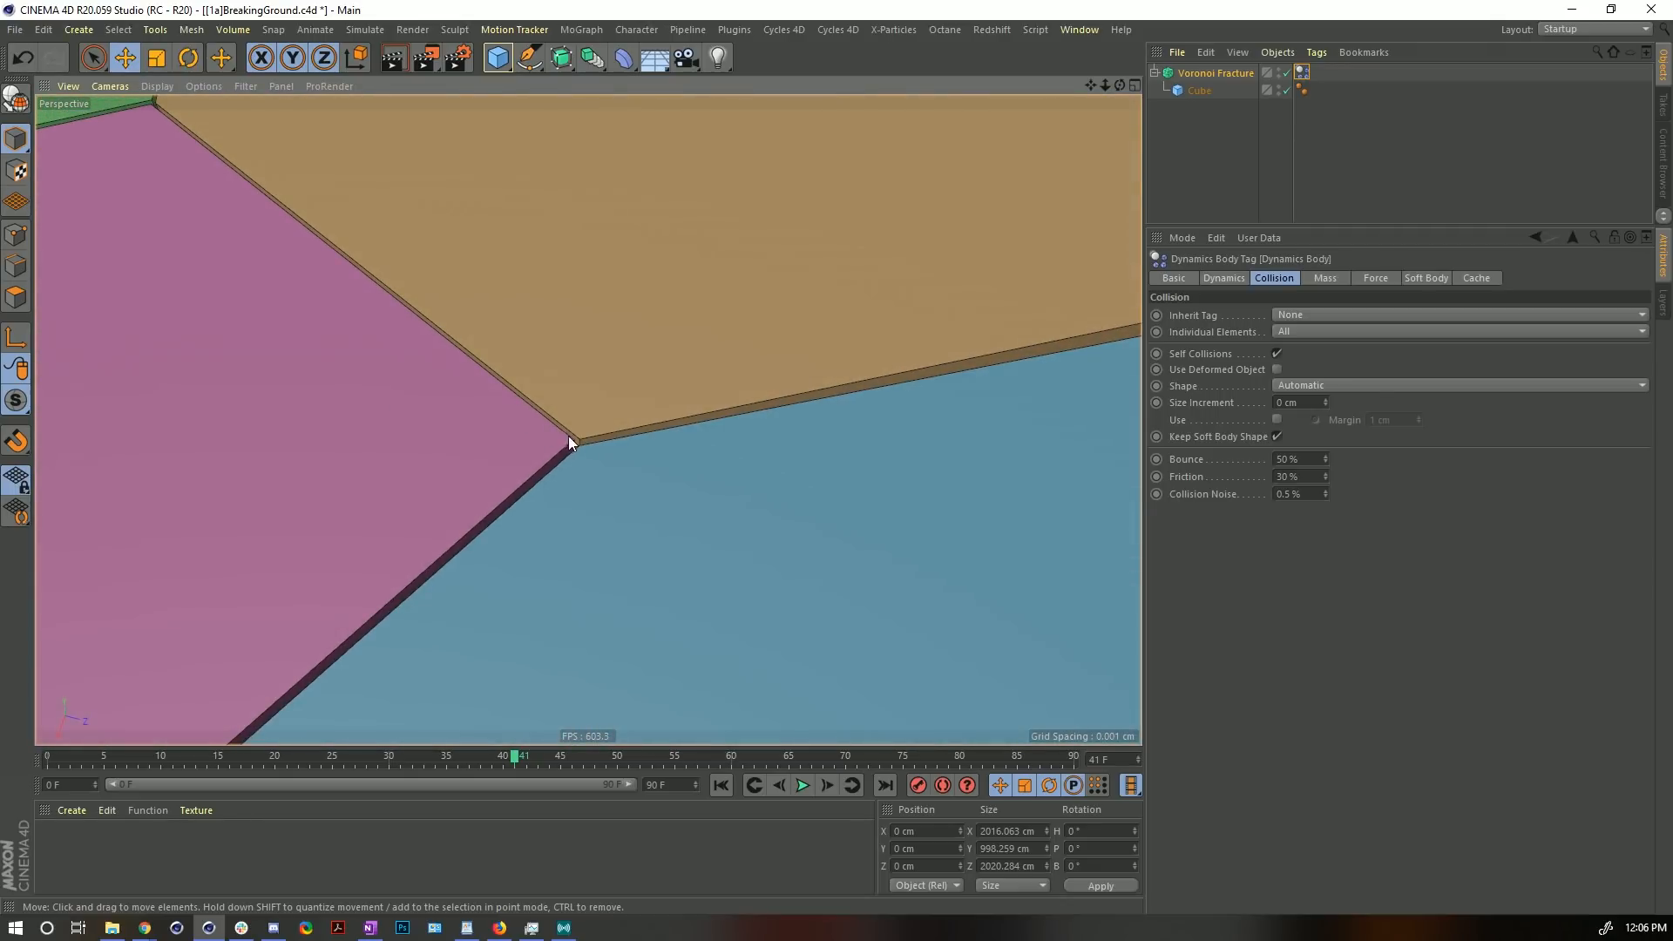
scroll(588, 447, "down", 10)
left_click_drag(355, 538, 588, 571, "alt")
scroll(588, 572, "down", 1)
middle_click_drag(588, 571, 524, 467, "alt")
left_click_drag(525, 467, 582, 469, "alt")
middle_click_drag(582, 469, 582, 432, "alt")
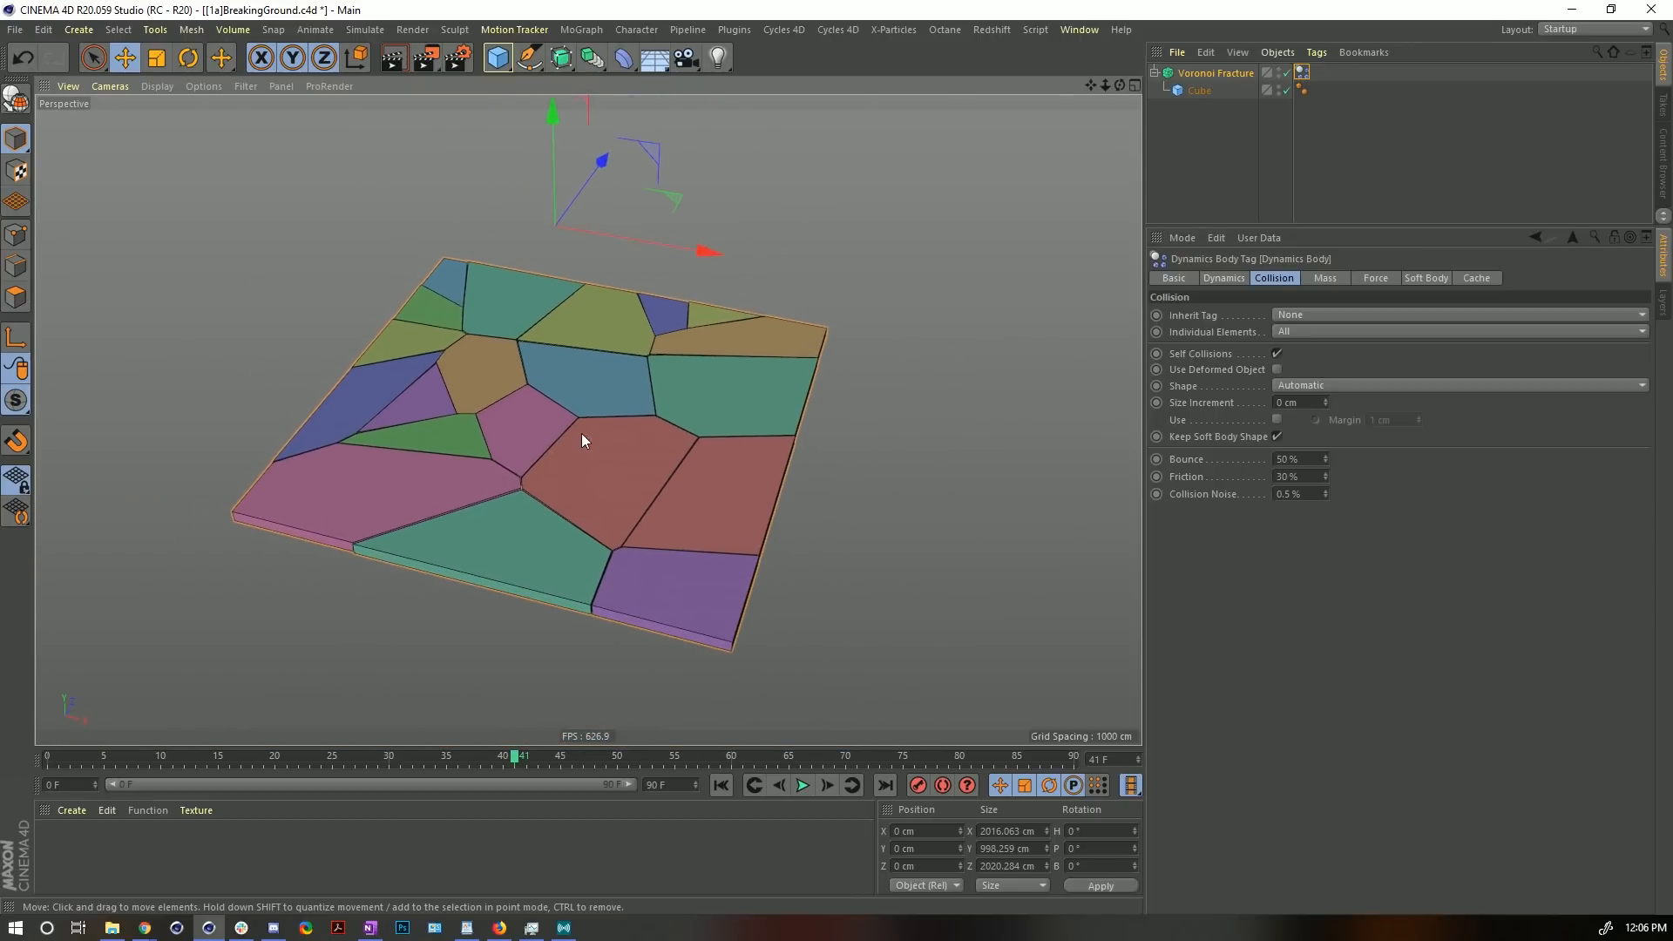
- Examine the gaps along the edges of the central fracture pieces from several angles
left_click_drag(567, 441, 653, 448, "alt")
right_click_drag(551, 463, 876, 436, "alt")
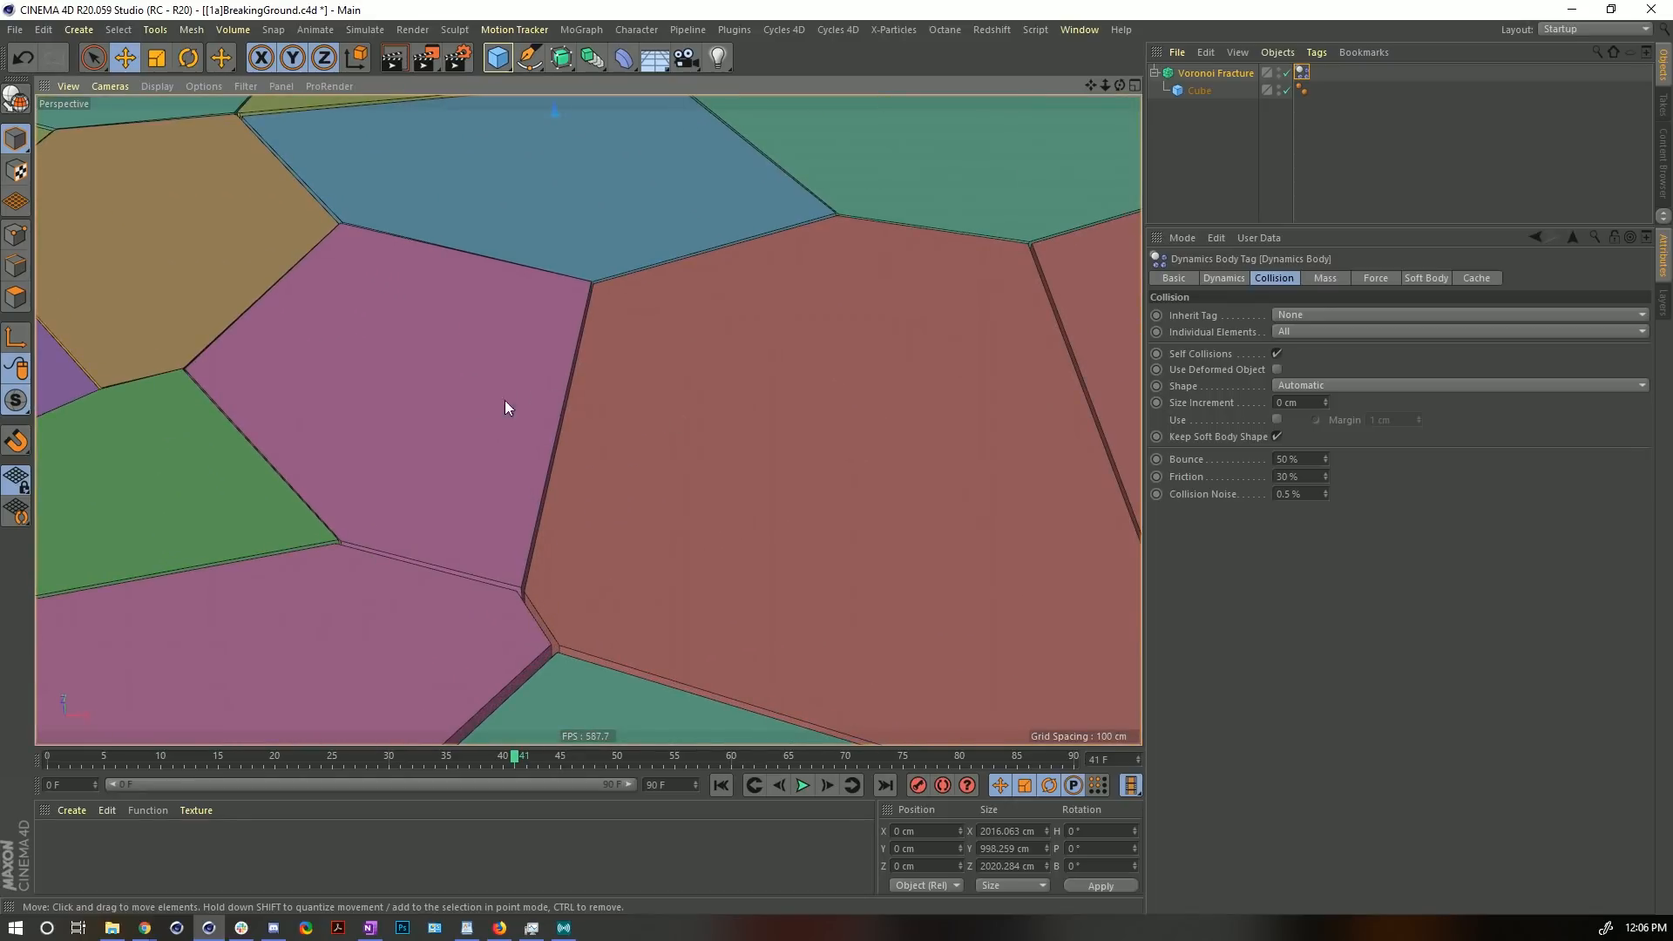
left_click_drag(575, 421, 562, 408, "alt")
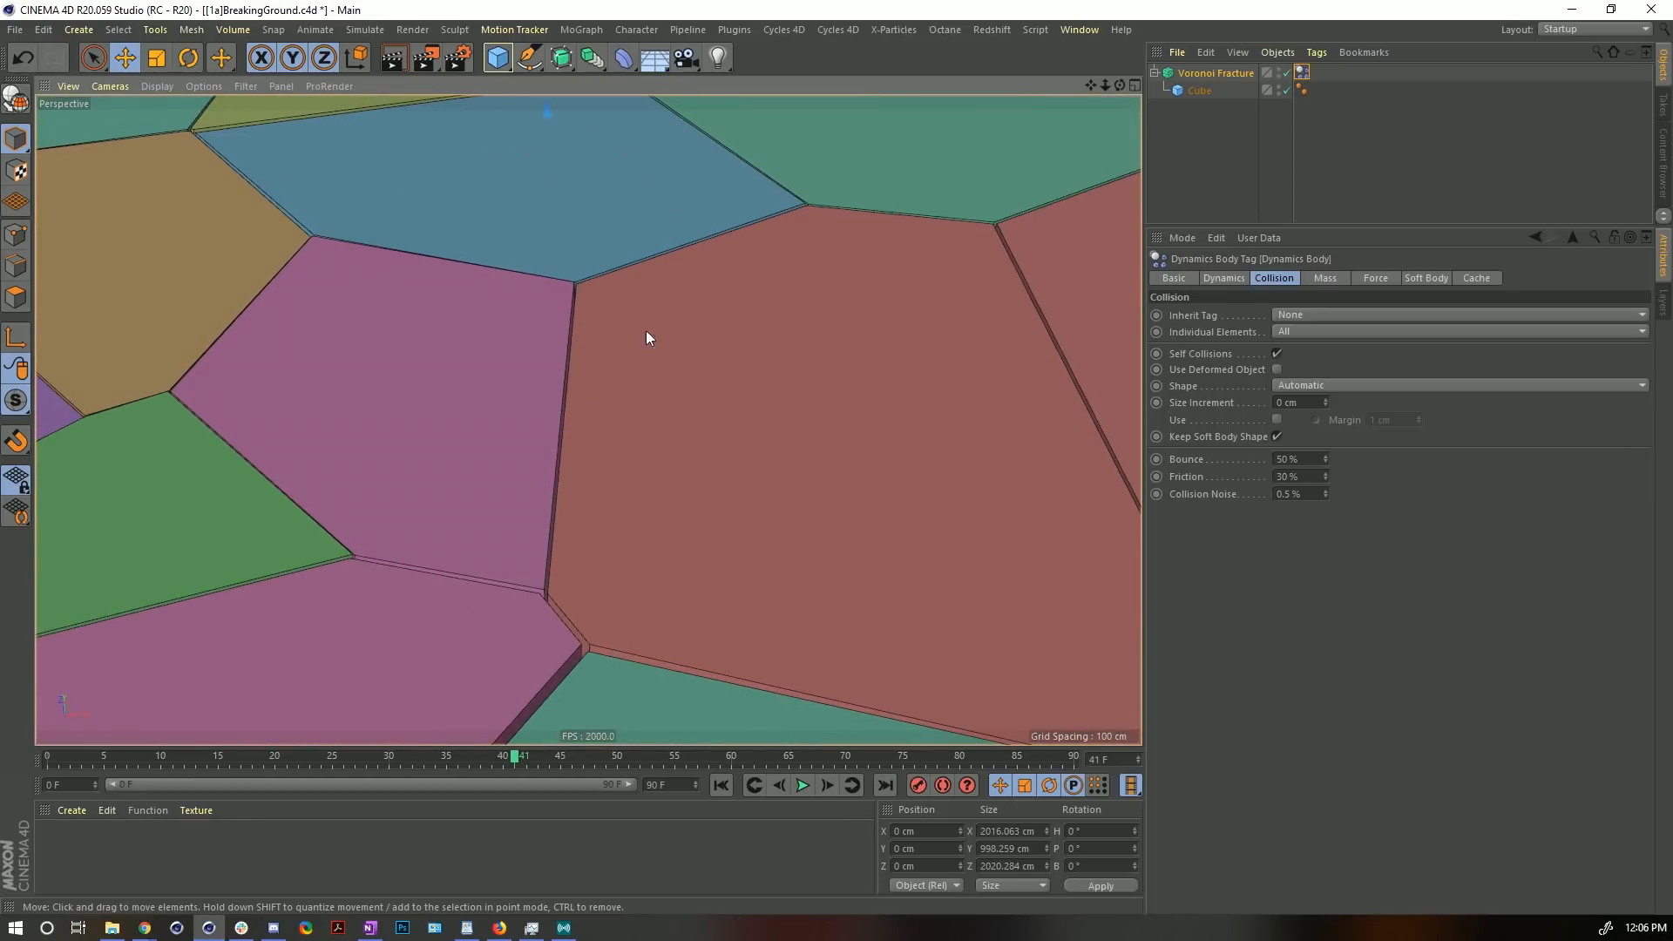
right_click_drag(582, 276, 369, 347, "alt")
middle_click_drag(526, 314, 609, 414, "alt")
left_click_drag(609, 414, 656, 415, "alt")
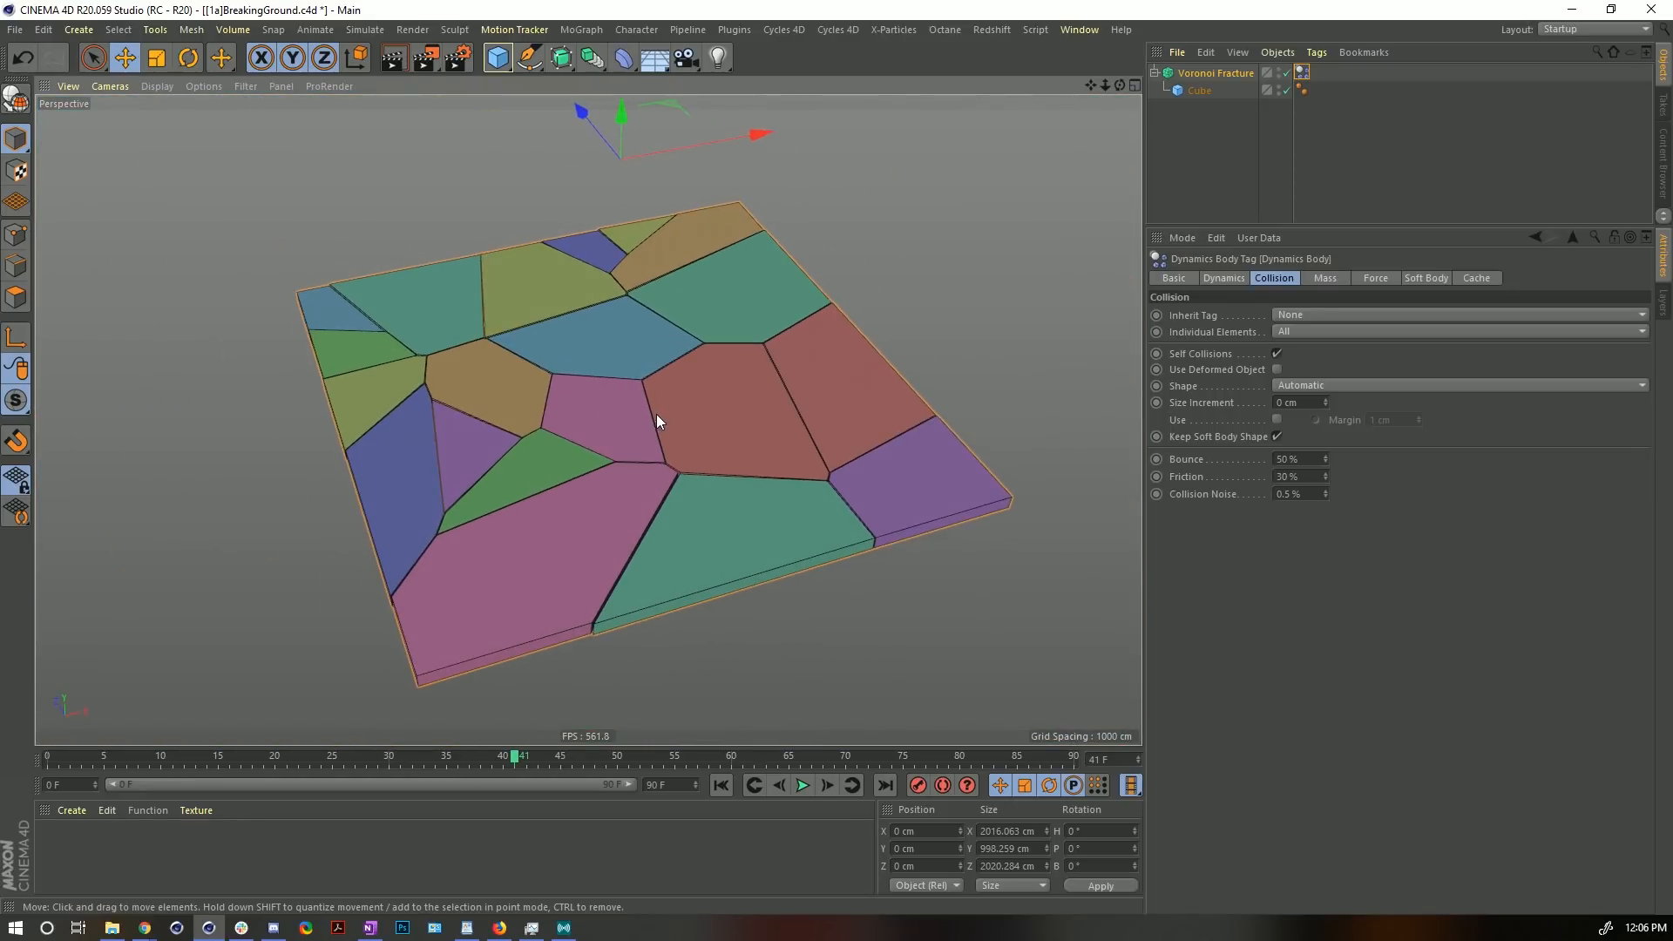
middle_click_drag(656, 415, 625, 343, "alt")
left_click_drag(625, 343, 645, 374, "alt")
- Return the timeline to frame 0 and bring the unbroken slab back into view
left_click(720, 784)
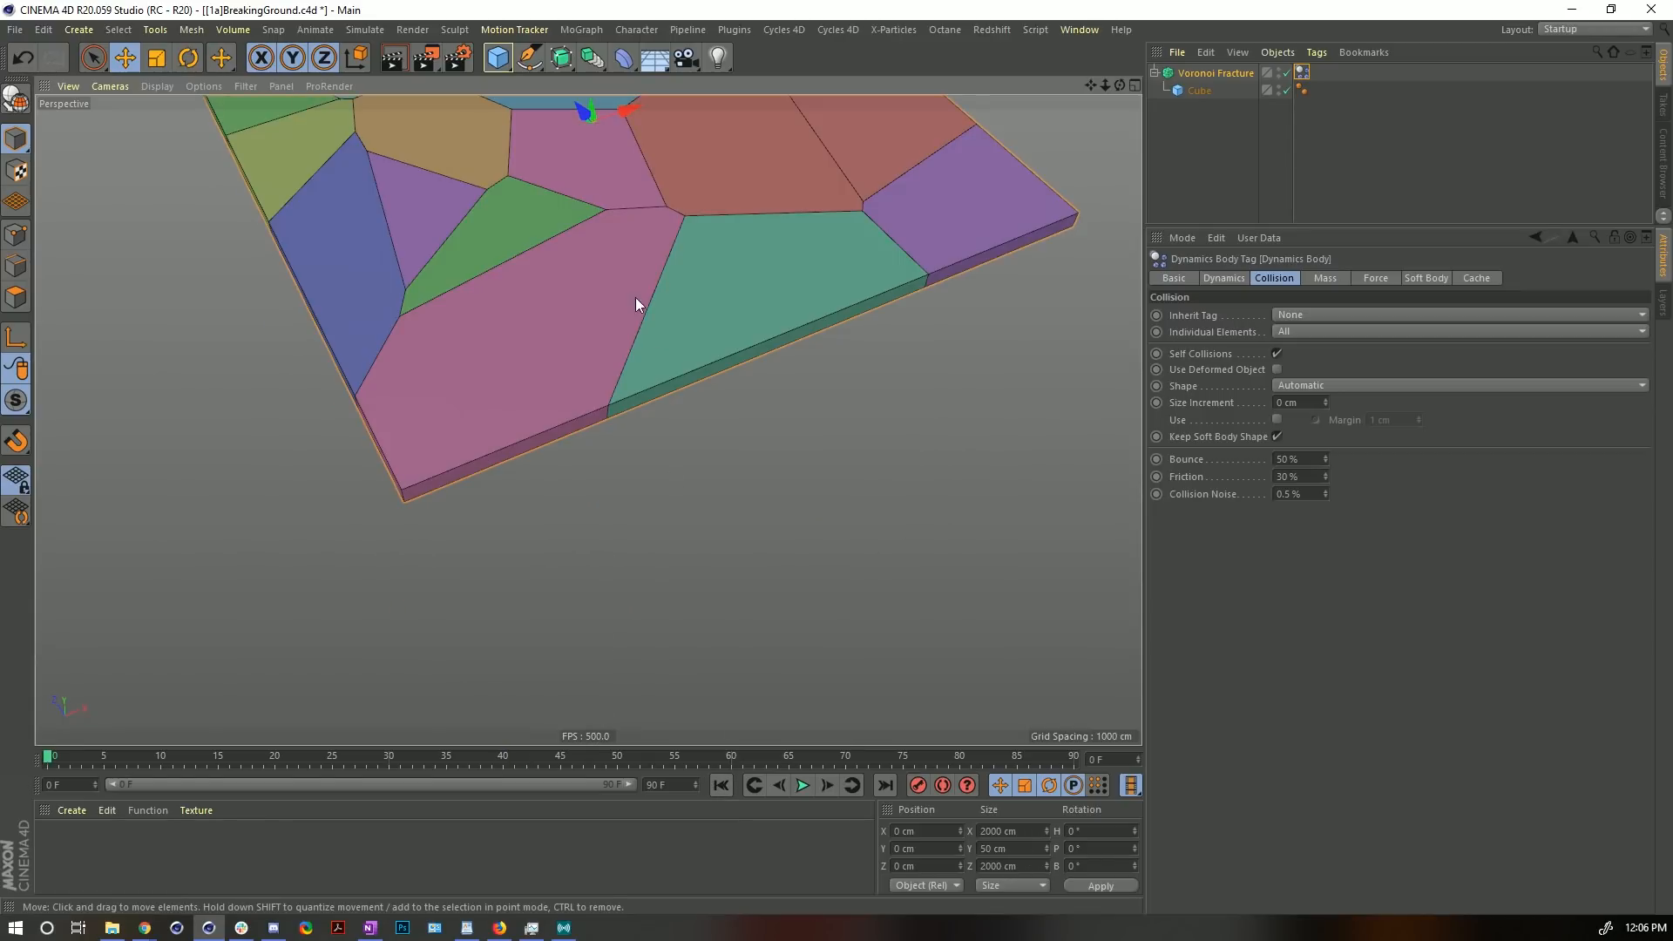
right_click_drag(635, 296, 658, 489, "alt")
middle_click_drag(659, 489, 662, 548, "alt")
left_click_drag(663, 547, 683, 453, "alt")
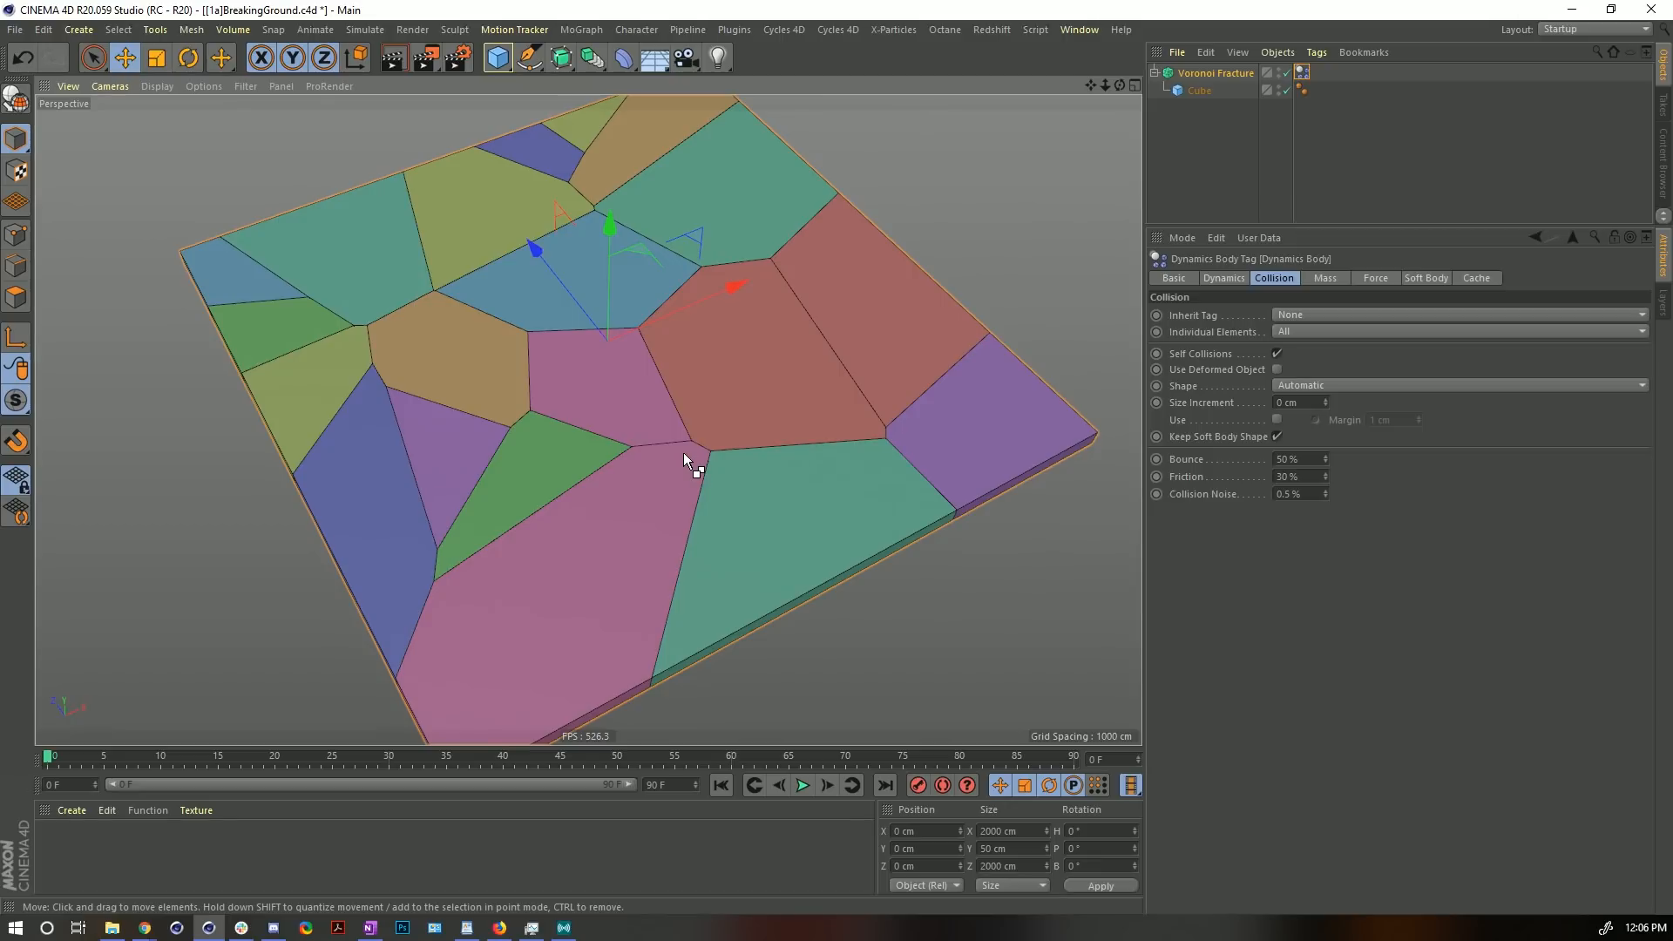
- Set the Collision Margin to 0 cm in the project's expert dynamics settings
key("ctrl+d")
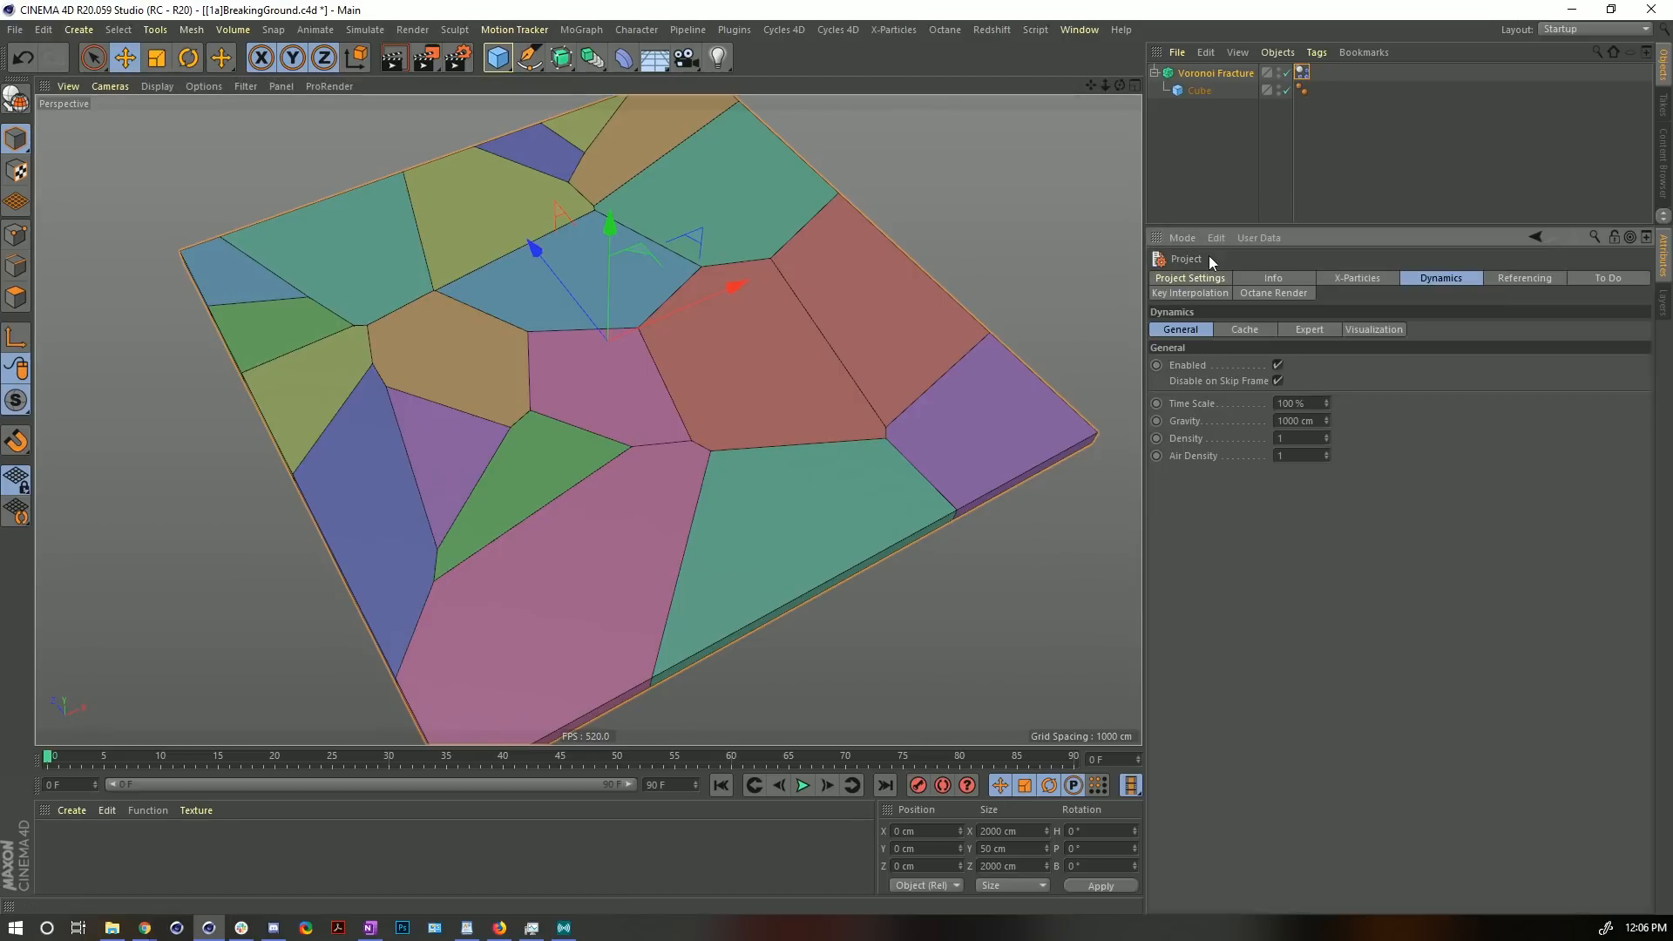
left_click(1339, 277)
left_click(1442, 276)
left_click(1298, 330)
left_click(1240, 367)
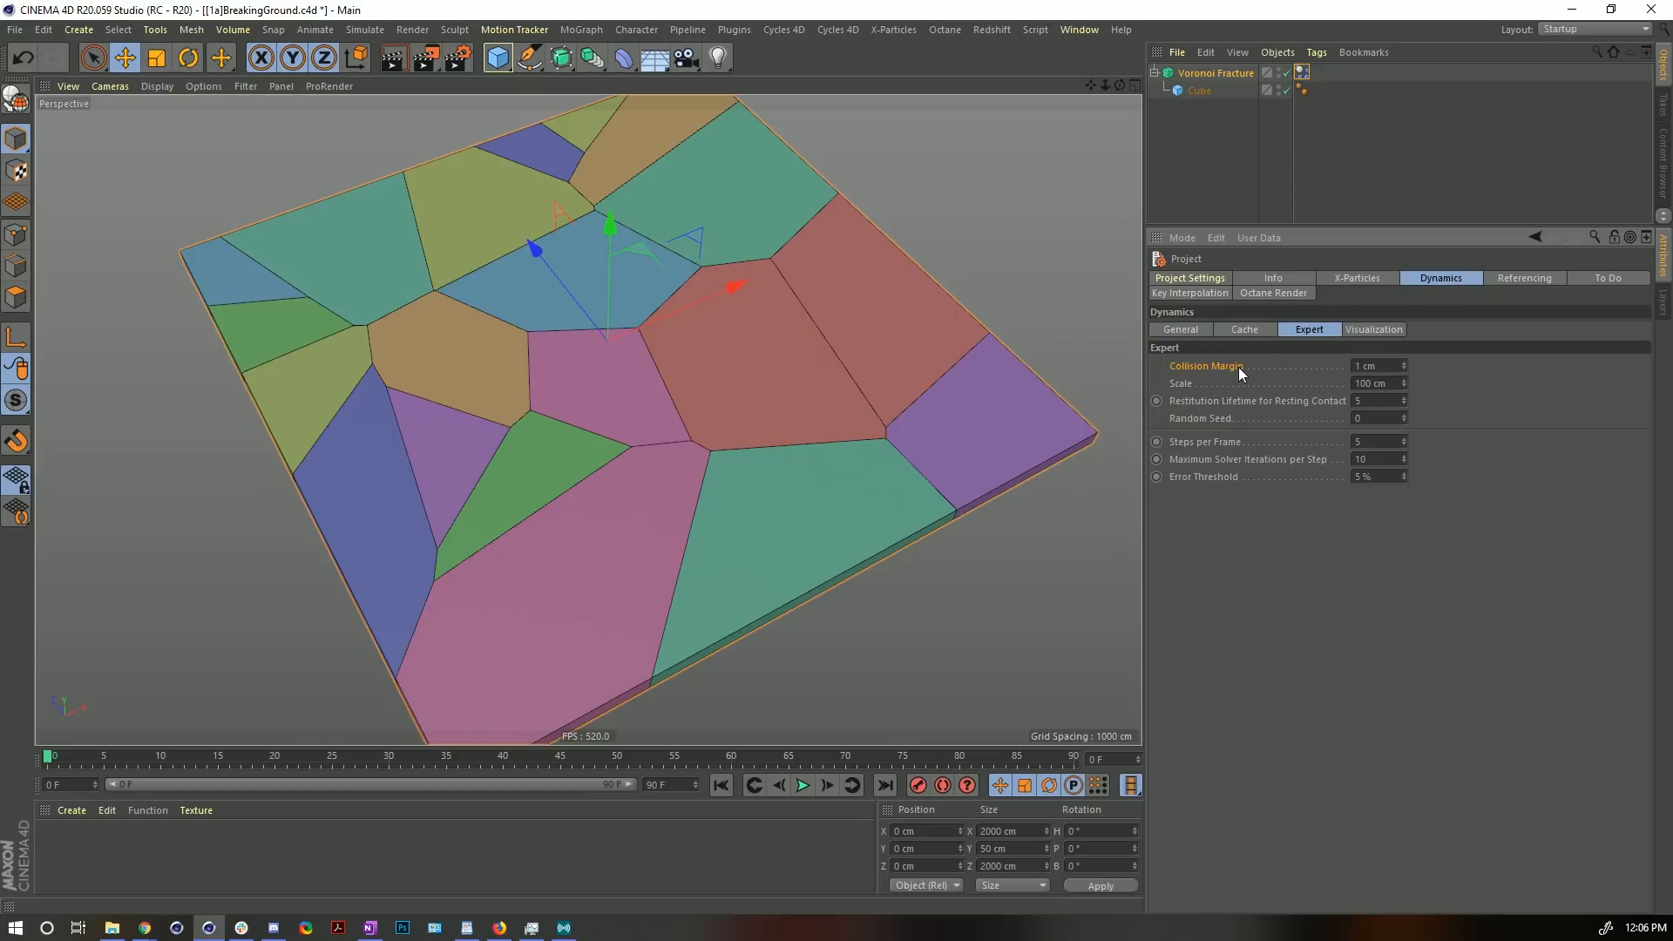
left_click(1386, 367)
type("0")
key("Return")
- Play the simulation, stop it at frame 65, and examine the seams between the falling slab pieces
left_click(802, 785)
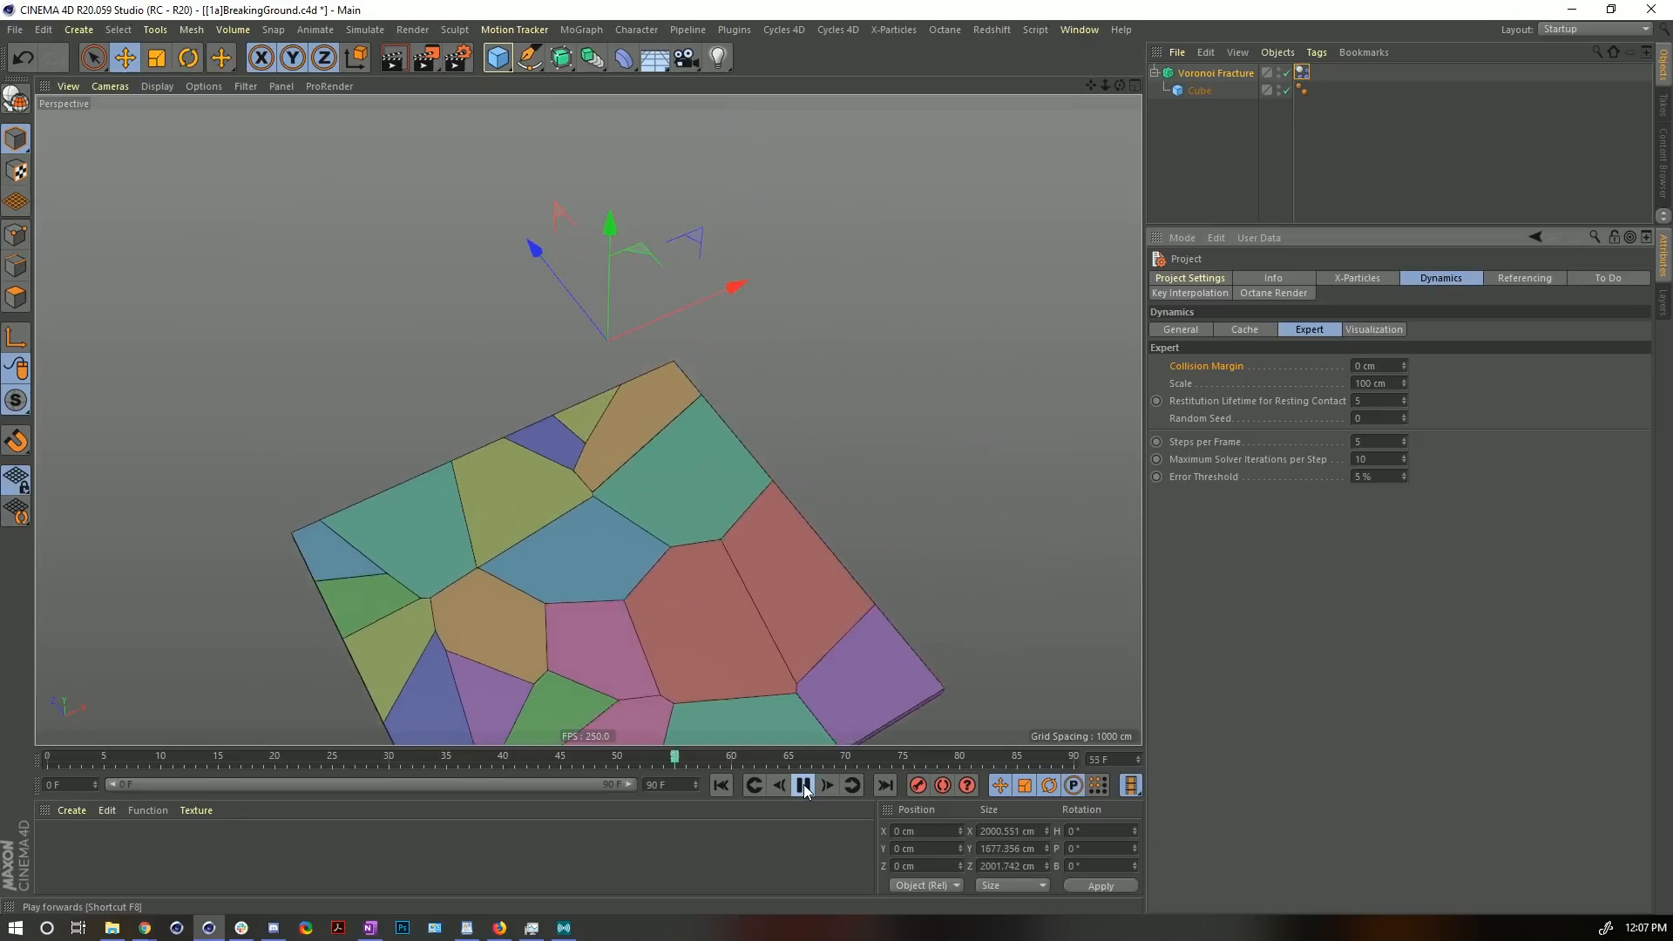
left_click(803, 787)
middle_click_drag(638, 586, 663, 398, "alt")
mouse_move(588, 524)
right_mouse_down("alt")
mouse_move(1612, 512)
mouse_move(1133, 540)
mouse_move(505, 624)
mouse_move(687, 531)
mouse_move(130, 578)
right_mouse_up("alt")
right_click_drag(576, 486, 617, 466, "alt")
left_click_drag(766, 456, 662, 434, "alt")
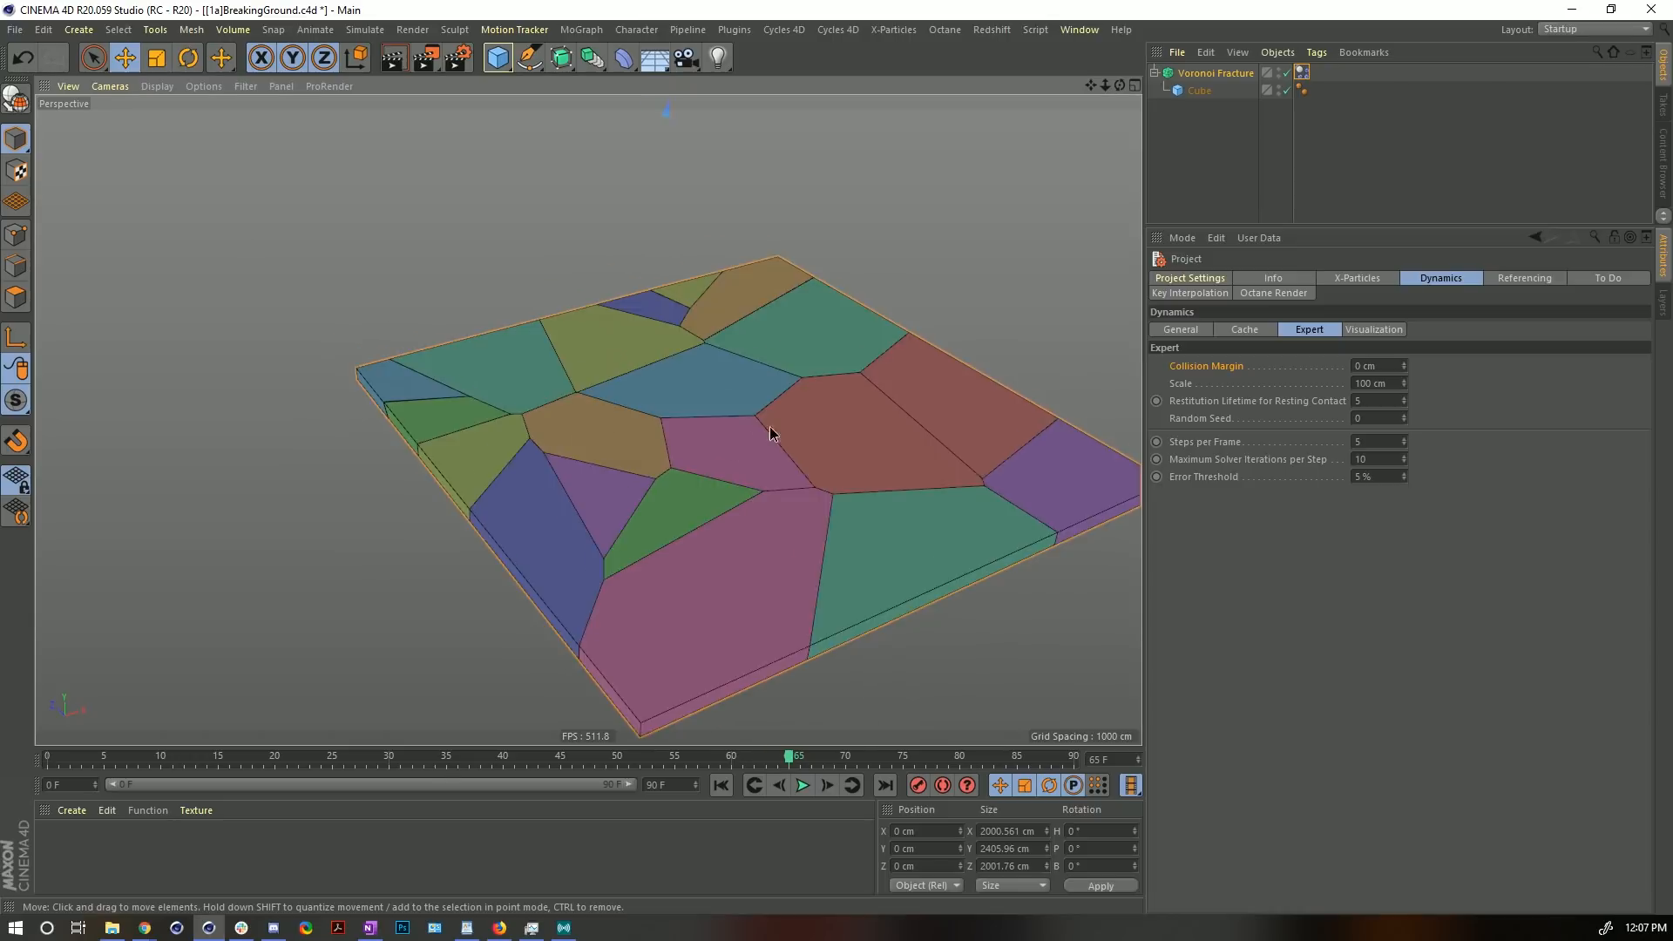
middle_click_drag(769, 431, 630, 363, "alt")
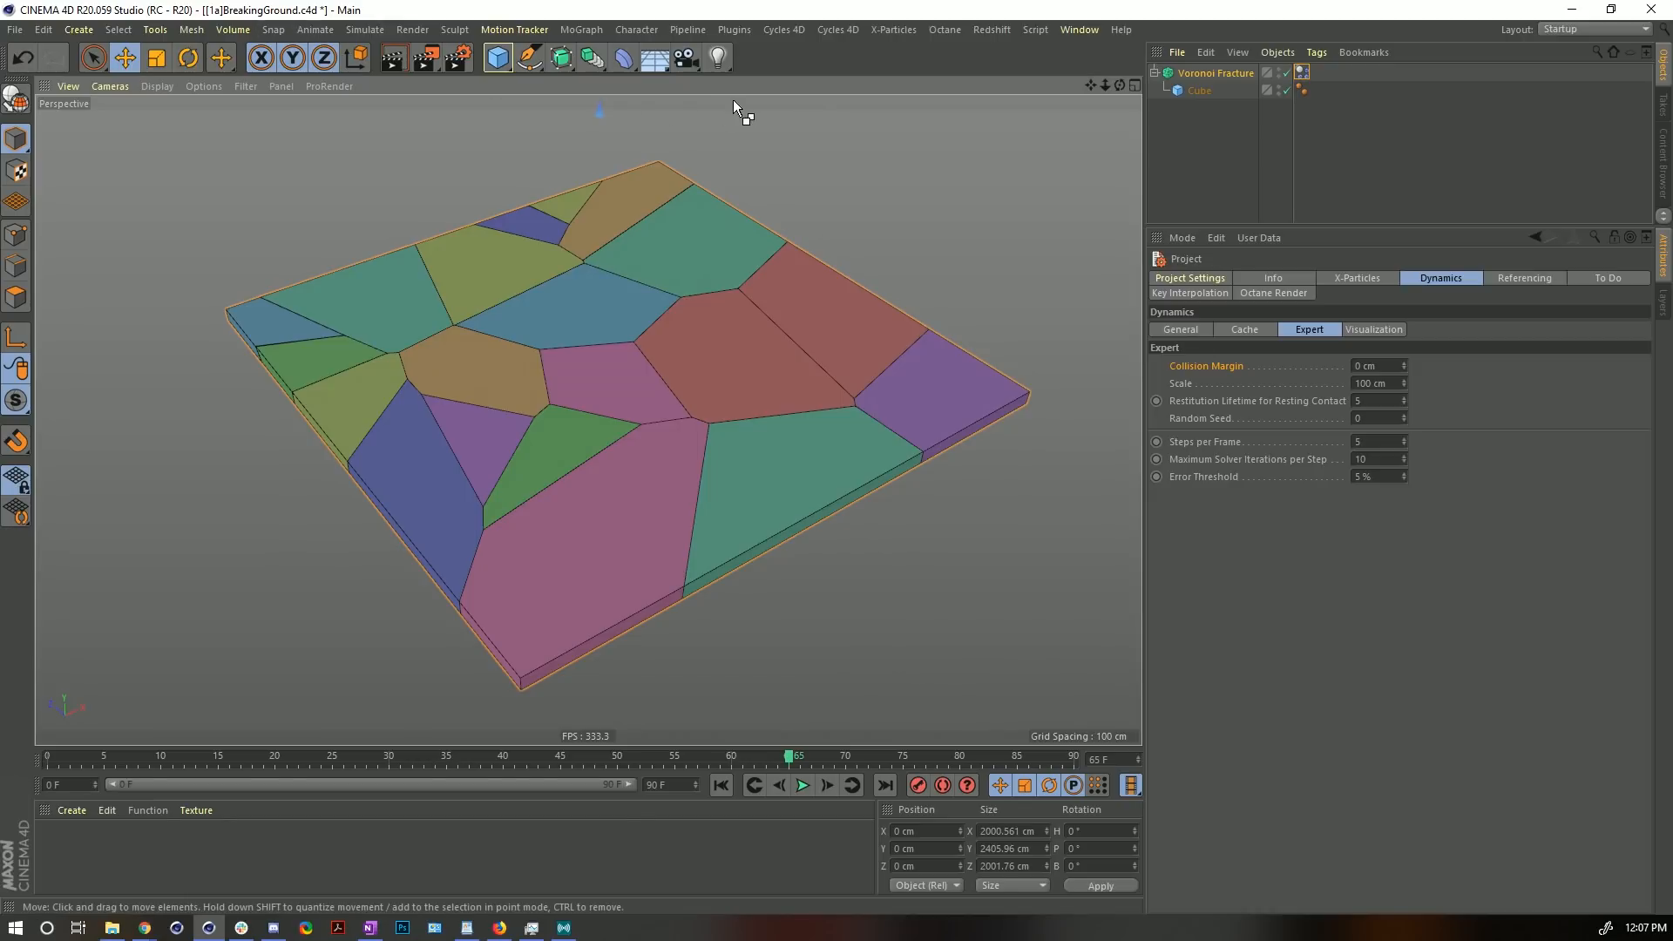
- Save the project, select the Voronoi Fracture's point generator source, and return to frame 0 with the whole slab in view
key("ctrl+s")
left_click(1172, 77)
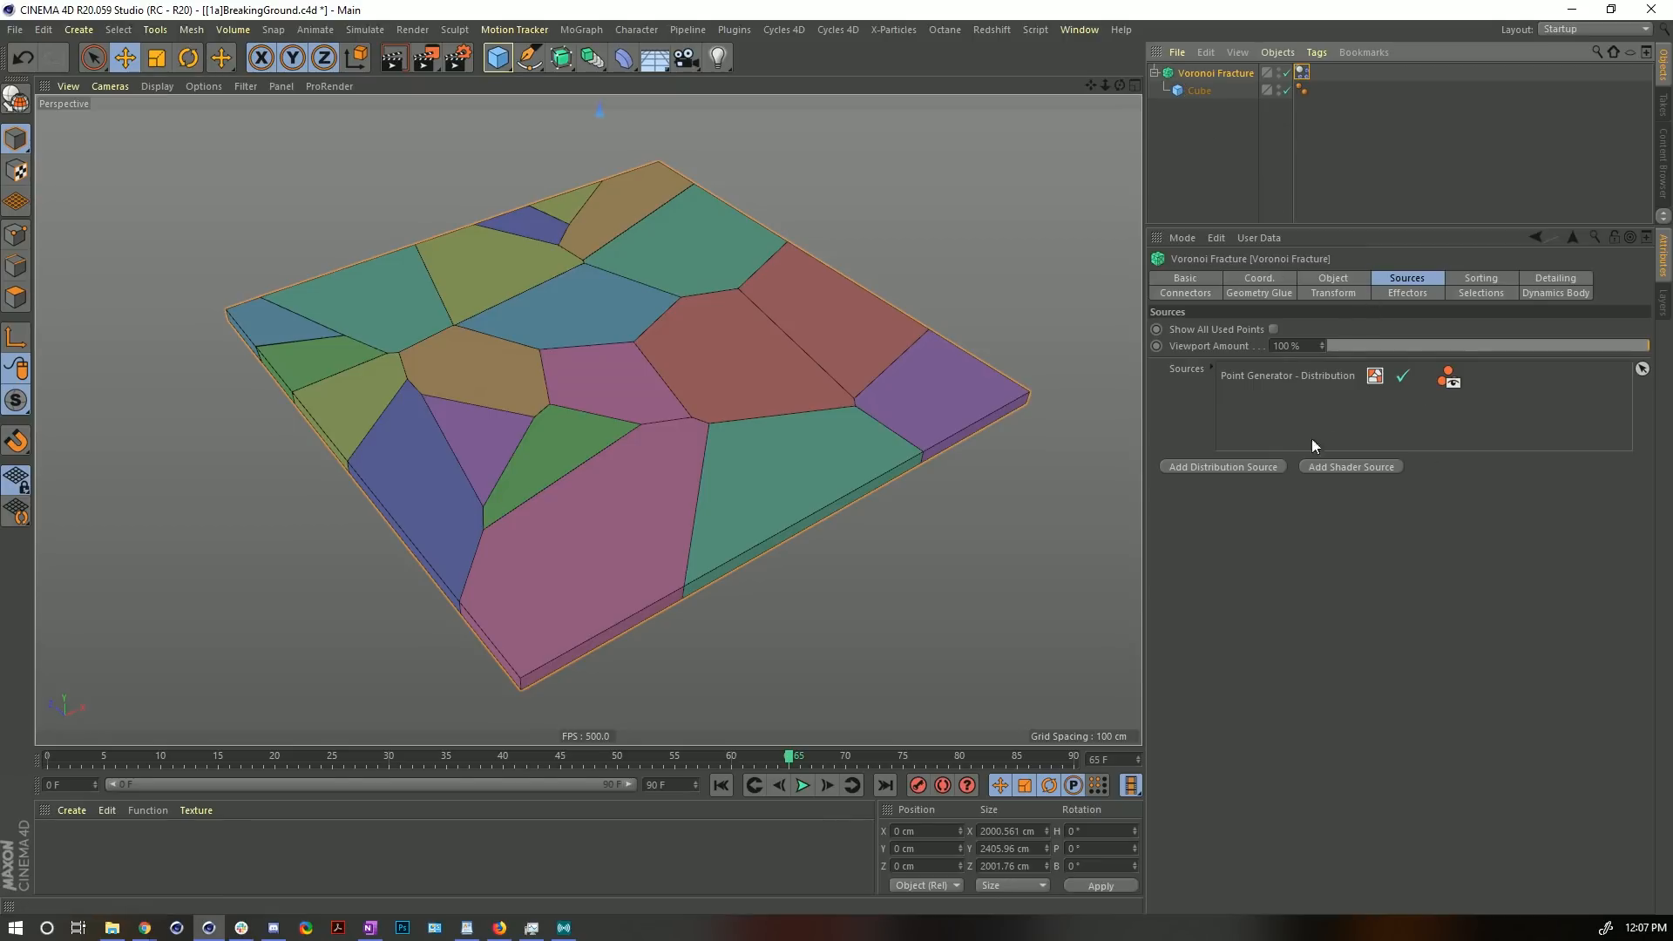
left_click(1248, 377)
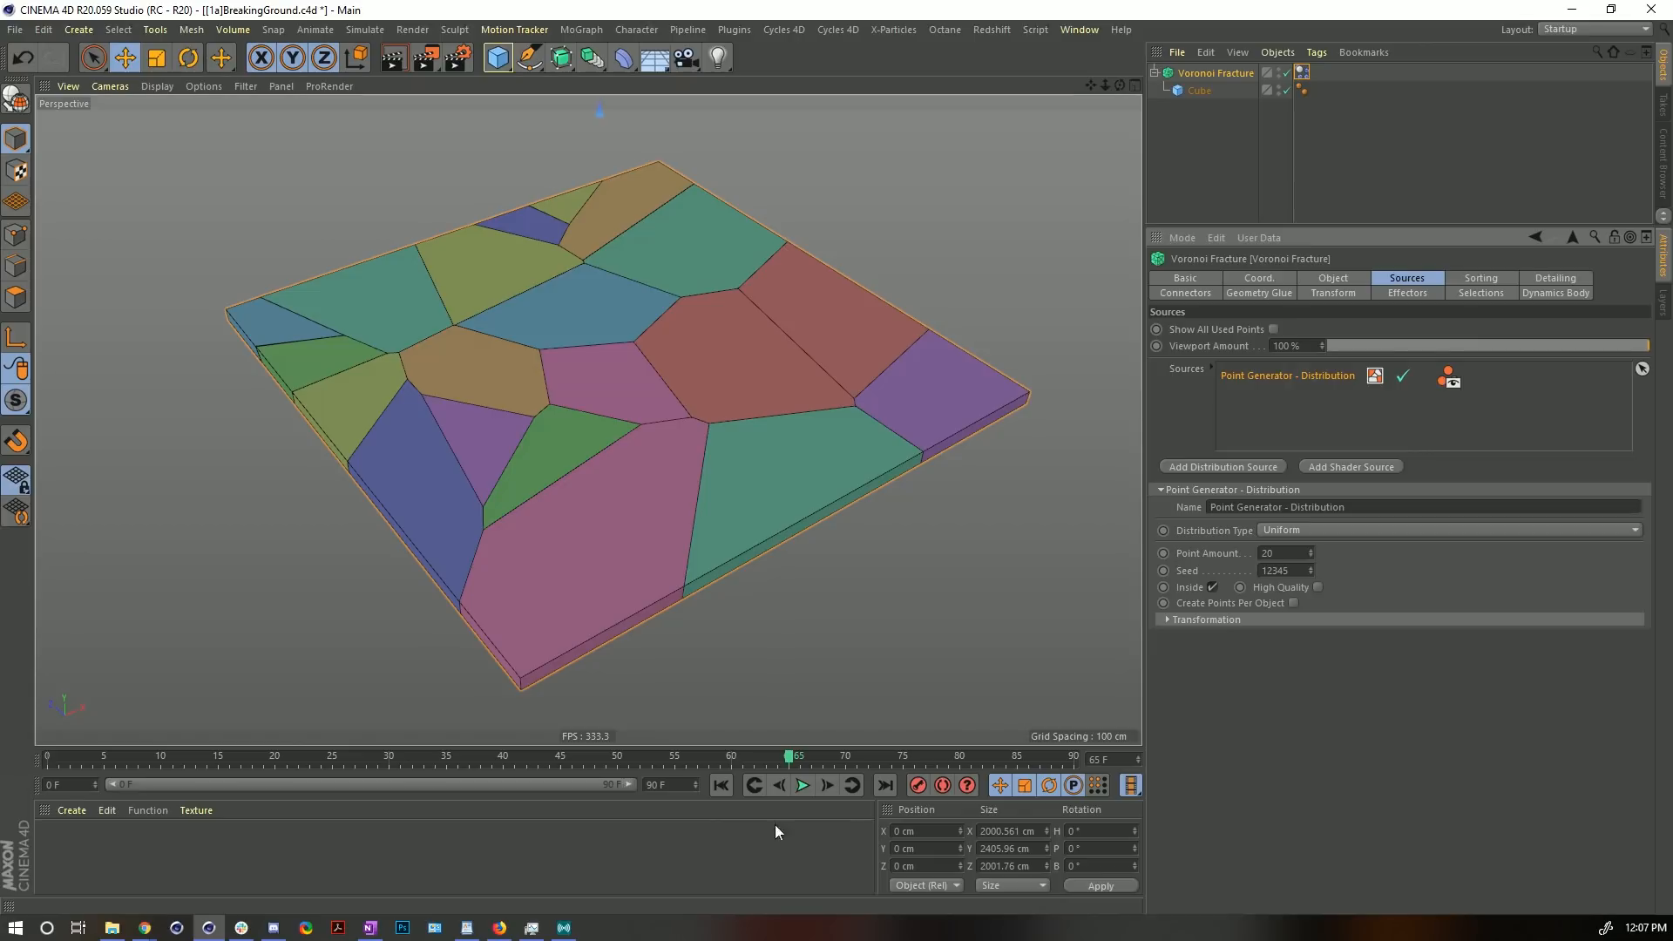
left_click(719, 786)
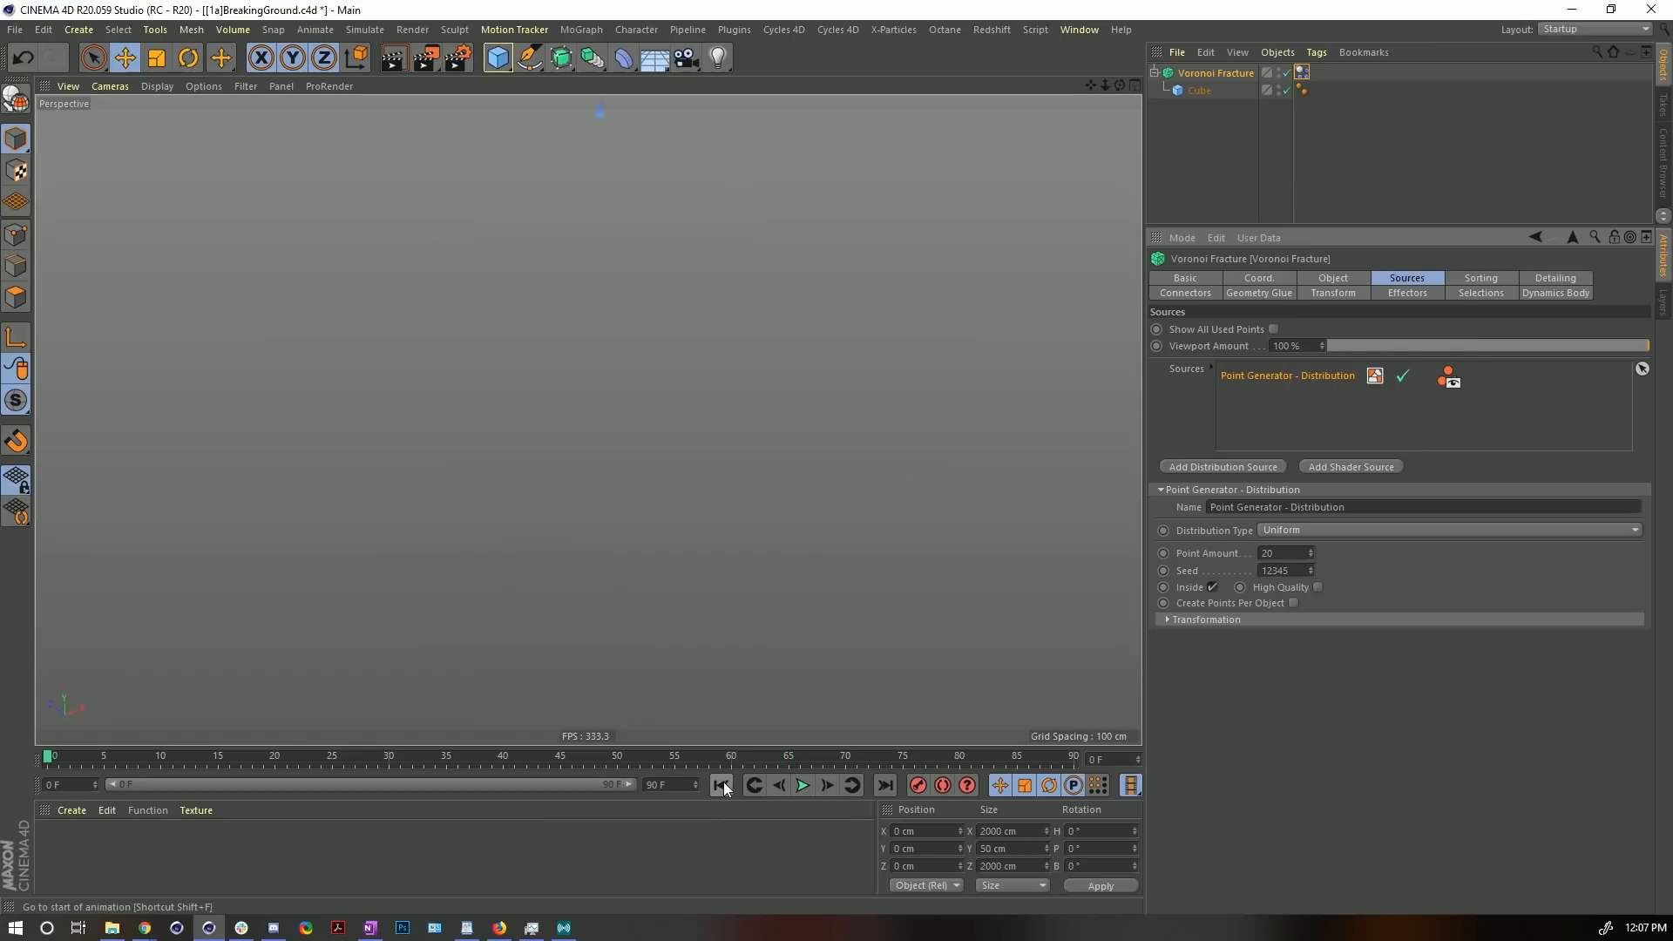
key("h")
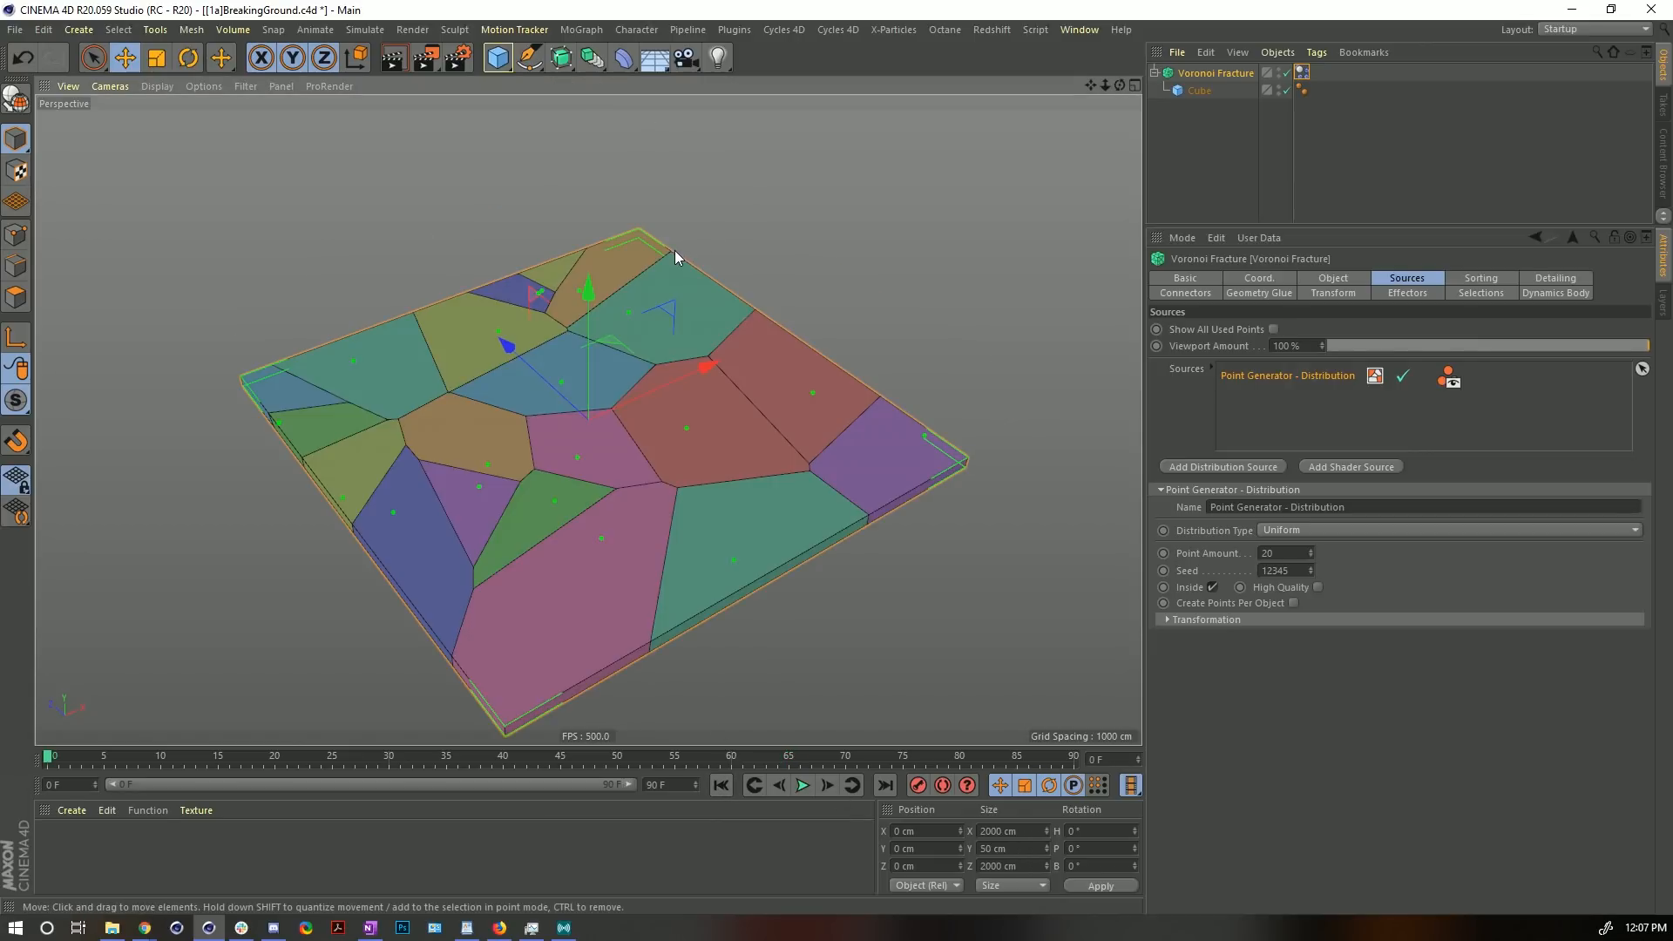
left_click_drag(618, 443, 627, 481, "alt")
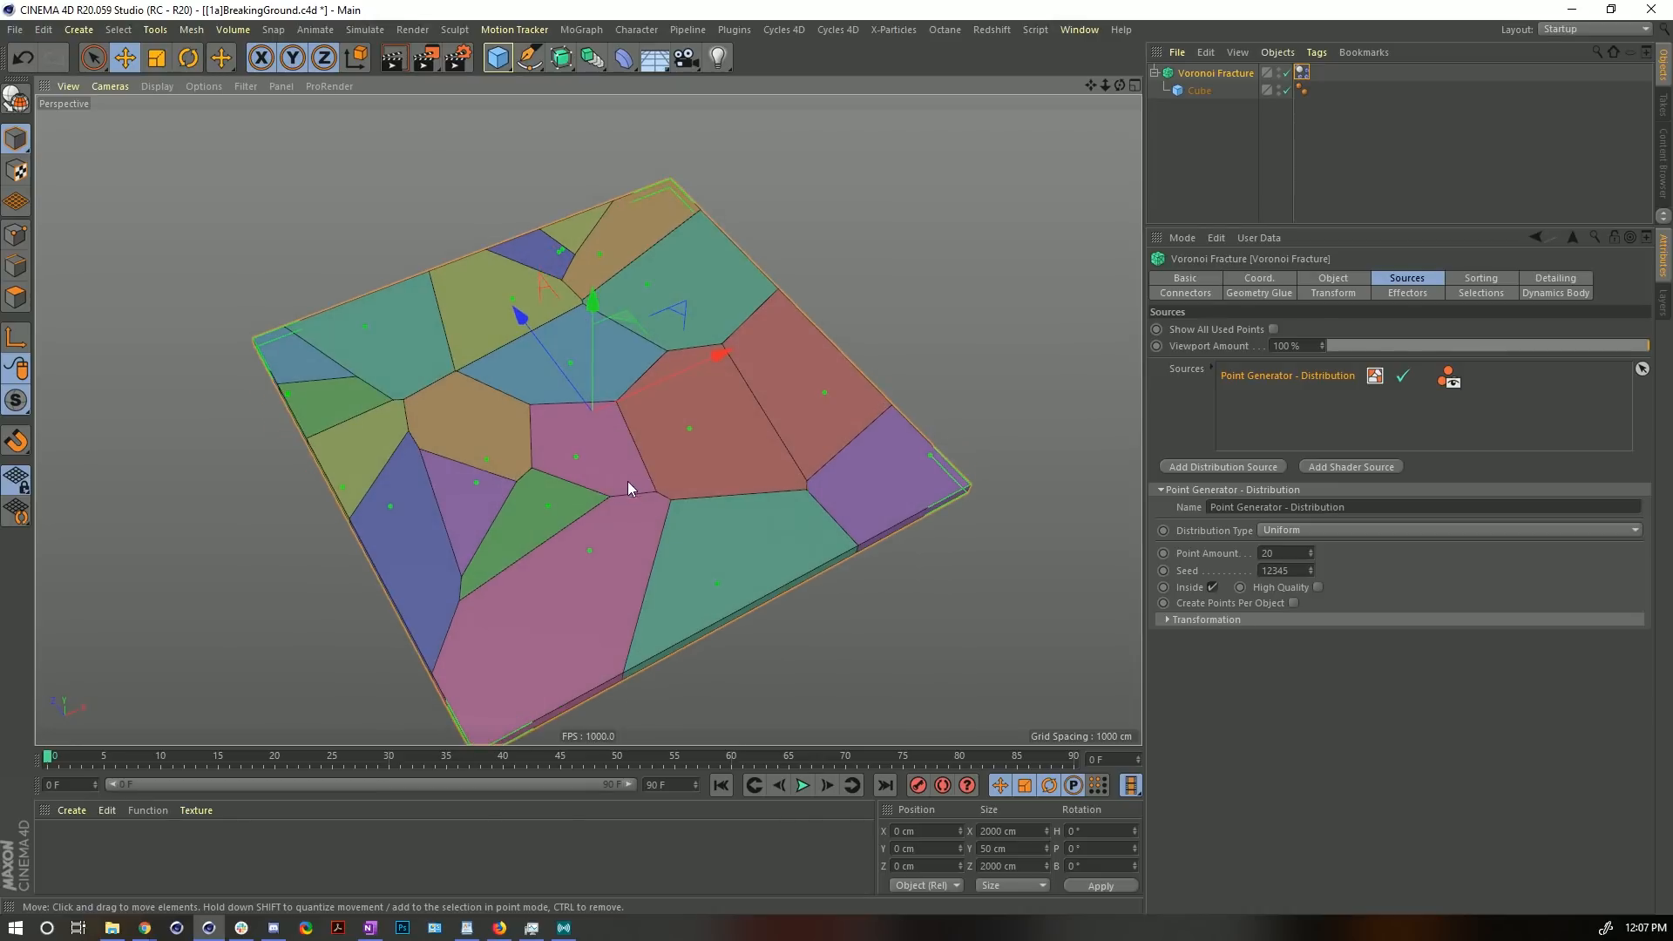
middle_click_drag(617, 492, 608, 435, "alt")
left_click_drag(608, 436, 623, 409, "alt")
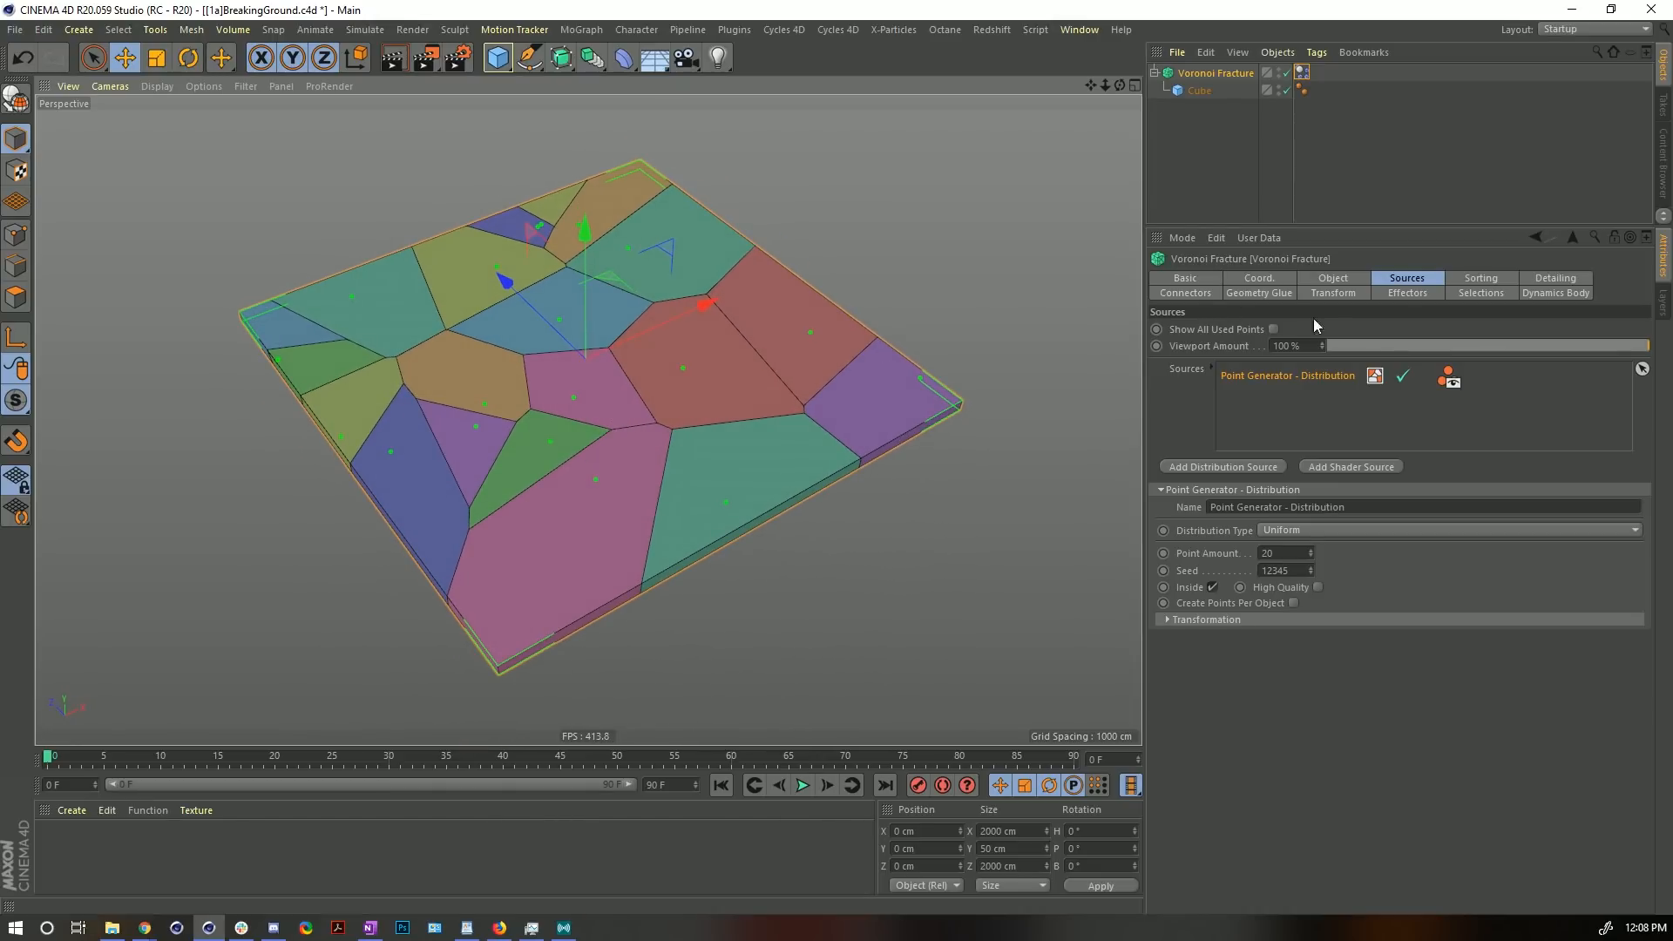
- Raise the point generator's Point Amount to 202 and examine the fragment shapes from several angles
left_click(1392, 277)
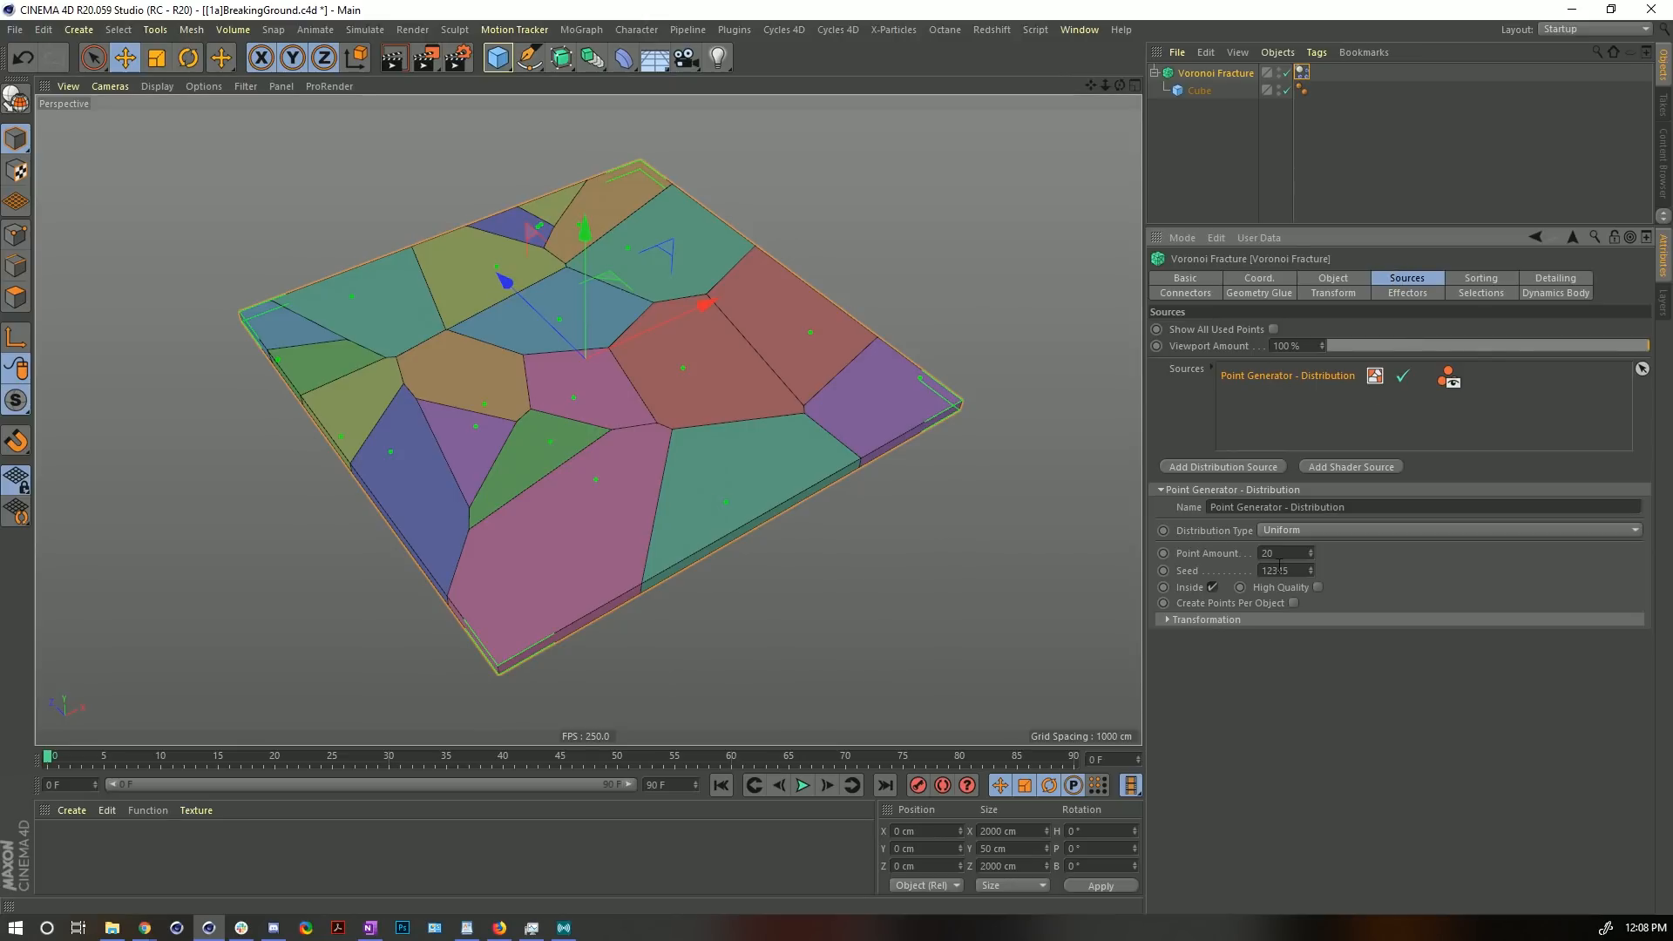
left_click(1309, 556)
mouse_move(1313, 558)
left_mouse_down()
mouse_move(1313, 464)
mouse_move(1295, 571)
left_mouse_up()
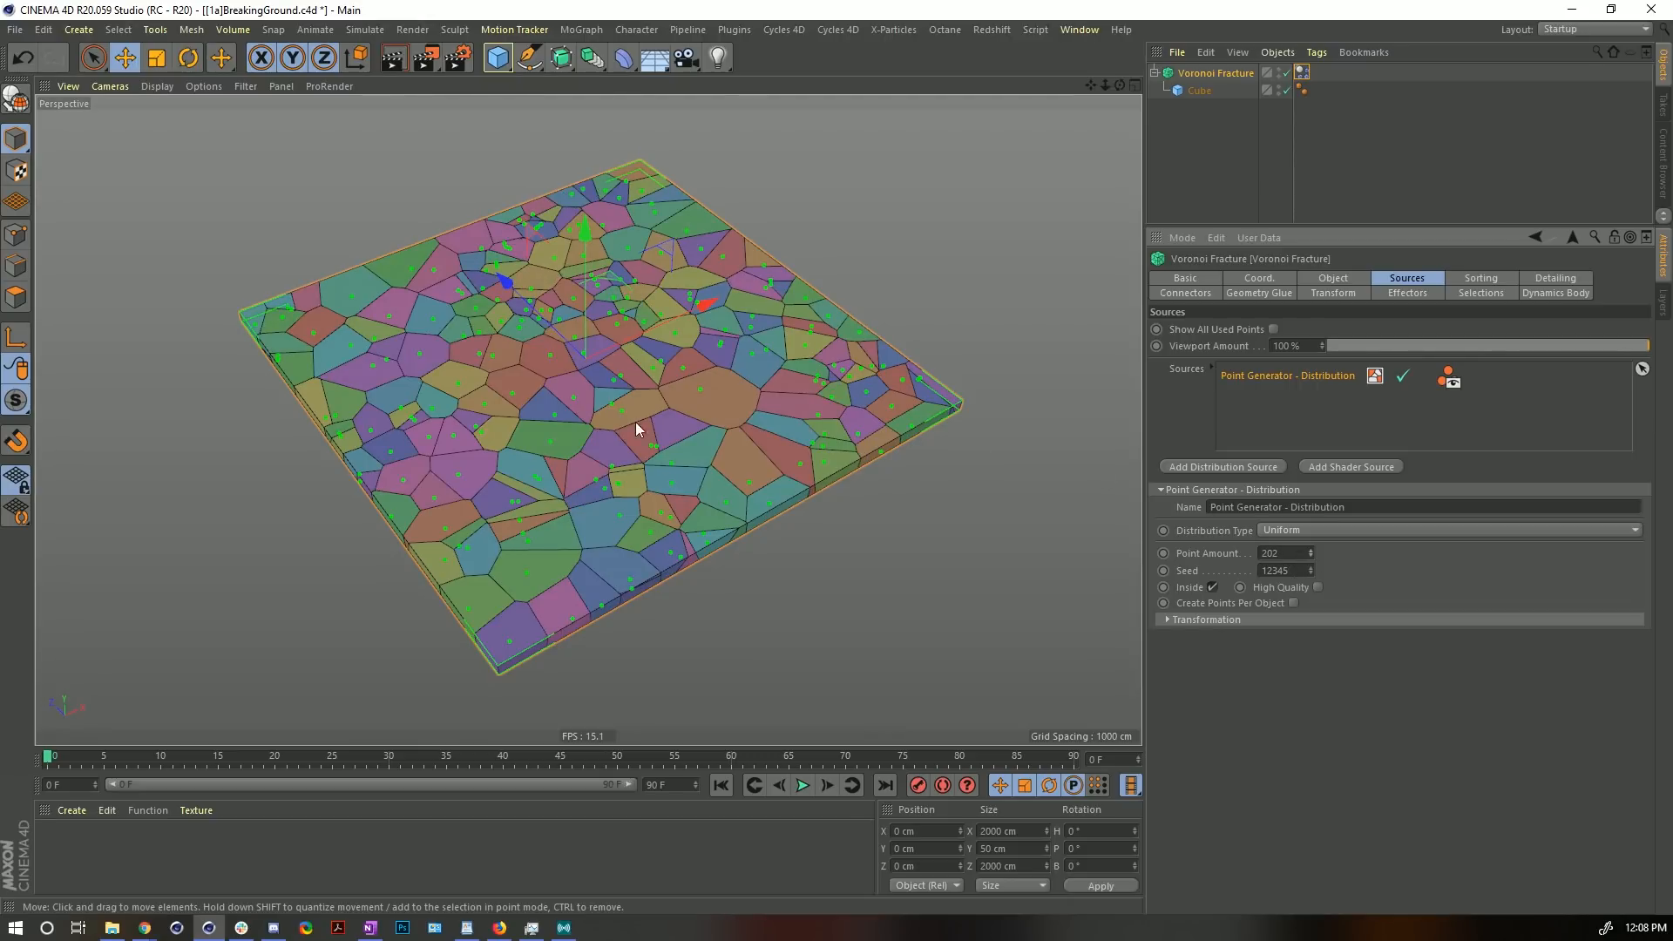
left_click_drag(650, 370, 612, 507, "alt")
right_click_drag(581, 419, 634, 377, "alt")
left_click_drag(618, 329, 710, 371, "alt")
right_click_drag(631, 443, 699, 421, "alt")
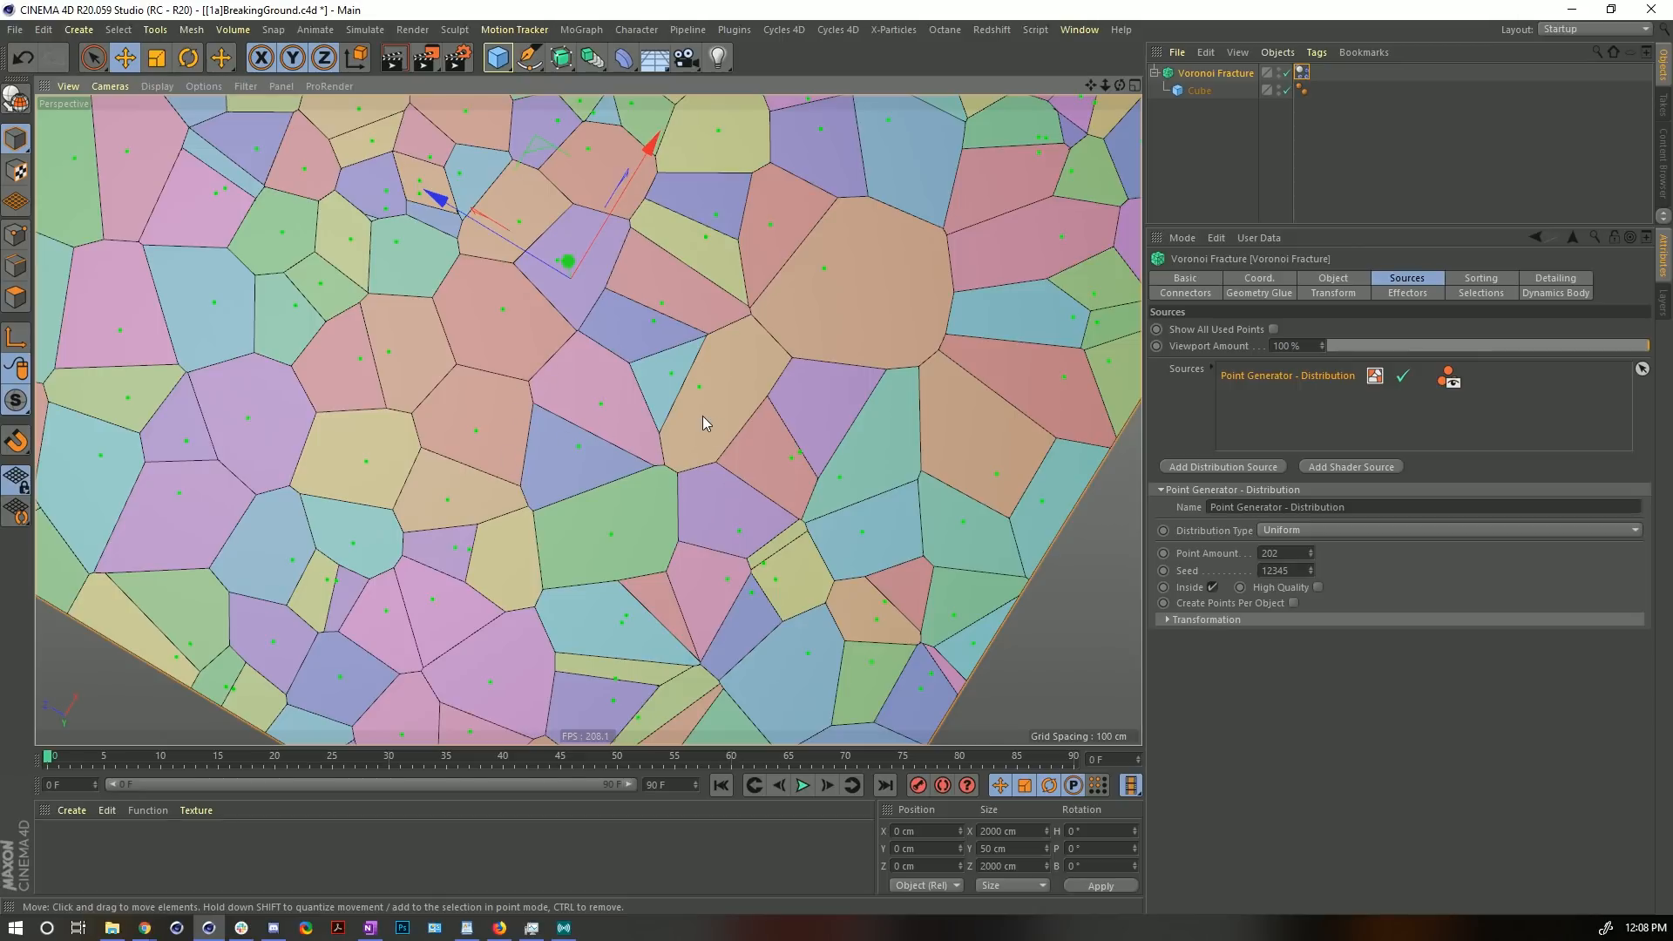
left_click_drag(574, 472, 653, 315, "alt")
scroll(652, 315, "down", 5)
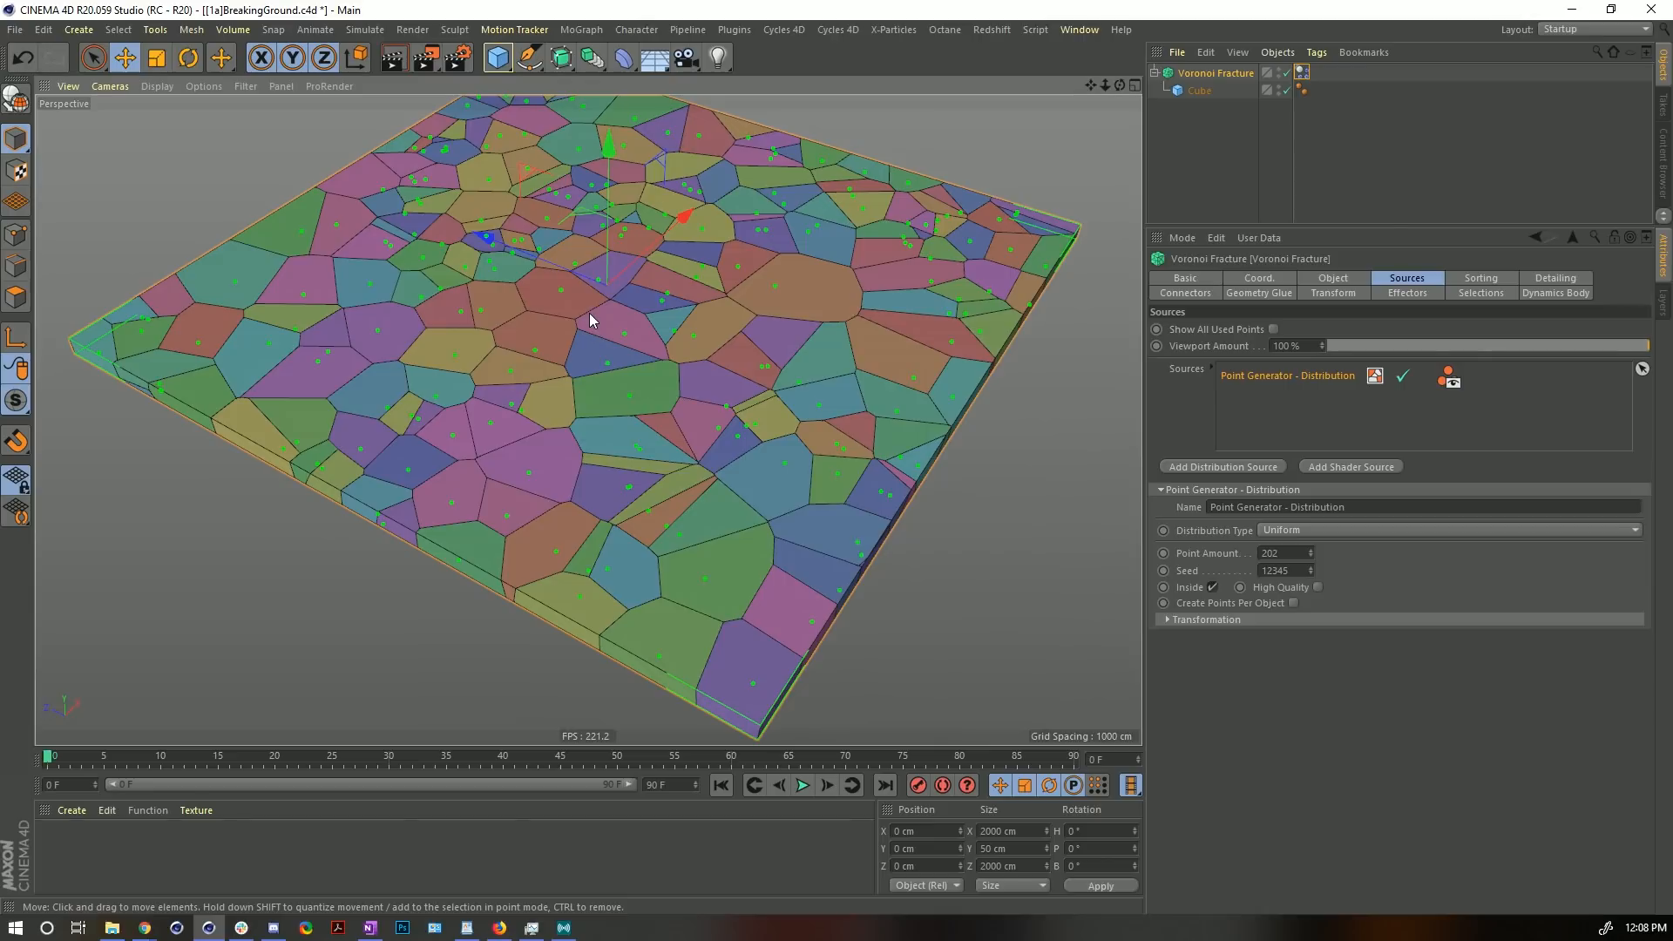
mouse_move(642, 295)
left_mouse_down("alt")
mouse_move(672, 288)
mouse_move(639, 322)
left_mouse_up("alt")
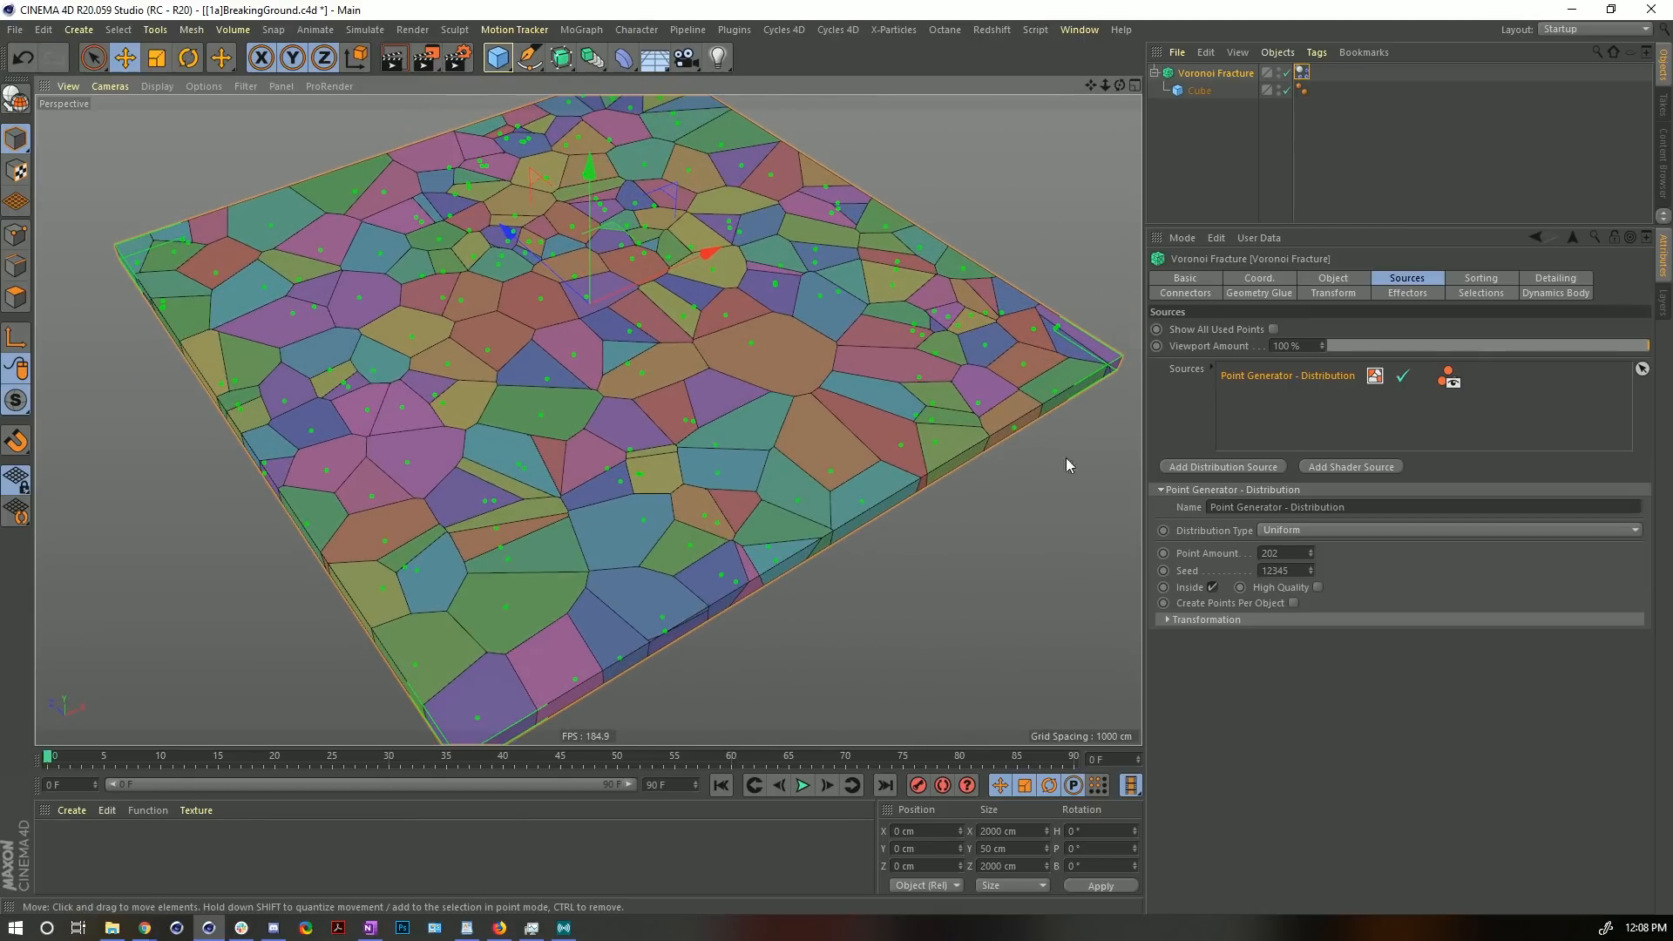
- Set the Point Amount of the Voronoi Fracture's point generator to 2222
left_click(1250, 558)
left_click(1285, 554)
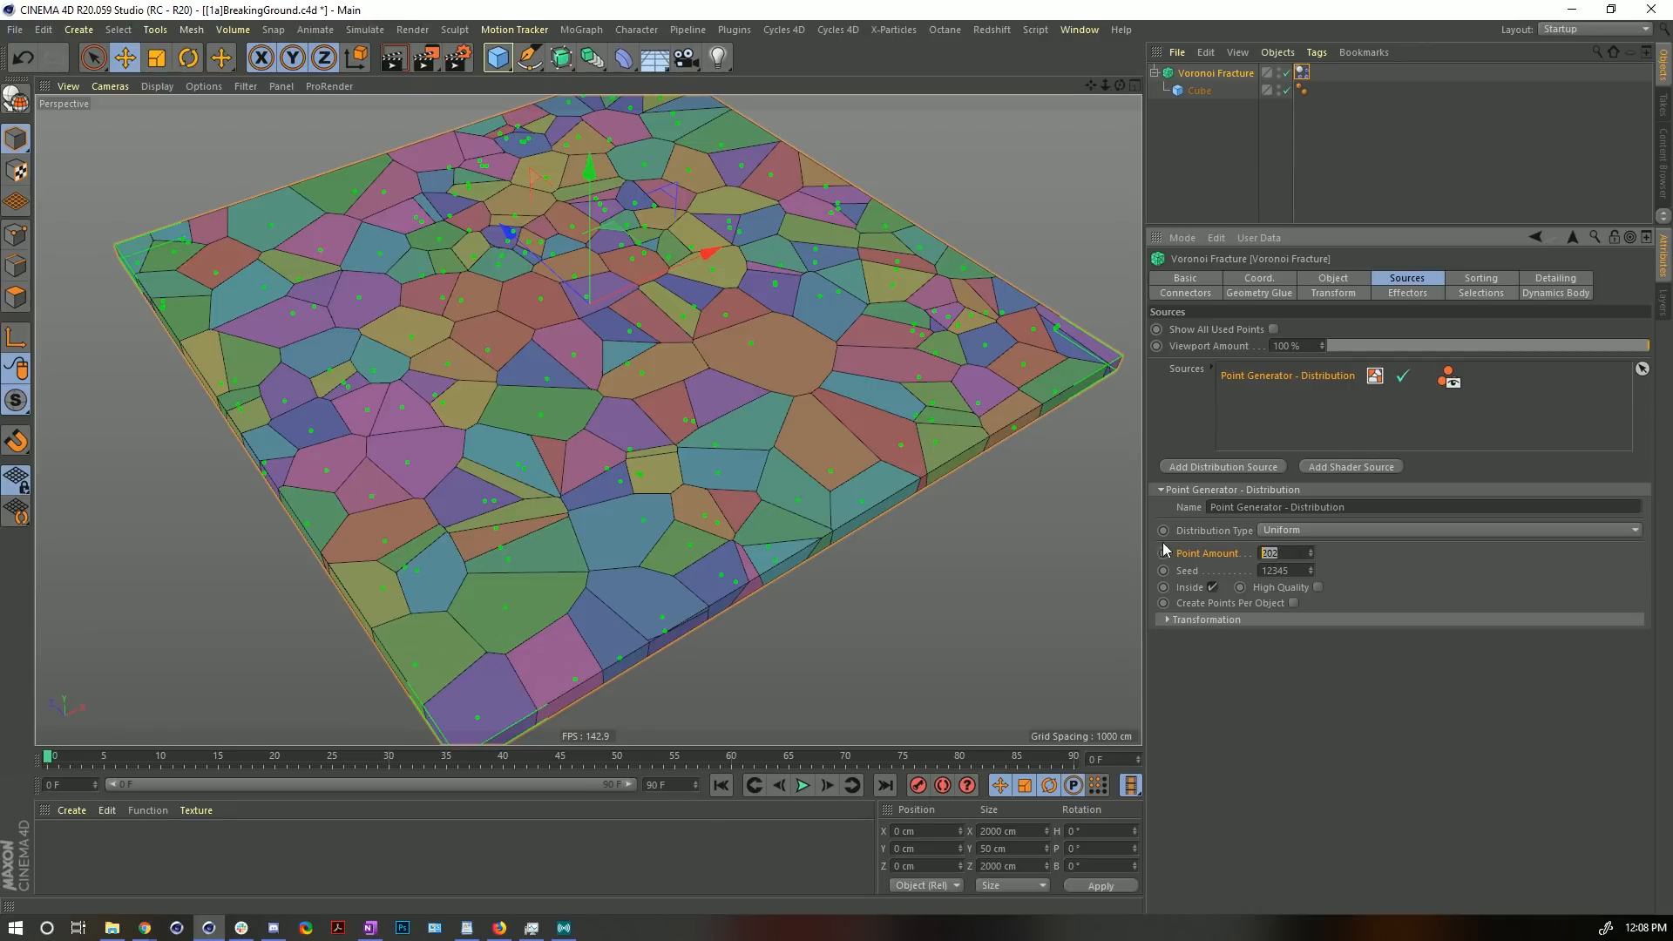
type("2222")
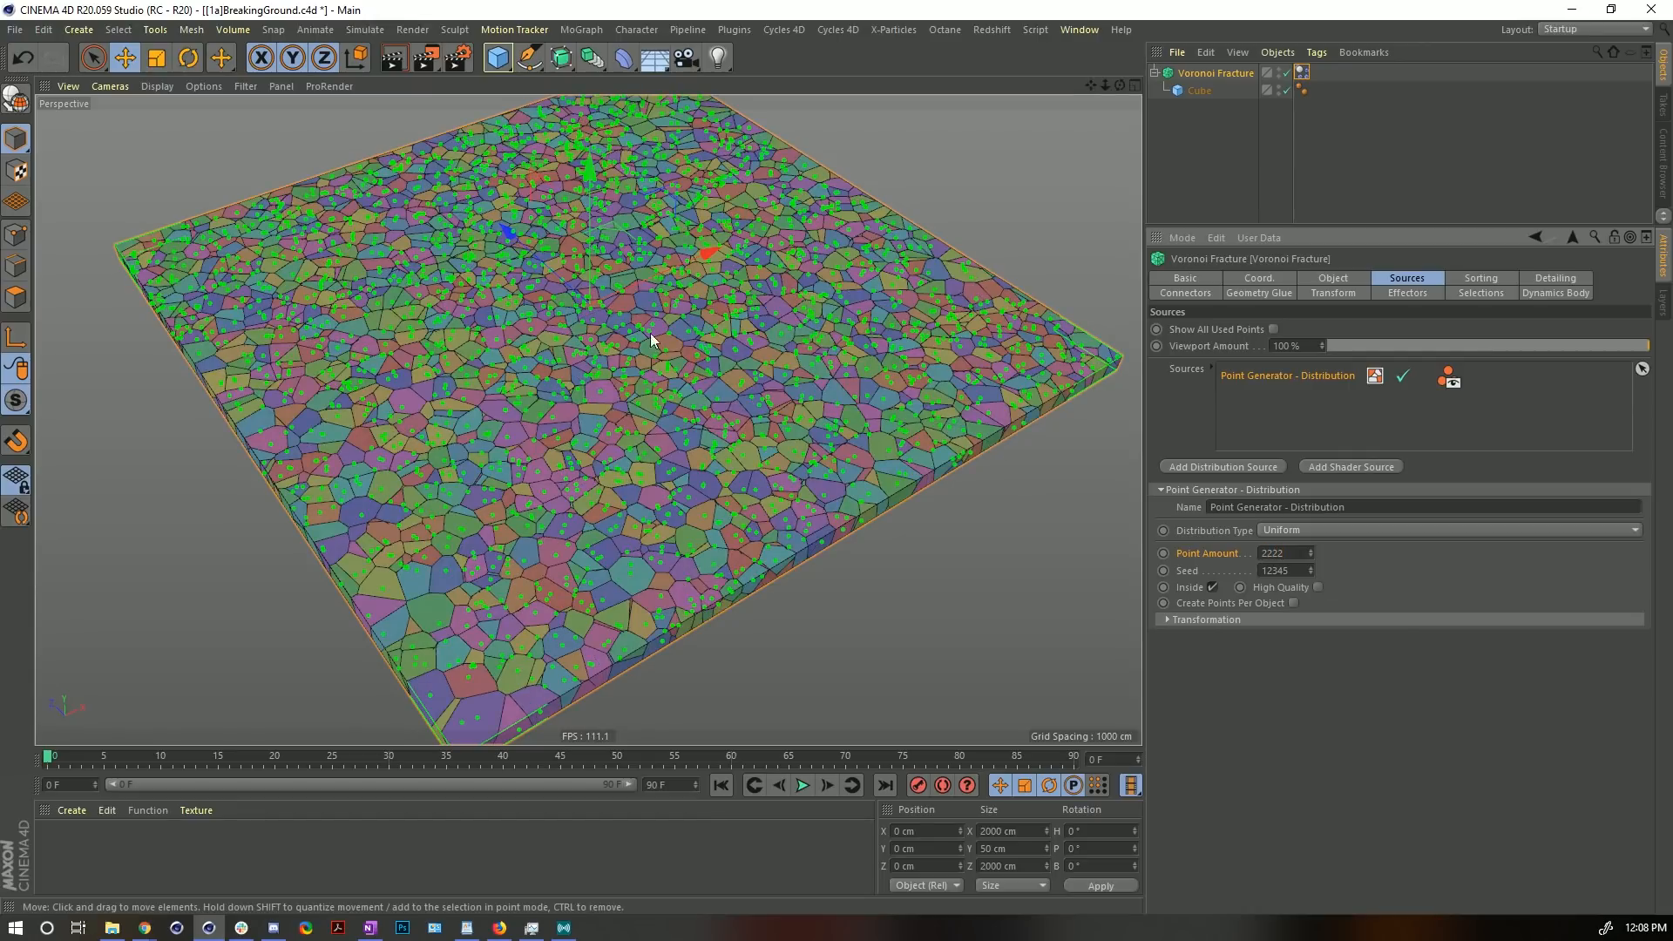
- Play the simulation briefly with the denser fracture, stop it, and return the timeline to frame 0
left_click(594, 298)
left_click_drag(596, 304, 653, 287, "alt")
left_click(802, 786)
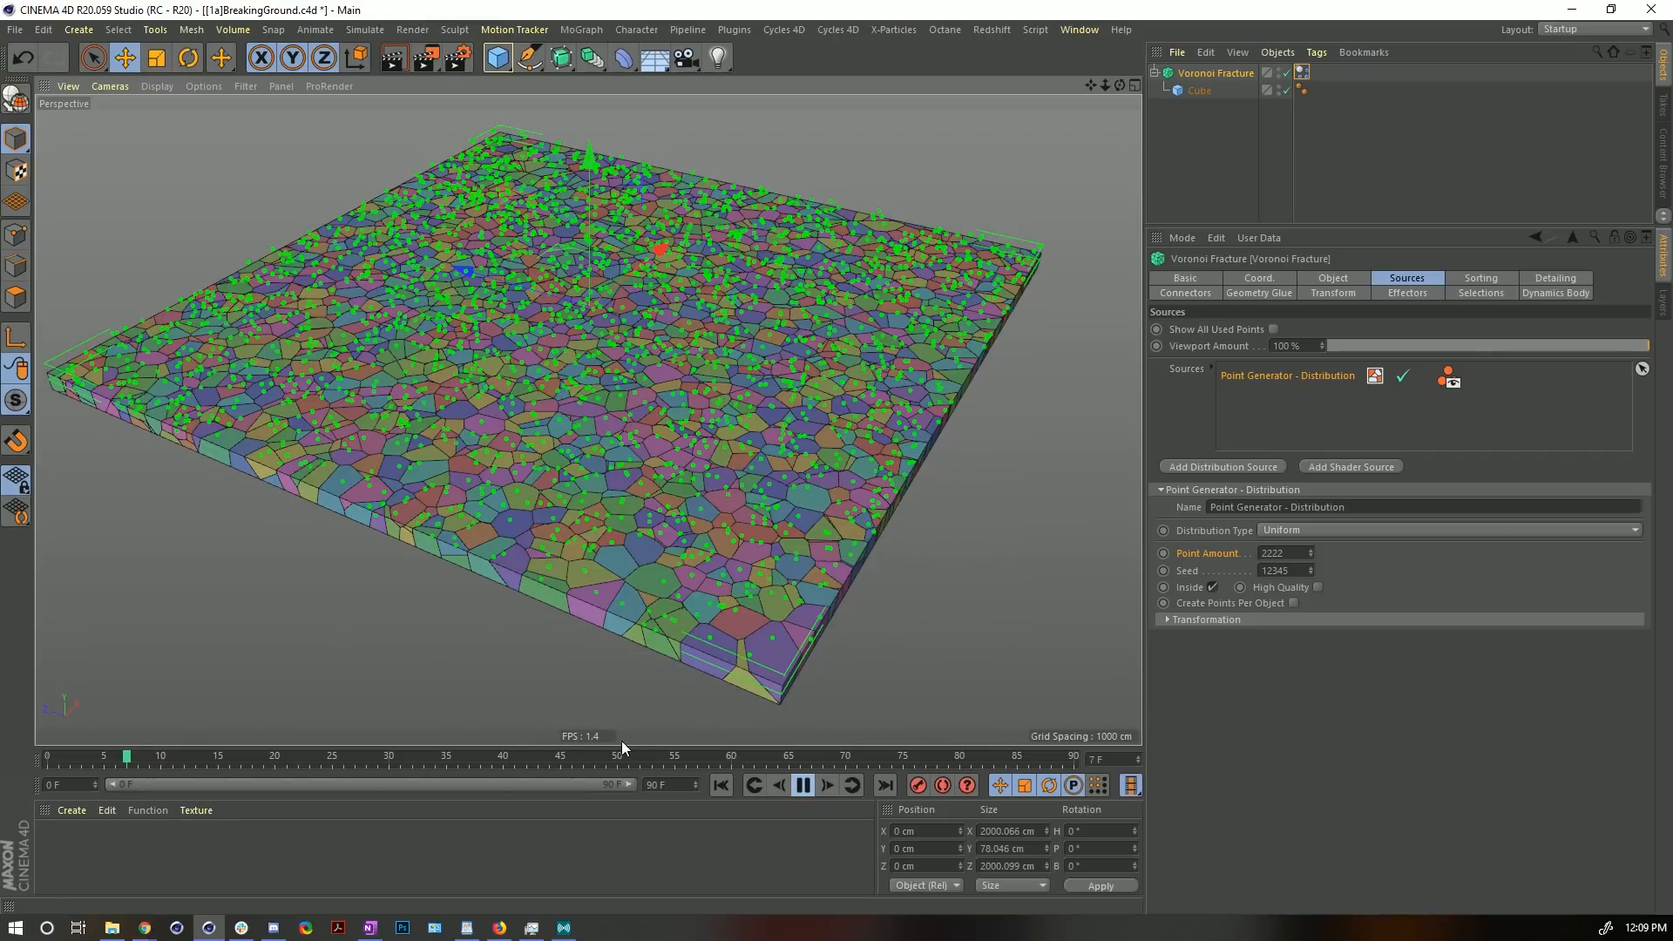
left_click(803, 785)
left_click(721, 785)
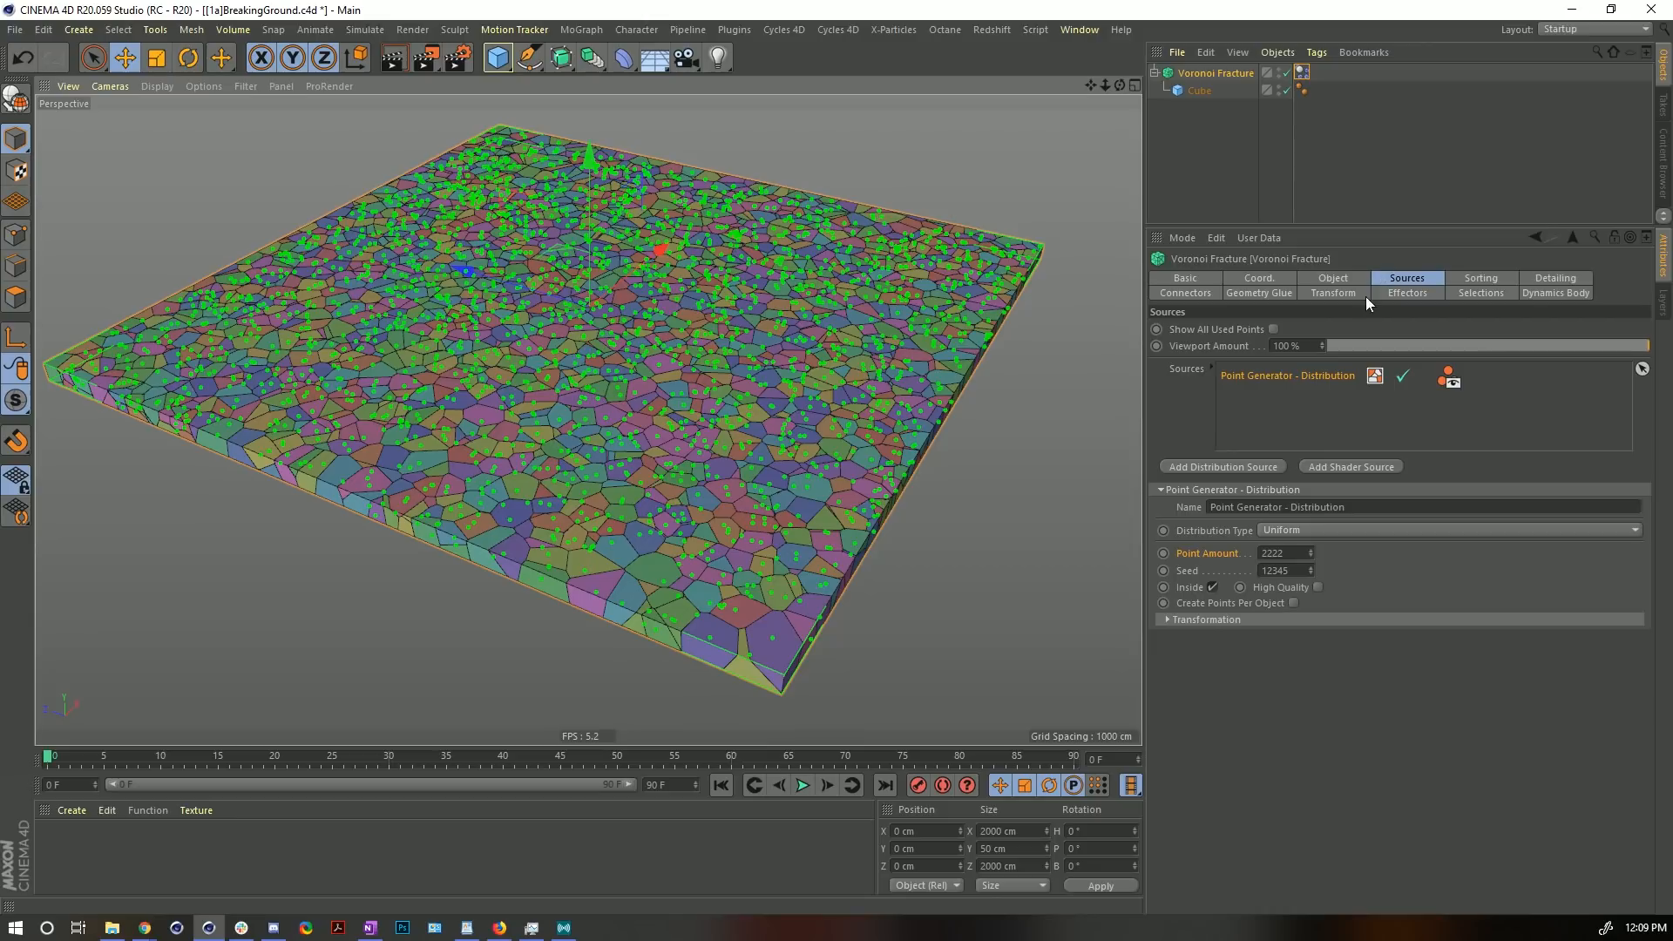
- Enable Geometry Glue on the Voronoi Fracture and set its Glue Type to Cluster
left_click(1260, 294)
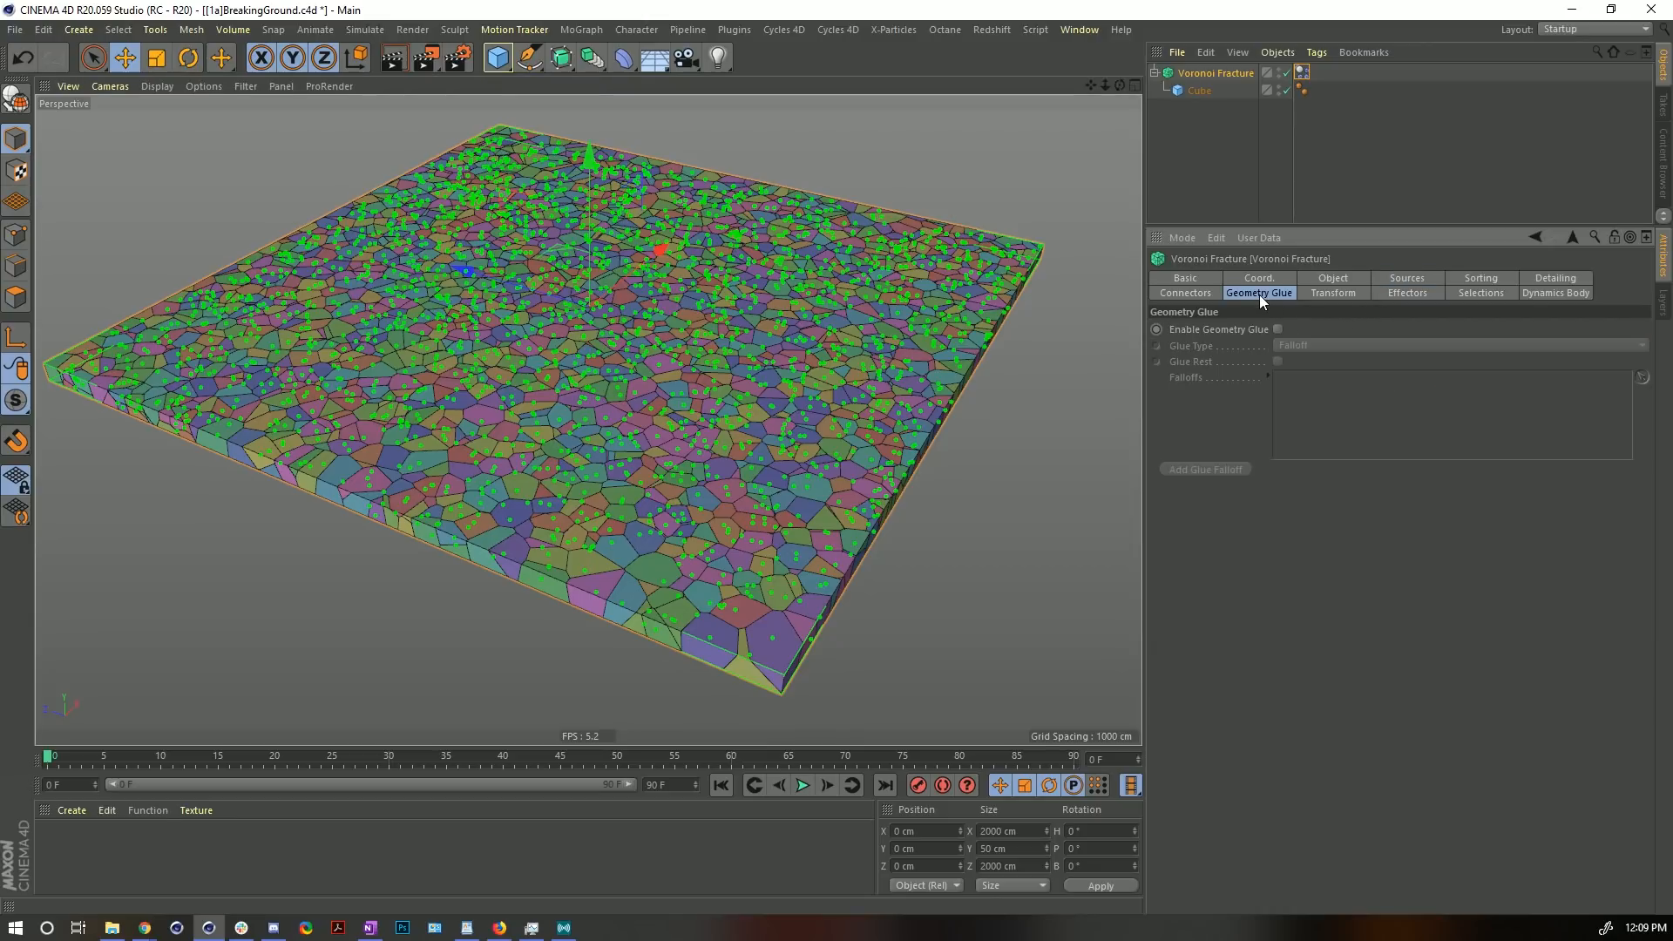
left_click(1356, 162)
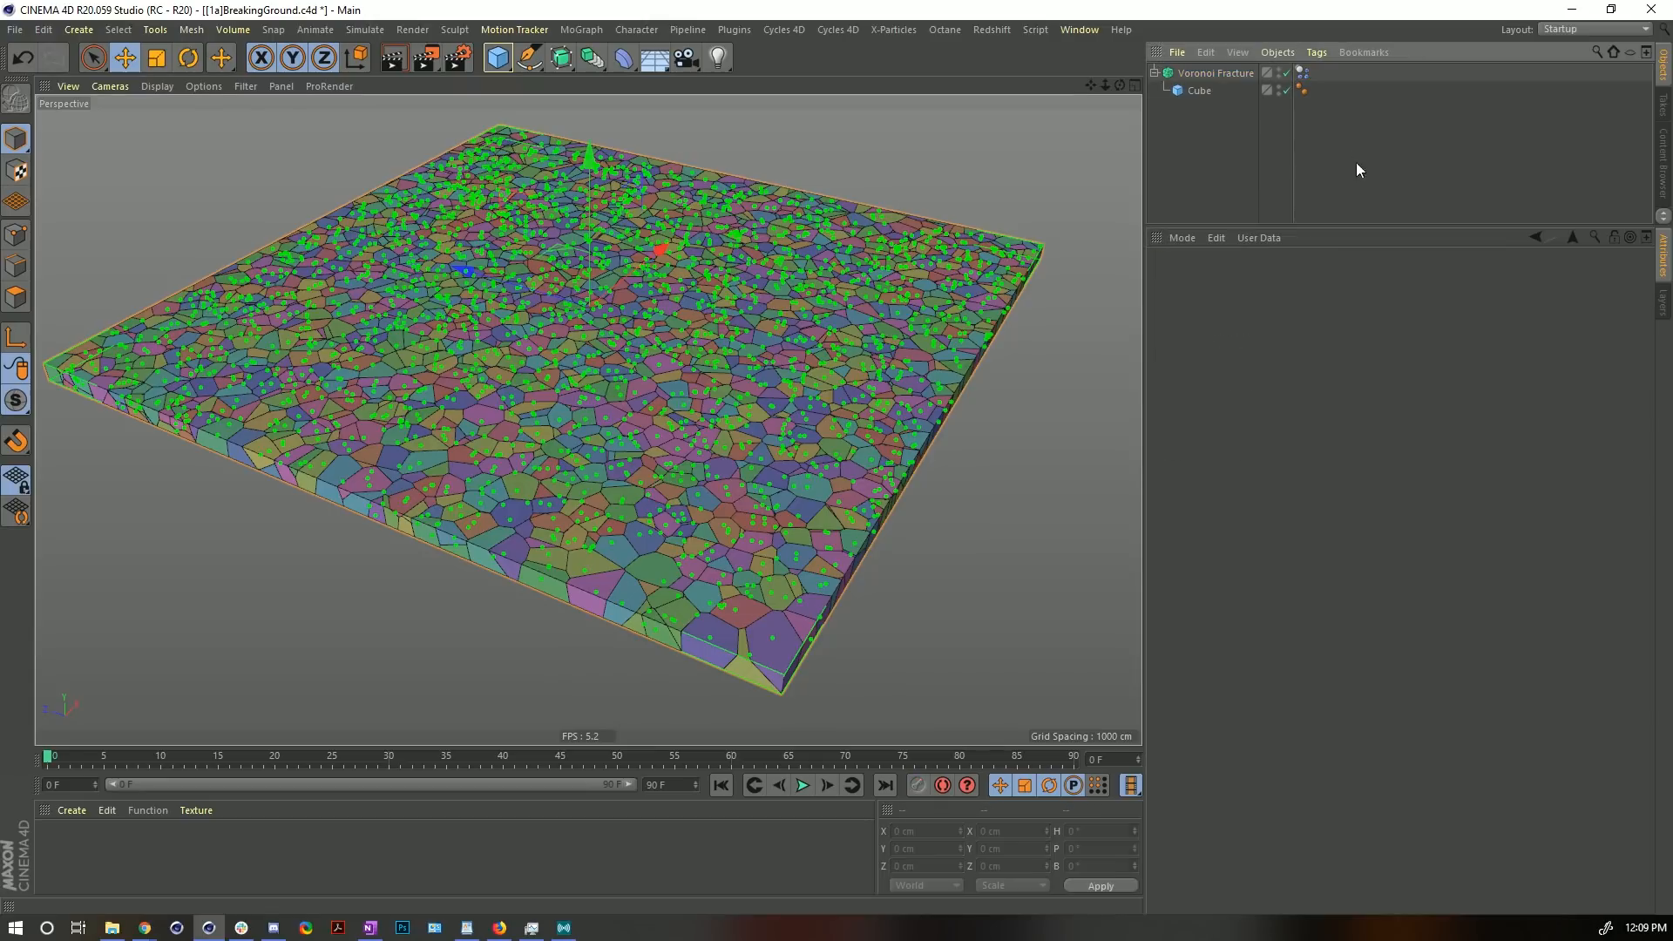
left_click(1218, 79)
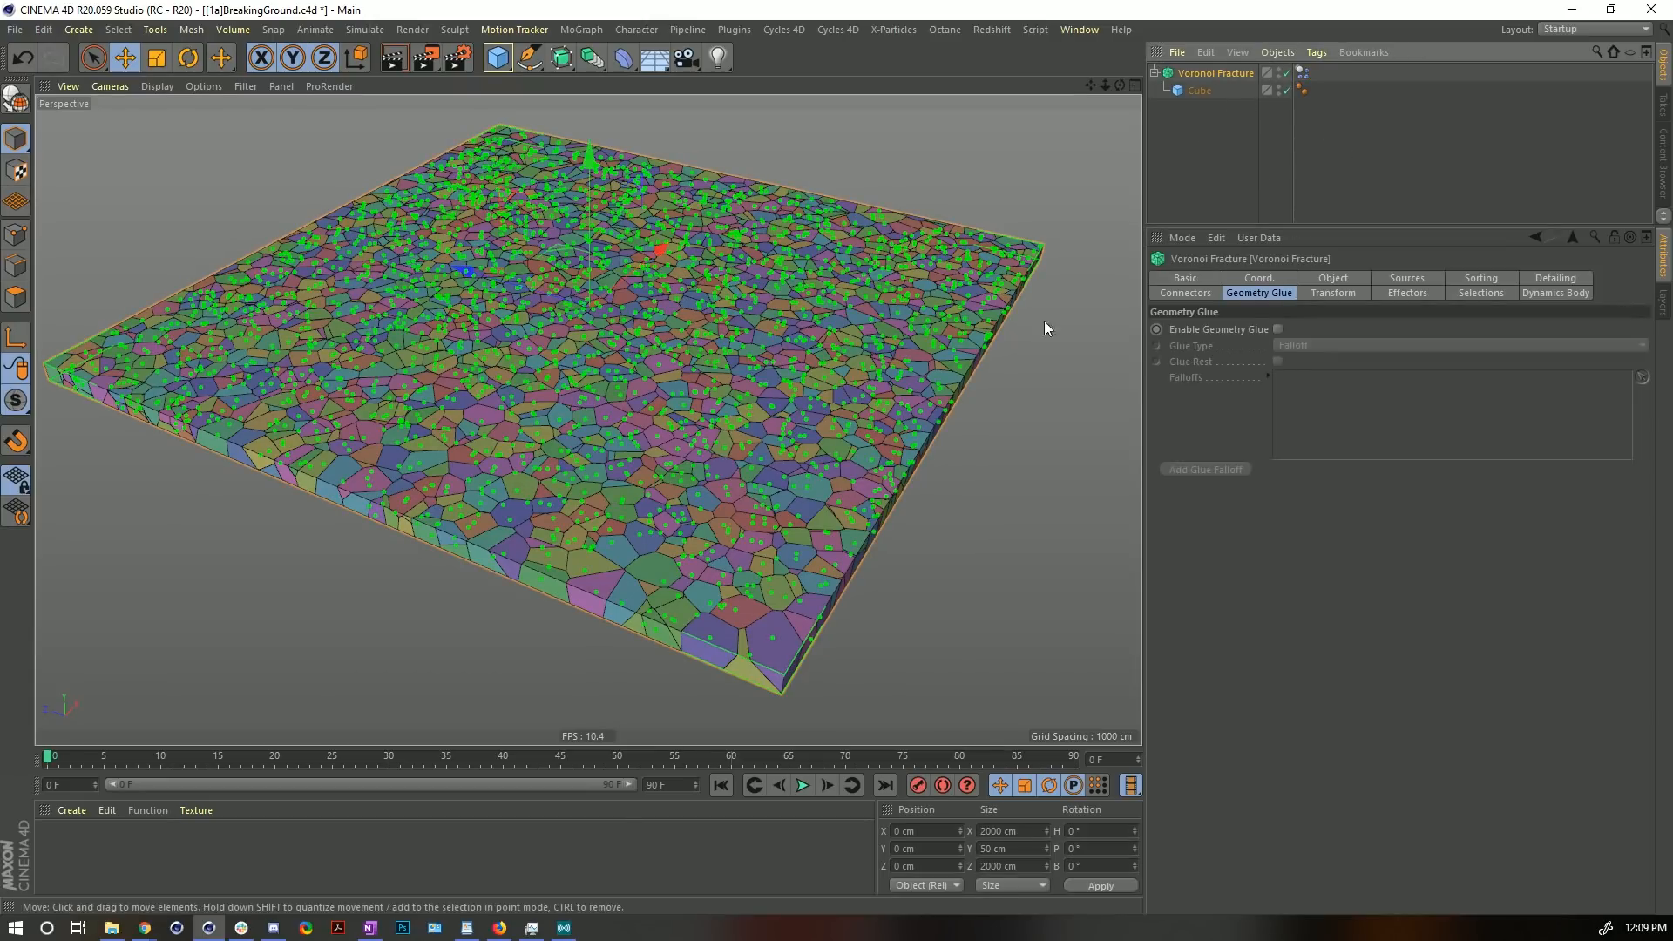
scroll(662, 302, "up", 2)
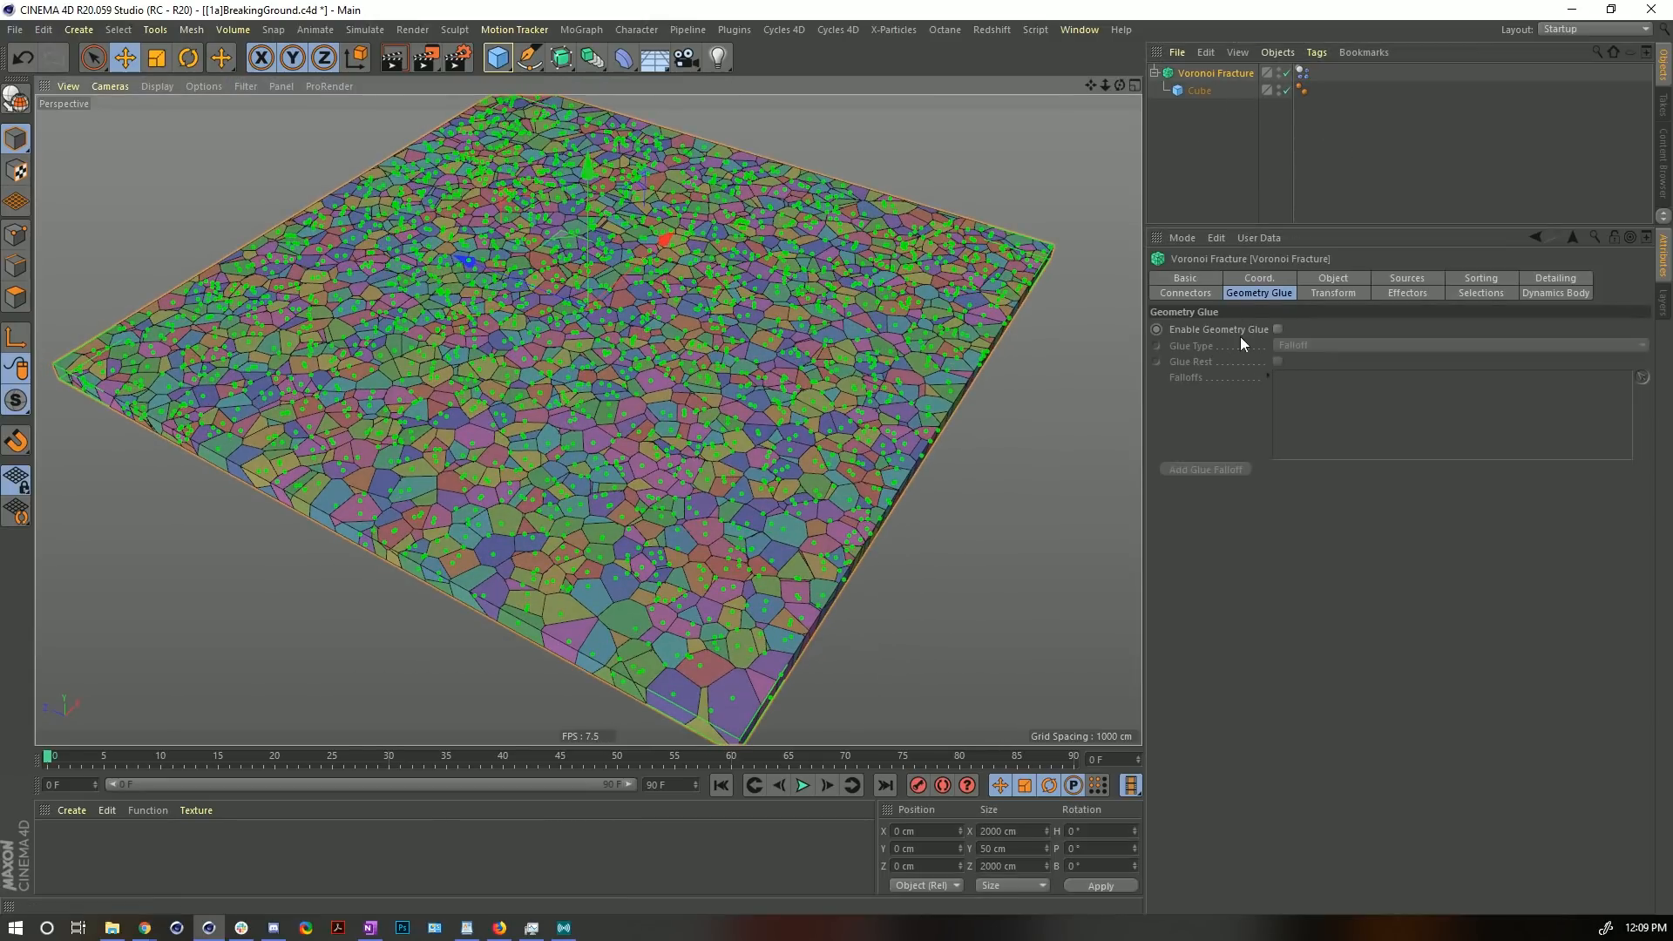
left_click(1276, 330)
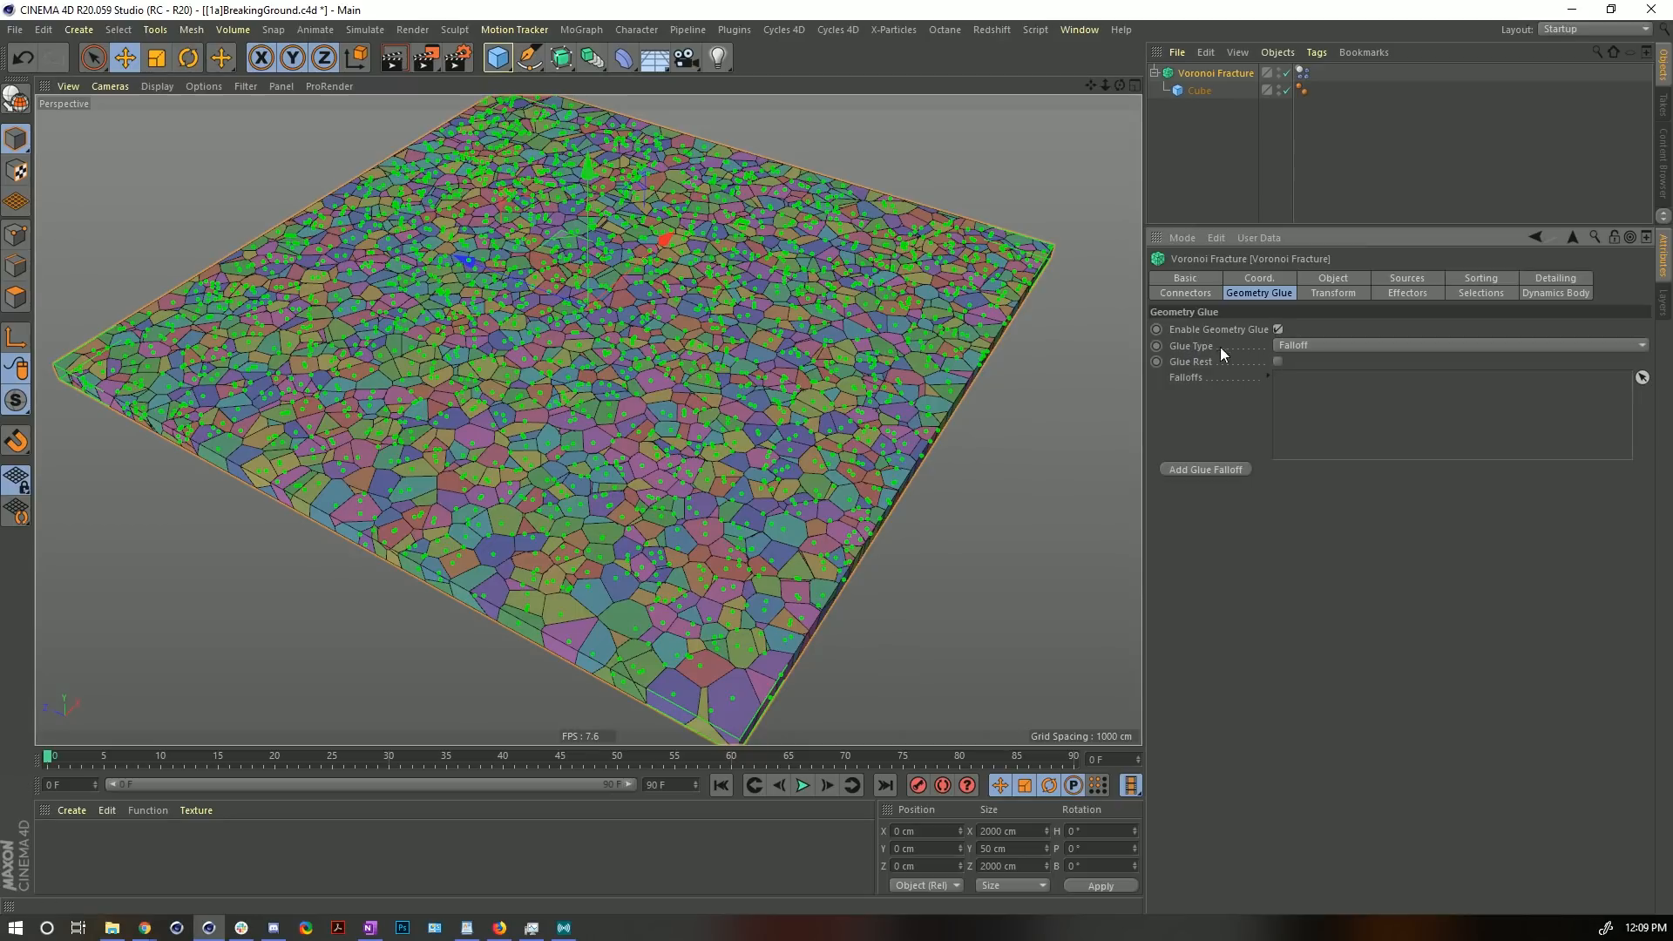
left_click(1309, 350)
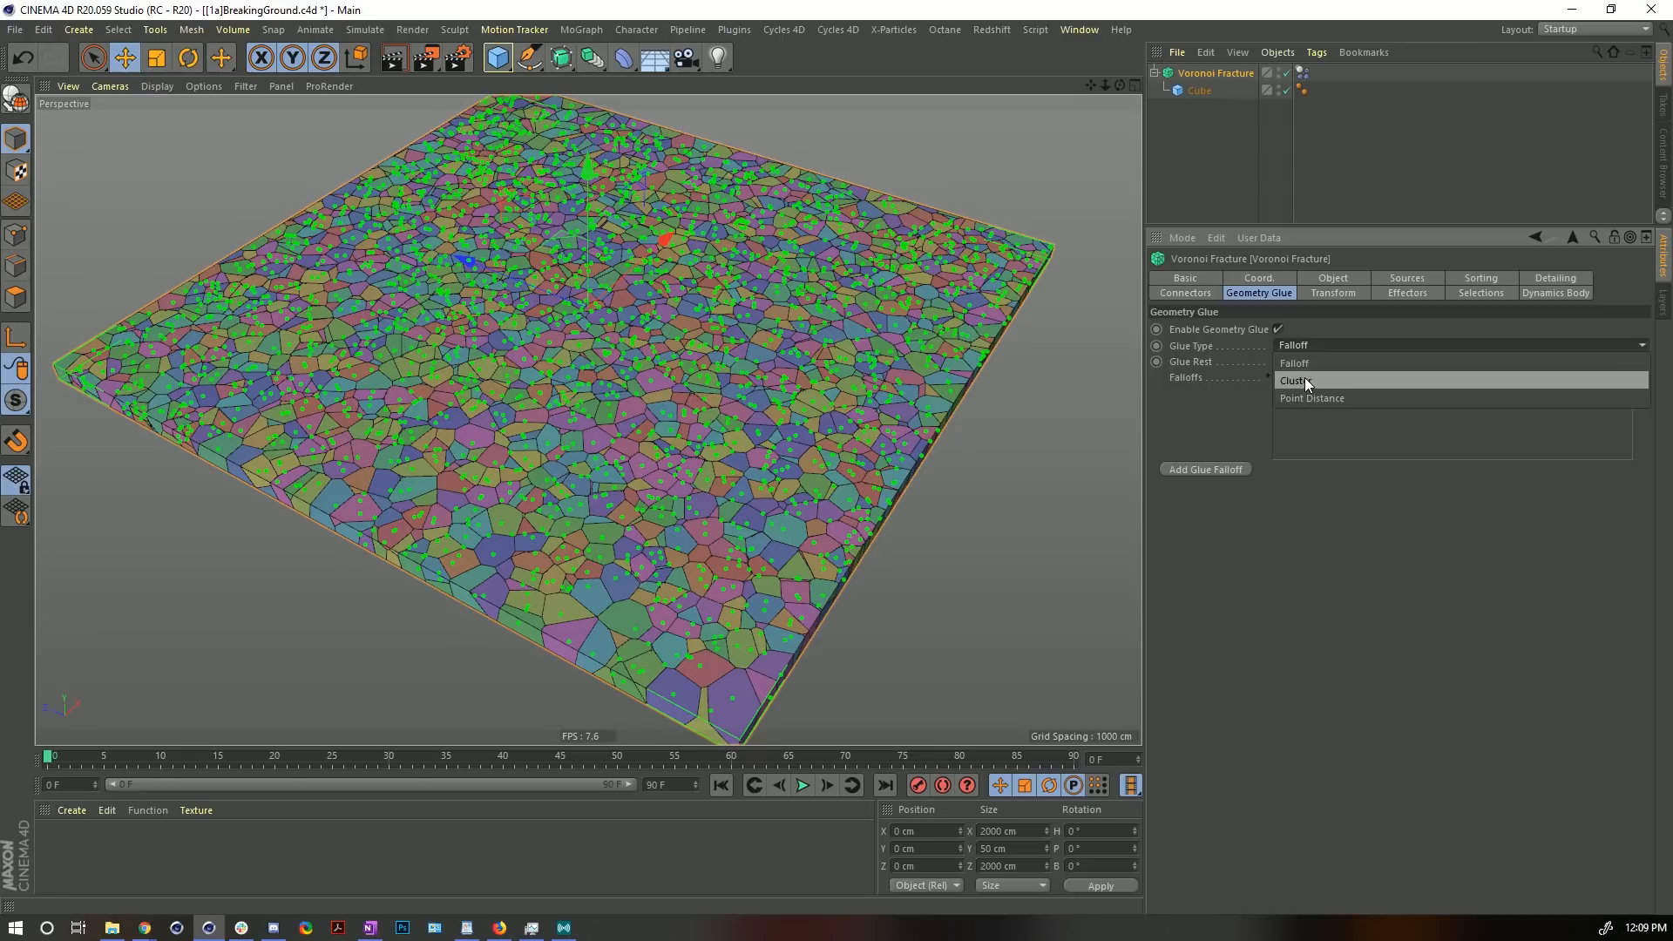
left_click(1304, 378)
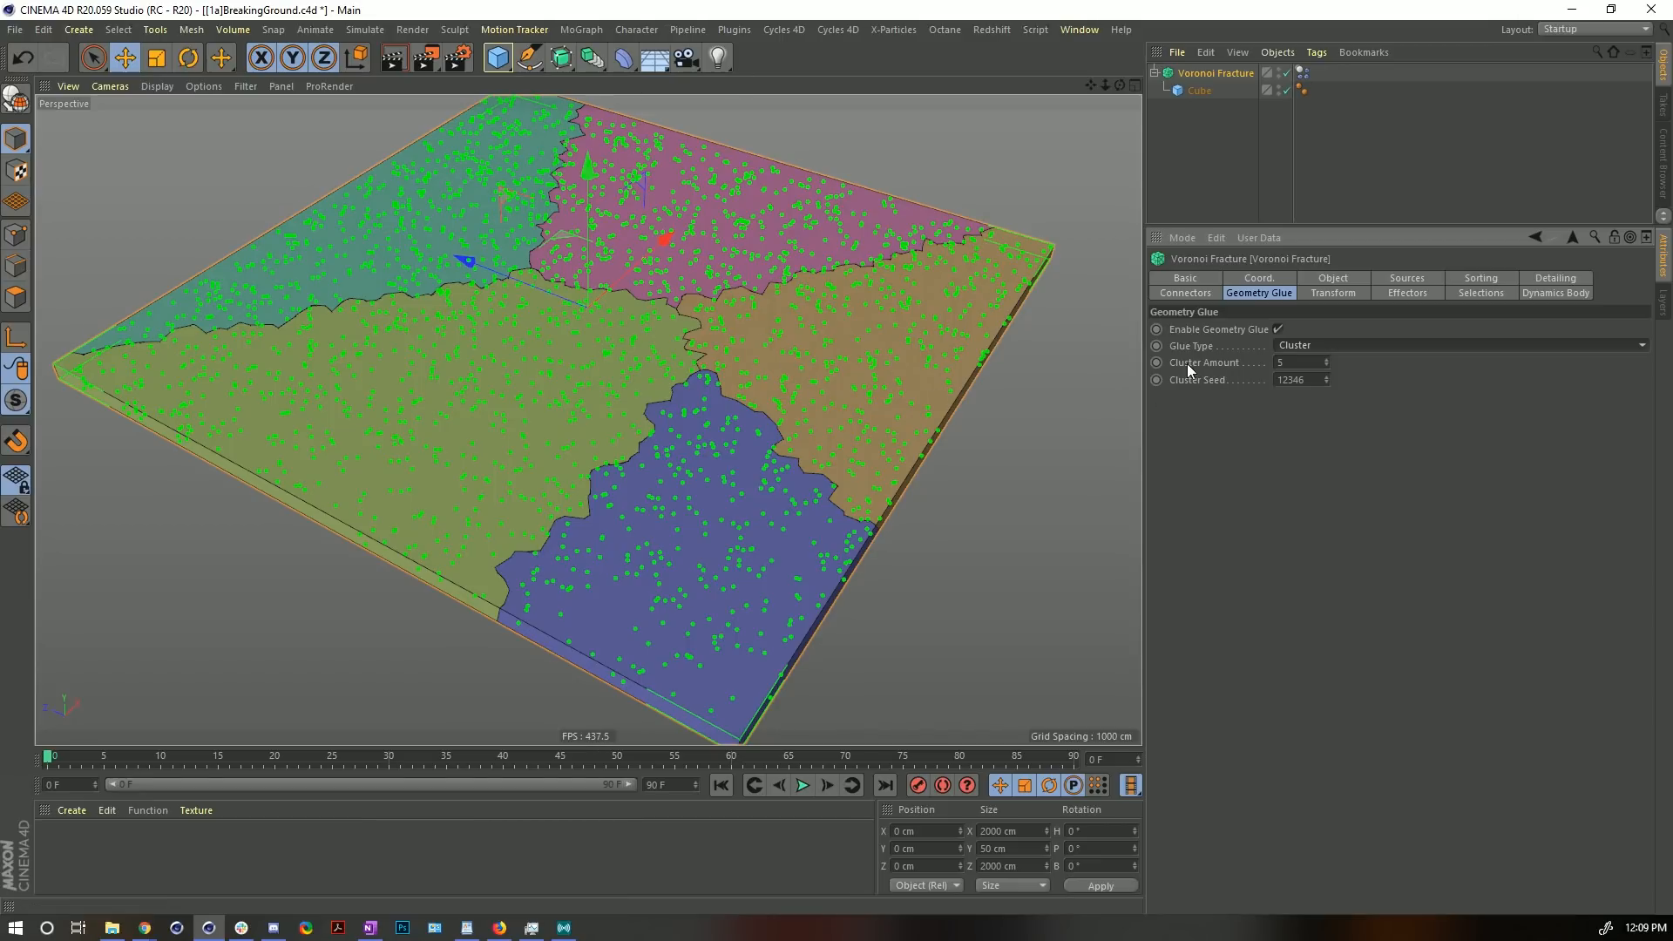
- Set the Geometry Glue's Cluster Amount to 777
left_click(1298, 363)
type("777")
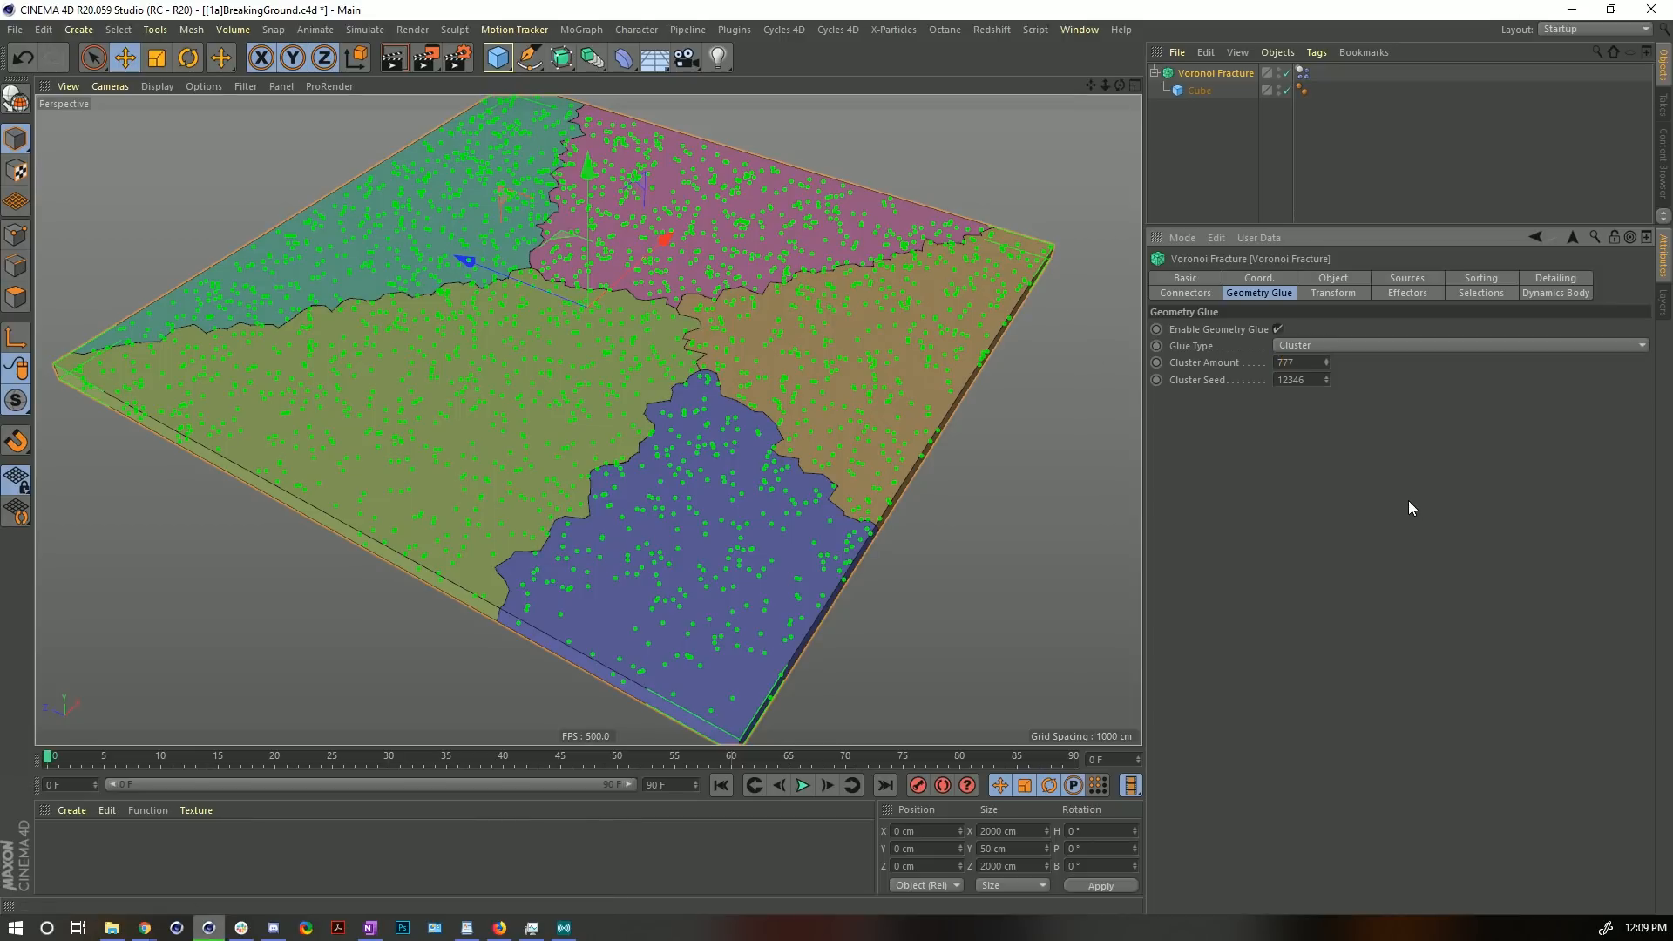
key("Return")
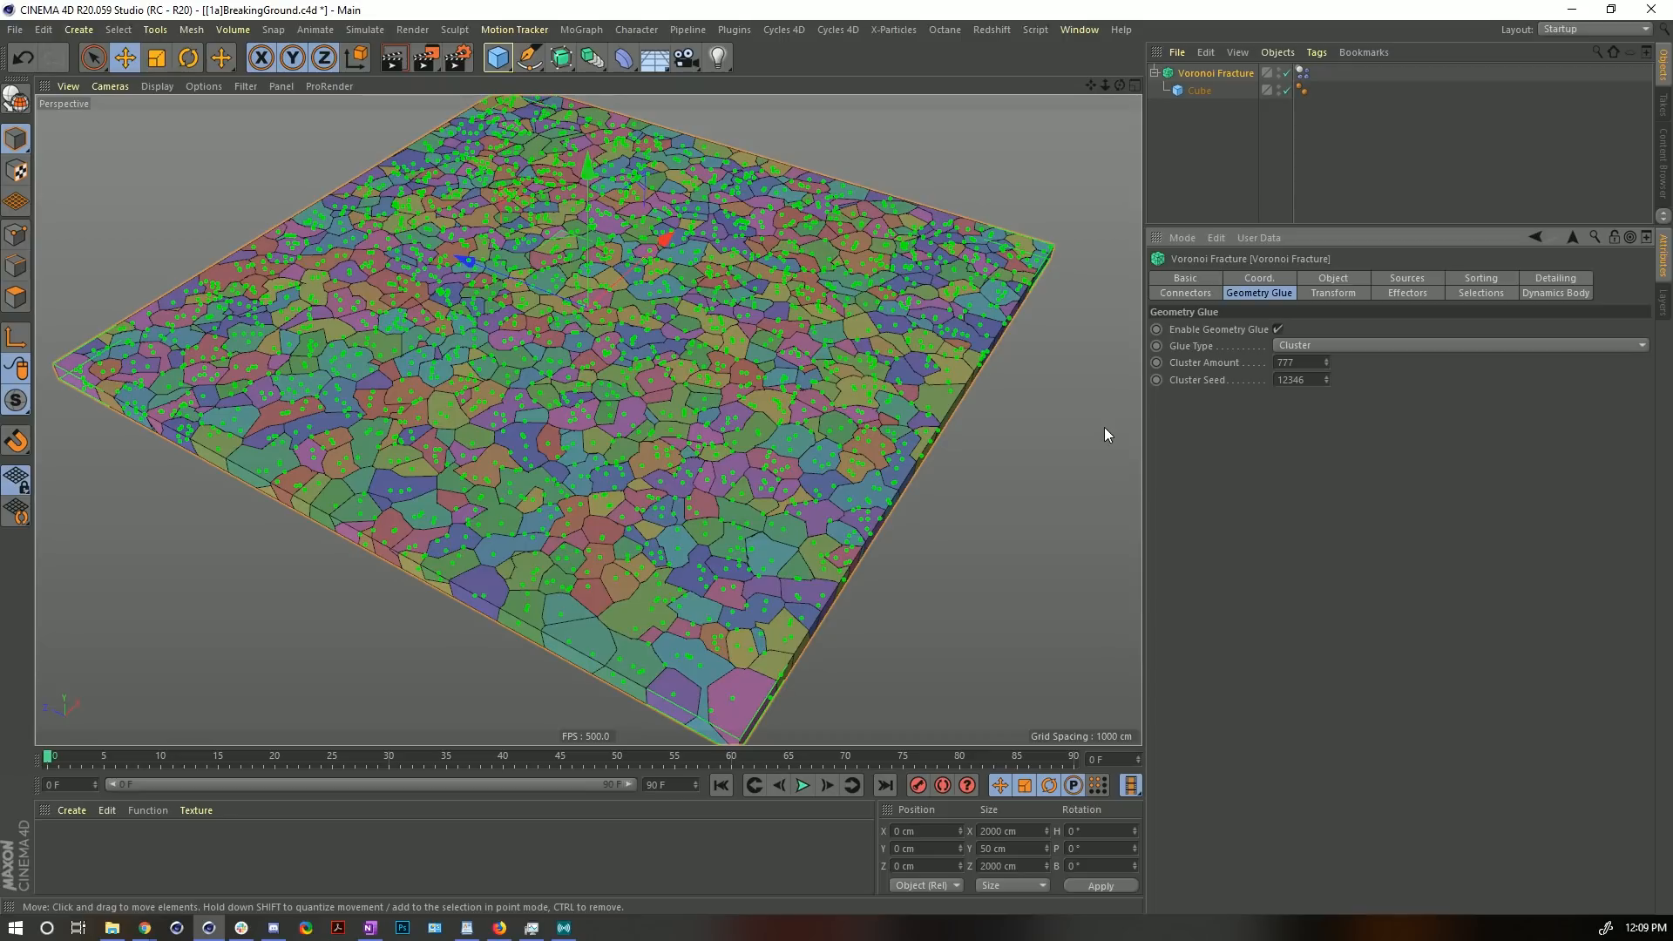
- Deselect the Voronoi Fracture and examine the shapes of the clustered pieces across the slab from several angles
left_click(1203, 171)
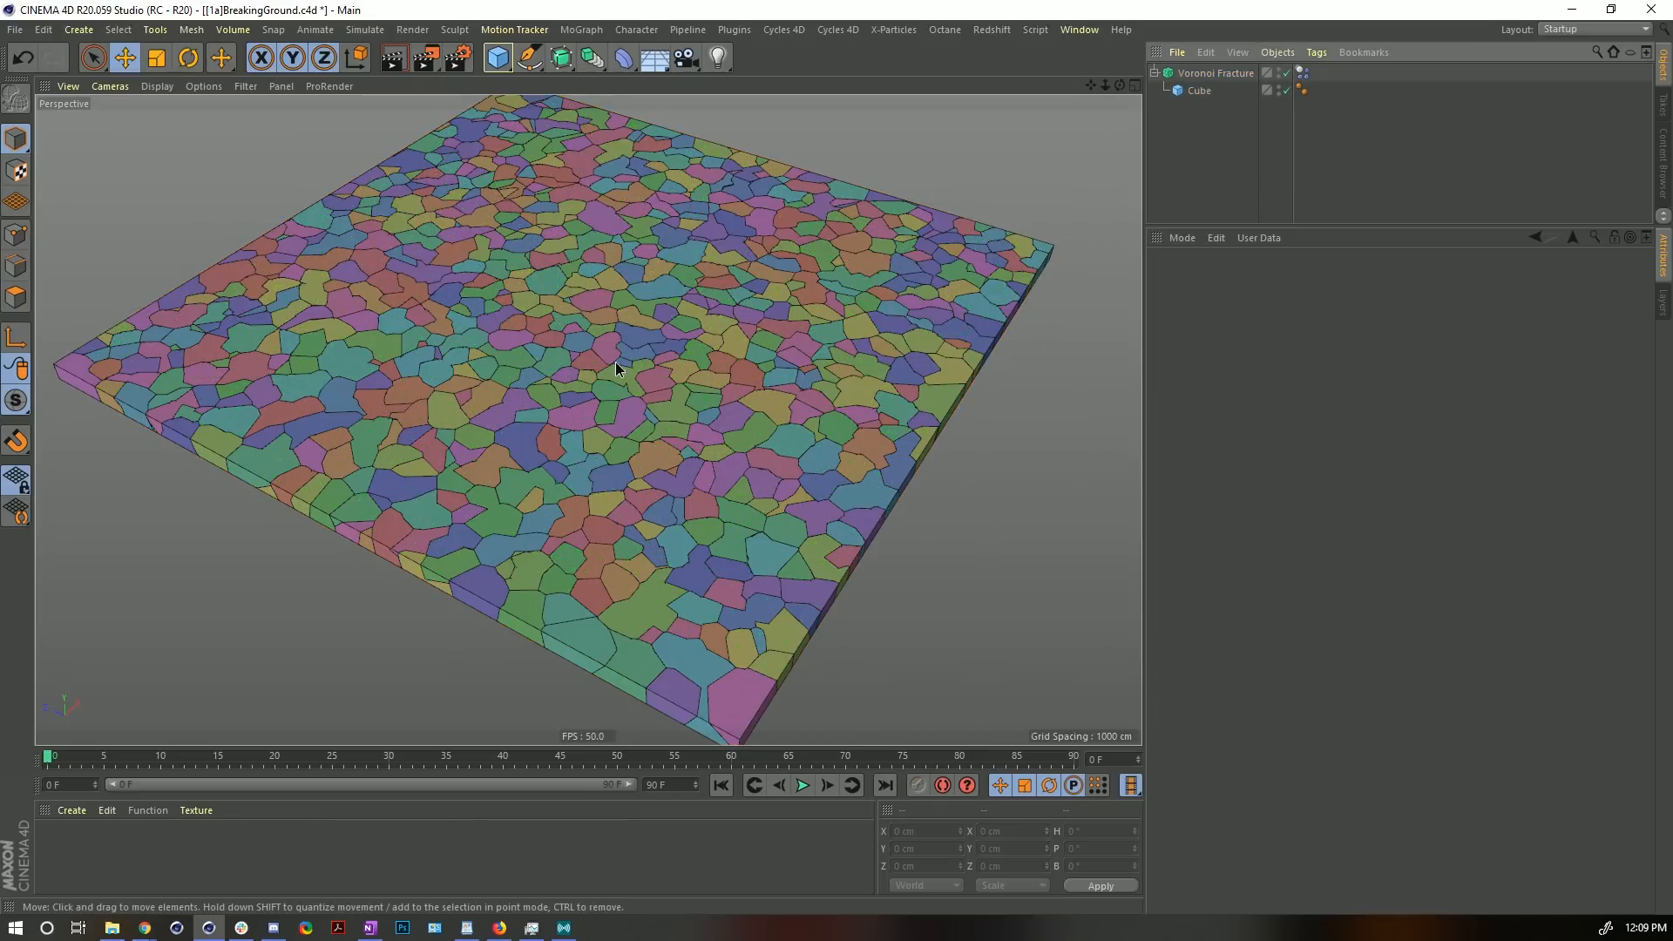
left_click_drag(615, 364, 621, 453, "alt")
right_click_drag(661, 362, 735, 312, "alt")
left_click_drag(779, 331, 753, 241, "alt")
right_click_drag(758, 239, 677, 254, "alt")
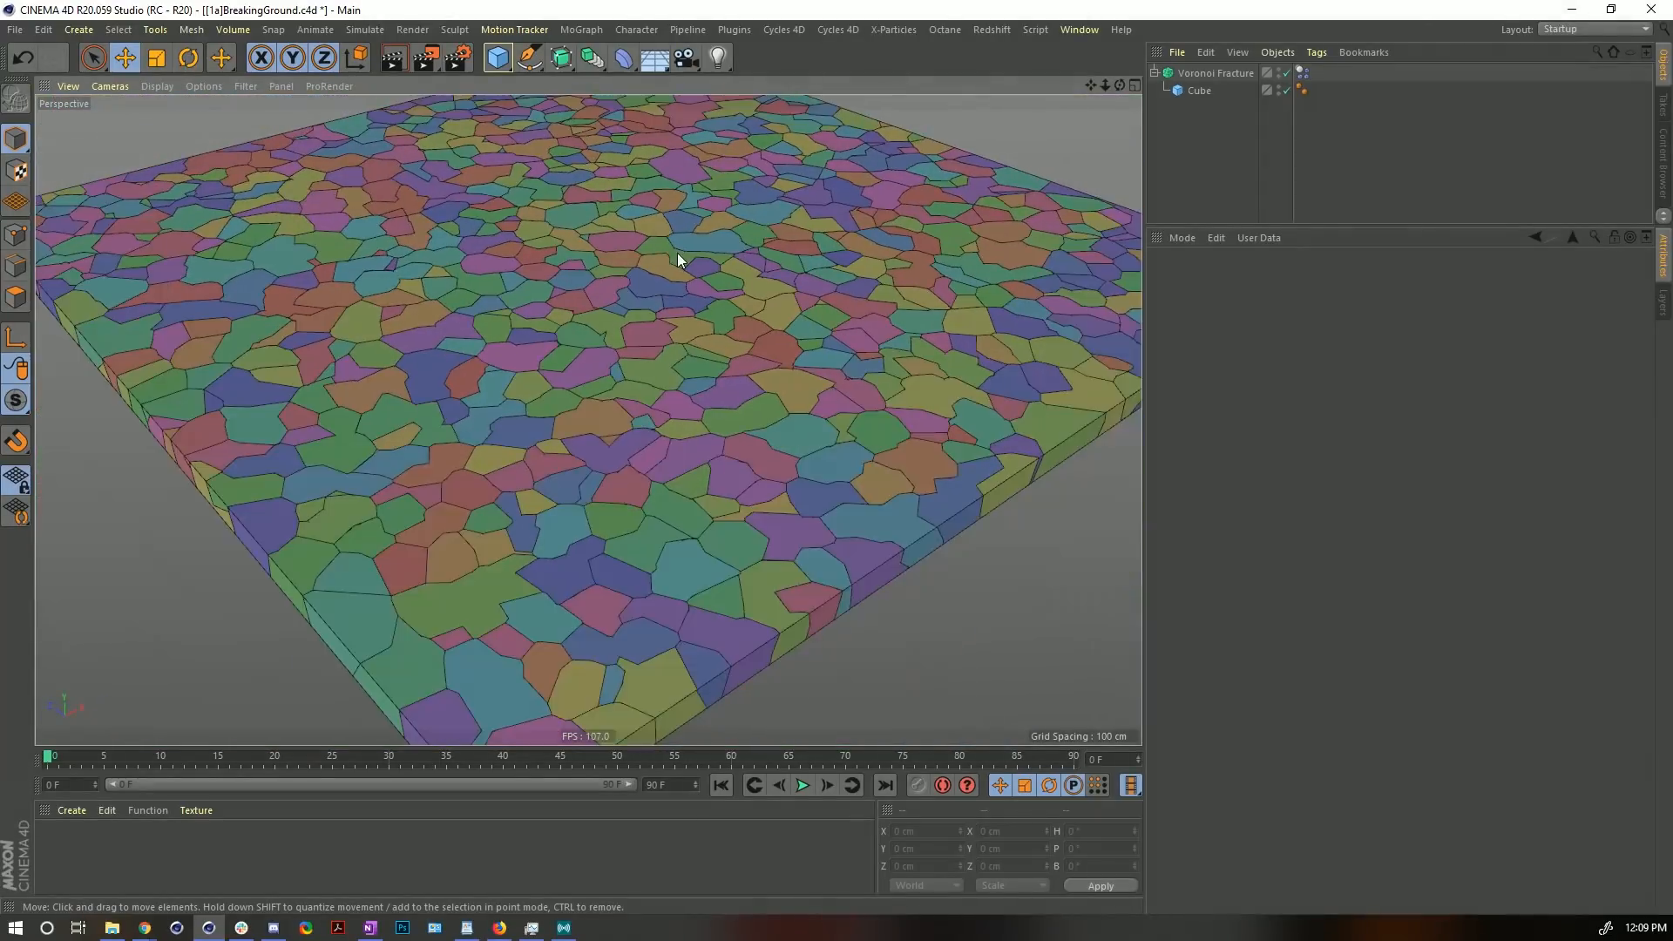
left_click_drag(677, 259, 582, 488, "alt")
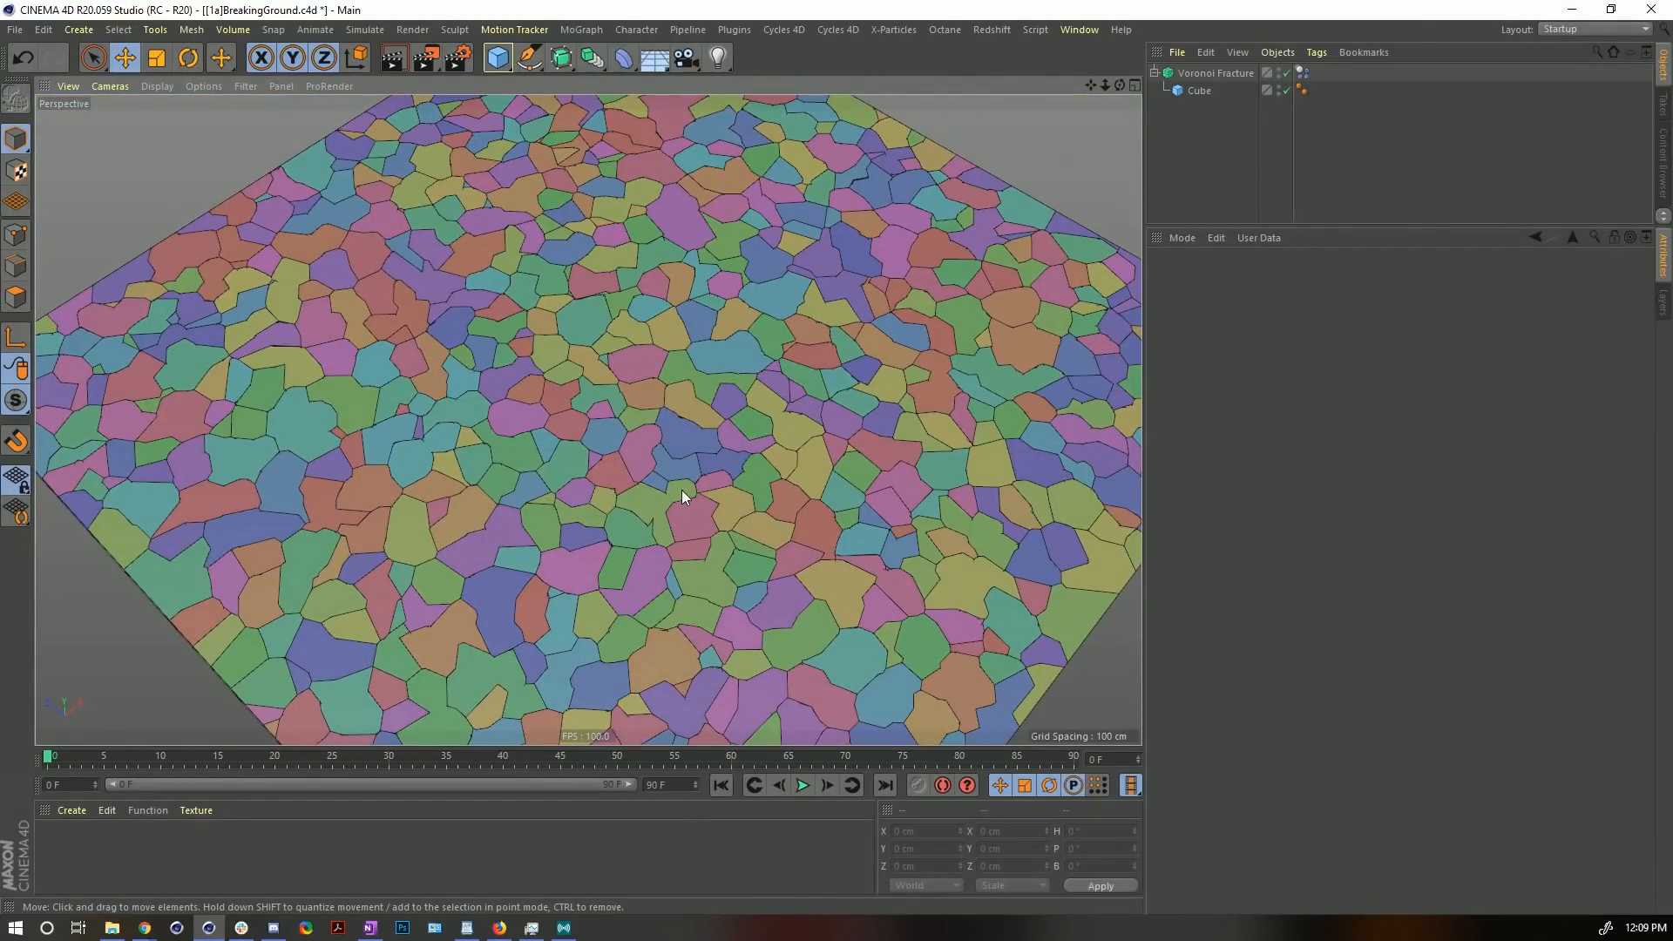
left_click_drag(687, 520, 725, 468, "alt")
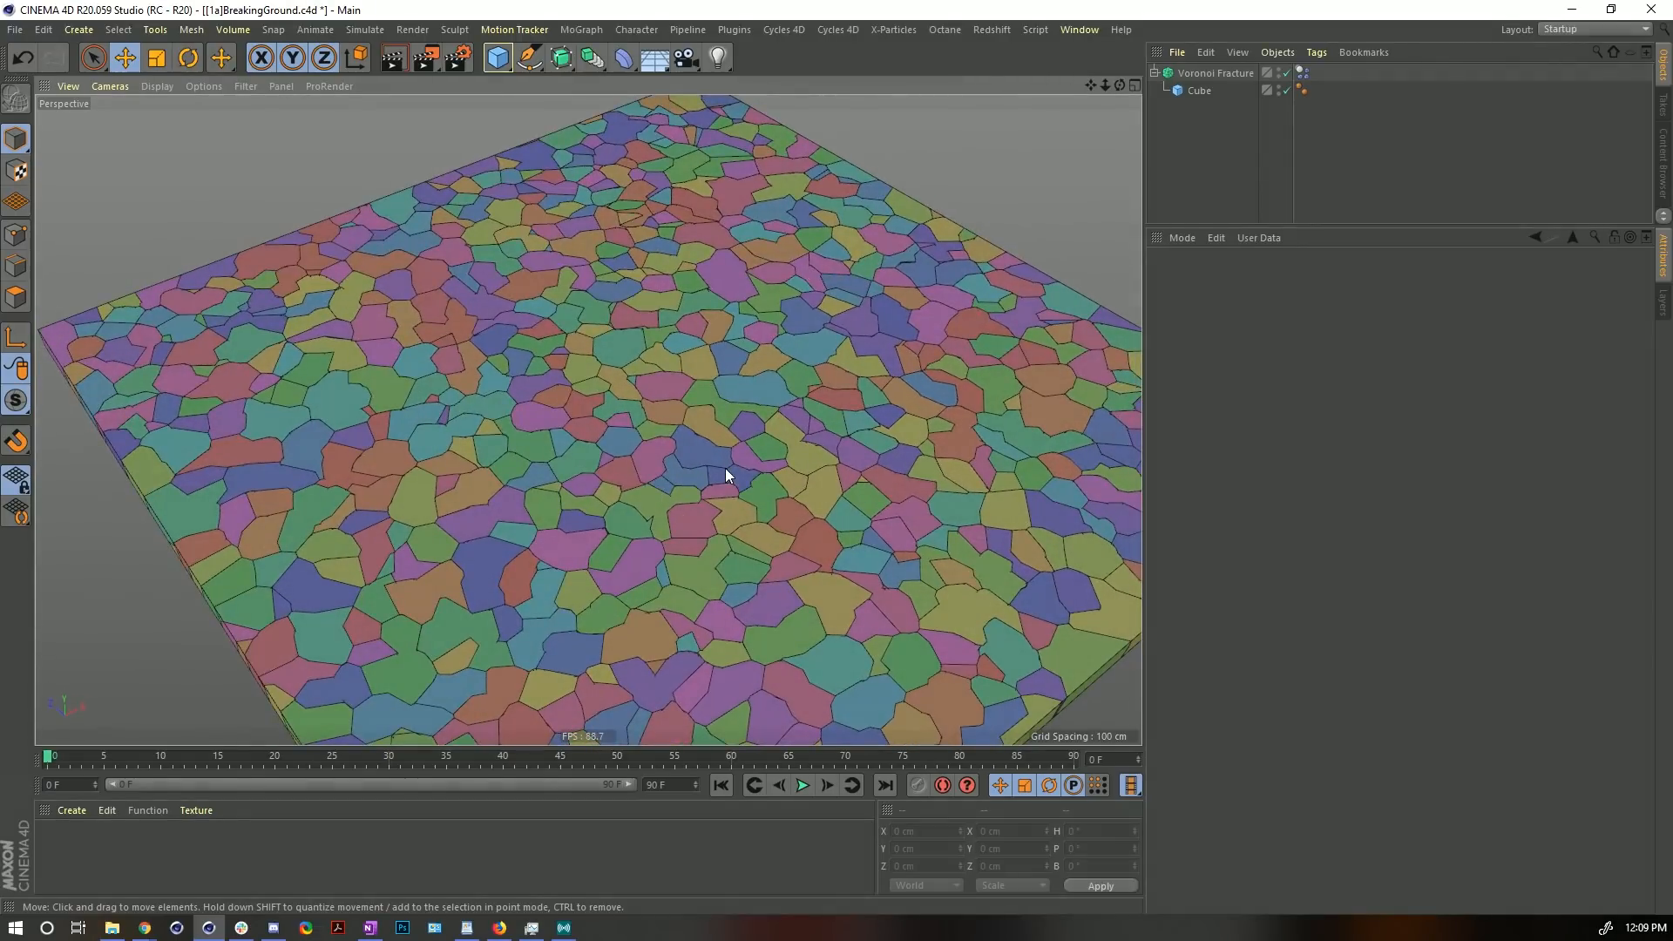
left_click_drag(635, 234, 657, 306, "alt")
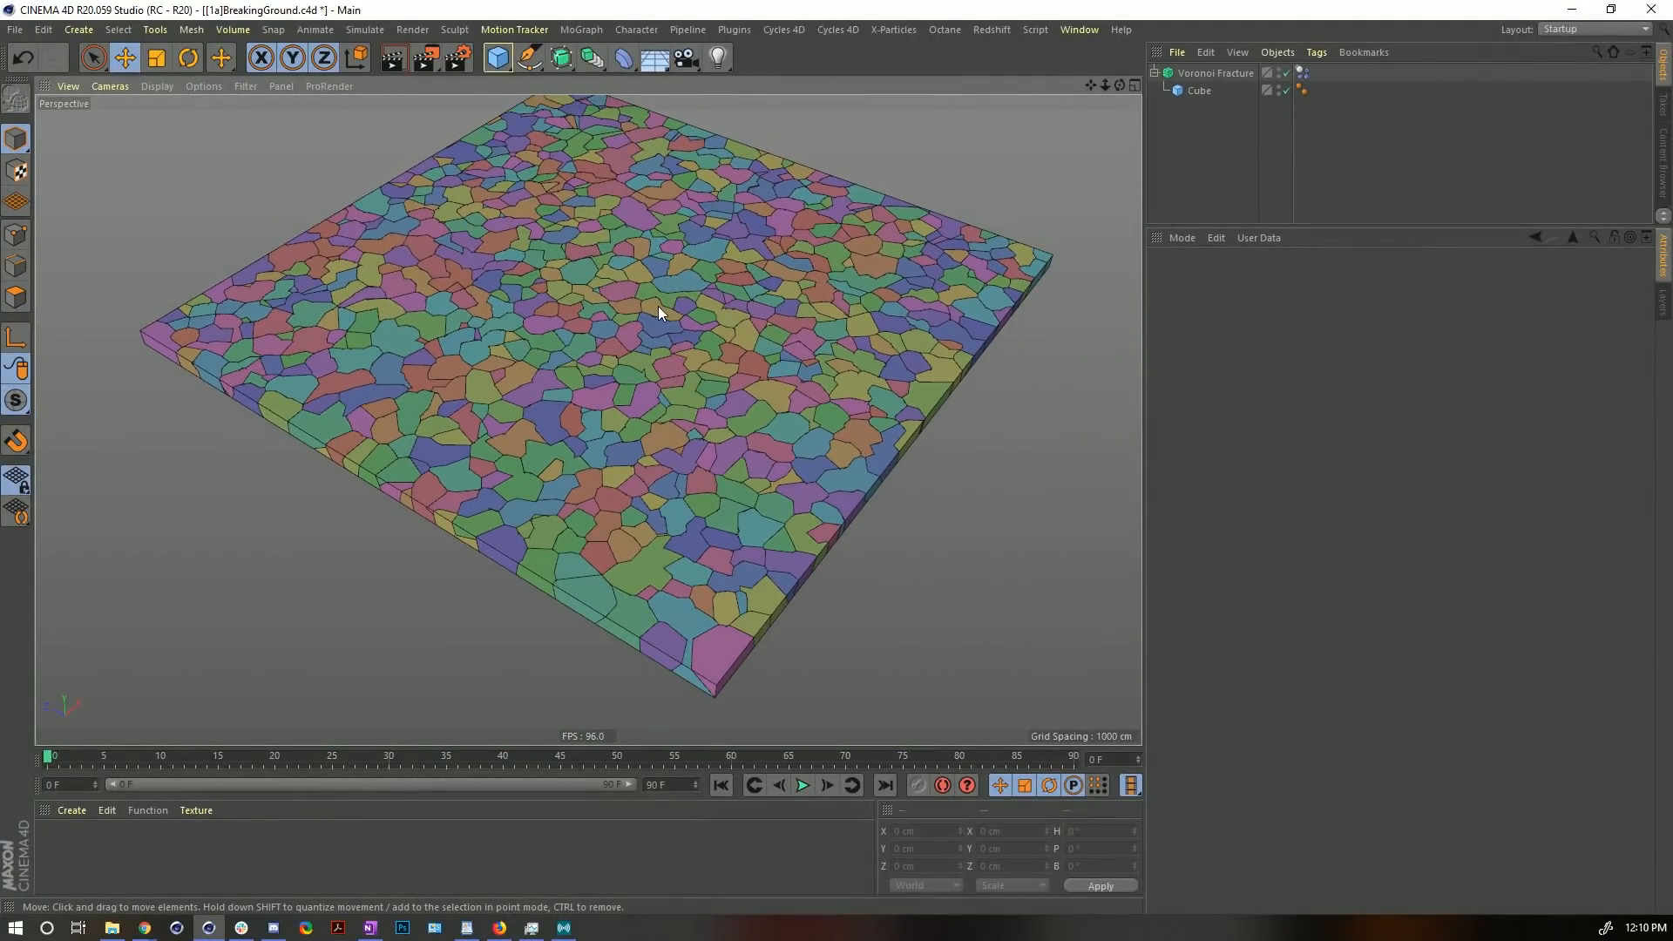
- Play the clustered simulation briefly, return to frame 0, and examine the concave outlines of the pieces up close
left_click(802, 785)
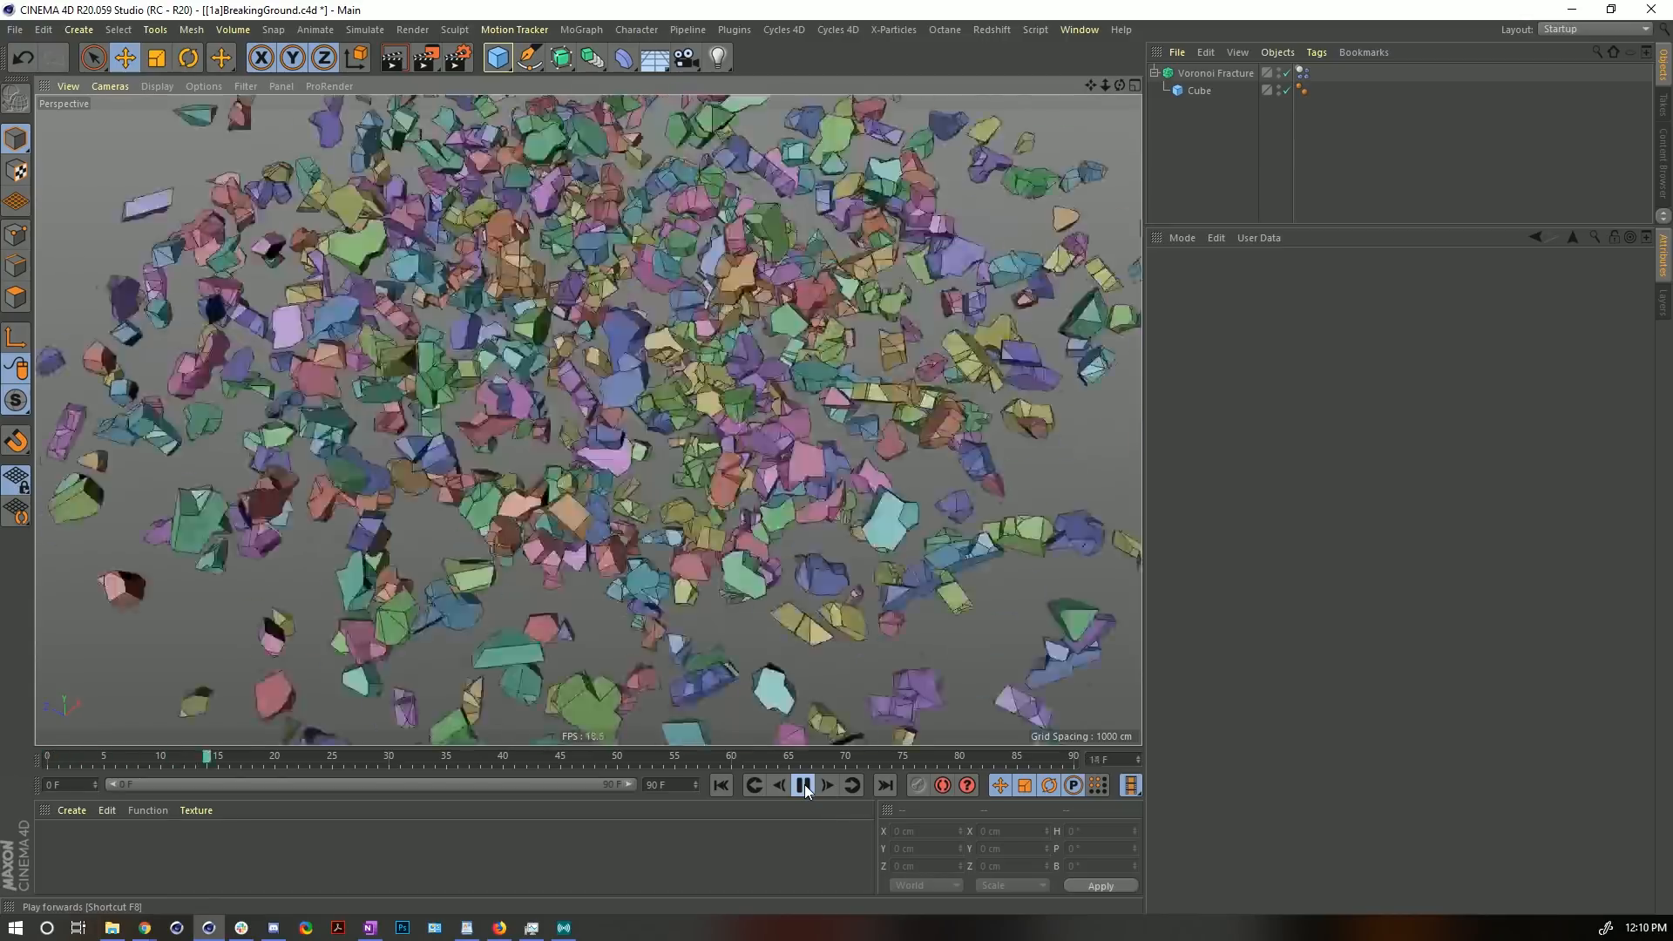
left_click(803, 784)
left_click(723, 783)
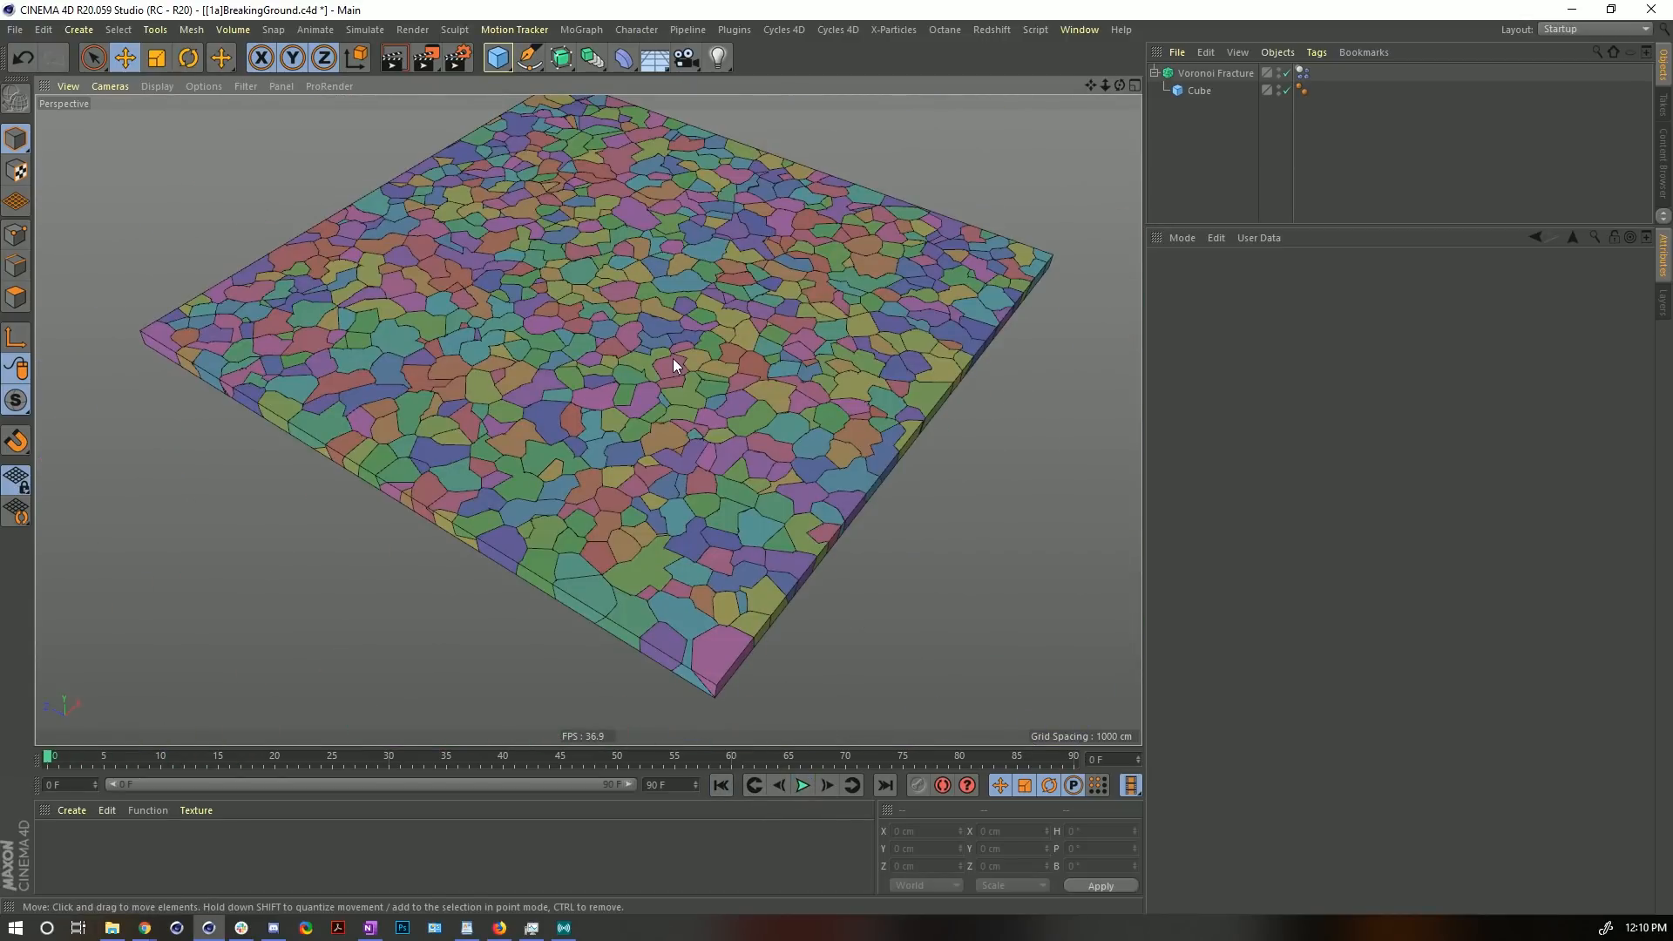
right_click_drag(671, 359, 847, 314, "alt")
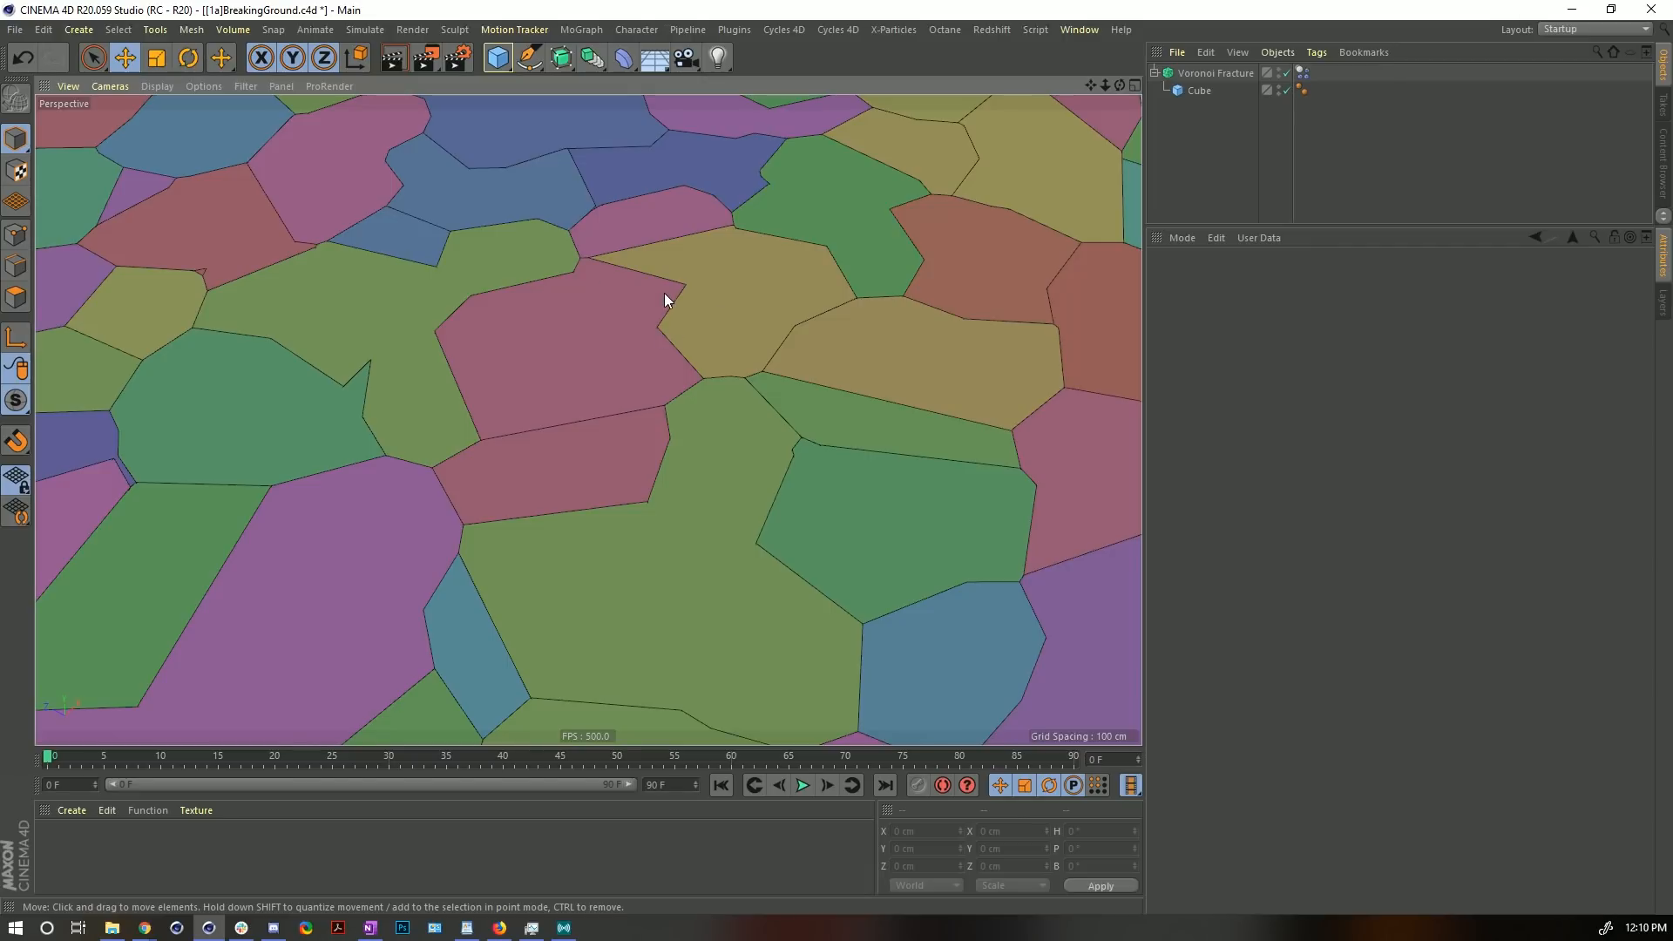
right_click_drag(498, 350, 389, 365, "alt")
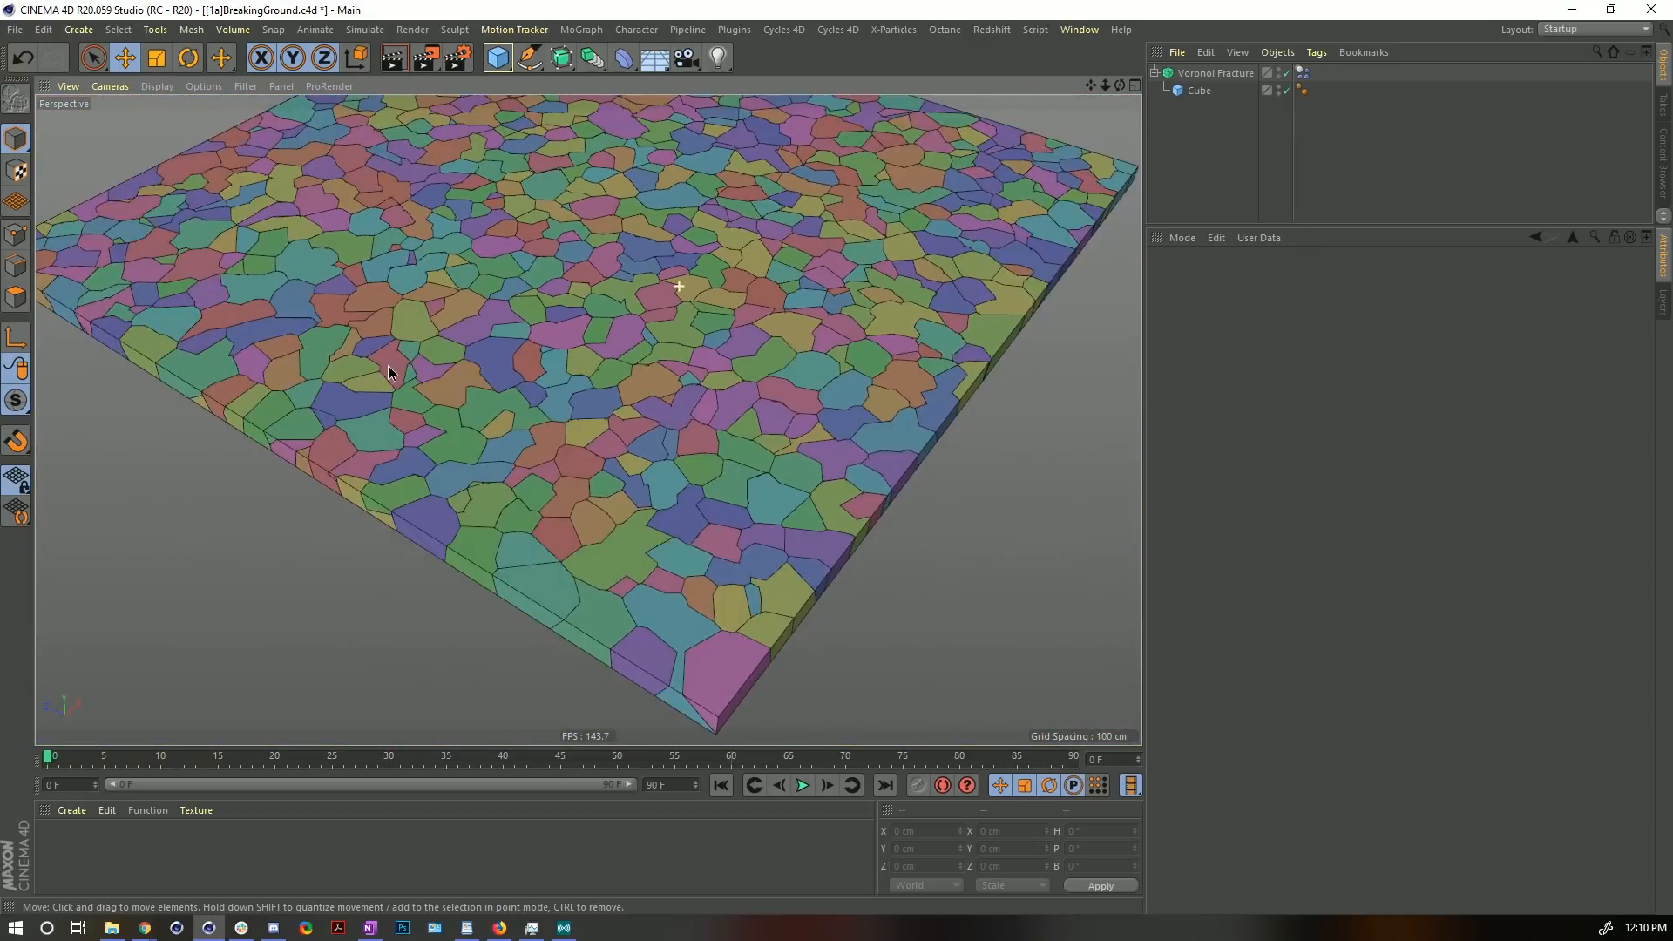
middle_click_drag(592, 270, 603, 360, "alt")
- Set the collision Shape of the Voronoi Fracture's Dynamics Body tag to Moving Mesh
left_click(1302, 72)
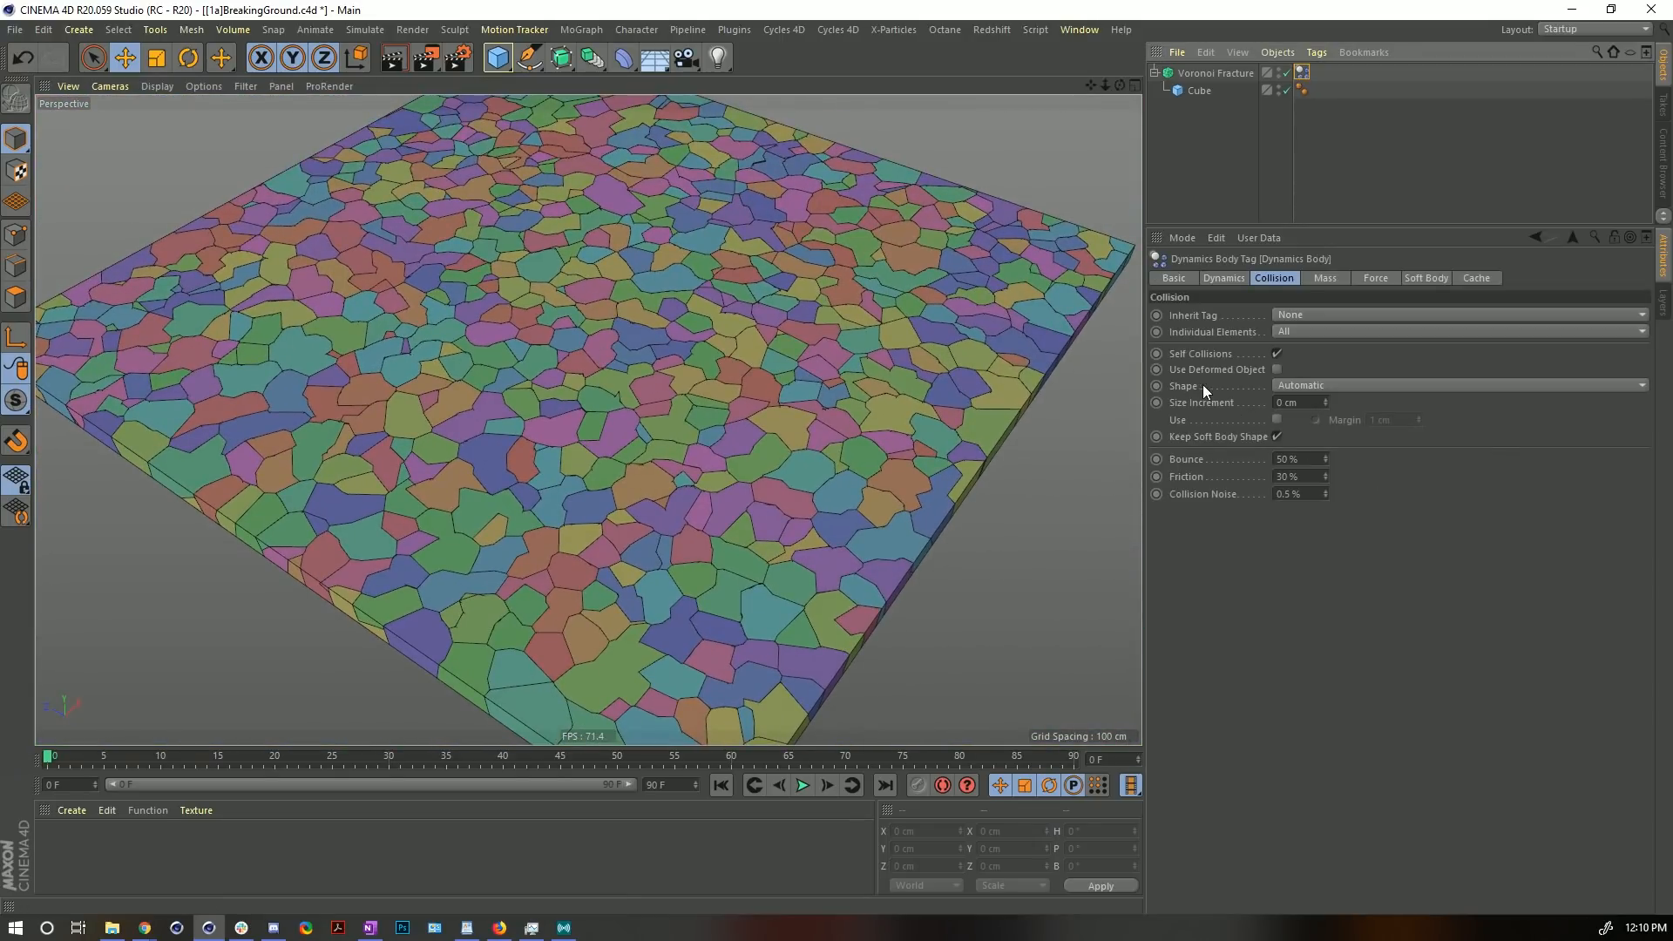
left_click(1298, 386)
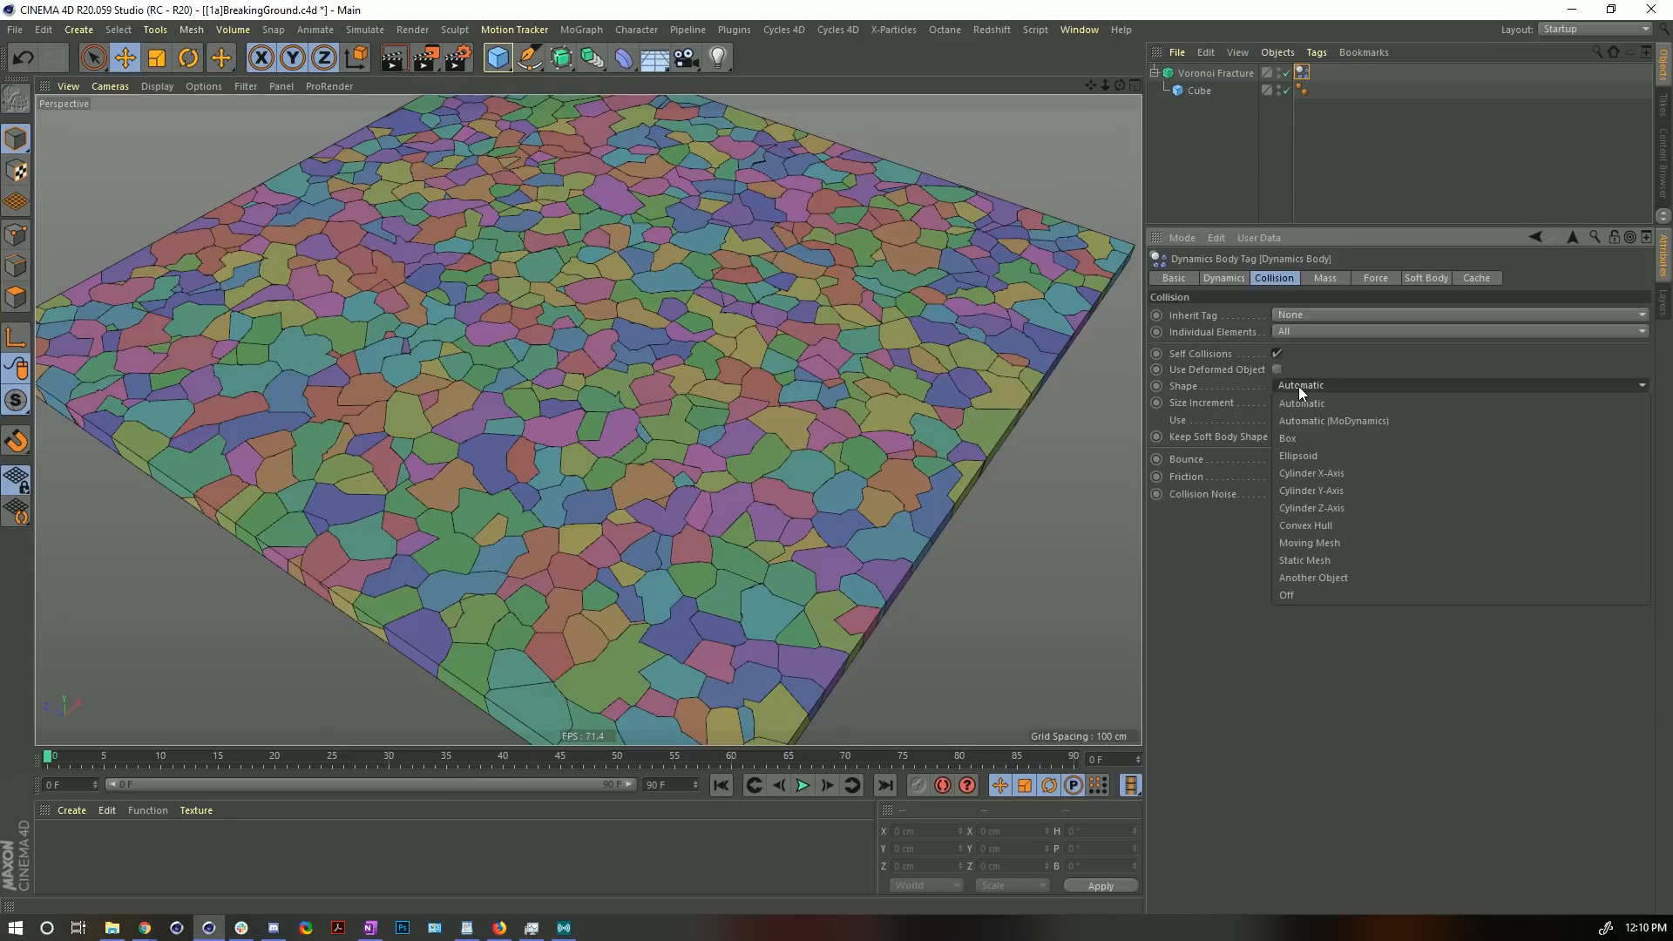
left_click(1340, 542)
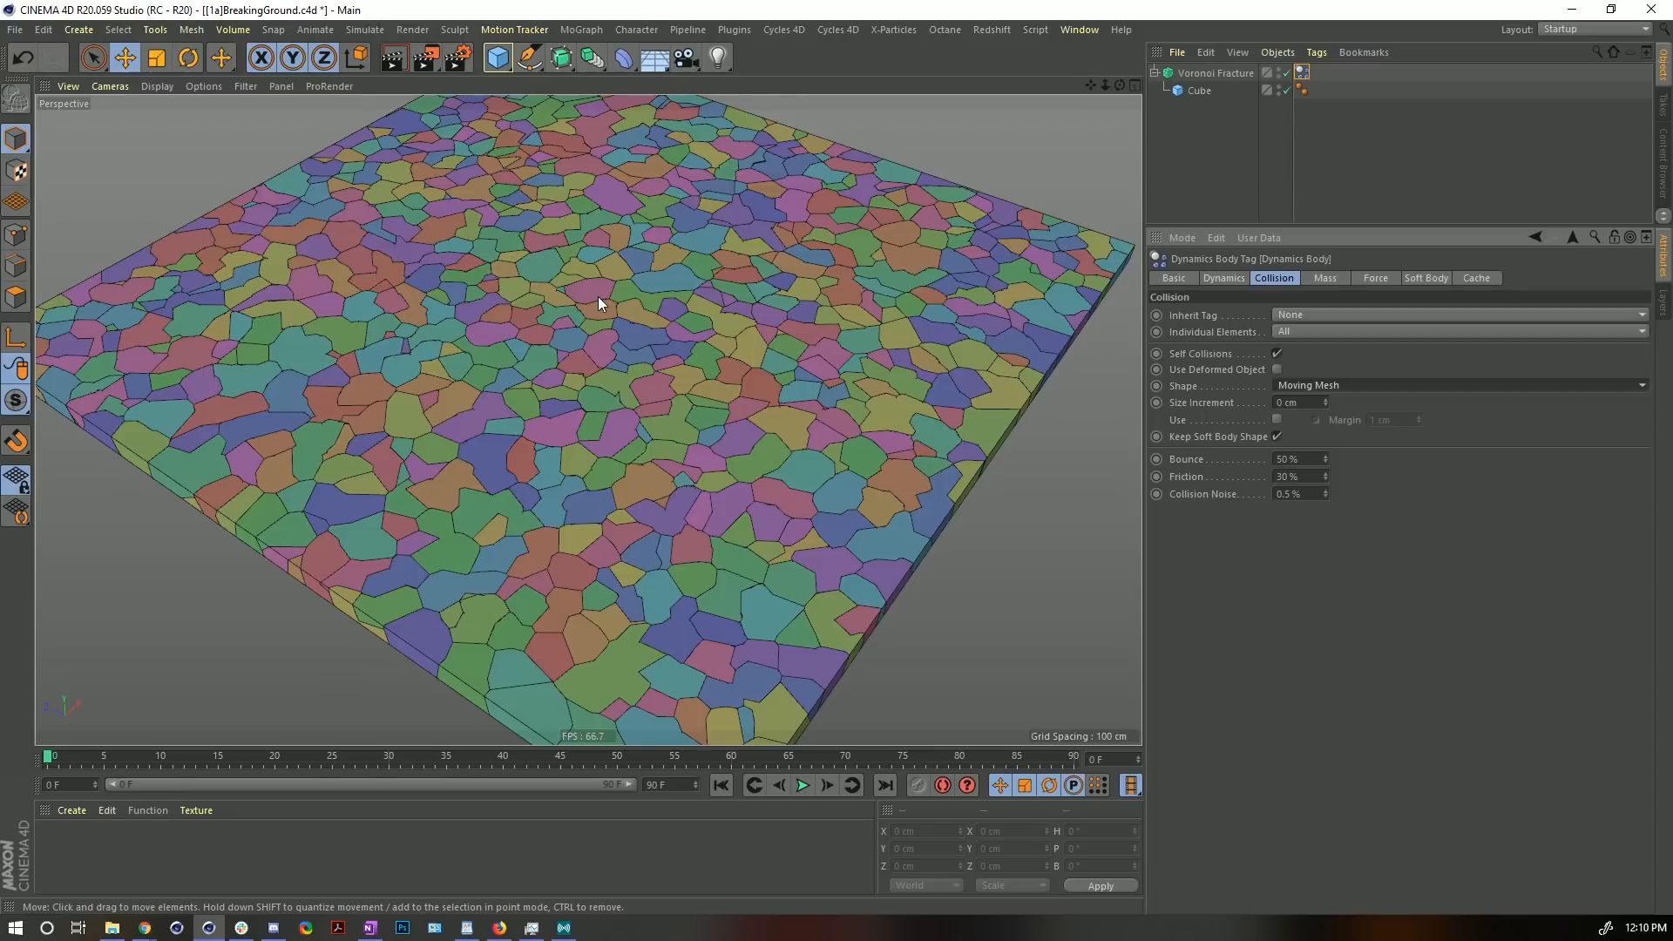
- Play the simulation with the Moving Mesh collision shape for a few frames, stop it, and return to frame 0
right_click_drag(601, 334, 678, 342, "alt")
middle_click_drag(632, 298, 630, 362, "alt")
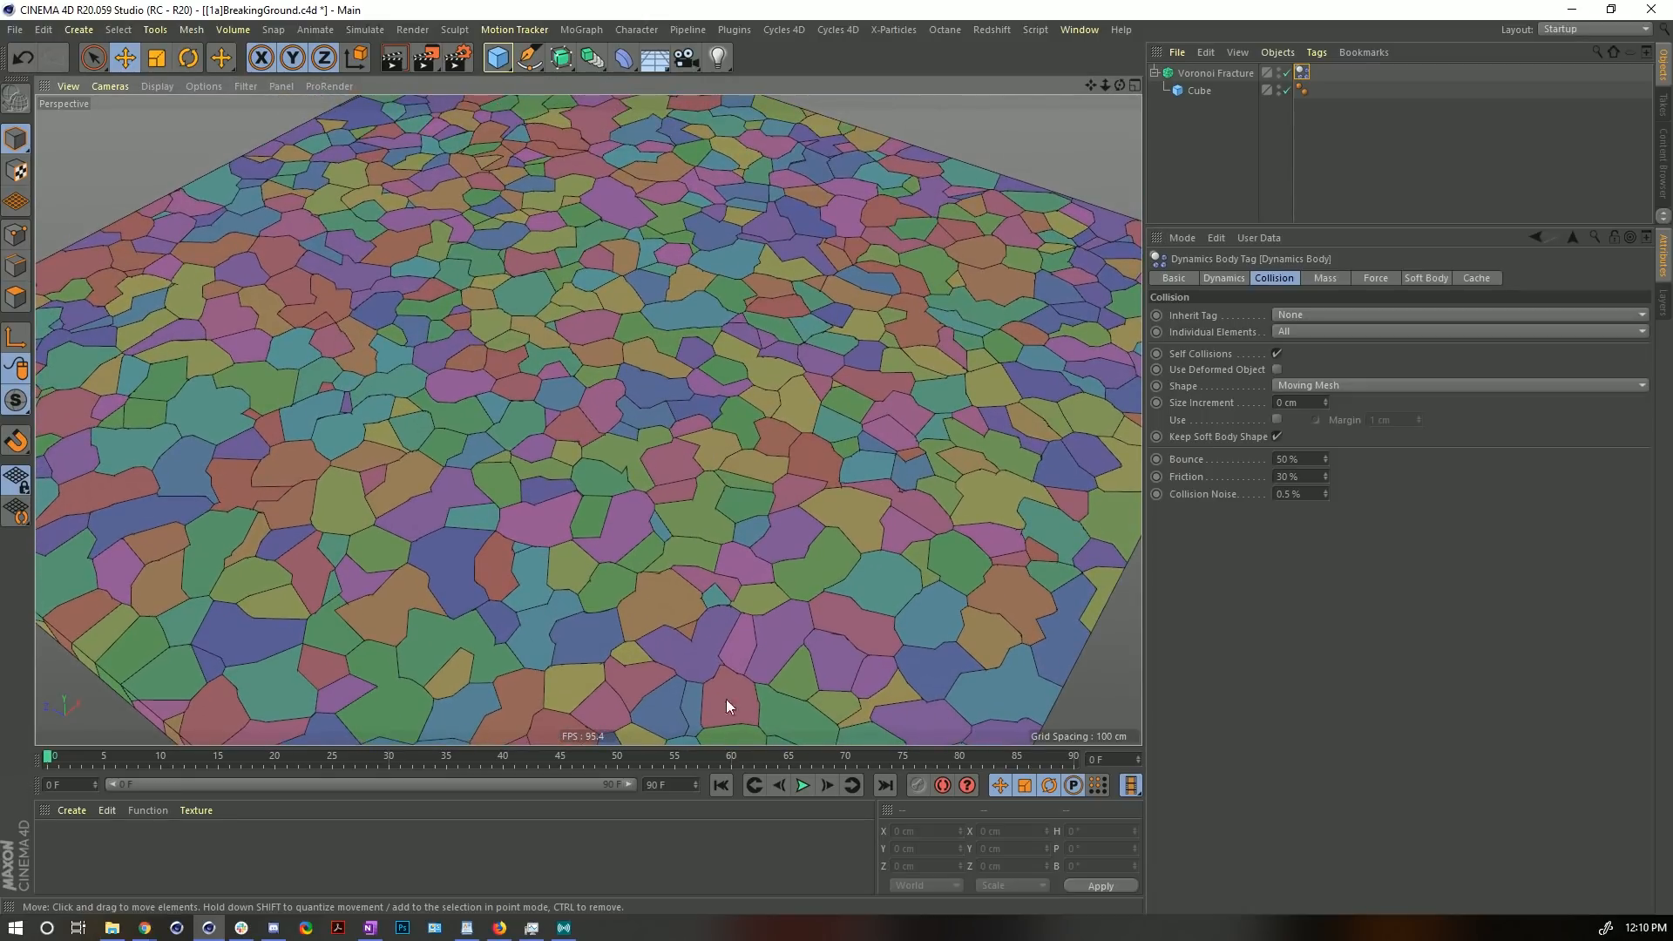
left_click(802, 786)
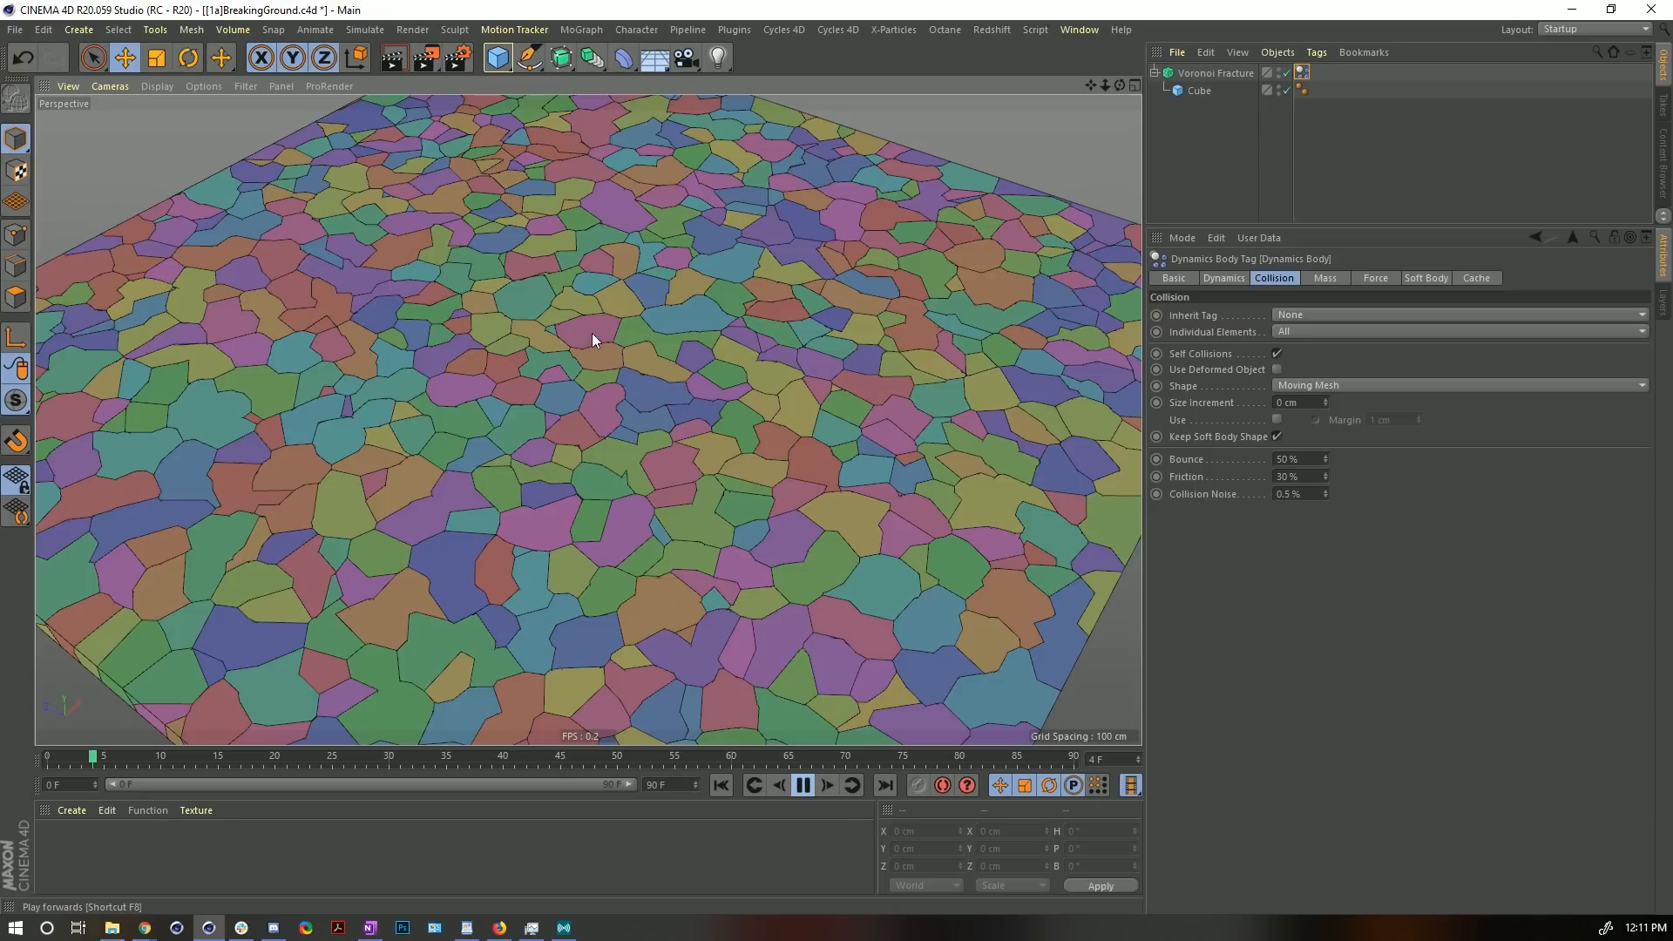
left_click(803, 785)
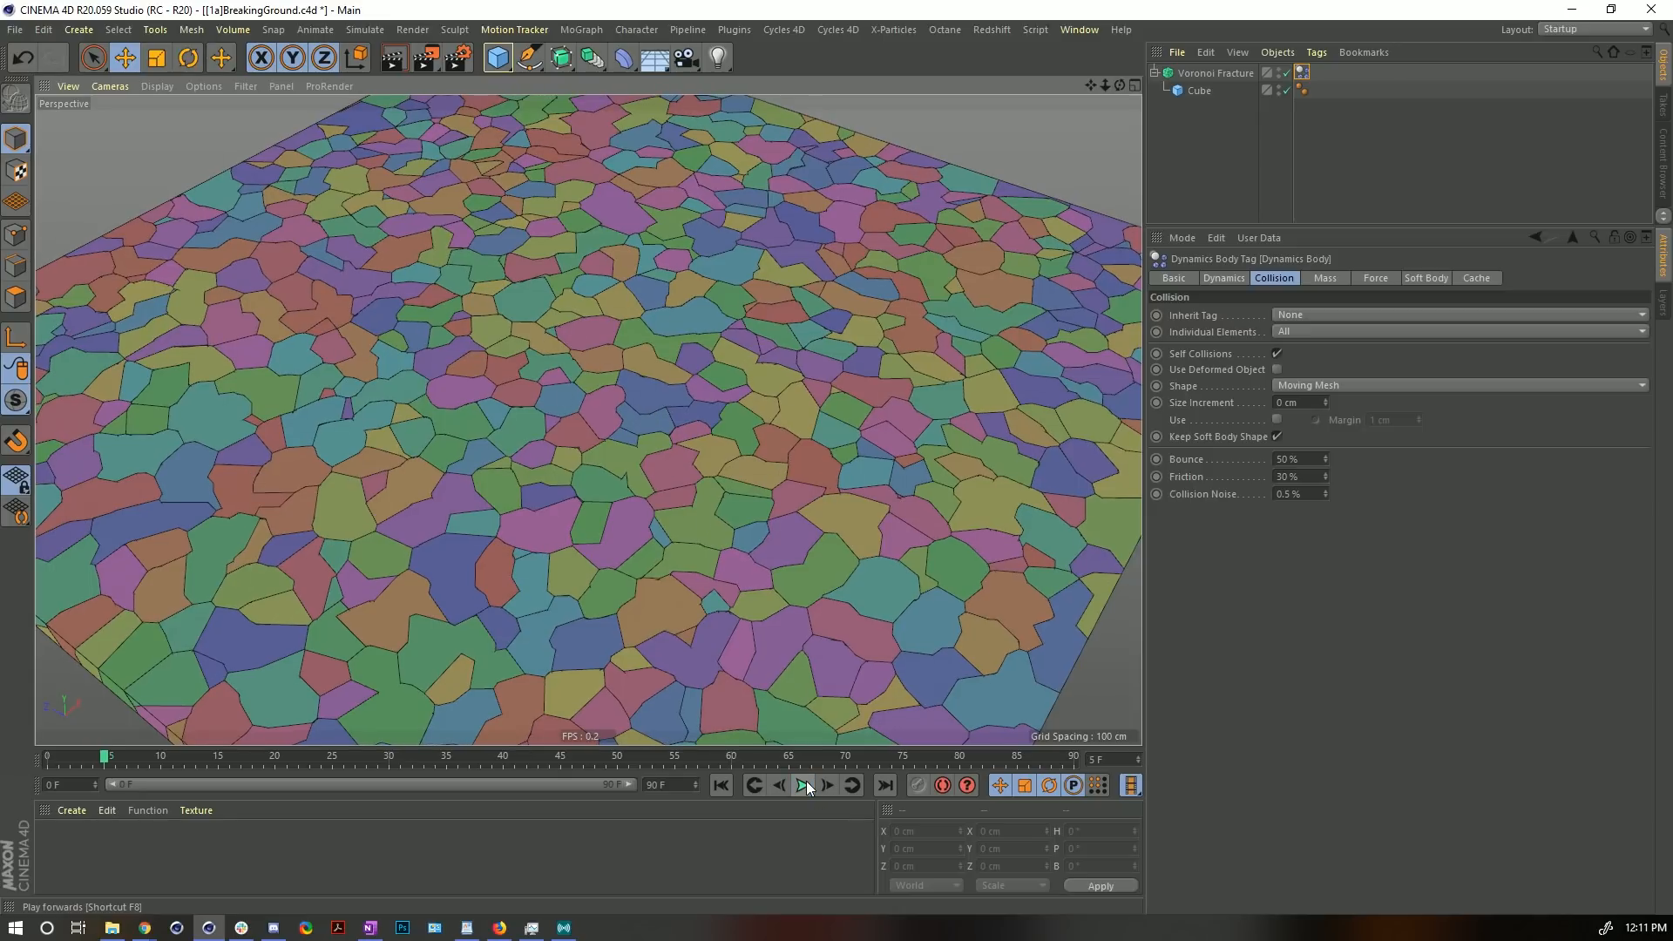
left_click(714, 782)
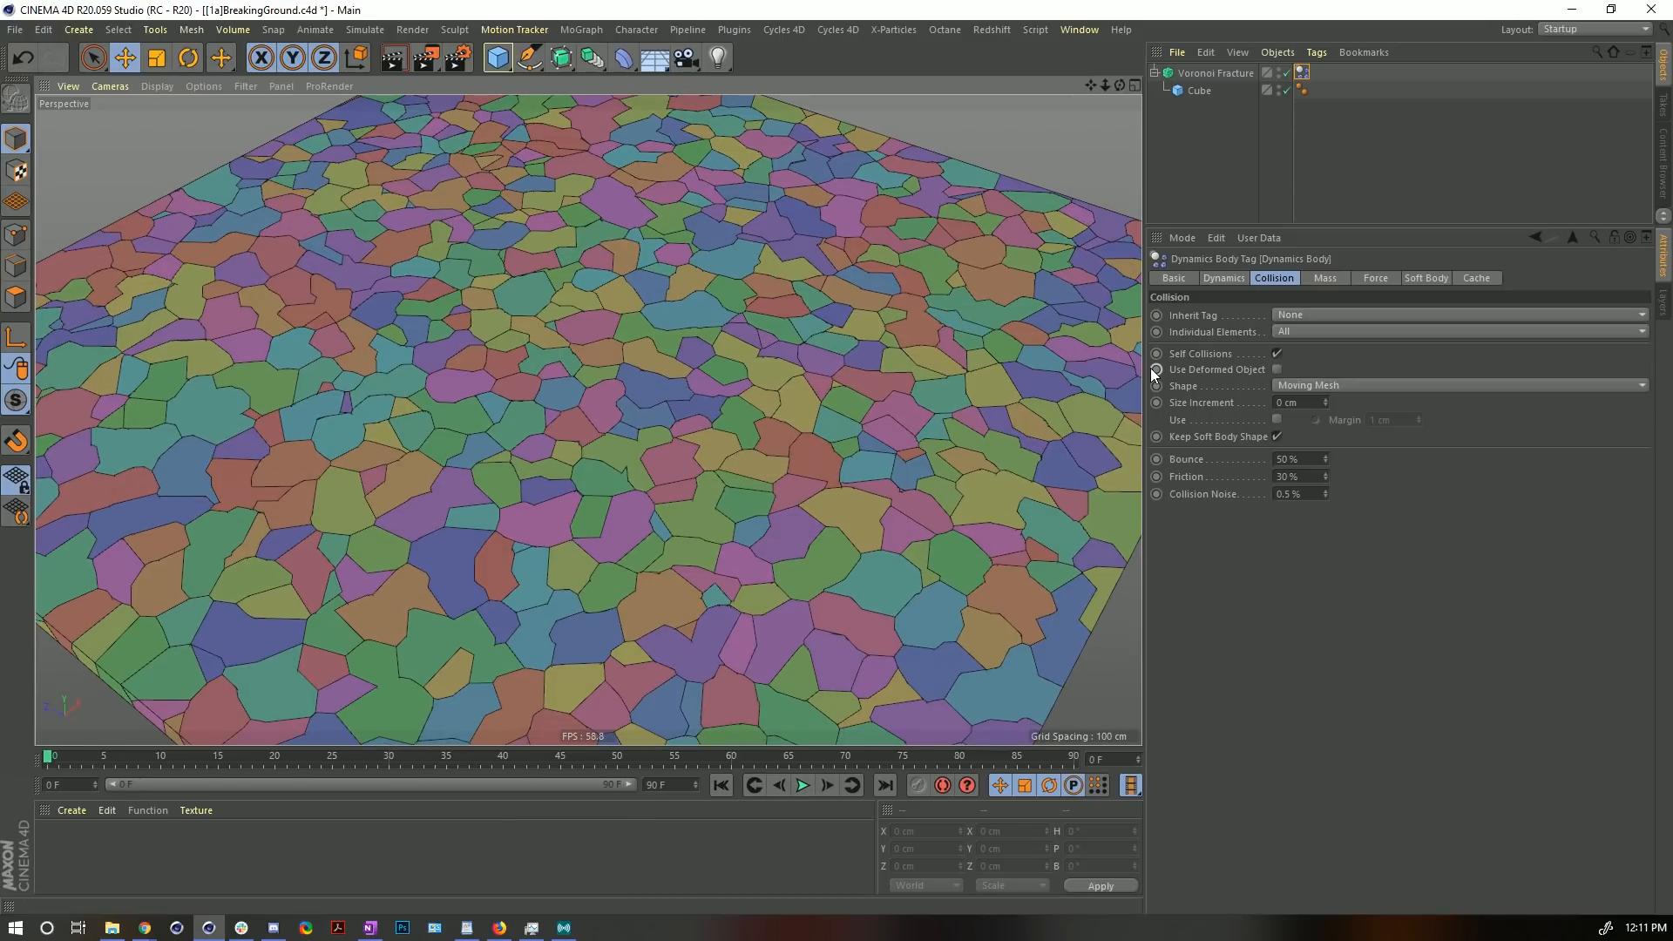
- Disable Self Collisions on the fracture's Dynamics Body tag, play the simulation as a check, and return to frame 0
mouse_move(621, 386)
left_mouse_down("alt")
mouse_move(622, 284)
mouse_move(613, 363)
mouse_move(650, 406)
mouse_move(620, 387)
left_mouse_up("alt")
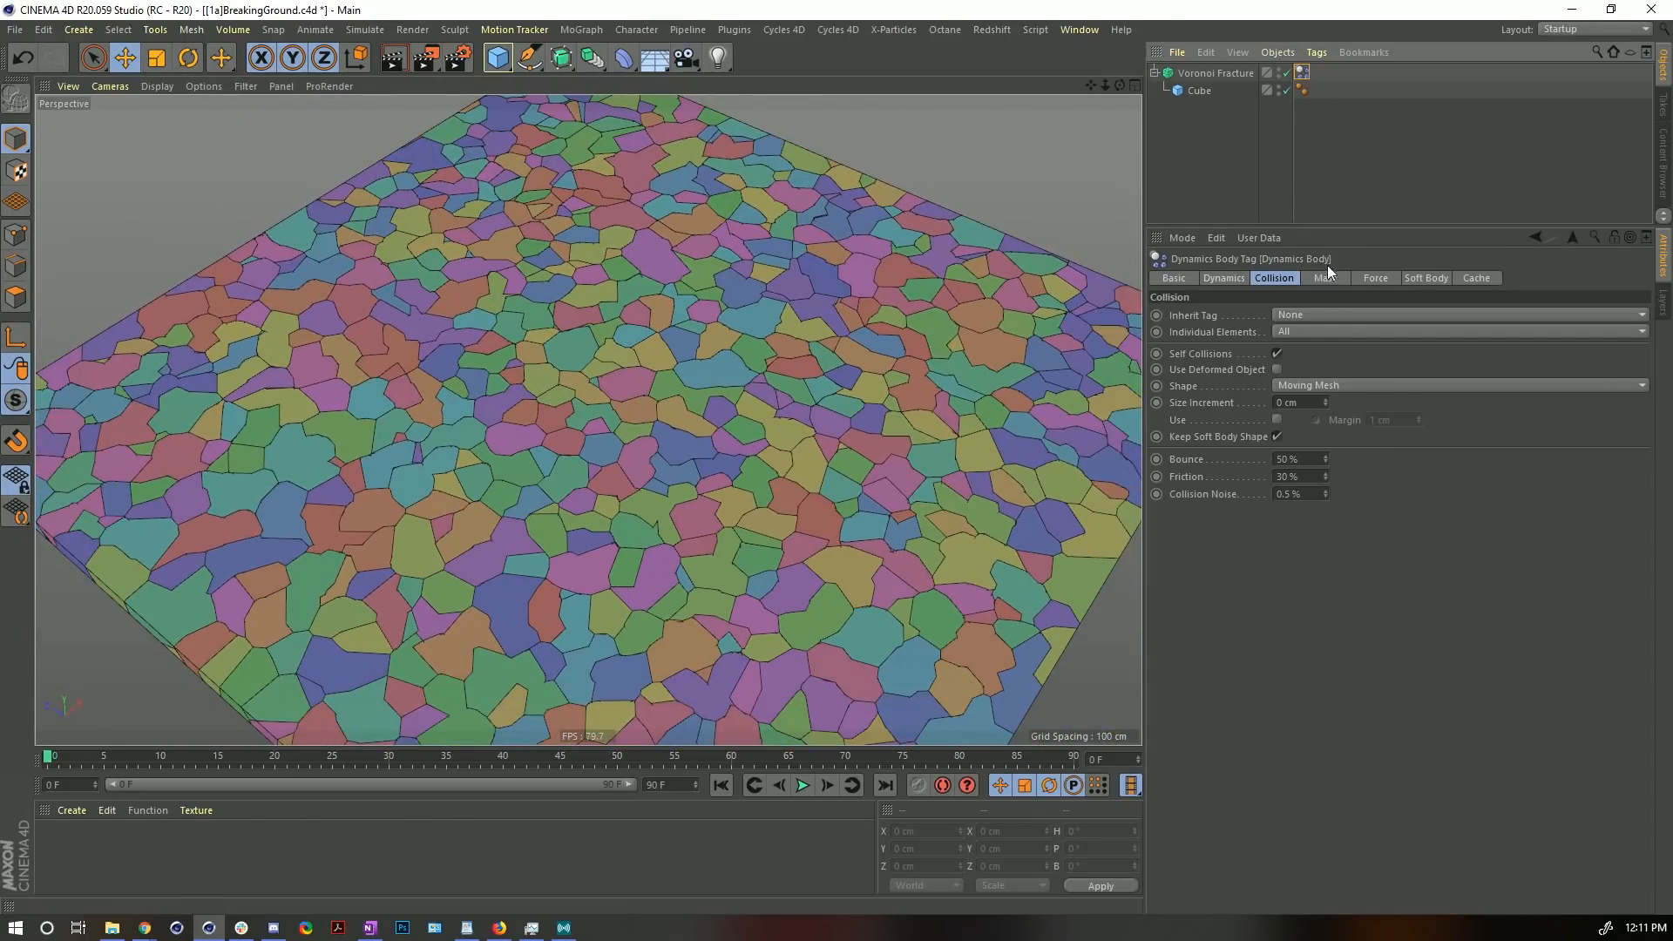
left_click(1264, 280)
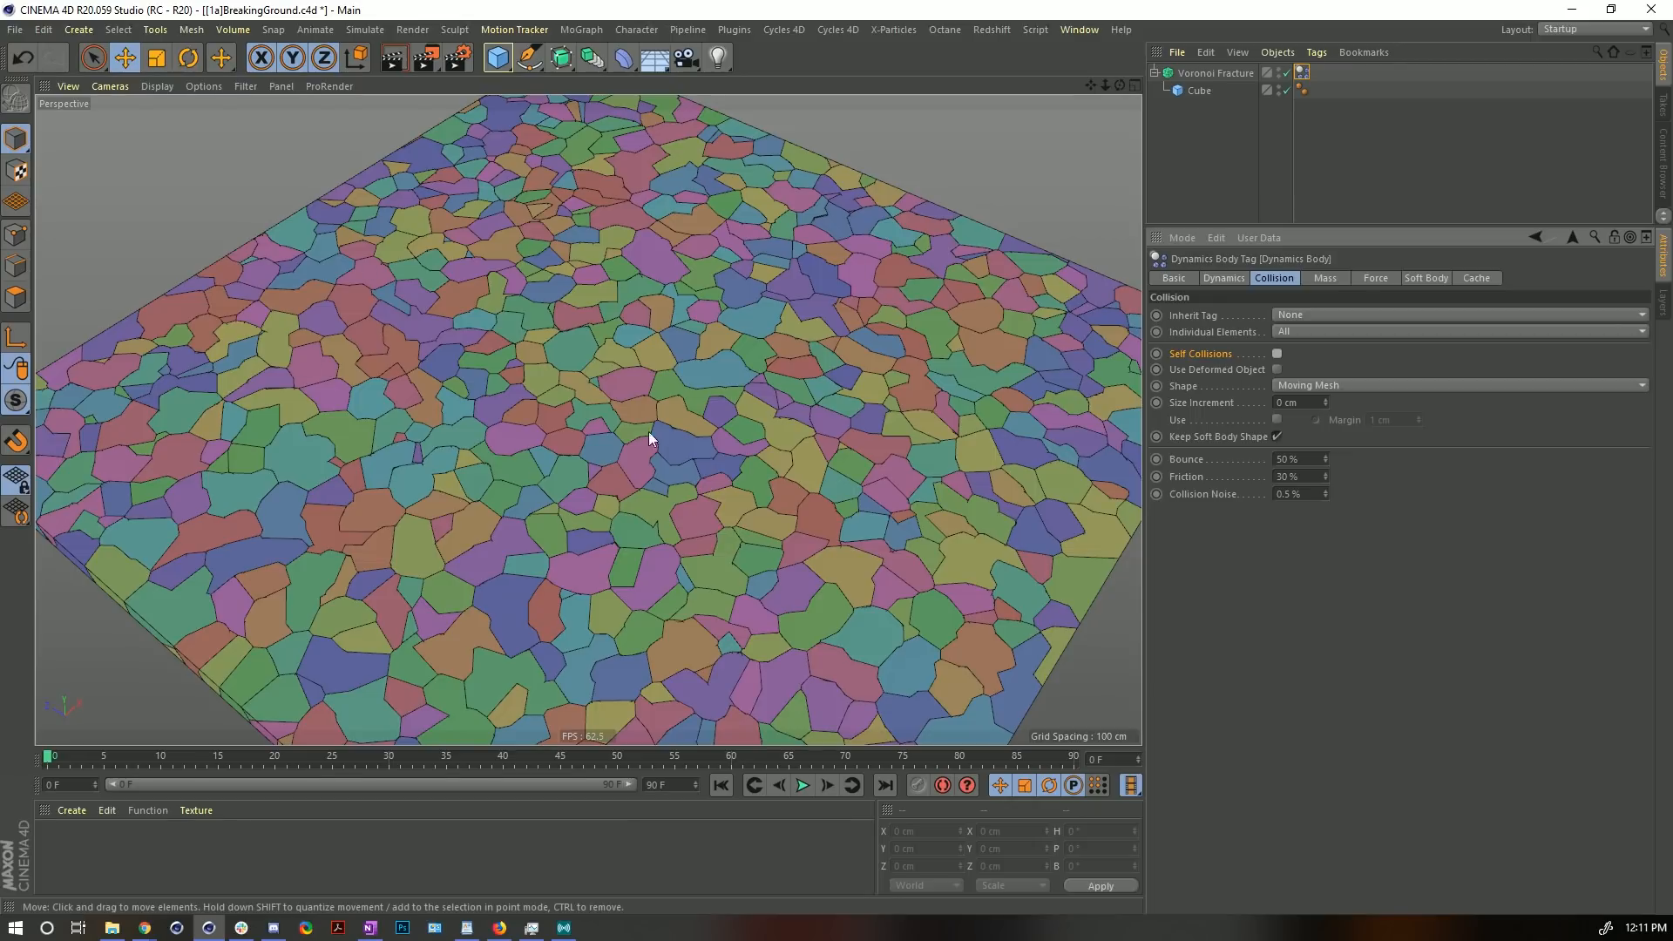
left_click(802, 784)
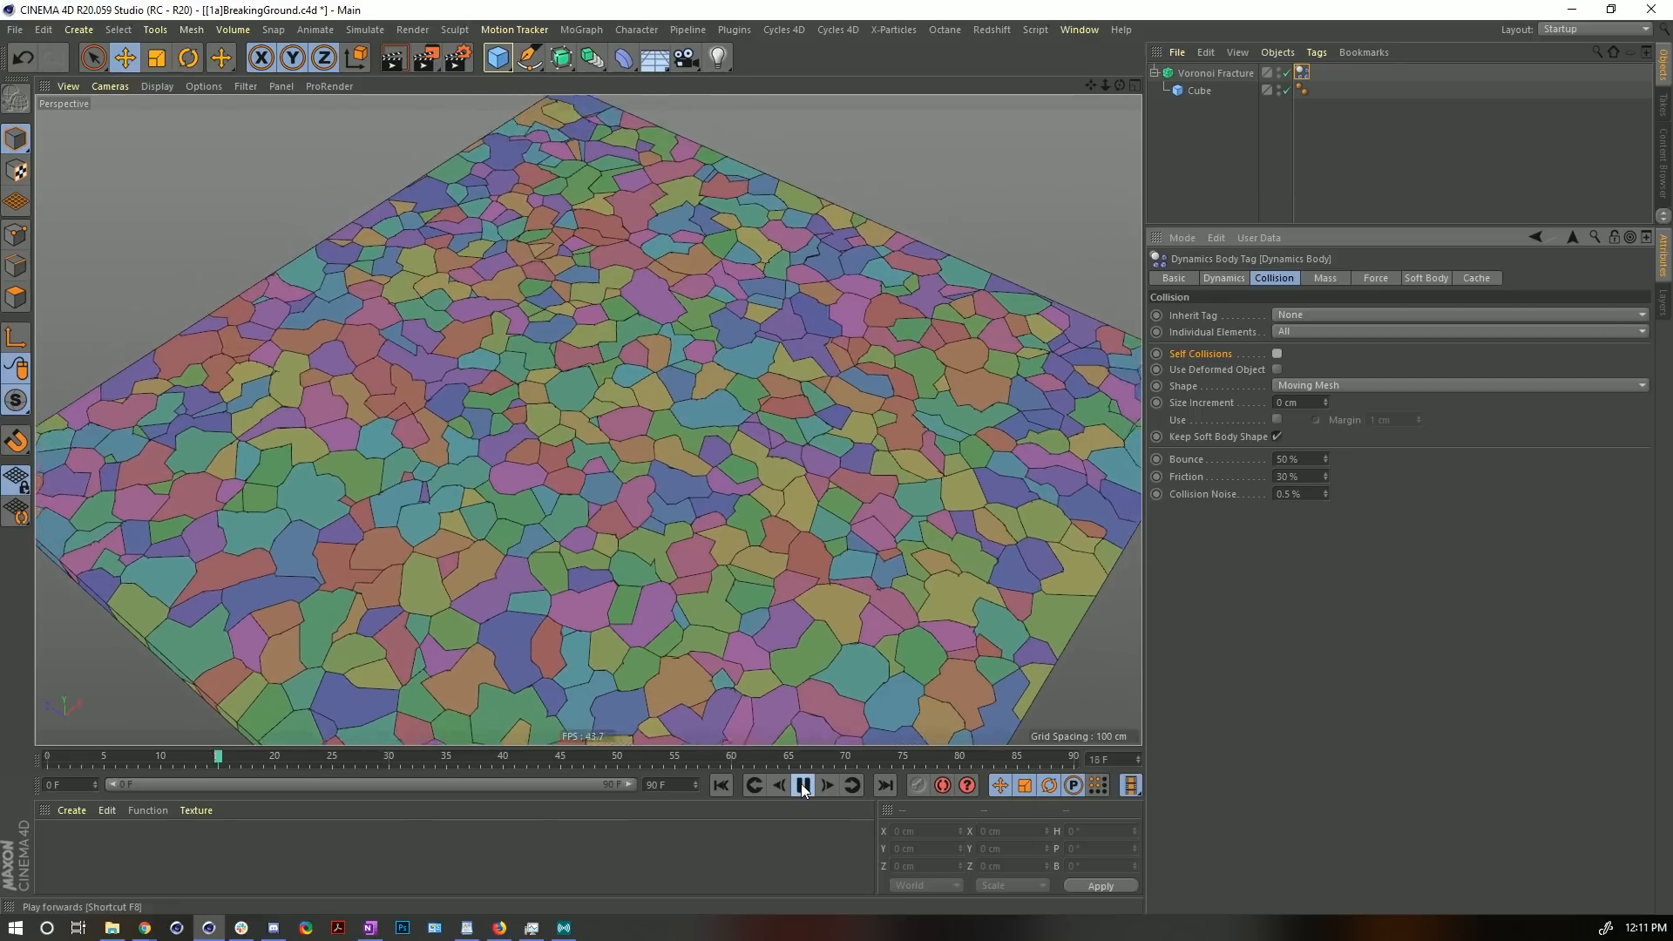
left_click(802, 785)
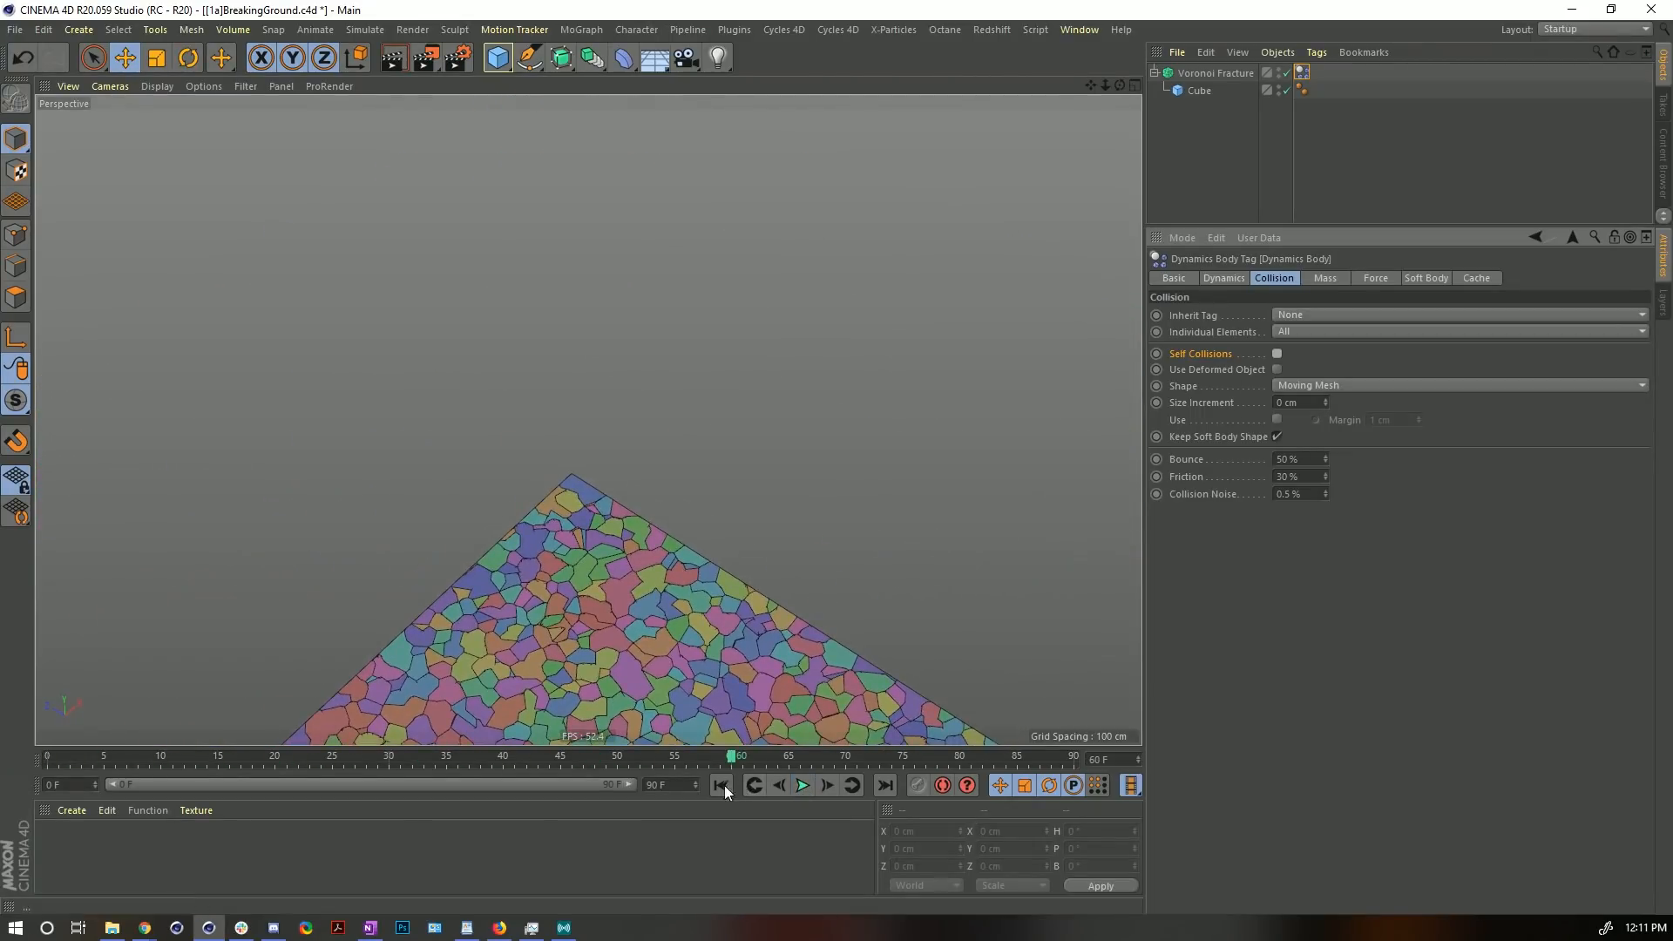
left_click(722, 785)
- Add a Floor at Y -709.075 cm beneath the slab and copy the Voronoi Fracture's Dynamics Body tag onto it
left_click(654, 57)
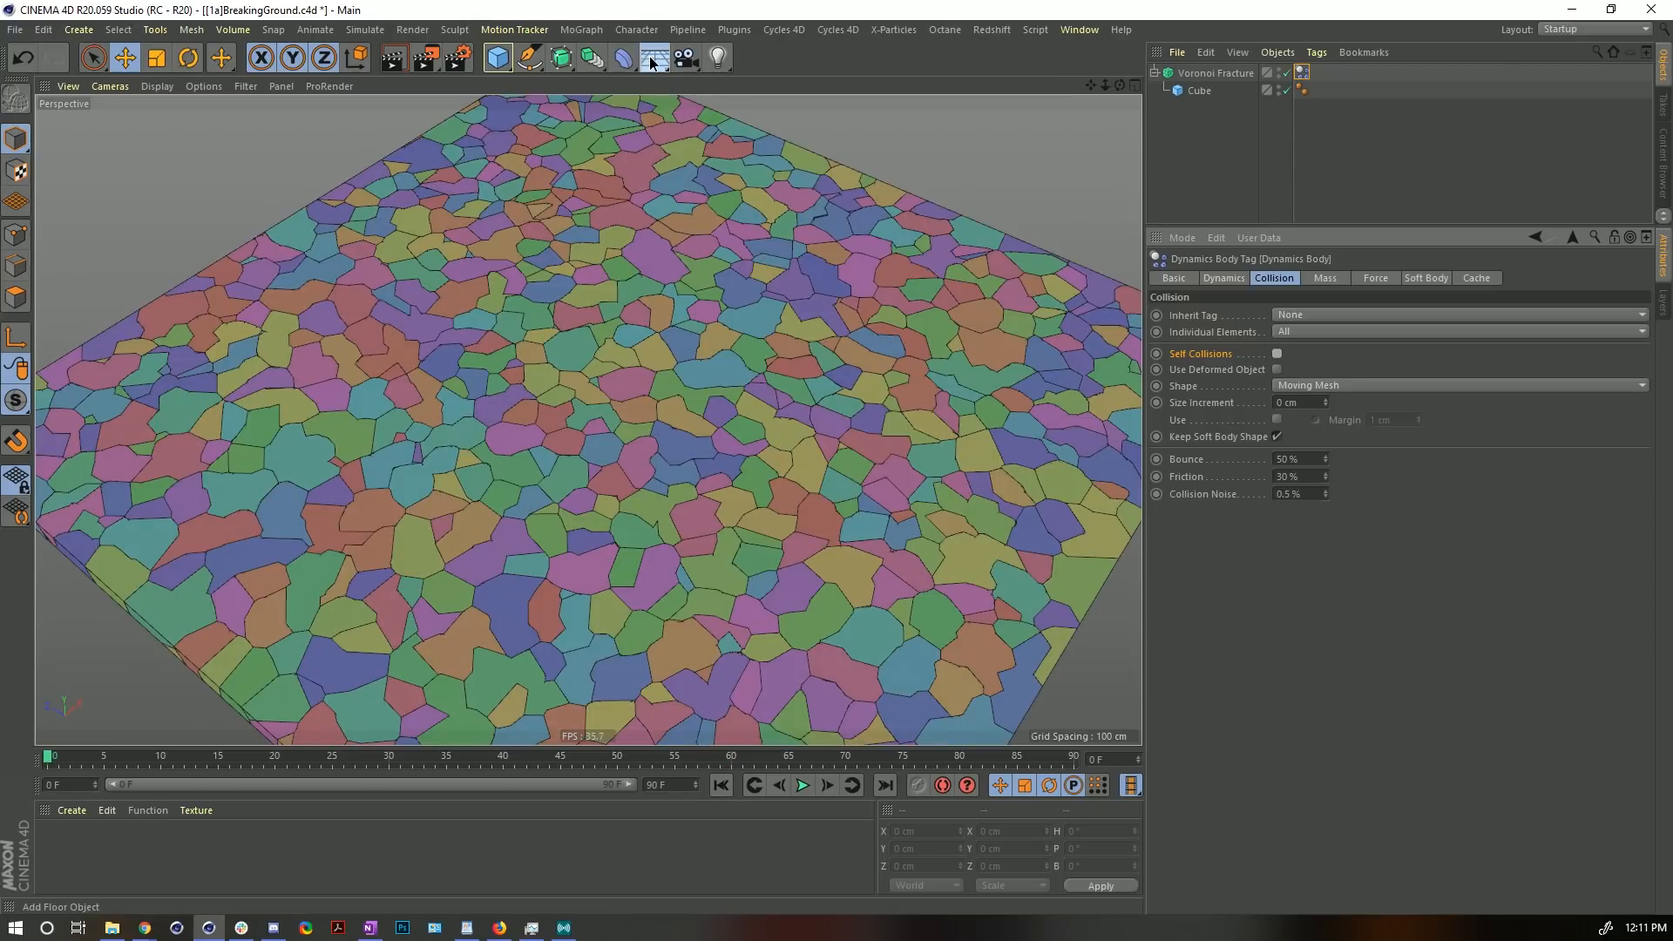
scroll(722, 443, "down", 5)
left_click_drag(747, 497, 639, 366, "alt")
left_click_drag(1302, 91, 1303, 74, "ctrl")
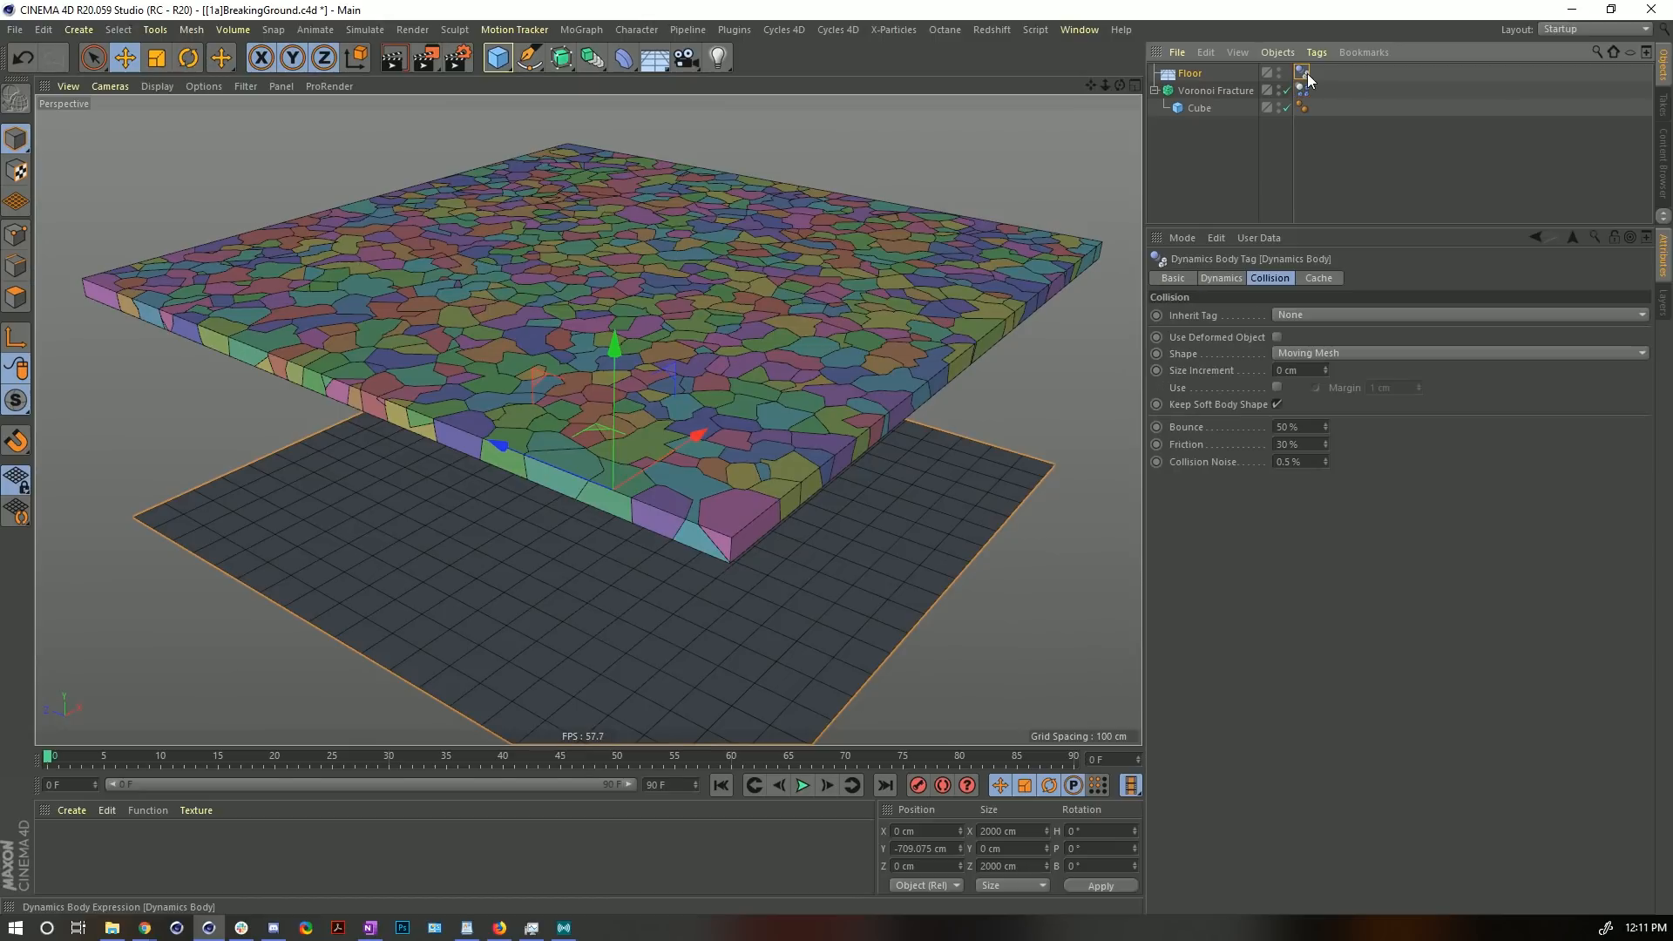
- Play the simulation of the pieces dropping onto the Floor, return to frame 0, and delete the Floor
left_click(807, 787)
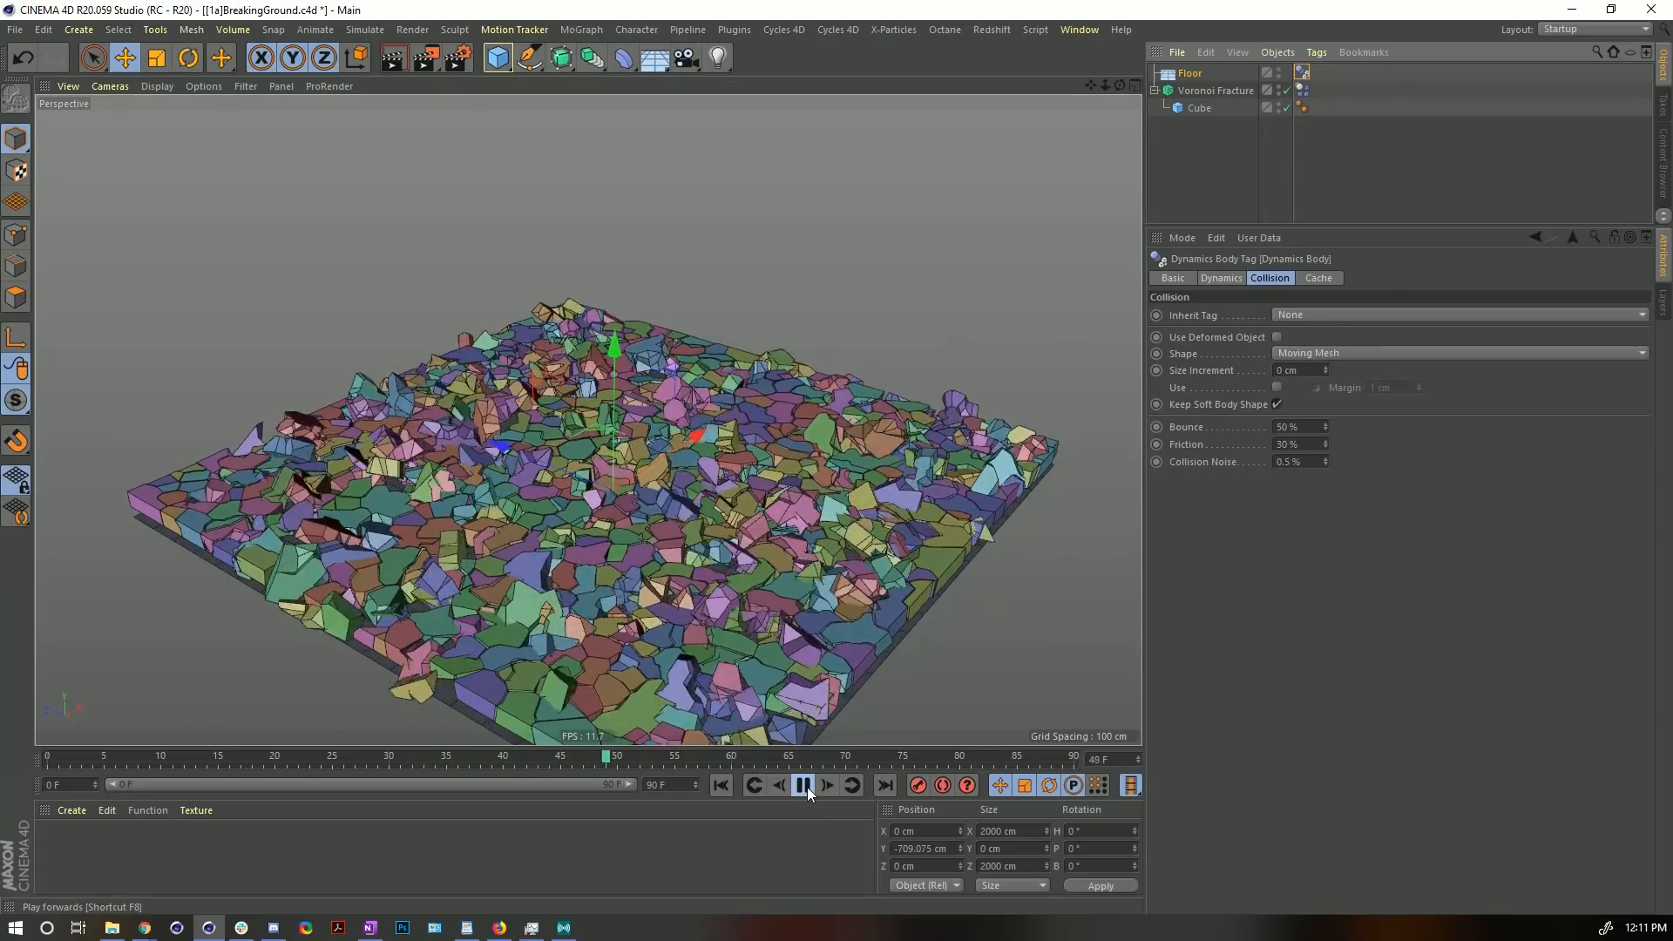
left_click(807, 786)
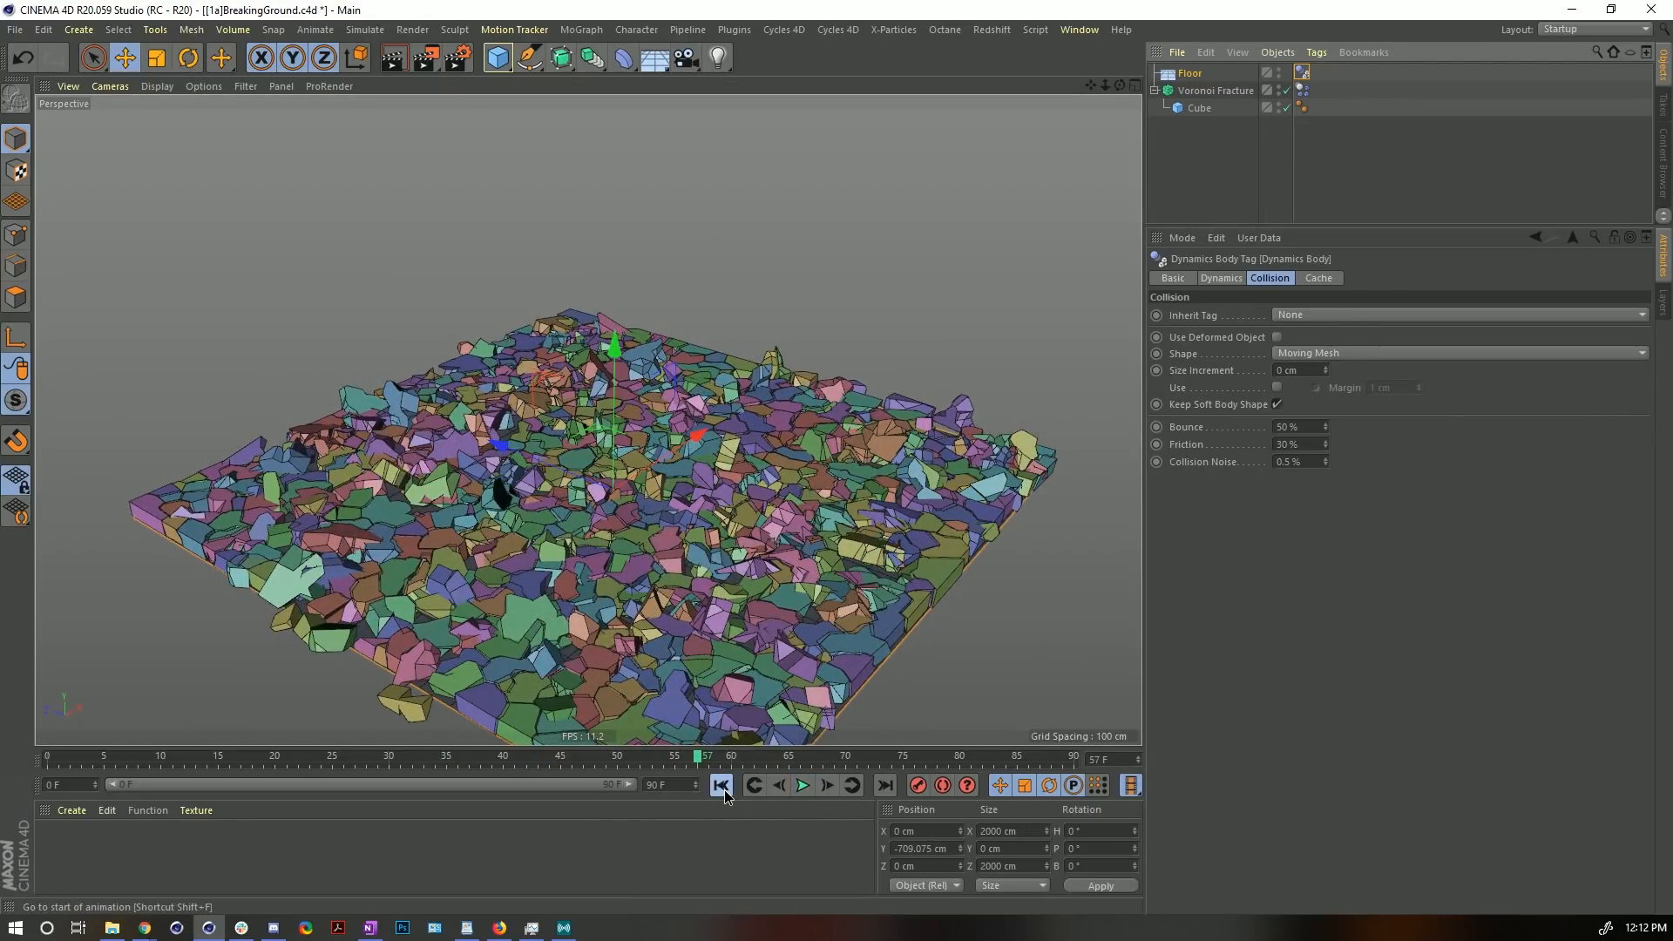
left_click(724, 789)
left_click(1200, 75)
key("Delete")
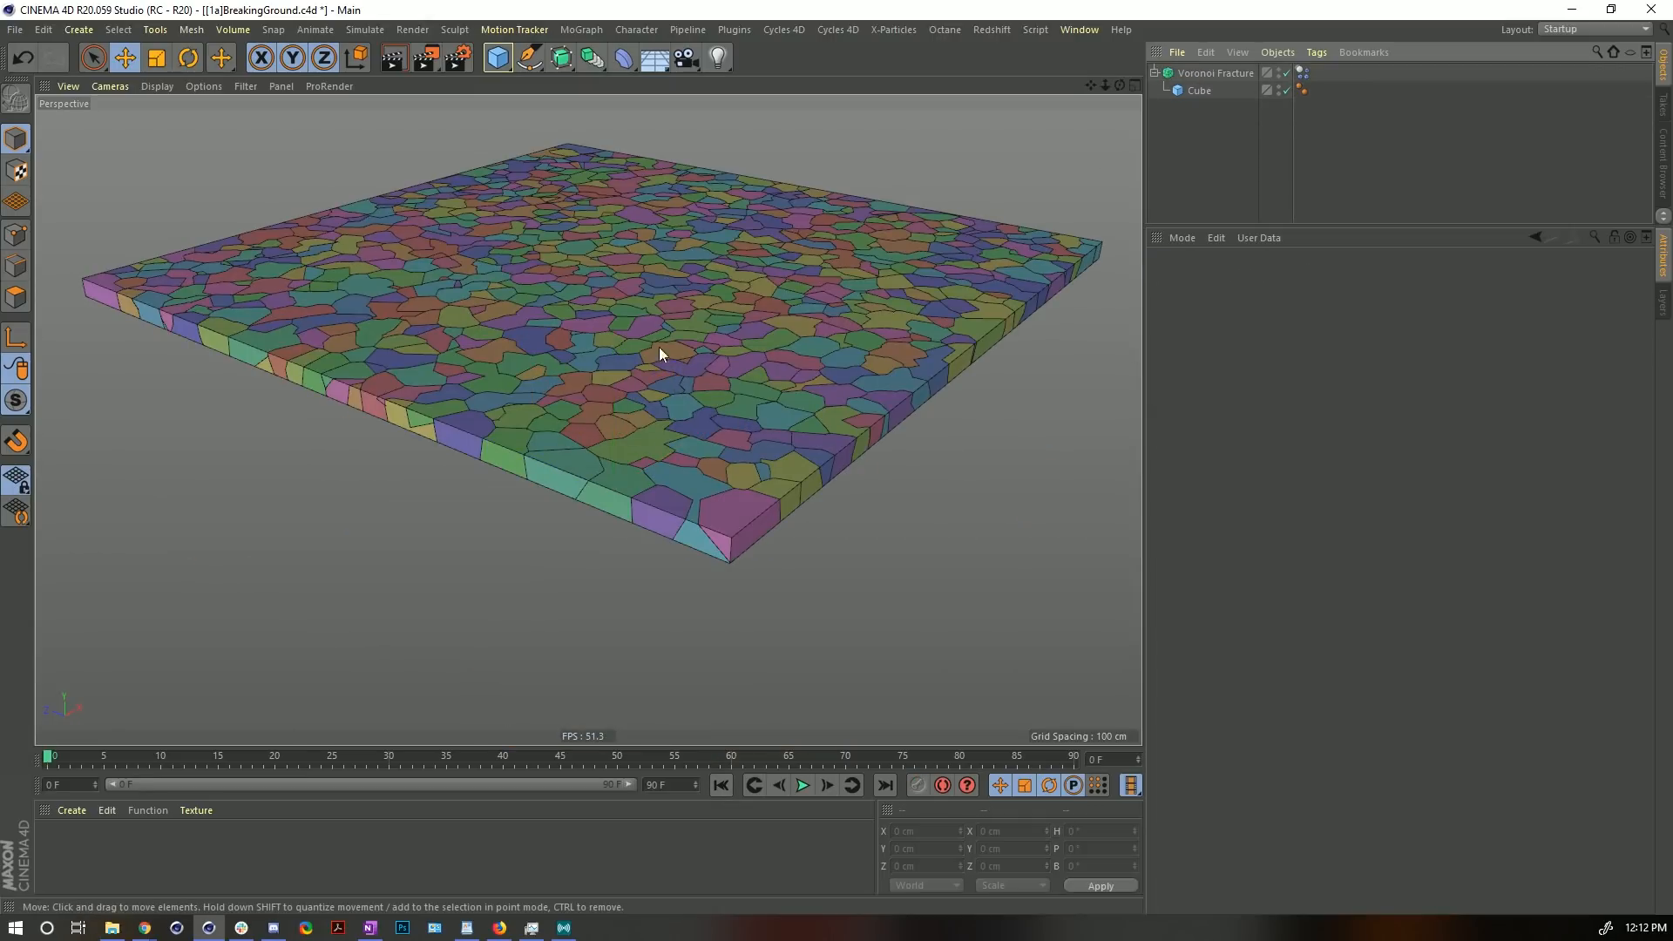
- Set the Voronoi Fracture's Geometry Glue Cluster Seed to 12348
left_click_drag(636, 283, 652, 374, "alt")
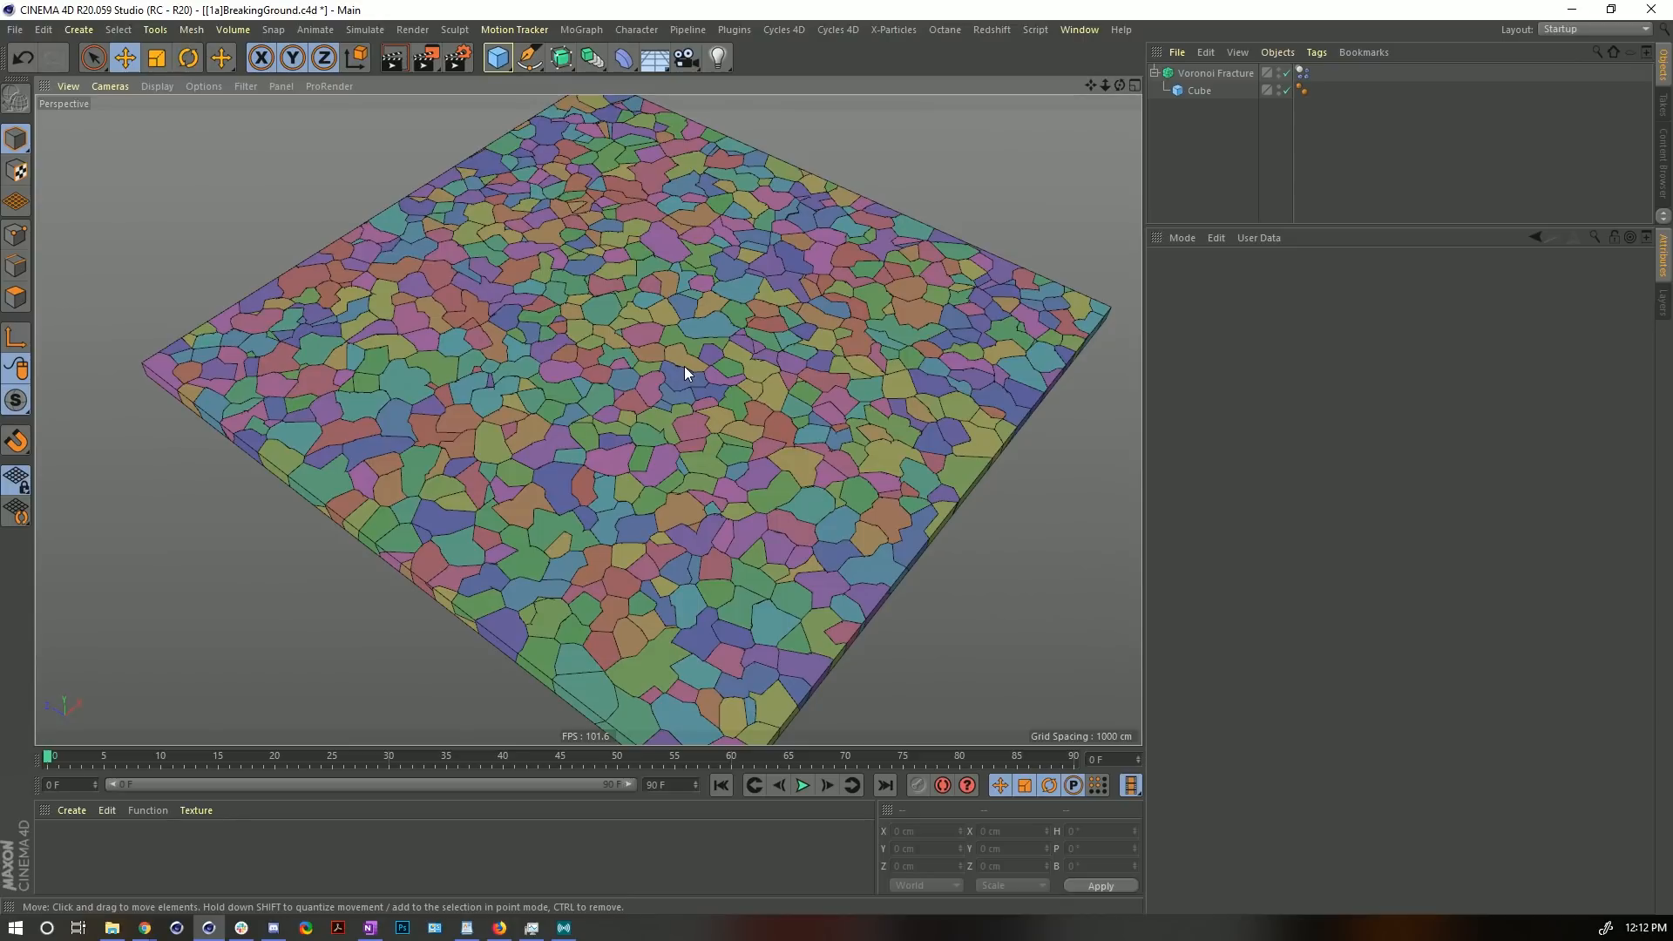
left_click_drag(614, 325, 608, 309, "alt")
left_click(1197, 75)
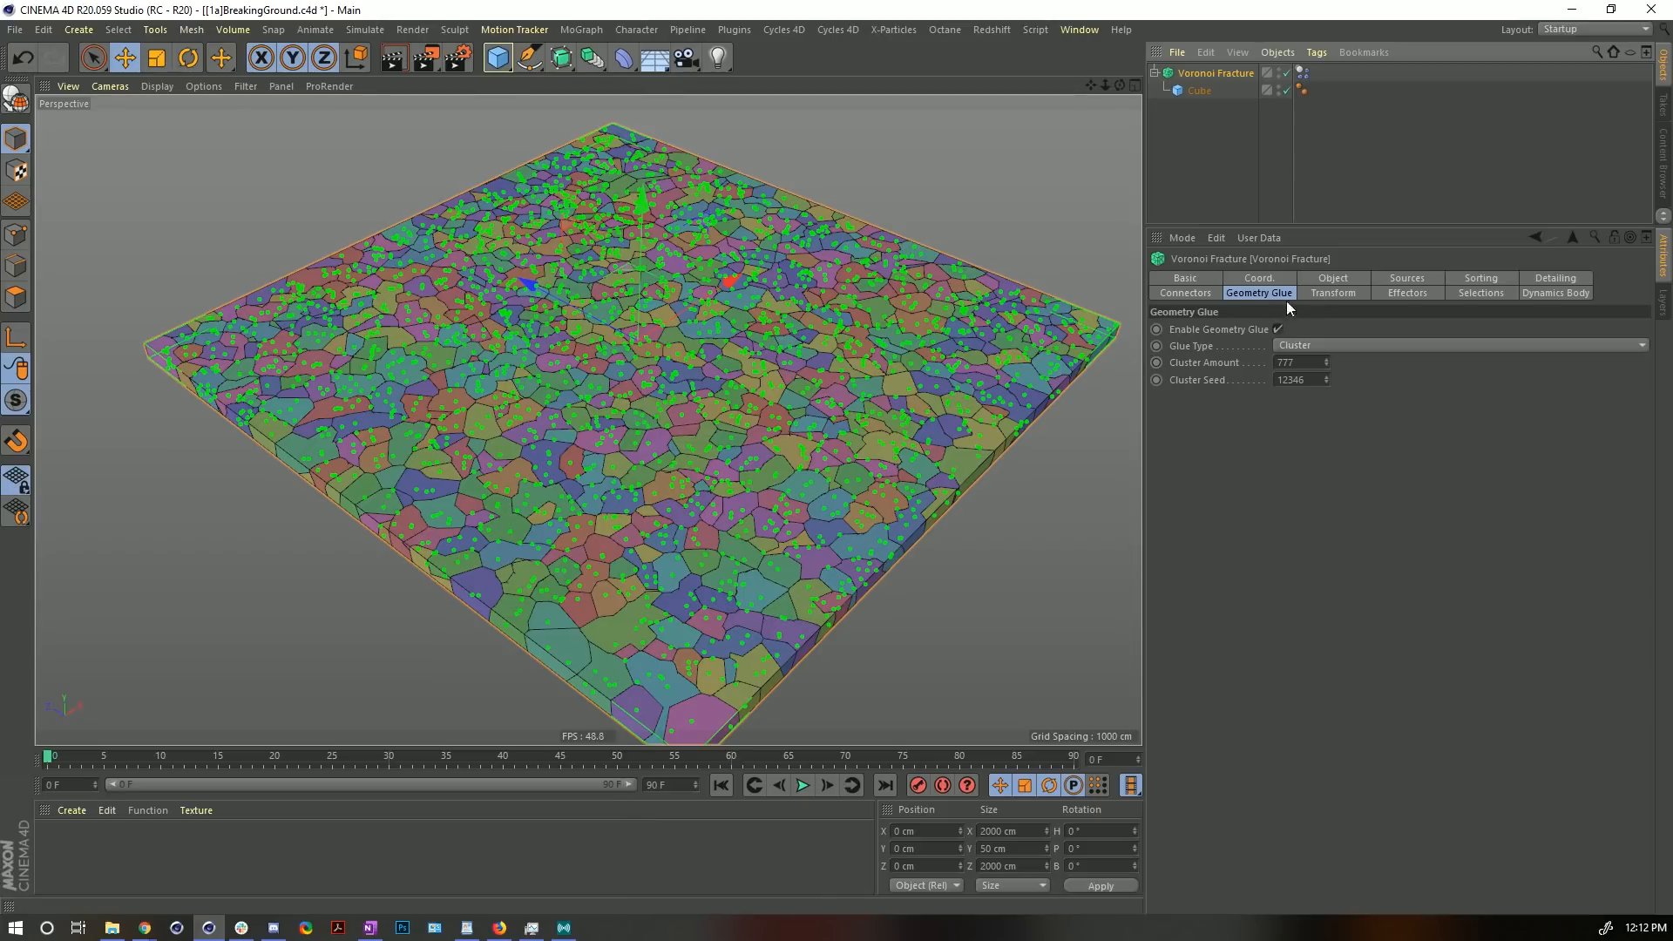
left_click_drag(666, 334, 644, 359, "alt")
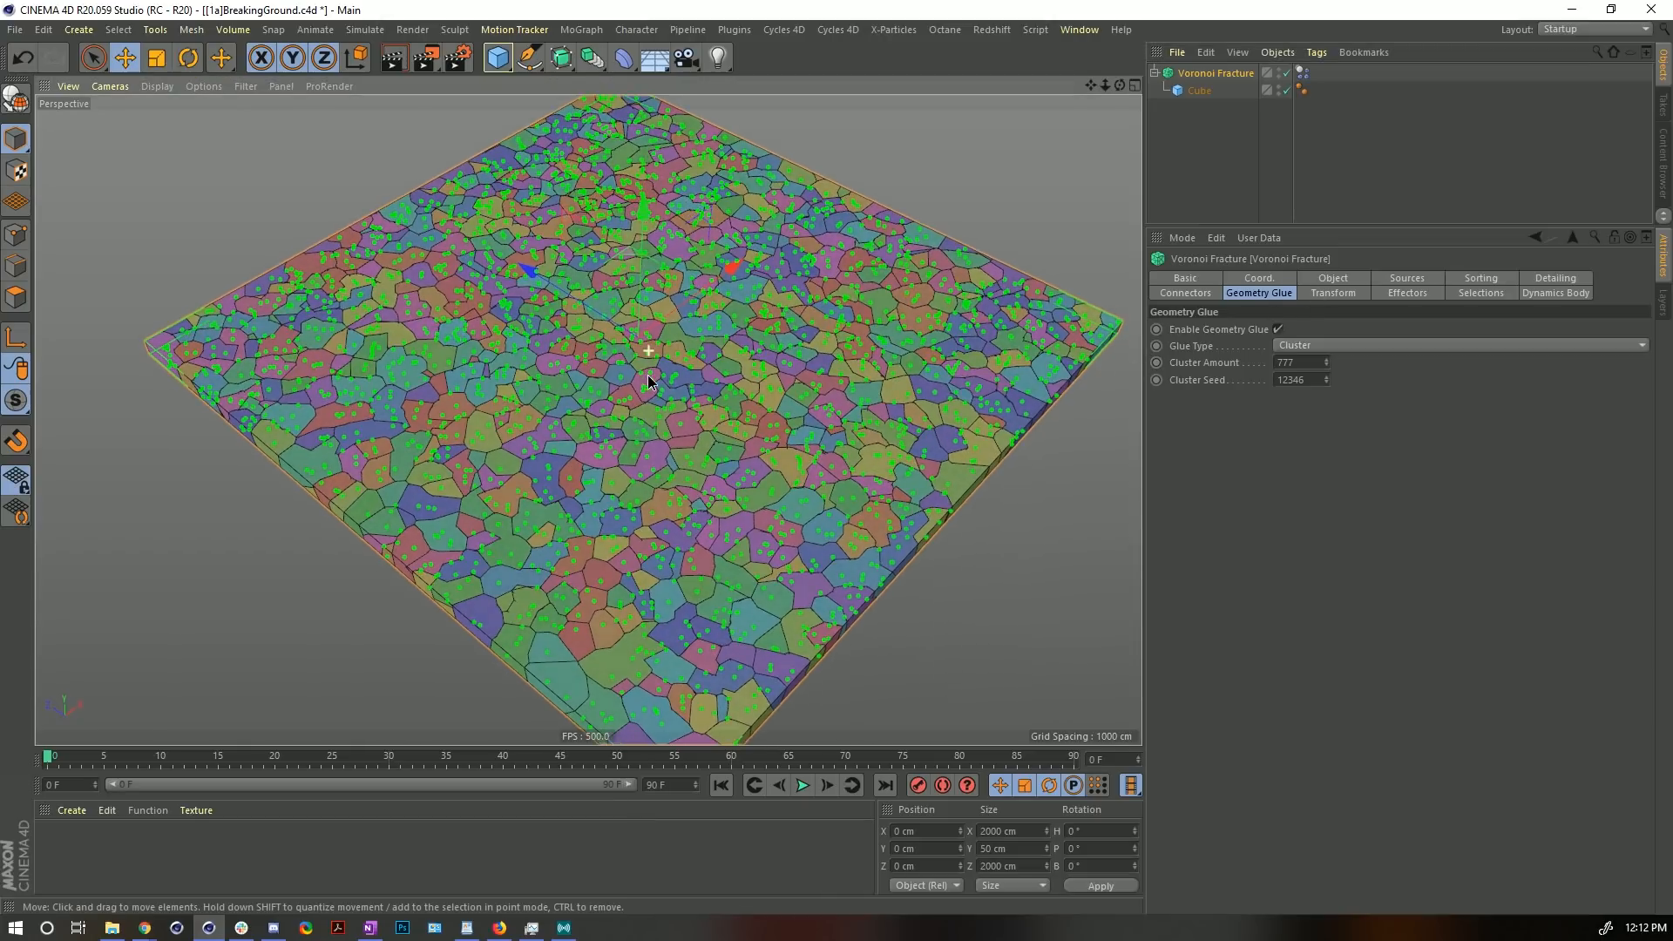
left_click(1216, 384)
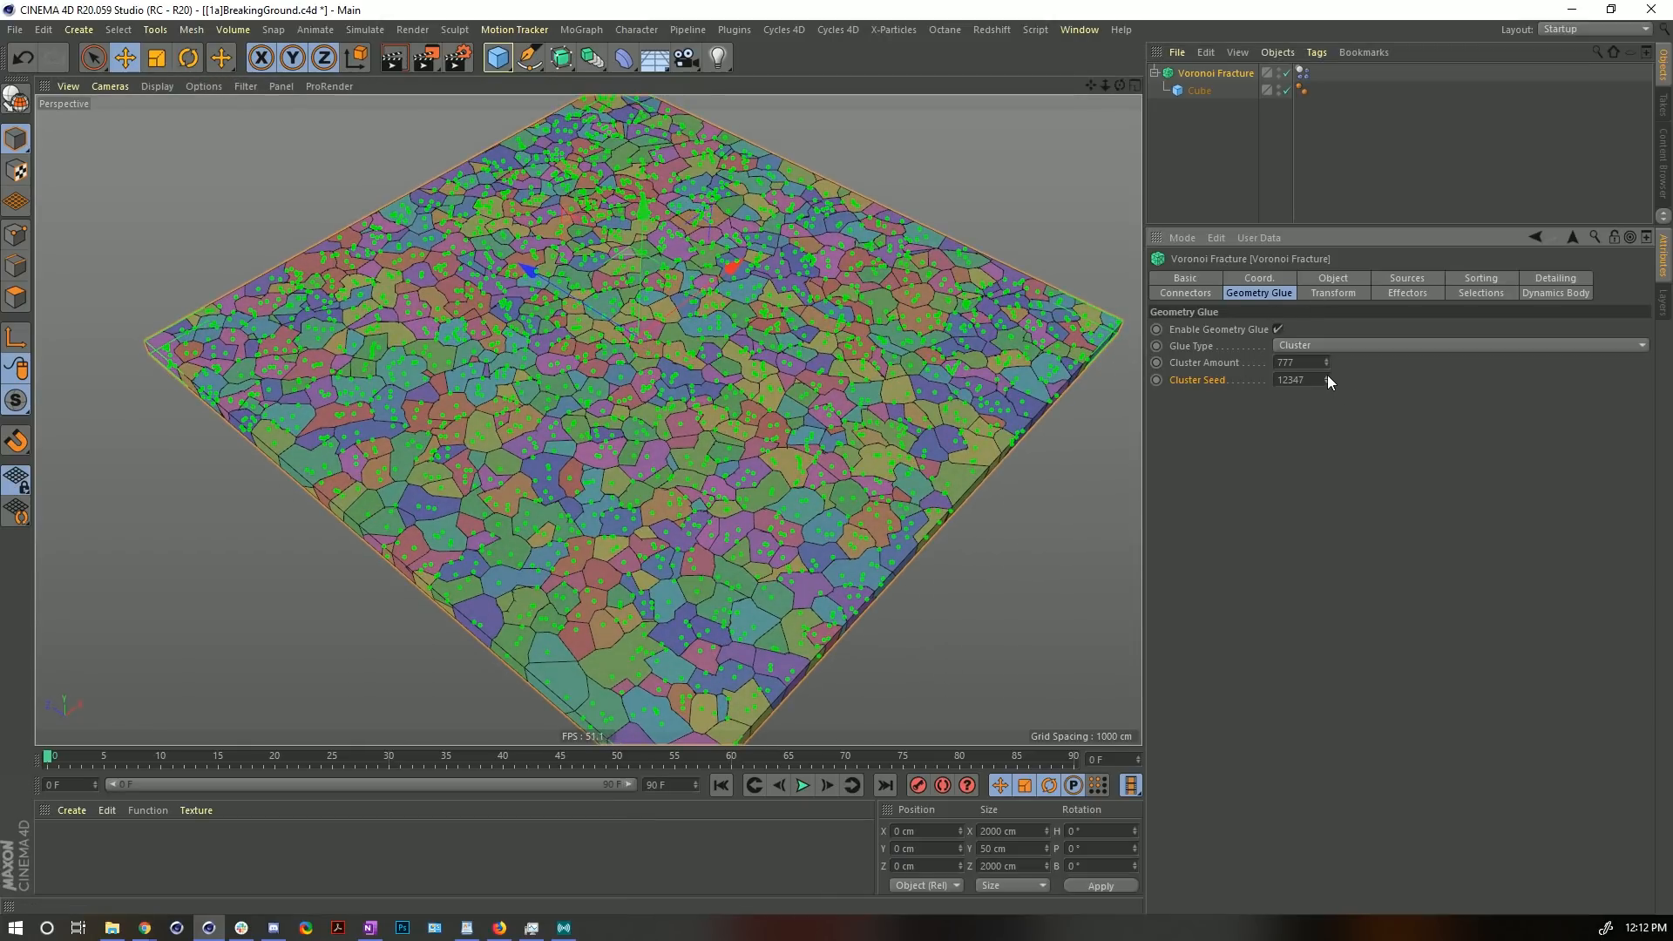
left_click(1326, 375)
left_click(1326, 375)
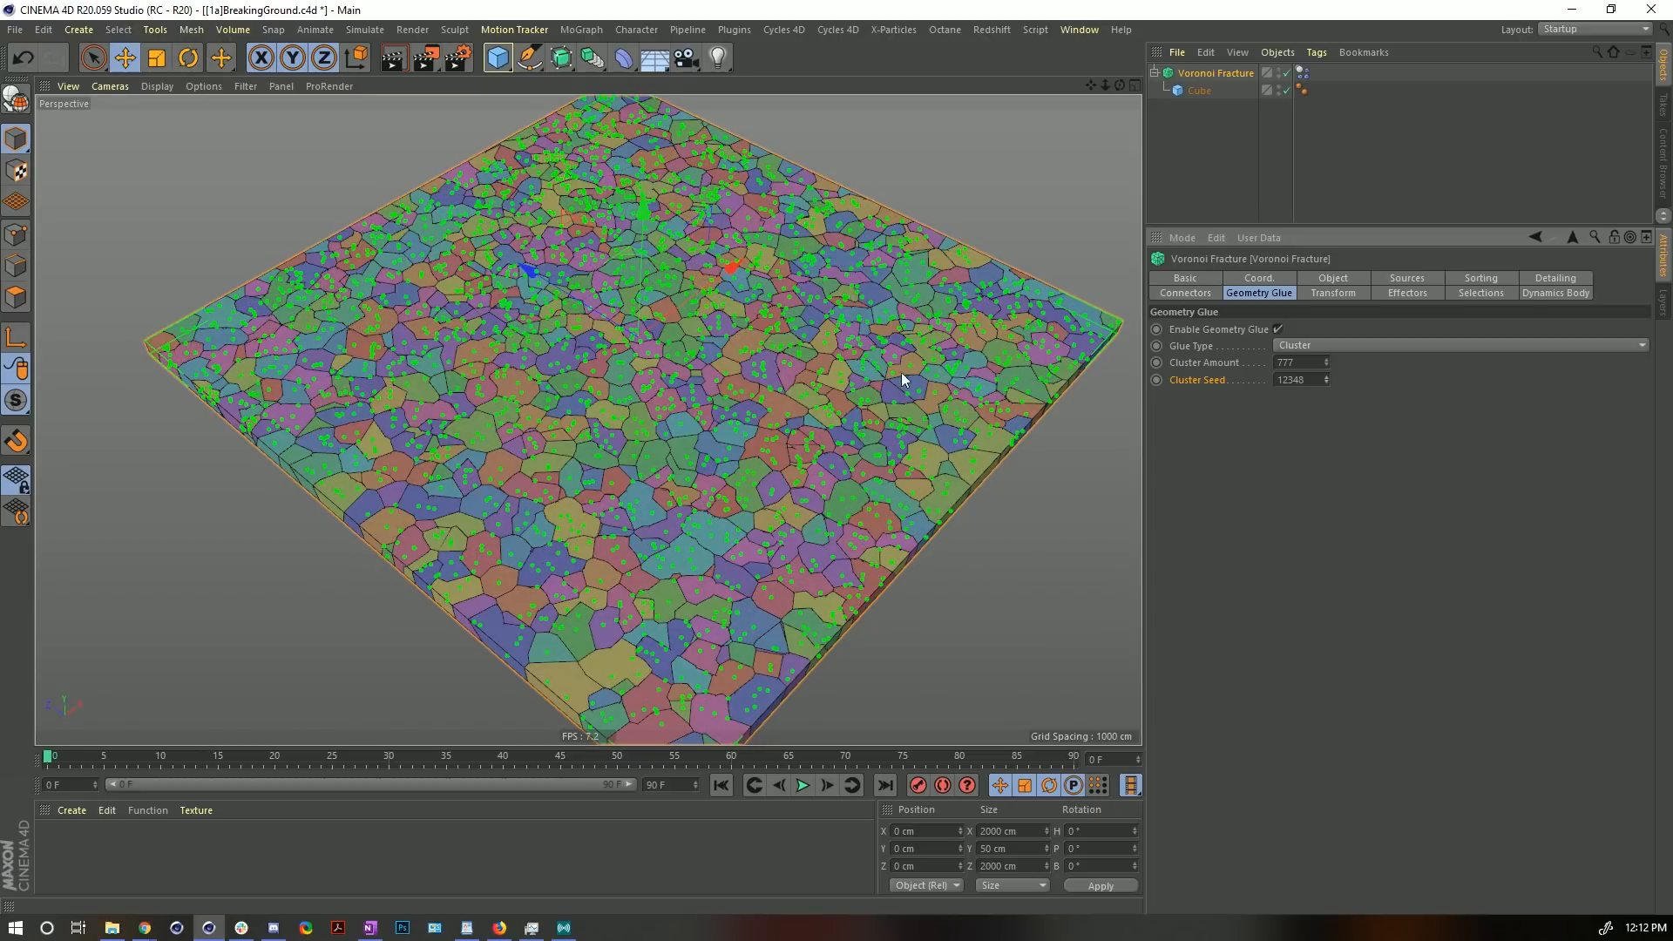
- Hide the viewport points of the Voronoi Fracture's Point Generator - Distribution source and deselect that source
left_click_drag(717, 369, 648, 312, "alt")
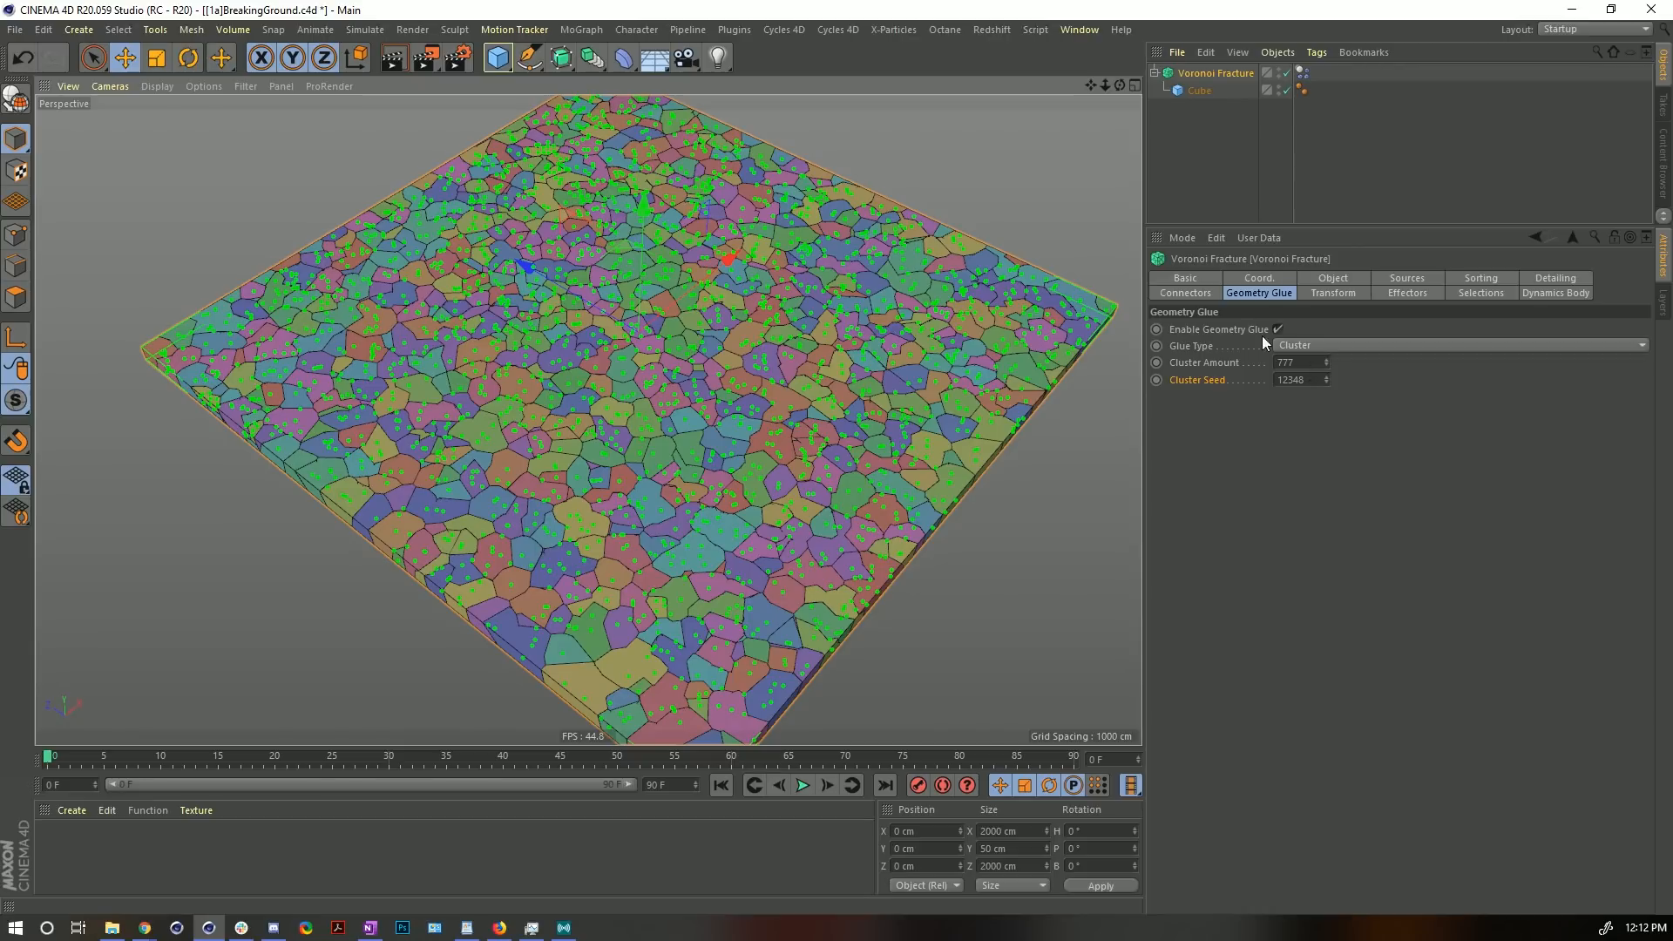
left_click(1405, 278)
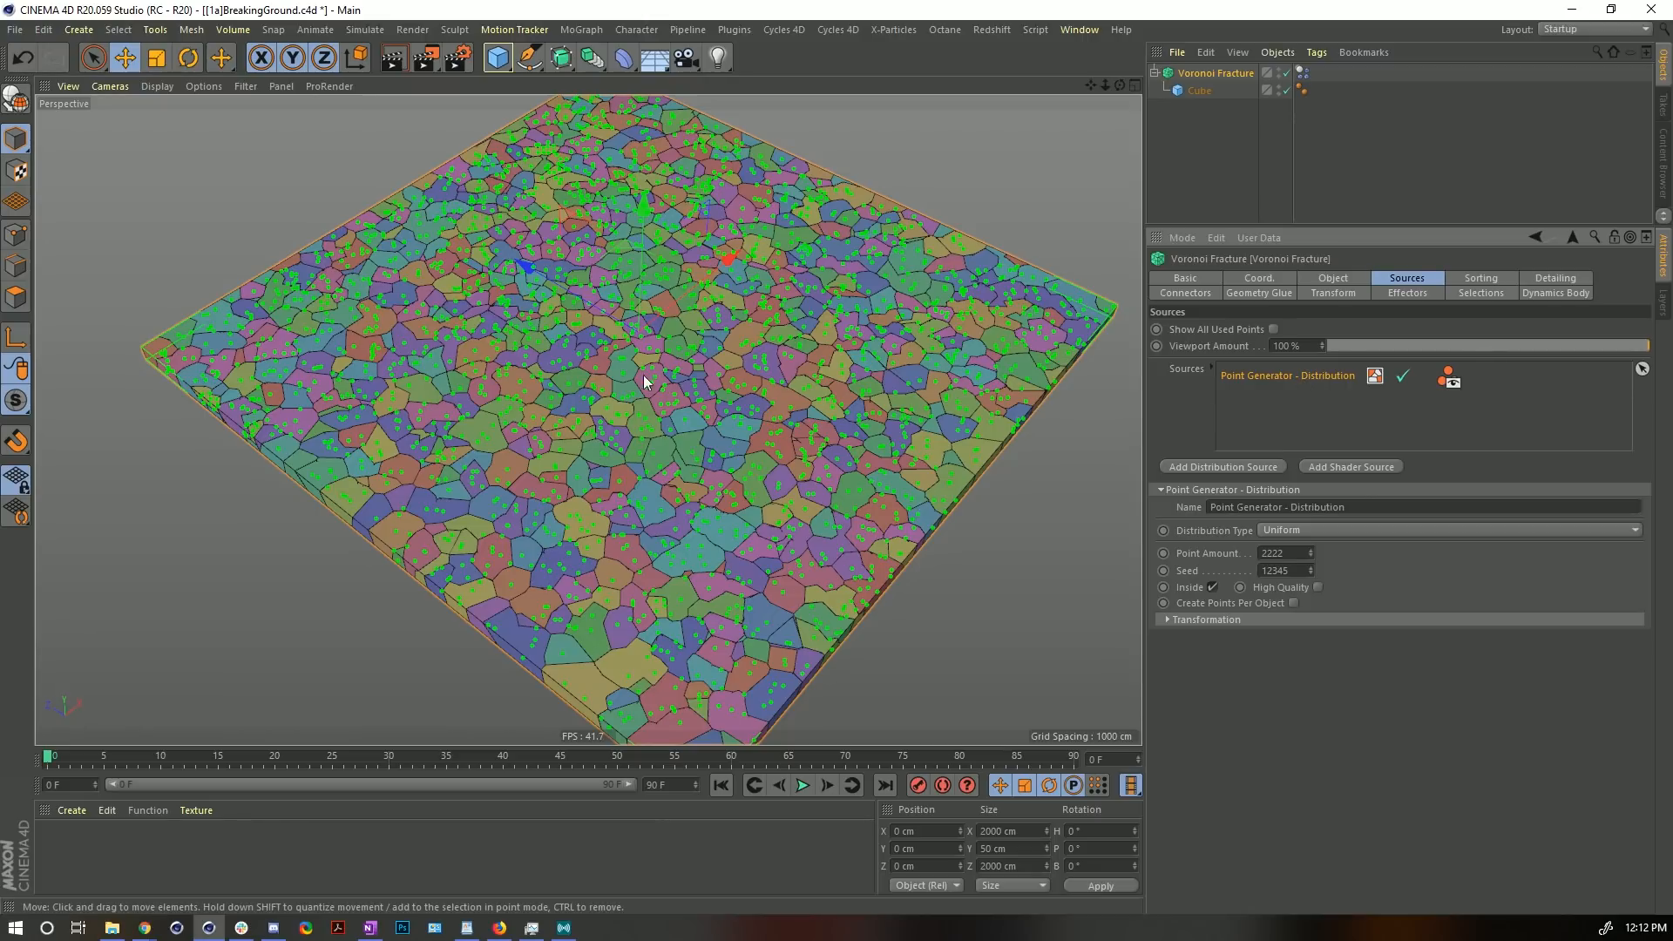
left_click(1284, 411)
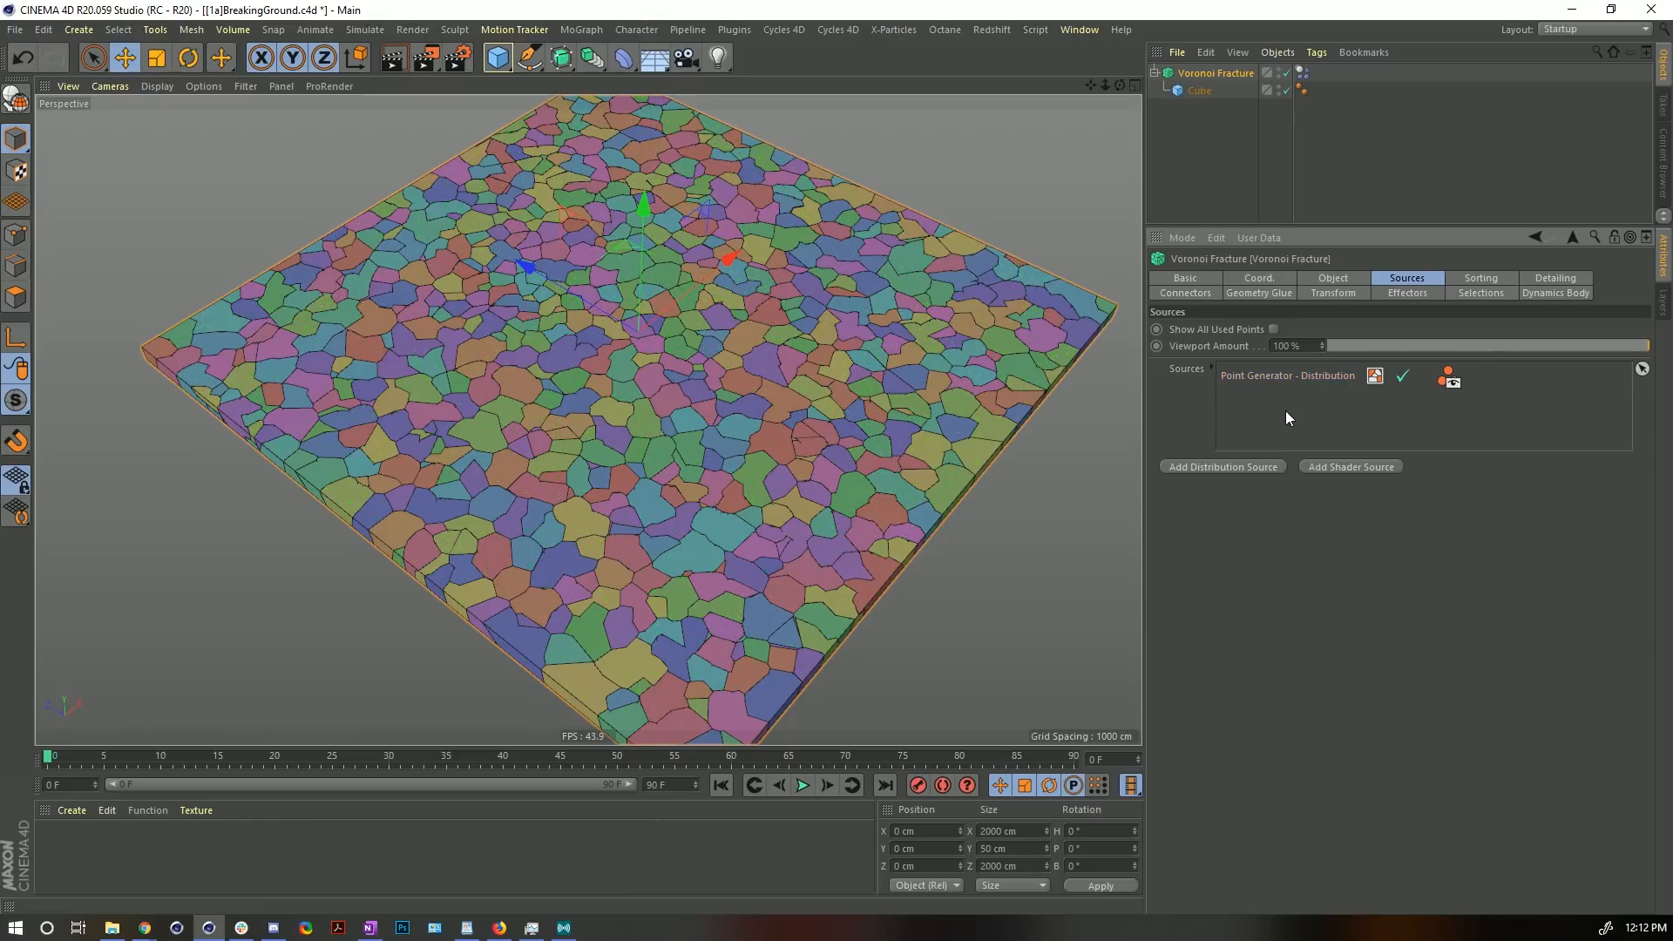
left_click(1249, 379)
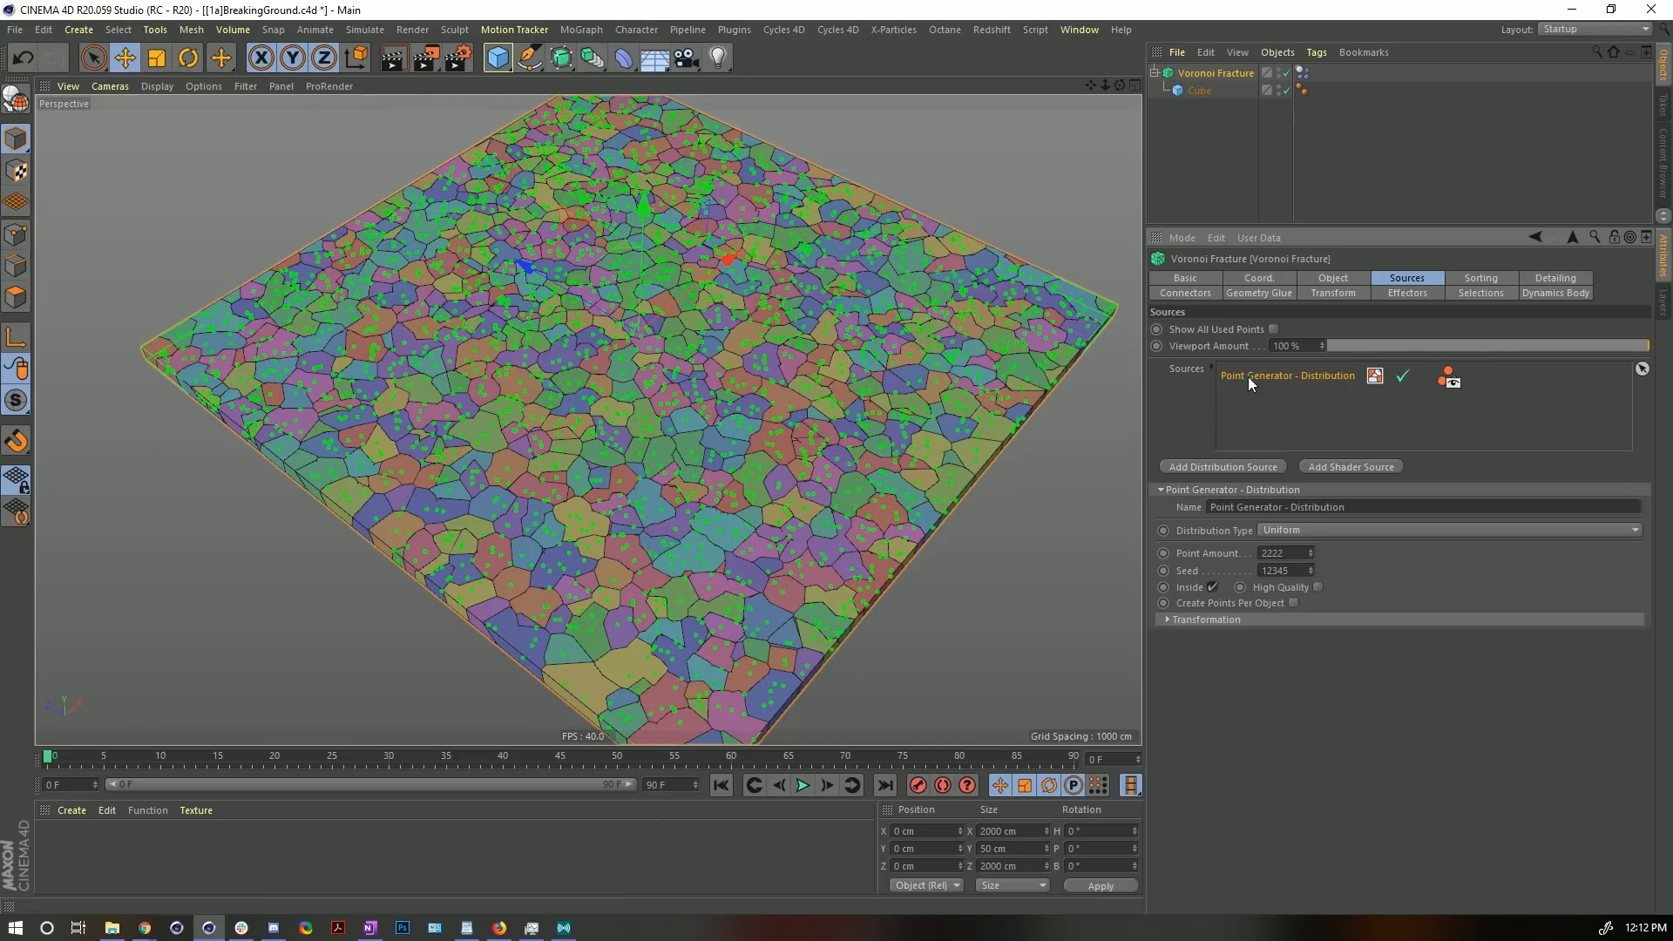
left_click(1455, 379)
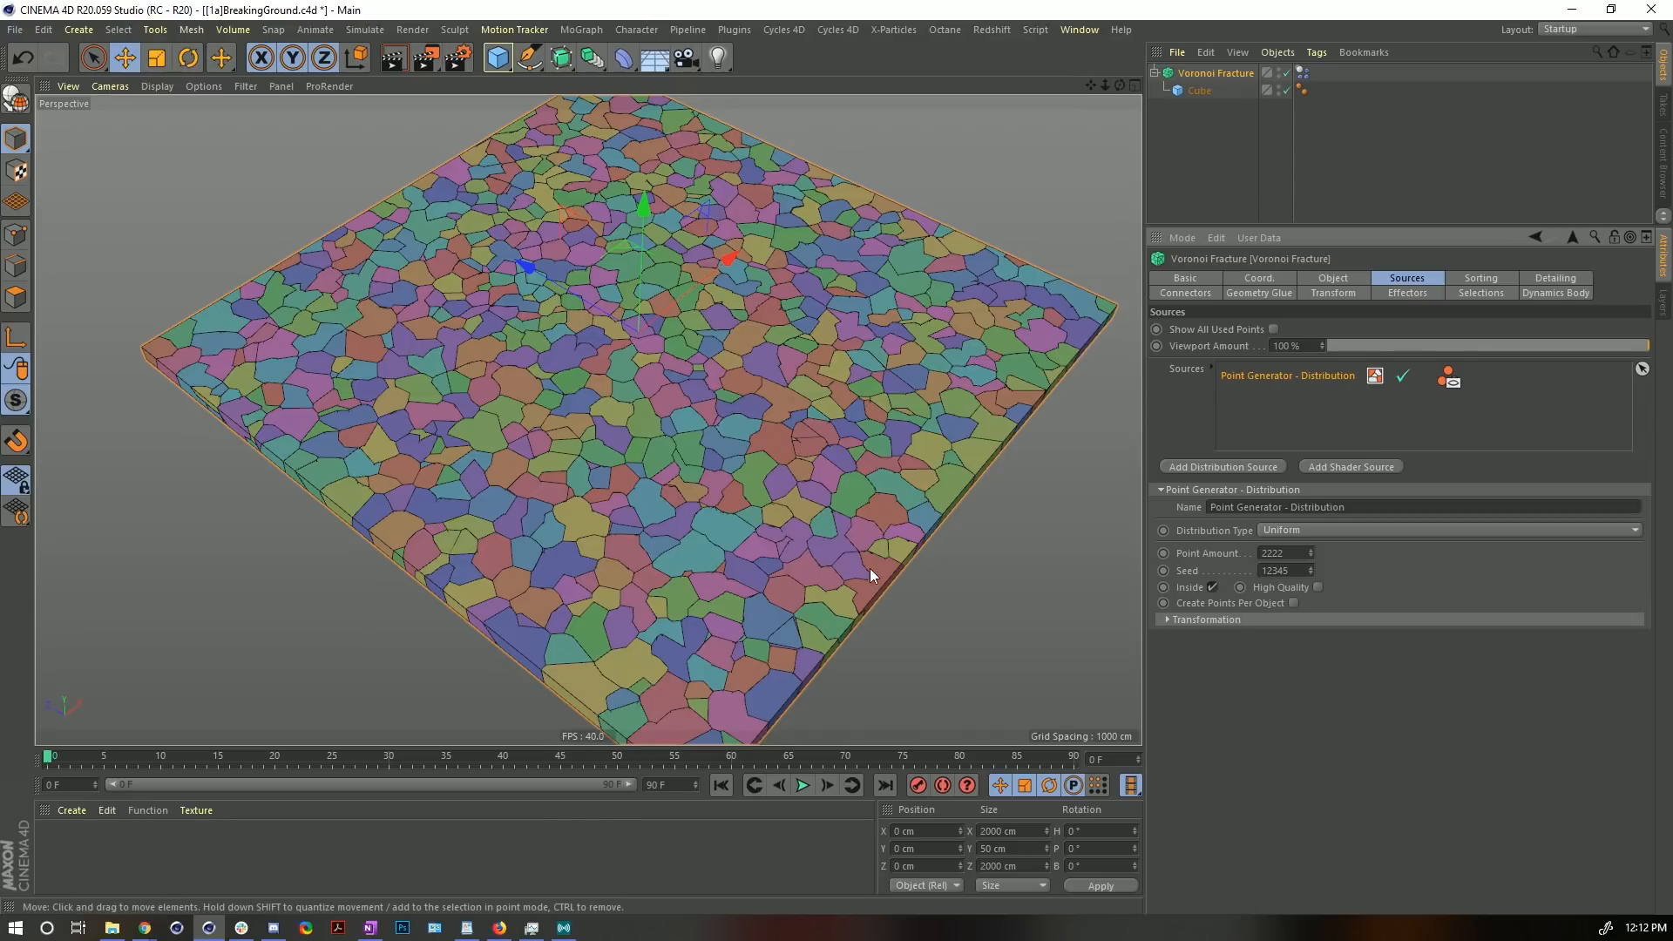
left_click(1309, 415)
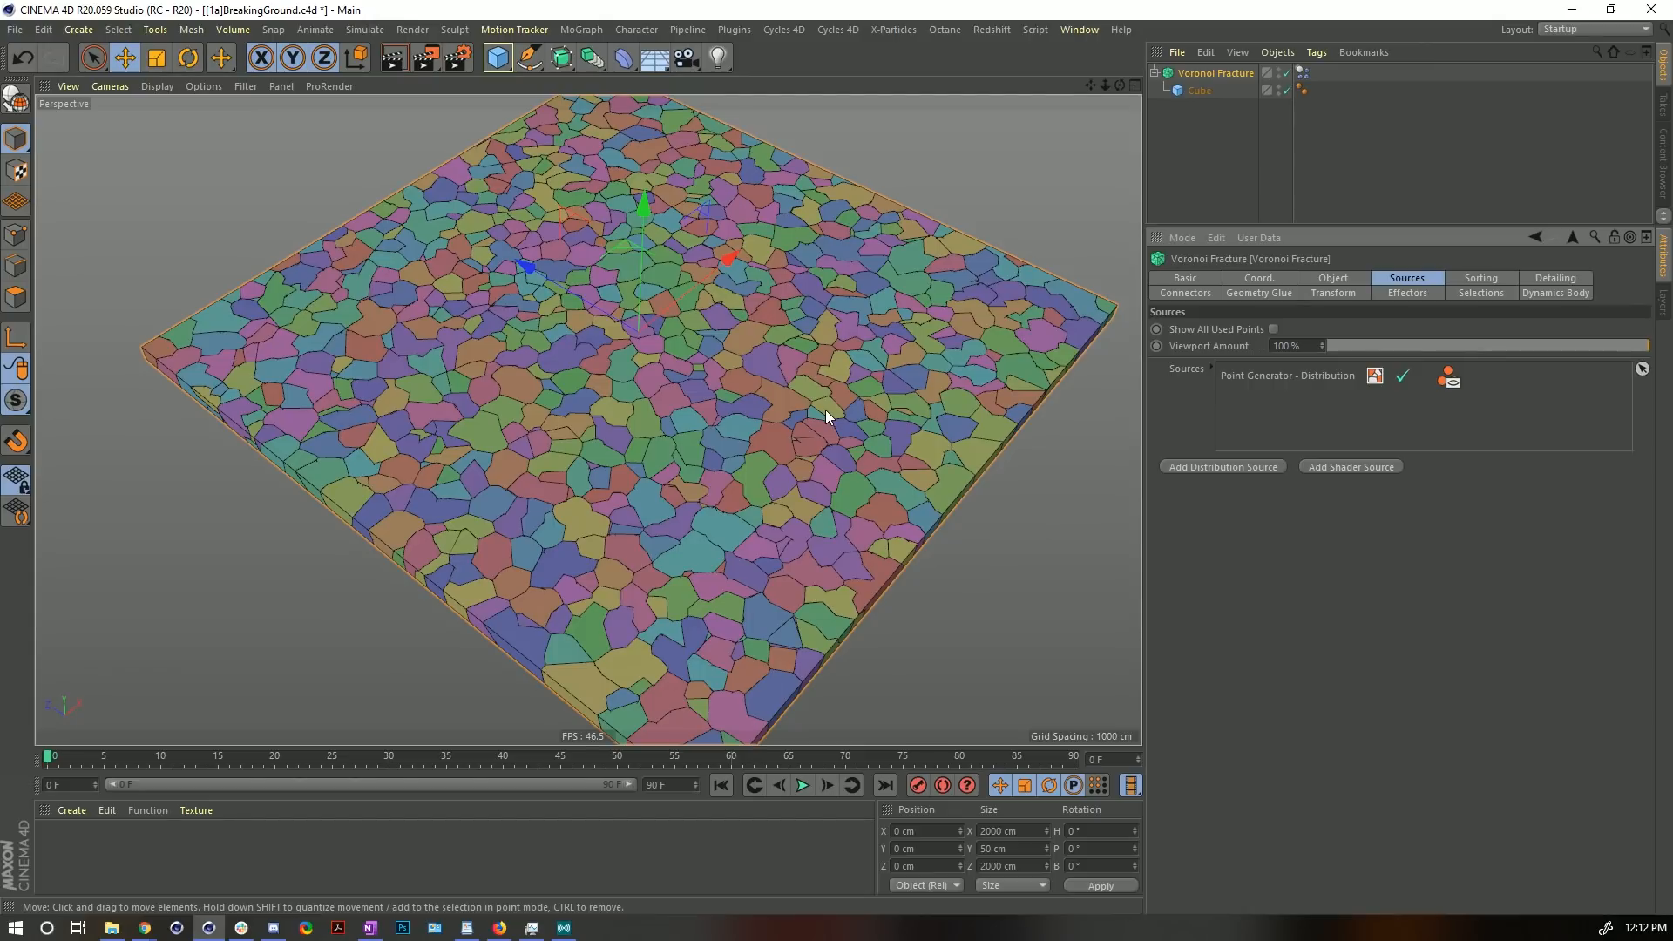
left_click_drag(825, 409, 732, 337, "alt")
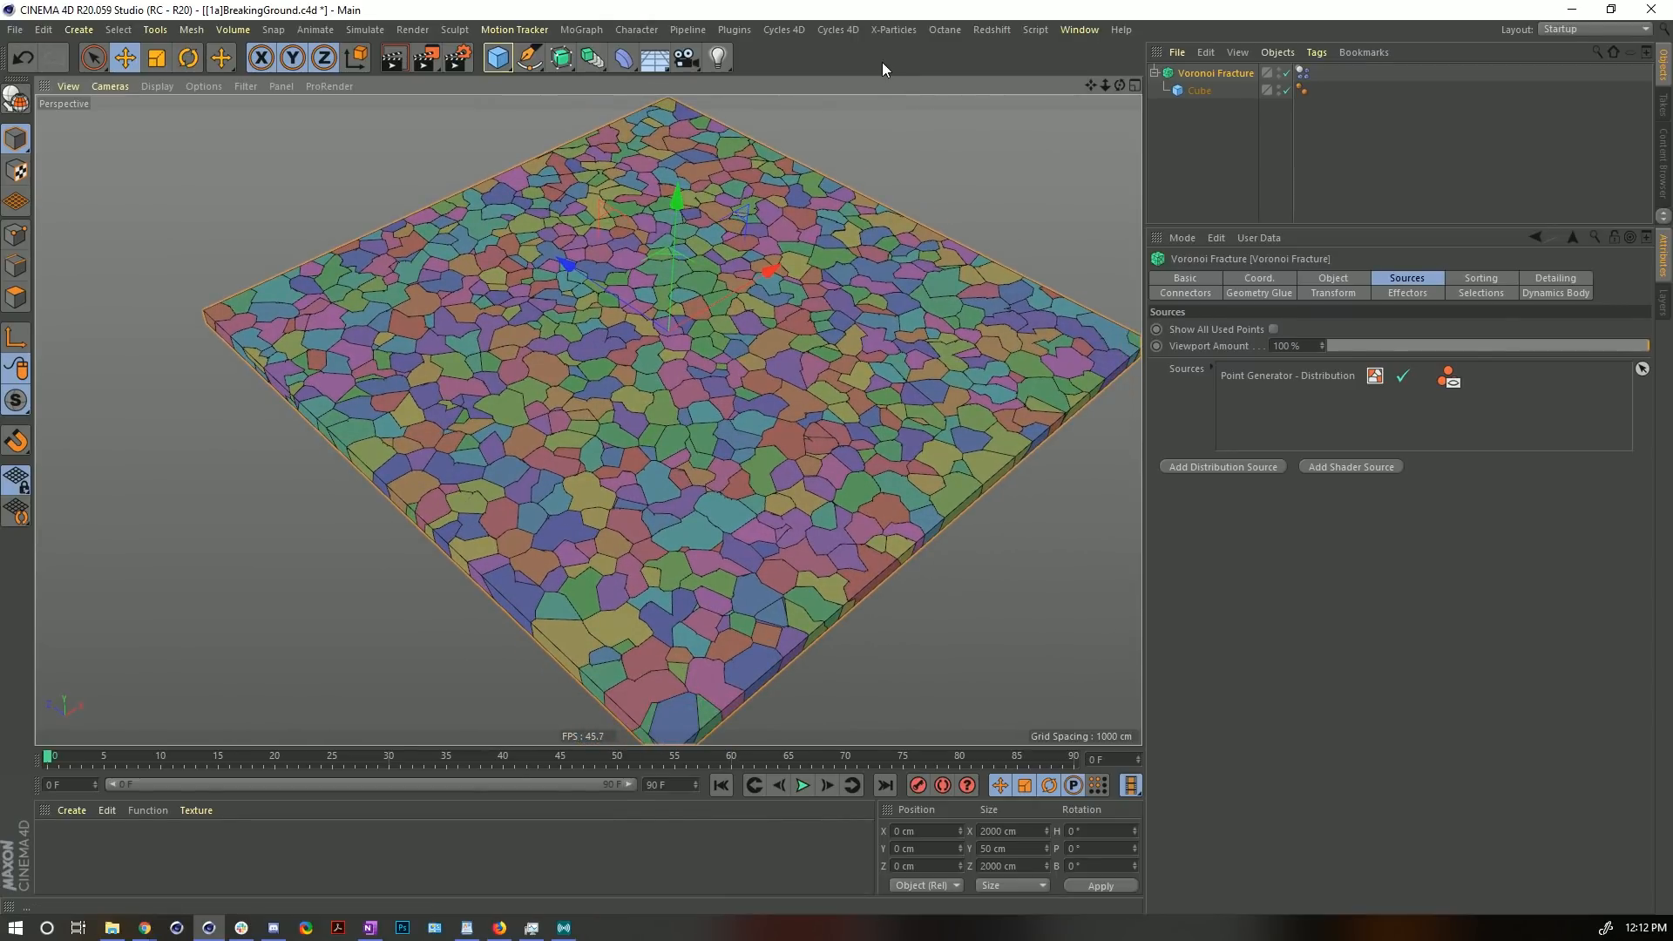
- Save the scene as a new version named [2a]BreakingGround.c4d in the BreakingGround folder
key("ctrl+shift+s")
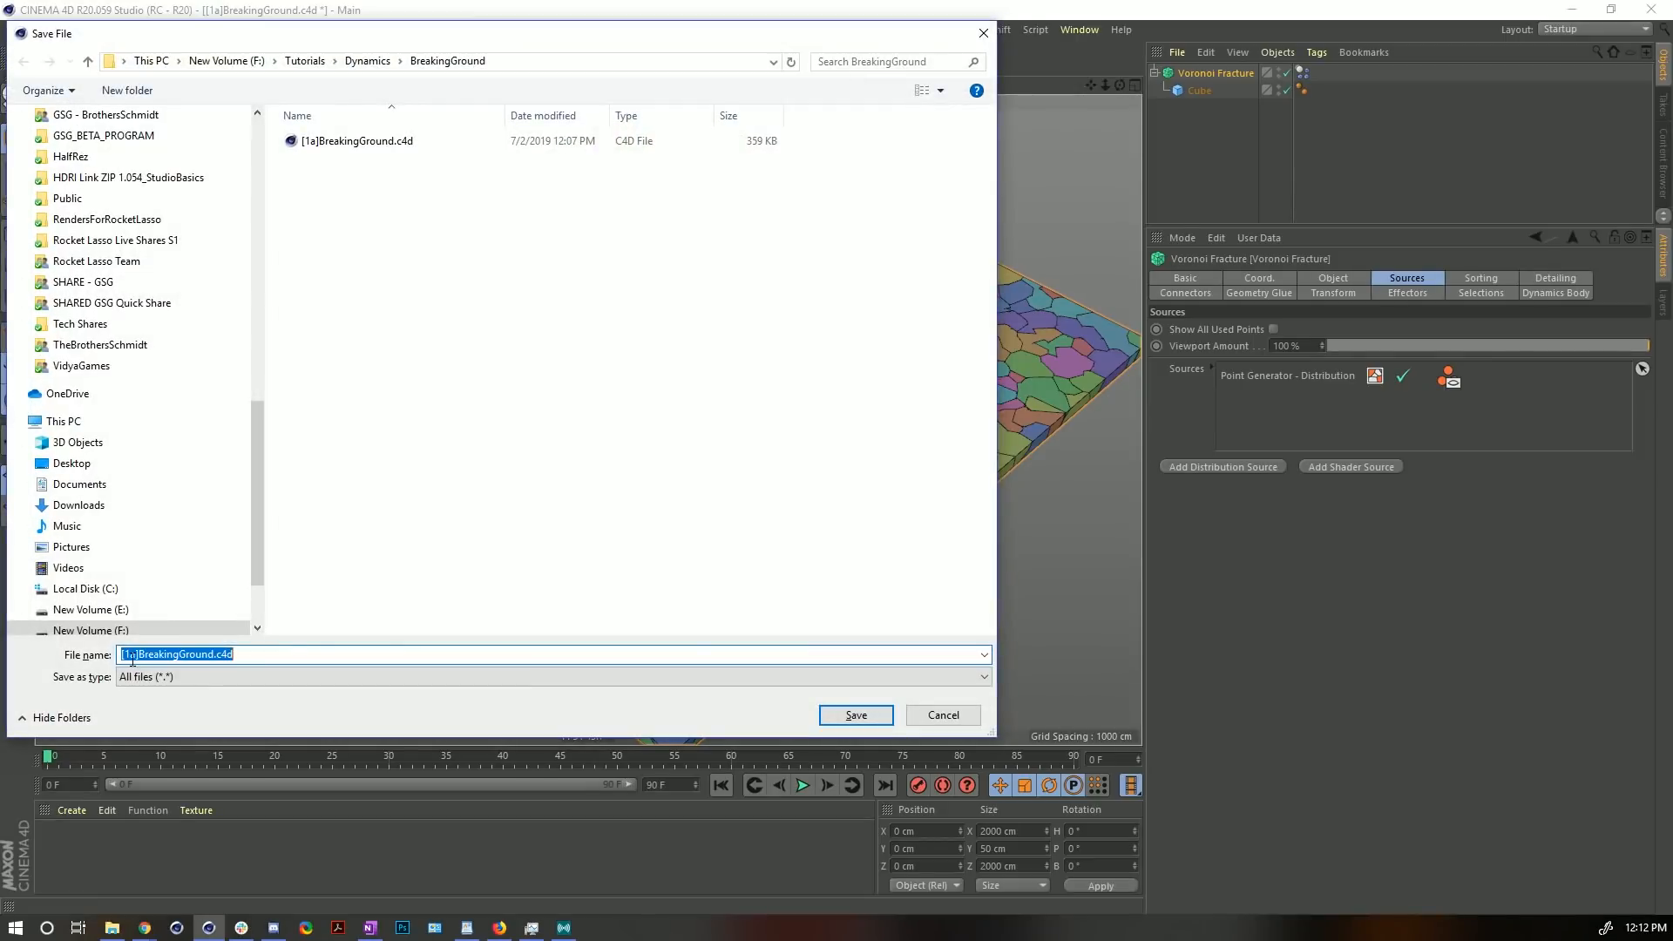
key("Home")
key("Right")
key("Right")
key("BackSpace")
type("2")
key("Return")
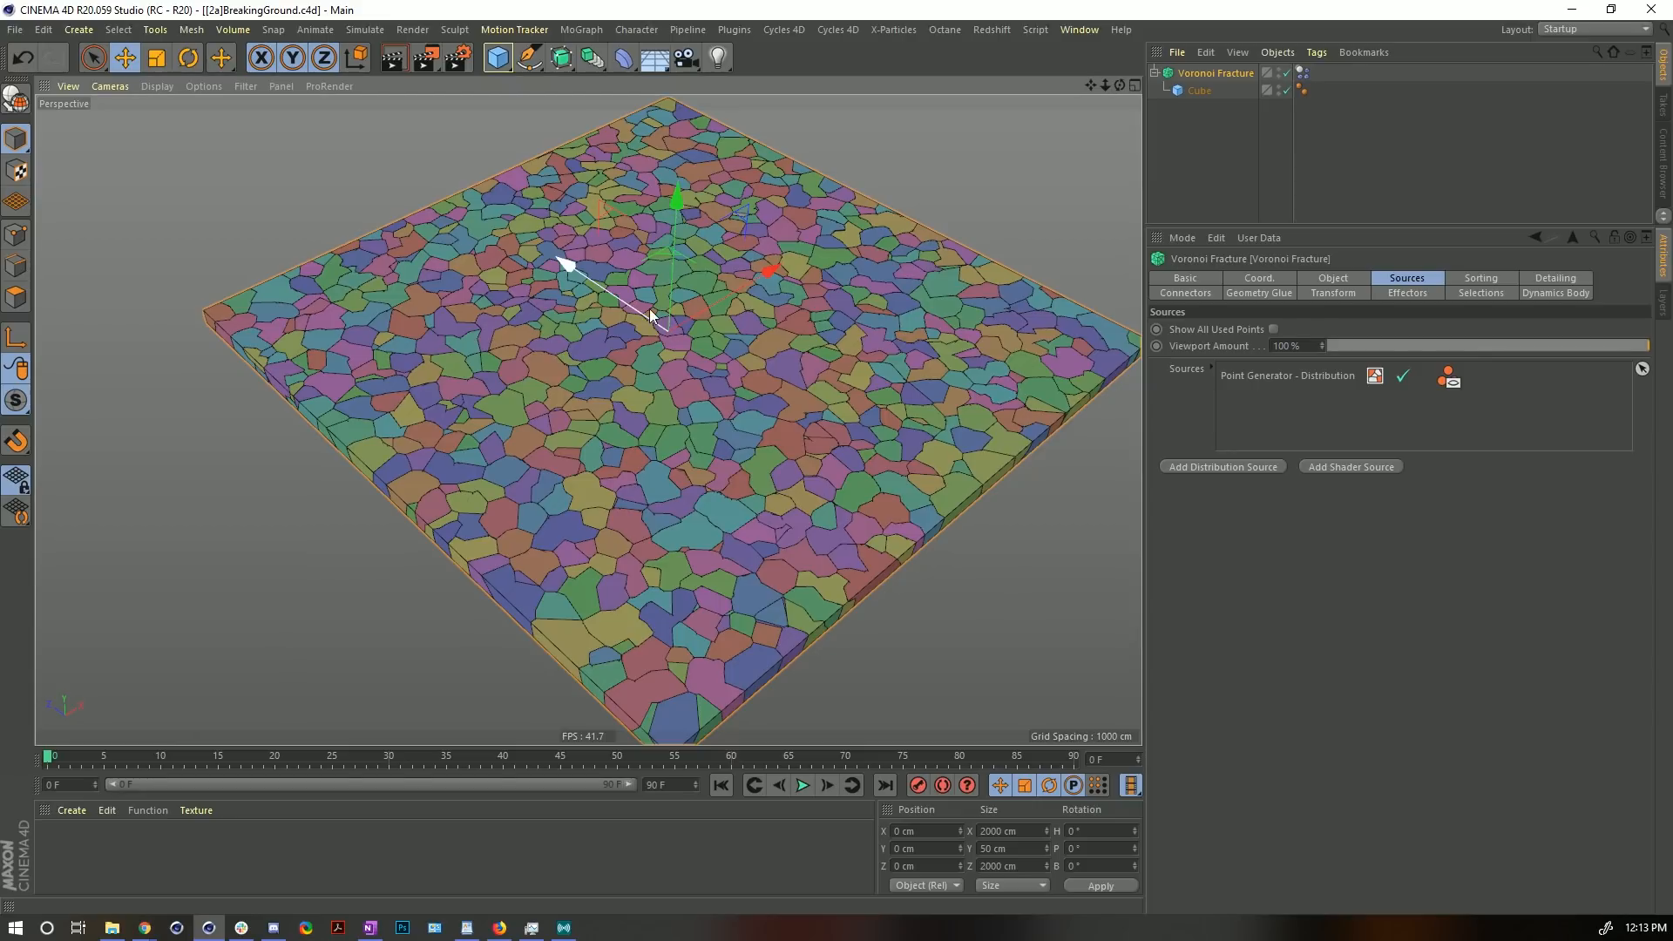
left_click_drag(665, 315, 661, 355, "alt")
right_click_drag(660, 356, 697, 316, "alt")
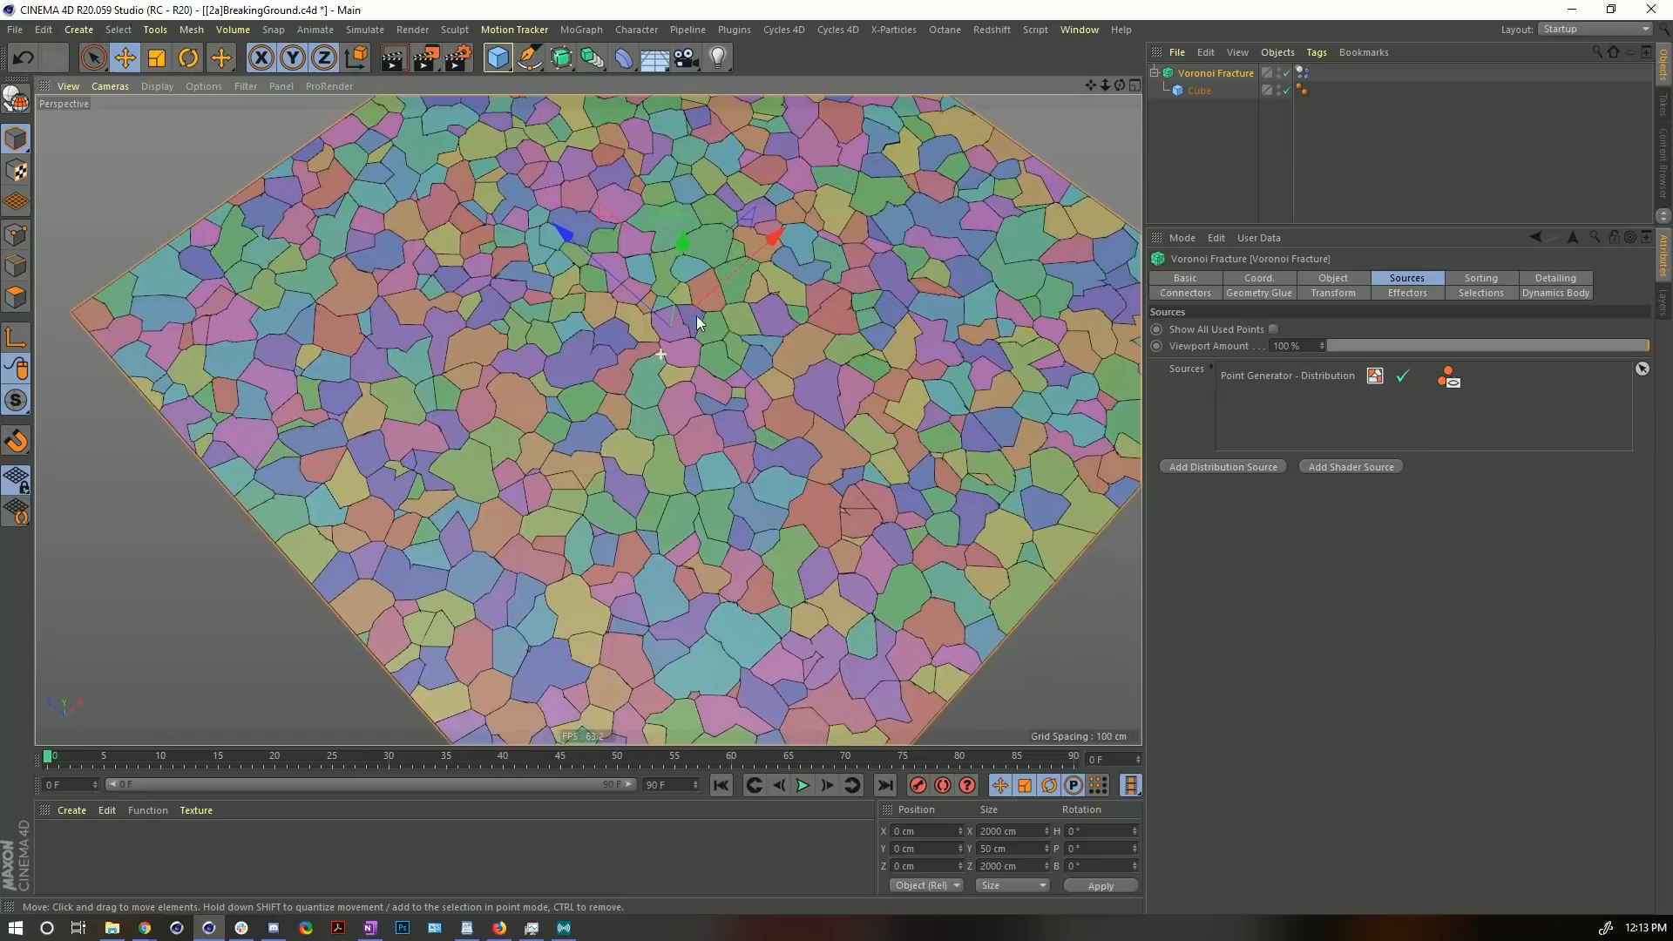
- Add a MoGraph Selection tag to the Voronoi Fracture and select the tag
left_click_drag(709, 324, 746, 258, "alt")
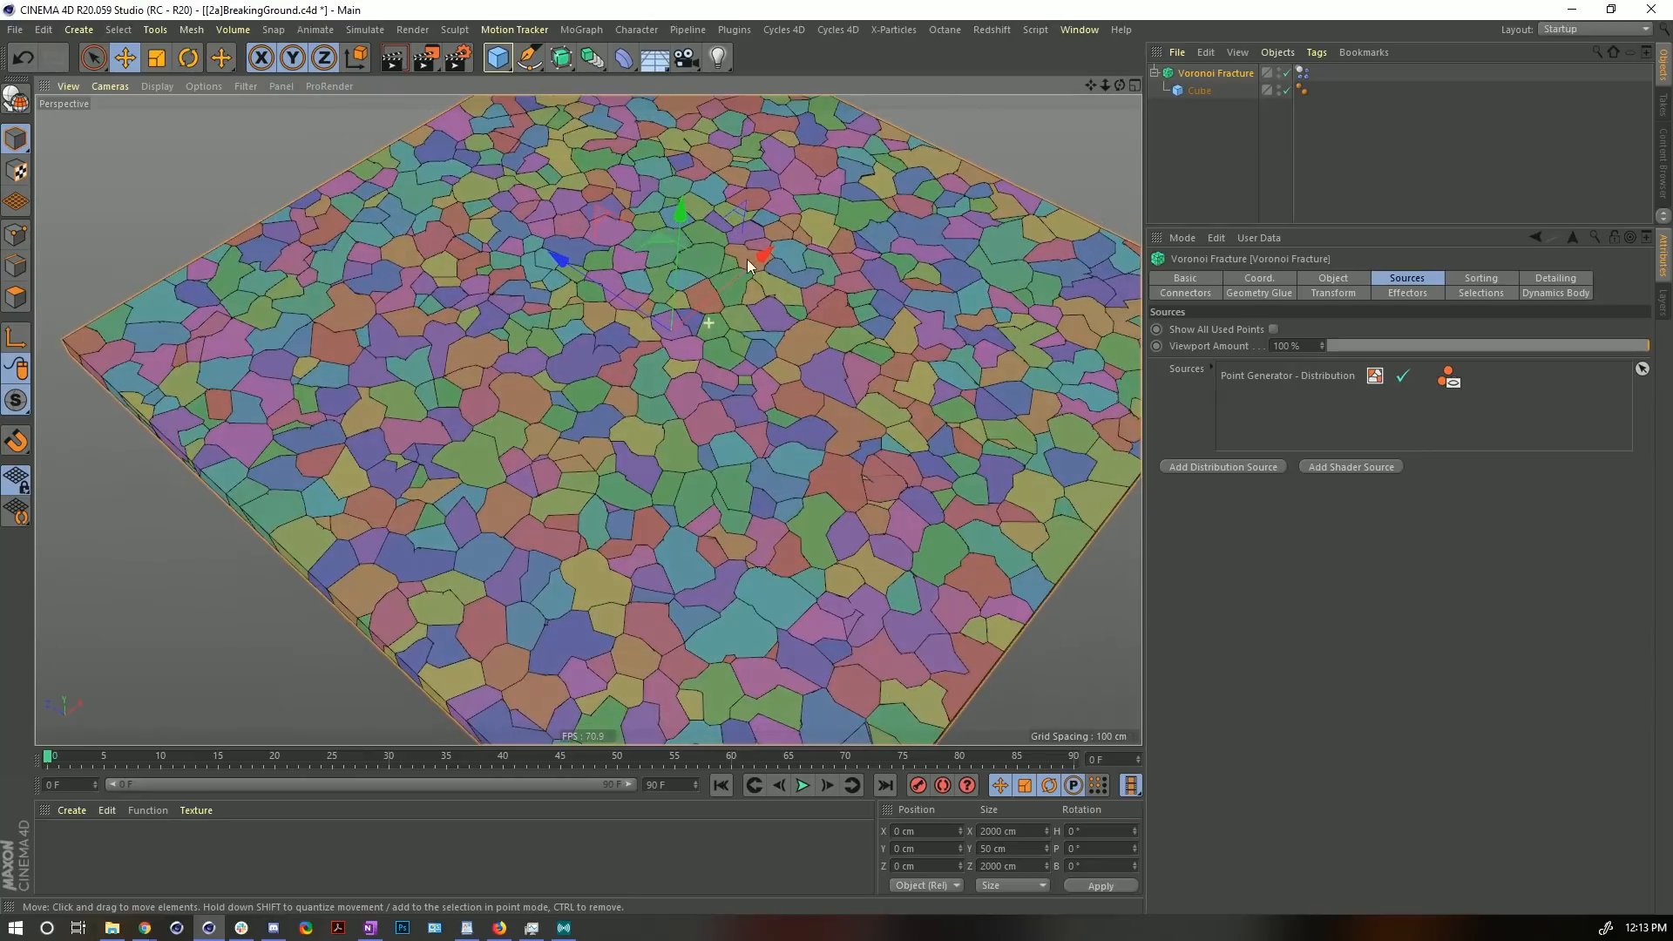
right_click(1185, 78)
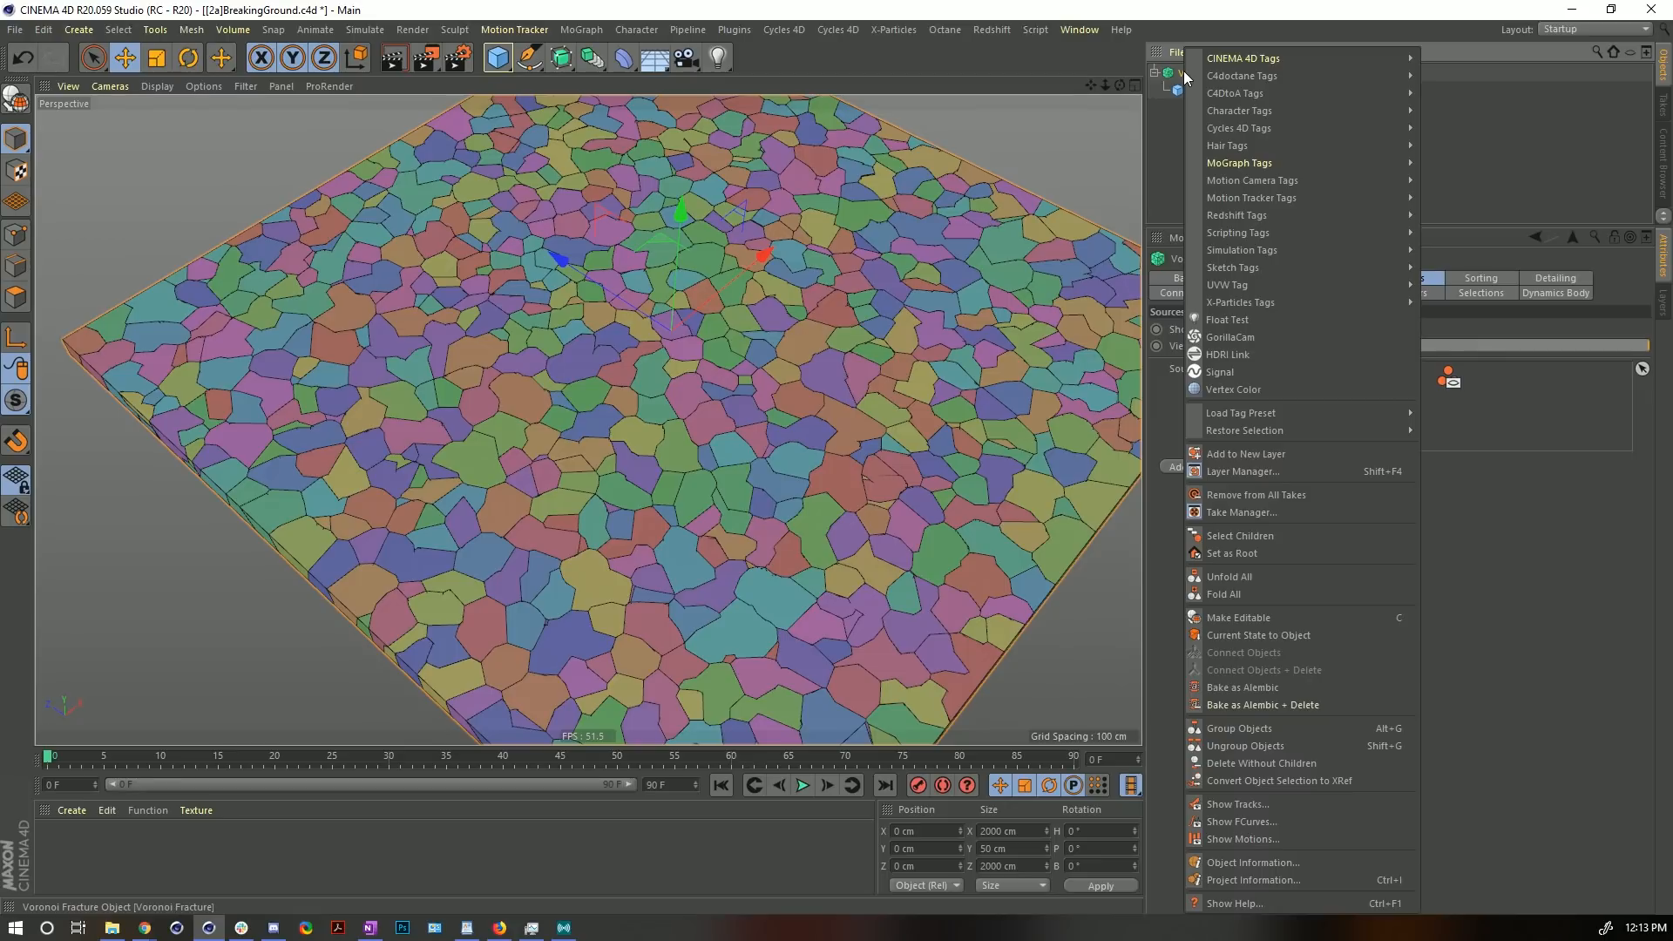
mouse_move(1251, 165)
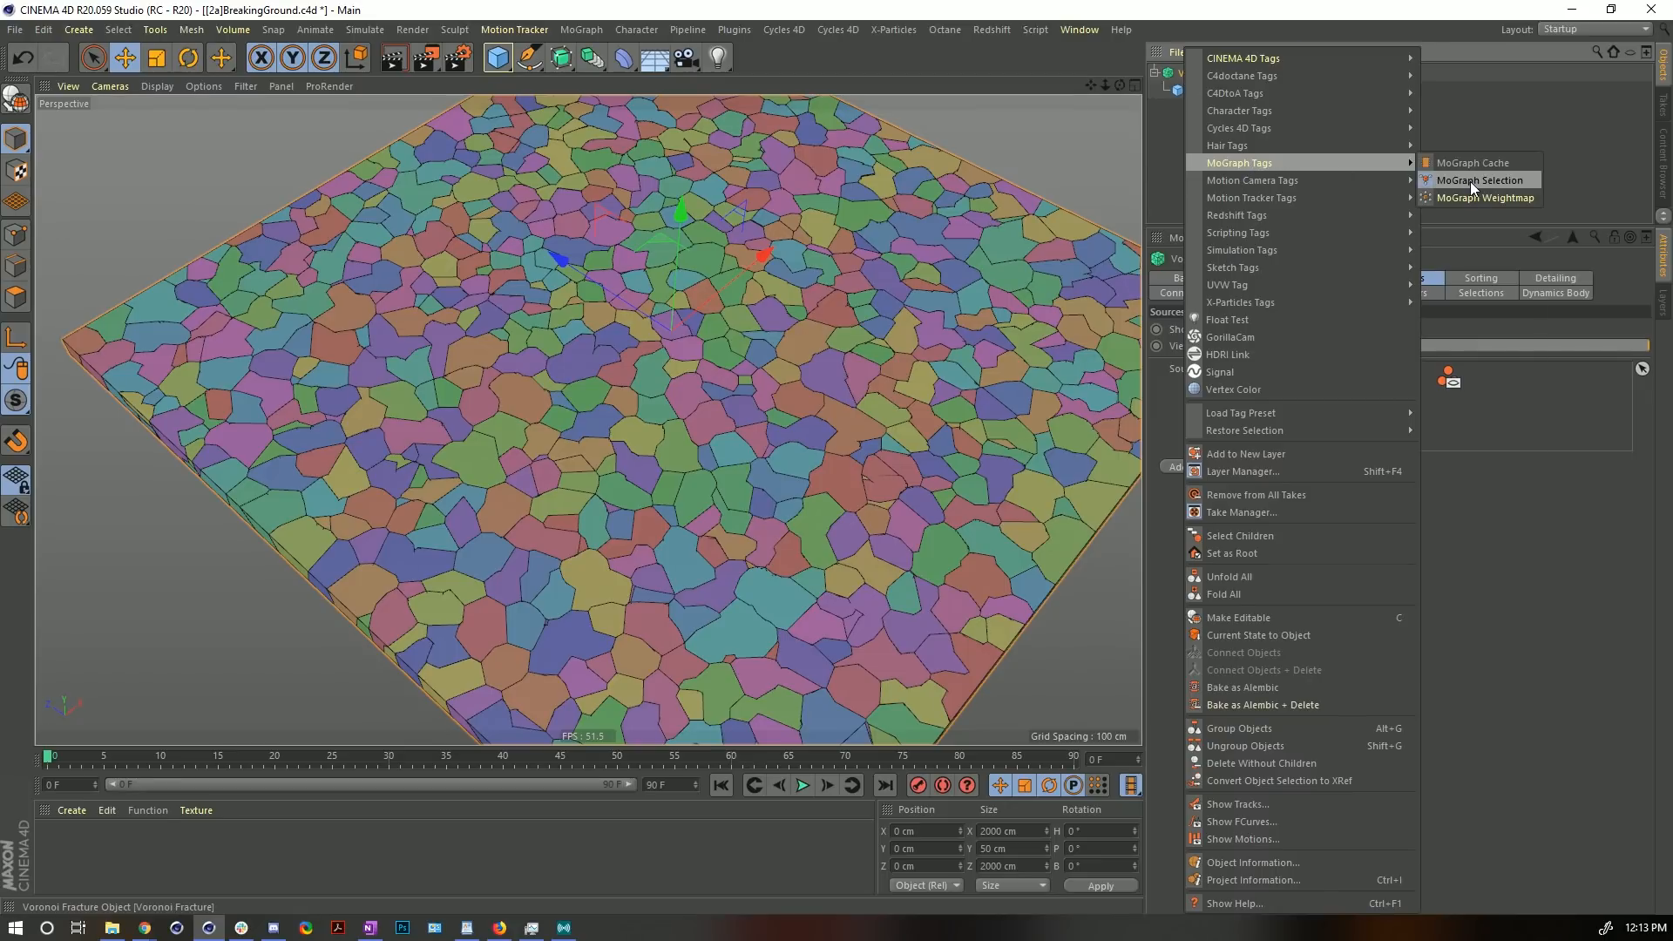
left_click(1471, 181)
left_click(1303, 75)
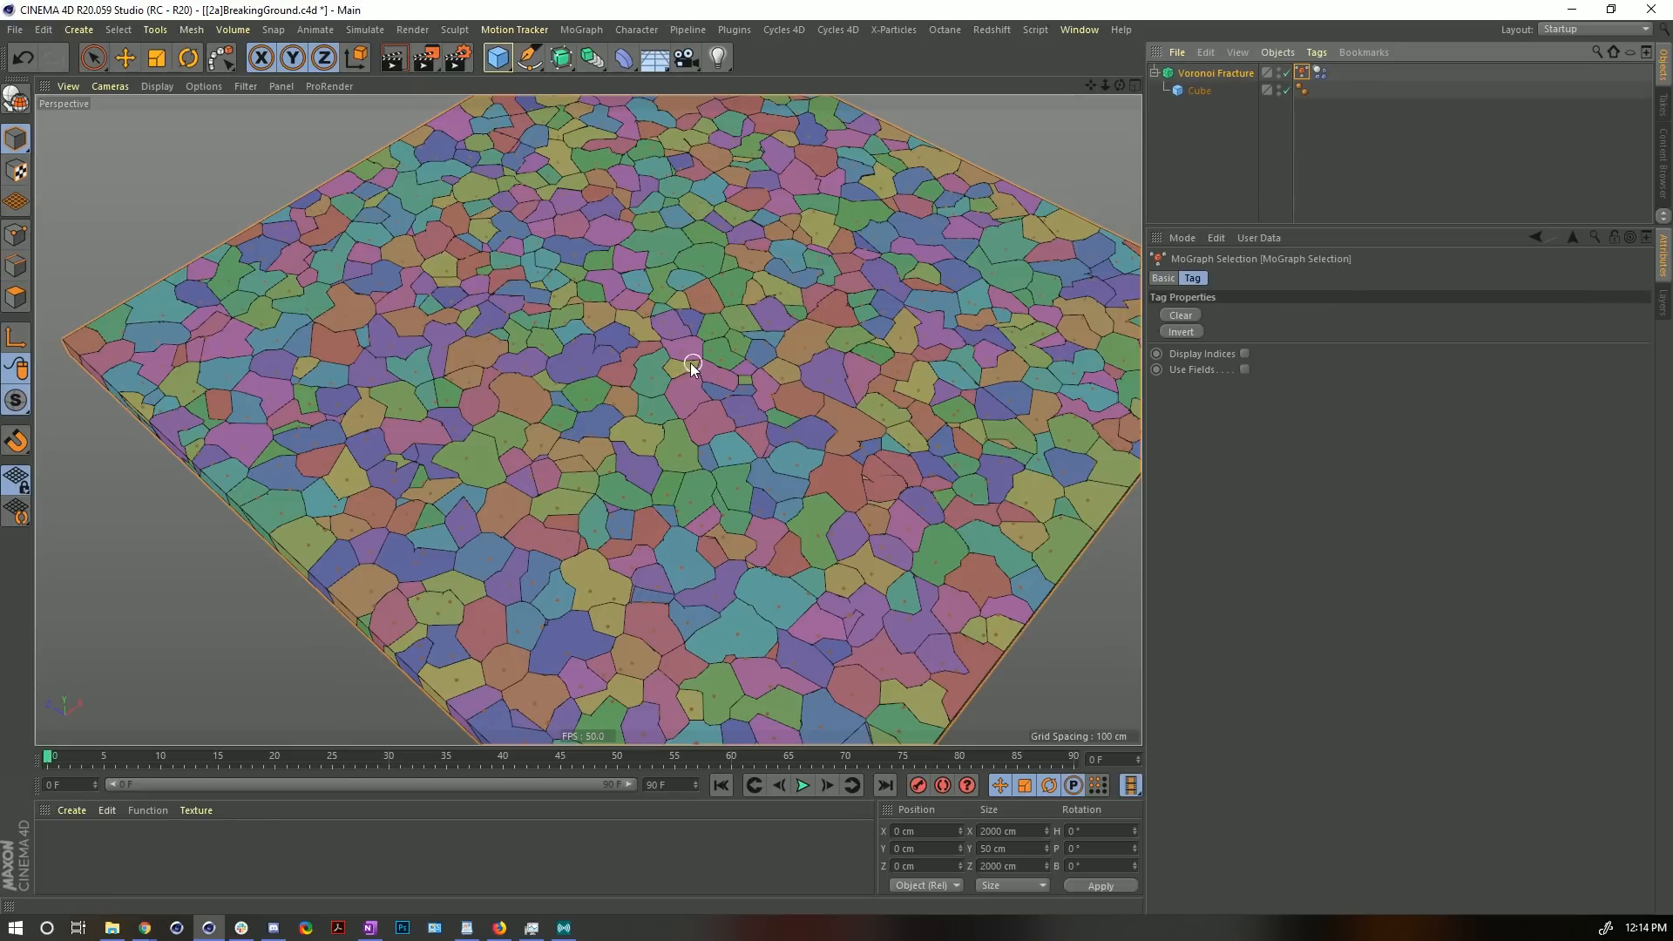
- Enable Use Fields on the MoGraph Selection tag and delete the default Freeze layer from its fields
scroll(784, 349, "up", 10)
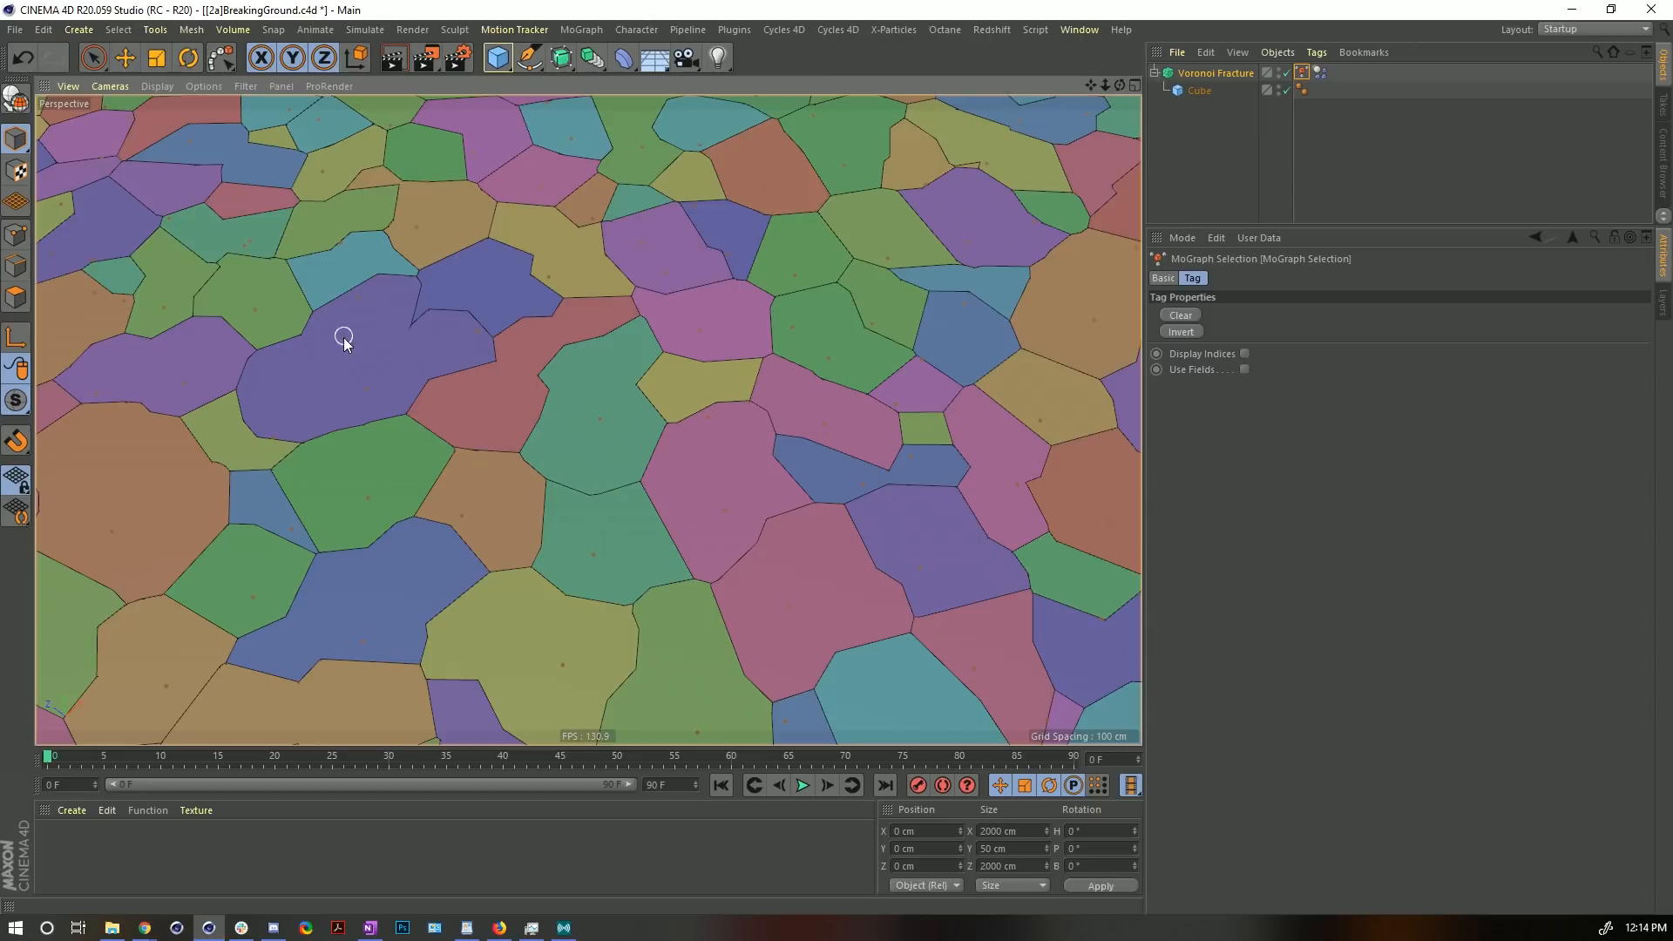
left_click_drag(491, 347, 493, 446, "alt")
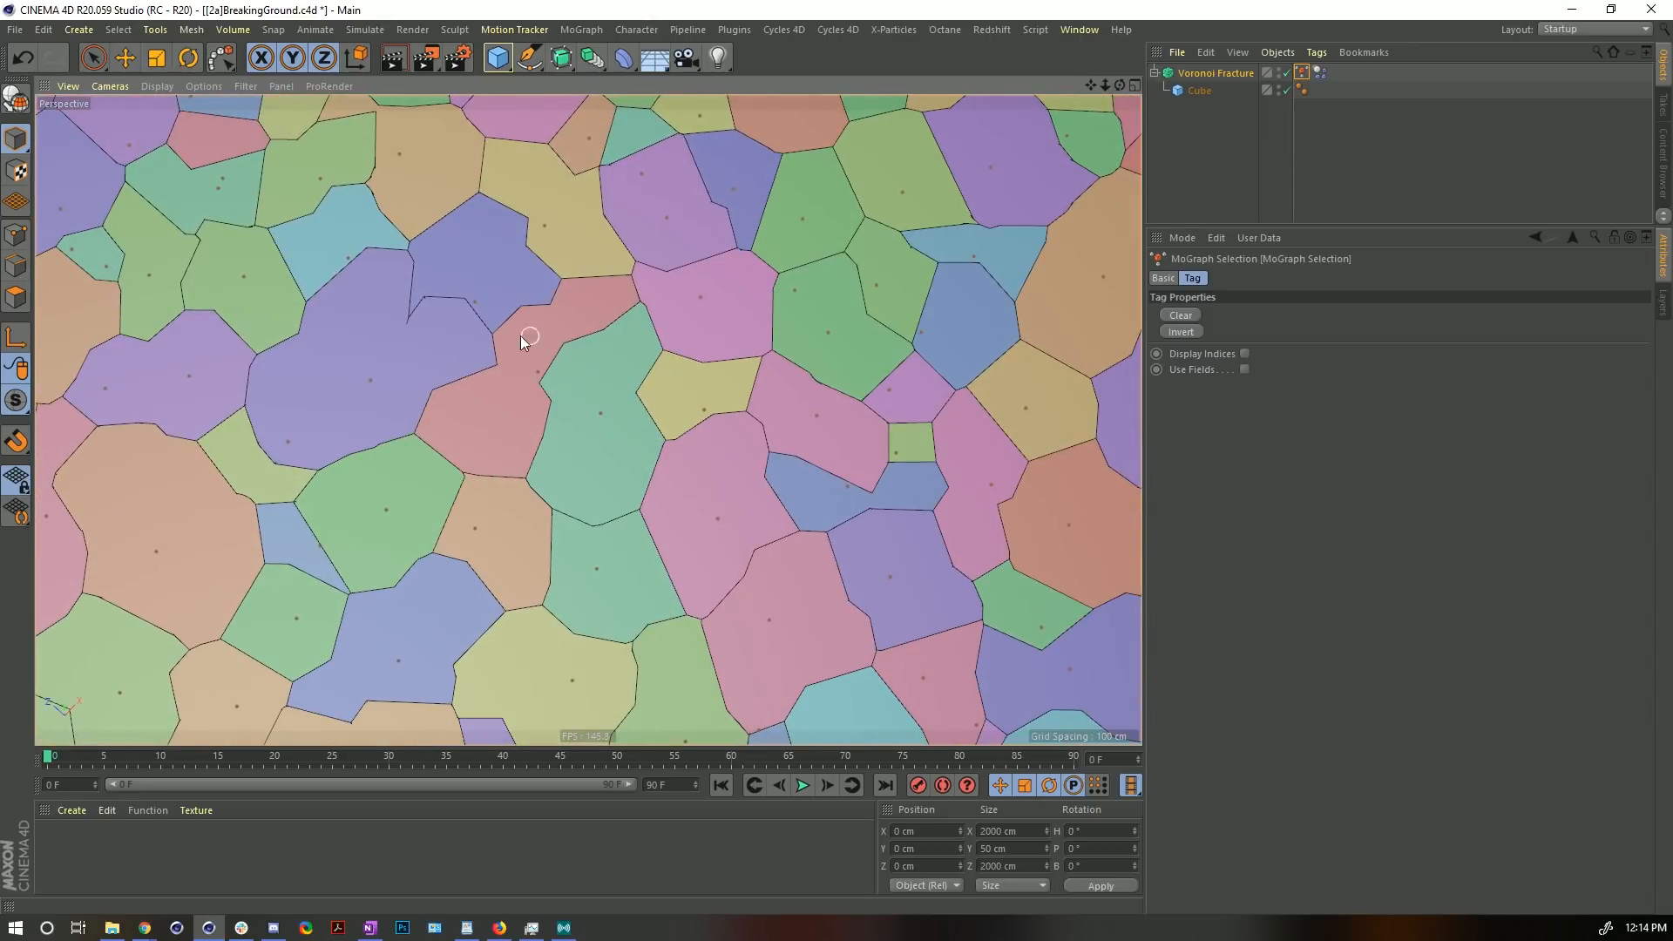
left_click_drag(703, 444, 615, 354, "alt")
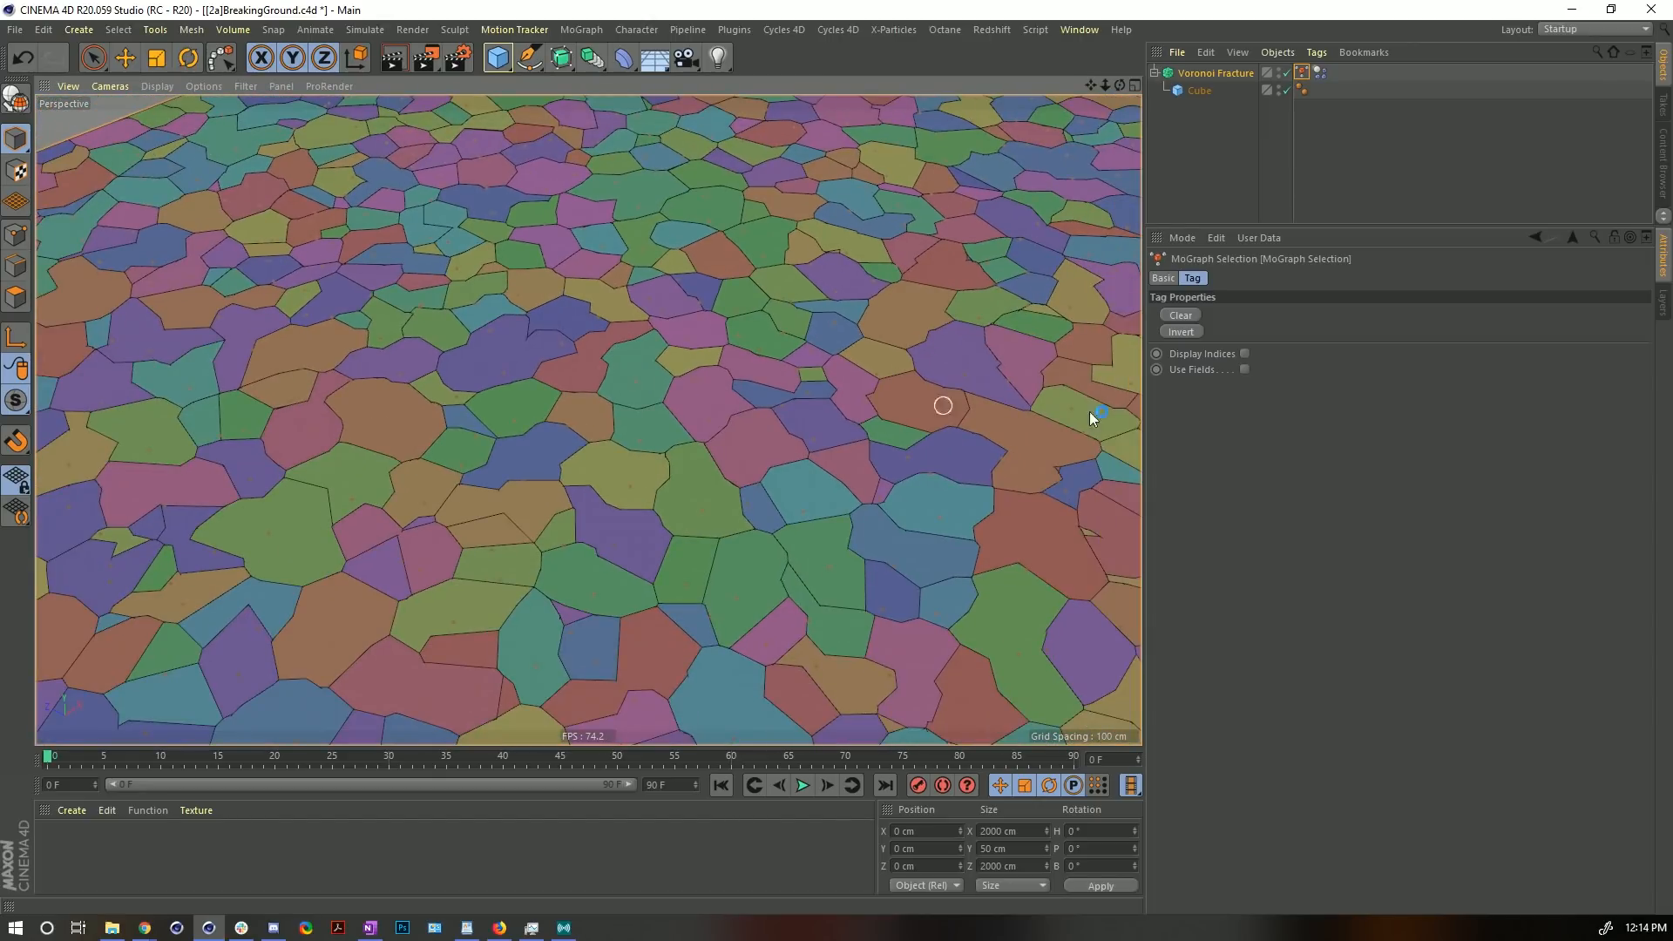
scroll(666, 355, "down", 5)
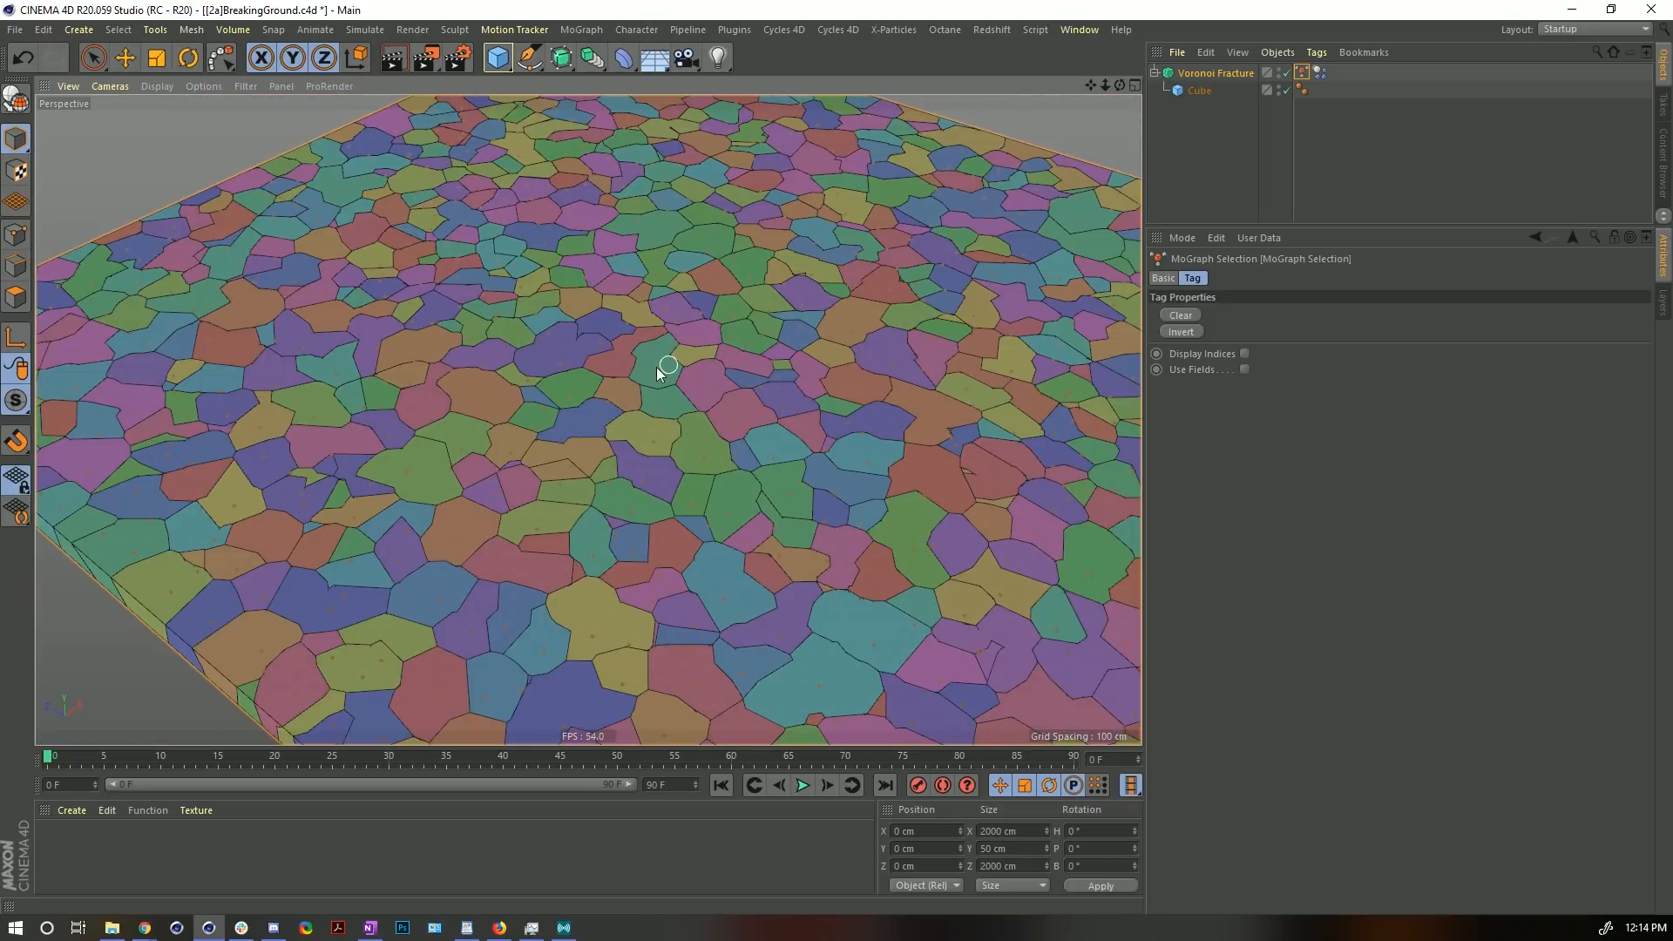
left_click(1193, 277)
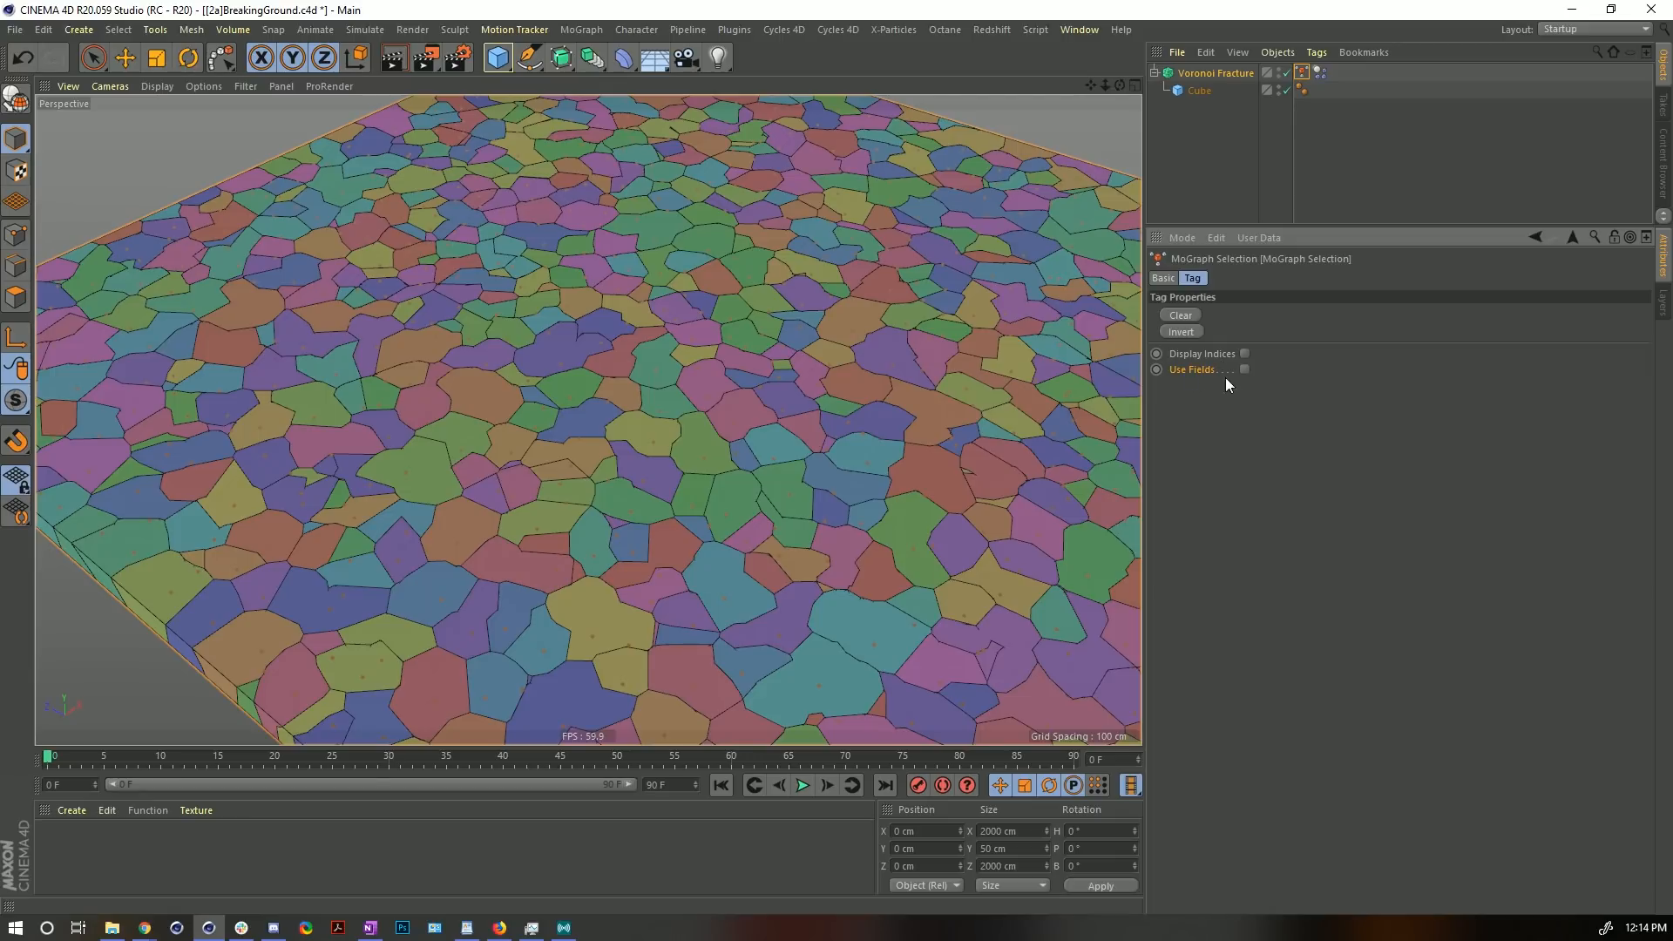
left_click(1245, 369)
left_click(1231, 278)
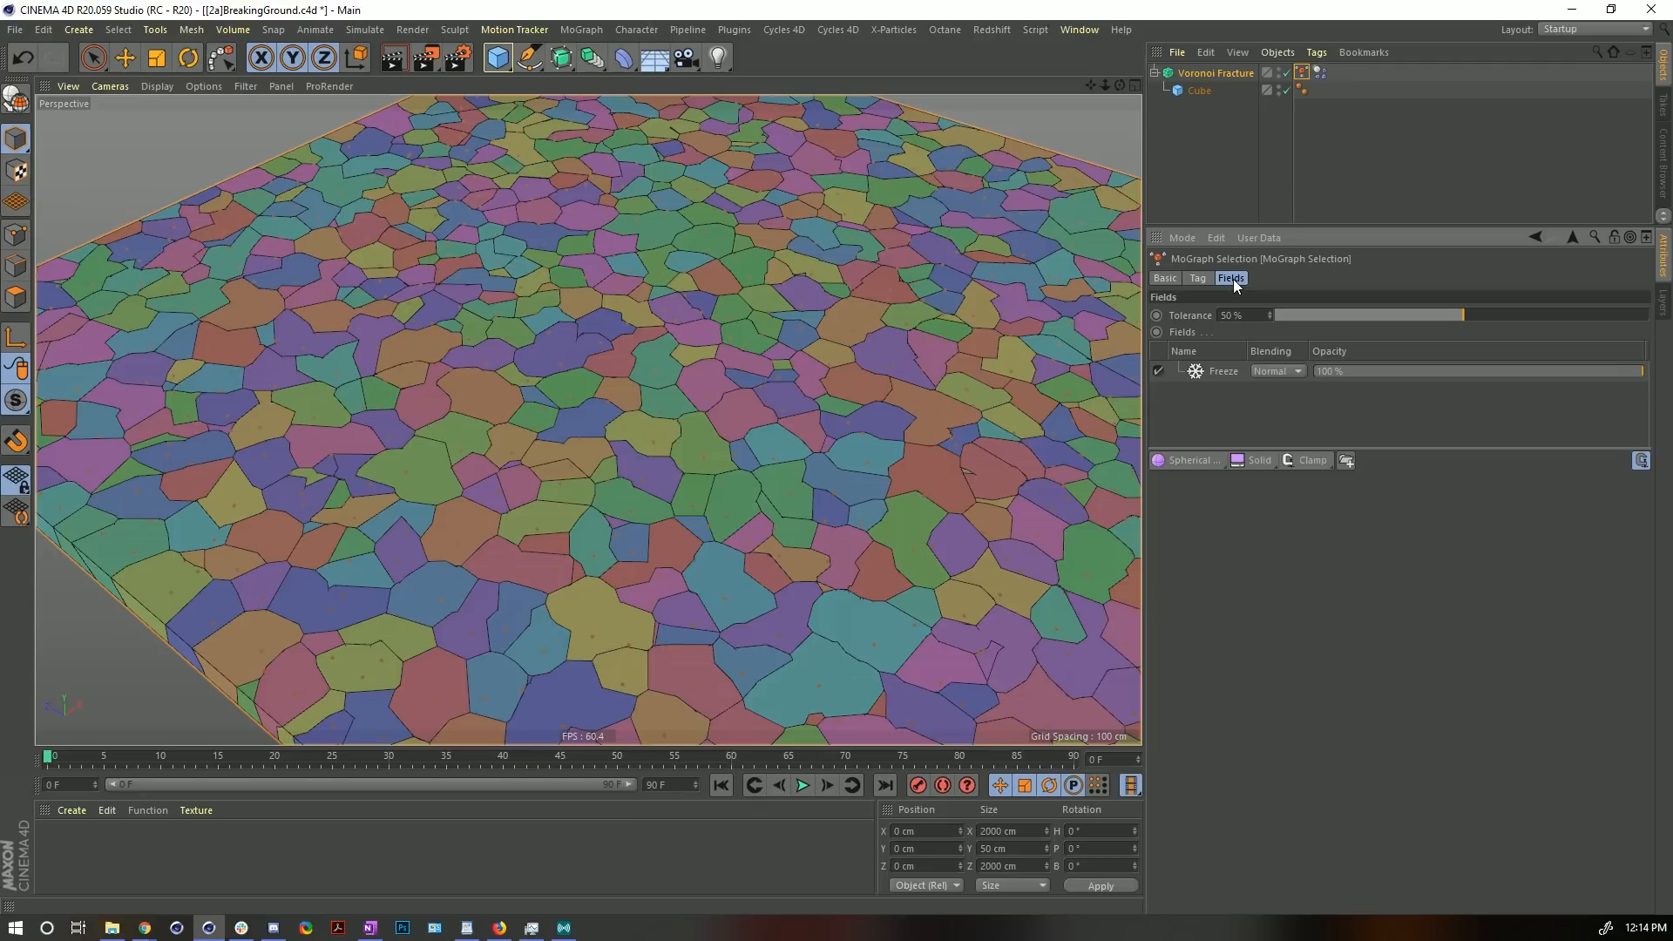
left_click(1218, 373)
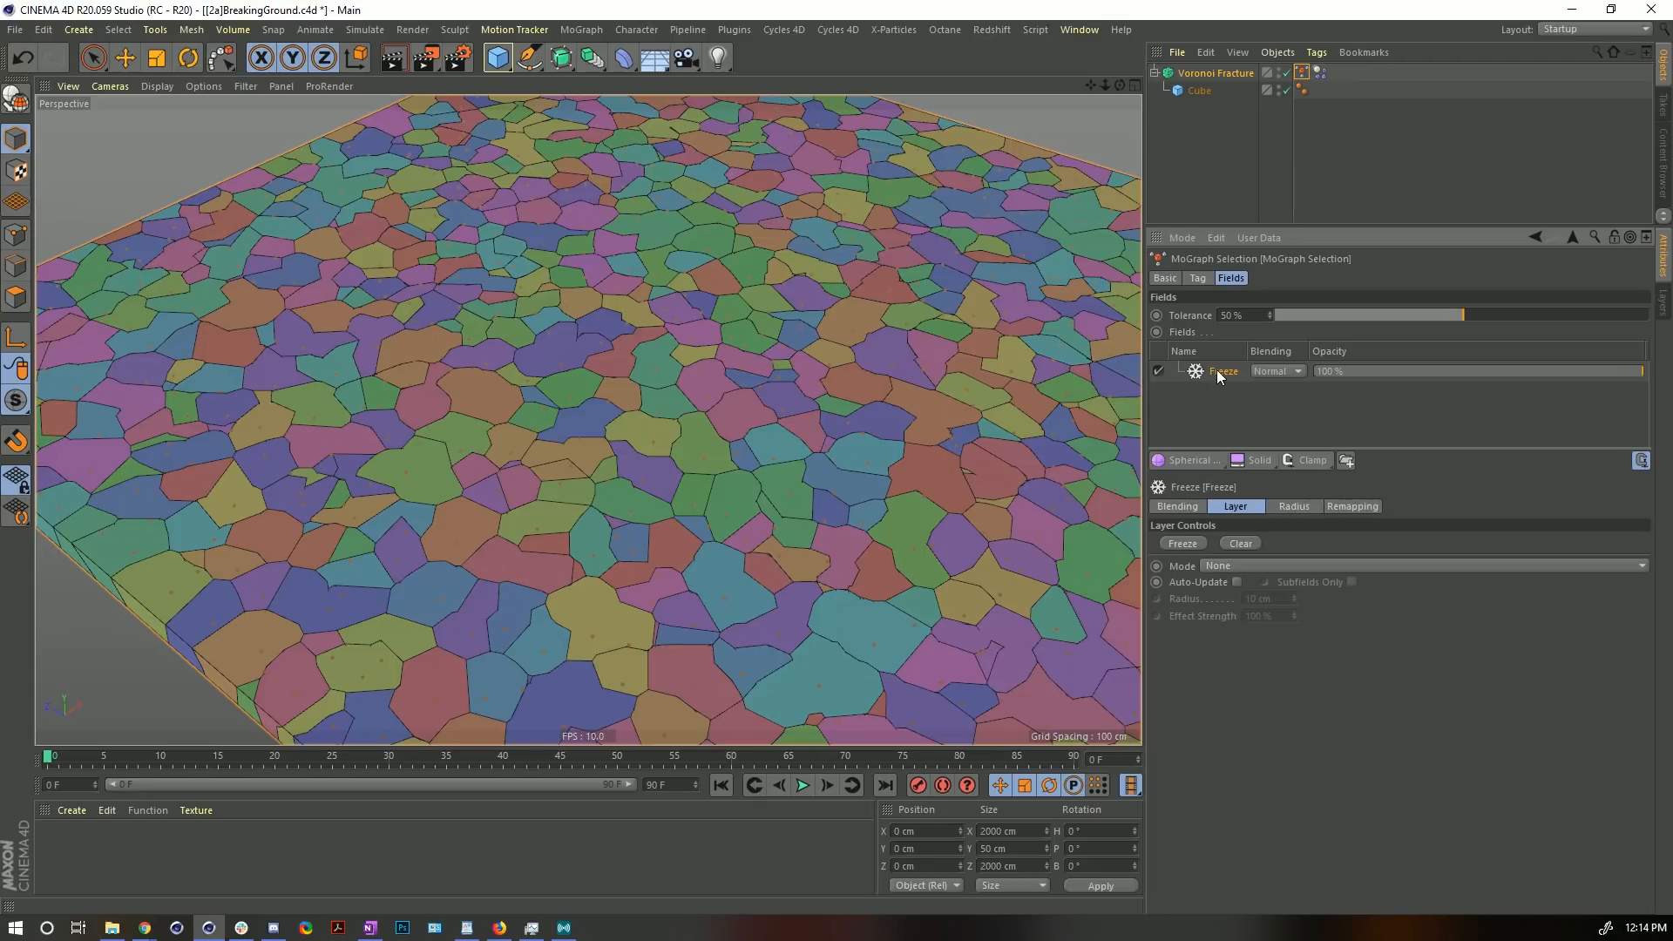
key("Delete")
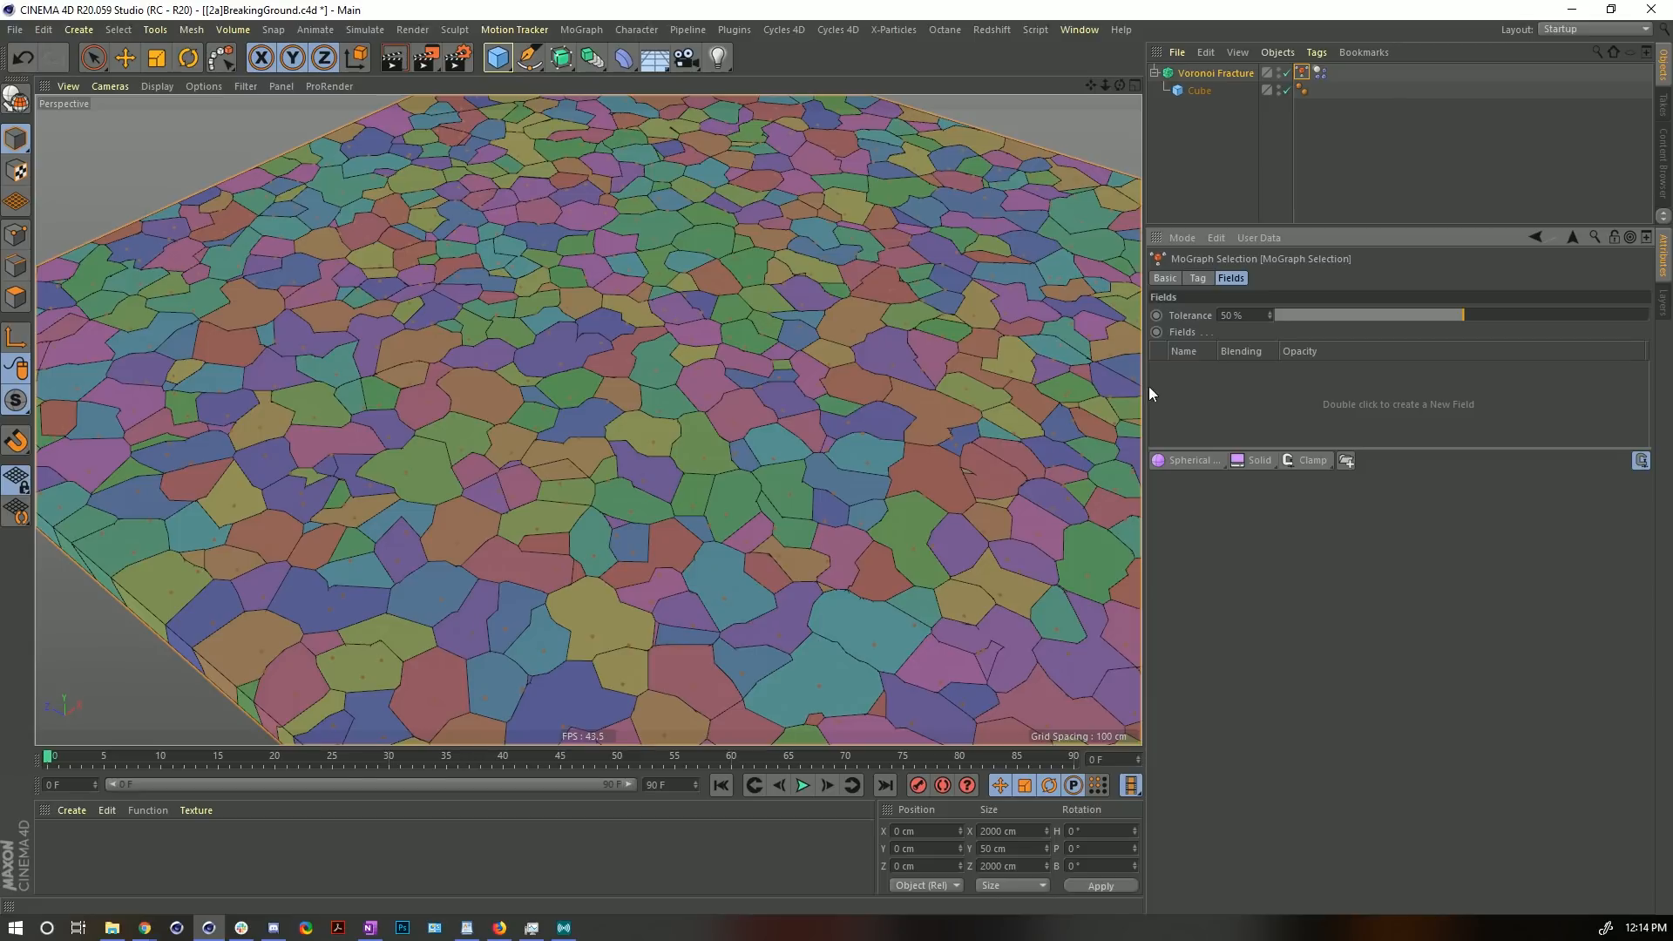
- Add a Spherical Field to the MoGraph Selection tag's fields
mouse_move(710, 324)
left_mouse_down("alt")
mouse_move(707, 392)
mouse_move(707, 339)
left_mouse_up("alt")
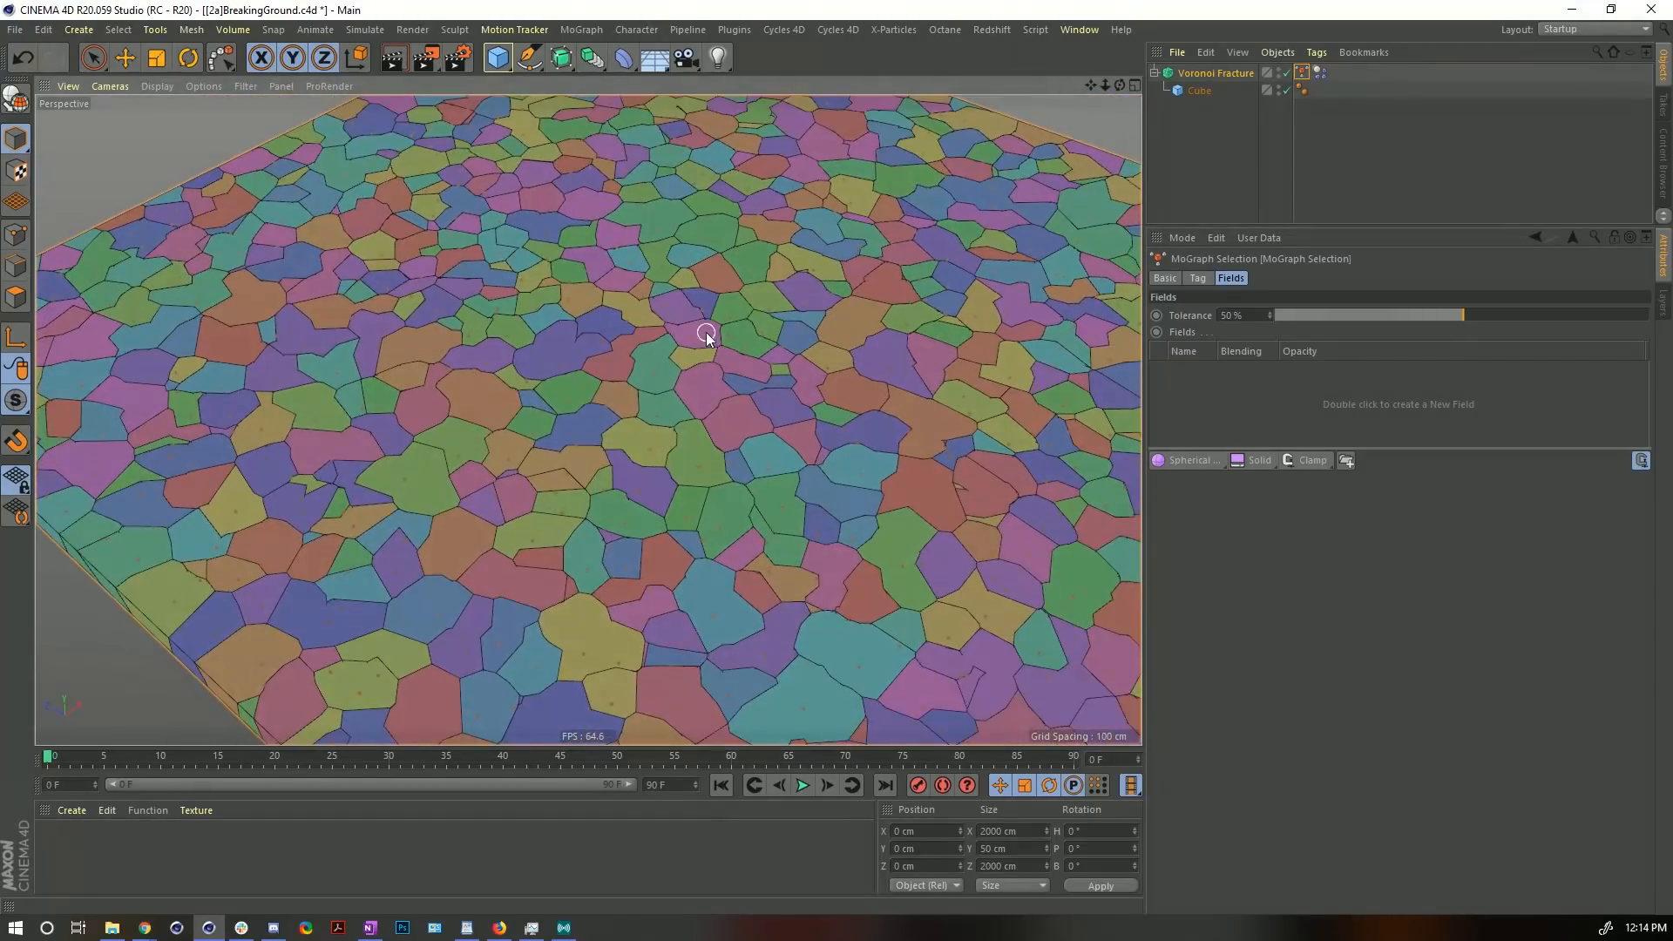
left_click(1188, 460)
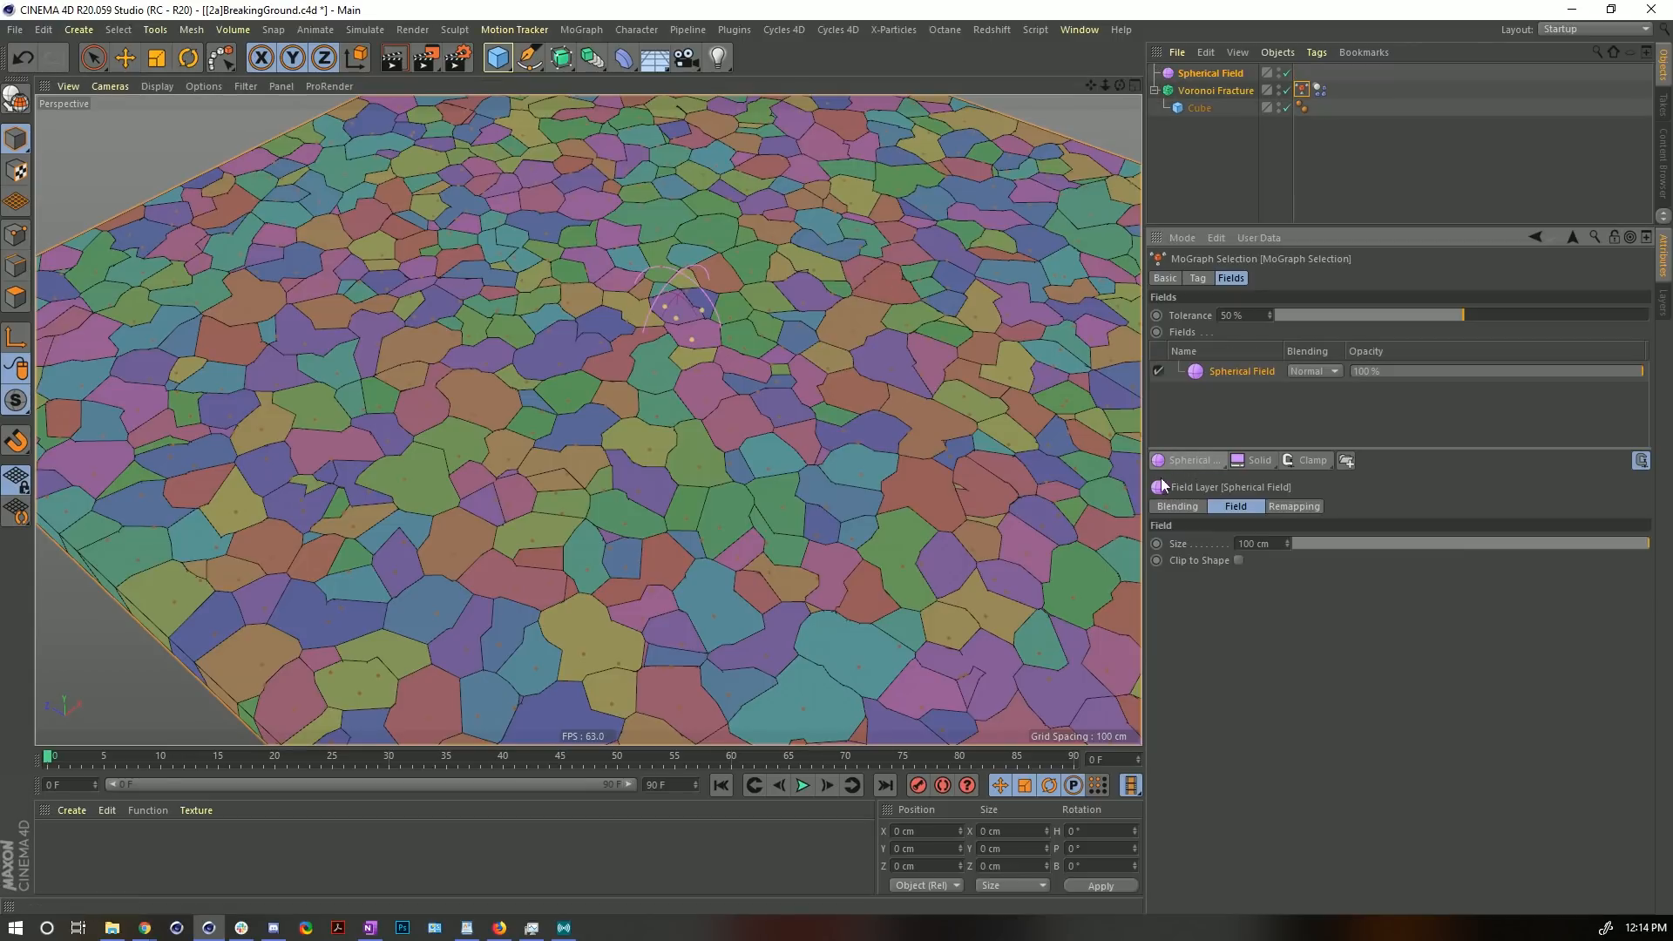
left_click_drag(692, 315, 753, 334, "alt")
right_click_drag(752, 328, 882, 307, "alt")
left_click_drag(768, 277, 806, 427, "alt")
- Shrink the Spherical Field to cover one central piece and move it to about X -3.6 cm, Y 2 cm, Z -3.9 cm
left_click(1204, 73)
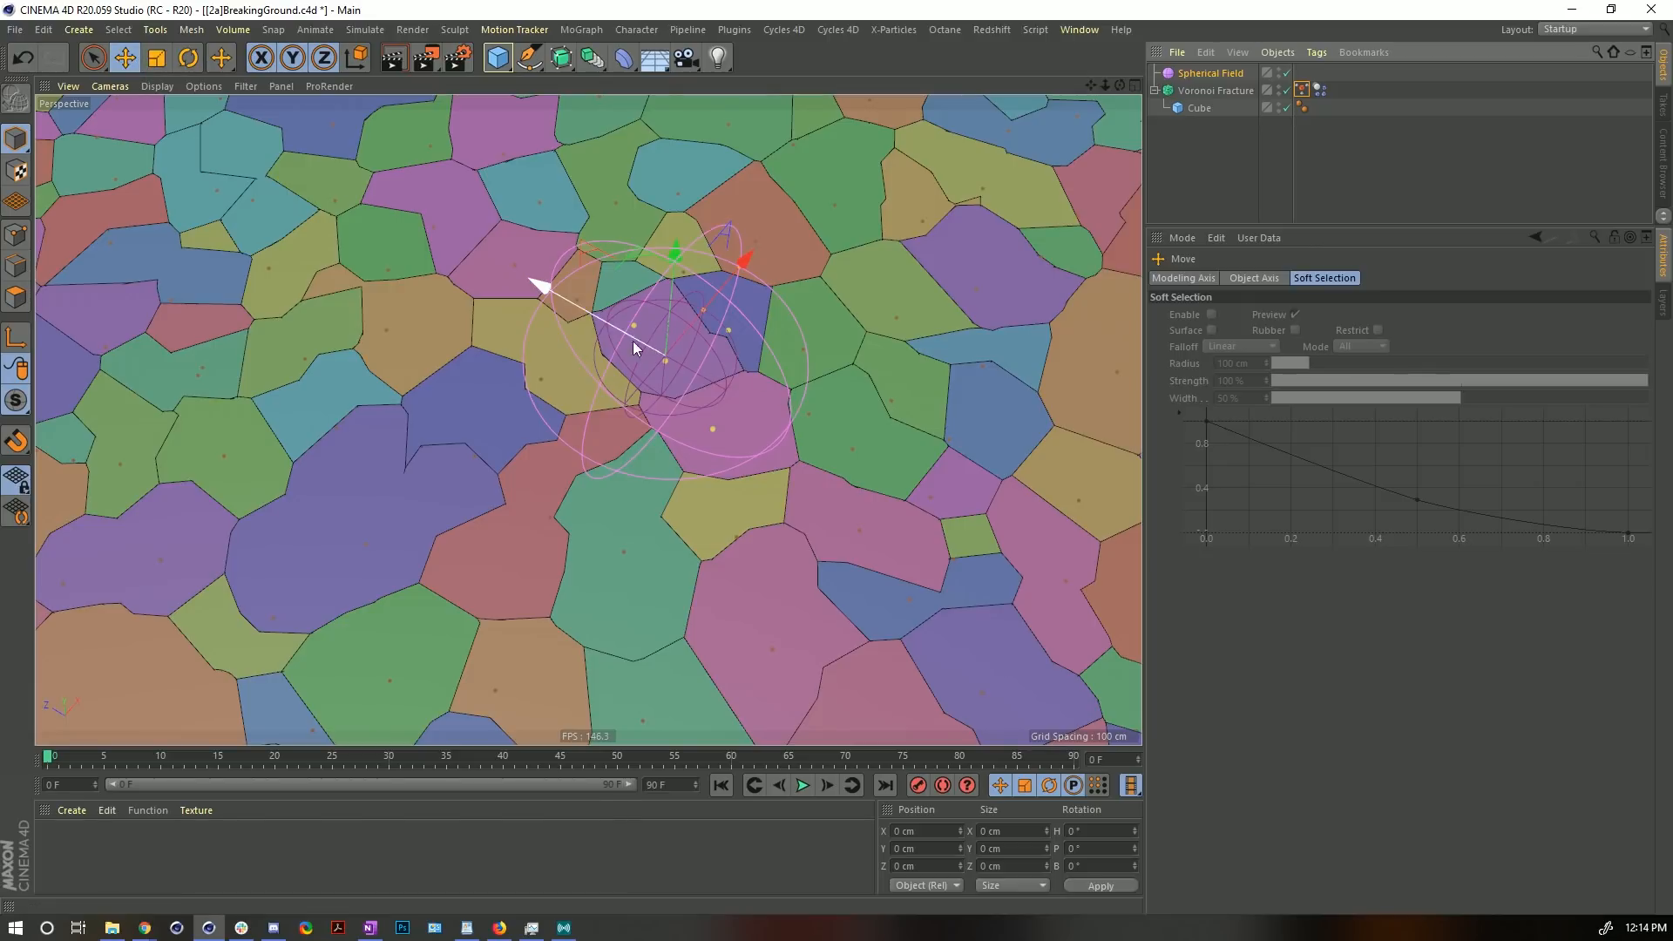
left_click_drag(575, 302, 598, 329)
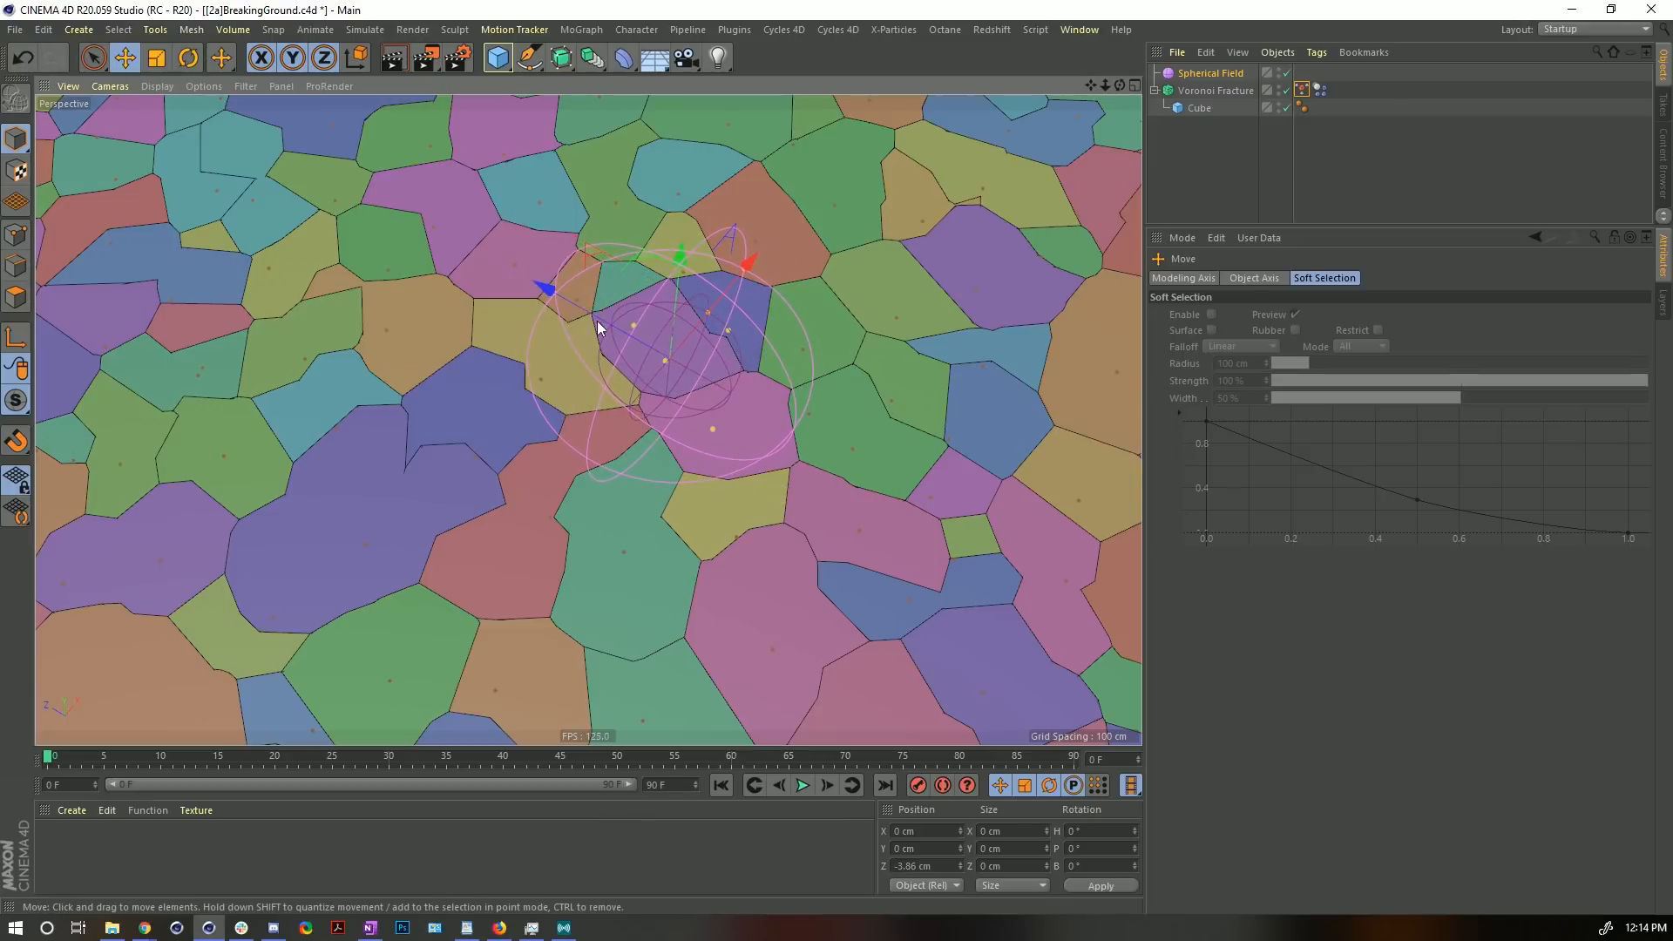
left_click_drag(664, 434, 757, 301, "alt")
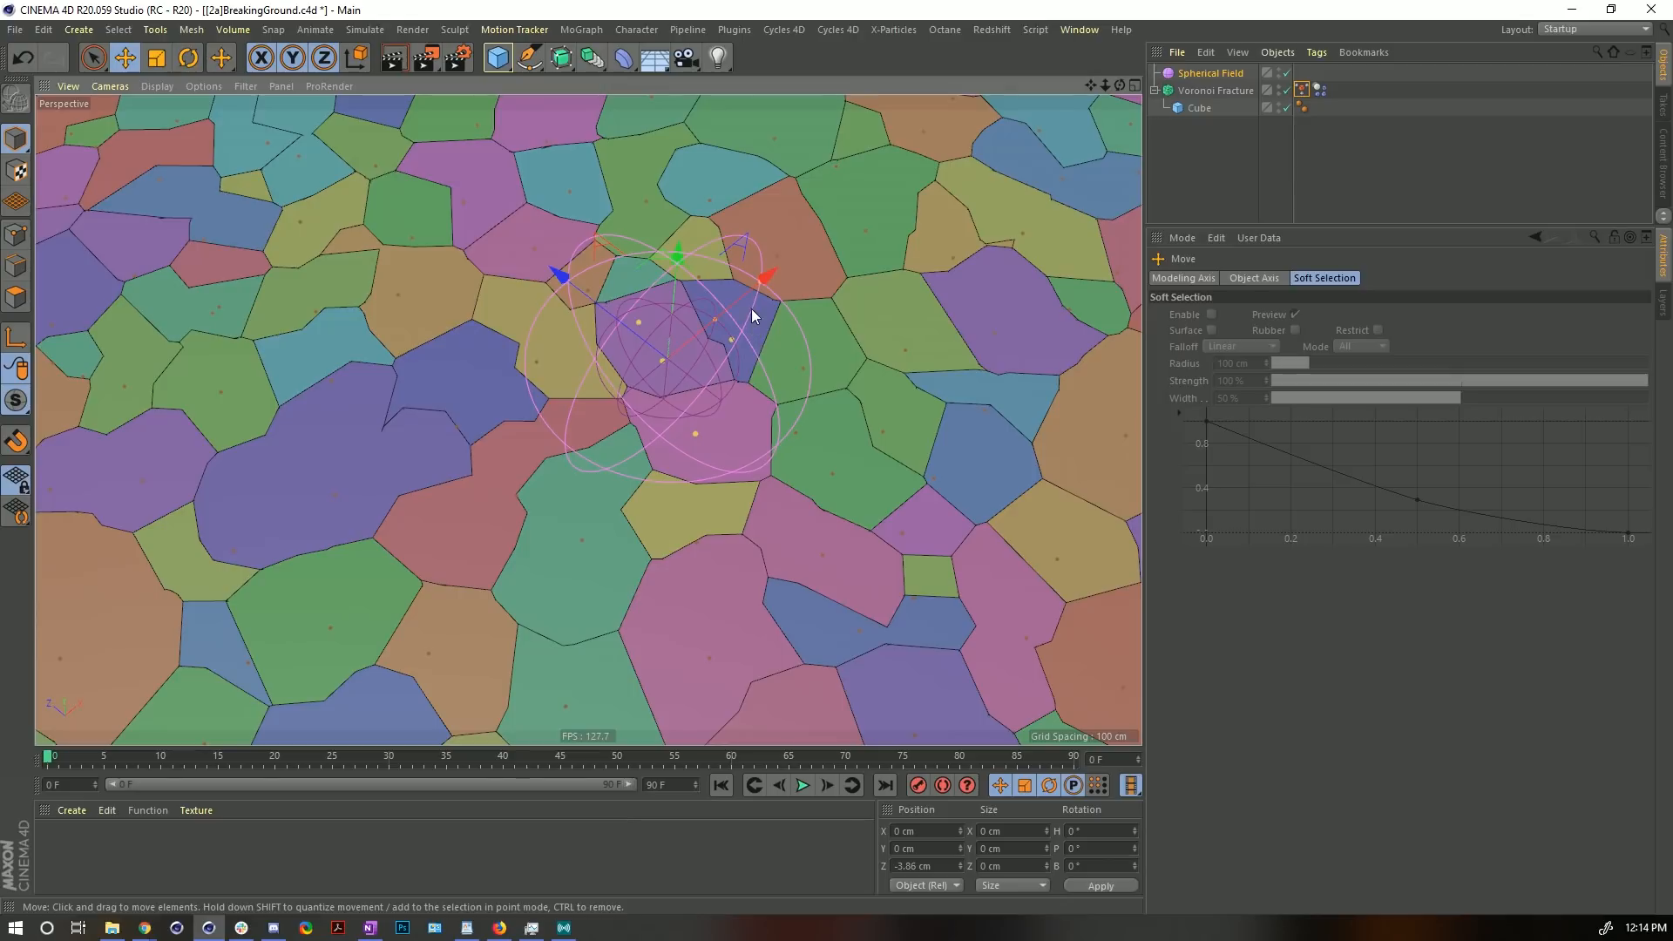
left_click_drag(760, 286, 683, 348)
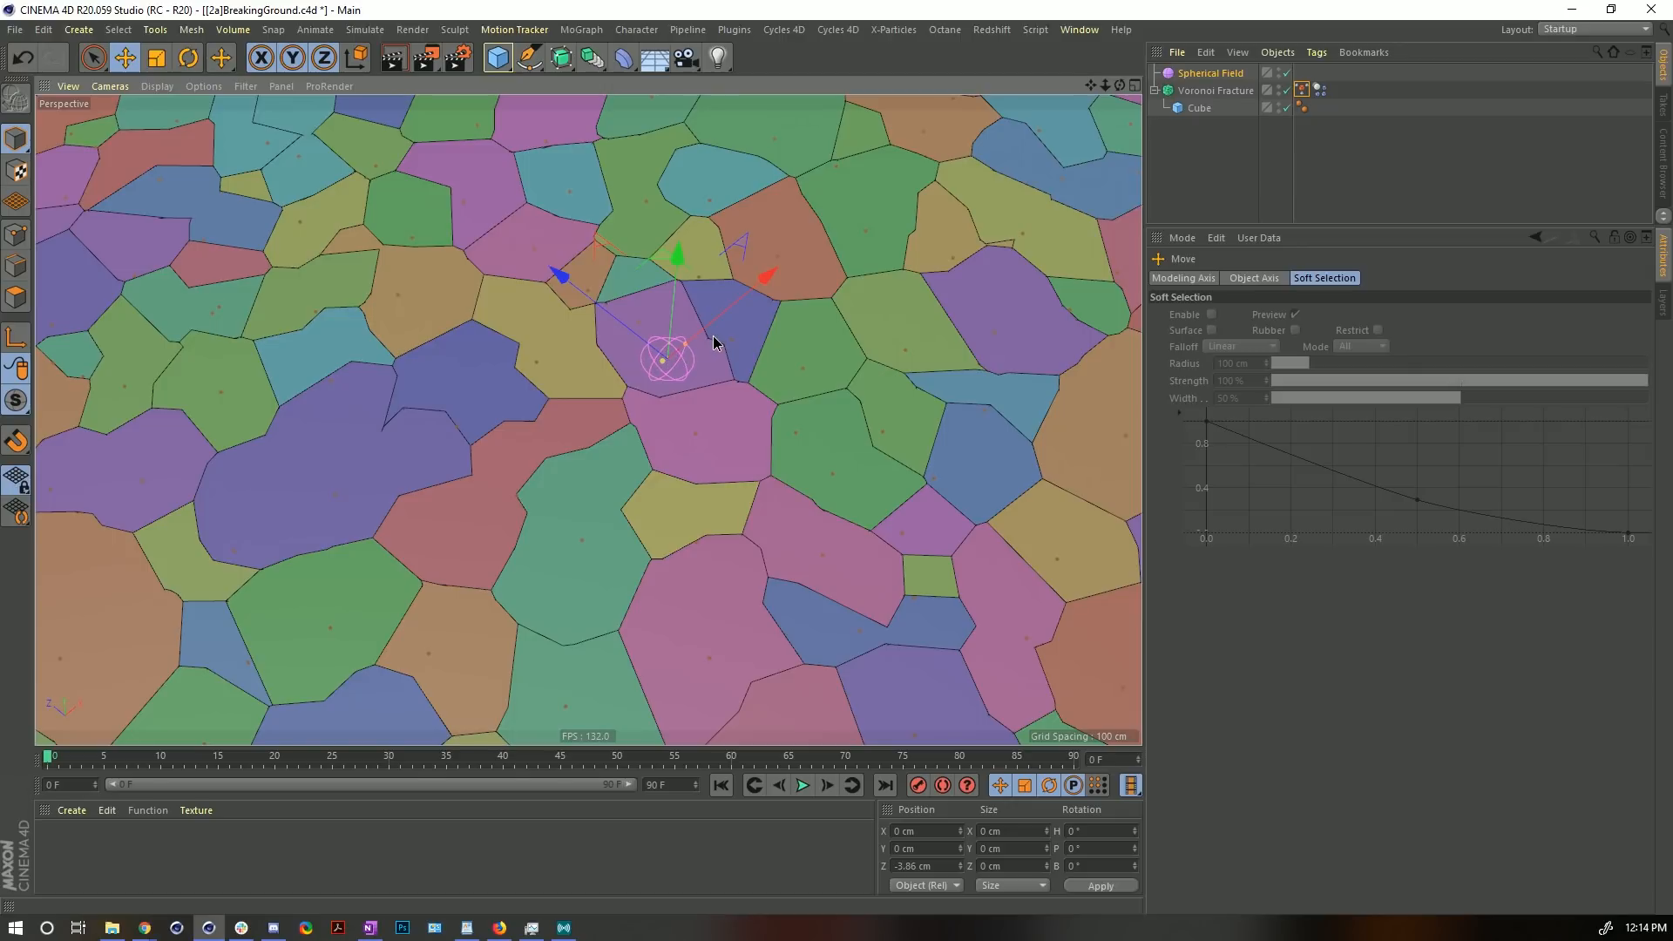
left_click_drag(687, 376, 684, 362, "alt")
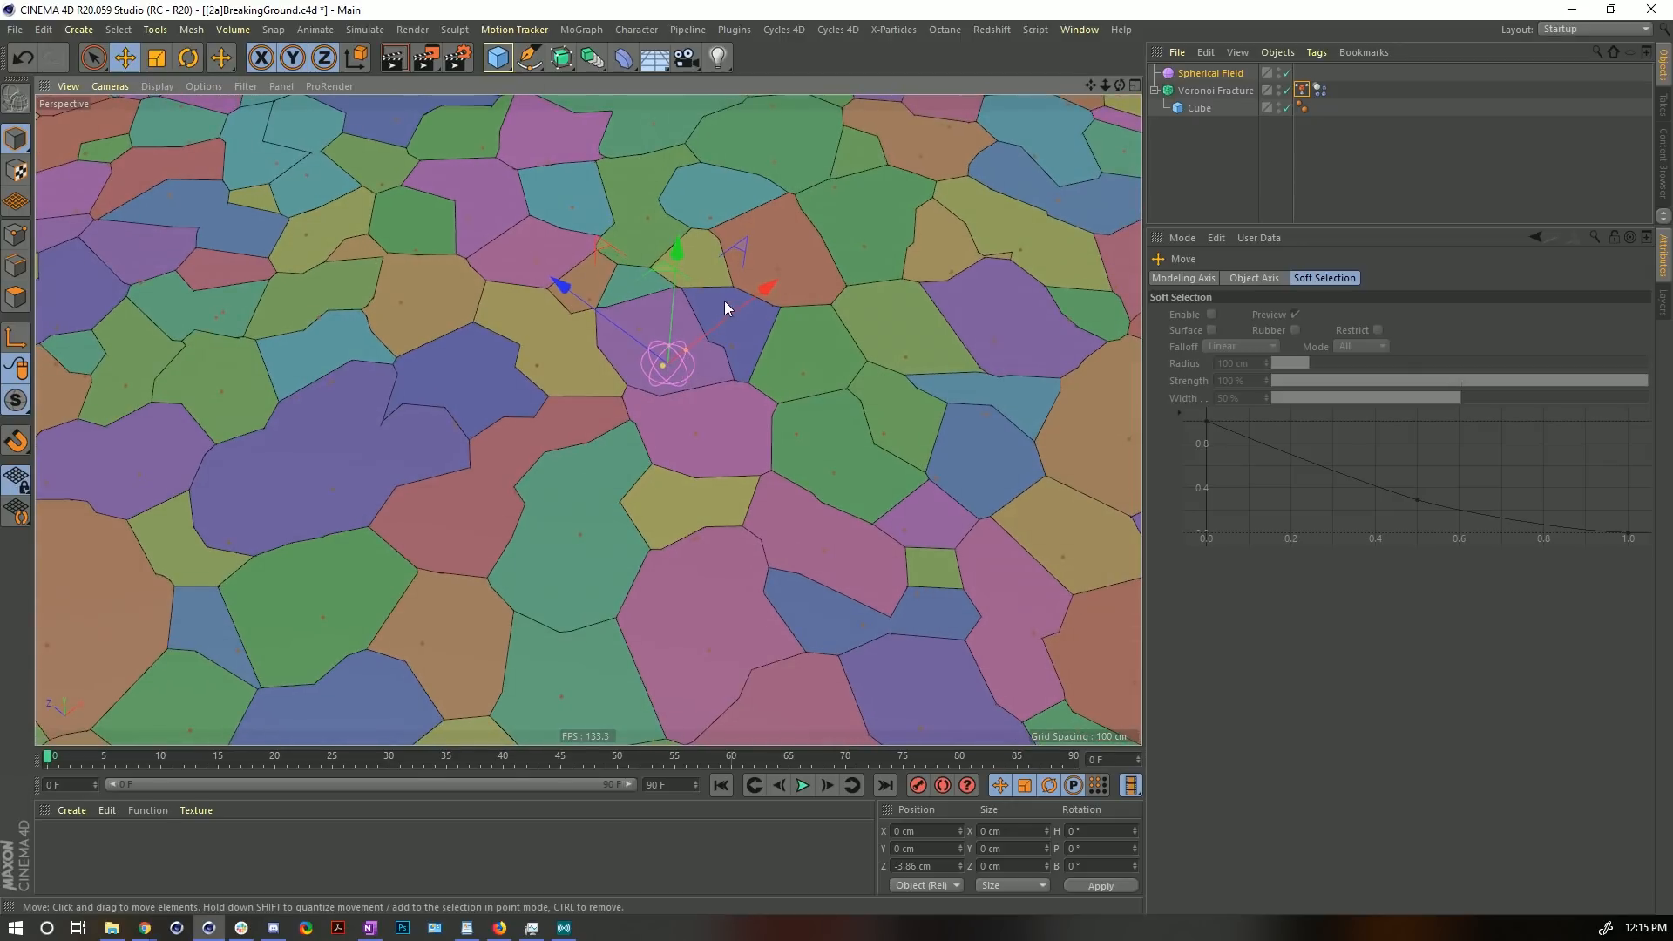
mouse_move(739, 252)
left_mouse_down()
mouse_move(725, 244)
mouse_move(735, 254)
left_mouse_up()
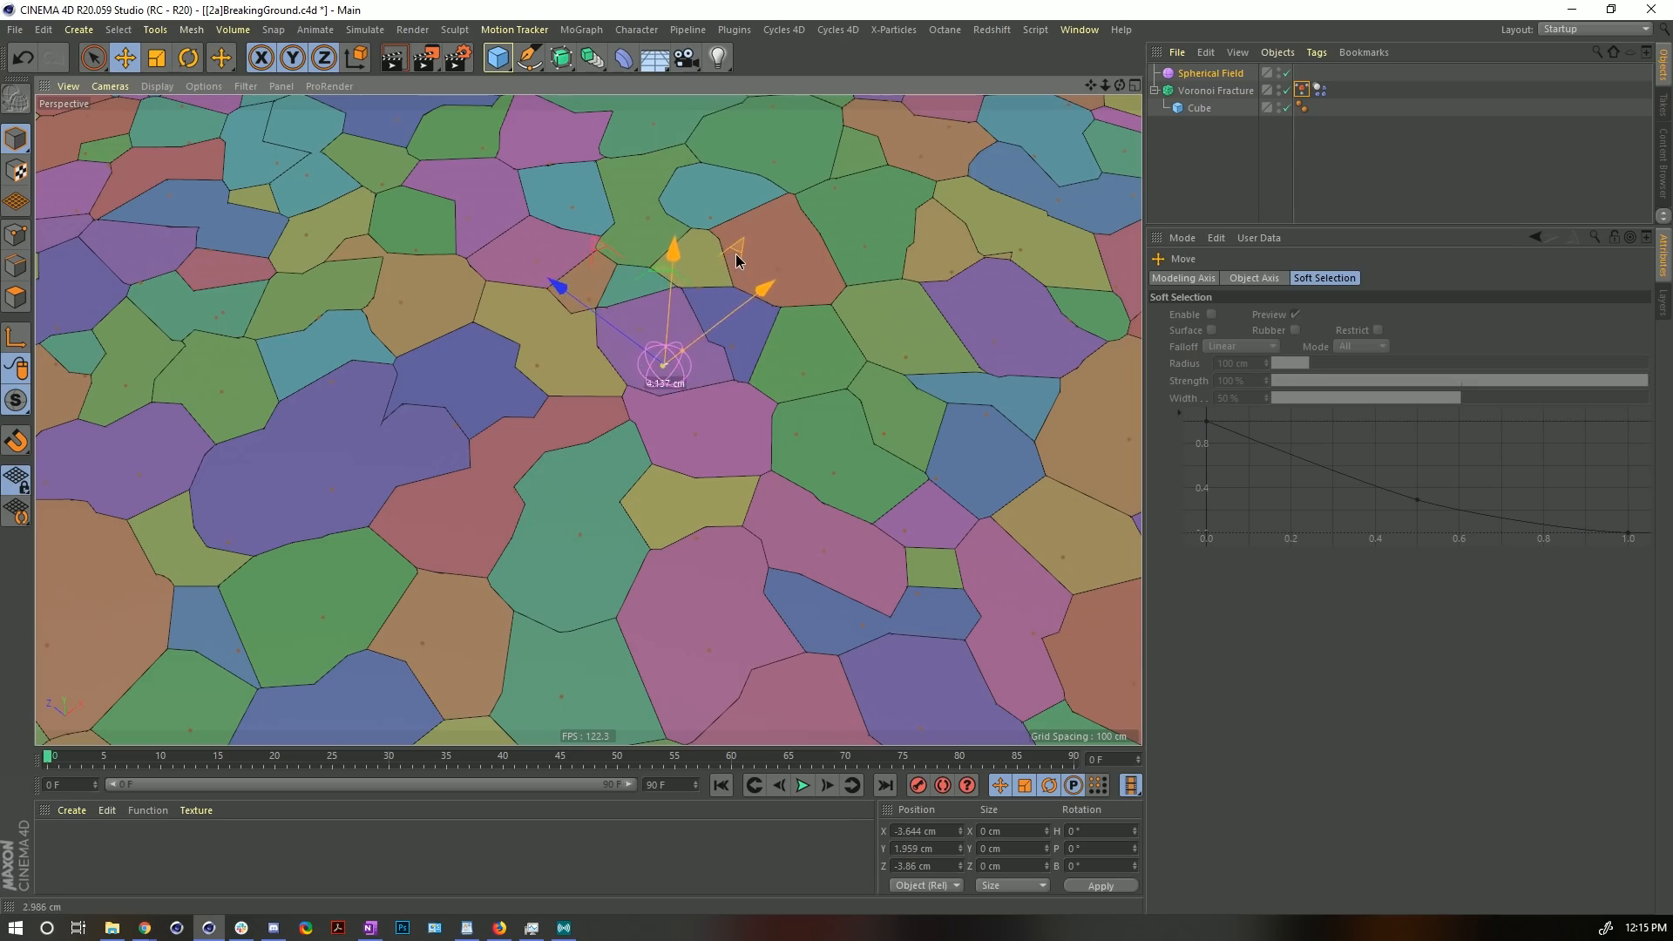
- Assign the MoGraph Selection to the Dynamic setting's selection in the Voronoi Fracture's Dynamics Body tag
mouse_move(682, 414)
left_mouse_down("alt")
mouse_move(642, 322)
mouse_move(579, 276)
mouse_move(373, 389)
mouse_move(631, 397)
mouse_move(800, 349)
mouse_move(763, 374)
left_mouse_up("alt")
right_click_drag(764, 374, 634, 405, "alt")
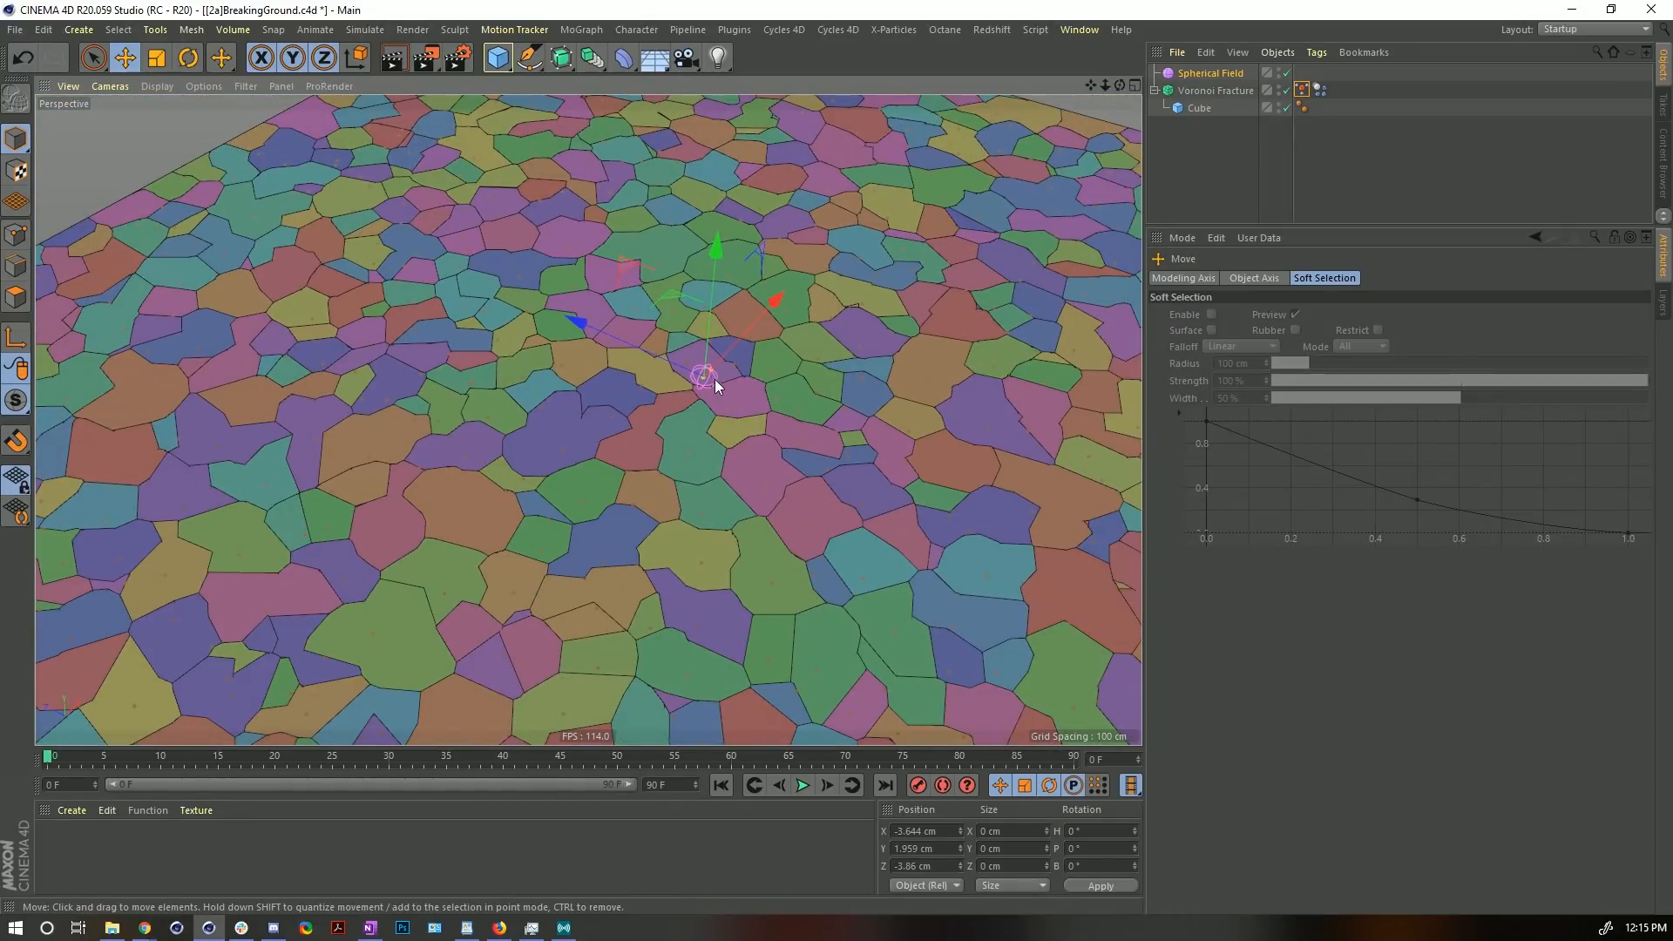
left_click_drag(715, 379, 758, 374, "alt")
scroll(728, 385, "down", 3)
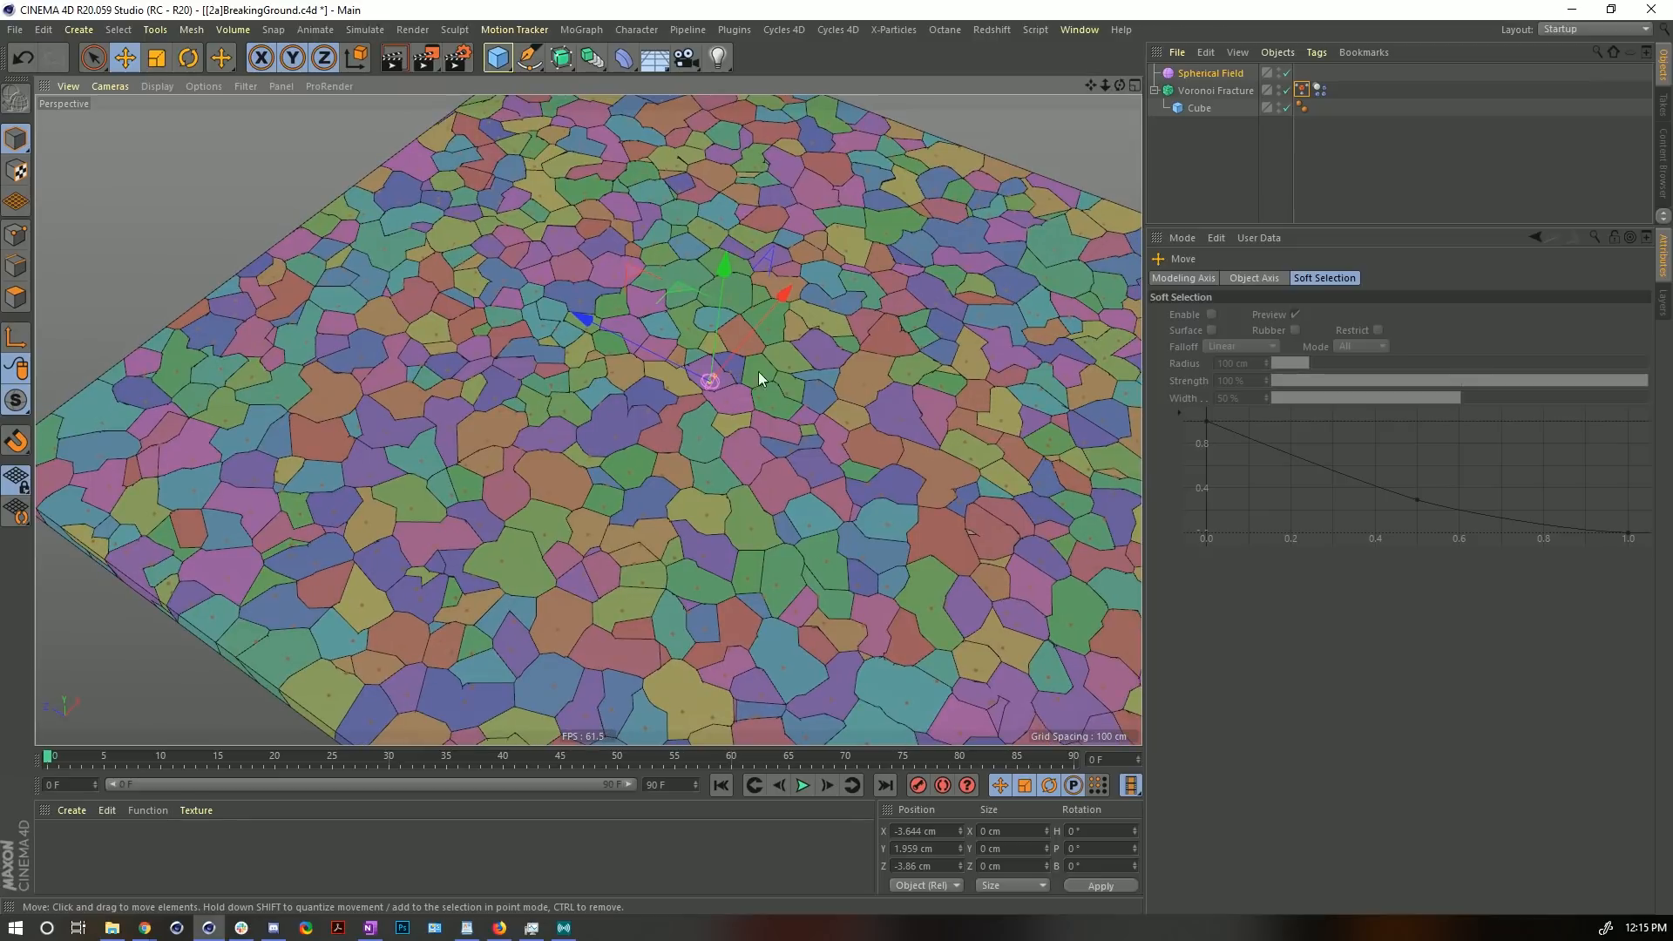
left_click(1319, 90)
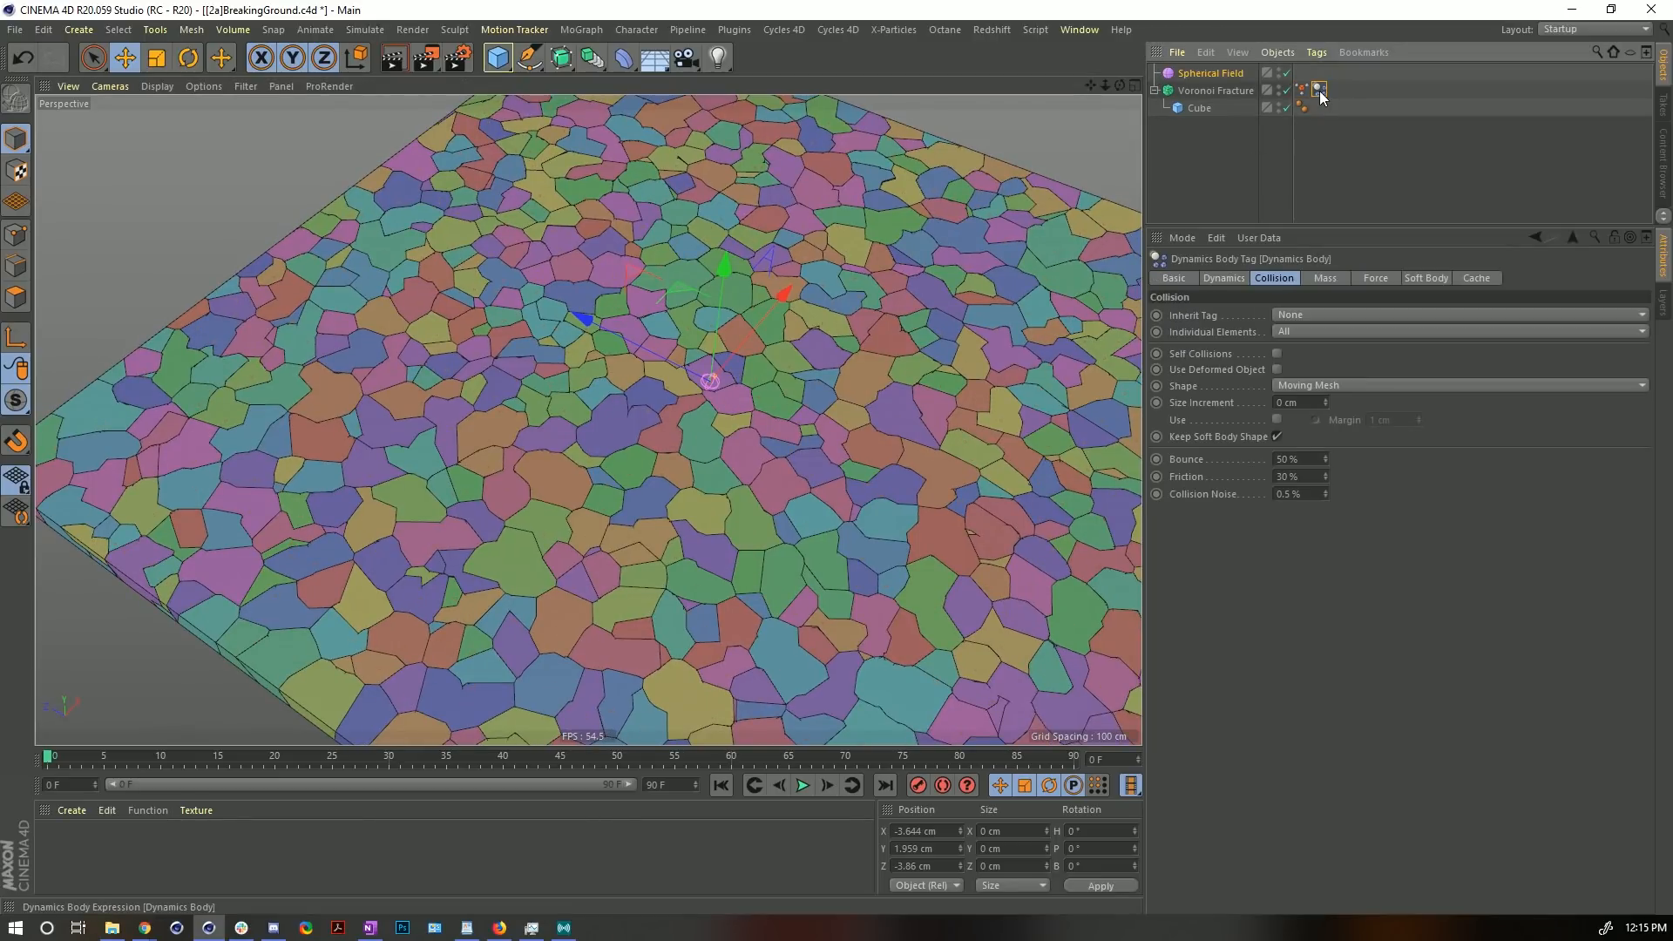
left_click(1227, 278)
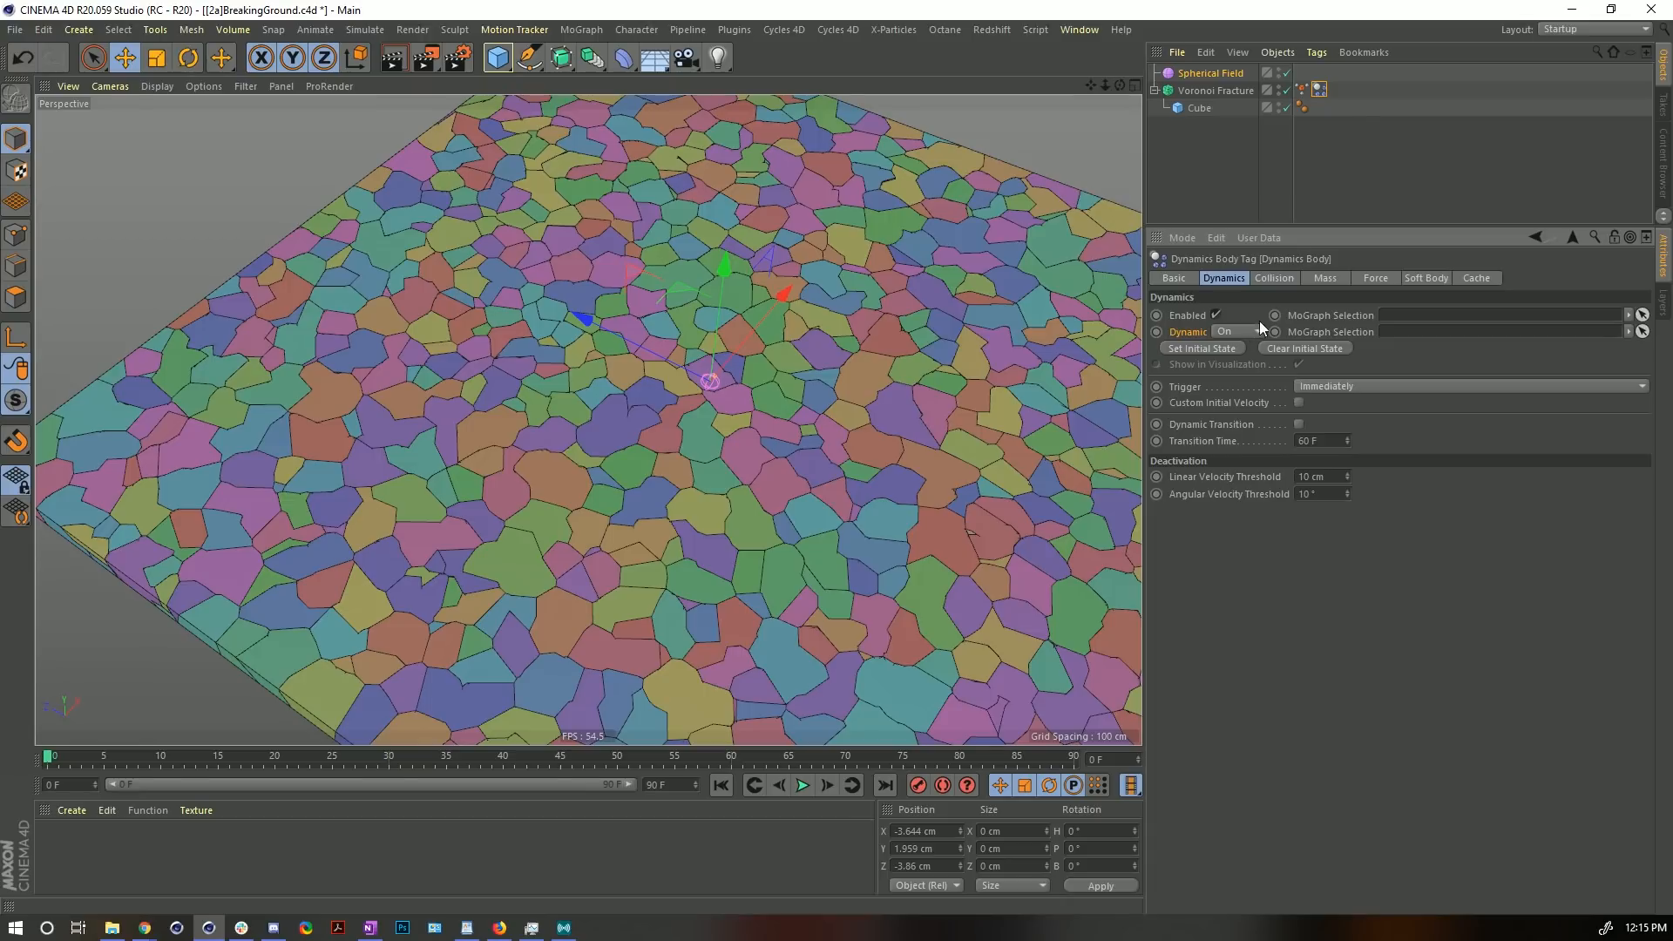
left_click_drag(1301, 90, 1414, 333)
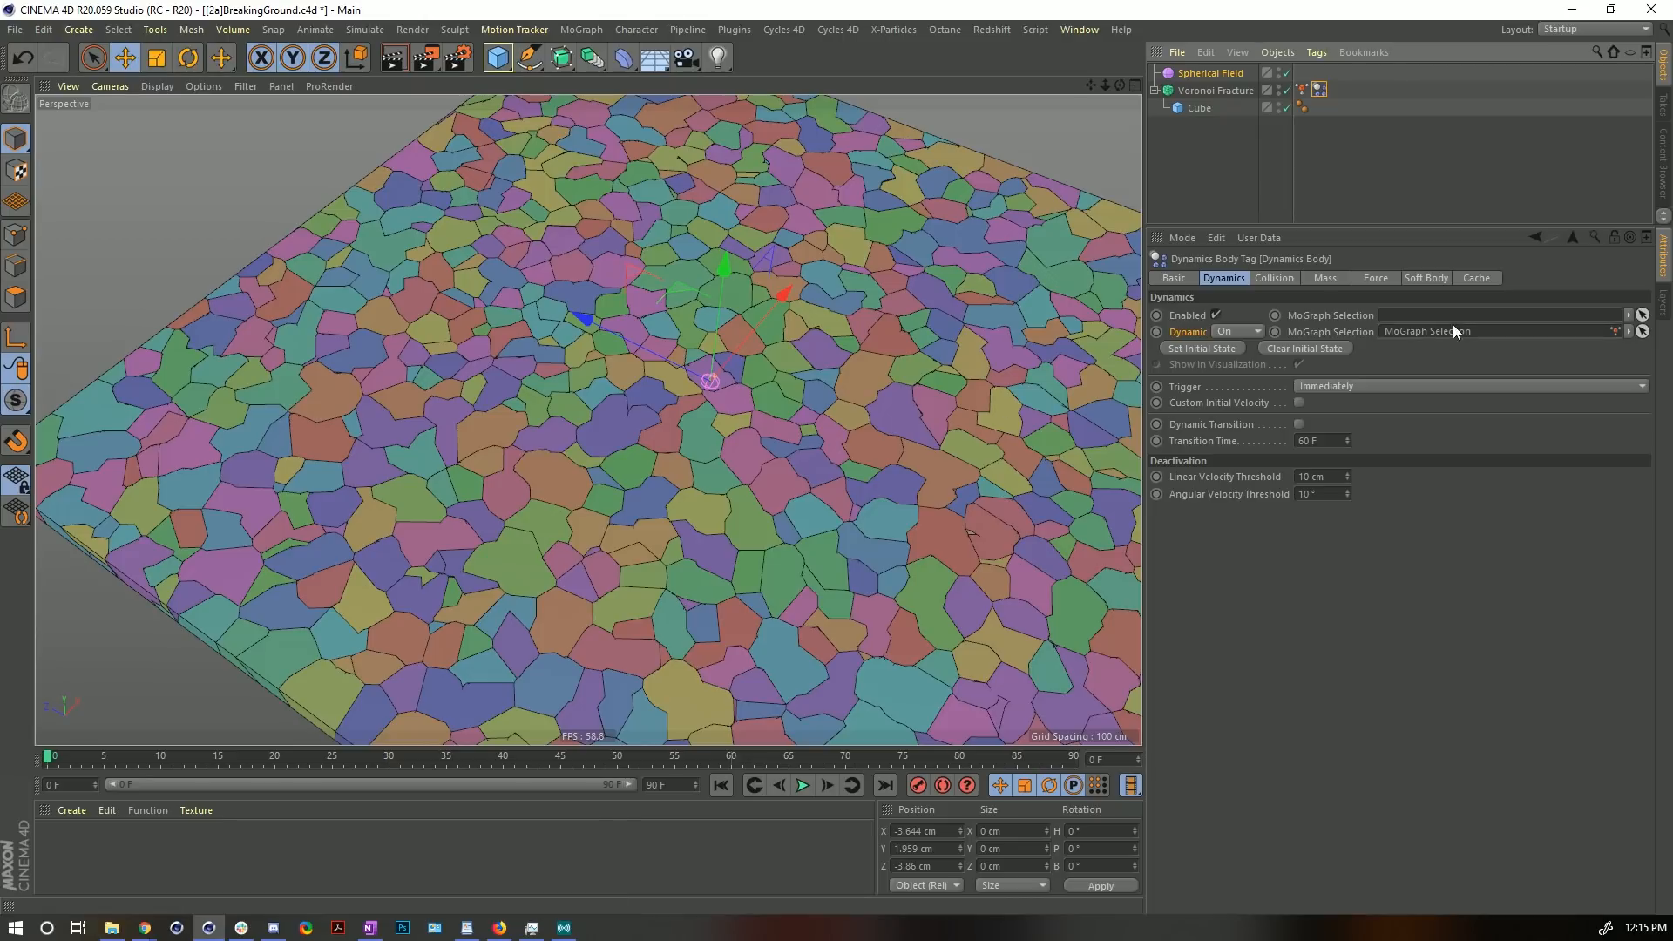
- Deselect everything, play the simulation briefly while viewing the slab from the side, and return to frame 0
left_click_drag(720, 385, 850, 332, "alt")
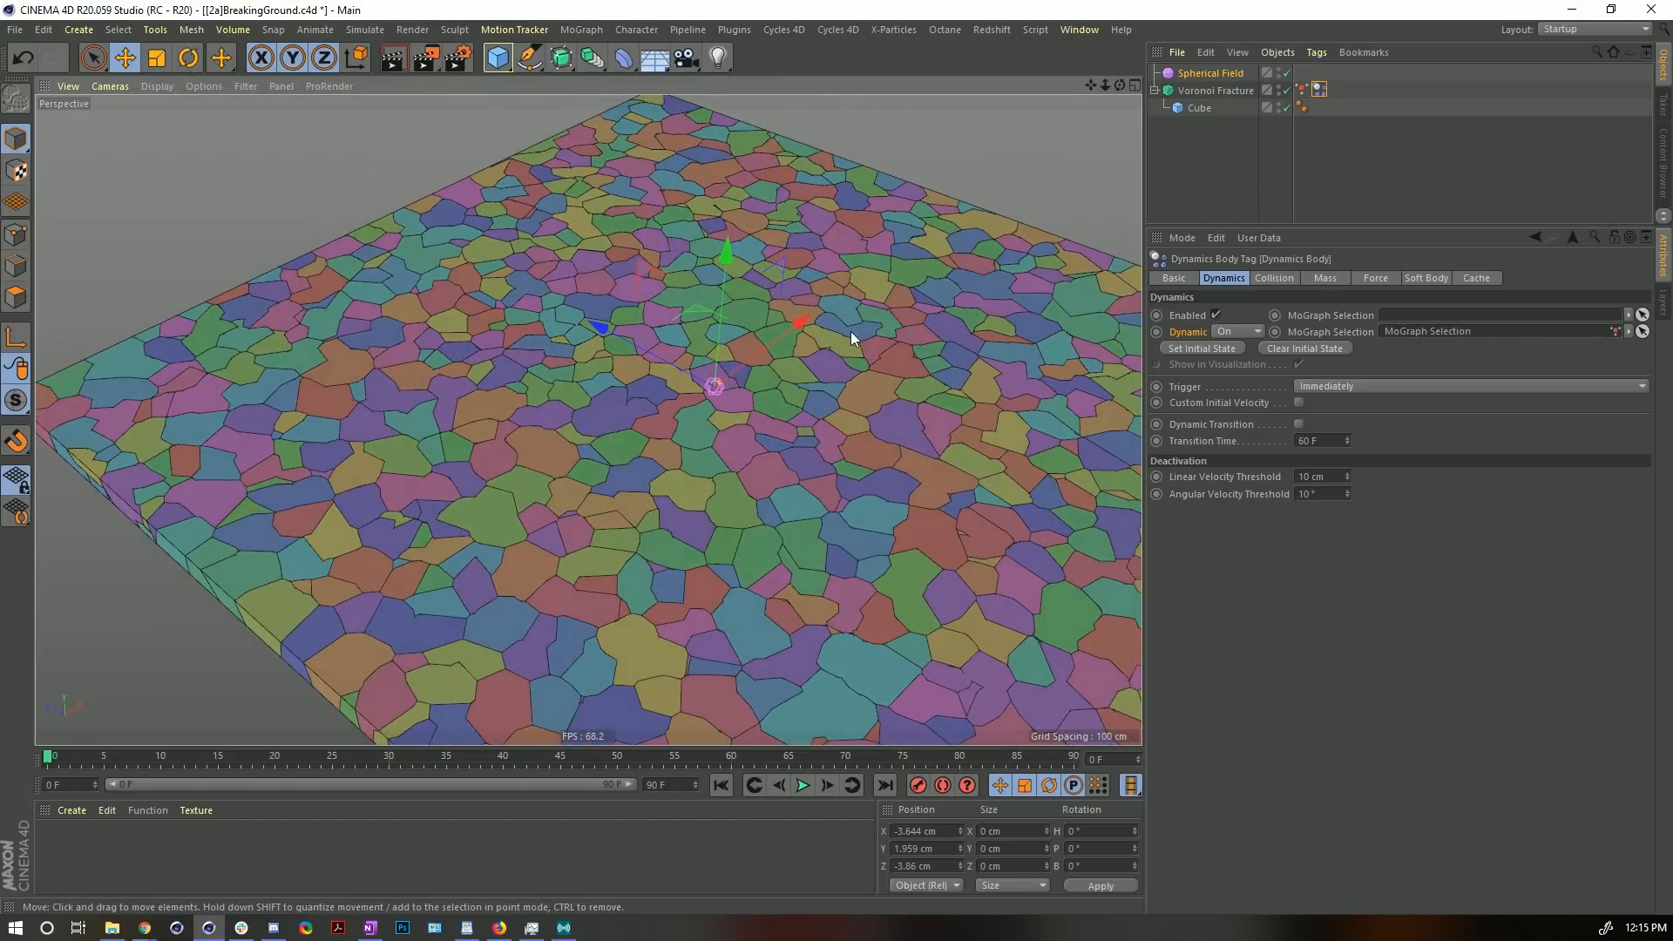
left_click(1197, 190)
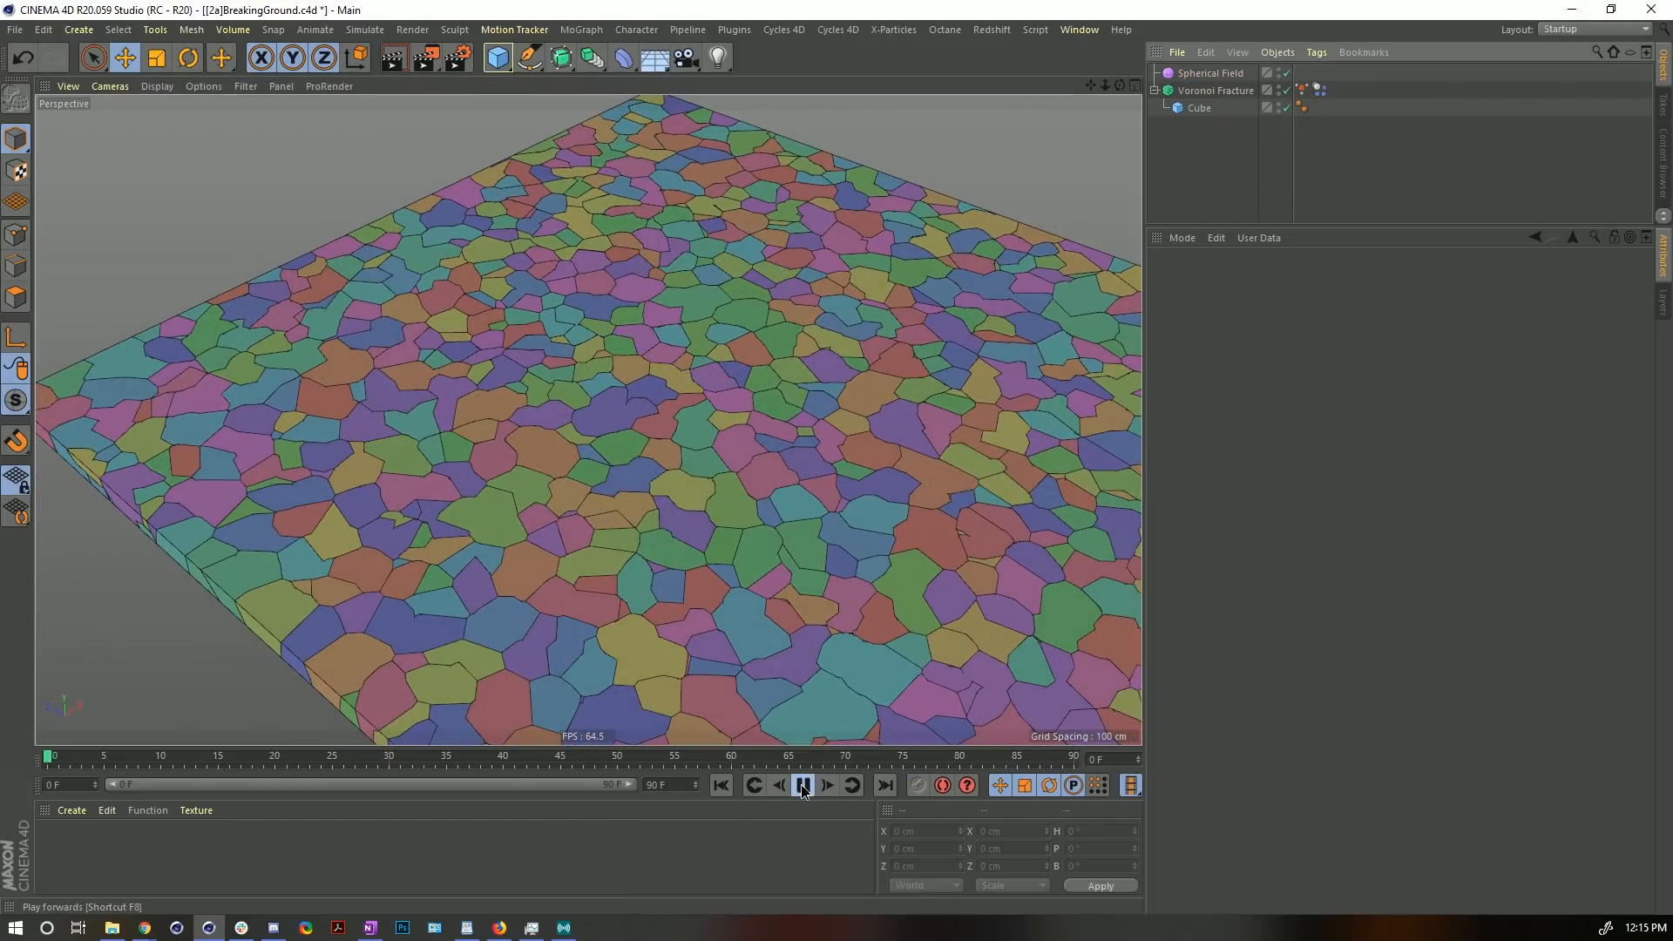
left_click(801, 784)
left_click(802, 785)
left_click_drag(741, 392, 777, 504, "alt")
right_click_drag(776, 504, 755, 598, "alt")
left_click_drag(754, 597, 768, 507, "alt")
middle_click_drag(769, 507, 767, 253, "alt")
left_click(720, 785)
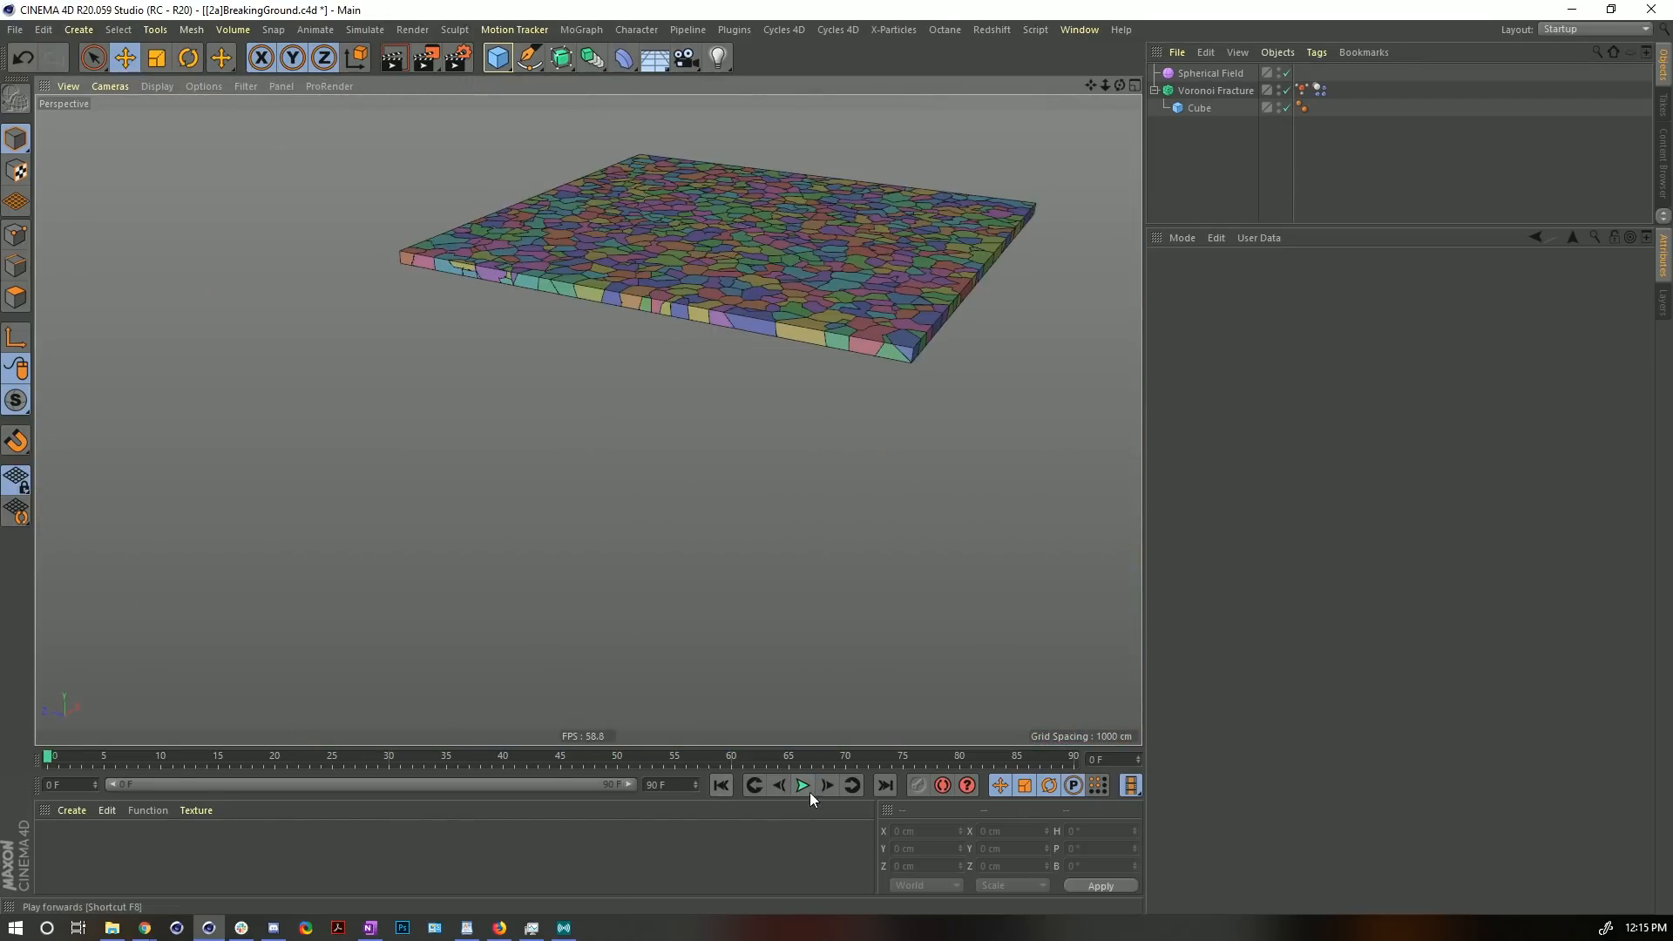
- Replay the simulation, stop it, examine the slab around the Spherical Field up close, and return to frame 0
left_click(802, 784)
left_click(802, 785)
left_click_drag(744, 312, 760, 410, "alt")
middle_click_drag(760, 411, 753, 571, "alt")
right_click_drag(753, 571, 854, 470, "alt")
left_click_drag(704, 366, 725, 453, "alt")
right_click_drag(706, 422, 786, 348, "alt")
left_click_drag(680, 311, 784, 553, "alt")
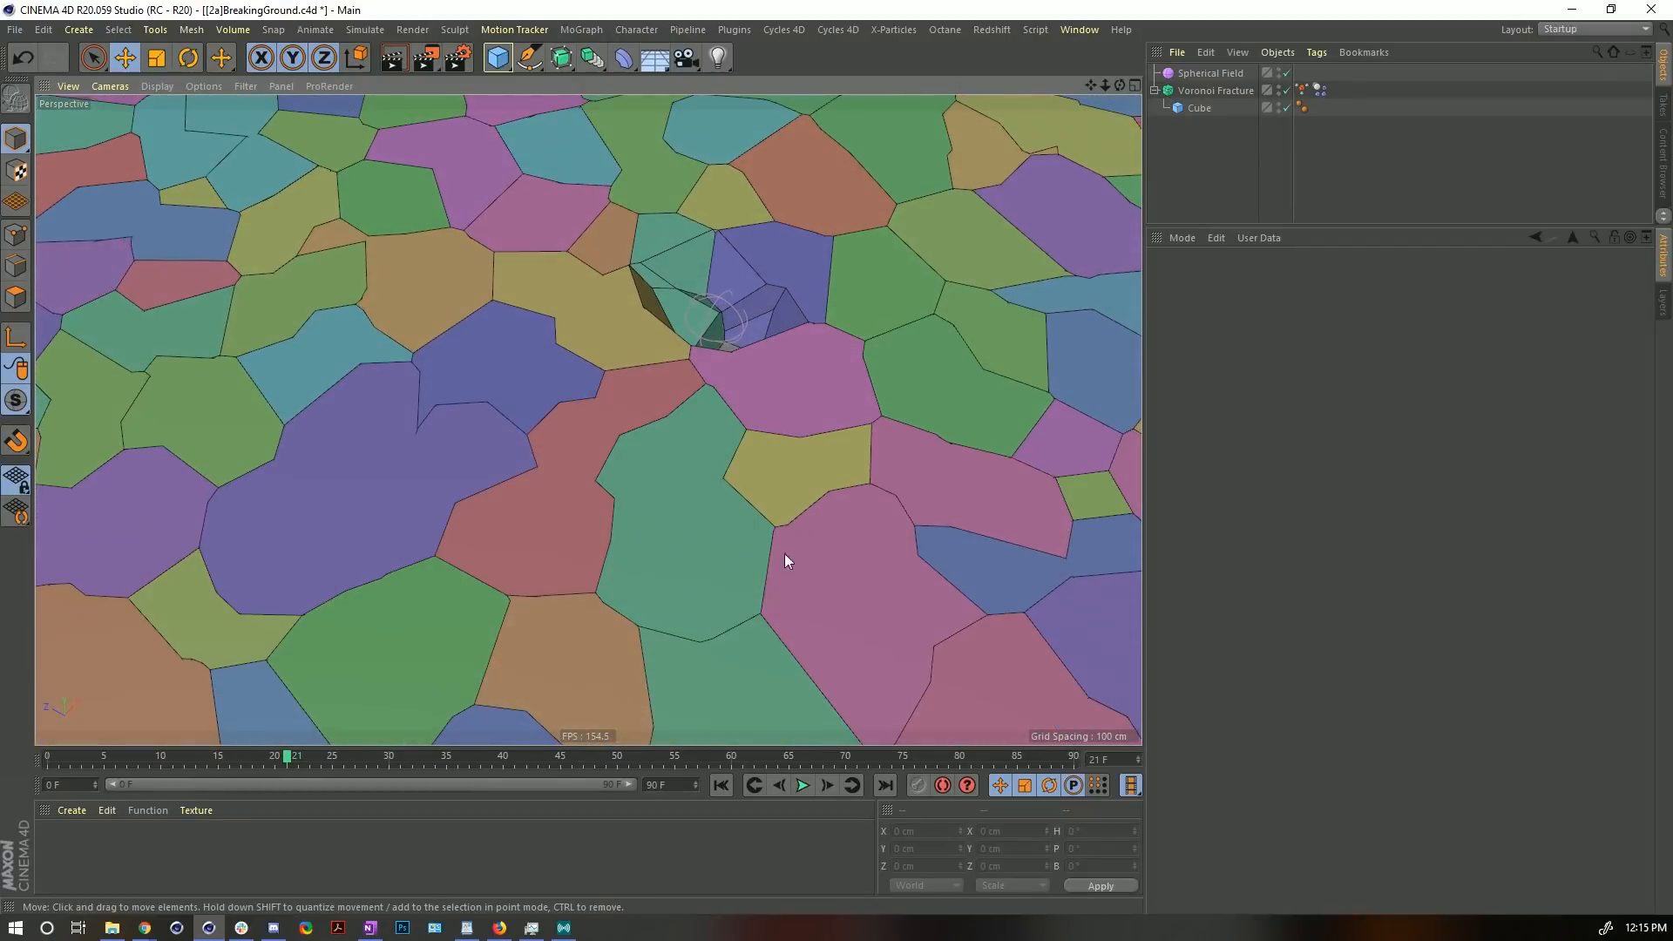
left_click(720, 785)
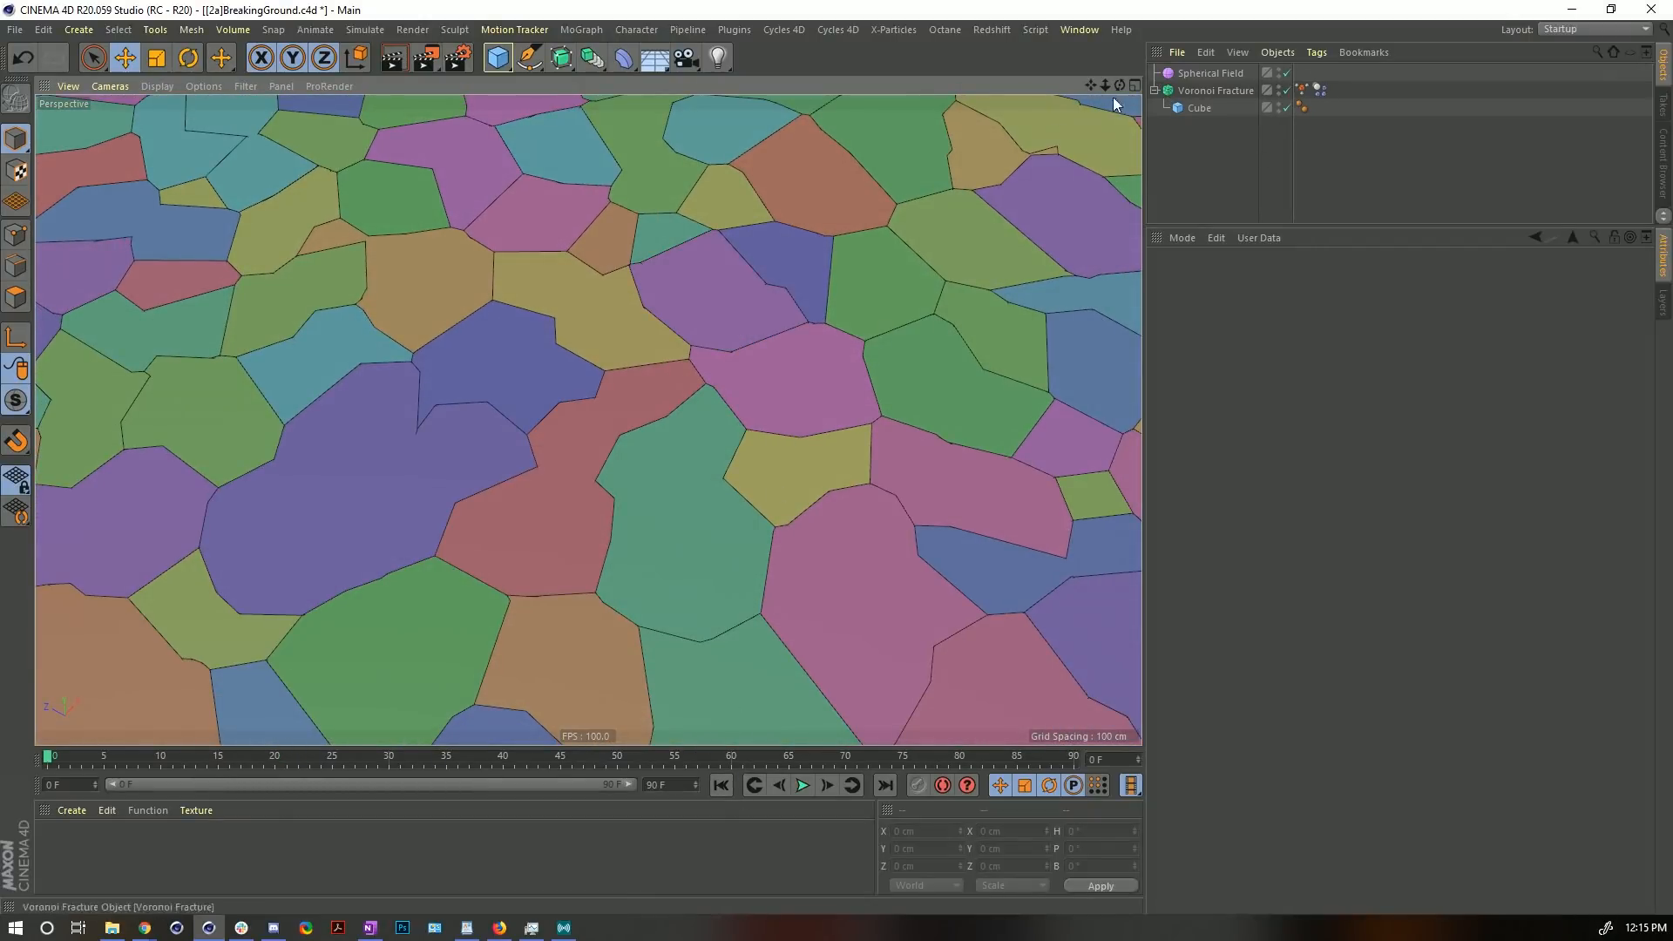
- Toggle Self Collisions on and back off in the Dynamics Body tag, play the simulation, and examine the pieces around the Spherical Field
scroll(666, 370, "down", 3)
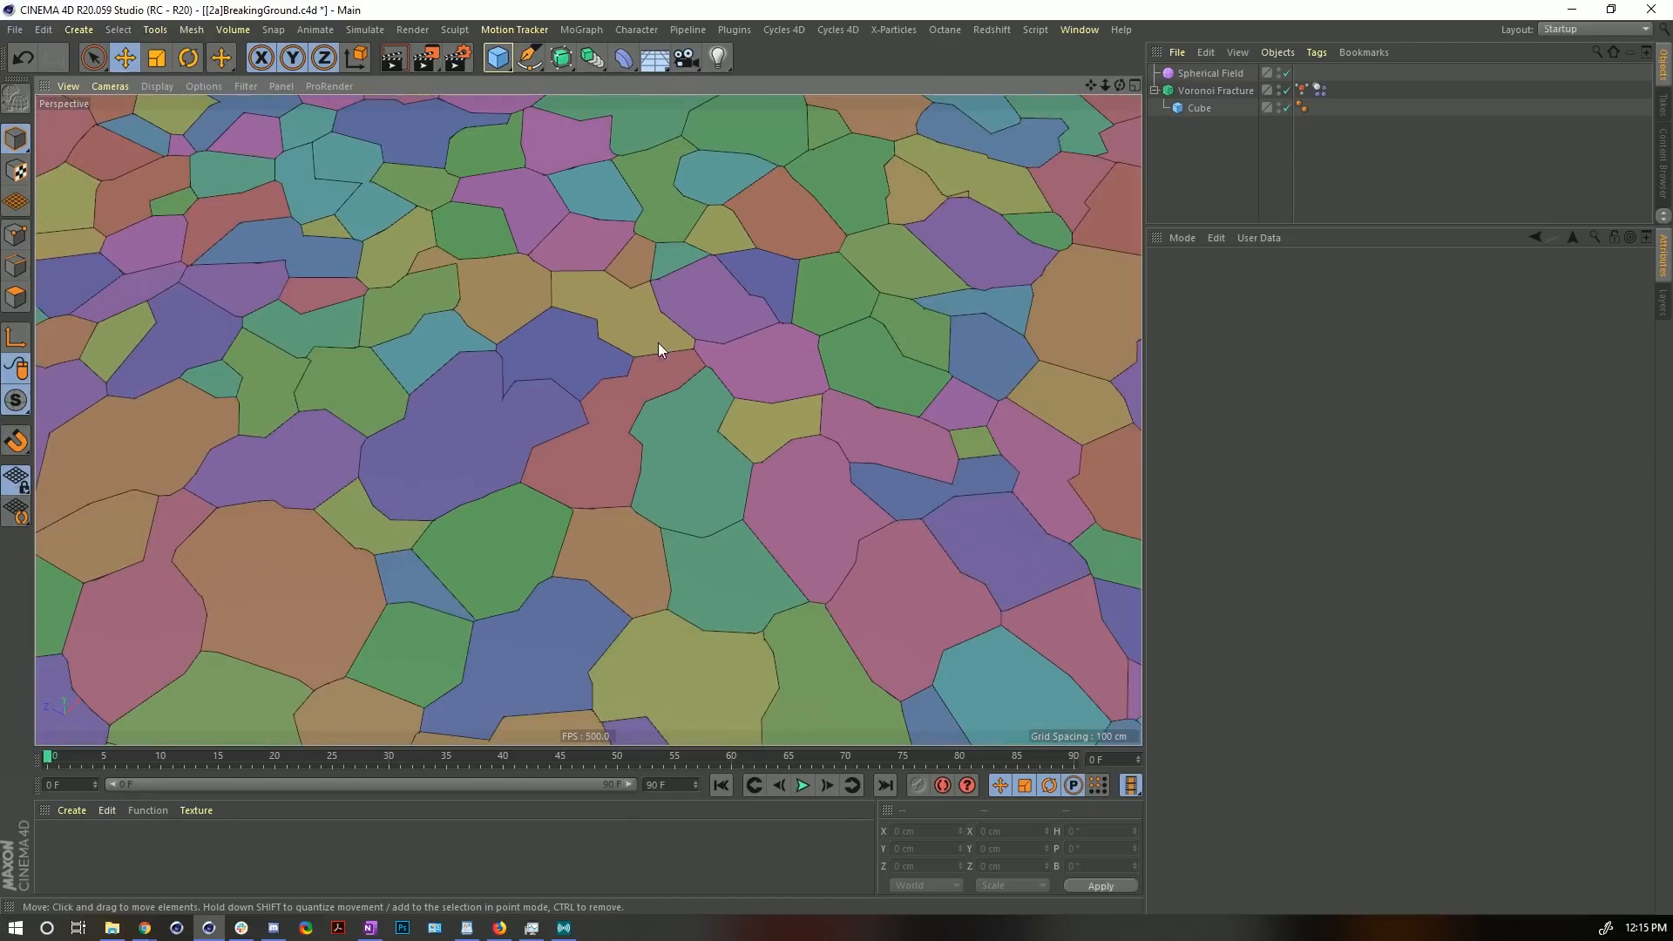
left_click(1321, 89)
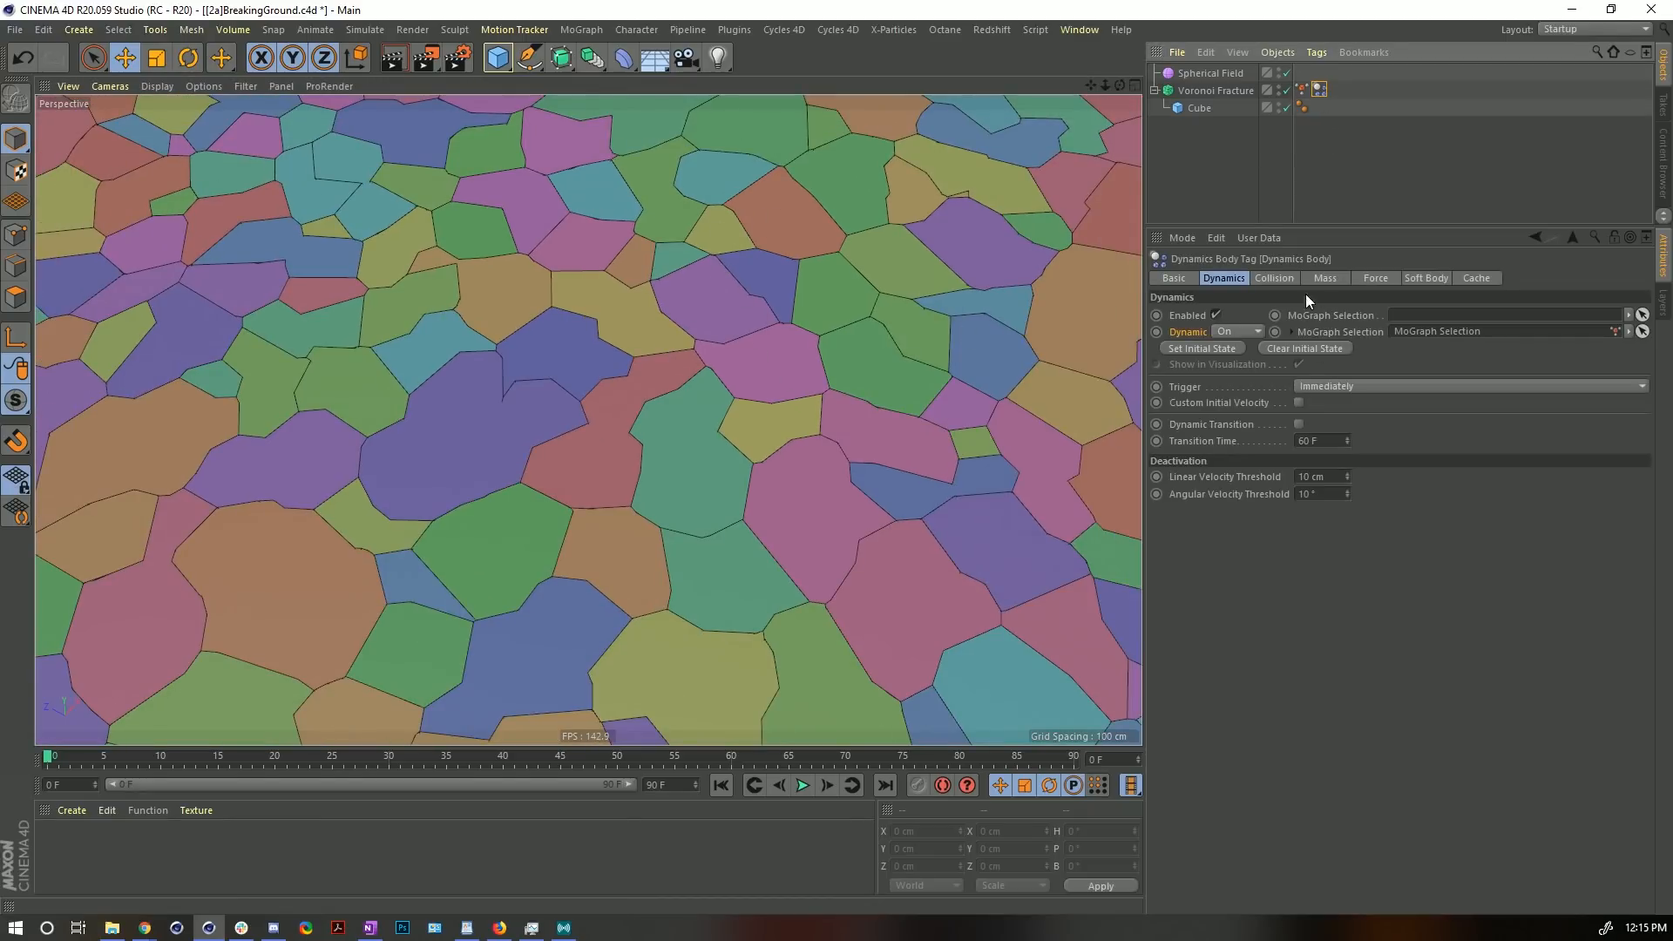
left_click(1274, 278)
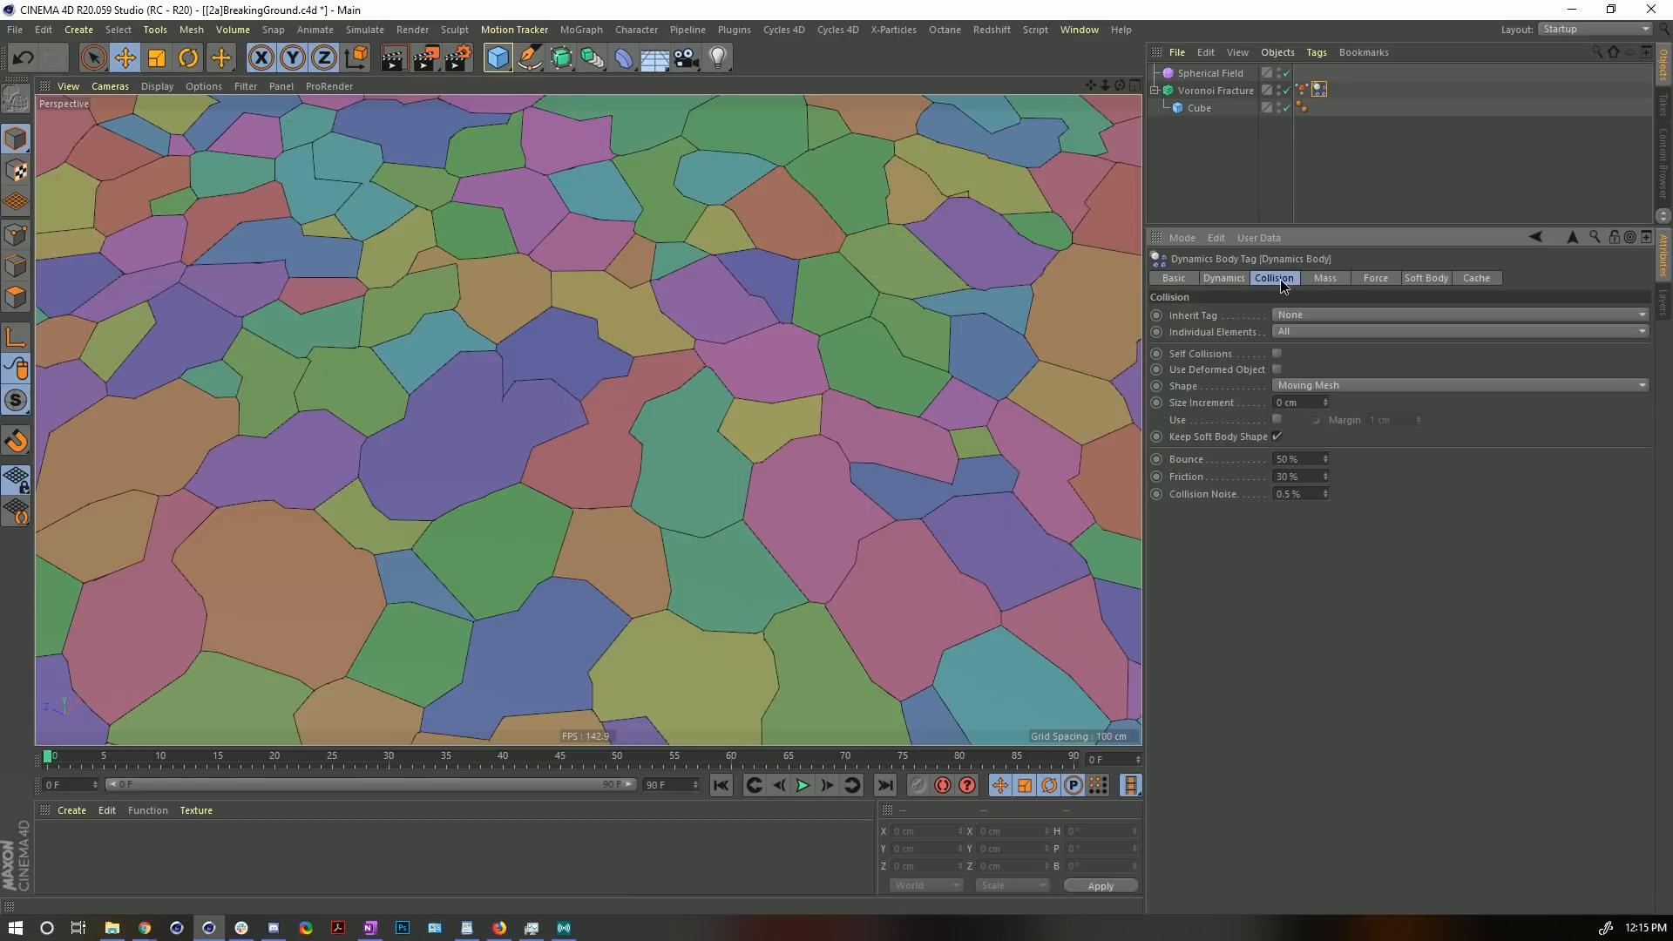
left_click(1276, 353)
left_click(1277, 353)
left_click(803, 785)
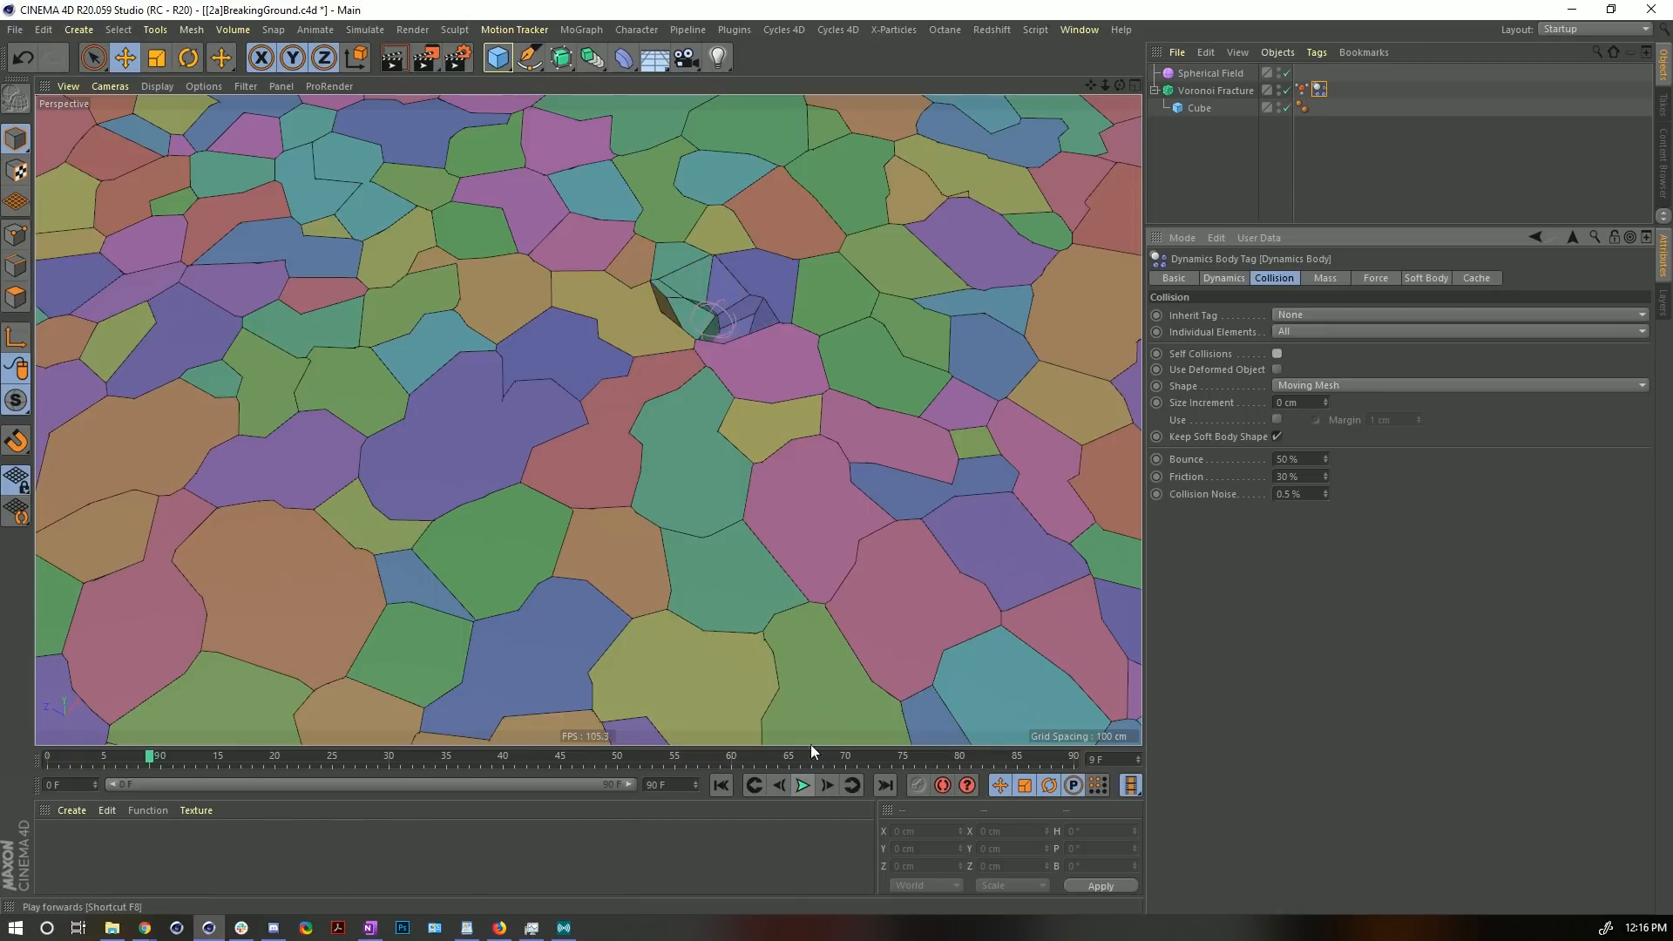
left_click_drag(696, 318, 708, 339, "alt")
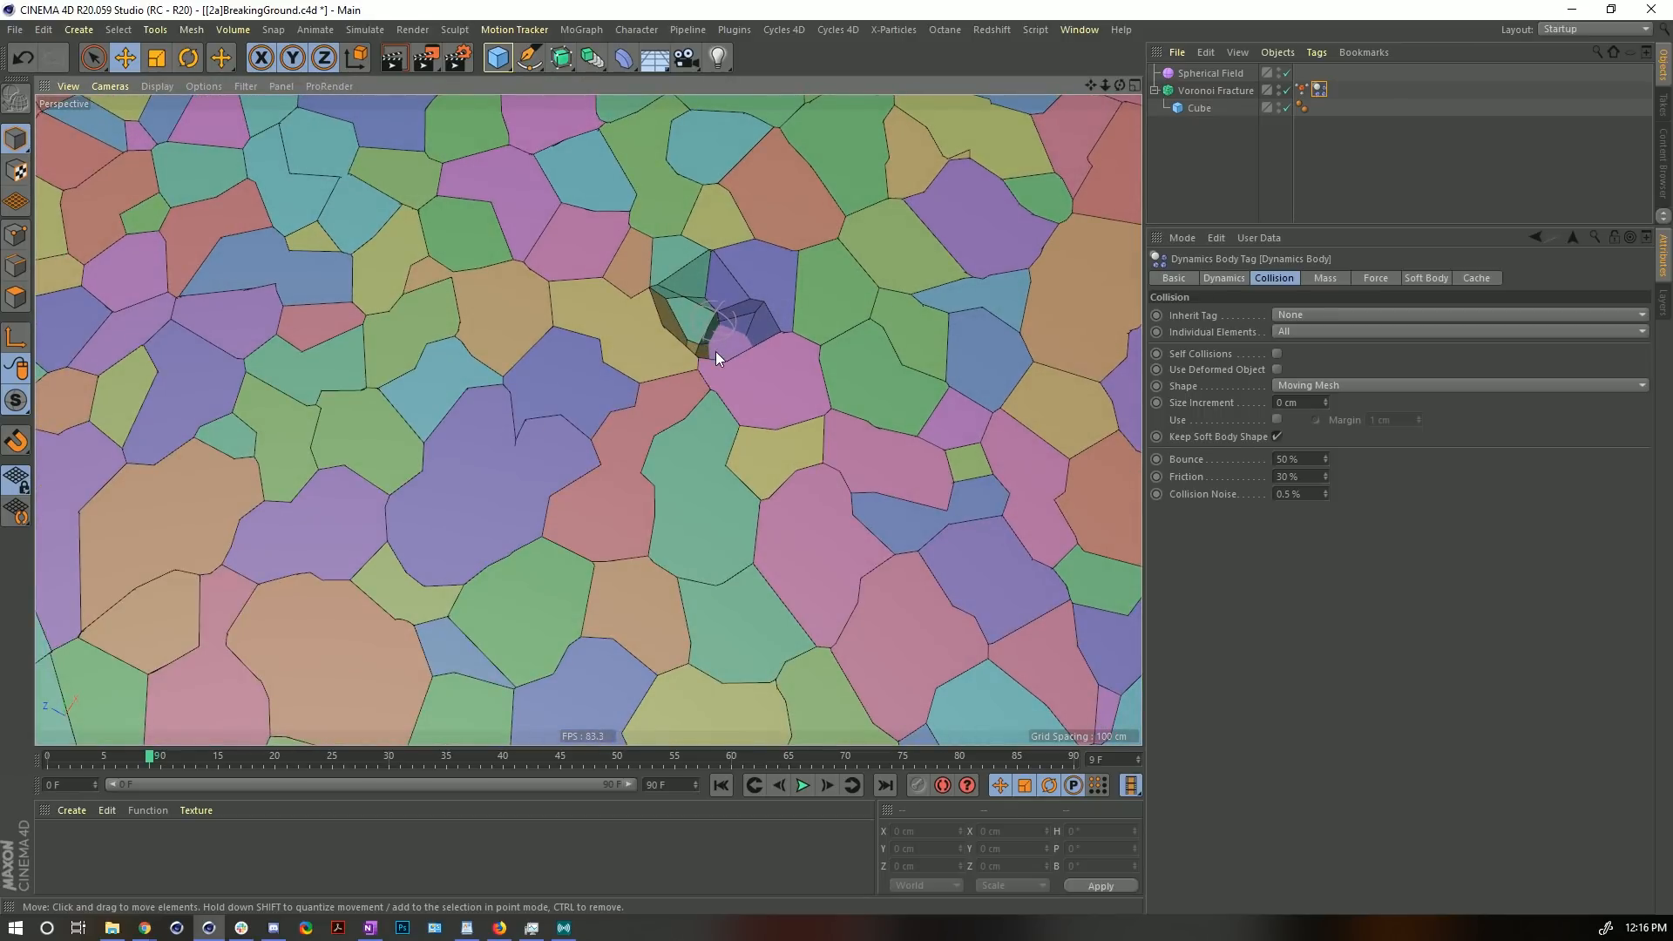
- Examine the loosened pieces around the Spherical Field from several angles and return to frame 0
left_click_drag(714, 352, 694, 301, "alt")
scroll(697, 303, "down", 3)
middle_click_drag(1017, 345, 996, 432, "alt")
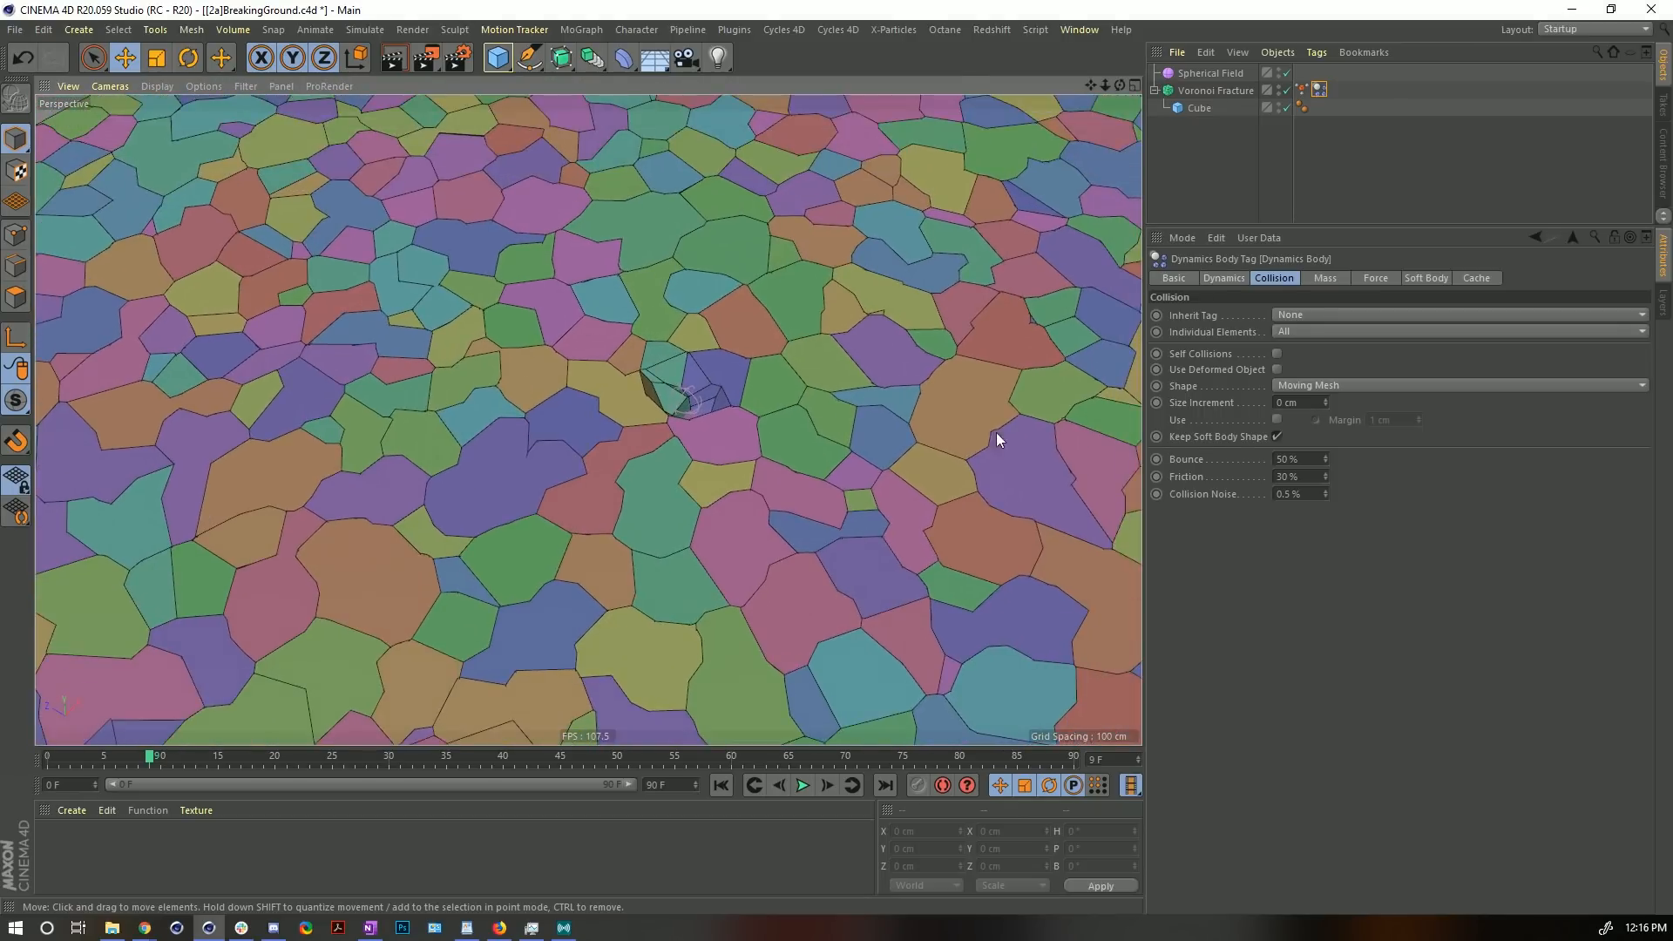
left_click_drag(711, 400, 673, 427, "alt")
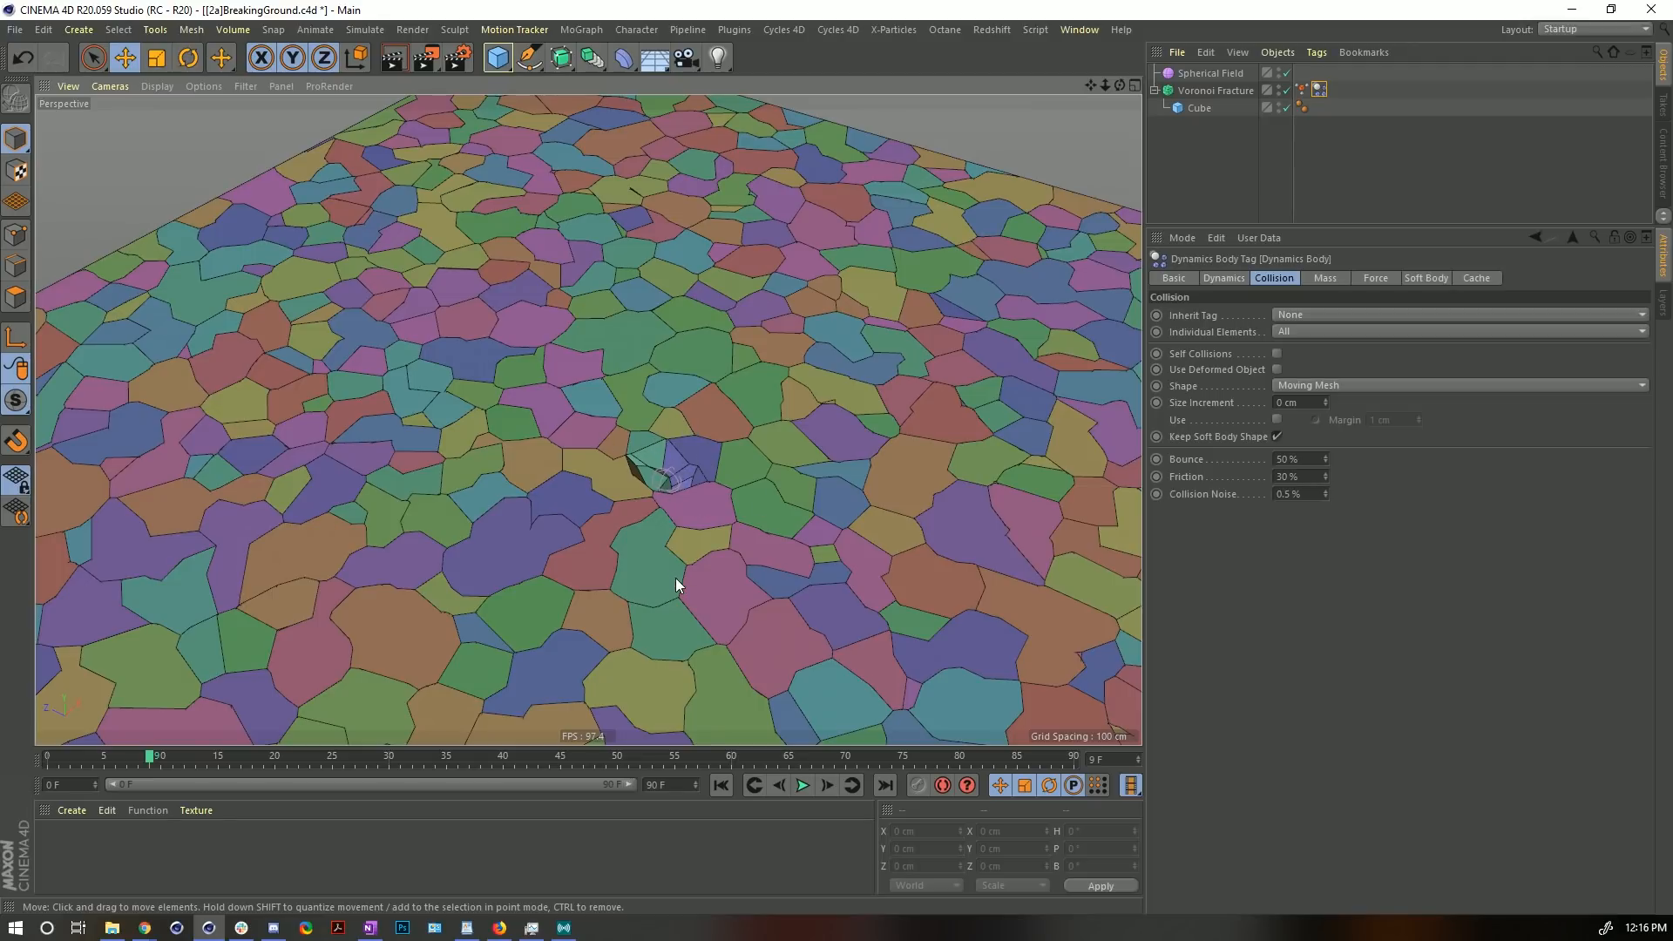
left_click(720, 786)
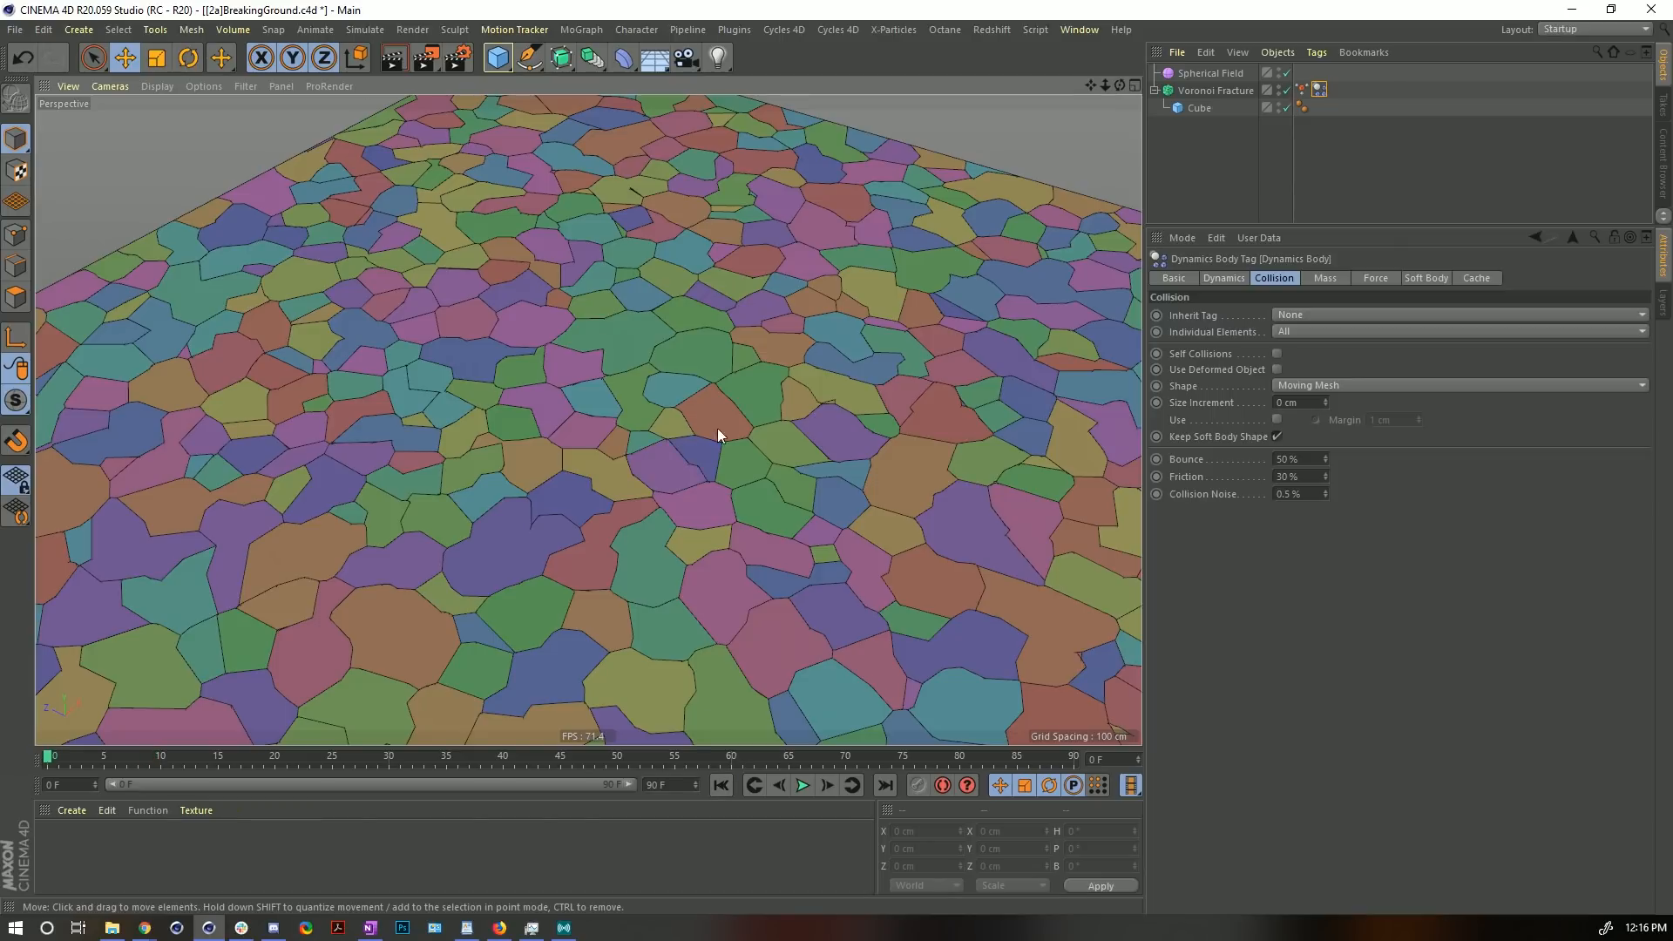
- Add a Freeze modifier layer above the Spherical Field in the Voronoi Fracture's MoGraph Selection fields
left_click(1302, 89)
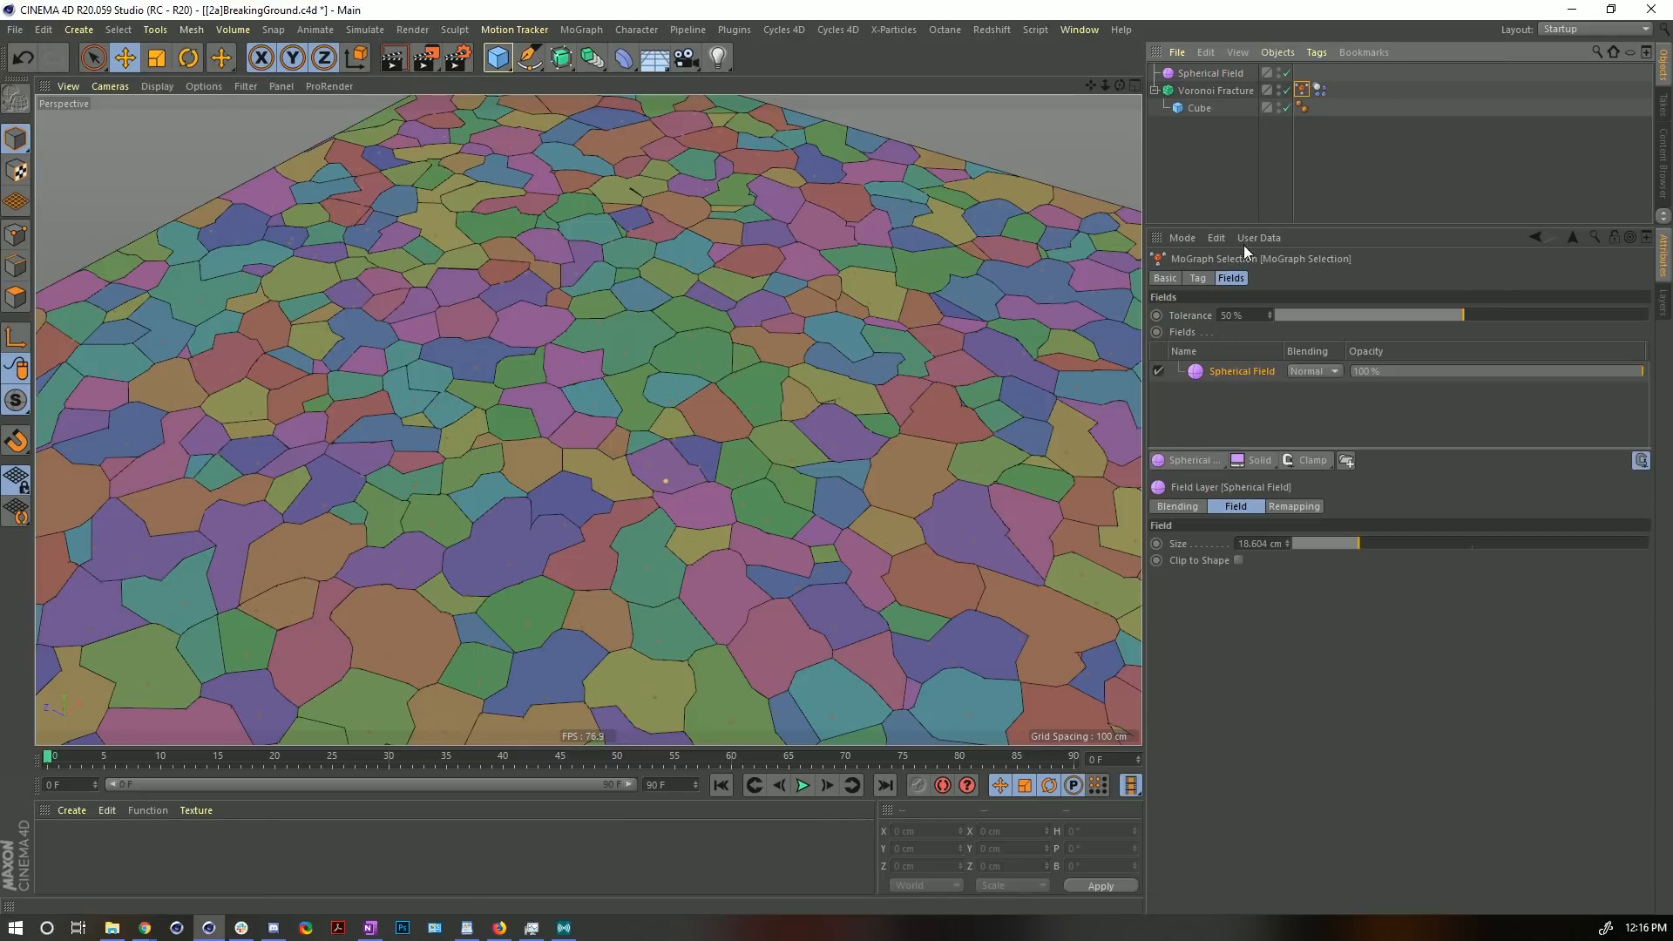
scroll(665, 483, "up", 6)
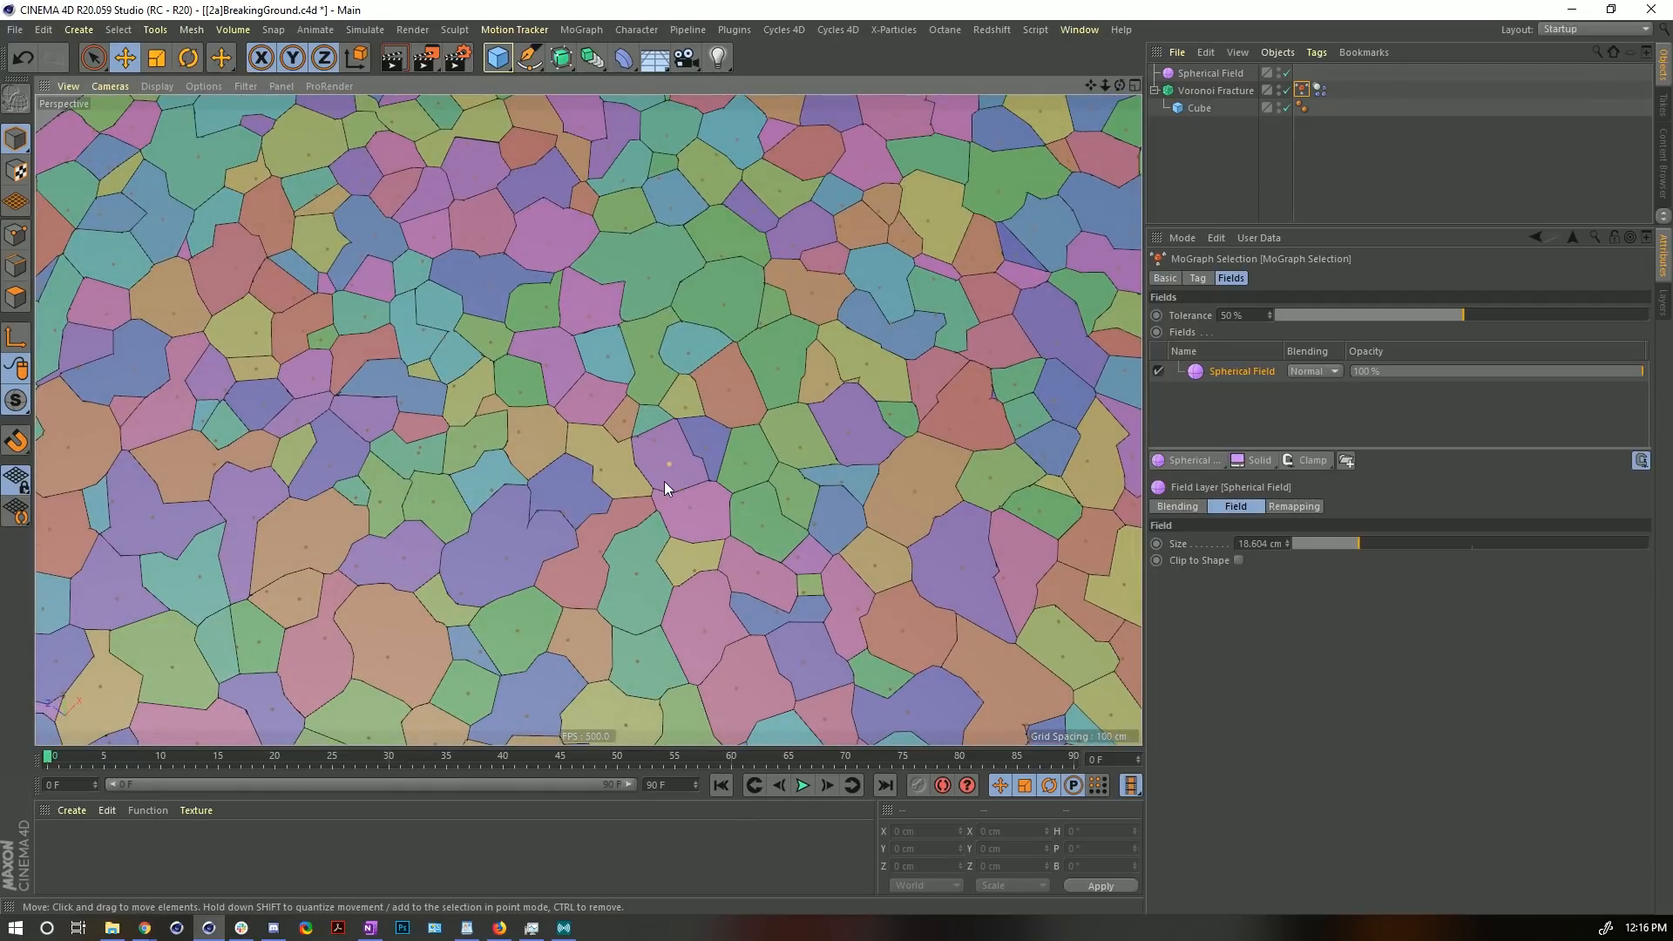
scroll(744, 430, "down", 2)
middle_click_drag(698, 453, 679, 388, "alt")
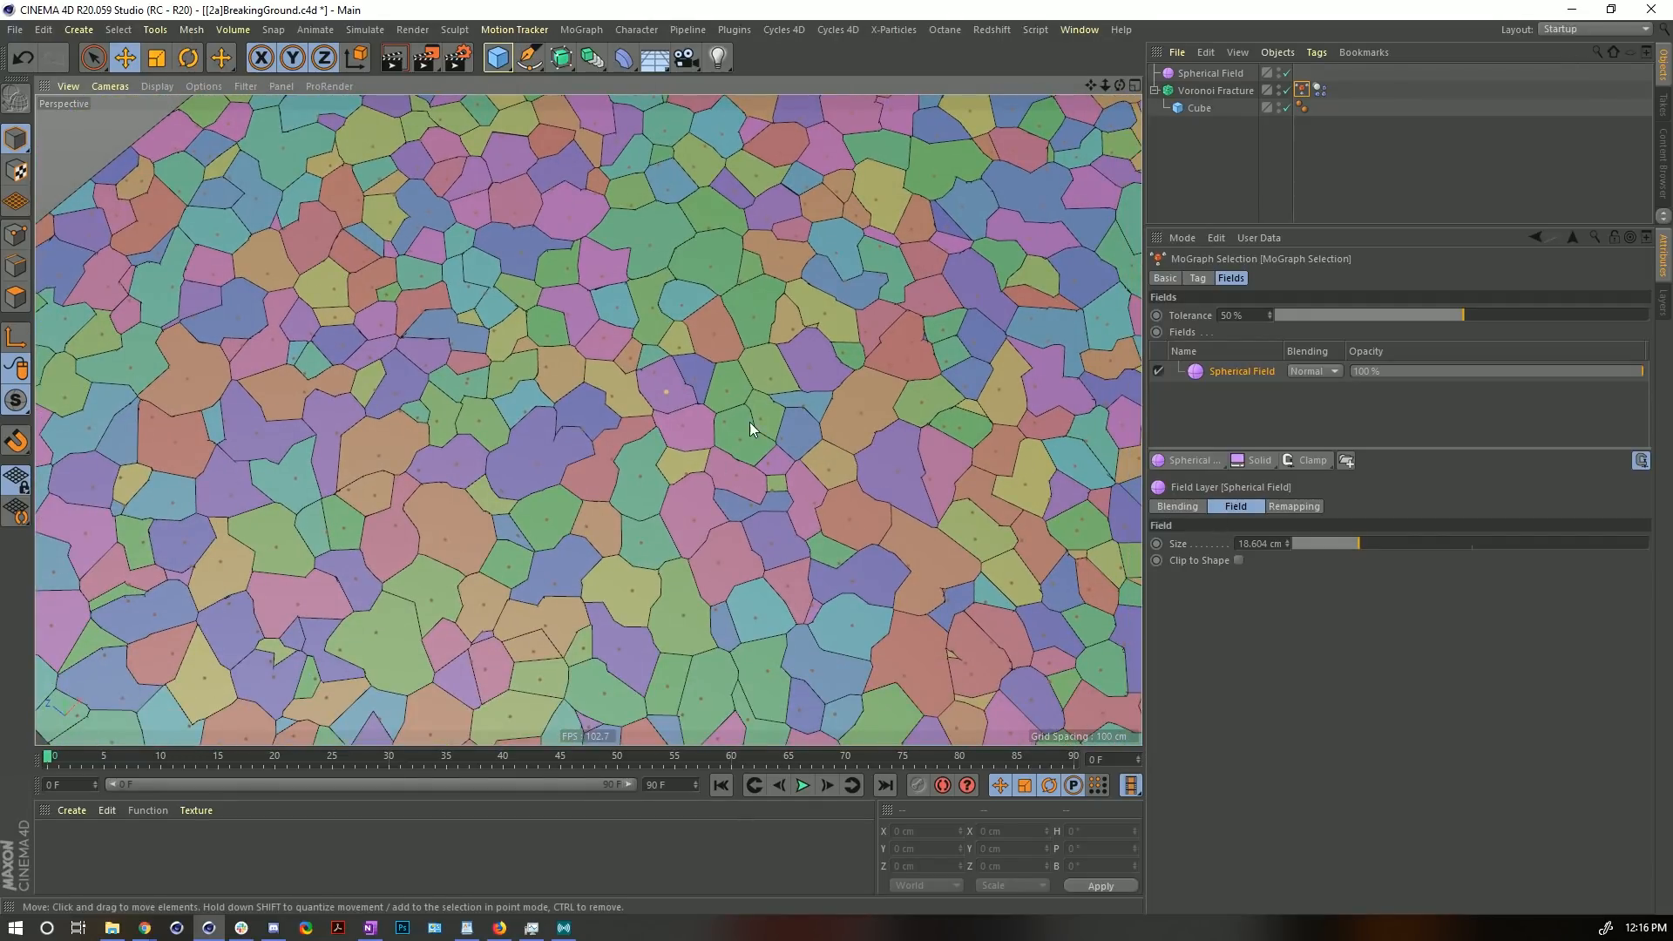
left_click(1305, 466)
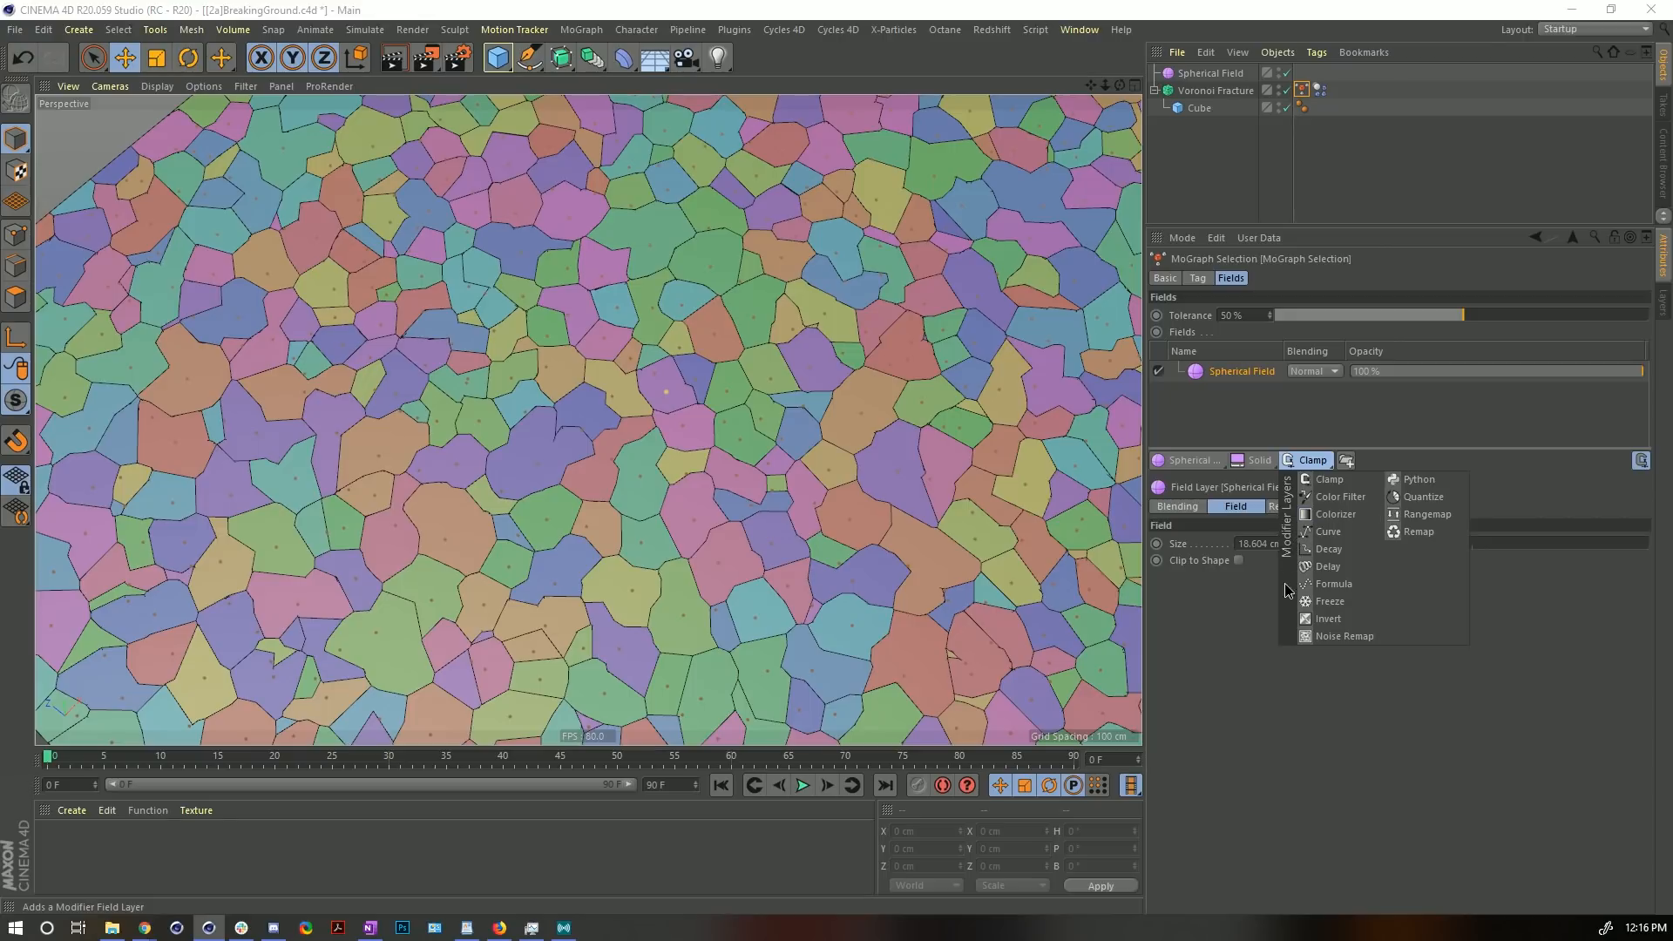
left_click(1326, 602)
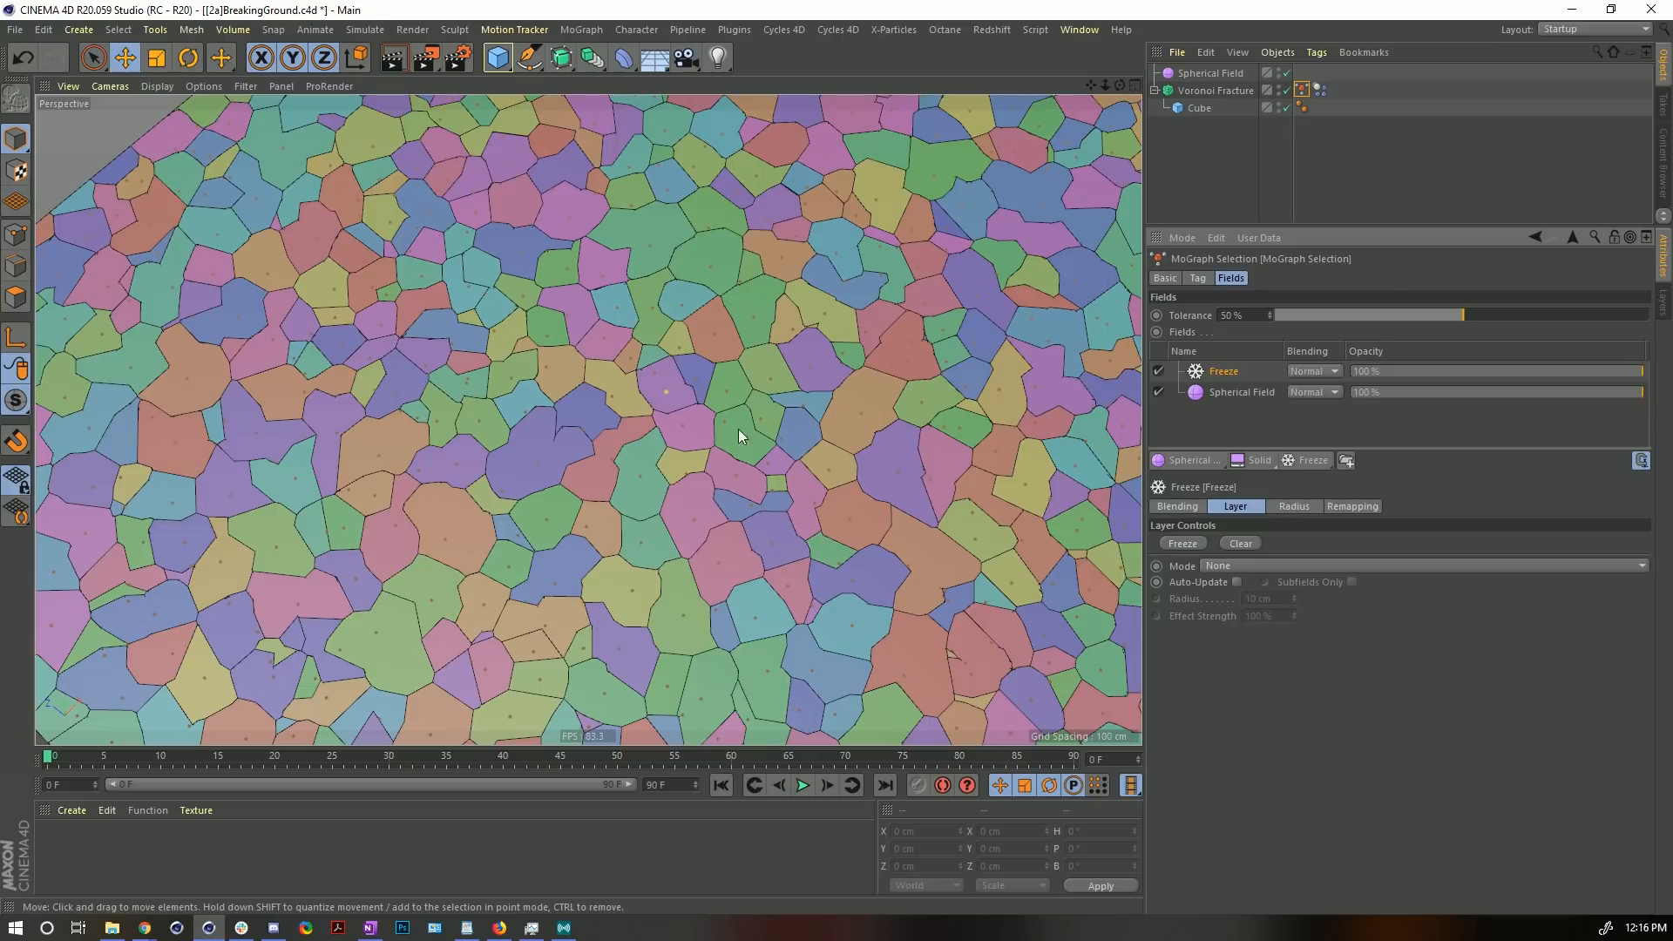
left_click_drag(739, 429, 694, 328, "alt")
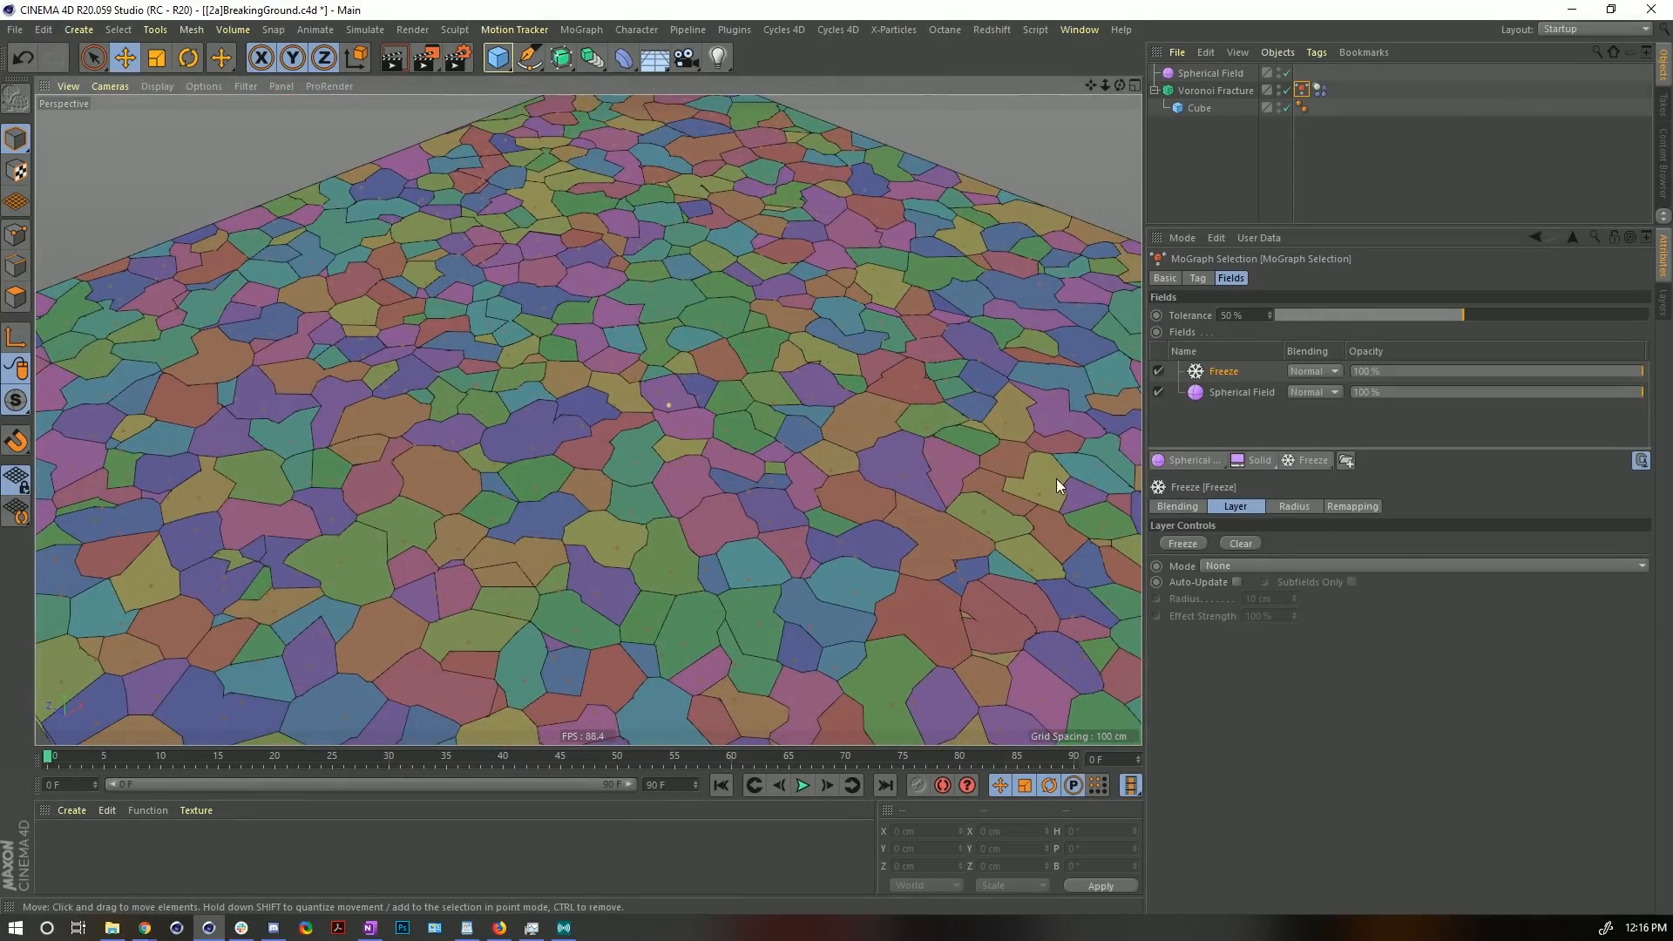
- Clear the Freeze layer, set its blending to Add and its mode to Grow, and test-play the simulation from frame 0
left_click(1239, 544)
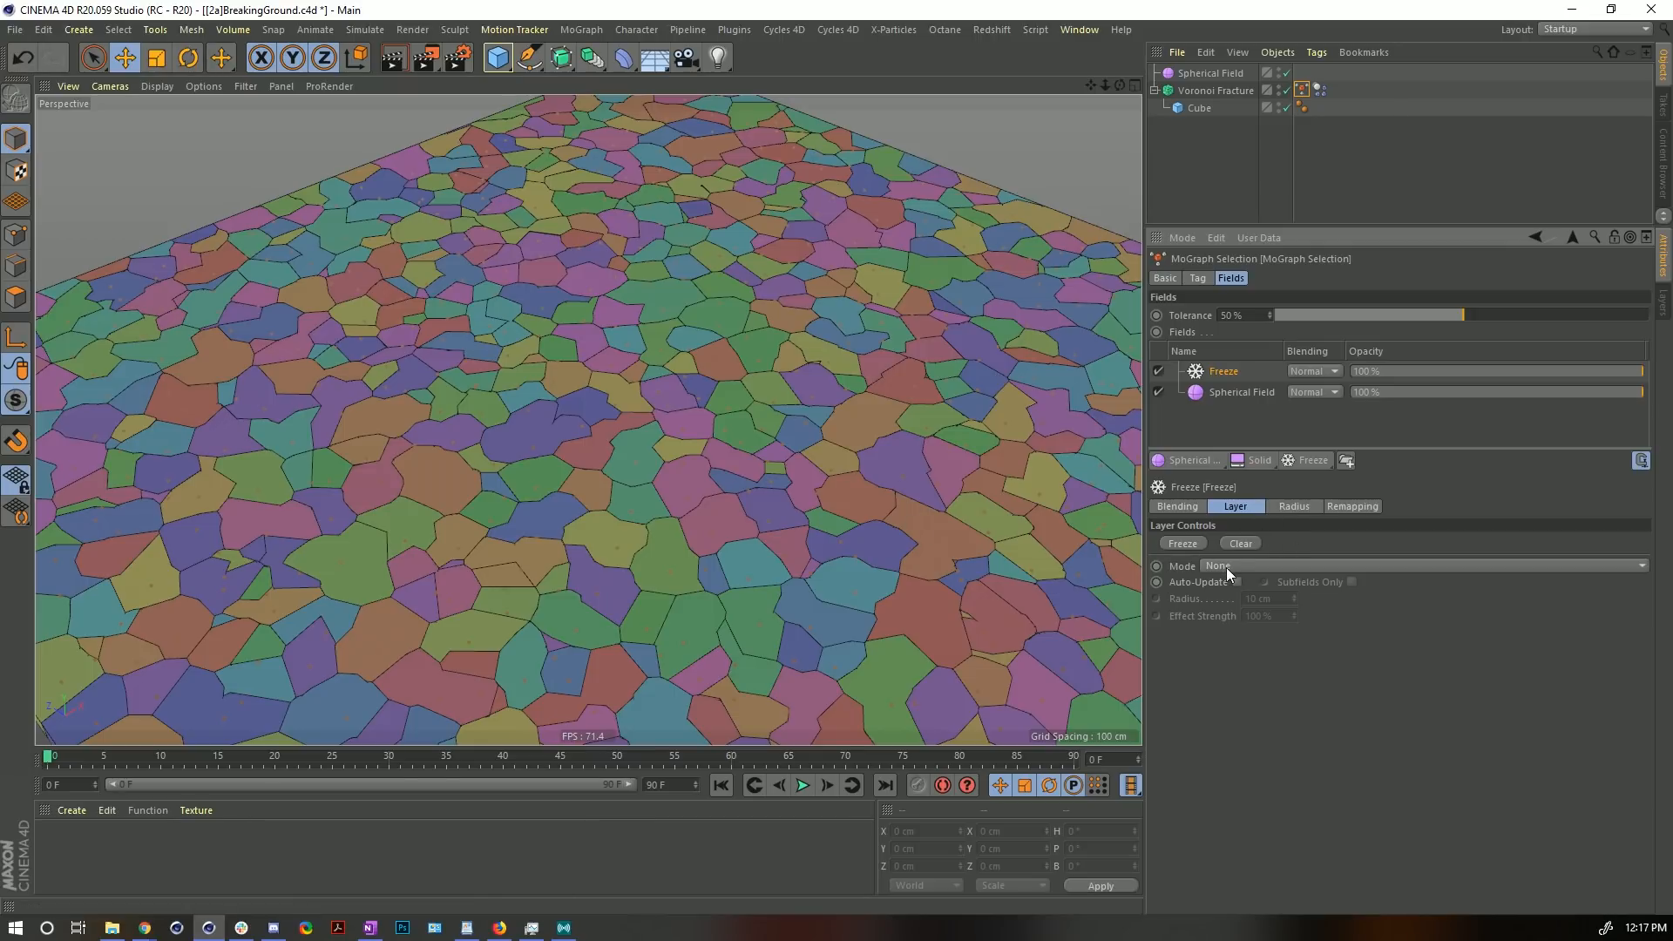
left_click(1310, 369)
left_click(1315, 515)
left_click(1230, 568)
left_click(1257, 648)
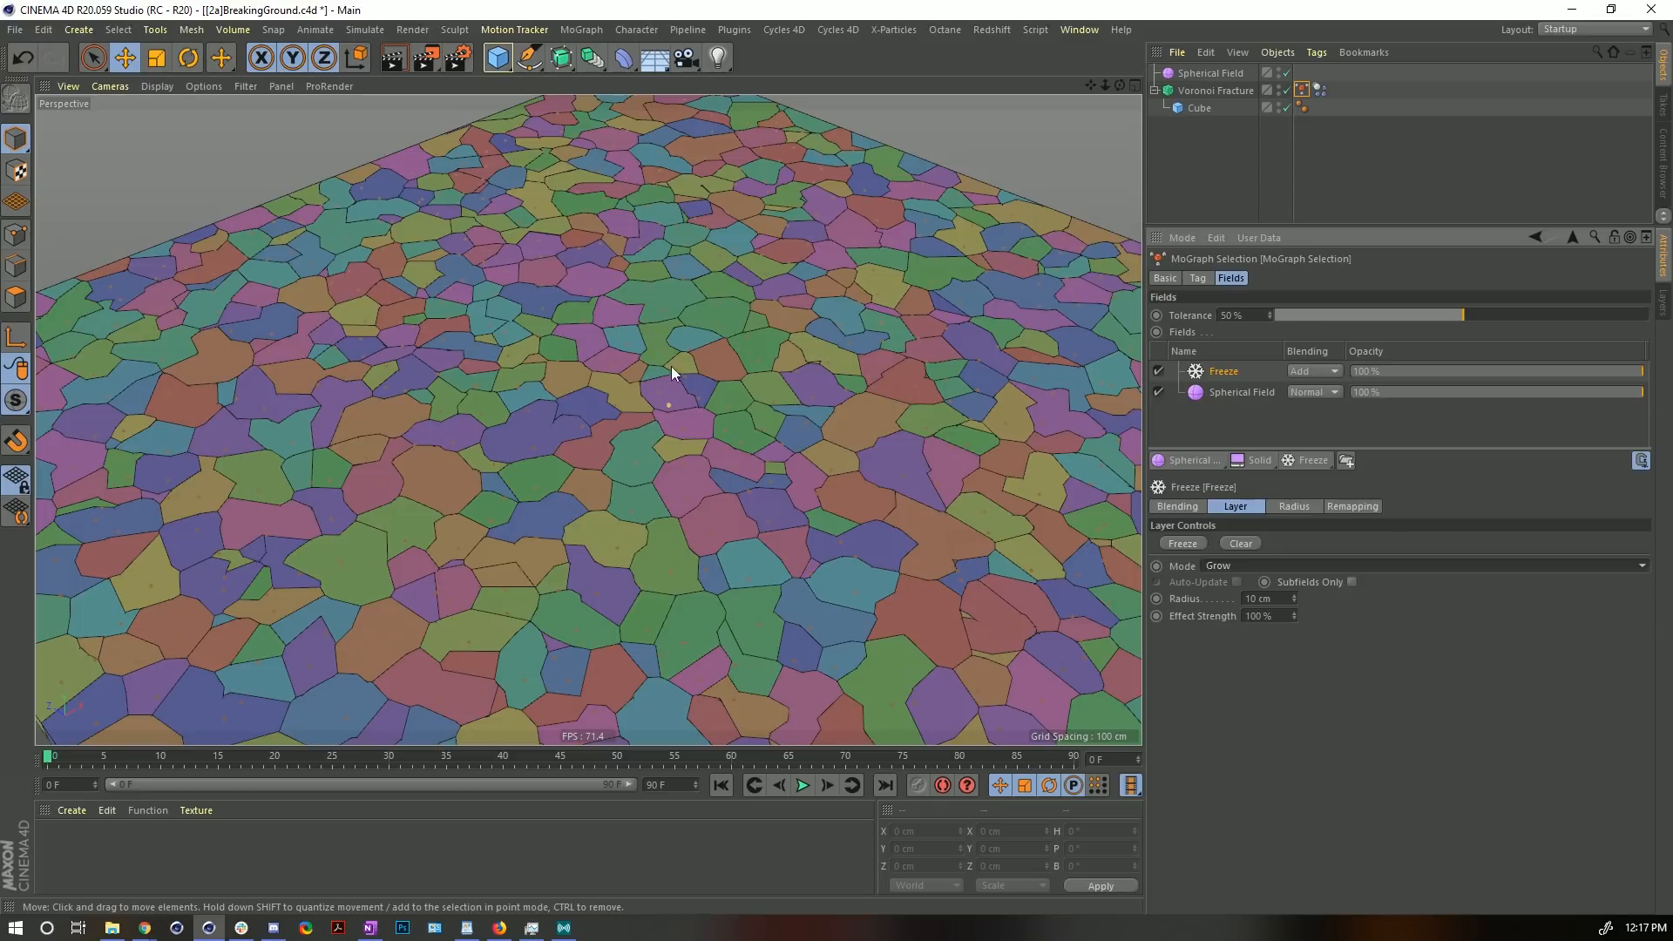
left_click(801, 786)
left_click(721, 785)
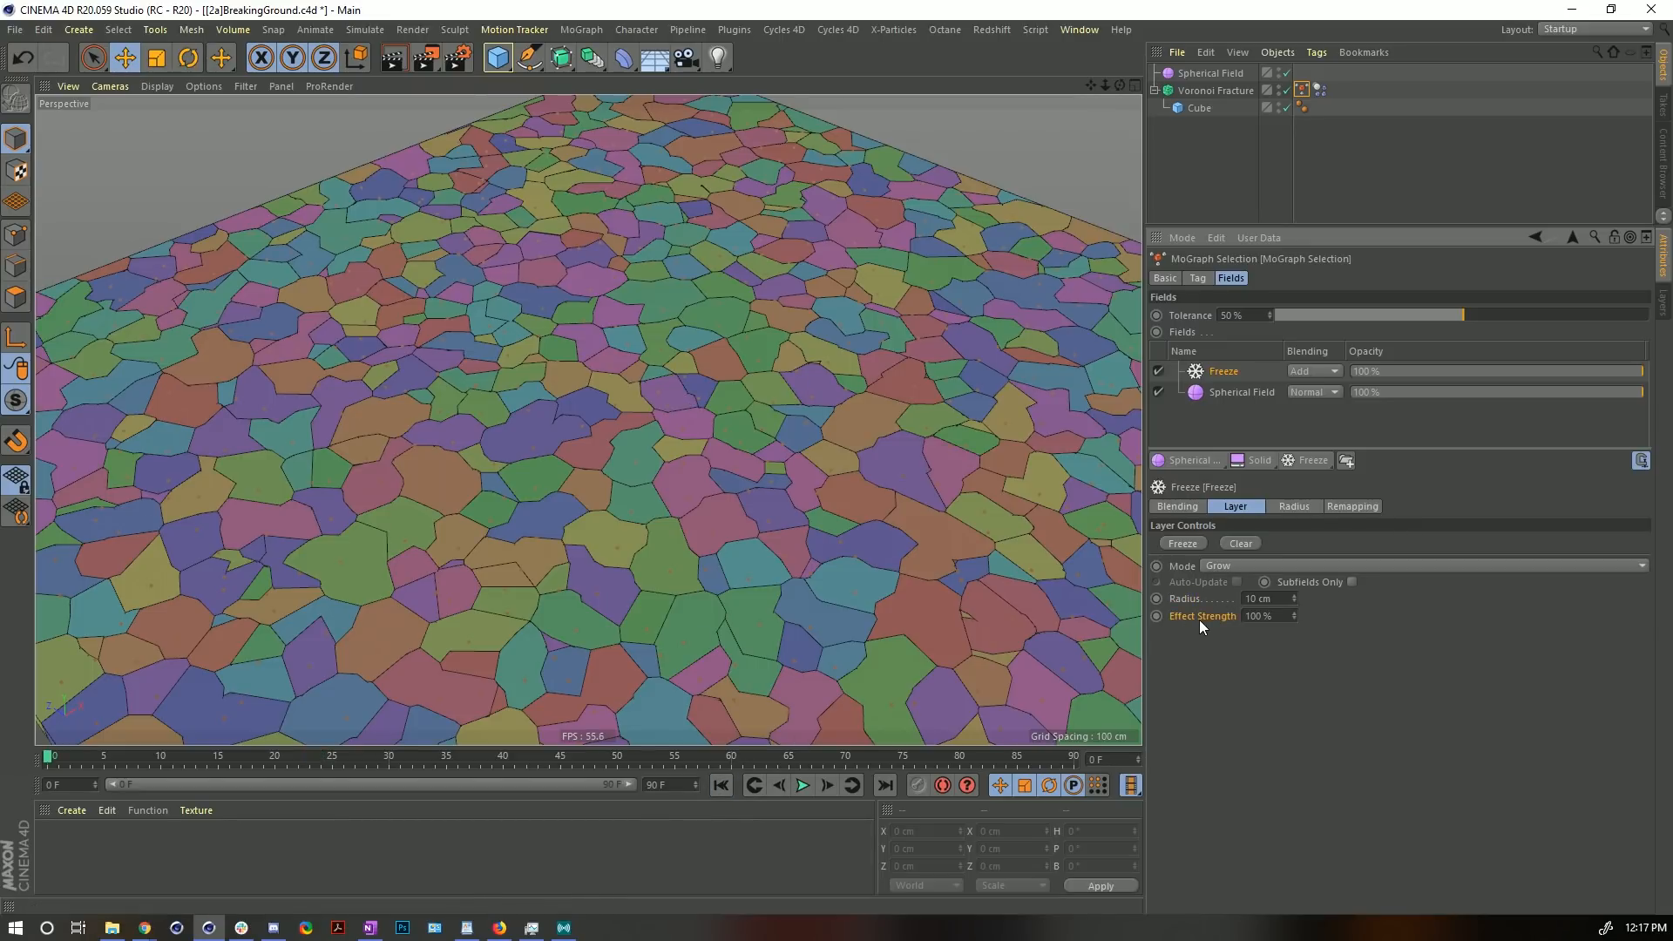
- Gauge the spacing of the fracture pieces with a temporary cube scaled down to 83 cm, and delete the cube
left_click_drag(682, 376, 641, 492, "alt")
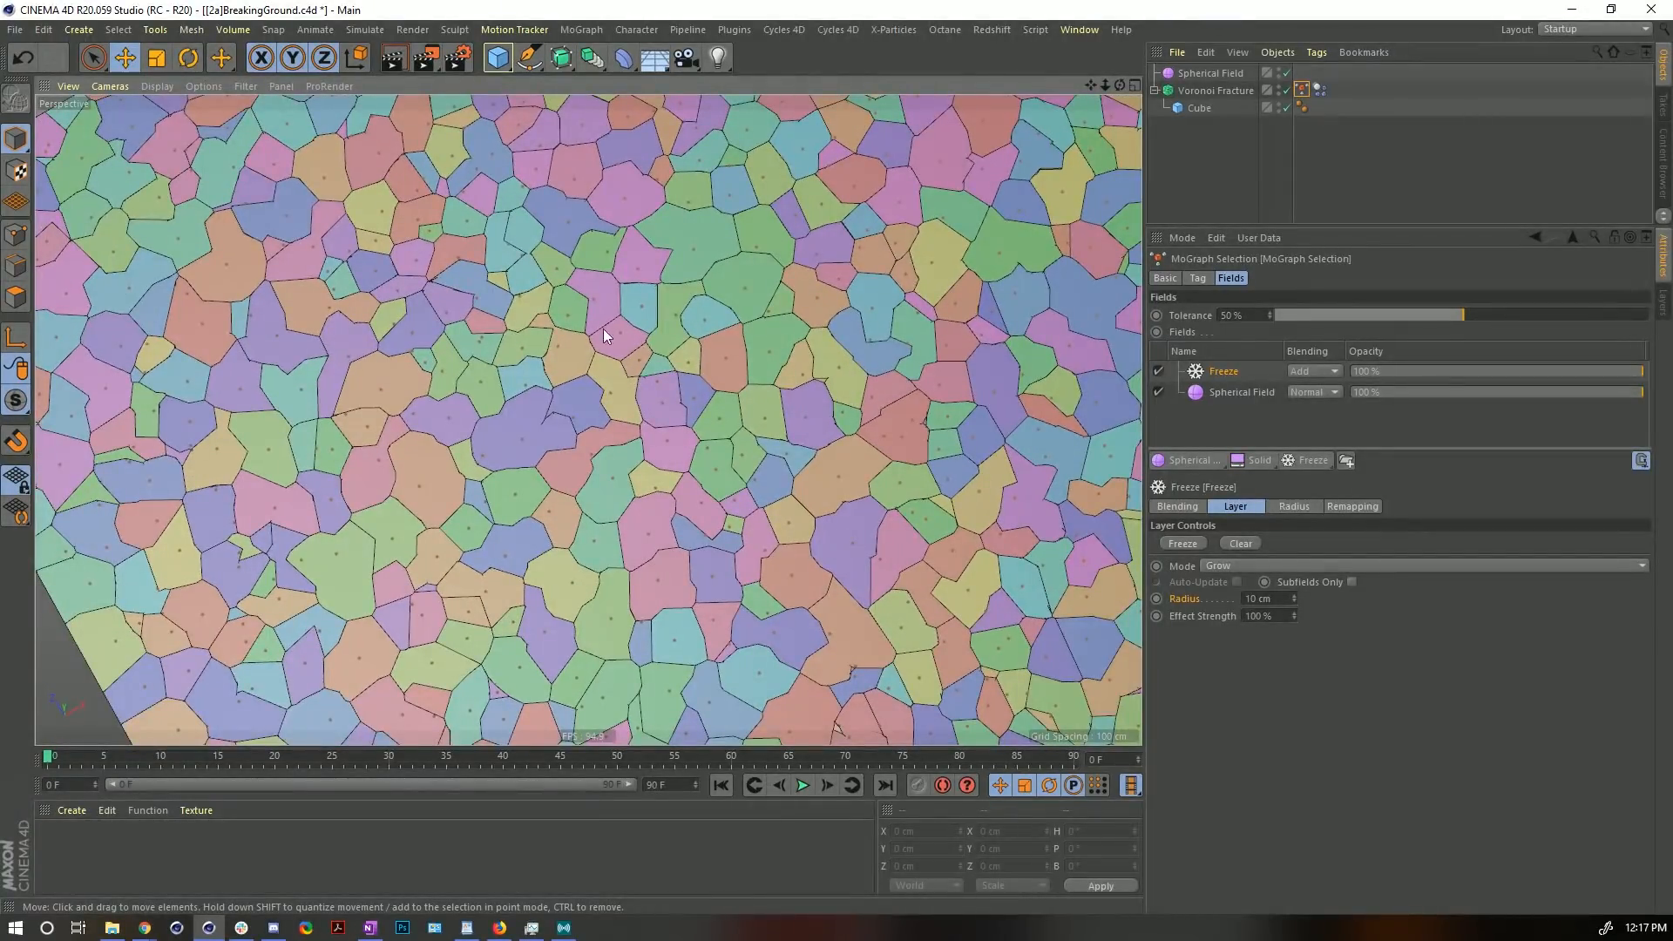
left_click(497, 58)
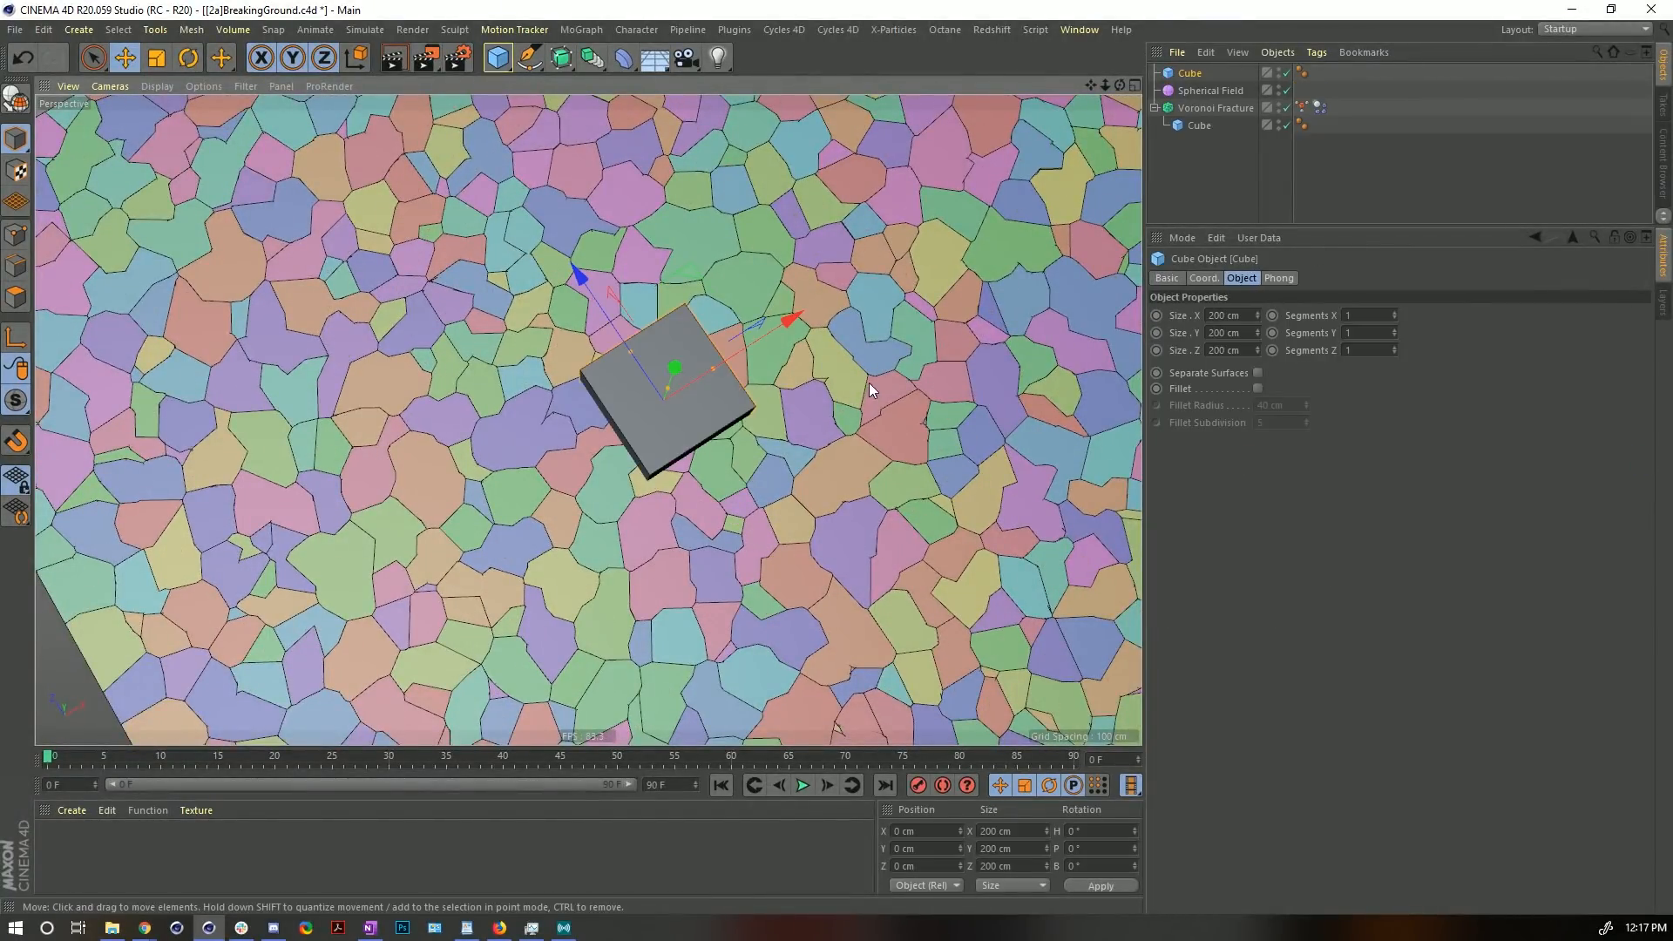
key("t")
left_click_drag(833, 409, 560, 534)
key("e")
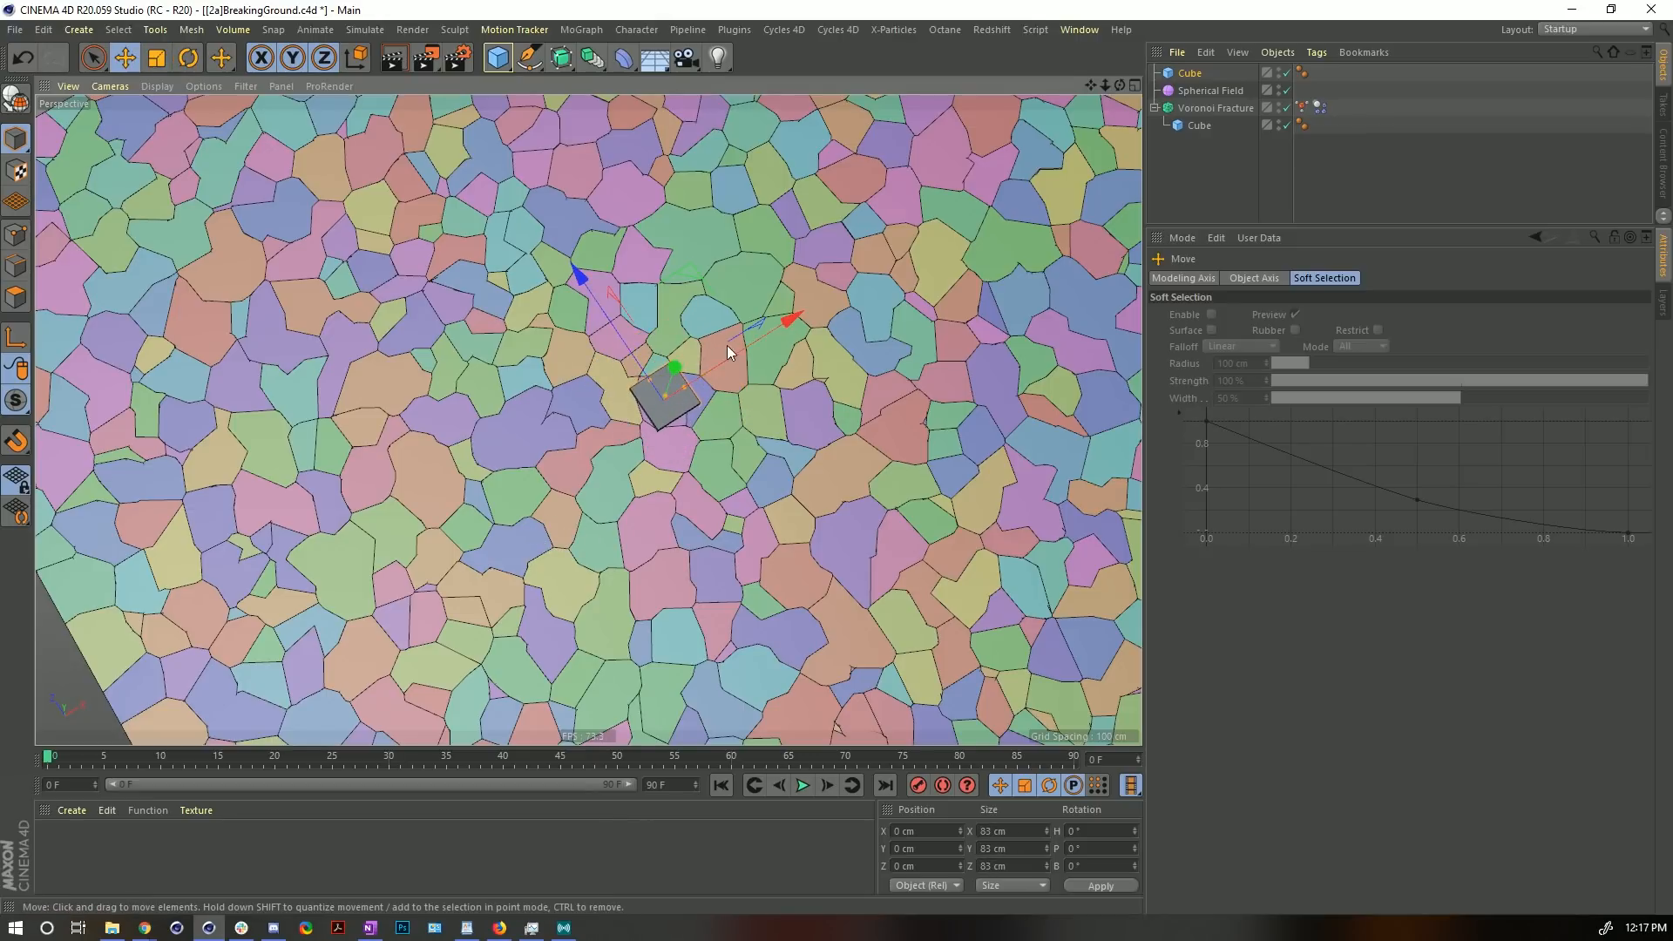
left_click_drag(691, 275, 691, 277)
left_click(1191, 74)
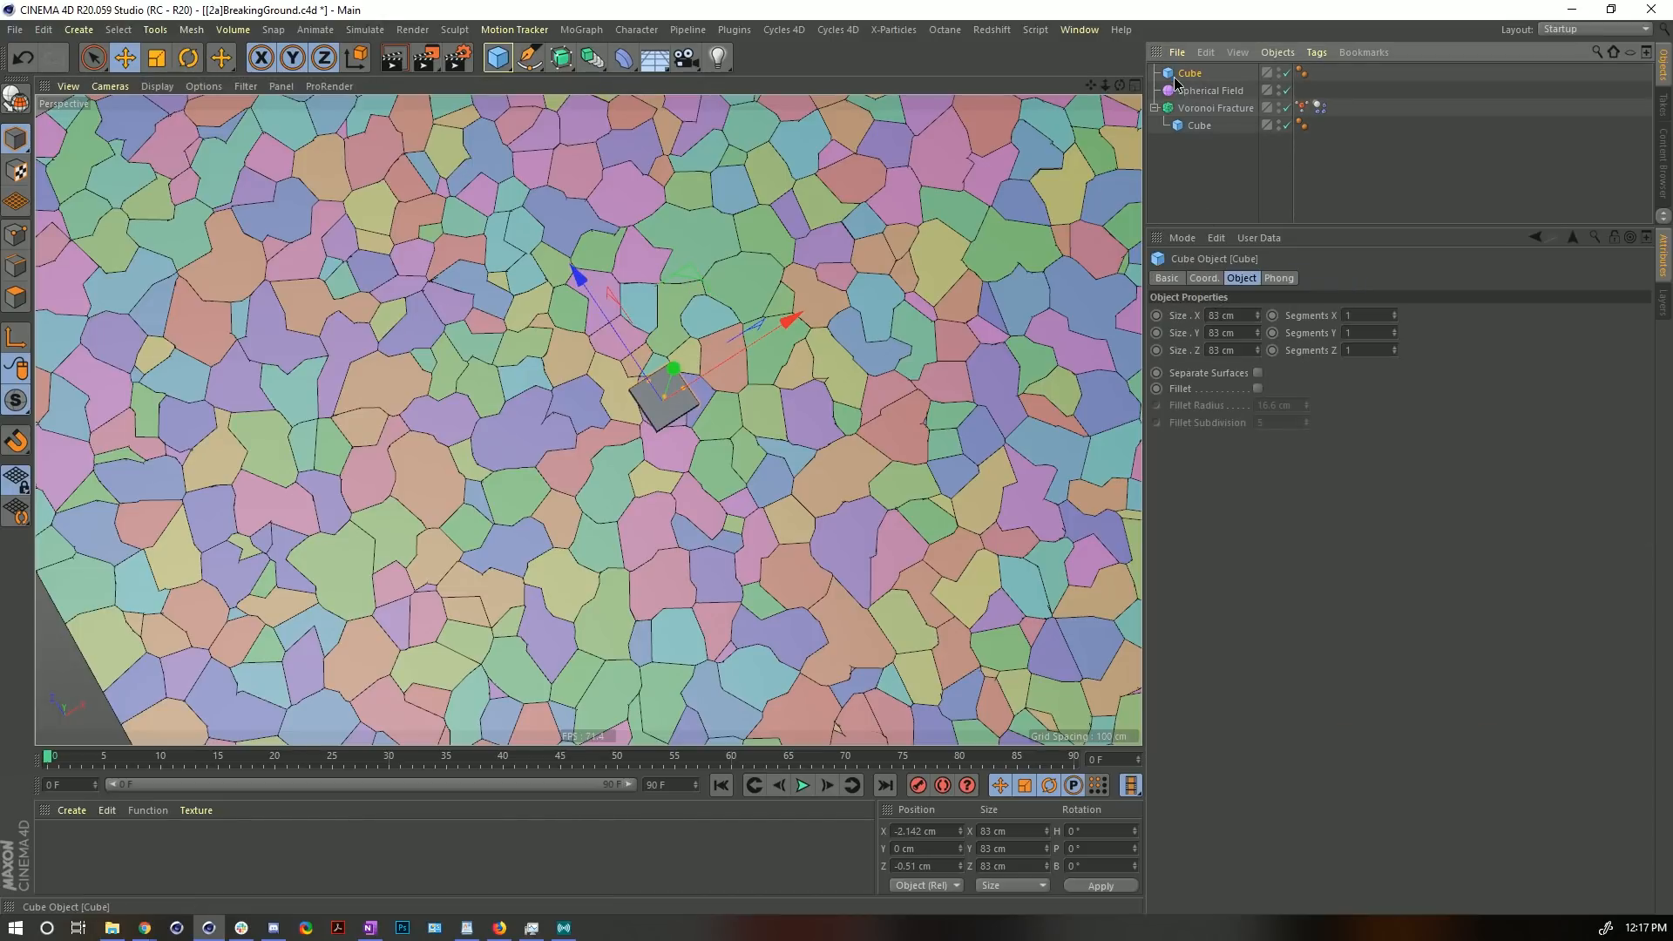
key("Delete")
- Set the Freeze layer's radius to 100 cm in the MoGraph Selection, play the simulation briefly, and return to frame 0
left_click(1304, 93)
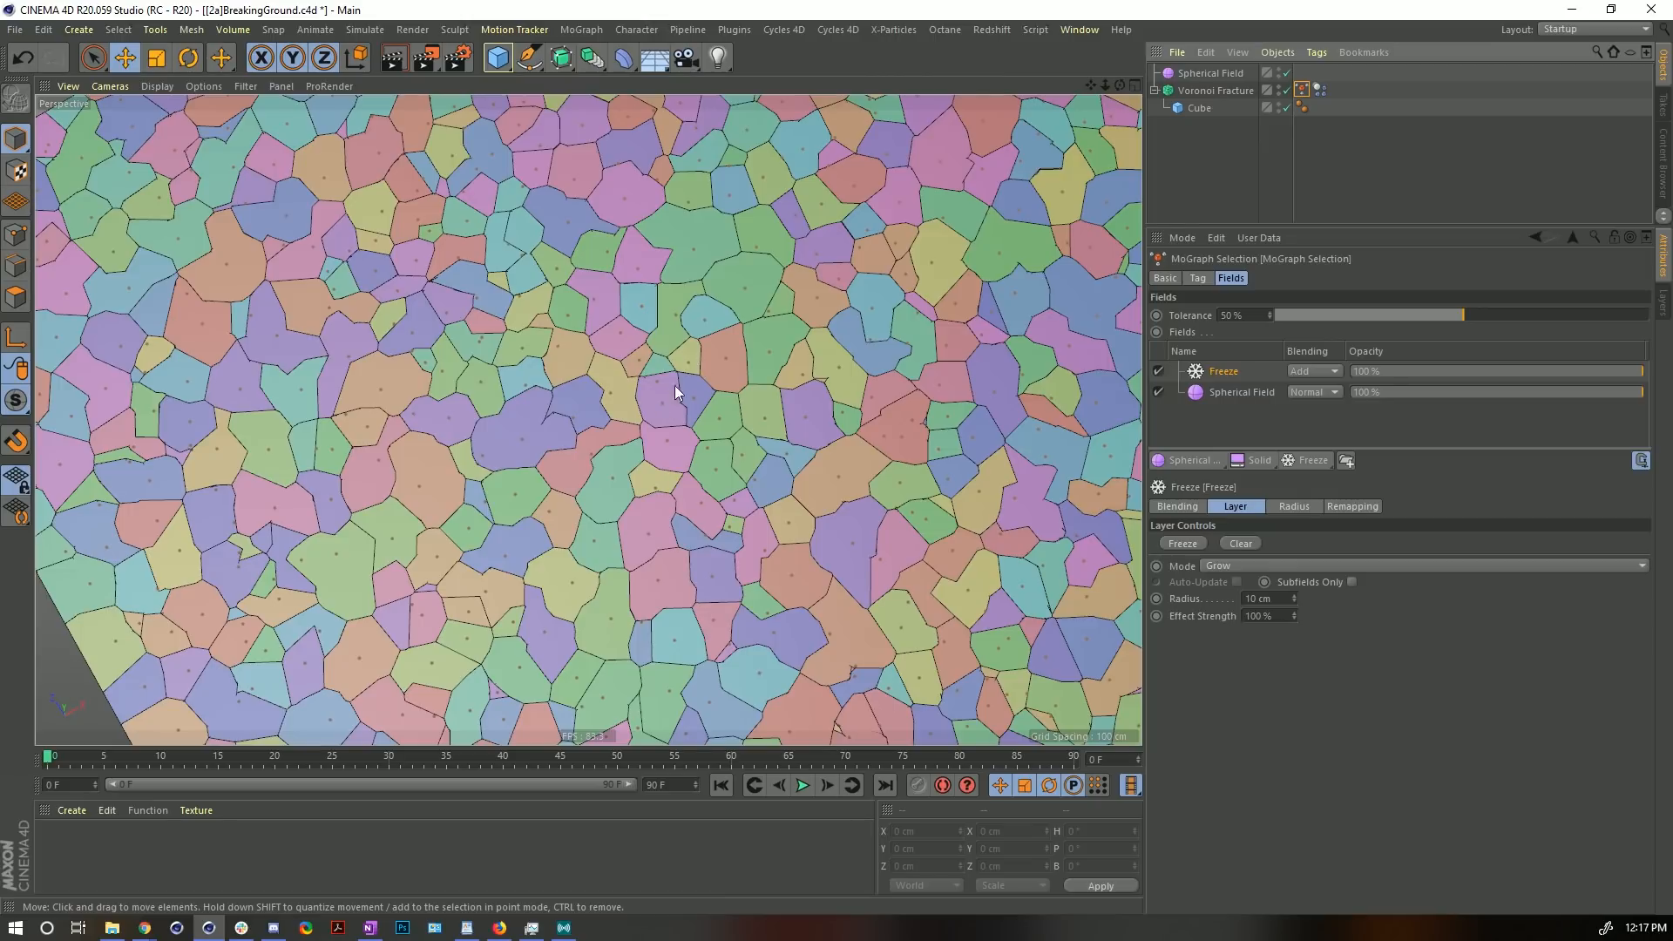
left_click(1278, 599)
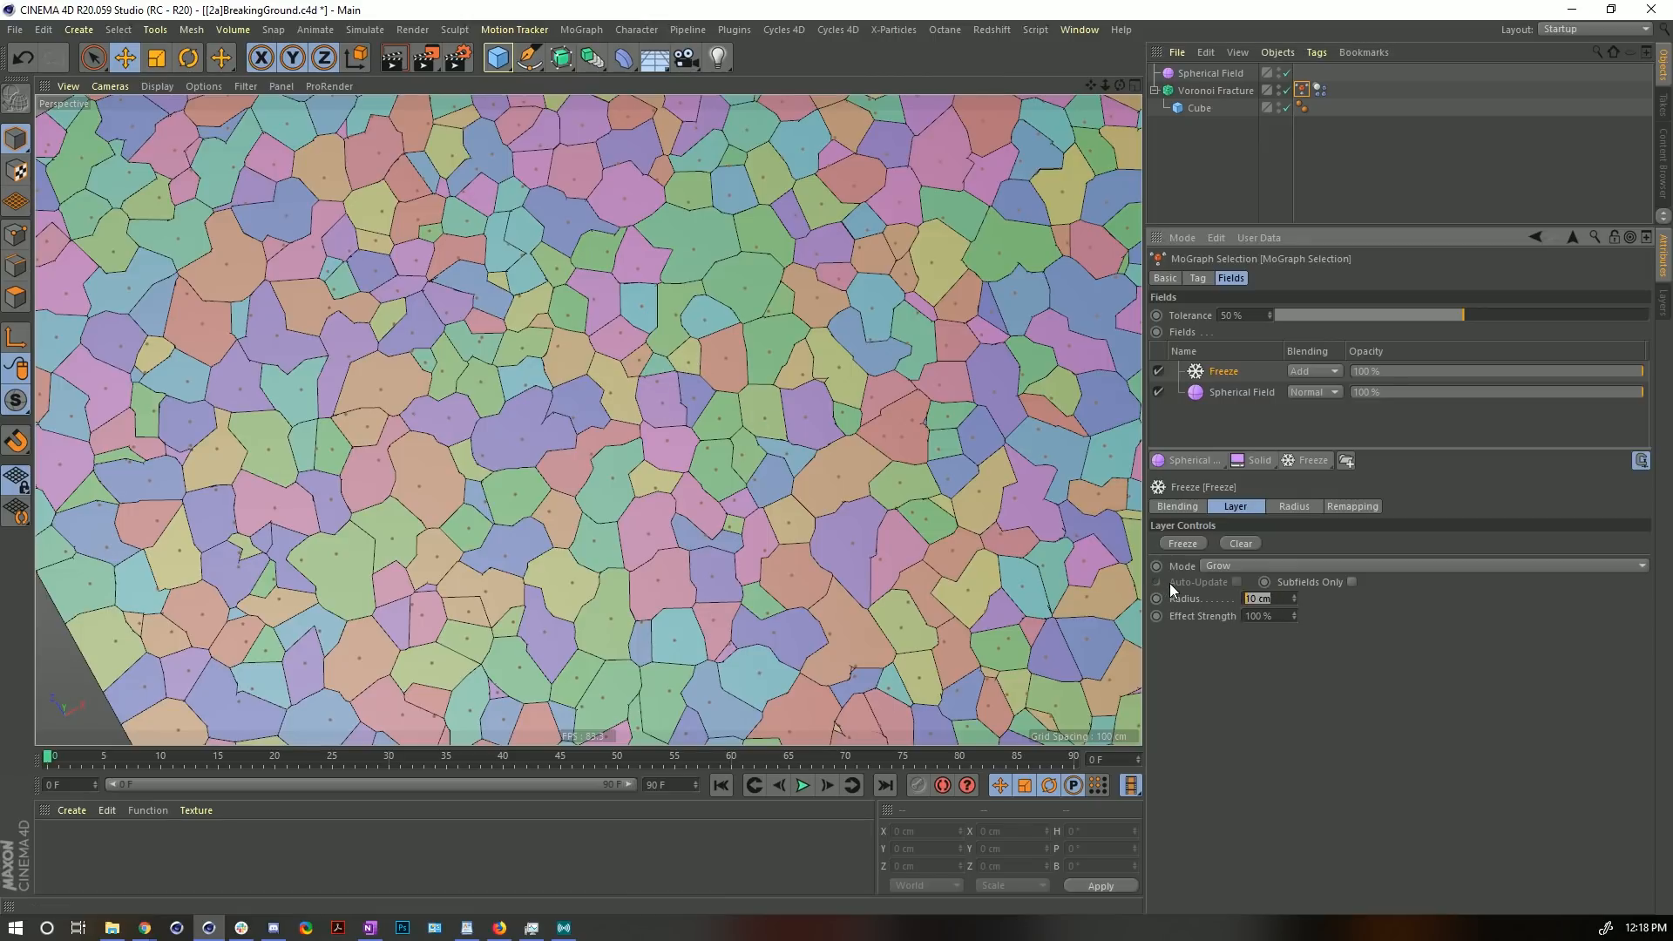
type("100")
scroll(676, 348, "down", 5)
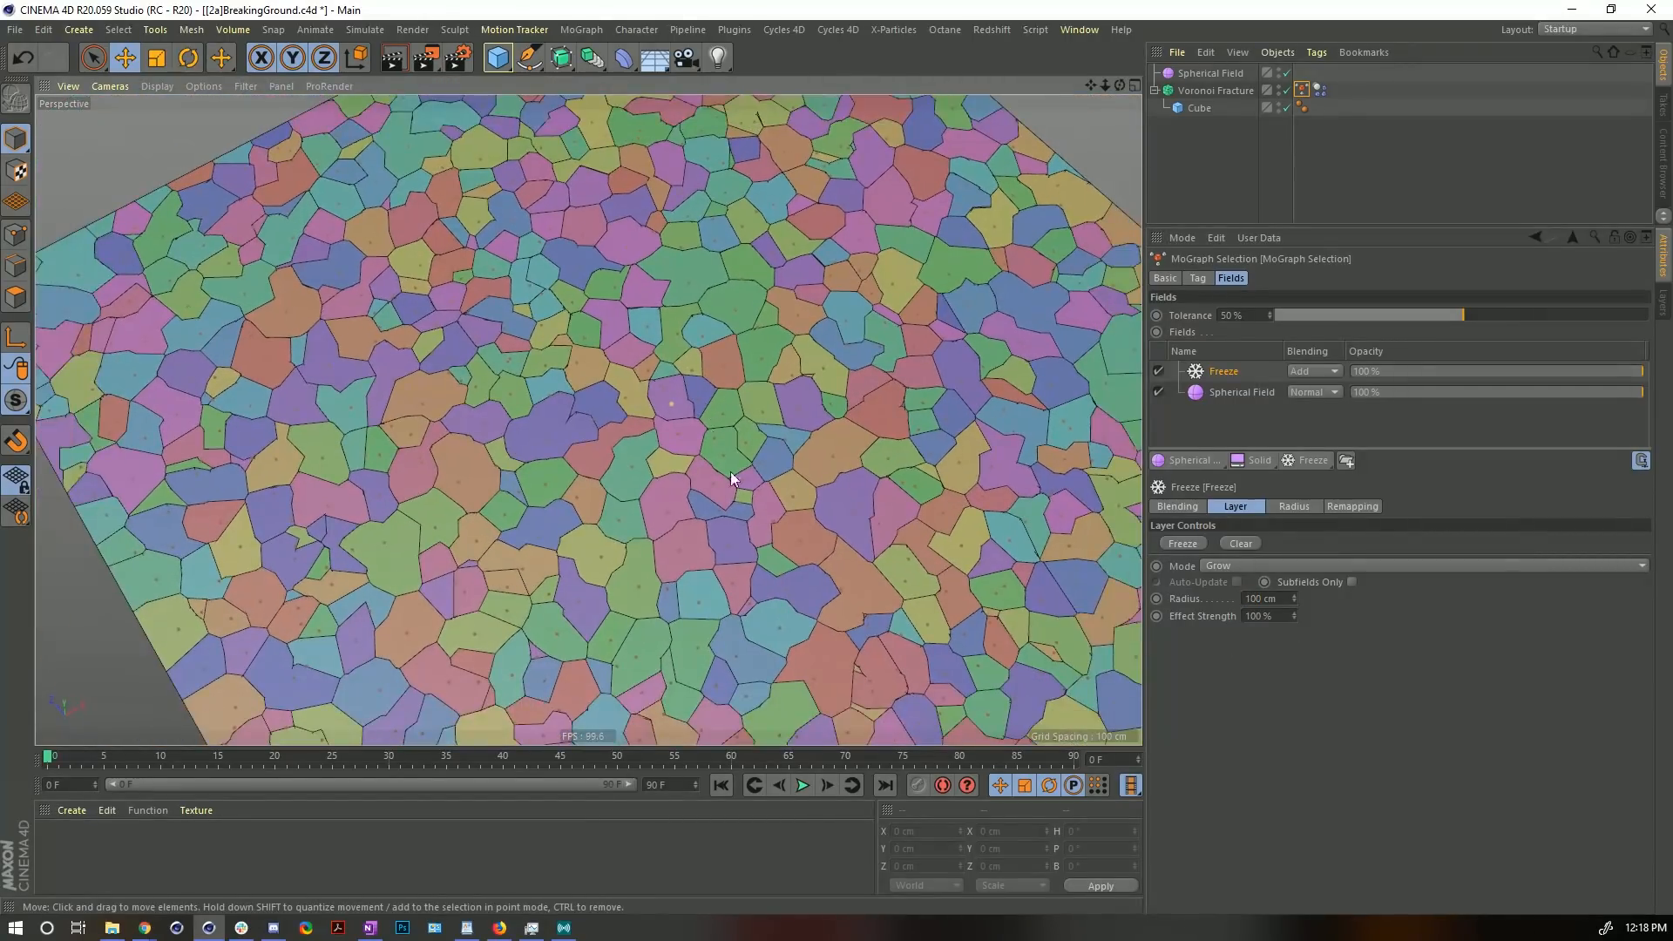
left_click(800, 785)
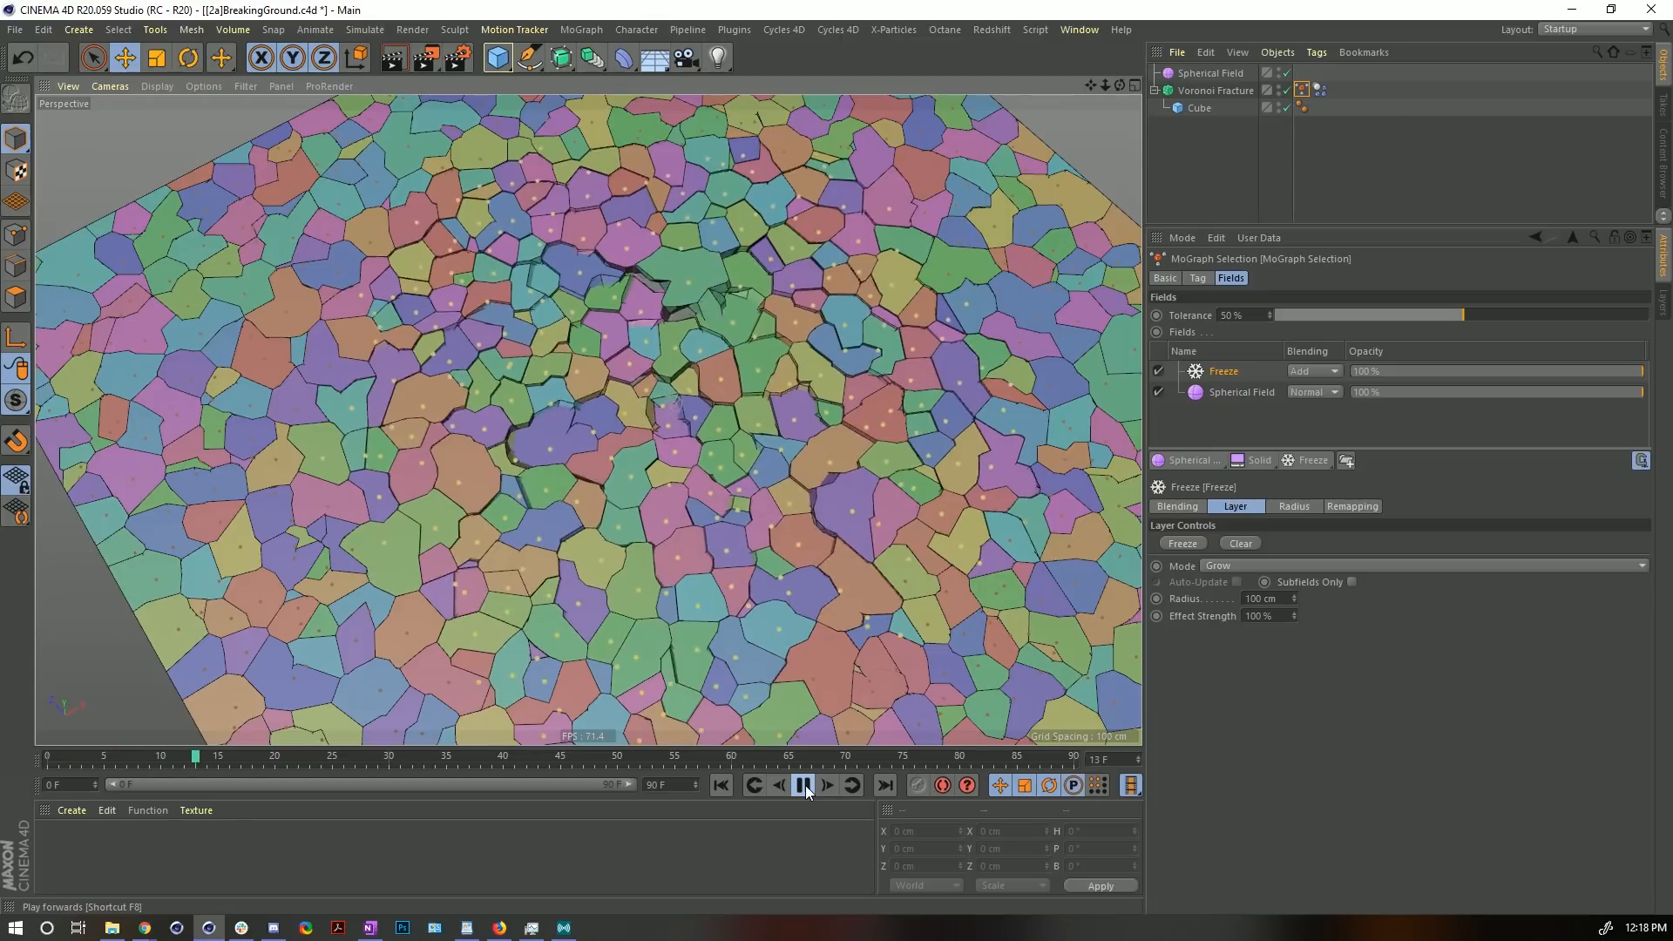
scroll(696, 439, "down", 3)
left_click_drag(697, 478, 696, 563, "alt")
left_click(721, 785)
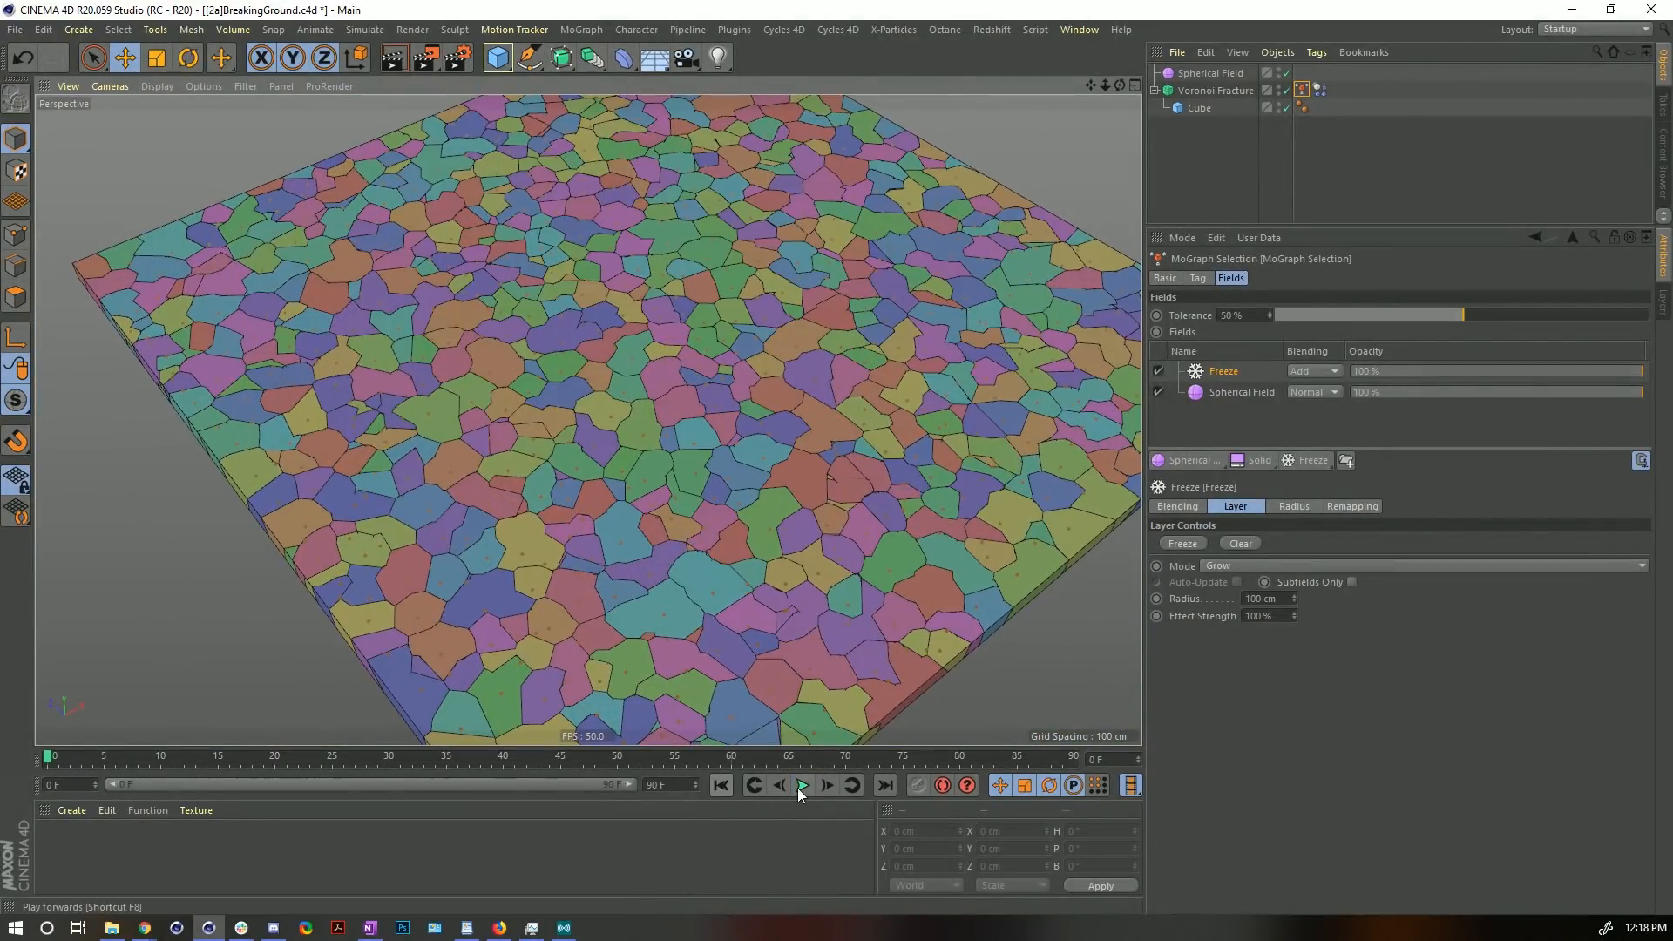
- Replay the simulation, stop it at frame 67, examine the falling pieces and the isolated fragment beside them, and return to frame 0
left_click(801, 786)
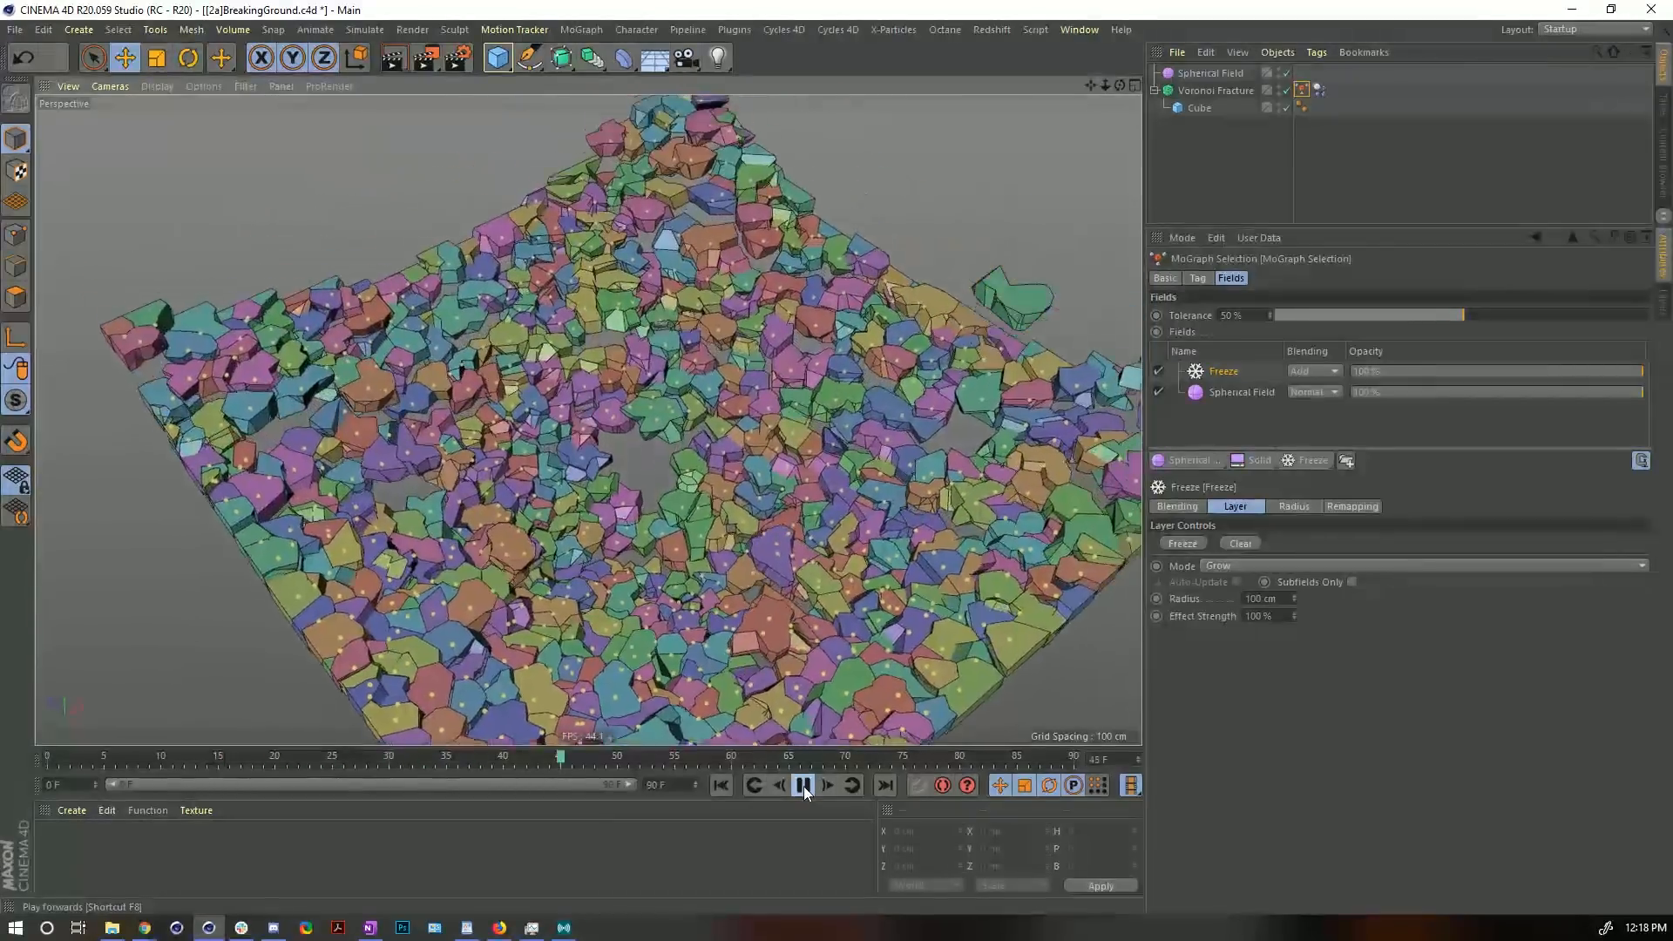
left_click(803, 785)
left_click(802, 786)
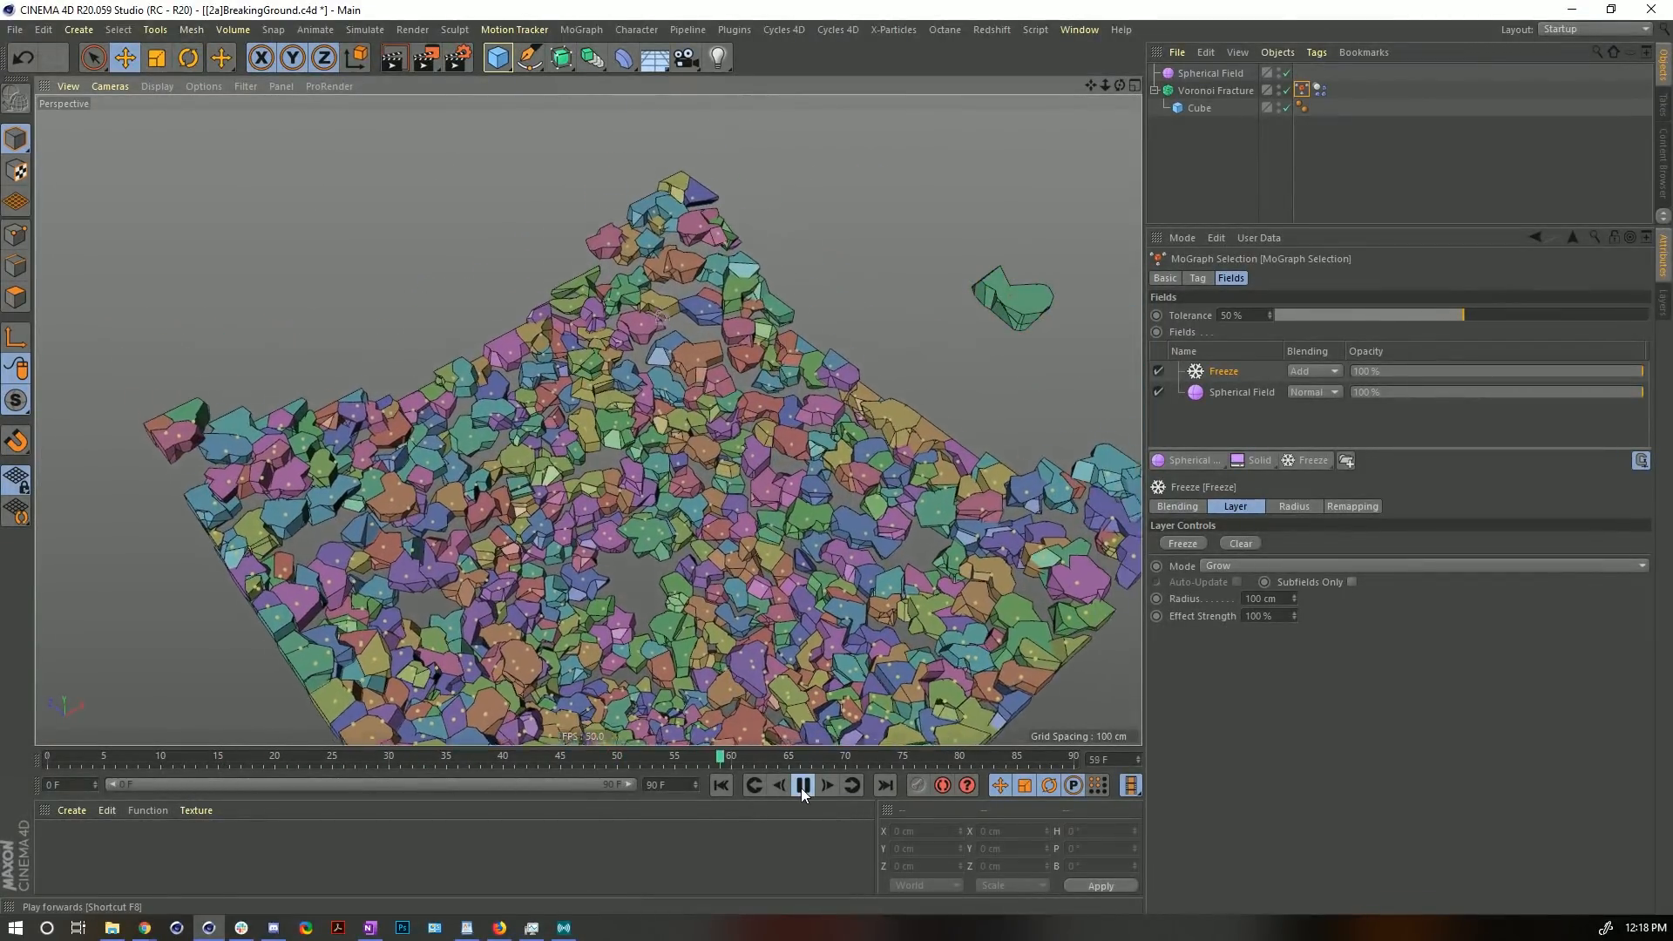
left_click(802, 786)
scroll(712, 564, "down", 4)
middle_click_drag(713, 565, 689, 427, "alt")
left_click_drag(688, 427, 700, 350, "alt")
middle_click_drag(700, 351, 694, 462, "alt")
right_click_drag(872, 337, 1264, 382, "alt")
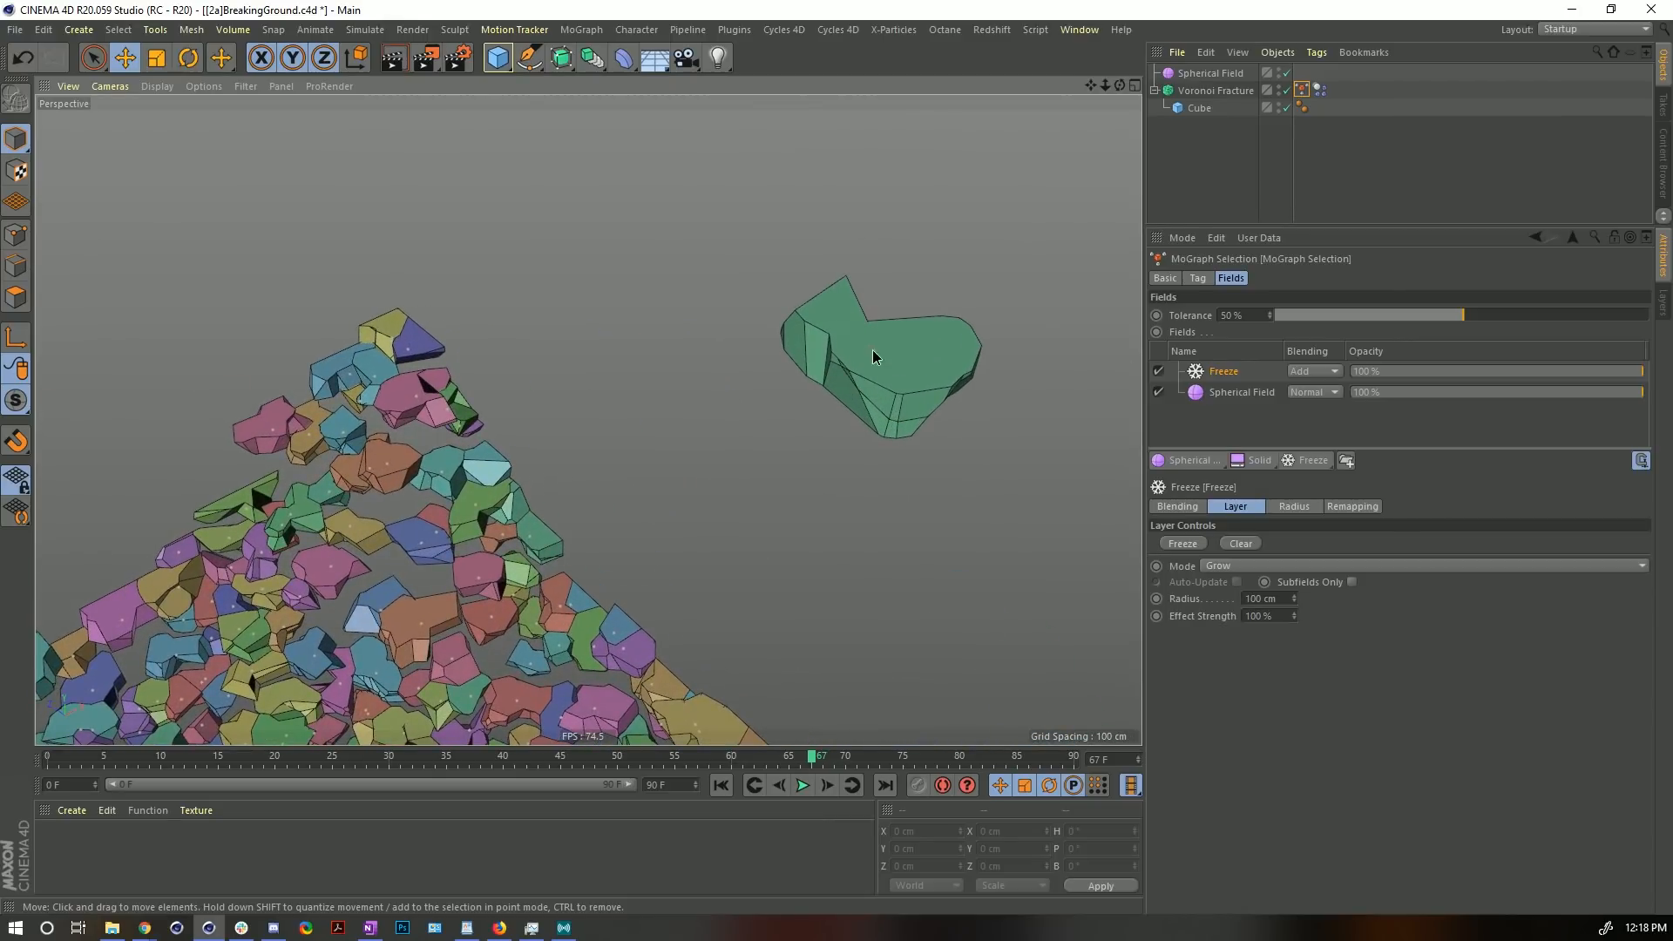
left_click_drag(872, 347, 851, 396, "alt")
right_click_drag(851, 396, 708, 544, "alt")
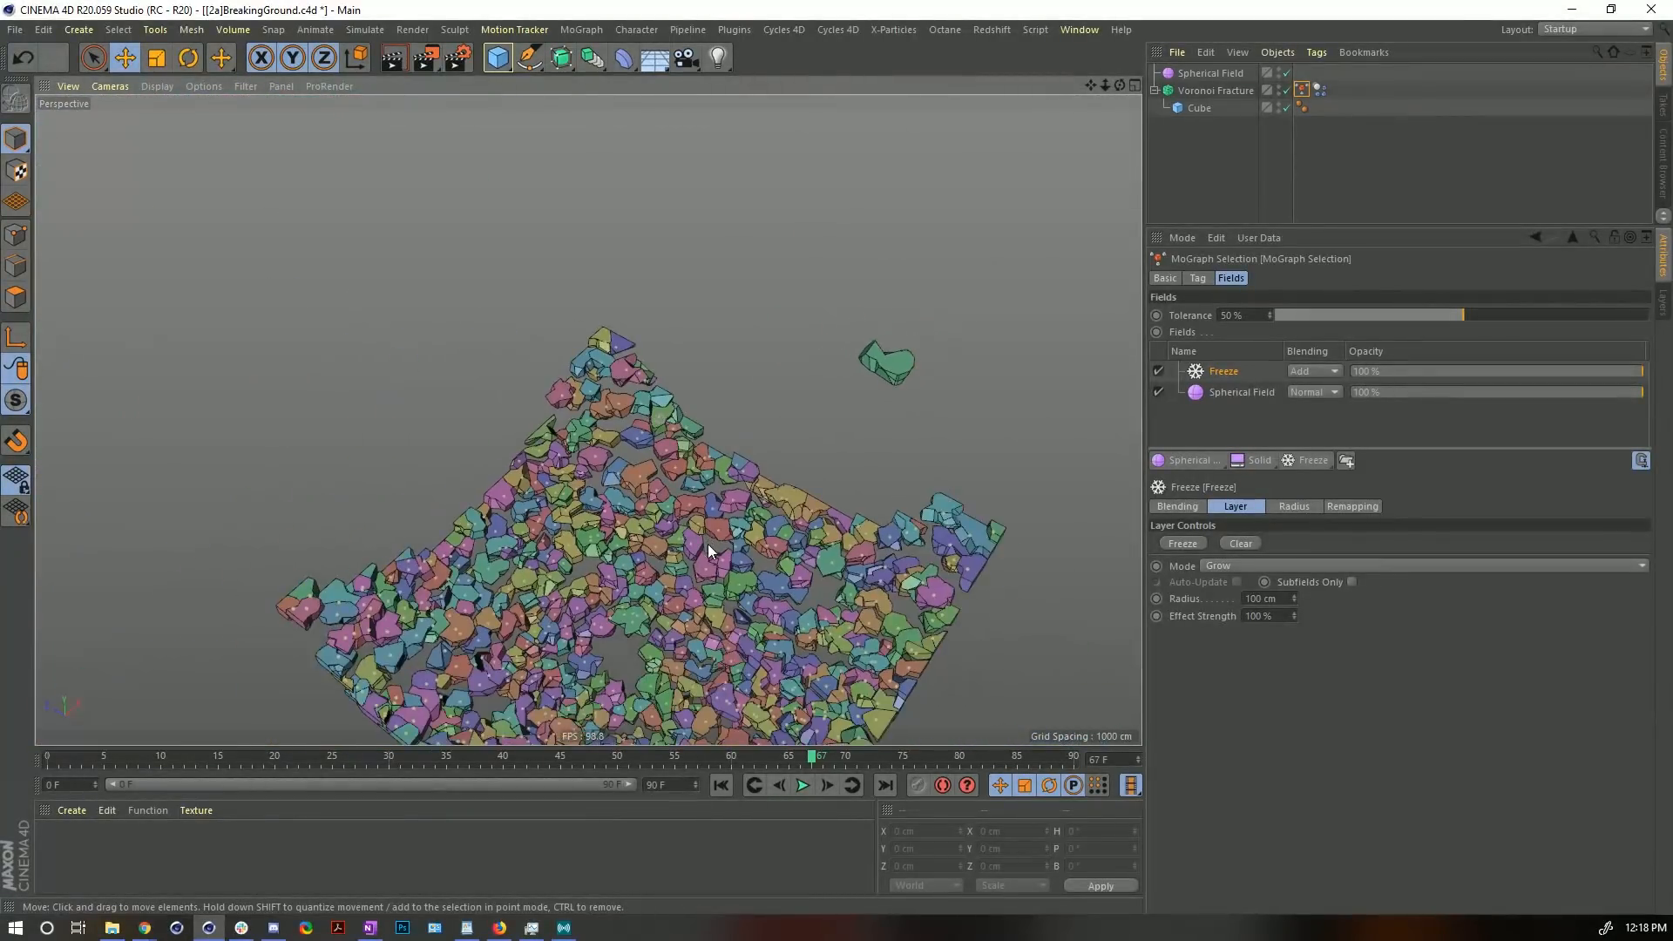
middle_click_drag(707, 544, 766, 427, "alt")
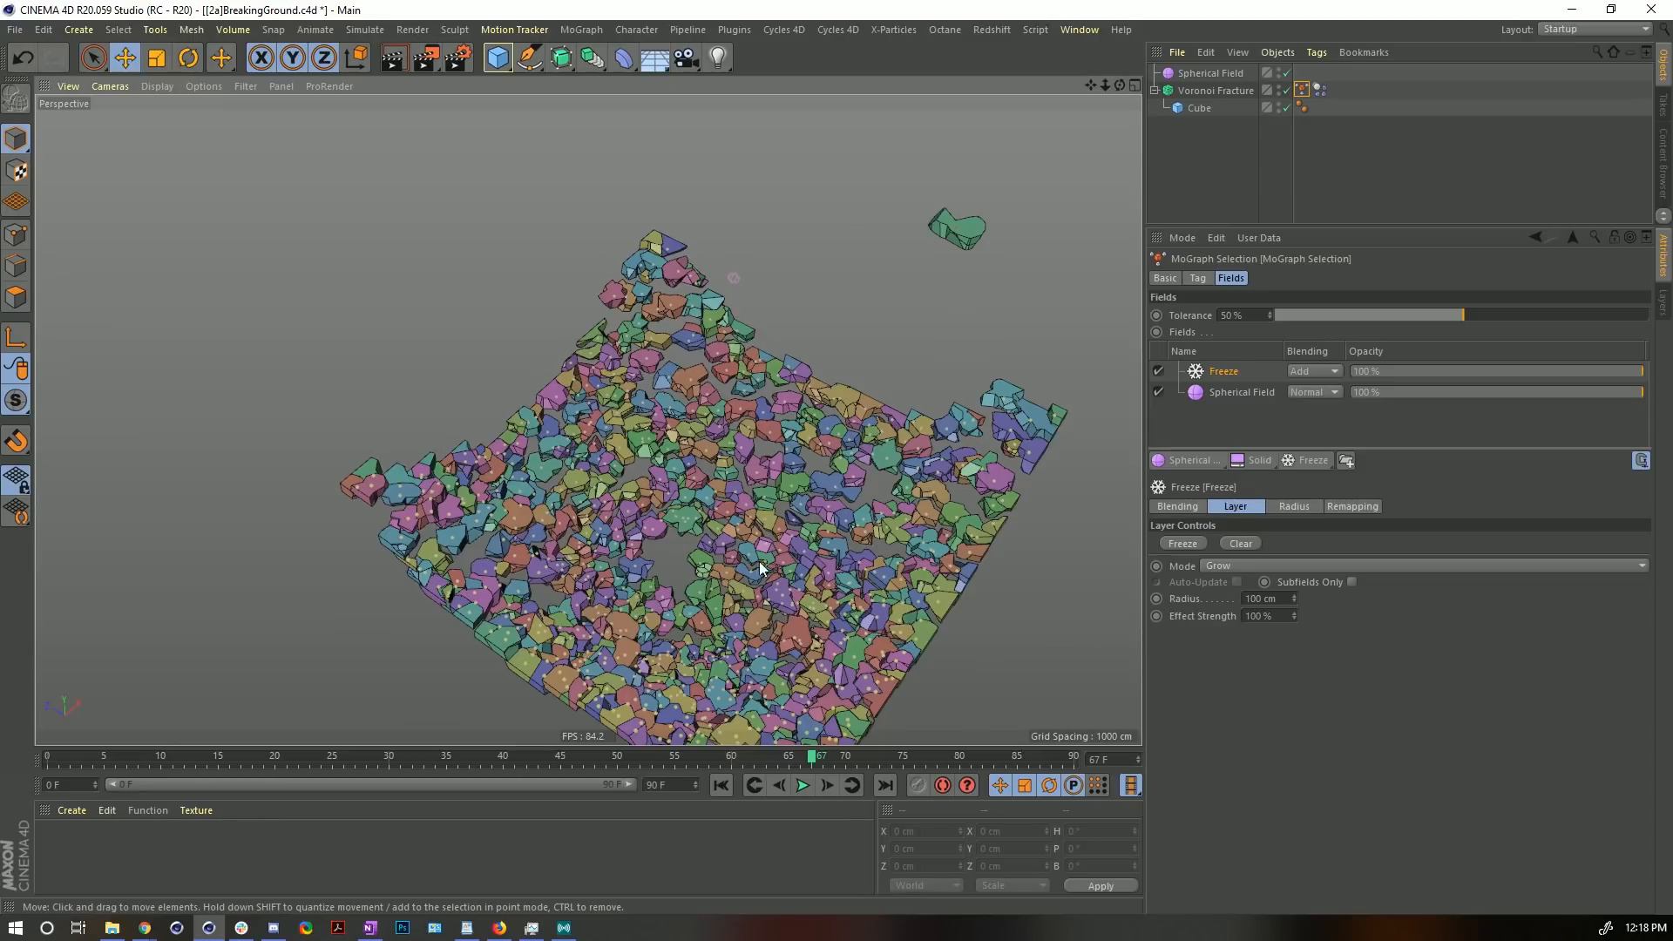
left_click(720, 785)
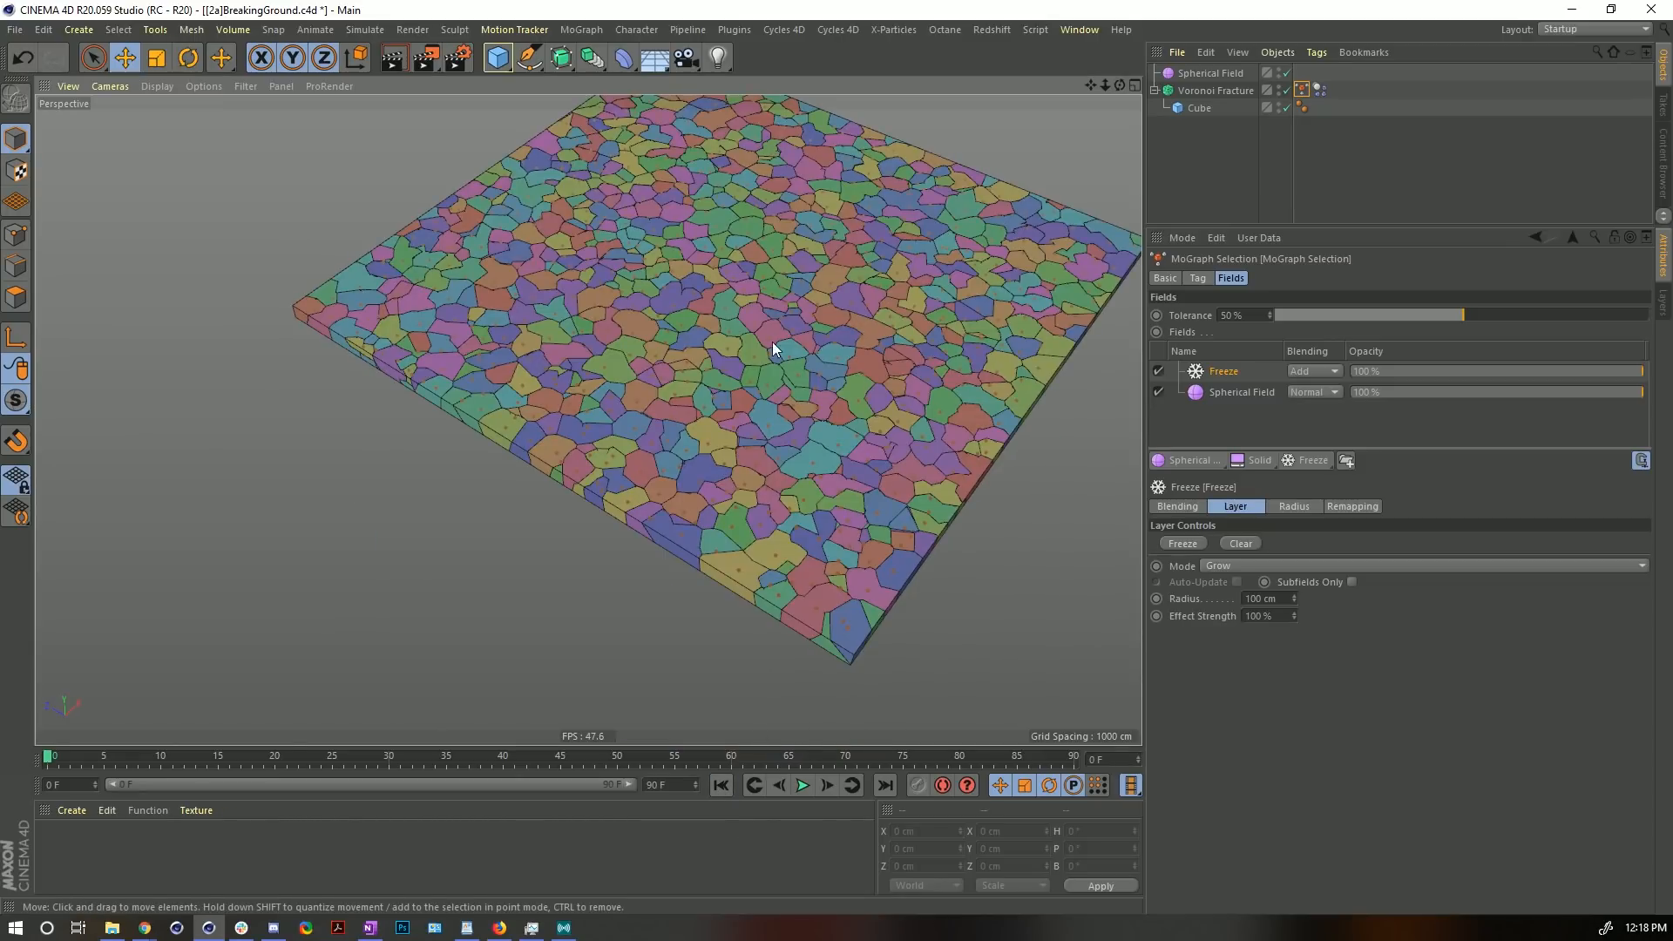
- Advance the simulation frame by frame to frame 11, examining how the selection spreads outward from the Spherical Field
middle_click_drag(751, 331, 698, 415, "alt")
right_click_drag(698, 415, 807, 379, "alt")
left_click_drag(743, 385, 727, 420, "alt")
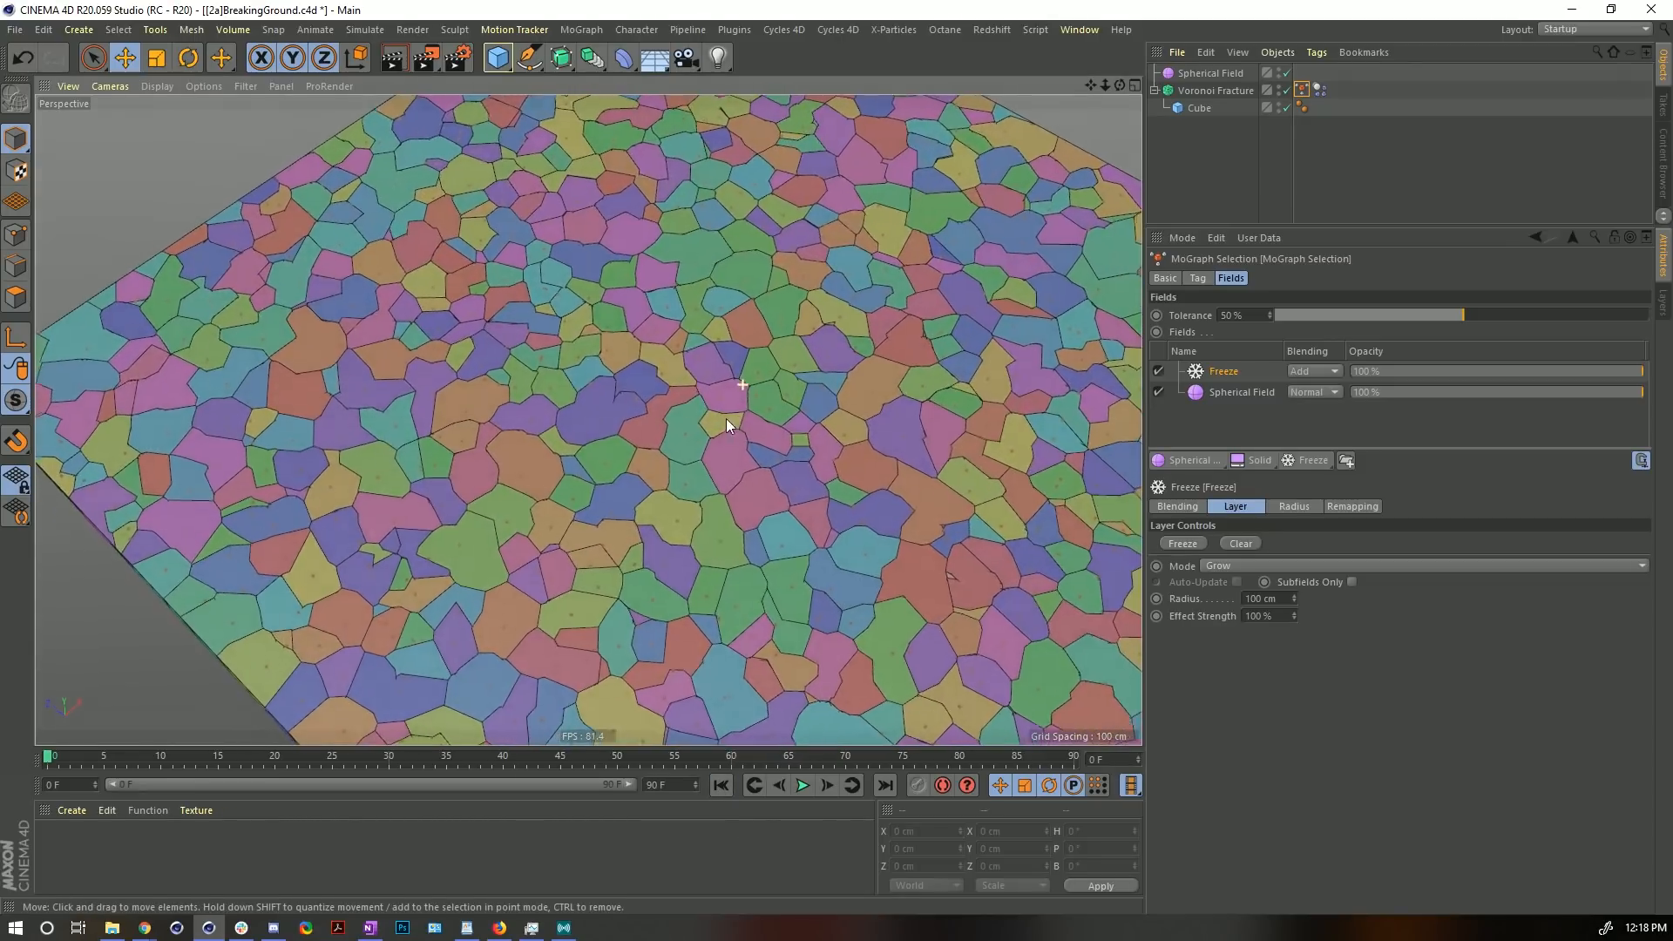
left_click(828, 785)
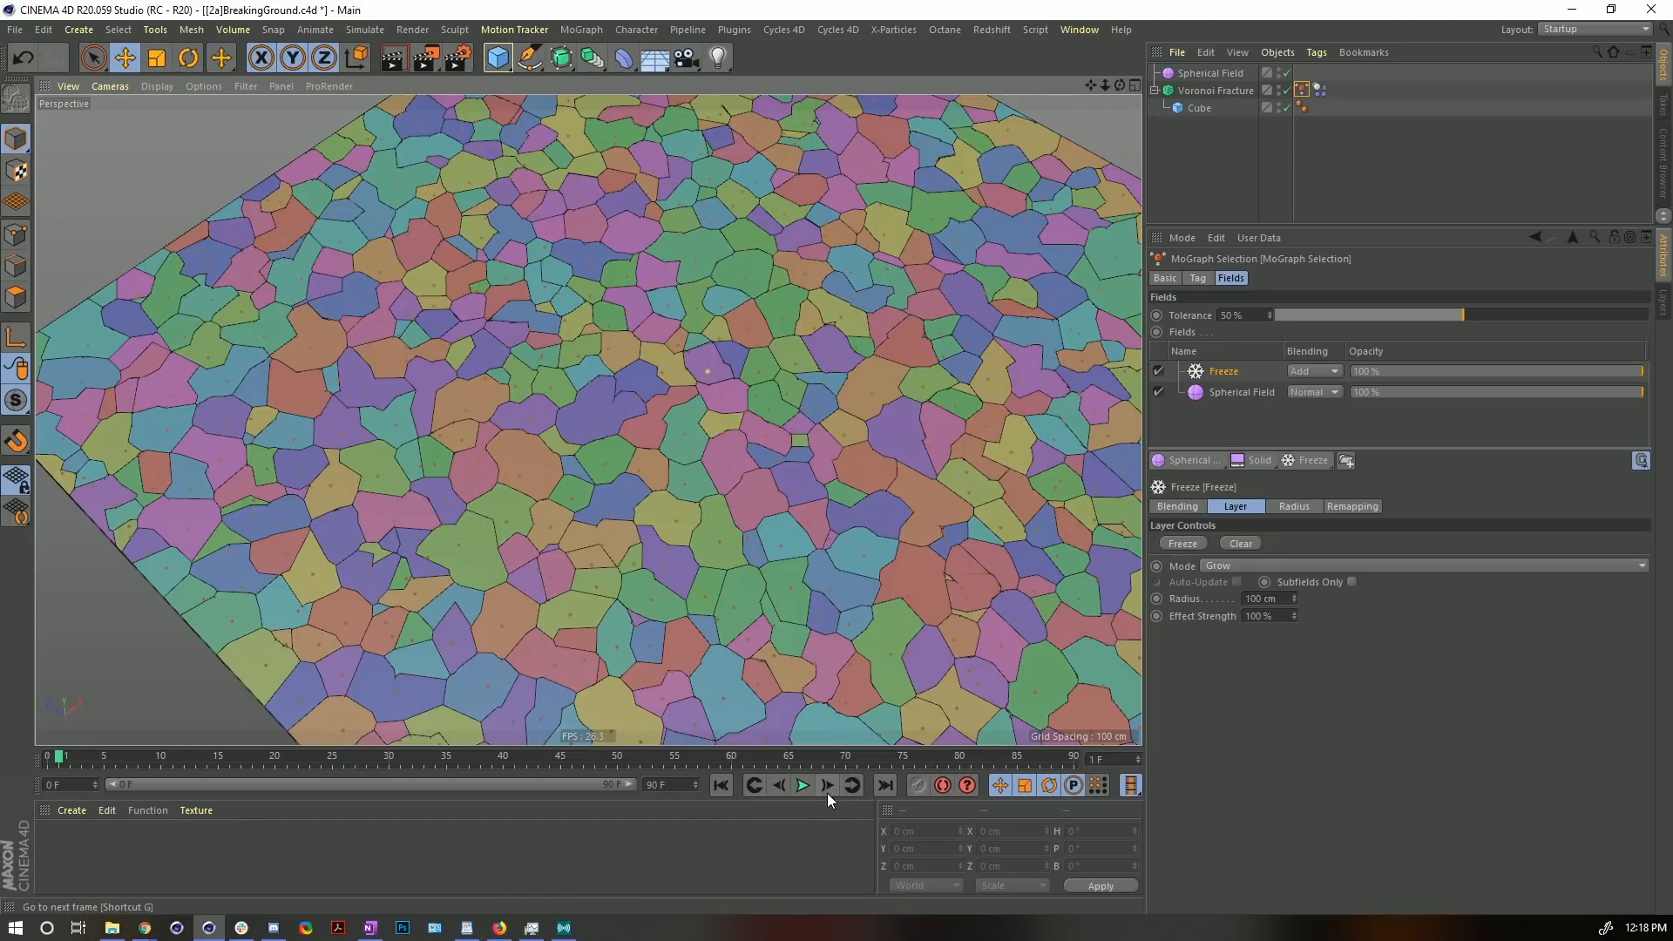
left_click(827, 786)
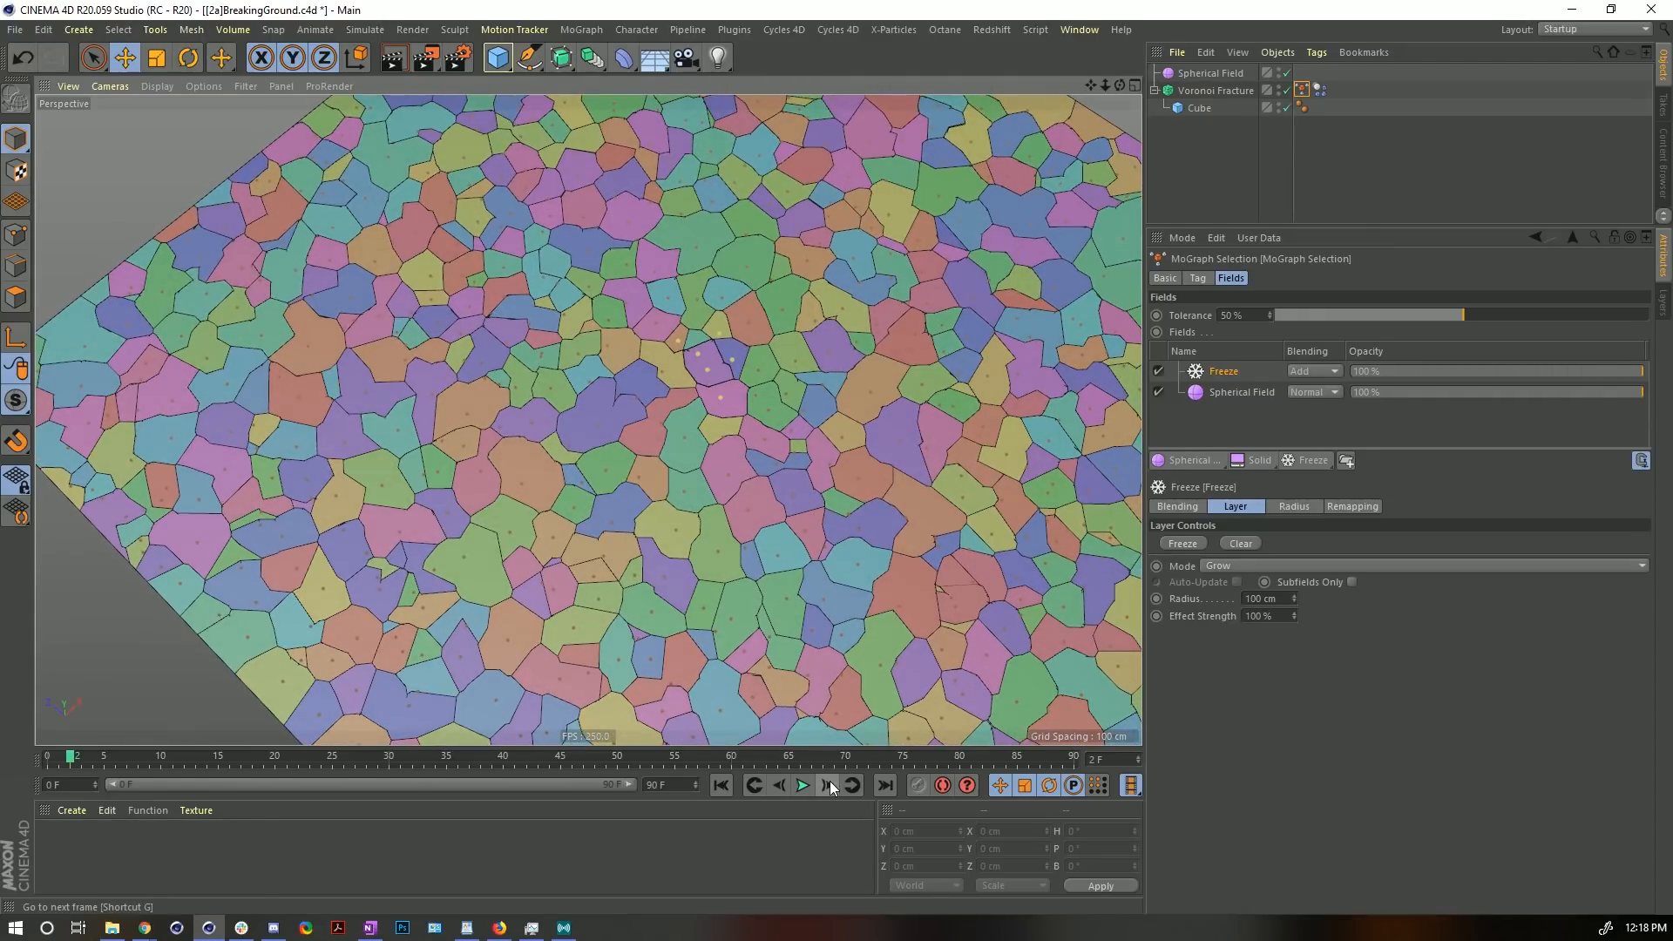
left_click(830, 780)
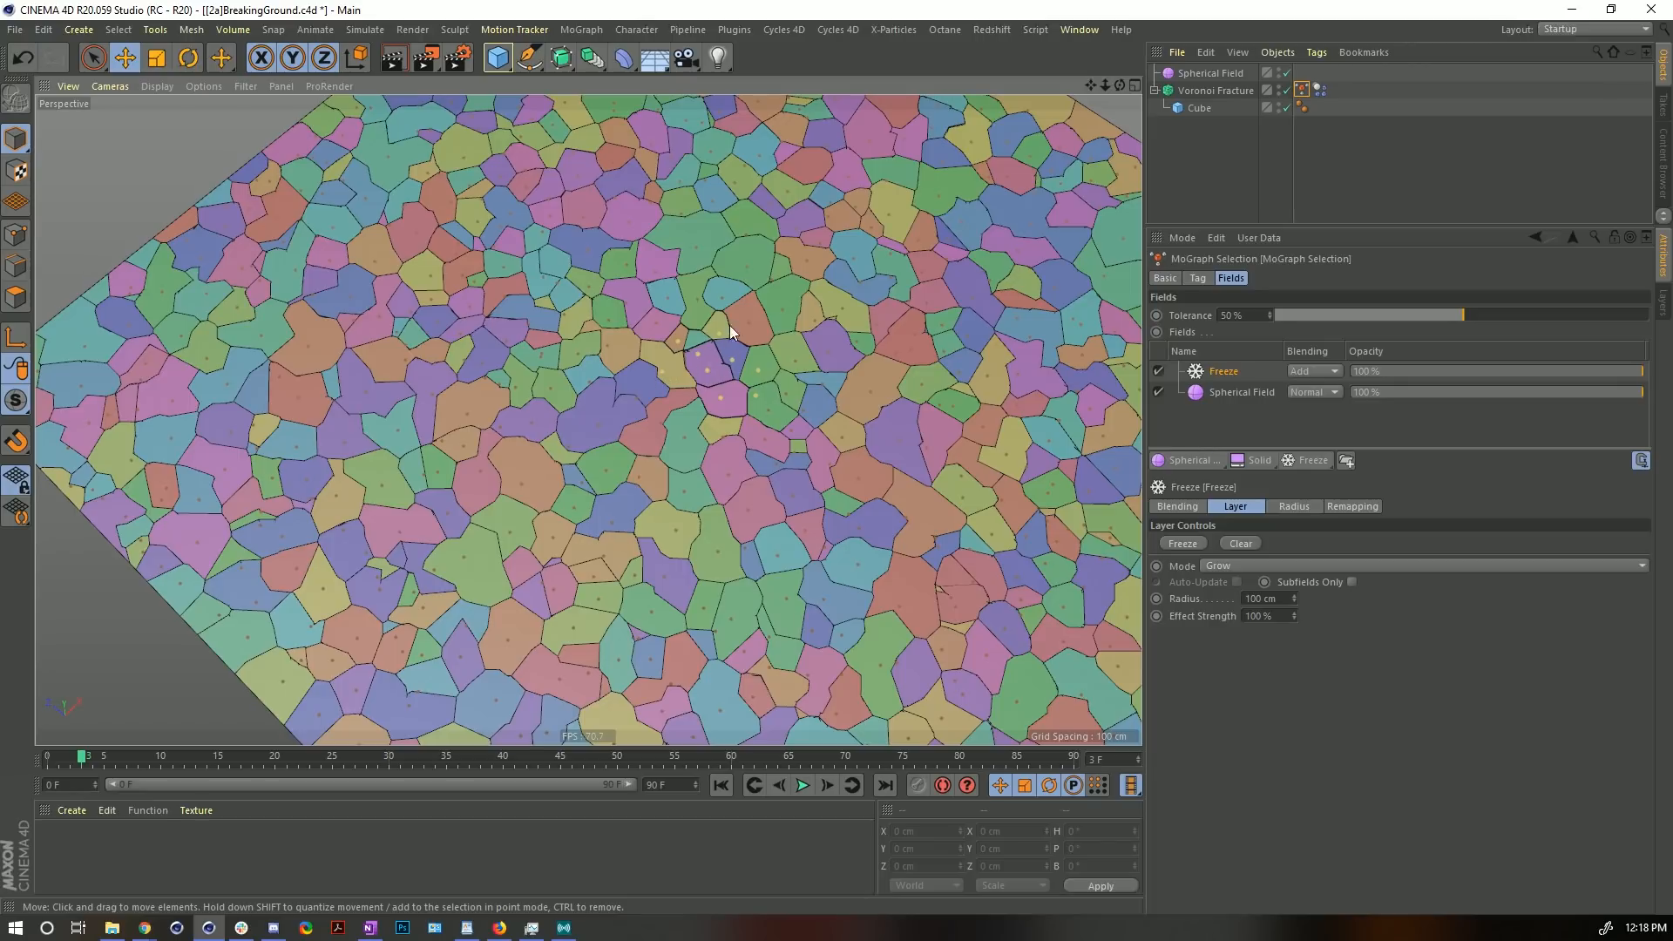
left_click(827, 781)
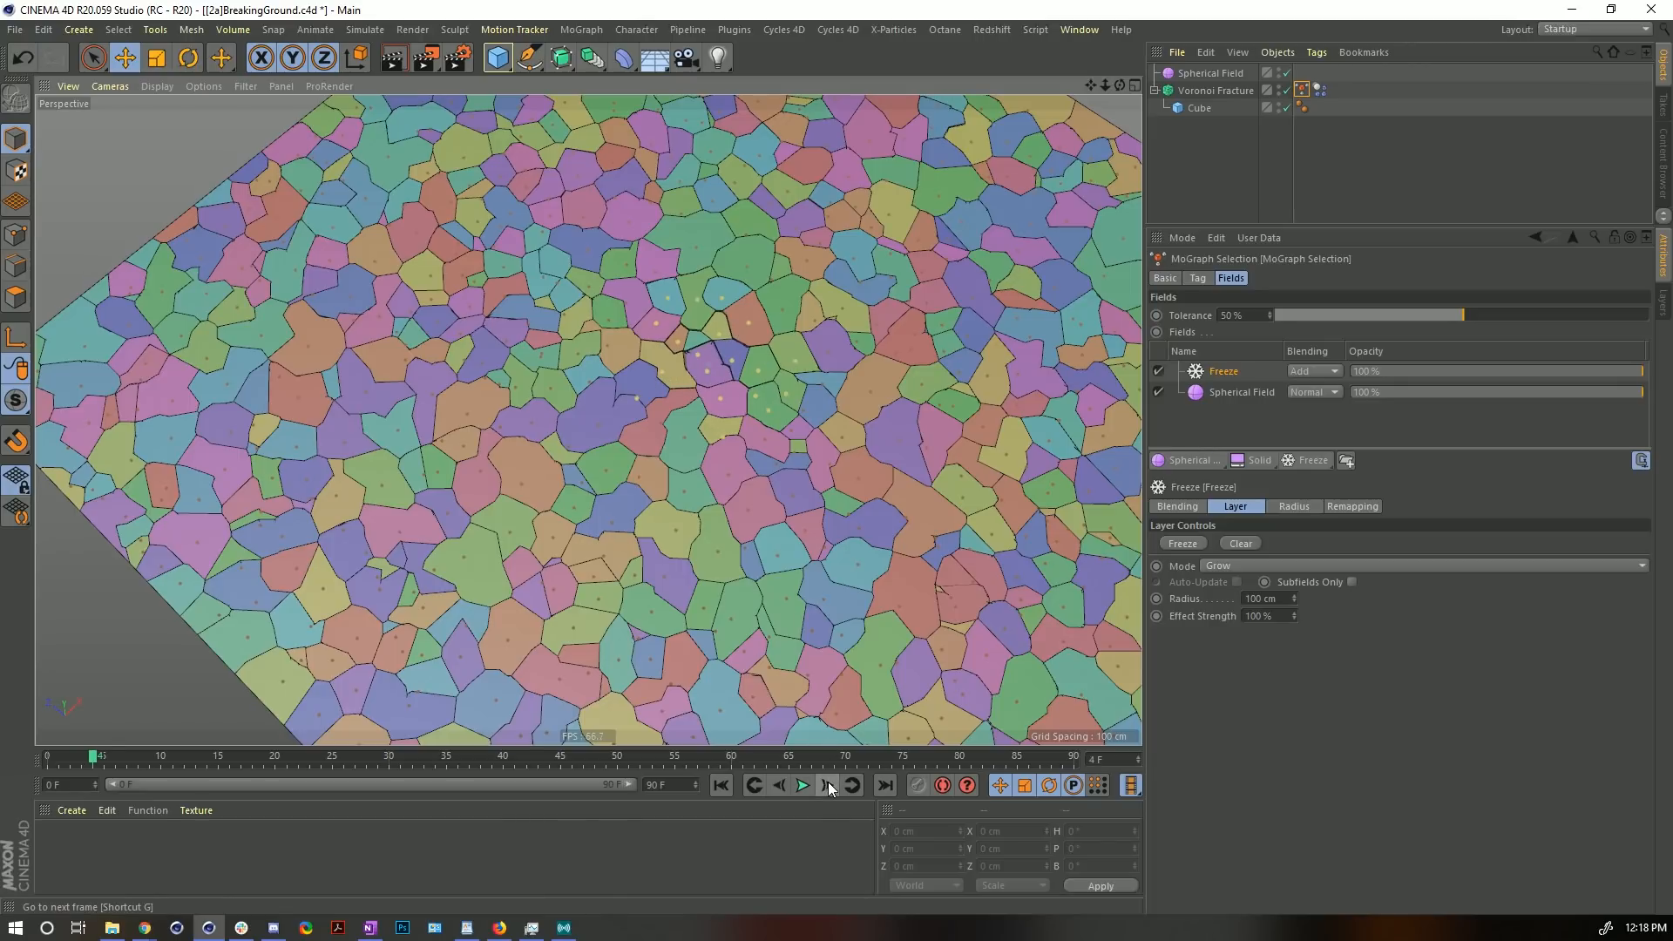
left_click(828, 781)
left_click(828, 781)
left_click(828, 782)
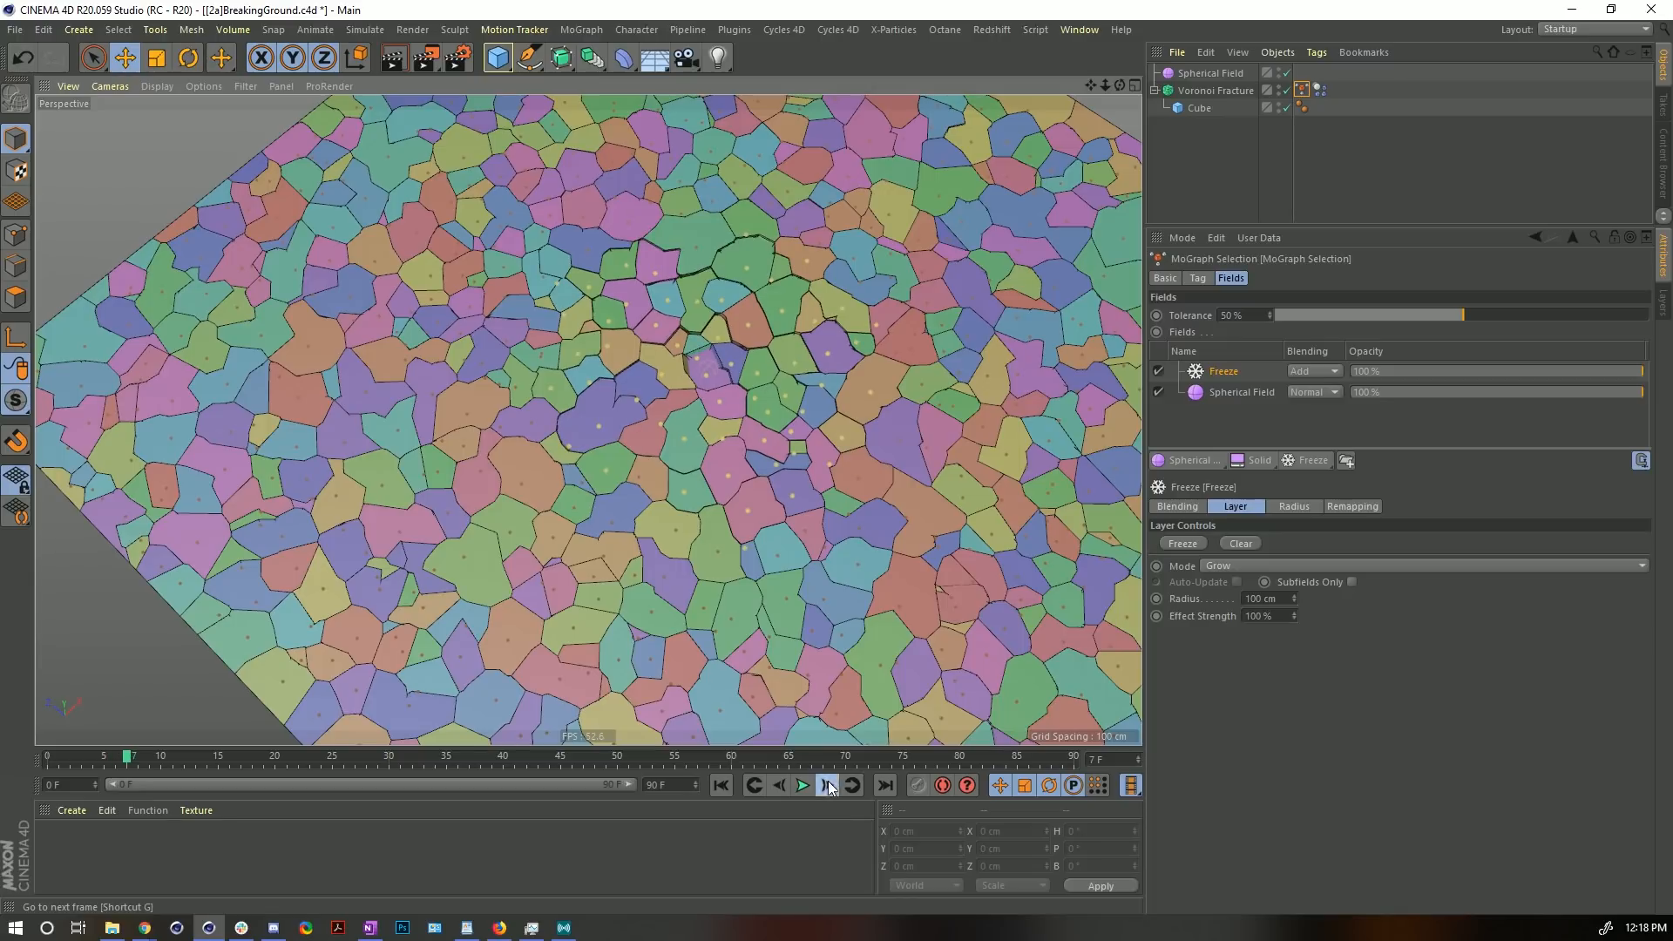
left_click(828, 782)
left_click(828, 782)
left_click(828, 782)
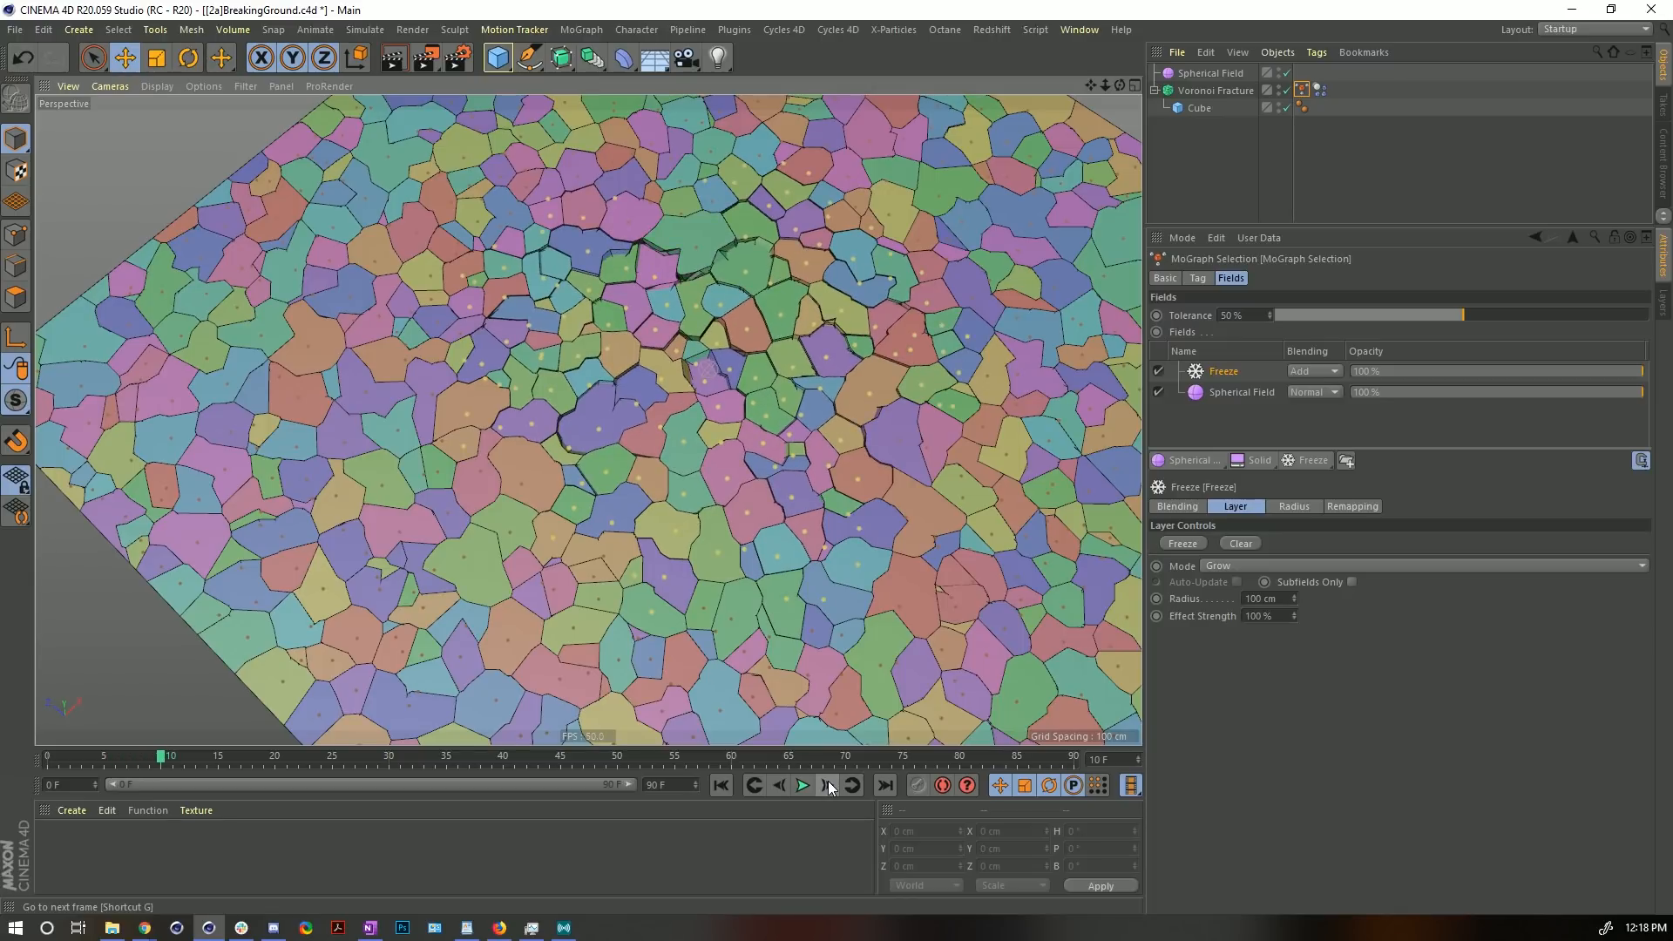
left_click(828, 781)
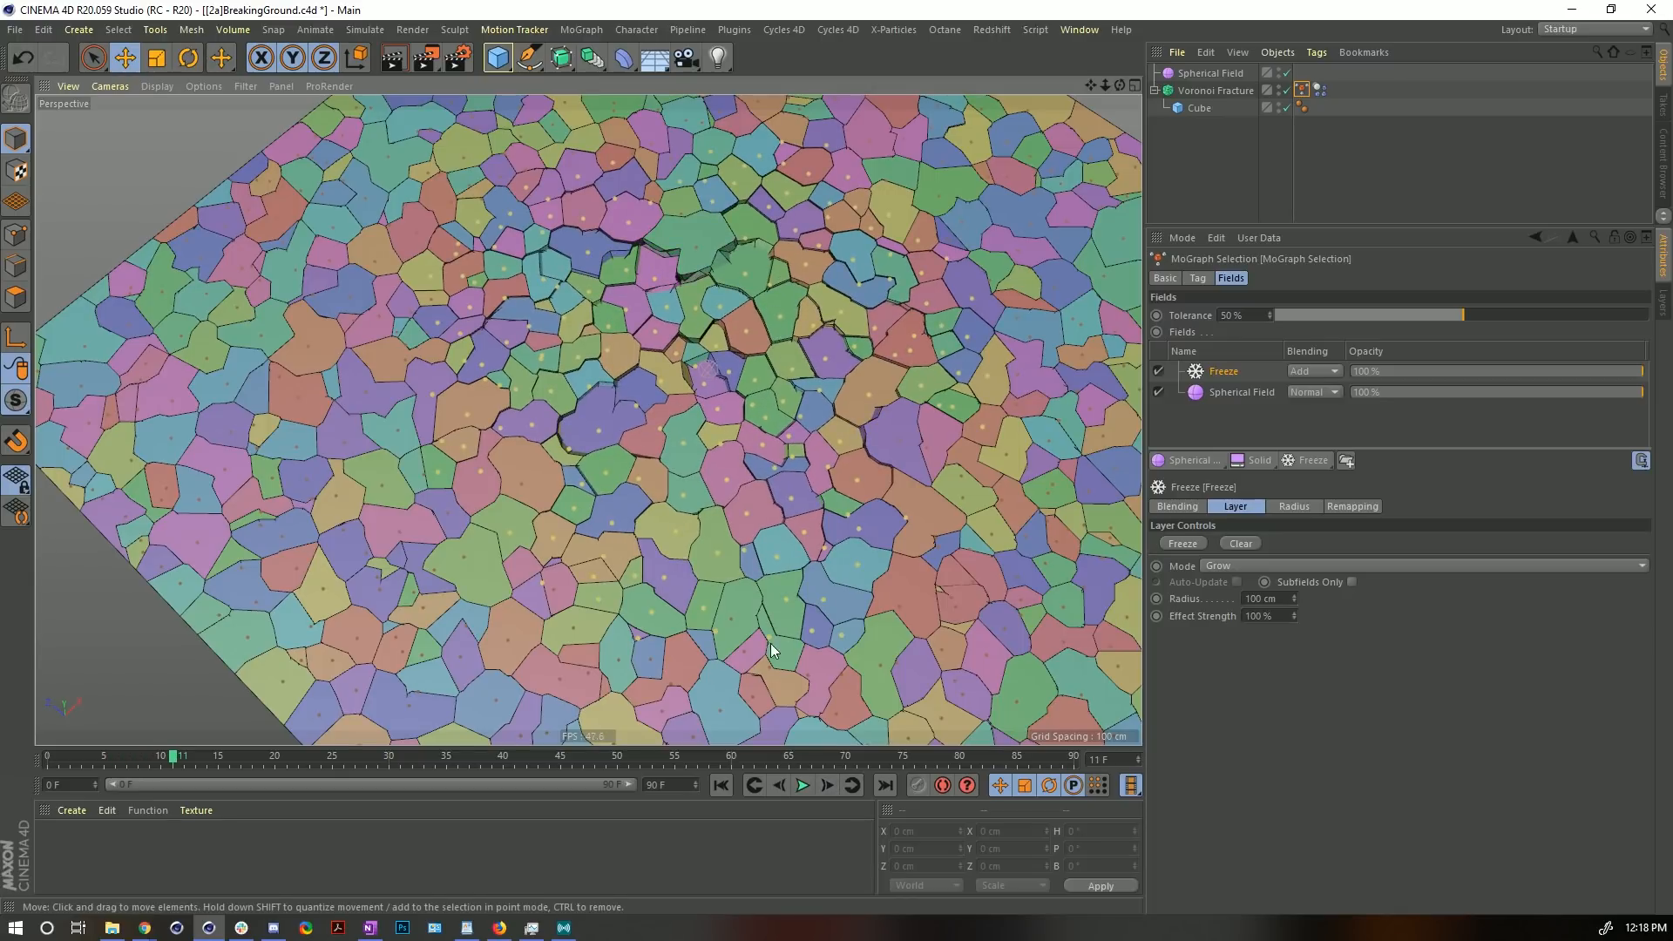
- Return to frame 0, set the Freeze layer's Effect Strength to 10 %, and play the simulation to frame 62
left_click_drag(752, 586, 772, 614, "alt")
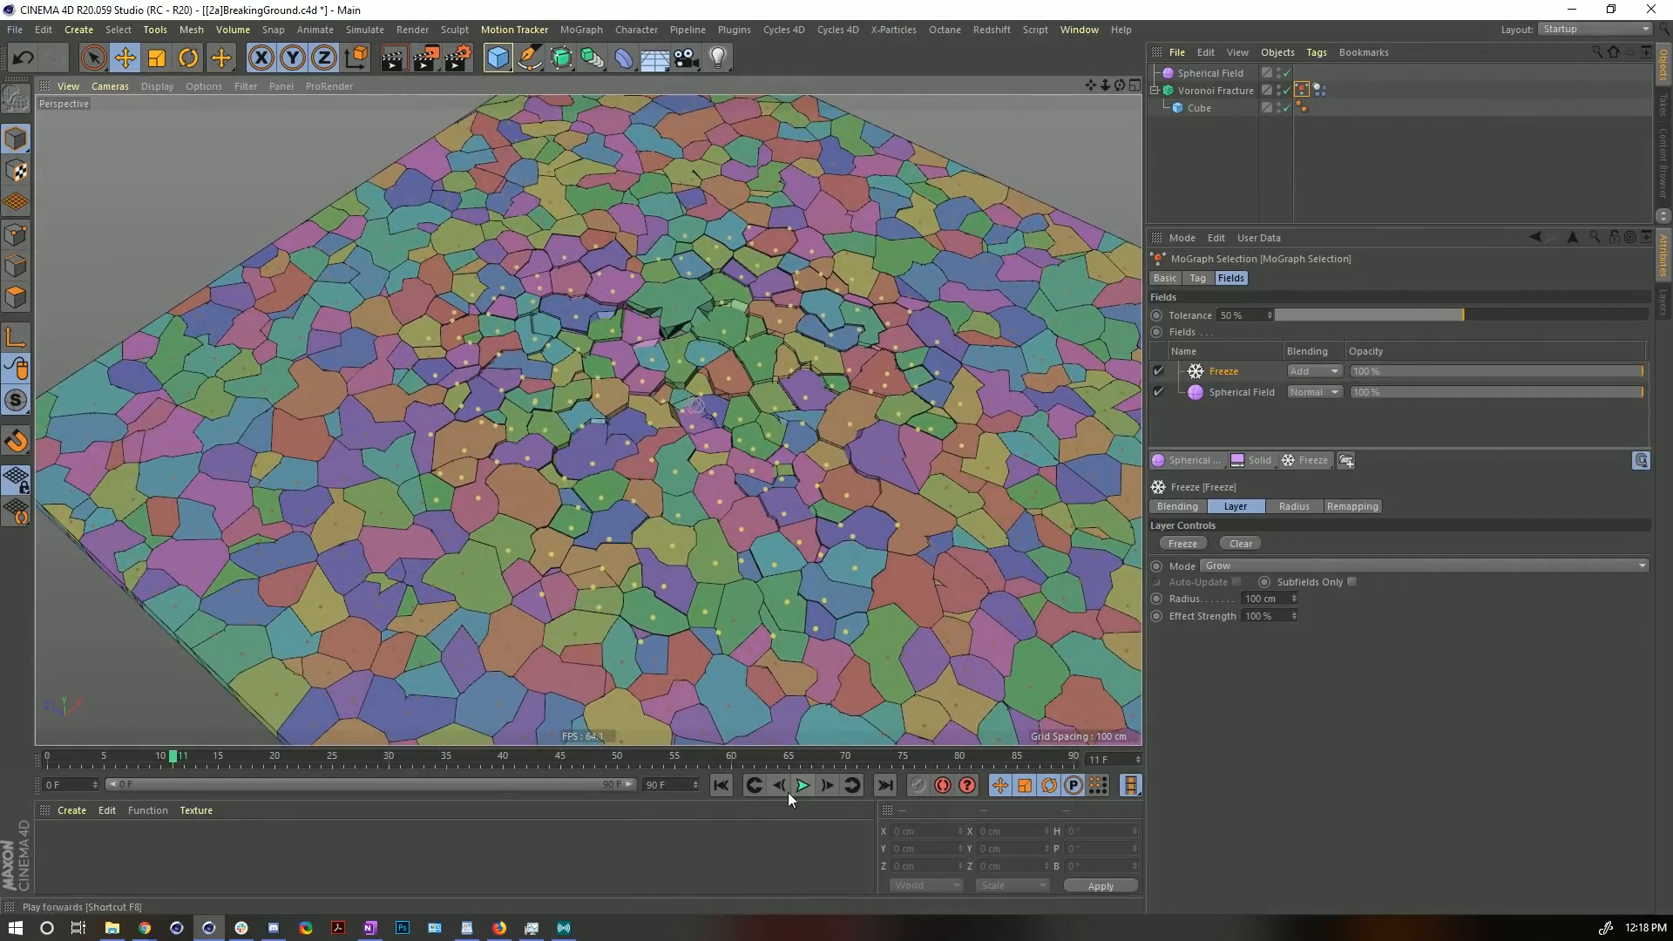
left_click(716, 789)
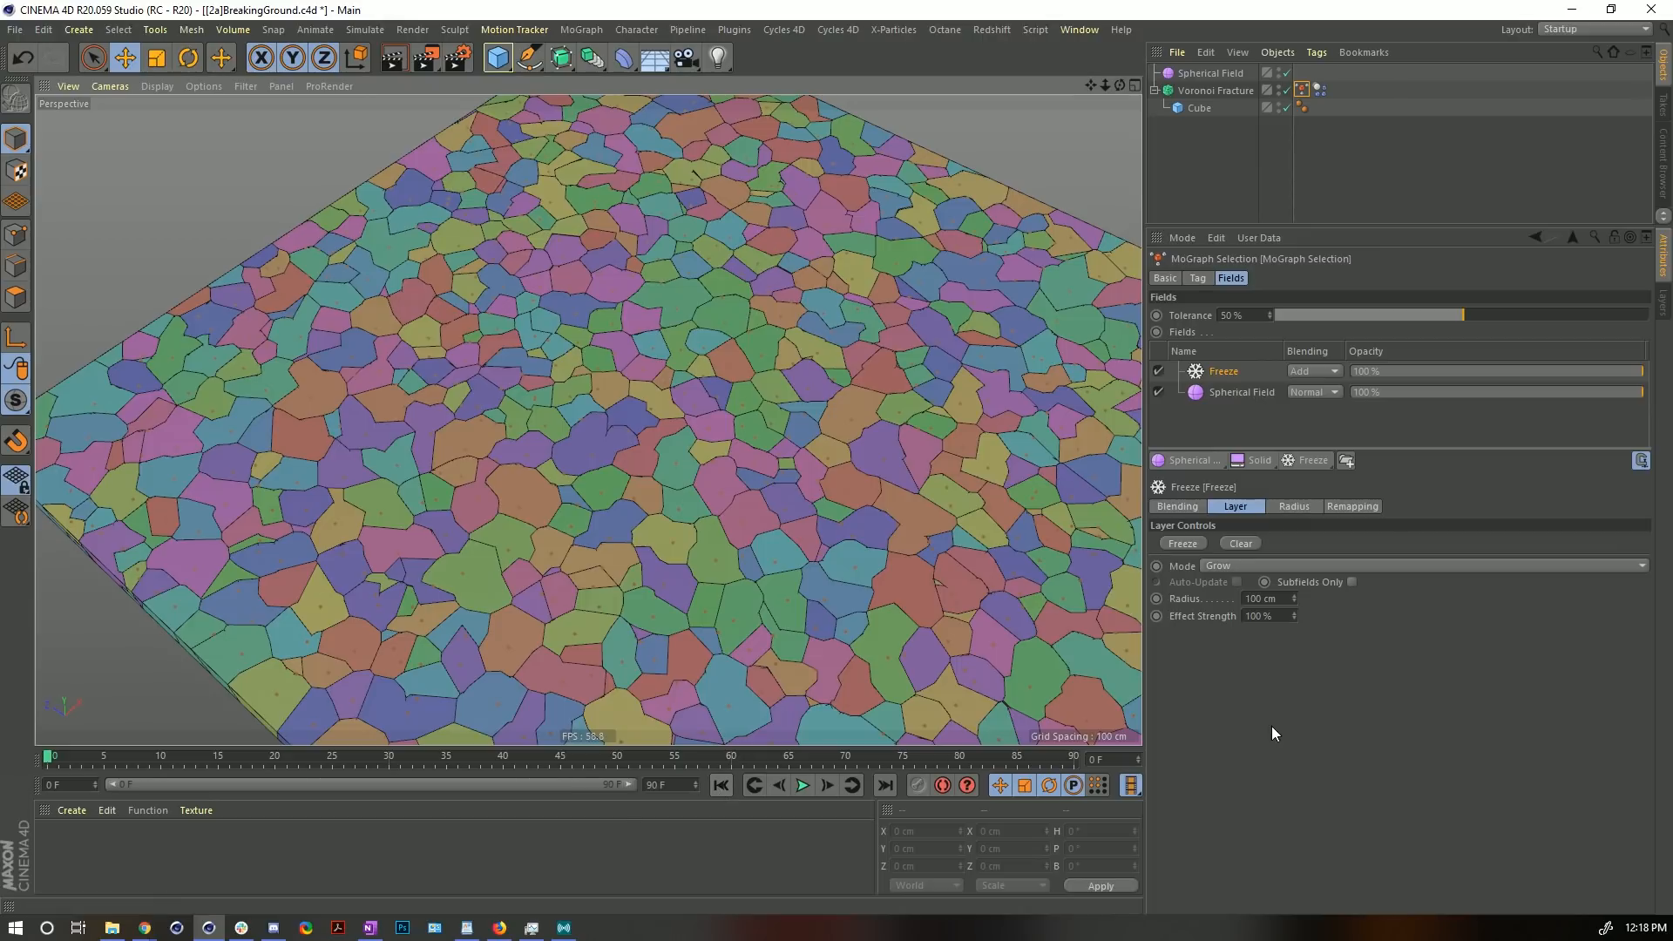
left_click_drag(704, 382, 755, 392, "alt")
right_click_drag(754, 392, 697, 375, "alt")
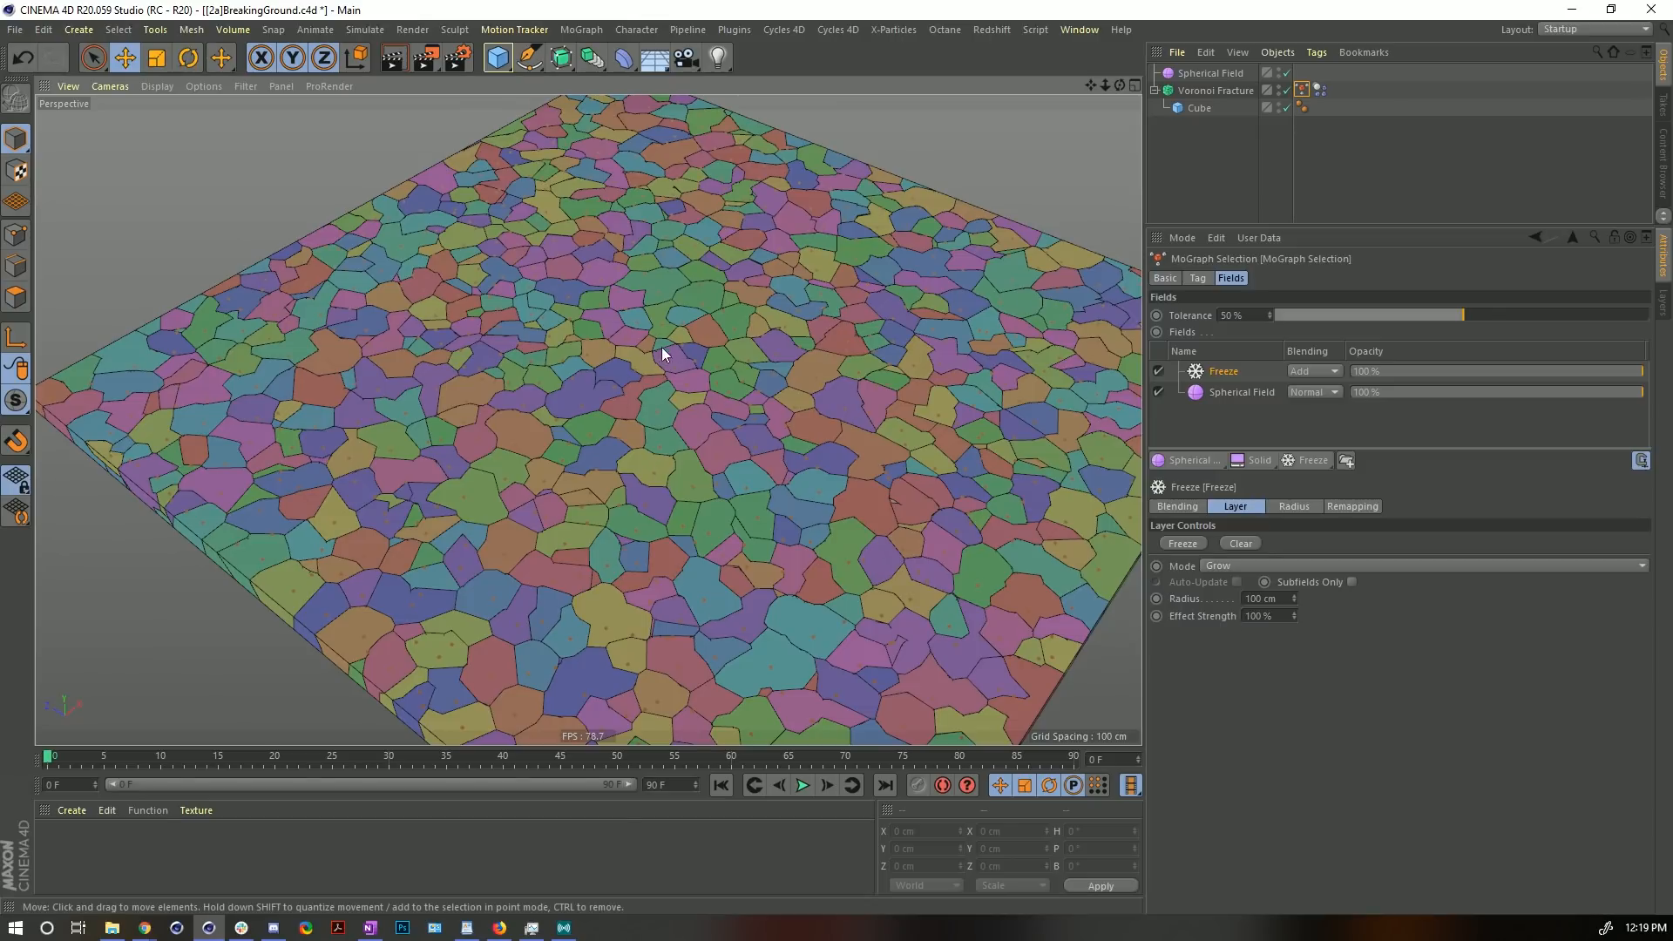
left_click(1261, 616)
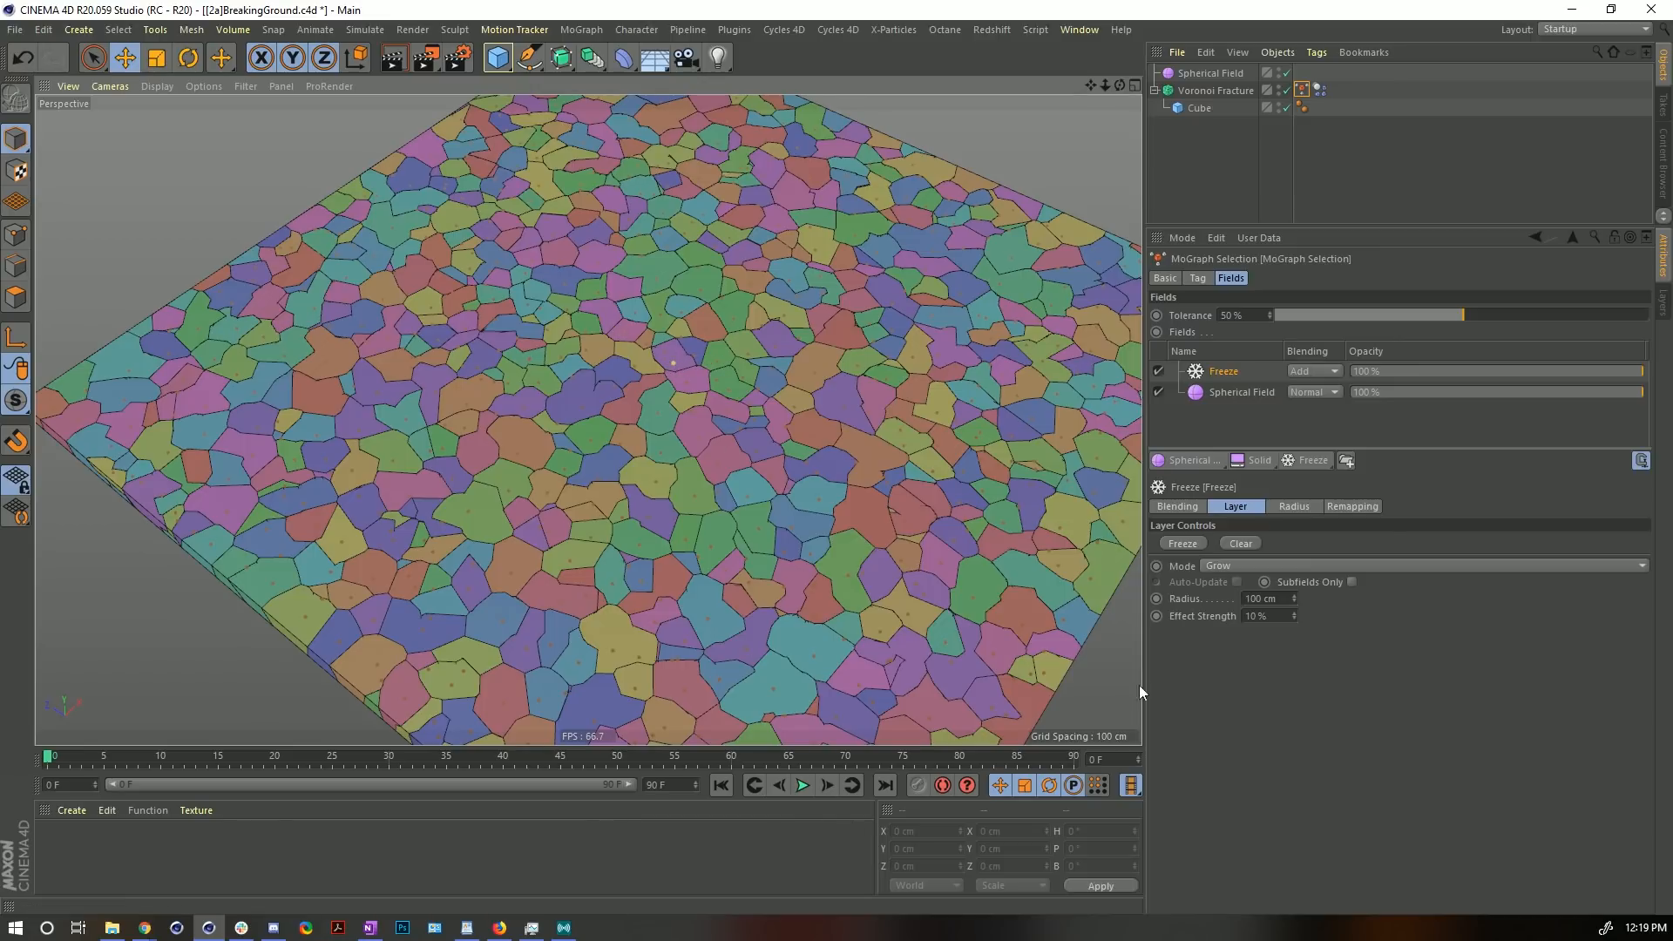
left_click(803, 785)
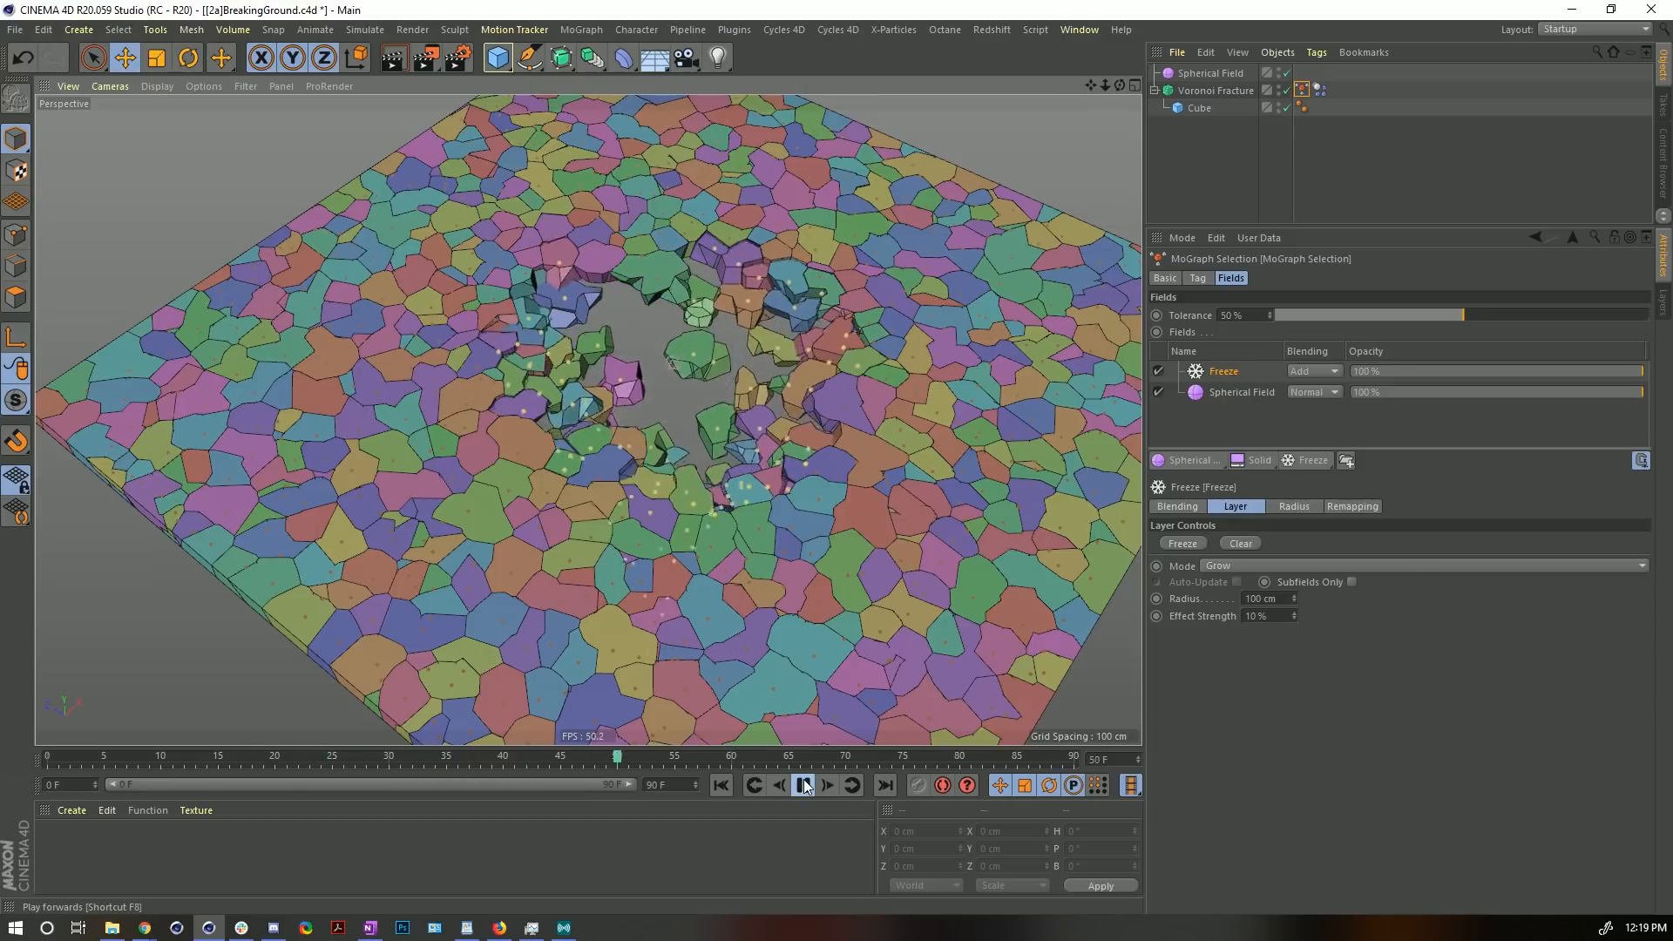
left_click(803, 785)
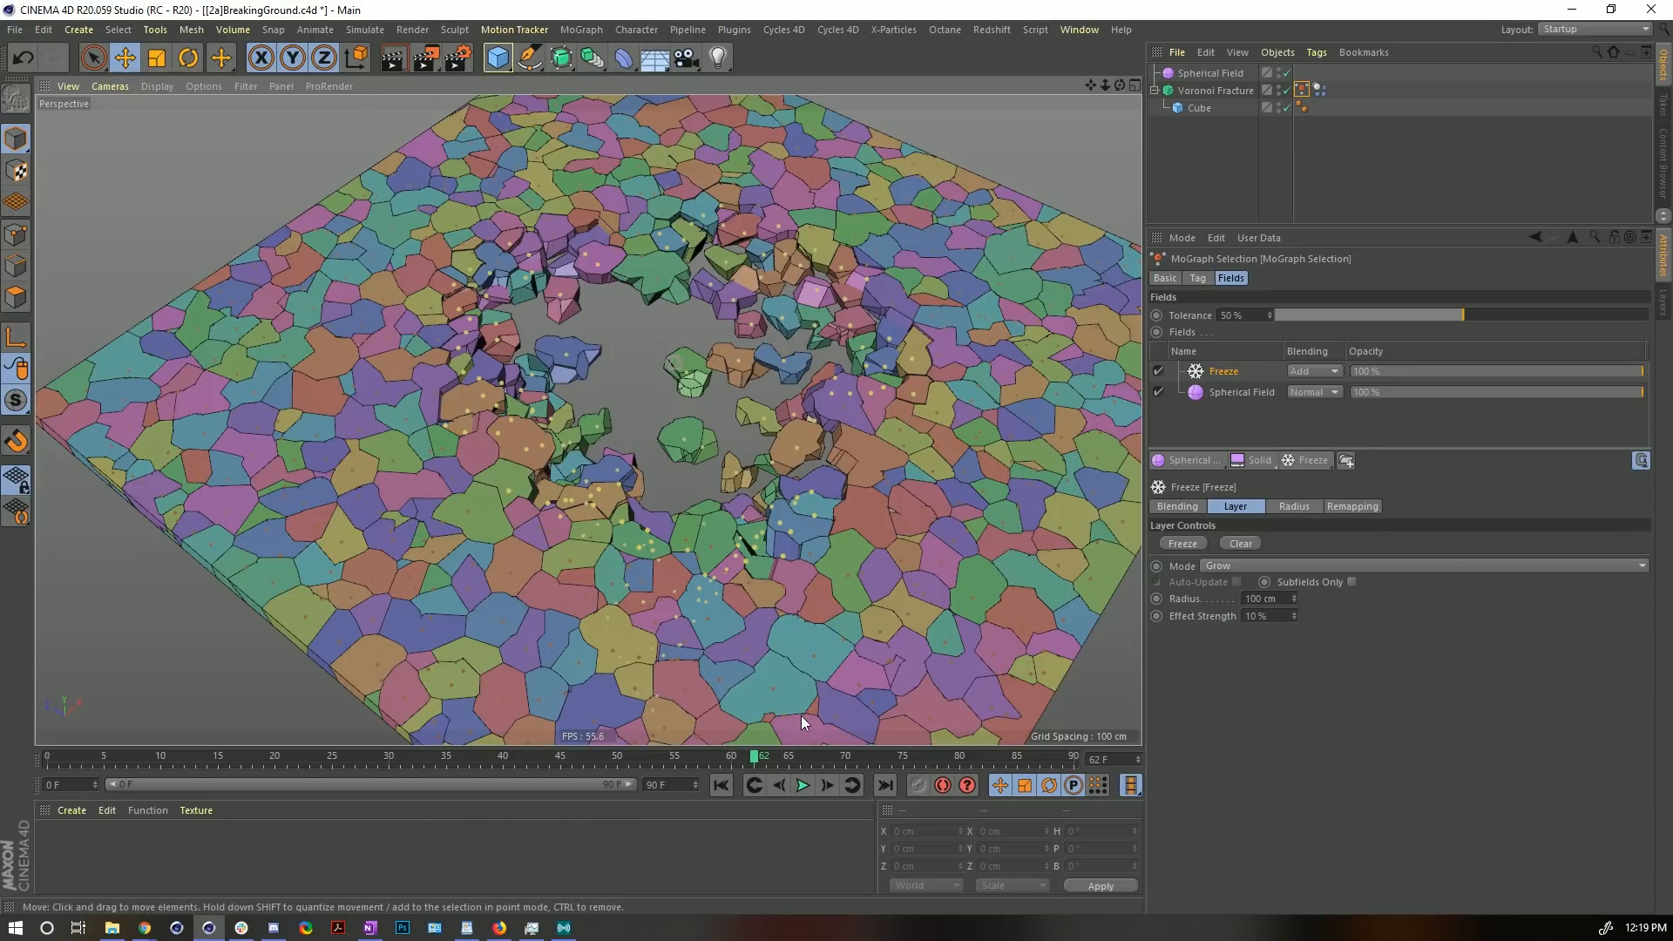
- Lower the MoGraph Selection's field Tolerance to 0 % and replay the simulation from frame 0 to frame 75
left_click_drag(1269, 315, 1242, 393)
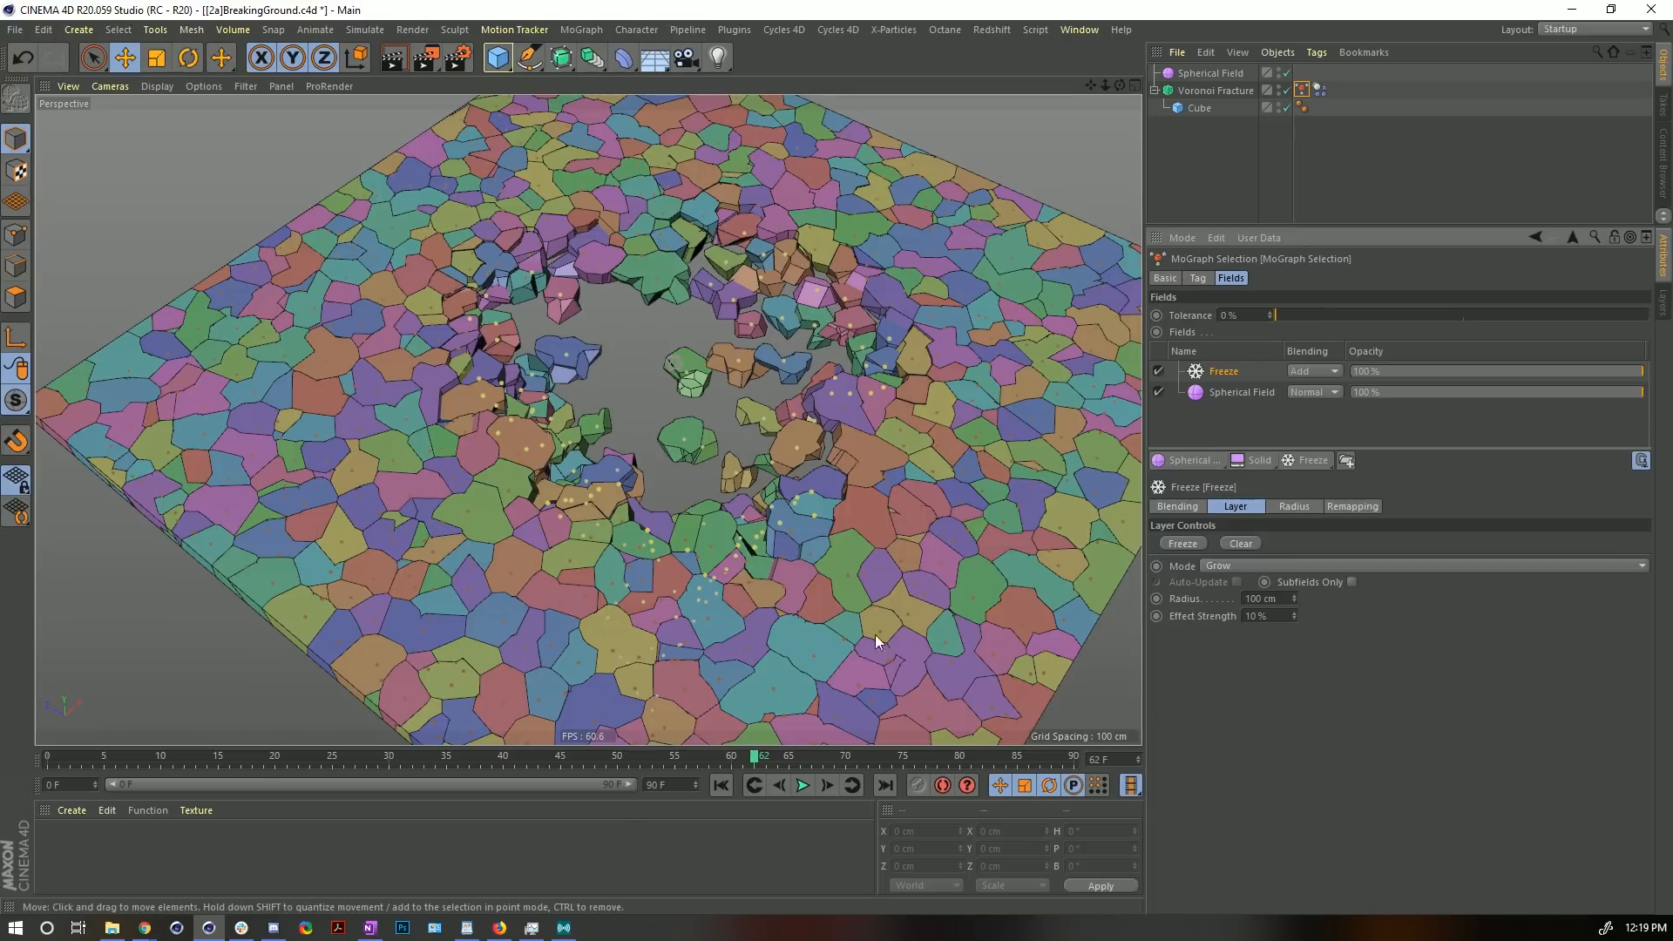
left_click(715, 786)
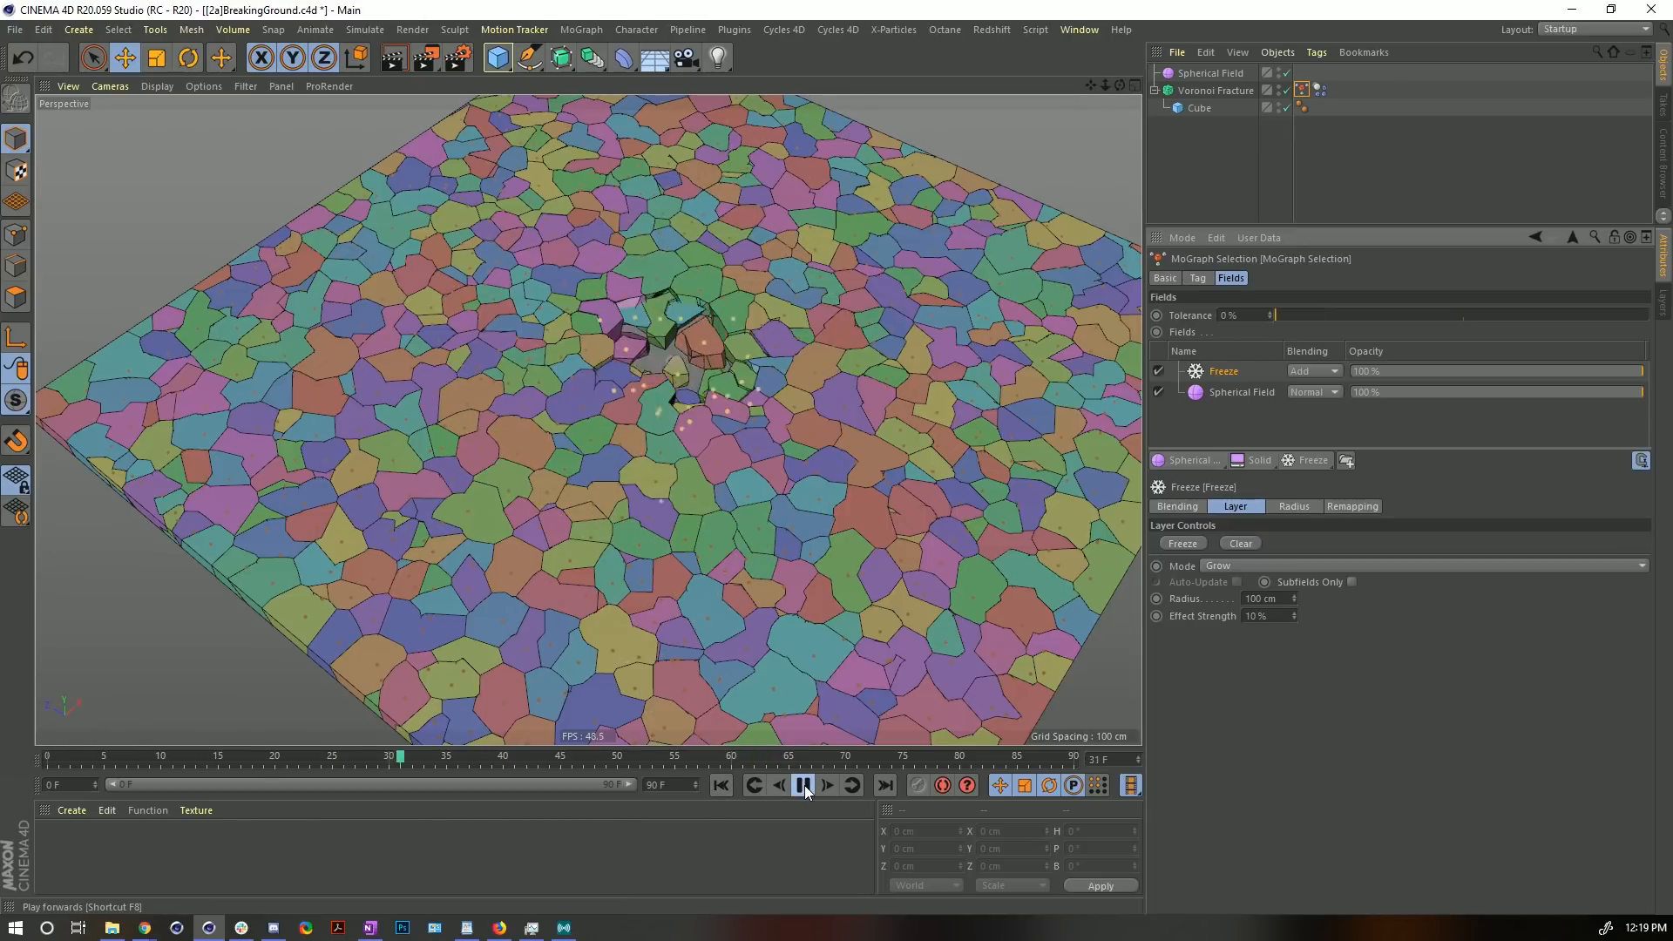
left_click(807, 786)
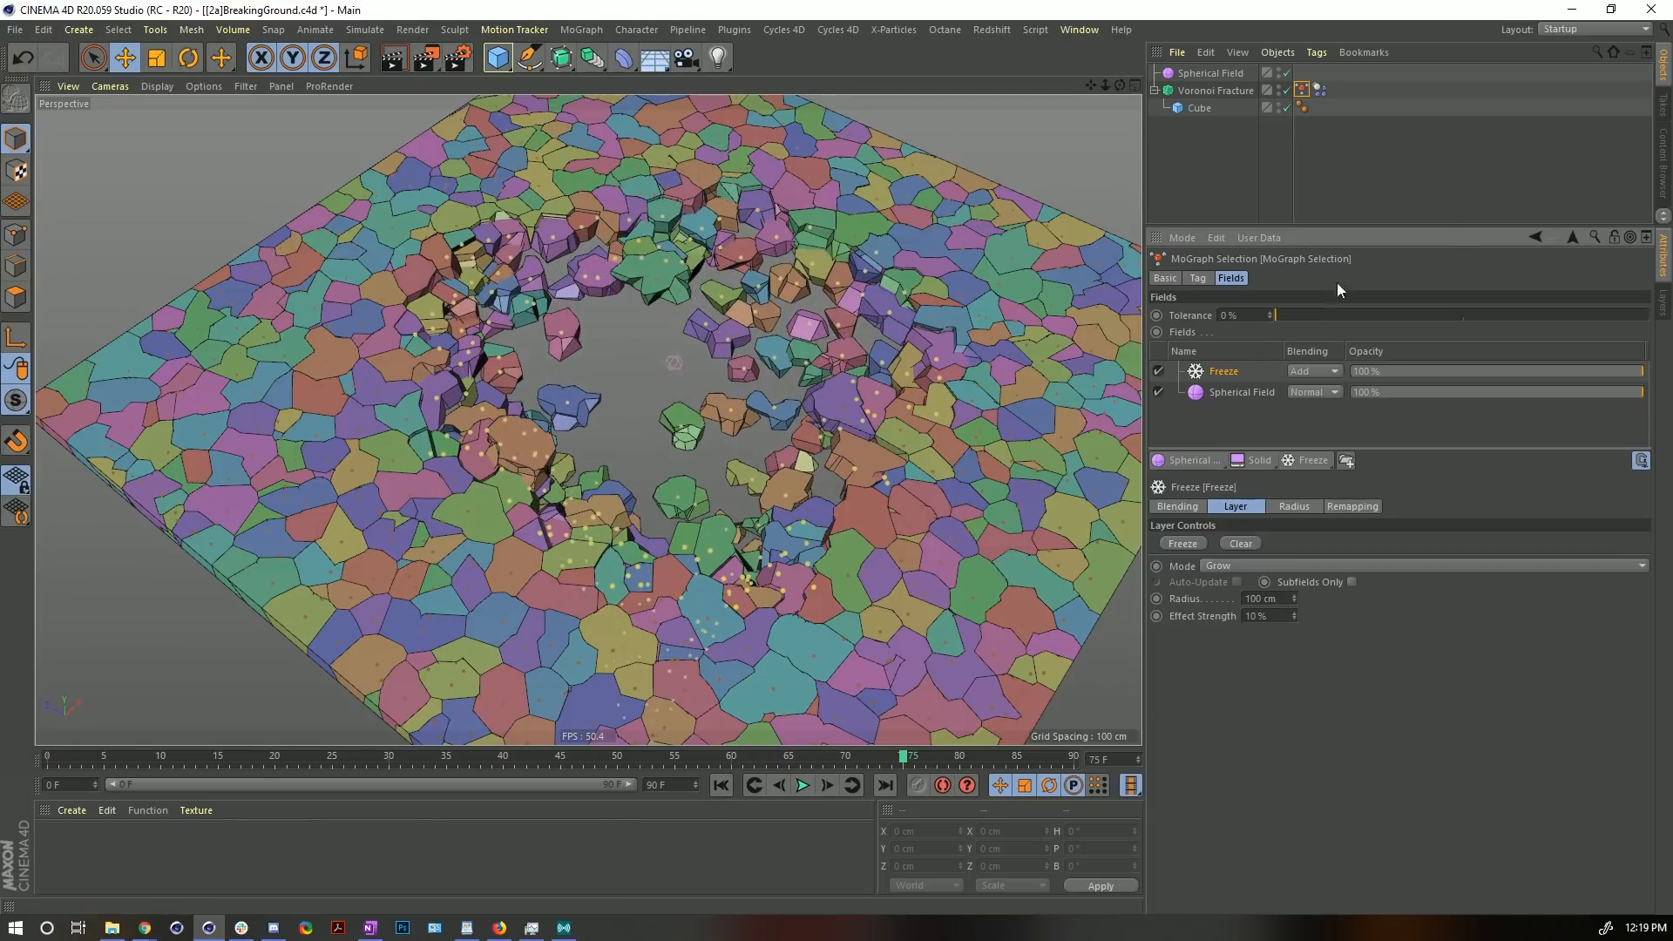
- Raise the field Tolerance to 100 %, check the selection over the first frames, and return to frame 0
left_click_drag(1294, 318, 1599, 317)
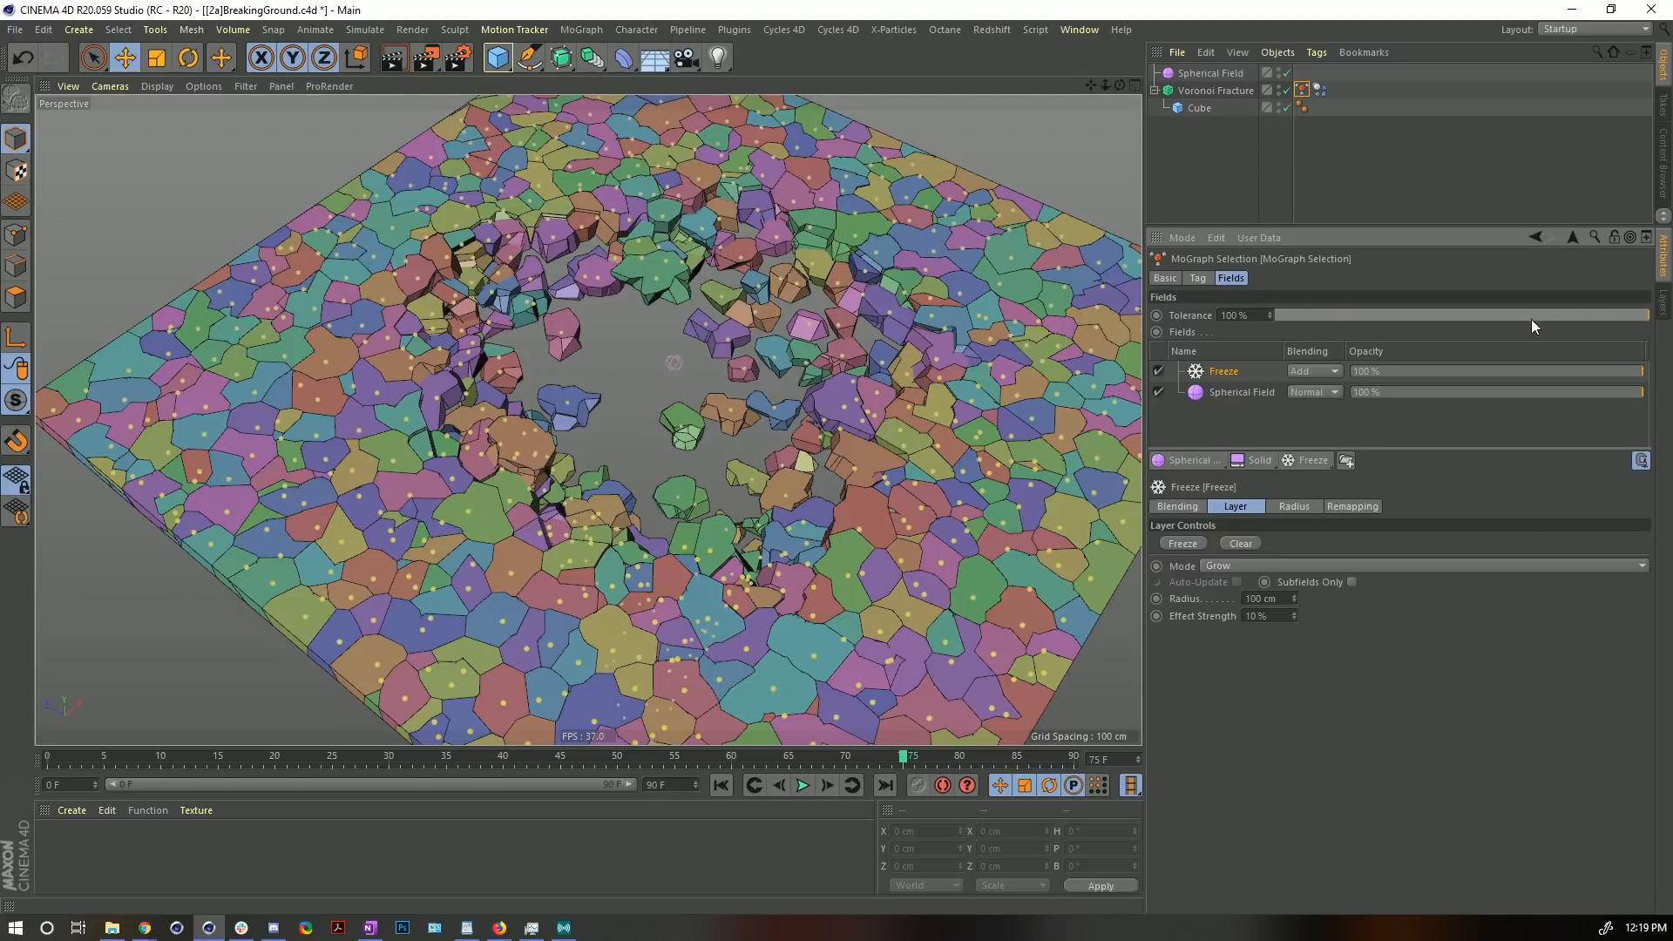
left_click(722, 785)
left_click(826, 784)
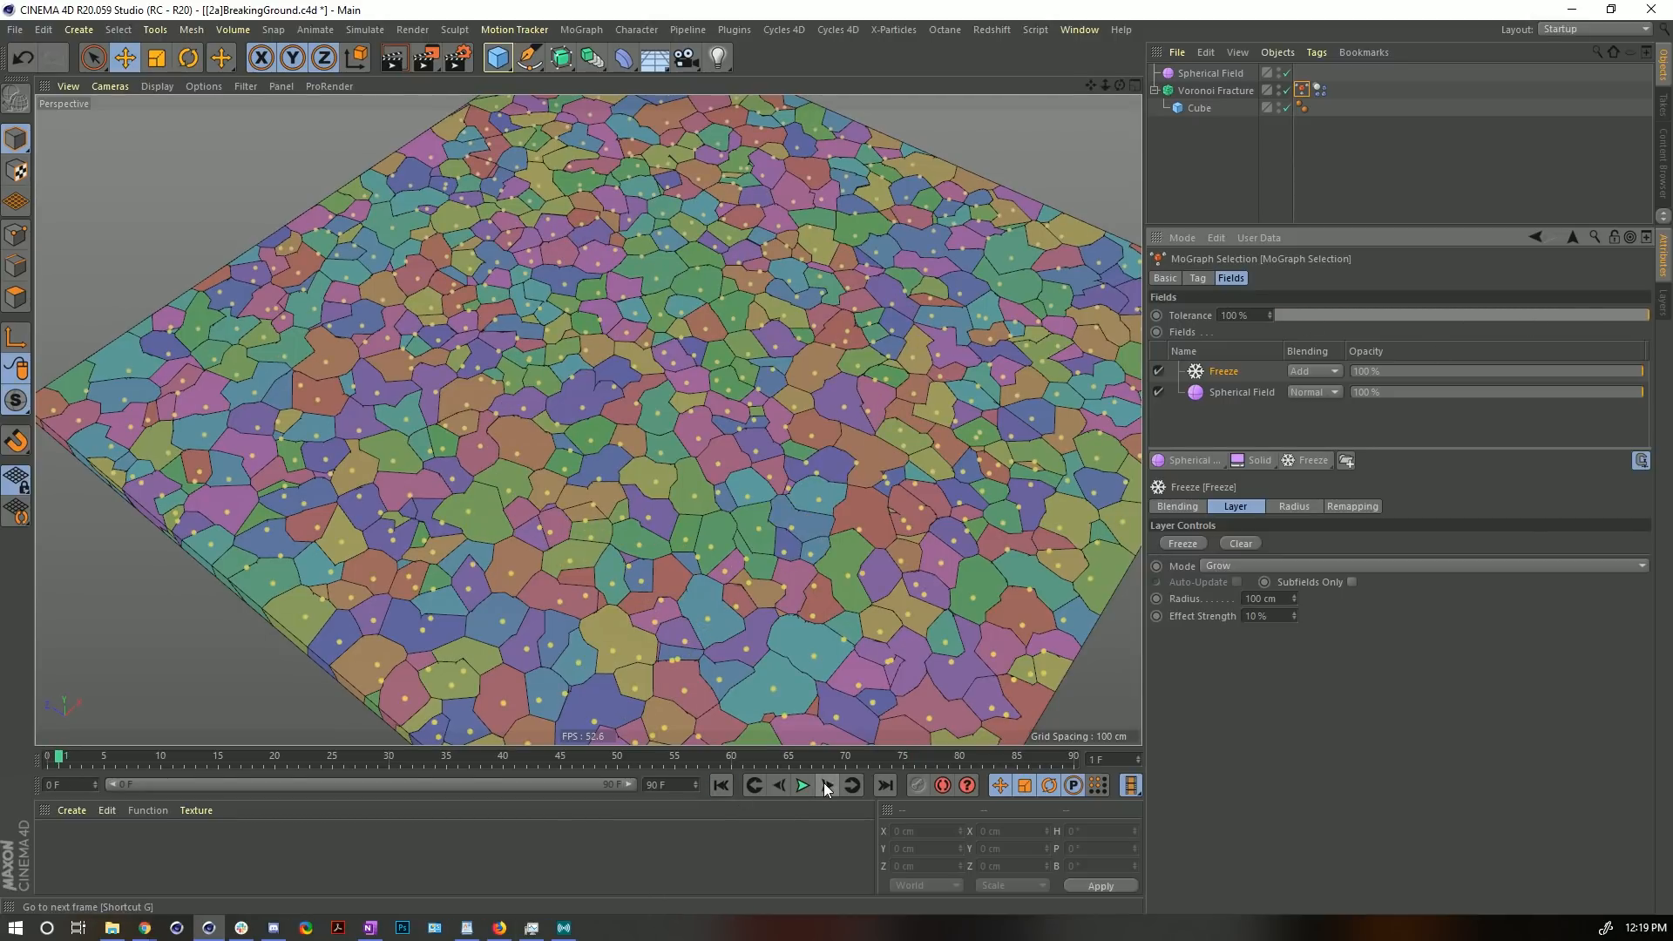
left_click(826, 782)
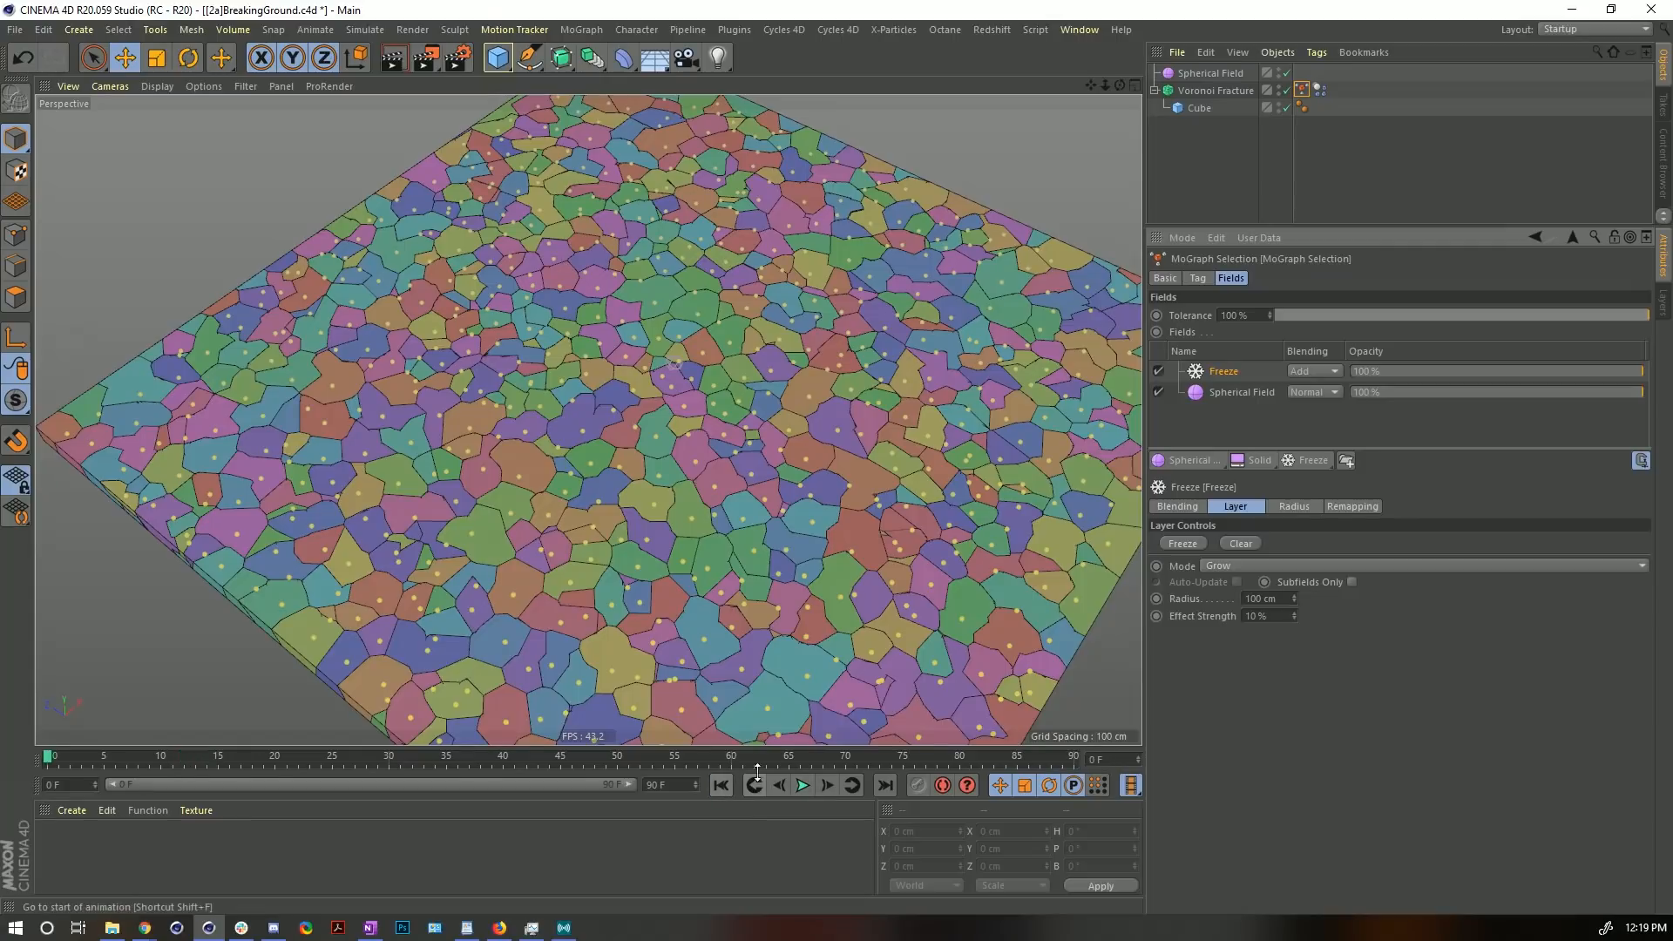
left_click(721, 785)
- Set the field Tolerance back to 0 %, play the simulation to frame 82, and examine the crumbling slab
left_click_drag(1394, 318, 1268, 319)
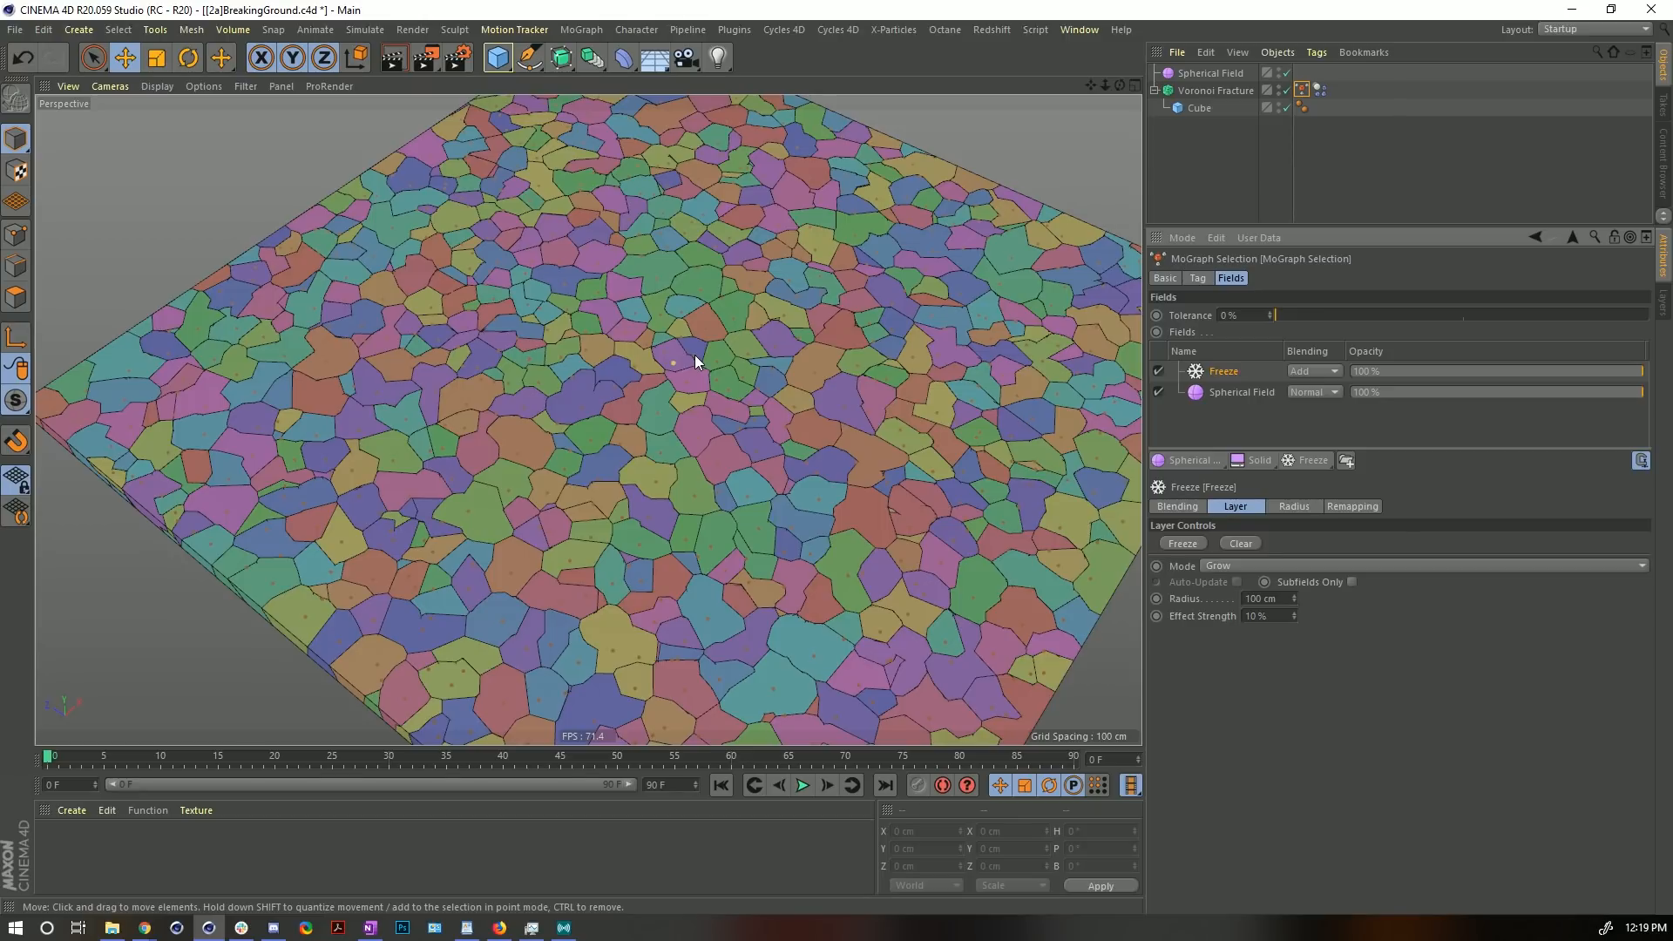
left_click(802, 785)
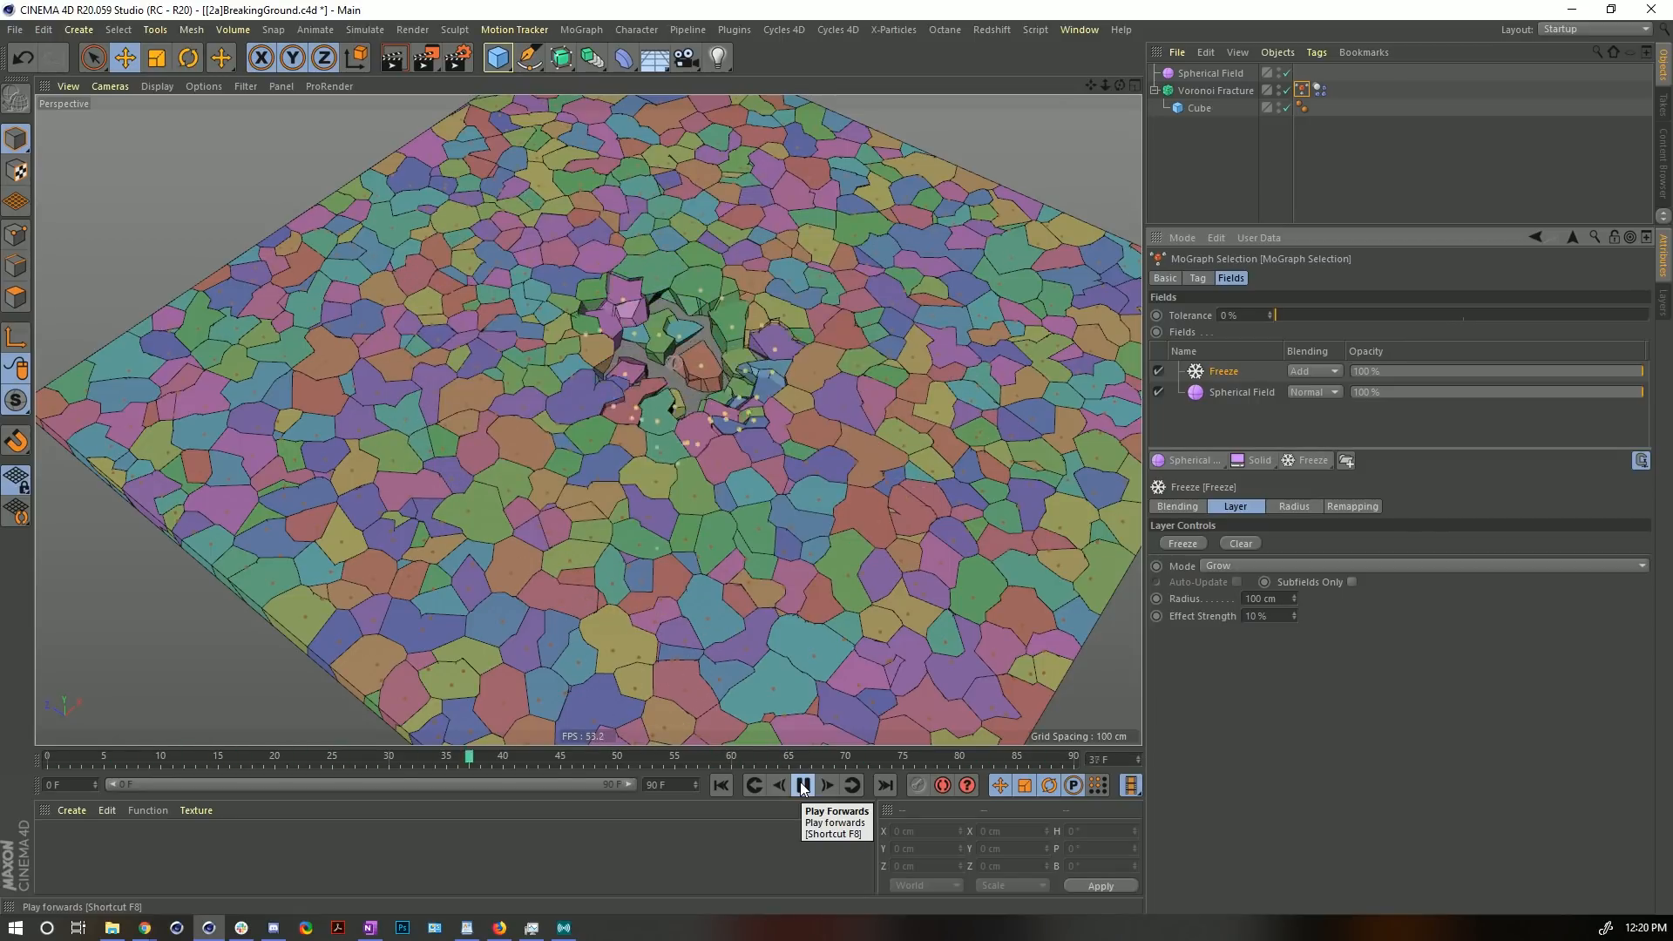
left_click(802, 785)
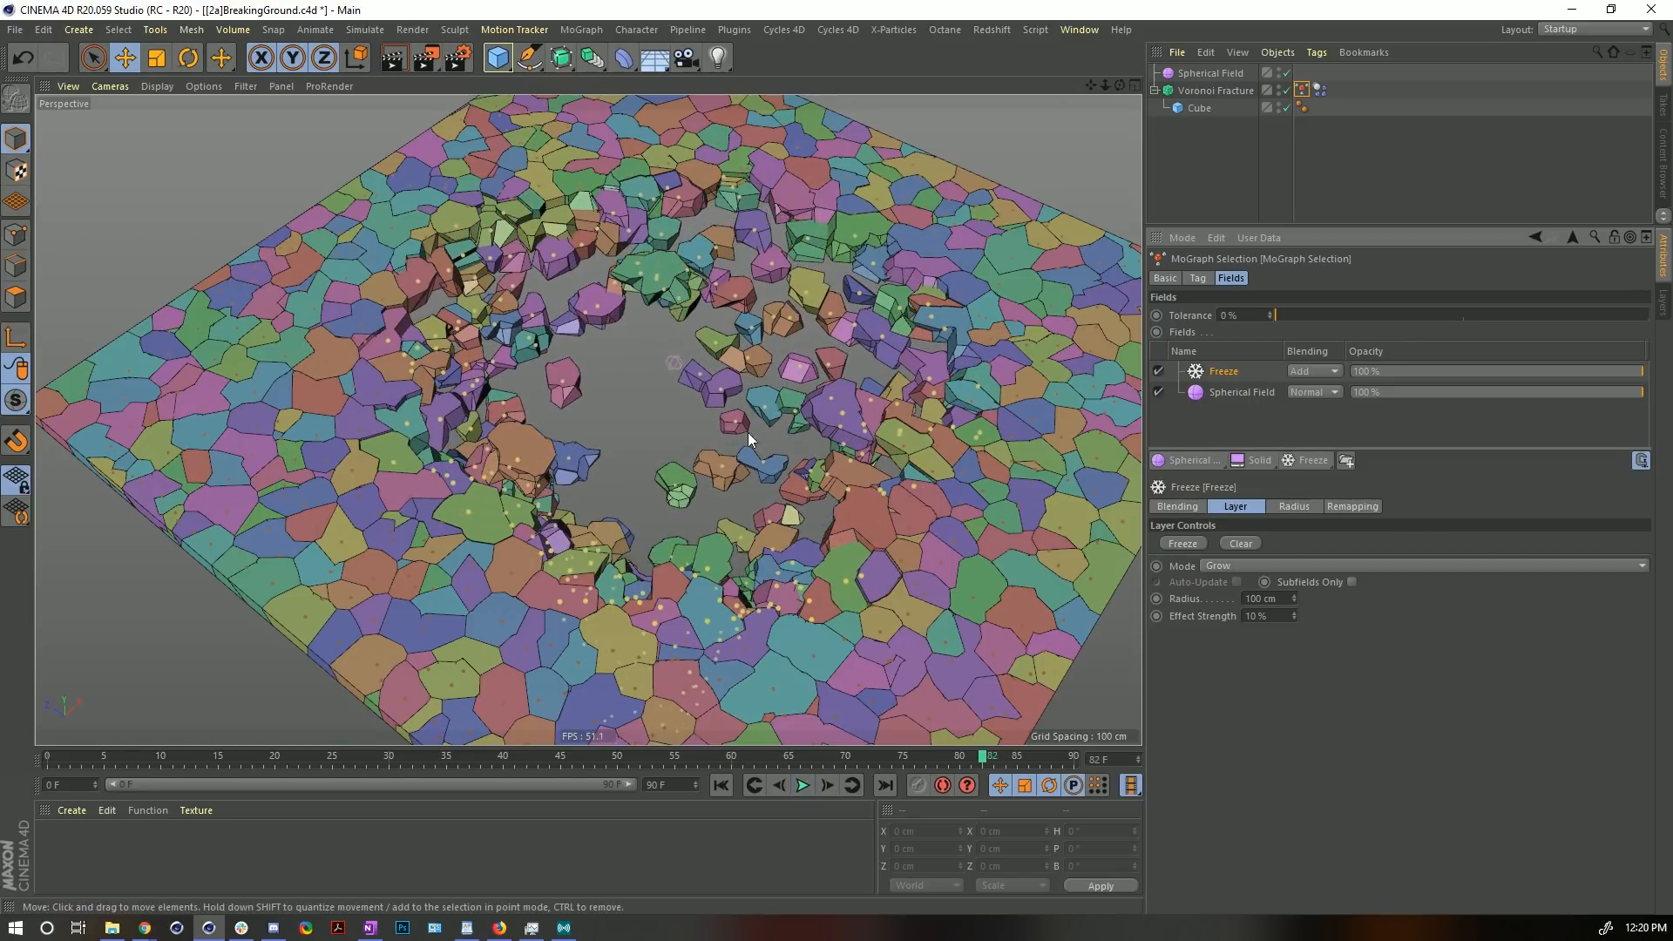
left_click_drag(747, 432, 657, 436, "alt")
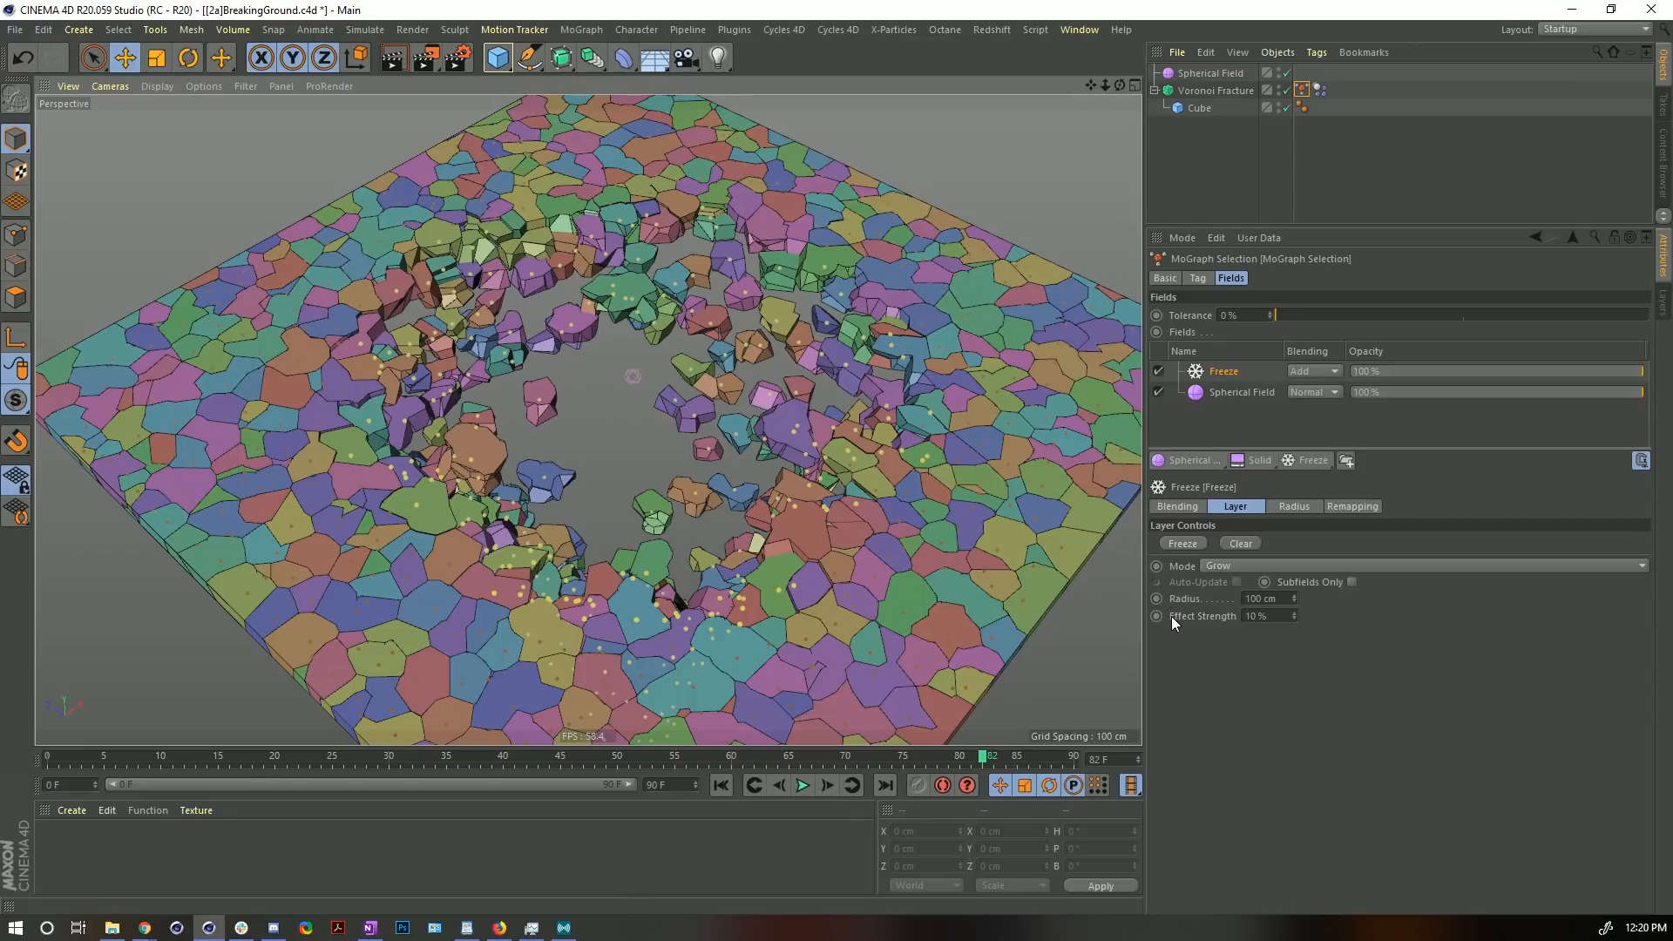
- Set the Freeze layer's radius to 200 cm and return to frame 0
left_click(1252, 600)
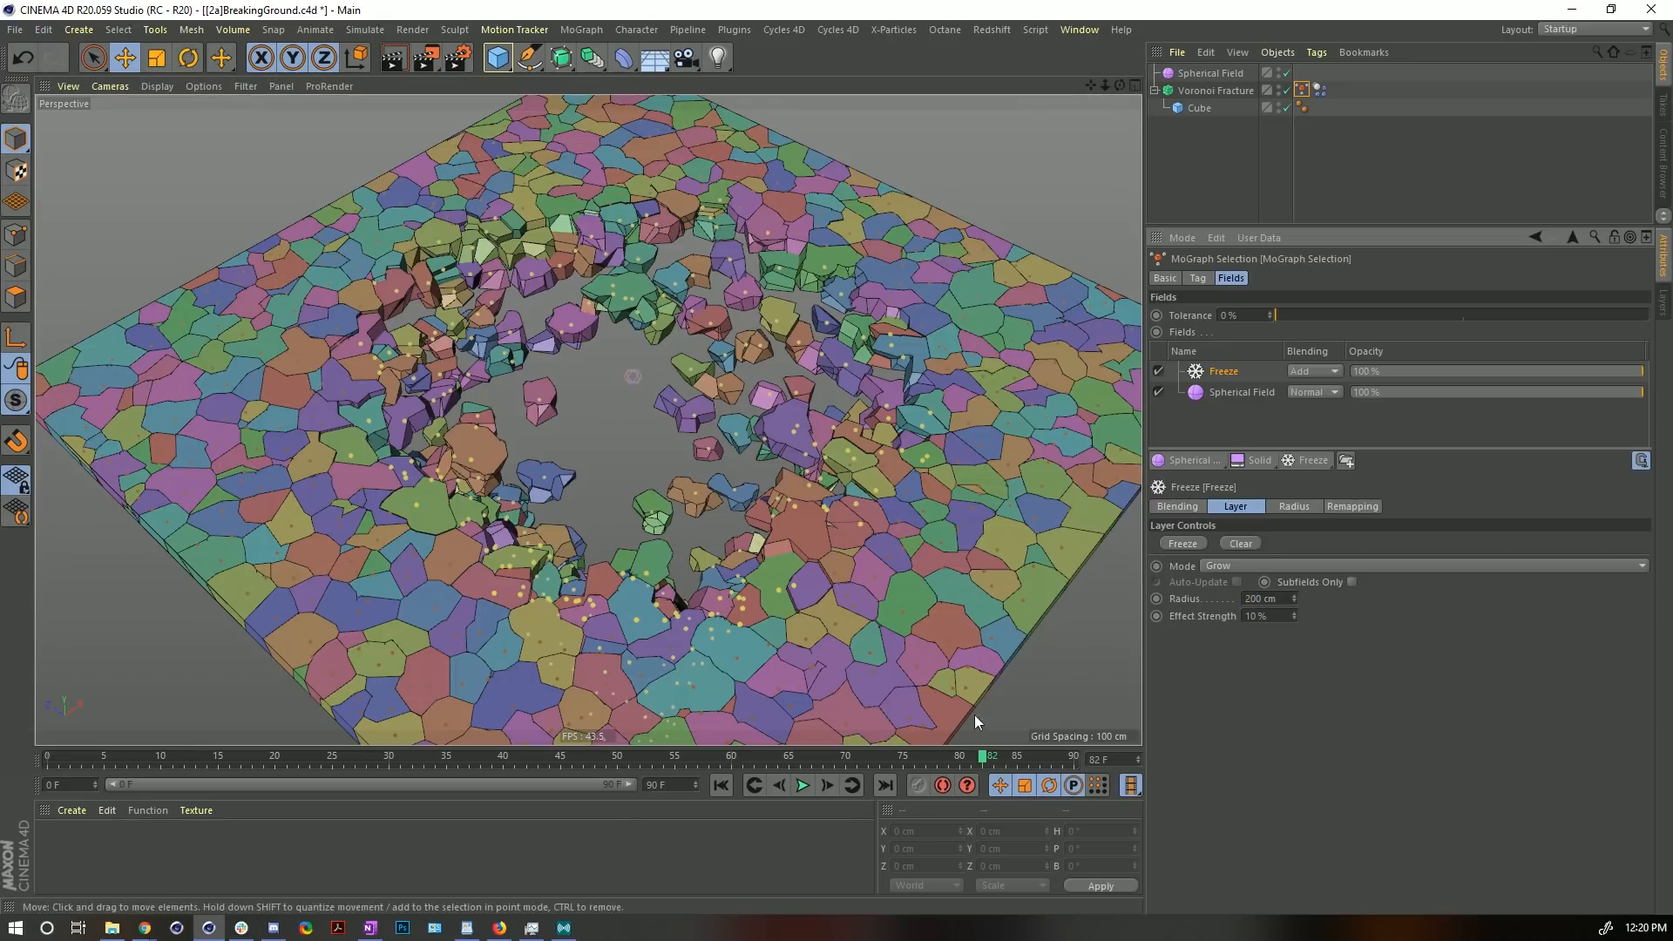
left_click(723, 787)
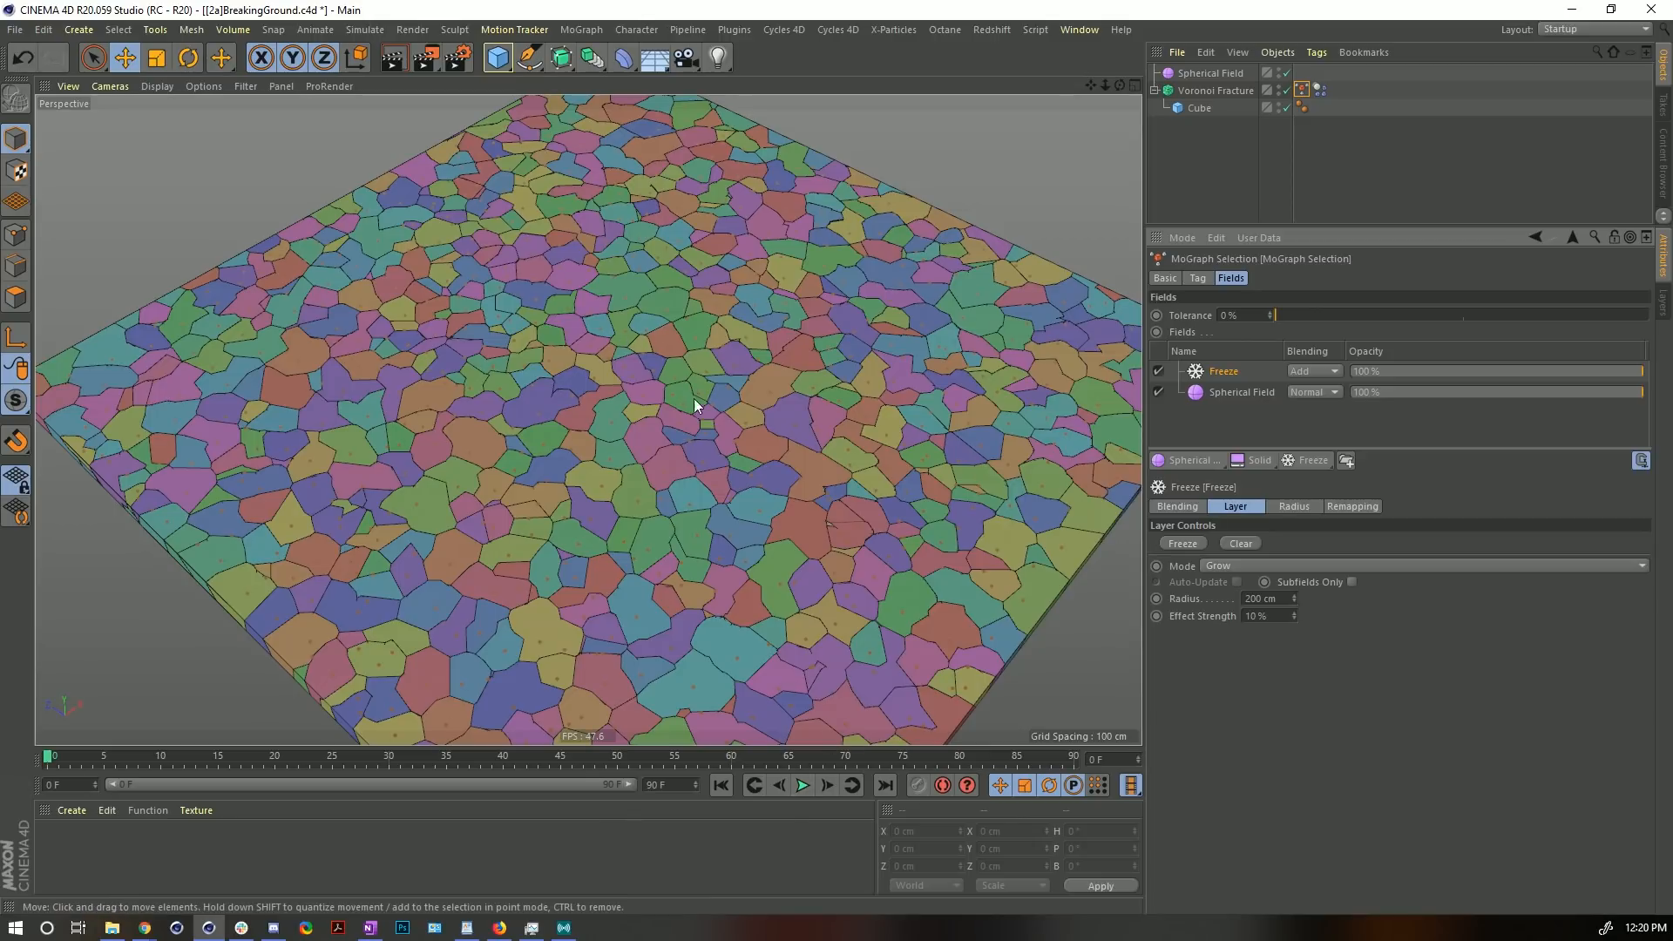
mouse_move(667, 387)
left_mouse_down("alt")
mouse_move(674, 435)
mouse_move(650, 410)
left_mouse_up("alt")
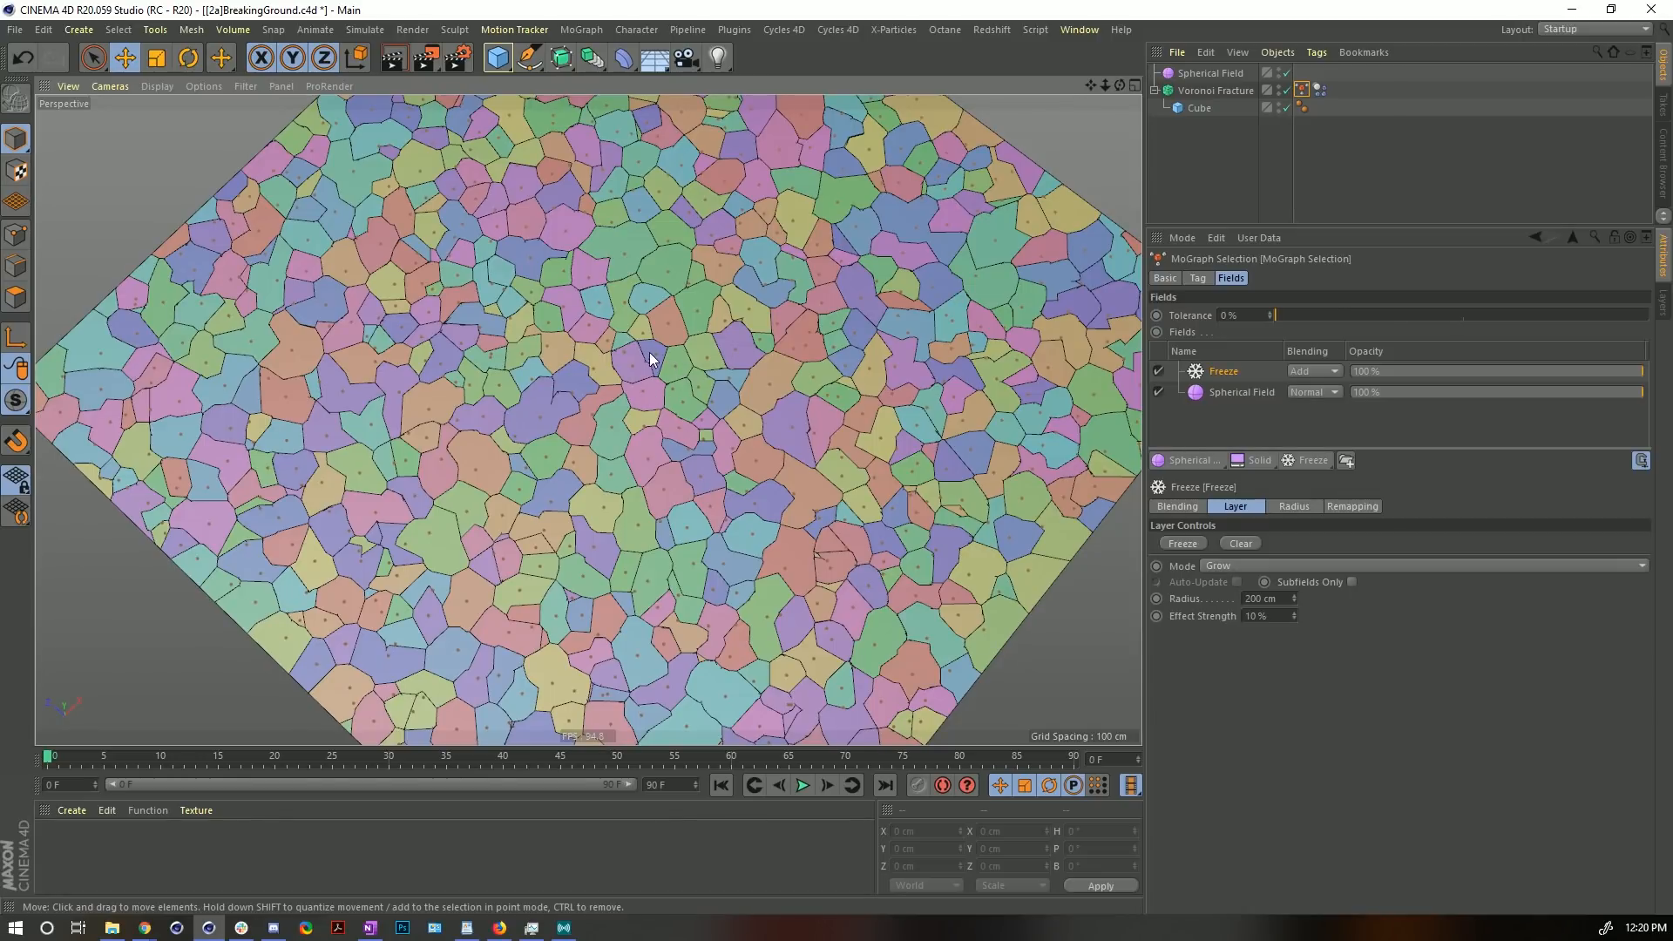
- Play the simulation in stages to frame 78, examining from several angles how the pieces collapse with the larger radius
left_click(802, 785)
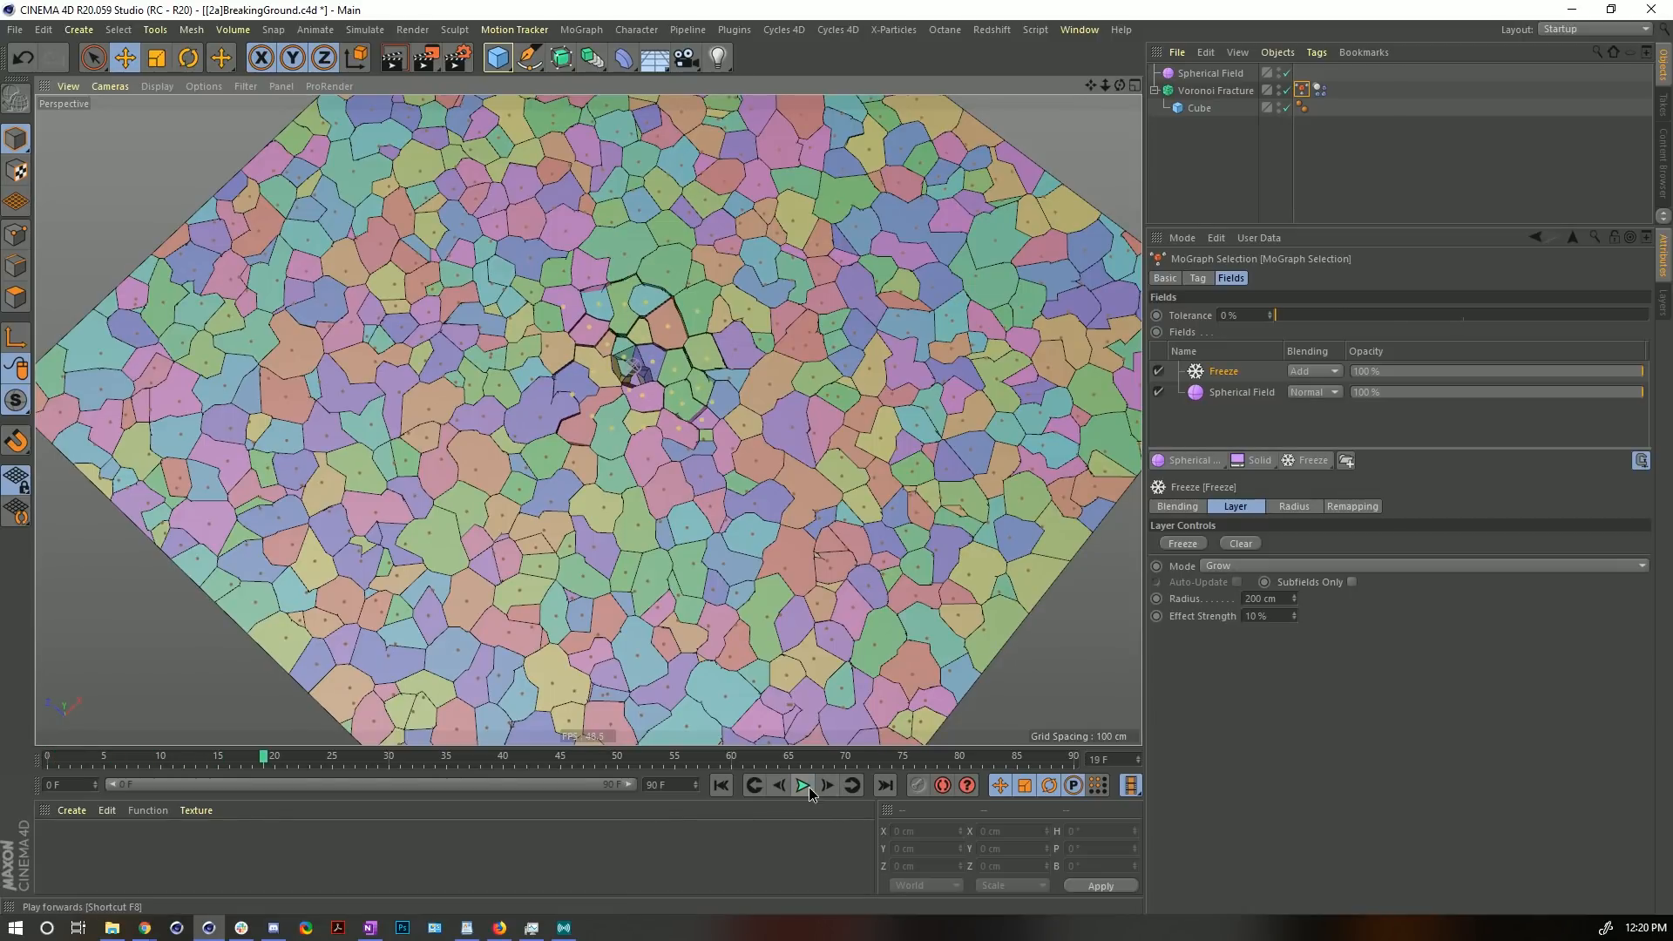
left_click(809, 788)
left_click(809, 788)
left_click_drag(803, 575, 800, 485, "alt")
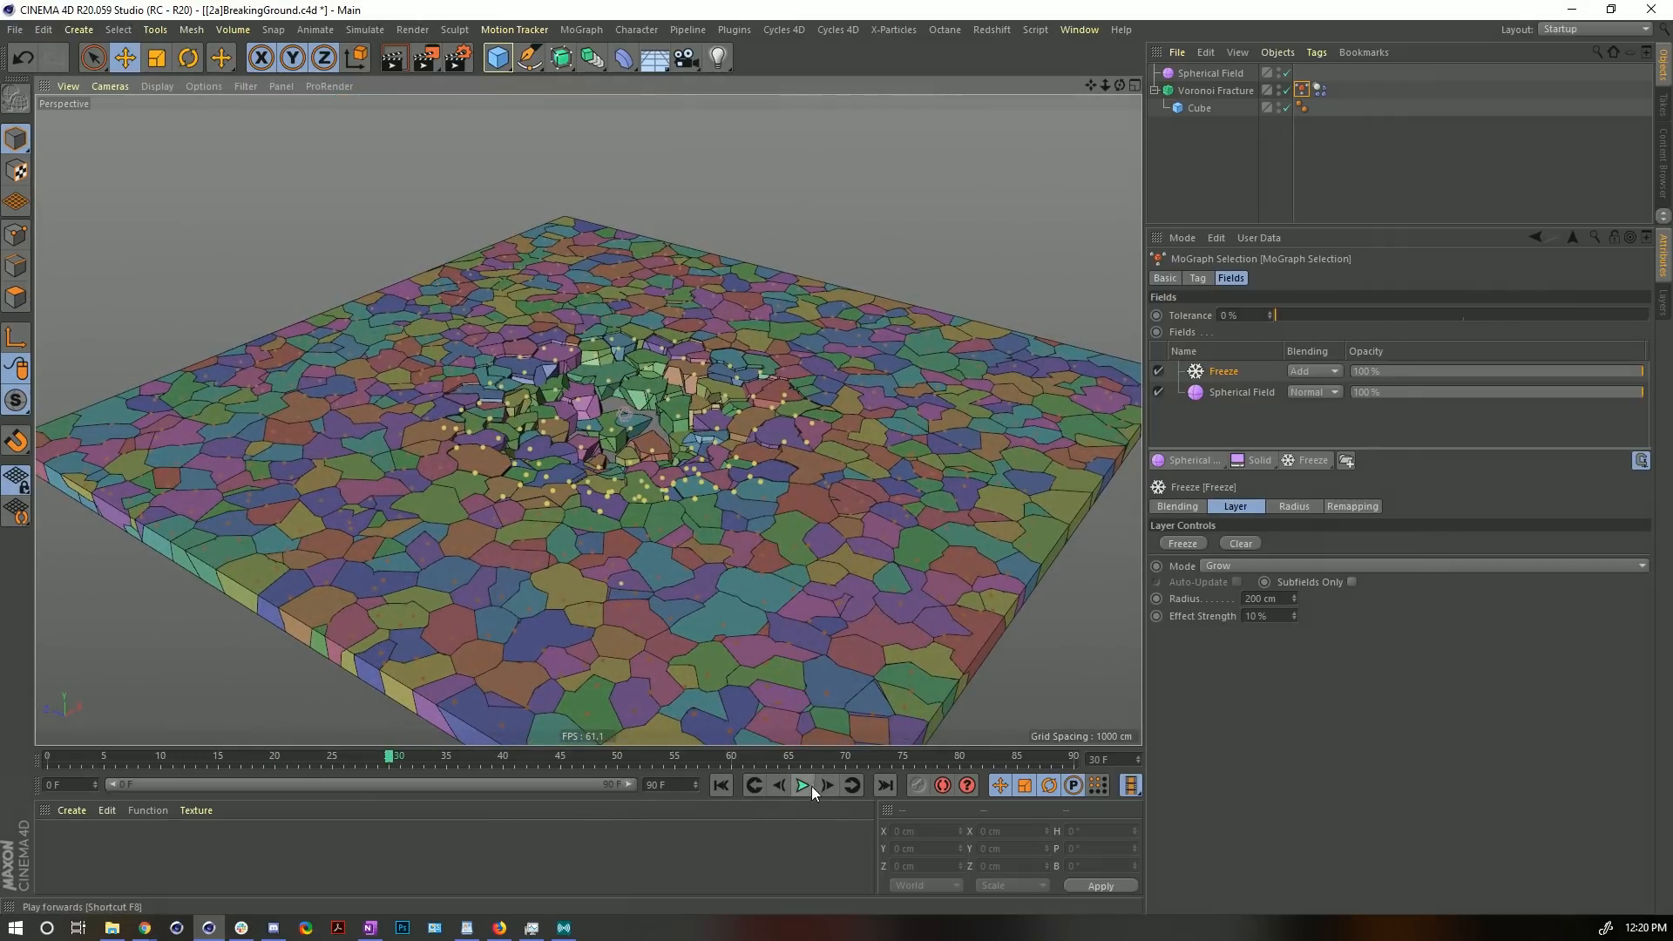
left_click(804, 785)
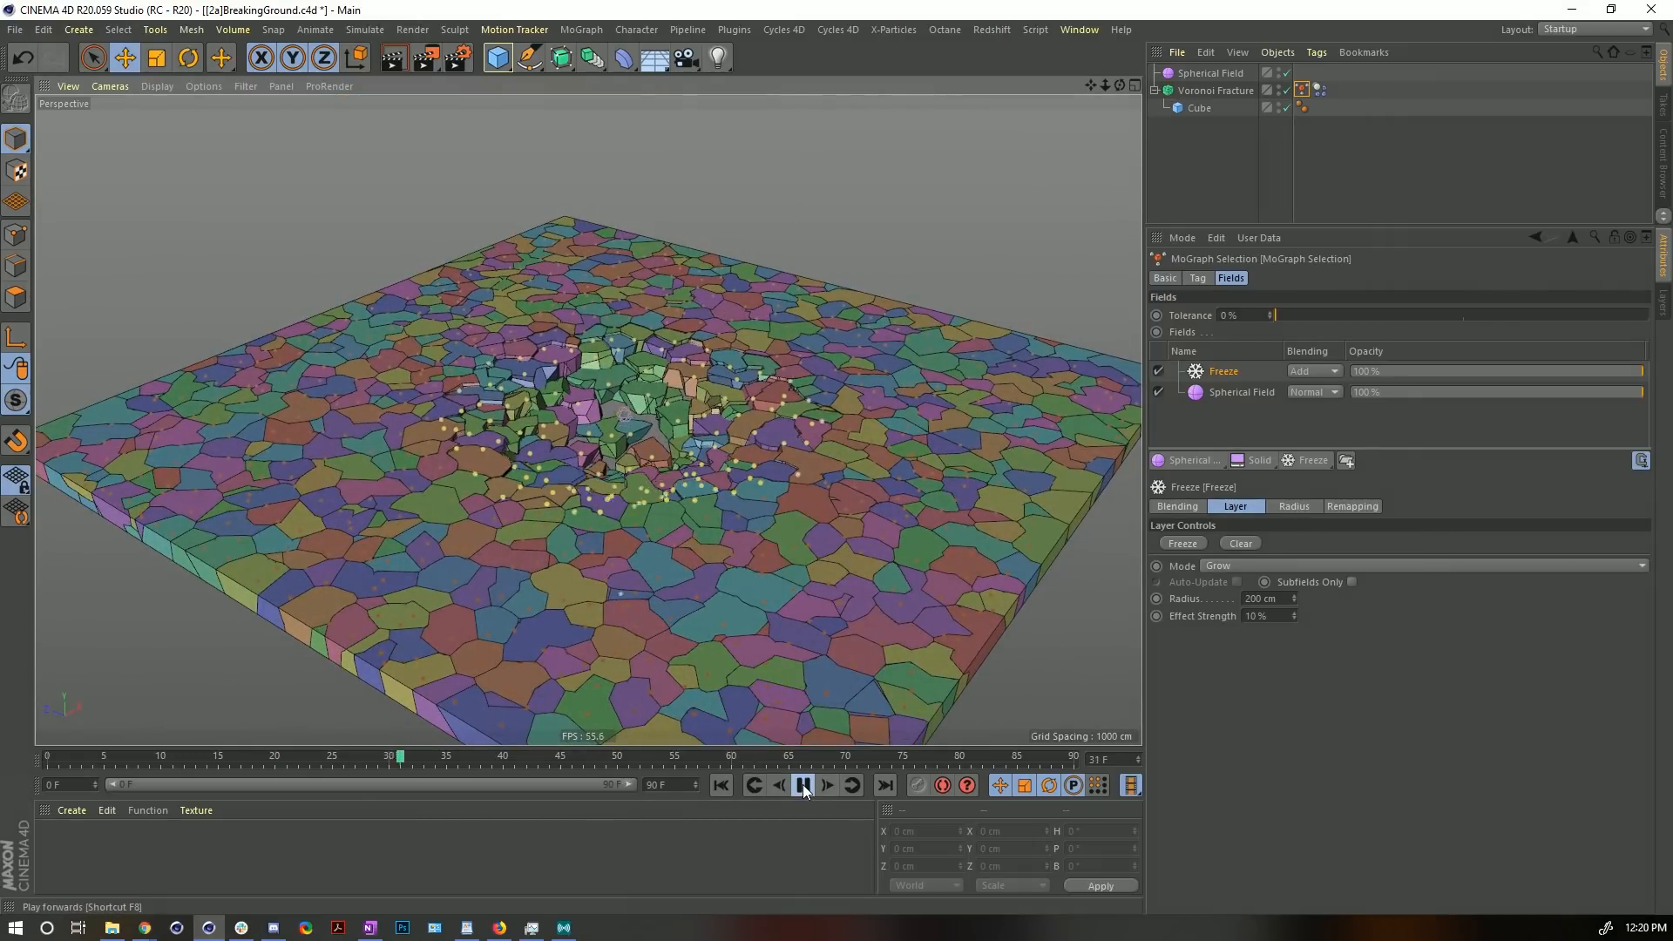
left_click(802, 786)
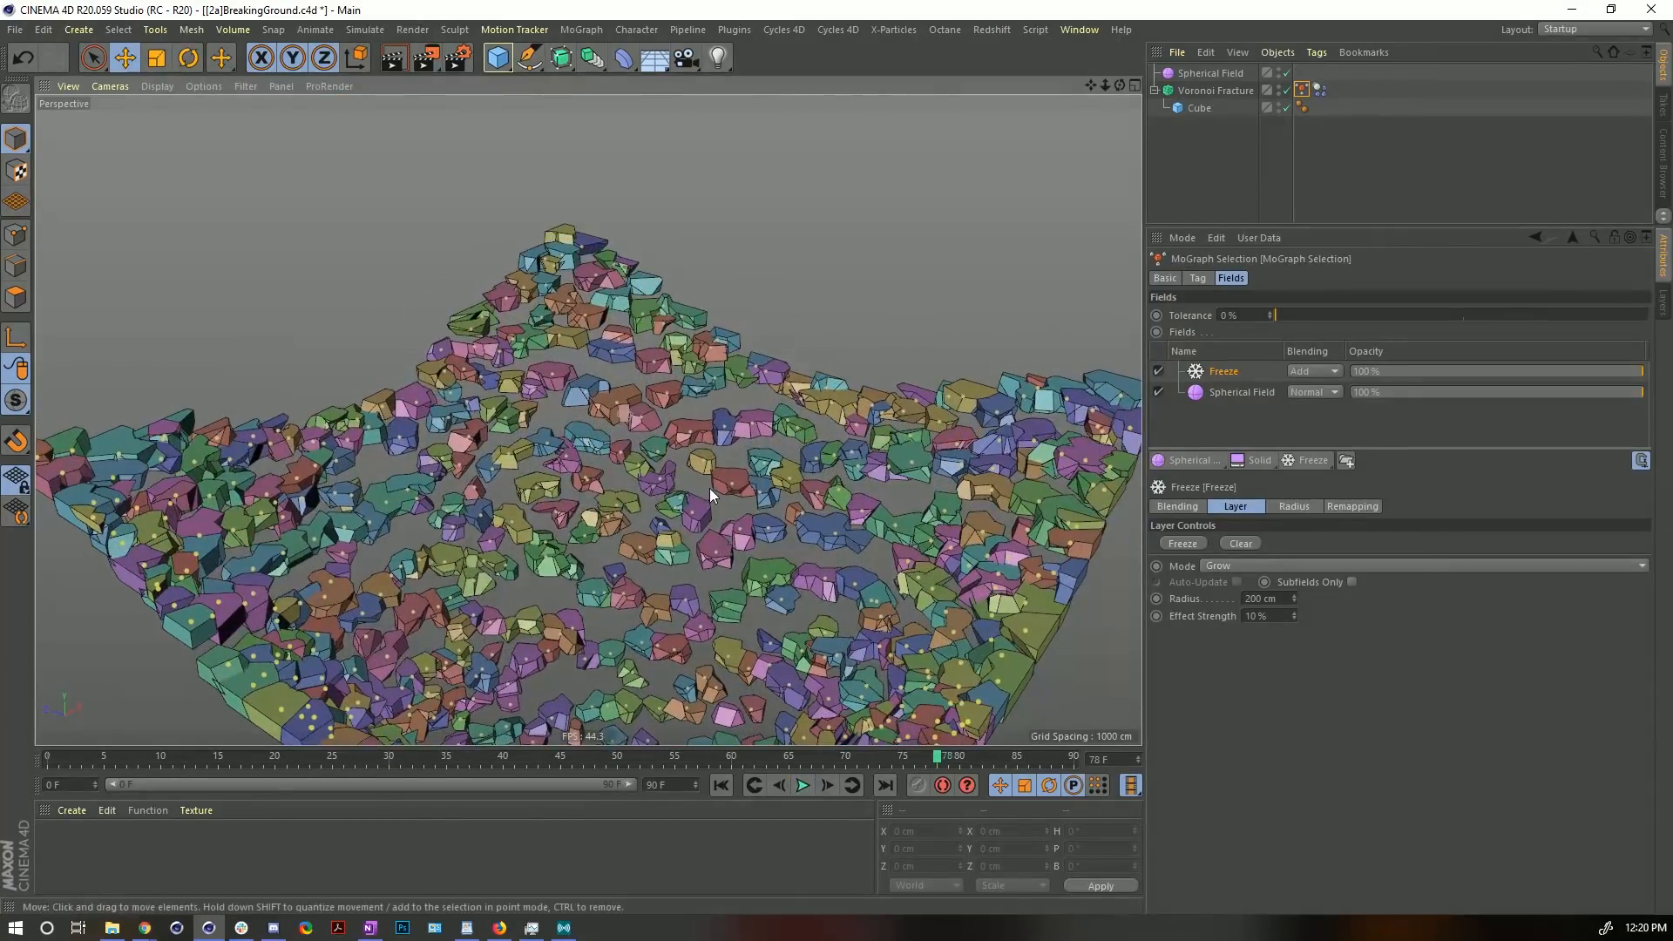
left_click_drag(709, 488, 664, 415, "alt")
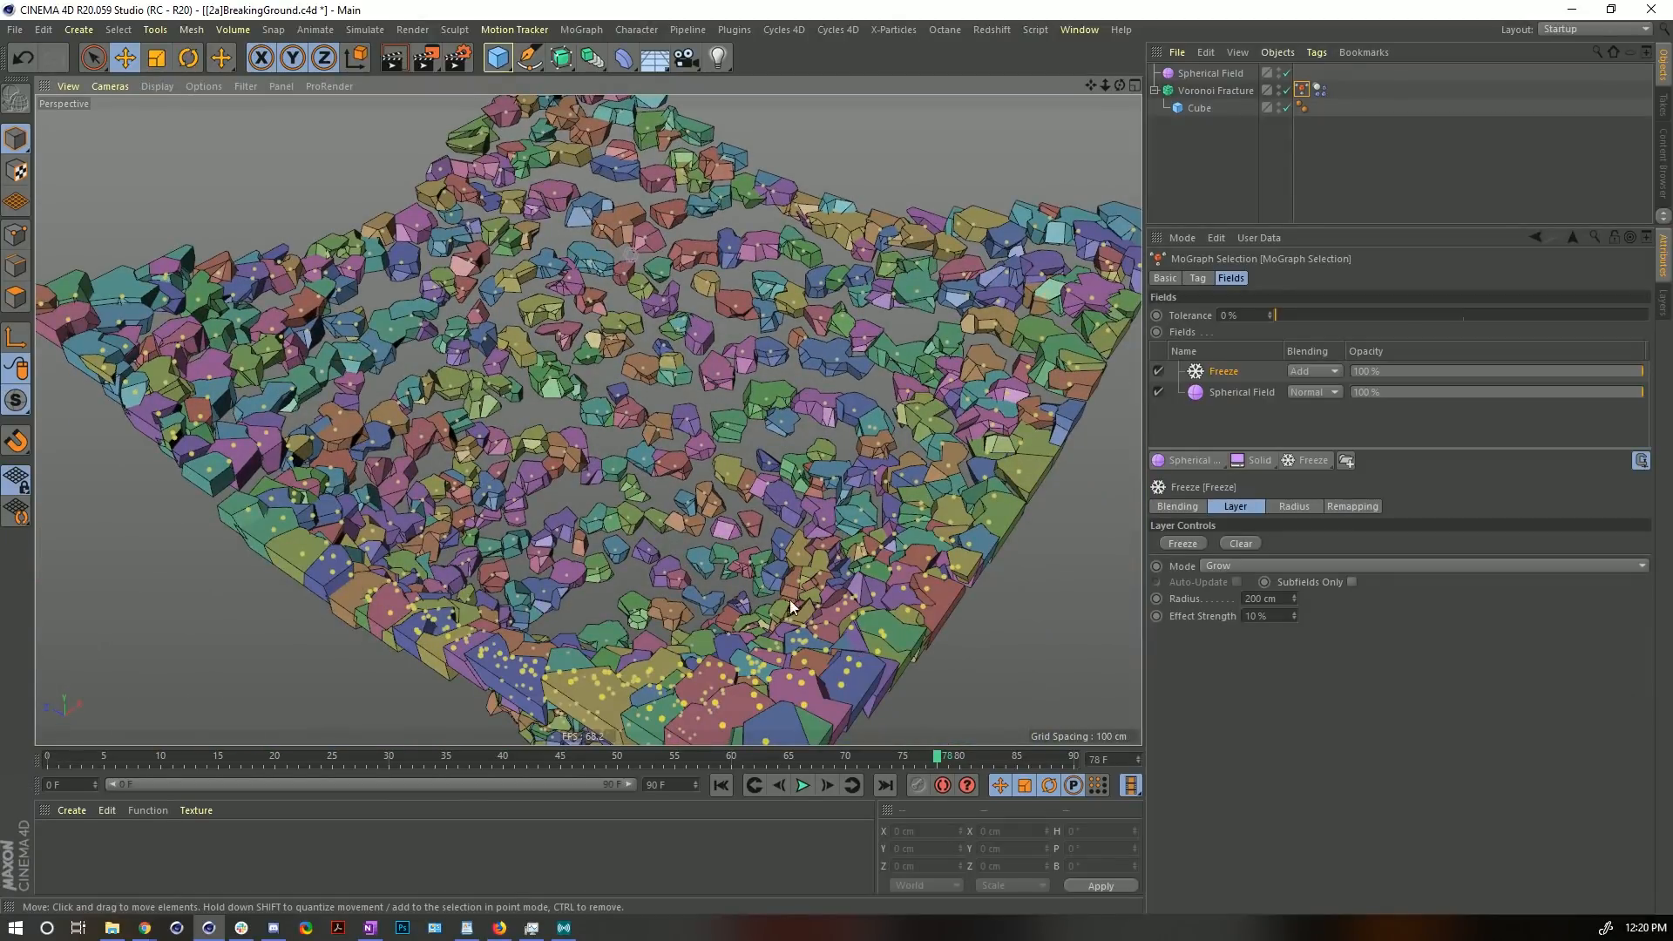
left_click_drag(695, 531, 706, 595, "alt")
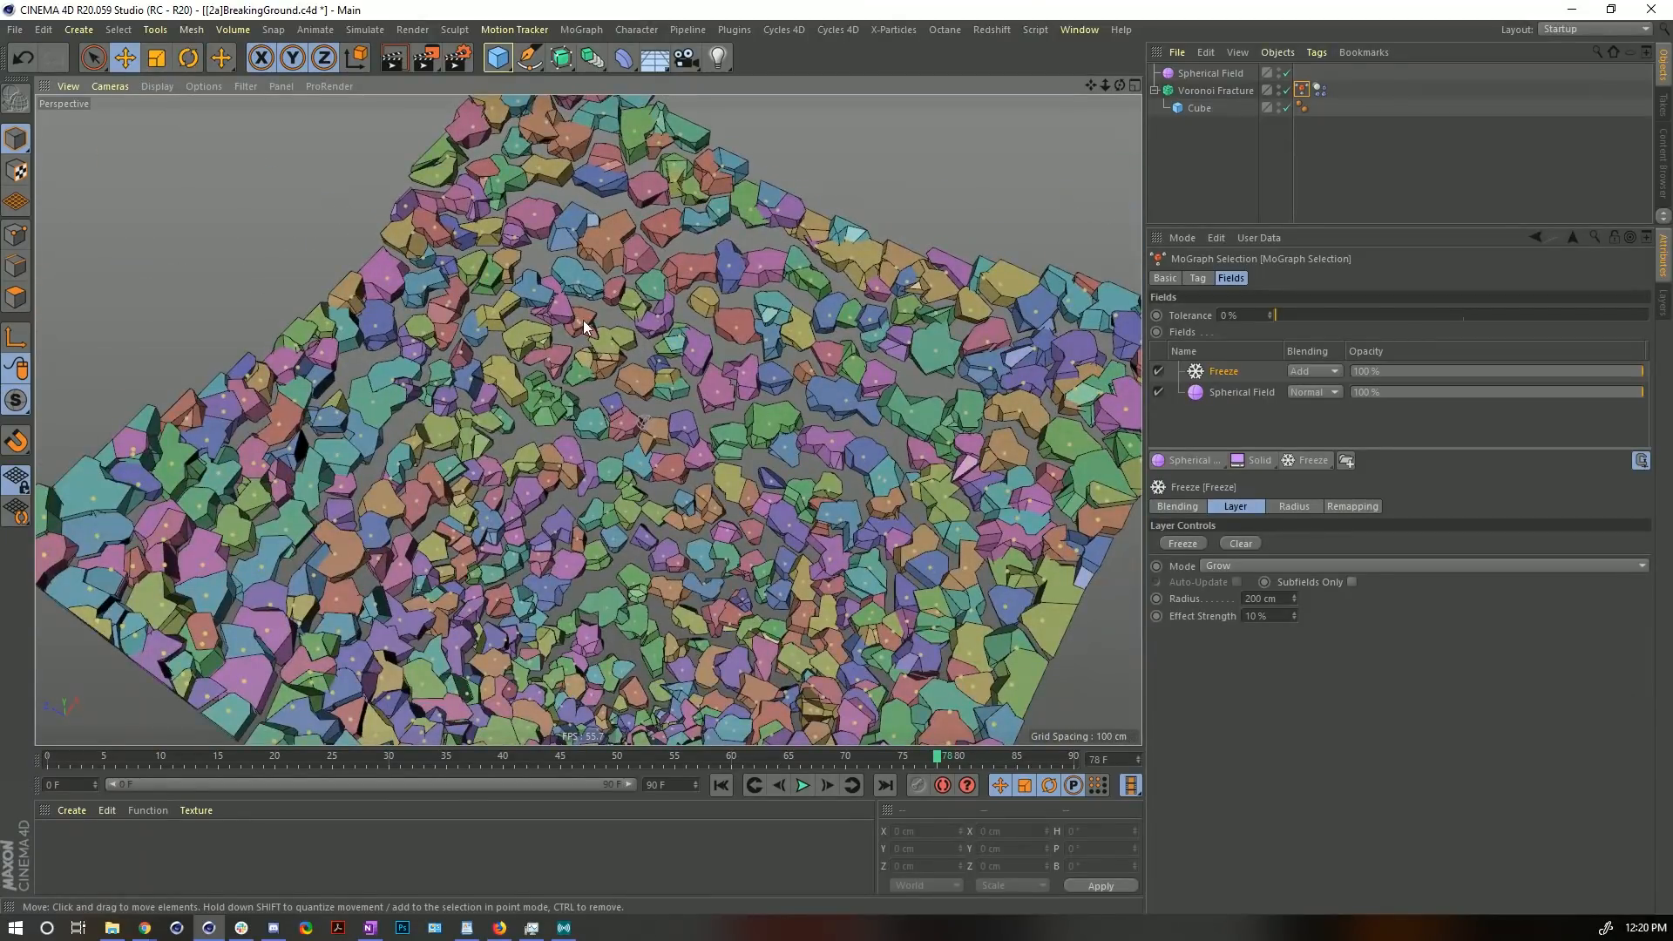
left_click_drag(584, 327, 656, 418, "alt")
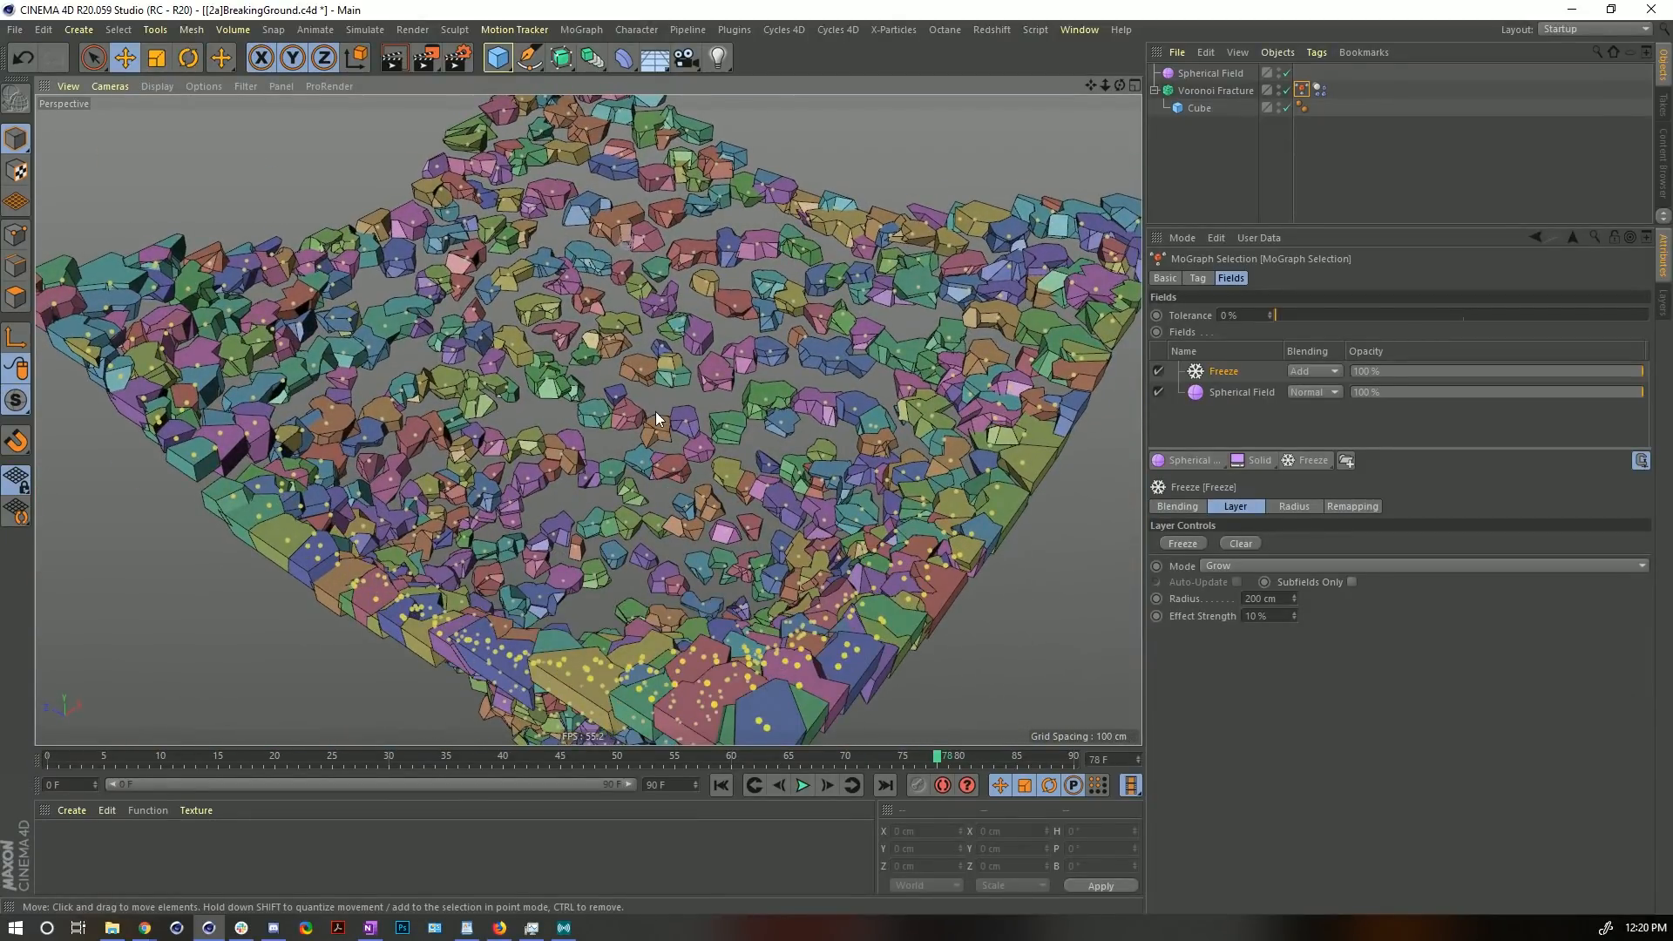
- Return to frame 0, set the Freeze layer's radius to 100 cm, and replay the simulation from different angles
left_click(722, 785)
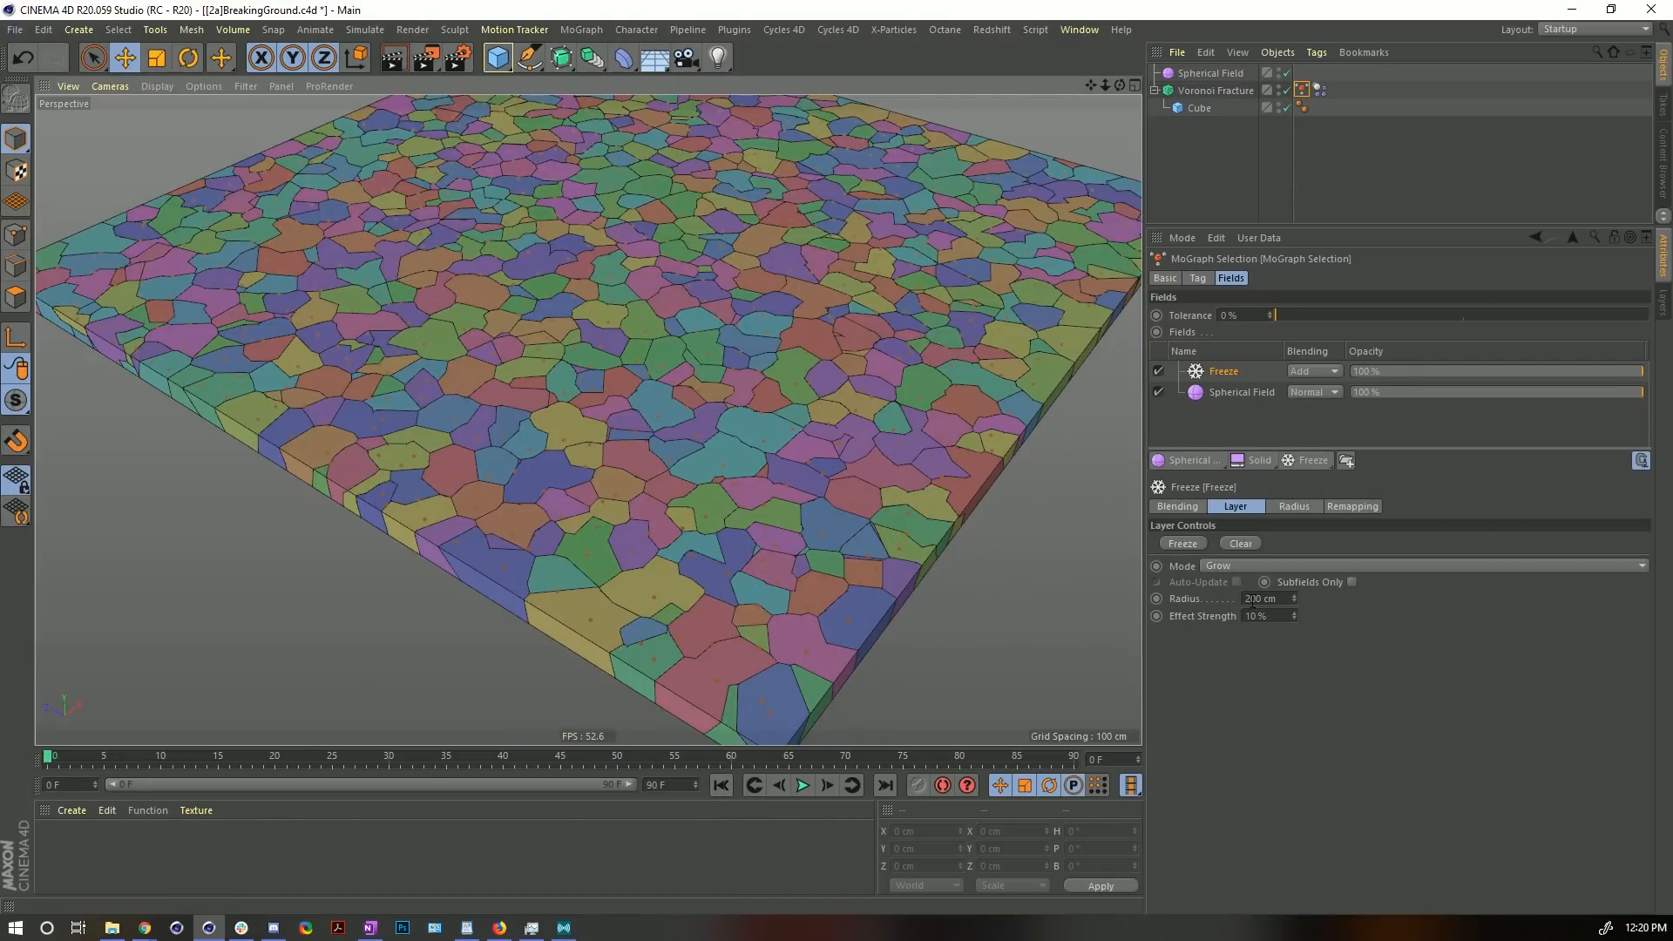
left_click(802, 785)
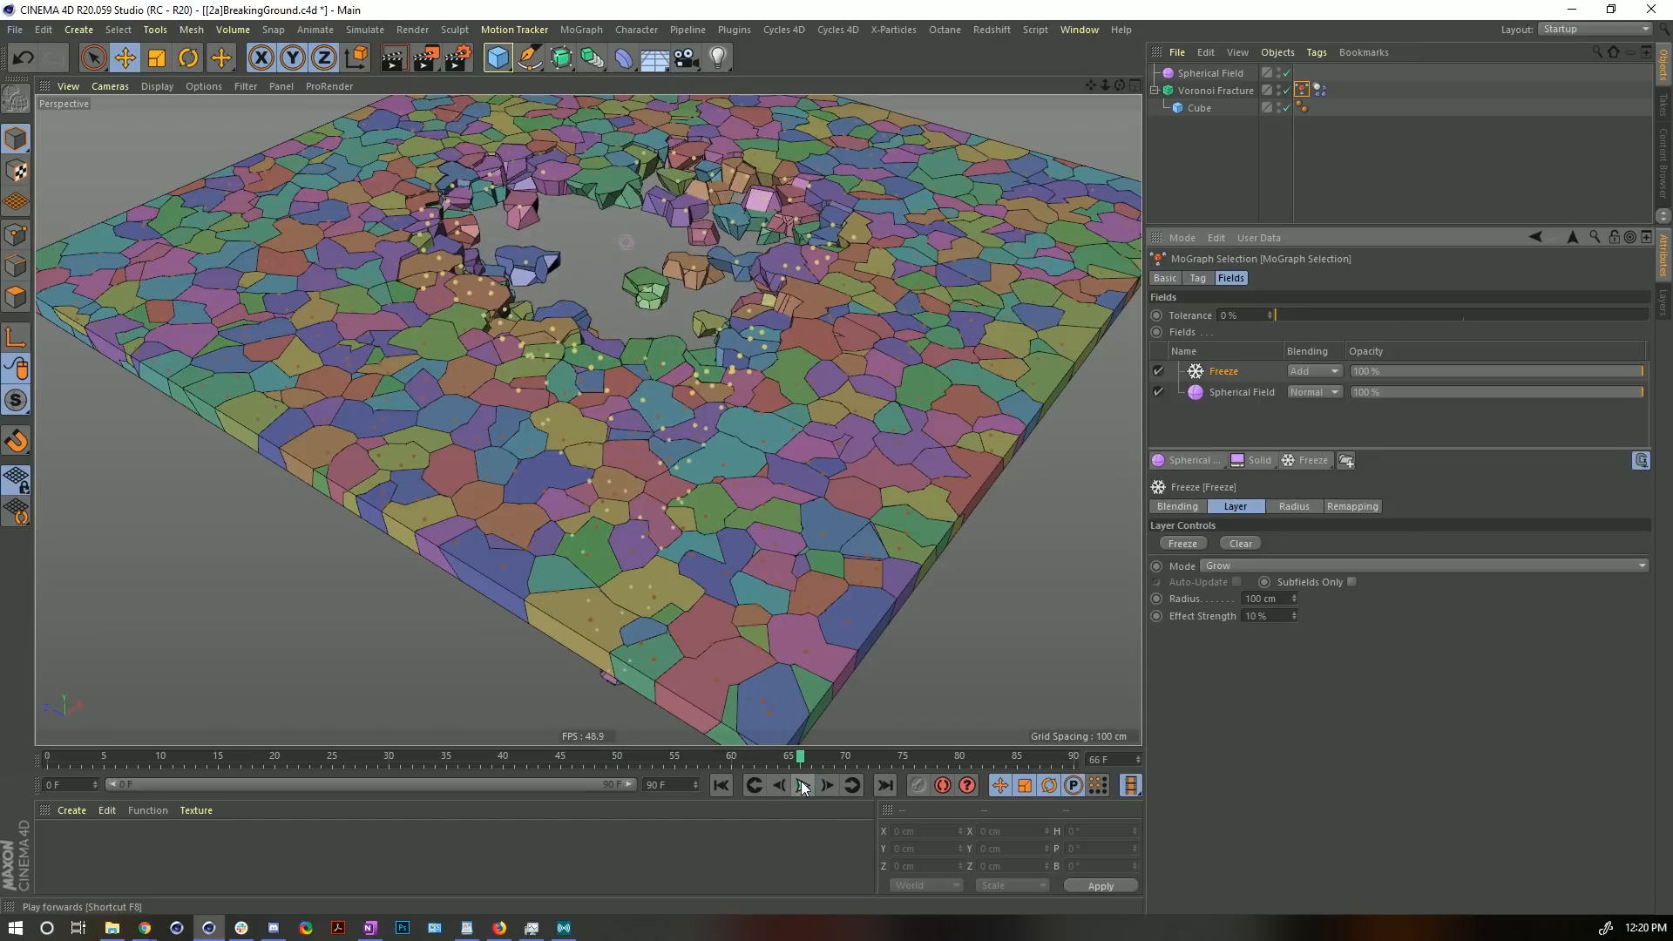
left_click(803, 785)
left_click(807, 787)
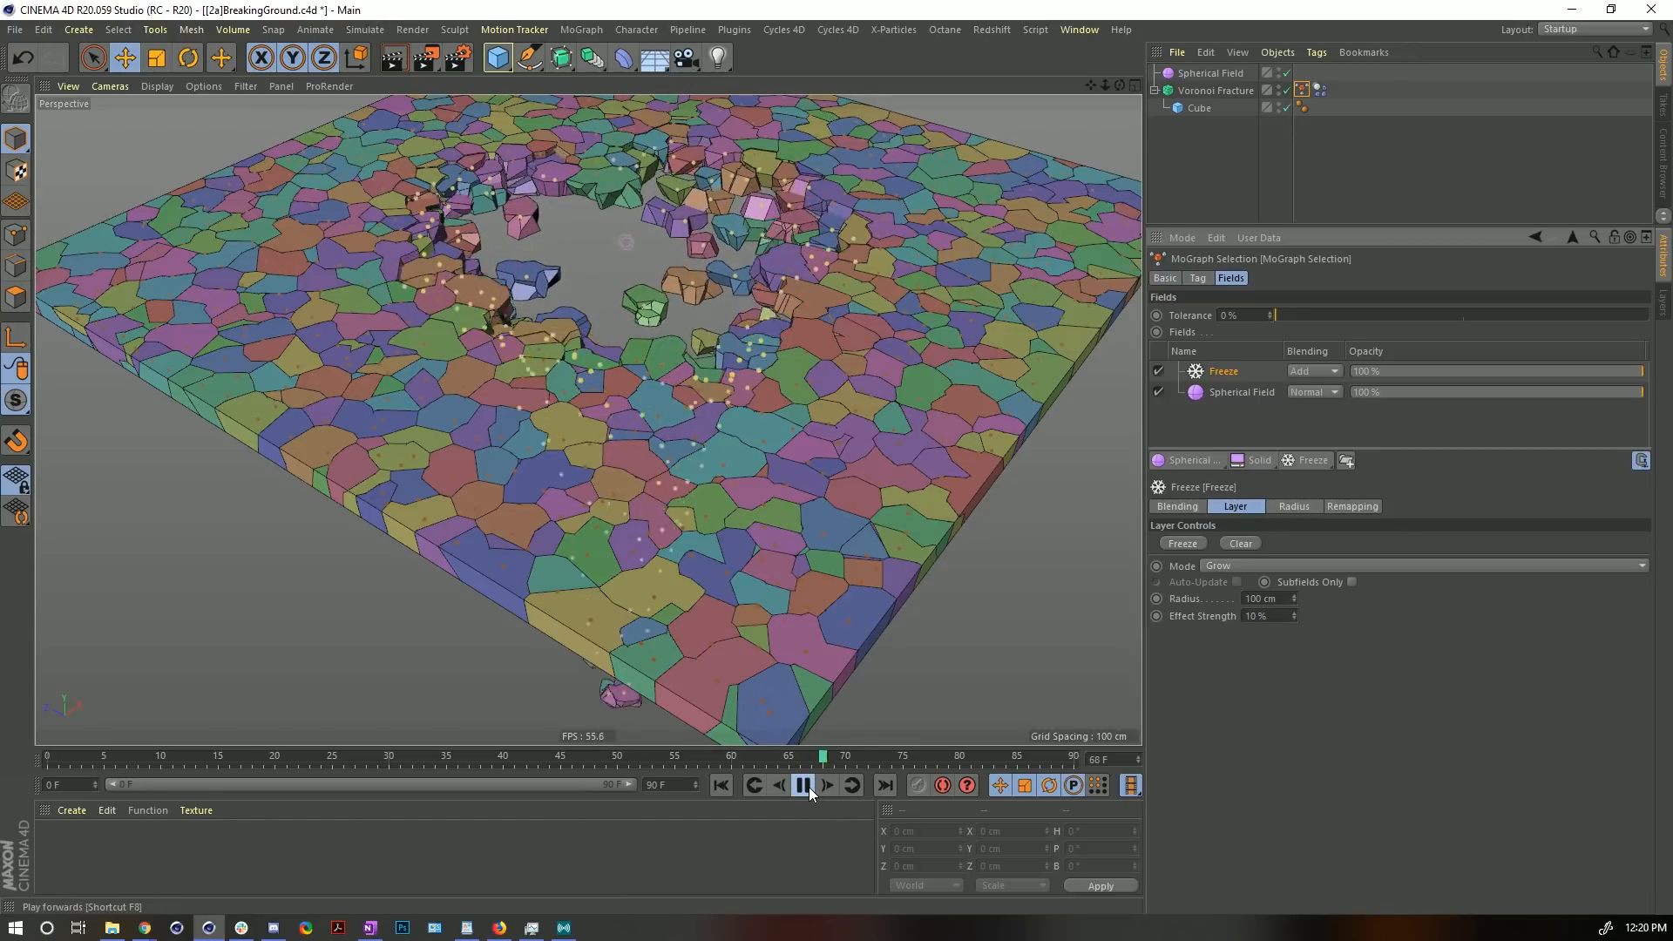
left_click_drag(610, 170, 825, 737, "alt")
left_click(800, 787)
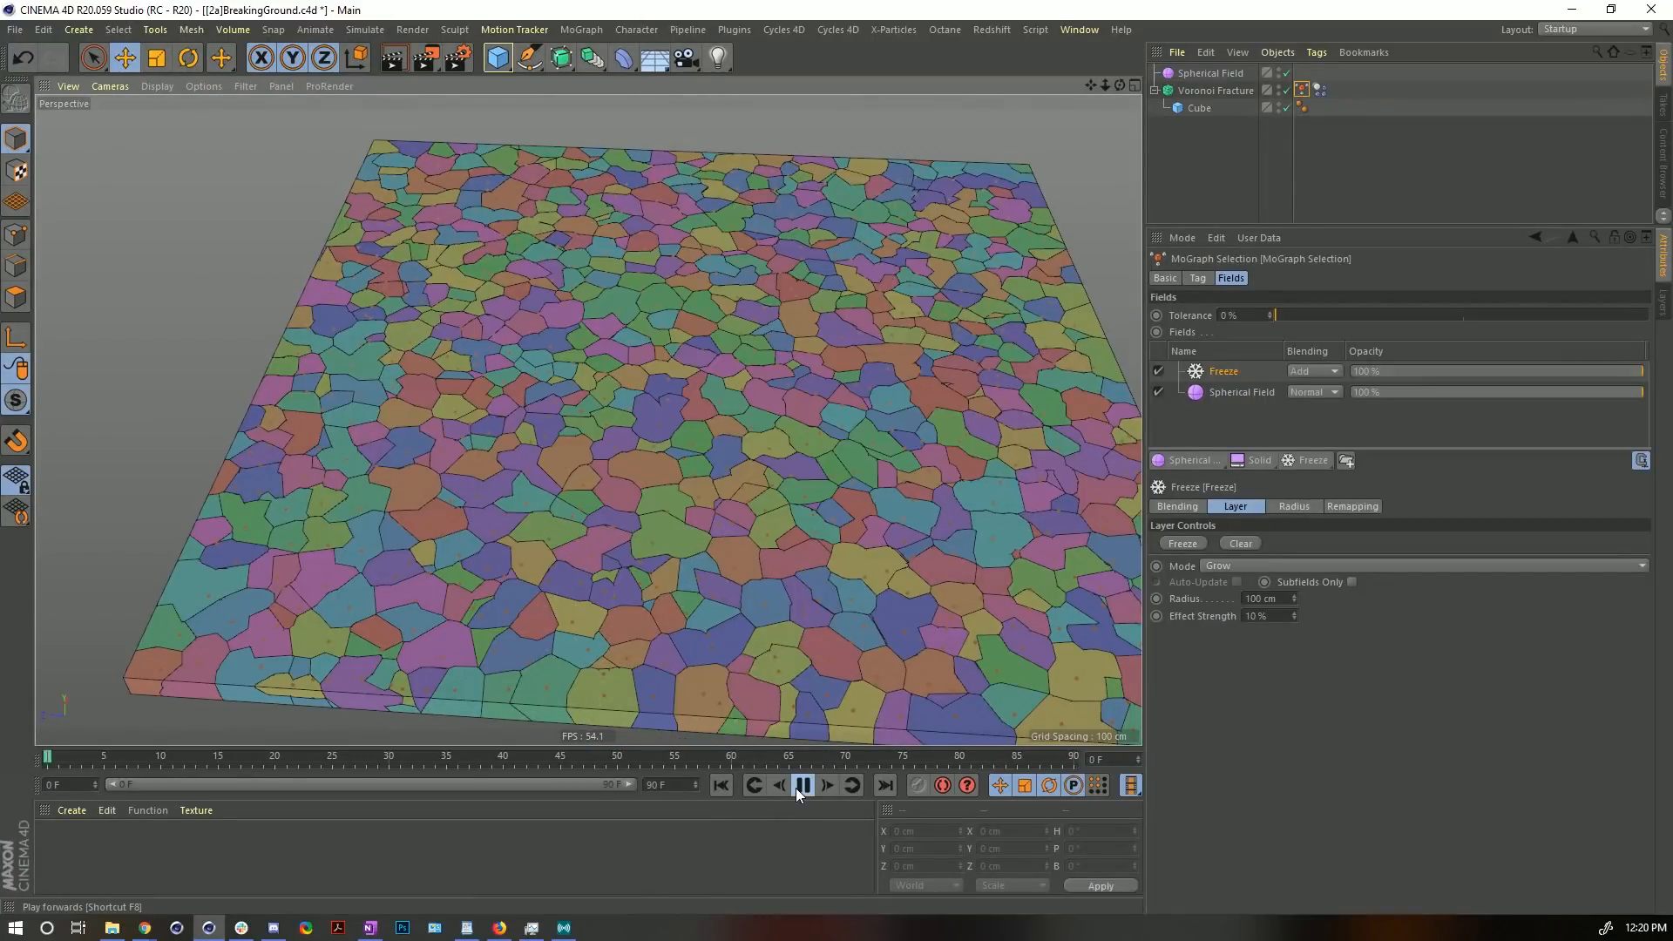
- Set the Freeze layer's radius to 200 cm and play the simulation on to frame 40
left_click(1247, 597)
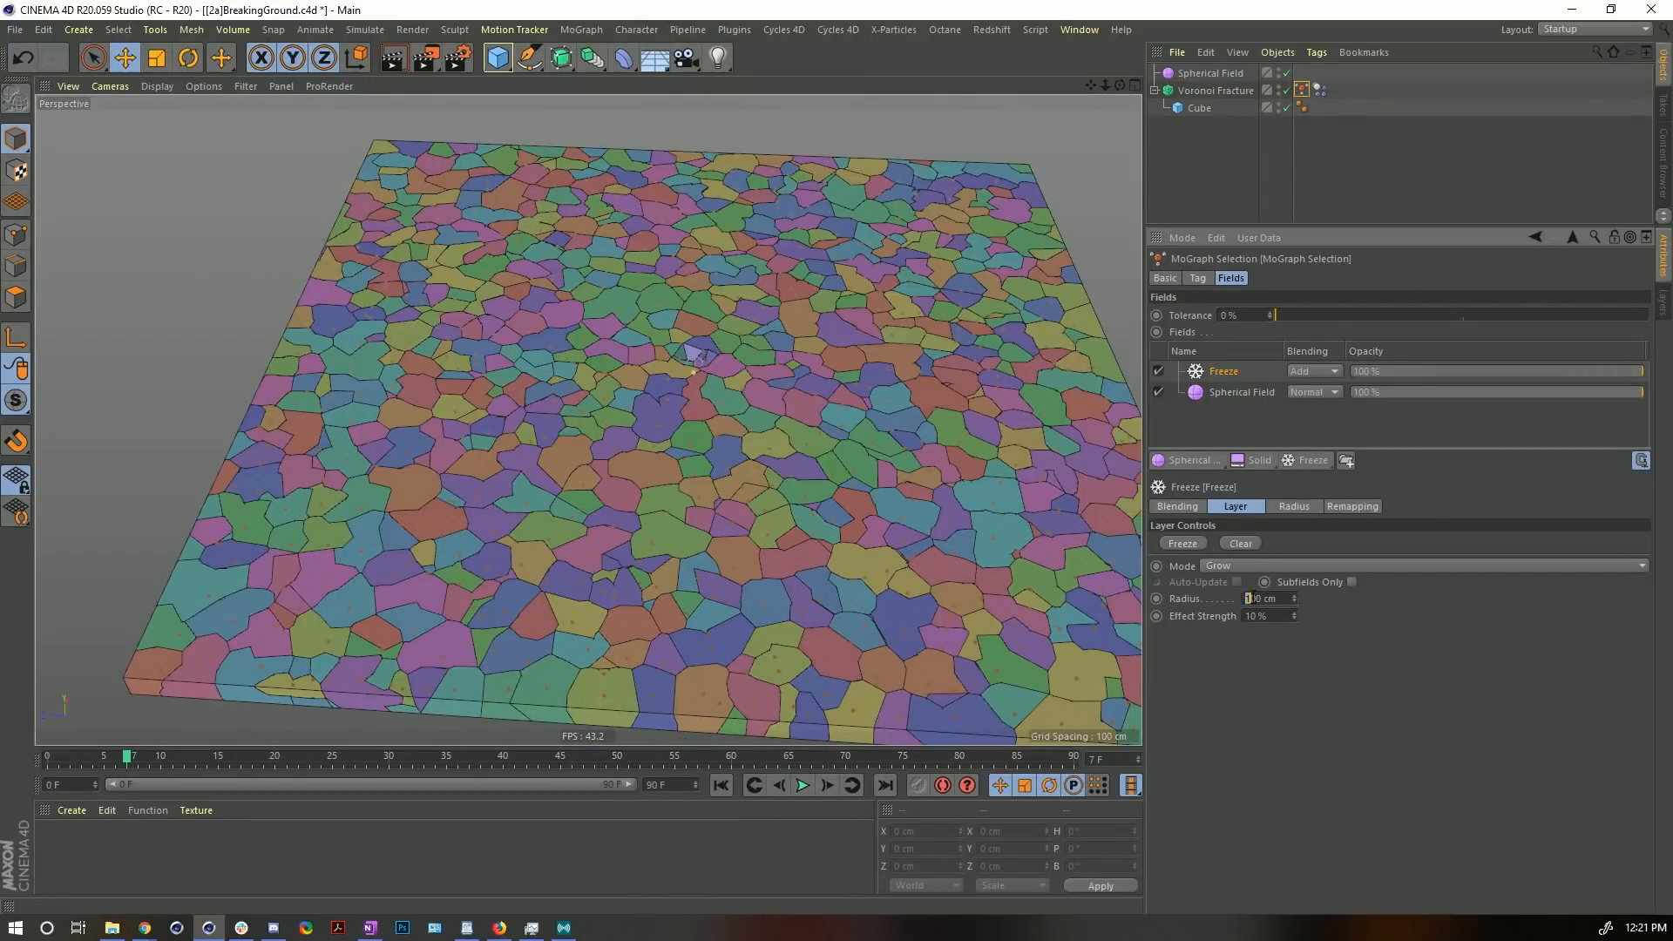
left_click(802, 786)
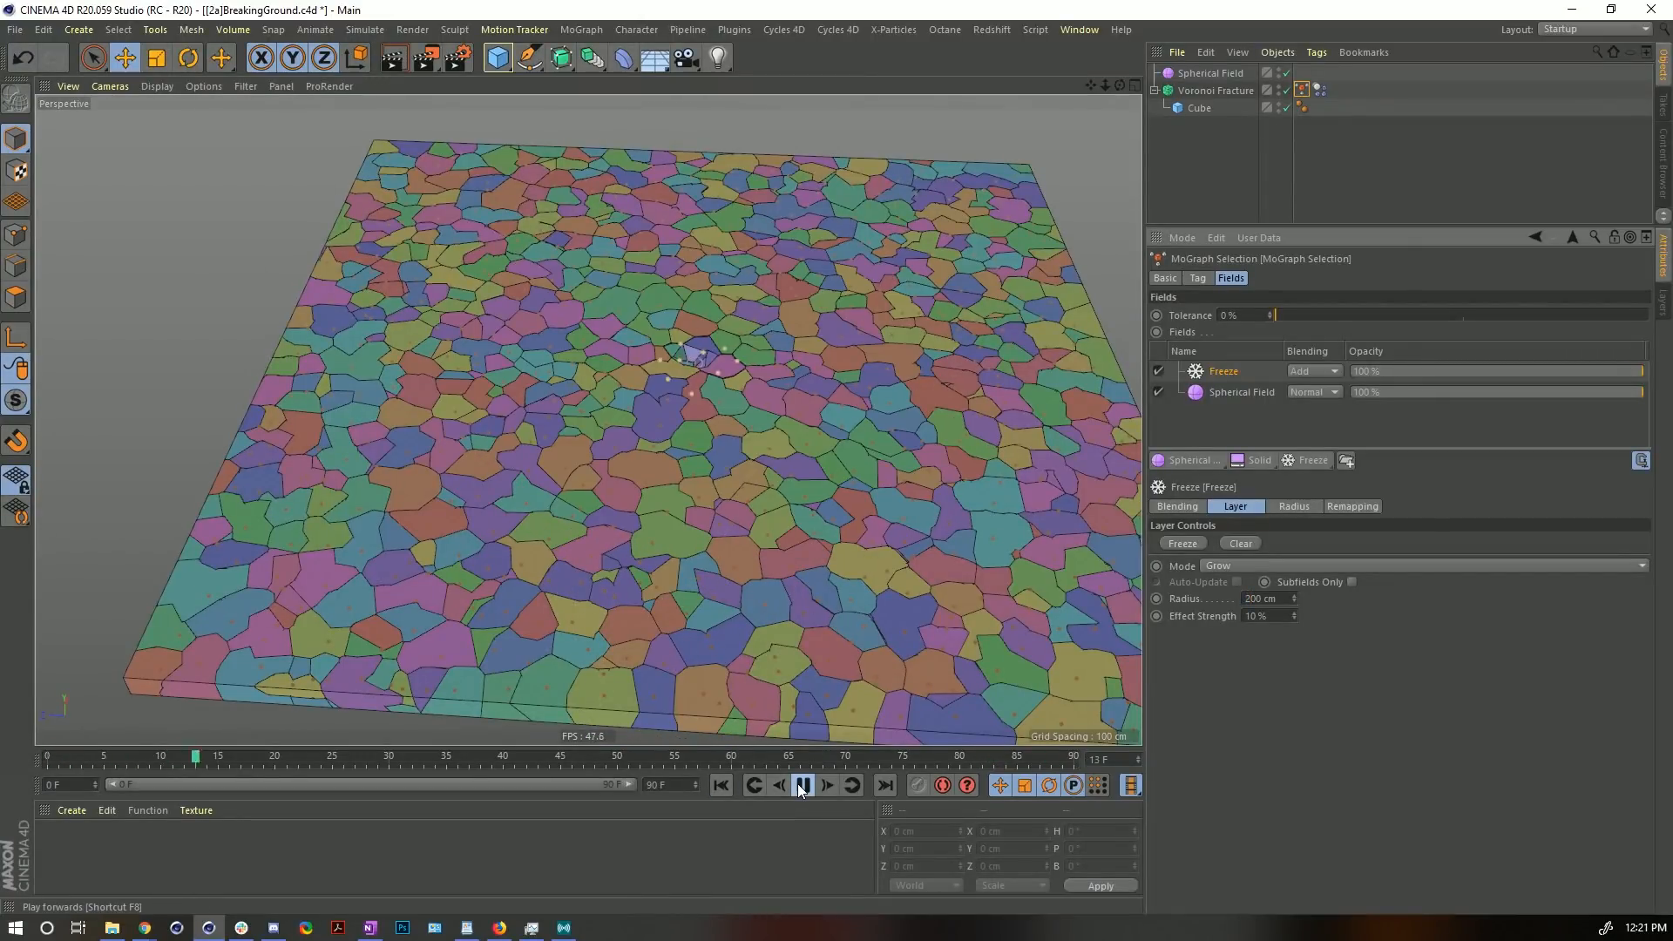
left_click(799, 786)
left_click_drag(716, 418, 610, 414, "alt")
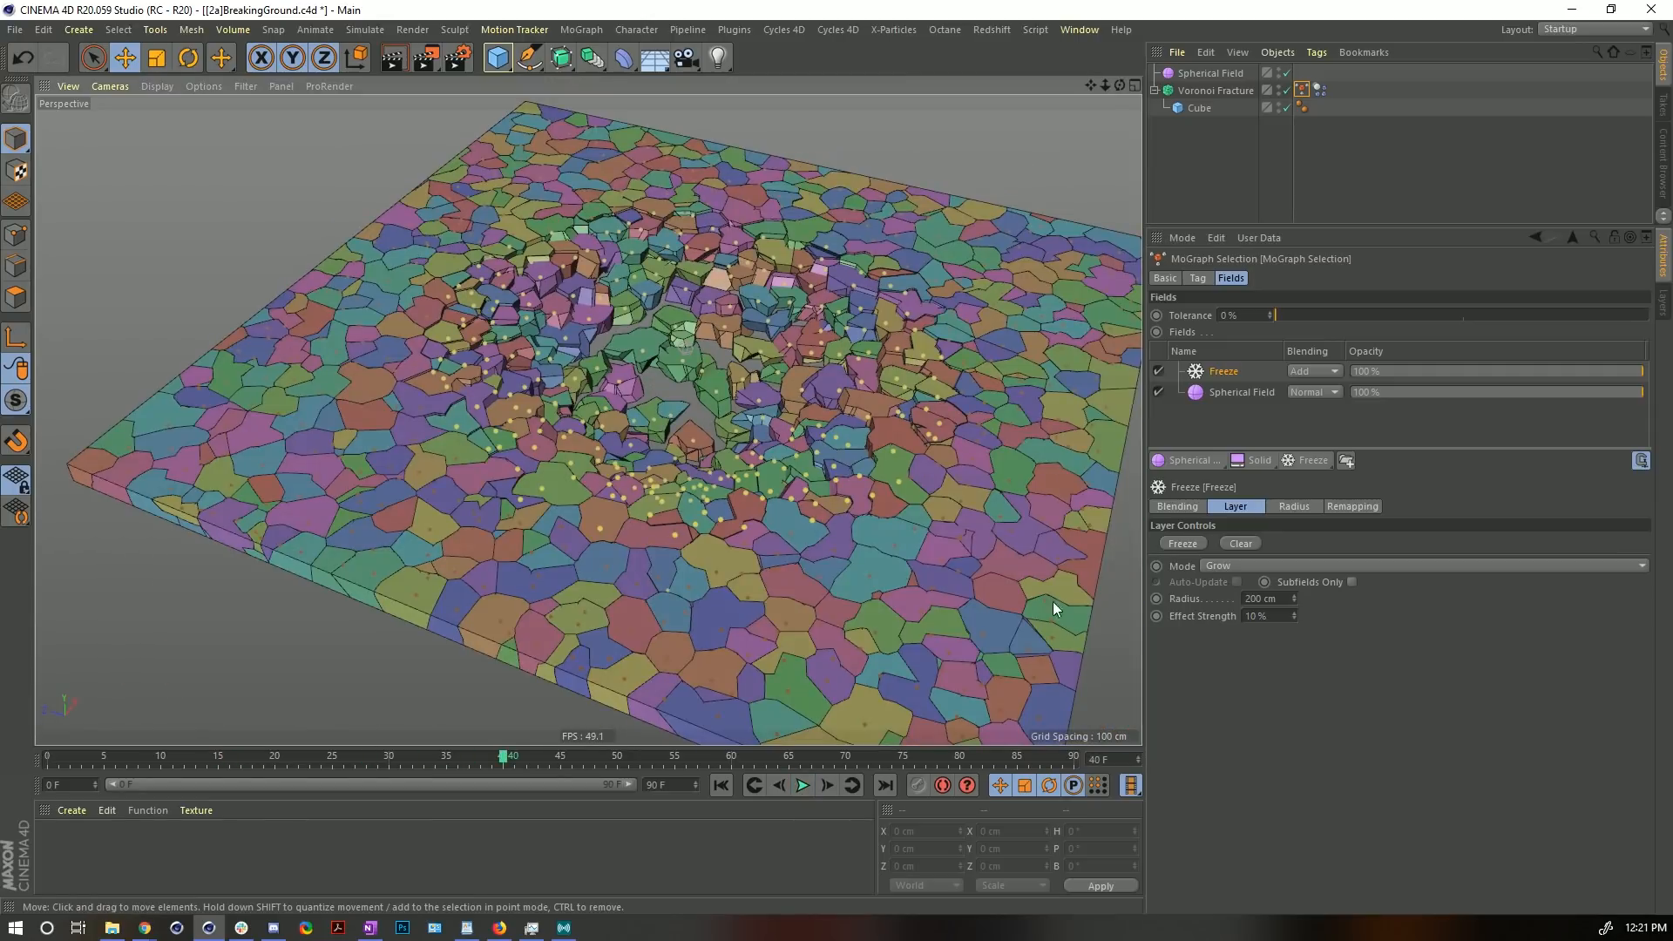
- Set the Freeze layer's Effect Strength to 5 % and return to frame 0
double_click(1277, 615)
type("5")
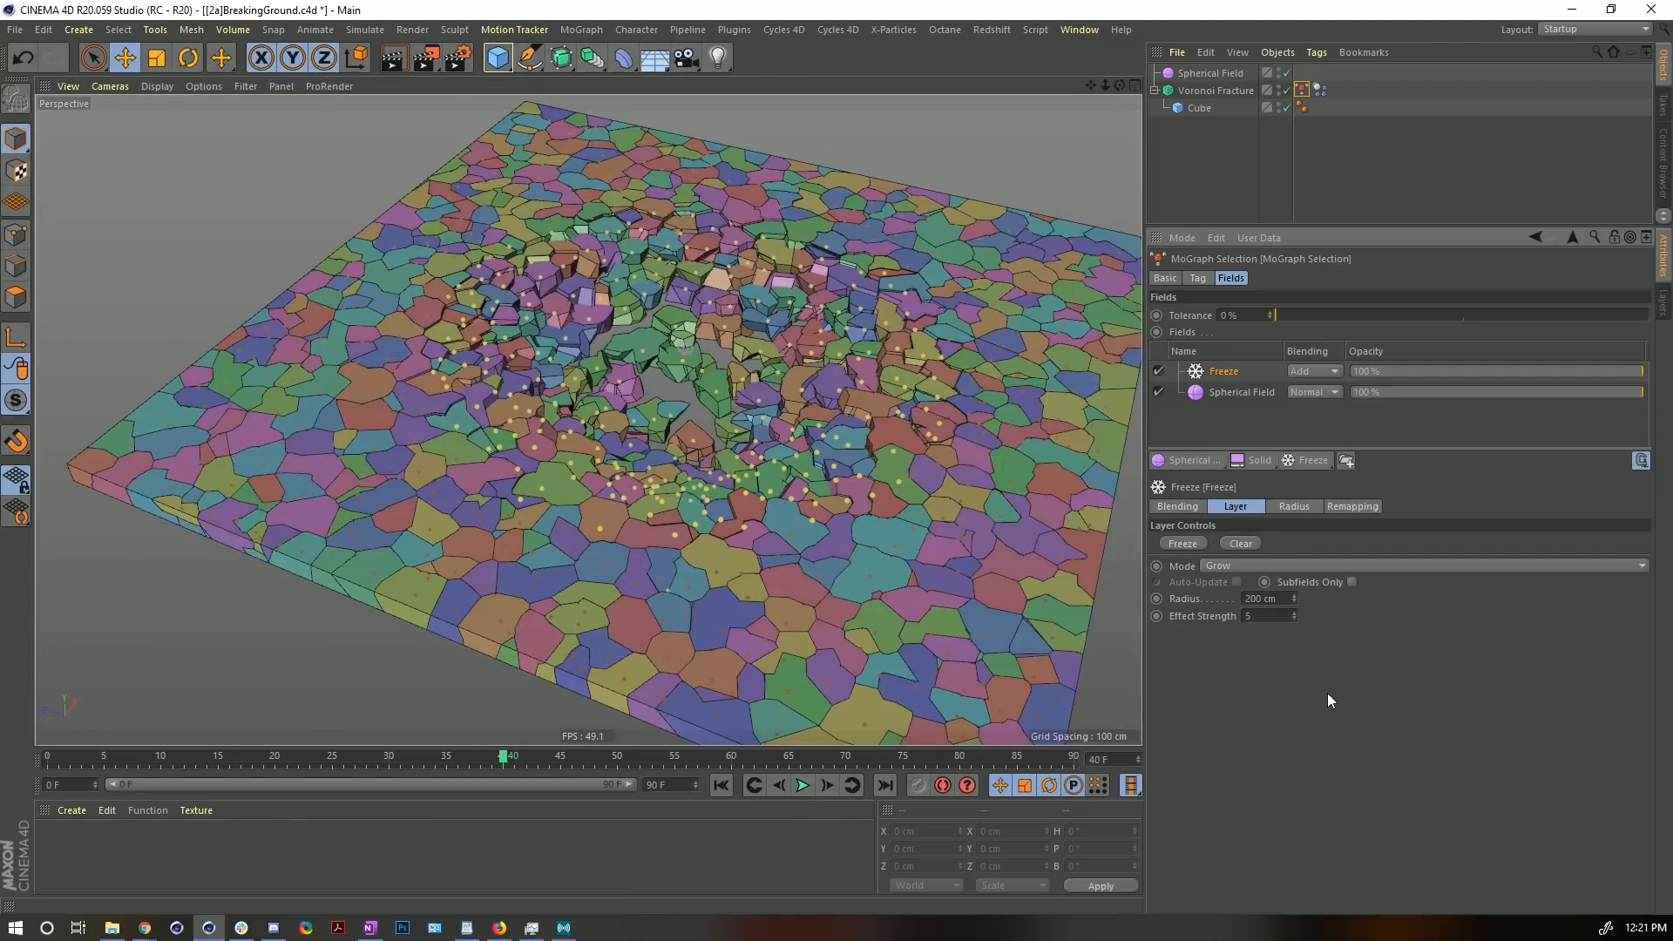
left_click(721, 785)
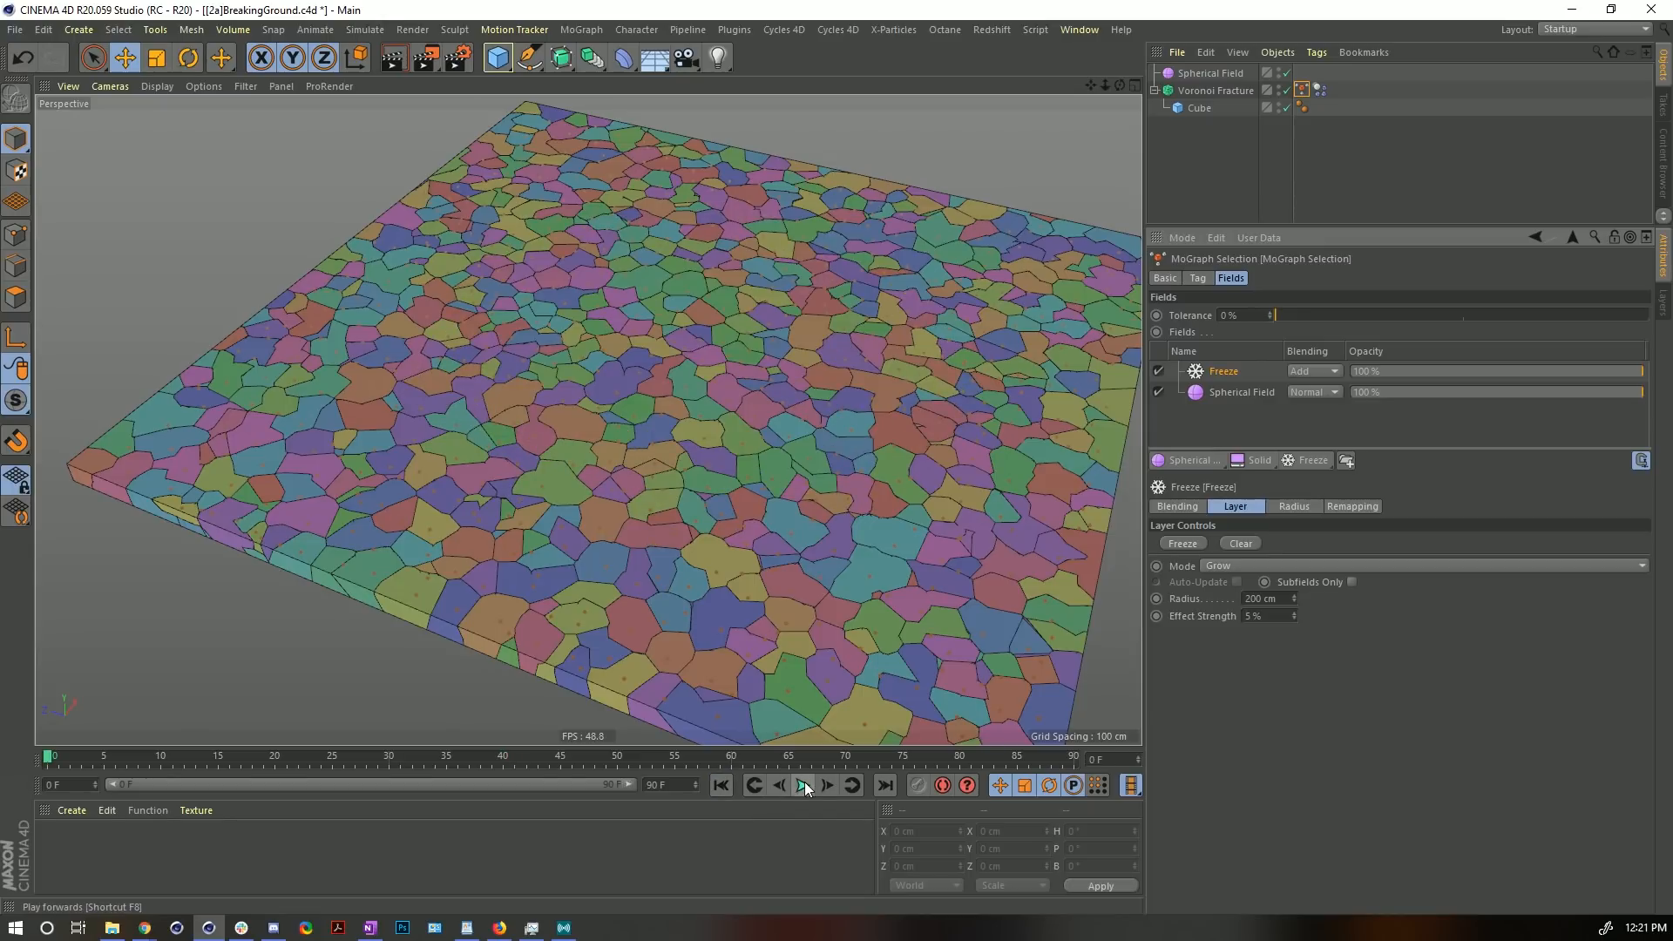
- Play the simulation to frame 82, examine the falling pieces from several angles, replay it, and return to frame 0
left_click(803, 785)
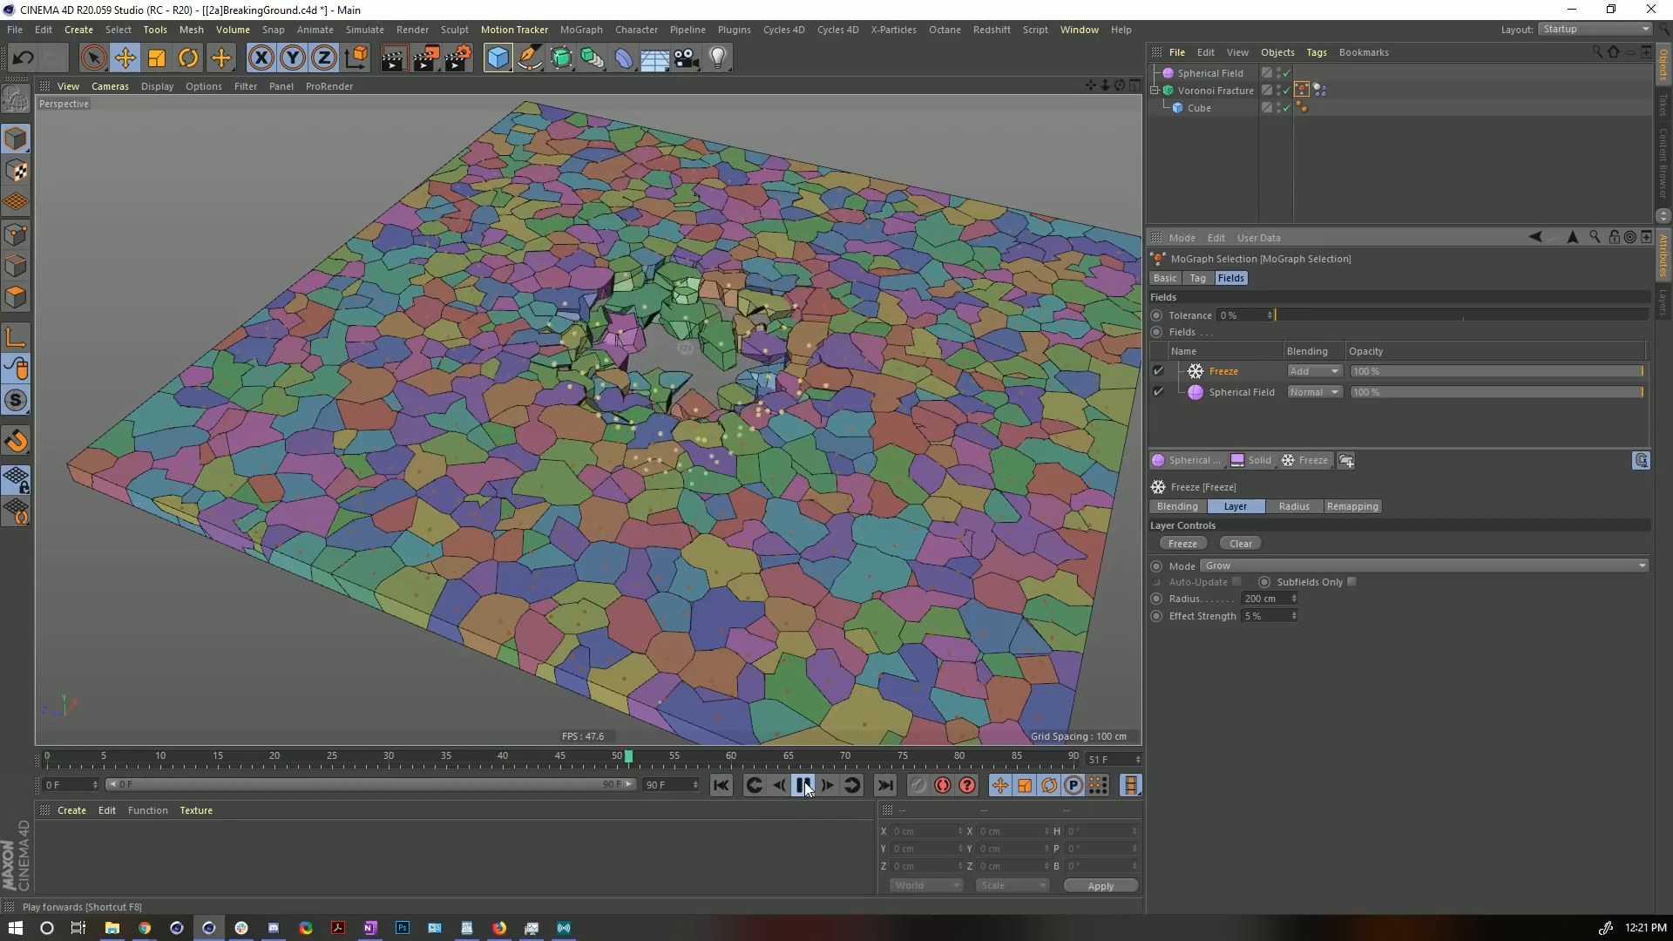
left_click(803, 786)
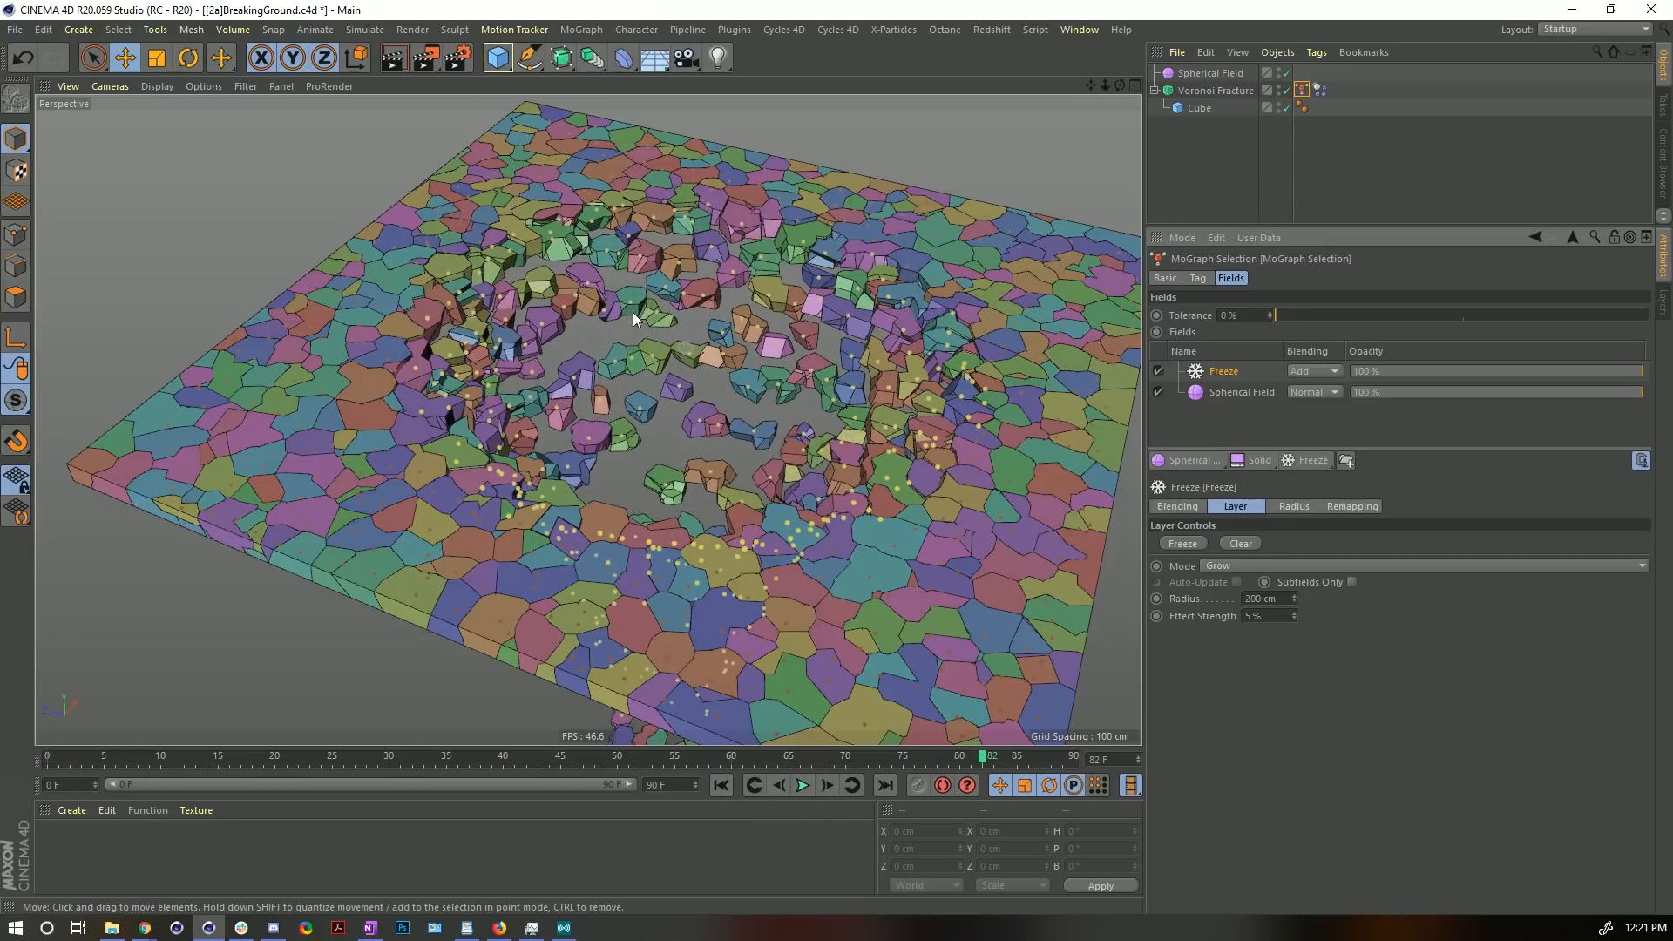
left_click_drag(633, 312, 629, 371, "alt")
left_click_drag(701, 441, 582, 303, "alt")
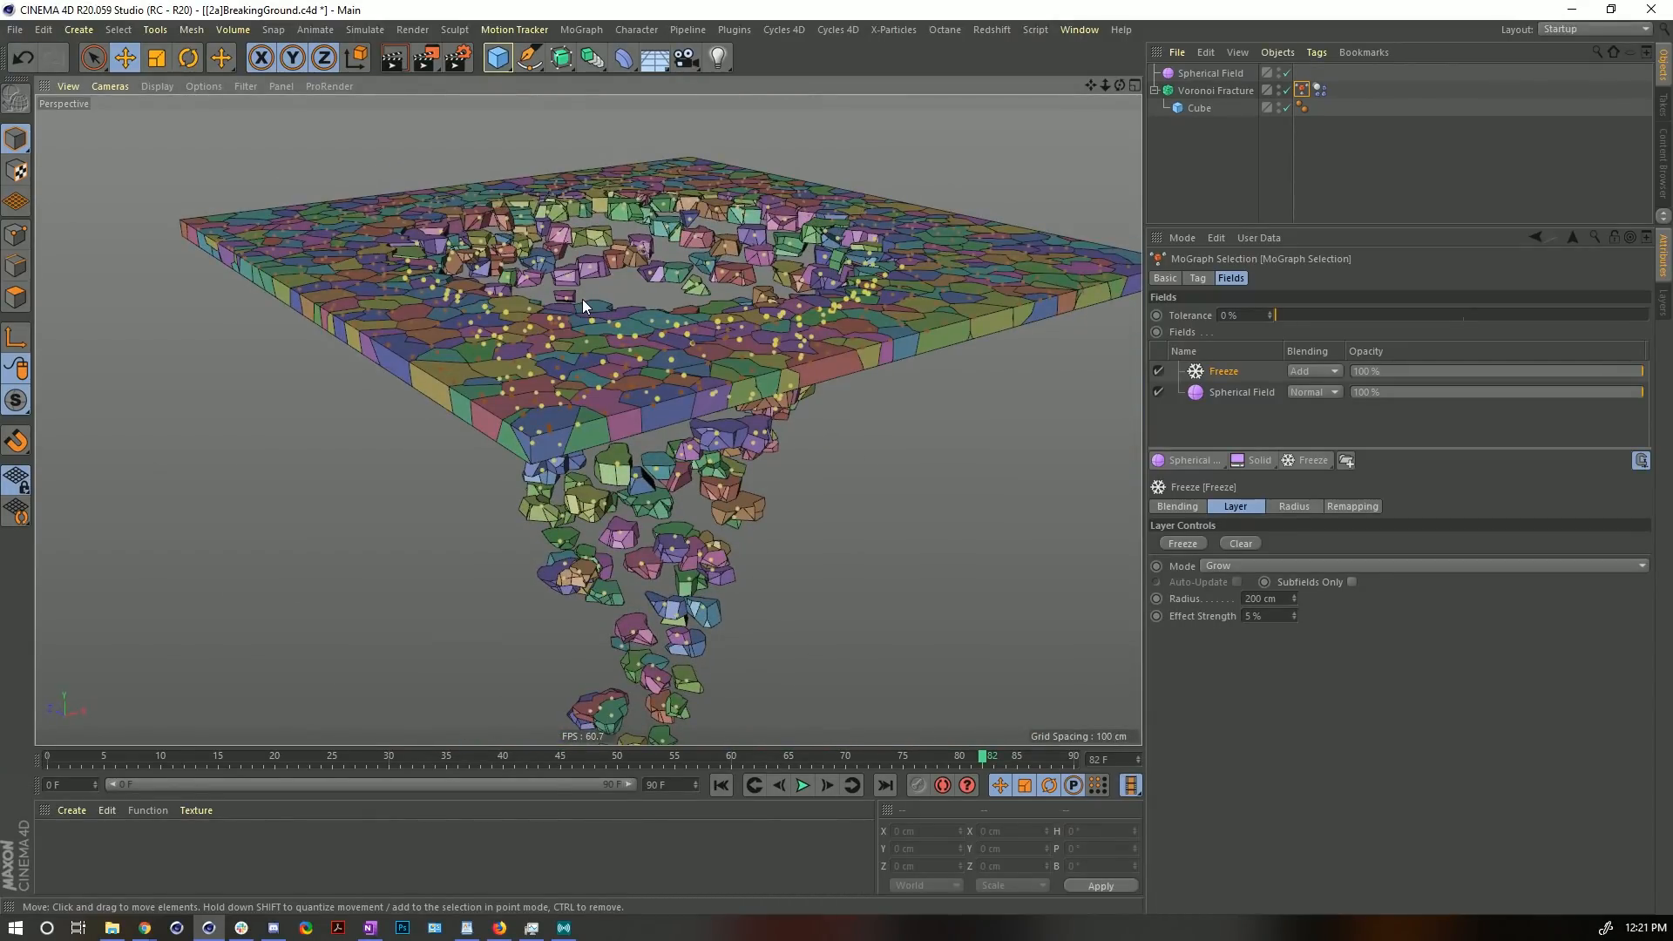
left_click_drag(683, 256, 714, 410, "alt")
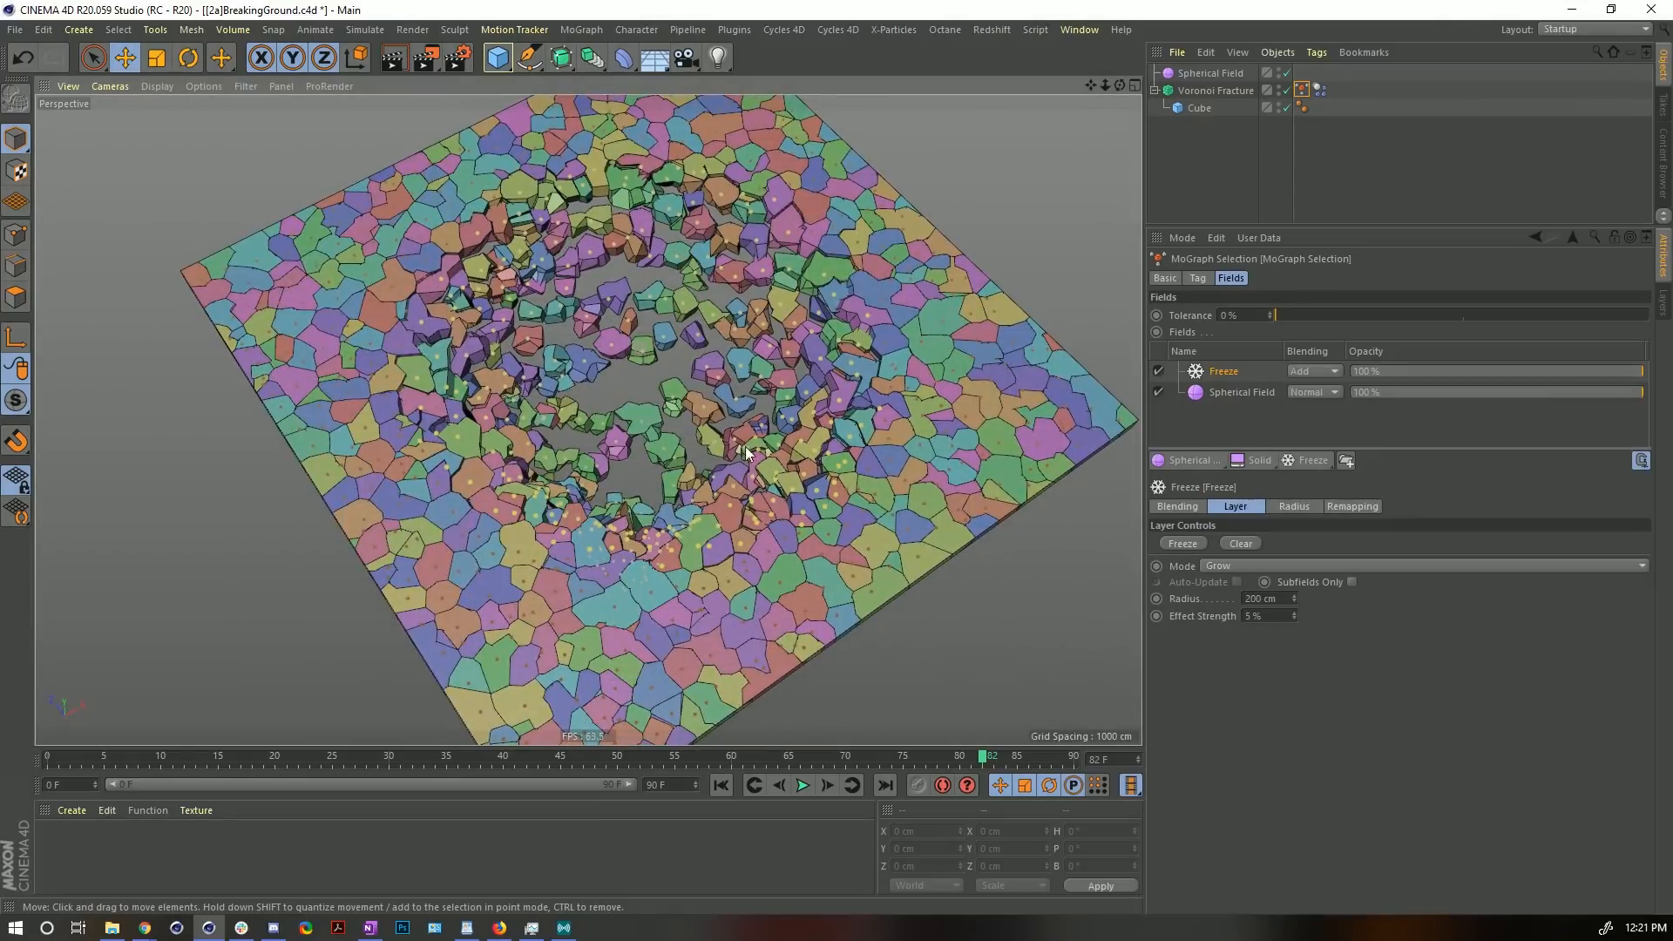
left_click_drag(744, 565, 710, 349, "alt")
left_click(802, 785)
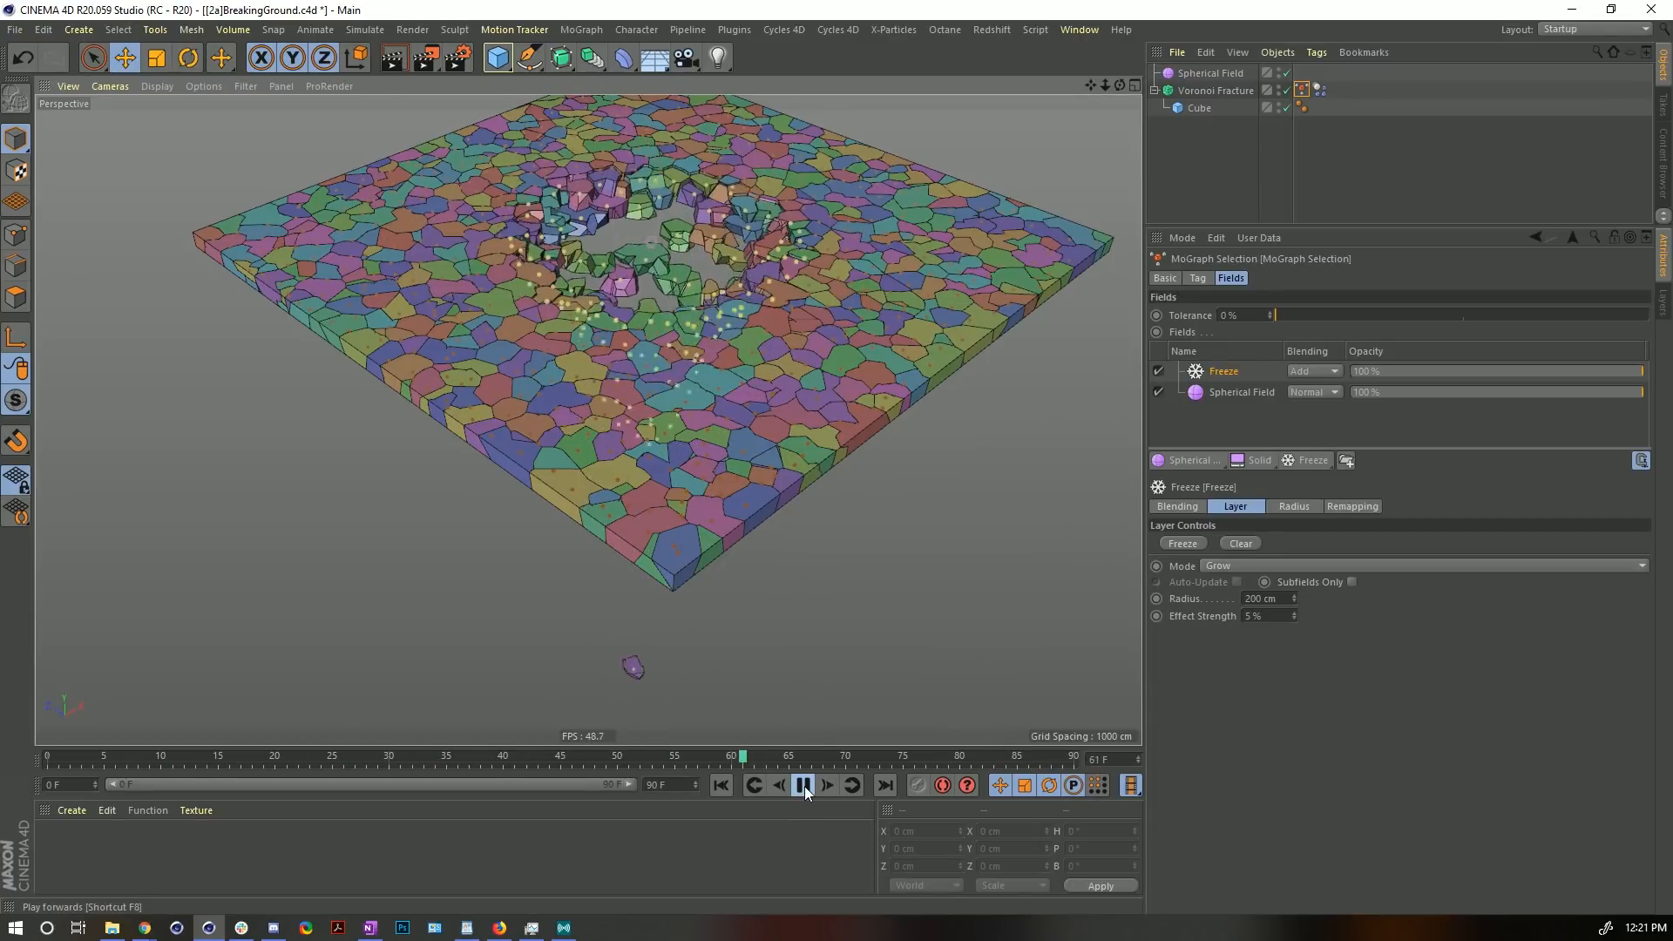
left_click(722, 785)
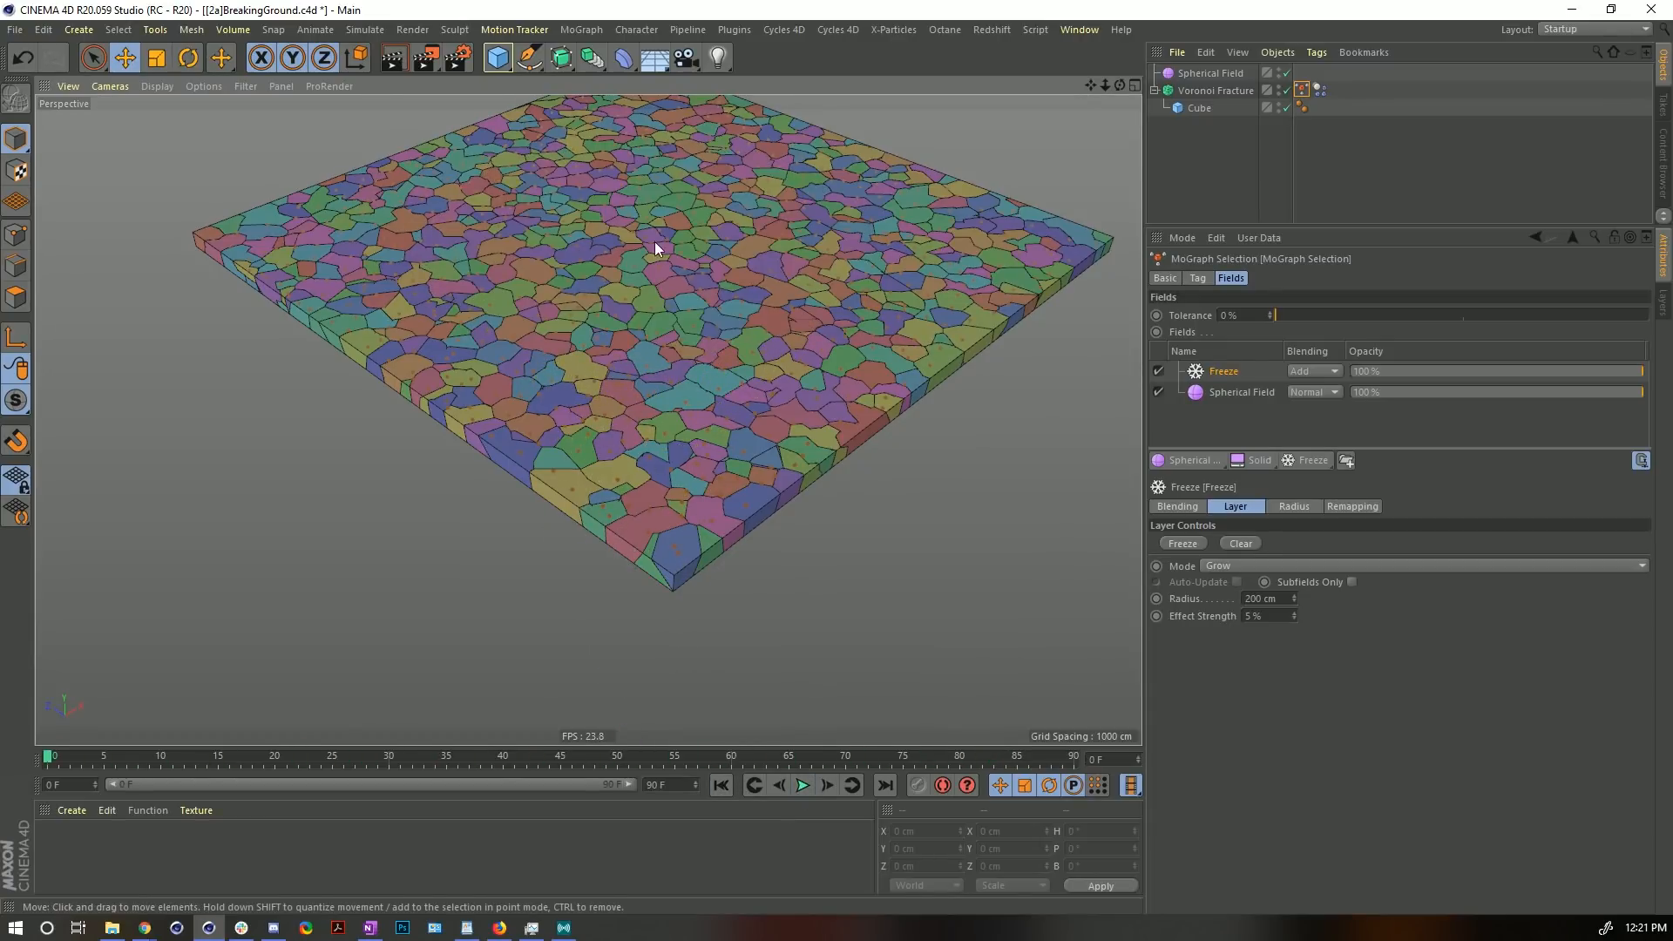
left_click_drag(655, 244, 657, 362, "alt")
right_click_drag(657, 357, 704, 342, "alt")
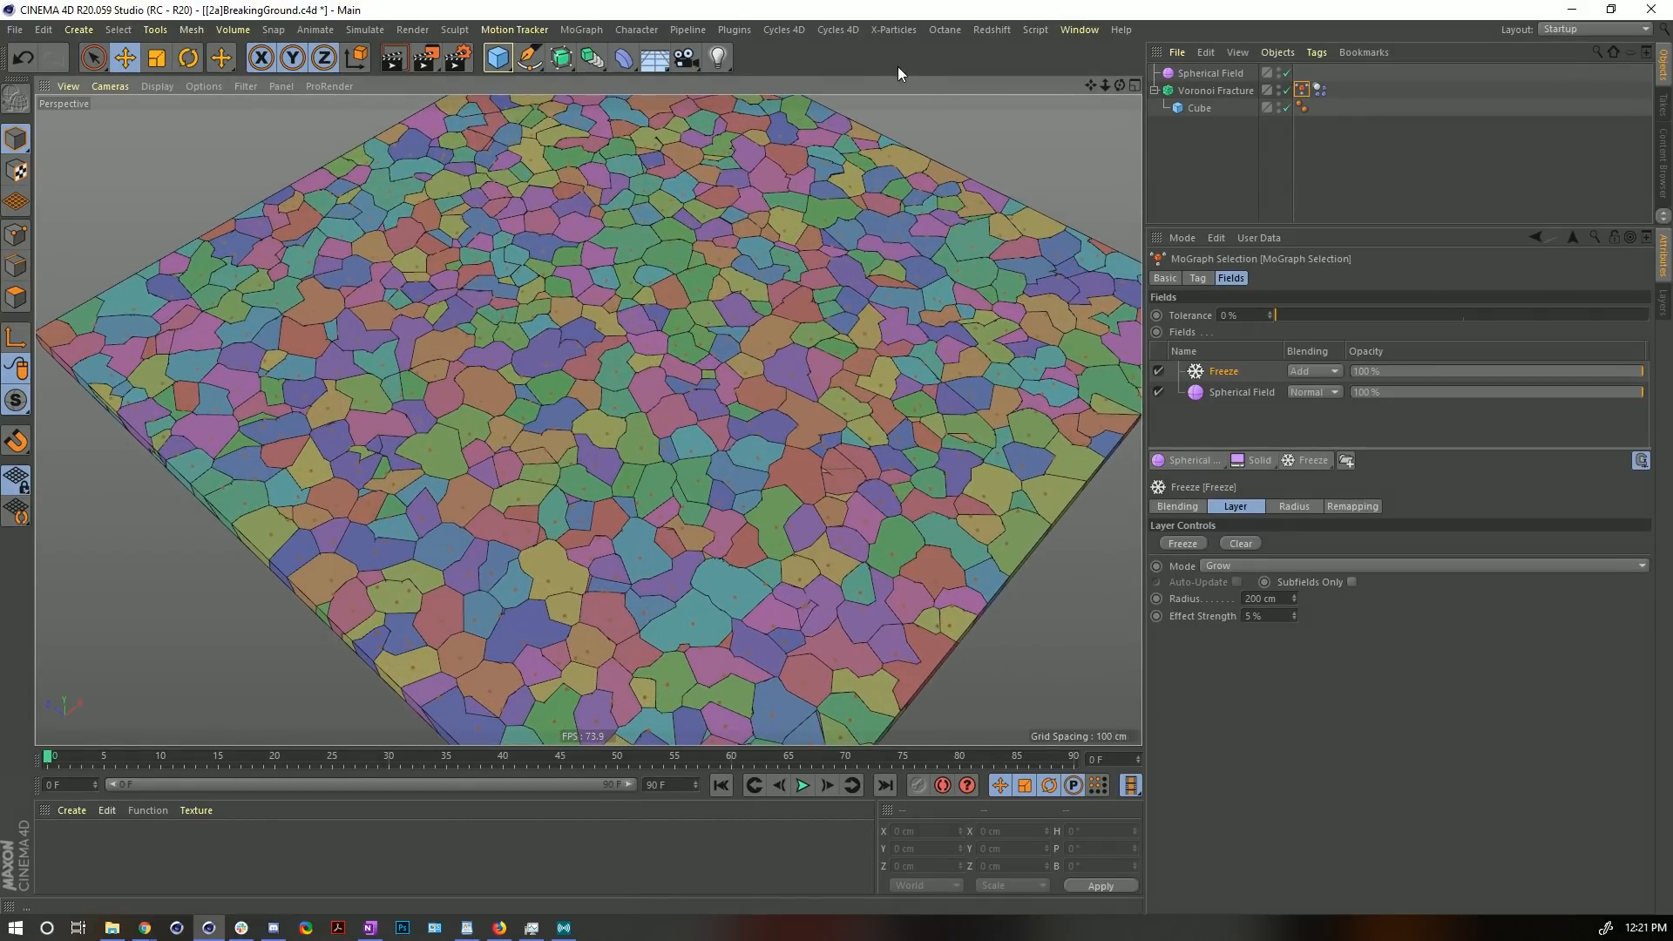
- Save the scene as a new file named [3a]BreakingGround.c4d
key("ctrl+shift+s")
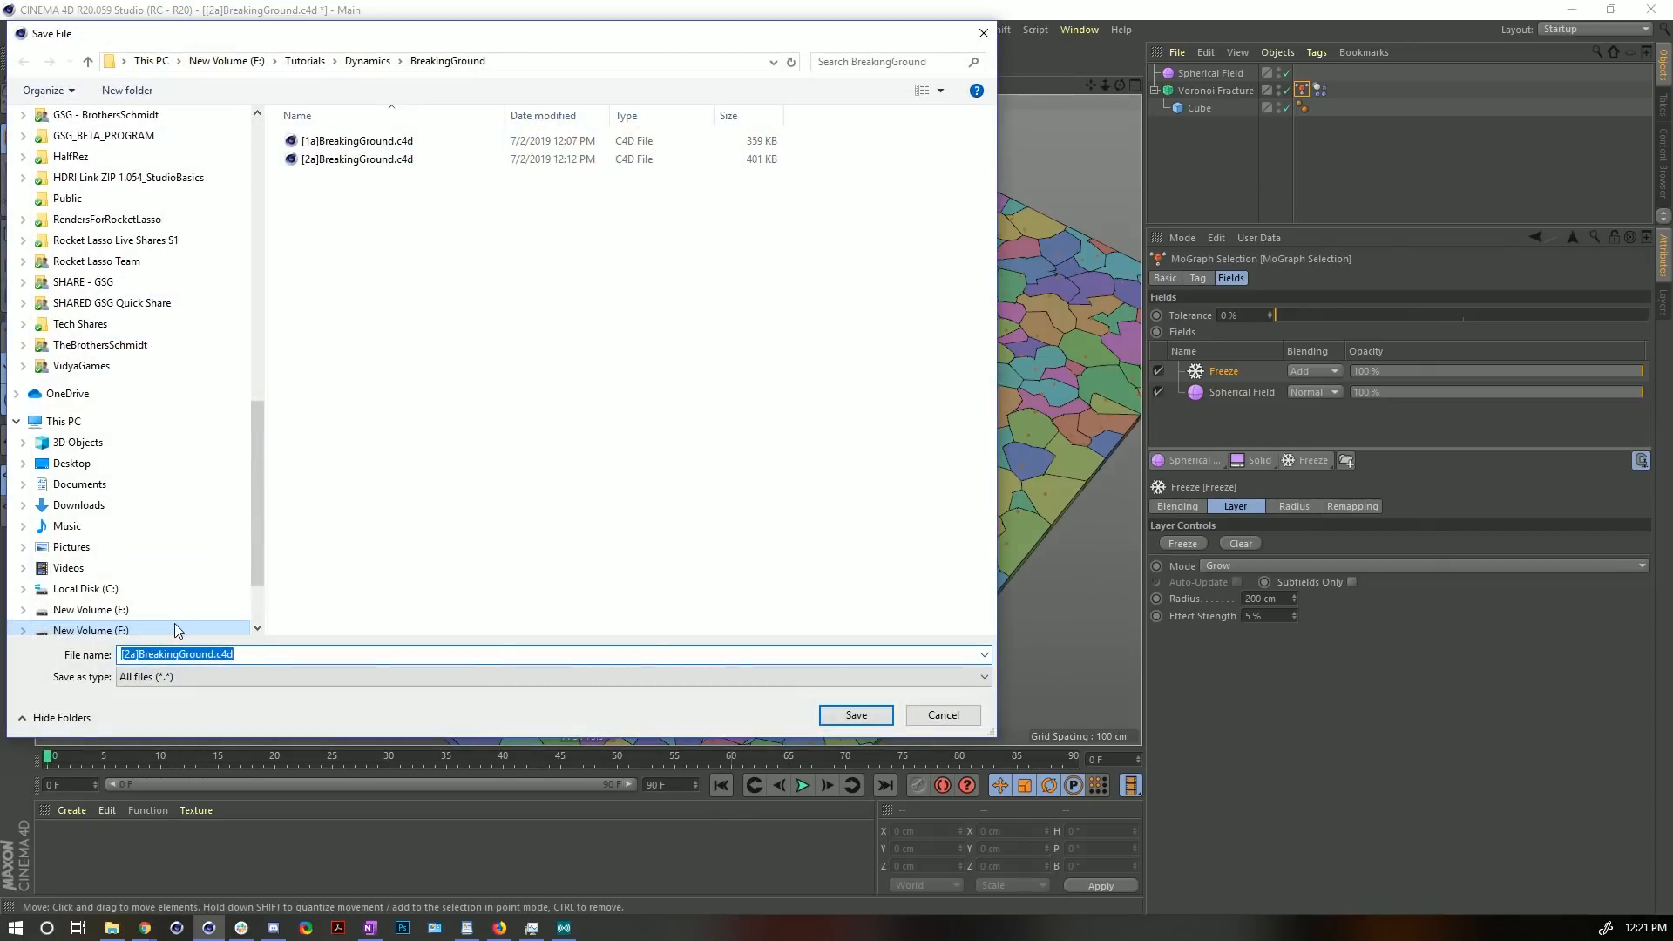
type("[3a]BreakingGround.c4d")
key("Return")
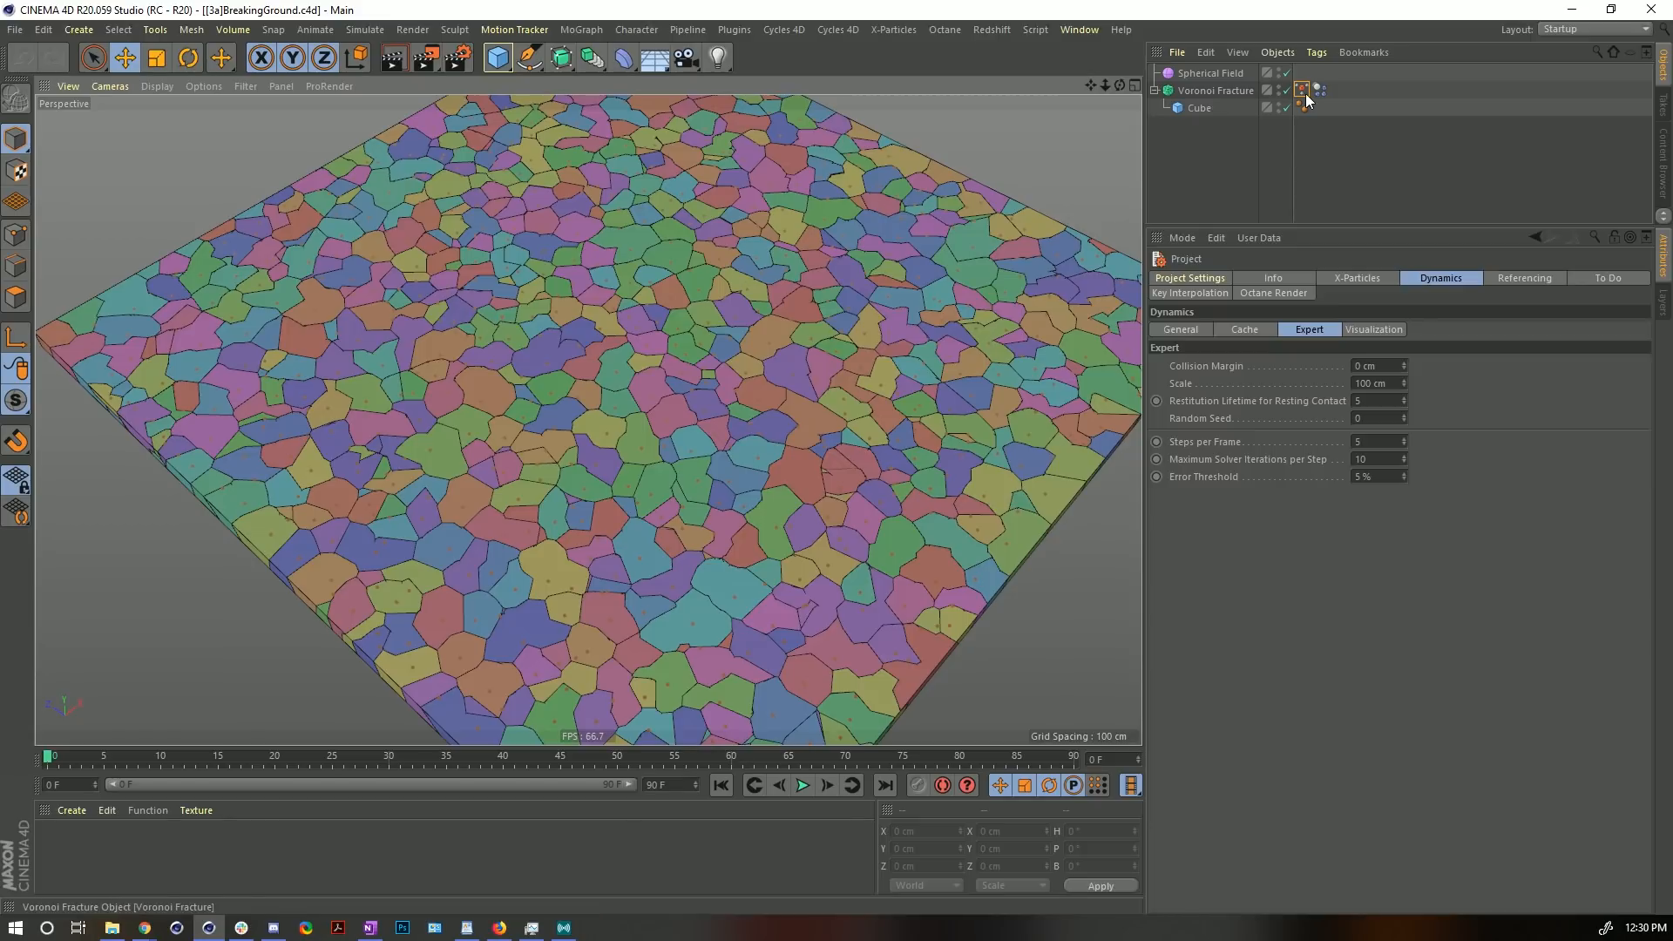
- Add a Plain effector to the Voronoi Fracture, with its Position disabled and Visibility enabled
left_click(1304, 135)
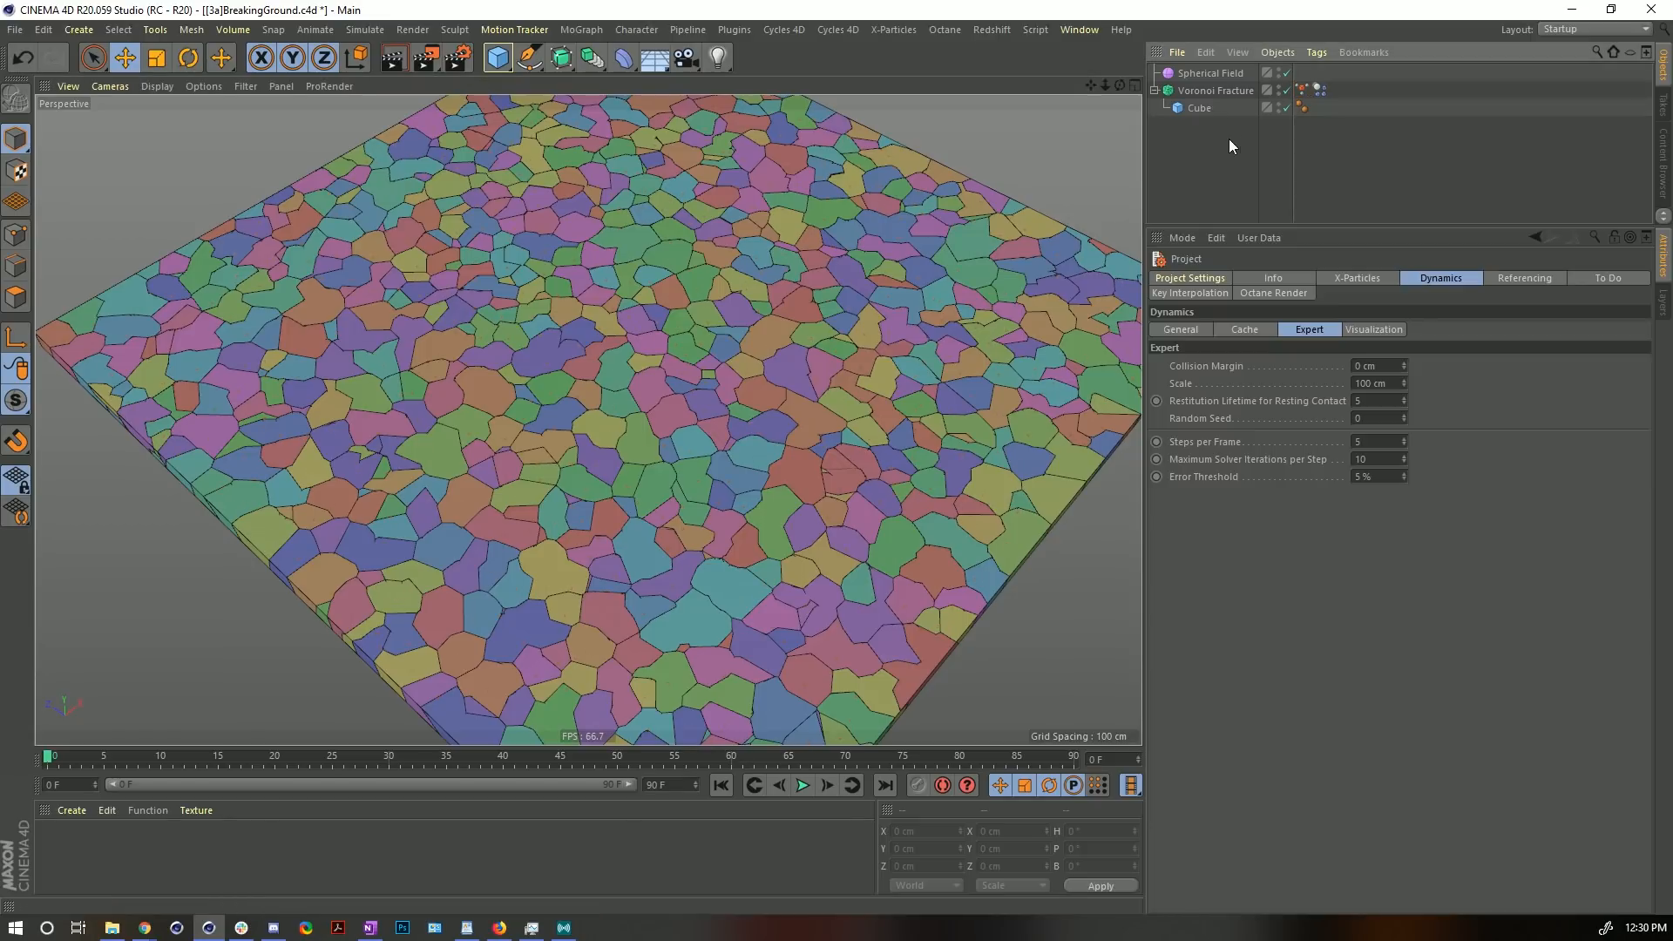
left_click(1214, 90)
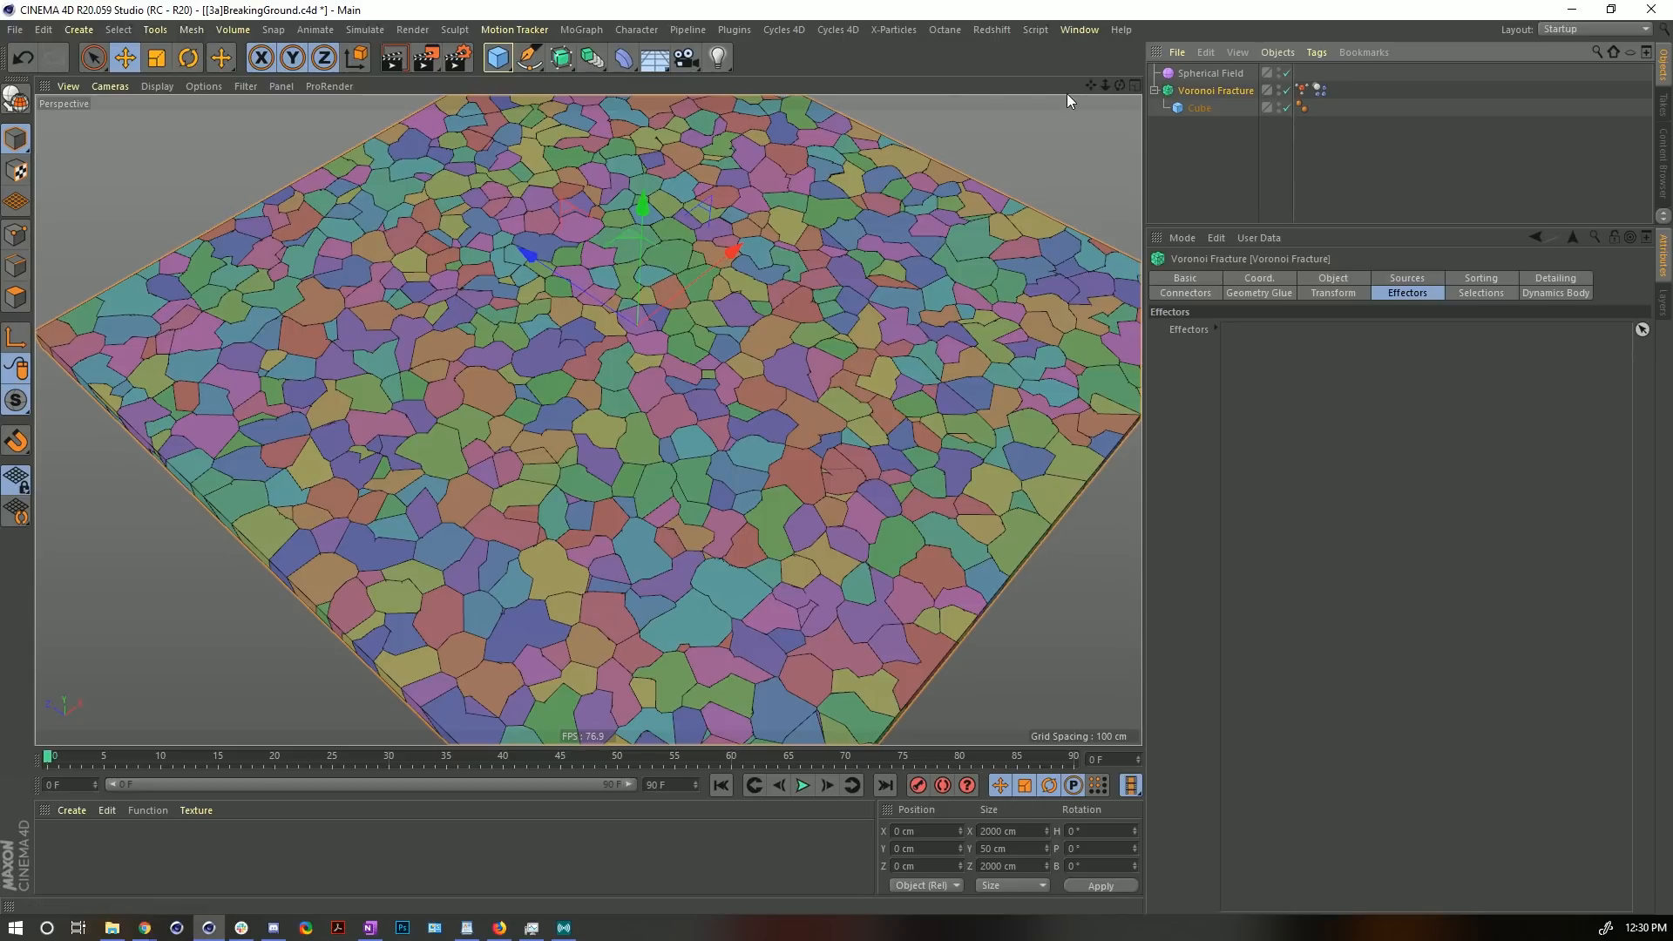
left_click(581, 30)
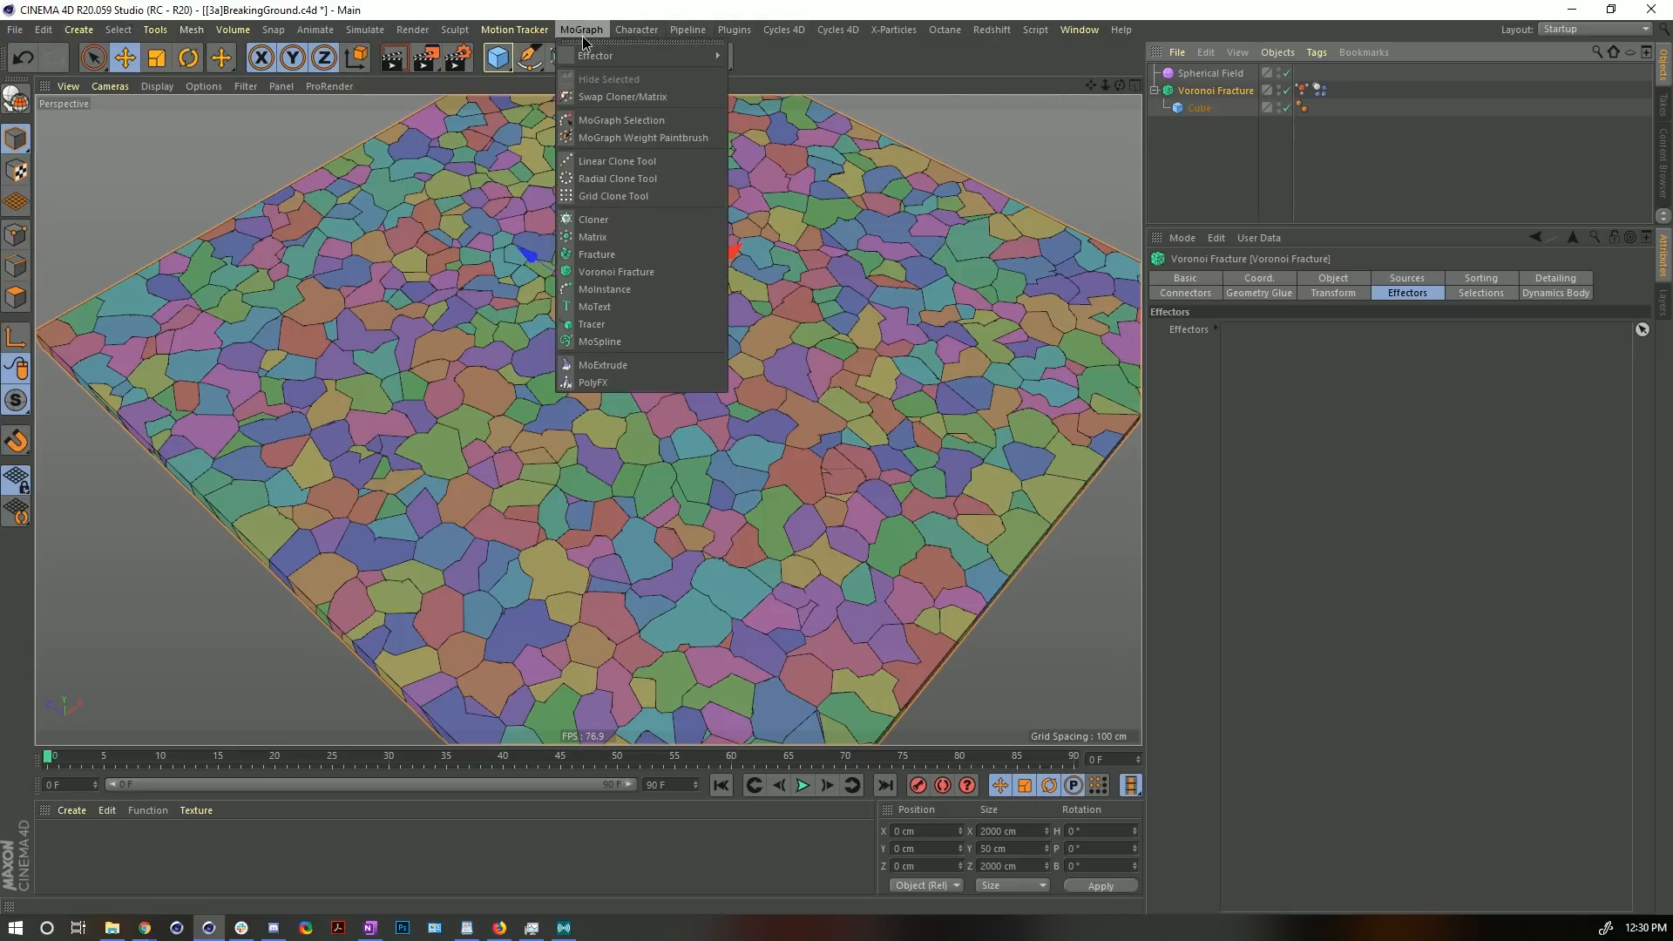
mouse_move(593, 56)
left_click(767, 84)
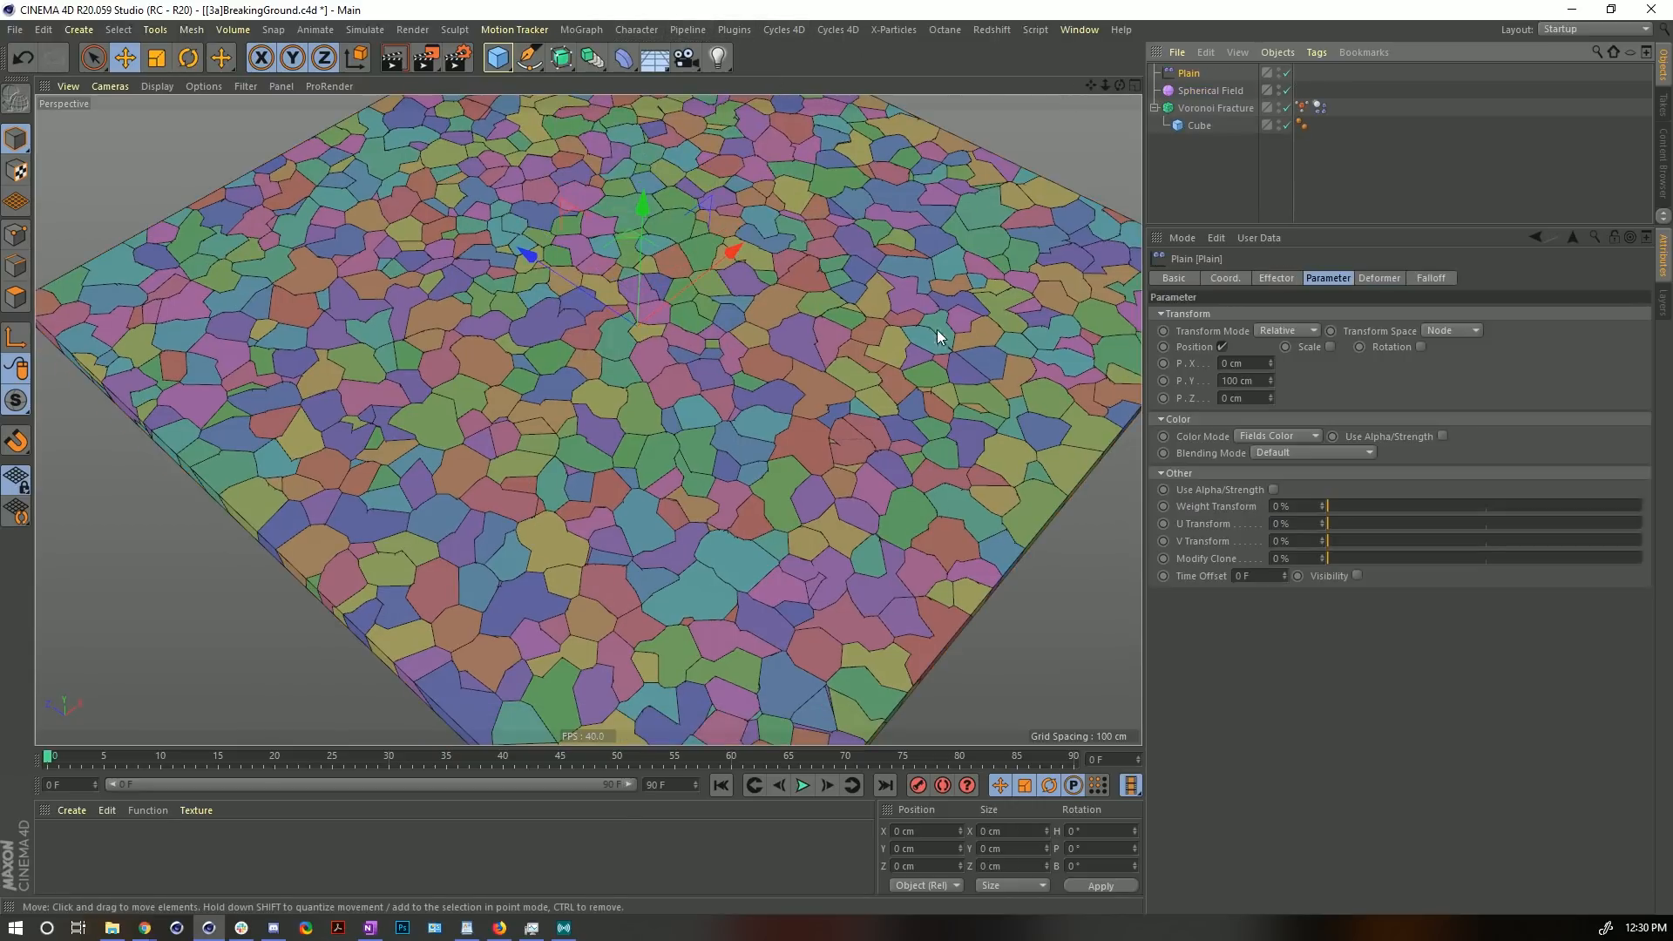
left_click(1222, 346)
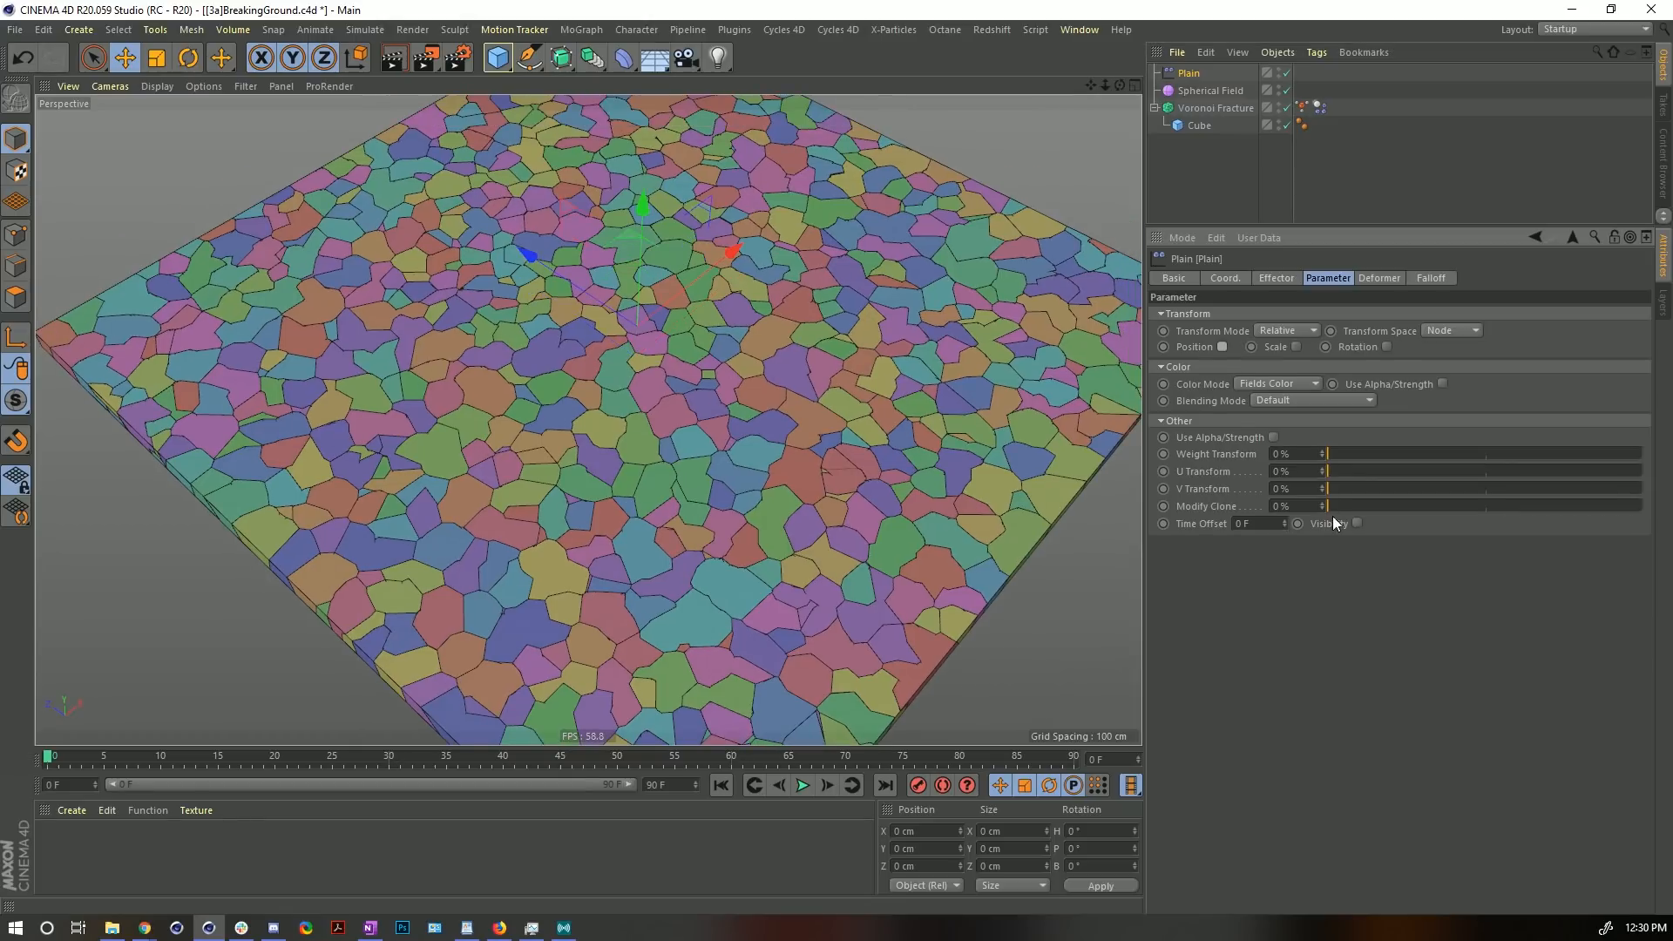
left_click(1357, 523)
- Limit the Plain effector's falloff with a new Spherical Field sized 417 cm
left_click(1435, 280)
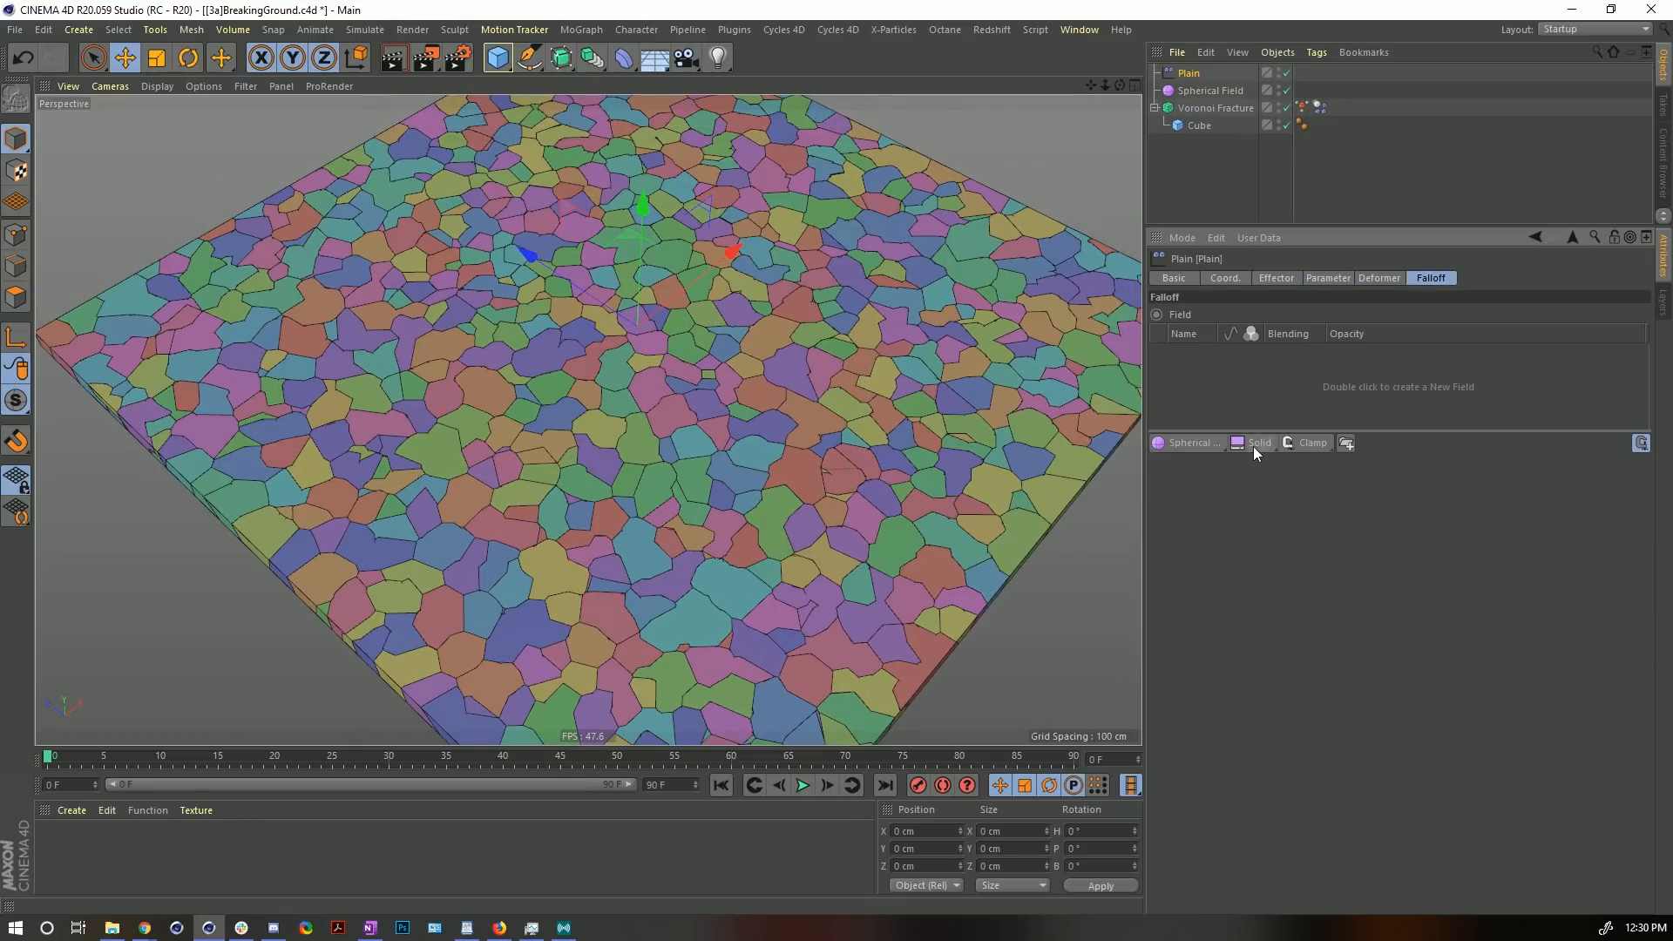
left_click(1200, 445)
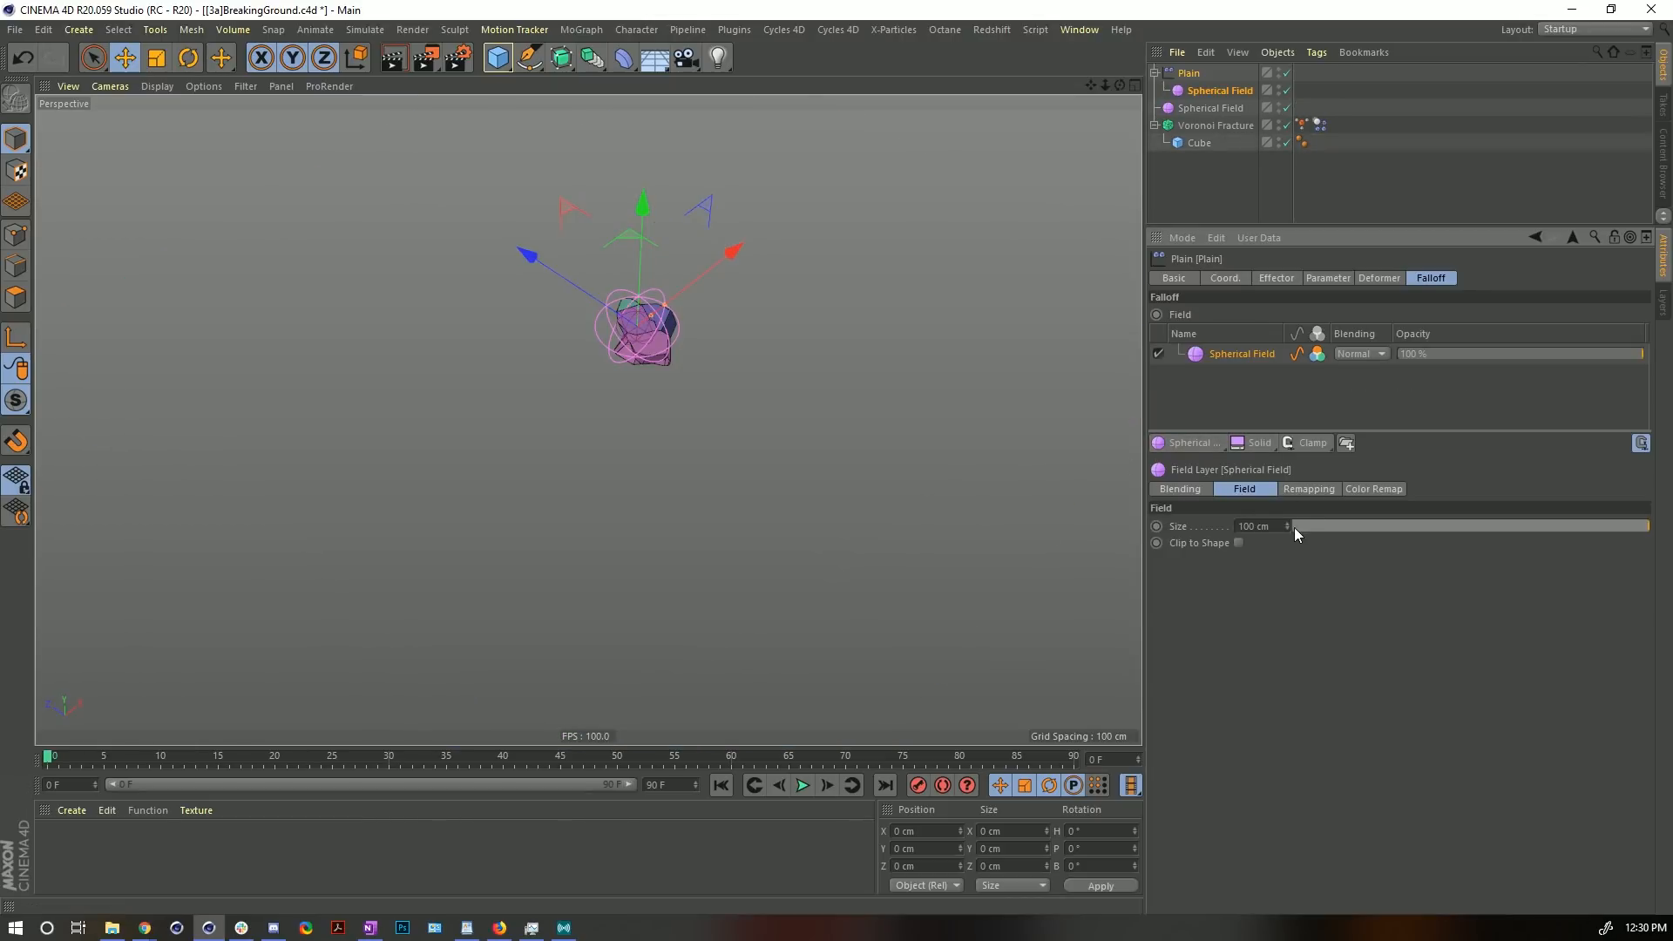
left_click_drag(1289, 526, 1572, 527)
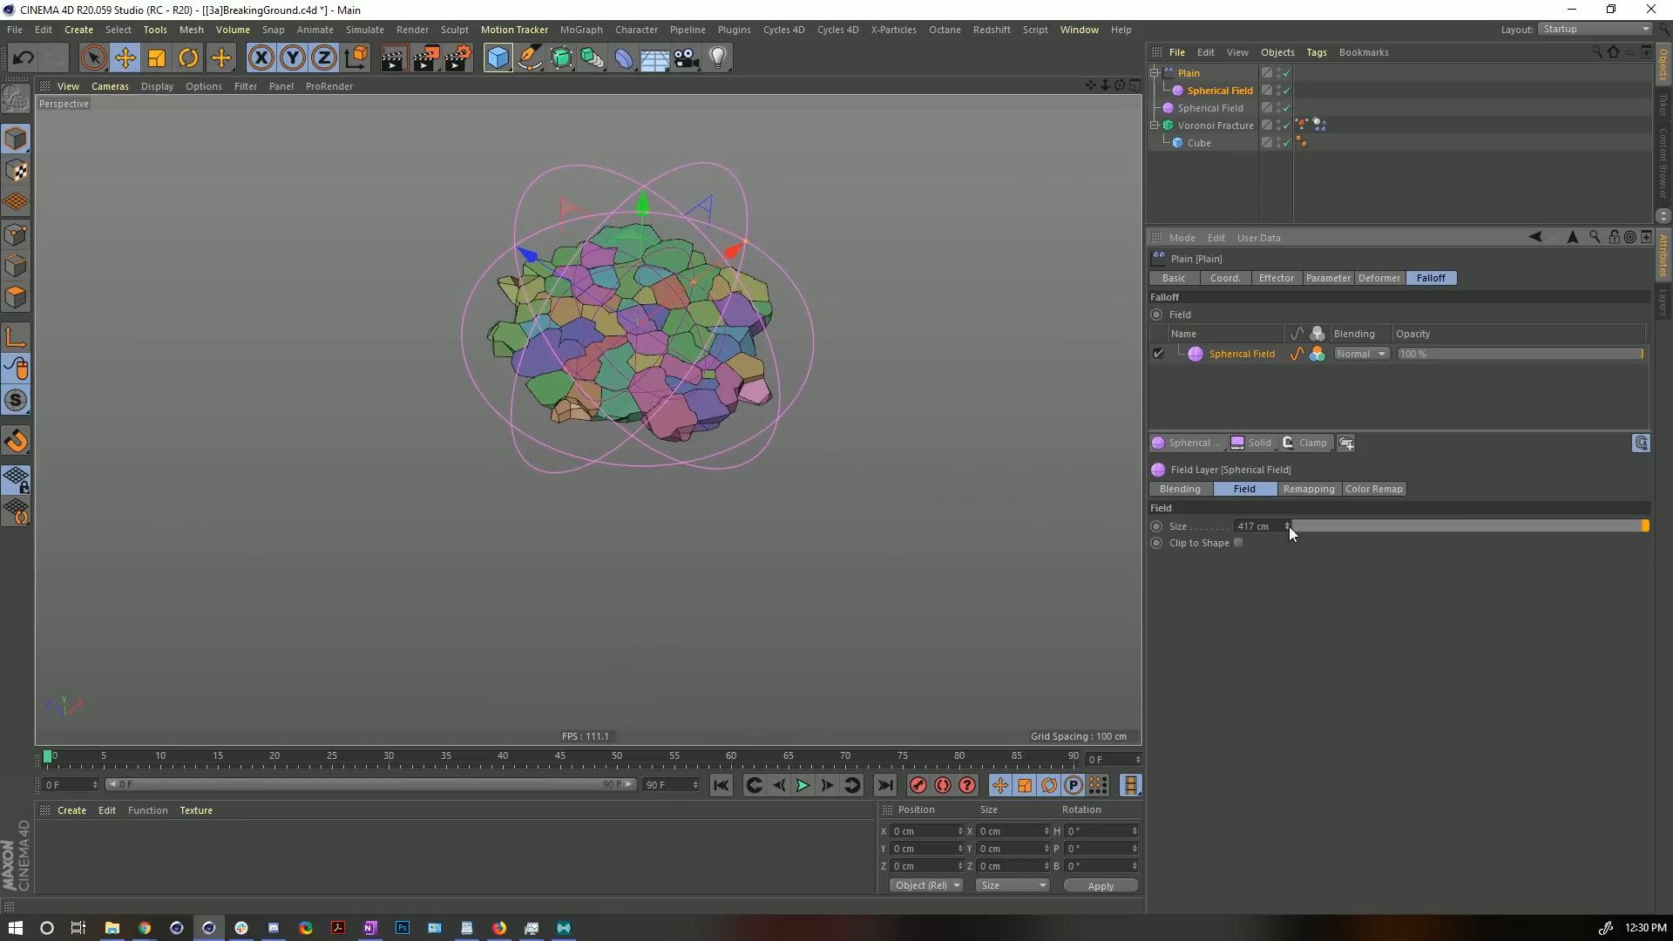
- Enable Self Collisions on the Voronoi Fracture's Dynamics Body tag and play the simulation to frame 41
left_click(1320, 125)
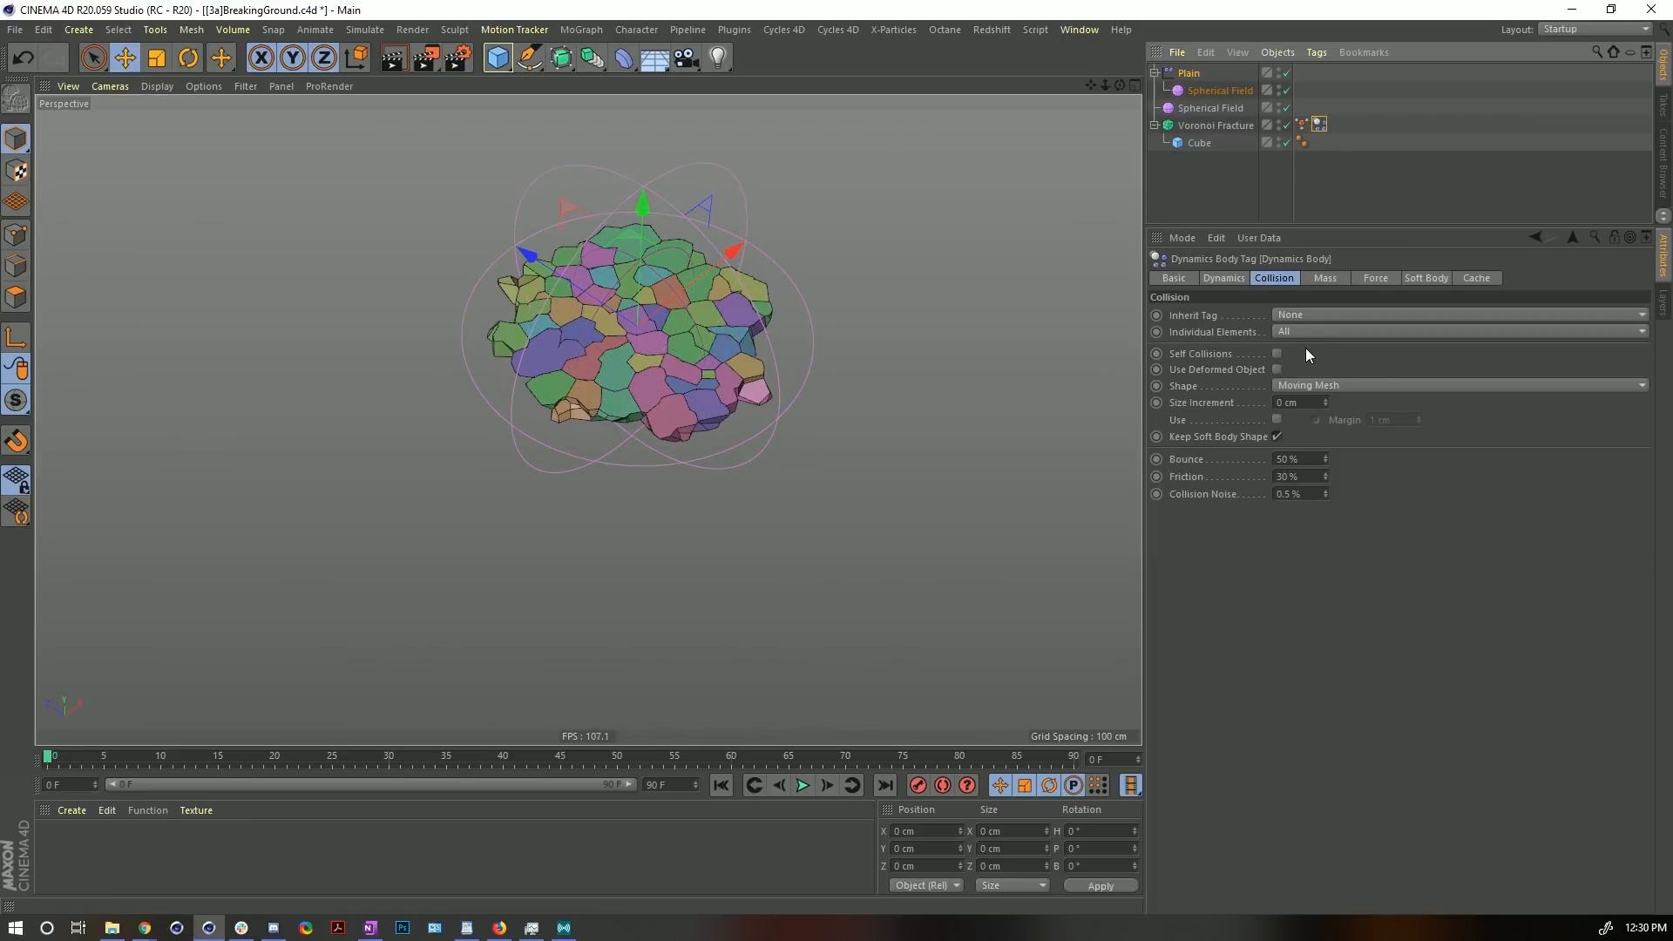
left_click(1278, 353)
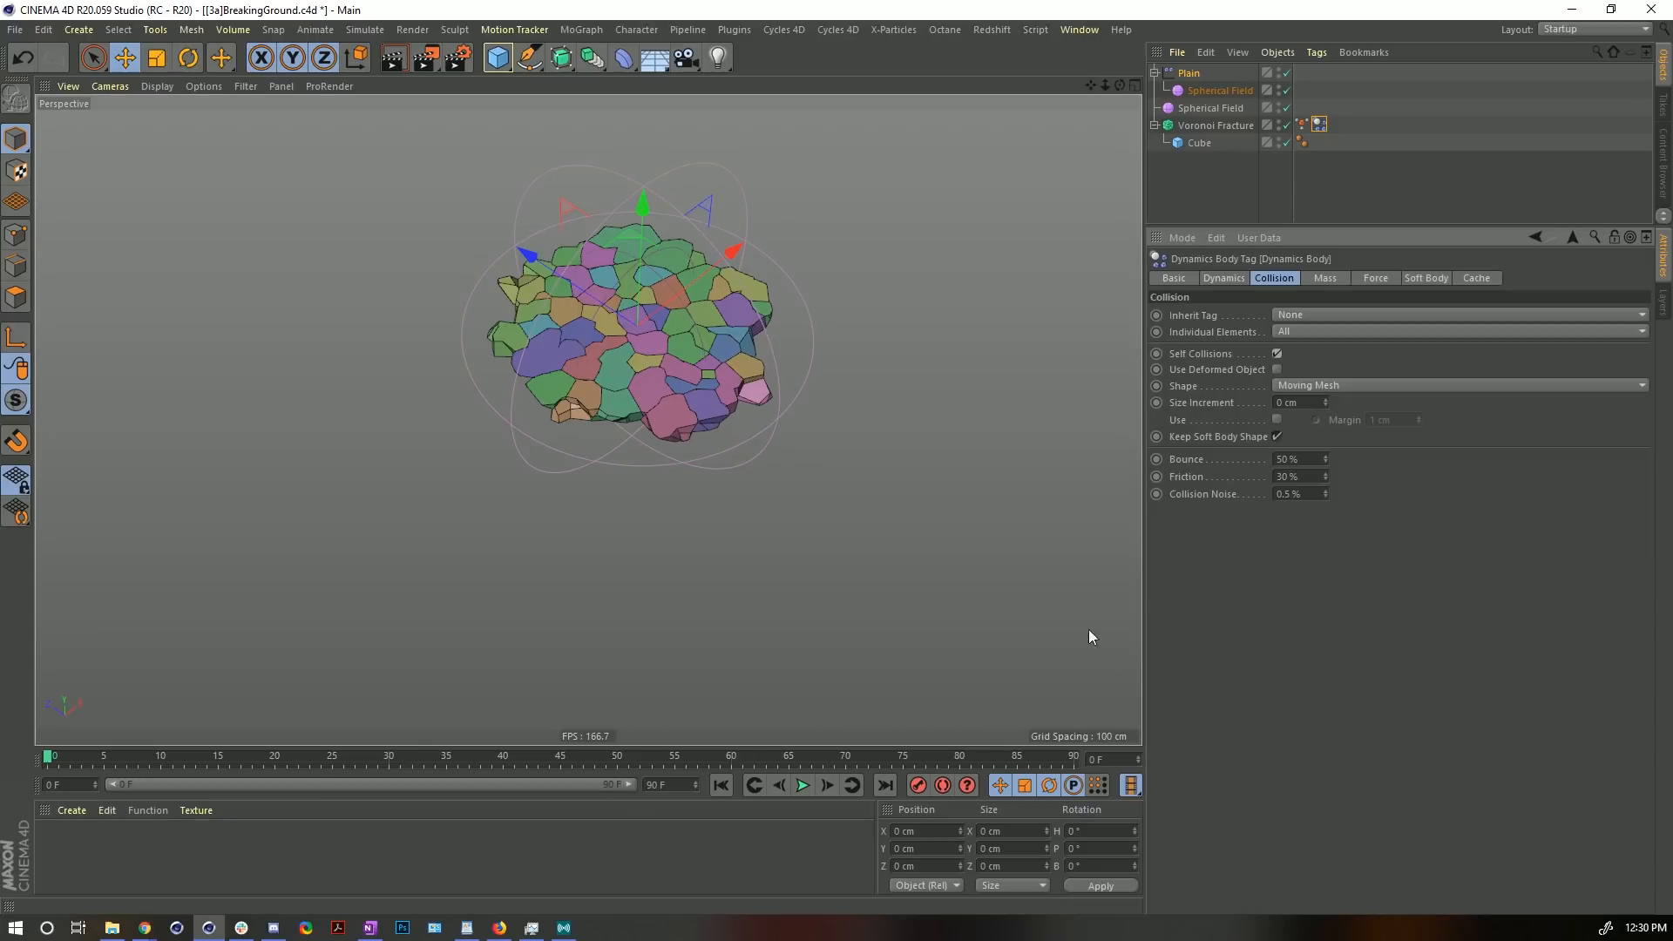
left_click(804, 786)
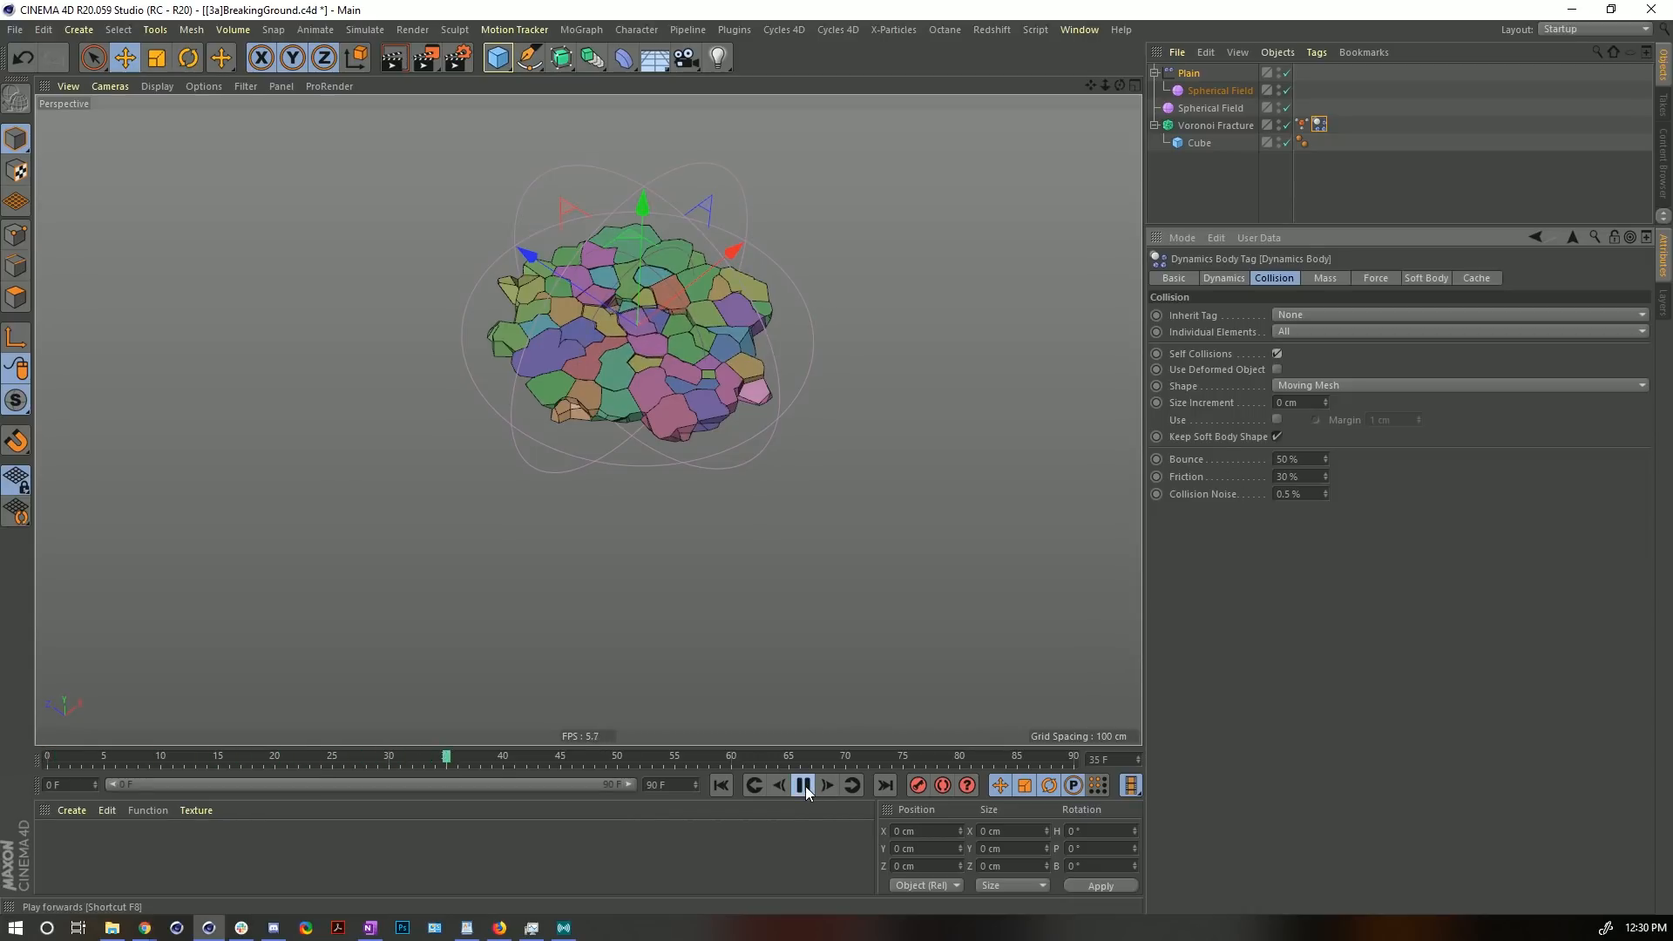
left_click(807, 786)
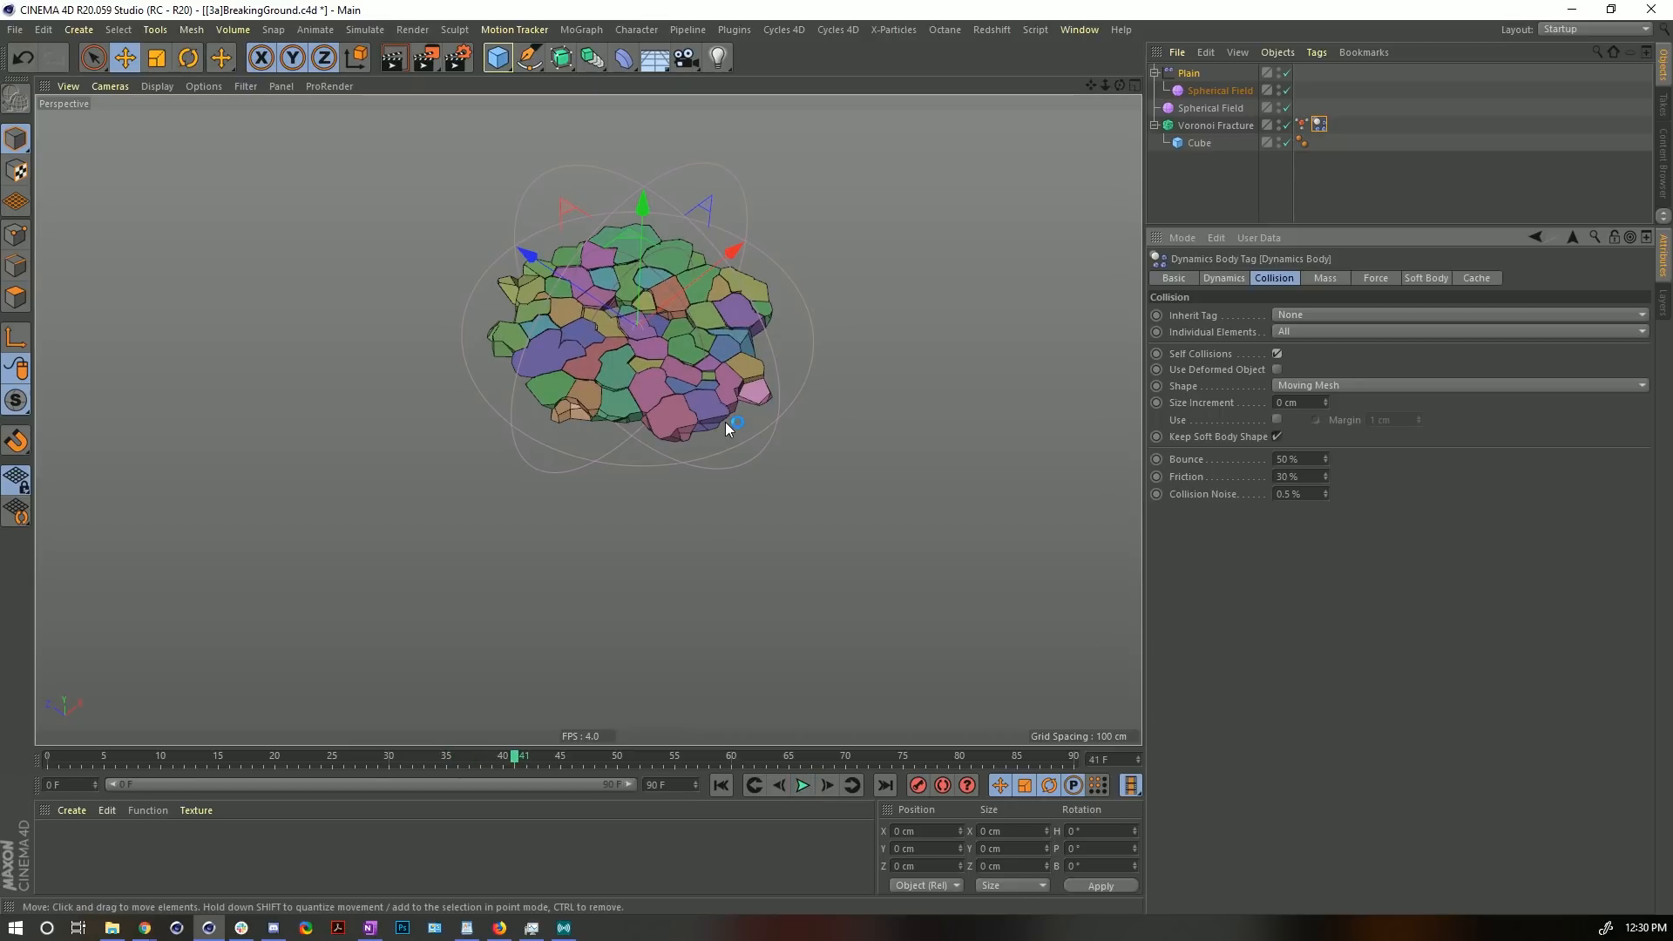
- Examine the colliding pieces up close, play the simulation on to frame 54, and return to frame 0
scroll(690, 361, "up", 6)
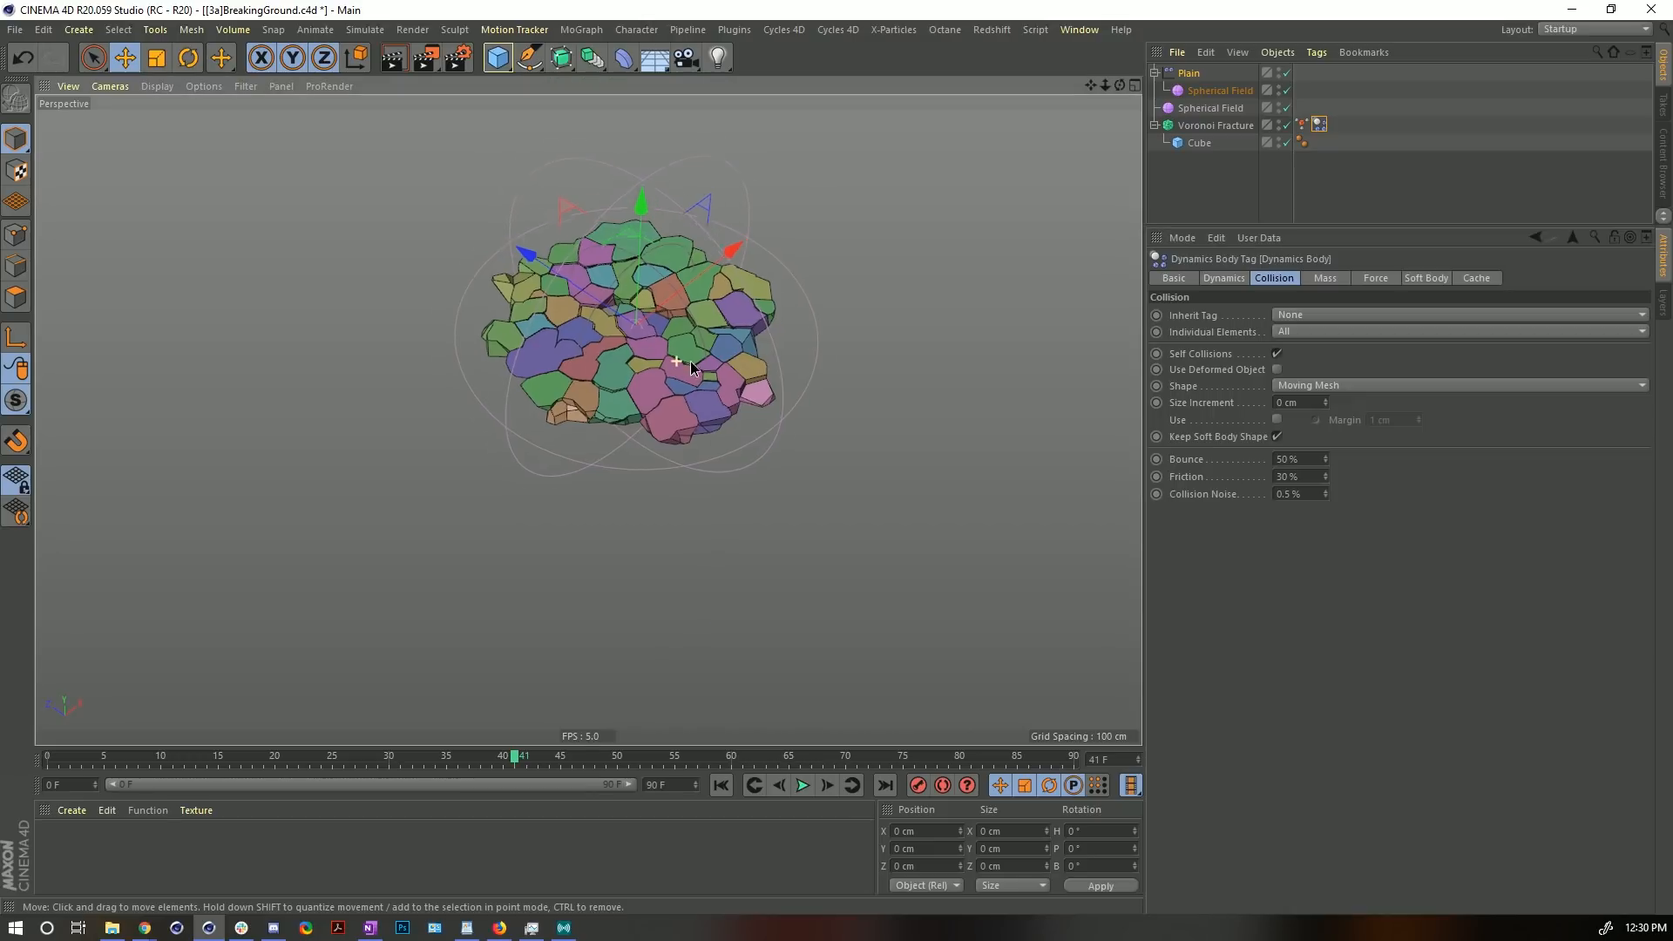
left_click_drag(560, 339, 691, 403, "alt")
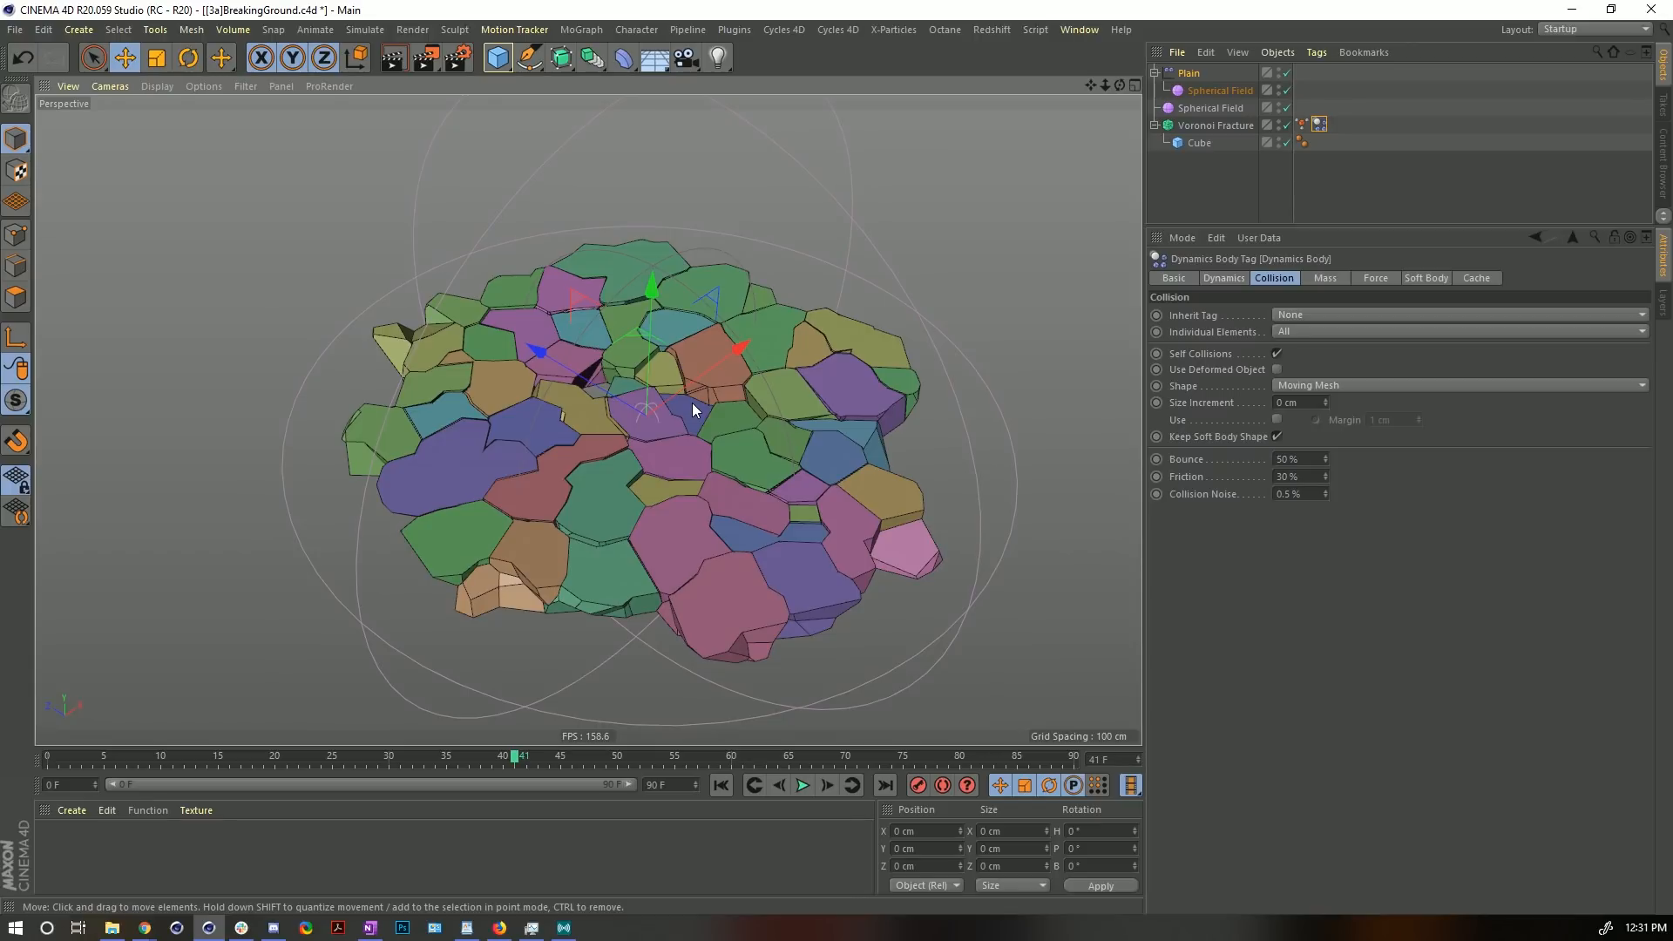
left_click(807, 787)
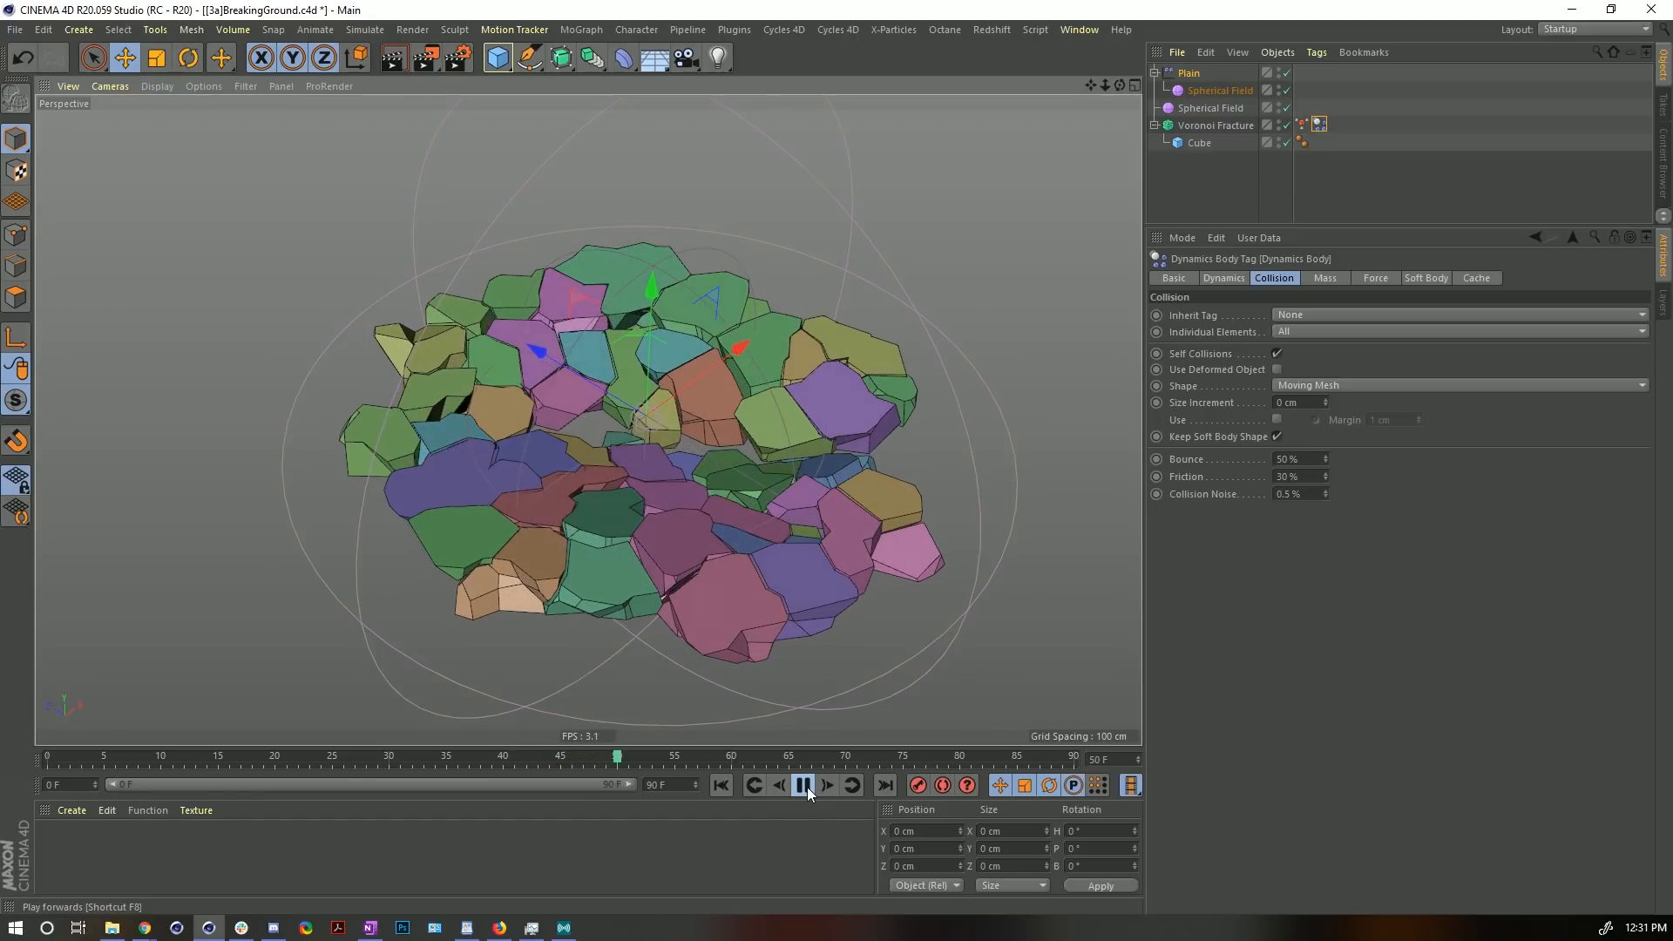
left_click(807, 786)
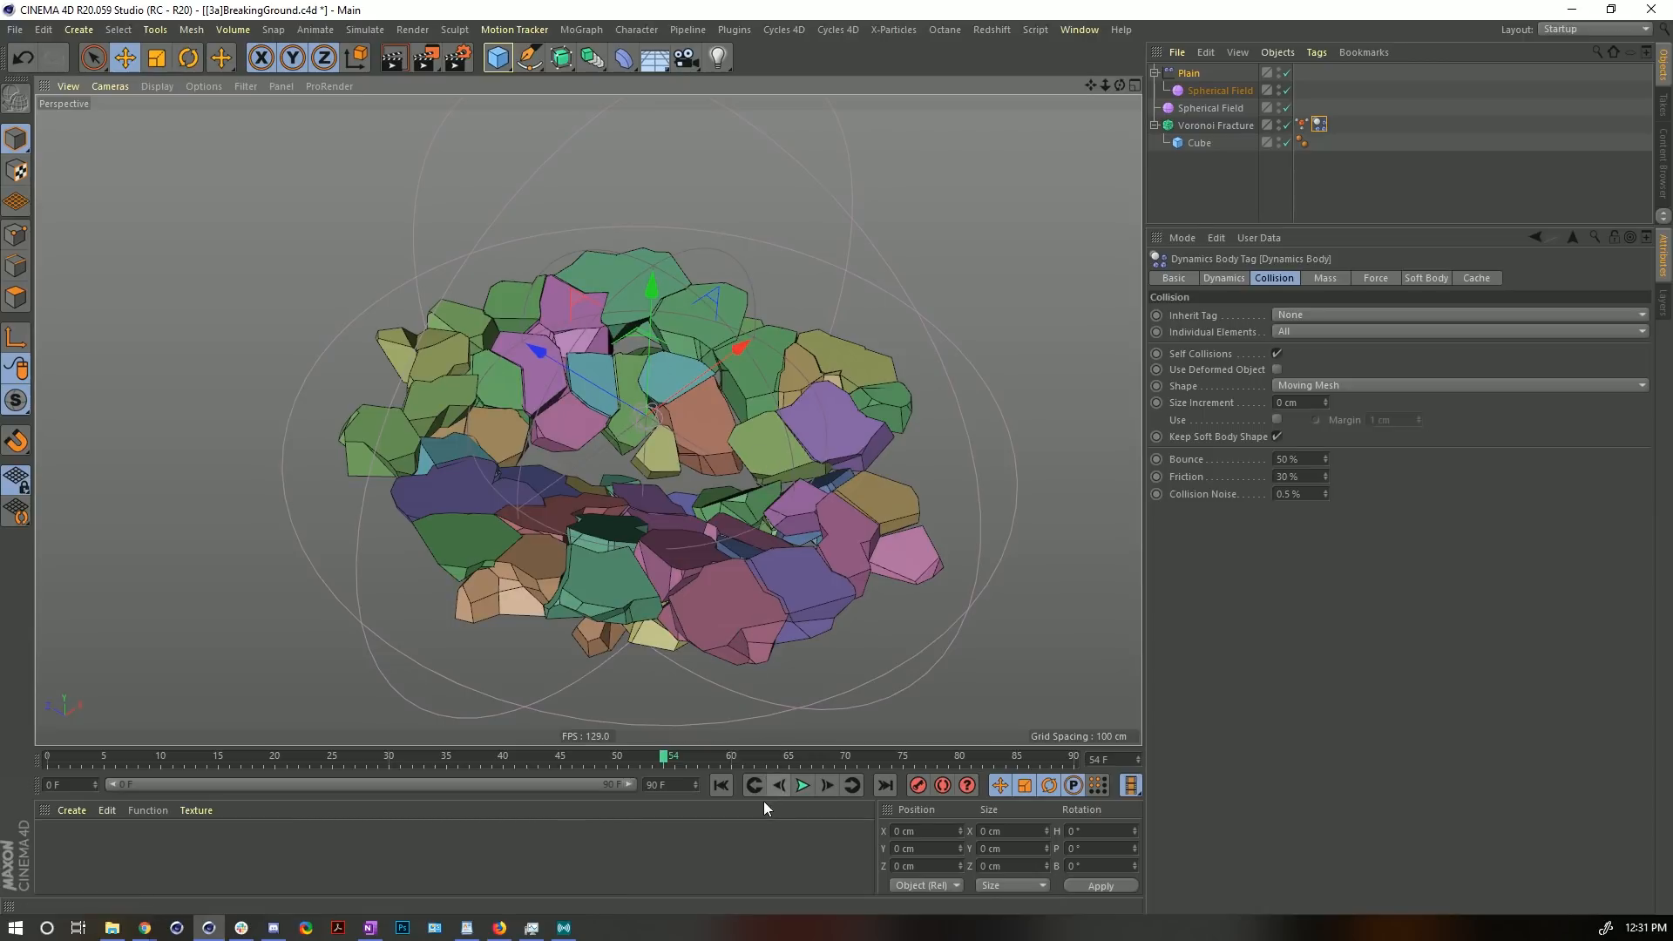
left_click(720, 785)
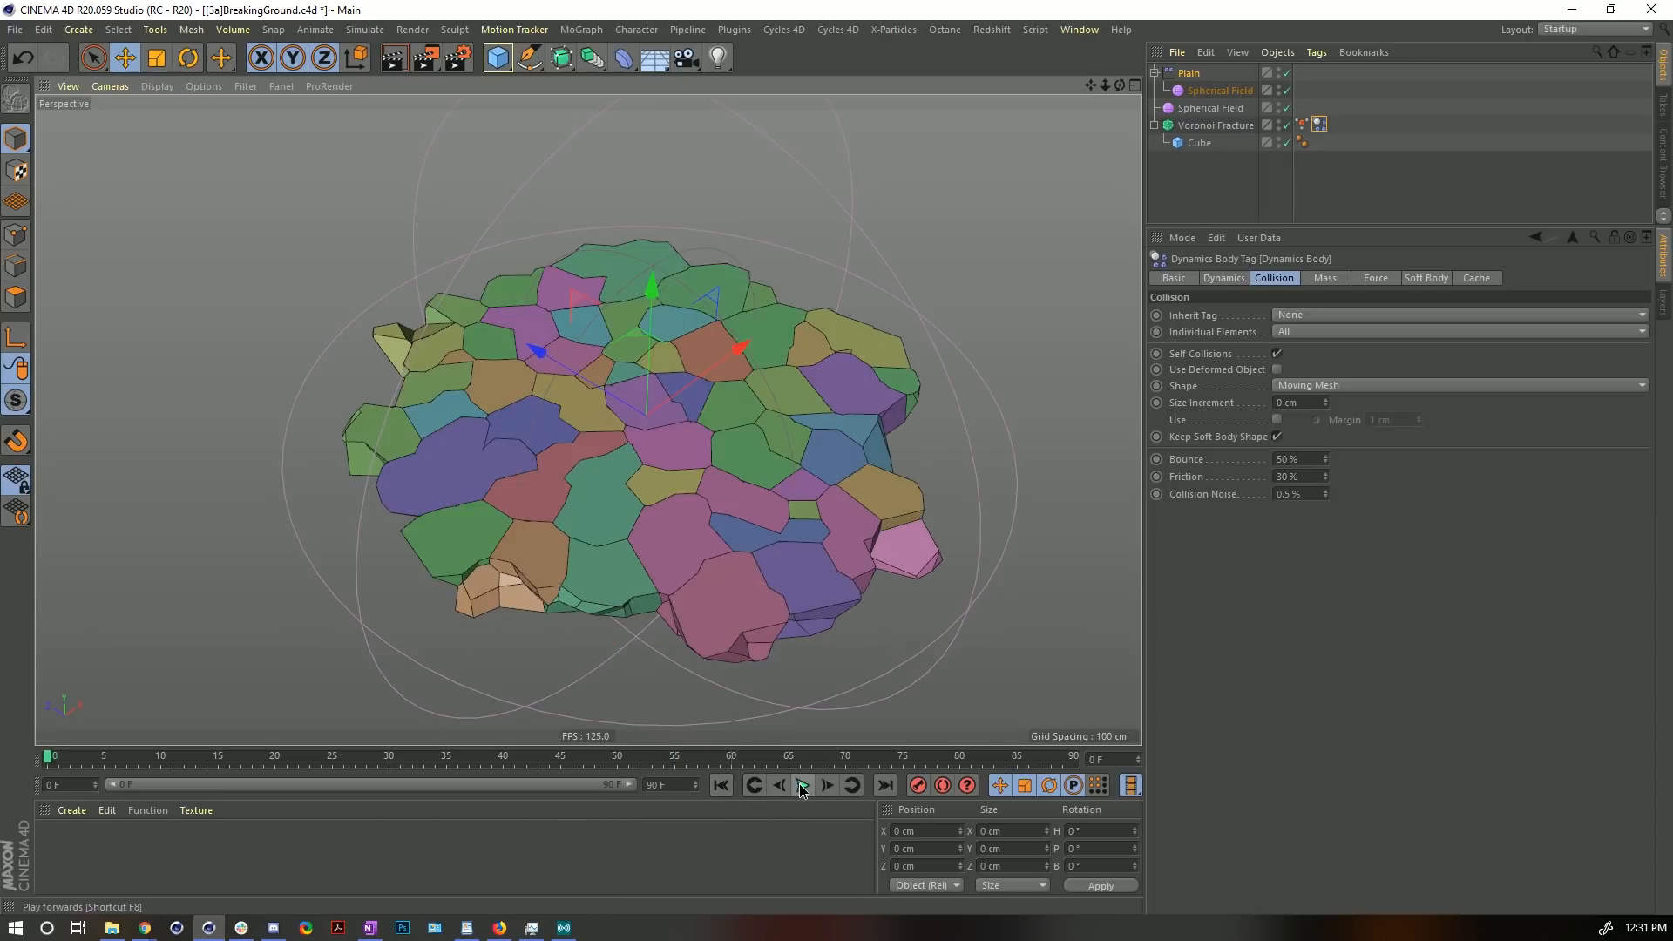
- Replay the simulation in stages to frames 27, 46 and 51, watching the pieces collide, and return to frame 0
left_click(803, 787)
left_click(803, 787)
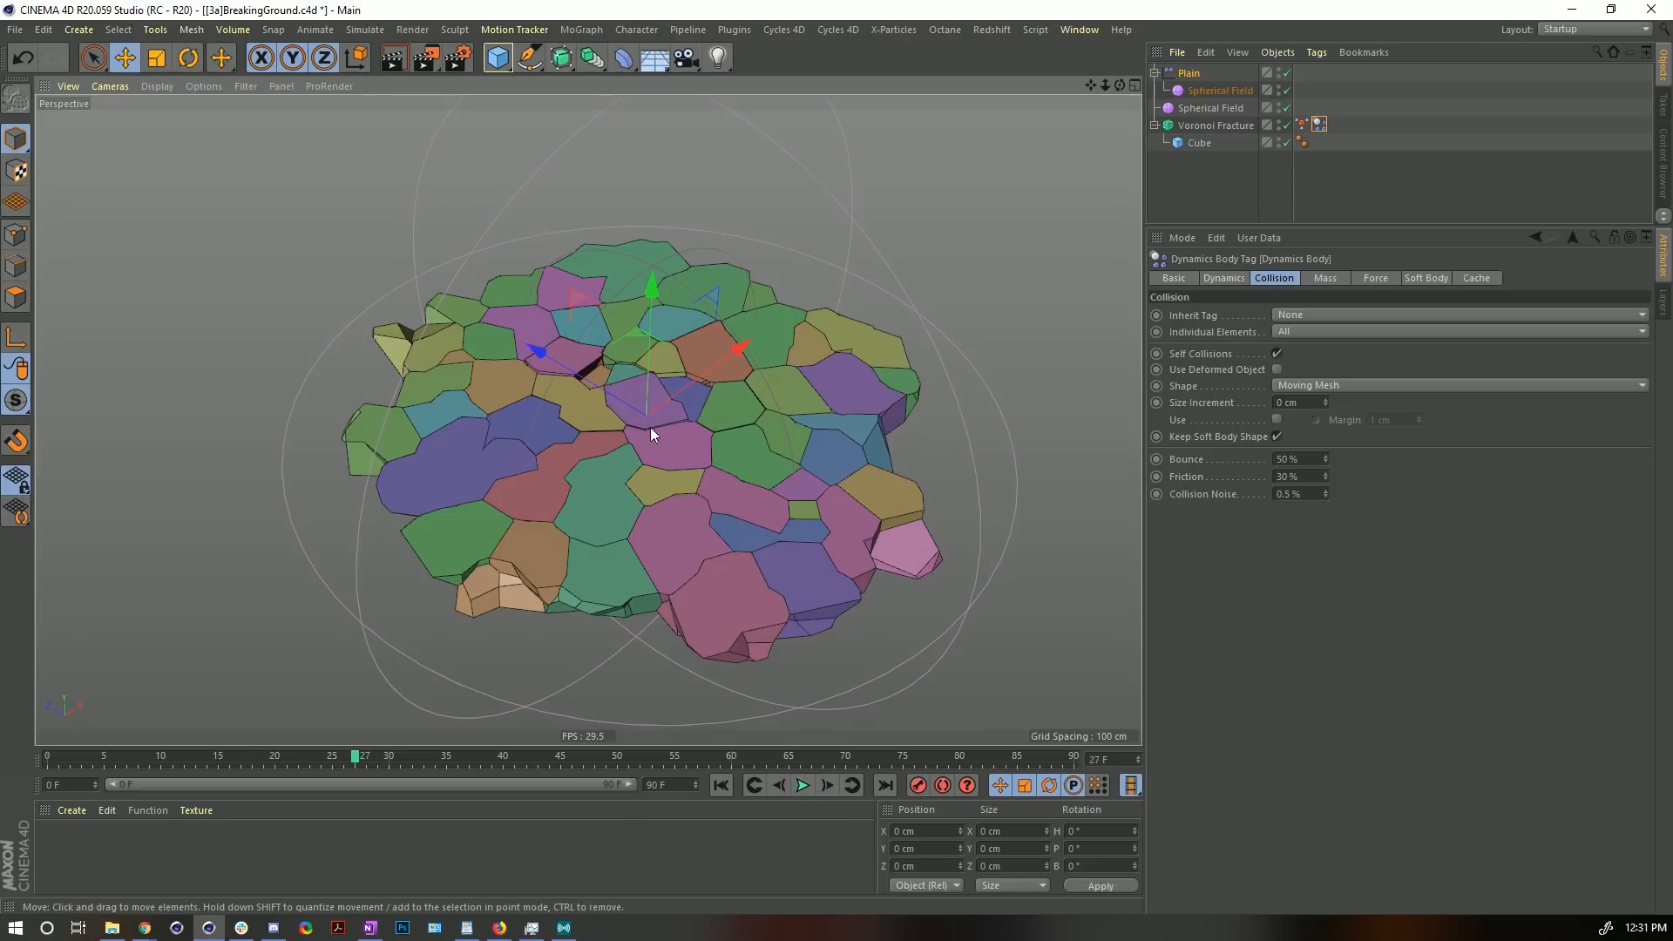
left_click(812, 788)
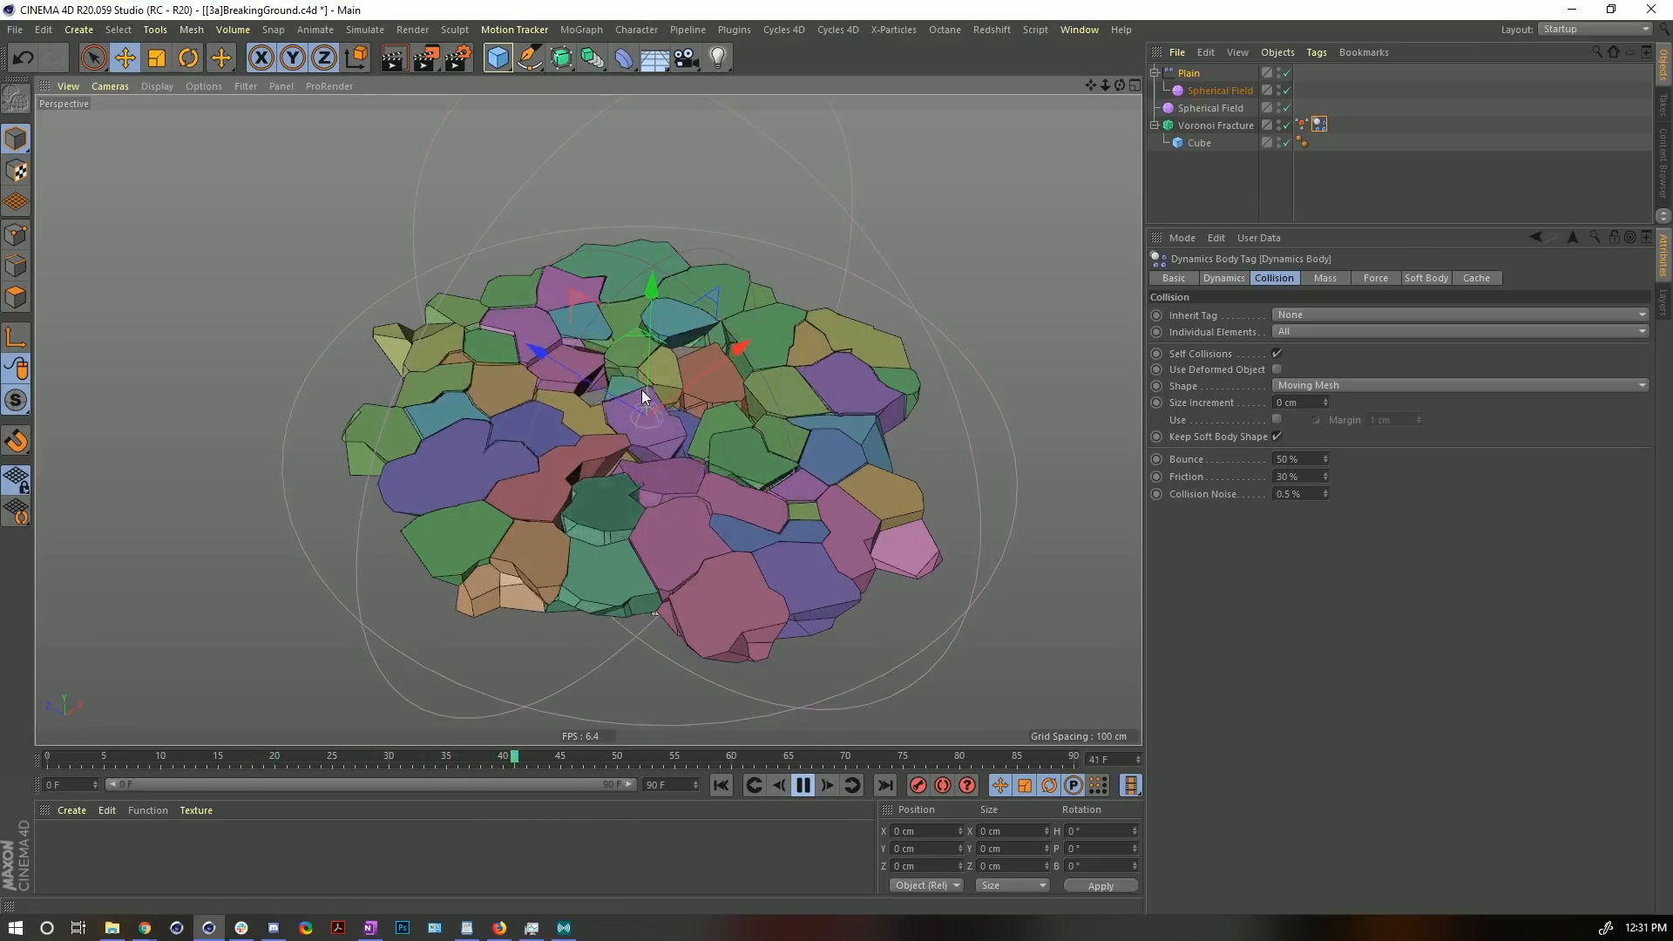
left_click(807, 786)
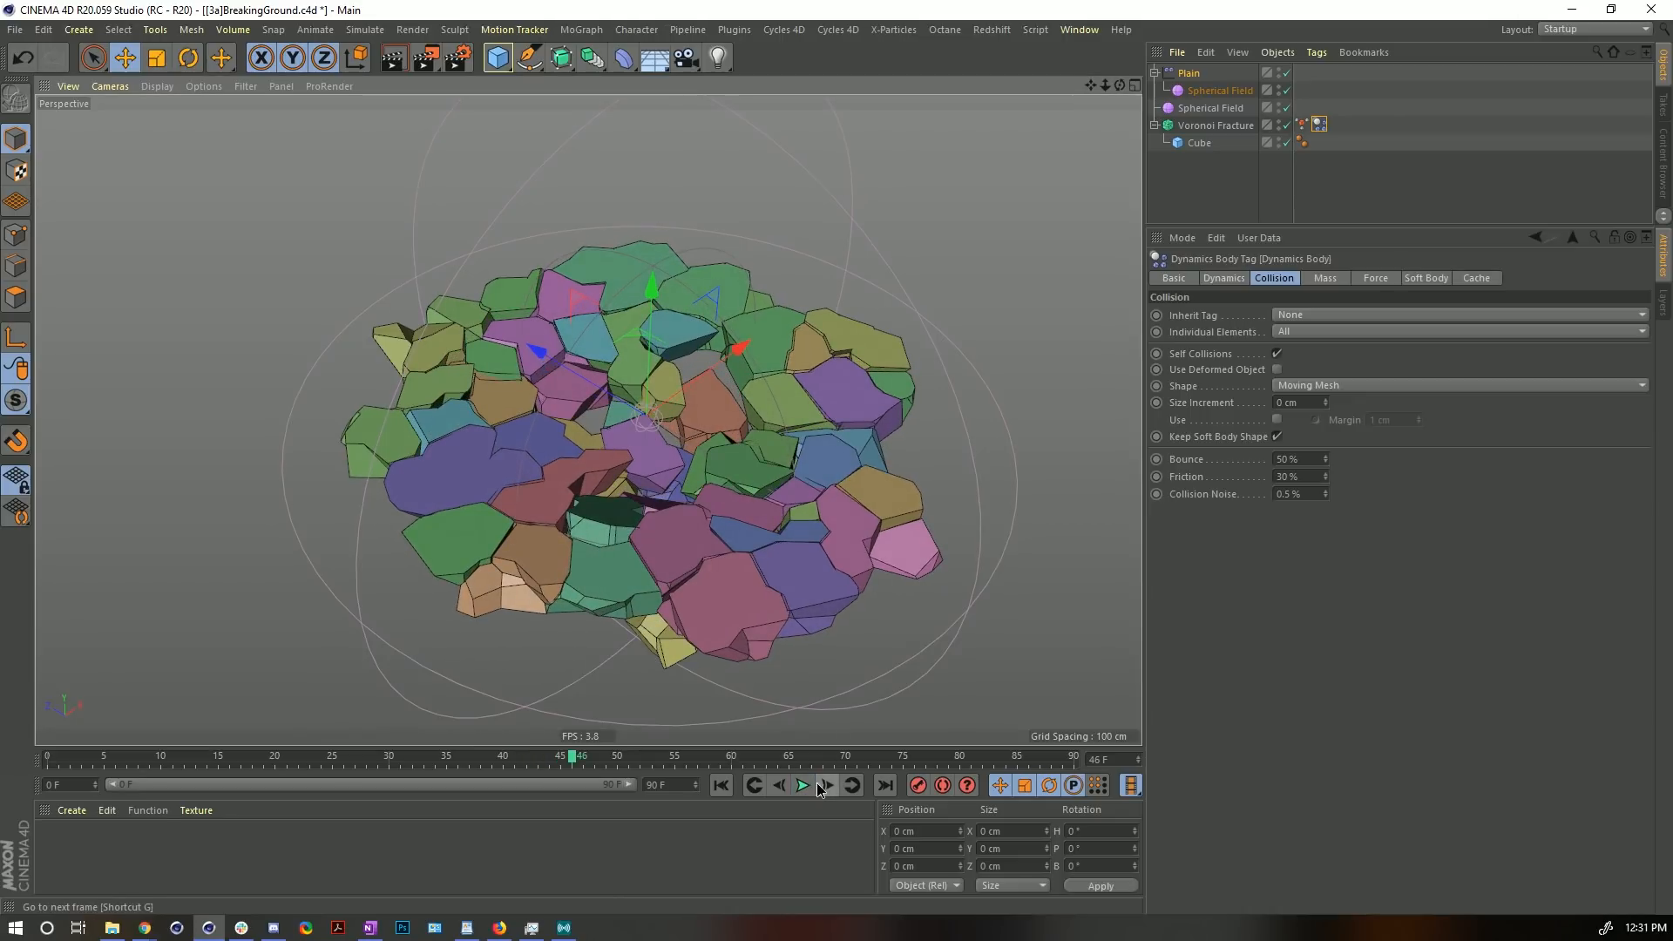
left_click(808, 784)
left_click(803, 786)
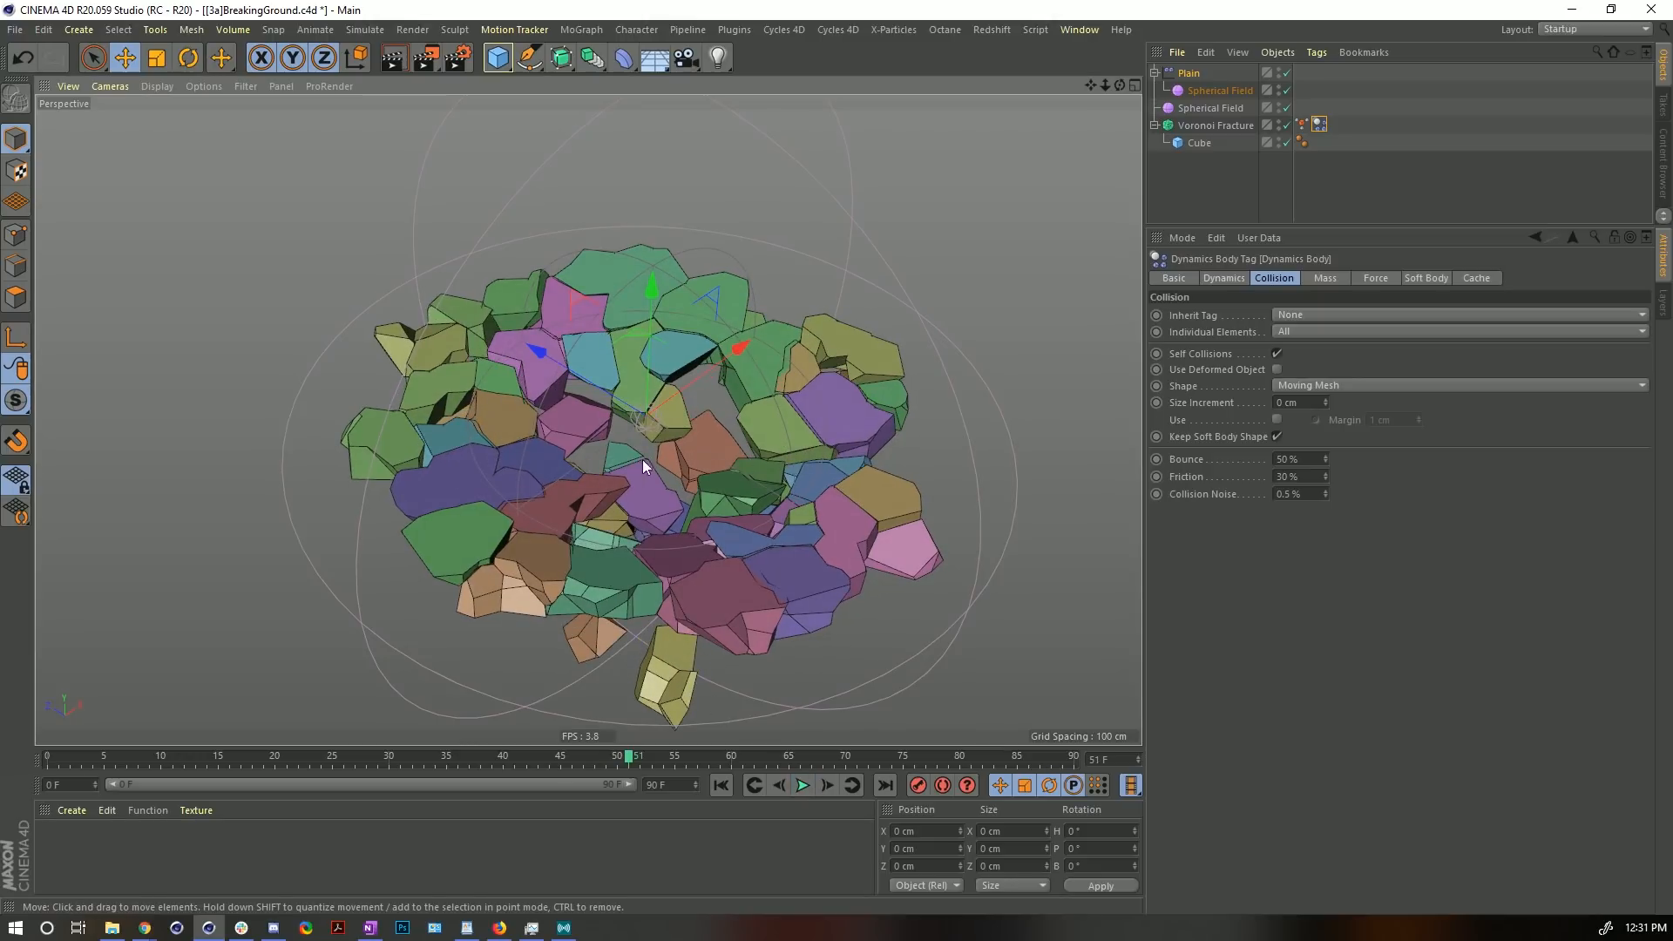
left_click(721, 785)
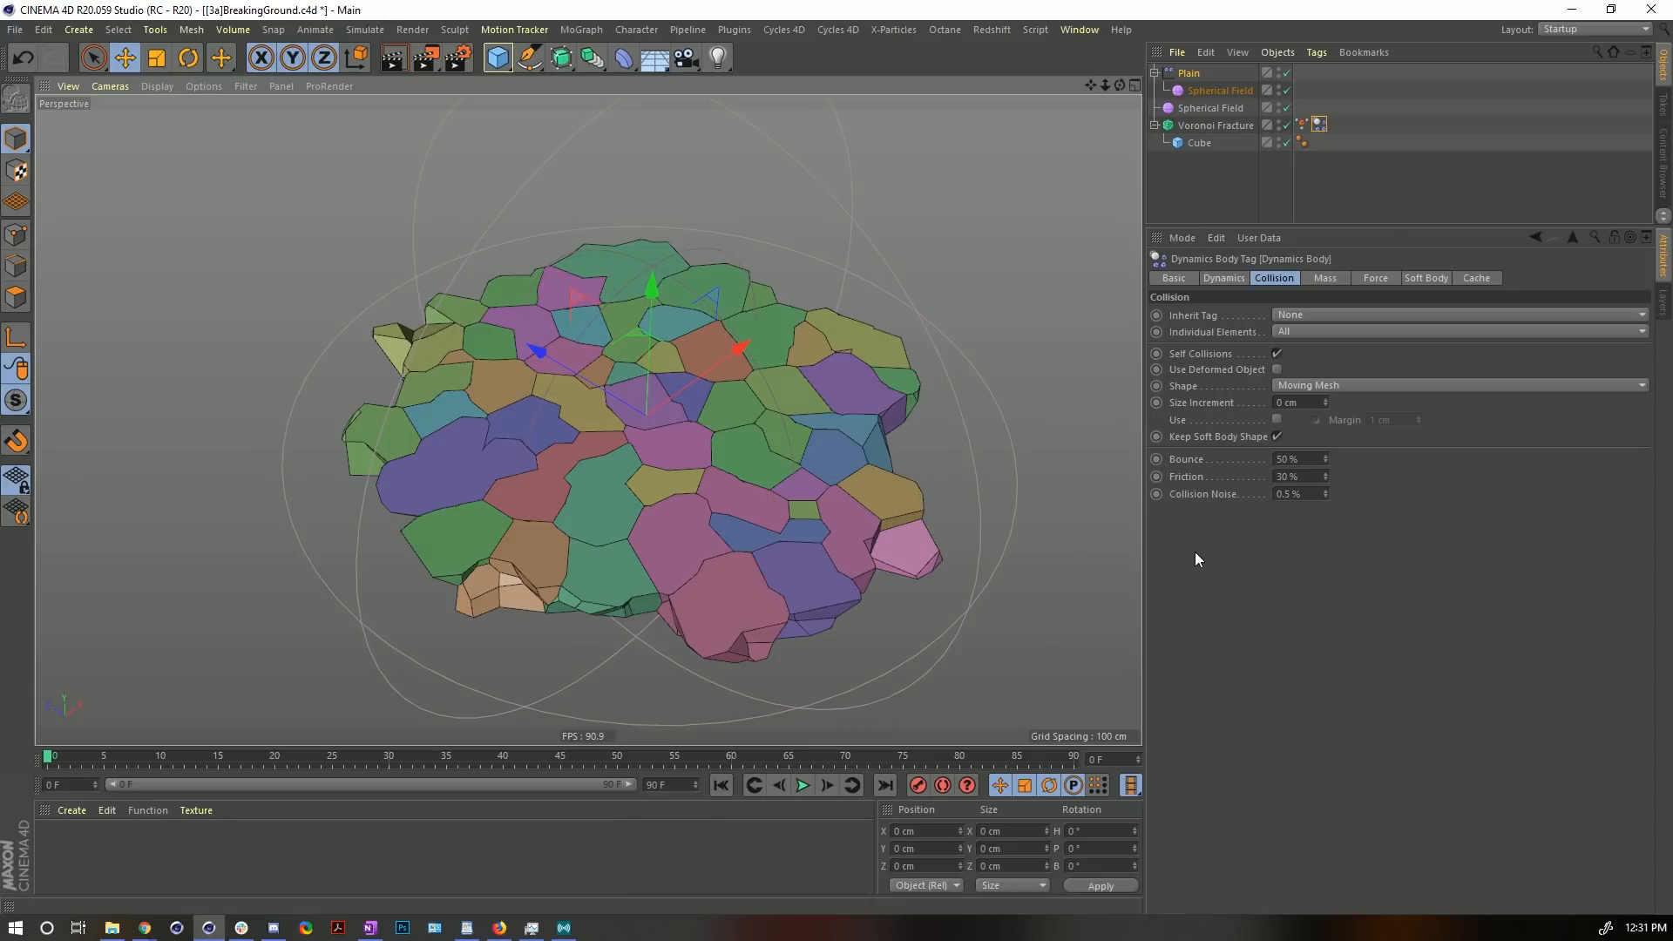
- Set Steps per Frame to 25 in the project's expert dynamics settings
key("ctrl+d")
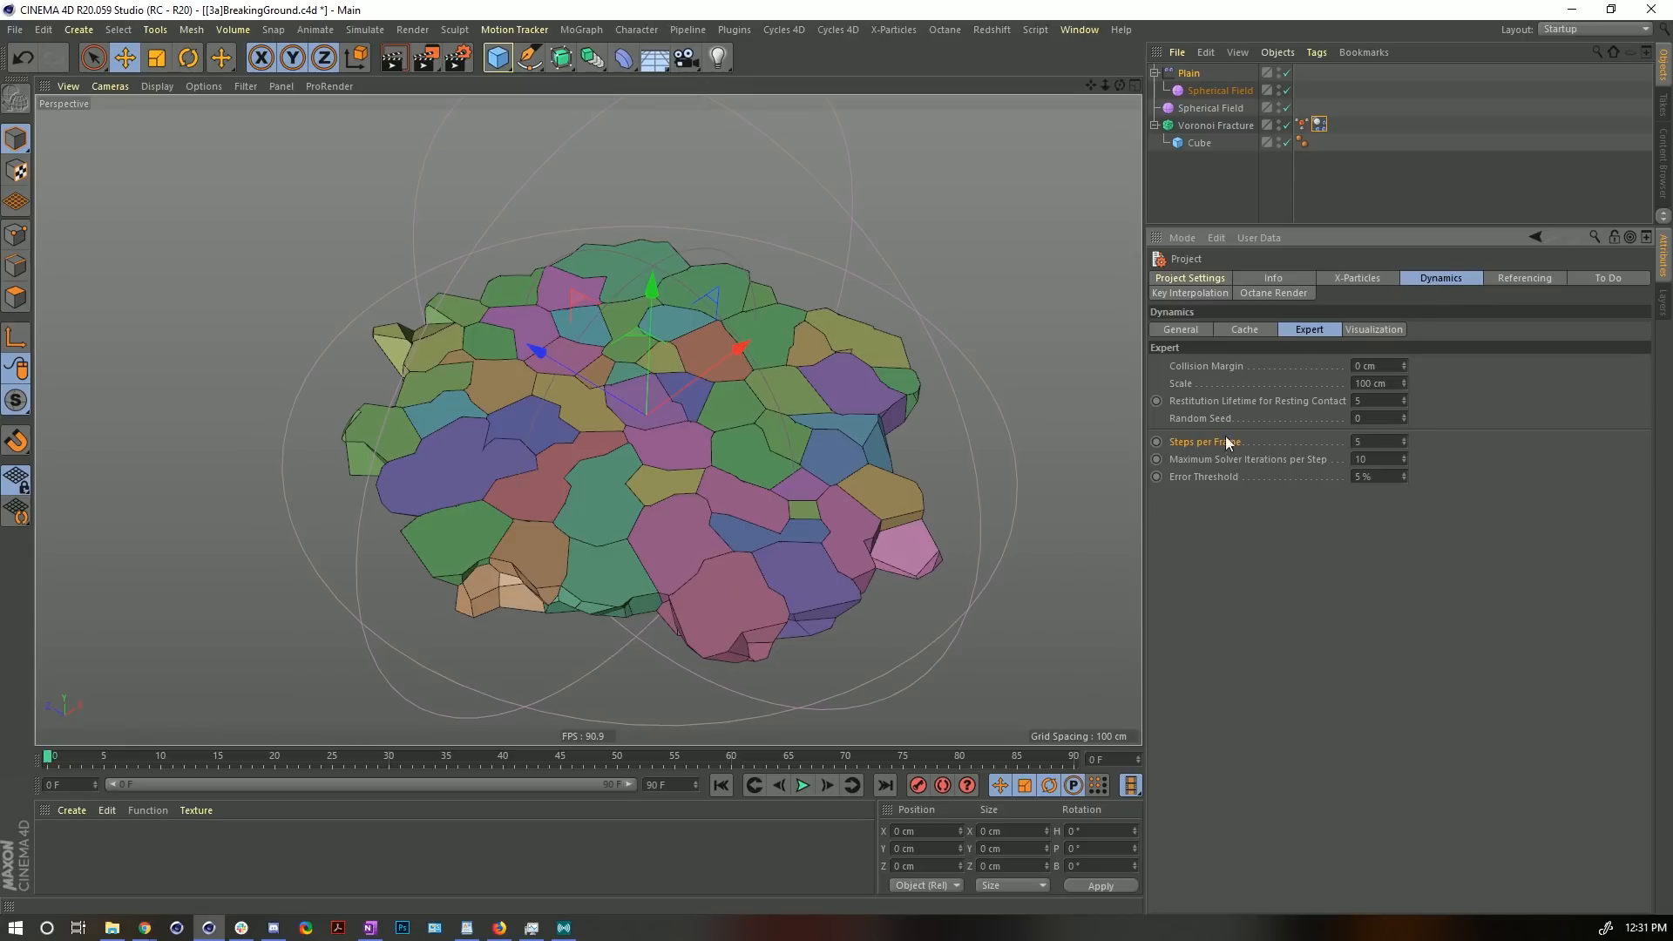
double_click(1376, 440)
type("25")
- Play the simulation to frame 47 to check the piece collisions with the higher Steps per Frame
left_click(803, 788)
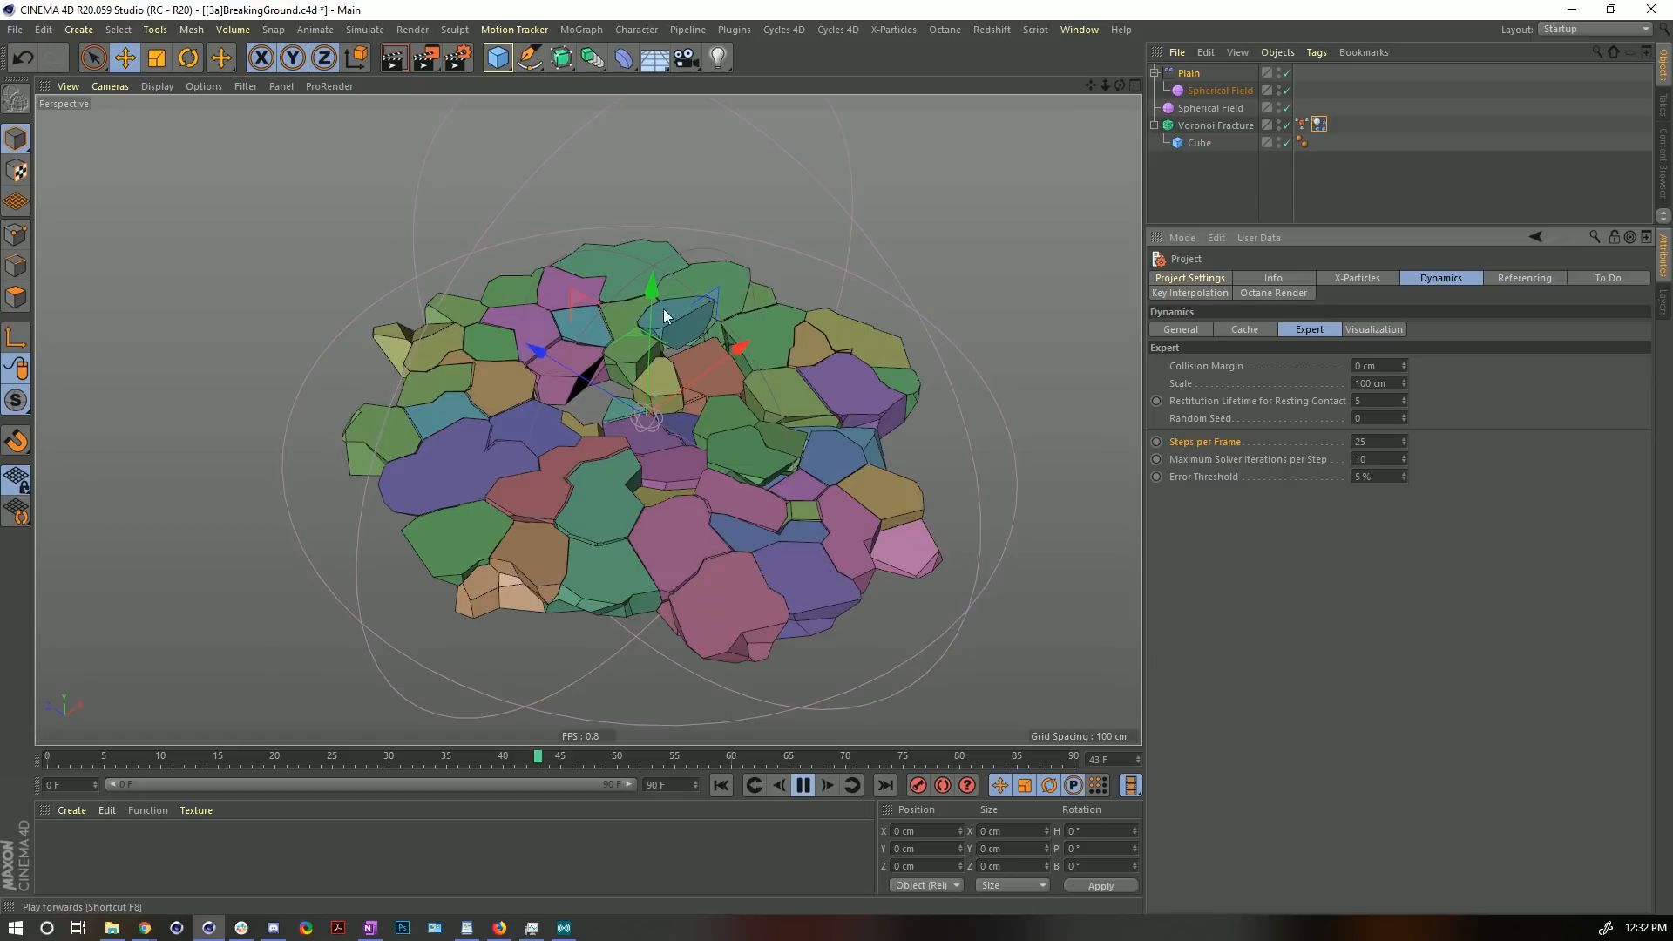
left_click(797, 788)
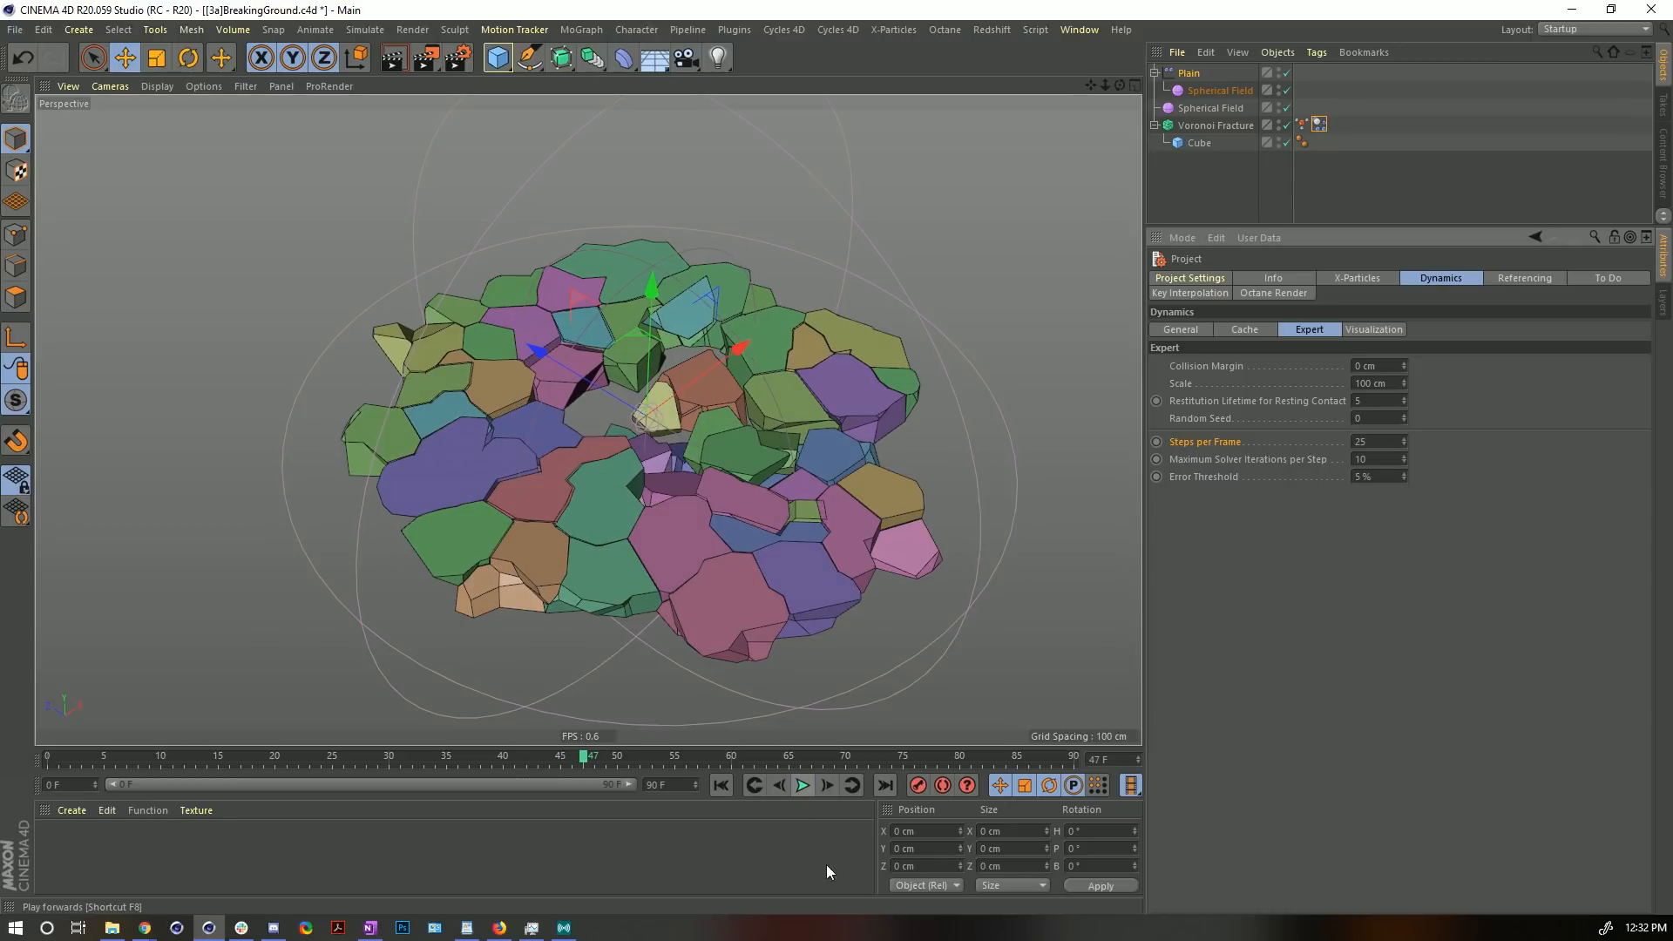
double_click(1380, 440)
left_click(1204, 438)
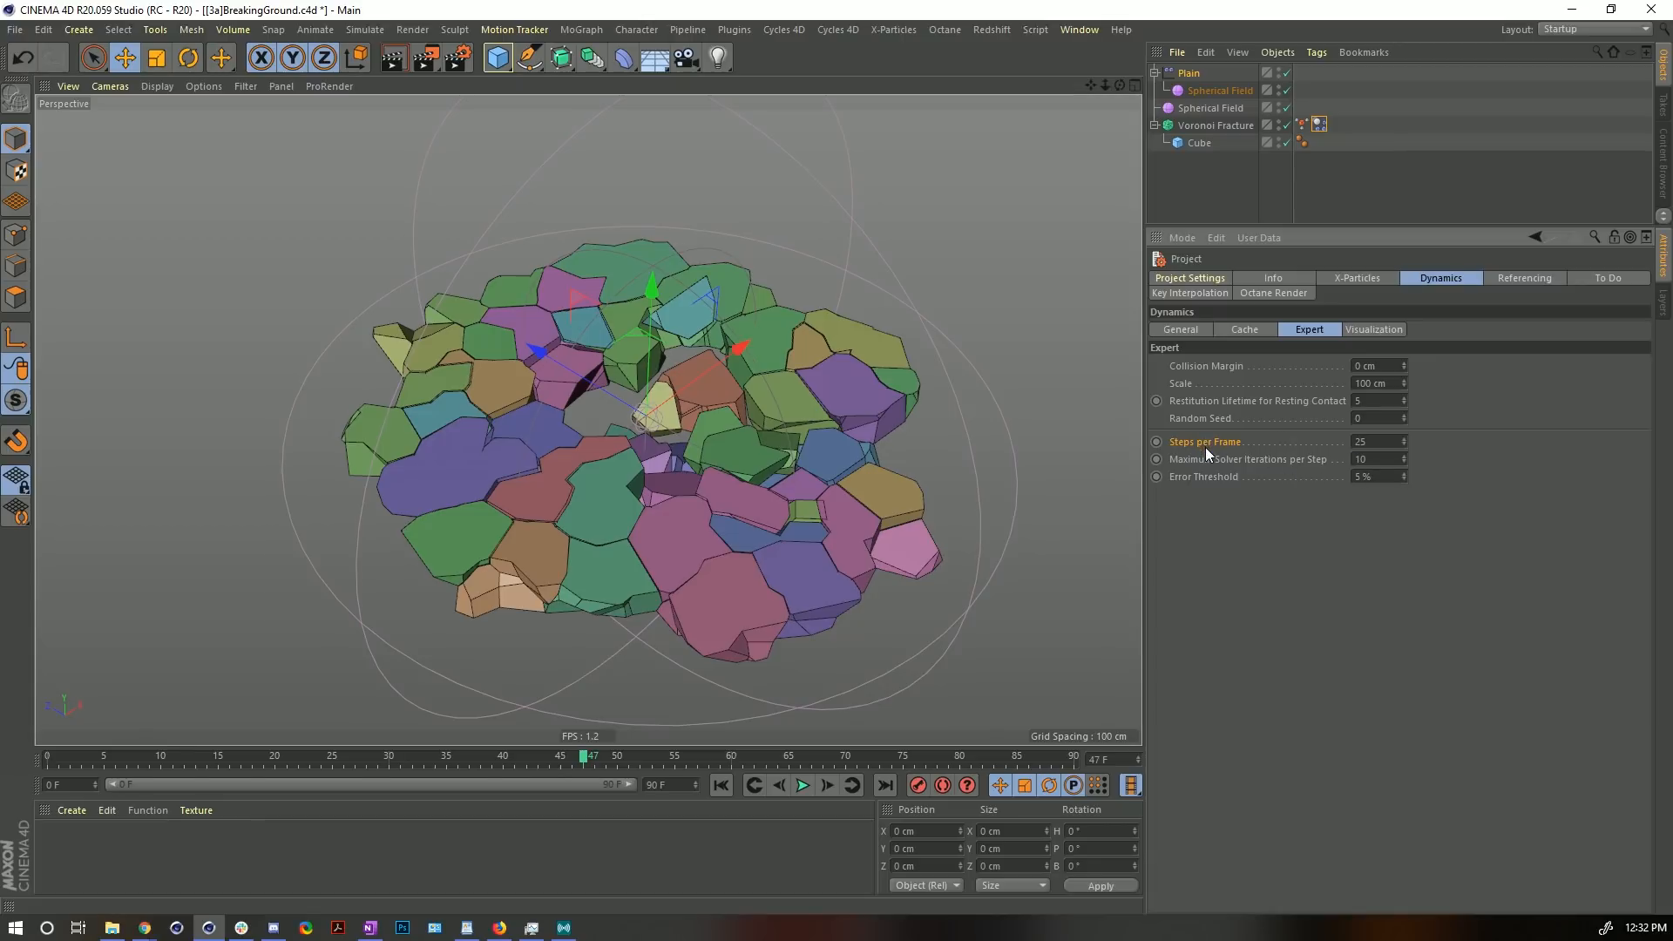
- Set Steps per Frame to 5 in the project's expert dynamics settings and return to frame 0
double_click(1376, 446)
type("5")
key("Return")
left_click(716, 783)
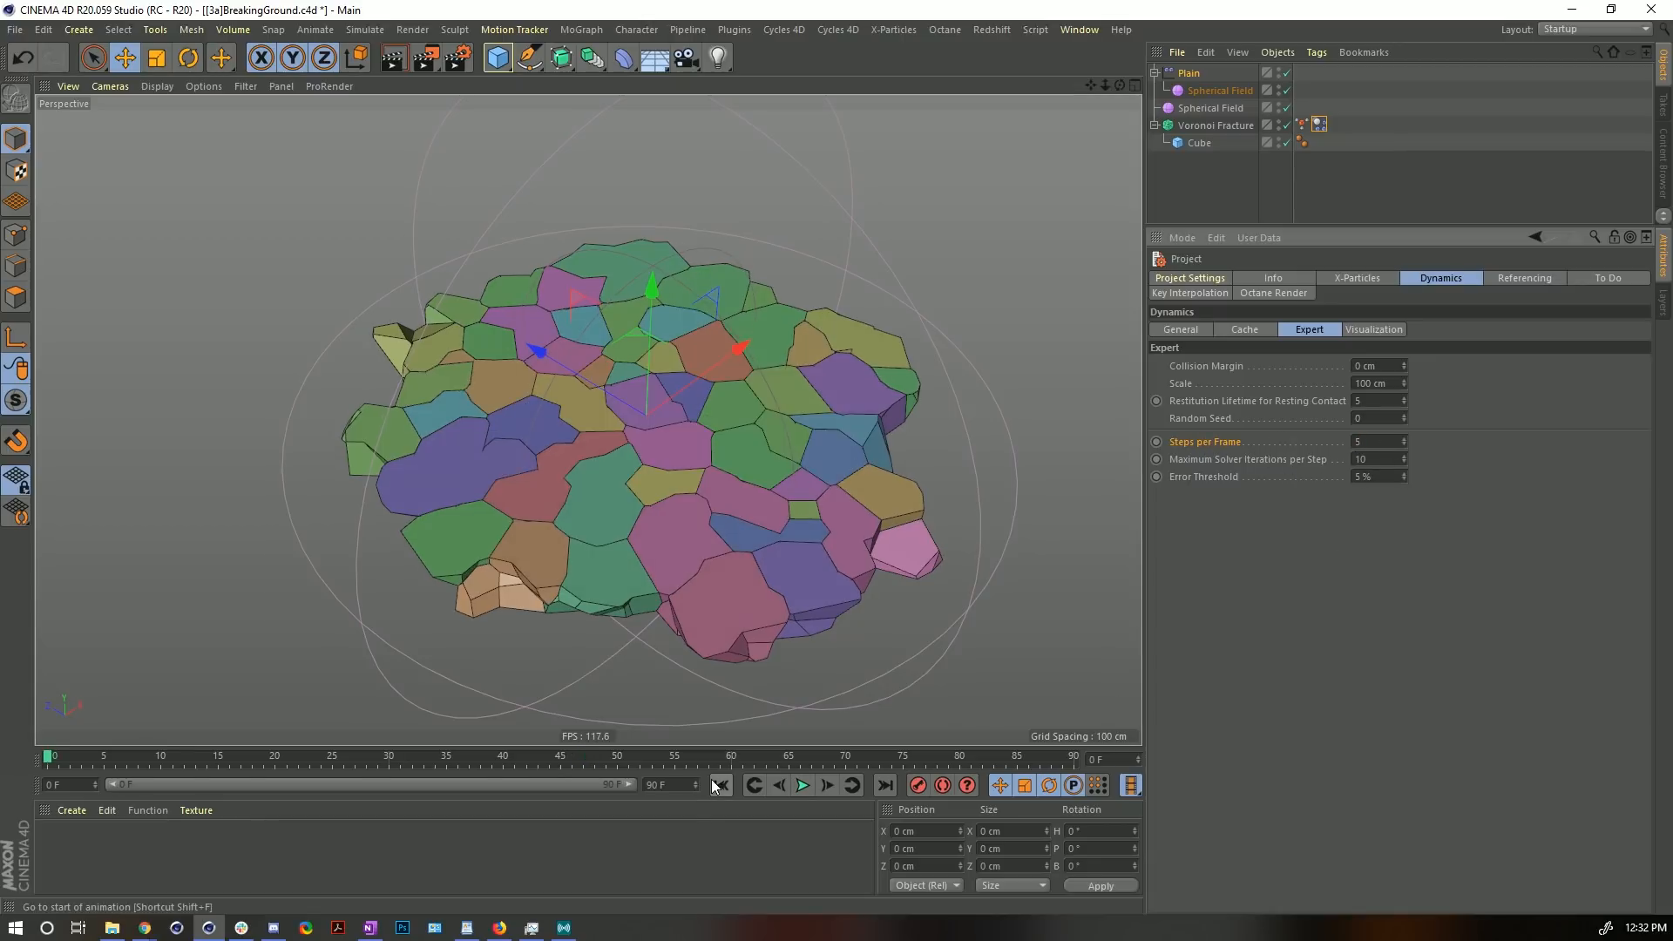
- Delete the Plain effector and turn off Self Collisions in the Voronoi Fracture's Dynamics Body tag
left_click(1205, 72)
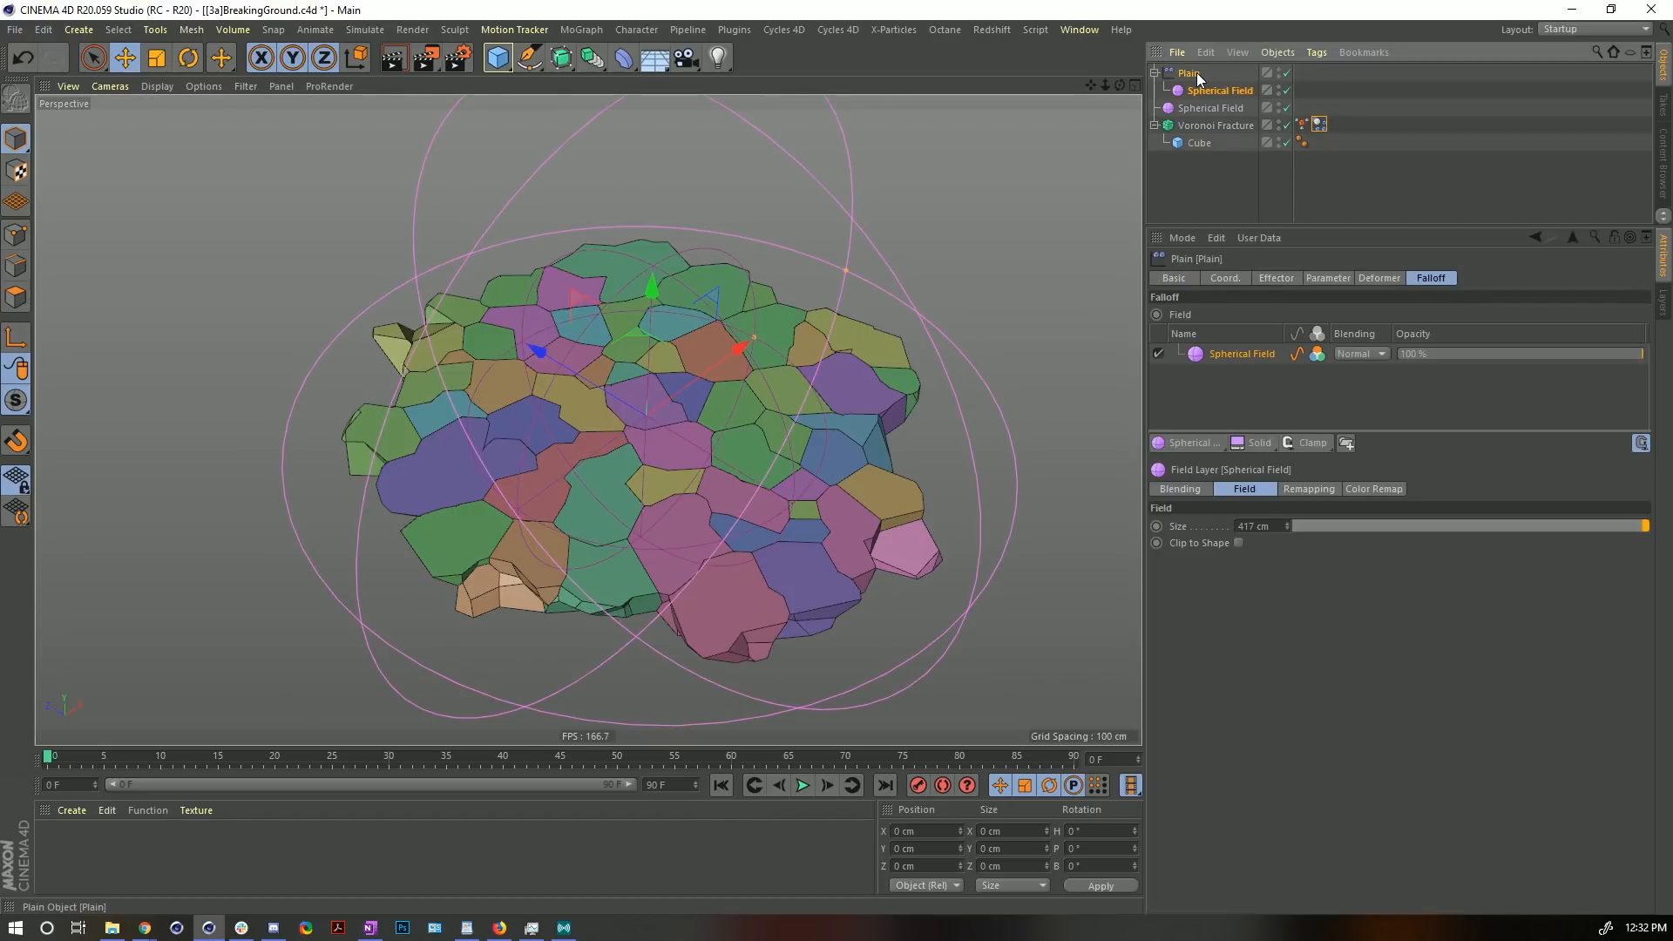
key("Delete")
left_click(1319, 89)
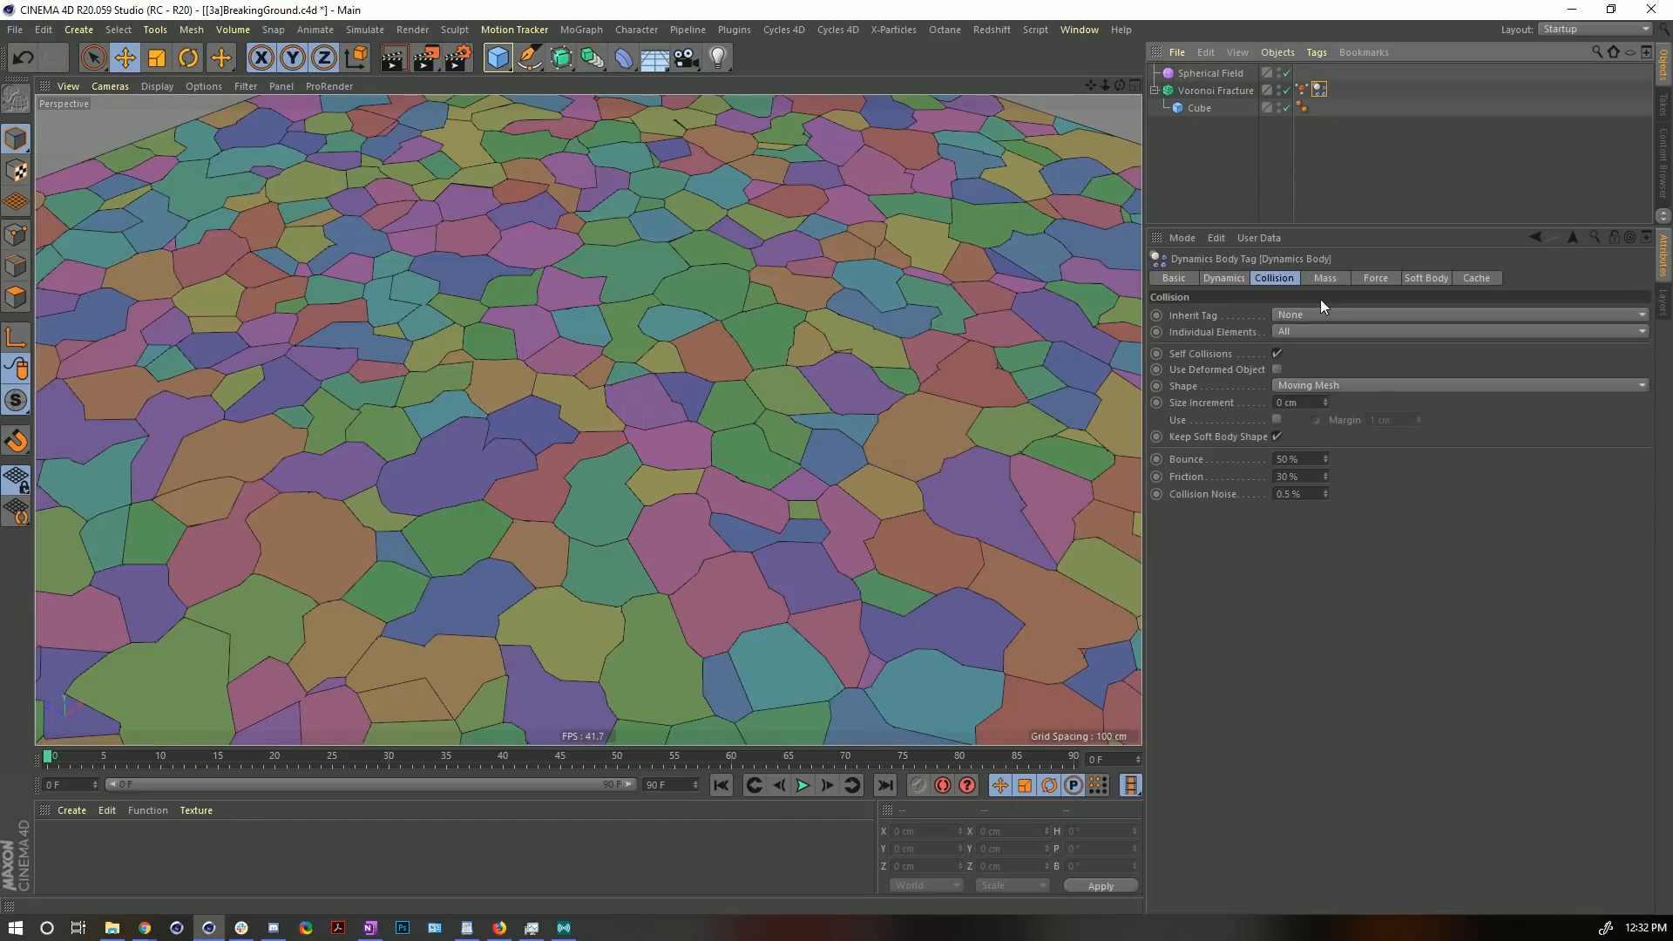
left_click(1274, 353)
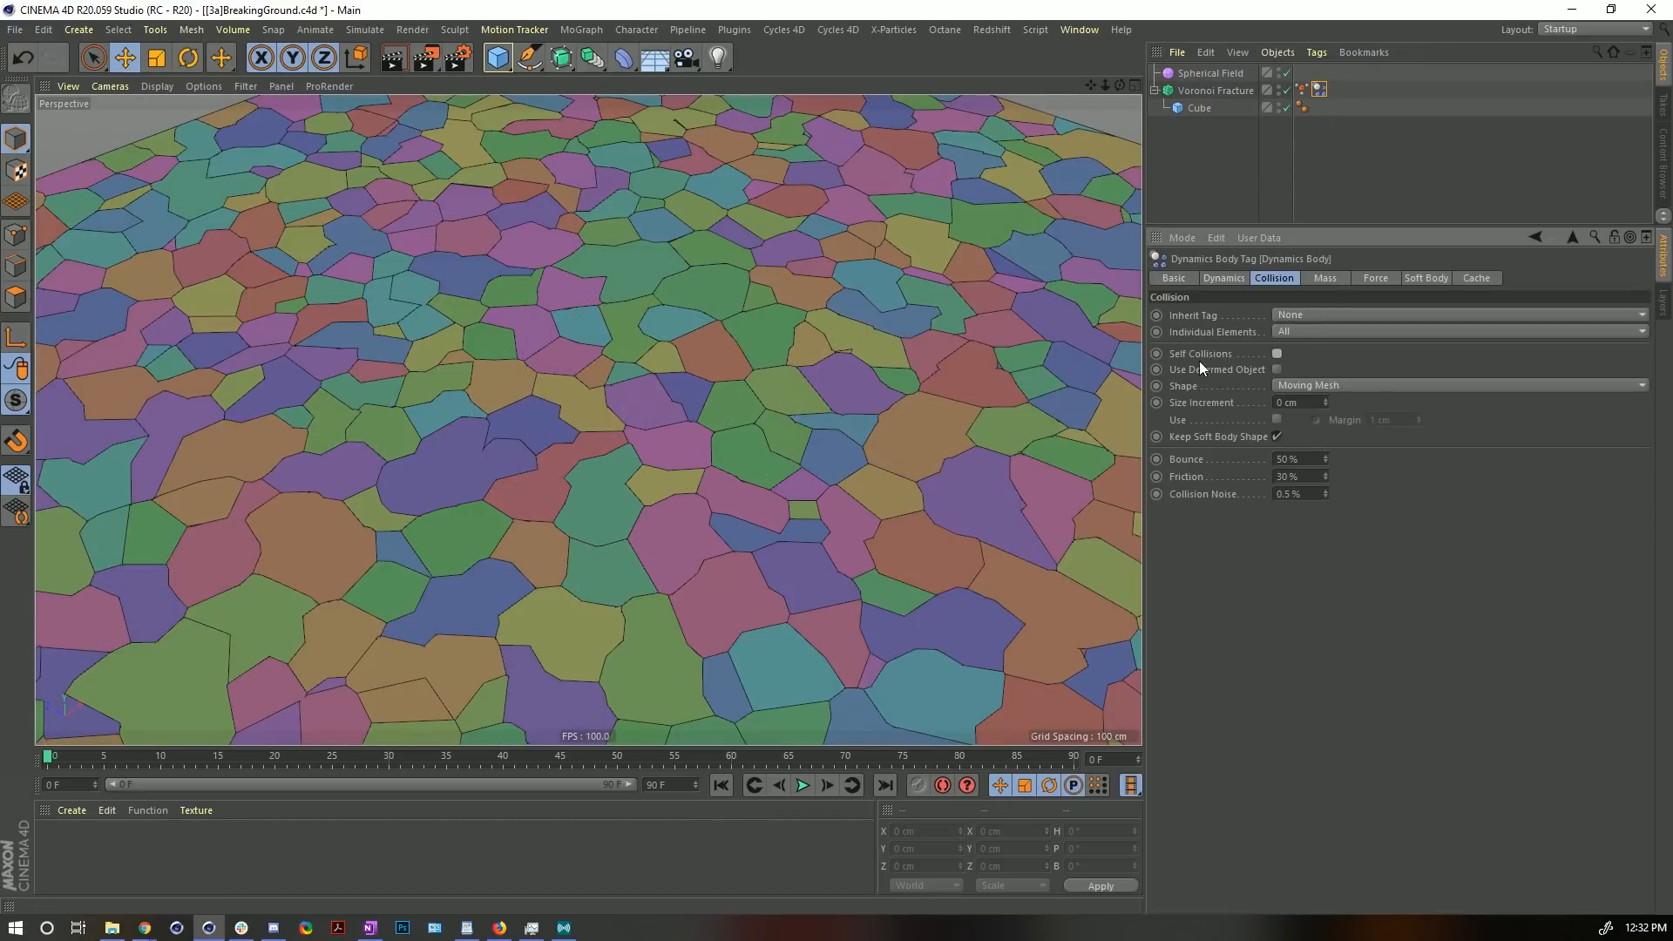
scroll(630, 359, "down", 3)
left_click_drag(630, 359, 655, 384, "alt")
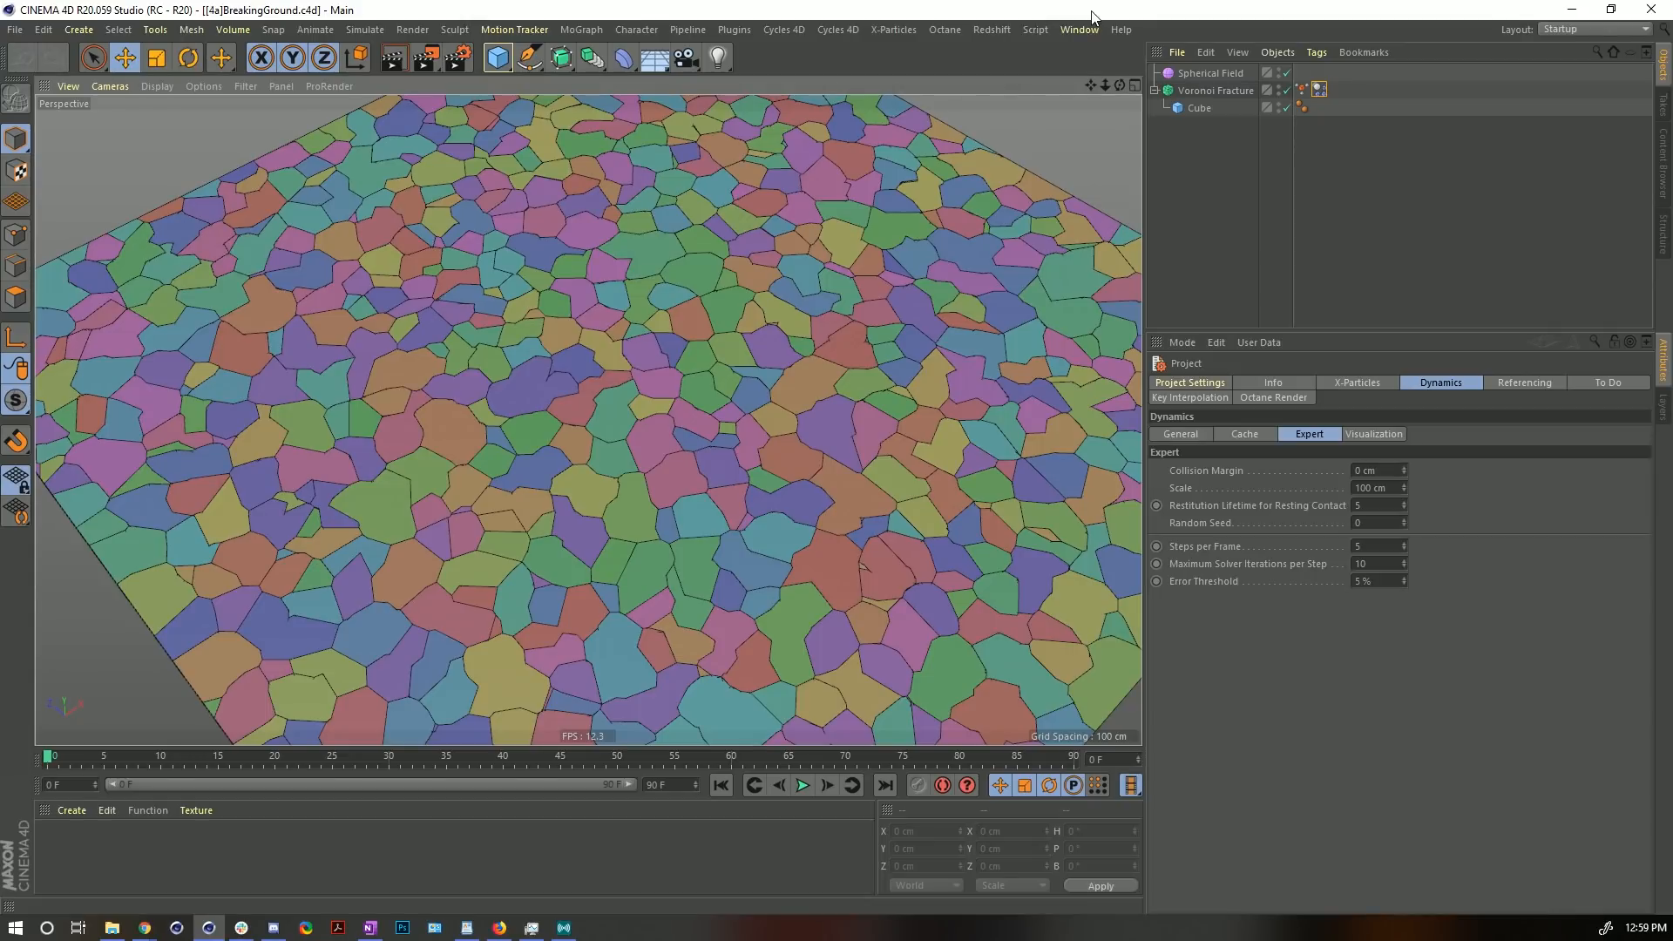
- Disable the Voronoi Fracture and its child Cube, and add a Plane object to the scene
left_click(1320, 90)
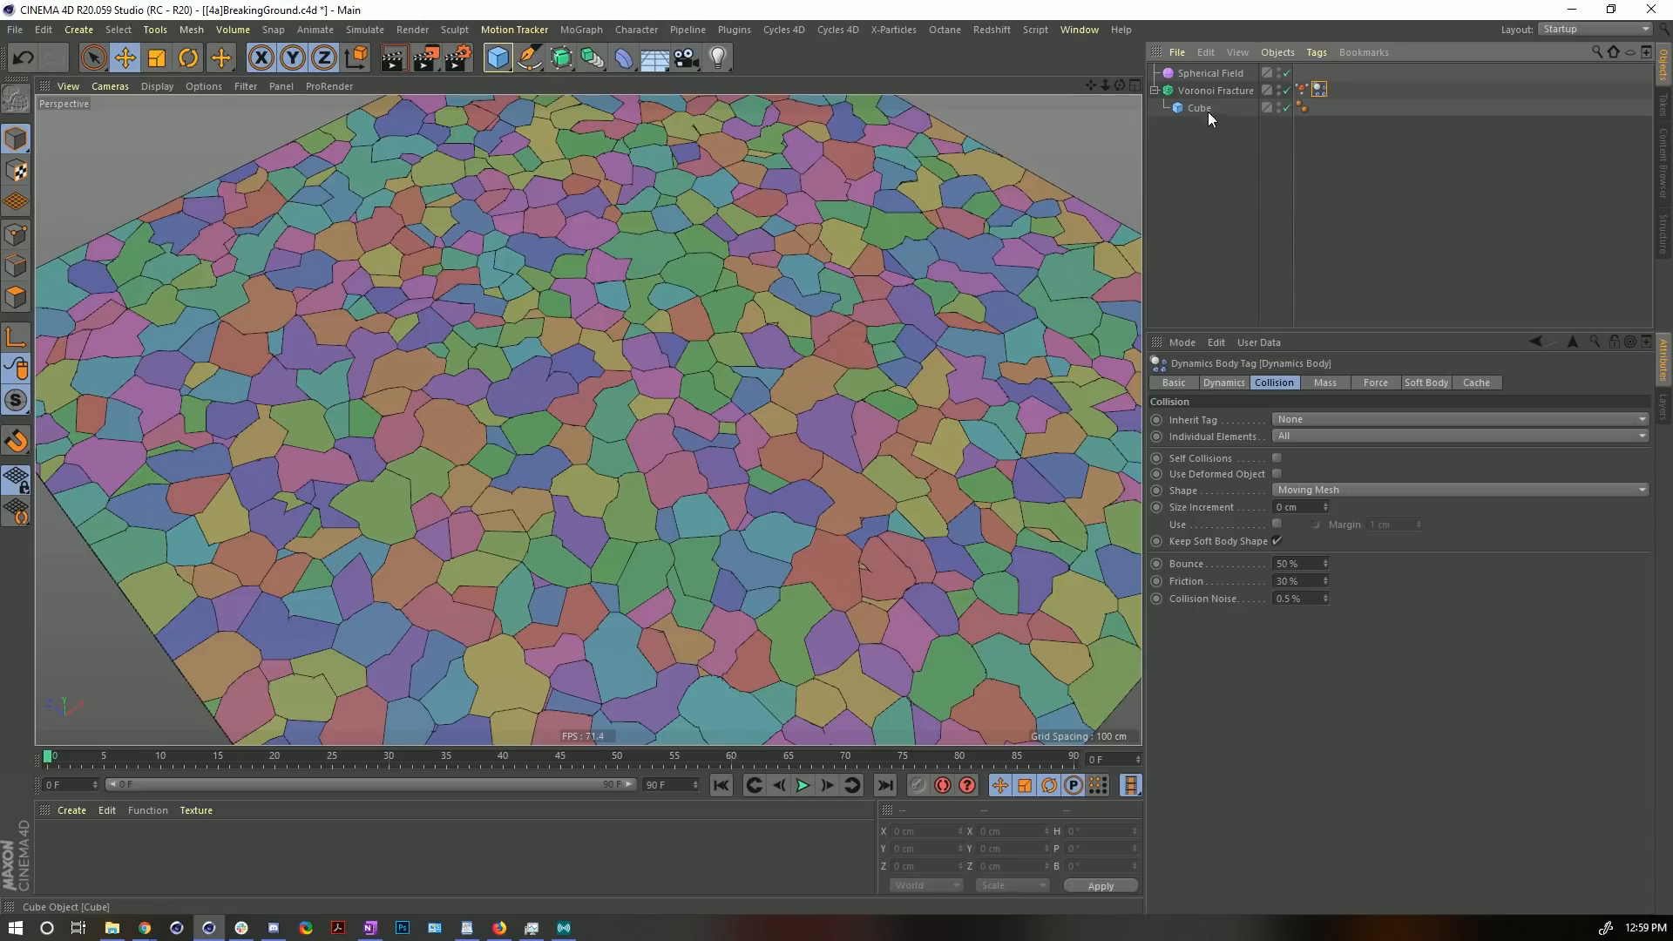
left_click(1286, 90)
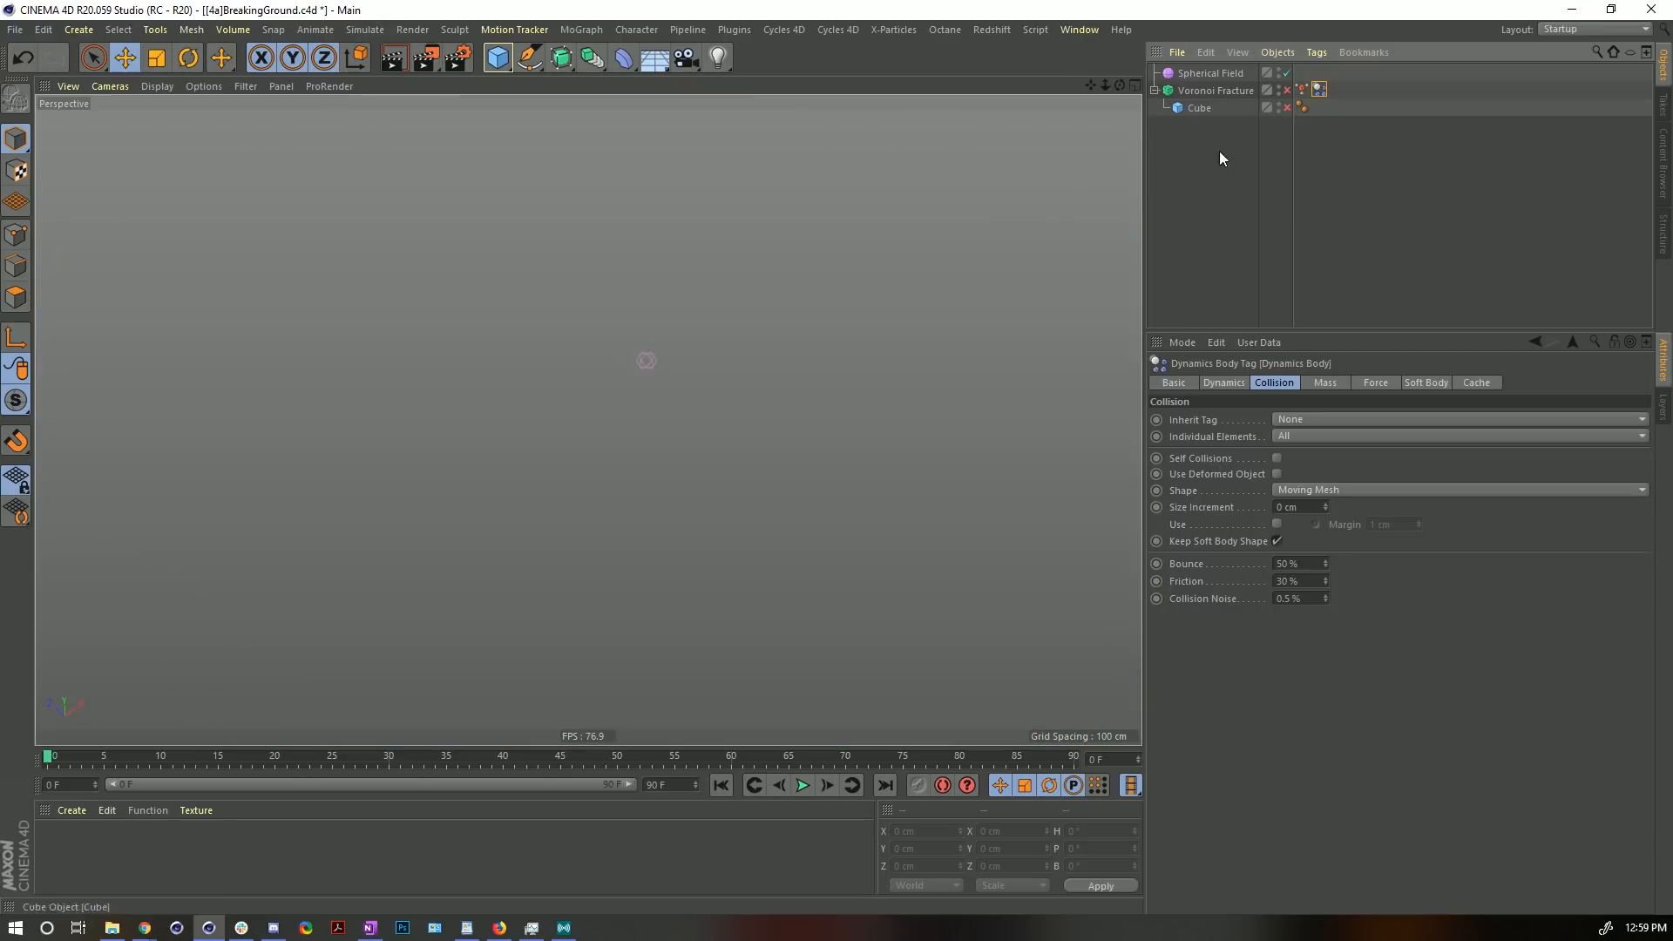
left_click_drag(498, 57, 666, 116)
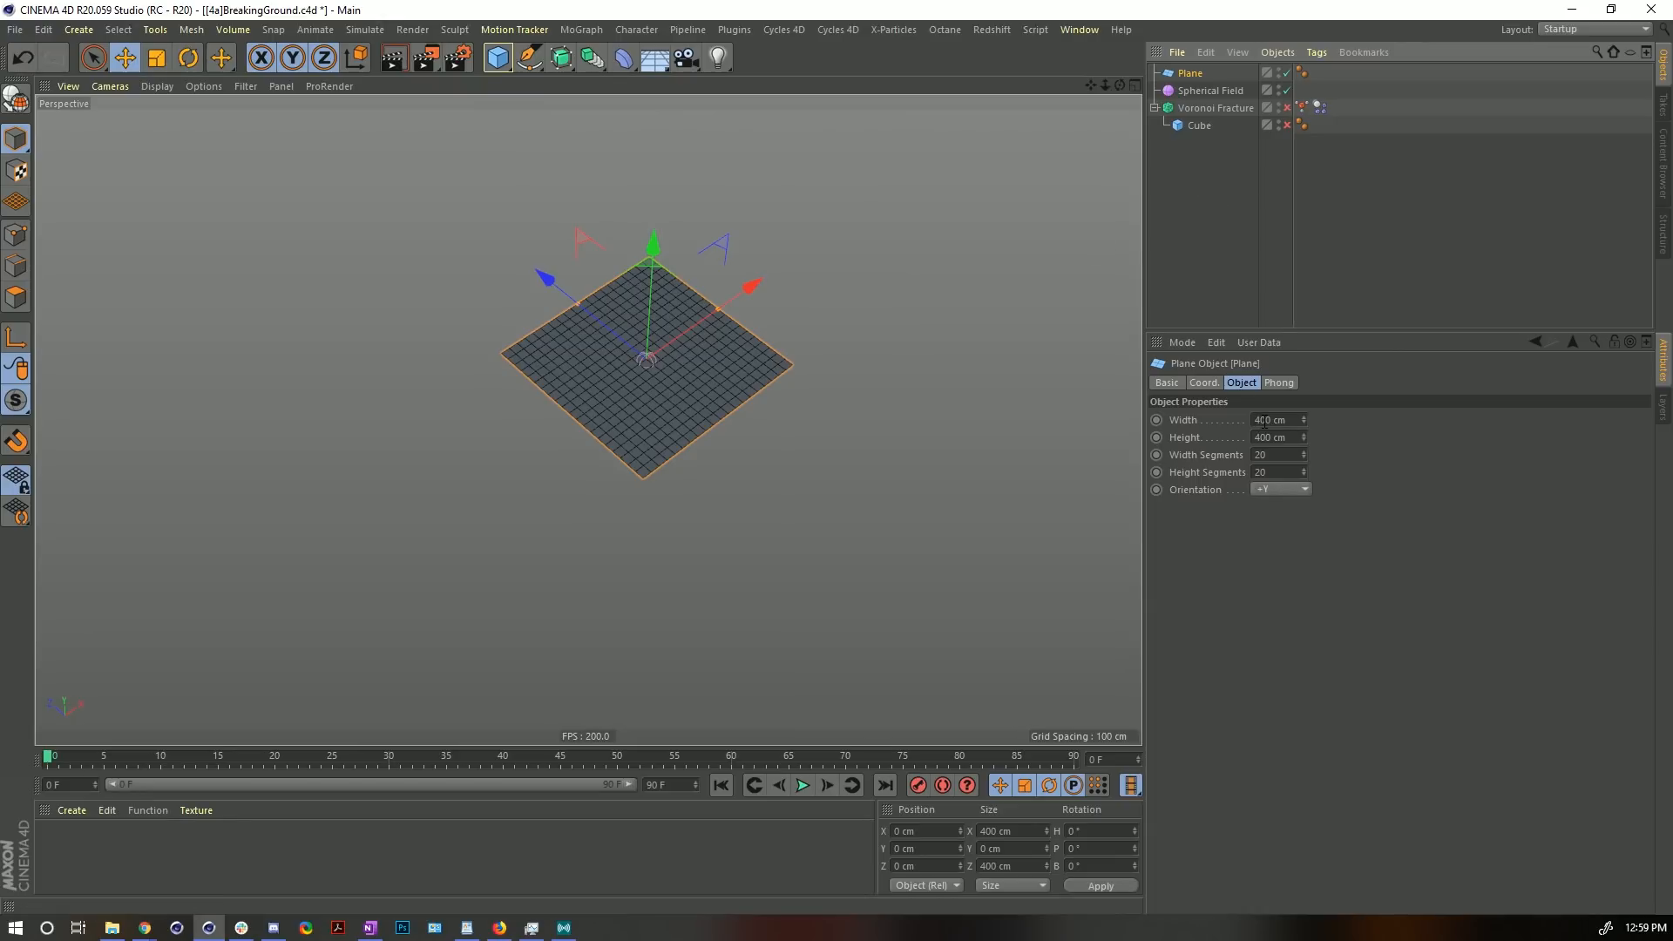
- Set the plane's width and height to 2000 cm and its width and height segments to 55
left_click_drag(1262, 422, 1245, 424)
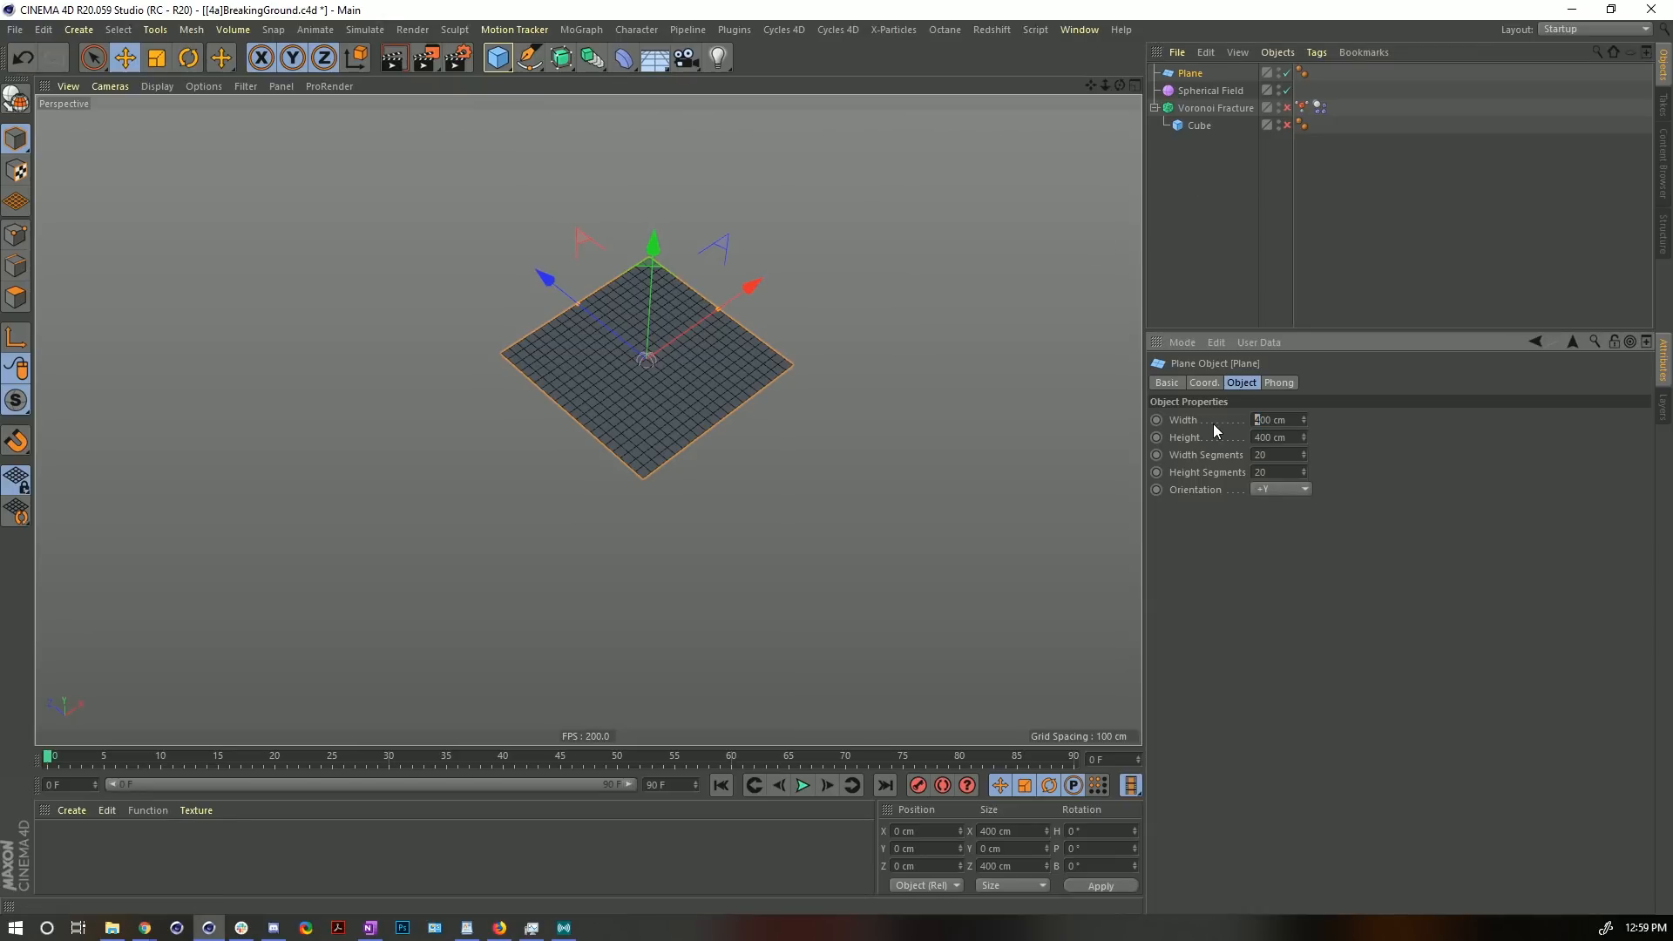
key("Tab")
key("Return")
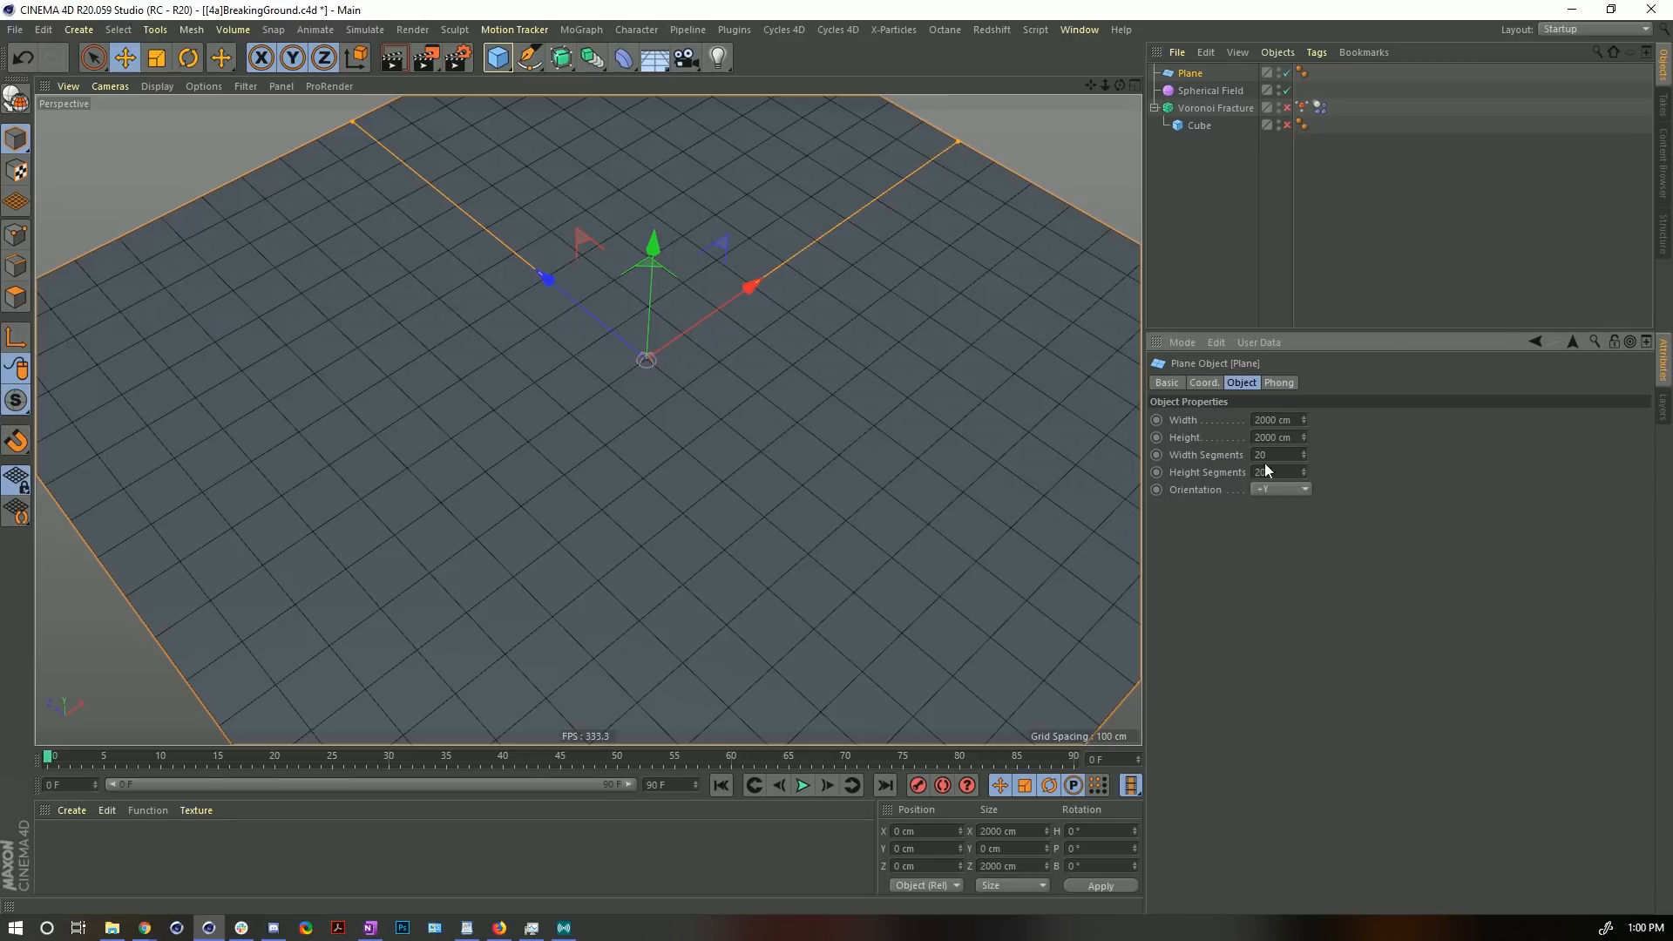
left_click_drag(1272, 455, 1211, 461)
type("55")
key("Tab")
type("55")
key("Return")
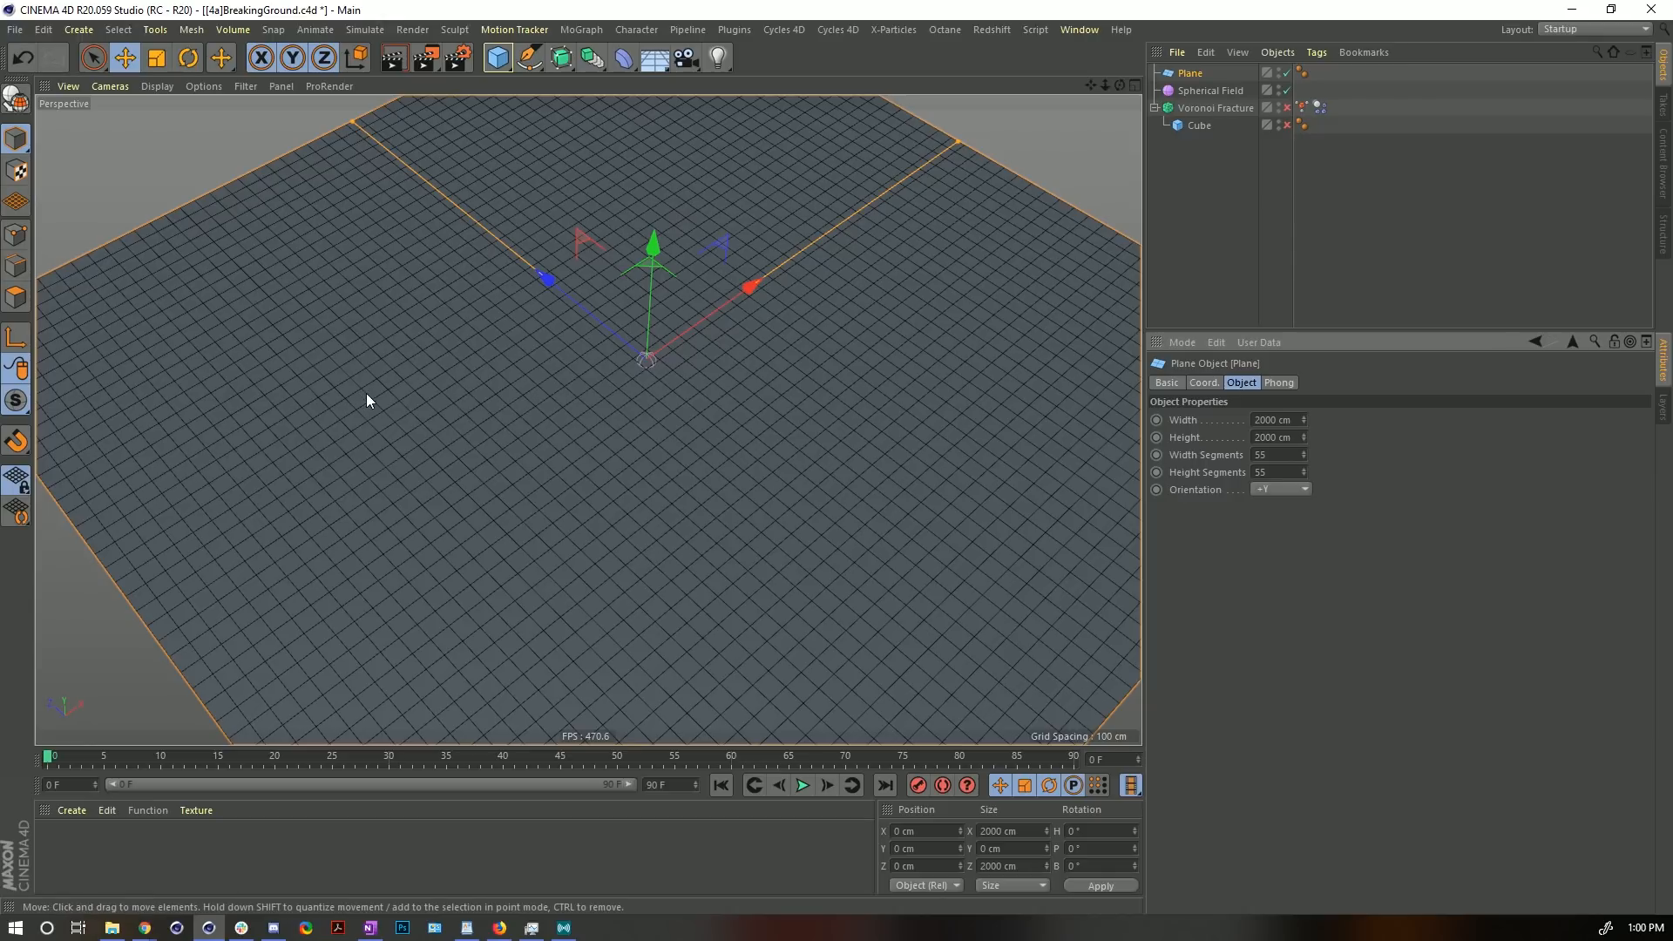
- Rename the plane as Ground Ref and convert it to an editable polygon object
double_click(1196, 75)
type("Ground Ref")
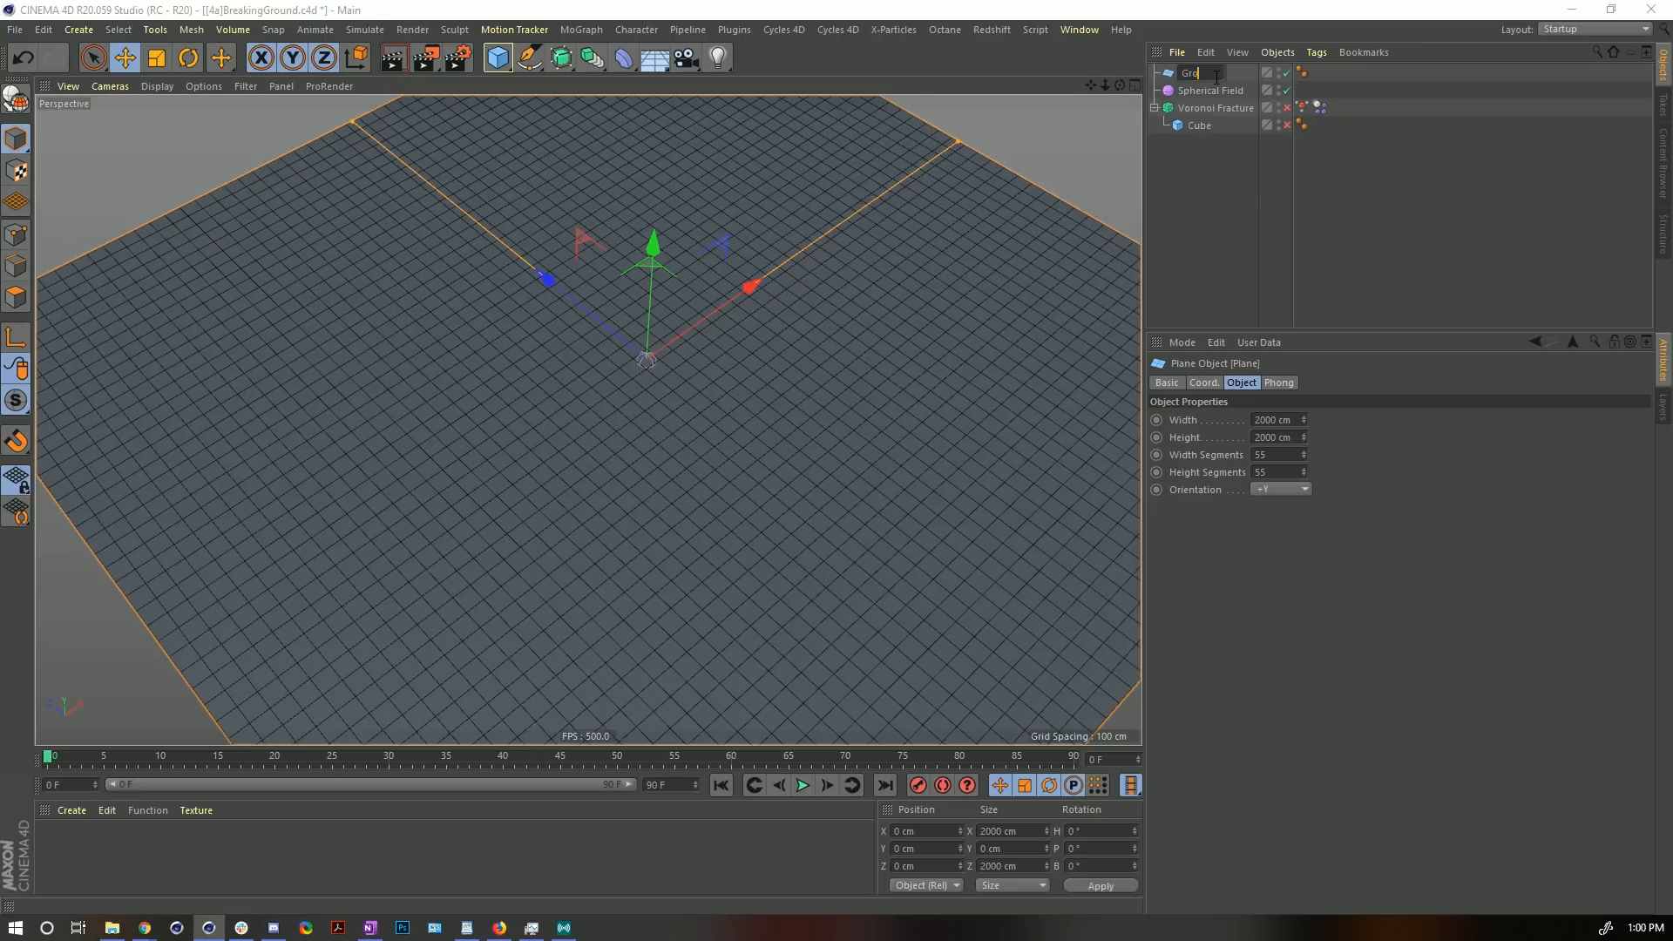
key("Return")
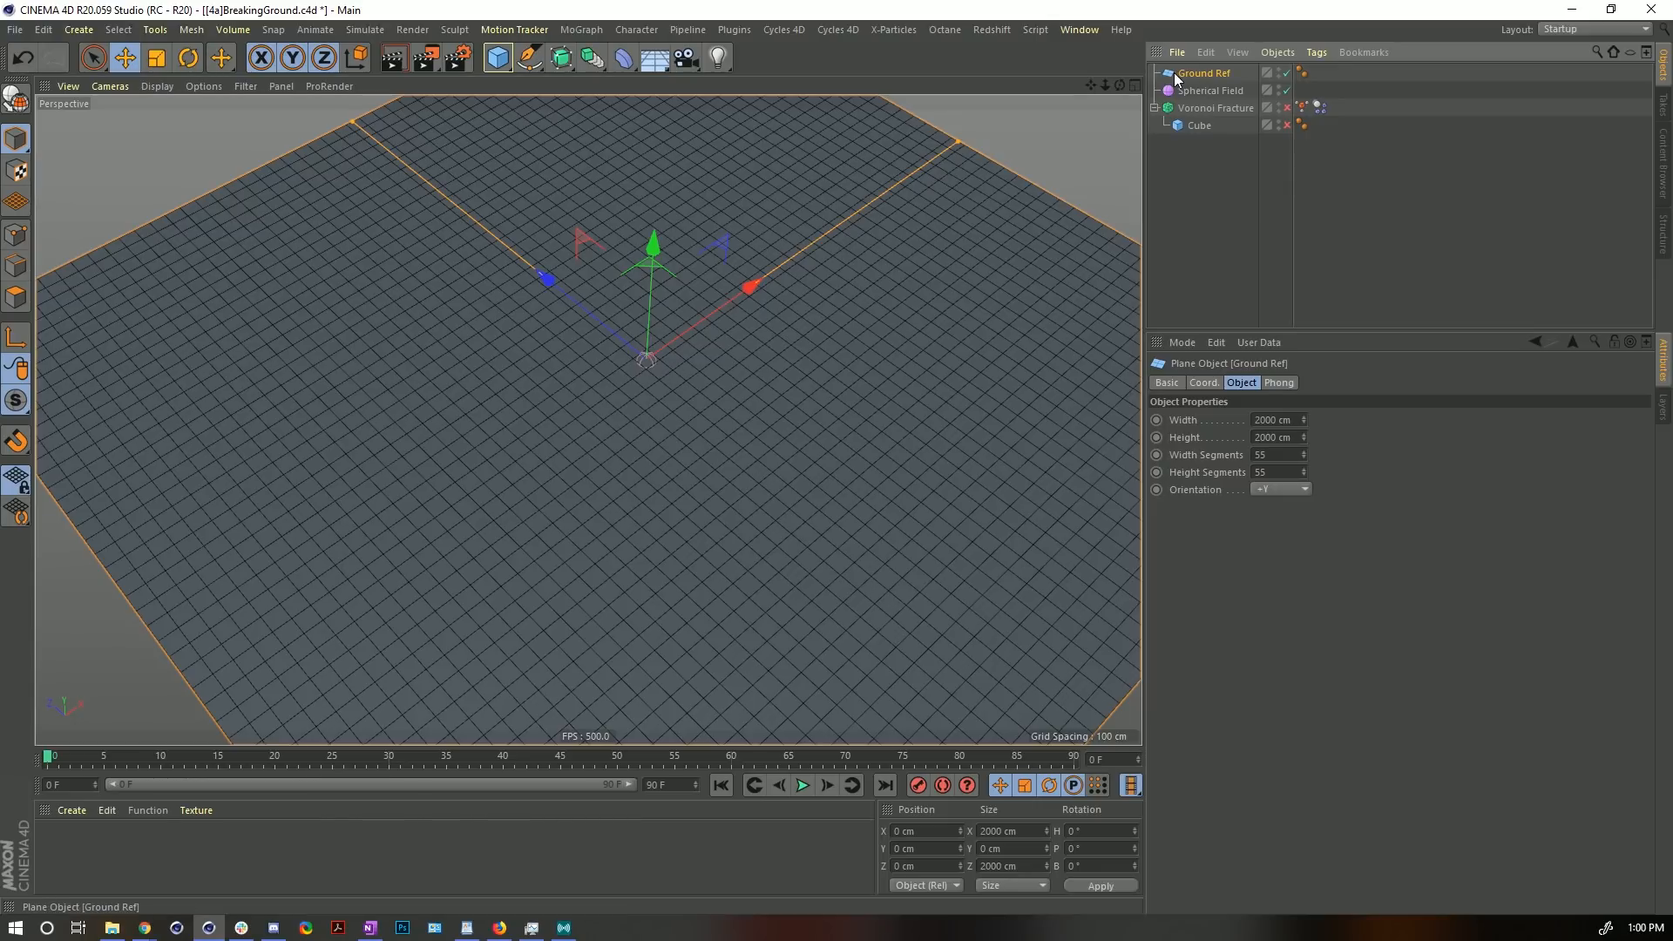
key("c")
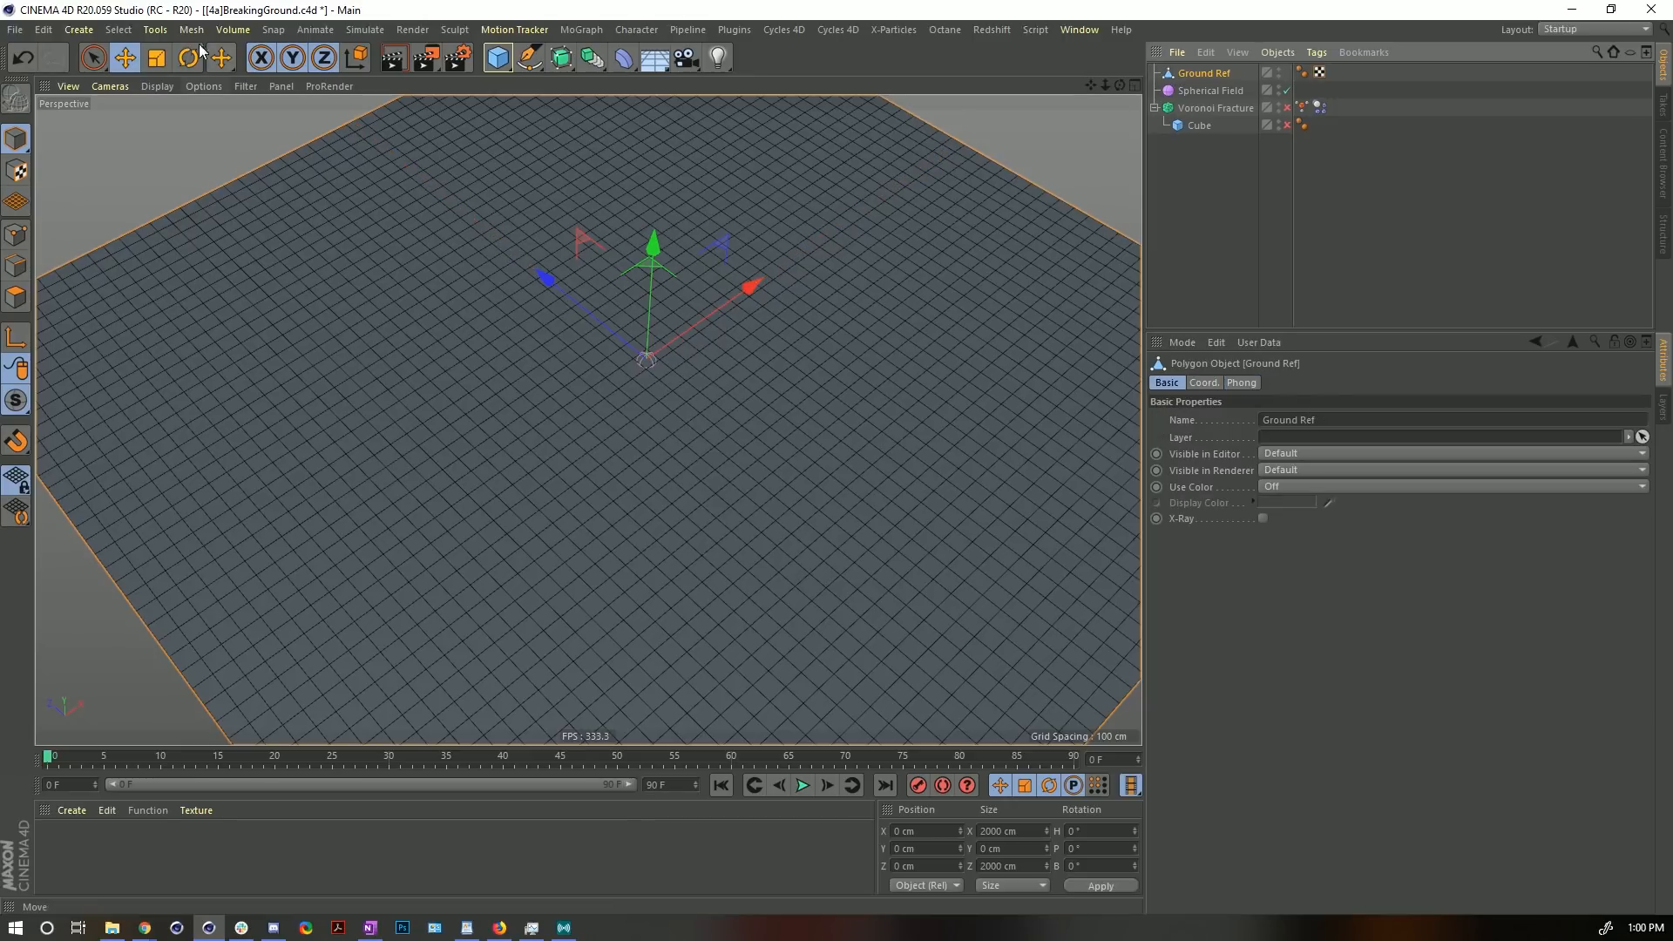
- In point mode, create a vertex map on Ground Ref by setting its vertex weight to 0% in Set mode
left_click(117, 30)
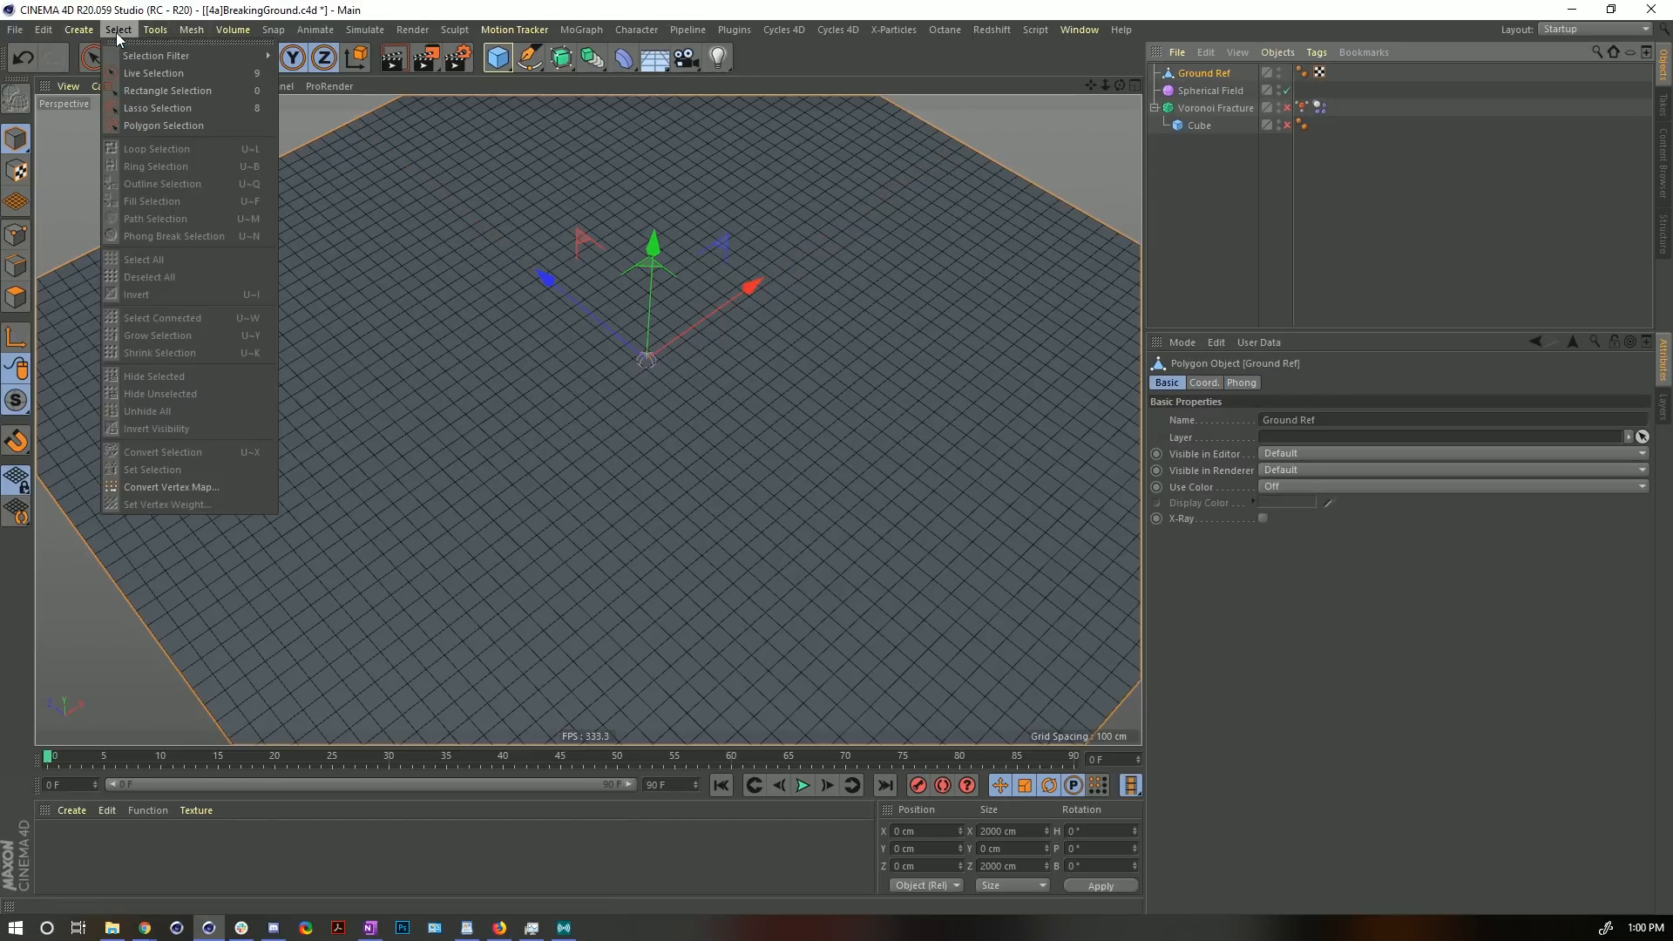
left_click(15, 234)
left_click(16, 235)
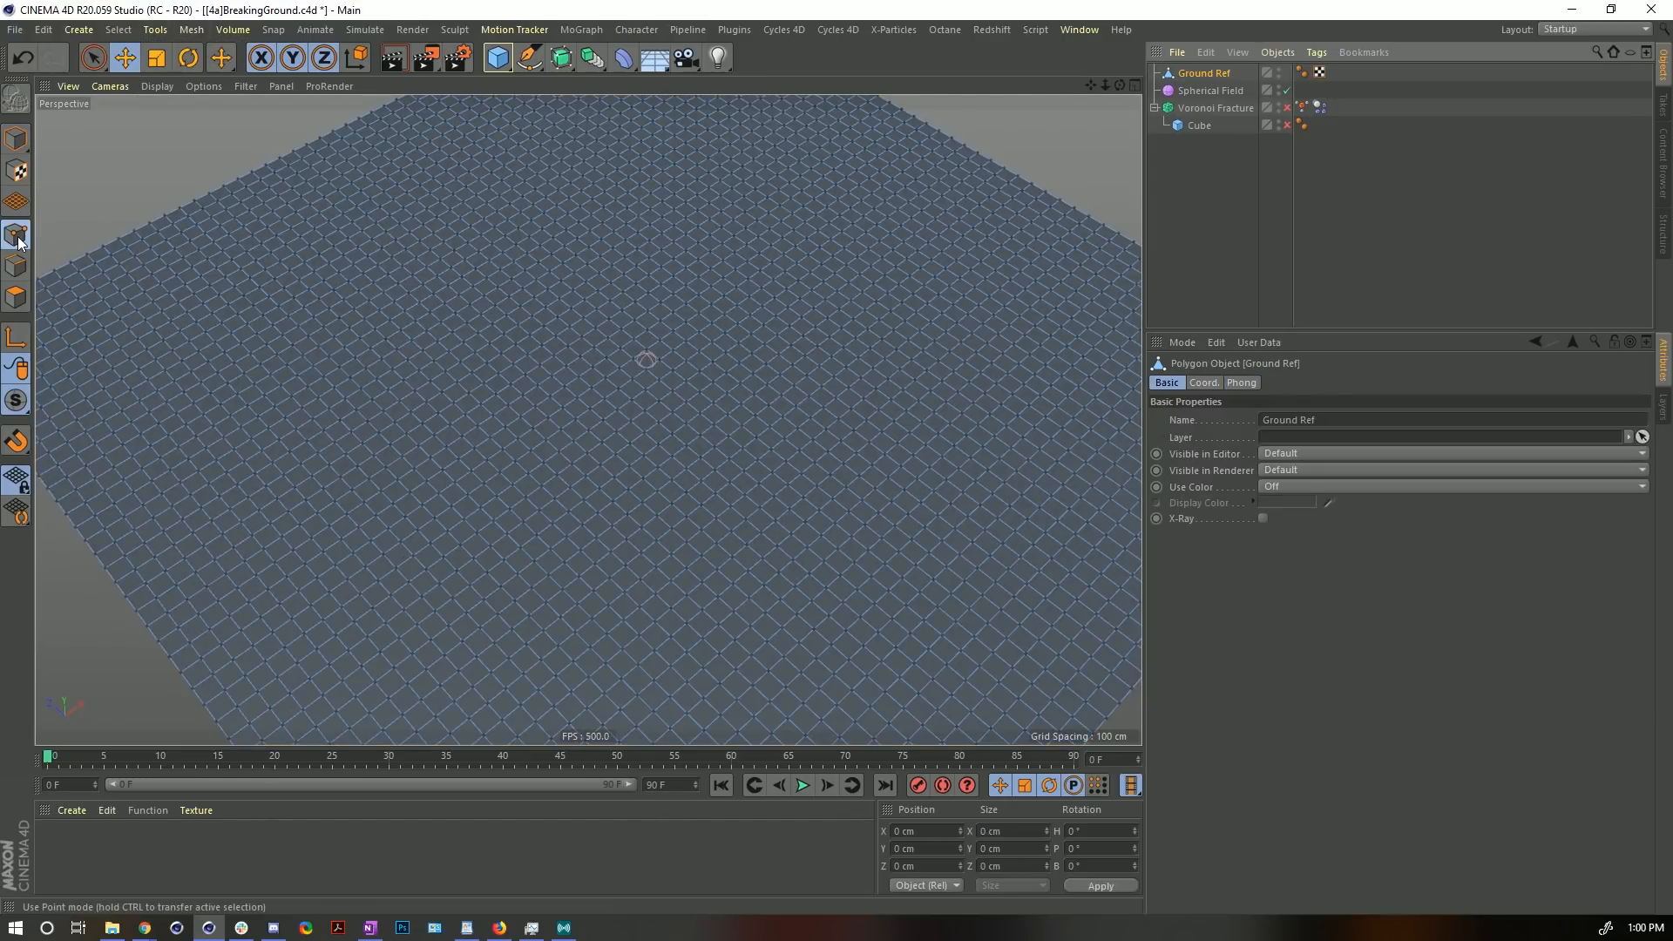
left_click(123, 30)
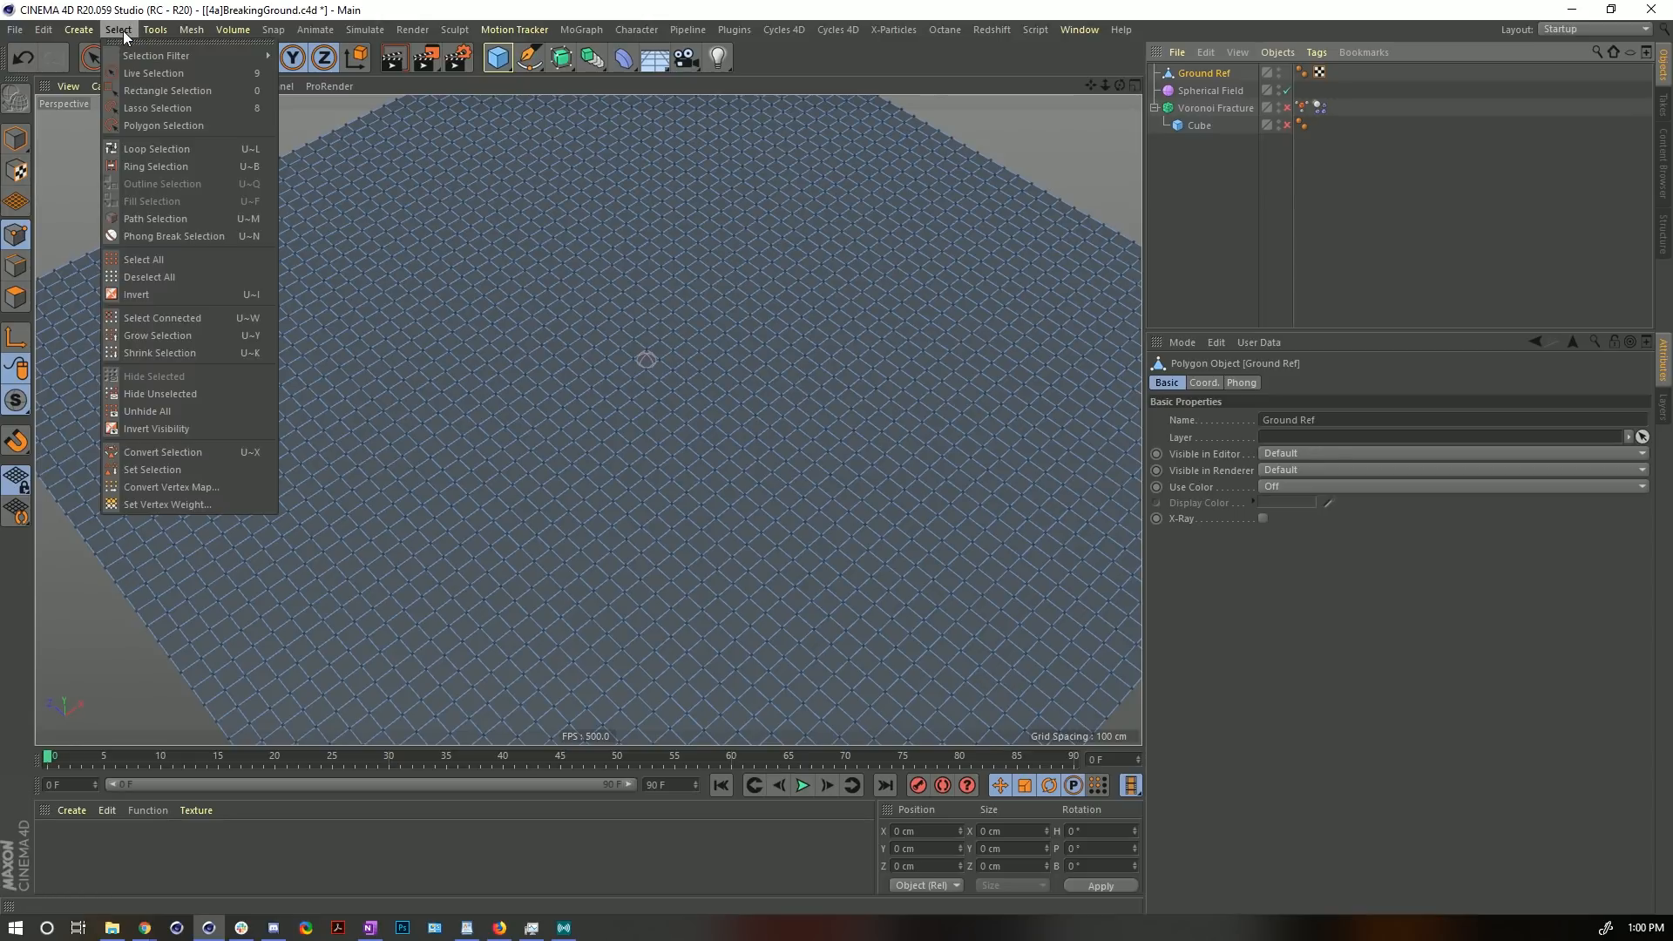
left_click(160, 506)
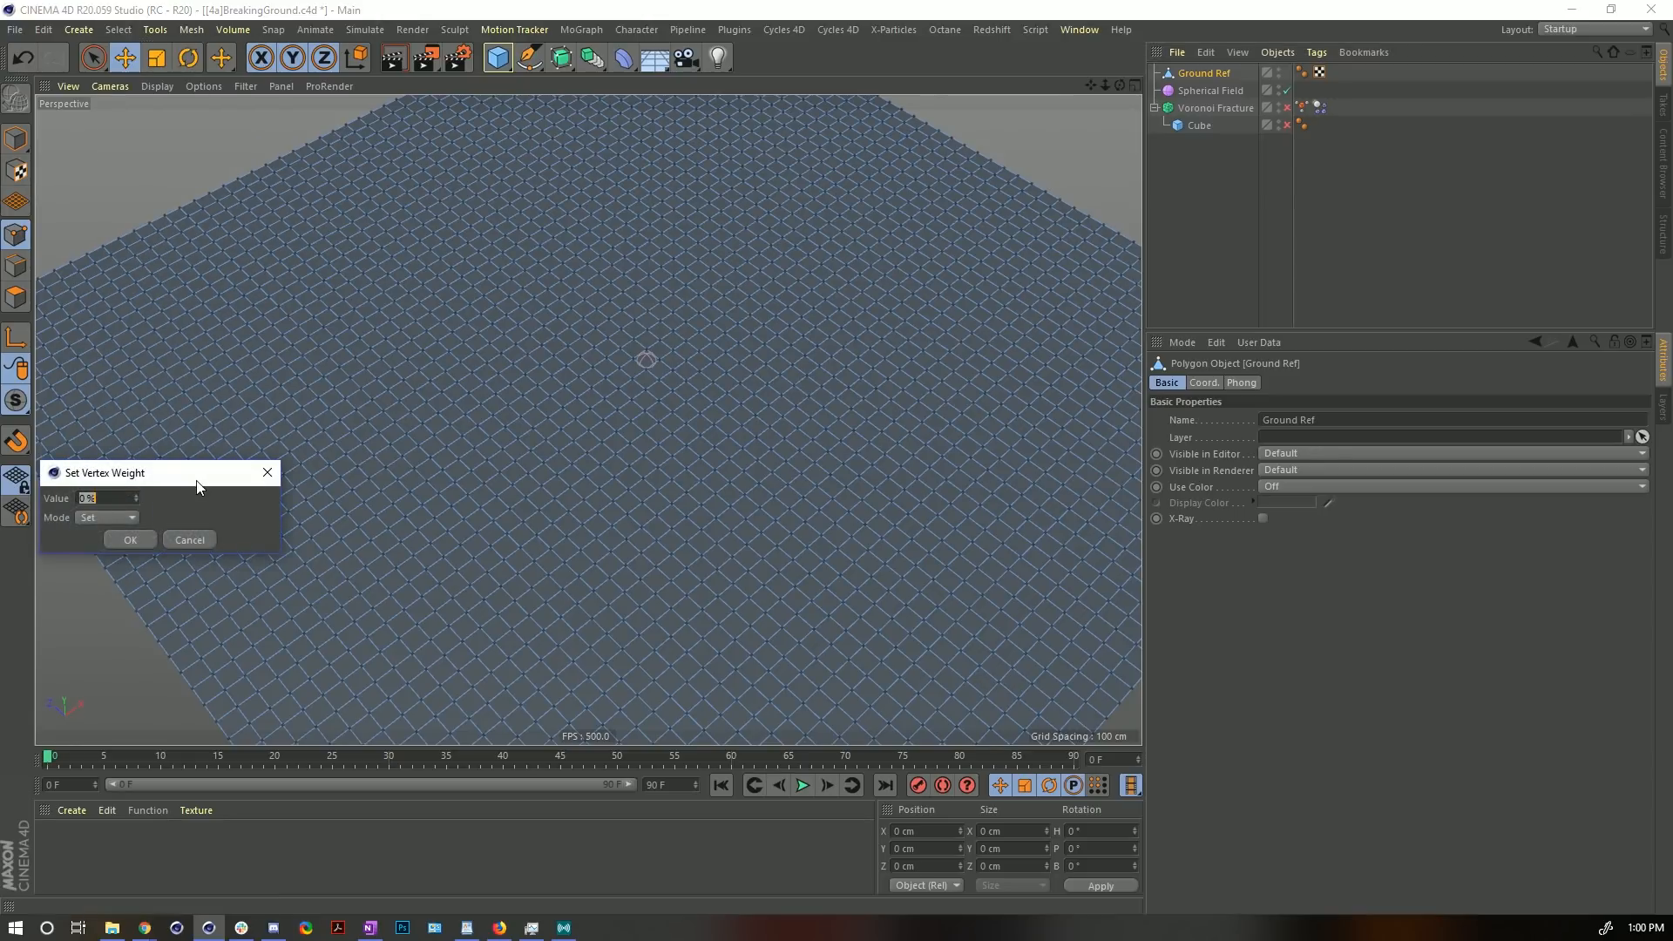
left_click_drag(194, 478, 644, 254)
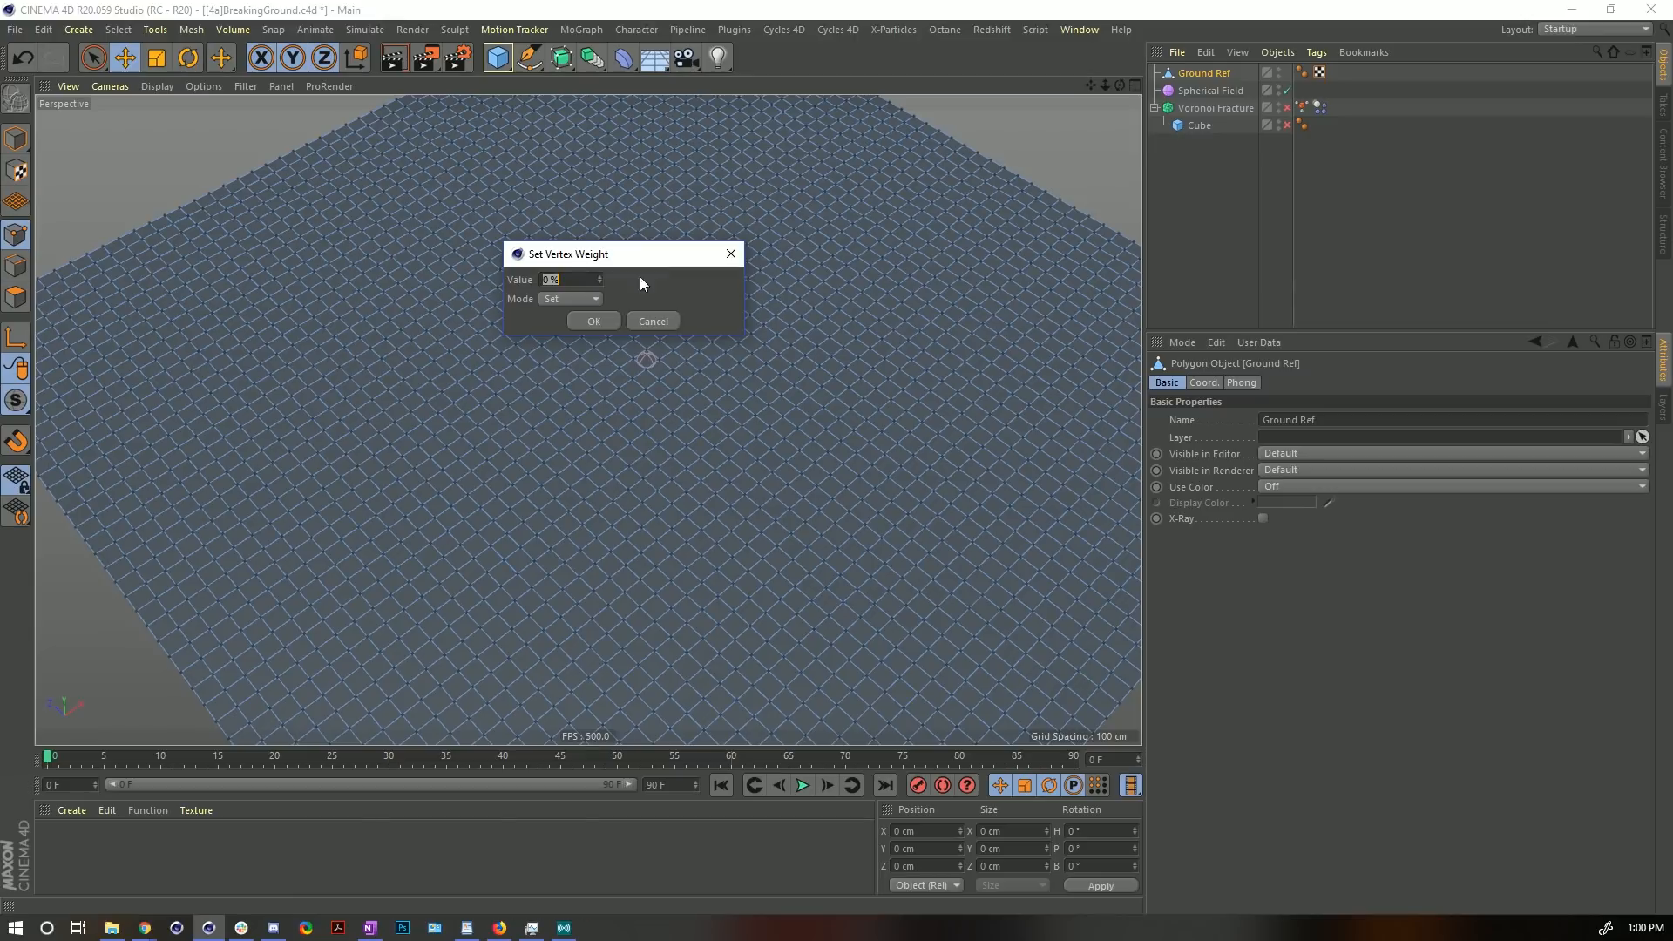
left_click(587, 320)
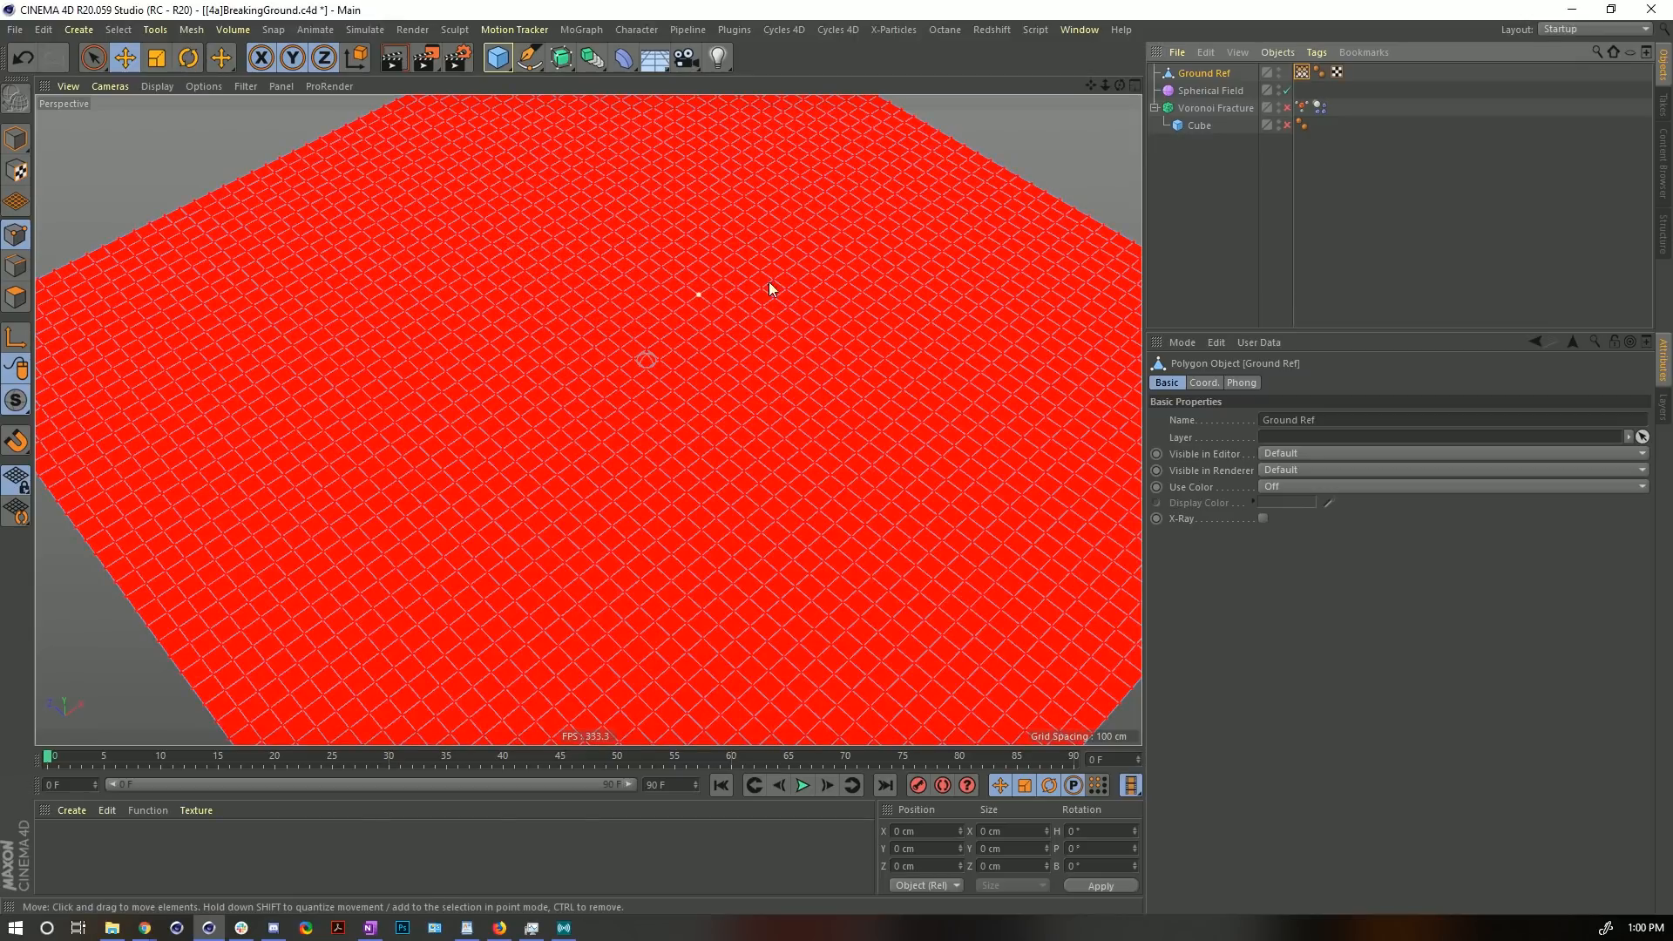
- Enable Use Fields on Ground Ref's vertex map and rename the tag as Vertex Map Growth
left_click(1304, 72)
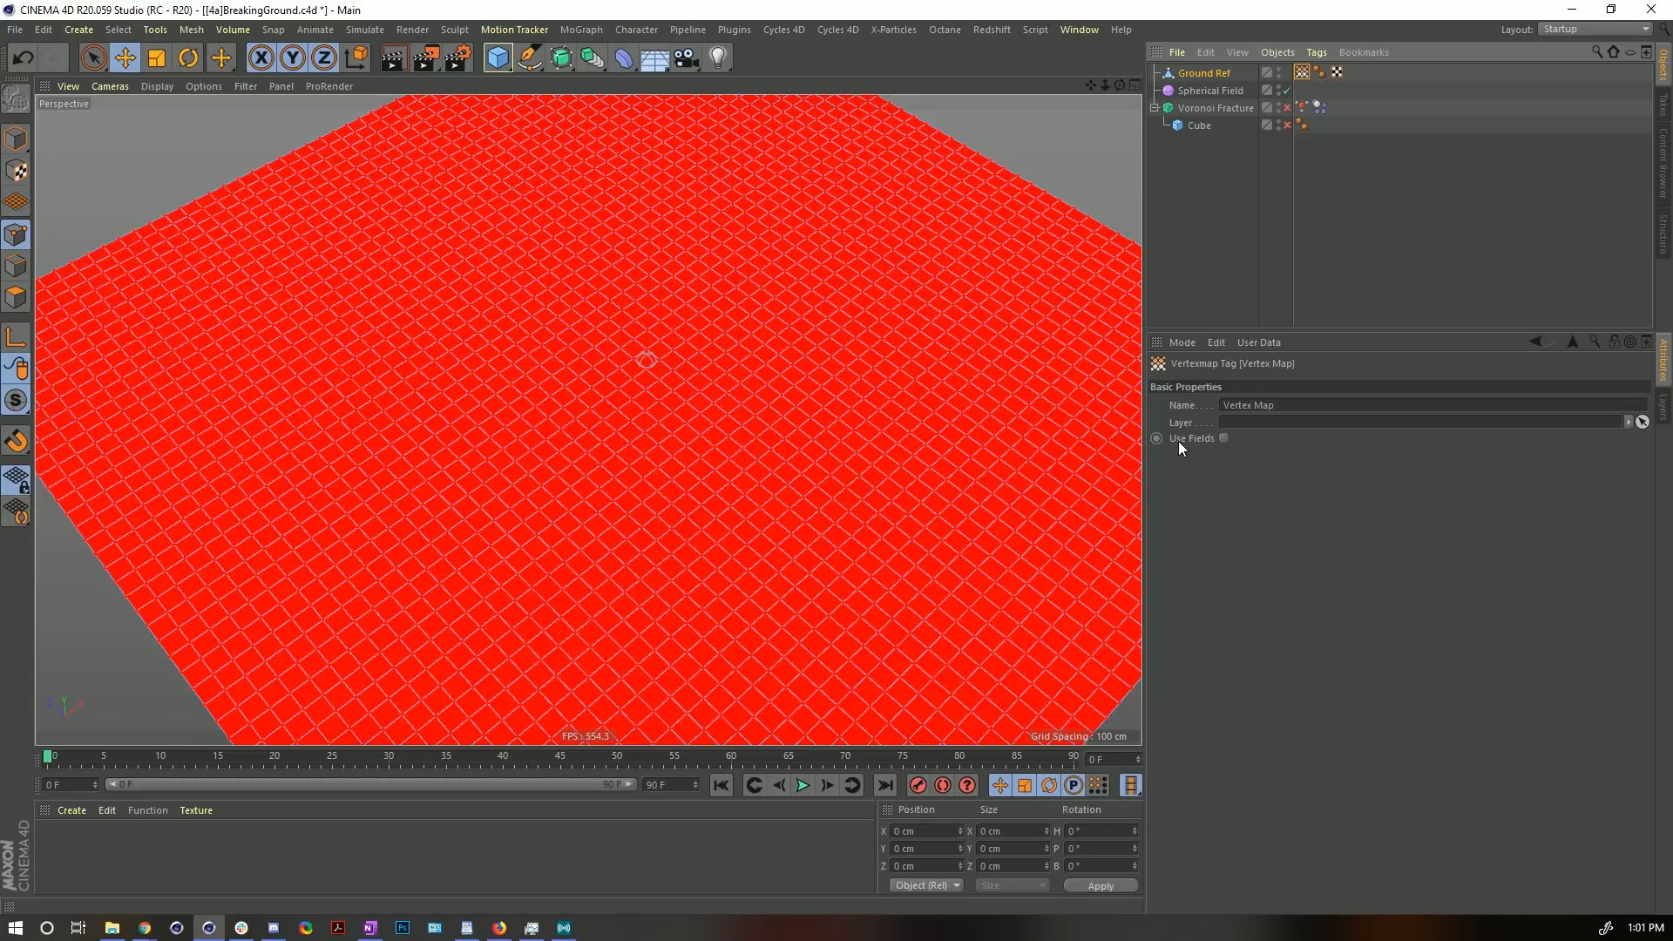
left_click(1221, 440)
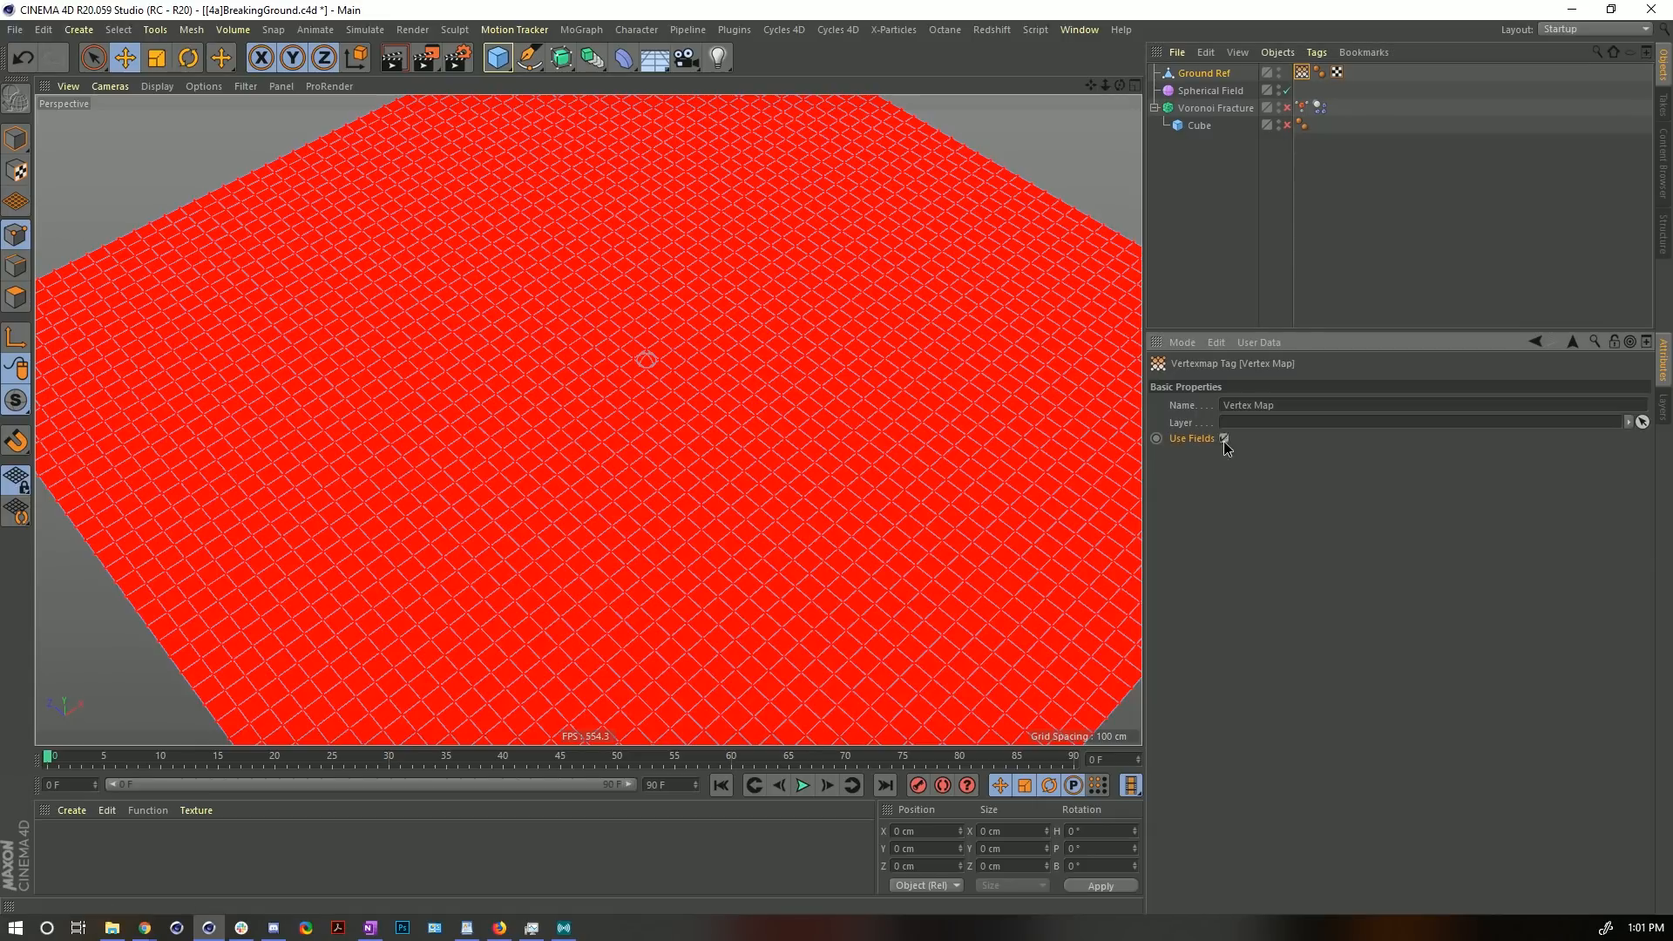
left_click(1223, 439)
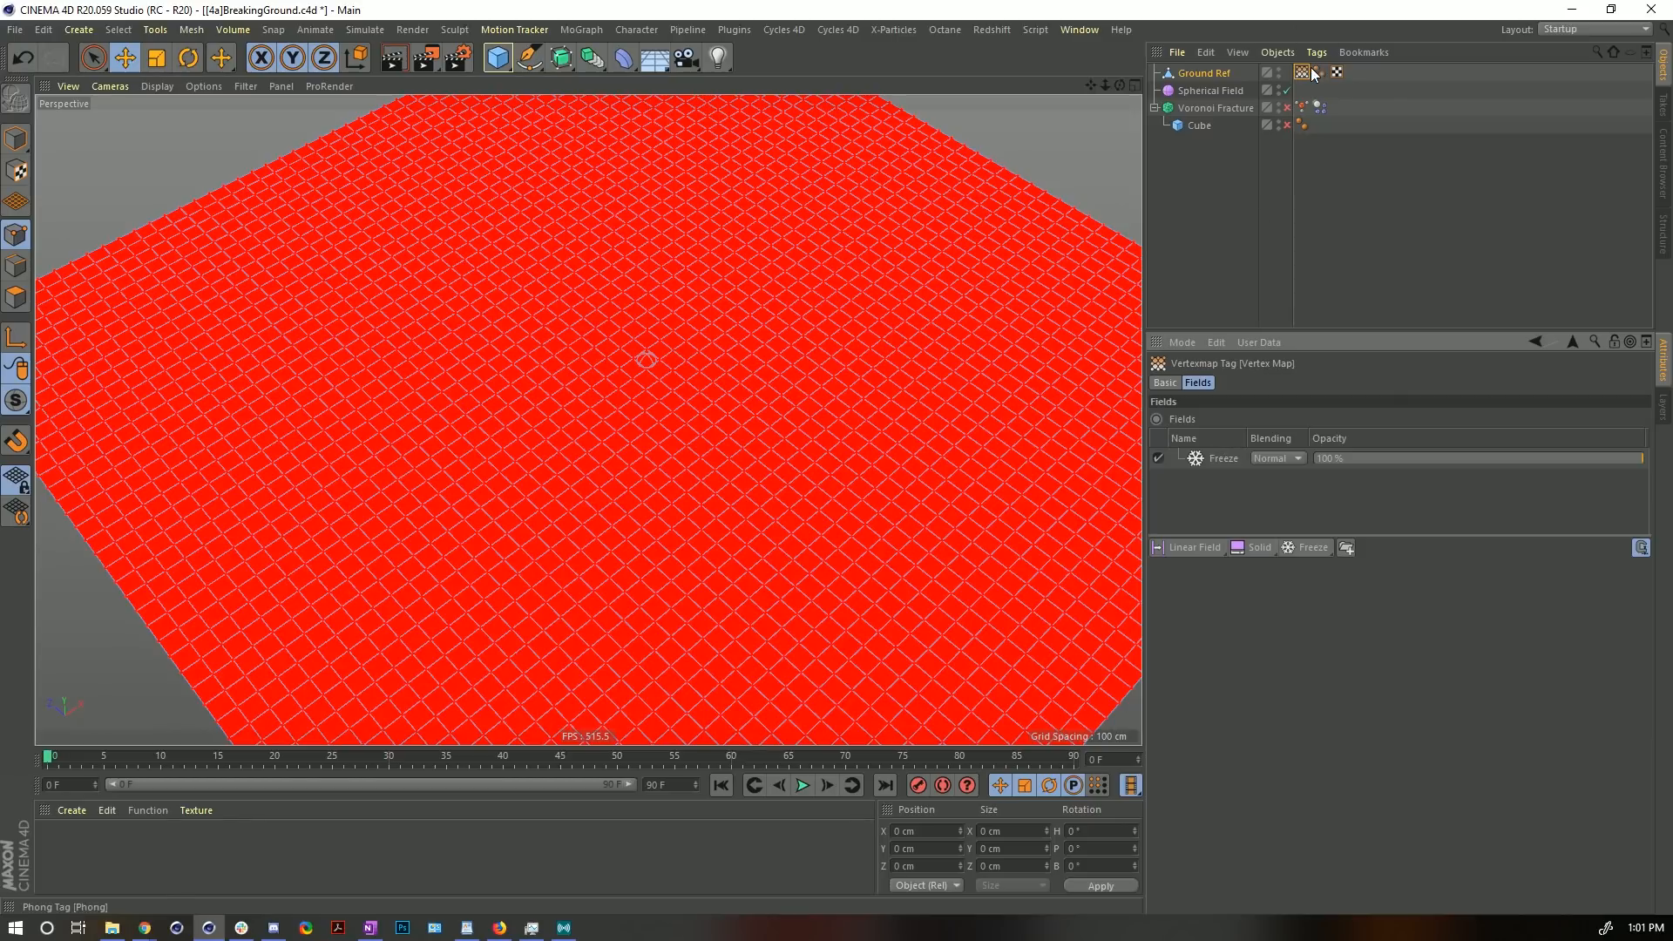
left_click(1167, 383)
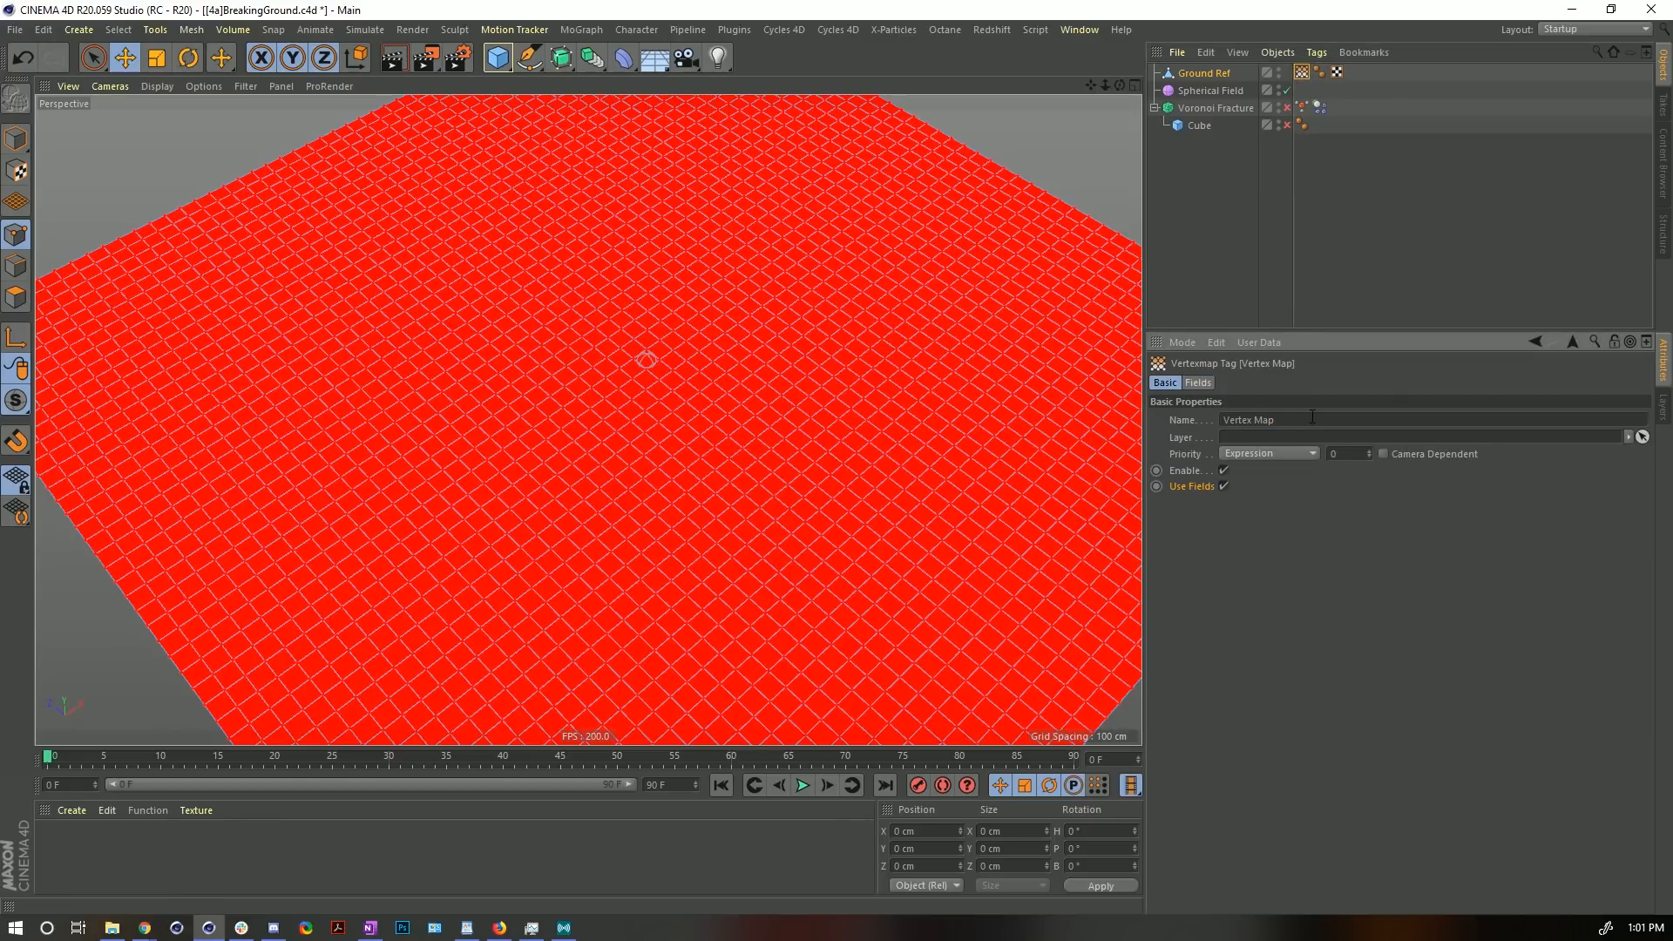
type("Growth")
key("Return")
- Replace the Freeze layer in the Vertex Map Growth fields with the existing Spherical Field
left_click(1200, 384)
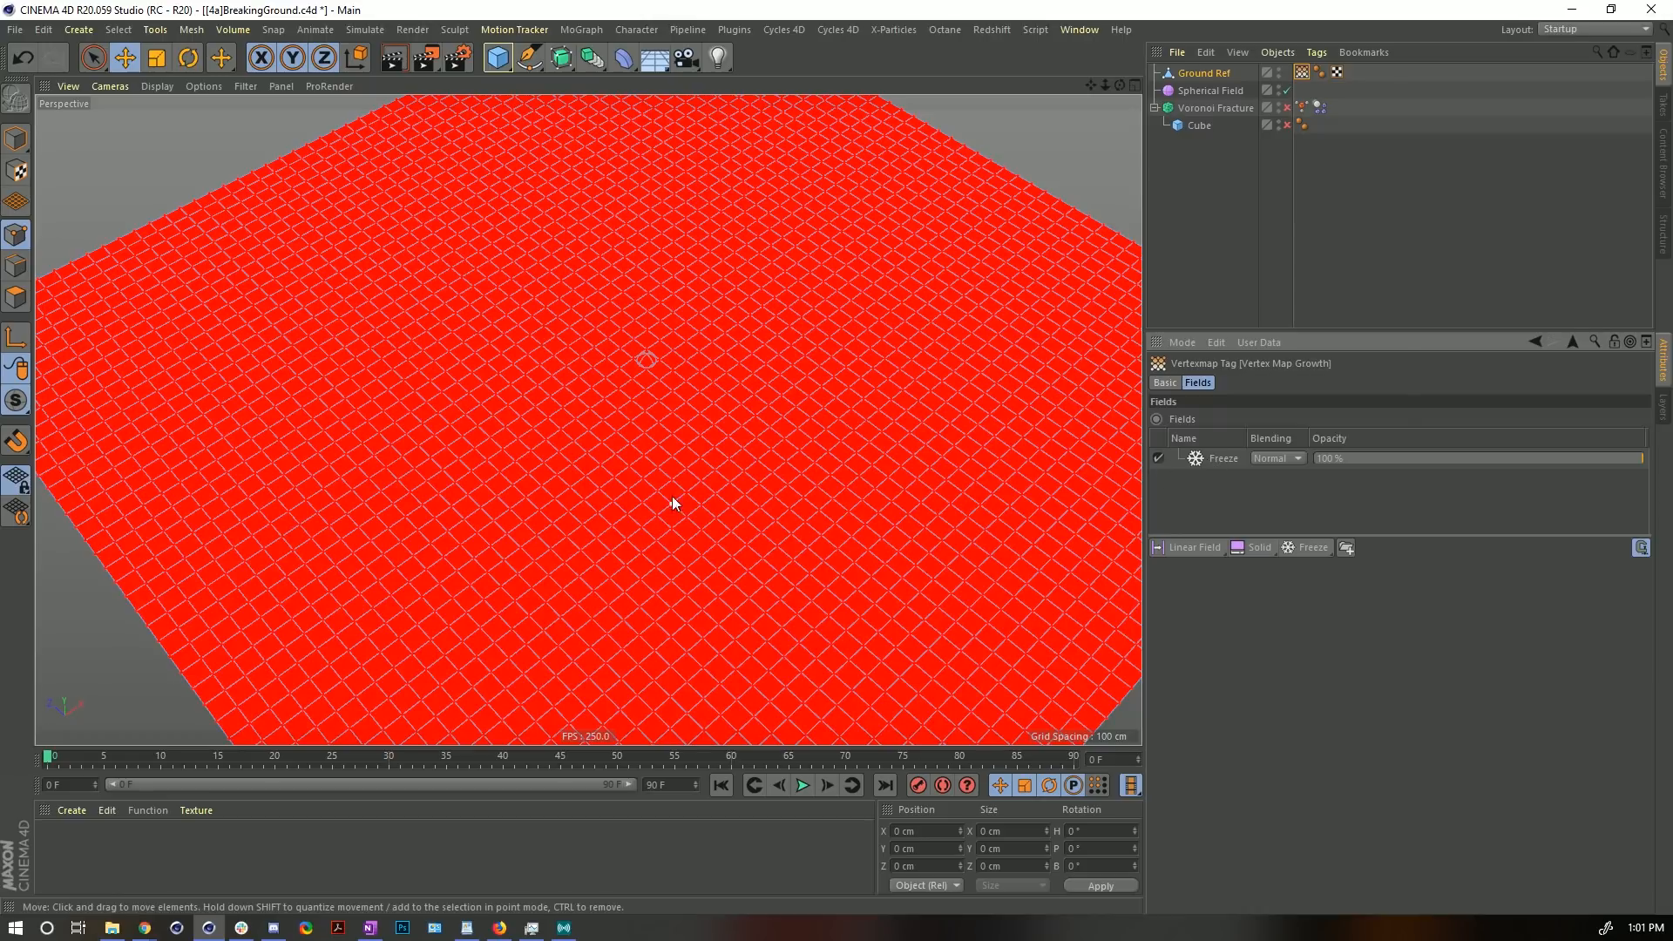
left_click(1213, 458)
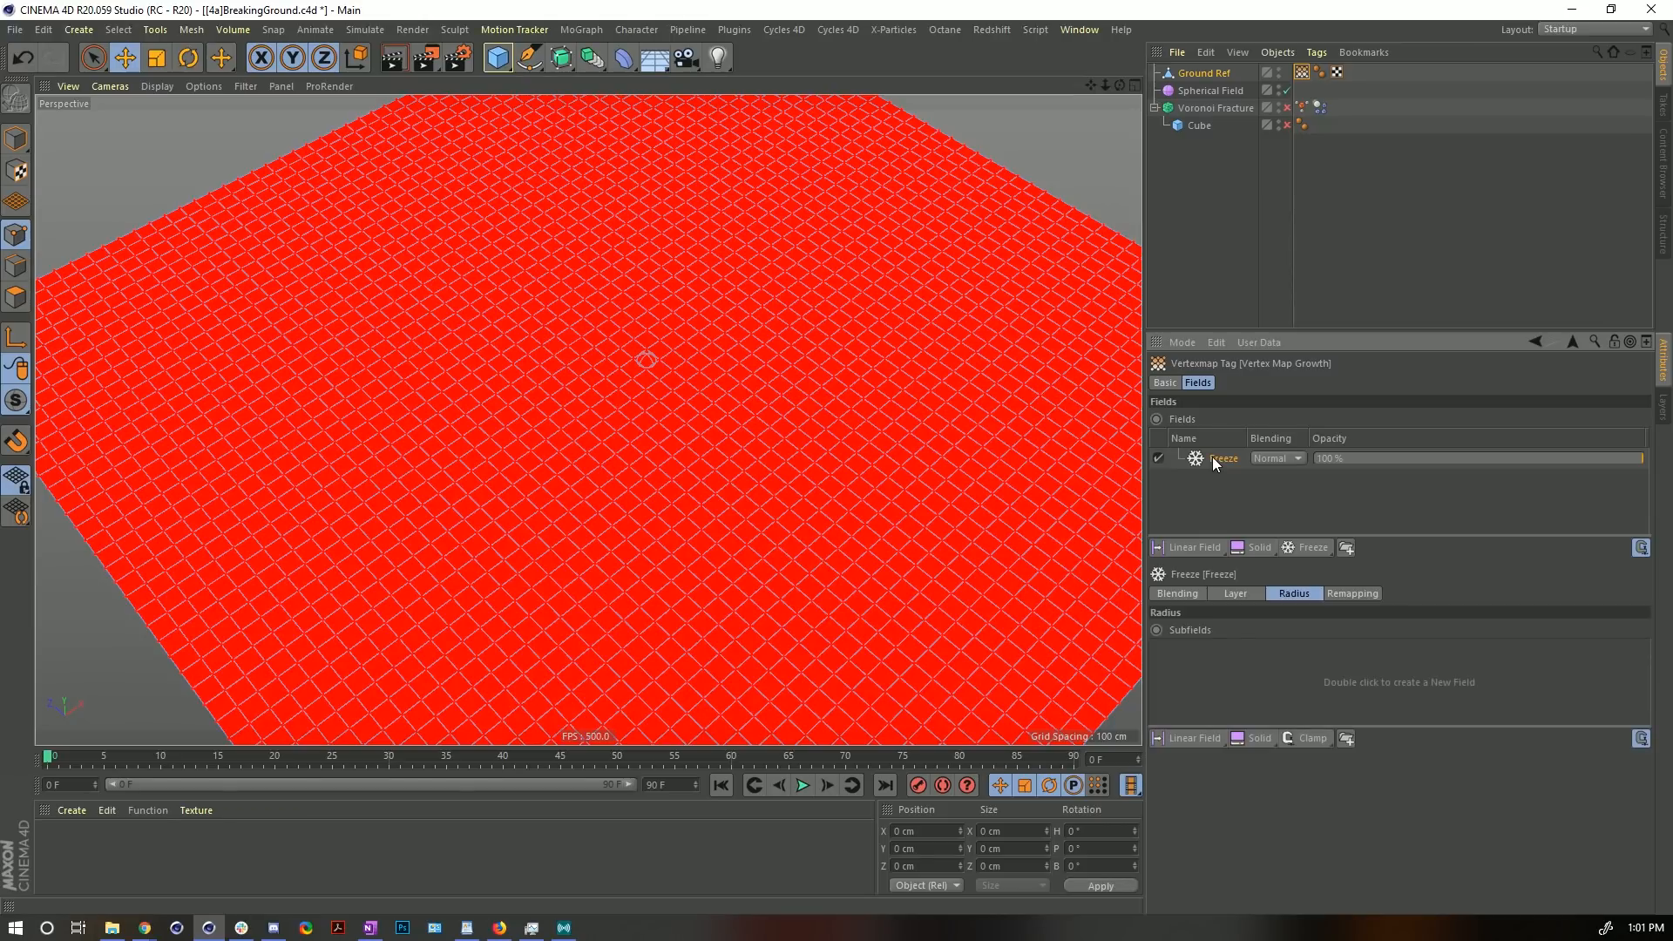
key("Delete")
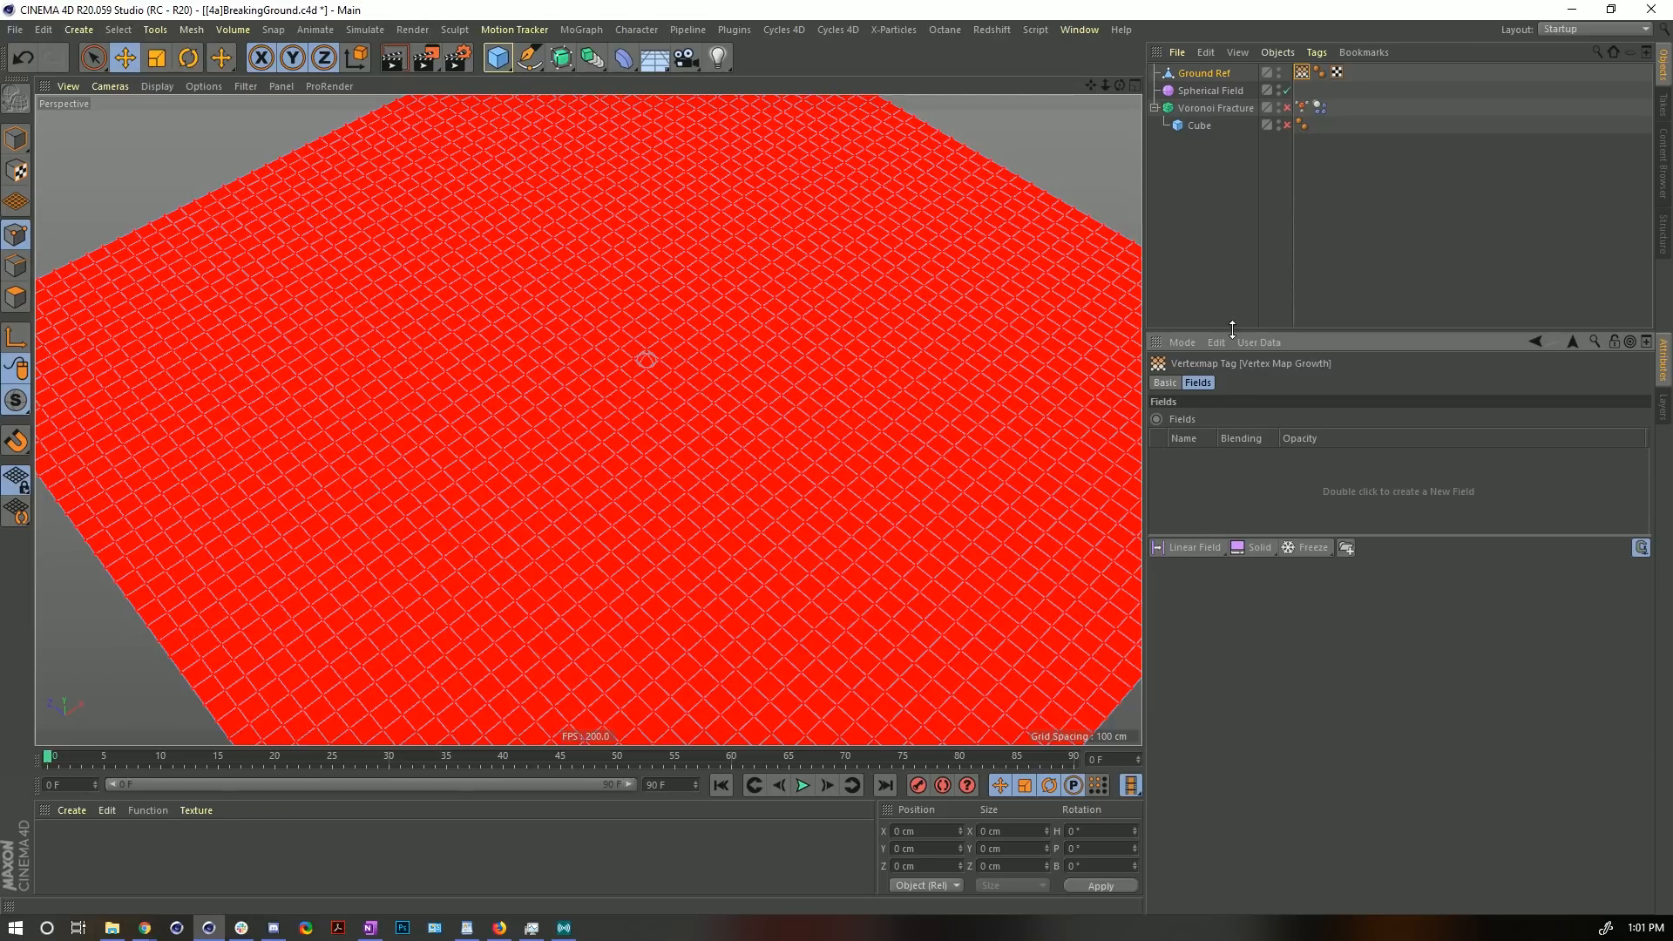
left_click_drag(1195, 87, 1272, 504)
left_click(1218, 461)
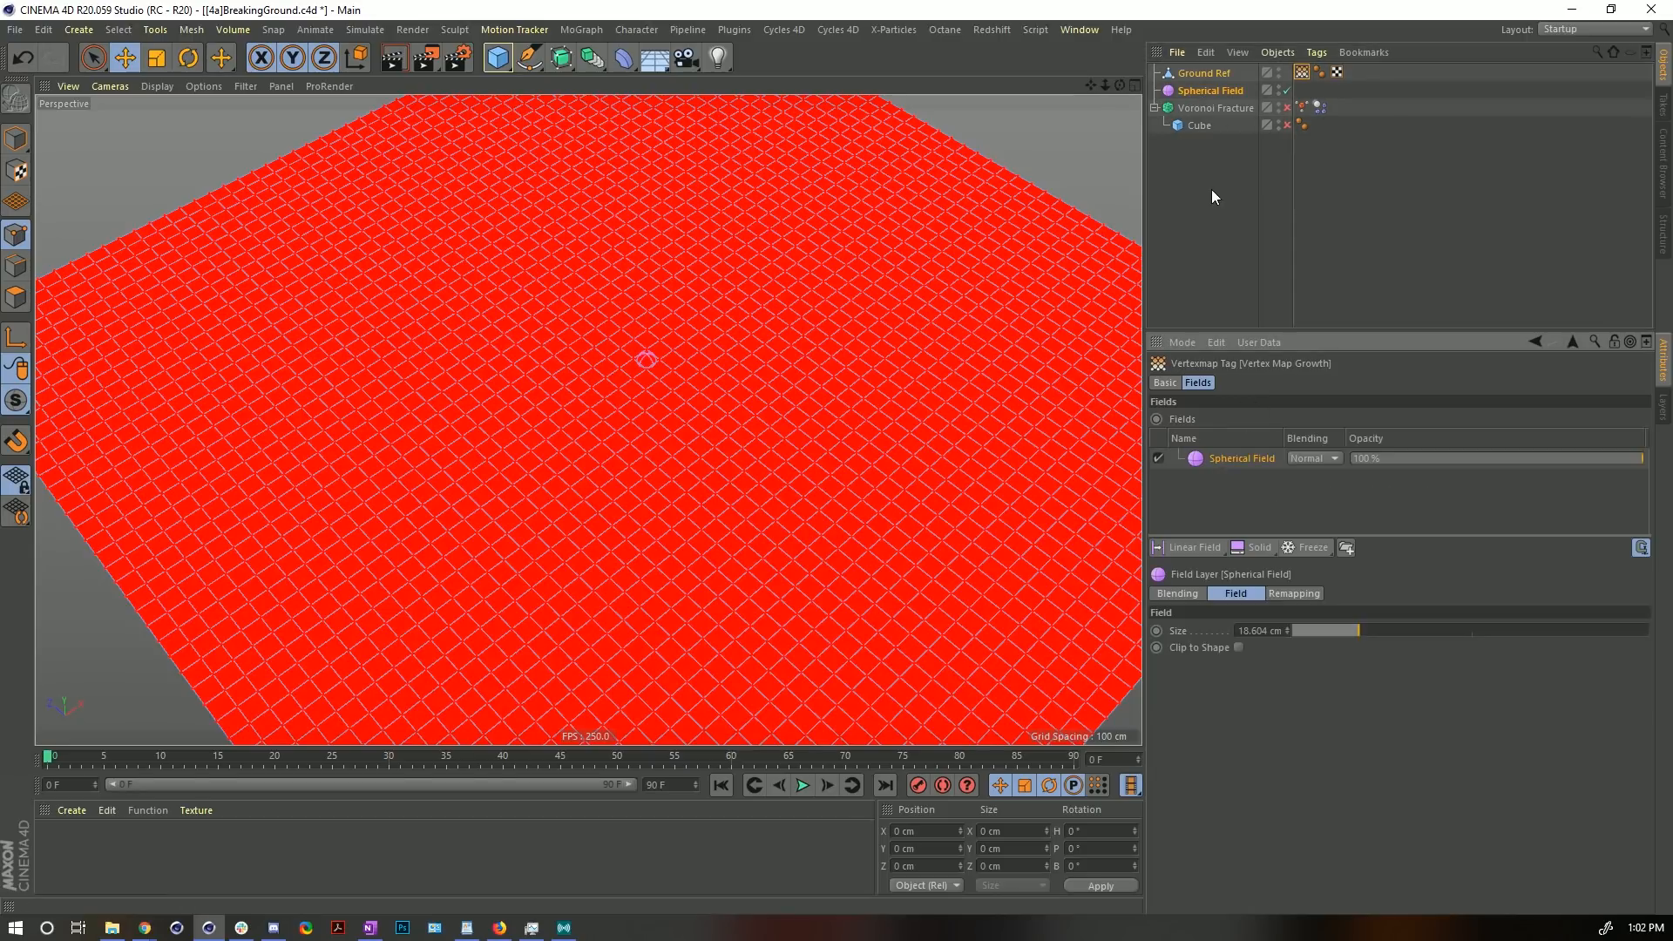
- Move the Spherical Field onto a grid point near the centre of Ground Ref so it affects the vertex map
left_click(1237, 91)
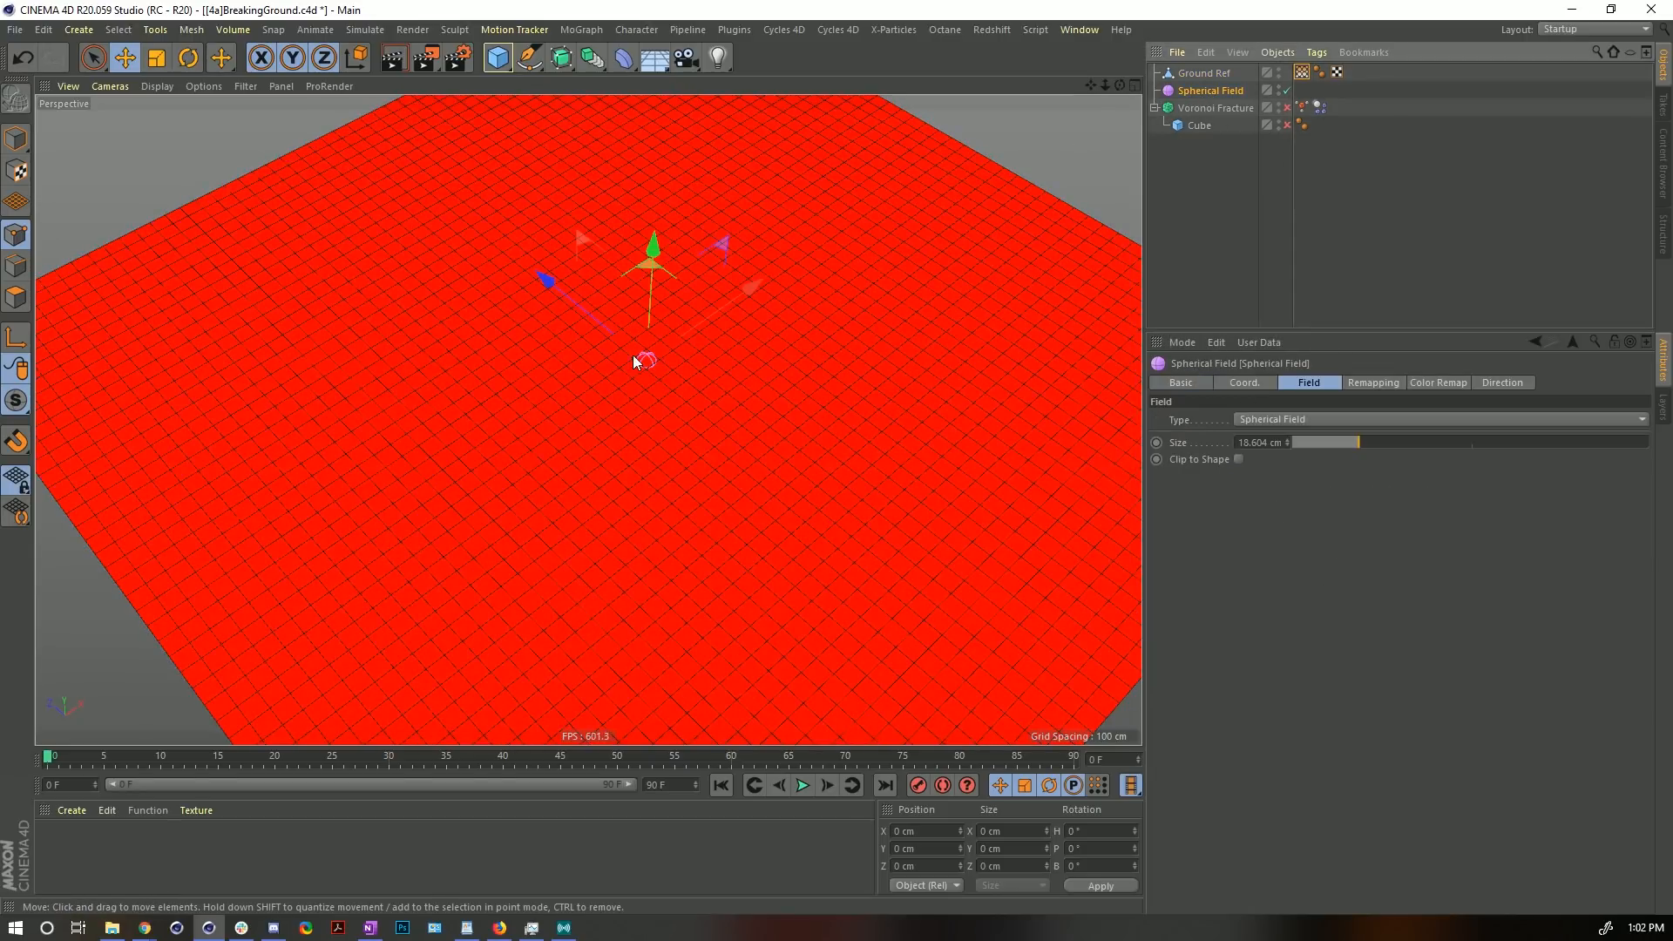
left_click_drag(573, 308, 566, 303)
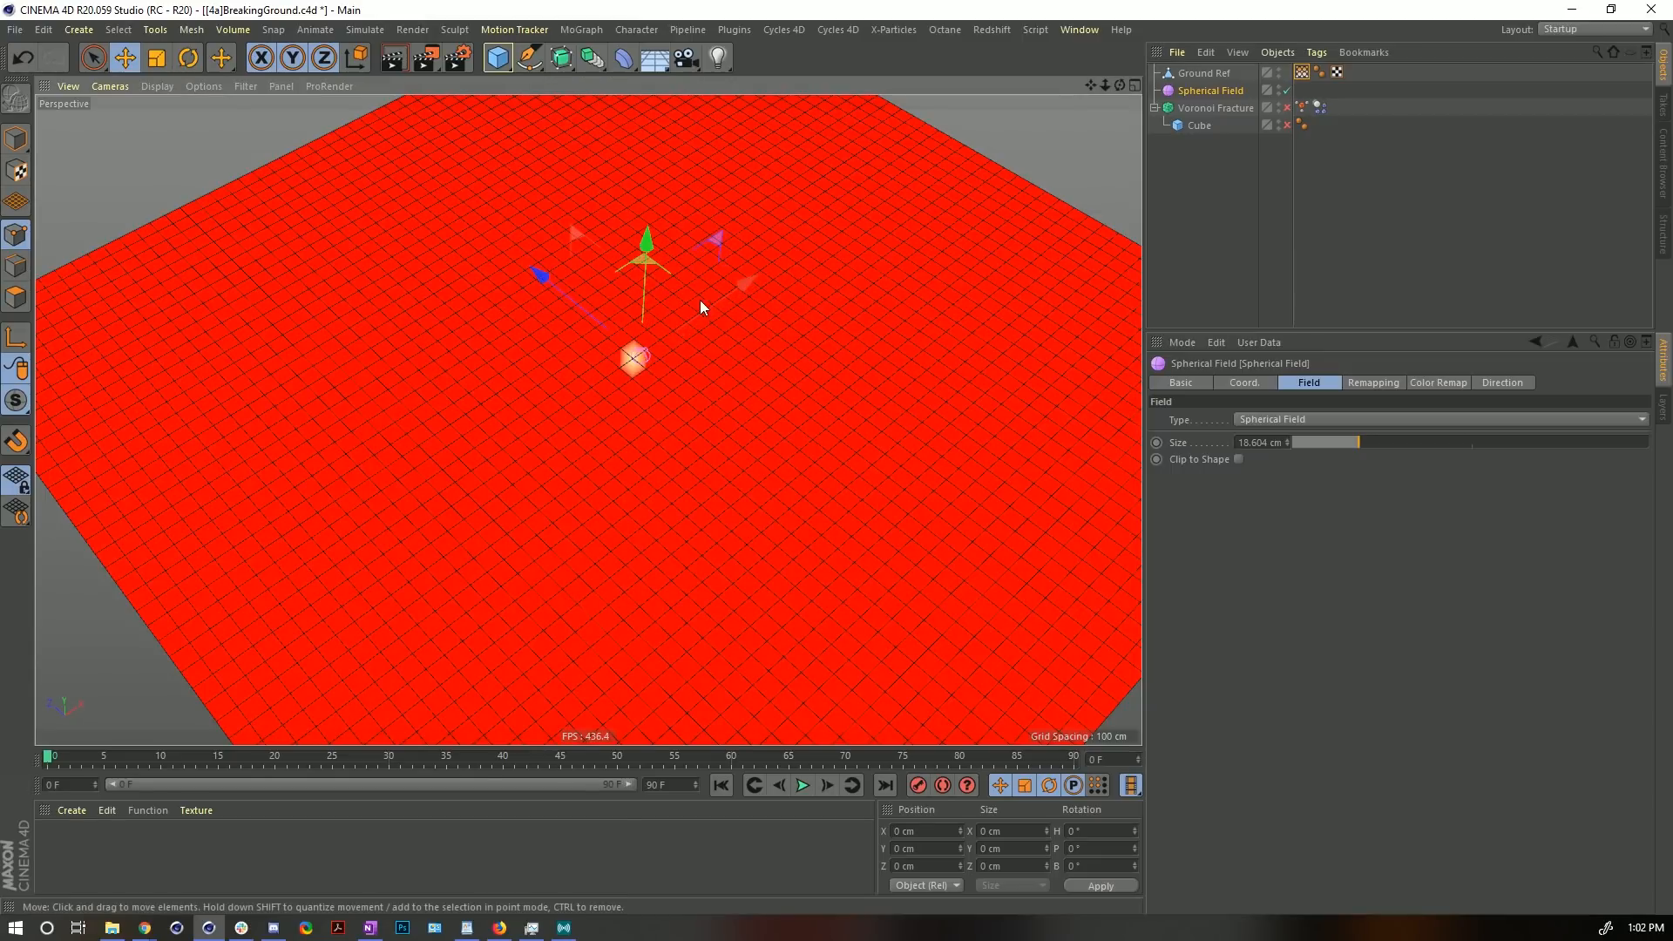
left_click_drag(709, 301, 703, 301)
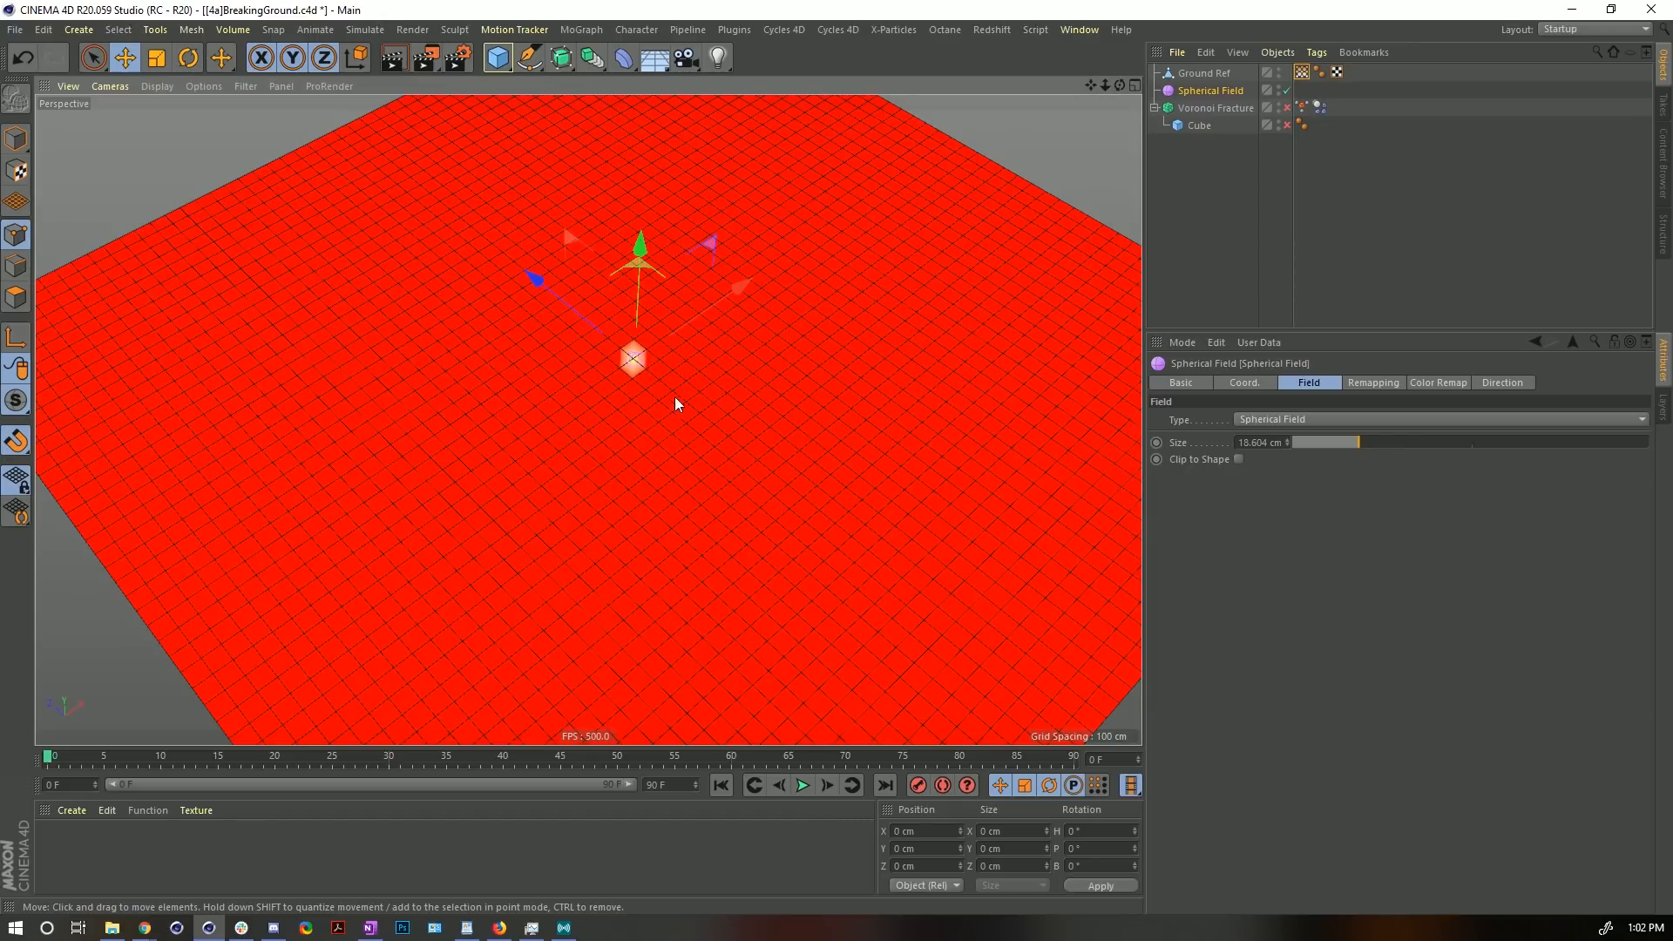
left_click_drag(658, 399, 634, 360)
scroll(644, 353, "up", 5)
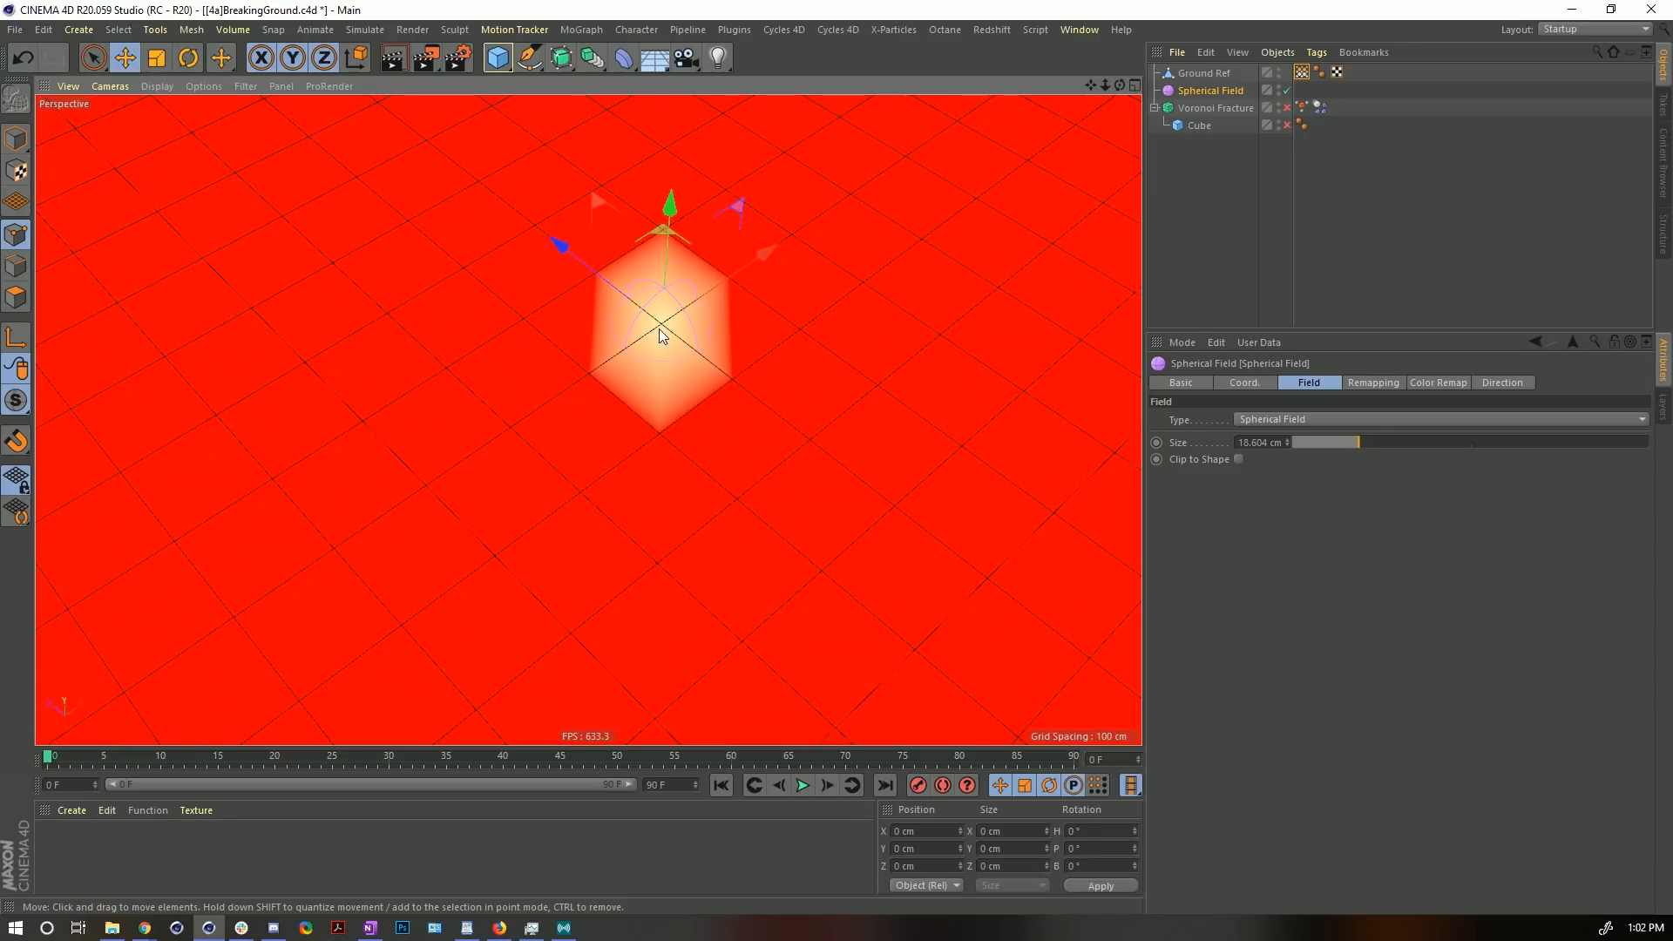
right_click_drag(805, 324, 566, 369, "alt")
middle_click_drag(849, 336, 740, 380, "alt")
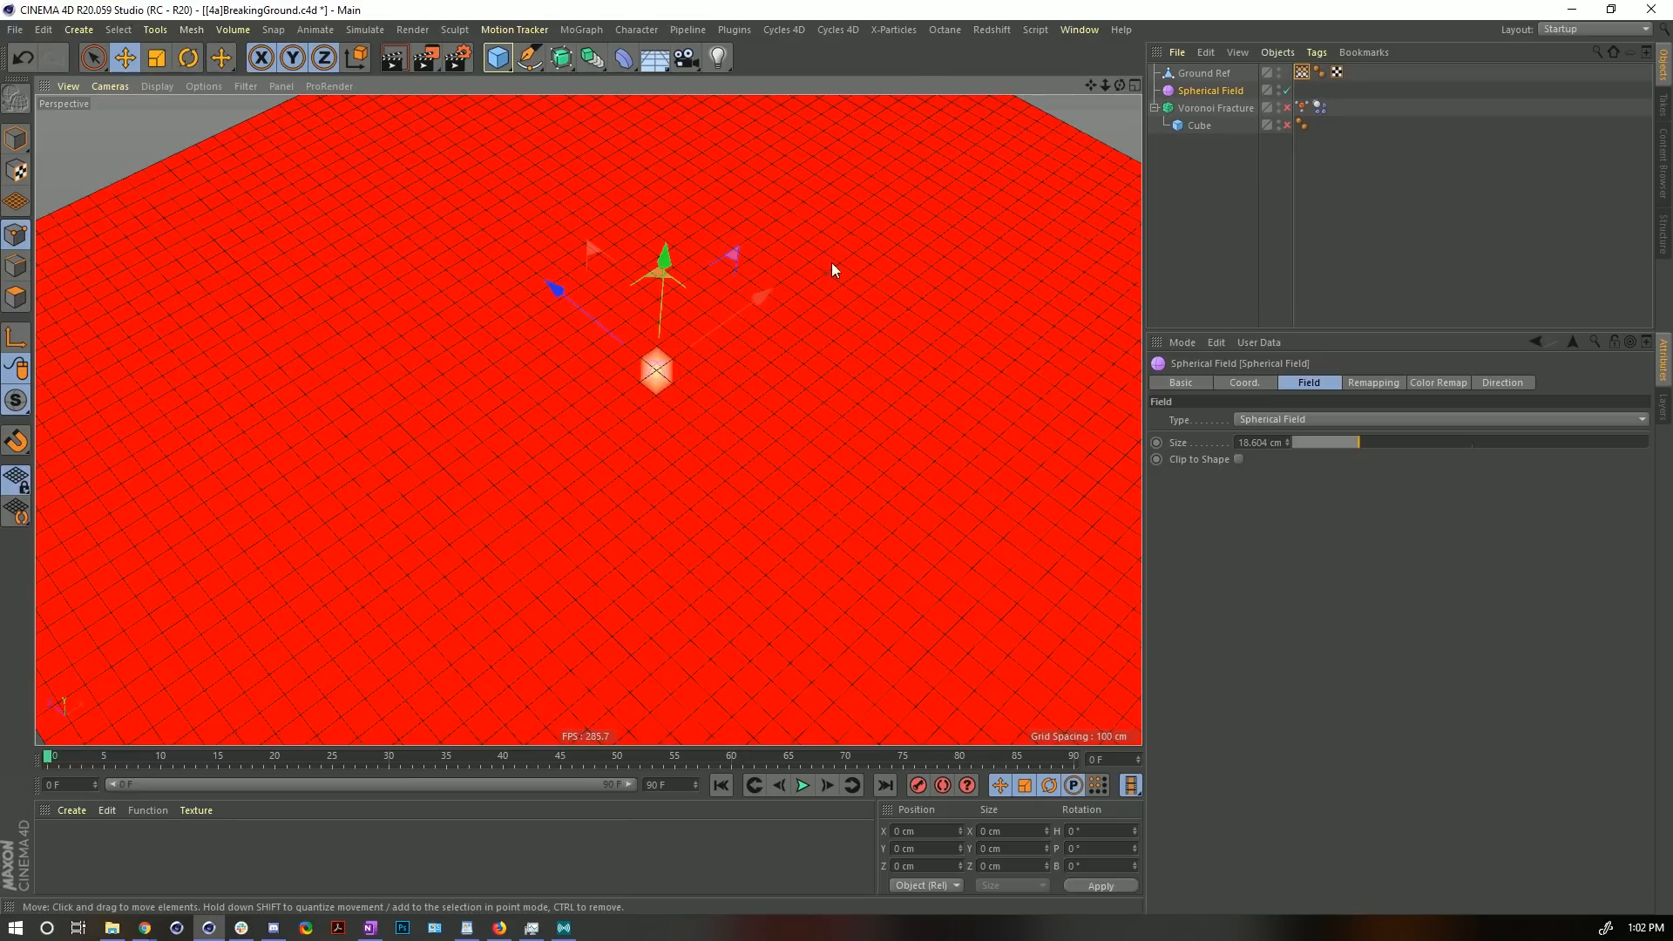
scroll(717, 399, "down", 6)
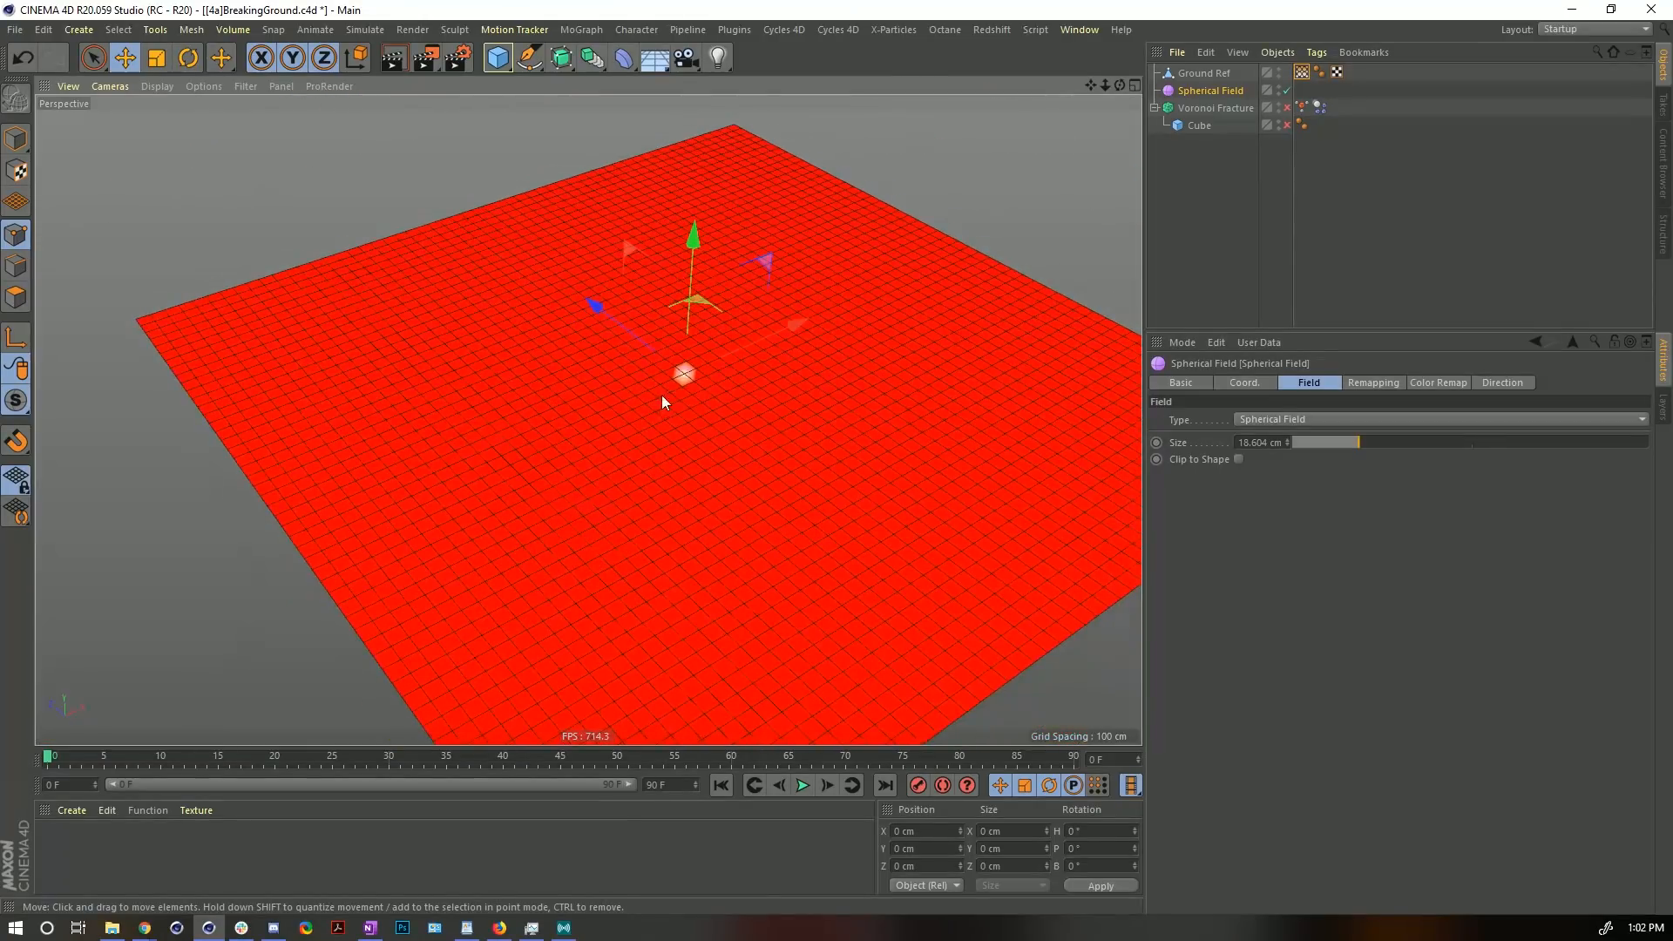
- Add a Freeze layer above the Spherical Field in the Vertex Map Growth fields and set its blending to Add
left_click(1299, 73)
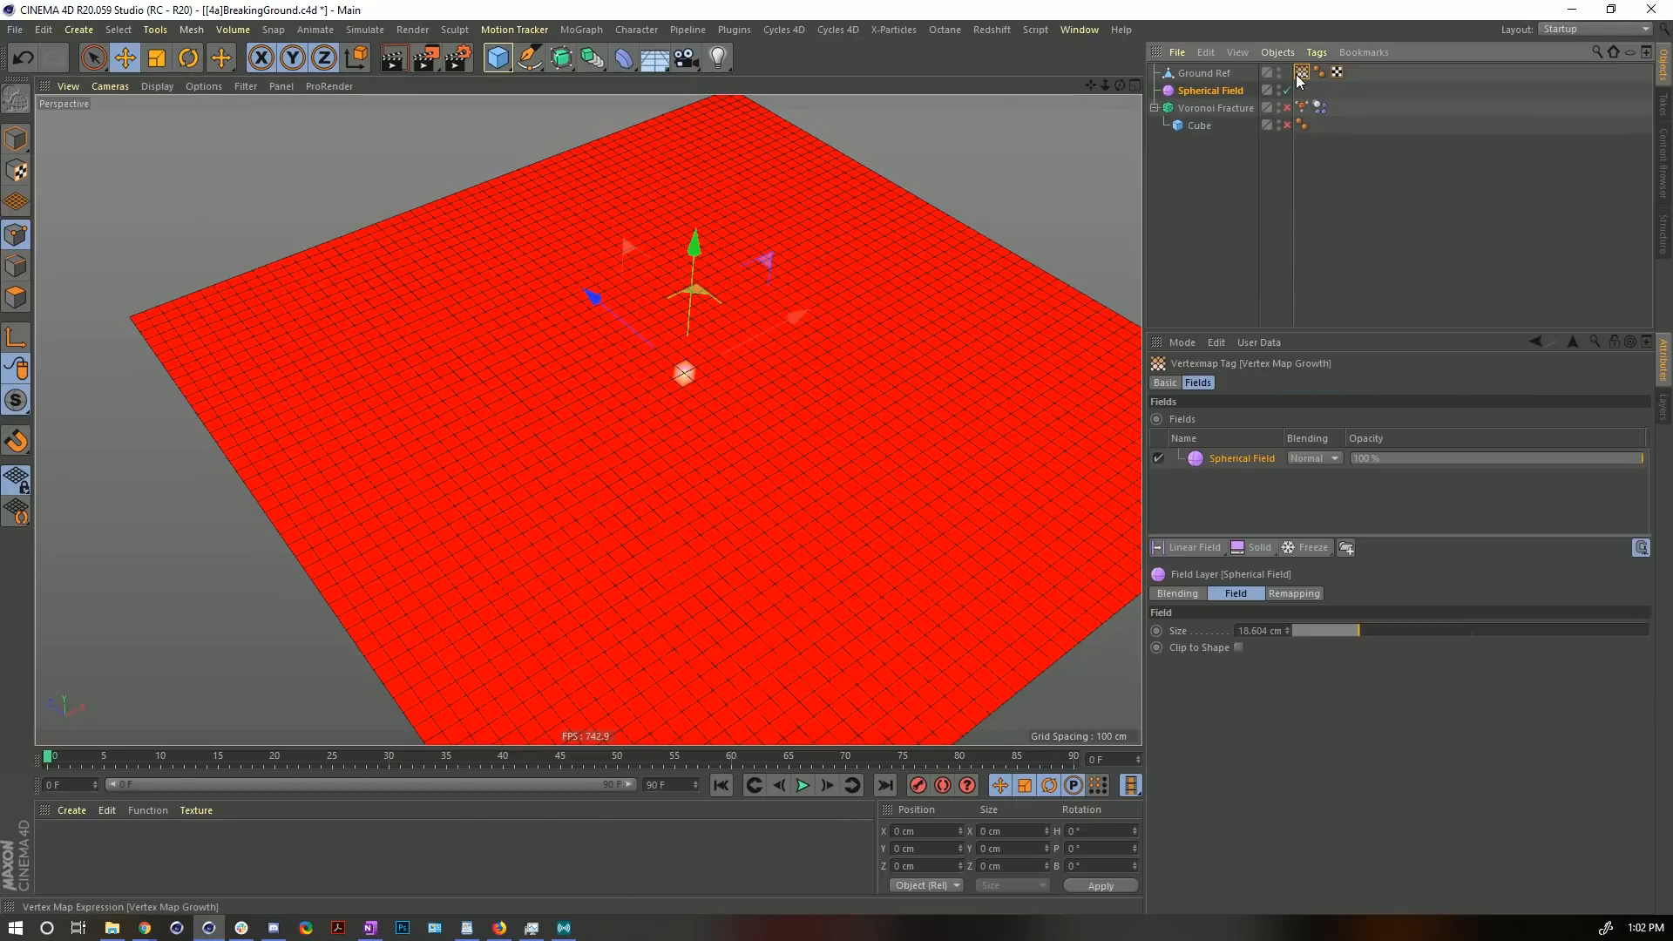
left_click(1300, 549)
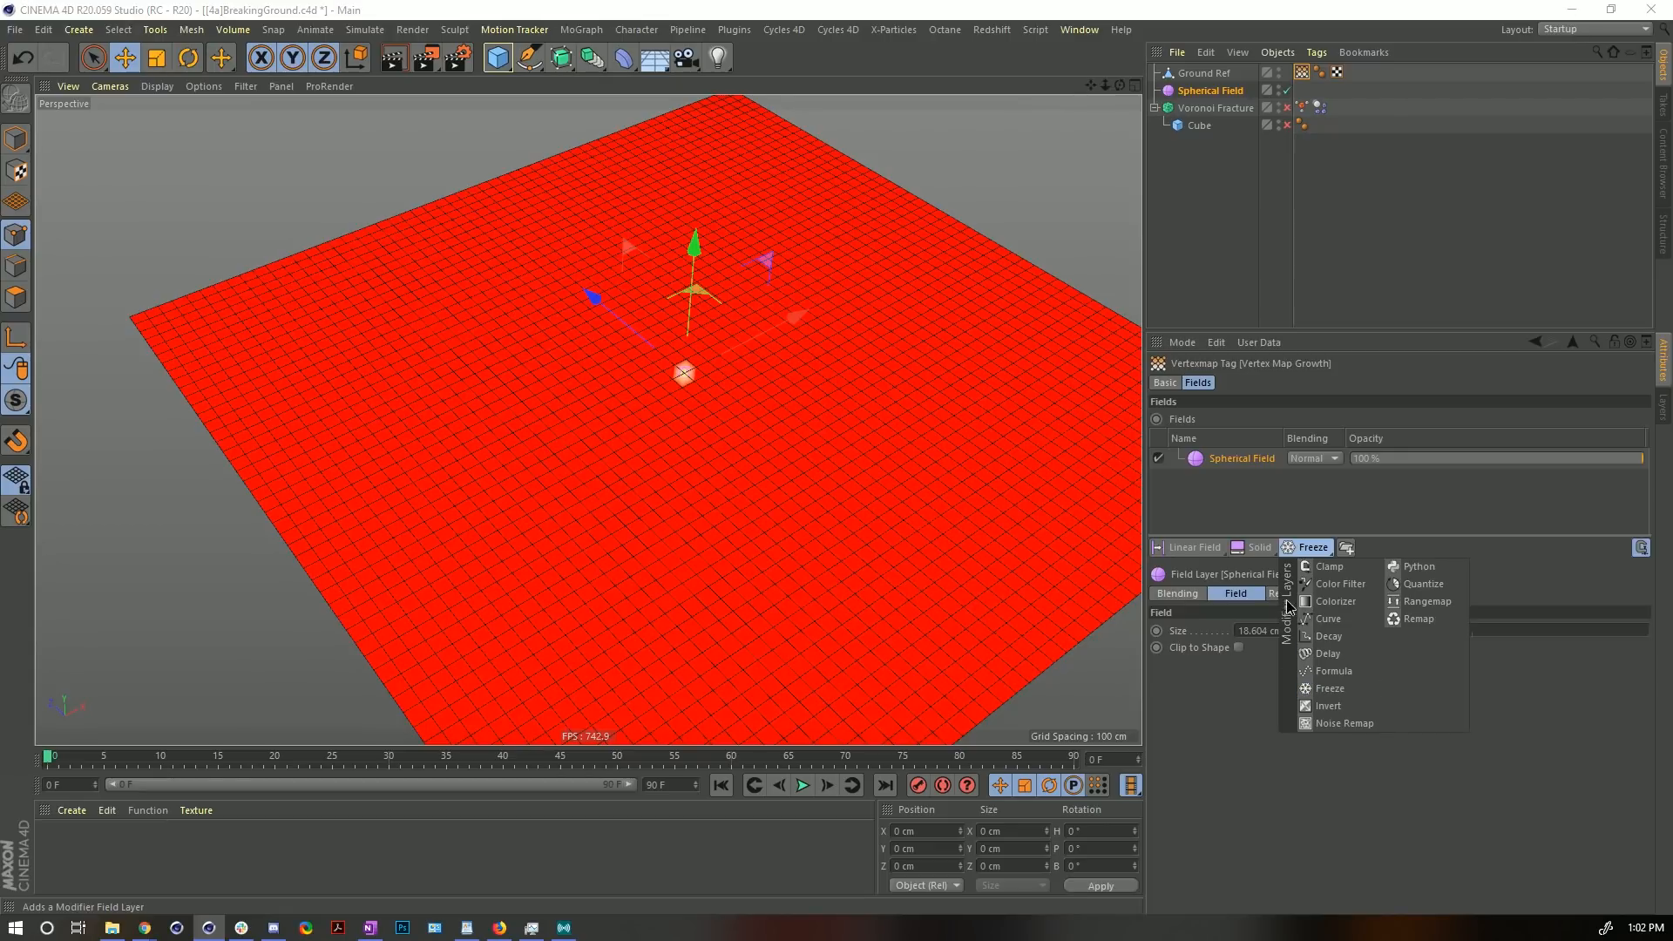
left_click(1330, 688)
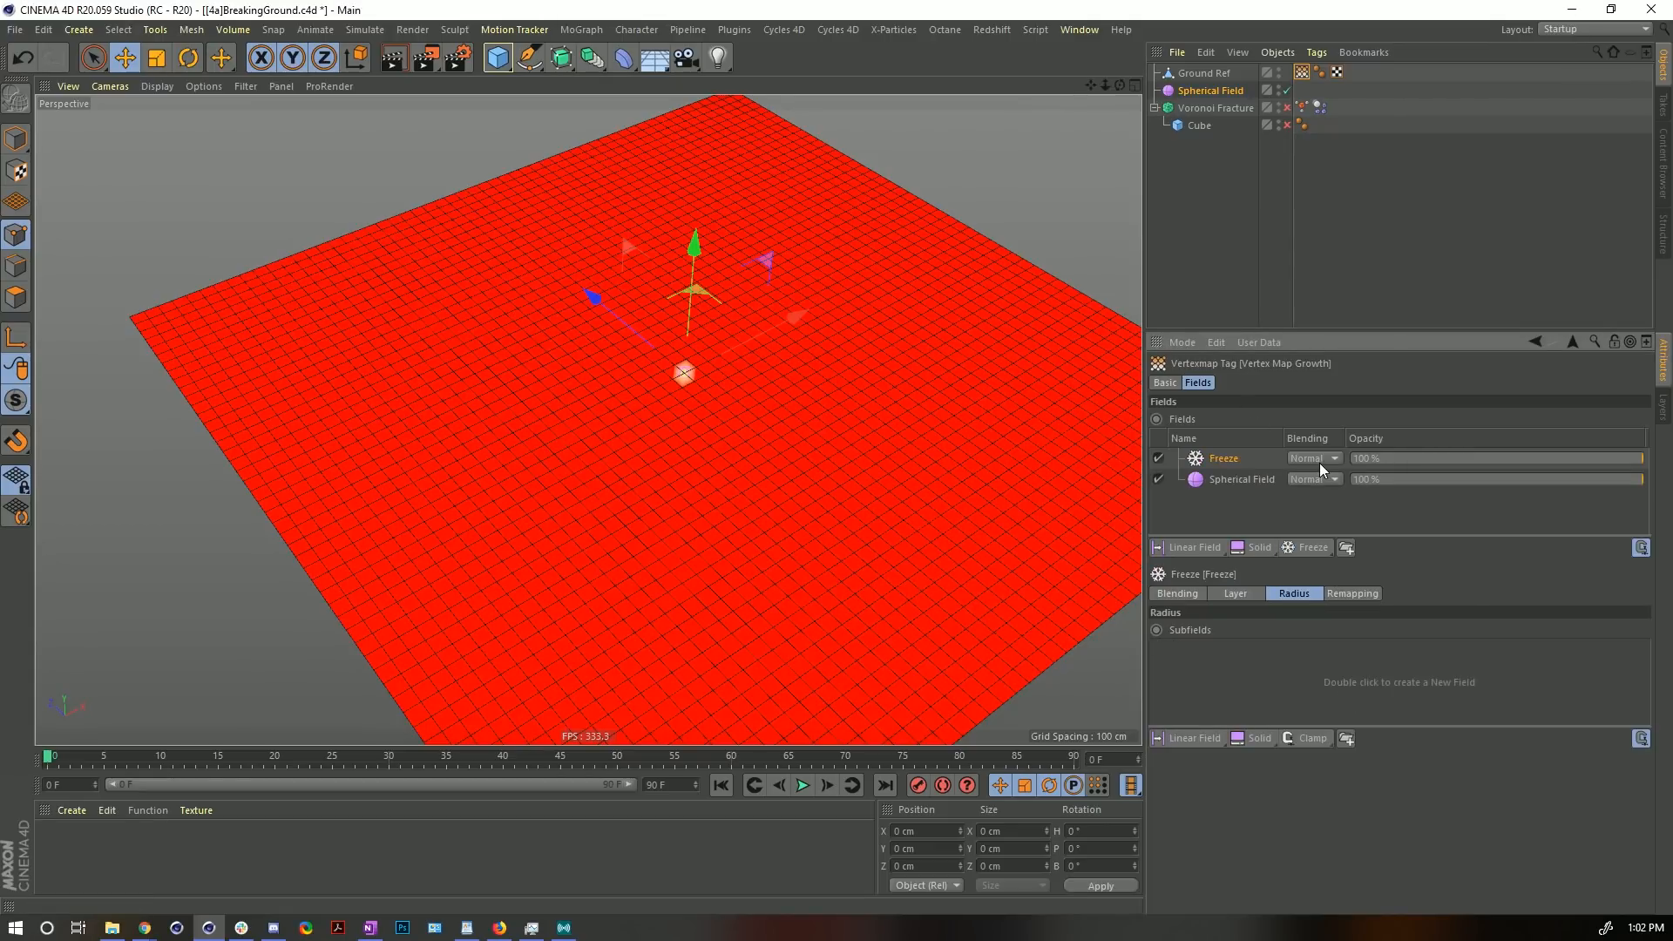
left_click(1318, 463)
left_click(1336, 606)
- Set the Freeze layer's mode to Grow and clear its stored values
left_click(1237, 596)
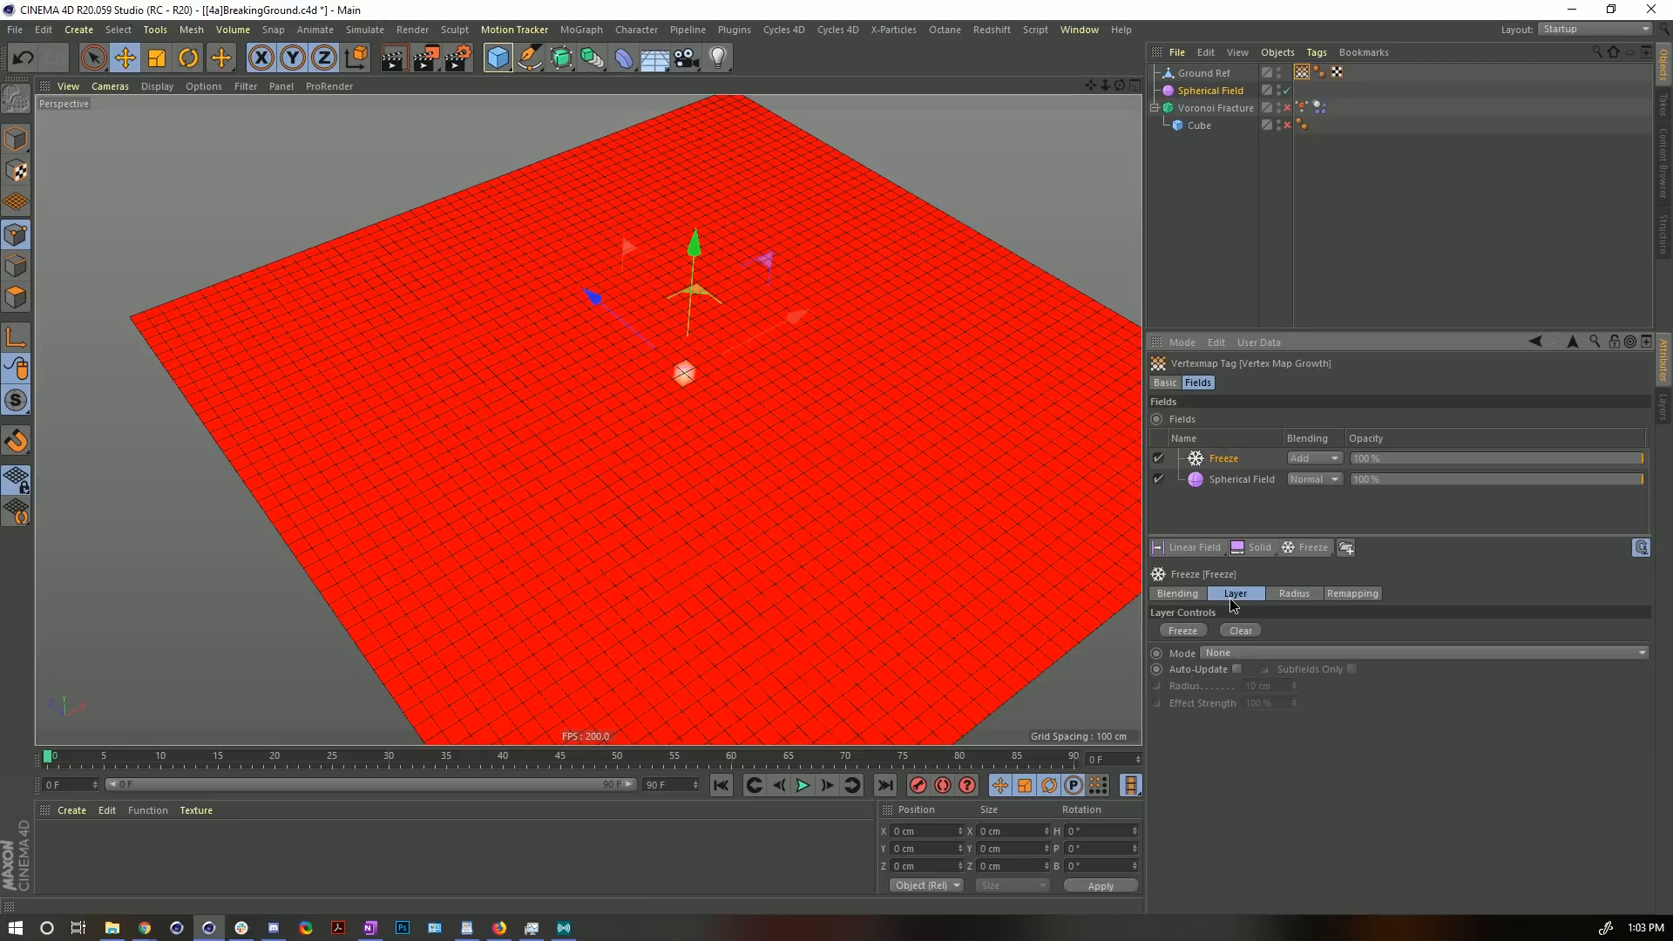
left_click(1220, 654)
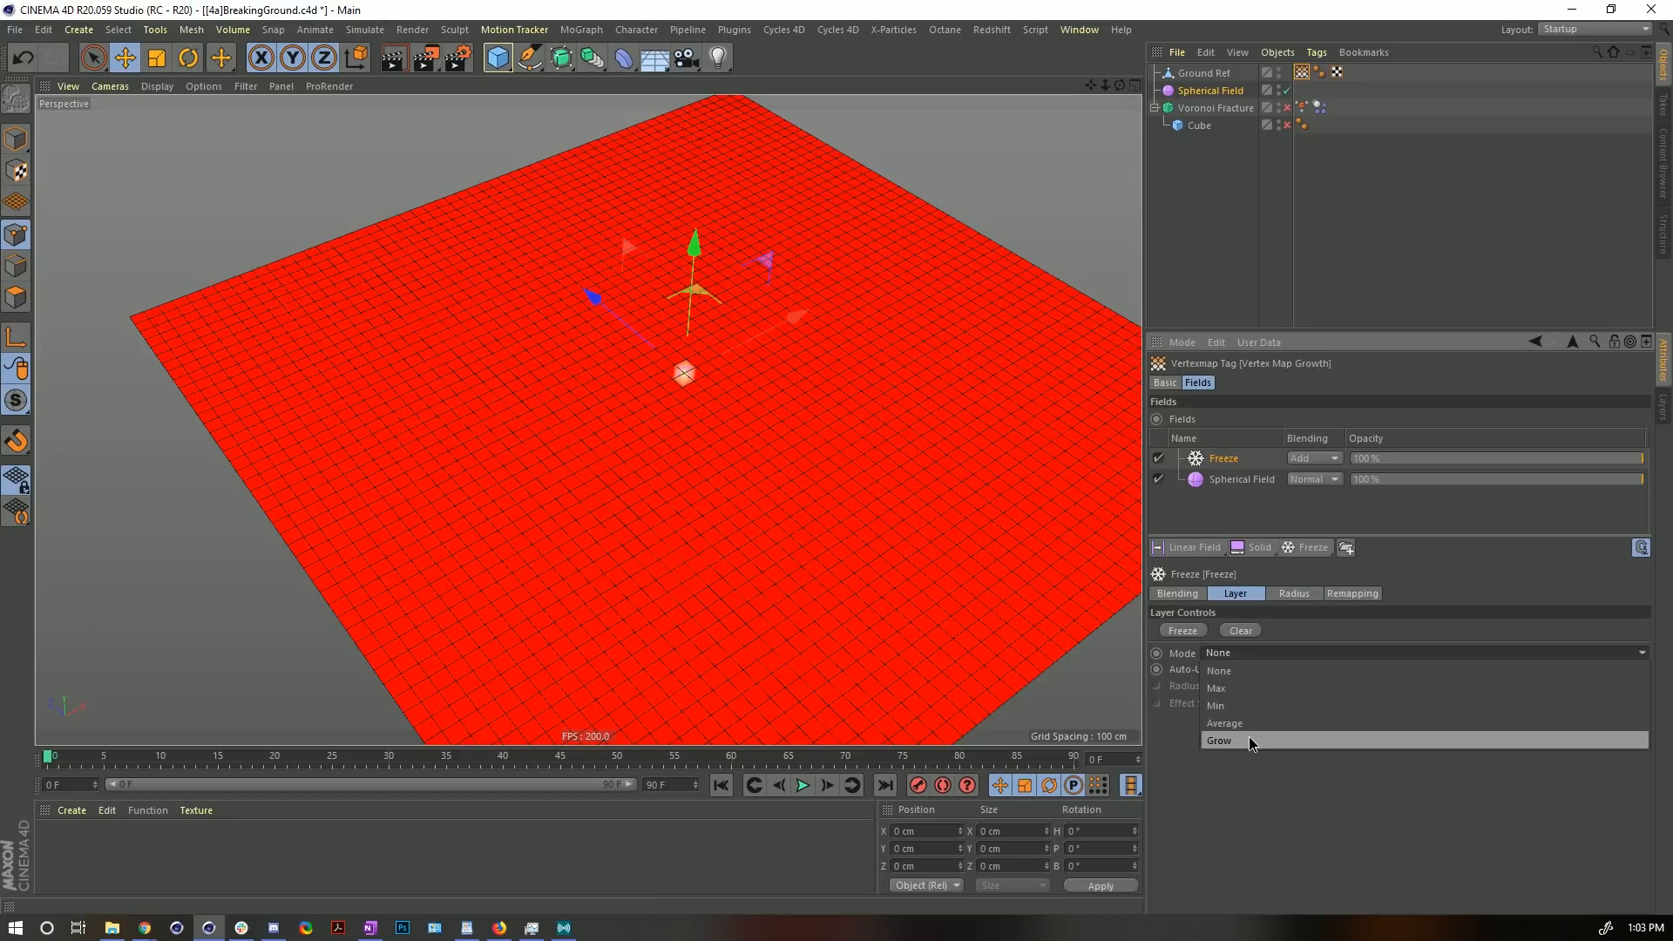
left_click(1248, 741)
left_click(1236, 632)
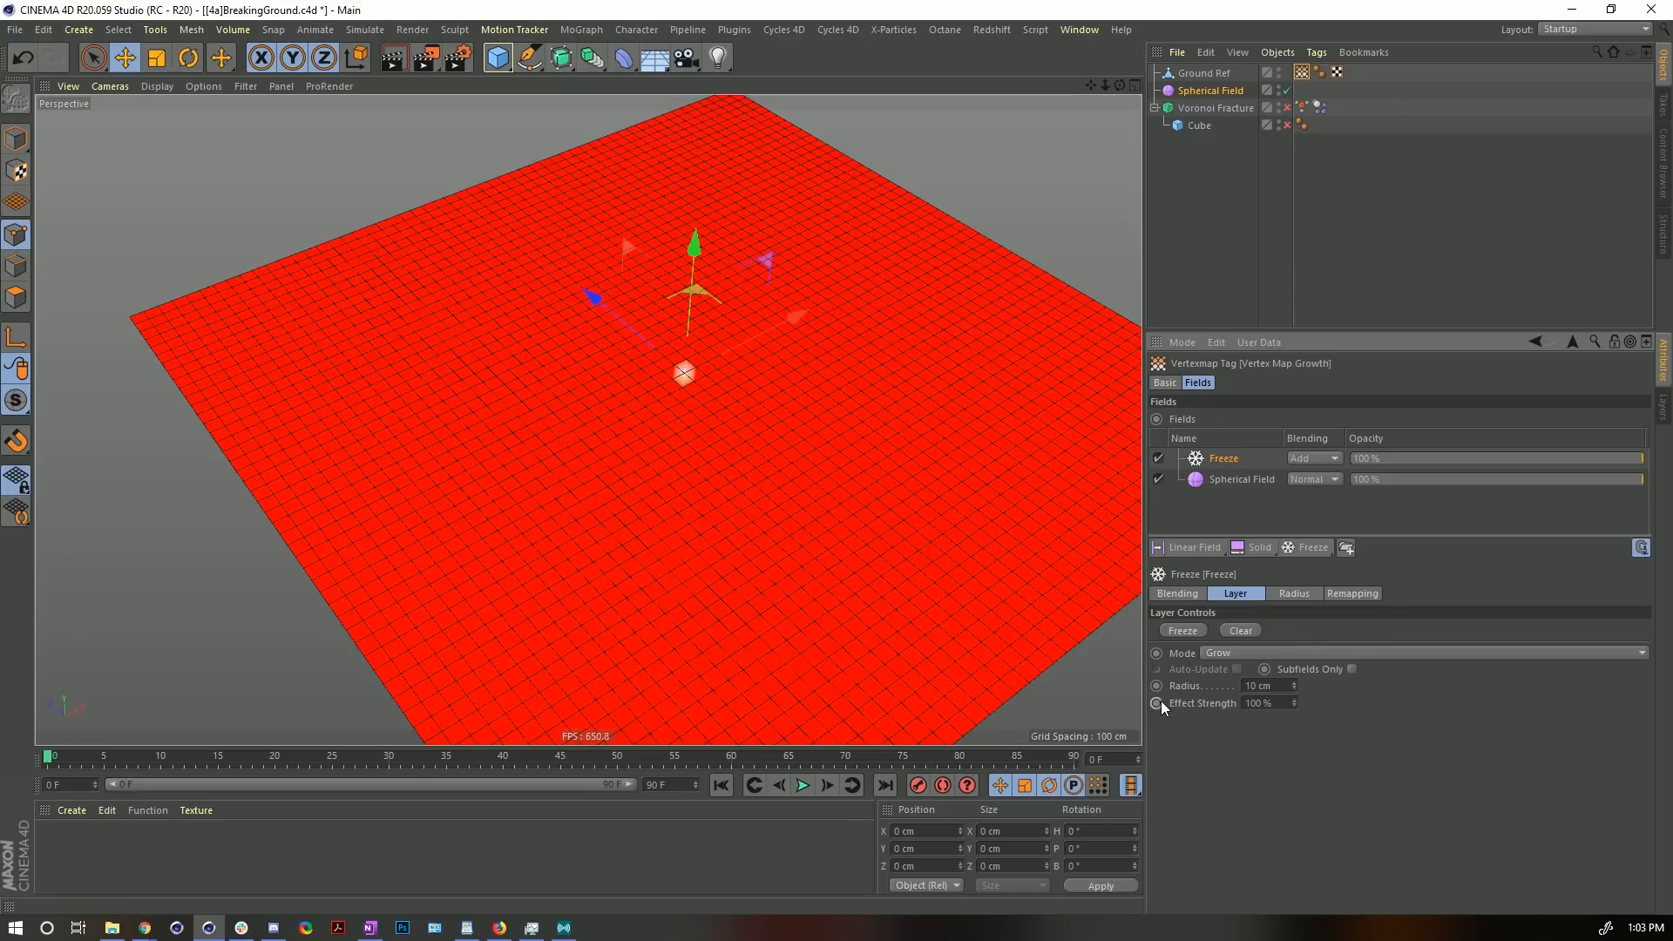
- Select two neighbouring points on Ground Ref's edge and check the spacing between them
left_click(1204, 74)
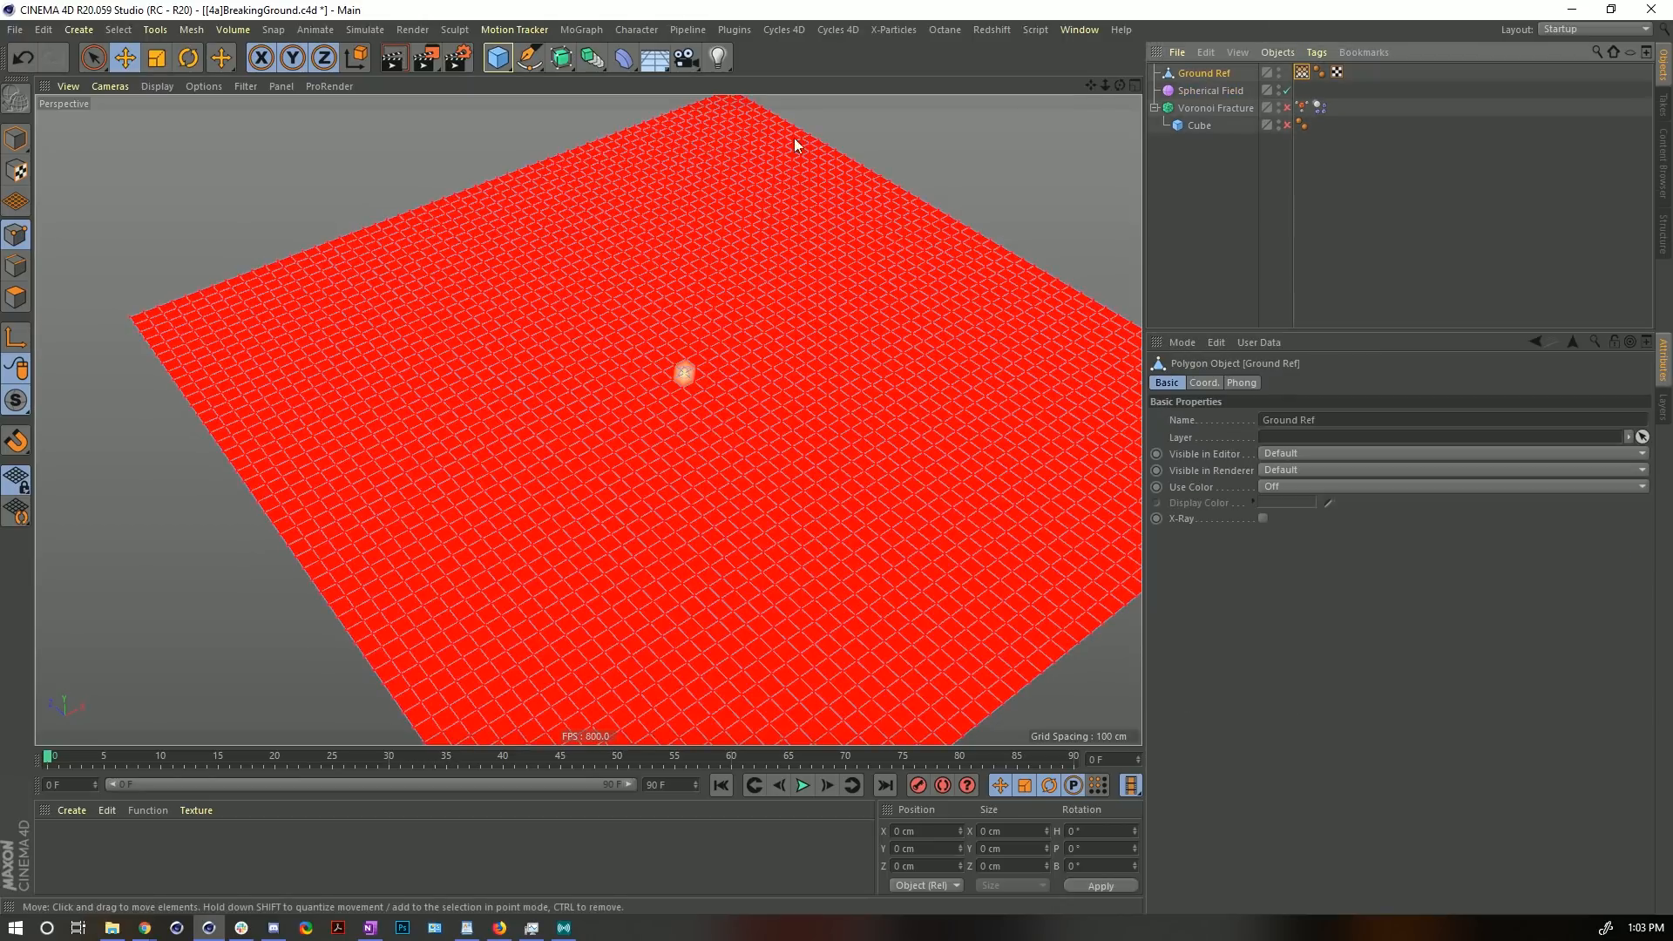
left_click(93, 57)
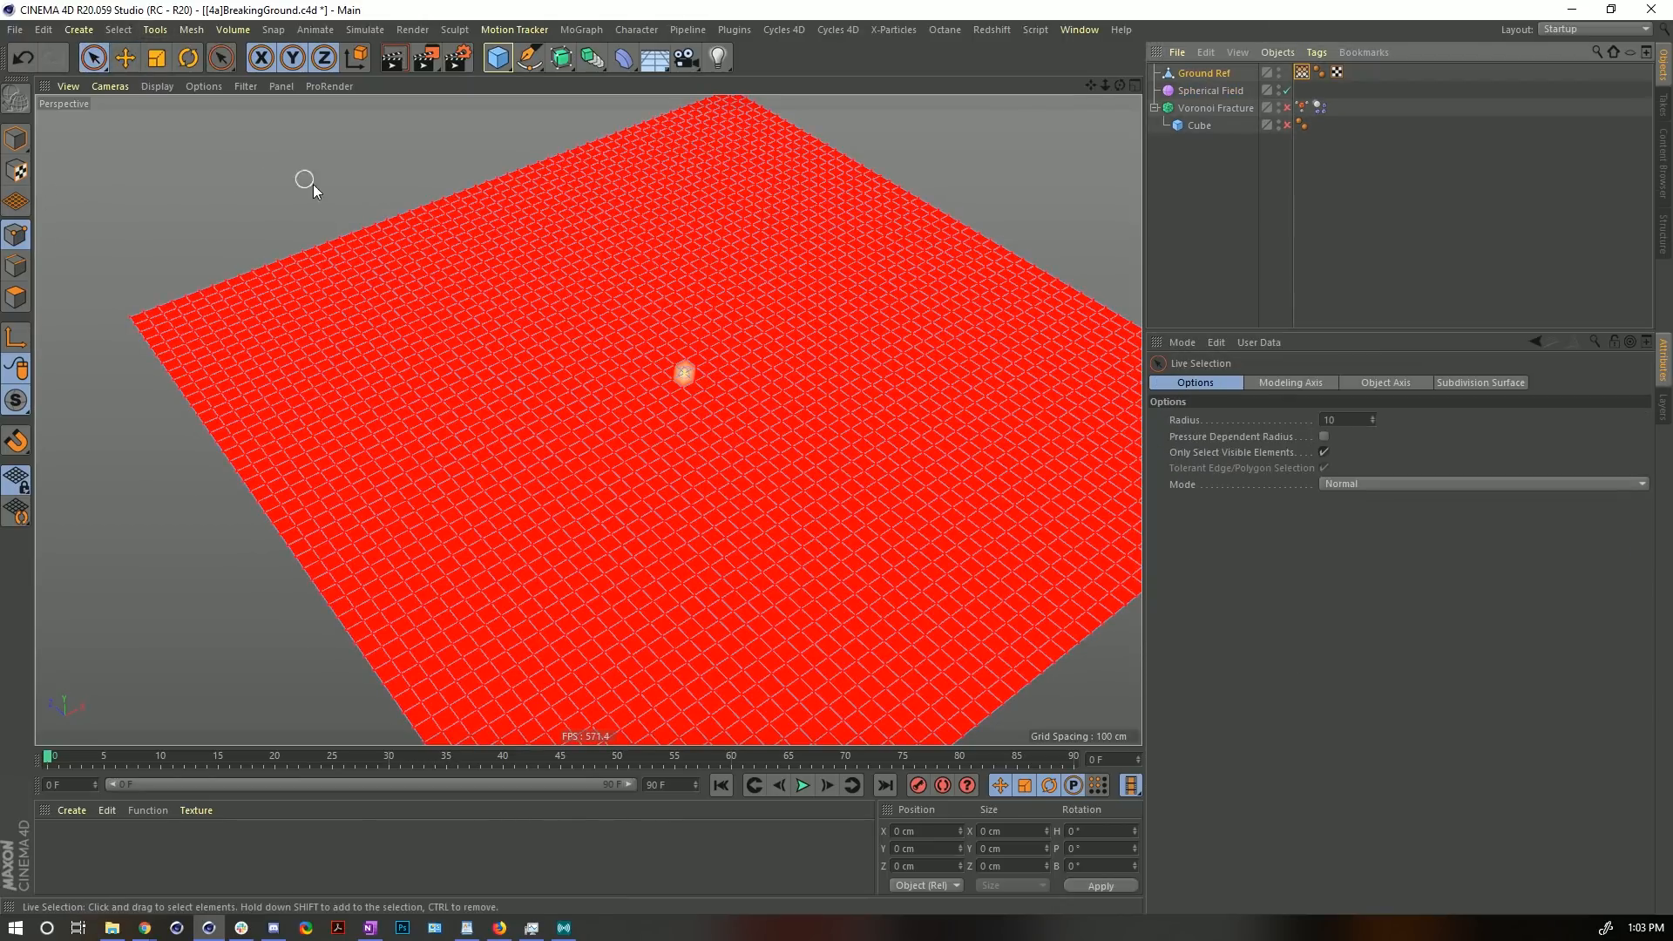
left_click(380, 220)
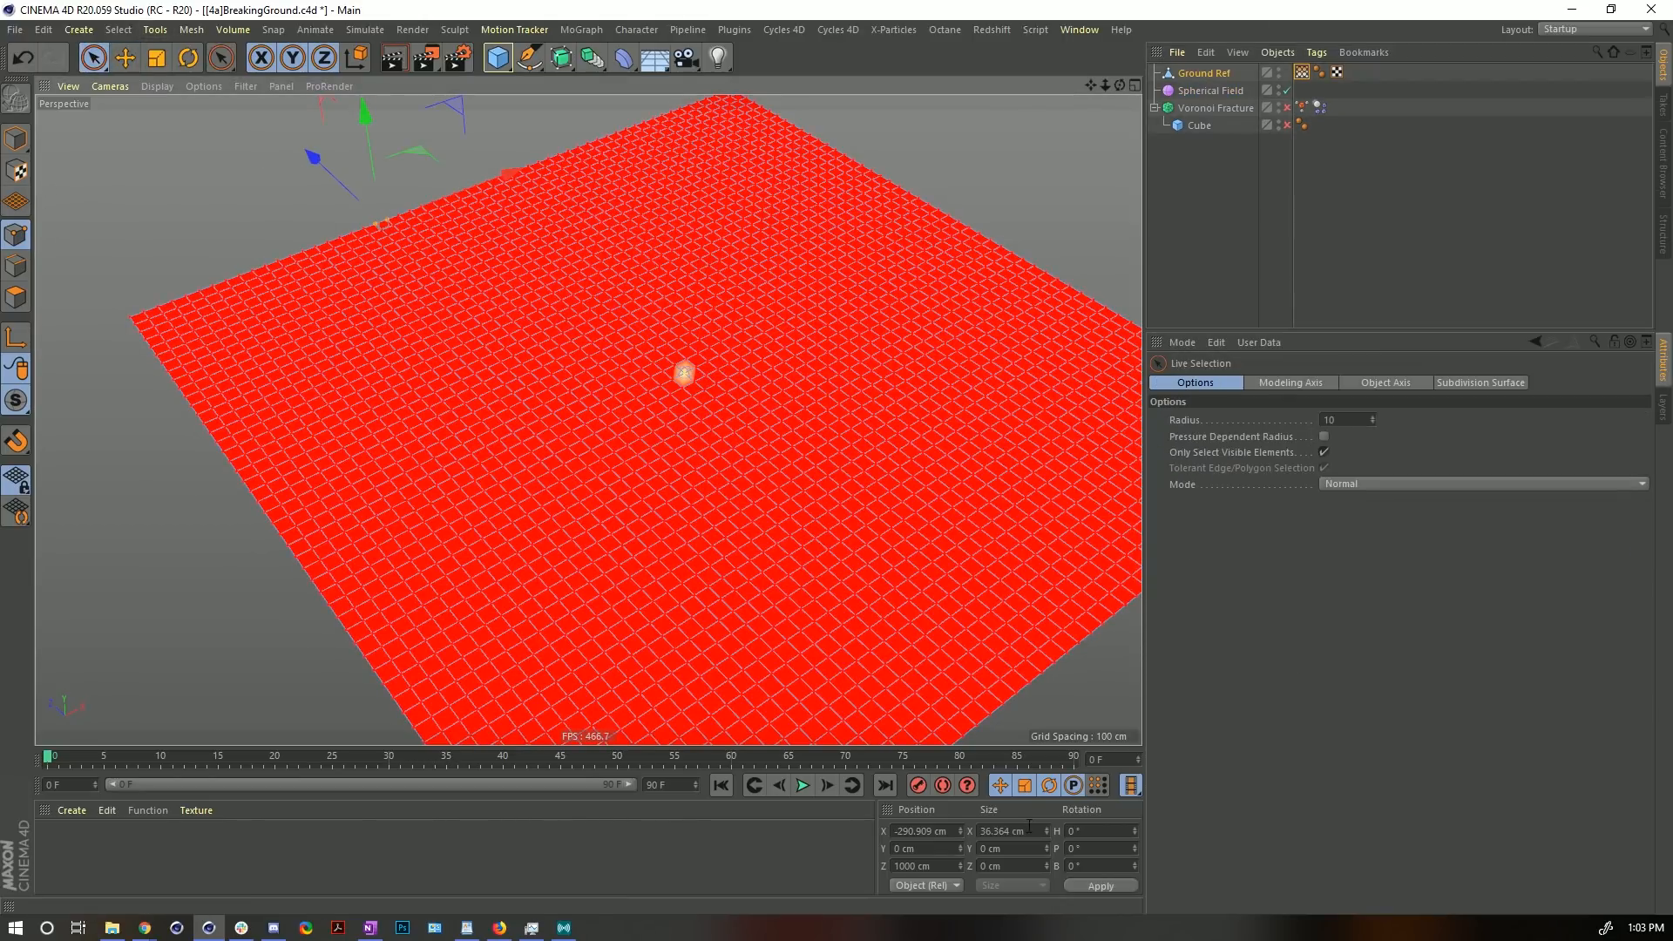
left_click_drag(983, 831, 1037, 833)
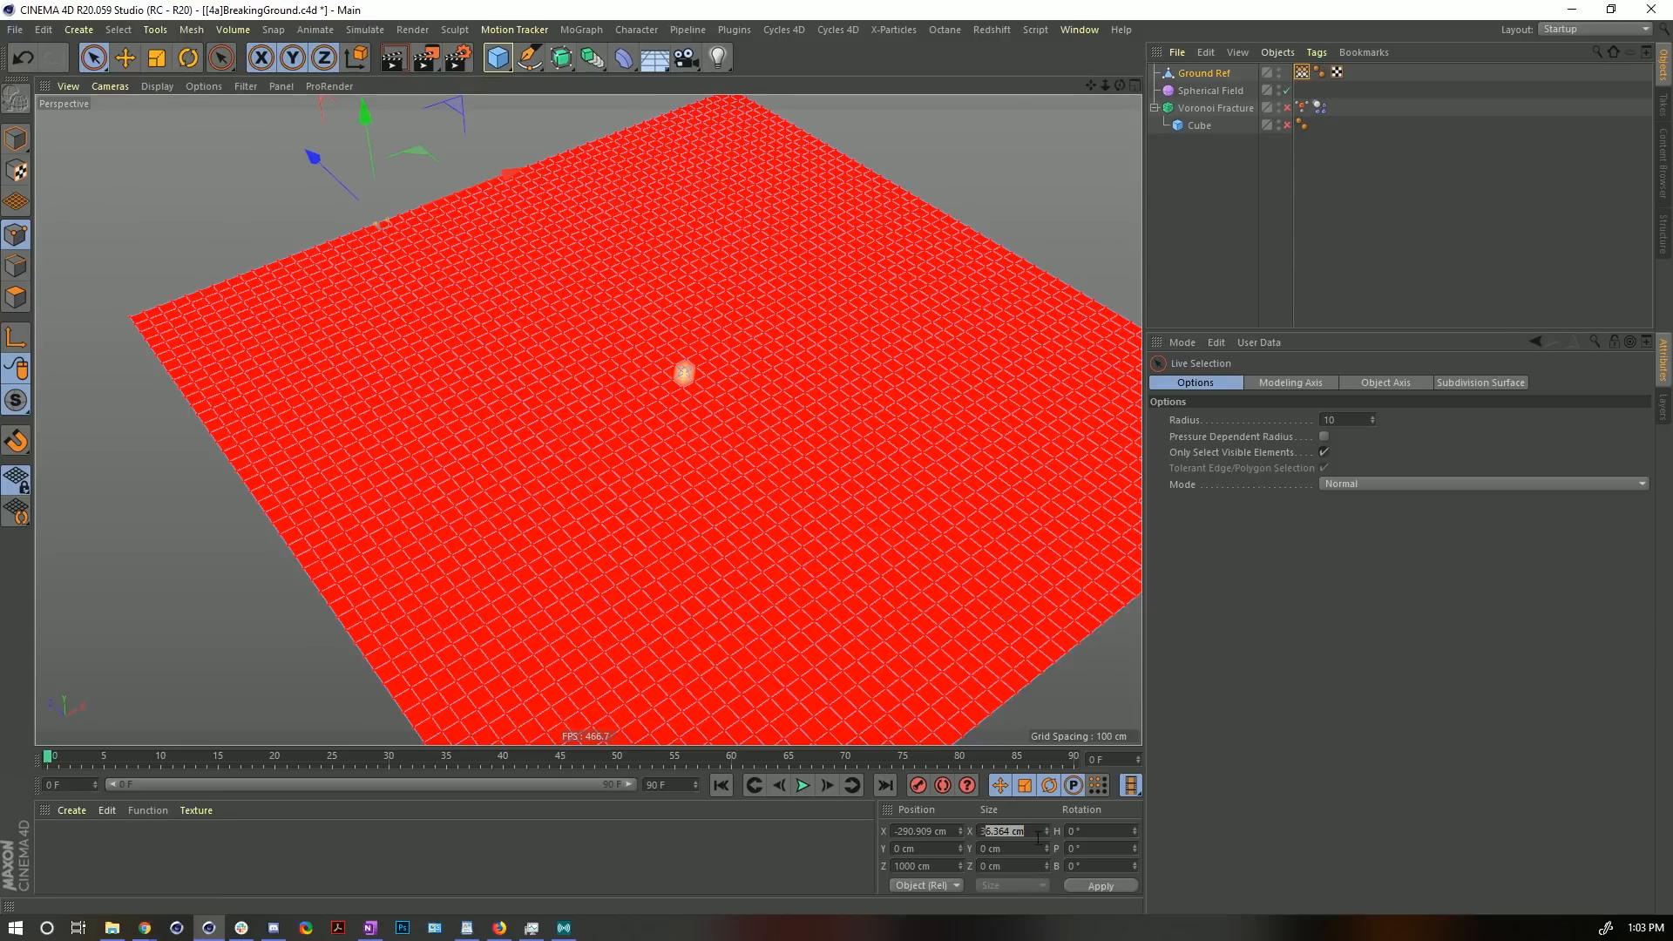
- Set the Vertex Map Growth Freeze layer's radius to 37 cm and play the animation to preview the spread
left_click(1301, 73)
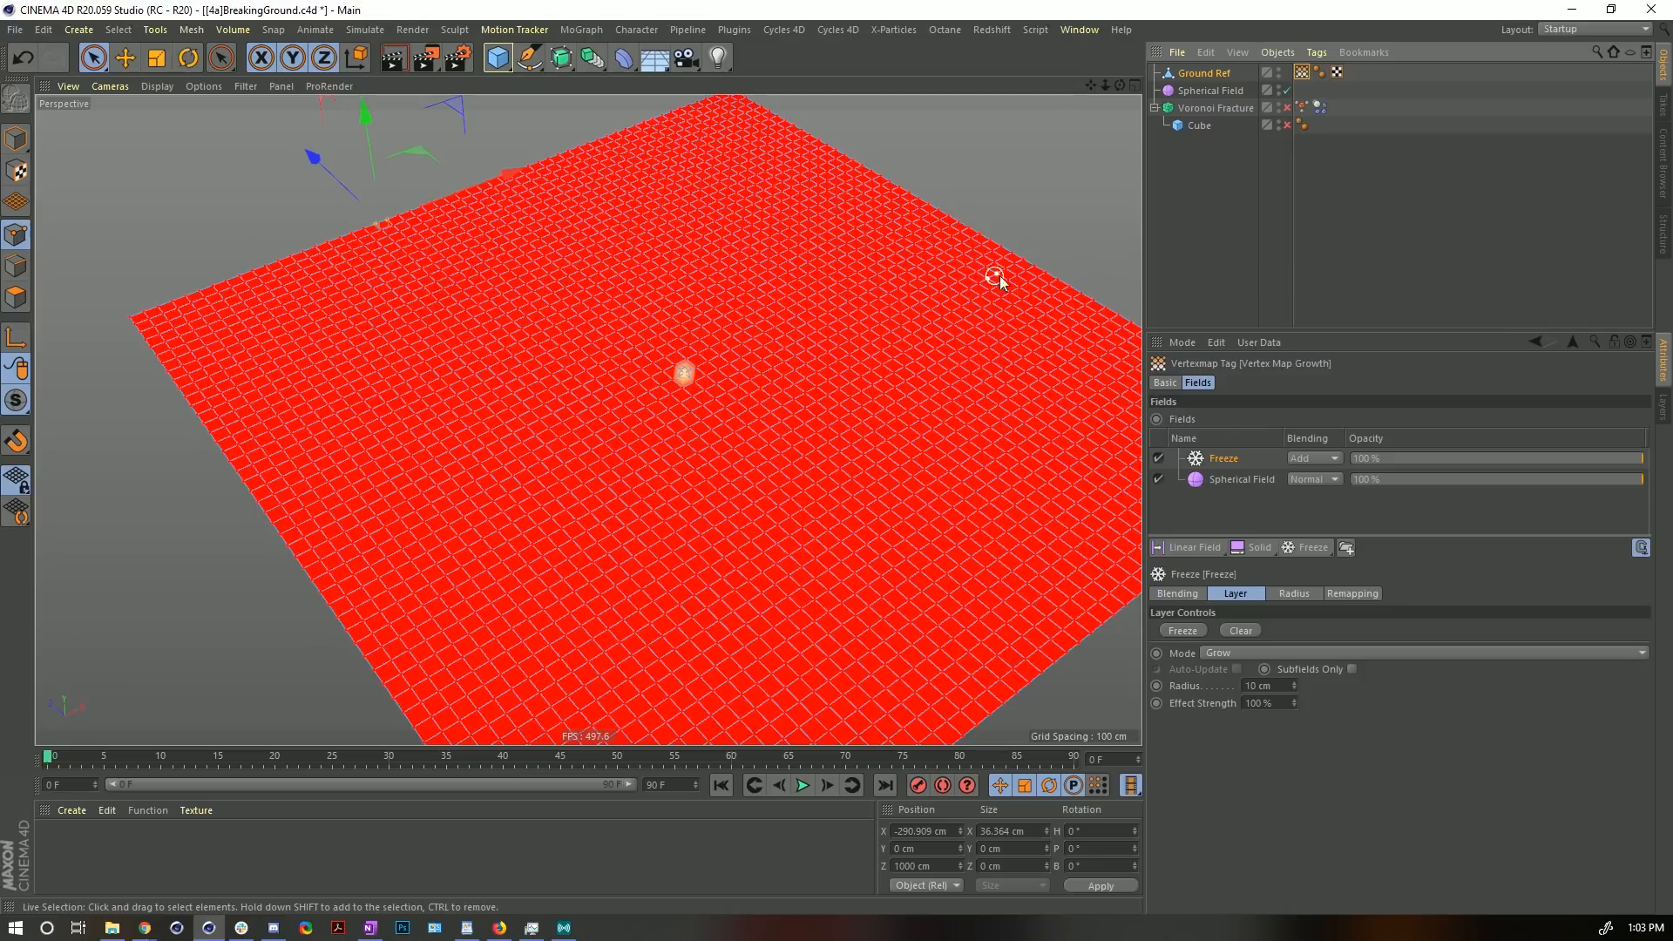
left_click_drag(1275, 687, 1129, 695)
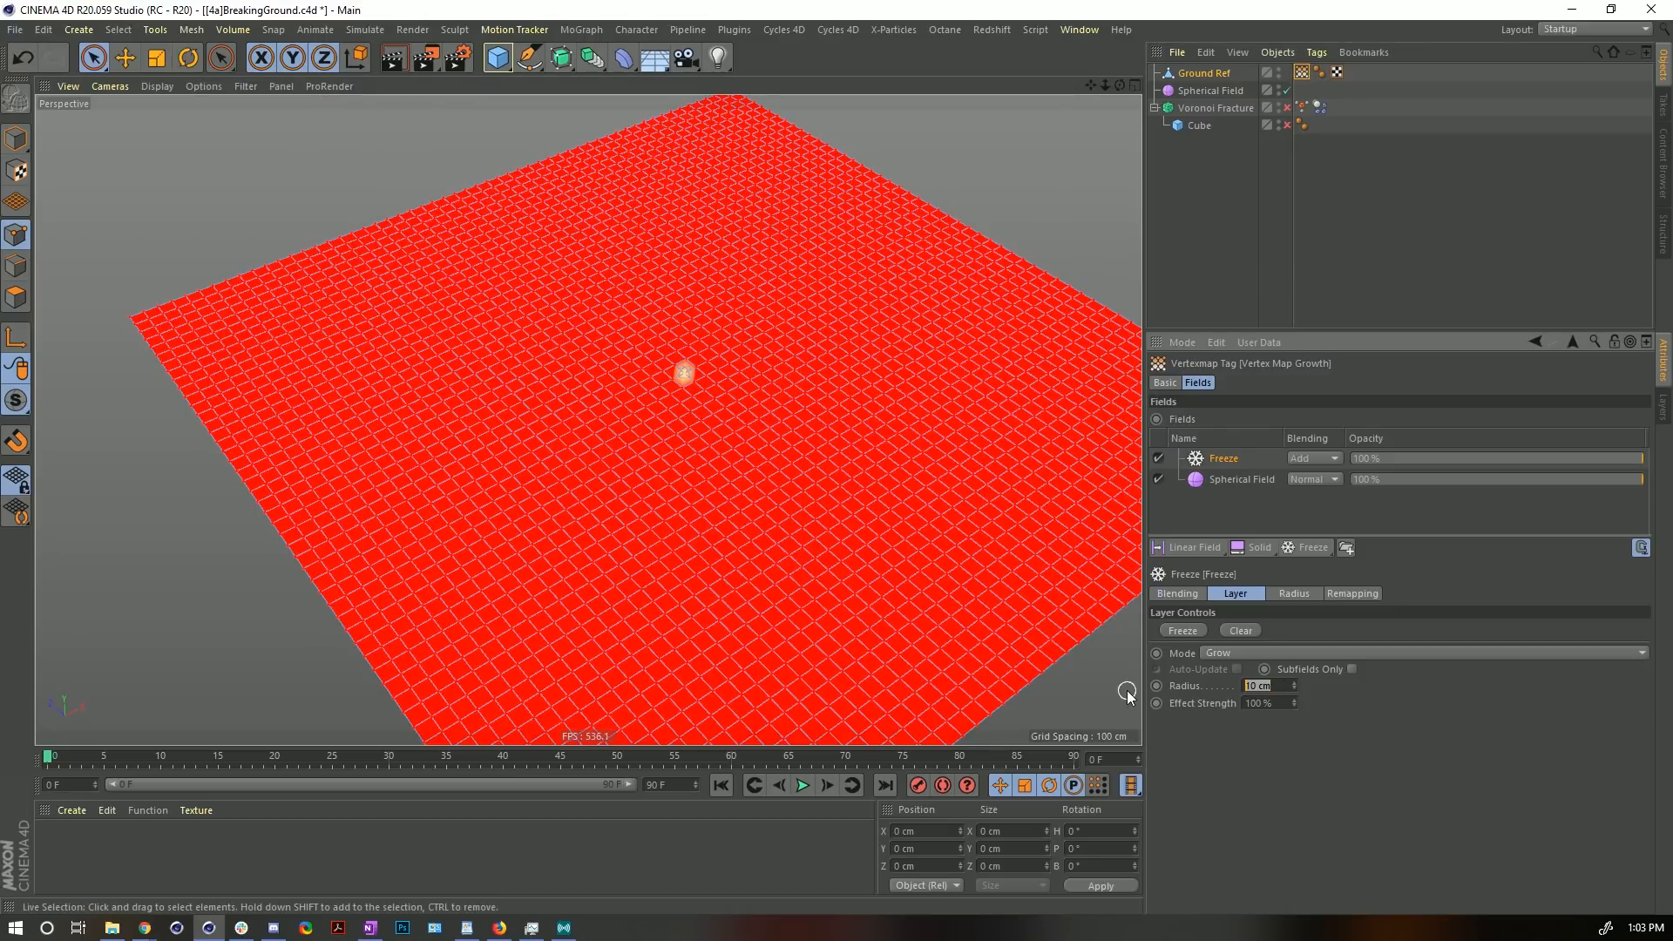
type("37")
left_click(802, 783)
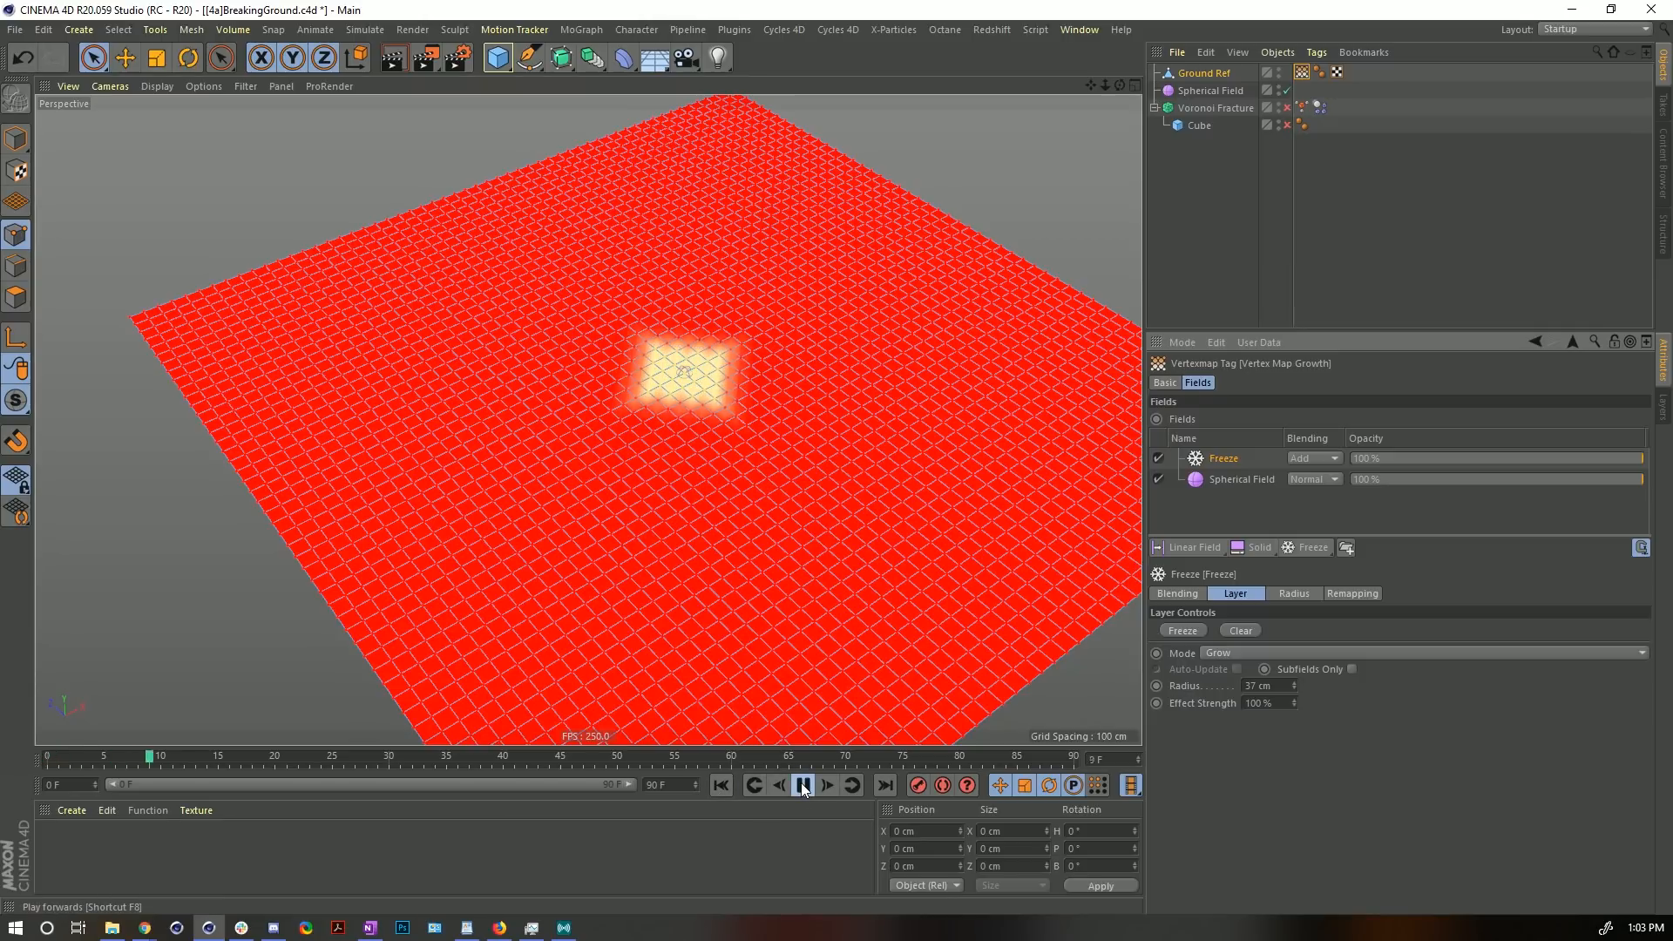
scroll(749, 335, "up", 2)
scroll(765, 343, "down", 3)
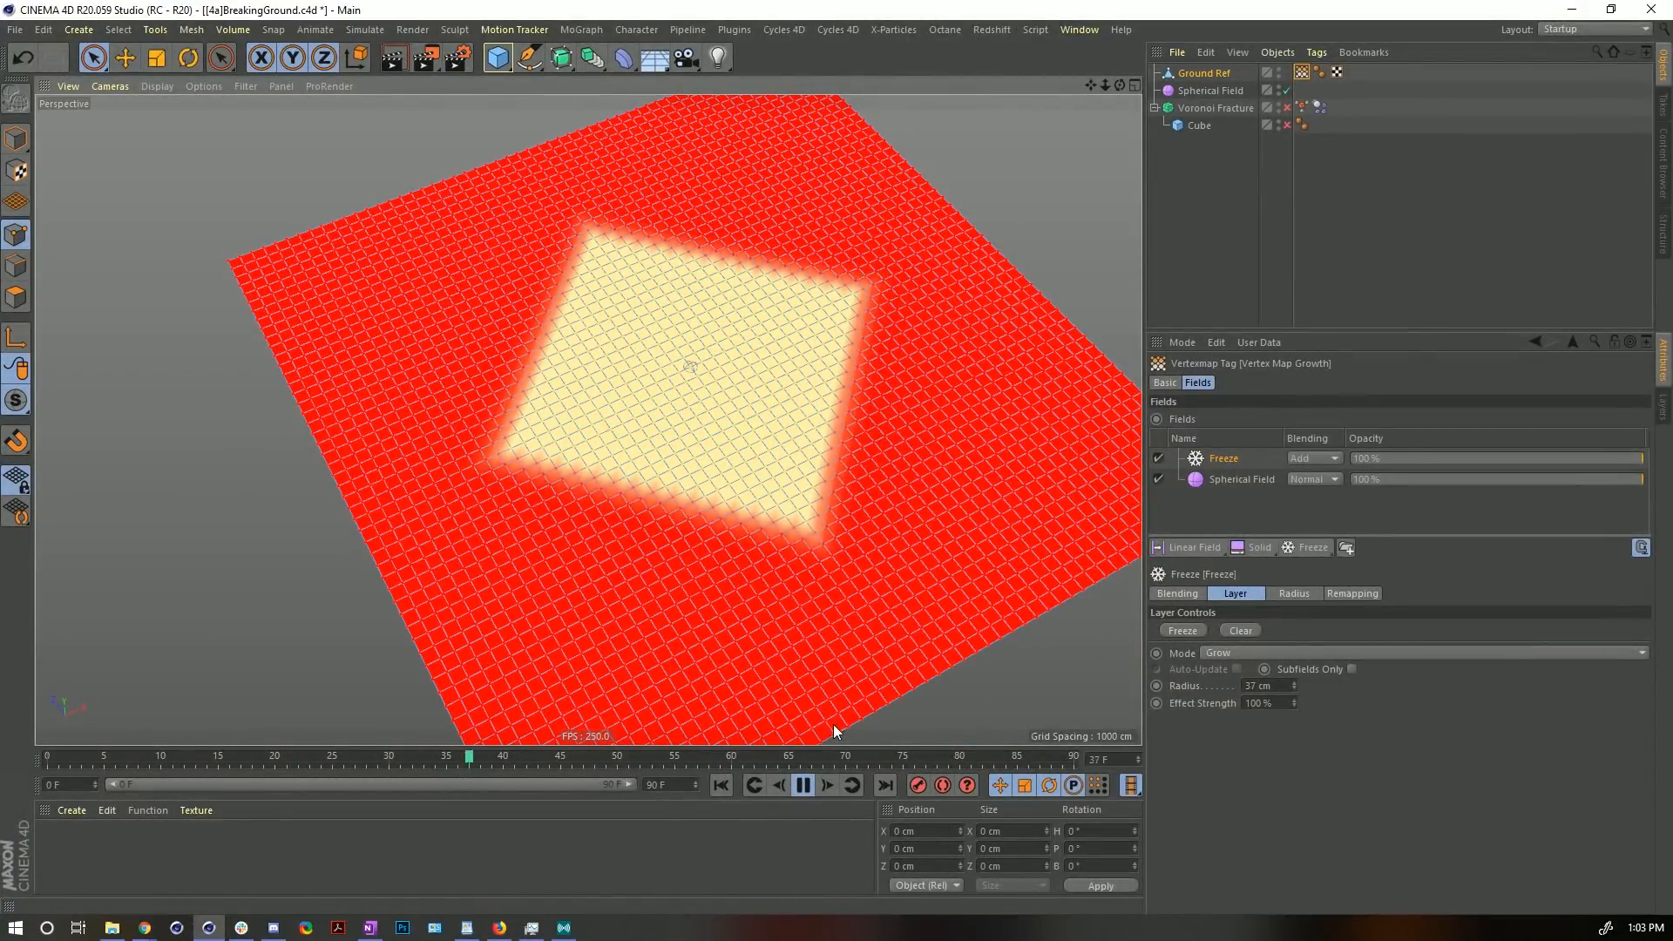
key("F8")
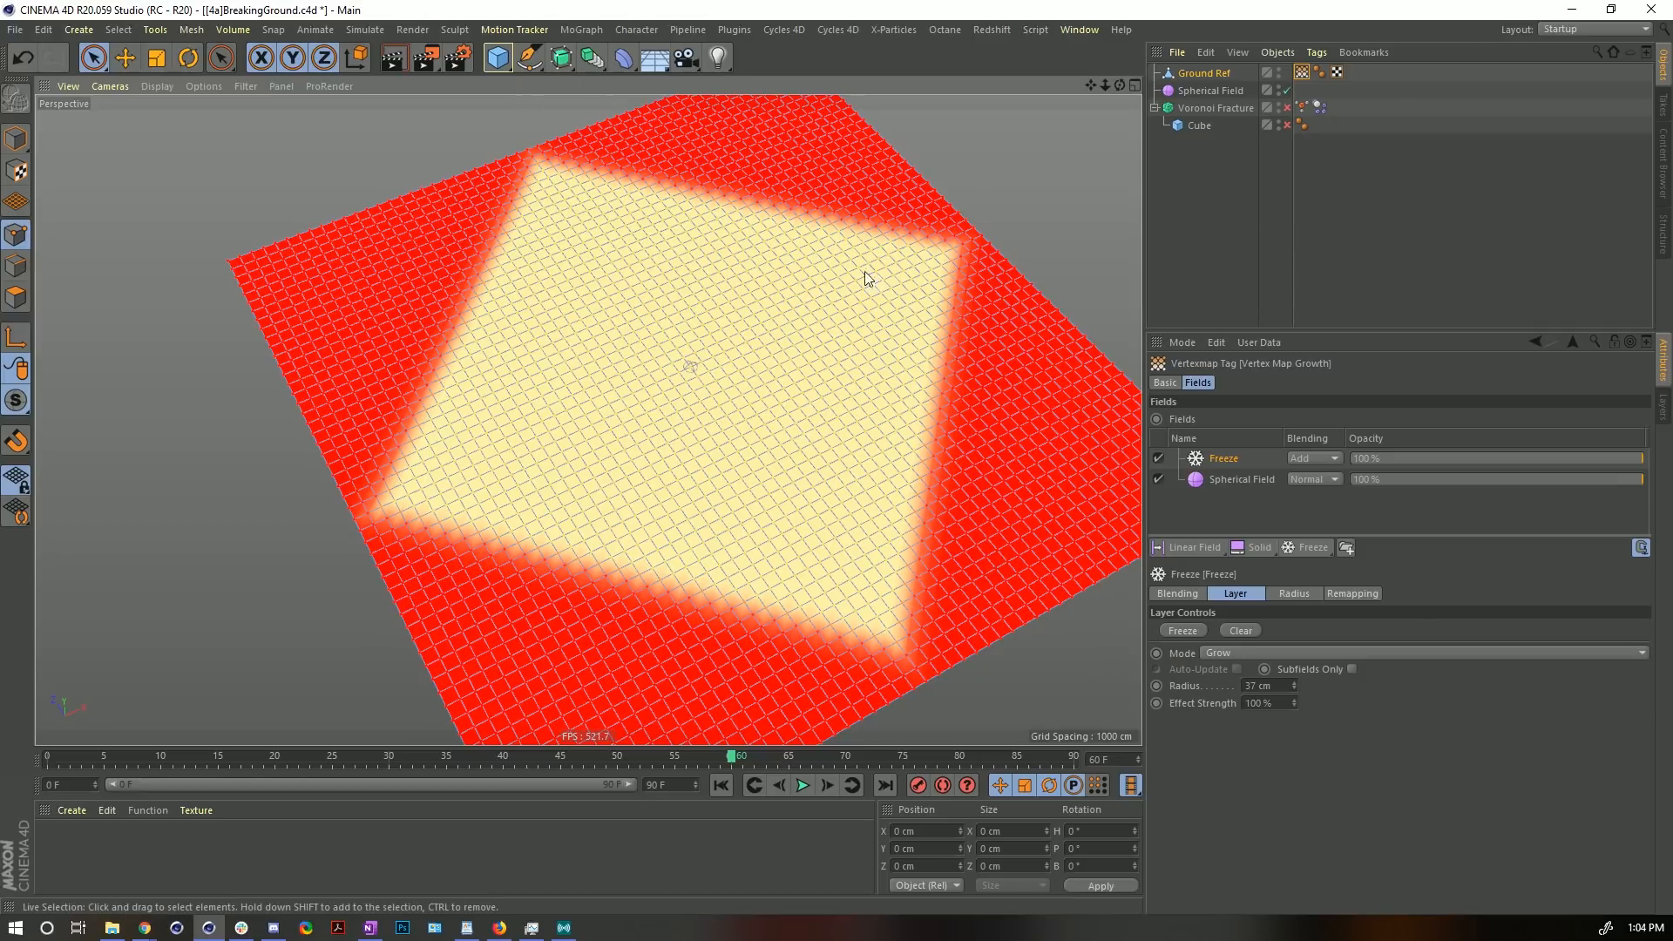
- Double the Freeze radius to 74 cm and play the growth from the first frame
left_click(1286, 687)
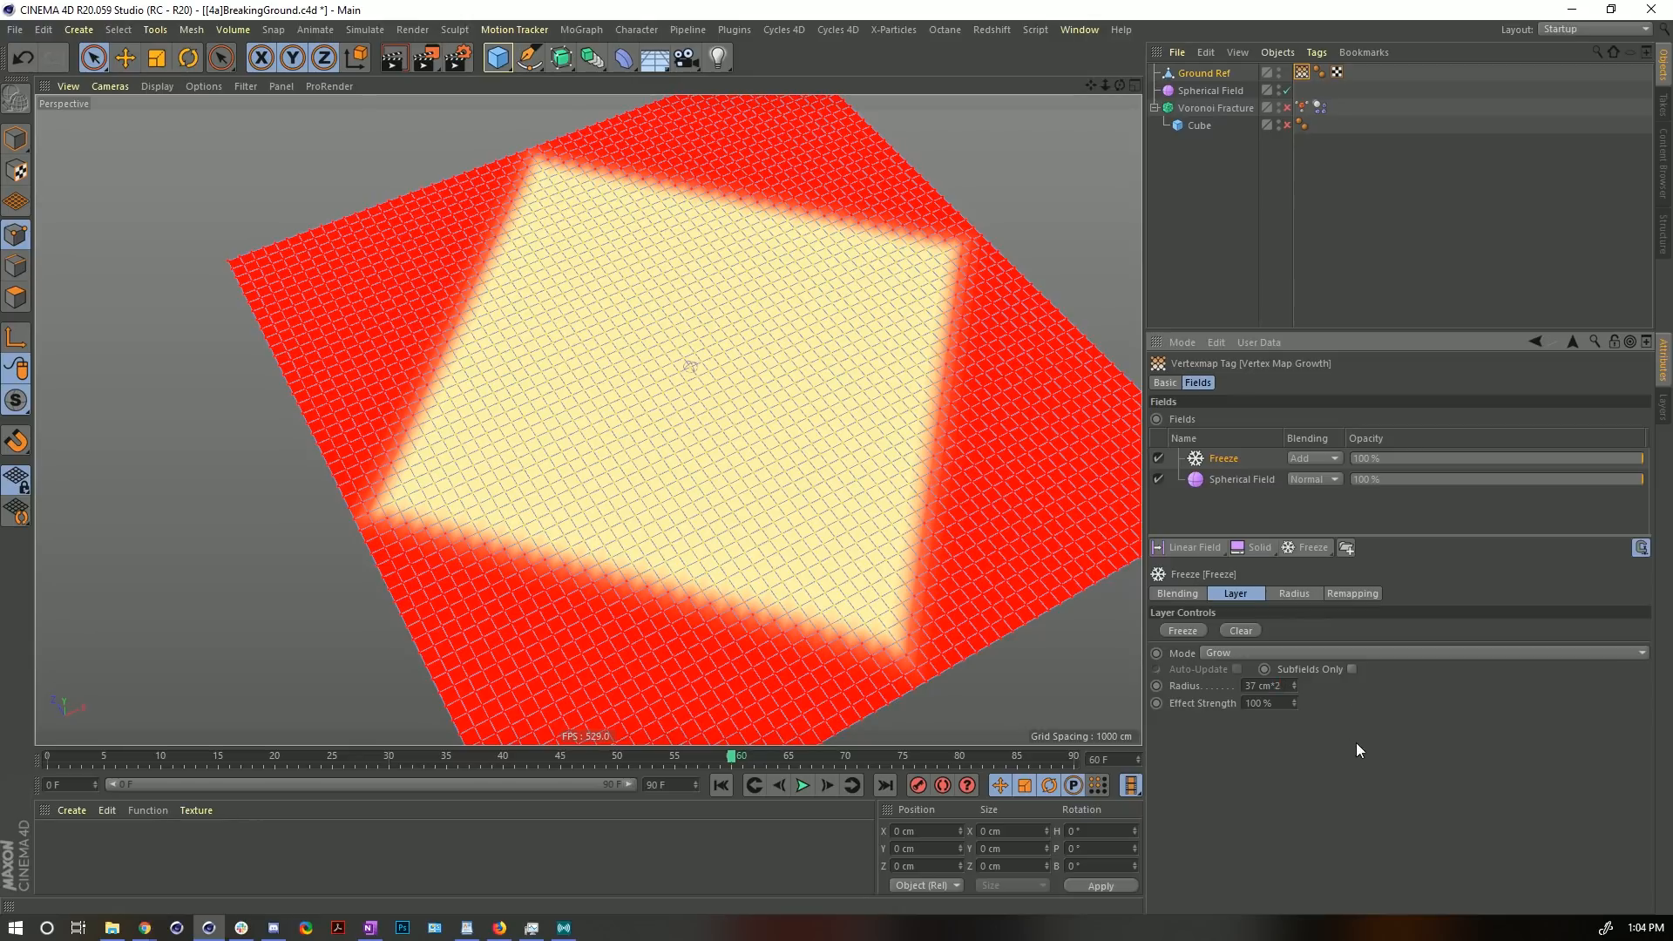
key("Return")
left_click(721, 785)
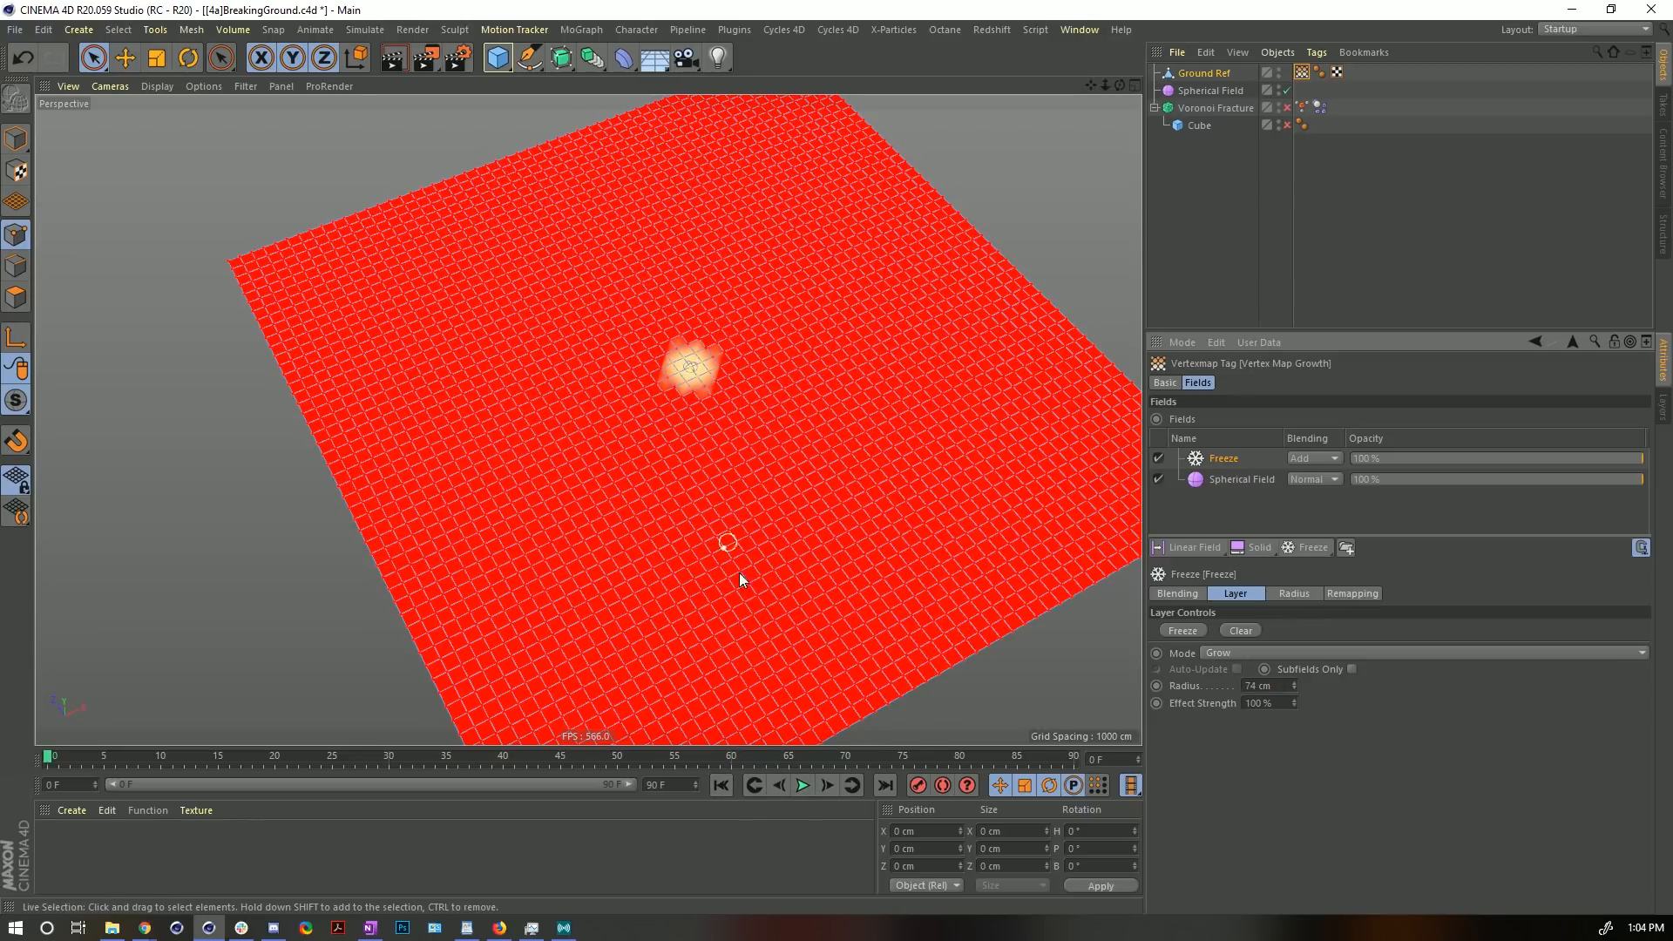
left_click(802, 785)
left_click(805, 786)
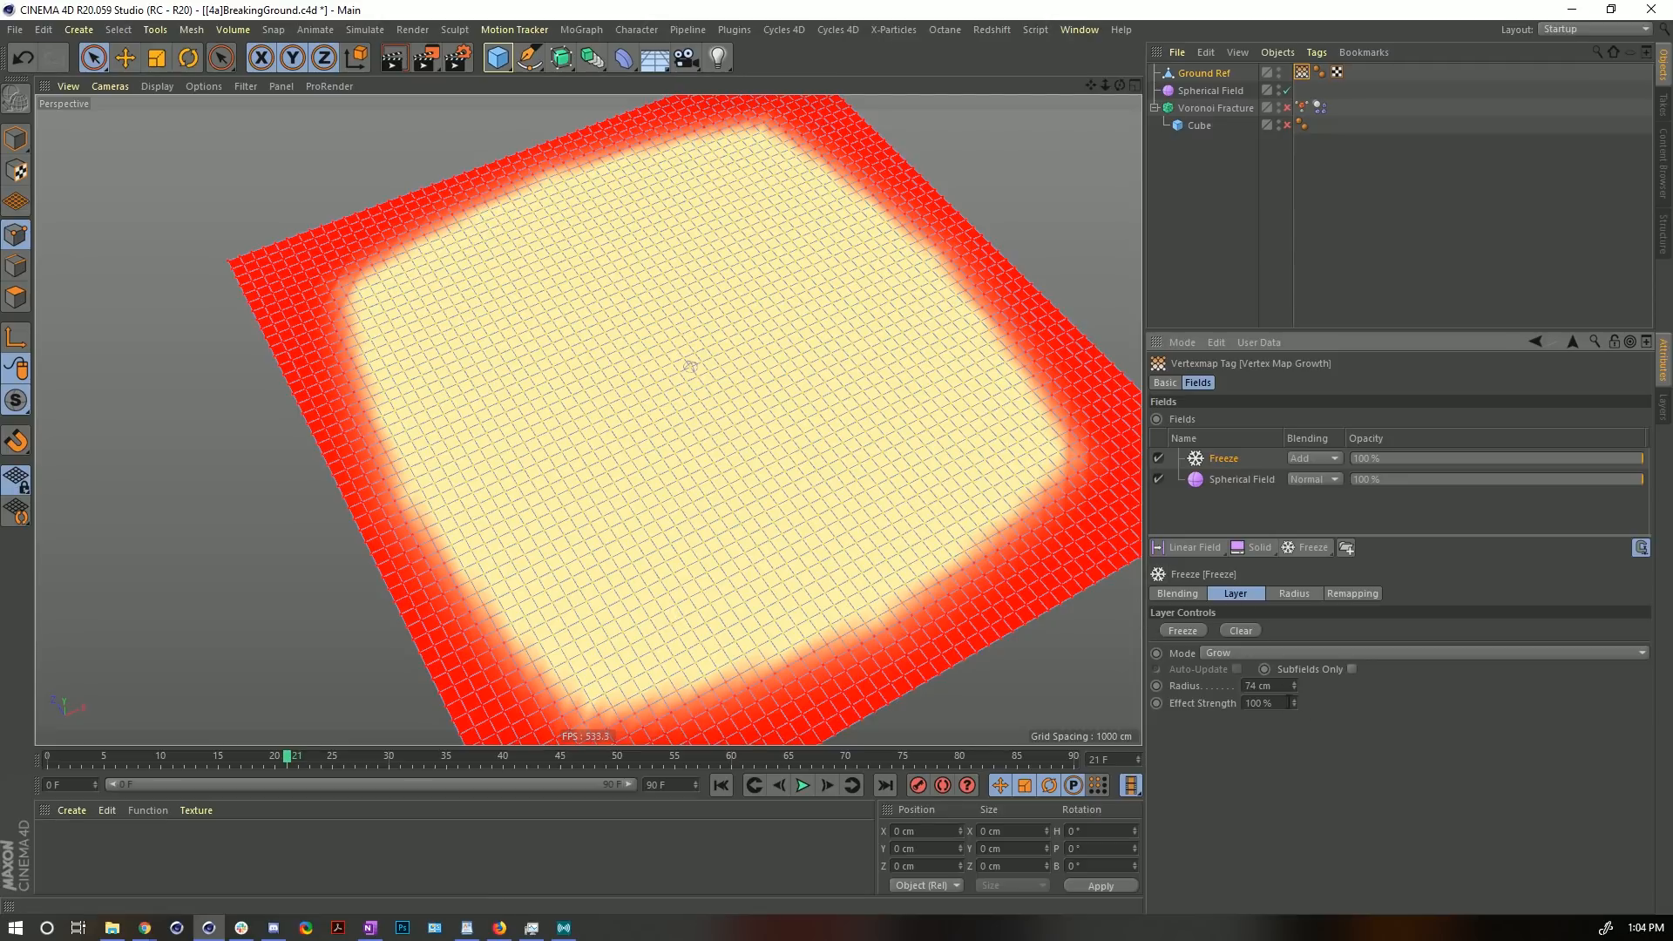
- Set the Freeze radius to 37*3, giving 111 cm, and preview the growth from the first frame
double_click(1272, 688)
type("37")
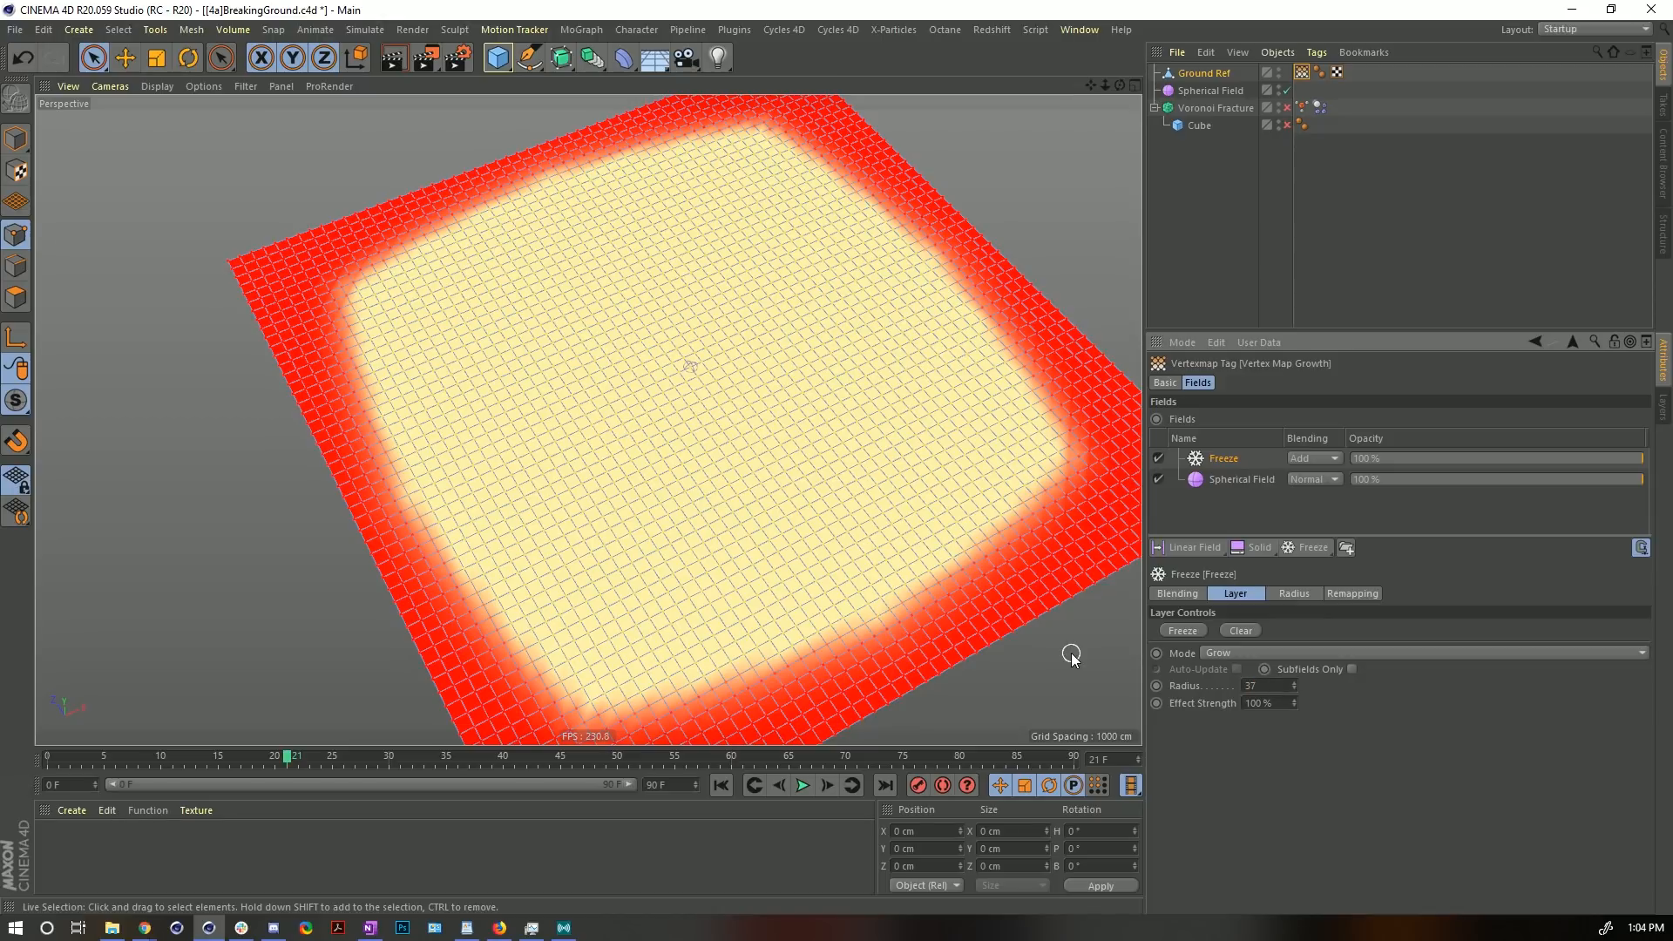
type("*3")
key("Return")
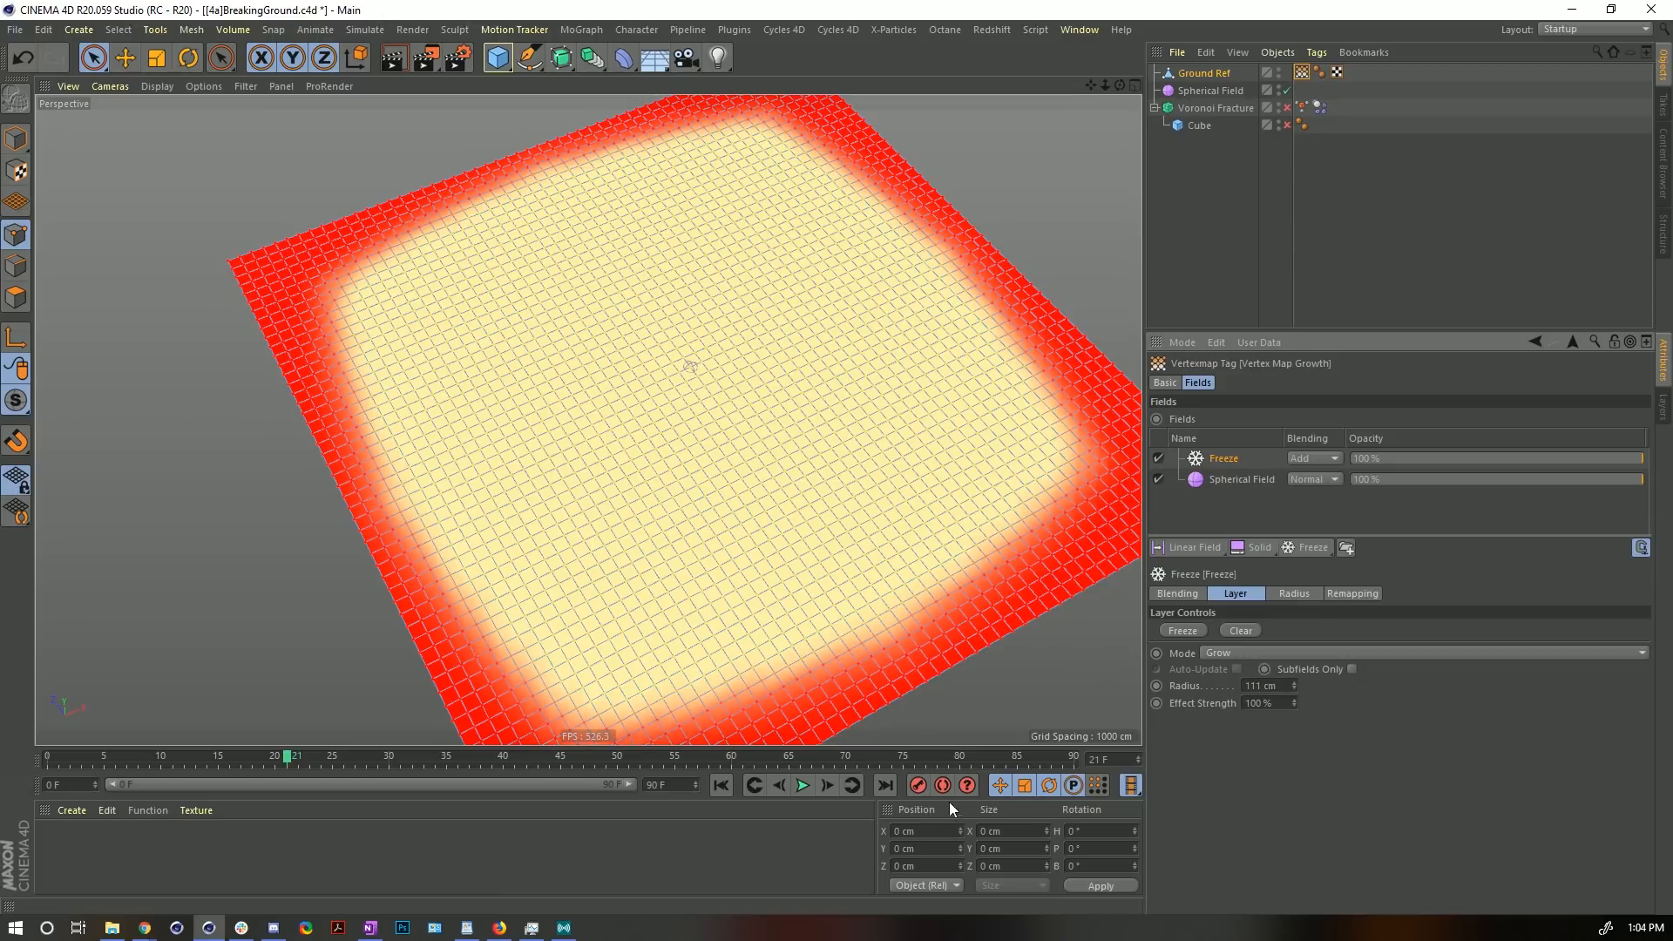
left_click(720, 785)
left_click(800, 785)
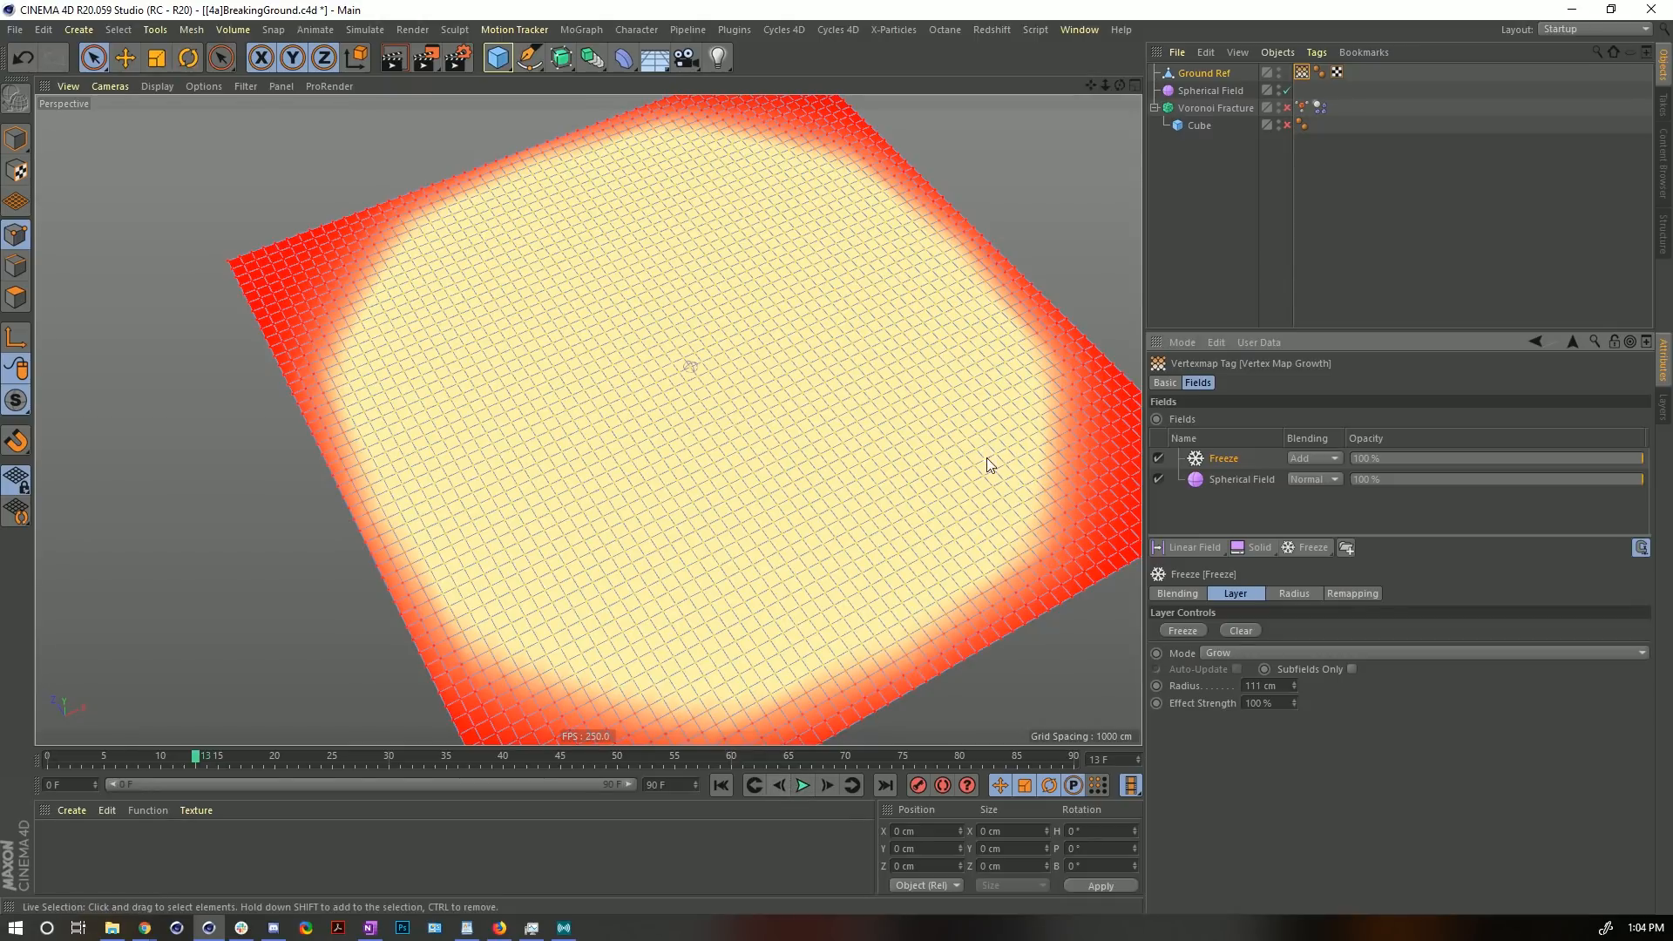
- Return to frame 0 and lower the Freeze layer's effect strength to 10%
left_click(720, 786)
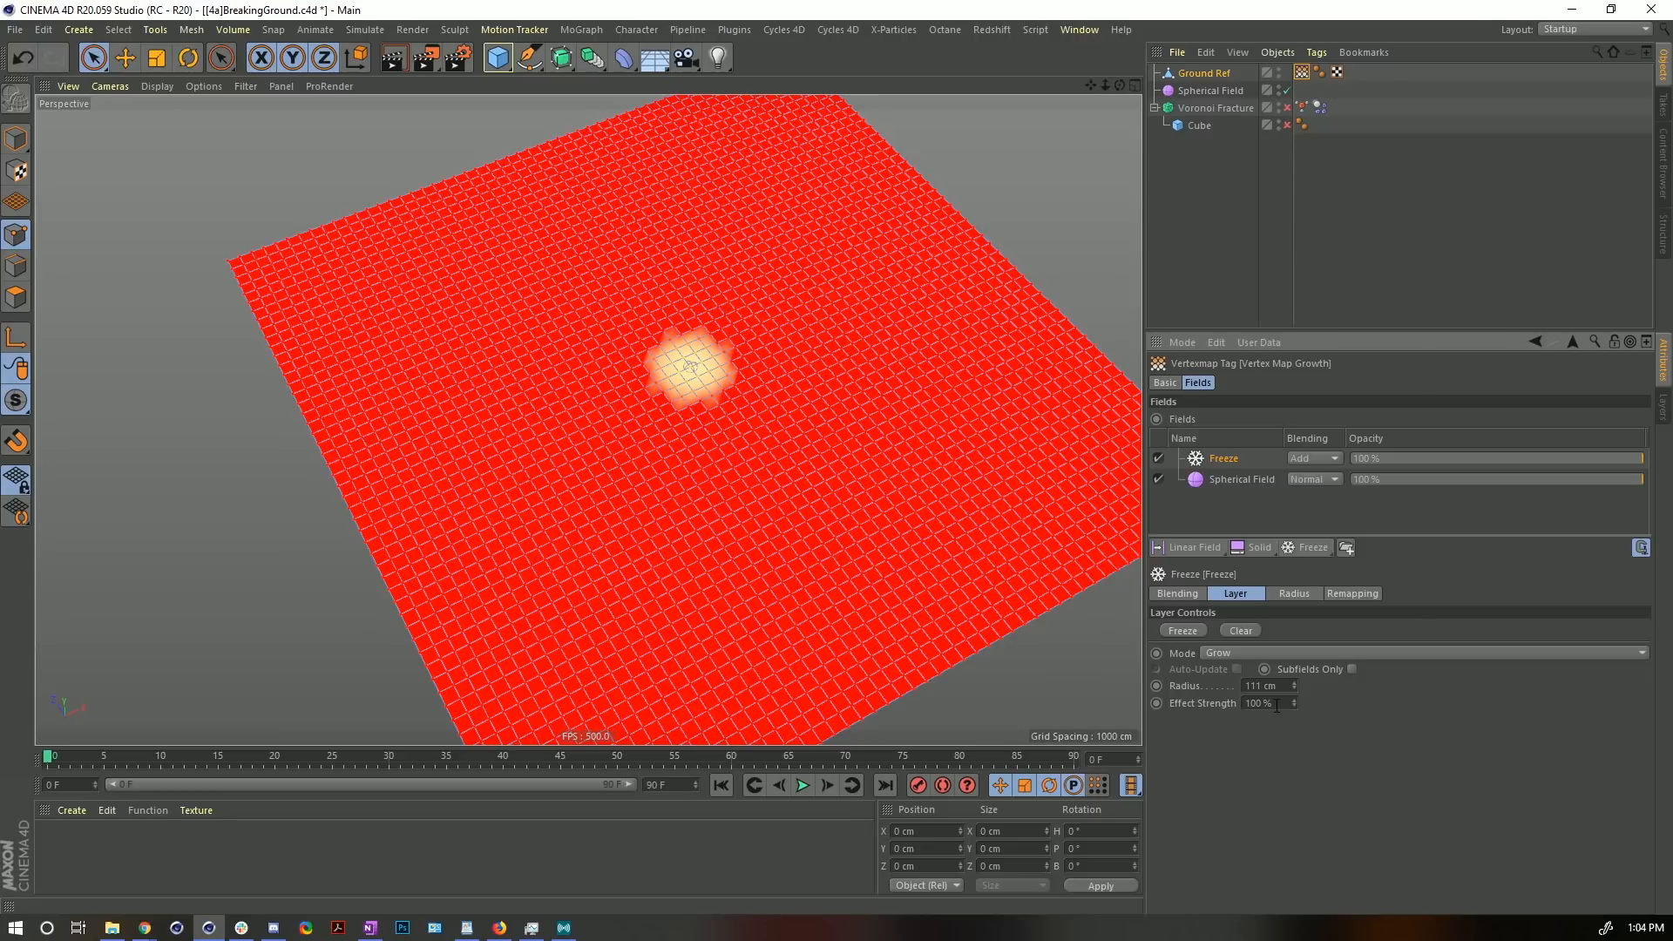
left_click_drag(1276, 706, 1242, 713)
type("10")
key("Return")
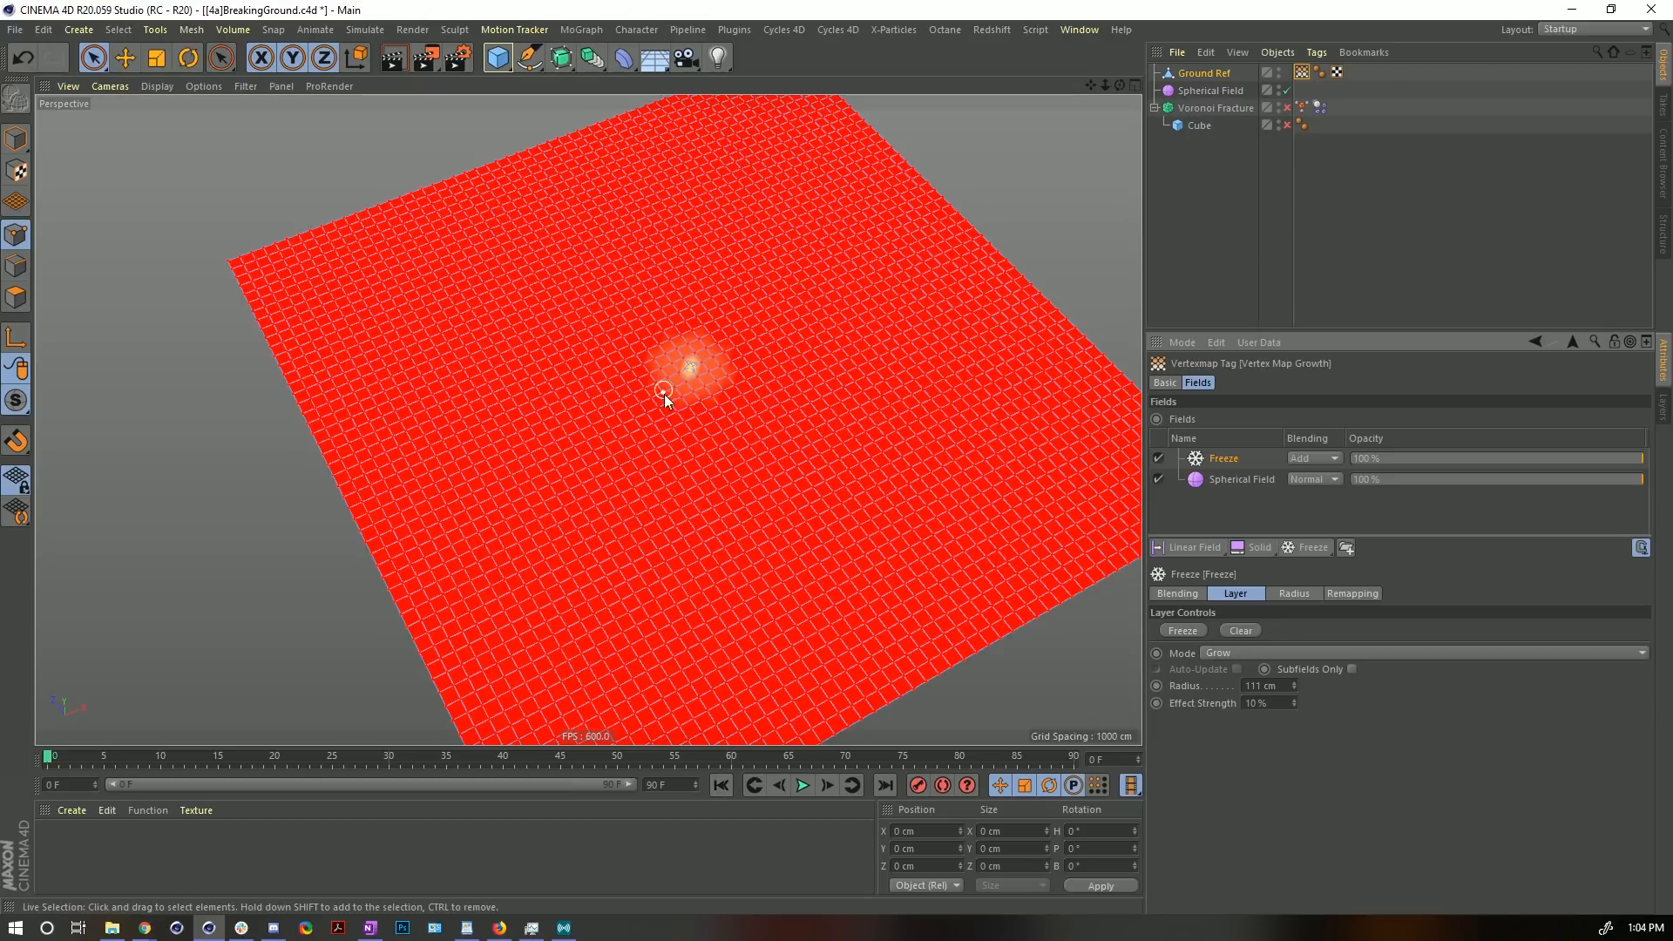
- Play the vertex map growth several times to examine its shape and falloff, and return to frame 0
left_click(801, 786)
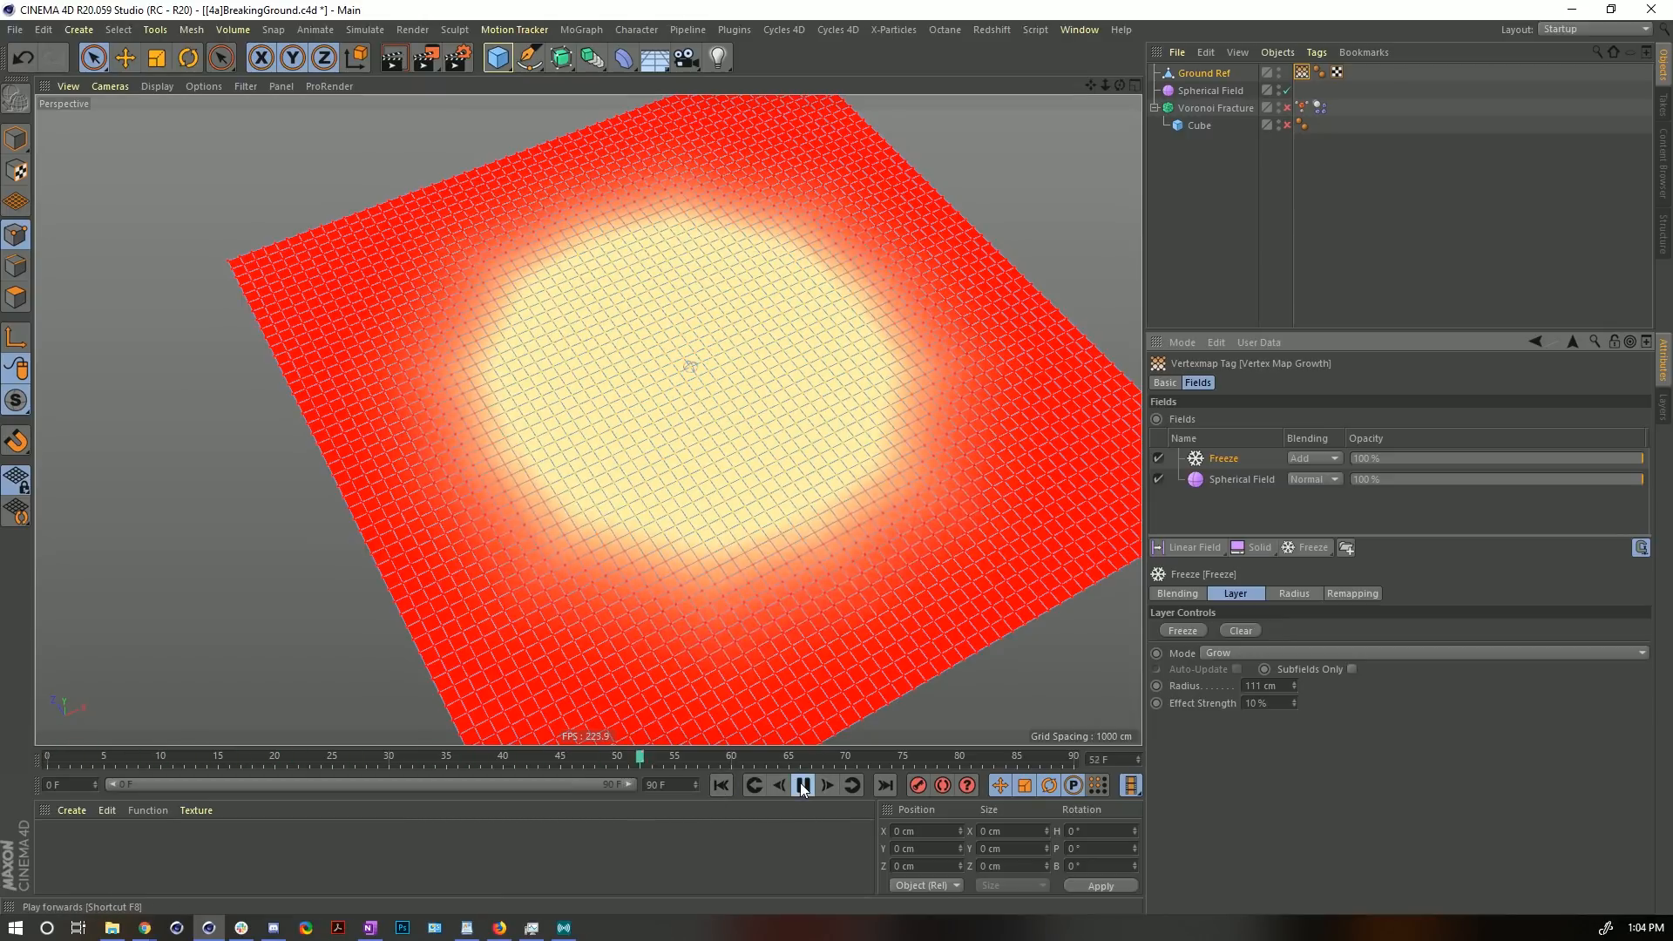
left_click(802, 786)
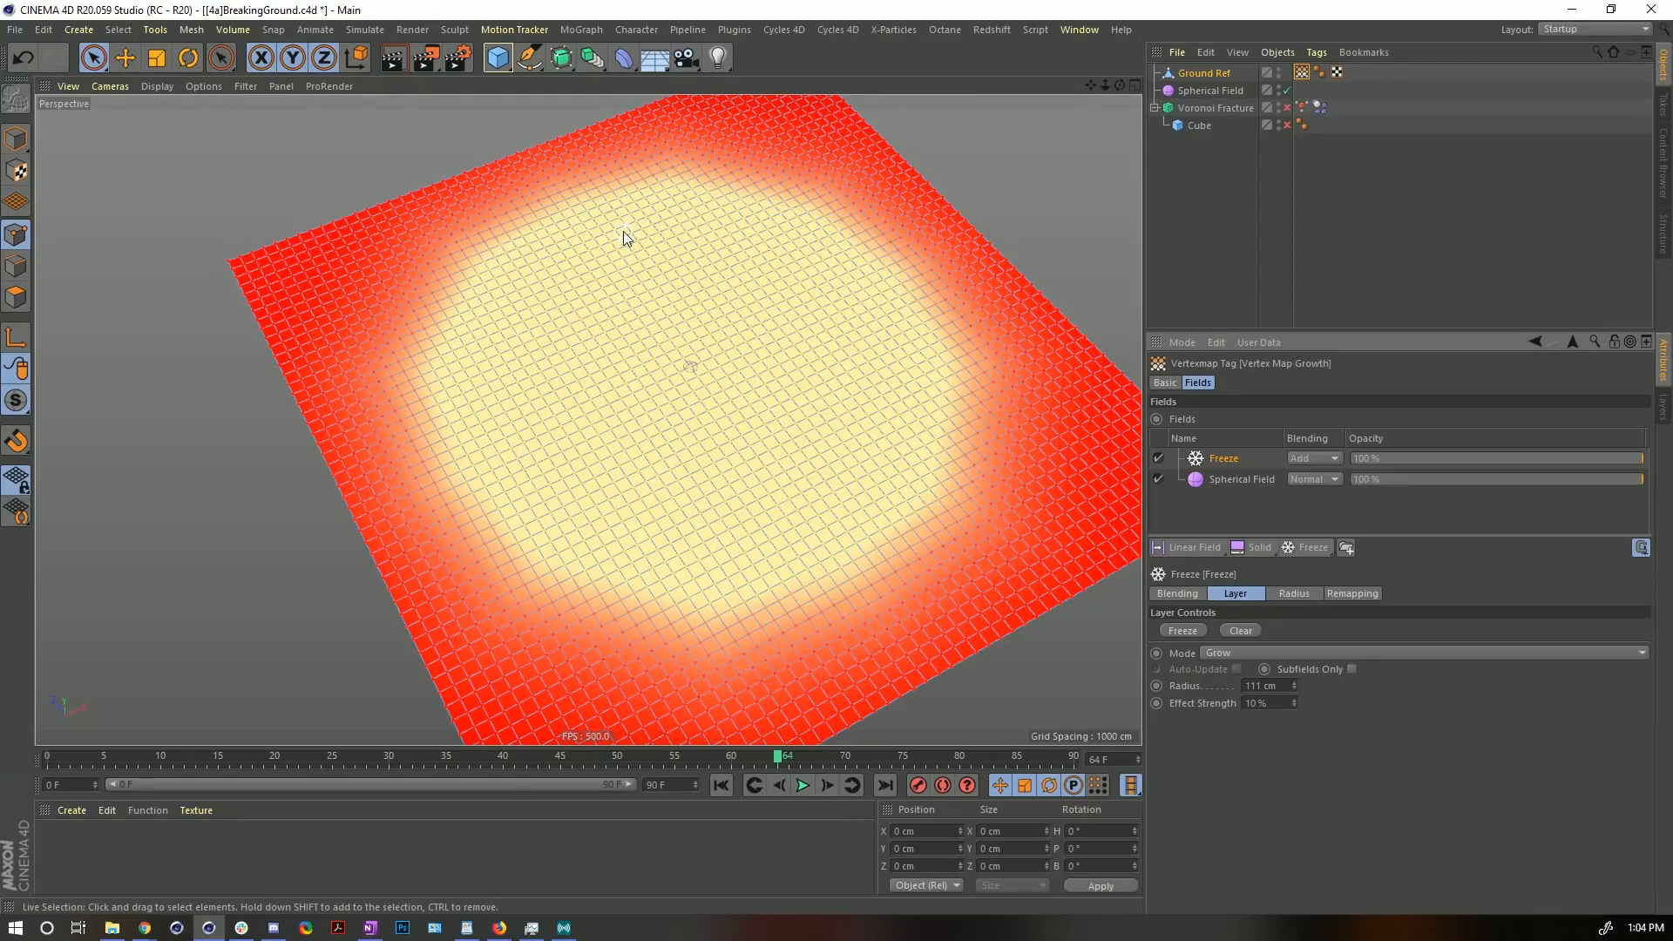
left_click(807, 786)
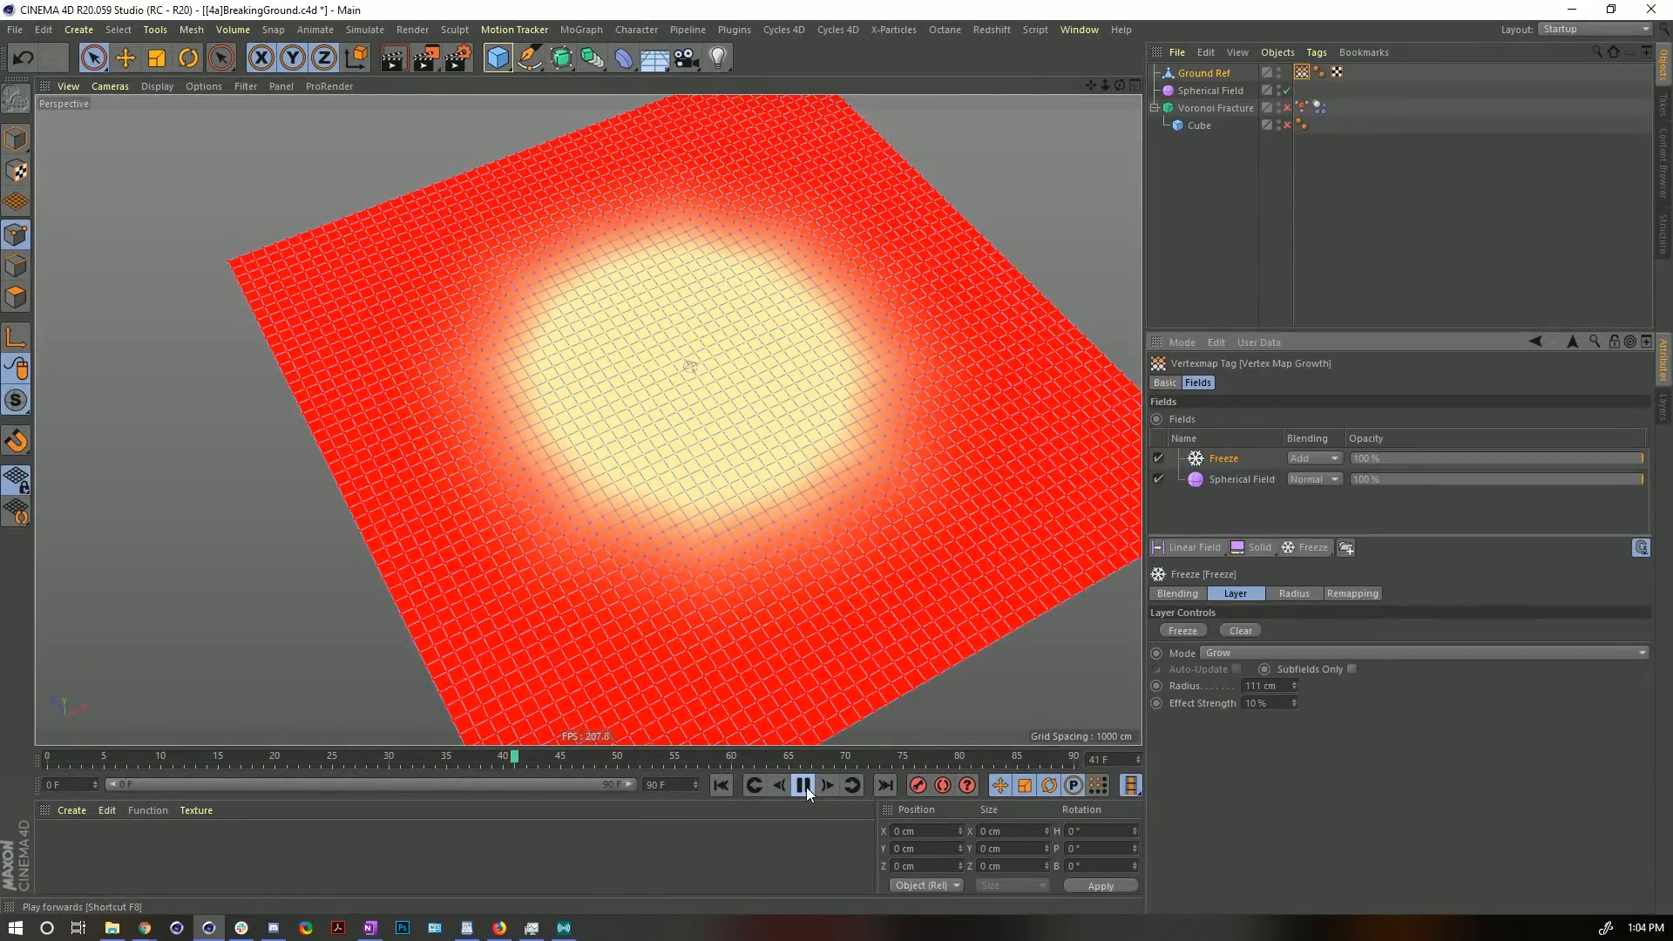
left_click(807, 787)
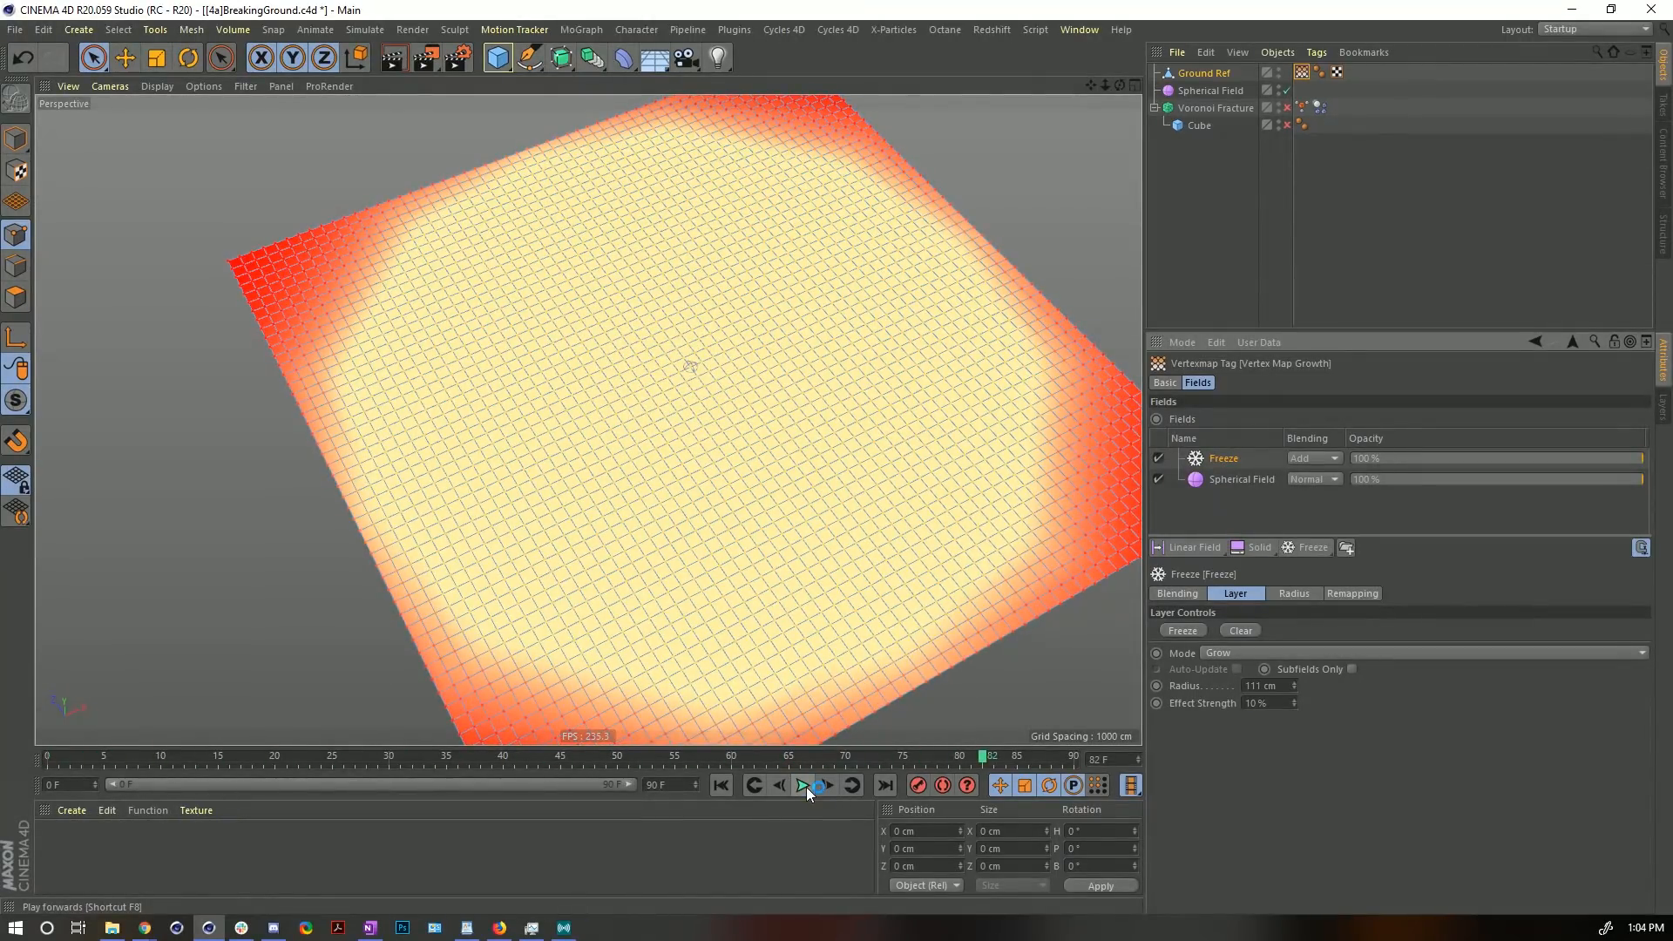
left_click(807, 787)
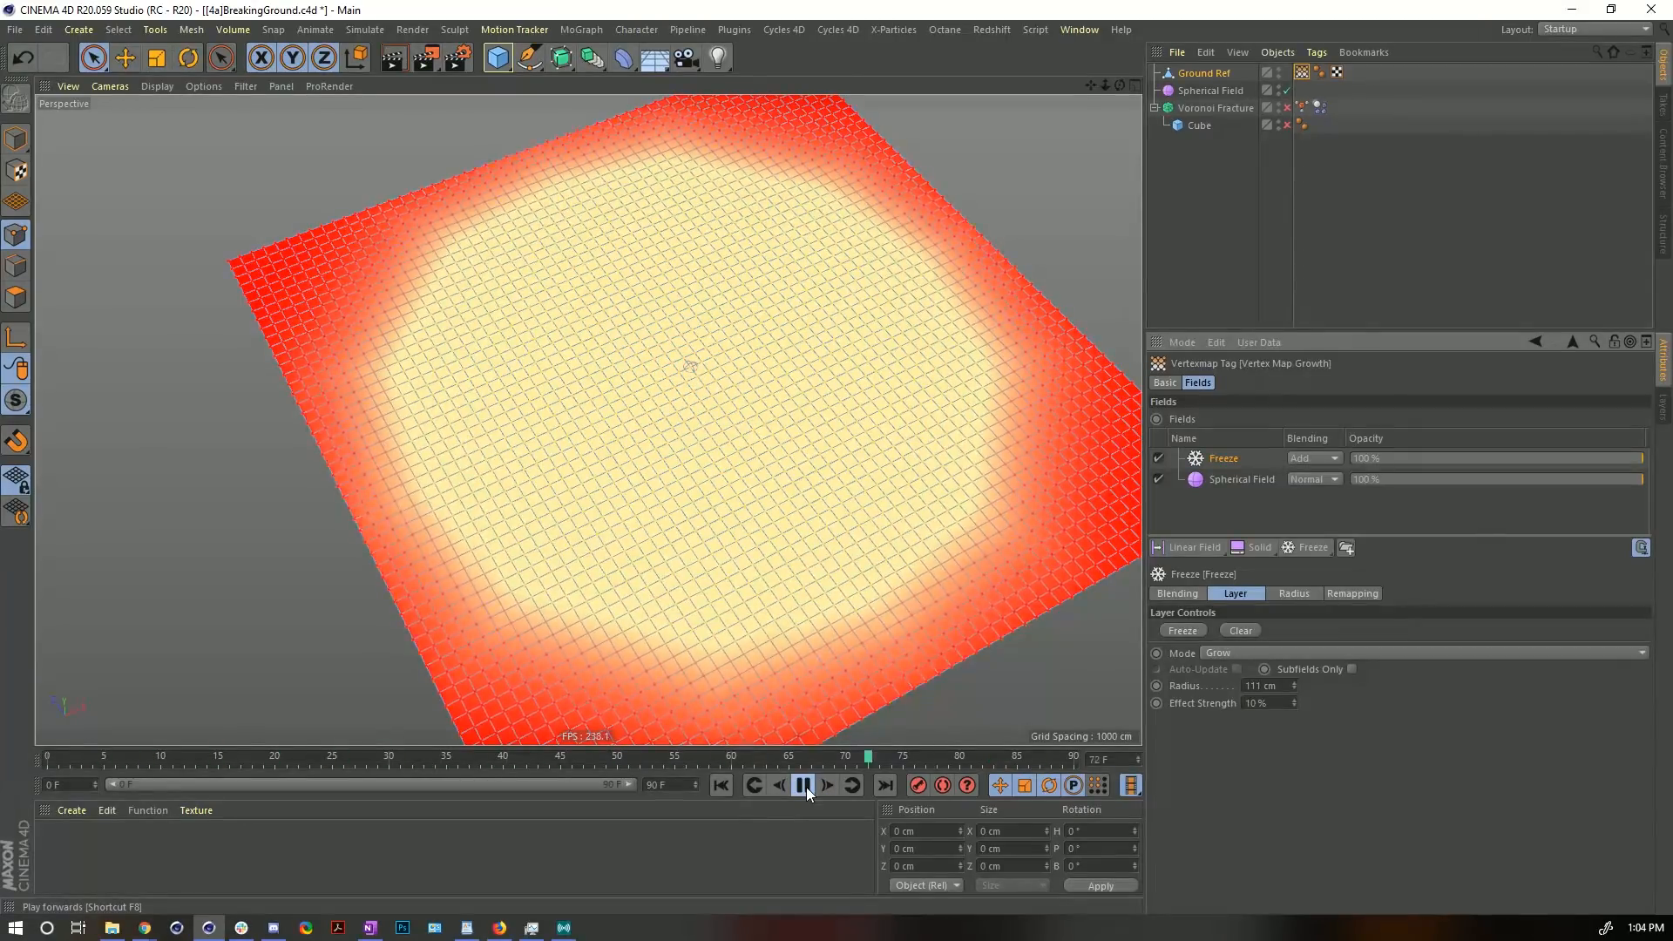
left_click(807, 787)
left_click(720, 786)
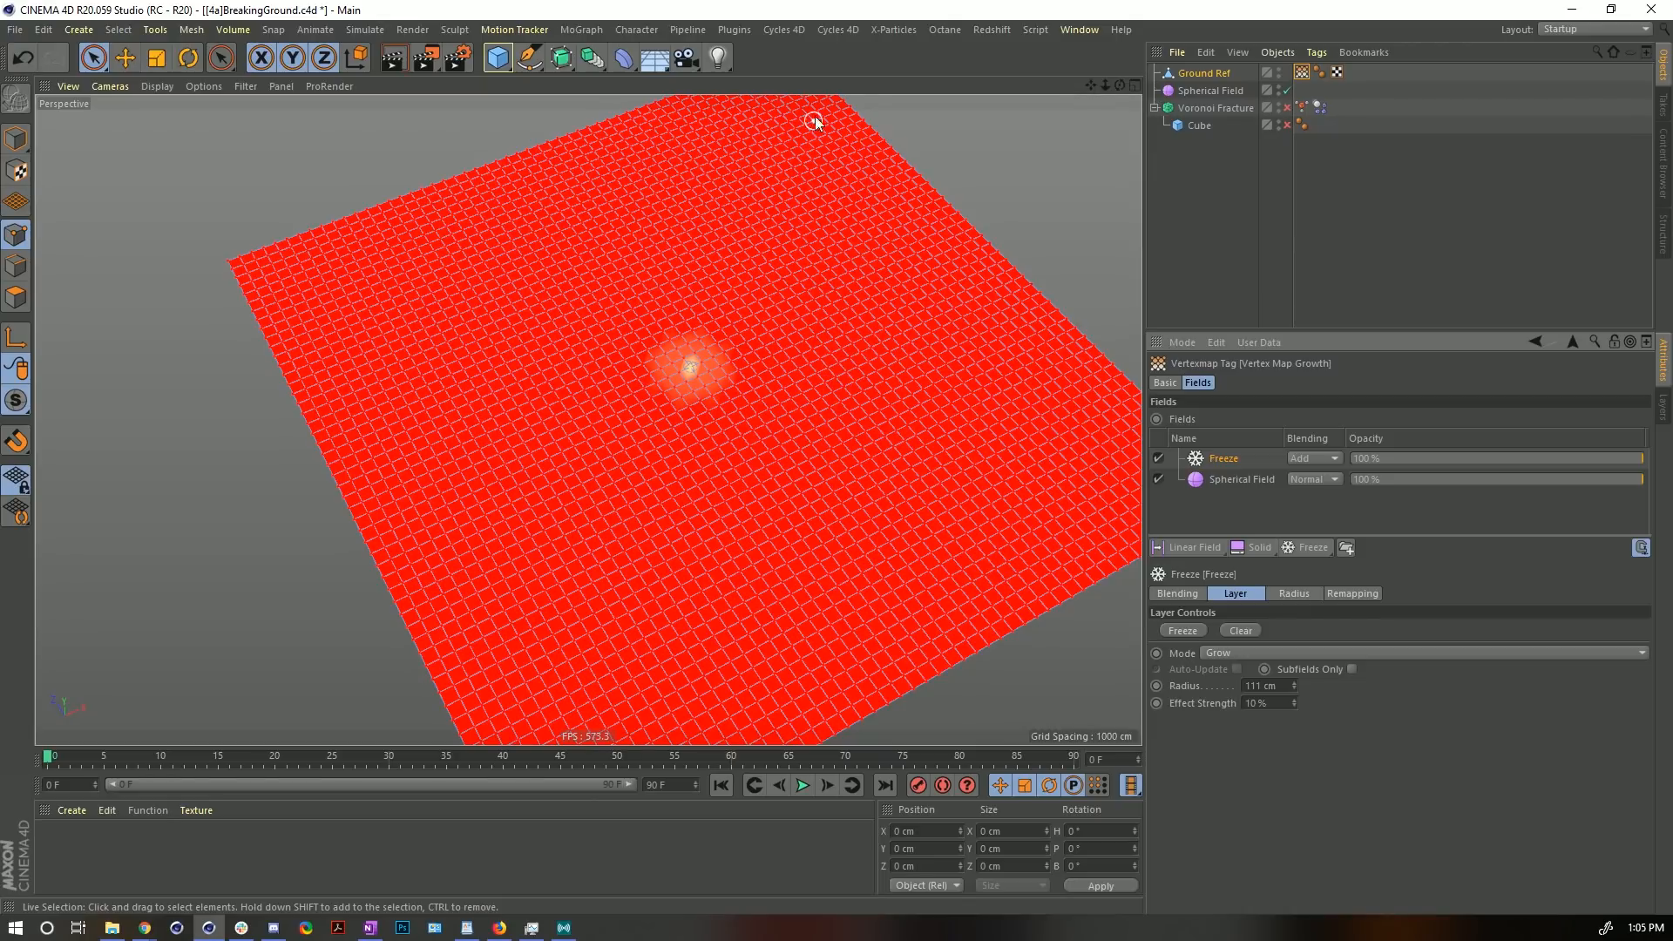
- Save the scene as a new version named [5a]BreakingGround.c4d
key("ctrl+shift+s")
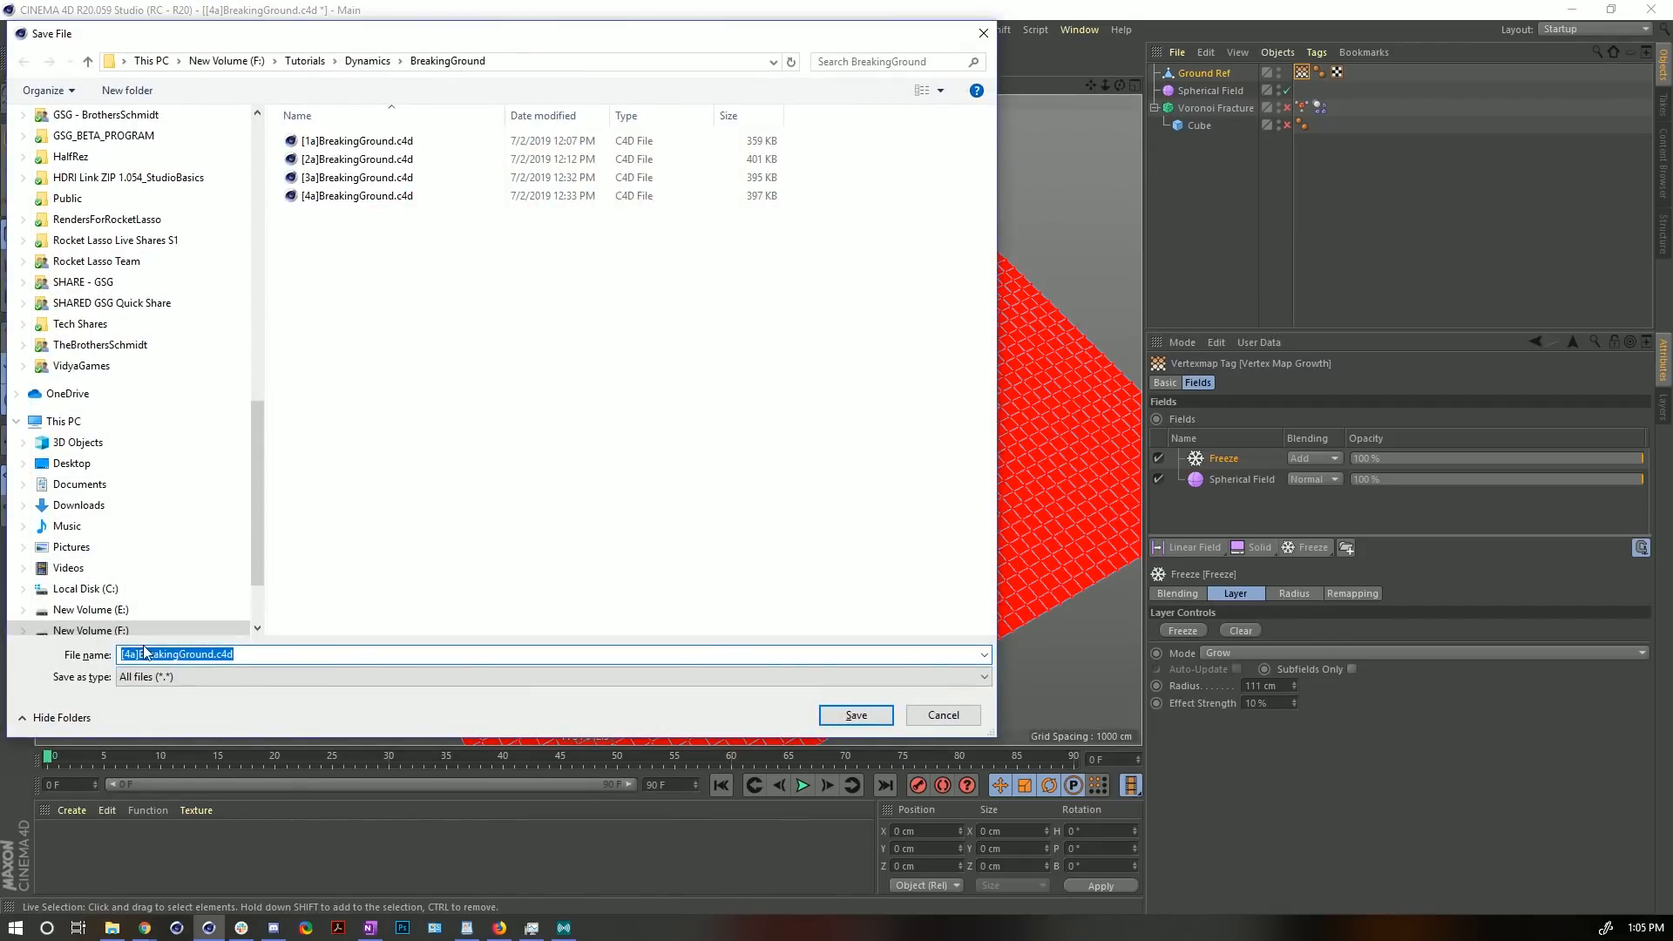
left_click(131, 654)
key("BackSpace")
type("5")
key("Return")
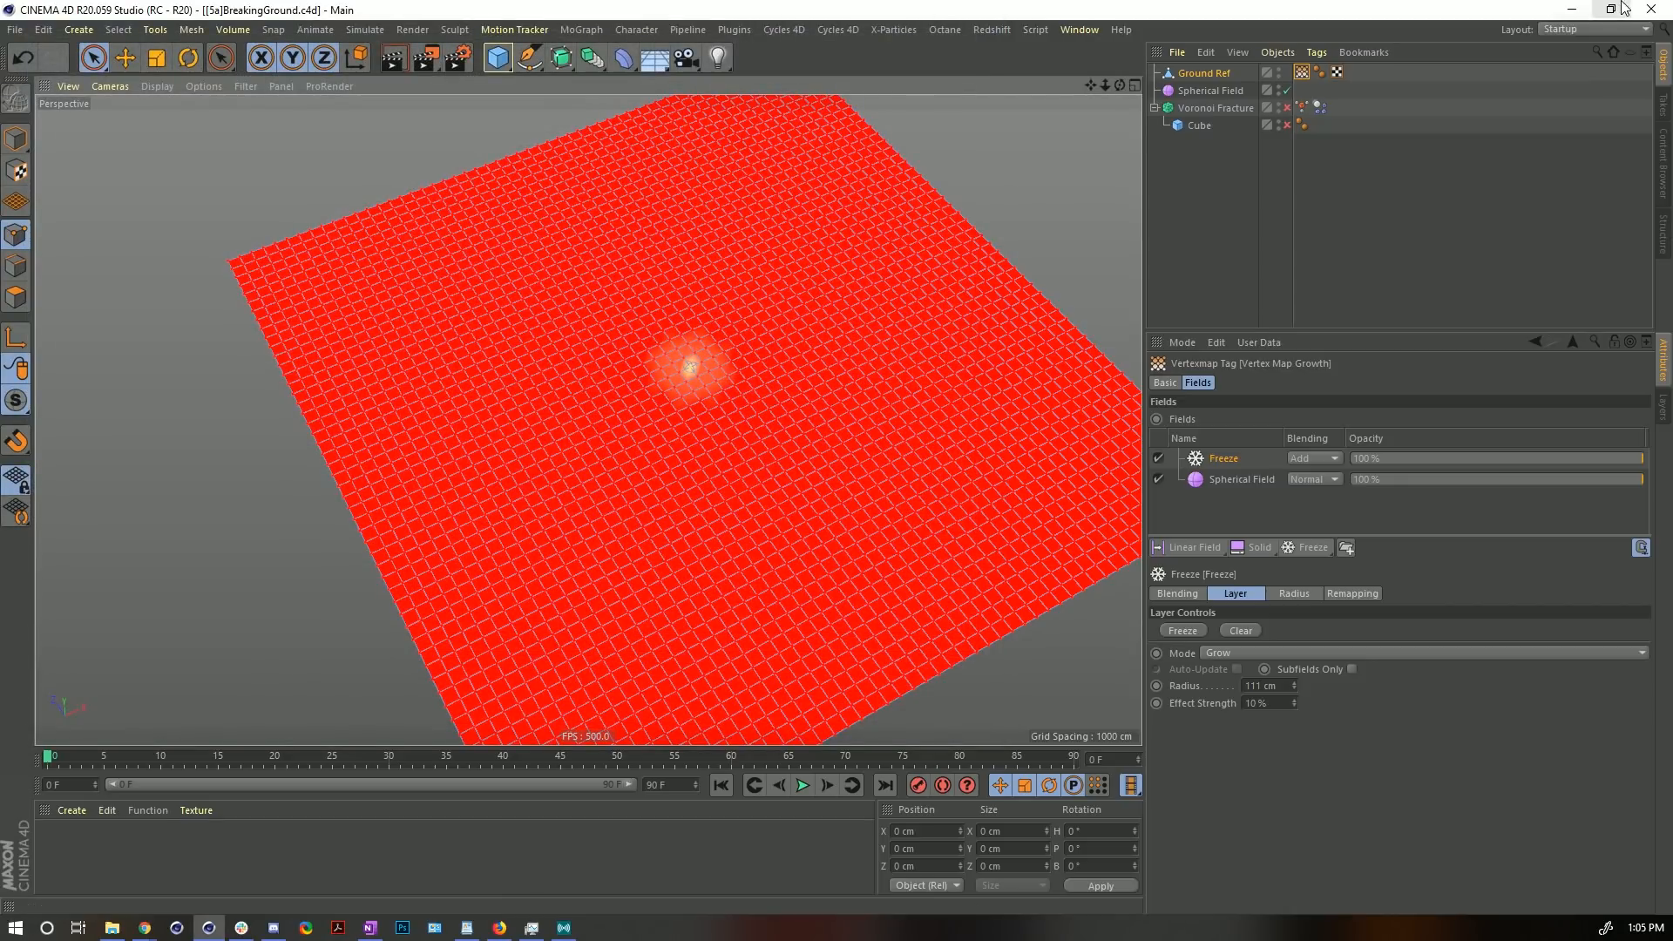
- Enable the Voronoi Fracture and its child Cube again, frame the whole slab, and select the Voronoi Fracture
left_click(1287, 108)
left_click(1287, 123)
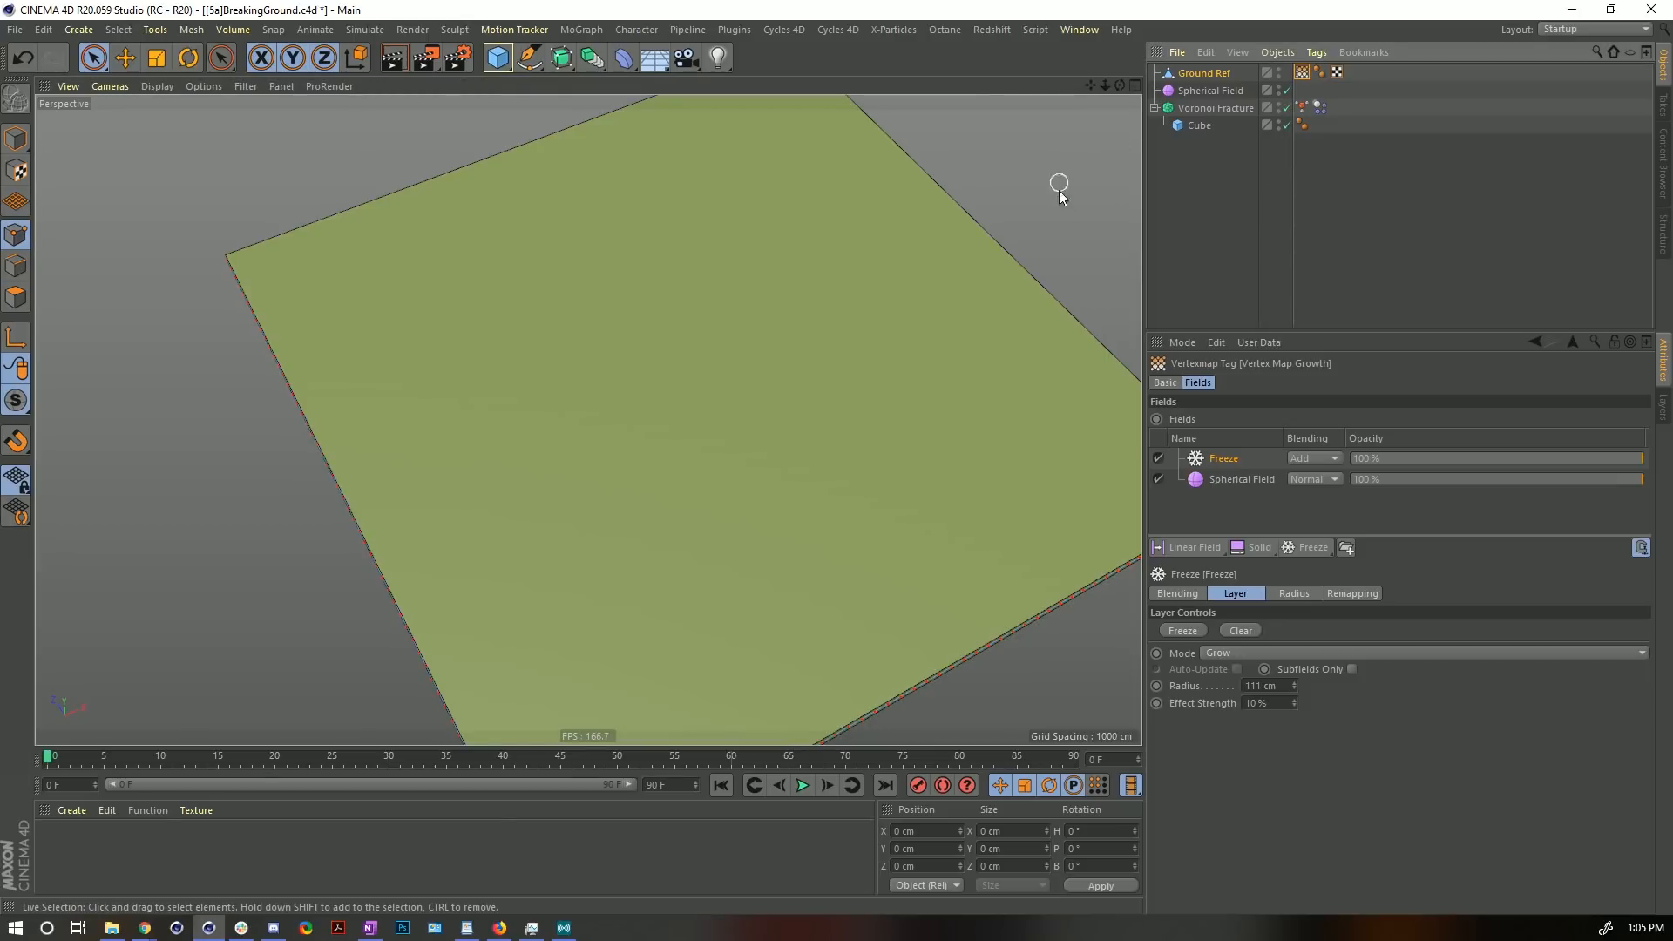
left_click_drag(802, 340, 835, 285, "alt")
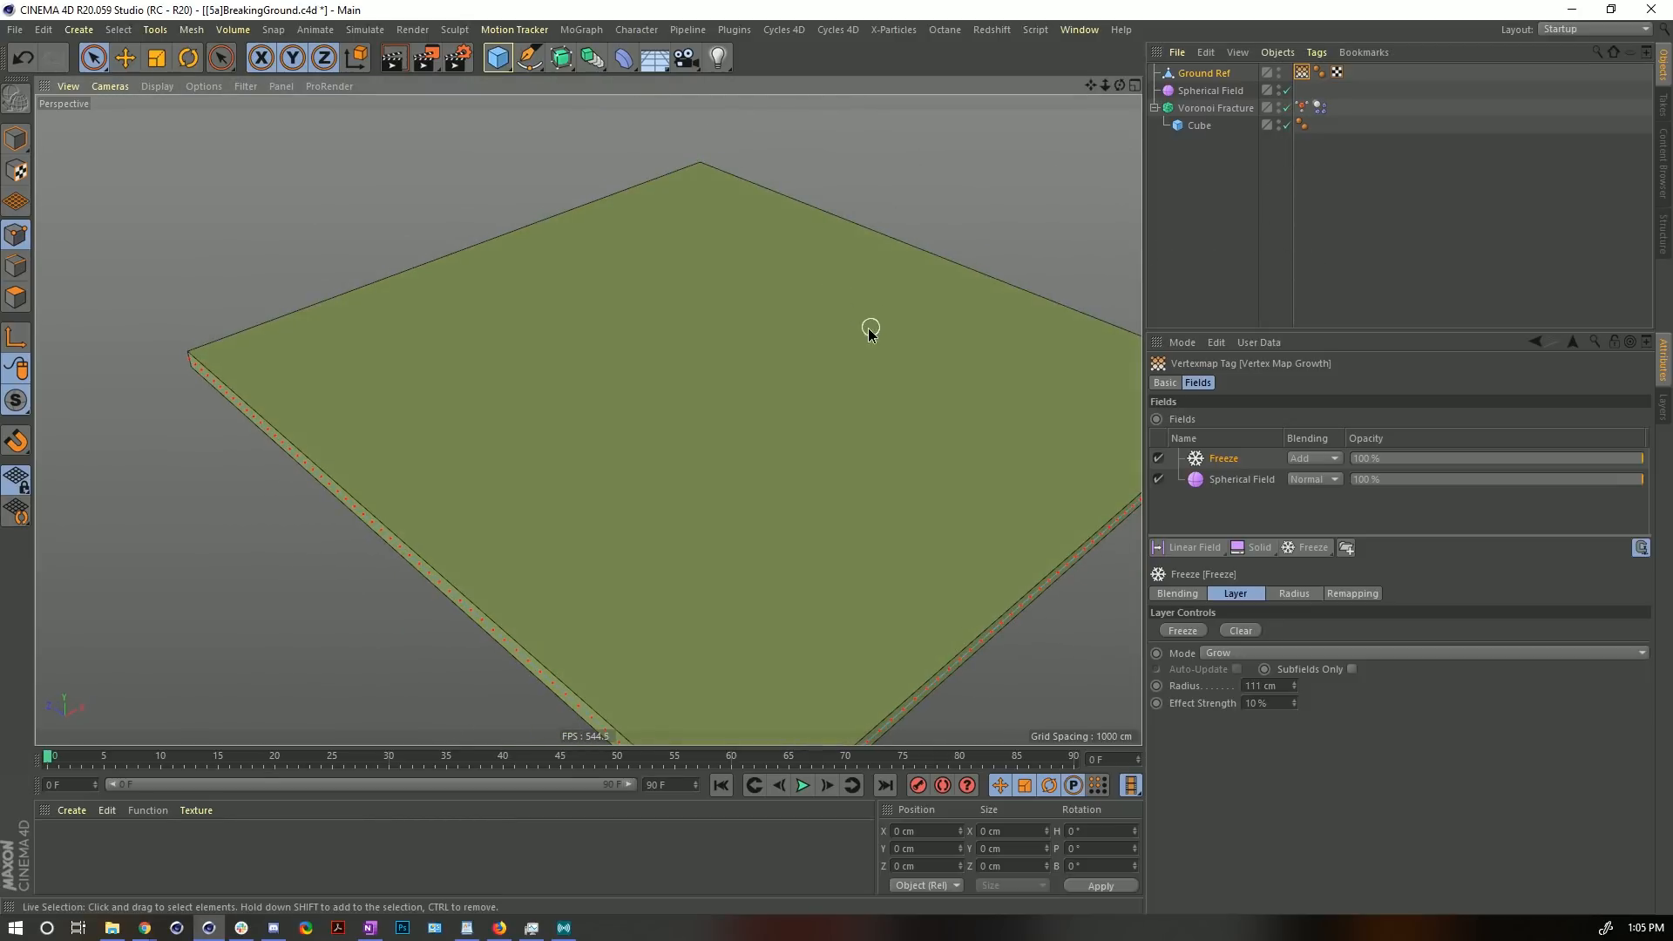
middle_click_drag(868, 328, 786, 259, "alt")
right_click_drag(786, 259, 775, 279, "alt")
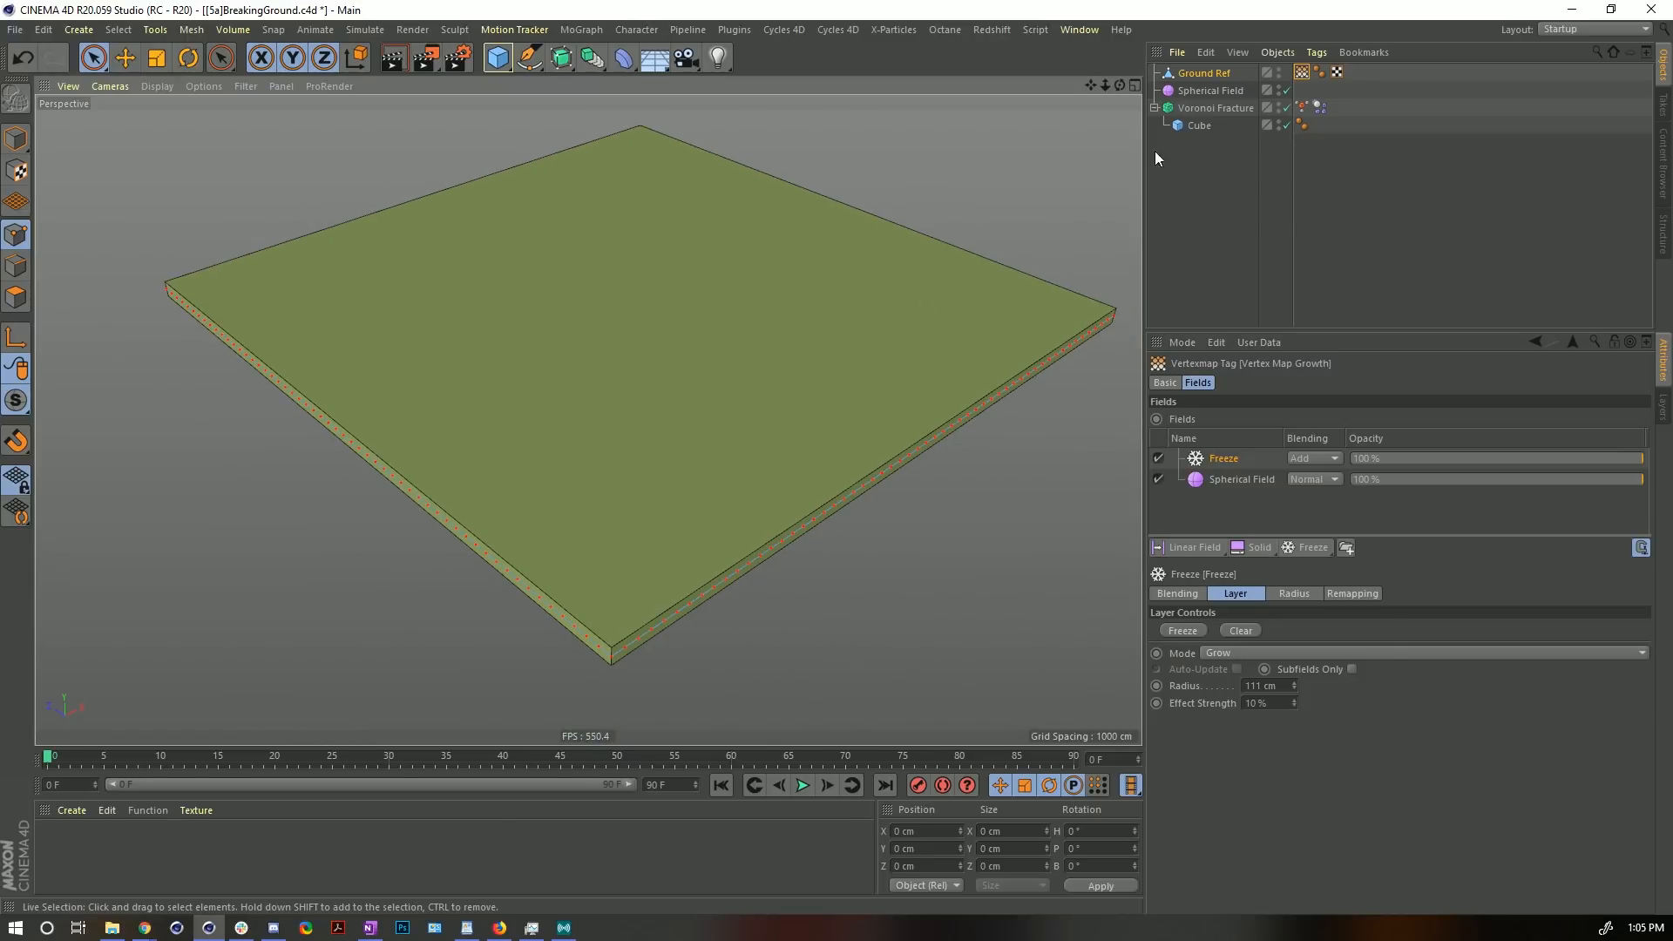
left_click(1215, 108)
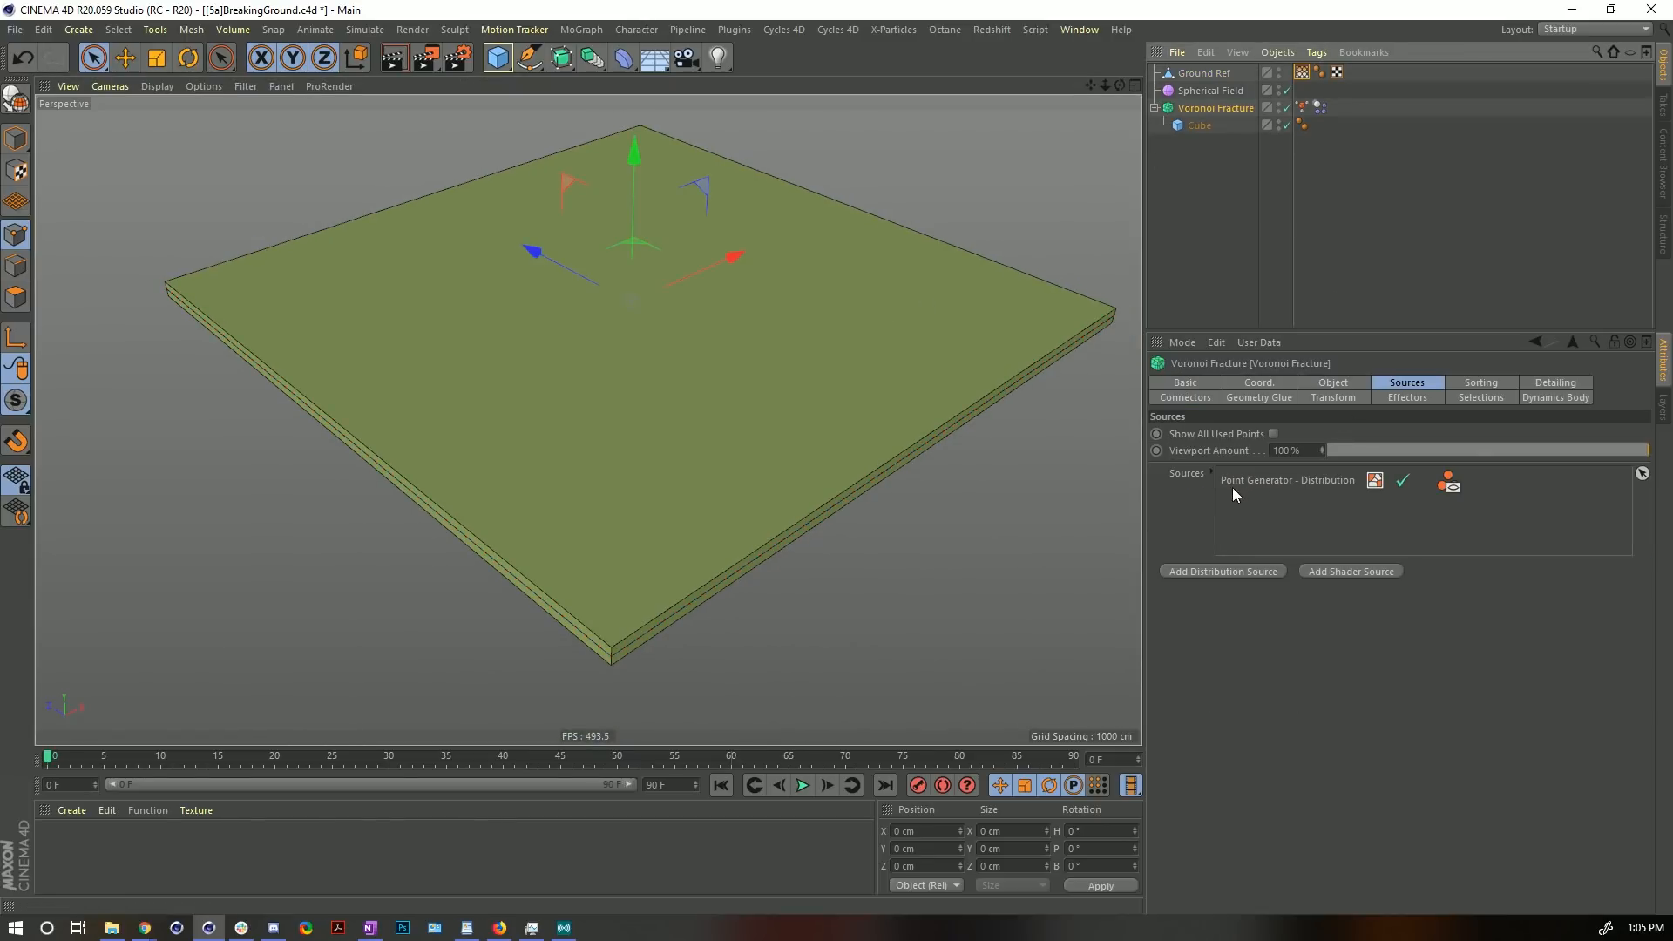
- Replace the Voronoi Fracture's point source with a new distribution source of 2222 points
left_click(1307, 483)
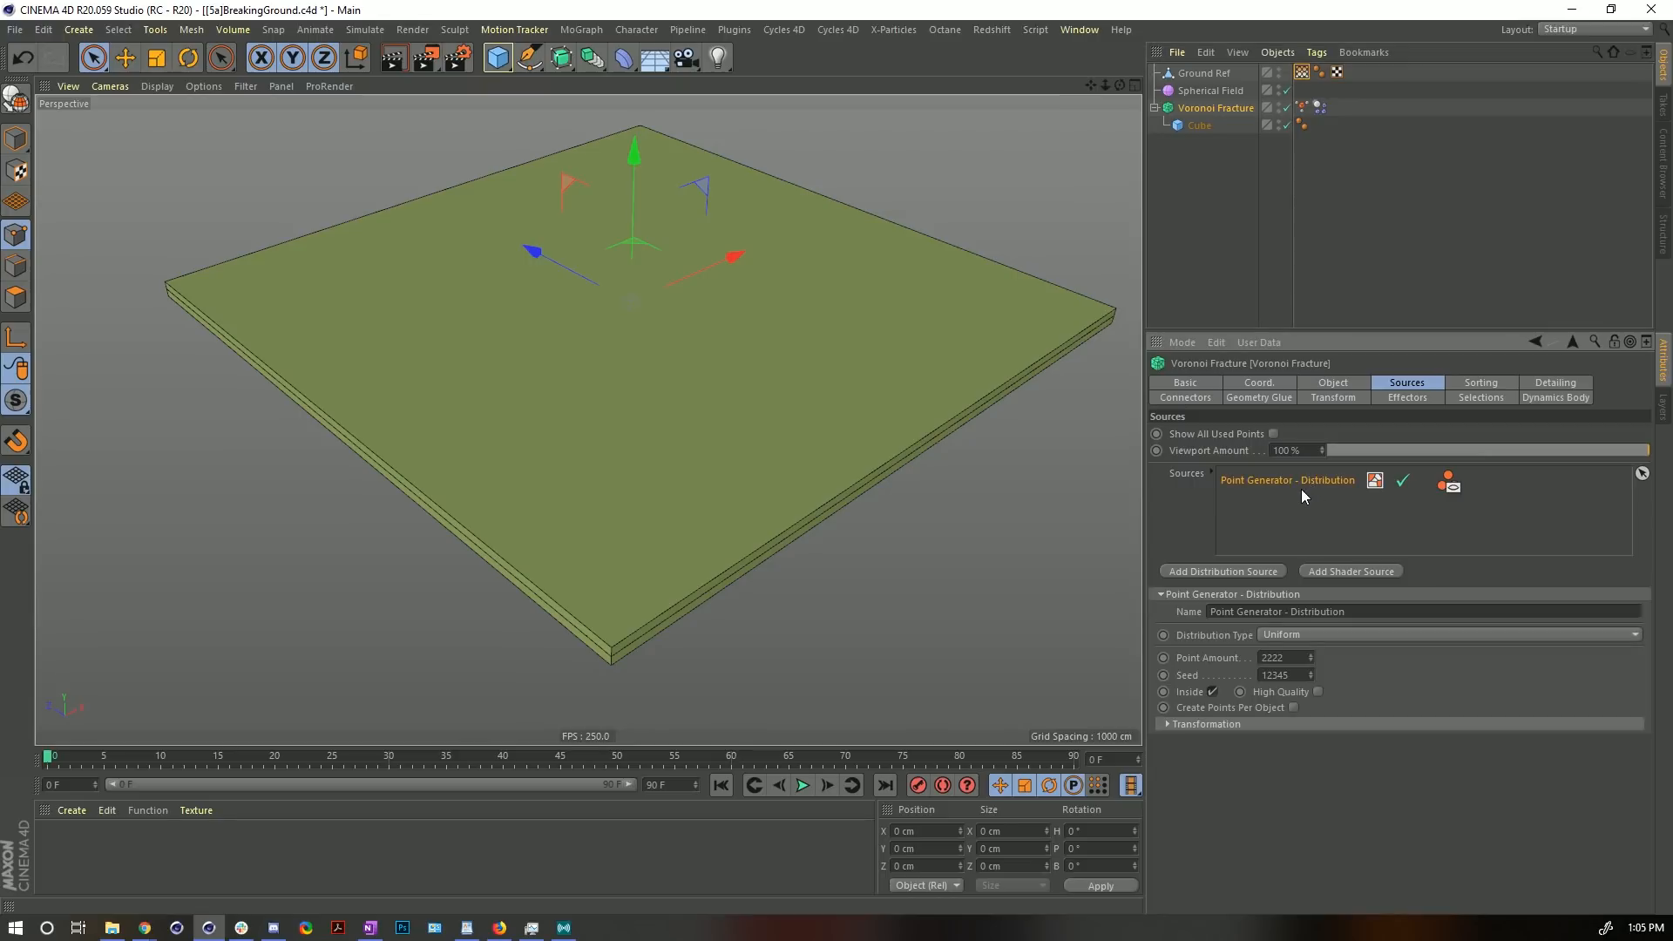
left_click(1206, 704)
key("Delete")
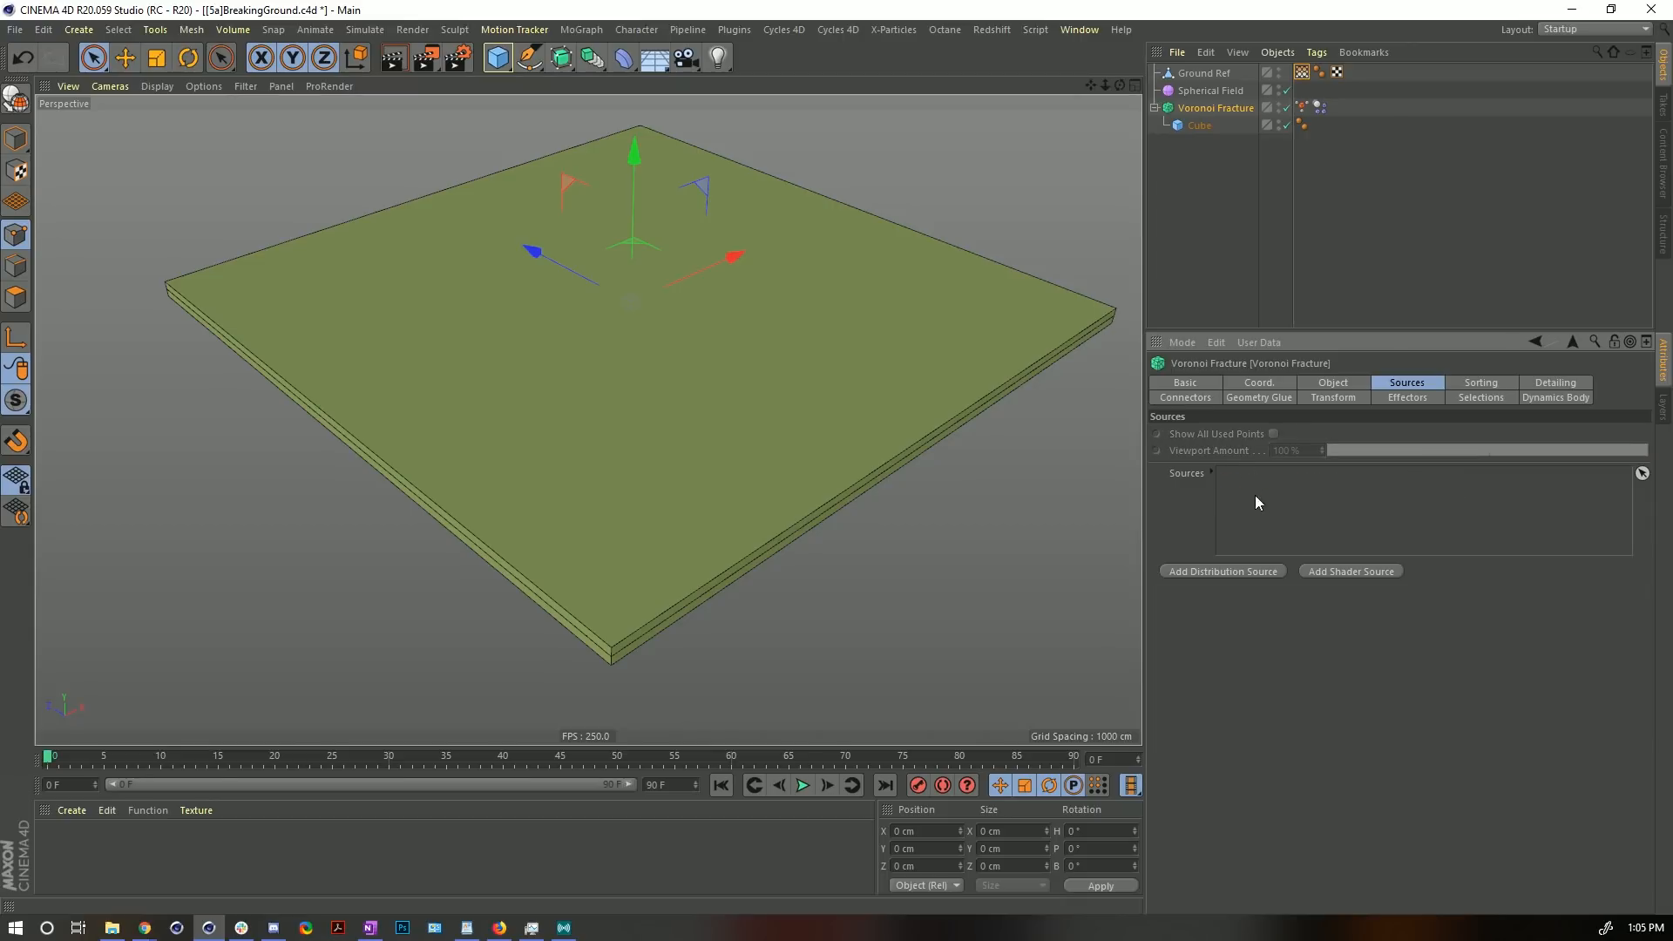
left_click(1239, 571)
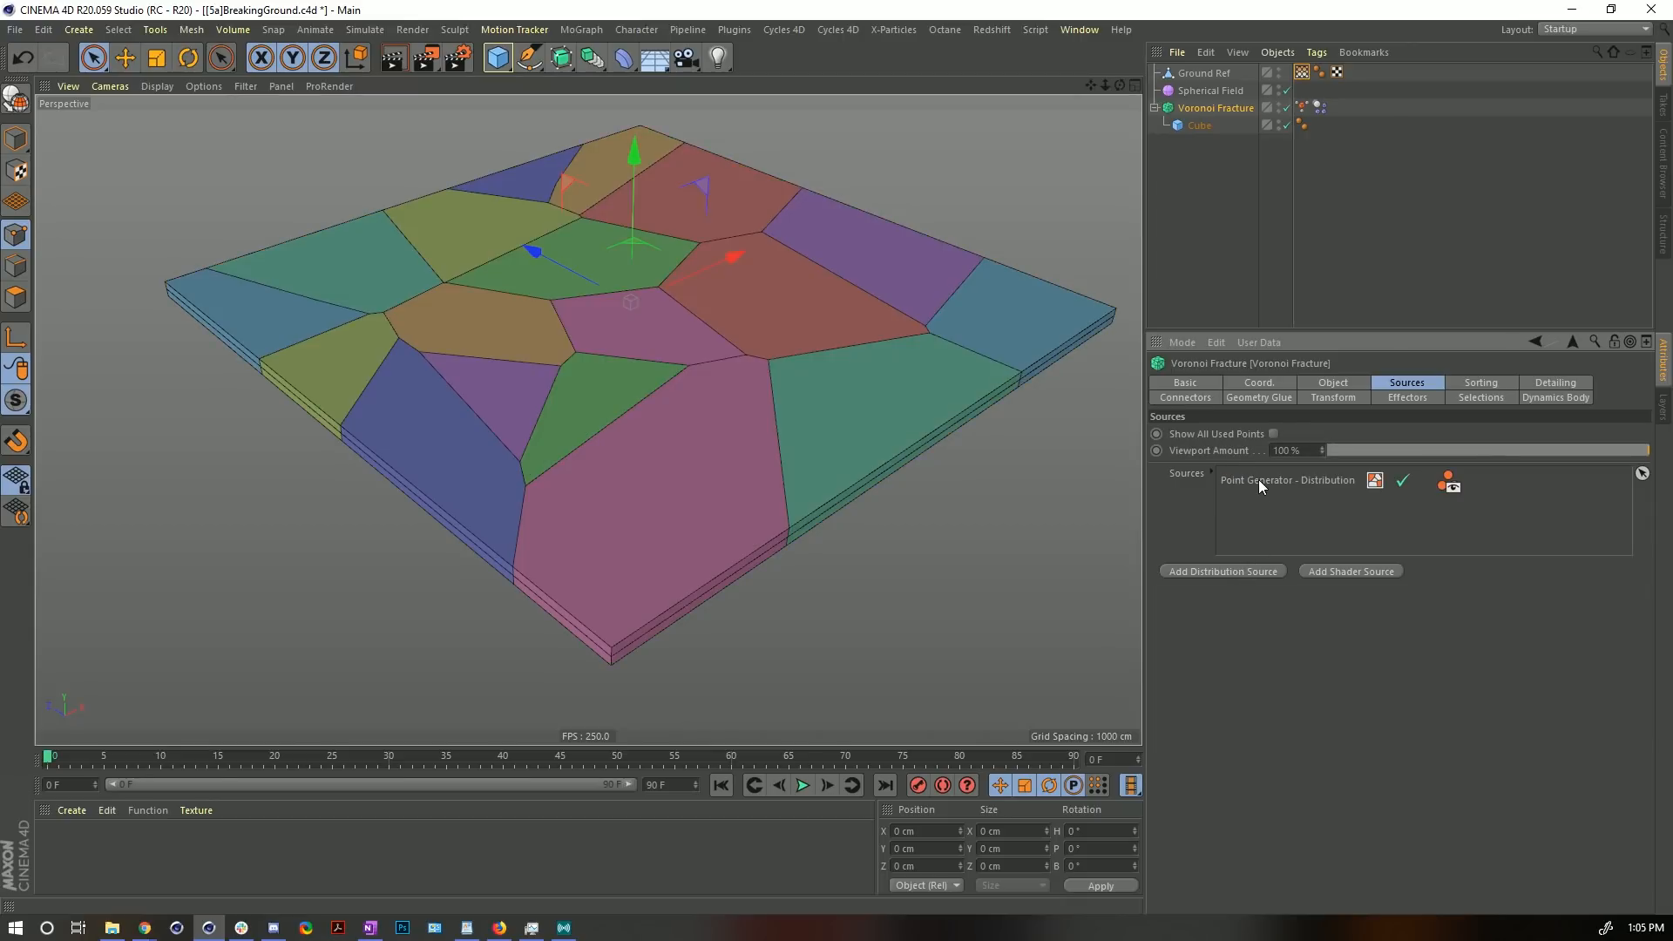
left_click(1258, 480)
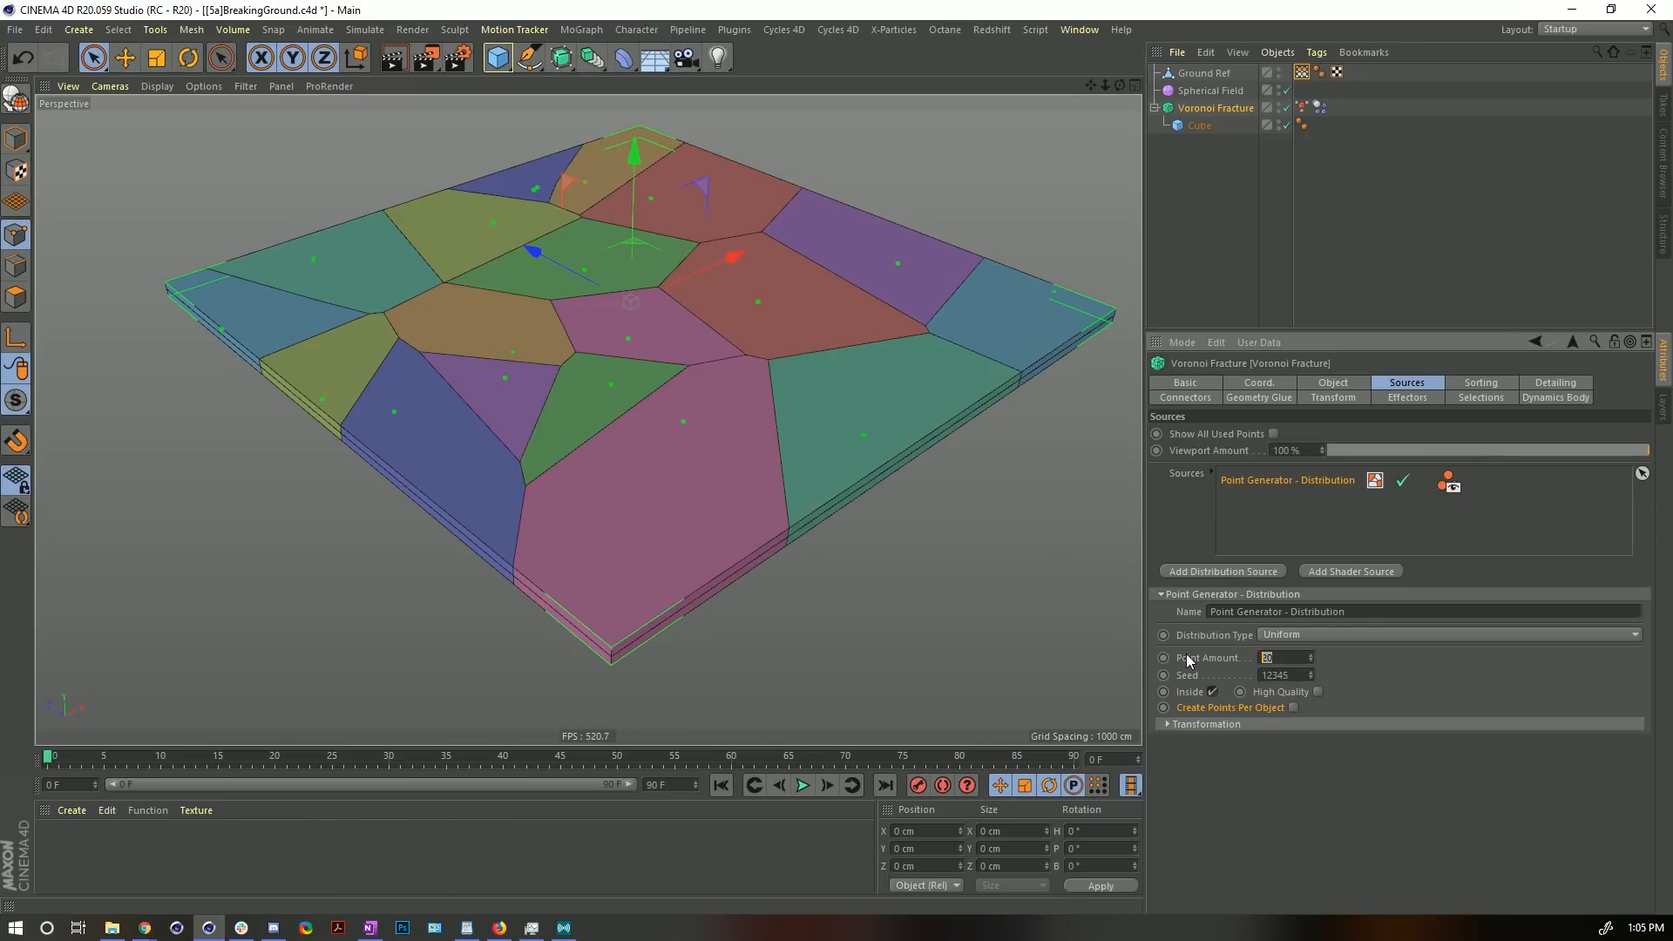
type("2222")
key("Return")
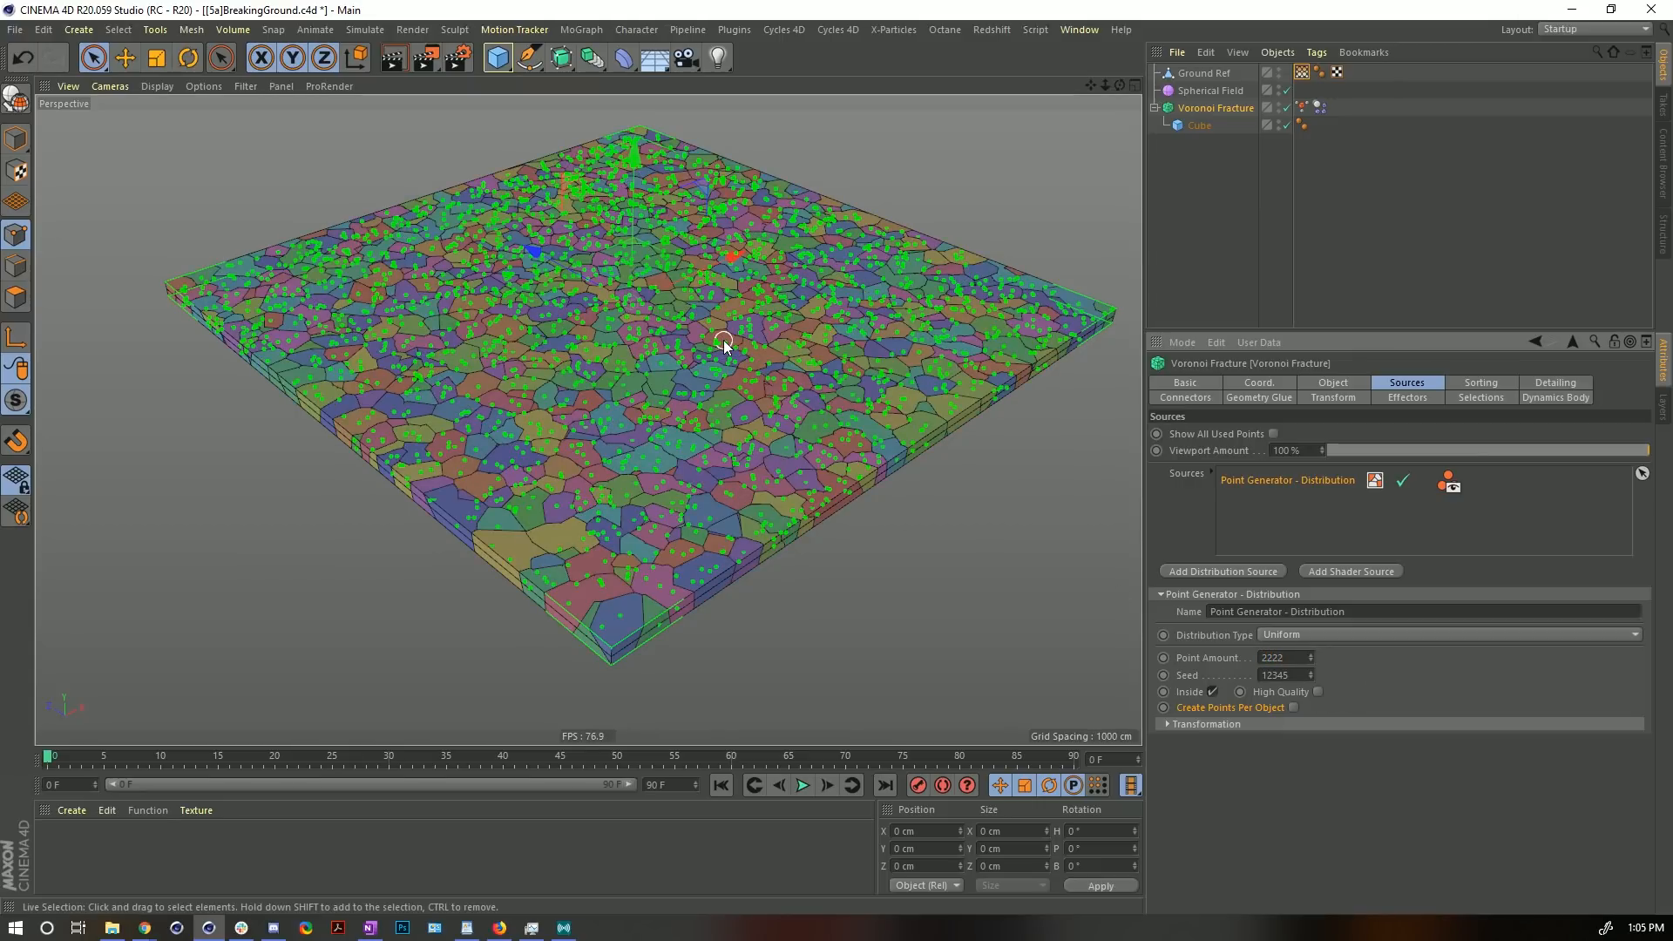
left_click_drag(672, 306, 660, 343, "alt")
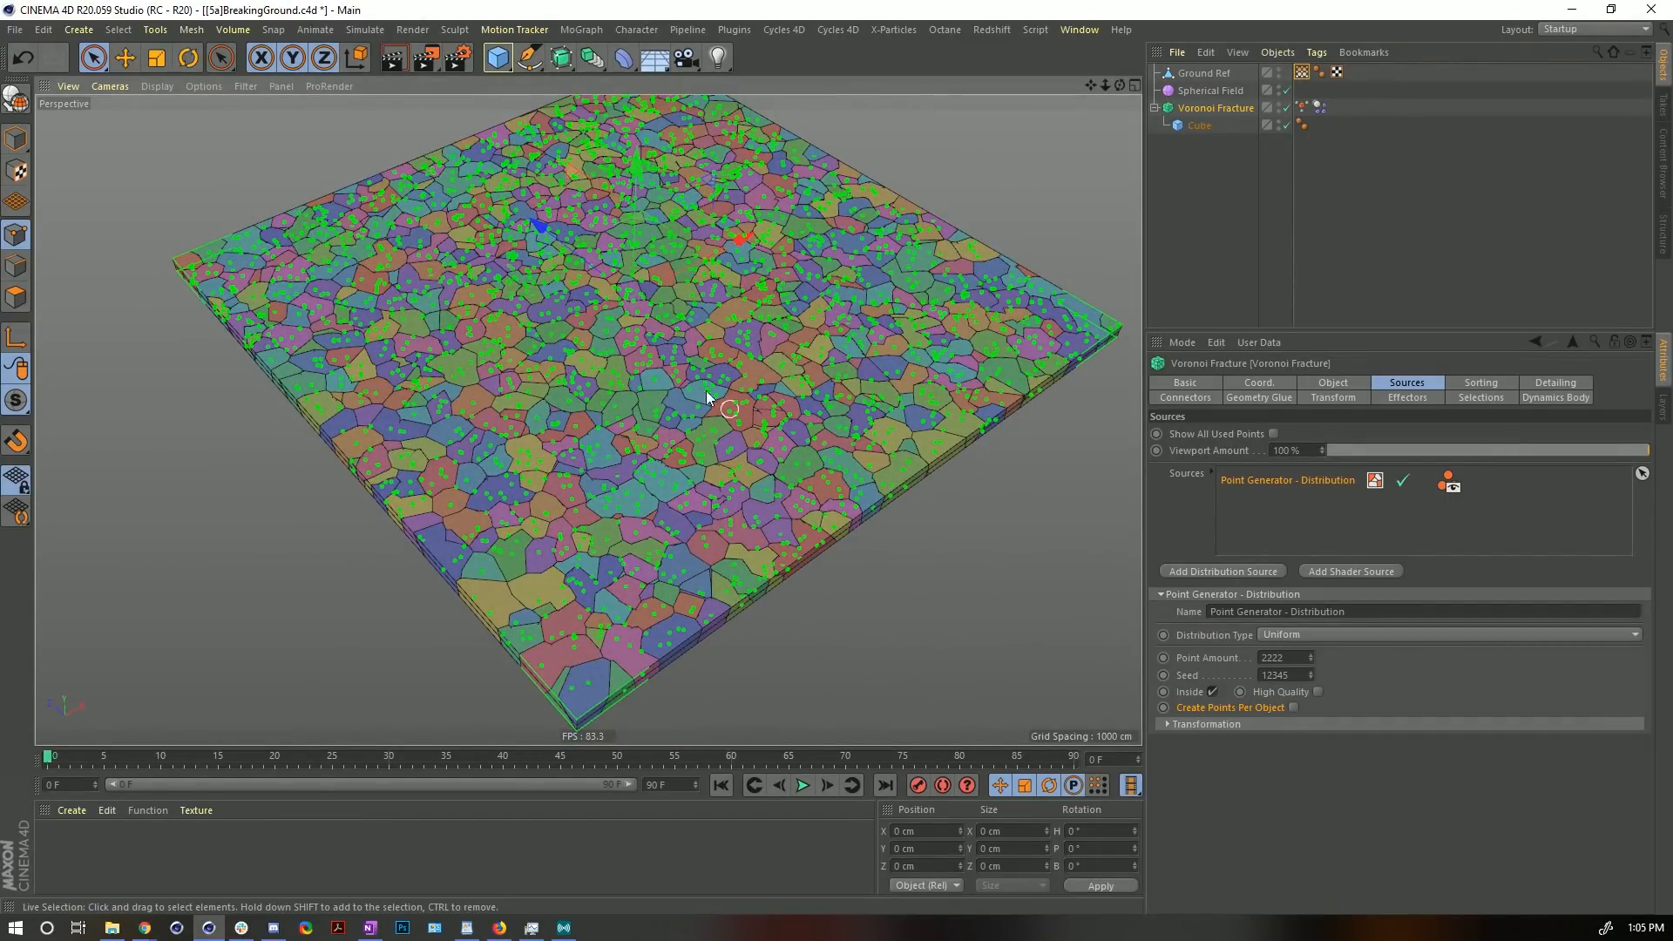
left_click_drag(706, 391, 679, 340, "alt")
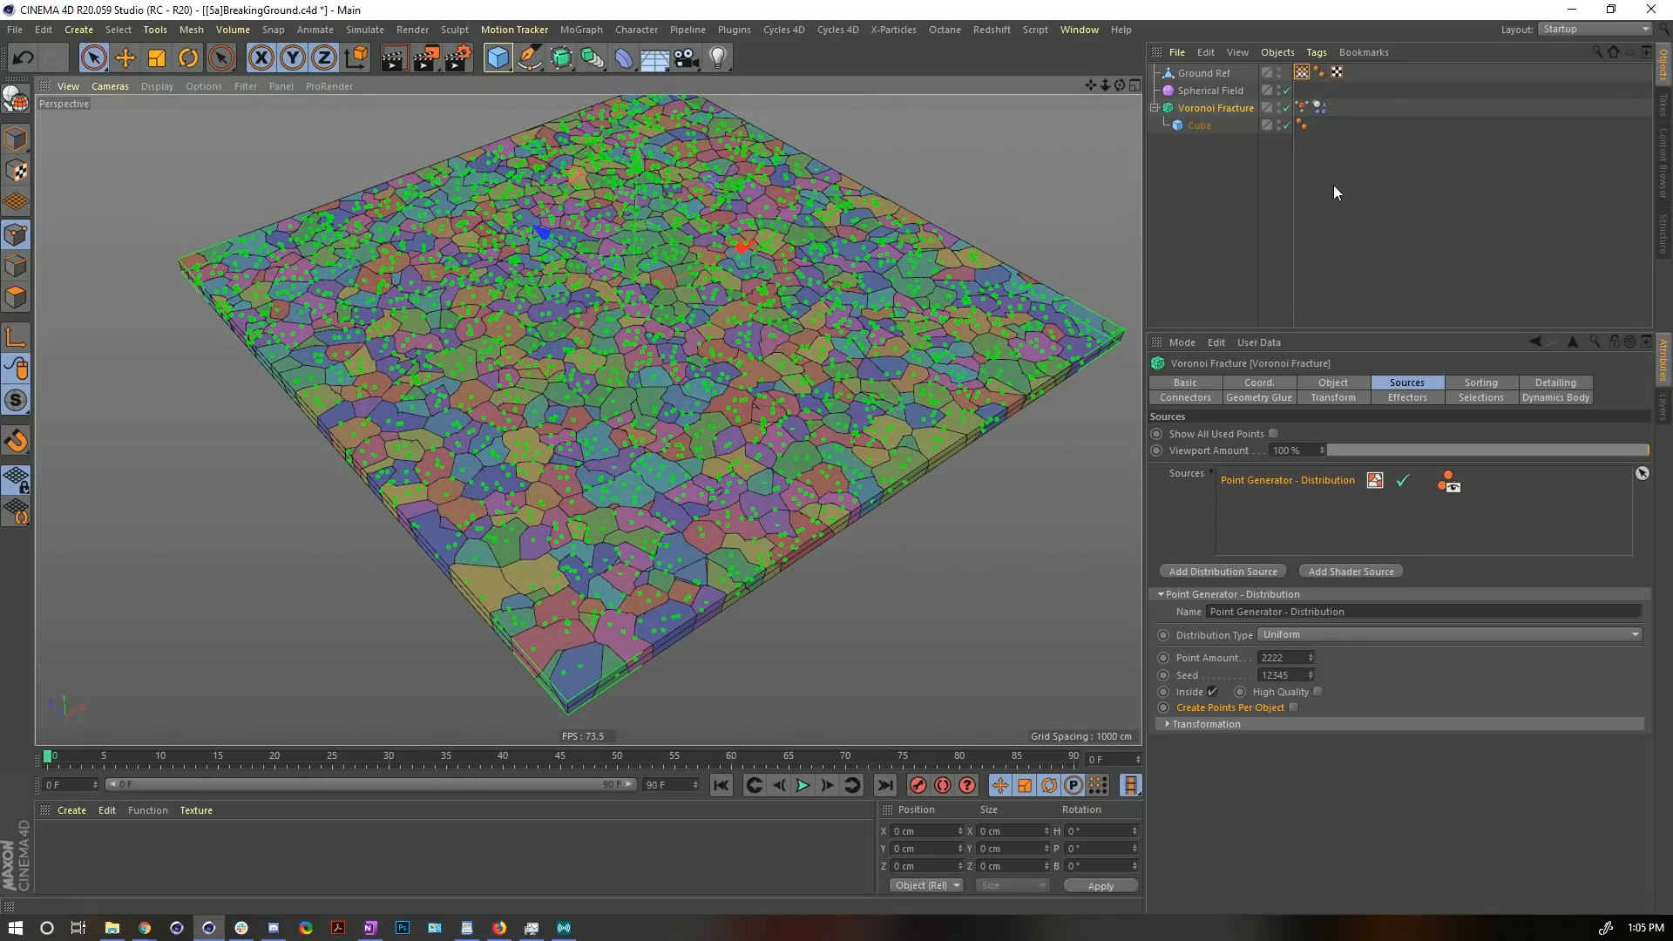
- Set the collision shape of the Voronoi Fracture's Dynamics Body tag to Automatic
left_click(1320, 107)
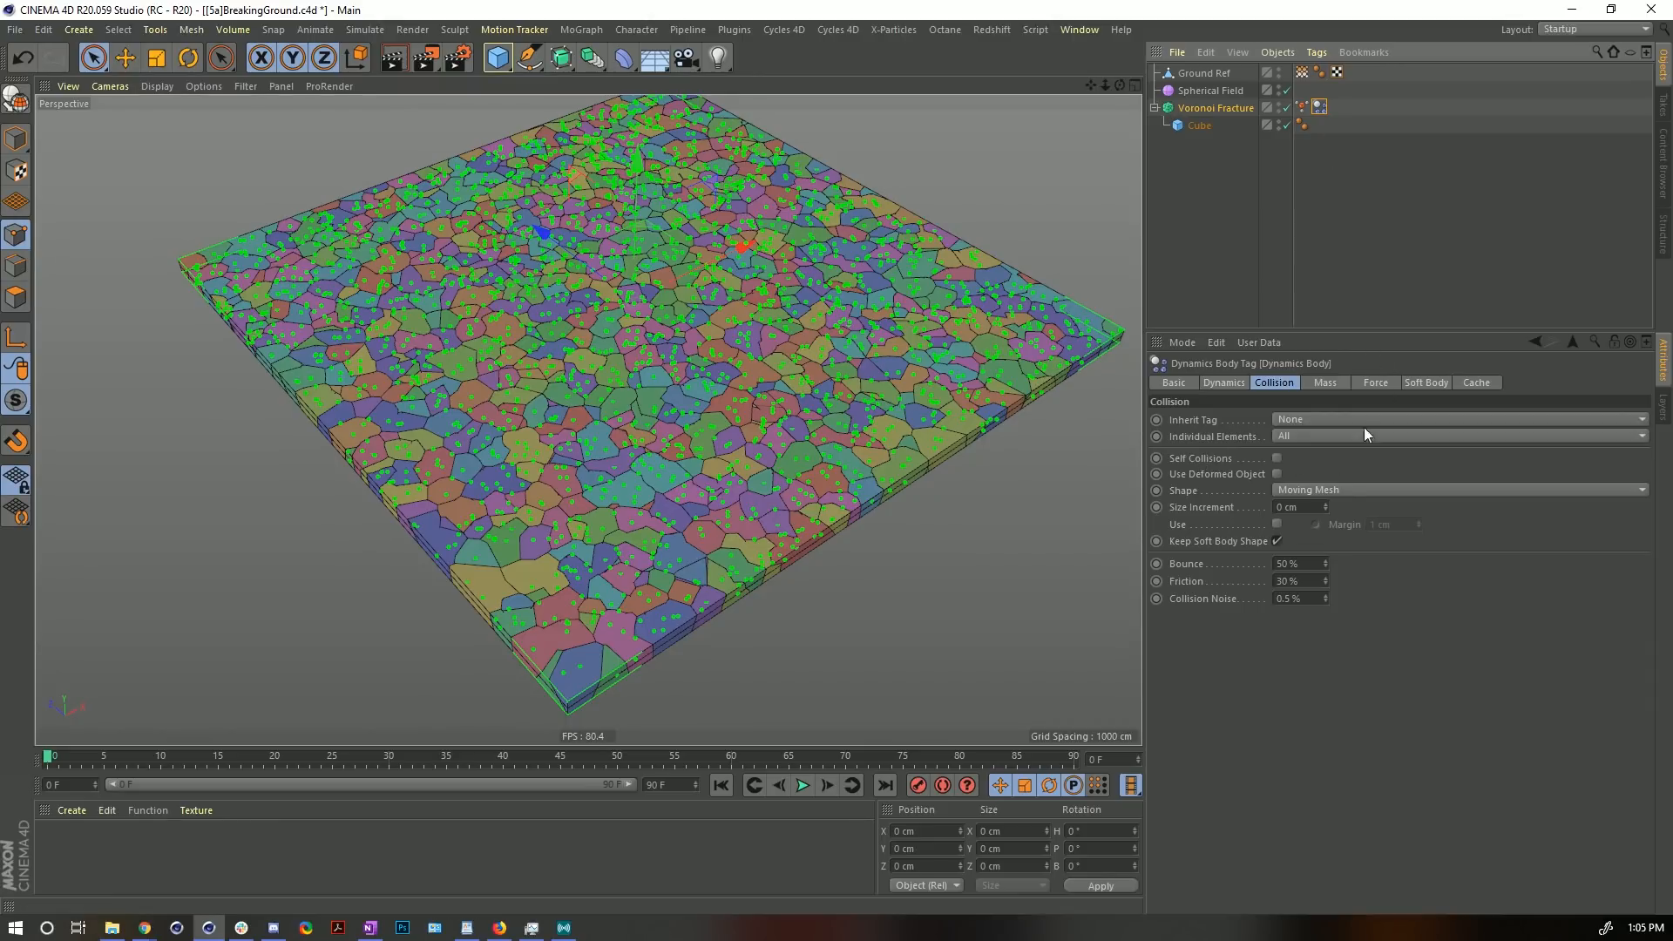
left_click(1307, 489)
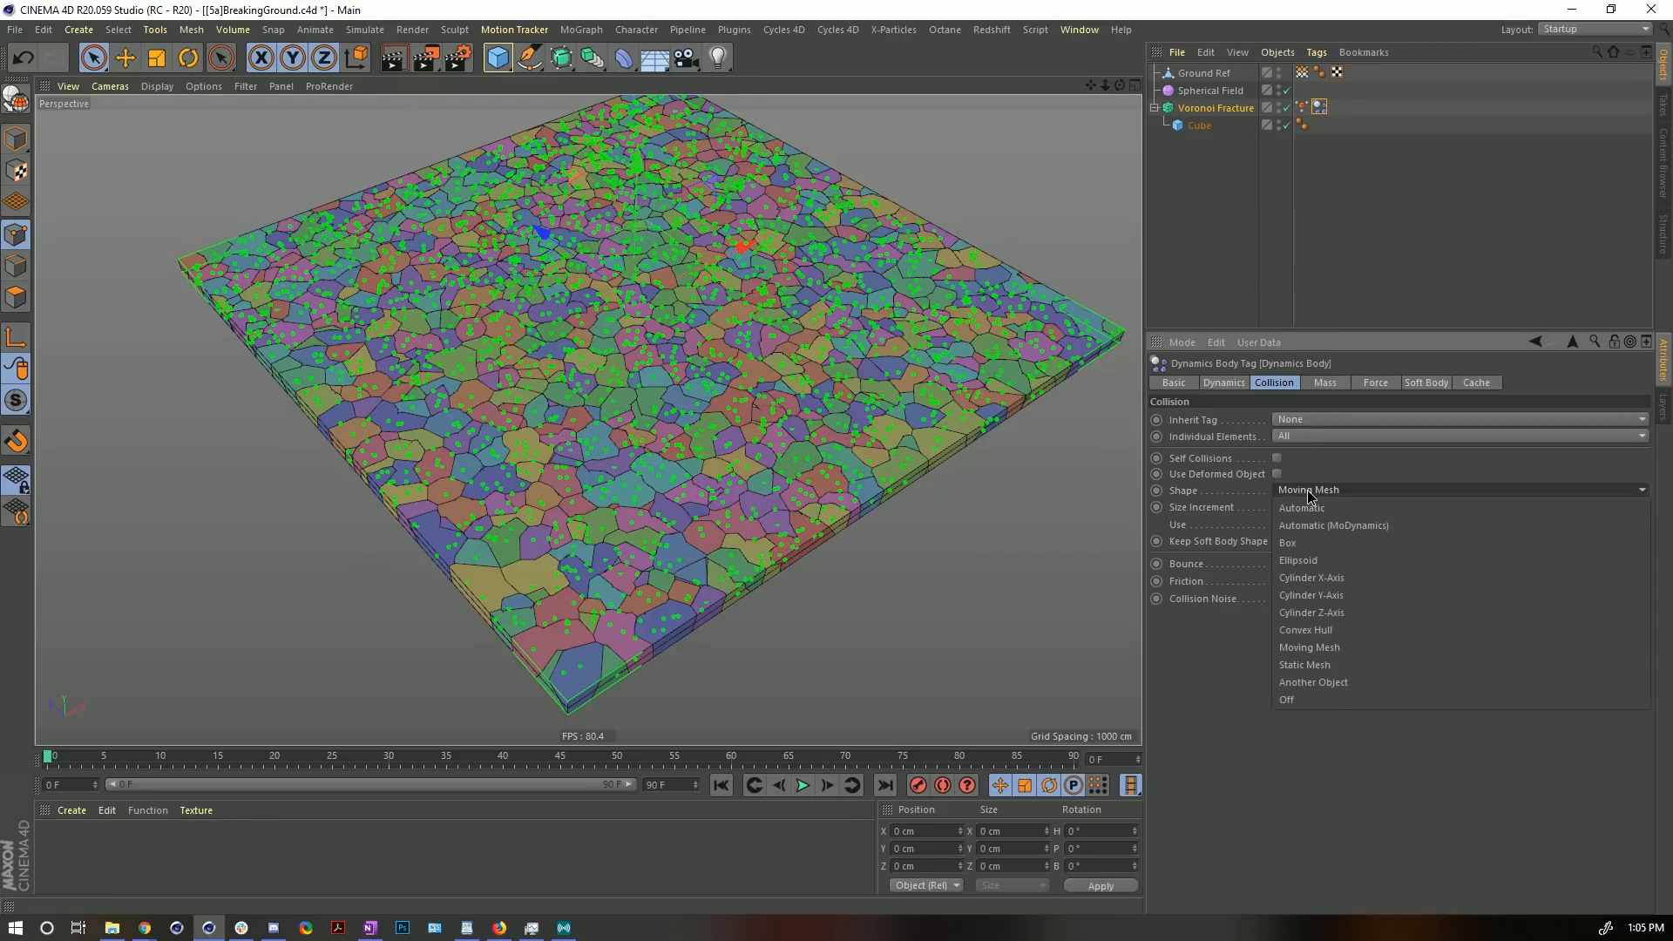
left_click(1326, 504)
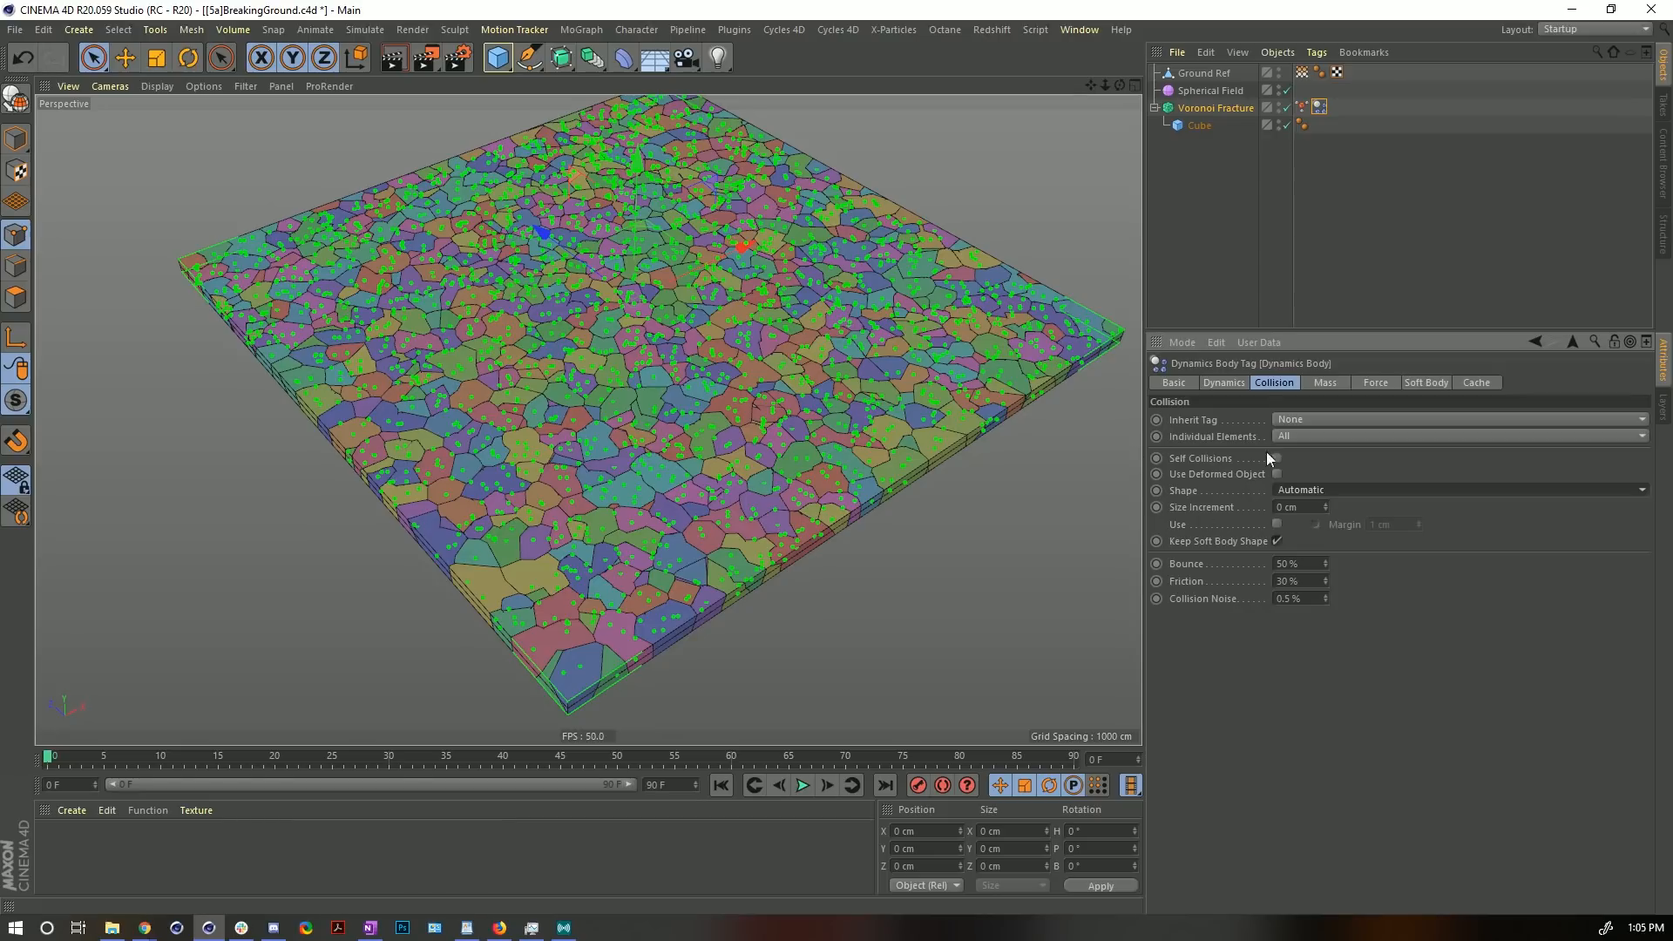
- Replace the Freeze and Spherical Field layers in the Voronoi Fracture's MoGraph Selection with Ground Ref's Vertex Map Growth
left_click(1302, 106)
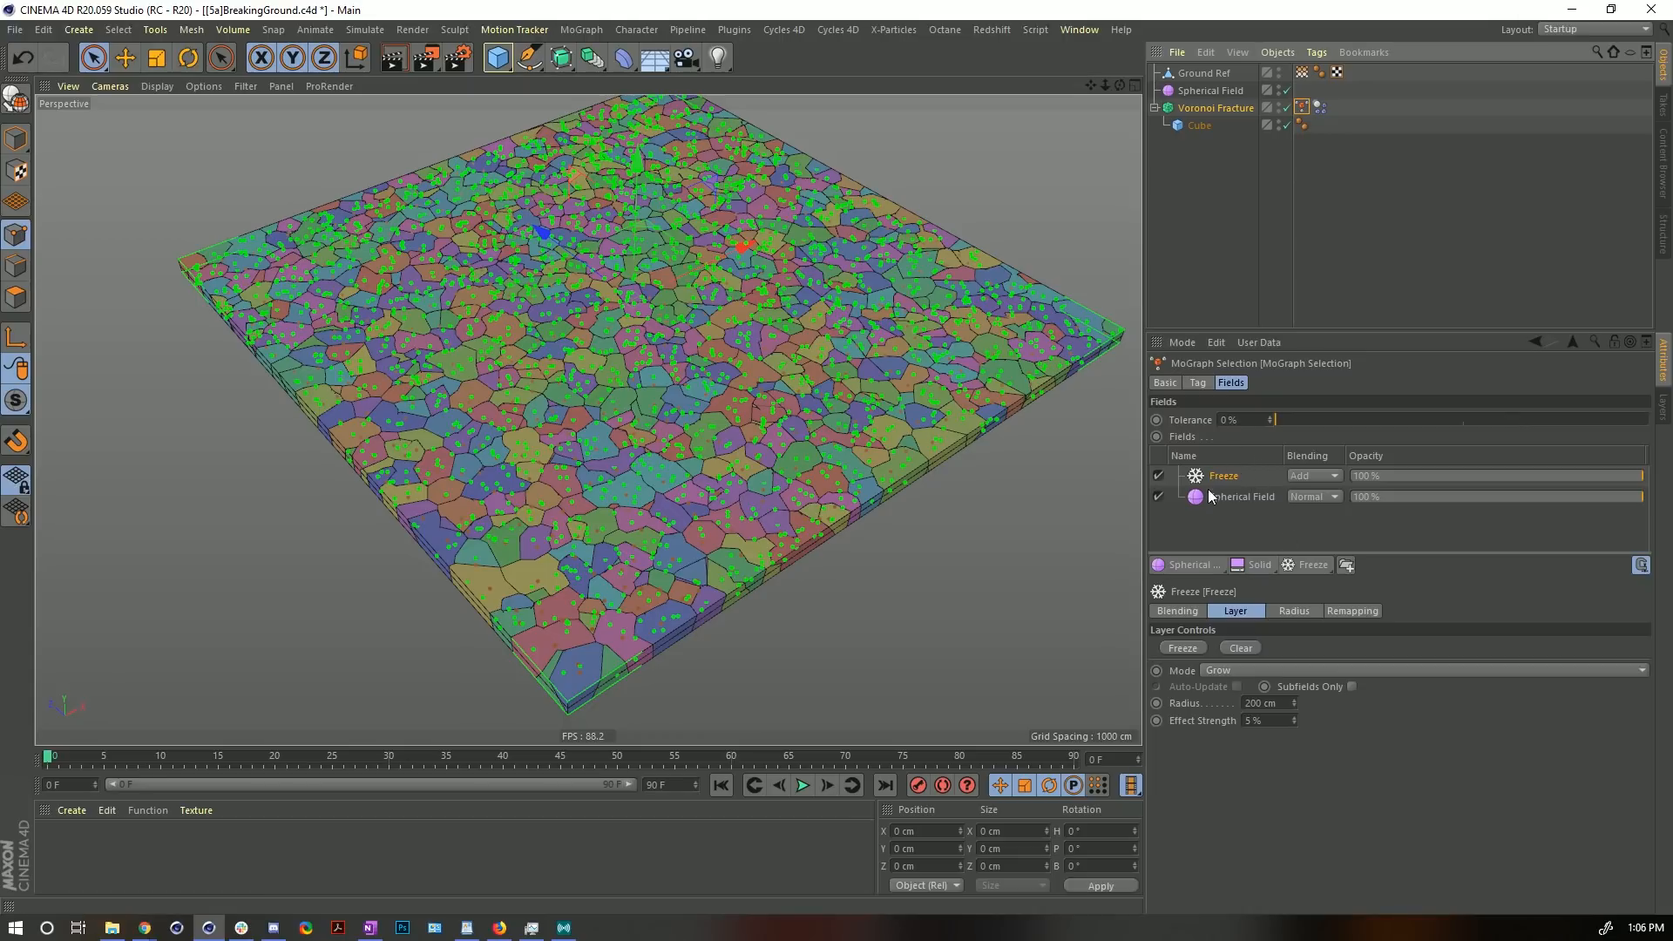
left_click_drag(1229, 508, 1225, 473)
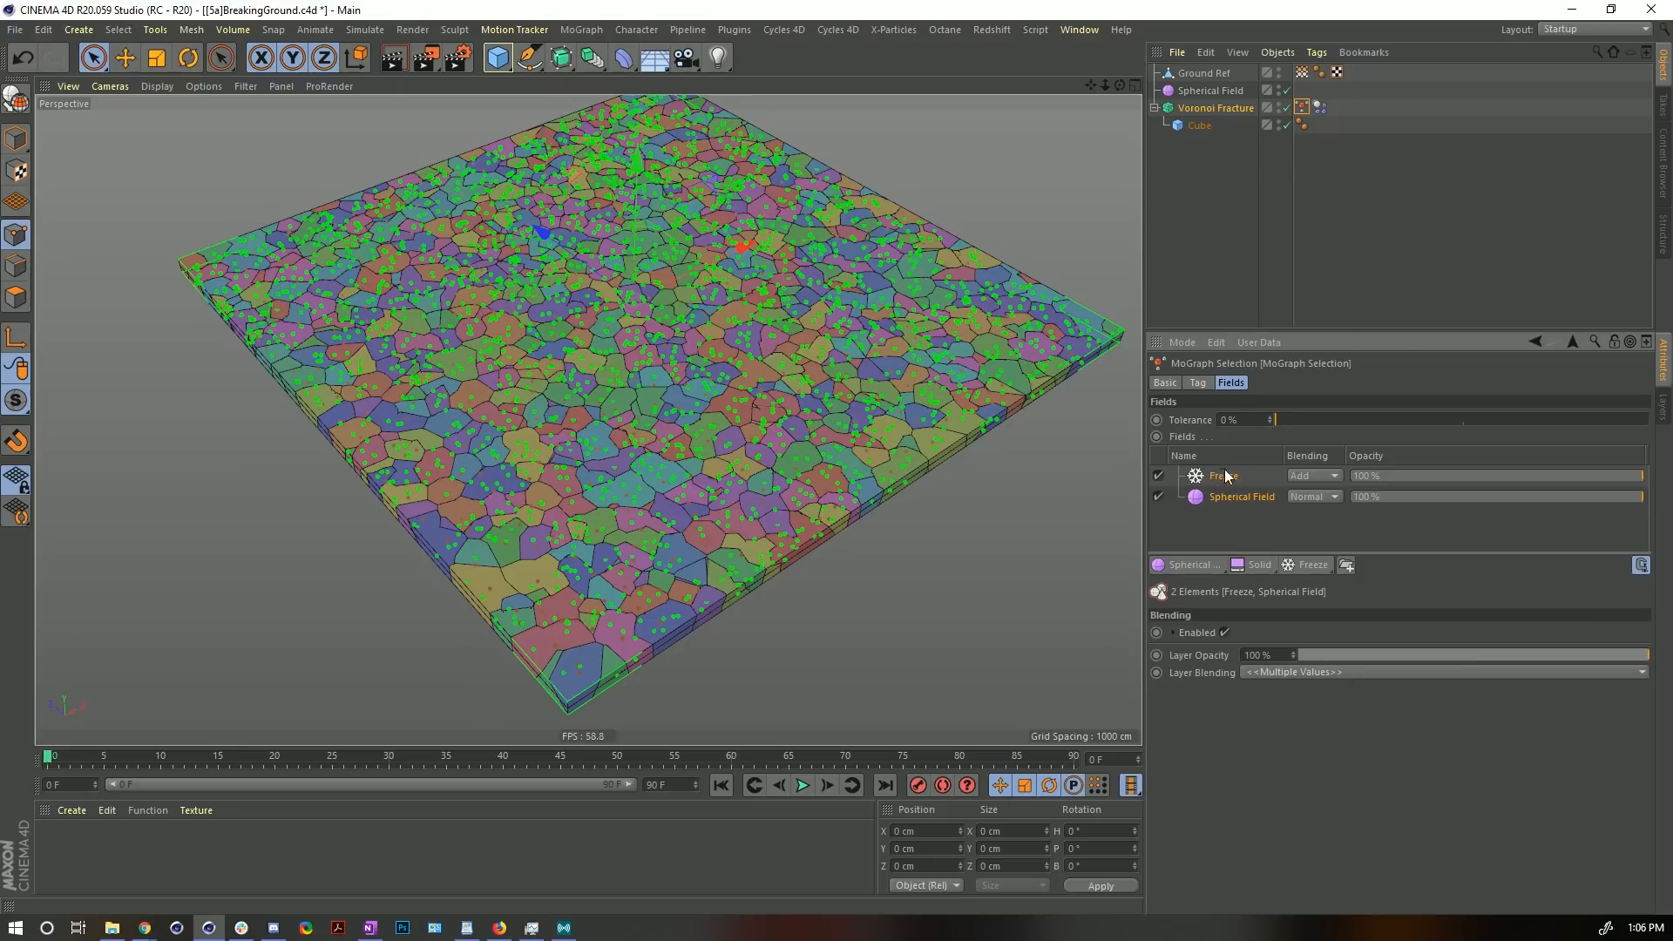
key("Delete")
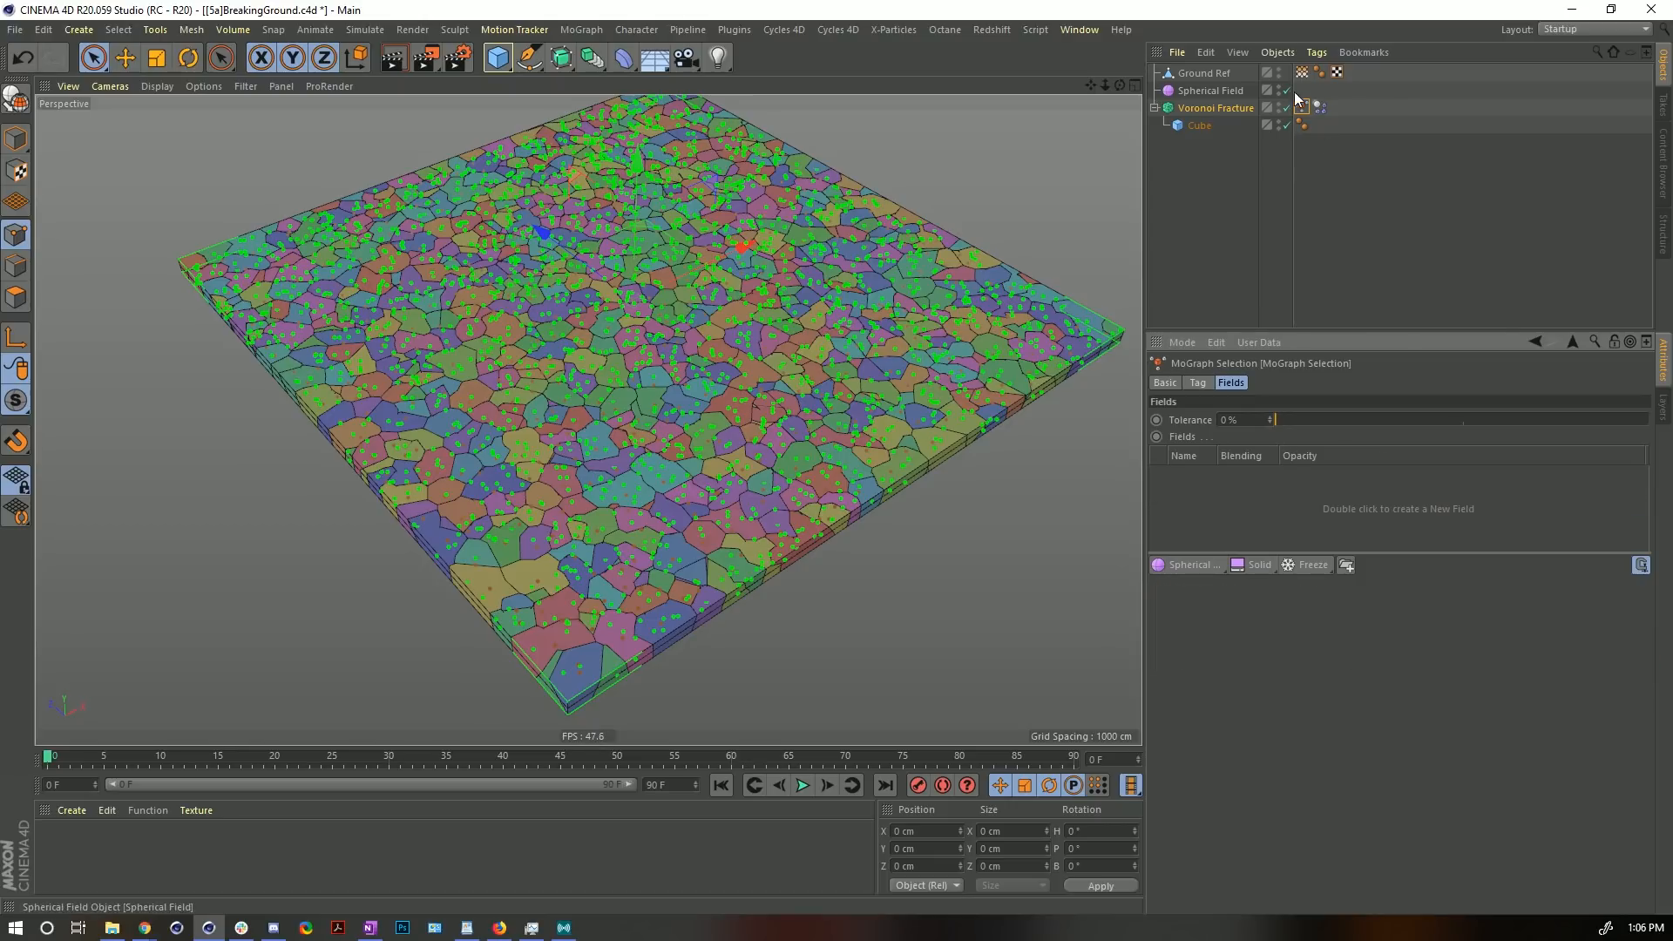
left_click_drag(1302, 72, 1256, 495)
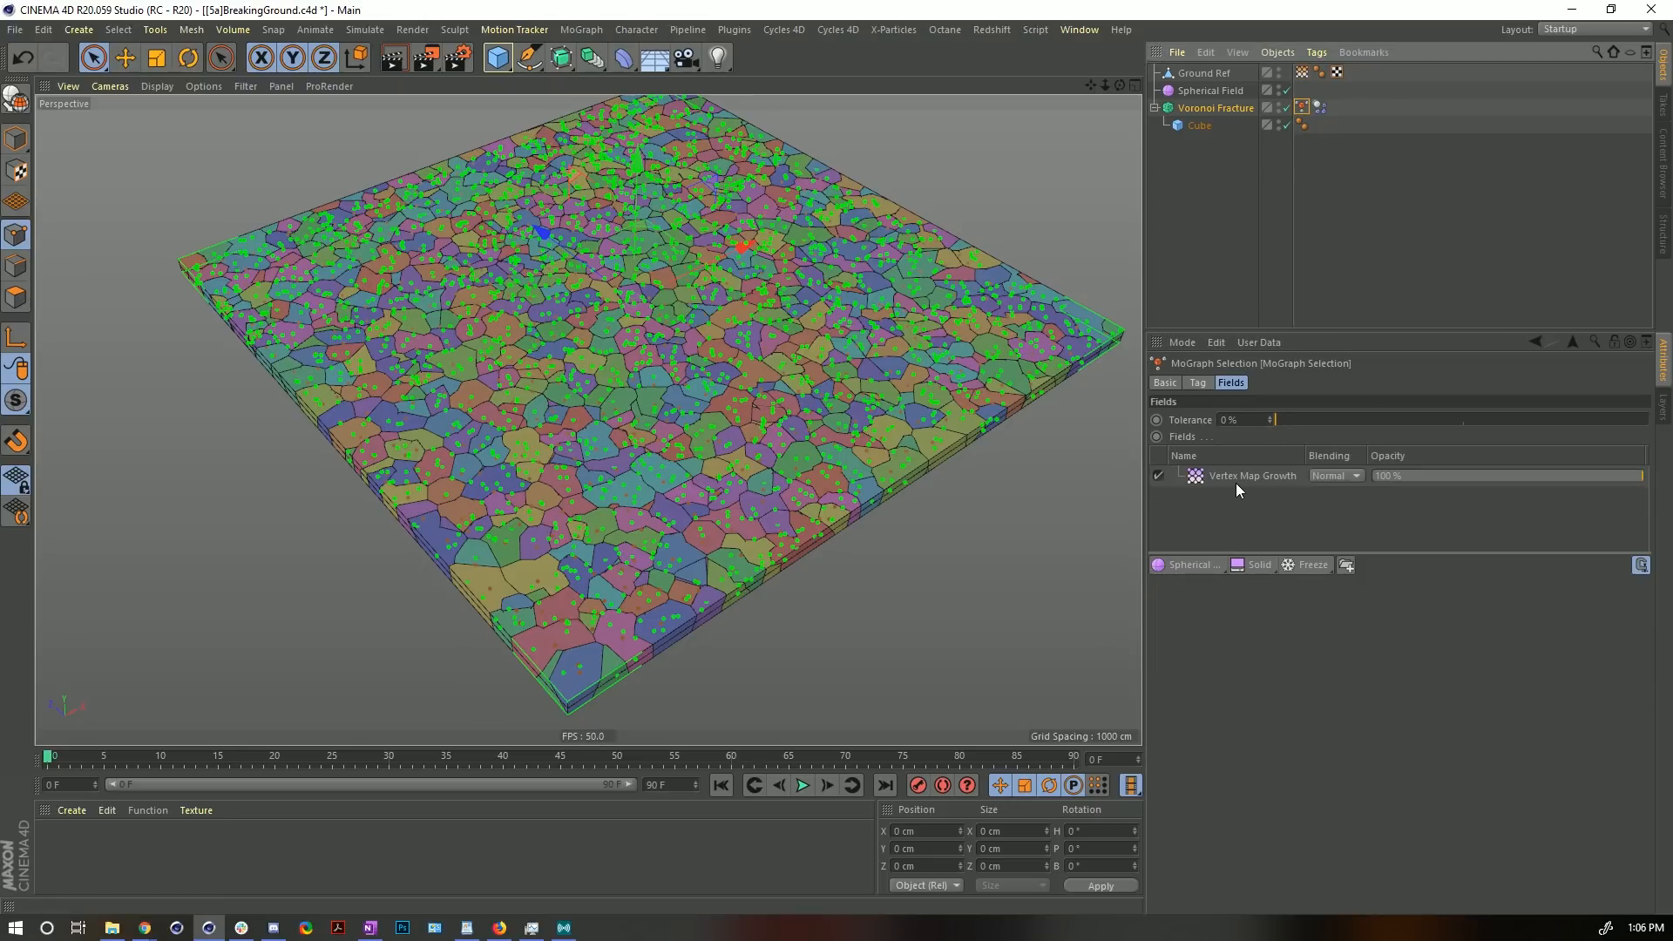
left_click(1263, 476)
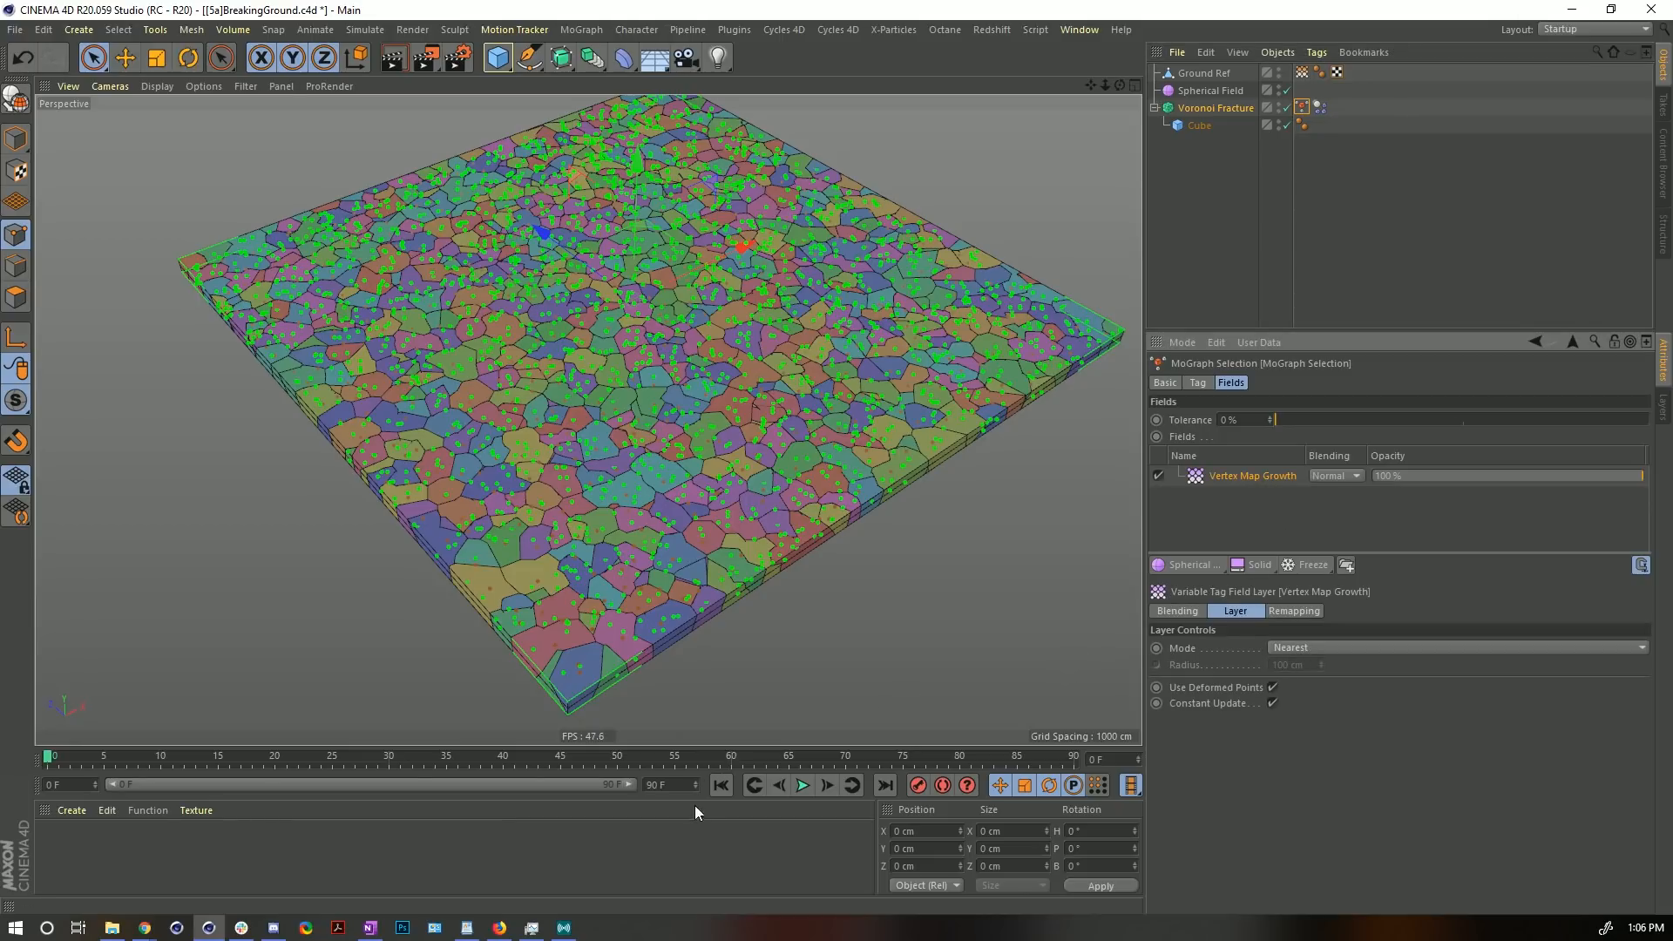
- Play the simulation partway, and hide the fracture's source points and the Ground Ref plane in the viewport
left_click(803, 785)
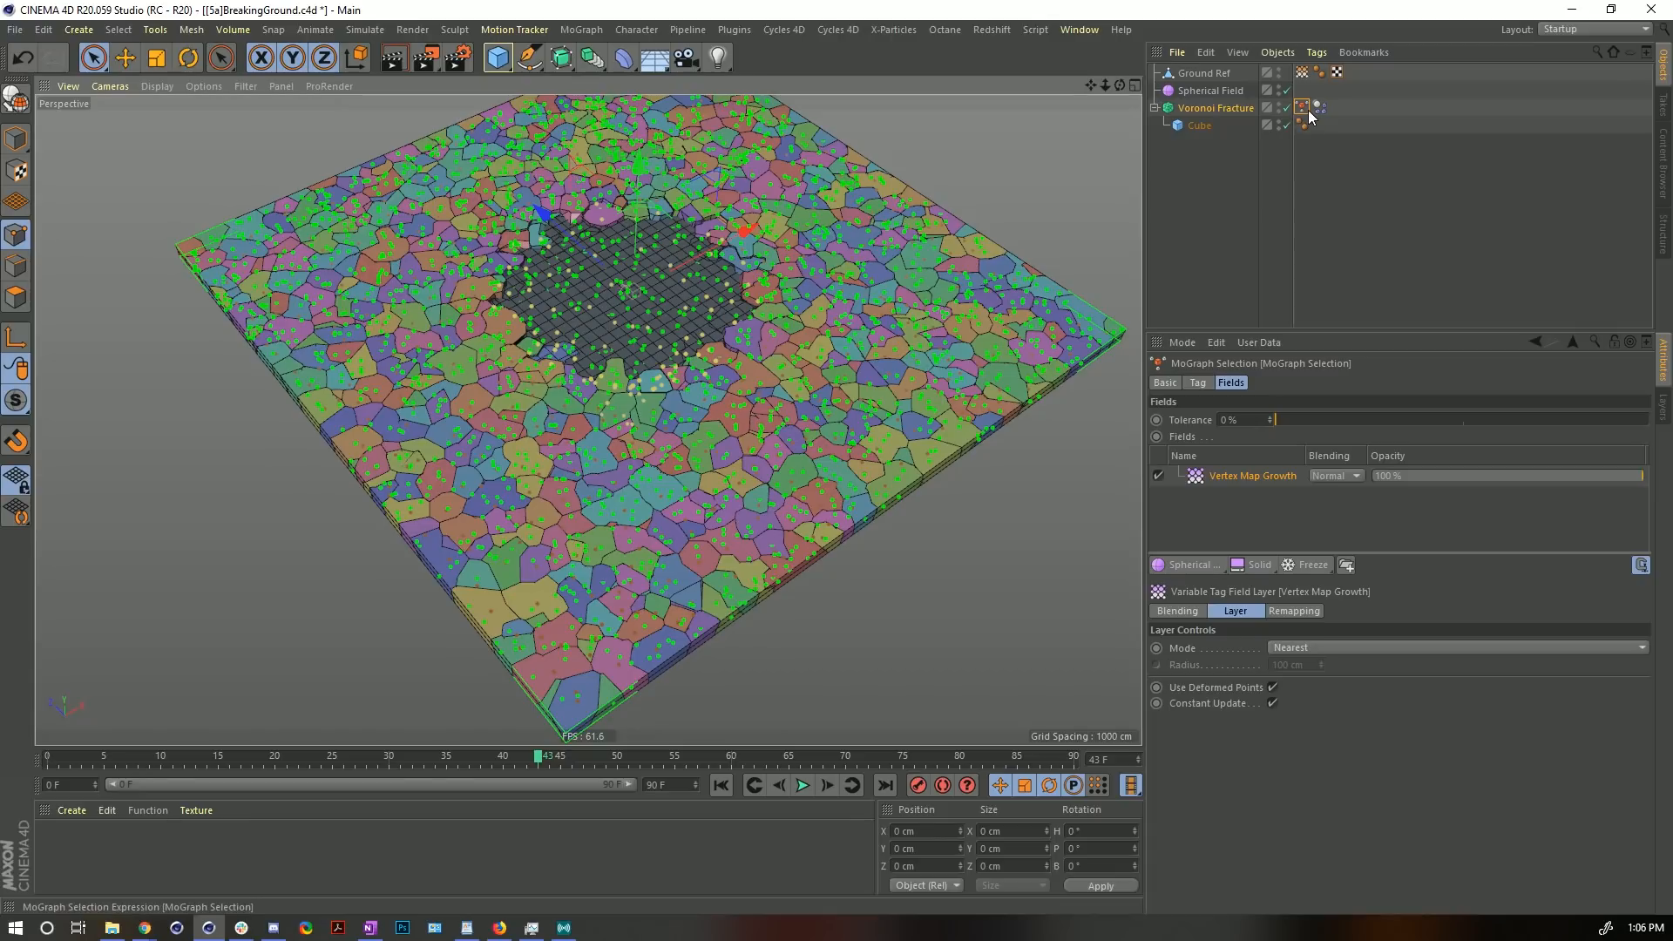
left_click(1225, 109)
left_click(1453, 485)
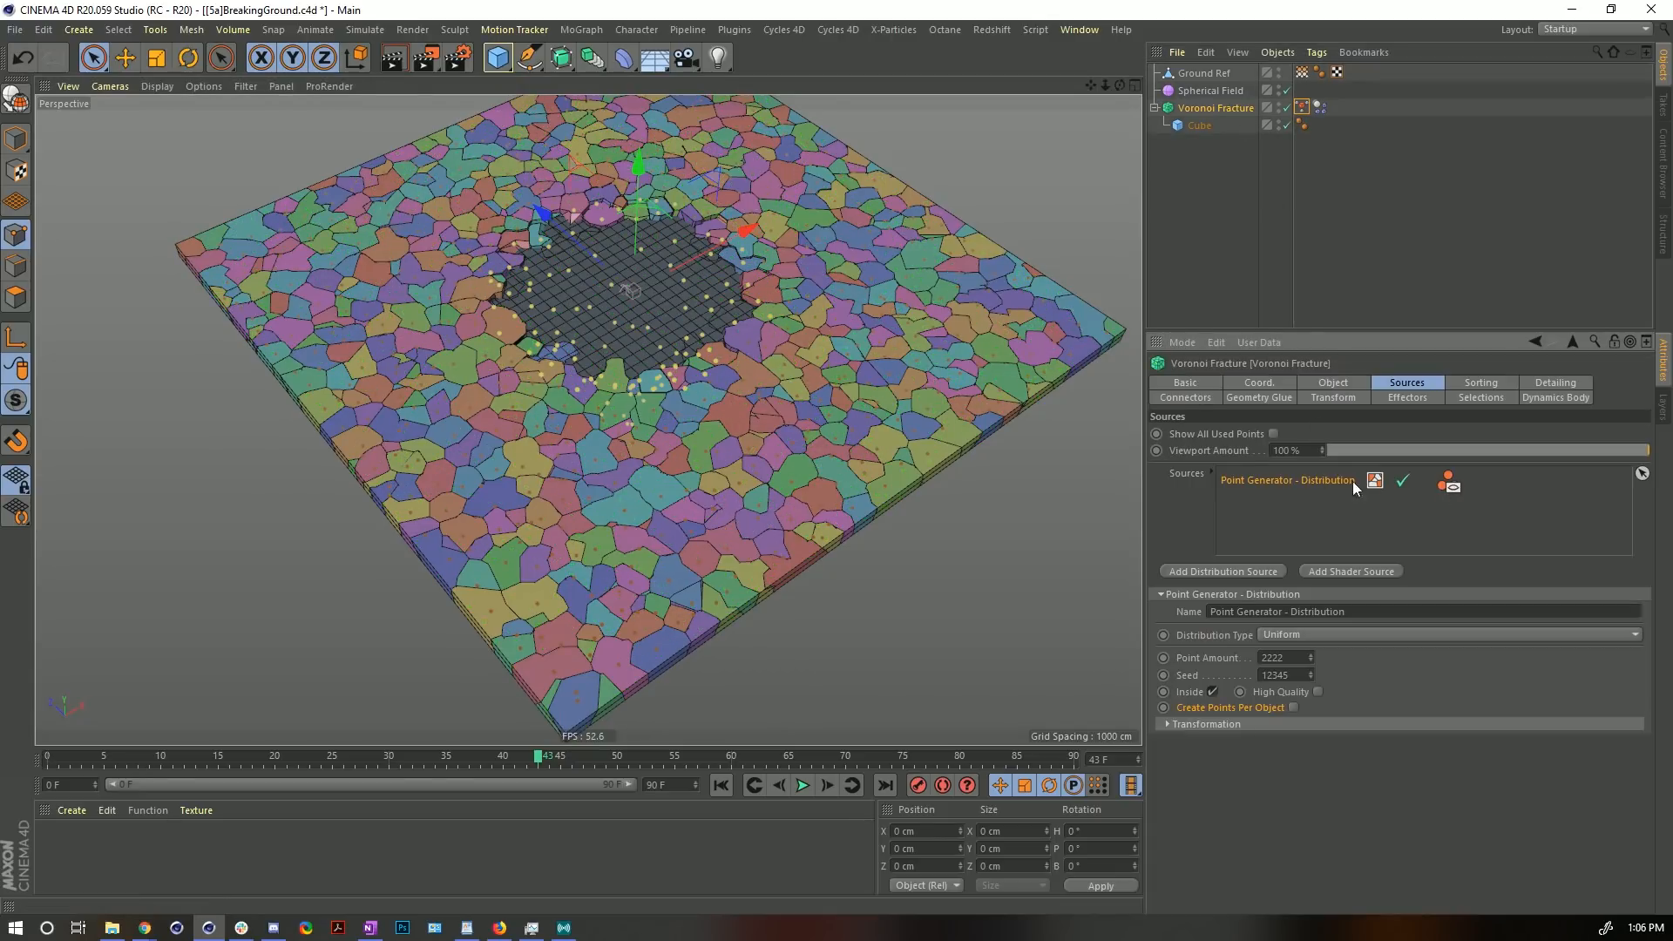
left_click(1391, 284)
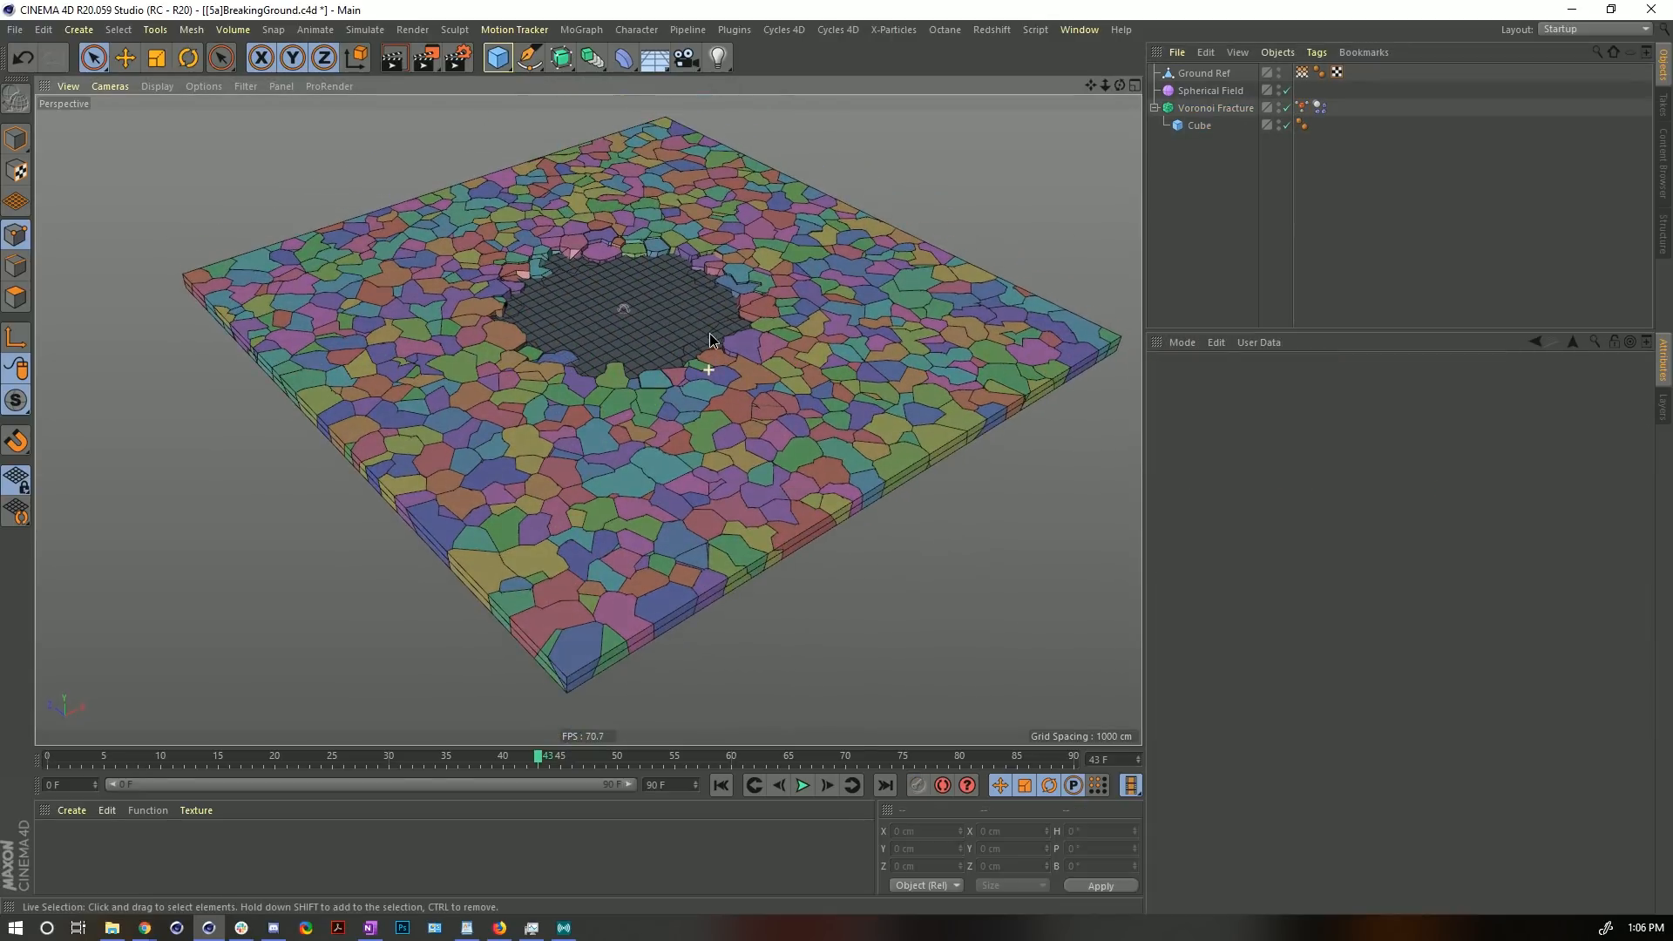
left_click(1278, 69)
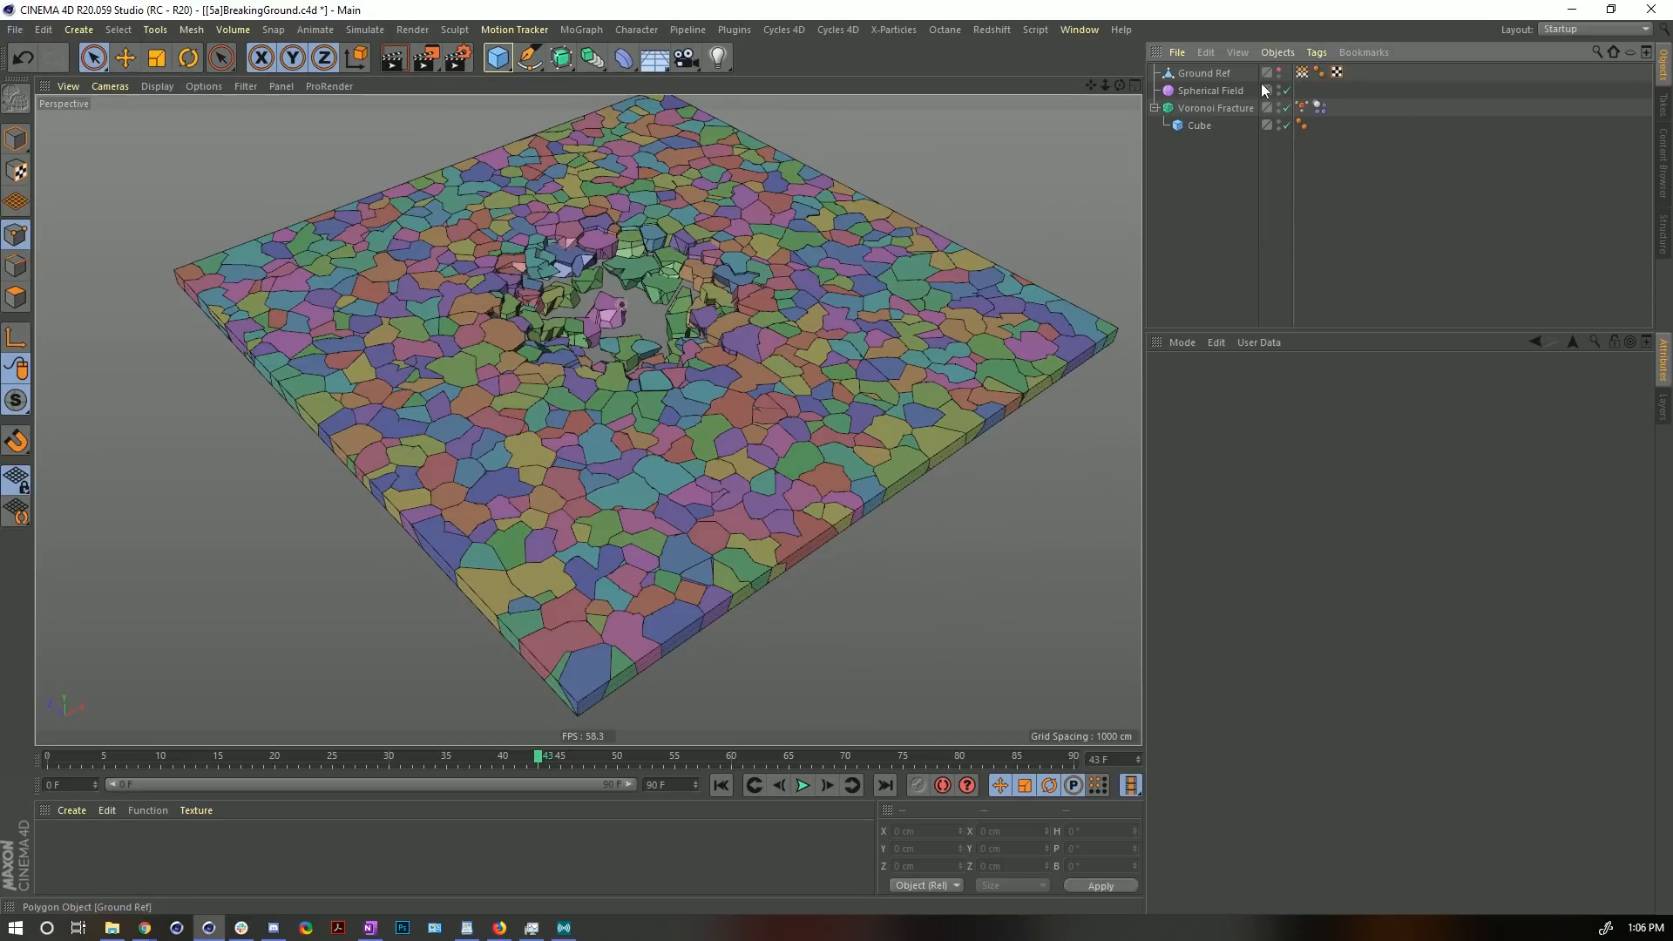
- Play the fracture simulation several times from frame 0 to examine how the ground breaks, and return to frame 0
left_click(722, 785)
left_click(803, 785)
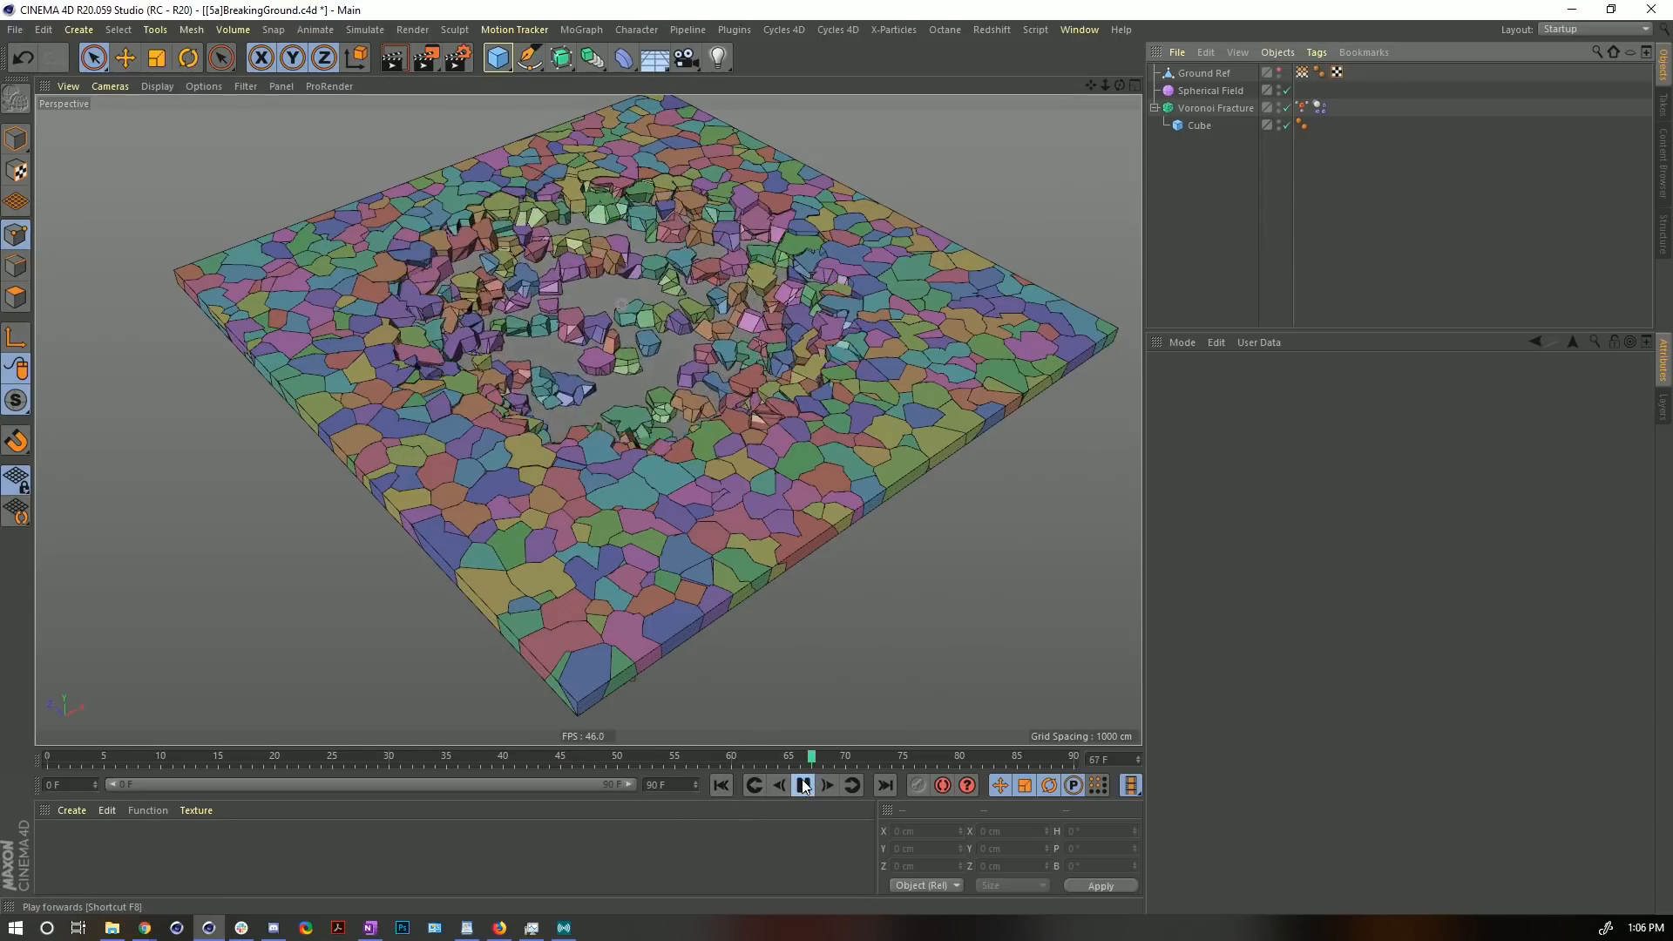
left_click(802, 785)
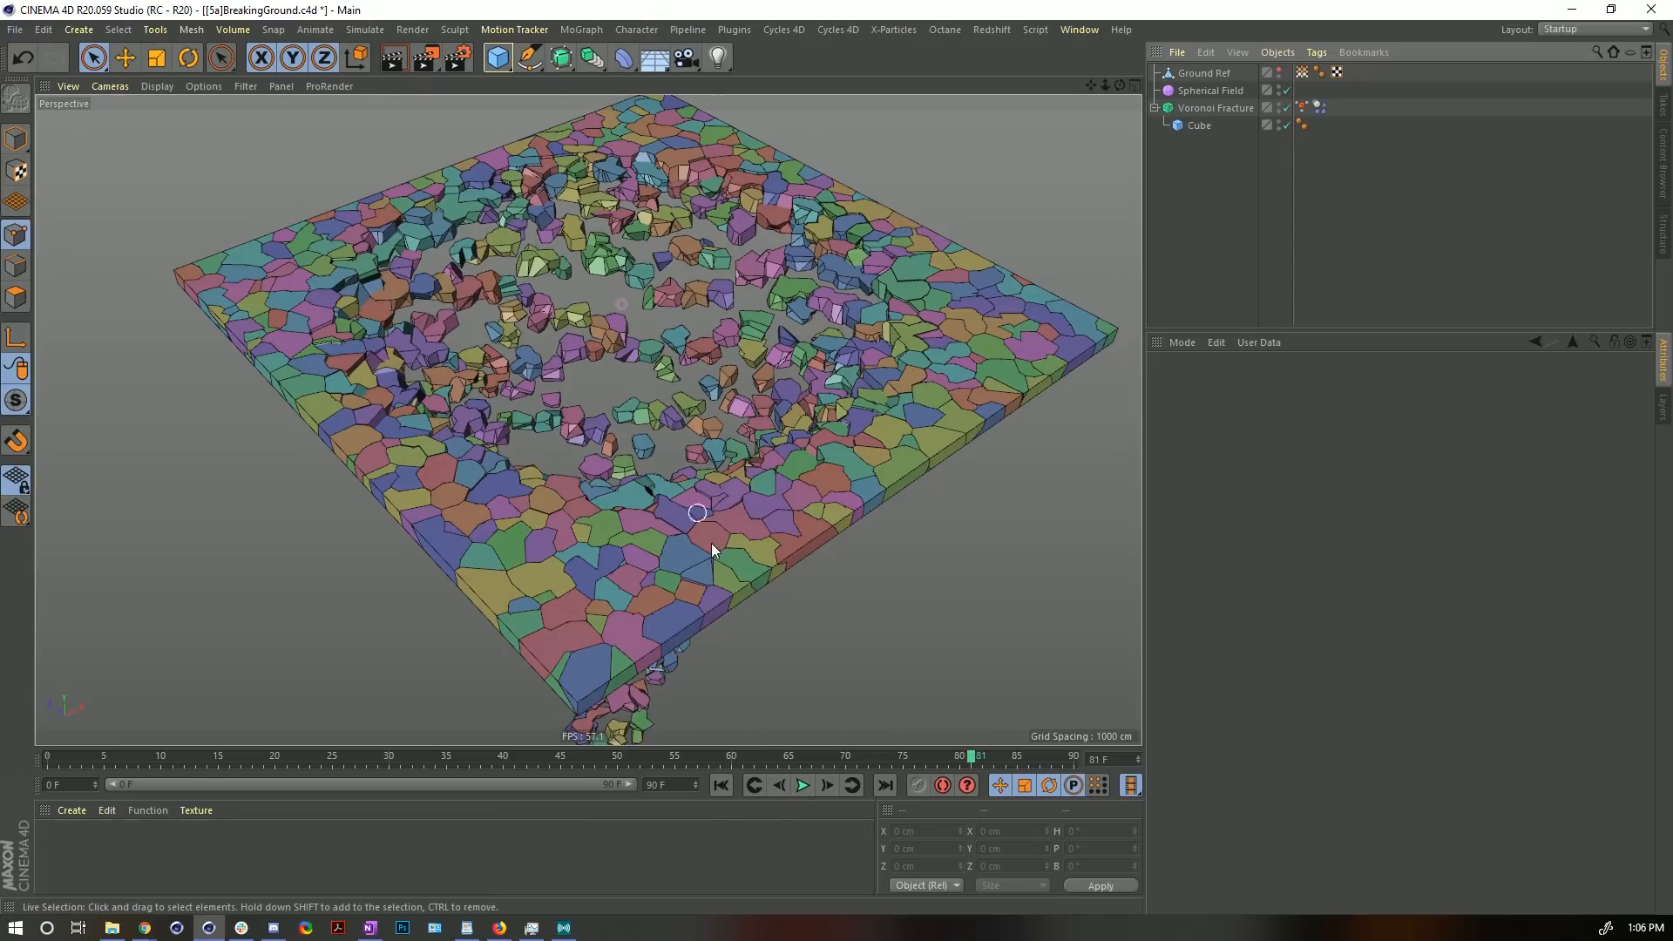
left_click(720, 785)
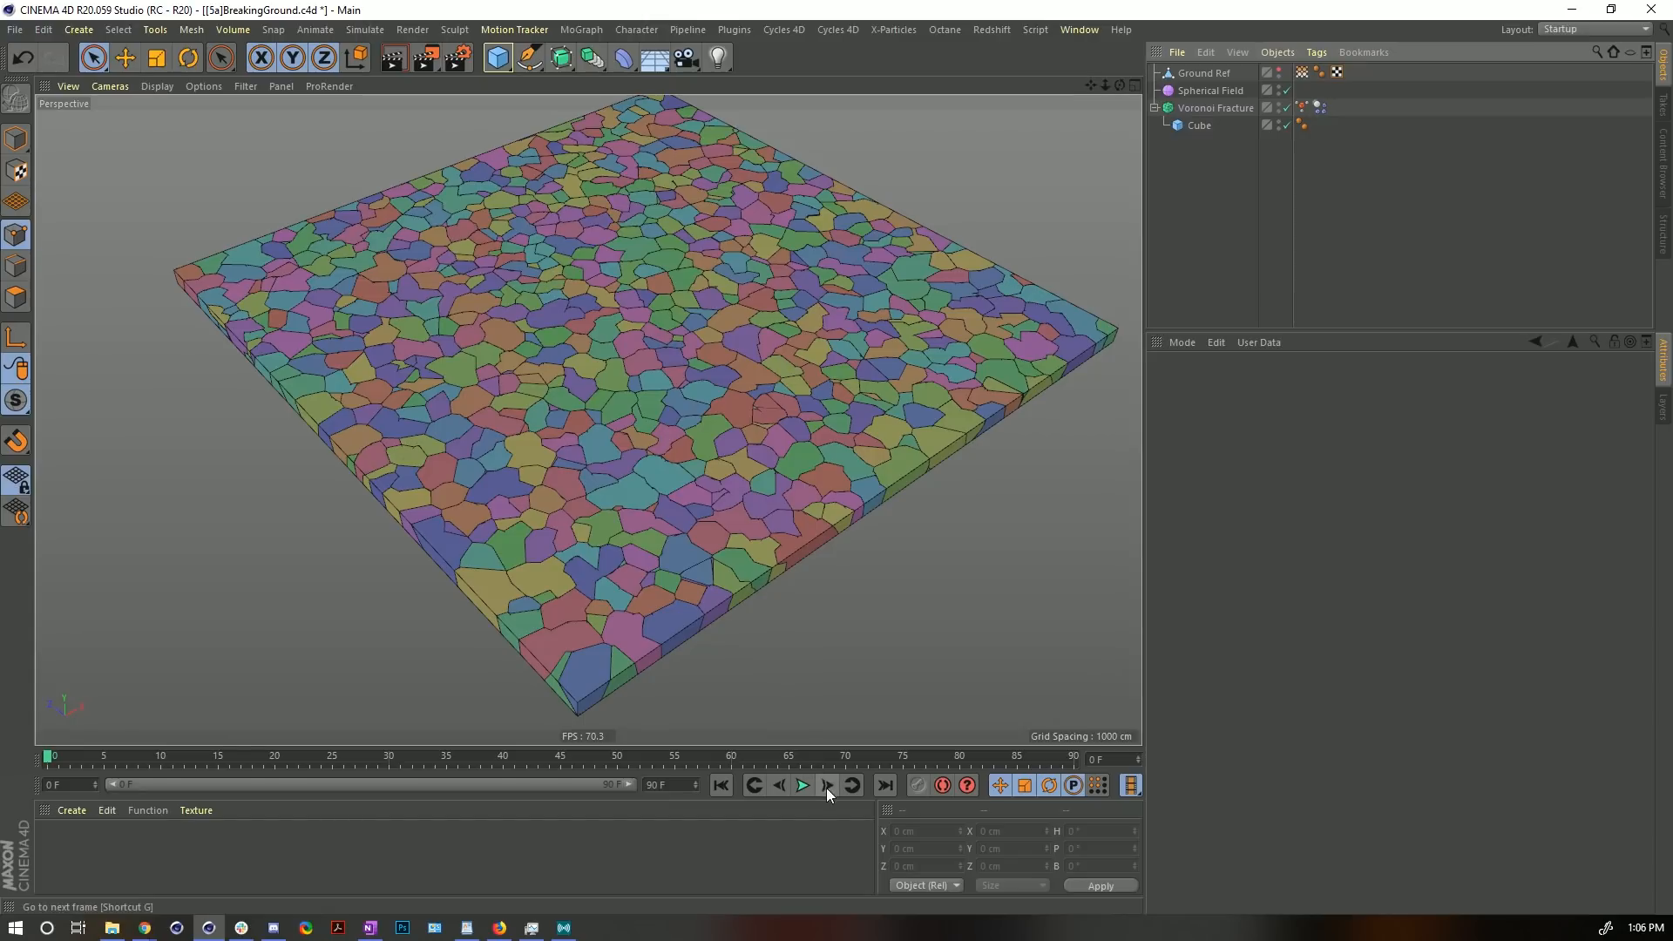
left_click(798, 786)
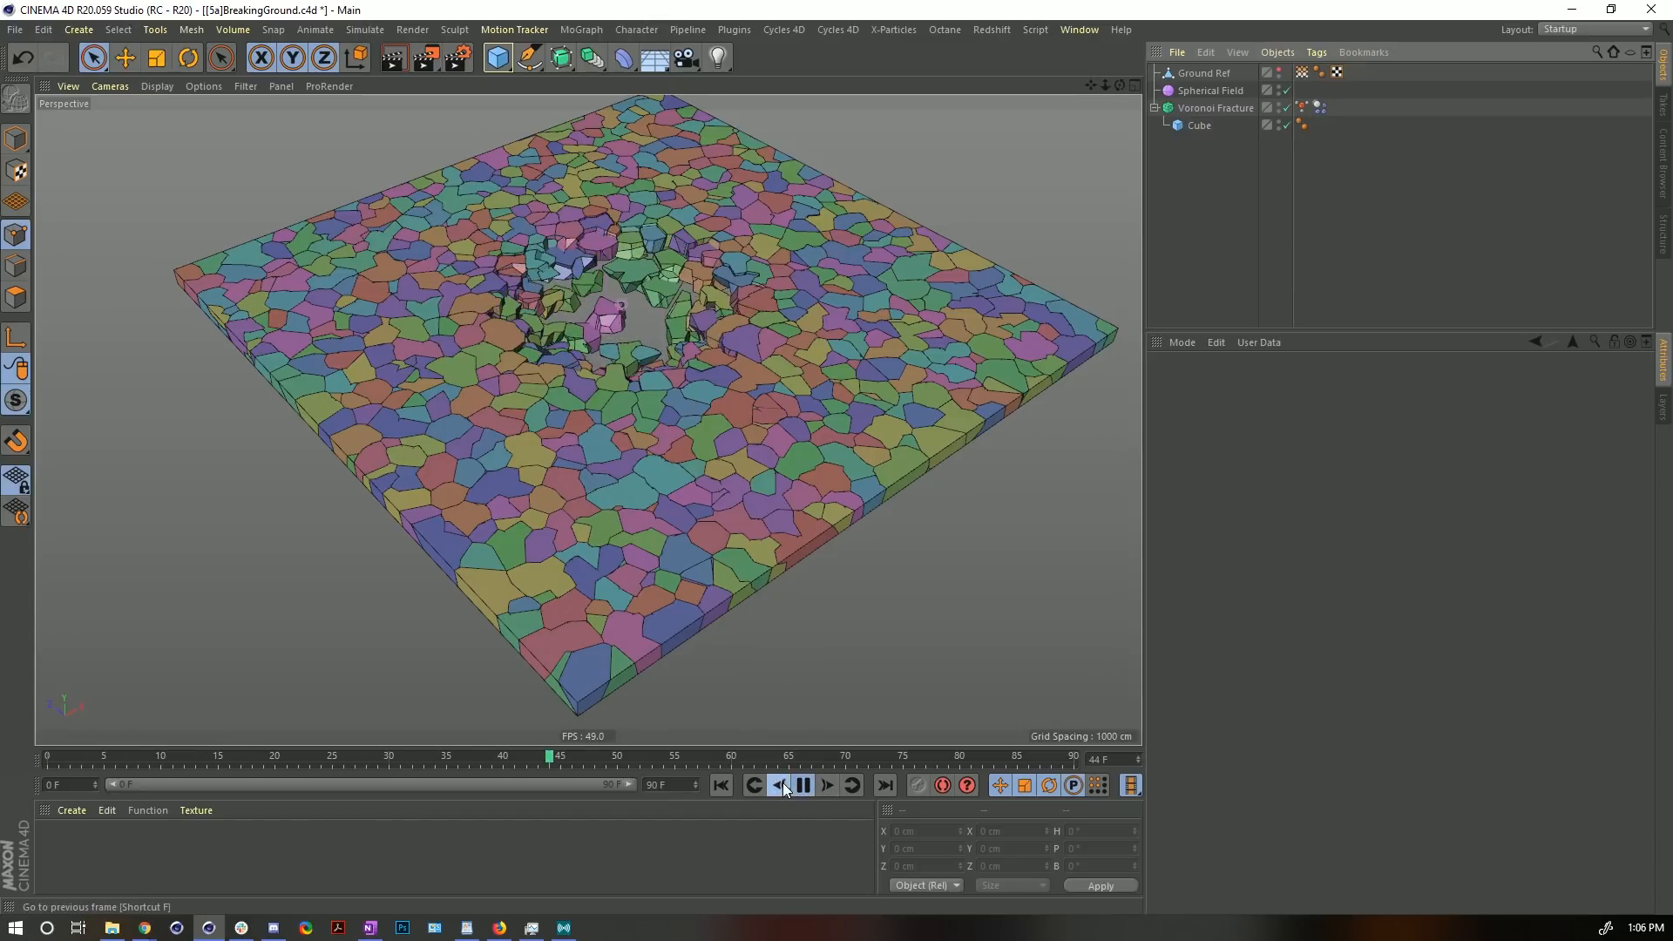
left_click(803, 786)
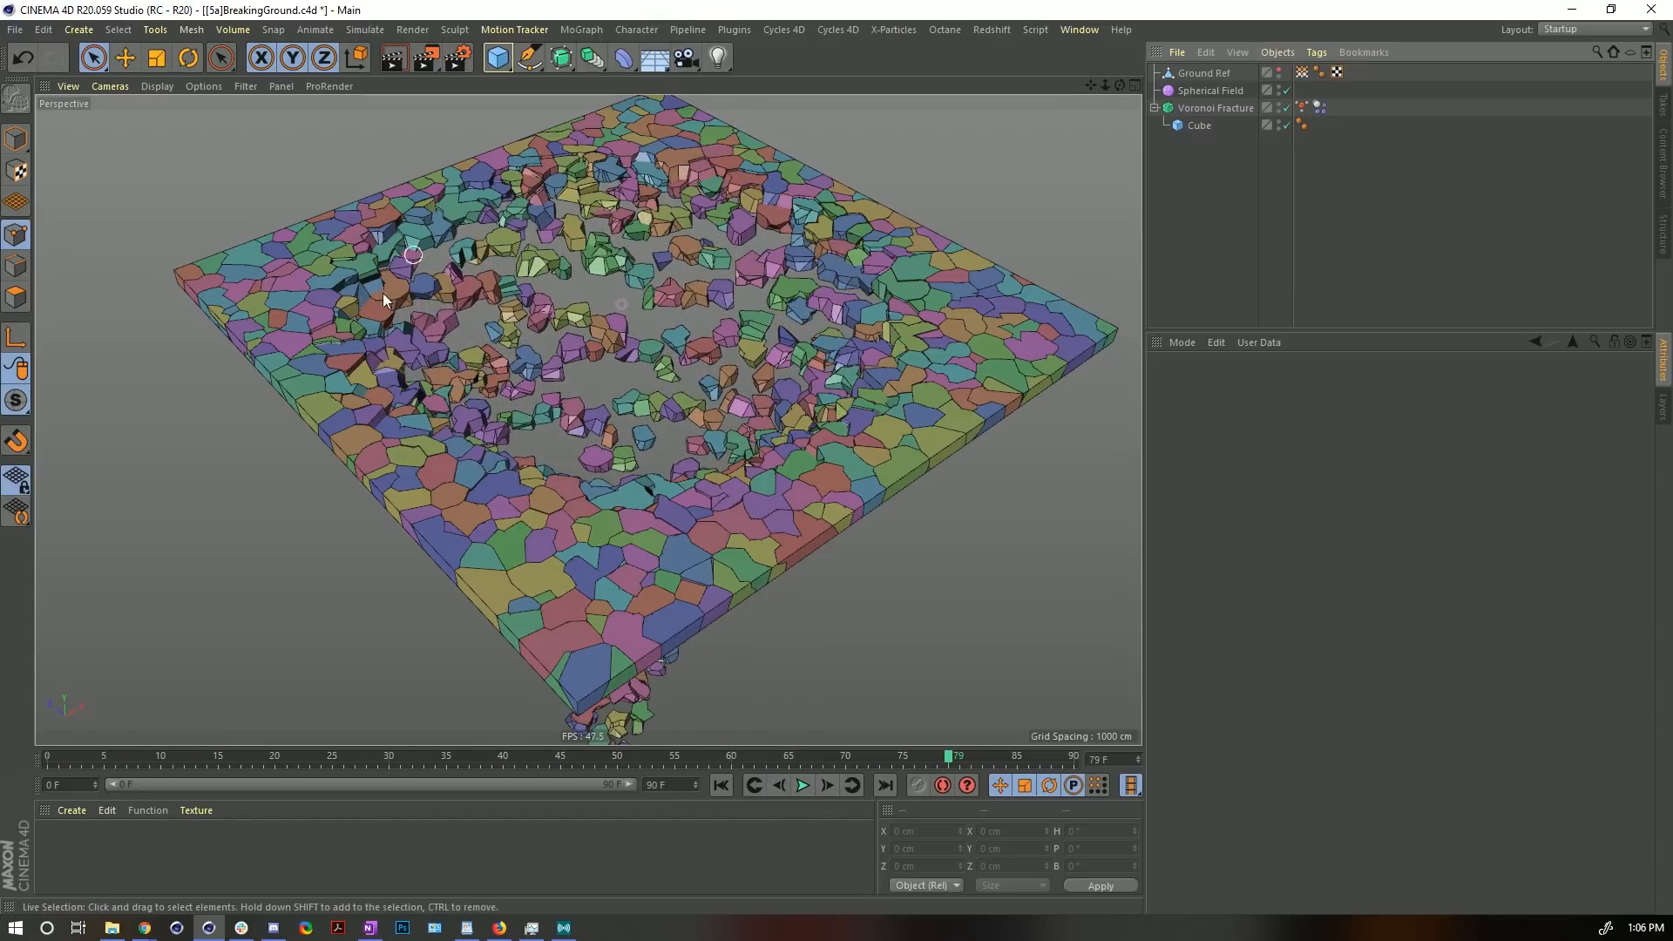
left_click(720, 785)
left_click(802, 785)
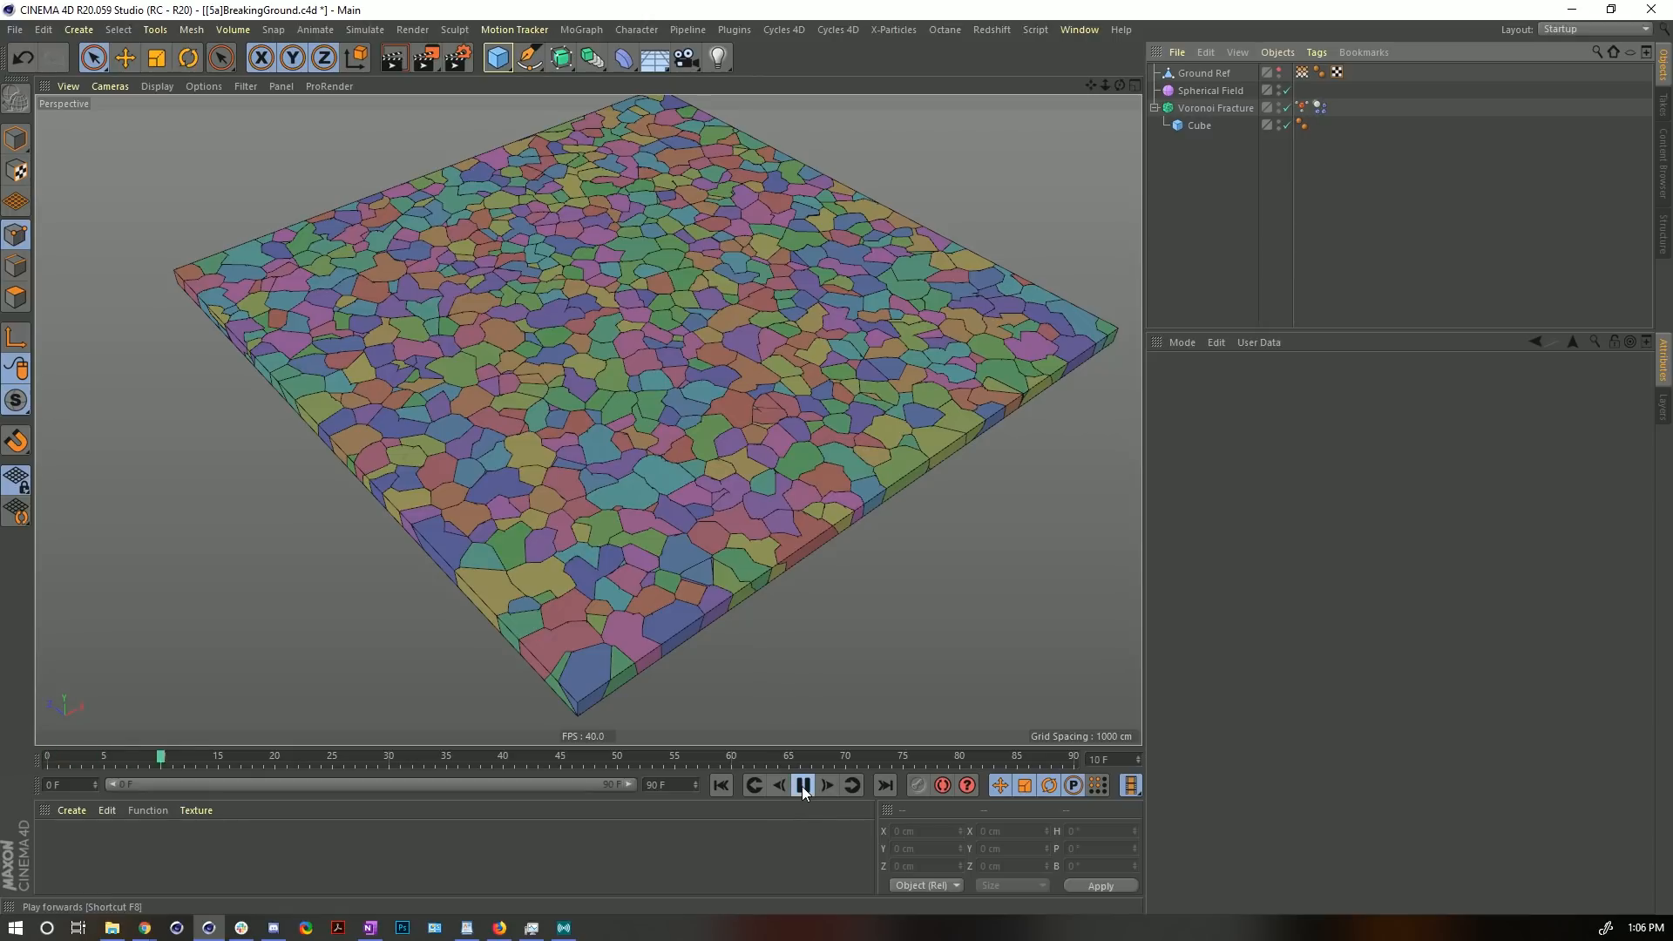
left_click(802, 786)
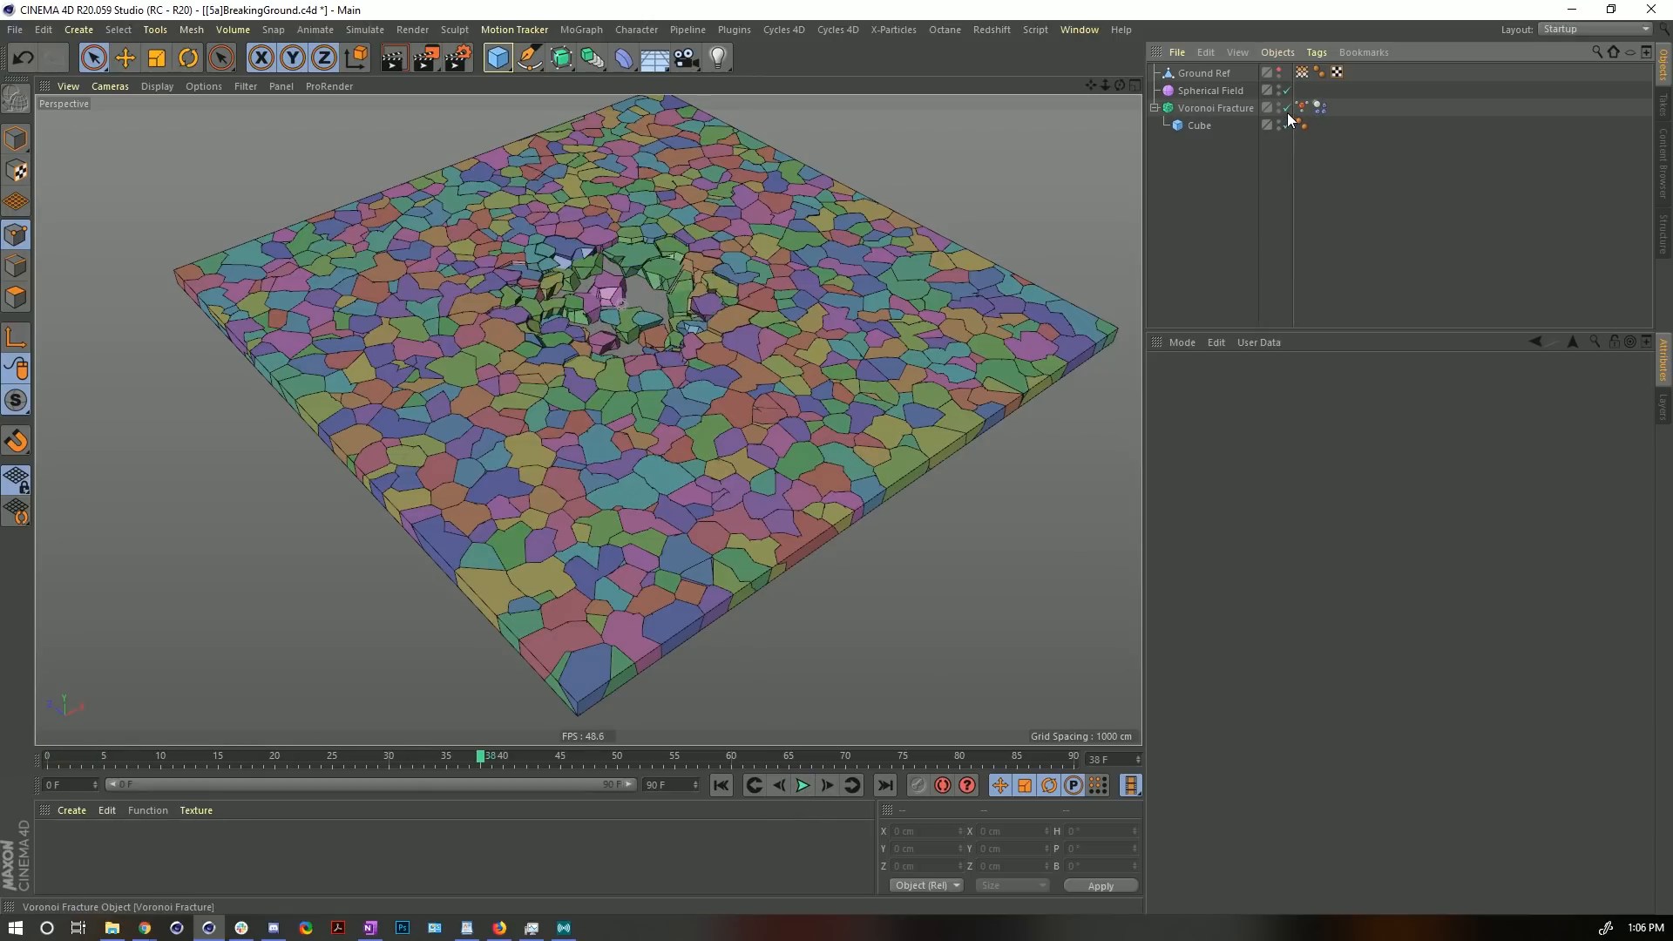
left_click(722, 785)
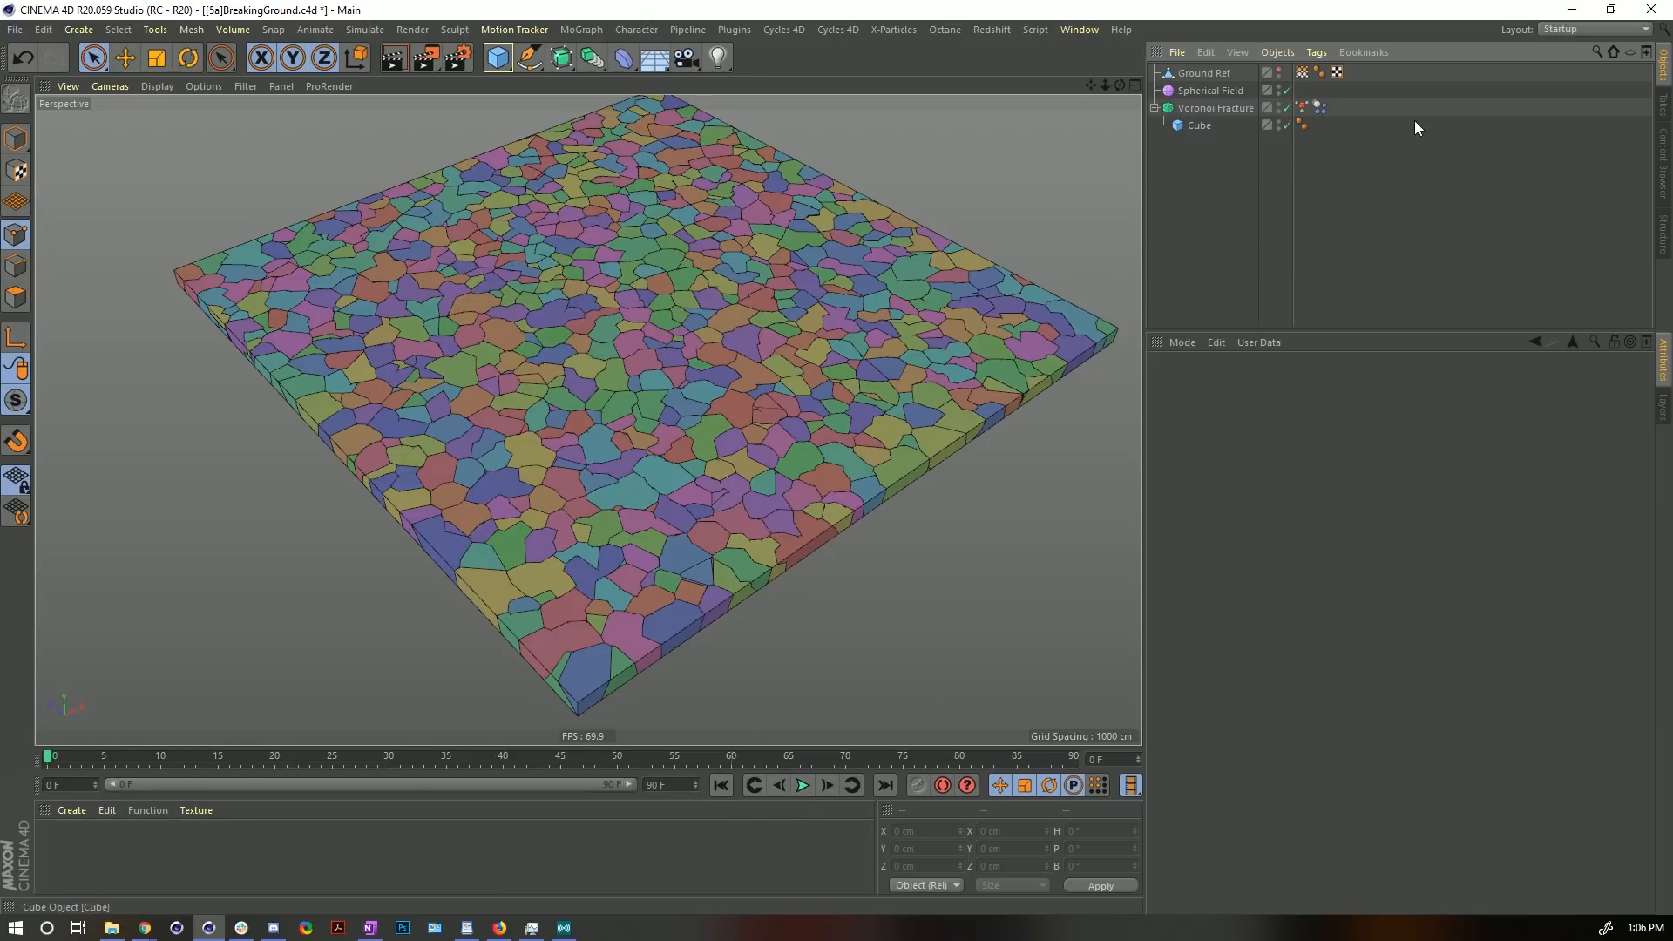
- Disable the Voronoi Fracture and its Cube, show Ground Ref again, and display its Vertex Map Growth tag
left_click_drag(1287, 107, 1287, 124)
left_click(1278, 69)
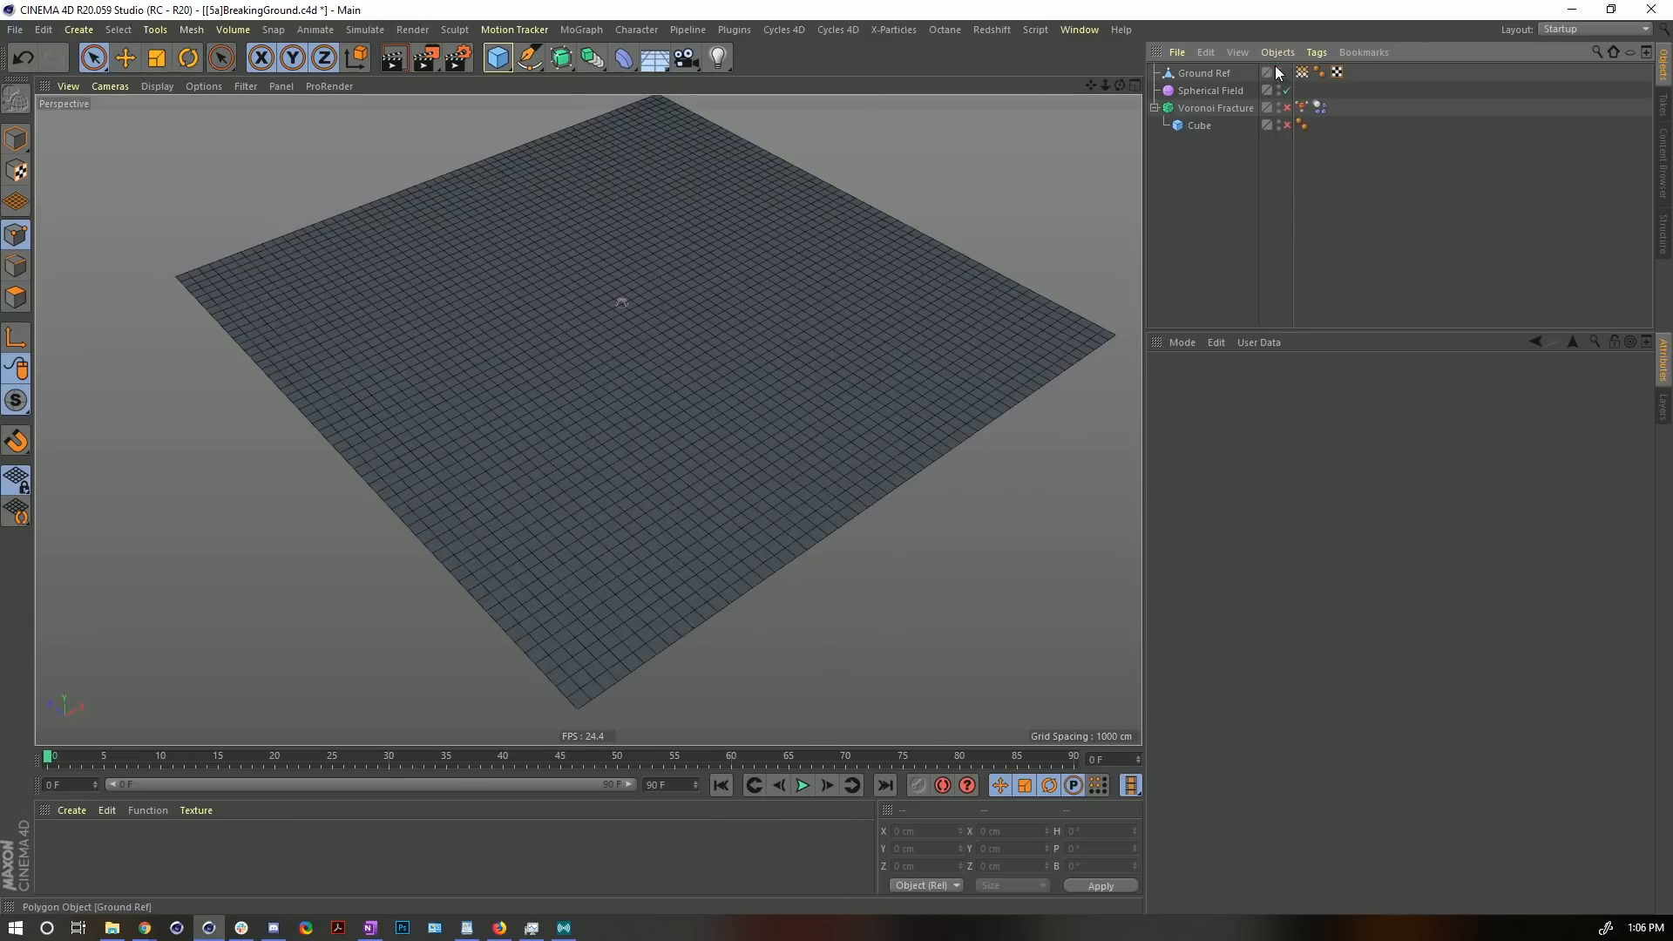
left_click(1248, 75)
left_click(1302, 72)
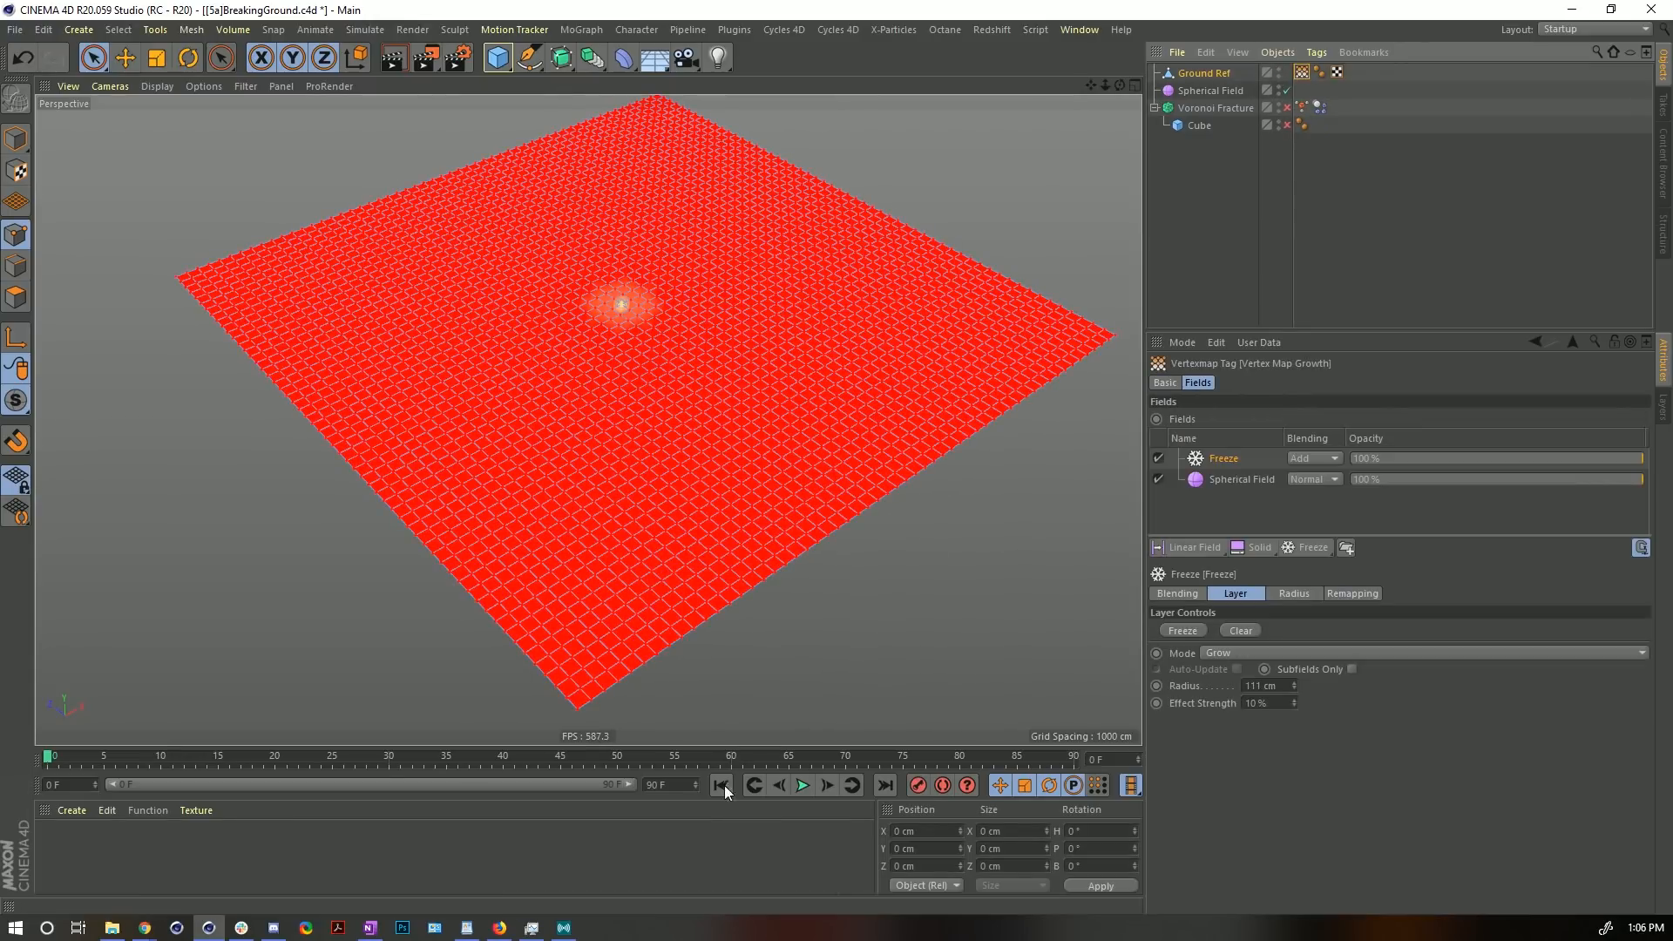
- Play the vertex map growth to frame 21 and examine its circular spread on the plane
left_click(796, 786)
left_click(802, 787)
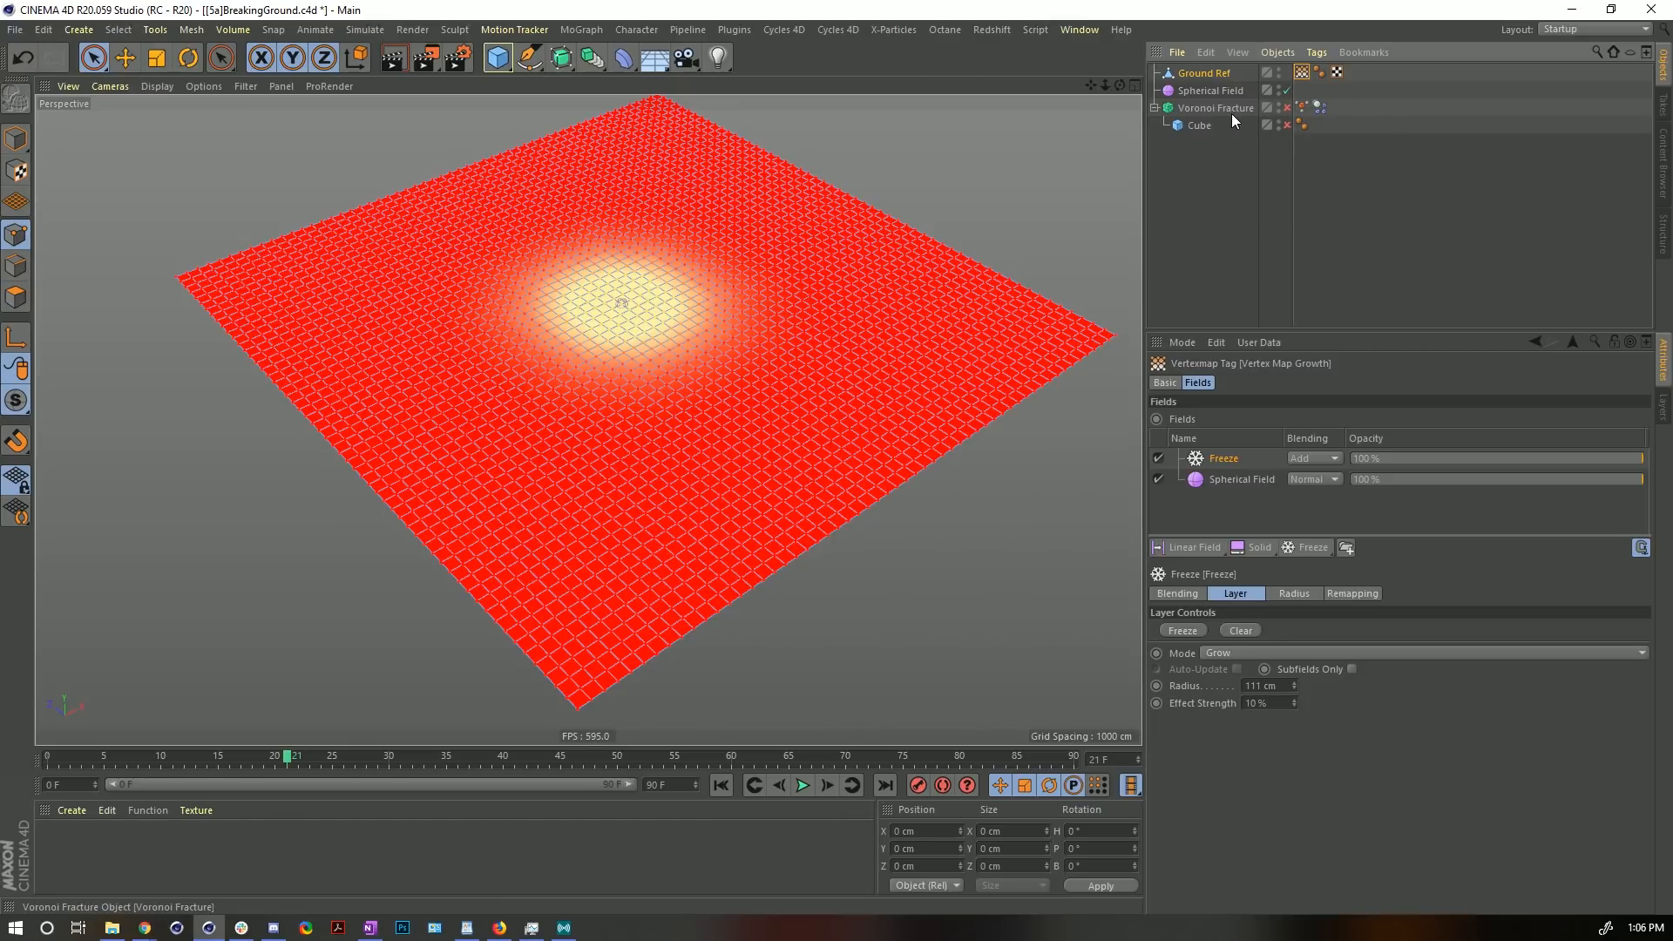
left_click_drag(745, 366, 684, 281, "alt")
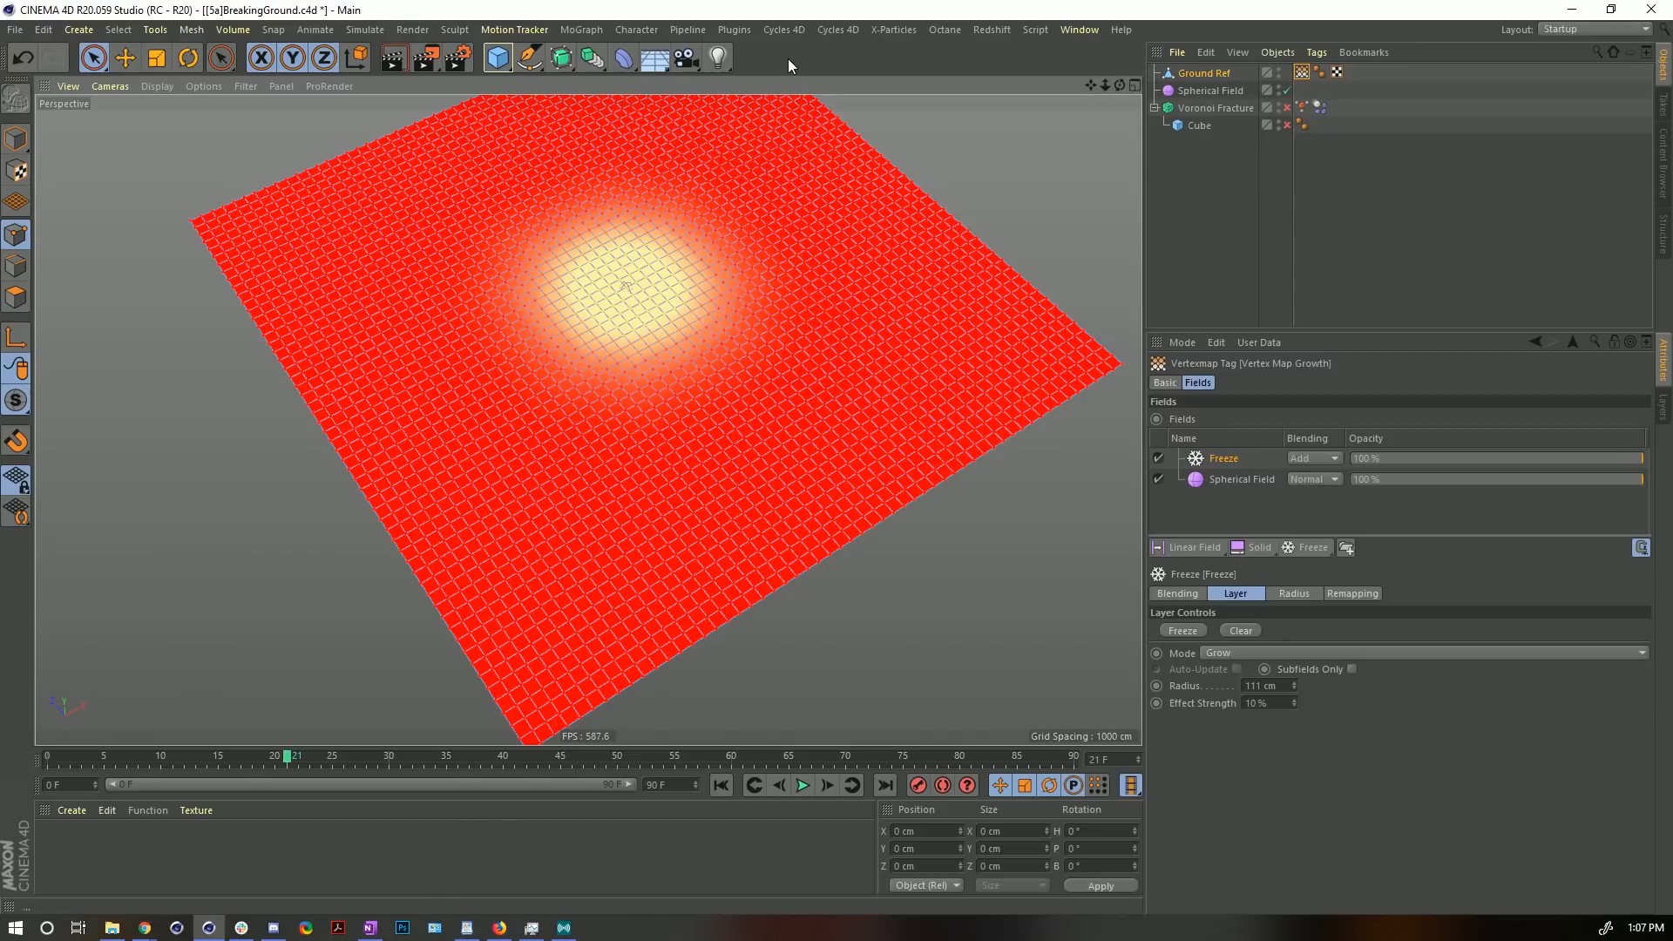
key("ctrl+s")
- Open the Radius subfields of the Freeze layer in Ground Ref's vertex map
left_click(1298, 73)
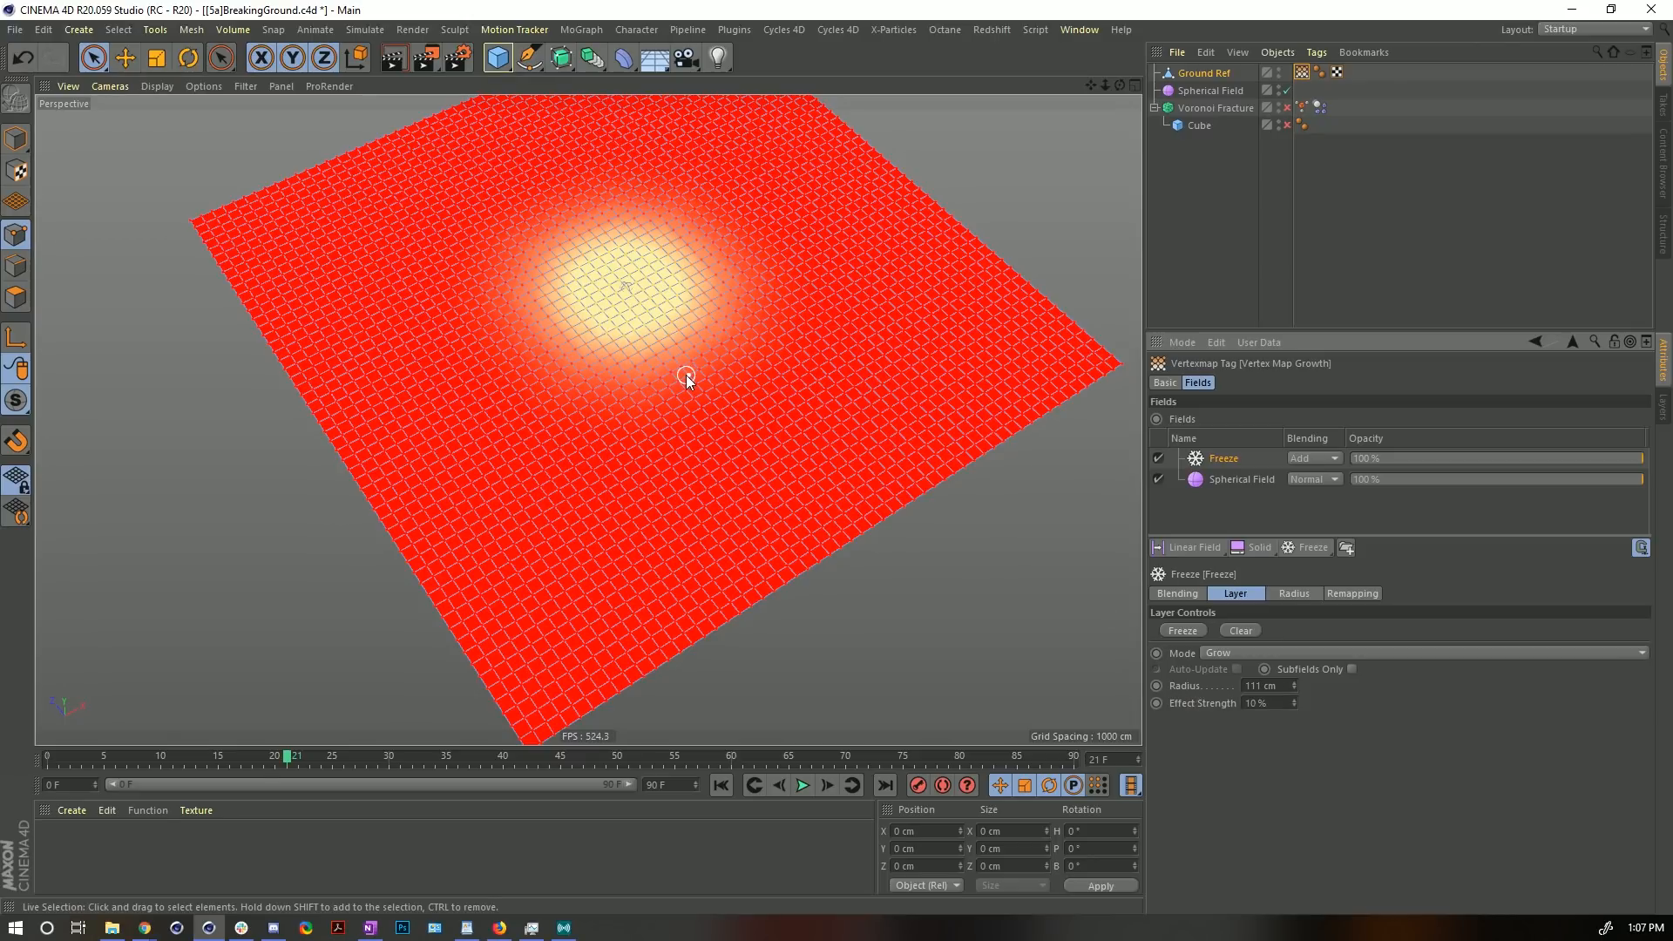
left_click(1290, 595)
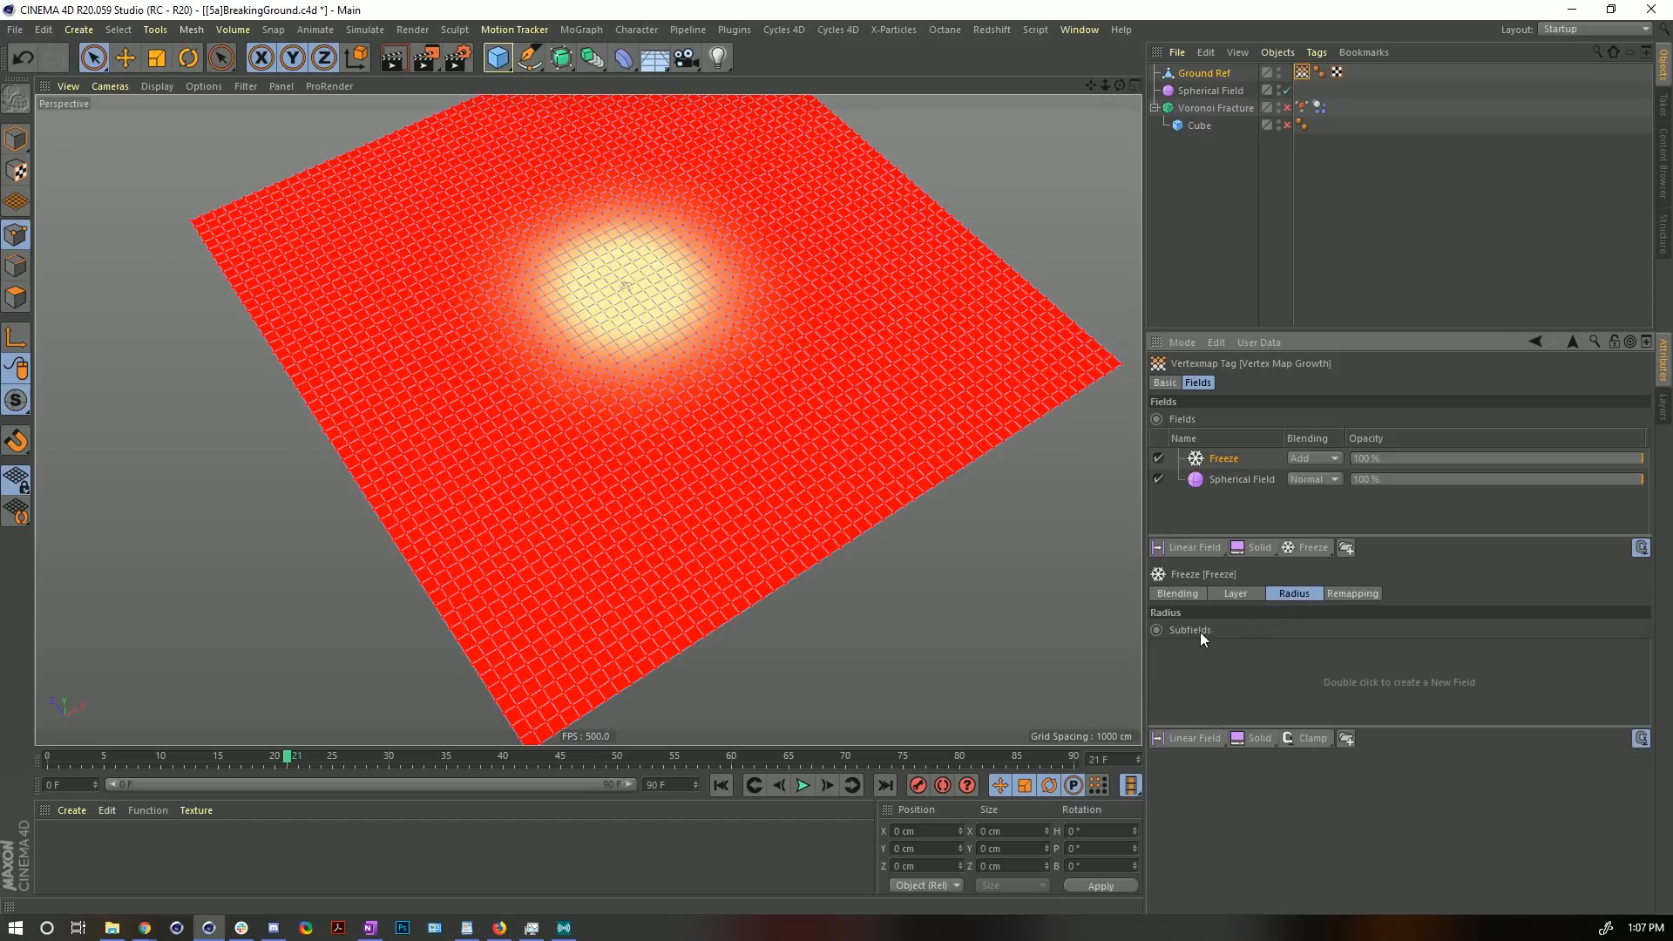
left_click(1255, 594)
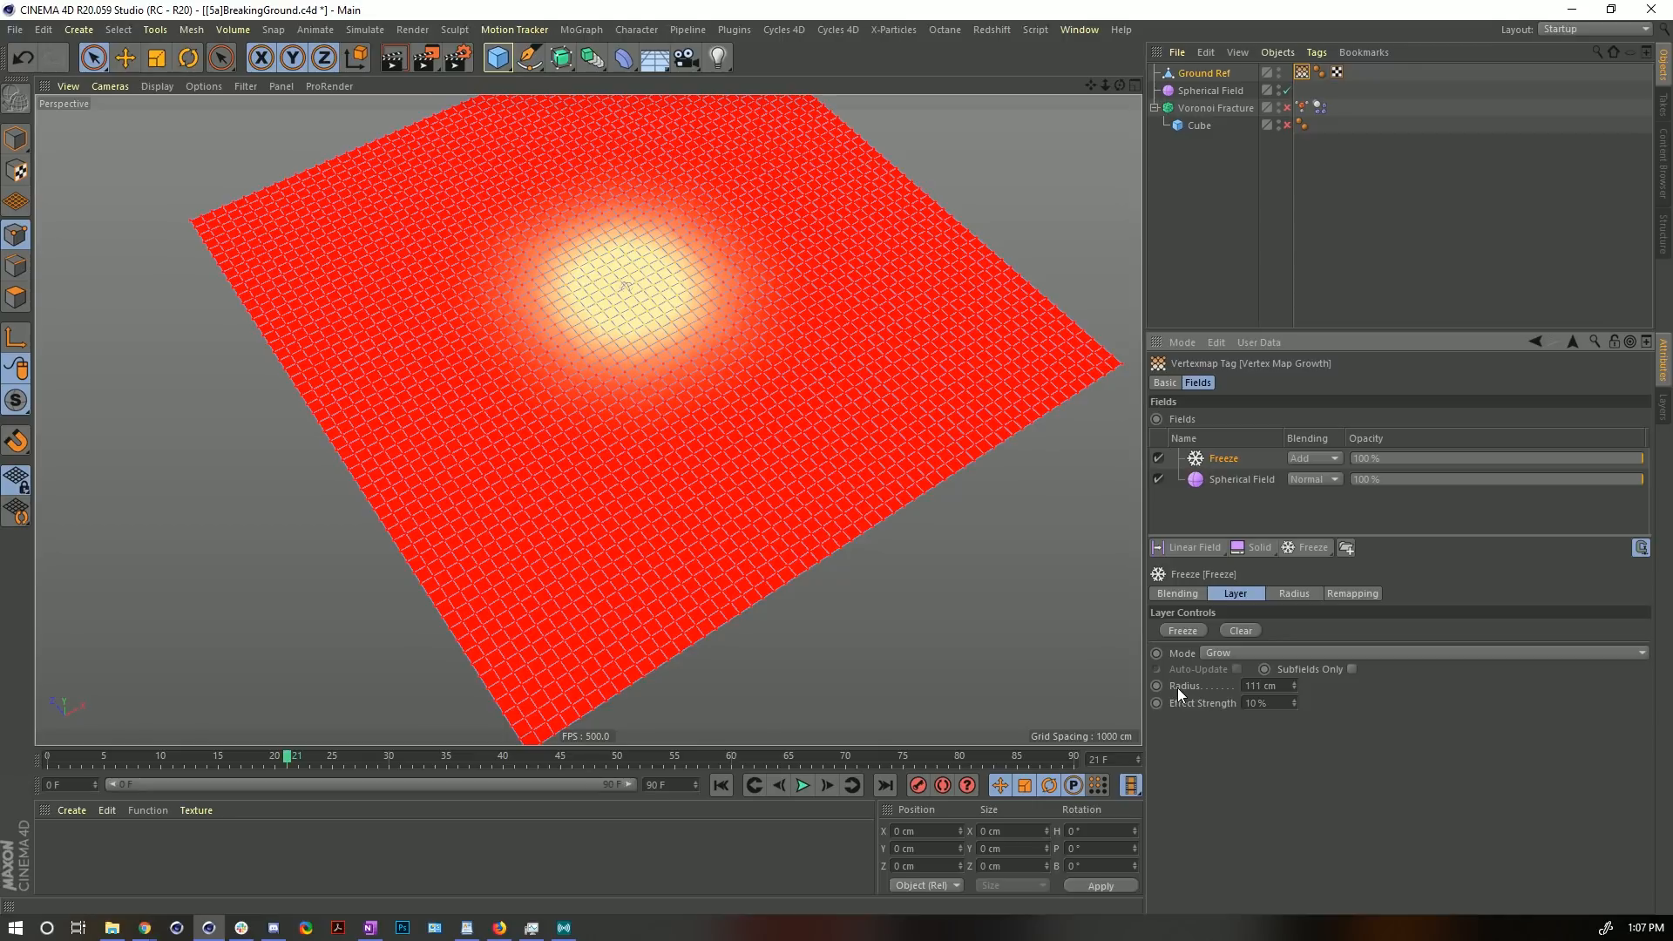
left_click(1297, 594)
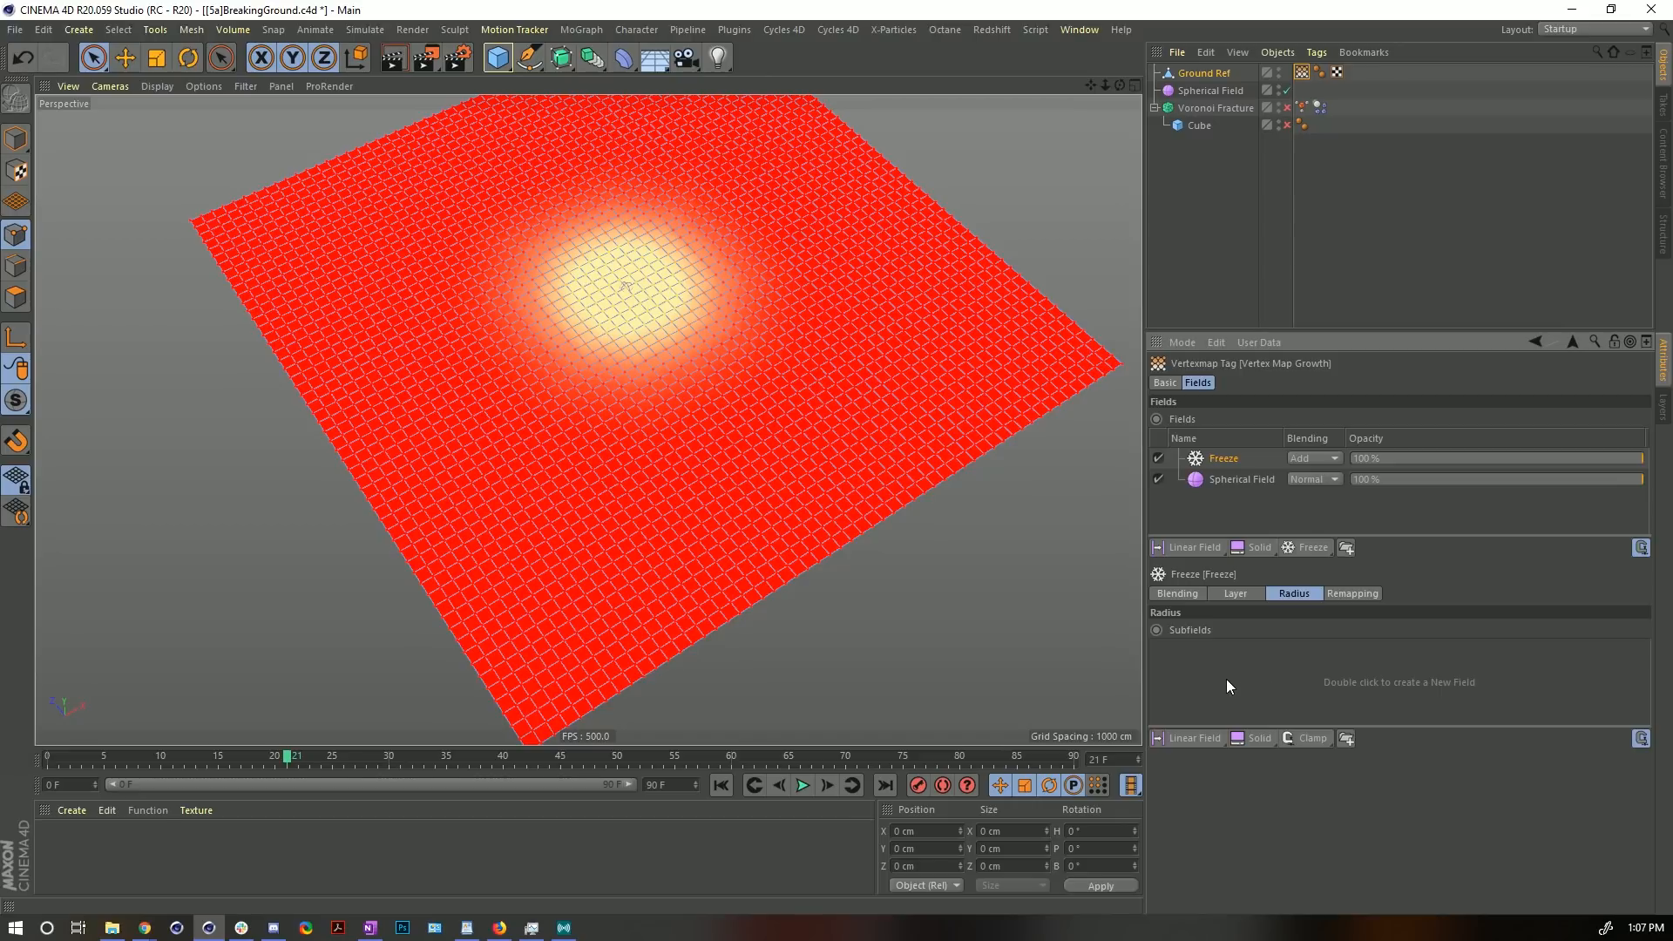
- Add a Random Field as a subfield controlling the Radius of the Freeze layer in the Growth vertex map
left_click(1235, 595)
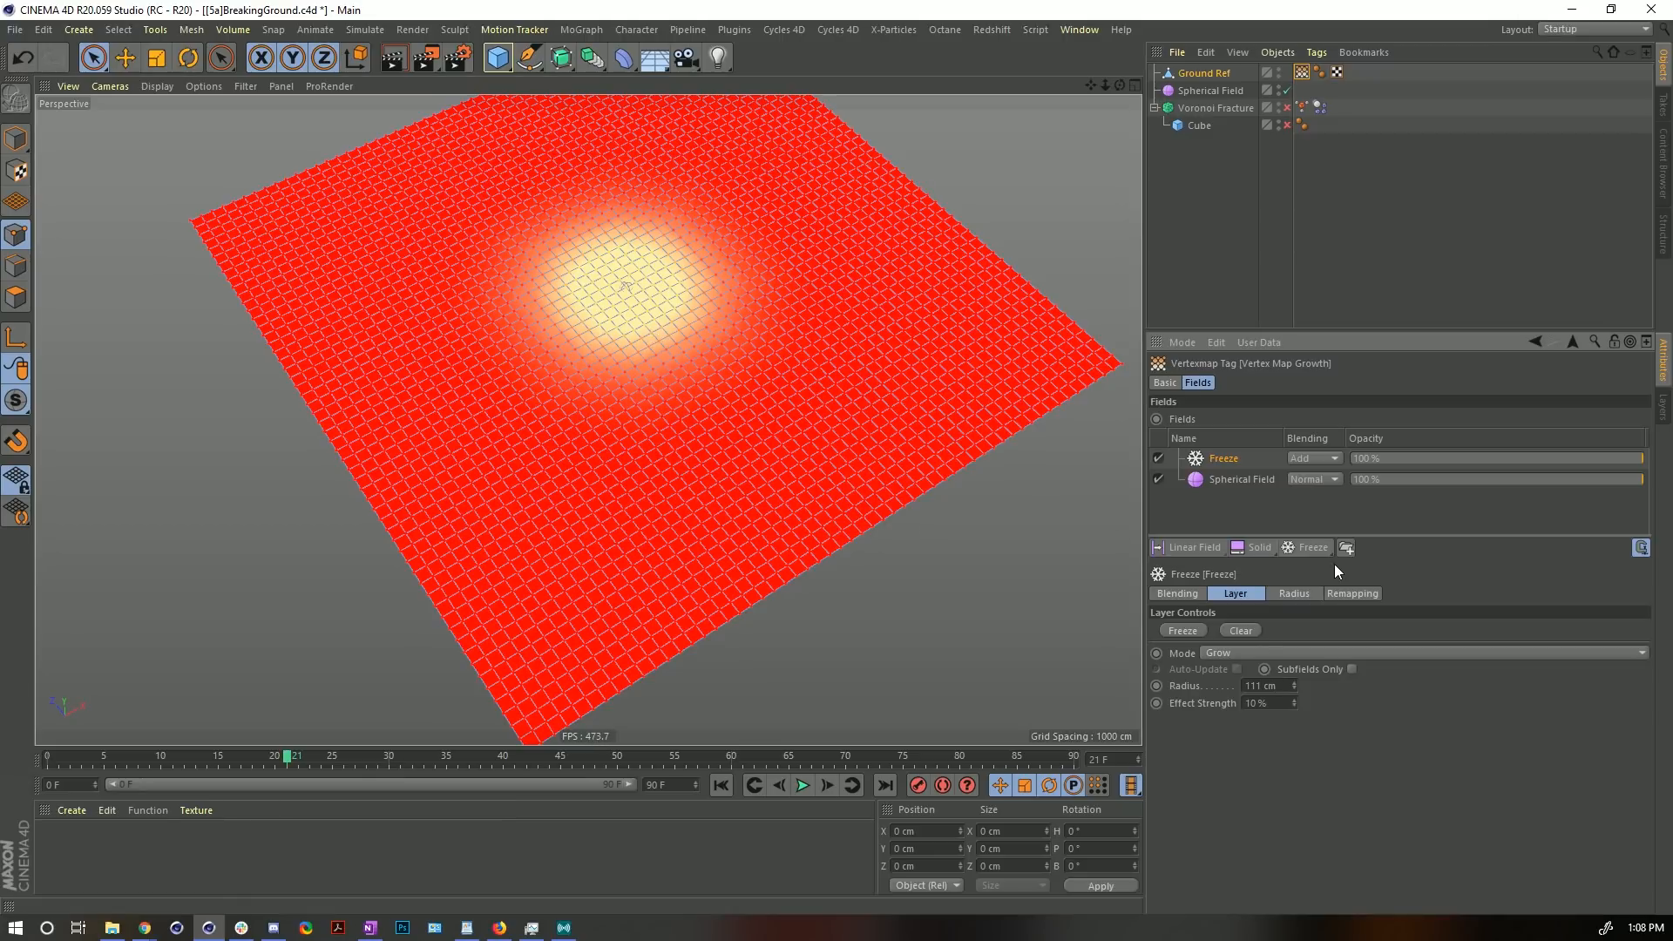
left_click(1298, 595)
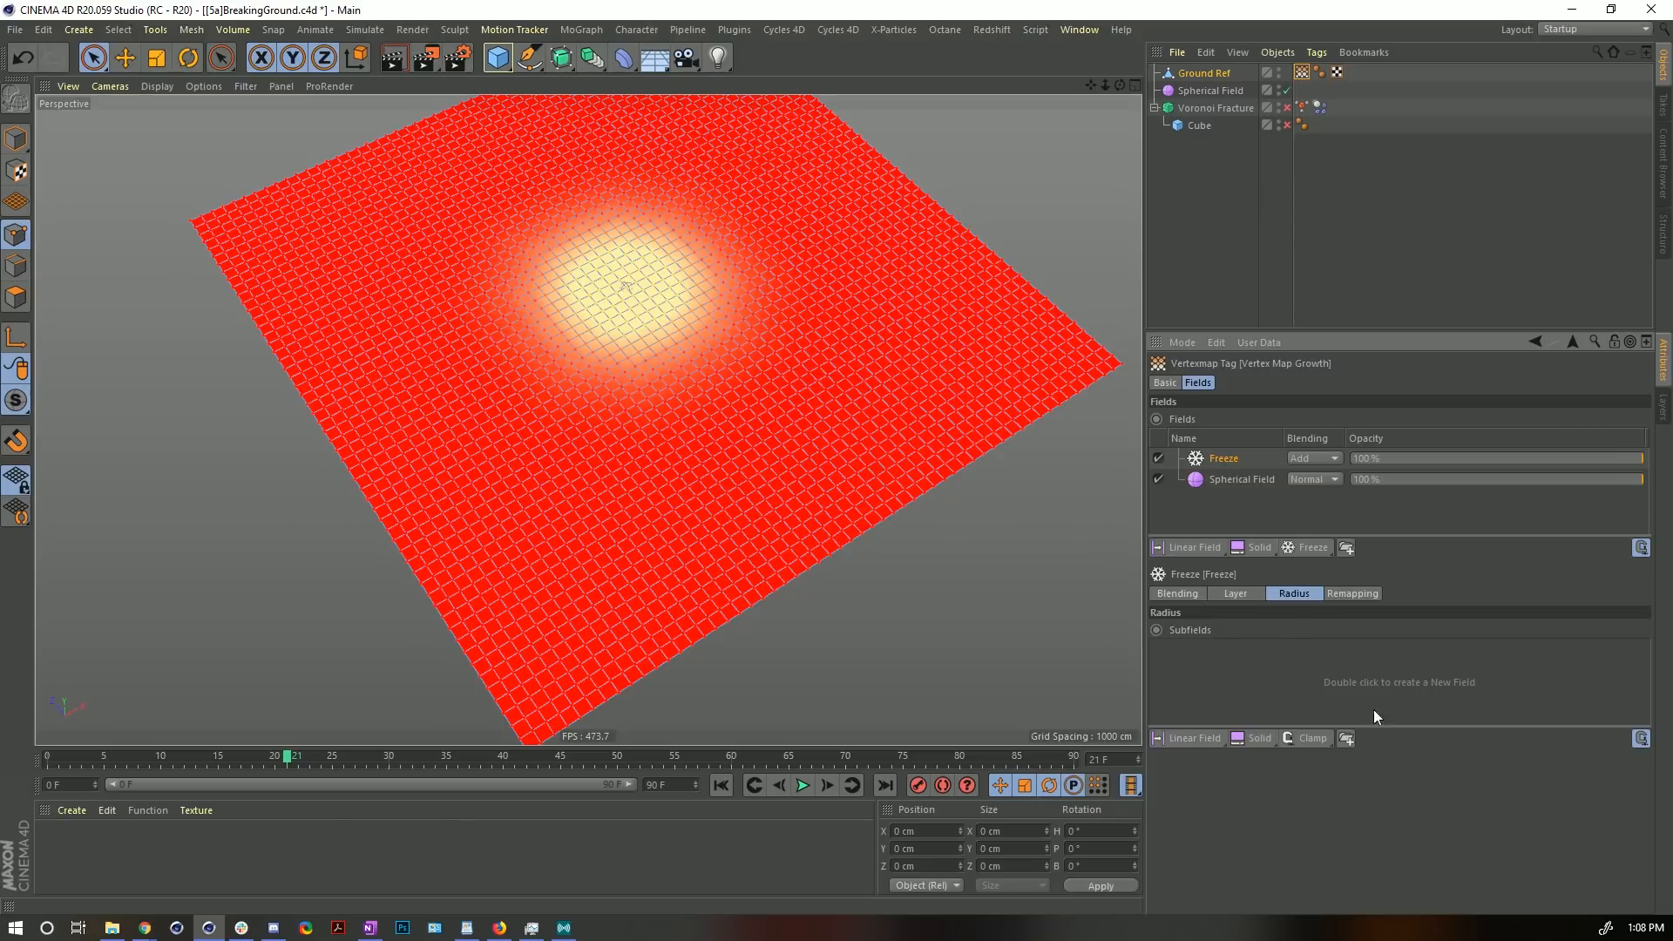
left_click(1215, 739)
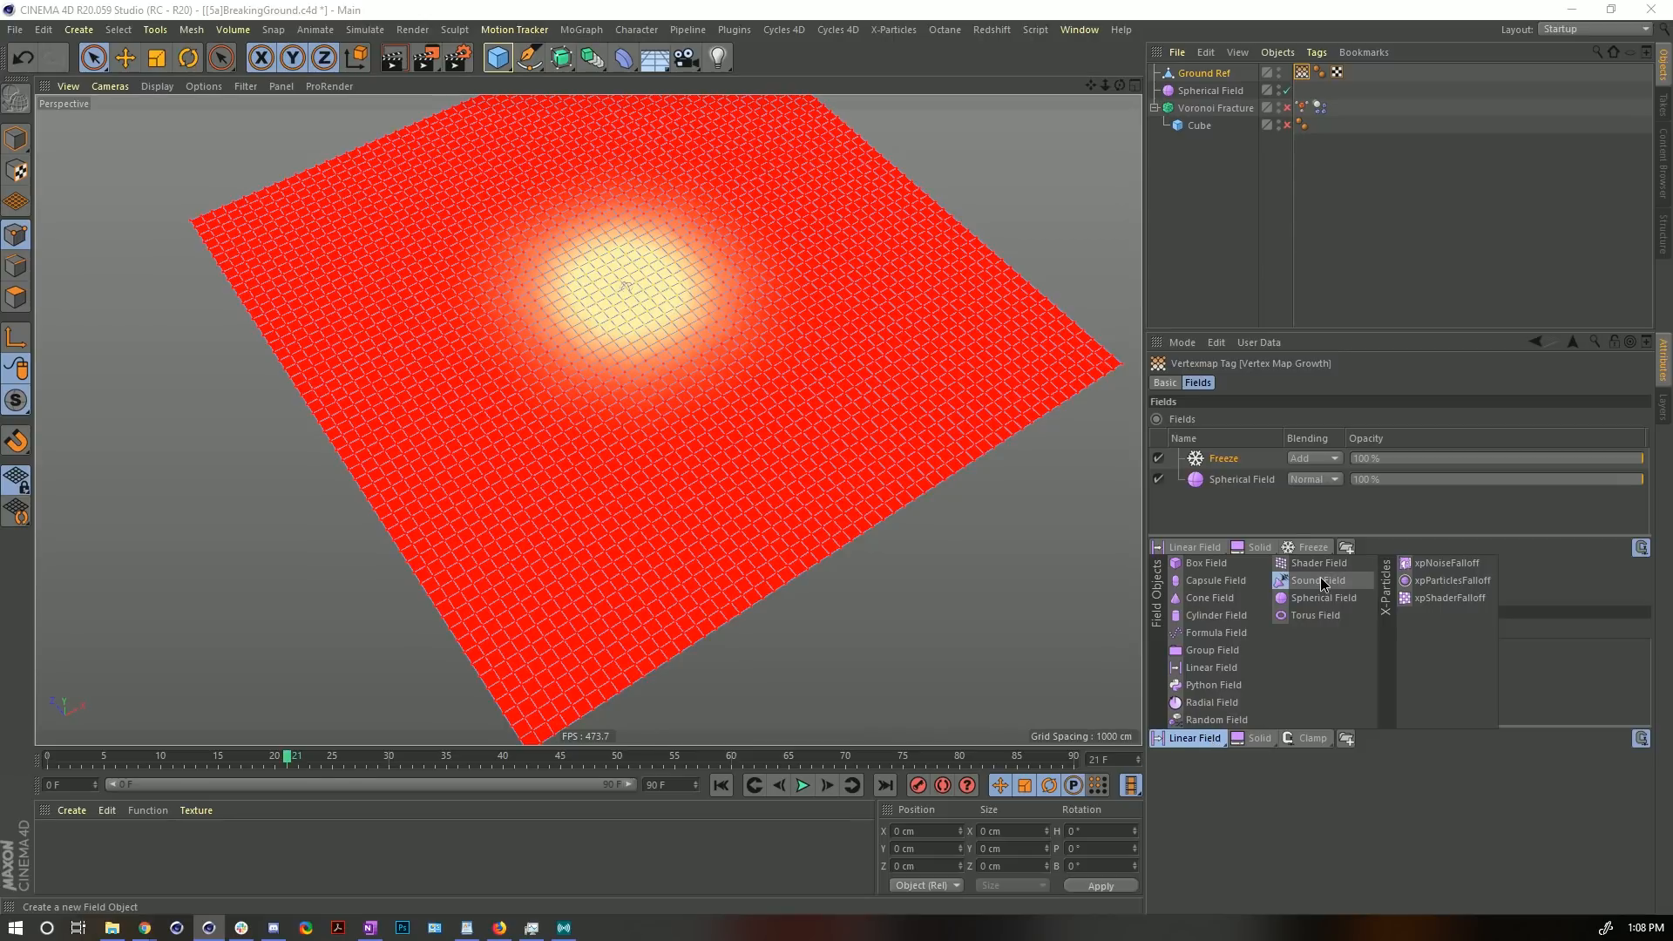
left_click(1251, 740)
left_click(1195, 739)
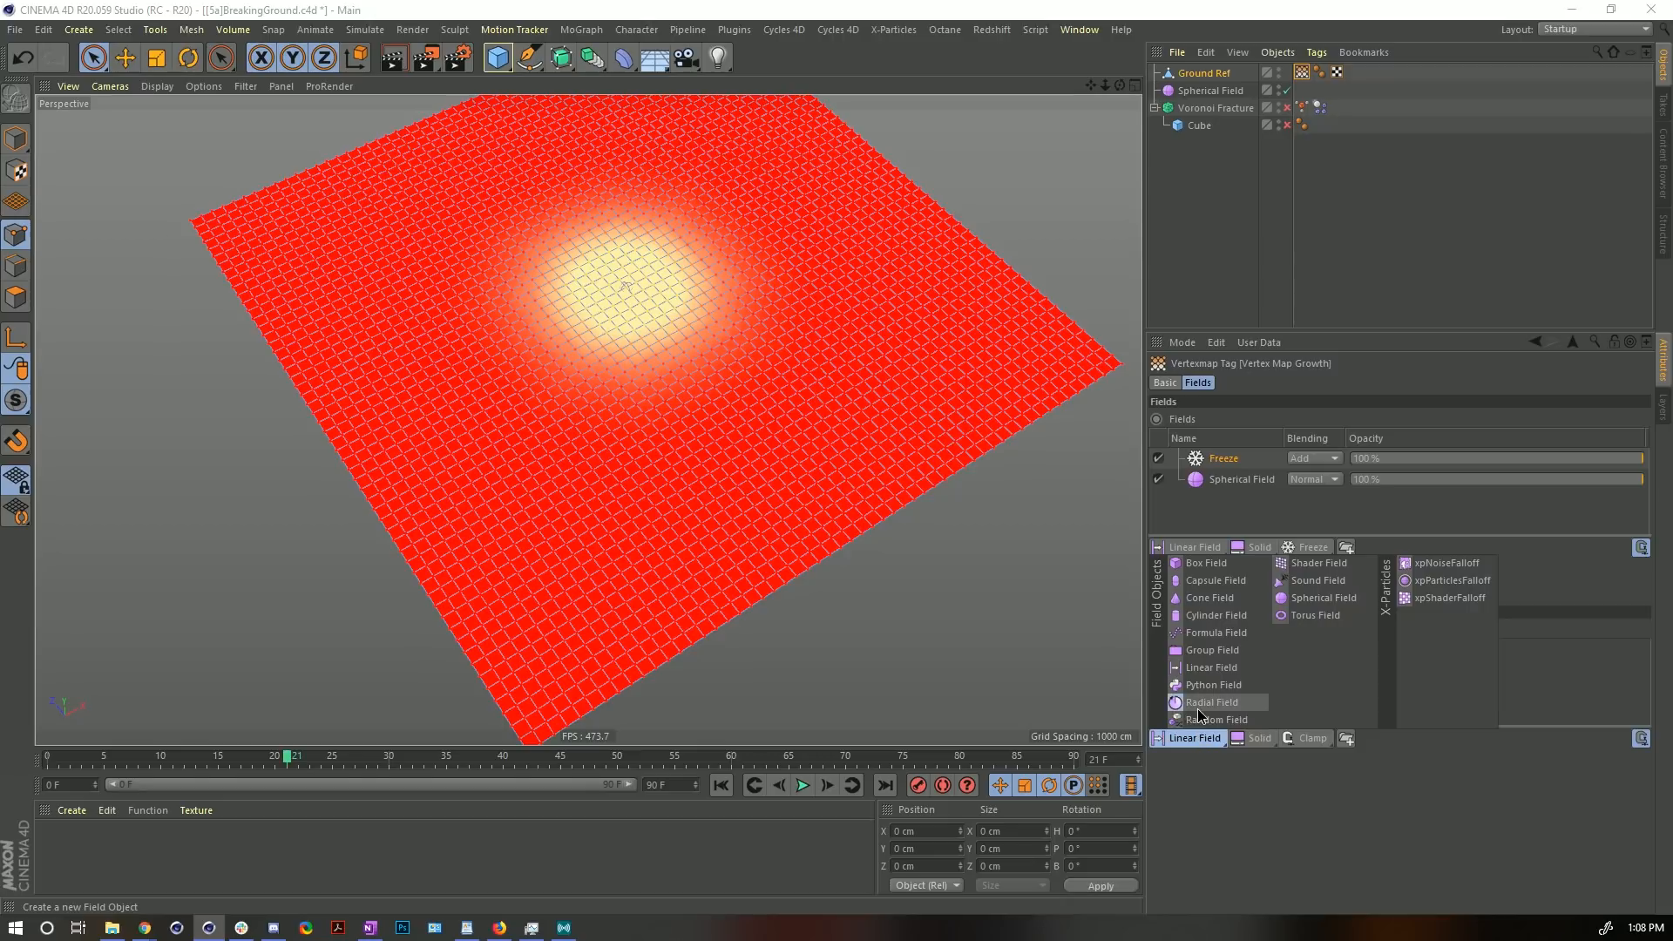
left_click(1199, 718)
- Nest the Random Field under Ground Ref and bring the Growth vertex map's field settings into full view
left_click(1209, 75)
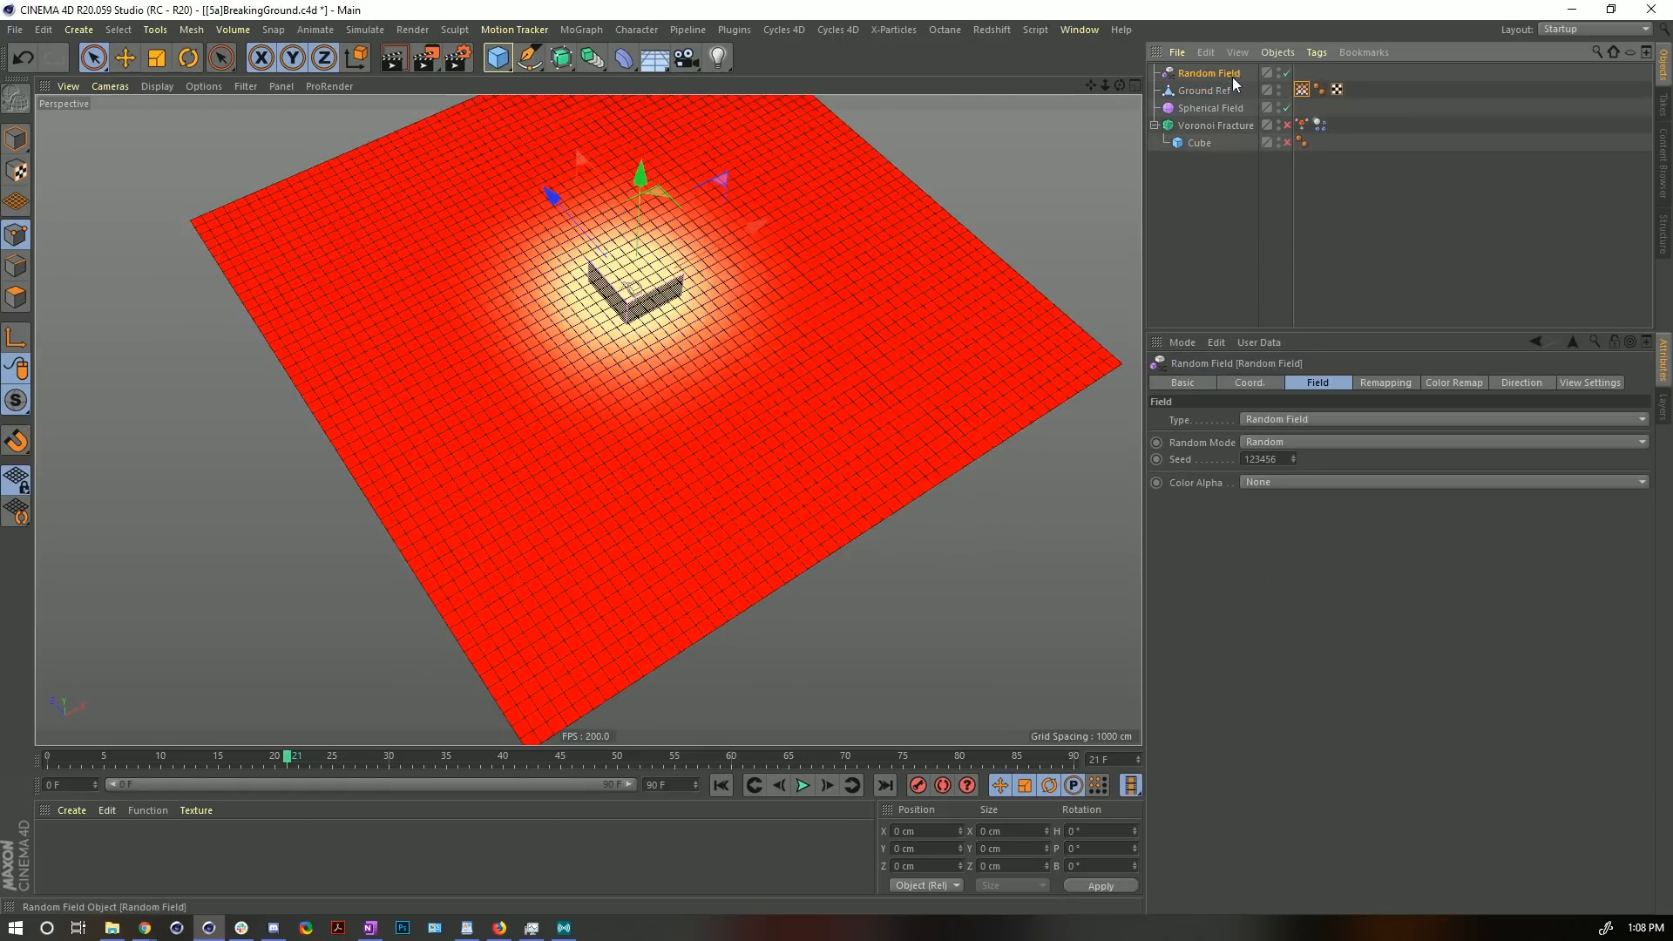
left_click_drag(1210, 87, 1204, 89)
left_click(1304, 72)
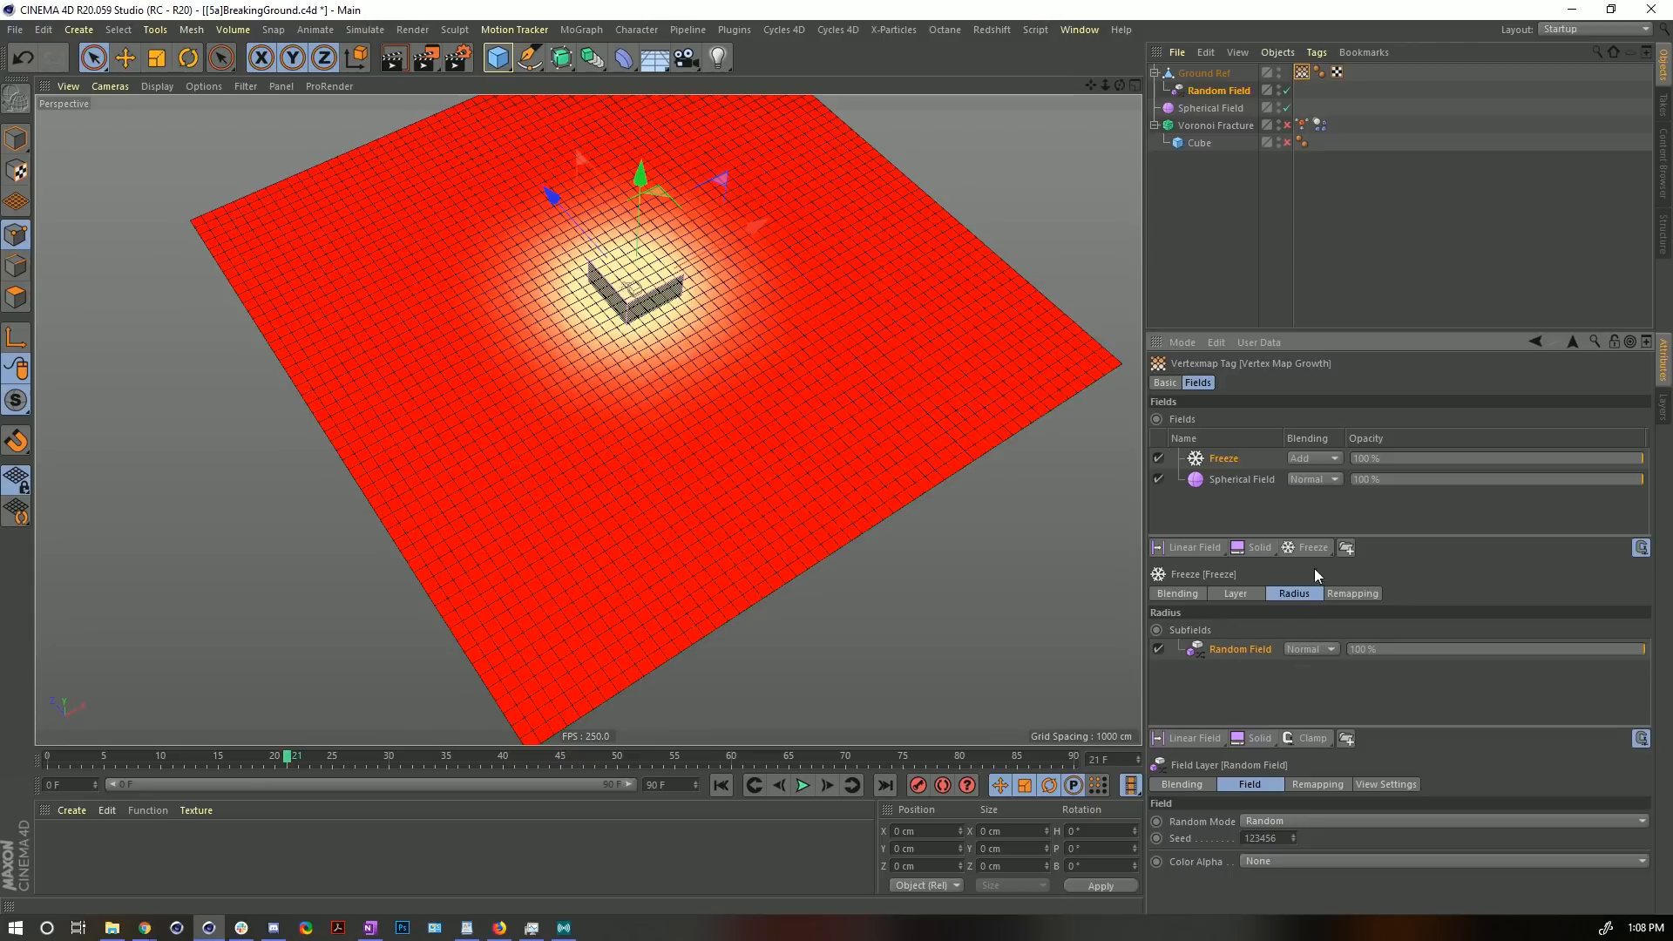
left_click_drag(1326, 330, 1326, 188)
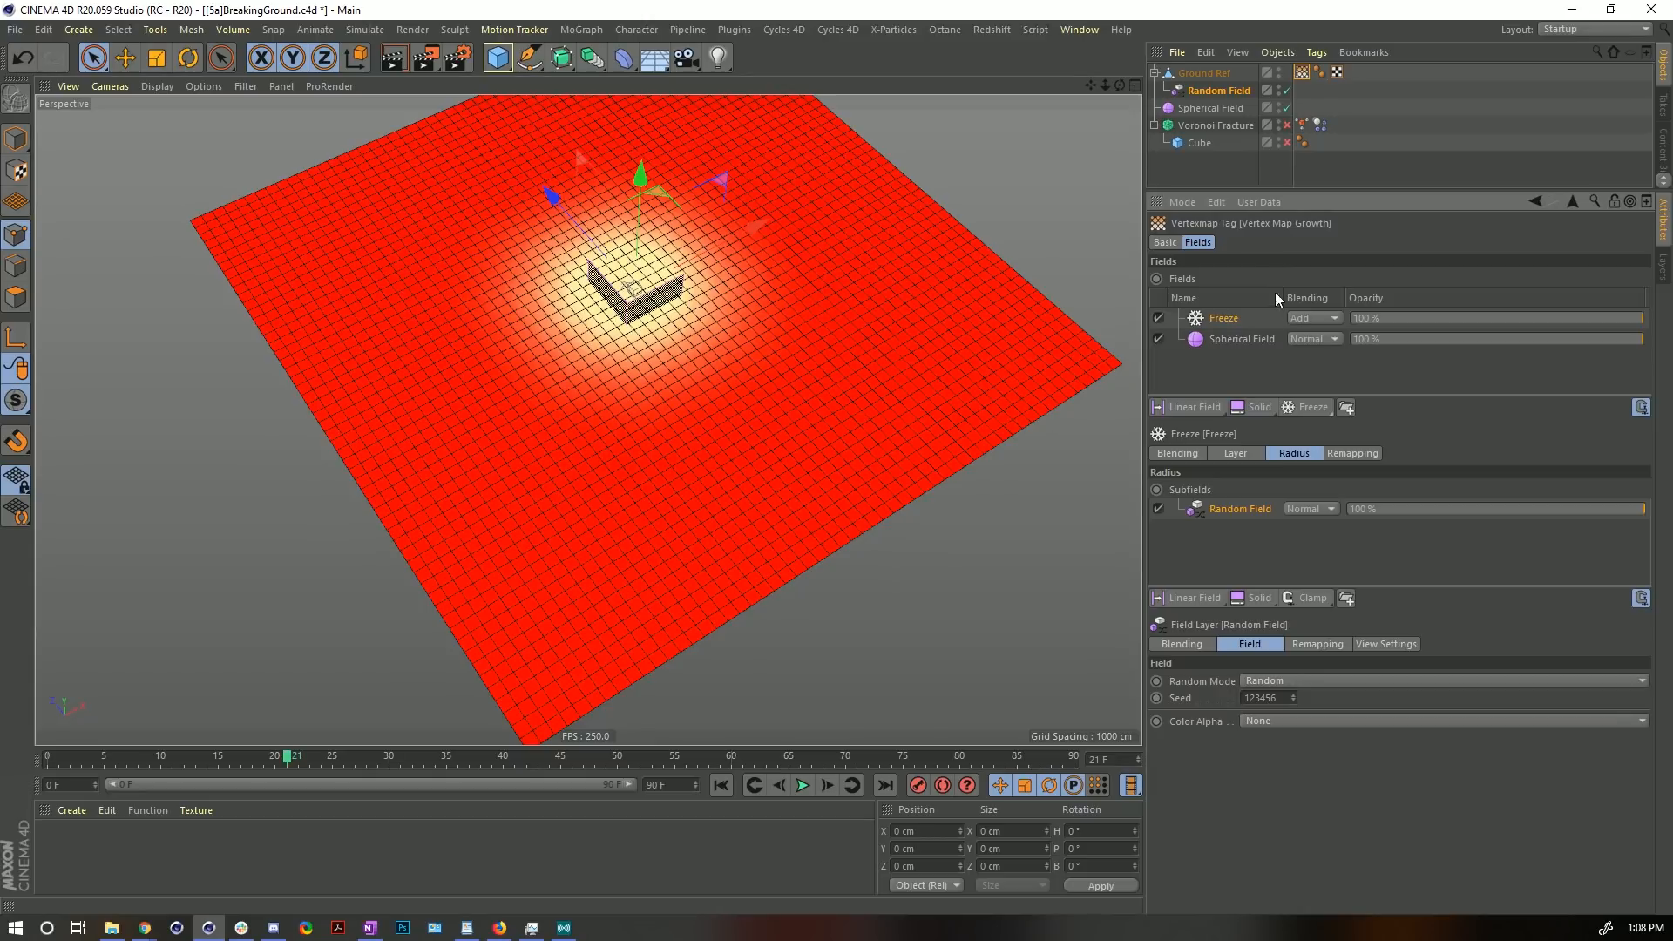
- Review the Freeze layer's controls, select the Random Field and play the animation to check the vertex map's growth
left_click(1247, 450)
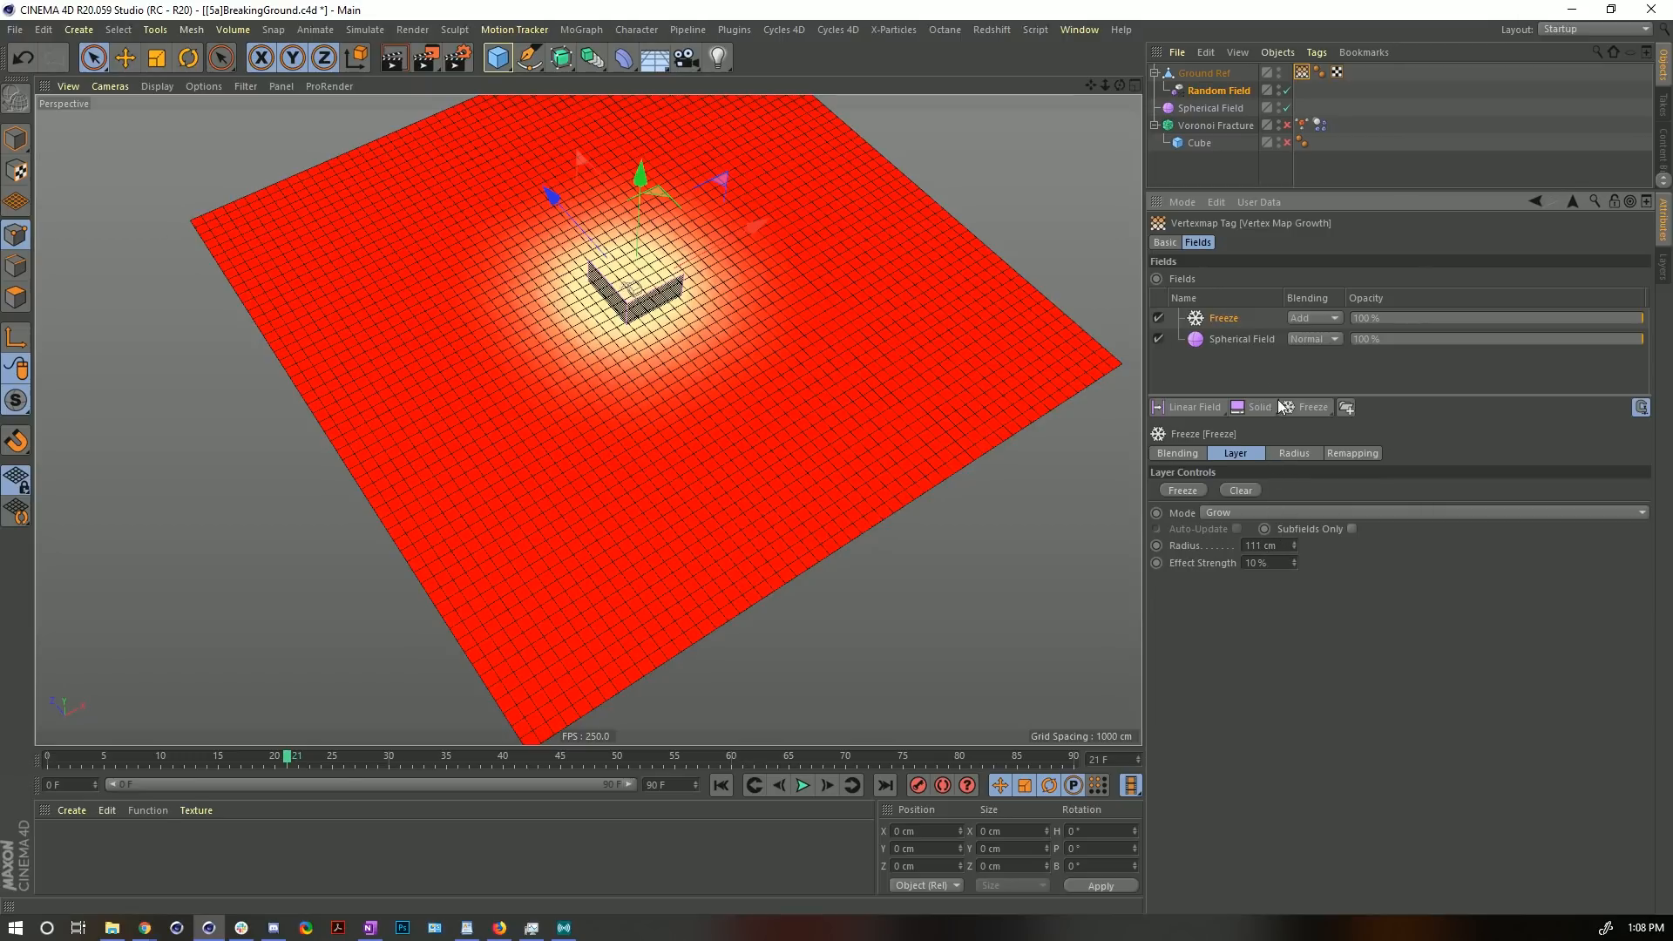
left_click(1185, 91)
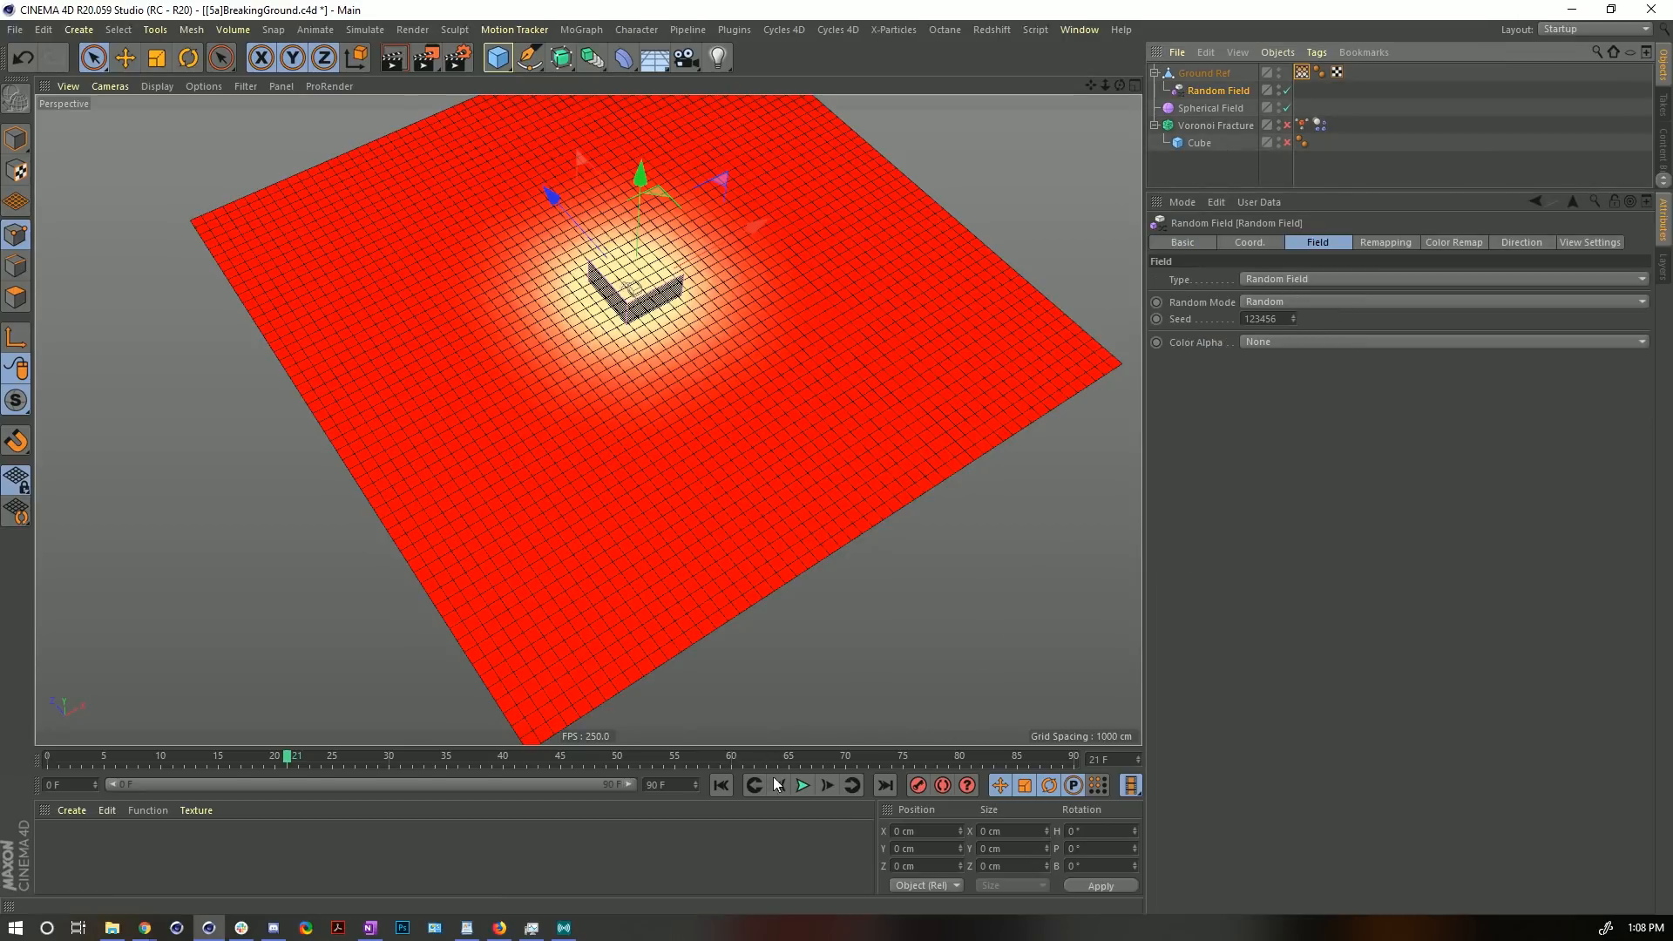
left_click(802, 786)
left_click(803, 786)
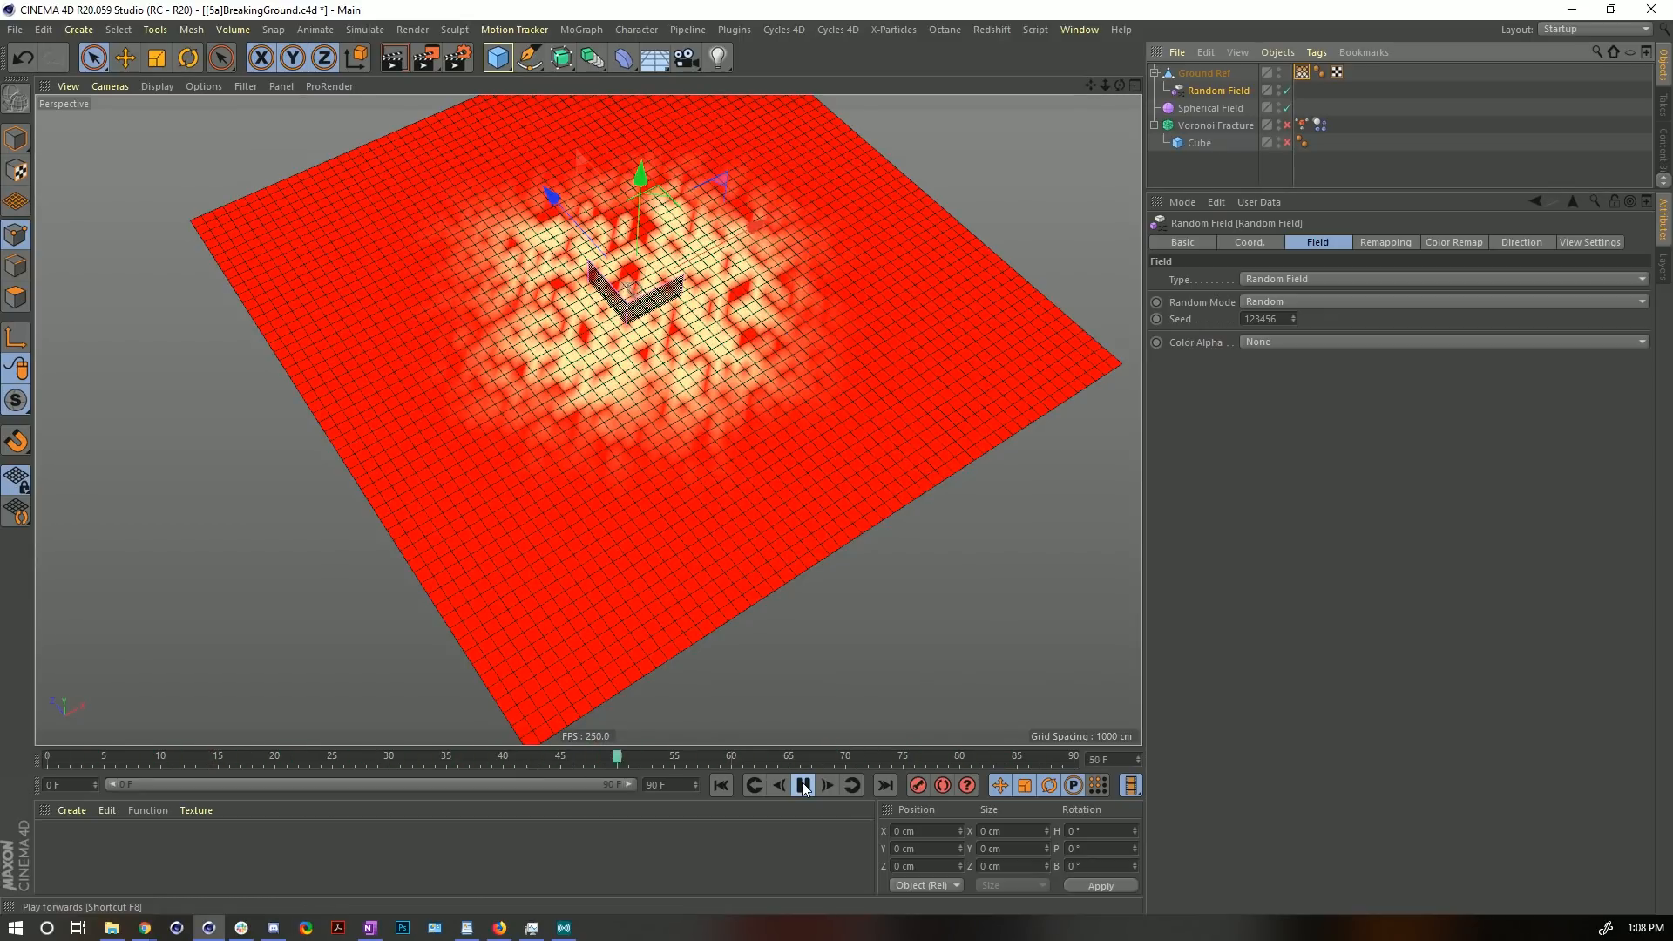
left_click(802, 787)
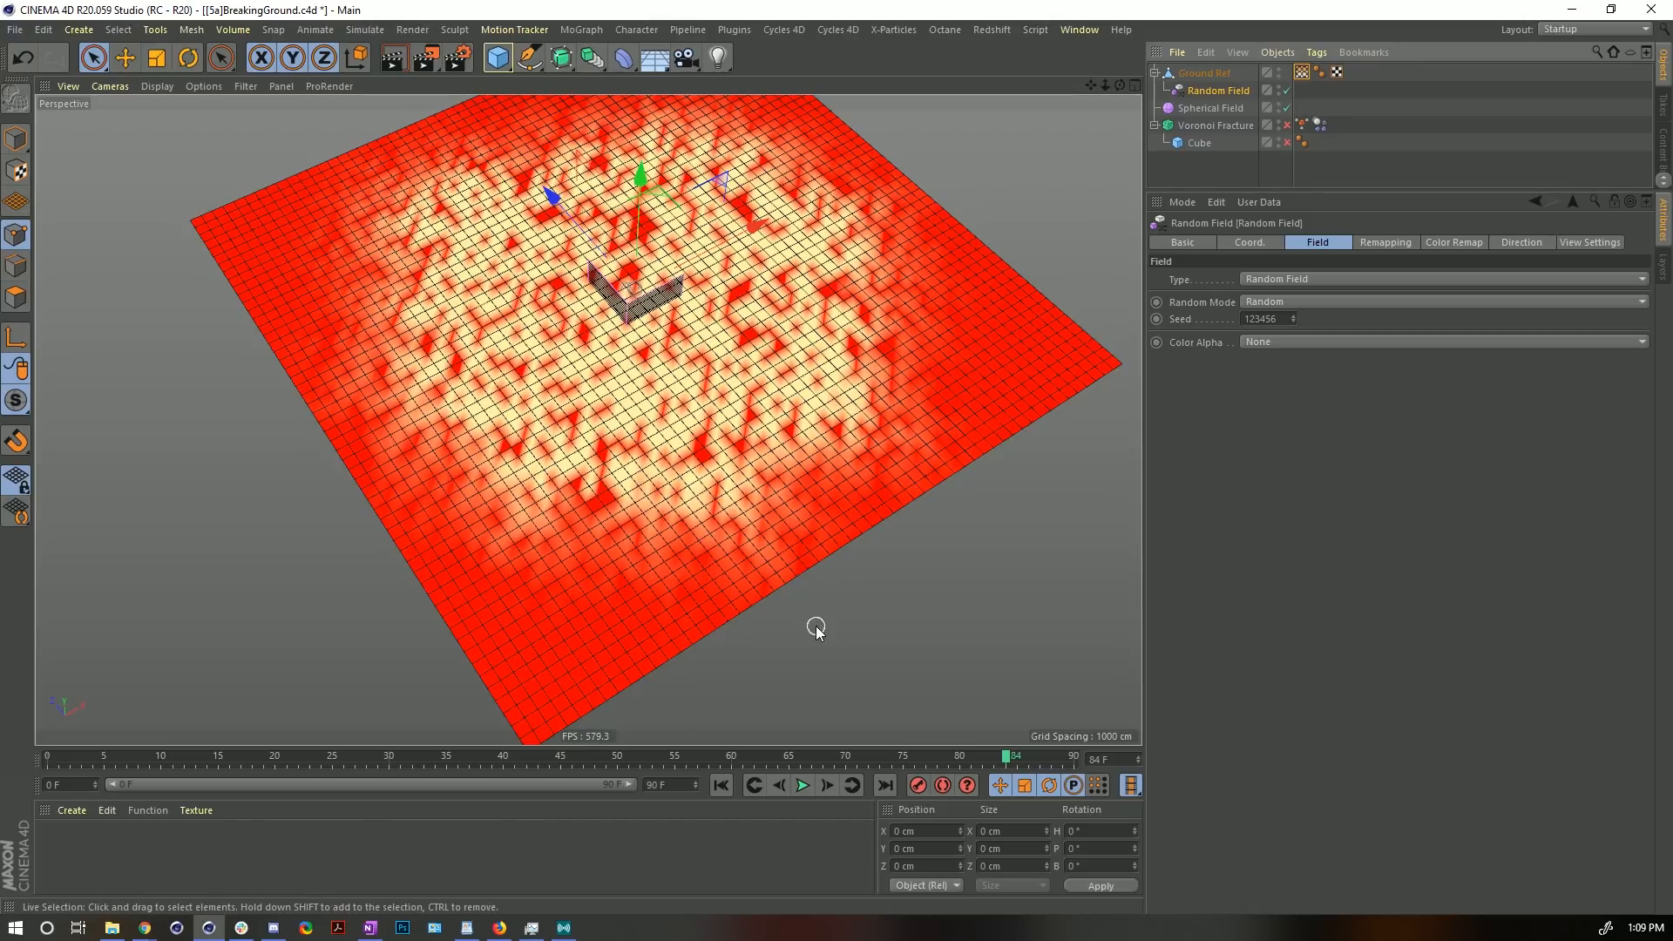
- Set the Random Field's Random Mode to Noise and play the growth from the first frame
left_click(1274, 301)
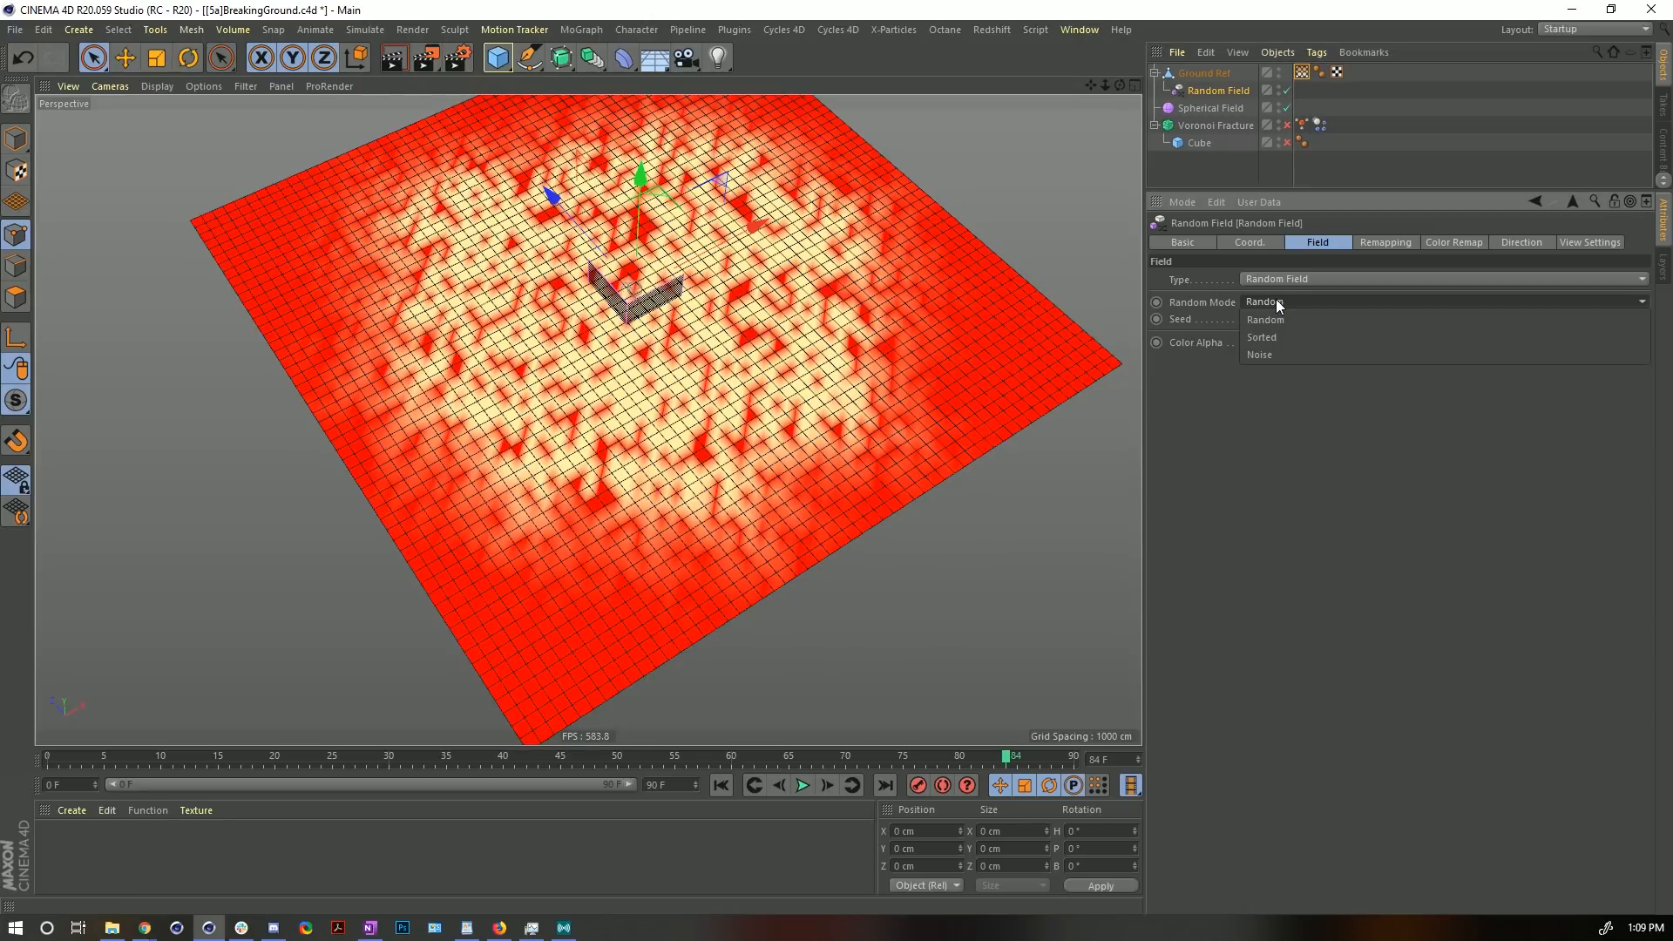
left_click(1279, 355)
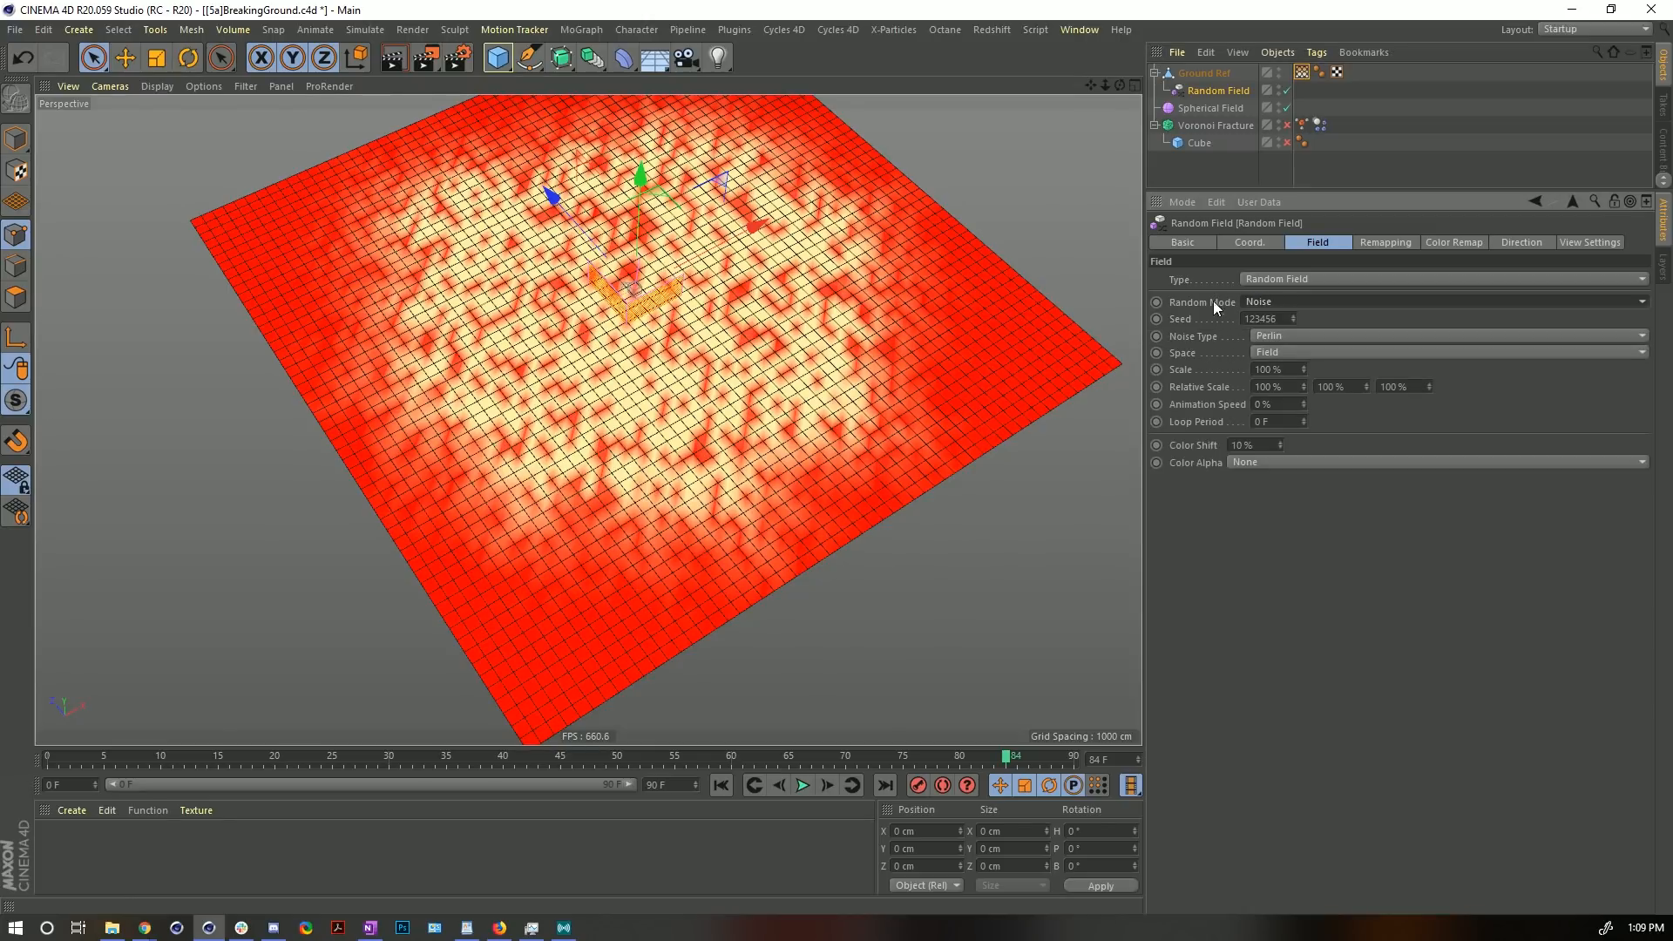
key("shift+f")
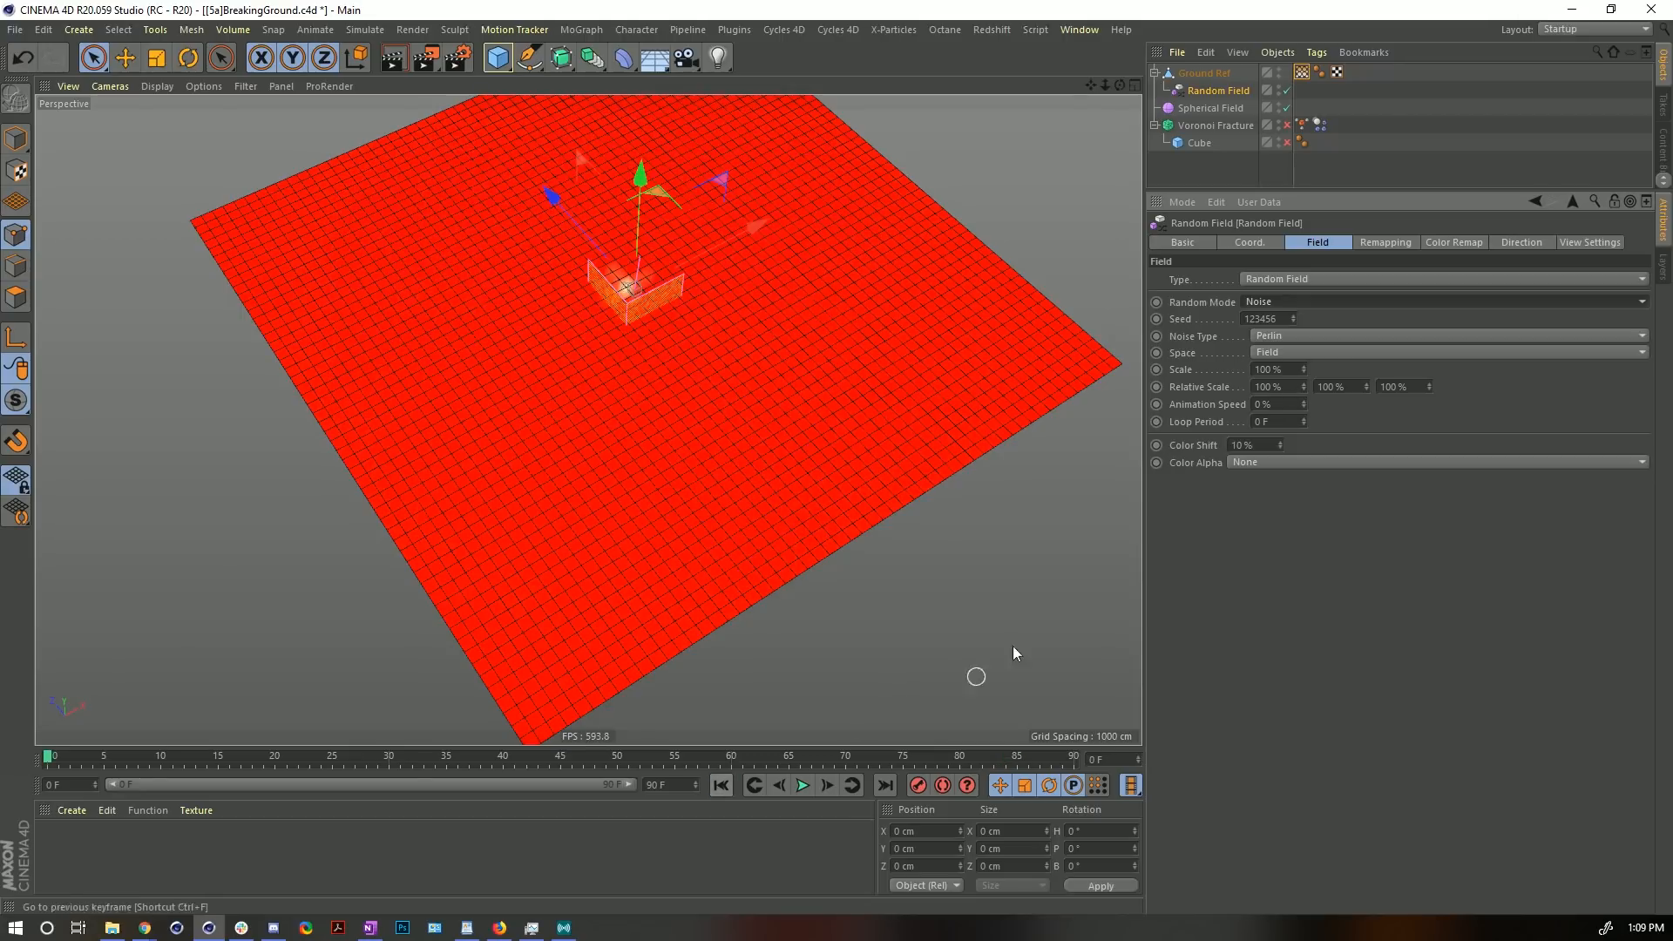
left_click(803, 786)
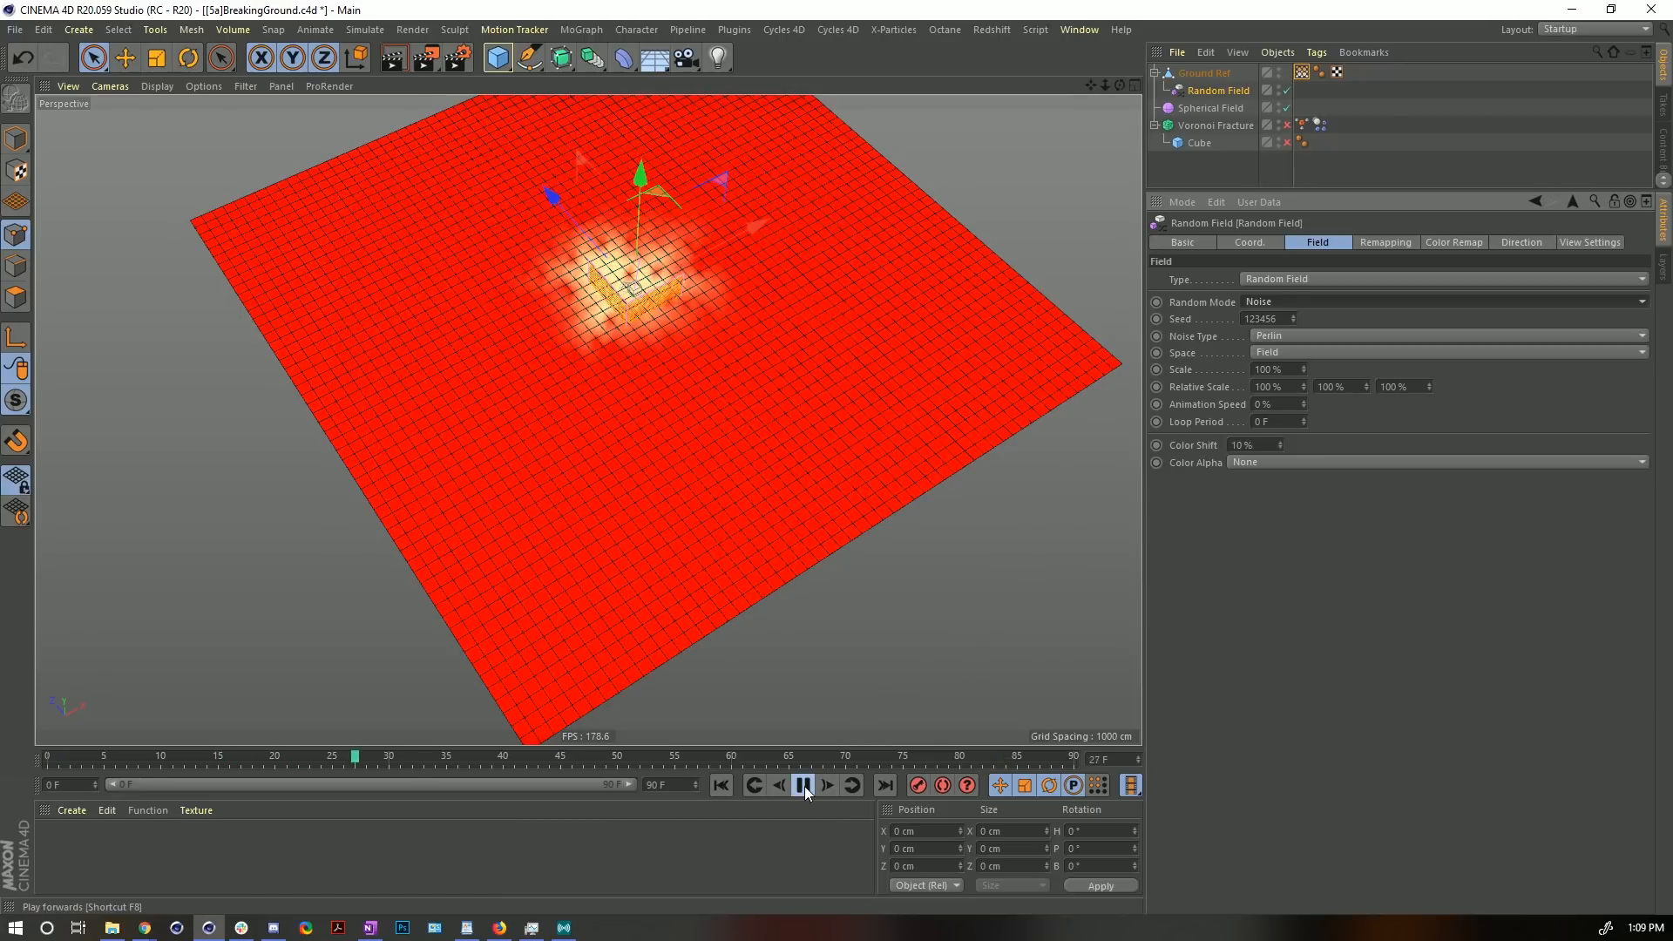
left_click(803, 786)
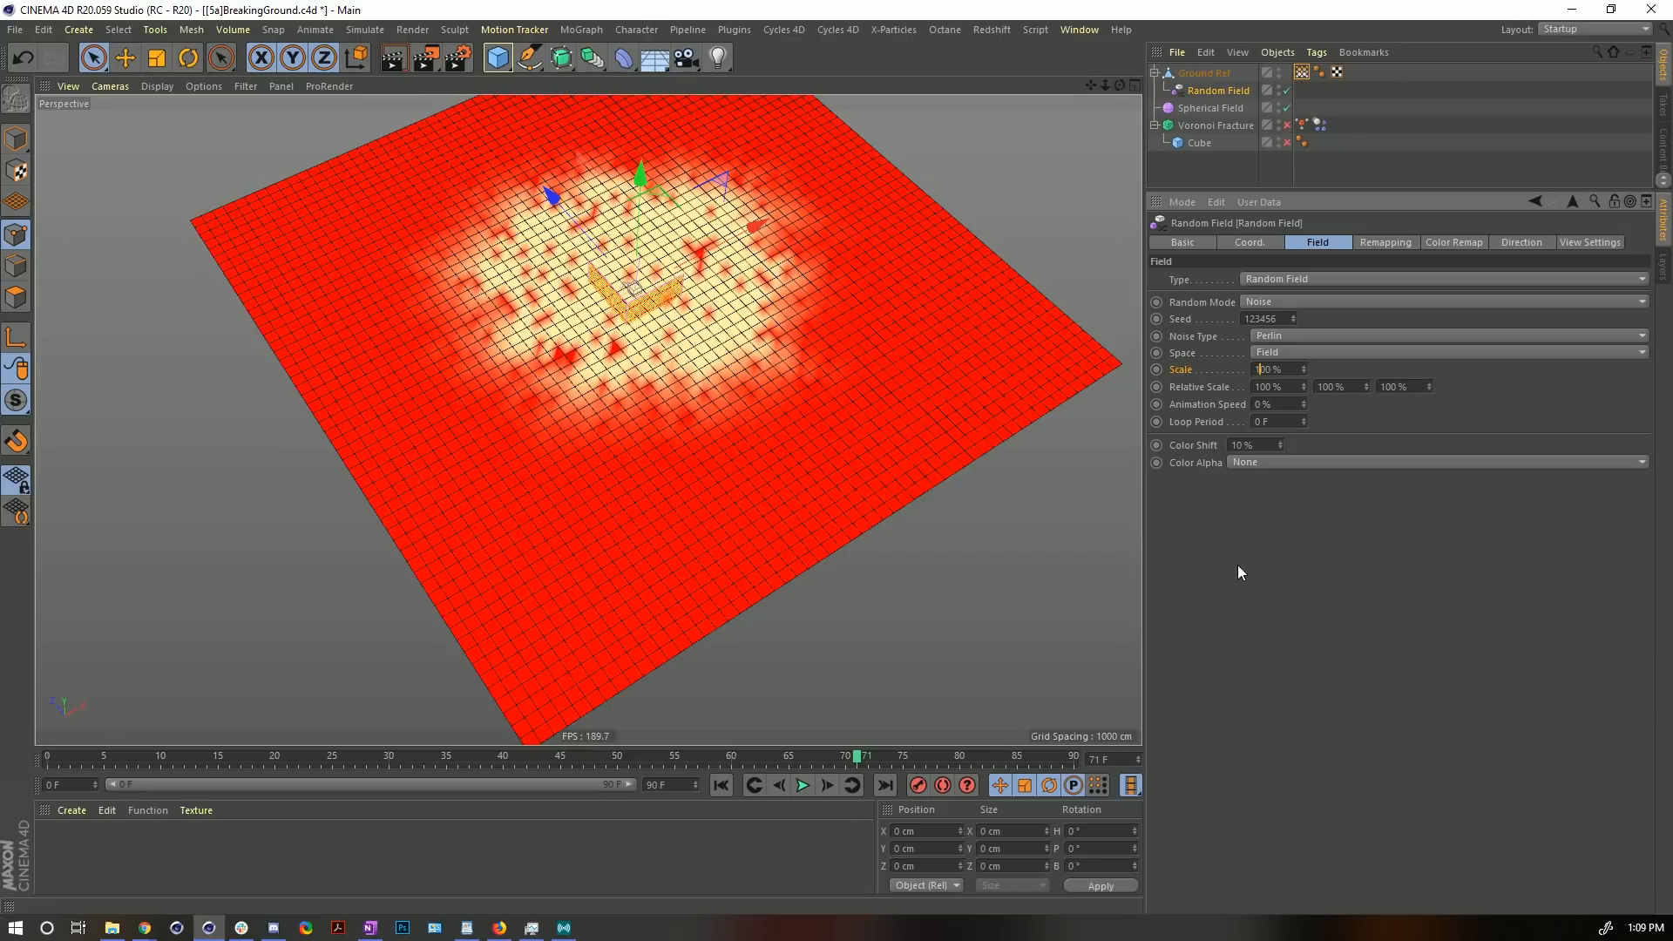
- Set the Random Field's noise Scale to 1000% and replay the growth from the first frame
type("0")
key("Return")
left_click(721, 786)
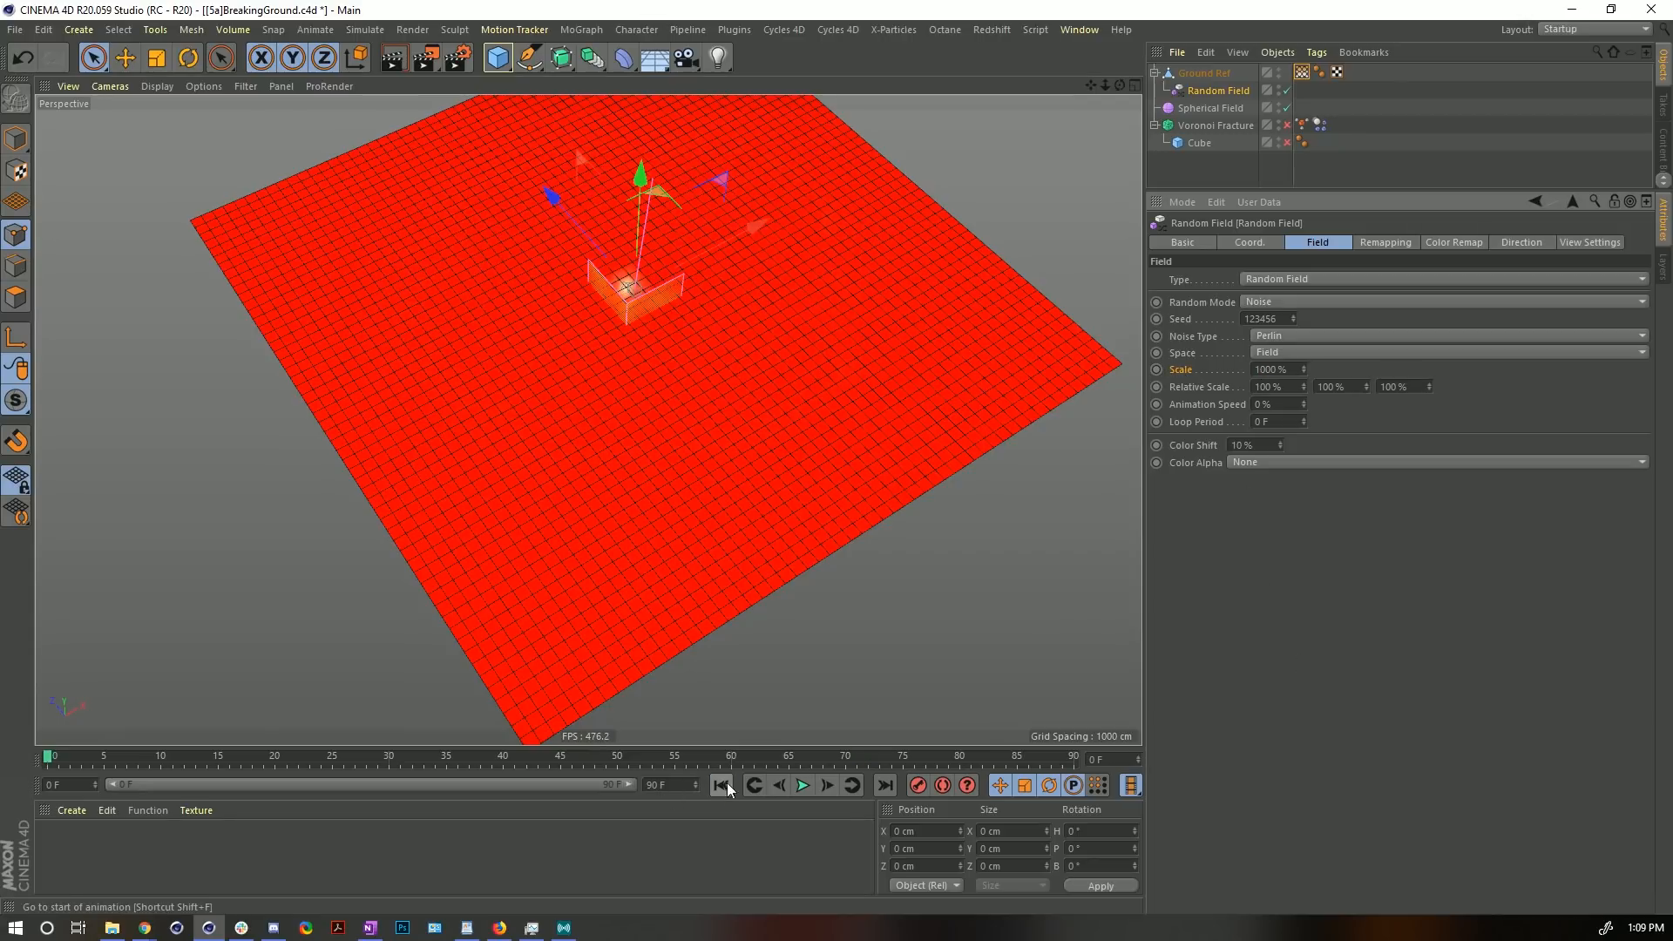
left_click(803, 786)
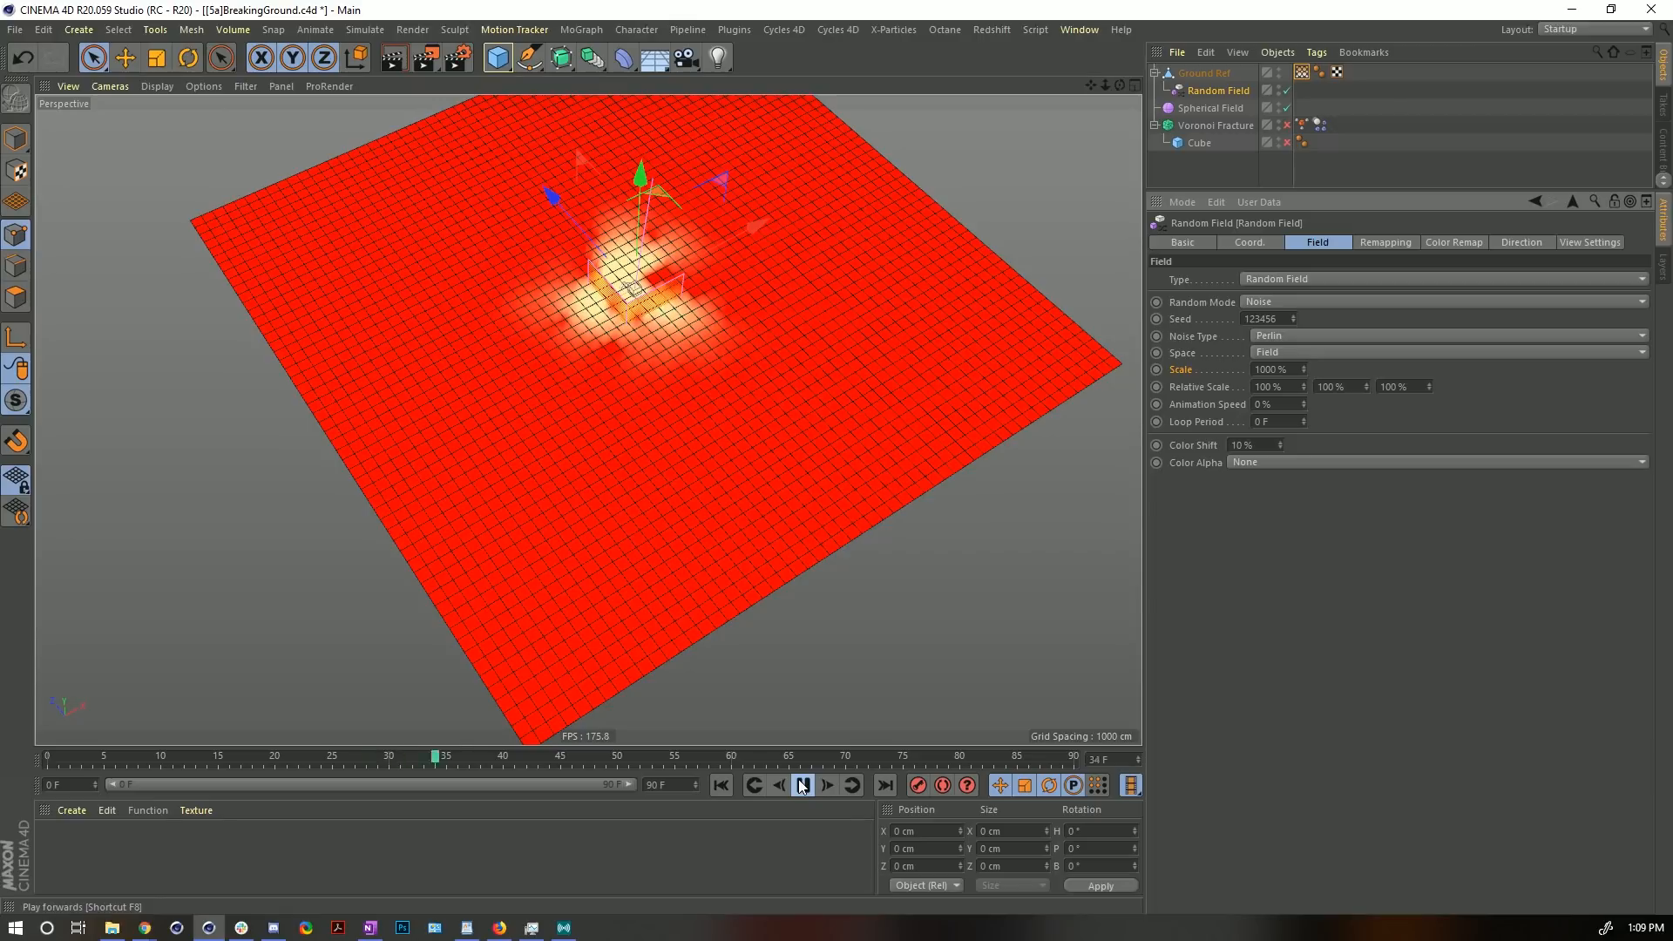
left_click(803, 786)
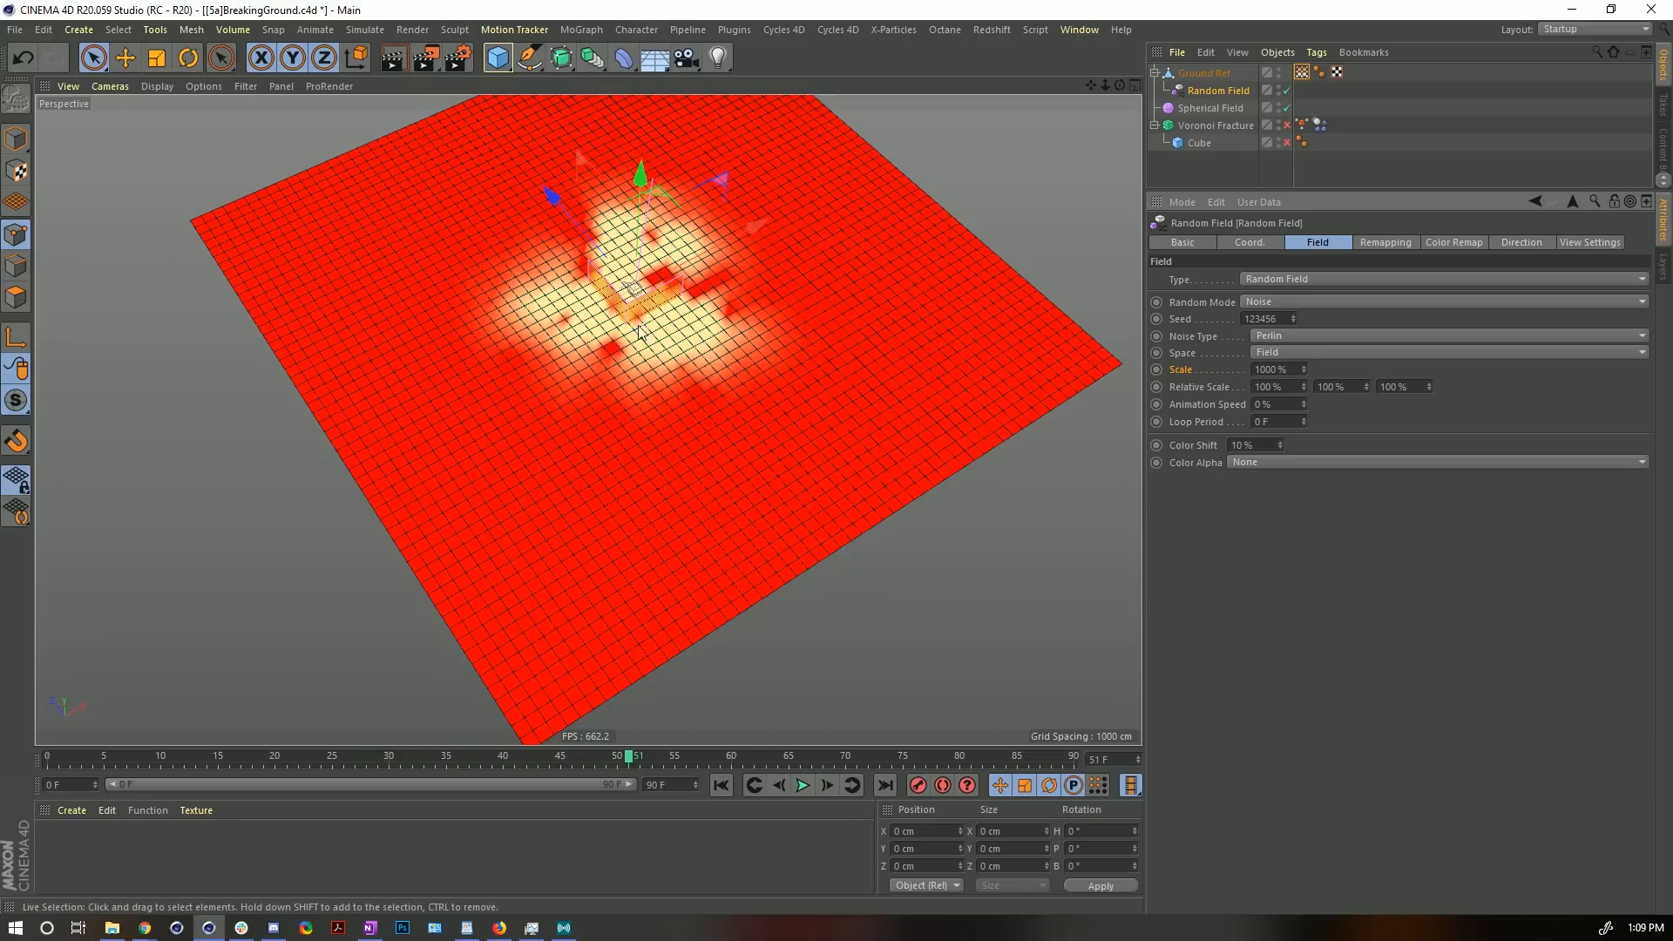
left_click(803, 786)
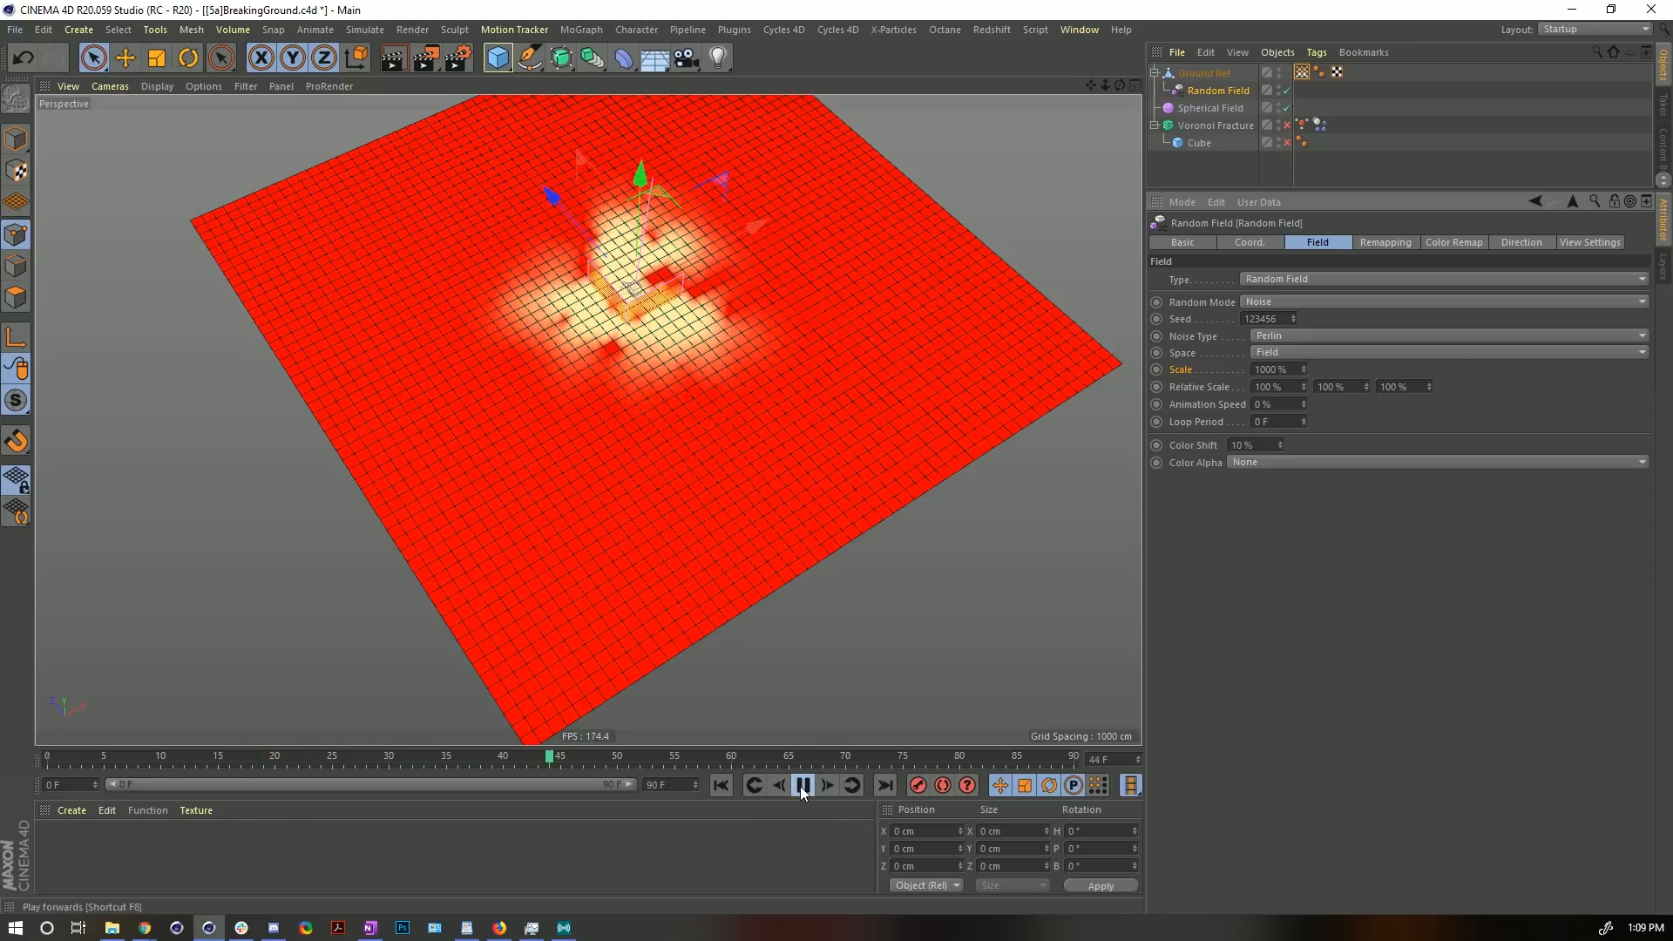
left_click(803, 786)
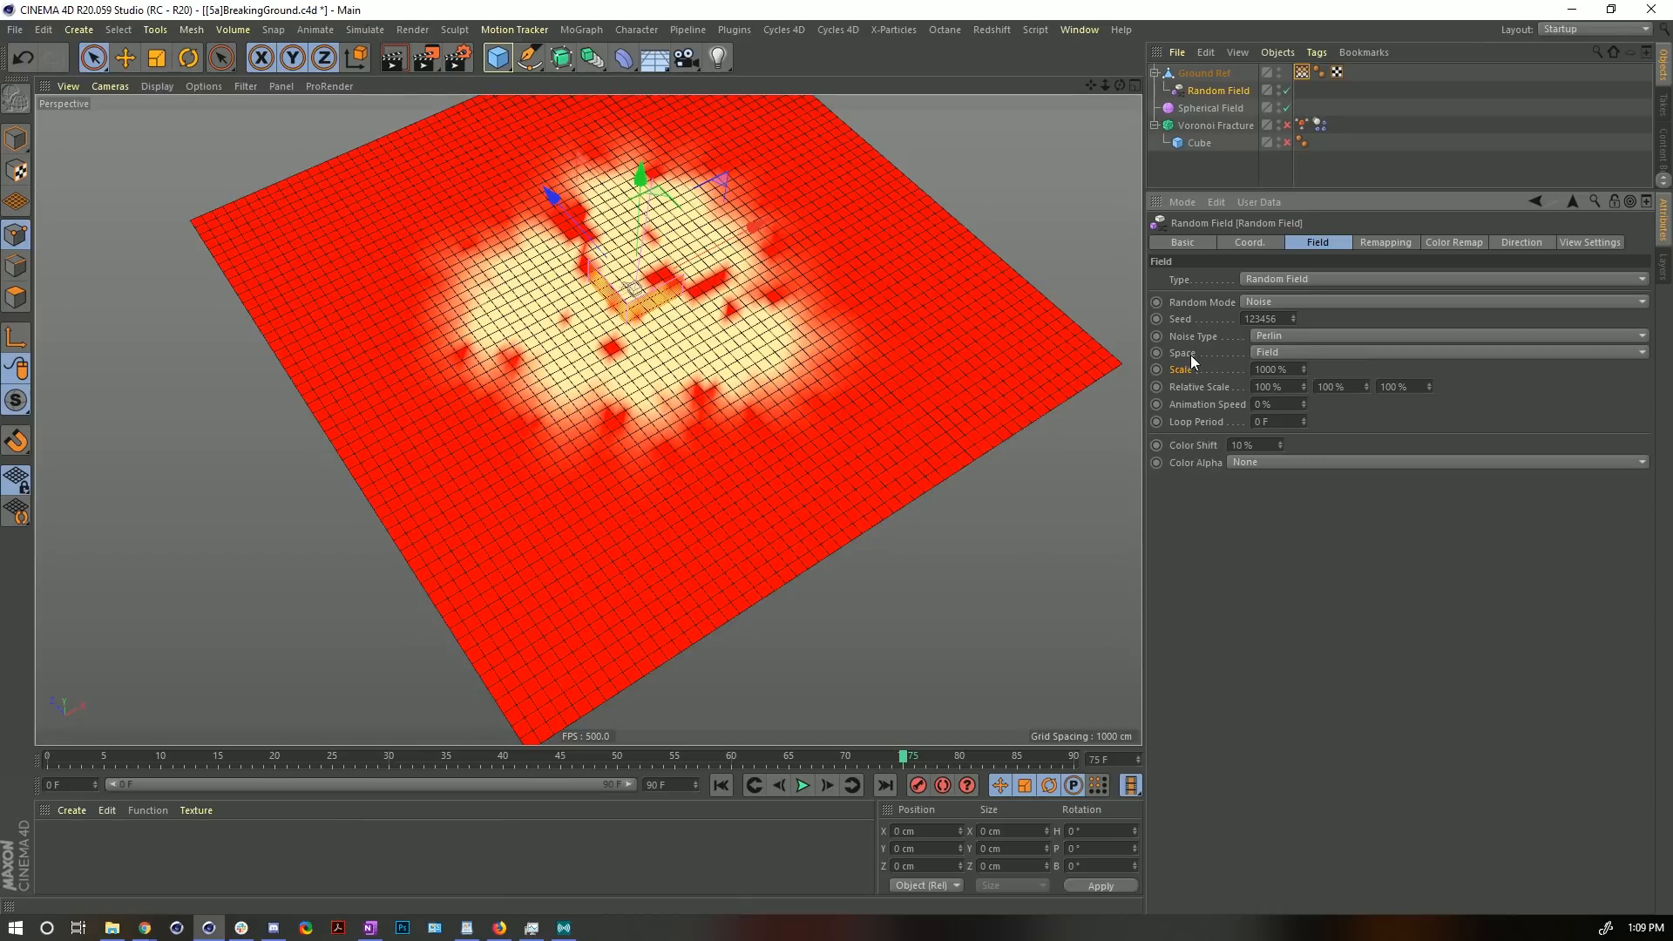
- Examine the edges and unfilled patches of the noise-driven growth on the ground plane up close
right_click_drag(602, 301, 899, 254, "alt")
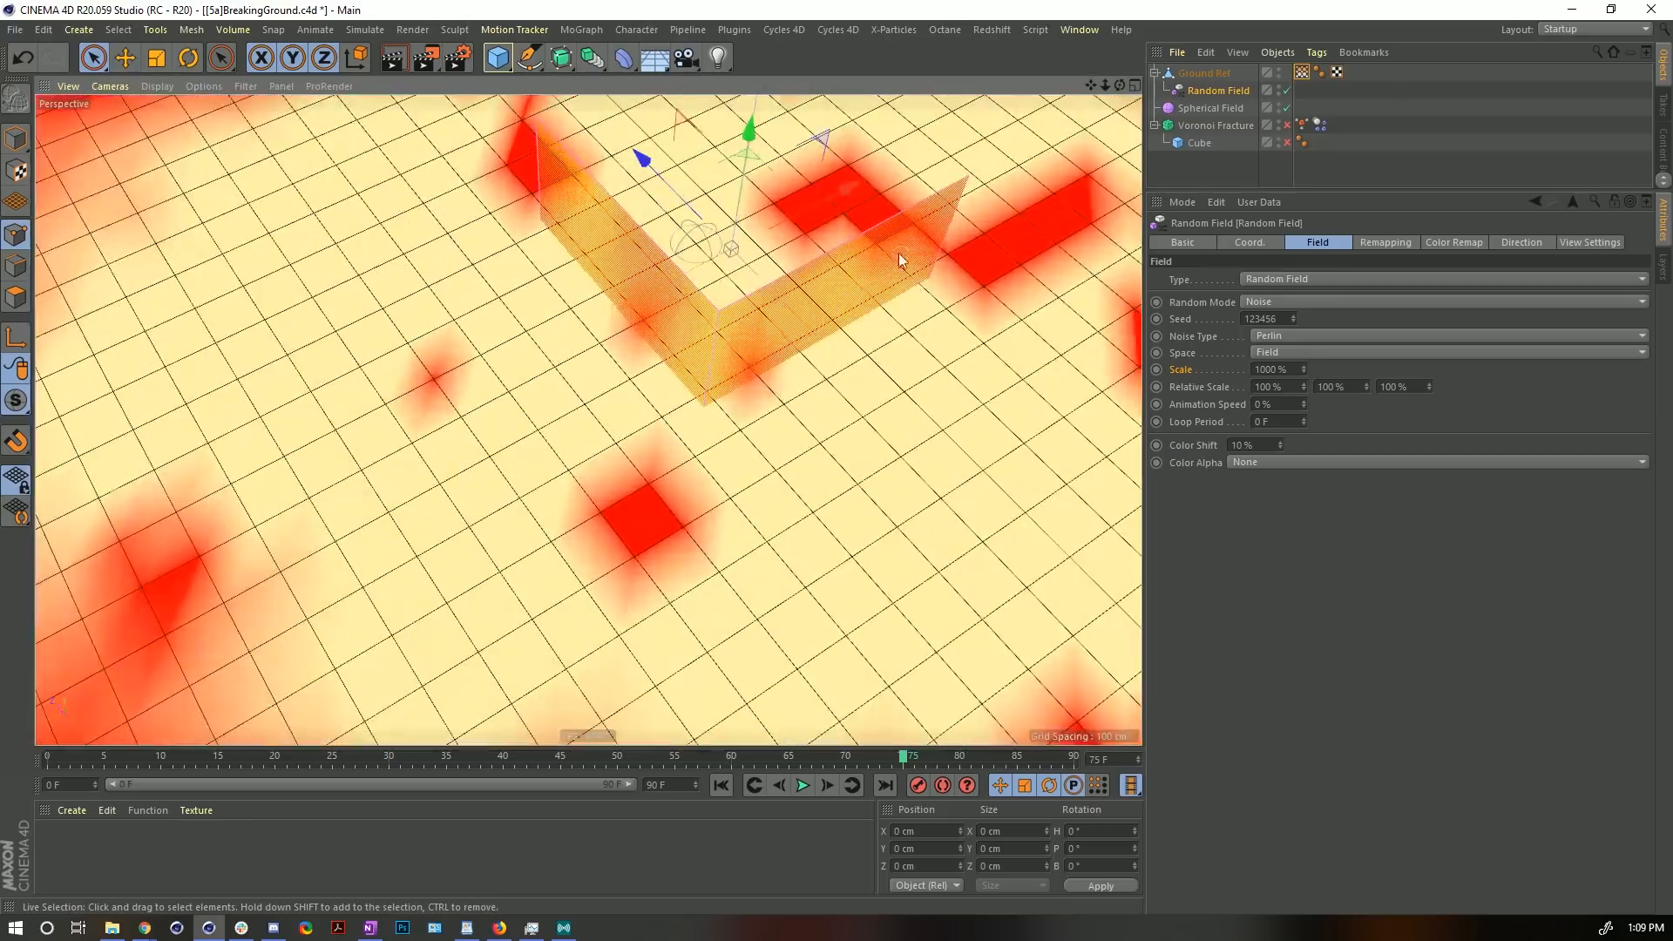
left_click_drag(898, 254, 662, 289, "alt")
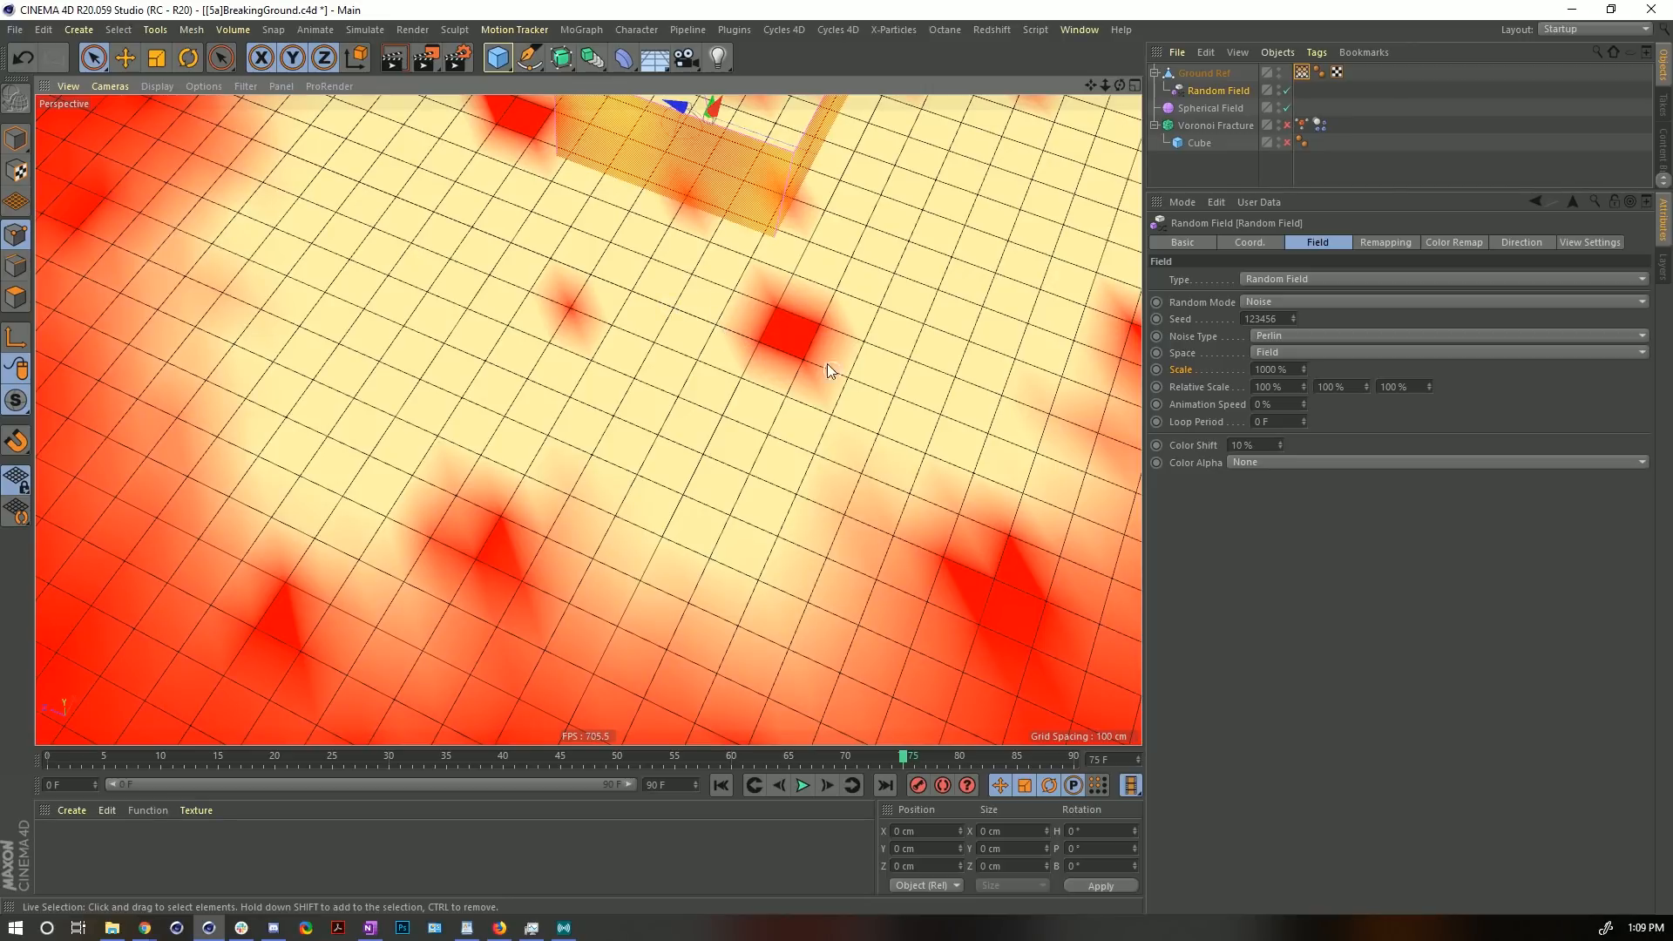
right_click_drag(798, 258, 773, 272, "alt")
left_click_drag(773, 272, 794, 245, "alt")
middle_click_drag(795, 245, 713, 347, "alt")
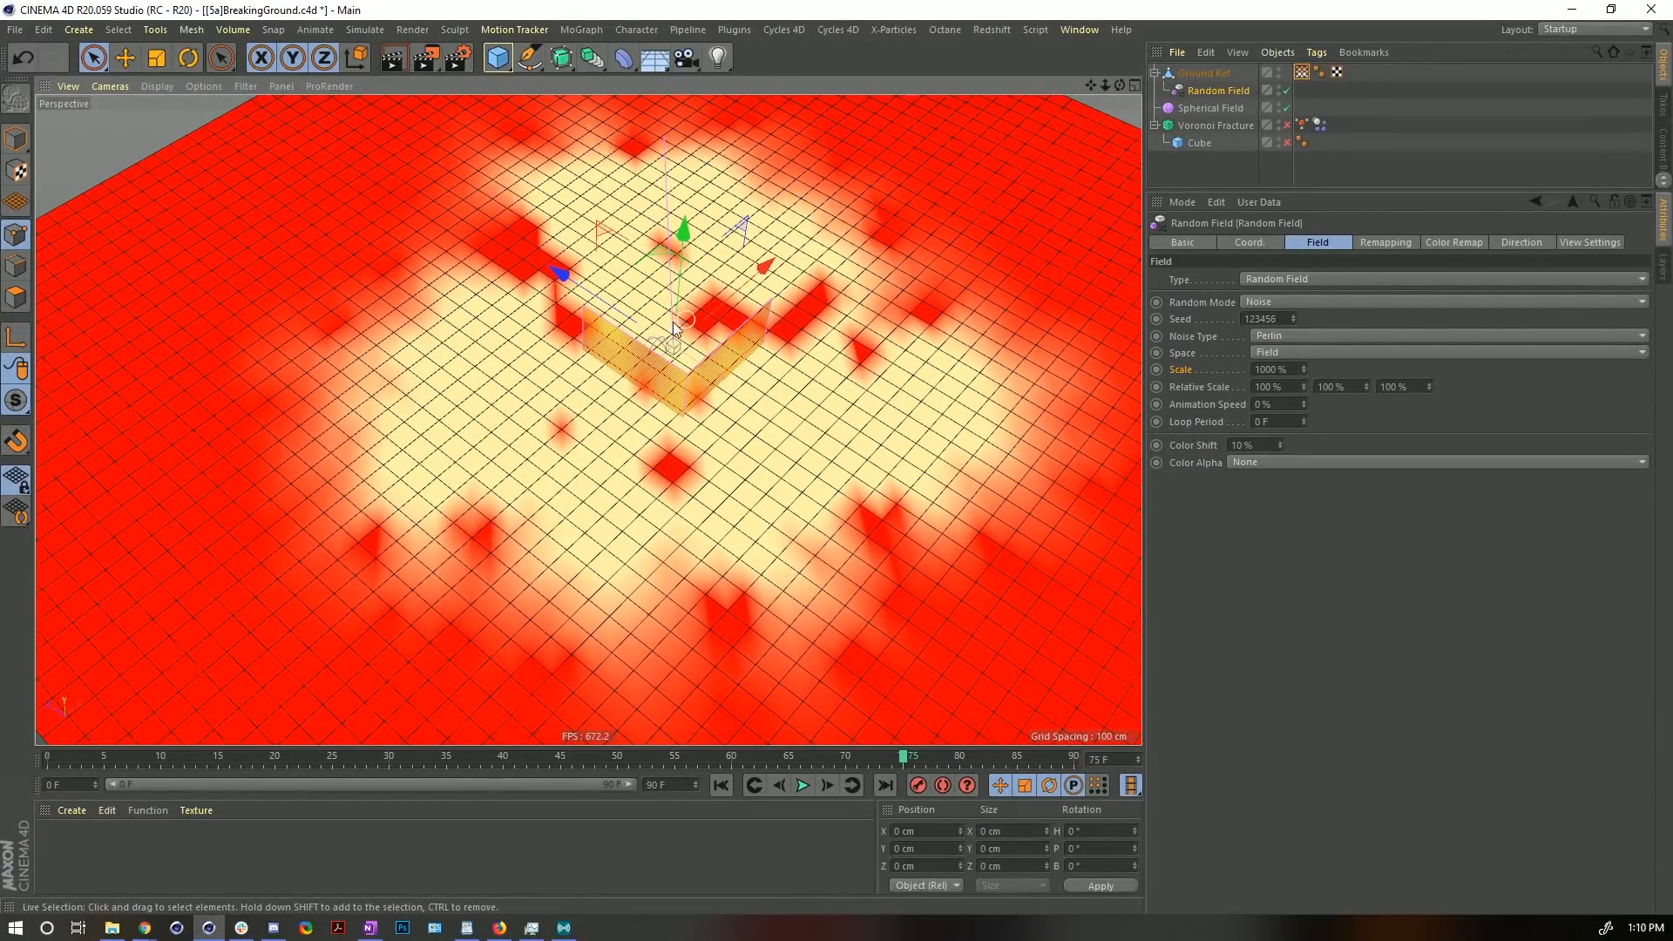
right_click_drag(681, 319, 597, 376, "alt")
middle_click_drag(618, 389, 603, 332, "alt")
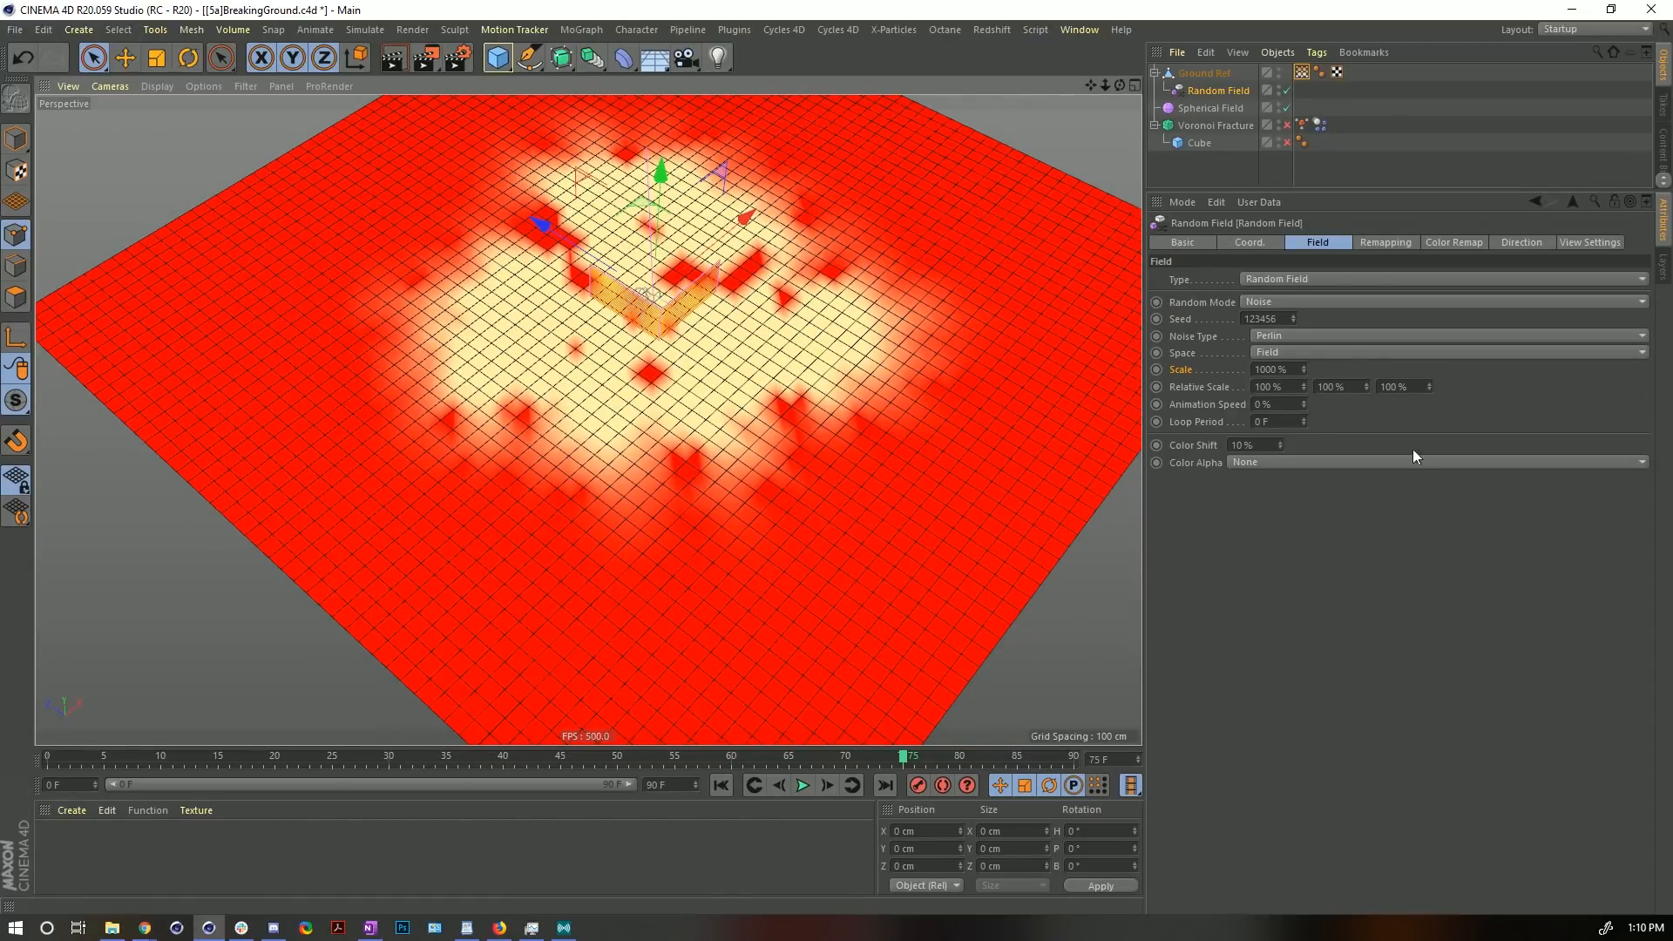
- Try an Animation Speed of 55% on the Random Field and replay the growth from the first frame
left_click(1186, 406)
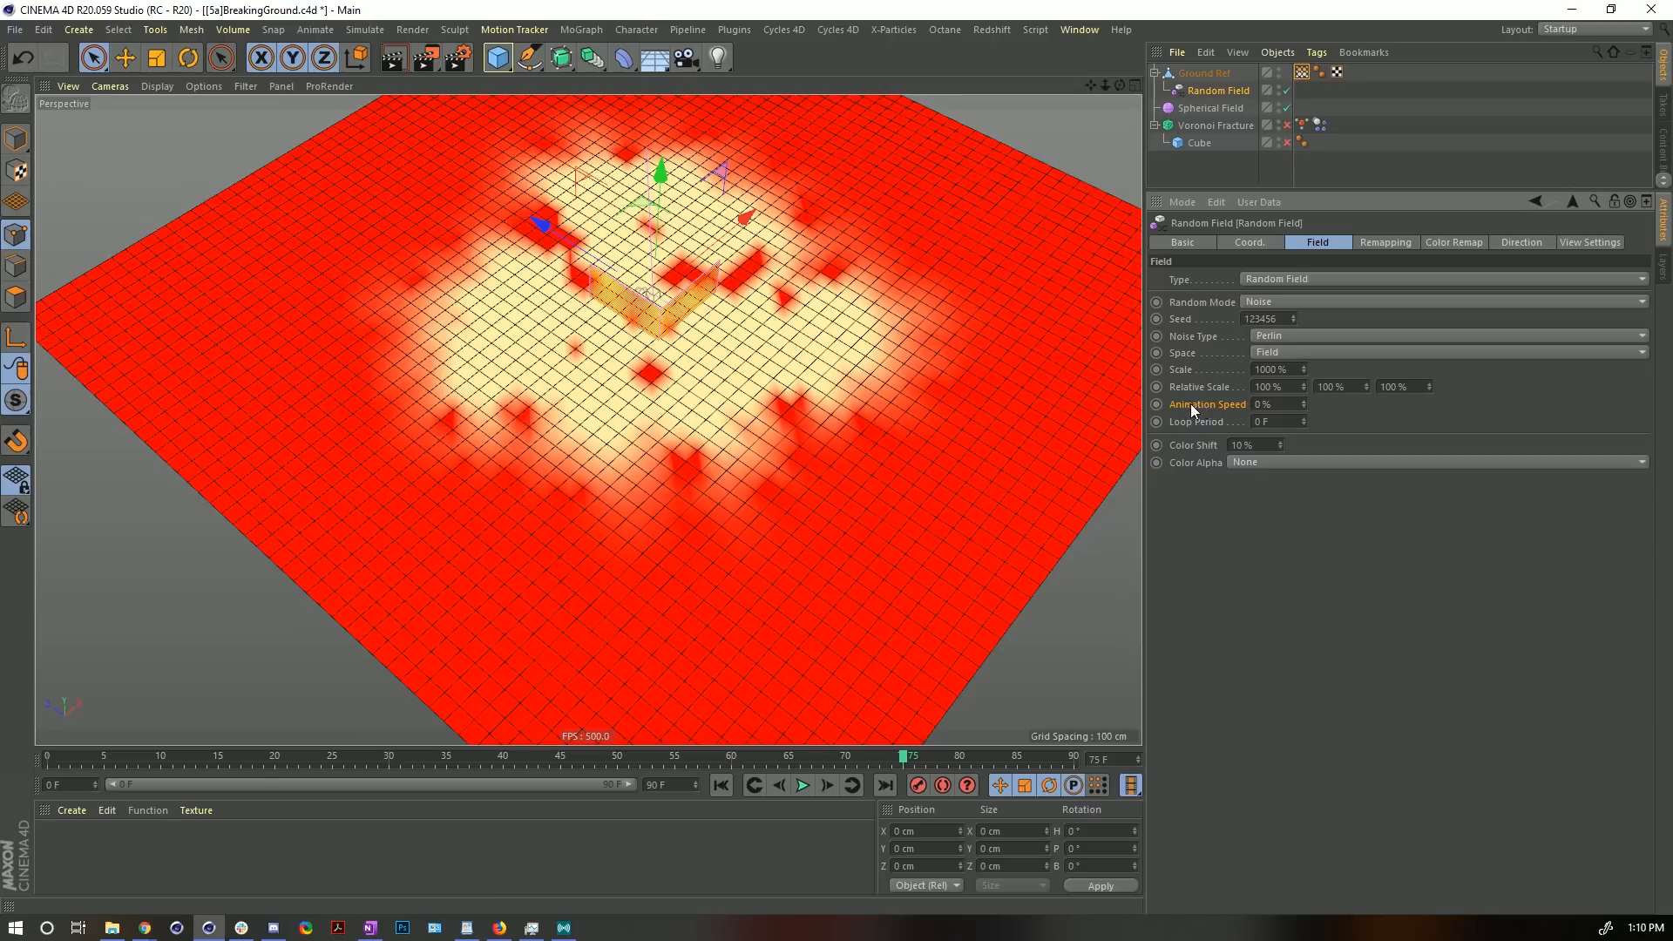
left_click_drag(1285, 409, 1129, 417)
type("55")
key("Return")
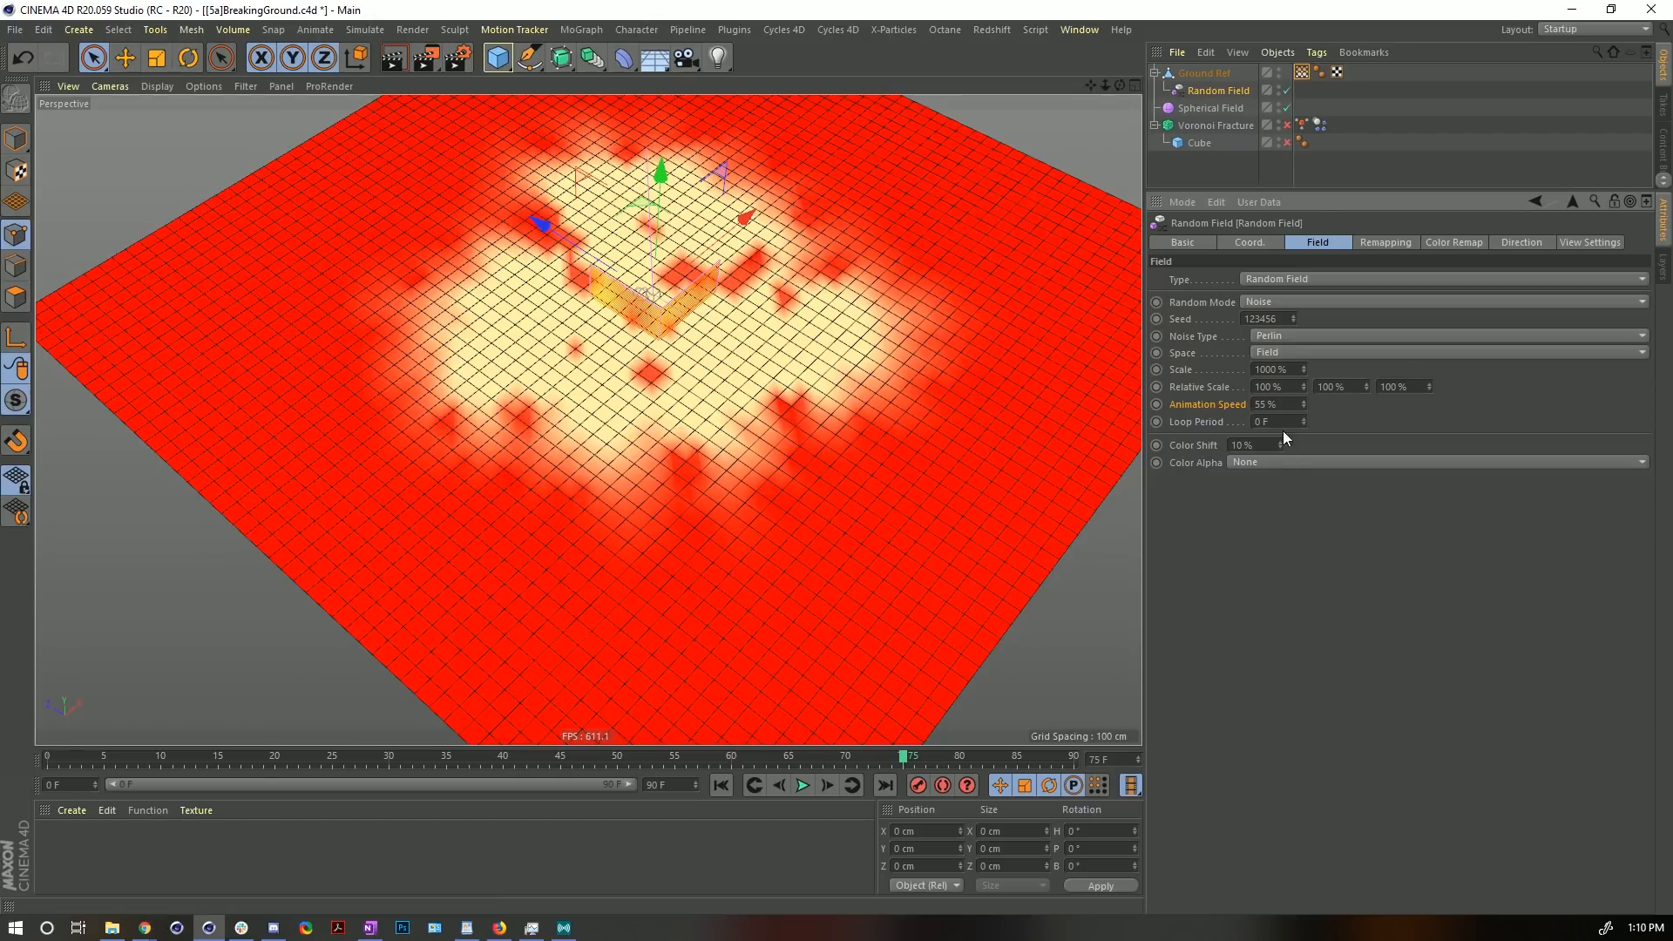
left_click(730, 791)
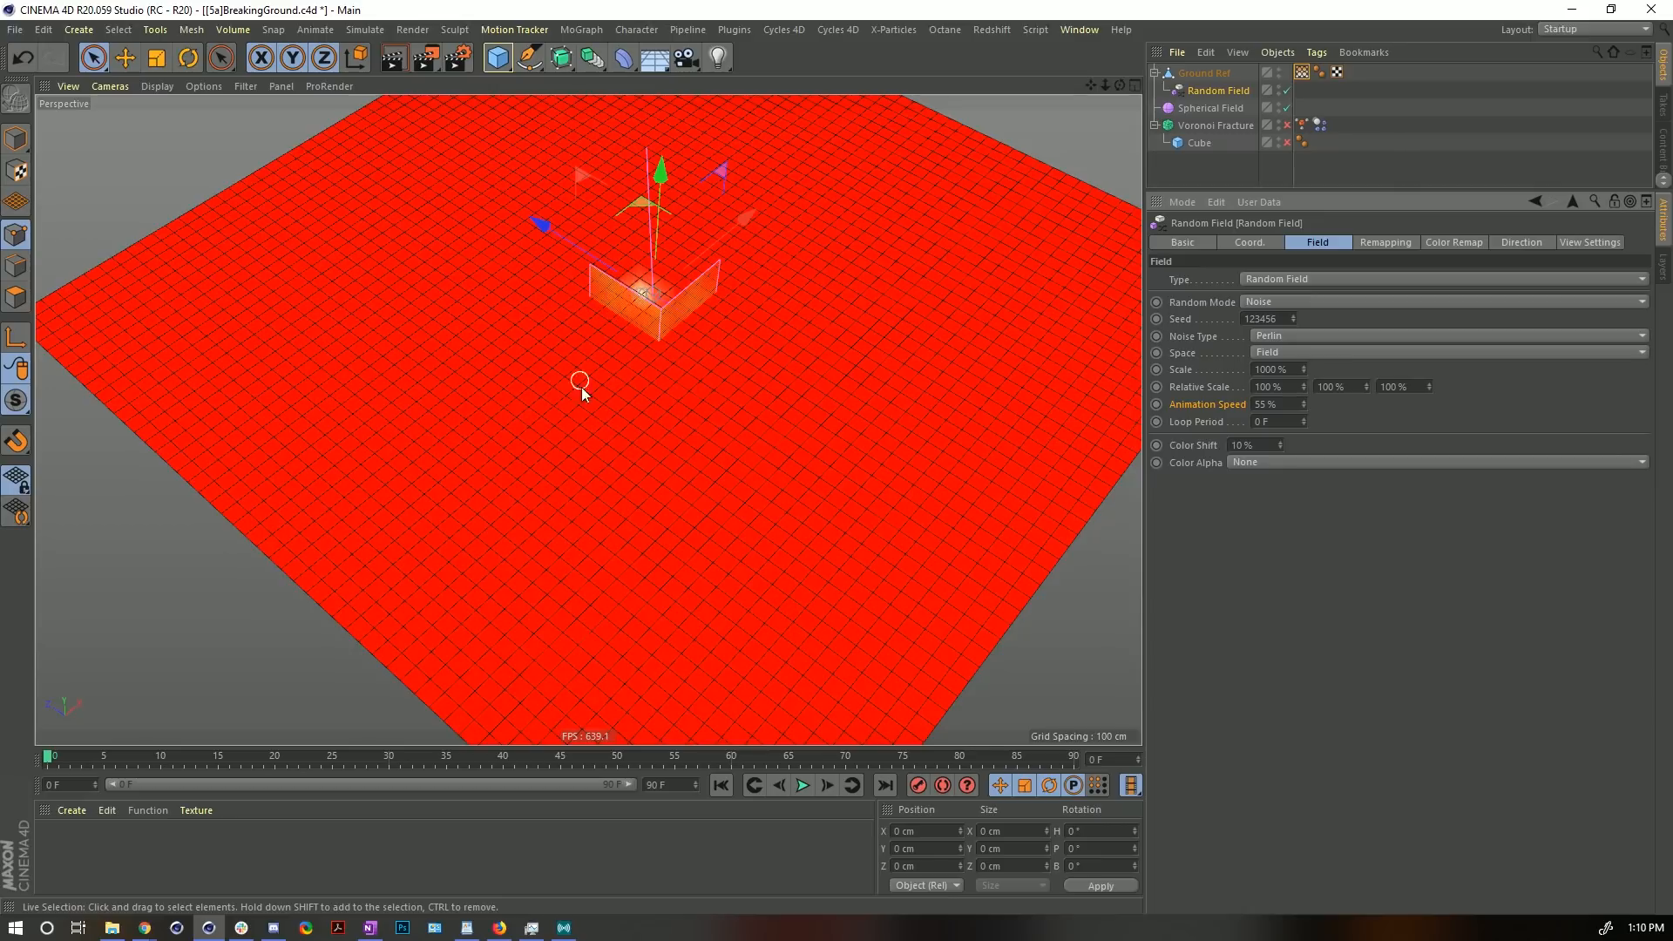
left_click(803, 785)
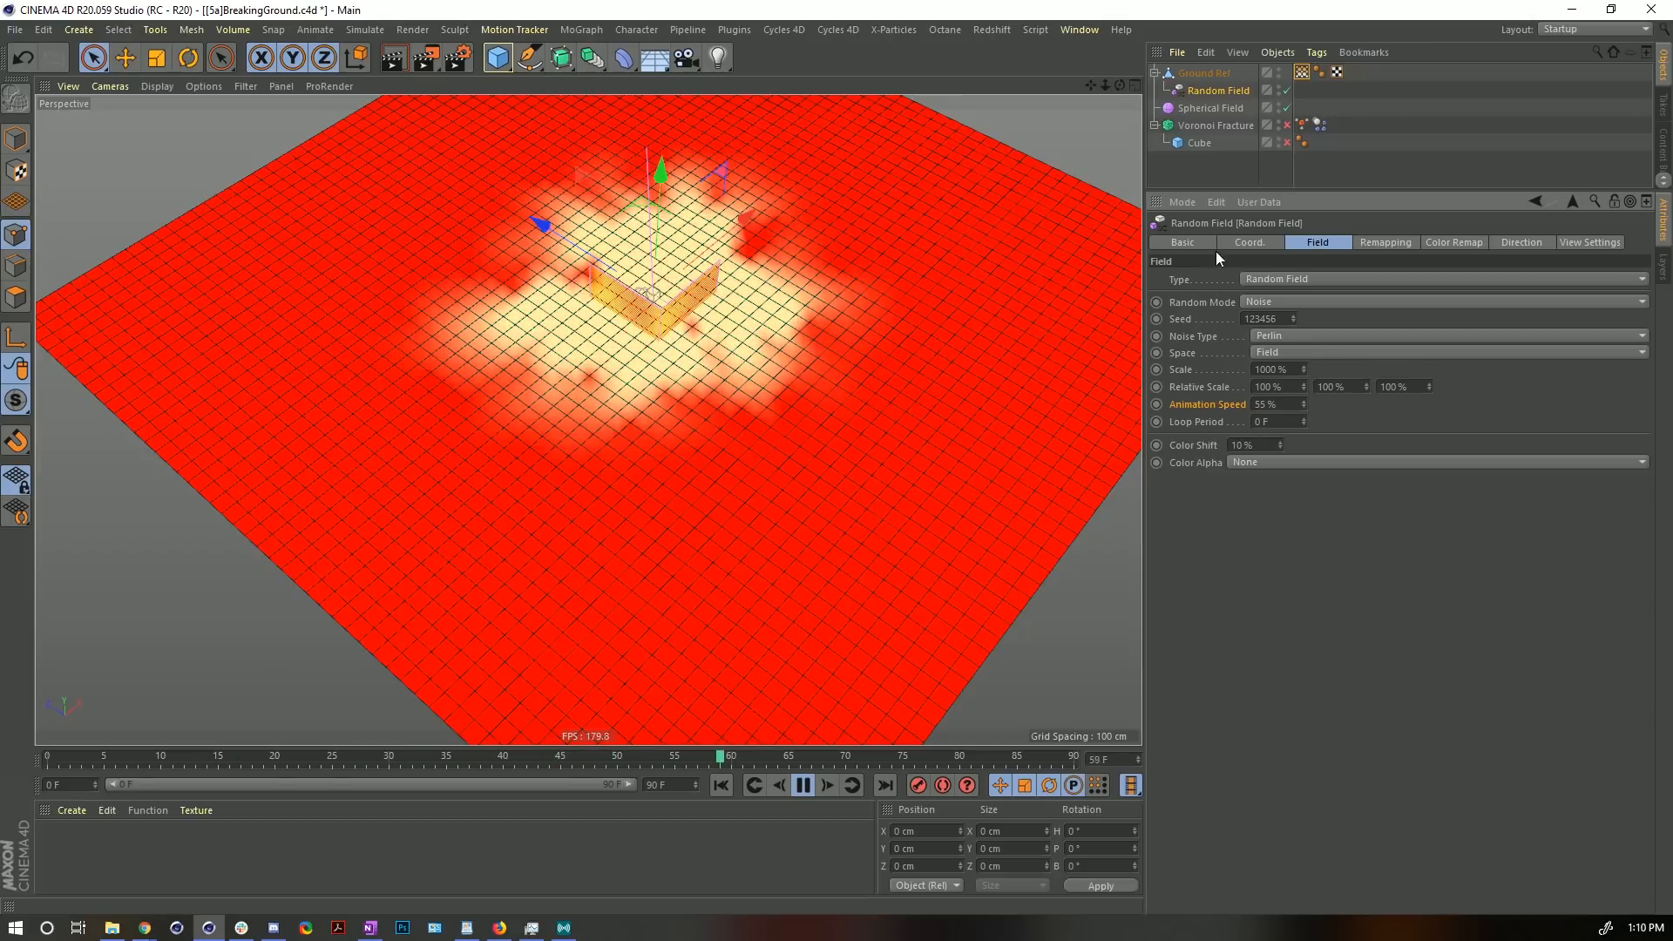
left_click(802, 786)
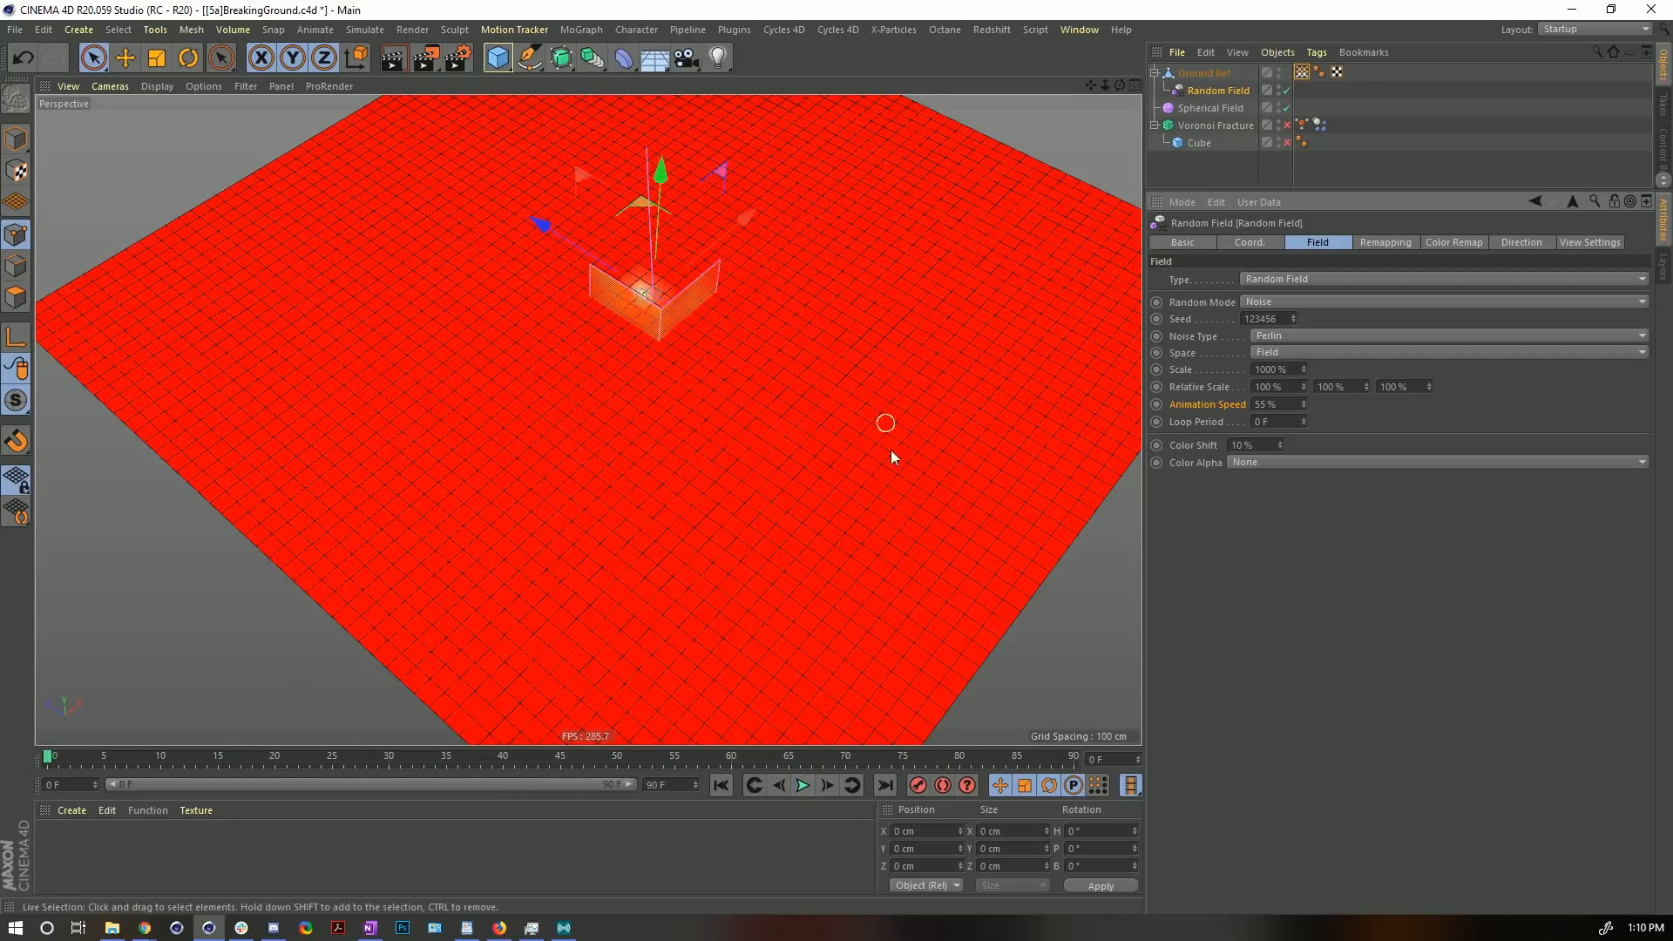
left_click(803, 787)
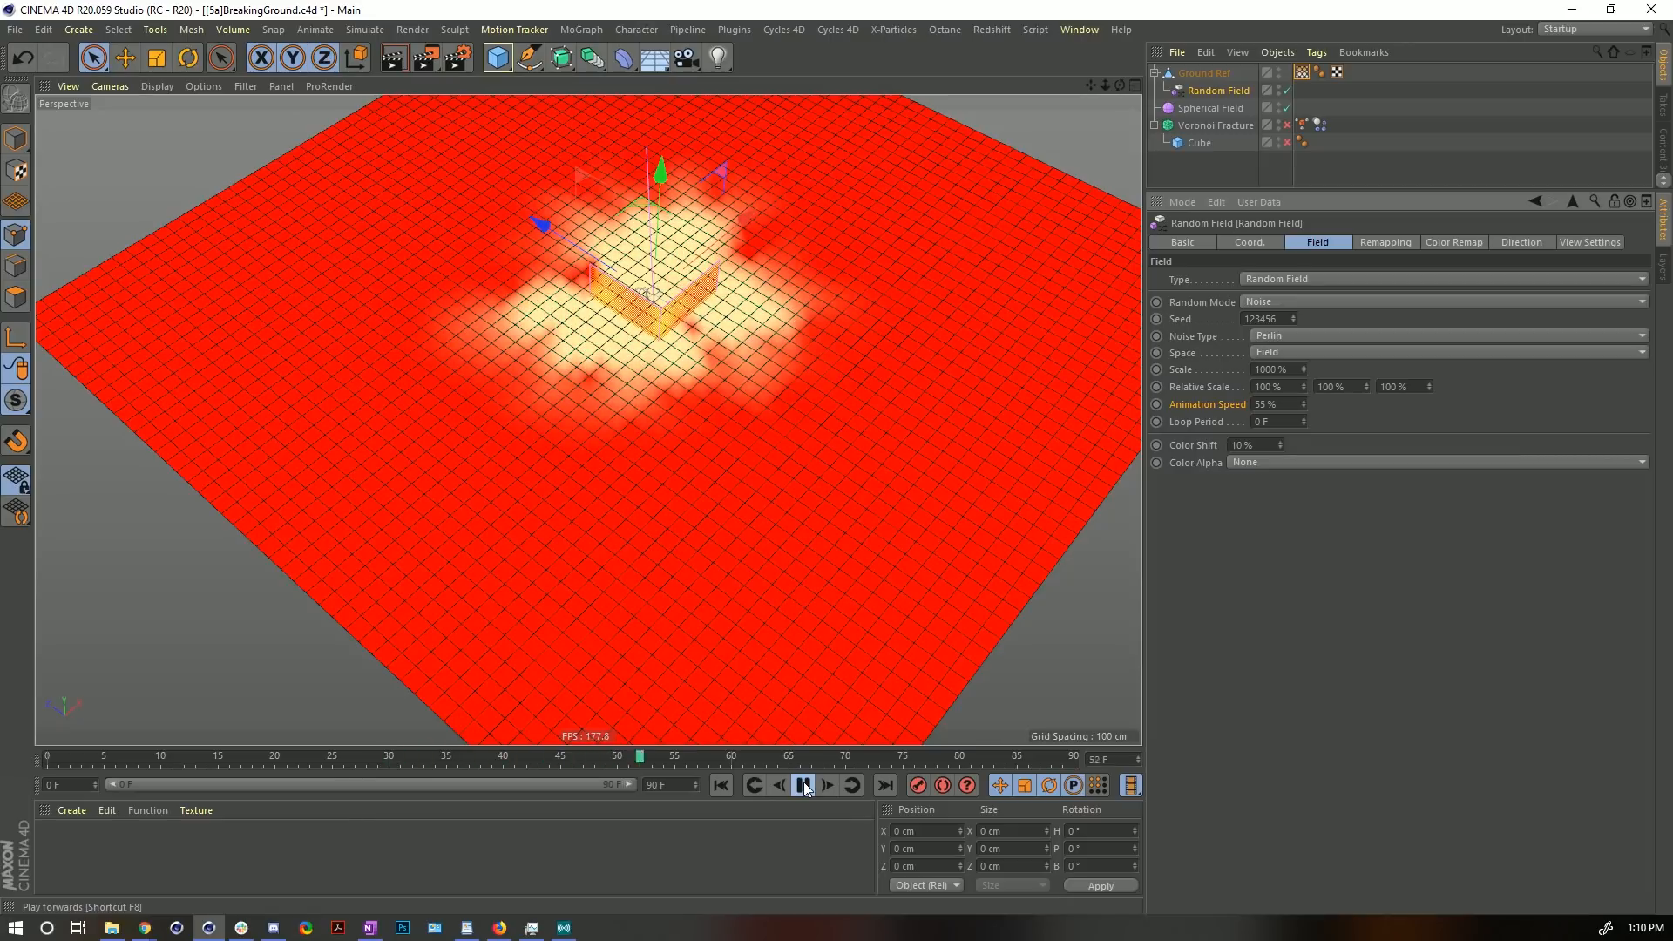
left_click(803, 785)
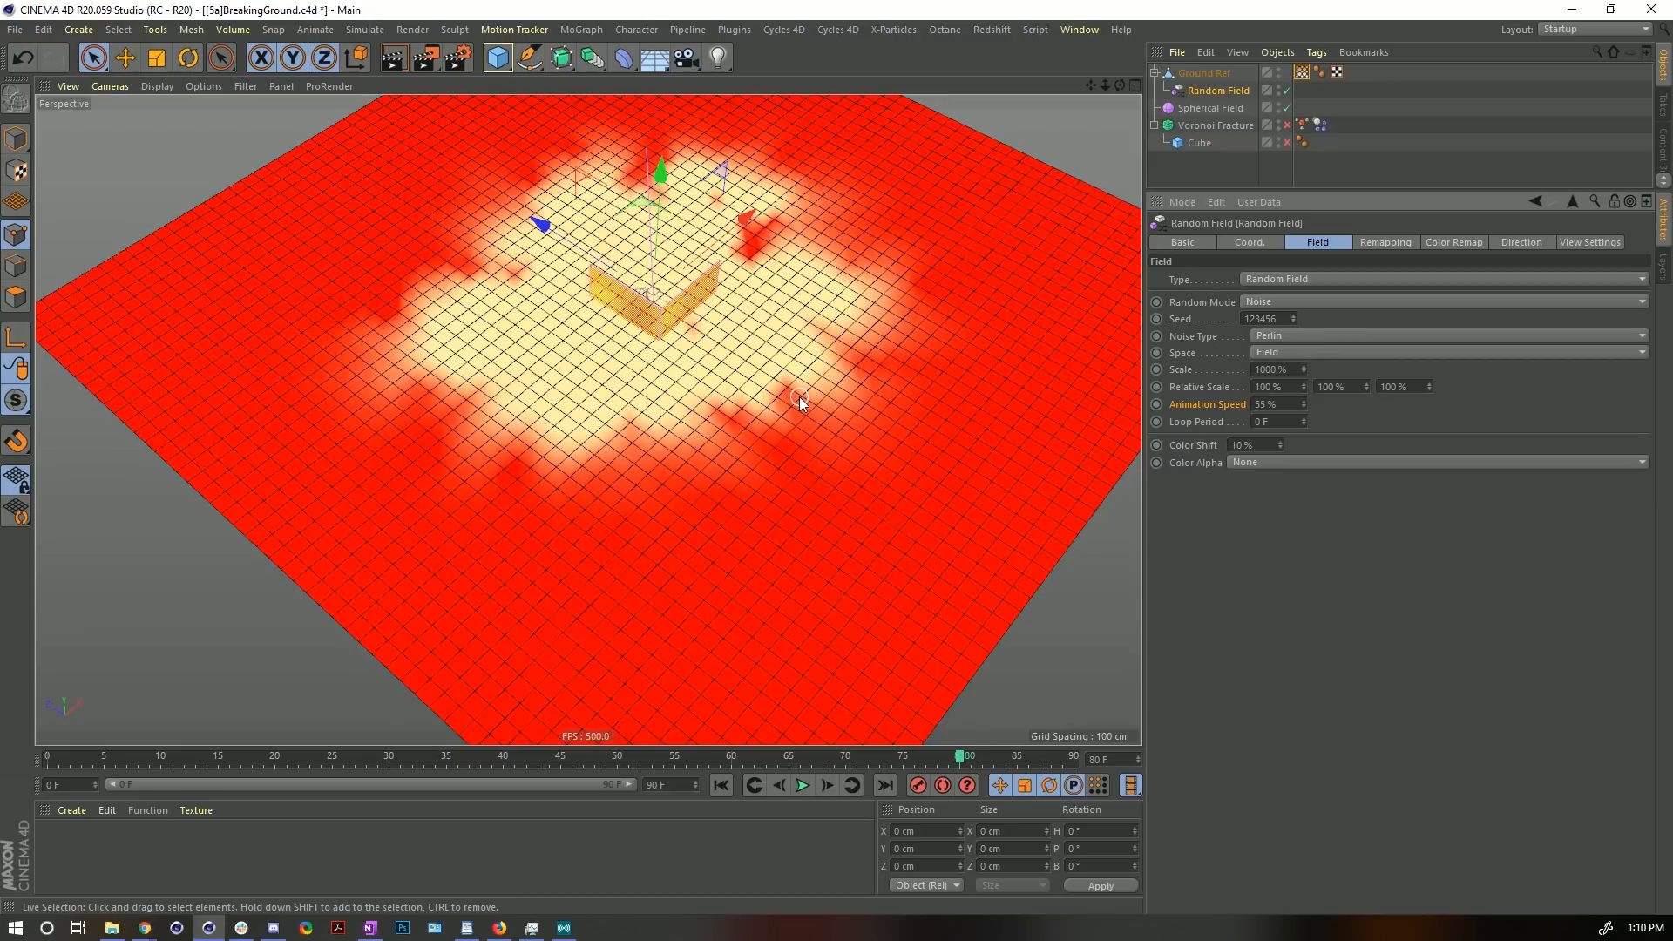
- Set the Random Field's Animation Speed to 111% and replay the growth from the first frame
left_click_drag(1276, 402, 1186, 405)
type("111")
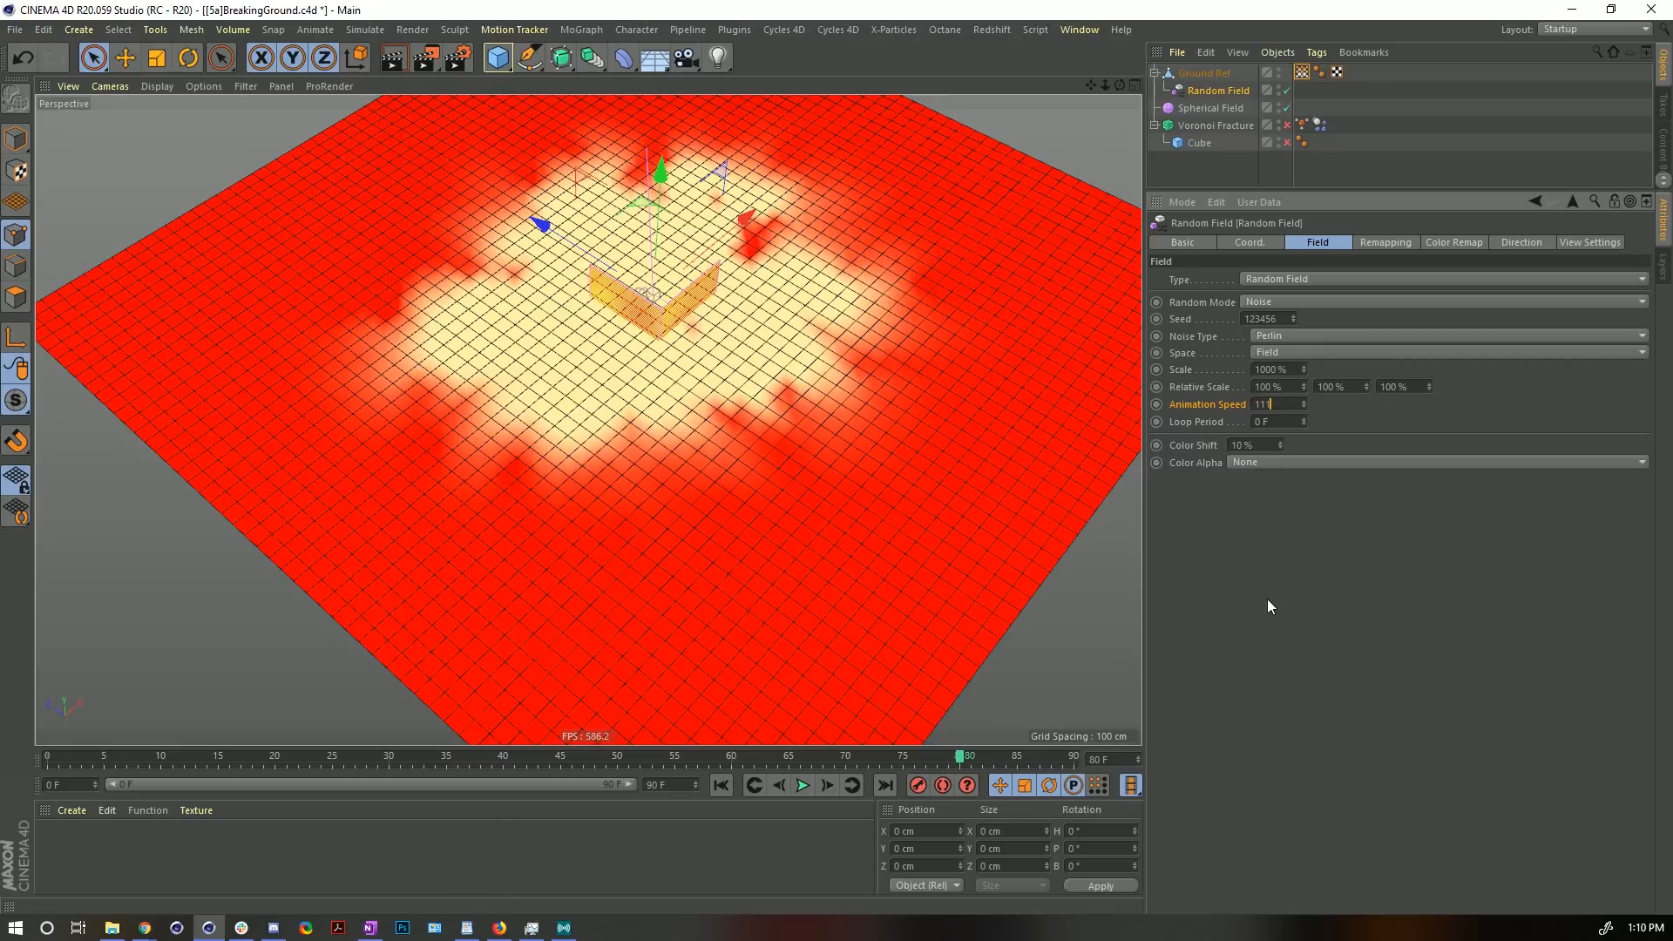
key("Return")
left_click(720, 787)
left_click(801, 785)
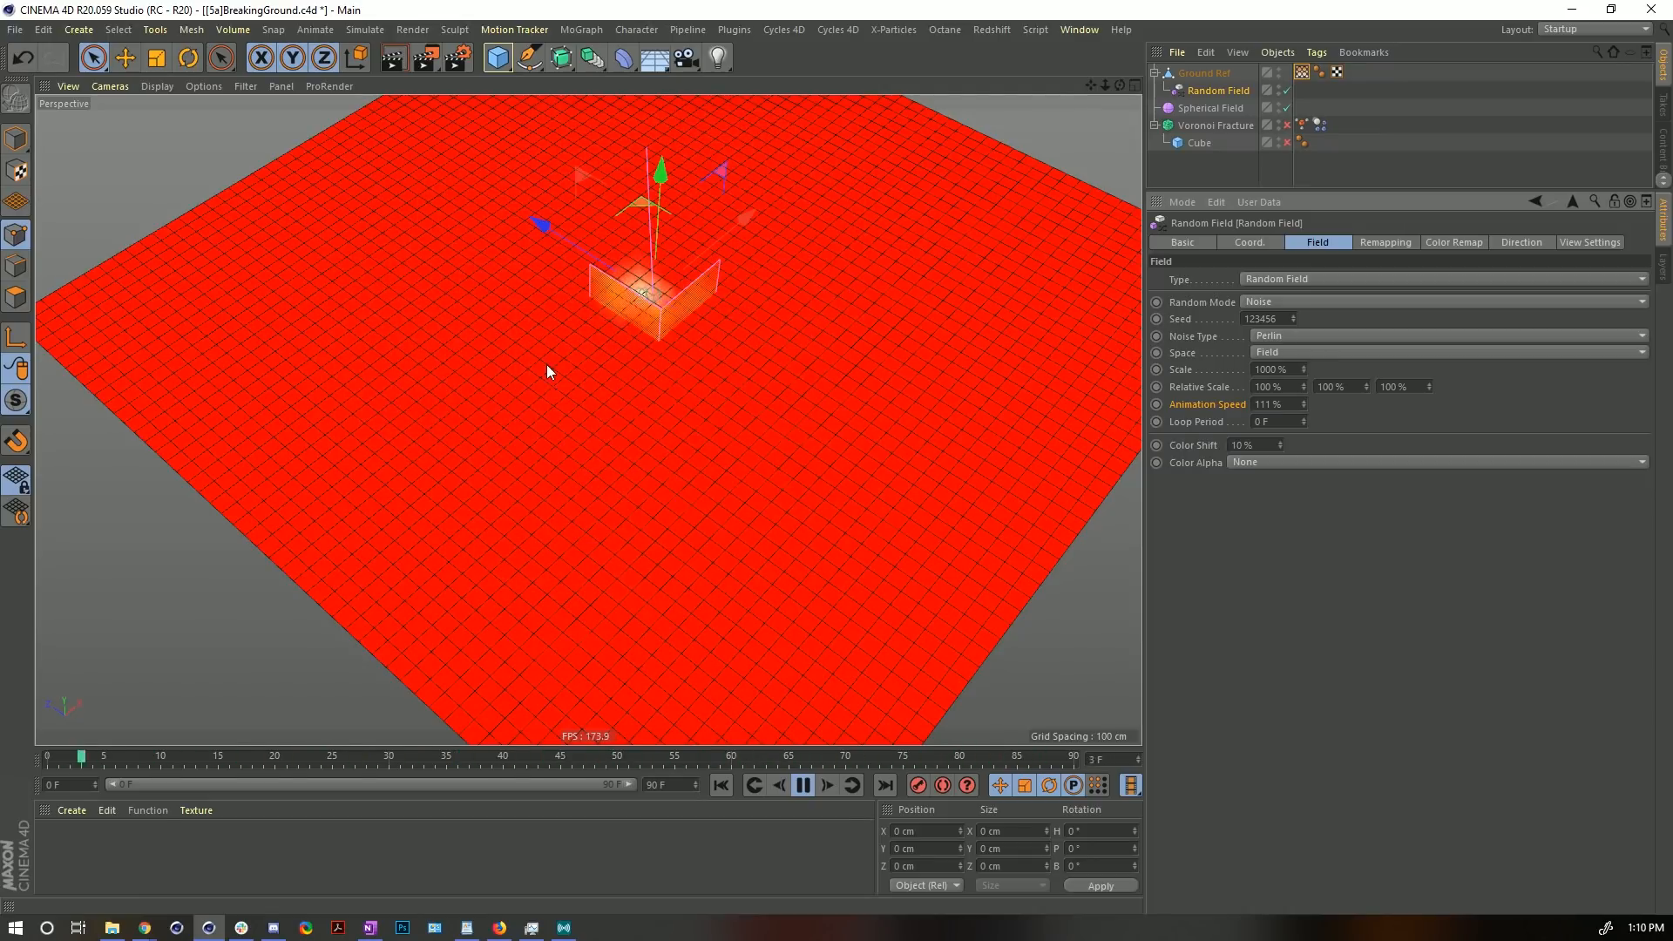
left_click(804, 785)
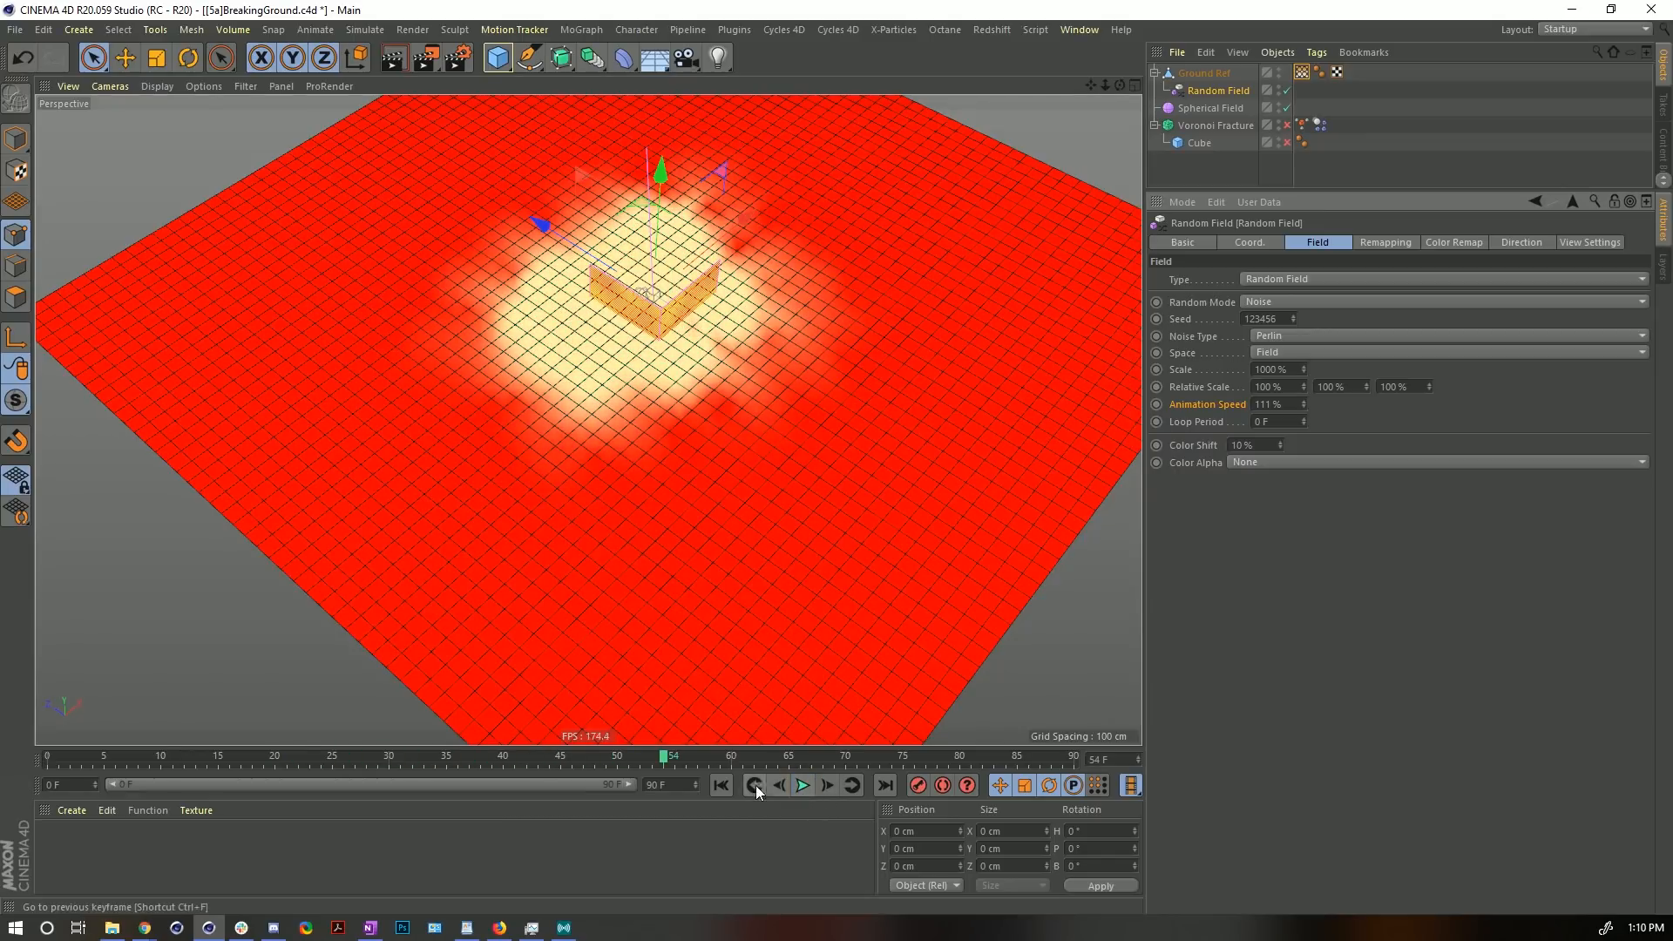
- Return to the first frame and set the Random Field's Animation Speed to 0%
left_click(721, 785)
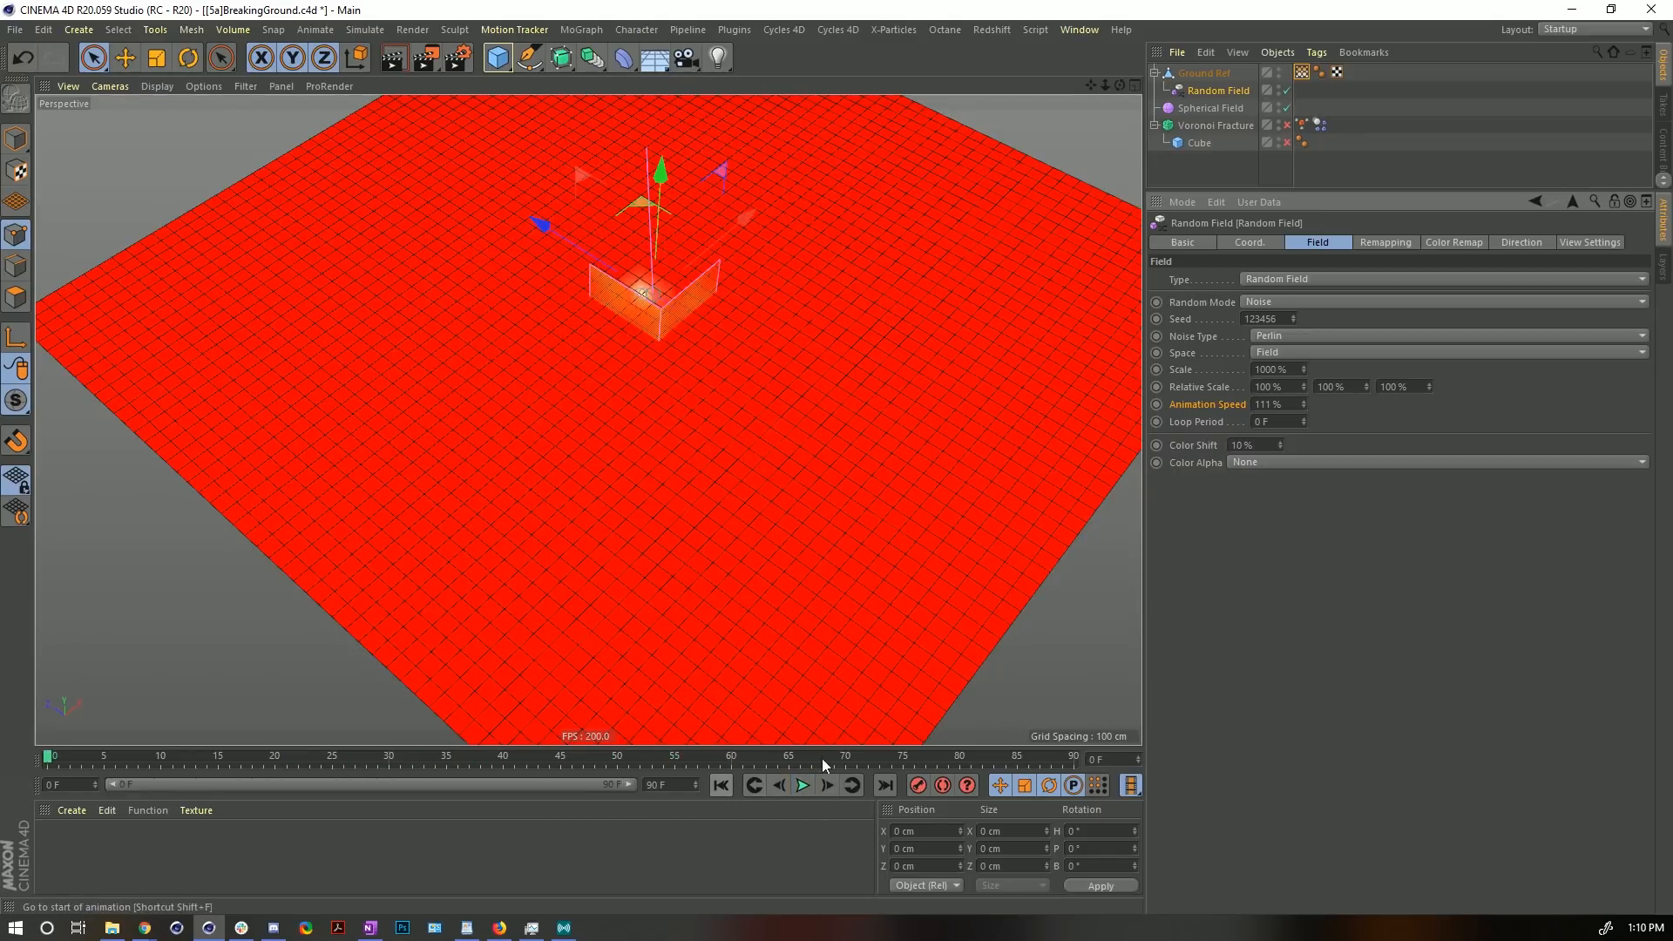
left_click(1282, 406)
type("0")
key("Return")
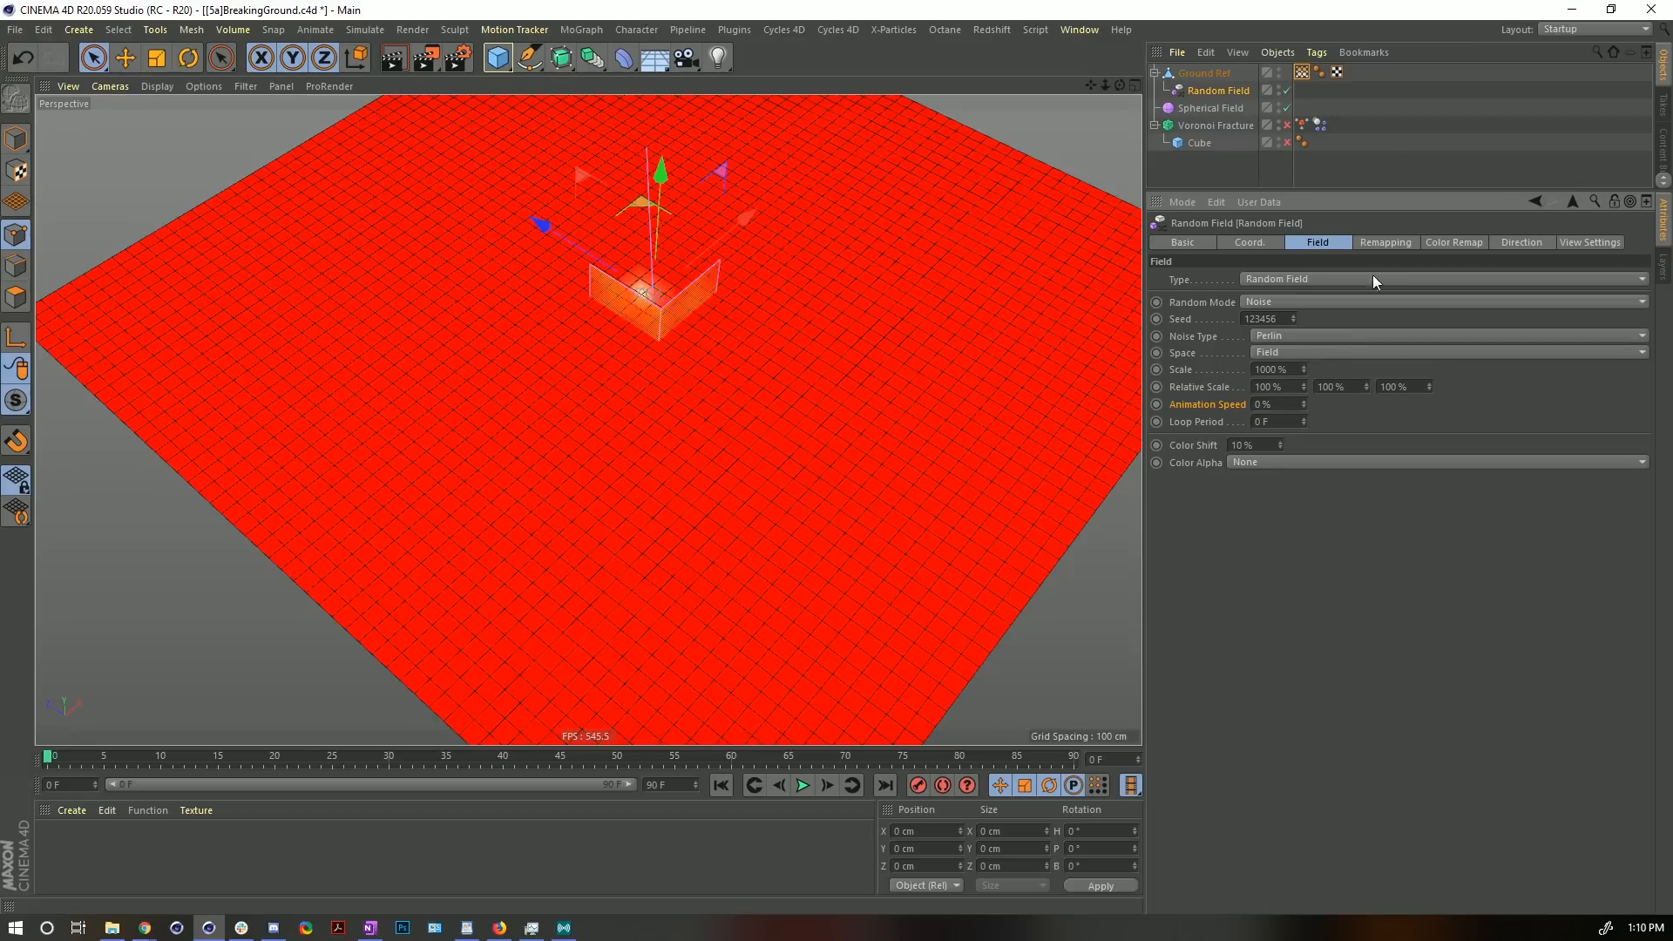
- Try a remapping Min of 33.3% on the Random Field and play back the growth
left_click(1389, 241)
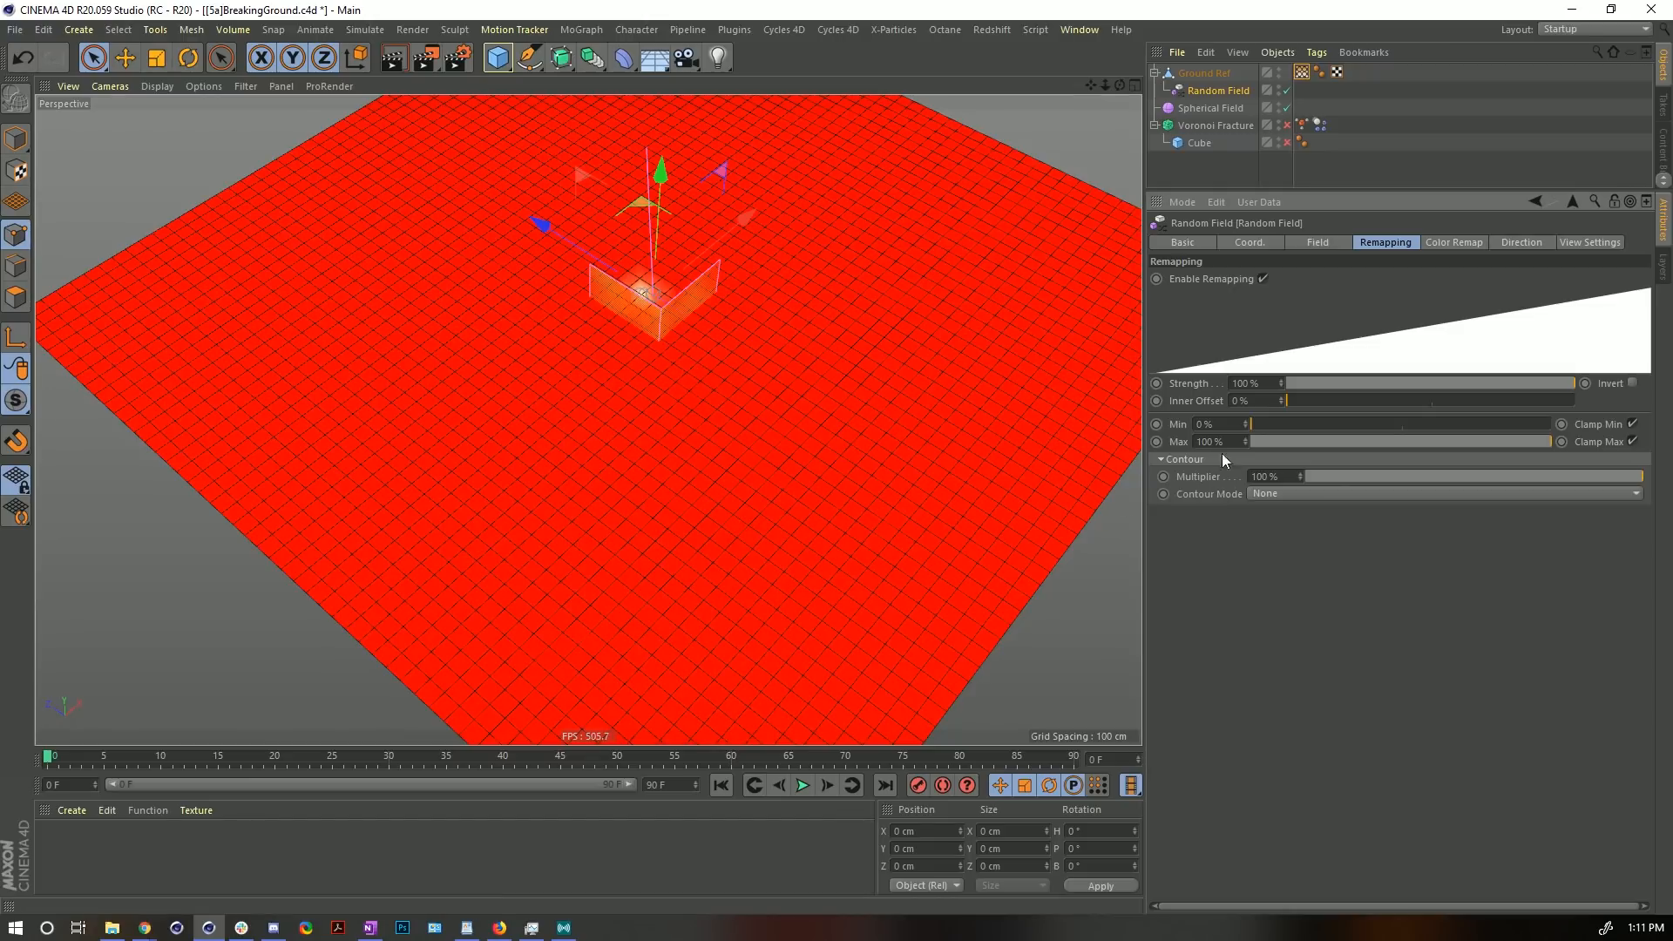
left_click(1207, 426)
type("33")
key("Return")
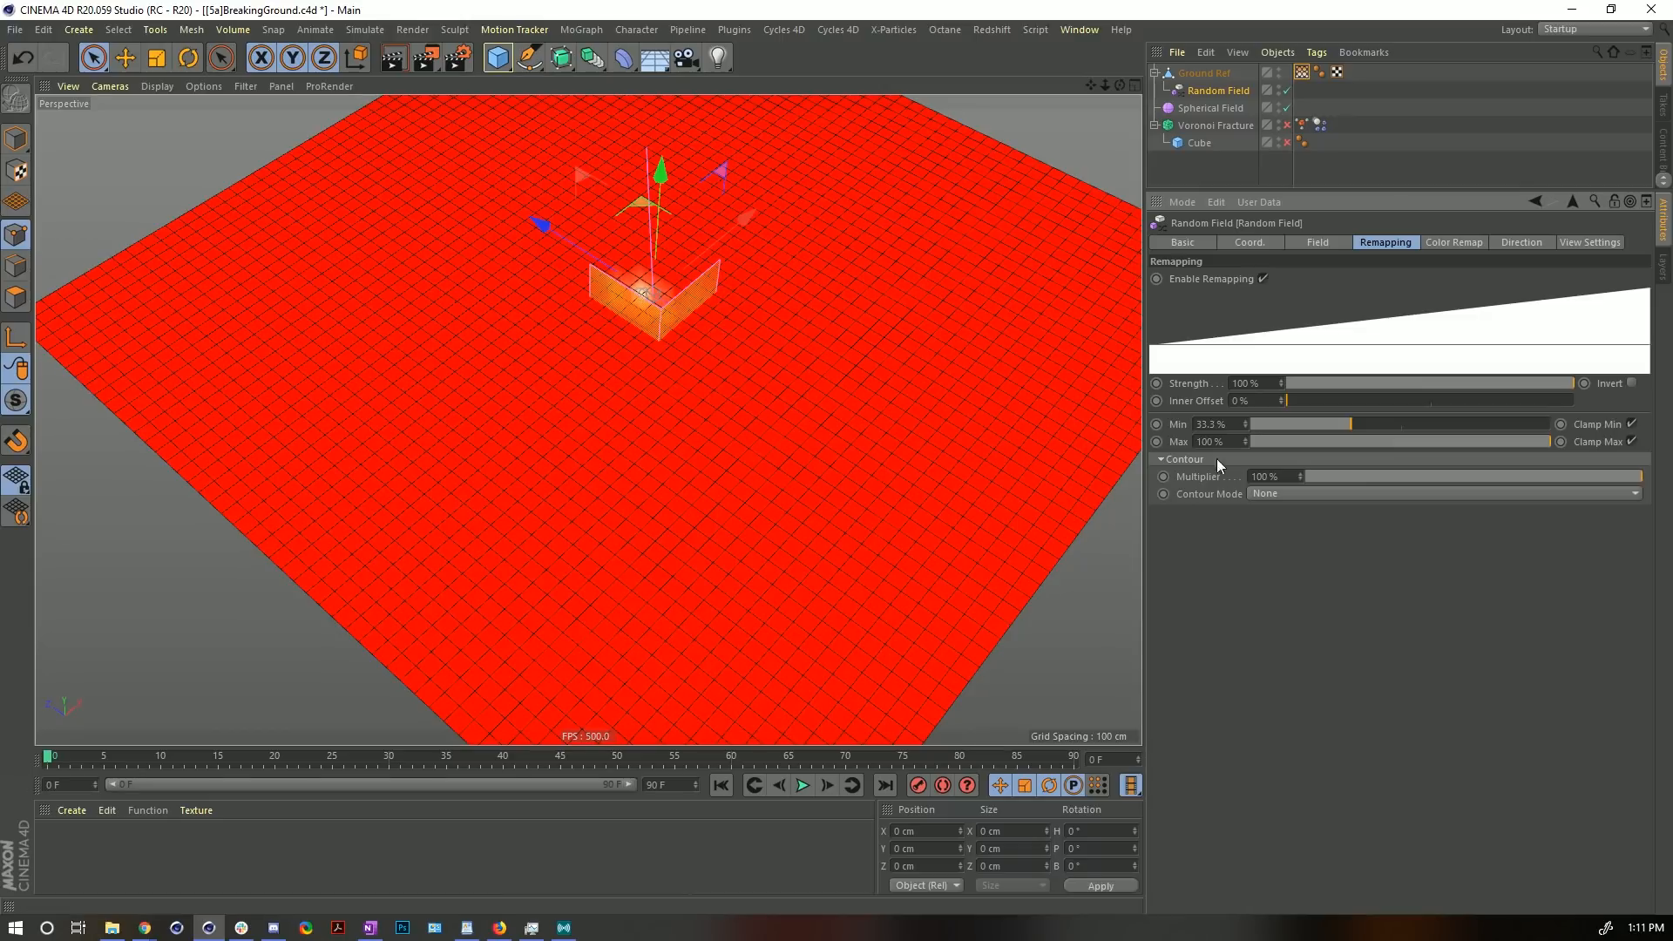
left_click(803, 786)
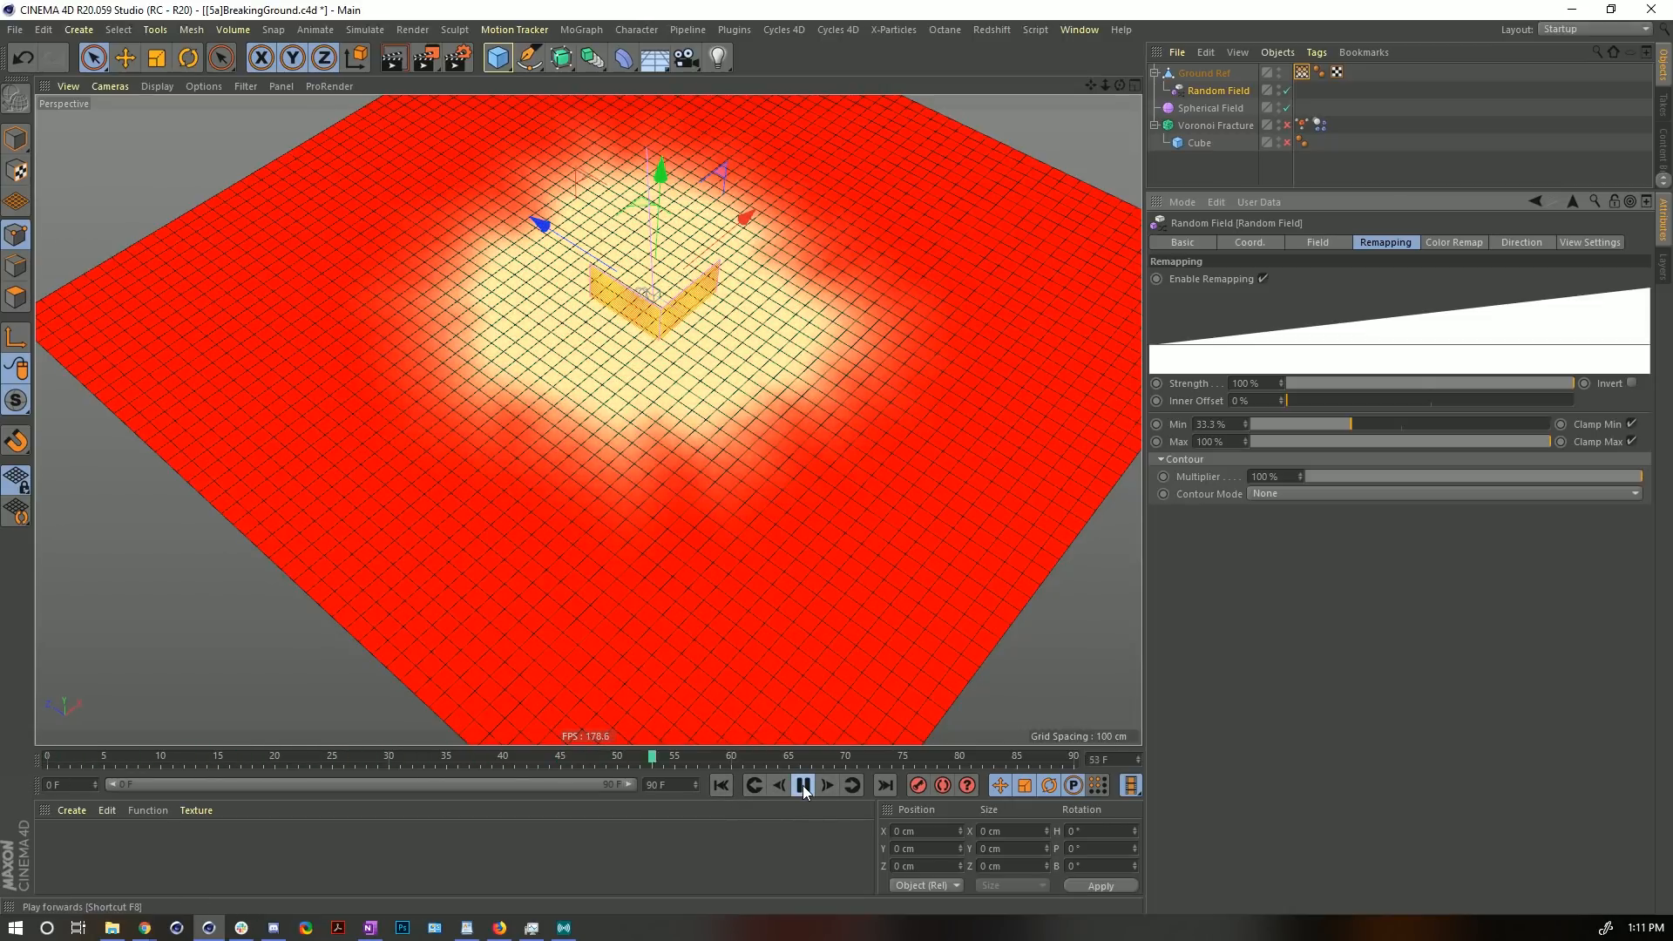
left_click(802, 786)
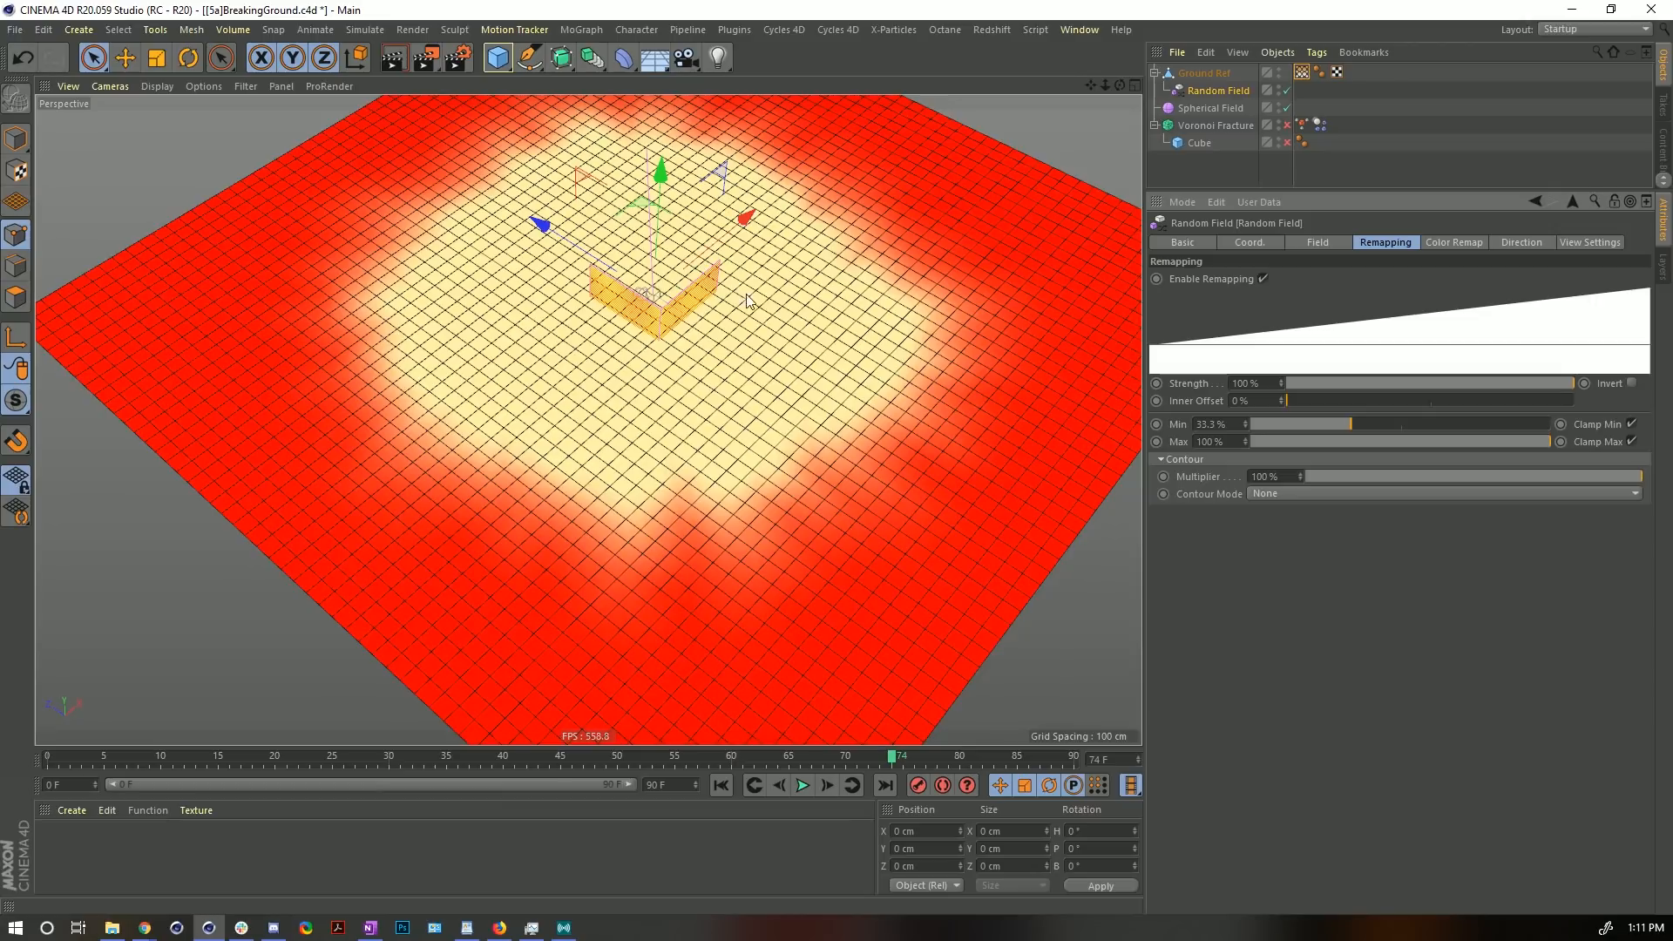
left_click(803, 787)
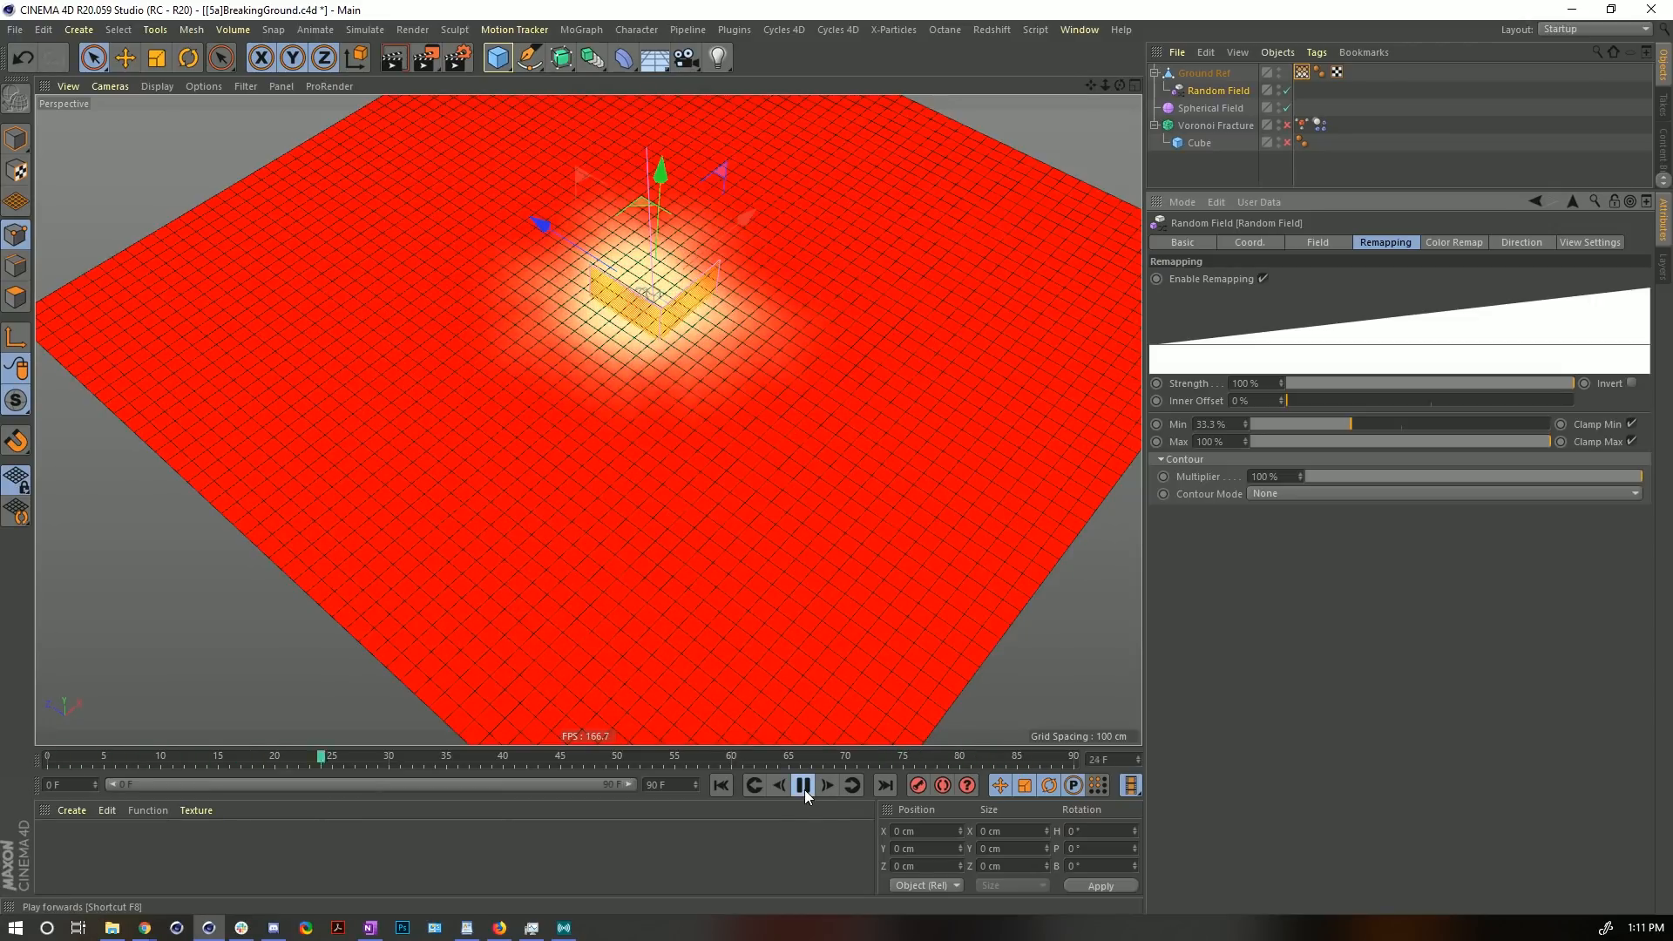
left_click(804, 790)
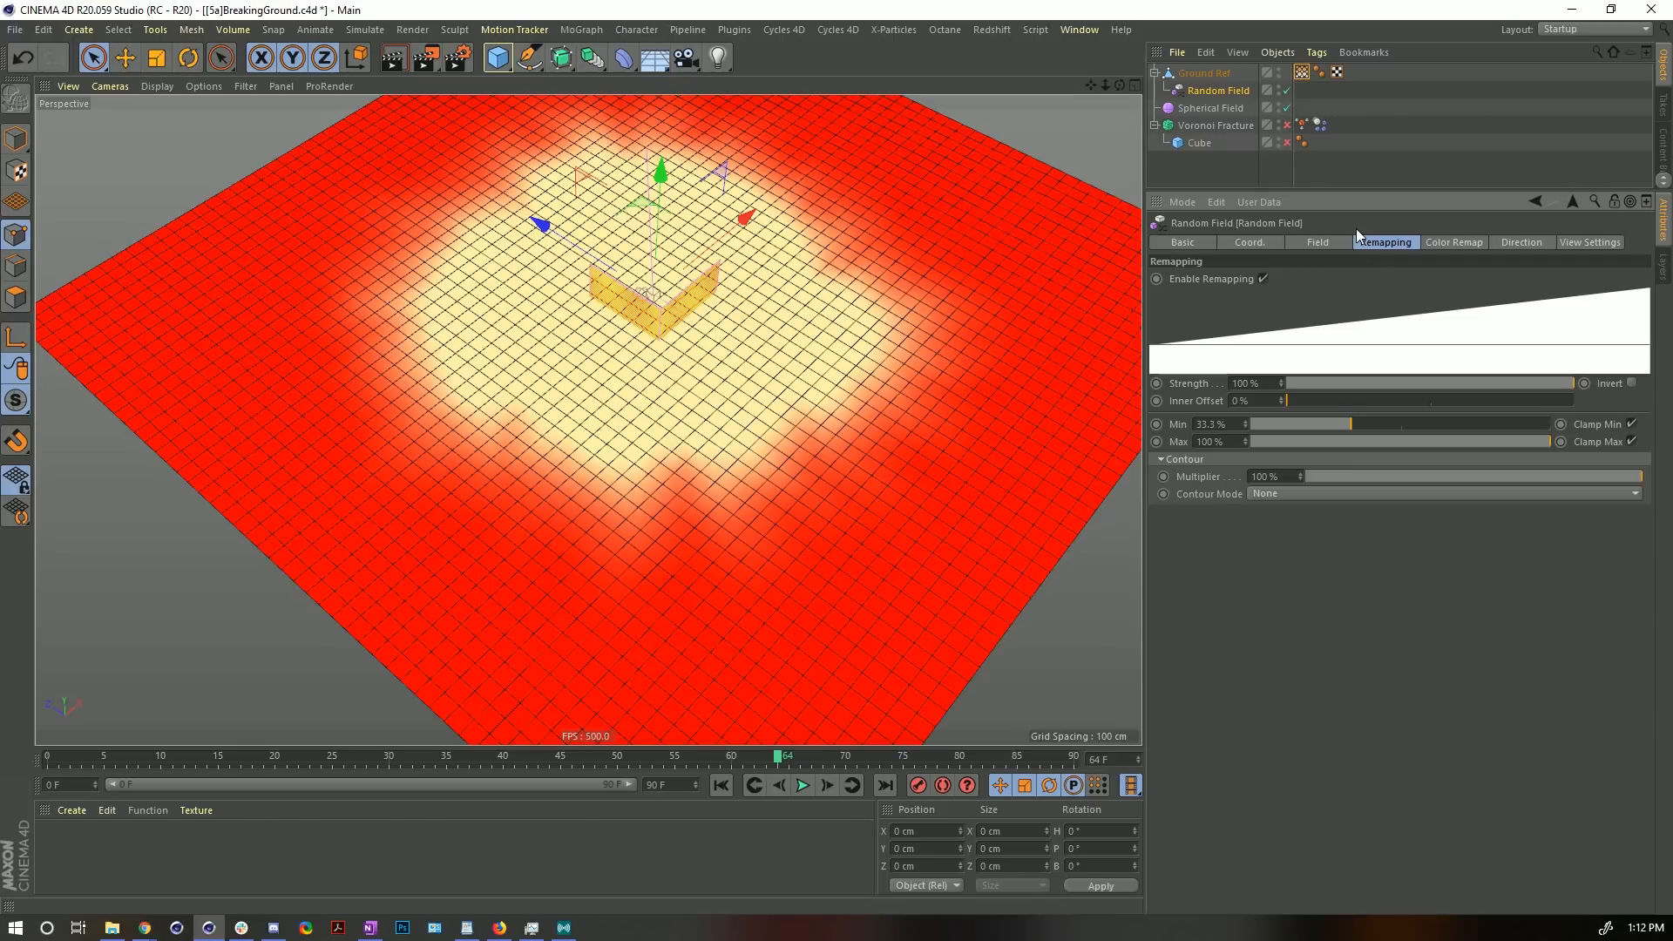
- Set the Freeze layer's Radius to 222 cm in the ground's vertex map
left_click(1302, 72)
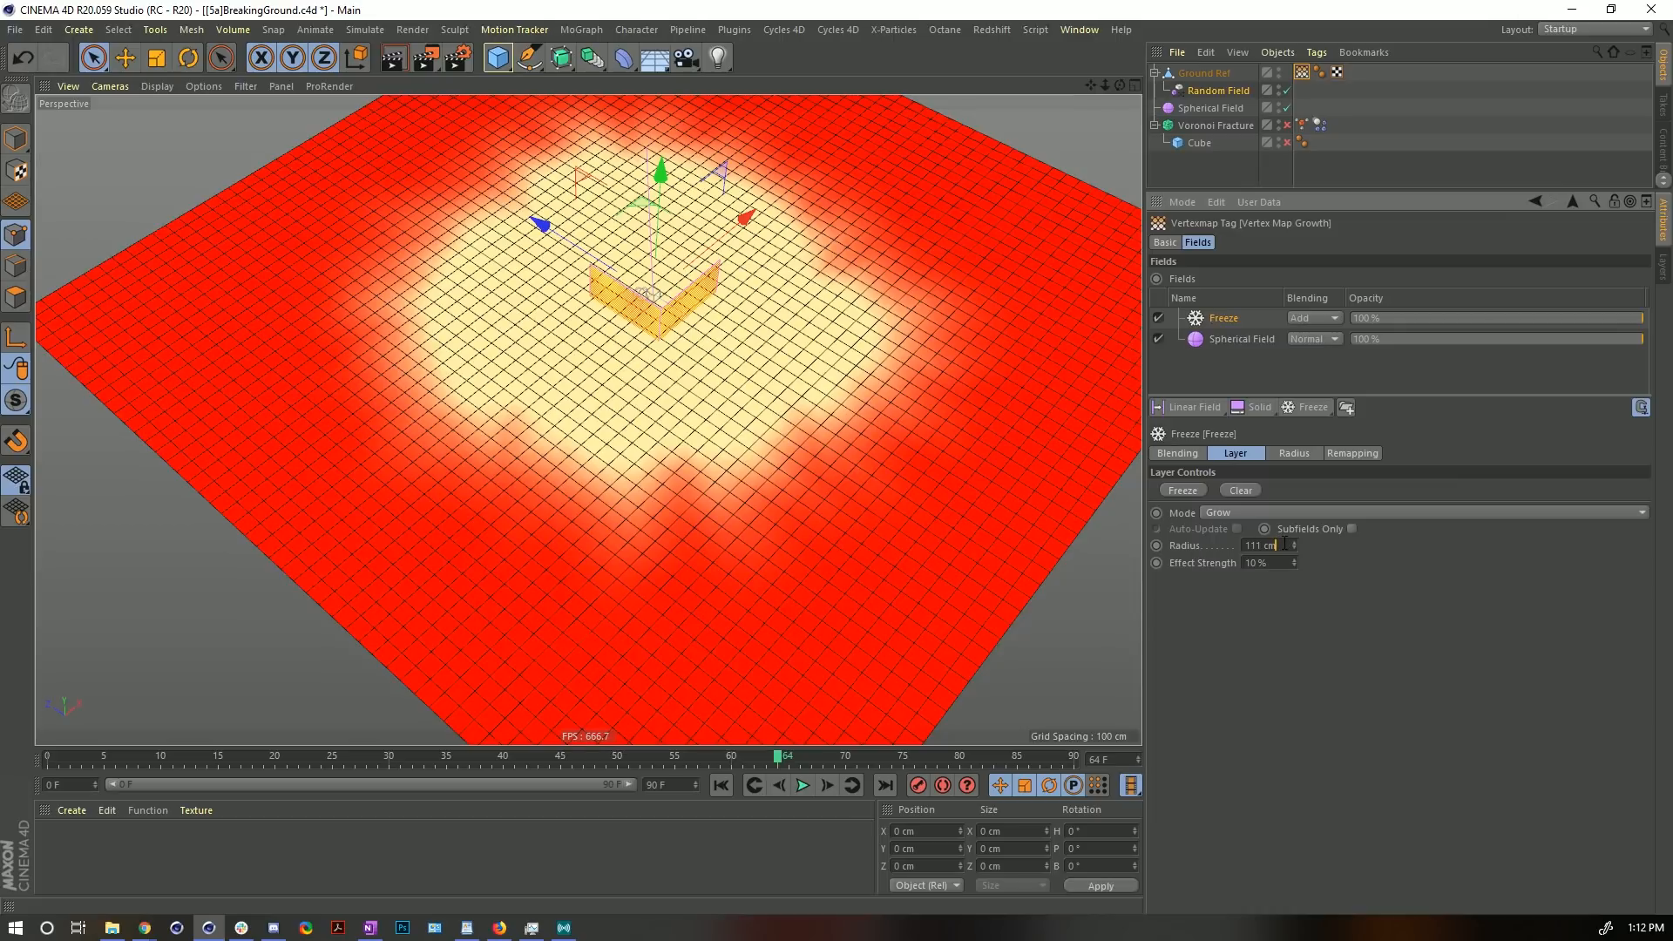
type("222")
key("Return")
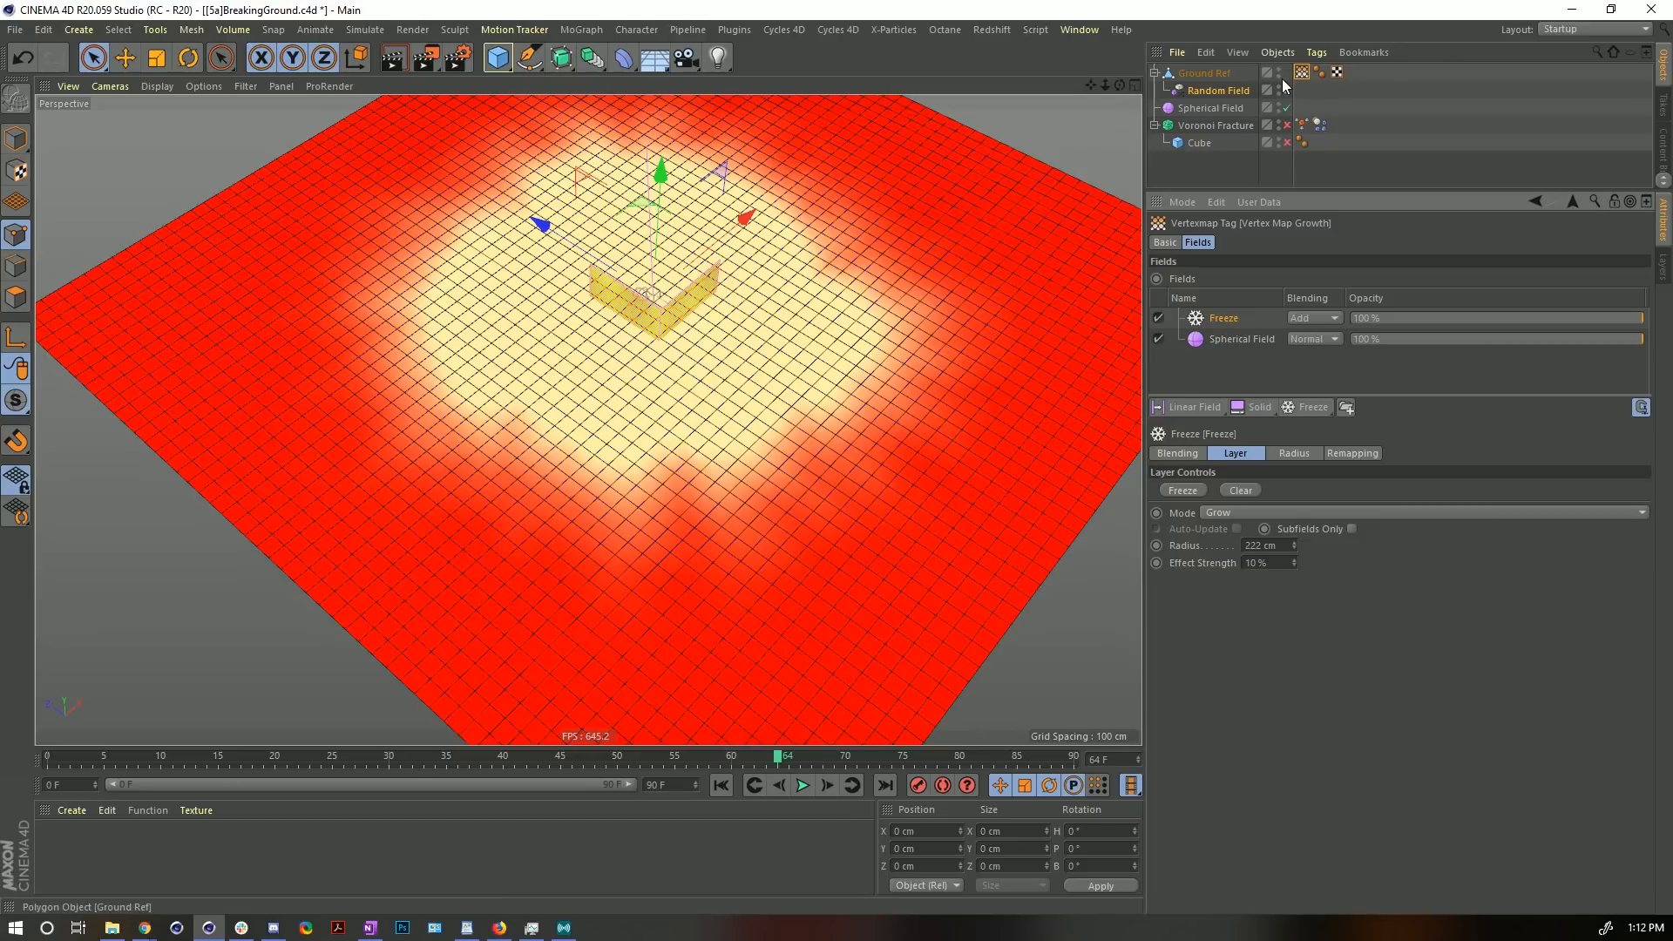
- Set the Random Field's remapping Min to one sixth of 100% (16.667%) and replay the growth from the first frame
left_click(1215, 89)
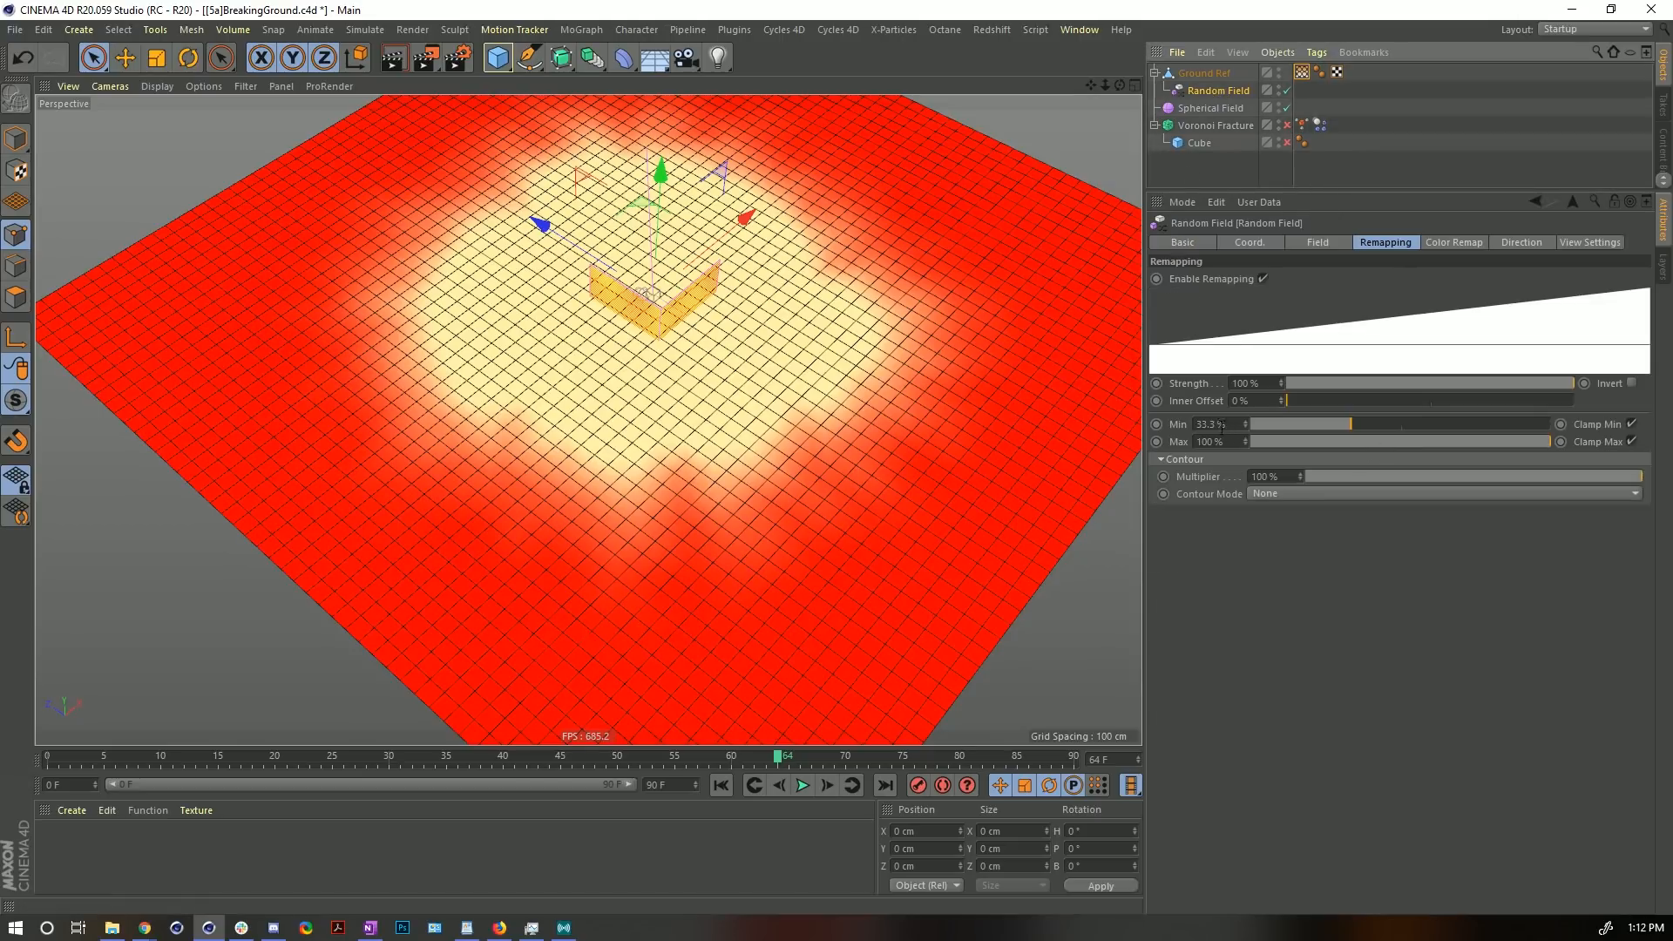
left_click(1229, 425)
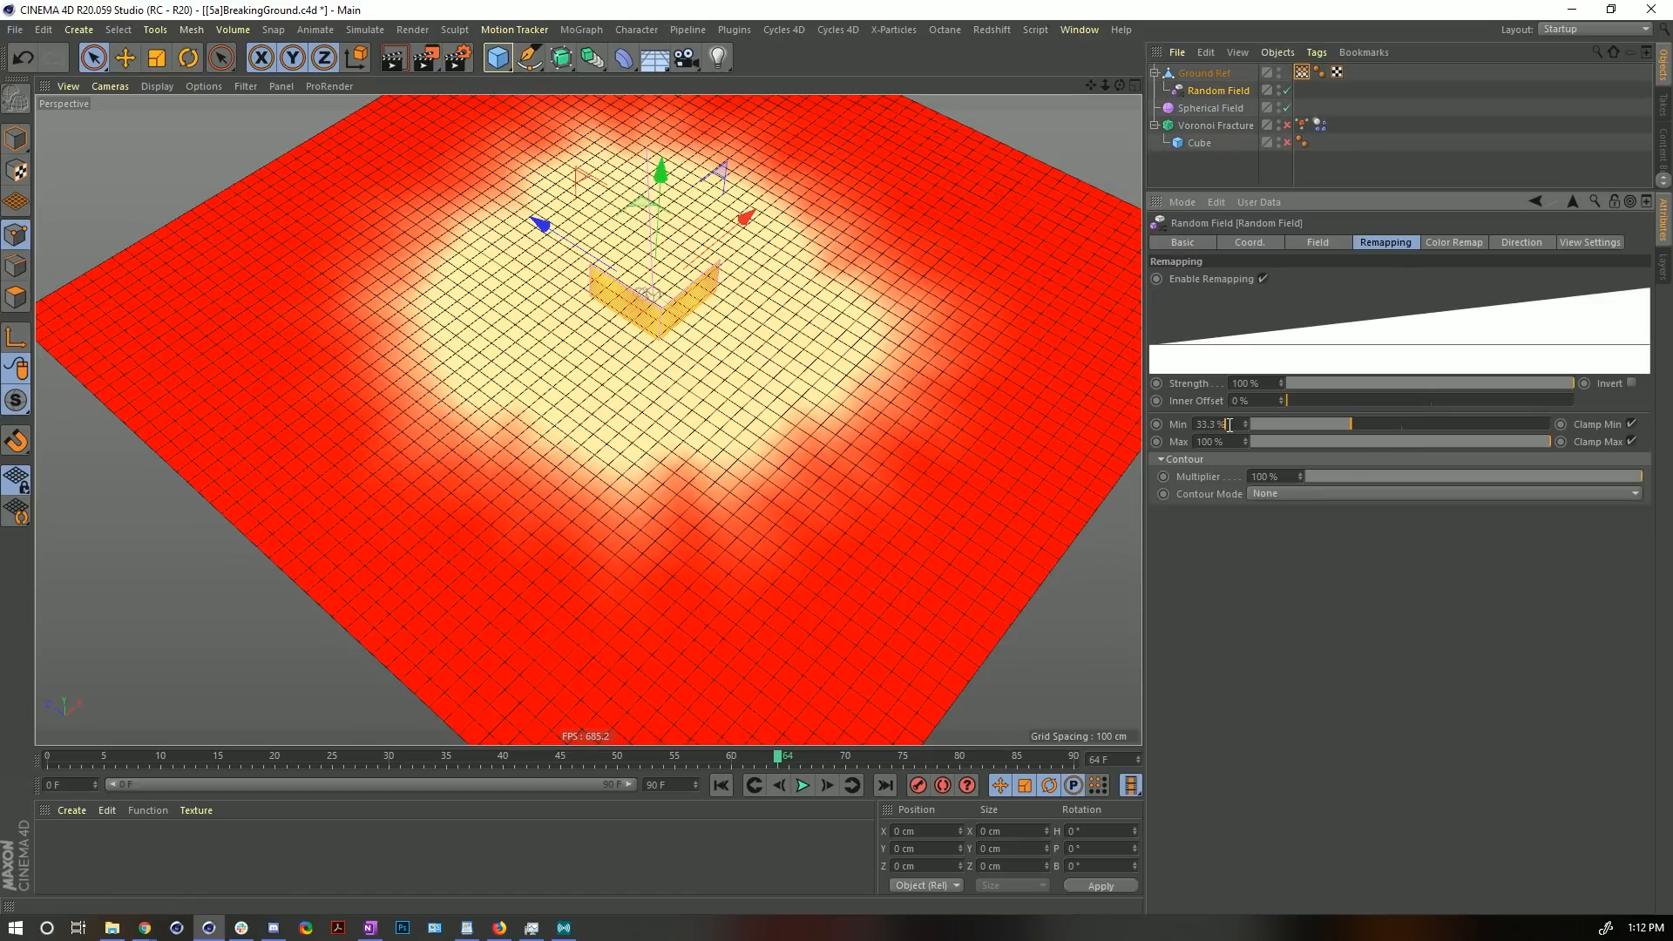
left_click_drag(1227, 425, 1068, 413)
type("100")
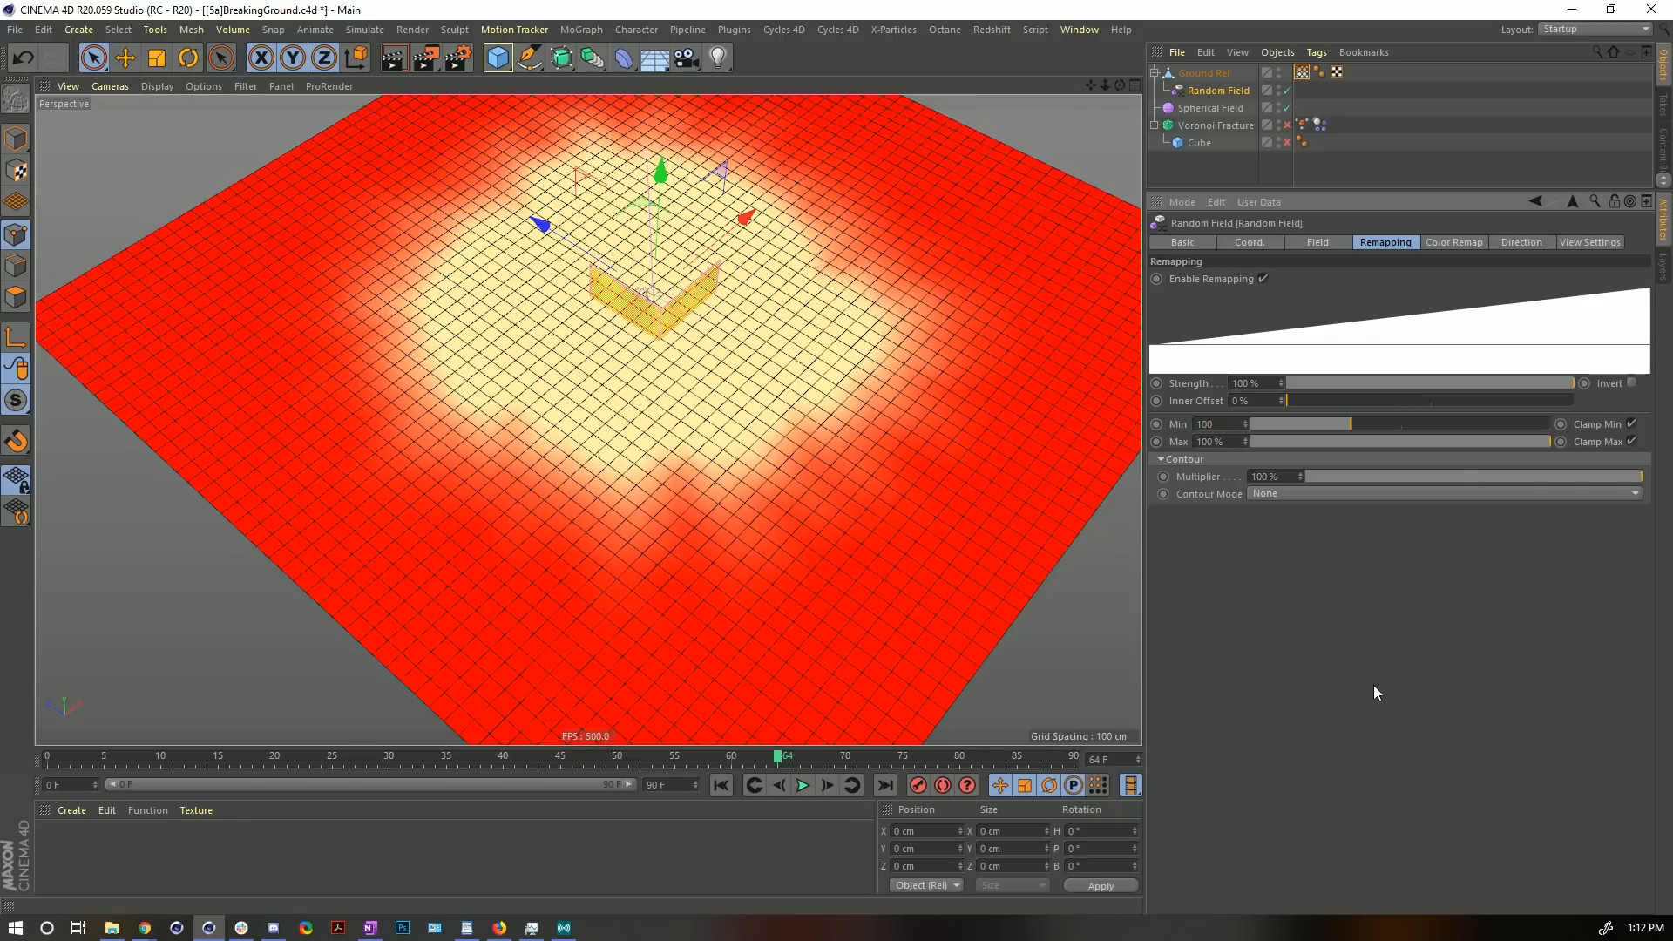
key("Return")
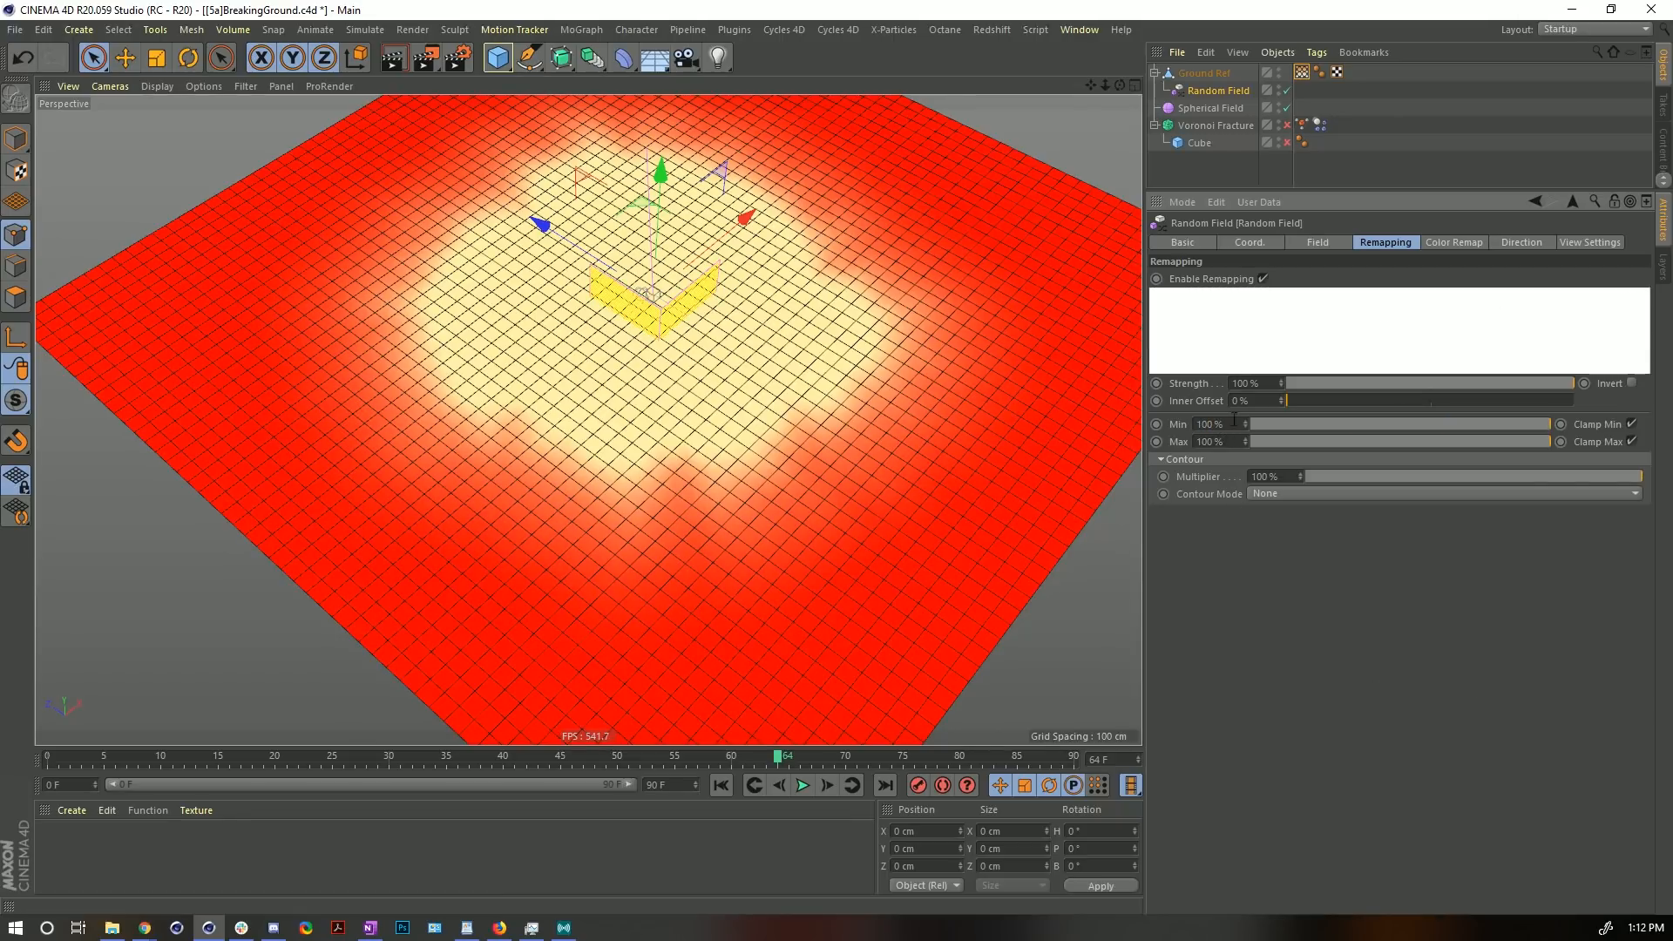
left_click(1236, 423)
type("/6")
key("Return")
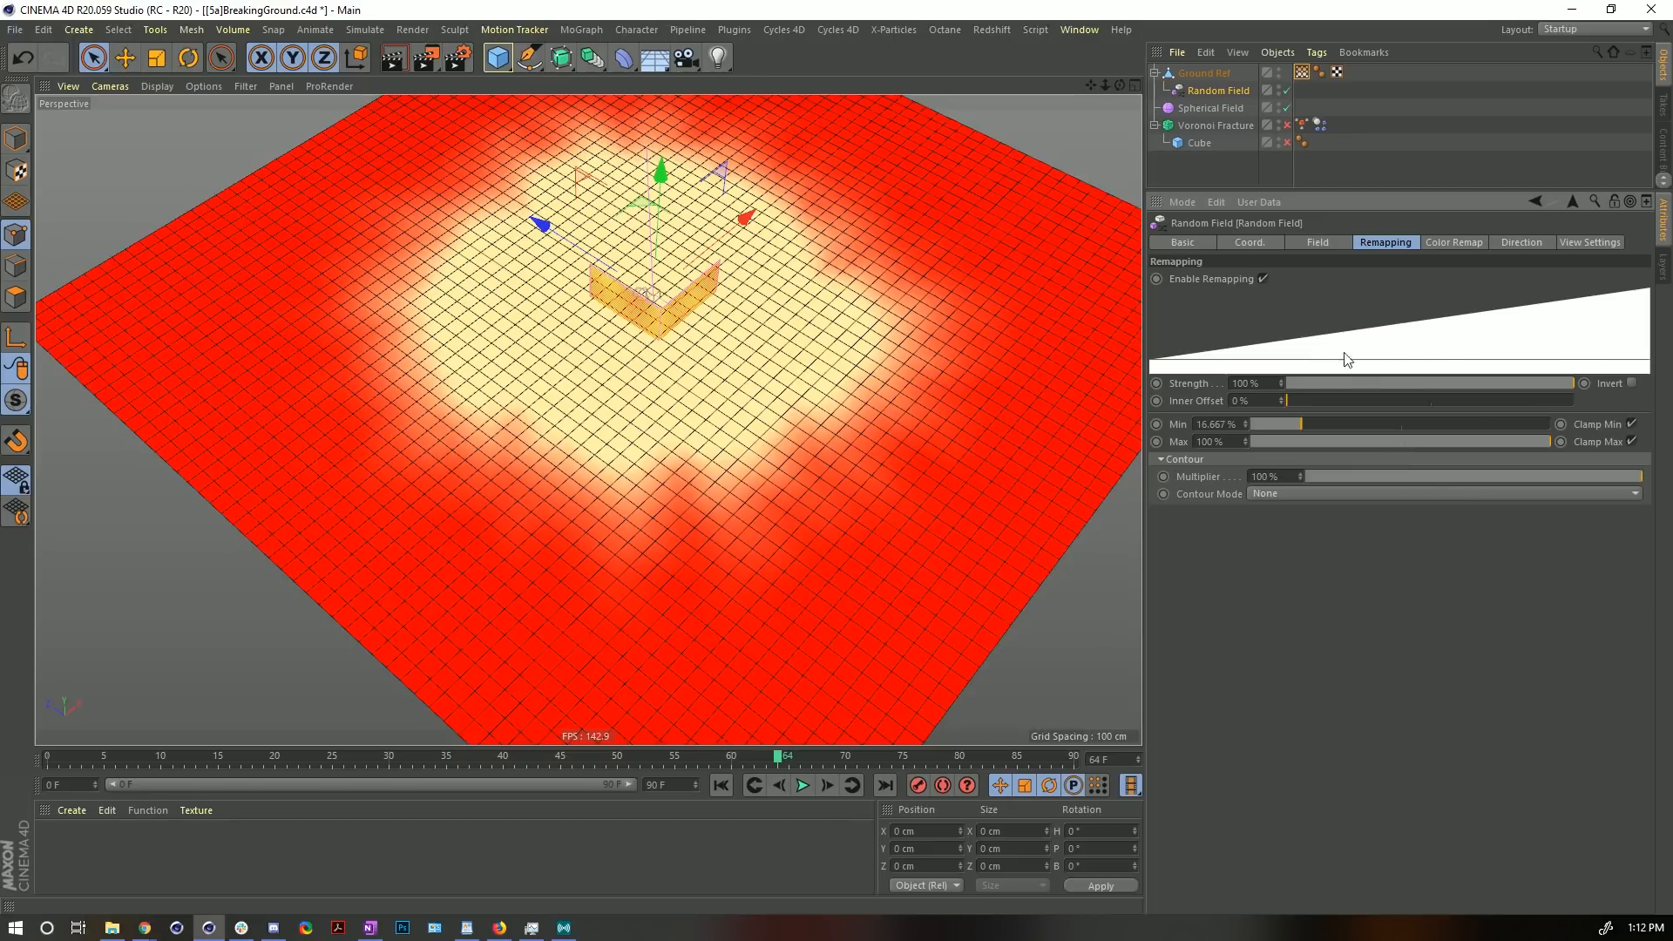
left_click(722, 785)
left_click(802, 785)
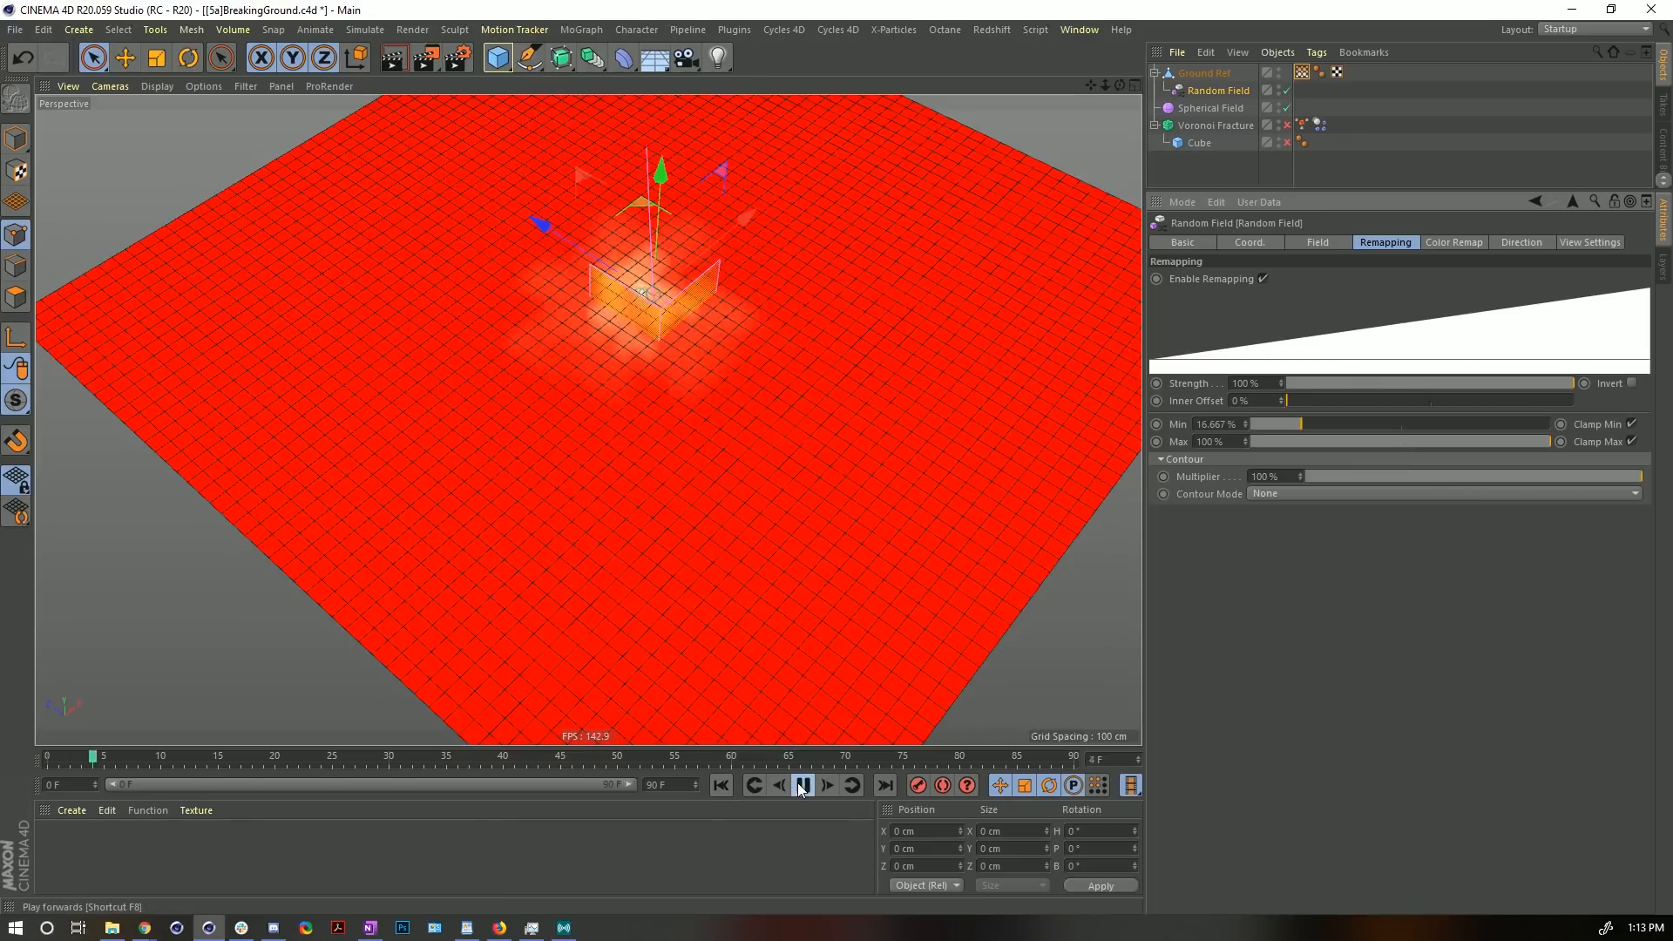
left_click(796, 786)
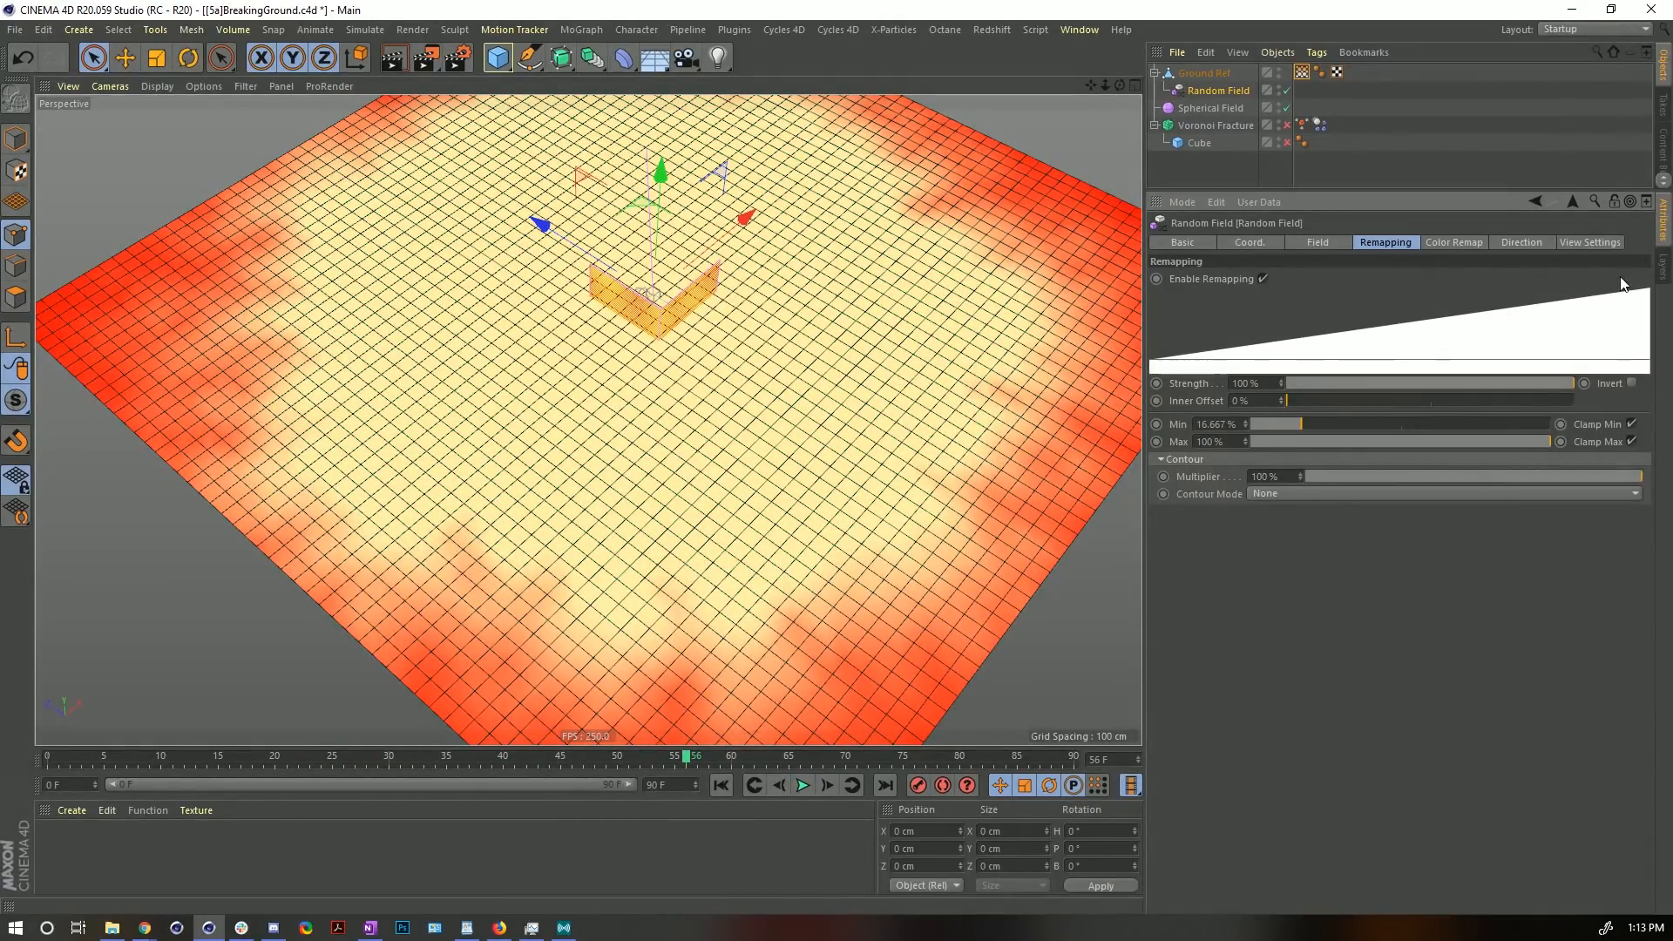
- Set the Random Field's remapping Contour Mode to Curve and shape the spline to stay low and rise steeply near the end
left_click(1167, 459)
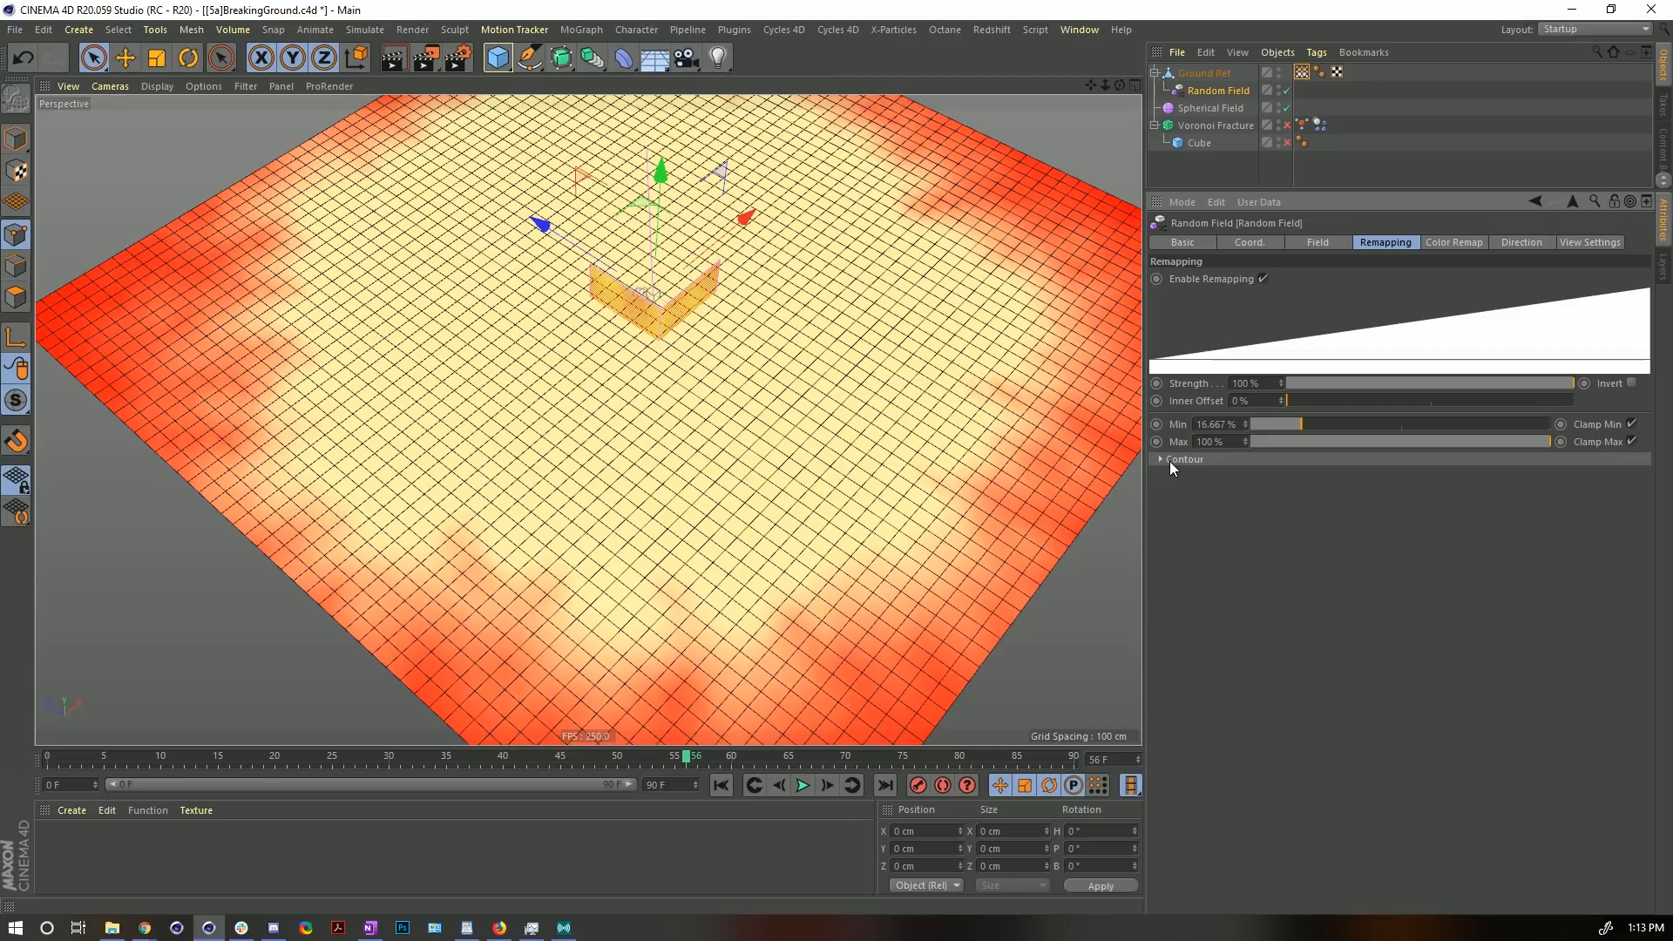
left_click(1164, 460)
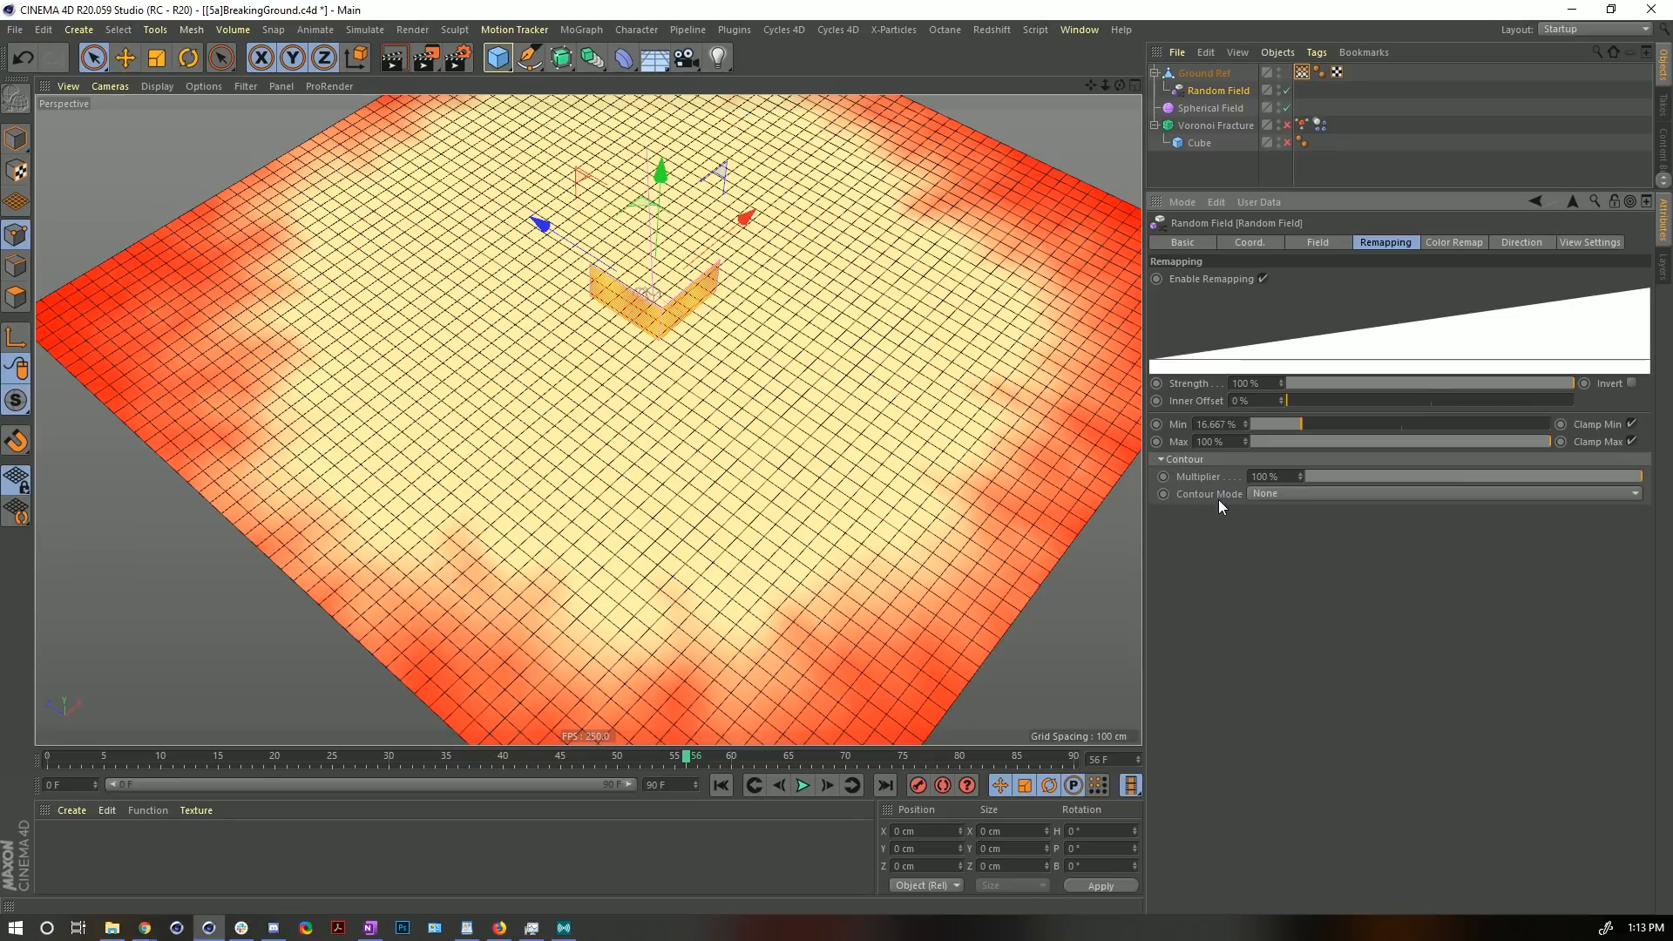
left_click(1261, 494)
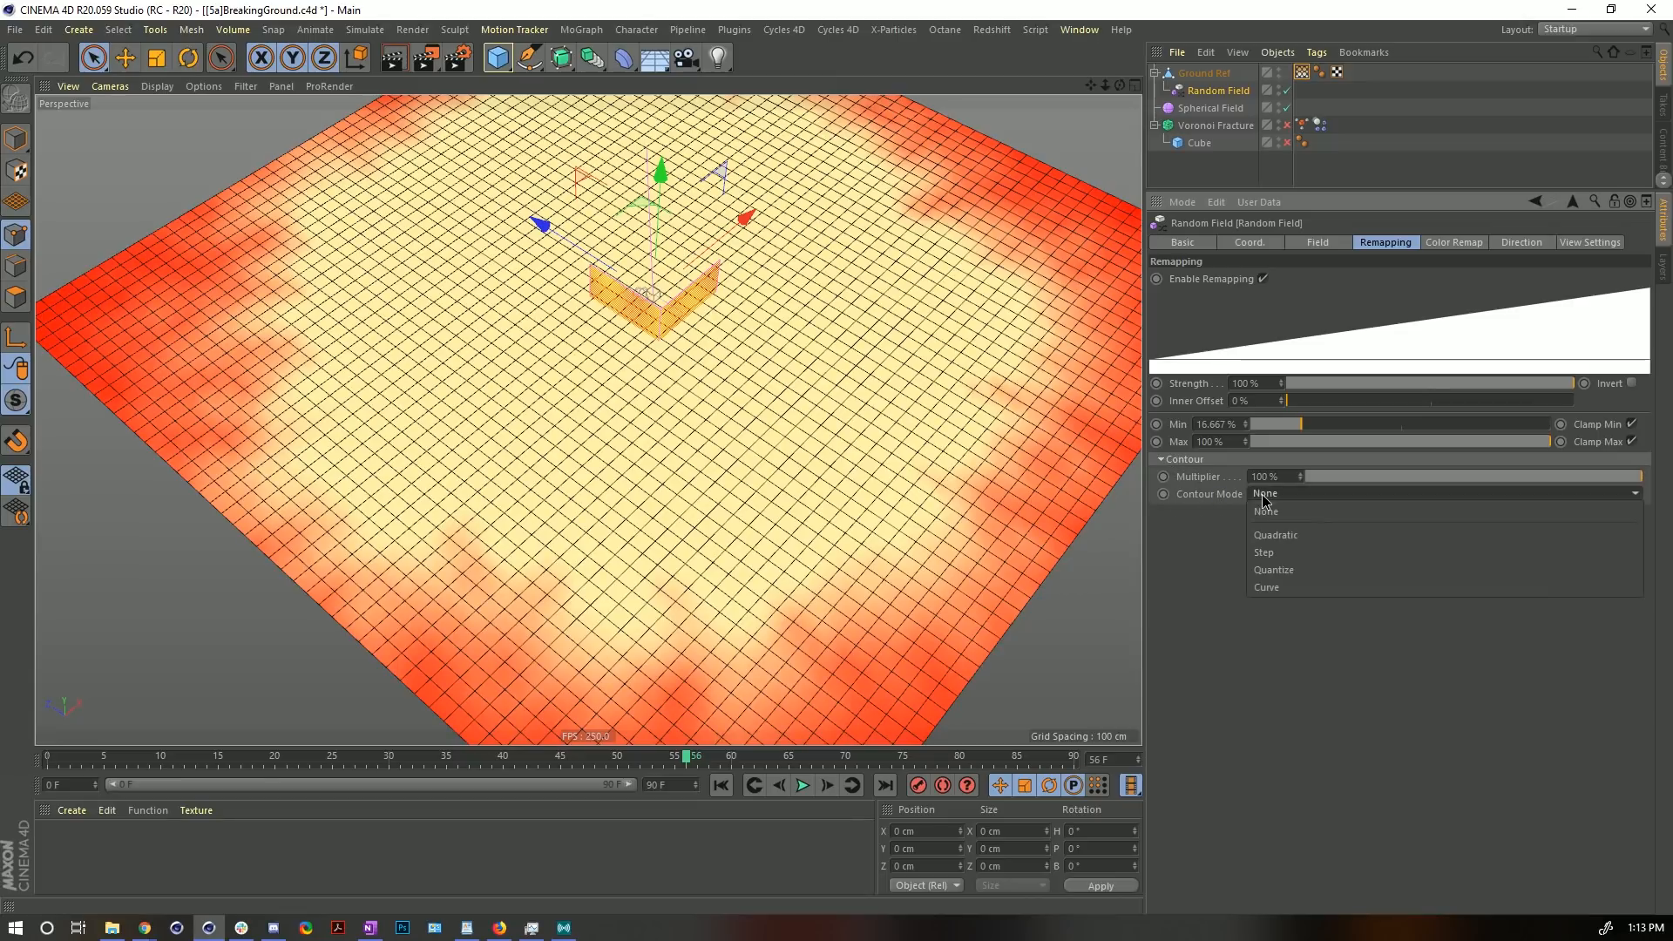
left_click(1288, 584)
left_click_drag(1384, 566, 1633, 506)
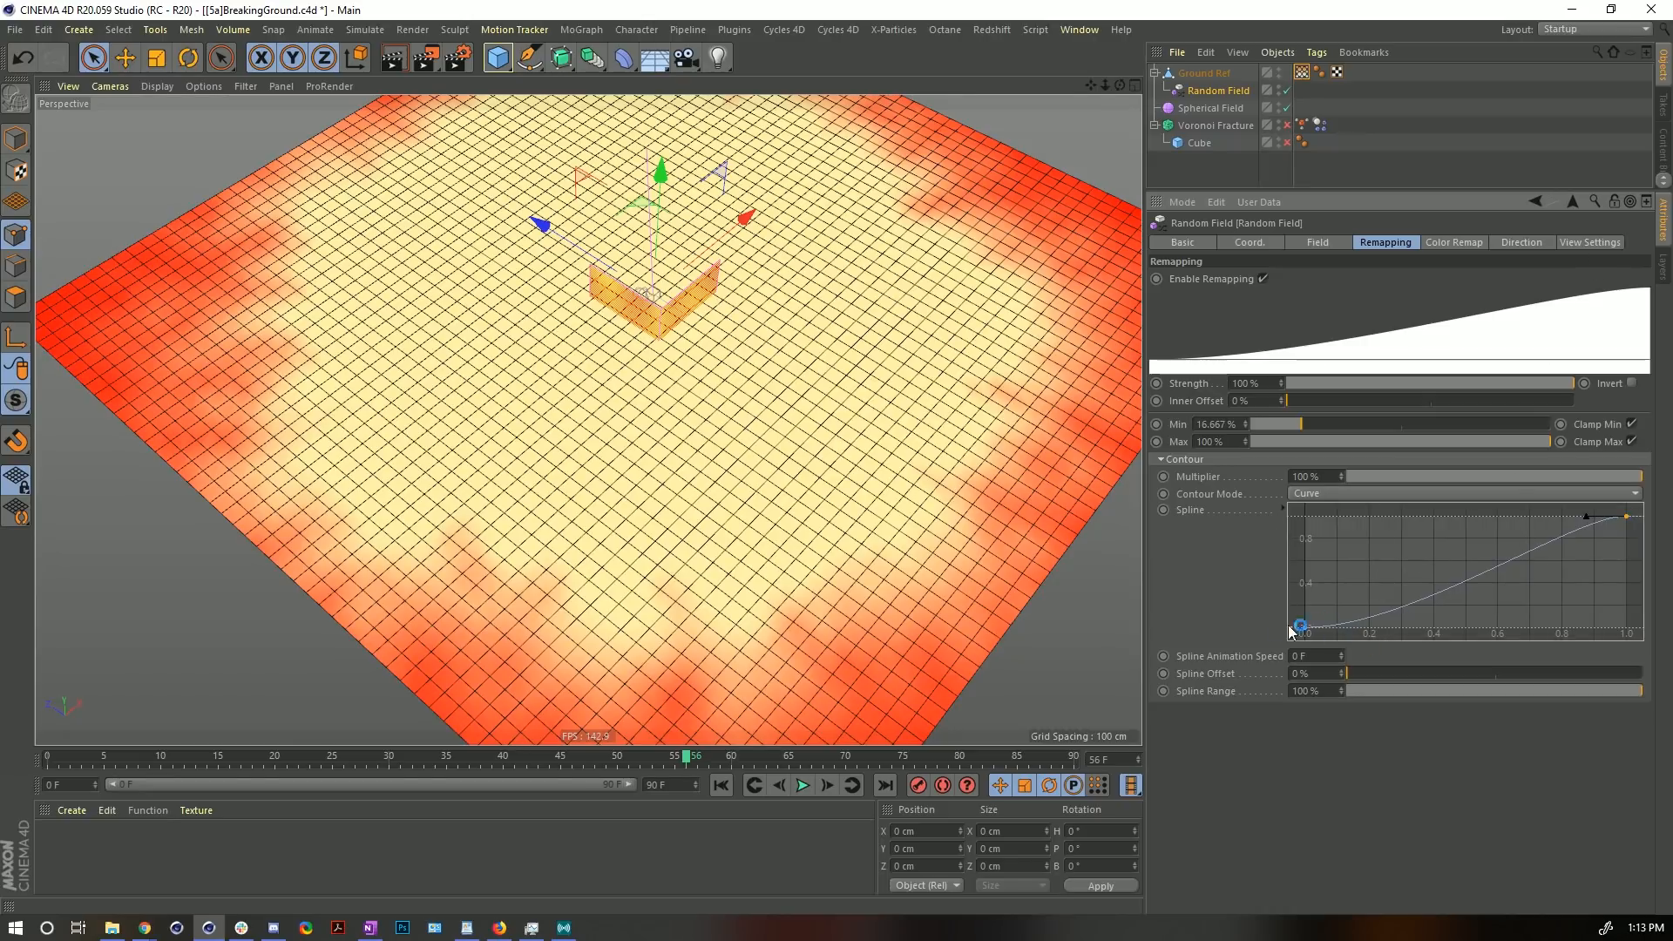
left_click_drag(1589, 521, 1616, 598)
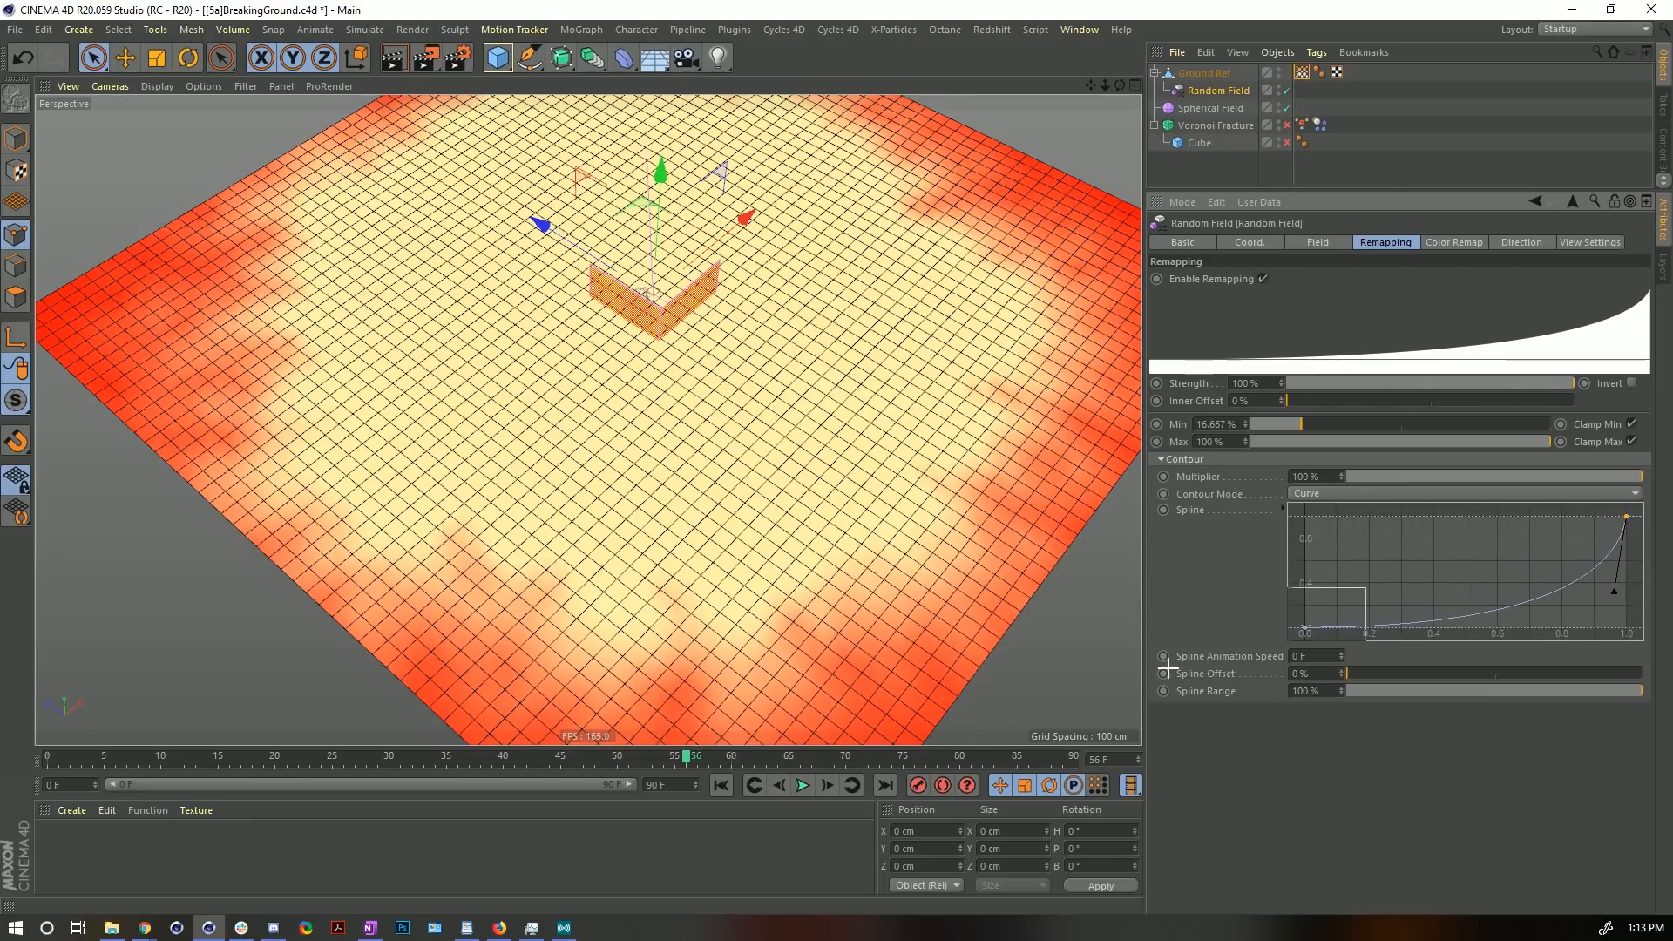
left_click(1304, 627)
left_click_drag(1388, 629, 1474, 628)
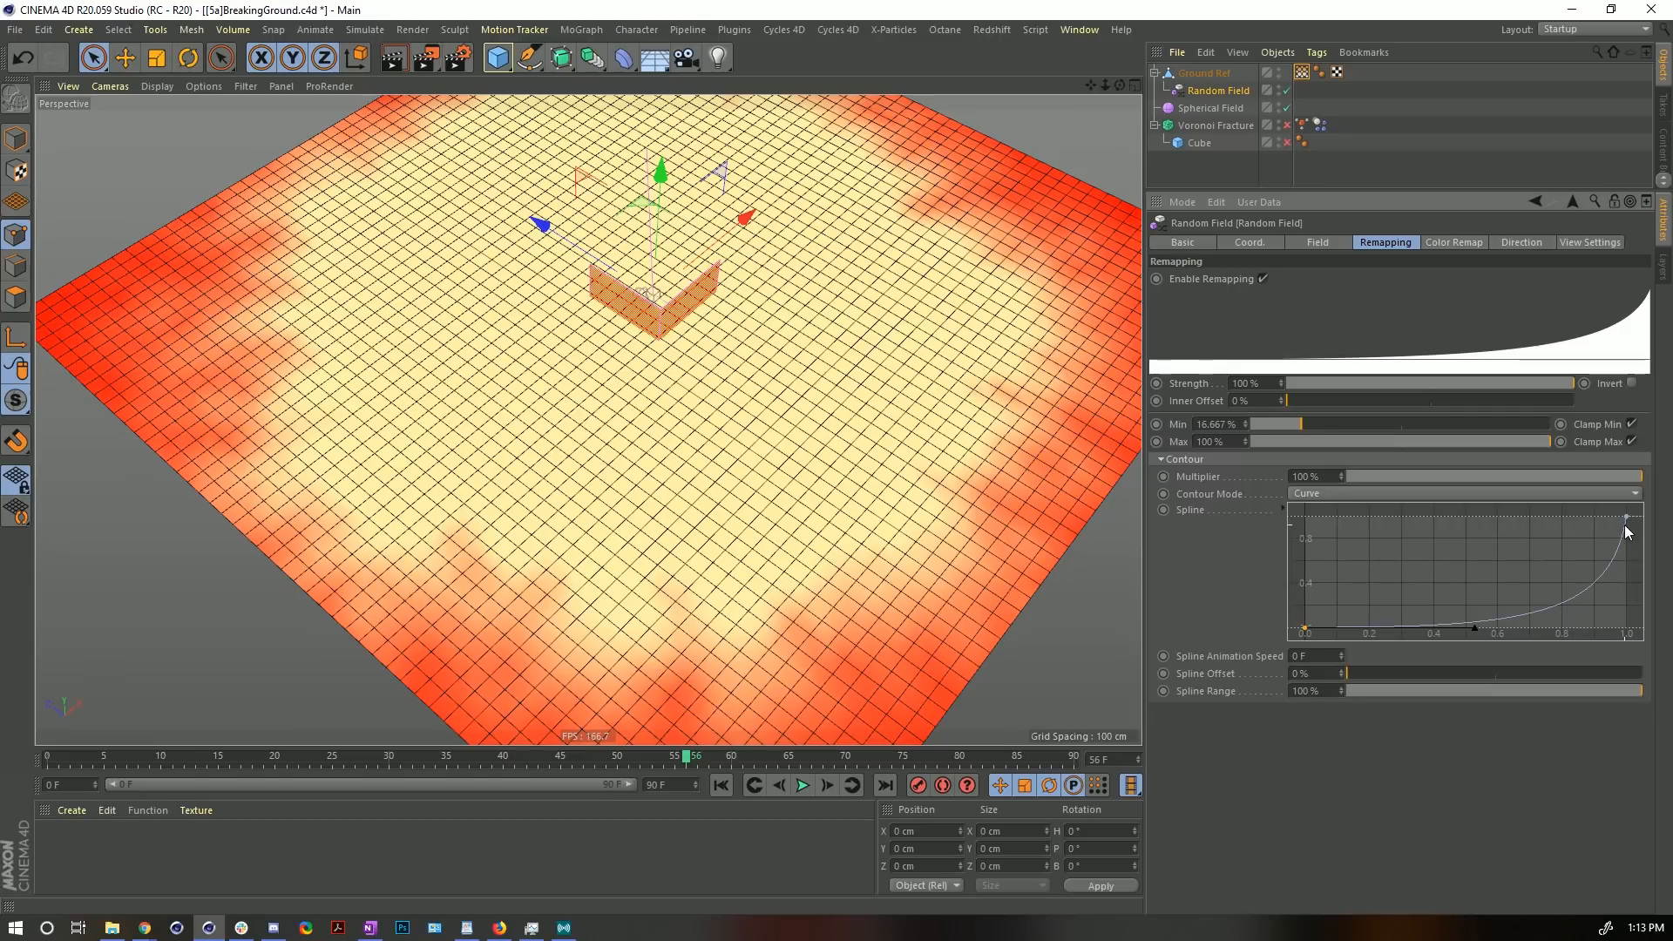
- Replay the curve-remapped growth from the first frame and examine how irregularly its edges spread over the ground plane
left_click(723, 786)
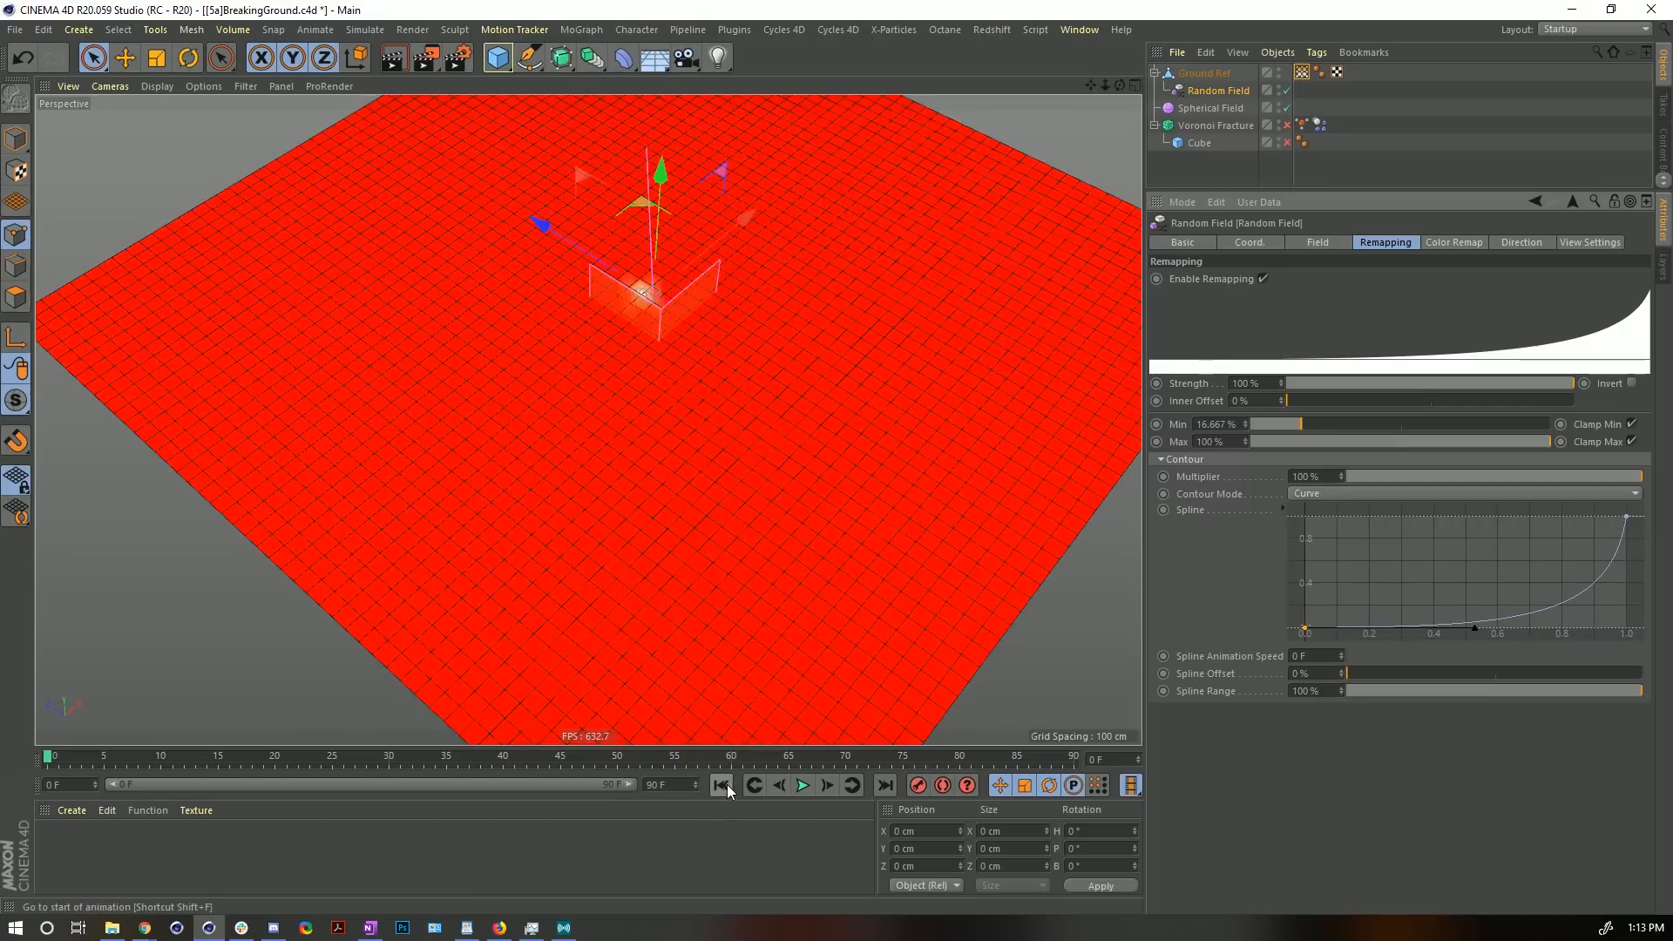
left_click(802, 786)
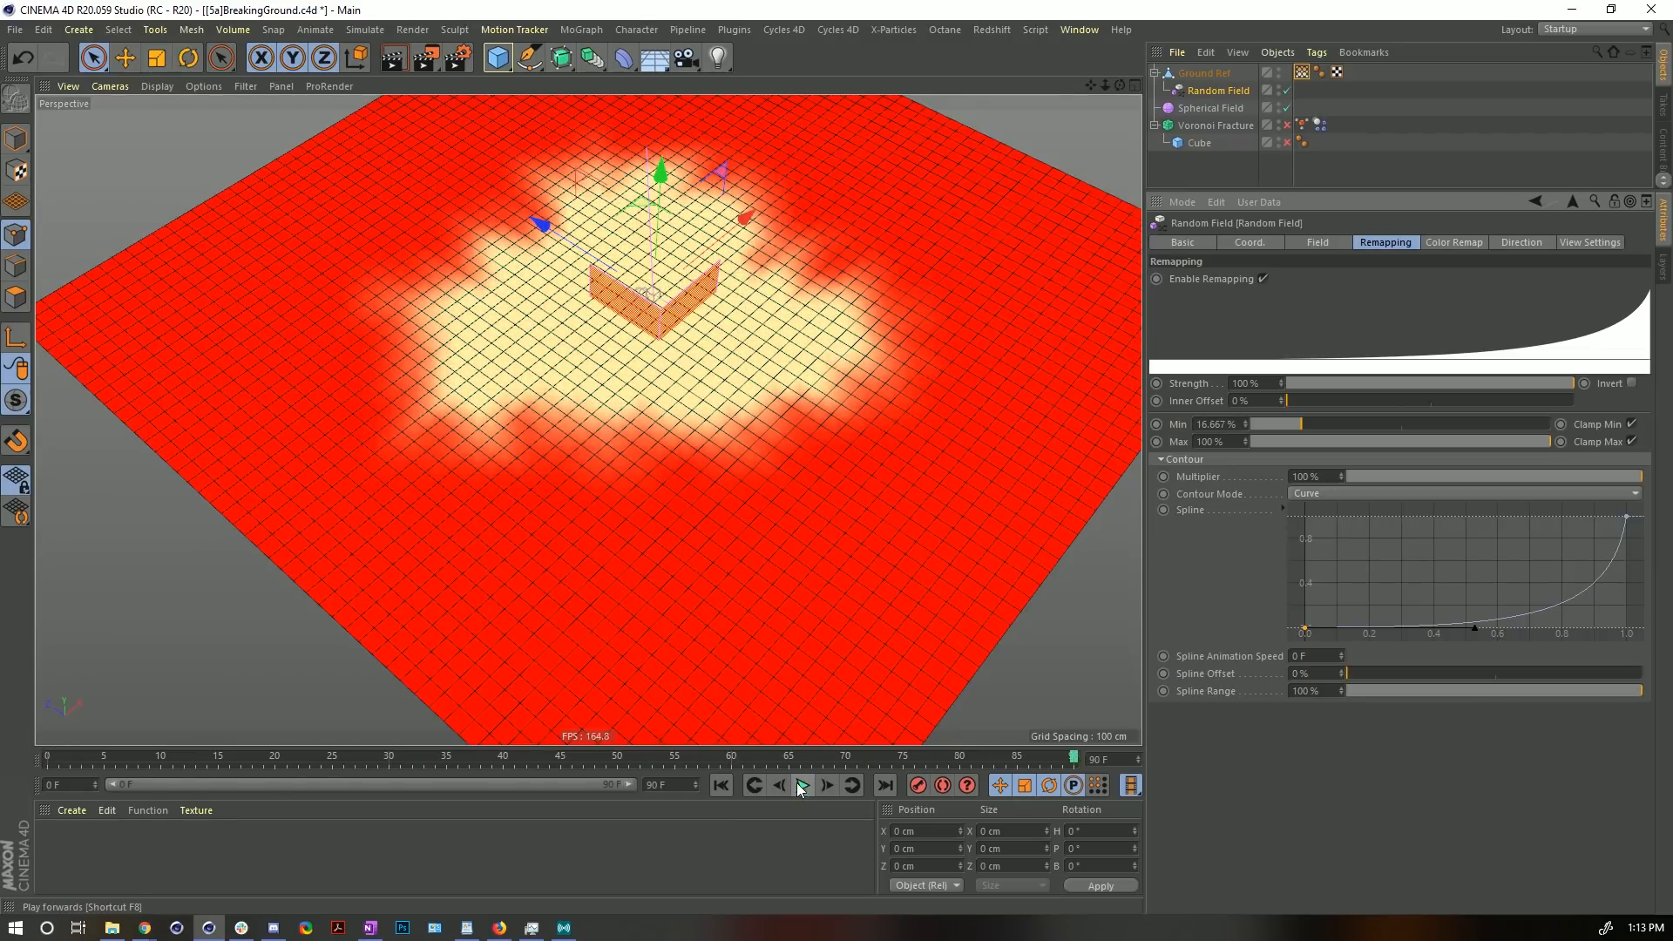
left_click(801, 786)
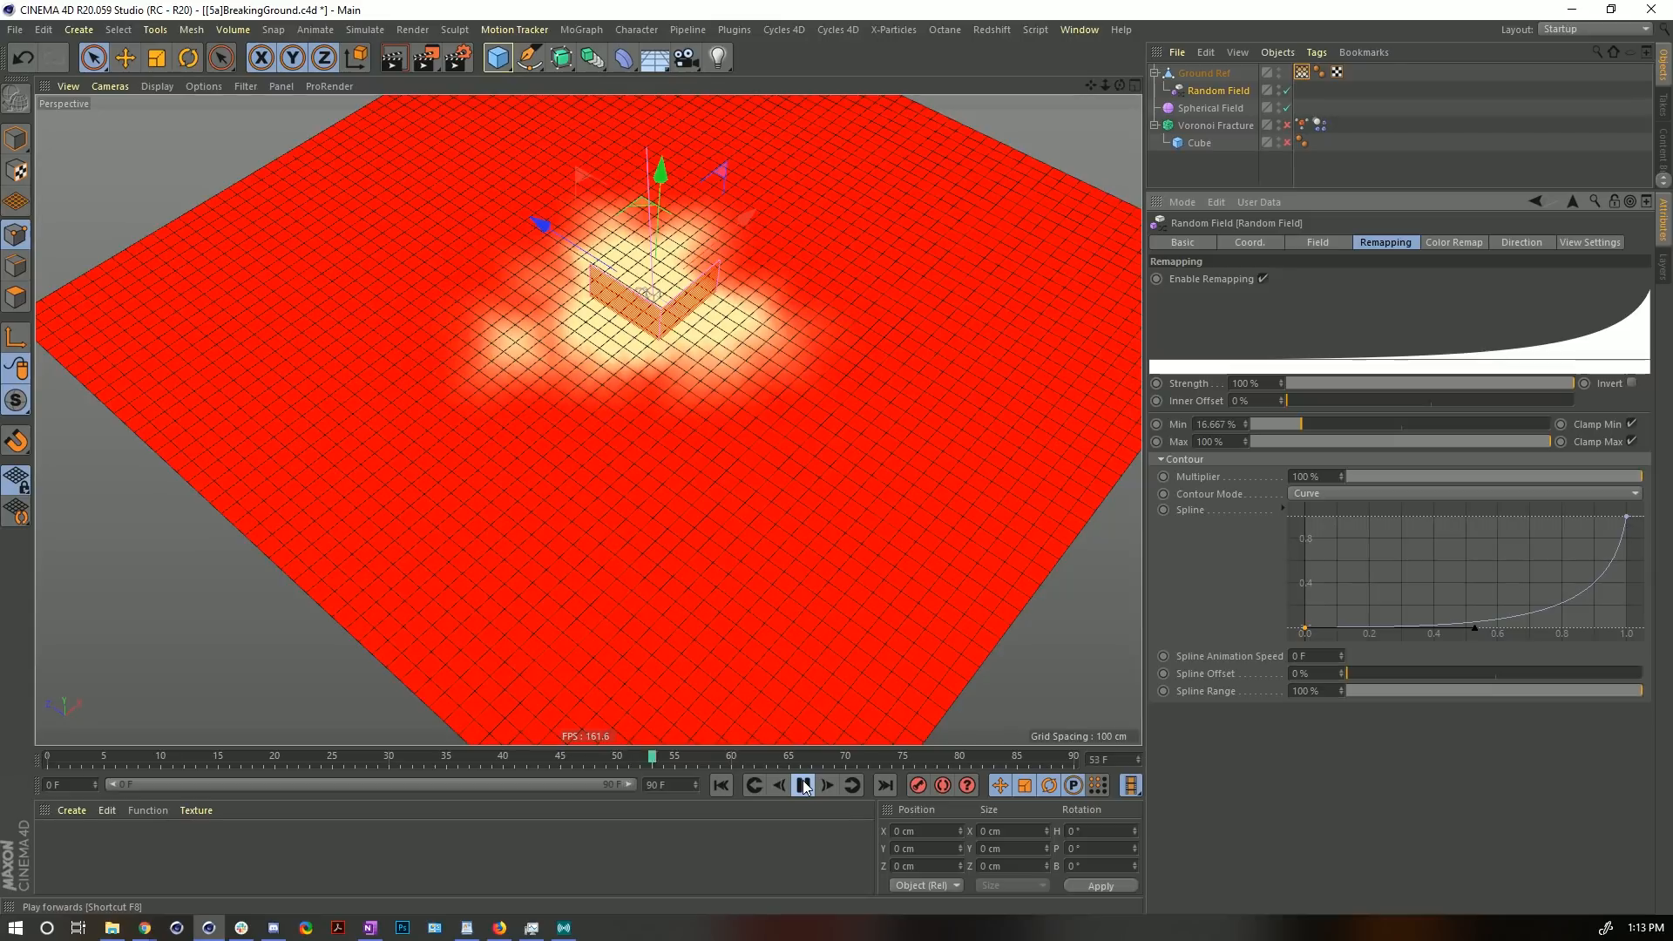
left_click(802, 786)
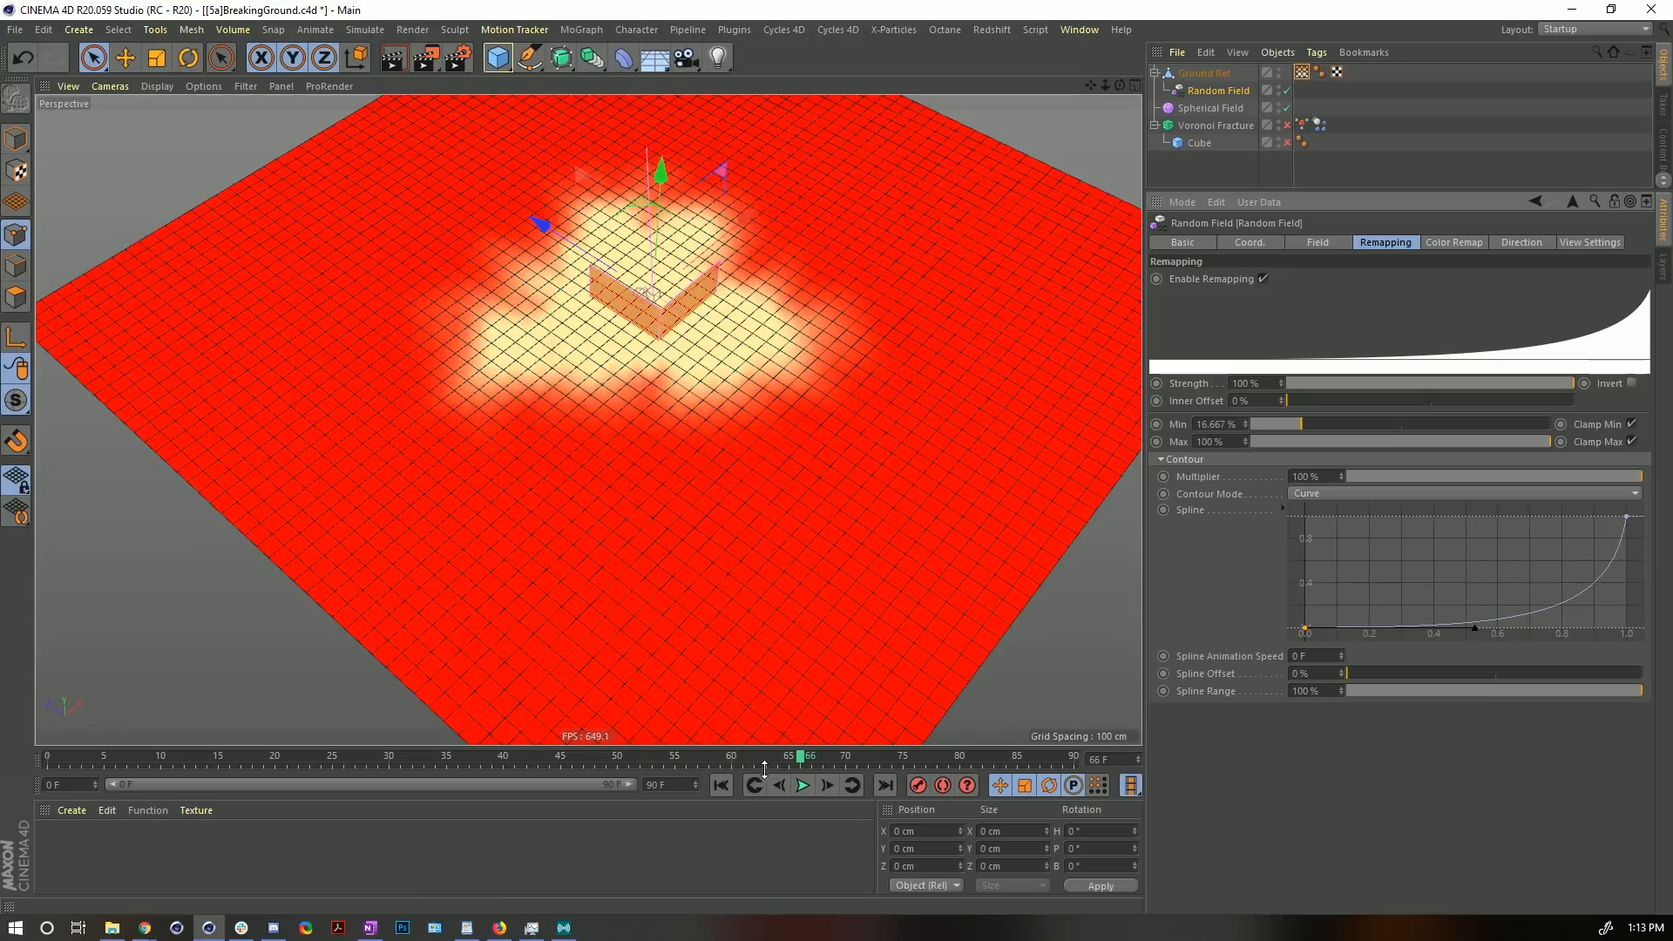
left_click_drag(730, 758, 1076, 763)
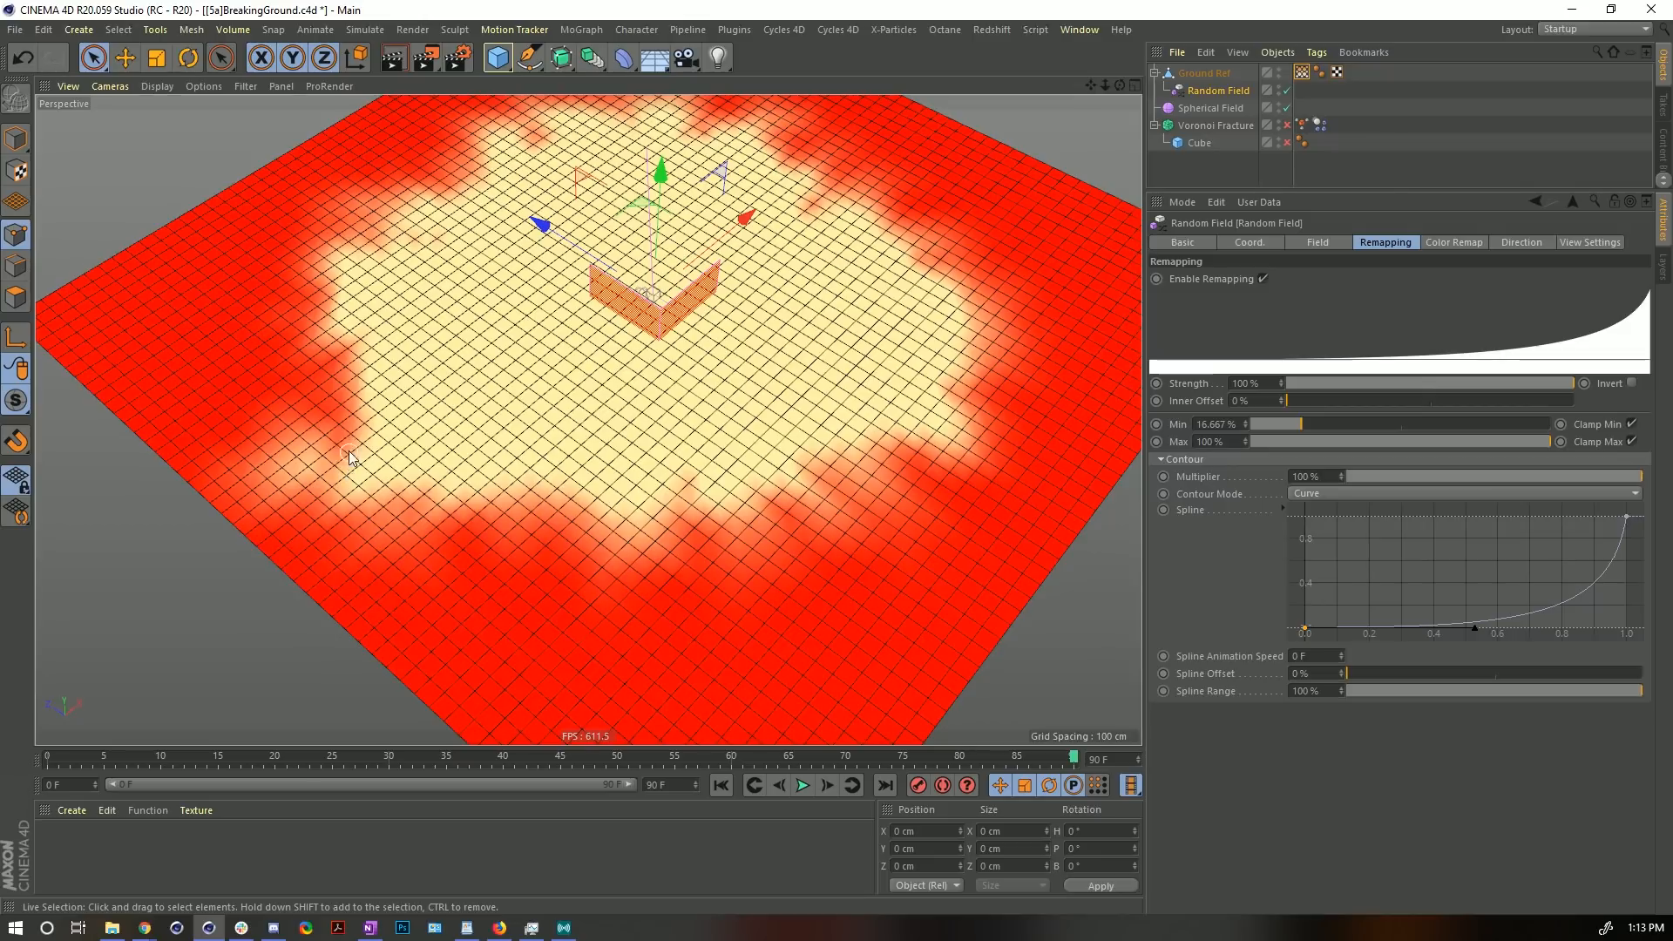
left_click(799, 786)
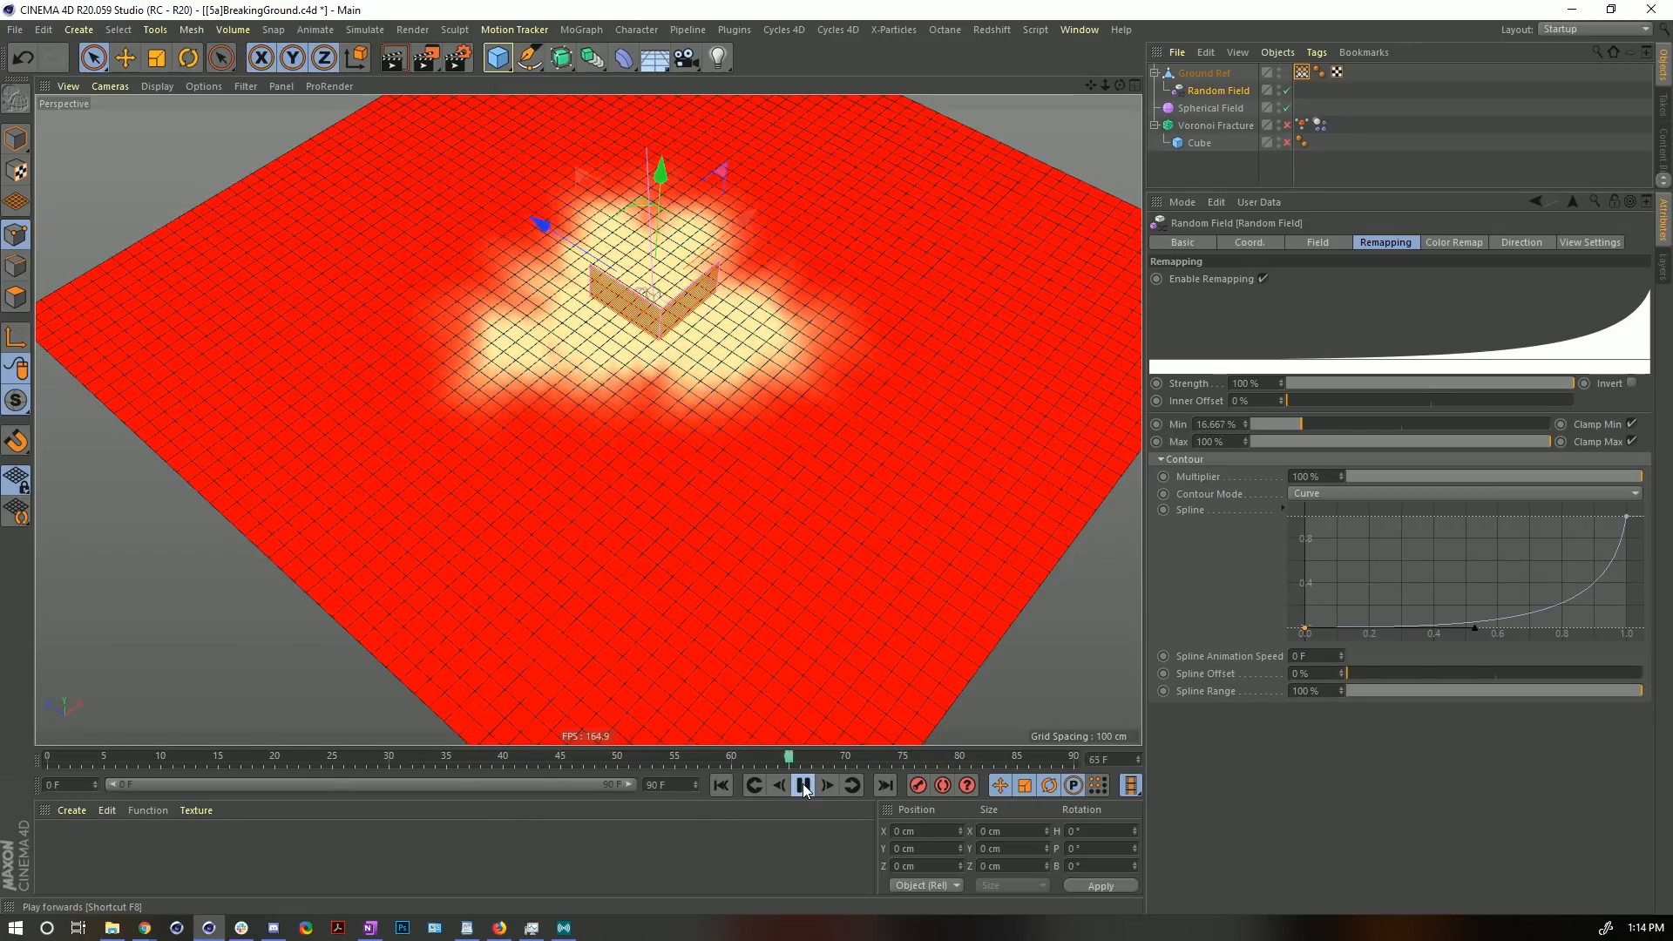
left_click(803, 787)
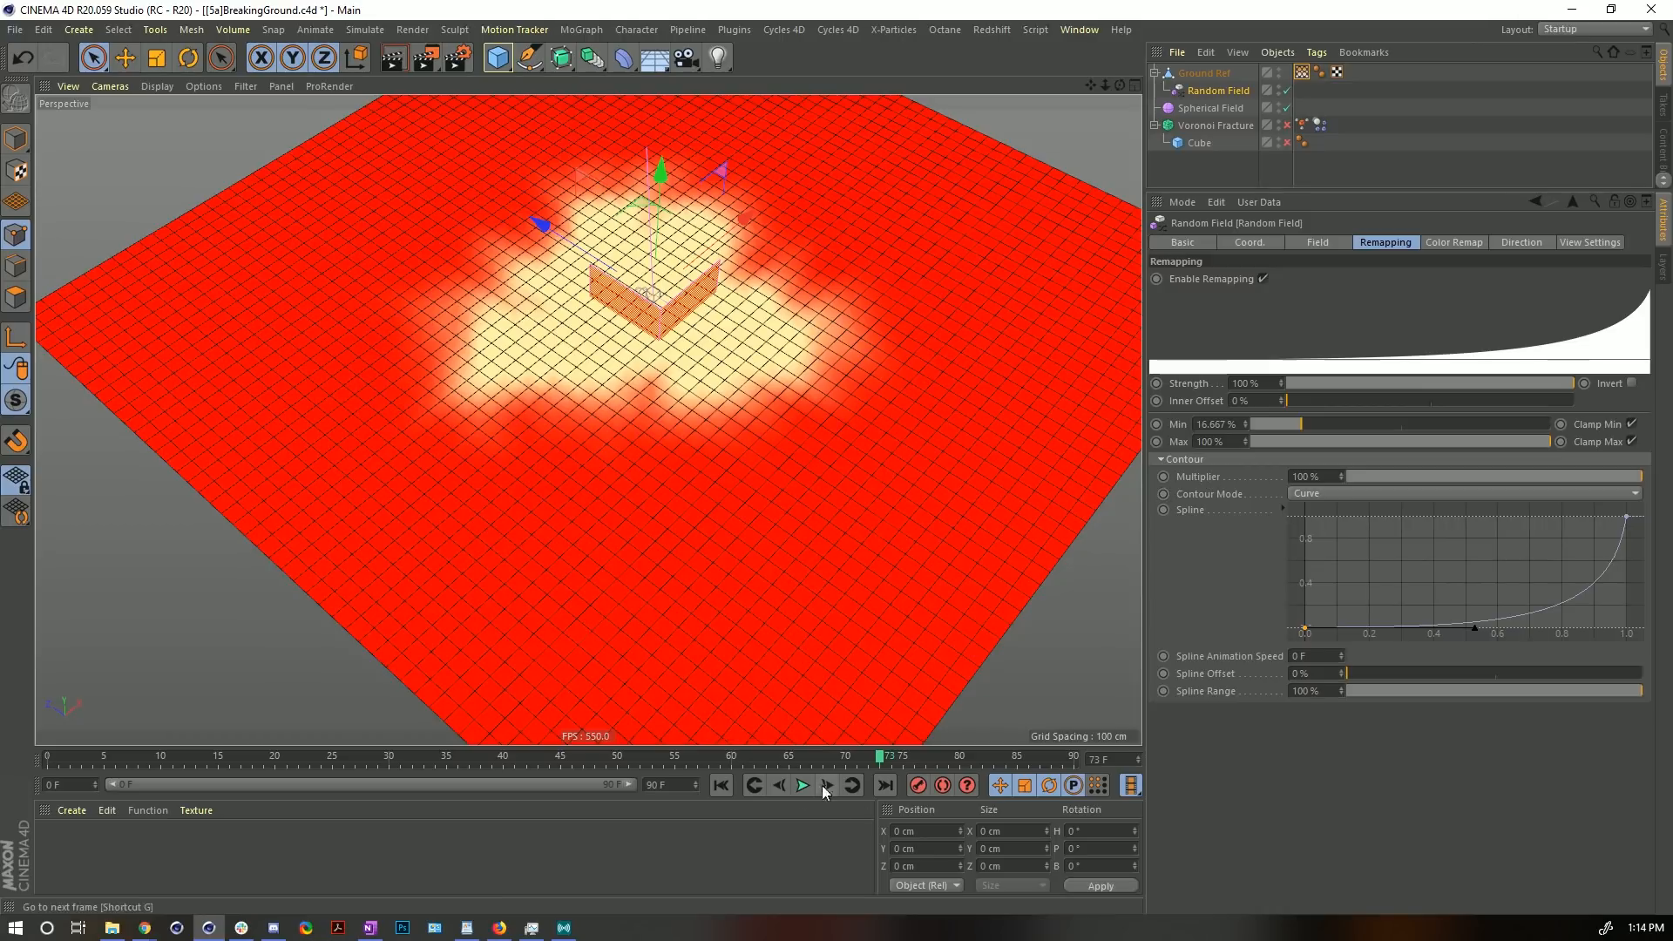
- Change the Random Field's Noise Type to Cranal
left_click(1319, 246)
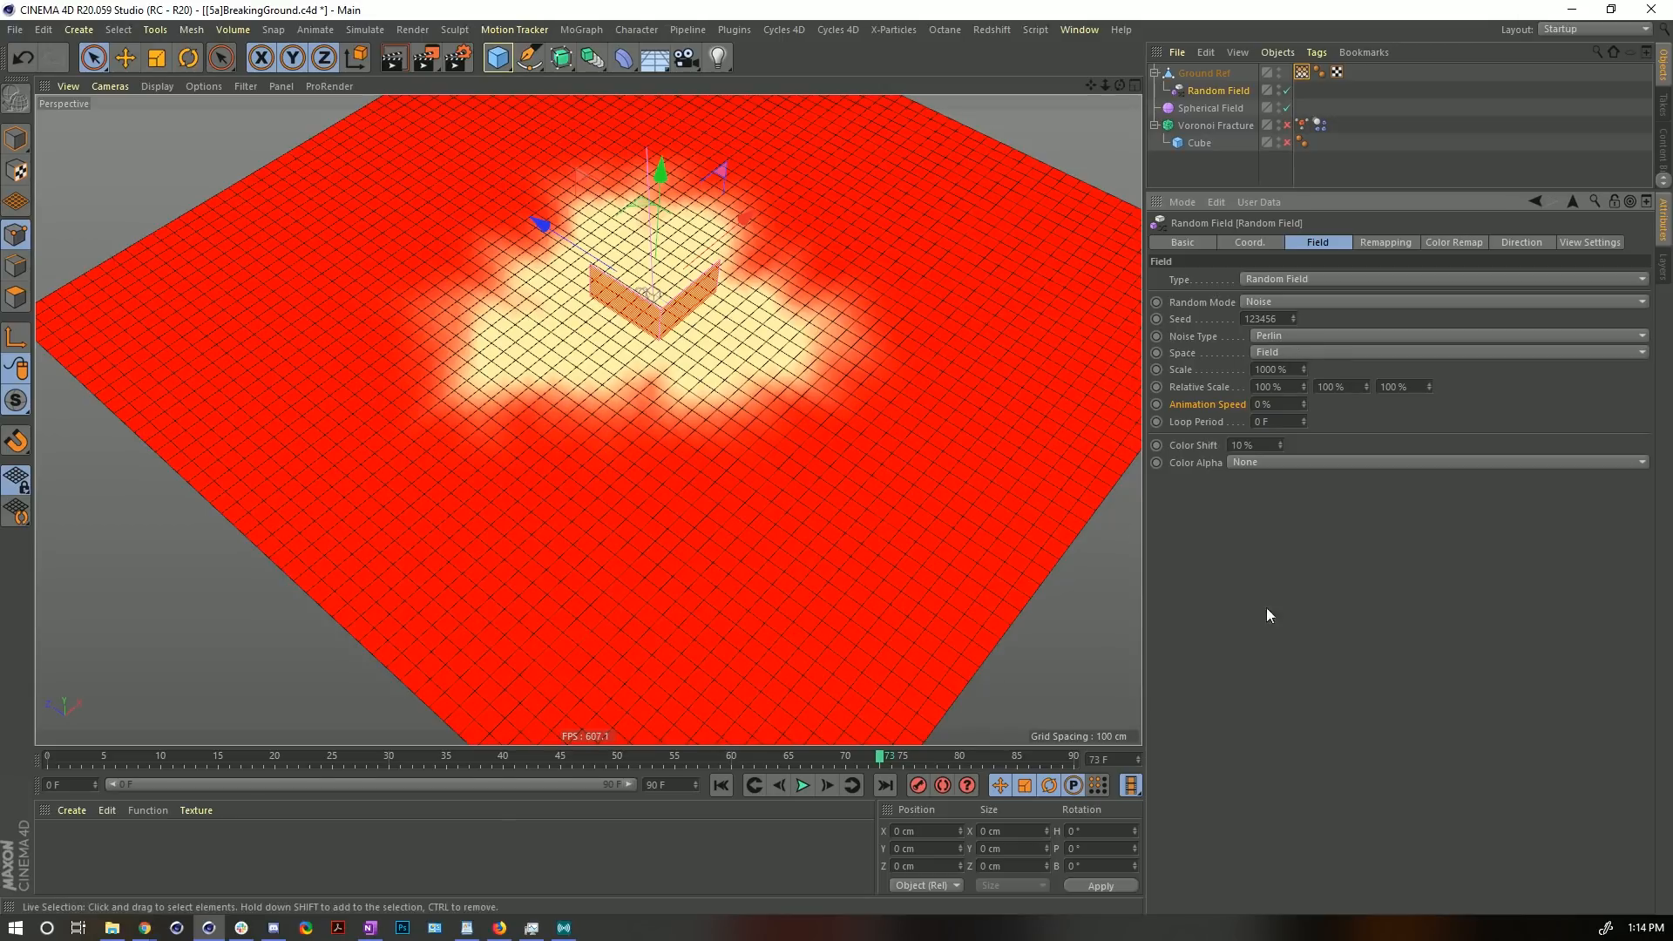
left_click(1340, 332)
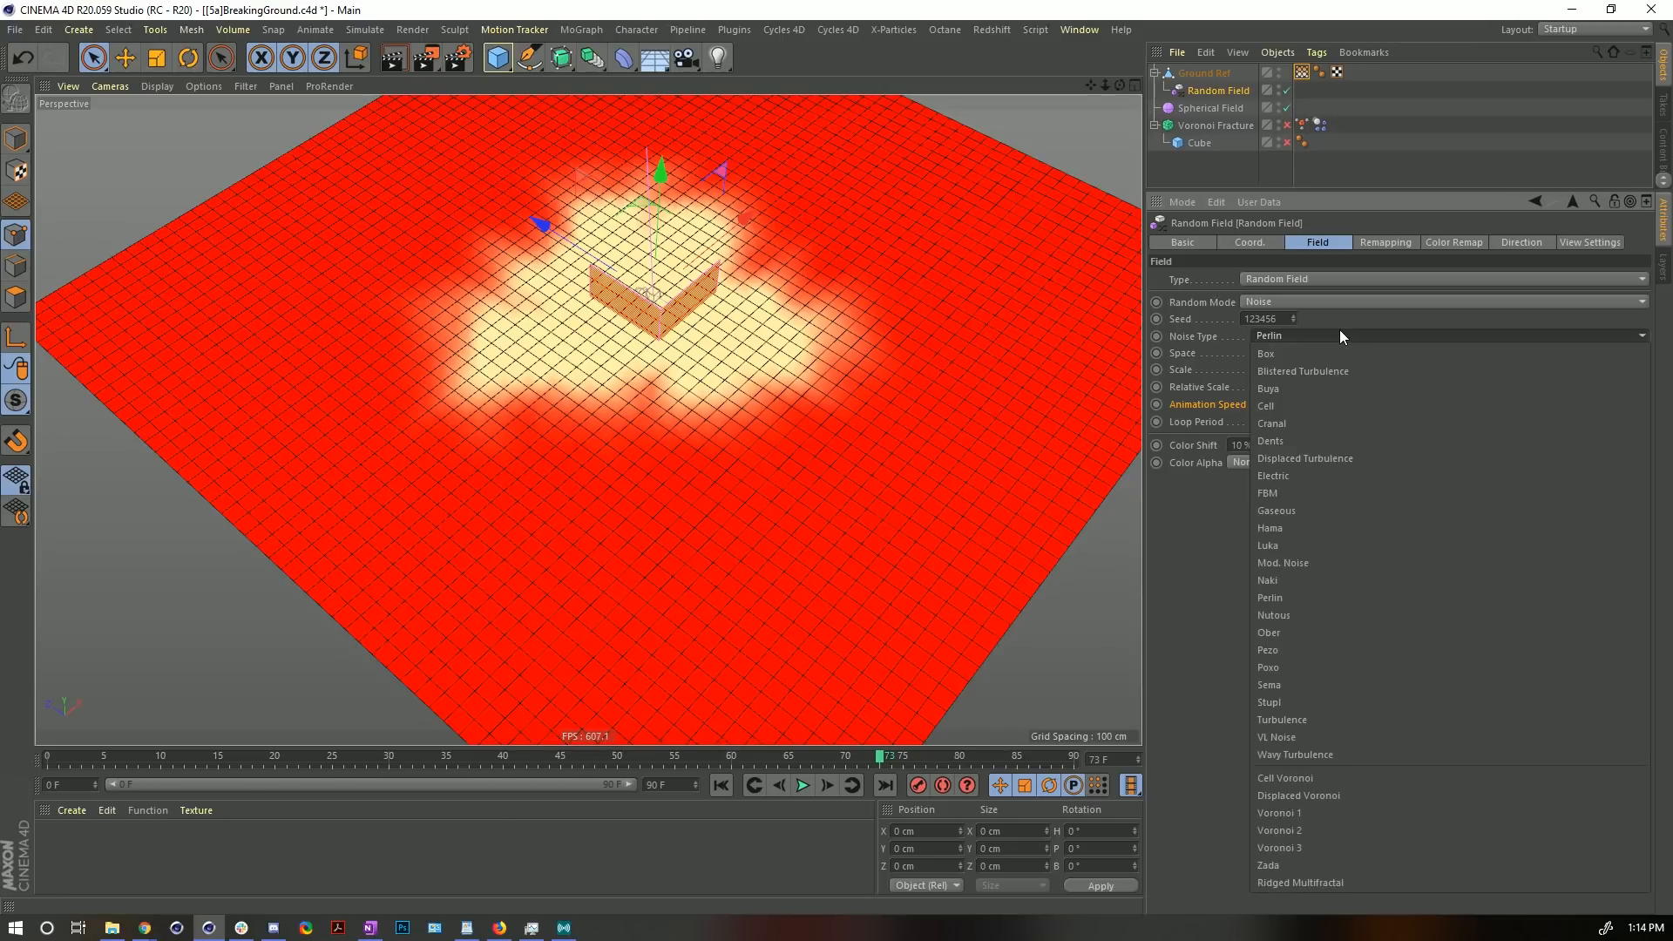
left_click(1208, 527)
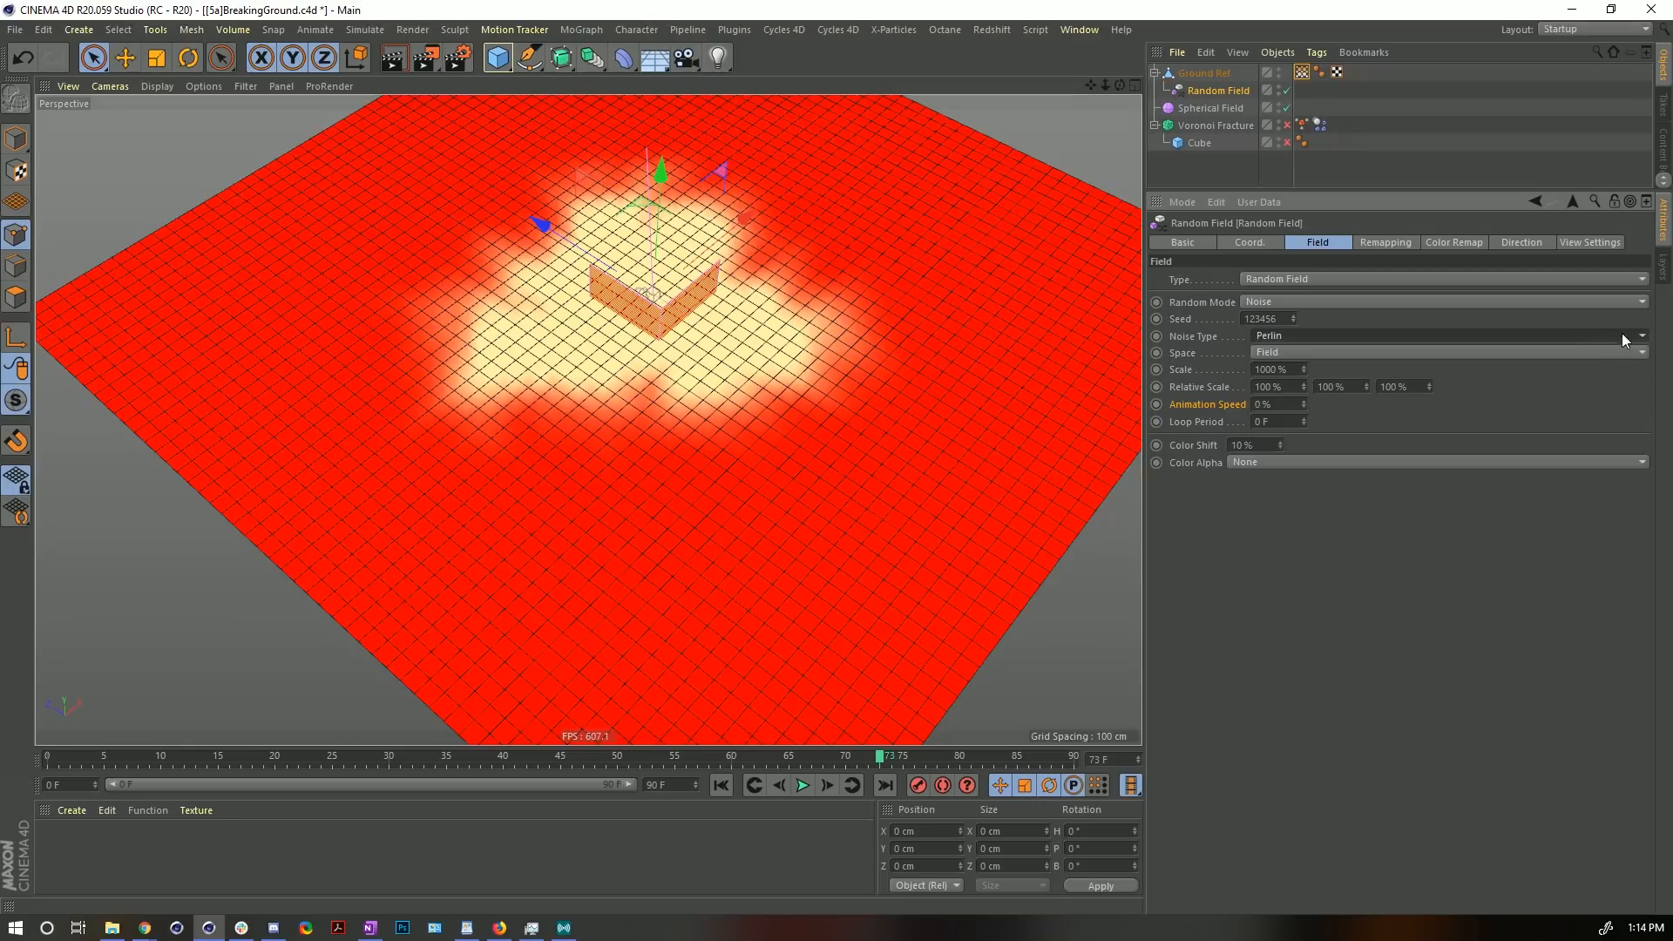
left_click(1278, 338)
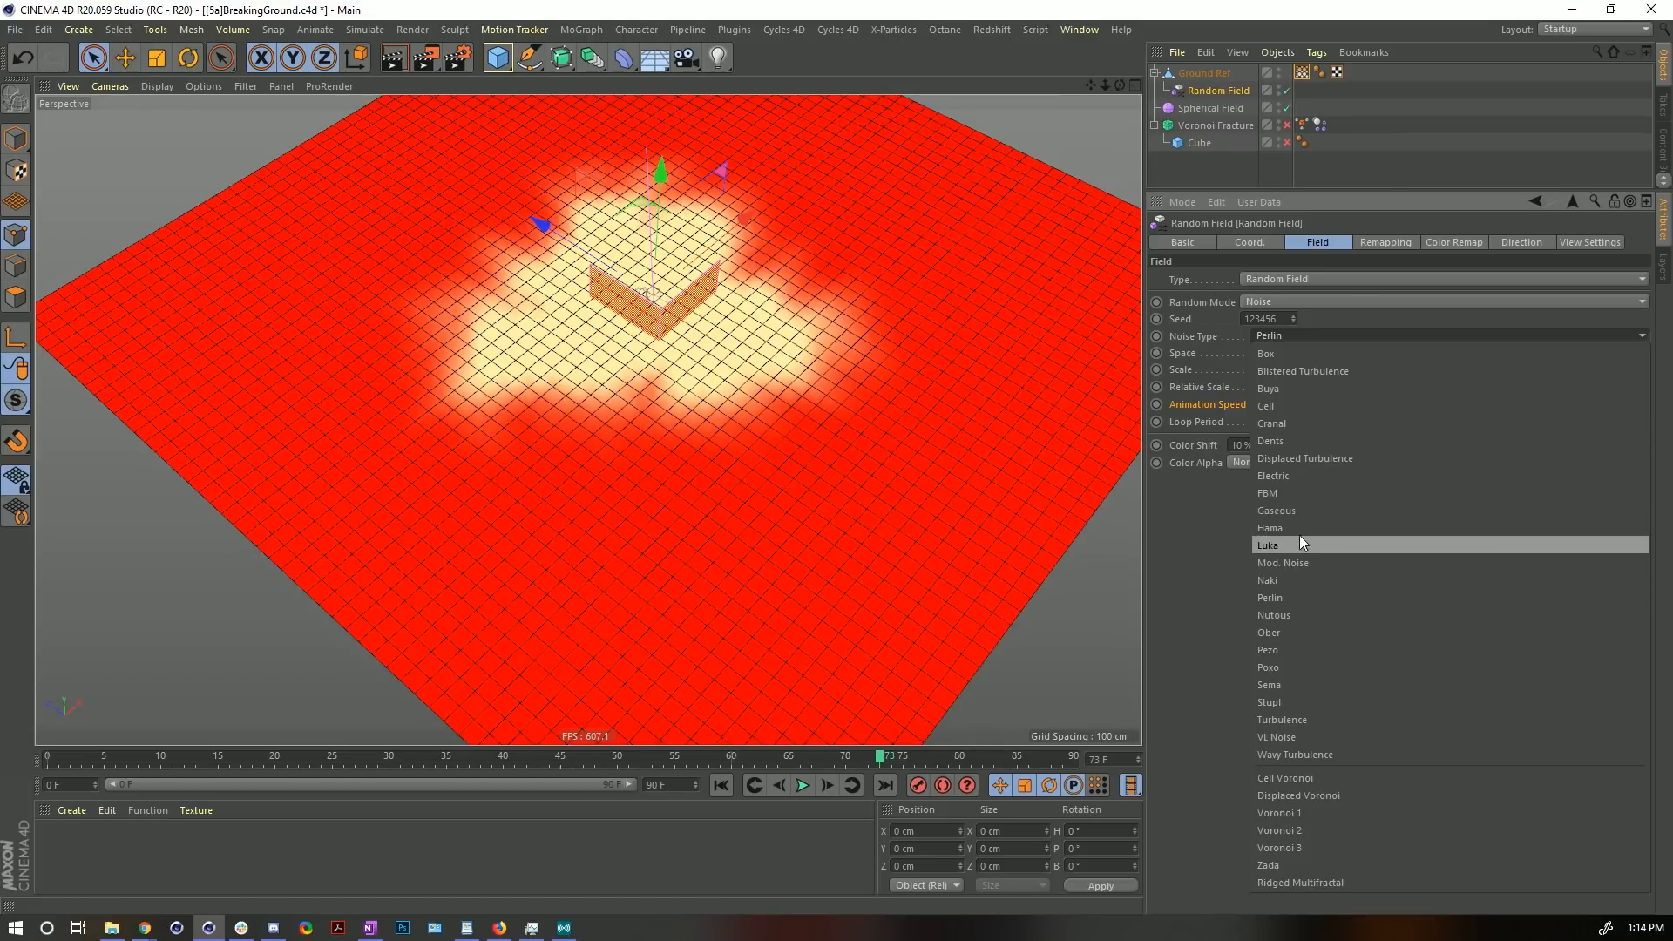
left_click(1300, 425)
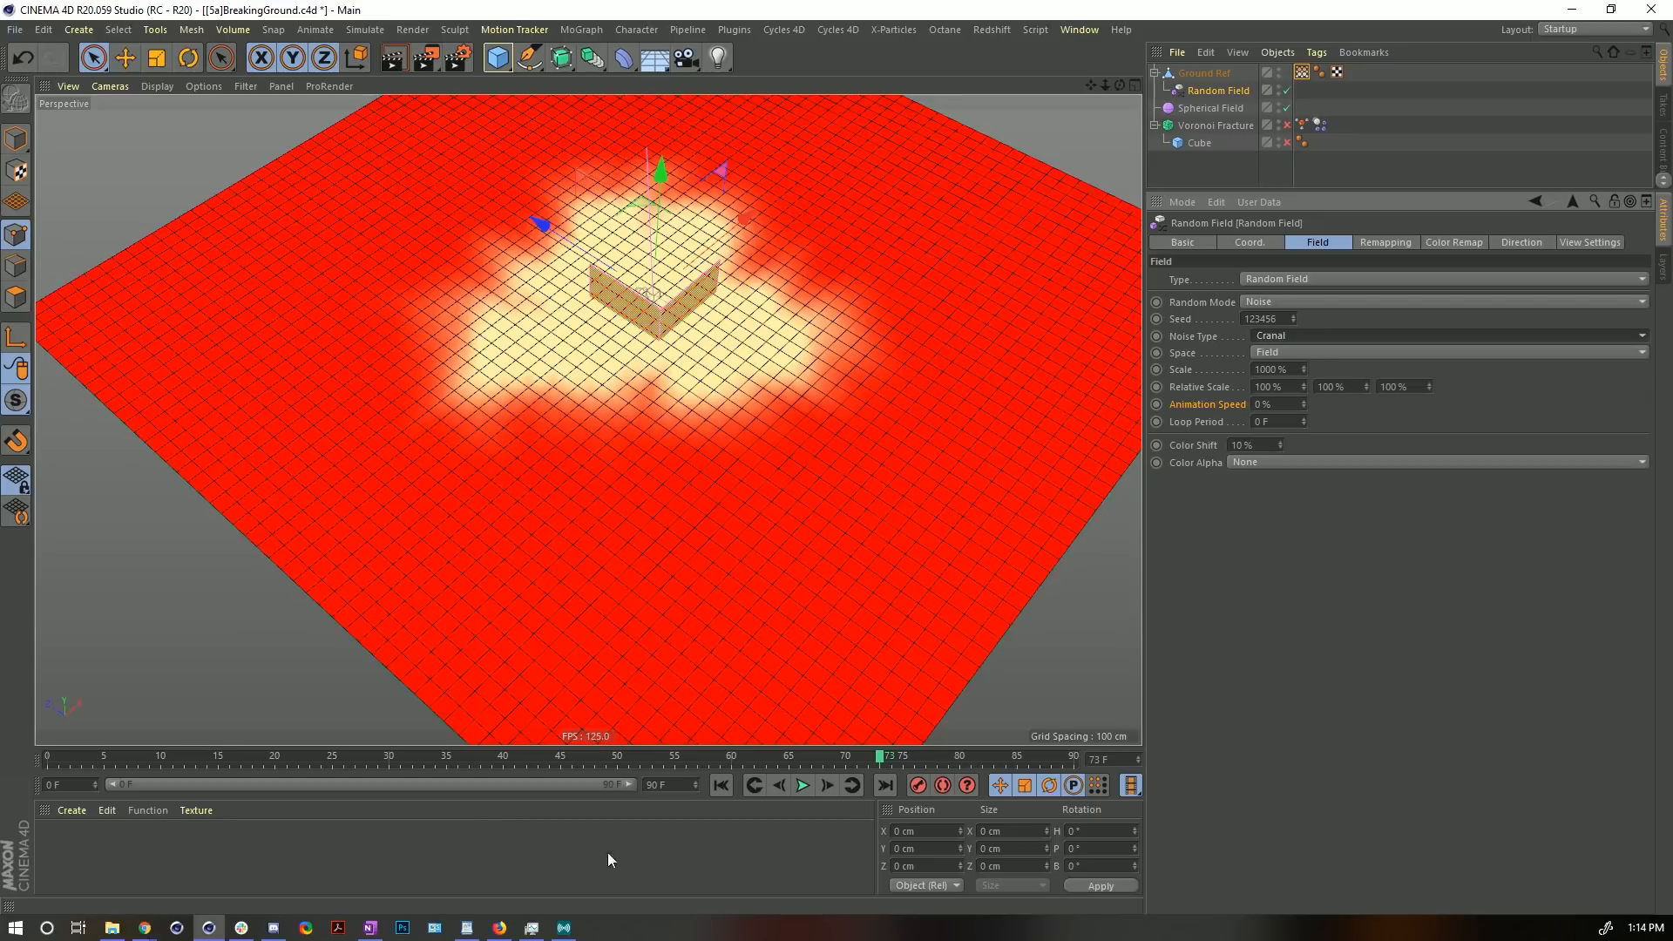
- Replay the growth with the Cranal noise from the first frame and examine how it spreads over the ground plane
left_click(728, 783)
left_click(803, 786)
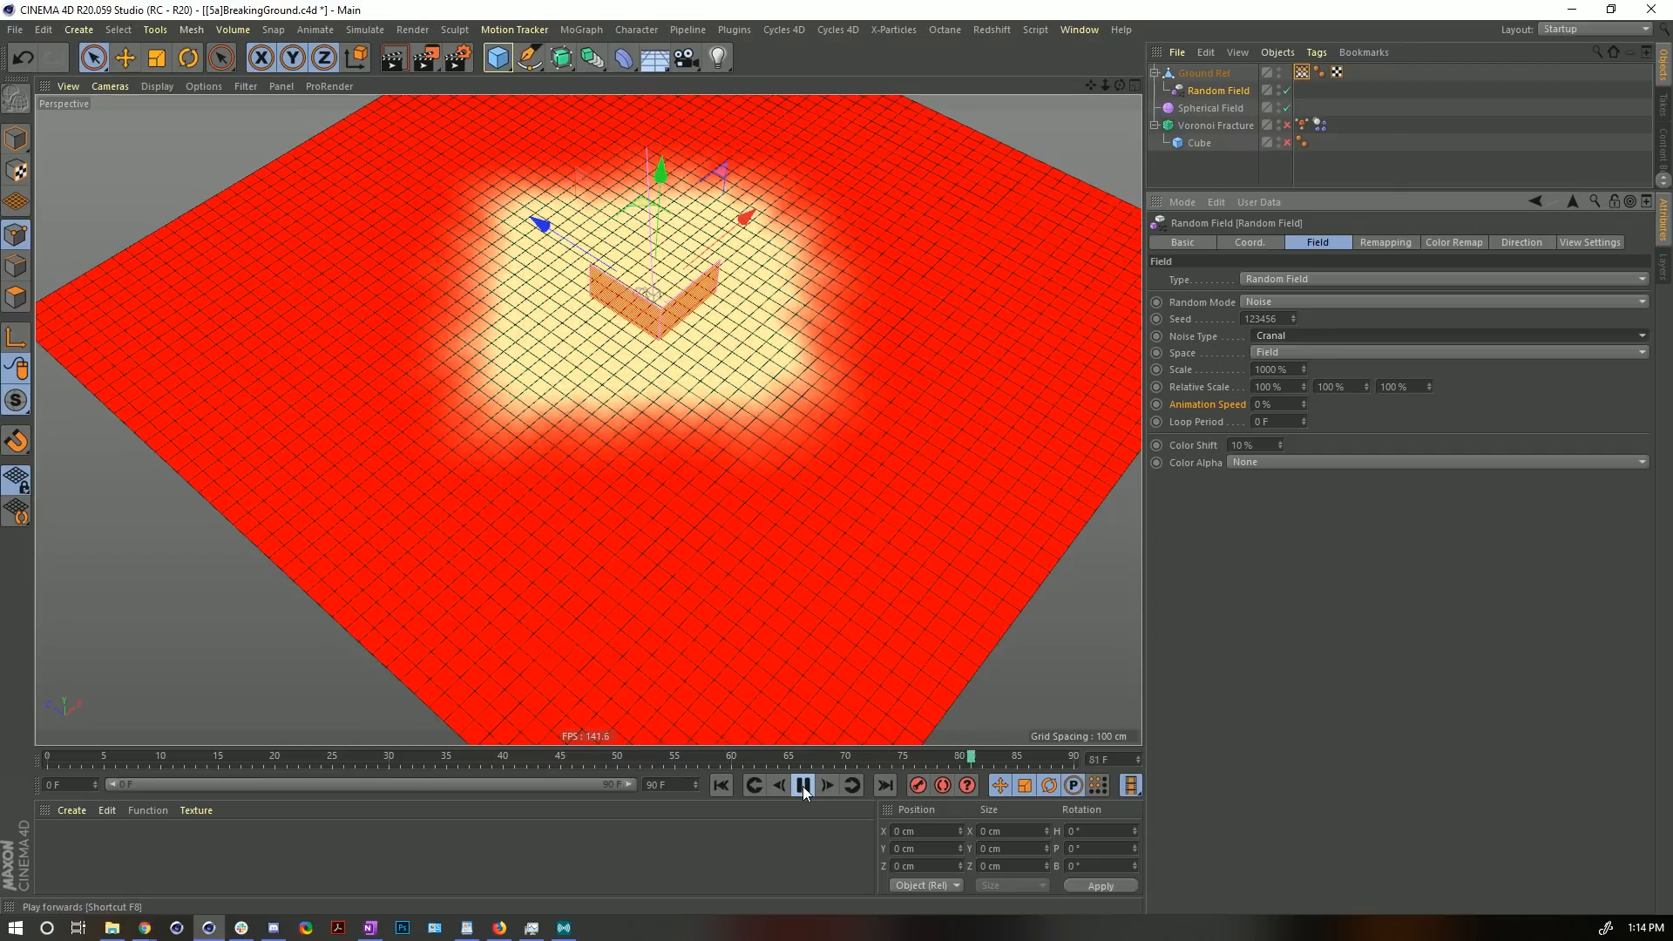
left_click(802, 786)
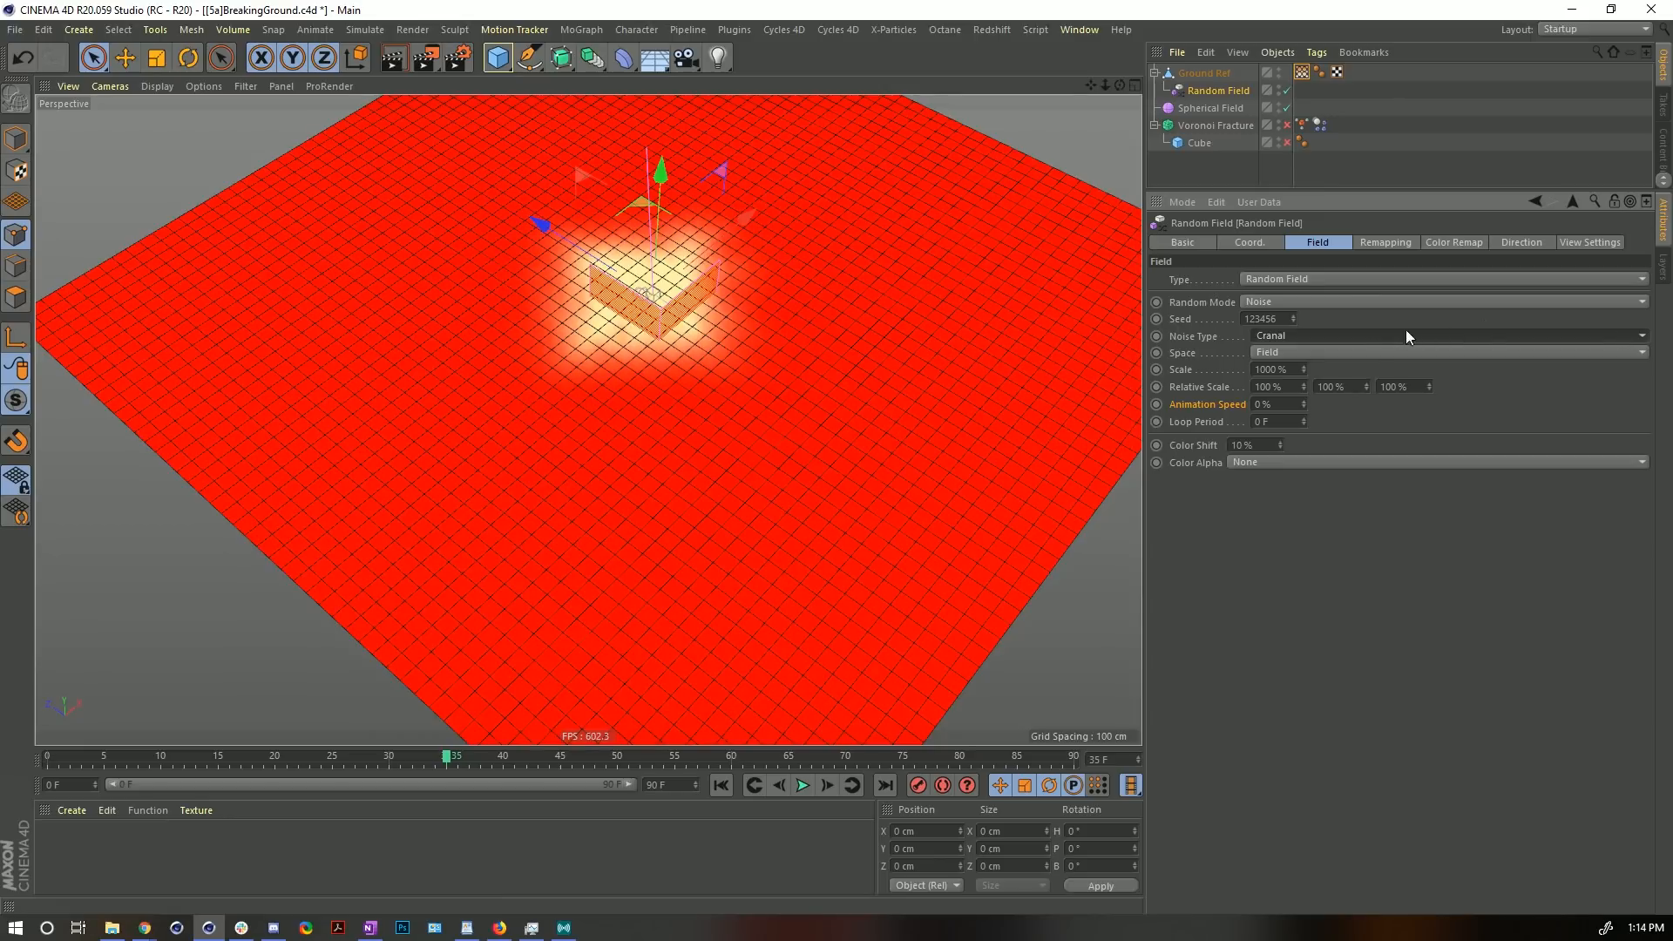
- Try Luka as the Random Field's Noise Type and replay the growth from the first frame
left_click(1383, 337)
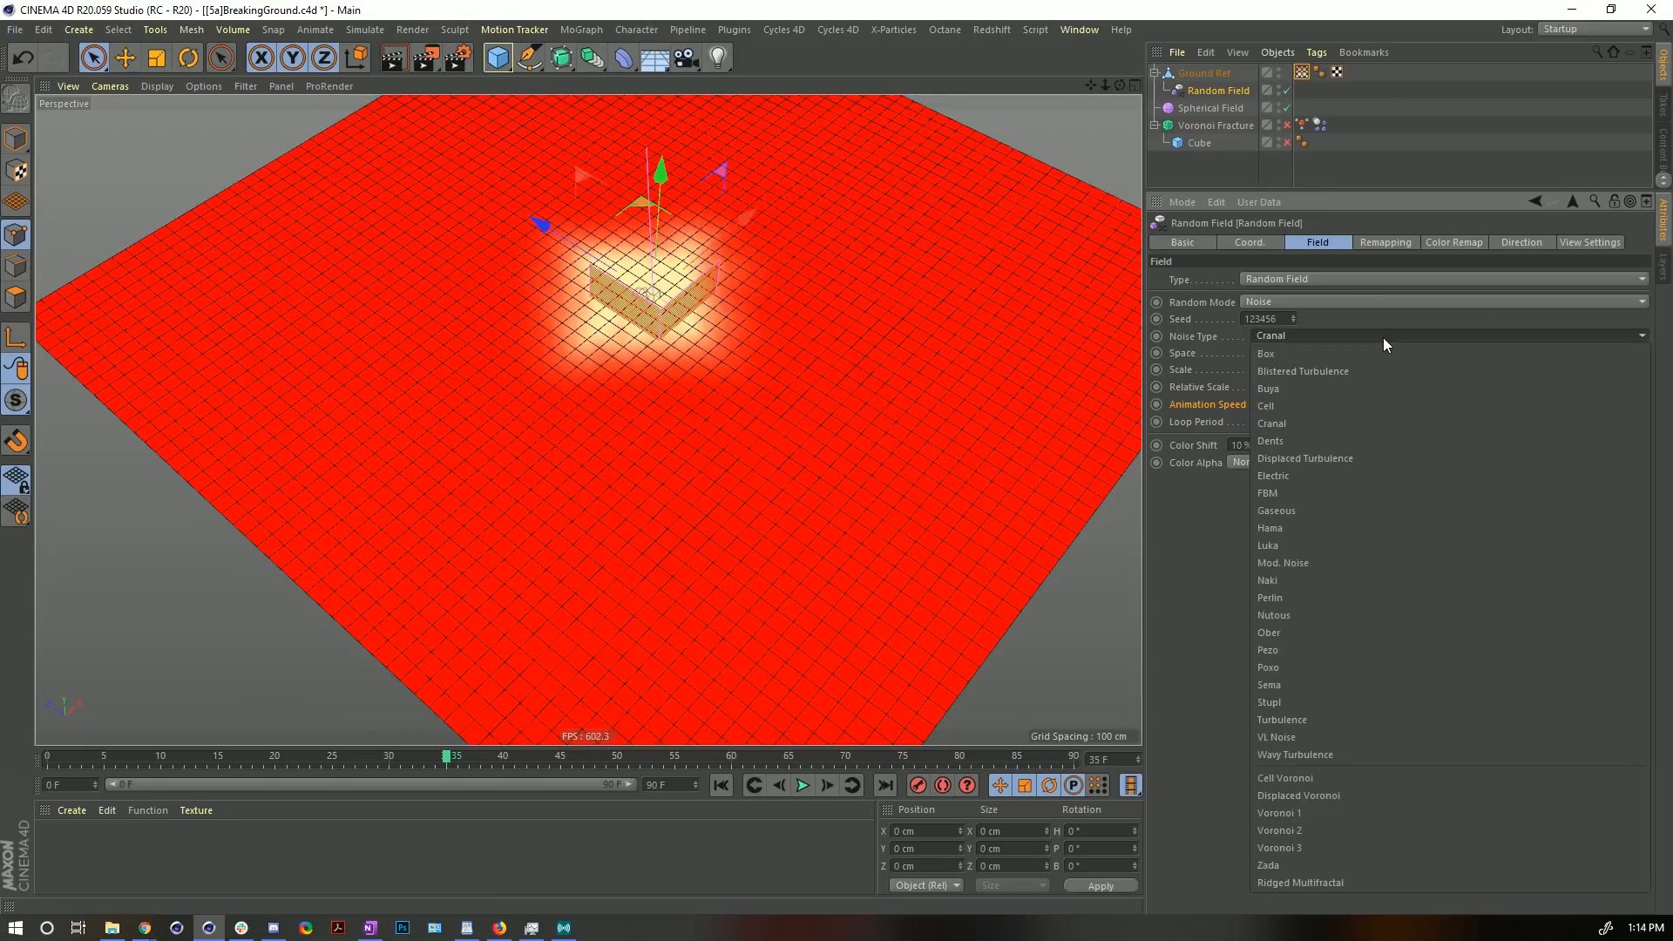
left_click(1319, 547)
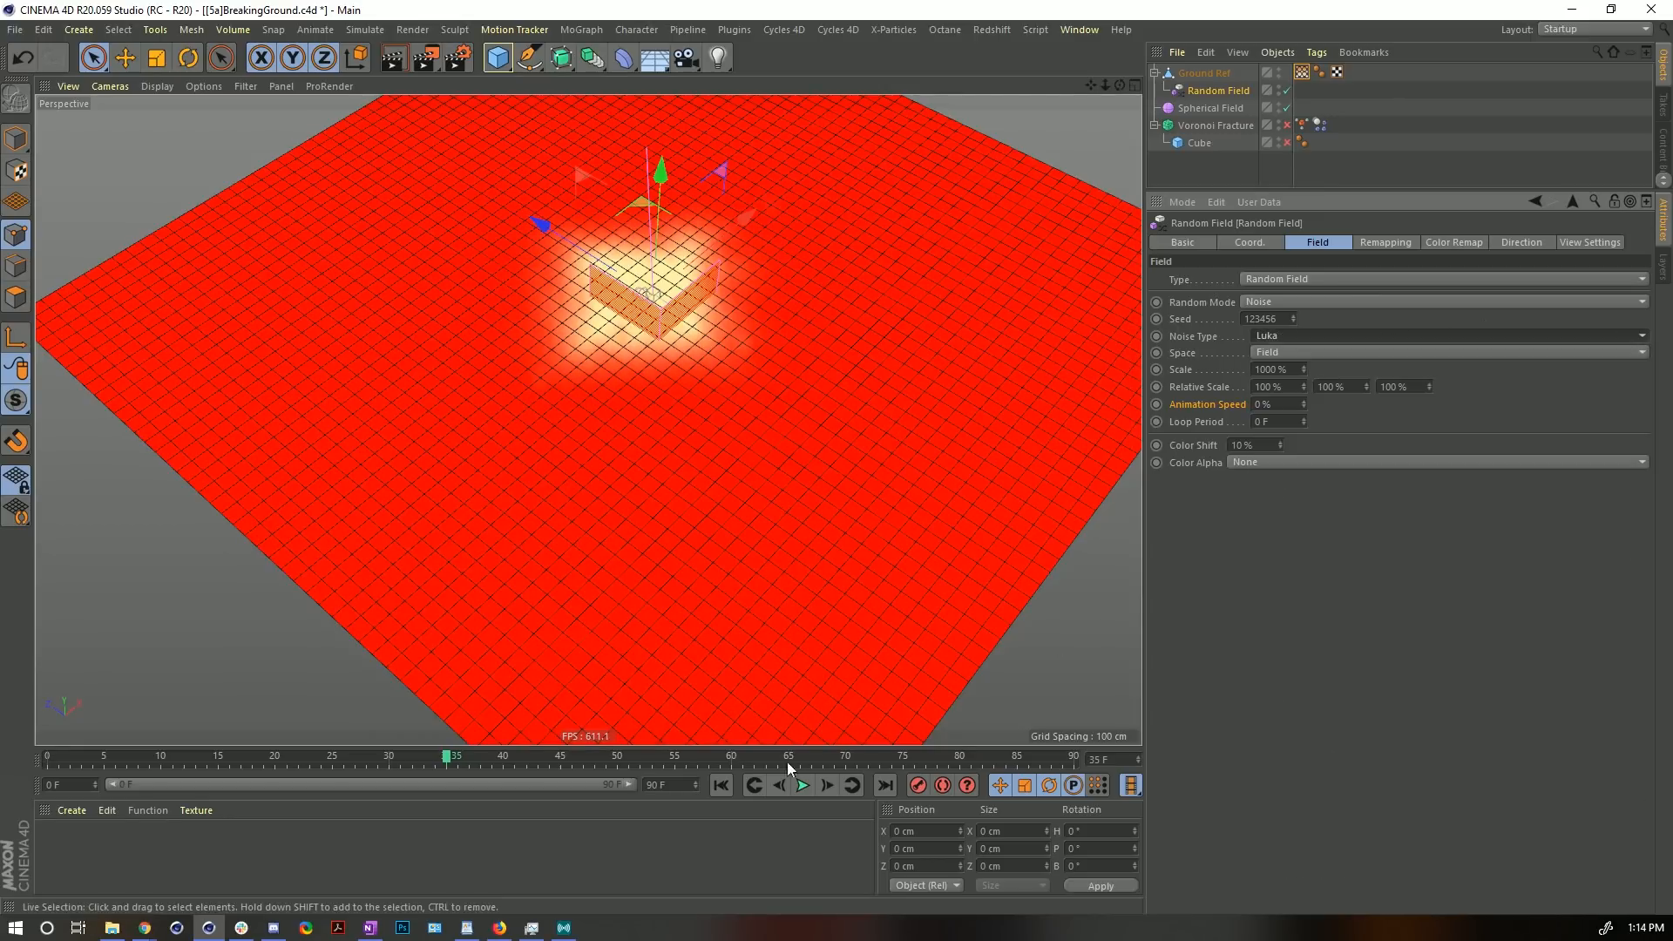
left_click(720, 785)
left_click(802, 786)
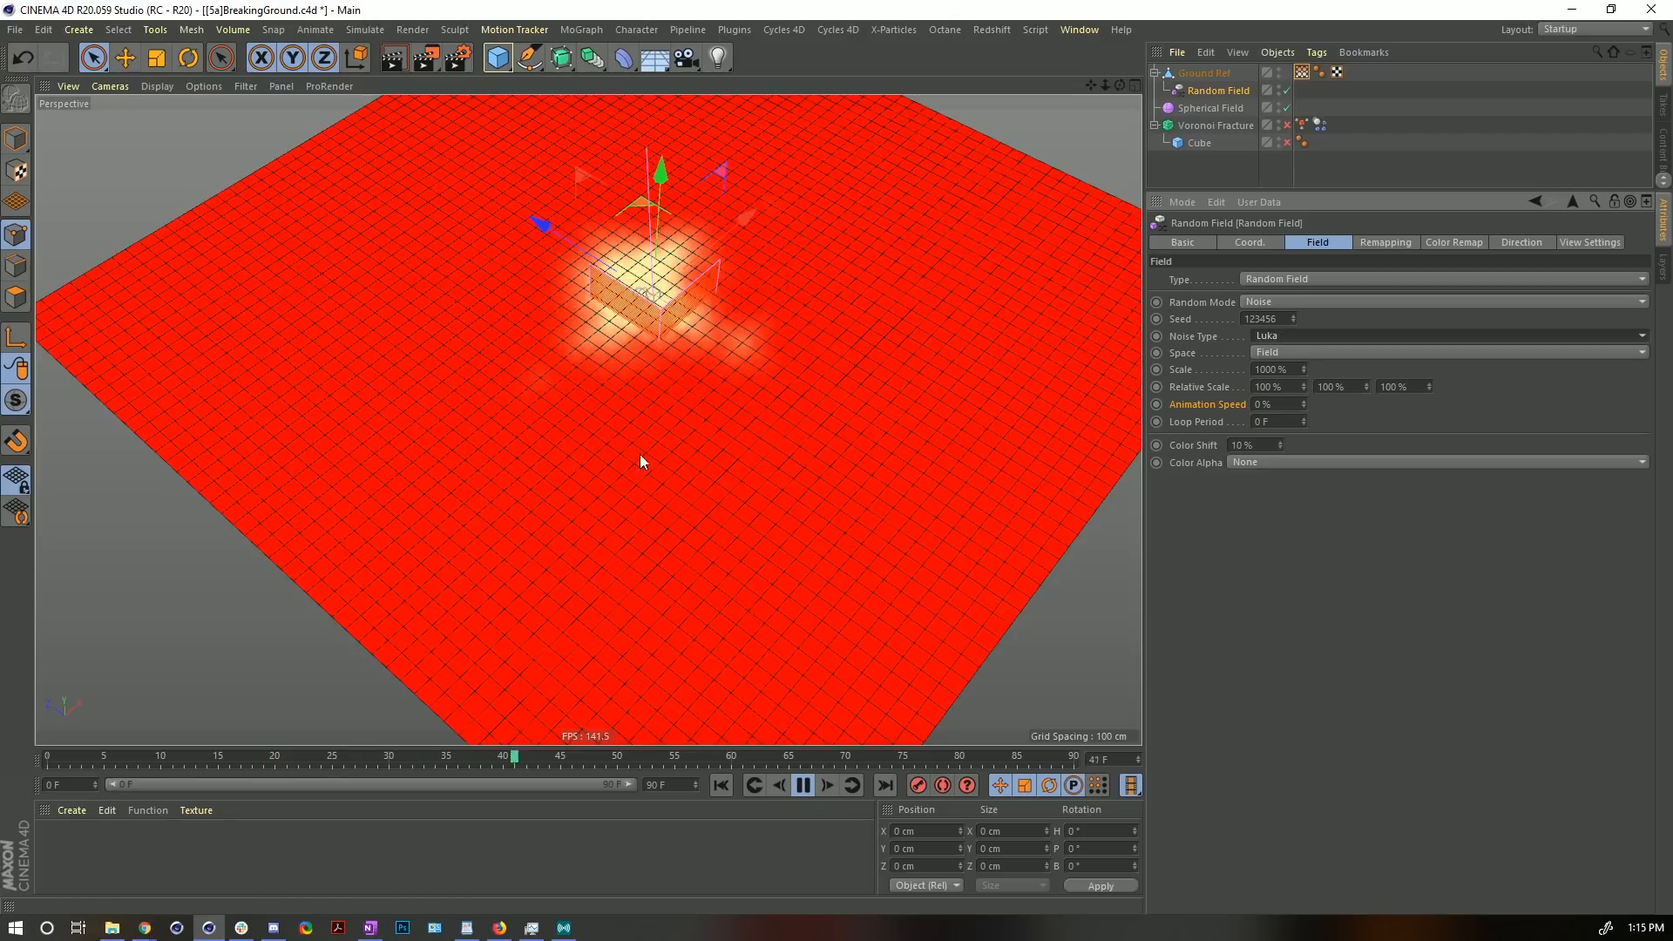
- Set the Random Field's Noise Type to Perlin and its Scale to 2000%
left_click(1283, 338)
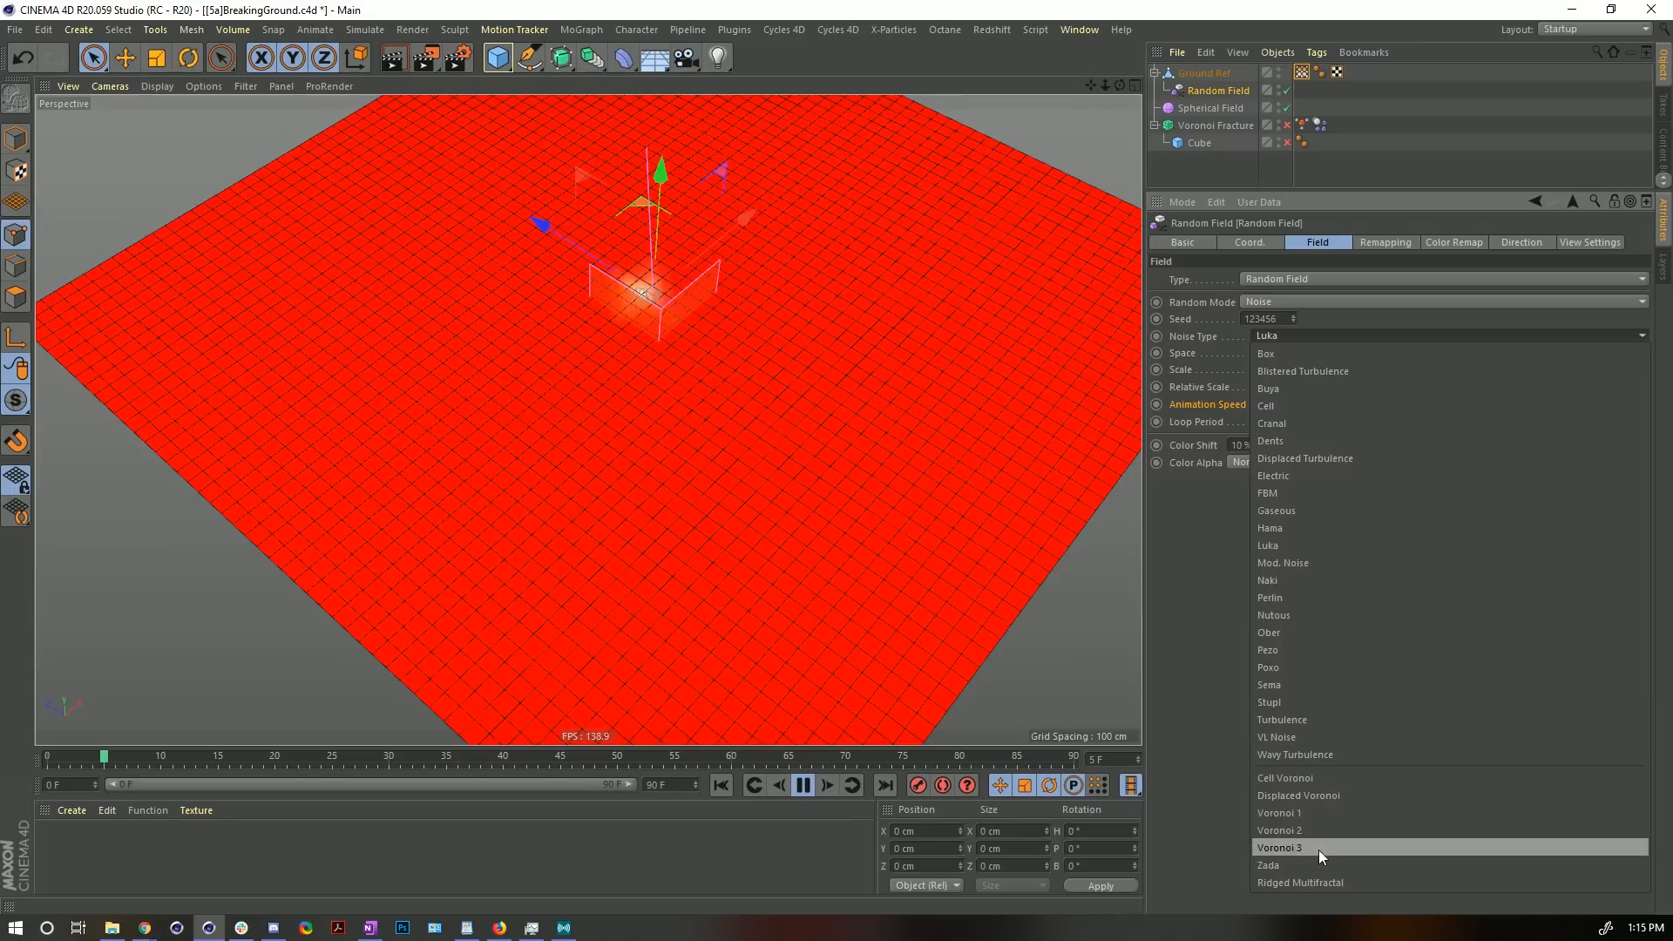
left_click(1300, 598)
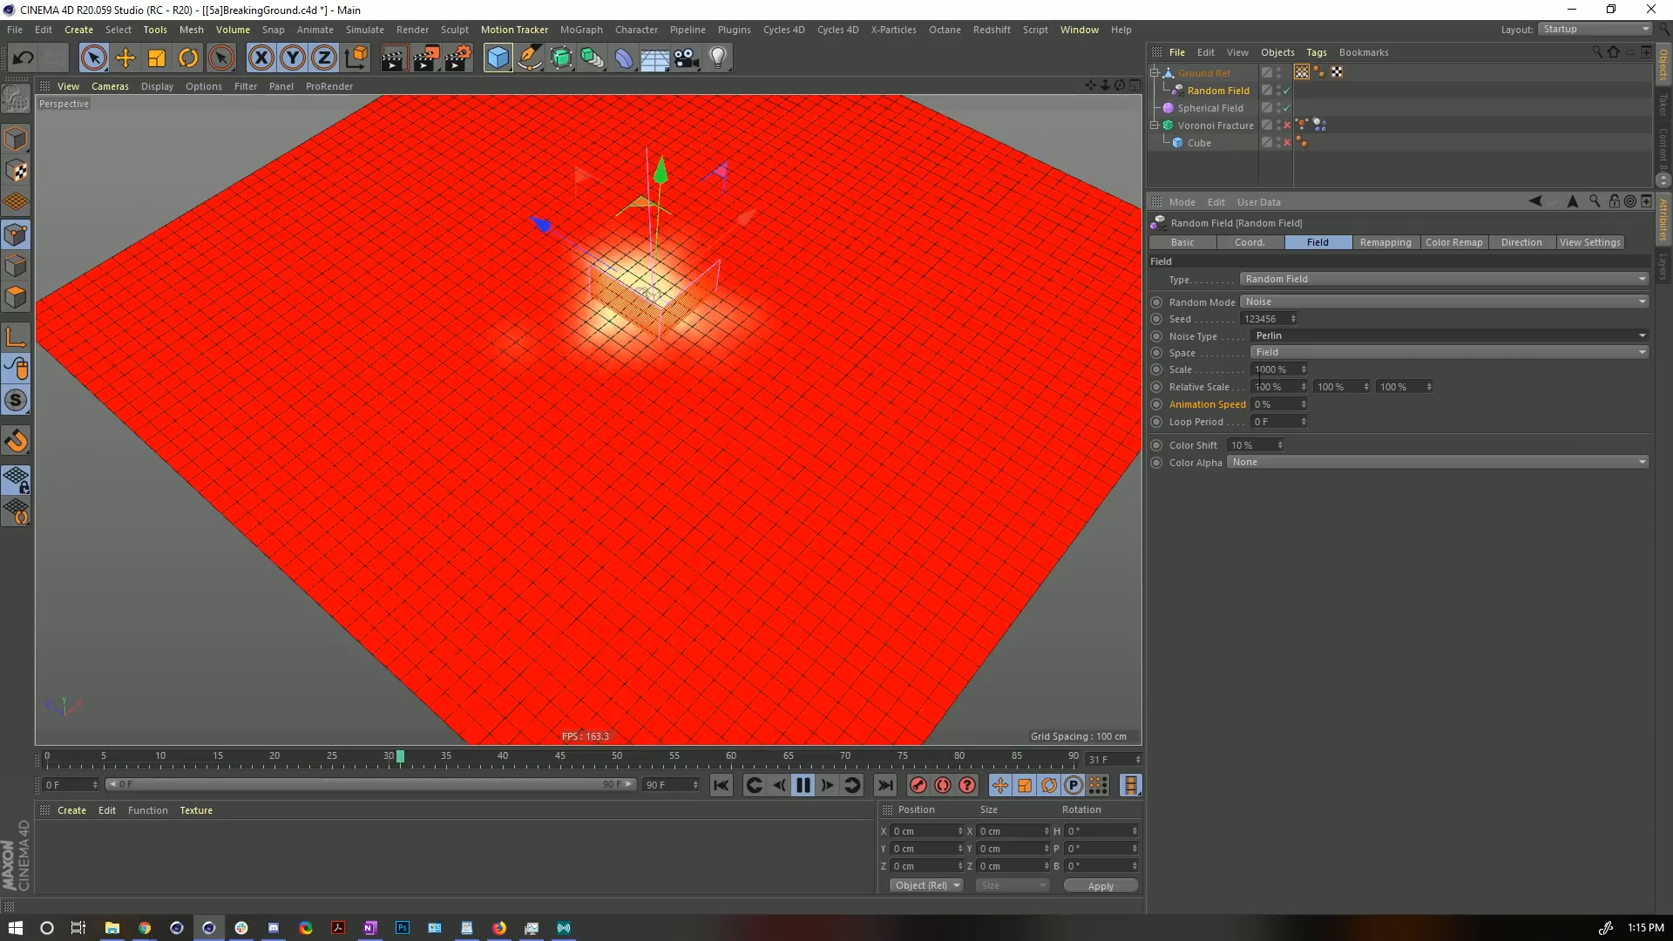
left_click_drag(1260, 372, 1243, 557)
type("2")
key("Return")
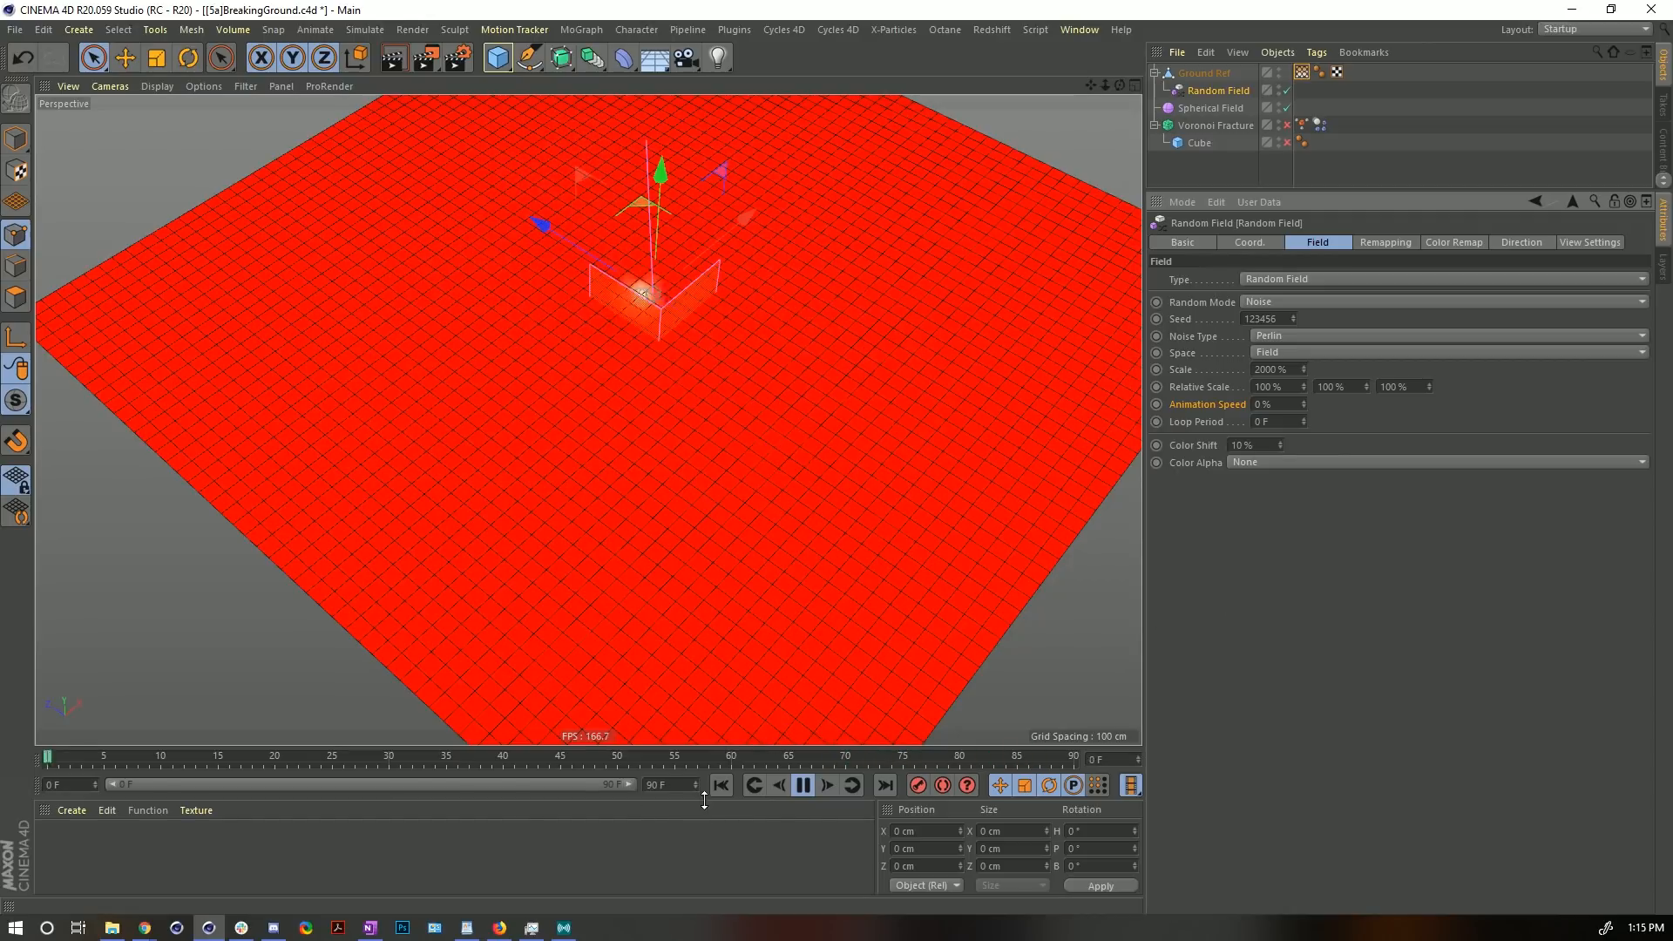
- Extend the timeline end and preview range to 333 frames, play the growth, and return to the first frame
left_click(721, 785)
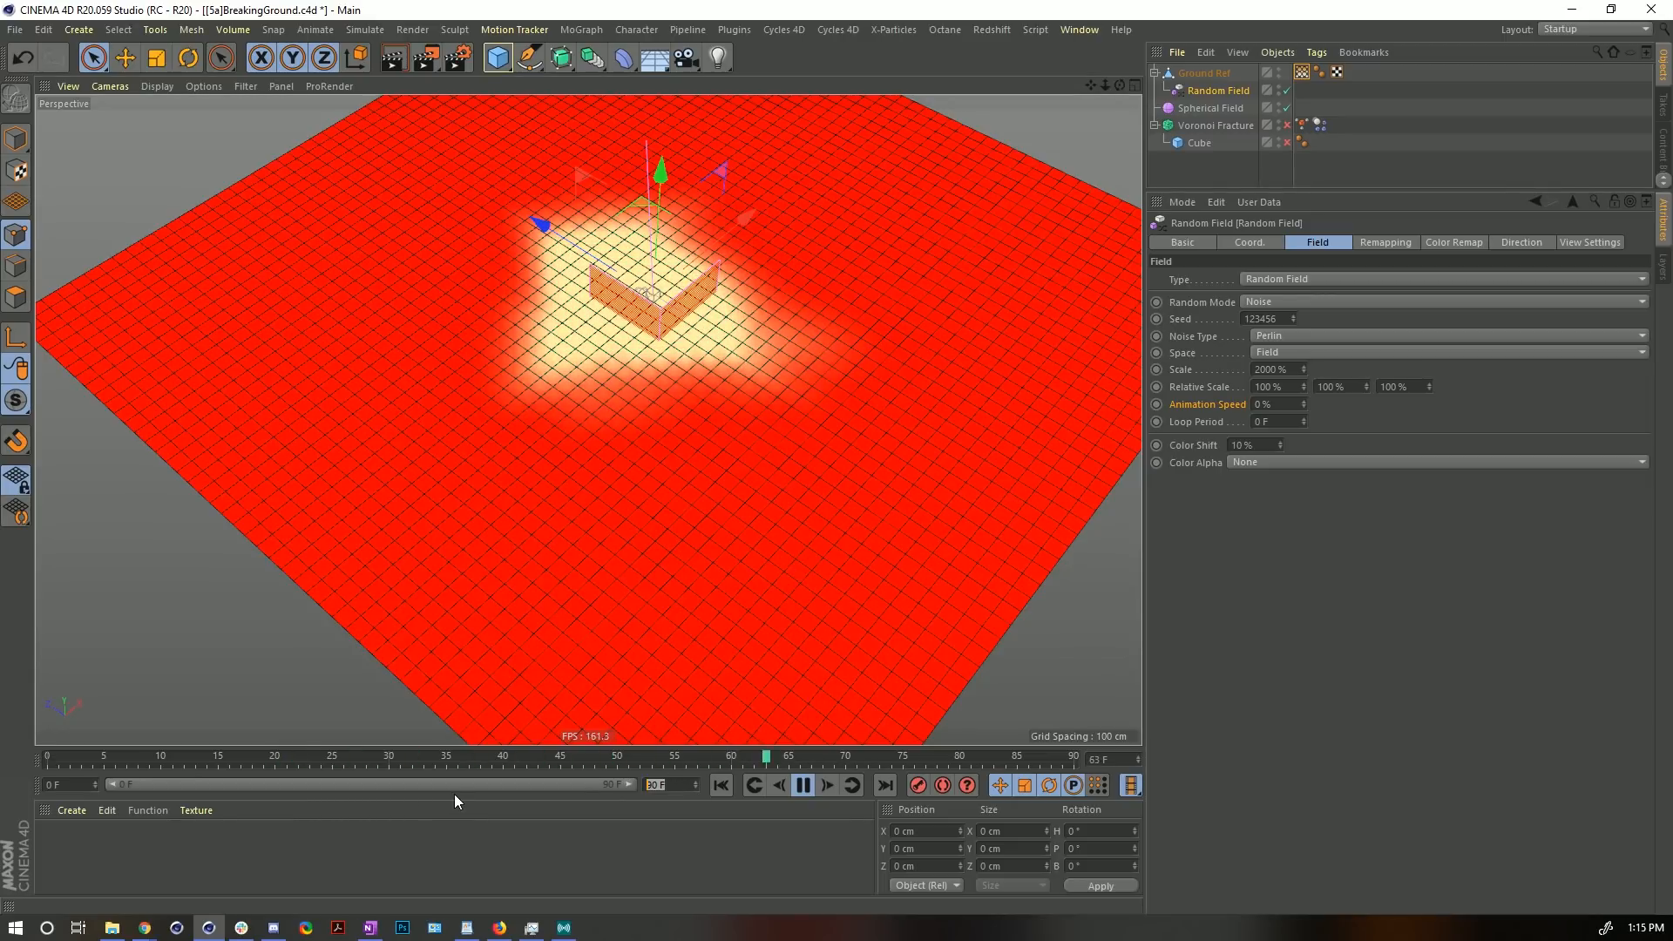
type("33")
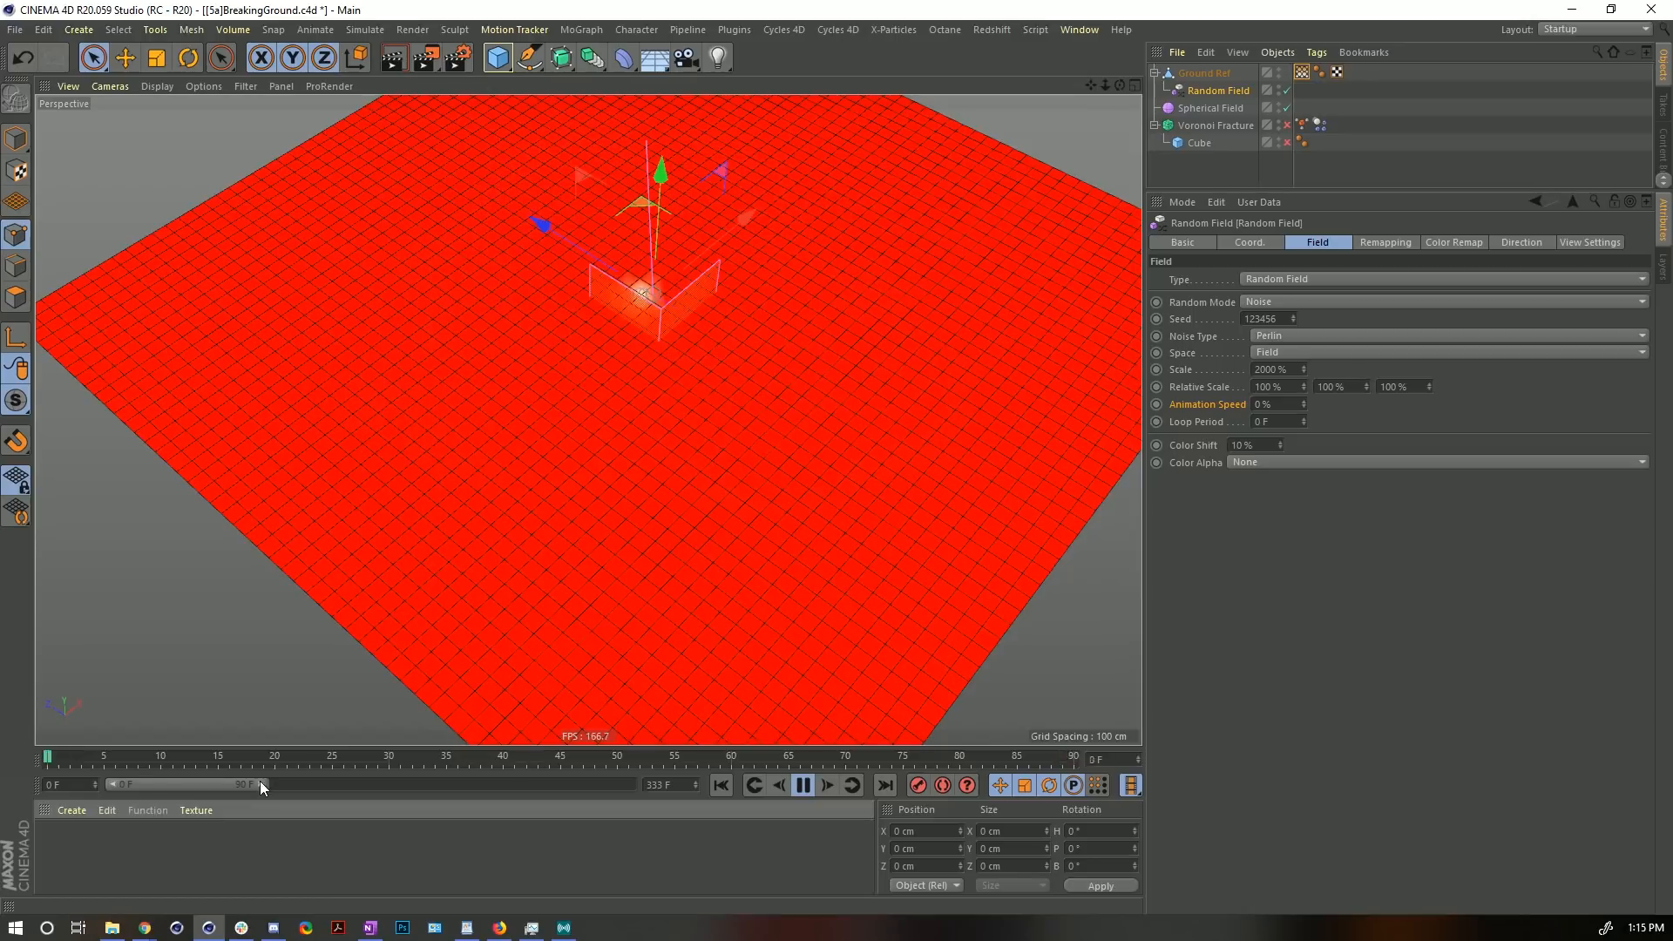
type("3")
key("Return")
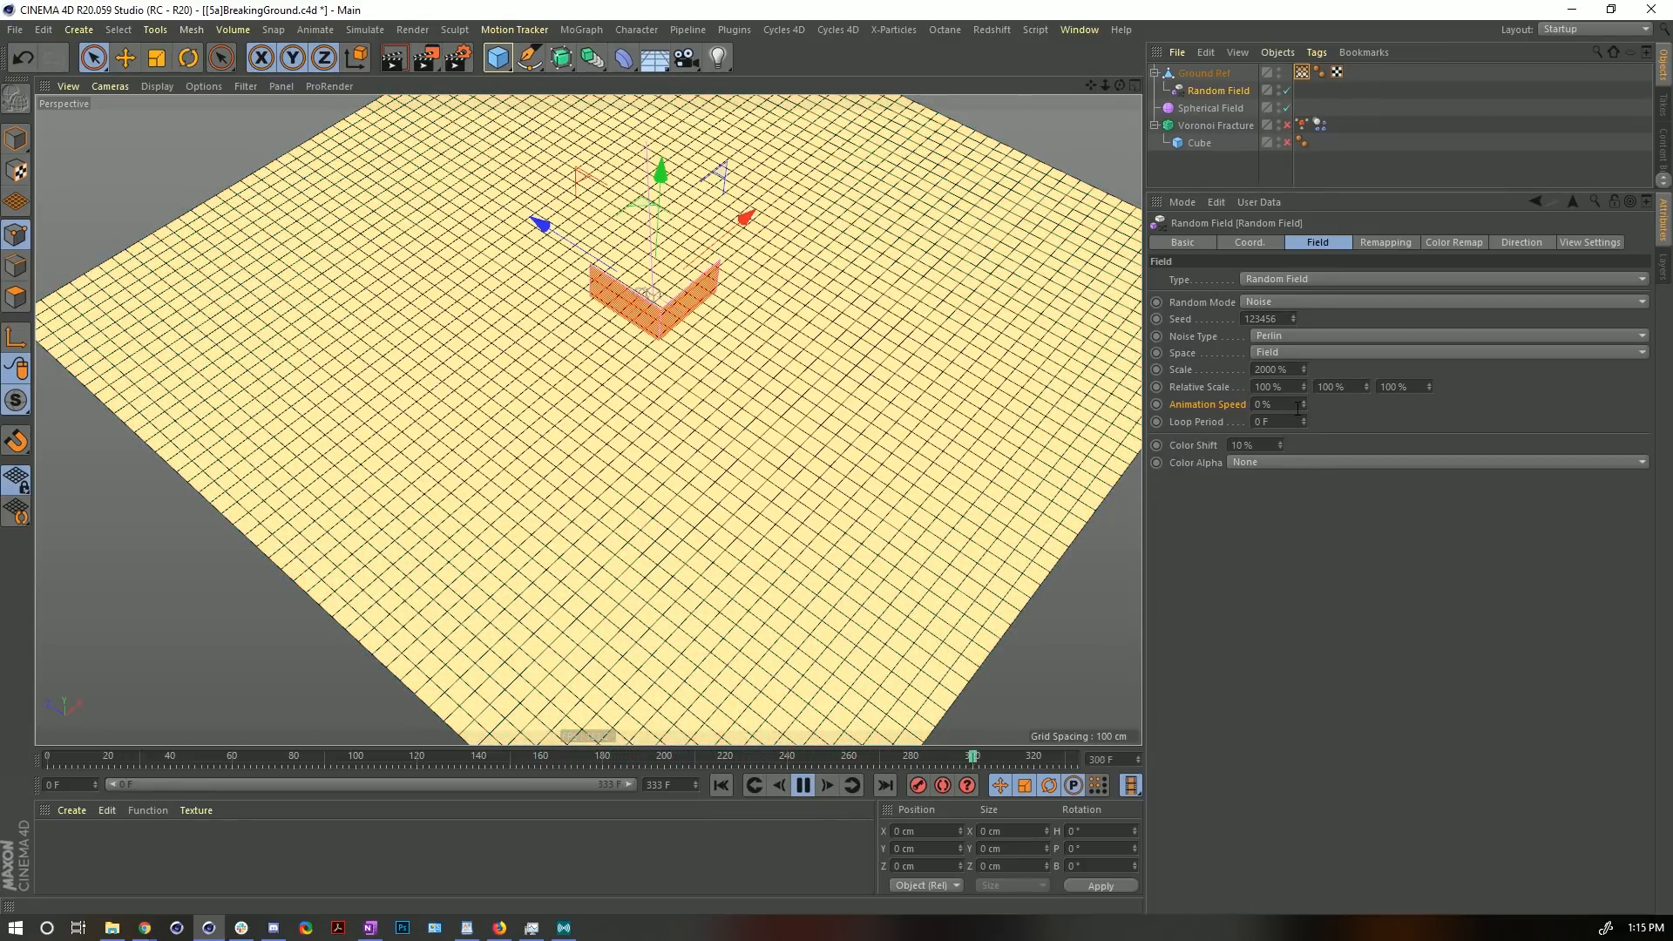
left_click(803, 785)
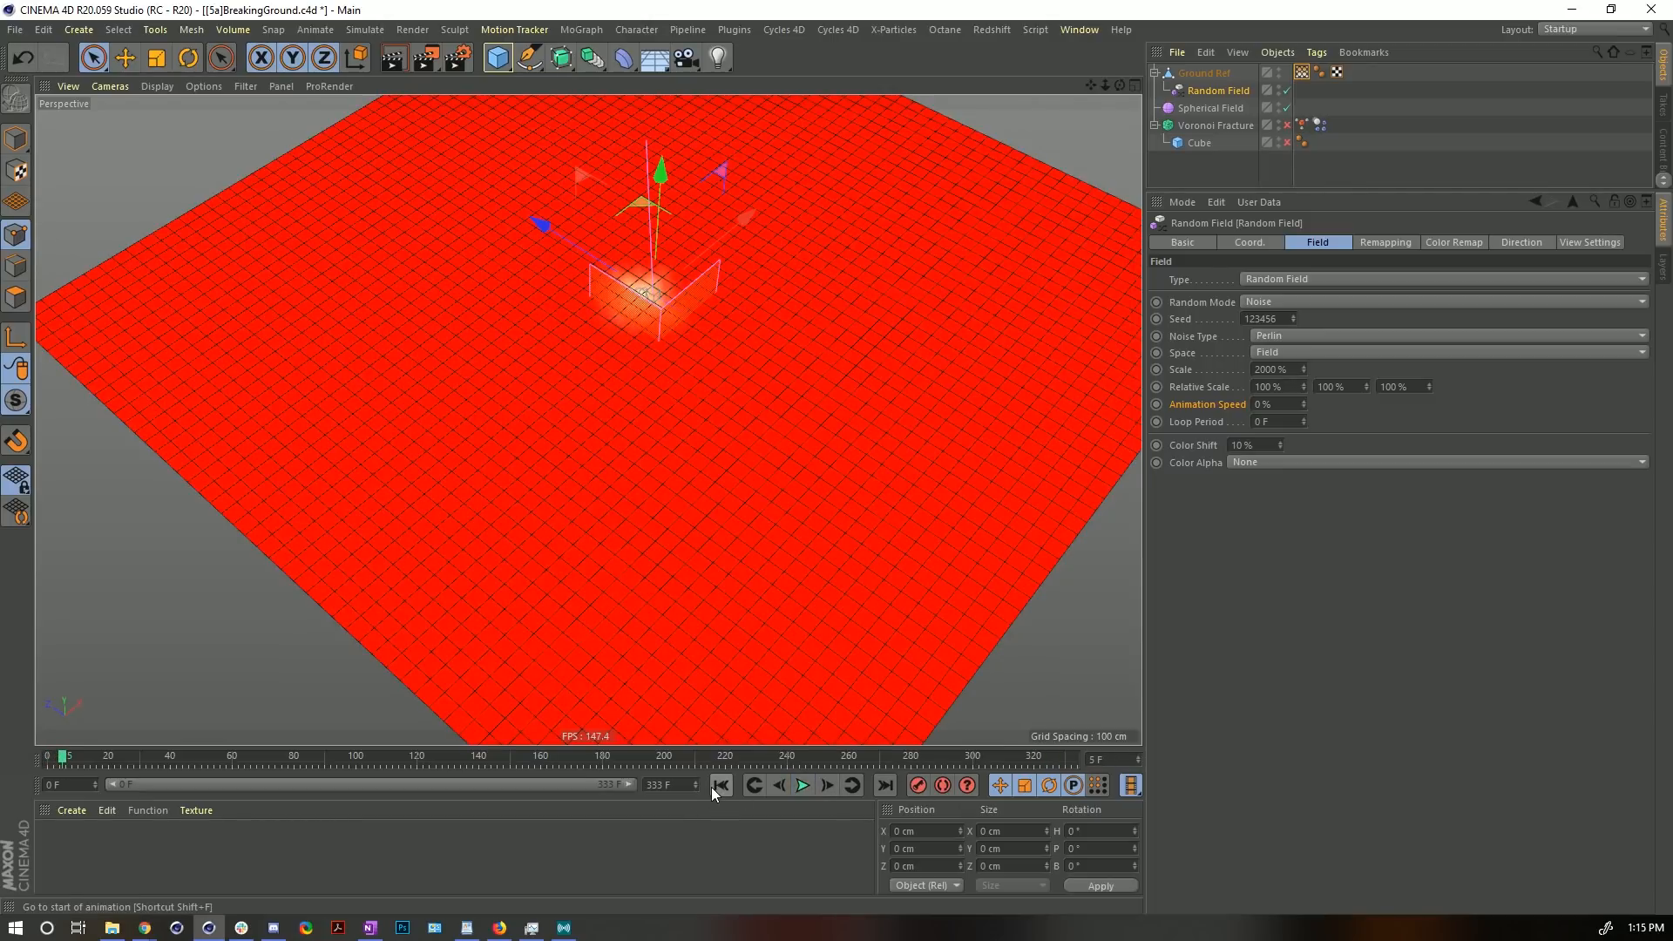
left_click(721, 785)
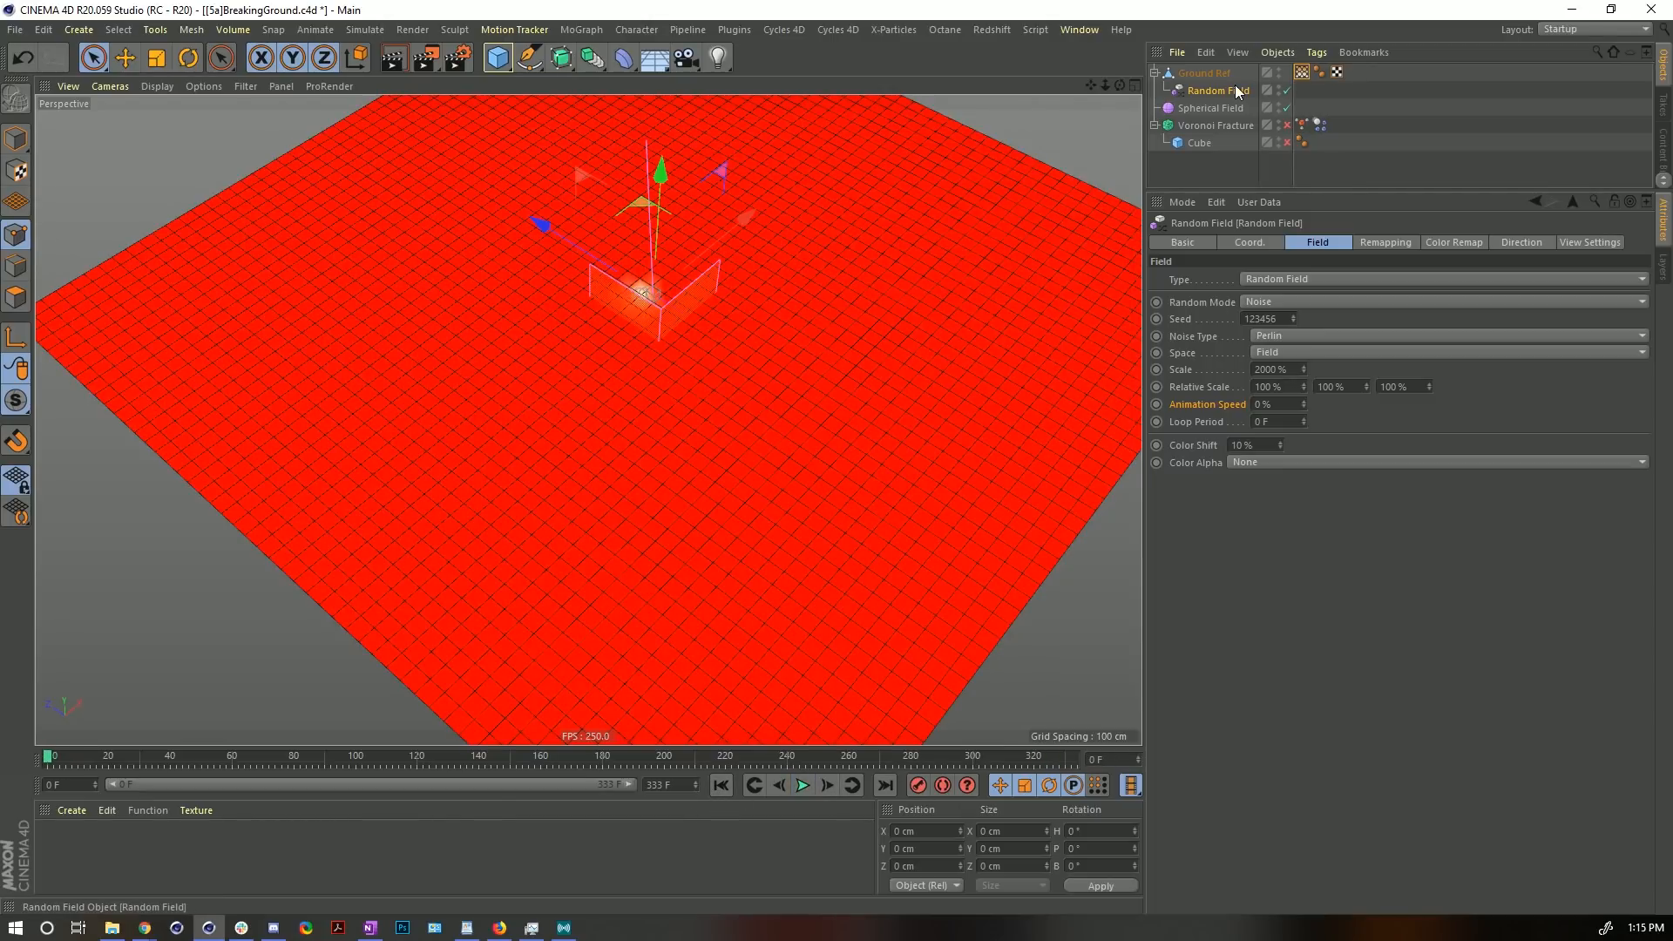
- Test the Vertex Map Growth's Freeze layer at 20% Effect Strength, reduce it to 15%, and replay the growth
left_click(1304, 75)
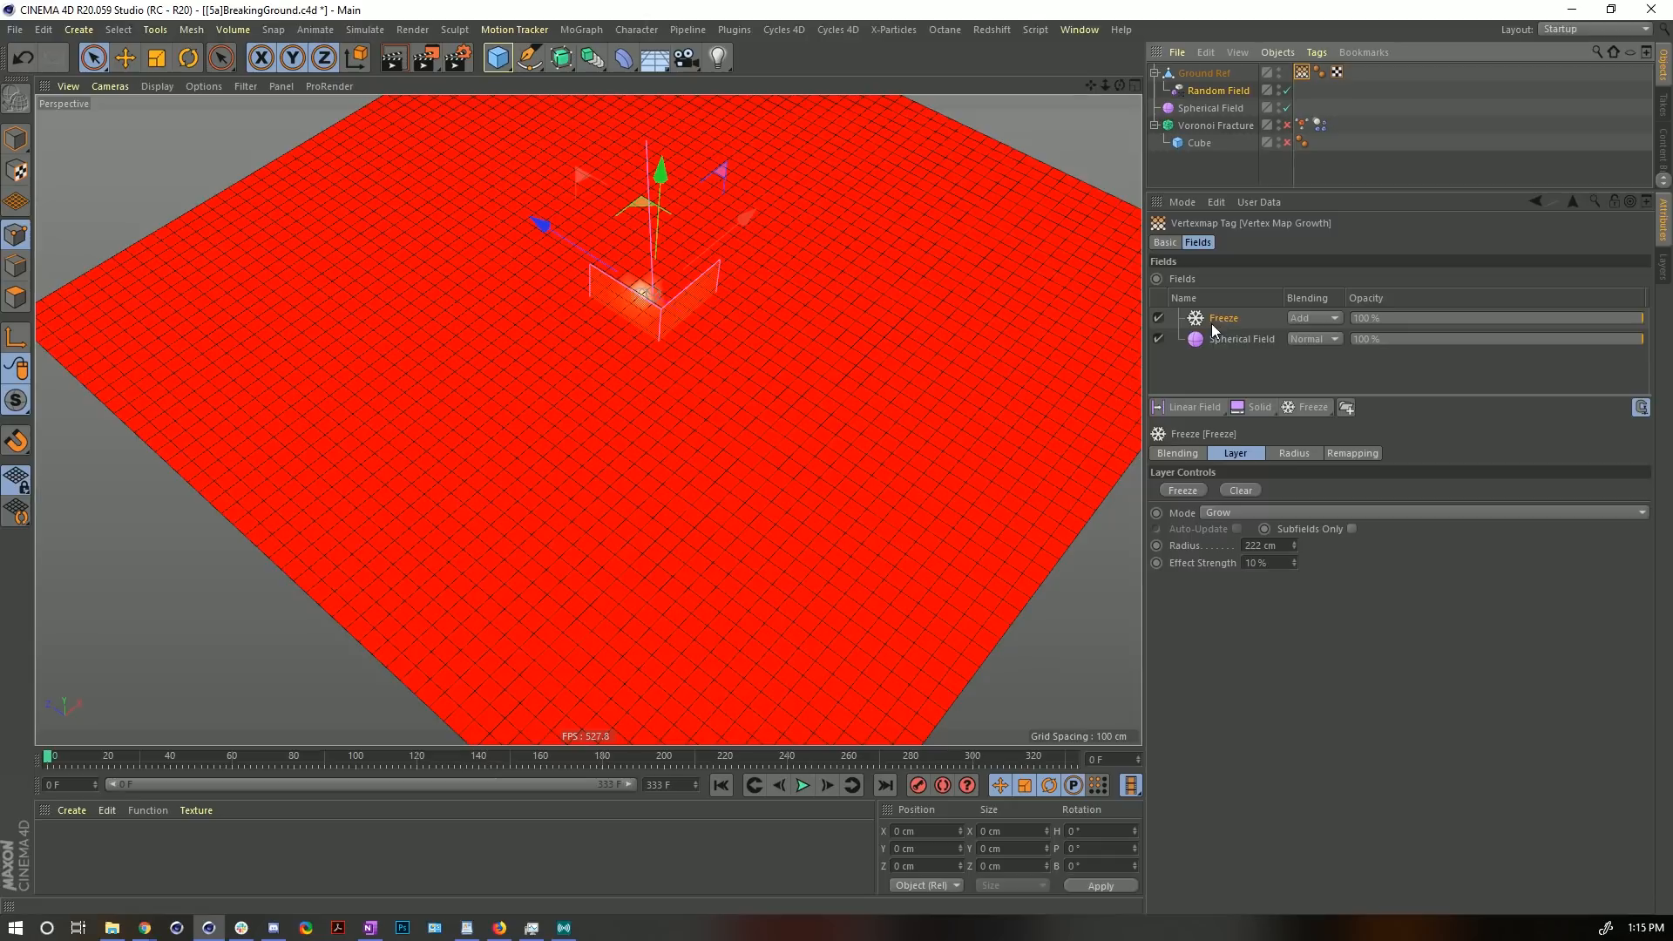
left_click(1246, 562)
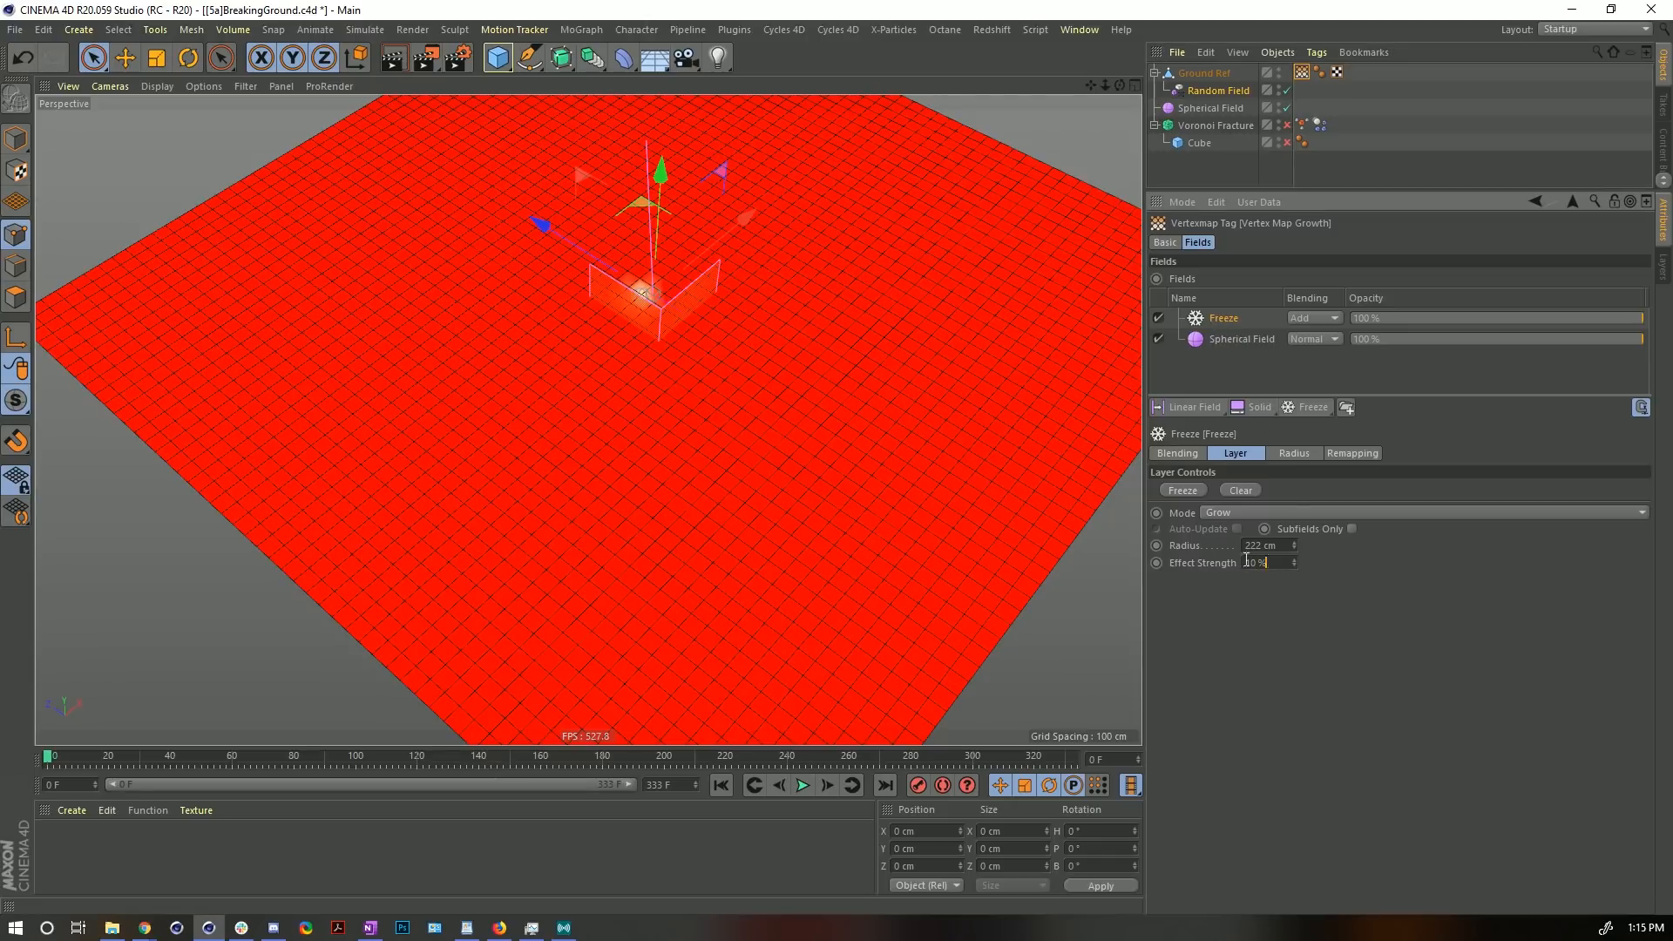
left_click(803, 786)
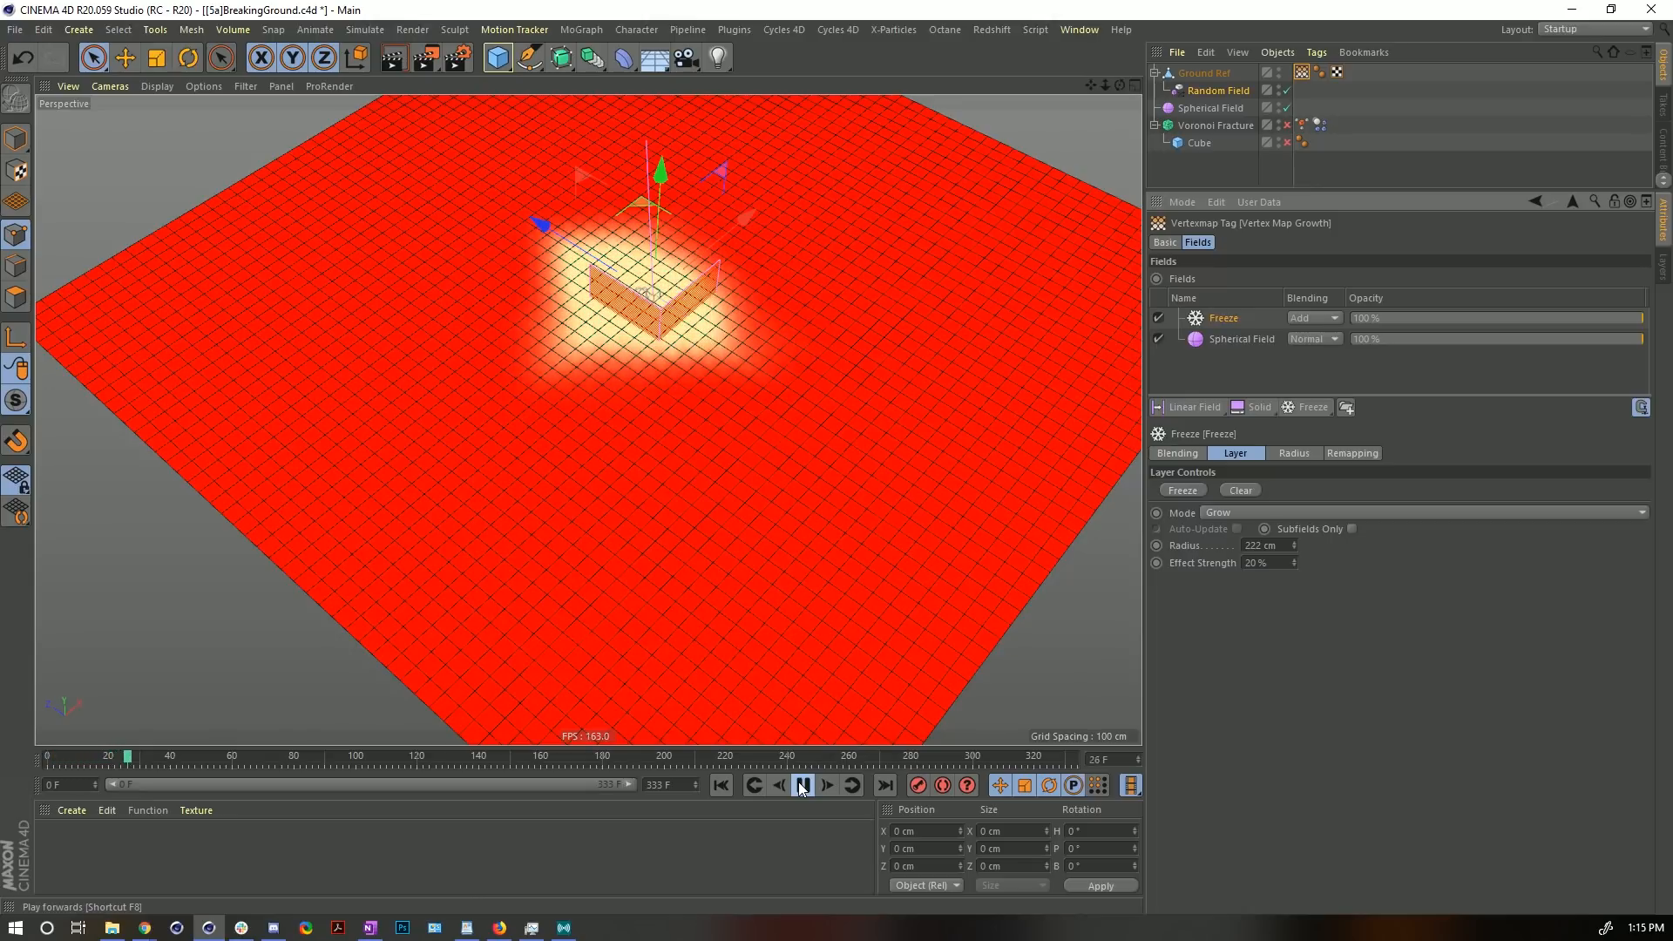
left_click(802, 786)
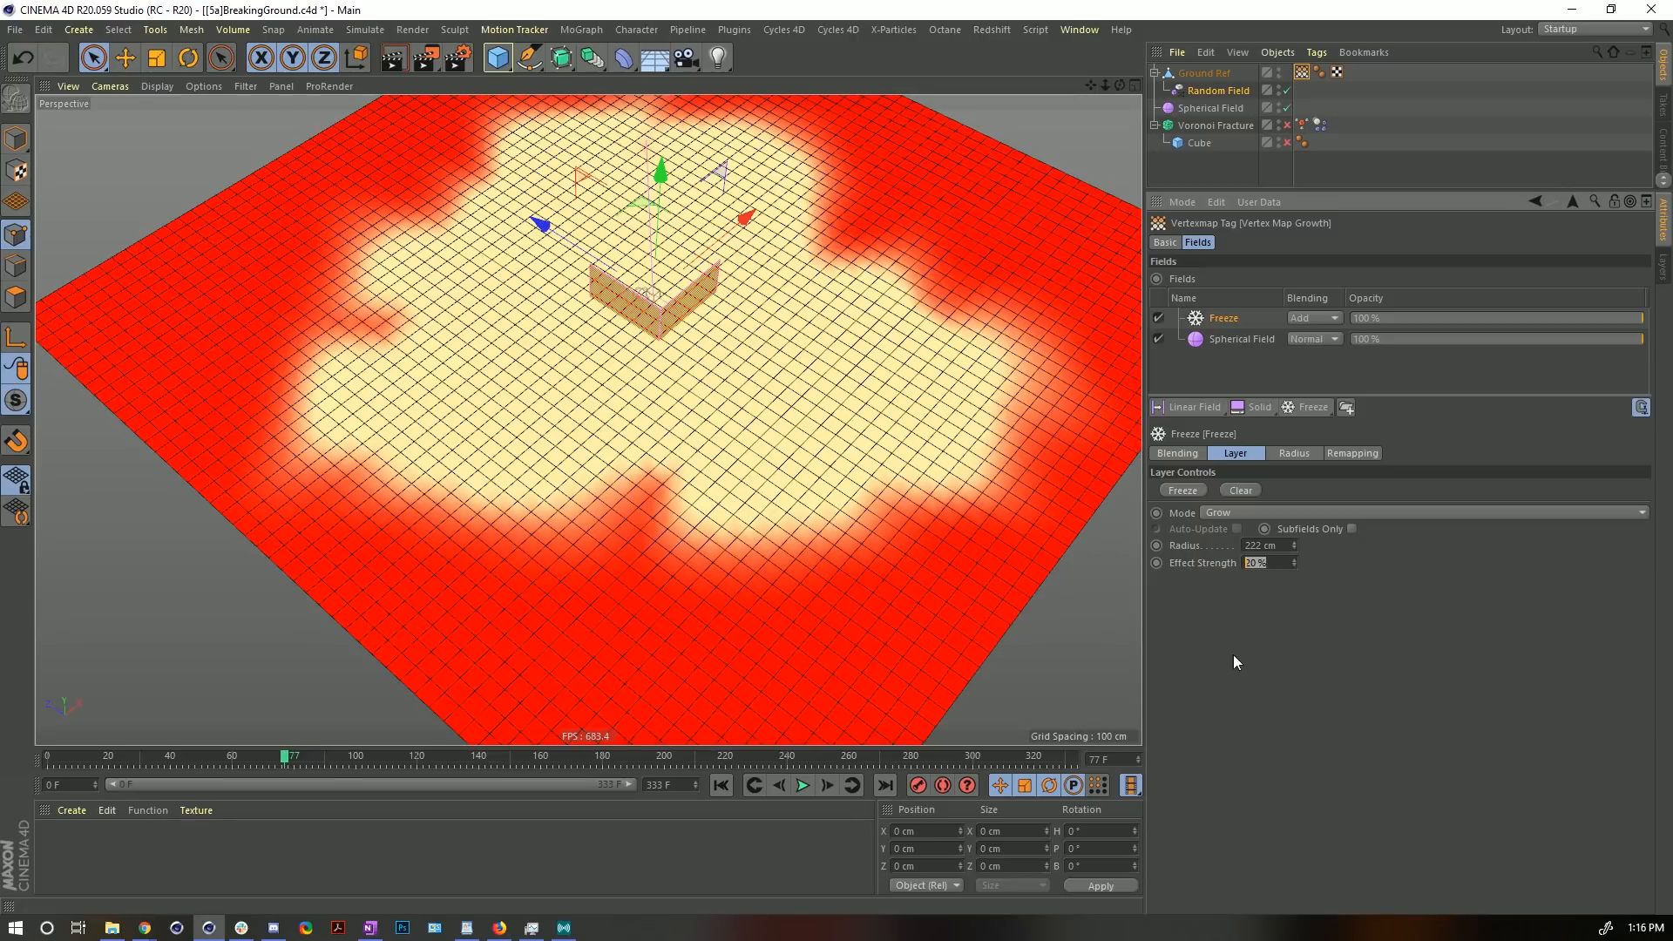
left_click(721, 785)
left_click(803, 785)
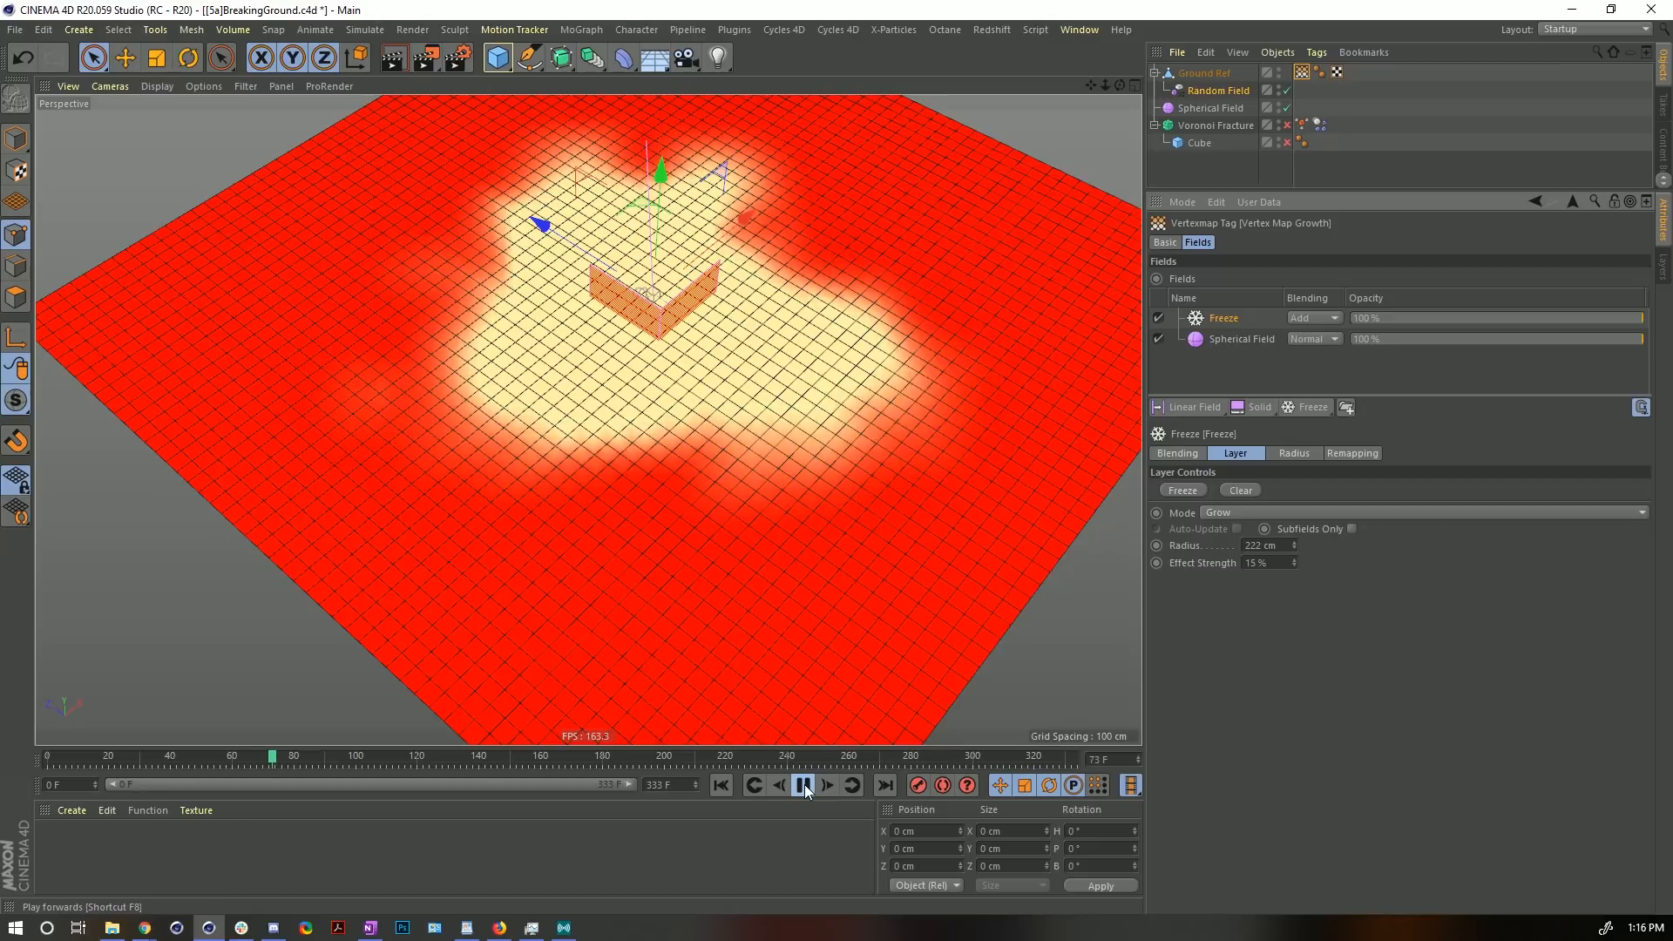
left_click(803, 784)
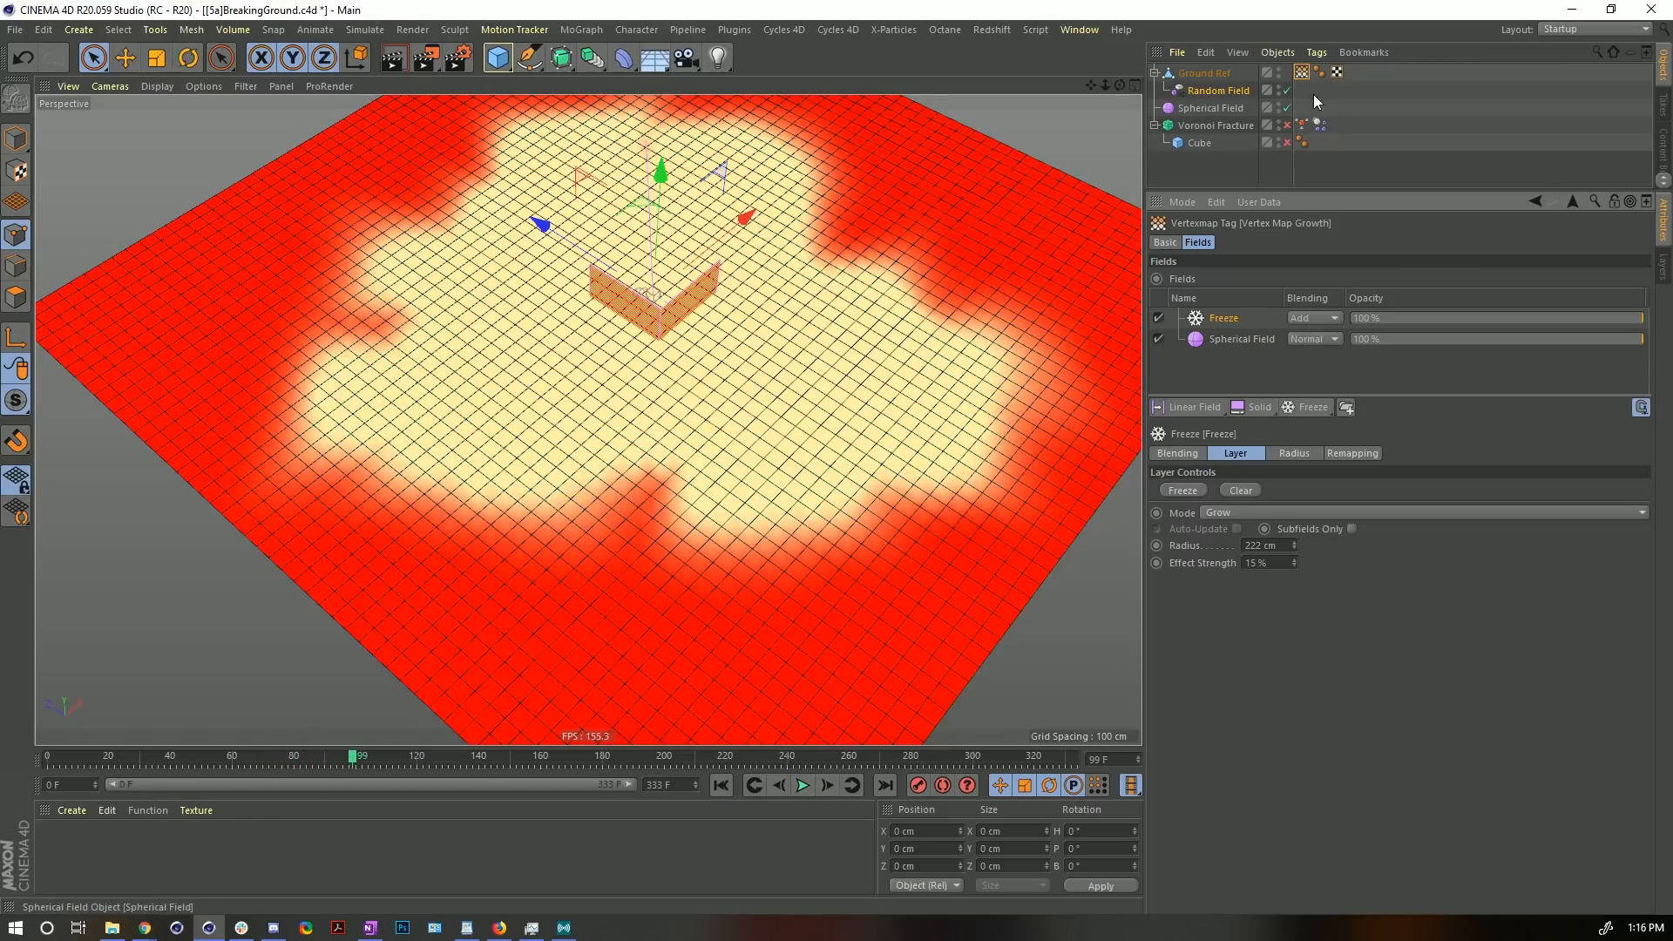
- Set the Random Field's Scale to 1500%, replay the growth from the first frame, and inspect its edges
left_click(1220, 92)
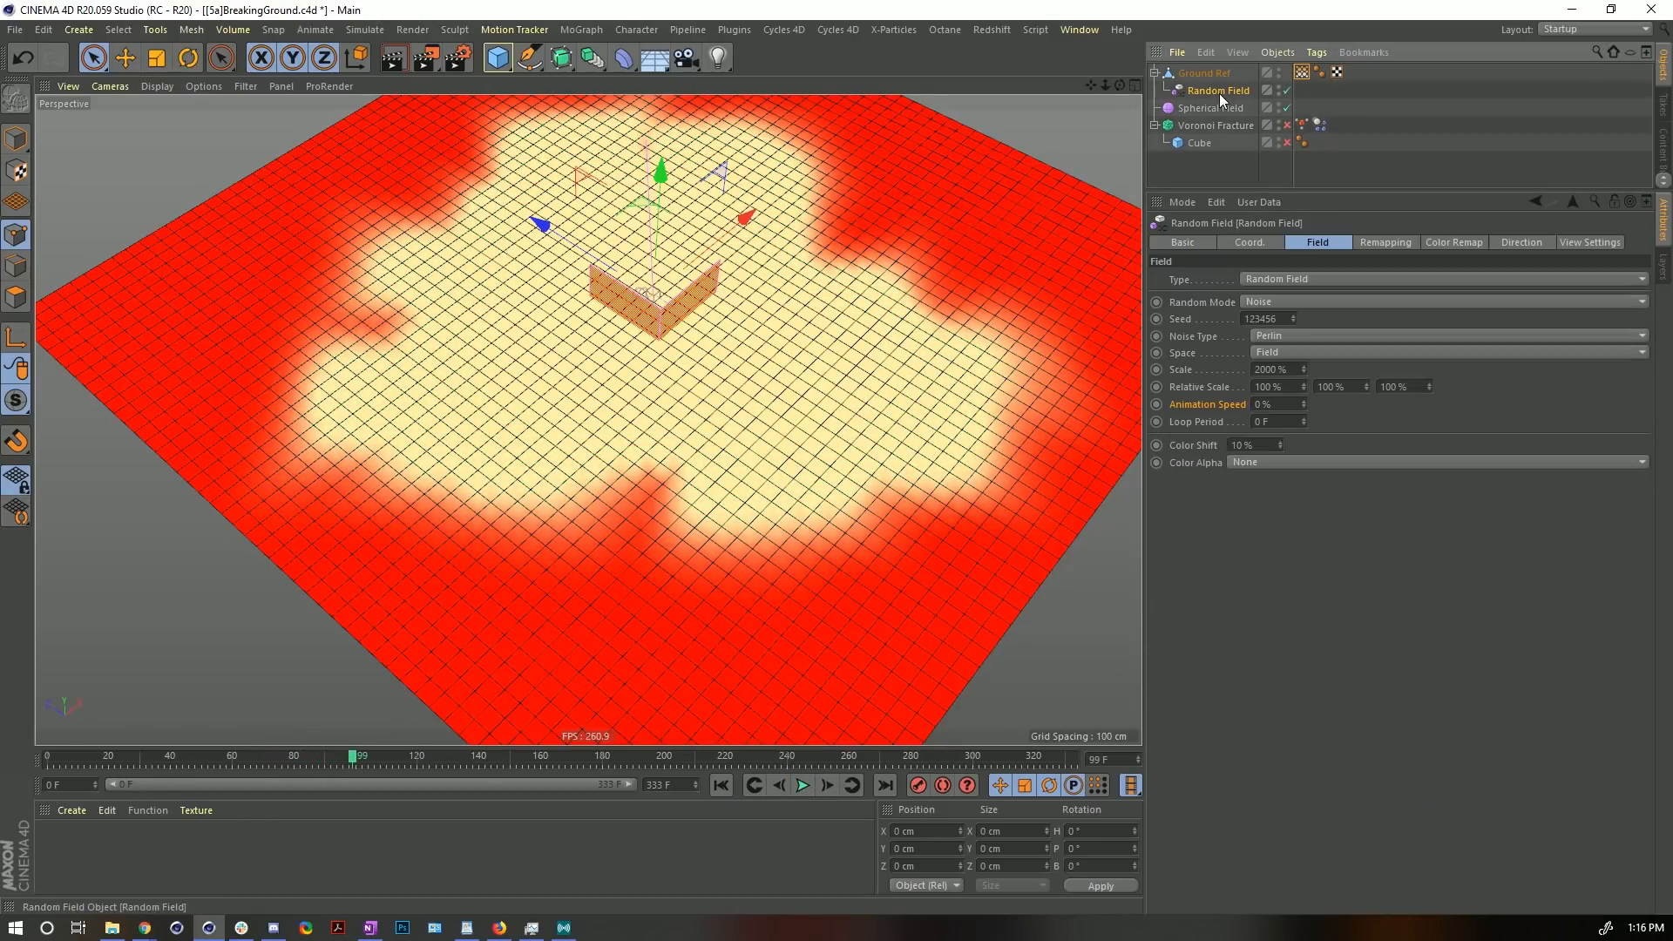
left_click(1262, 369)
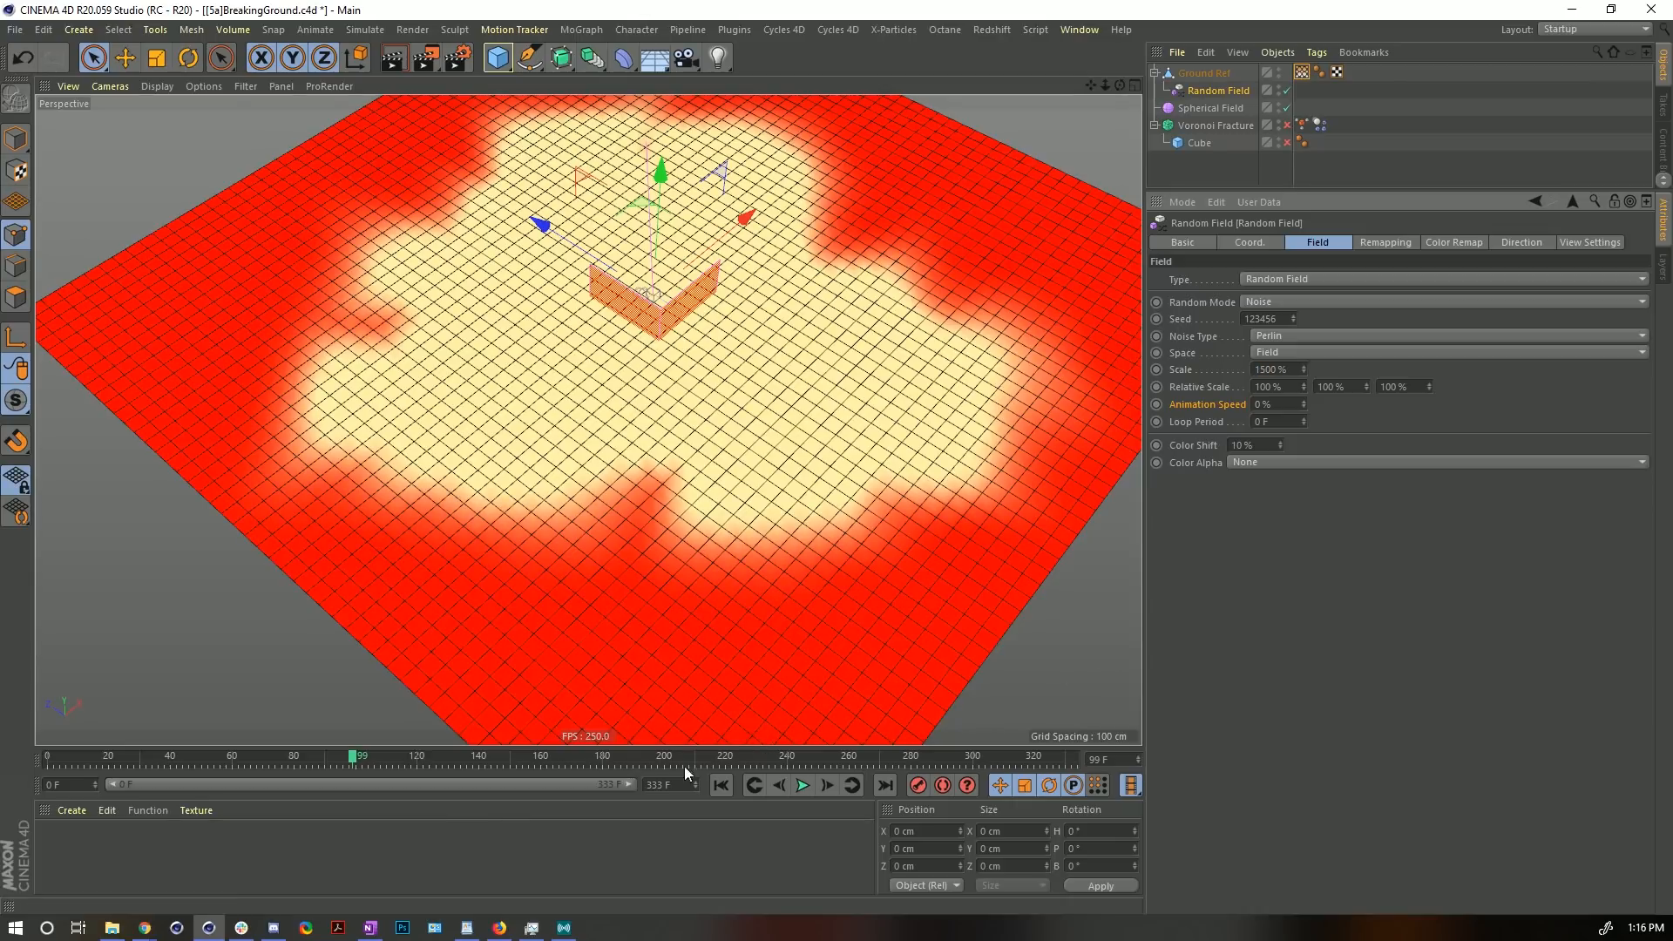
left_click(720, 785)
left_click(802, 785)
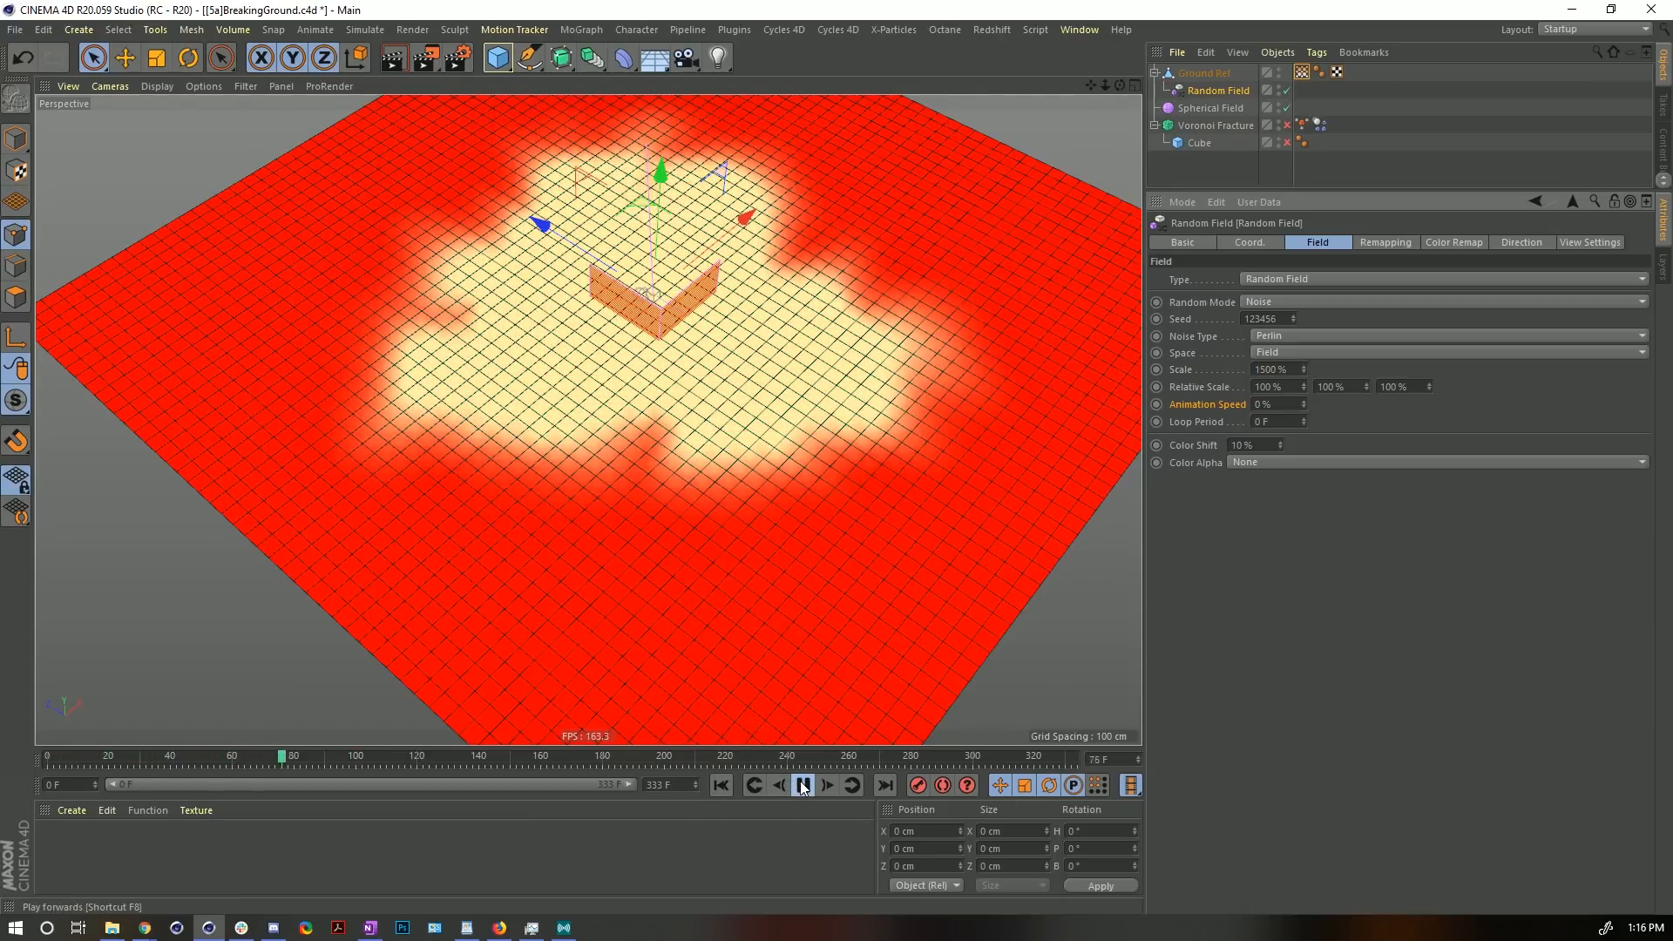
left_click(803, 785)
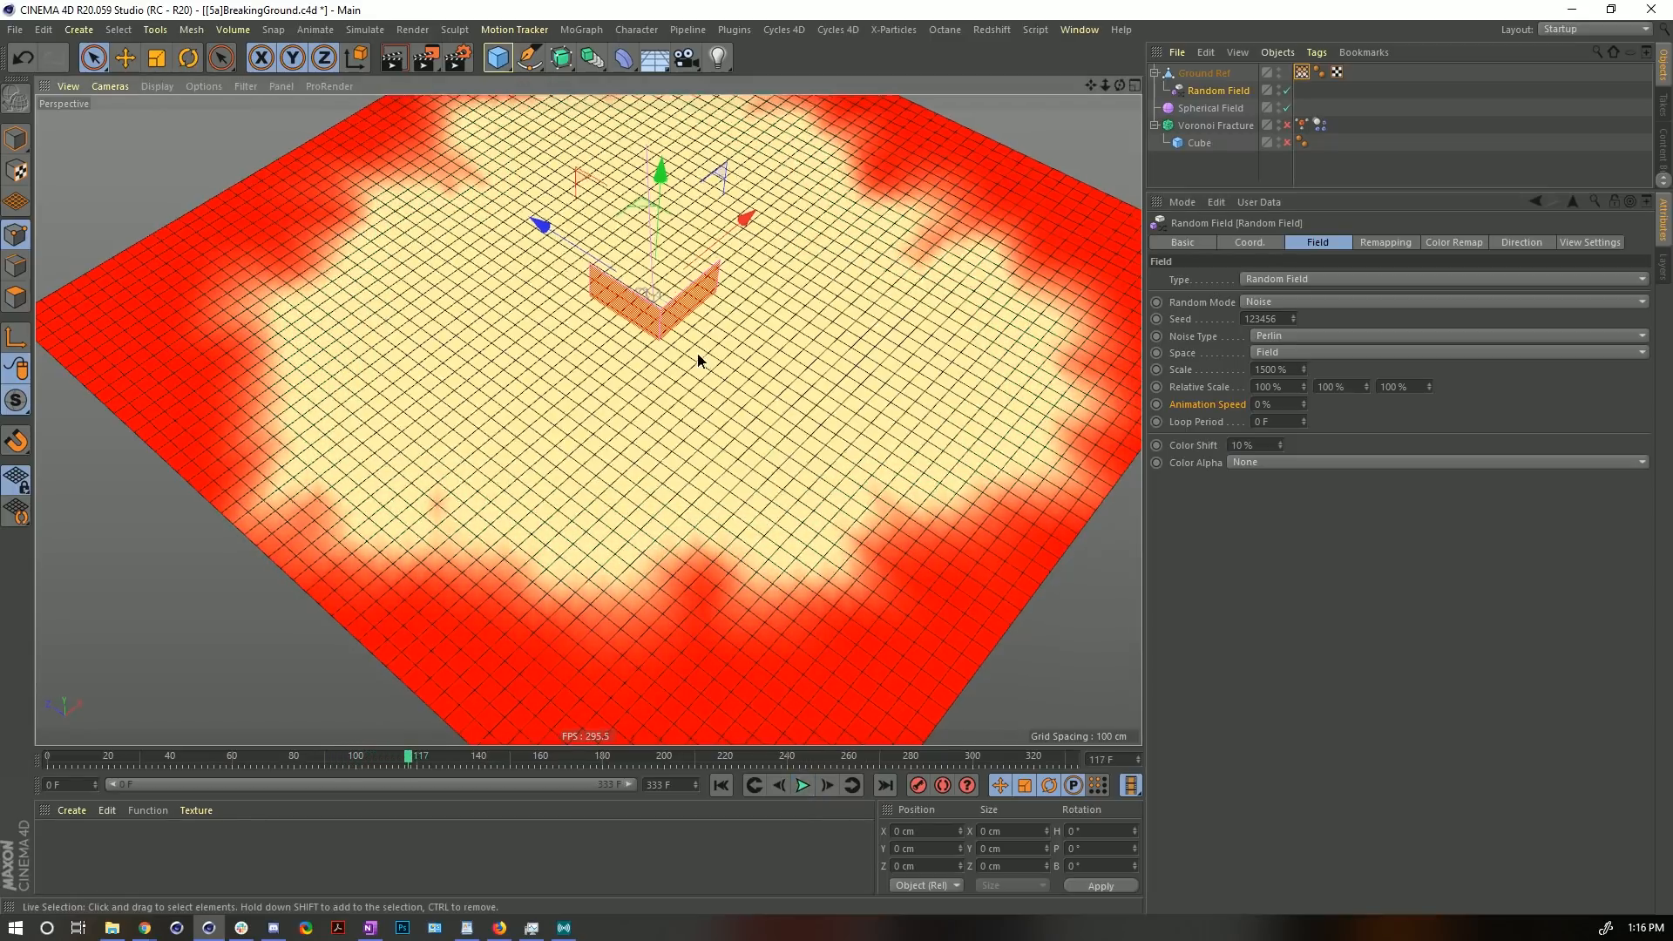
scroll(670, 365, "up", 2)
left_click_drag(670, 364, 654, 430, "alt")
scroll(665, 366, "down", 3)
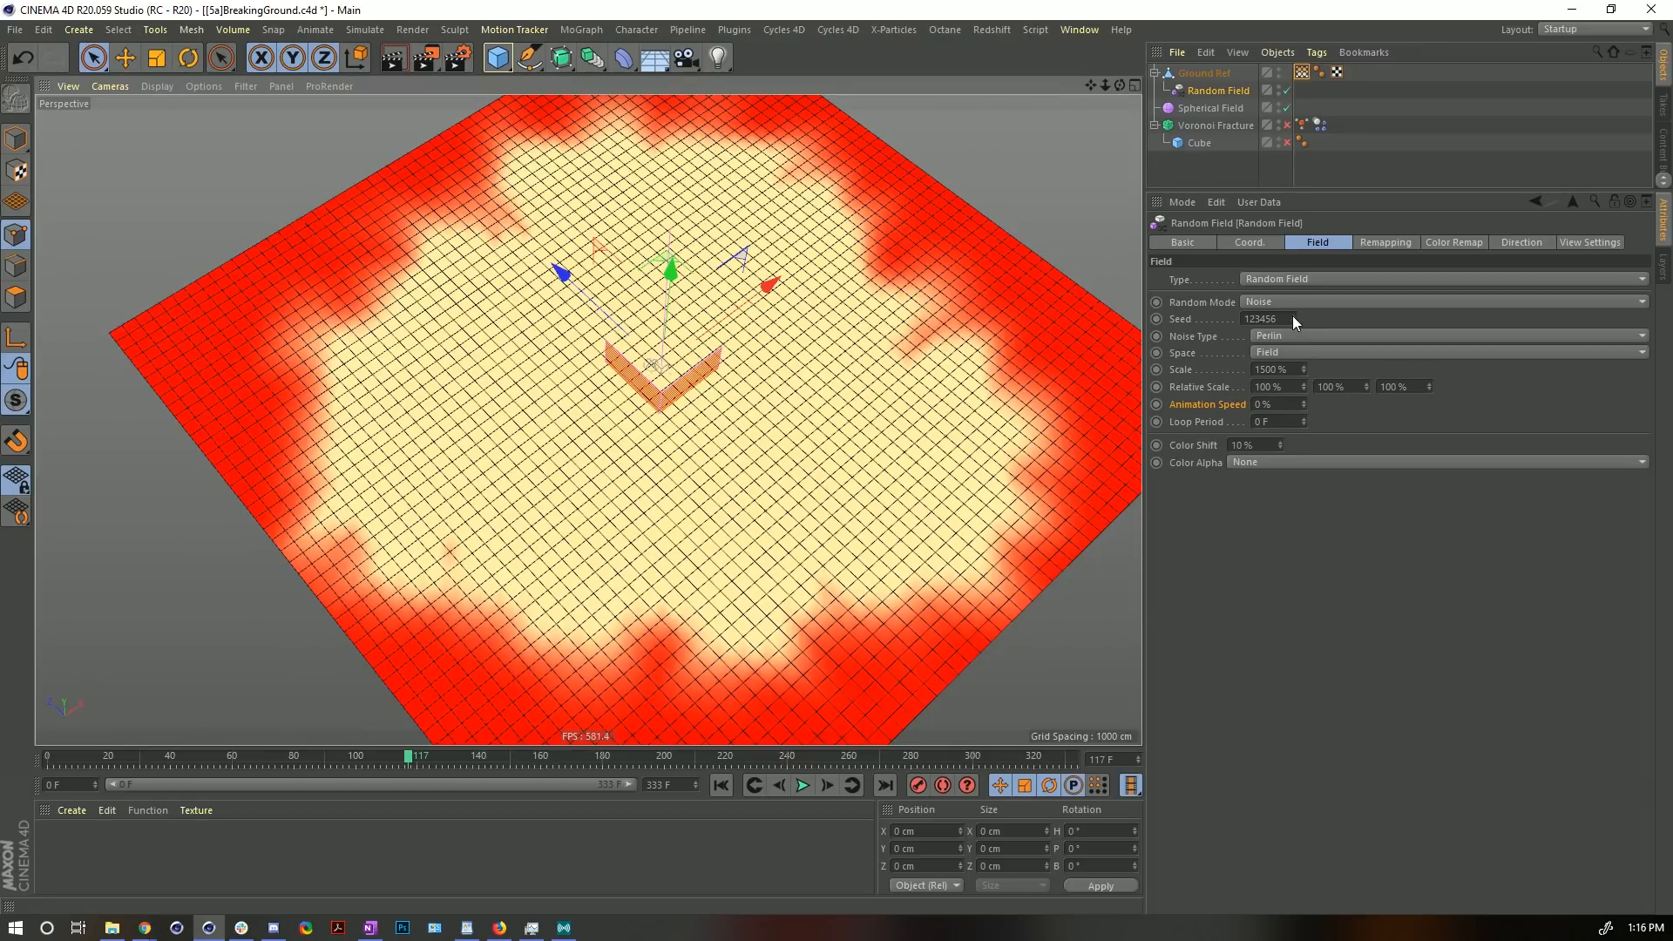
- Try seed 123457 on the Random Field and replay the growth from the first frame
left_click(1293, 316)
left_click(722, 786)
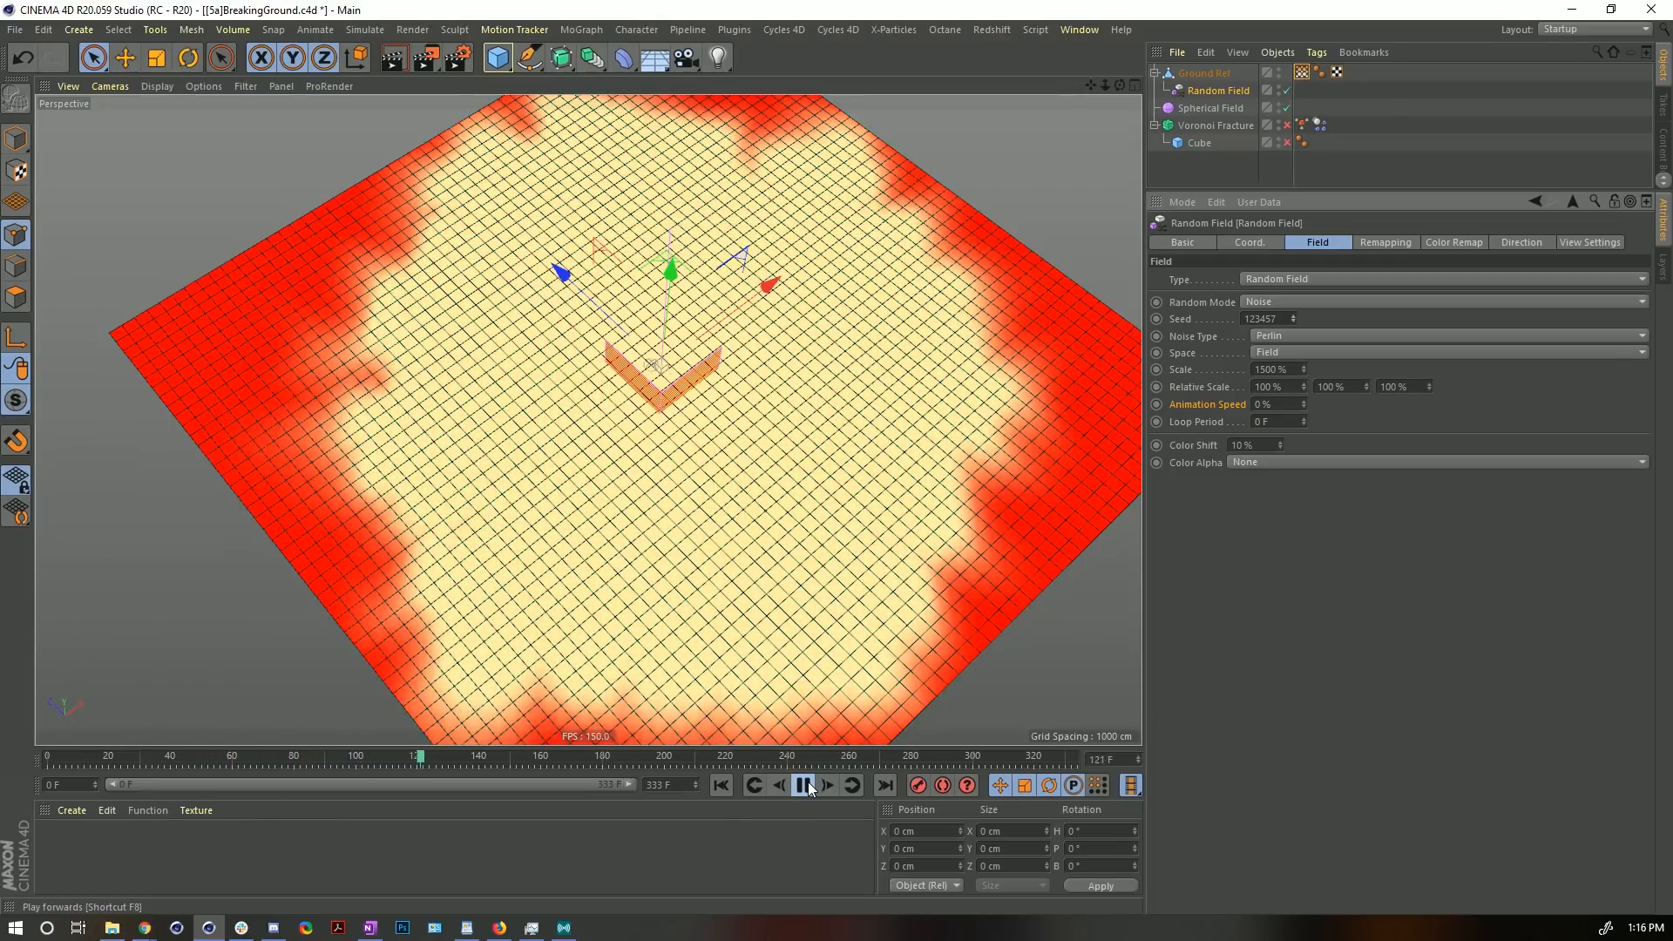
left_click(803, 786)
- Try seed 123545 on the Random Field and replay the growth from the first frame to compare its shape
left_click_drag(1293, 317, 1096, 389)
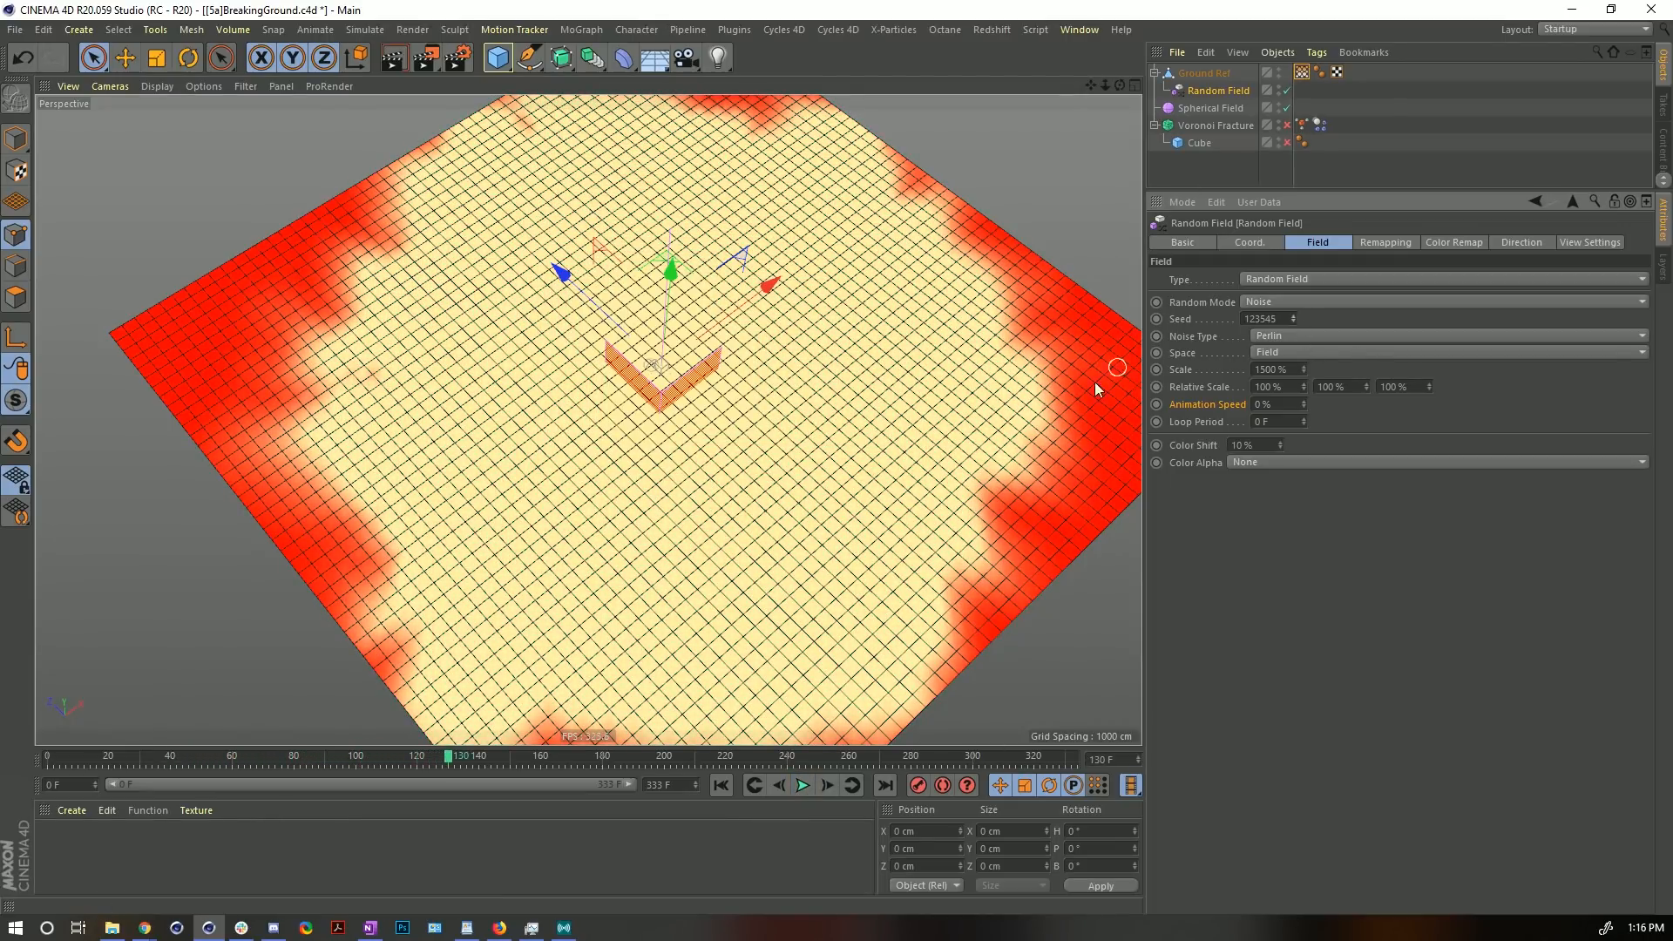
left_click(754, 786)
left_click(809, 787)
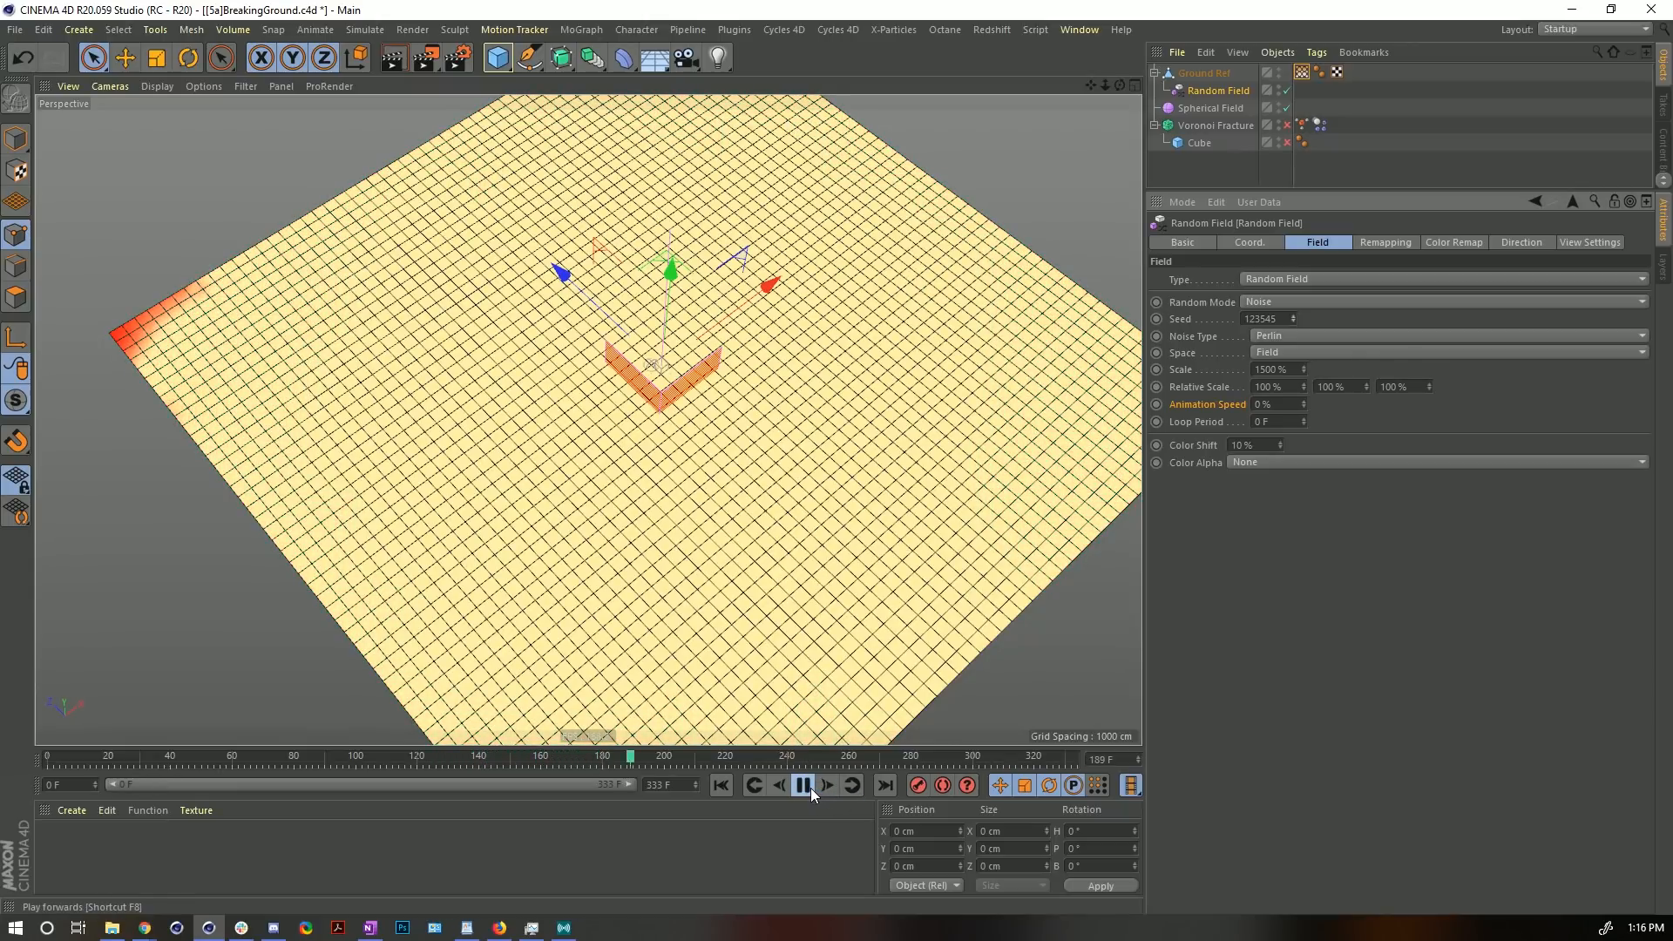
left_click(722, 785)
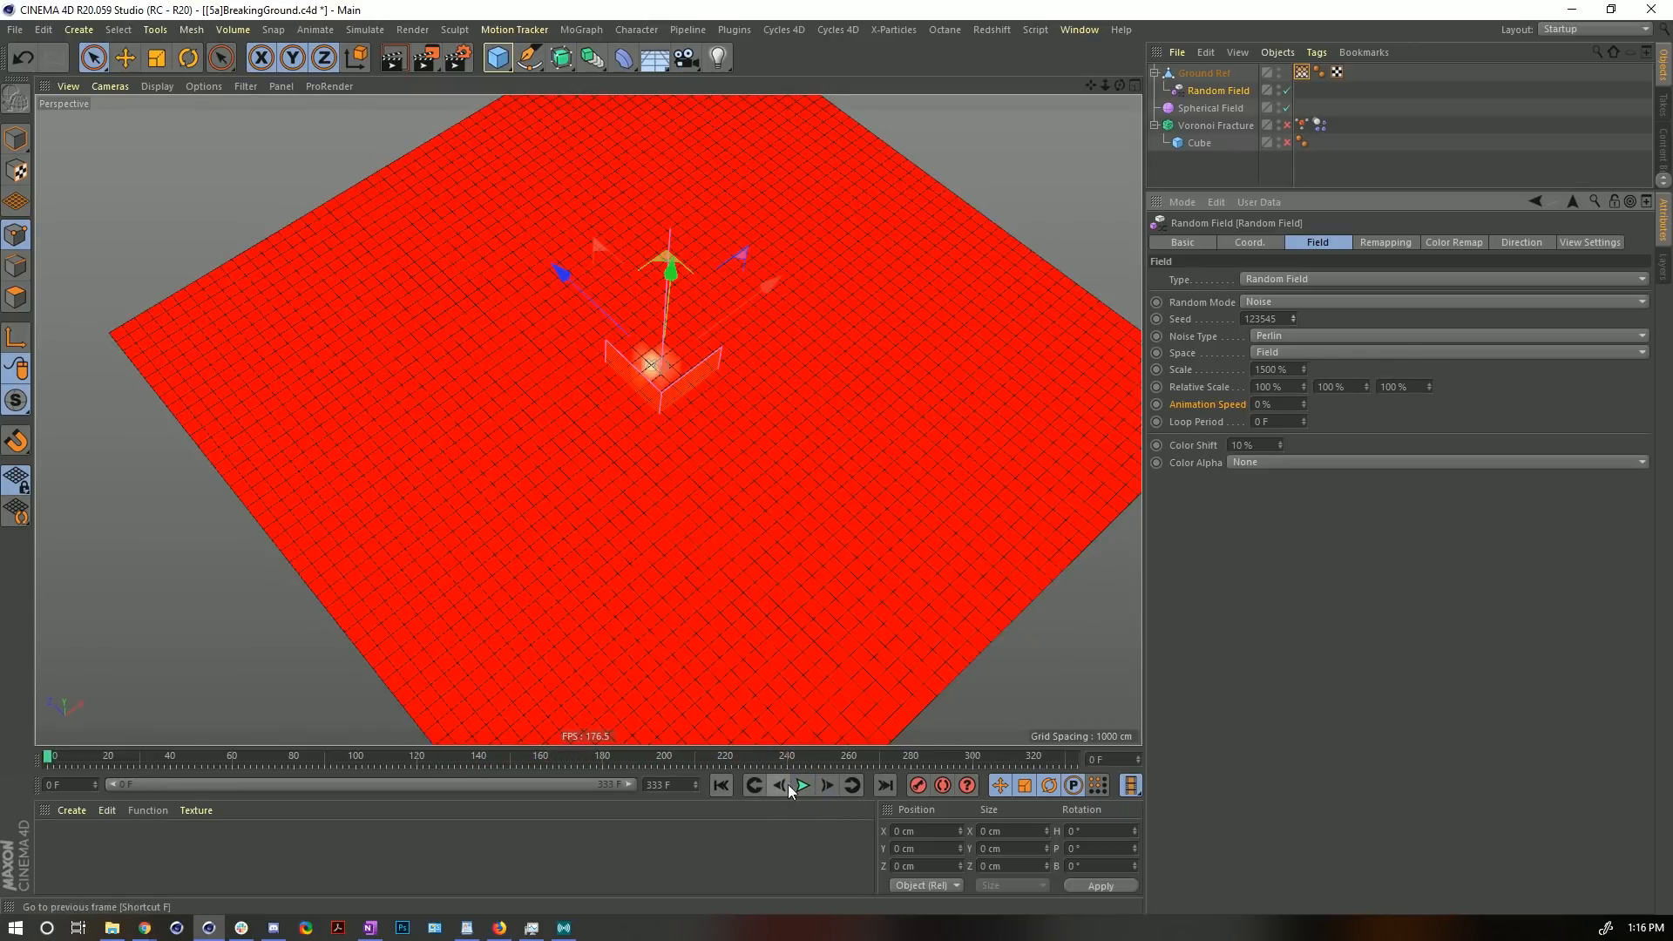
left_click(803, 785)
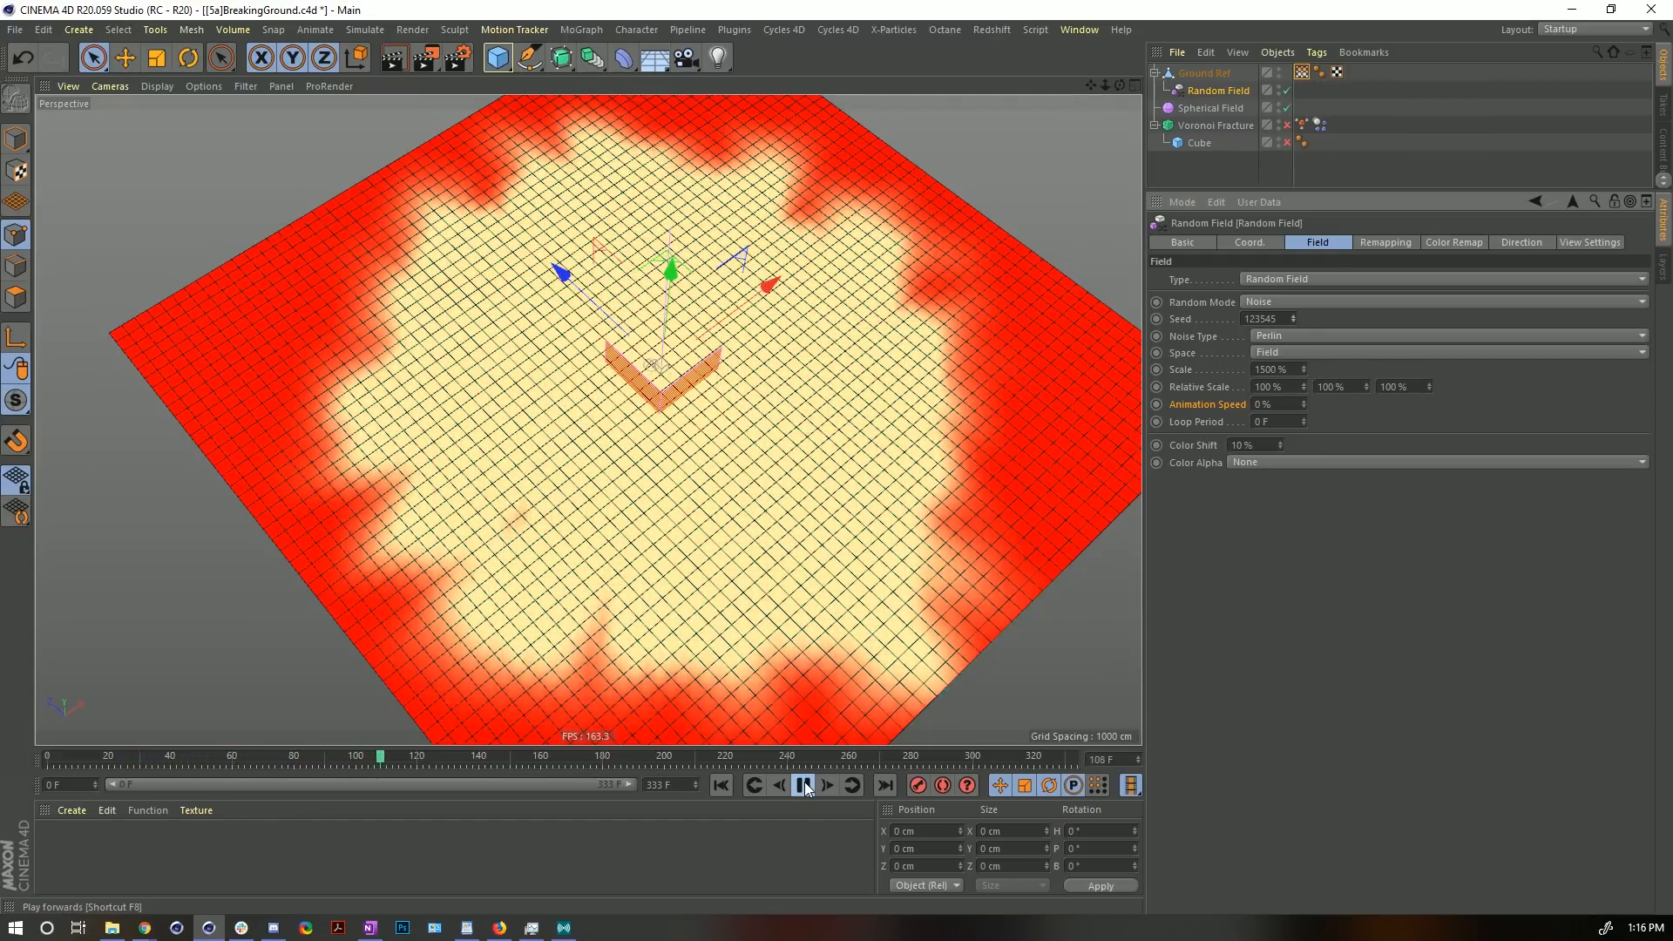
left_click(802, 785)
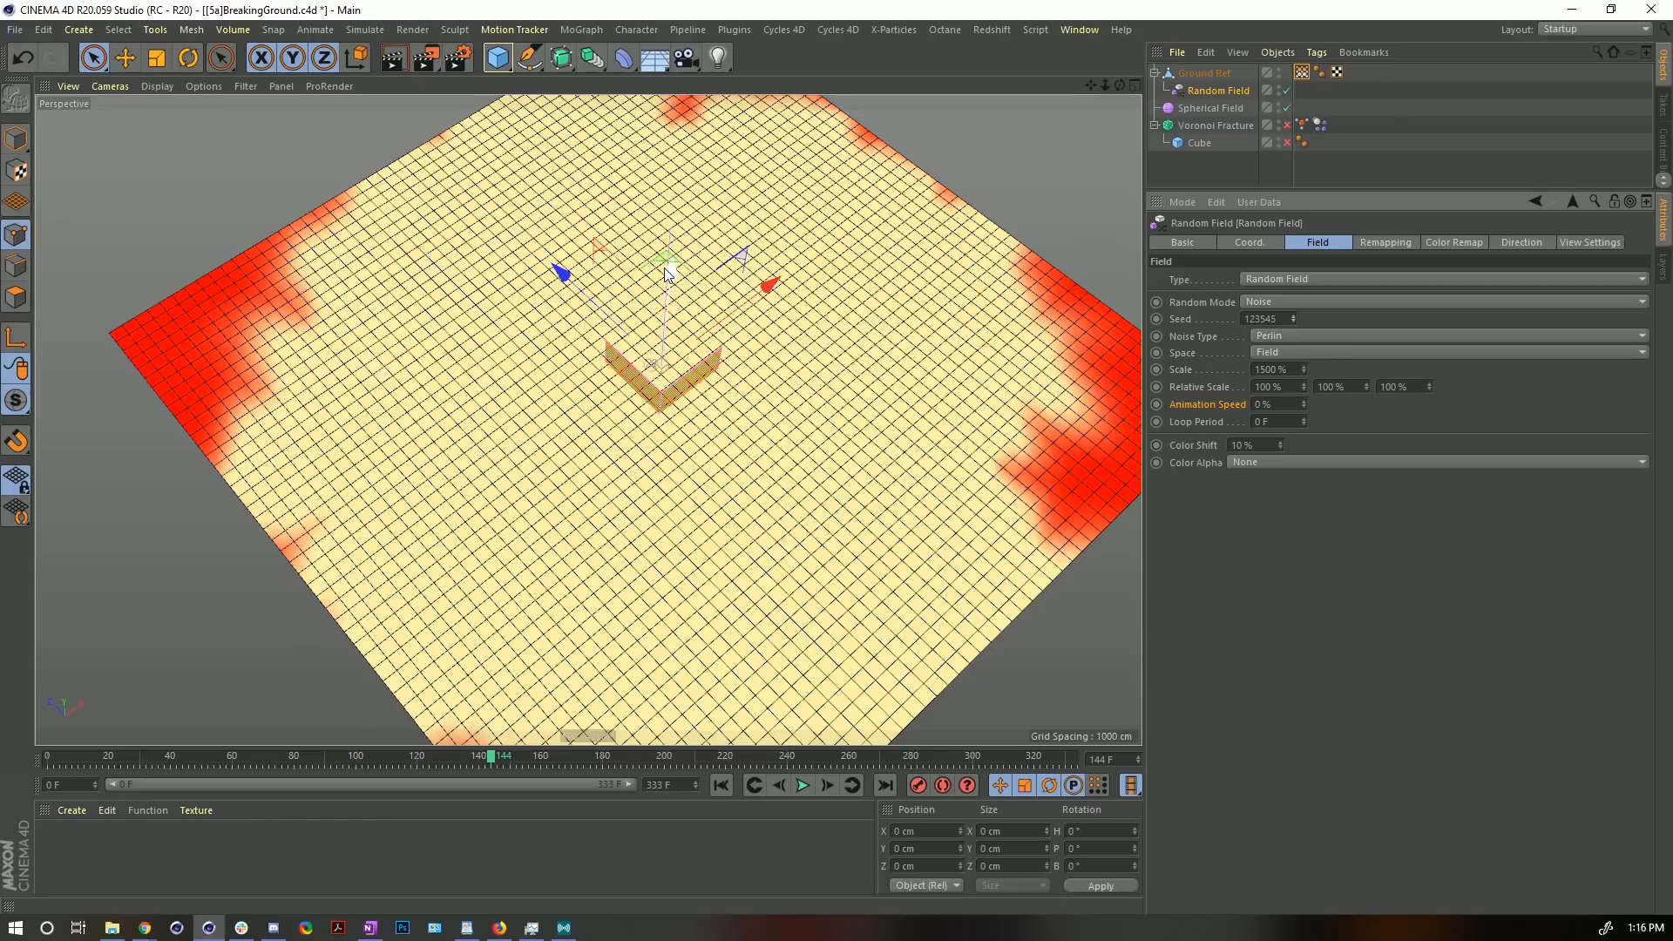
- Lower the Random Field's remapping Min to 0% and replay the growth from the first frame
left_click(1391, 244)
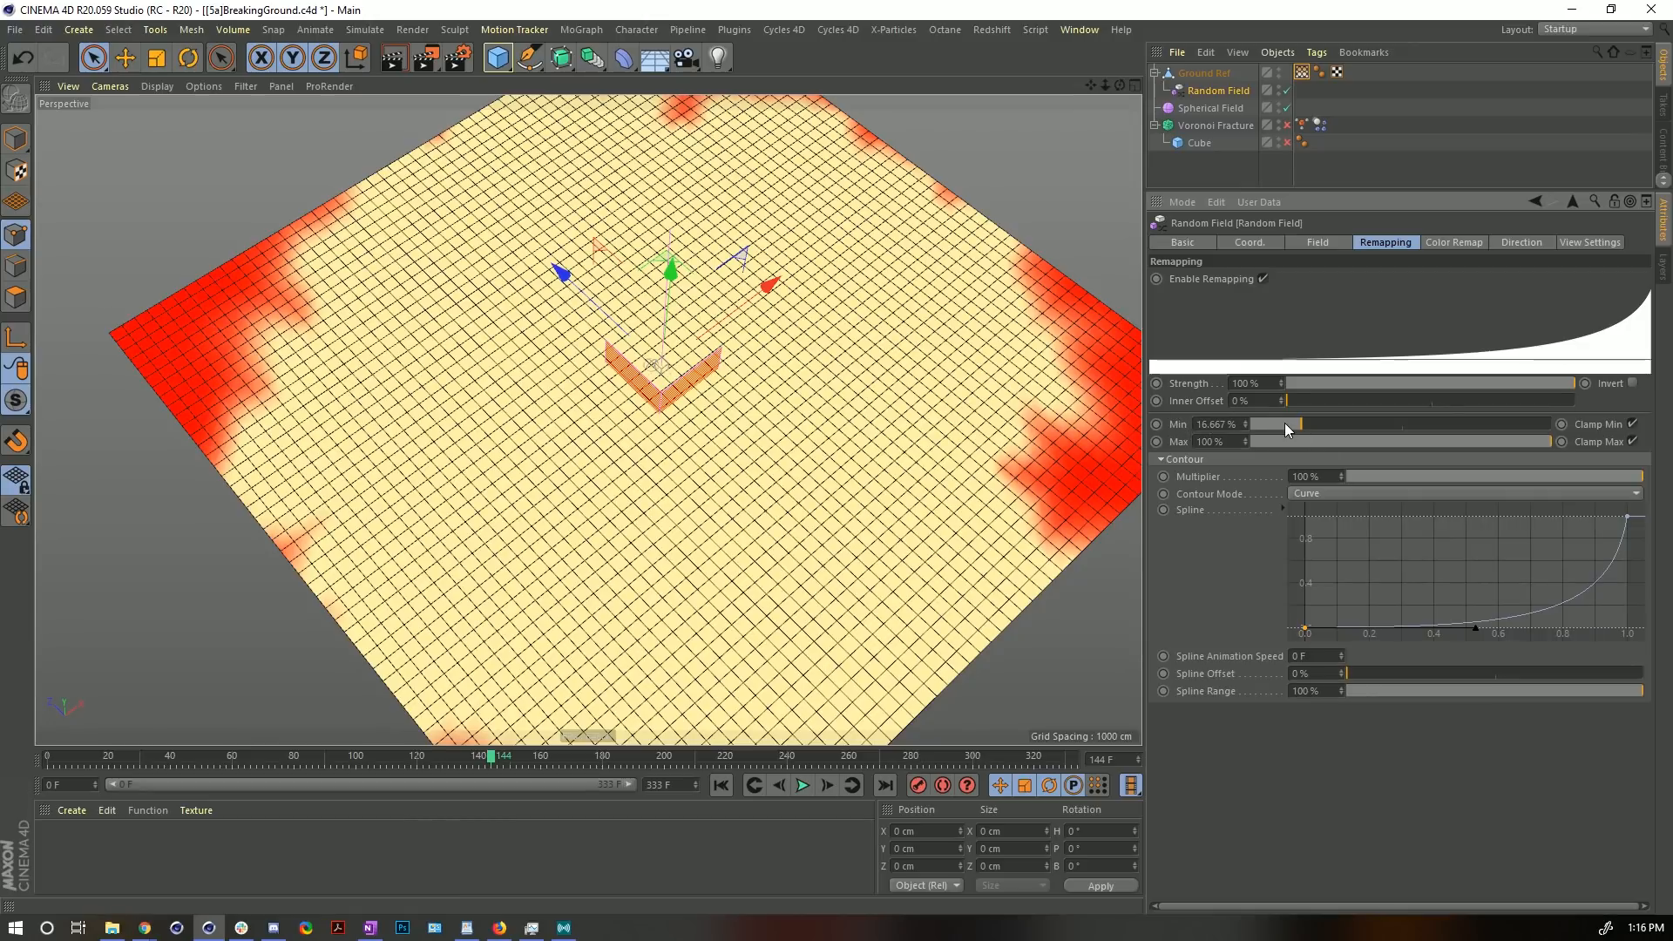
left_click_drag(1284, 422, 1246, 424)
left_click(720, 786)
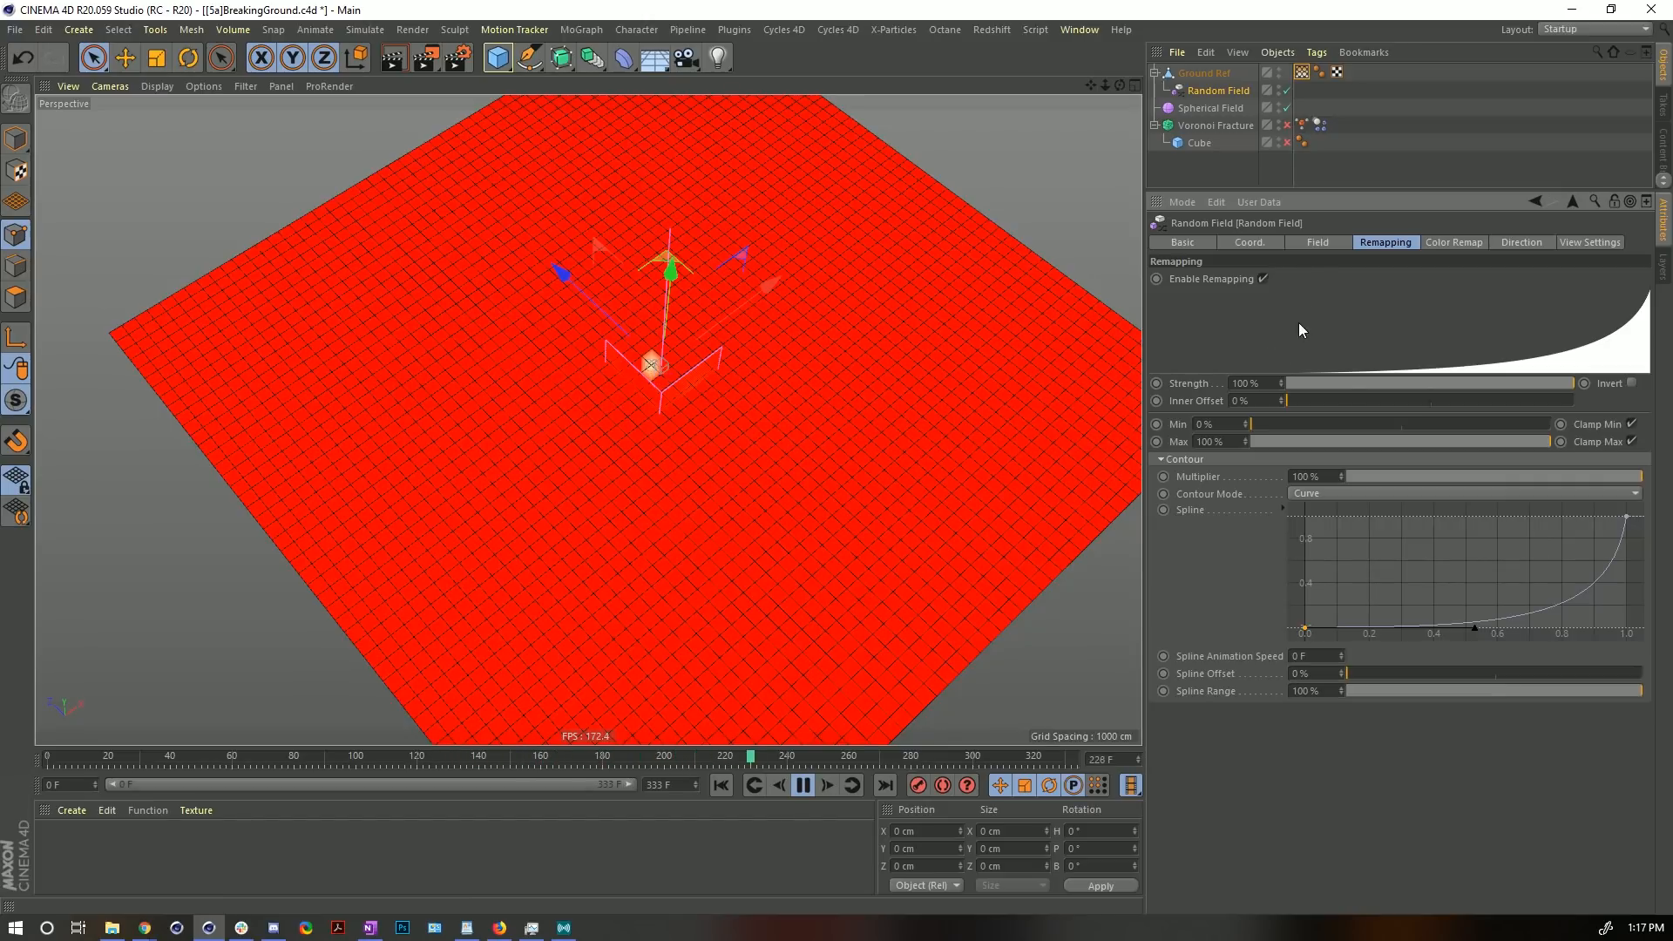
- Set the Random Field's Seed to 123547 and its Animation Speed to 55%, and replay the growth from the first frame
left_click(1321, 242)
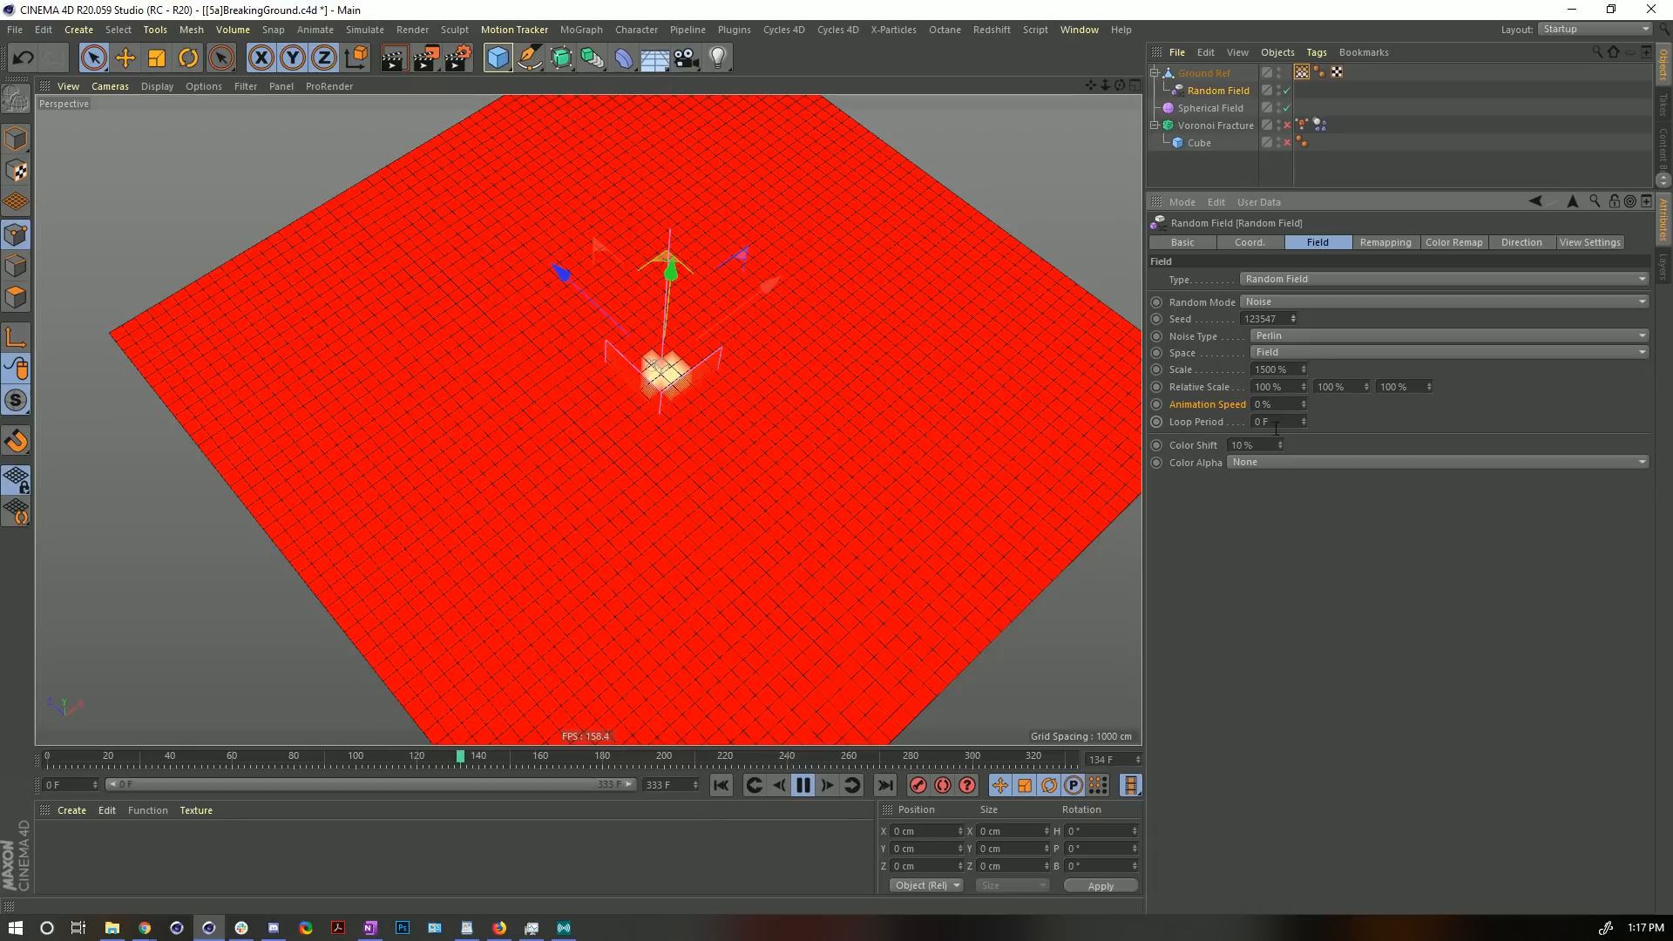
type("5")
key("Return")
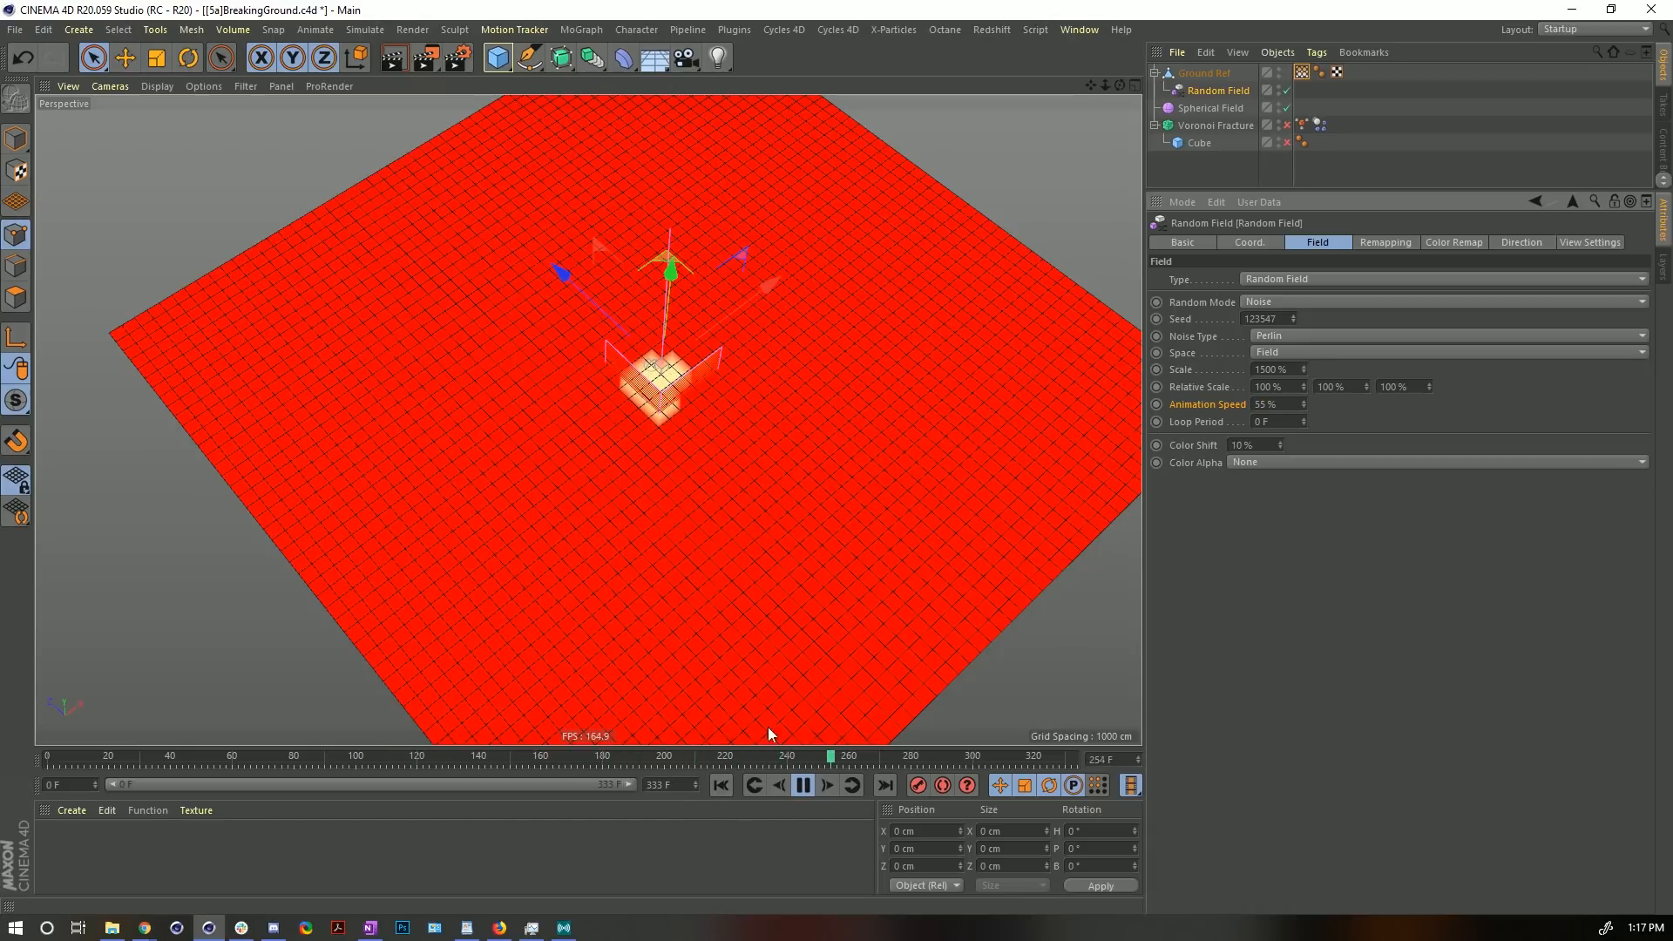
left_click(723, 786)
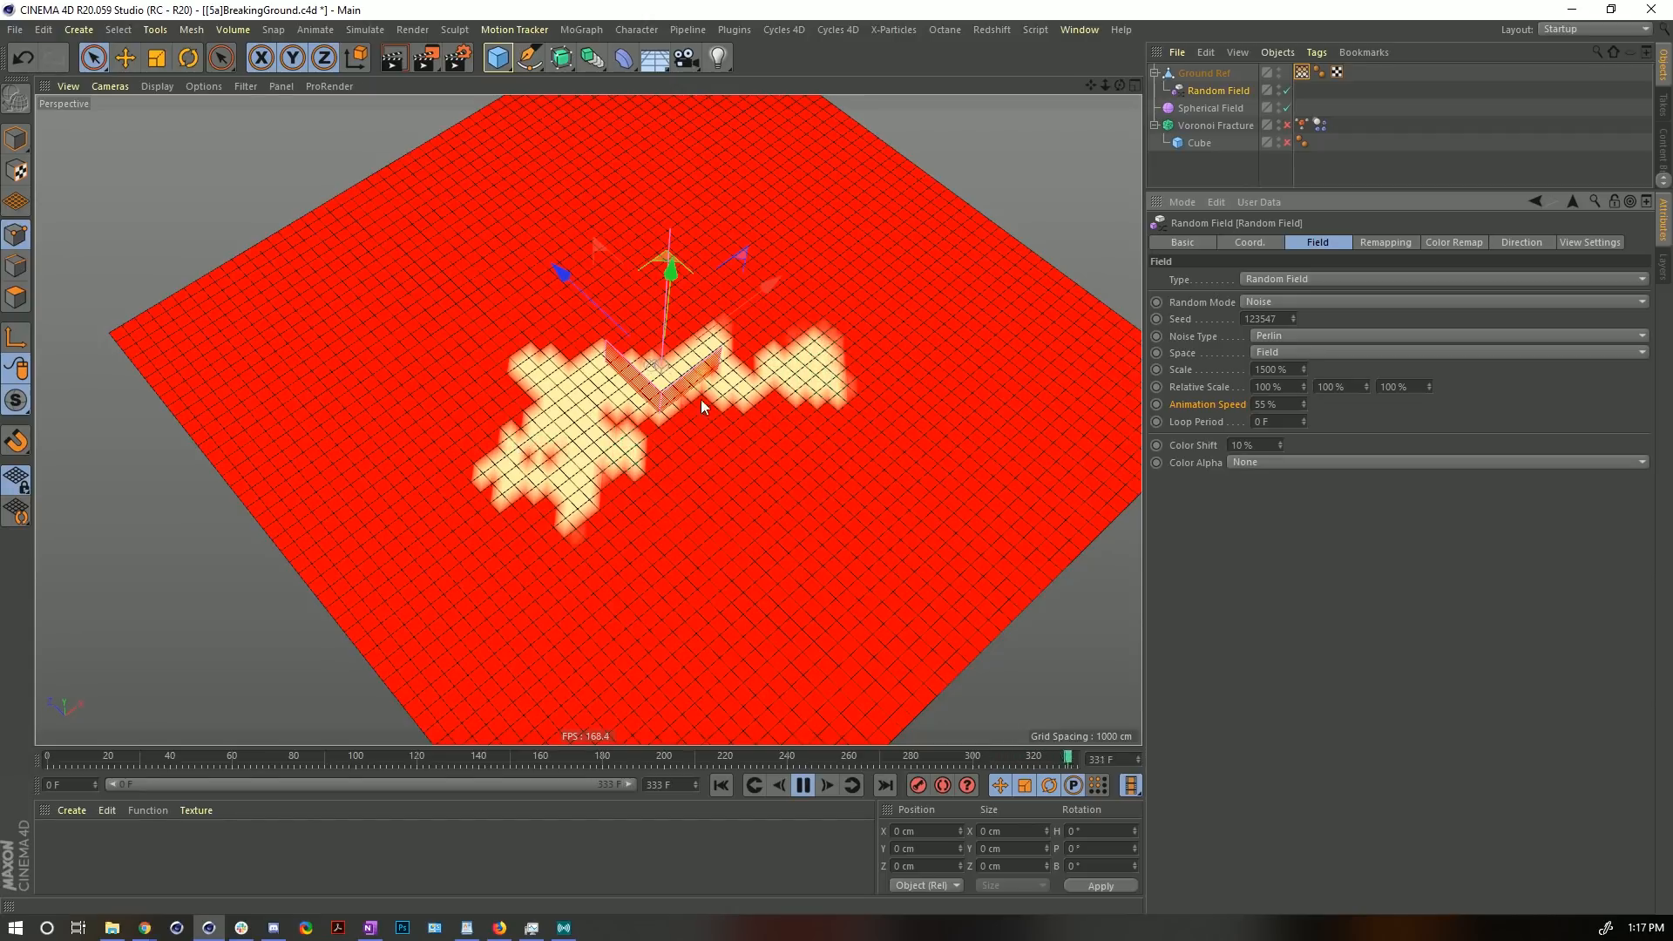
- Set the Random Field's Animation Speed to 111% and watch the replayed growth
double_click(1276, 402)
type("111")
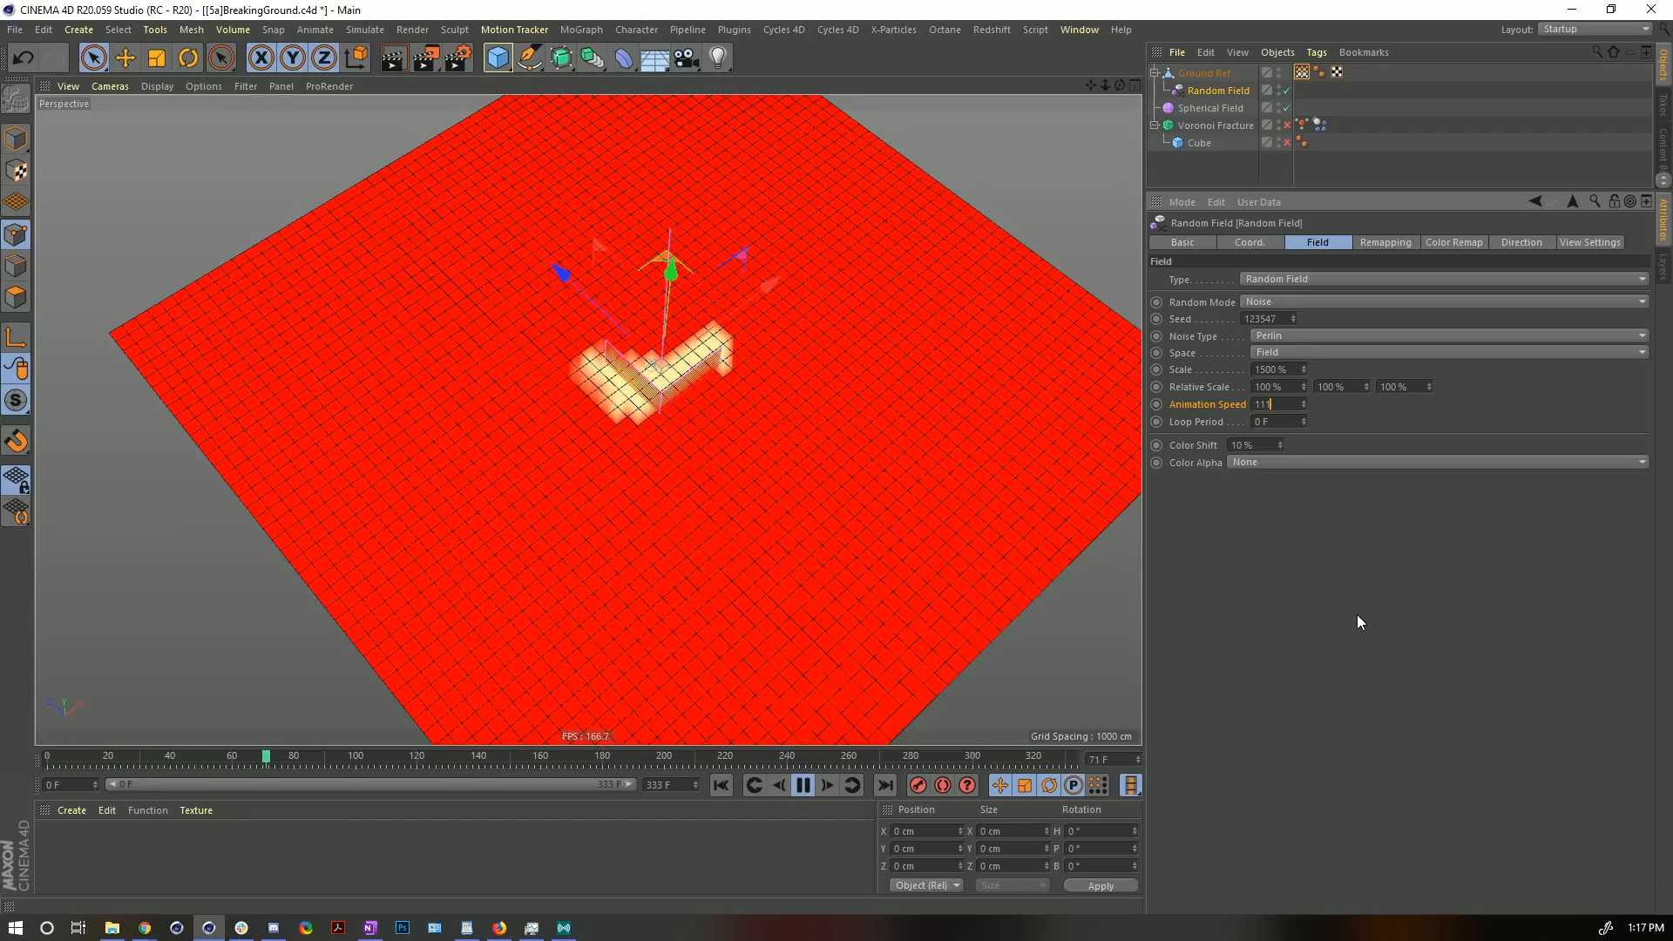
key("Return")
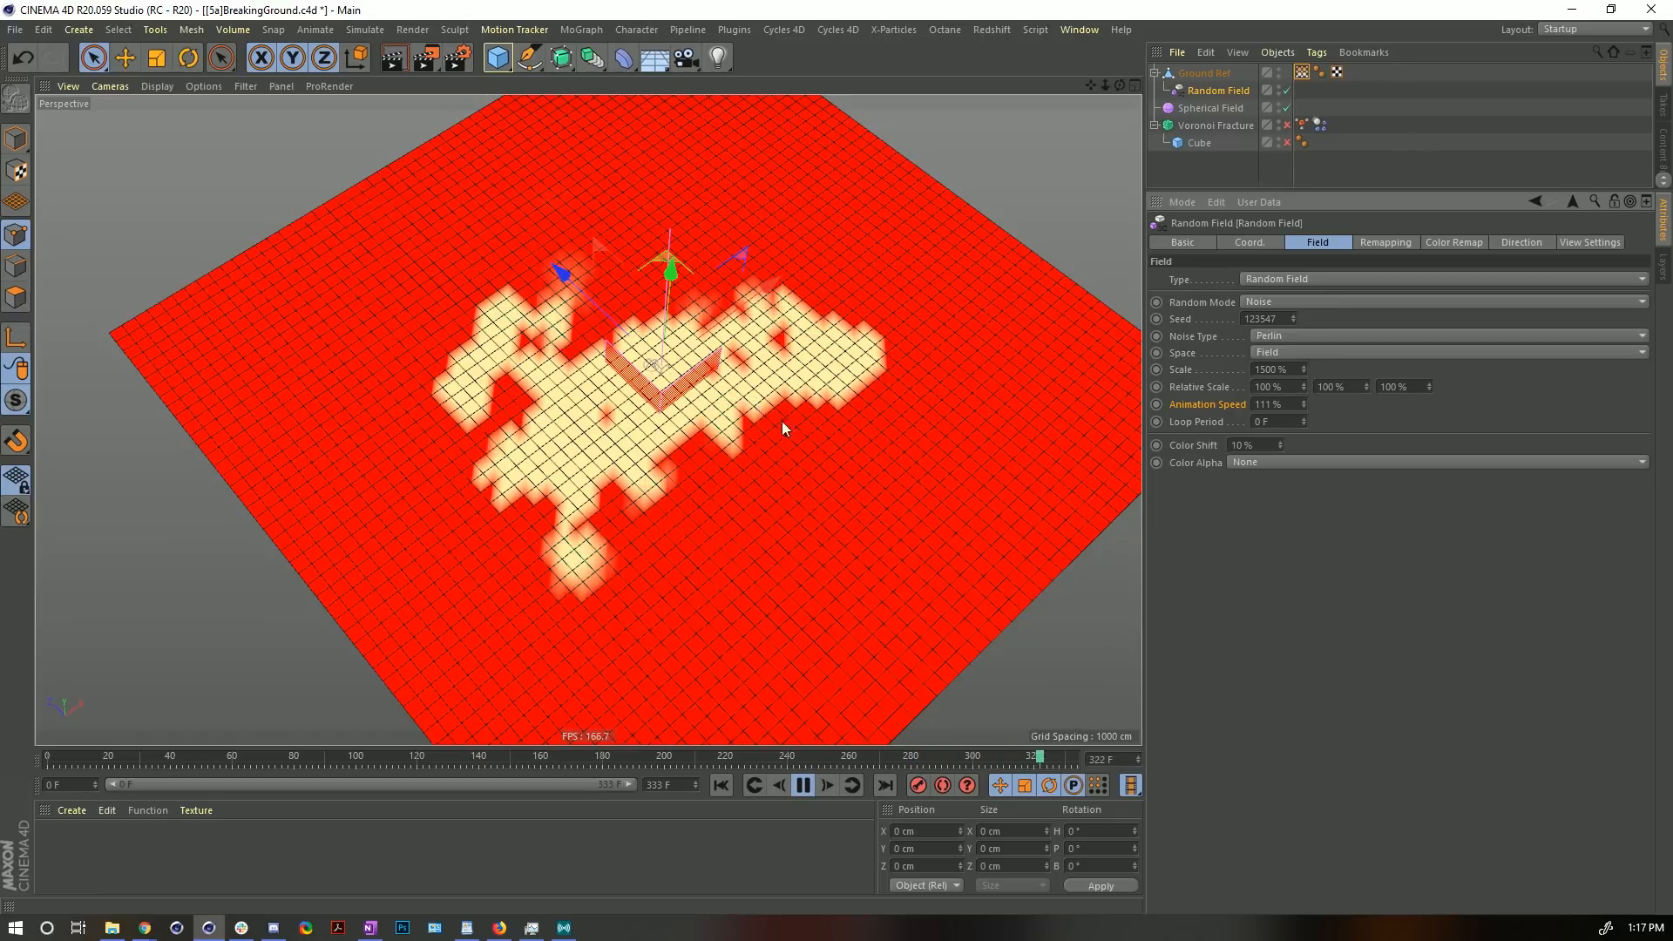
- Raise the Random Field's remapping Min to 10% while the growth replays
left_click(1394, 244)
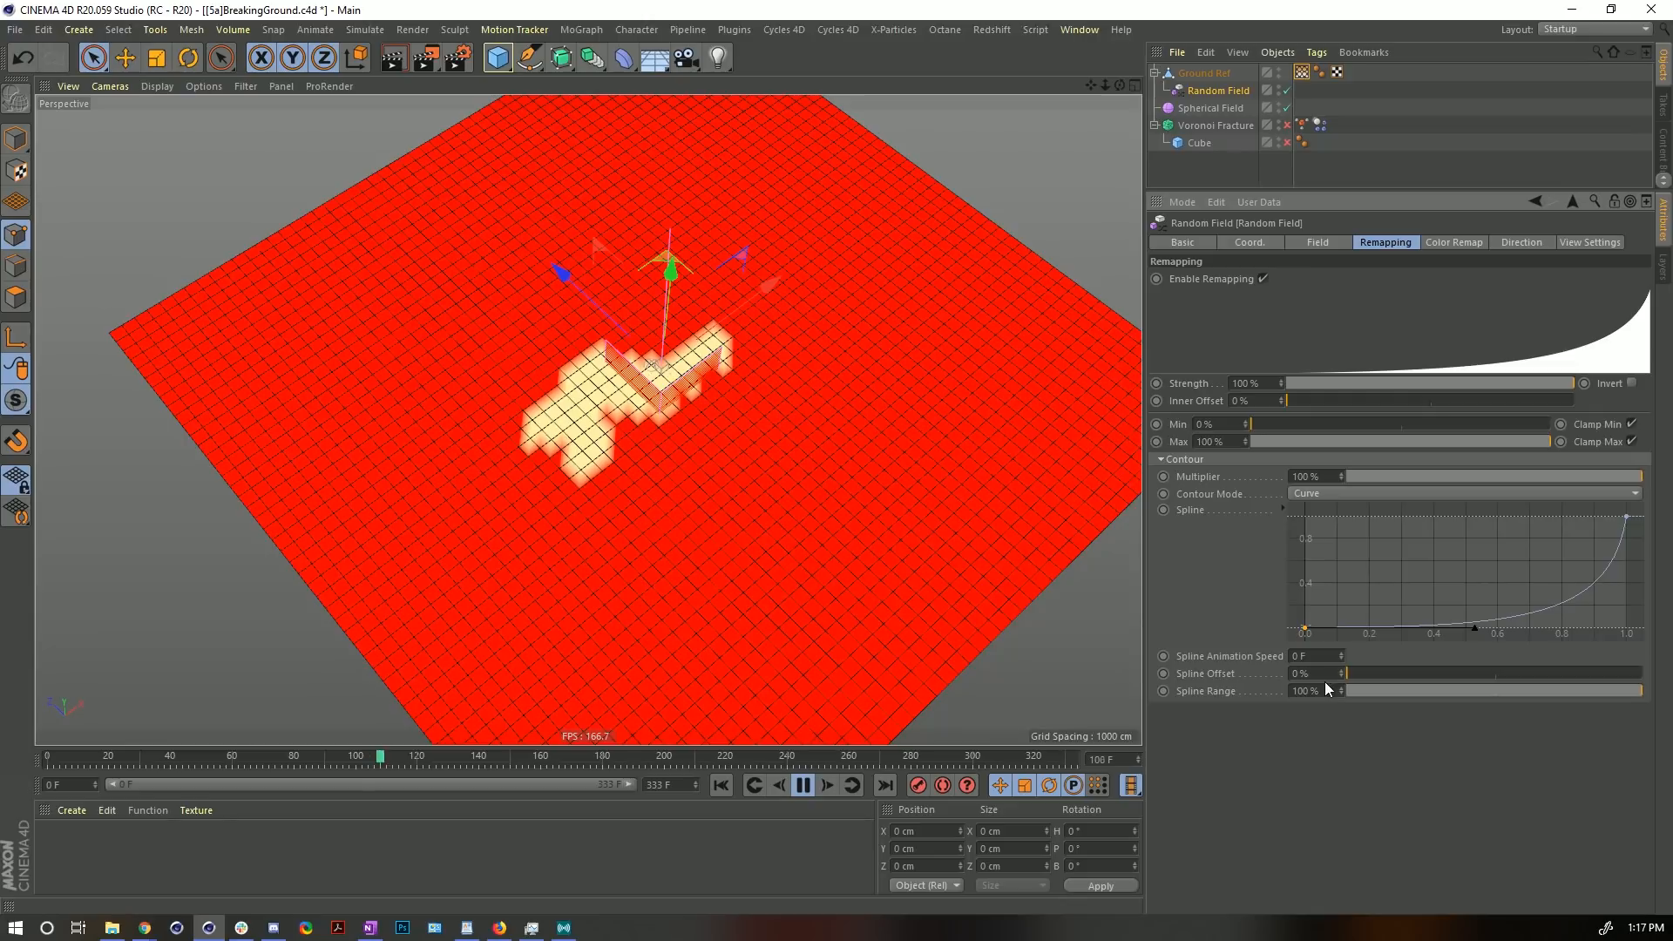
left_click_drag(1225, 425, 1189, 426)
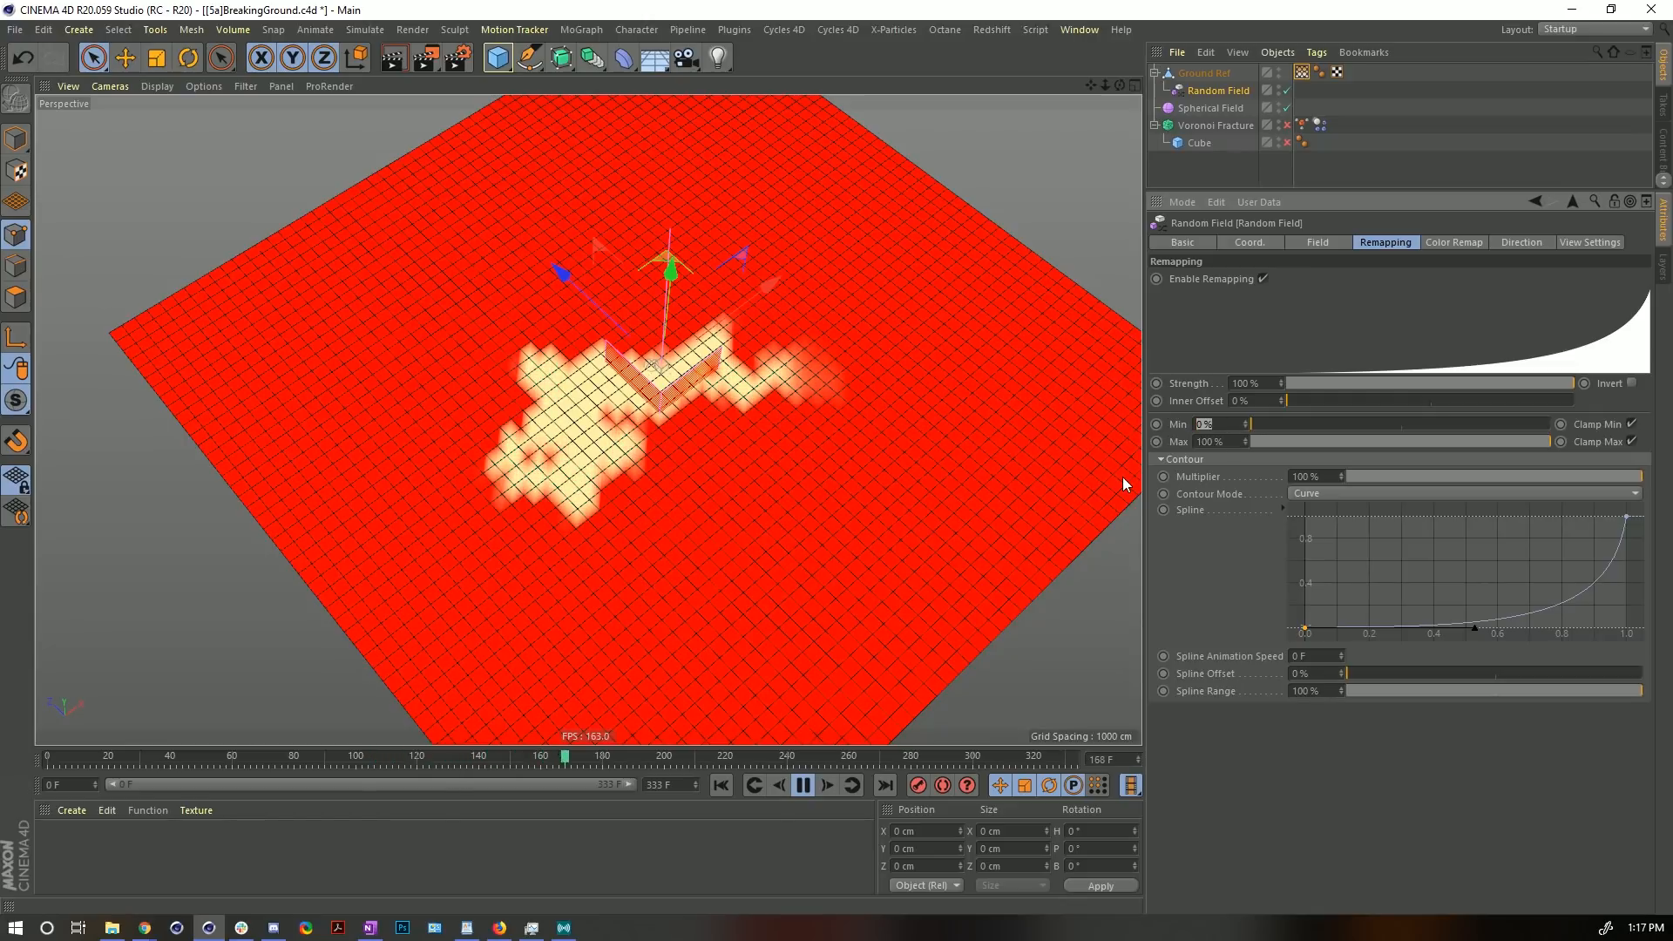
type("10")
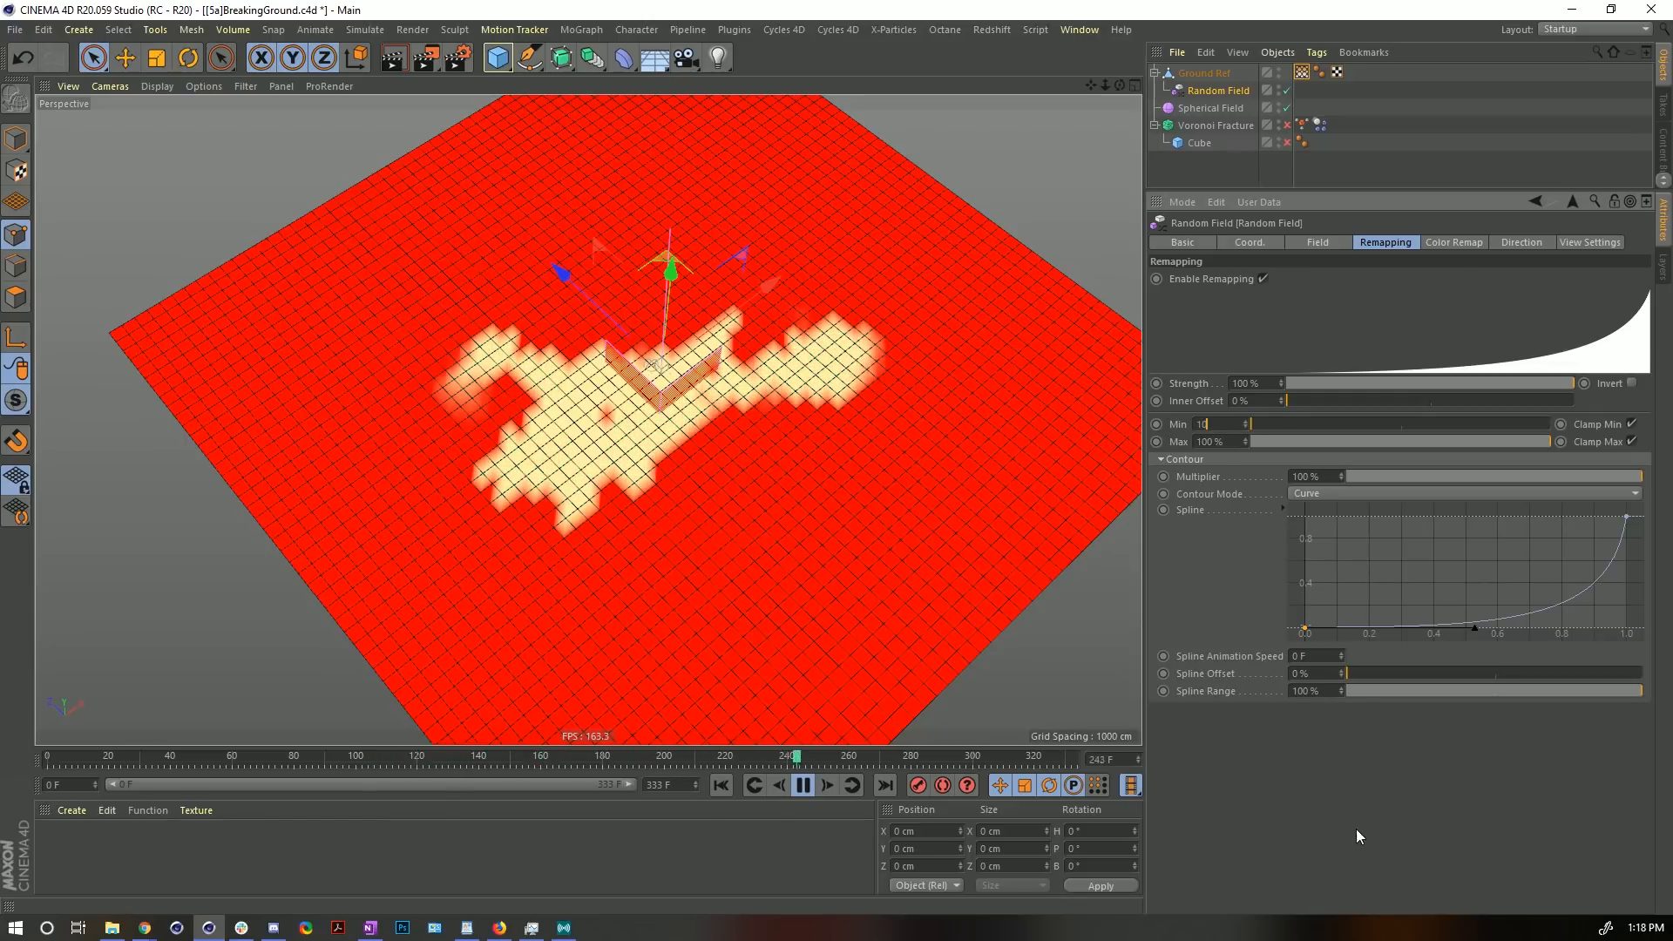
key("Return")
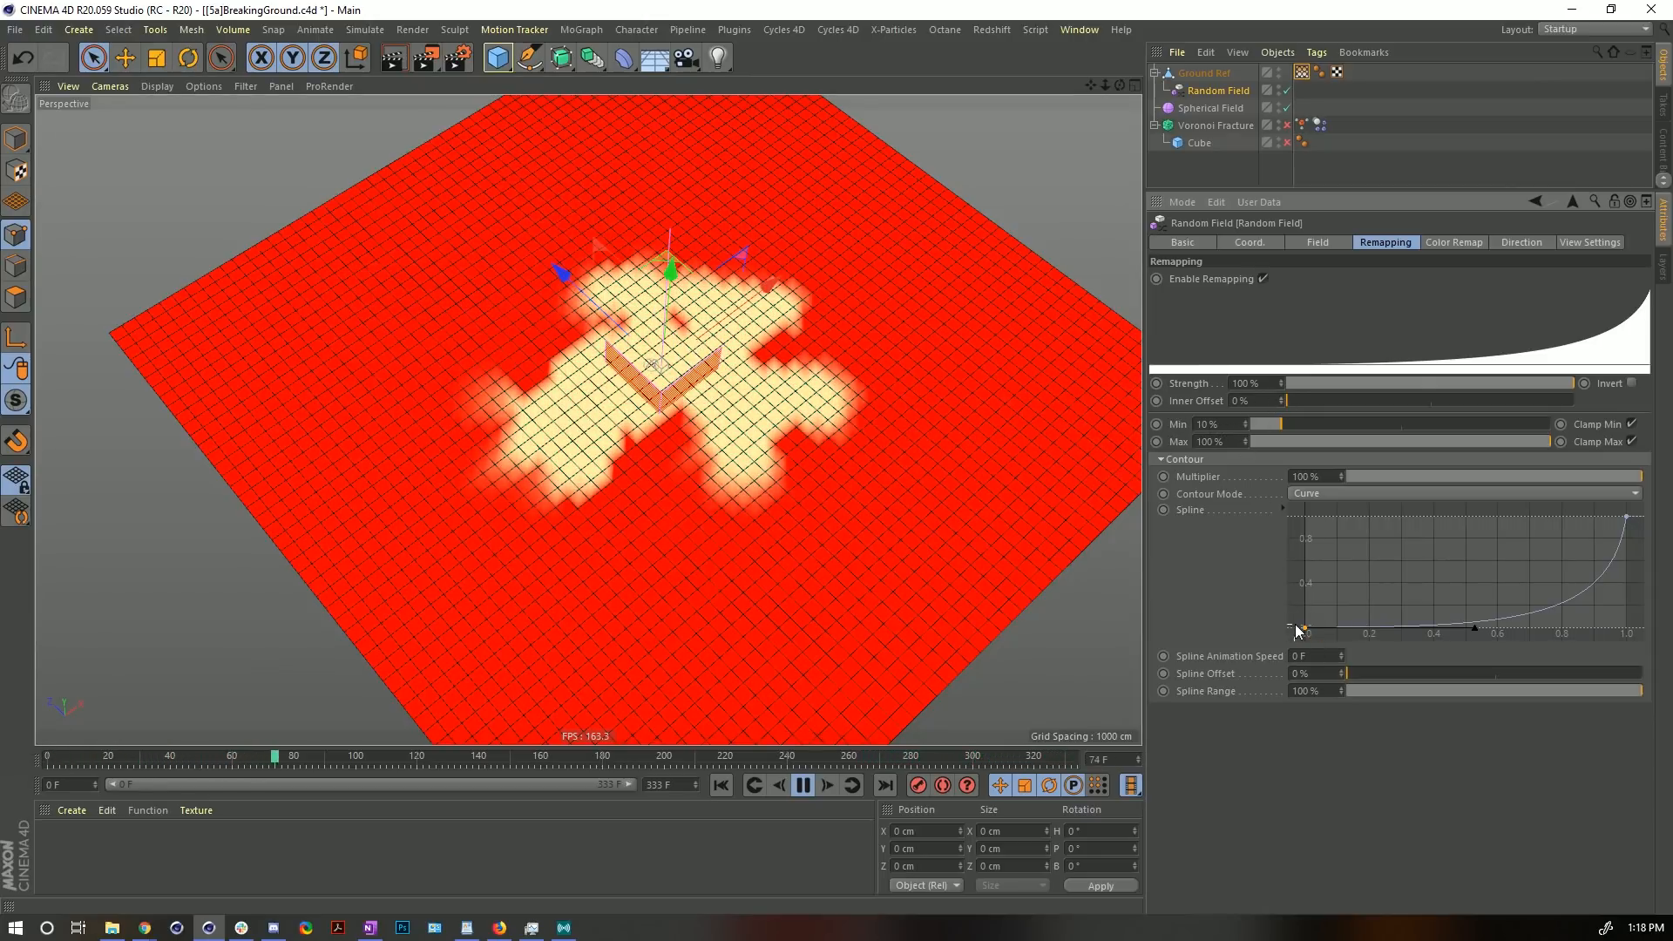
- Try a remapping Min of 0% with the contour spline's start point raised, and undo the spline change
double_click(1207, 425)
type("0")
key("Return")
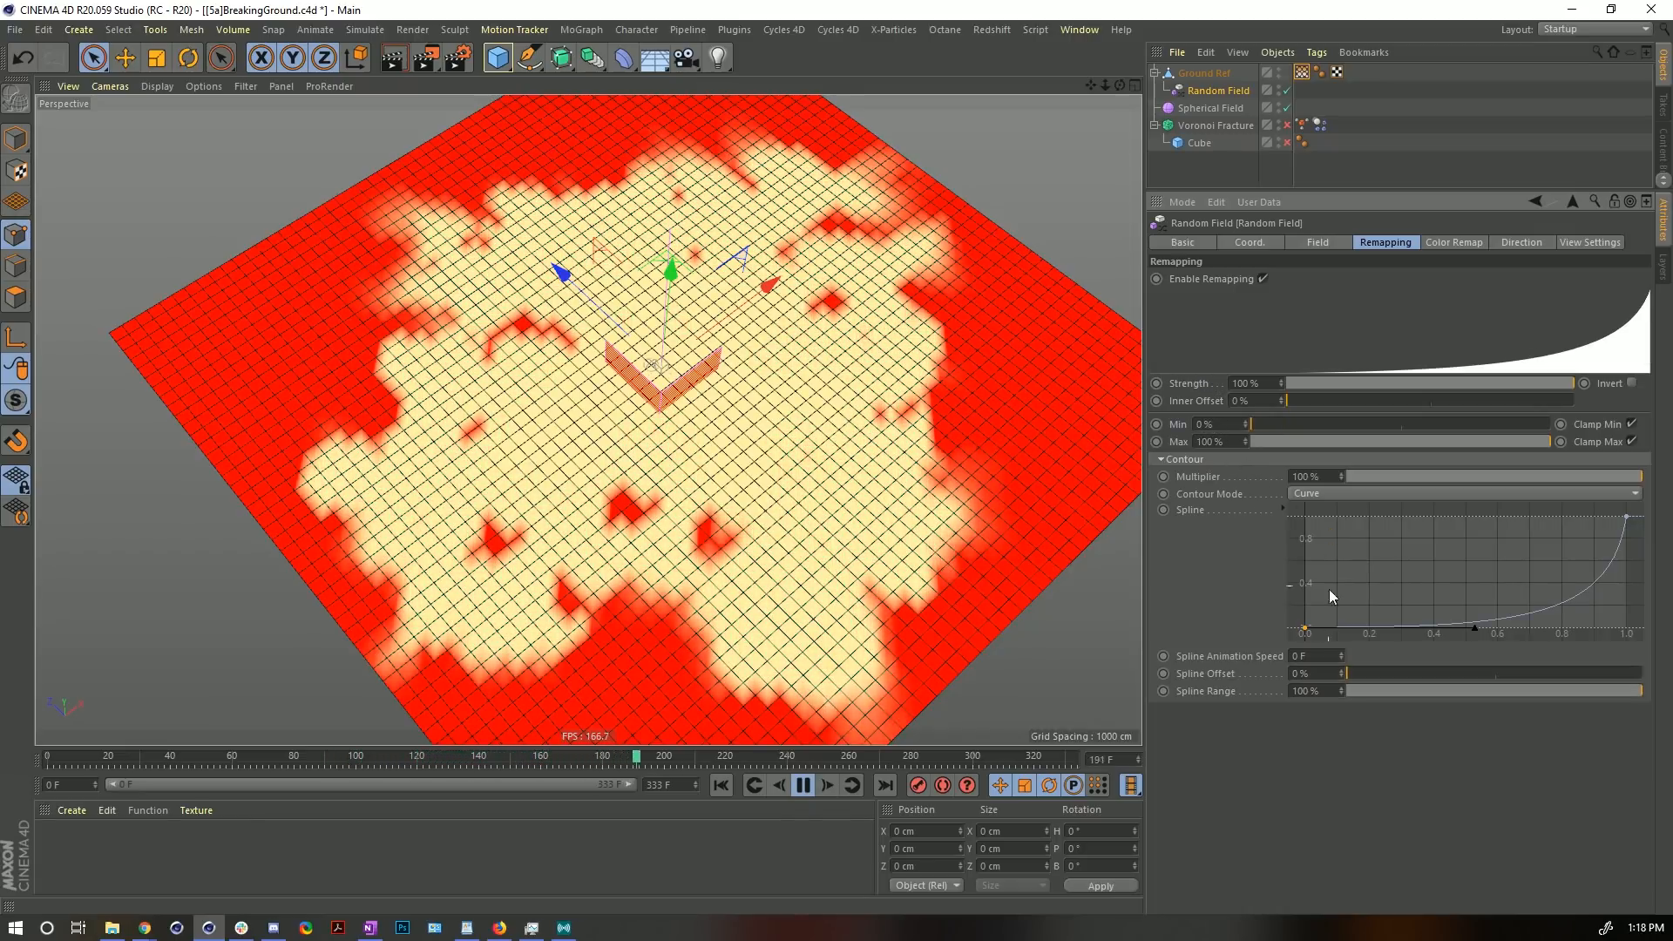
left_click_drag(1306, 626, 1300, 613)
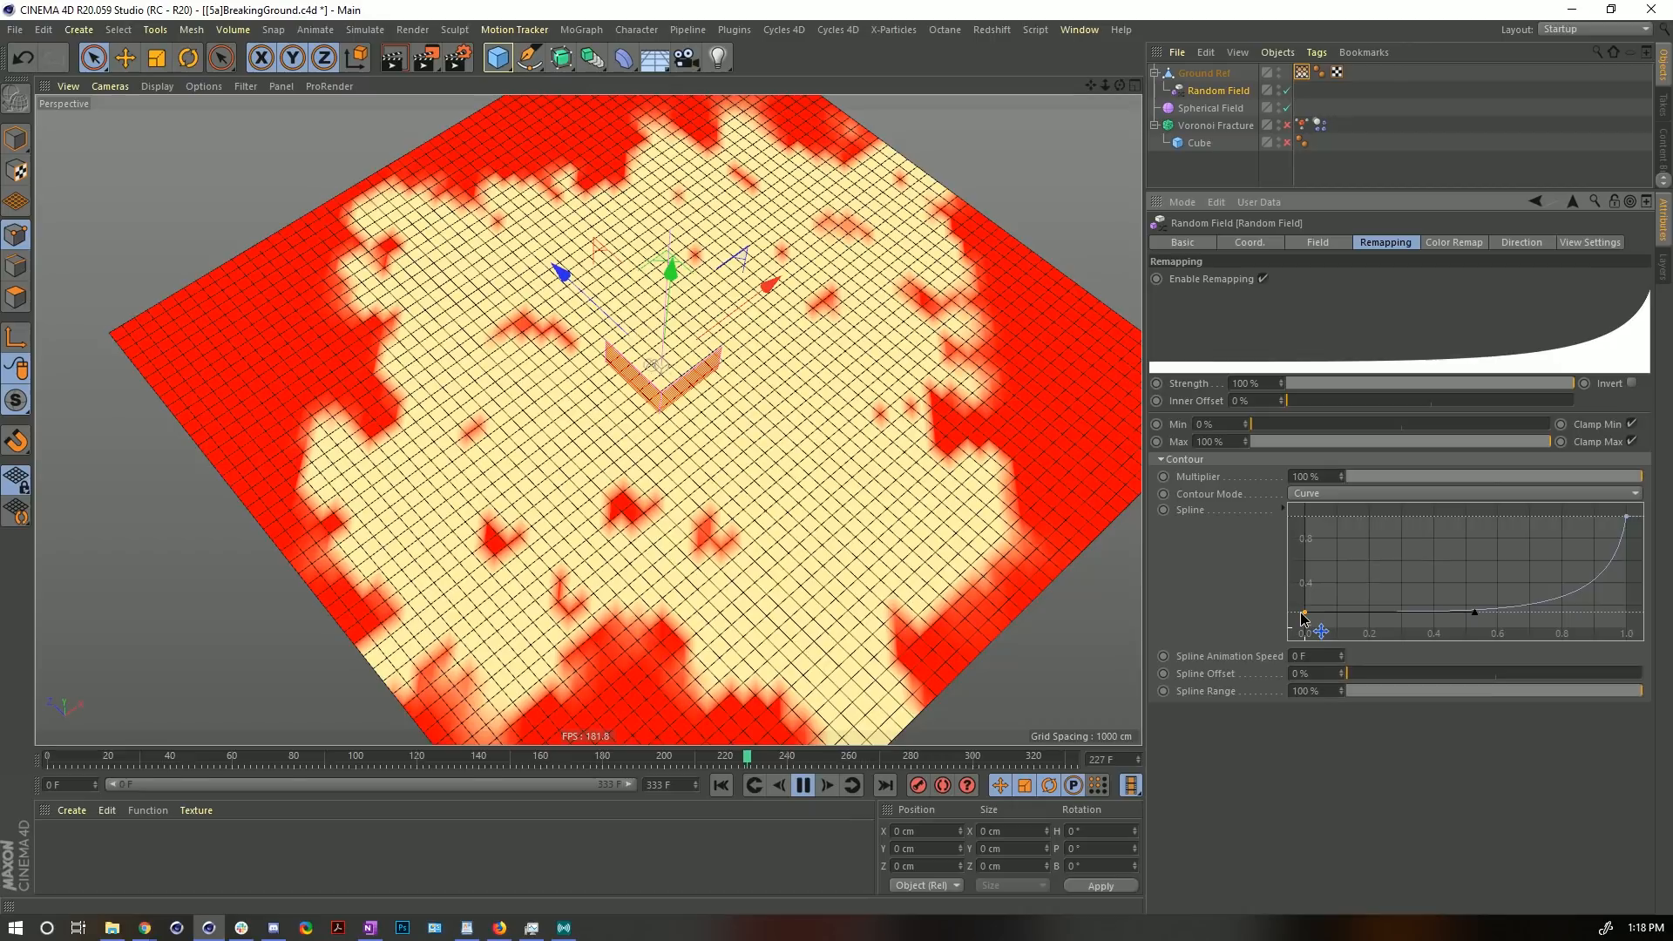
key("ctrl+z")
- Return the Random Field's remapping Min to 10%, watch the growth replay, and stop playback
double_click(1205, 425)
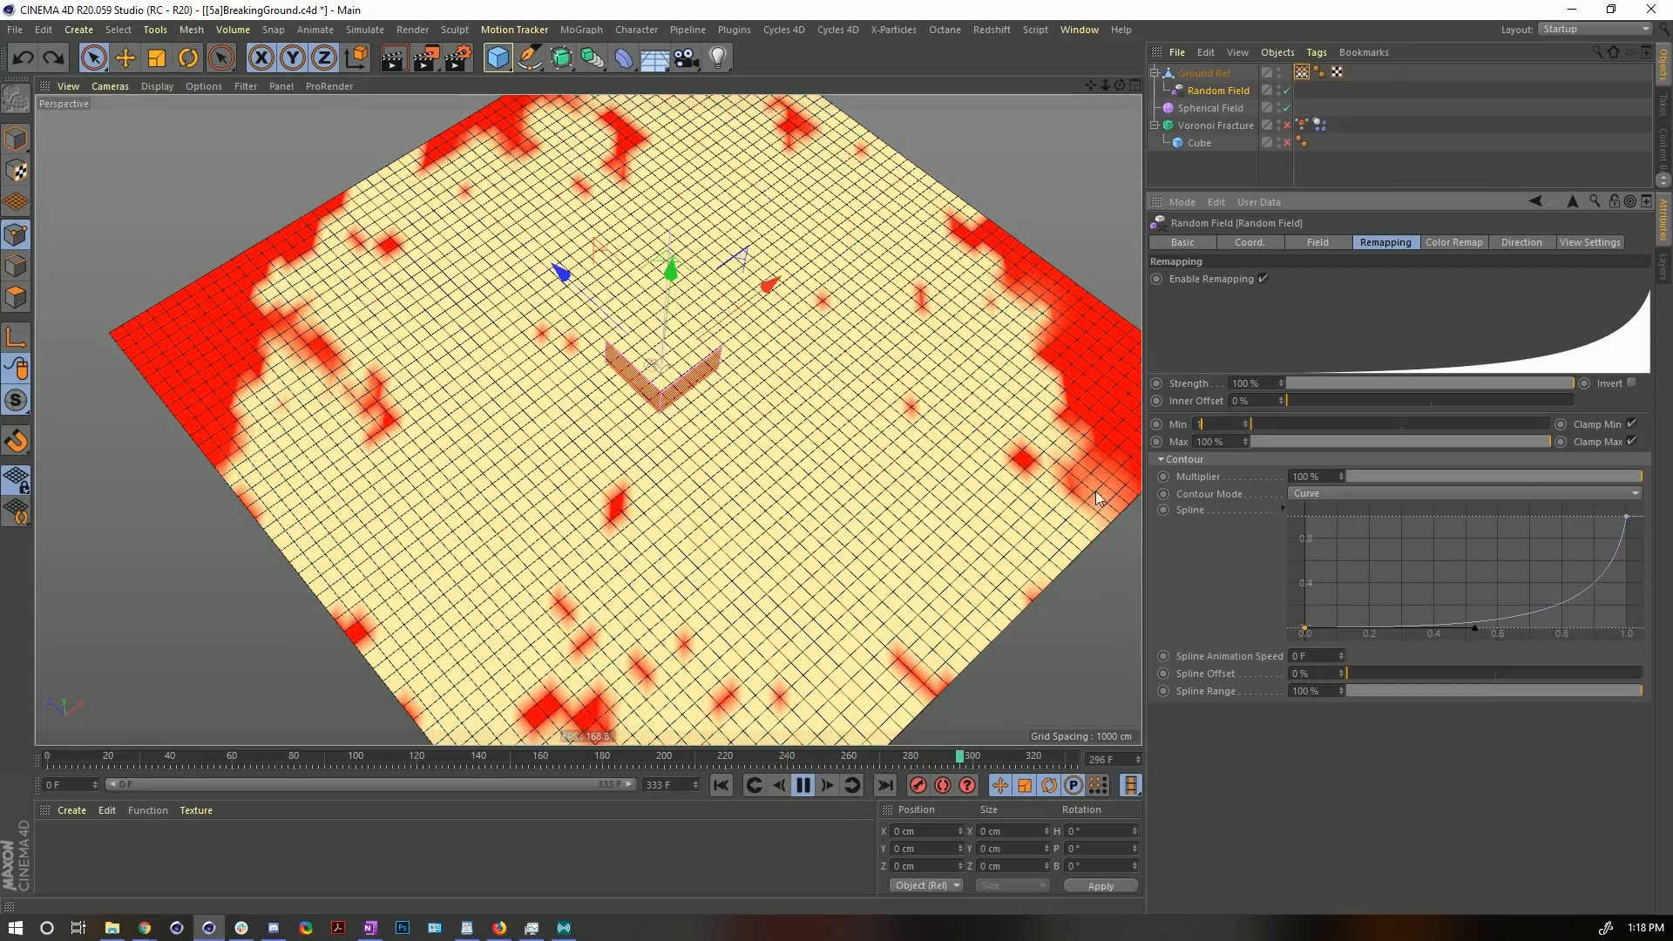
type("10")
key("Return")
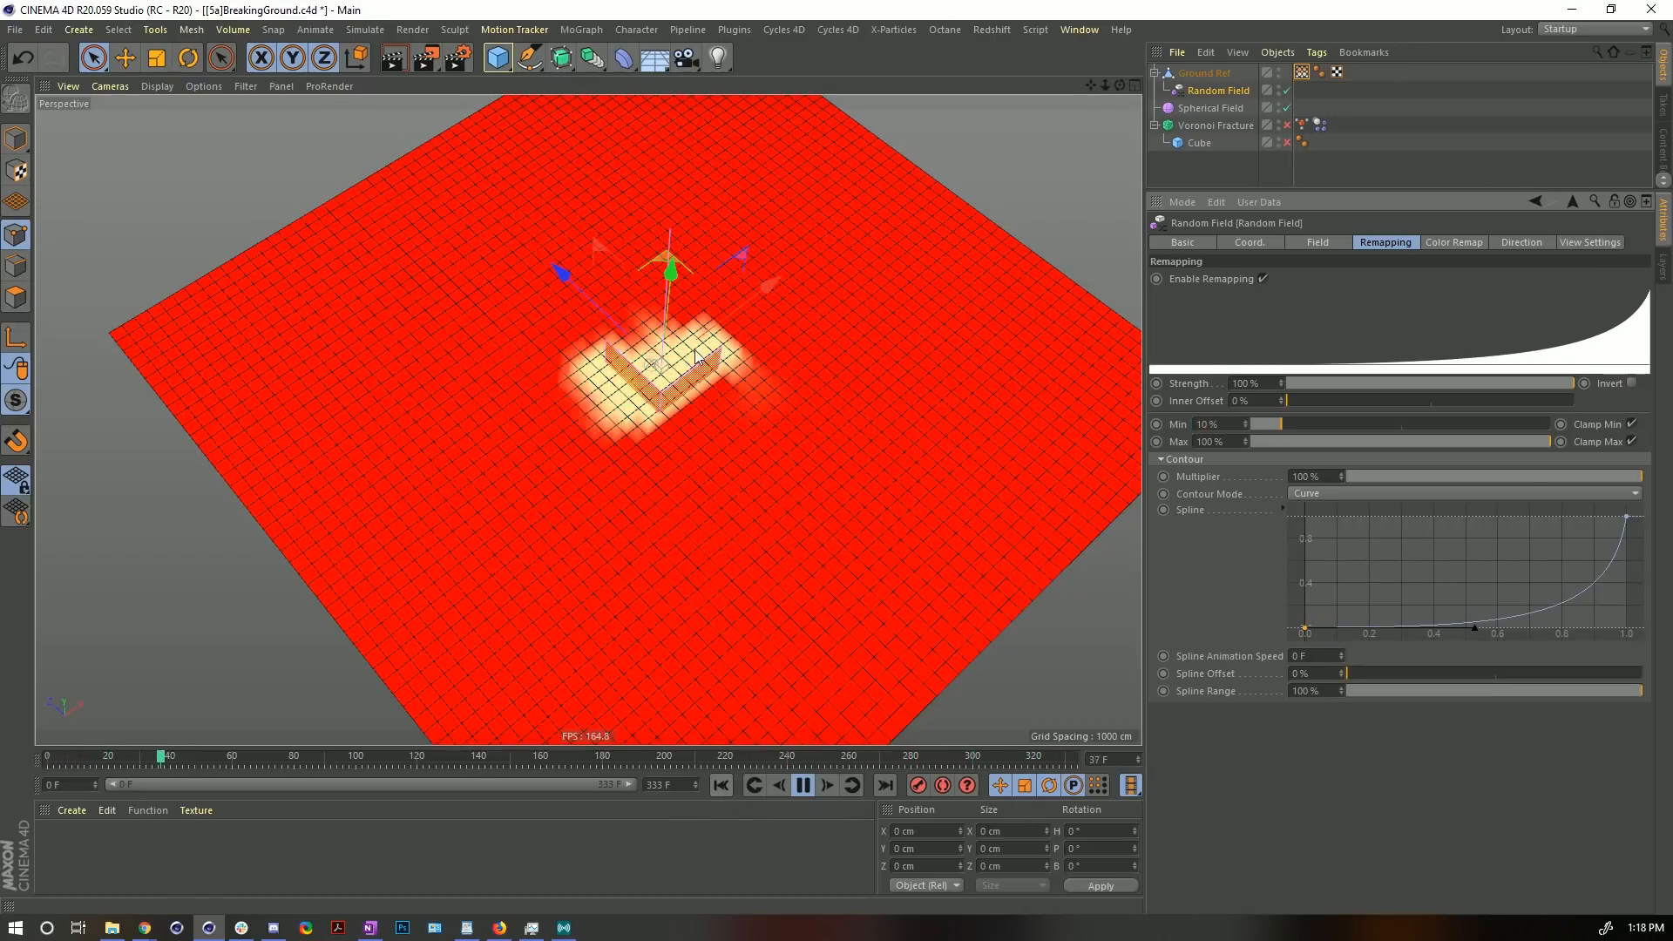
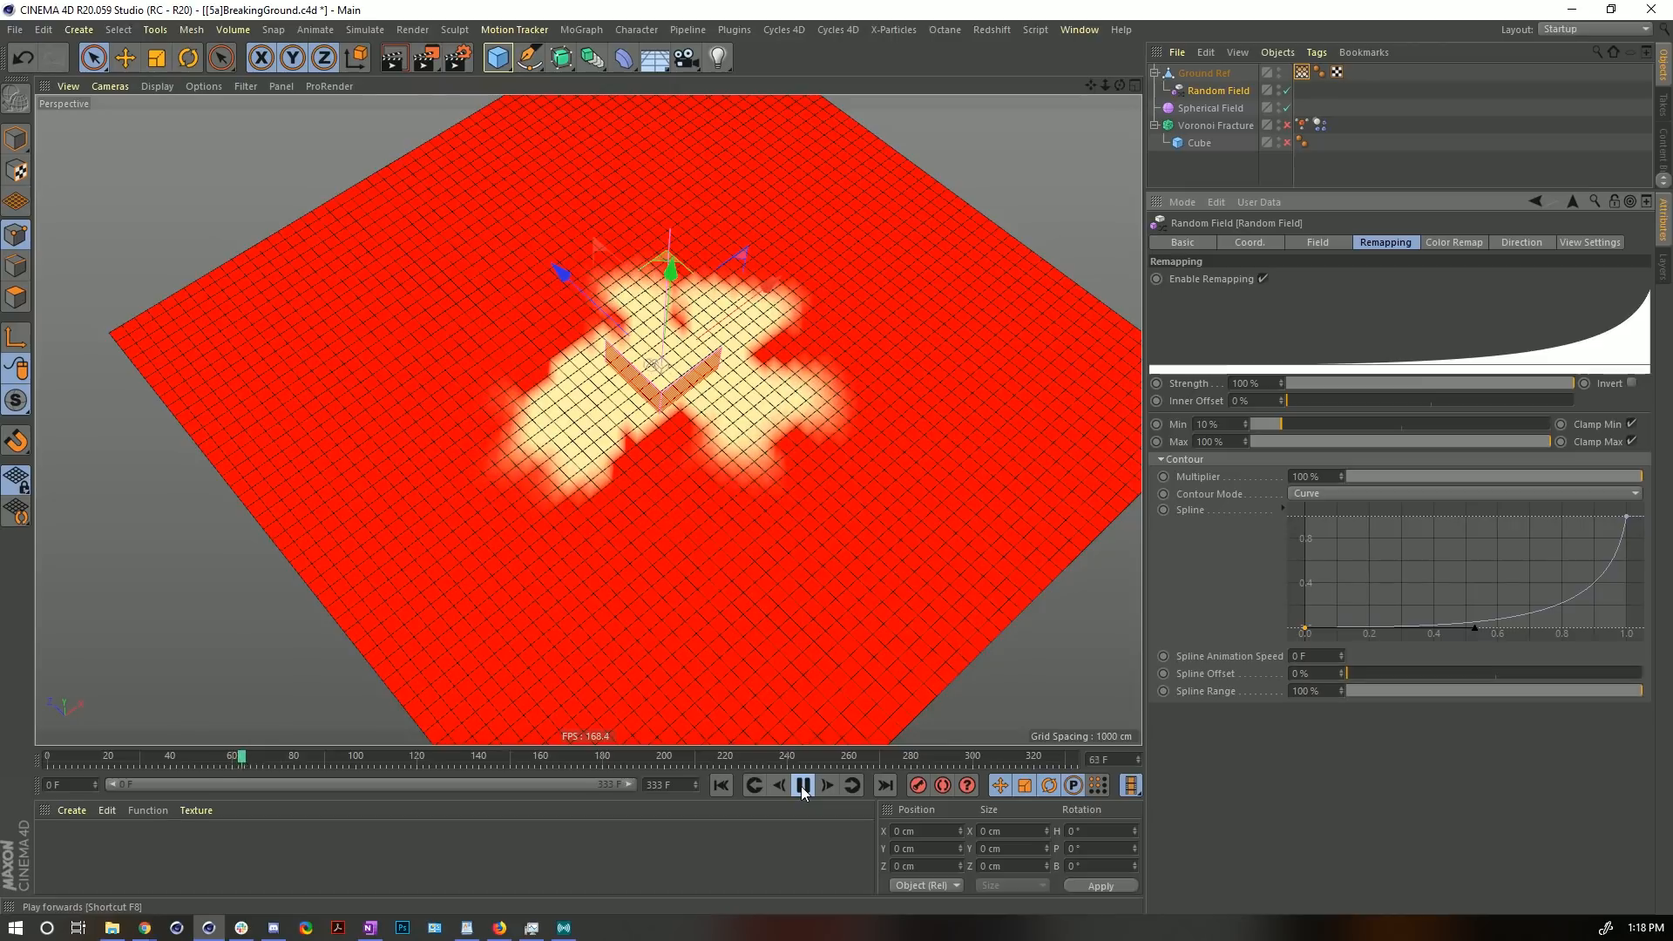
left_click(801, 786)
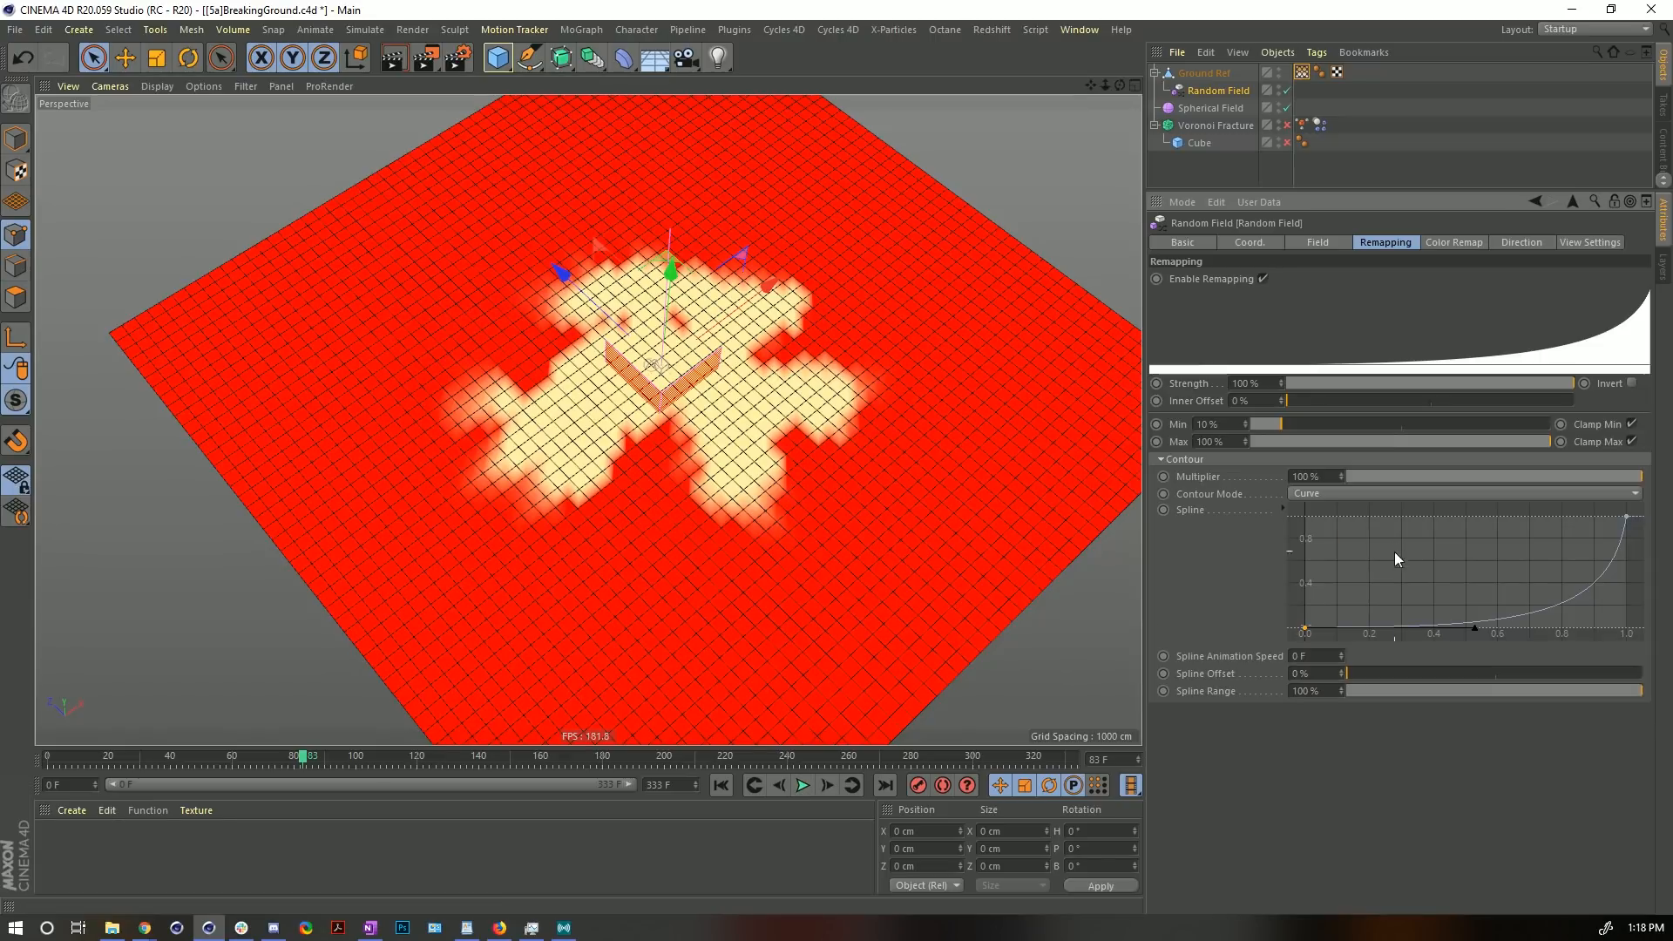
- Soften the remapping contour spline by pulling both point handles inward, and replay the growth from the first frame
left_click_drag(1478, 635, 1400, 631)
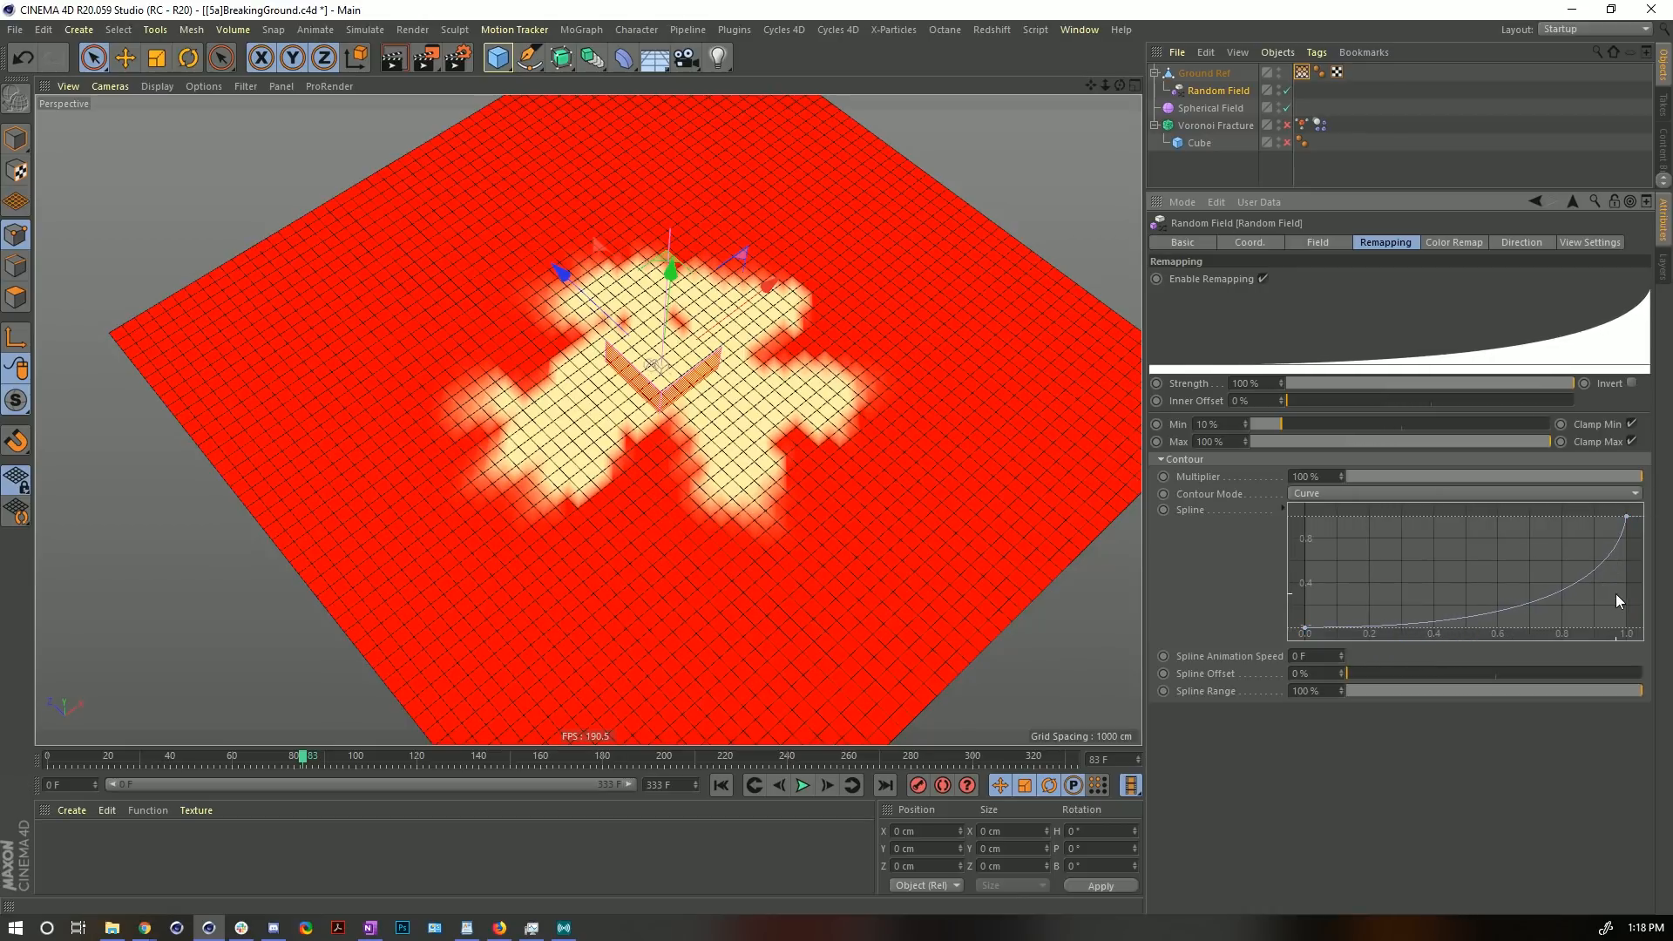
left_click_drag(1614, 591, 1590, 592)
left_click(722, 787)
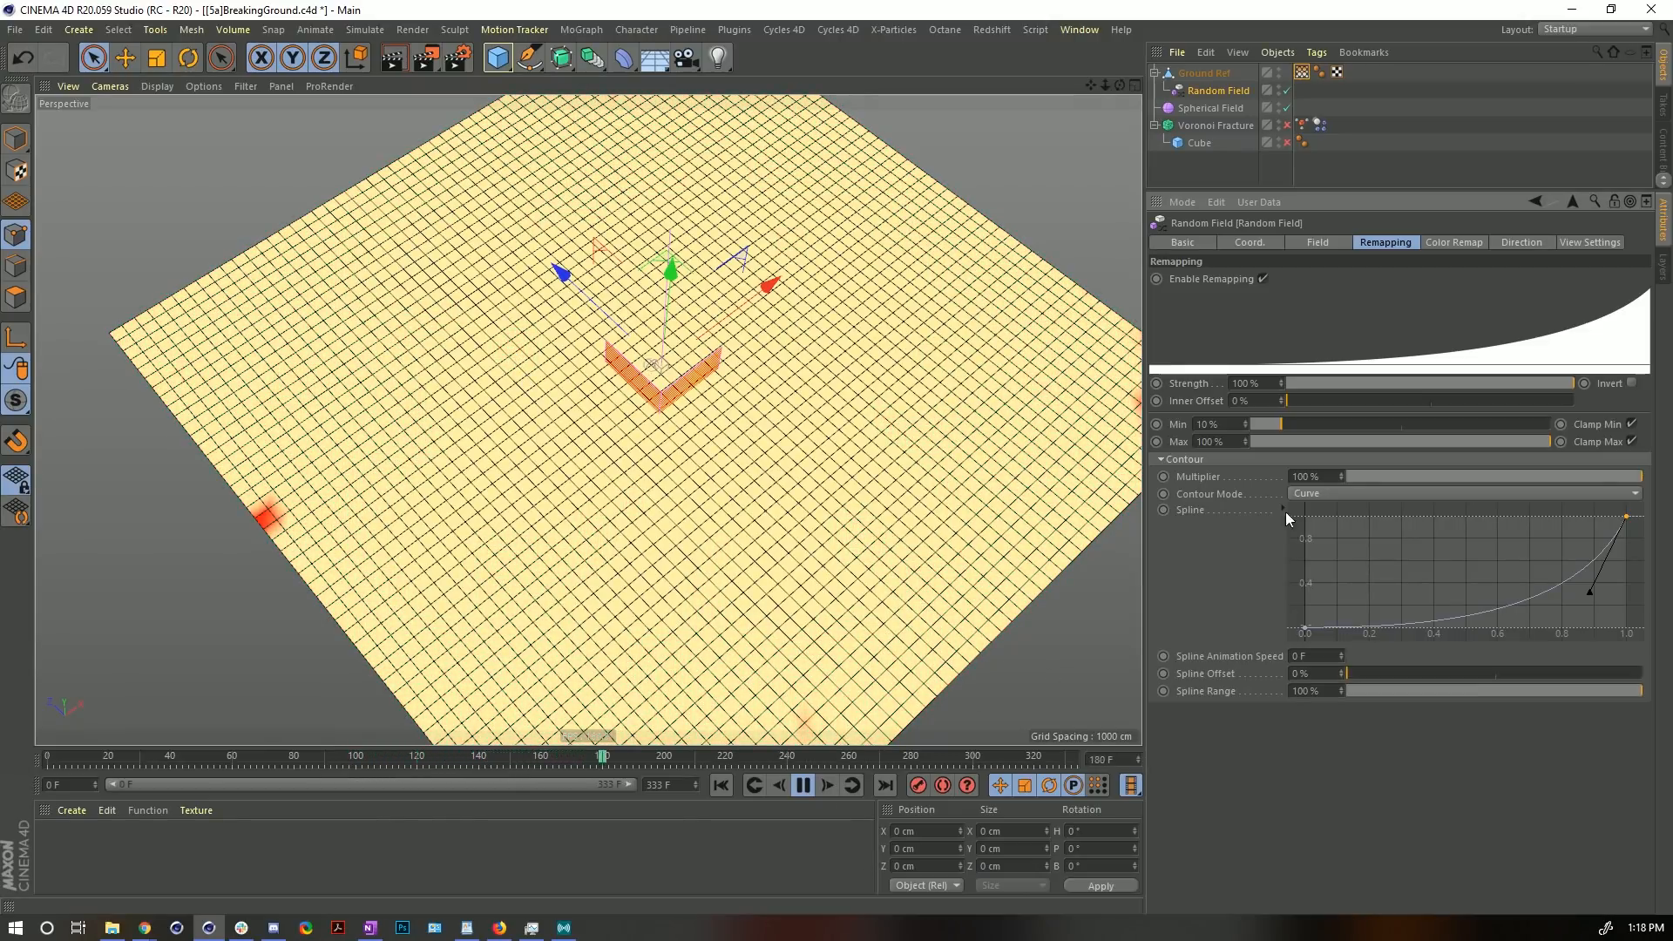
- Set the Random Field's remapping Min to 16.667%
left_click_drag(1263, 421, 1551, 422)
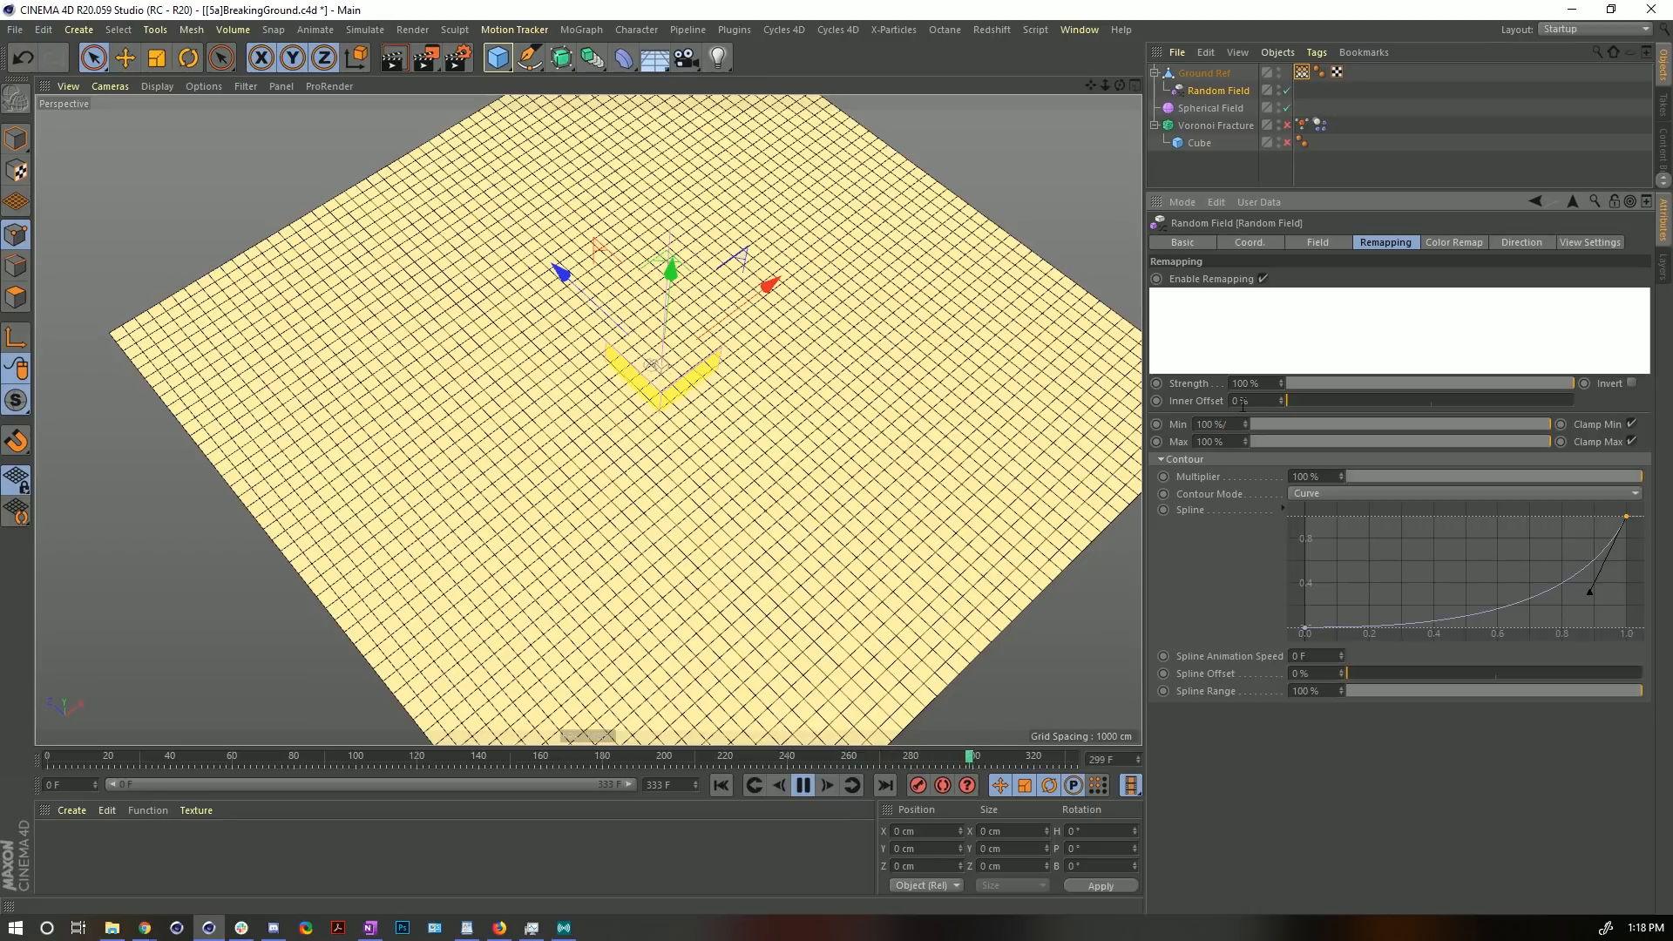
type("6")
key("Return")
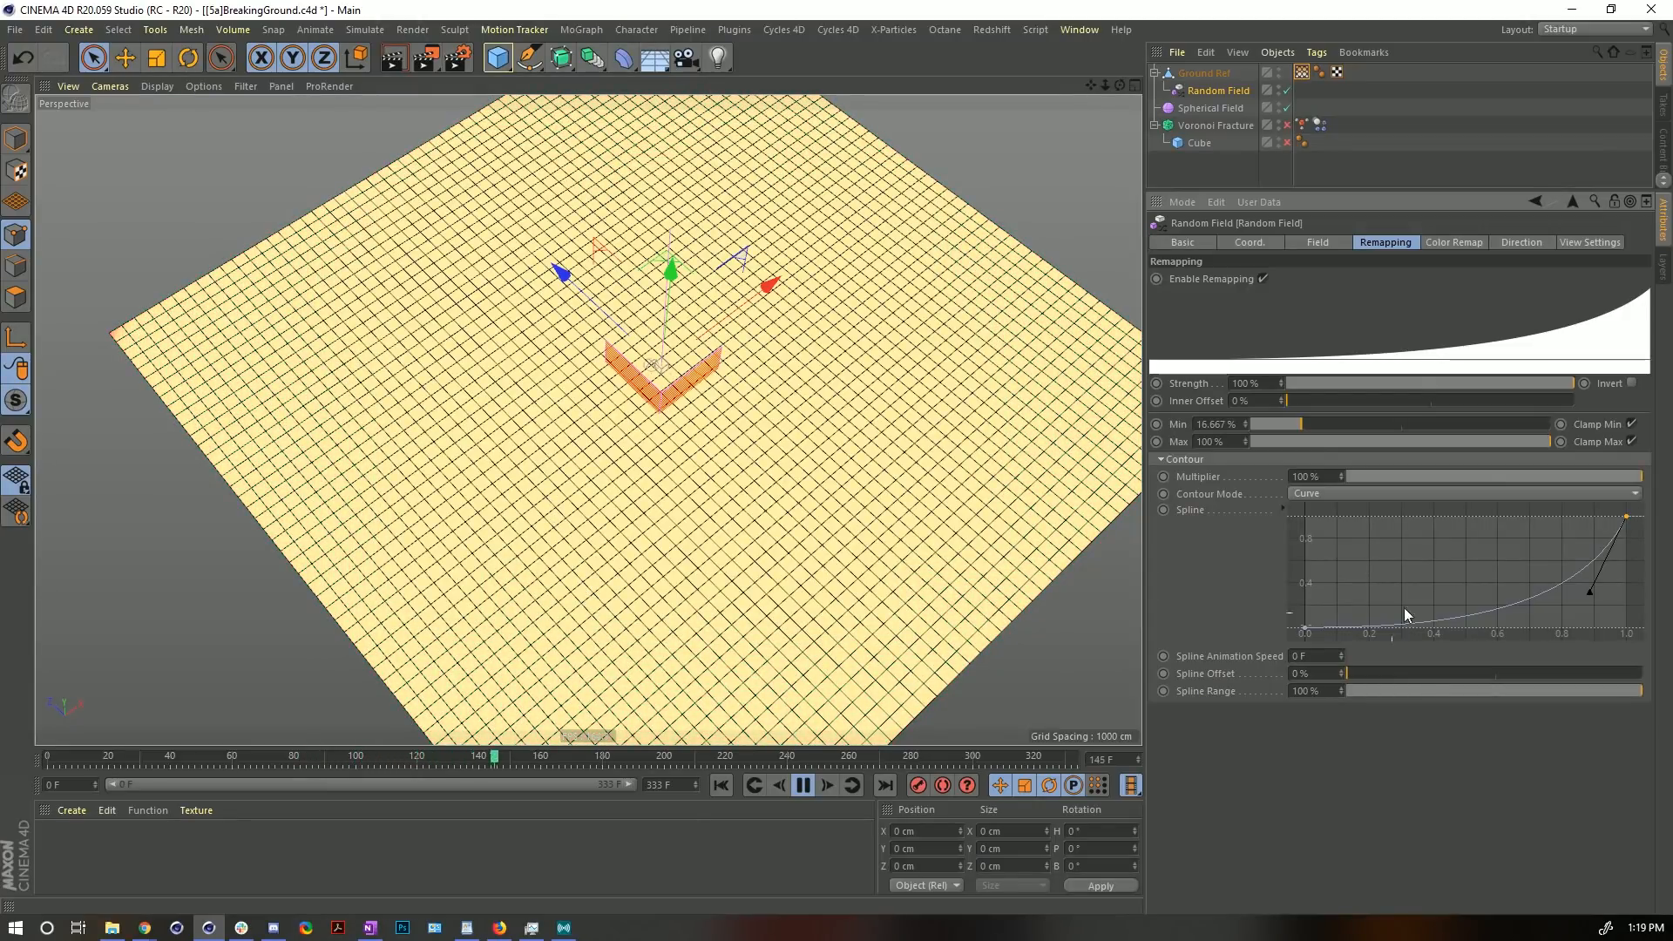
- Steepen the contour spline with a vertical end handle and a longer start handle, replay the growth, and return to the first frame
left_click_drag(1591, 594, 1636, 608)
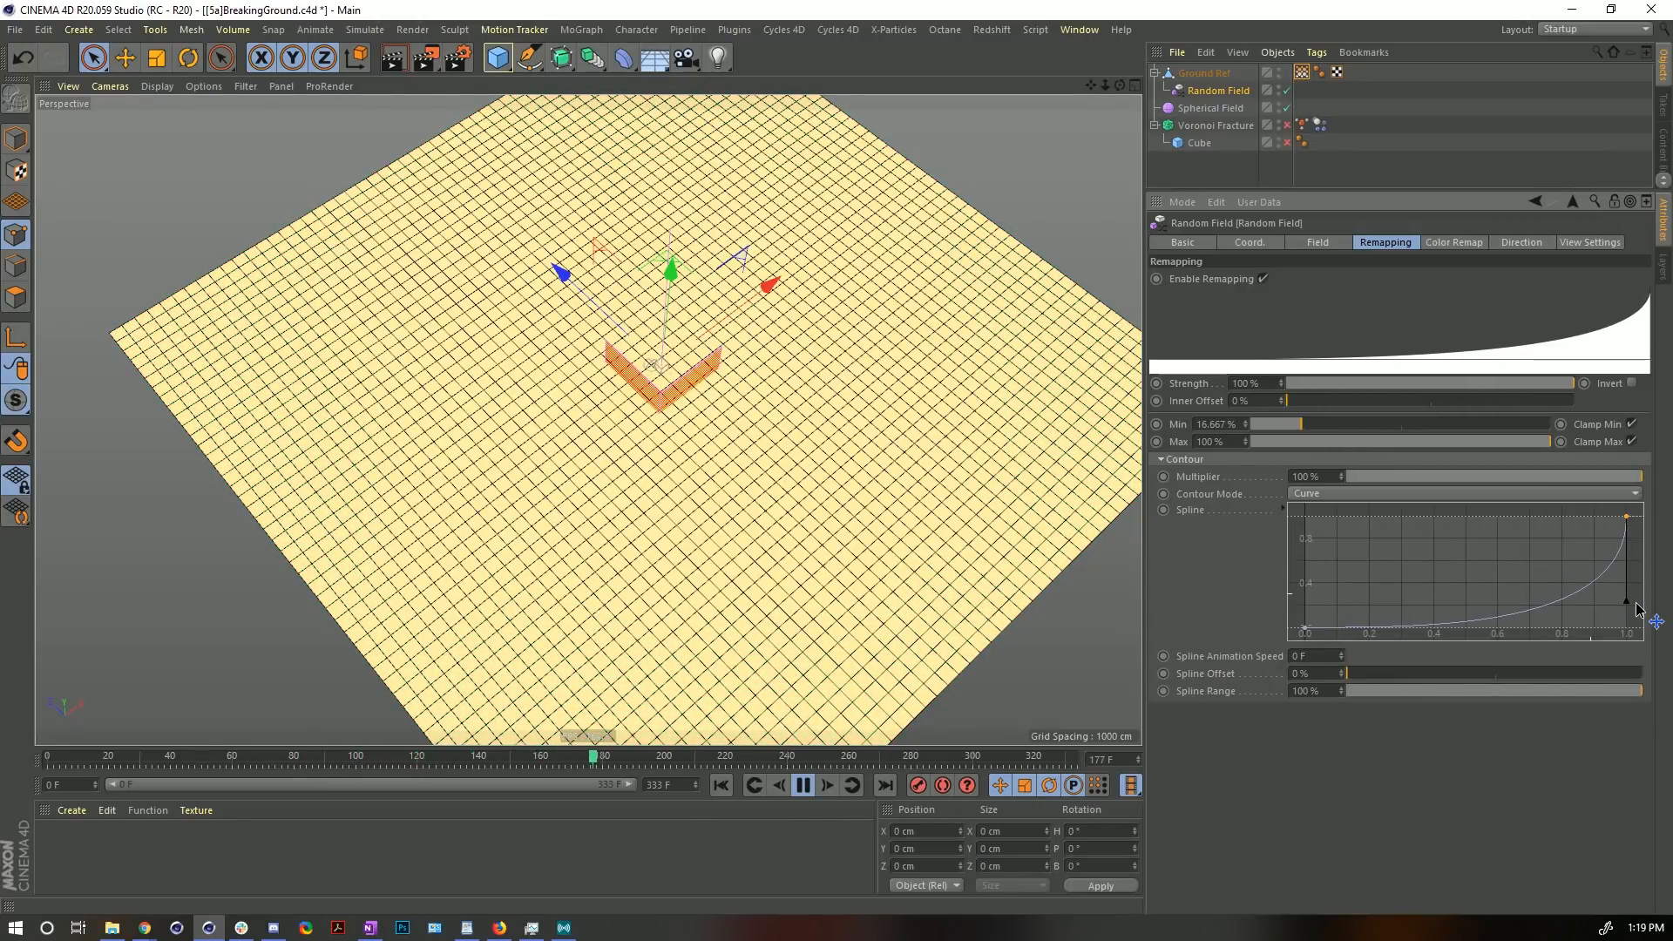
left_click_drag(1392, 629, 1452, 632)
left_click(720, 786)
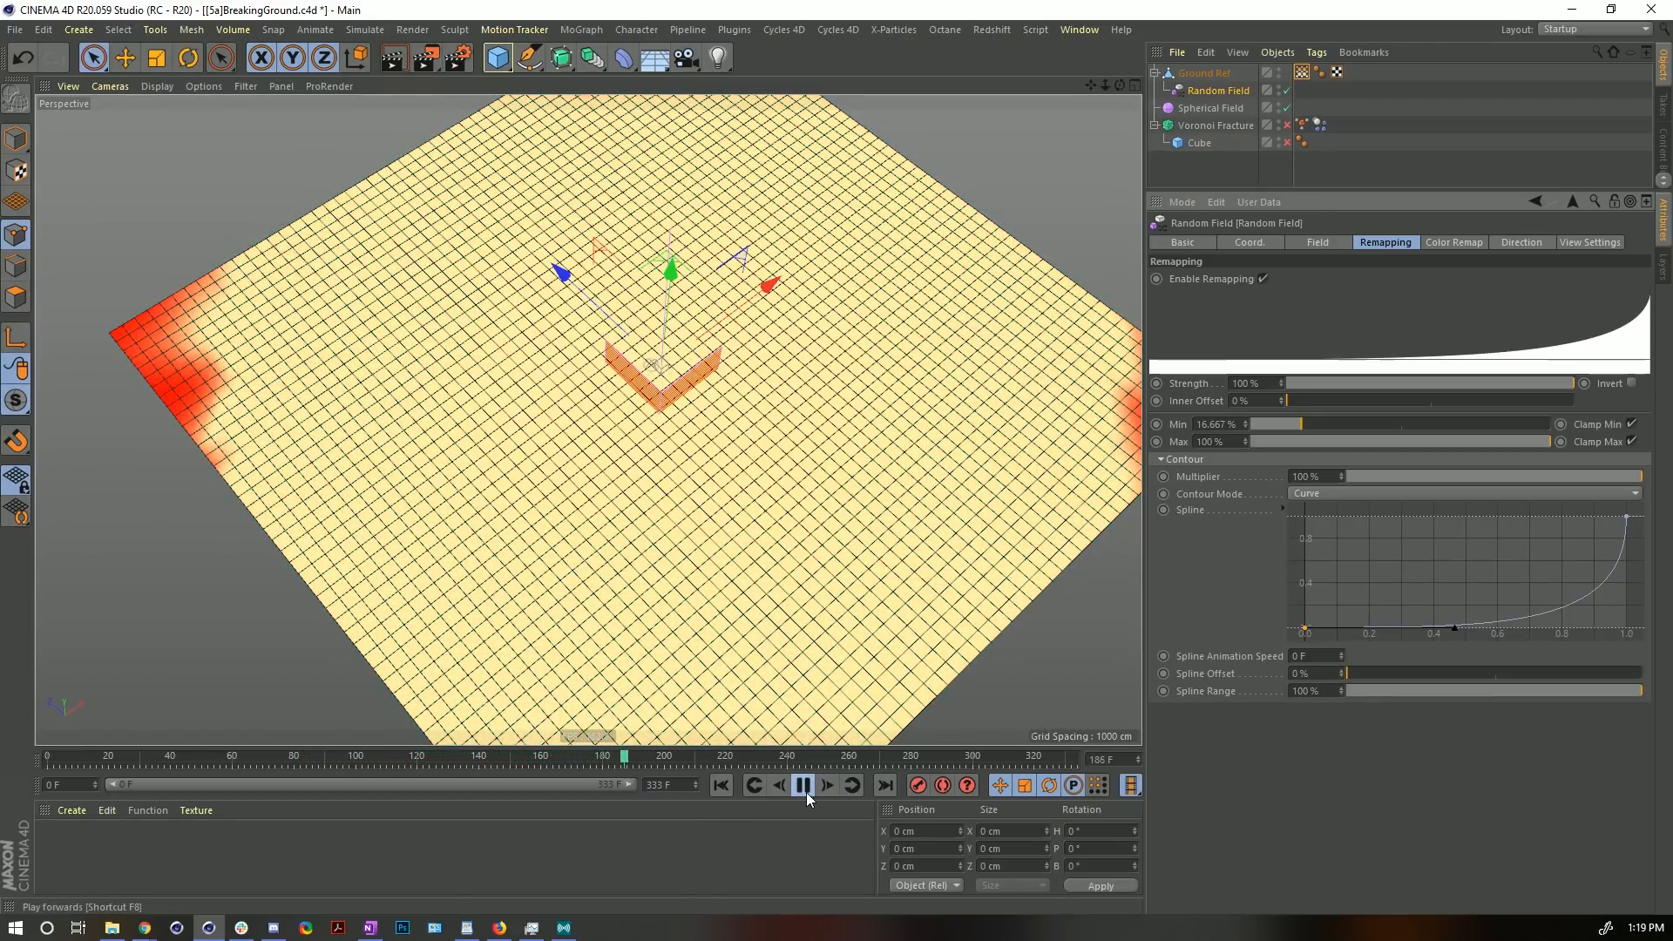
left_click(803, 785)
left_click(721, 785)
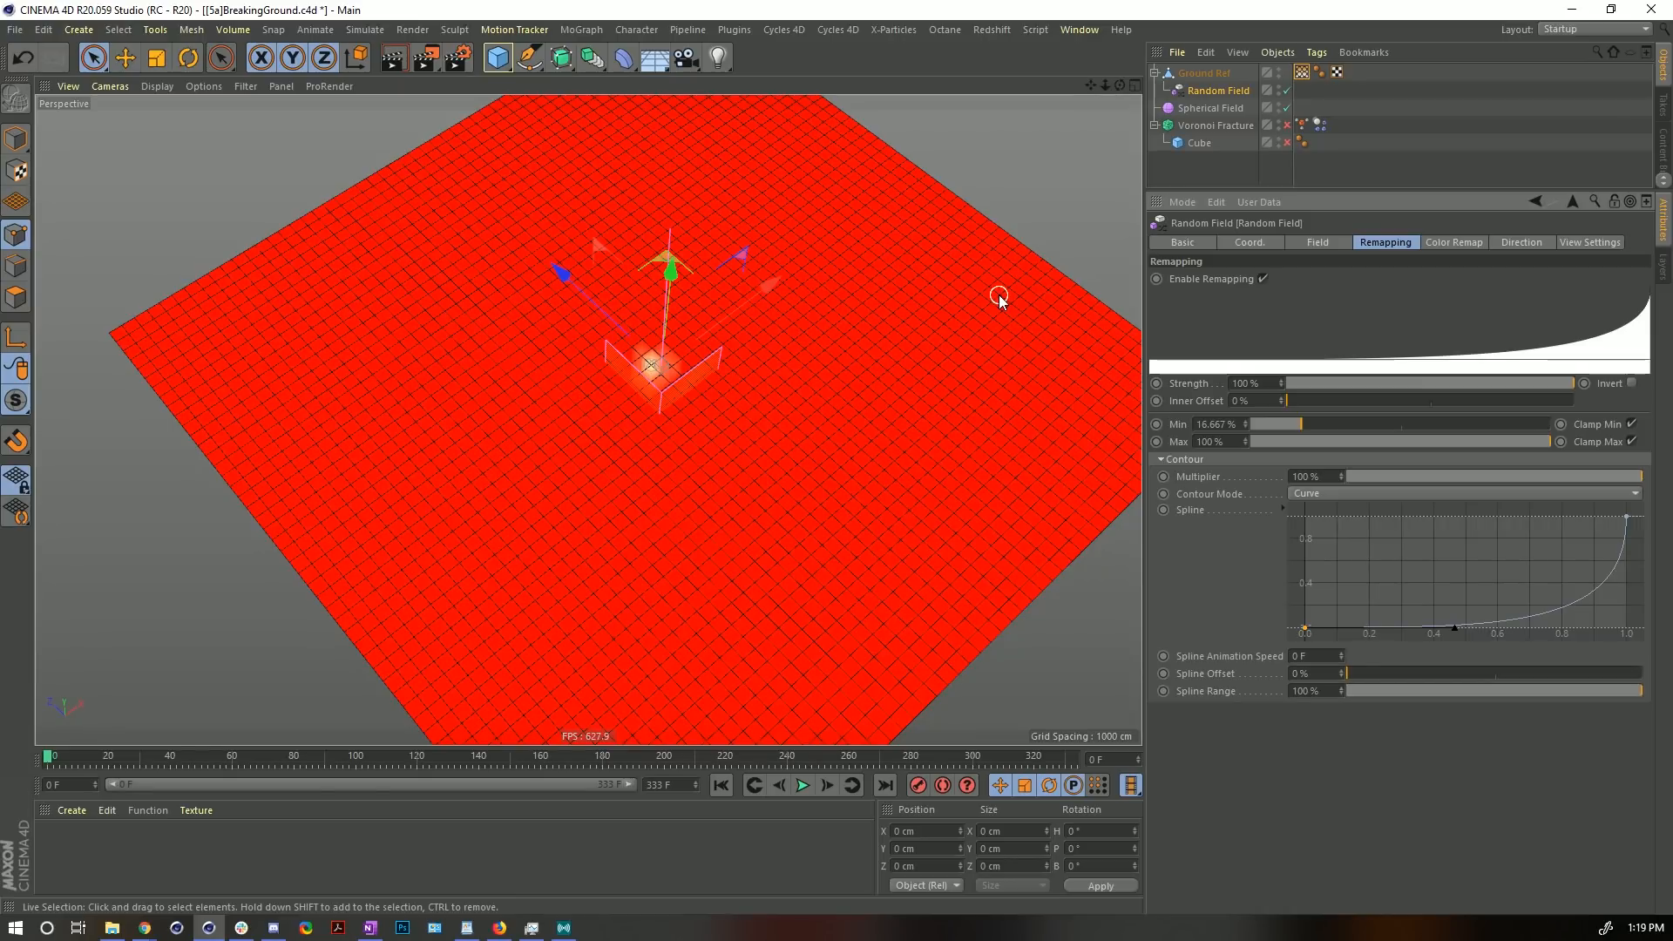
- Save the scene as a new version named [6a]BreakingGround.c4d
key("ctrl+shift+s")
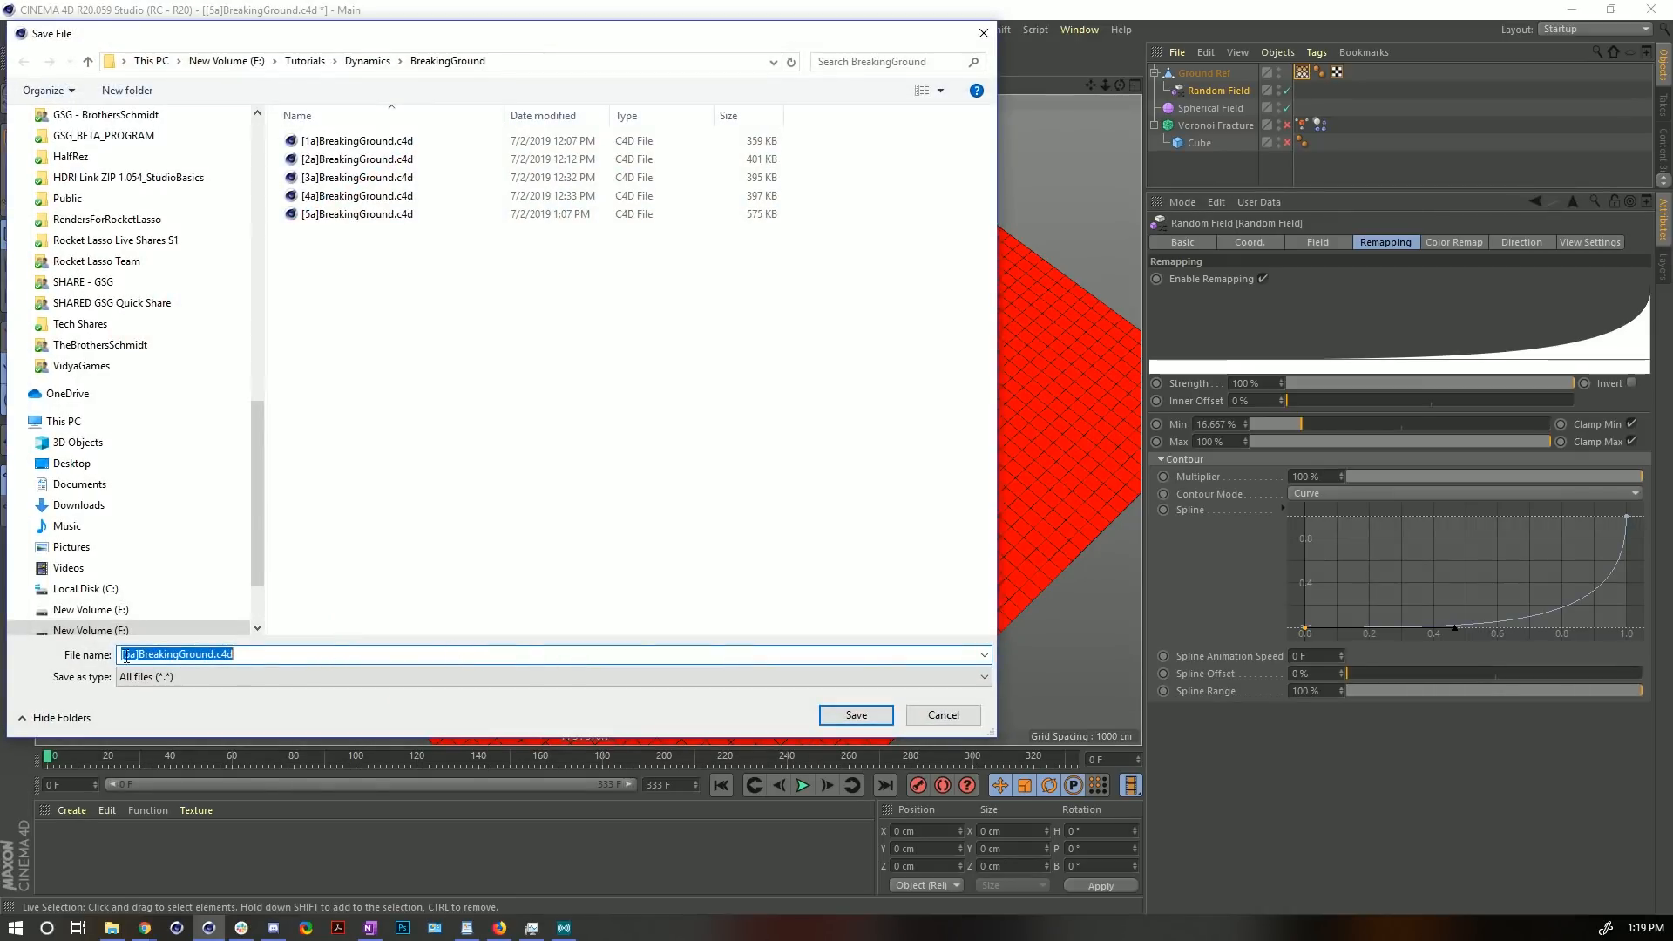
left_click(142, 653)
type("6")
key("Return")
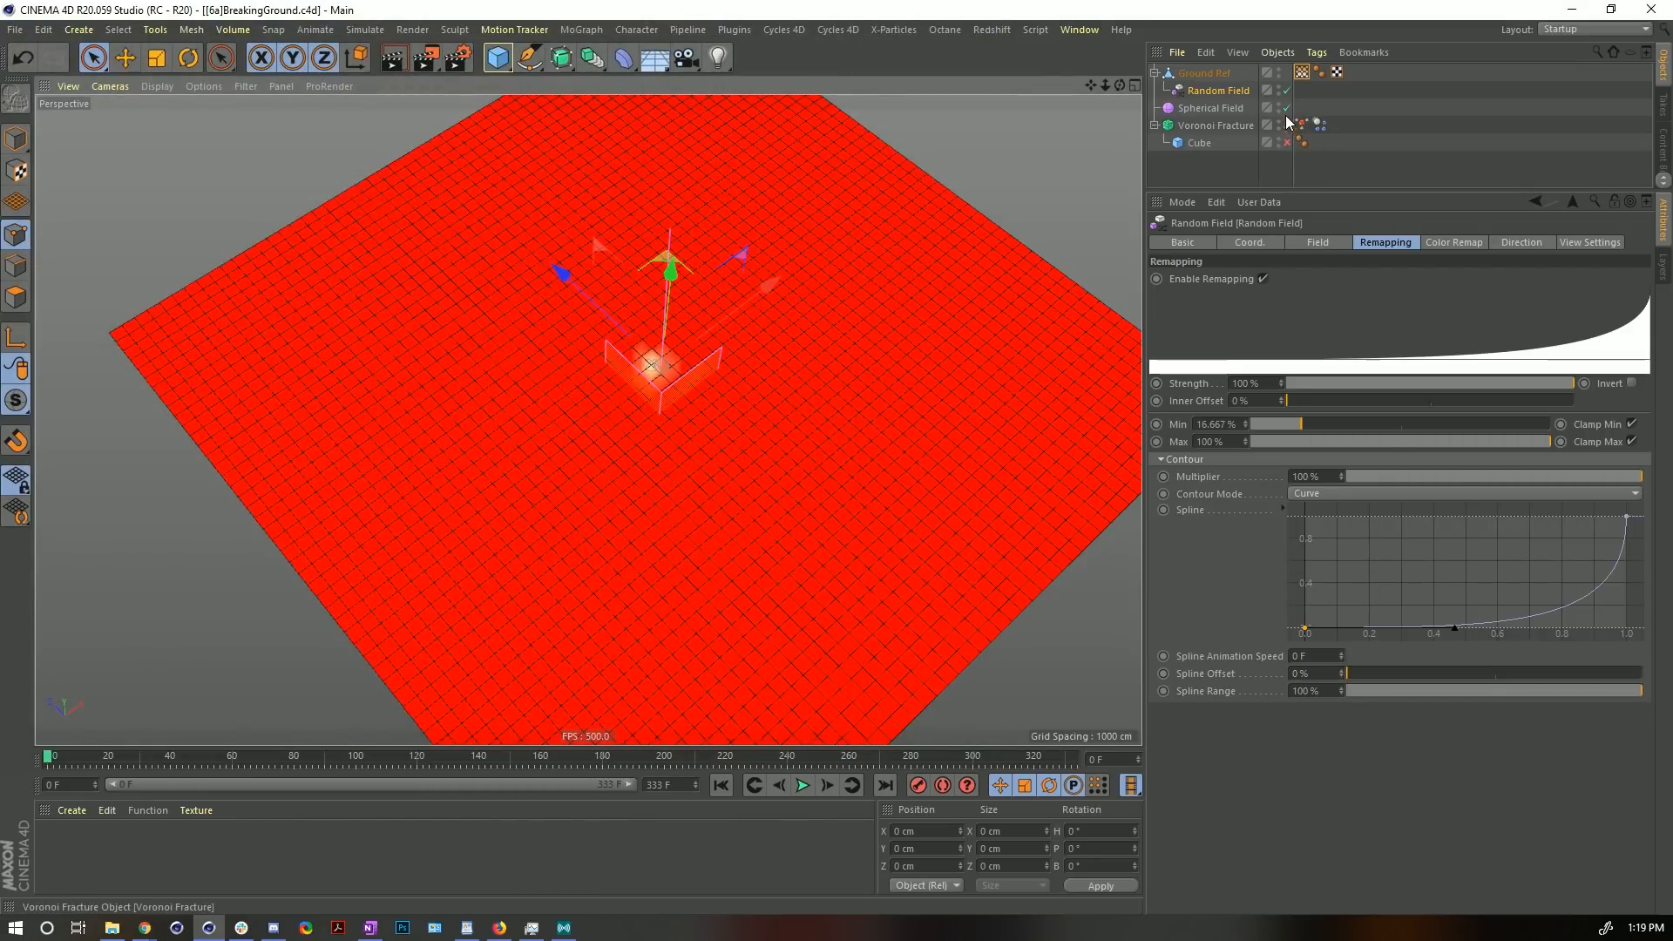
- Hide the Ground Ref plane in the viewport and enable the Voronoi Fracture
left_click(1345, 107)
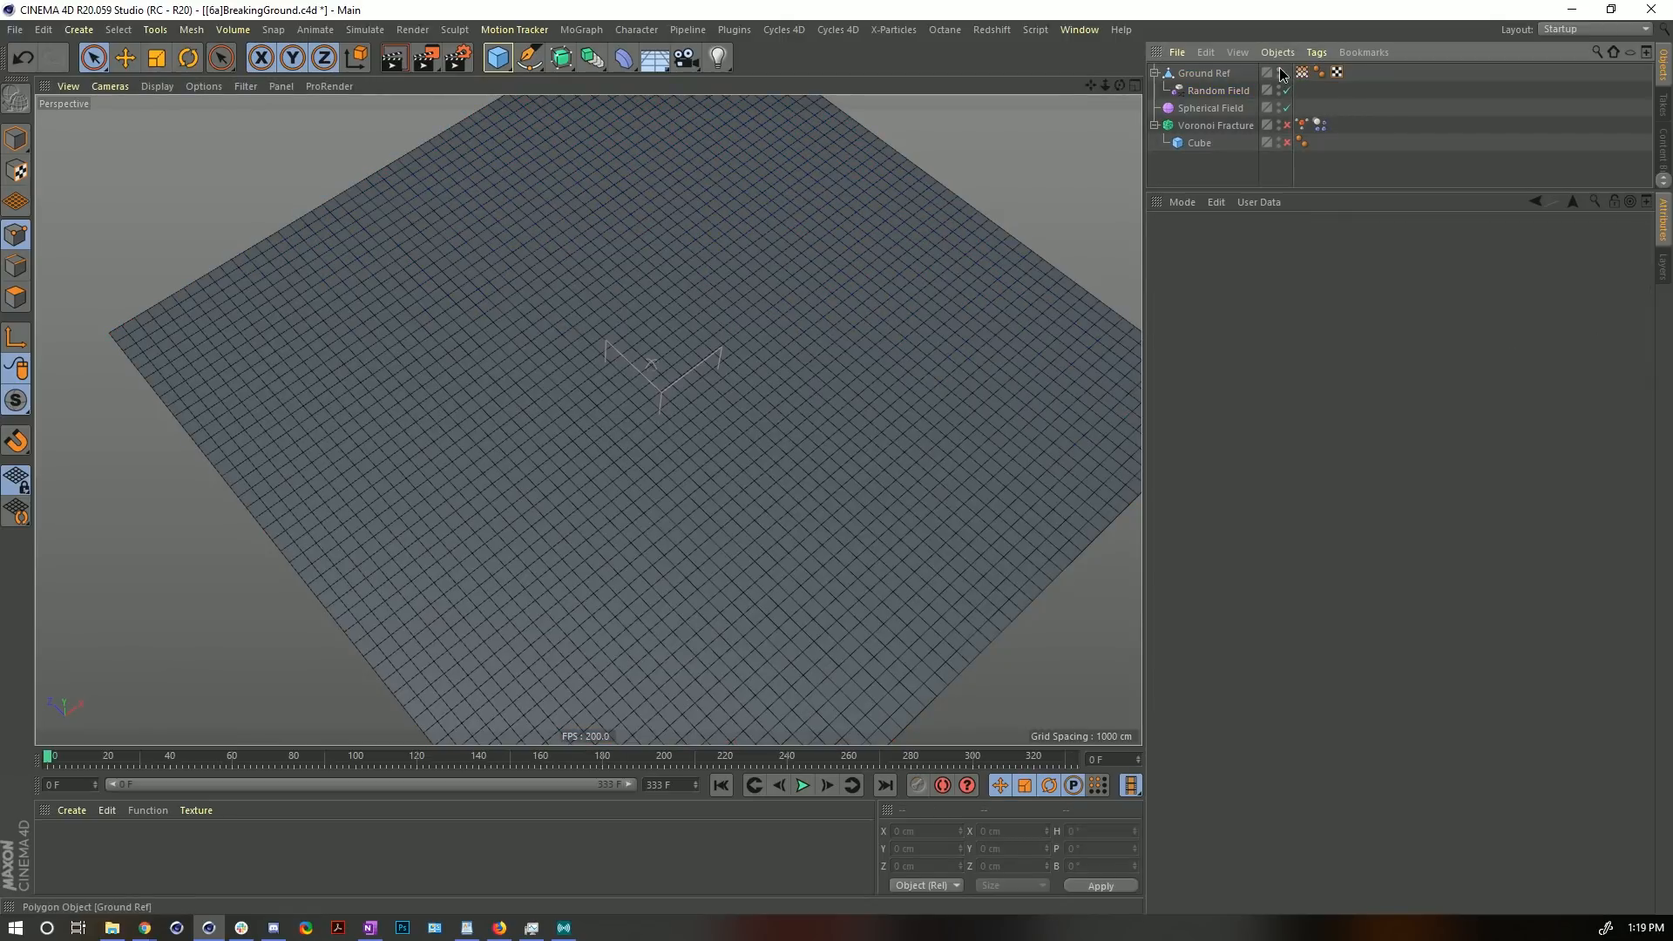
left_click(1279, 69)
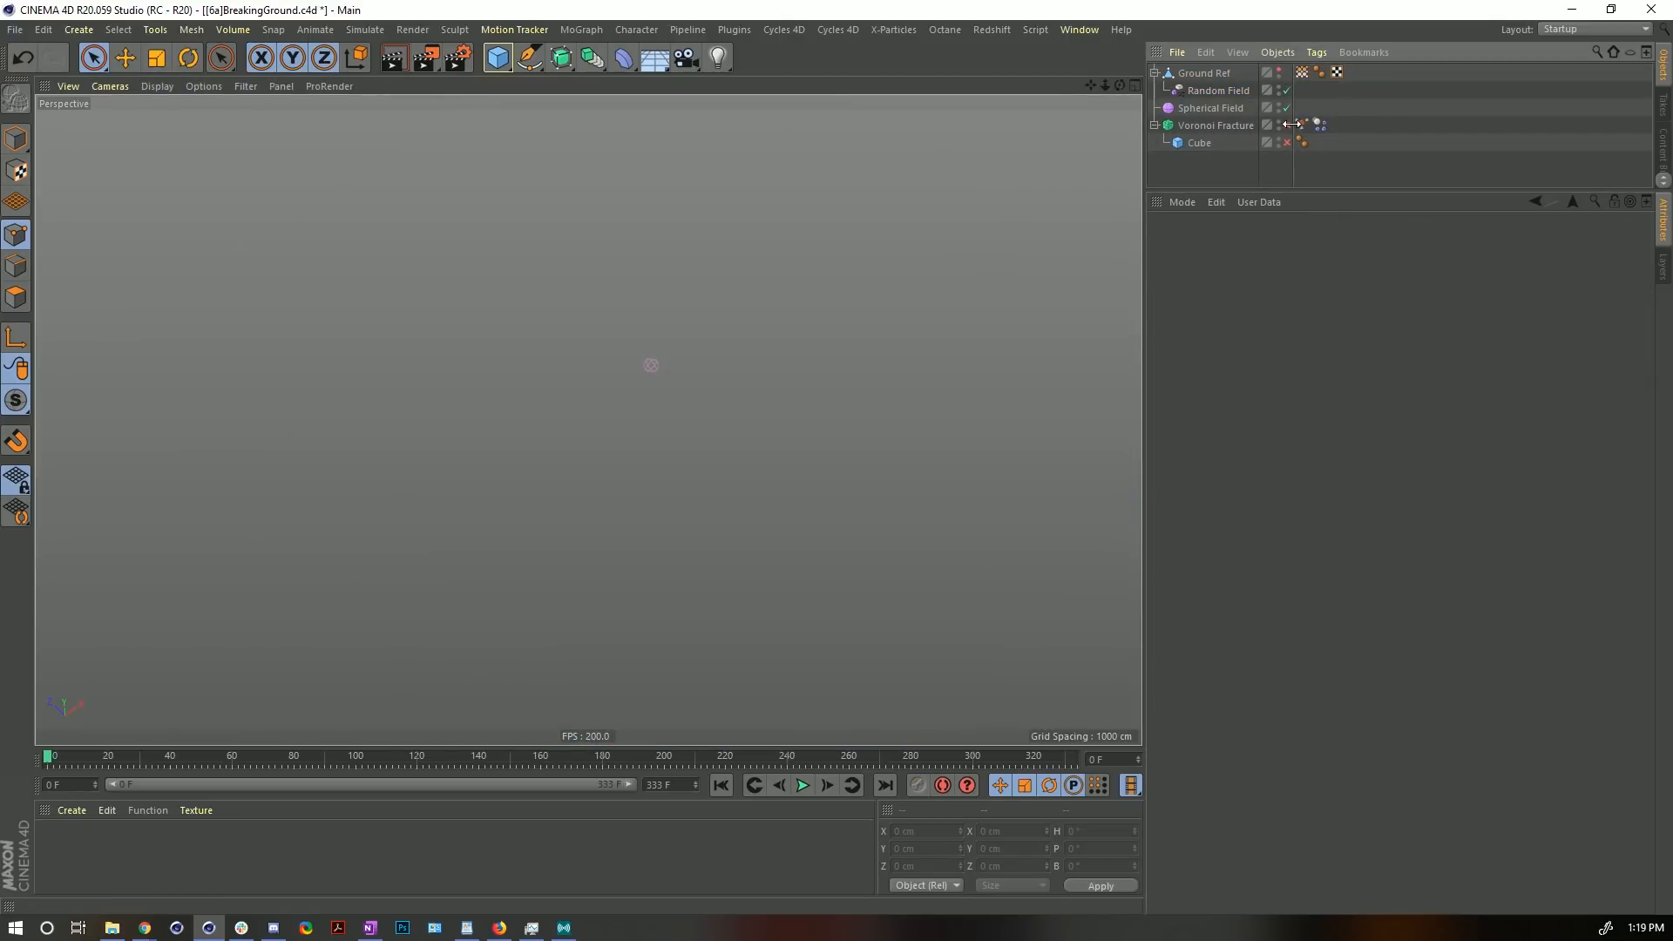
left_click(1287, 124)
left_click(1194, 127)
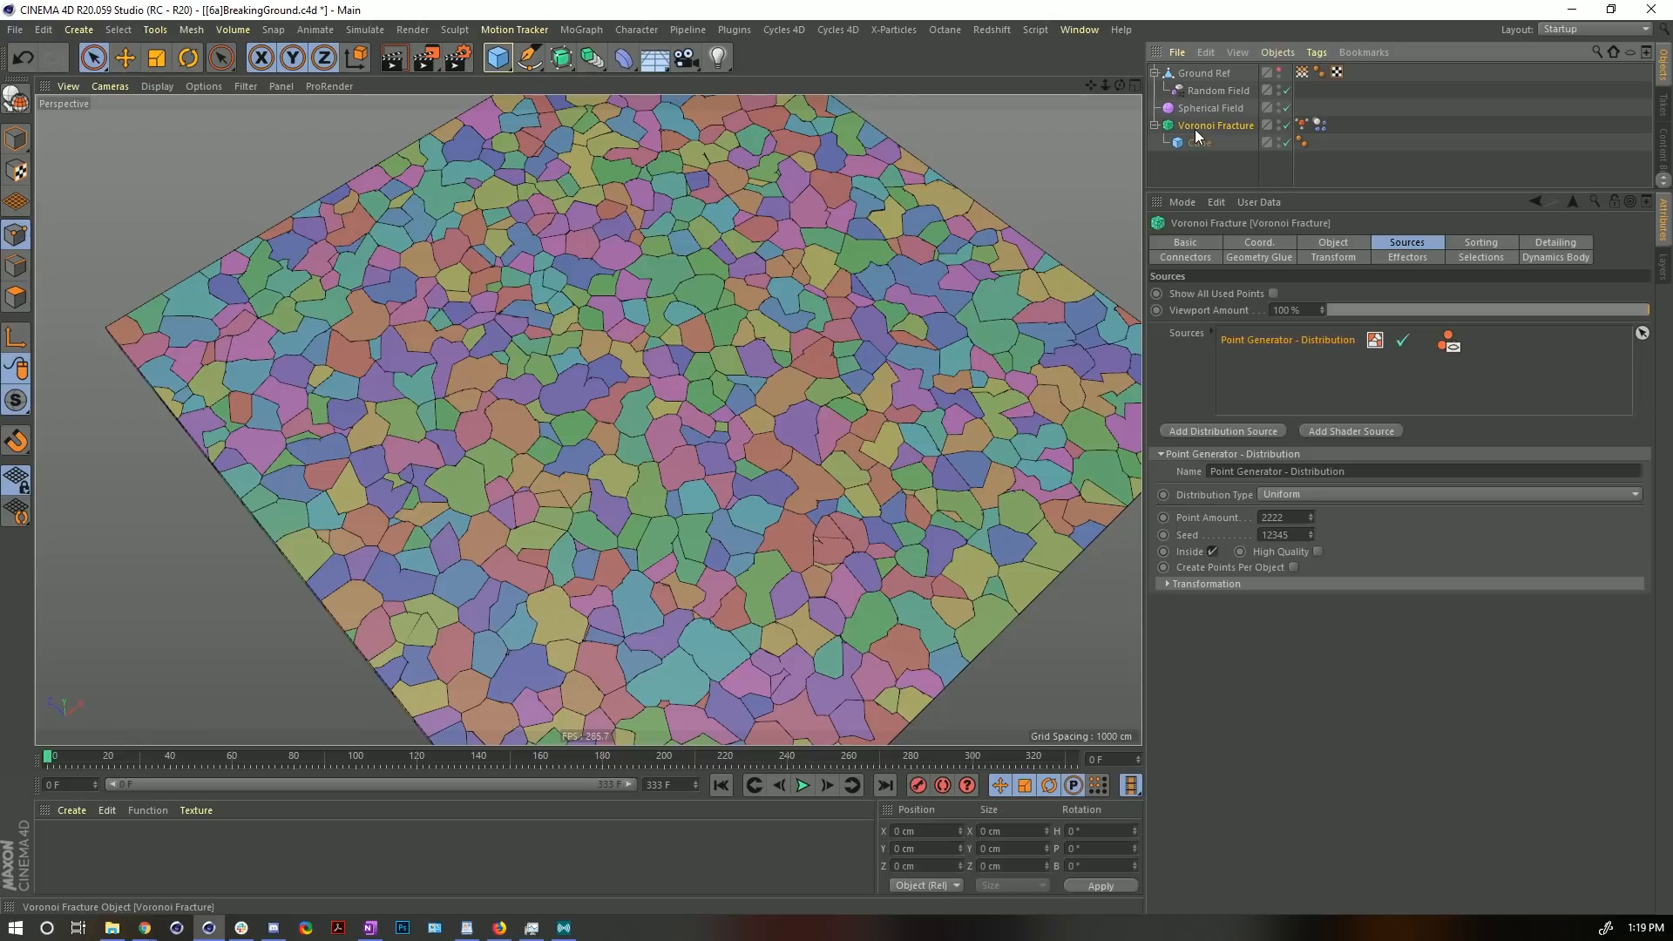
- Check the MoGraph Selection's fields, play the fracture simulation, and return to the first frame
left_click_drag(691, 479, 677, 343, "alt")
left_click(1302, 125)
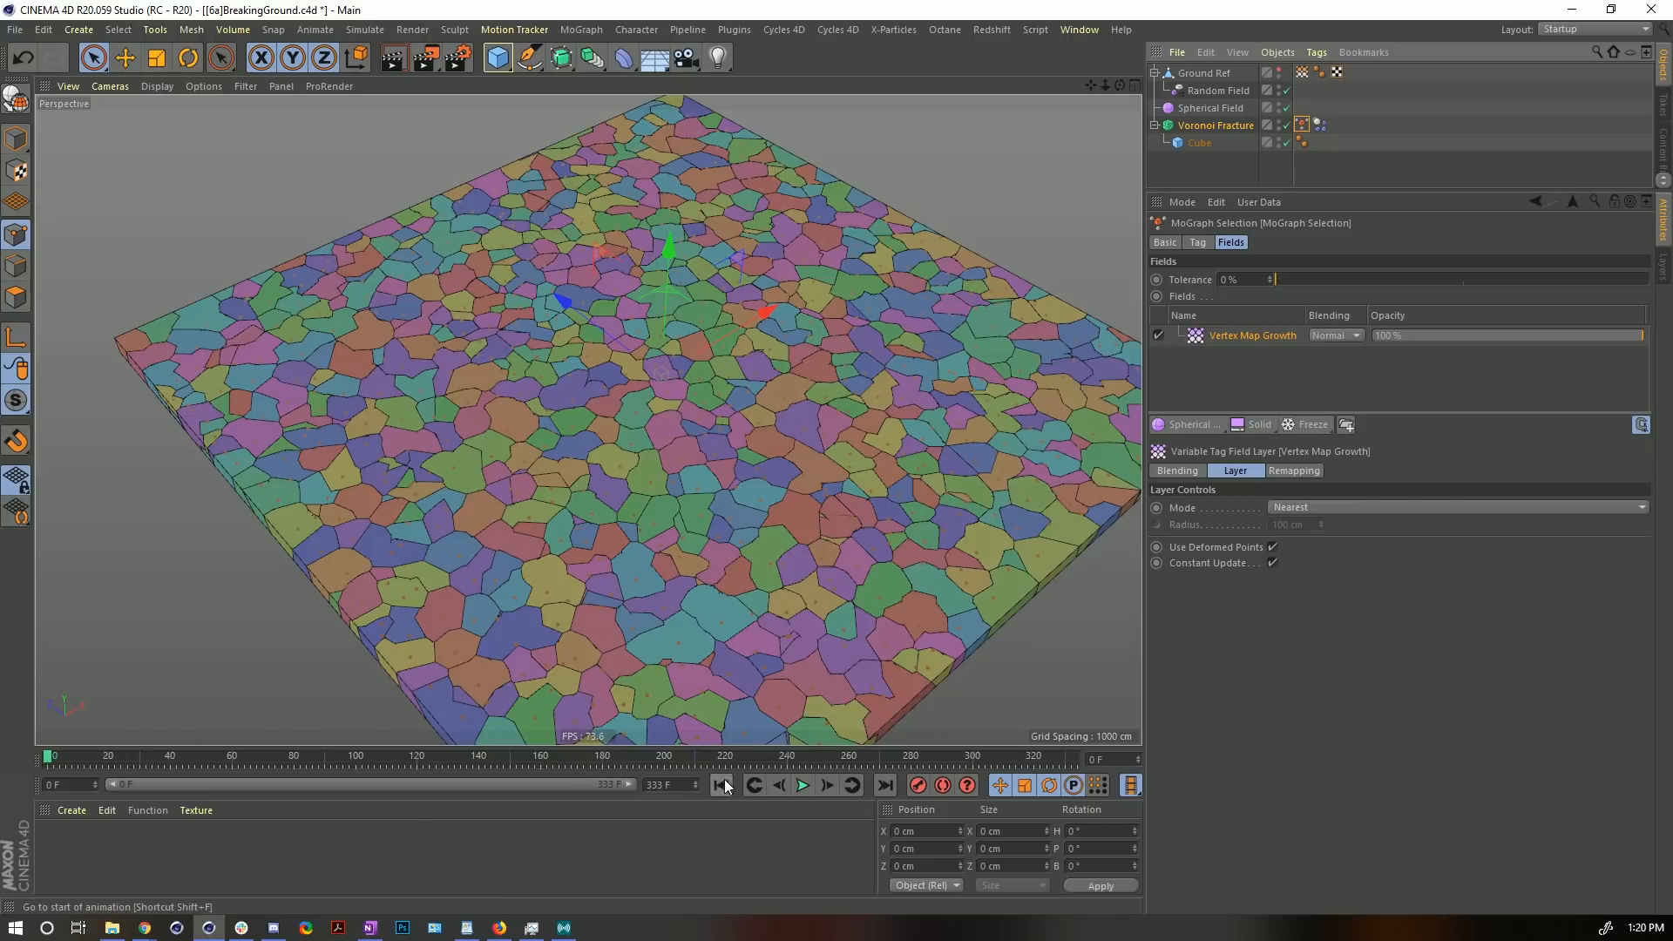
left_click(803, 785)
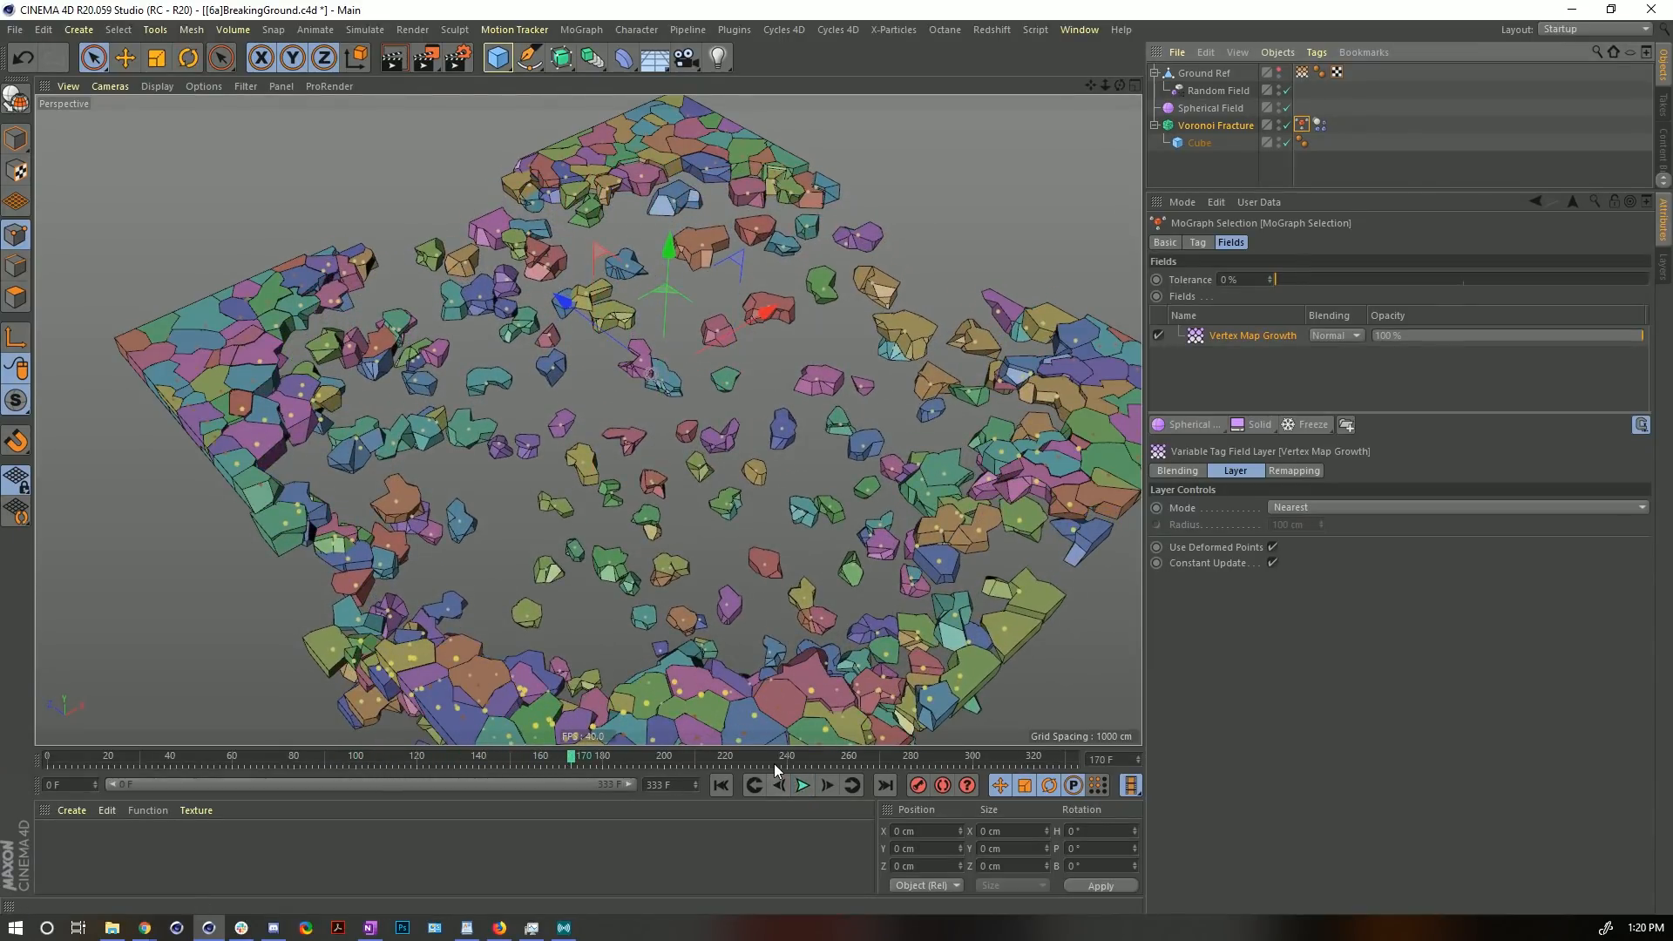
left_click(724, 786)
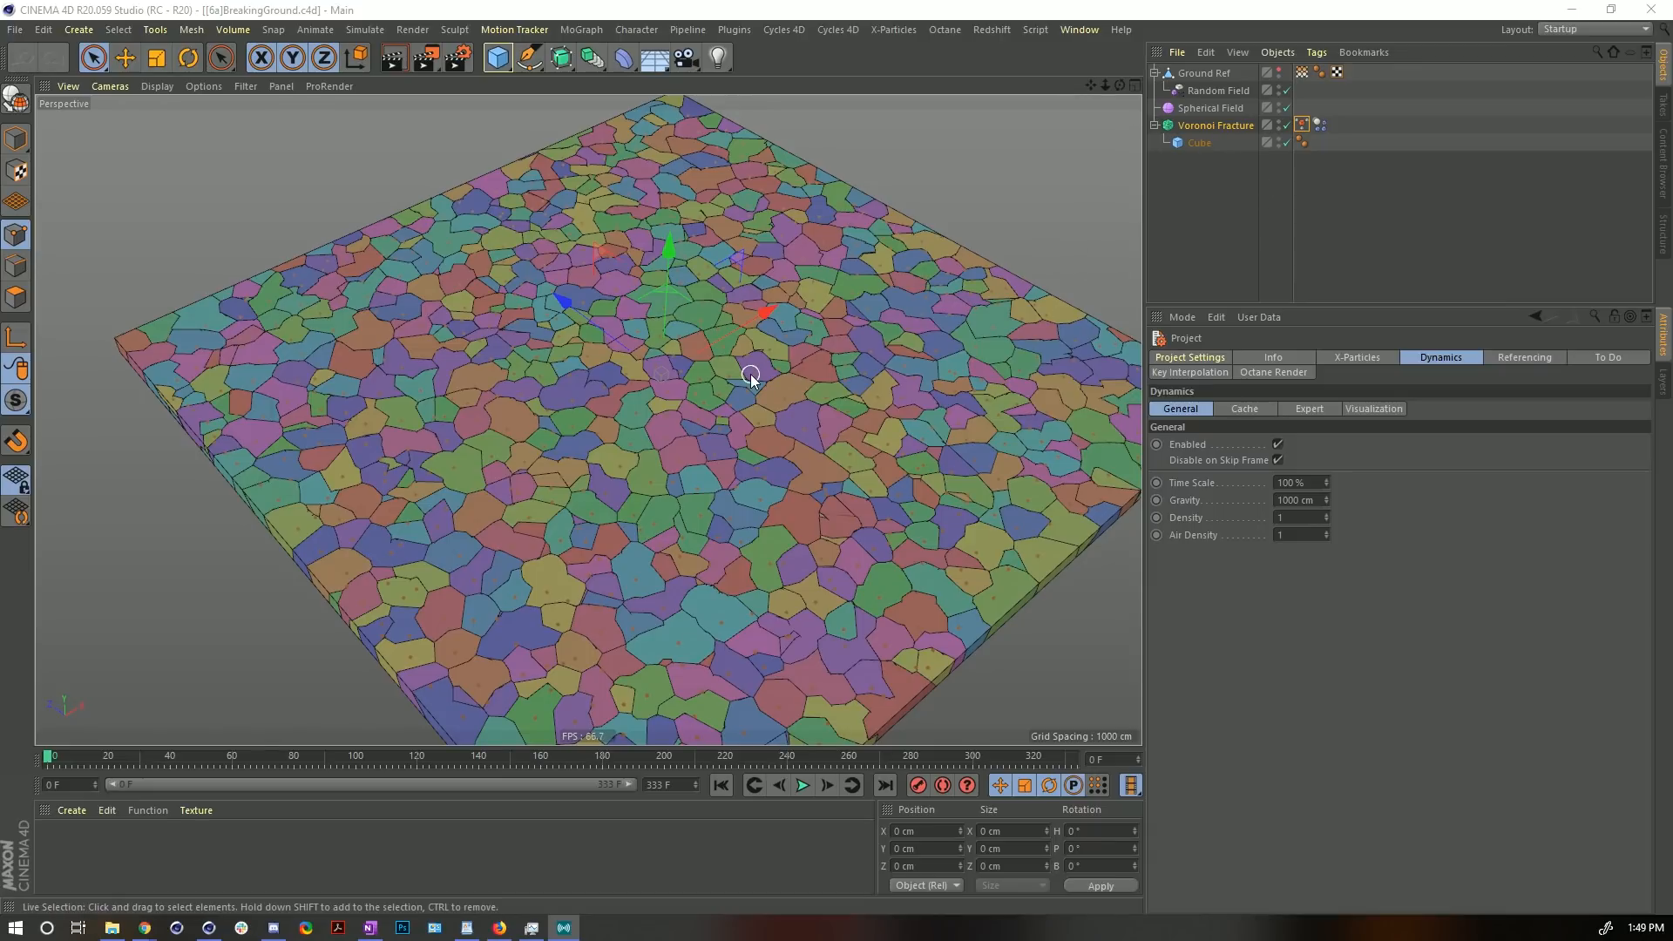
- Delete the Dynamics Body and MoGraph Selection tags from the Voronoi Fracture and disable the fracture
left_click(1320, 125)
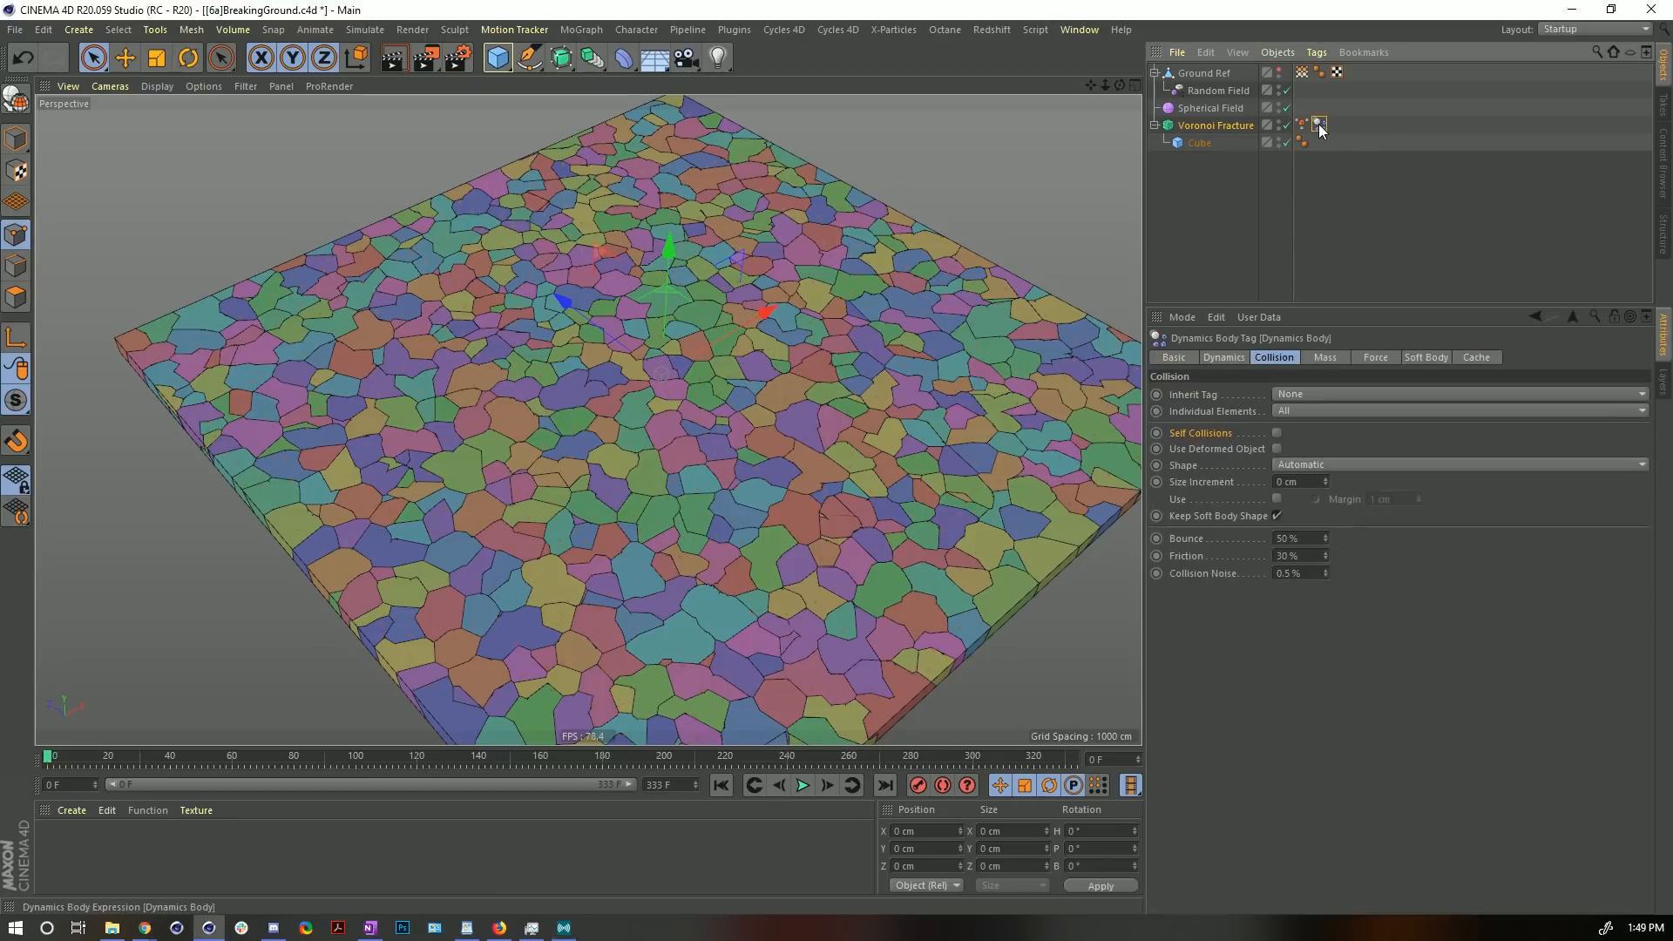
key("Delete")
left_click(1303, 125)
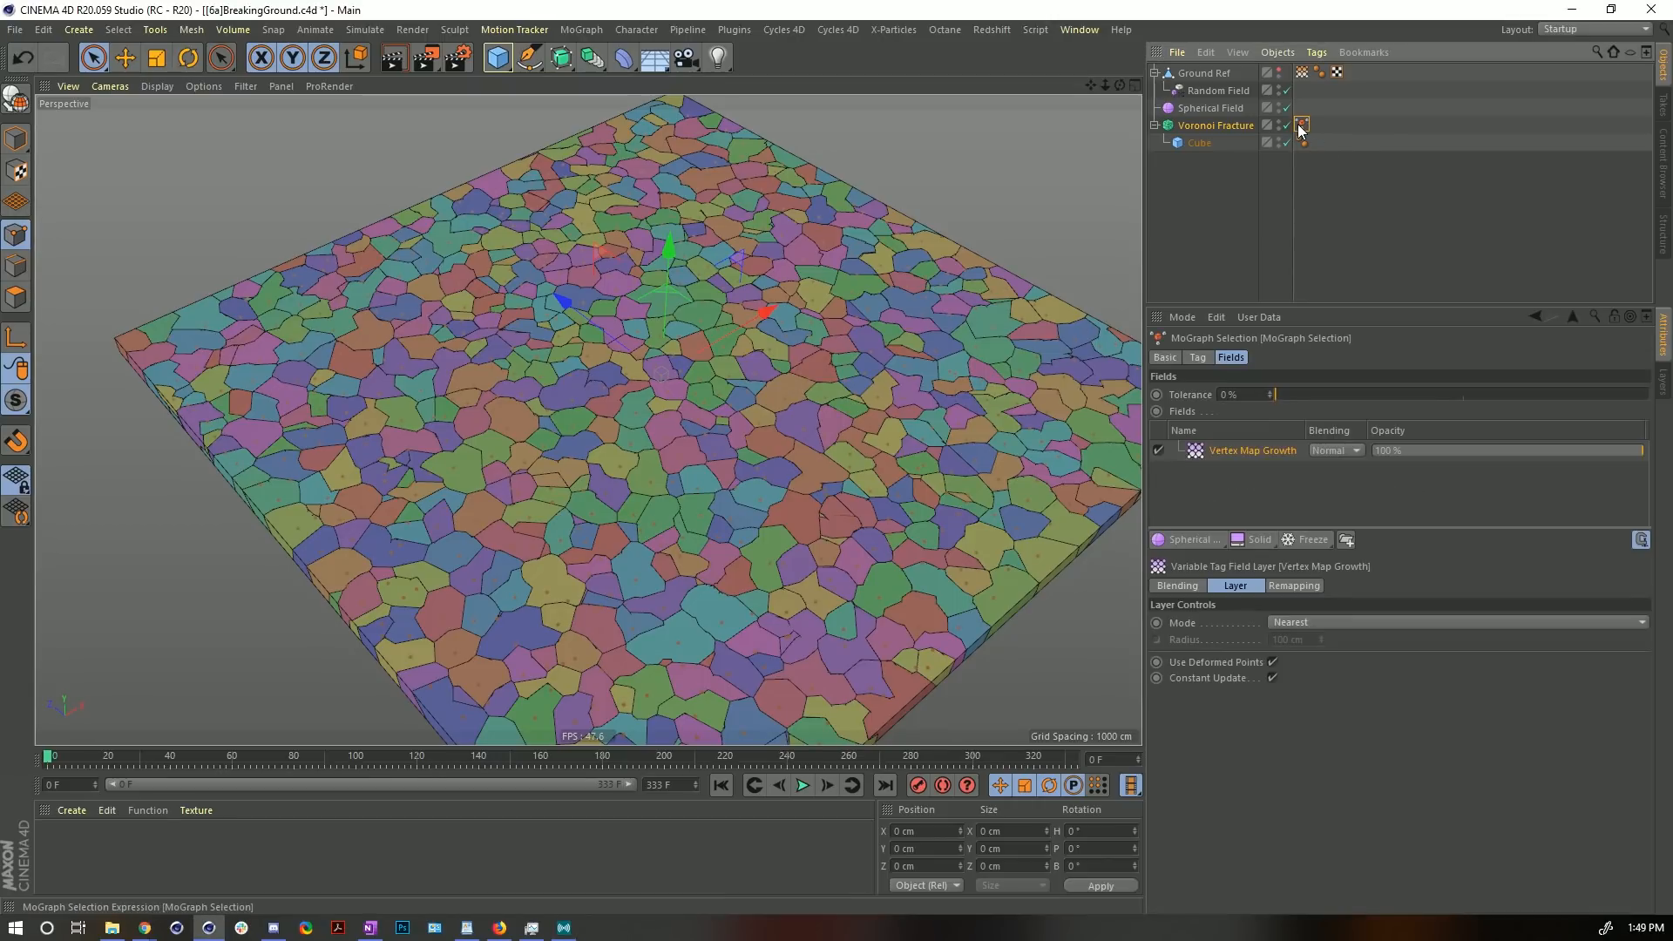
key("Delete")
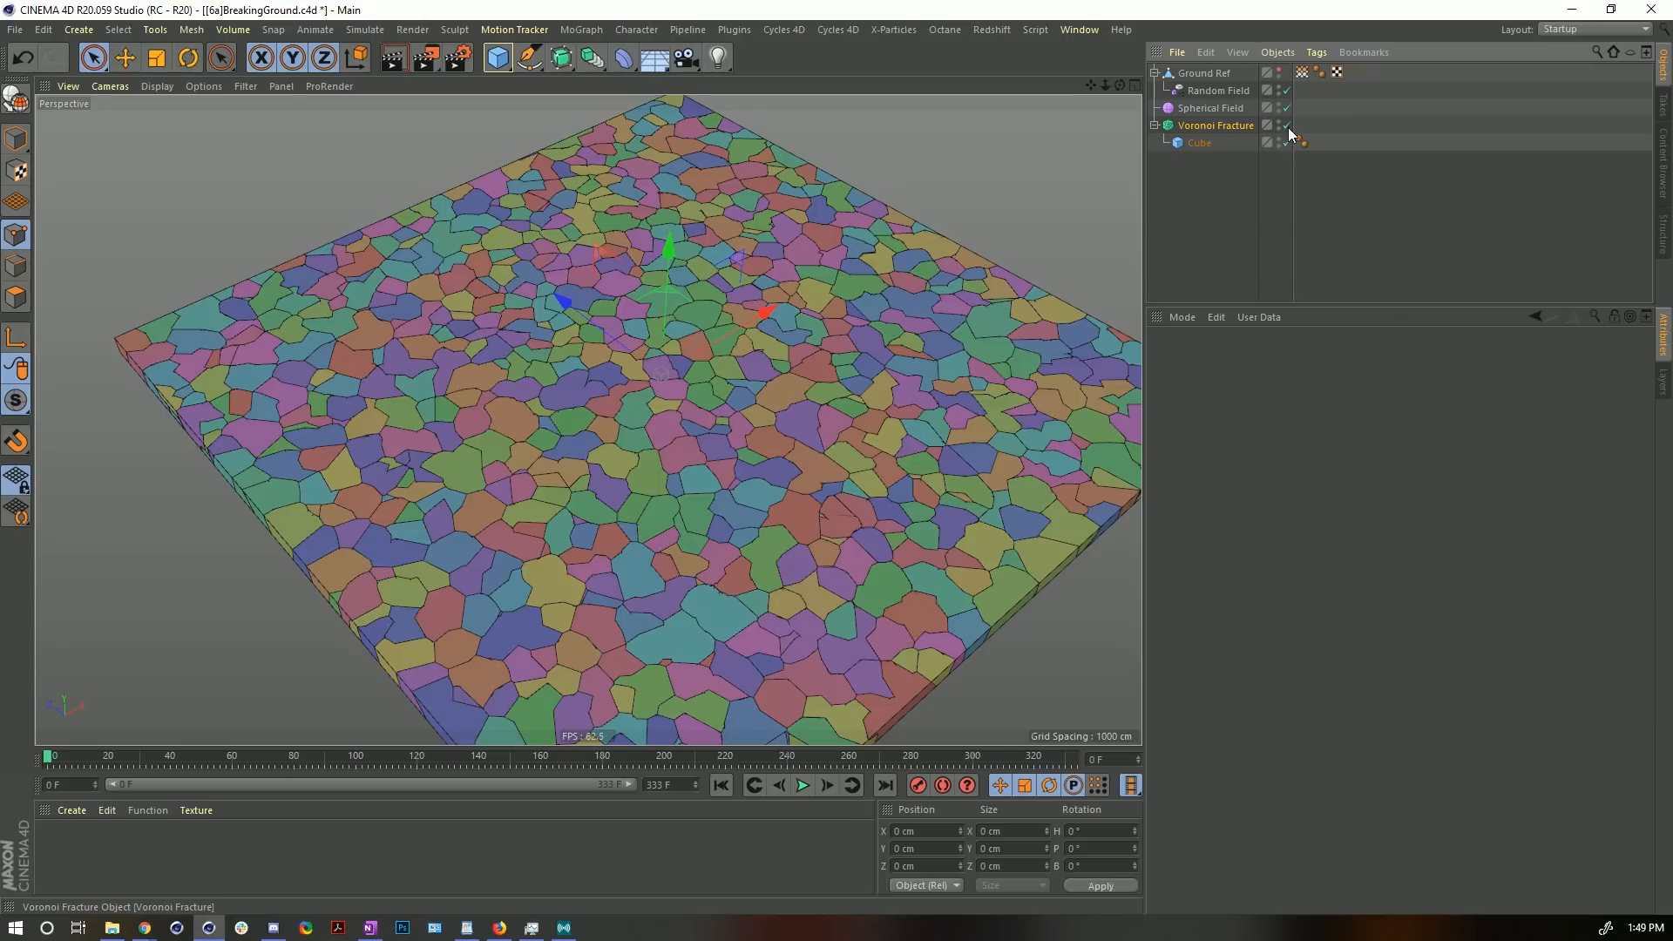
left_click(1287, 126)
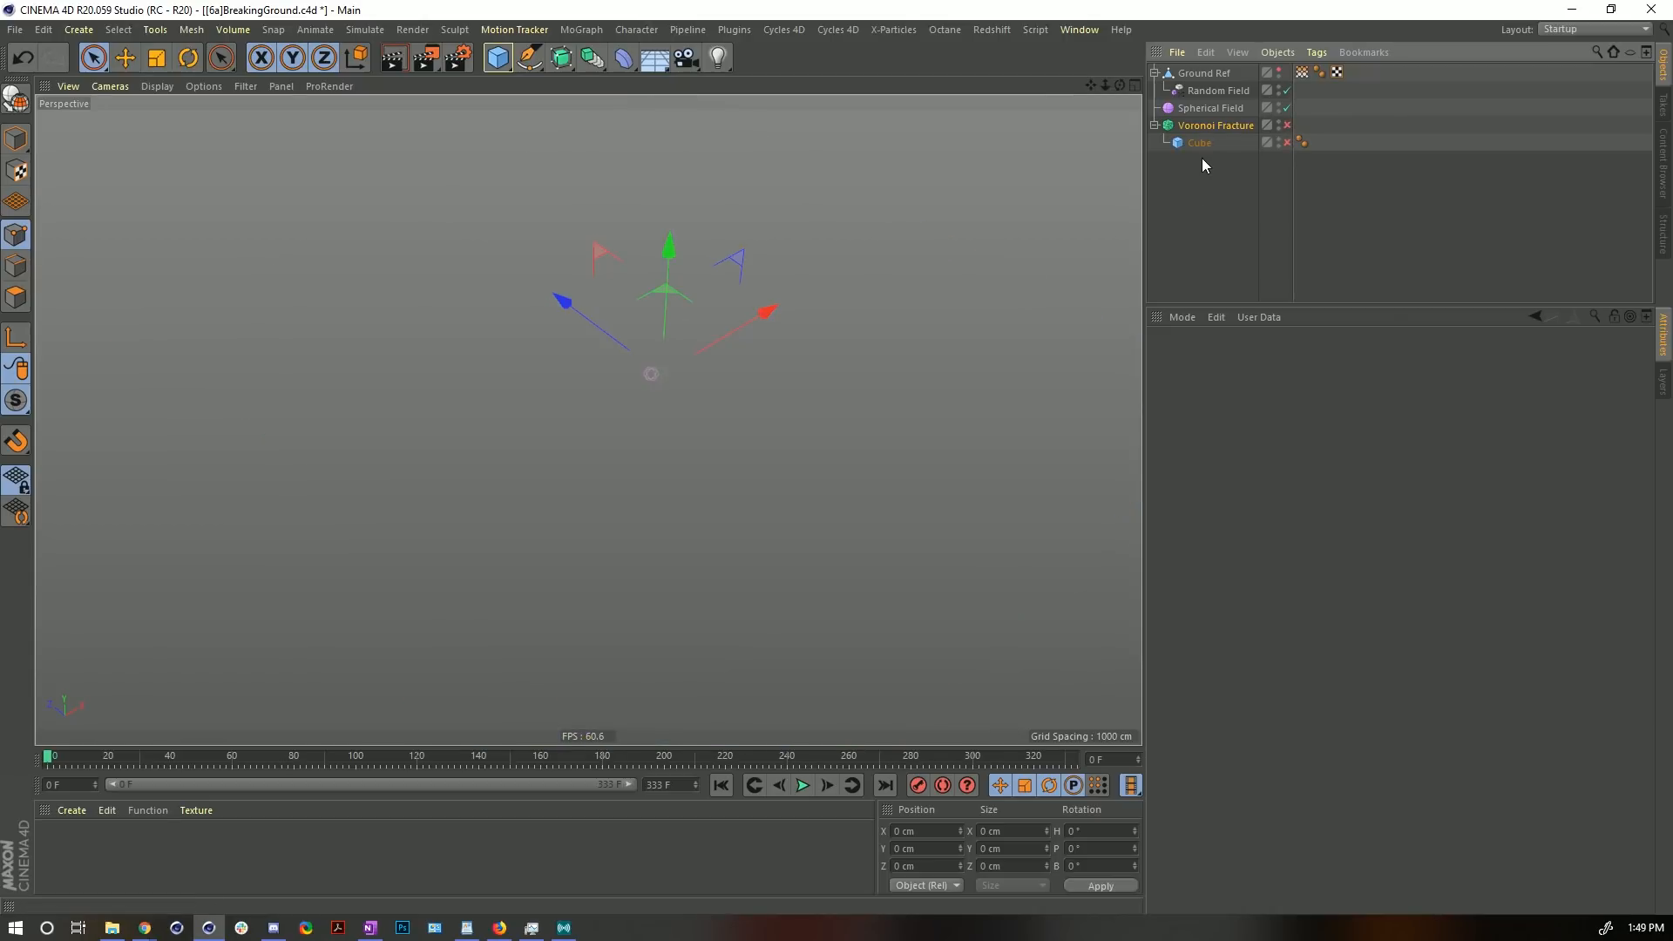
- Duplicate the Ground Ref object with its Random Field and make the copy visible in the viewport
left_click(1196, 75)
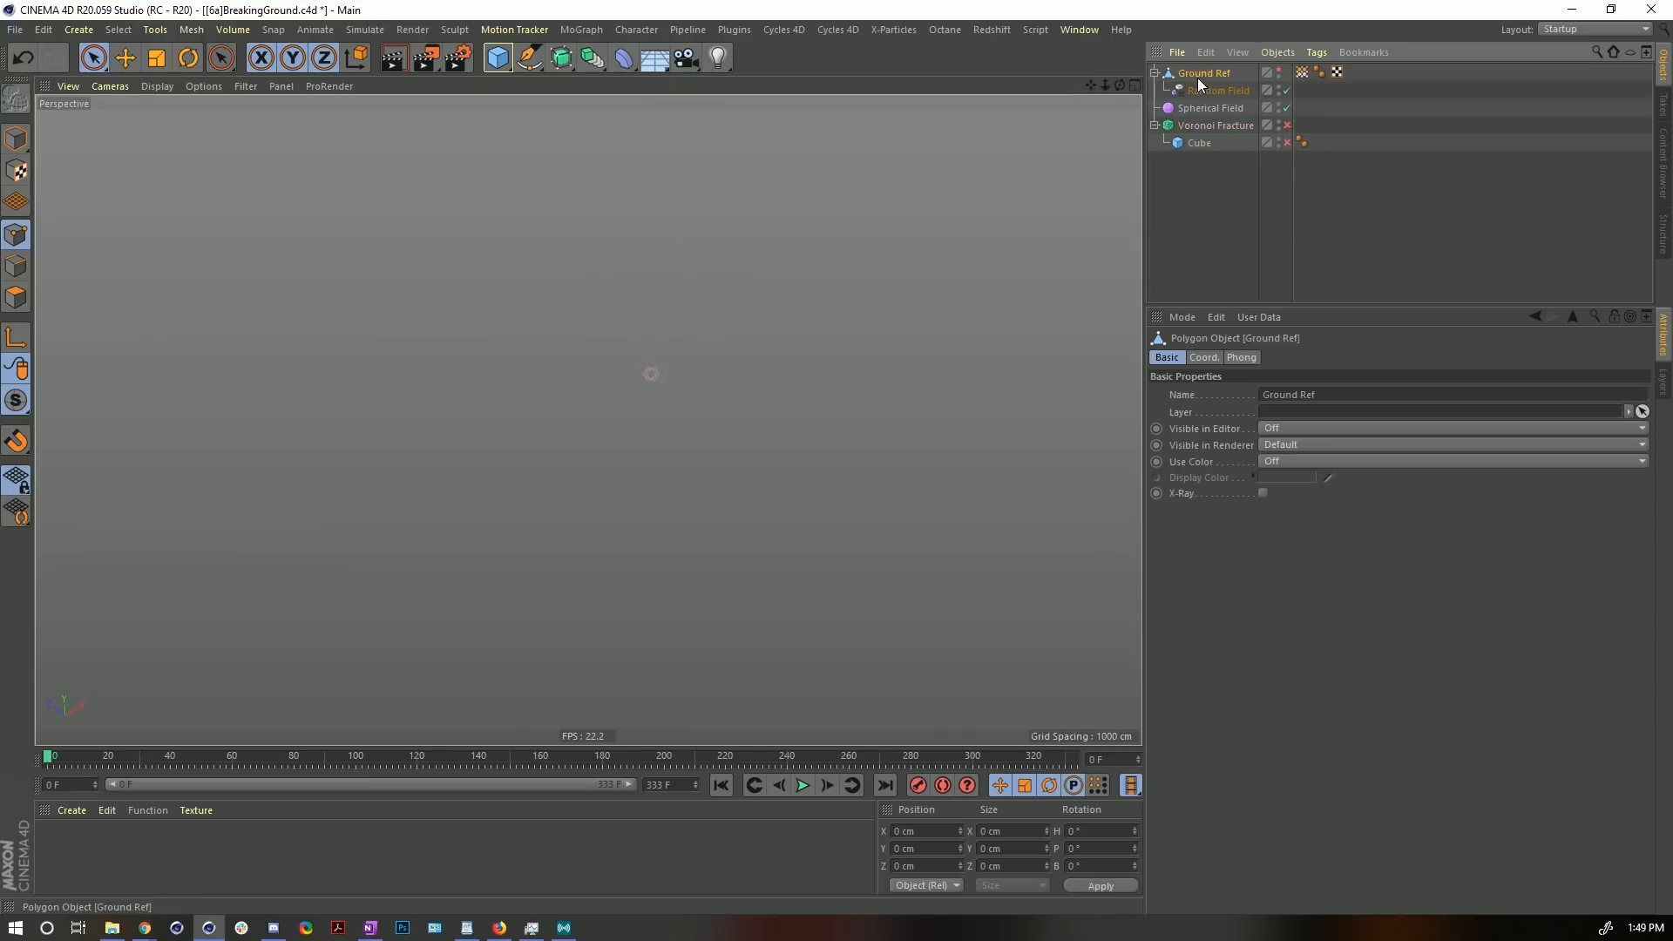
left_click_drag(1200, 75, 1170, 109)
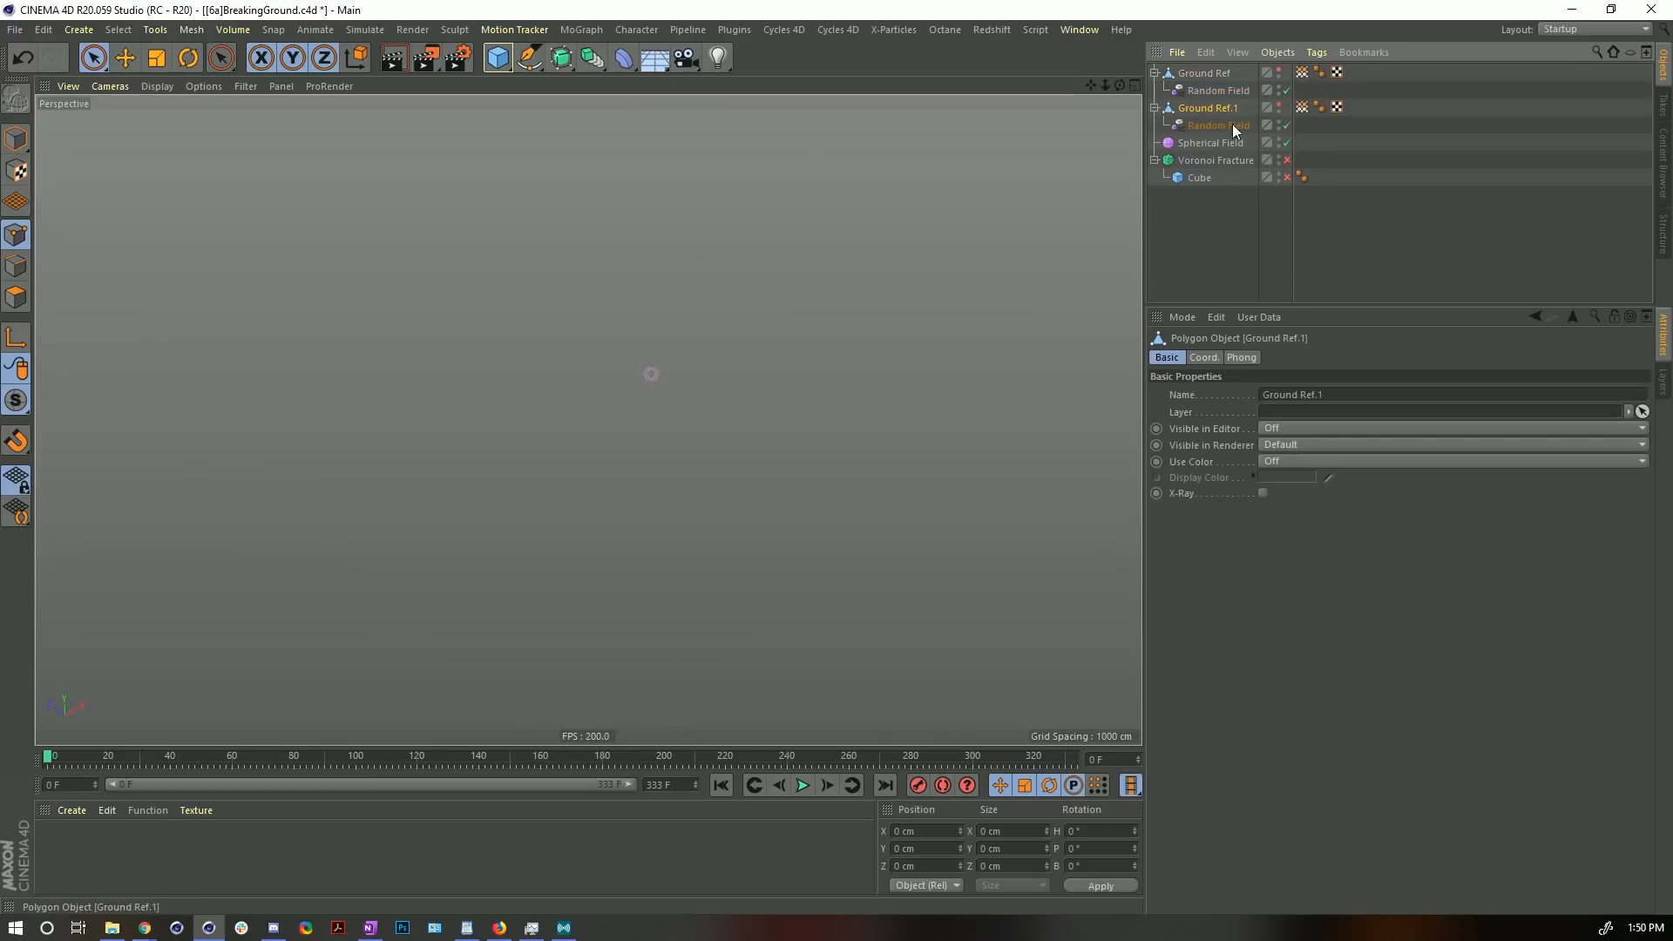
left_click(1279, 103)
- Delete the Vertex Map Growth tag and the child Random Field from the duplicated ground plane
left_click(1302, 106)
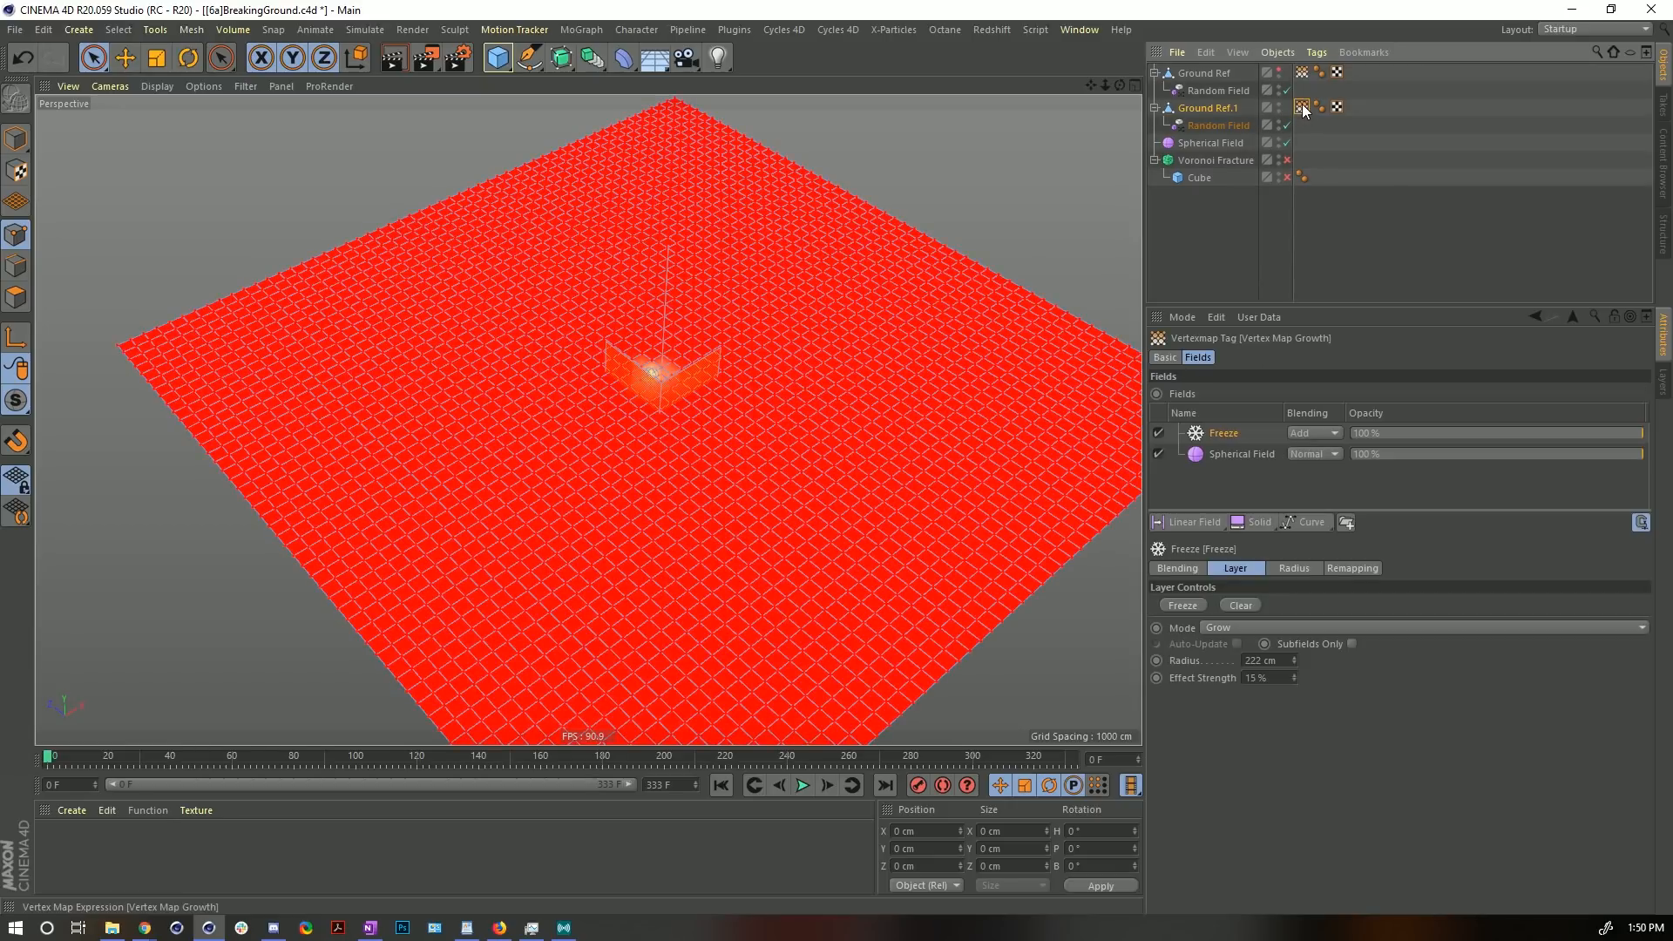
key("Delete")
left_click(1210, 127)
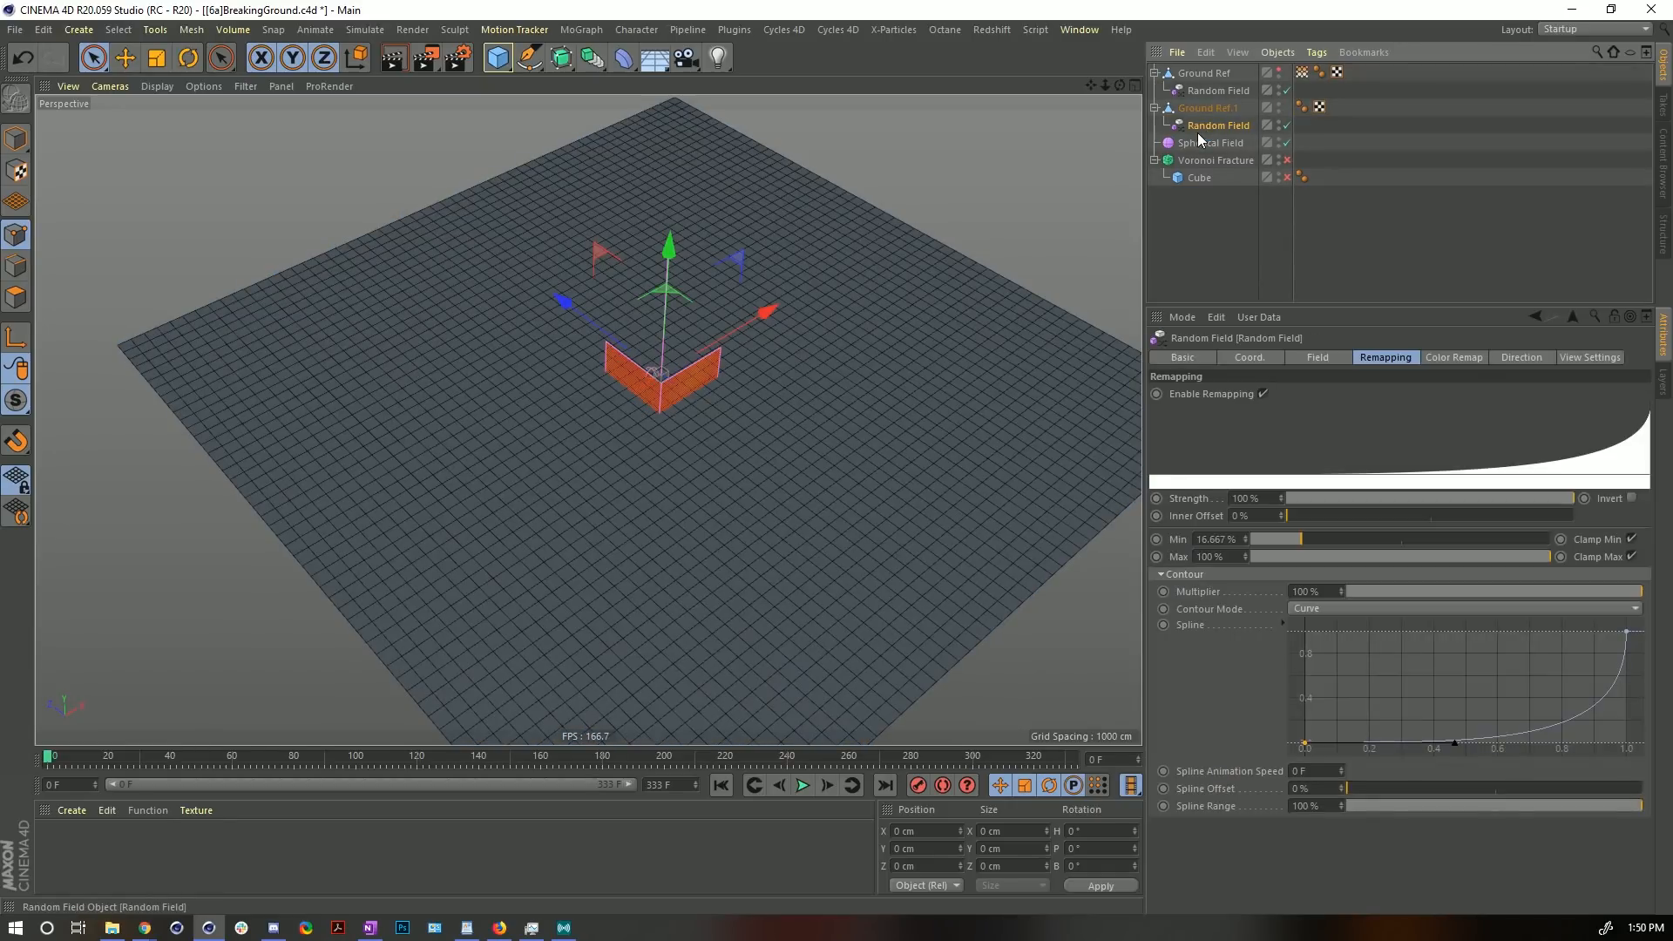
key("Delete")
- Rename the duplicated Ground Ref.1 plane as Ground Dynamics
left_click(1199, 110)
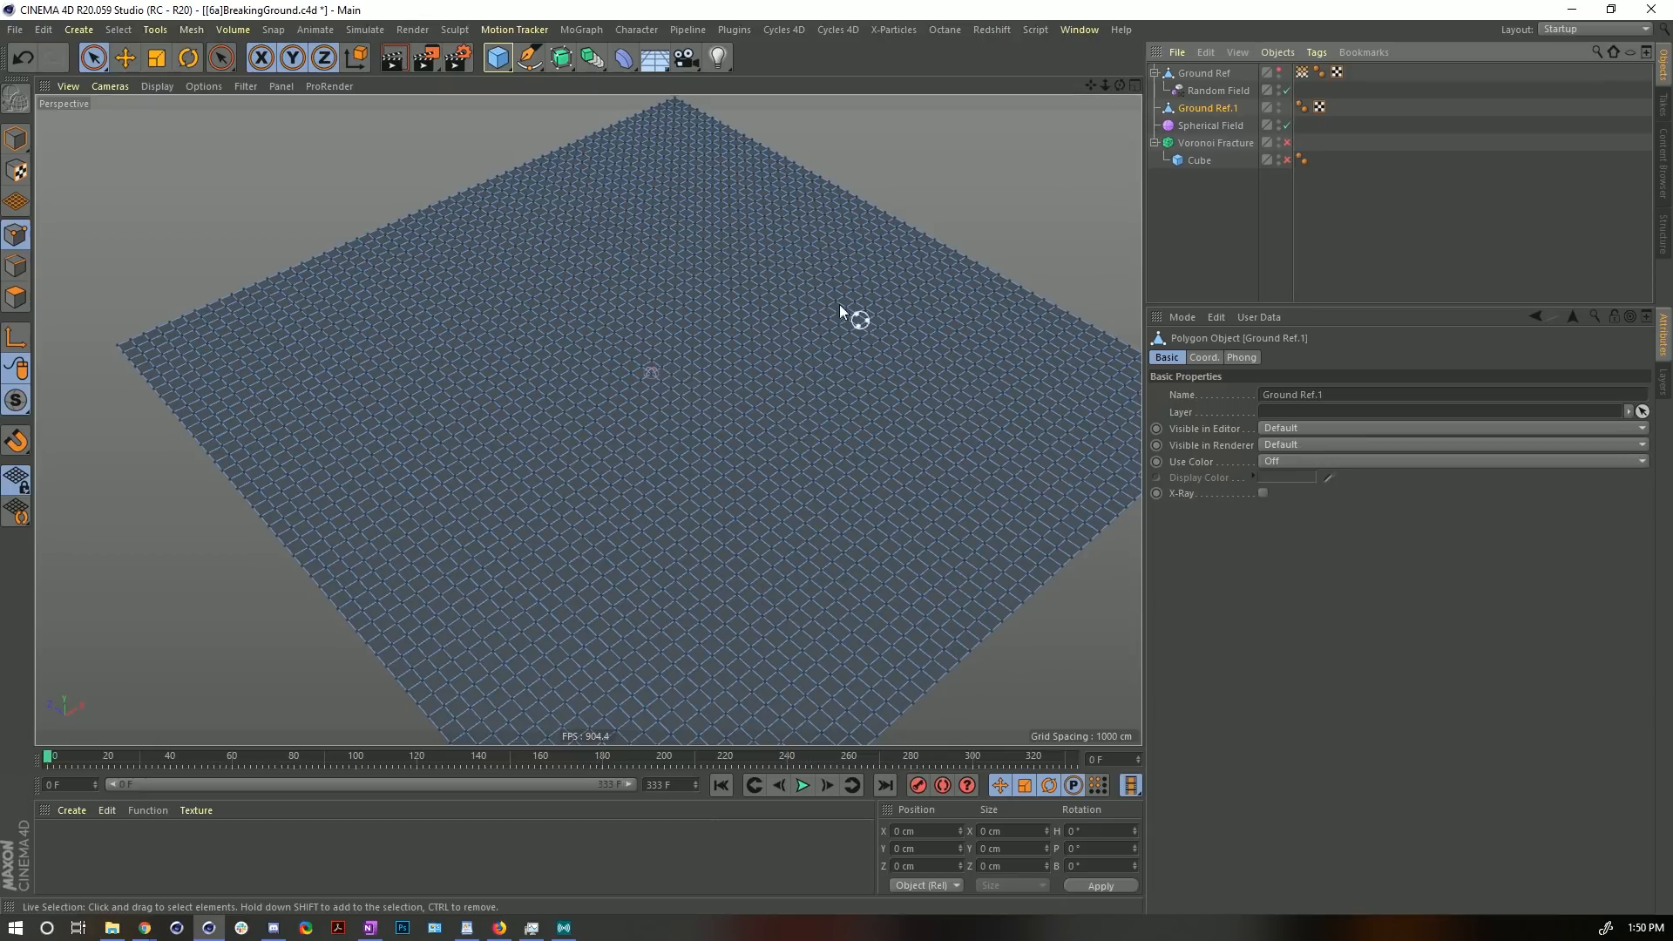
double_click(1216, 110)
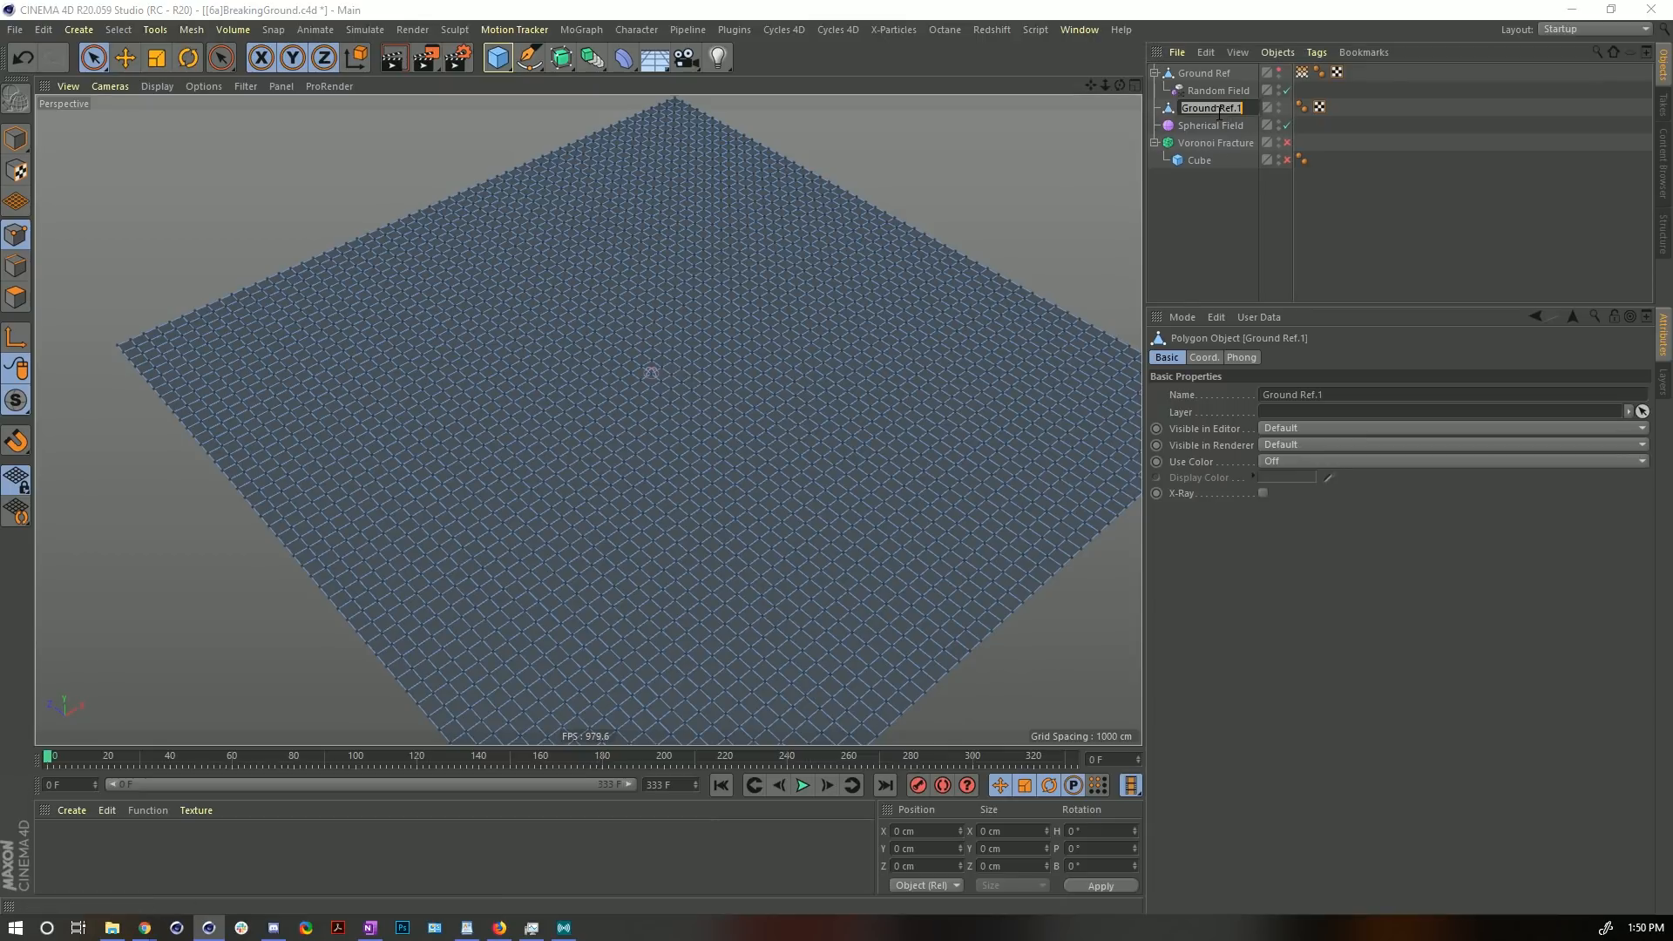
left_click_drag(1219, 108, 1264, 122)
type("Dynamics")
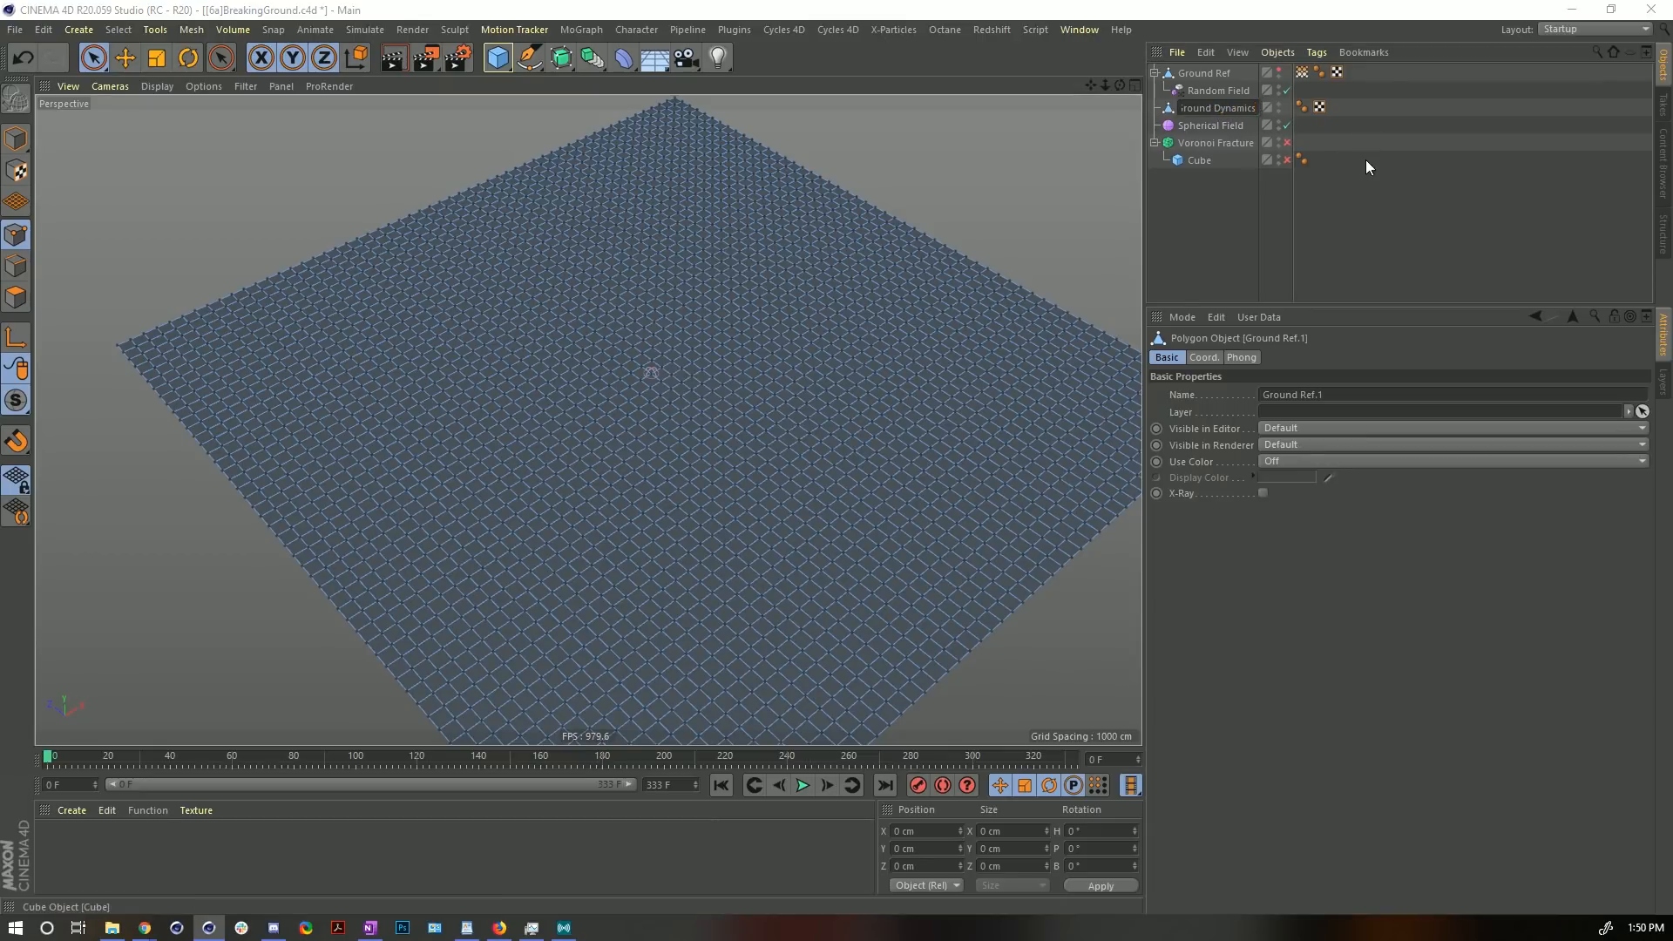
key("Return")
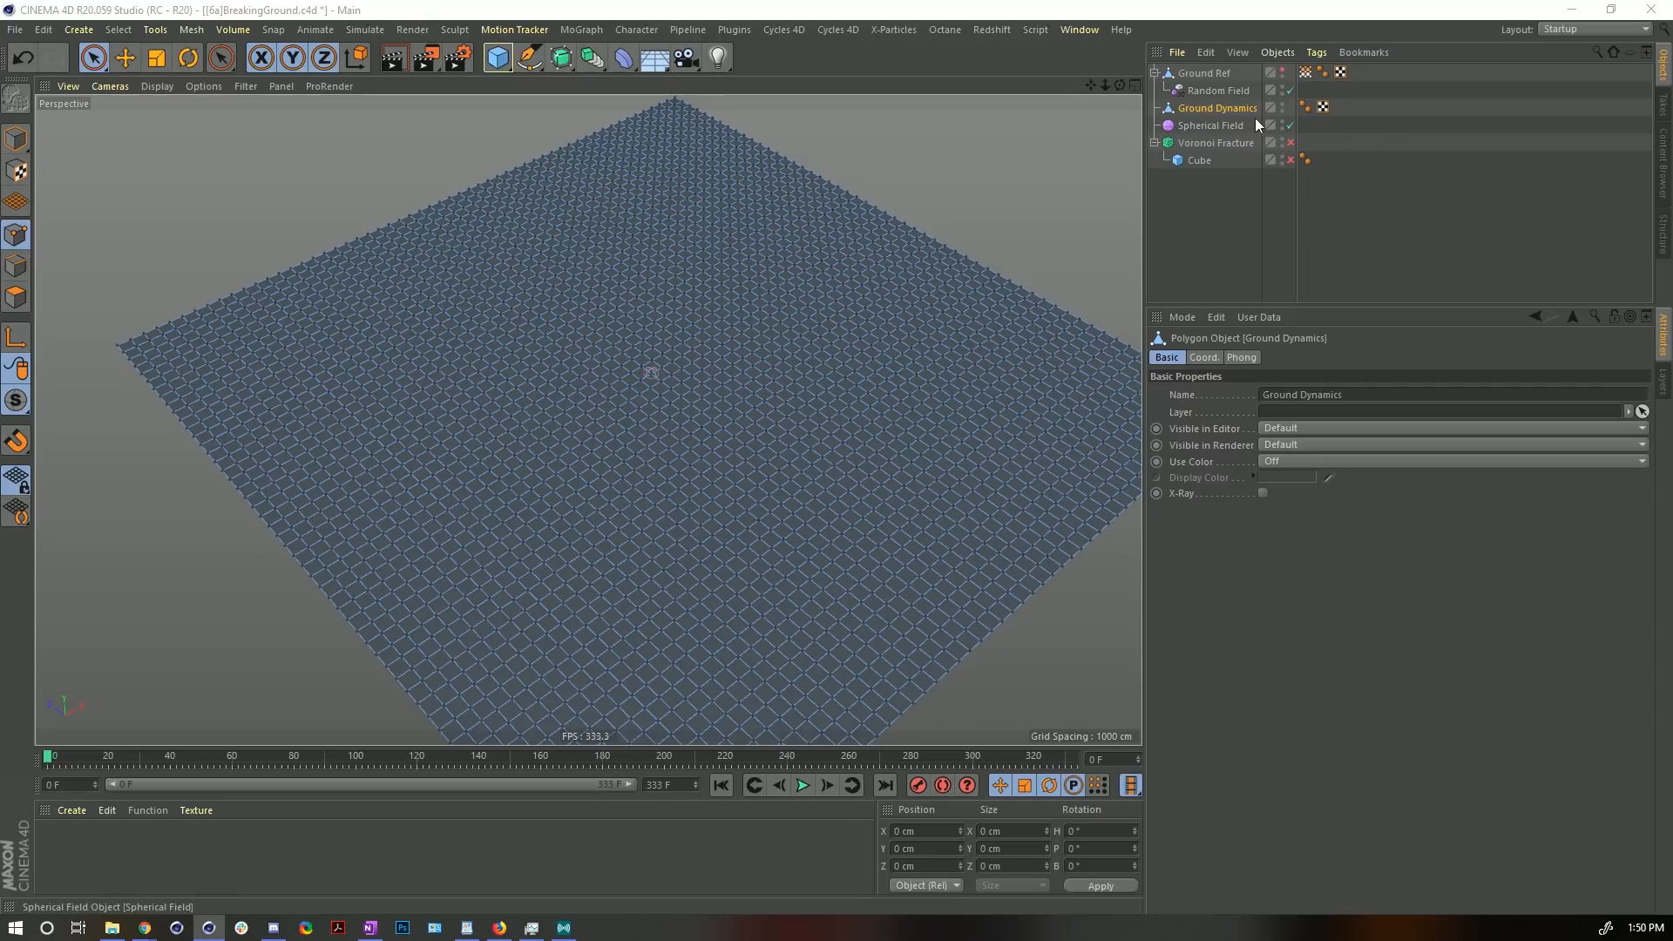
- Add a Soft Body simulation tag to Ground Dynamics and switch to Model mode
right_click(1180, 108)
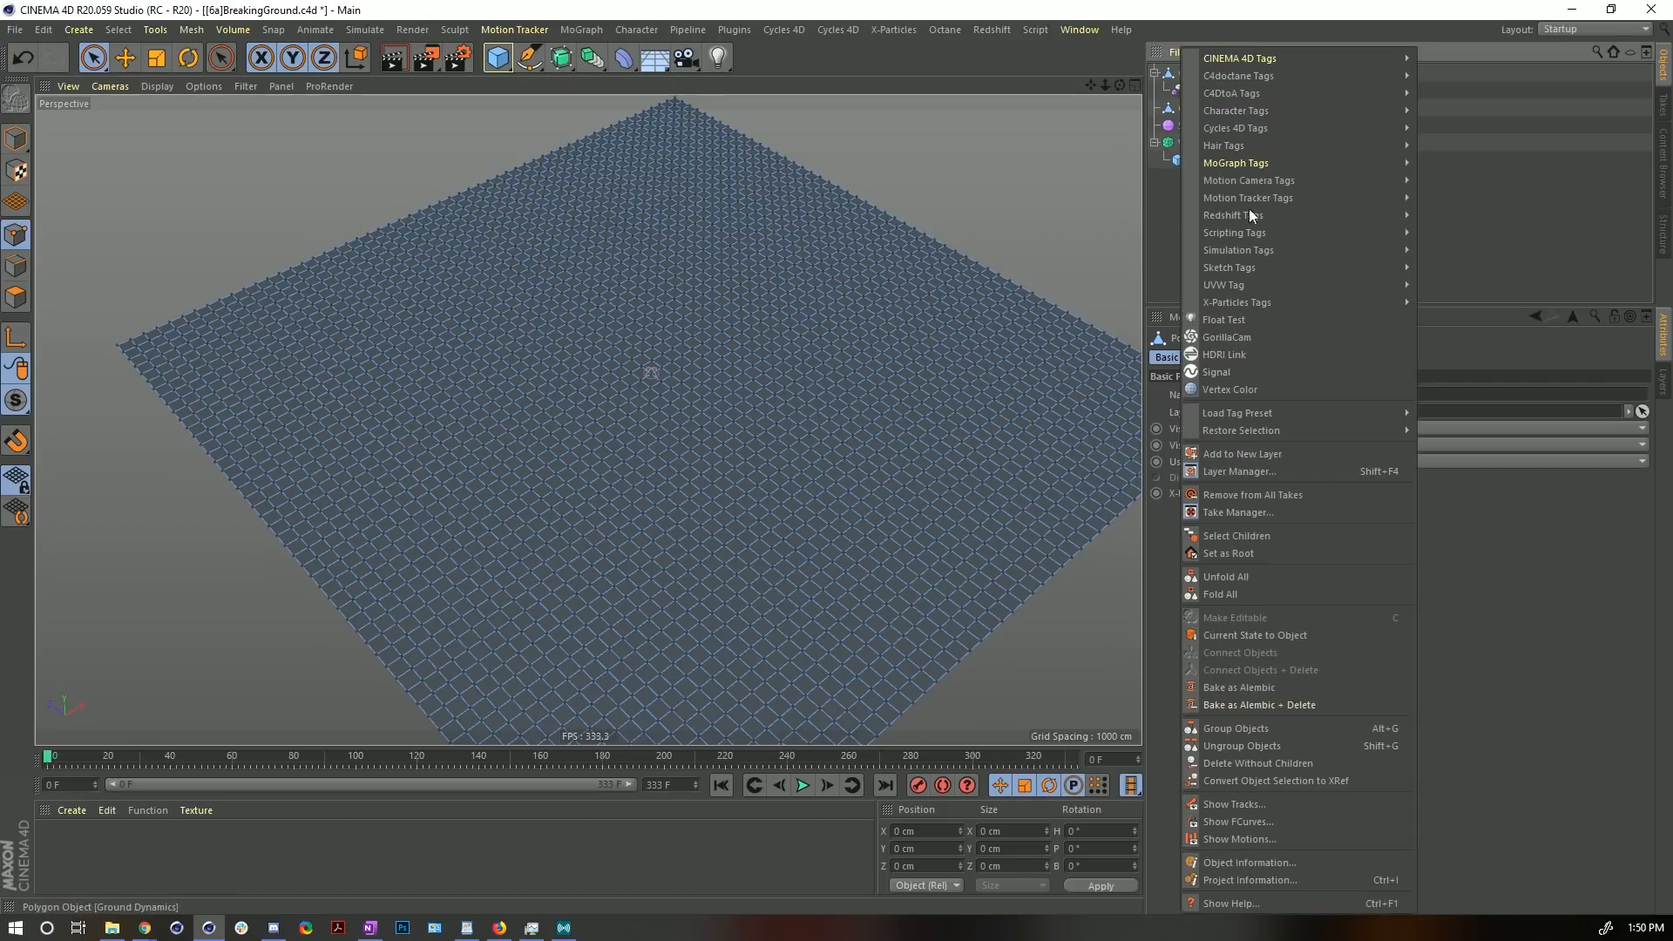
mouse_move(1243, 251)
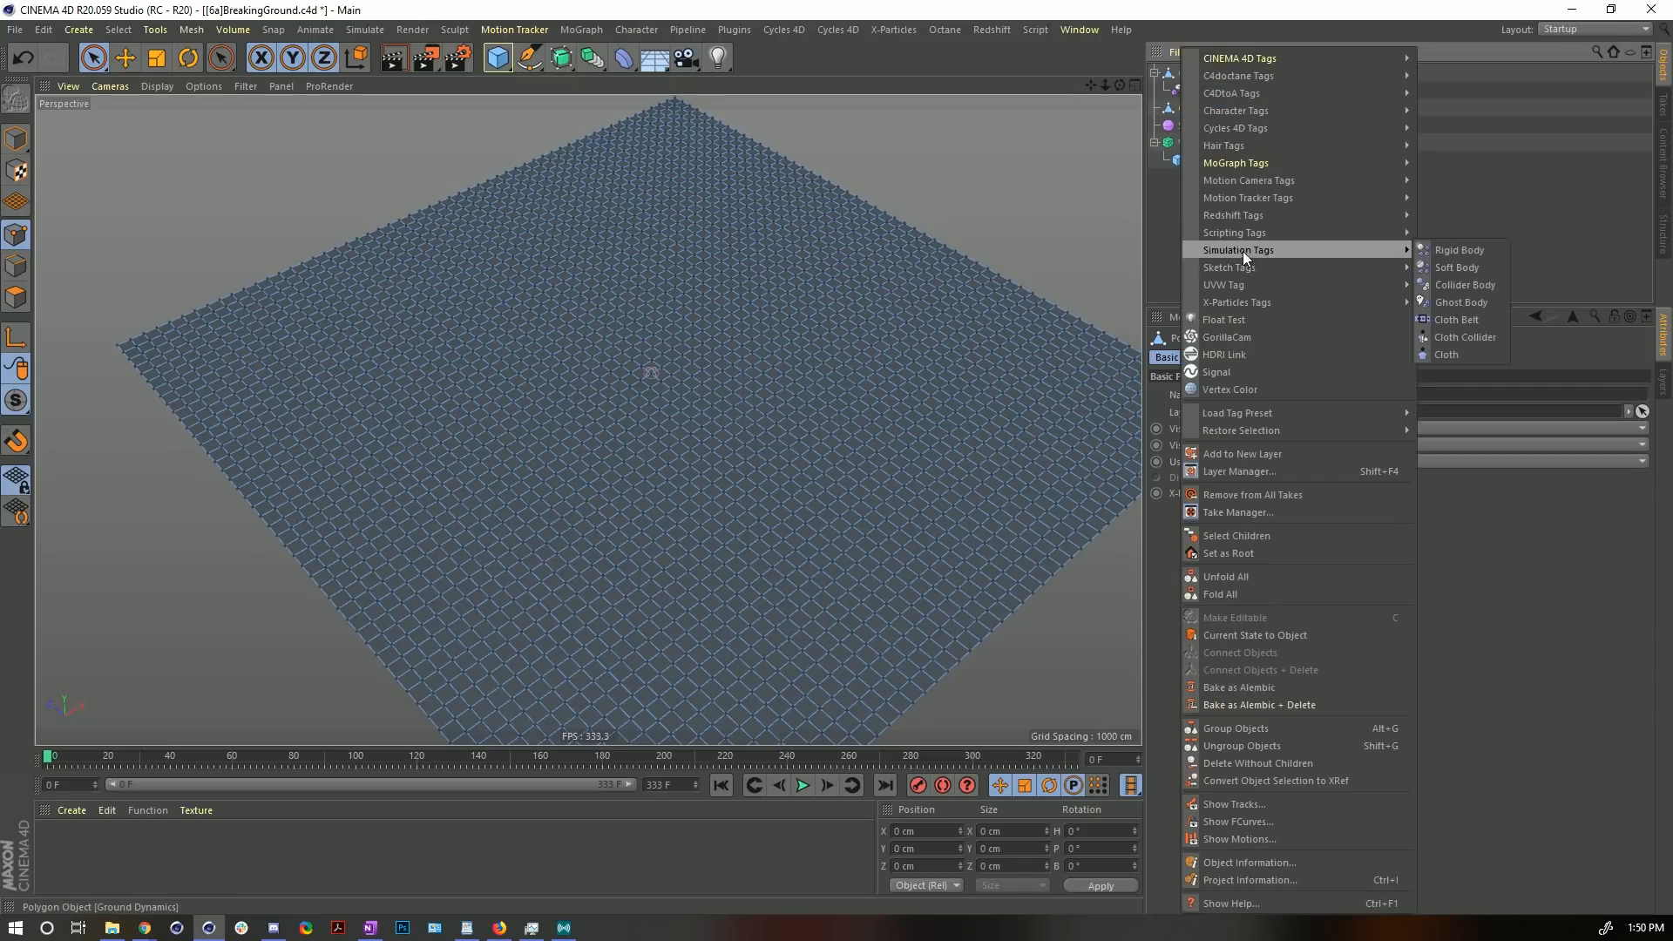
left_click(1466, 270)
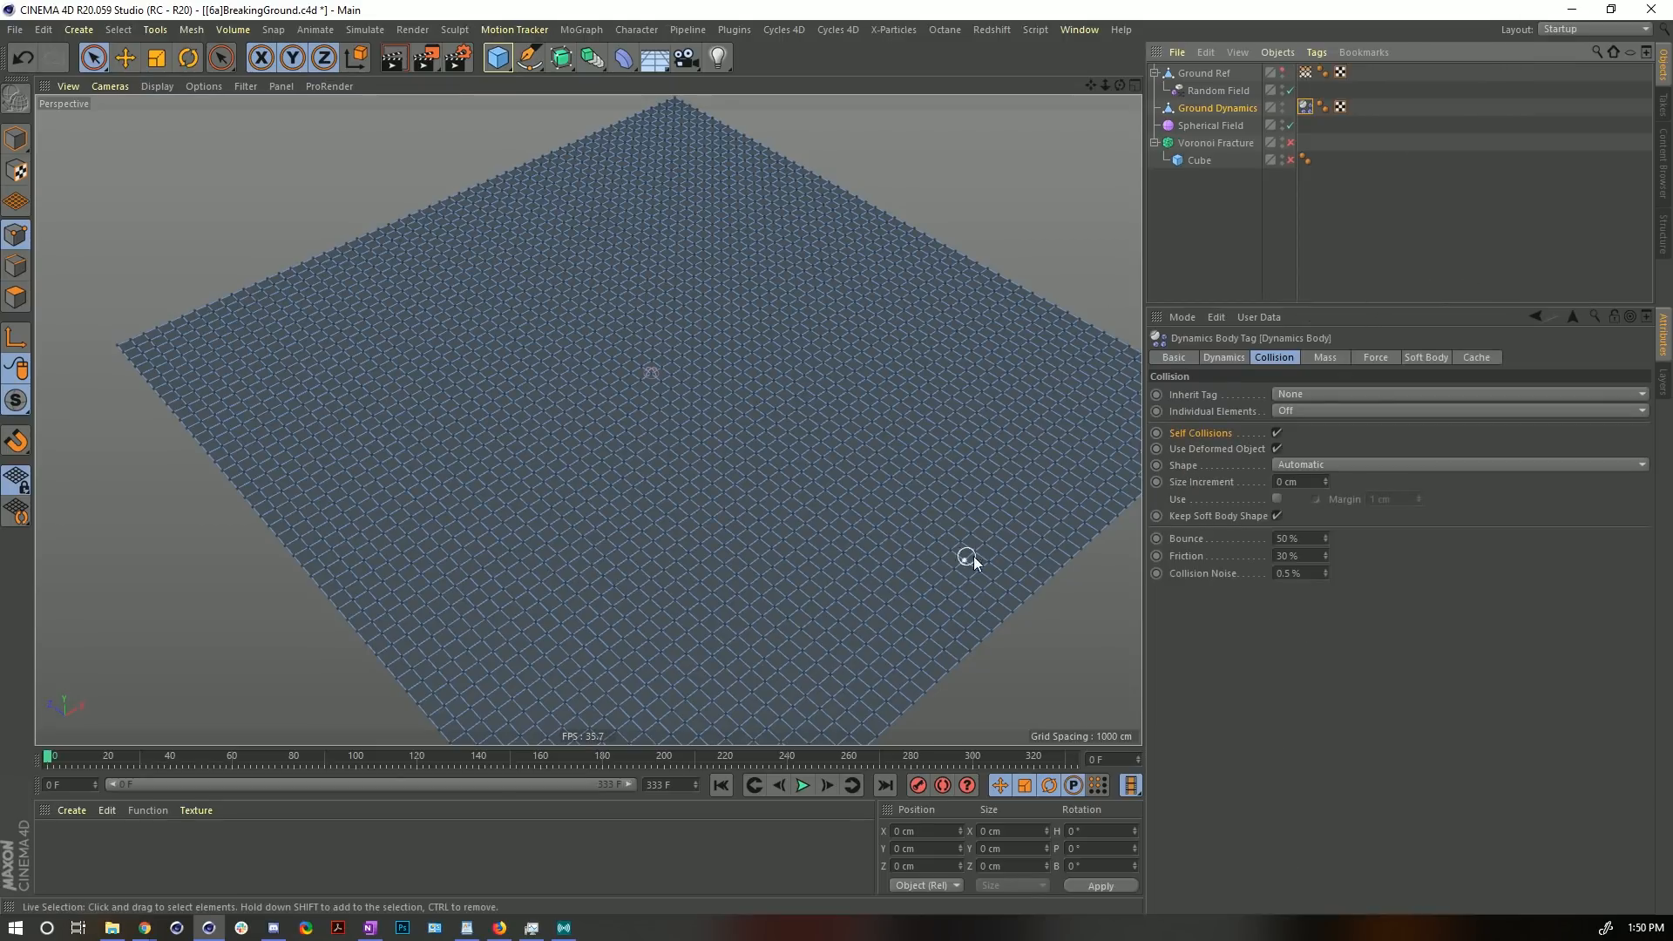
left_click(15, 138)
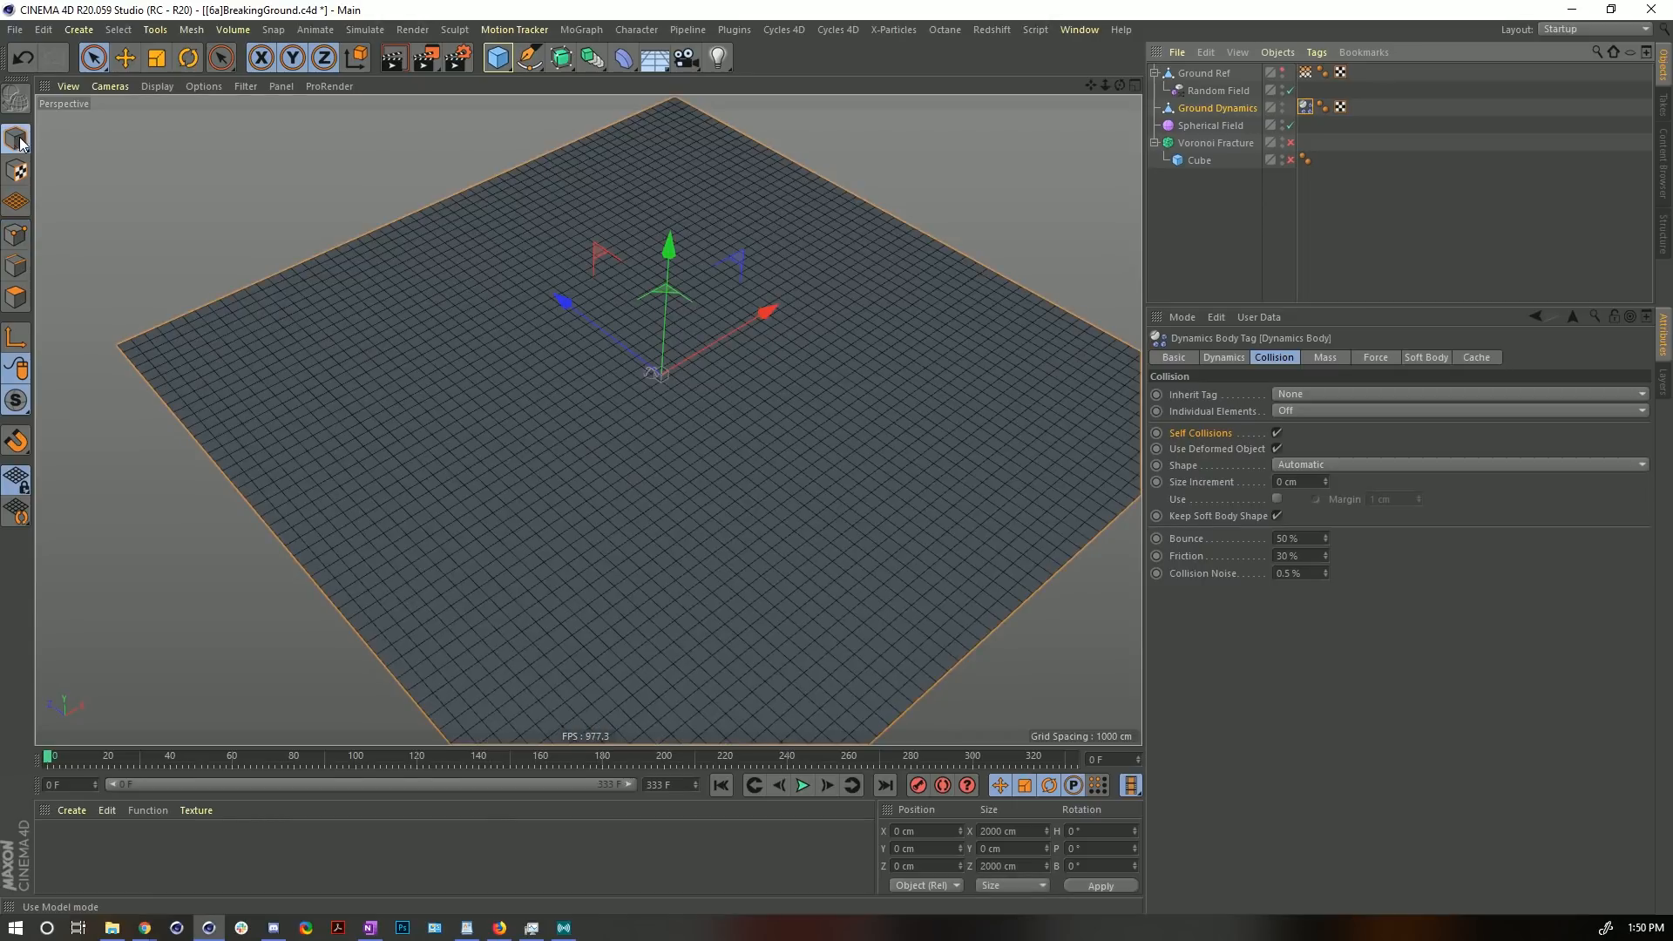
- Play the soft body simulation to watch how Ground Dynamics moves, and return to the first frame
left_click(803, 785)
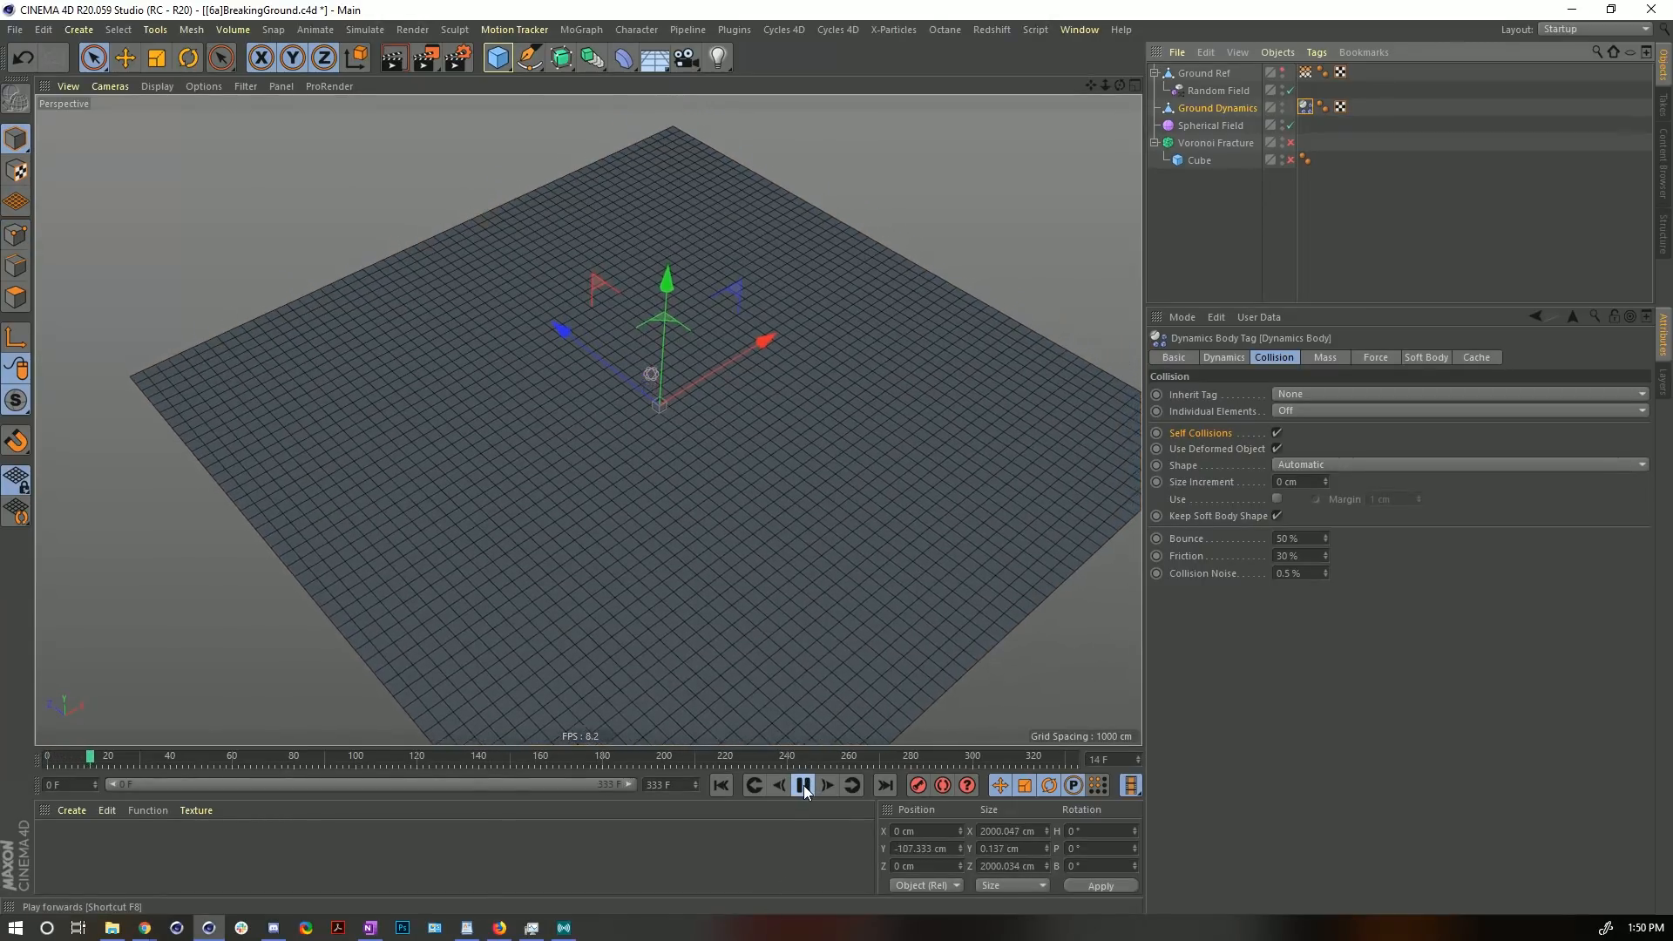
left_click(803, 786)
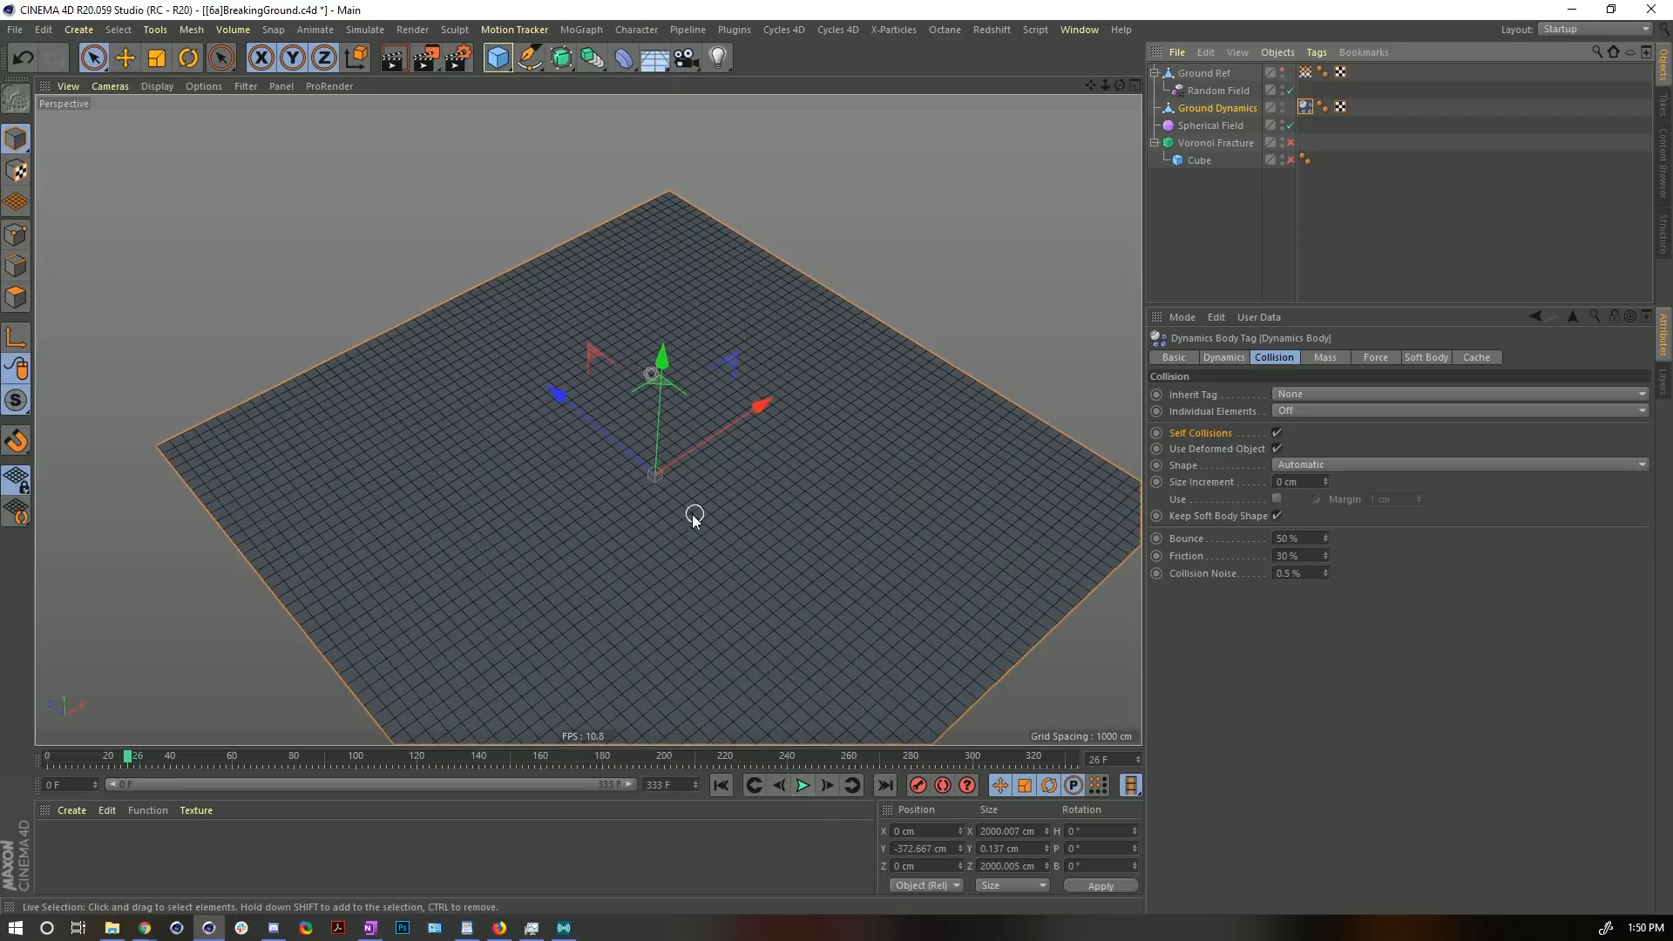
left_click_drag(692, 514, 788, 709, "alt")
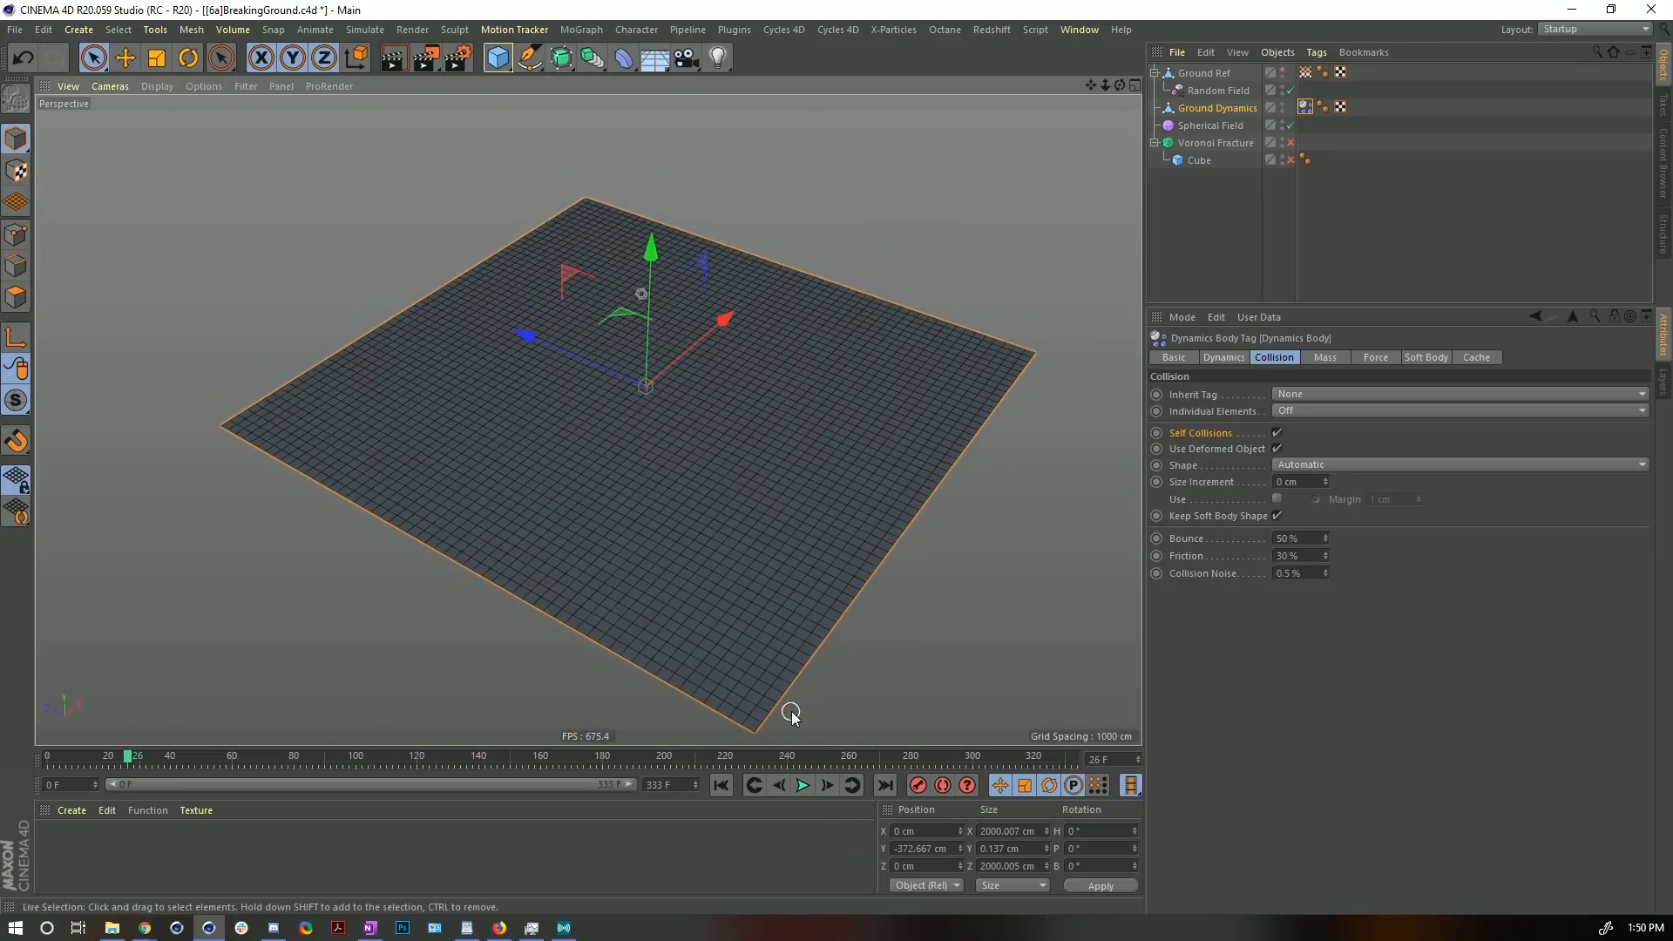
left_click(721, 785)
left_click_drag(709, 400, 662, 406, "alt")
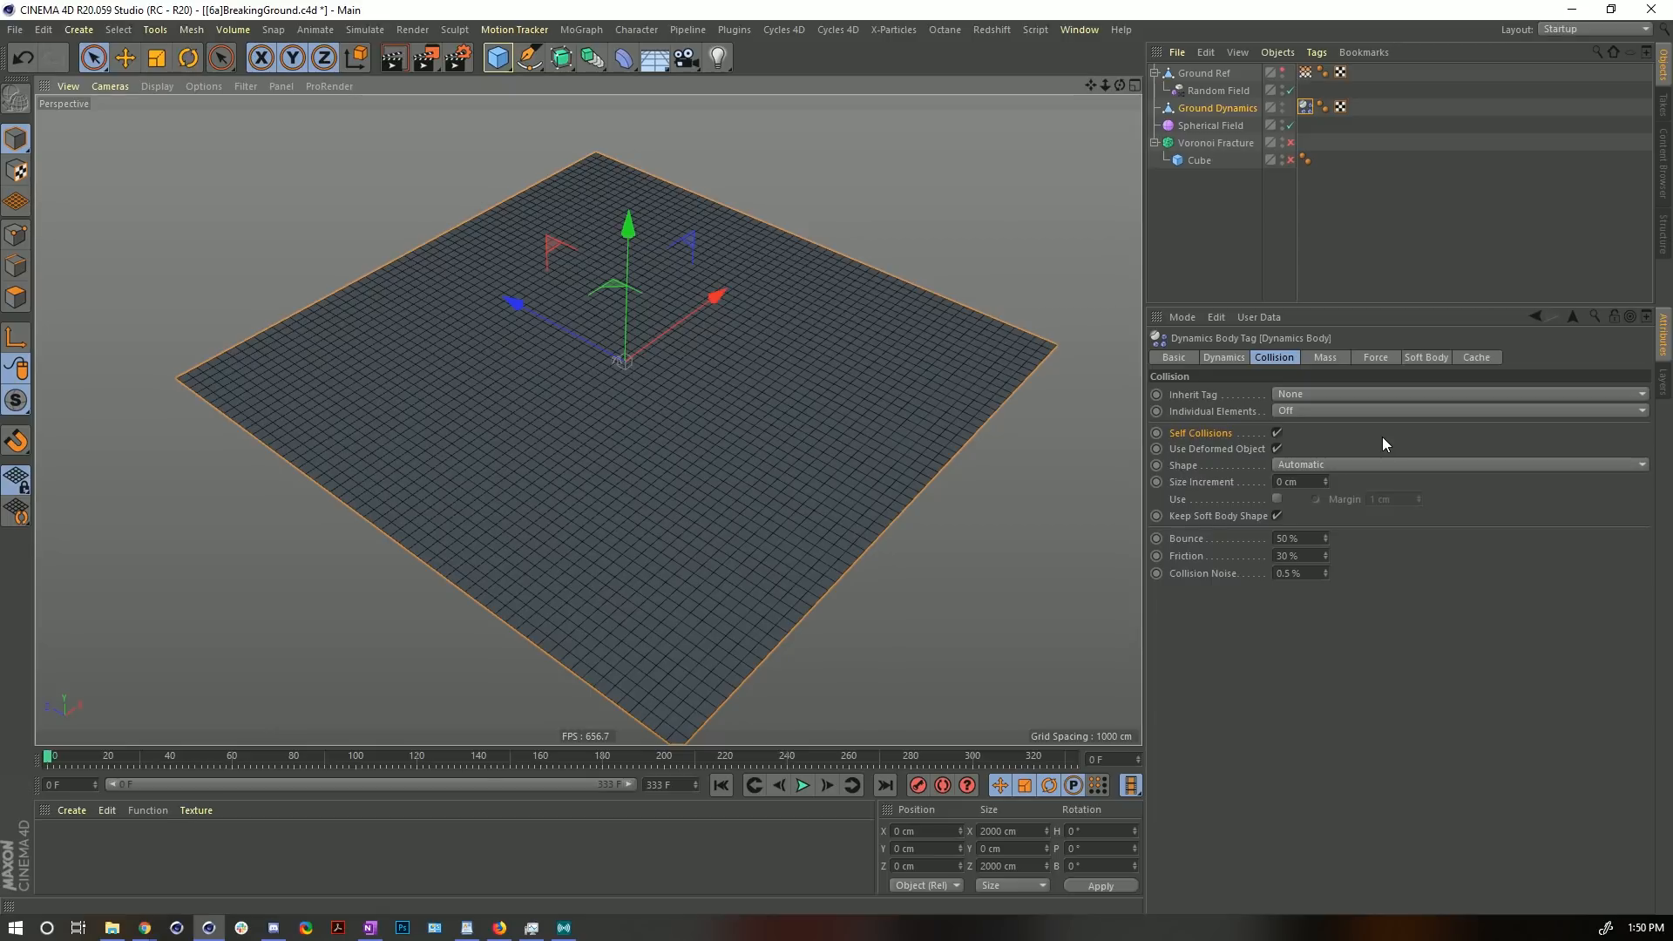
- Set the project's dynamics gravity to 0 cm
key("ctrl+d")
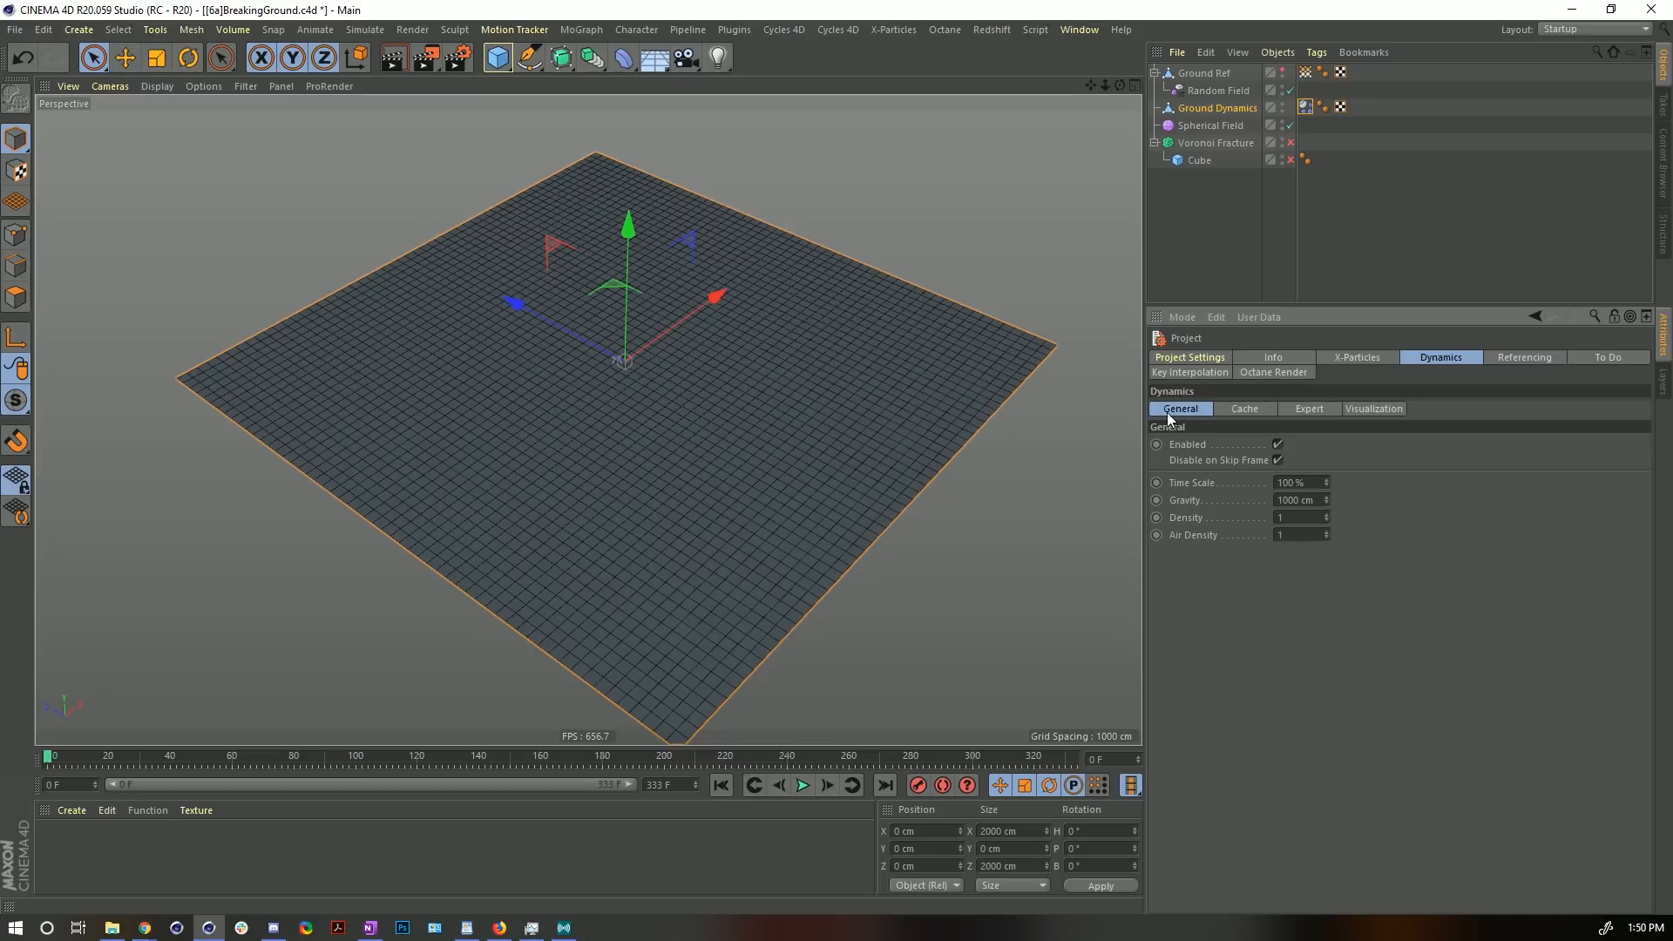
left_click(1318, 501)
type("0")
left_click(1189, 286)
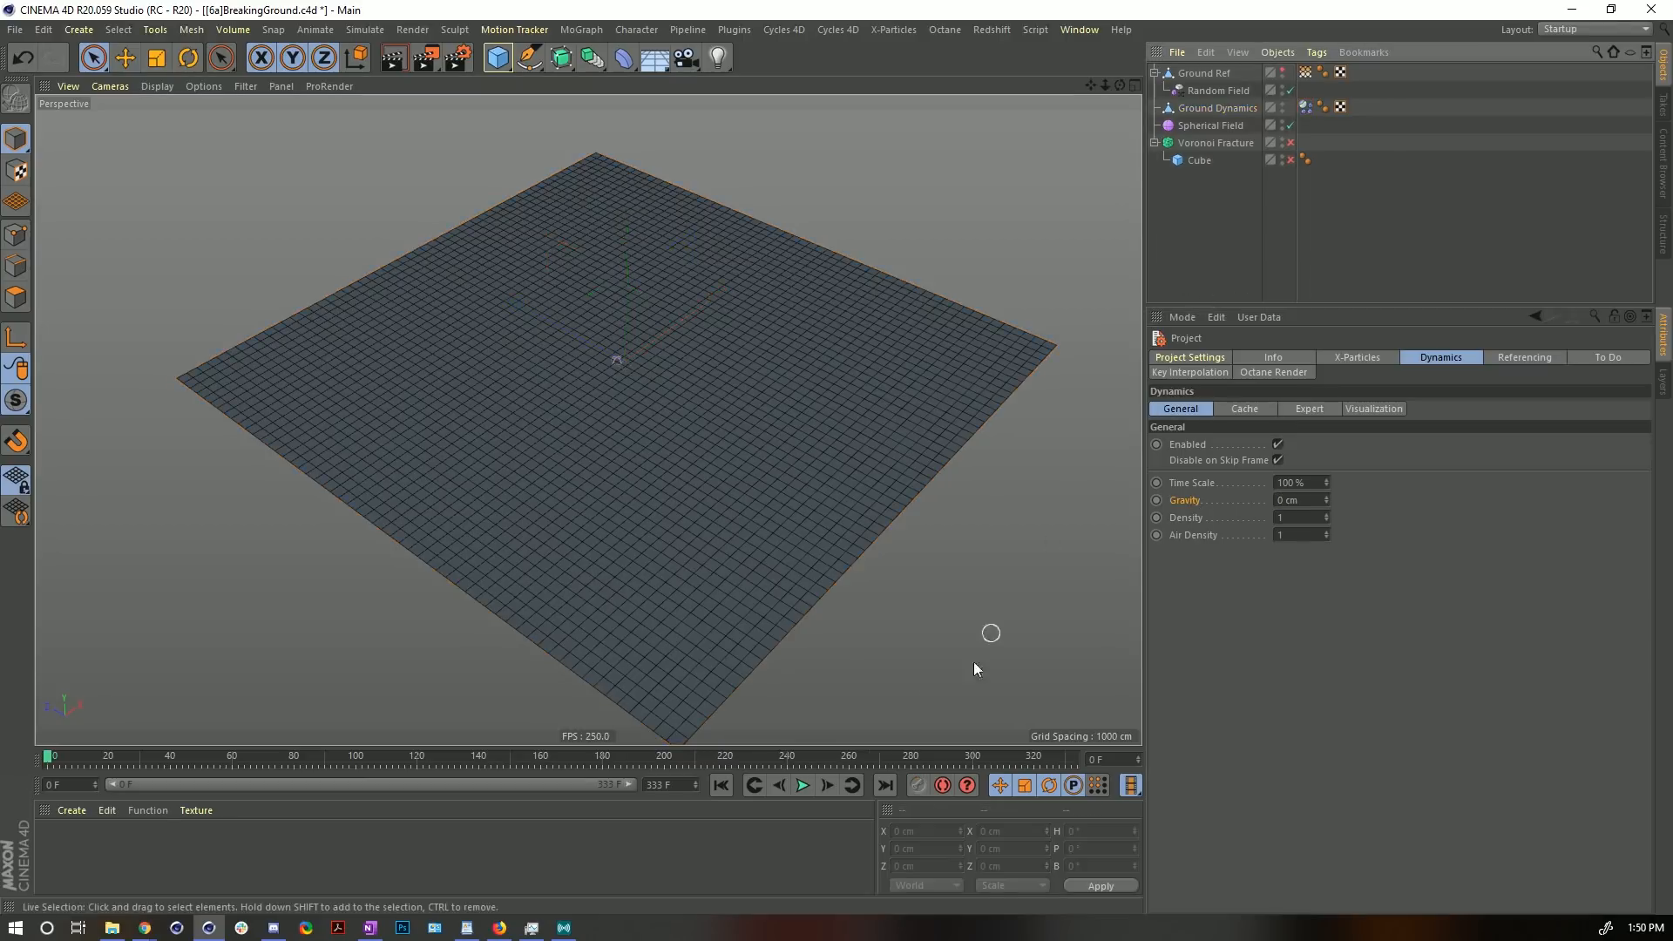
- Play the simulation to check the ground without gravity and return to the first frame
left_click(795, 790)
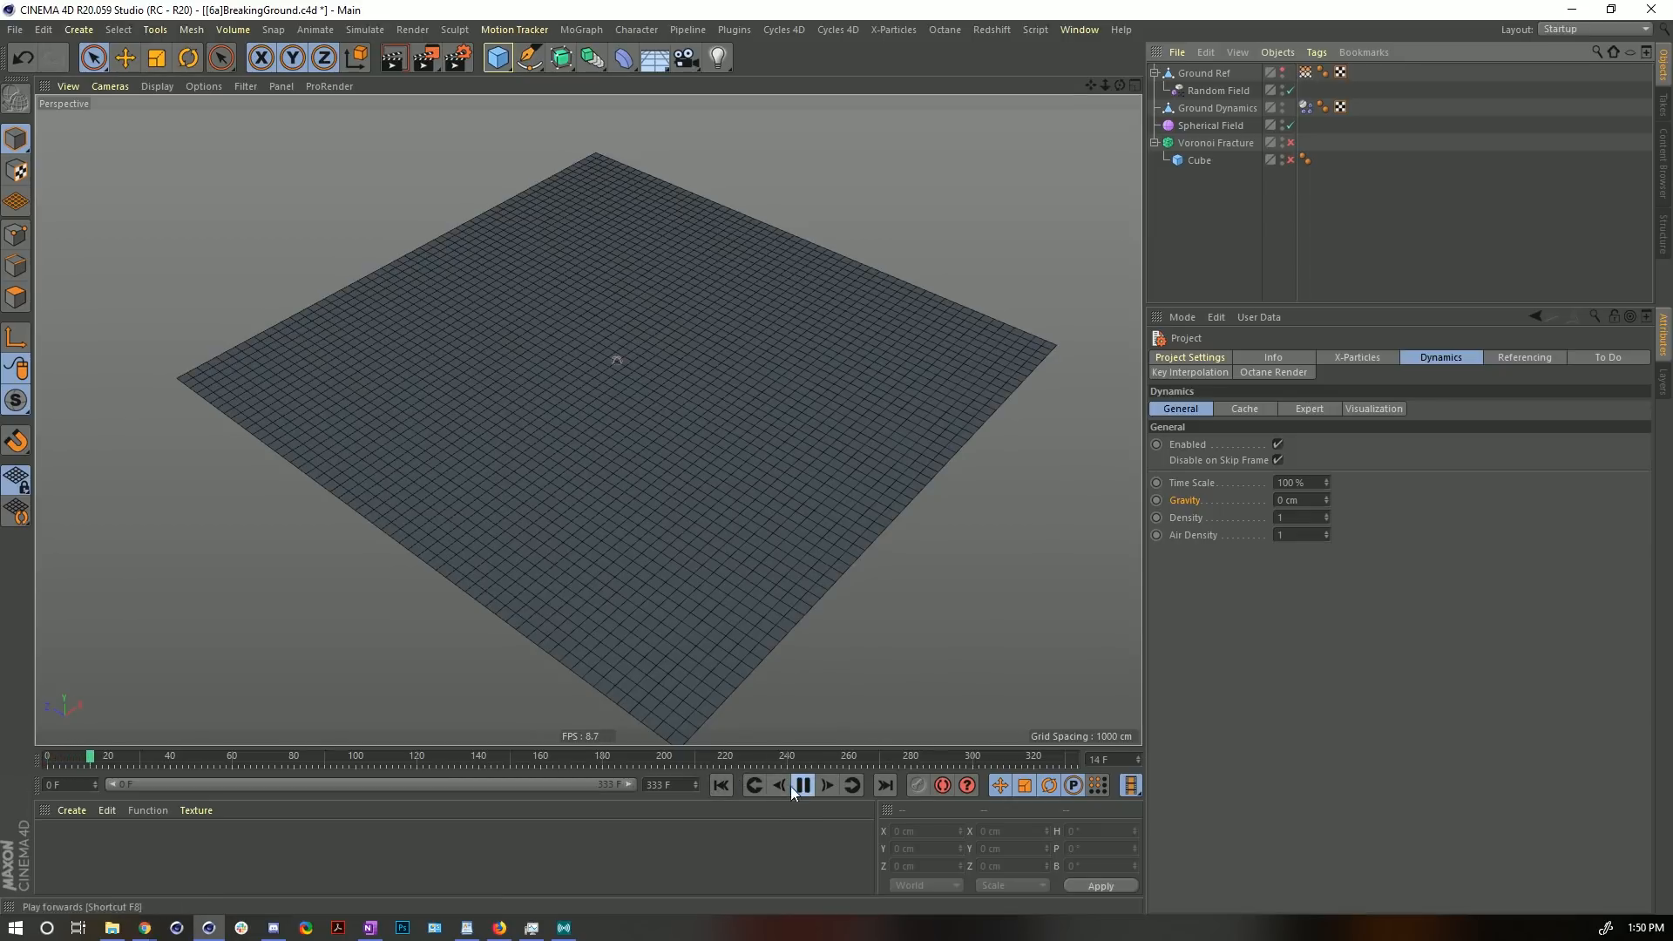
left_click(795, 789)
left_click(730, 785)
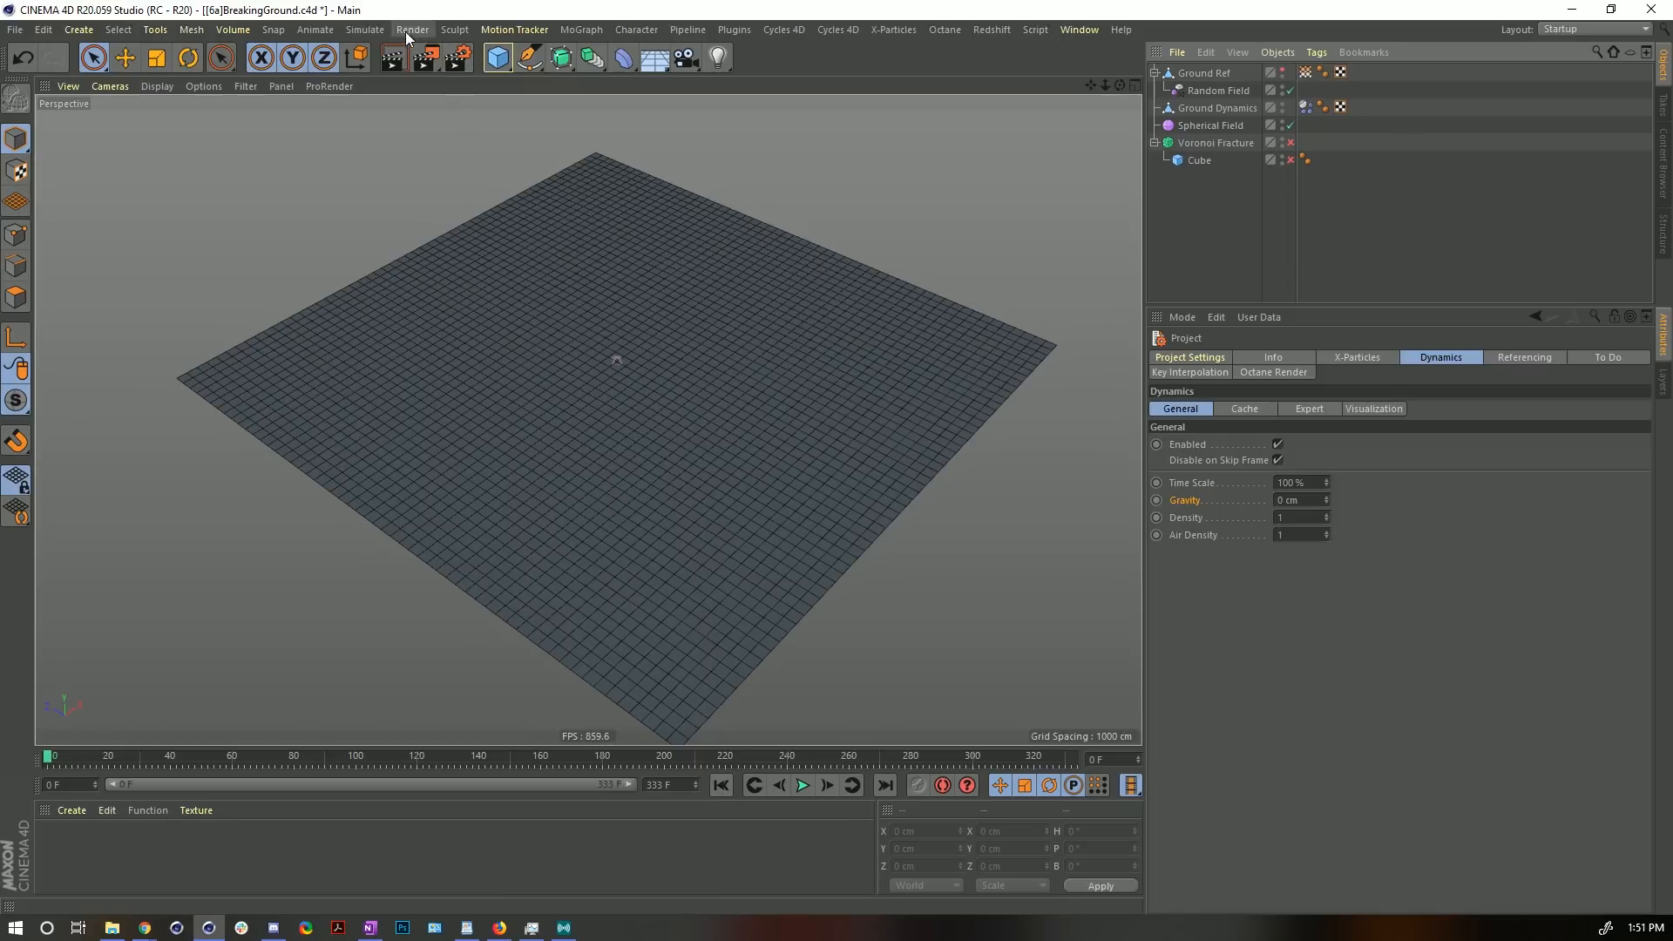
- Add a Wind particle force and rotate it to a pitch of -90° so it faces vertically
left_click(364, 29)
mouse_move(383, 96)
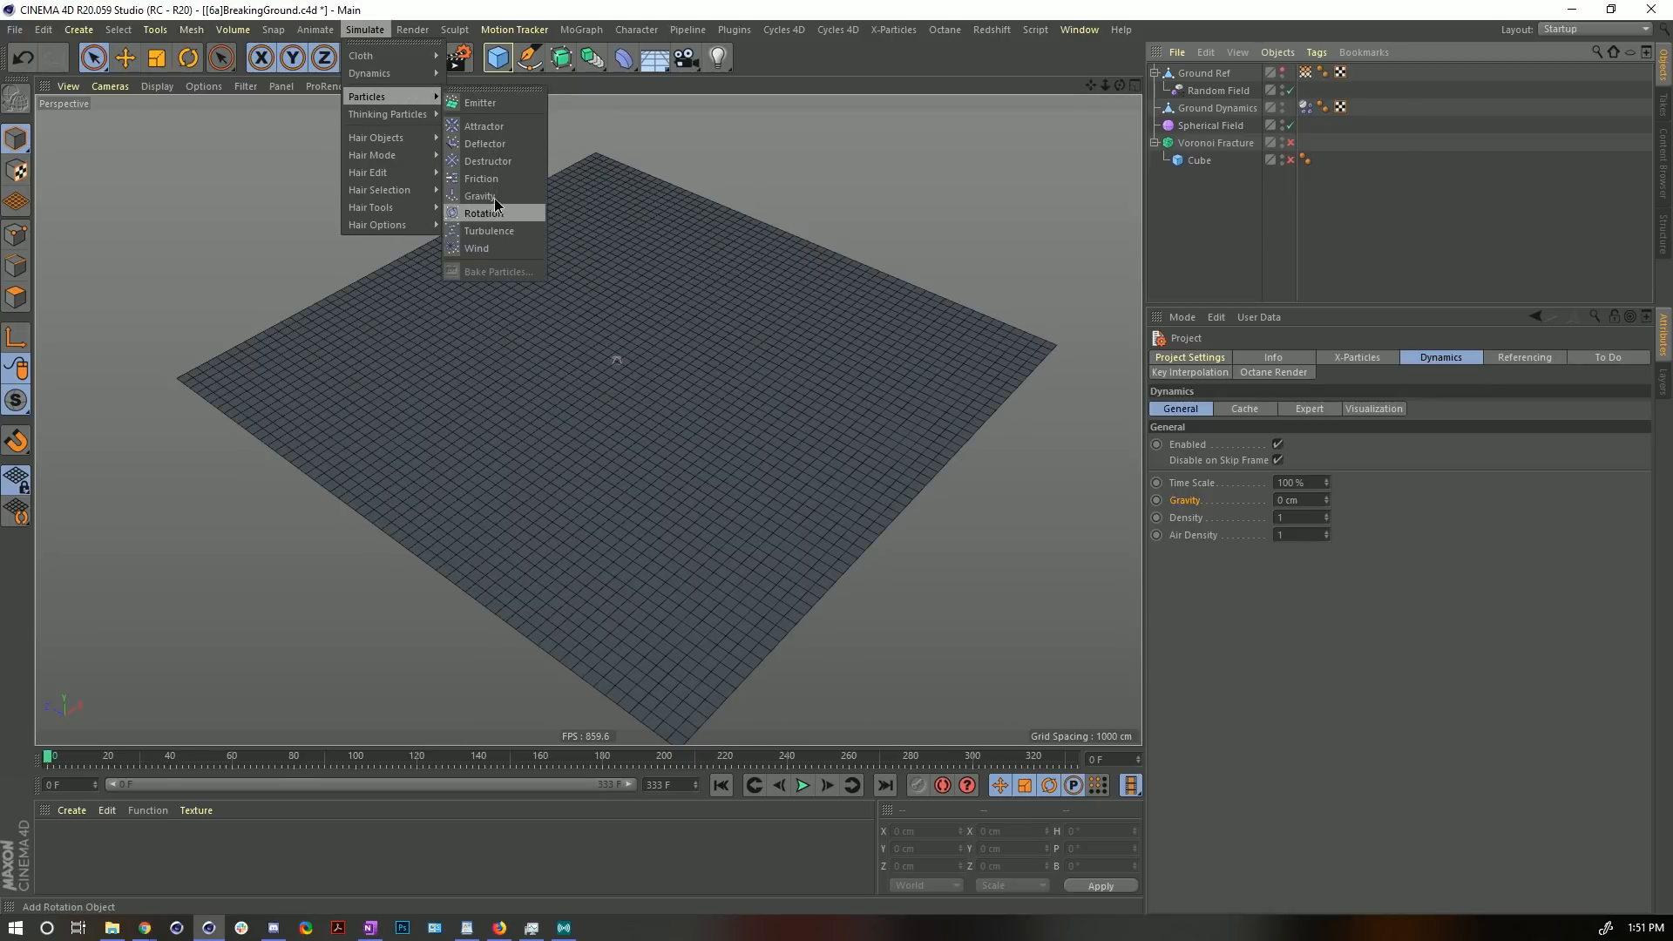
left_click(486, 248)
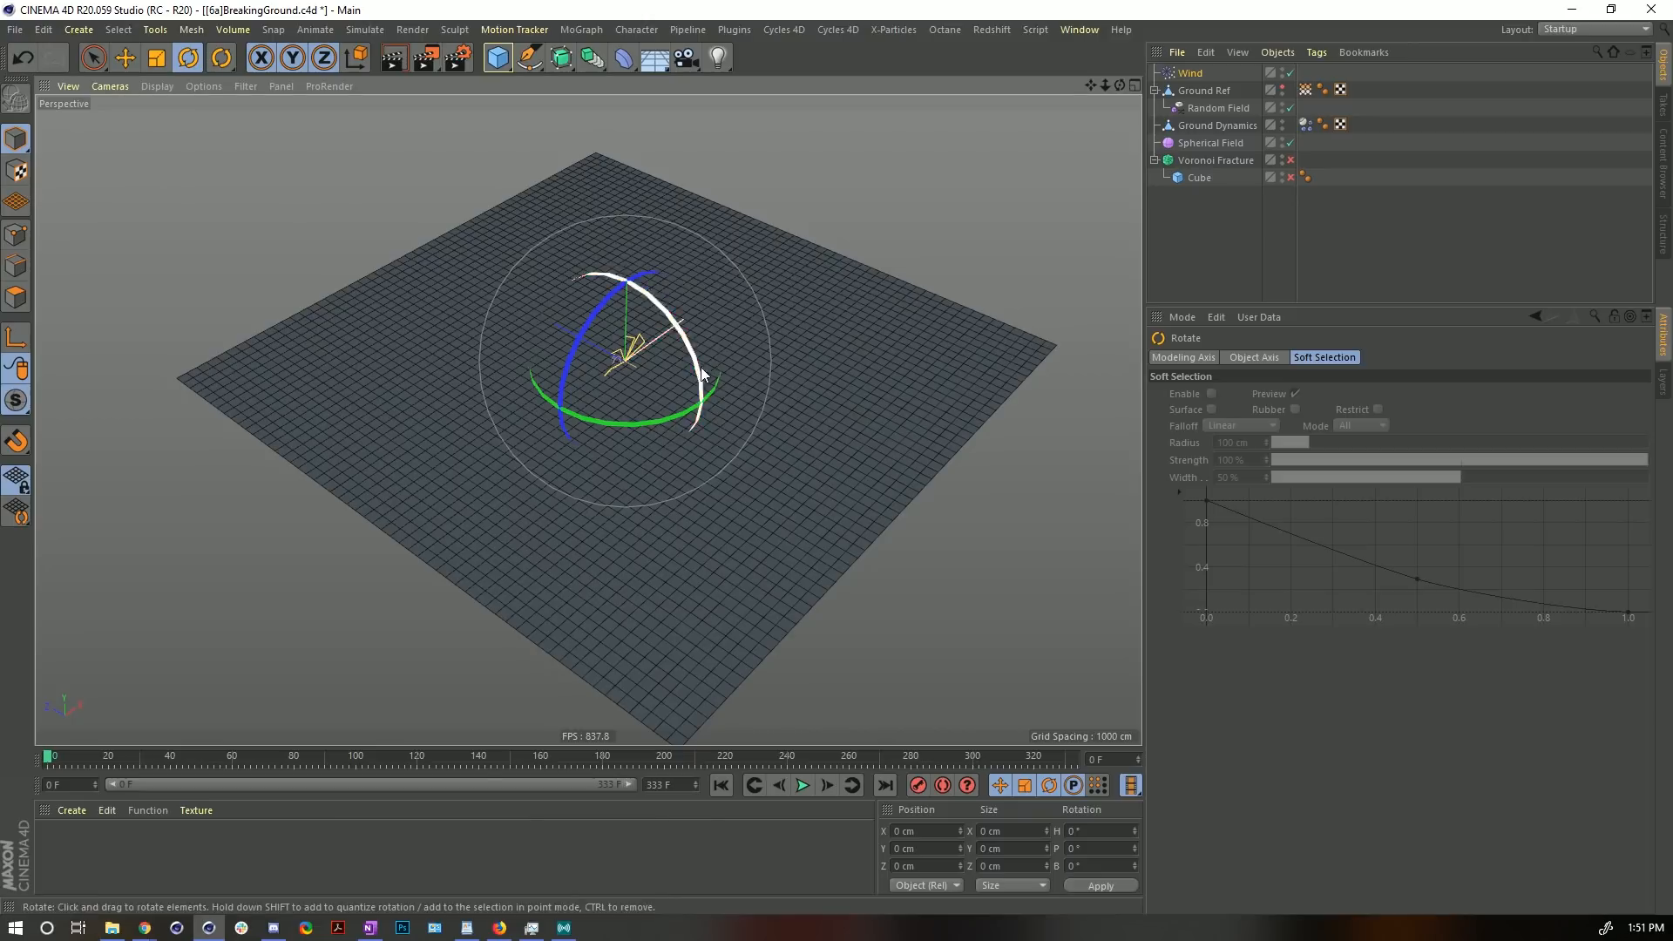
key("r")
left_click_drag(687, 350, 588, 299)
left_click_drag(666, 426, 671, 374, "alt")
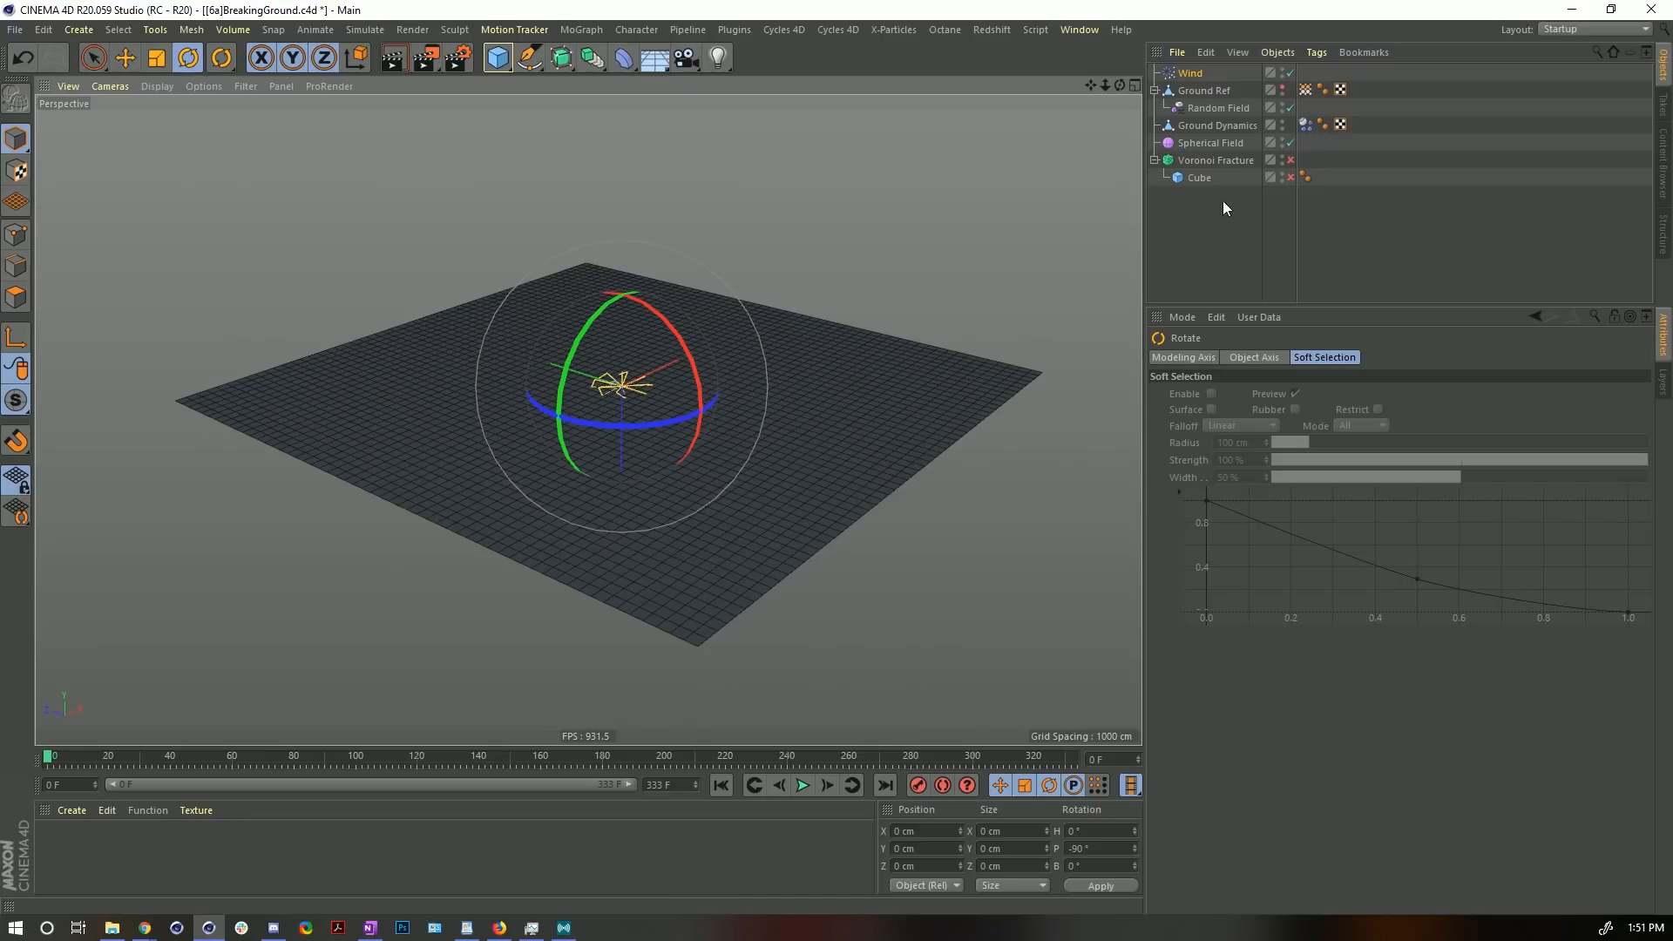
- Play the simulation to check the wind's effect on the whole ground plane, and return to the first frame
left_click(1221, 253)
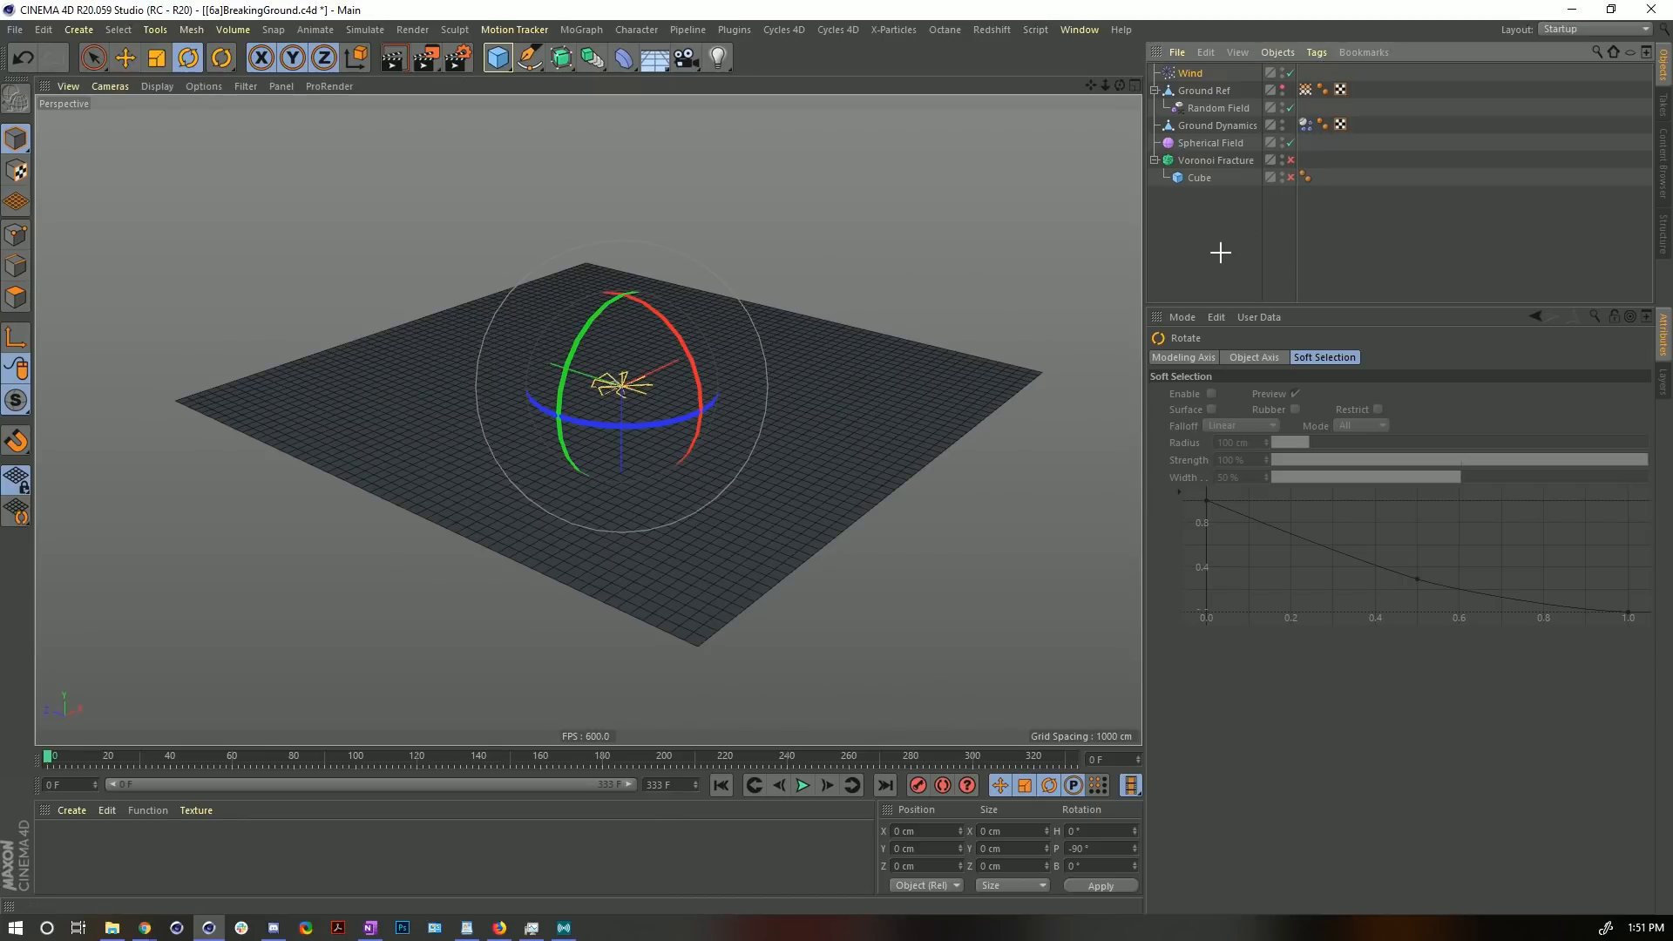
left_click(803, 787)
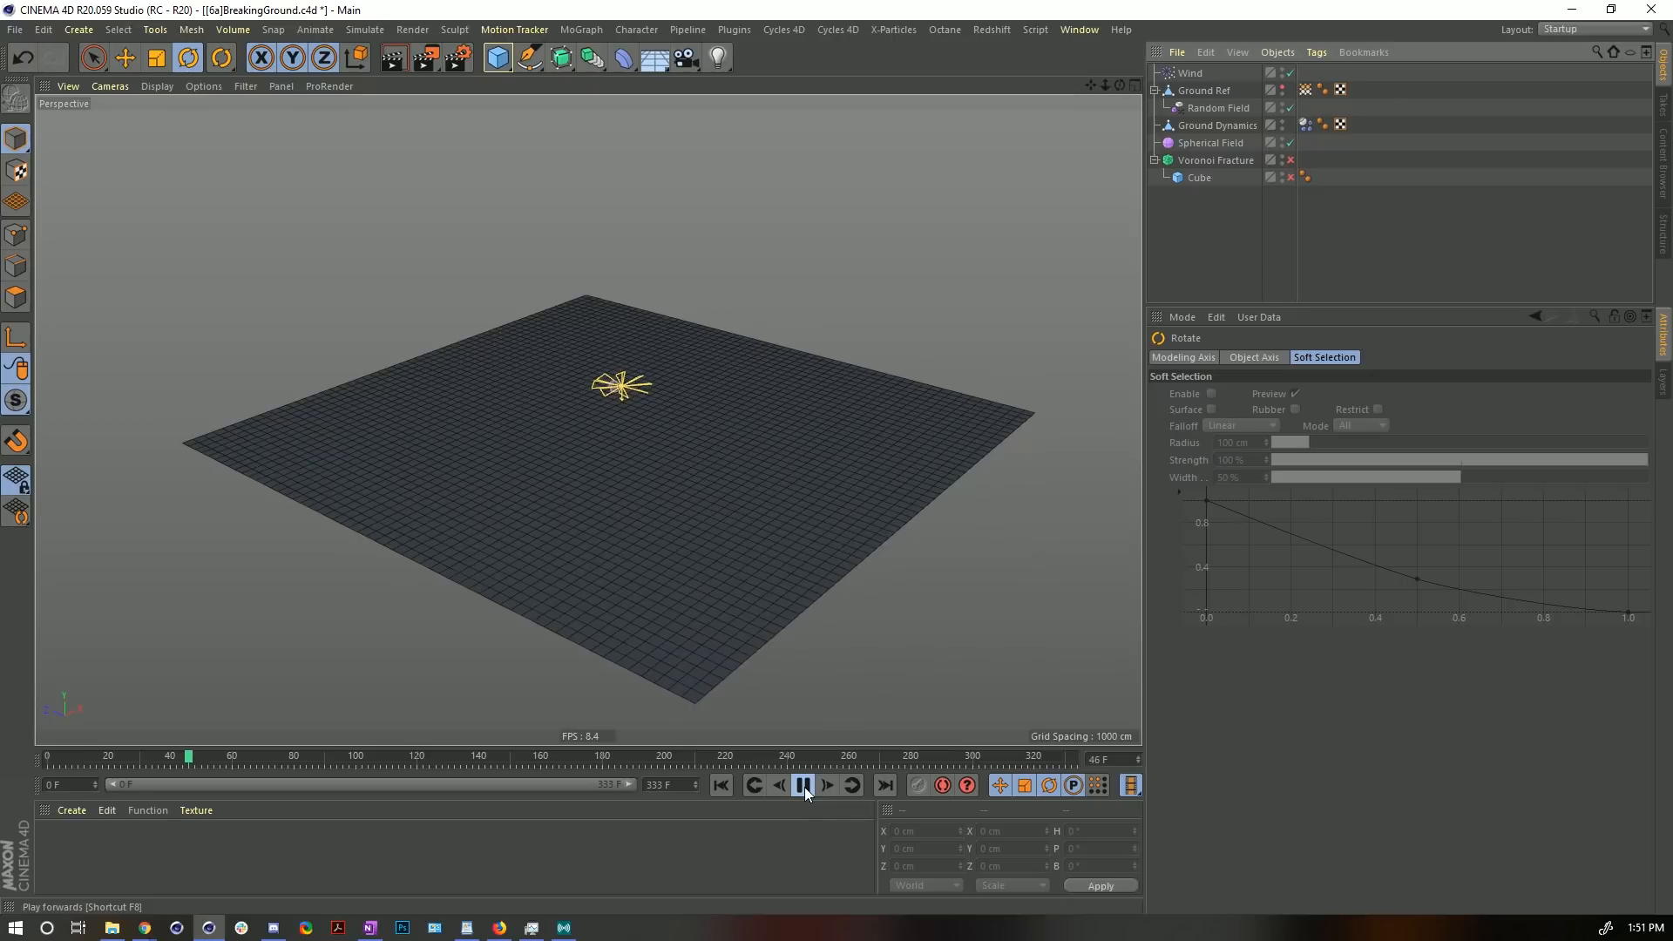
left_click(803, 787)
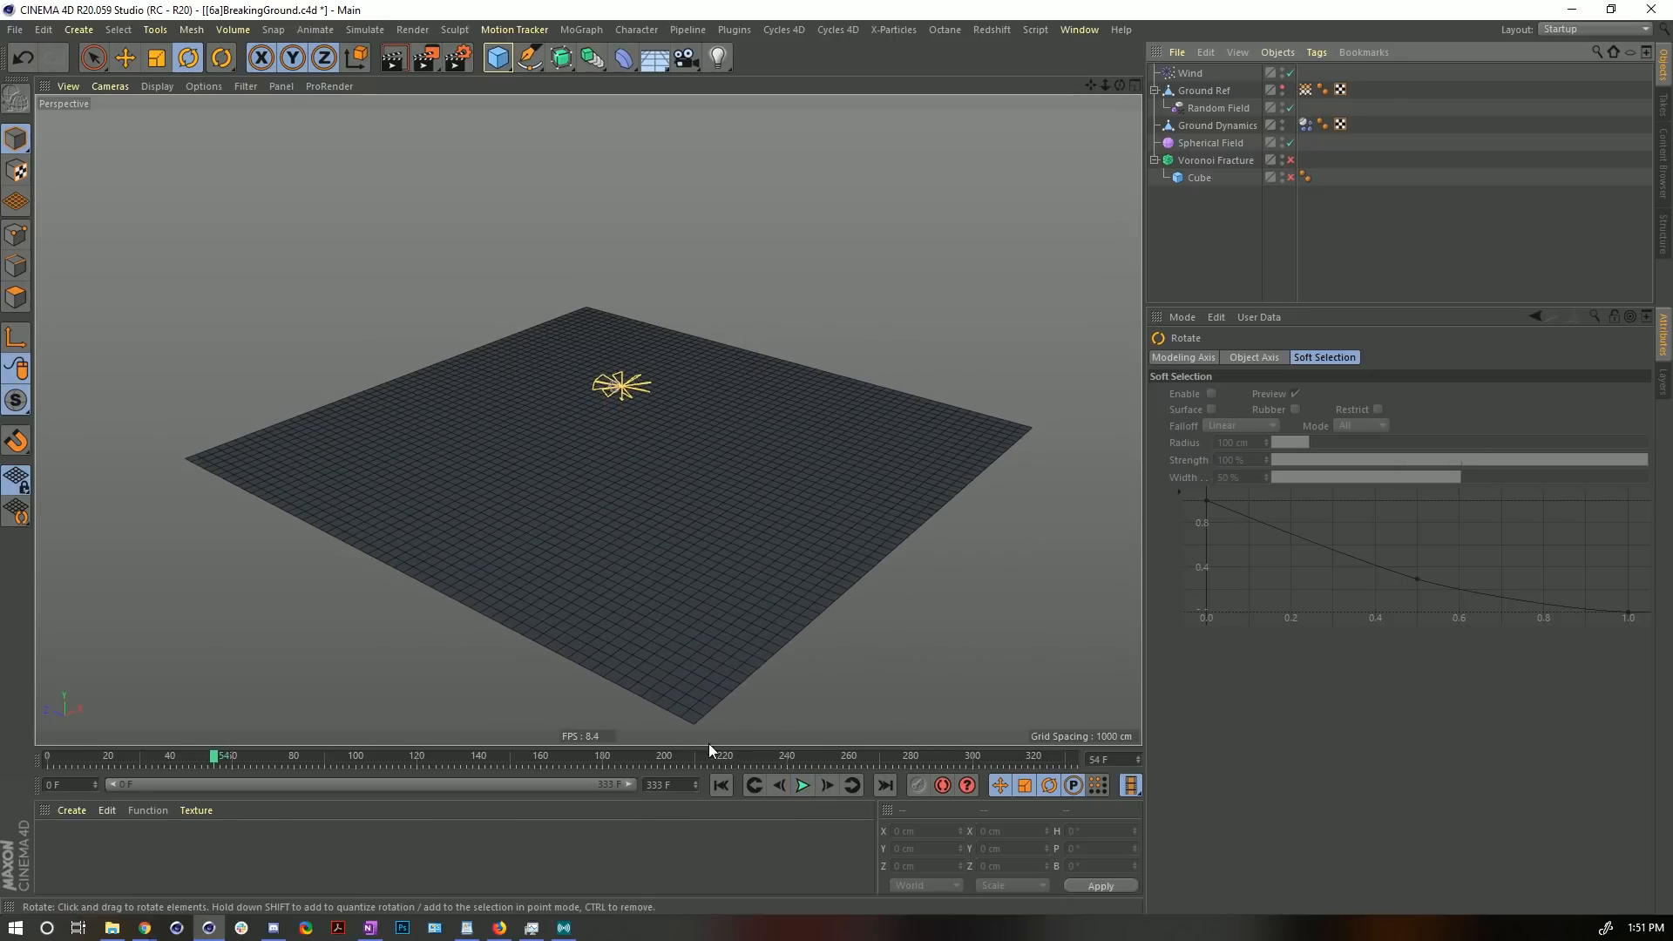
left_click(722, 785)
left_click_drag(719, 387, 709, 451, "alt")
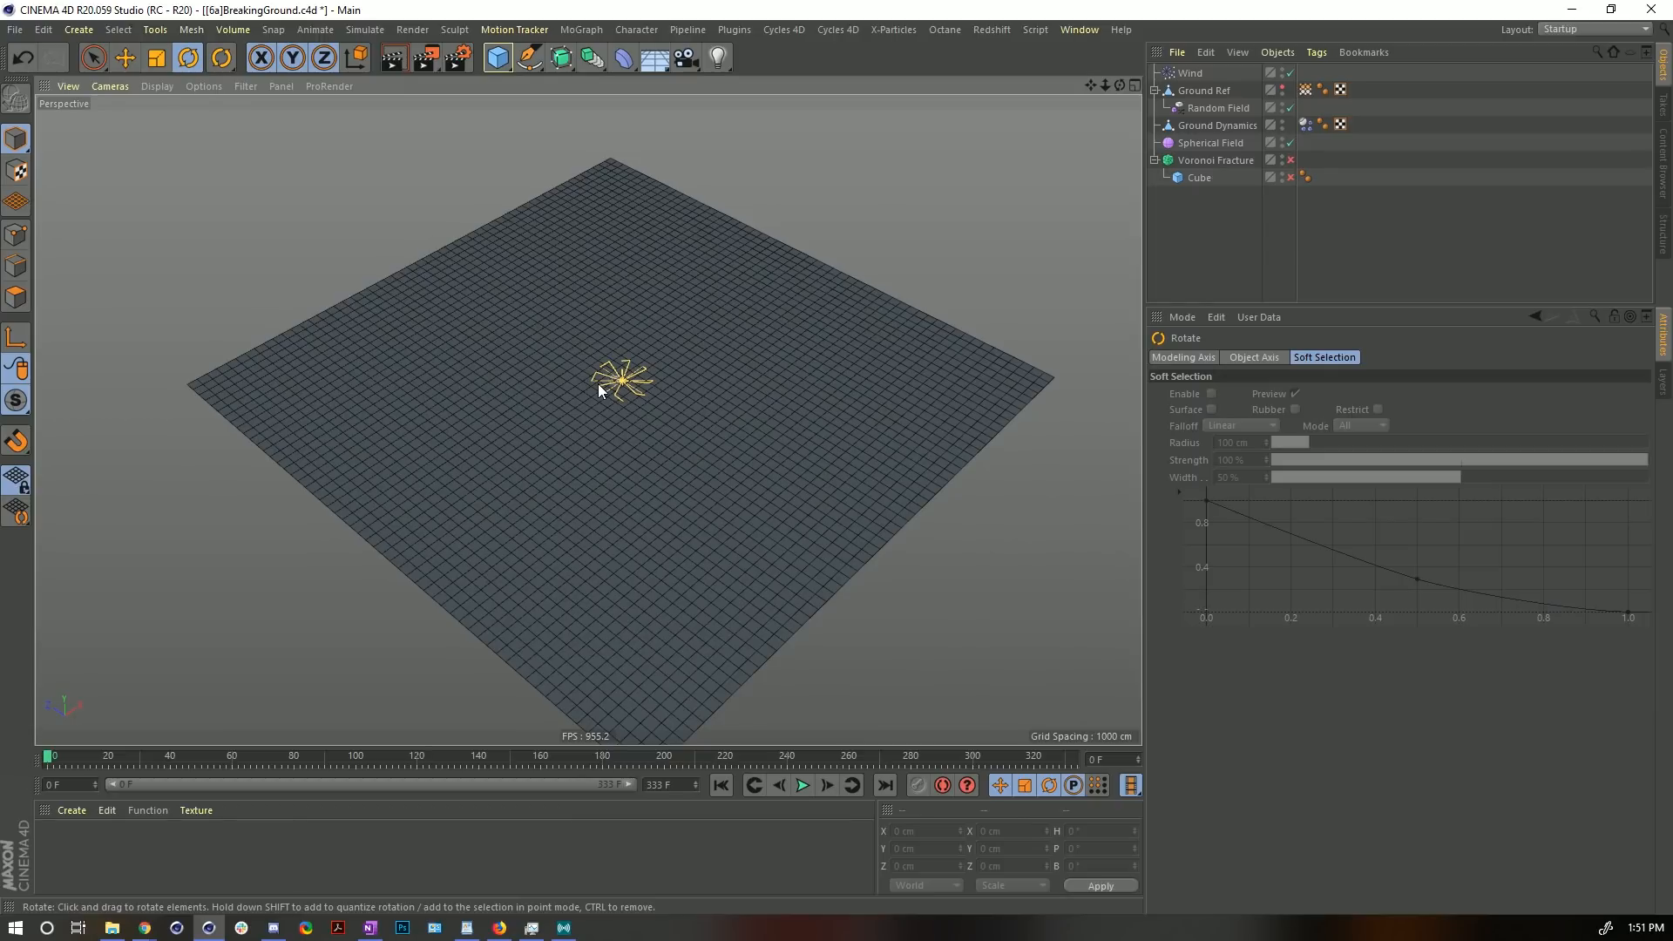
- Add Ground Ref's Vertex Map Growth tag as a field in the Wind object's falloff and show its layer settings
left_click(1233, 127)
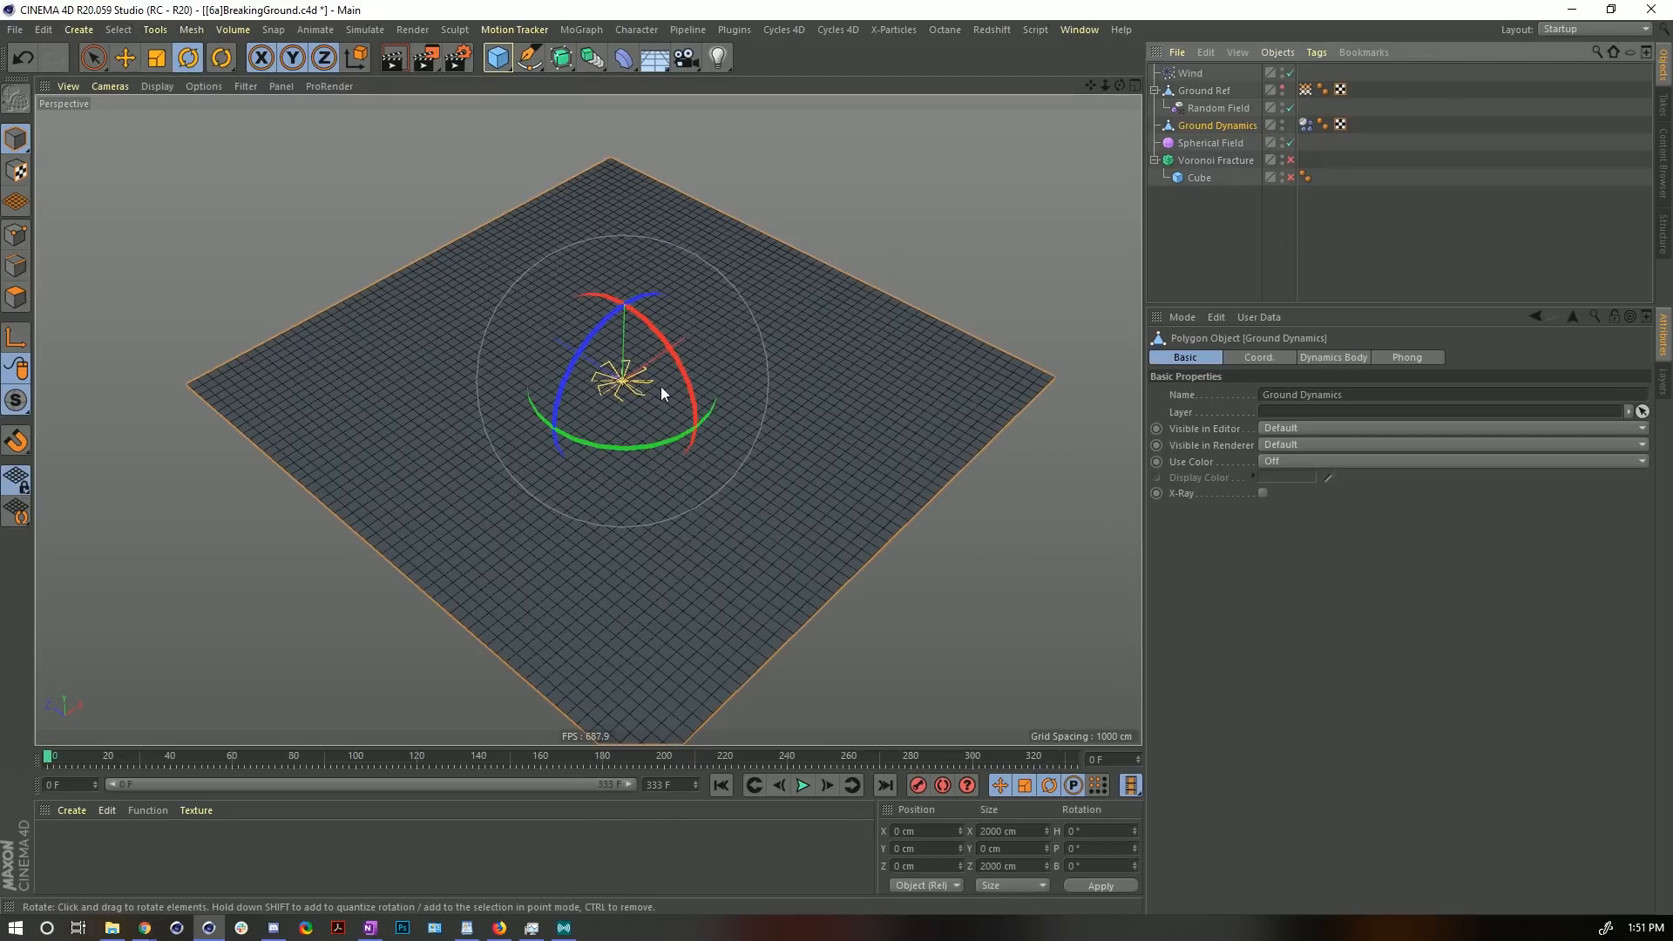
left_click(1199, 72)
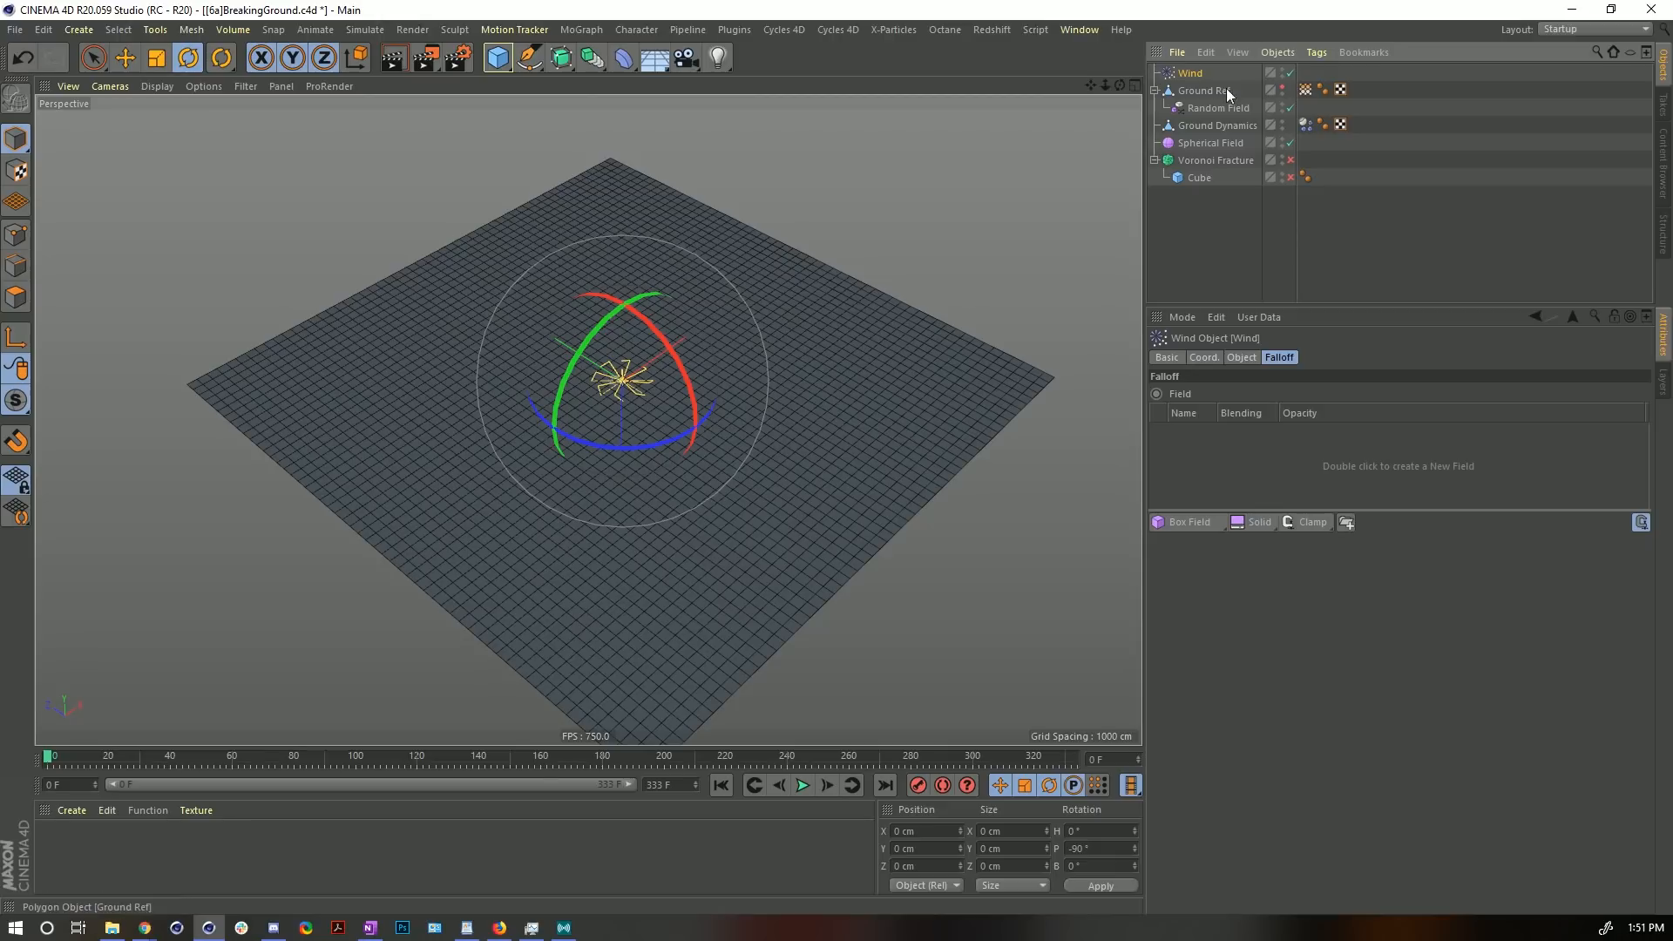
left_click(1239, 357)
left_click(1279, 358)
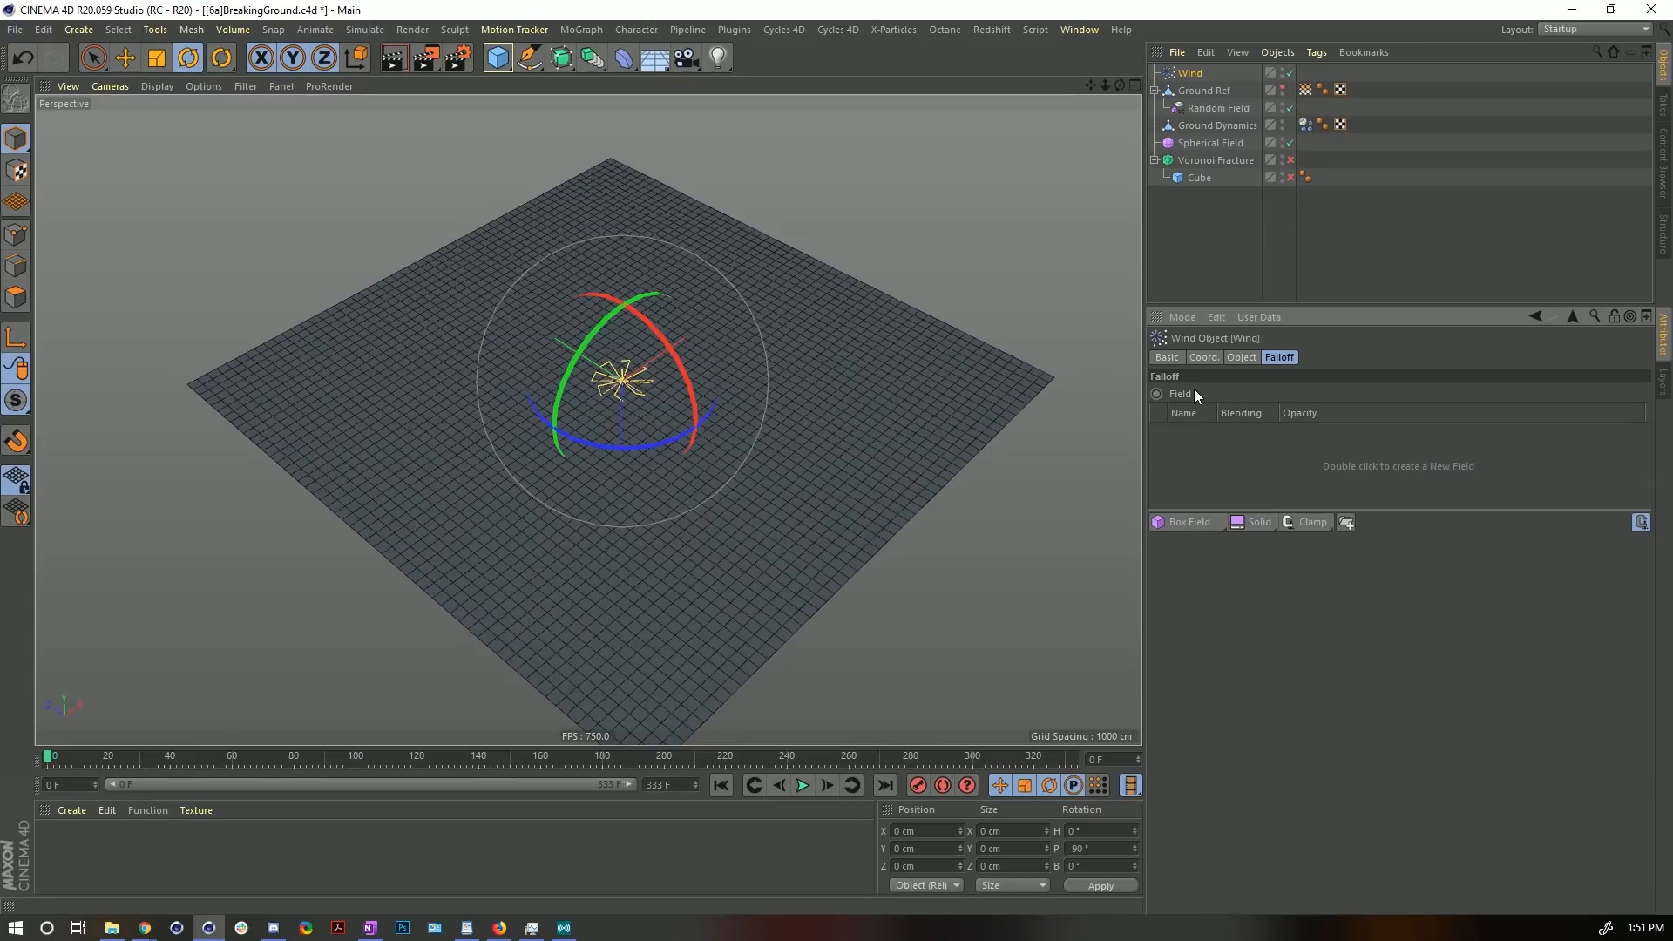
left_click_drag(1305, 90, 1322, 313)
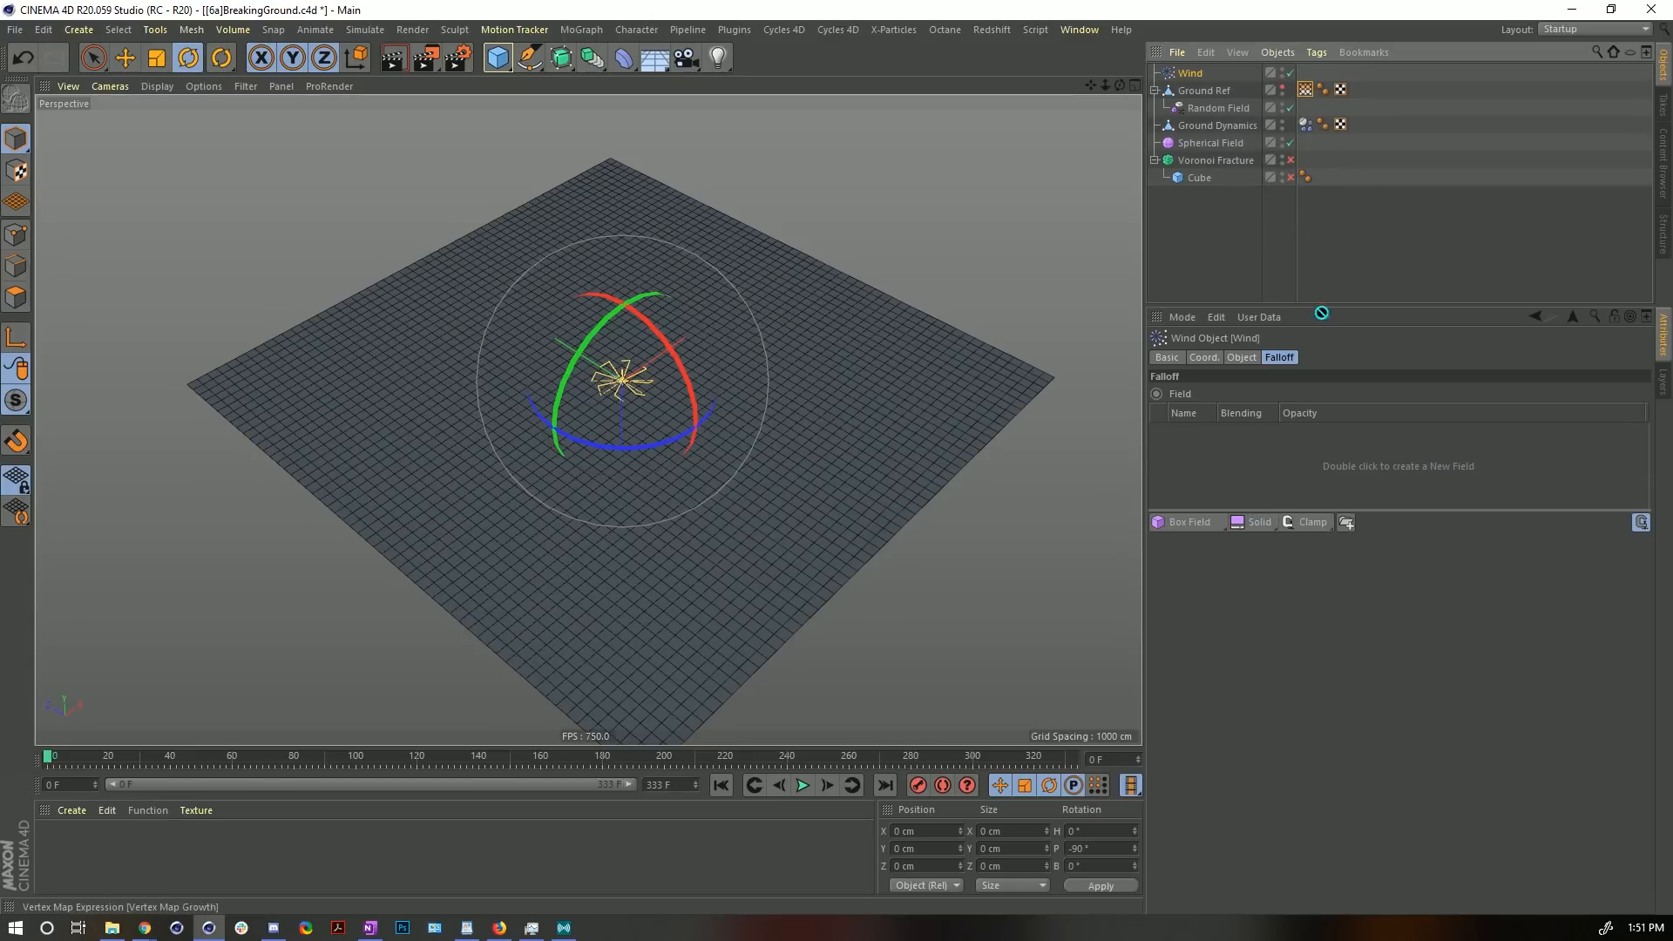
left_click_drag(1298, 455, 1299, 454)
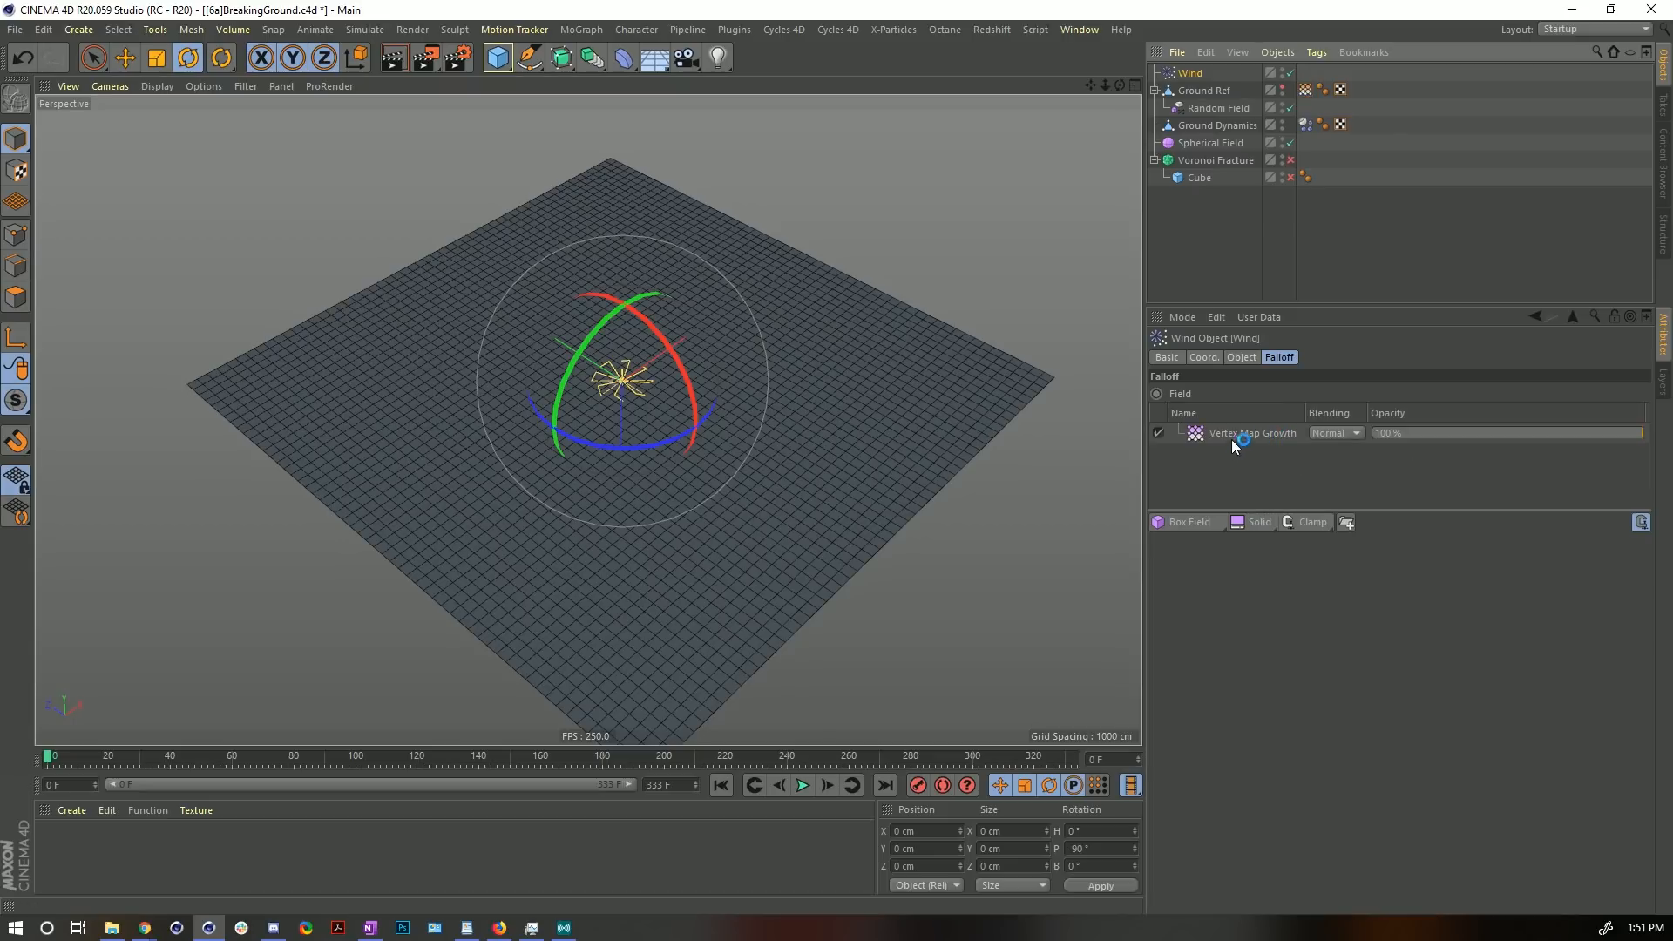
left_click(1222, 435)
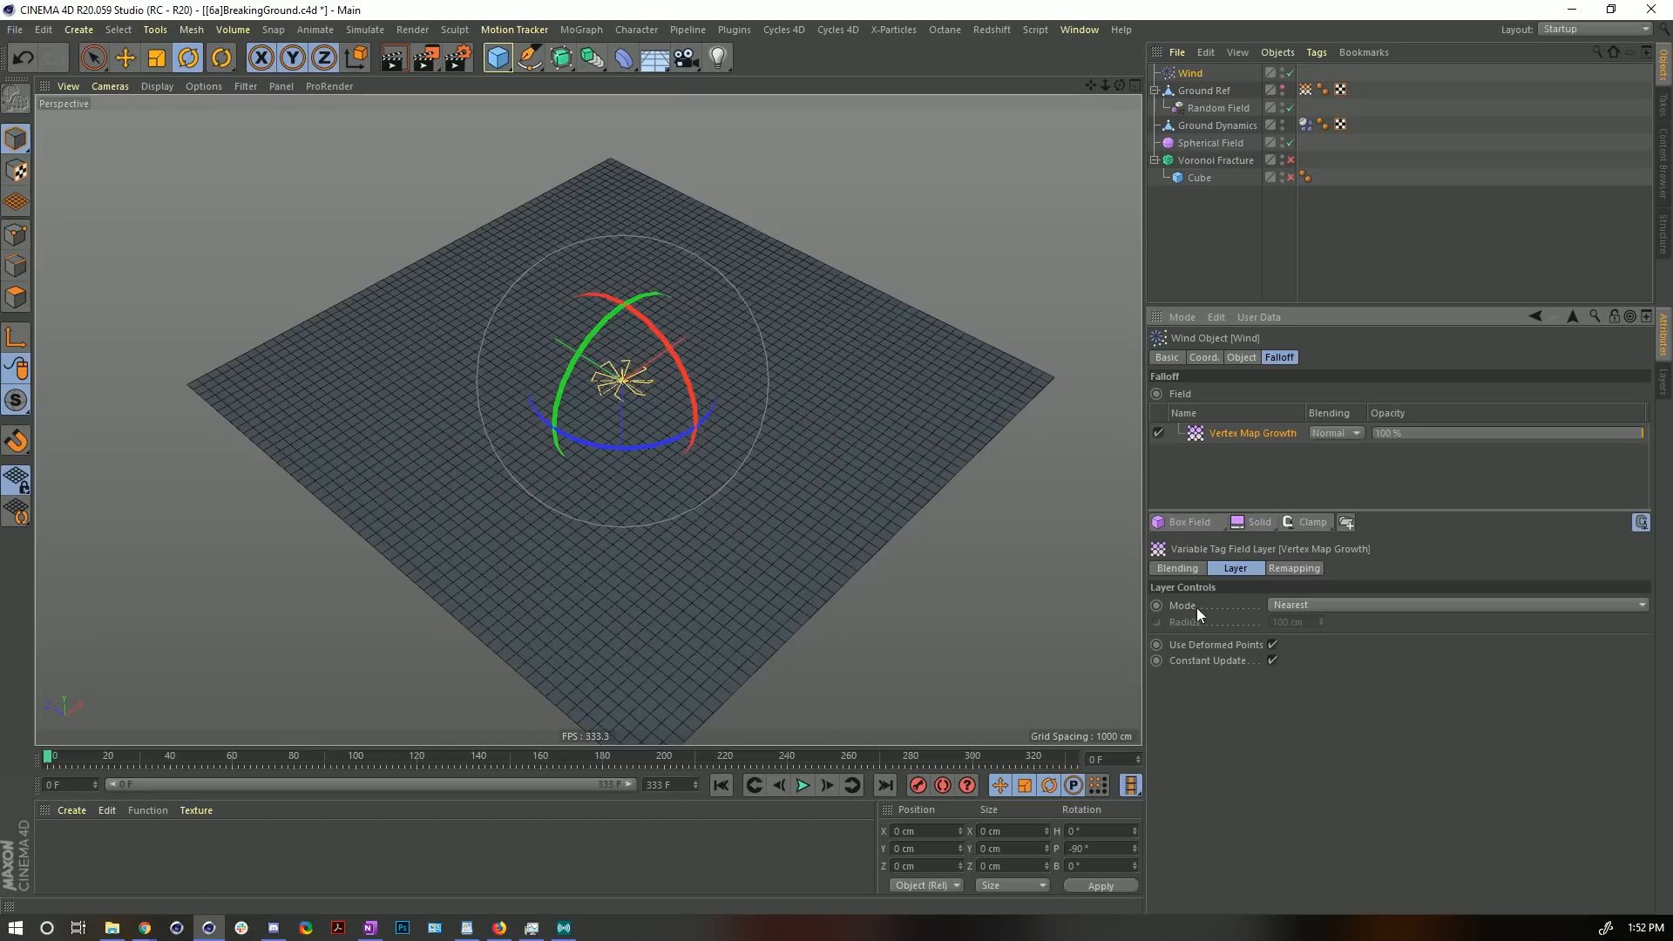
- Play the simulation up to frame 40 and examine from near and far how the ground reacts to the limited wind
left_click(805, 790)
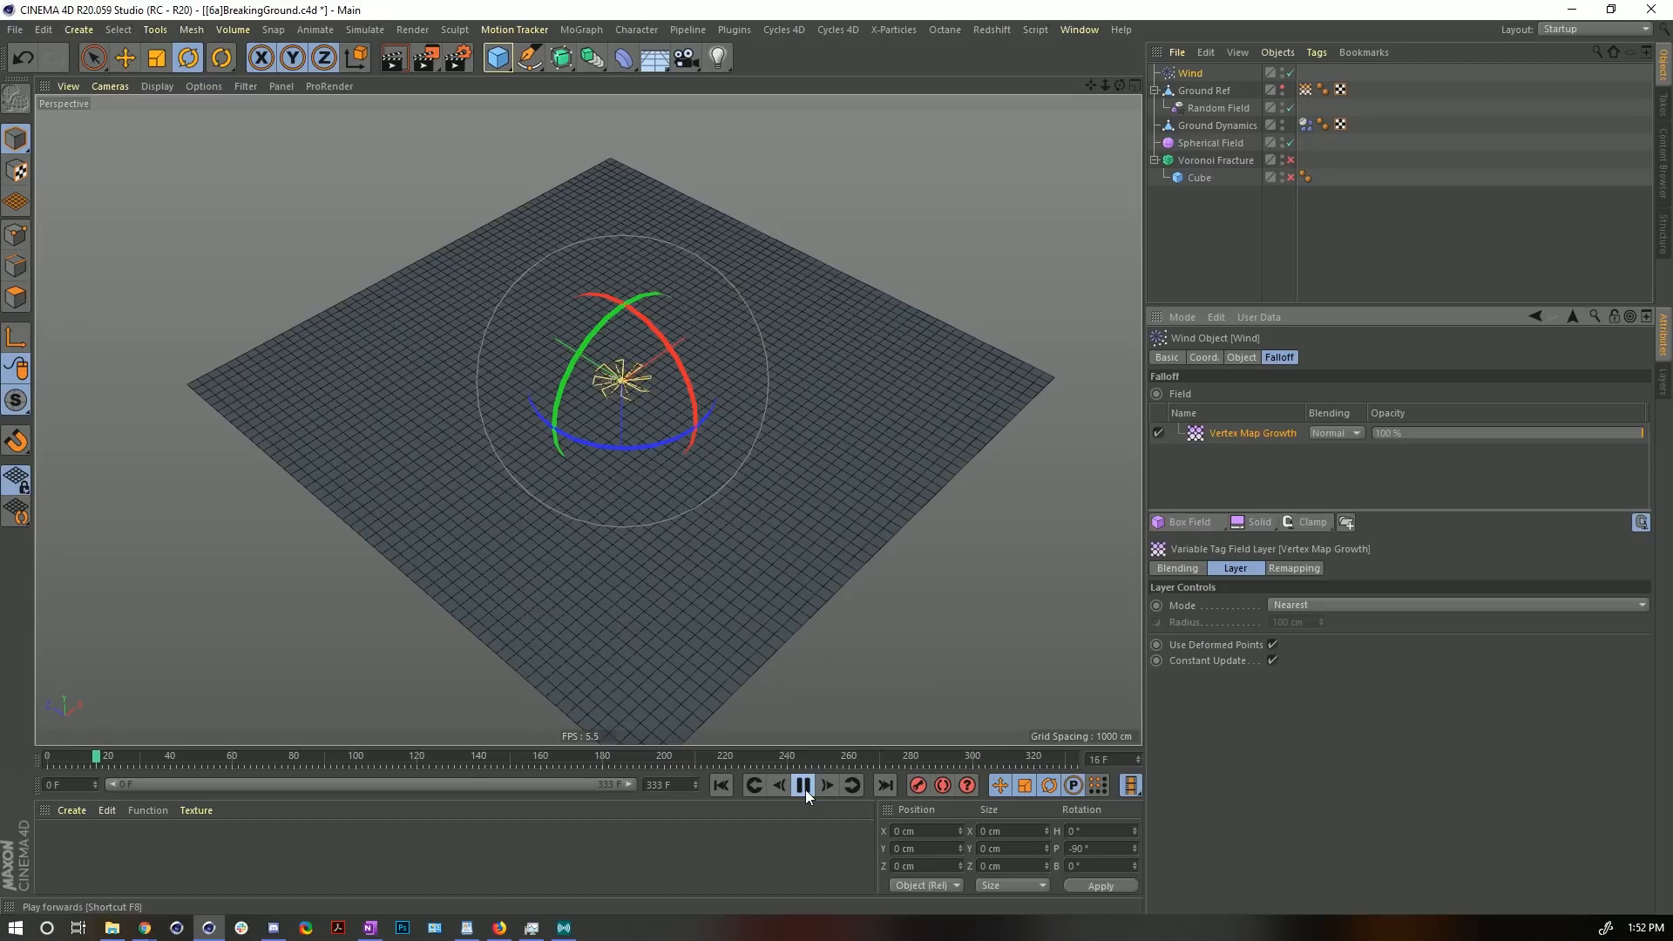
left_click(805, 789)
scroll(644, 523, "up", 8)
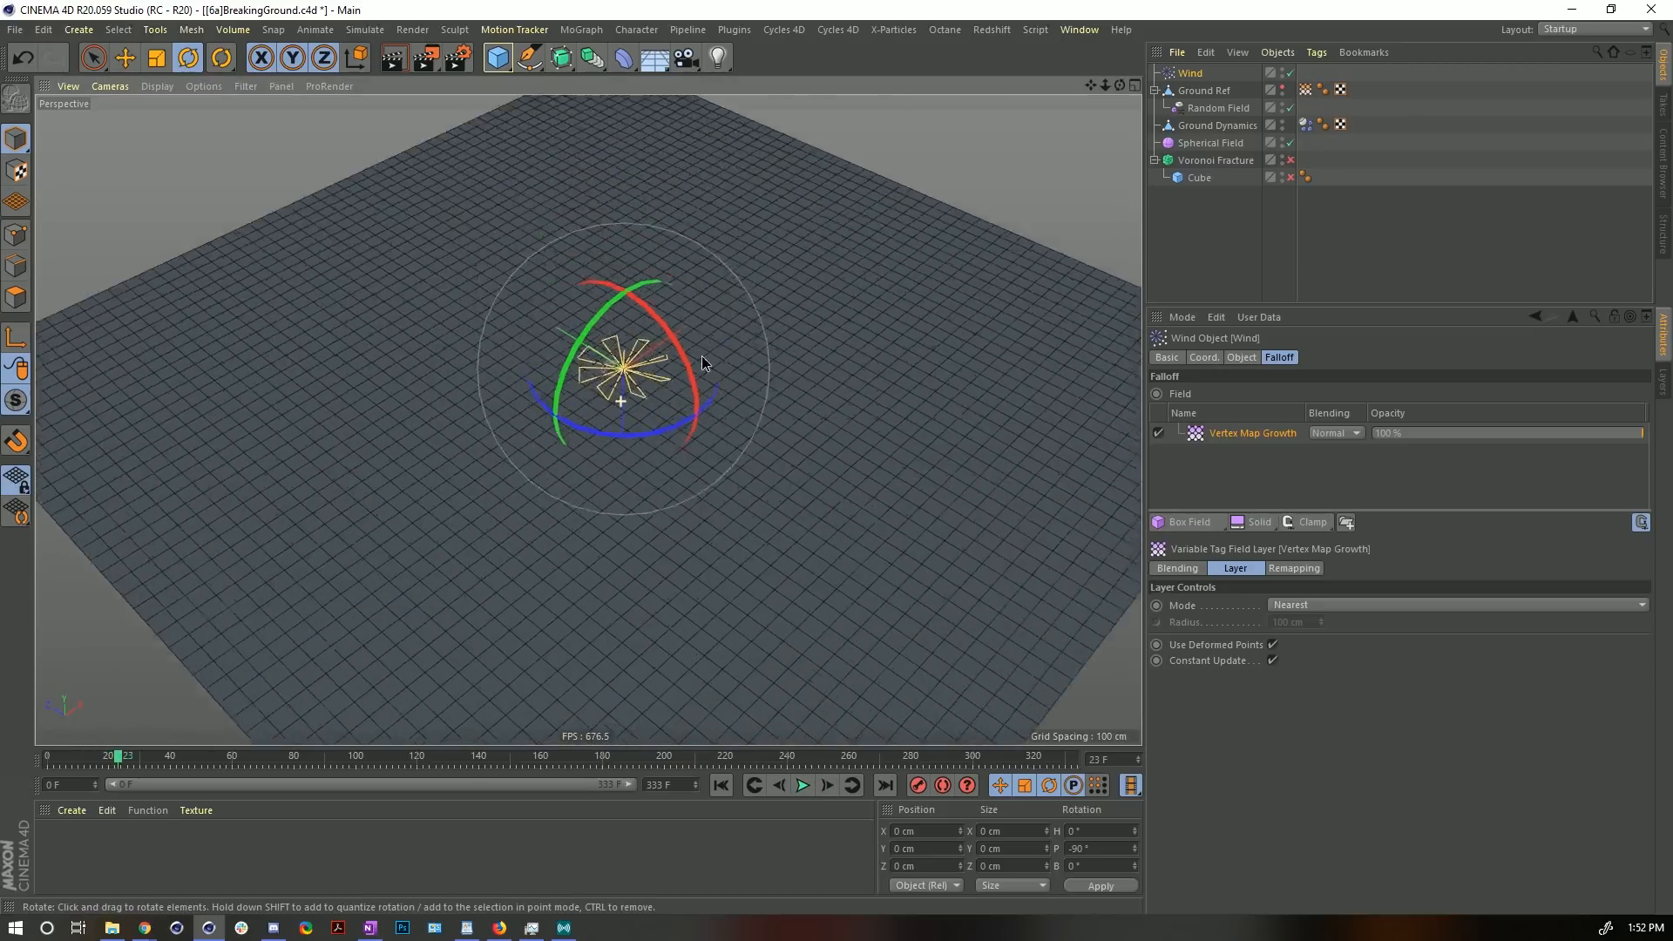
left_click(802, 786)
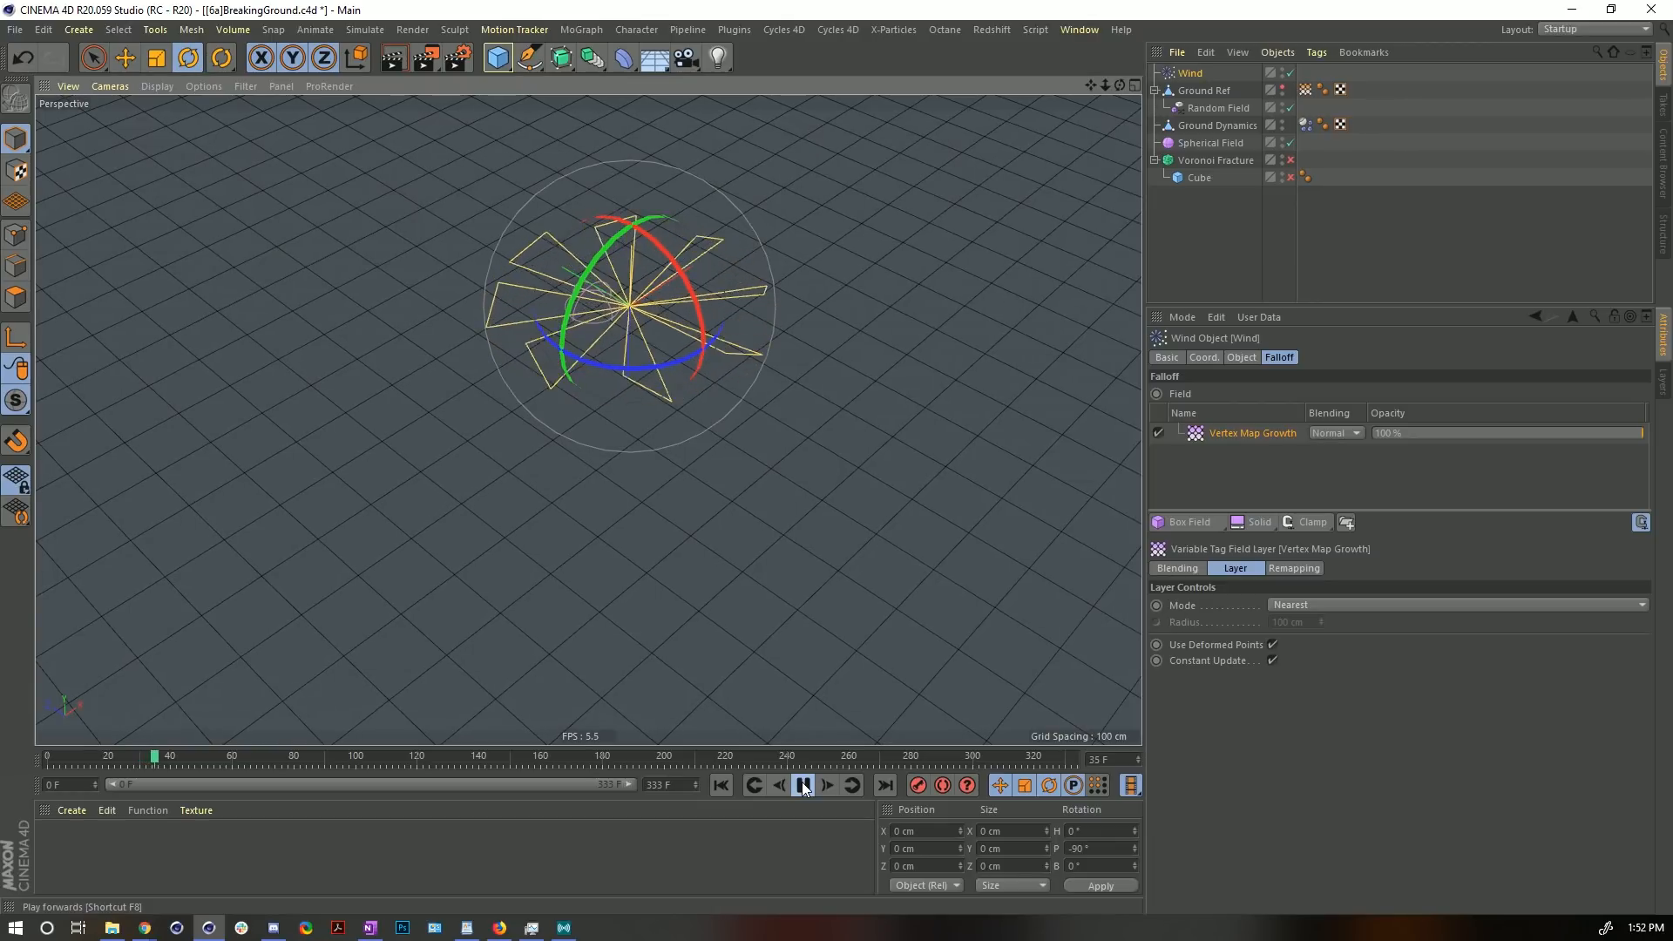
left_click(802, 786)
right_click_drag(773, 299, 467, 373, "alt")
left_click_drag(769, 438, 756, 394, "alt")
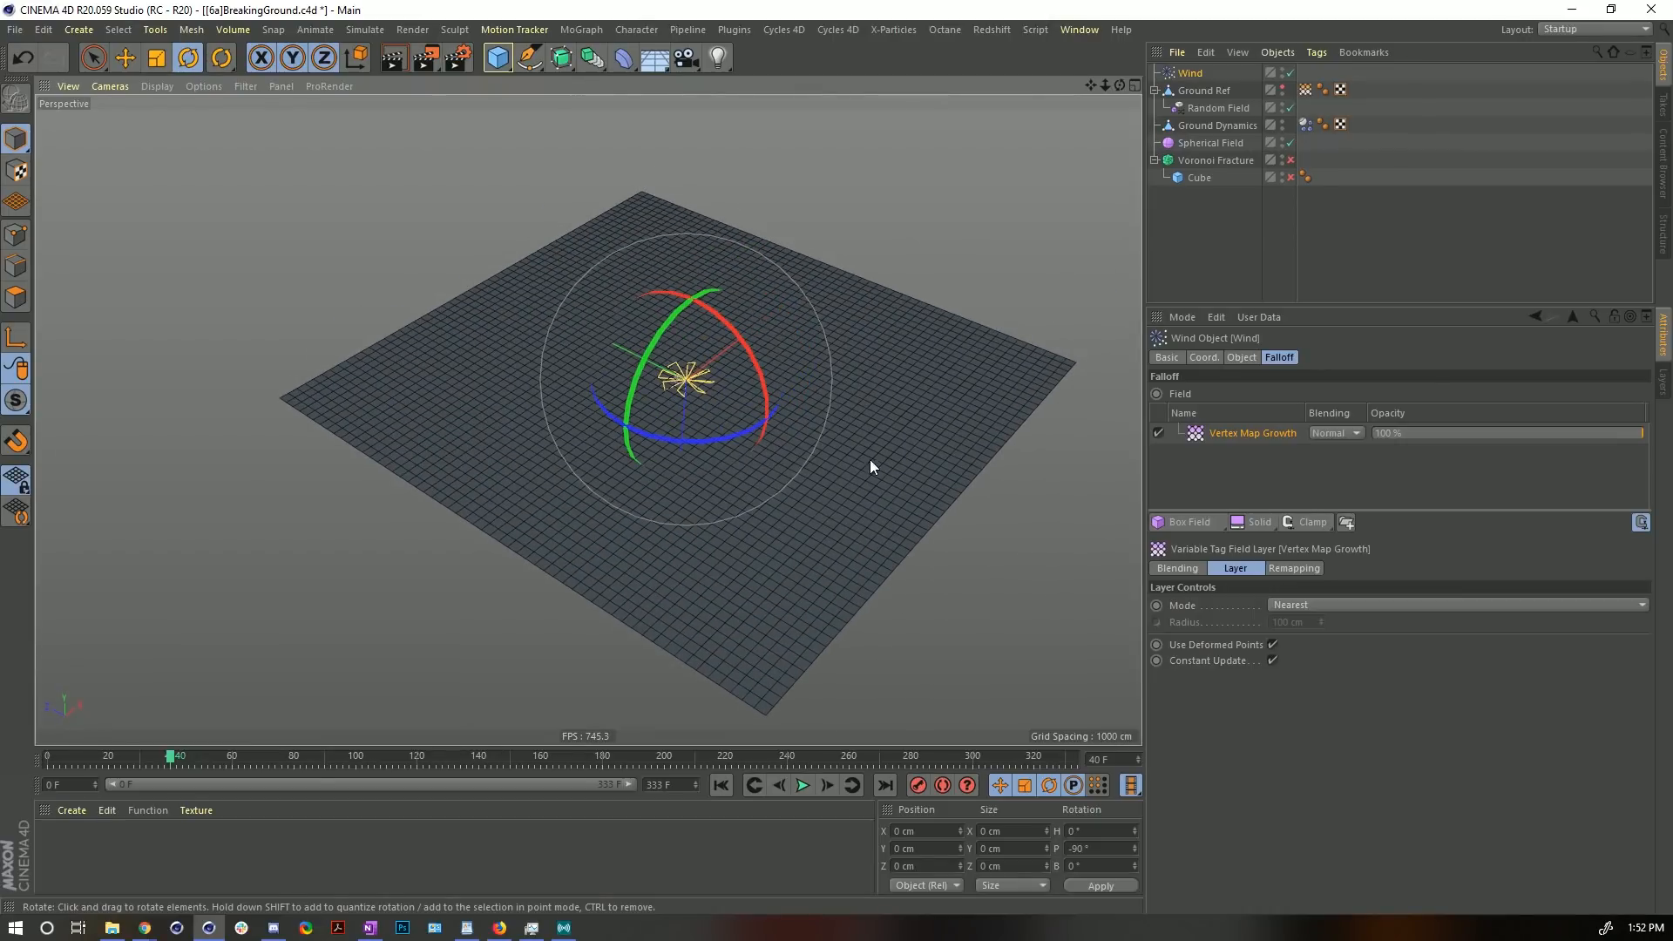
- Set the Structural, Shear and Flexion springs and their Damping values to 0 in the Ground Dynamics tag's soft-body settings
right_click_drag(660, 366, 778, 328, "alt")
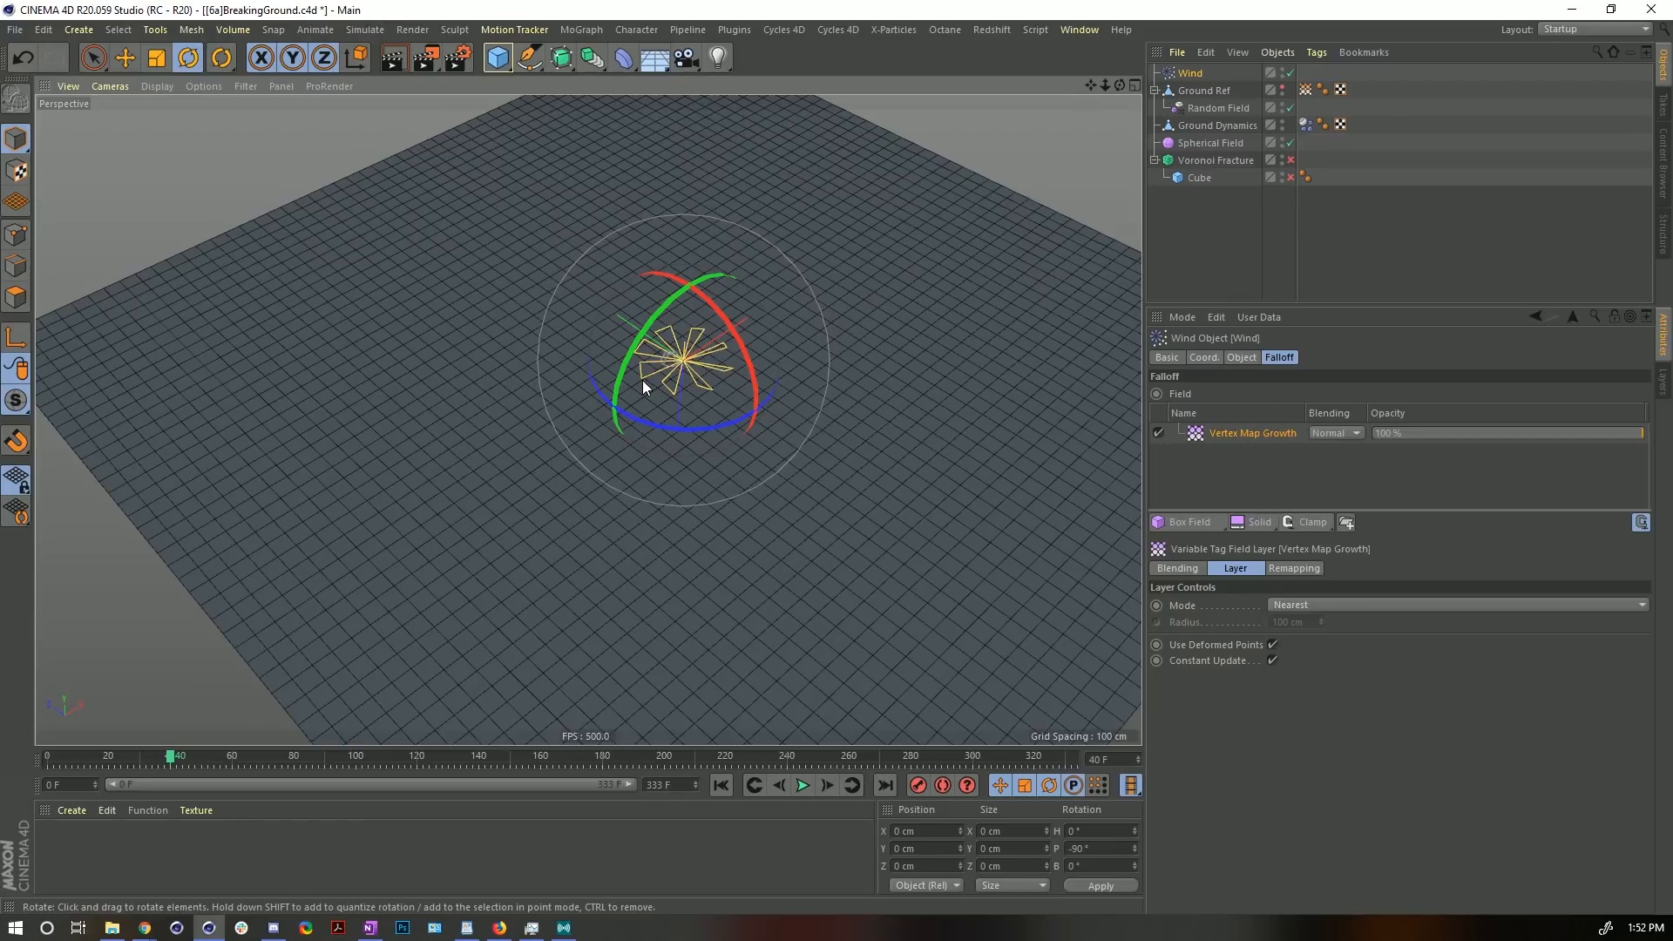
right_click_drag(739, 356, 685, 345, "alt")
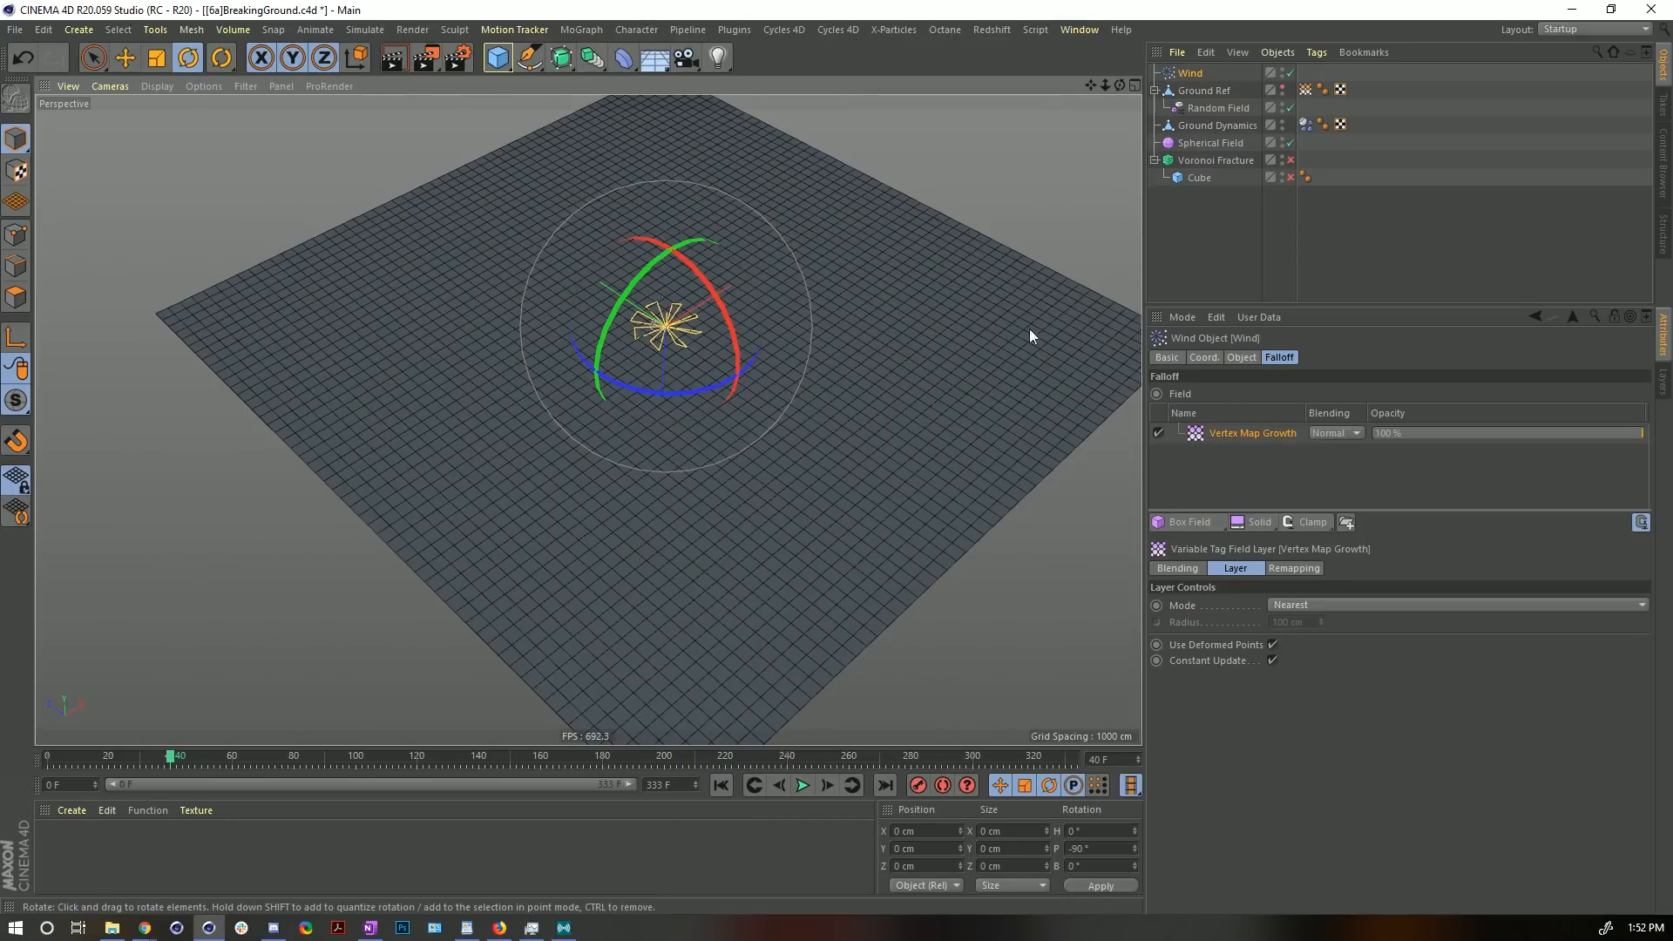
left_click(1305, 124)
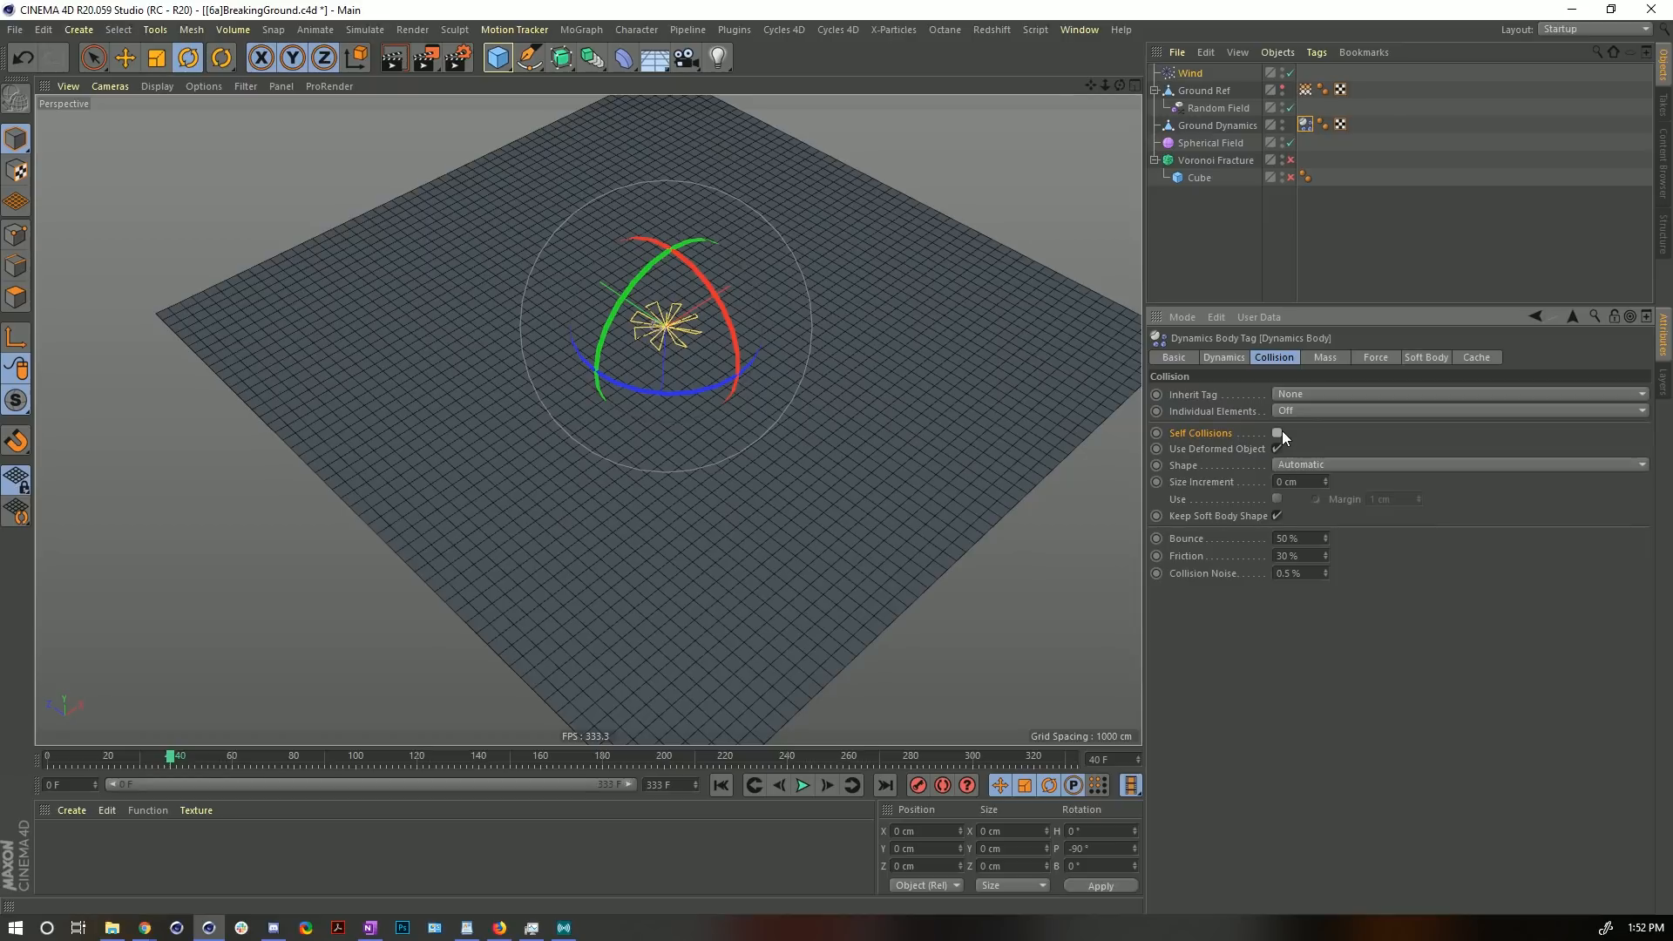
left_click(1427, 358)
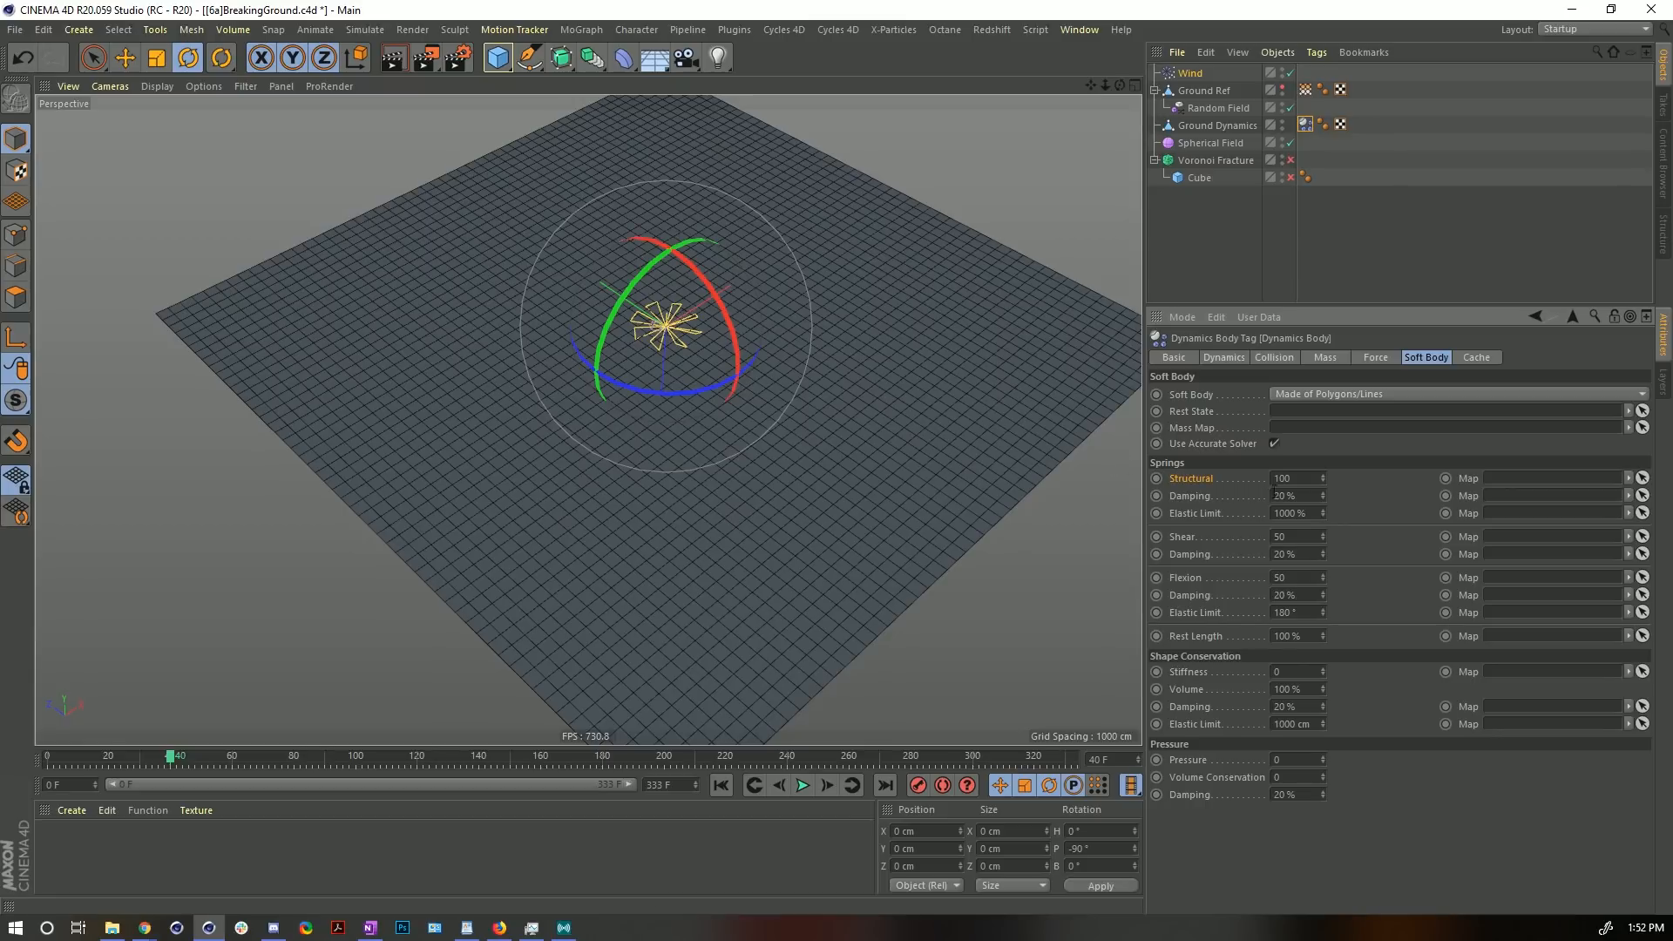
double_click(1307, 478)
type("0")
double_click(1283, 496)
type("00")
double_click(1302, 555)
type("0")
key("Return")
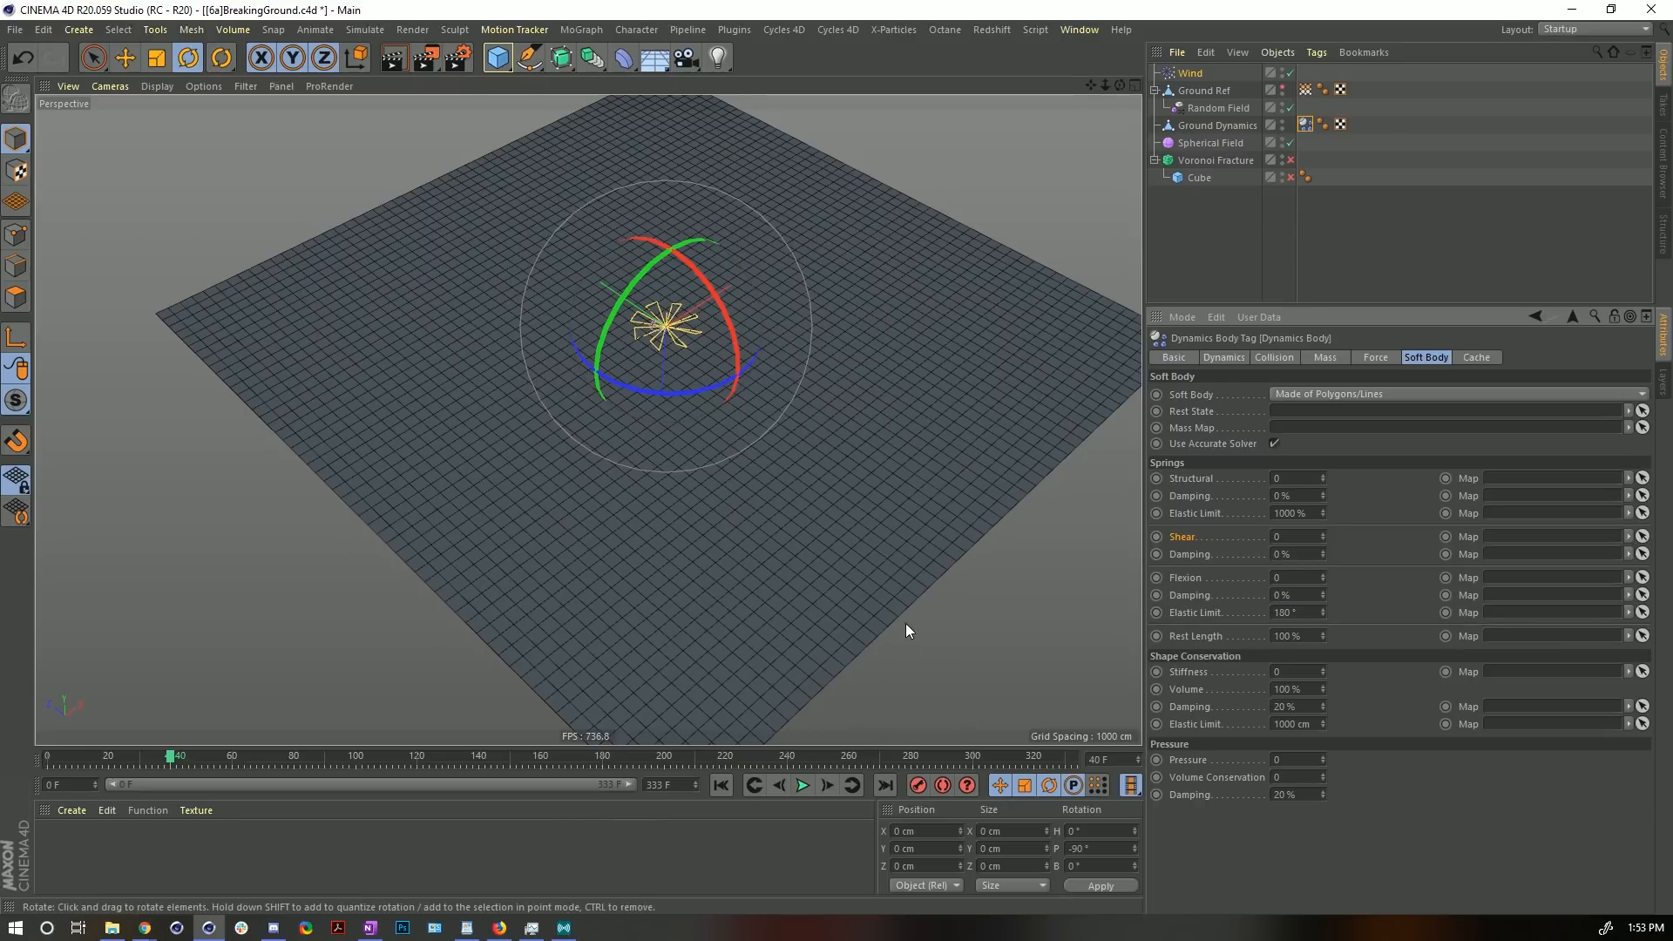
- Play the simulation up to frame 107, examine the deformed ground from a closer angle, and return to the first frame
left_click(803, 785)
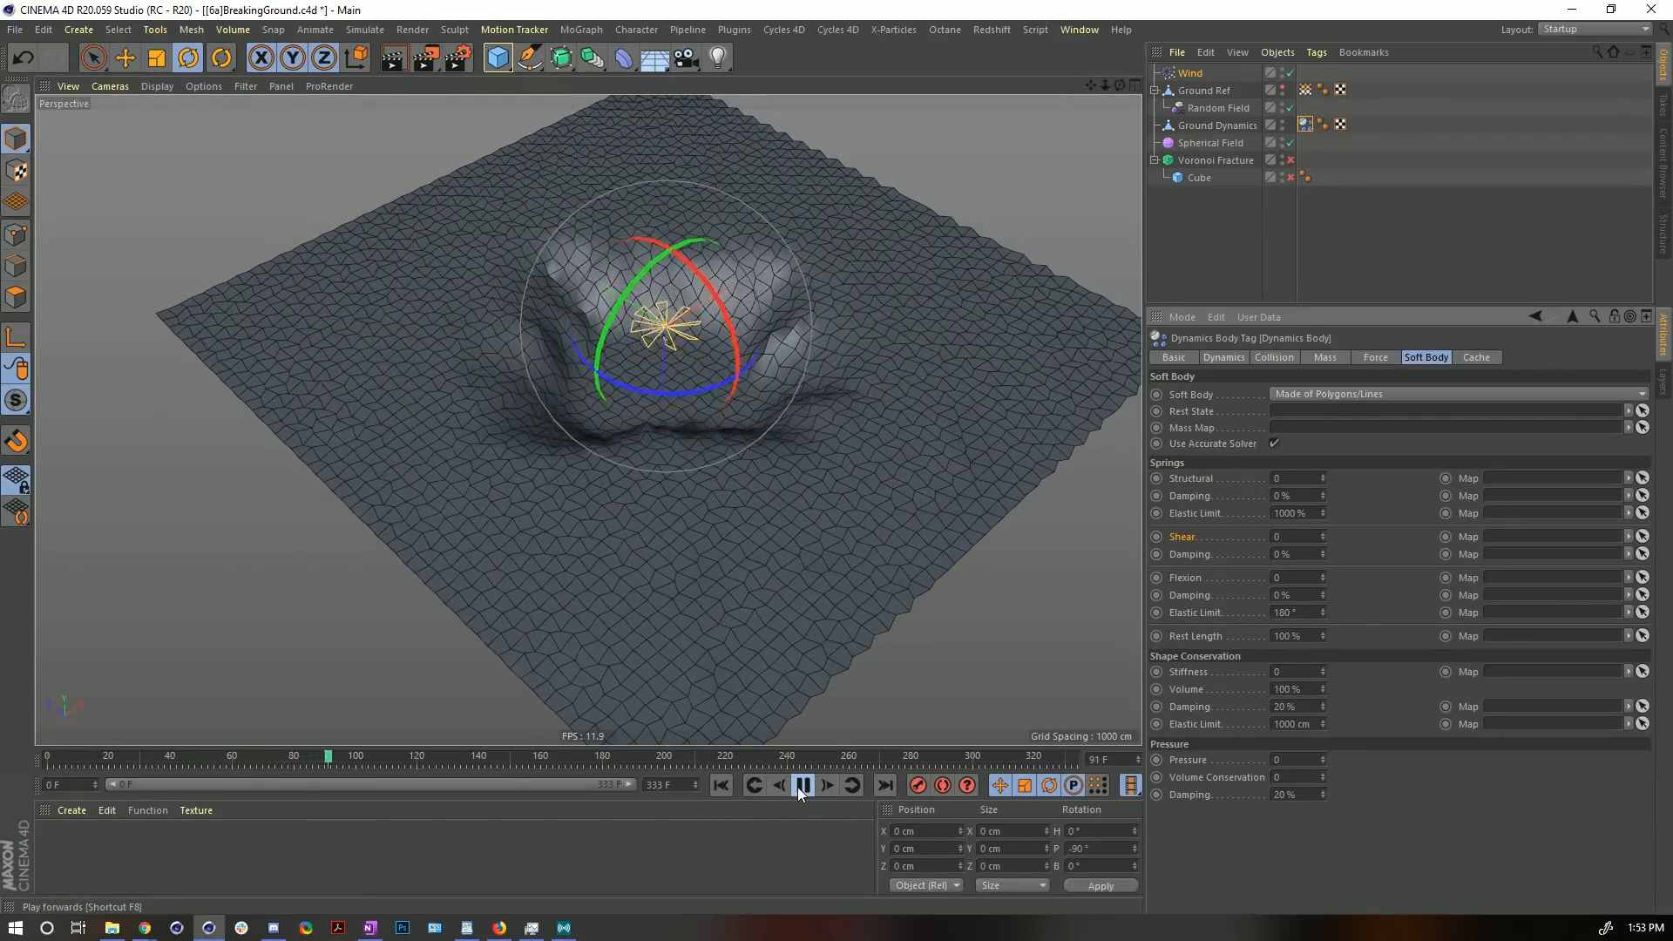
left_click(797, 787)
left_click_drag(668, 470, 711, 523, "alt")
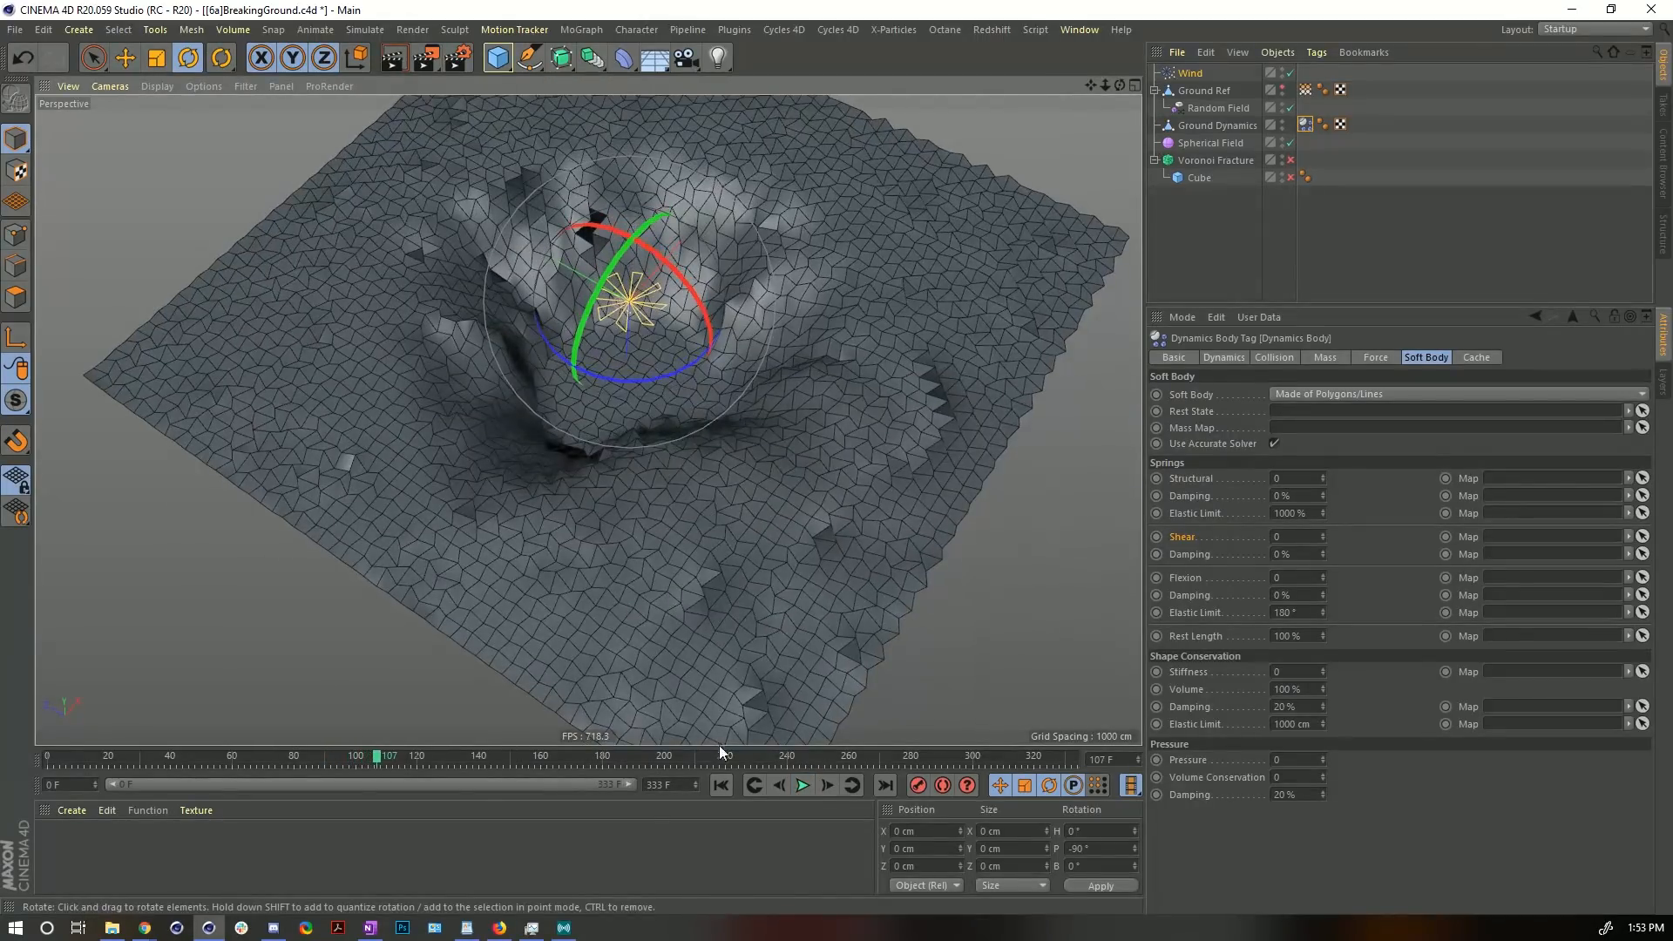
left_click(725, 793)
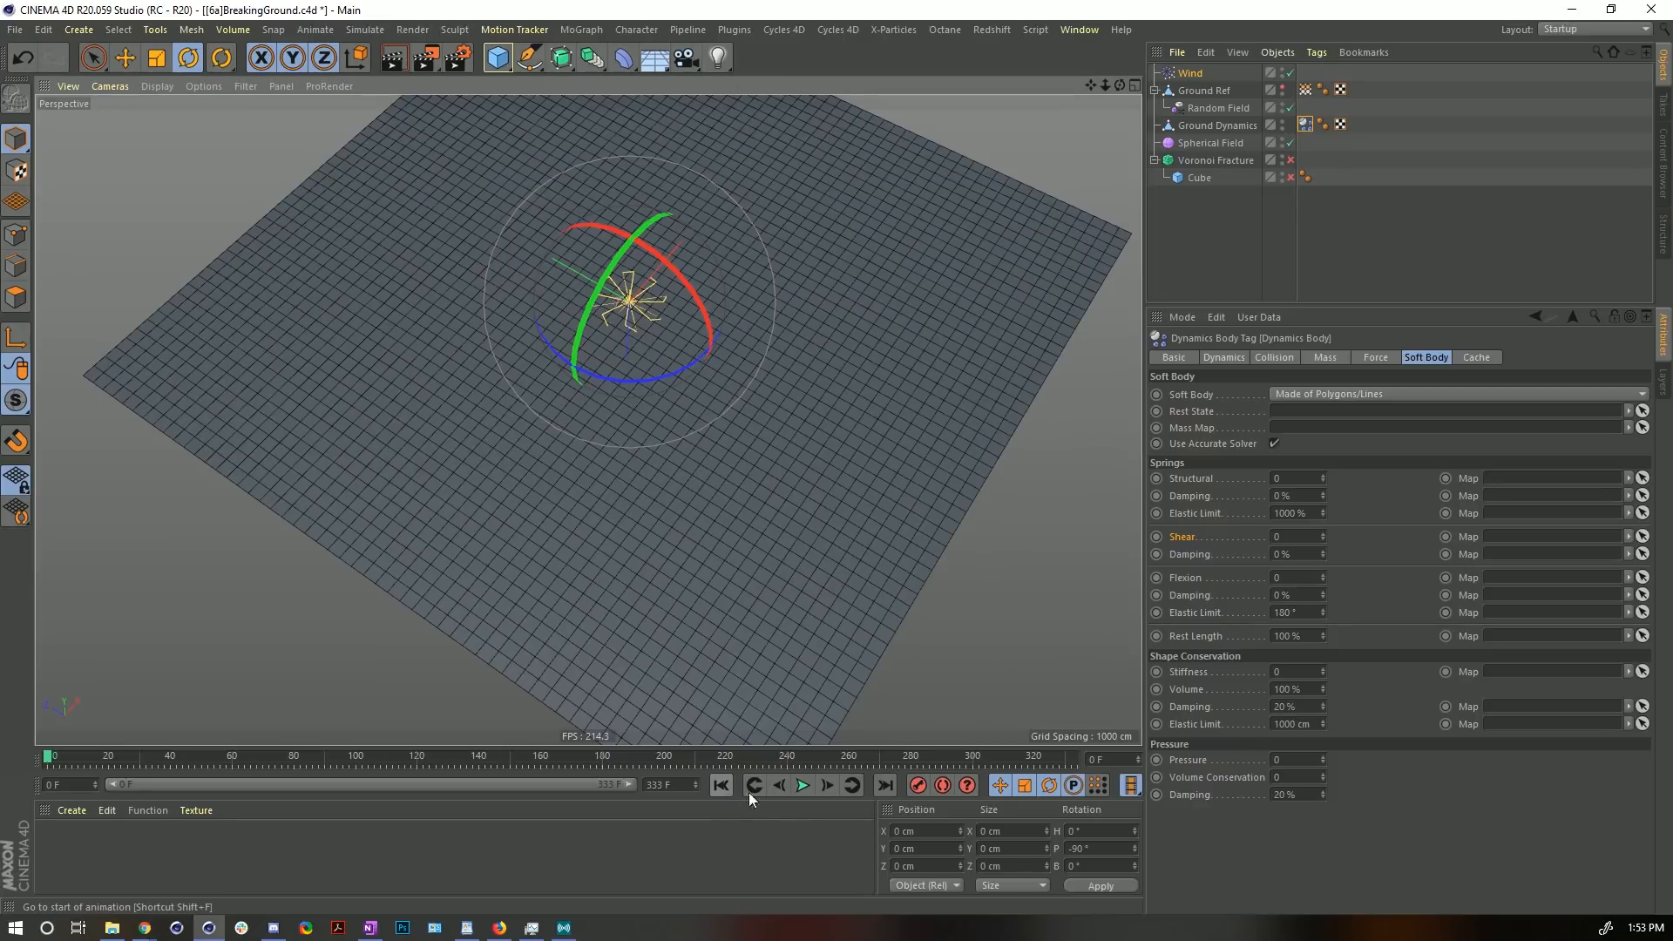
- Replay the simulation up to frame 198, examine the spreading deformation from several angles, and rewind to the start
left_click(802, 785)
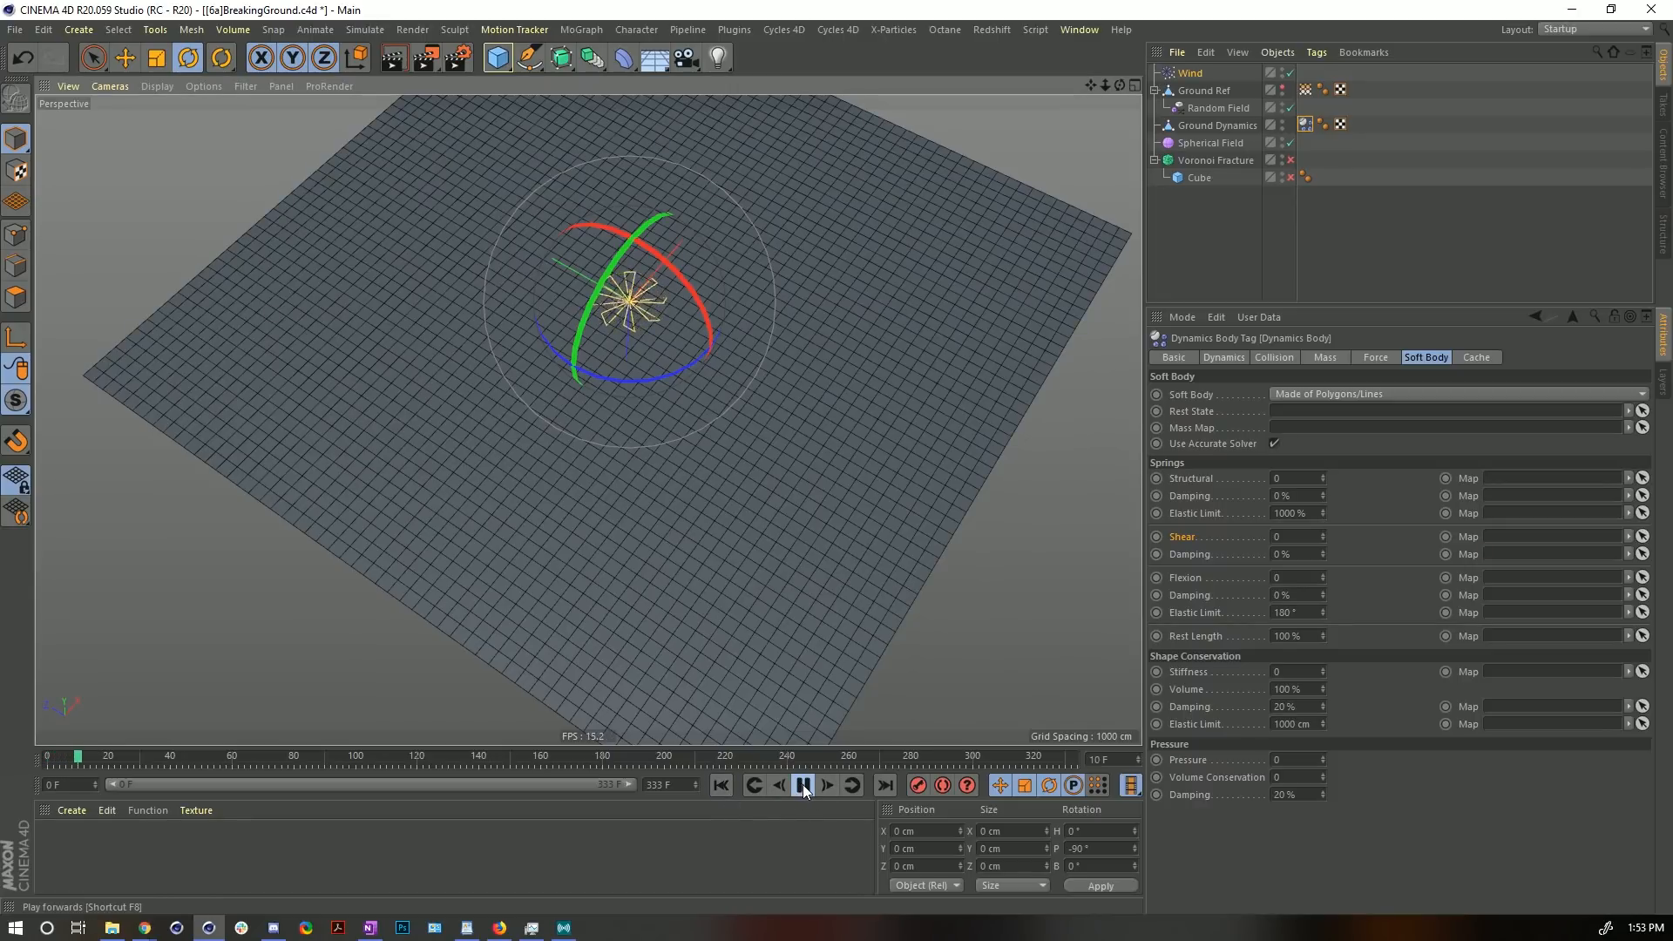
left_click_drag(788, 549, 760, 481, "alt")
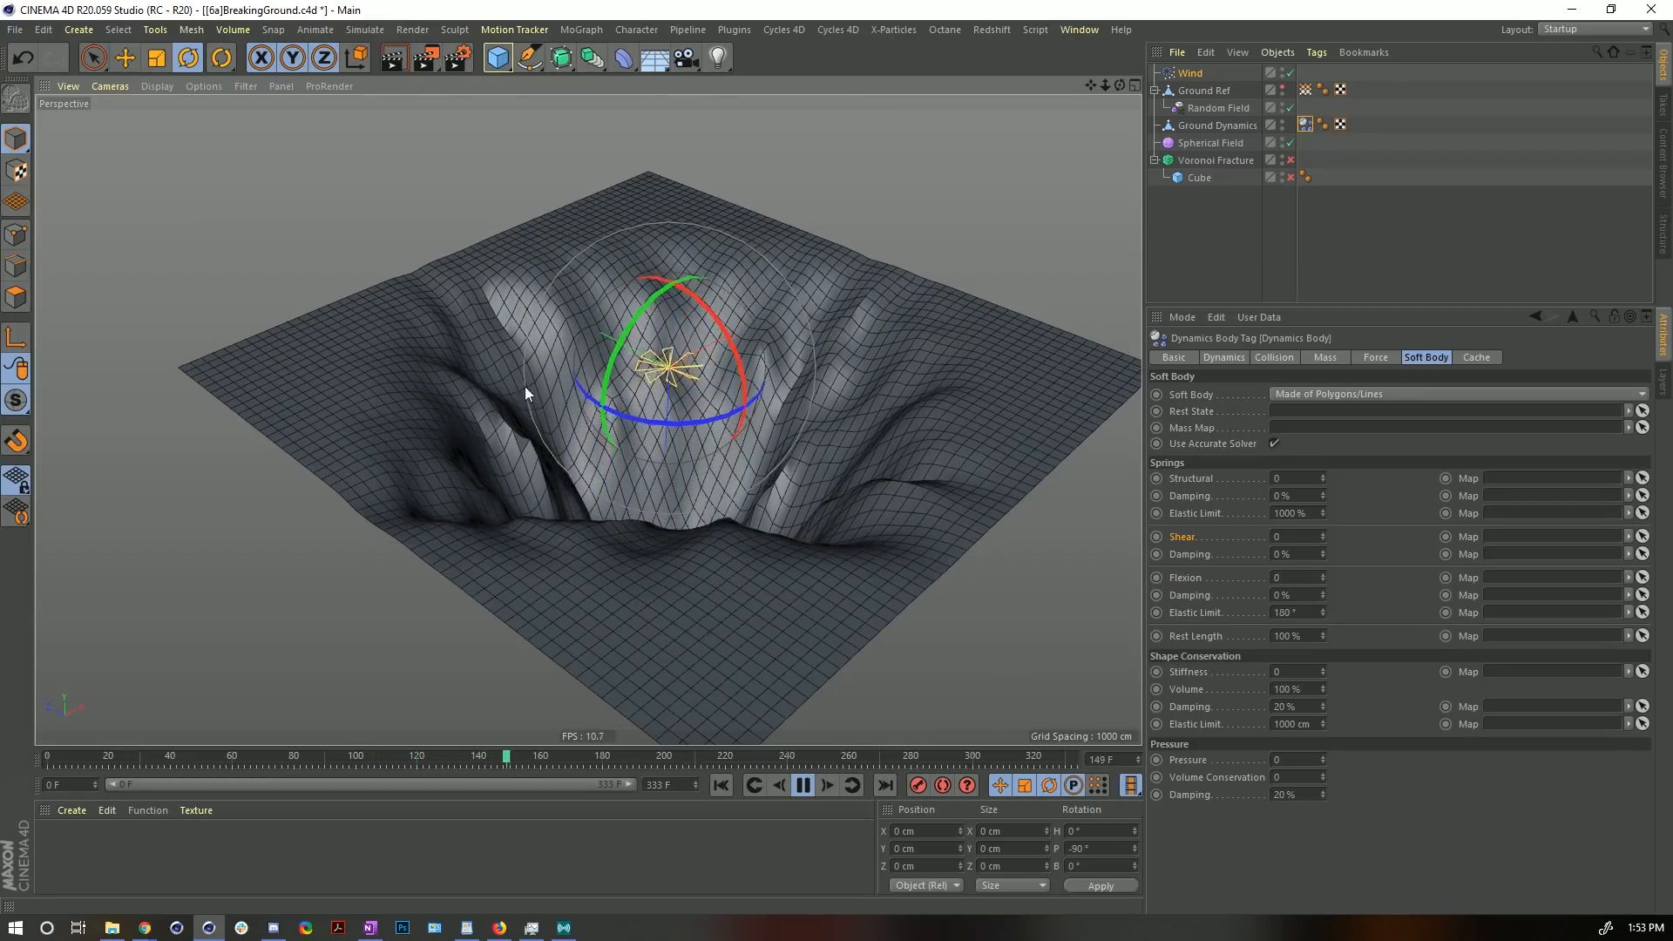
left_click(803, 786)
left_click_drag(723, 421, 641, 417, "alt")
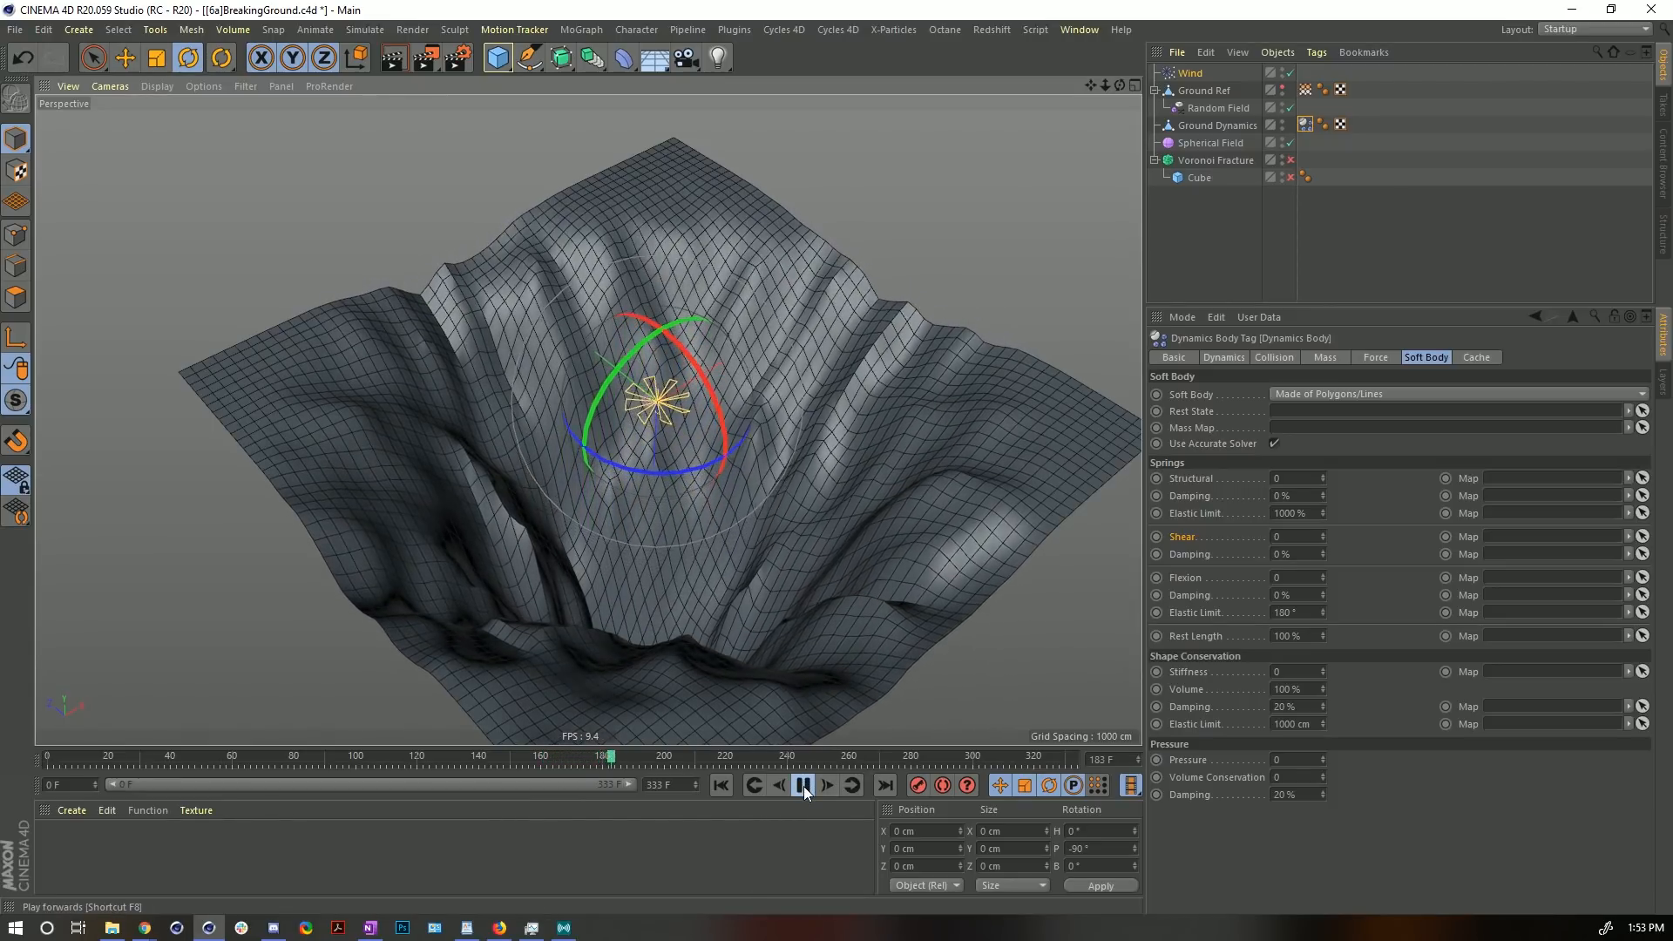
left_click(803, 786)
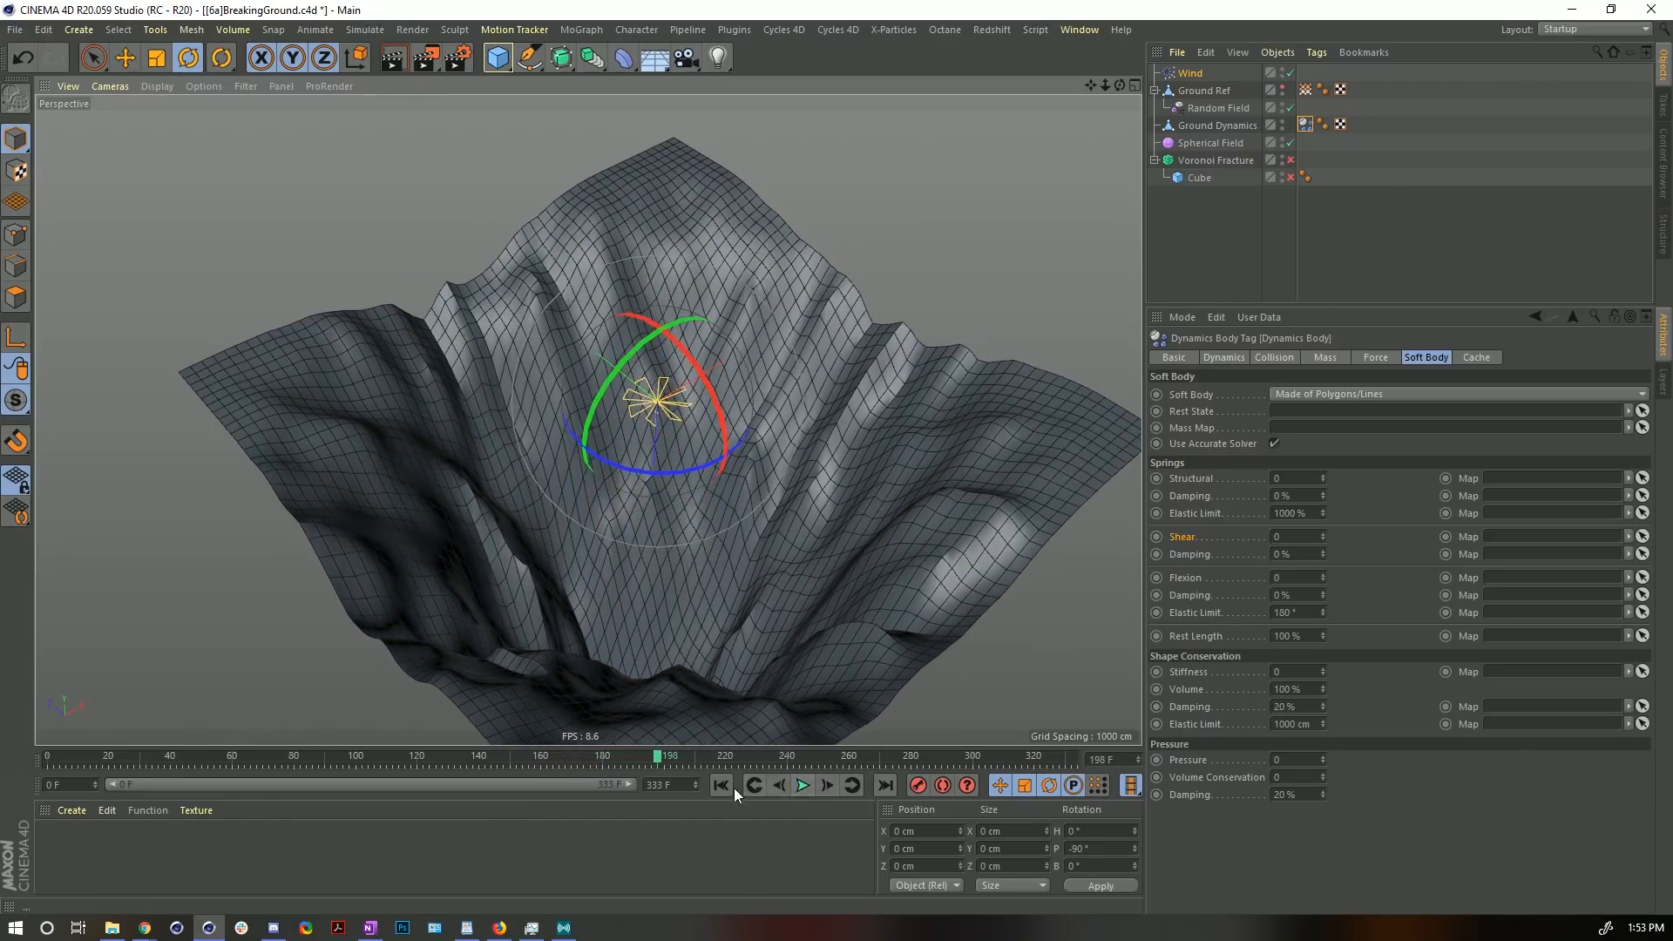
left_click(723, 785)
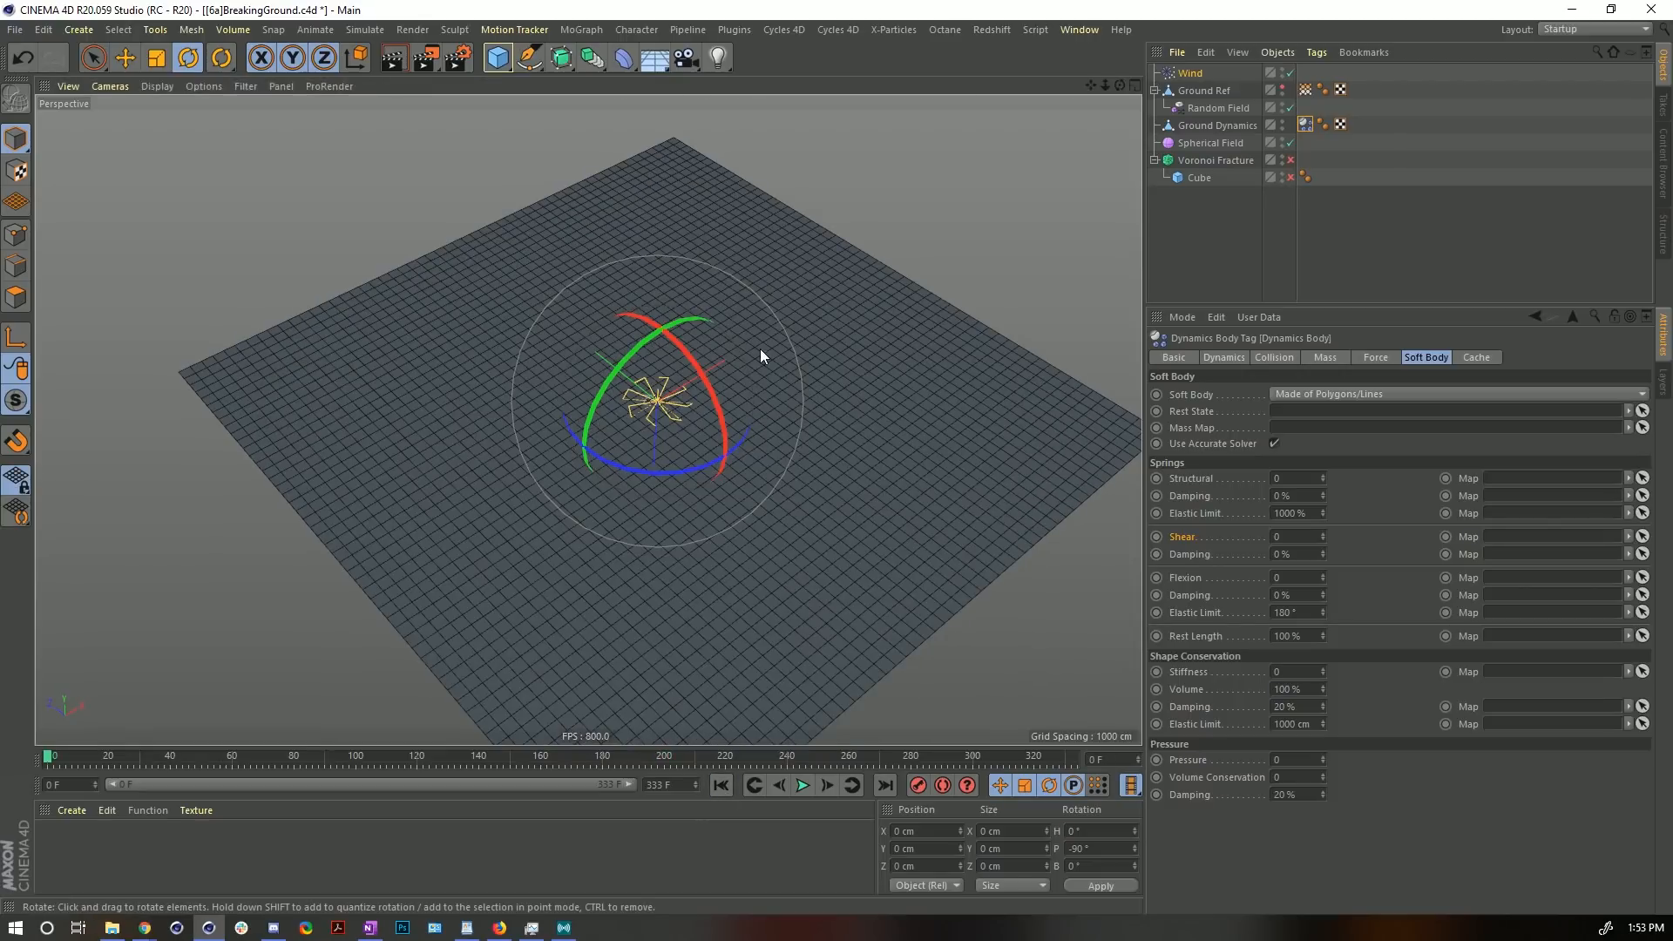
- Save the scene as a new version named [7a]BreakingGround.c4d
key("ctrl+shift+s")
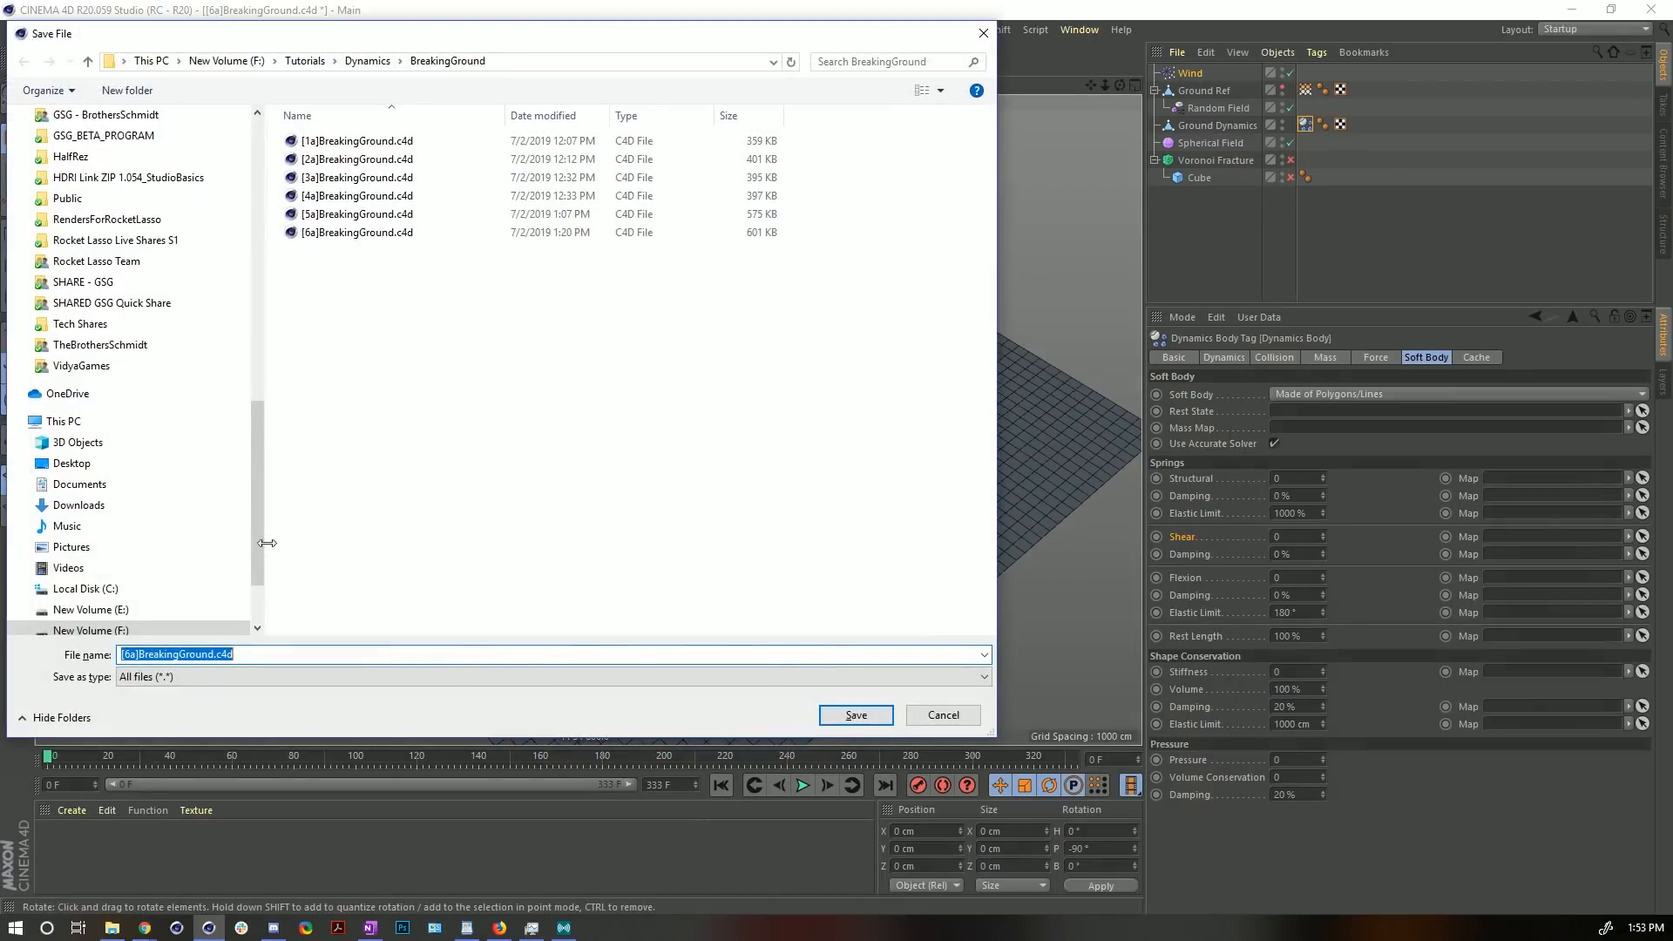
left_click(125, 655)
key("Delete")
type("7")
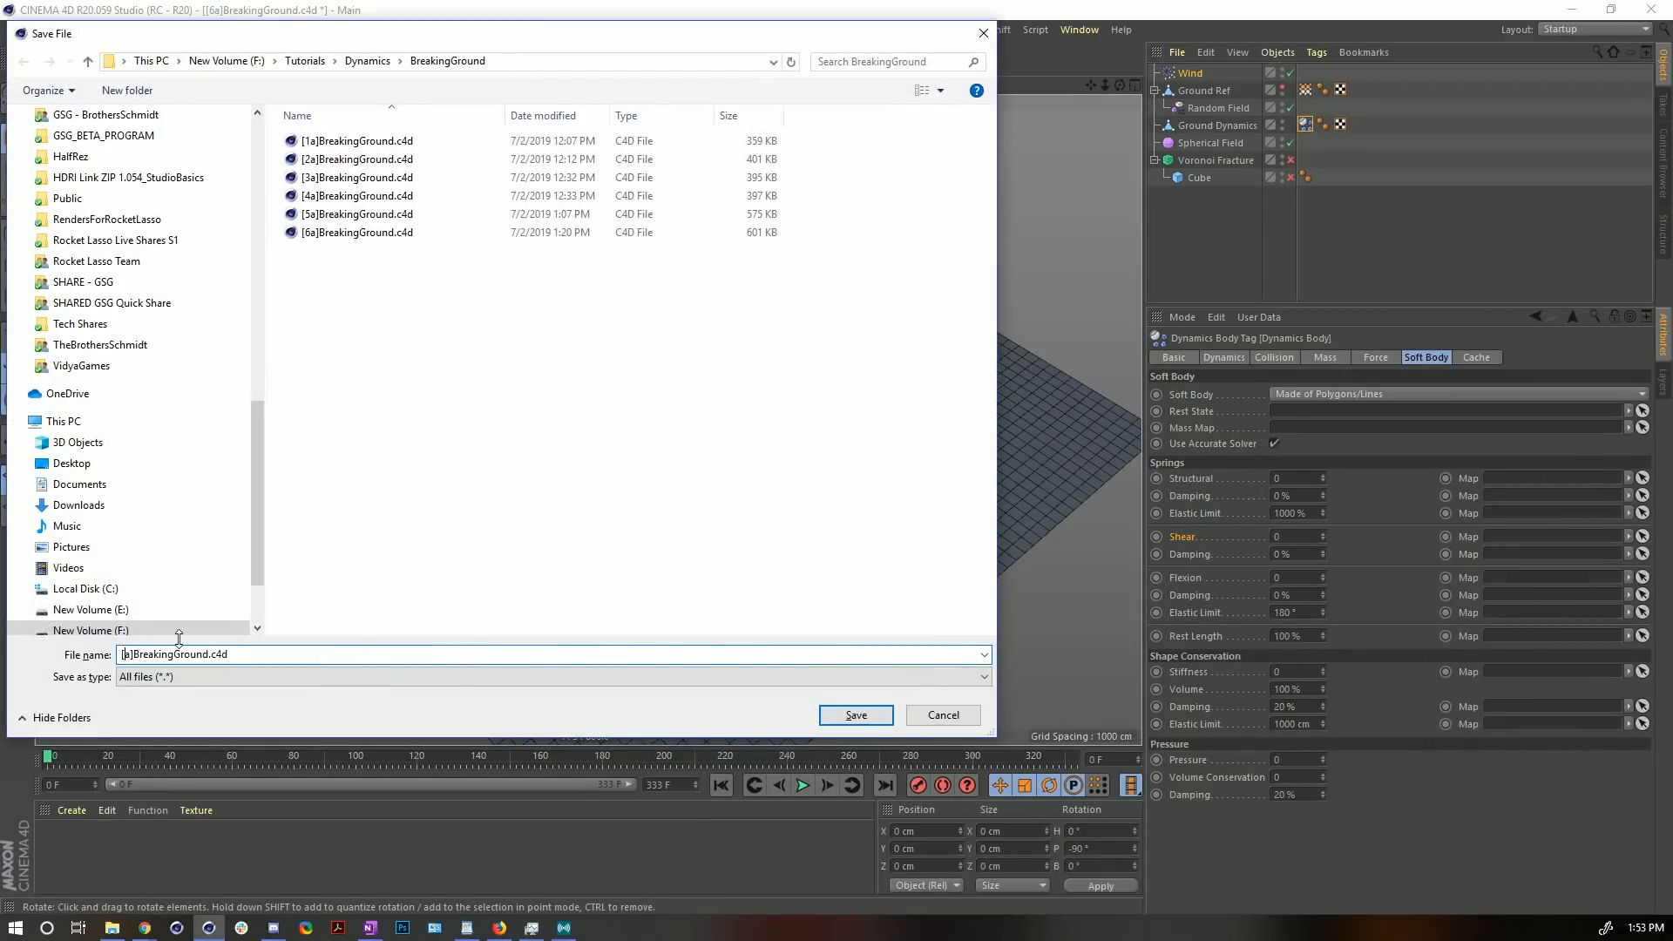
key("Return")
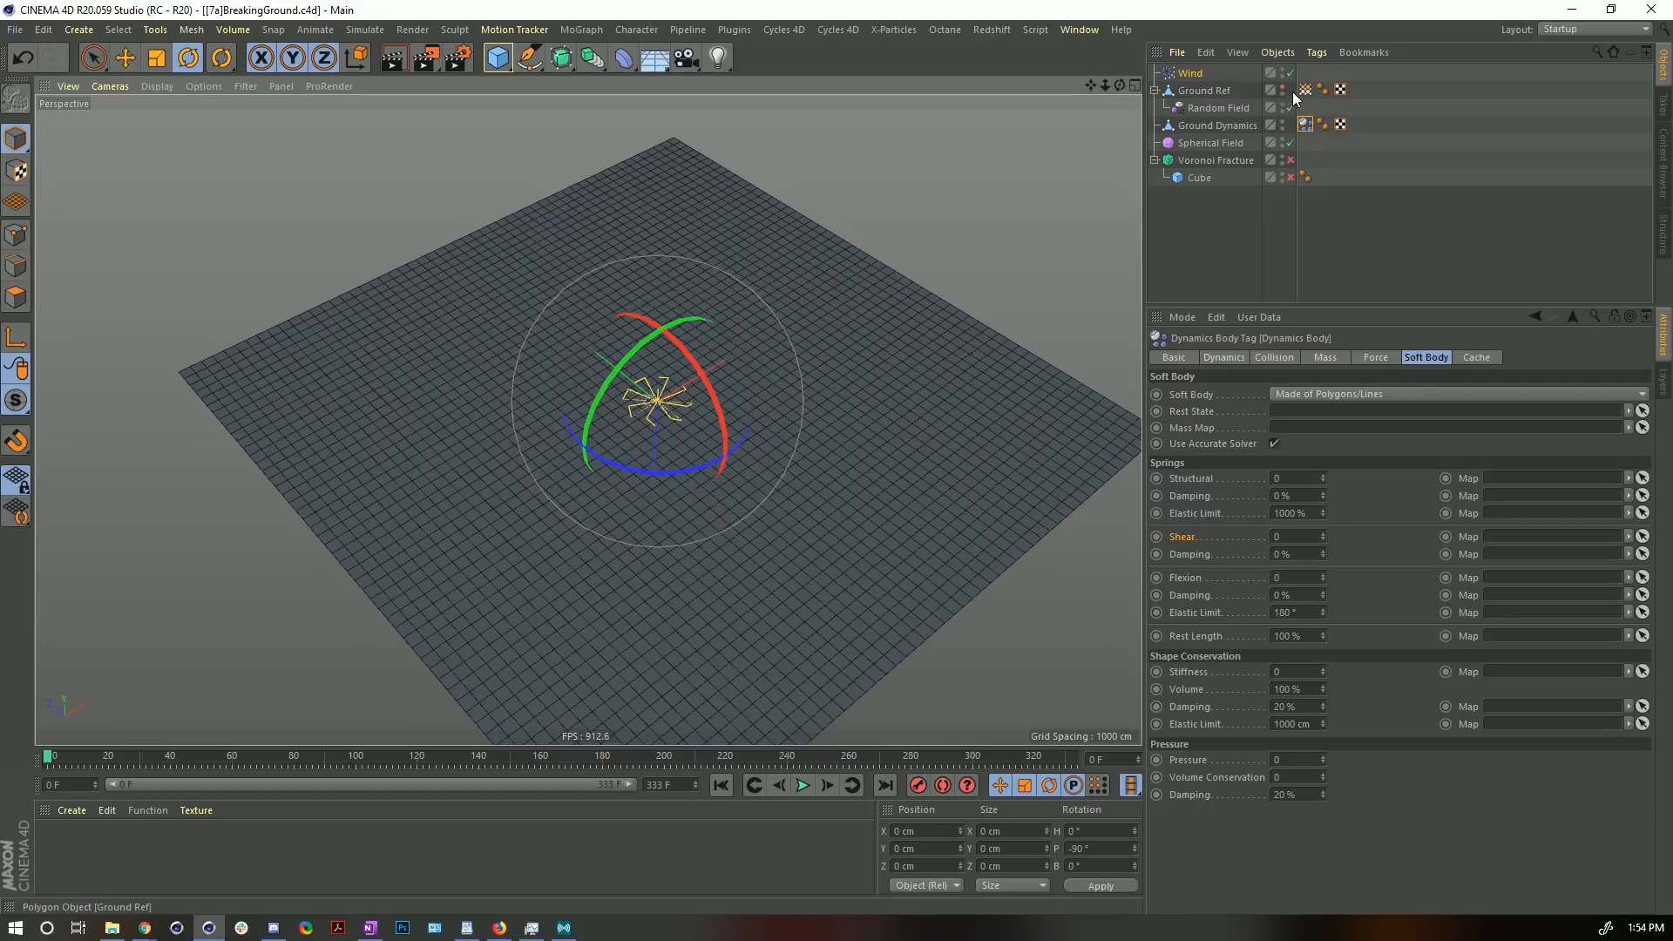
- Show Ground Ref with its Vertex Map Growth tag in the viewport, hiding Ground Dynamics and the Random Field
left_click(1190, 73)
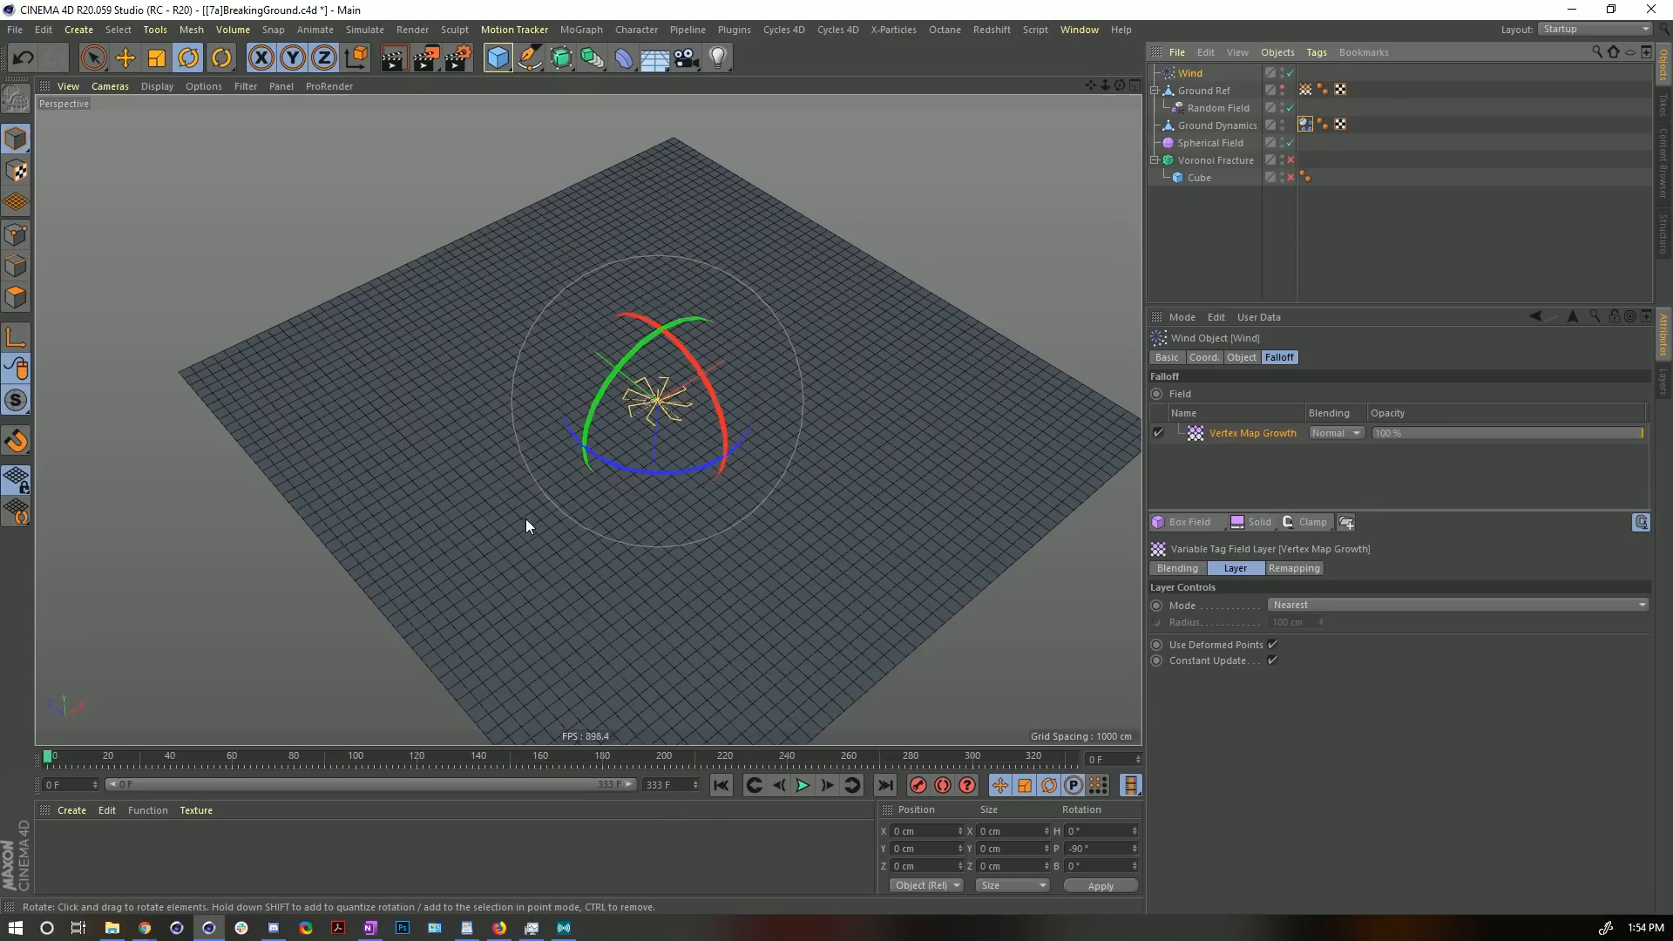
left_click(1298, 88)
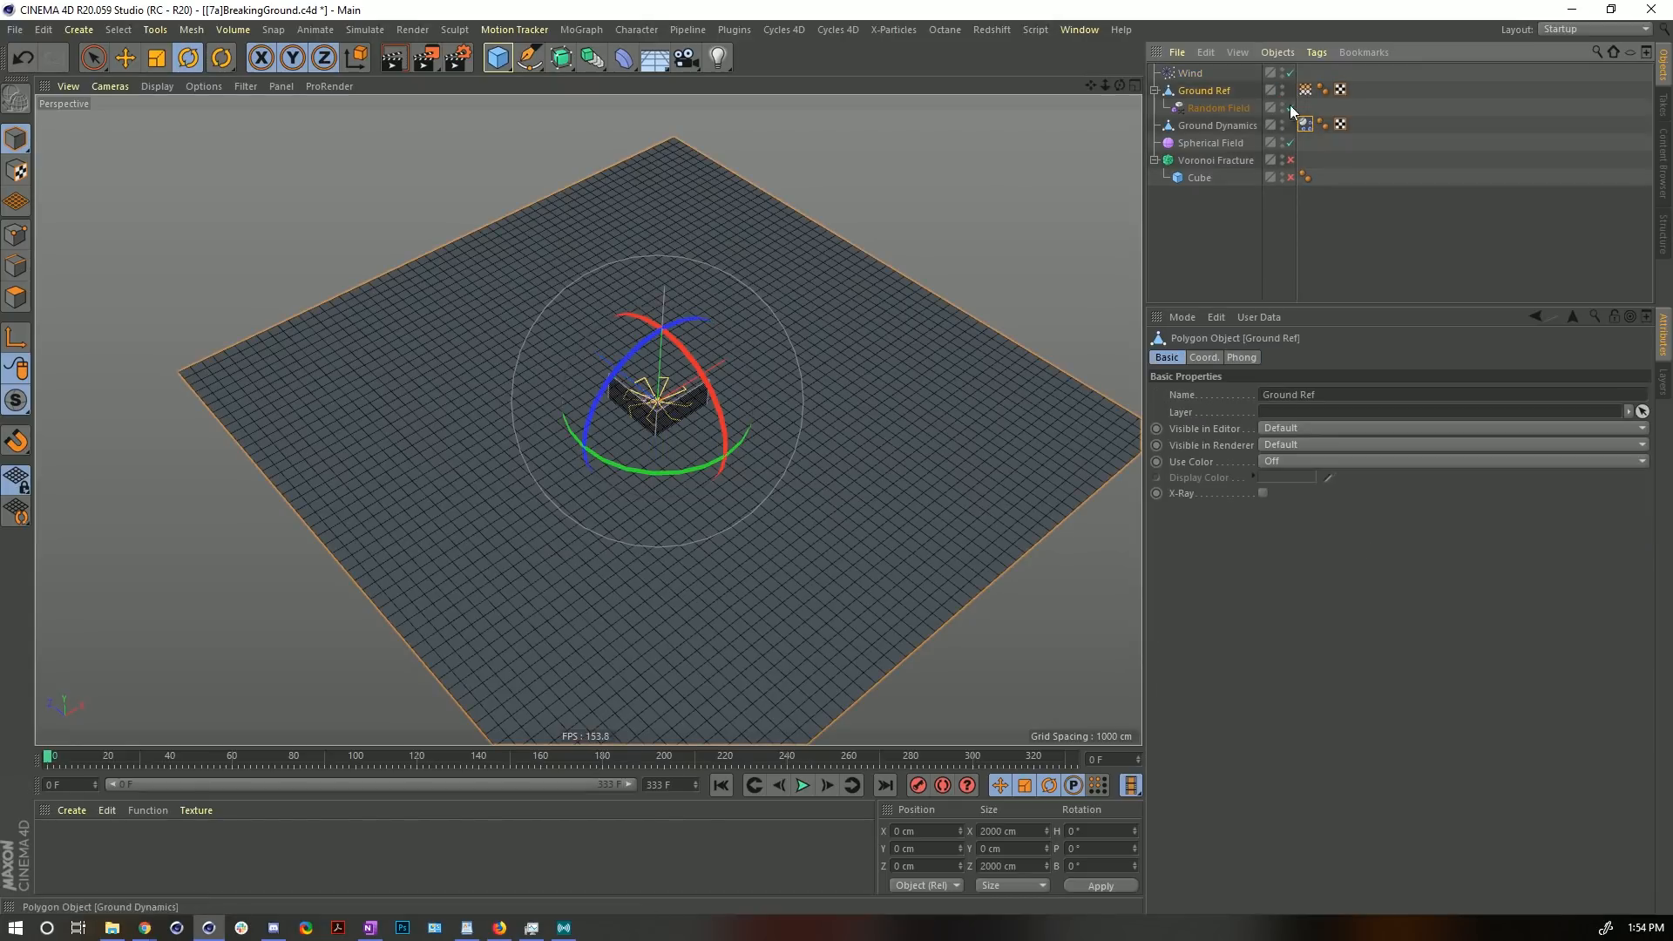
left_click(1305, 90)
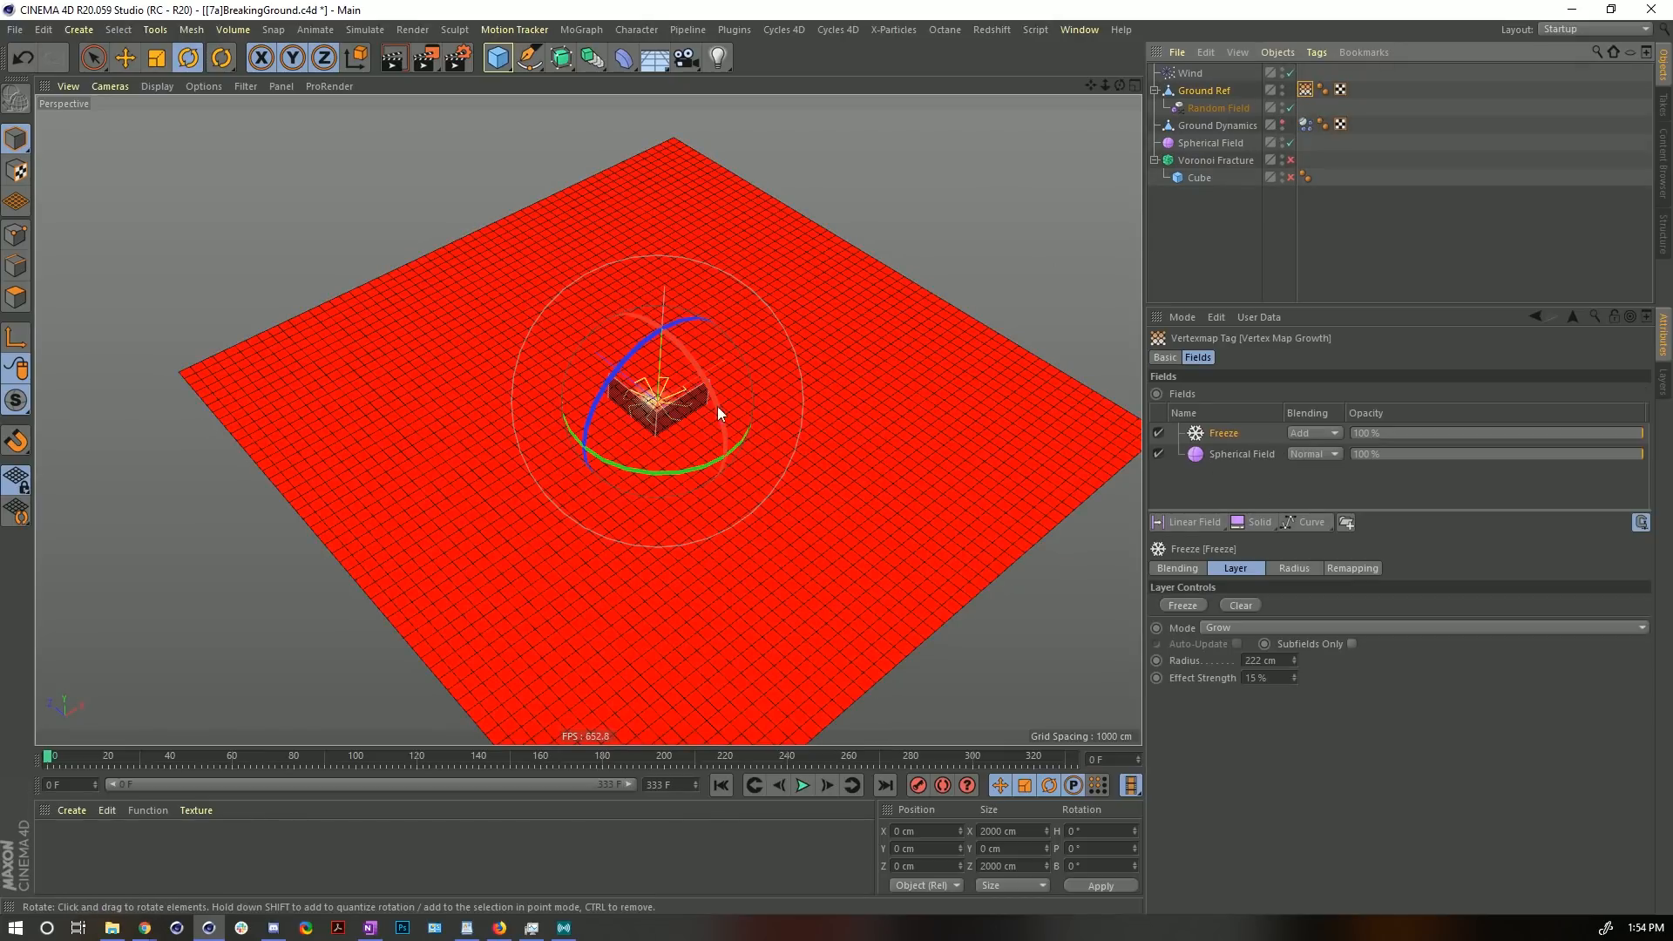
left_click_drag(718, 406, 557, 434, "alt")
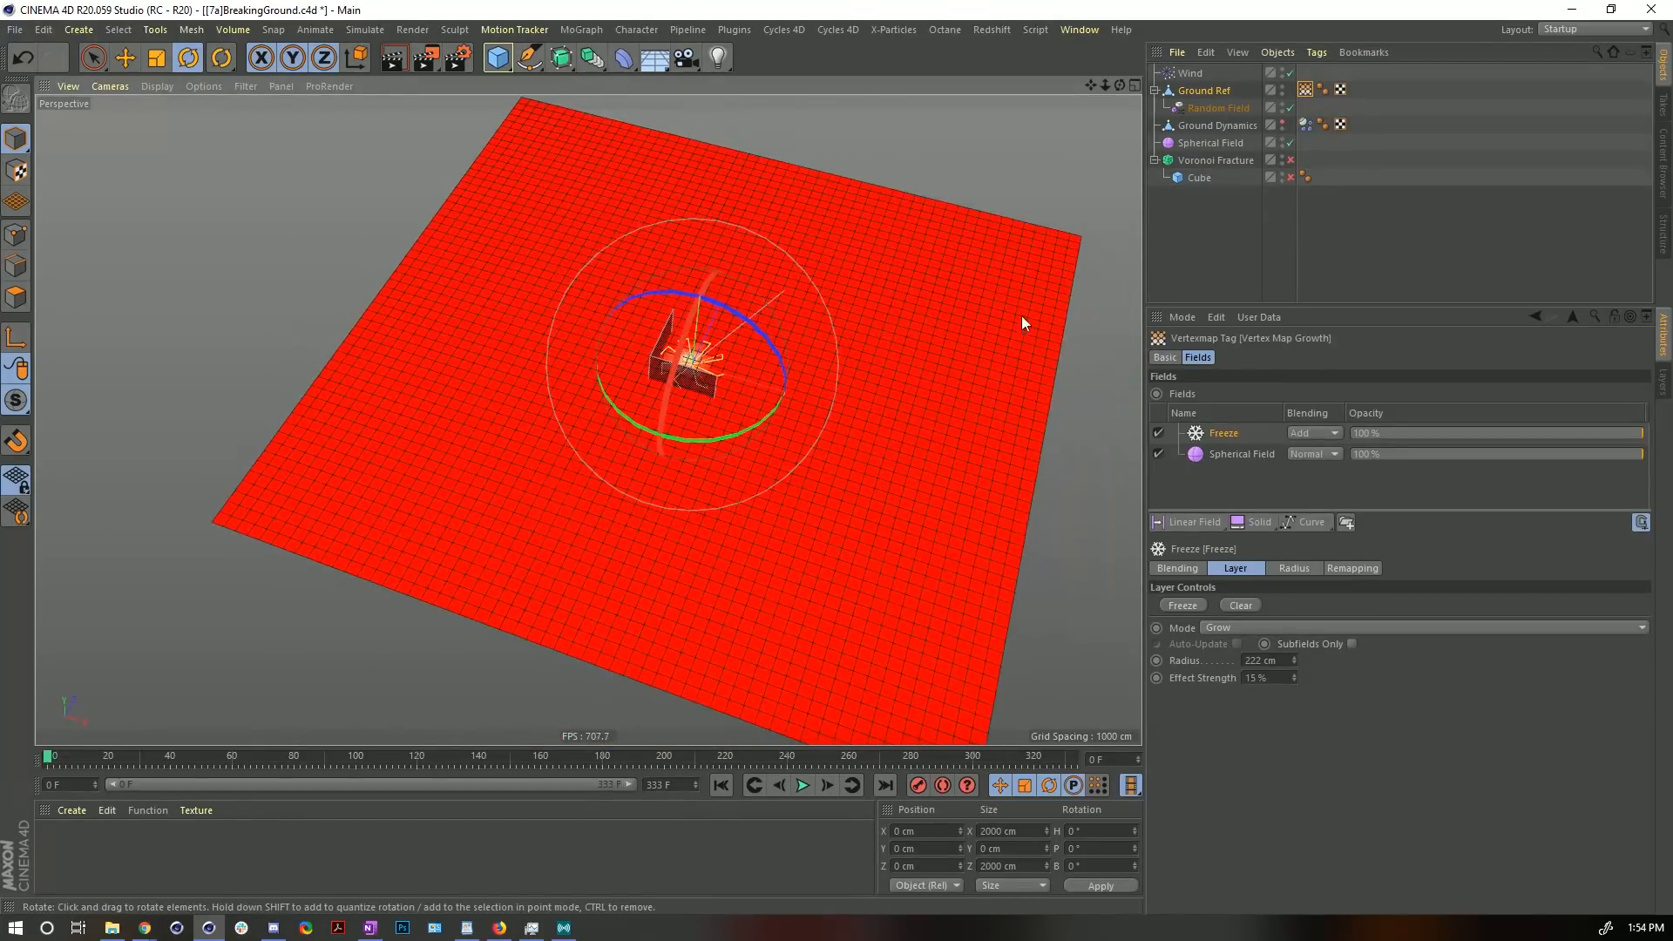
double_click(1283, 104, "alt")
left_click_drag(749, 389, 872, 523, "alt")
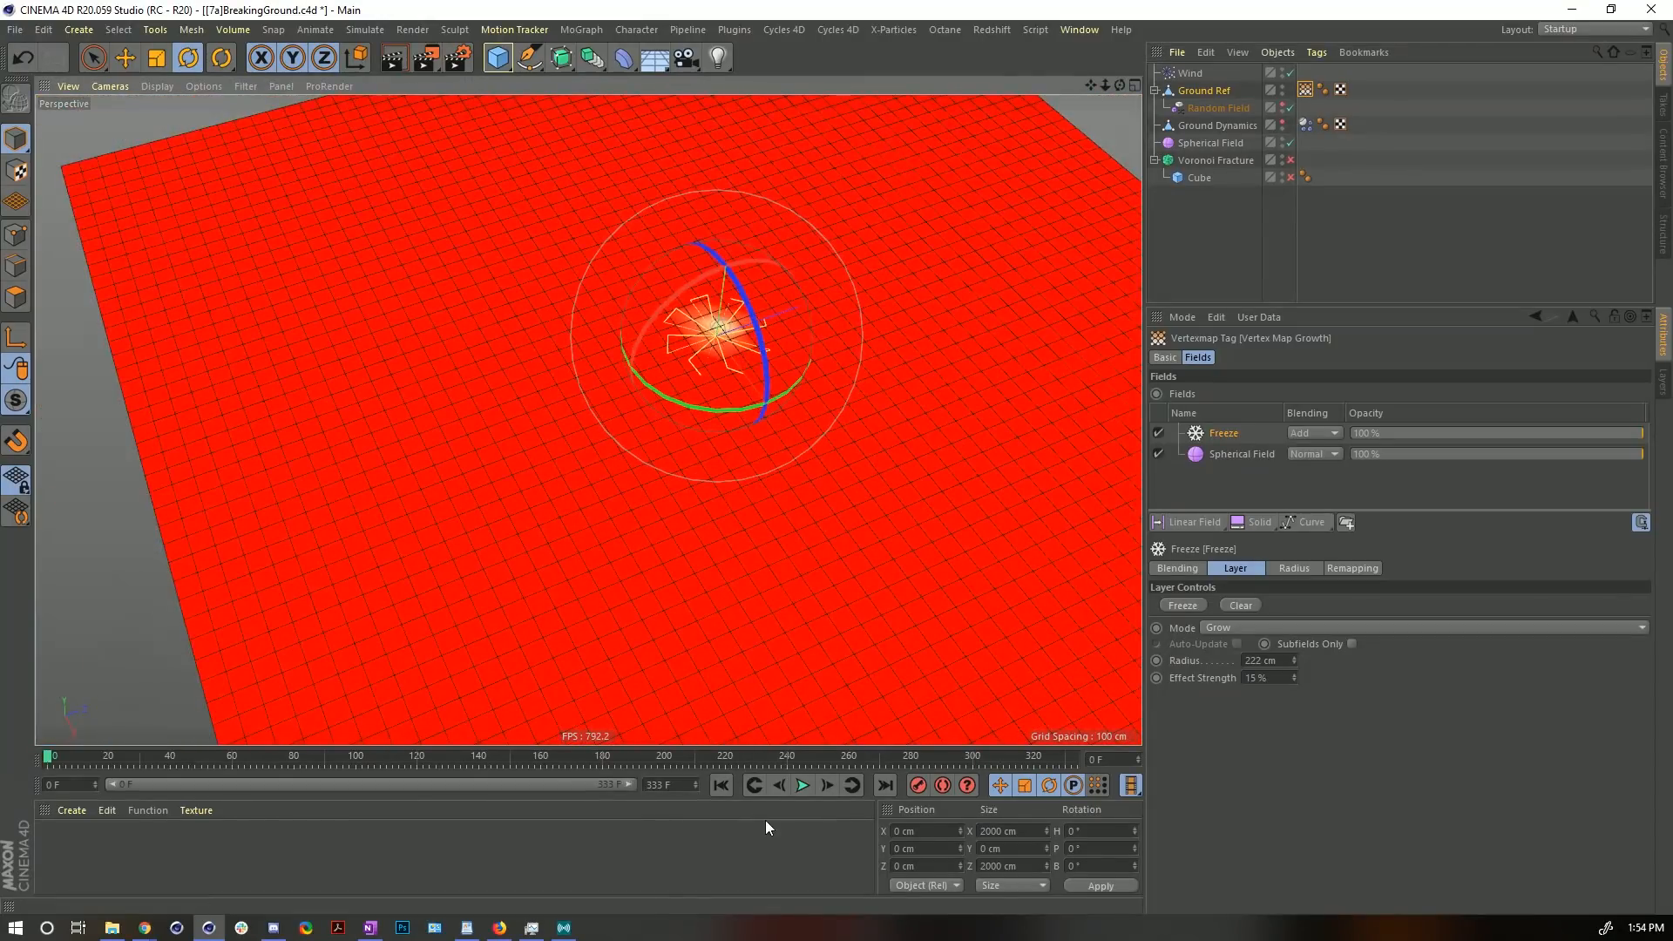
- Play the animation up to frame 24 and examine how the vertex map grows across Ground Ref
left_click(800, 785)
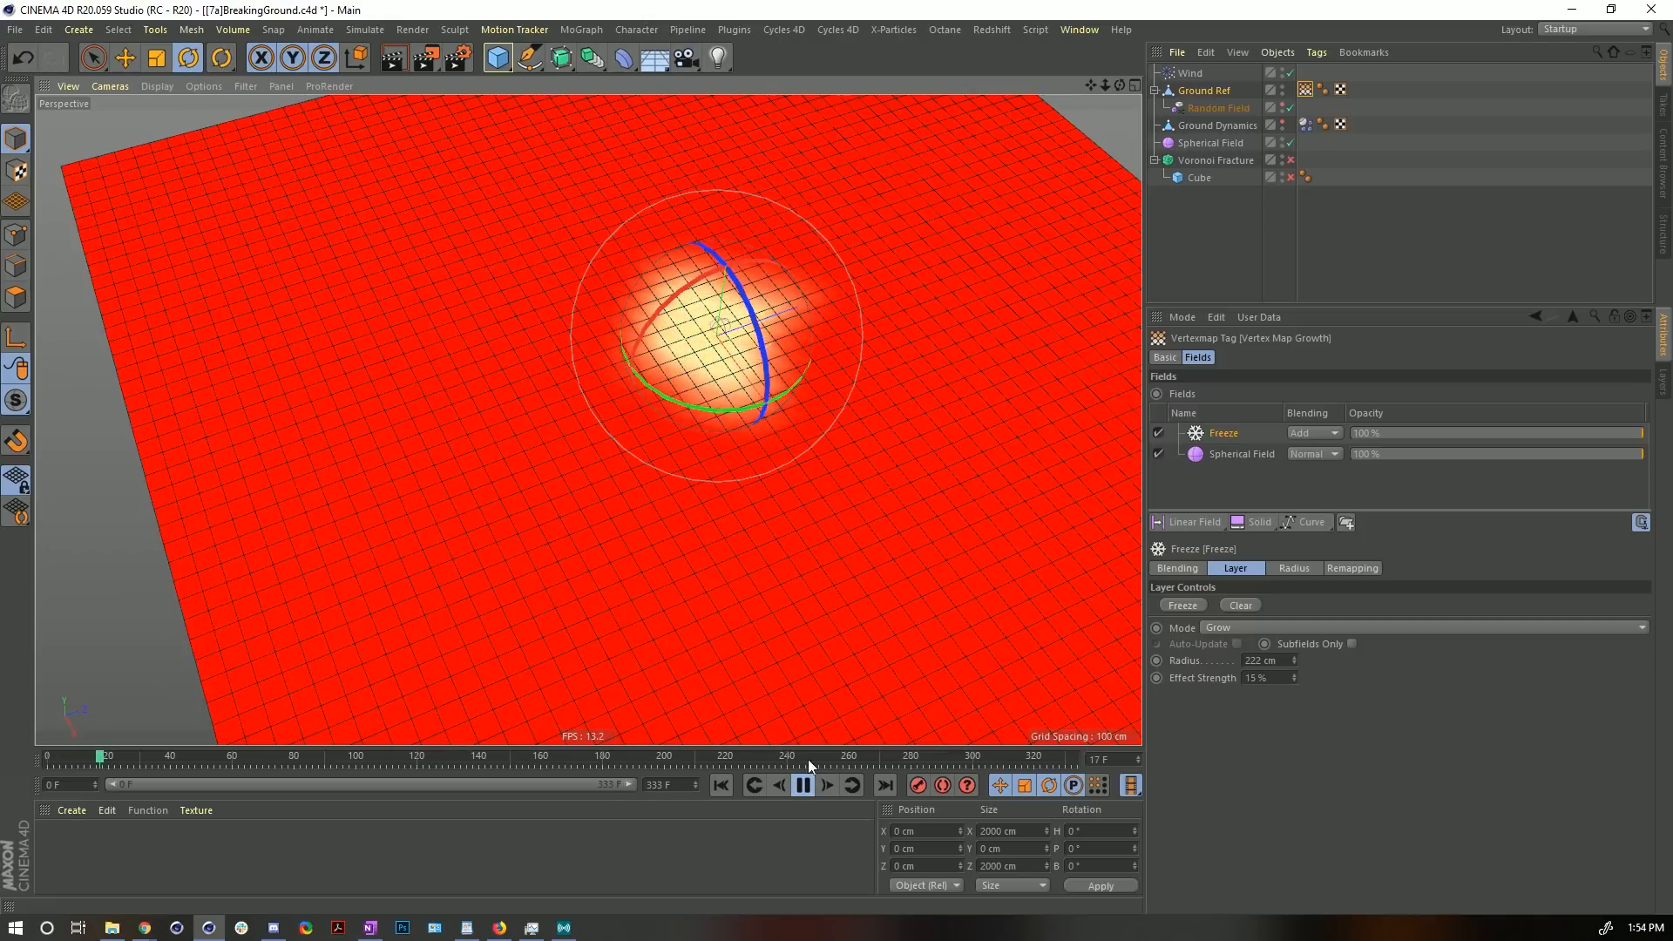
left_click(803, 785)
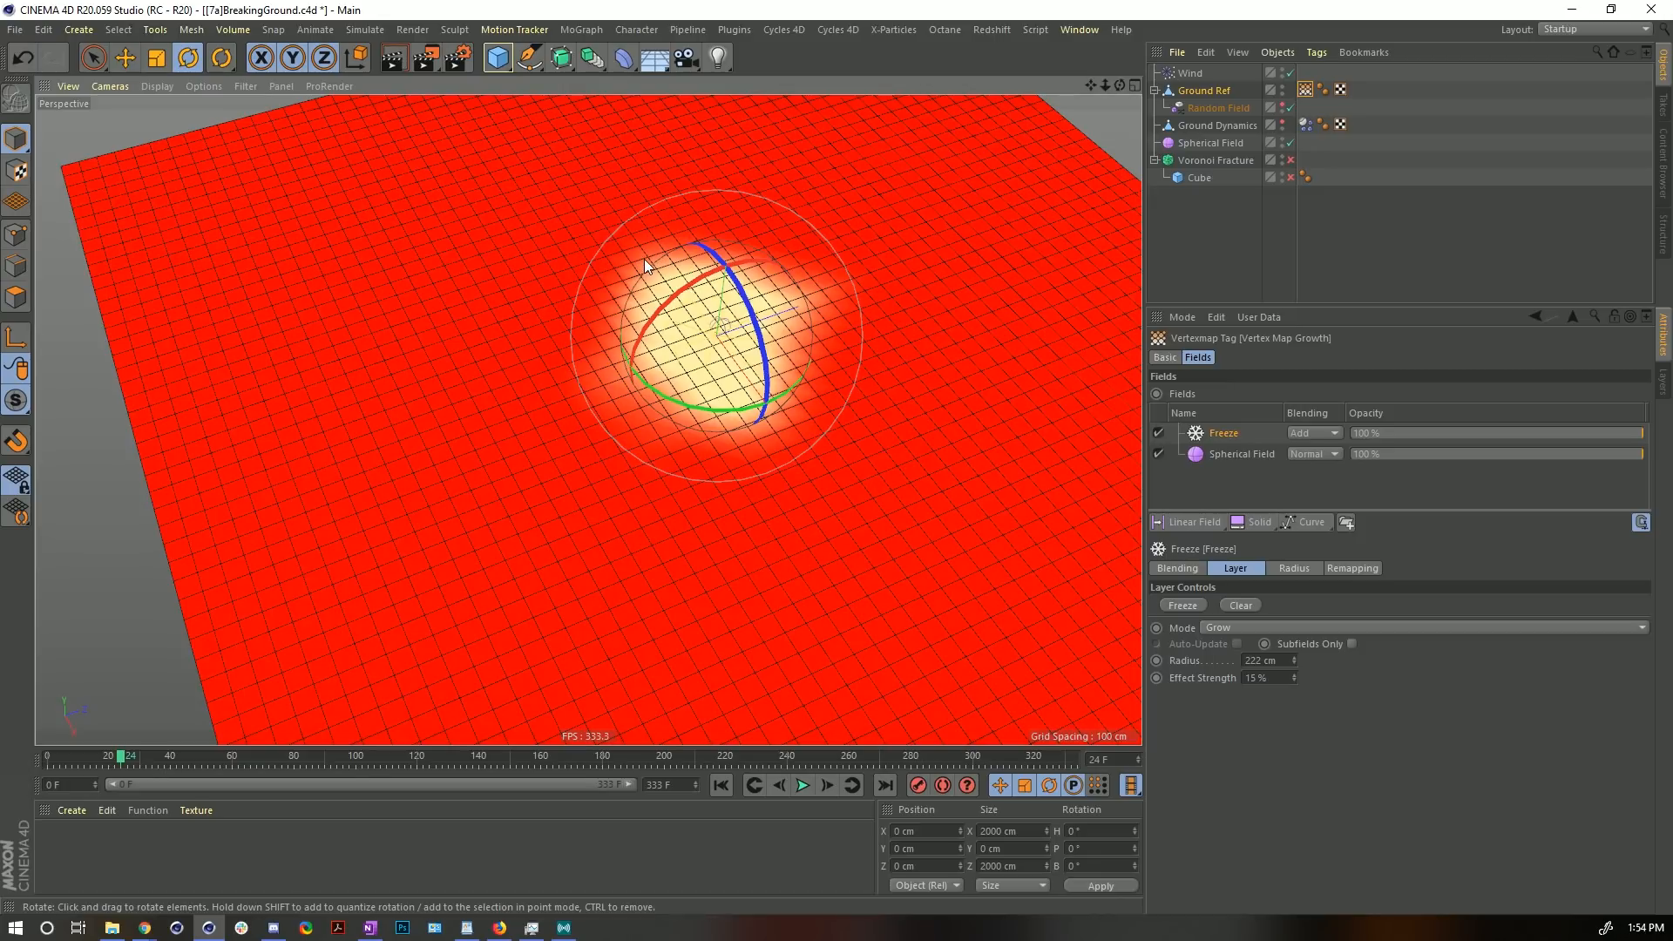
left_click_drag(713, 305, 965, 326, "alt")
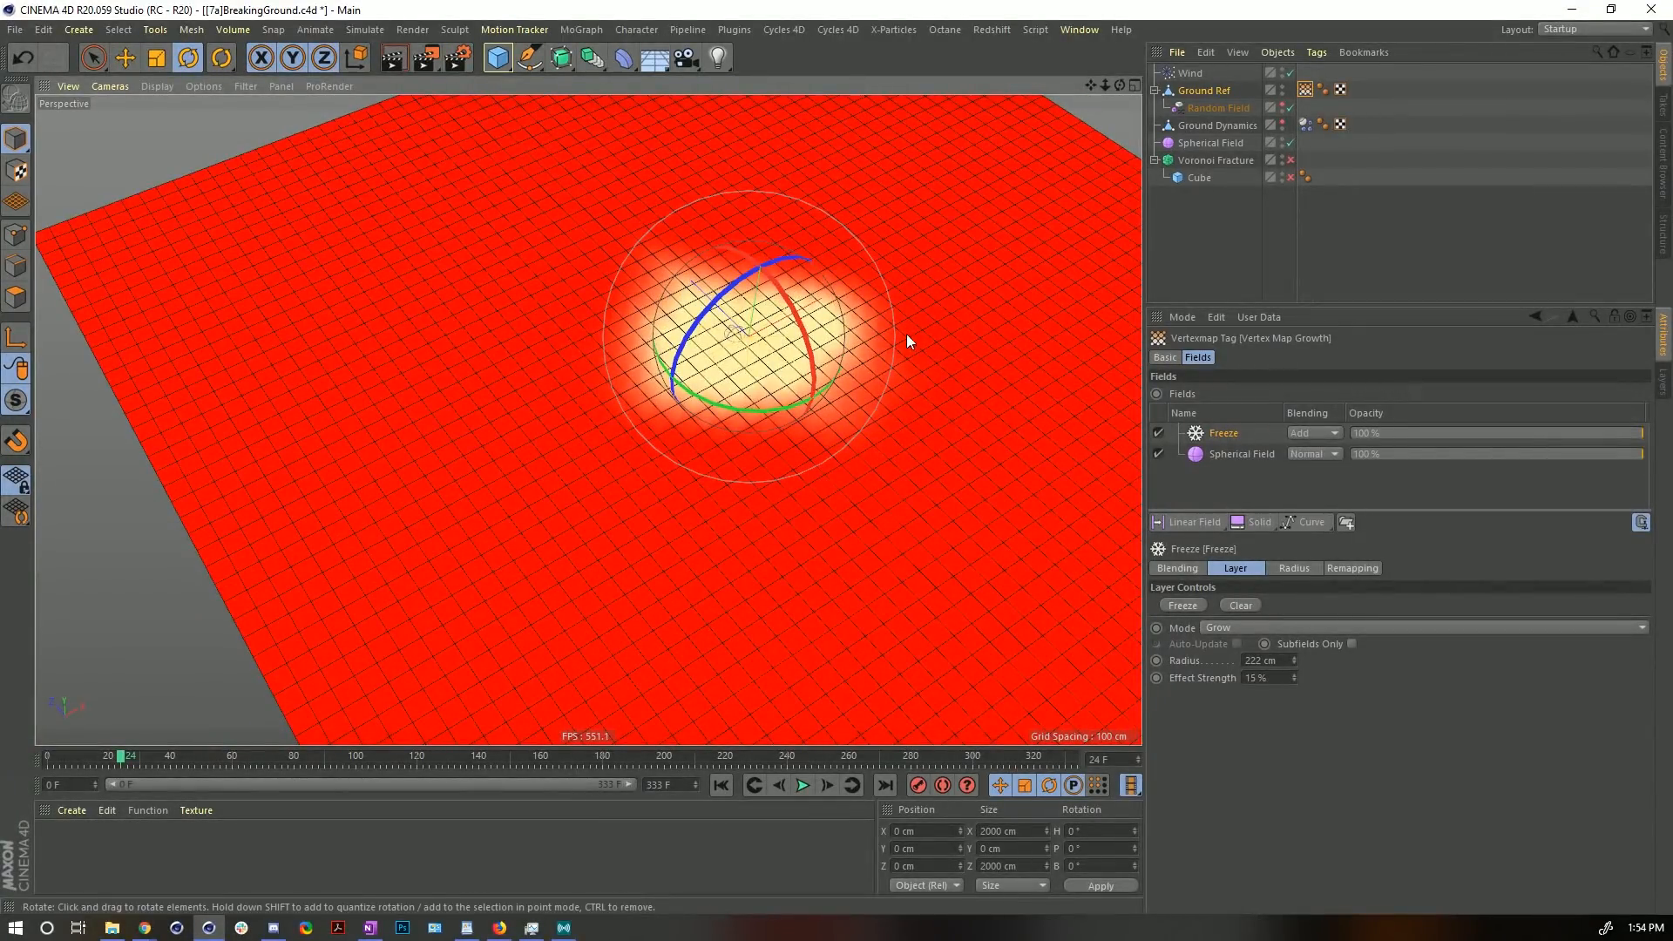
- Duplicate Ground Ref's Vertex Map Growth tag and remove all field layers from the copy
left_click(1185, 74)
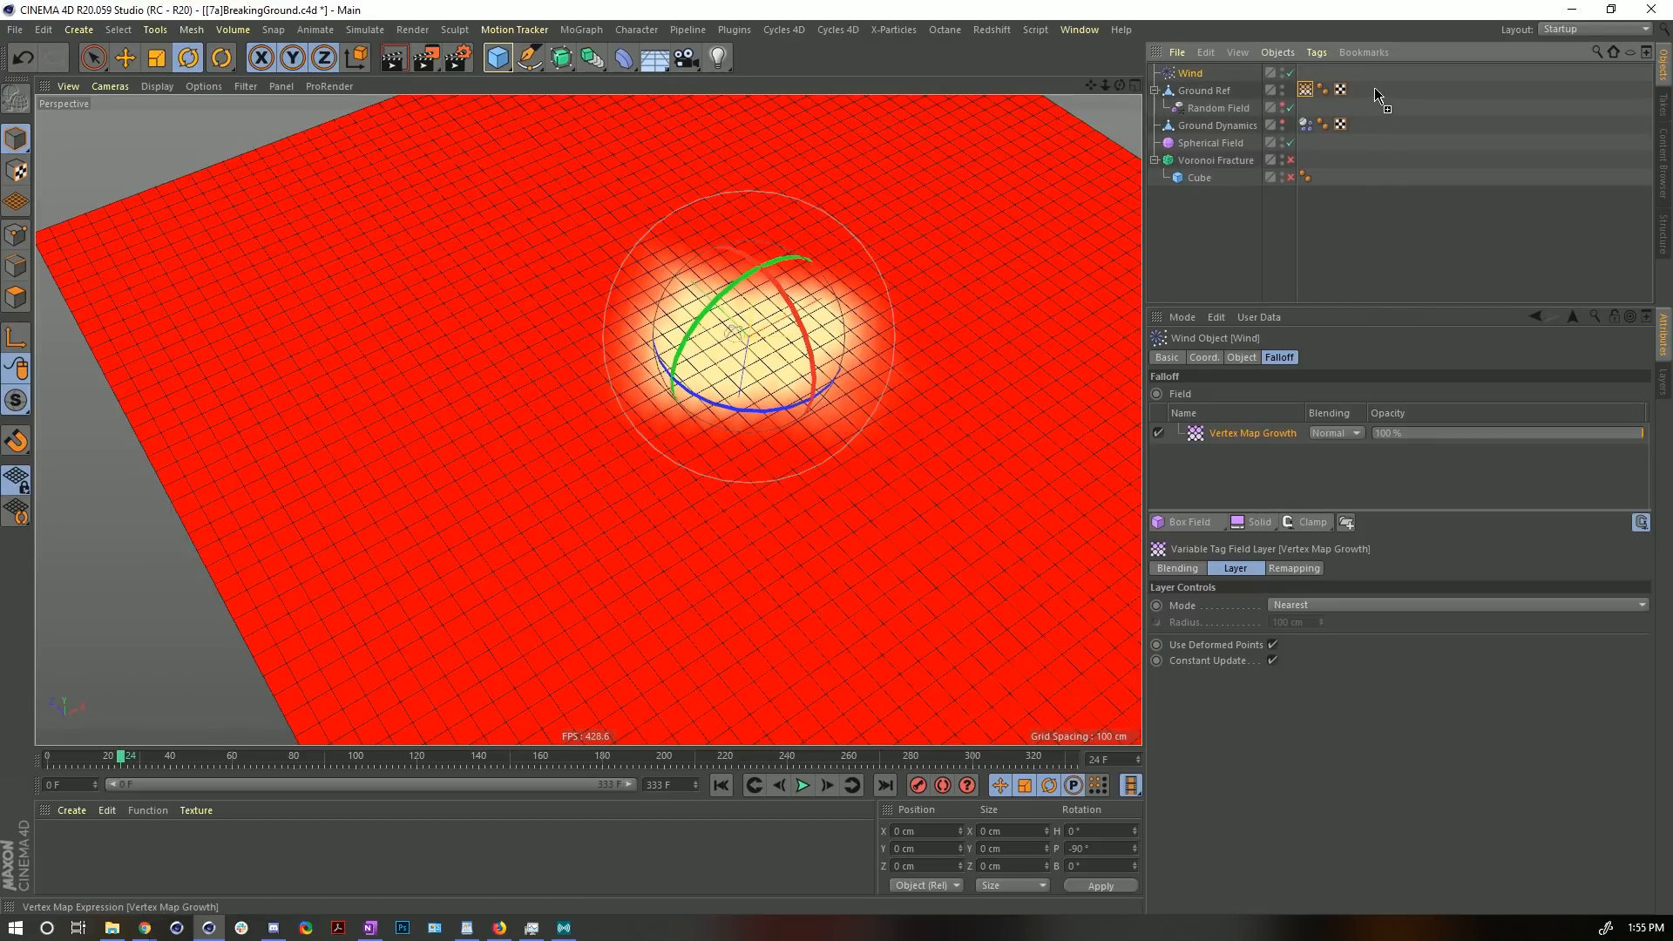
left_click_drag(1373, 87, 1373, 87, "ctrl")
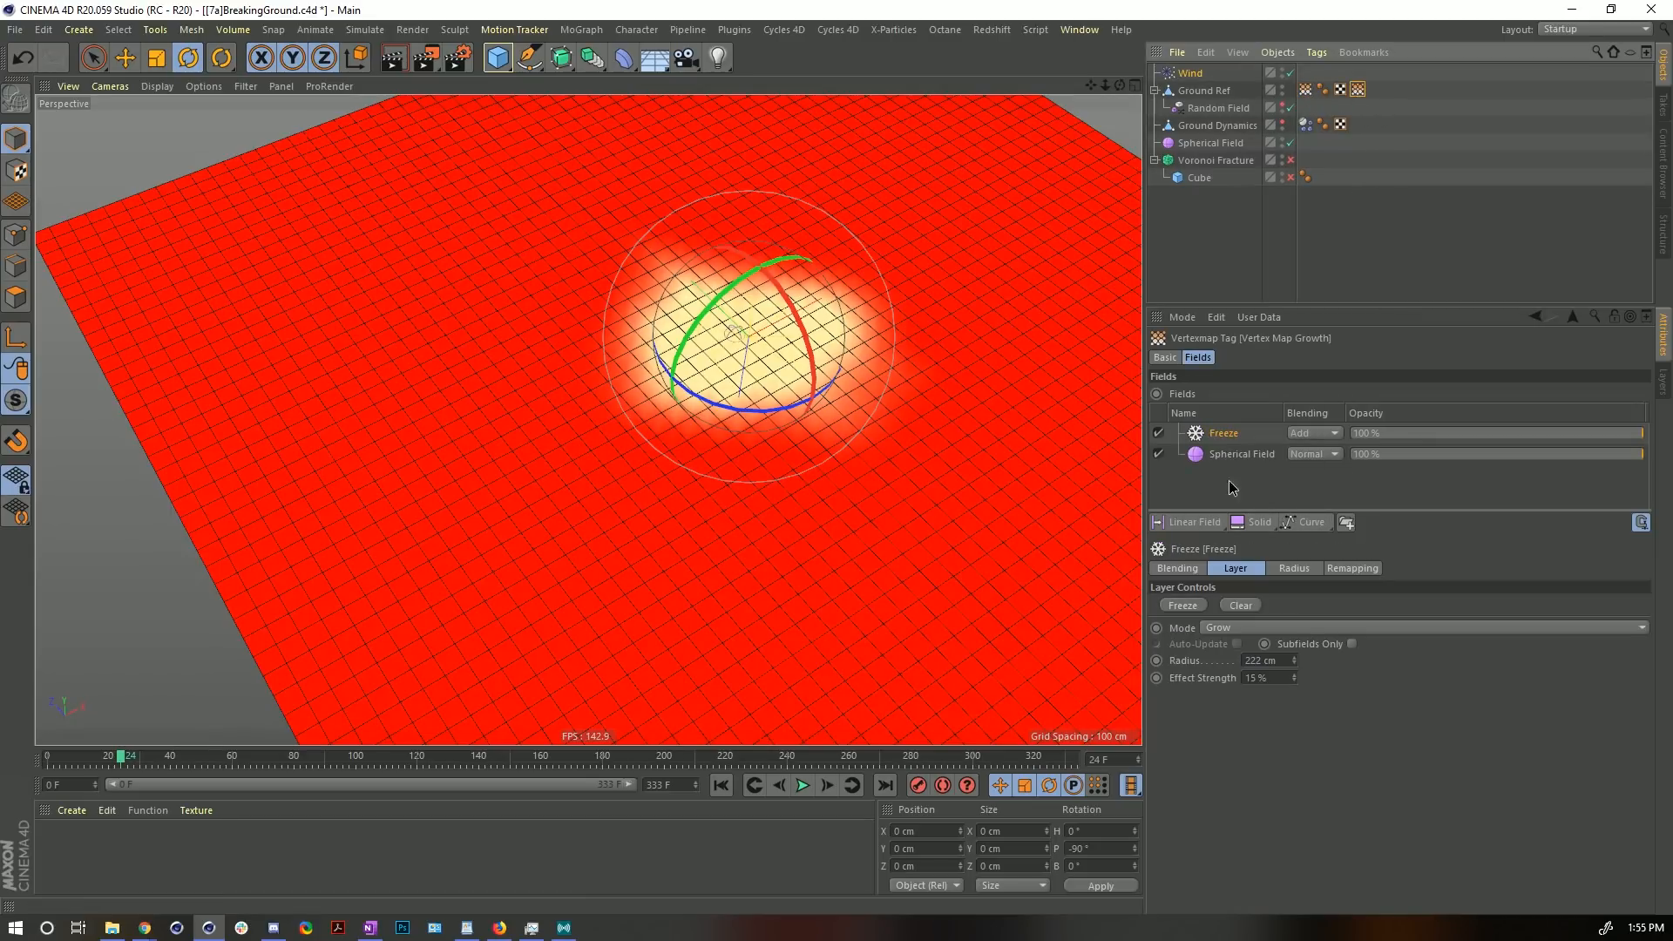
left_click_drag(1229, 481, 1231, 391)
key("Delete")
- Rename the duplicated tag Vertex Map Wind and show its empty field list
left_click(1165, 357)
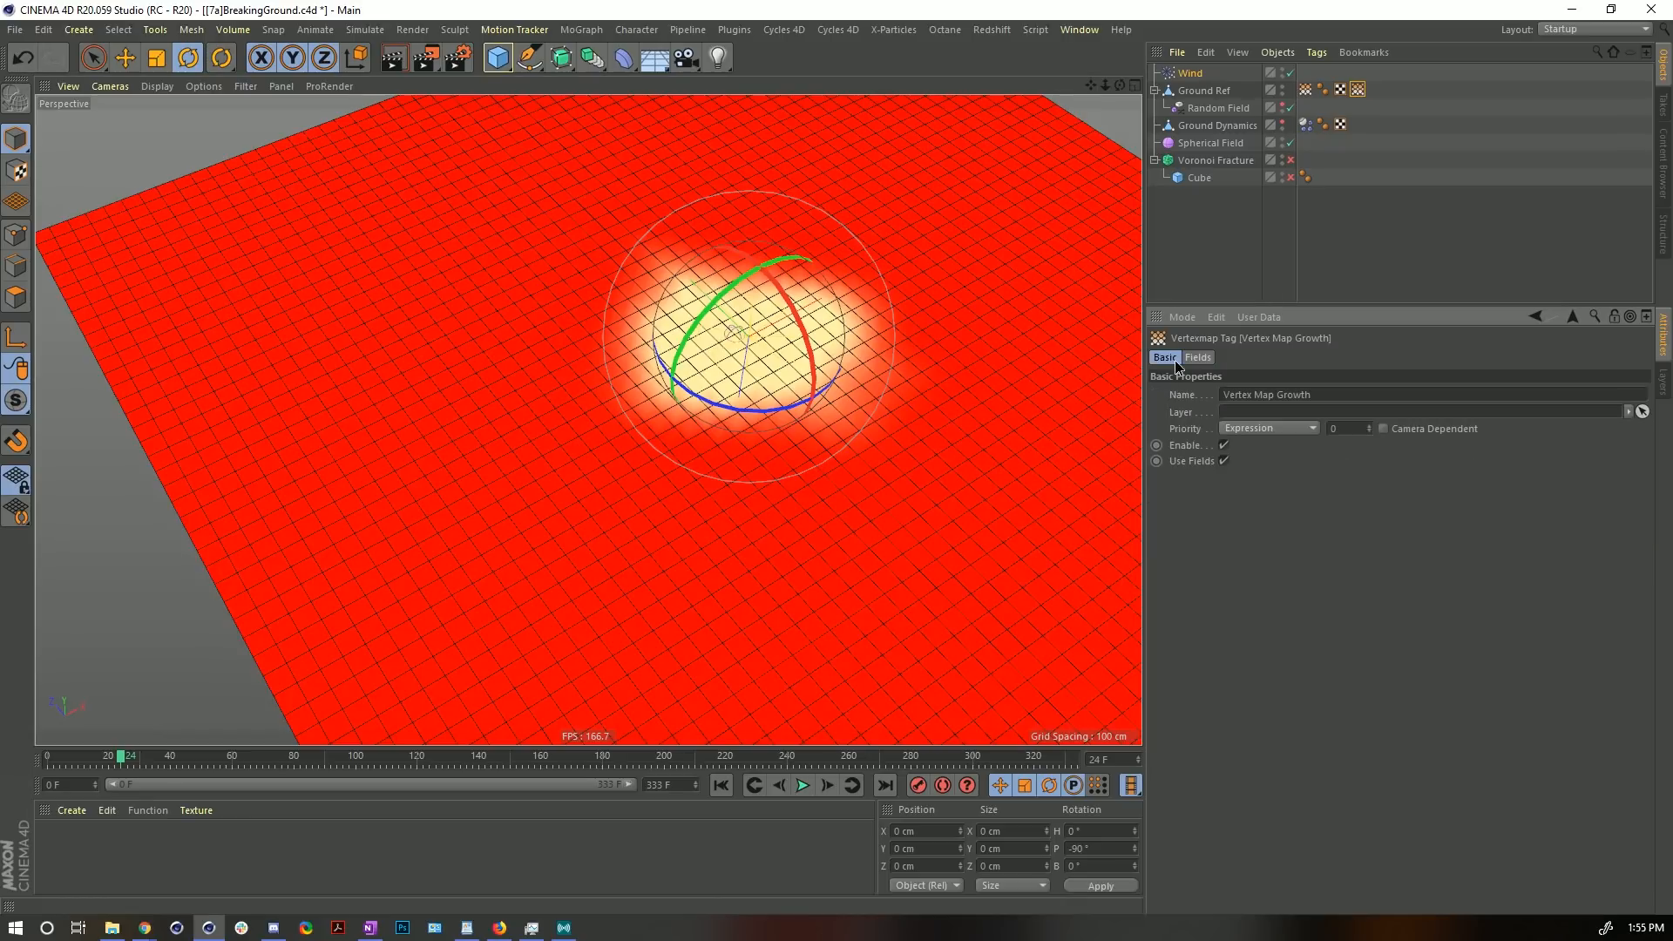
left_click(1275, 394)
double_click(1296, 396)
type("Wind")
key("Return")
left_click(1207, 359)
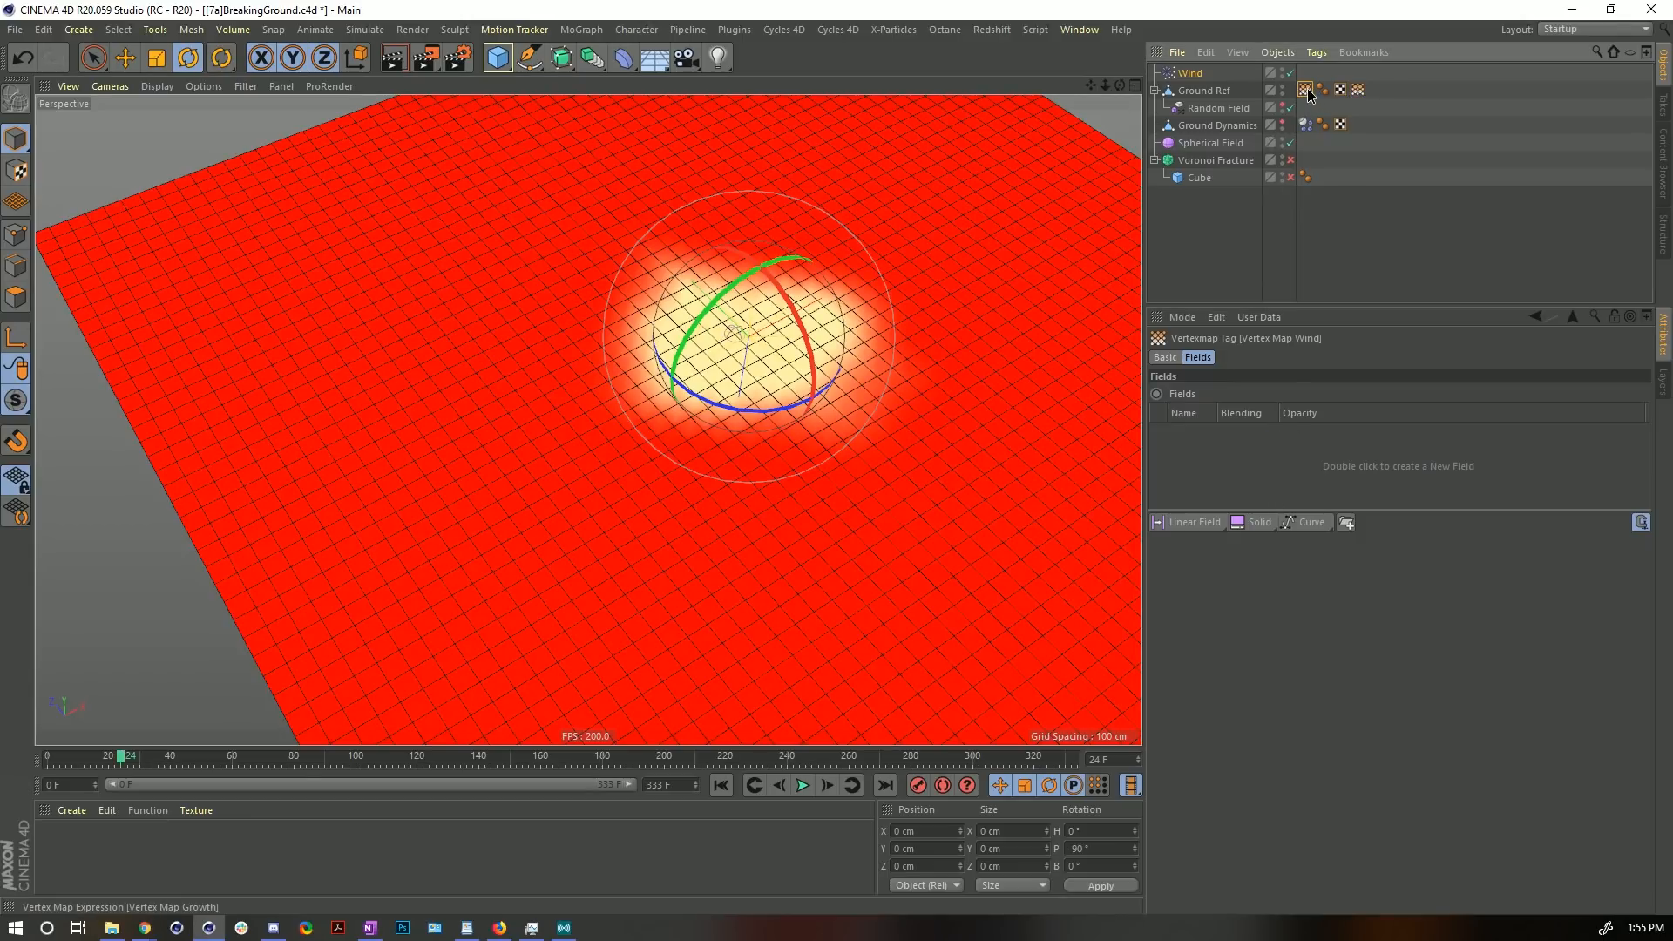
- Add the Vertex Map Growth tag as a field in Vertex Map Wind and set its layer mode to Index
left_click_drag(1307, 87, 1275, 468)
left_click(1221, 433)
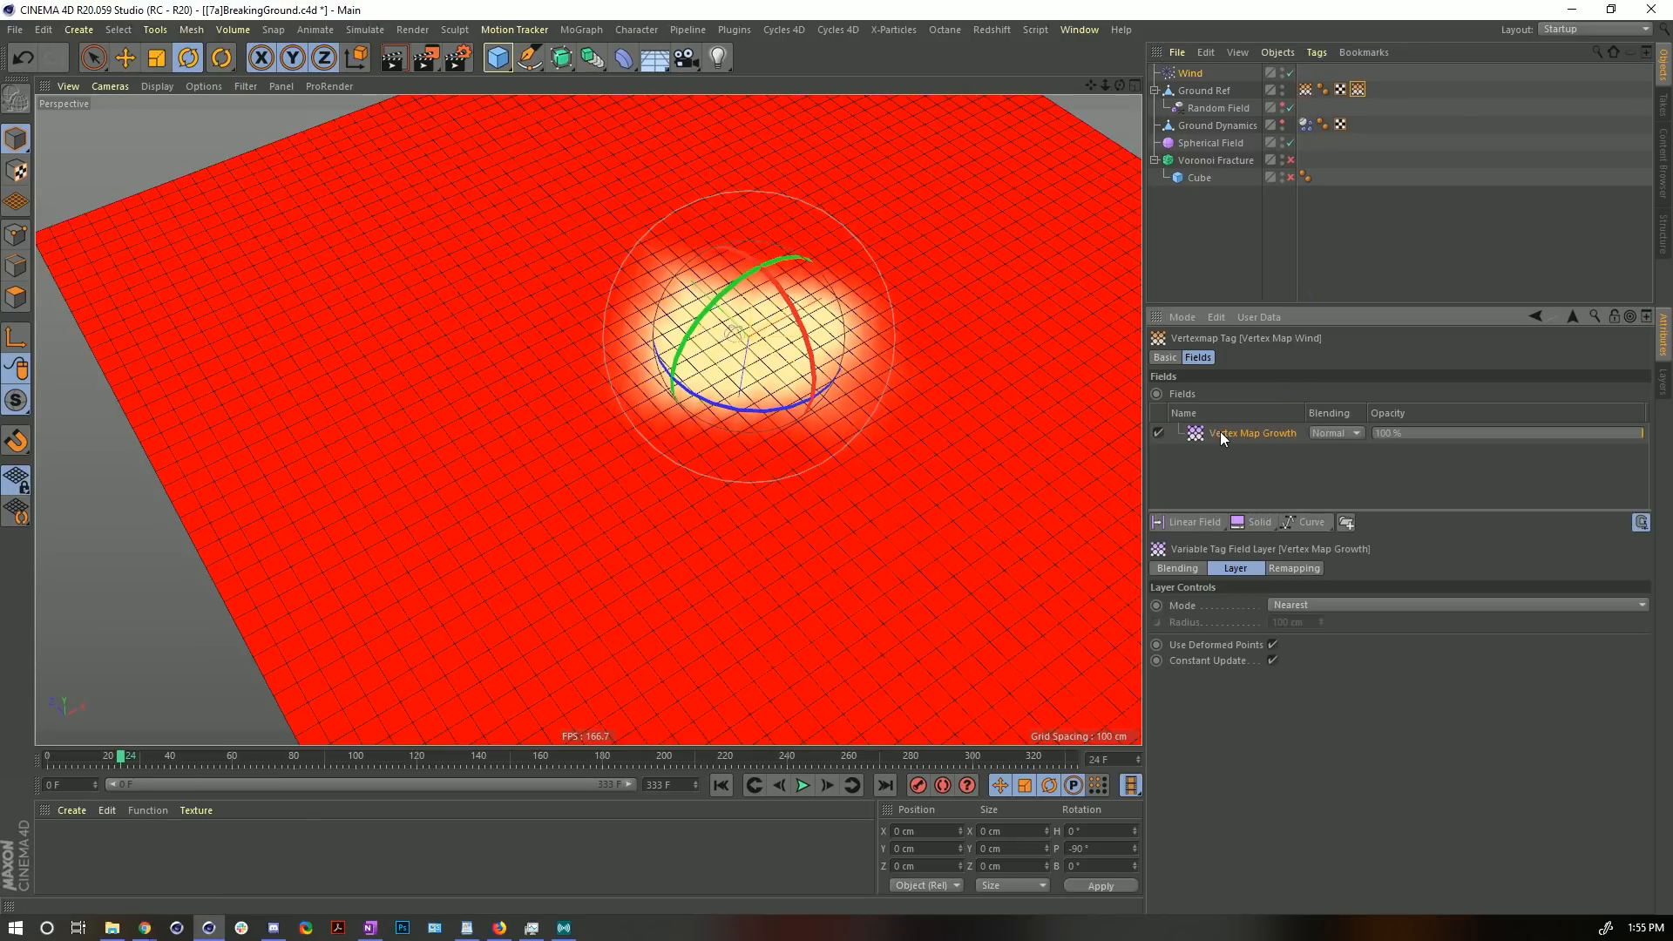
left_click(1288, 604)
left_click(1290, 620)
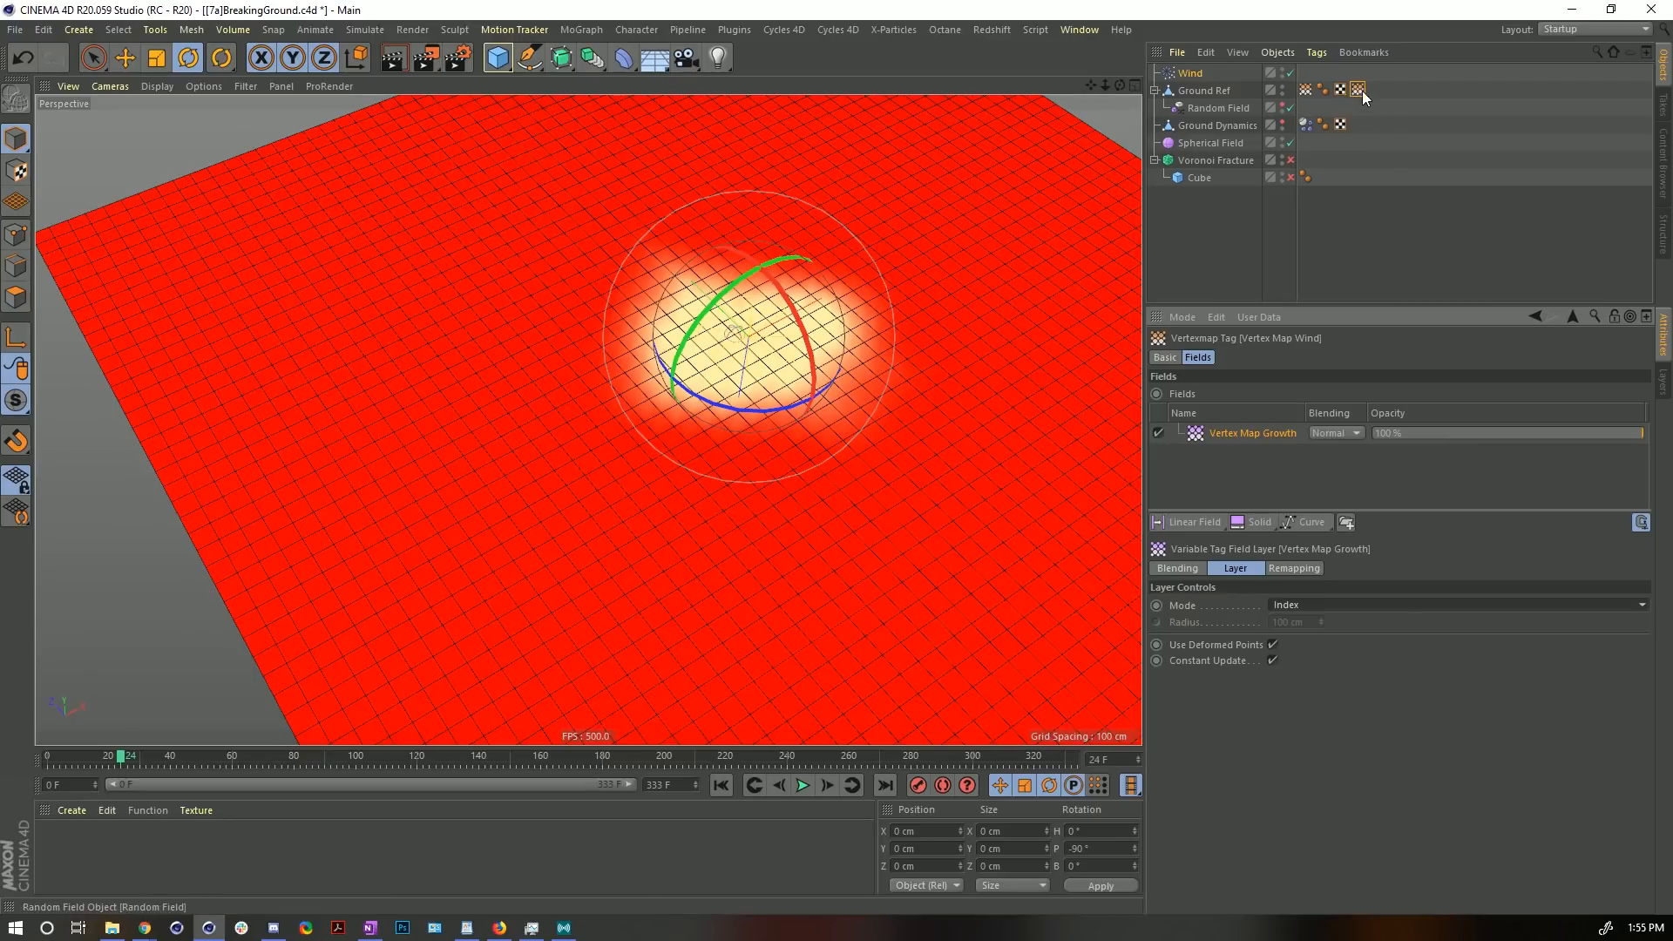
- Play the animation up to frame 64 and examine the Vertex Map Wind weights across the ground
left_click(804, 785)
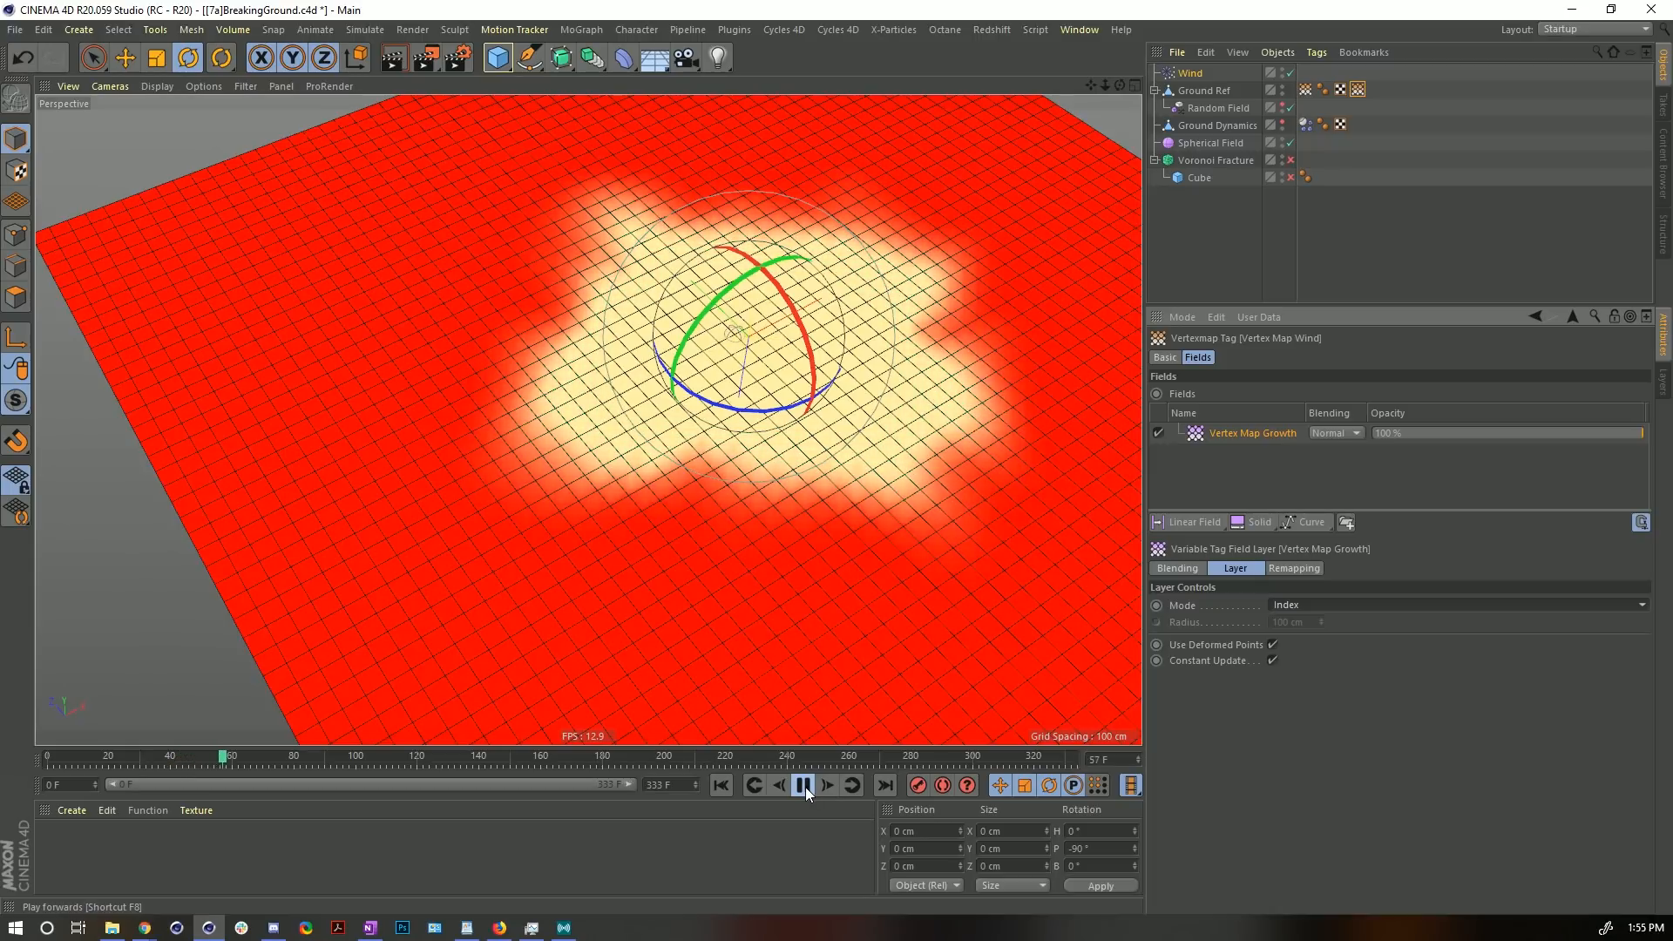
left_click(806, 787)
scroll(851, 411, "down", 3)
scroll(851, 412, "down", 3)
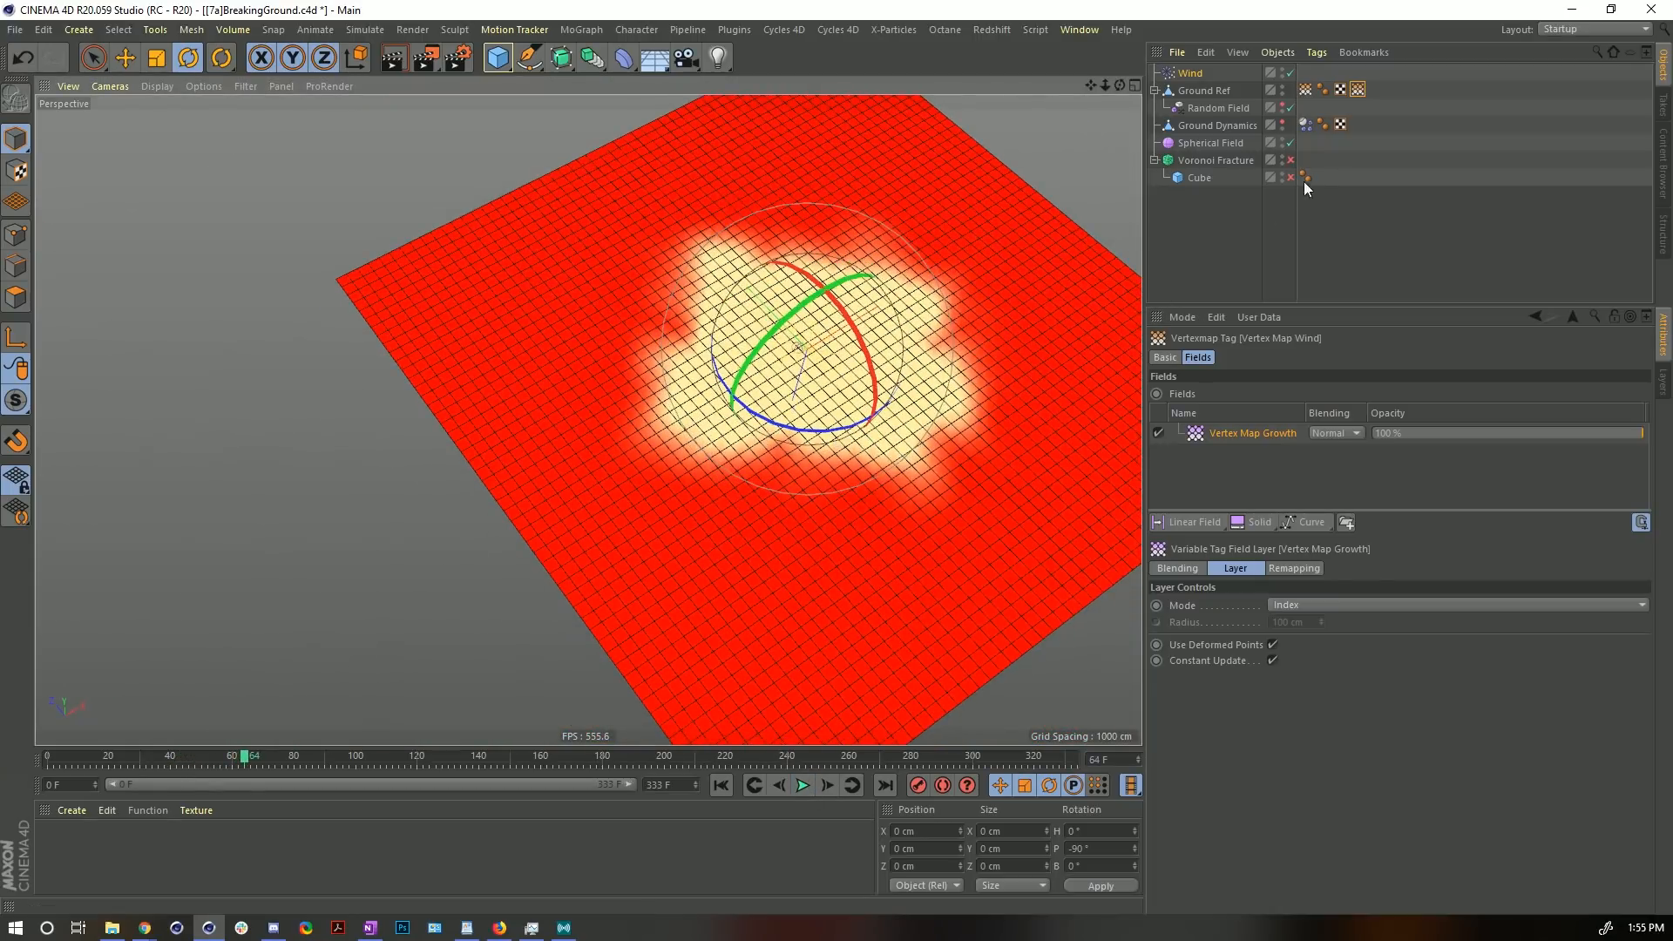
scroll(840, 350, "up", 5)
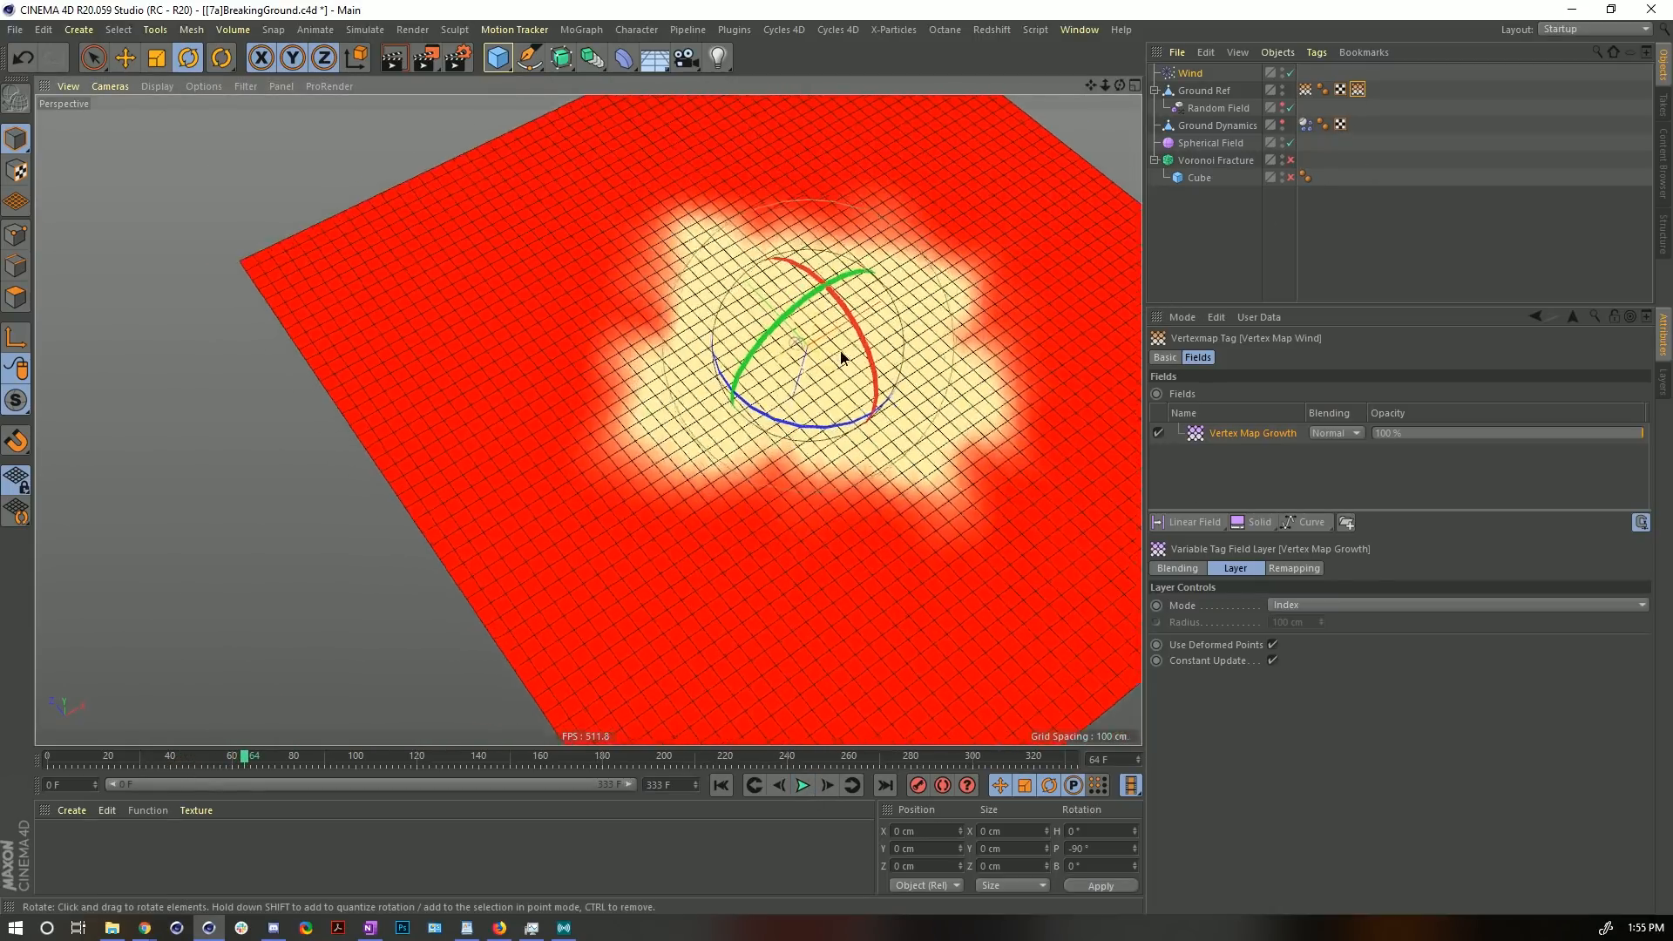
middle_click_drag(880, 340, 813, 359, "alt")
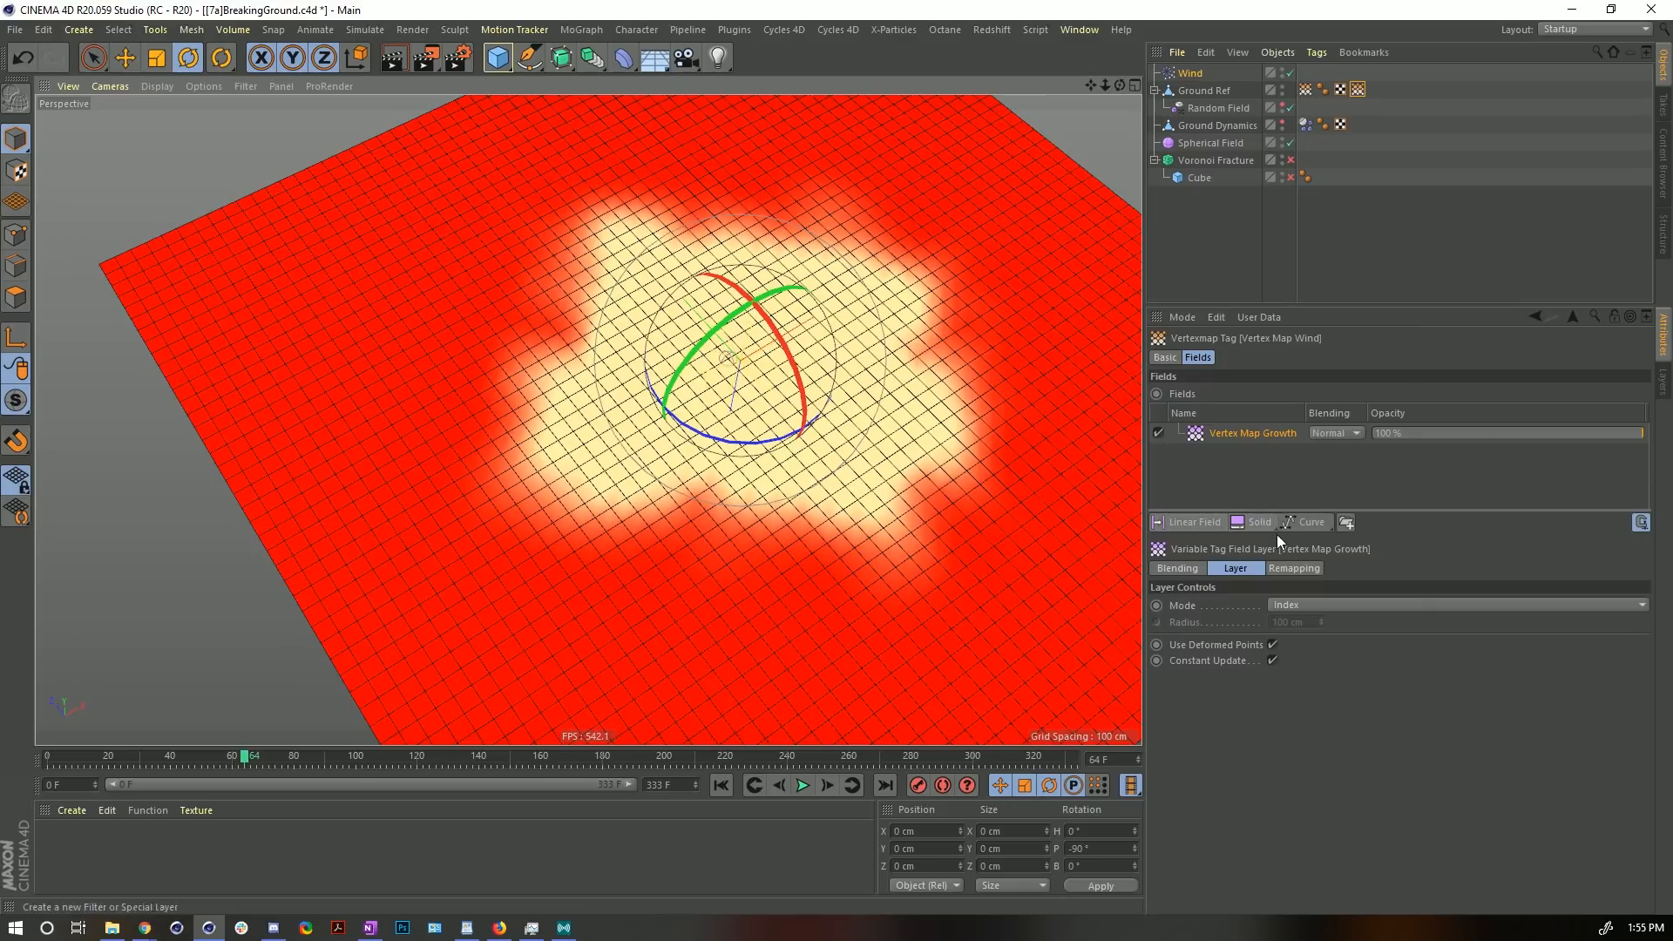
- Add a Quantize modifier layer above Vertex Map Growth in the Vertex Map Wind fields and set its steps to 1
left_click(1314, 527)
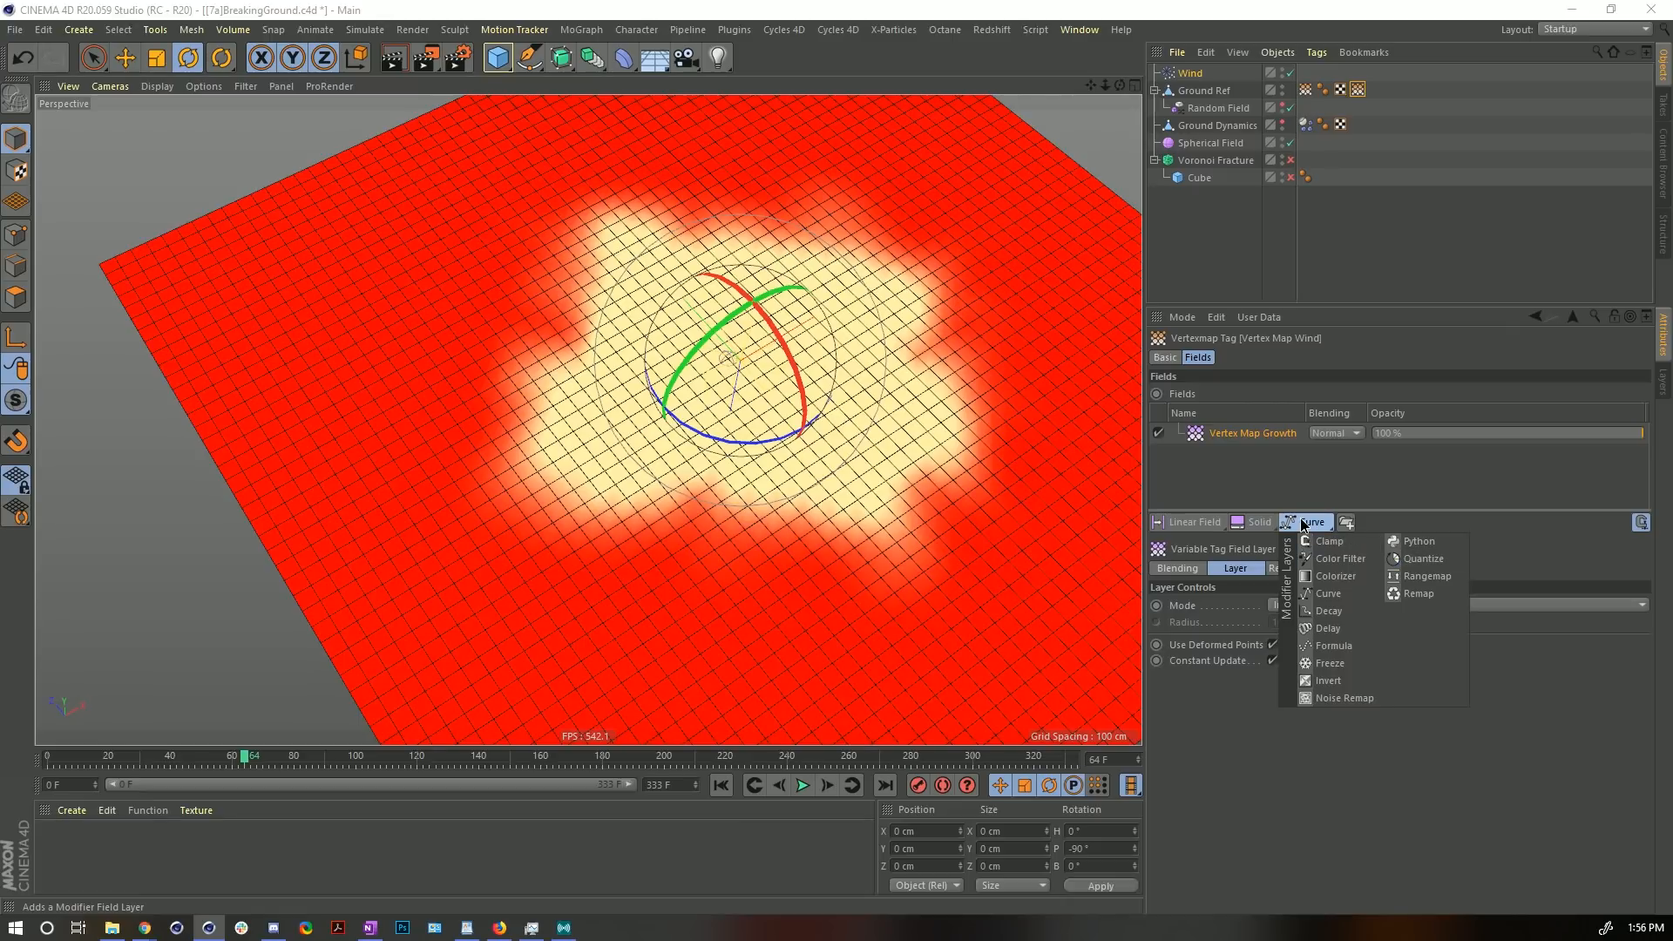
left_click(1420, 562)
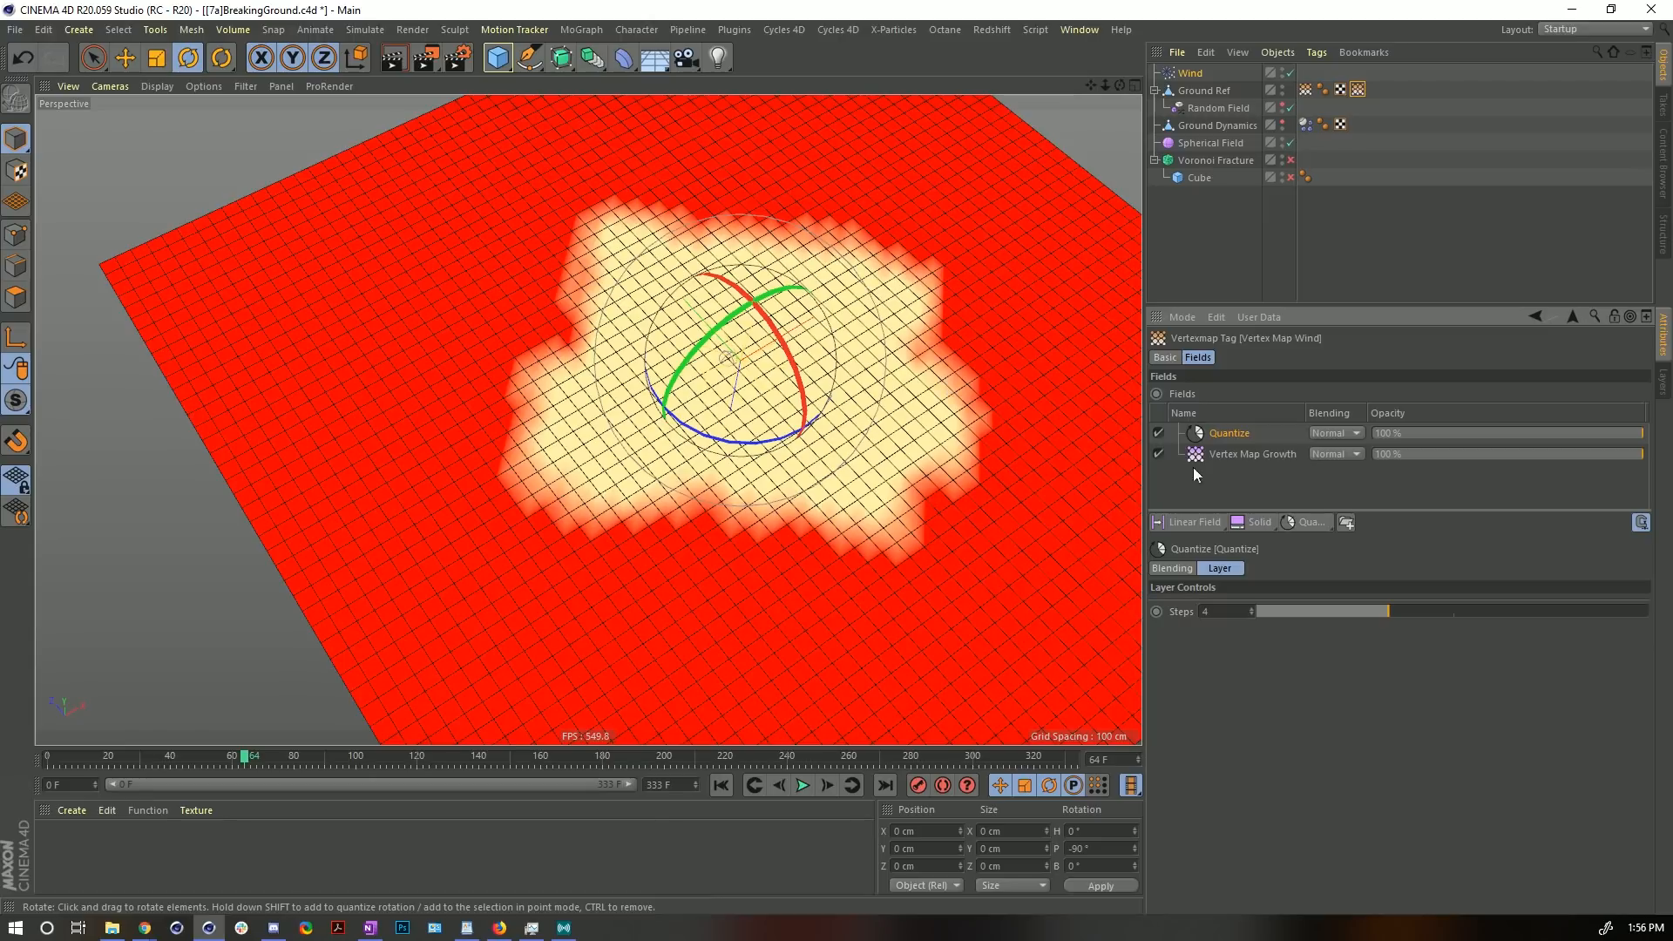
left_click_drag(1372, 614, 1075, 620)
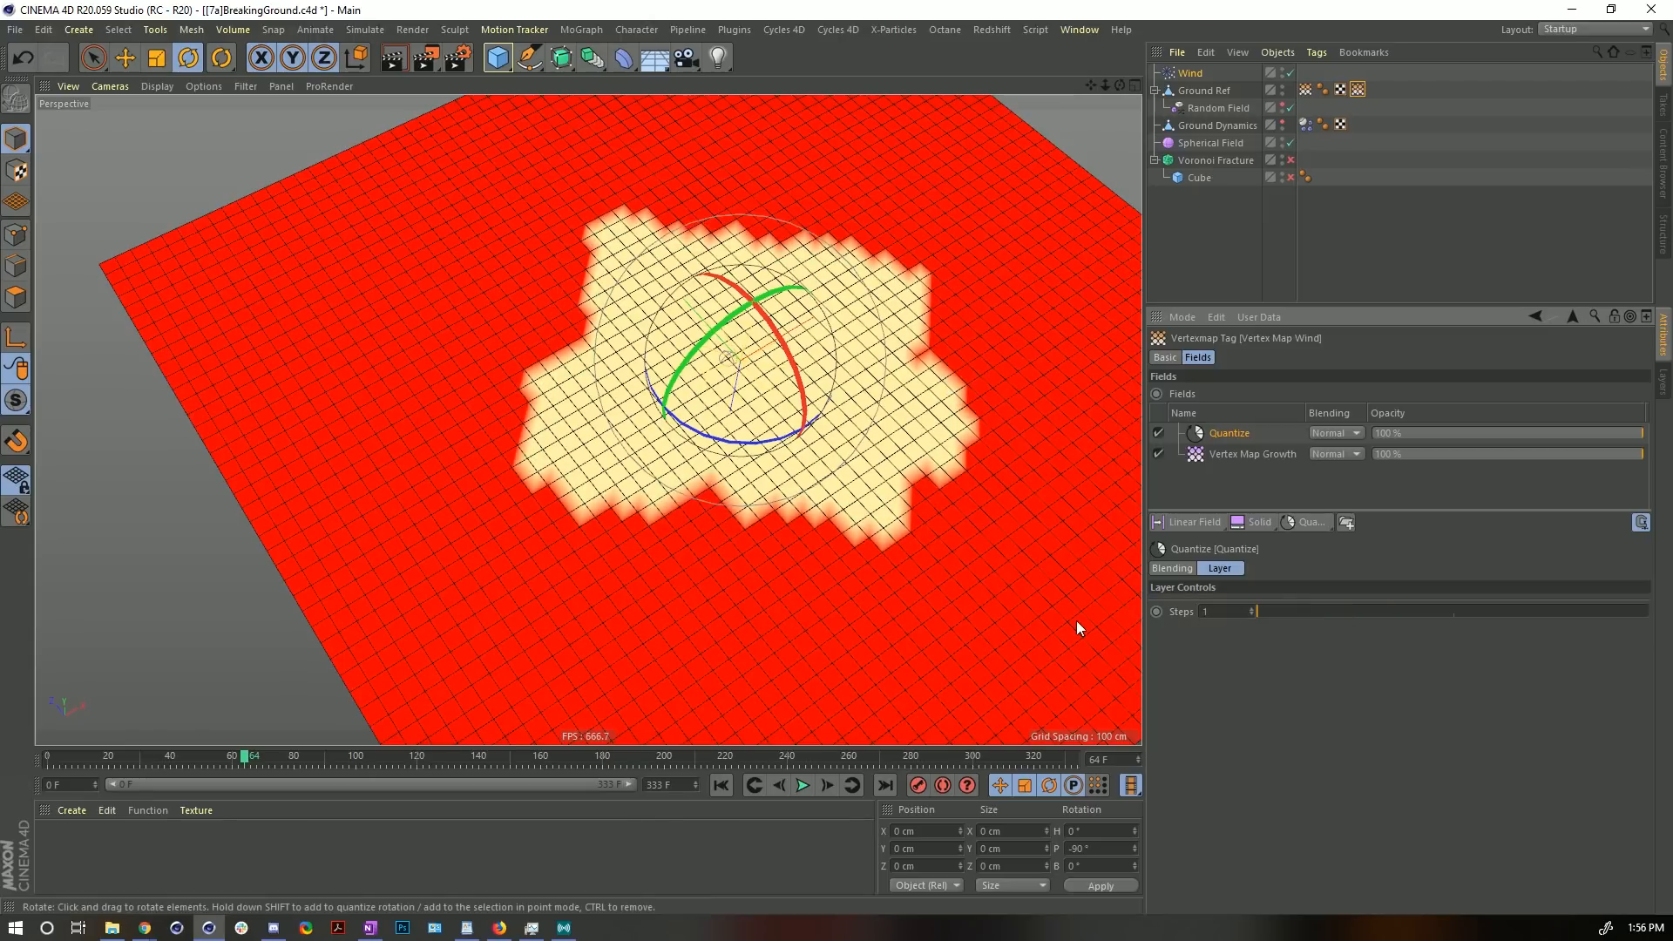
- Examine the quantized edge on the ground and compare the Vertex Map Growth weights with the Vertex Map Wind weights
right_click_drag(899, 492, 1112, 469, "alt")
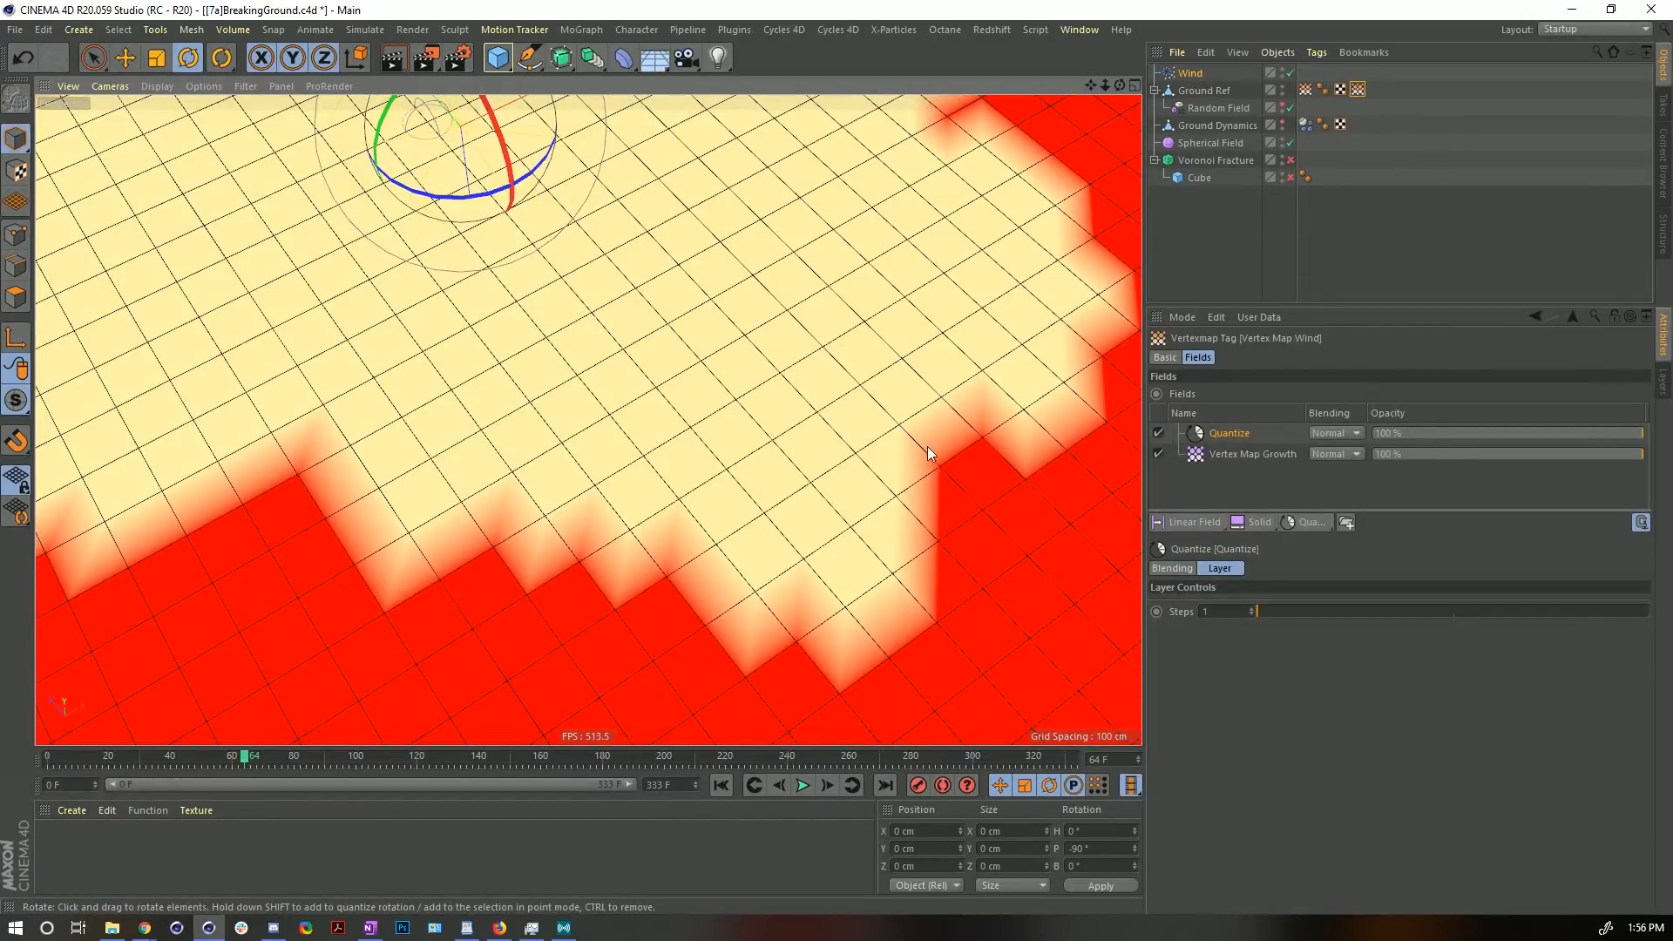
right_click_drag(860, 246, 682, 245, "alt")
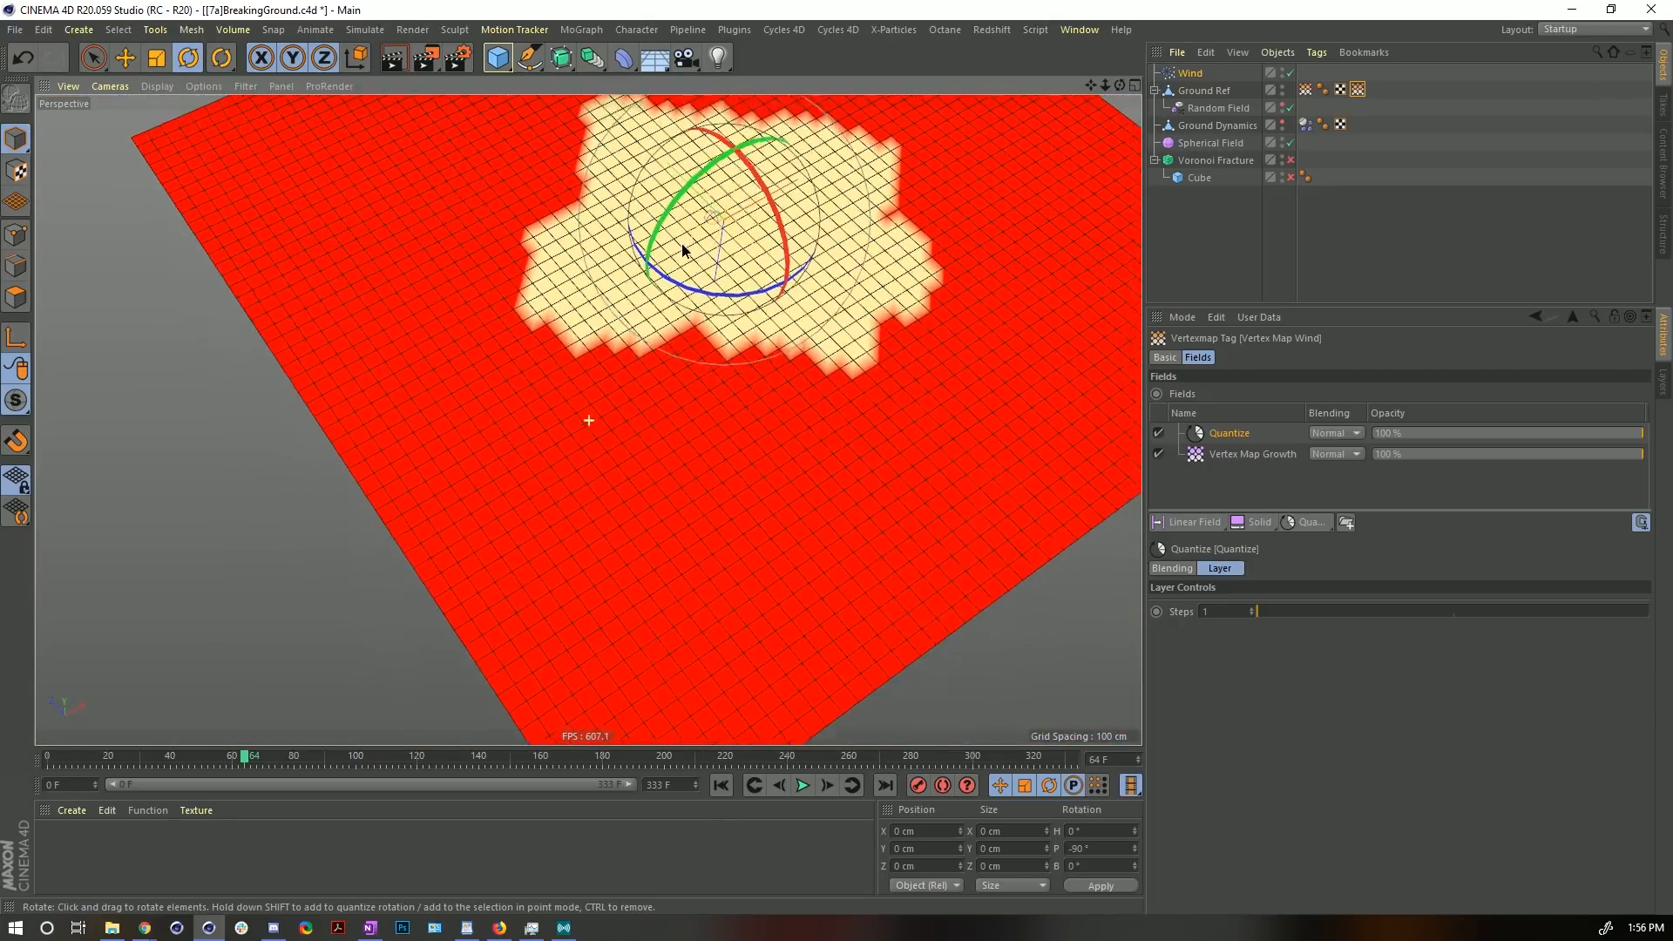
middle_click_drag(682, 251, 632, 405, "alt")
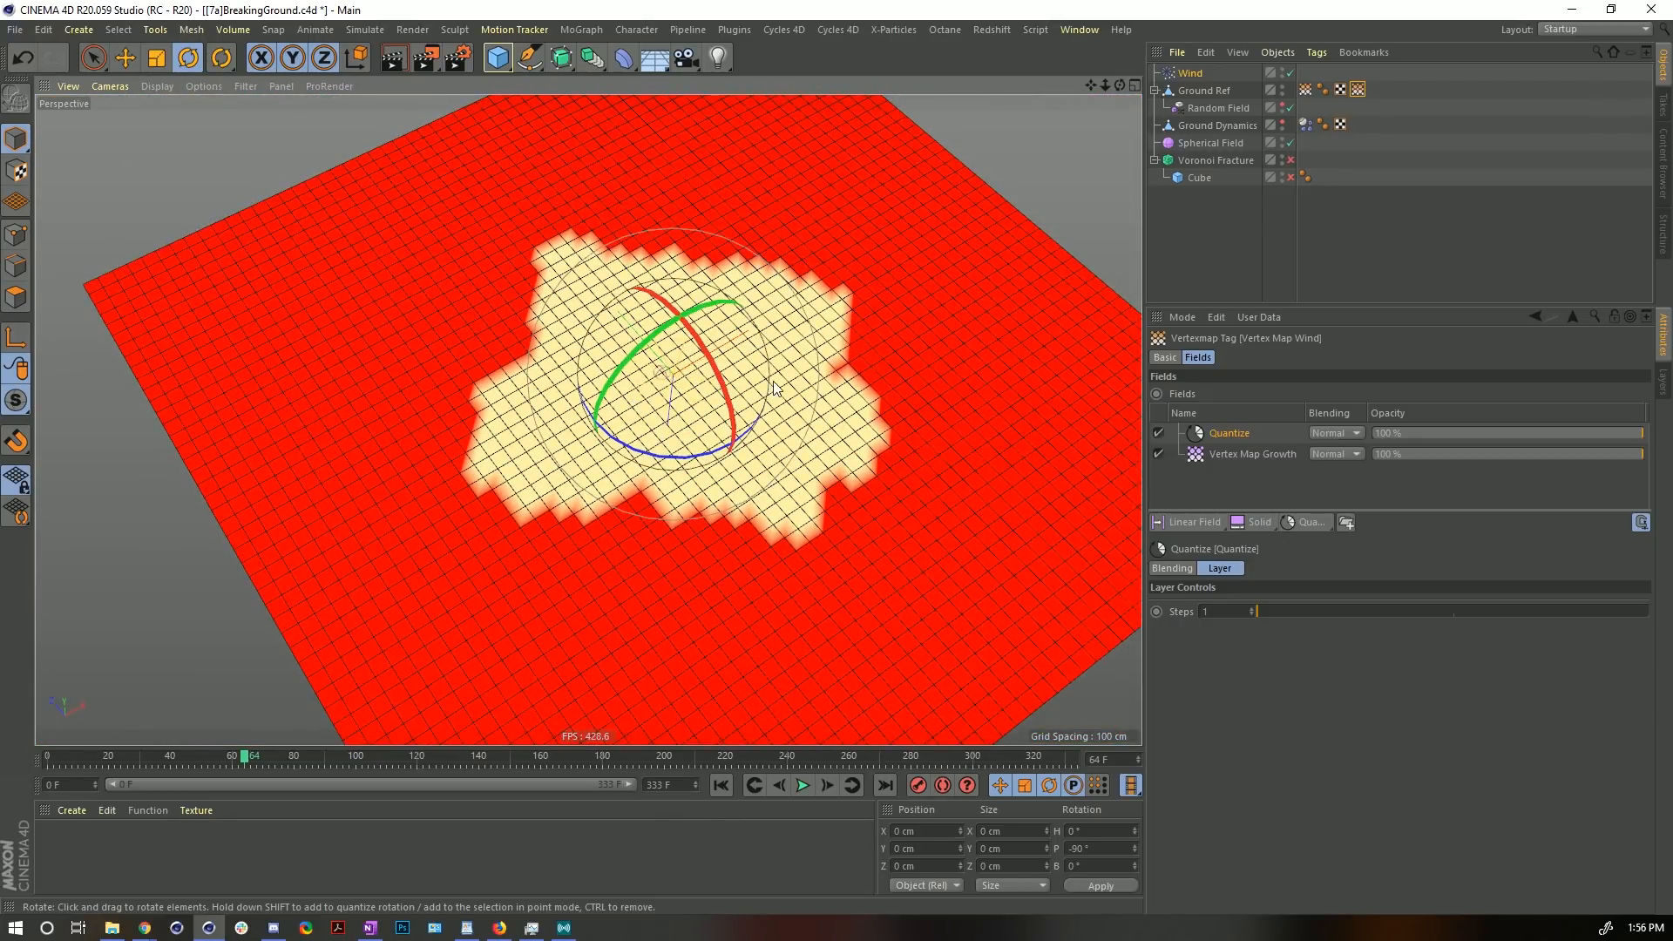
left_click(1305, 90)
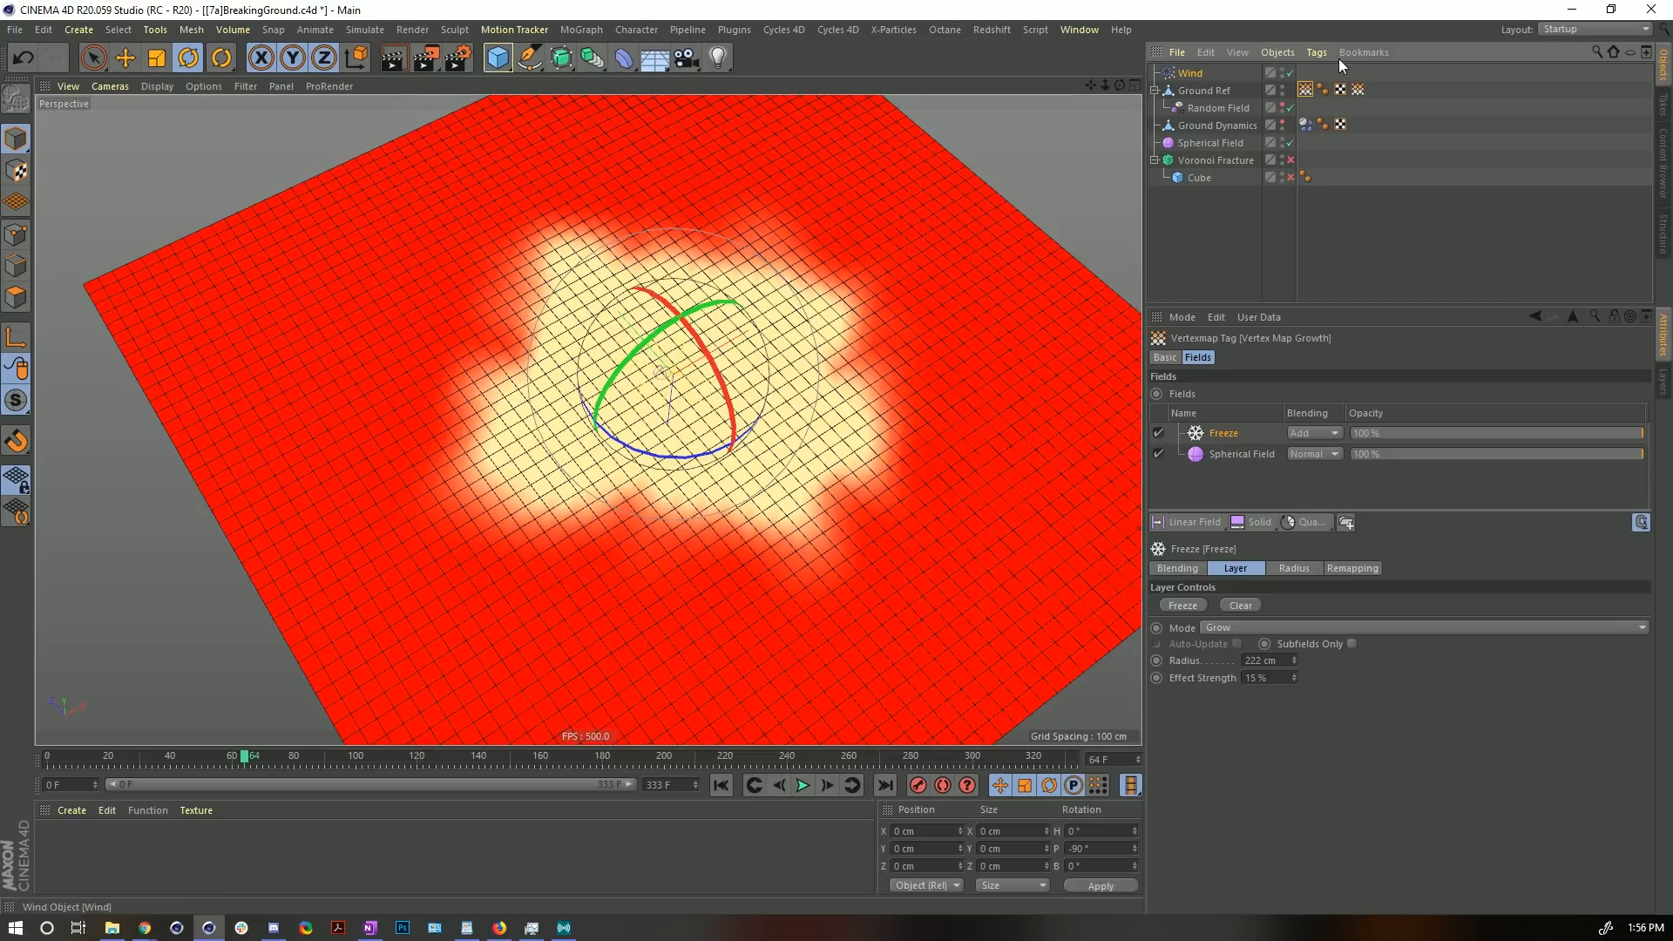
left_click(1358, 90)
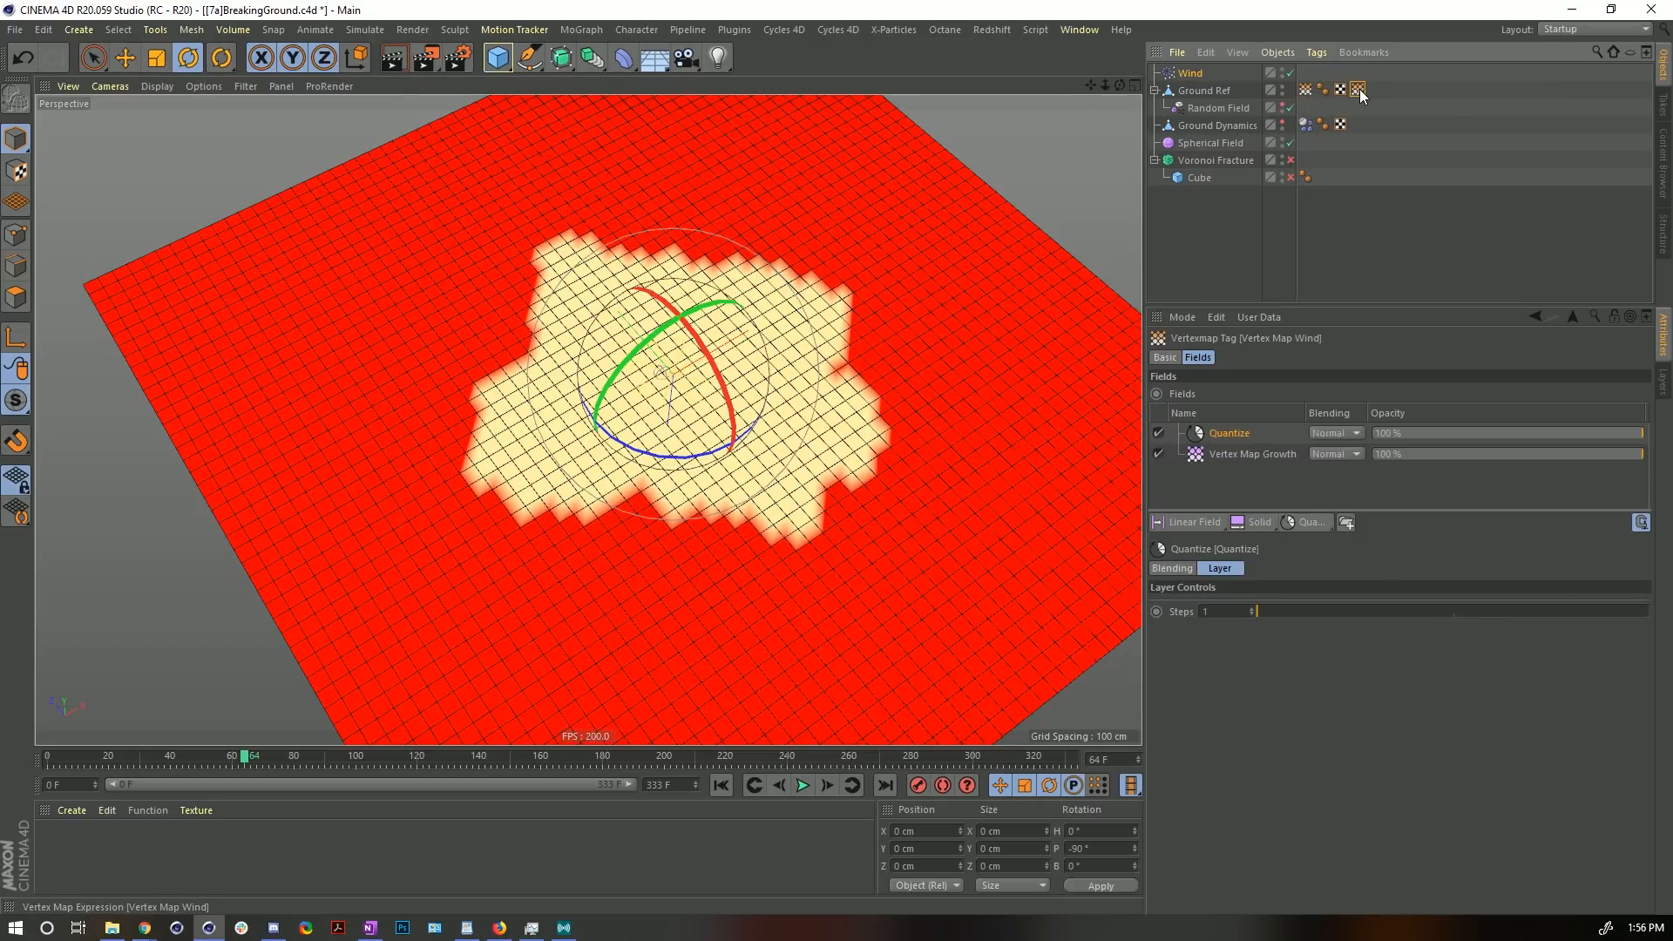
left_click(1305, 90)
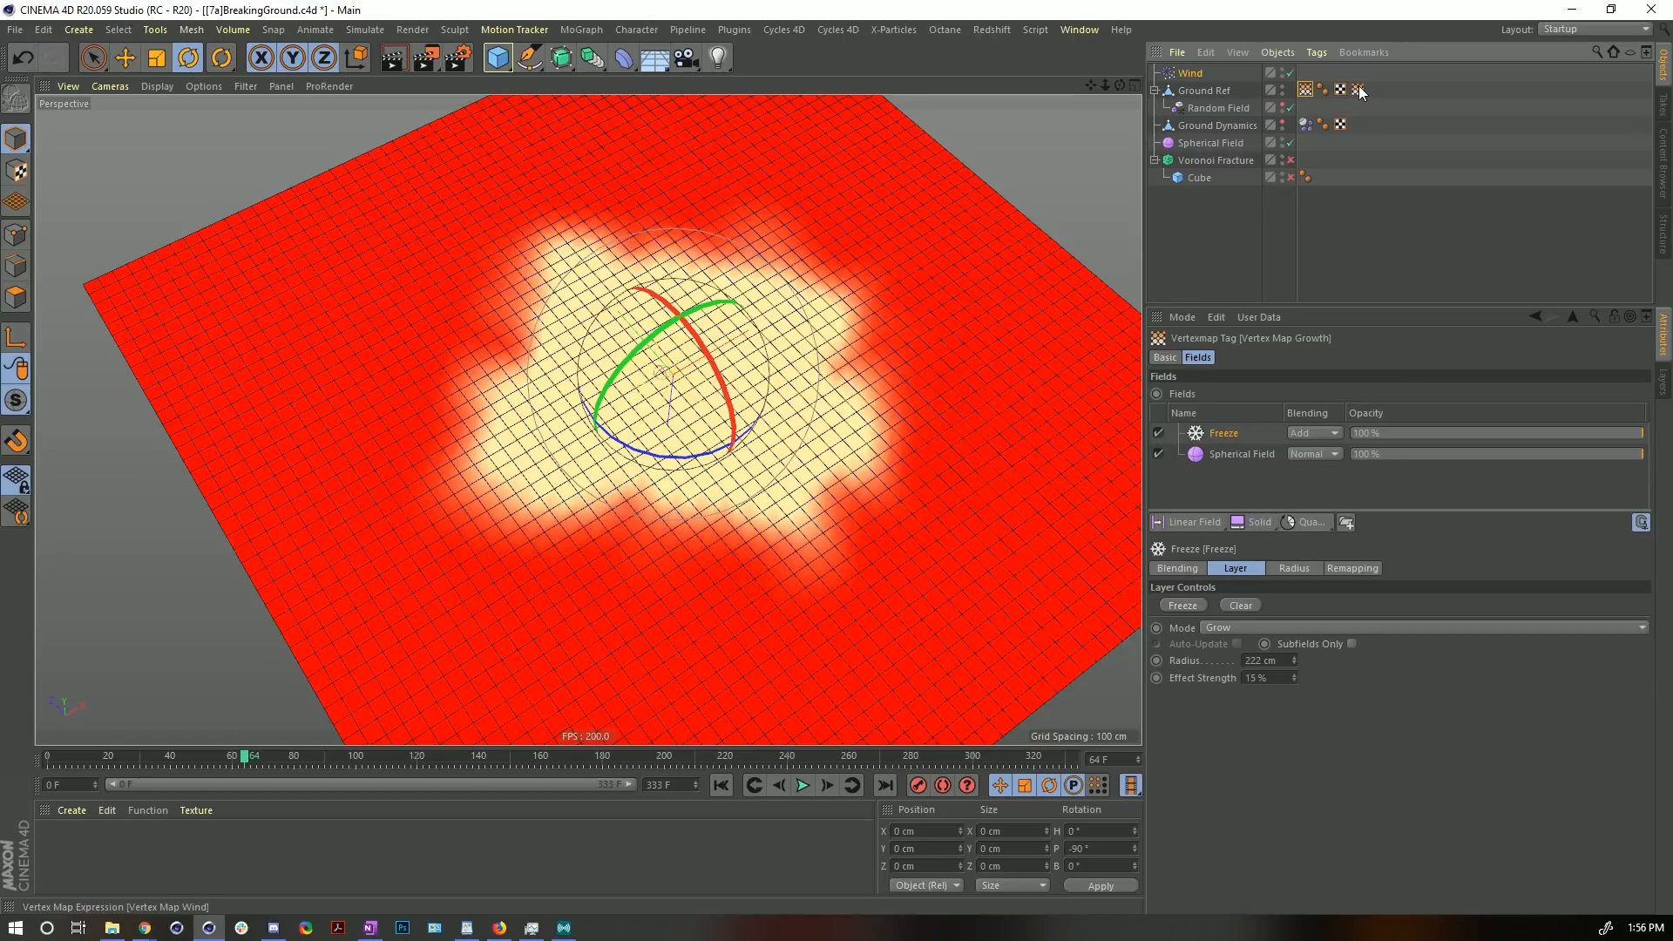
left_click(1358, 89)
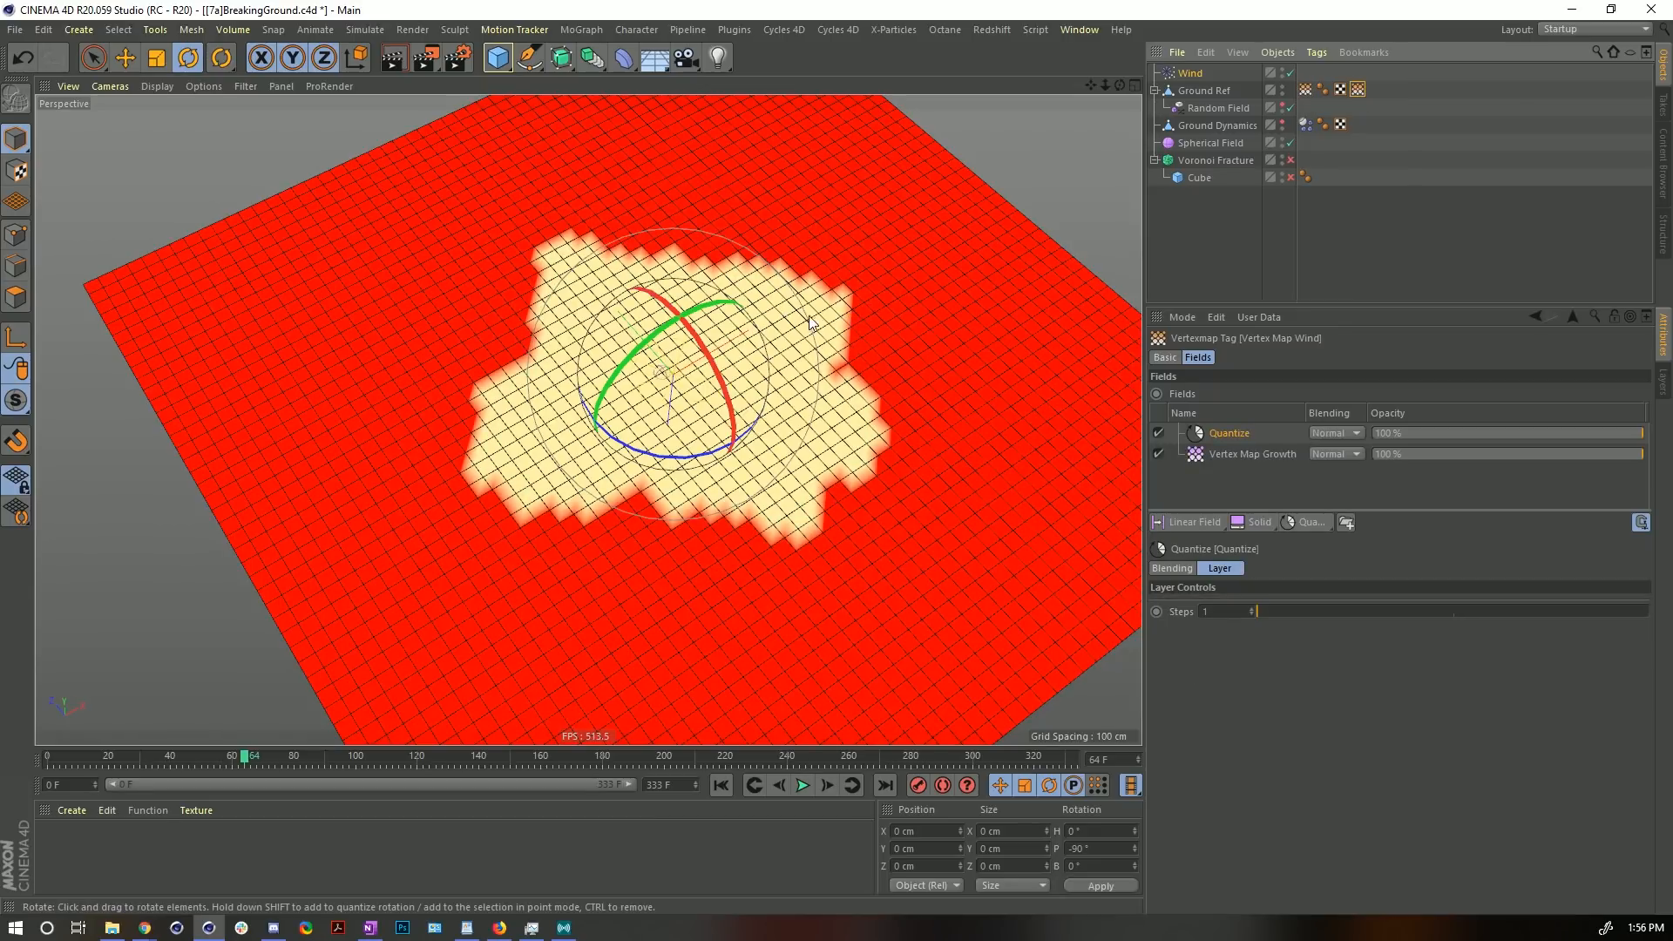
left_click(1306, 90)
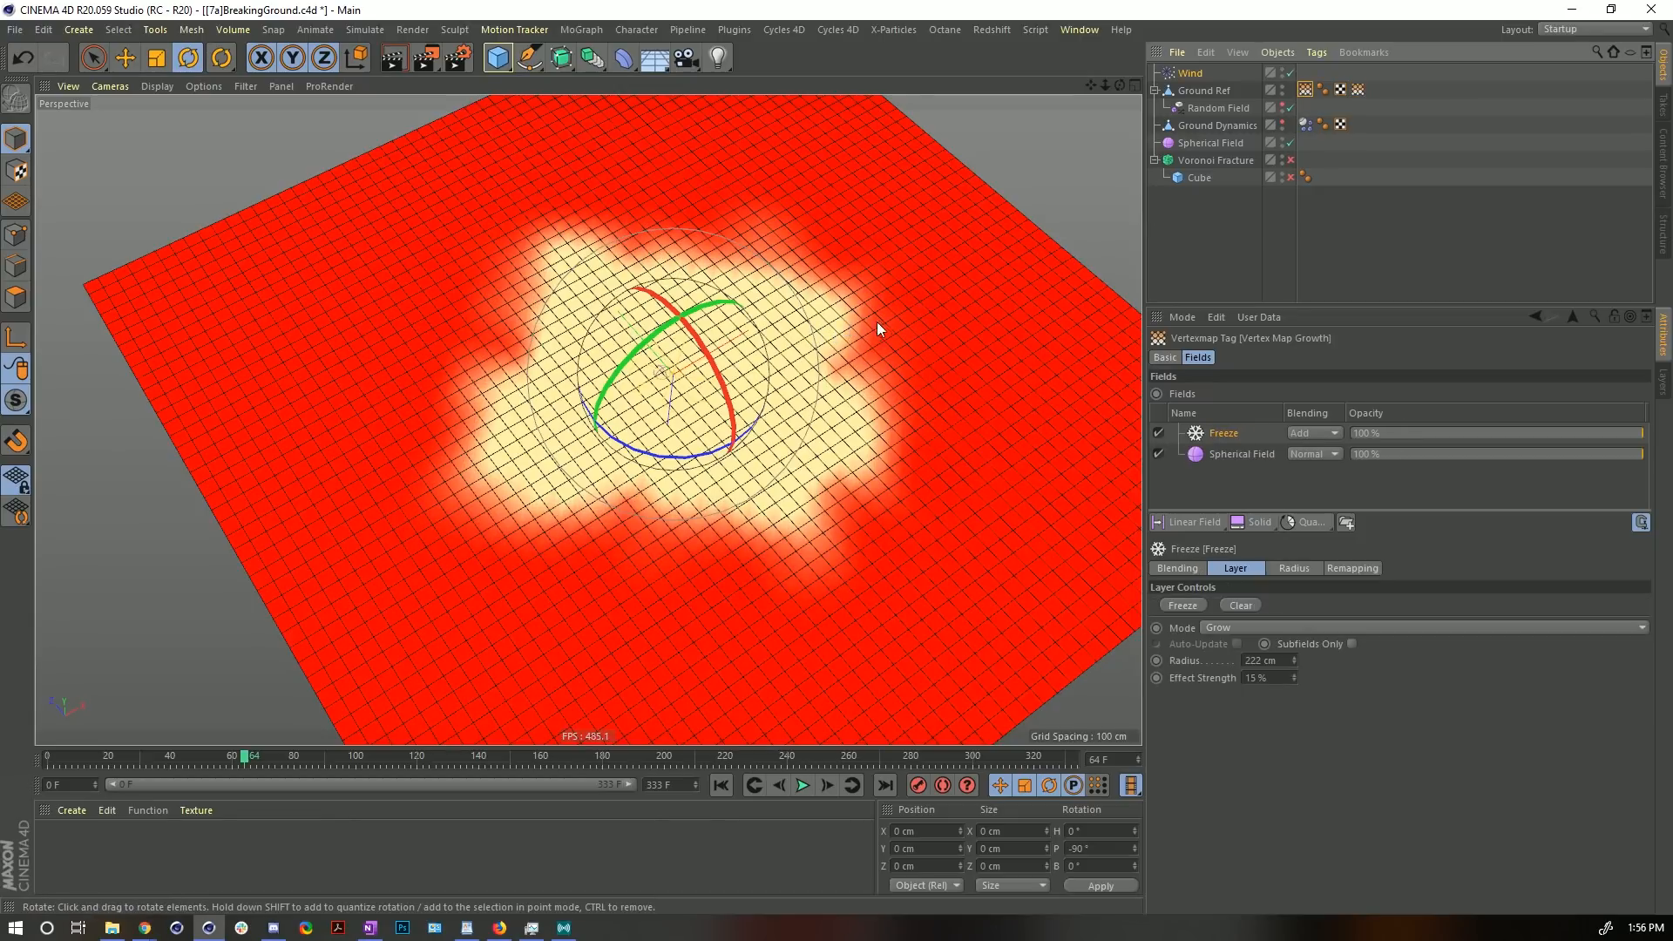
left_click(1357, 90)
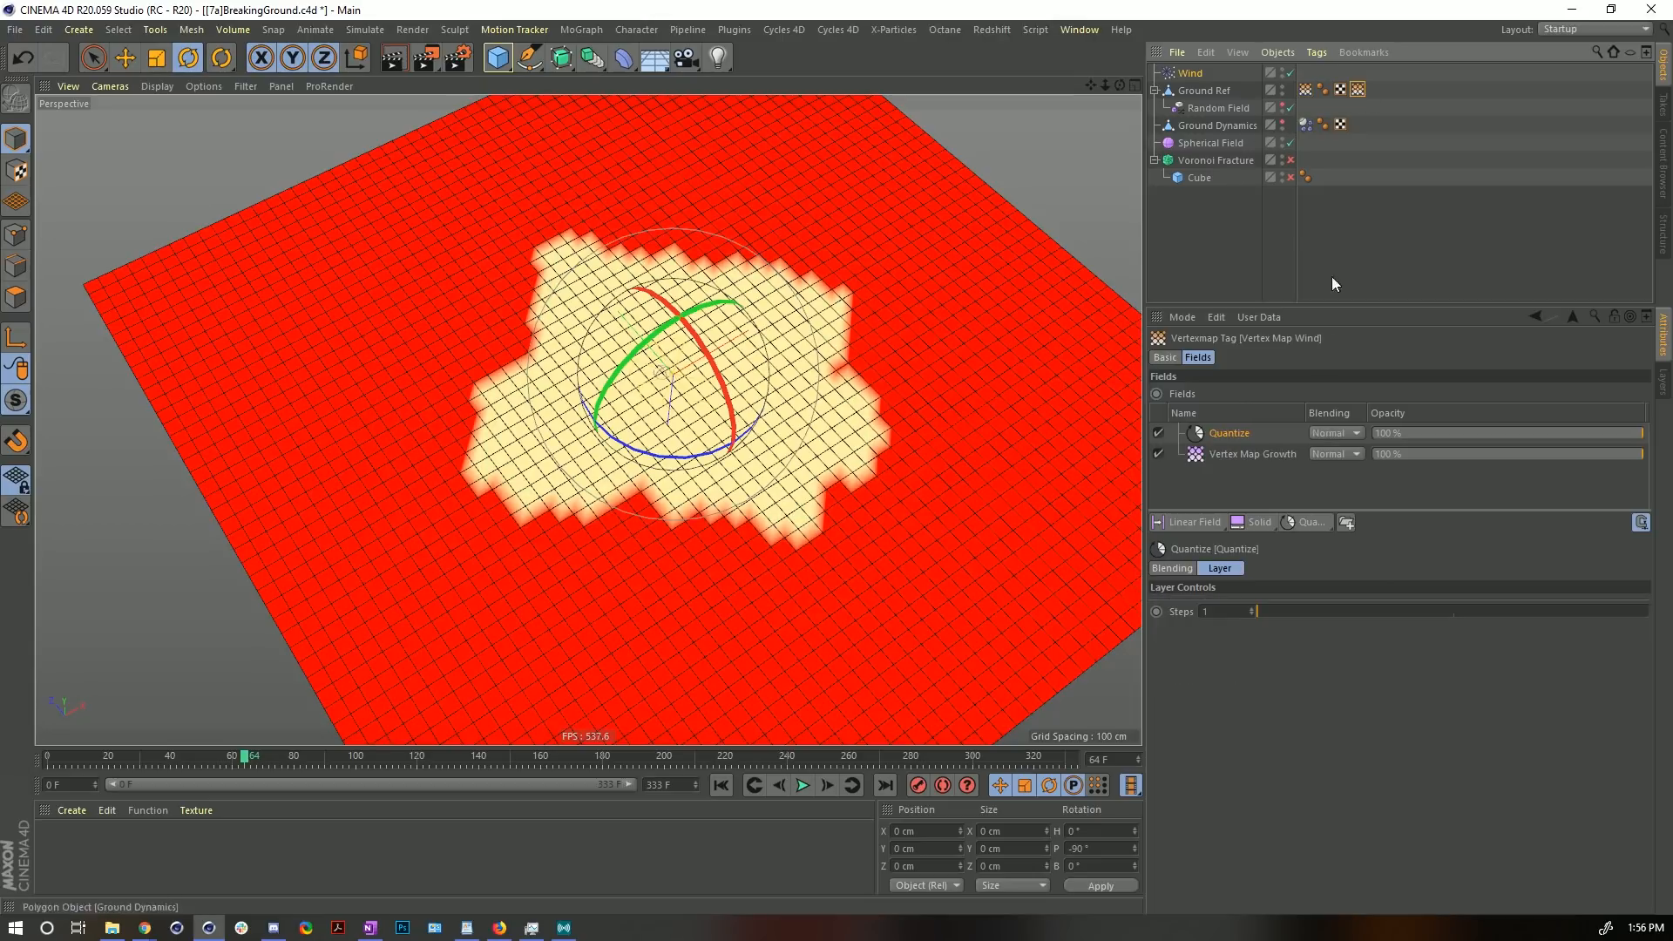
- Add a Curve modifier layer to Vertex Map Wind and place it between Quantize and Vertex Map Growth
left_click(1300, 521)
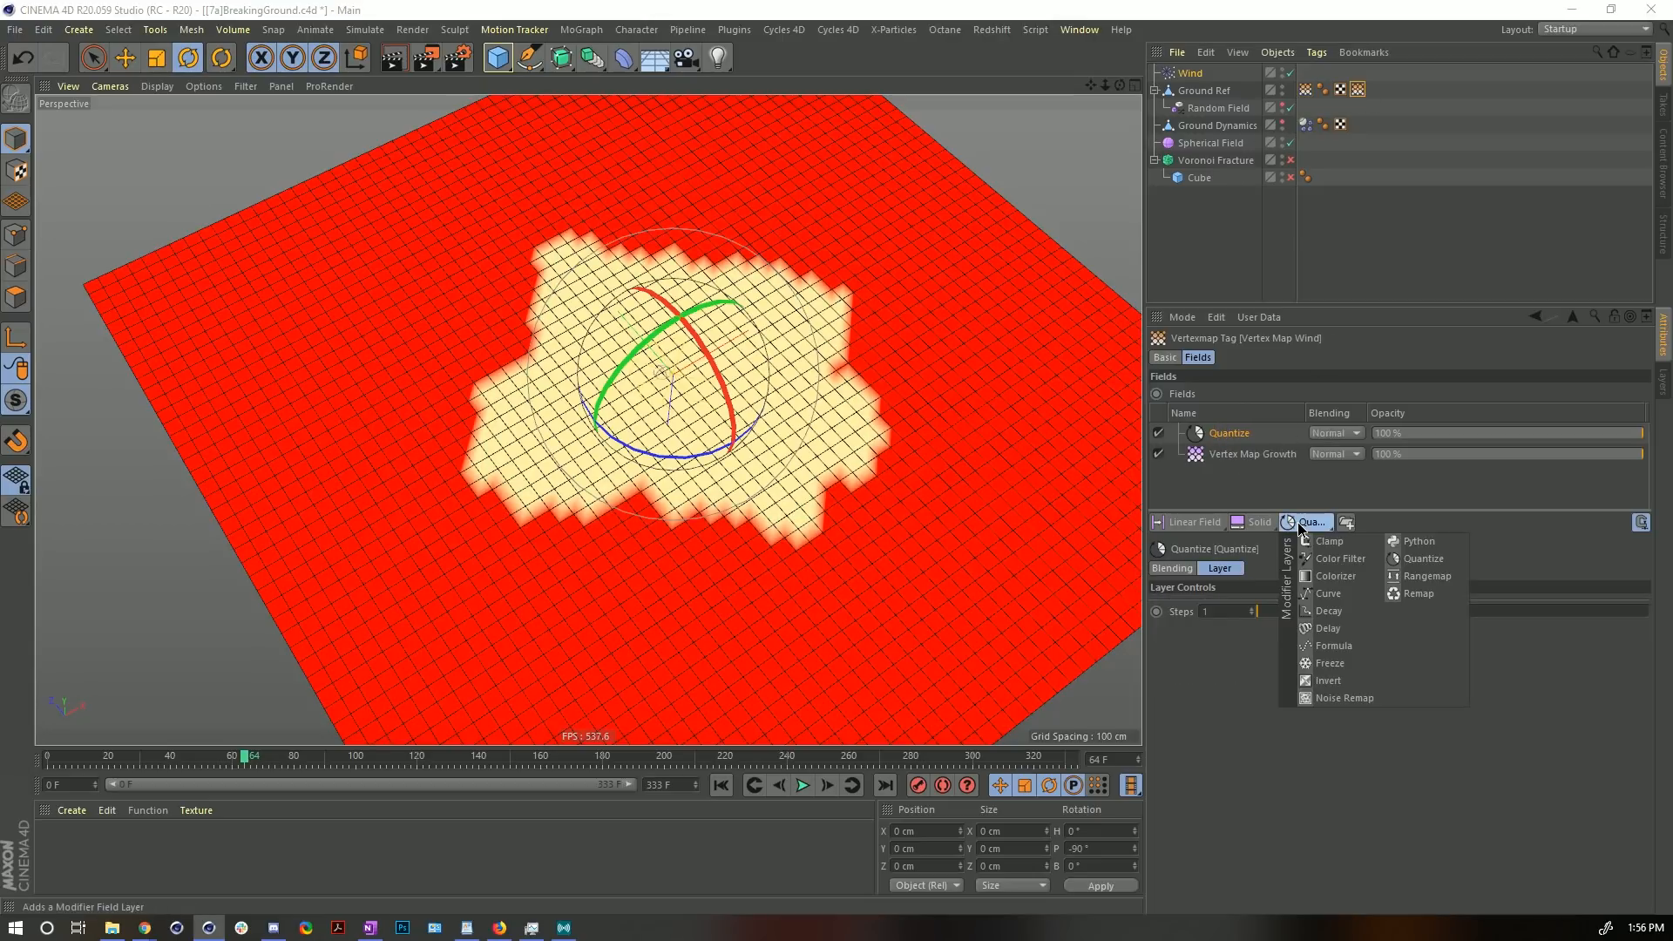
left_click(1348, 596)
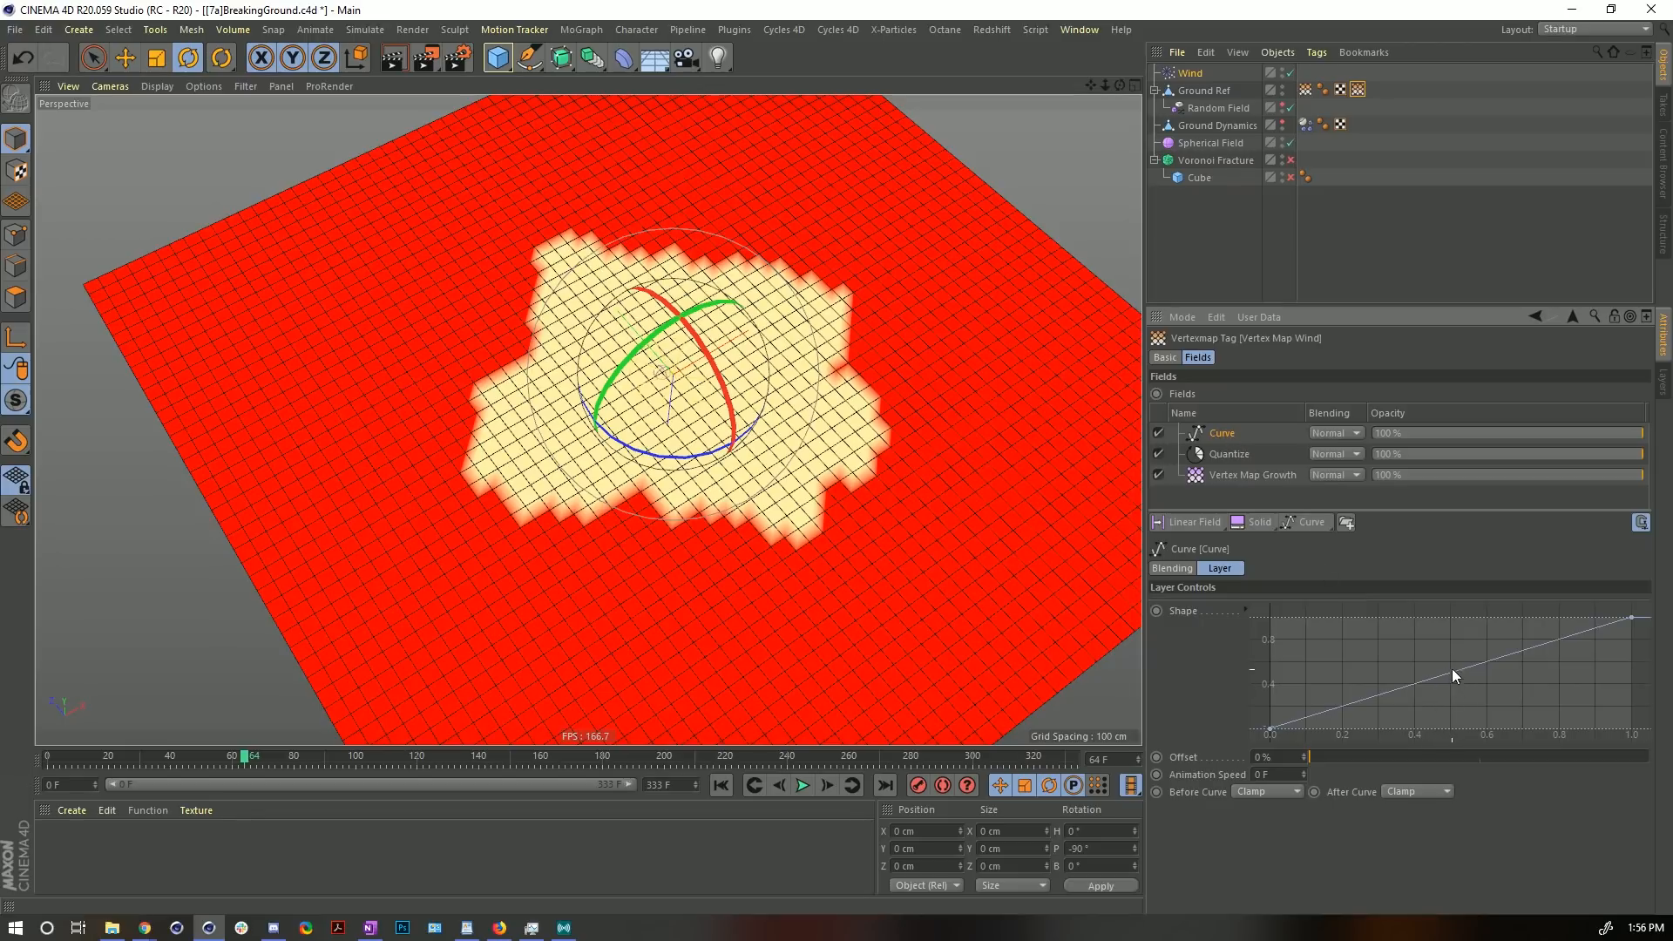
left_click_drag(1220, 443, 1225, 456)
- Add a middle point to the Curve layer's shape and pull it down toward the baseline, keeping the Quantize layer enabled
left_click(1158, 433)
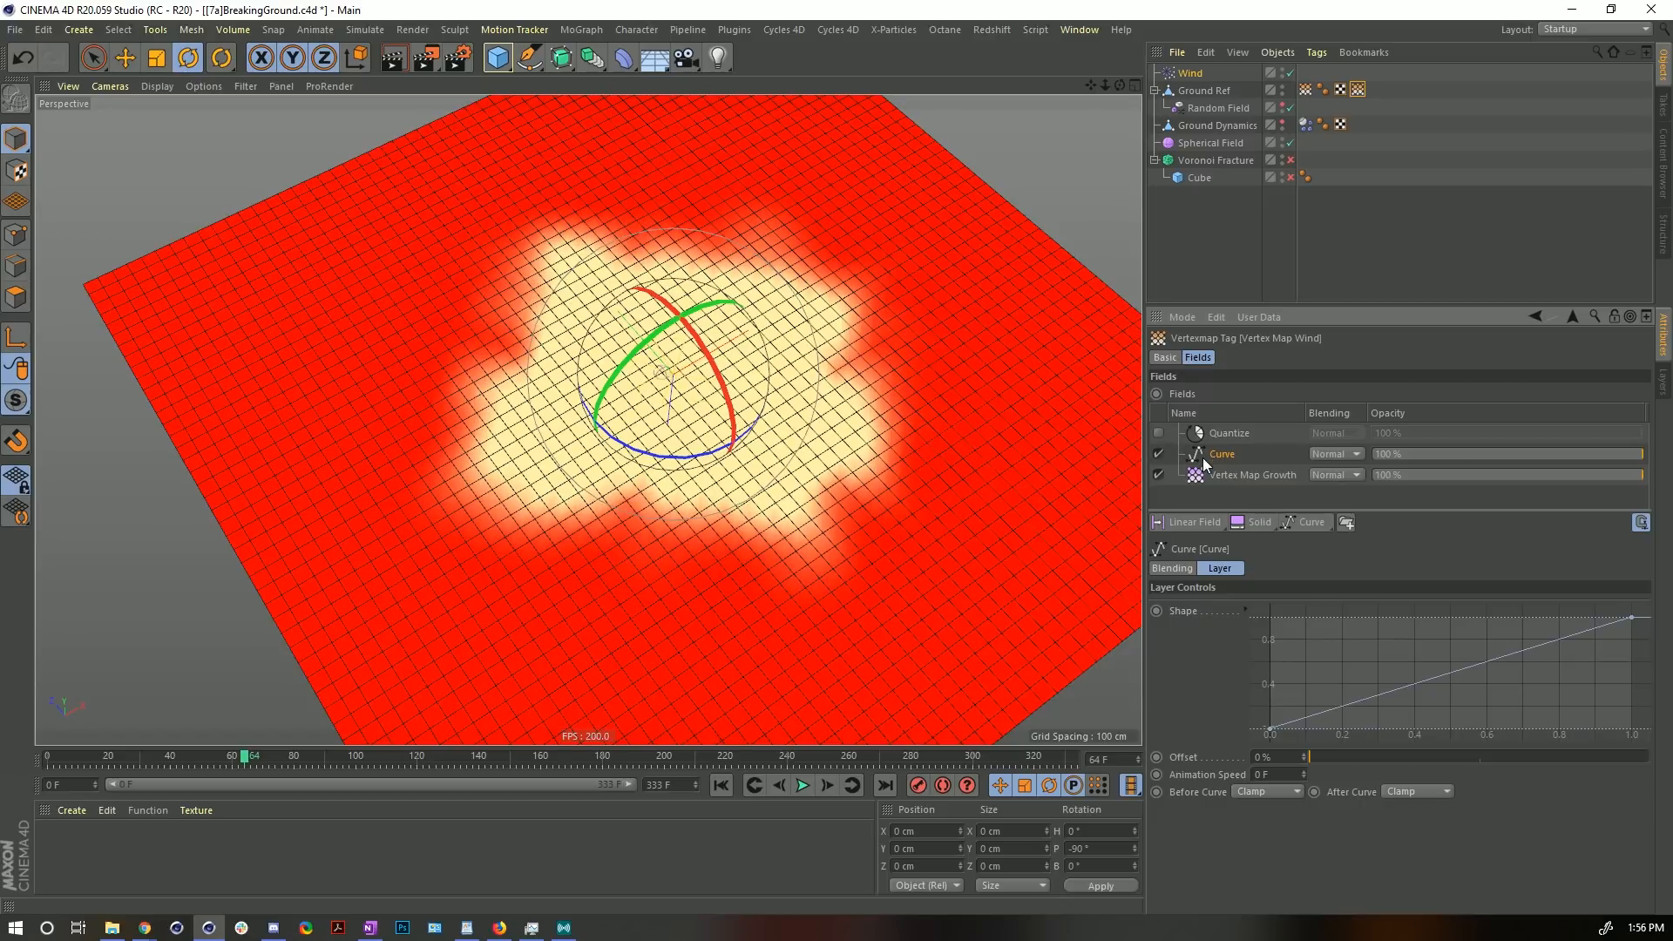
left_click(1449, 672, "ctrl")
mouse_move(1451, 676)
left_mouse_down()
mouse_move(1456, 625)
mouse_move(1457, 751)
mouse_move(1433, 640)
mouse_move(1447, 747)
mouse_move(1435, 657)
mouse_move(1451, 688)
left_mouse_up()
left_click(1450, 674)
left_click(1159, 435)
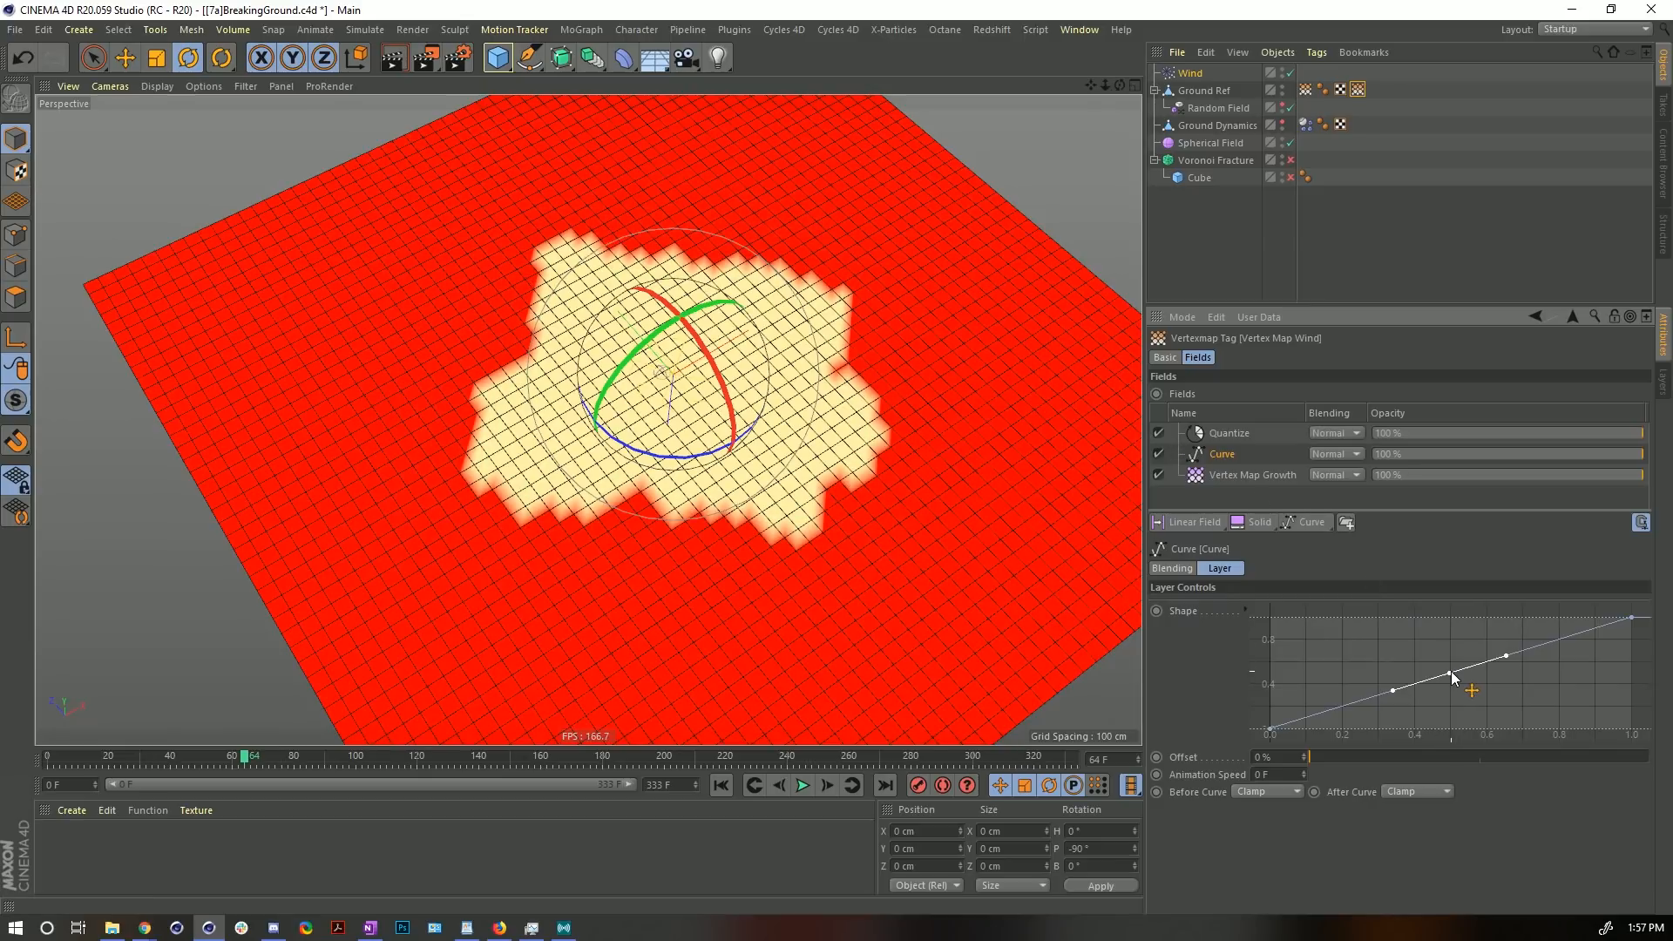
left_click_drag(1450, 671, 1452, 685)
mouse_move(1450, 698)
left_mouse_down()
mouse_move(1448, 734)
mouse_move(1432, 638)
mouse_move(1444, 714)
left_mouse_up()
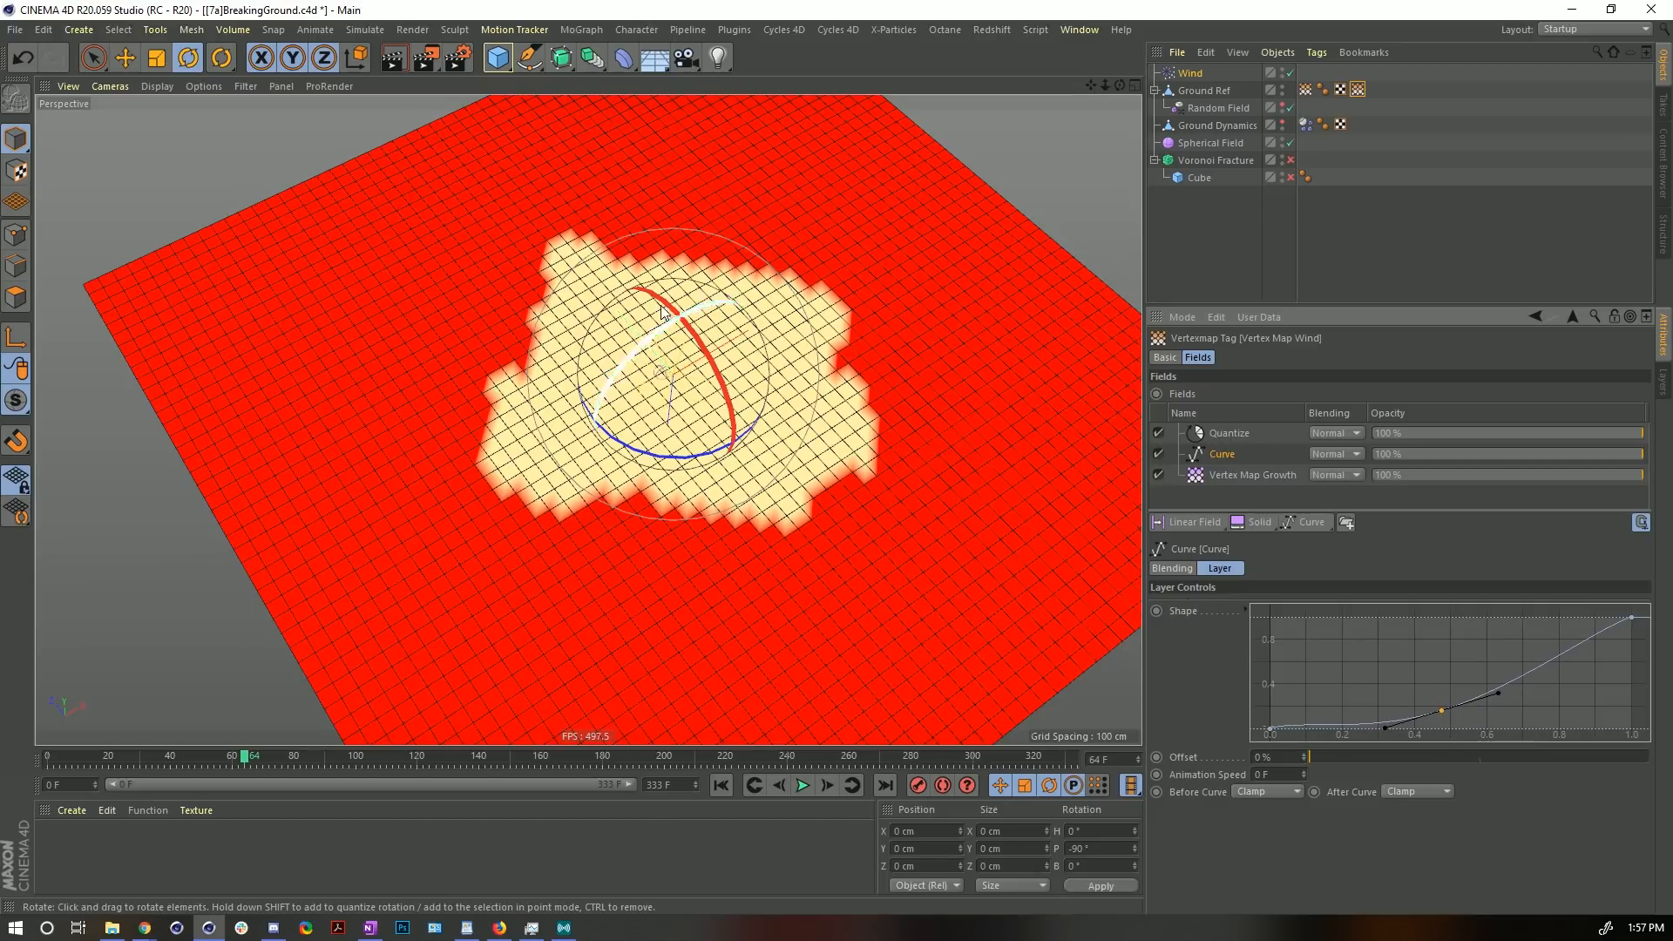
- Play the animation from the start to frame 99 and examine how the Vertex Map Wind area spreads
left_click(722, 785)
left_click(804, 785)
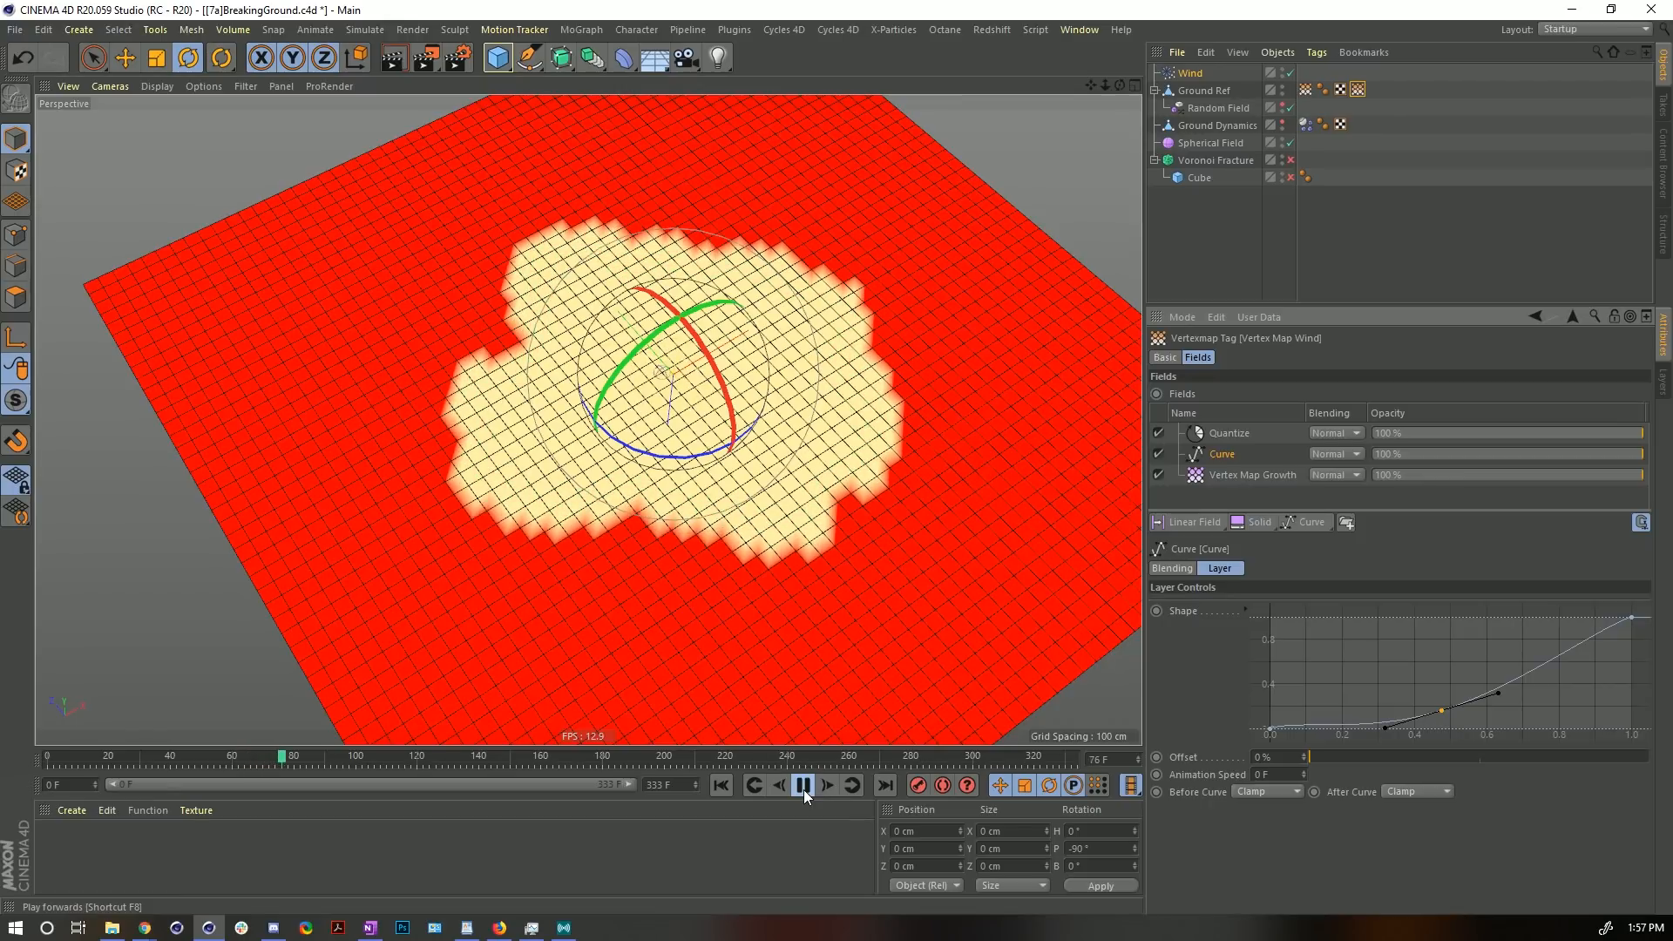
left_click(803, 789)
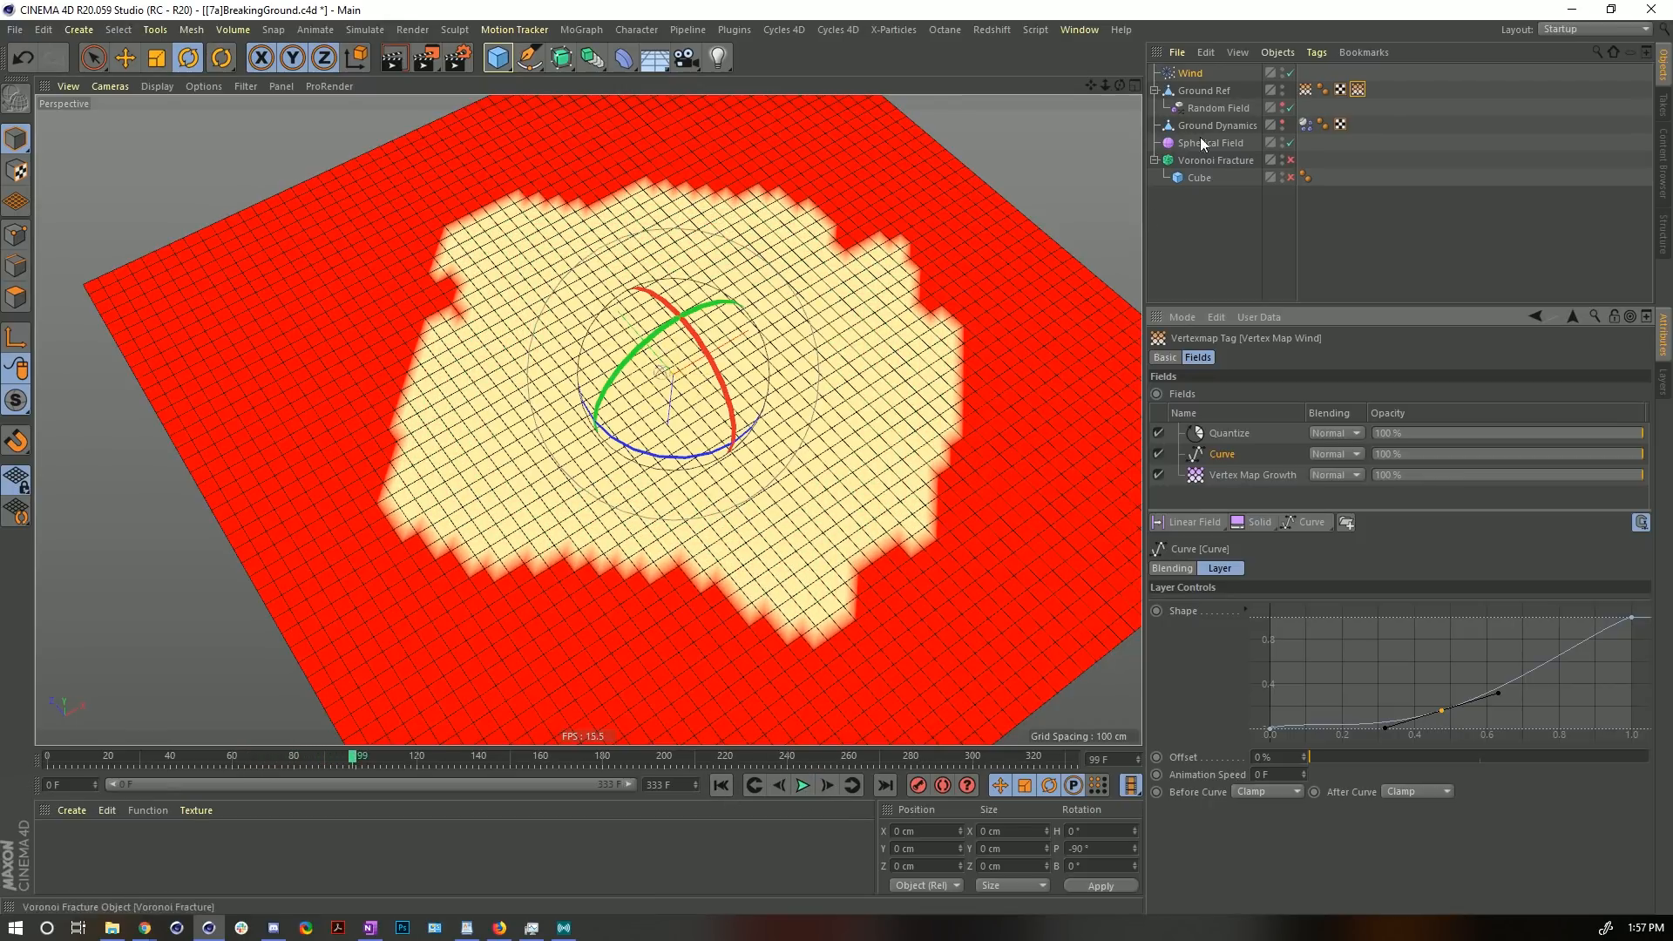
- Hide Ground Ref, show Ground Dynamics in the viewport, and return the animation to frame 0
left_click(1282, 87)
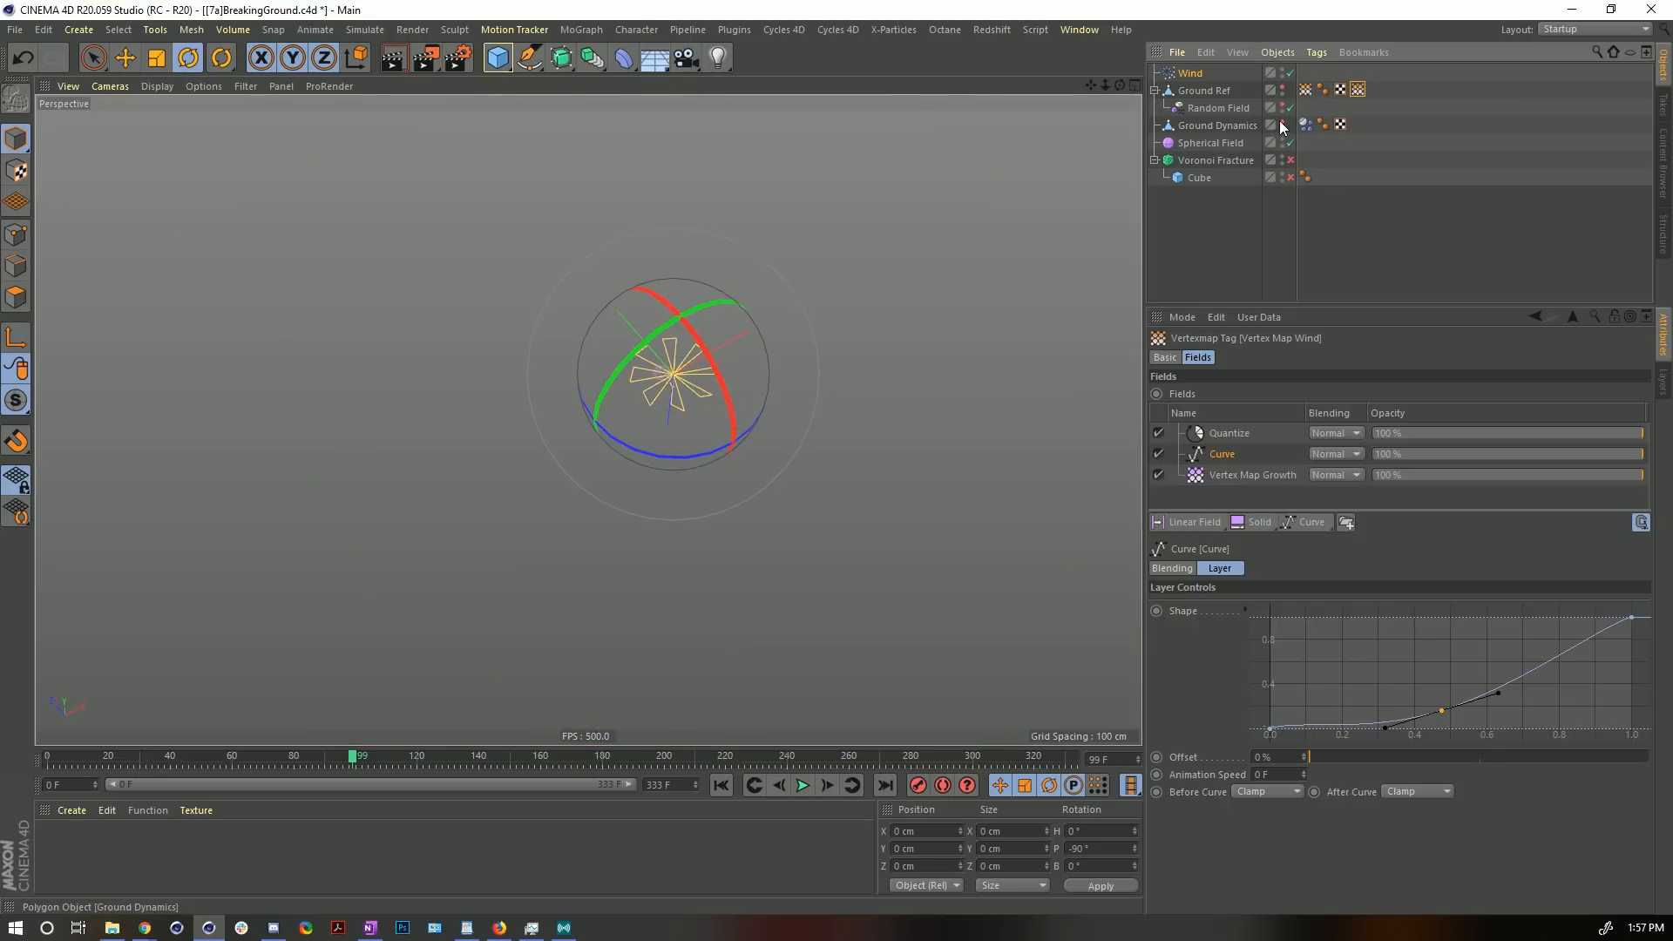
left_click(1282, 125)
left_click(1185, 71)
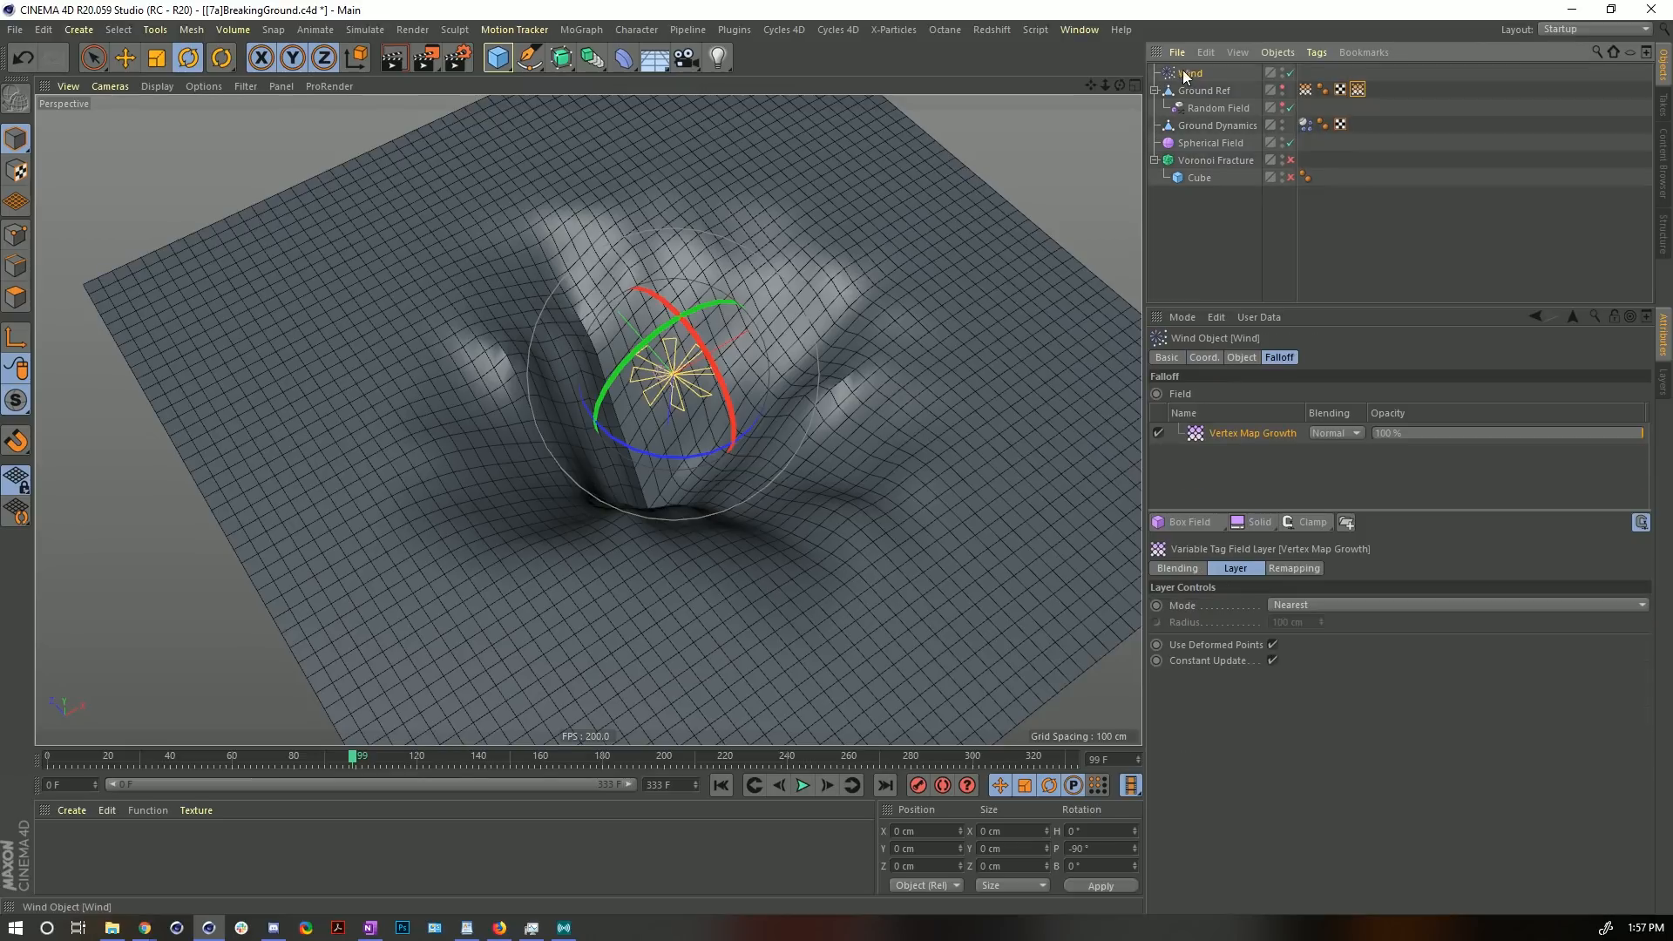
left_click(720, 785)
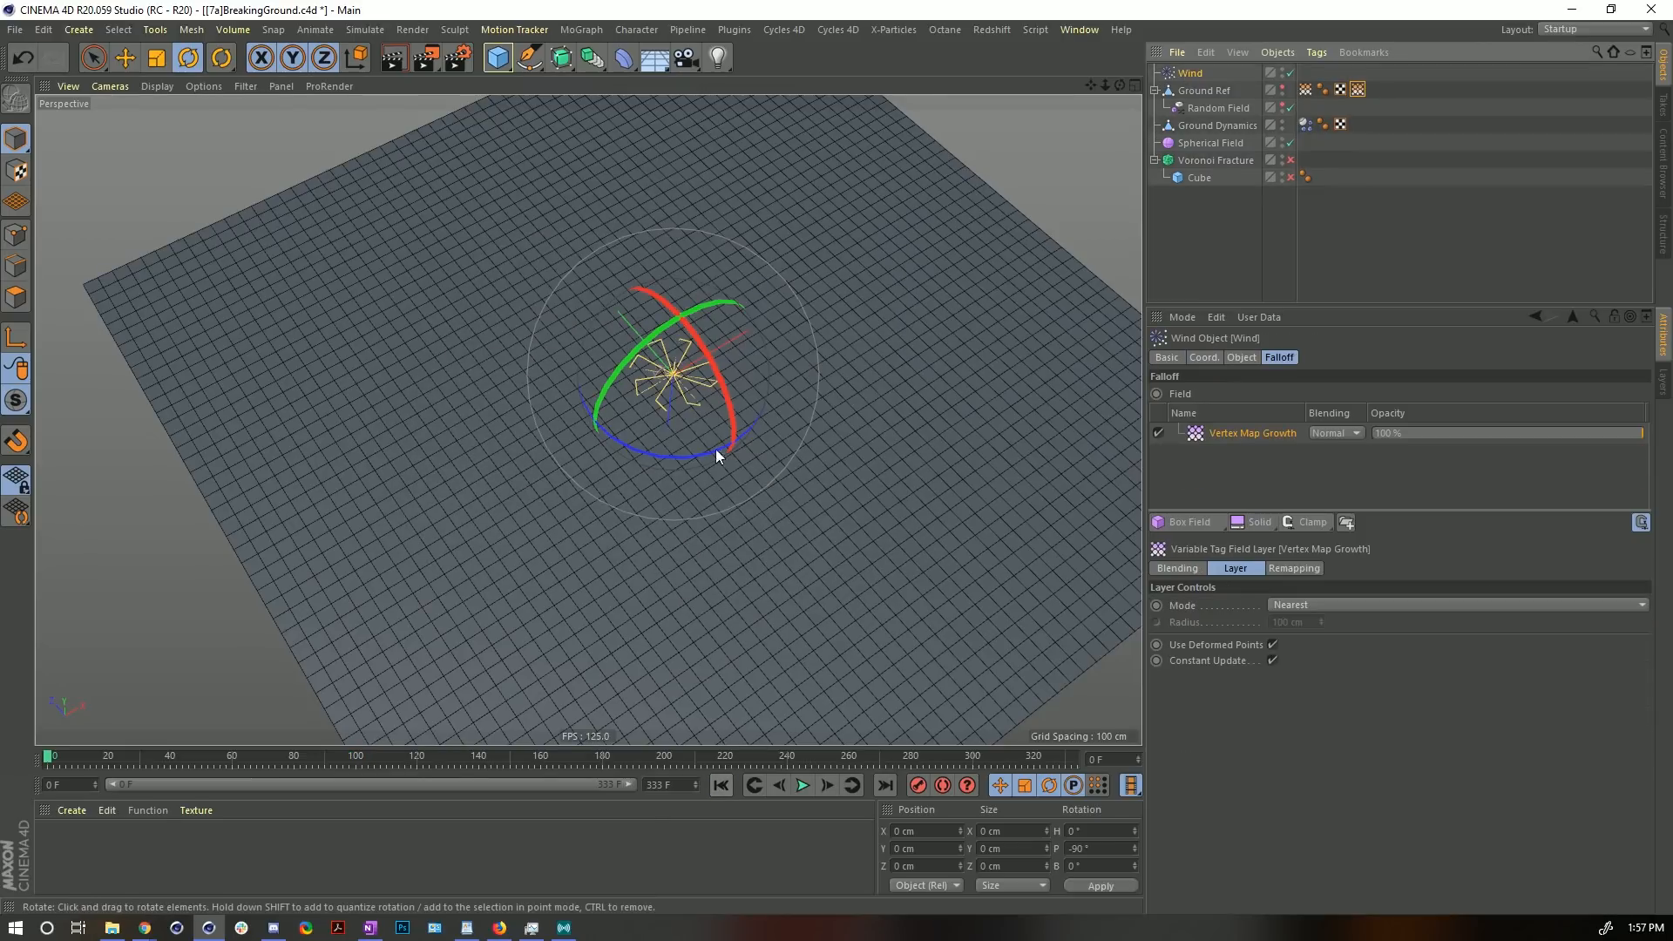
left_click_drag(716, 453, 699, 346, "alt")
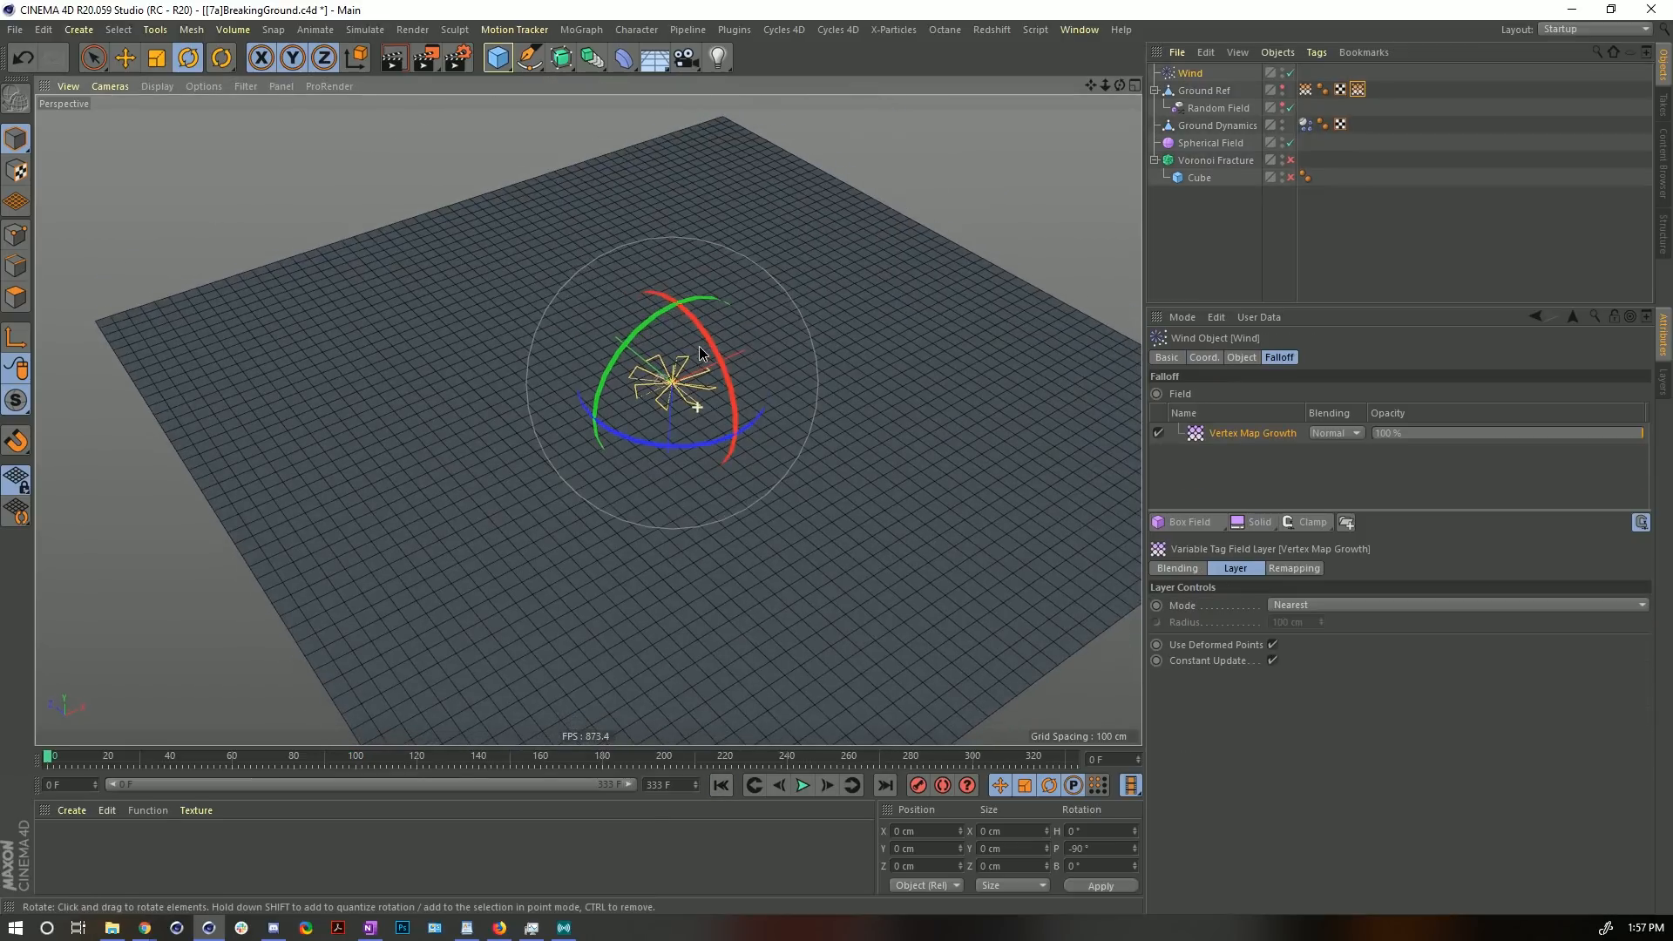
- Replace Vertex Map Growth in the Wind object's falloff with the Vertex Map Wind tag
left_click(1358, 89)
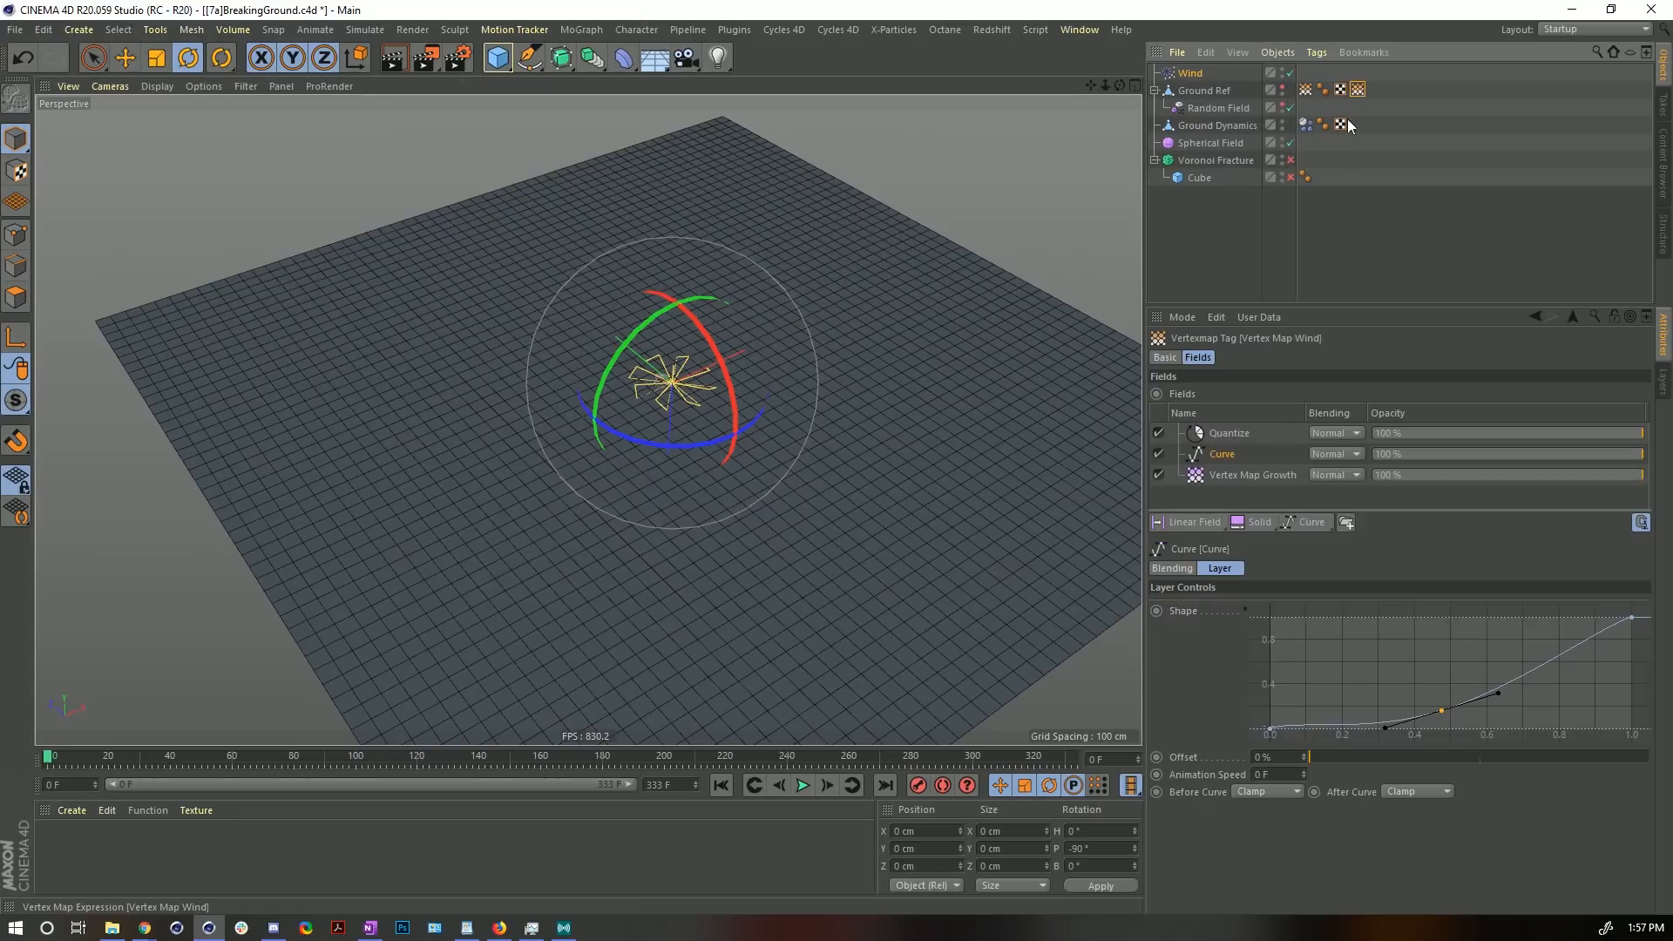
left_click(1189, 74)
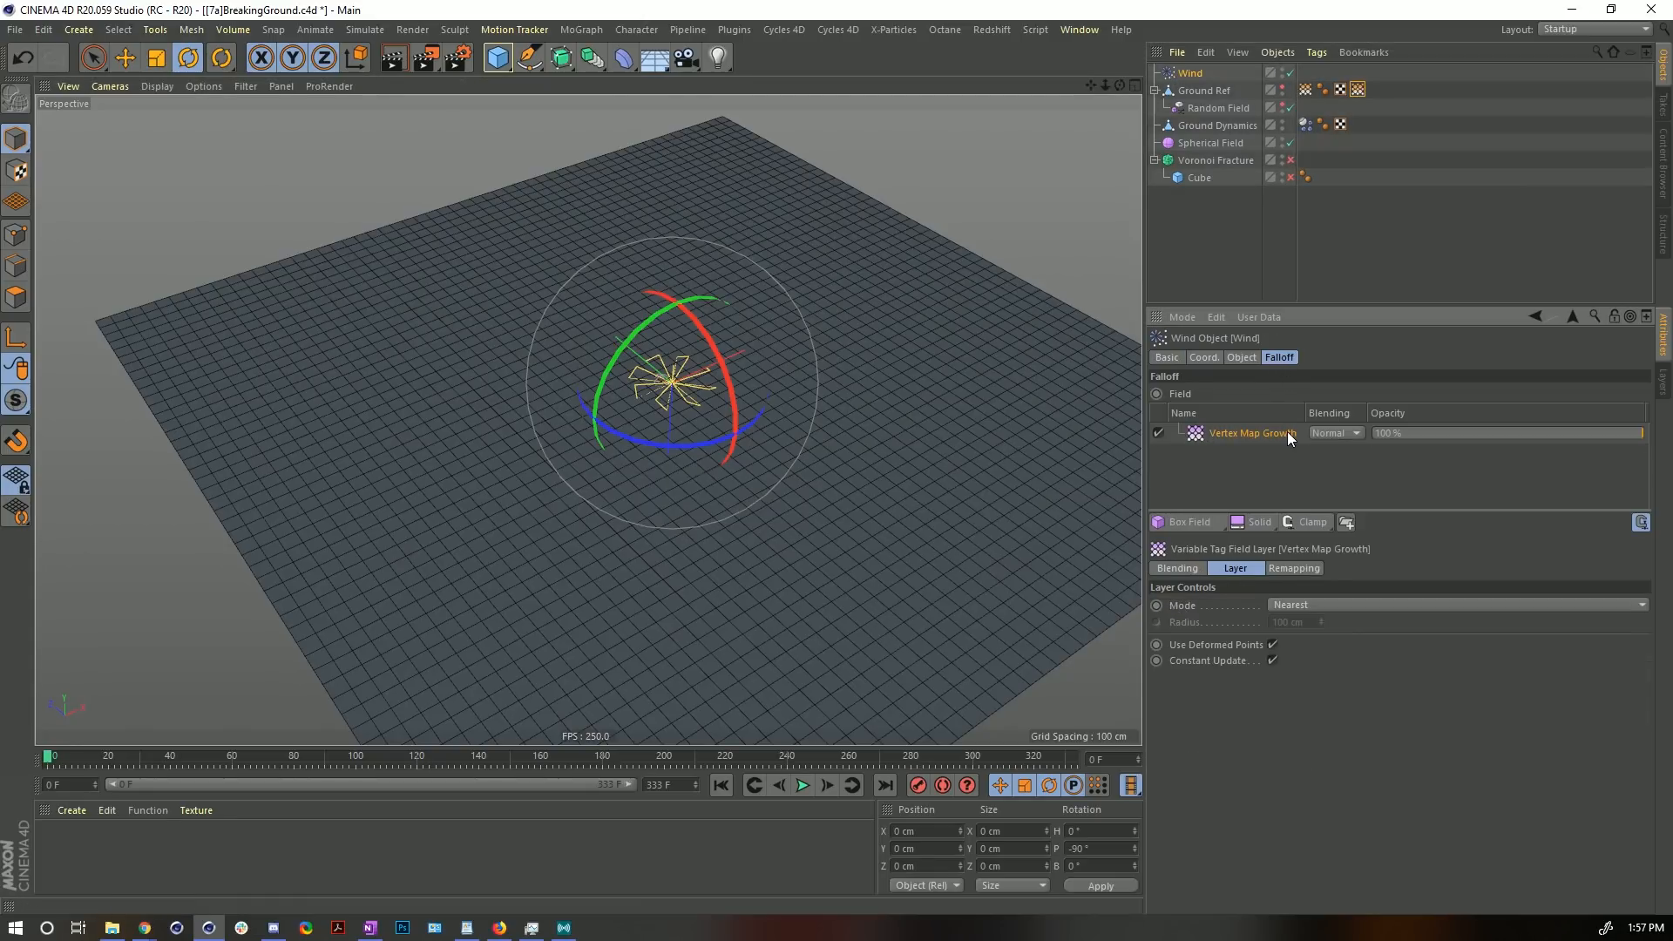
left_click_drag(1358, 88, 1198, 443)
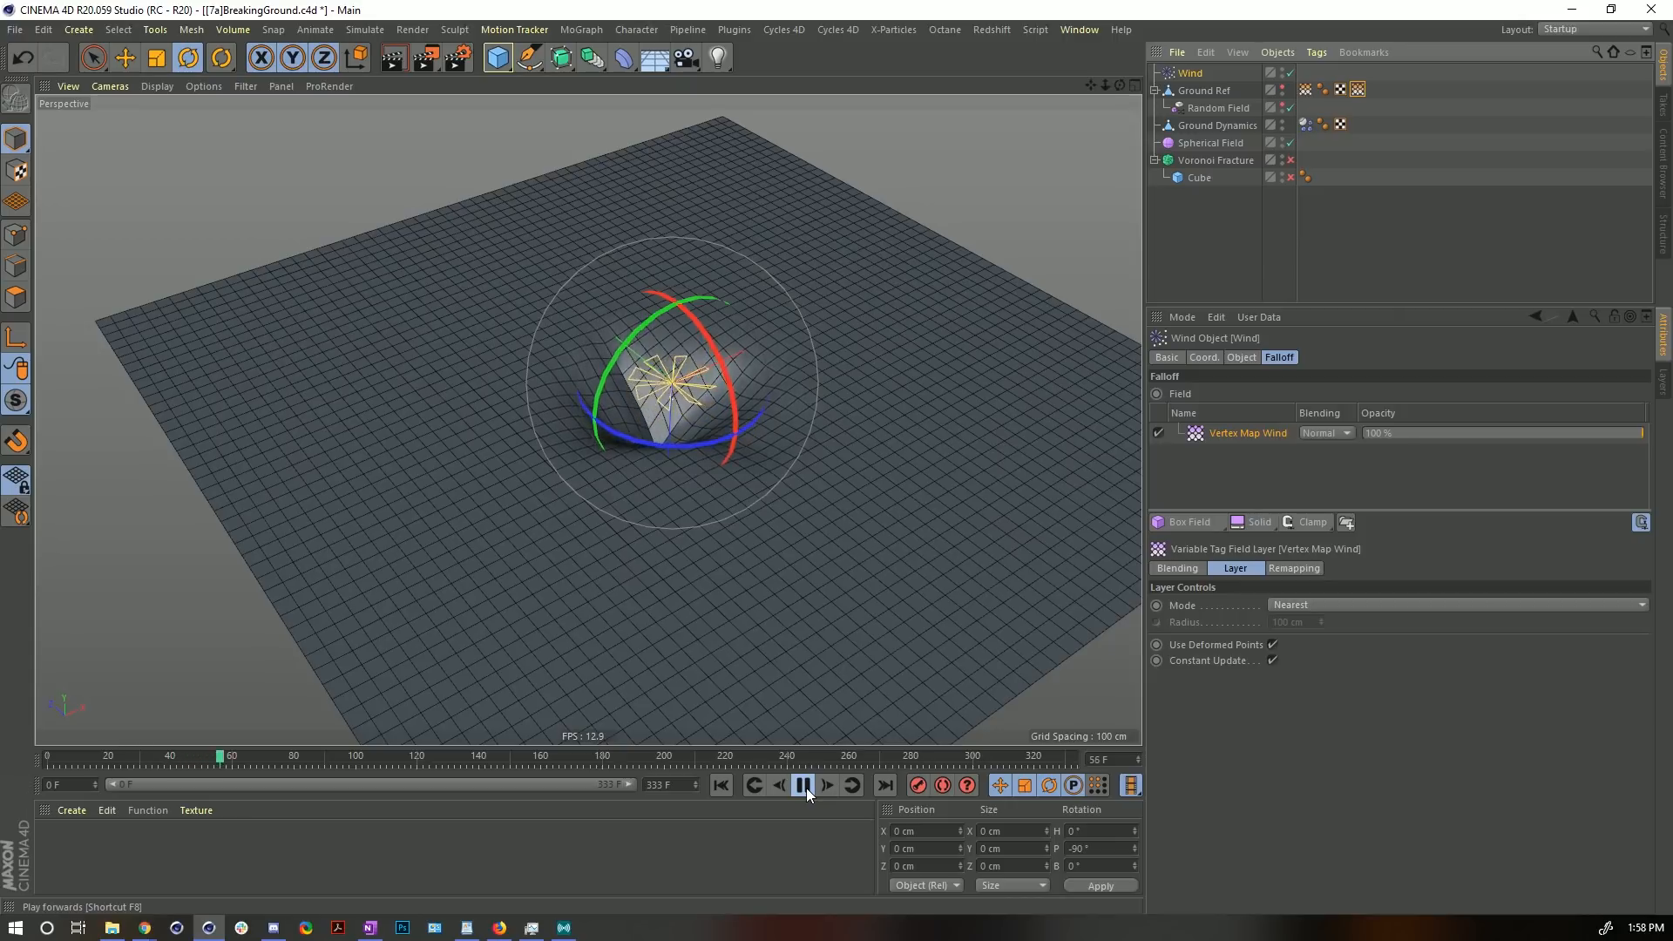
- Play the simulation to frame 157, examine how the wind lifts the Ground Dynamics plane, and rewind to frame 0
left_click_drag(699, 462, 737, 404, "alt")
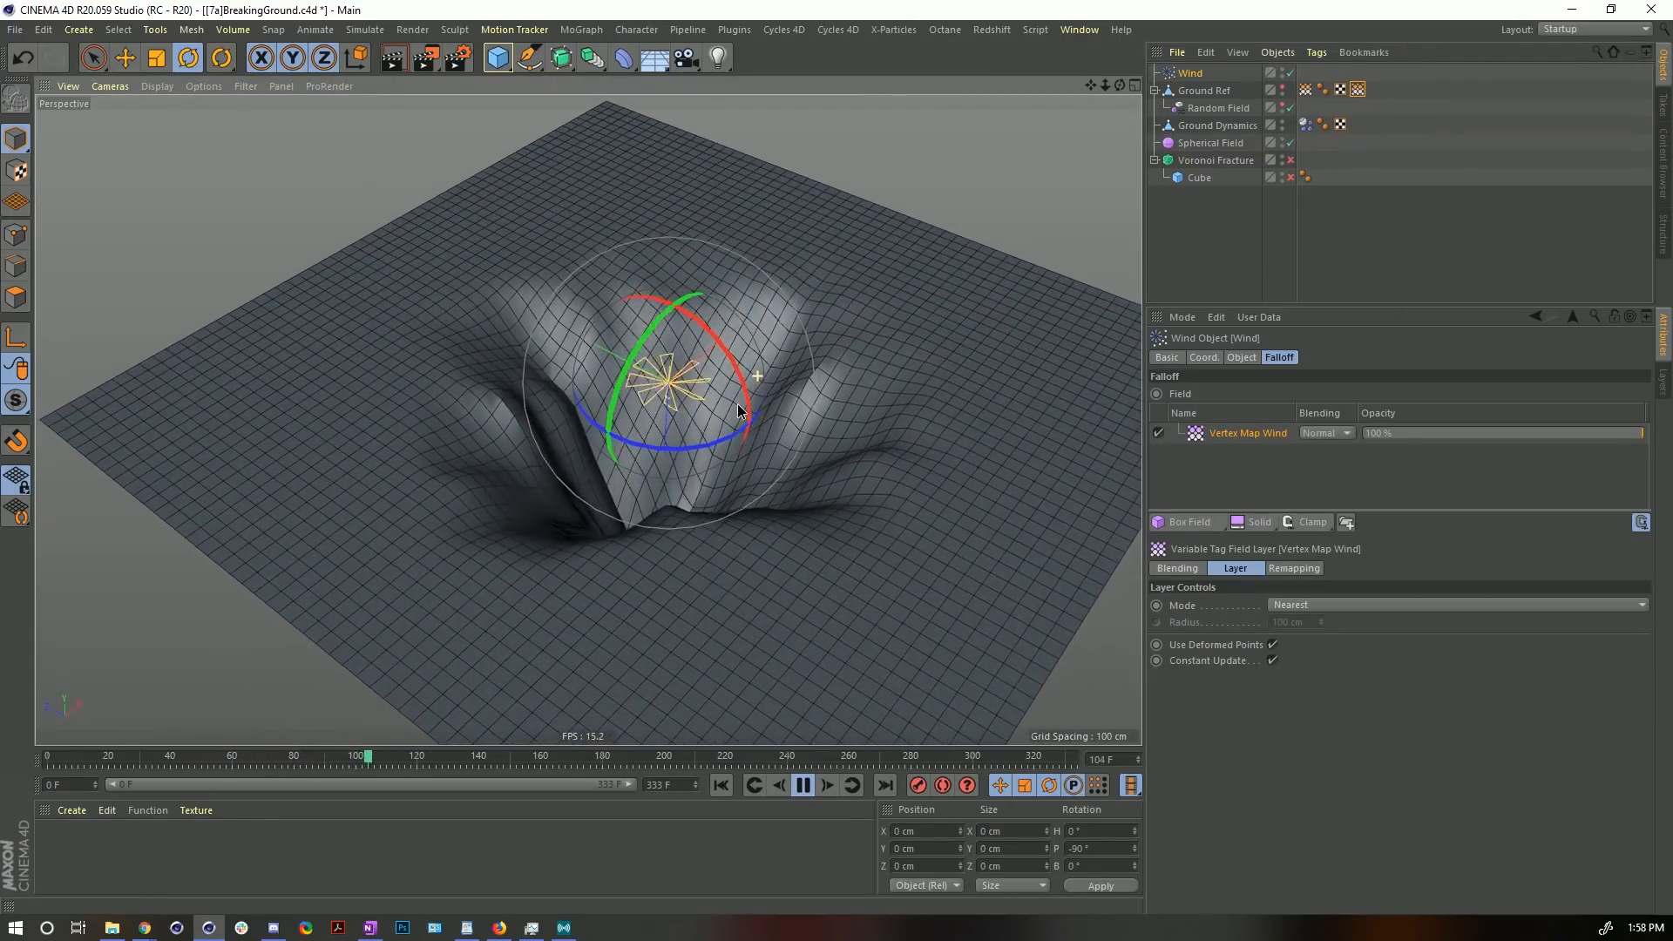
left_click(806, 787)
left_click_drag(973, 402, 986, 374, "alt")
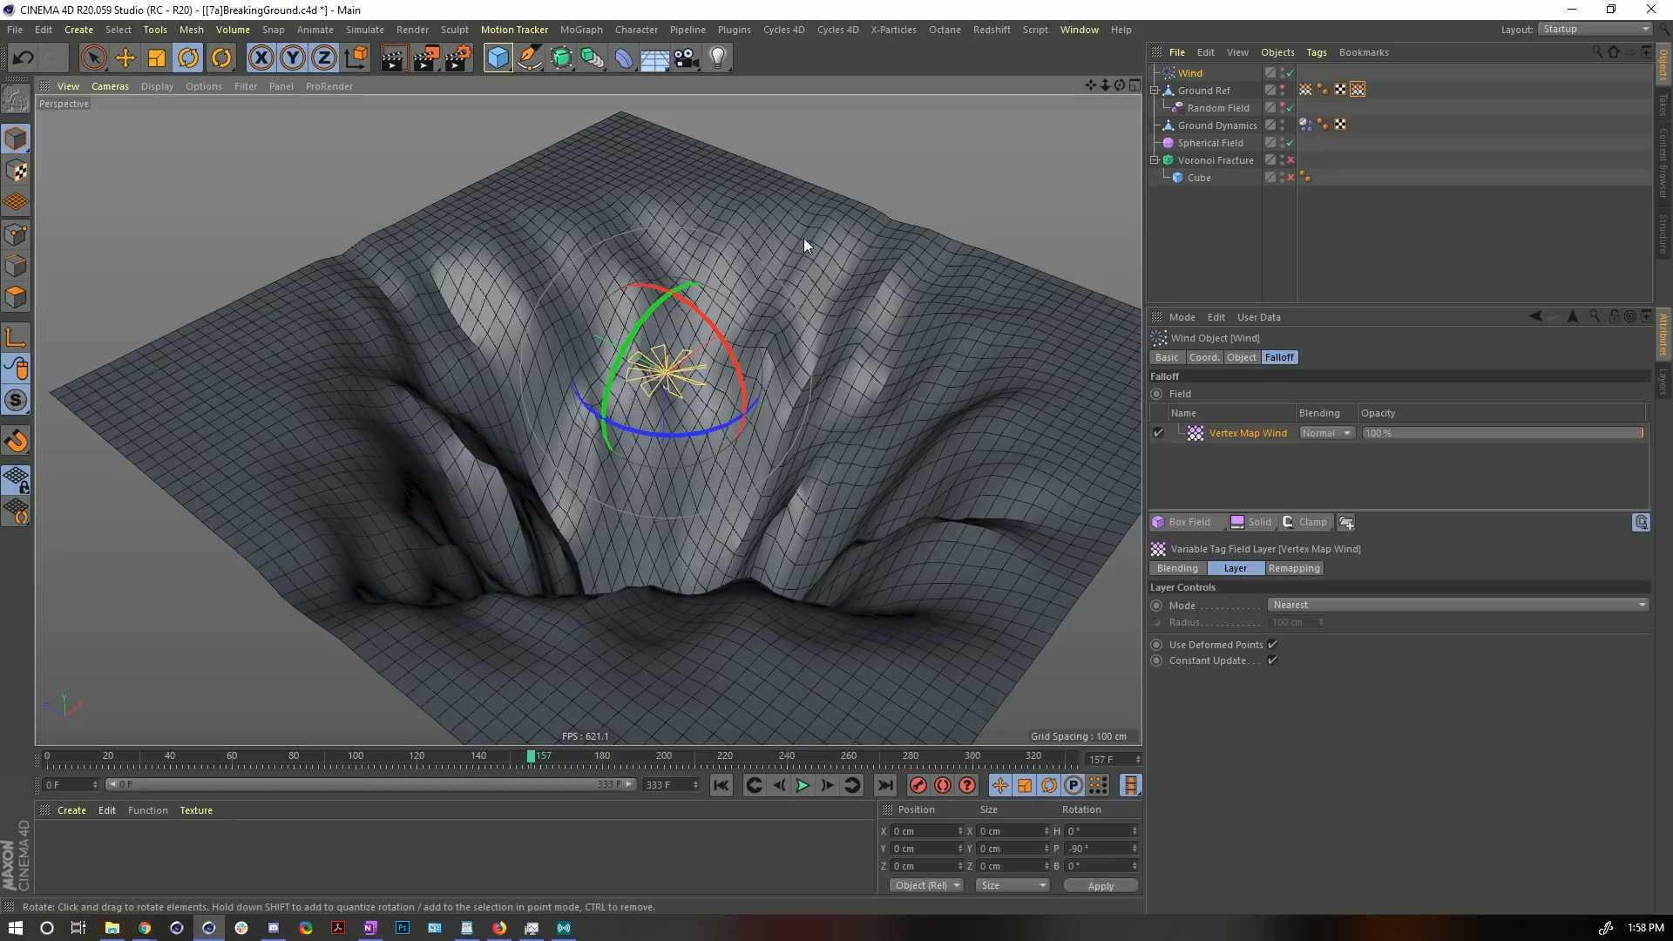
left_click(720, 785)
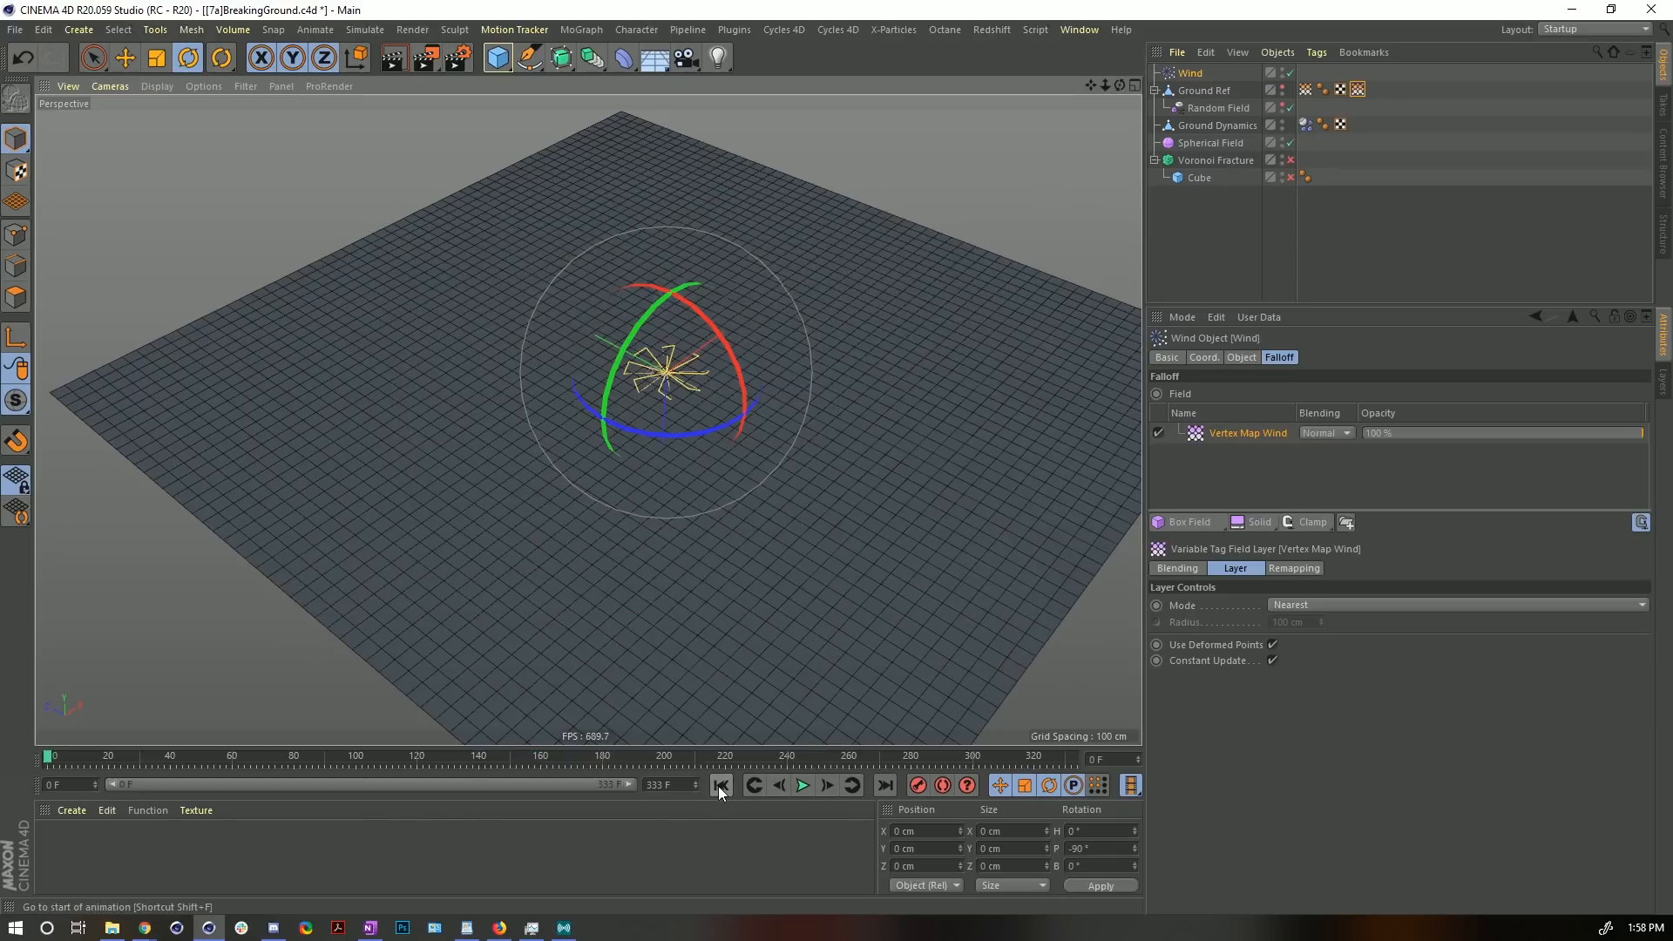
- Save the project in the BreakingGround folder as a new version named [8a]BreakingGround.c4d
key("ctrl+shift+s")
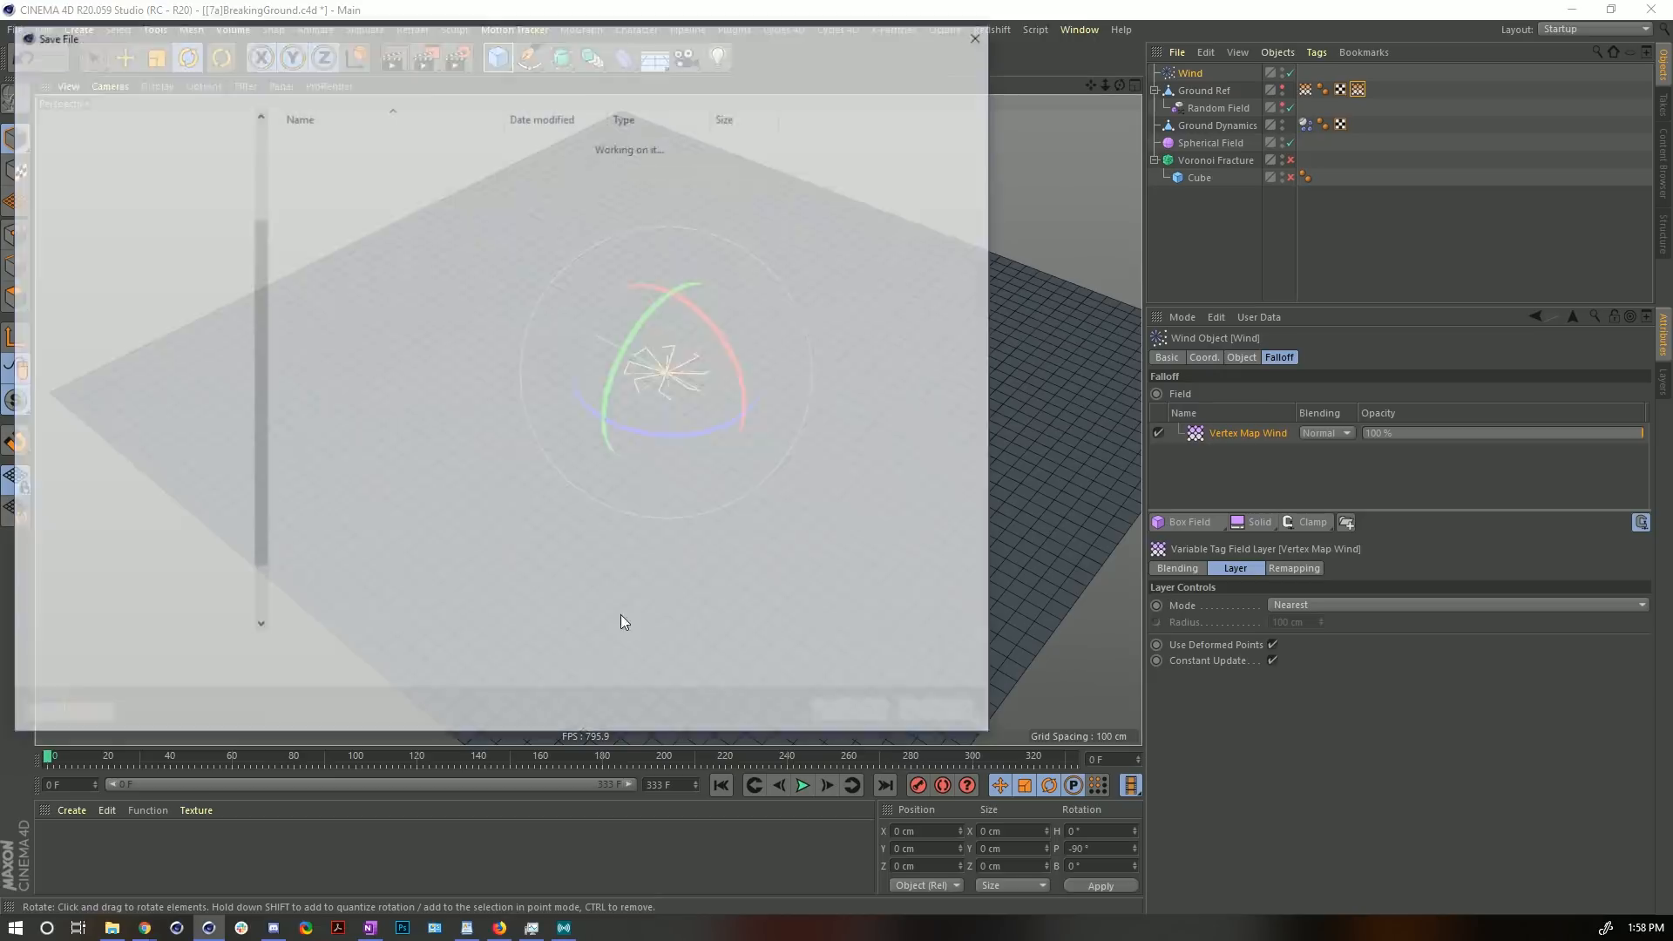
left_click(128, 655)
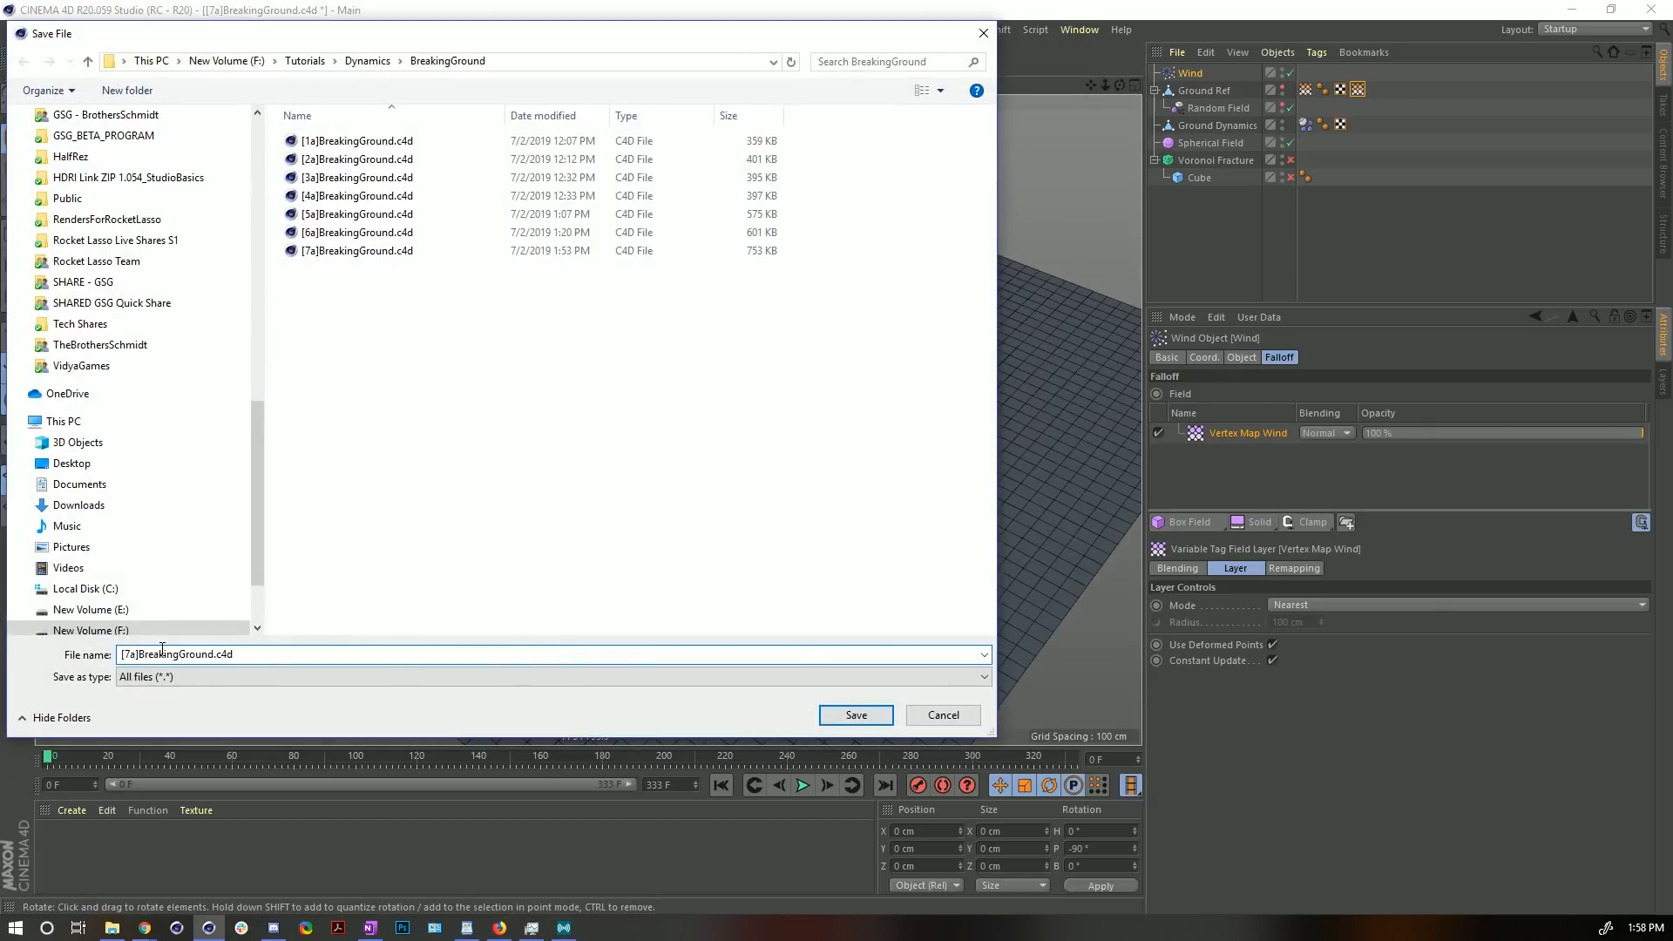
key("BackSpace")
type("8")
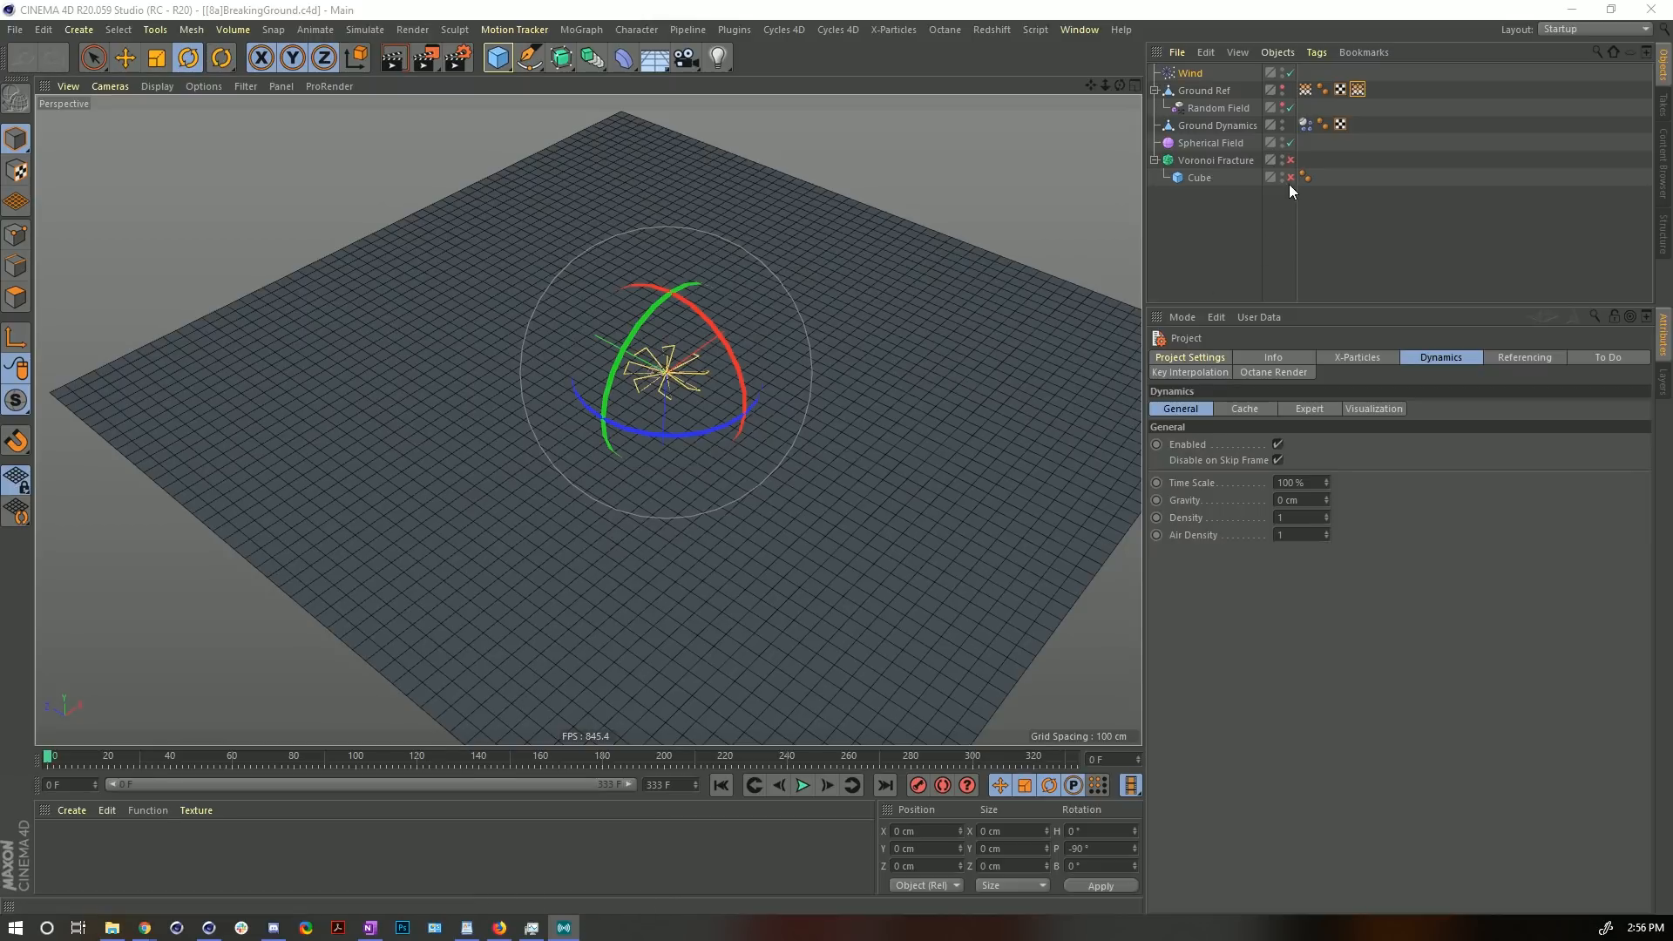
- Re-enable the Voronoi Fracture and its Cube, and add a MoGraph Cloner to the scene
left_click(1291, 160, "ctrl")
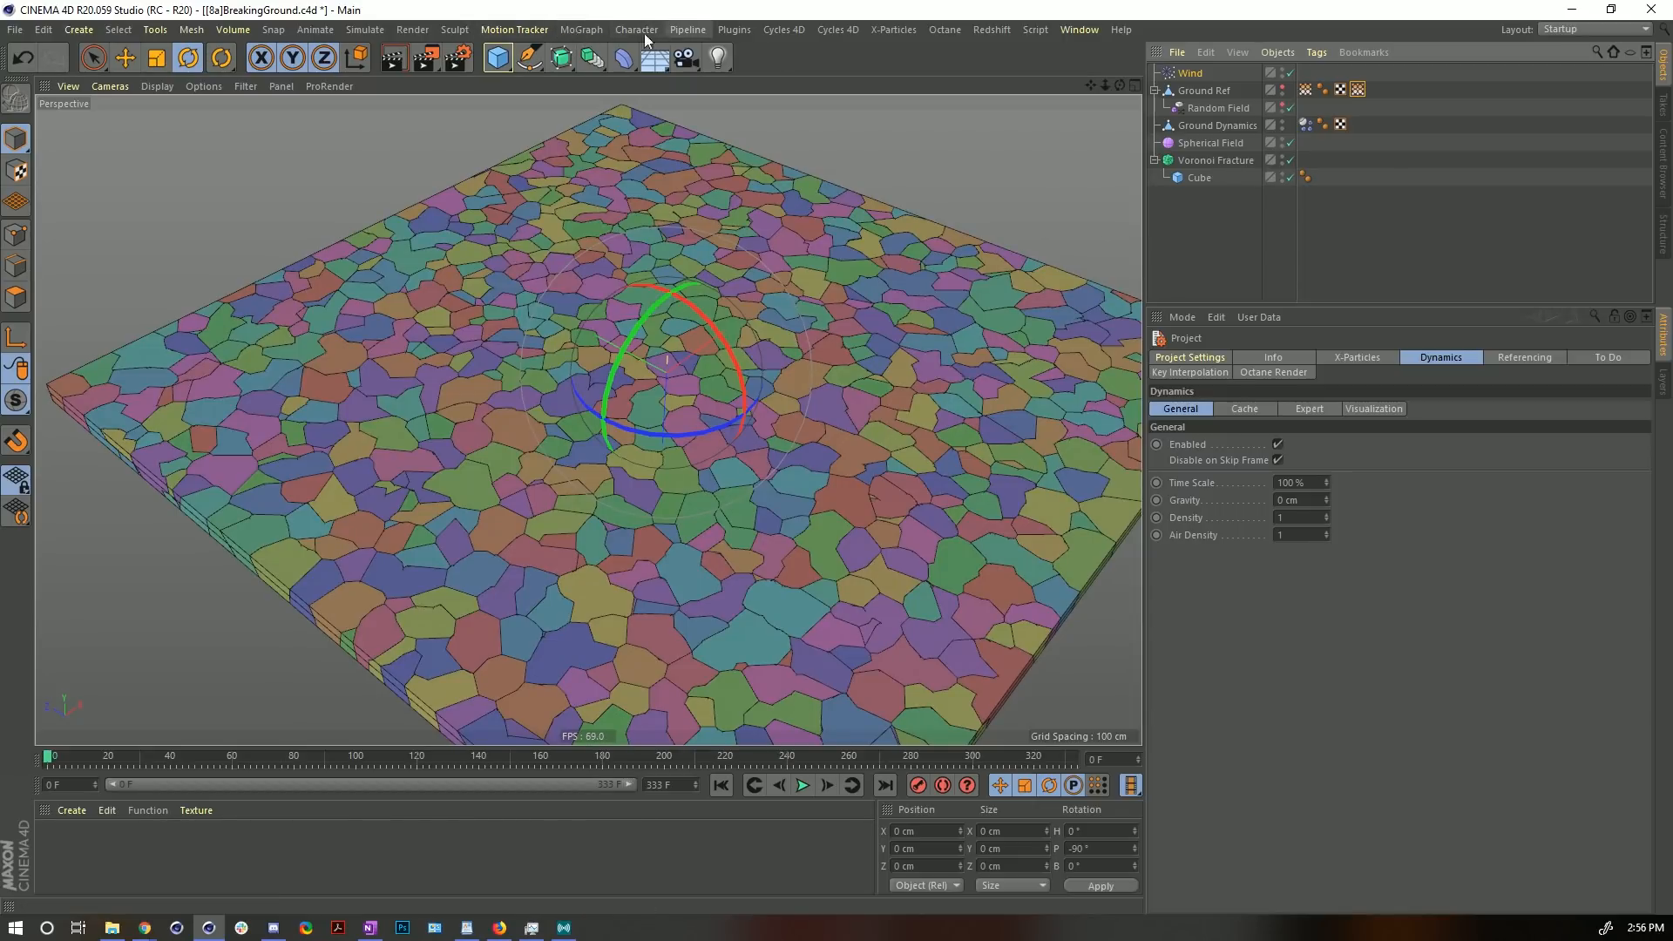
left_click(587, 32)
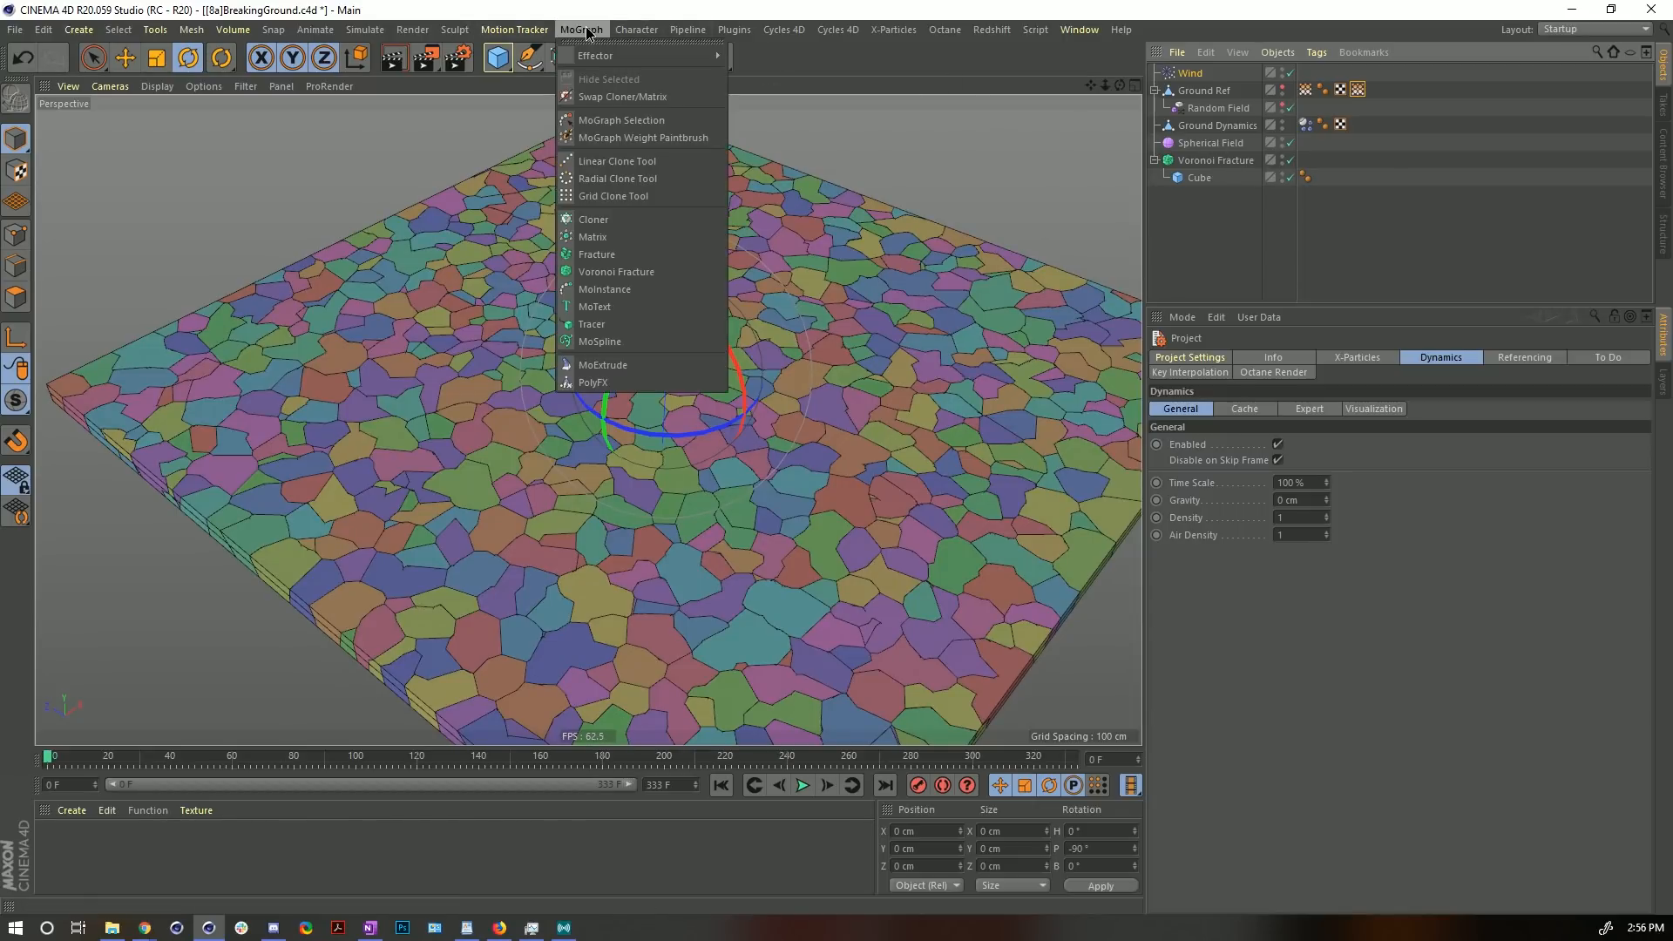
left_click(613, 220)
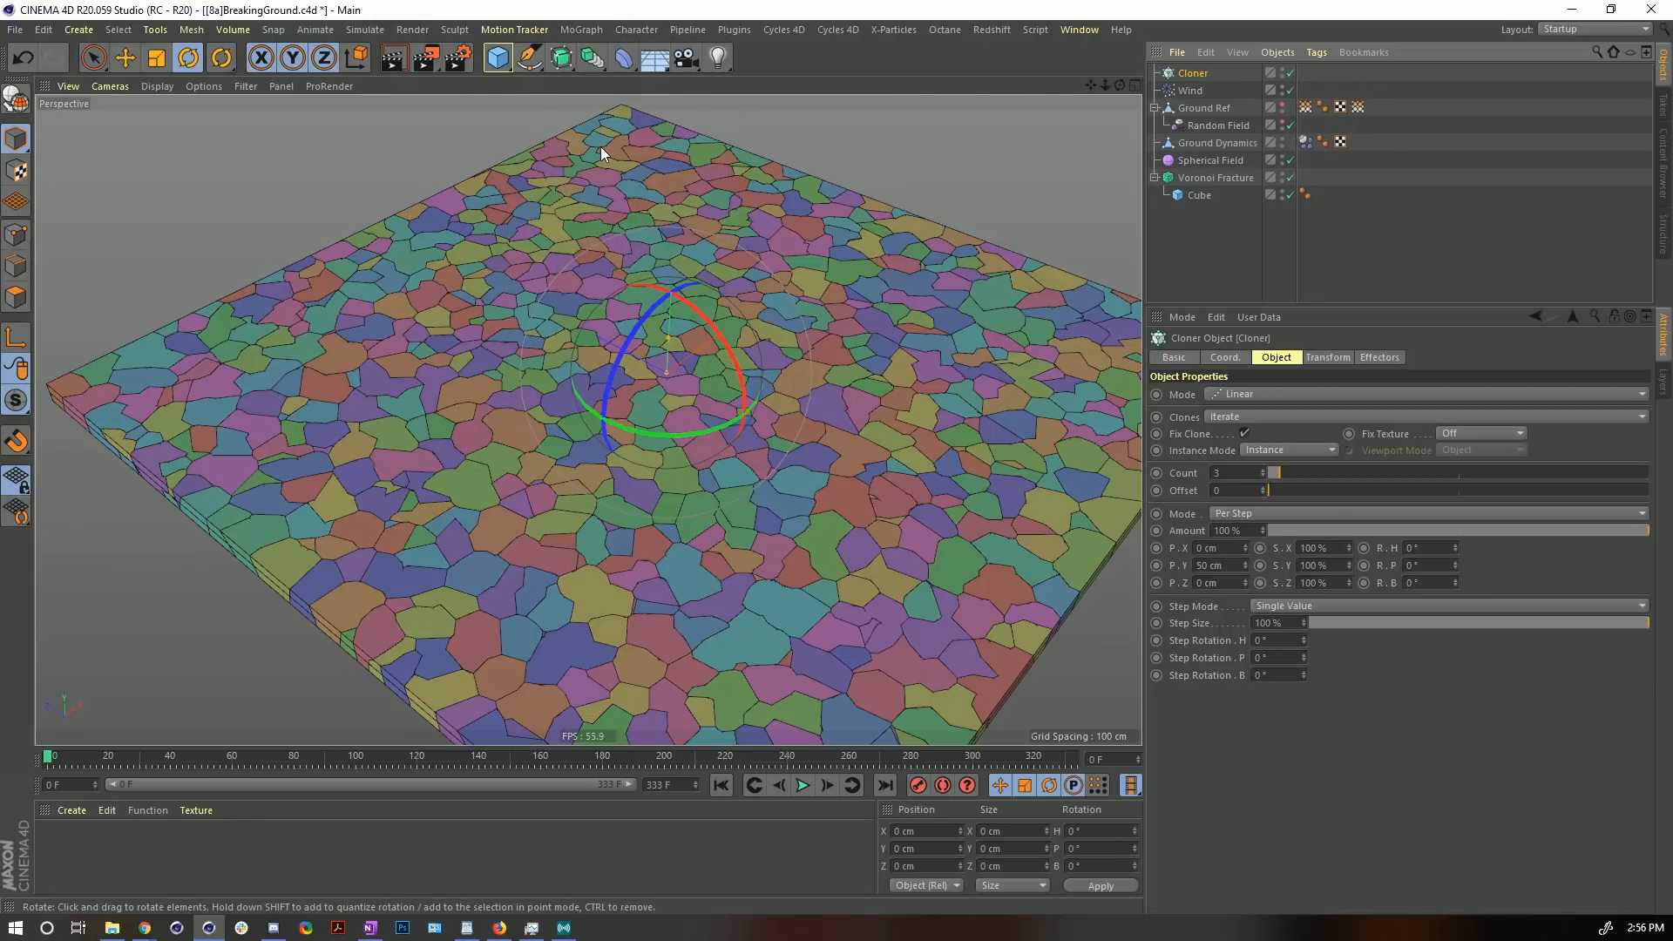
- Add a Plane primitive with 1 width segment and 1 height segment
left_click(497, 57)
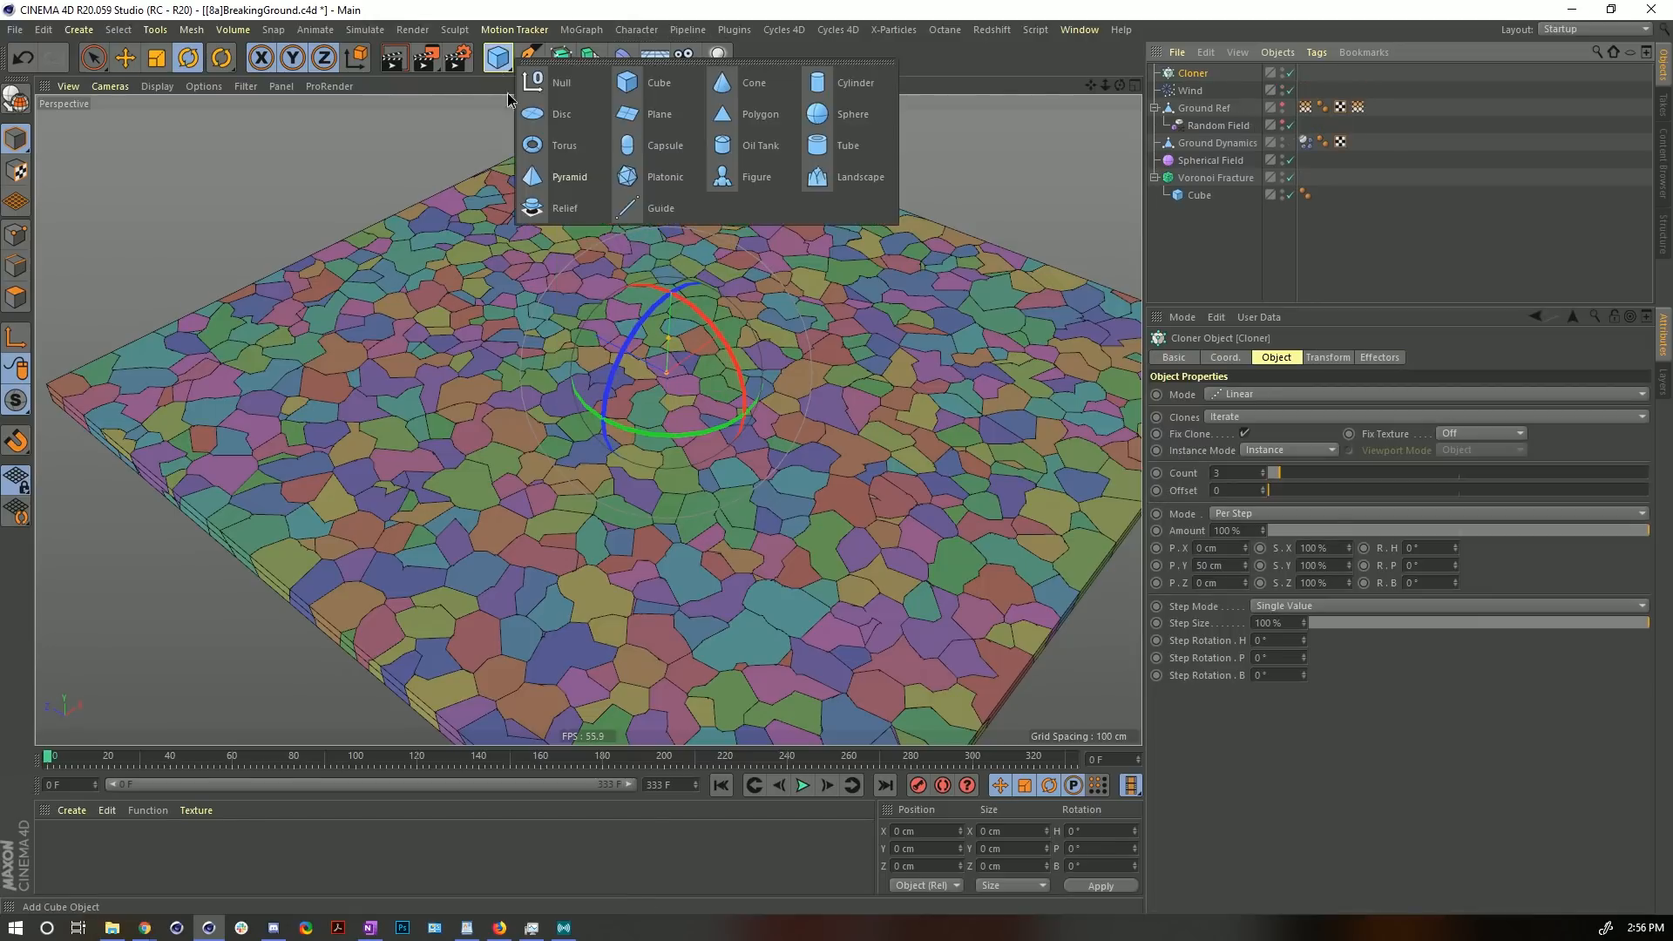
left_click(646, 115)
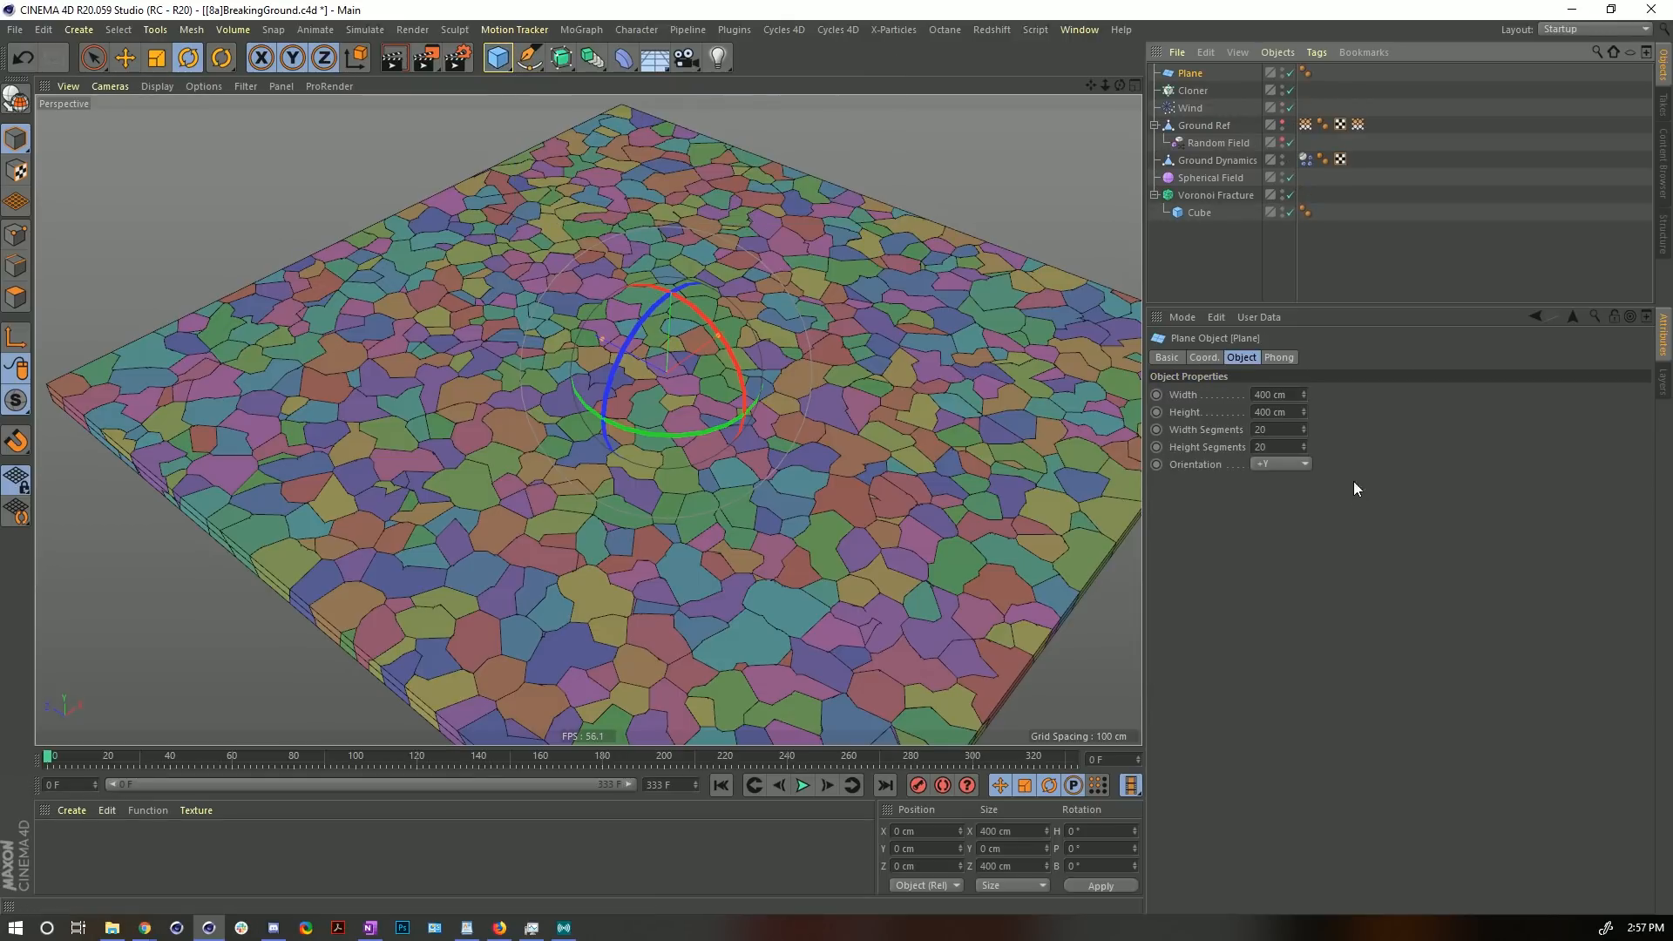
left_click(1268, 430)
type("1")
key("Return")
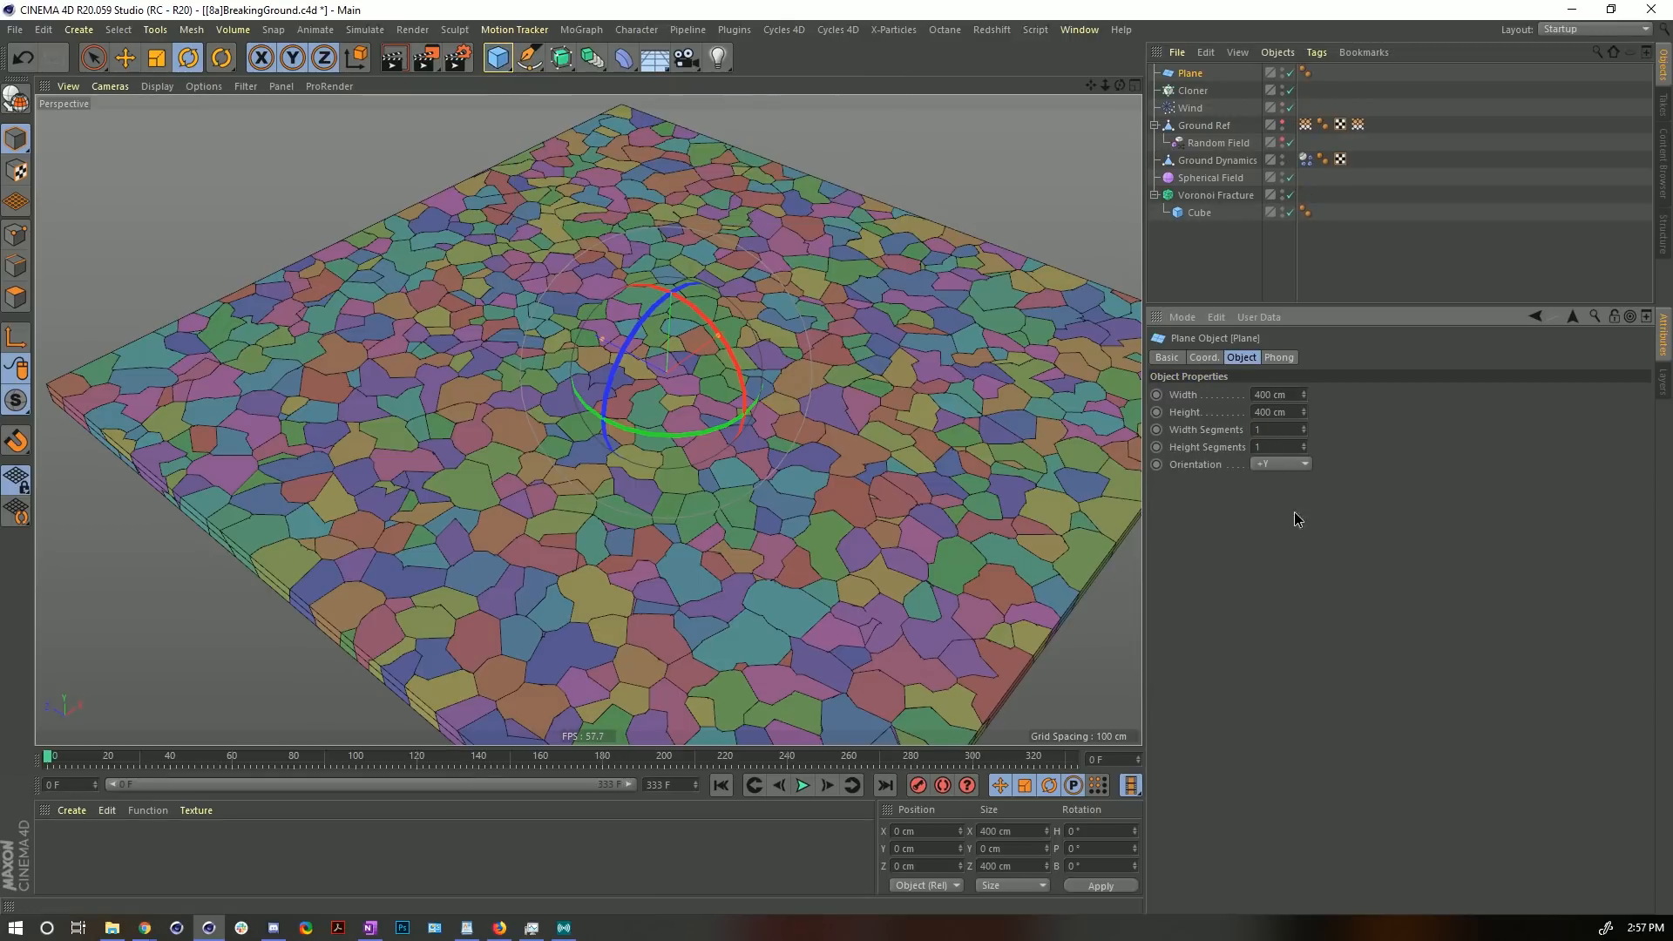
- Set the Plane's width and height to 10 cm each and make it a child of the Cloner
left_click(1279, 397)
type("10")
left_click(1283, 413)
type("10")
key("Return")
left_click_drag(1187, 75, 1196, 90)
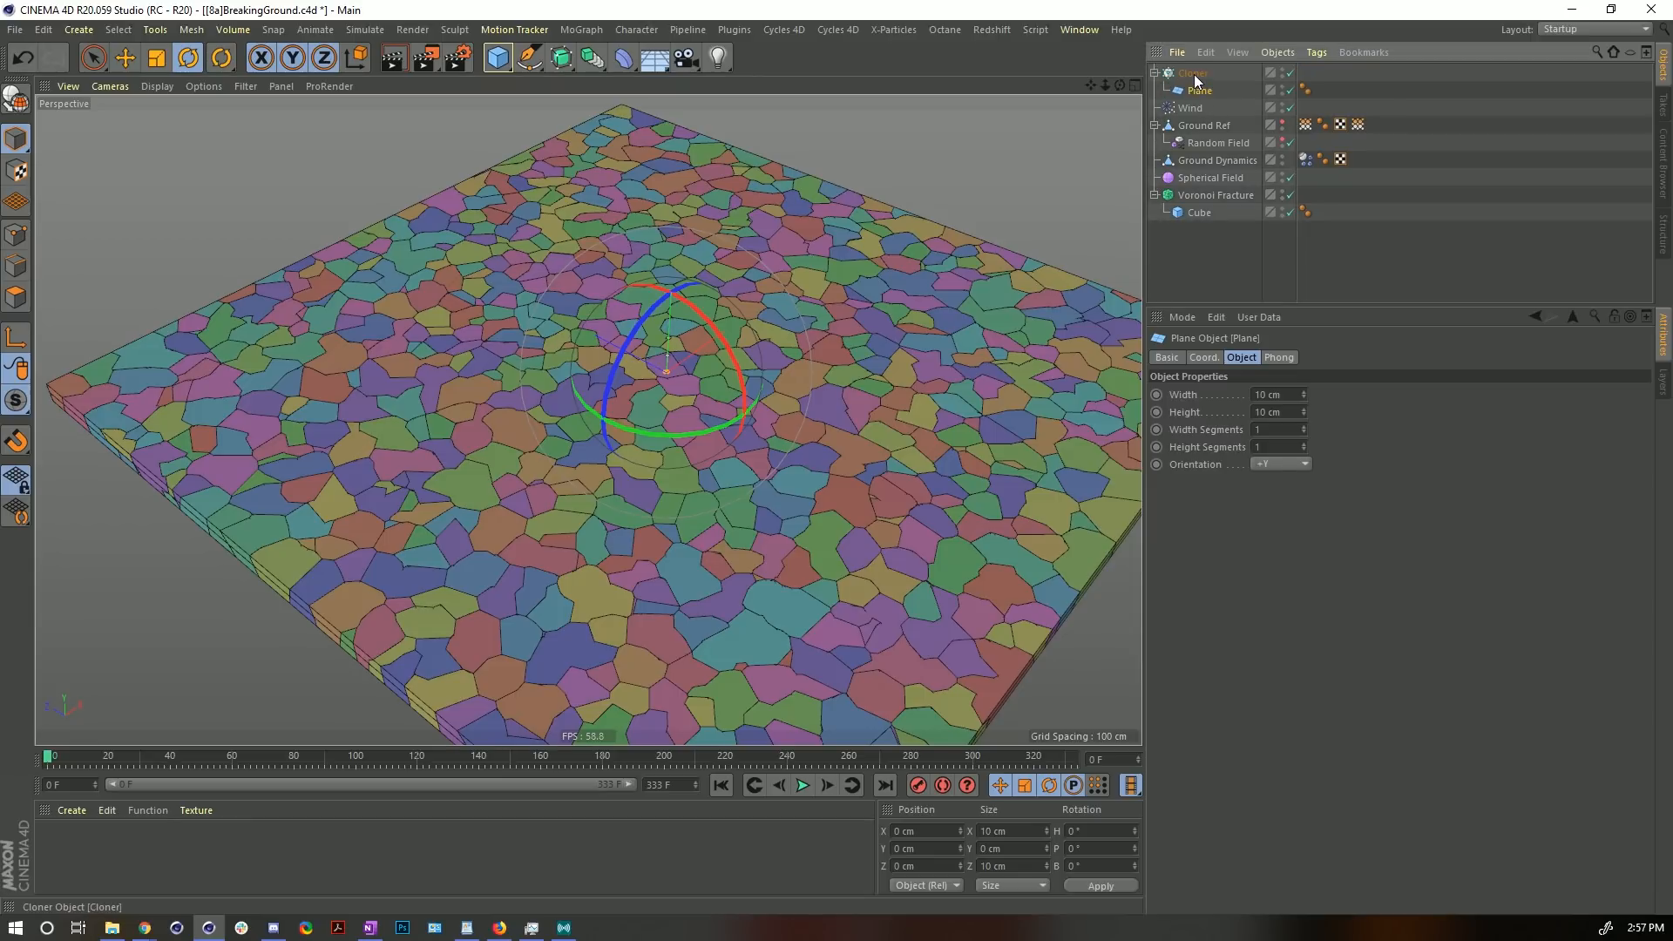
- Set the Cloner to Object mode on the Voronoi Fracture, with Axis distribution and Align Clone disabled
left_click(1195, 76)
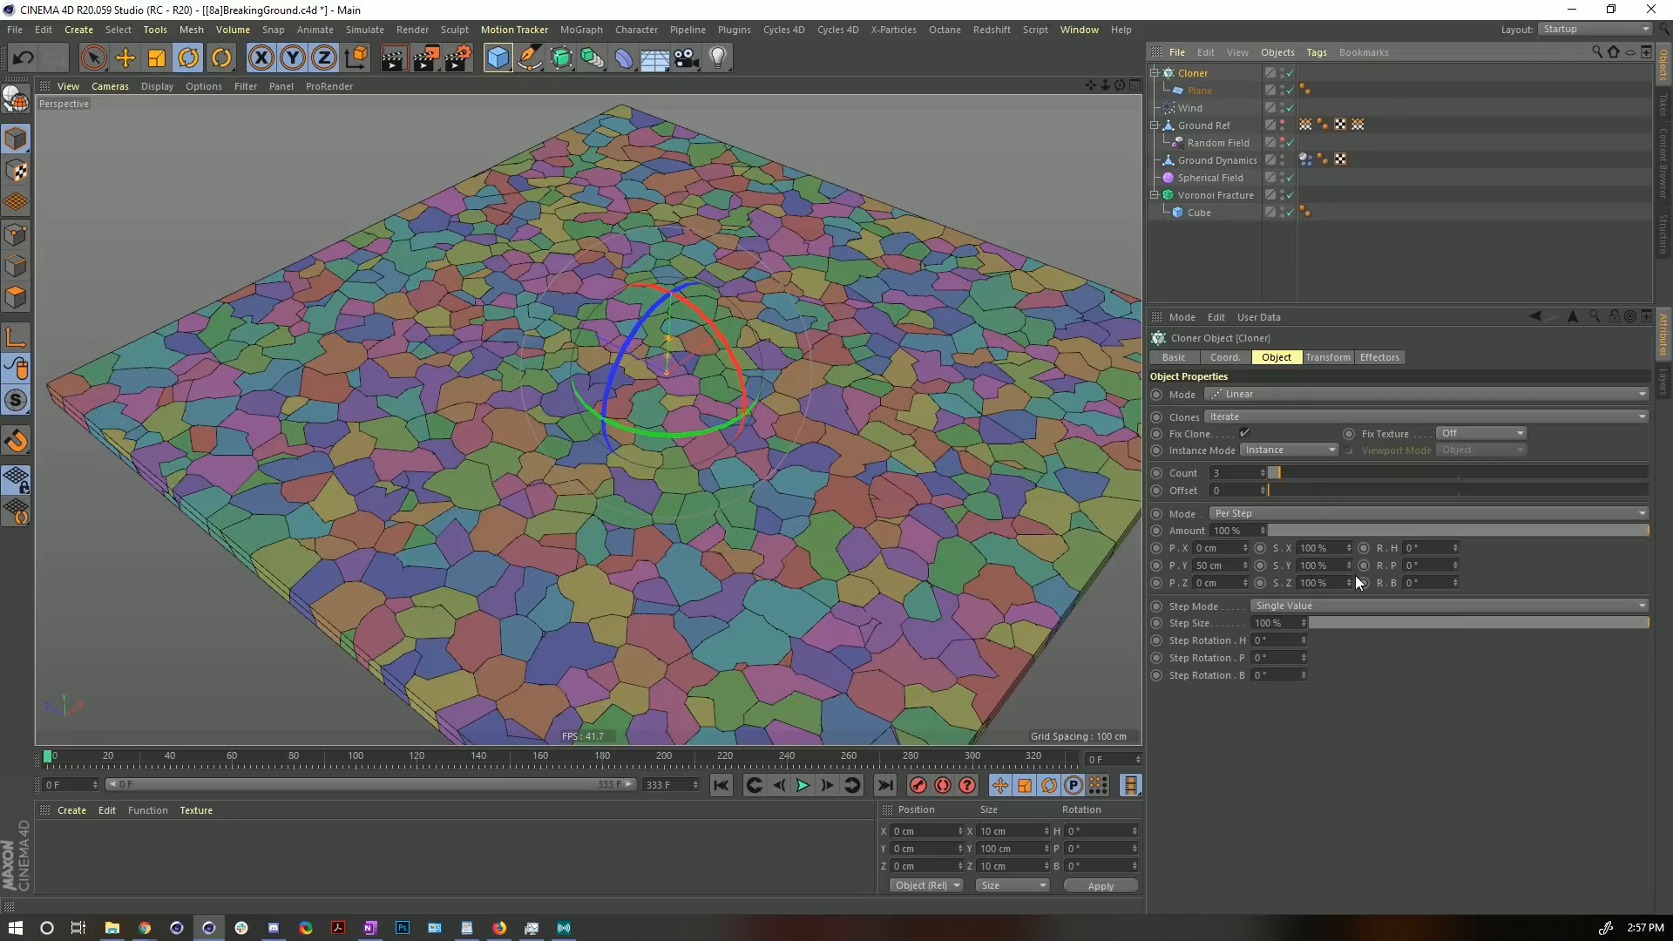
left_click(1228, 395)
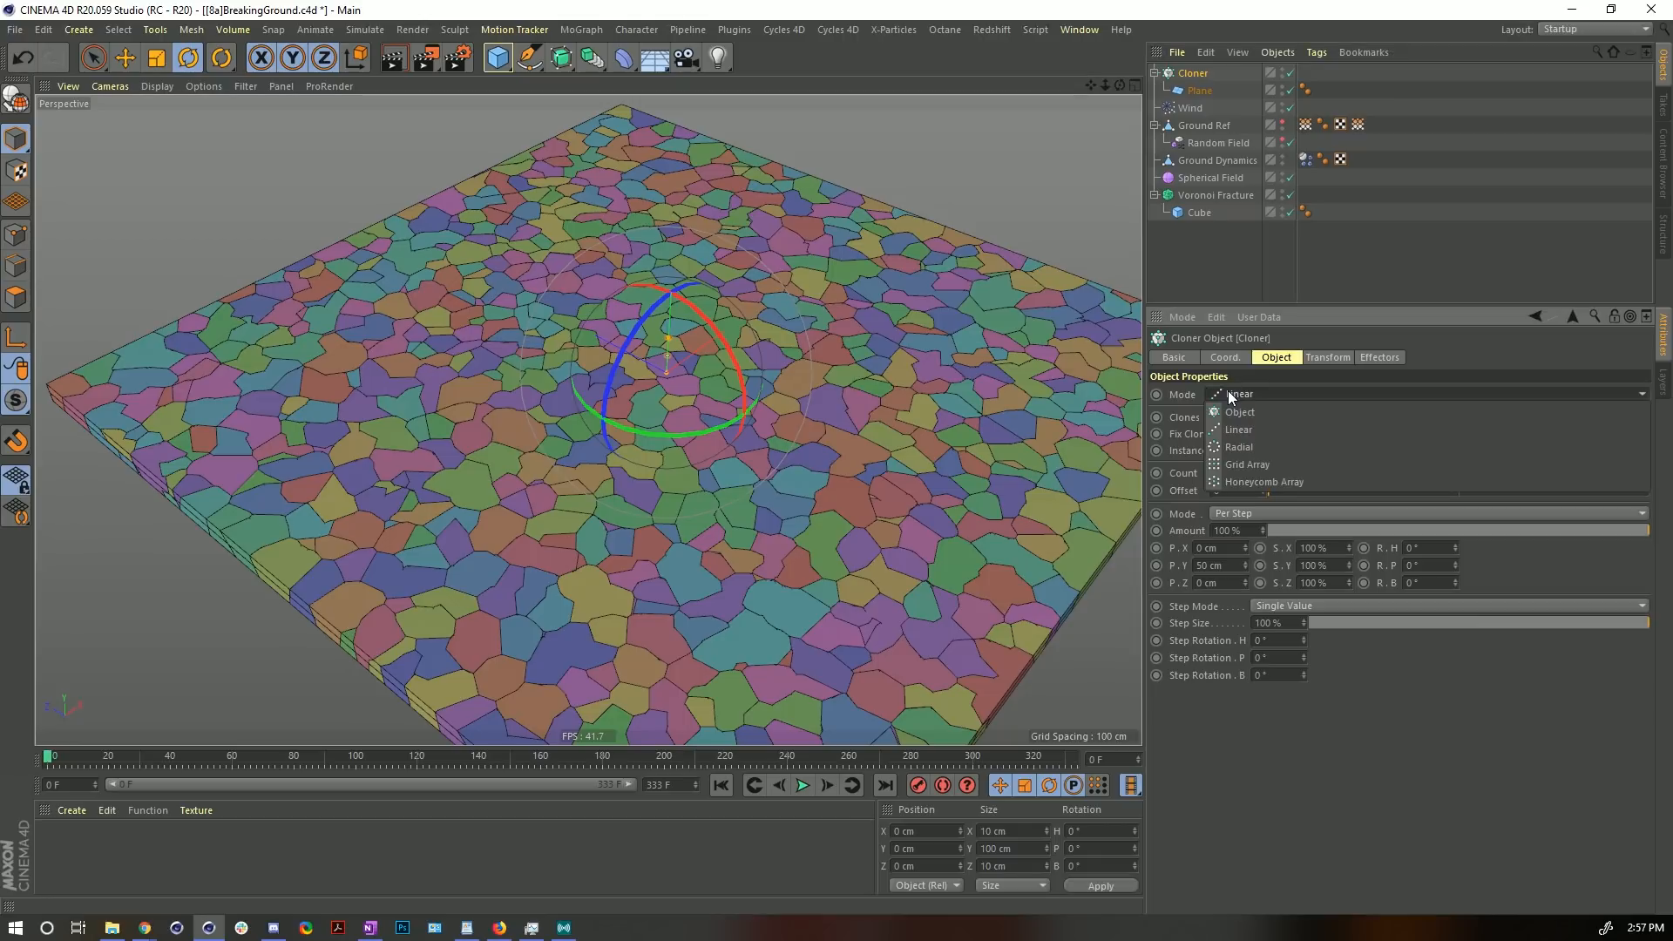
left_click(1255, 424)
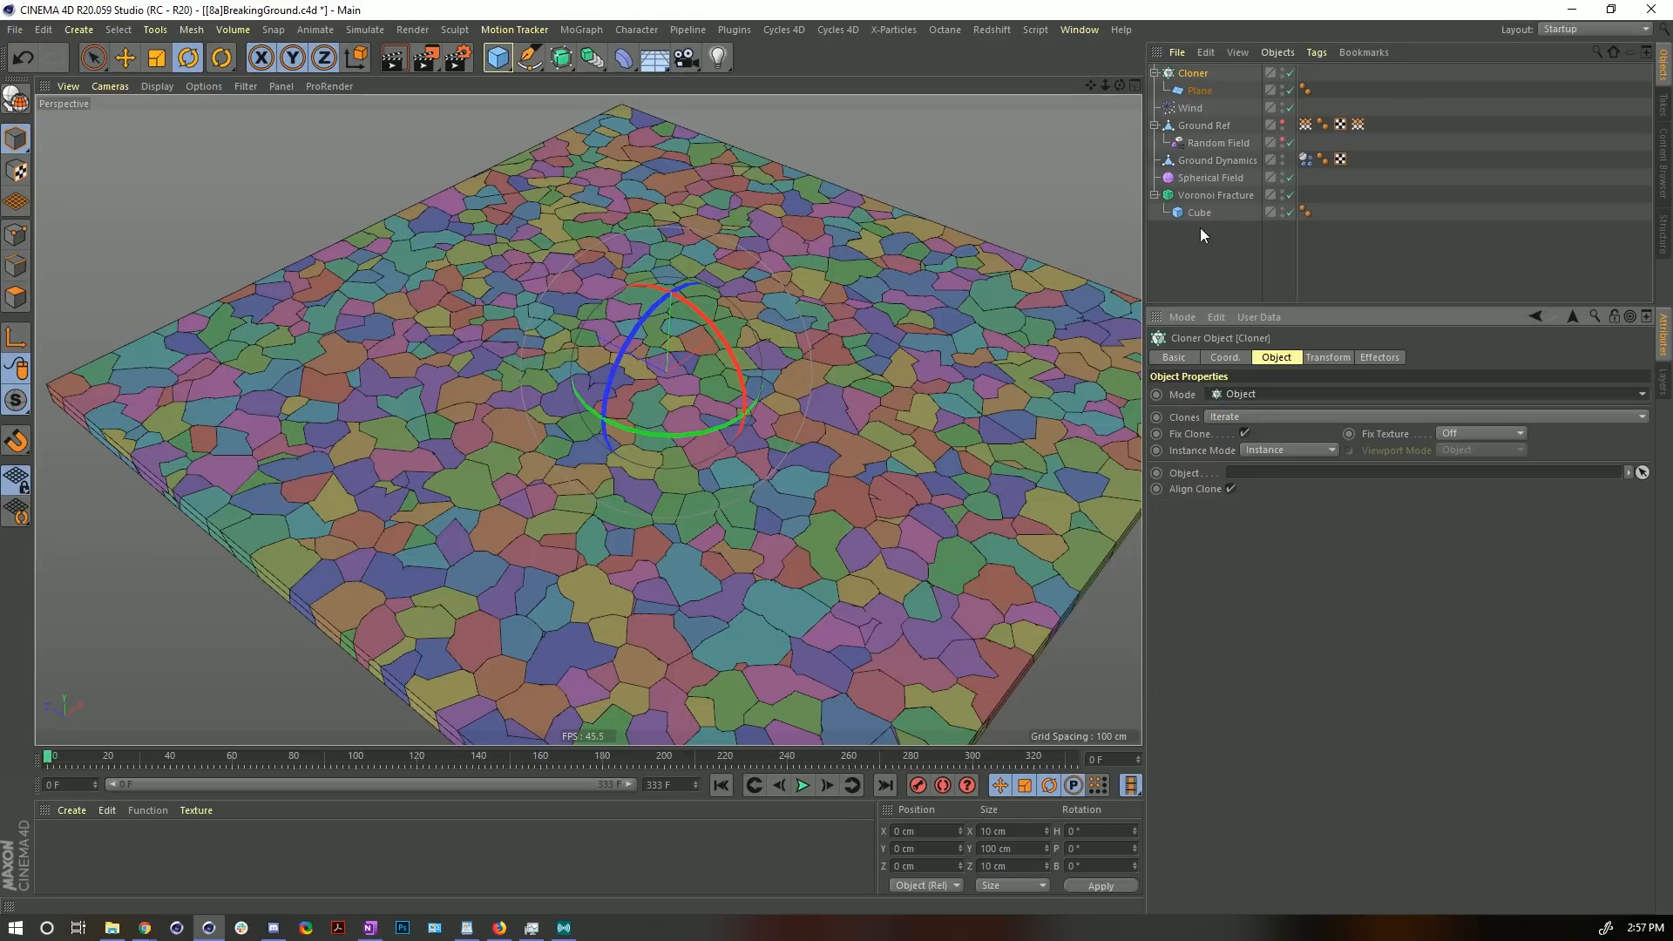
left_click(1192, 200)
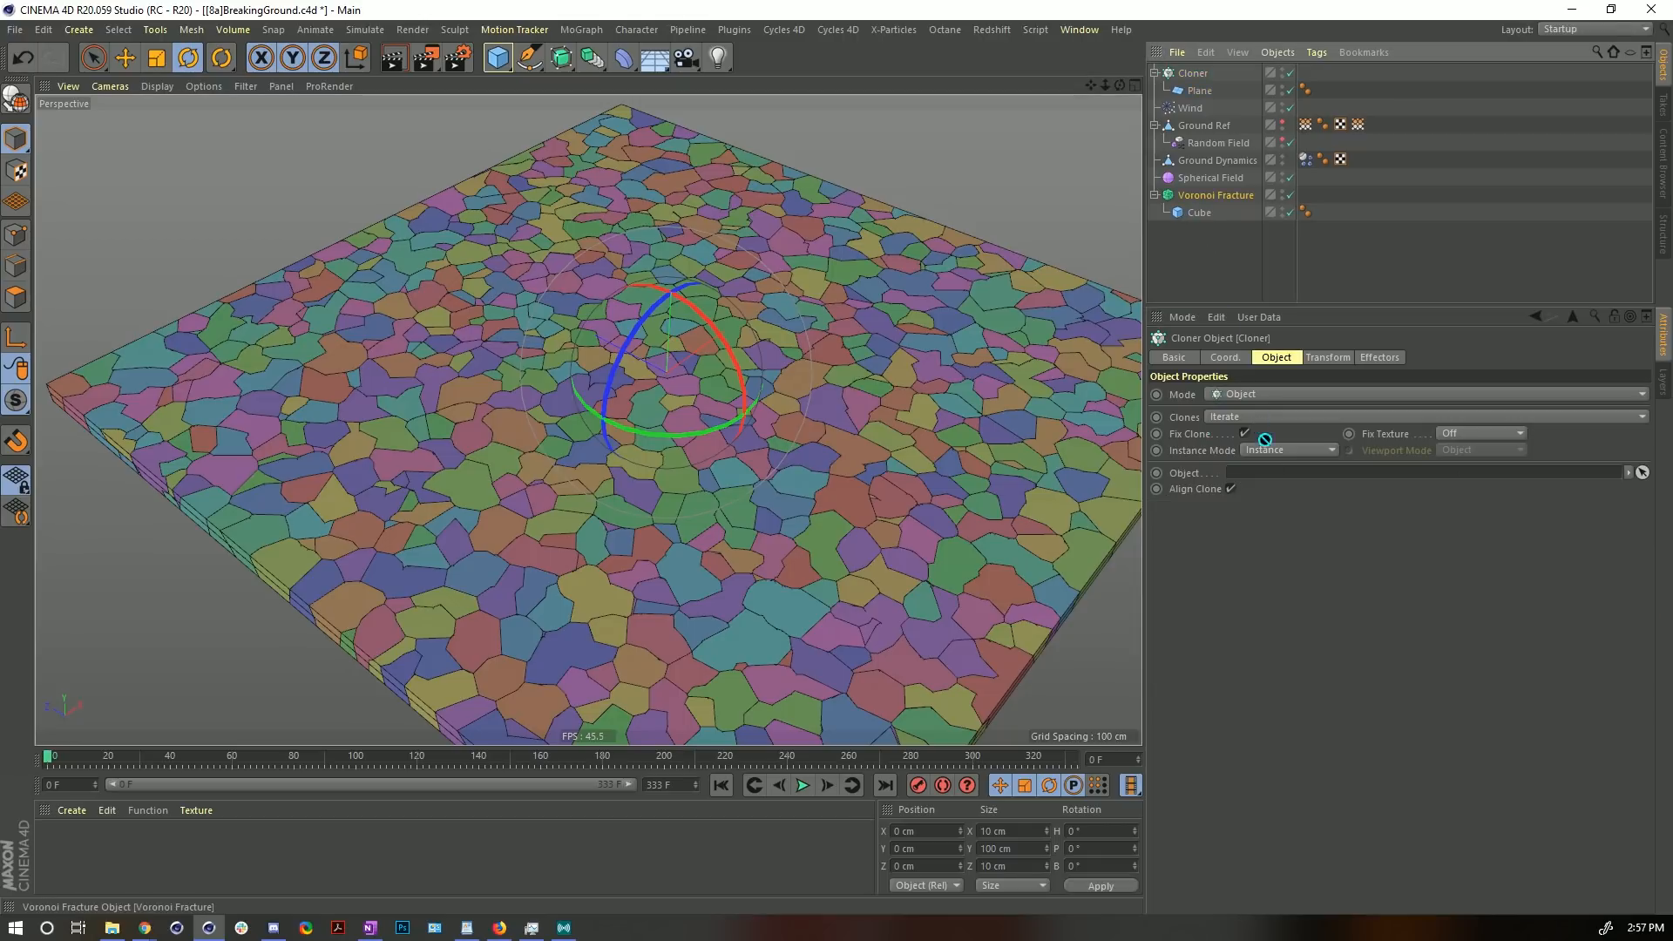
left_click_drag(1265, 440, 1279, 478)
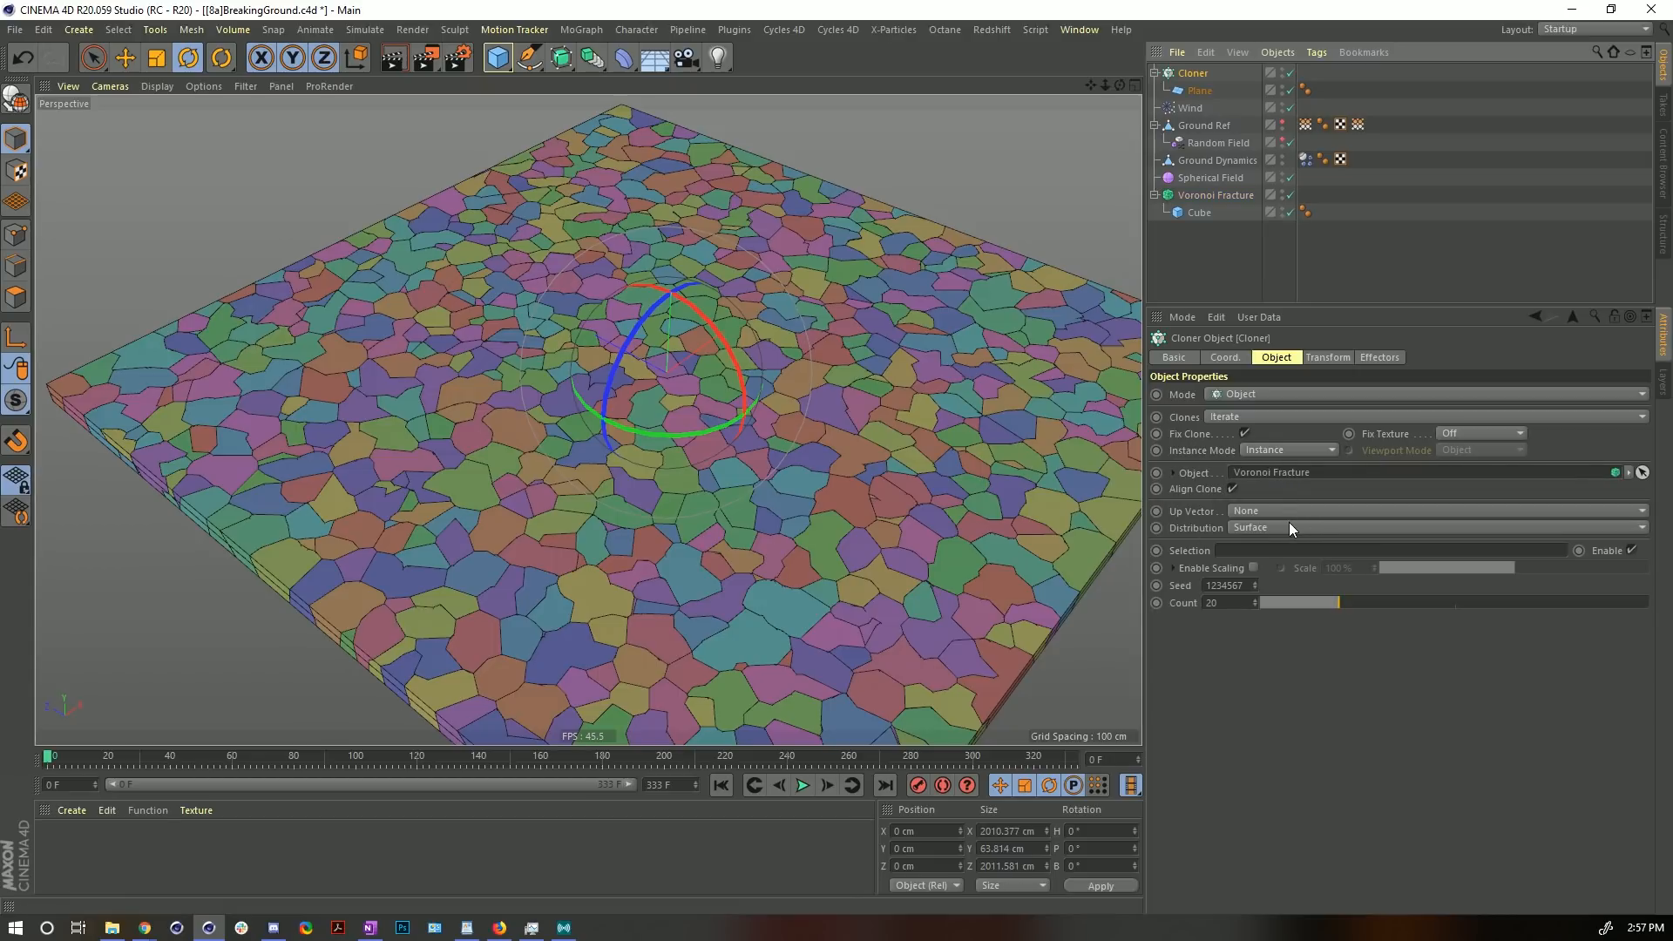
left_click(1265, 528)
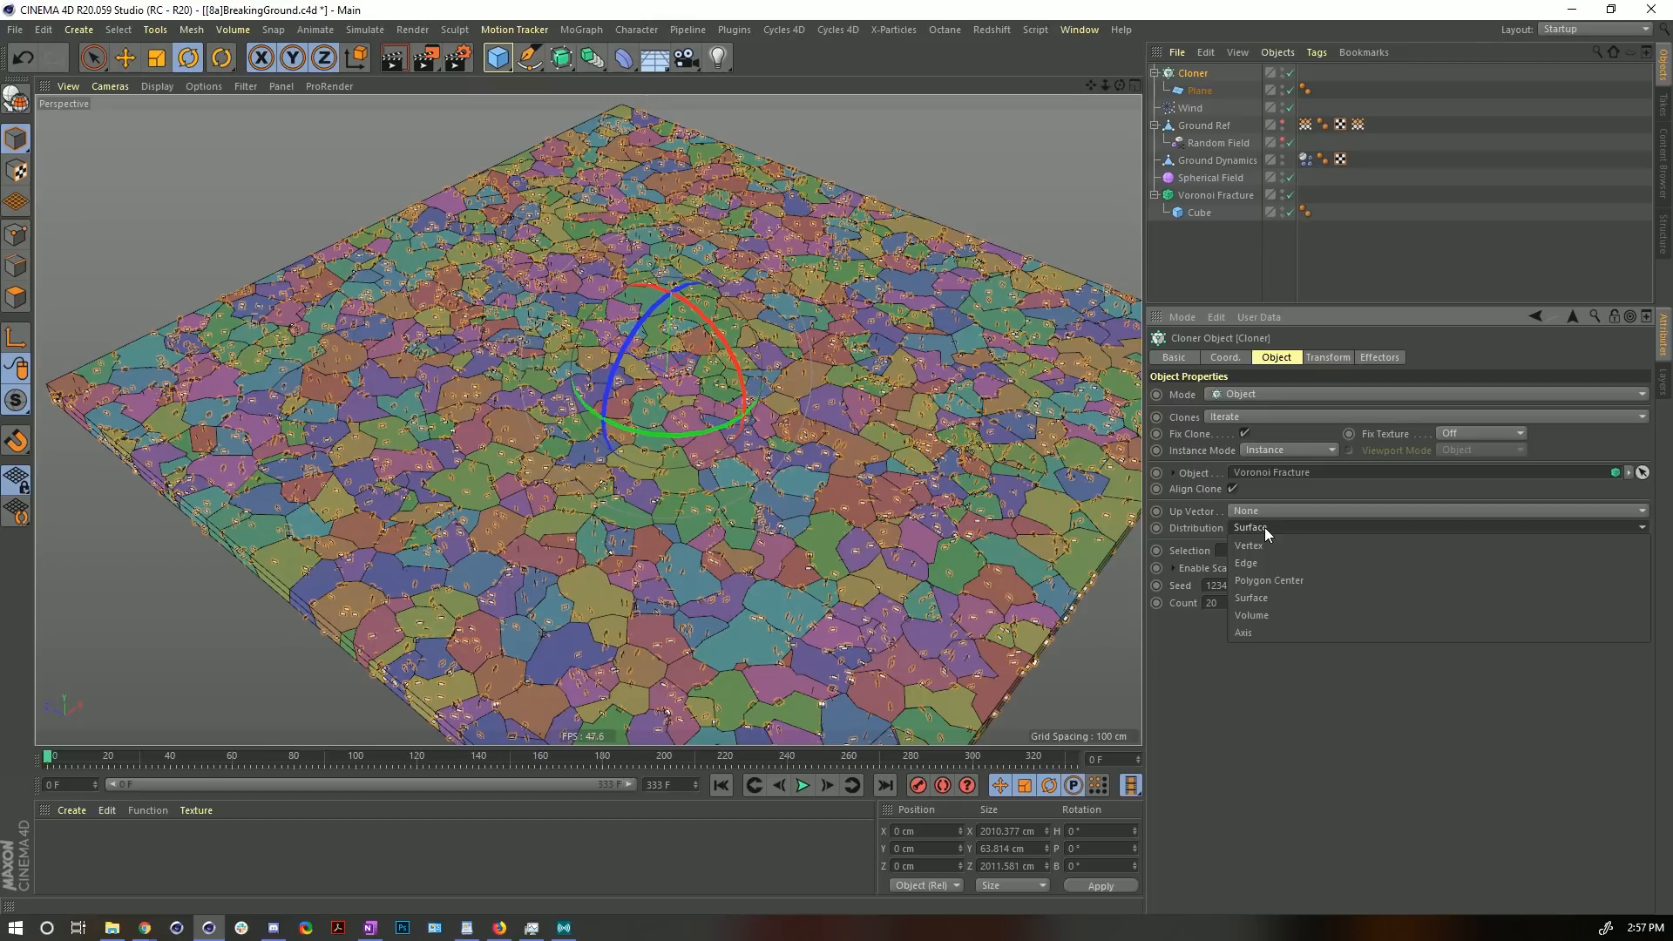
left_click(1267, 634)
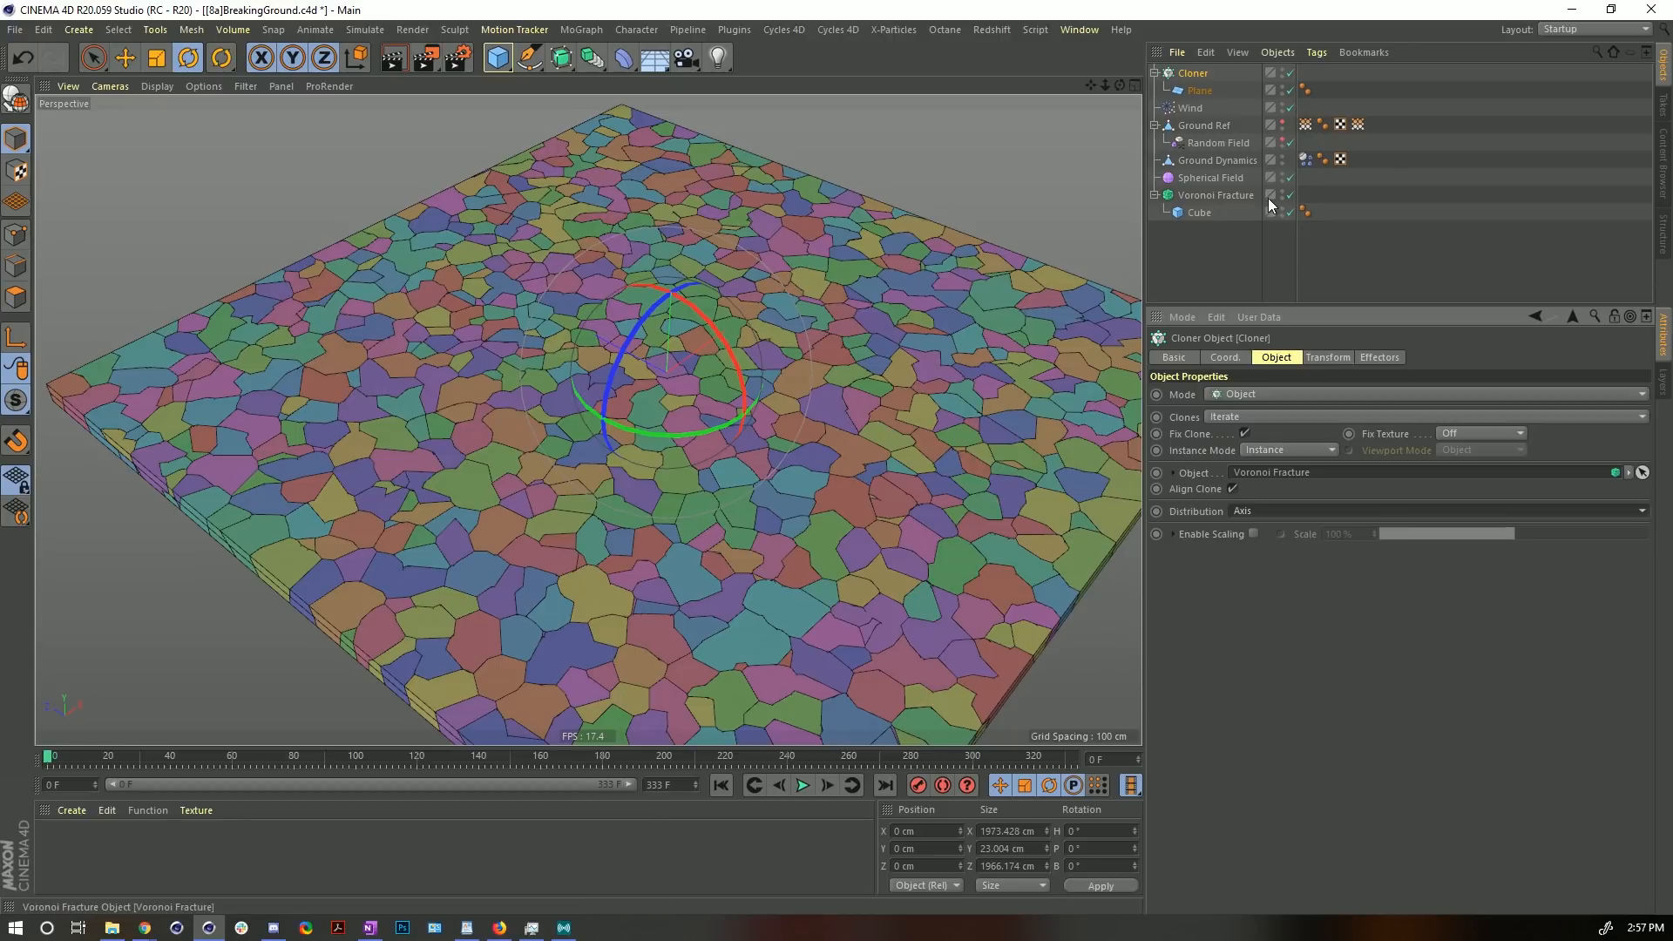
left_click(1232, 489)
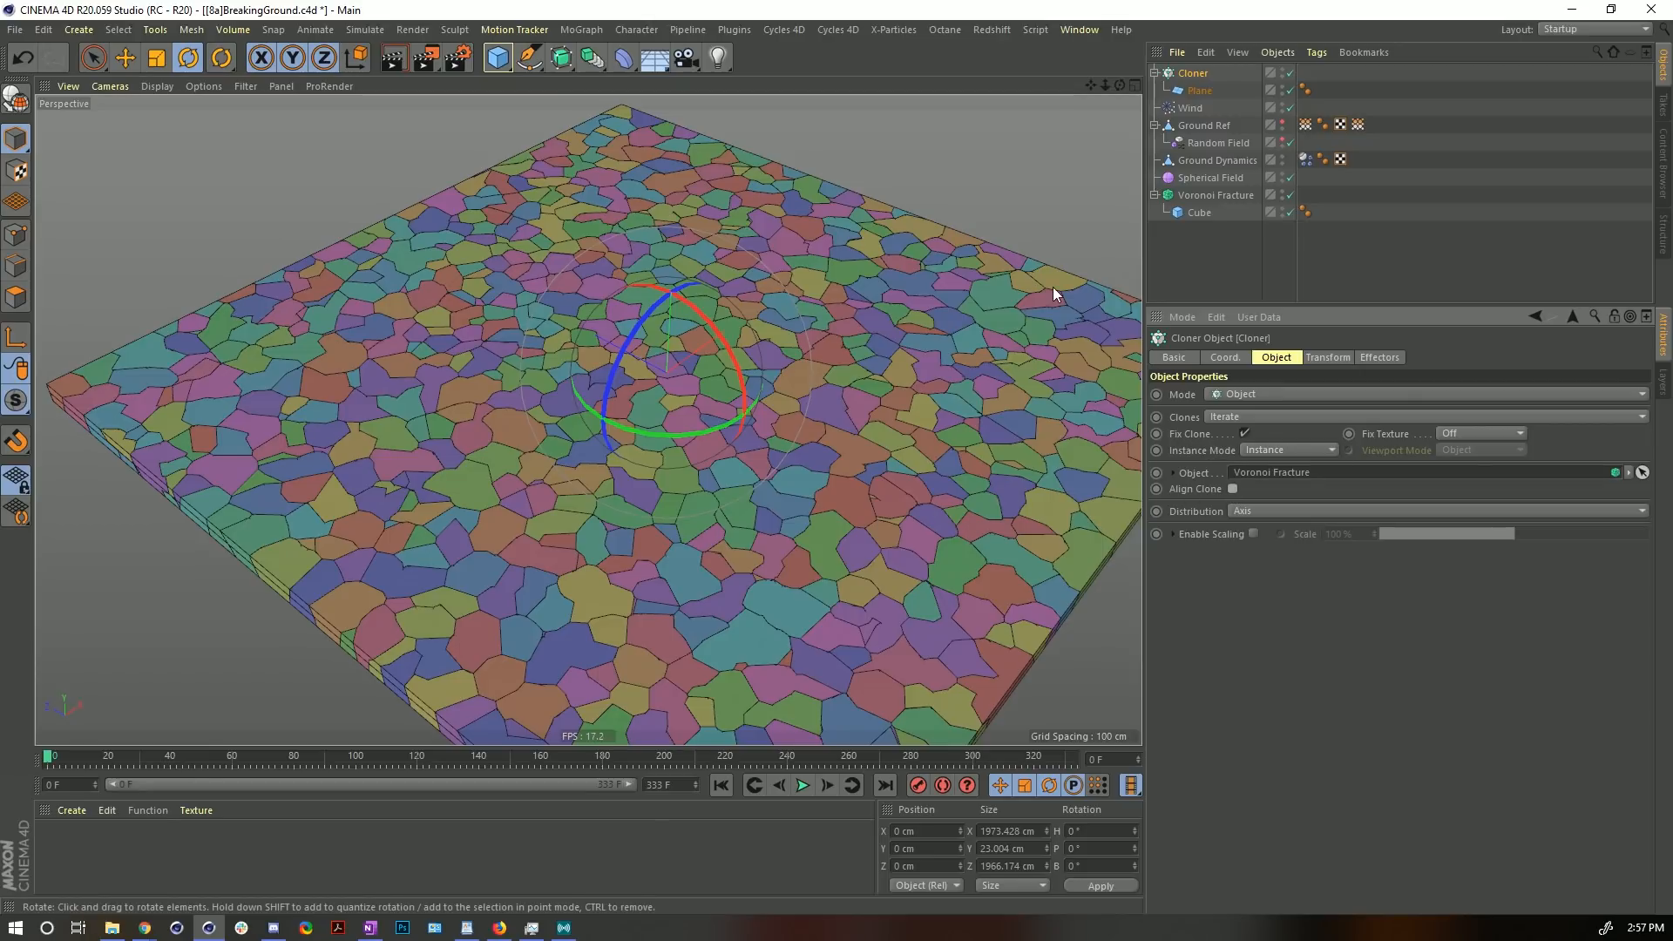
- Hide the Voronoi Fracture in the viewport and examine the small planes cloned across the ground
left_click(1288, 195)
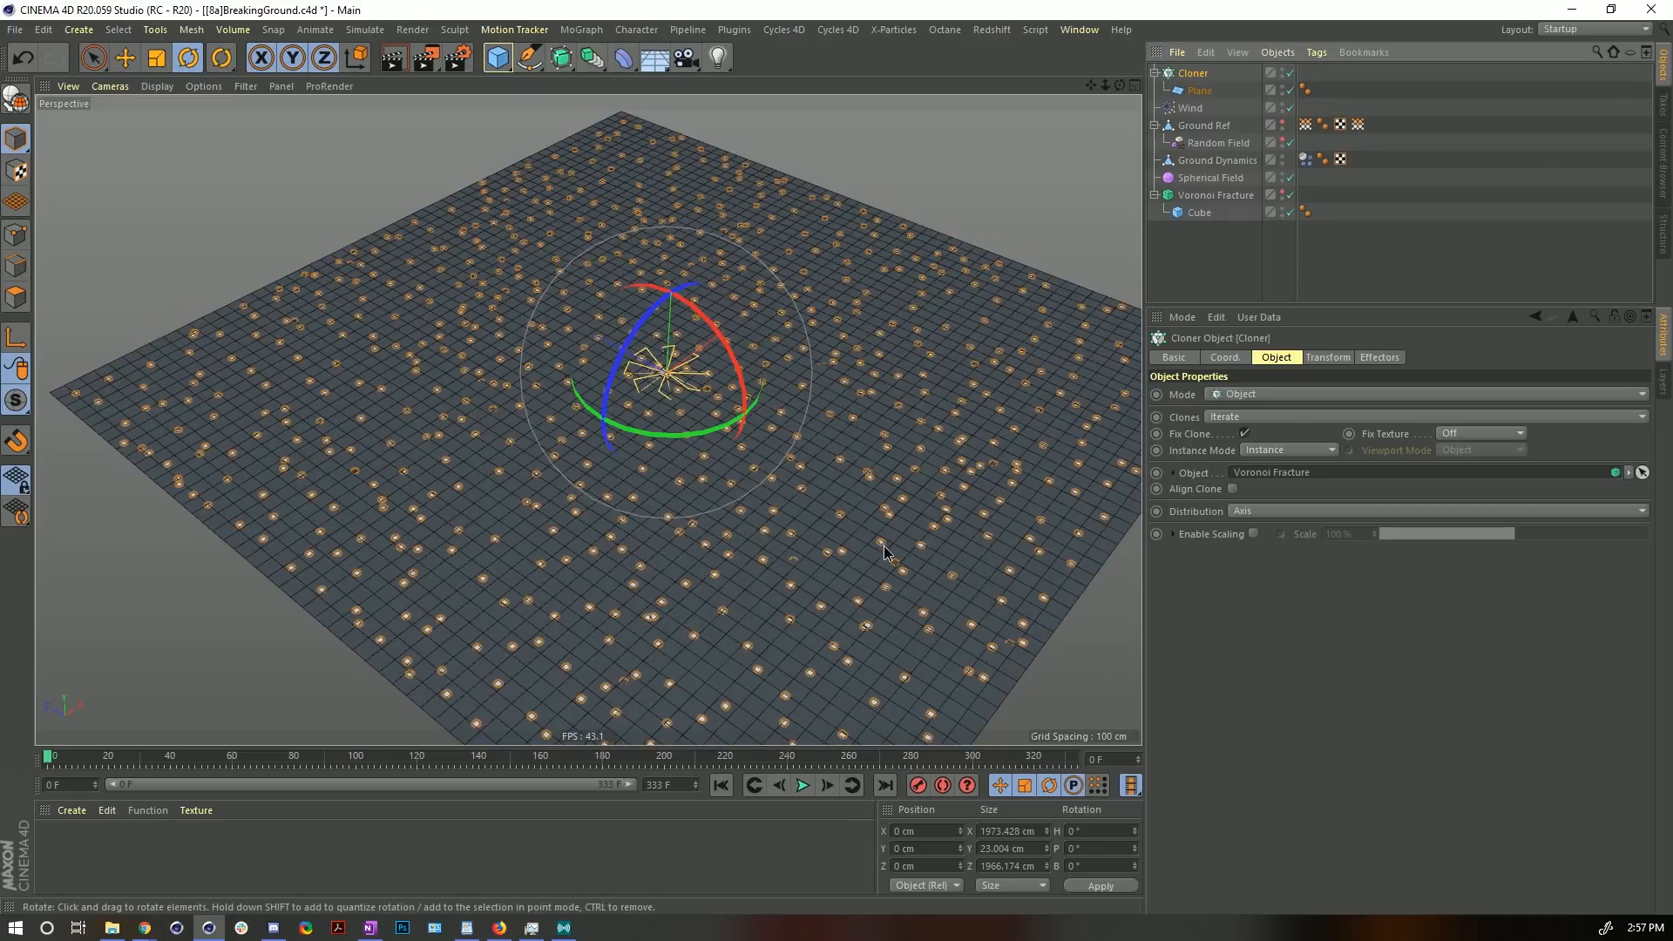
mouse_move(883, 546)
left_mouse_down("alt")
mouse_move(814, 436)
mouse_move(817, 404)
mouse_move(787, 440)
mouse_move(728, 429)
mouse_move(964, 505)
mouse_move(979, 582)
mouse_move(805, 489)
left_mouse_up("alt")
right_click_drag(872, 537, 697, 532, "alt")
left_click_drag(628, 471, 734, 497, "alt")
right_click_drag(697, 369, 659, 368, "alt")
left_click_drag(659, 368, 661, 415, "alt")
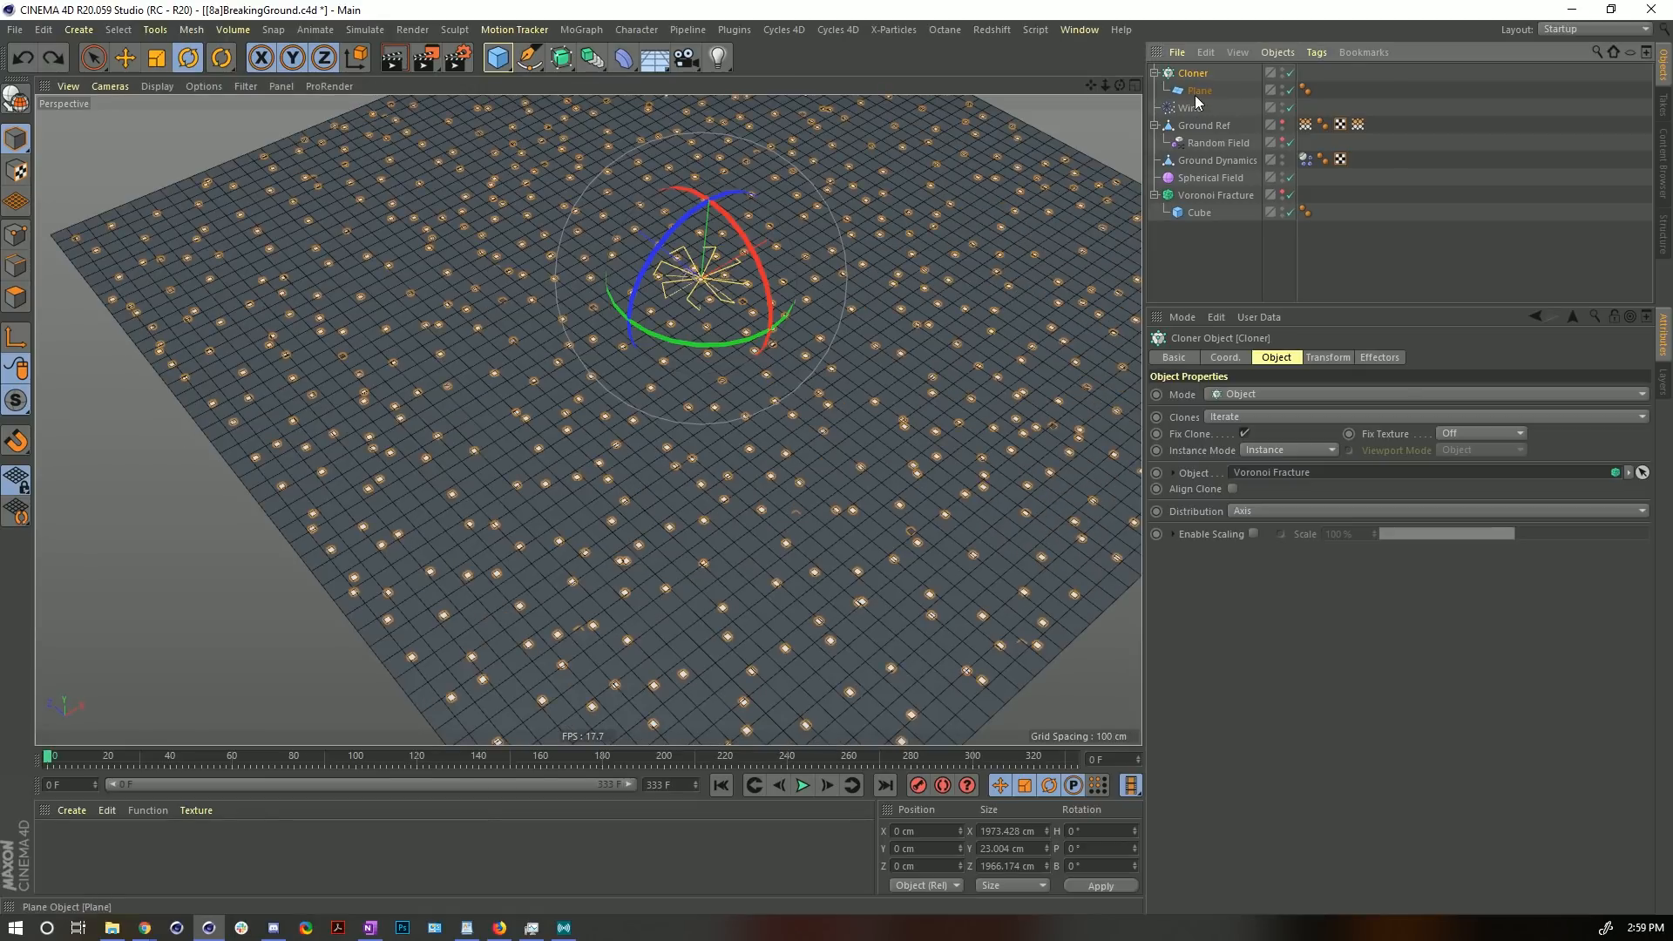
- Group the Cloner under a Null and place the Null below Ground Dynamics in the hierarchy
key("alt+g")
left_click(1153, 73)
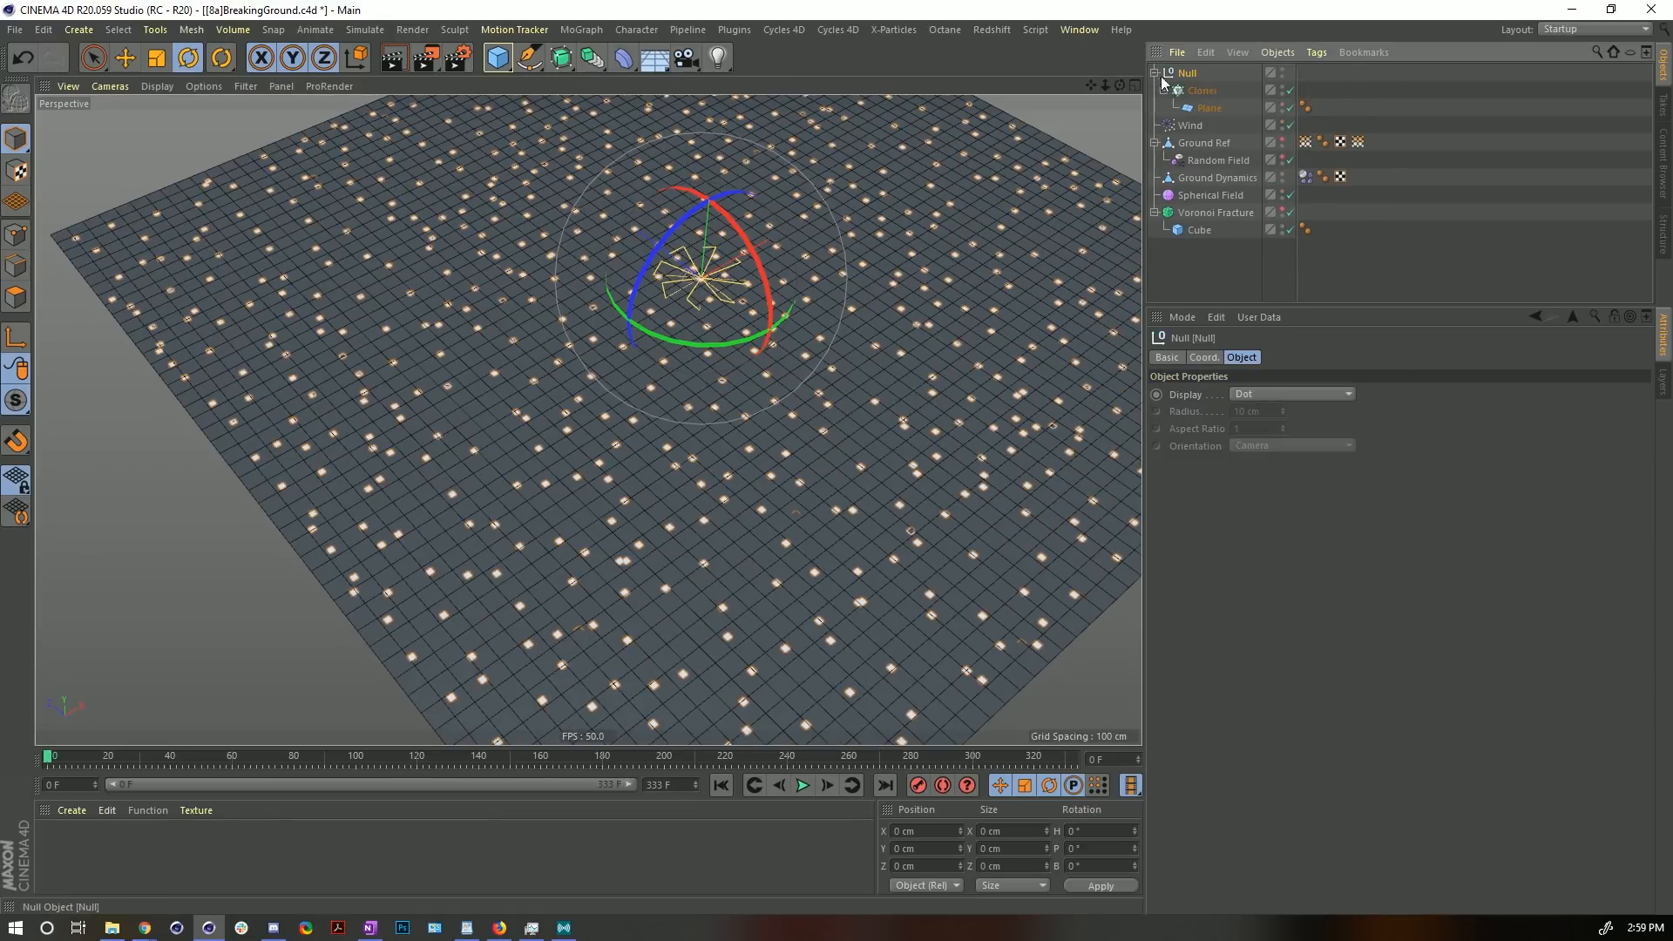
left_click_drag(1185, 76, 1194, 186)
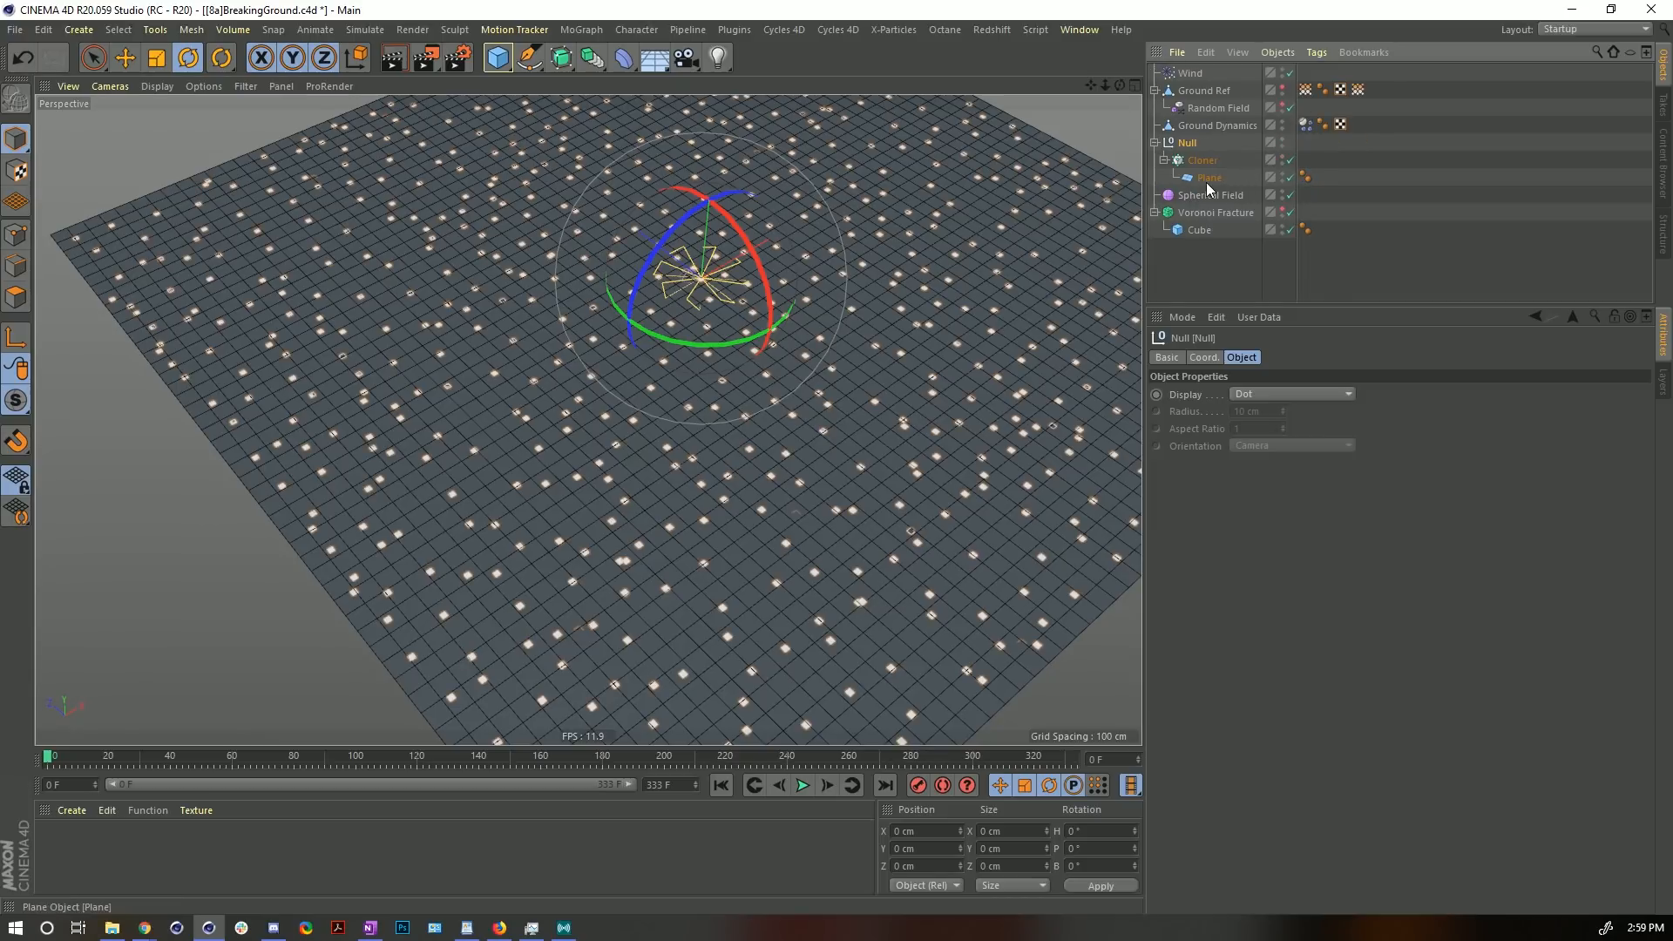
- Add a Connect object as the parent of the Cloner and disable its Weld option
left_click(1202, 160)
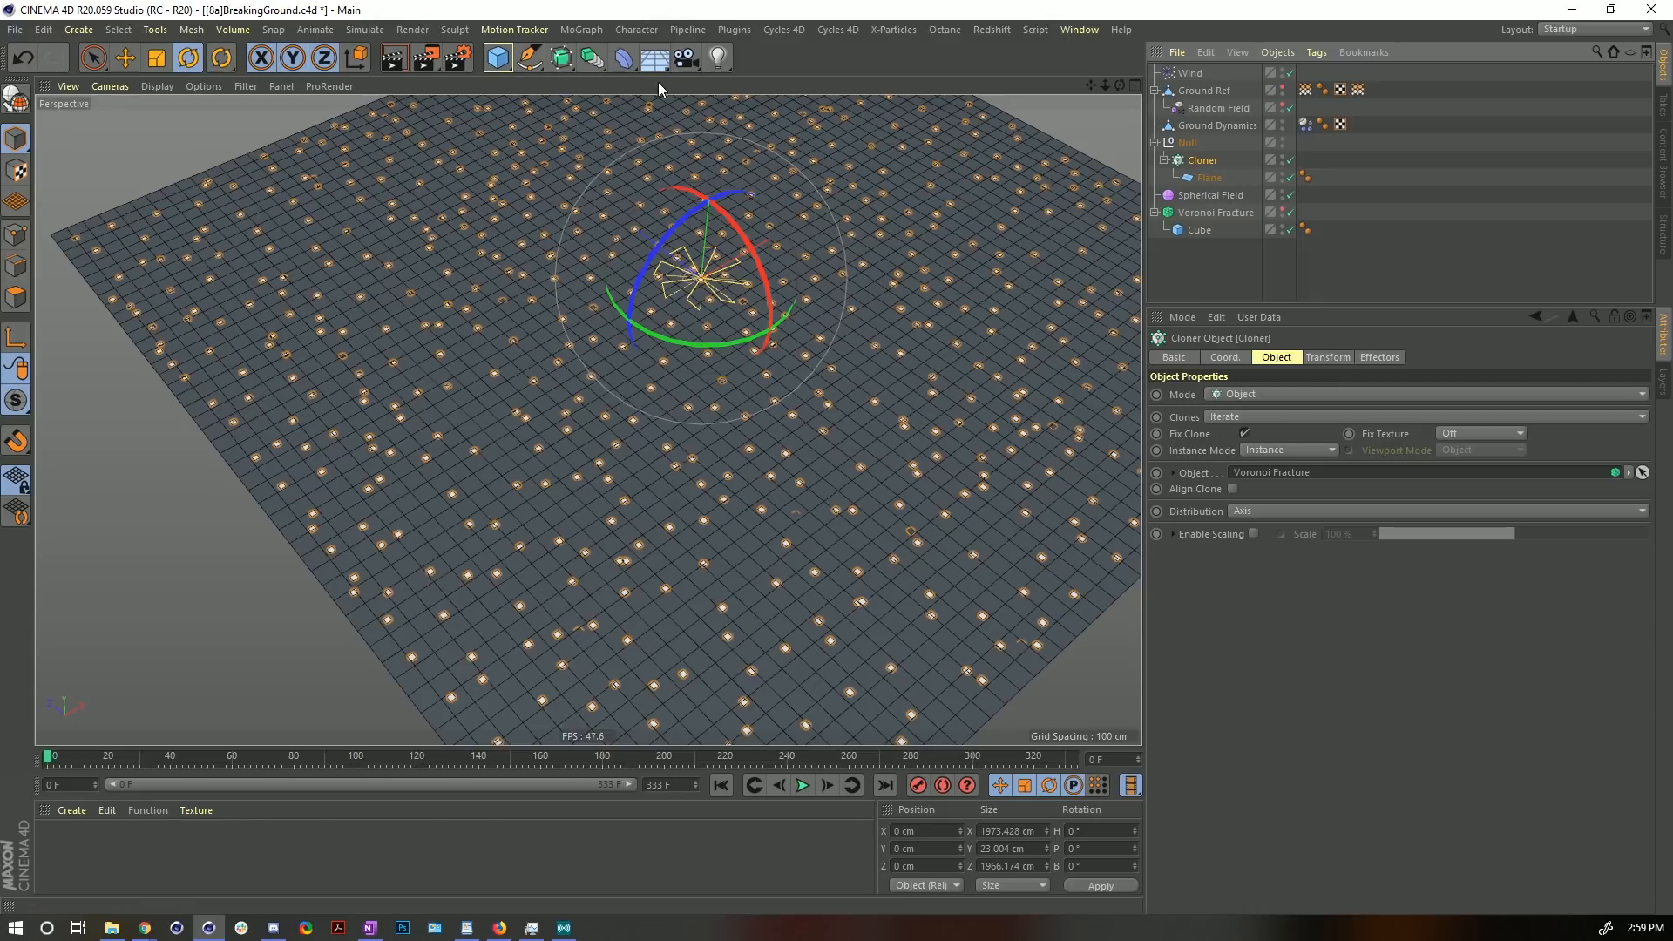
left_click(592, 59)
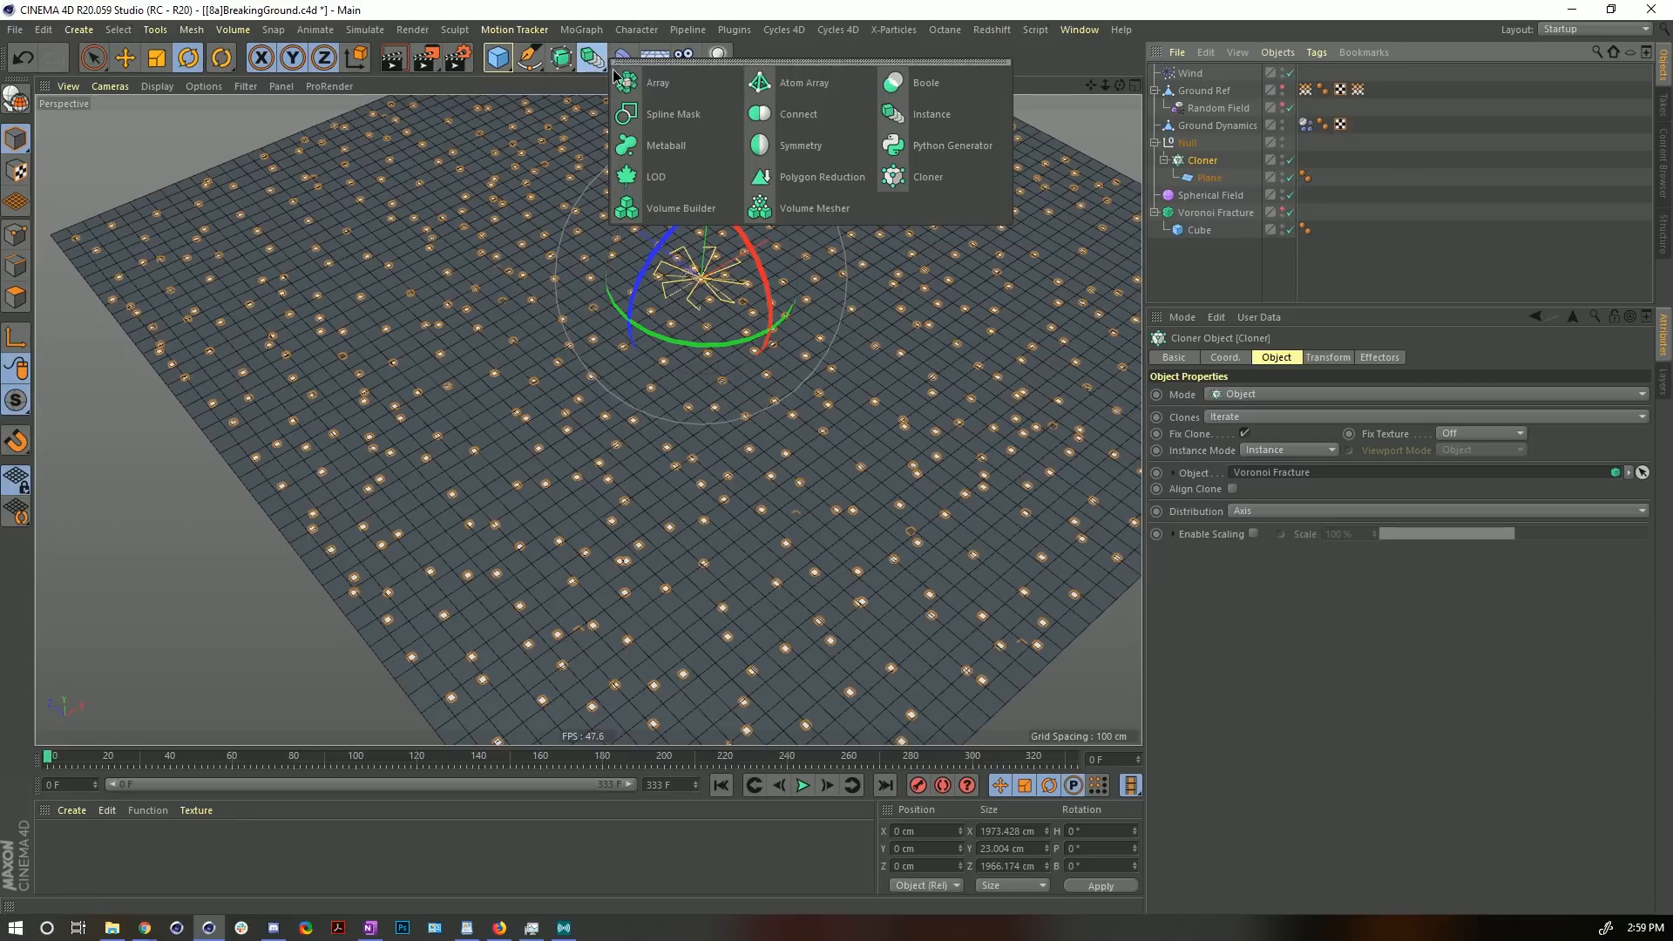
left_click(782, 122, "alt")
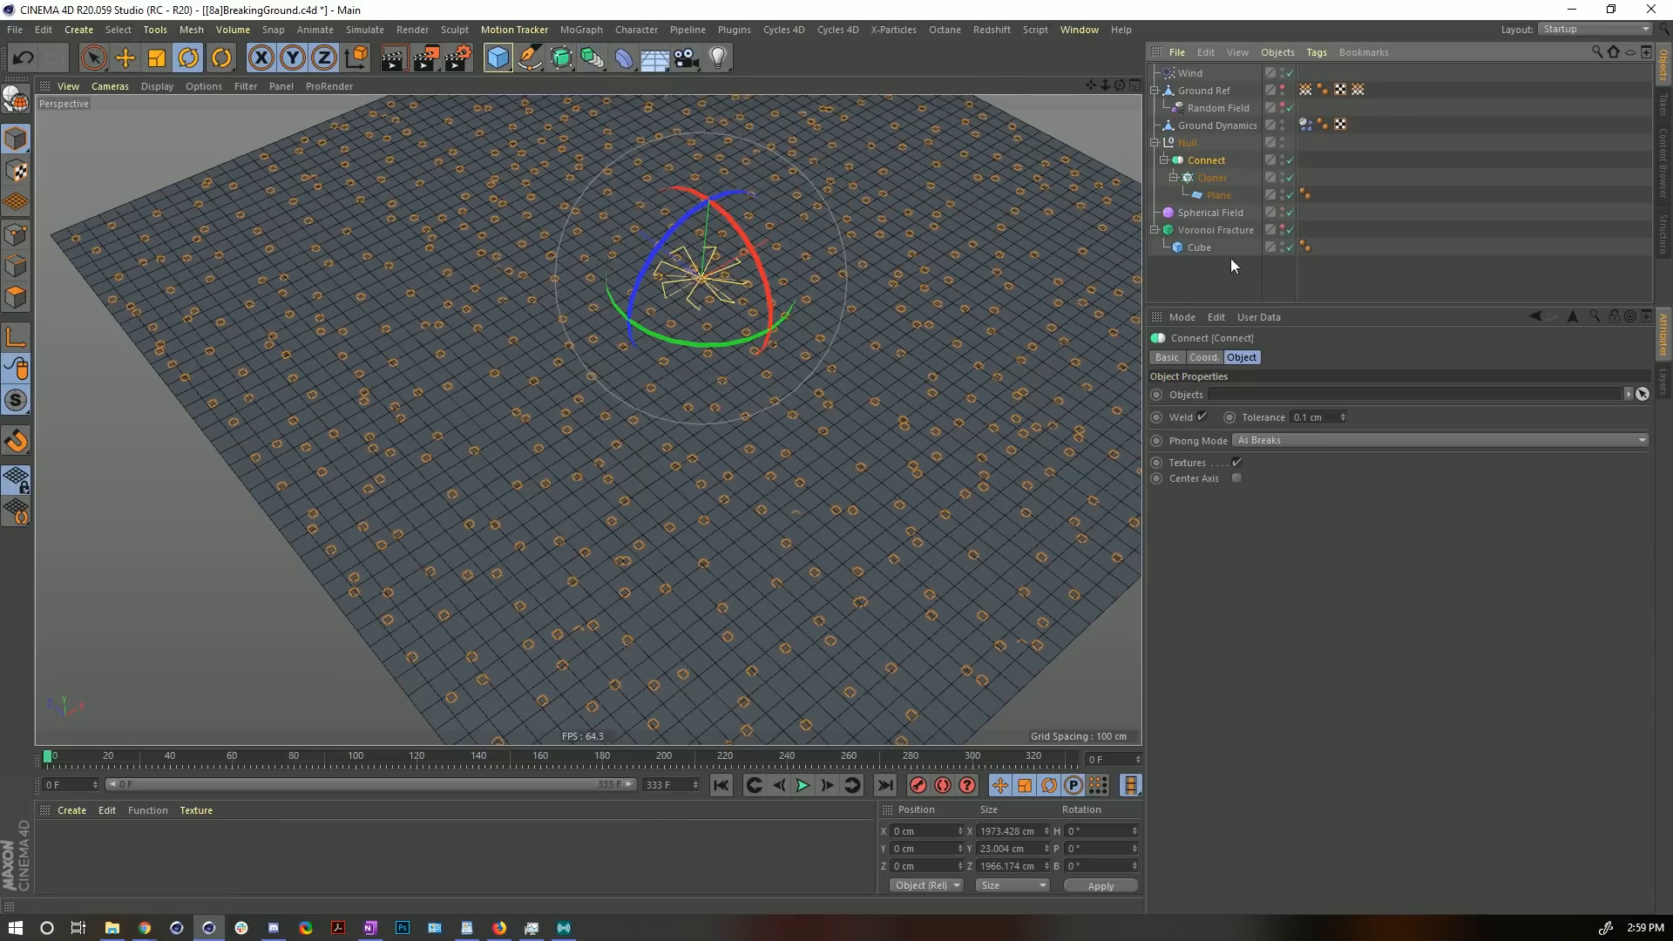
left_click(1202, 417)
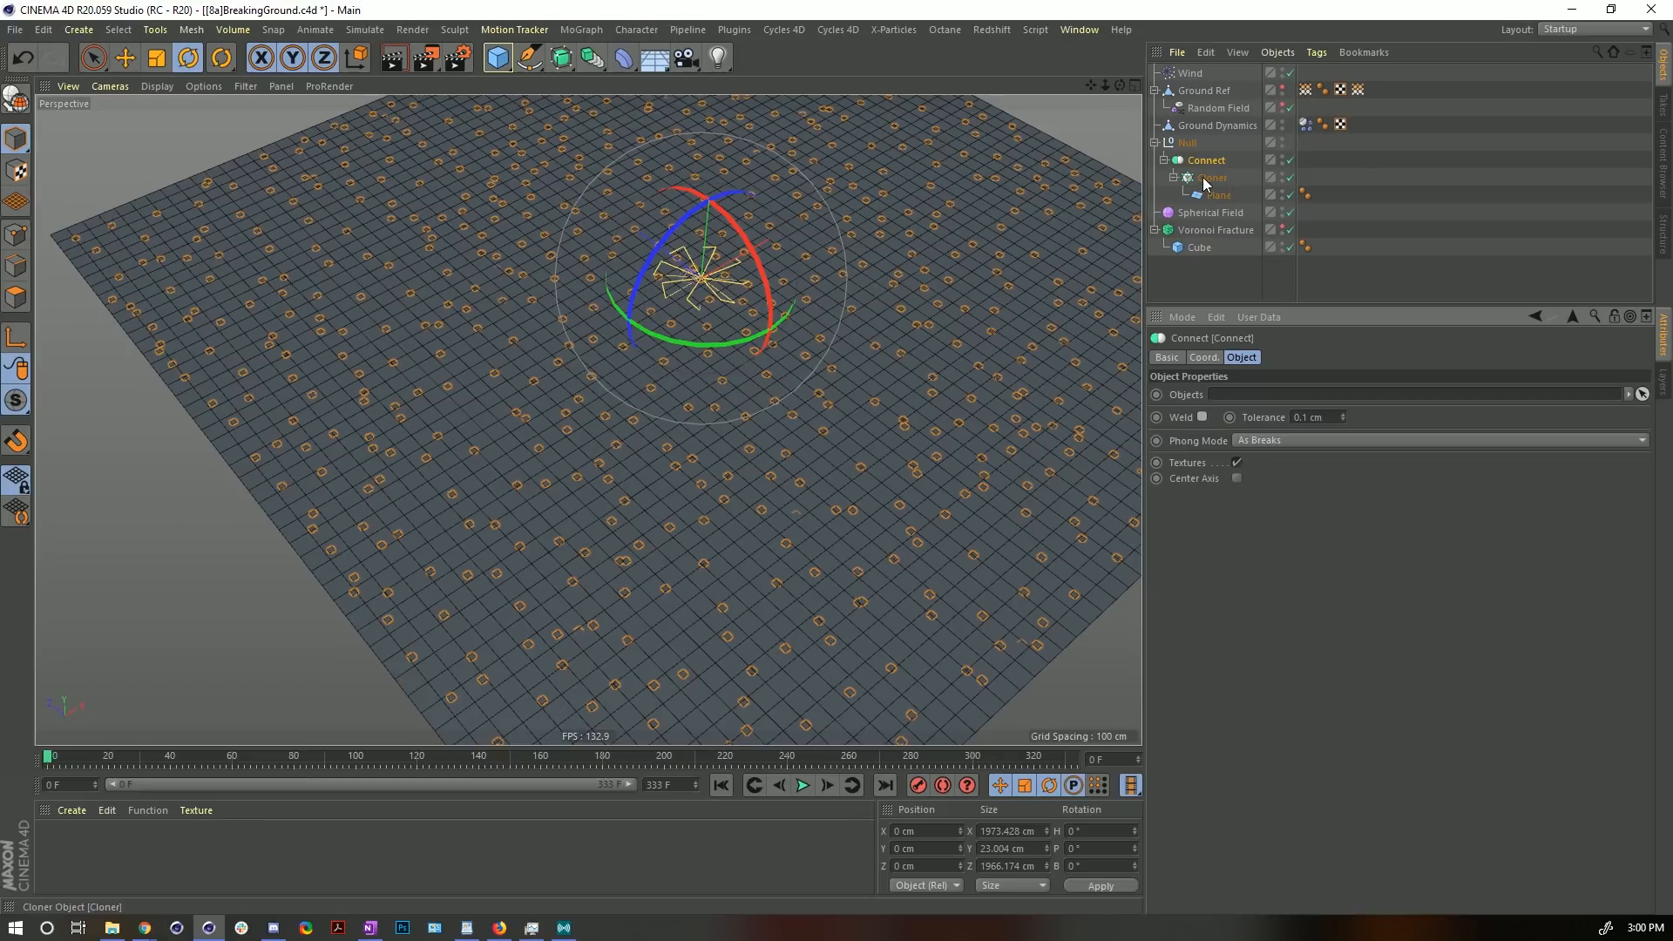
- Add a Mesh deformer inside the Null above Connect and assign Ground Dynamics as its cage
left_click(624, 59)
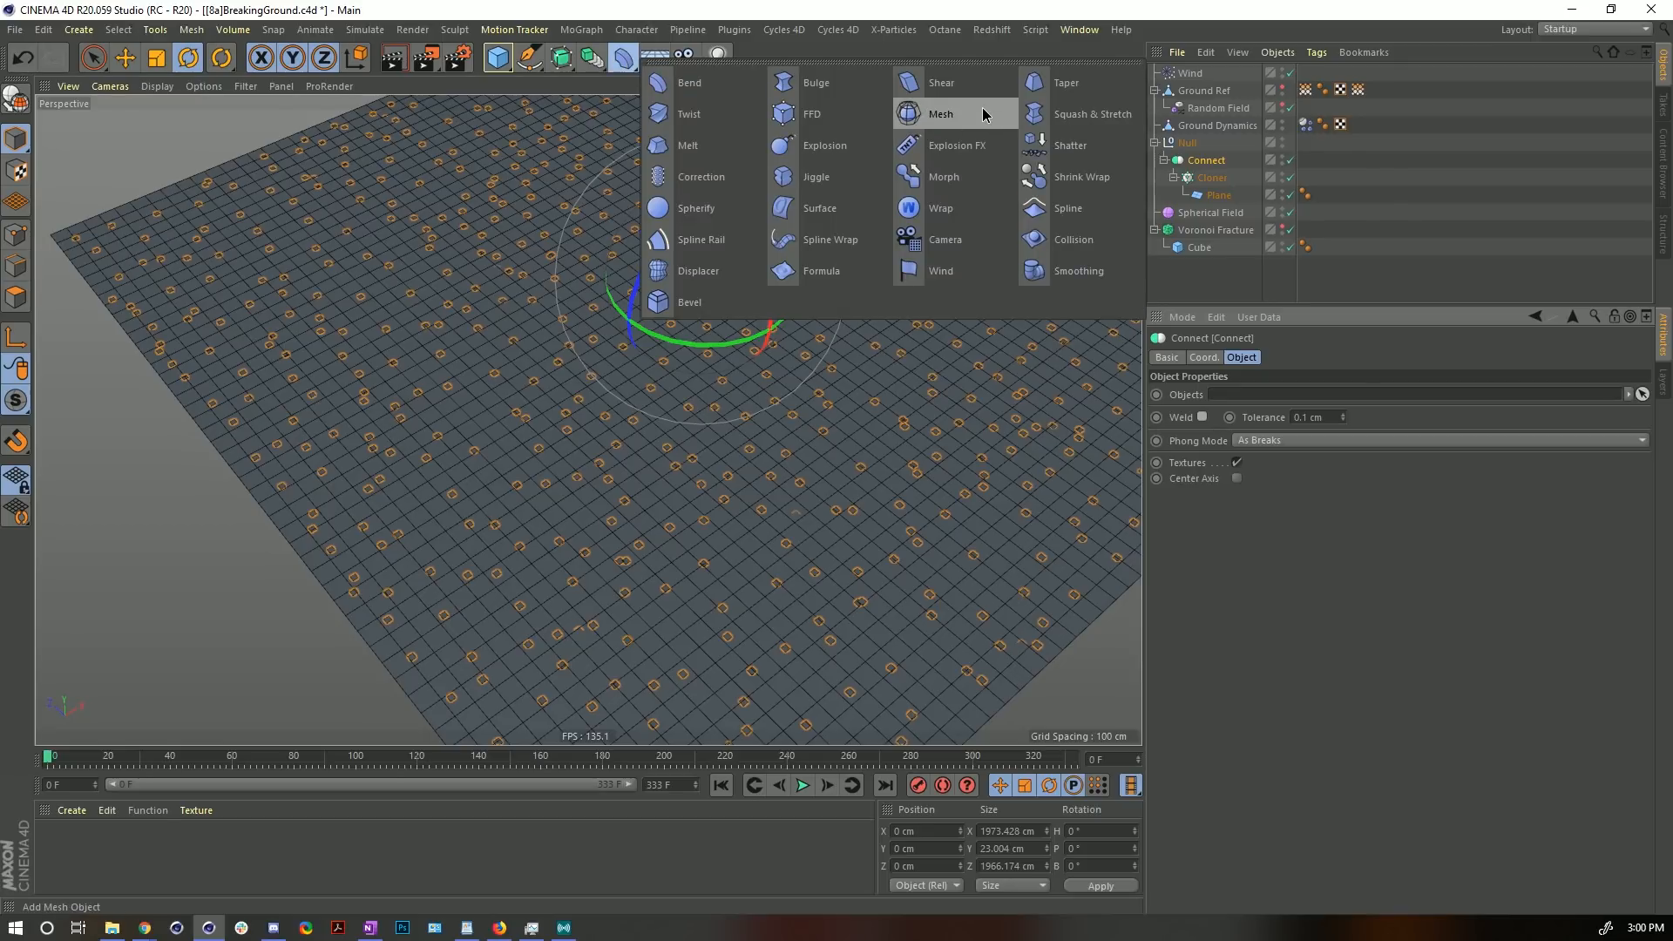
left_click(939, 115)
left_click_drag(1183, 78, 1212, 105)
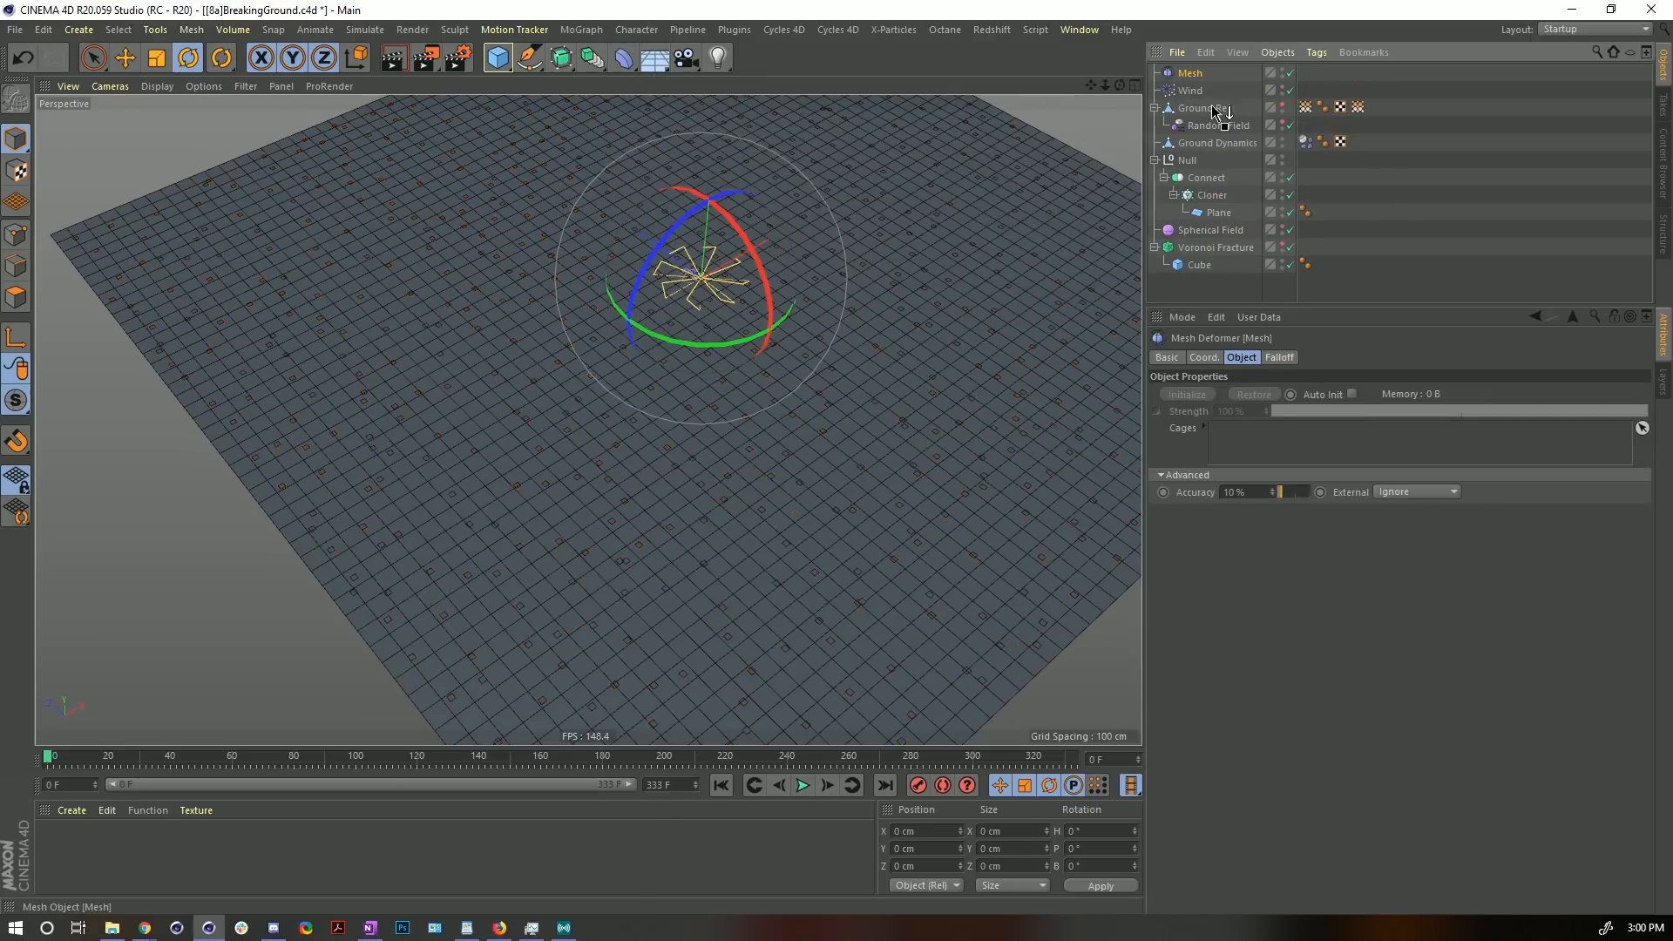
left_click_drag(1191, 166, 1195, 166)
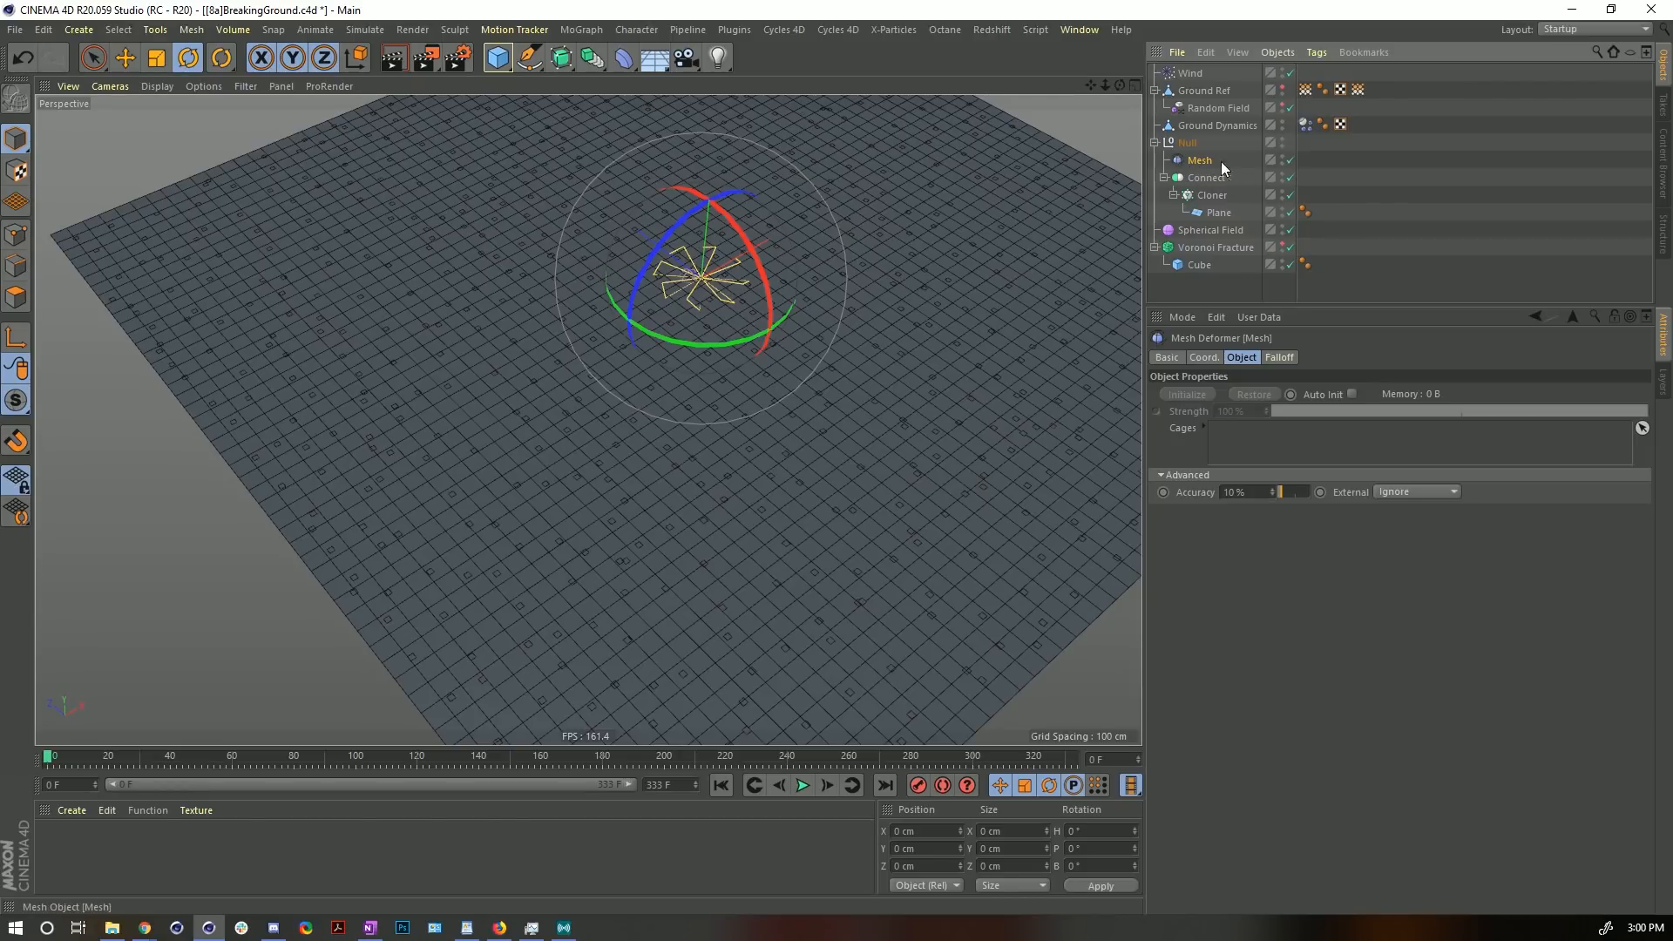
left_click_drag(1222, 129, 1237, 442)
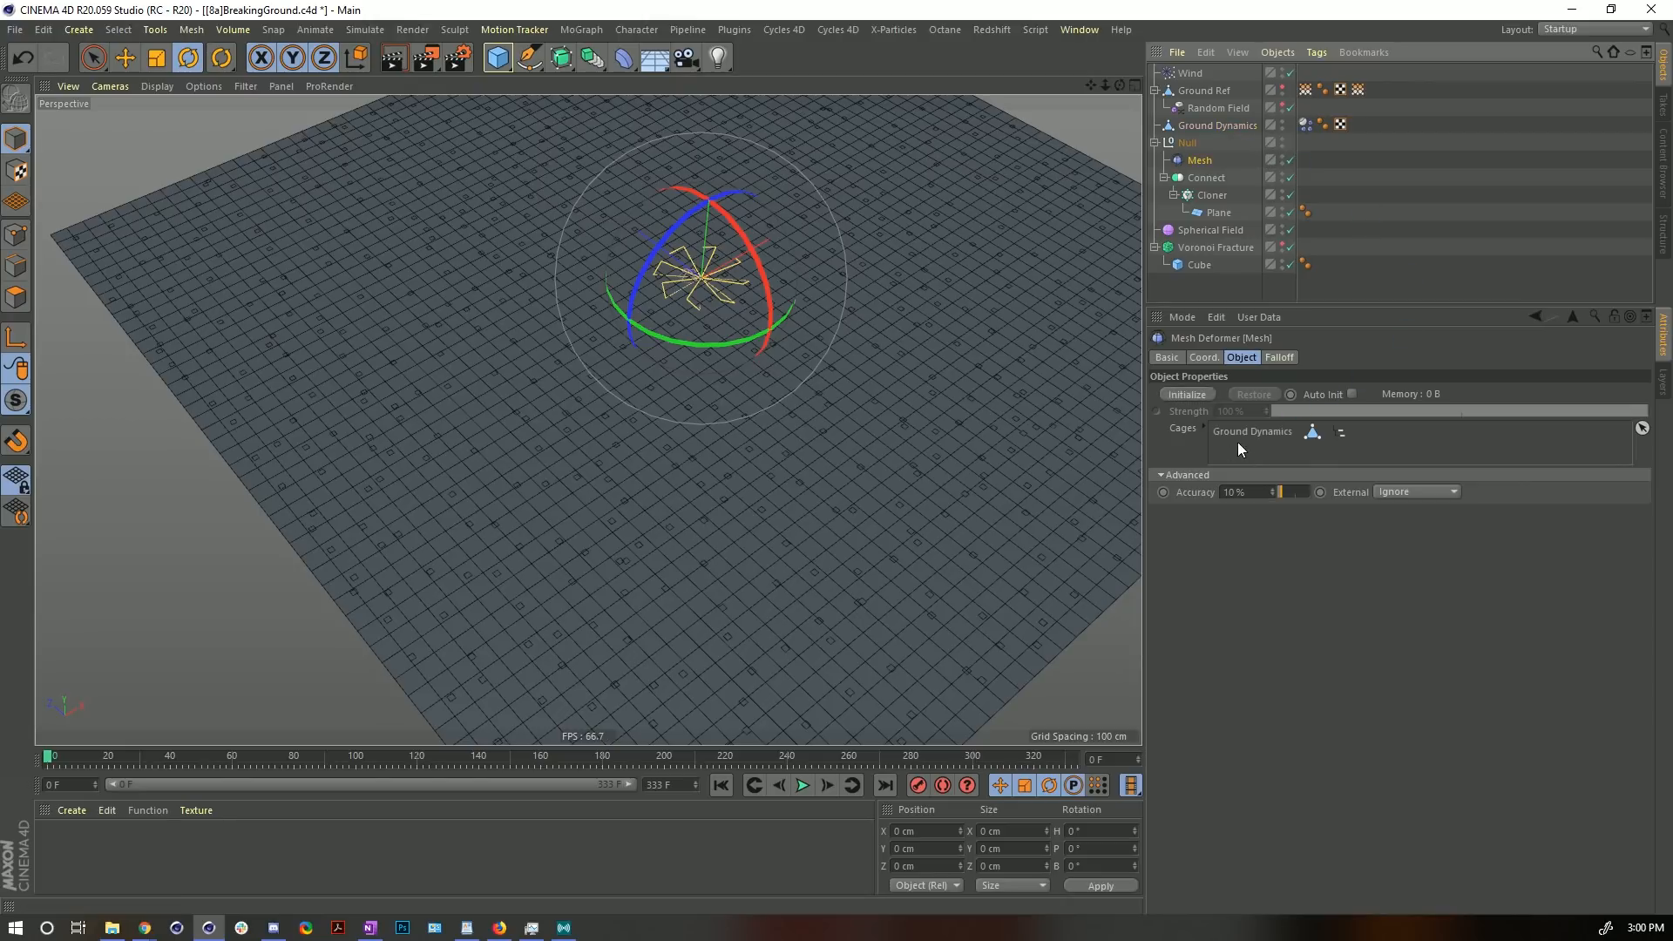
- Set the Mesh deformer's External option to Surface and initialize the deformer
left_click(1181, 475)
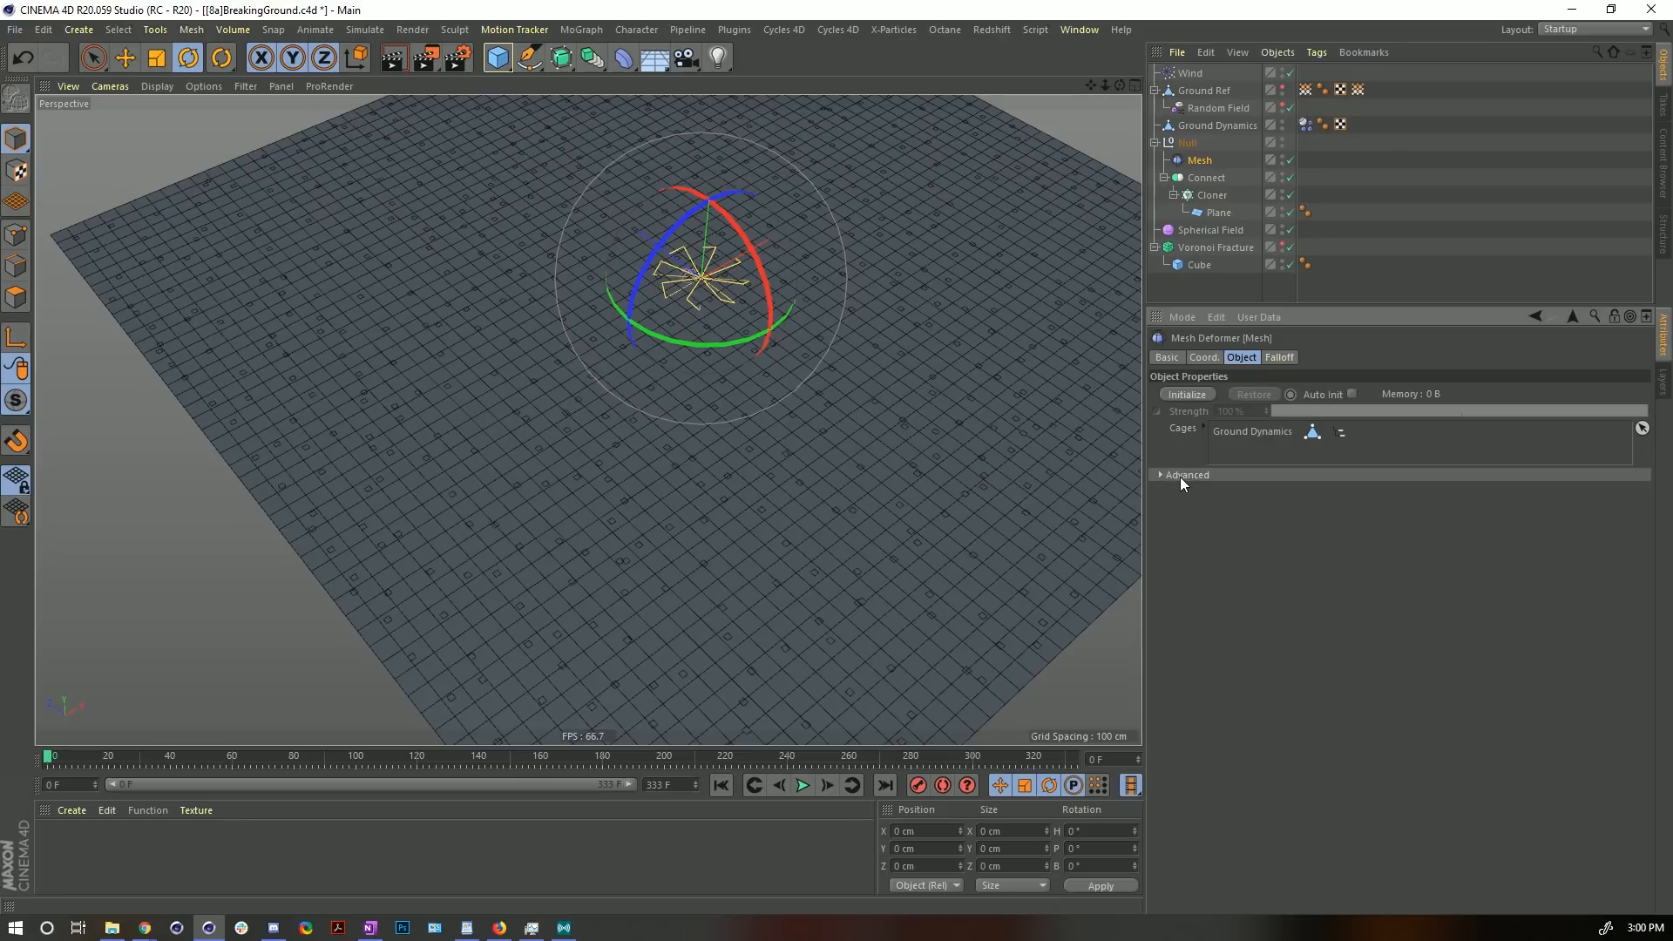
left_click(1161, 477)
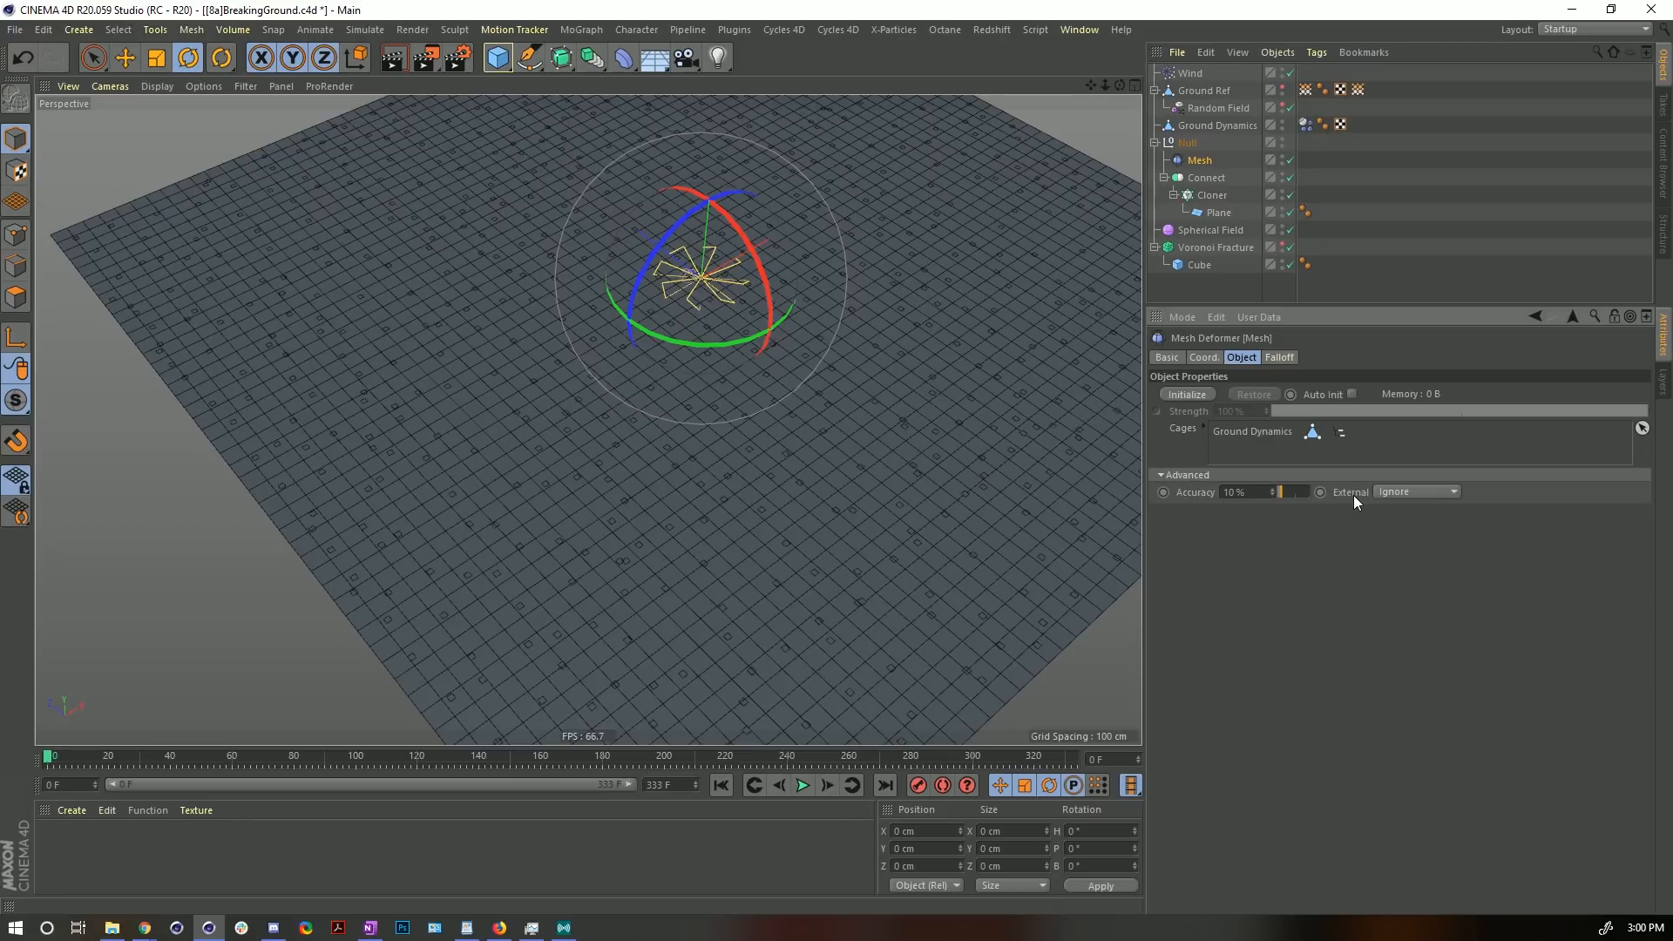
left_click(1396, 493)
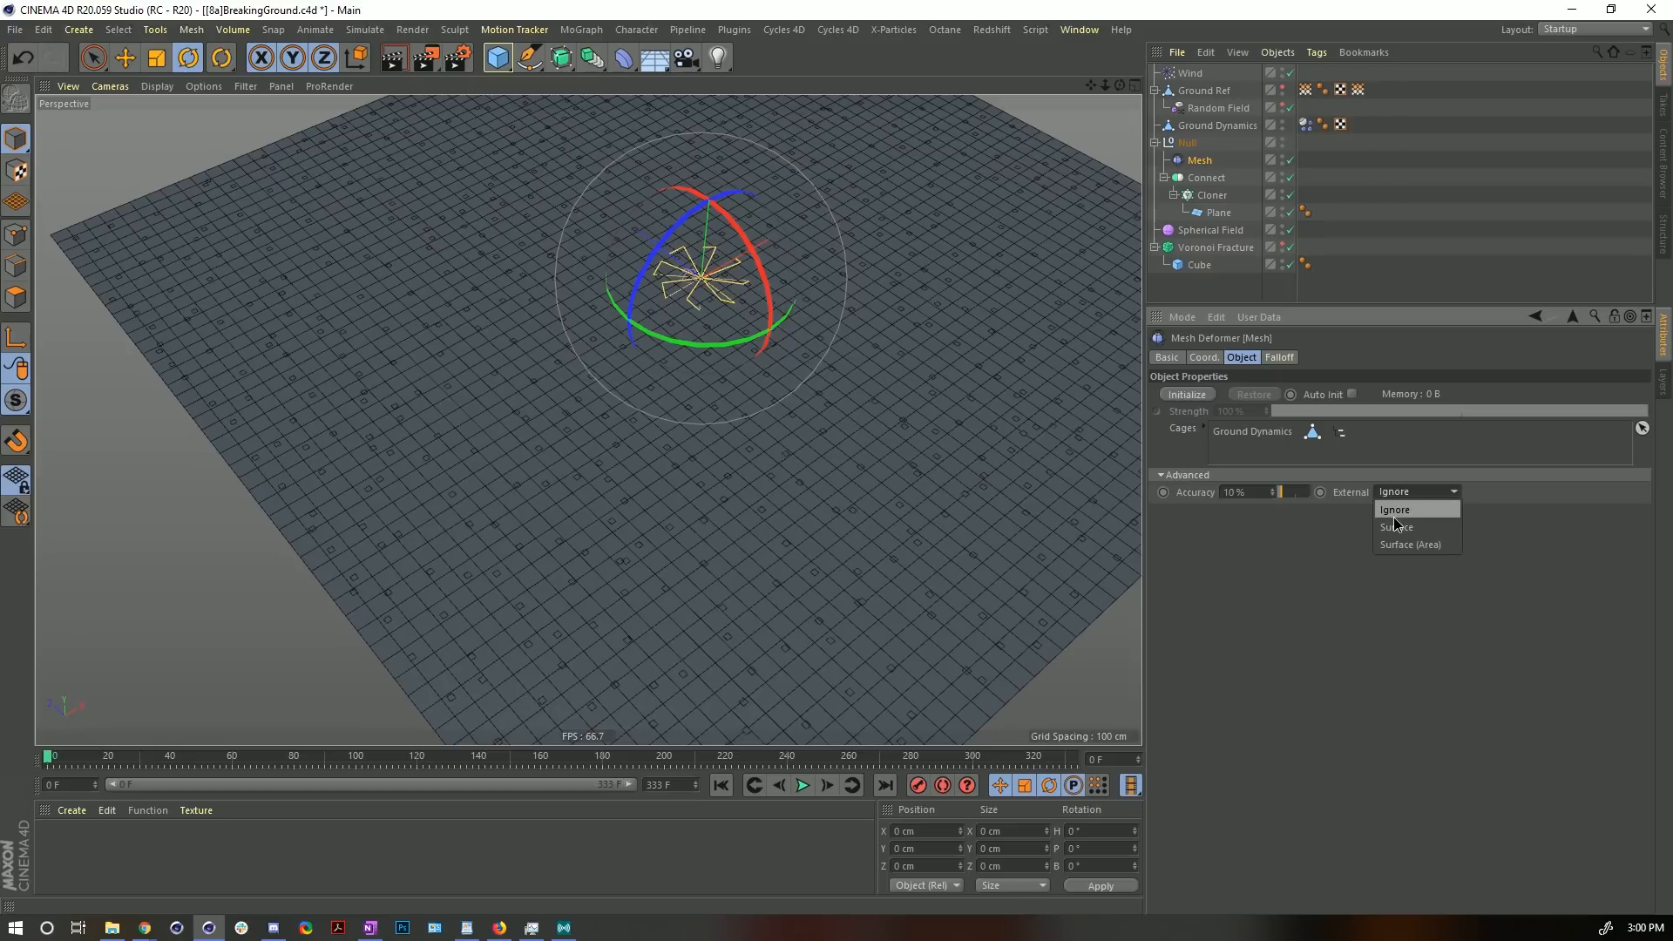
left_click(1397, 528)
left_click_drag(537, 583, 845, 404, "alt")
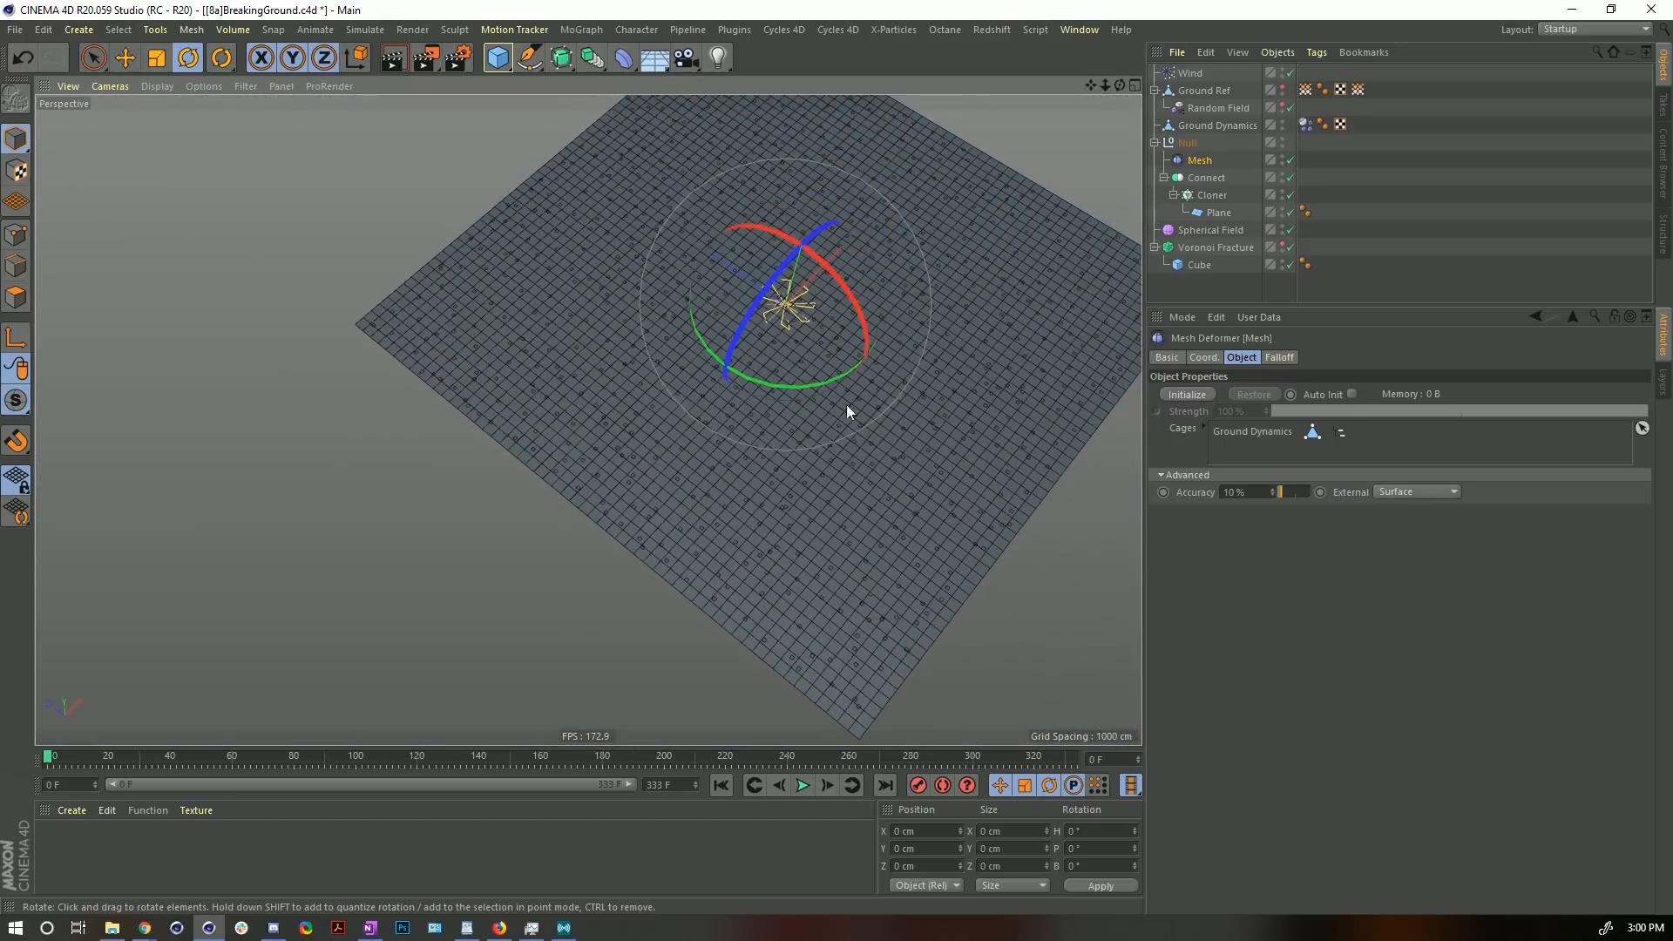
left_click(1427, 493)
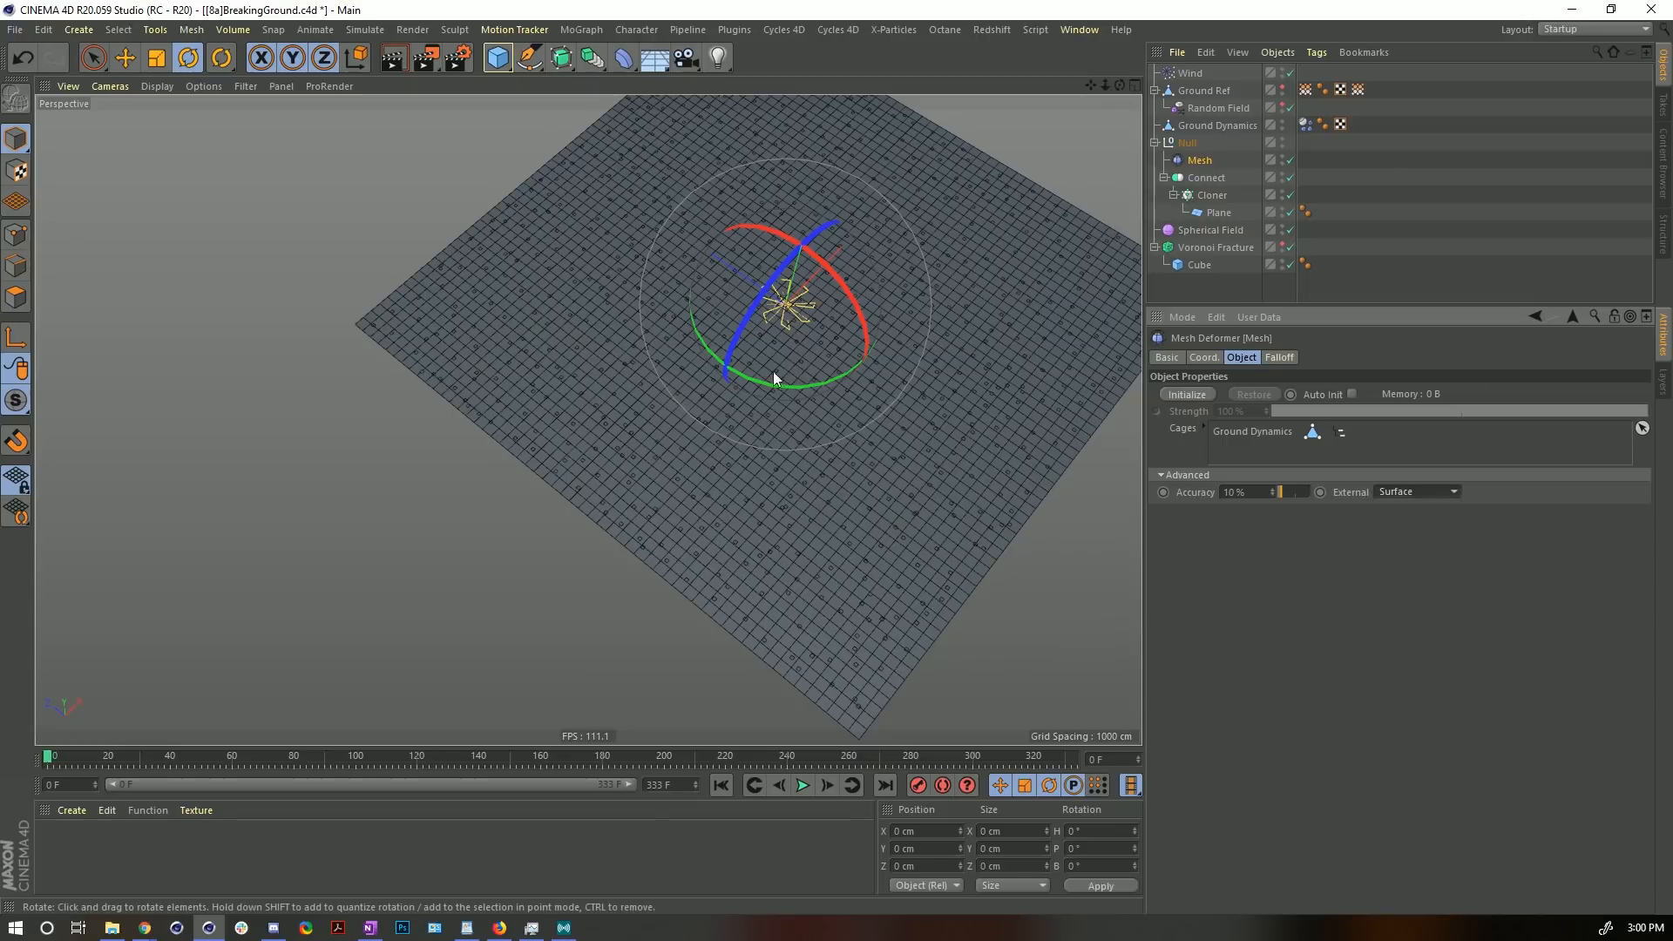
mouse_move(772, 371)
left_mouse_down("alt")
mouse_move(890, 357)
mouse_move(866, 329)
mouse_move(587, 419)
mouse_move(582, 342)
left_mouse_up("alt")
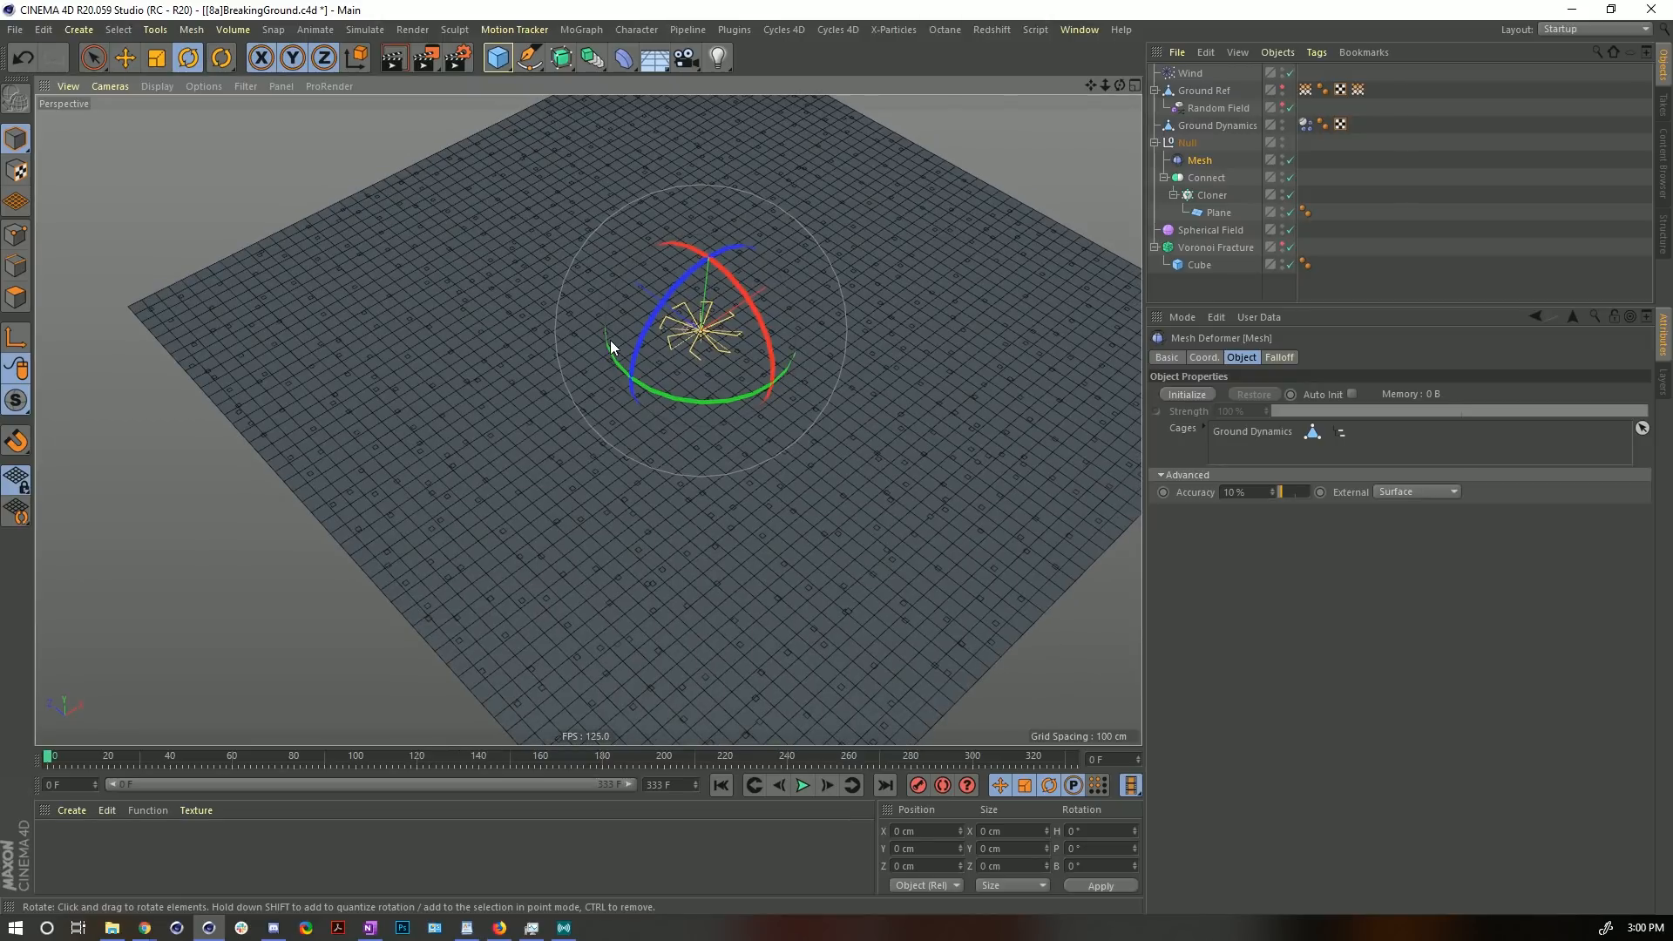
left_click_drag(721, 385, 739, 364, "alt")
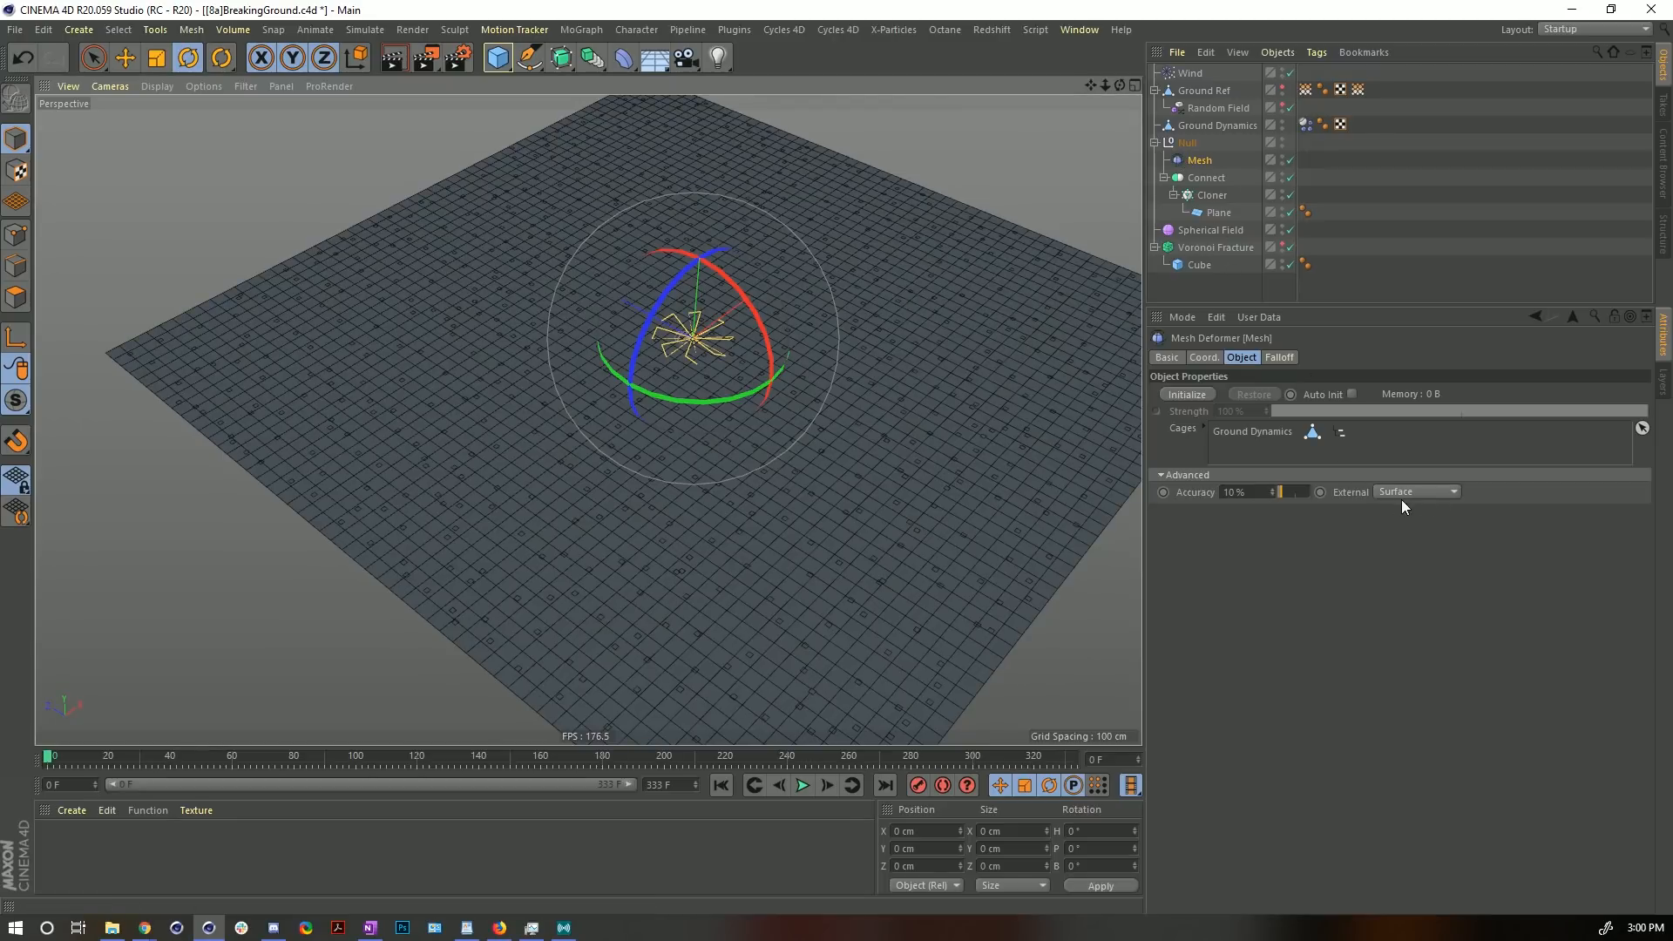
left_click(1190, 394)
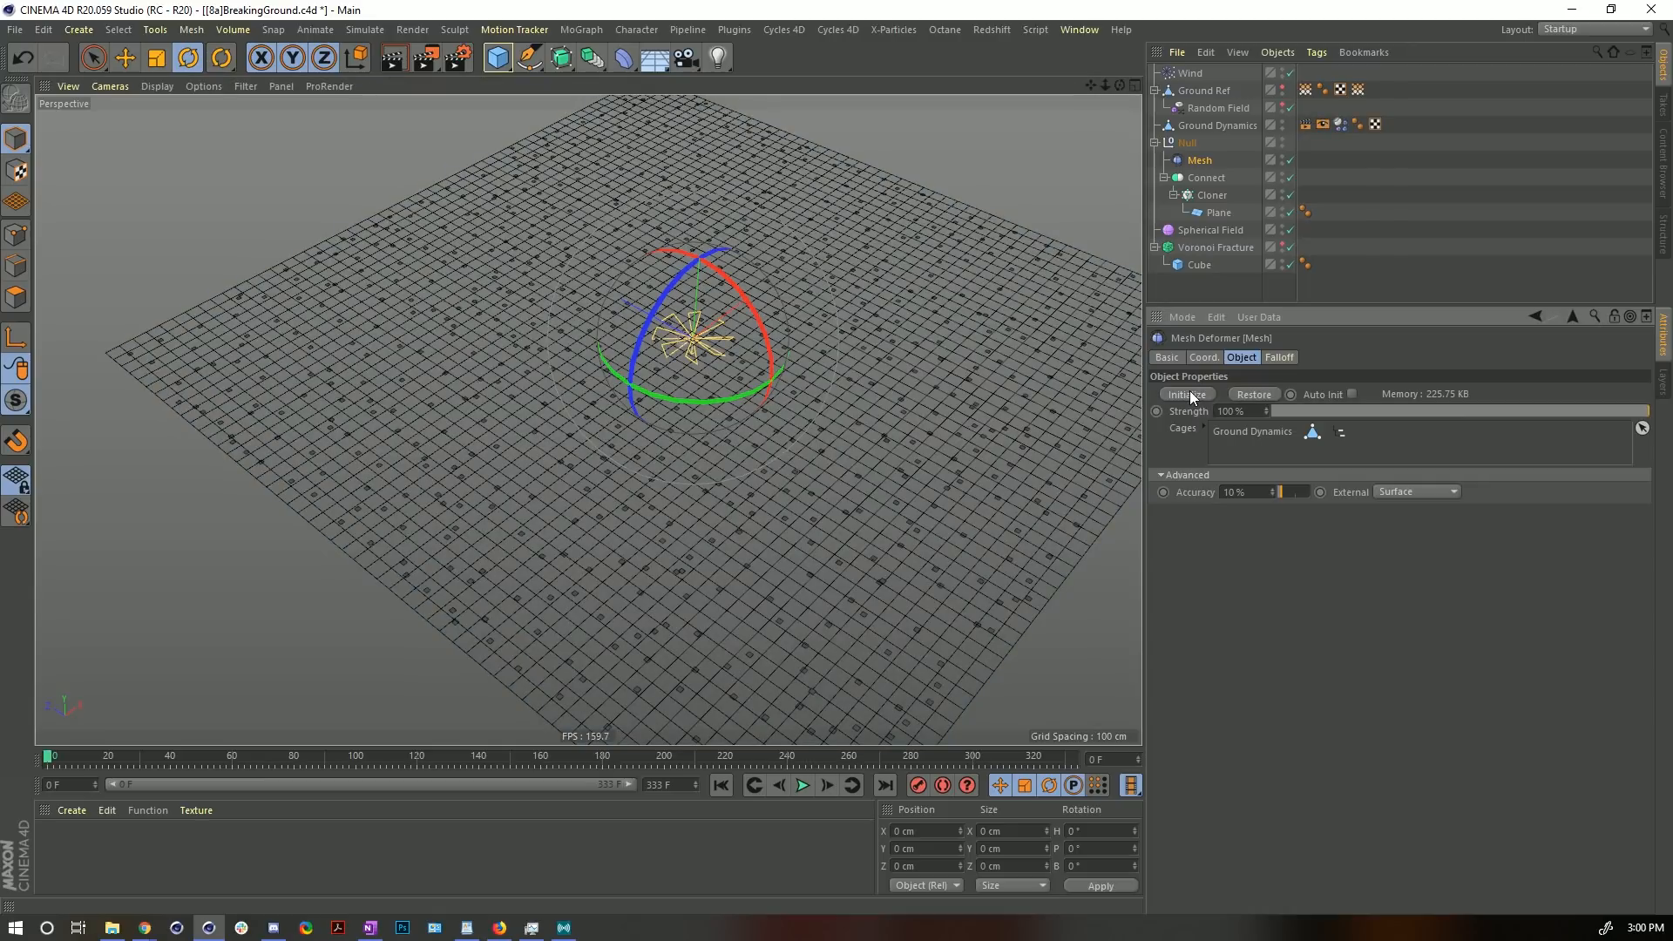
- Play the simulation and inspect from several angles how the cloned planes follow the deforming ground, ending back at frame 0
left_click(1323, 123)
left_click(1309, 123)
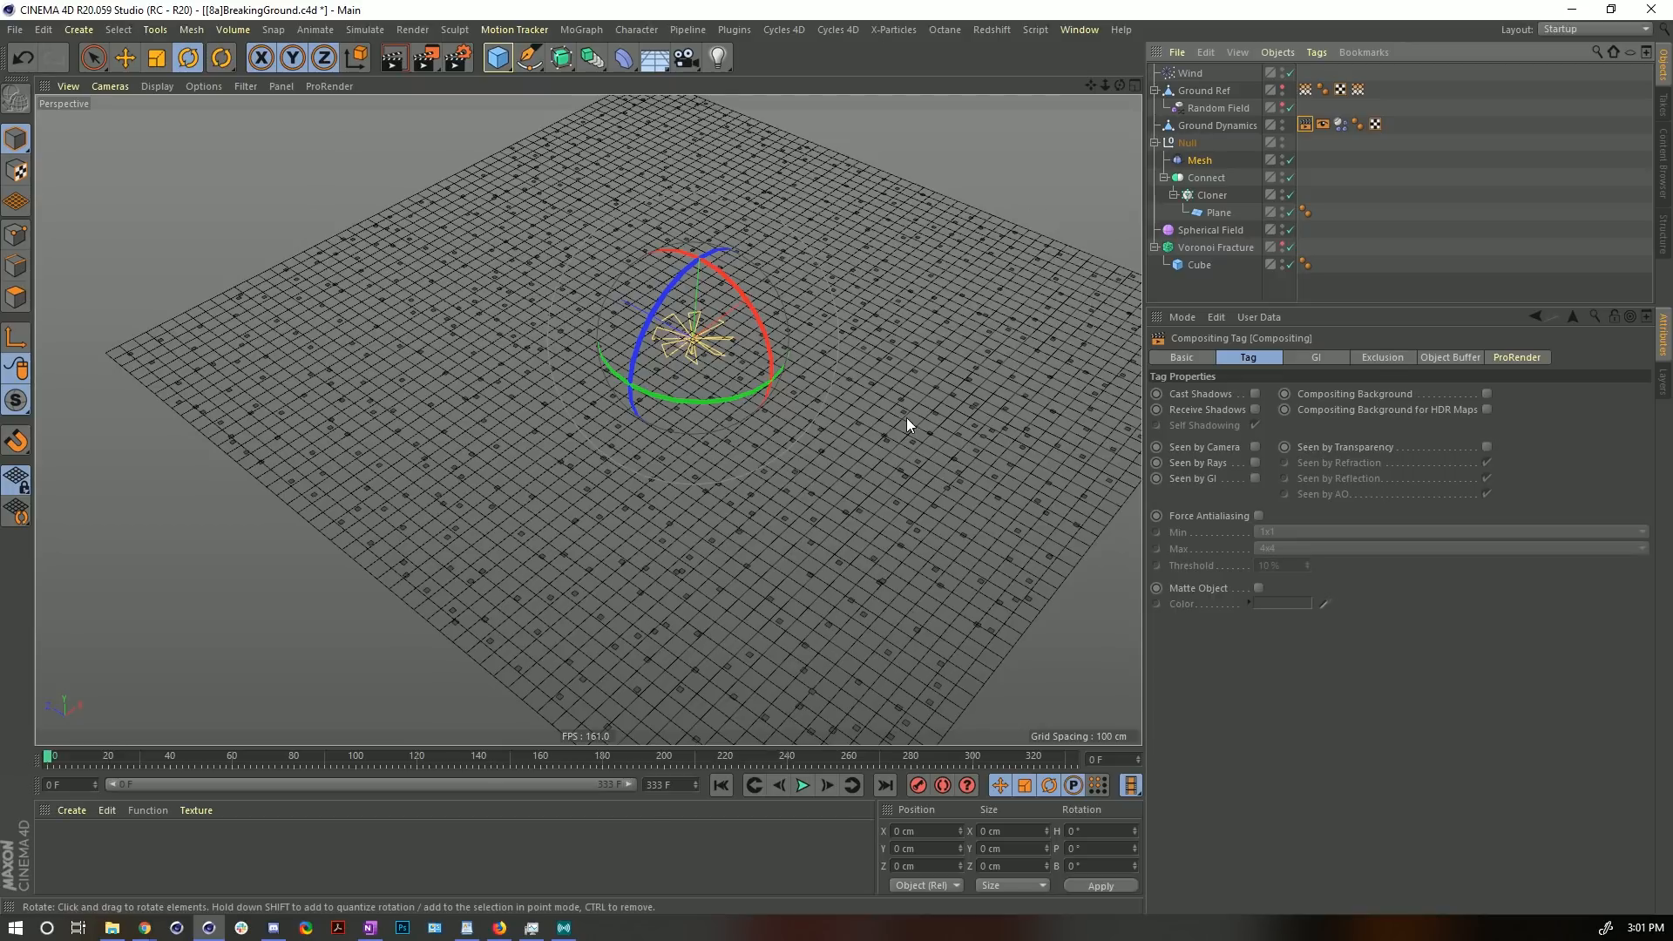
right_click_drag(689, 363, 893, 331, "alt")
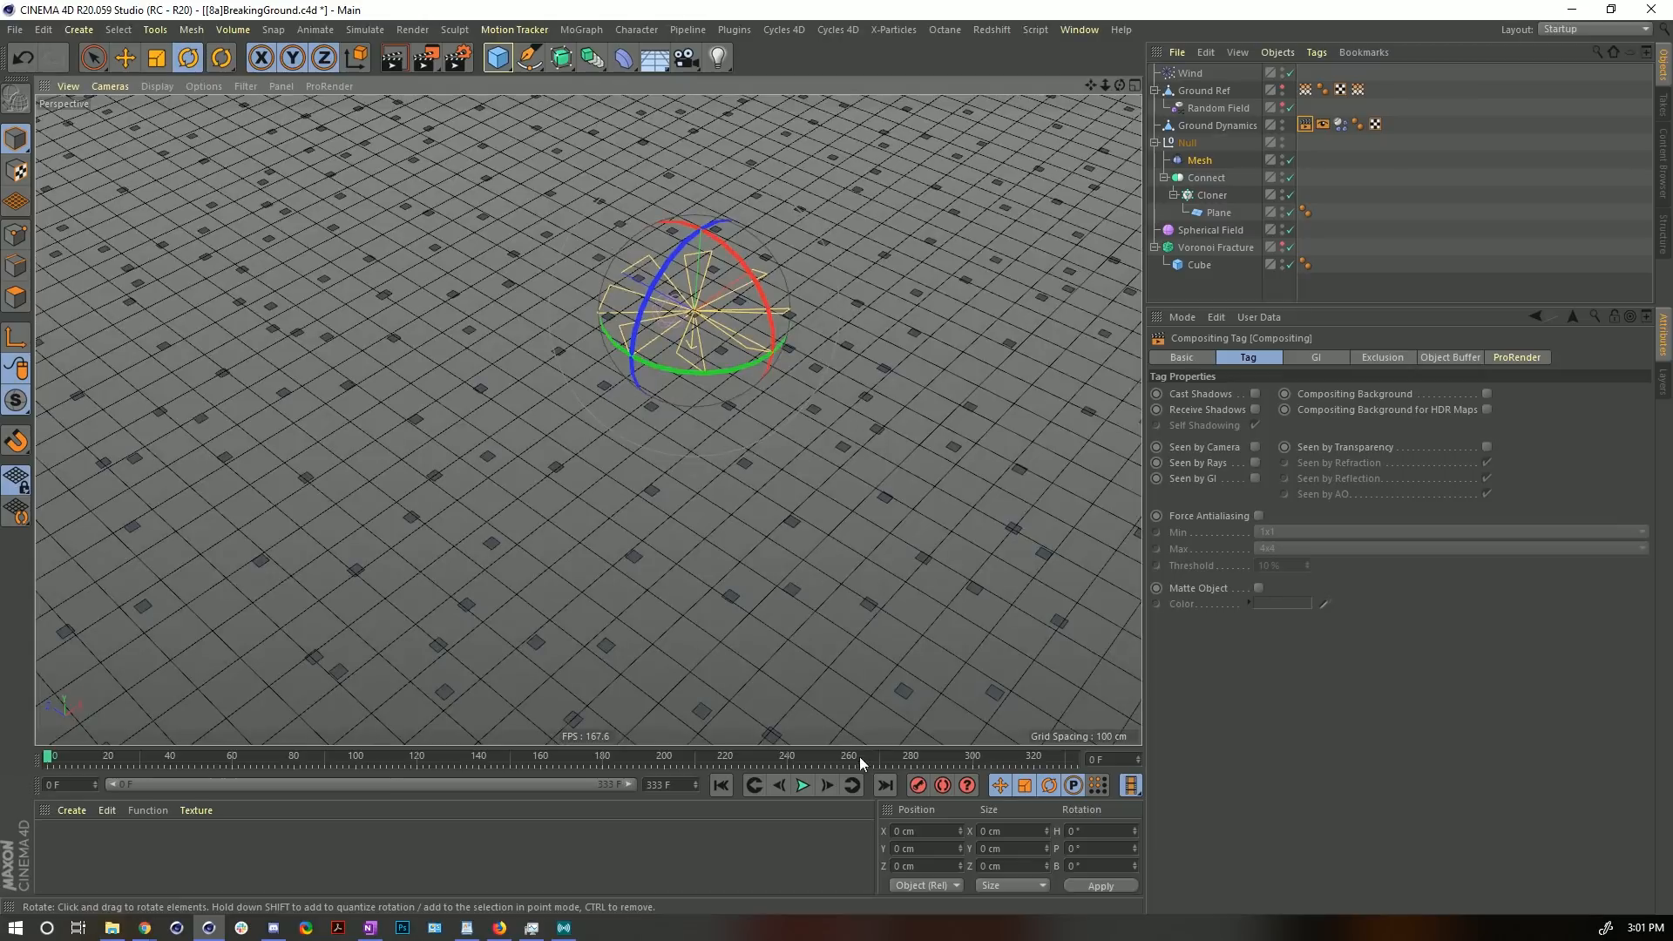
left_click(802, 786)
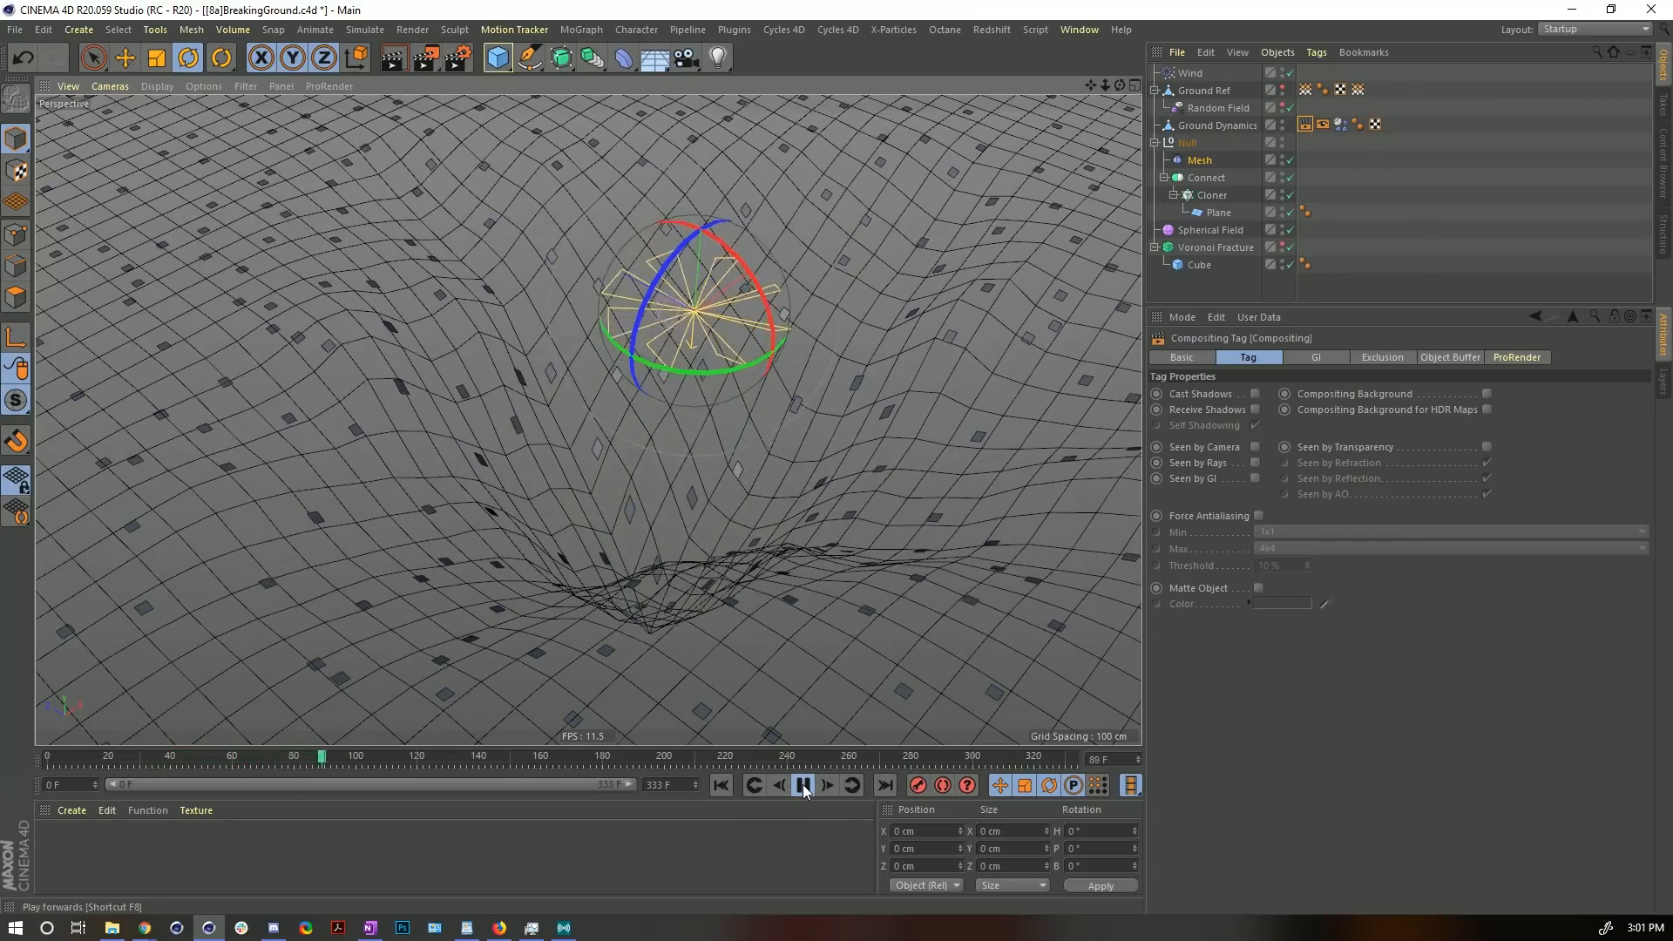
left_click(802, 785)
left_click_drag(907, 521, 671, 431, "alt")
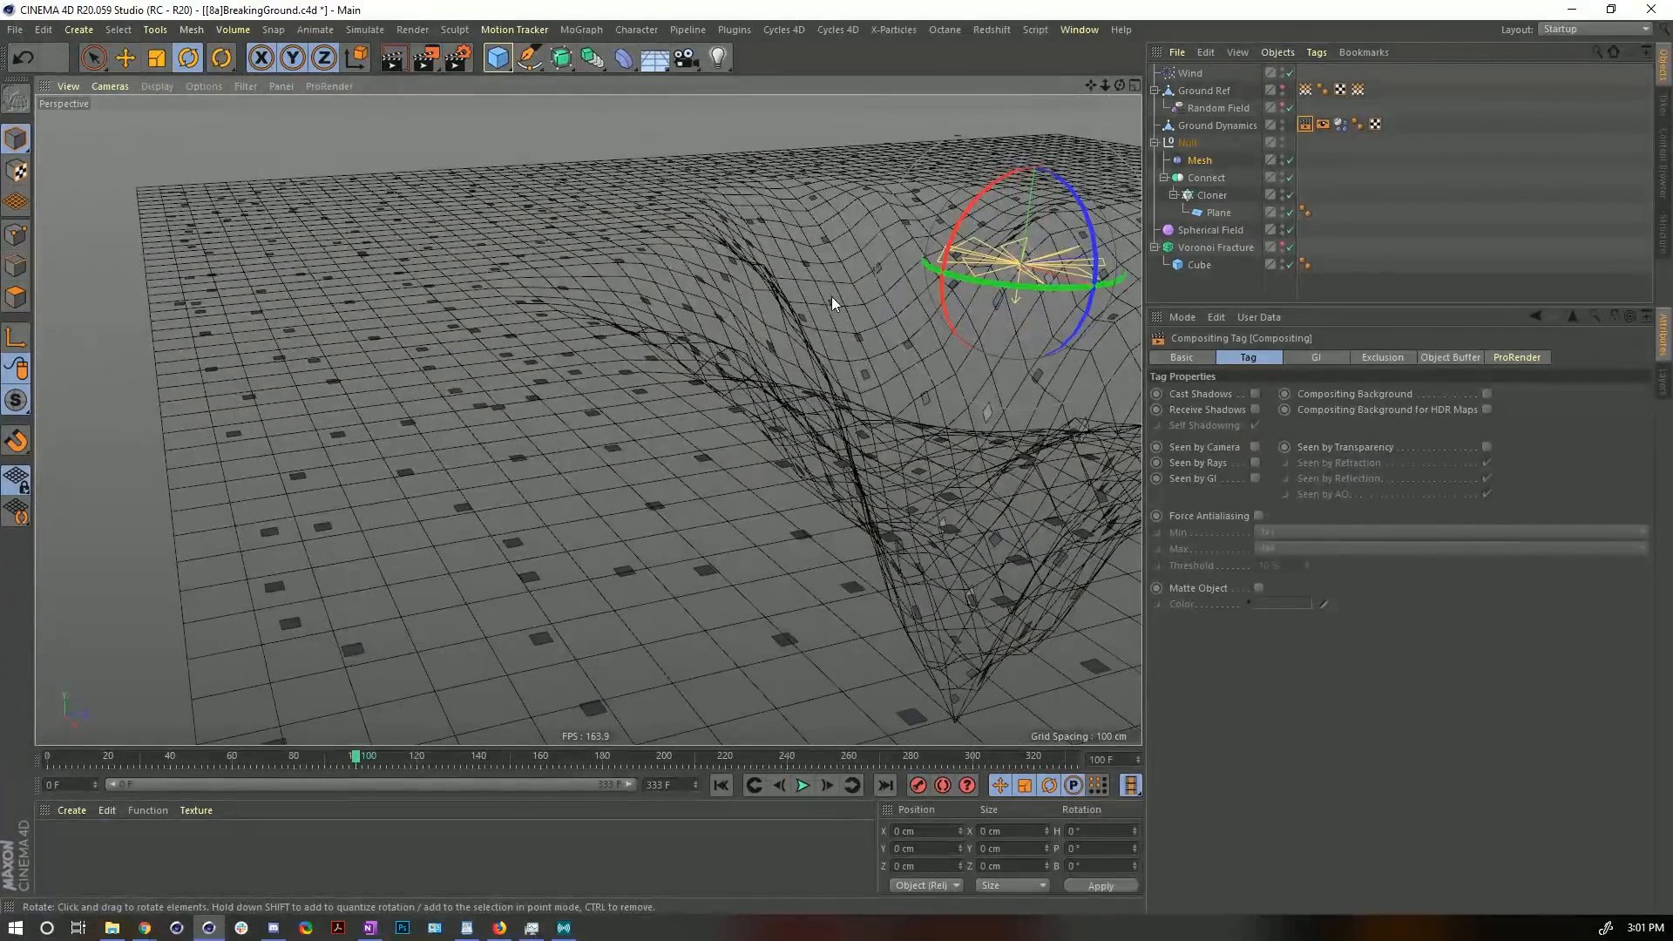
left_click_drag(948, 373, 573, 186, "alt")
left_click(722, 785)
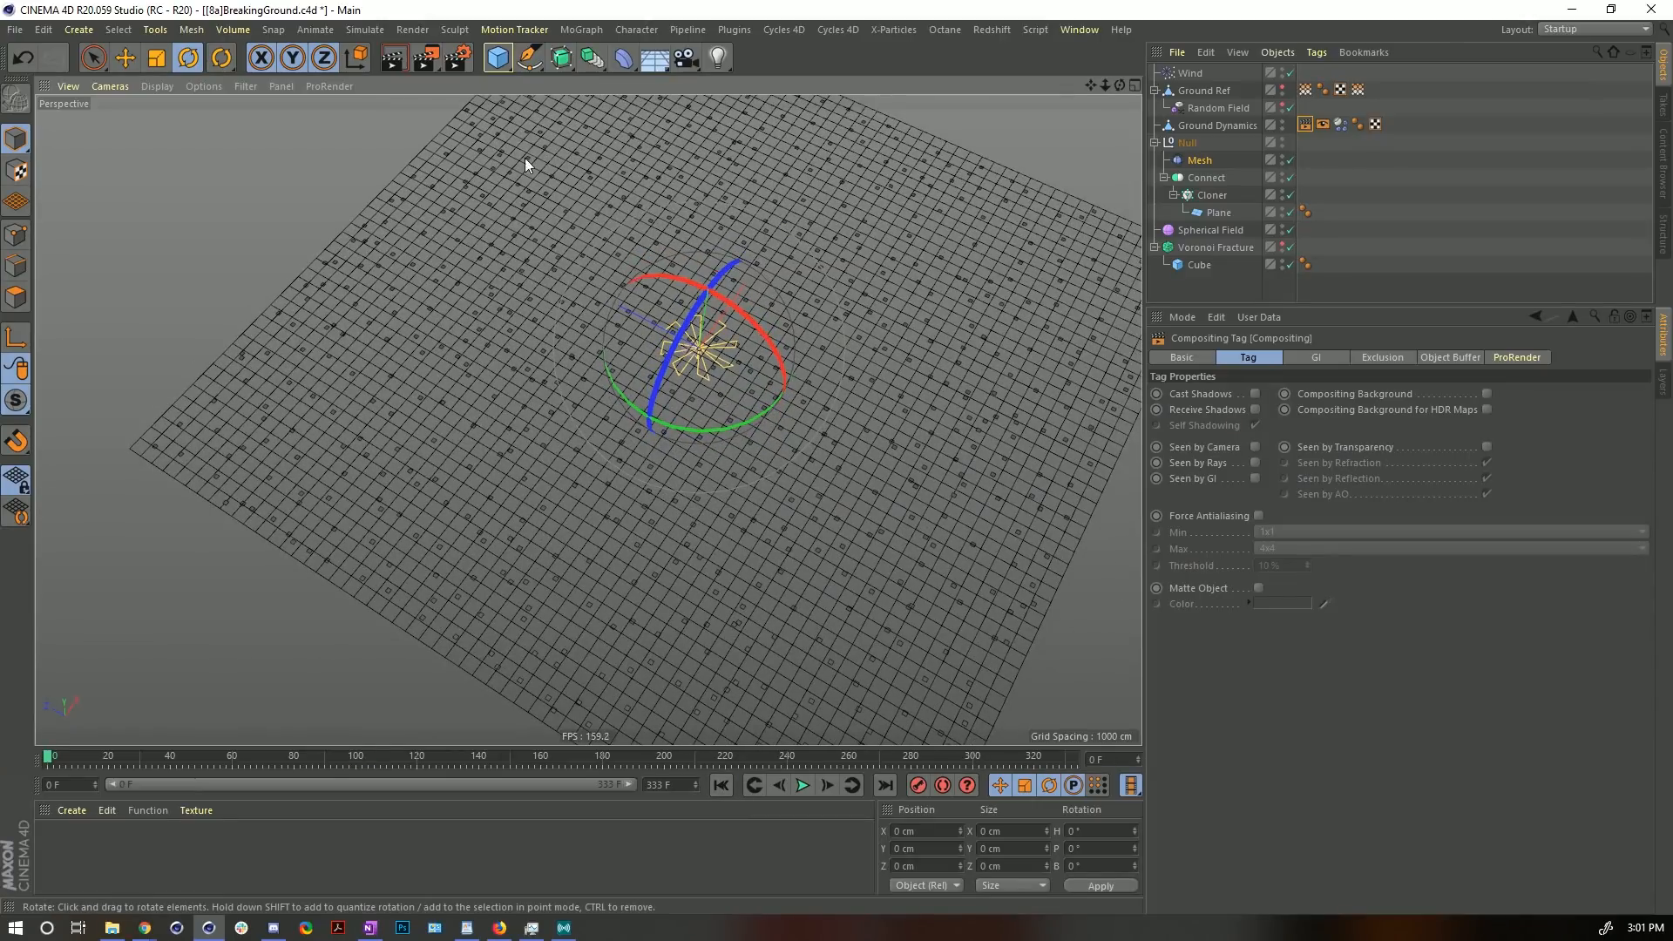
left_click_drag(606, 473, 632, 546, "alt")
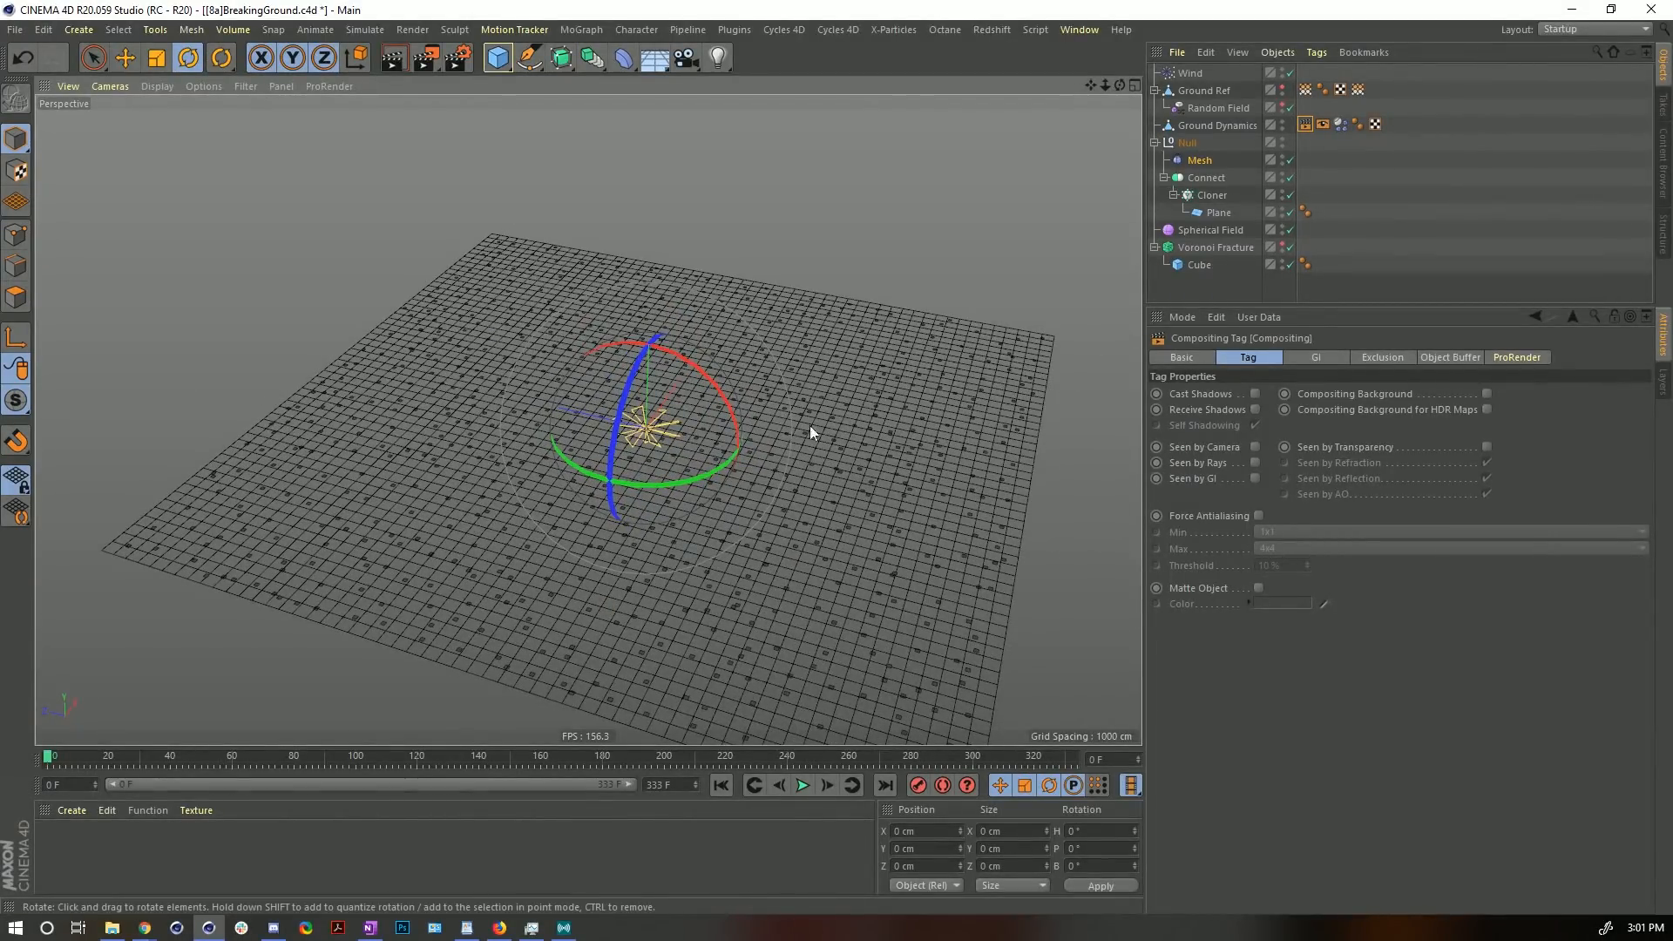
- Add a Matrix object and place it below the Null group in the hierarchy, above Spherical Field
left_click(1206, 178)
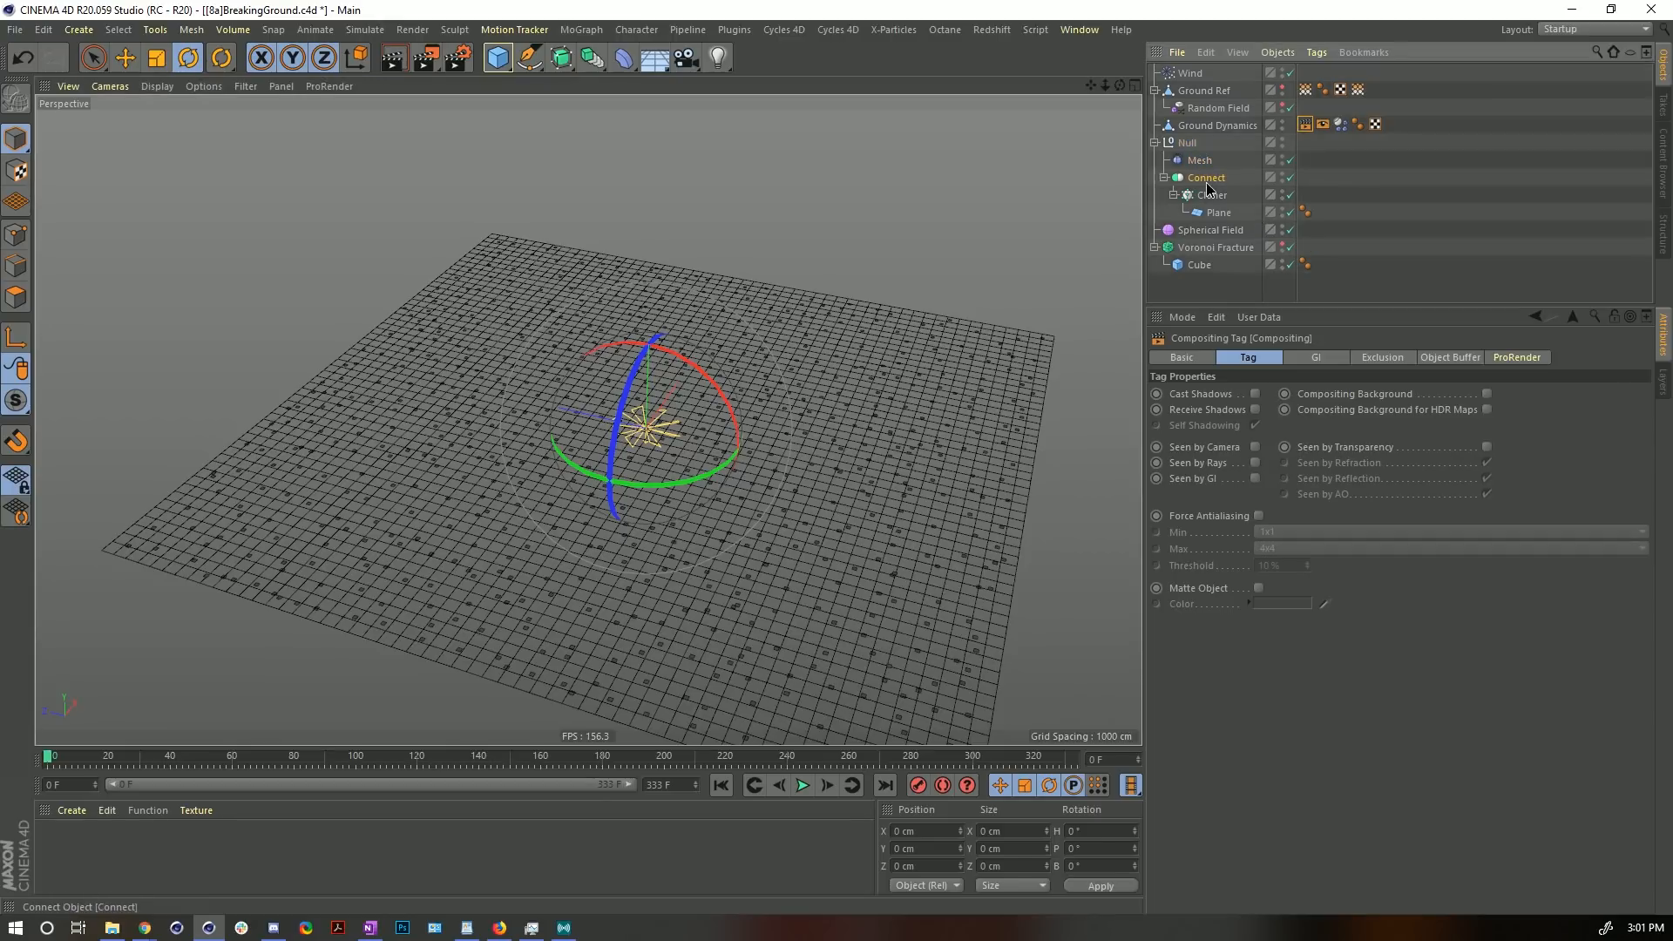
left_click(585, 32)
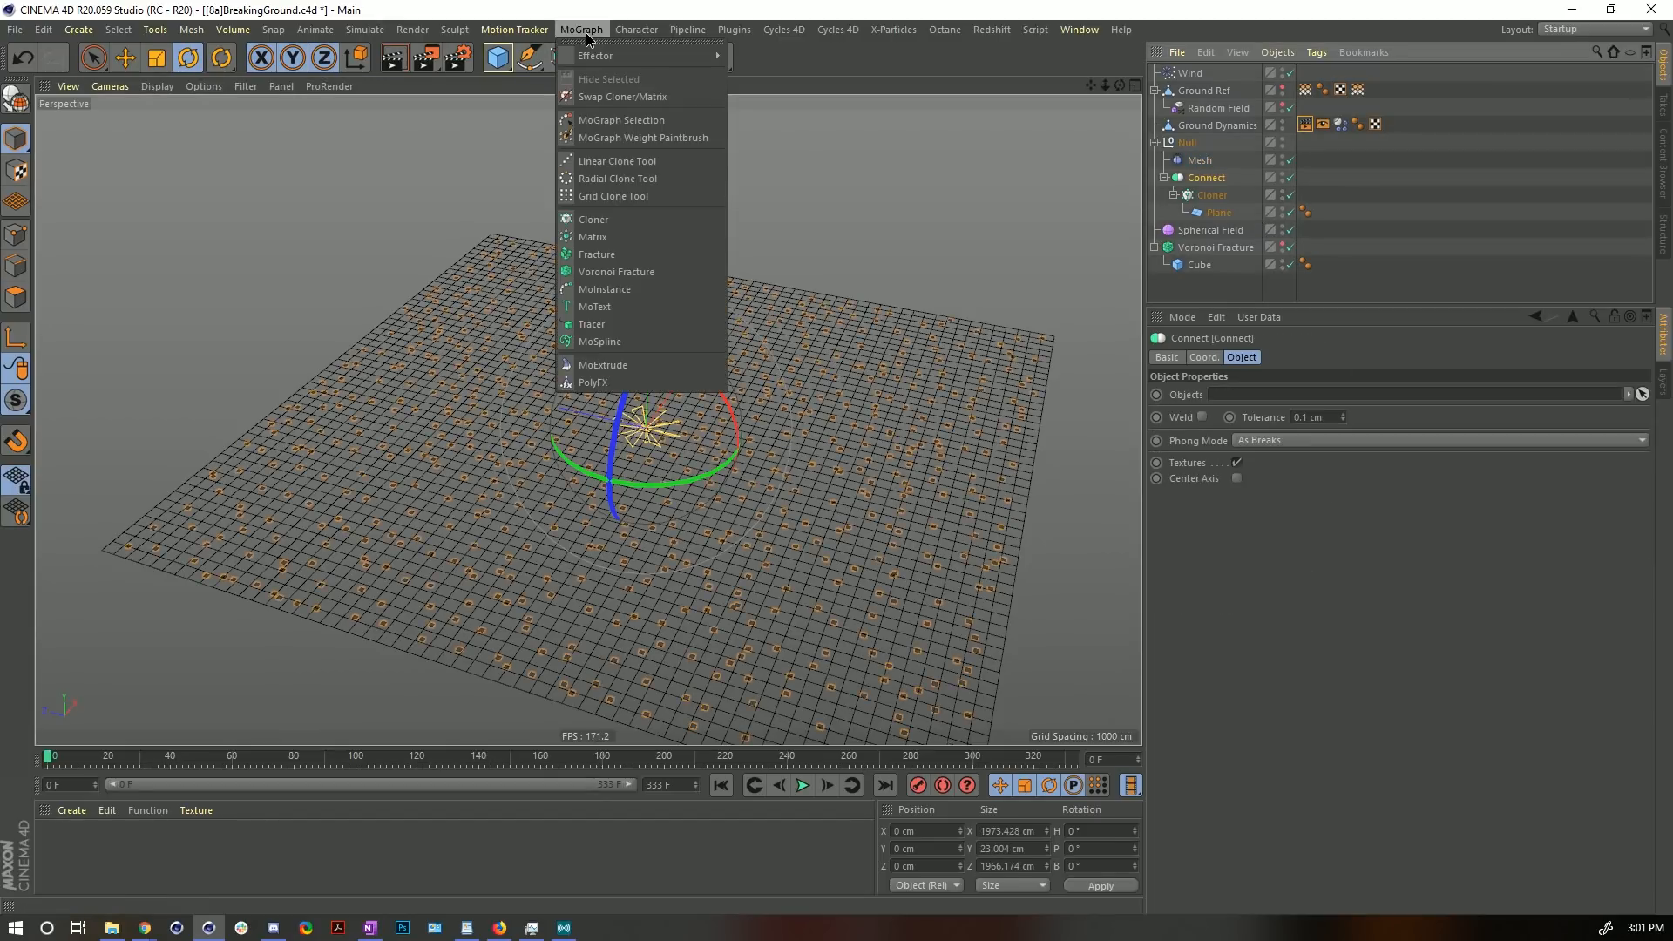
left_click(612, 240)
left_click_drag(1192, 75, 1169, 246)
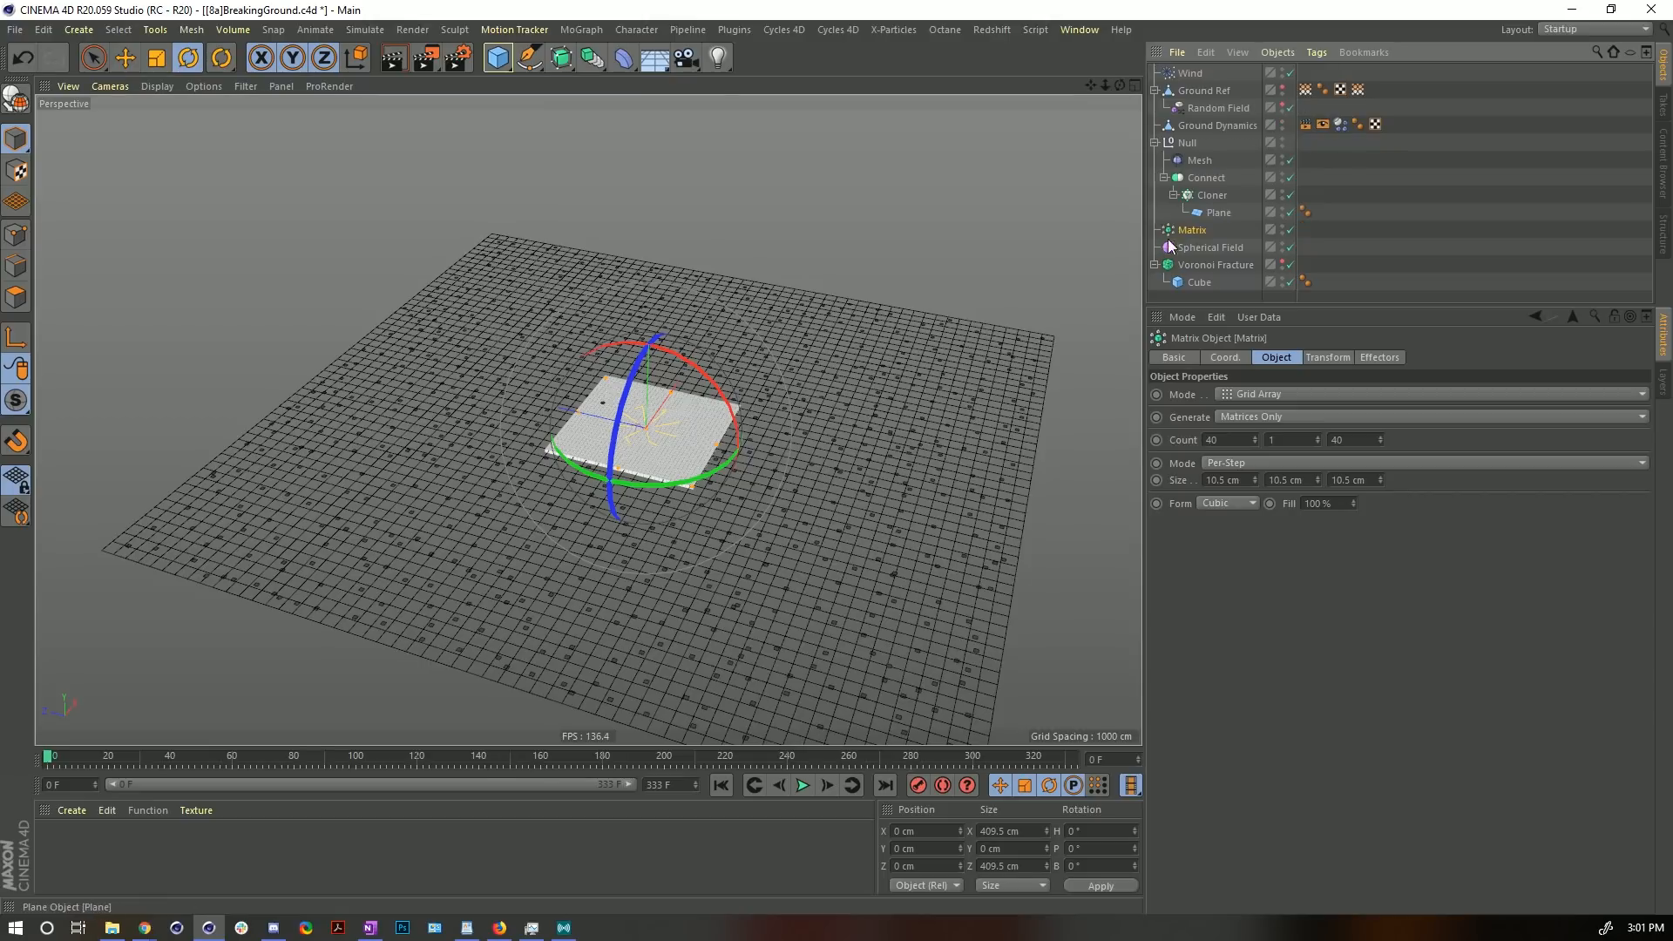
- Set the Matrix to Object mode with Connect as its object and the distribution to Polygon Center
left_click(1267, 399)
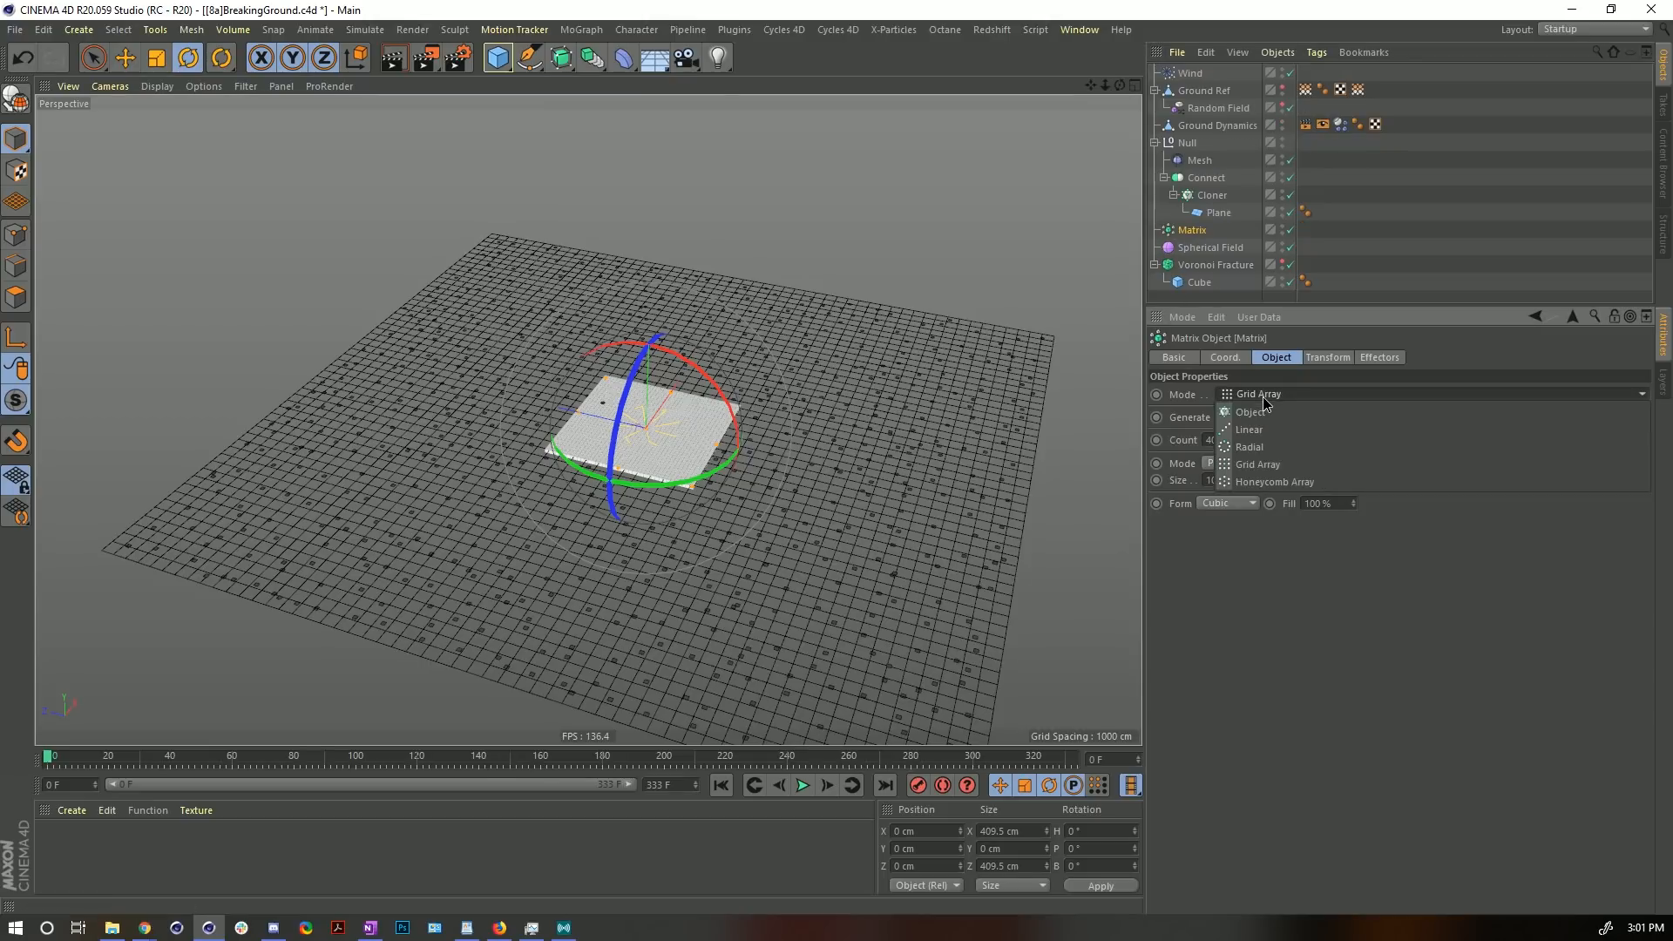
left_click(1265, 413)
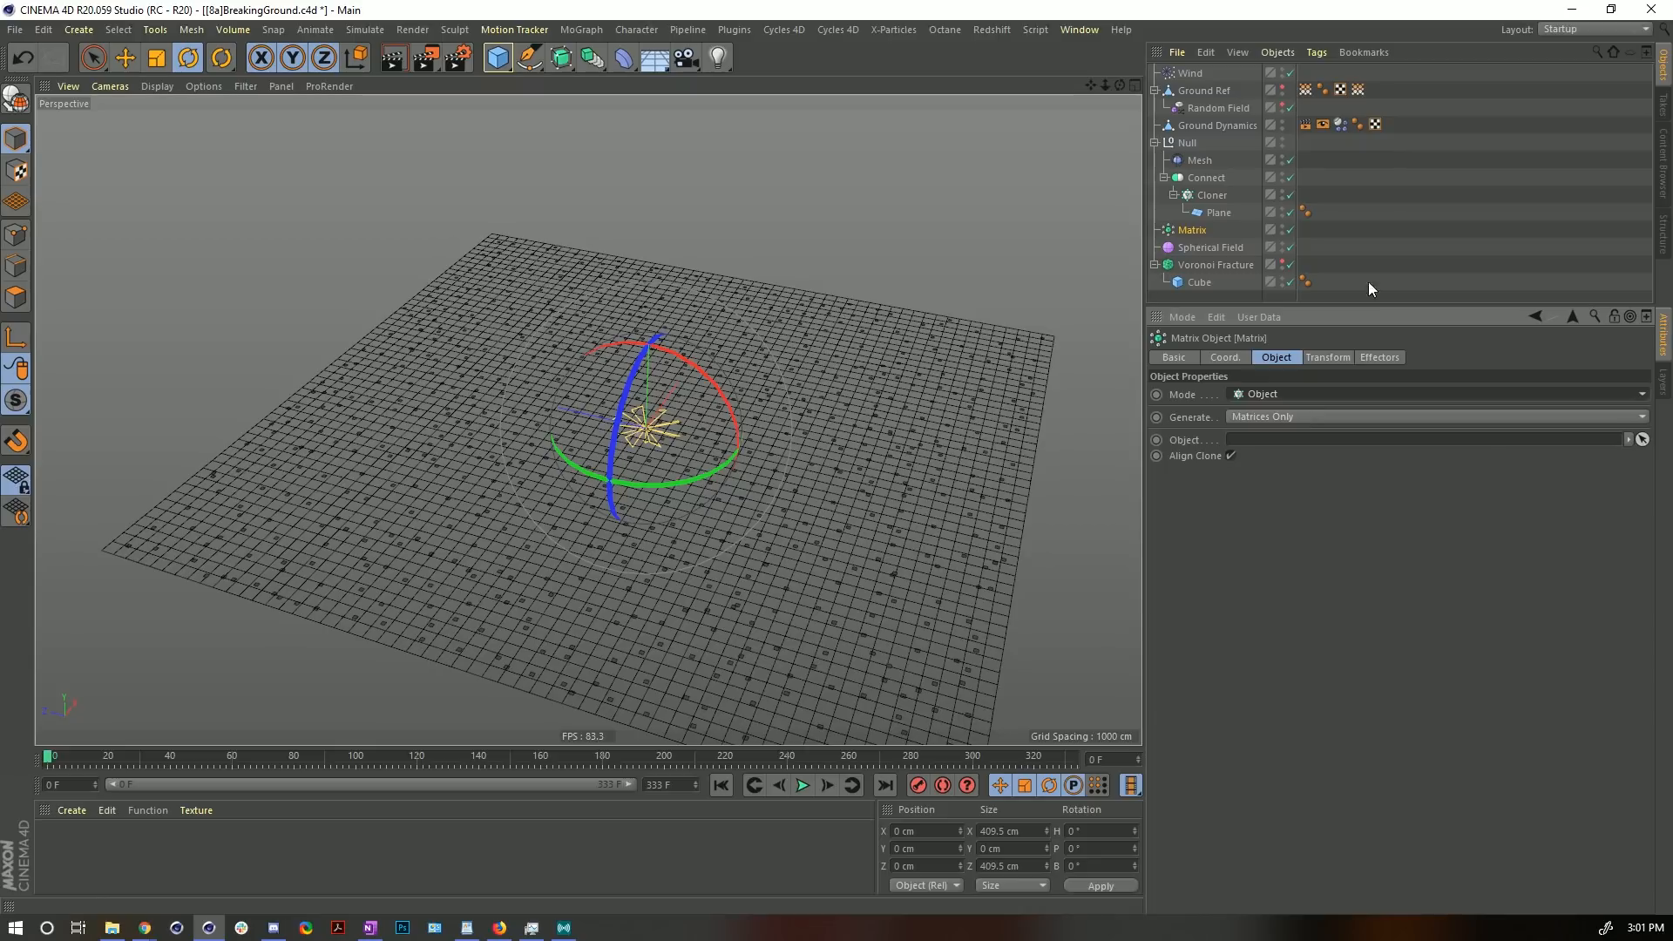
left_click_drag(1220, 180, 1280, 439)
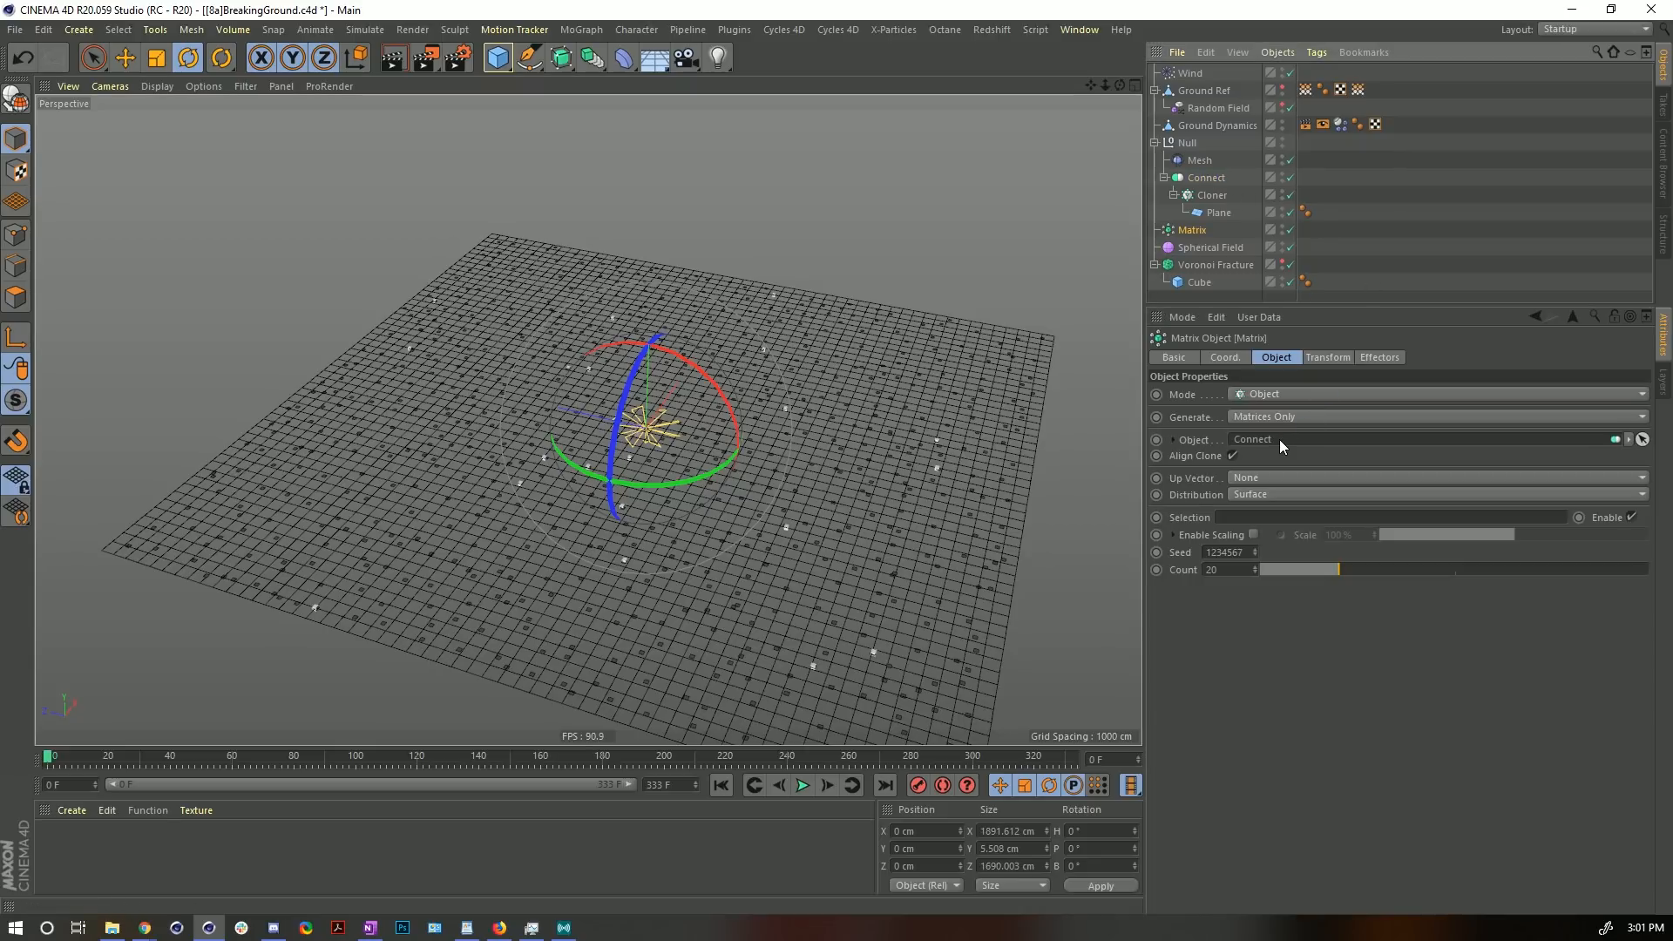
left_click(1268, 494)
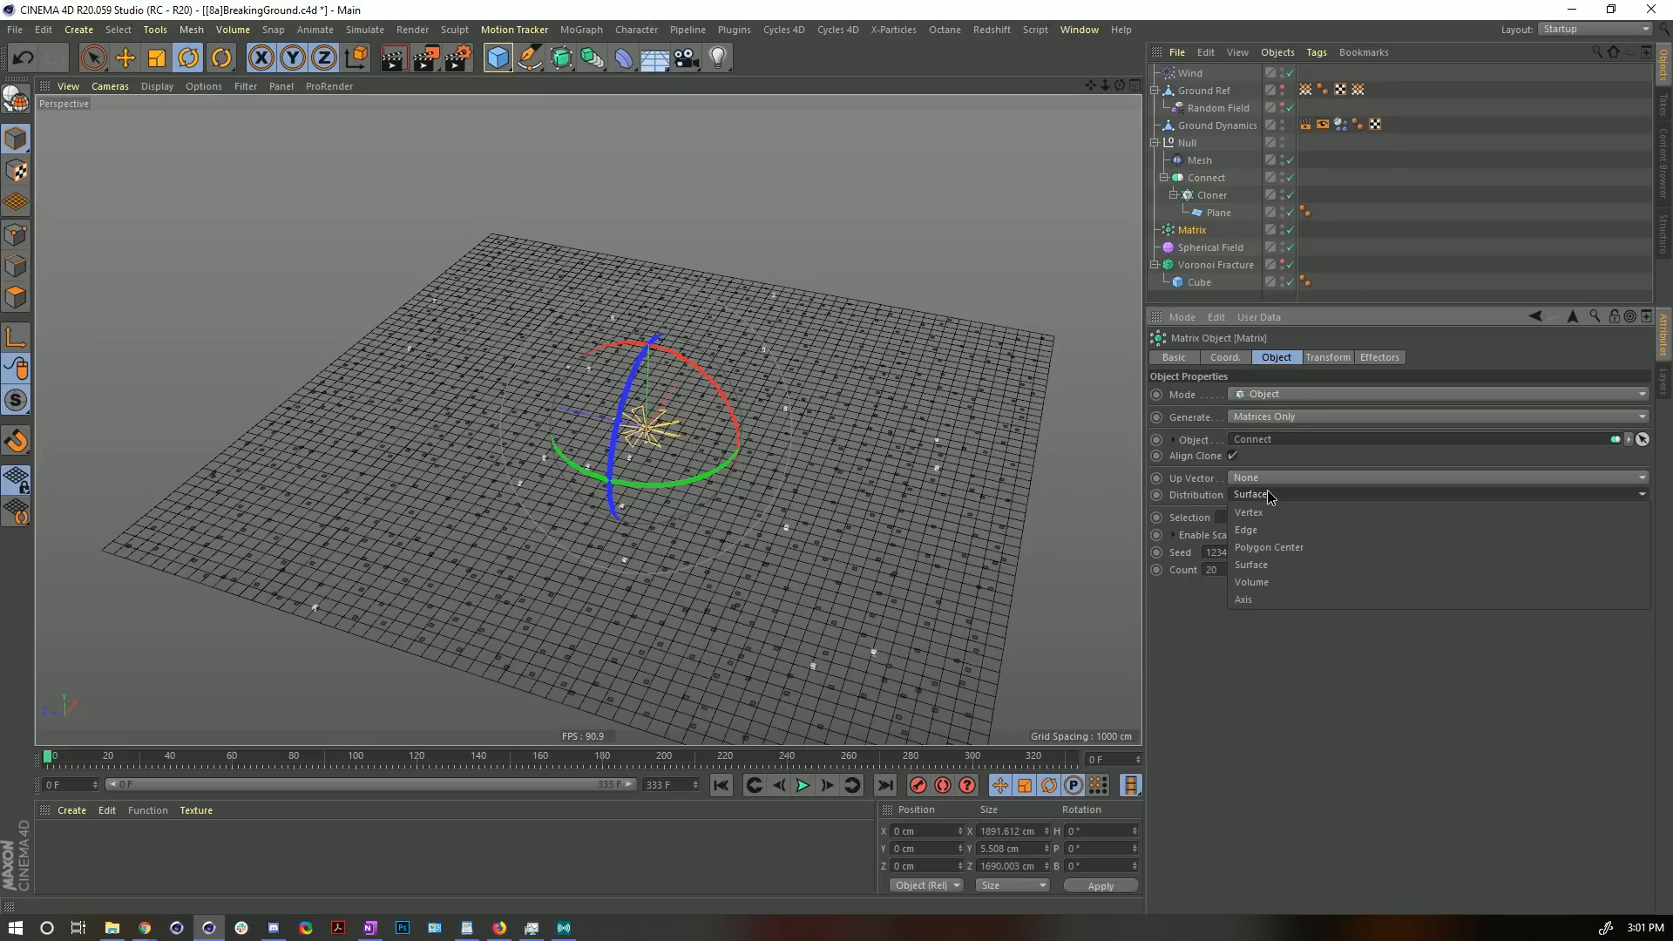
left_click(1279, 547)
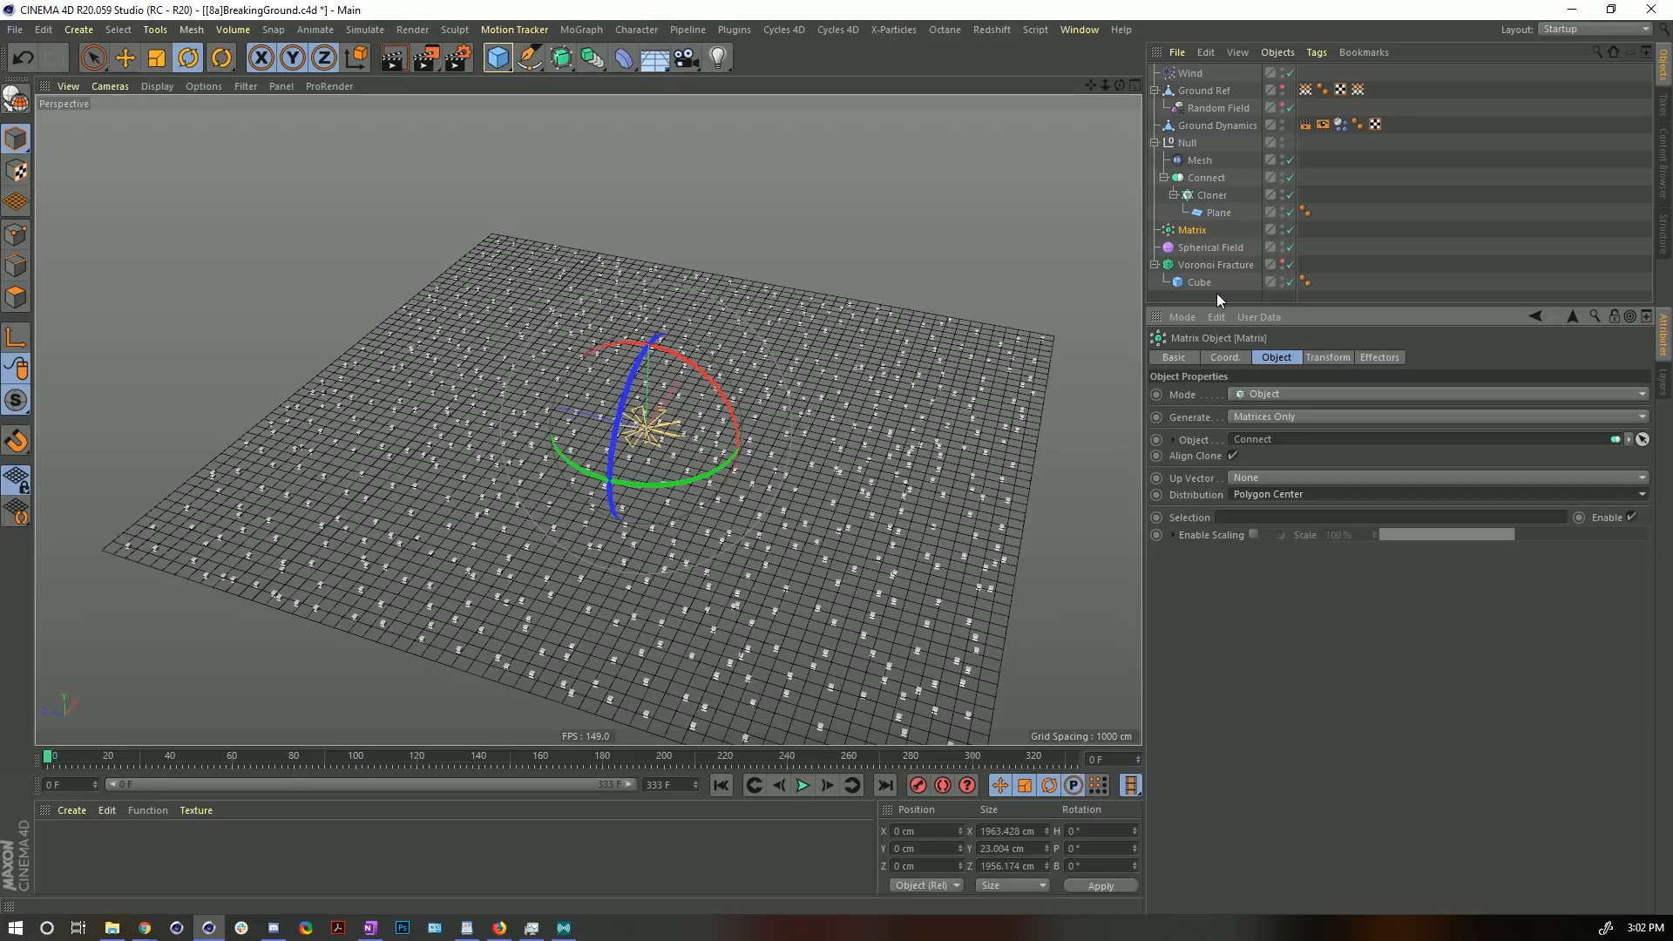
- Rename the Matrix object to "Matrix Transfer" and the Null group to "Mesh Deformer"
left_click(1184, 235)
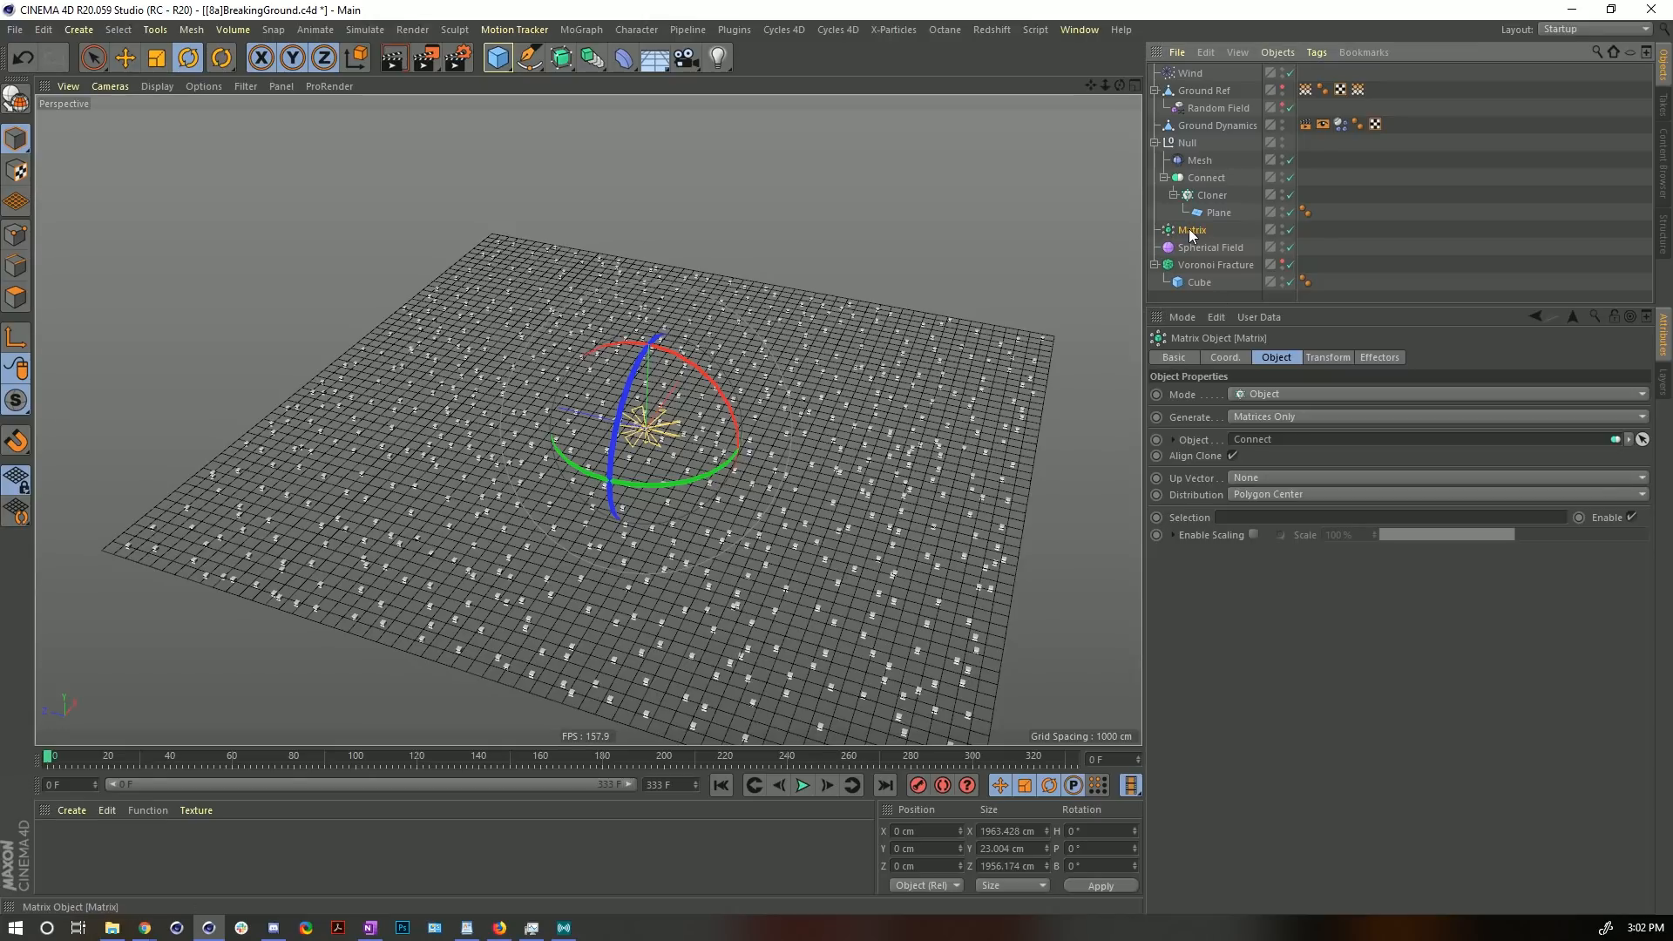
double_click(1191, 230)
left_click(1218, 230)
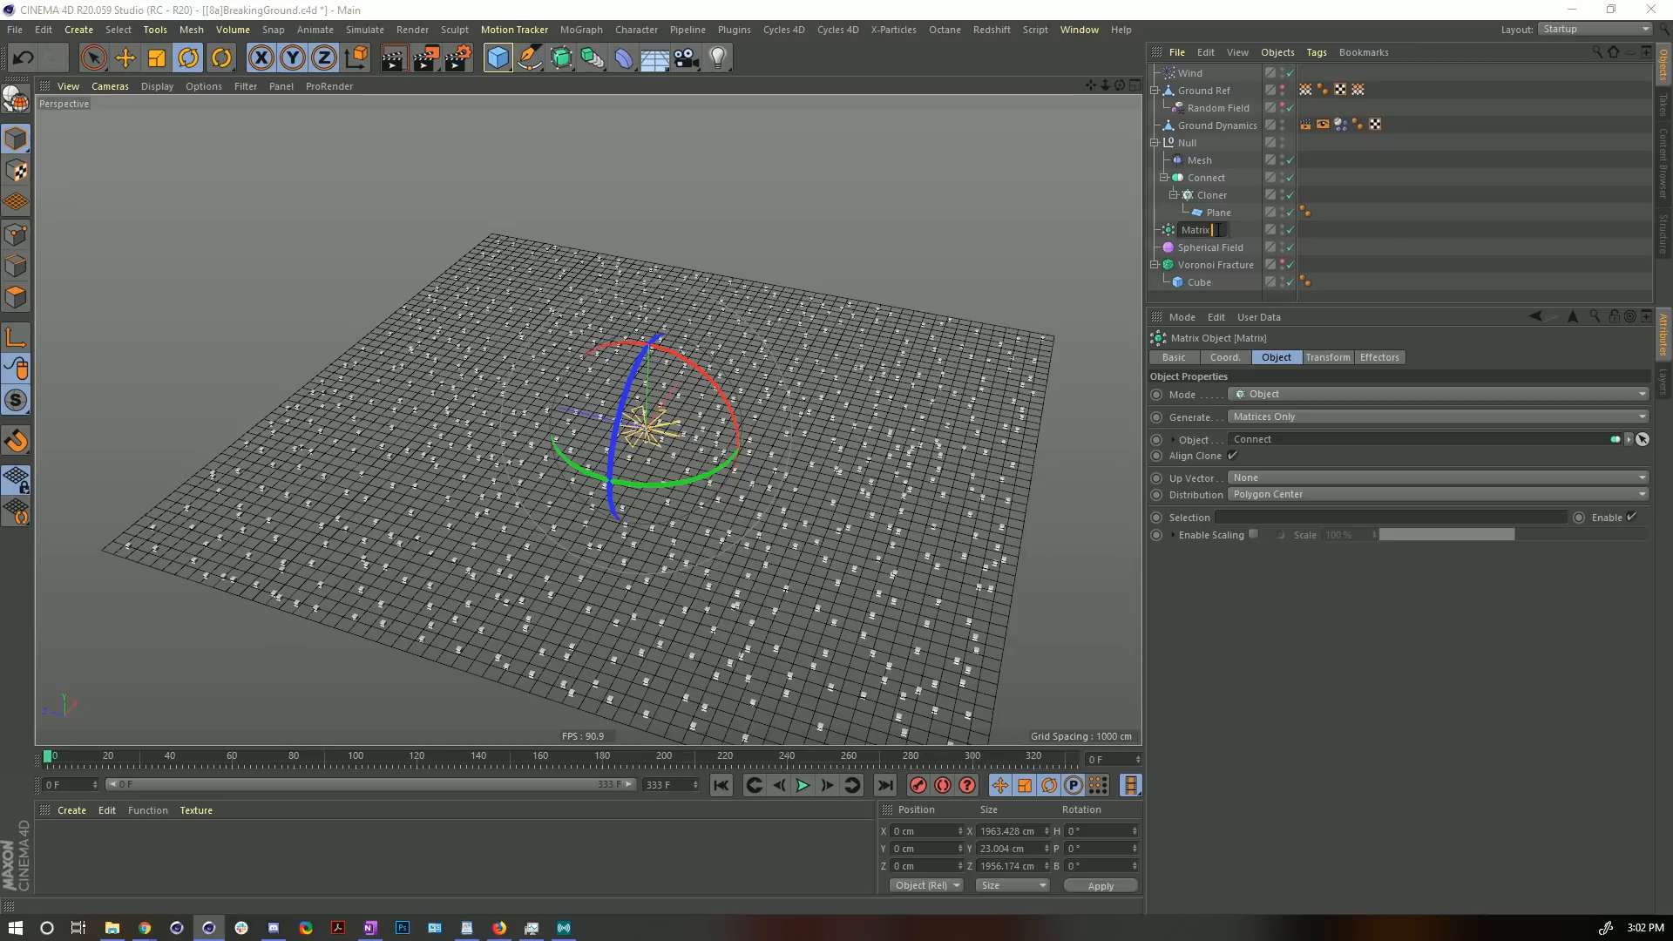
type("Transfer")
key("Return")
double_click(1191, 142)
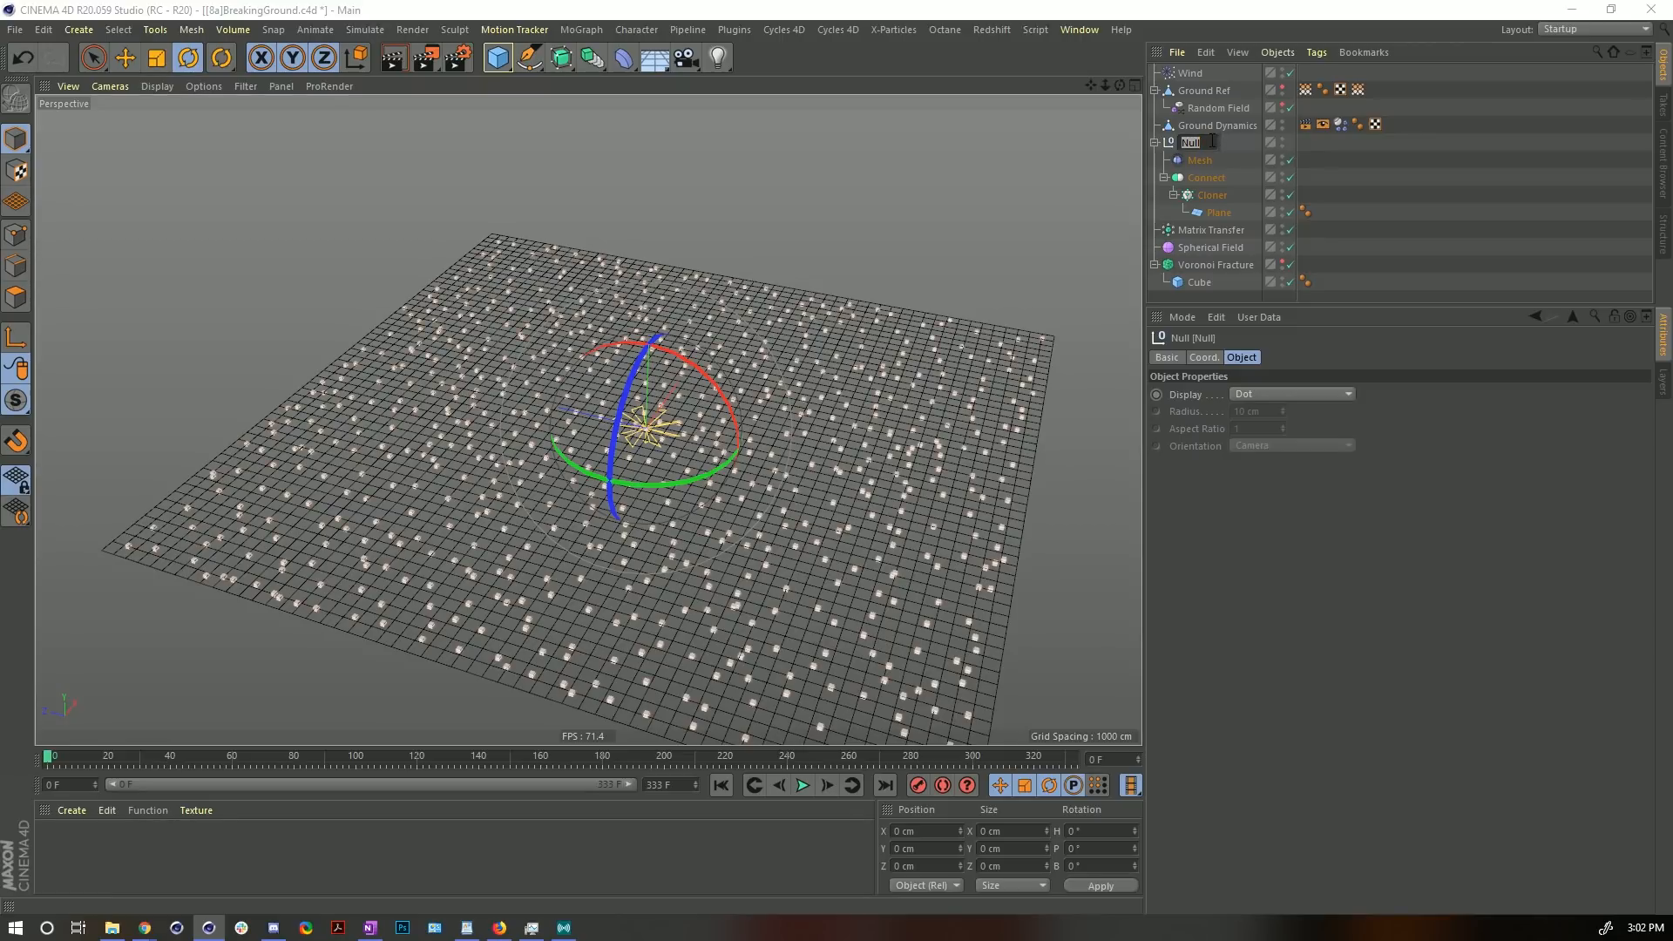
type("Mesh Deformer")
key("Return")
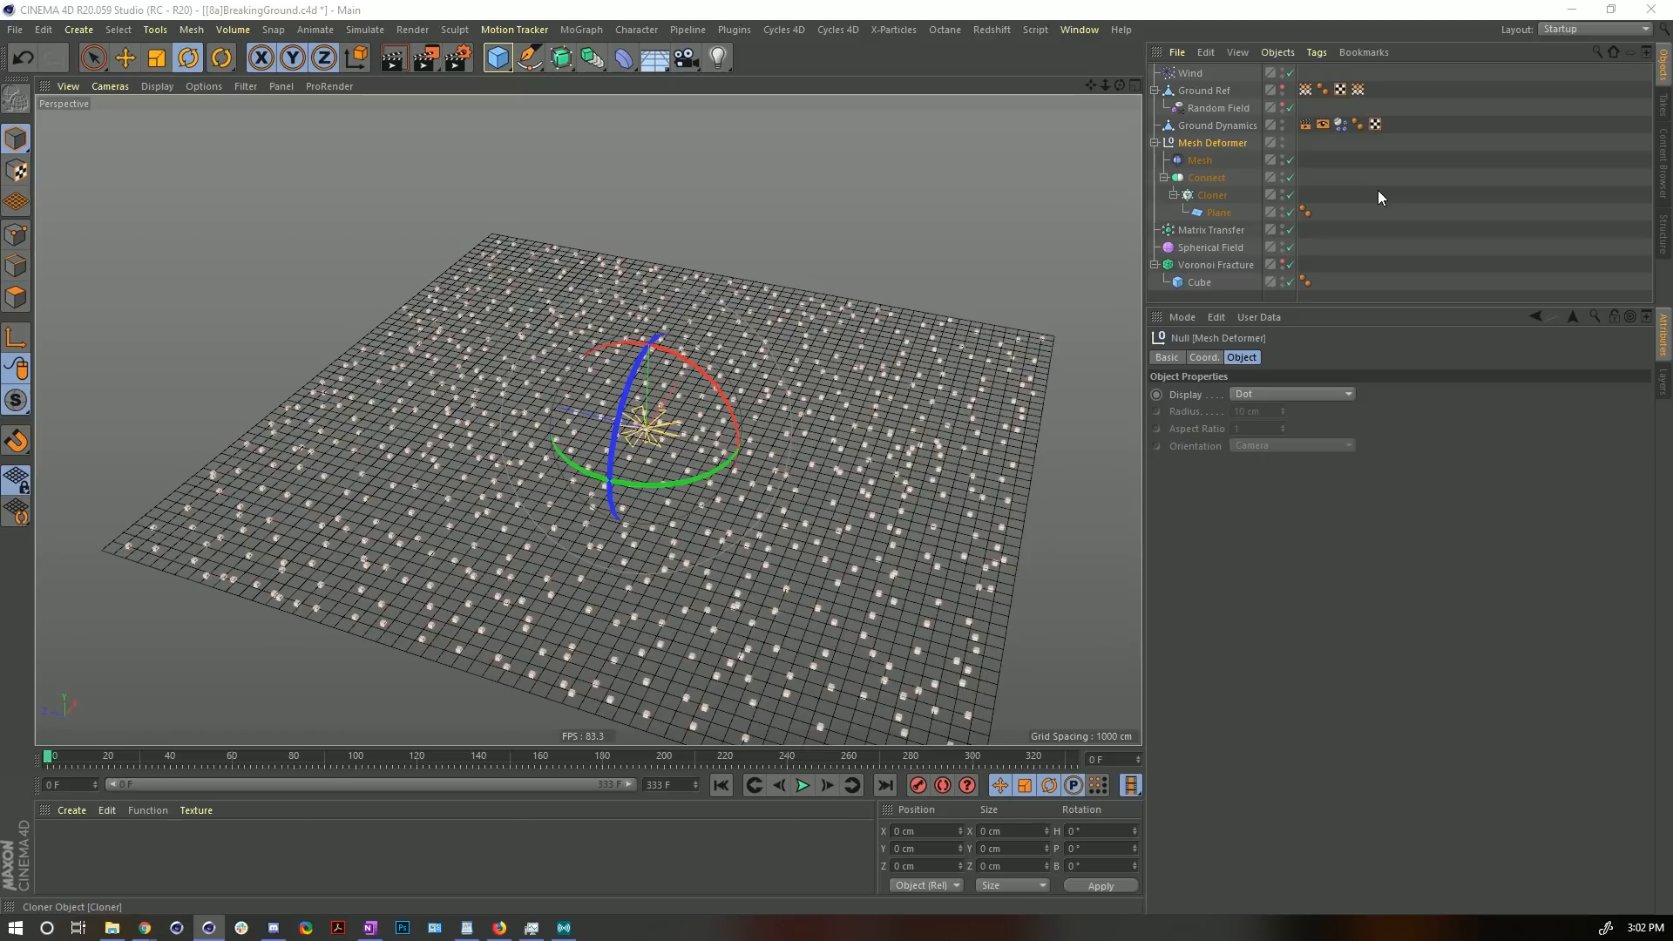
- Add an Inheritance effector to the Voronoi Fracture, placed below Matrix Transfer, and assign Matrix Transfer as its source object
left_click(1195, 231)
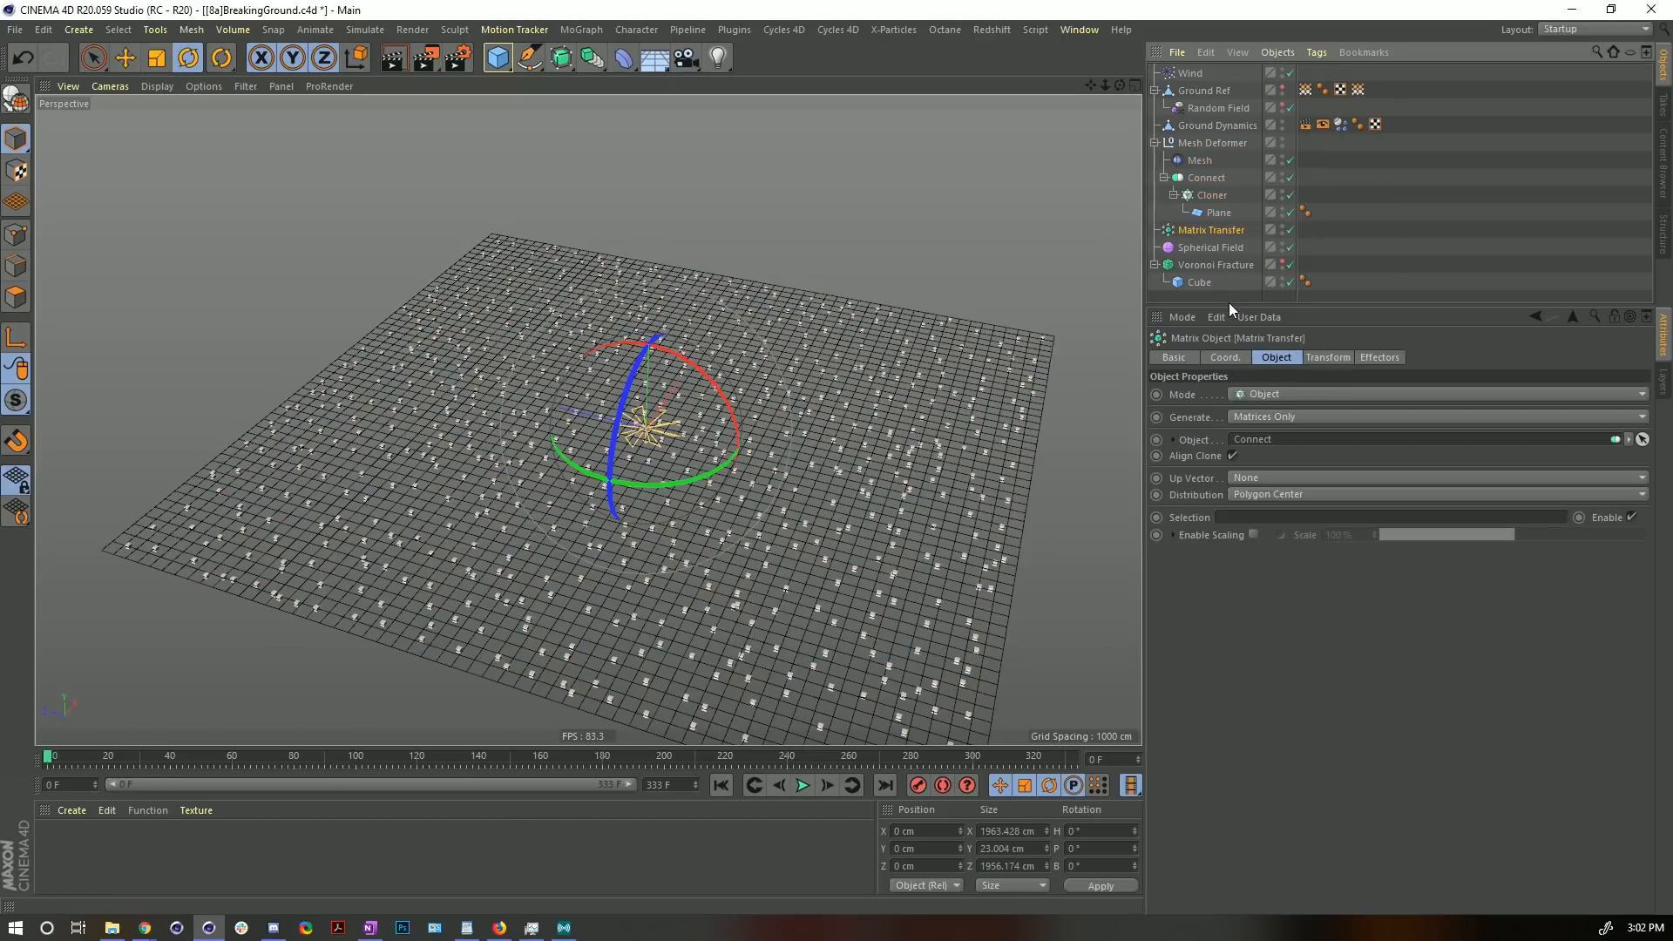
left_click_drag(1233, 307, 1233, 396)
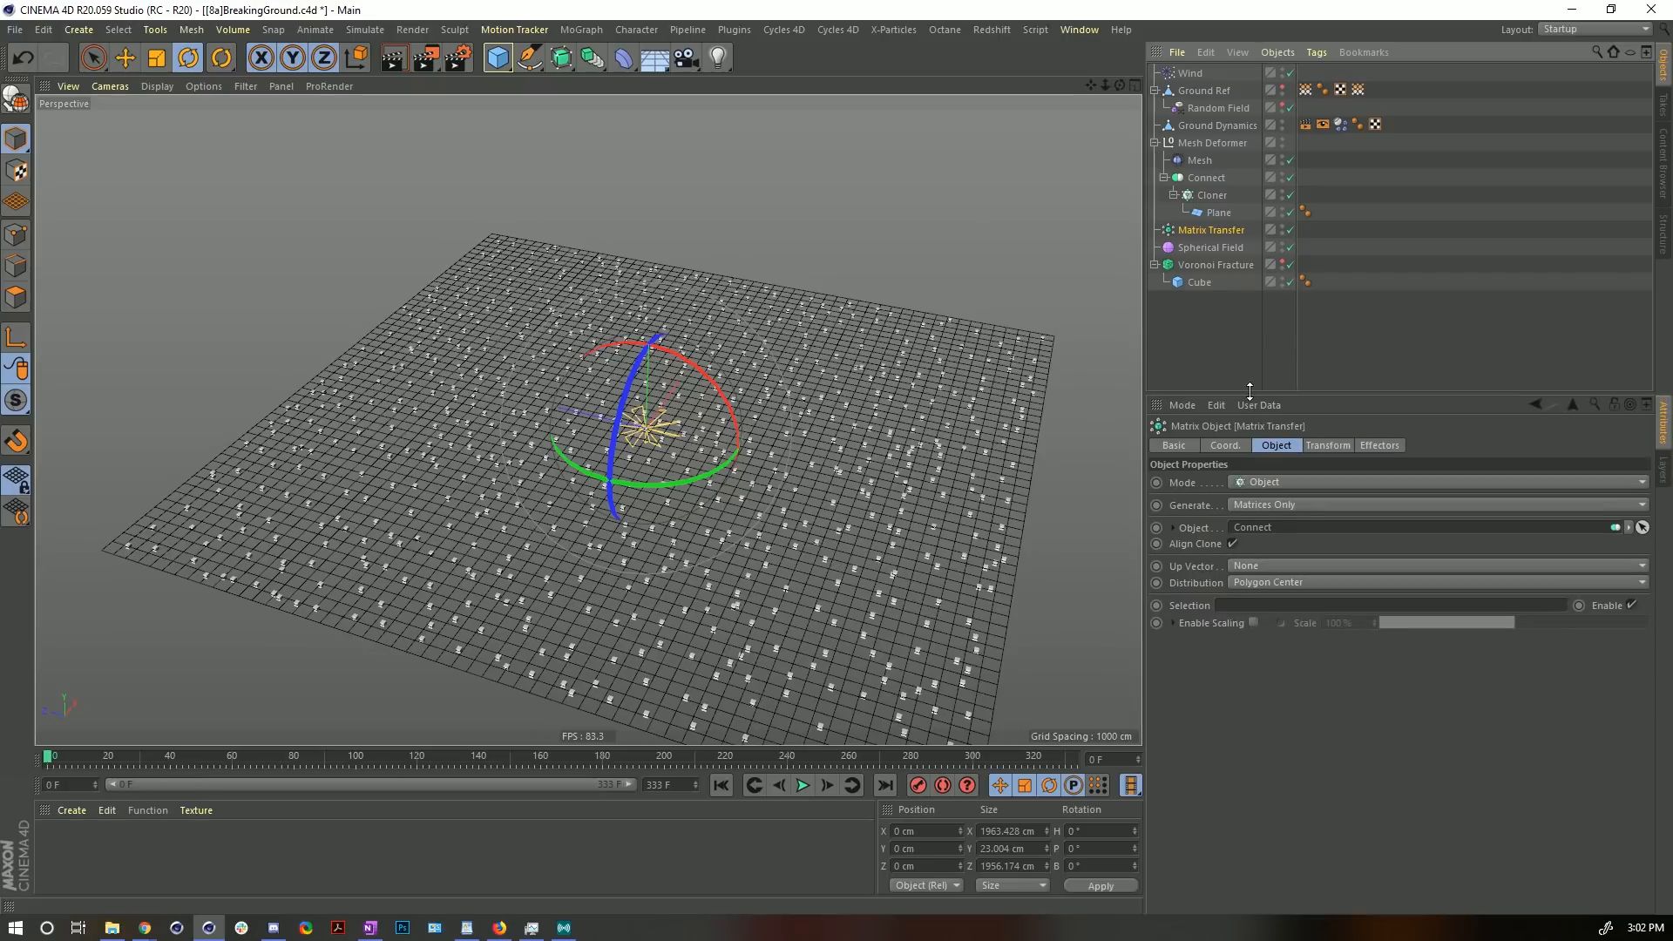
left_click(1202, 263)
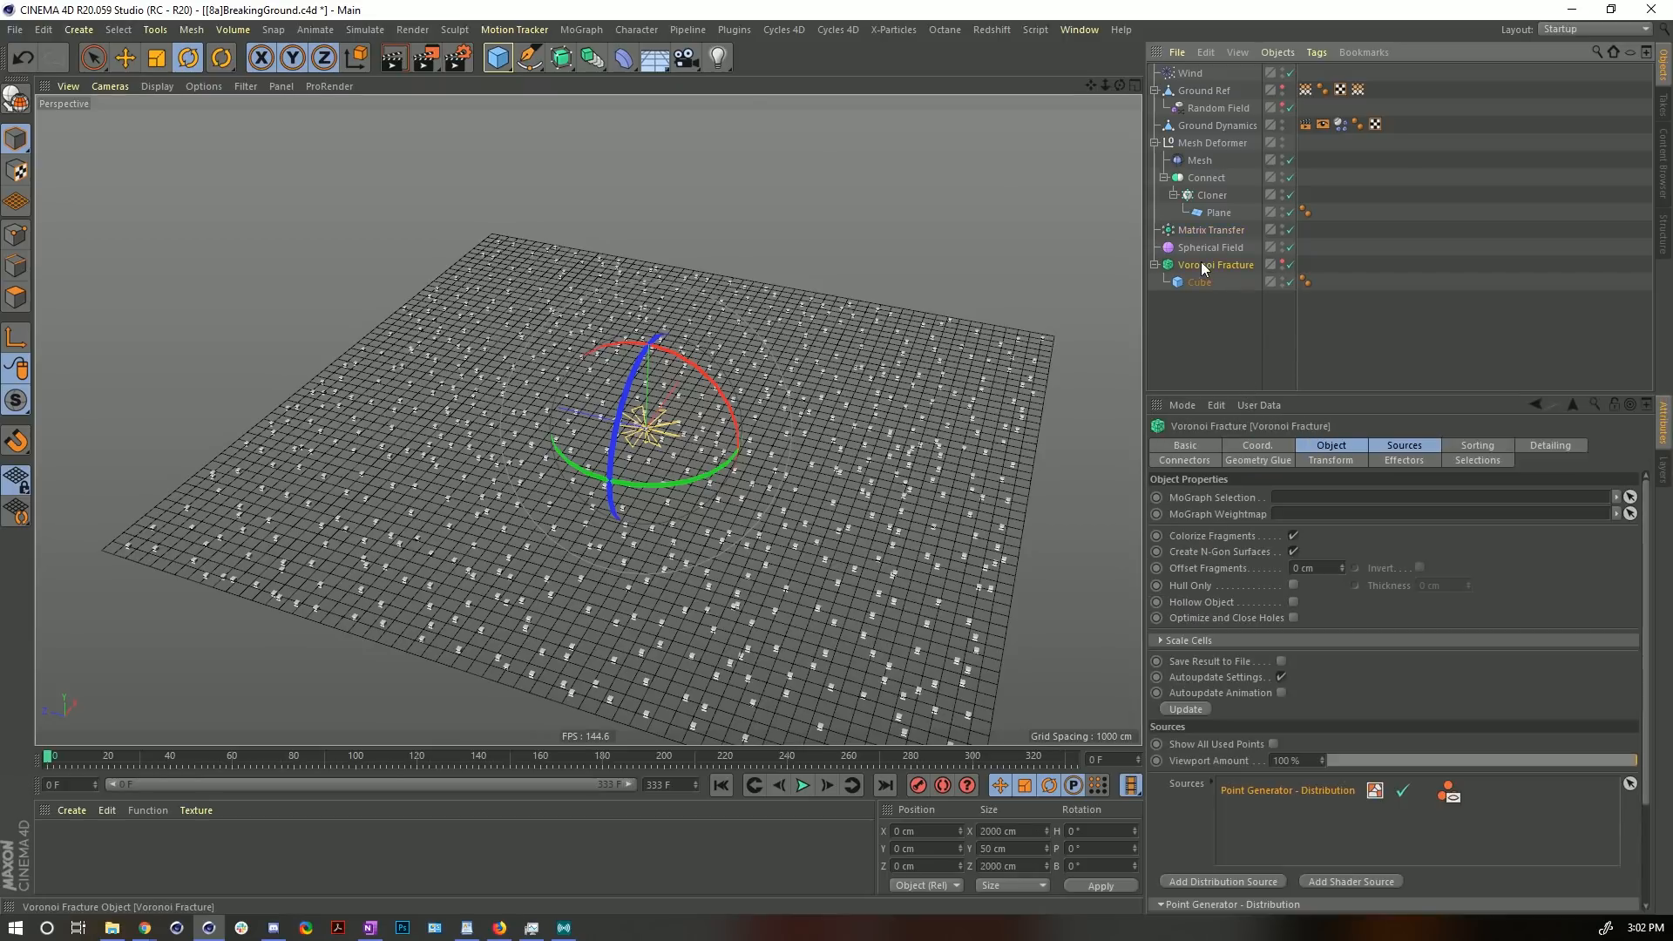
left_click(581, 31)
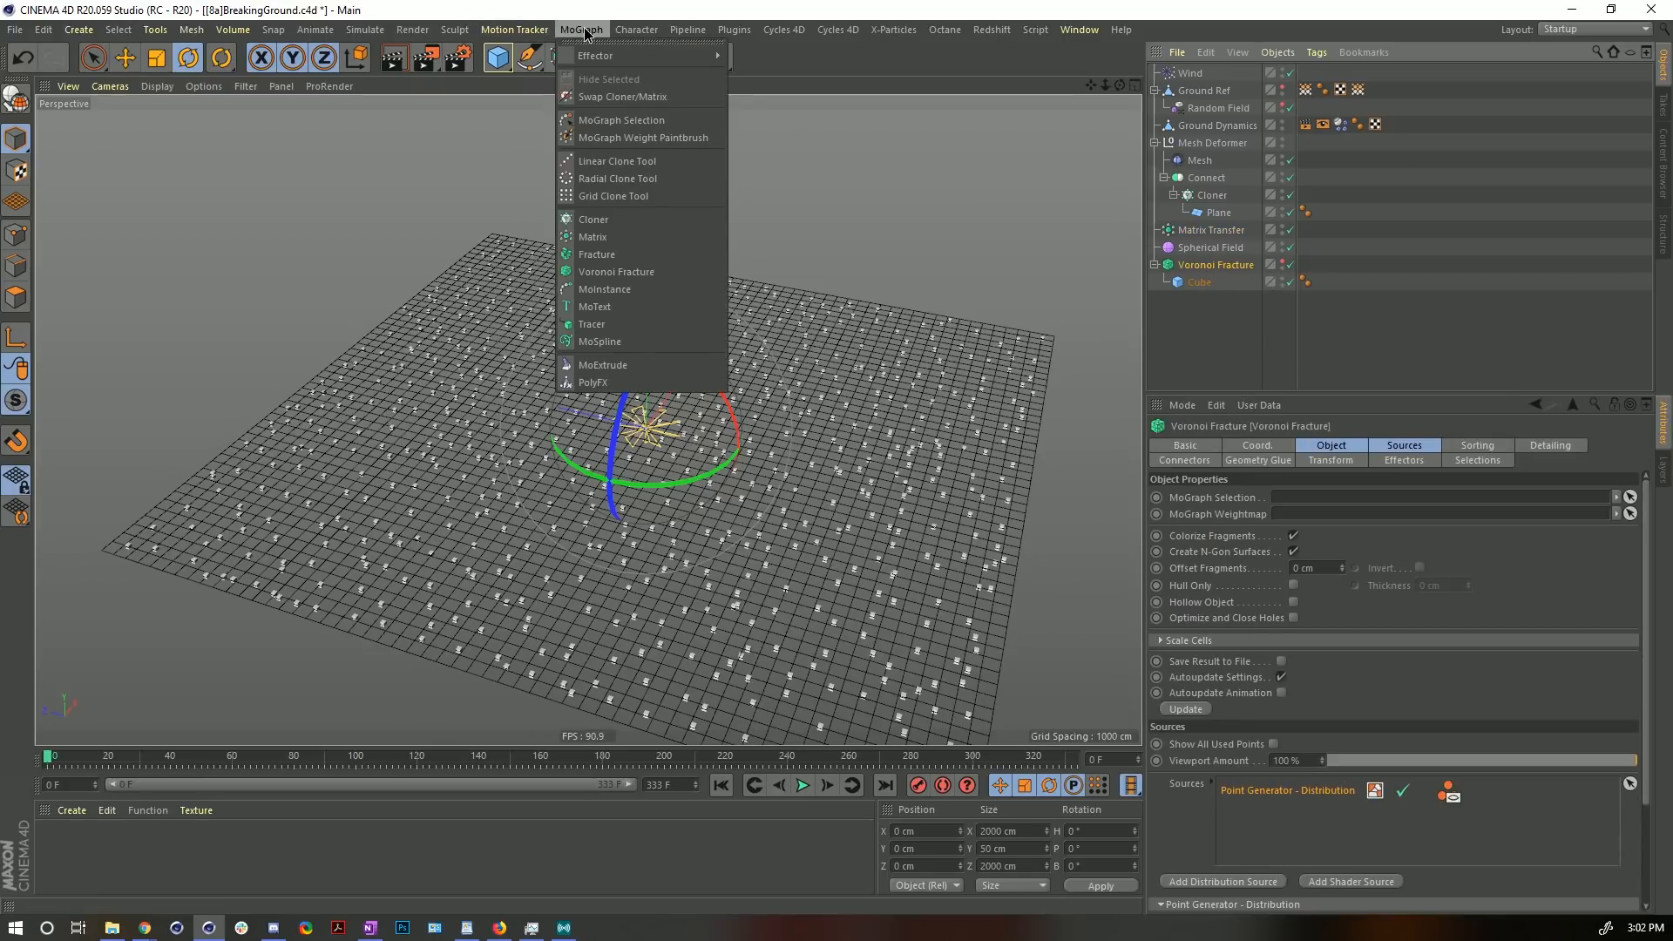
mouse_move(610, 56)
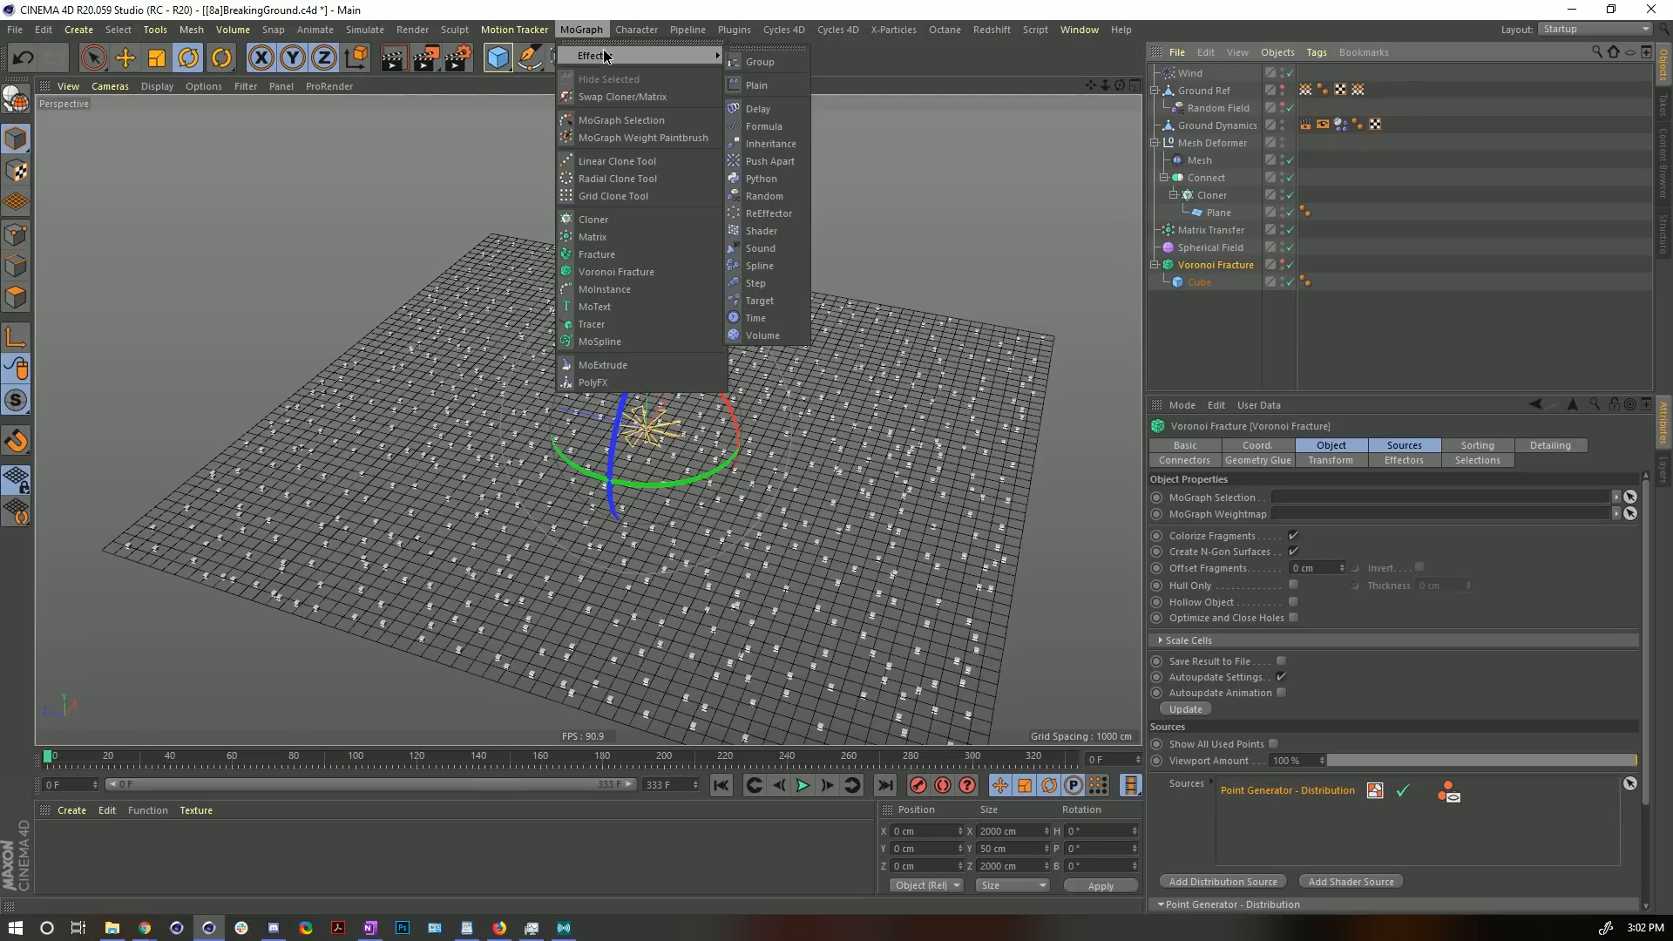
left_click(772, 145)
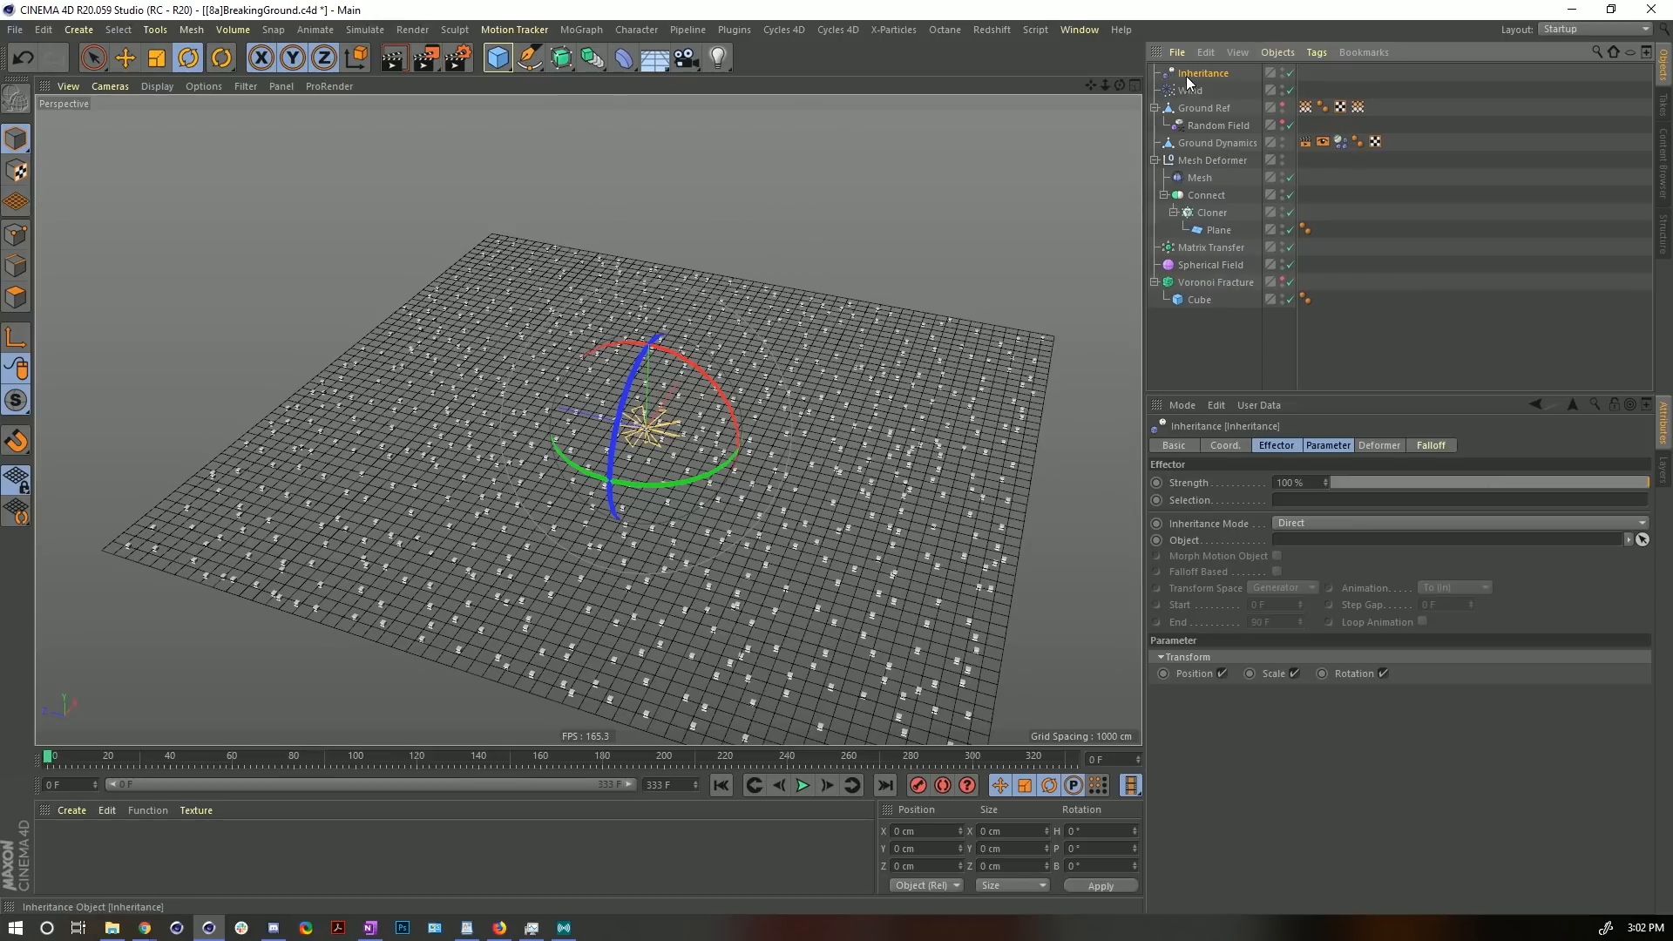
left_click_drag(1201, 75, 1188, 258)
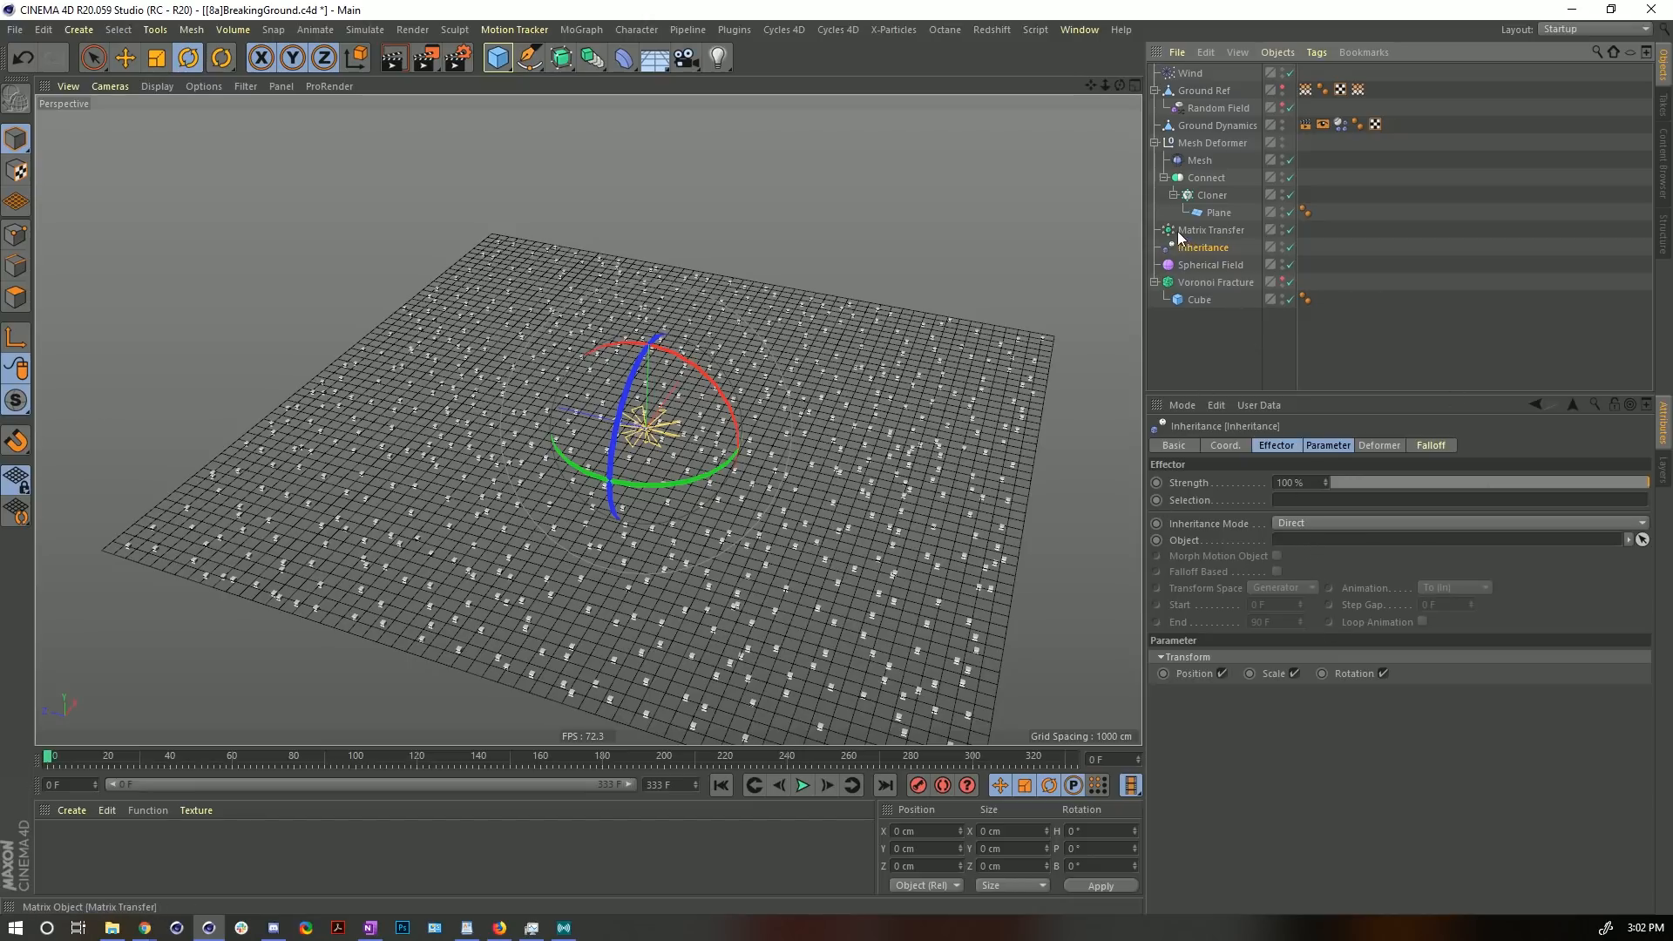
left_click_drag(1178, 237, 1307, 545)
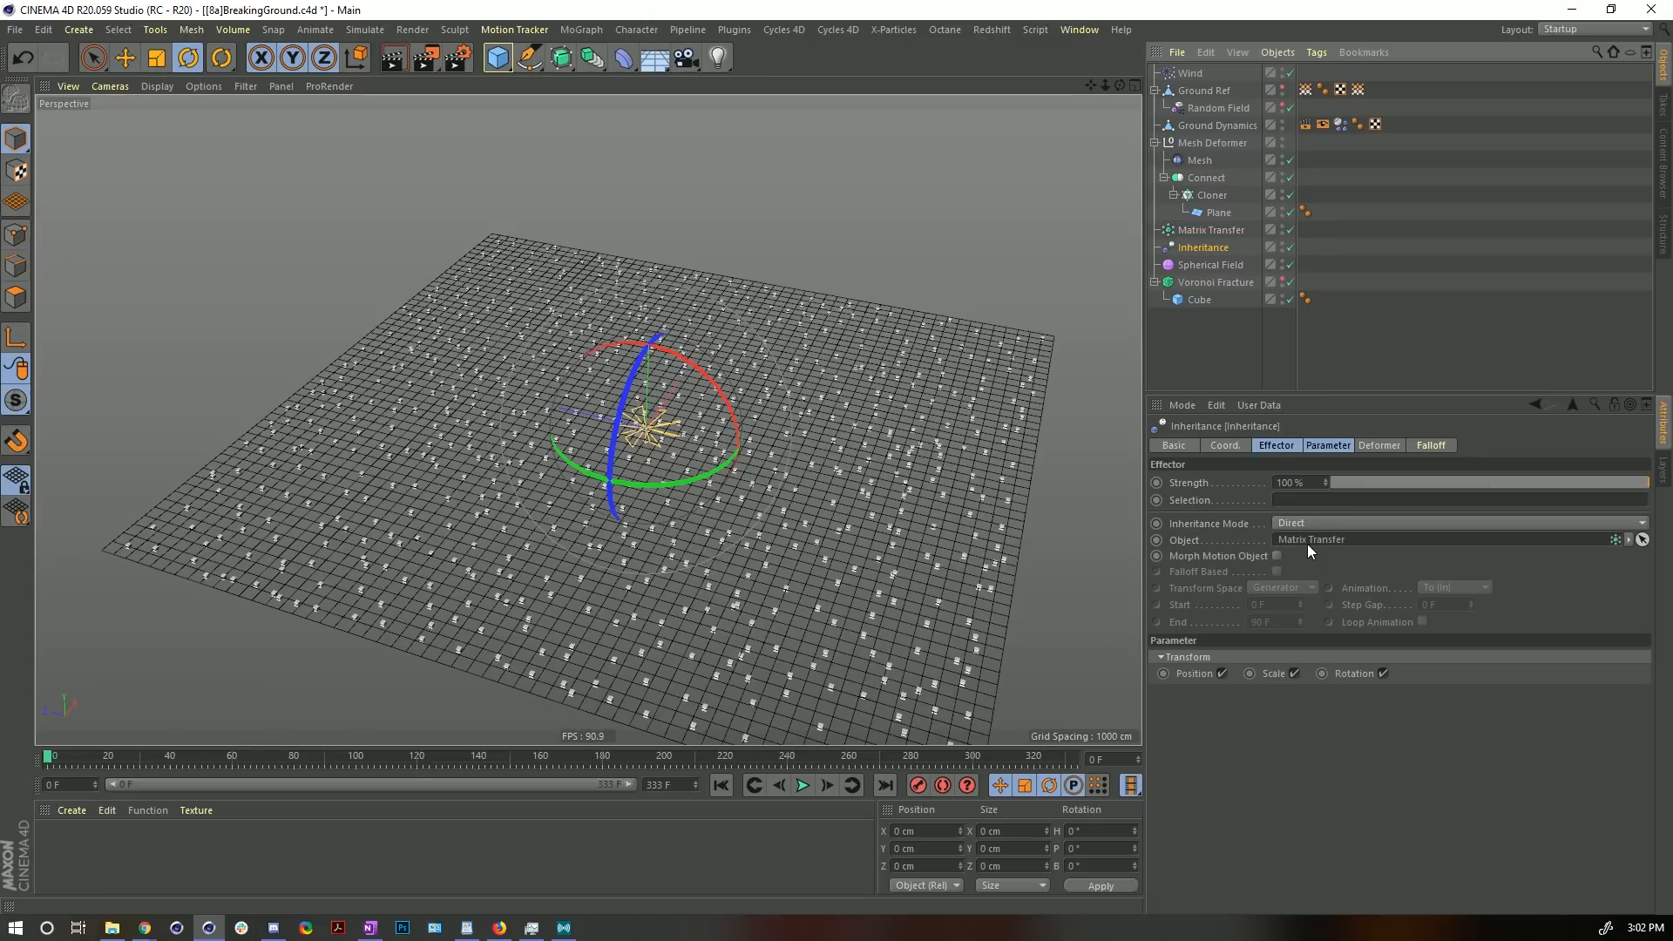
- Show the Voronoi Fracture in the viewport and enable Morph Motion Object on the Inheritance effector
left_click(1282, 279)
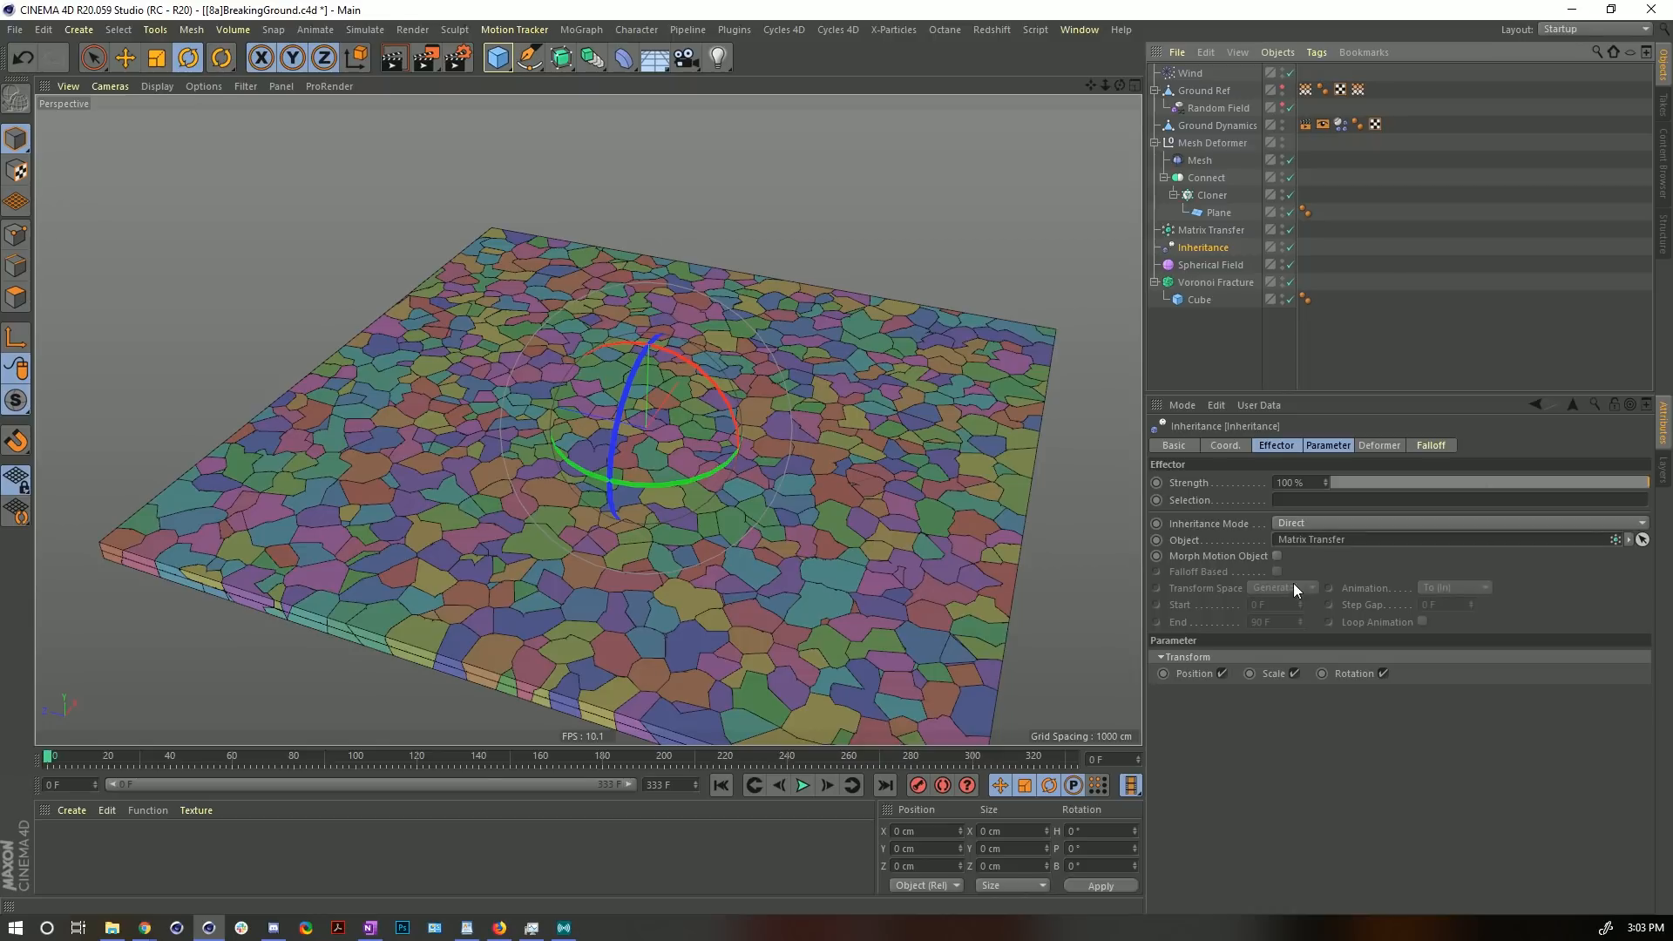
left_click_drag(787, 410, 695, 458, "alt")
middle_click_drag(695, 457, 709, 371, "alt")
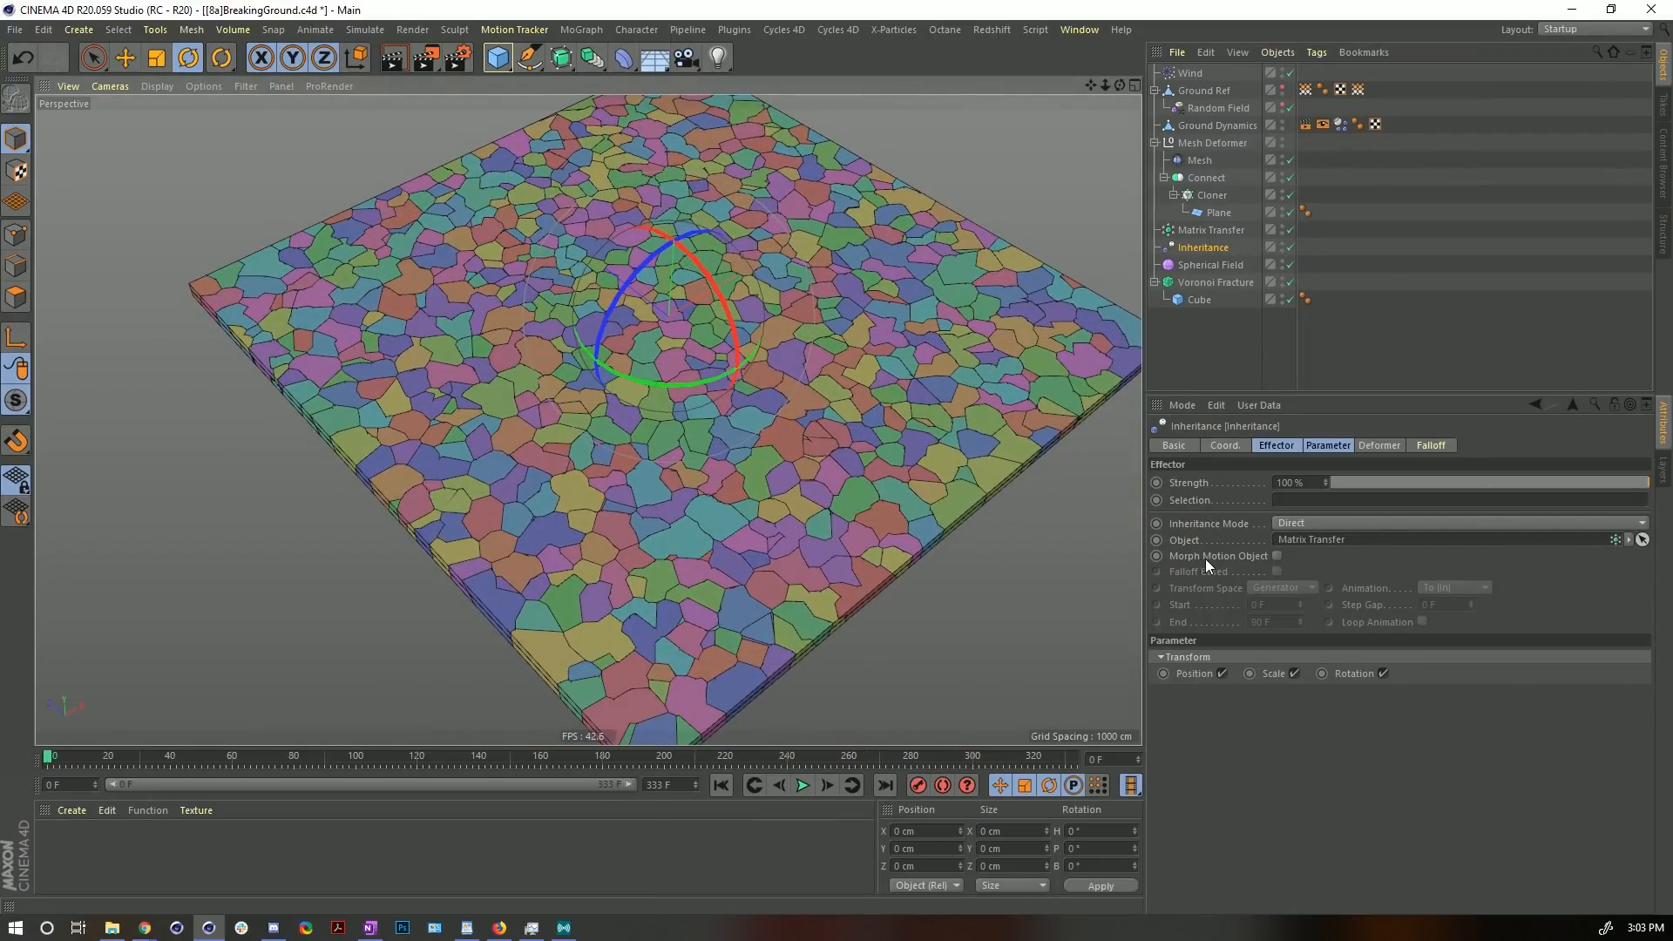
left_click(1278, 556)
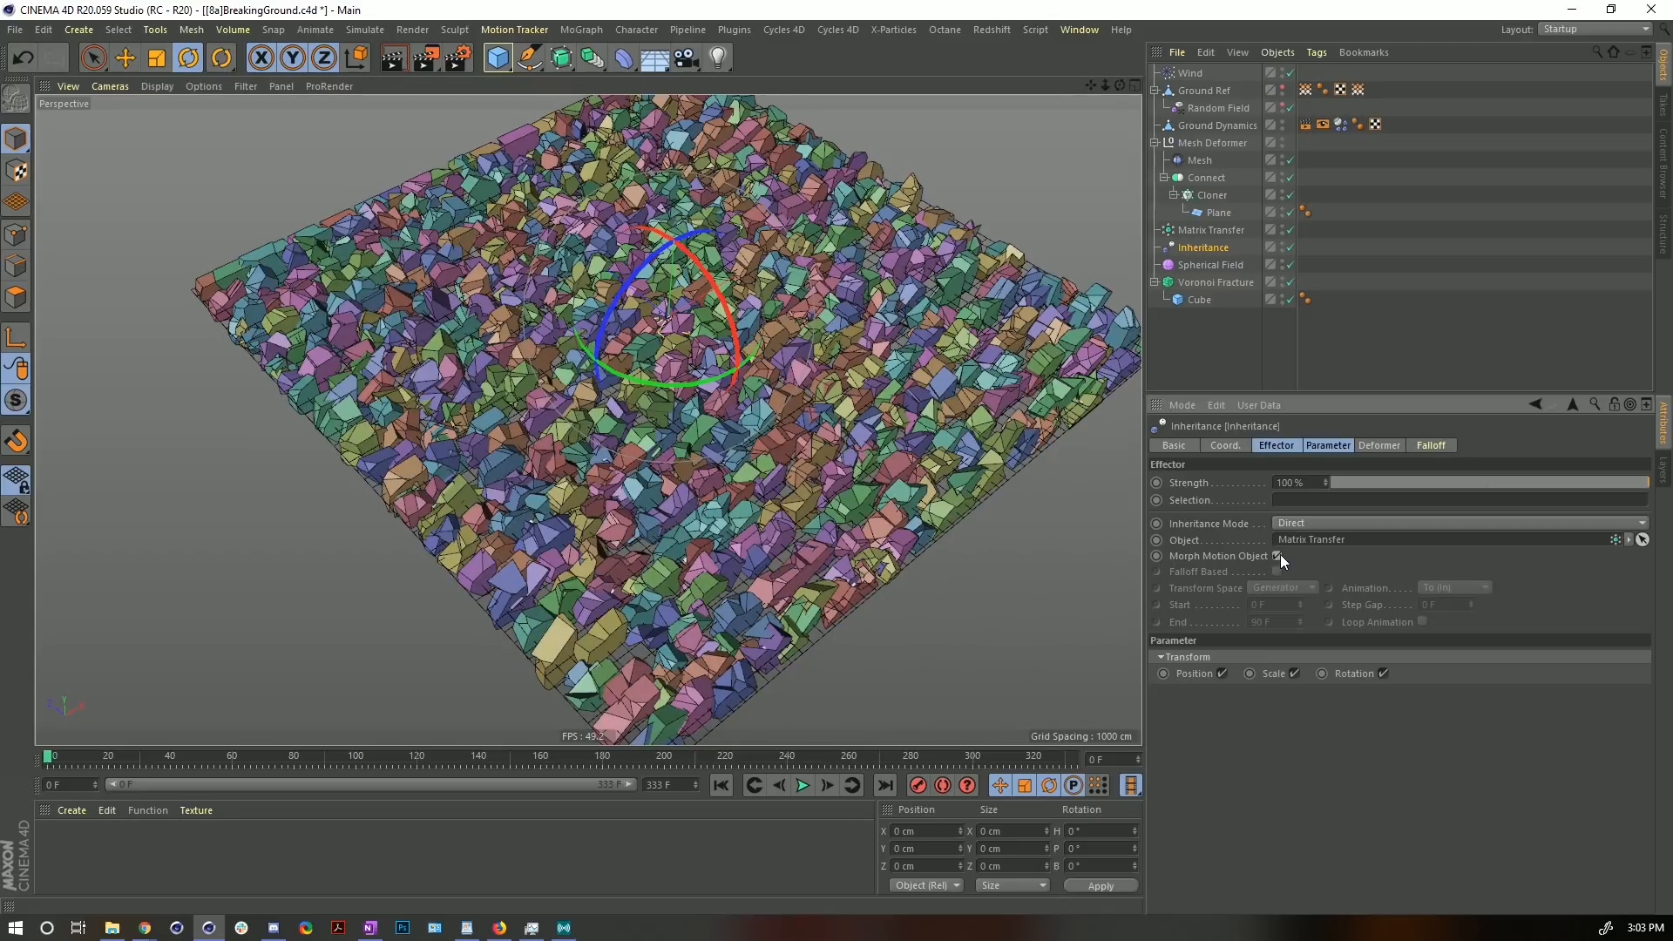
left_click_drag(641, 320, 732, 305, "alt")
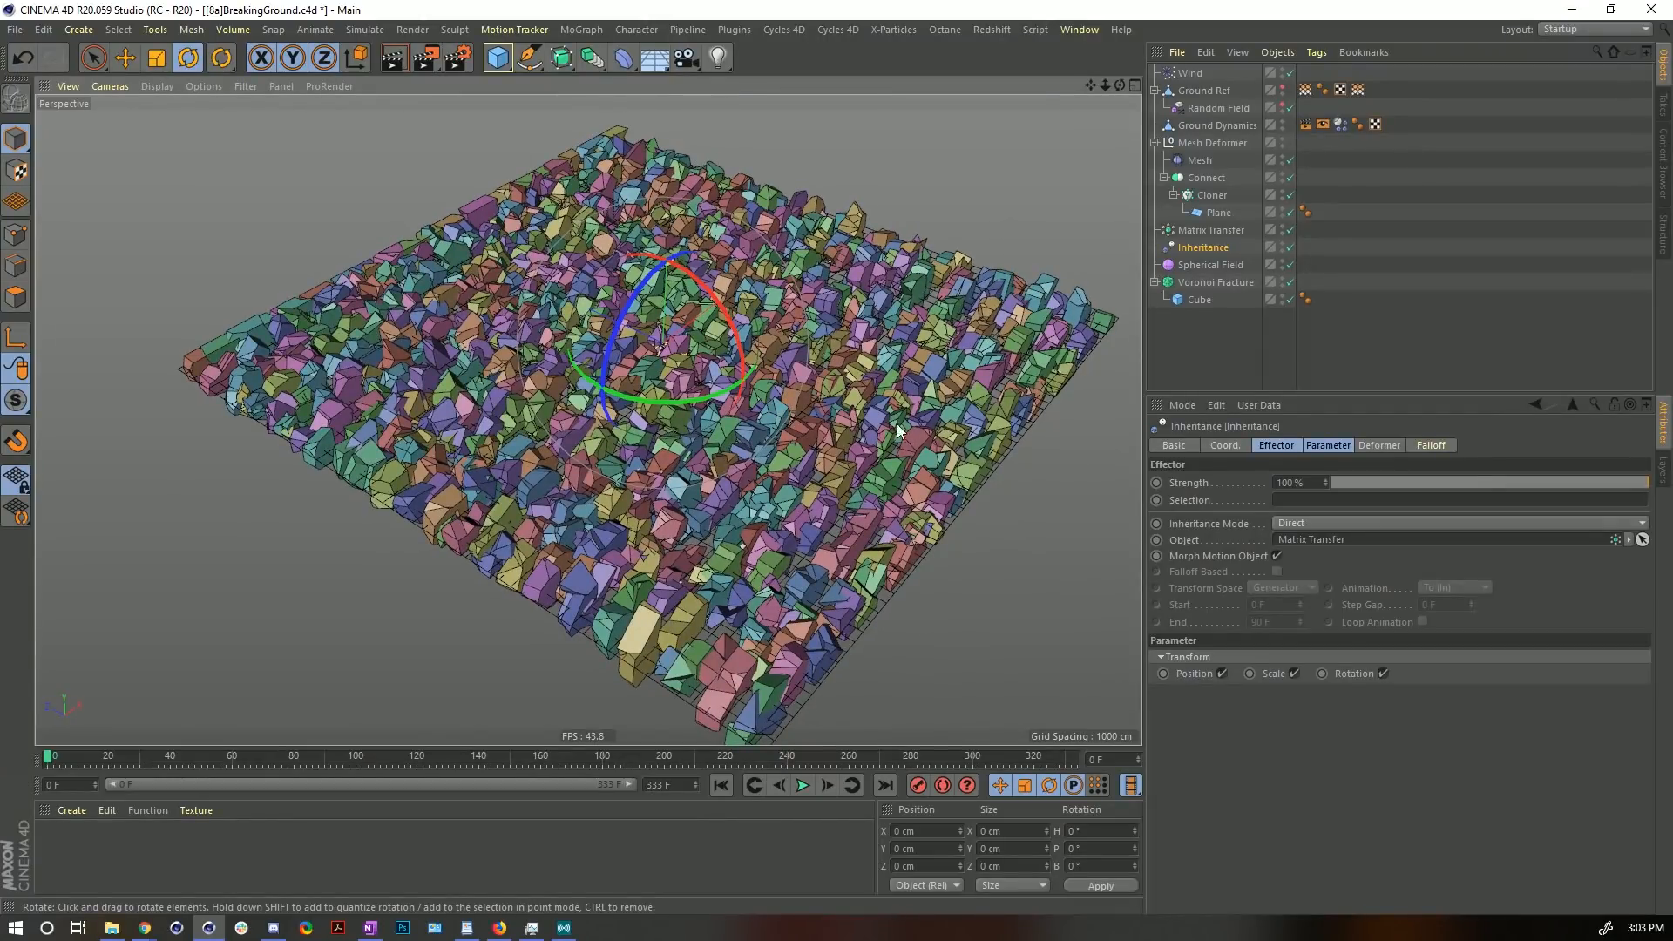
- Try a 90° R.B rotation in the Matrix Transfer object's transform settings
left_click(1199, 231)
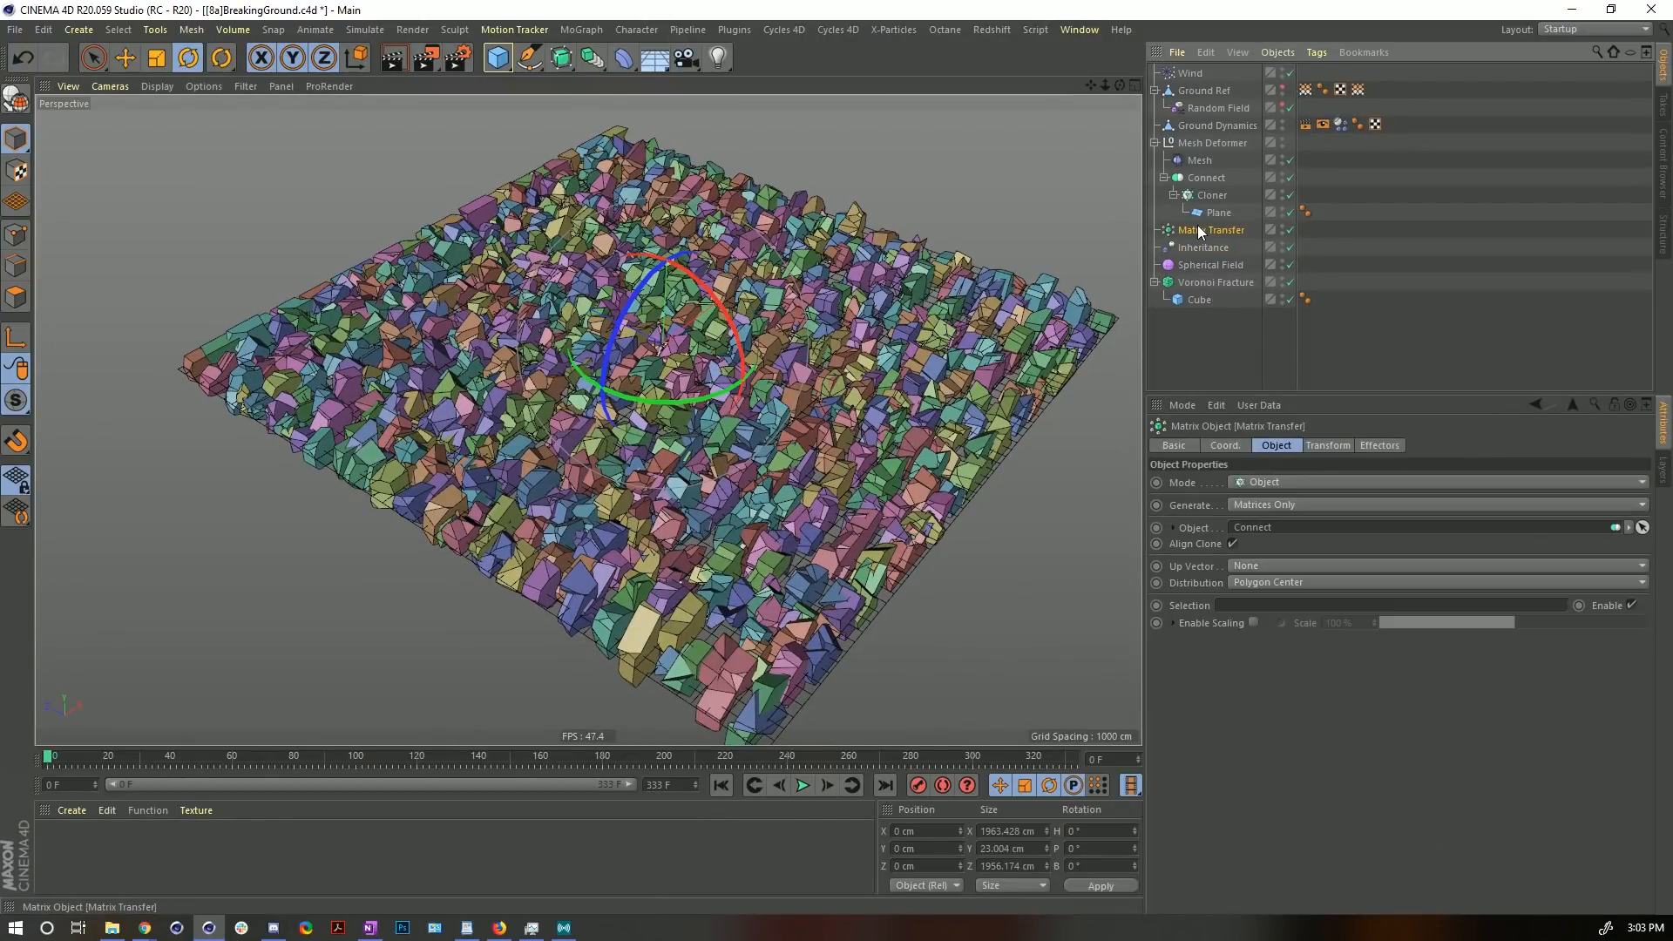
left_click(1329, 445)
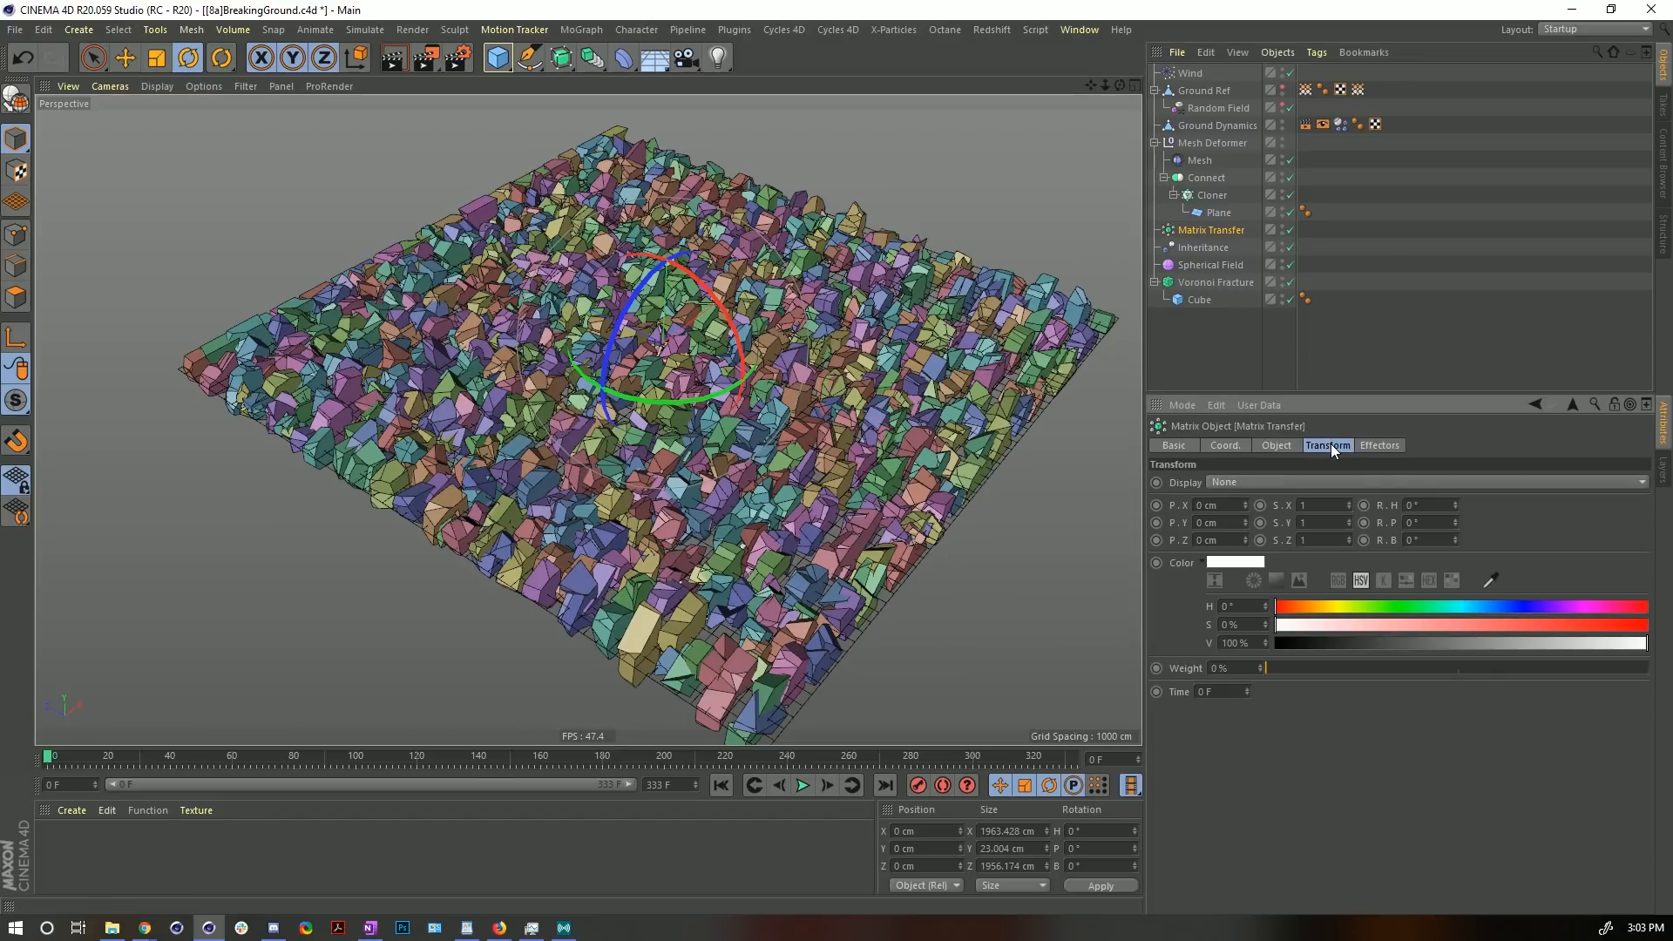
left_click(1419, 505)
left_click(1455, 538)
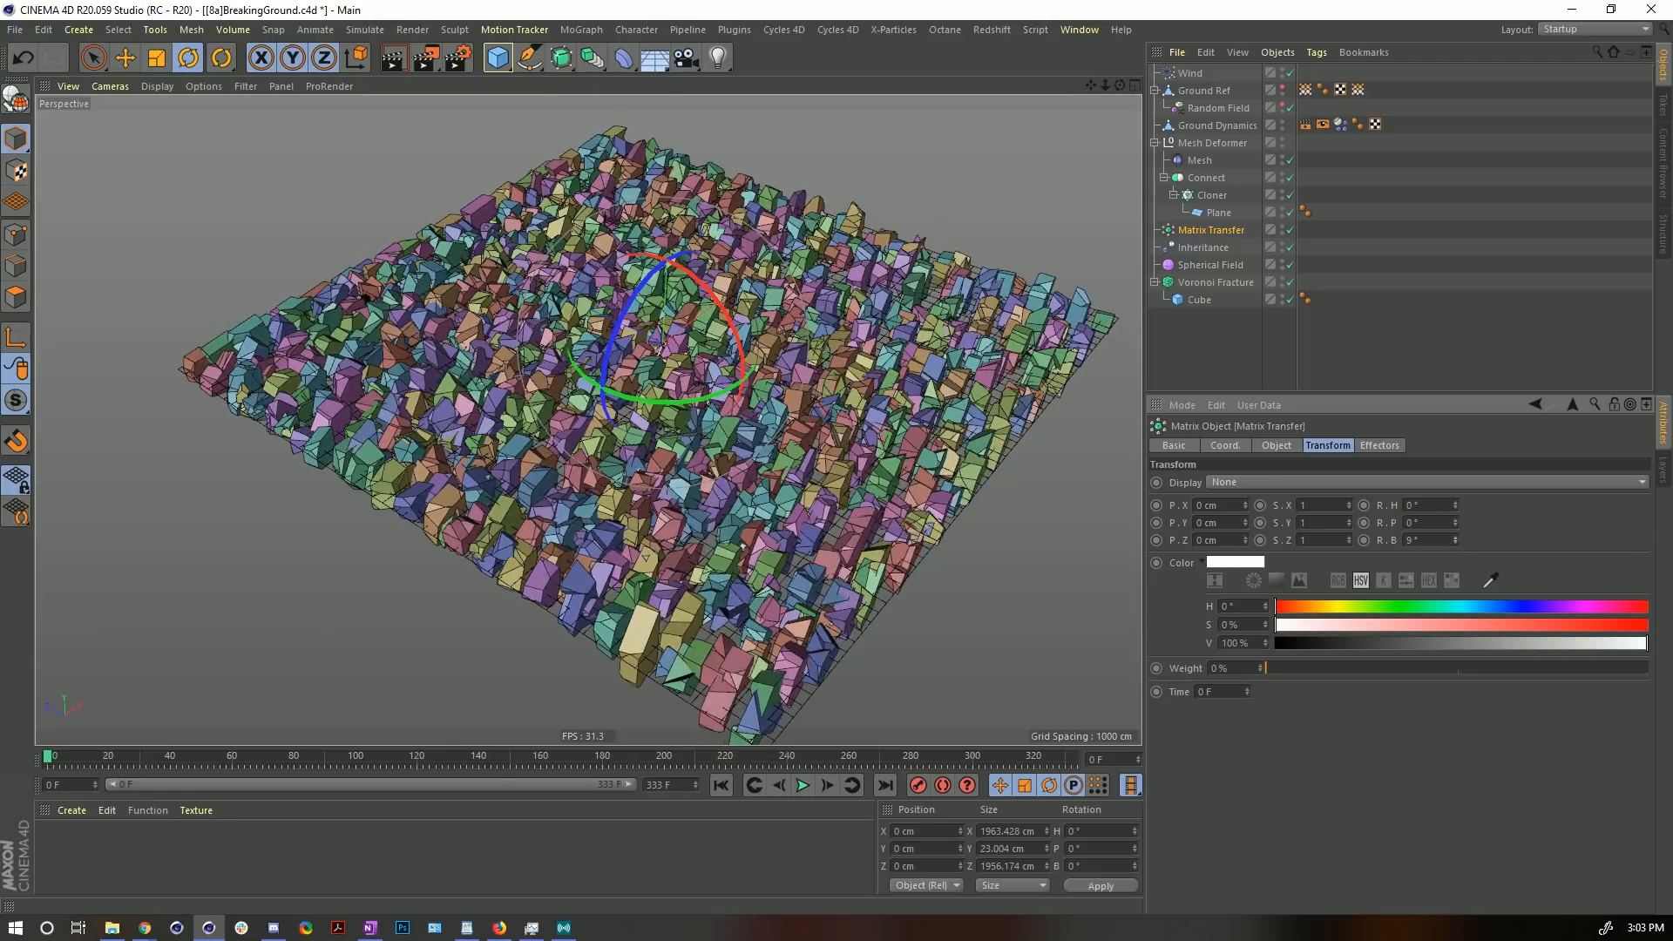
type("90")
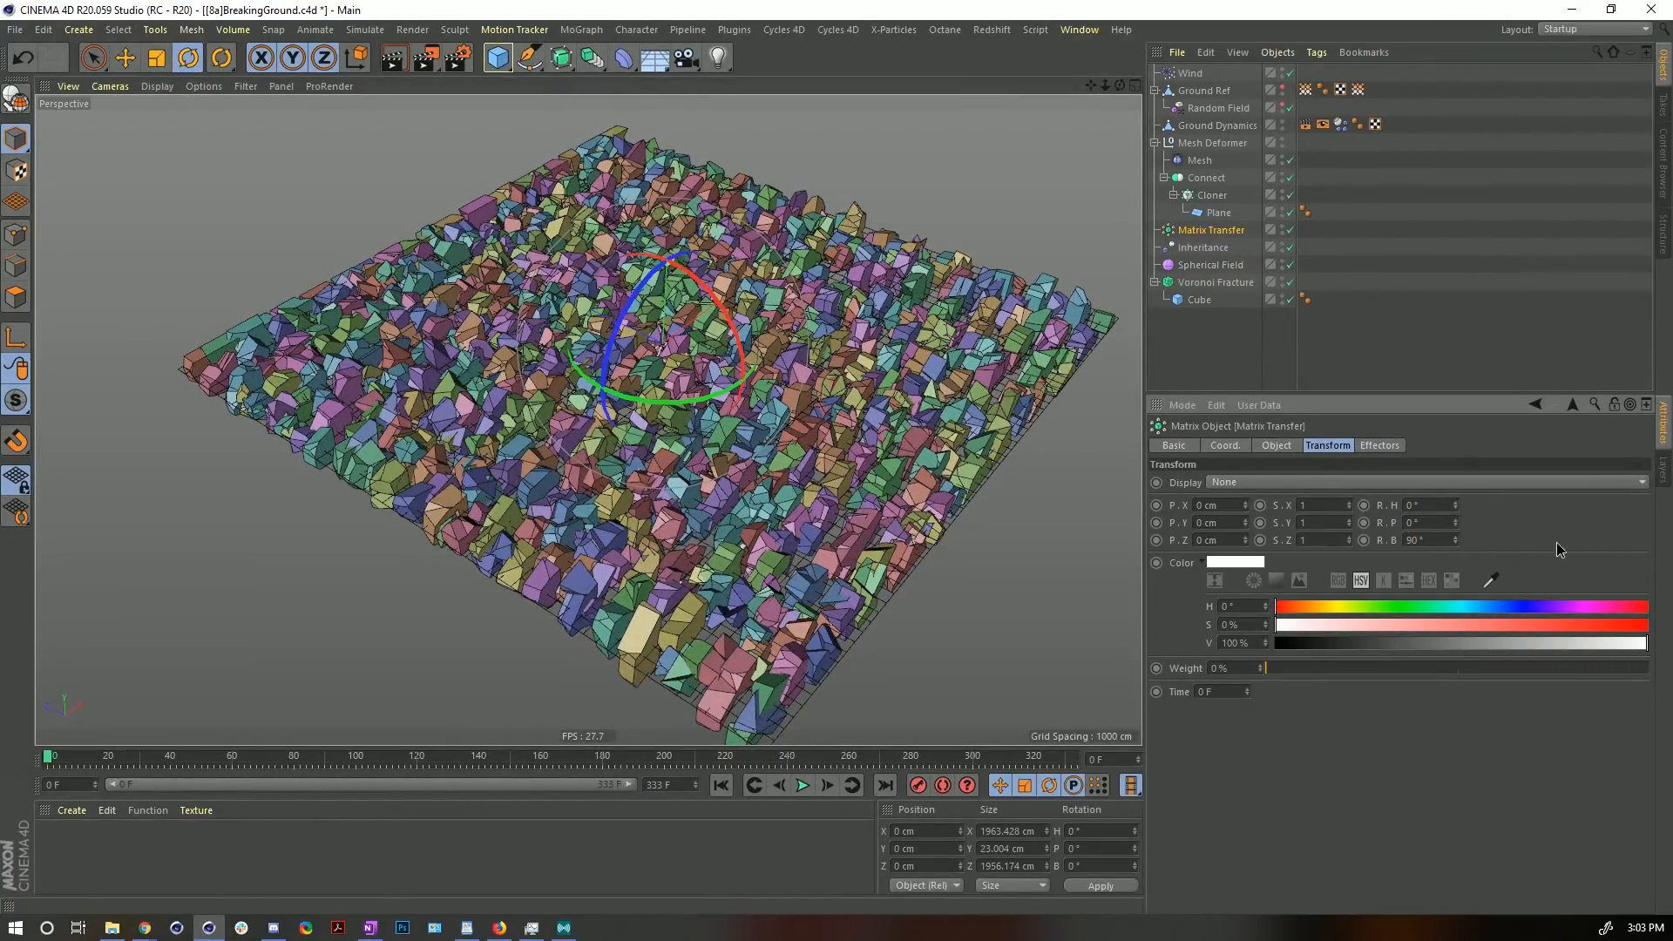
key("Return")
- Try a 90° R.P rotation with R.B at 0° in the Matrix Transfer object's transform settings
left_click(1433, 522)
mouse_move(1457, 520)
left_mouse_down()
mouse_move(1503, 506)
mouse_move(1455, 527)
left_mouse_up()
type("90")
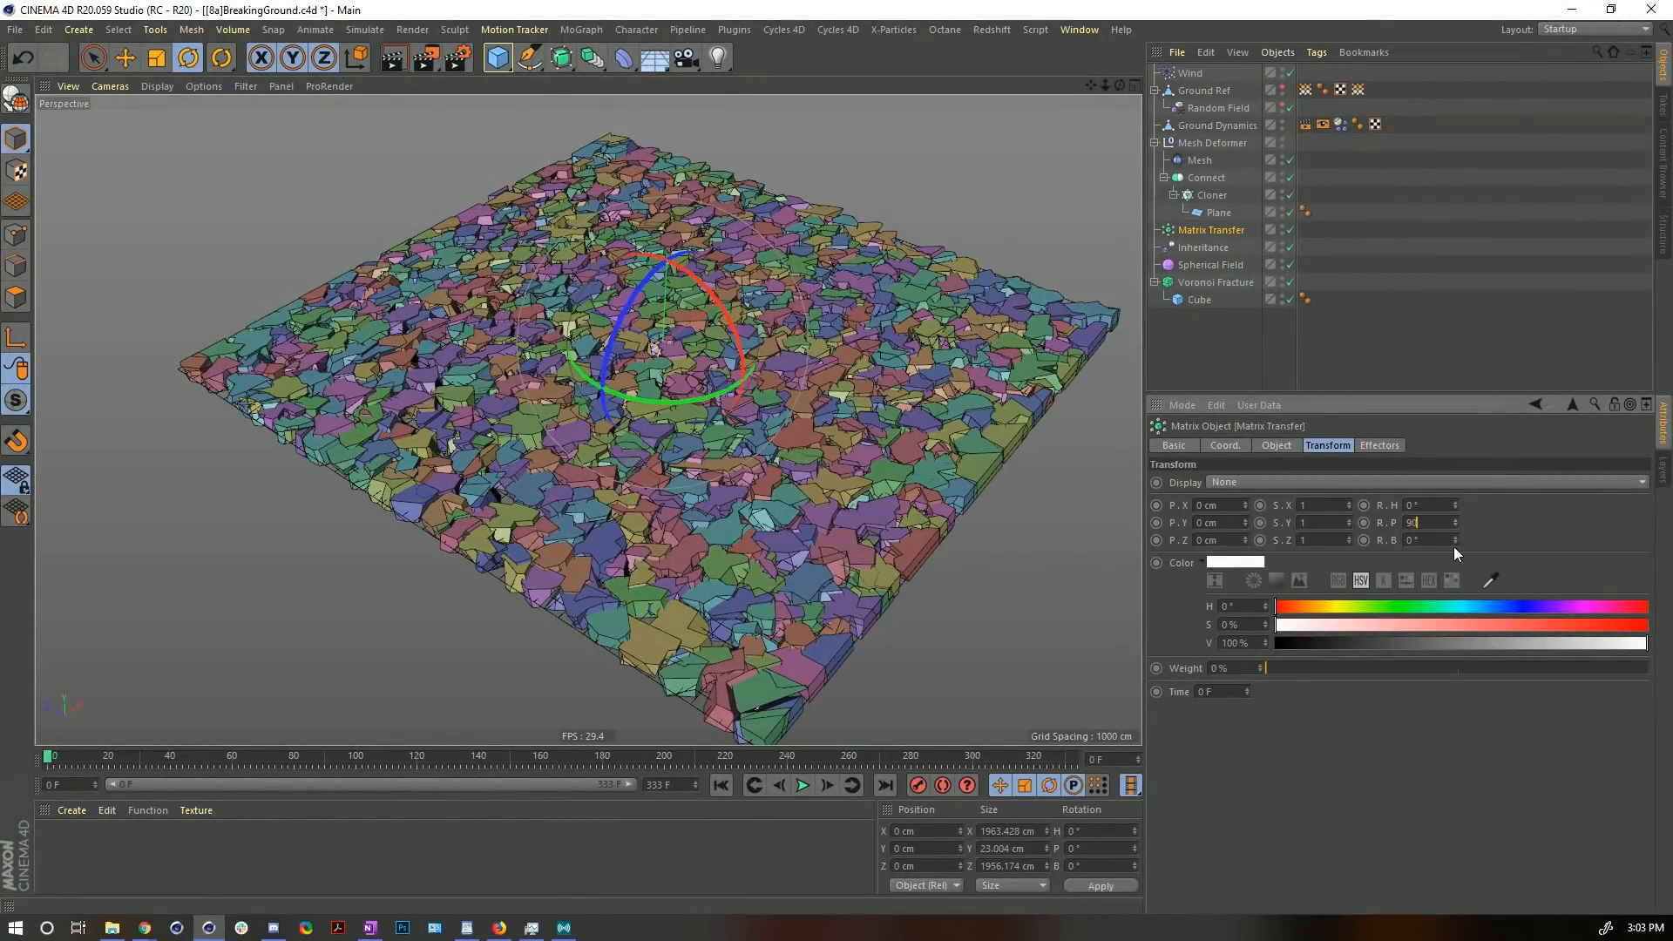
key("Return")
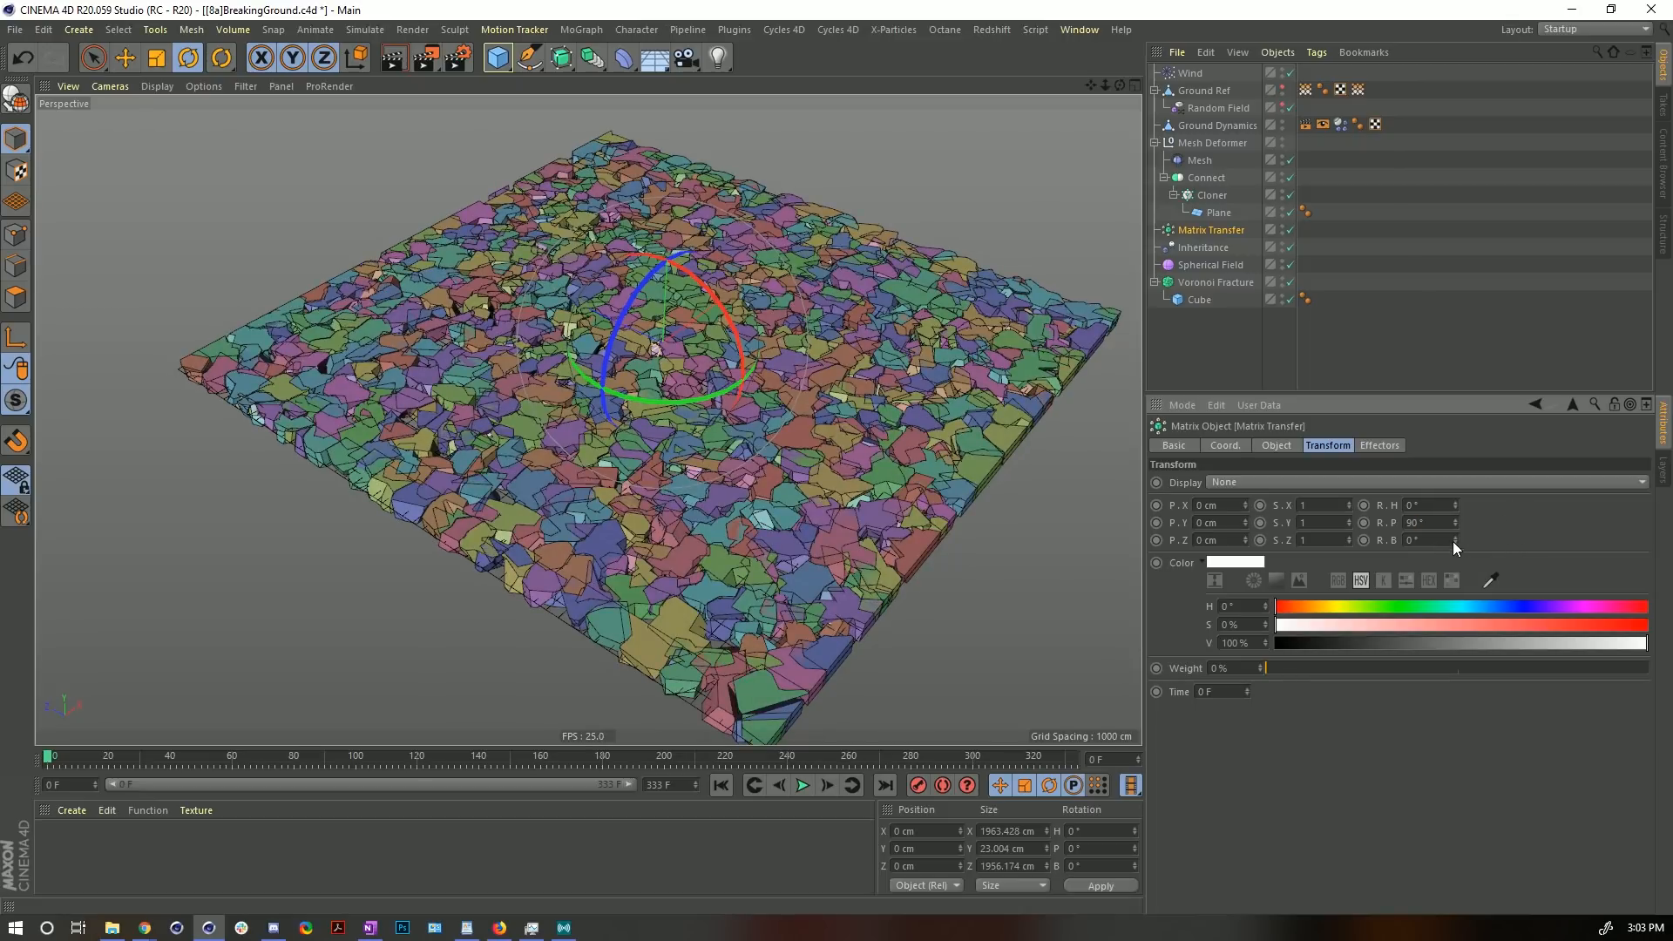
left_click_drag(1454, 541, 1453, 483)
double_click(1419, 541)
type("0")
key("Return")
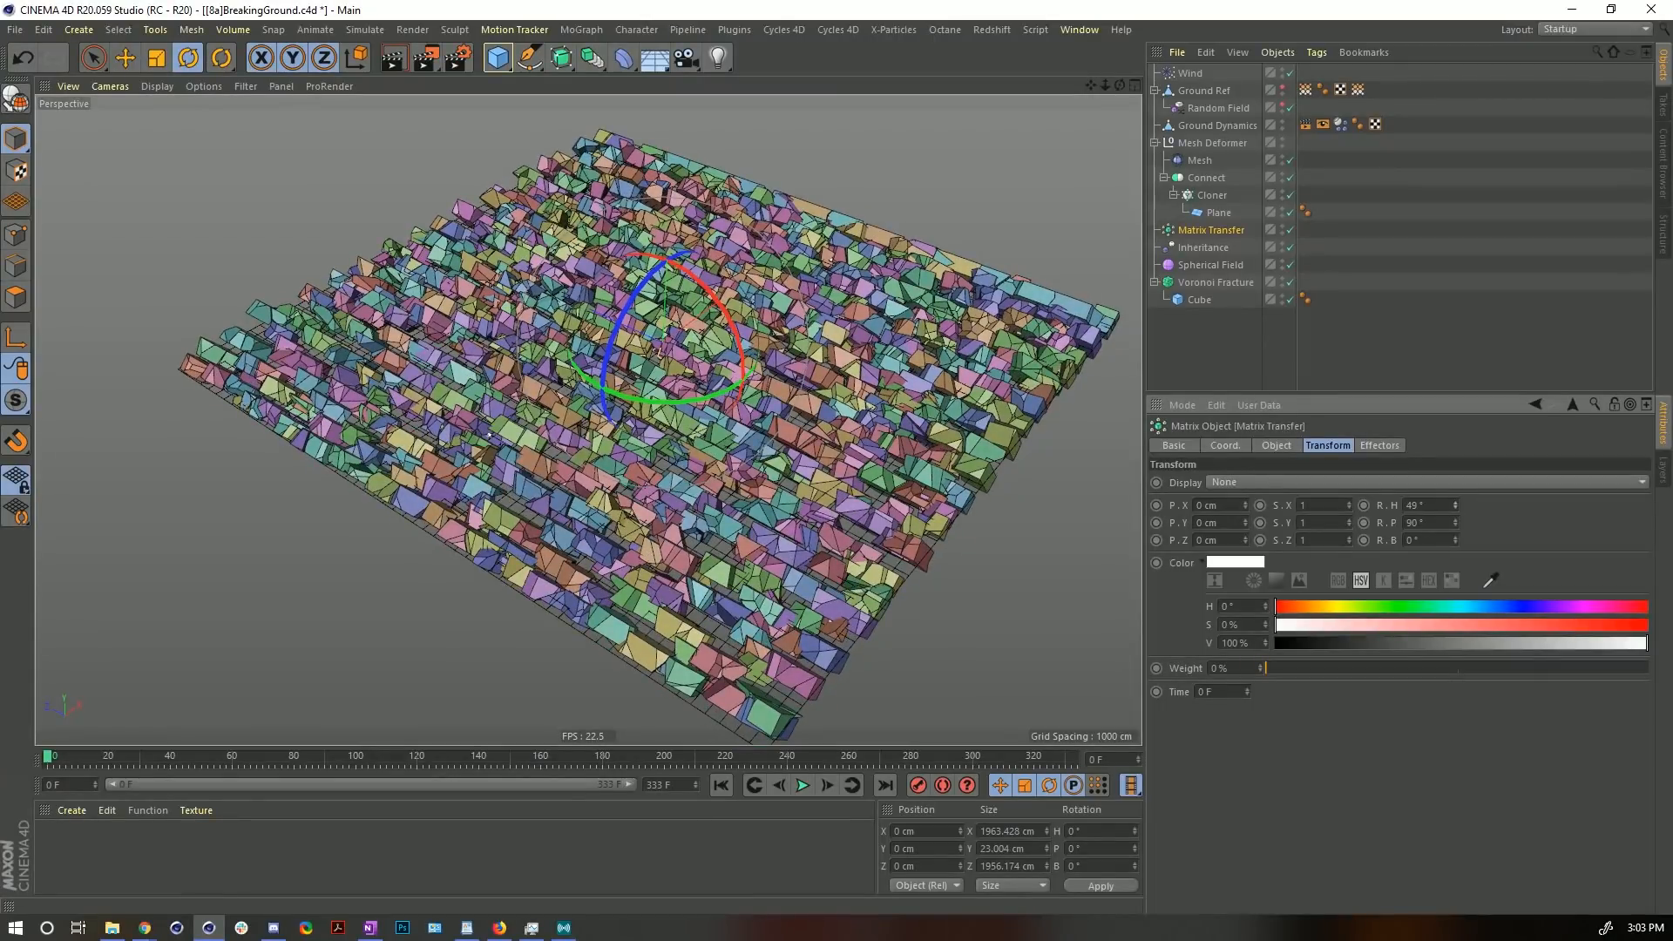
- Set the Matrix Transfer rotation to R.H -90°, R.P 90° and R.B -90° so the Voronoi pieces lie flat
type("-90-90")
key("Return")
left_click(1415, 542)
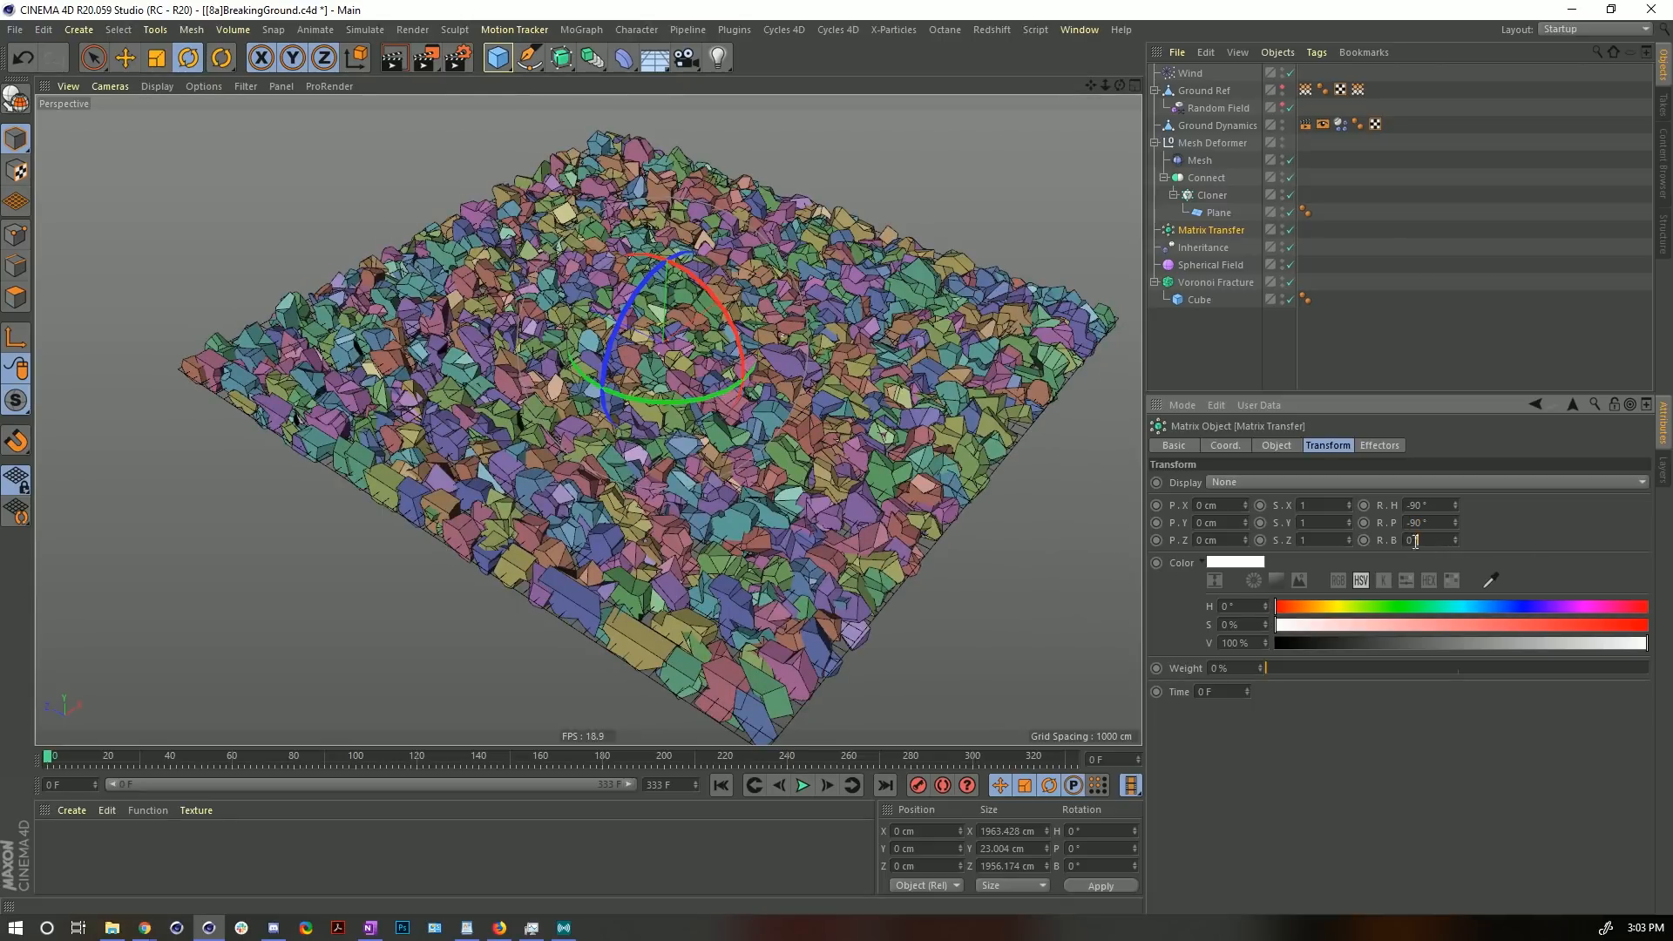
type("-90")
key("Return")
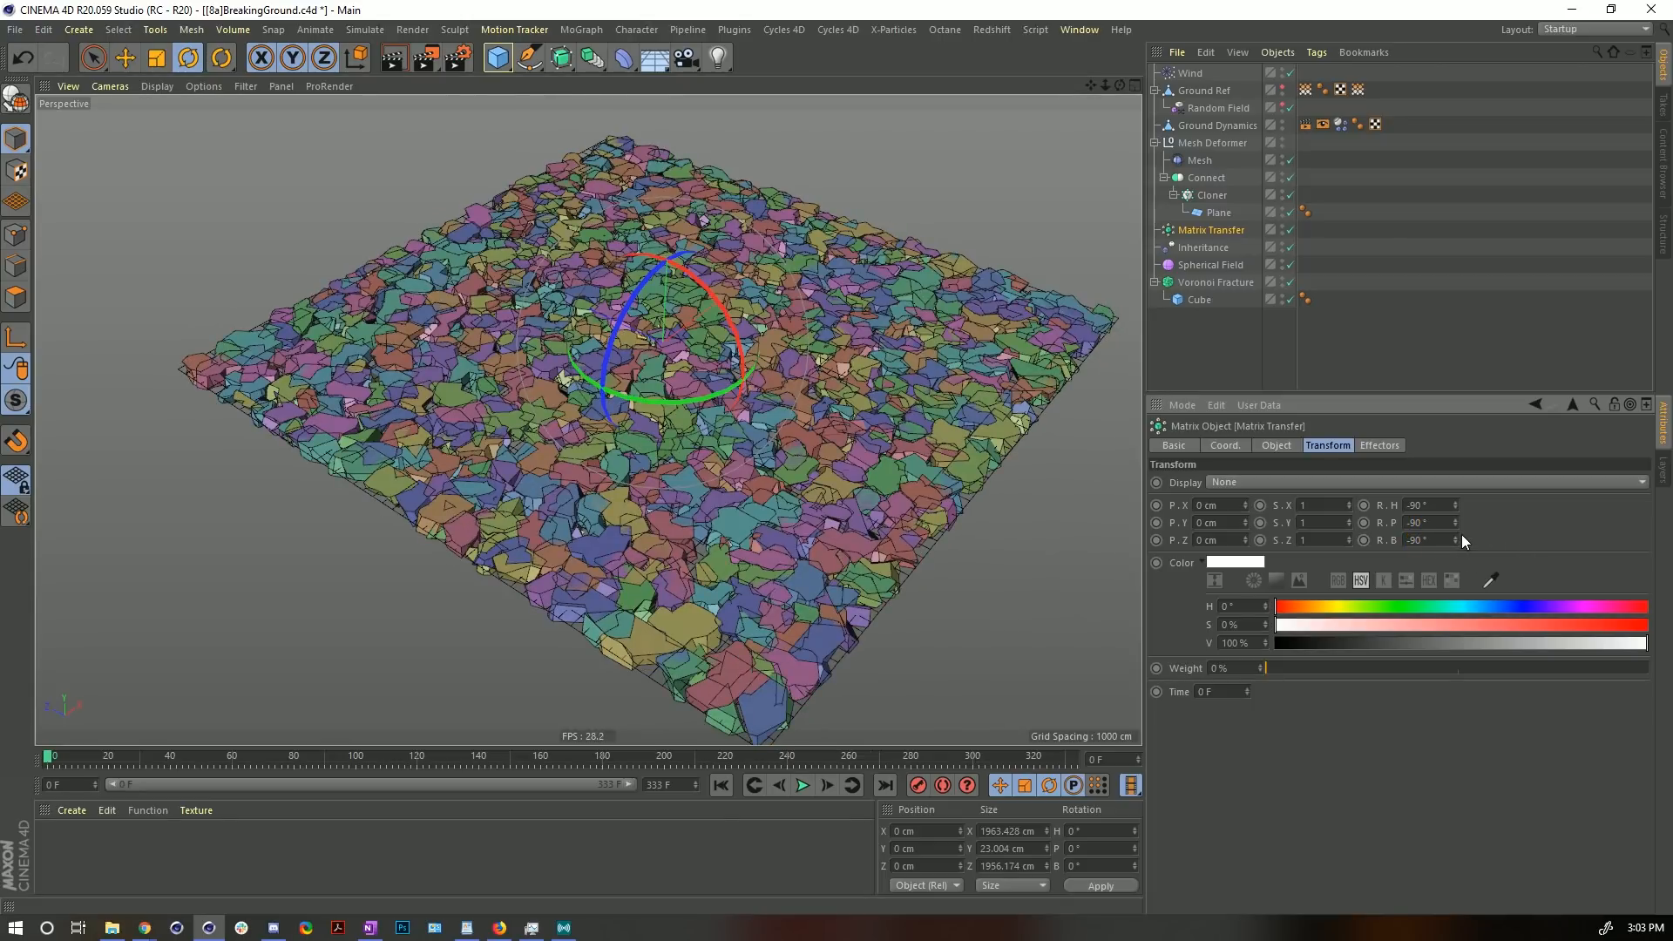
key("ctrl+z")
left_click_drag(1455, 522, 1455, 659)
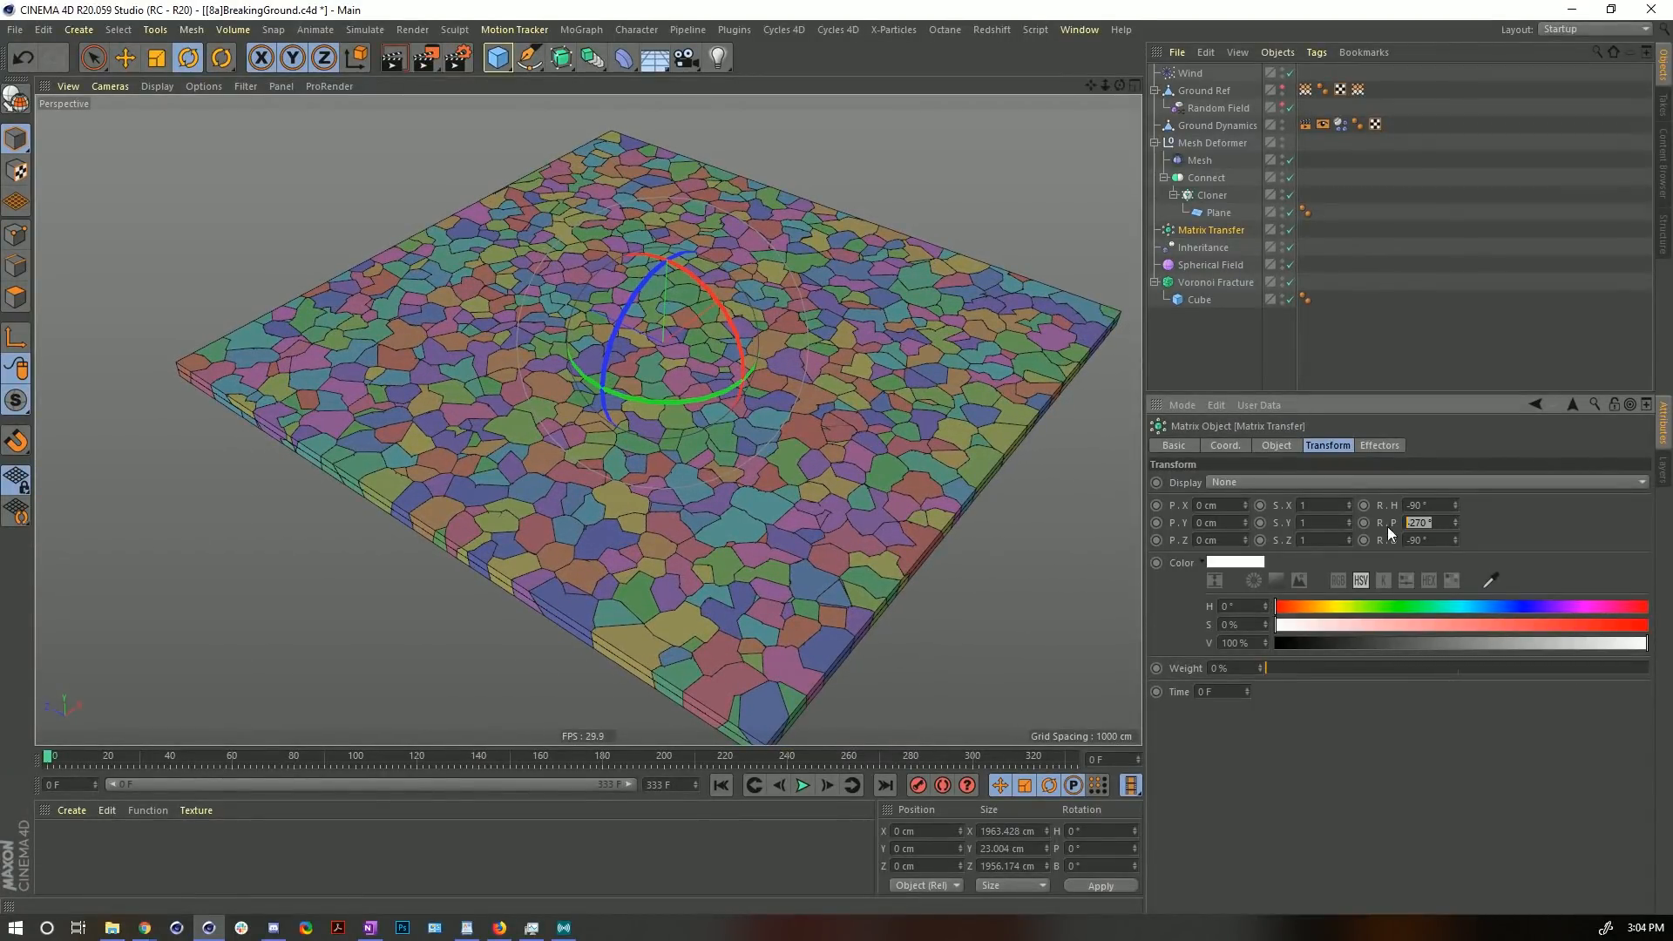
type("90")
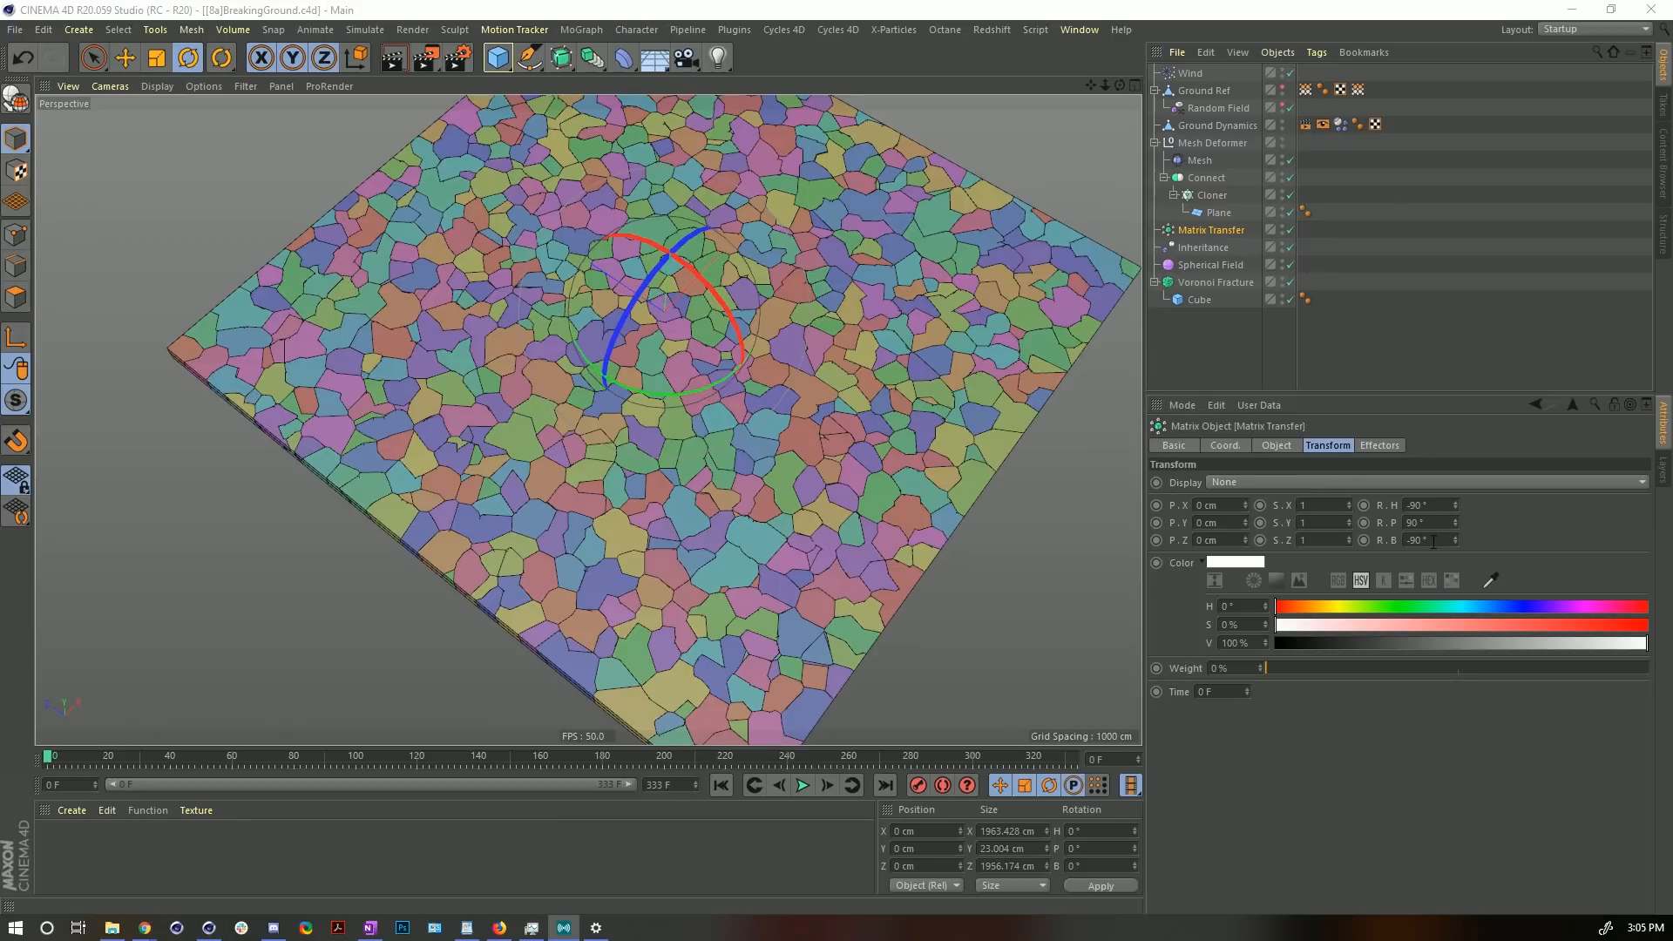
- Play the simulation, examine from several angles how the Voronoi pieces follow the deforming ground, and return to the first frame
left_click_drag(724, 427, 906, 460, "alt")
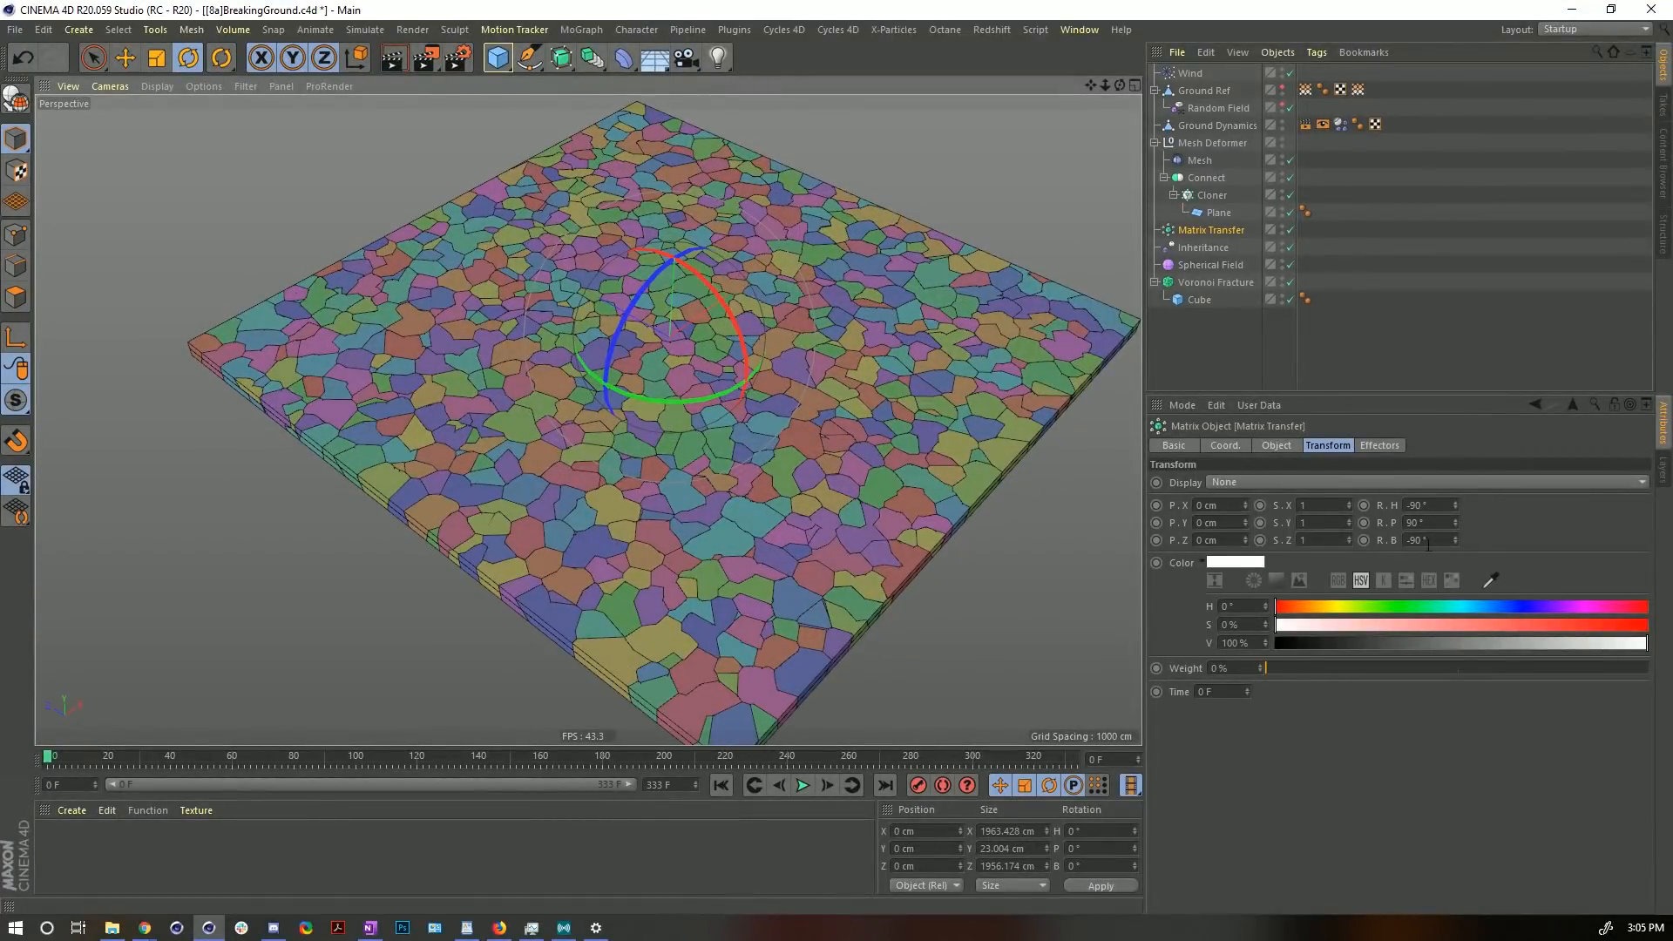
right_click_drag(669, 346, 828, 349, "alt")
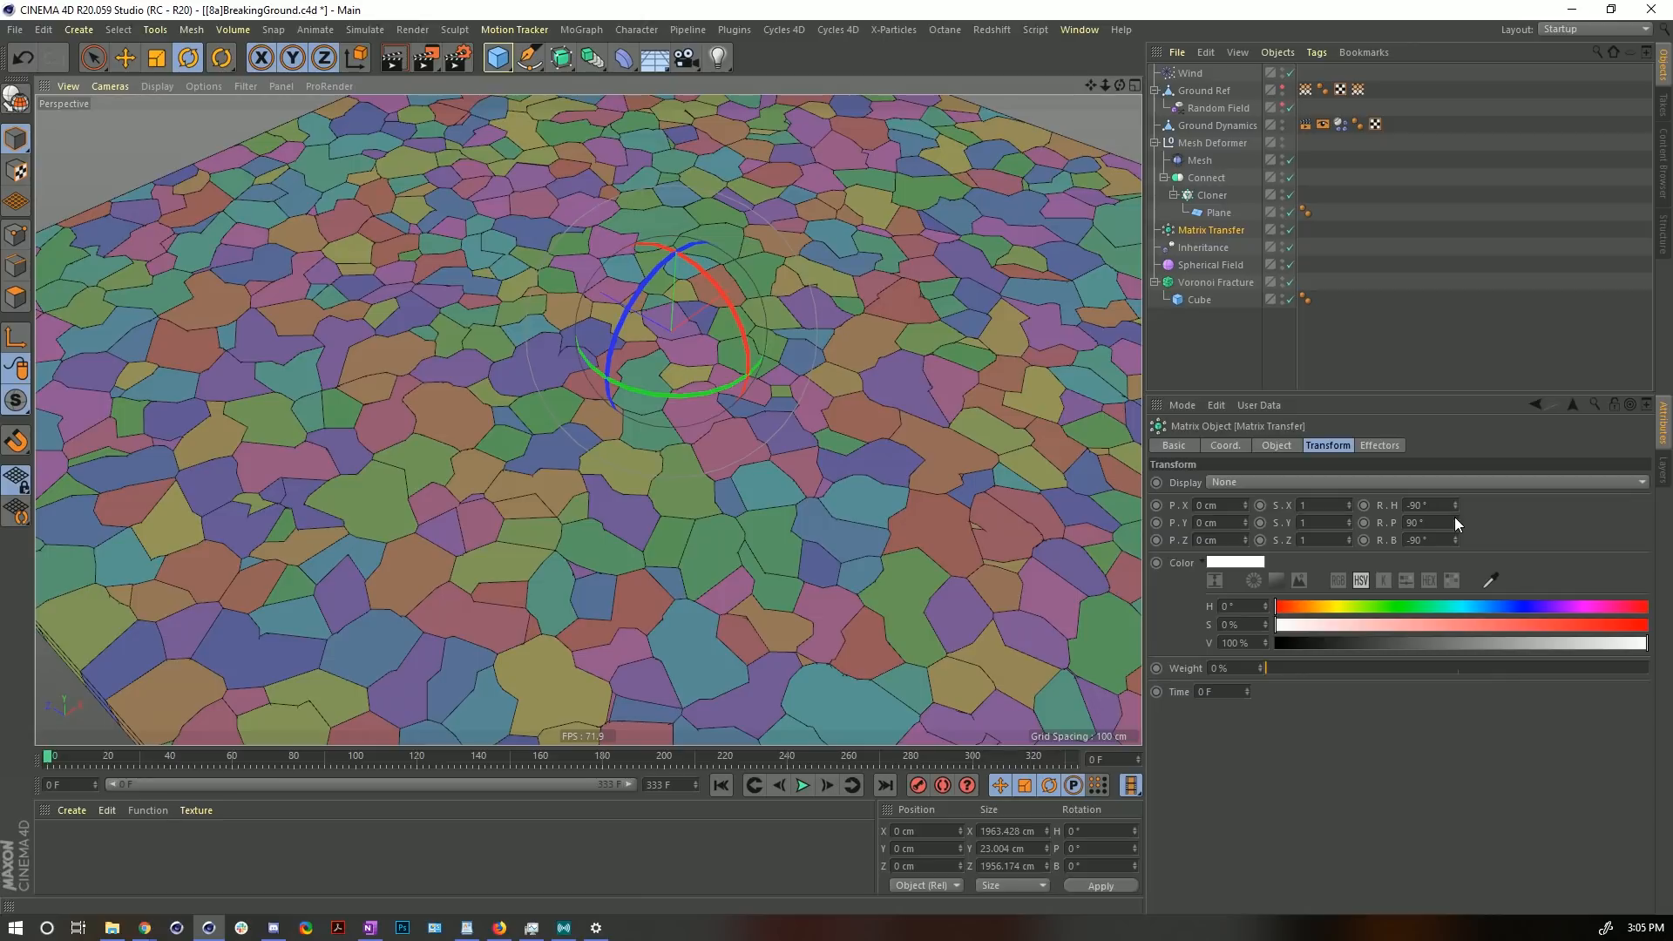
right_click_drag(772, 409, 697, 429, "alt")
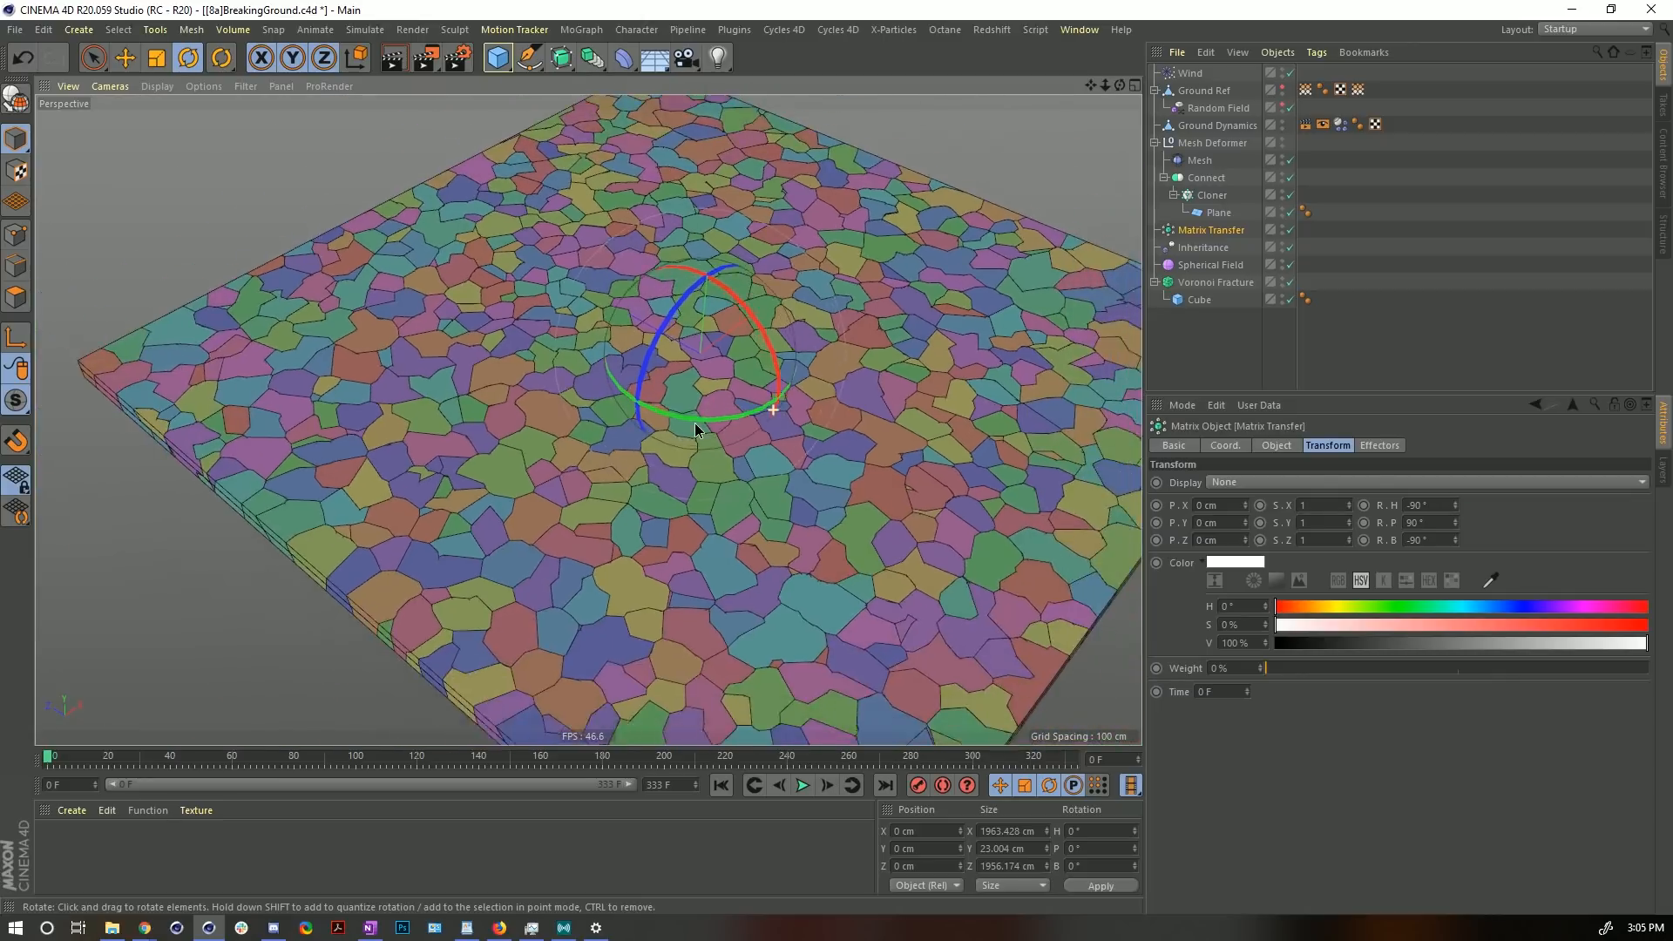
left_click_drag(666, 399, 760, 364, "alt")
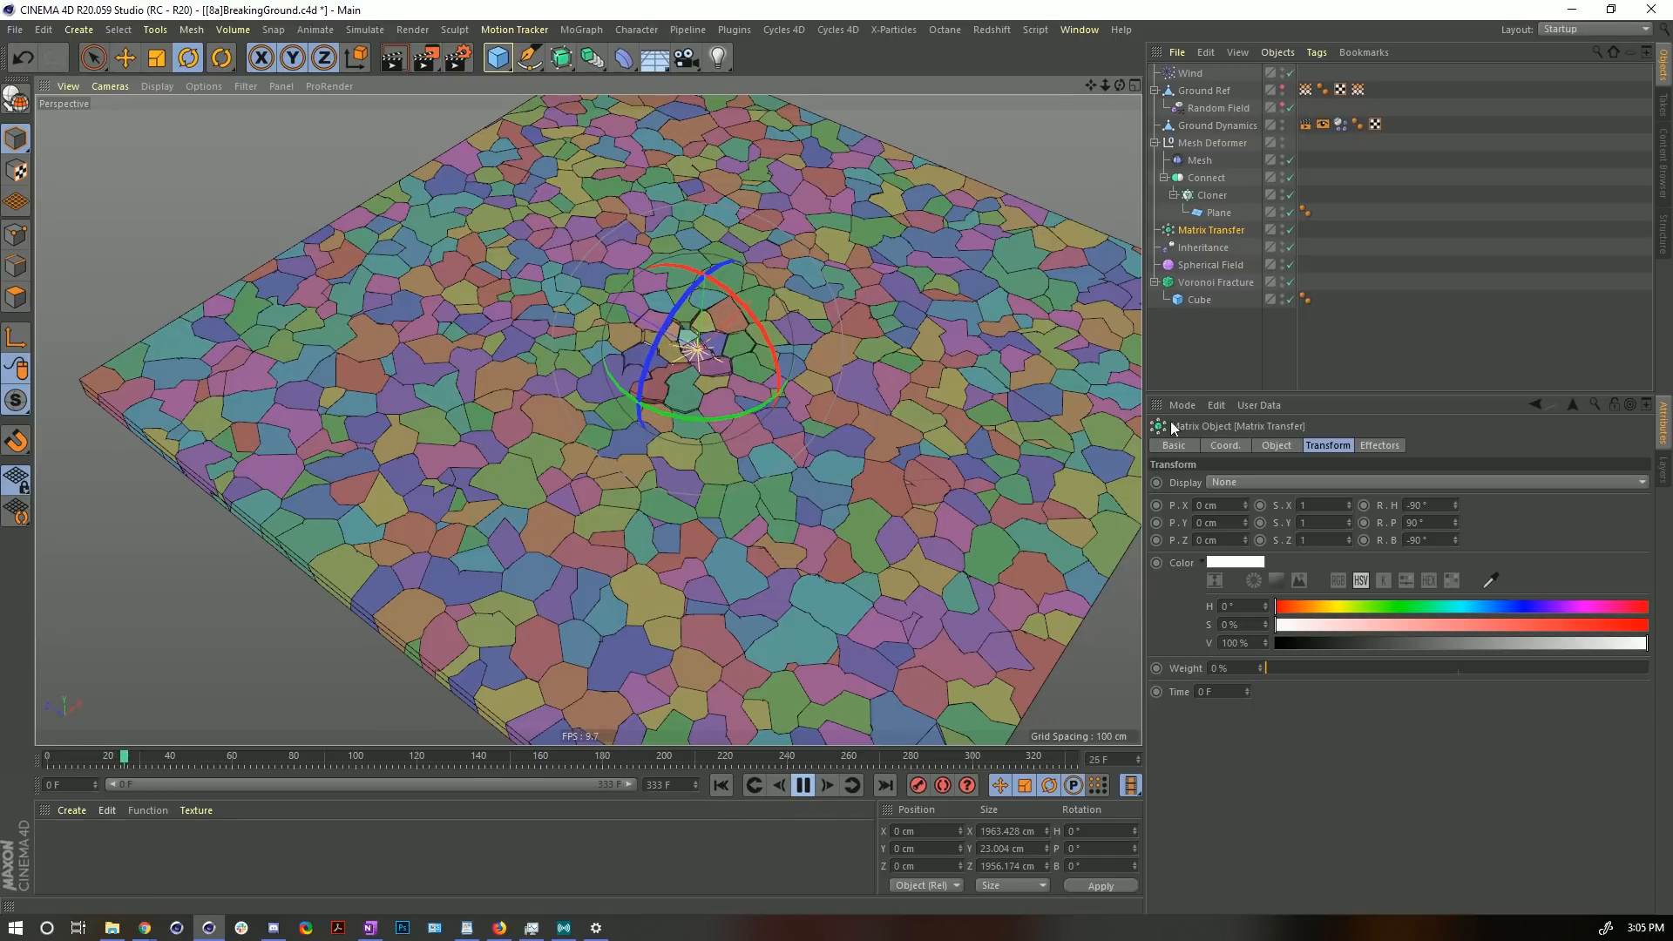
left_click(1200, 333)
left_click_drag(897, 562, 867, 456, "alt")
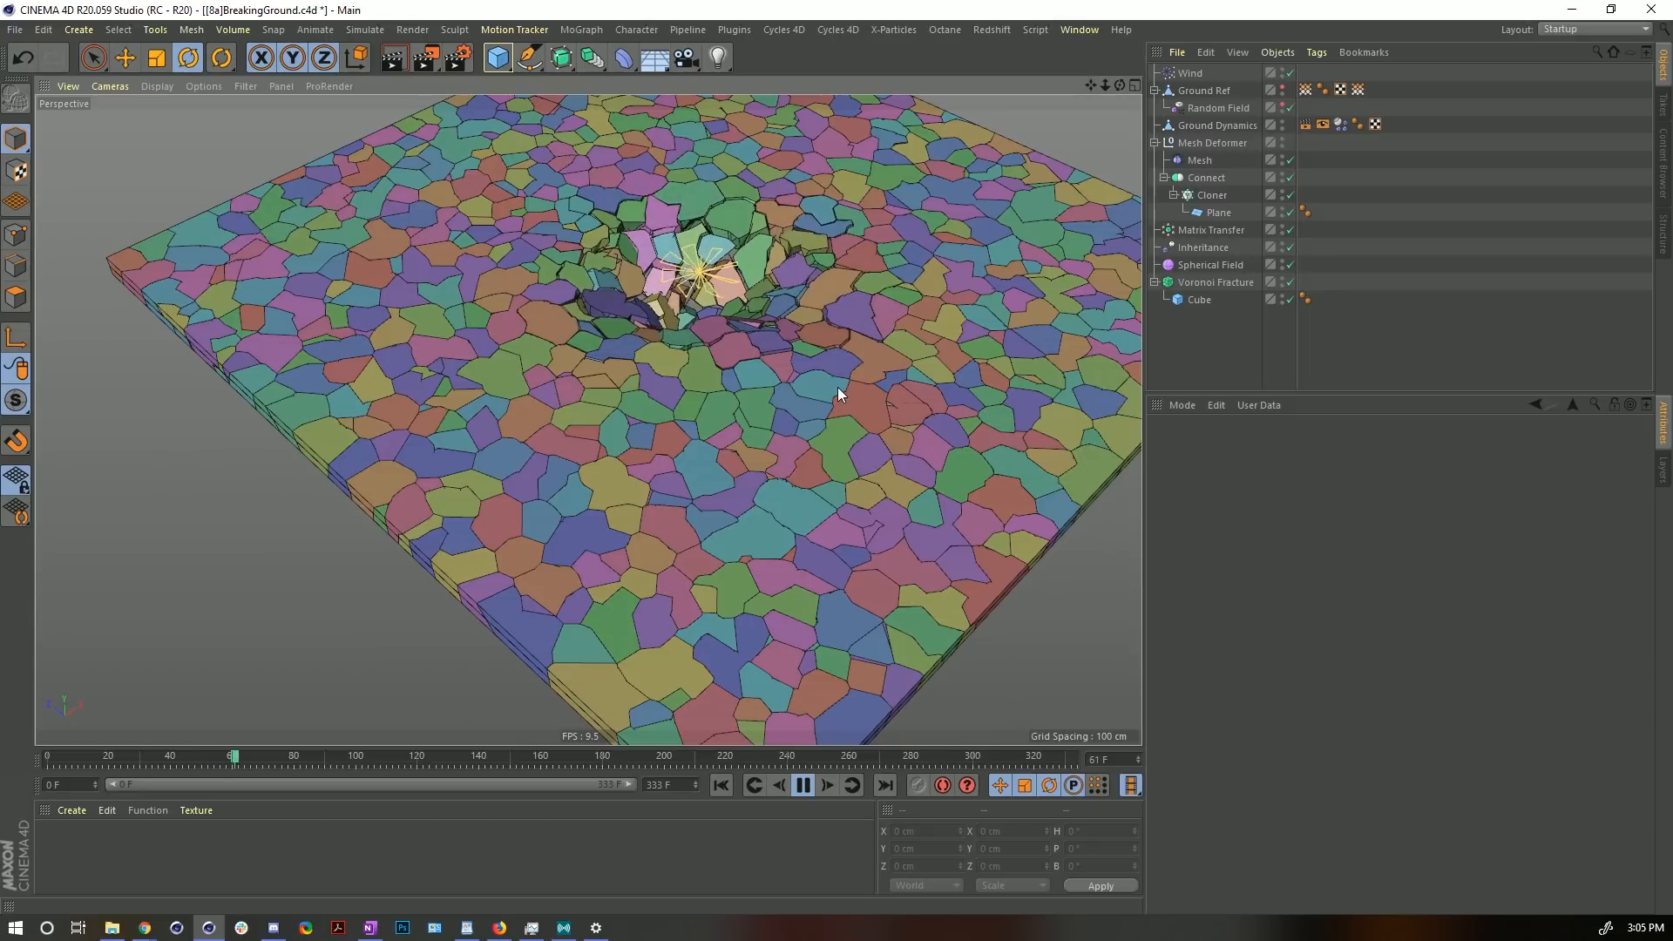
left_click_drag(784, 516, 819, 373, "alt")
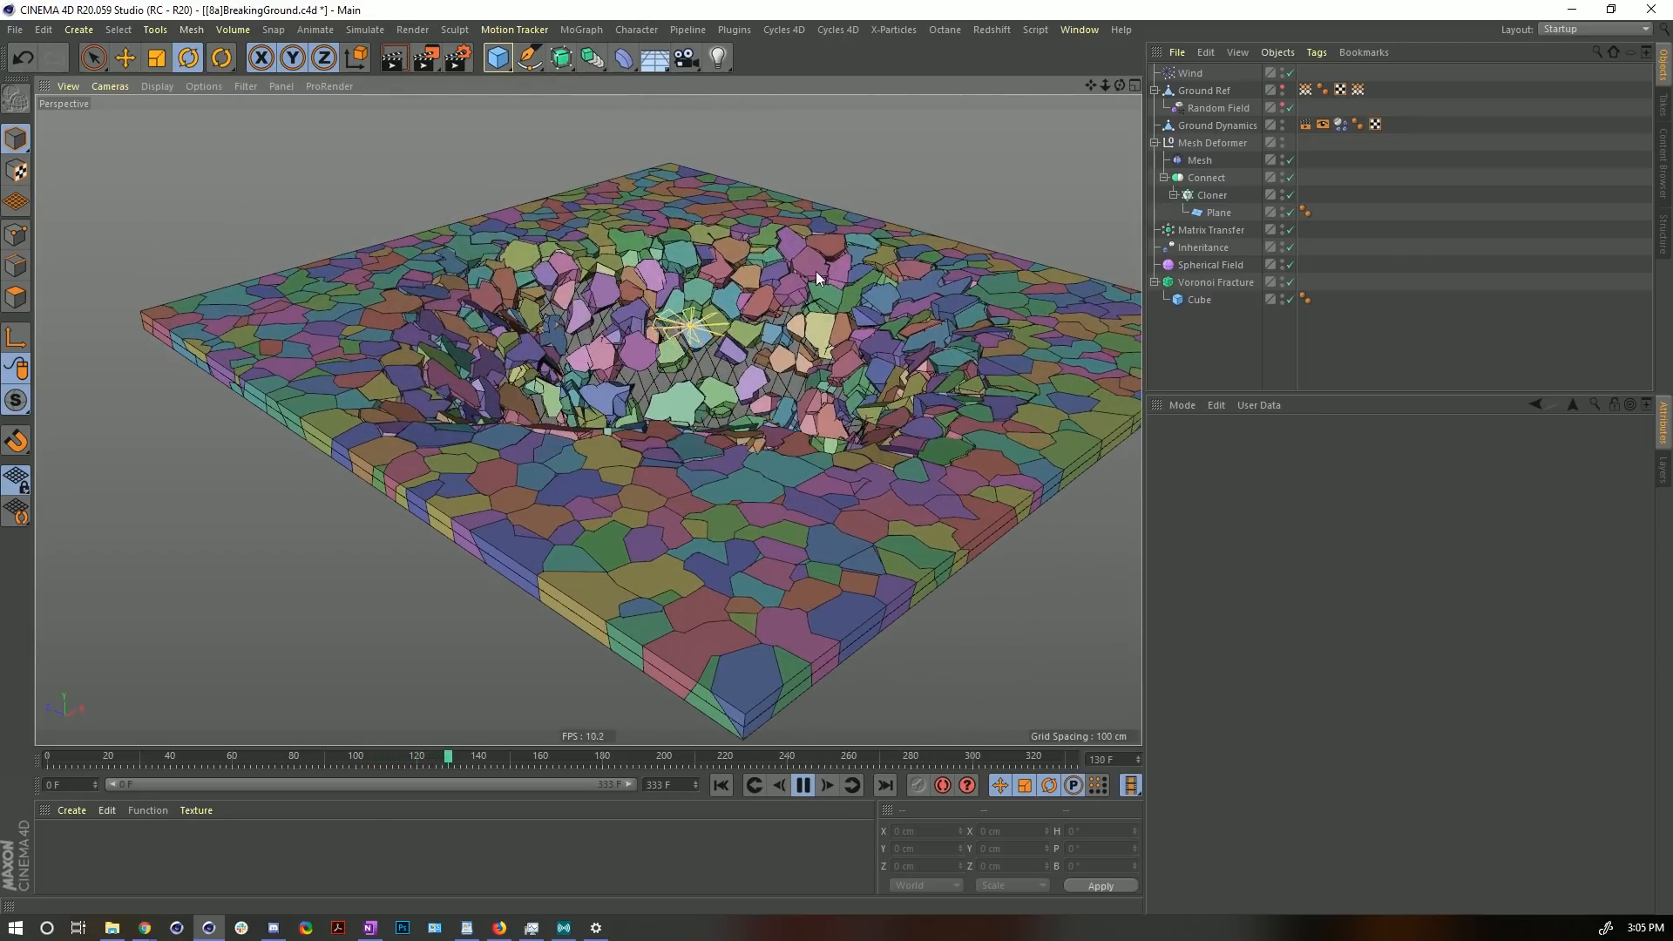
left_click_drag(816, 270, 834, 244, "alt")
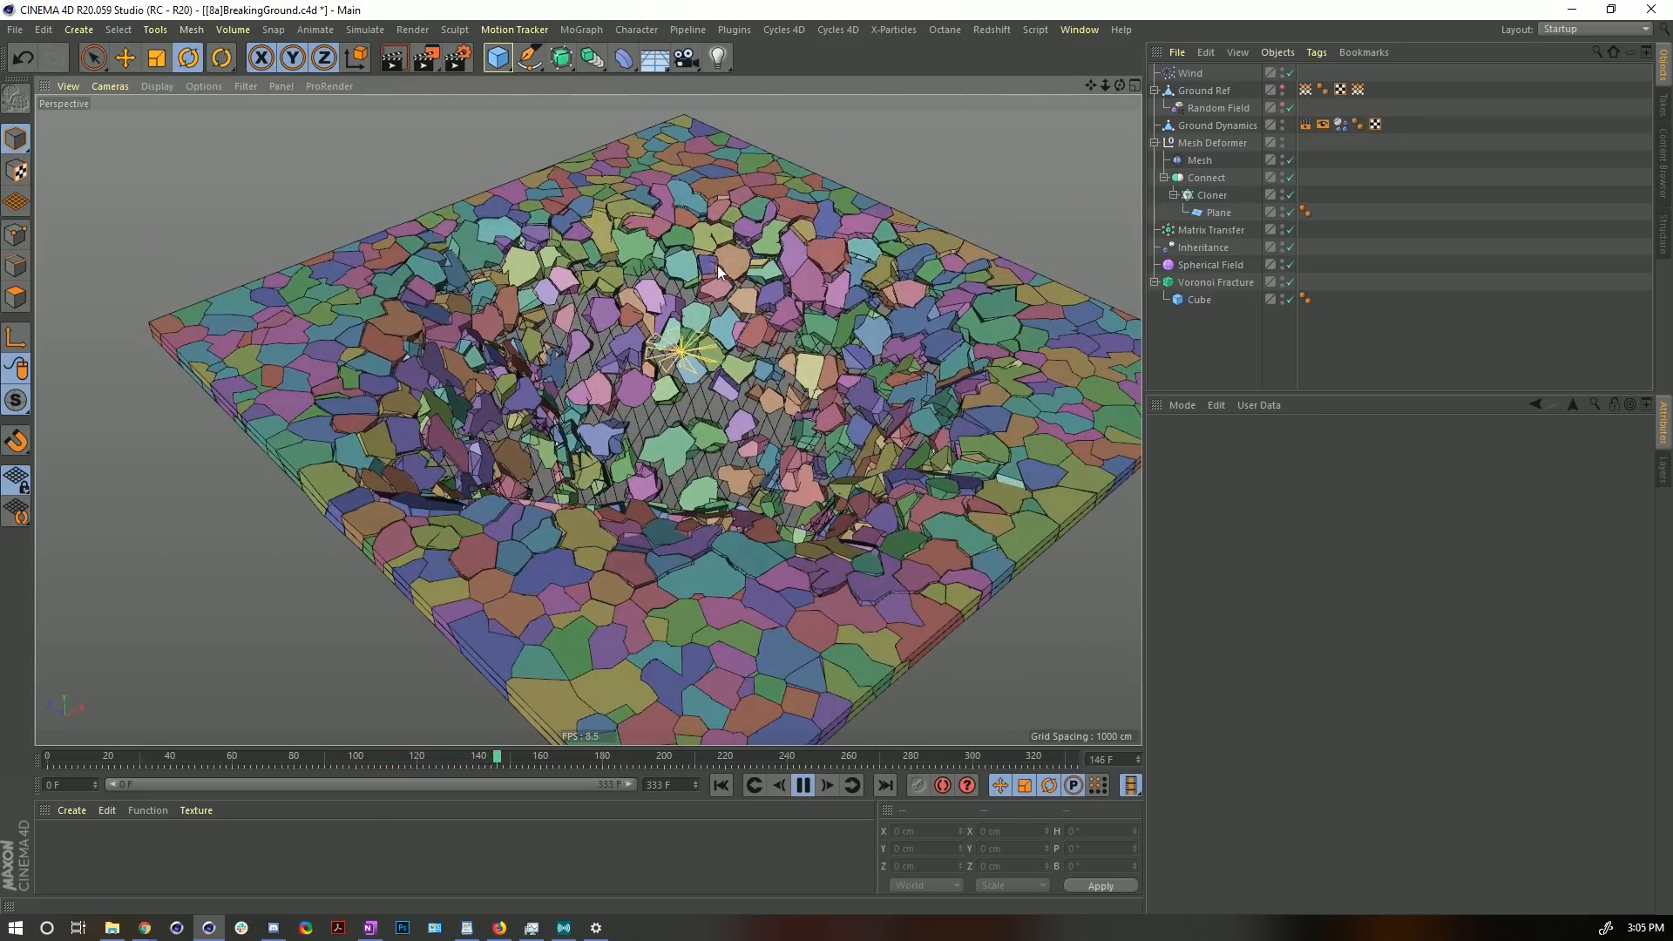
middle_click_drag(680, 420, 682, 476, "alt")
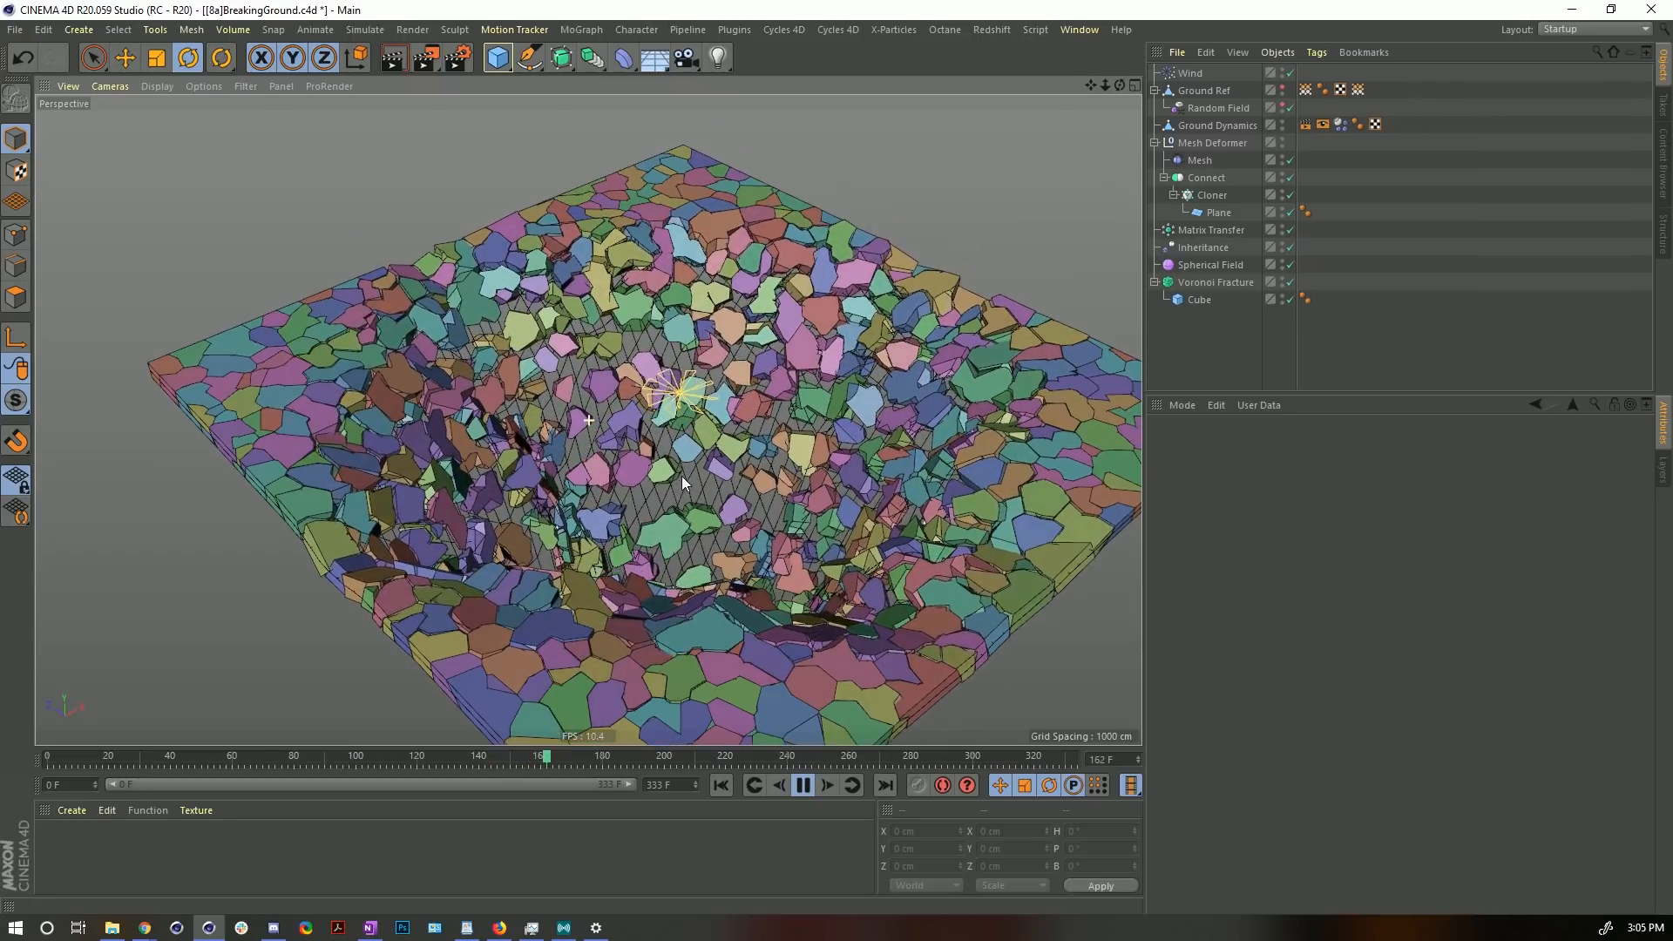
left_click_drag(693, 505, 716, 505, "alt")
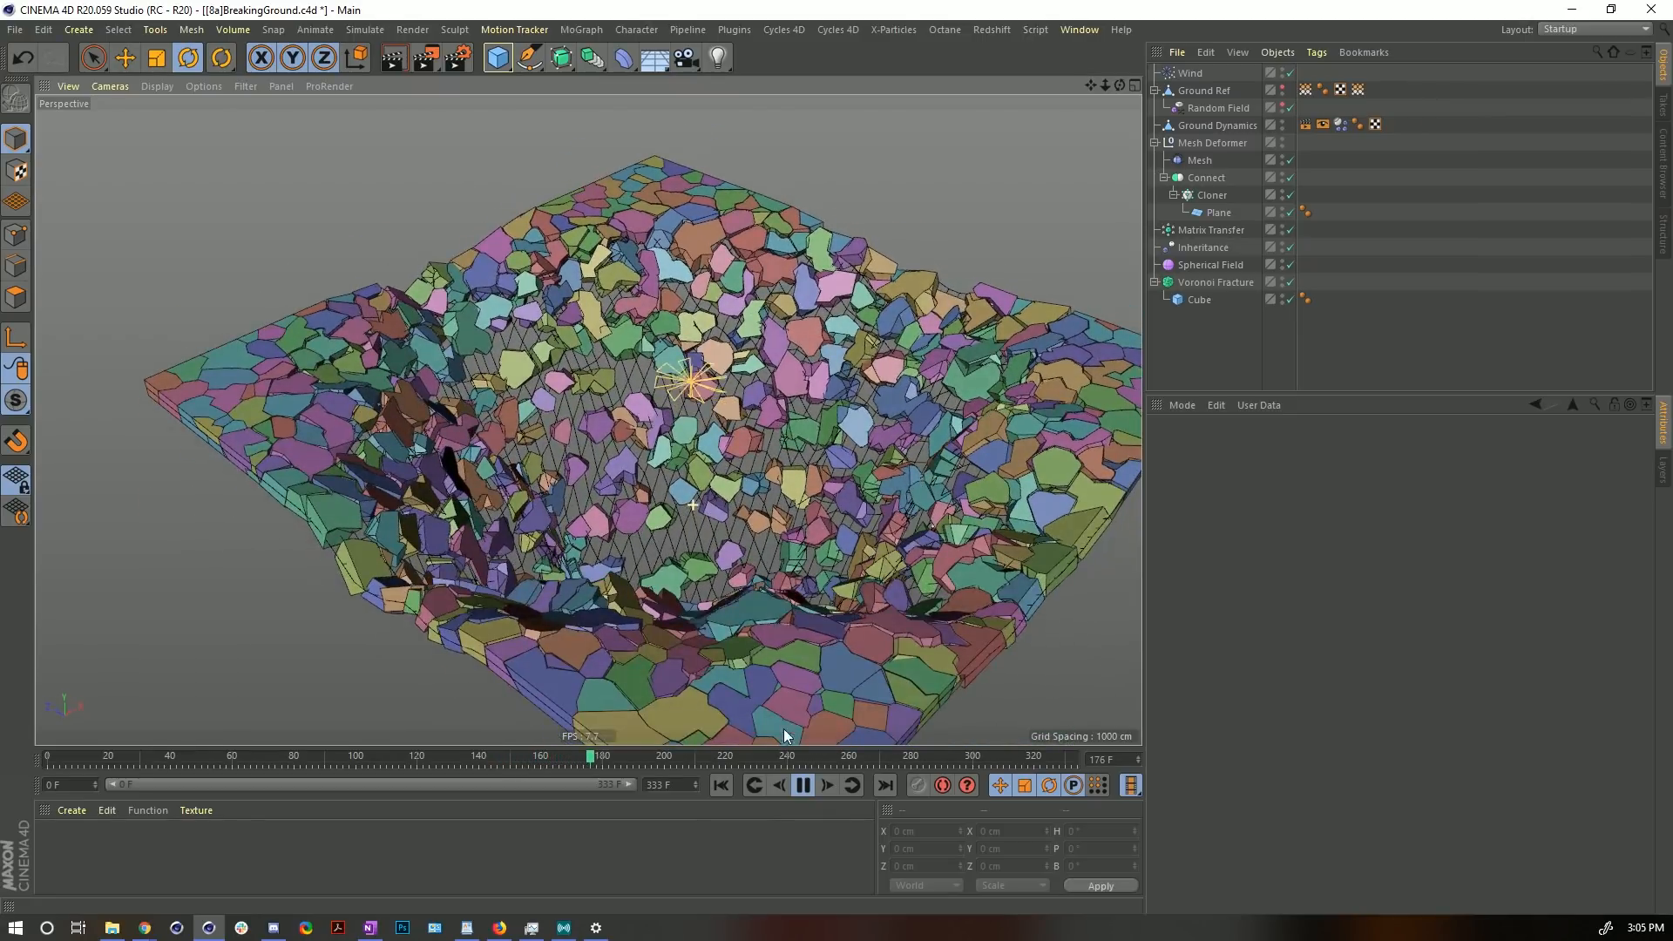
left_click(802, 785)
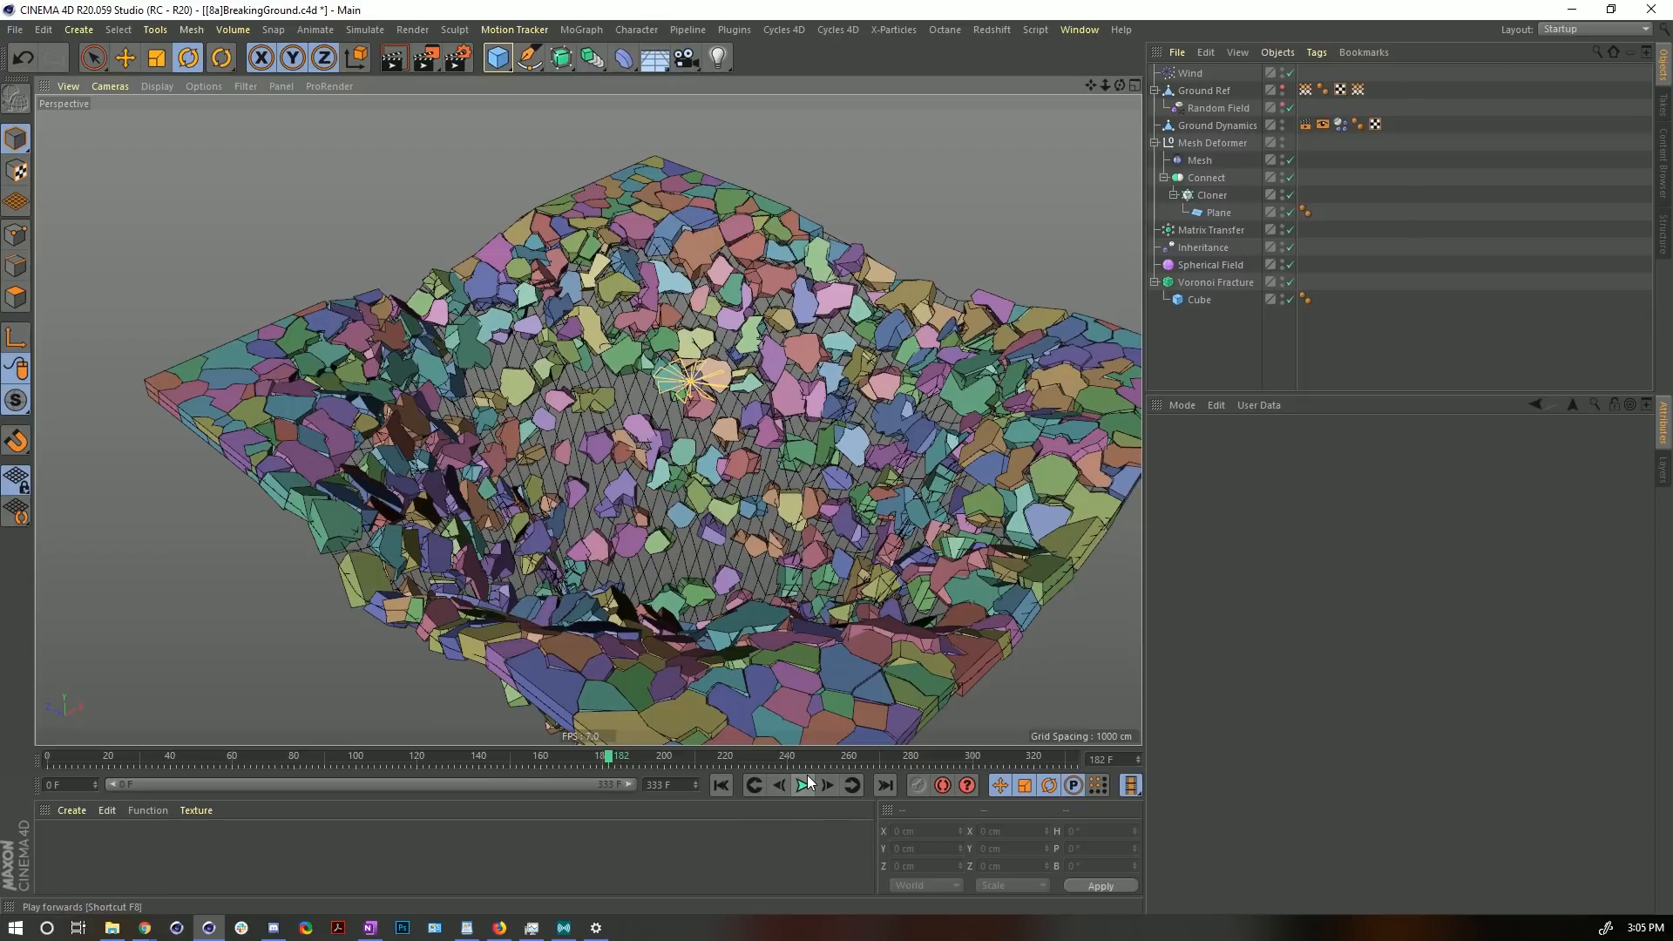
left_click_drag(702, 335, 654, 379, "alt")
left_click(723, 786)
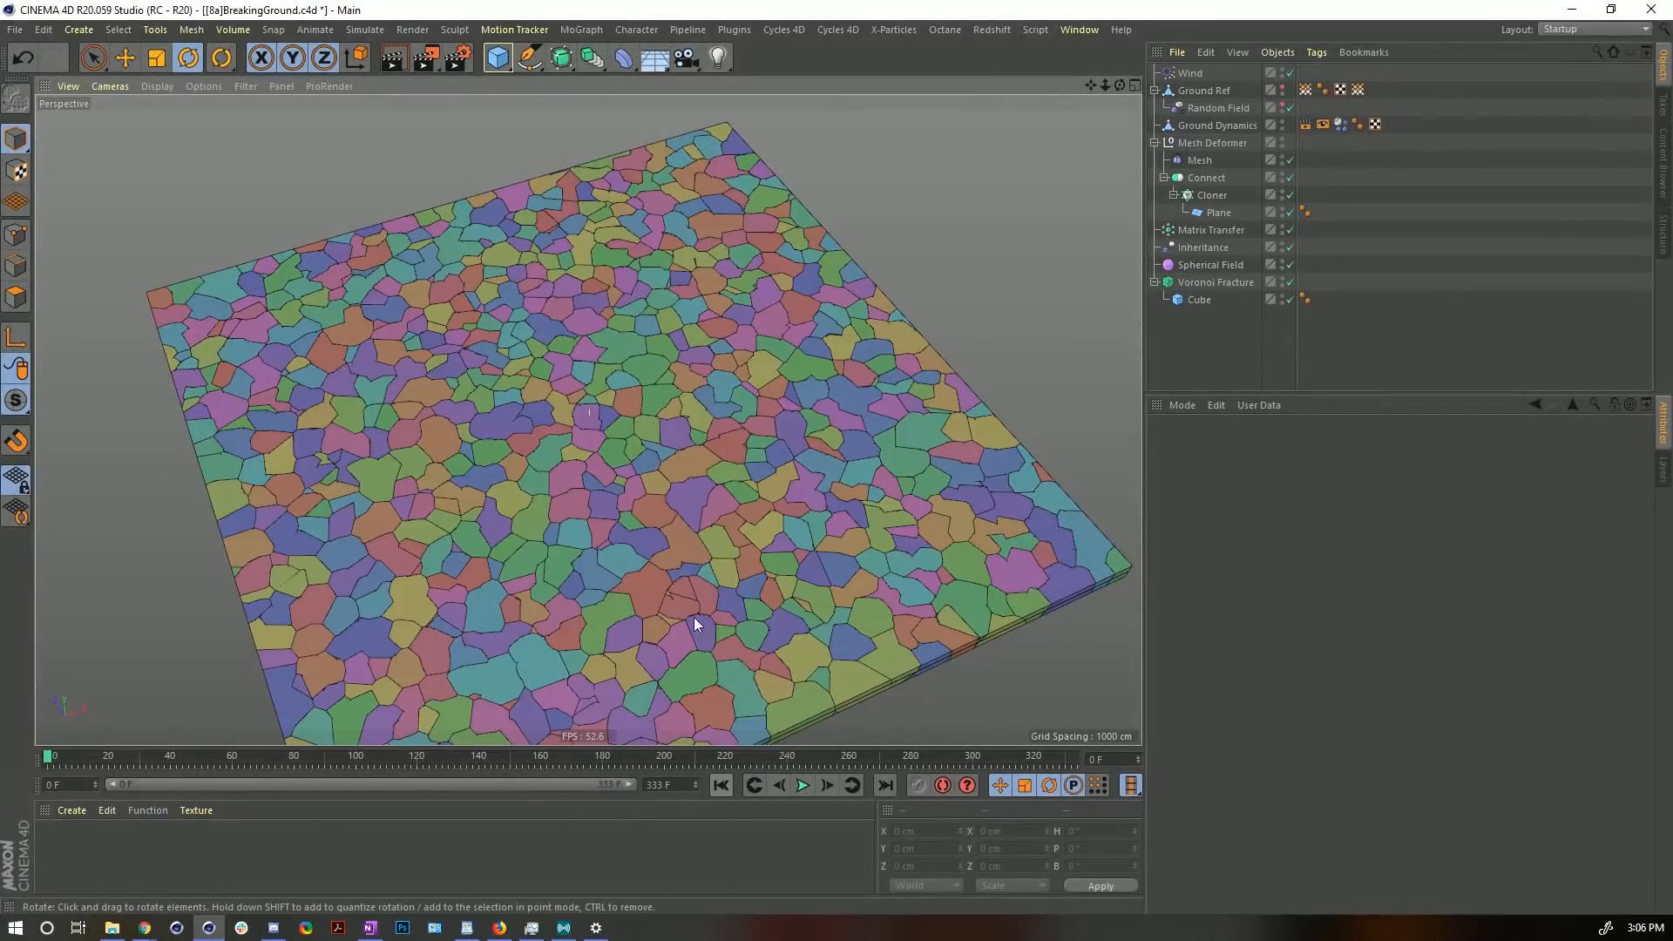
- Disable the Voronoi Fracture and try a Wind Speed of 25 cm by playing the ground simulation
mouse_move(632, 447)
left_mouse_down("alt")
mouse_move(766, 366)
mouse_move(740, 354)
mouse_move(793, 367)
mouse_move(749, 362)
left_mouse_up("alt")
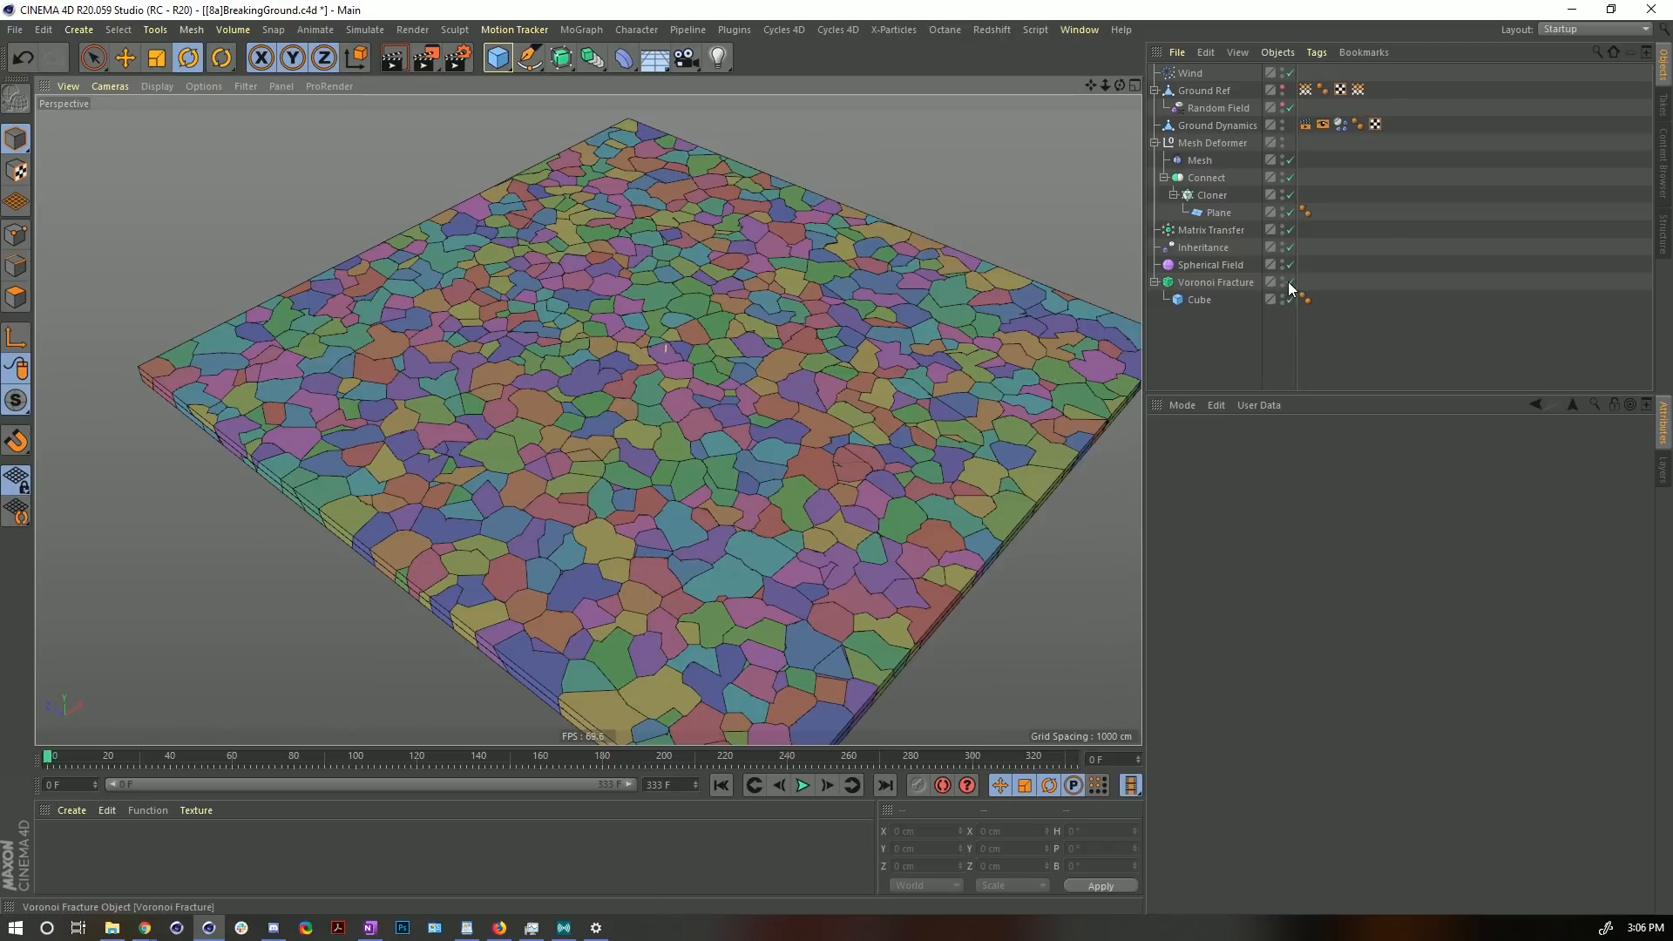
left_click(1290, 282)
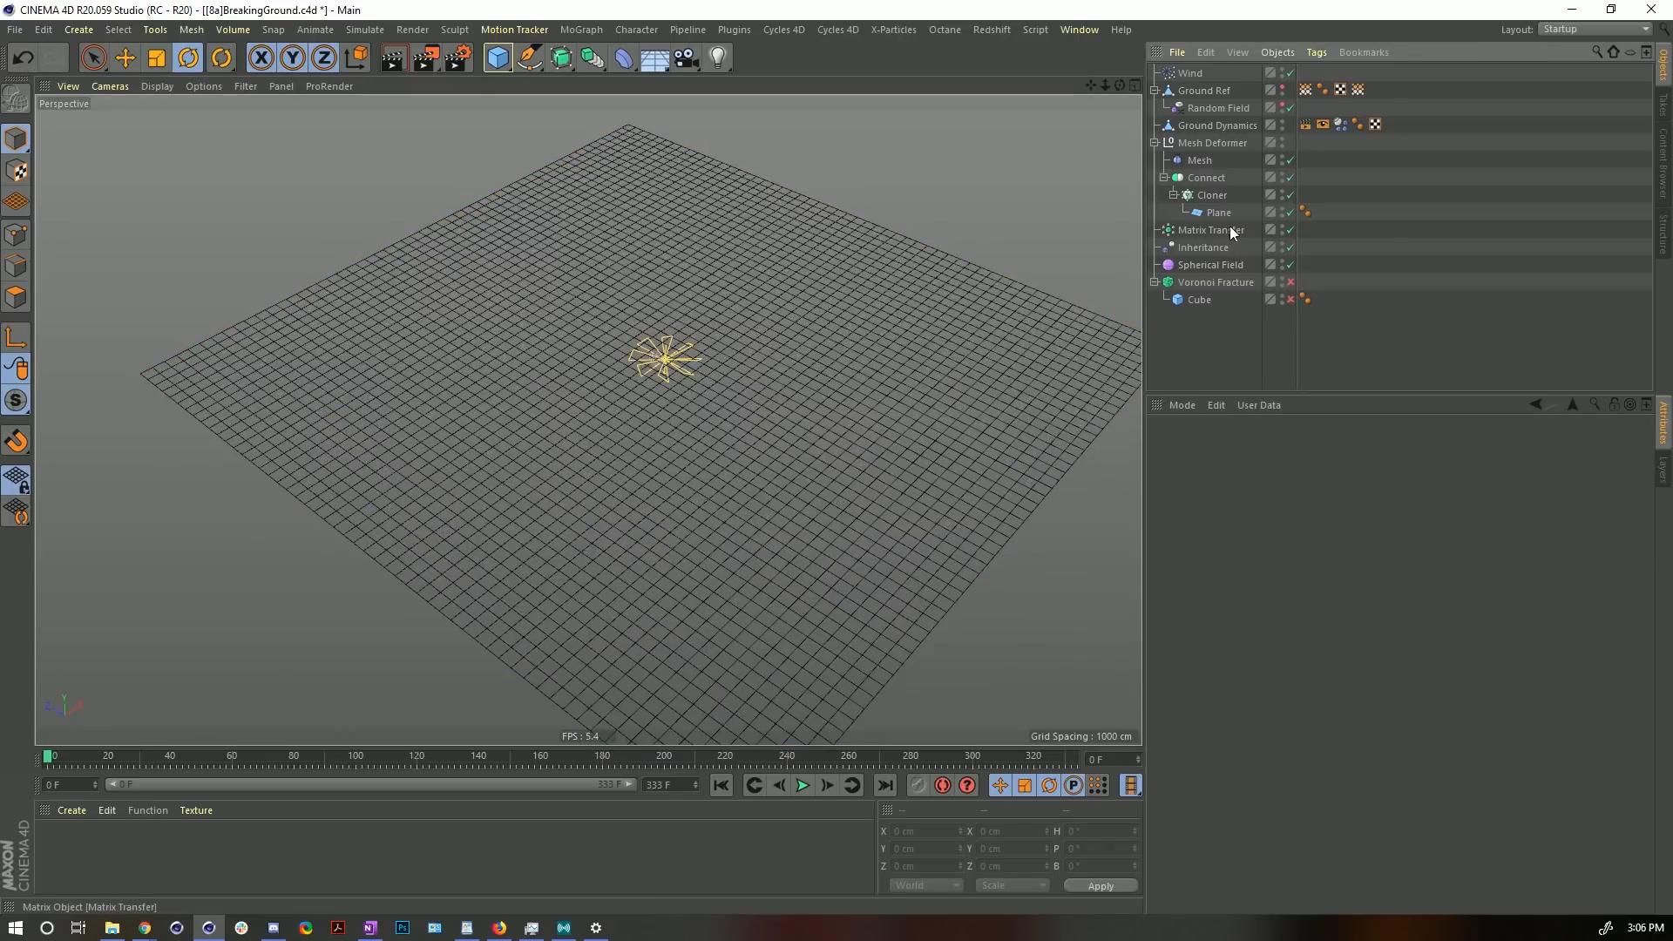
left_click(1243, 125)
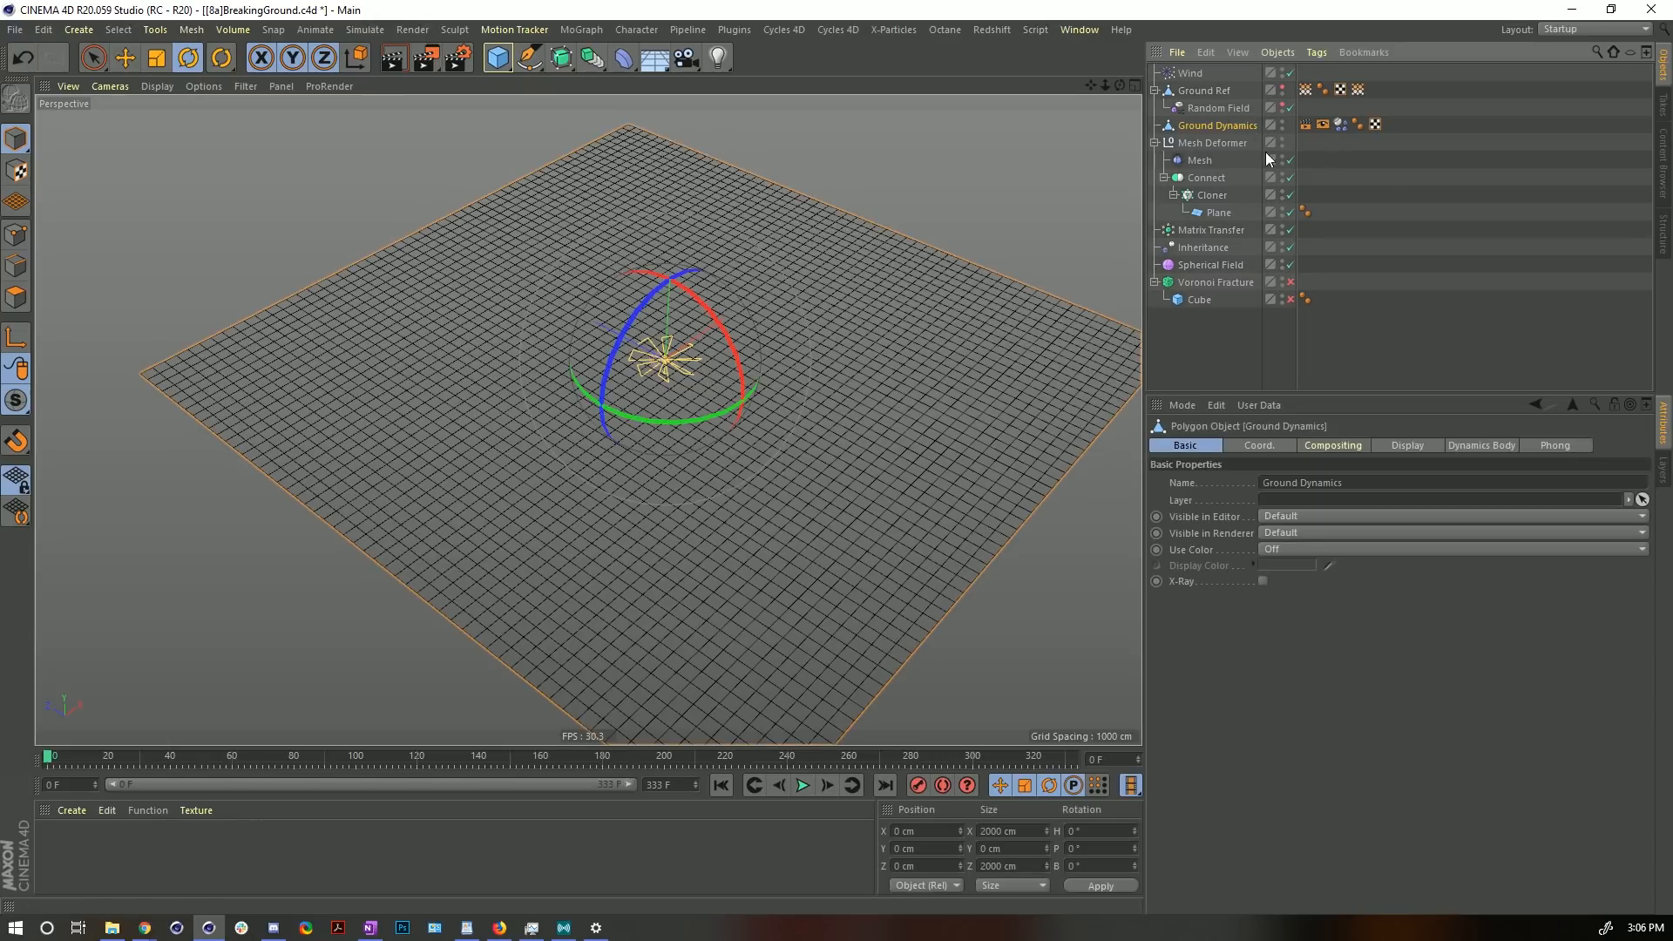
left_click(1185, 74)
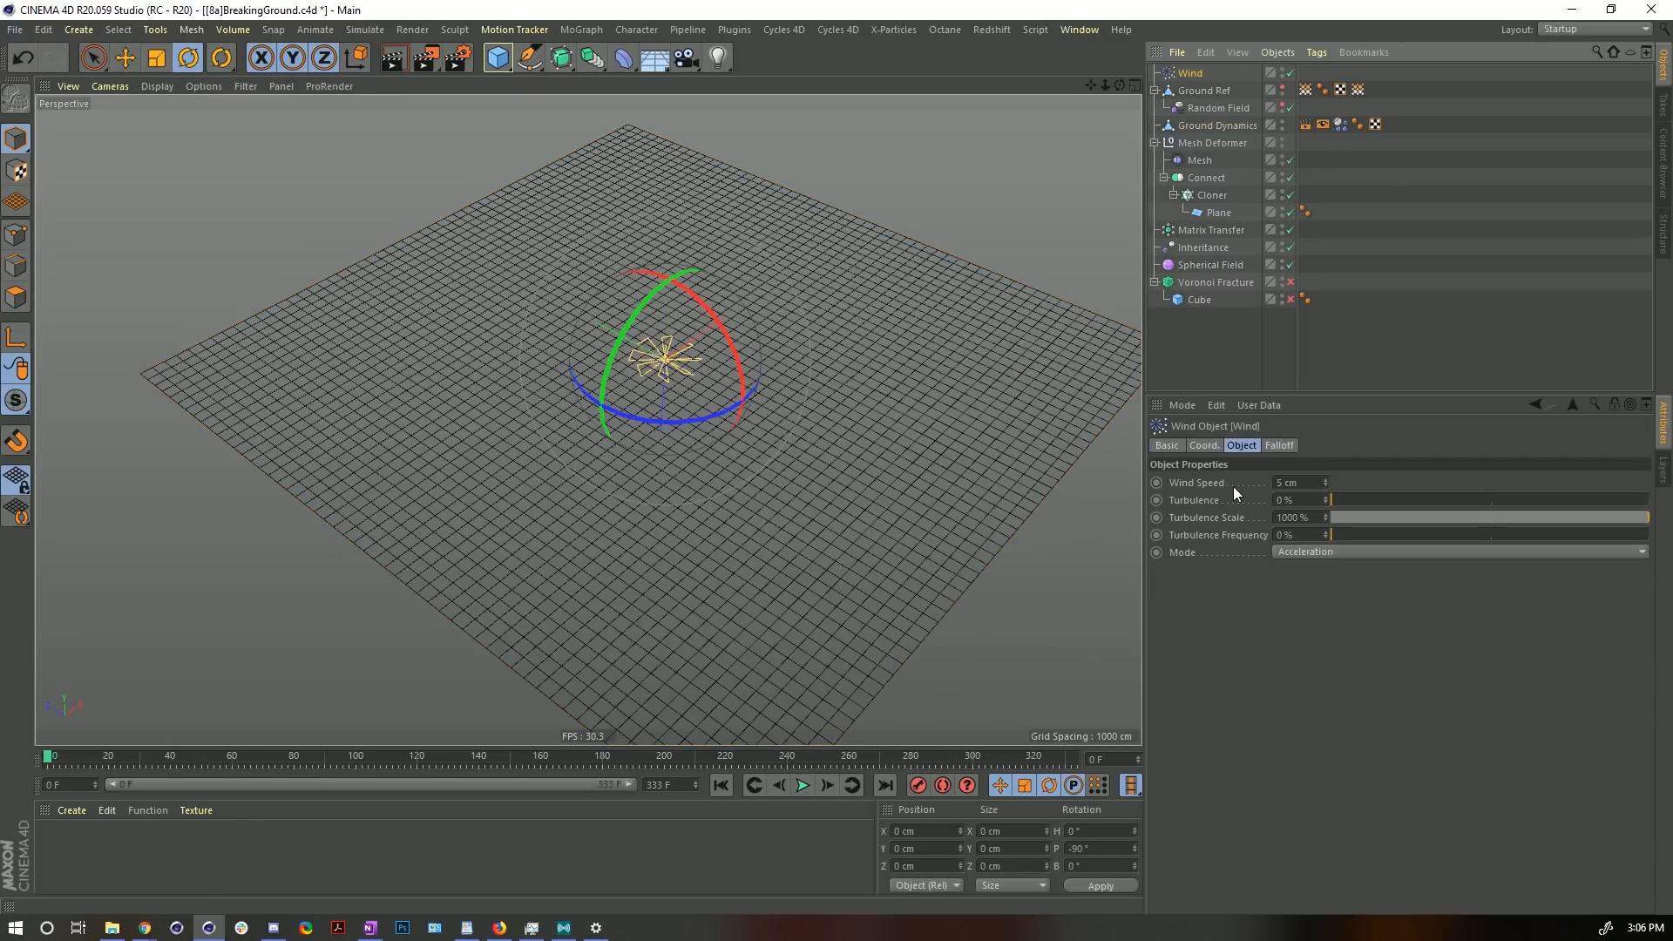
left_click(1285, 481)
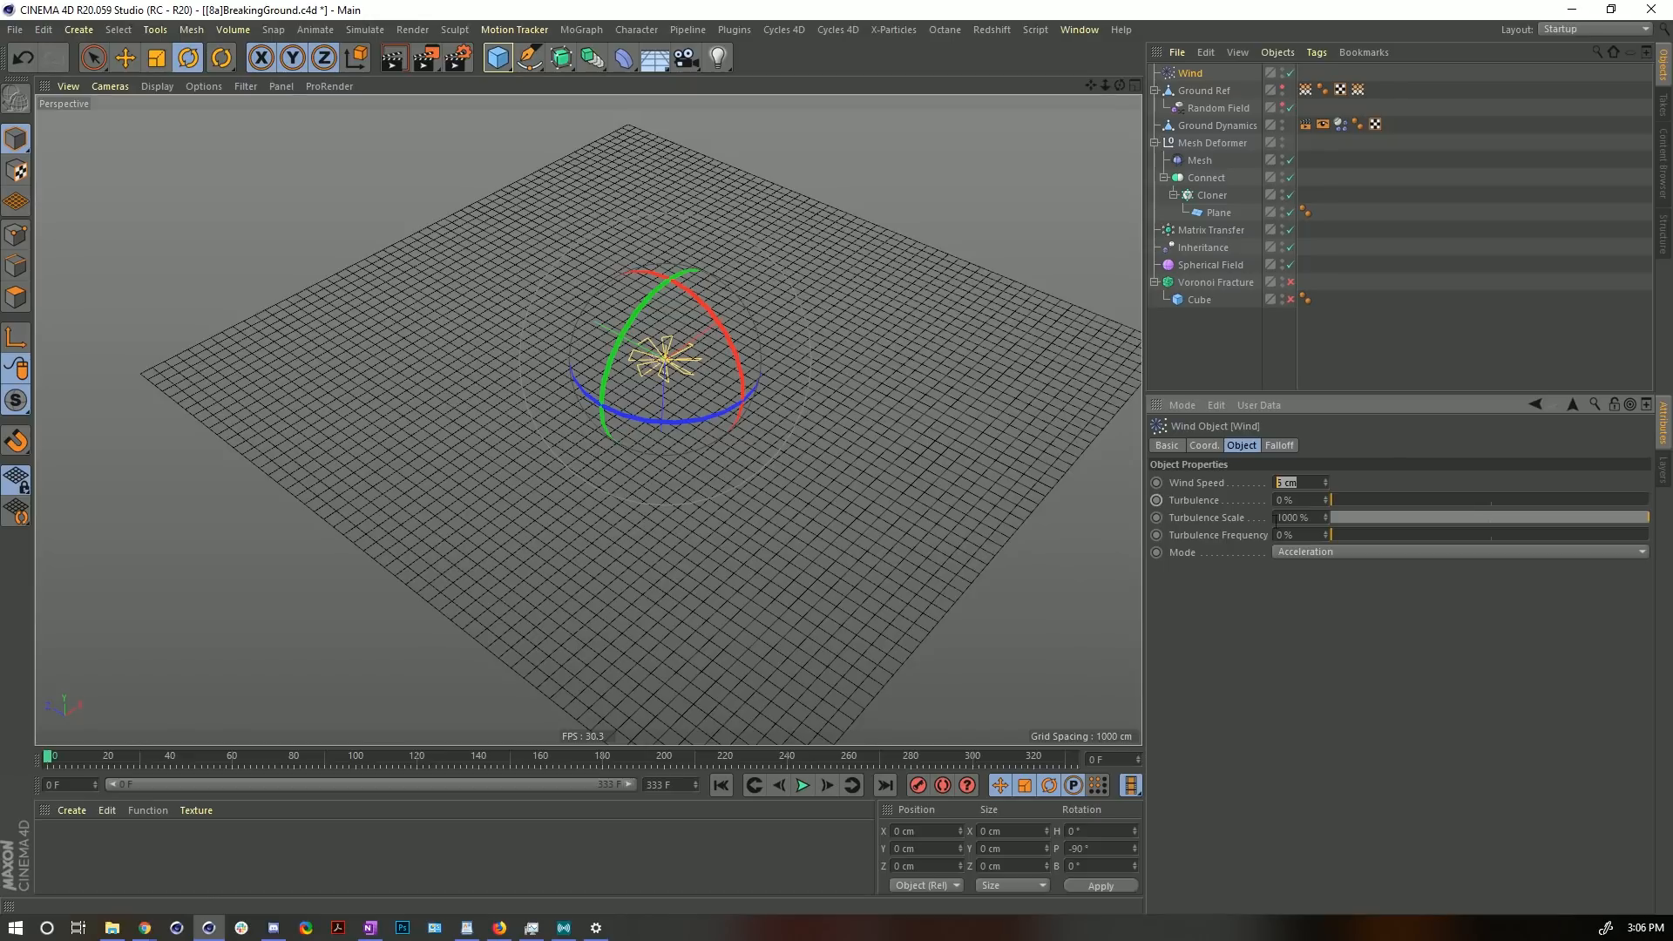
type("2")
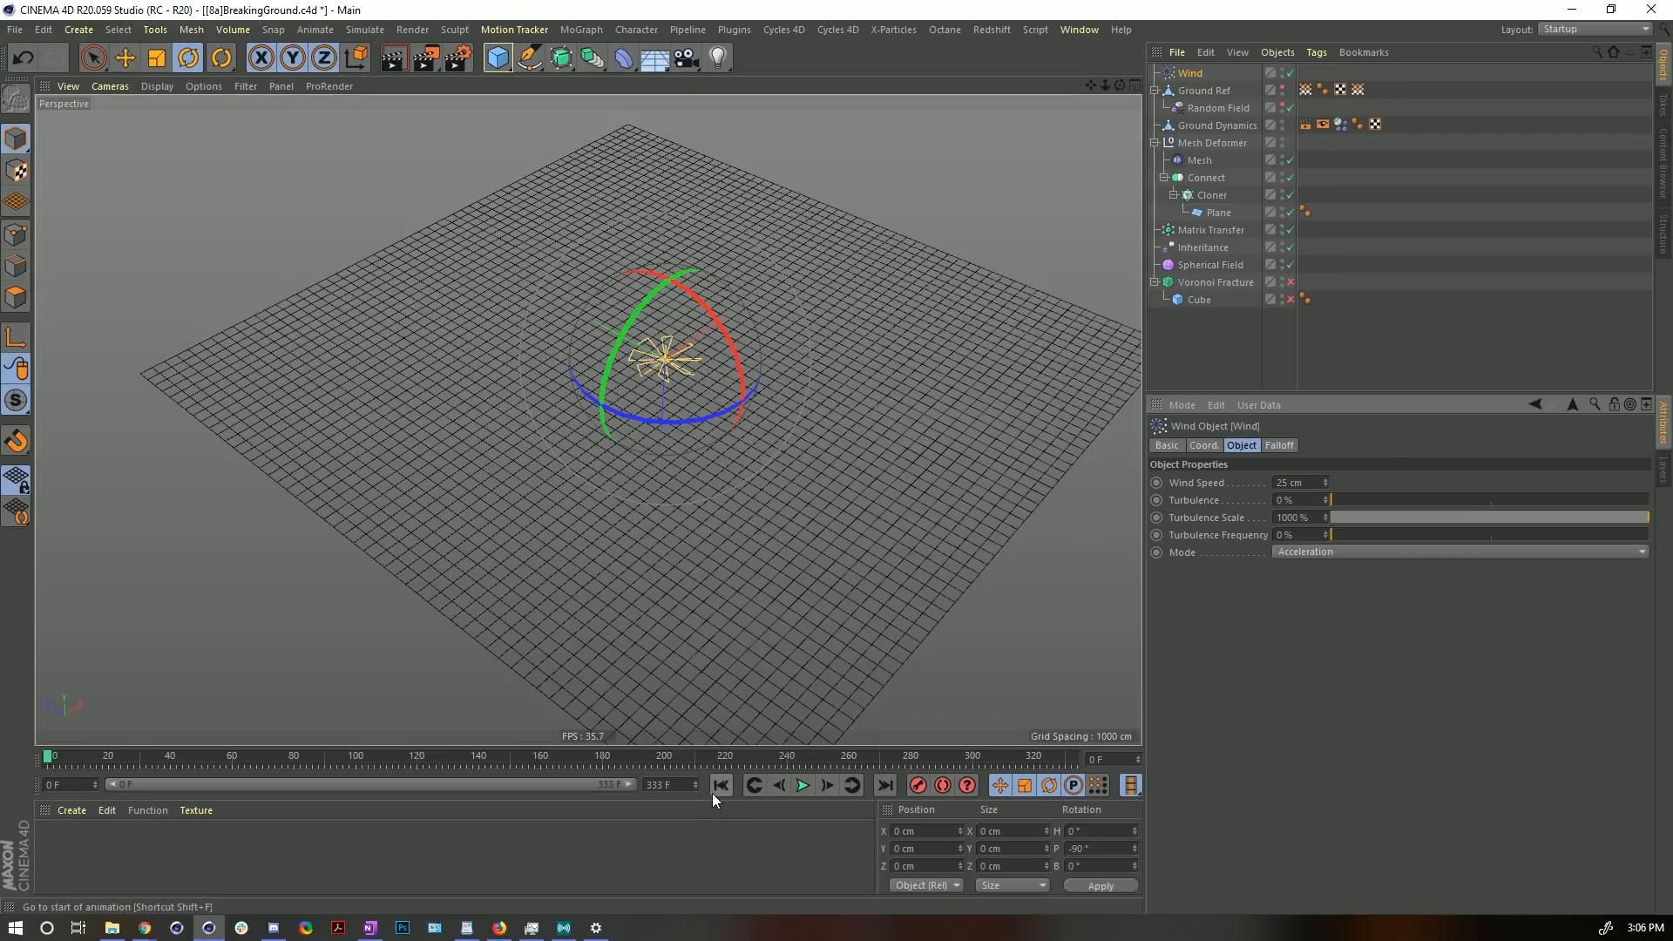
left_click(801, 785)
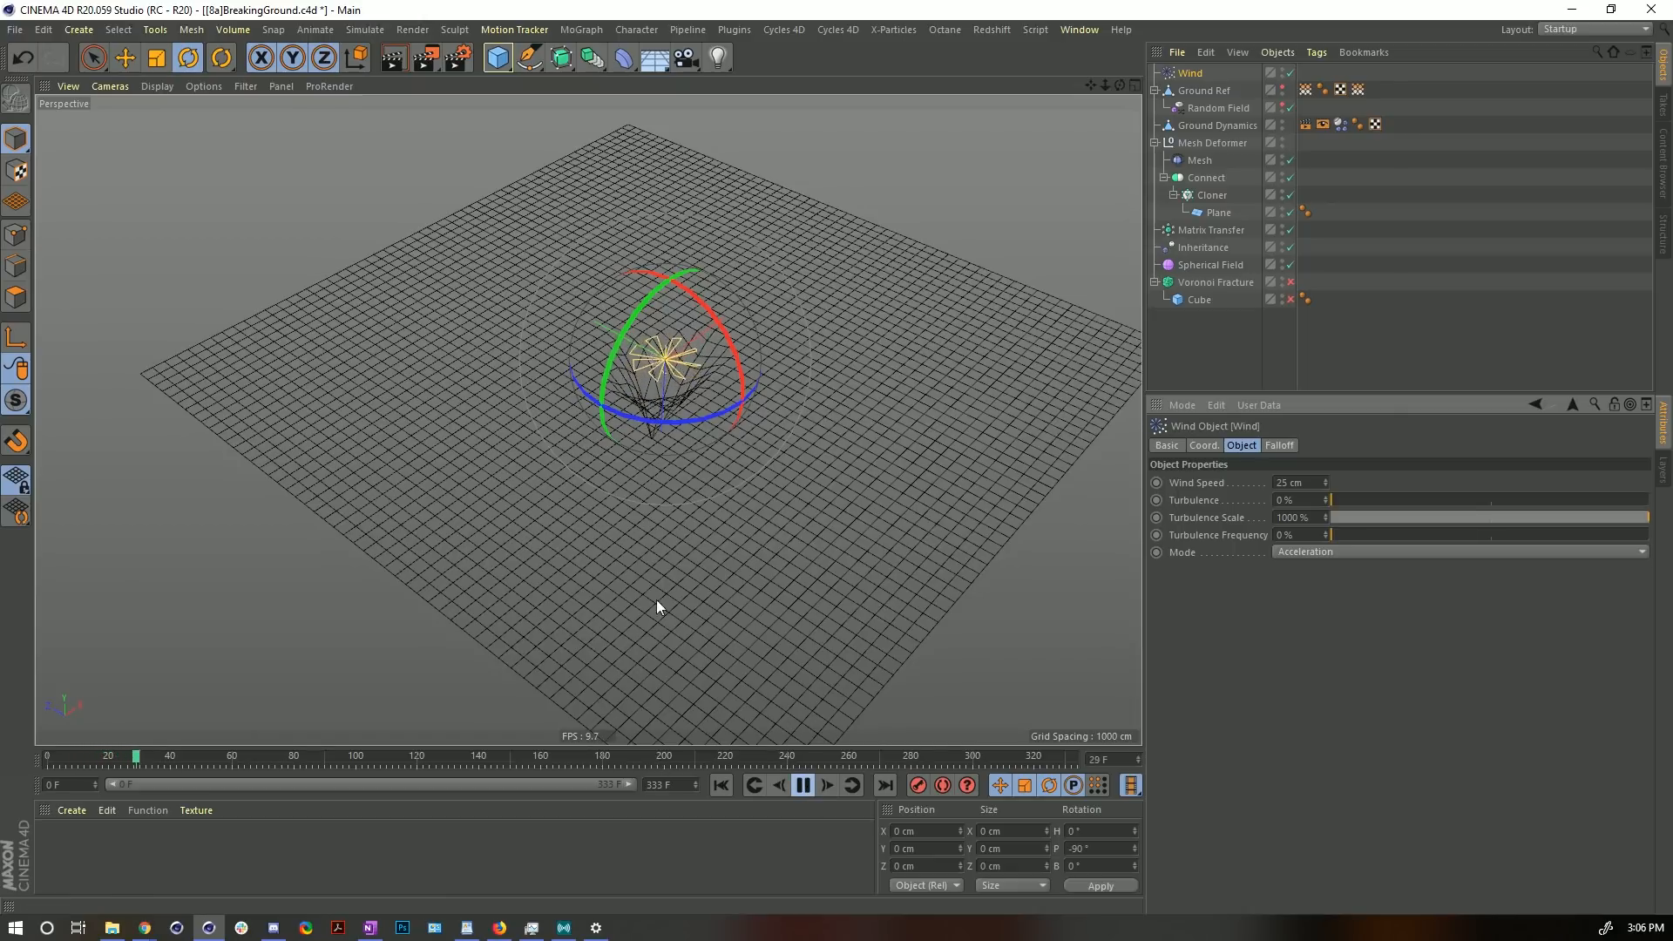
left_click(803, 787)
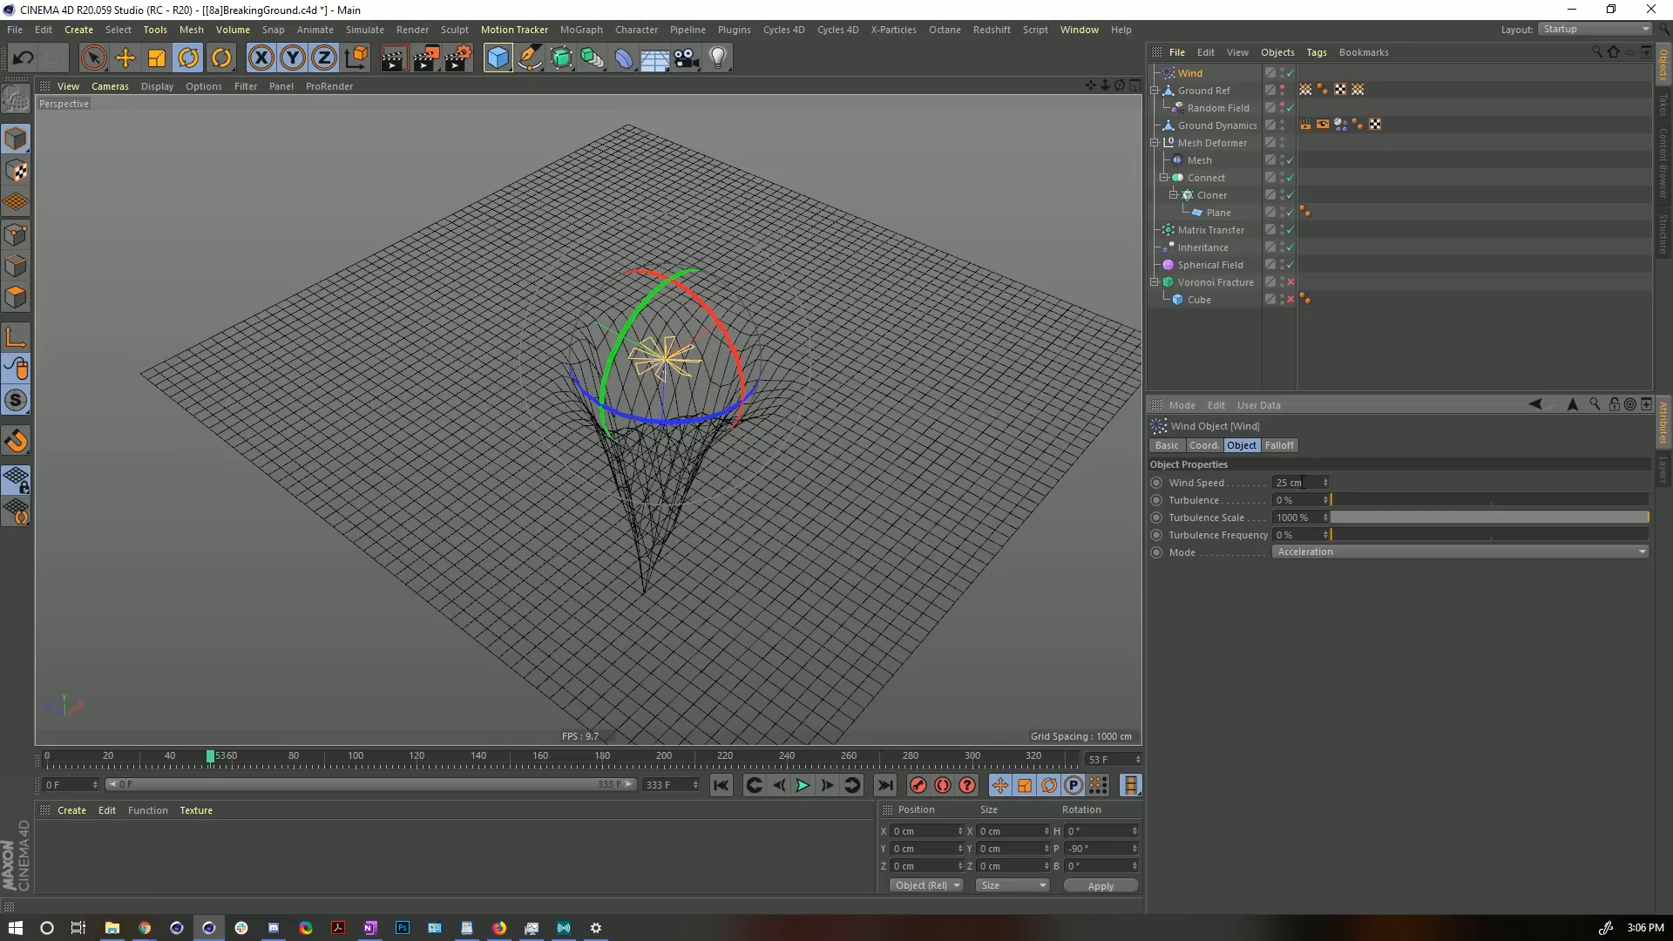
- Set the Wind Speed to 55 cm and replay the ground simulation from the first frame
left_click(721, 785)
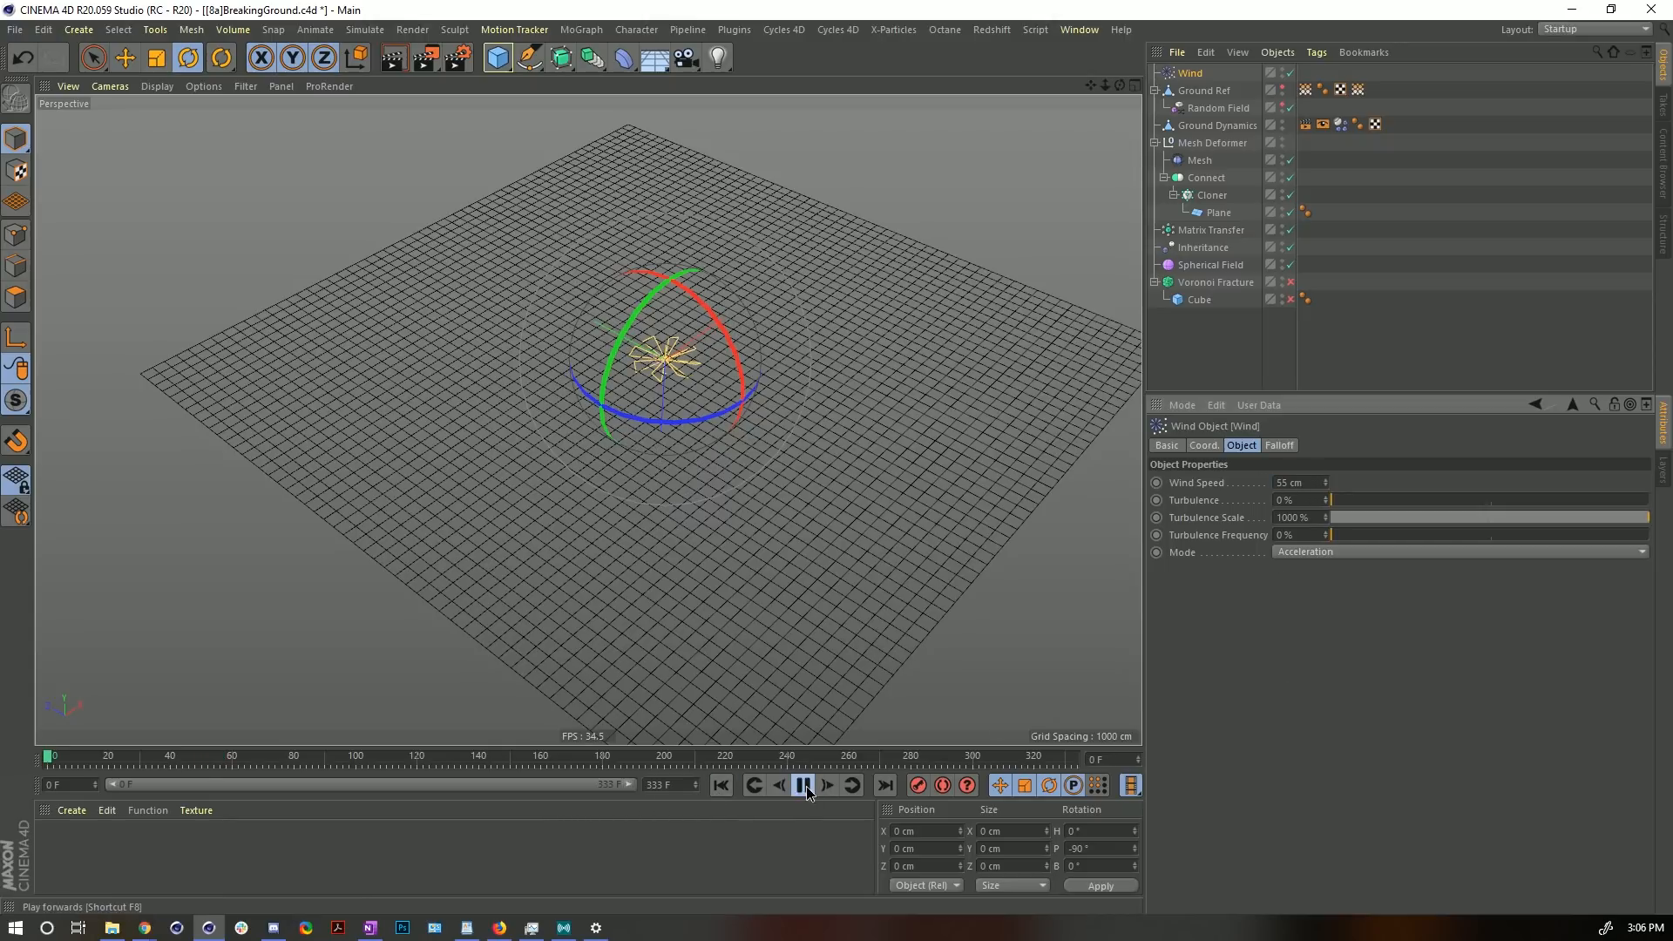
left_click(804, 786)
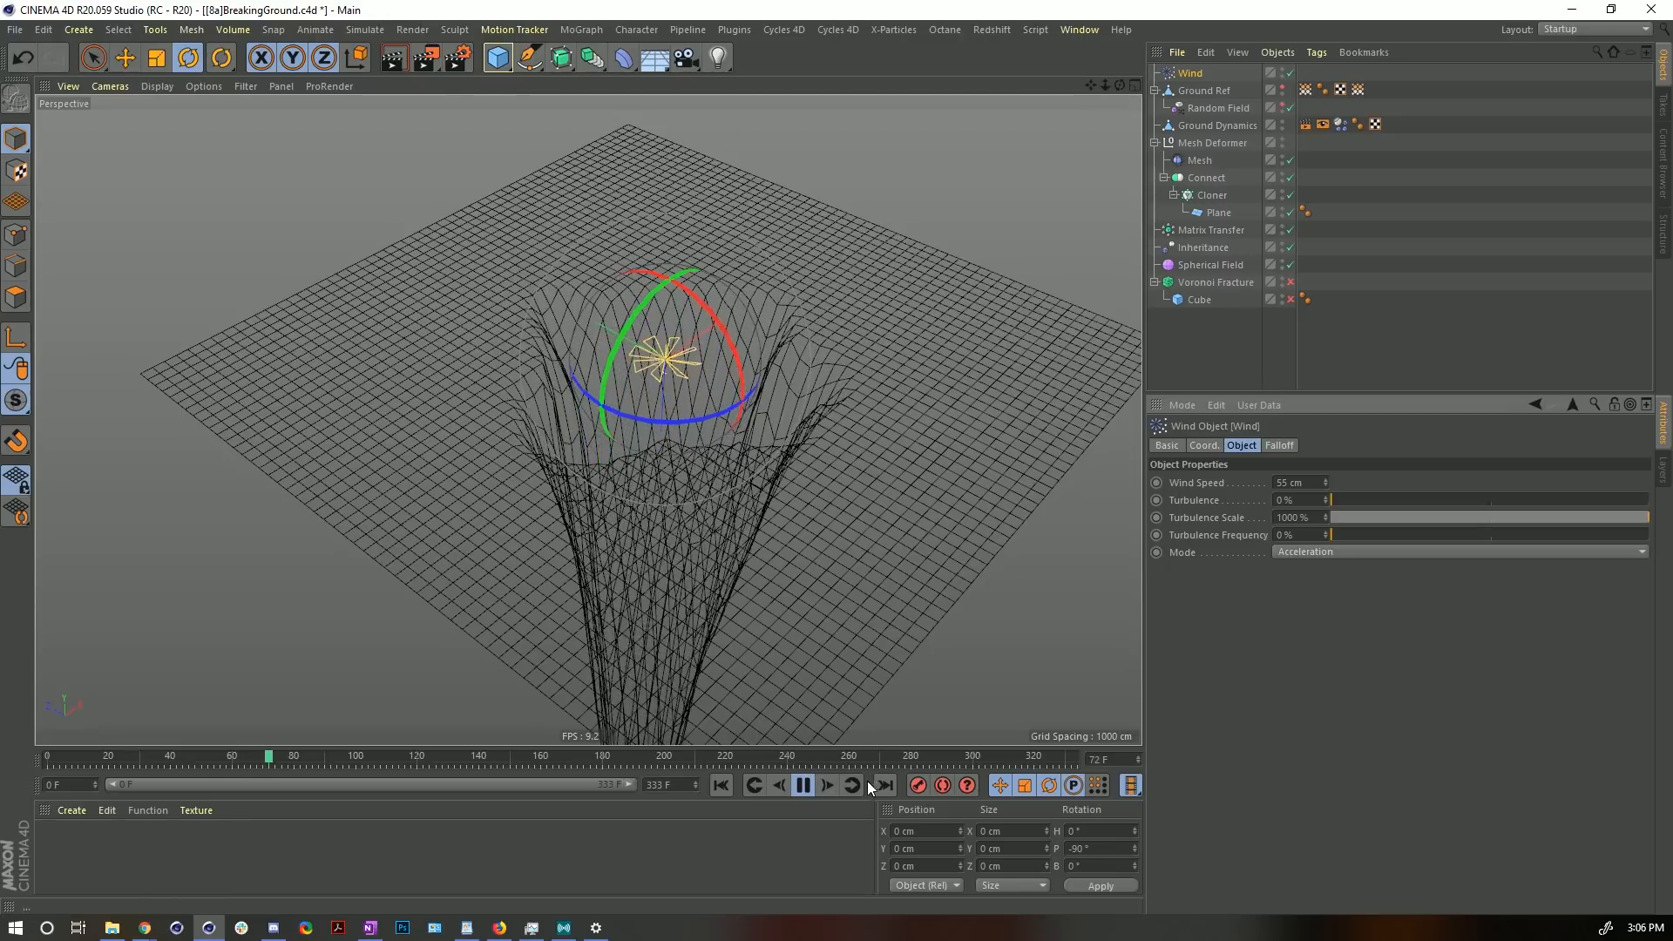
left_click(802, 786)
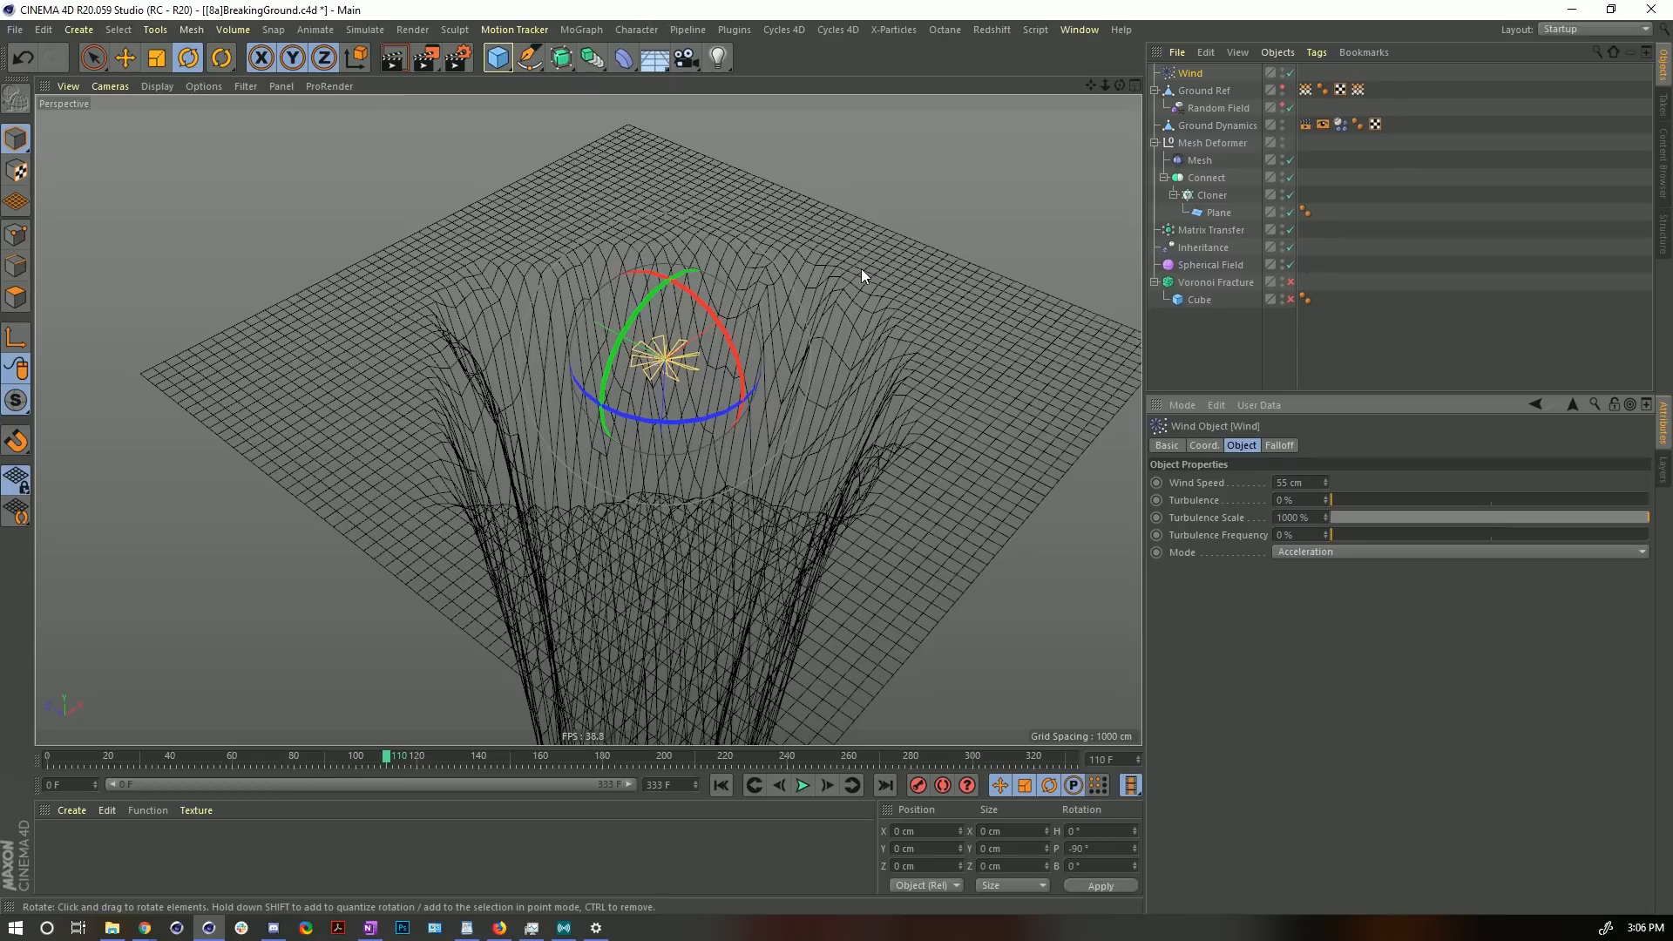
left_click(719, 787)
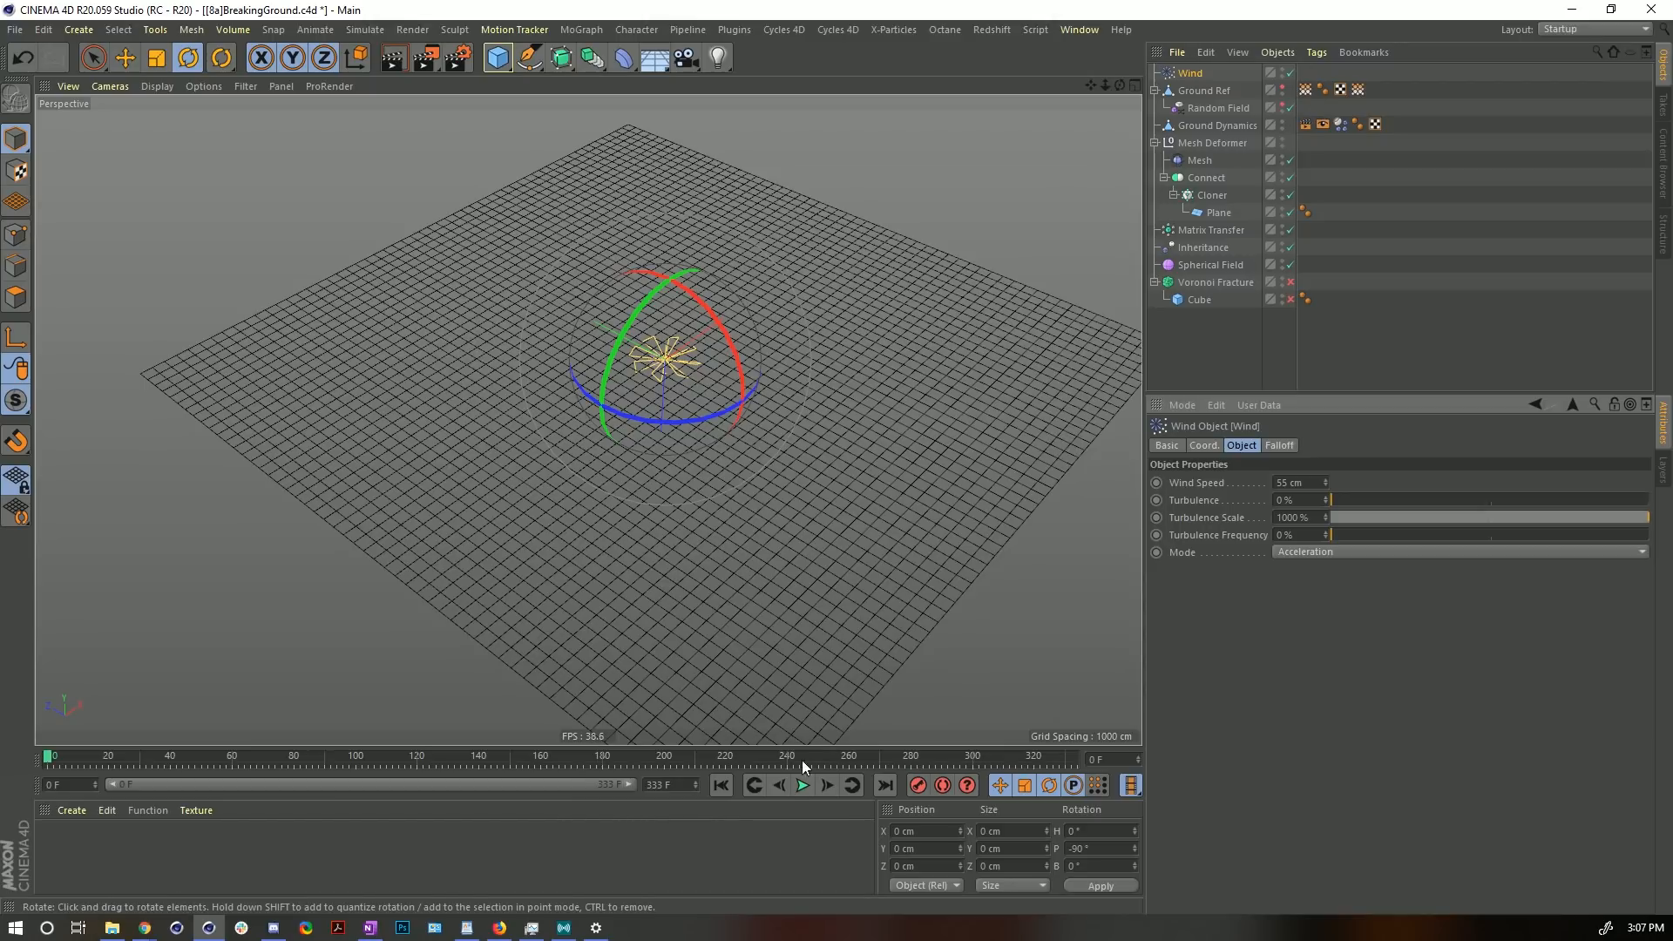
left_click(800, 786)
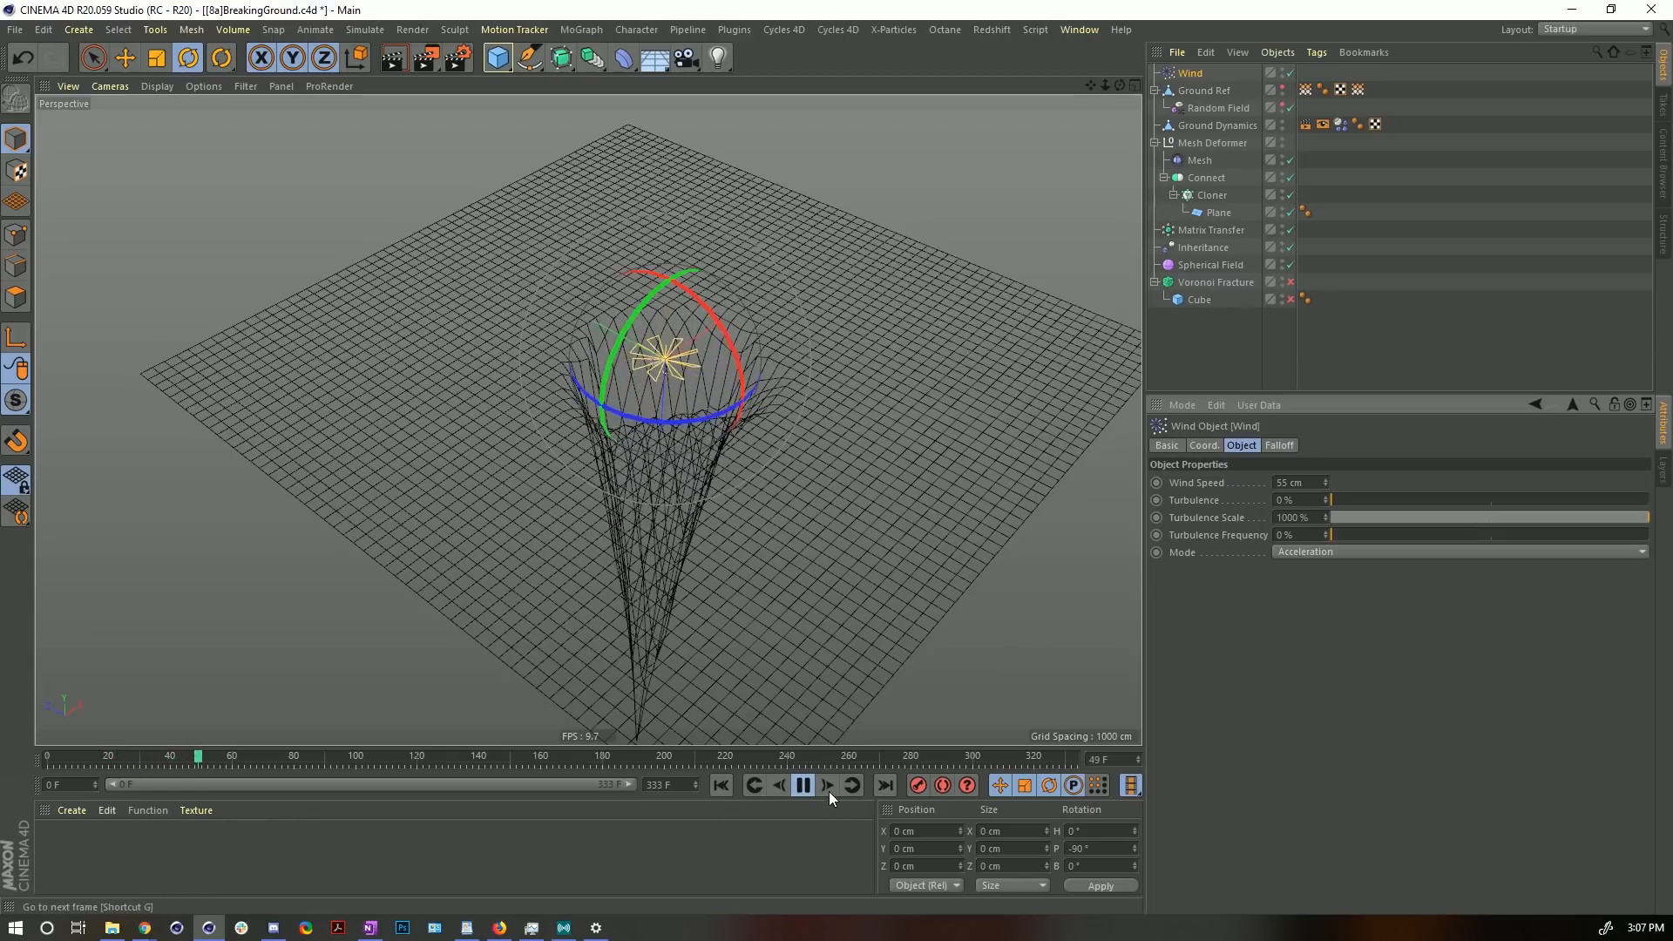
left_click(803, 786)
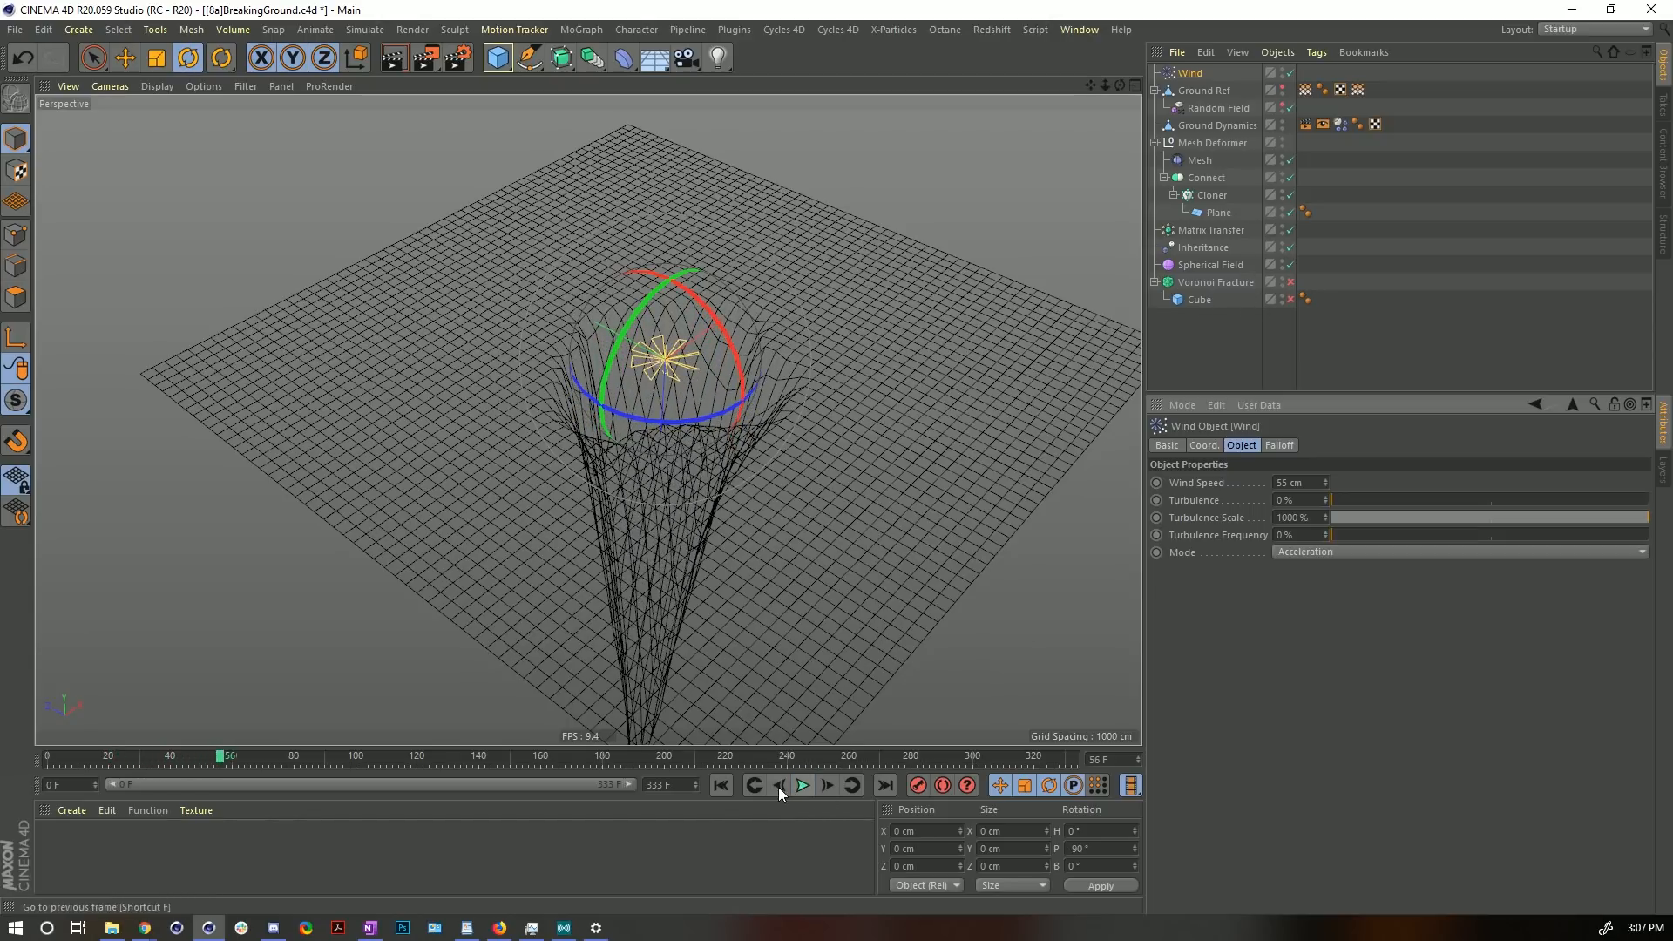
- Re-enable the Voronoi Fracture and advance the animation by one frame to update the broken pieces
left_click(1290, 282)
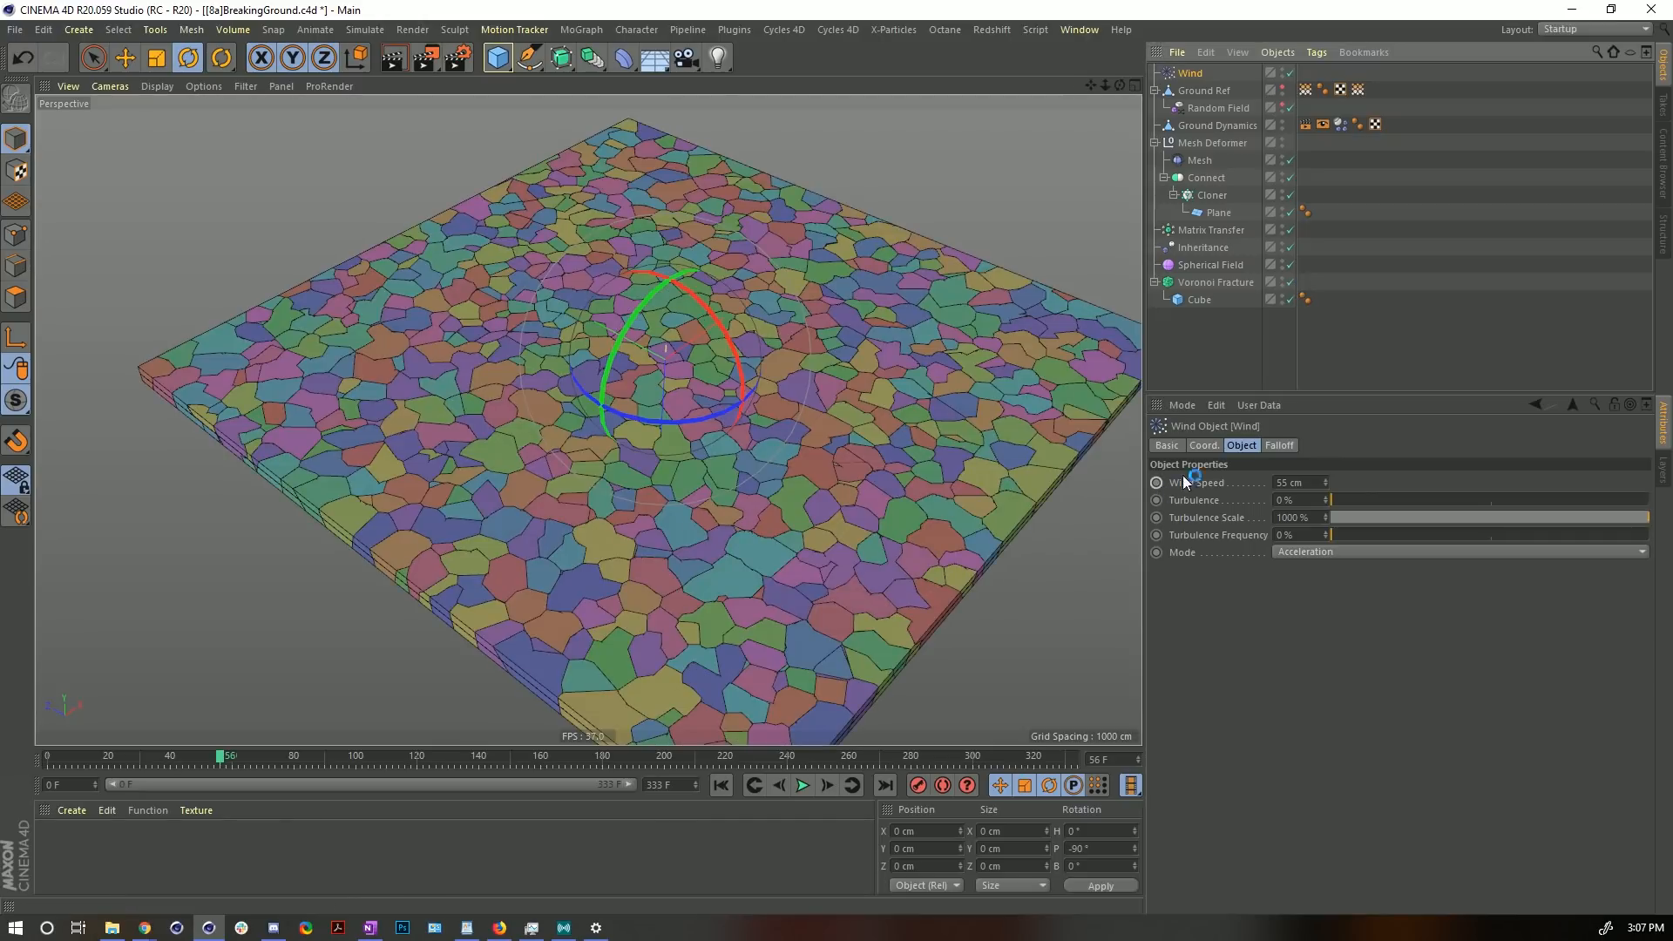
left_click(818, 786)
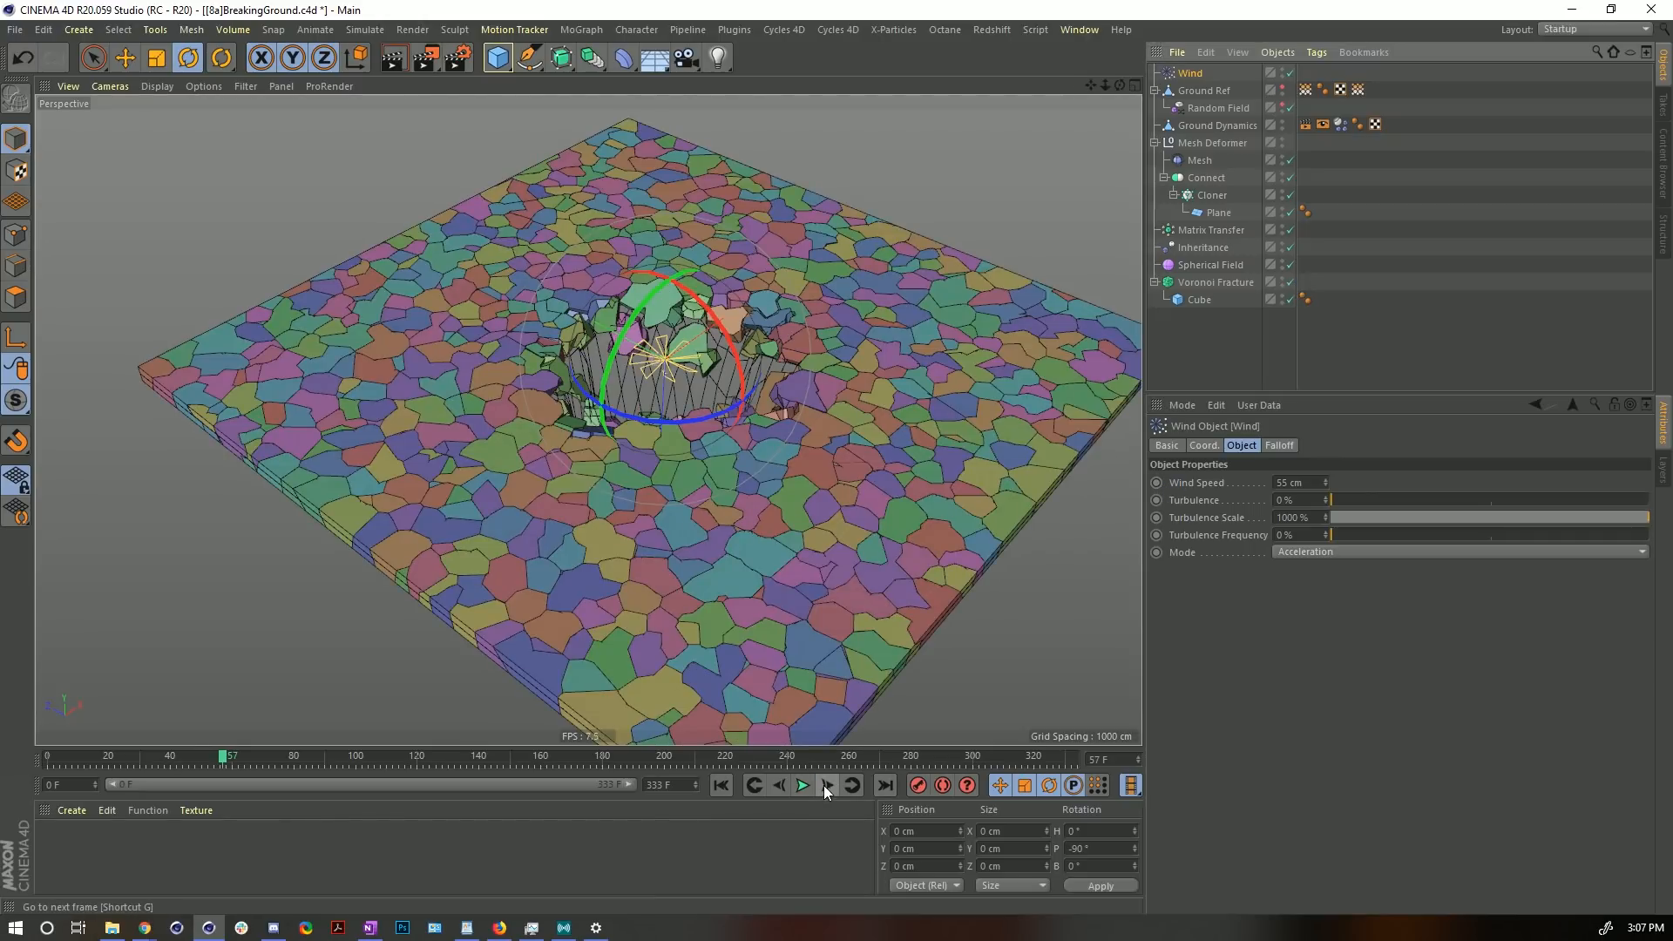
mouse_move(698, 411)
left_mouse_down("alt")
mouse_move(698, 477)
mouse_move(699, 405)
left_mouse_up("alt")
right_click_drag(700, 405, 741, 392, "alt")
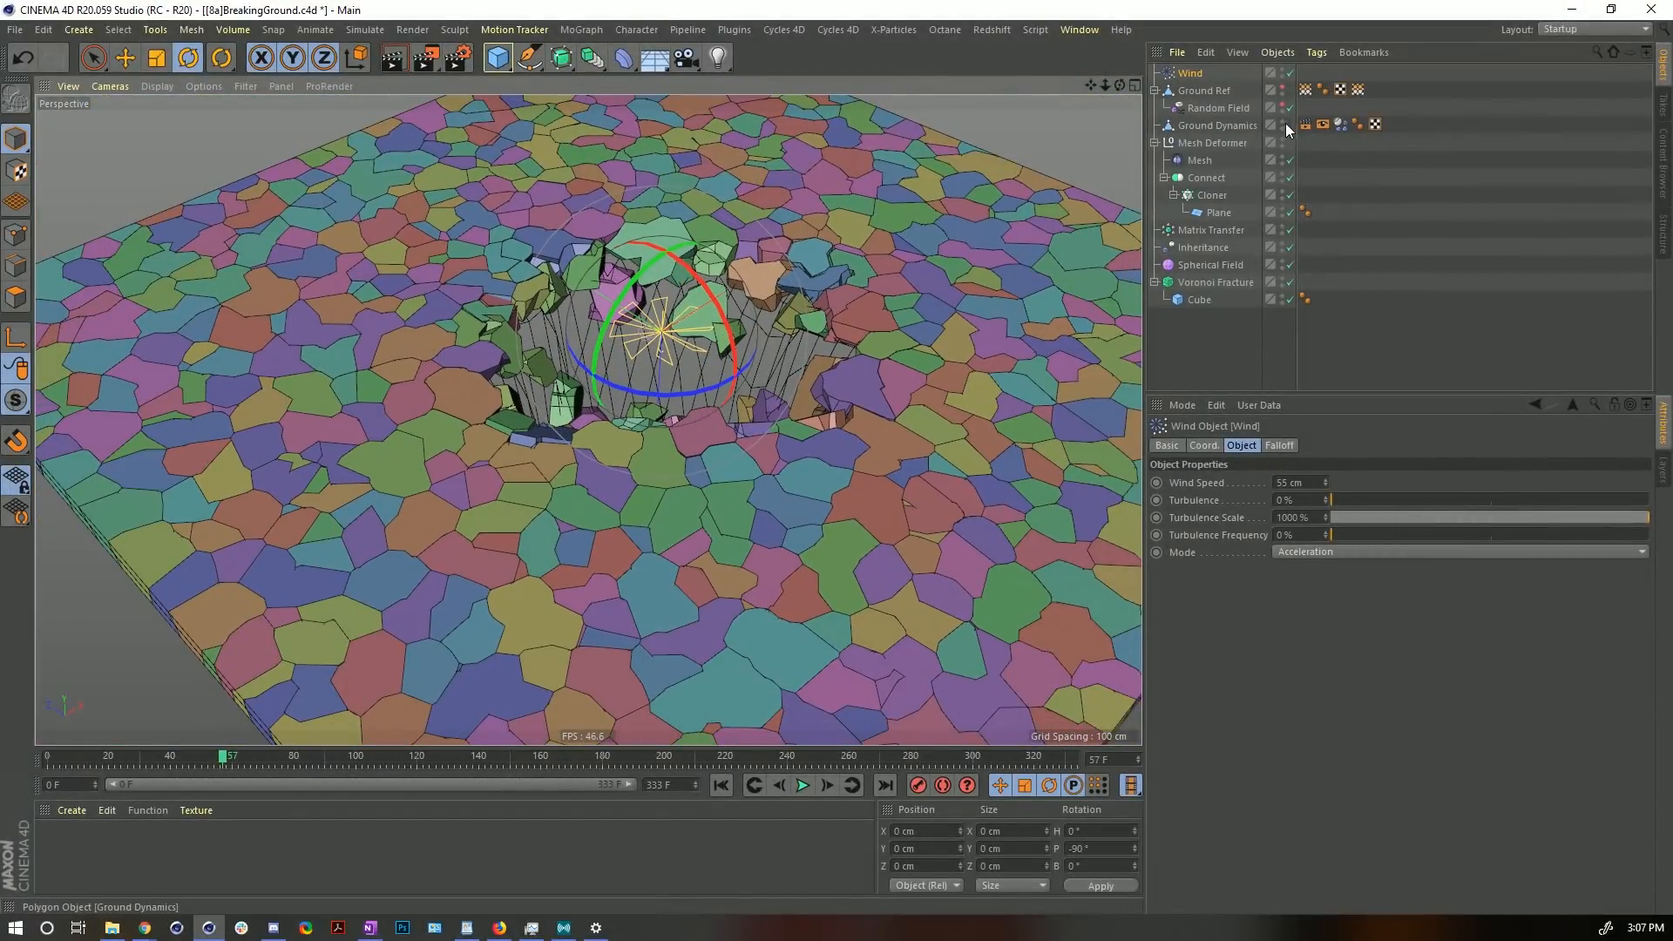
- Delete the Display tag from Ground Dynamics and play the simulation to frame 132 to inspect the shaded ground surface around the hole
left_click(1322, 125)
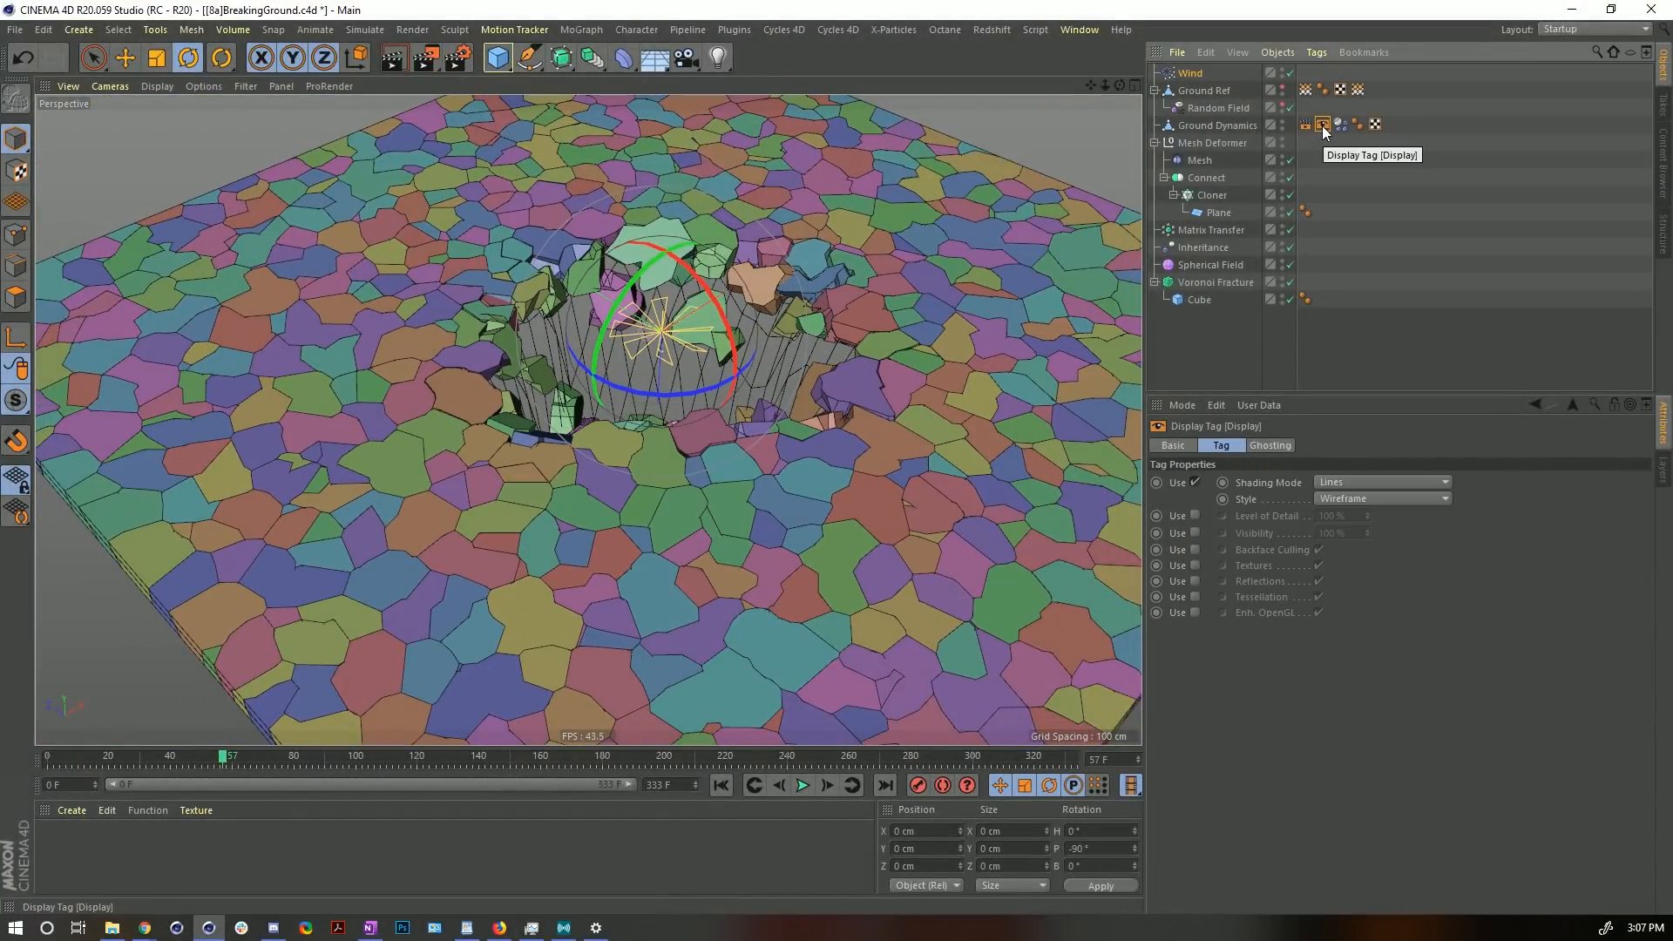
key("Delete")
mouse_move(623, 381)
left_mouse_down("alt")
mouse_move(550, 372)
mouse_move(618, 360)
mouse_move(621, 383)
left_mouse_up("alt")
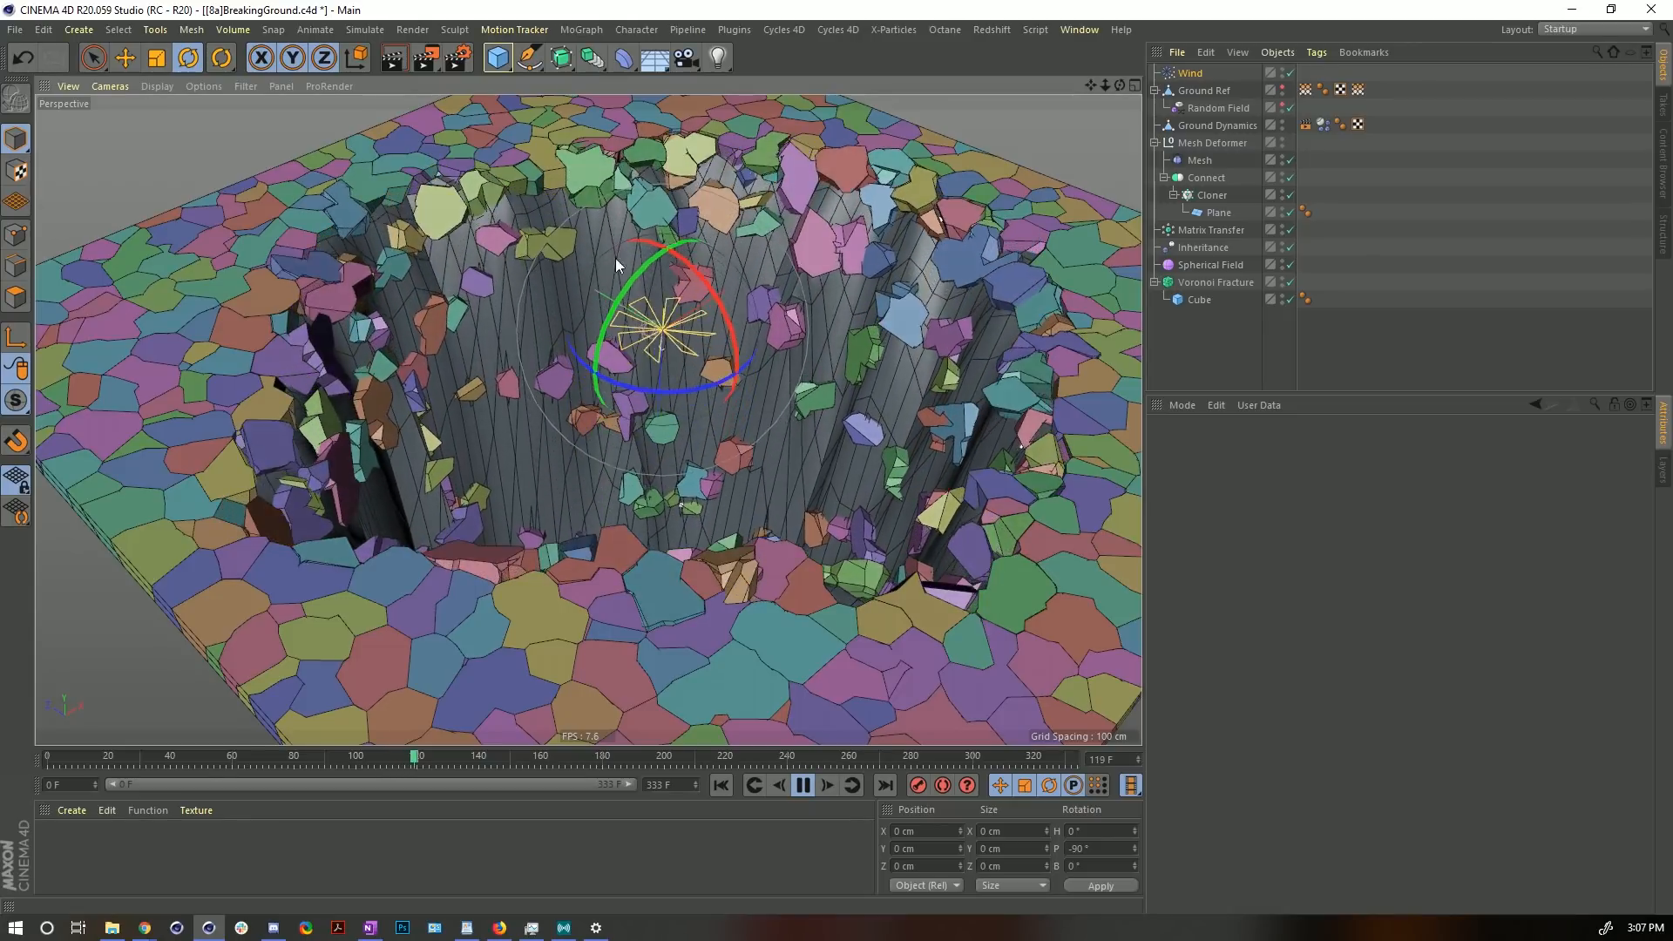
left_click(800, 787)
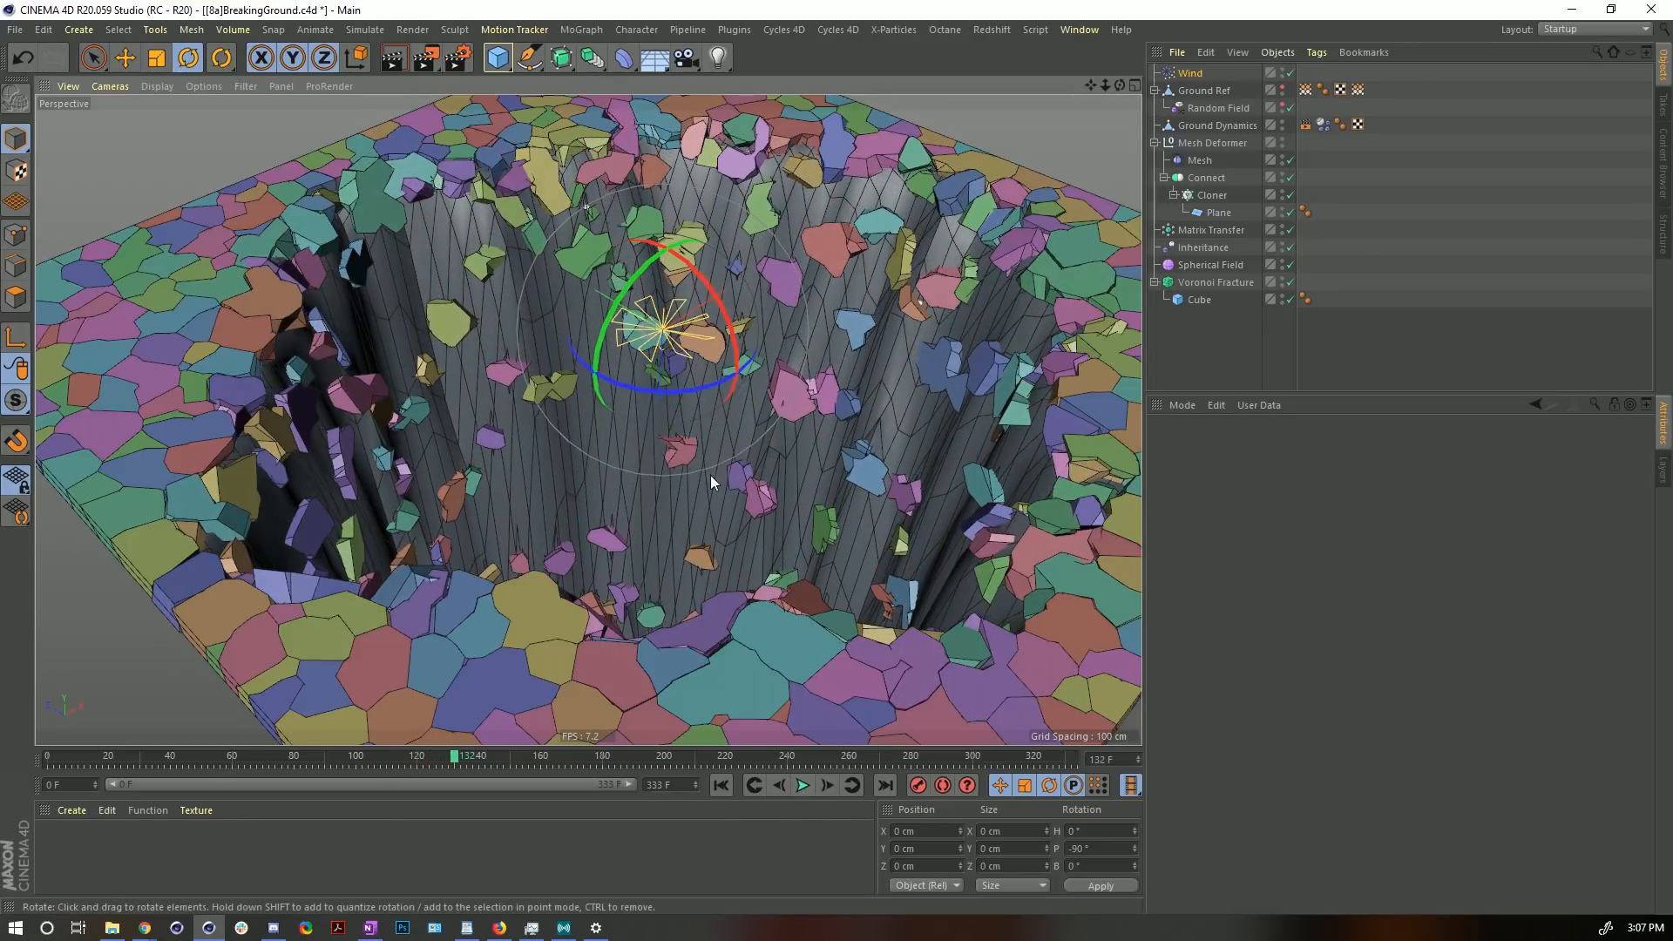
left_click_drag(689, 450, 542, 346, "alt")
mouse_move(721, 474)
left_mouse_down("alt")
mouse_move(709, 509)
mouse_move(702, 473)
left_mouse_up("alt")
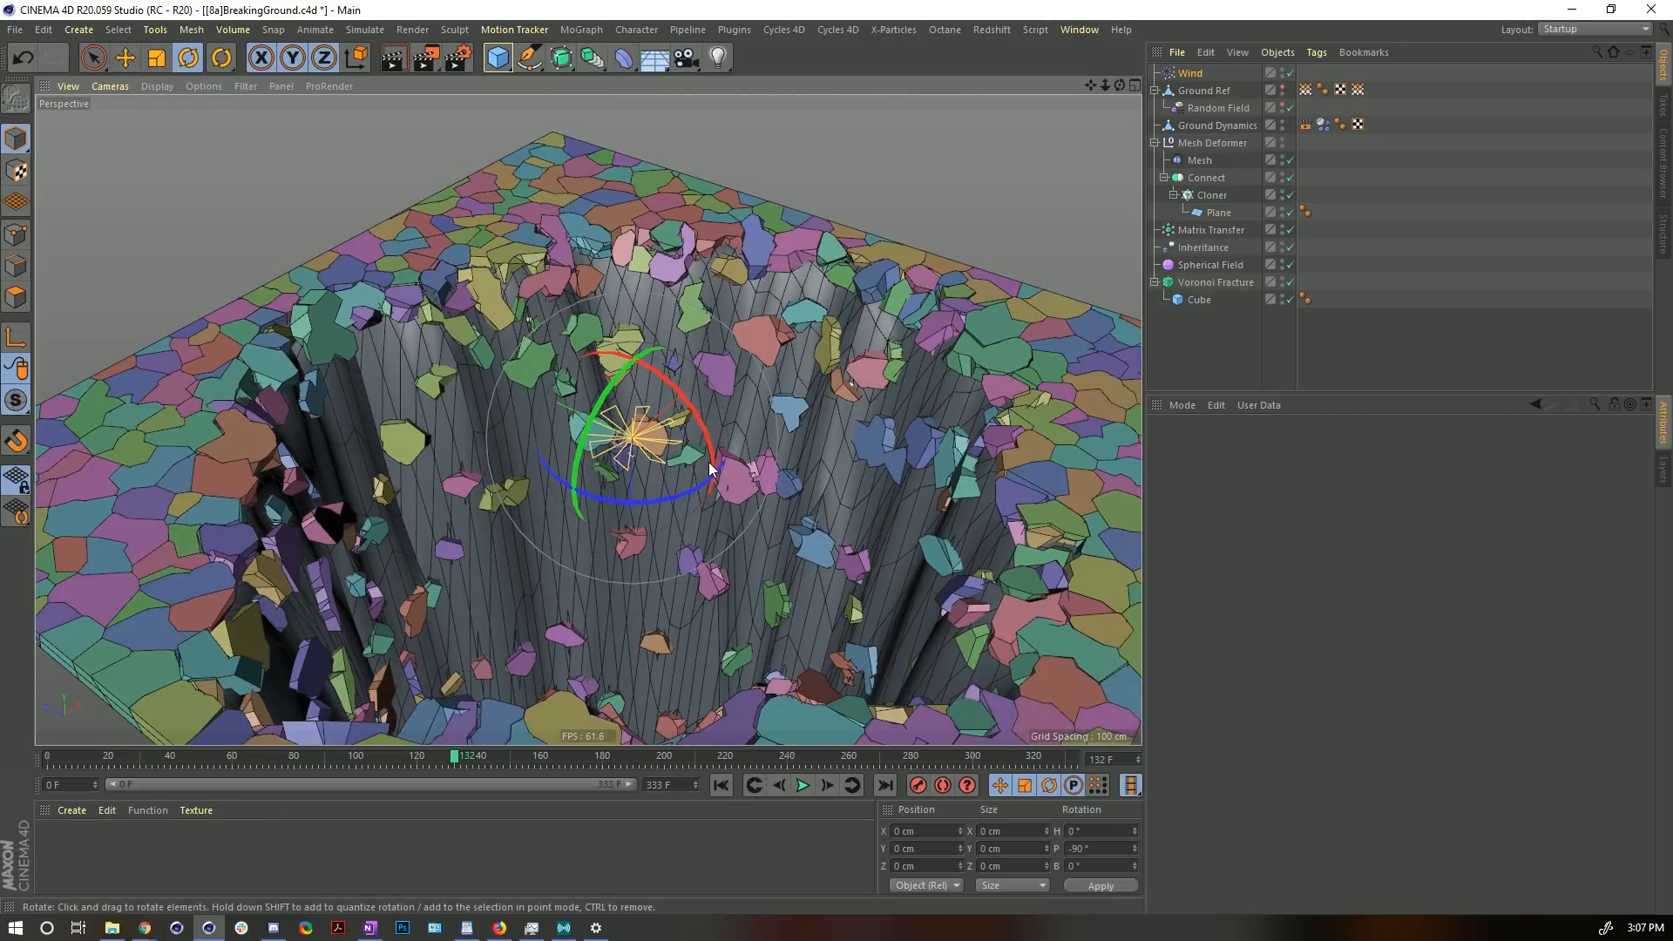
left_click_drag(652, 526, 693, 367, "alt")
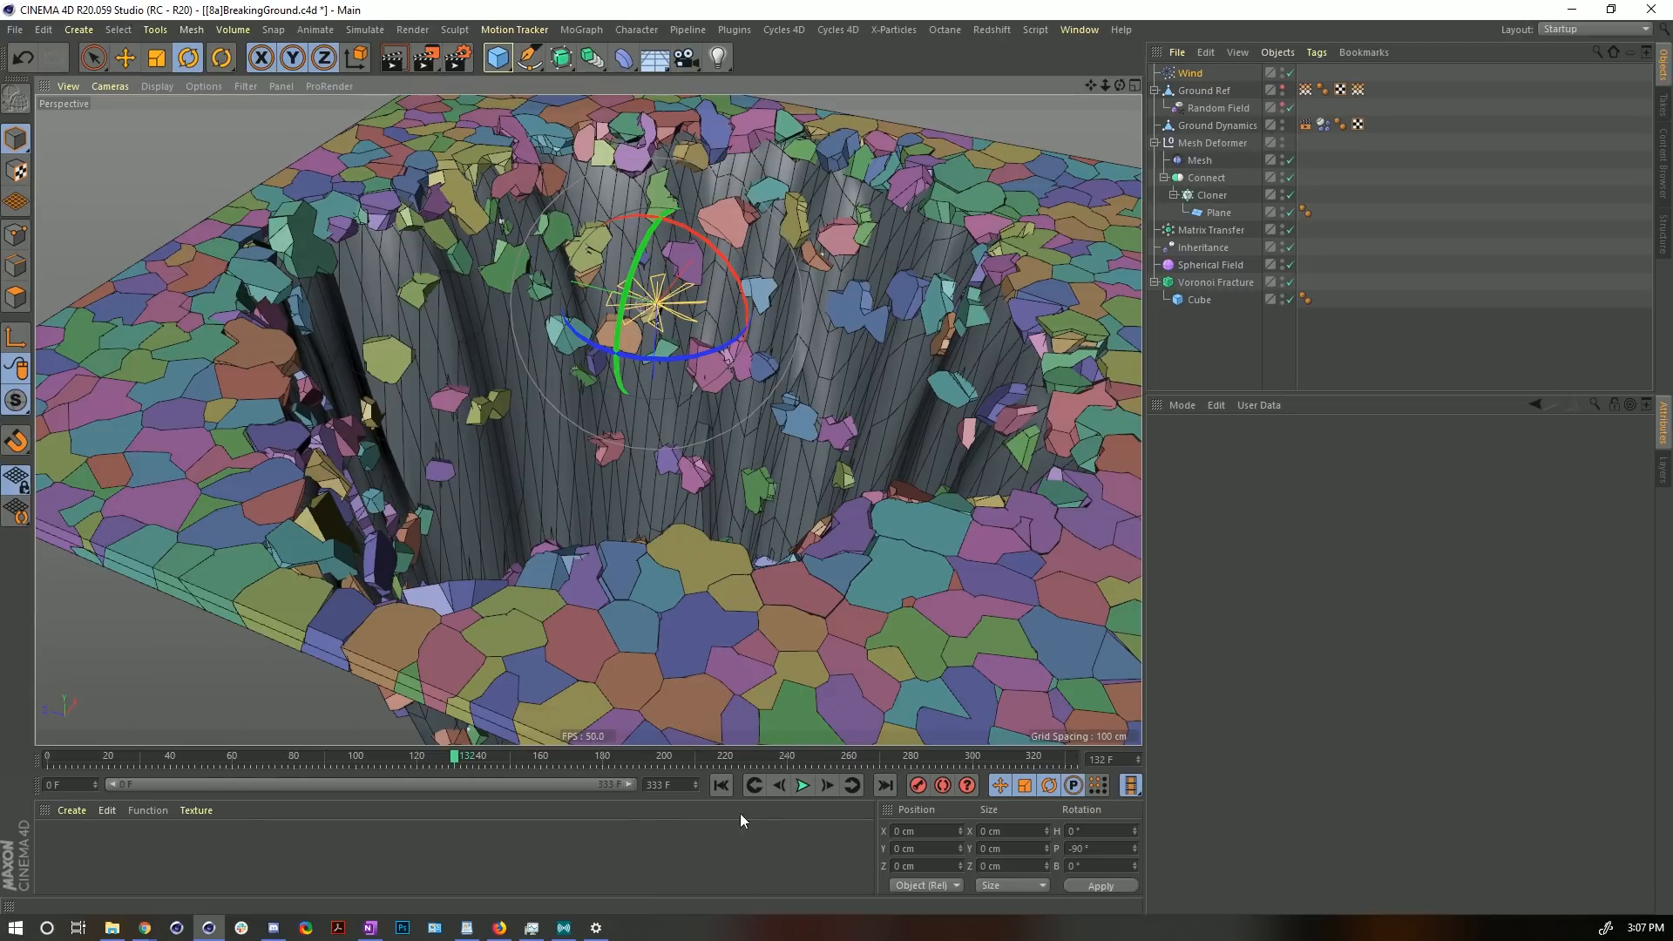
- Rewind the animation to its first frame and save the scene as a new version named [9a]BreakingGround.c4d
left_click(722, 785)
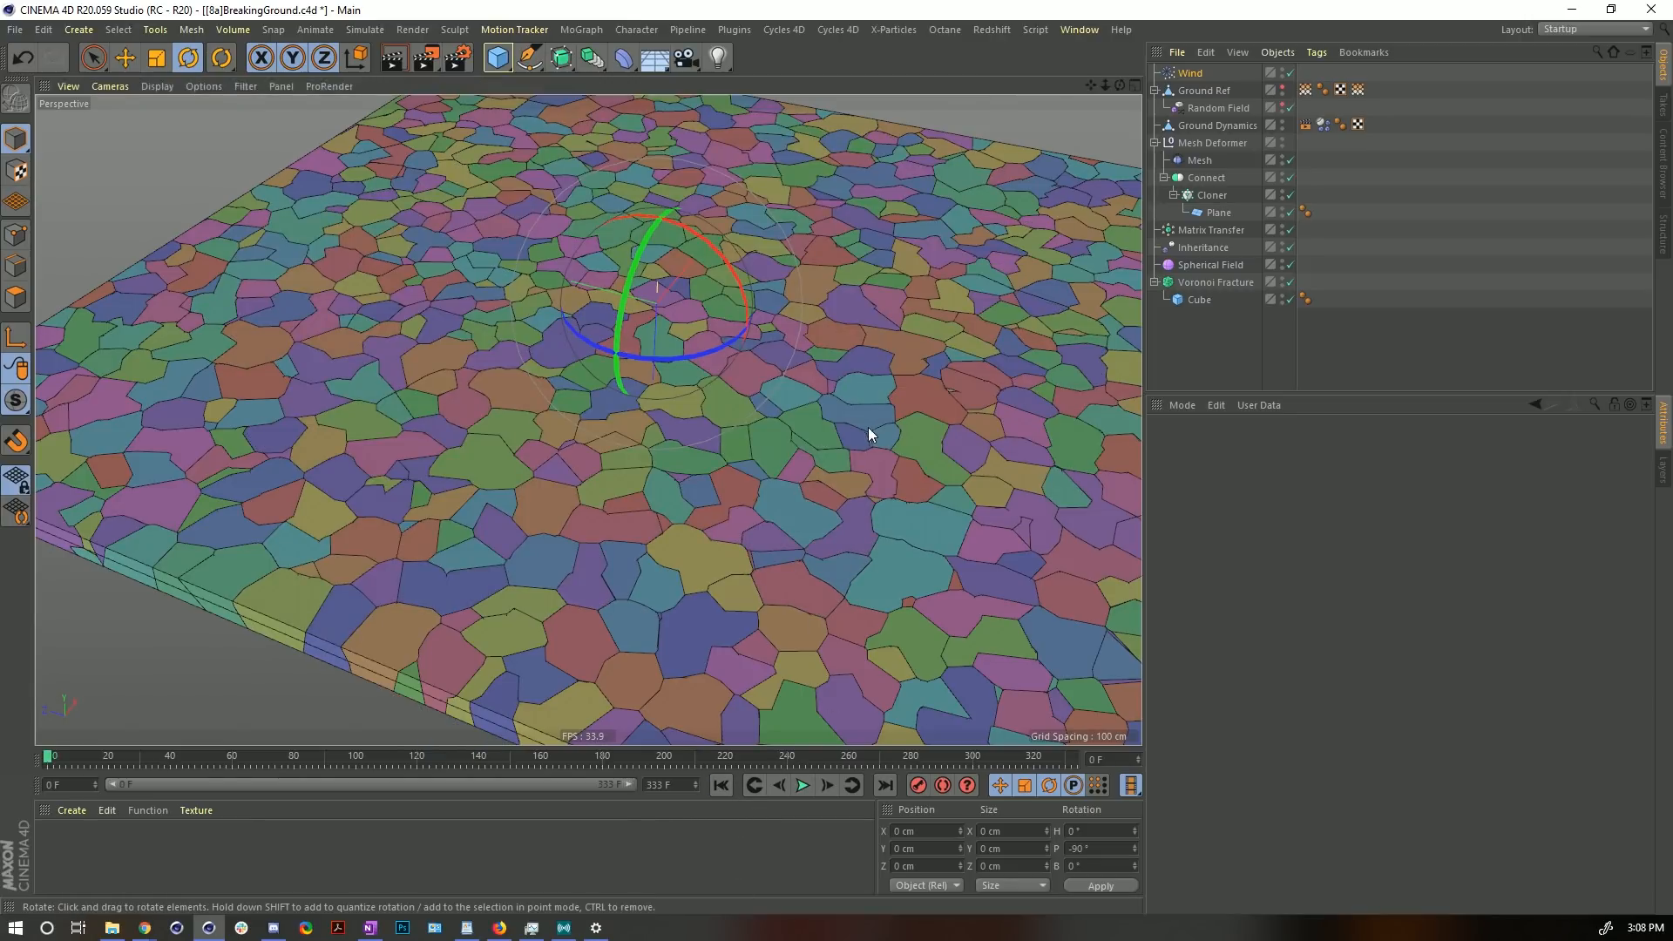
key("ctrl+shift+s")
type("[9a]BreakingGround.c4d")
key("Return")
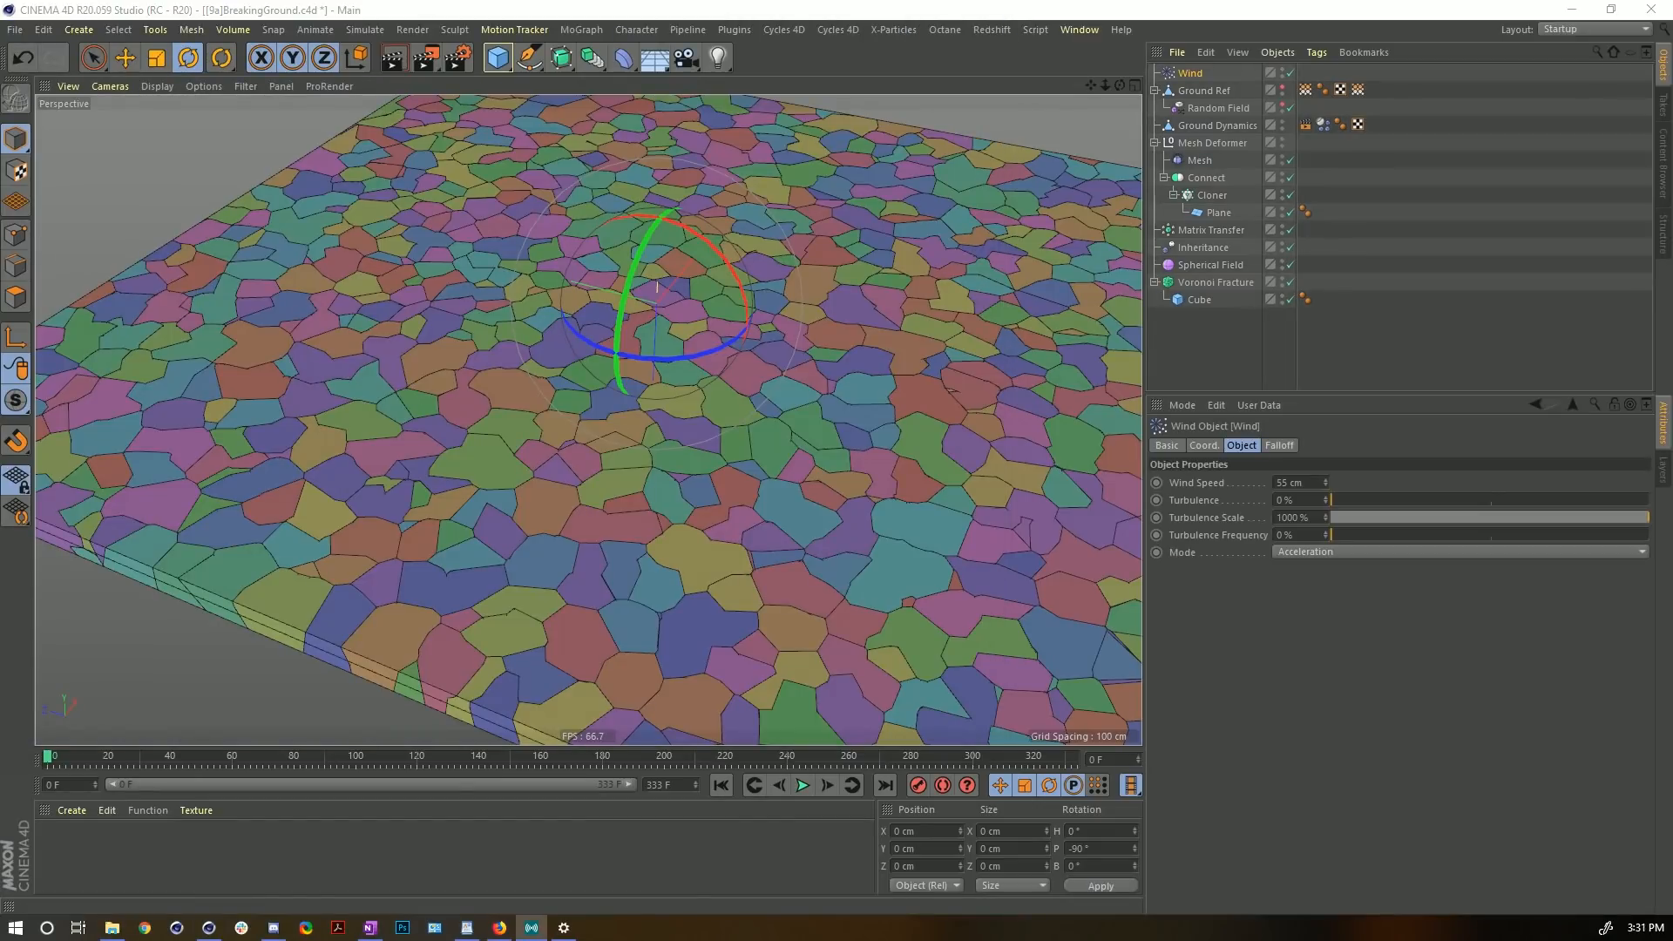
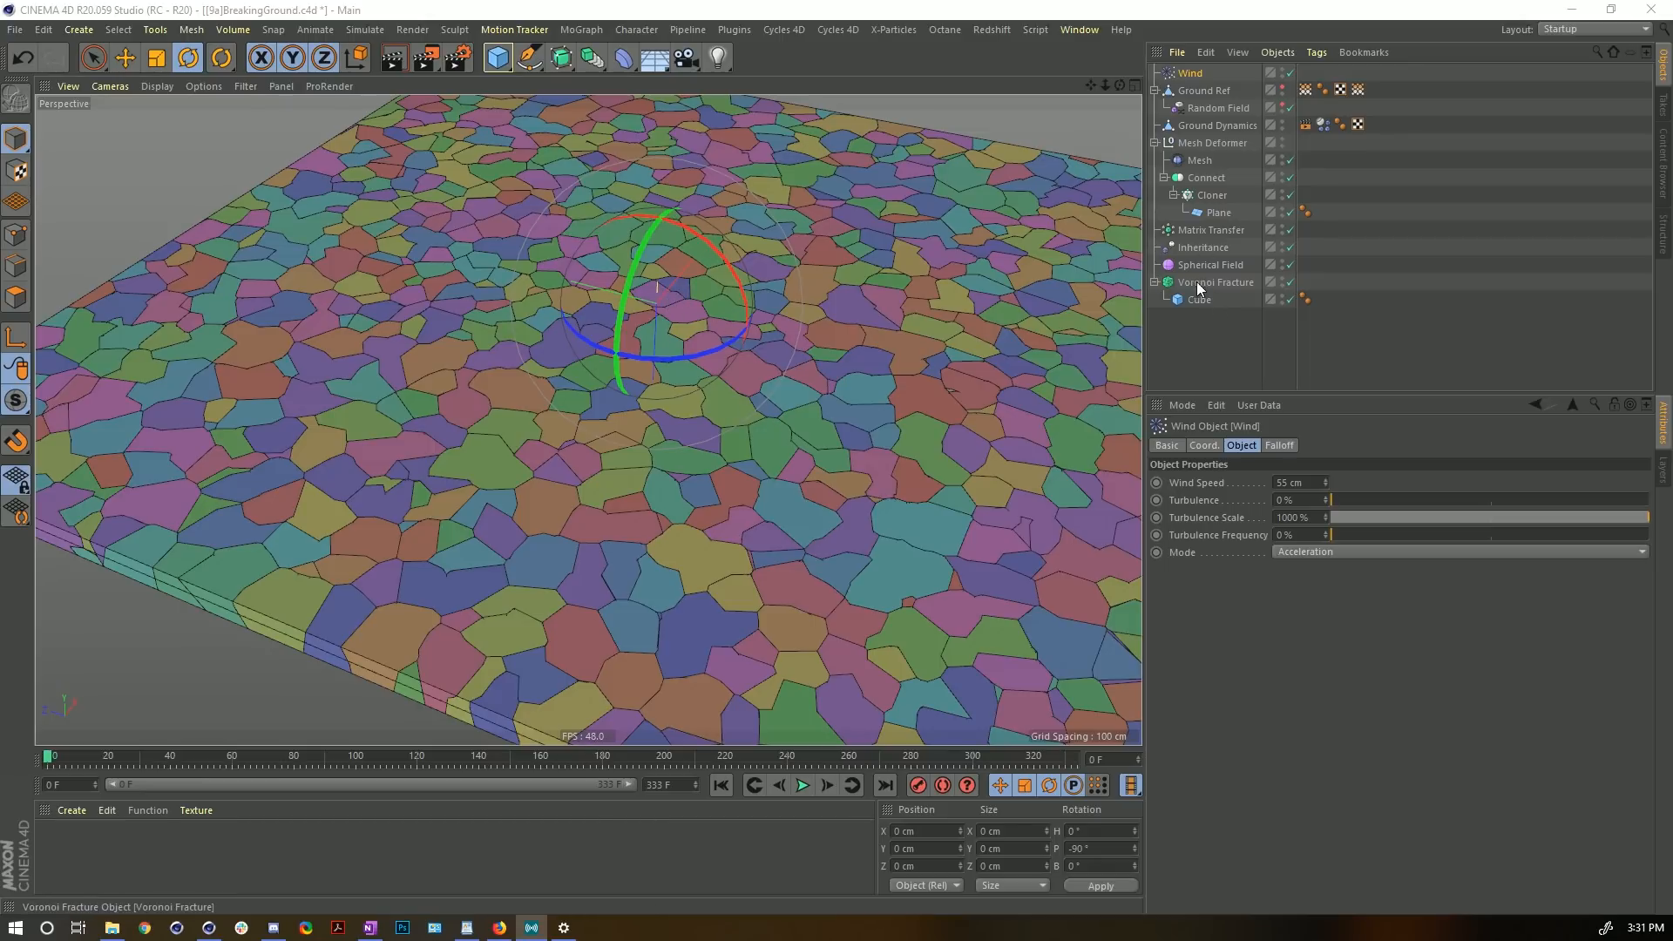
- Turn off Colorize Fragments on the Voronoi Fracture and shade the viewport without wireframe lines
left_click(1220, 283)
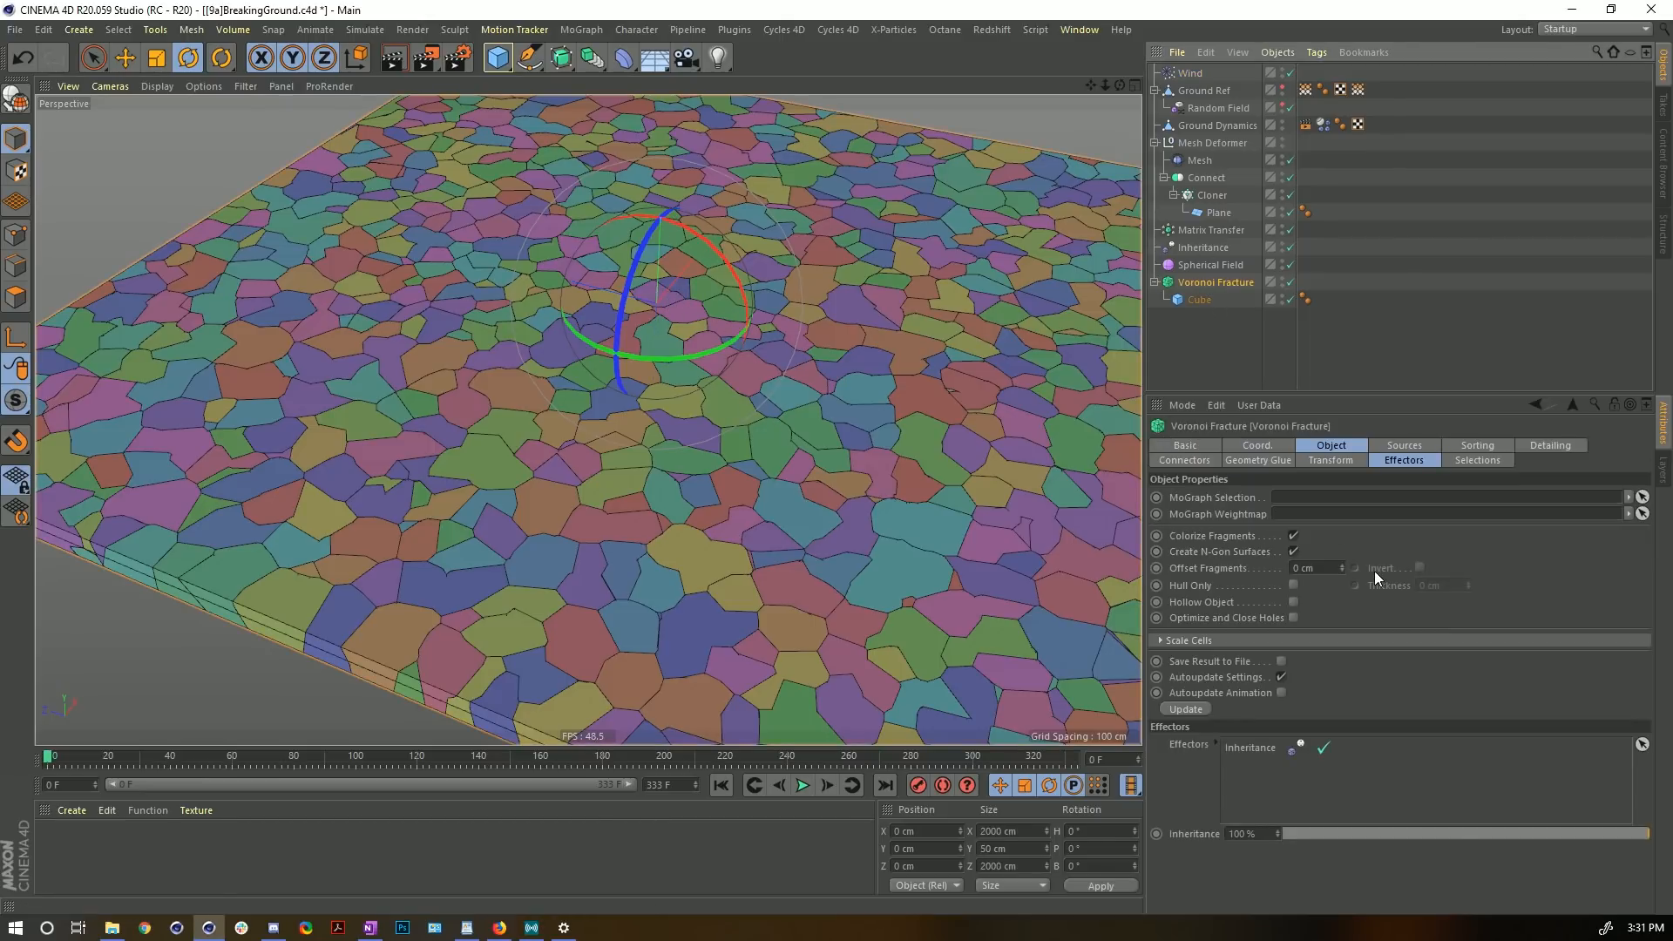
left_click(1294, 535)
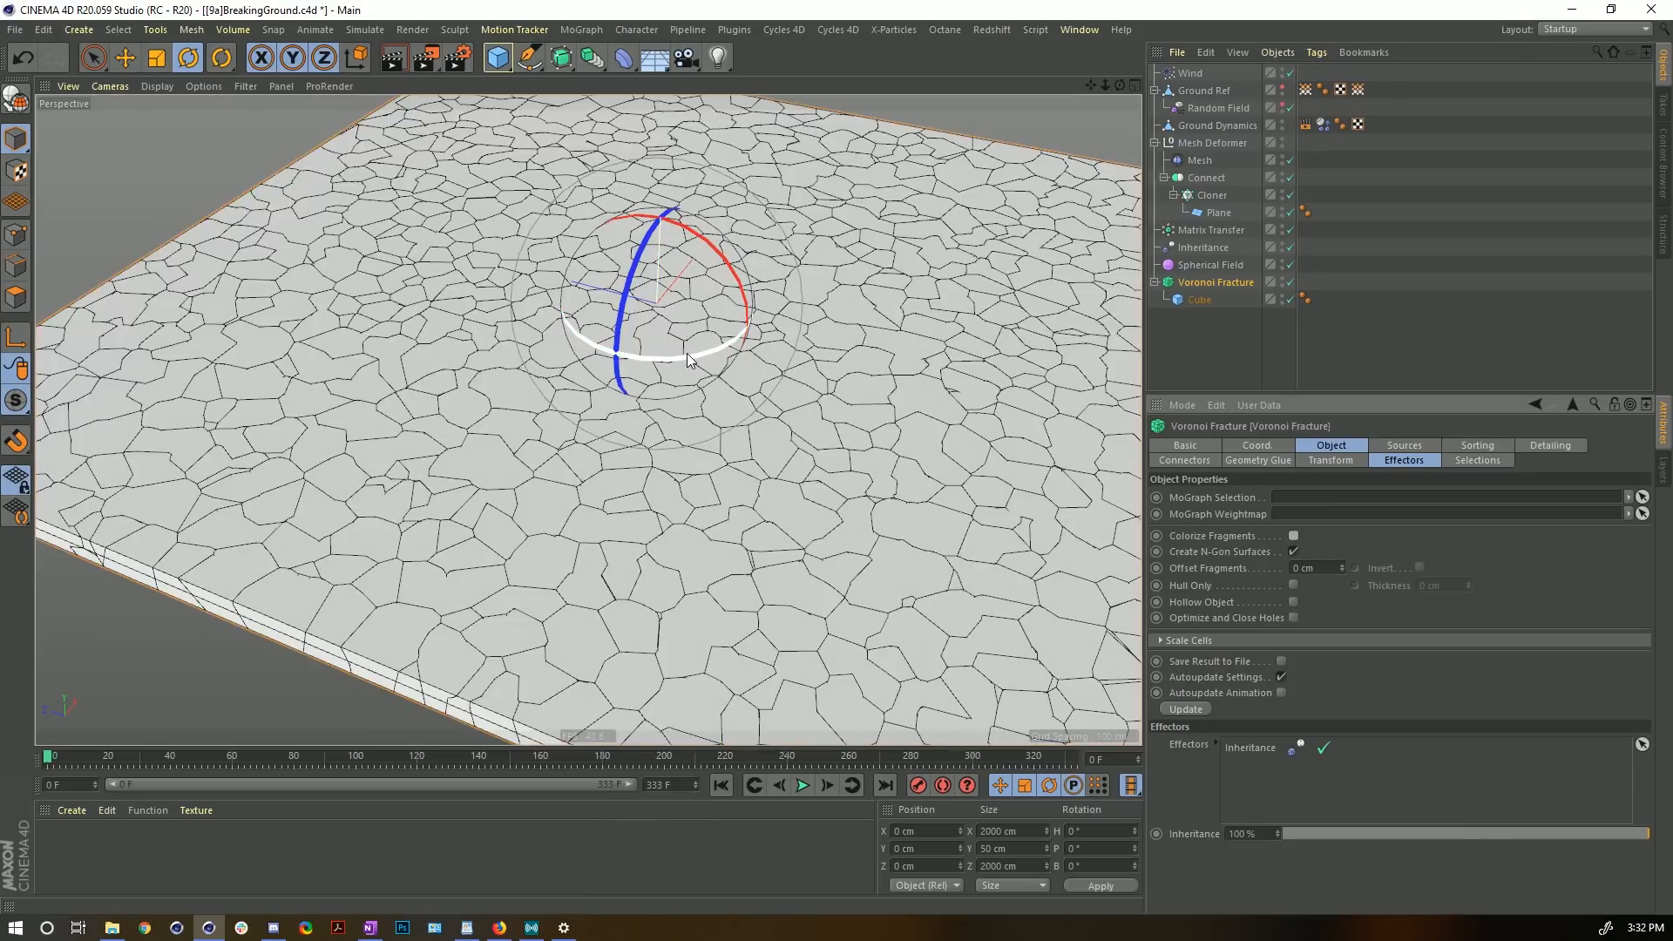
key("n")
key("a")
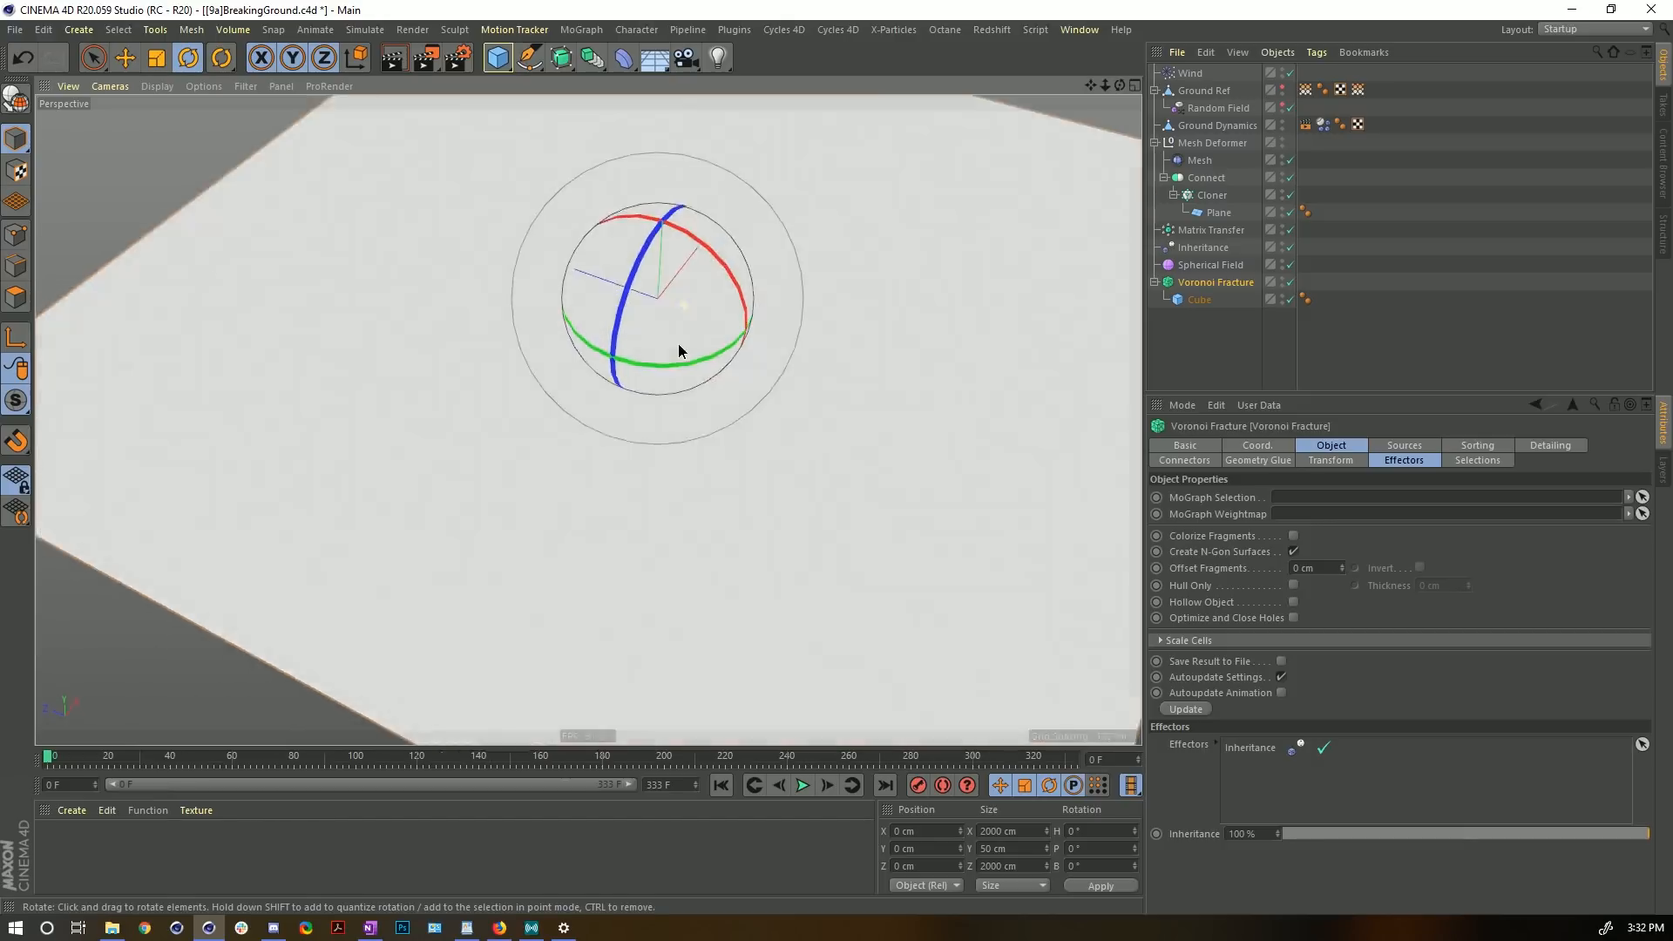
left_click_drag(678, 349, 619, 342, "alt")
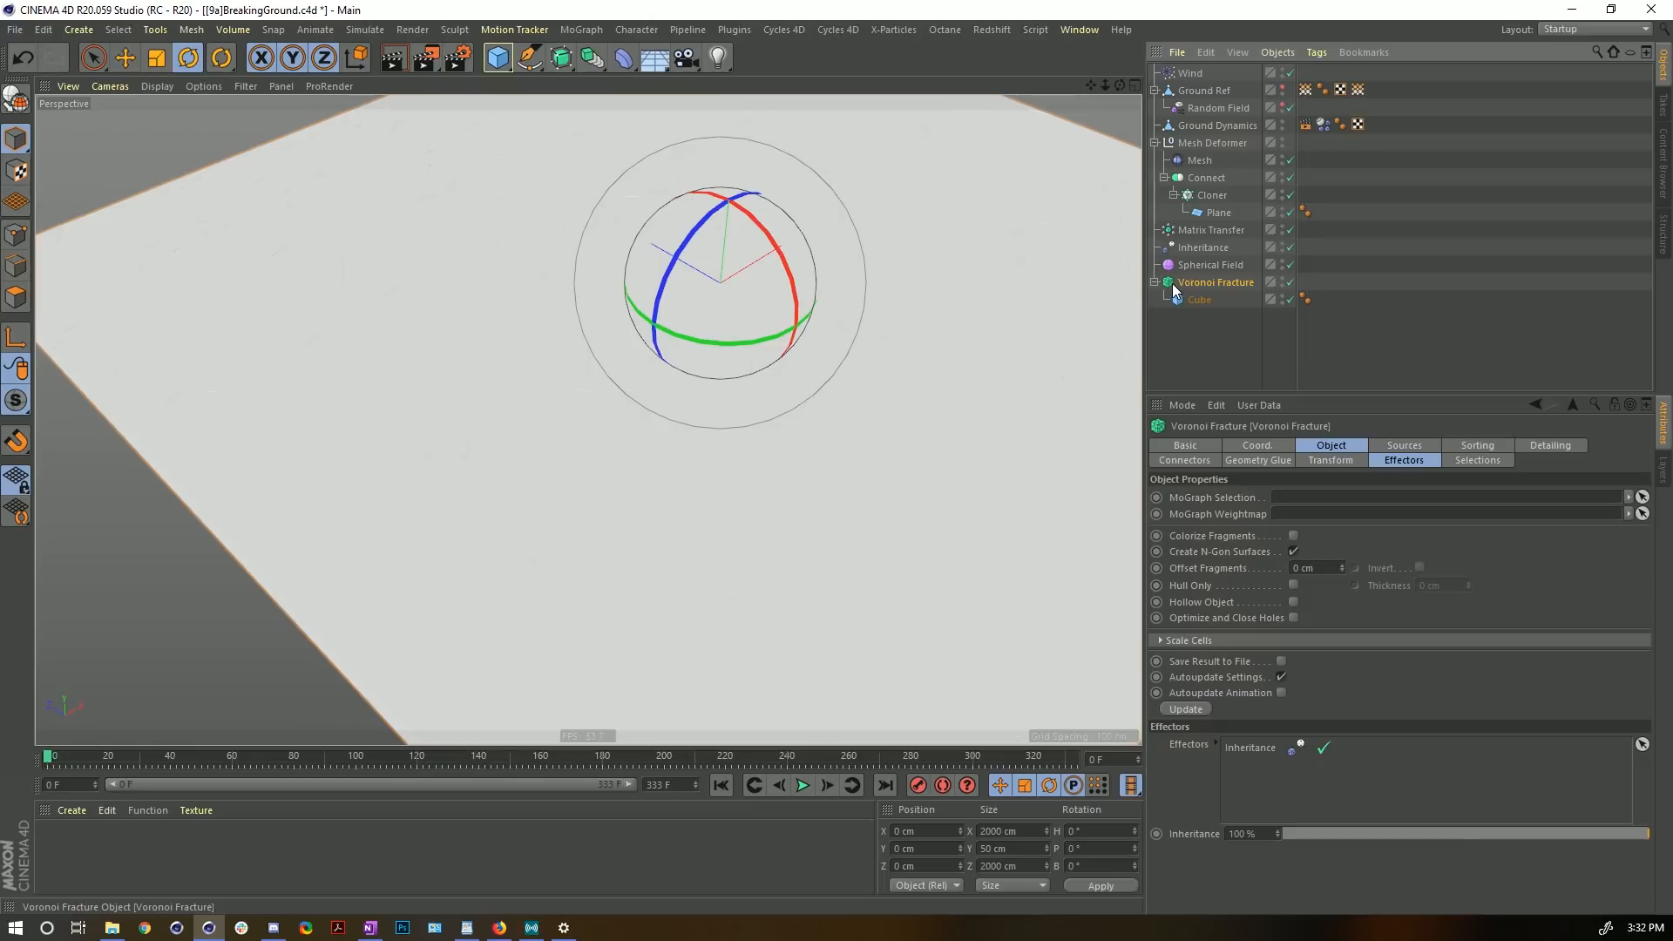
- Group the Voronoi Fracture under a null and rename that null Fracture
key("alt+g")
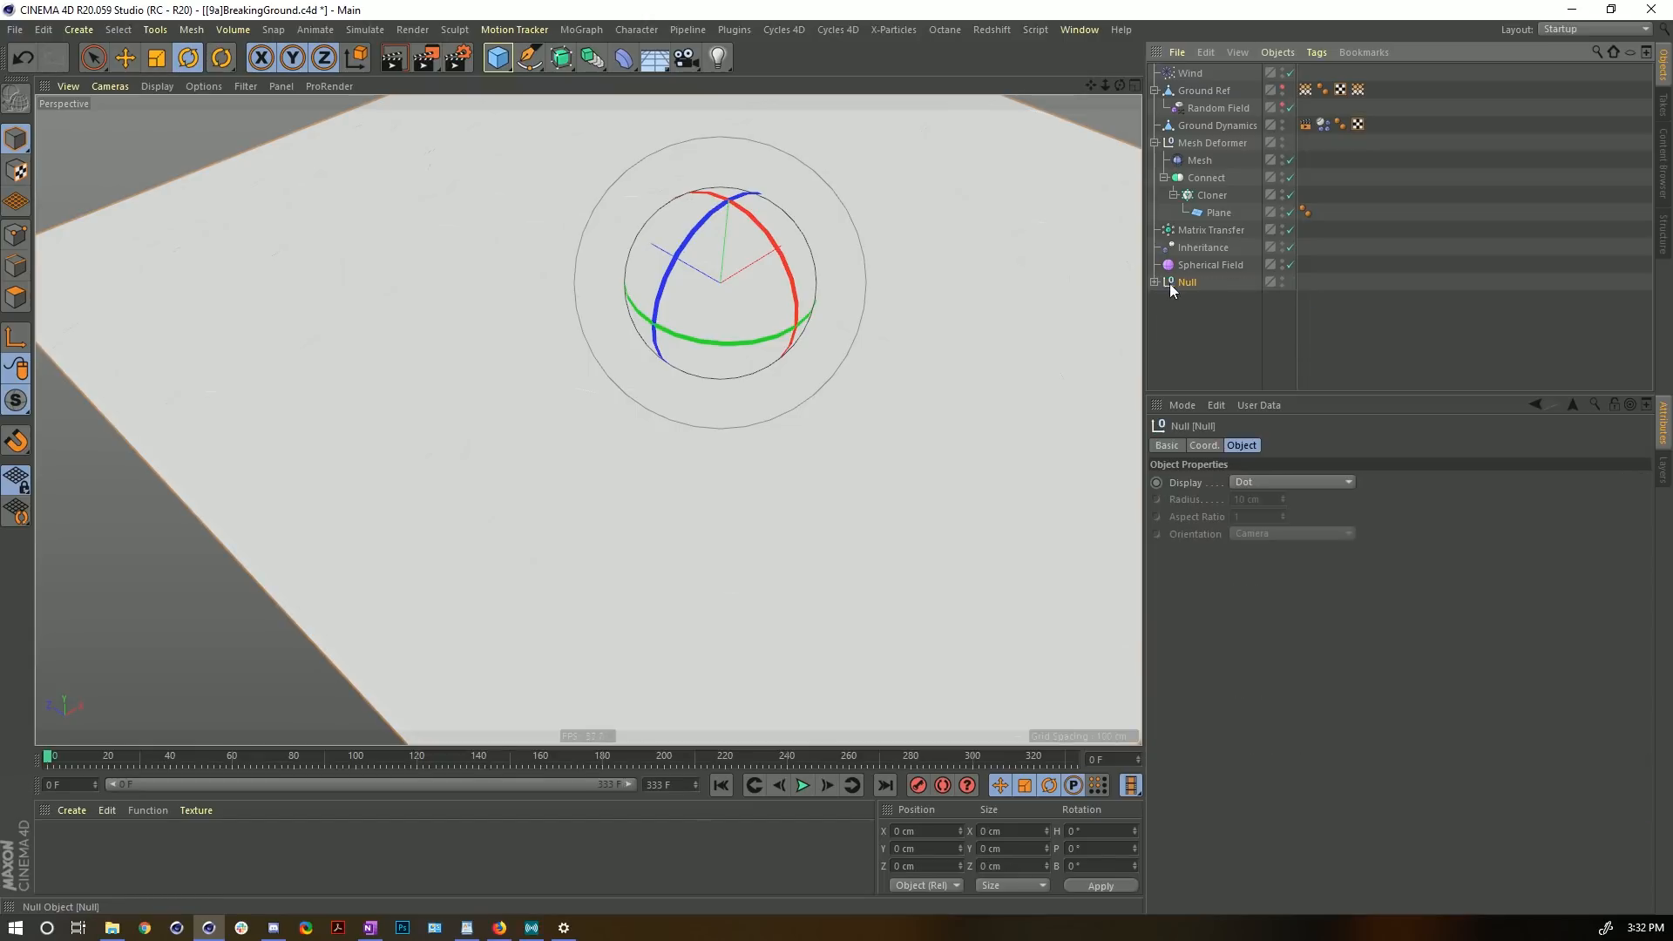
left_click(1154, 283)
double_click(1190, 283)
type("Fracture")
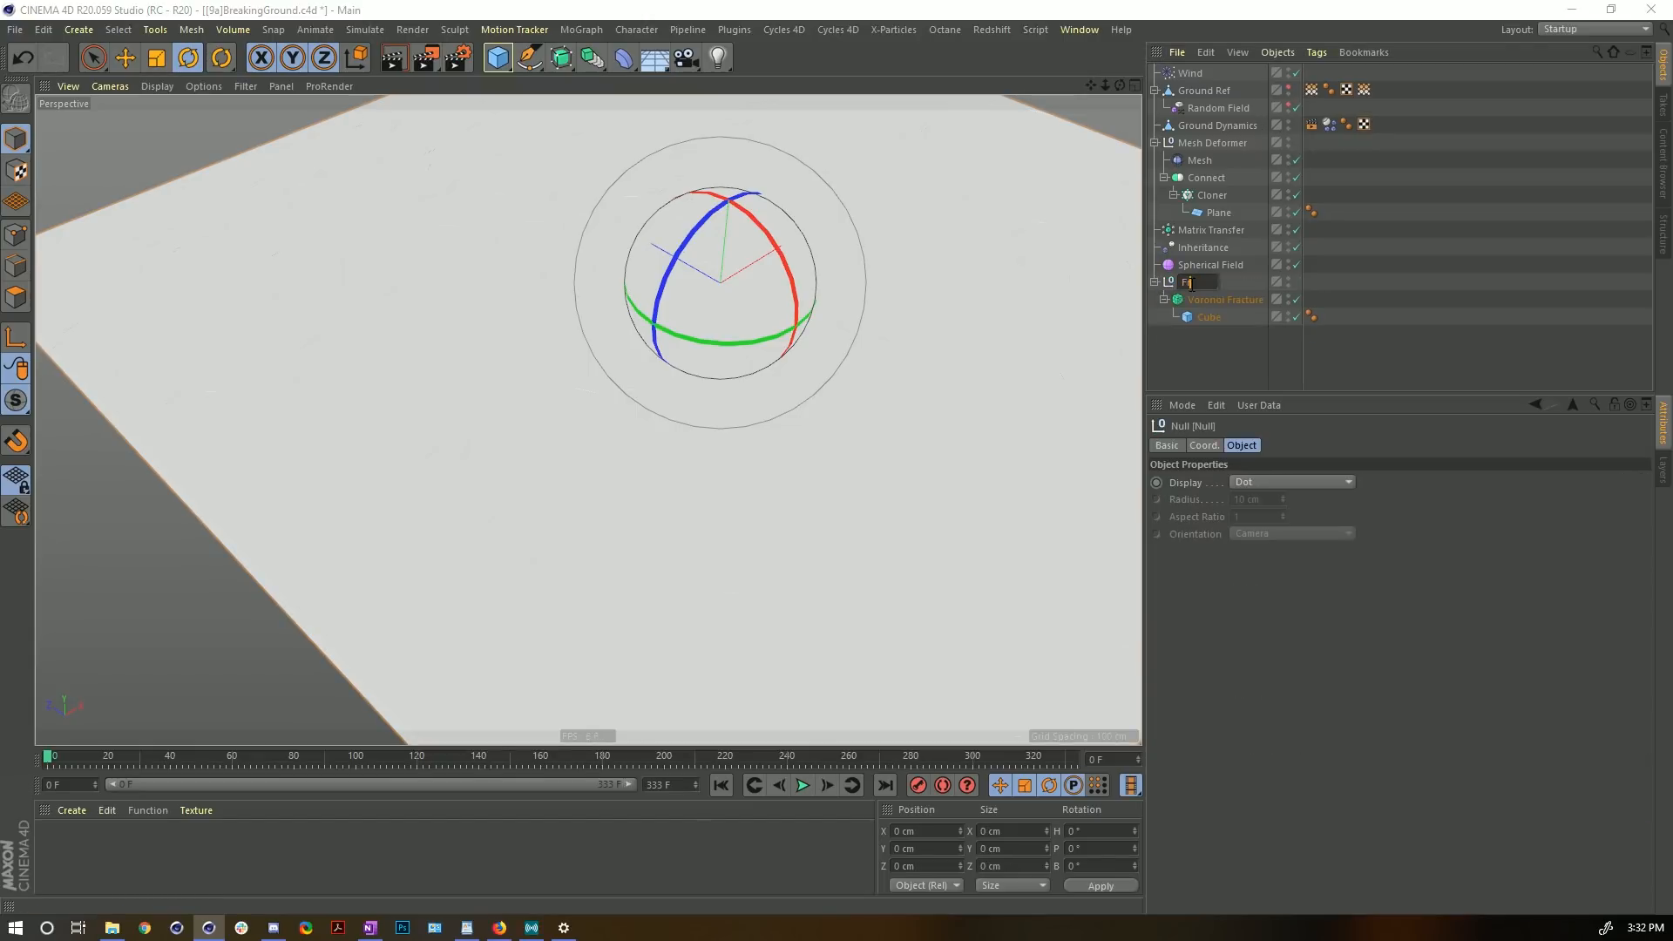
key("Return")
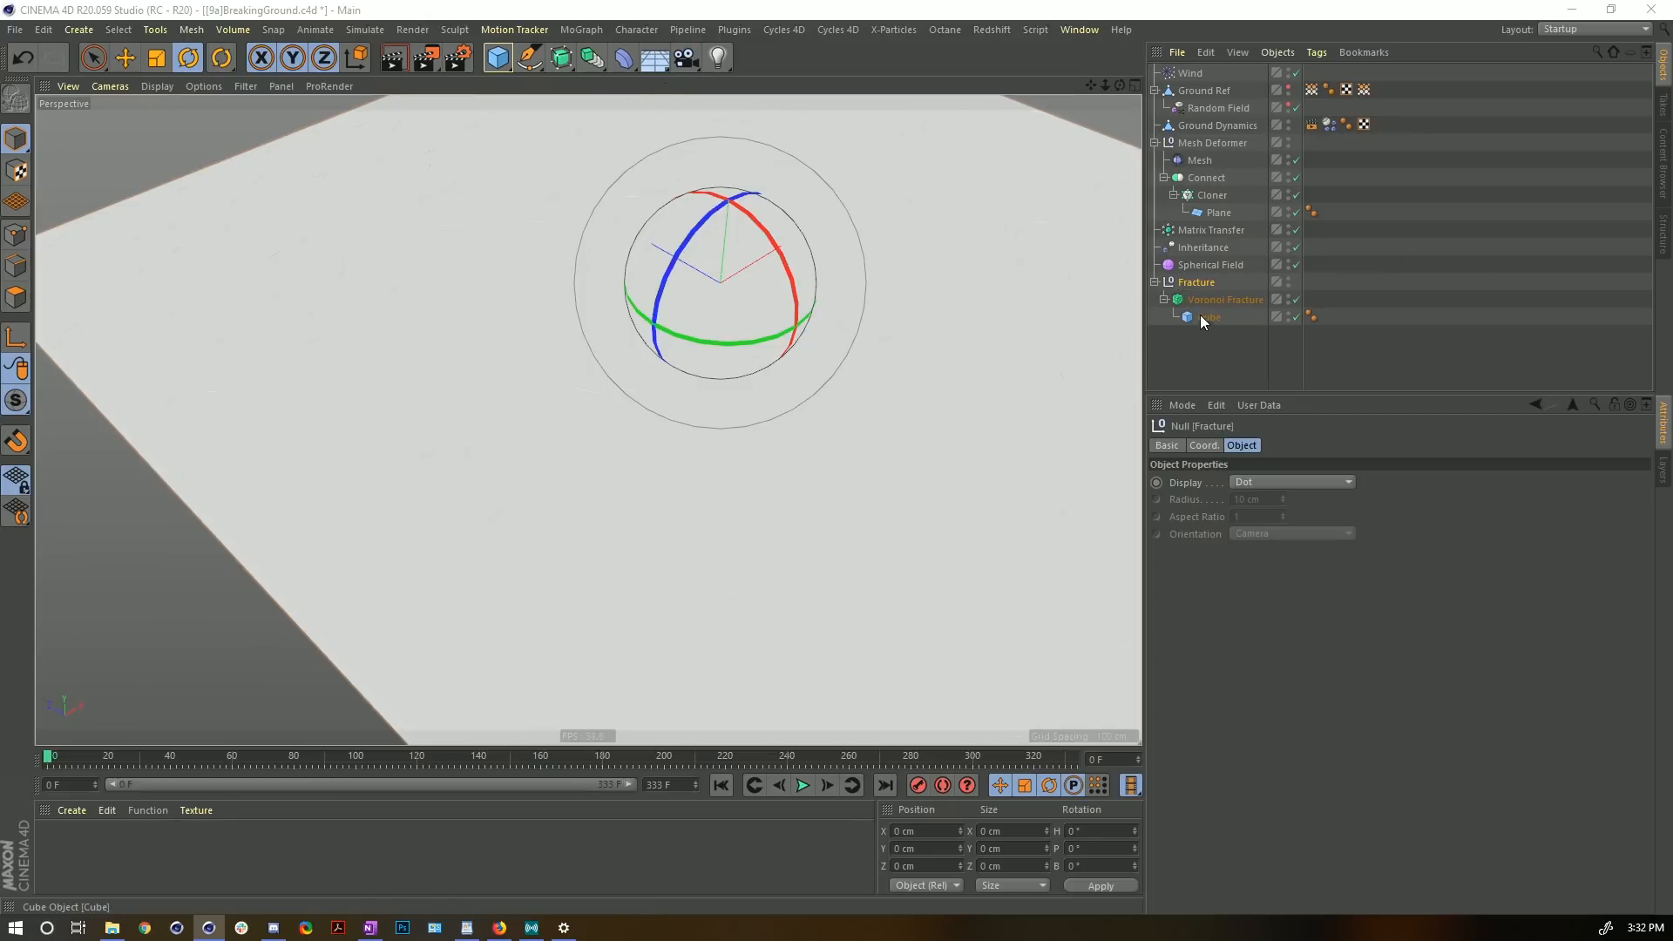
- Add a Plain effector and place it inside the Fracture null above the Voronoi Fracture
left_click(581, 30)
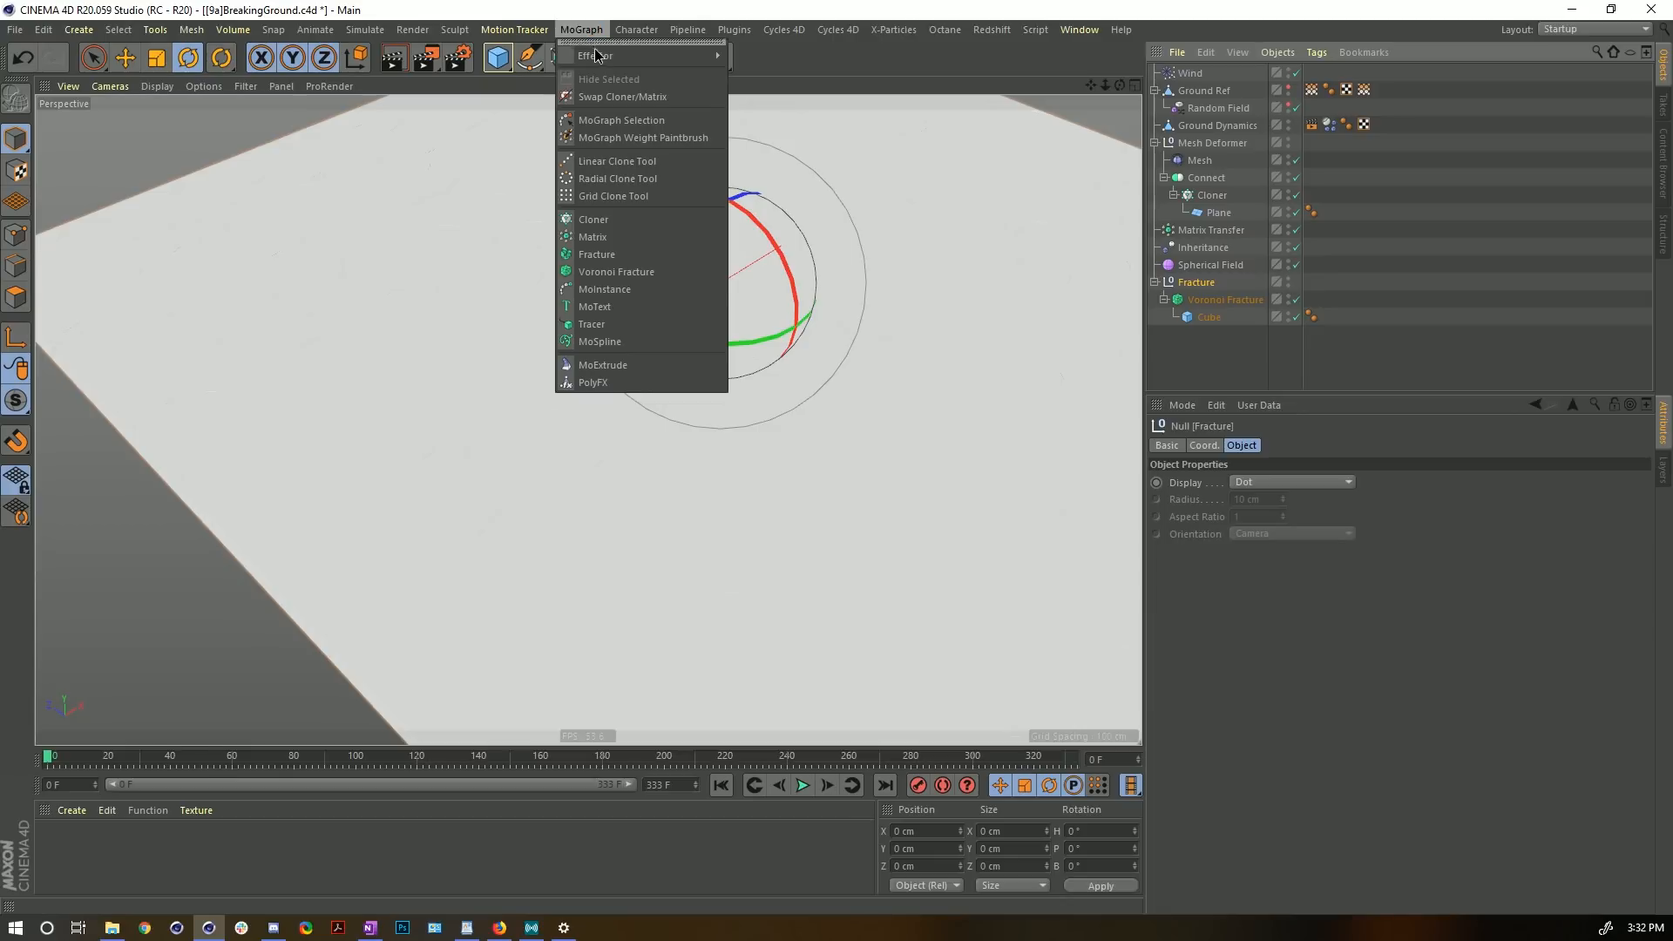
mouse_move(598, 59)
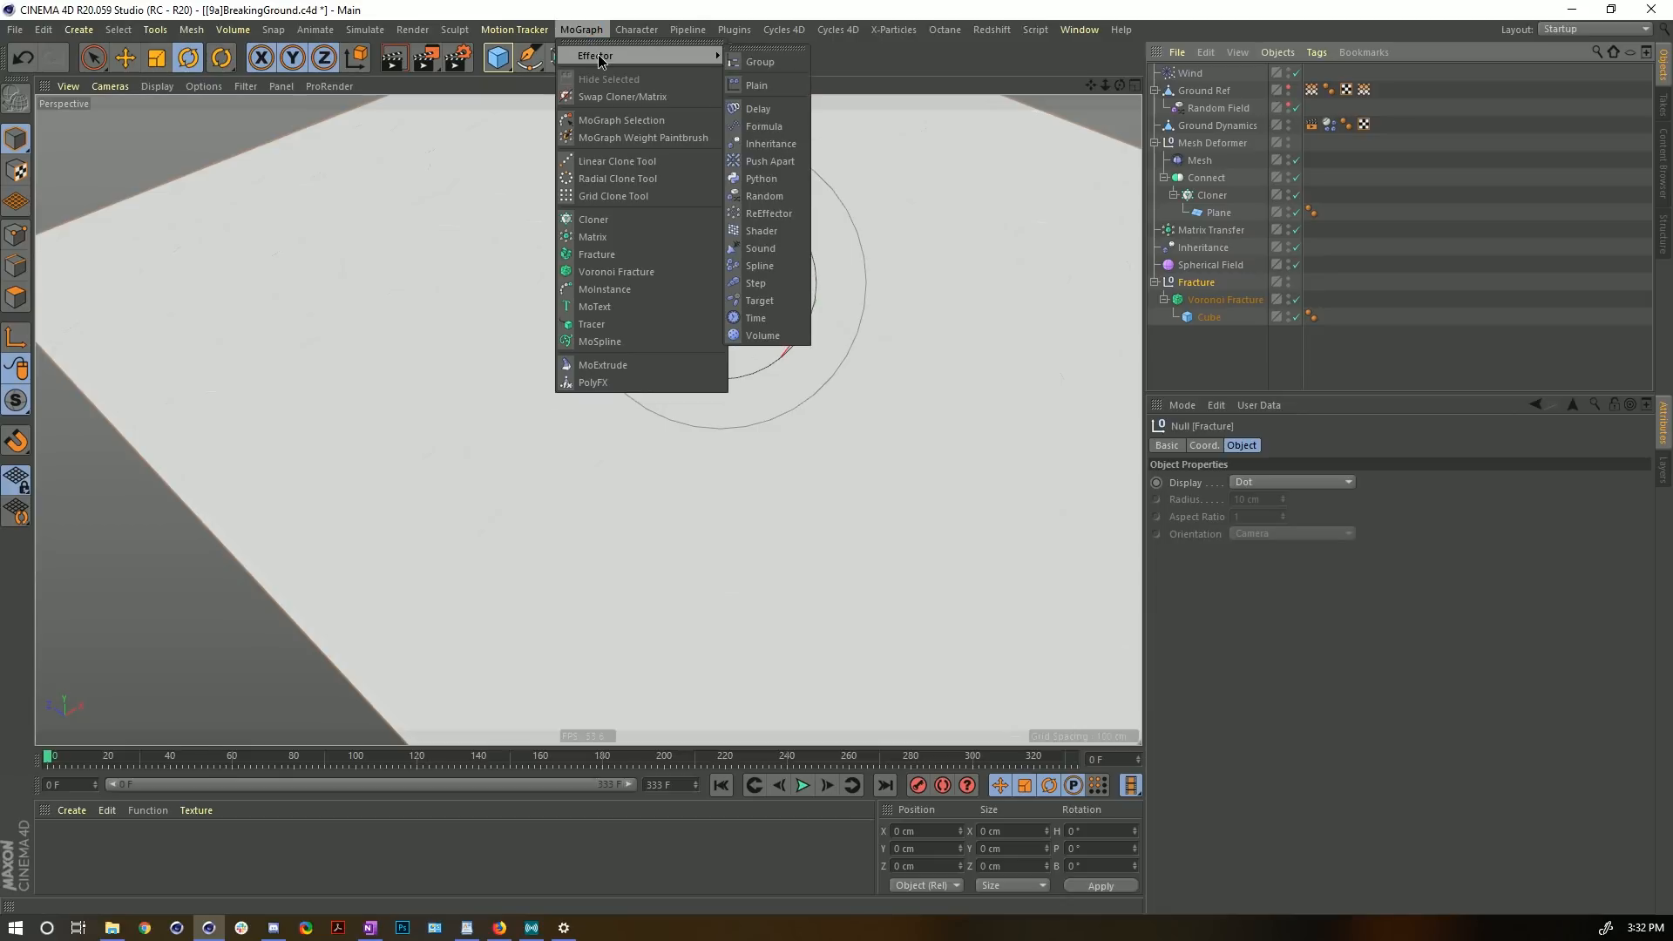
left_click(756, 86)
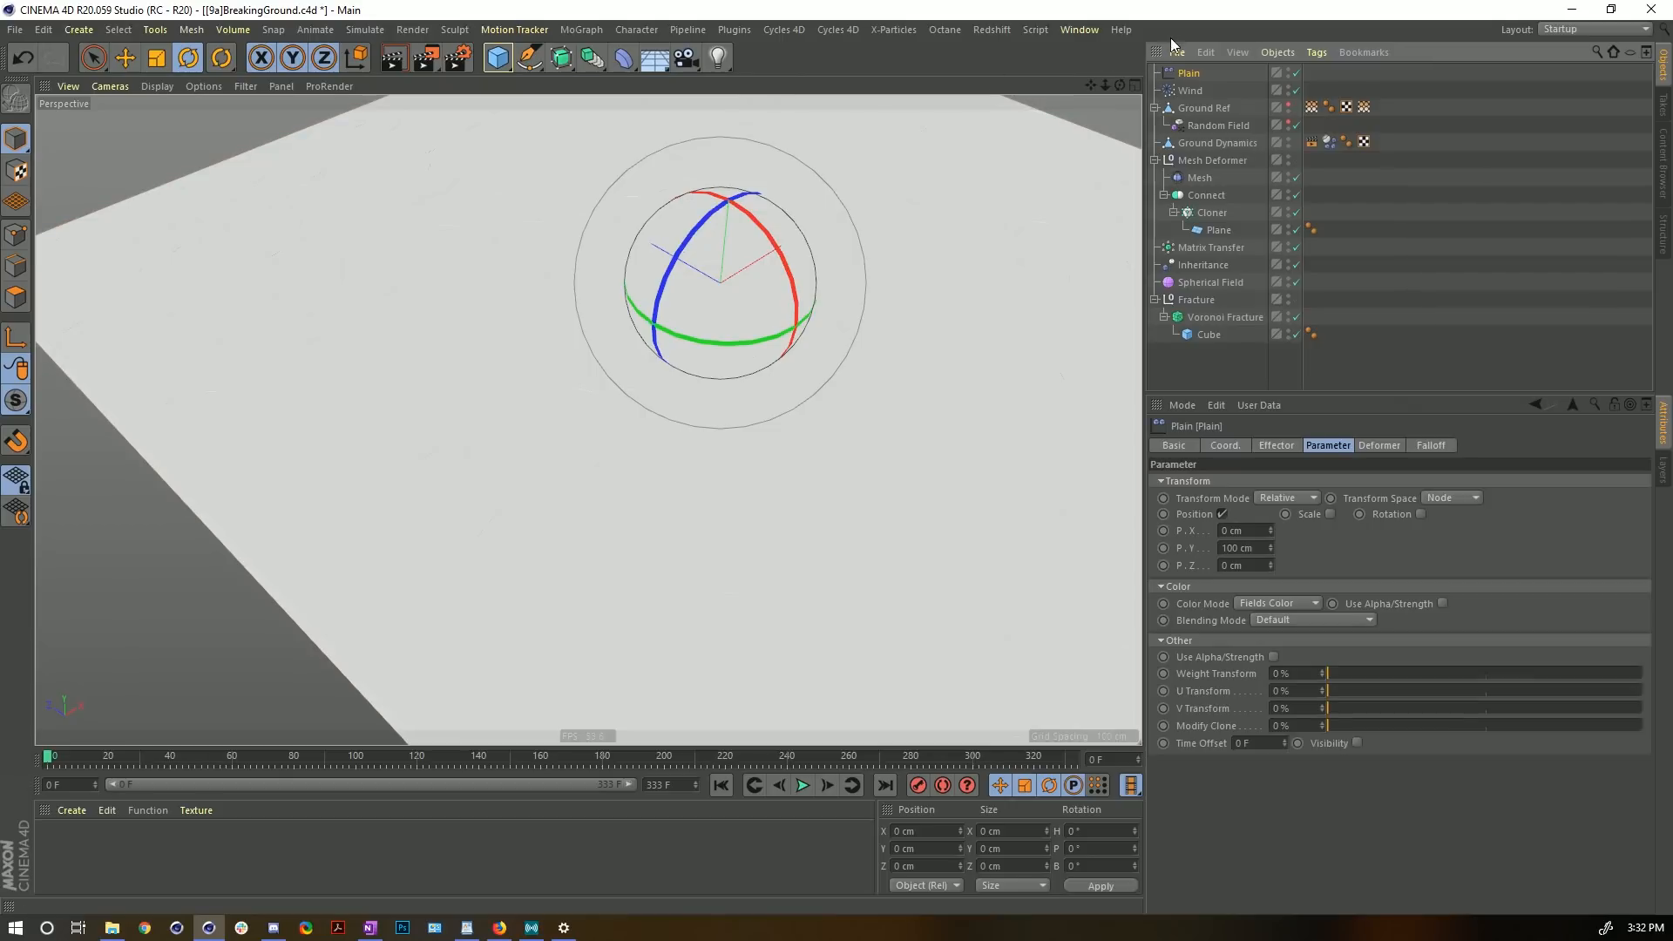
left_click_drag(1195, 78, 1207, 310)
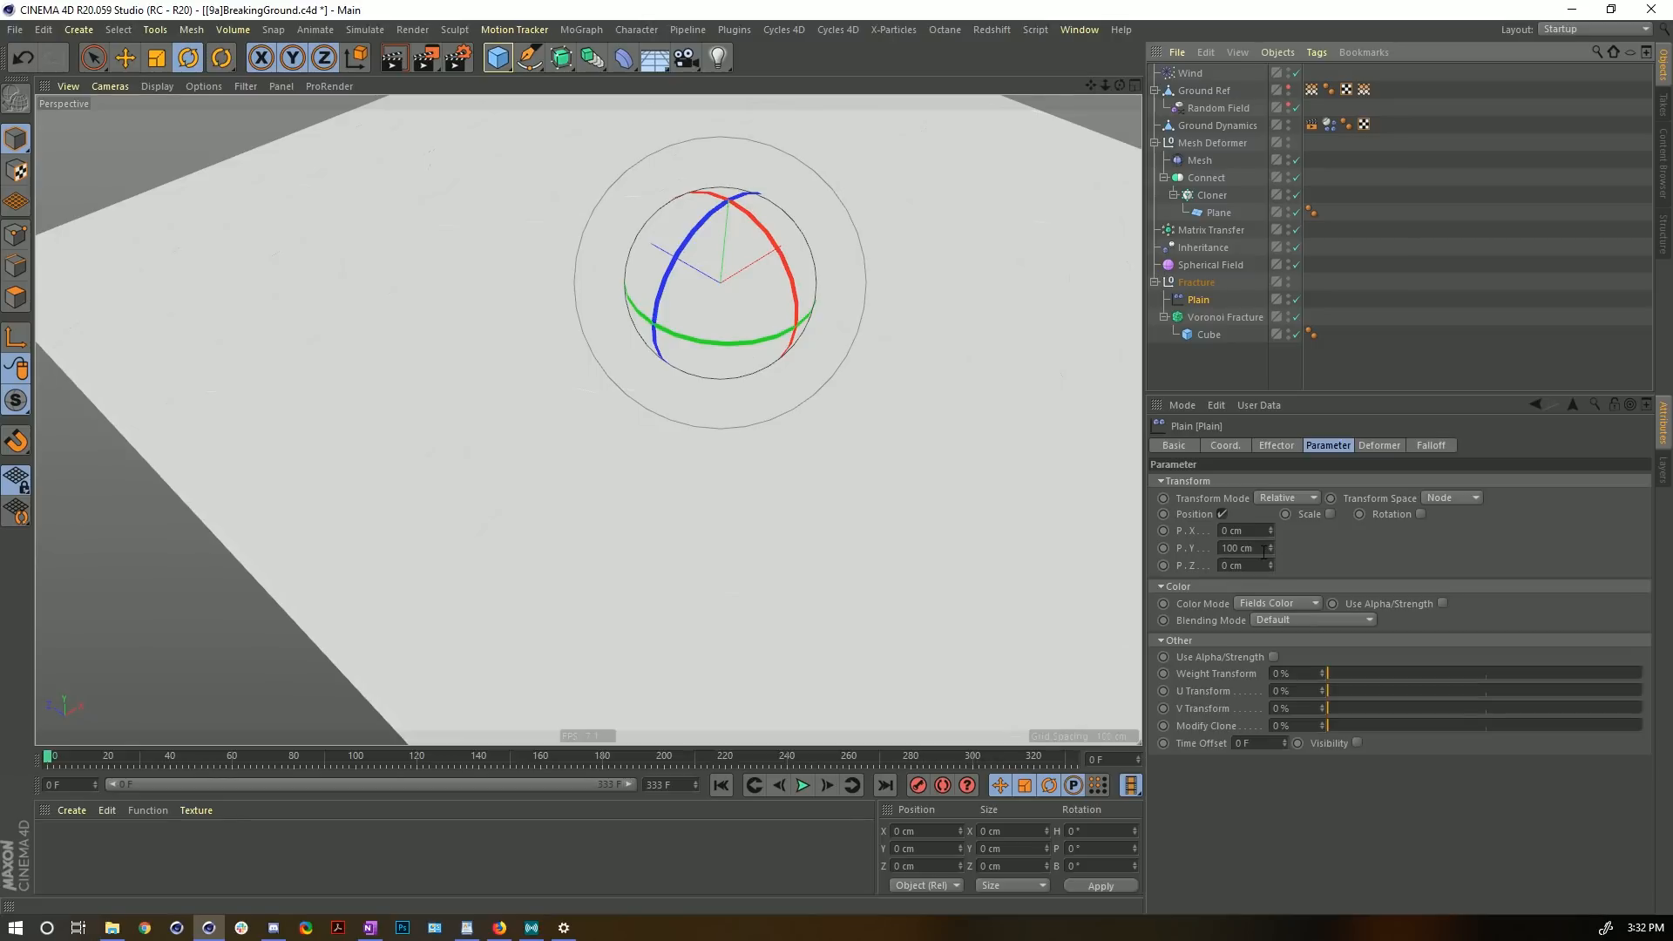
- Set the Plain effector's deformation mode to Polygon
left_click(1397, 450)
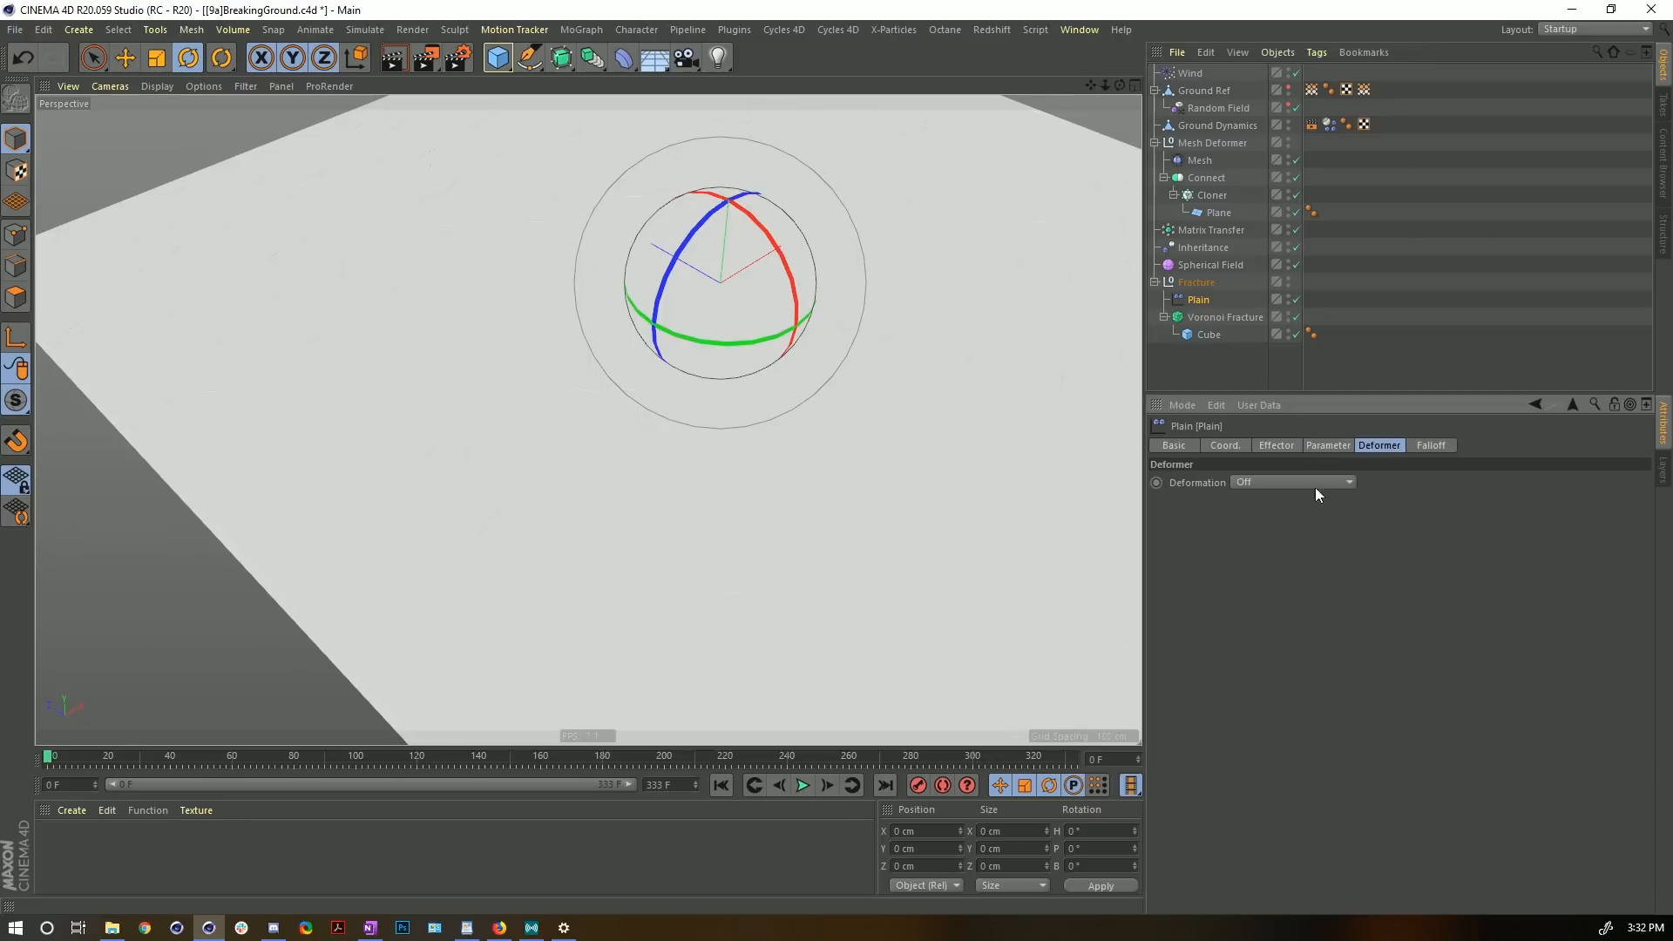
left_click(1269, 482)
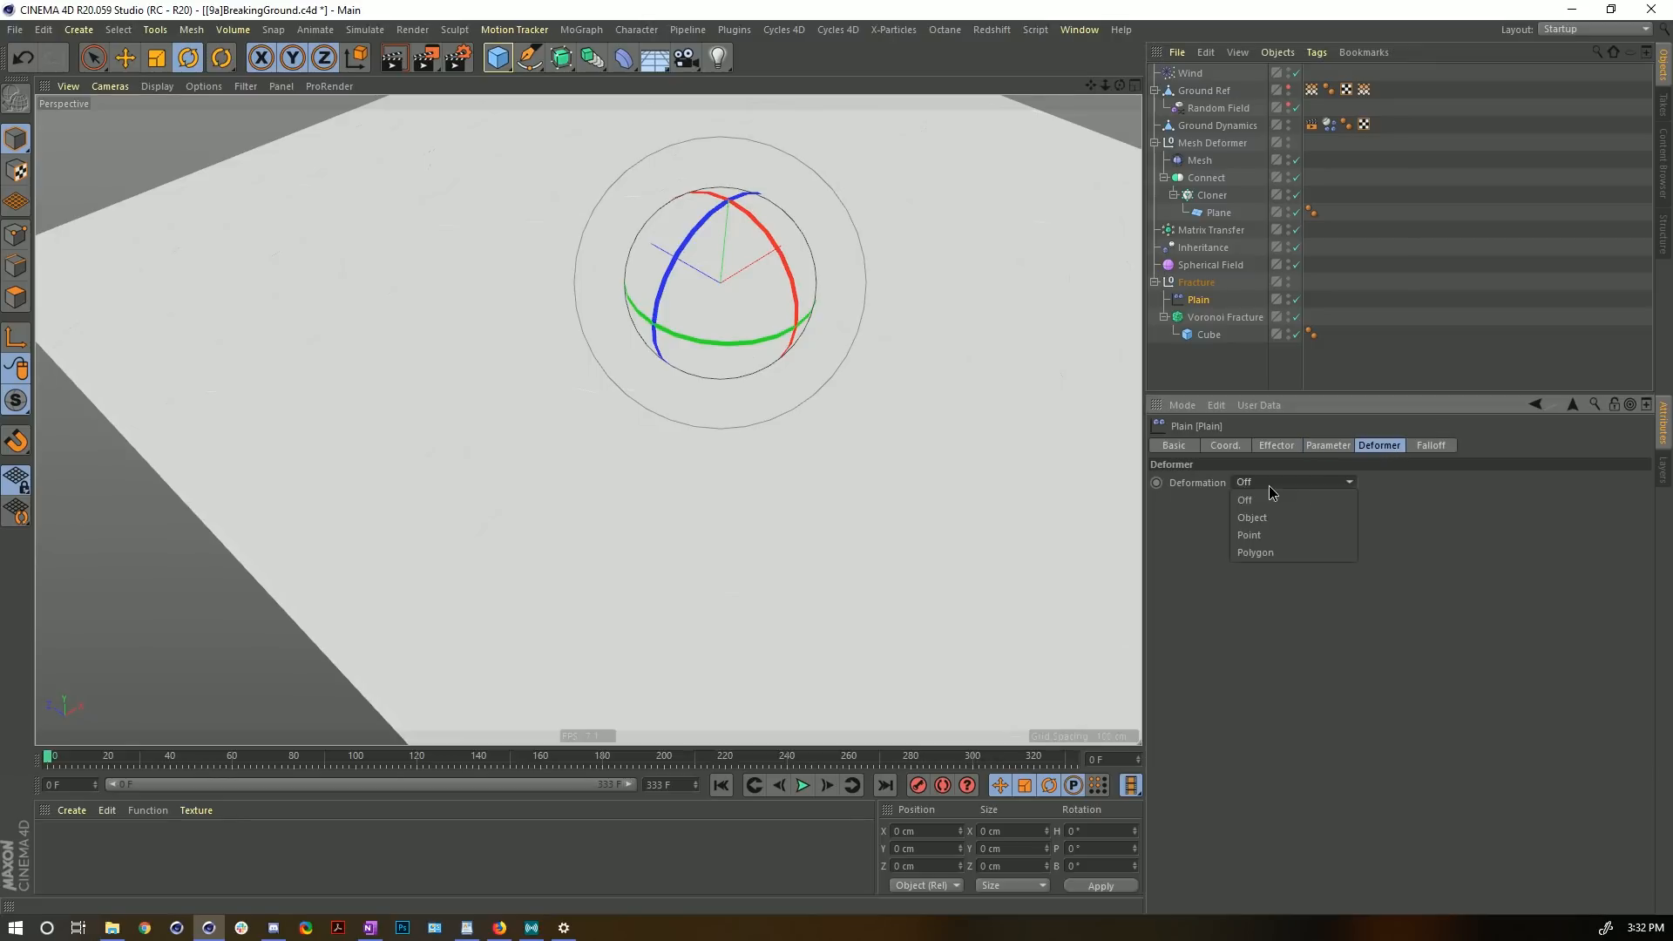
left_click(1284, 549)
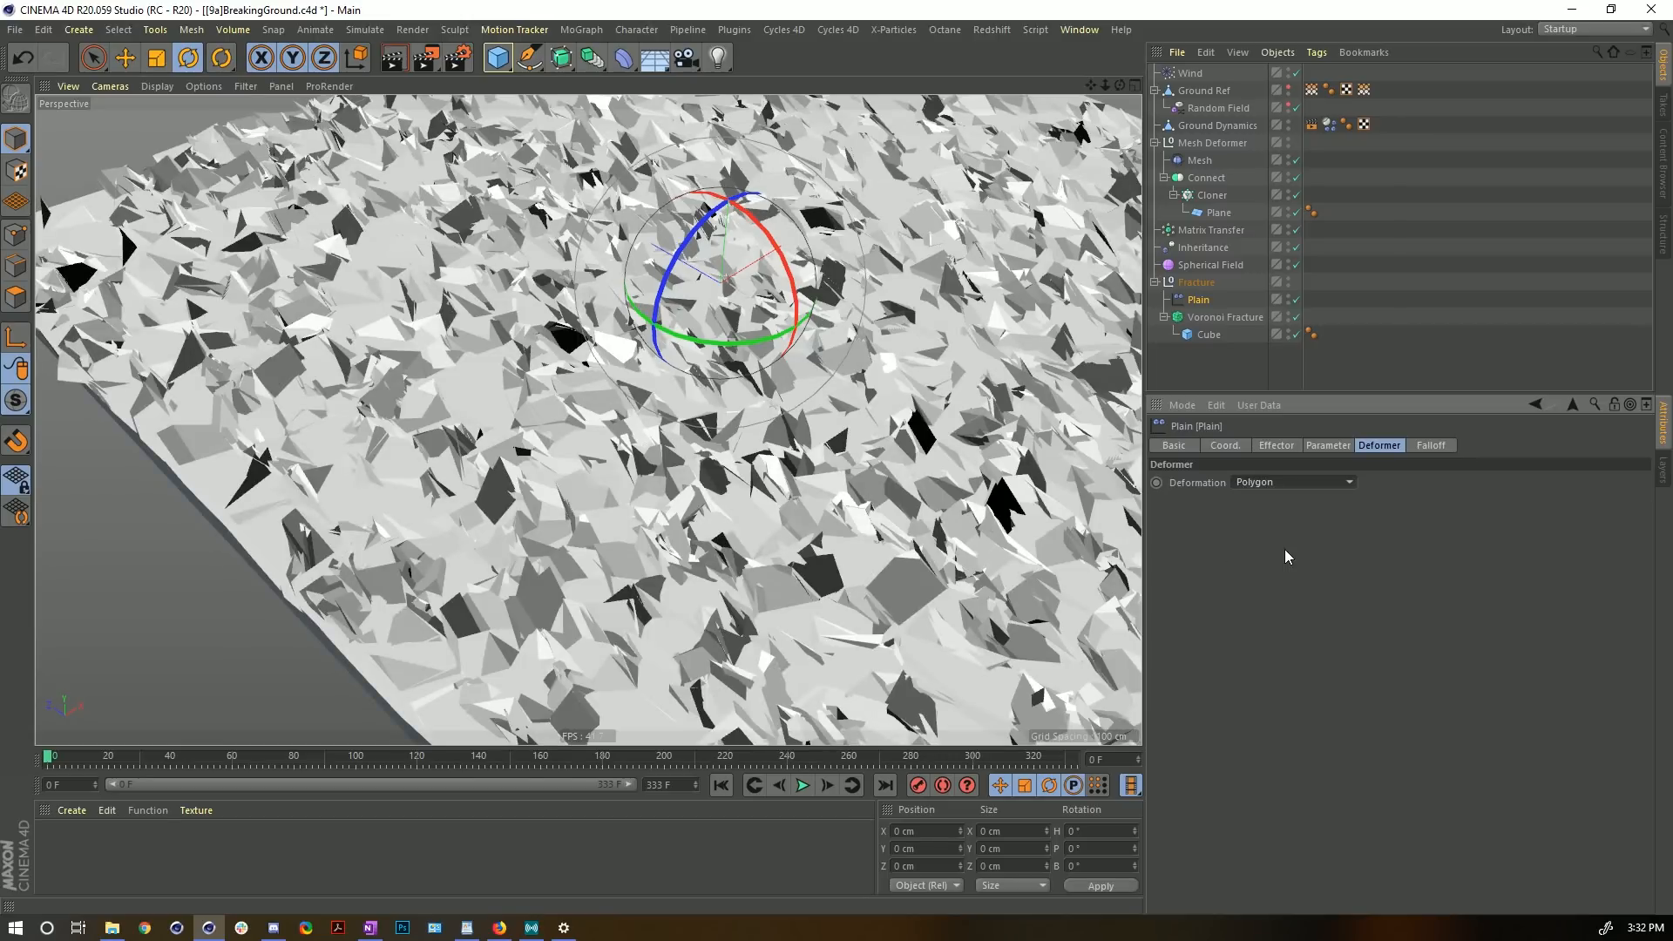
- Set the Plain effector's P.Y position offset to 5 cm
left_click(1276, 446)
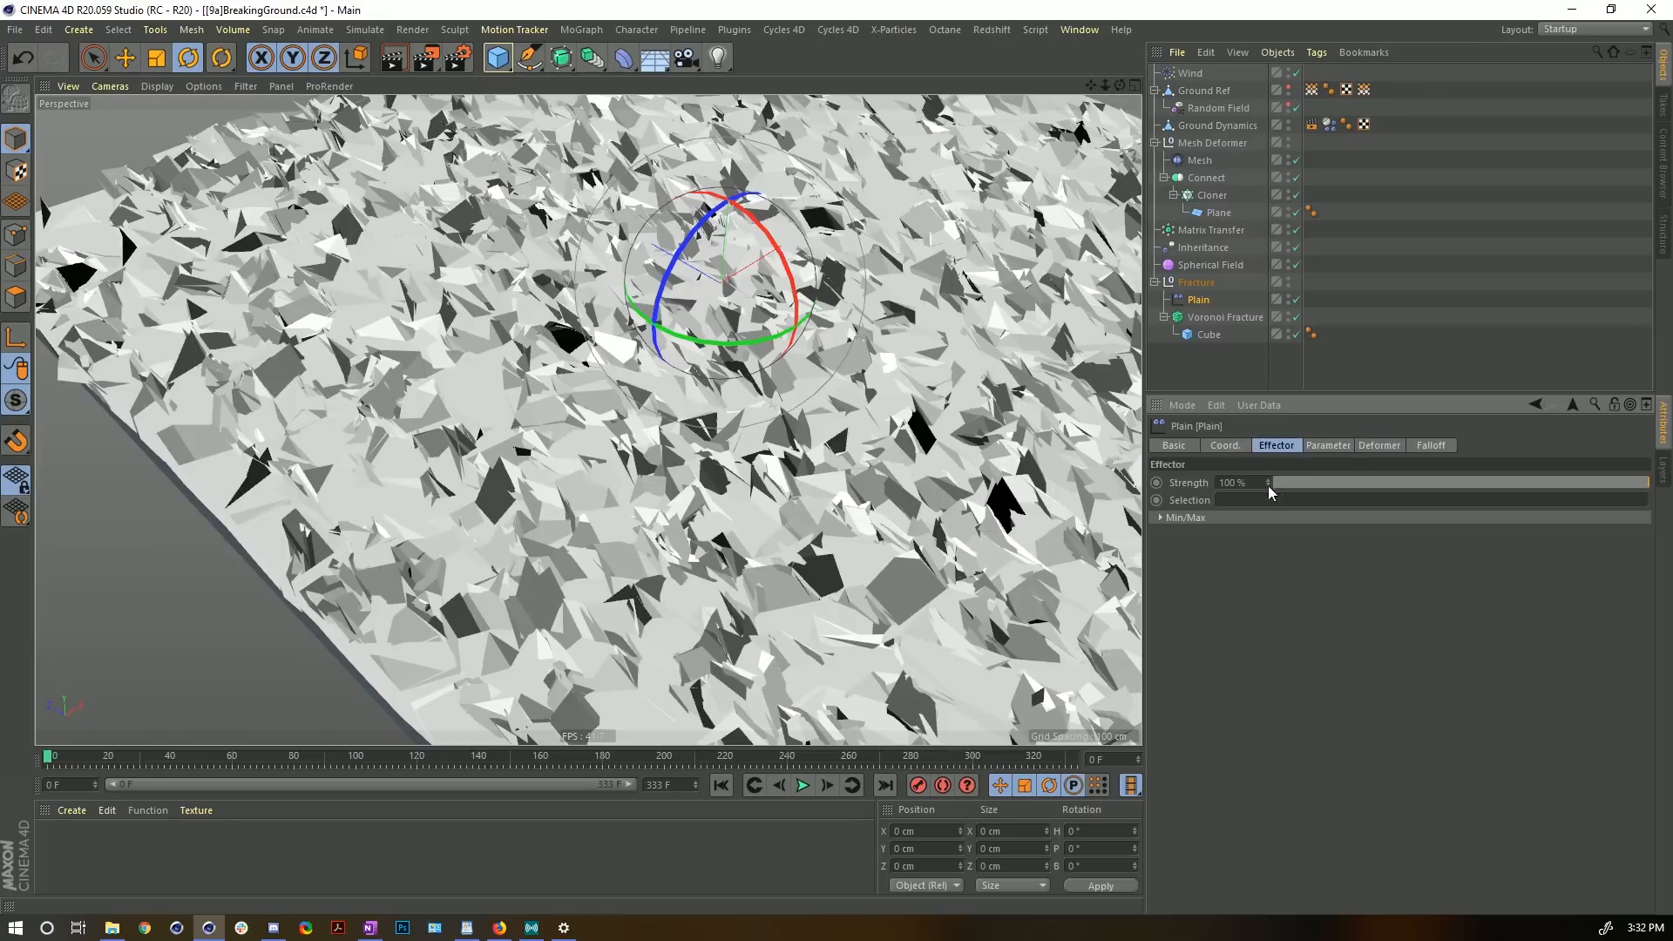
left_click(1327, 445)
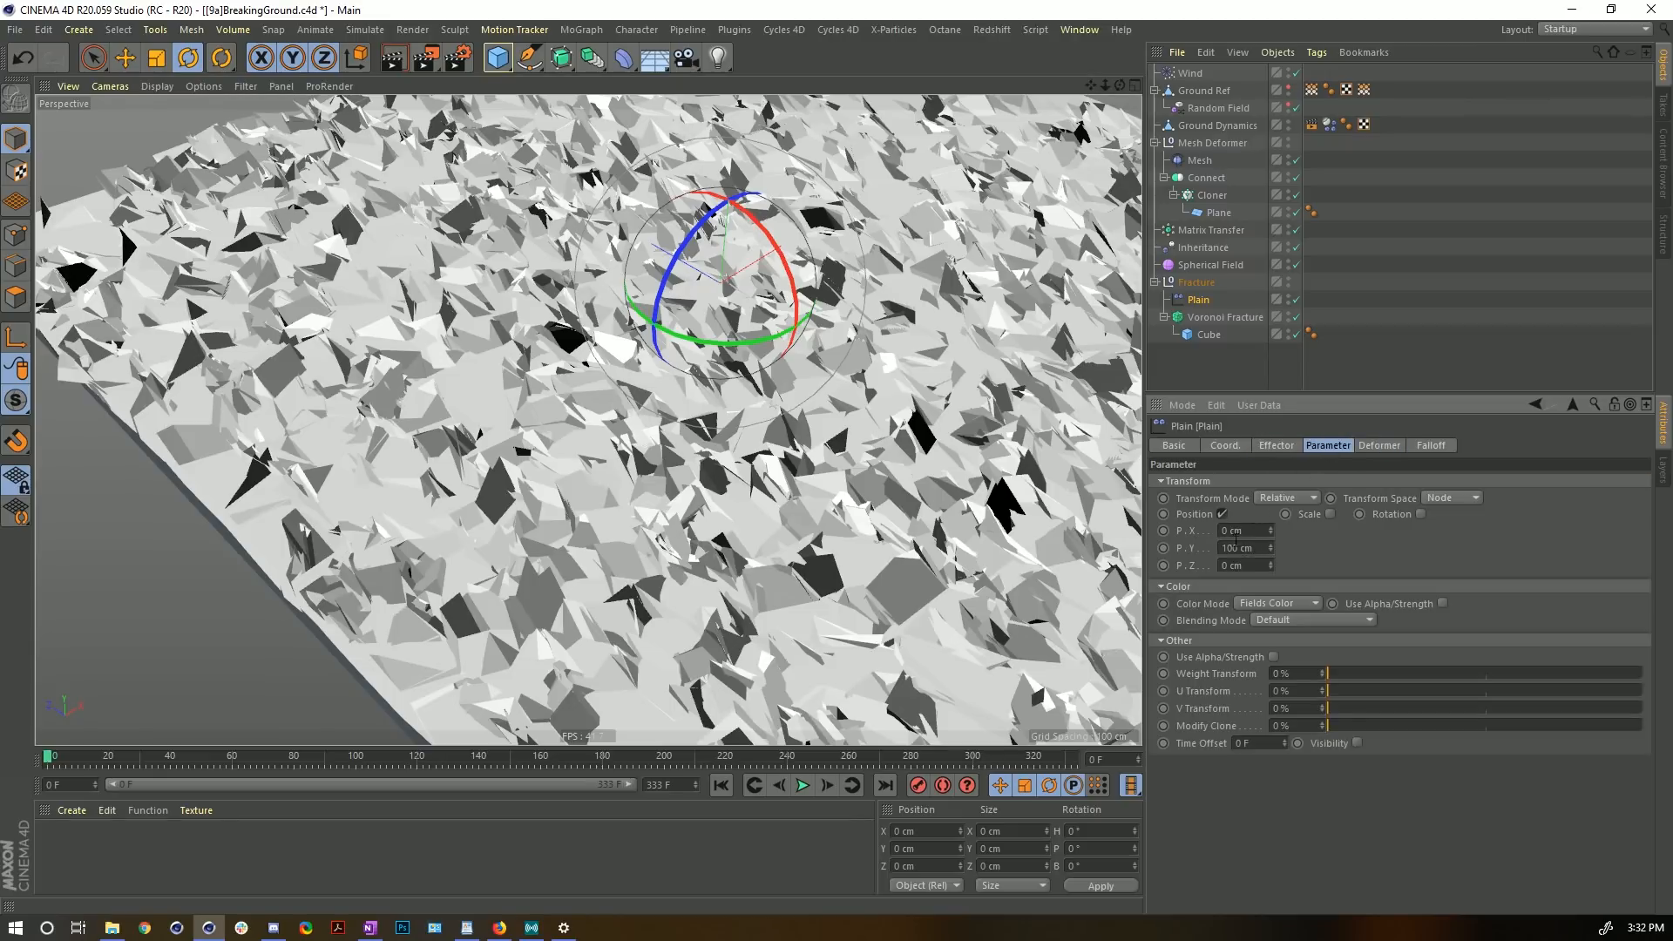
double_click(1238, 547)
type("5")
key("Return")
left_click_drag(761, 537, 732, 479, "alt")
right_click_drag(732, 479, 732, 296, "alt")
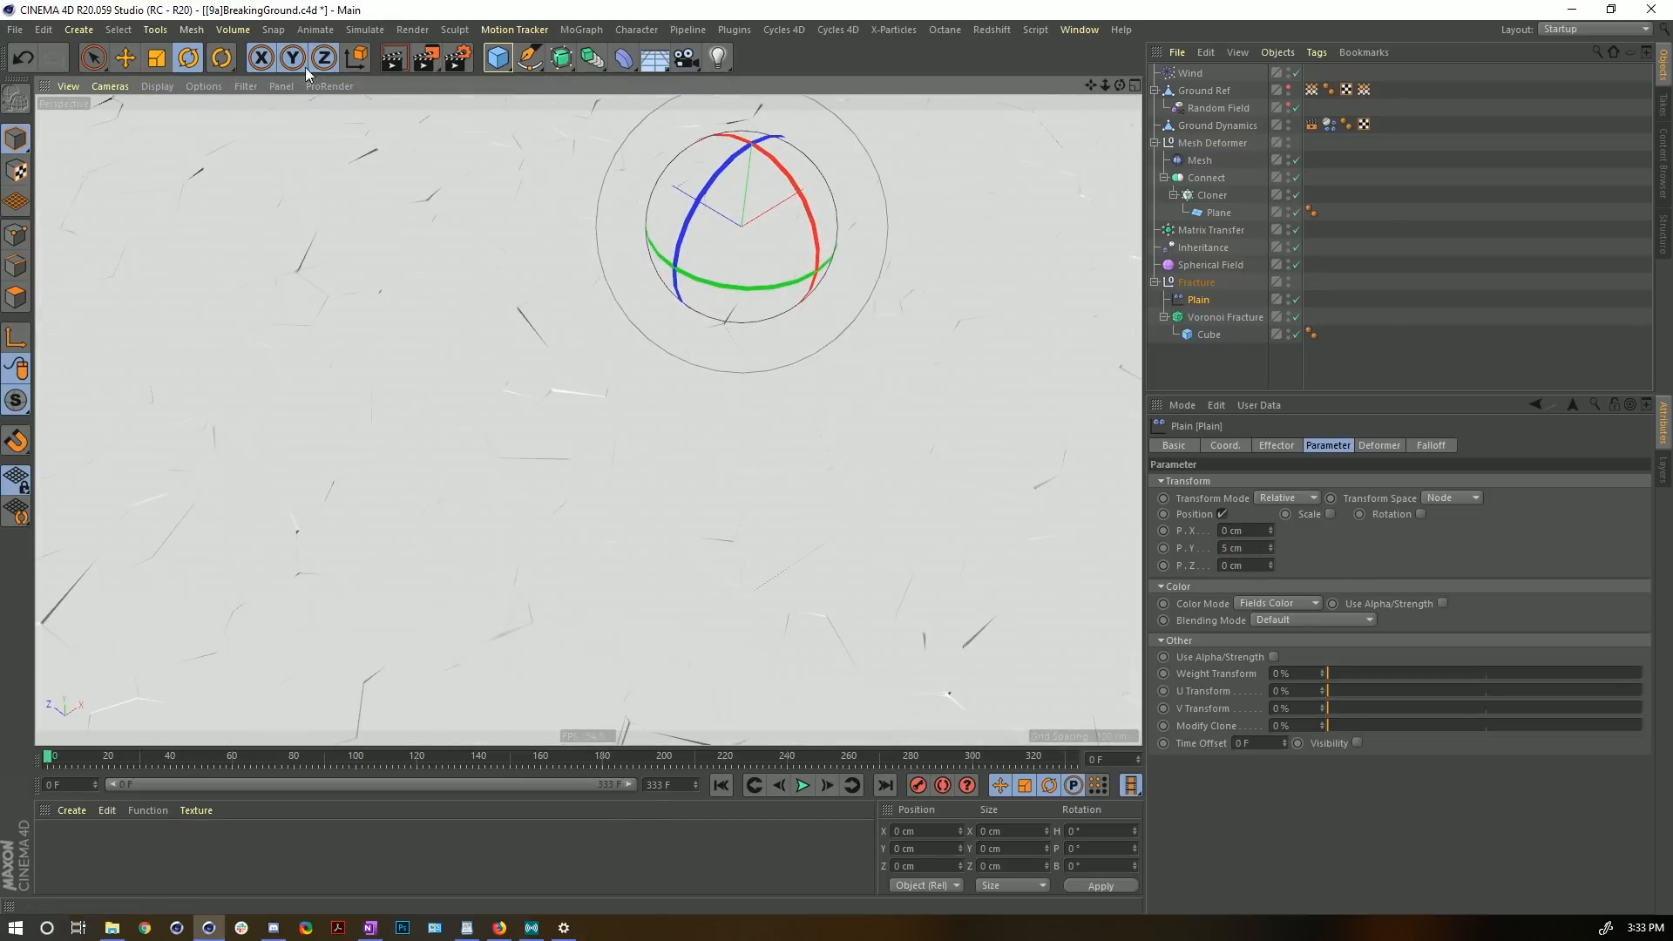
- Enable SSAO in the viewport display options
left_click(207, 86)
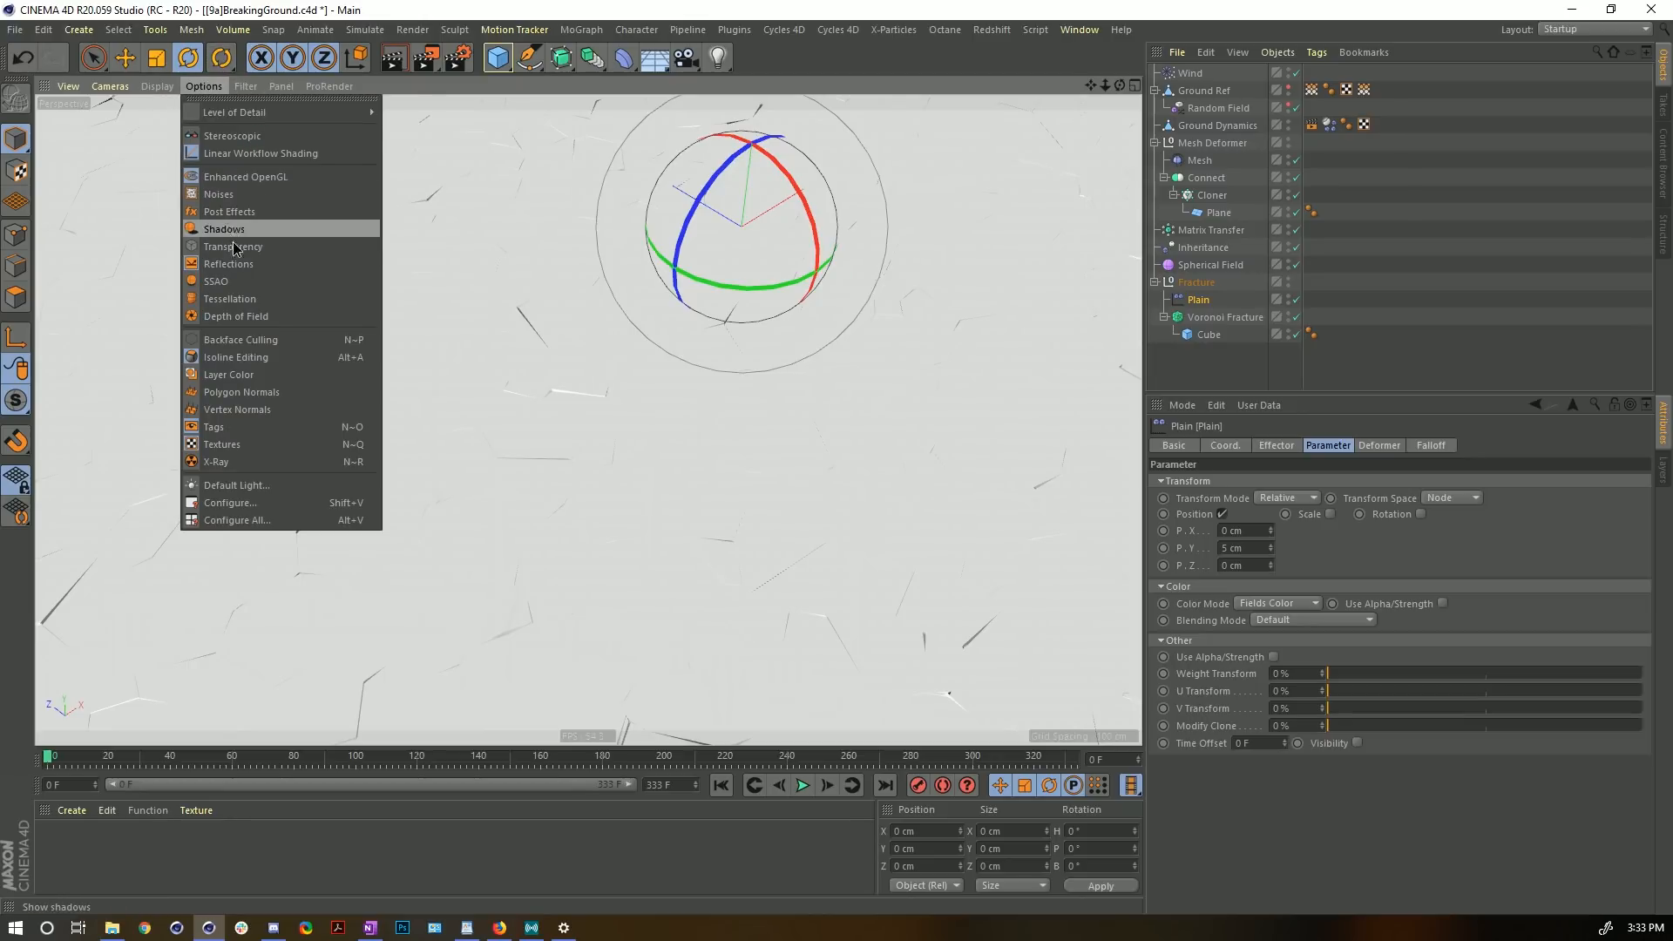
left_click(253, 290)
left_click_drag(639, 423, 650, 330, "alt")
- Set the Plain effector's position offset to 0 cm in P.Y and 5 cm in P.Z
left_click_drag(1251, 551, 1171, 542)
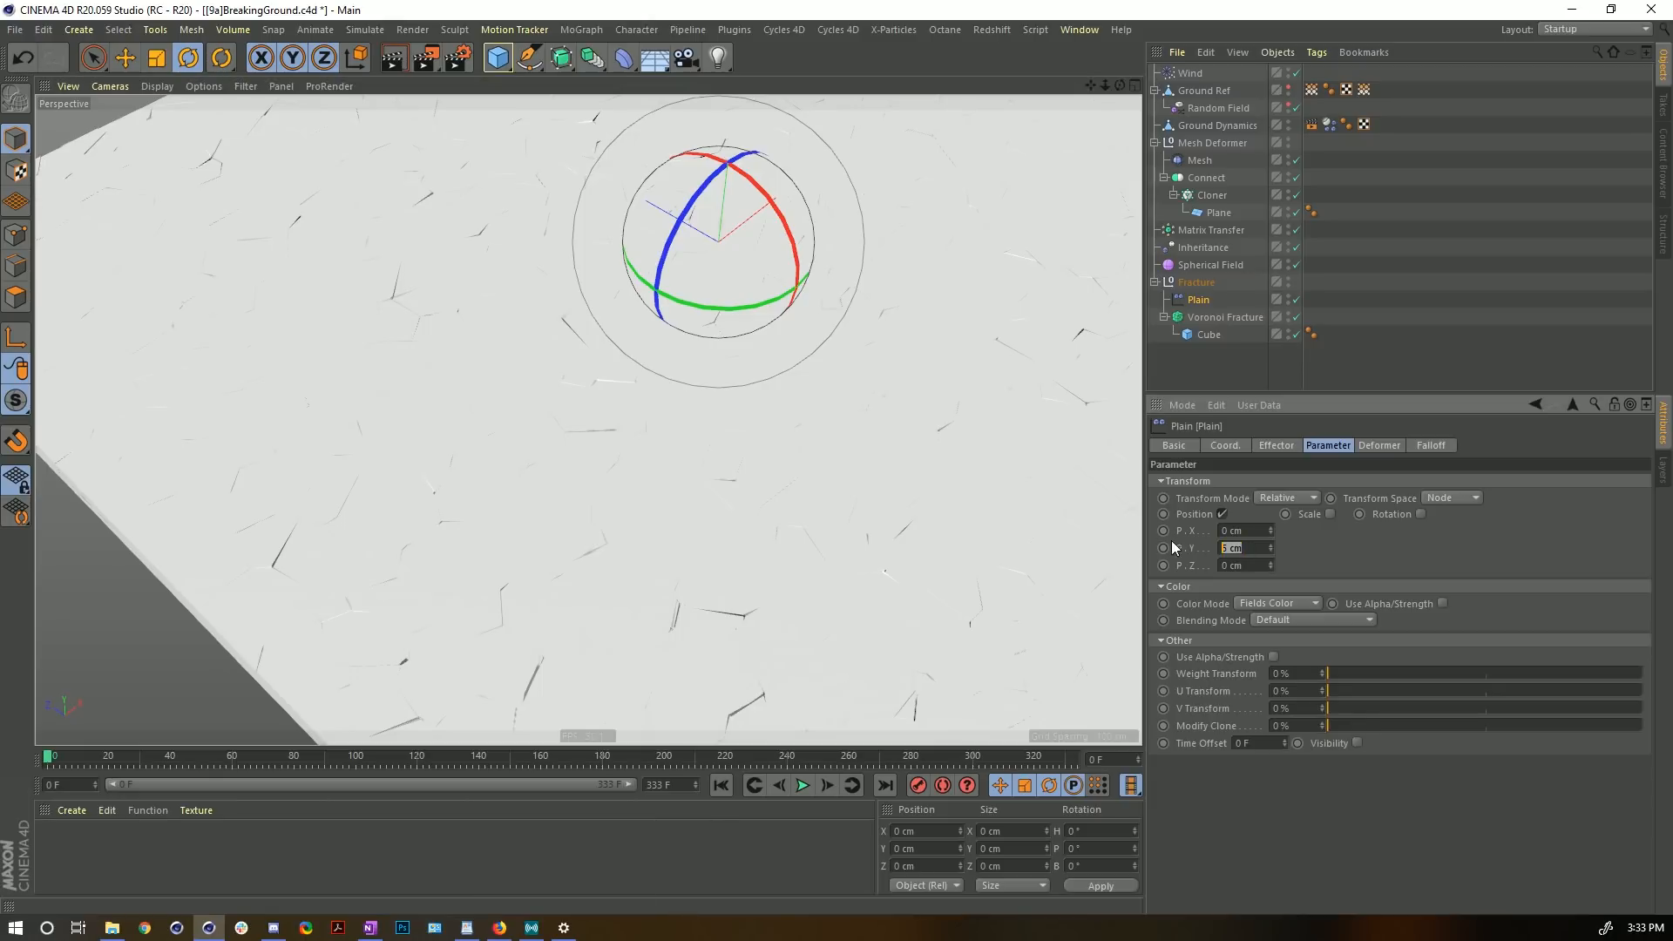
key("Return")
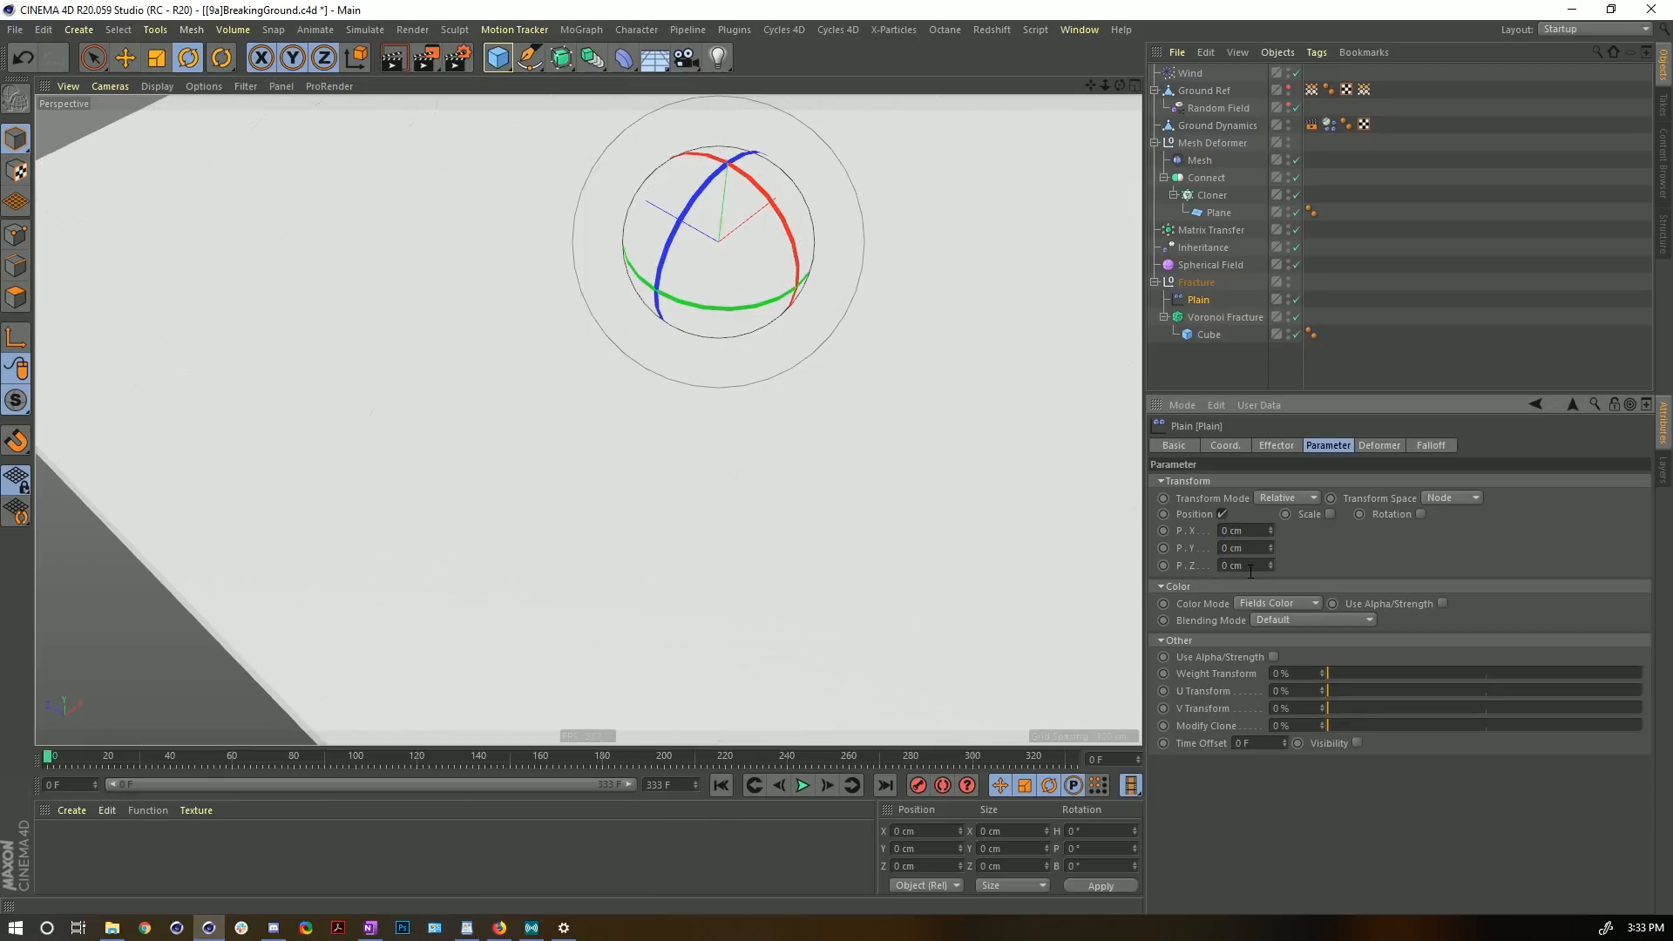
type("5")
key("Return")
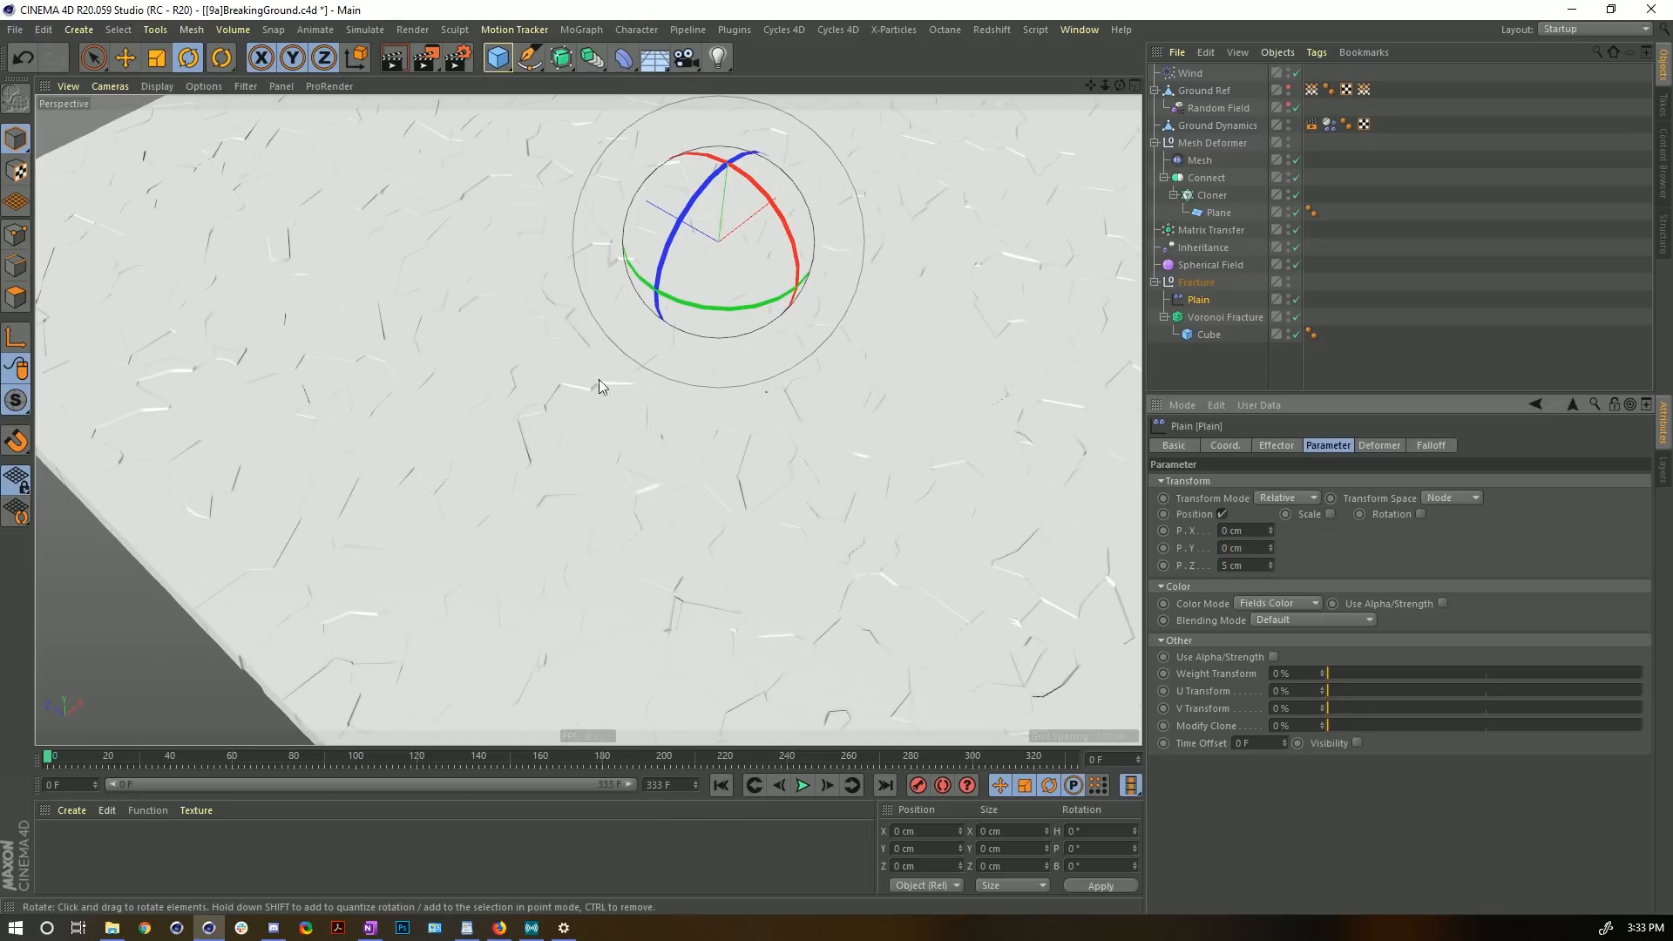
- Show the fragments with shaded lines and examine the direction of the polygon offset along their edges
left_click_drag(633, 377, 679, 384, "alt")
key("n")
key("b")
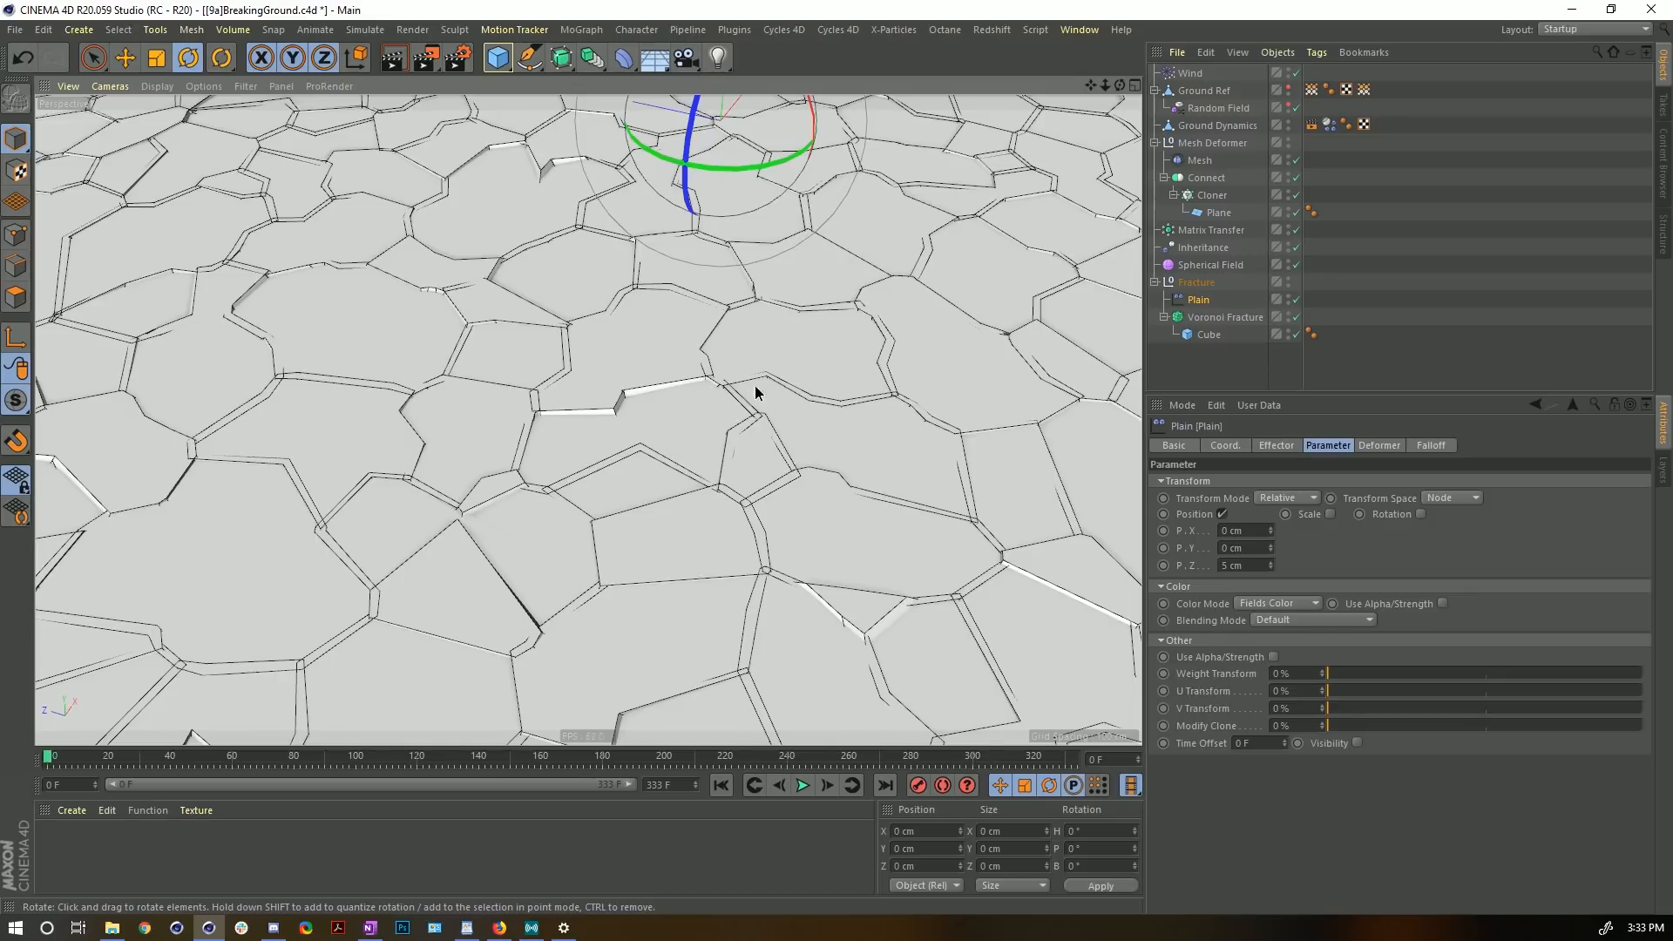
left_click_drag(754, 389, 708, 419, "alt")
- Set the Plain effector's P.Z offset to -5 cm and examine the gaps between the fragments
left_click(1223, 568)
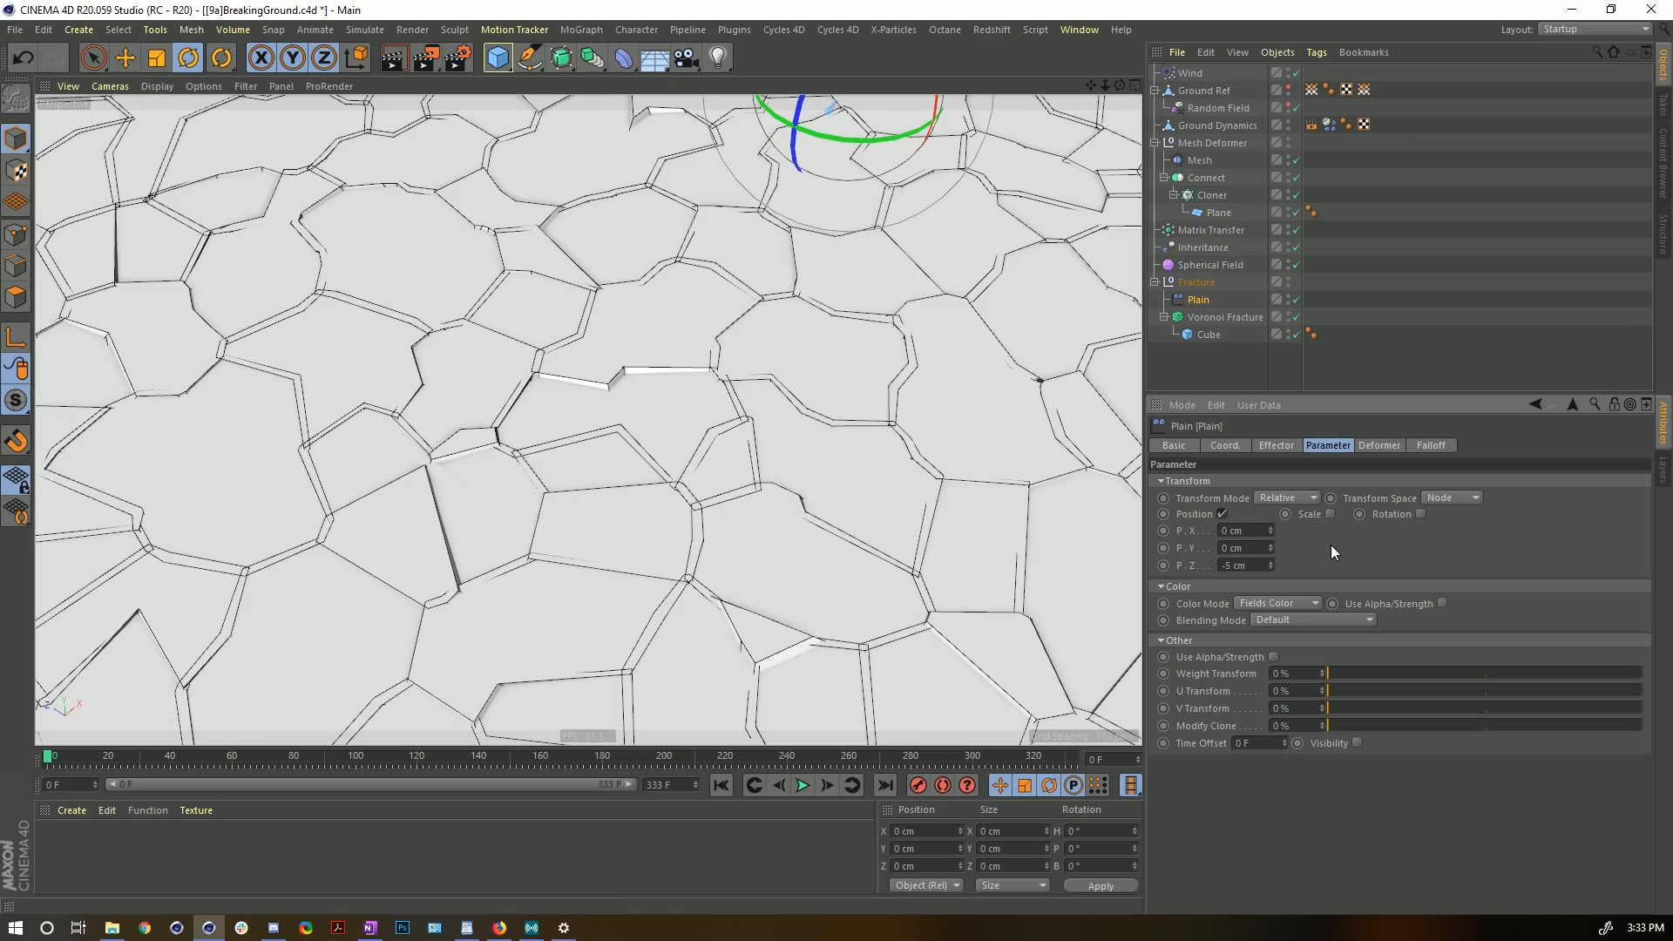
key("Return")
left_click_drag(861, 399, 818, 384, "alt")
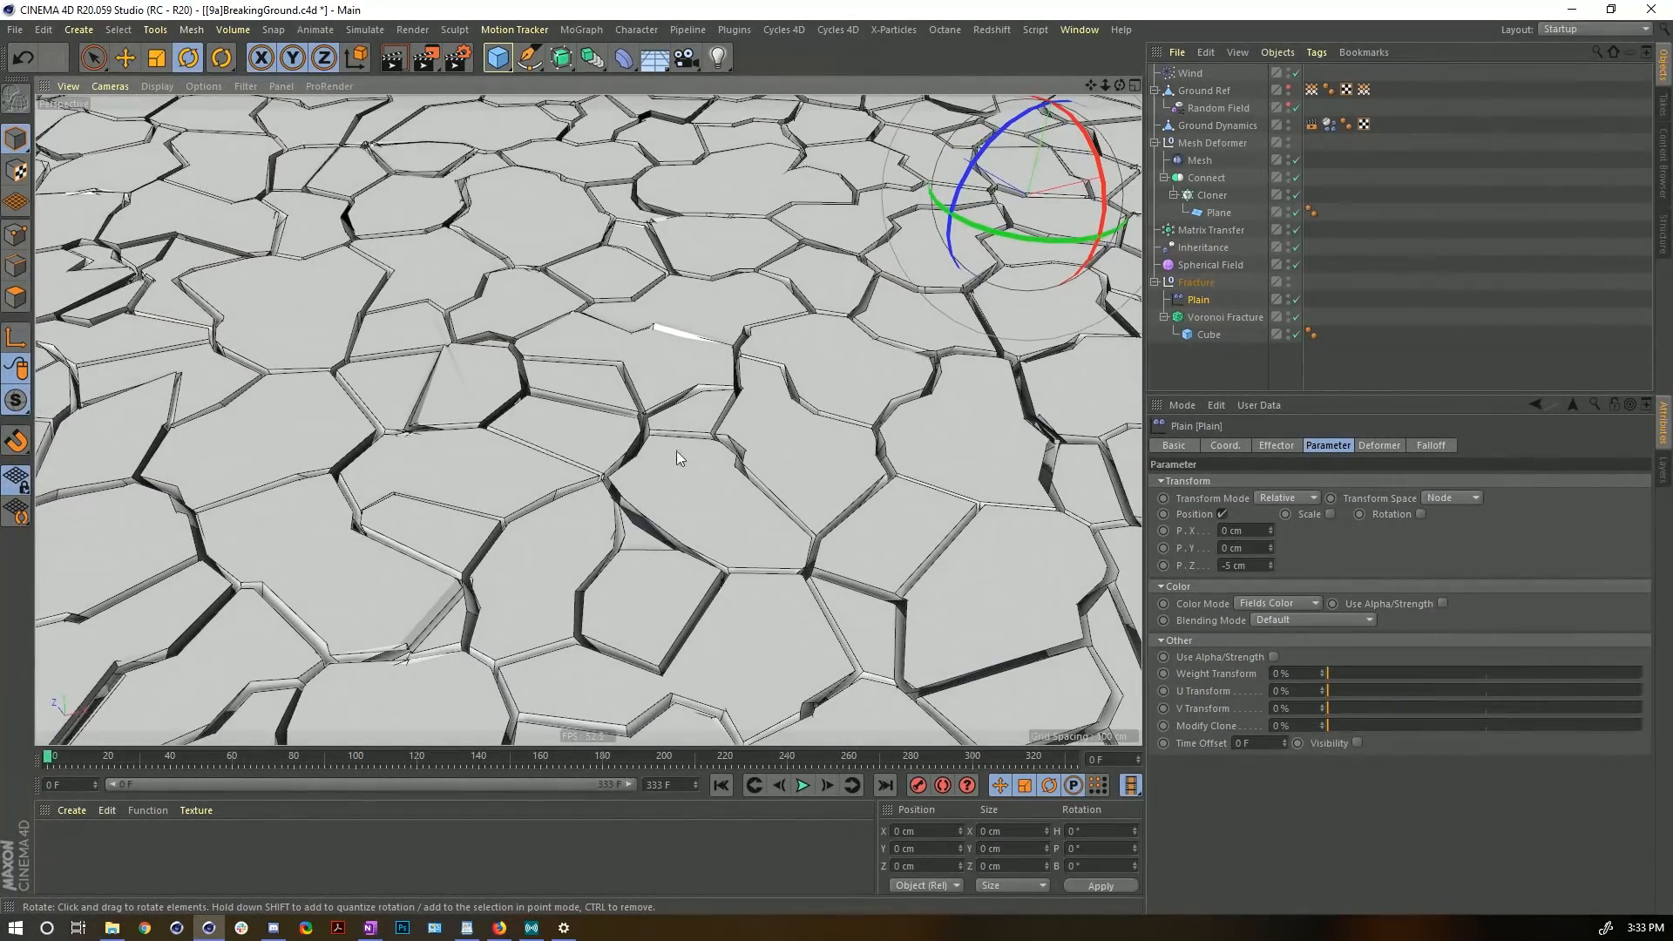
right_click_drag(782, 450, 684, 474, "alt")
left_click_drag(684, 475, 808, 398, "alt")
- Set the Plain effector's P.Z offset to -2 cm to narrow the cracks, checking them from above and close up
left_click_drag(1261, 565, 1228, 581)
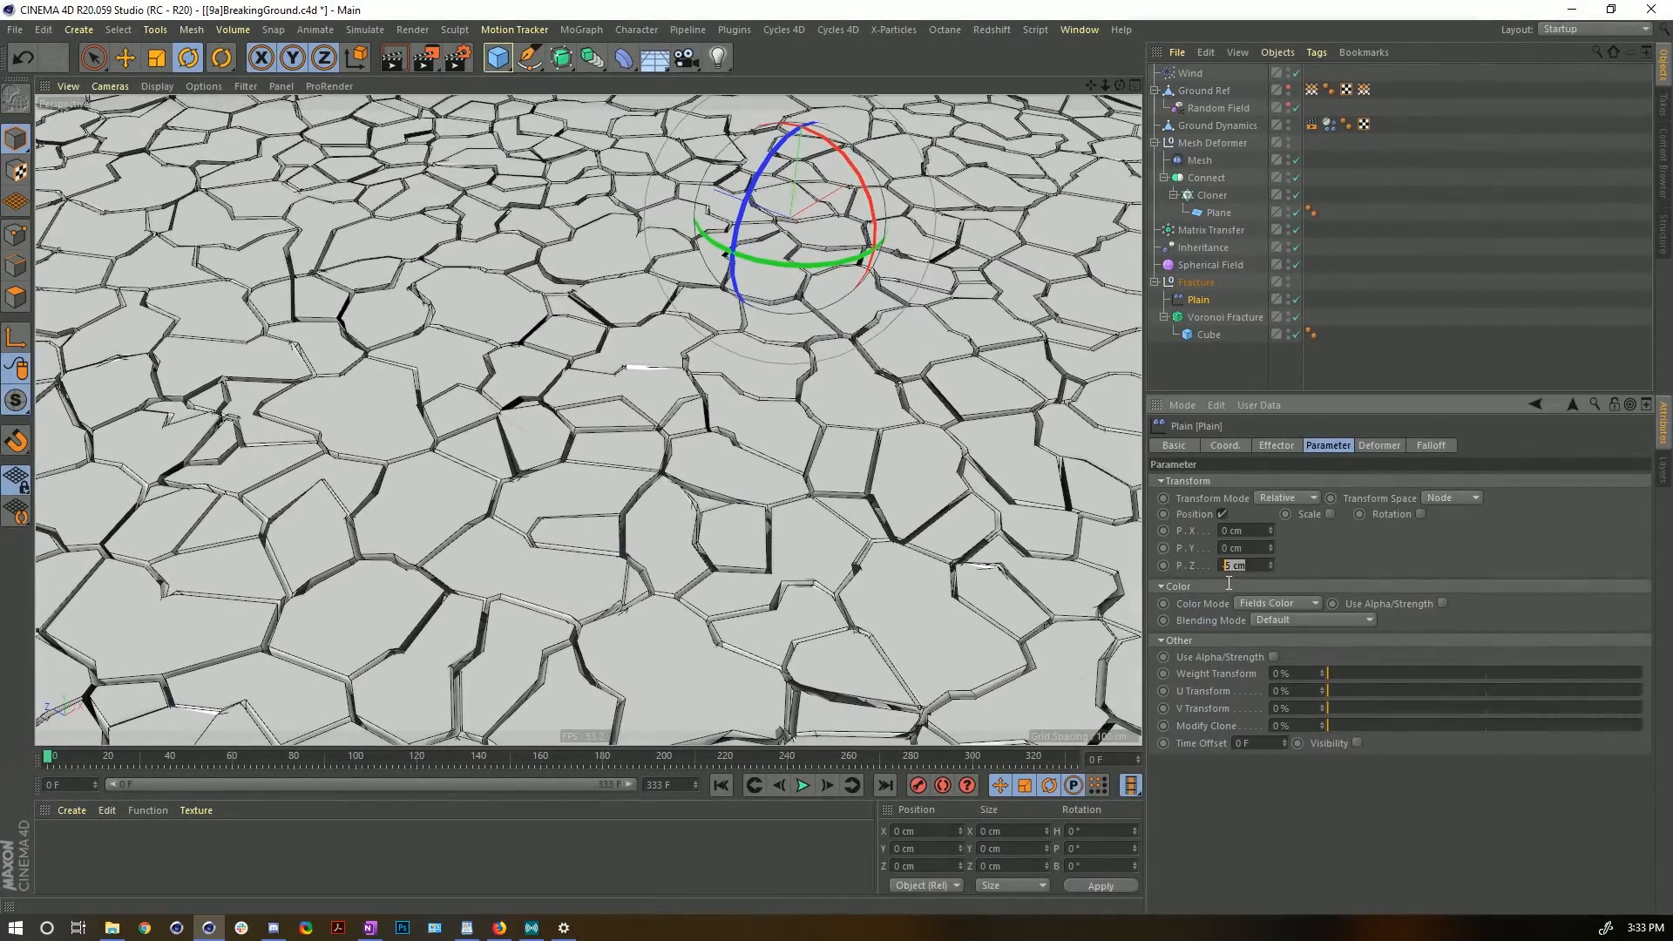
type("2")
key("Return")
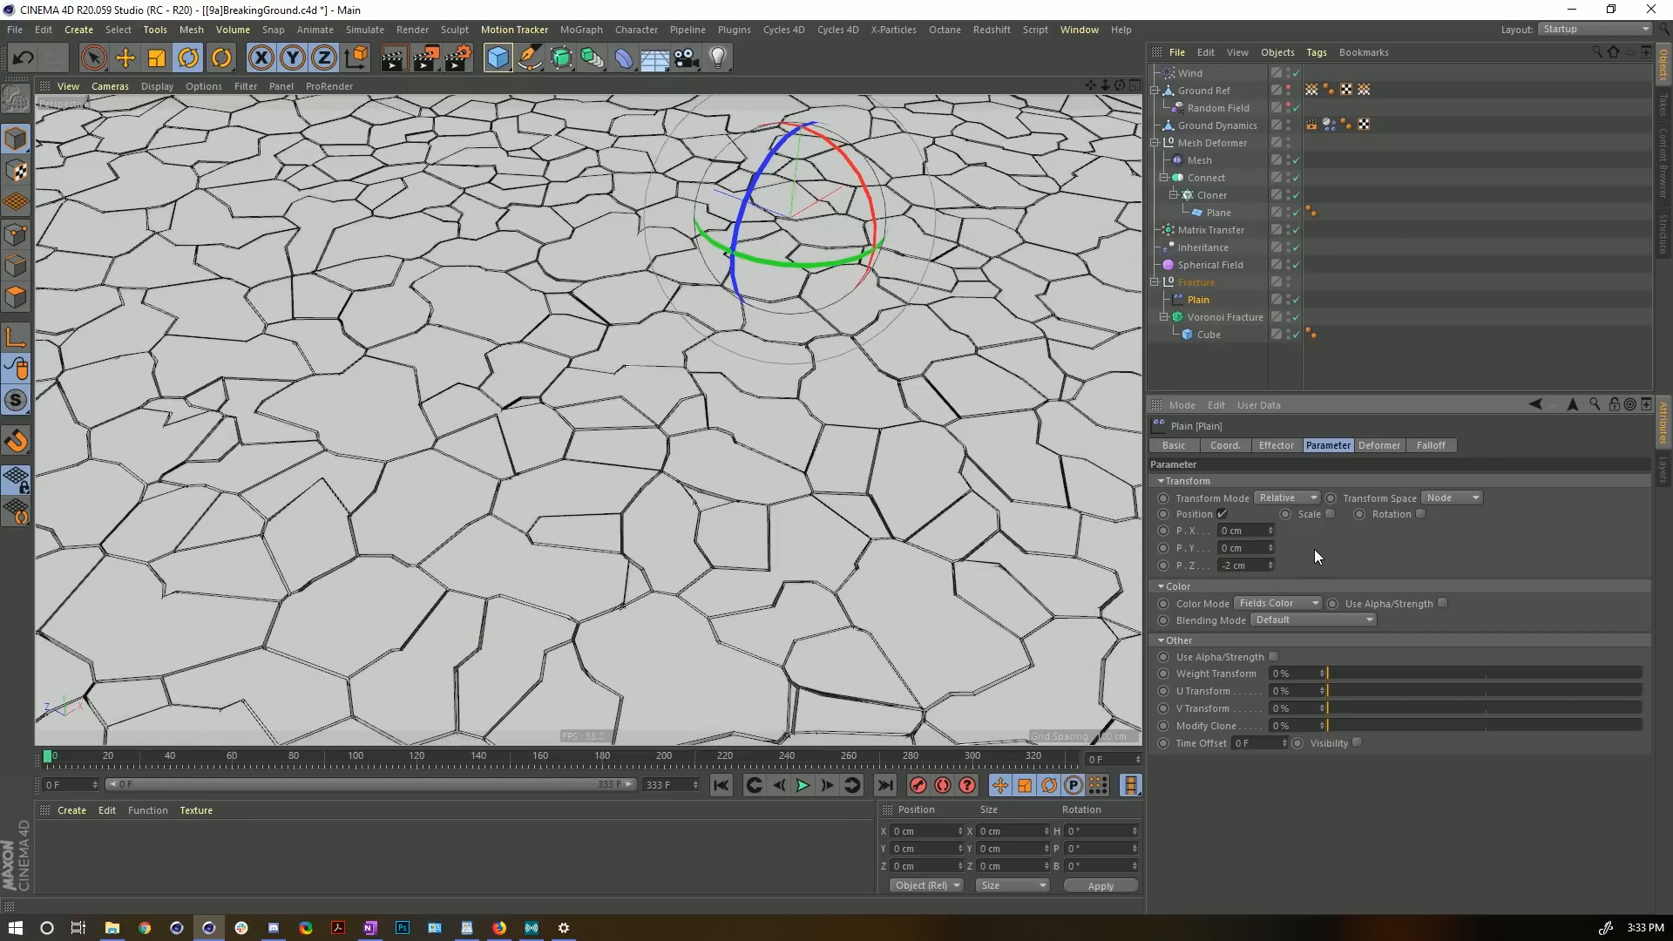
left_click_drag(703, 248, 773, 441, "alt")
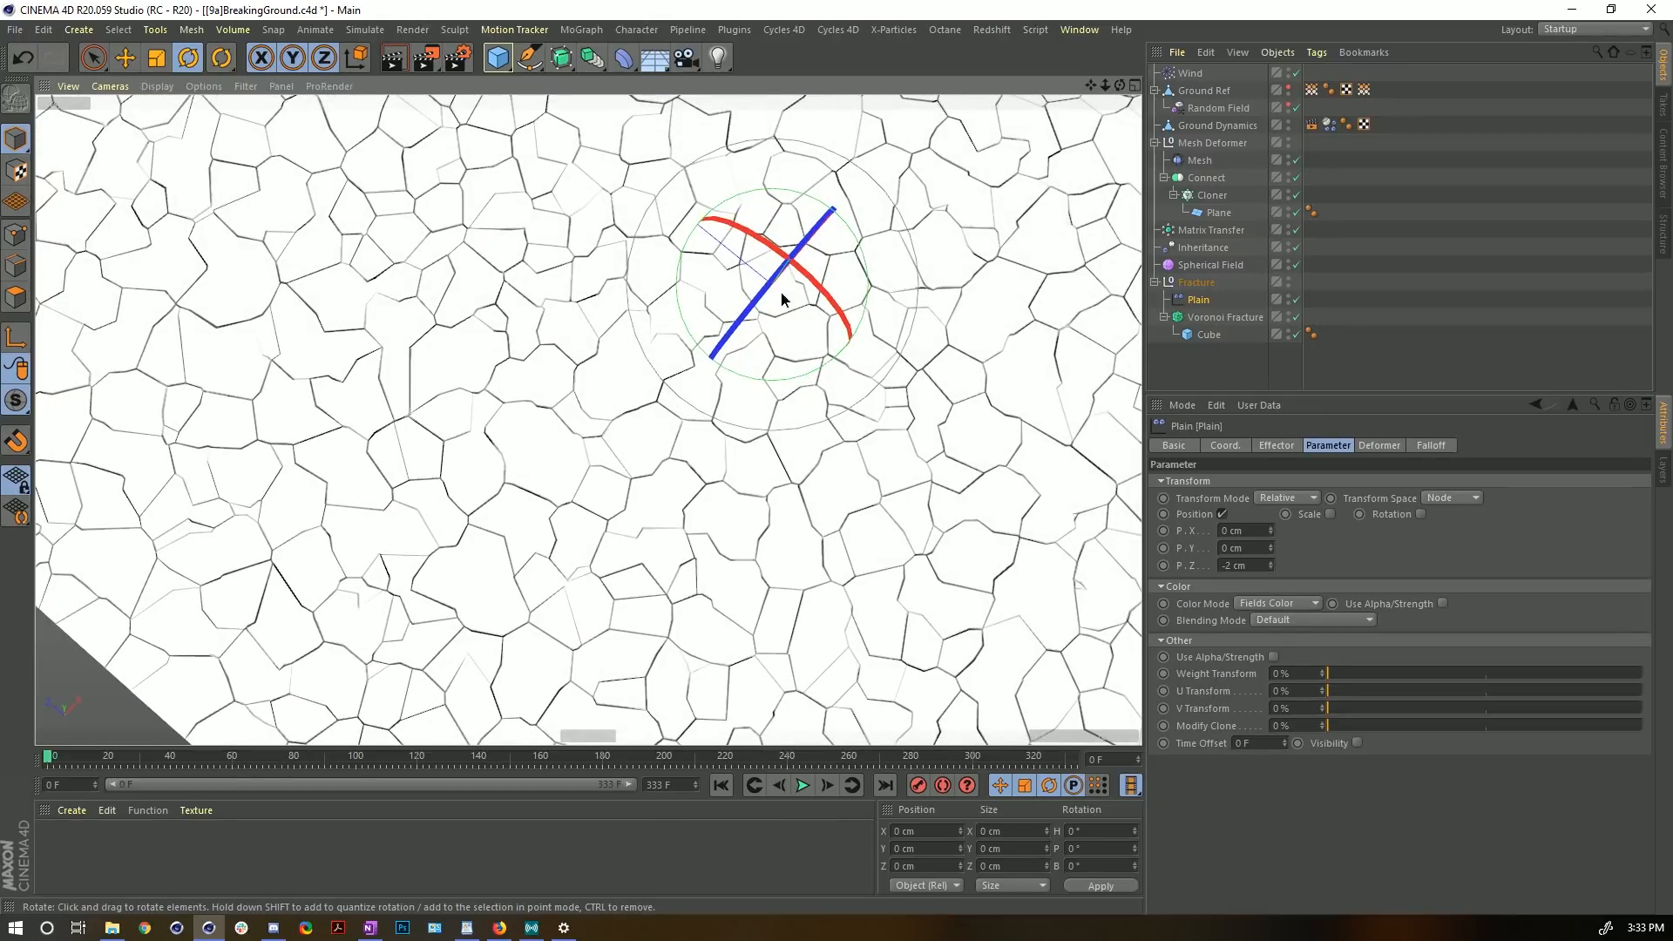
left_click_drag(783, 296, 835, 294, "alt")
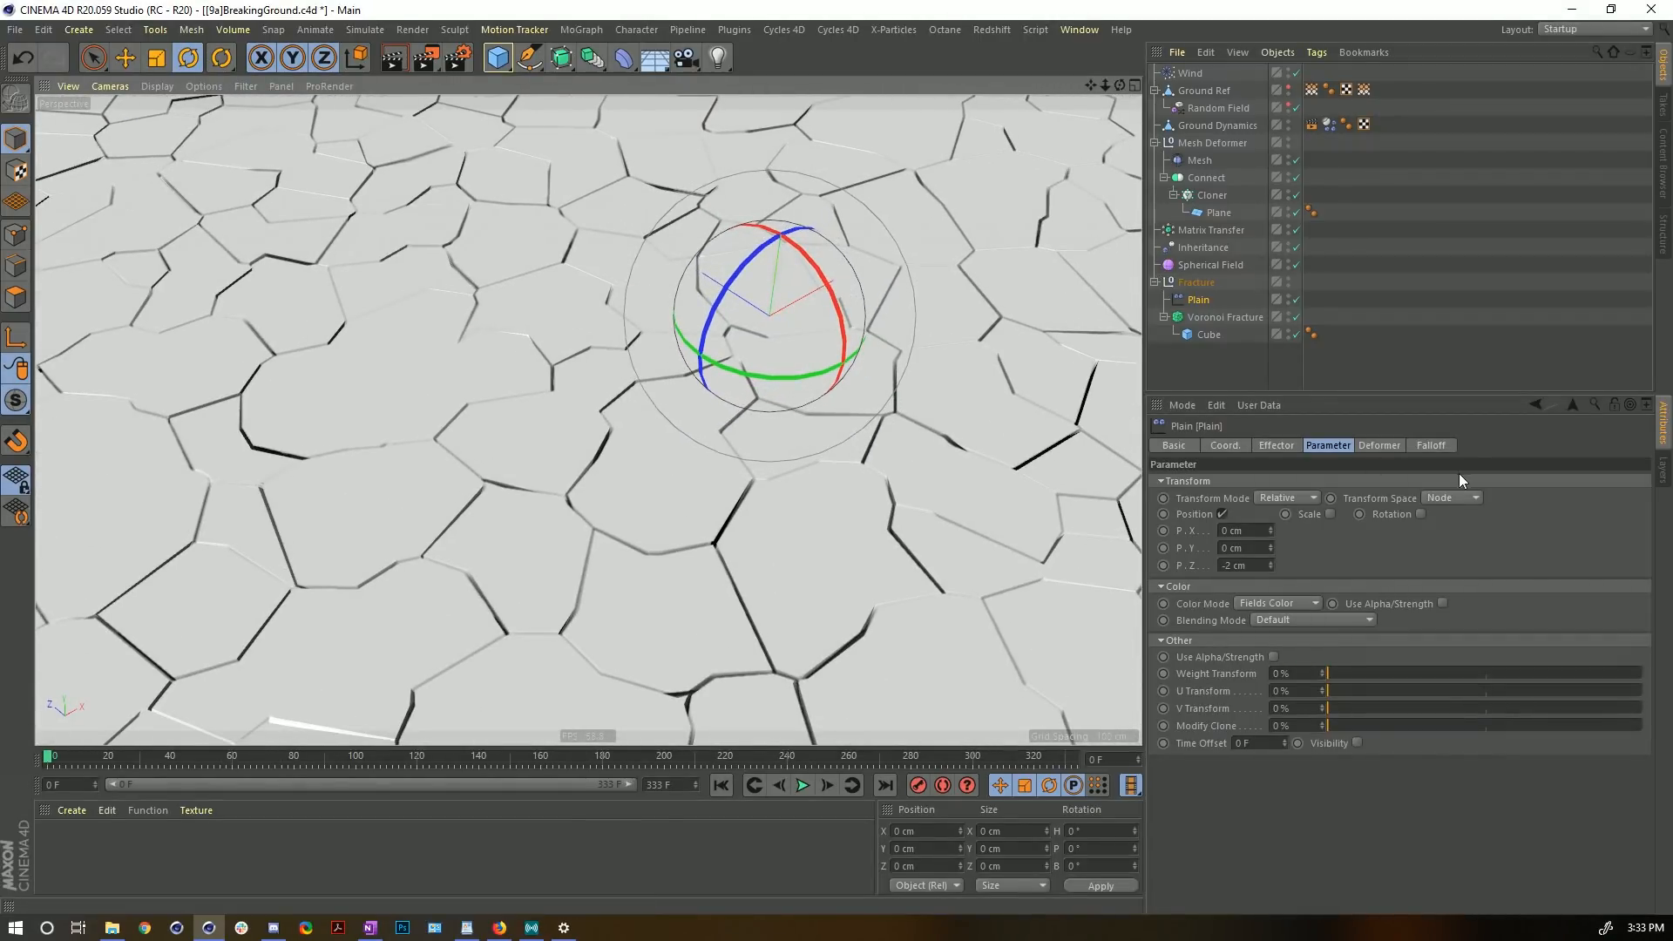
- Add Ground Ref's Vertex Map Growth as a falloff field on the Plain effector
left_click(1431, 445)
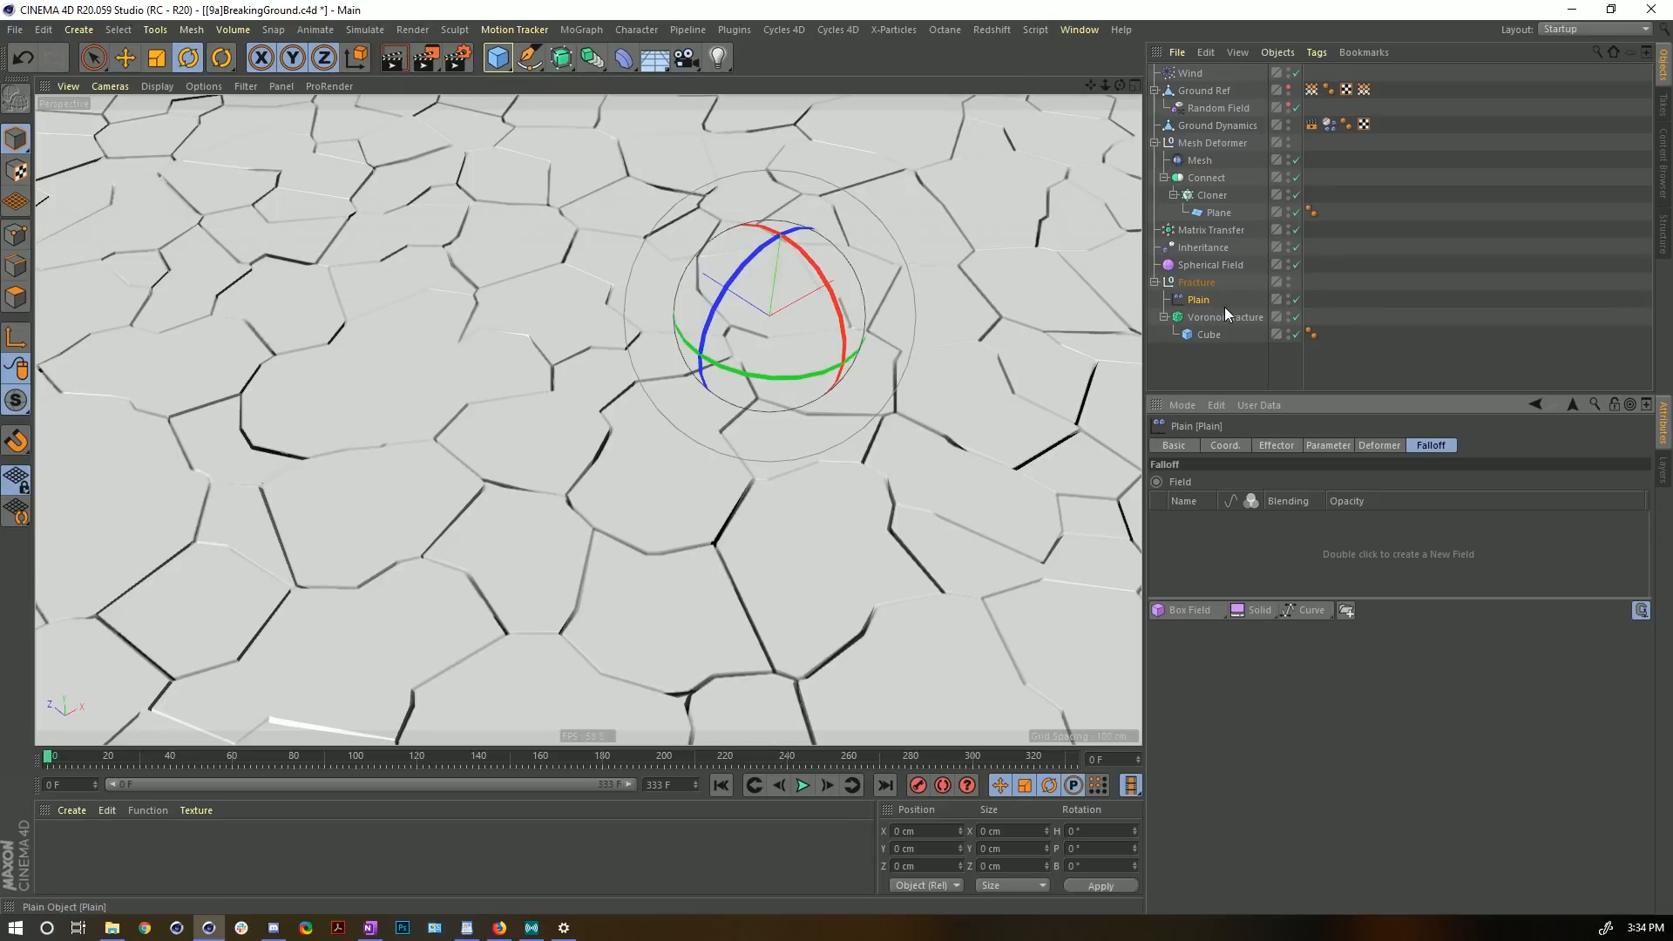
left_click_drag(1315, 95, 1283, 541)
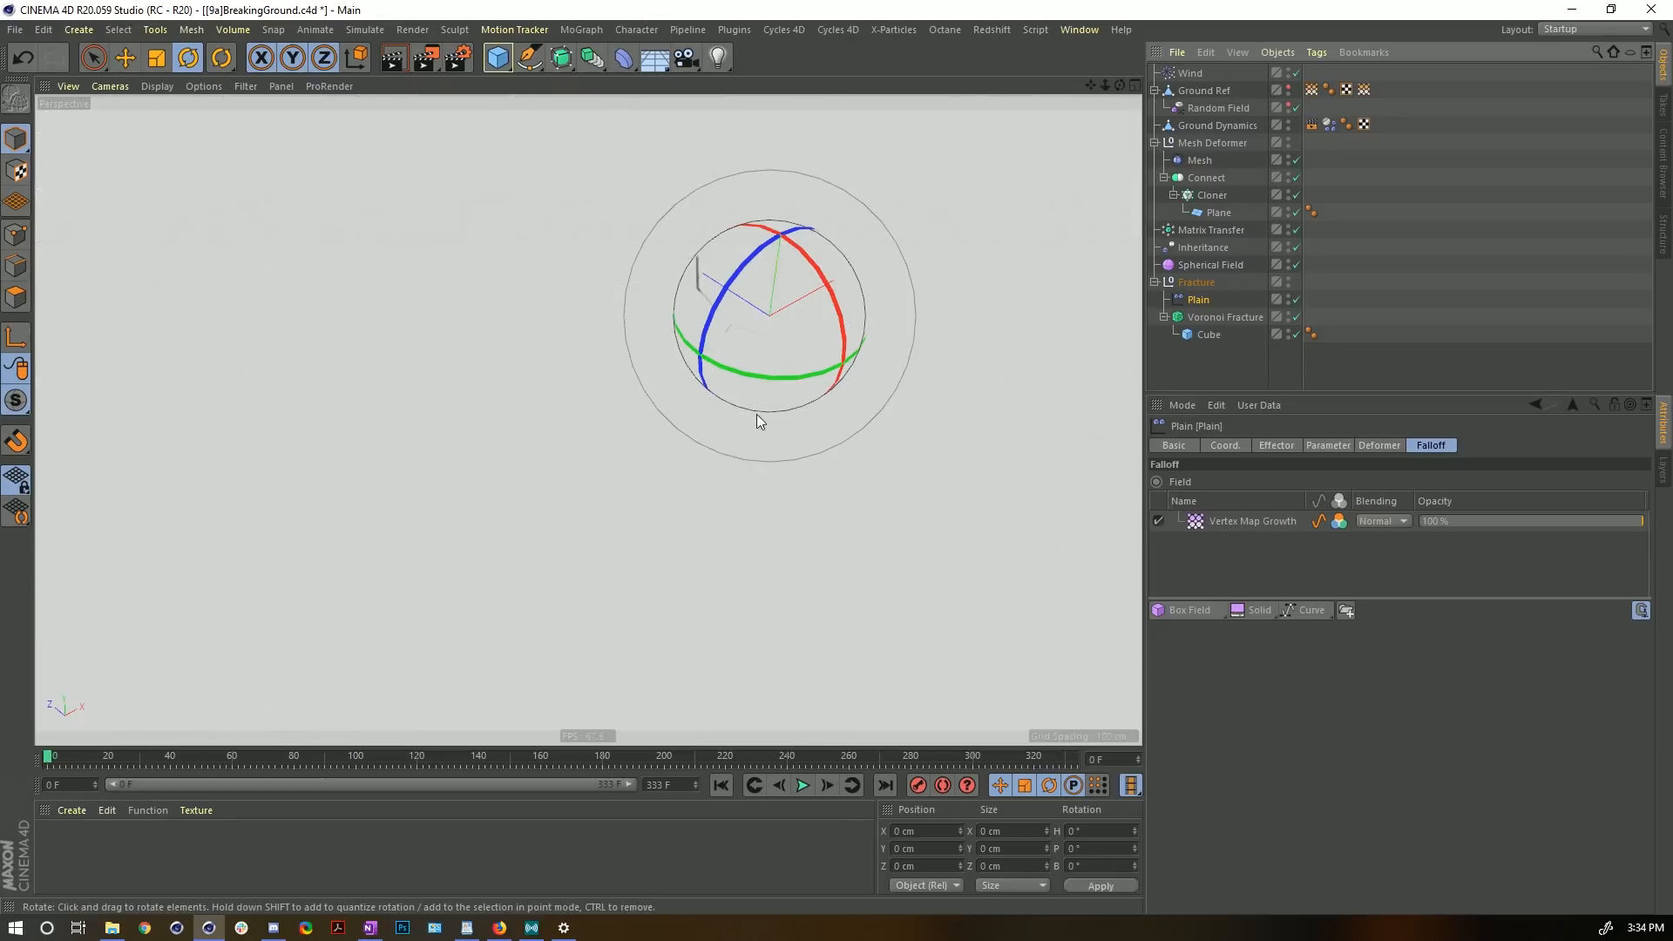
- Play the animation up to frame 19 and examine how the cracks spread around the opening in the ground
left_click_drag(756, 415, 689, 427, "alt")
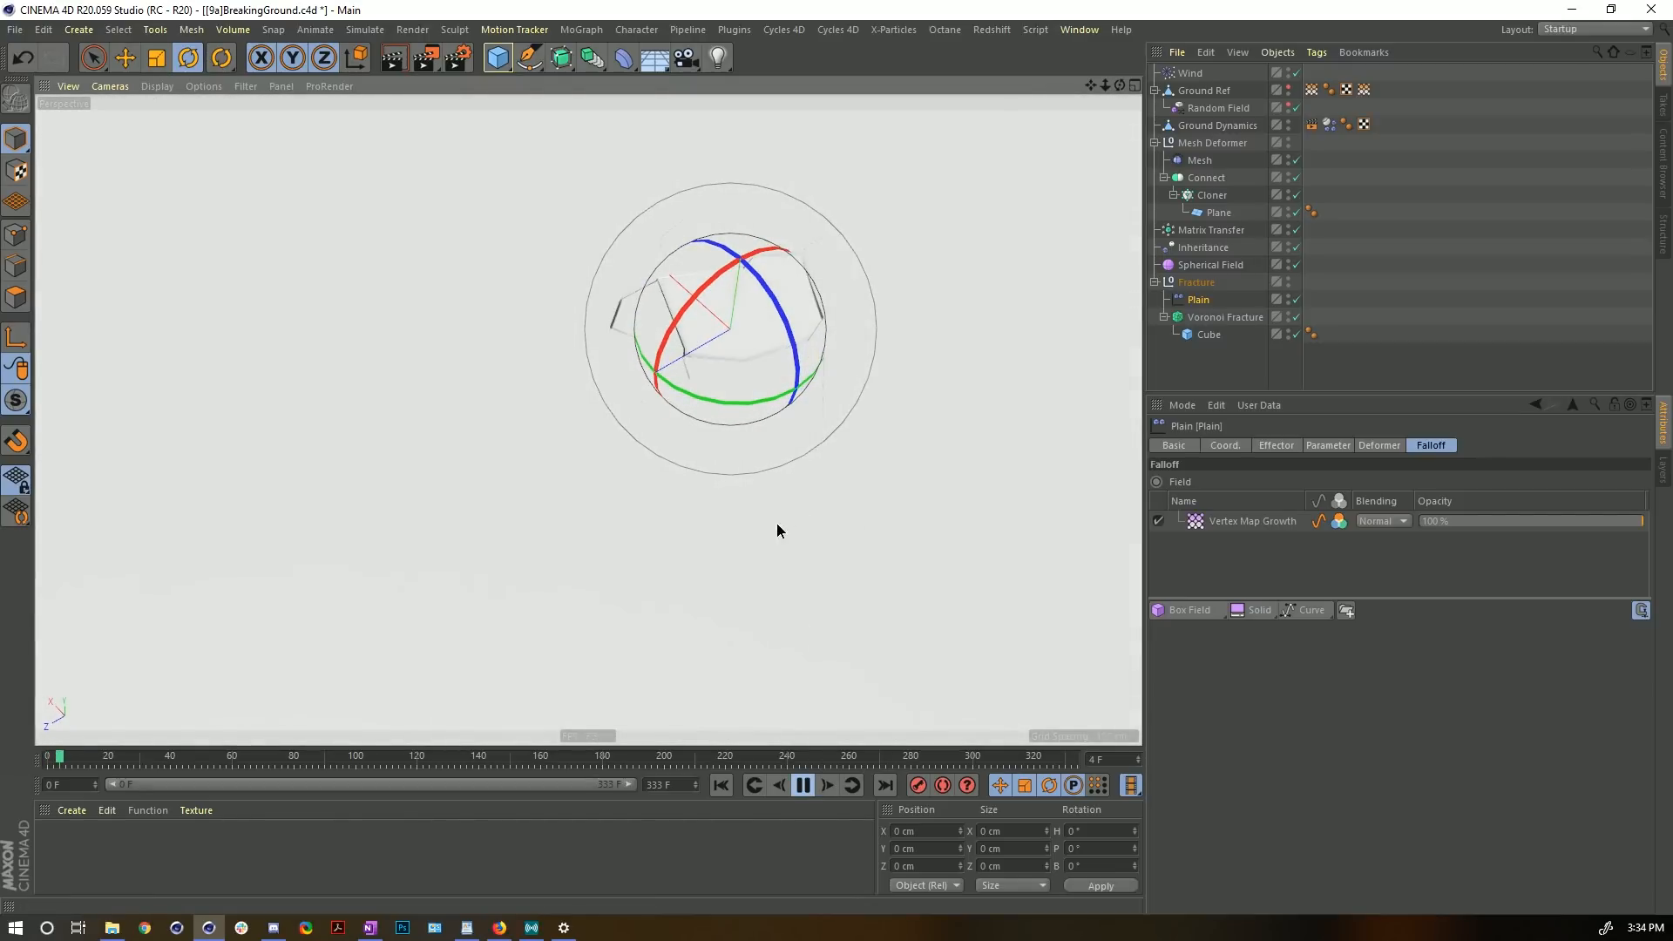
left_click(802, 789)
left_click_drag(839, 407, 682, 416, "alt")
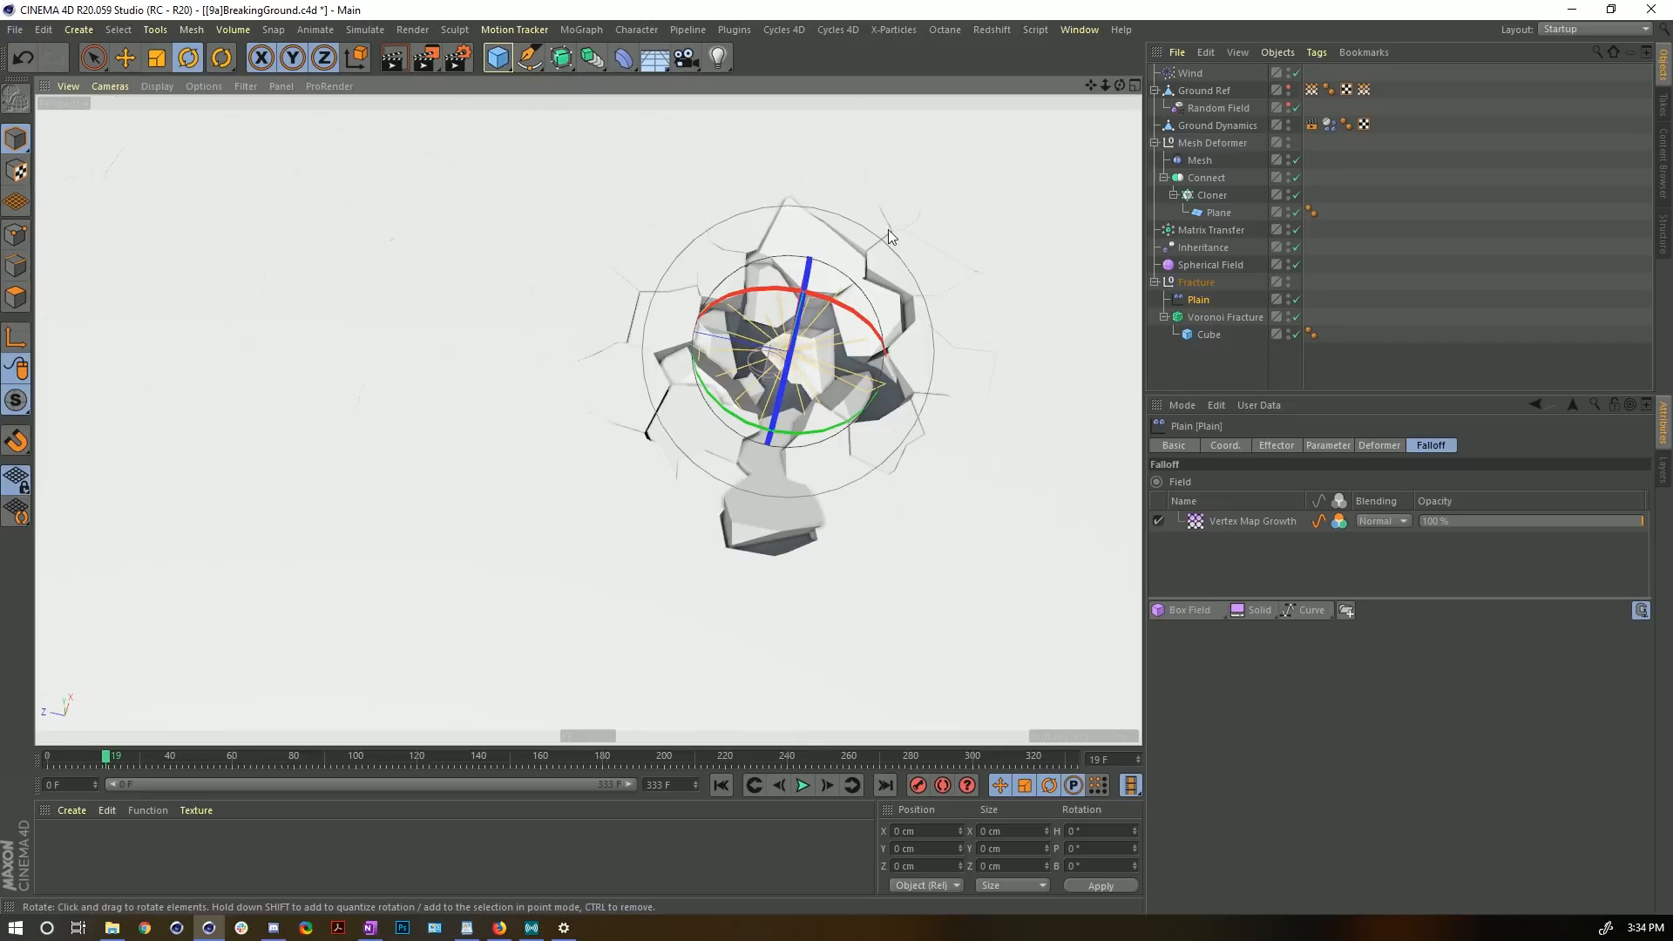
- Rename the Plain effector as Plain Deform
left_click_drag(887, 228, 490, 296, "alt")
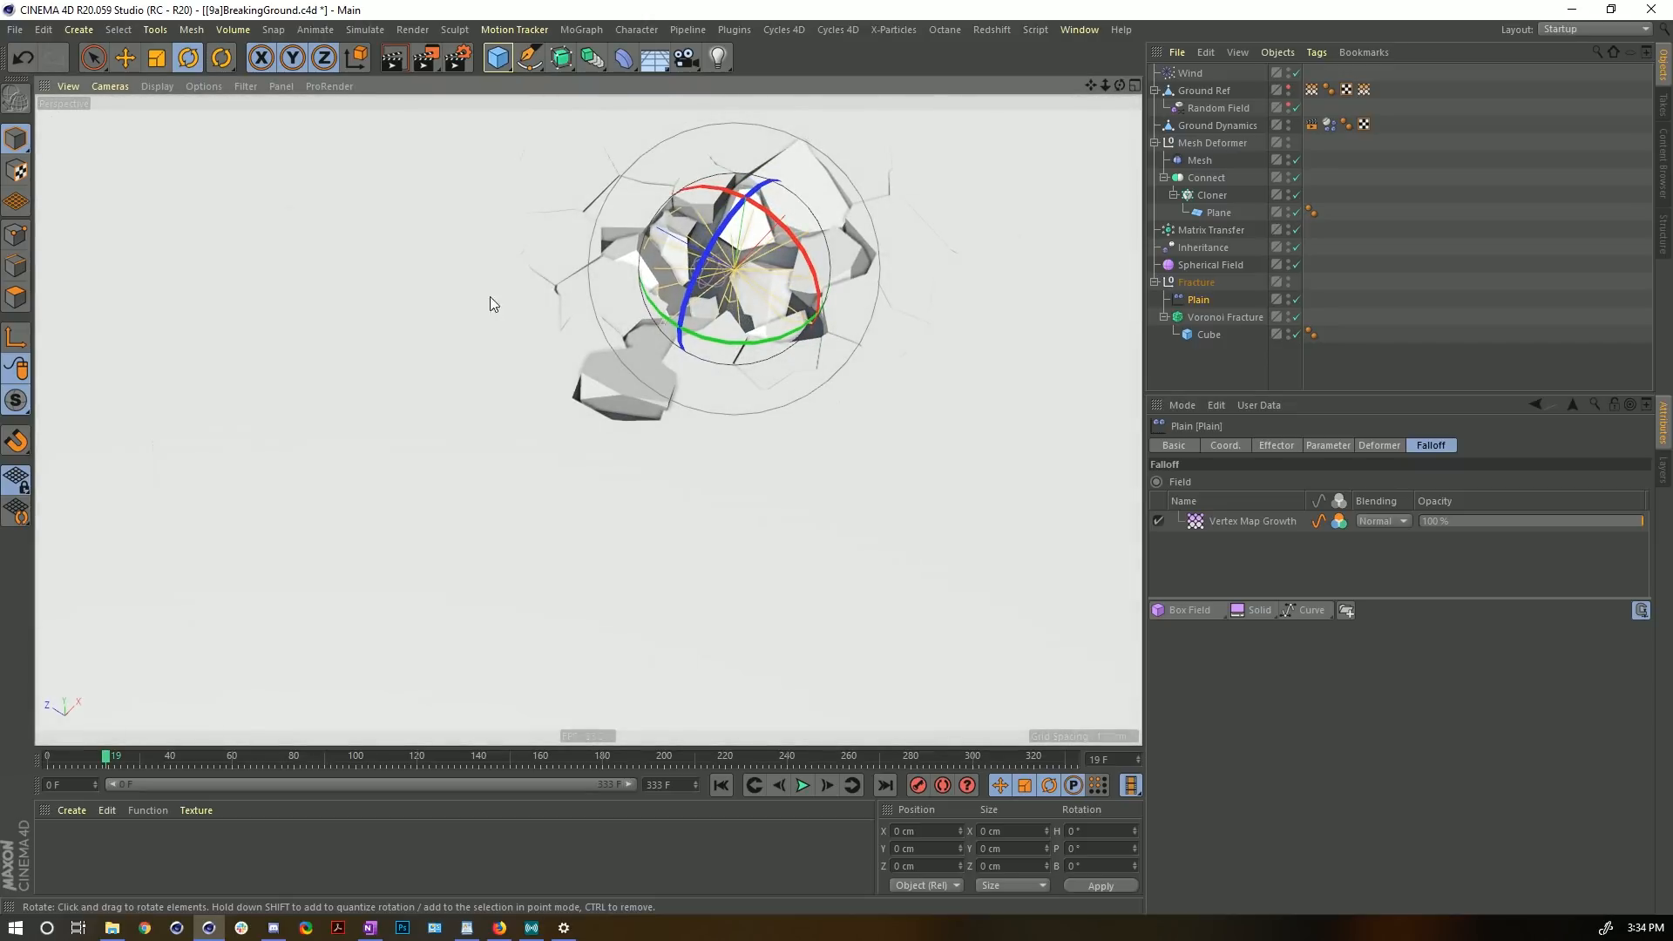
left_click_drag(603, 174, 917, 349, "alt")
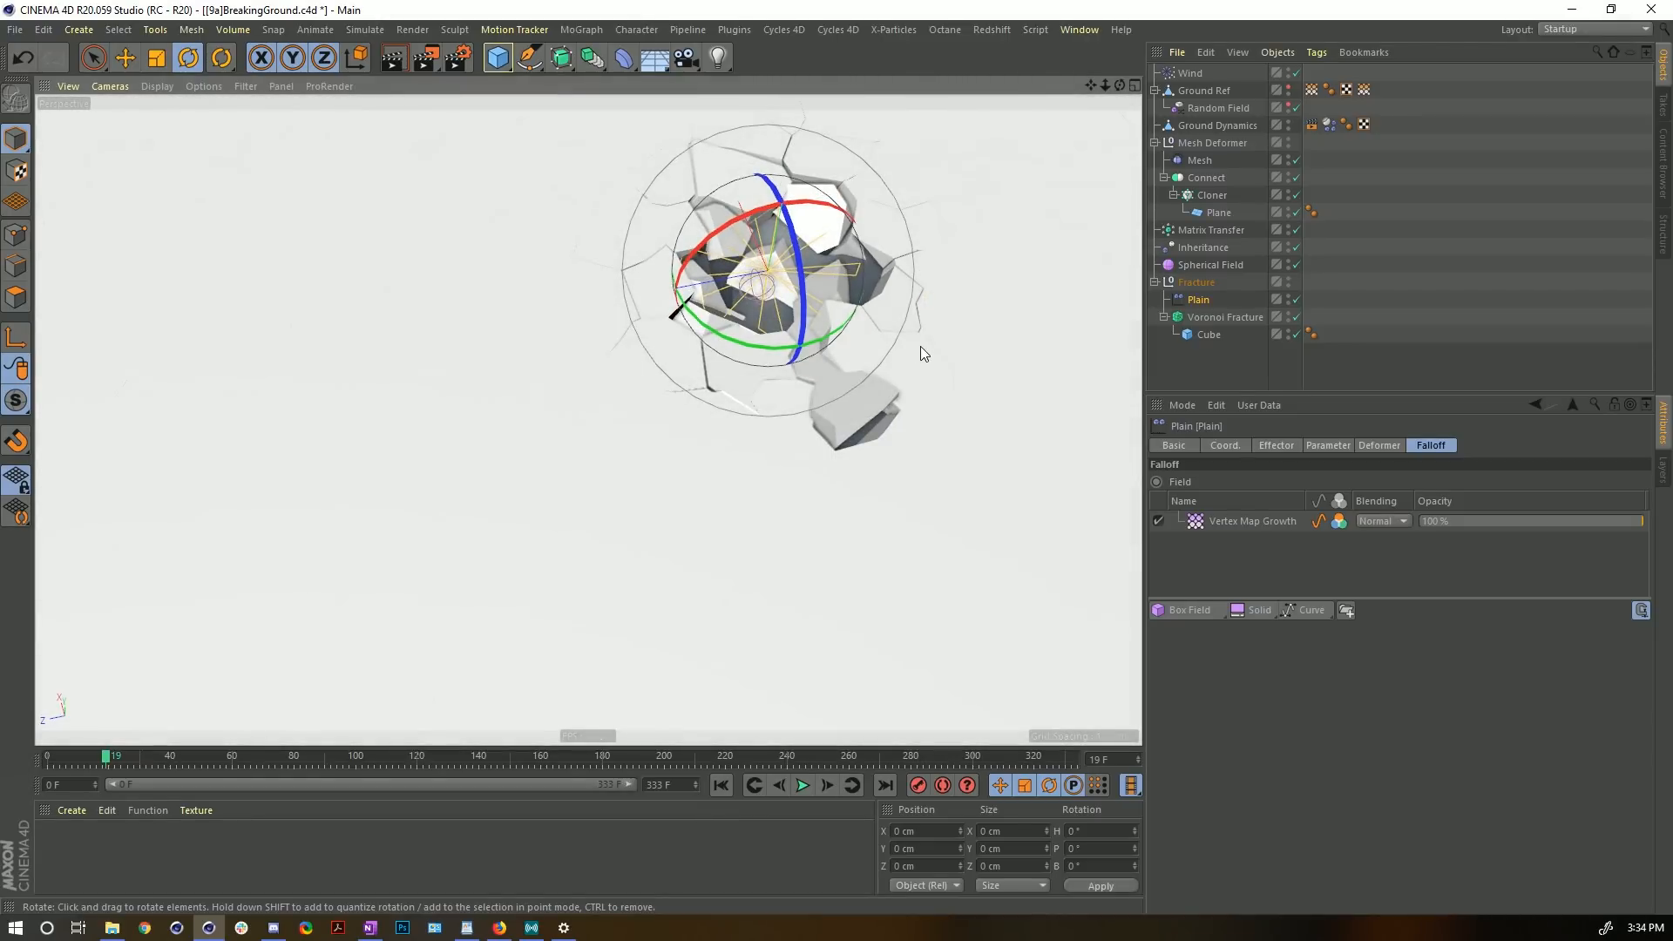
double_click(1200, 300)
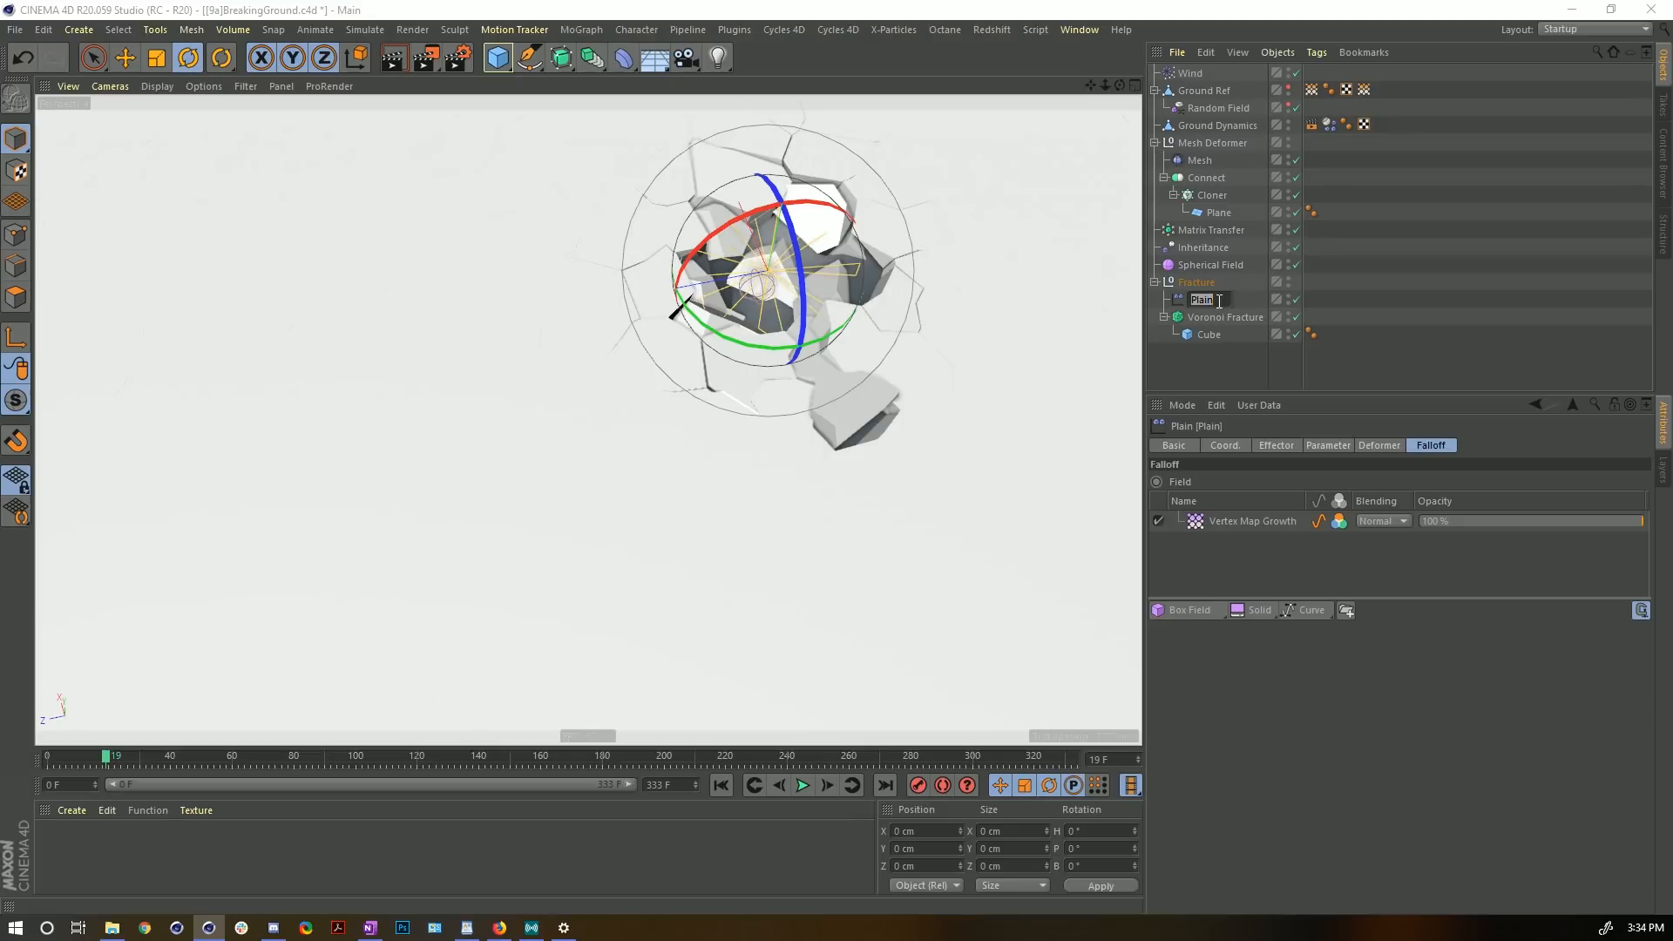
left_click(1219, 300)
type("Deform")
key("Return")
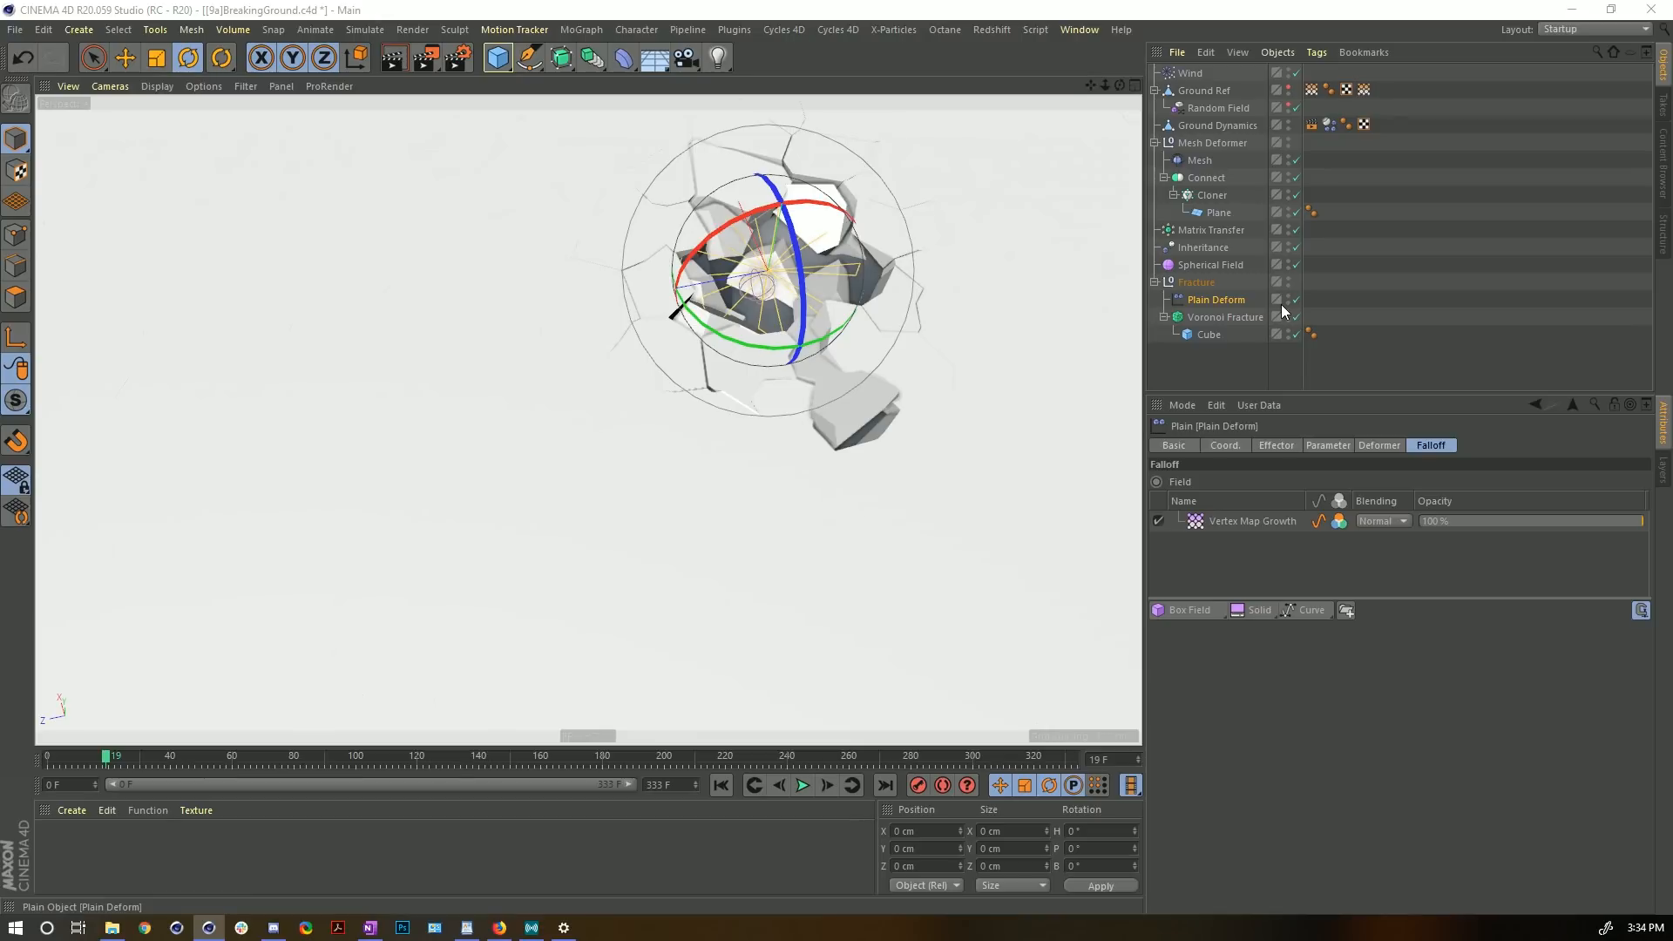
- Set the Plain Deform effector's P.Z offset to -4 cm and examine the cracks around the opening from several angles
mouse_move(799, 345)
left_mouse_down("alt")
mouse_move(793, 319)
mouse_move(849, 330)
mouse_move(785, 364)
left_mouse_up("alt")
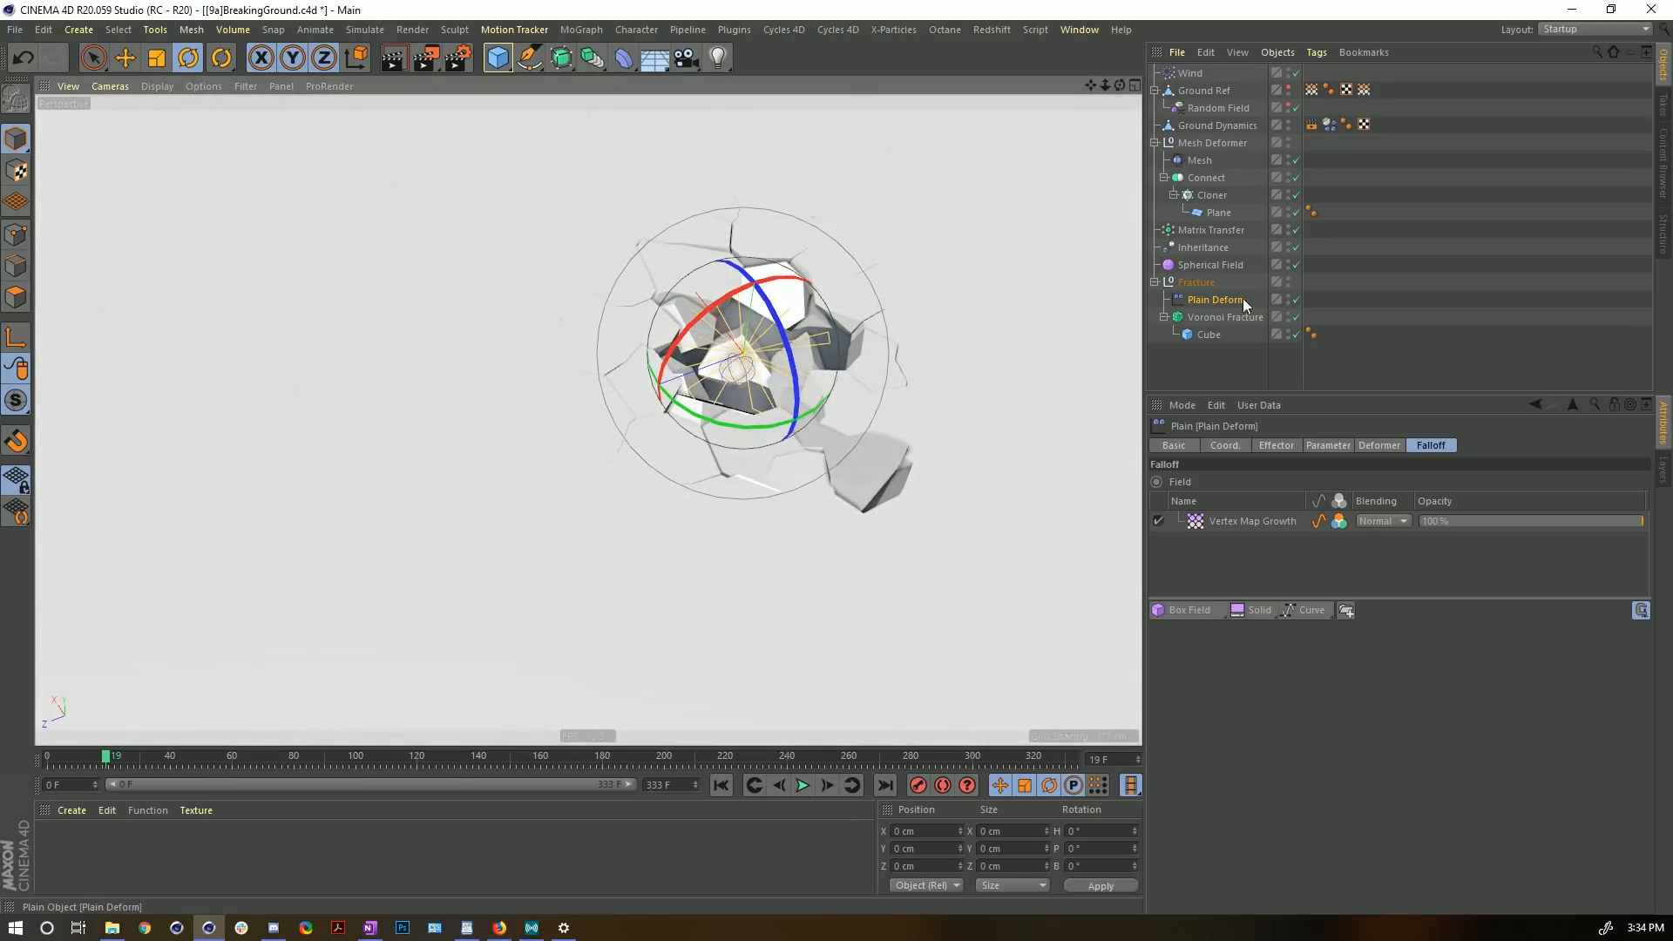
left_click(1274, 446)
left_click(1328, 446)
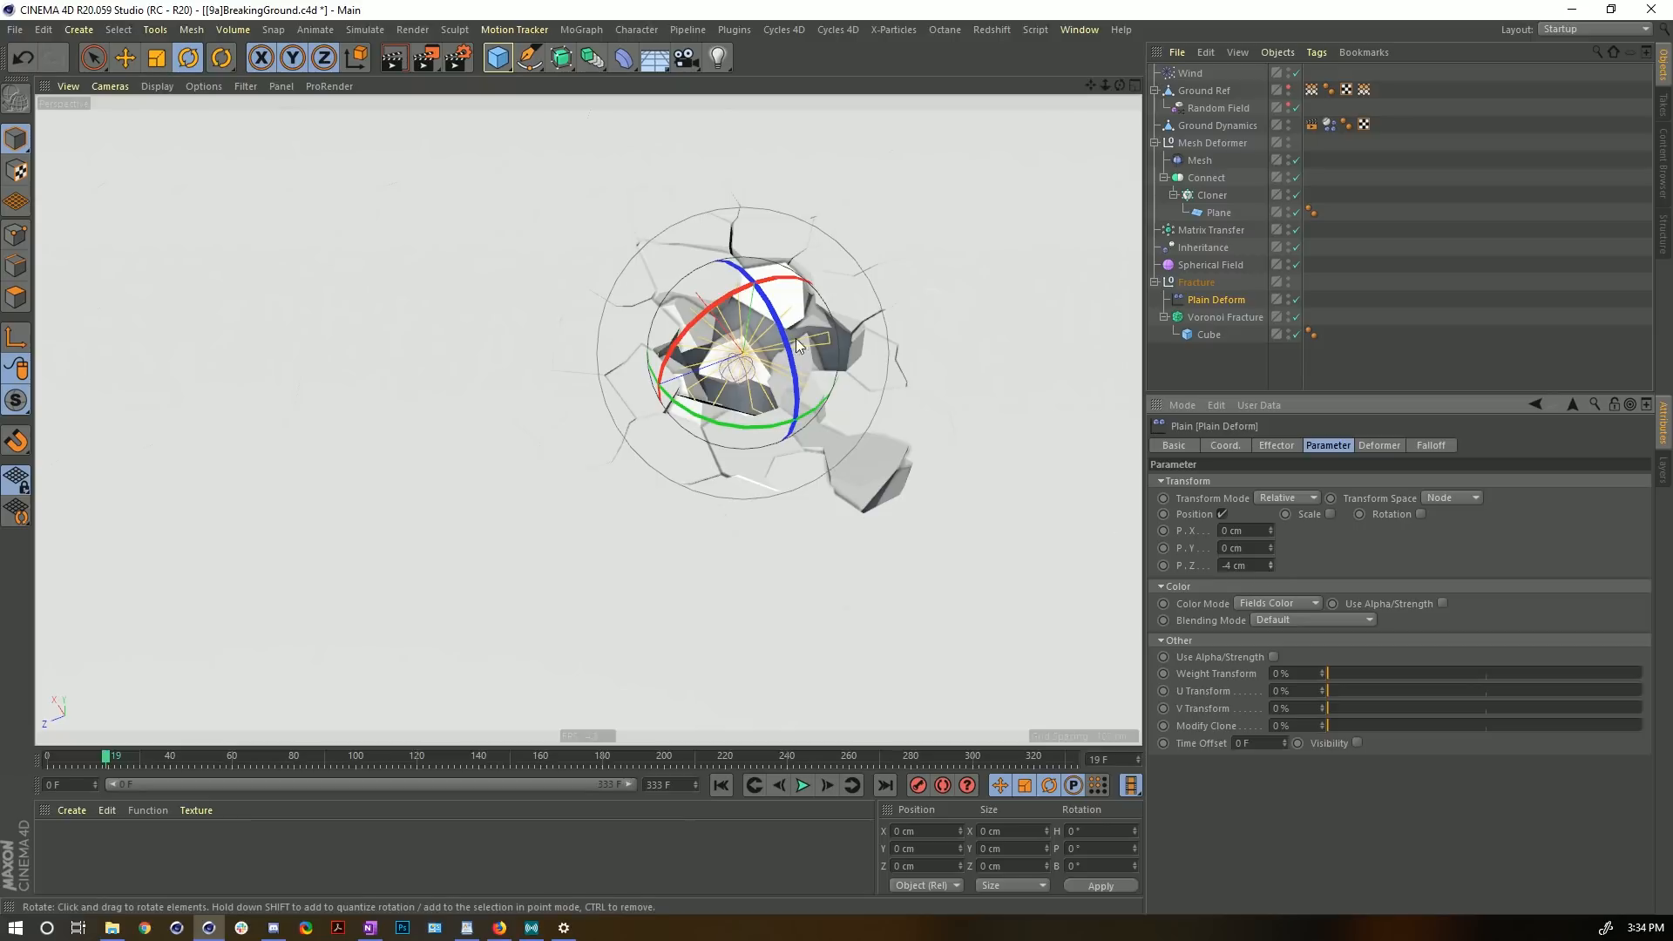
left_click_drag(797, 338, 788, 426, "alt")
left_click_drag(796, 253, 932, 381, "alt")
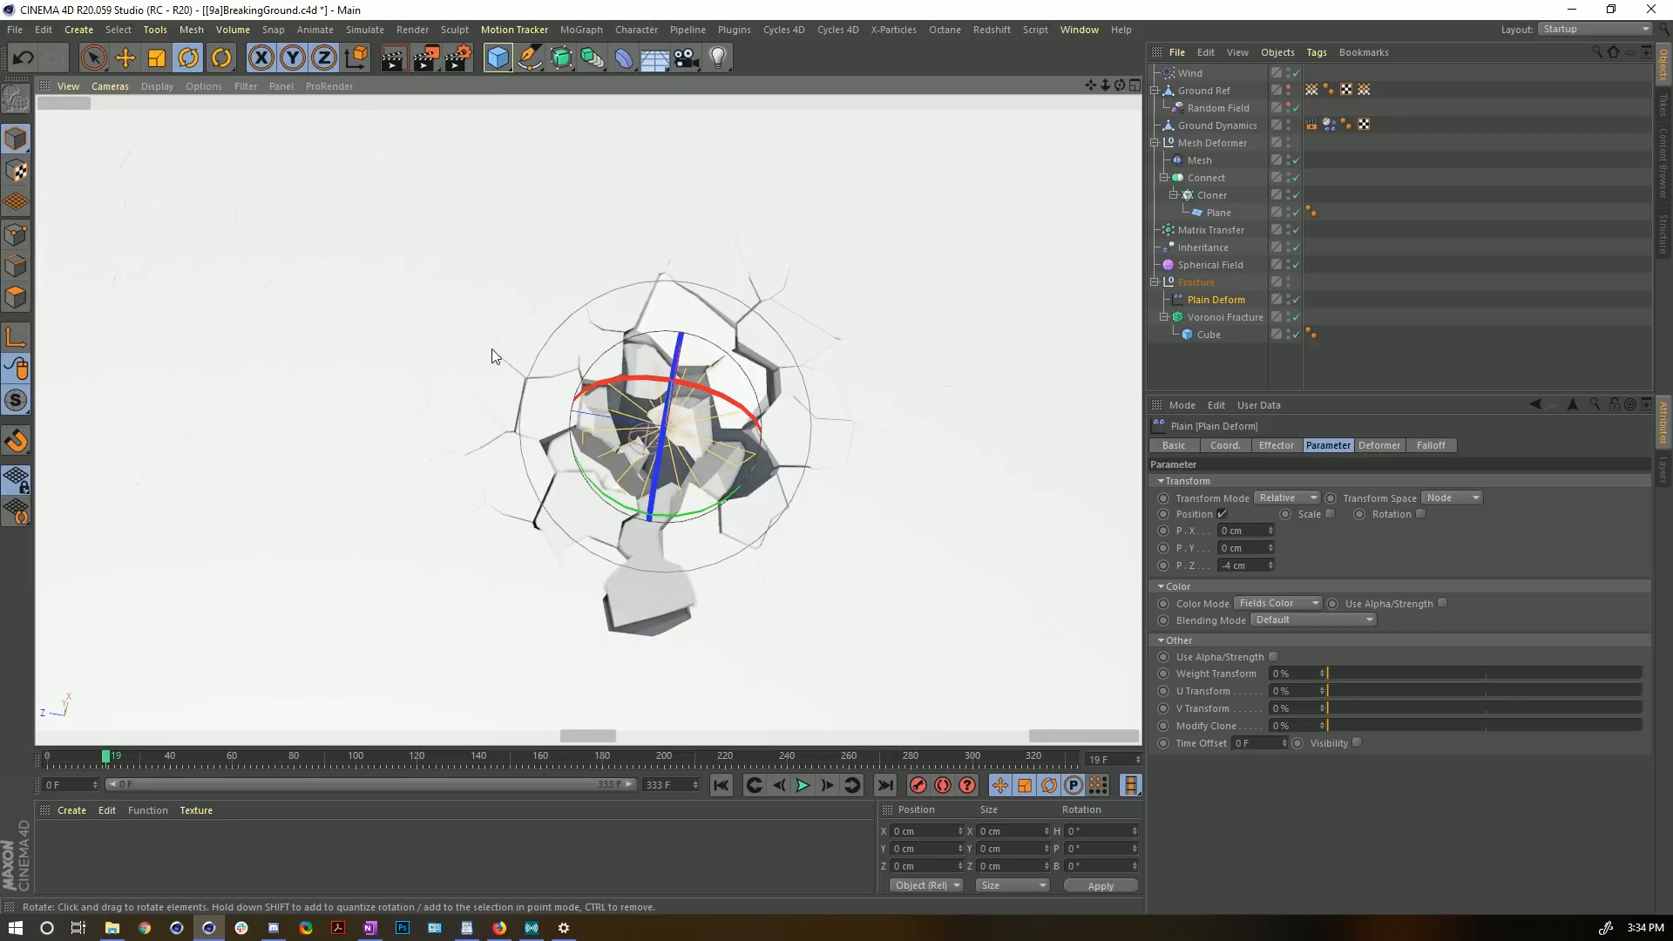
left_click_drag(535, 442, 541, 411, "alt")
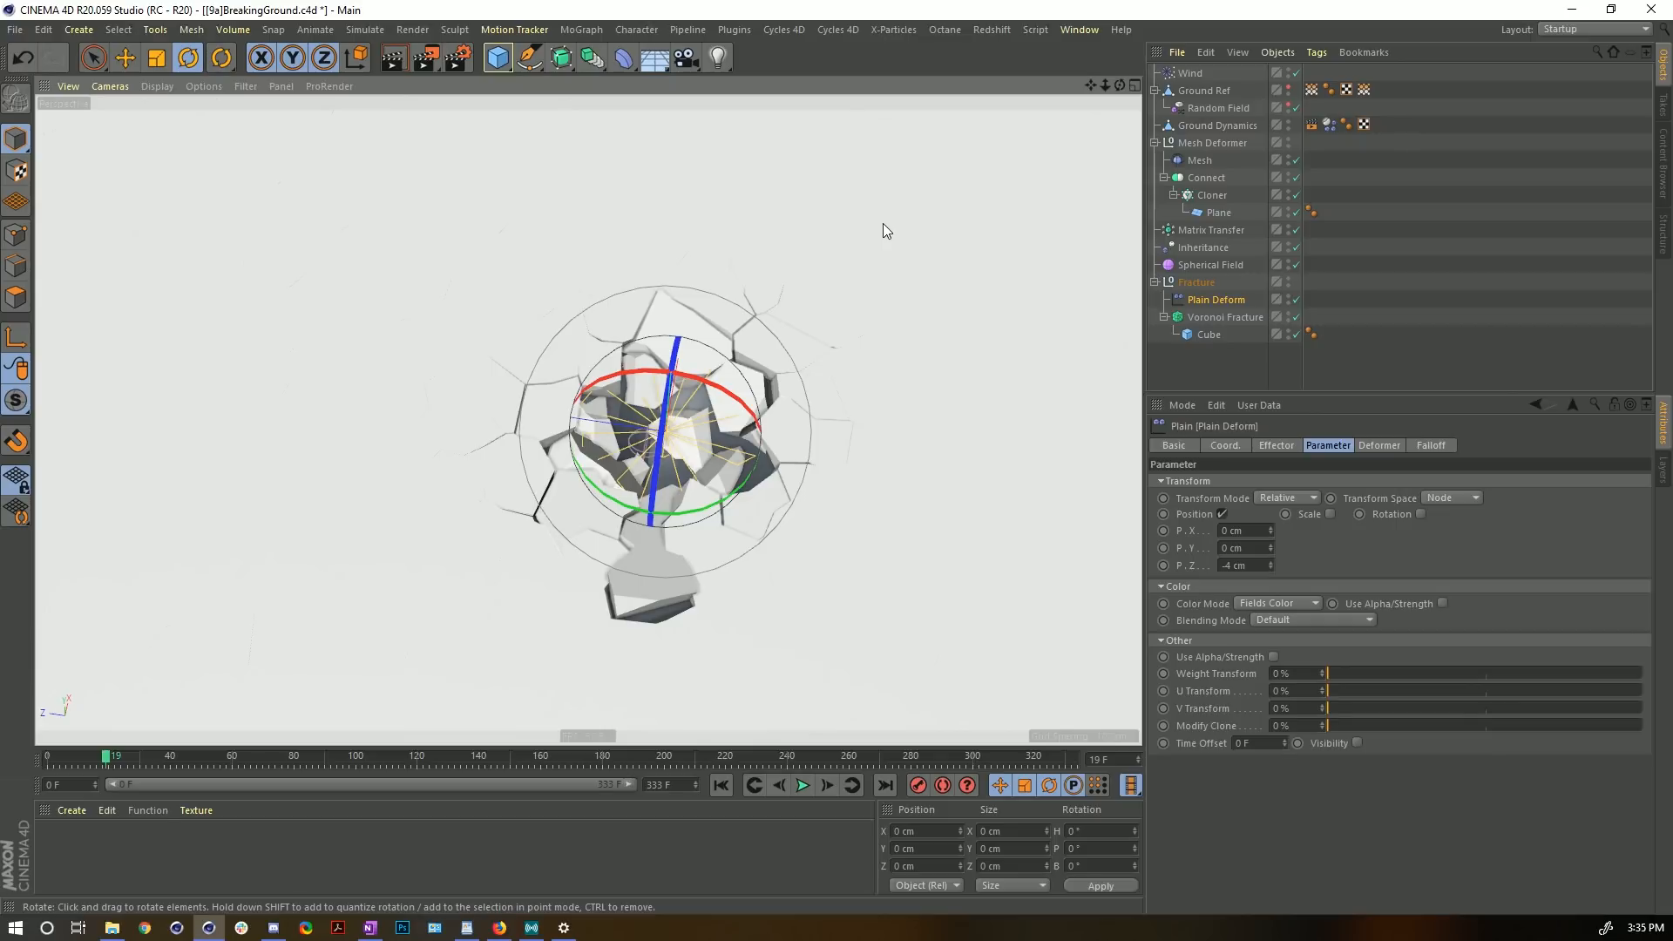
mouse_move(775, 459)
left_mouse_down("alt")
mouse_move(819, 456)
mouse_move(800, 295)
left_mouse_up("alt")
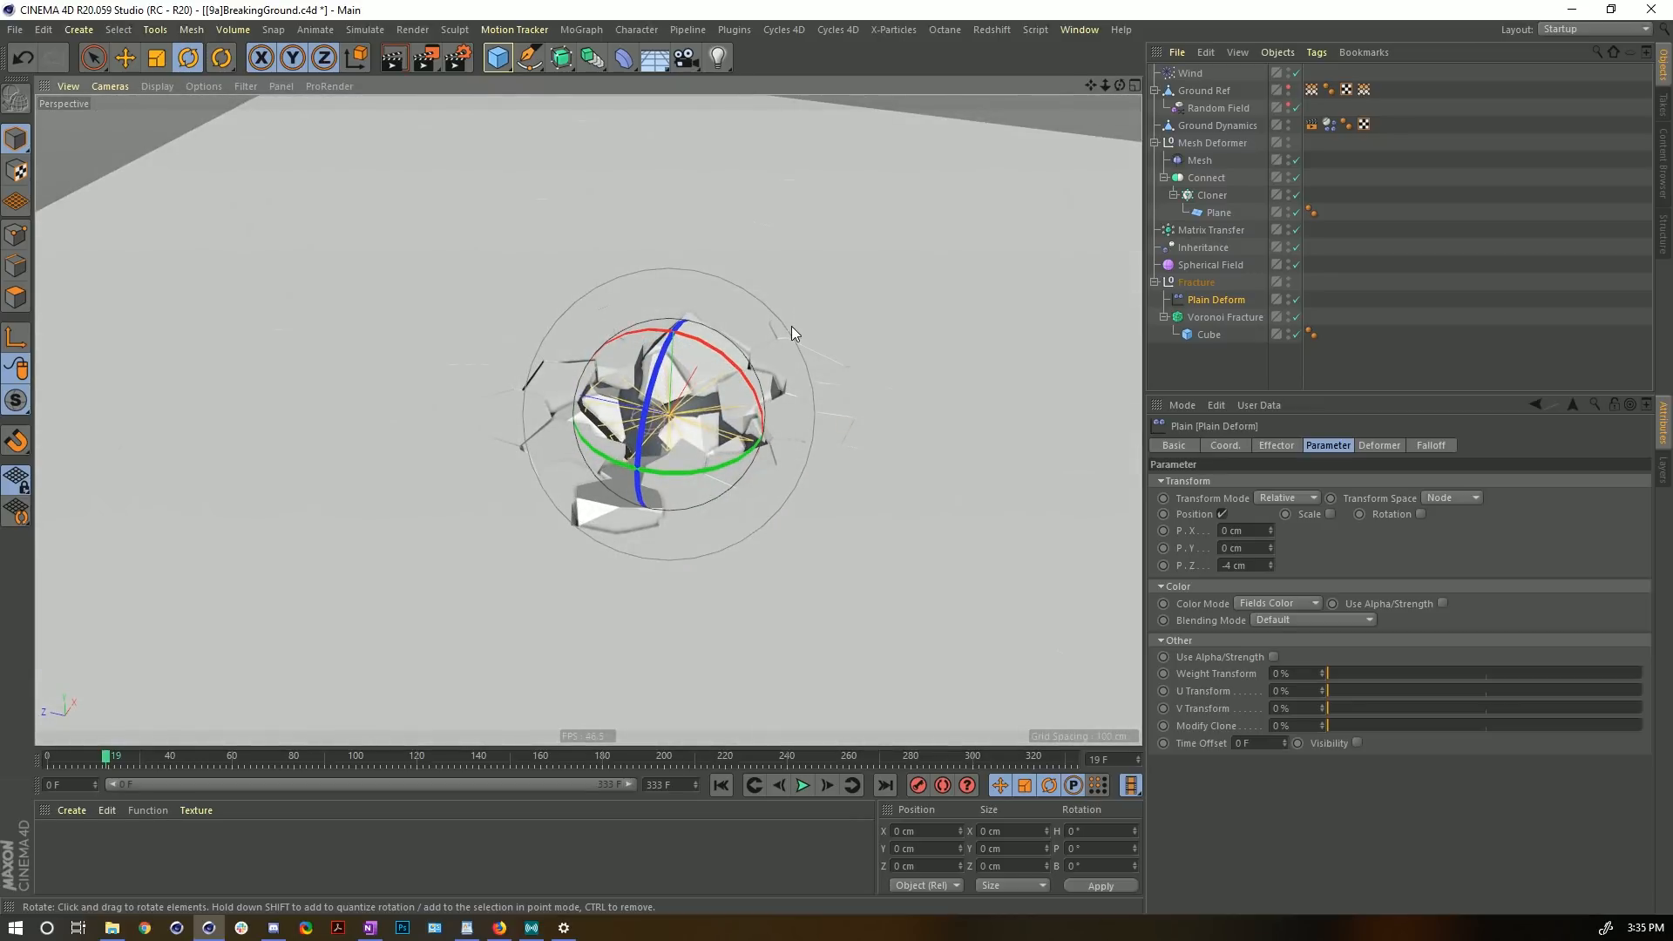
left_click_drag(629, 350, 758, 286, "alt")
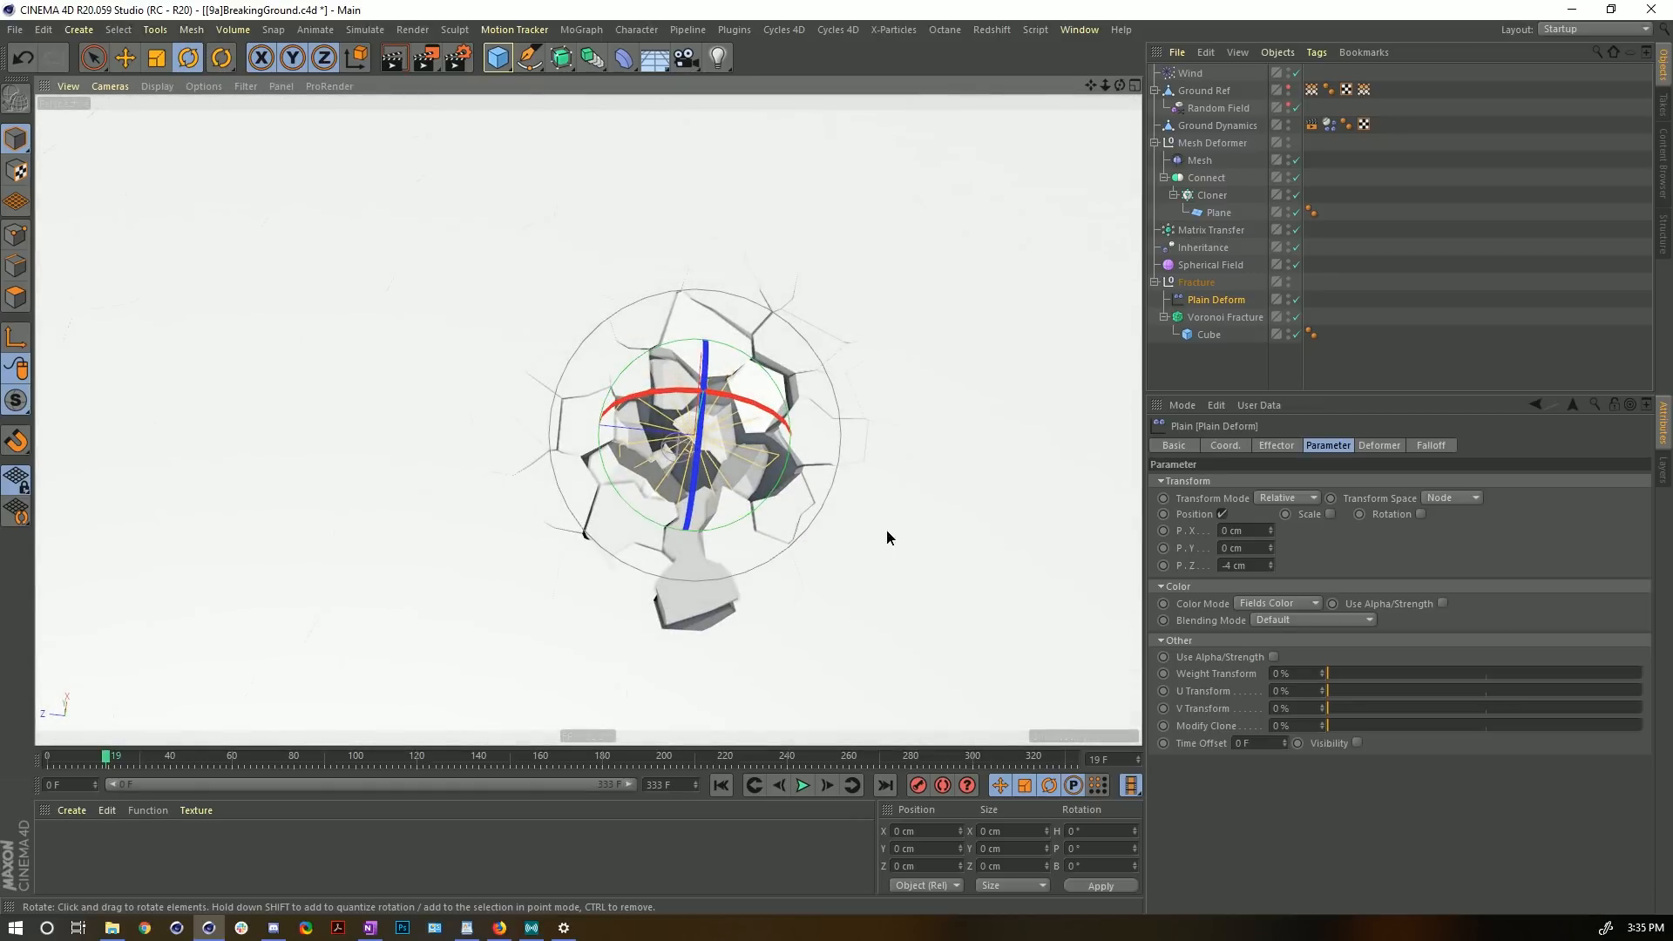
left_click_drag(887, 531, 896, 481, "alt")
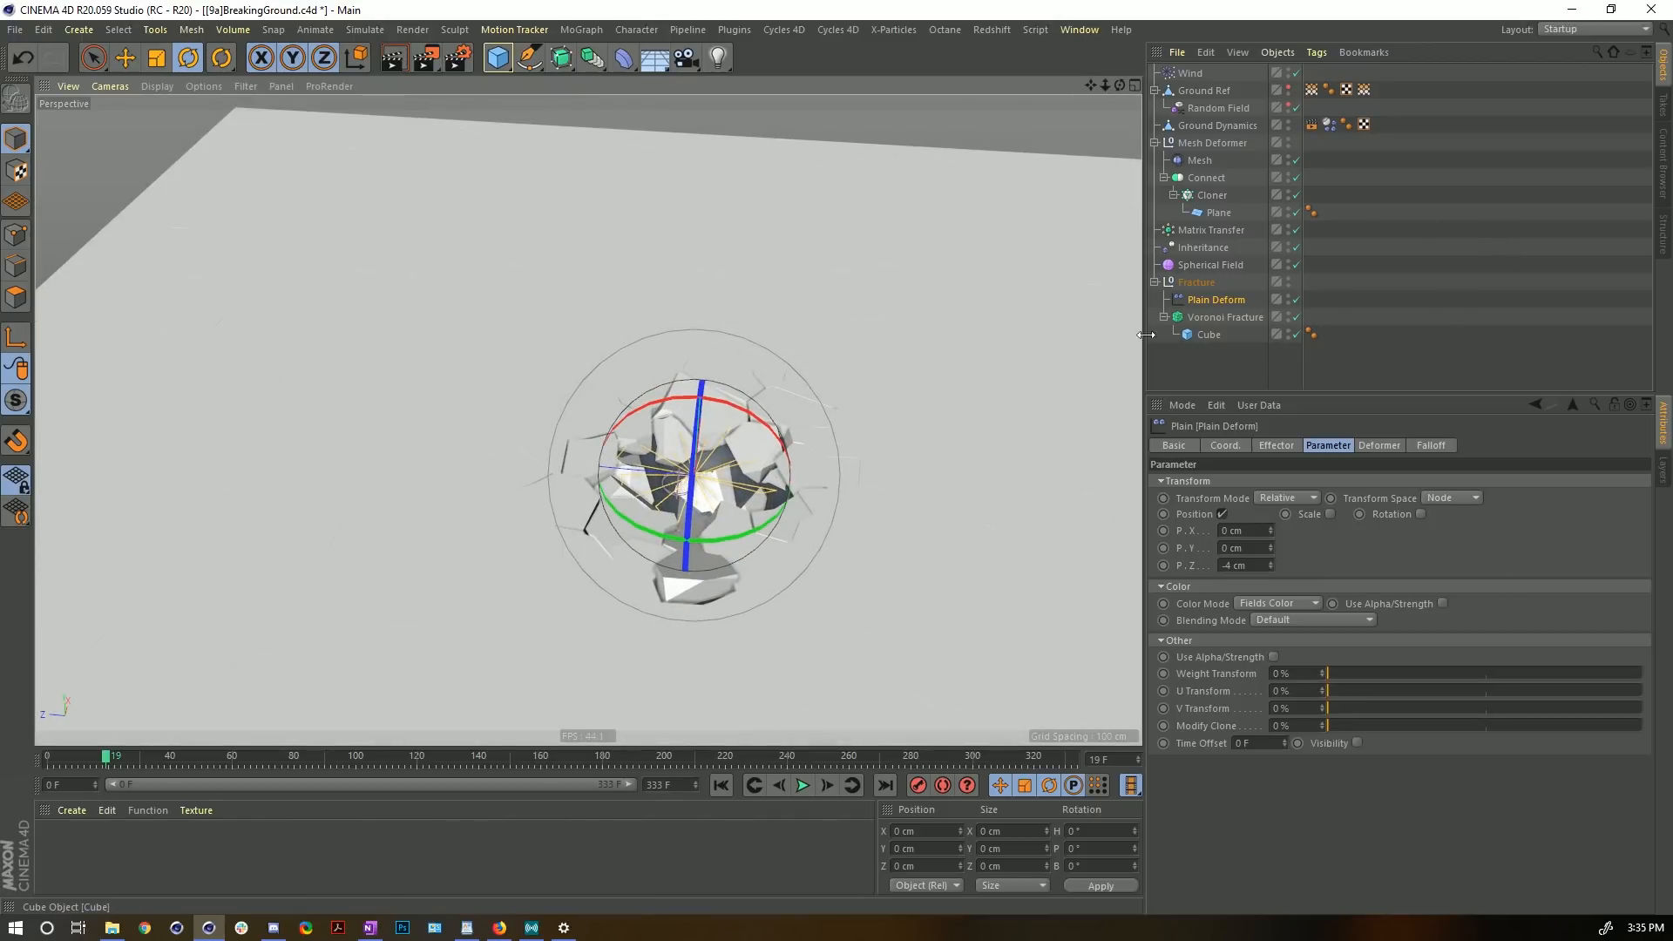
- Hide the Fracture group and Ground Dynamics in the viewport and return the animation to frame 0
left_click(1289, 281)
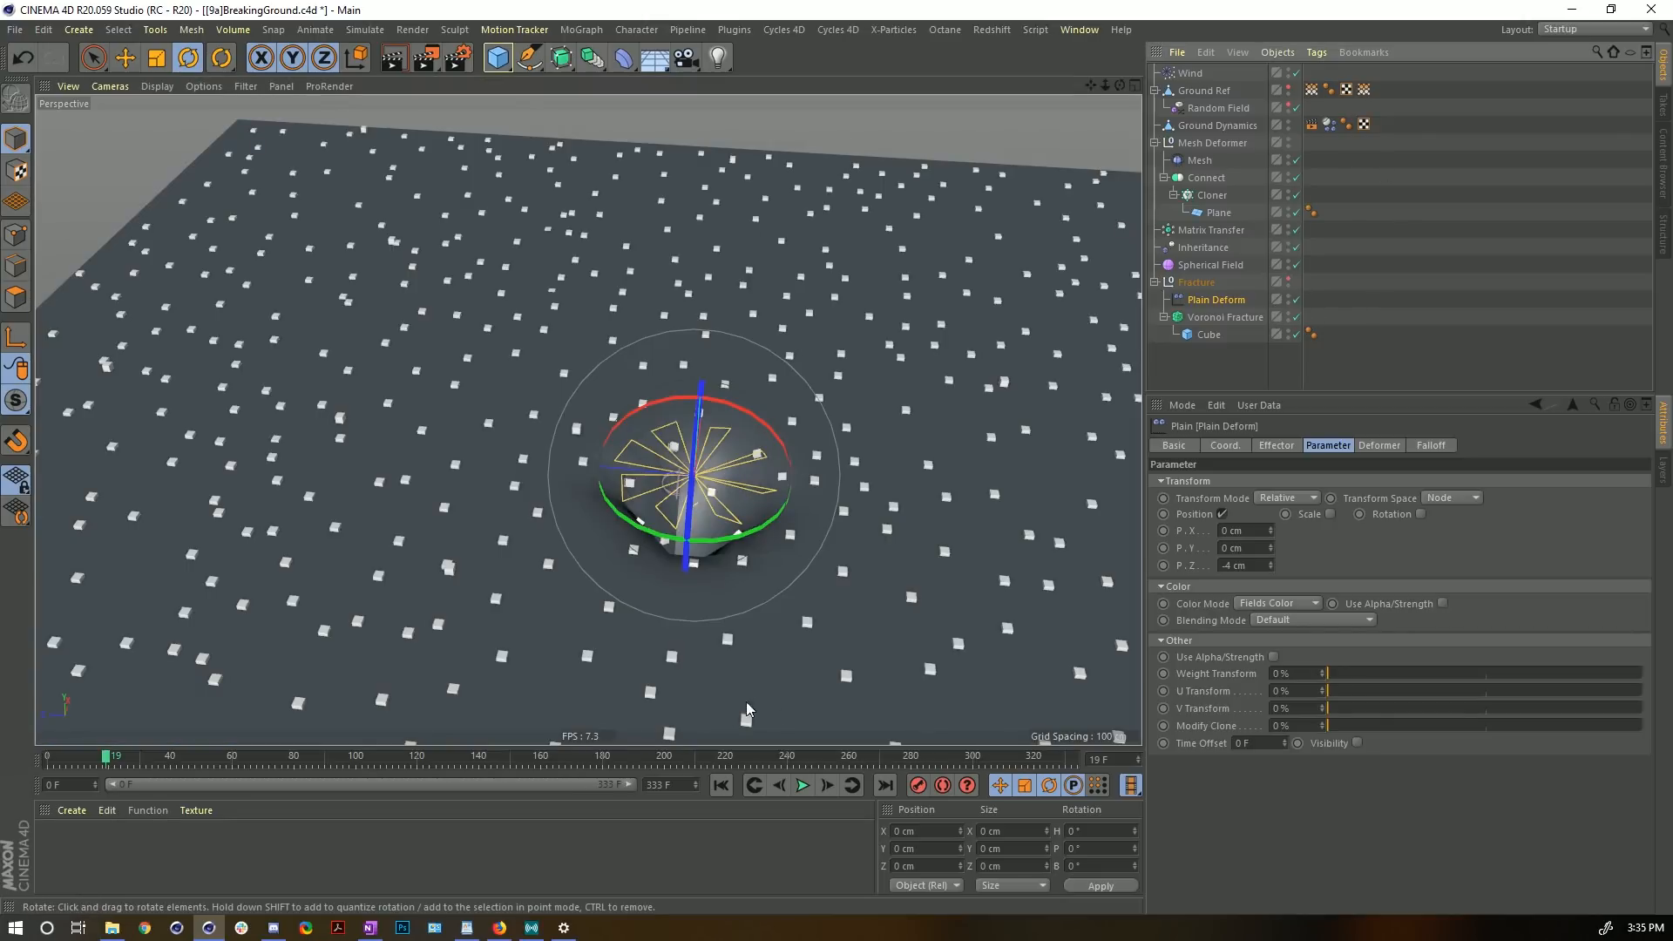
left_click(722, 787)
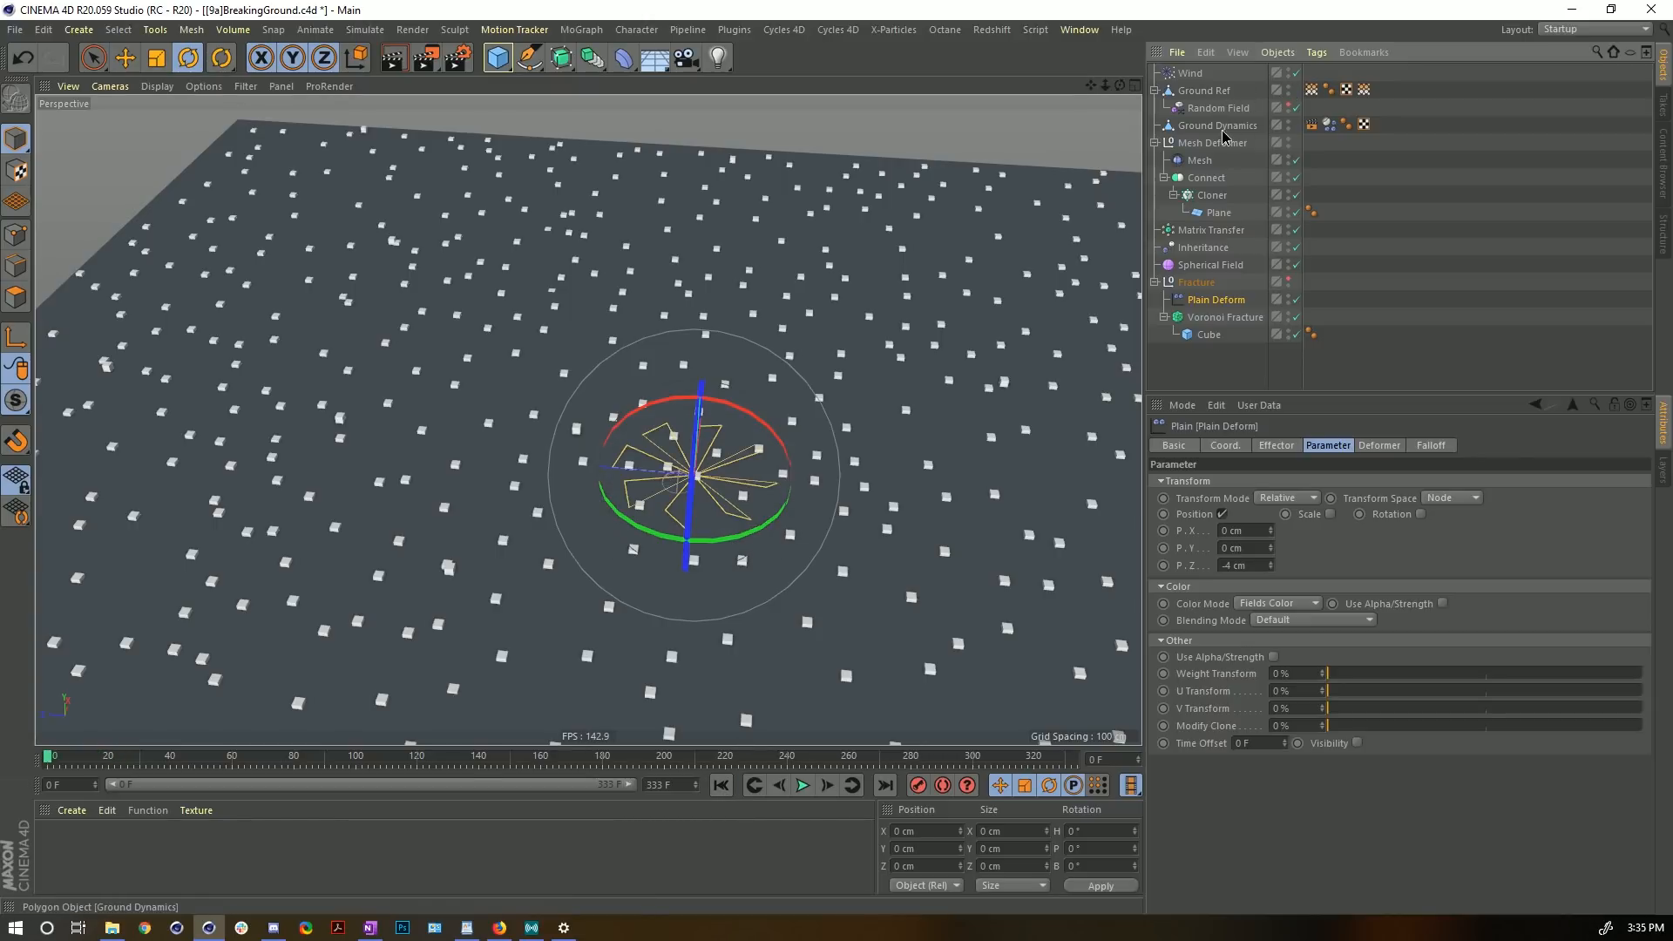
left_click(1249, 127)
double_click(1290, 126)
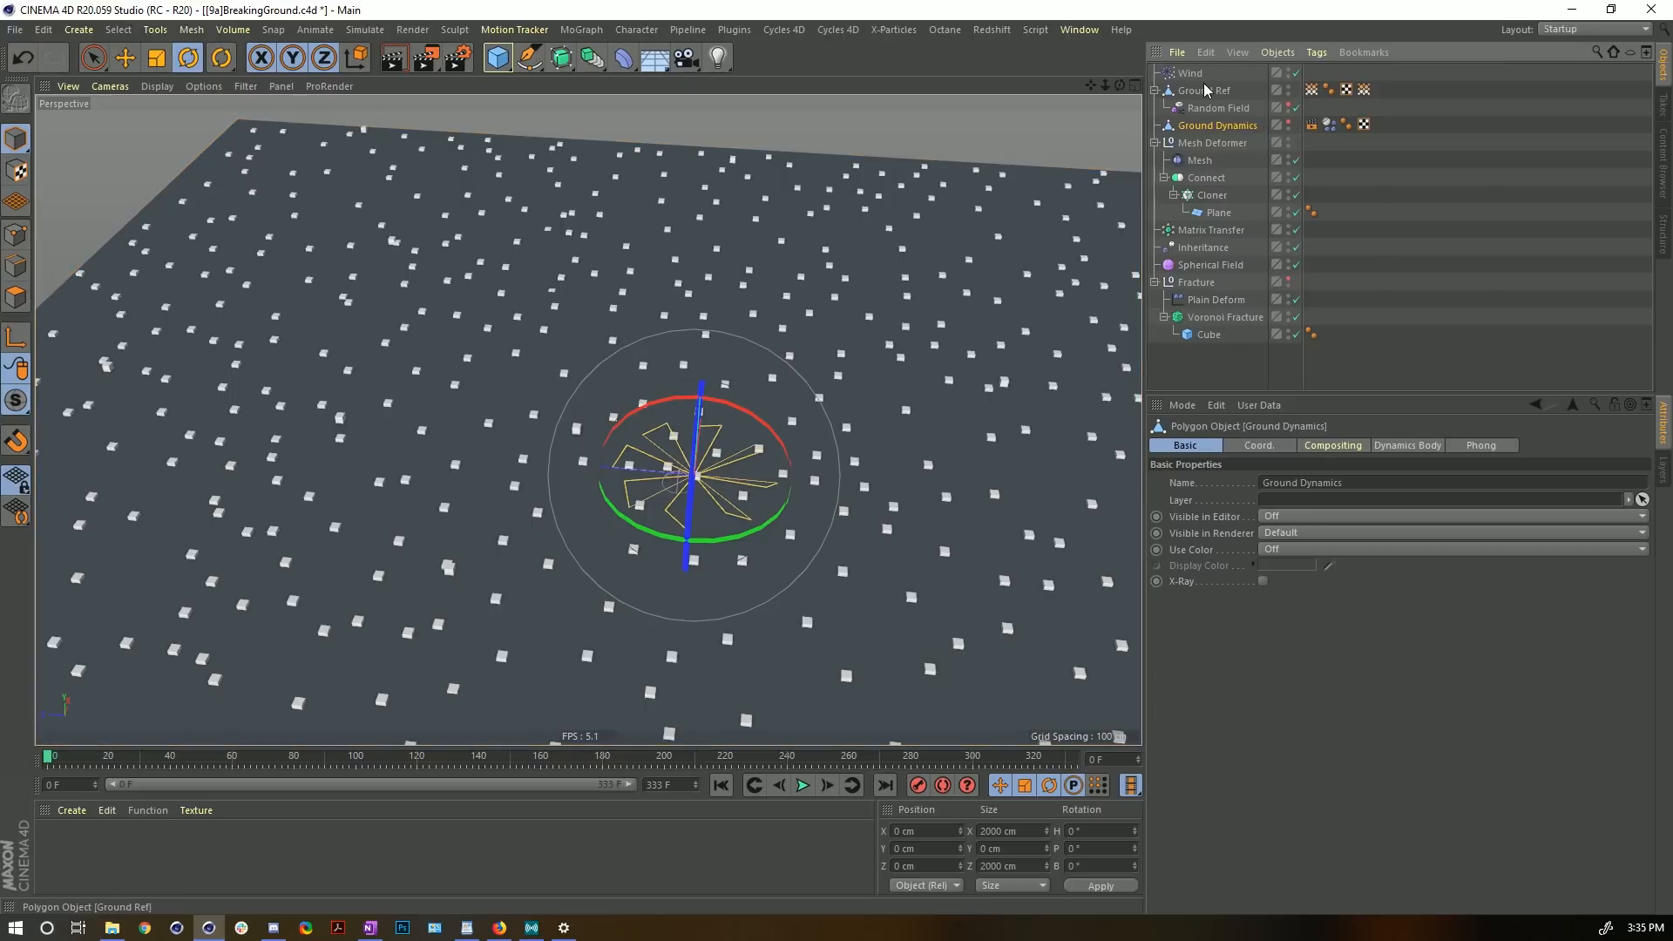
- Display Ground Ref's Vertex Map Growth and play to frame 8 to examine how it spreads
left_click(1311, 90)
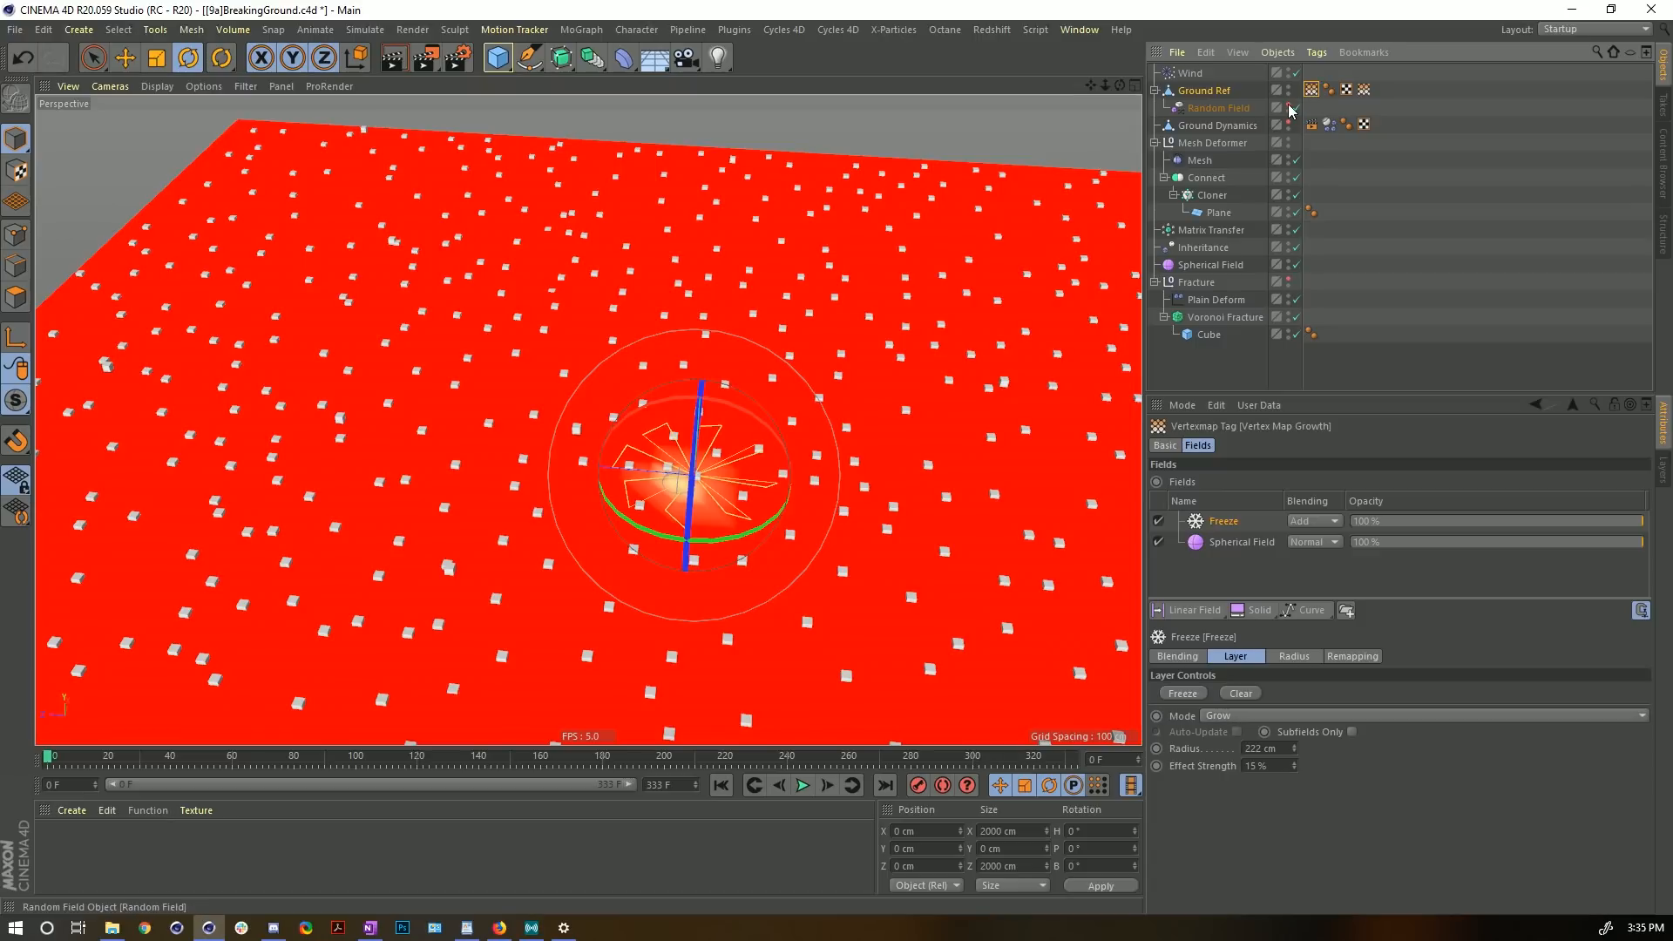
left_click(802, 786)
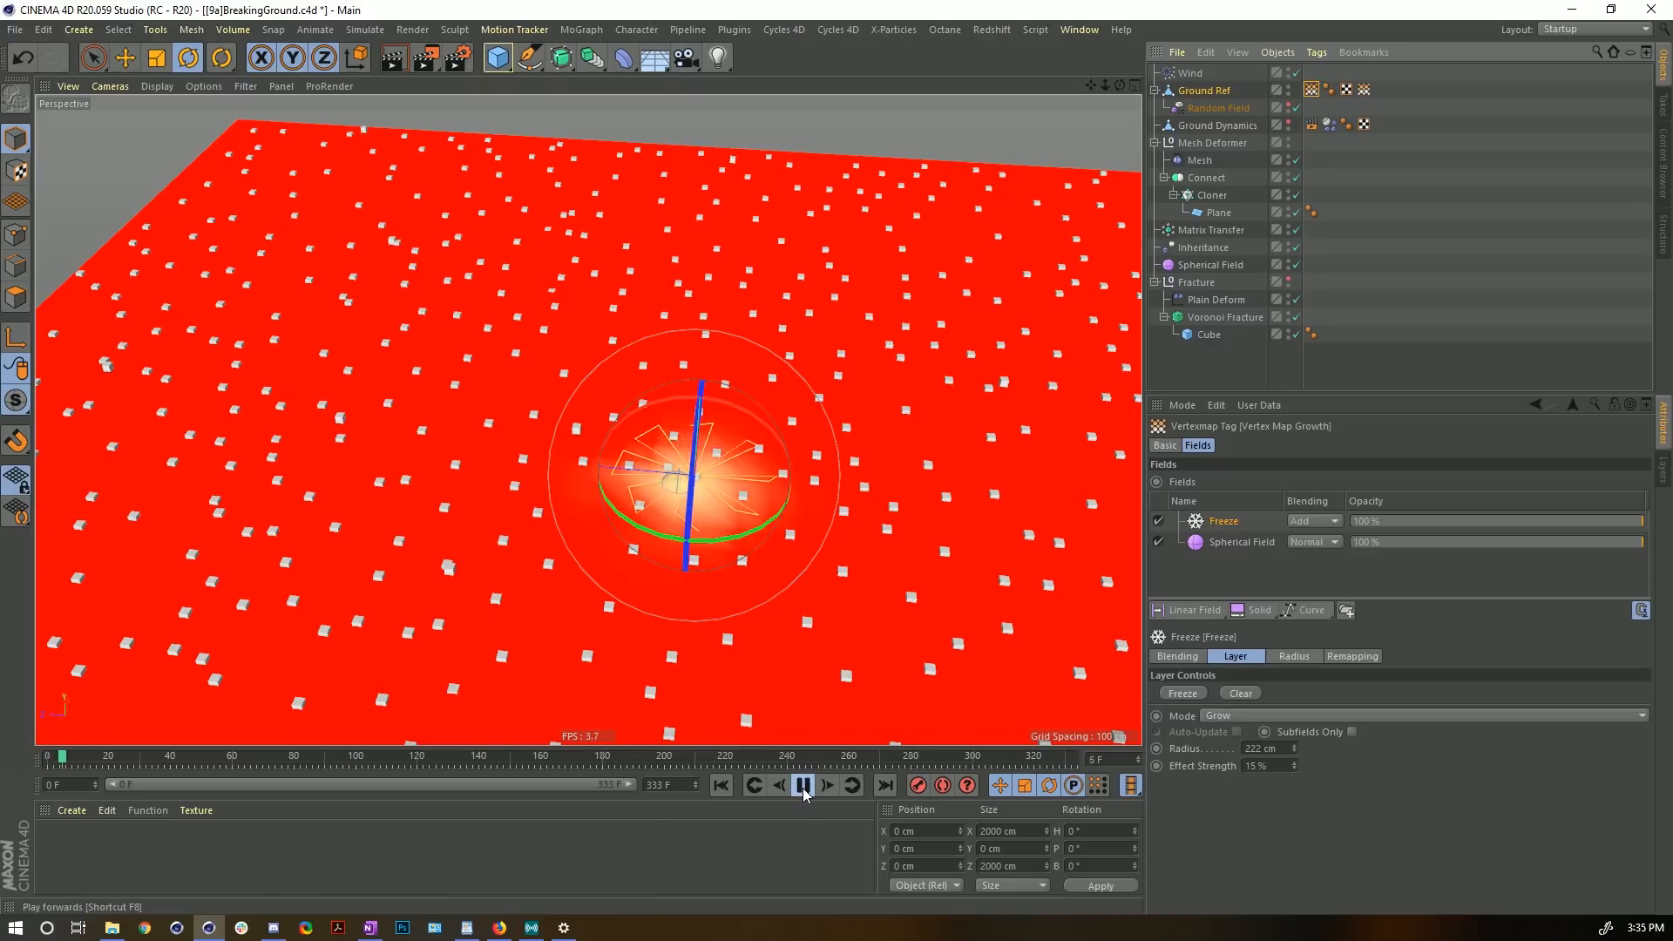
left_click(802, 786)
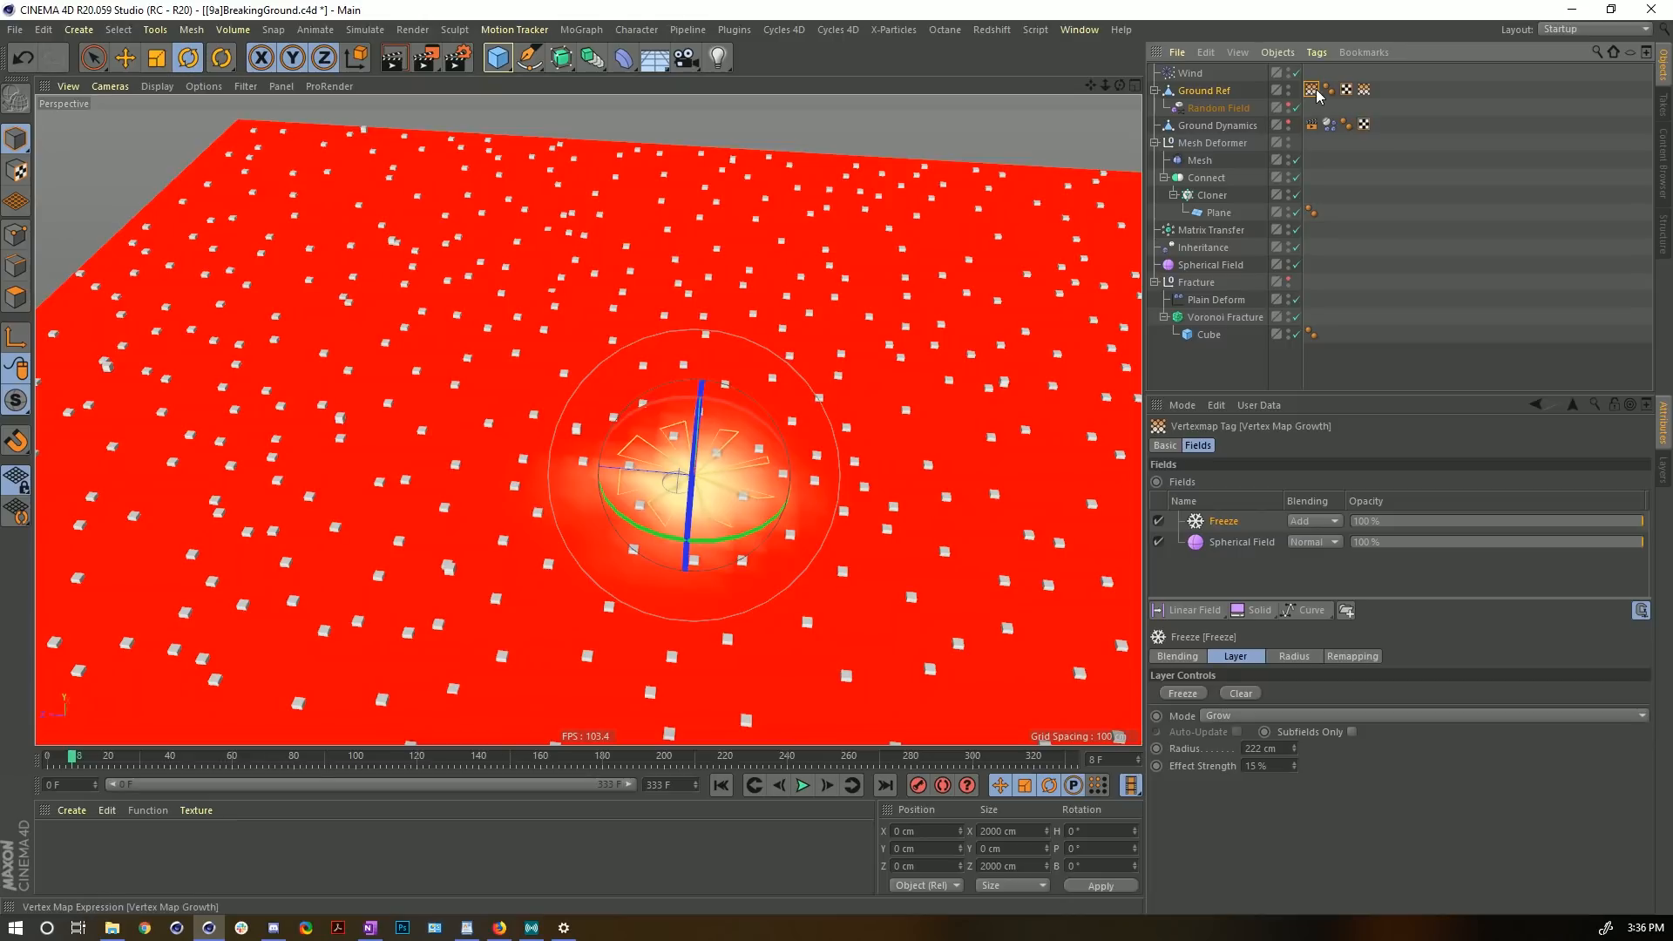
- Duplicate Ground Ref's Vertex Map Growth tag and delete the Freeze and Spherical Field layers from the copy
left_click_drag(1312, 91, 1384, 91, "ctrl")
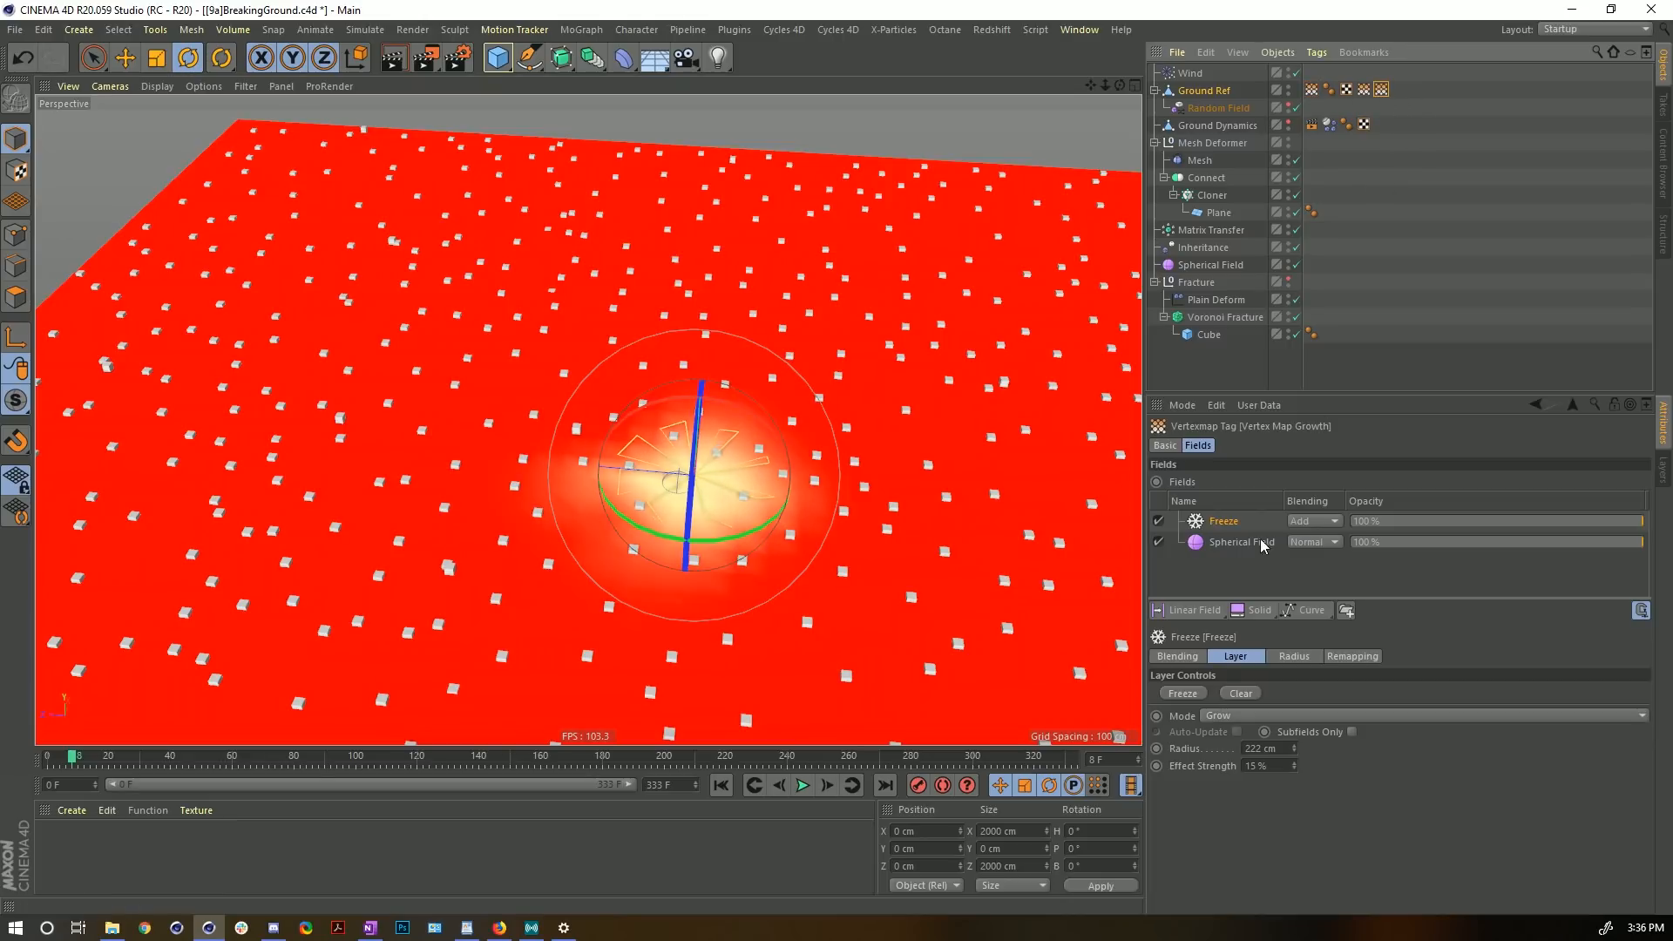
left_click_drag(1249, 562, 1232, 521)
key("Delete")
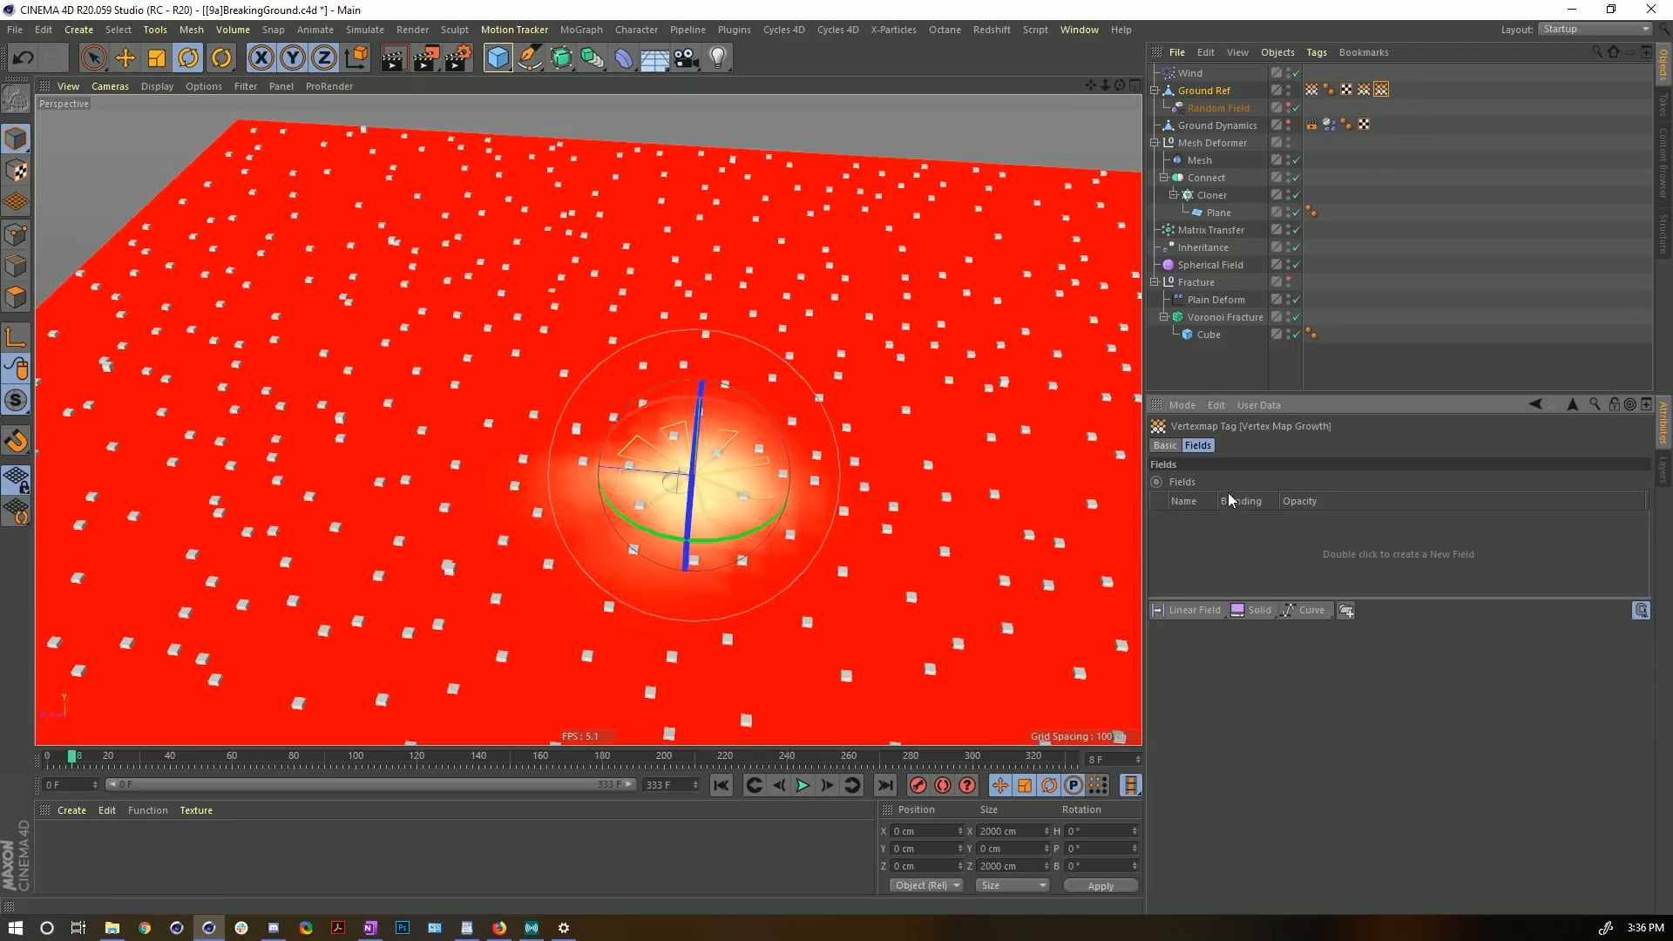
- Rename the duplicated vertex map tag as Vertex Map Blur
left_click(1165, 448)
double_click(1280, 485)
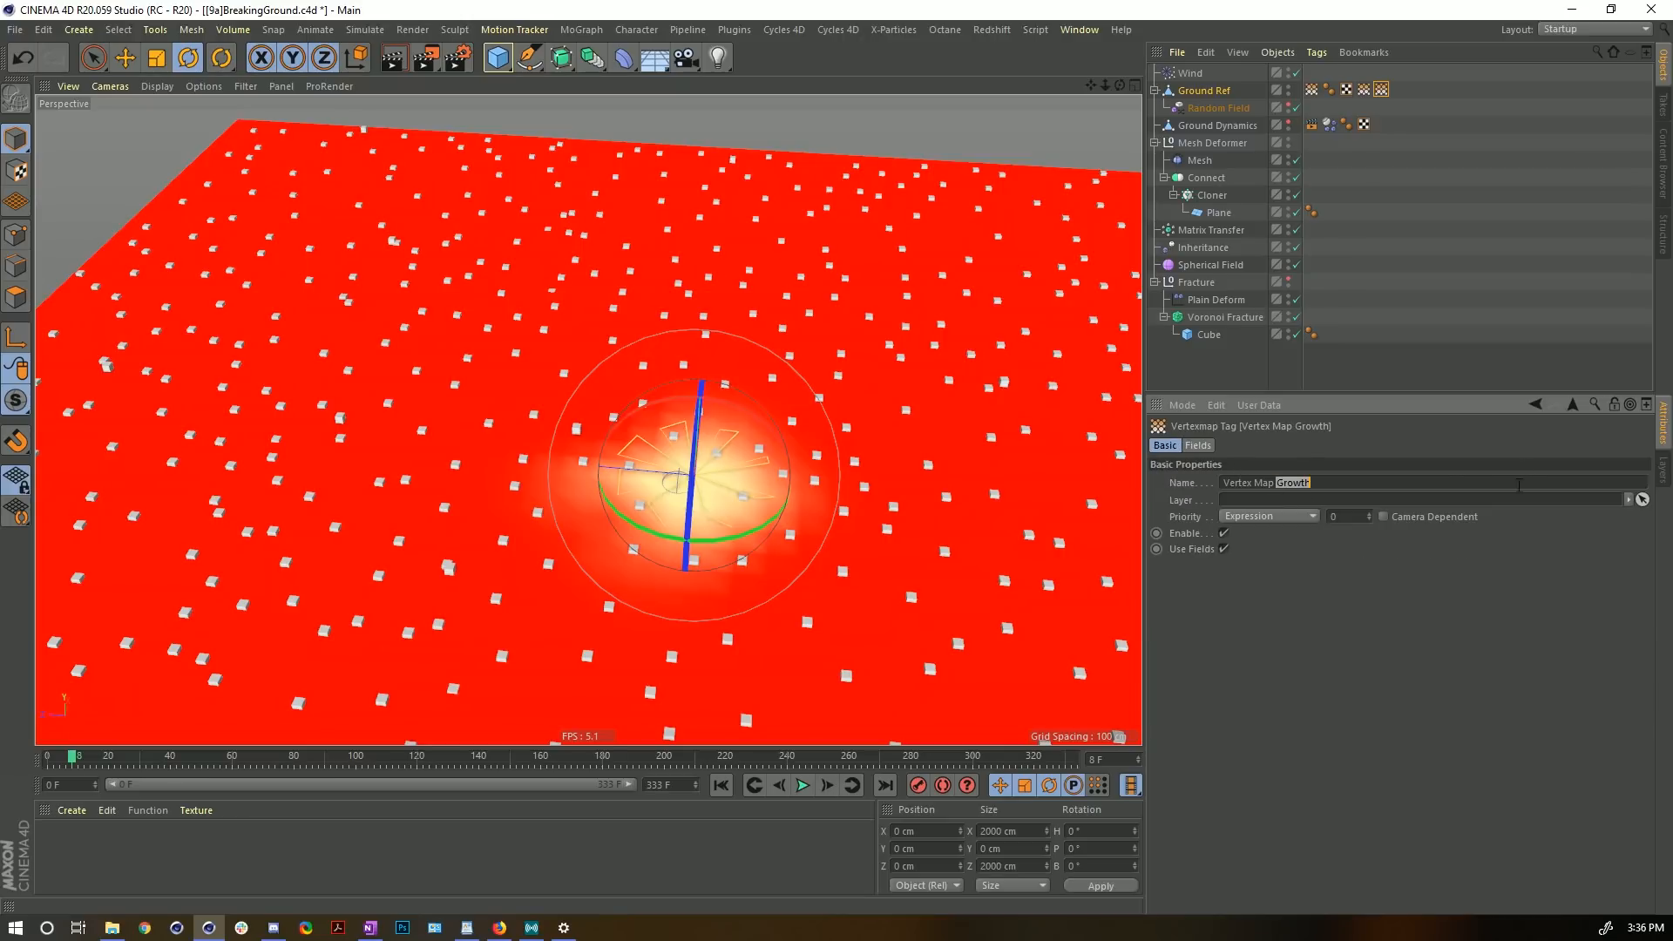
type("Blu")
type("r")
key("Return")
- Add Vertex Map Growth as a field layer in Vertex Map Blur and set the layer's mode to Average
left_click(1196, 447)
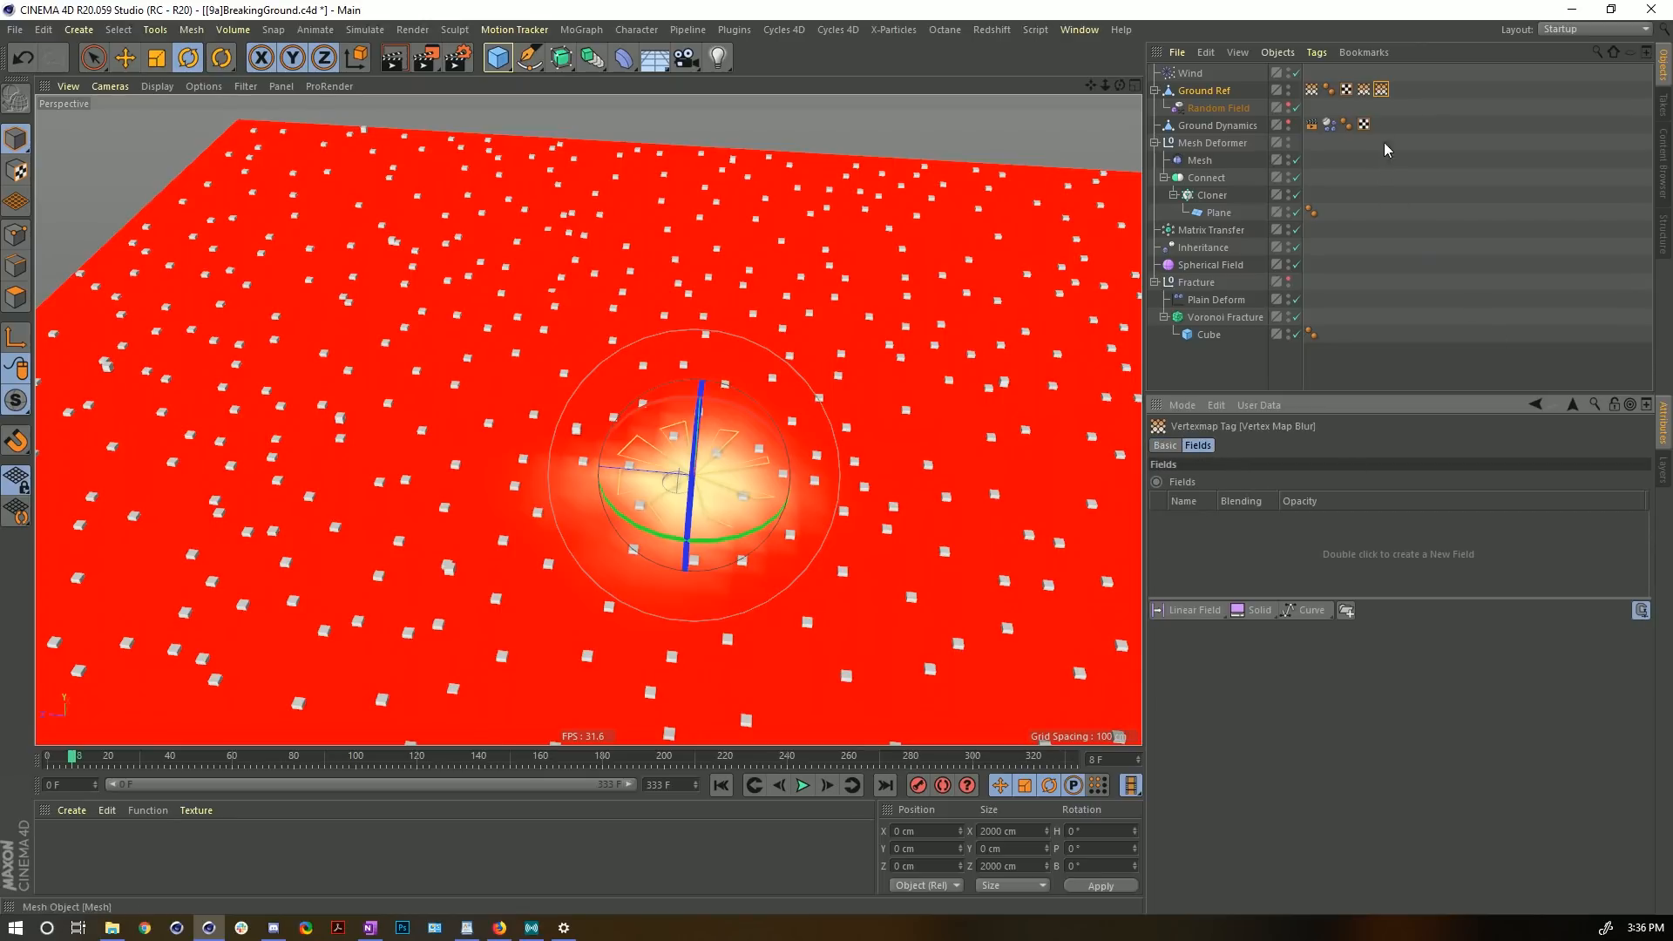
left_click_drag(1313, 91, 1313, 519)
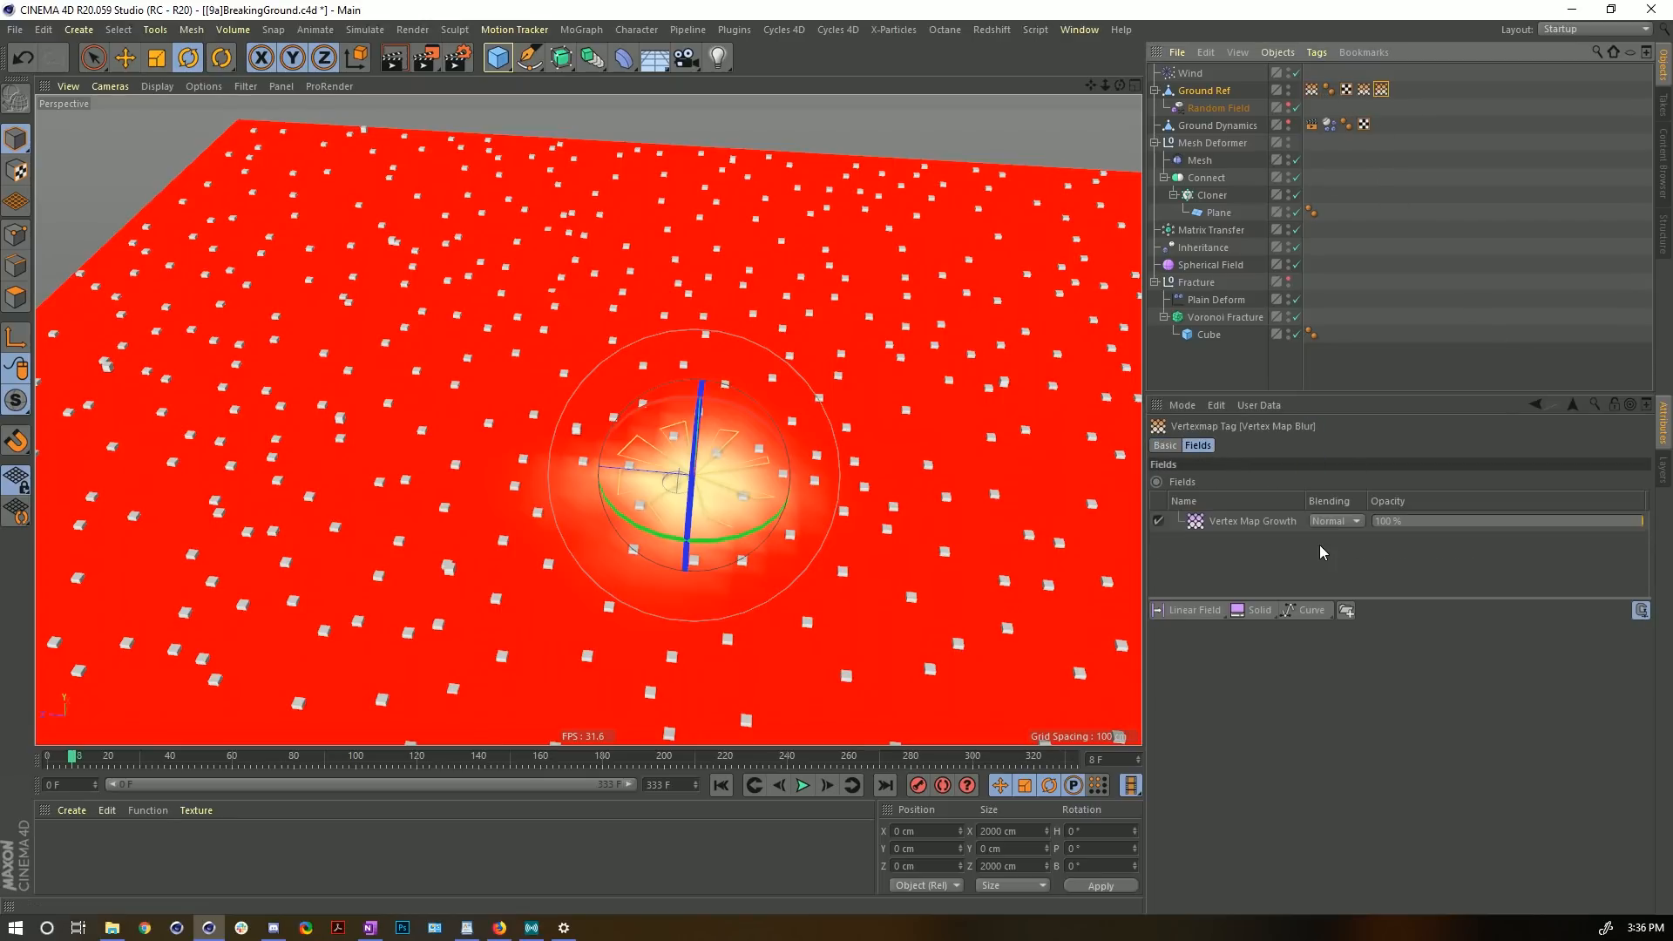
left_click(1237, 523)
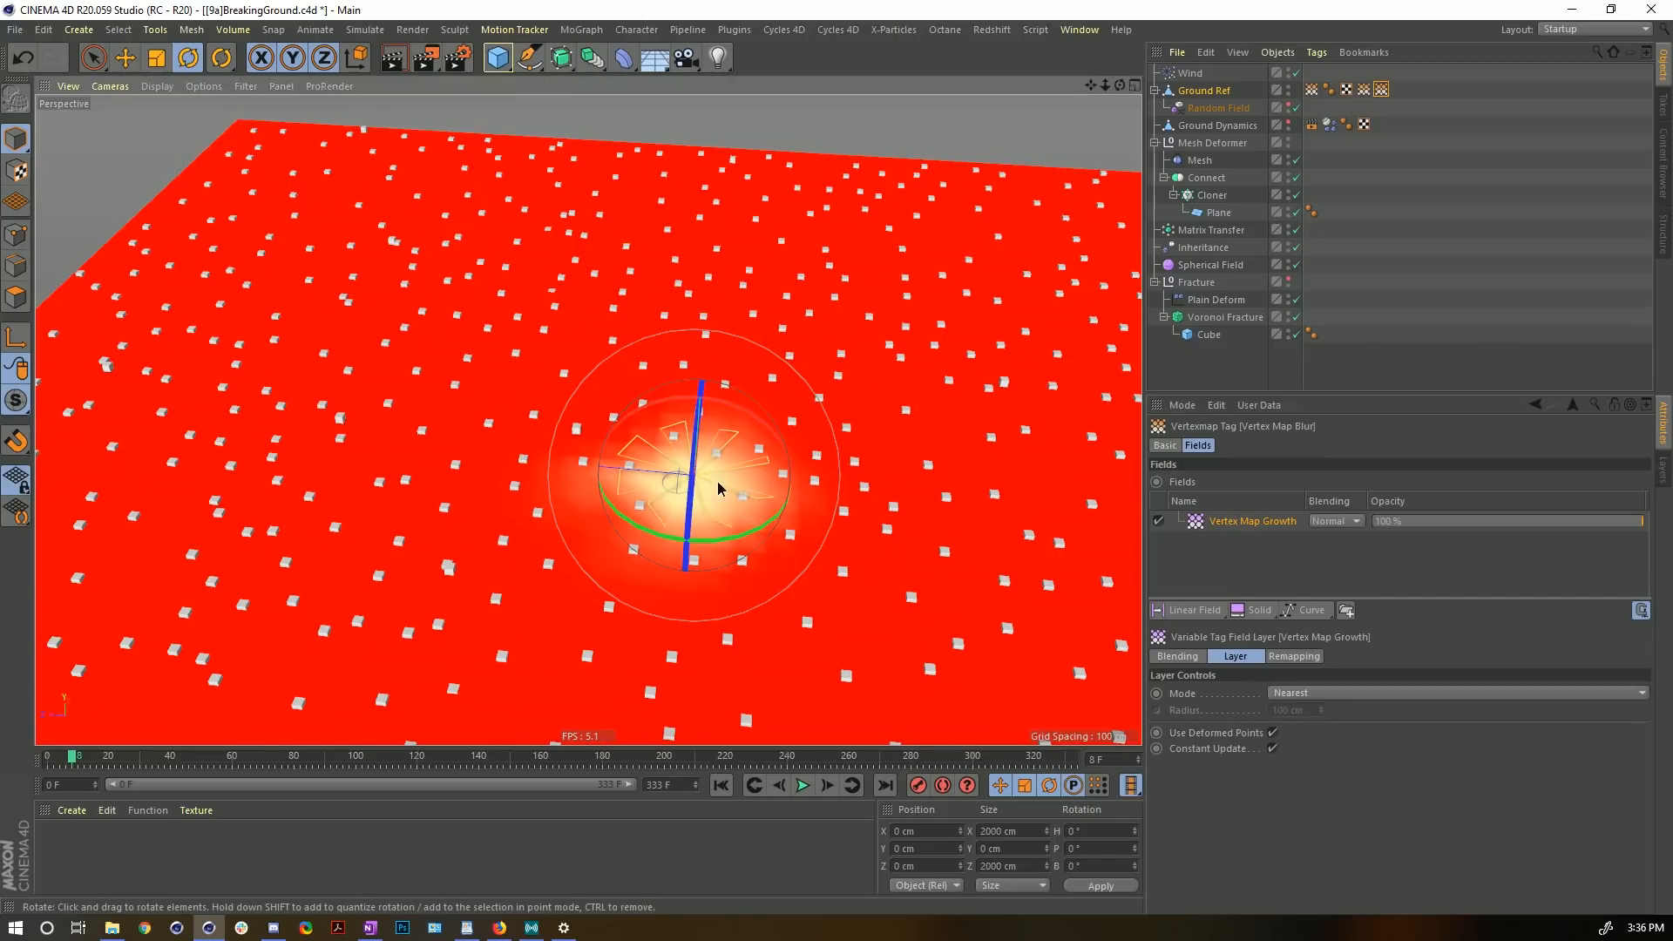
left_click_drag(721, 488, 750, 515, "alt")
scroll(750, 515, "up", 4)
left_click(1305, 695)
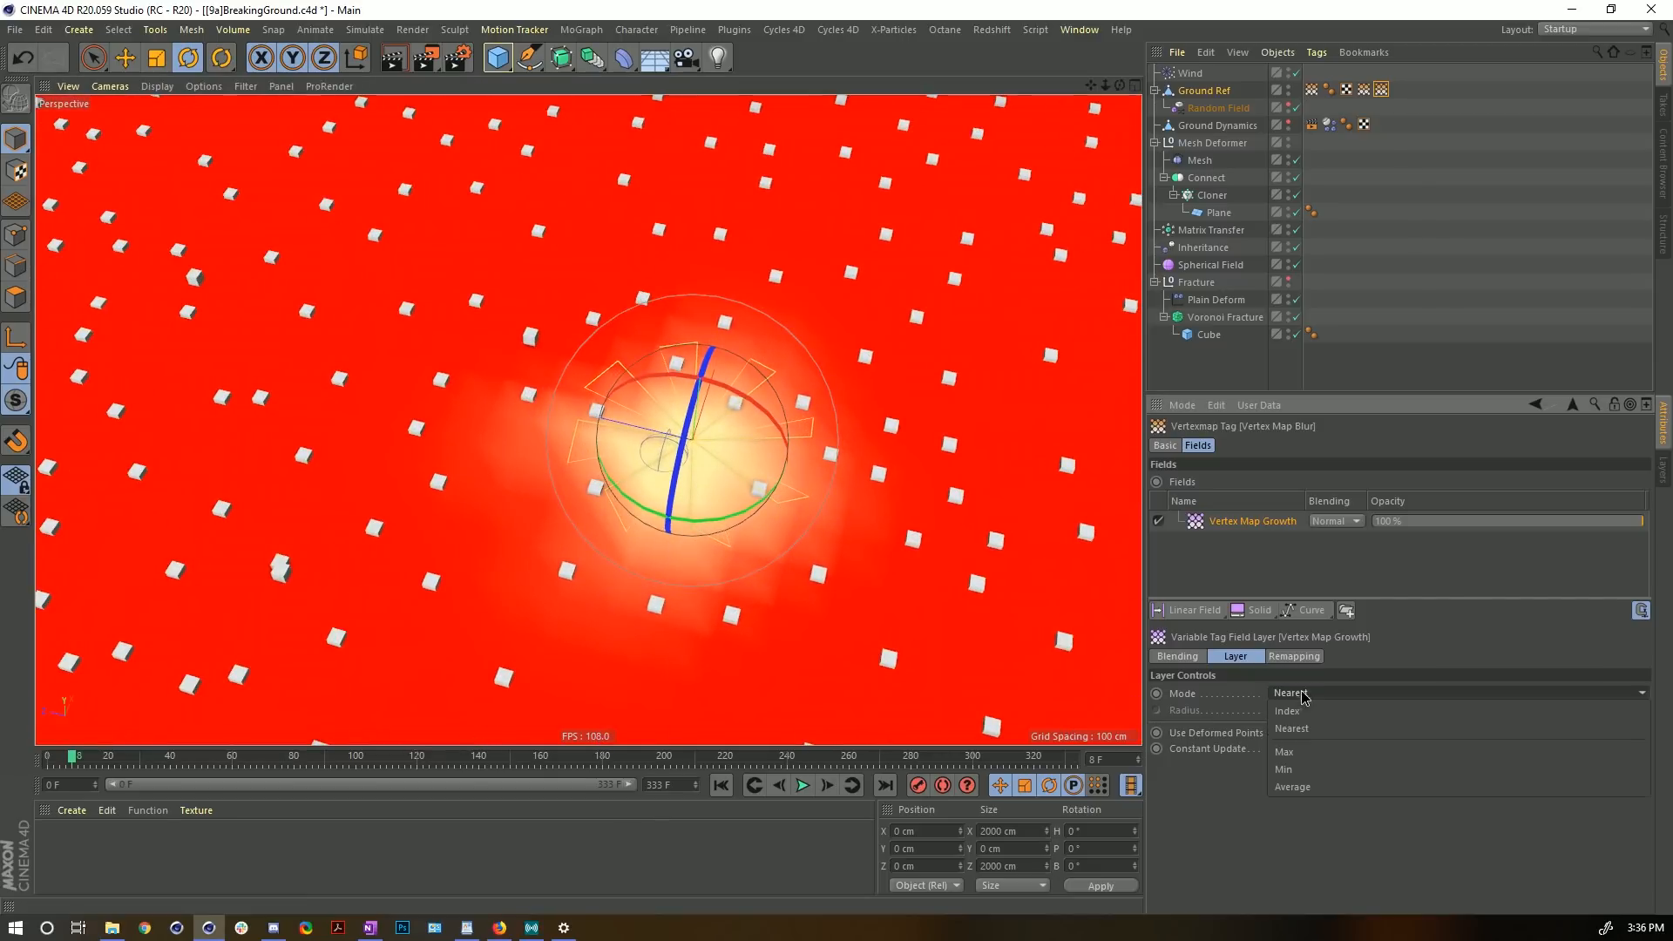
left_click(1319, 786)
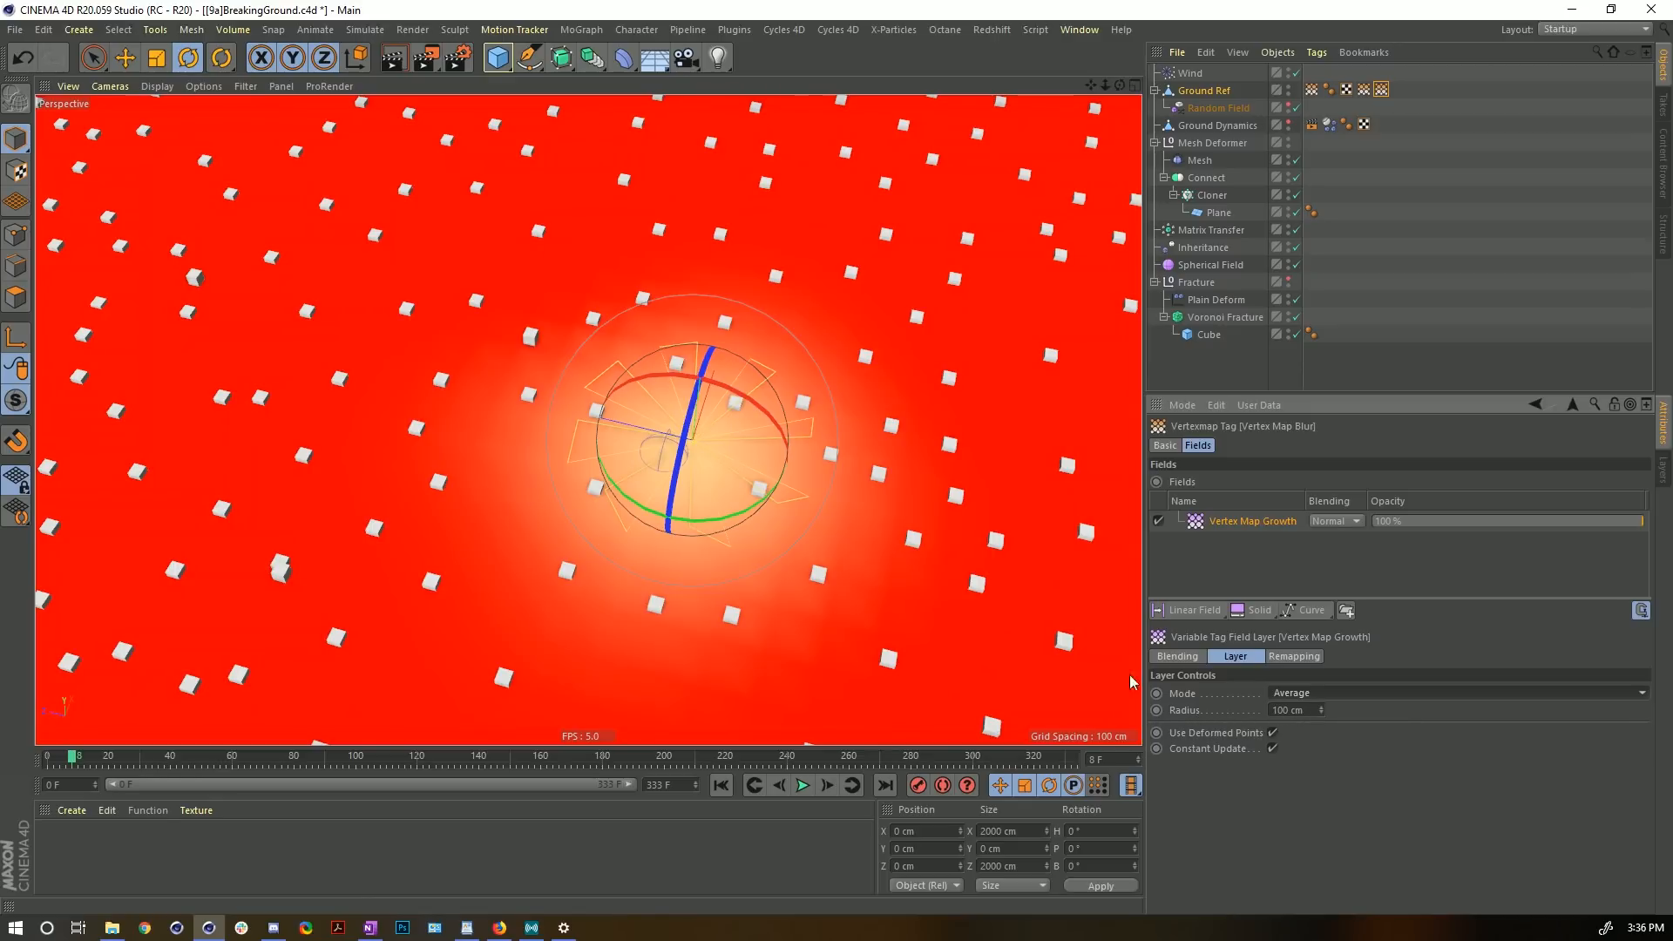
- Compare the blurred map with Vertex Map Growth and set the averaging radius in Vertex Map Blur to 200 cm
left_click_drag(748, 490, 684, 417, "alt")
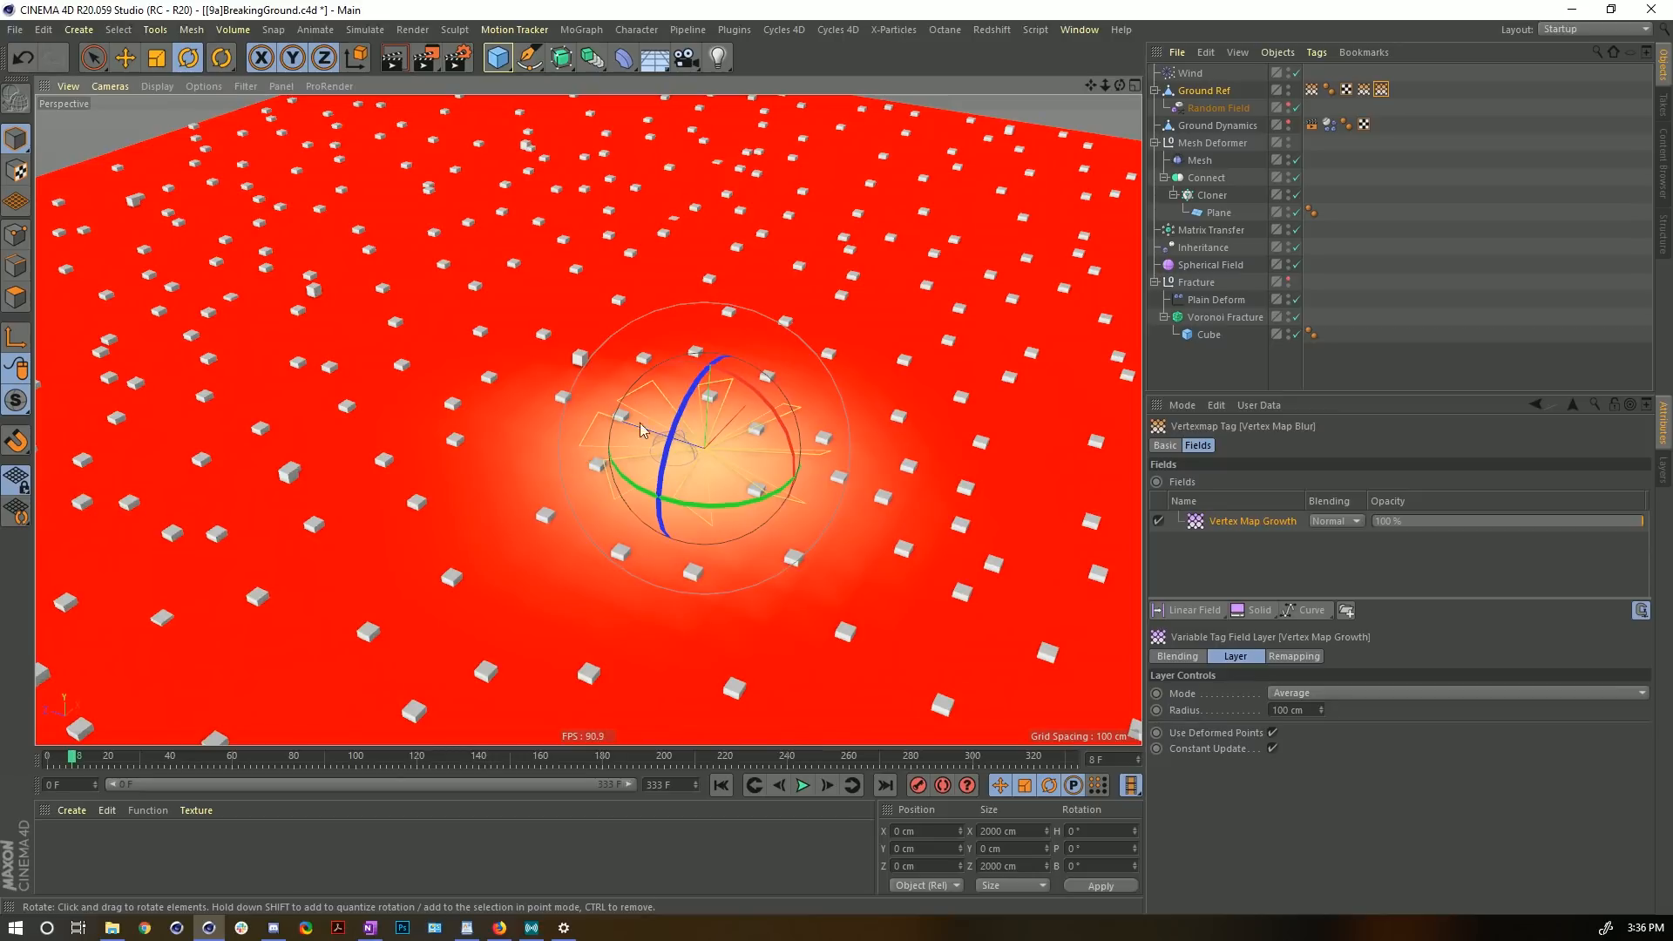
left_click_drag(708, 451, 745, 477, "alt")
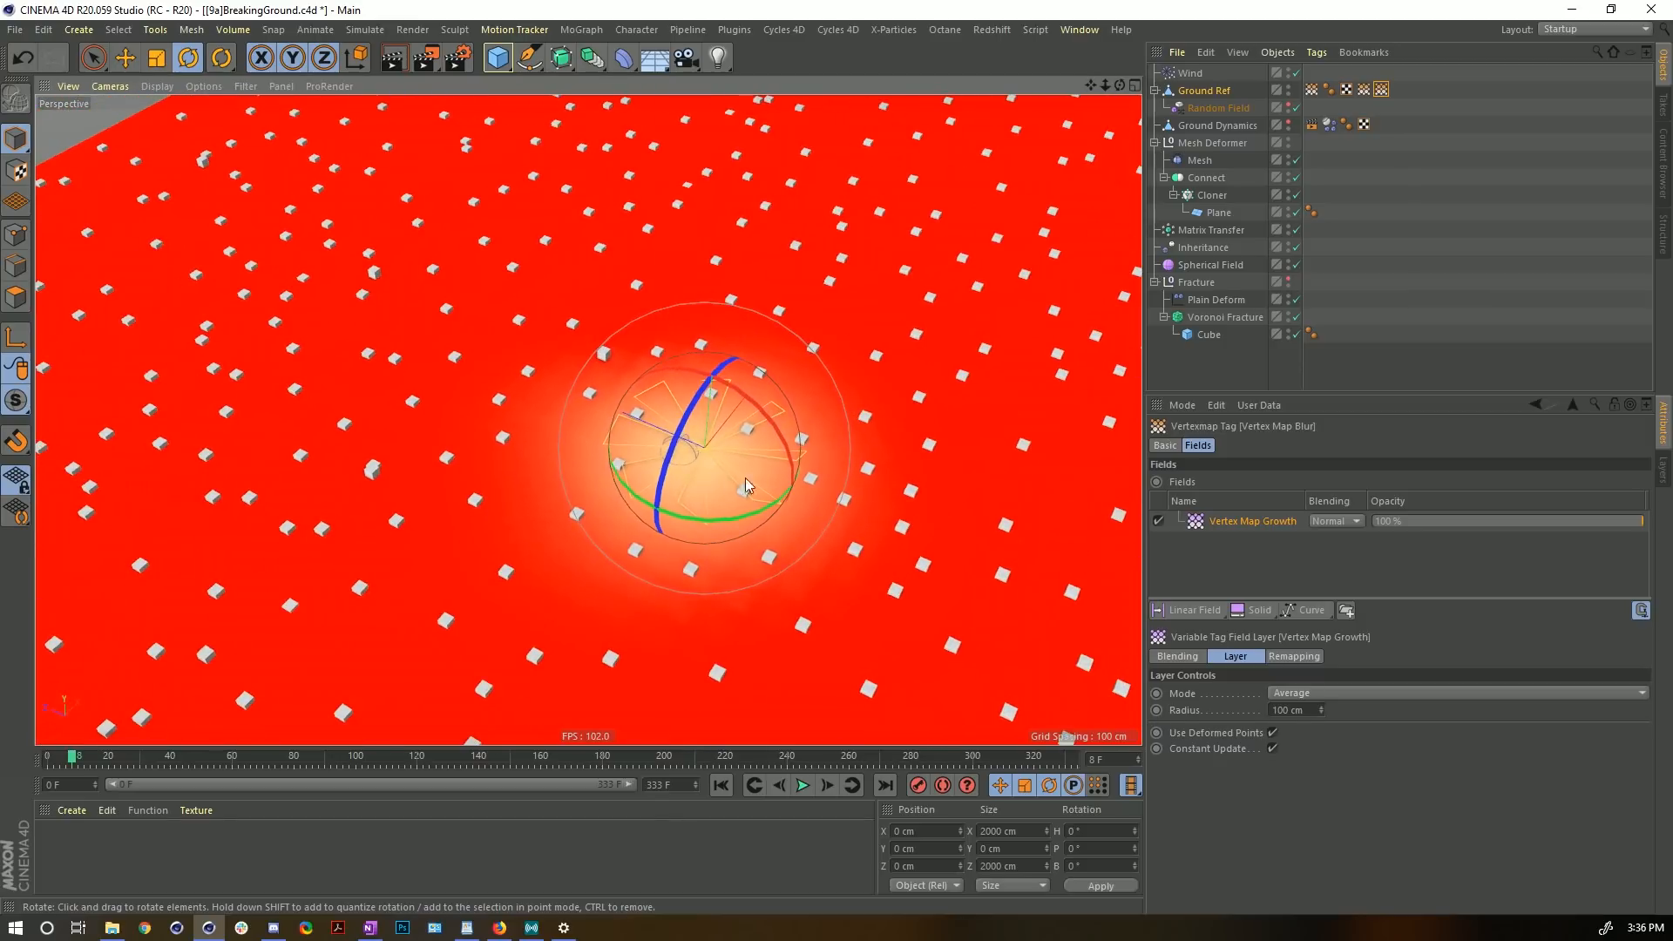
left_click(1311, 89)
left_click(1382, 90)
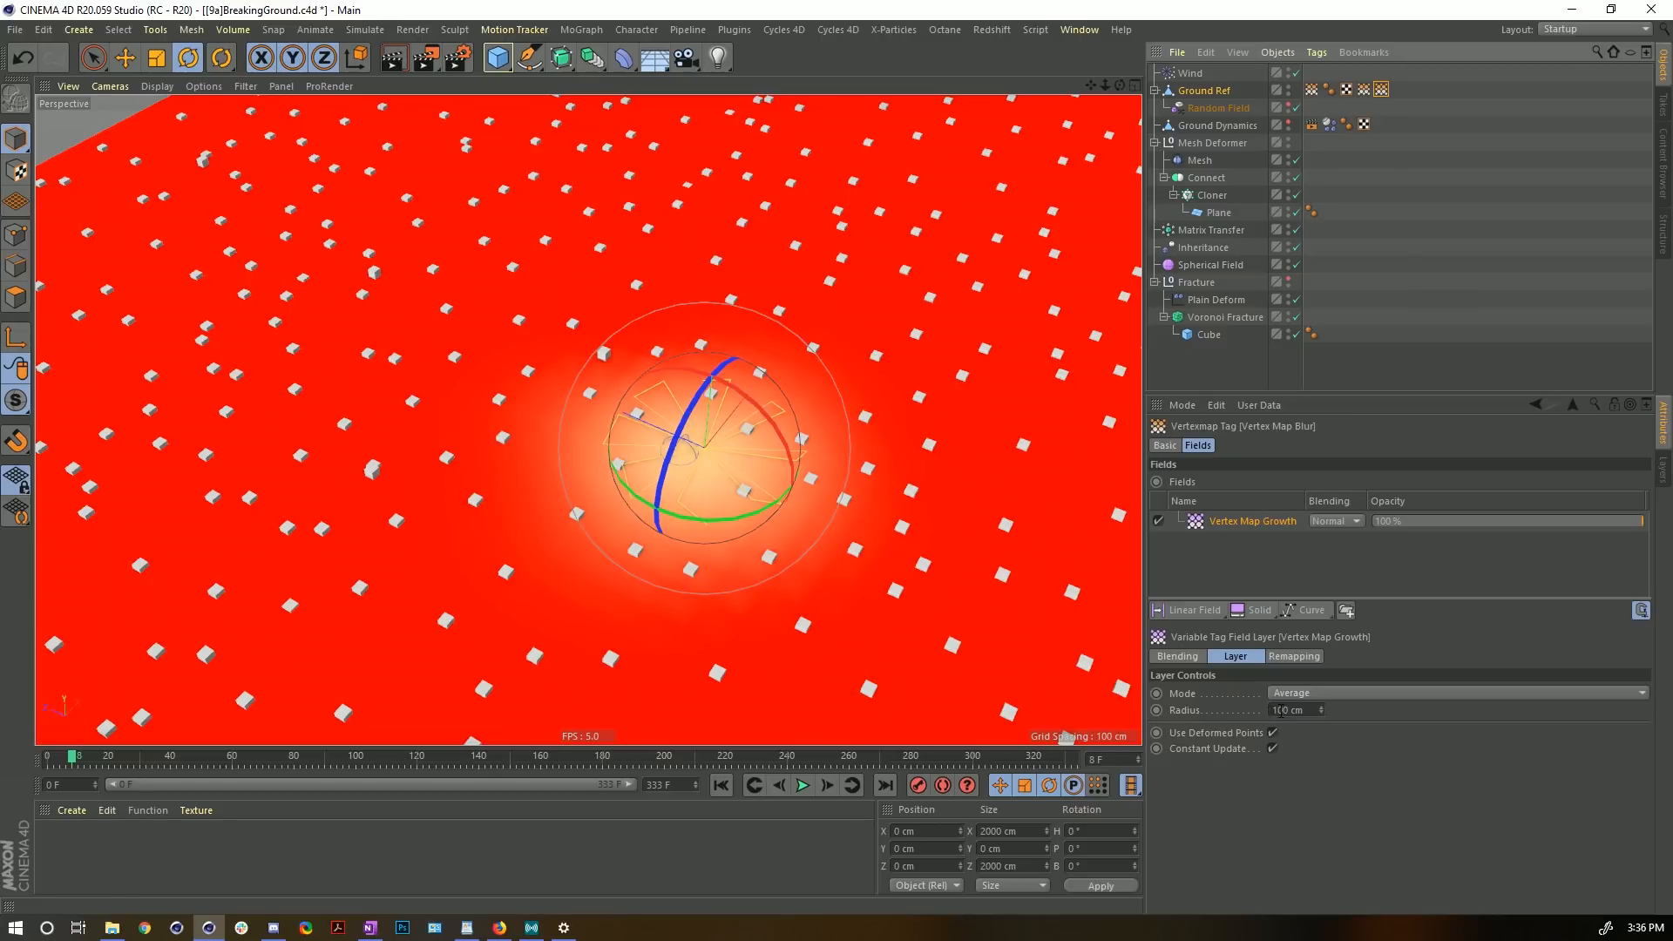
left_click_drag(1279, 710, 1270, 710)
type("2")
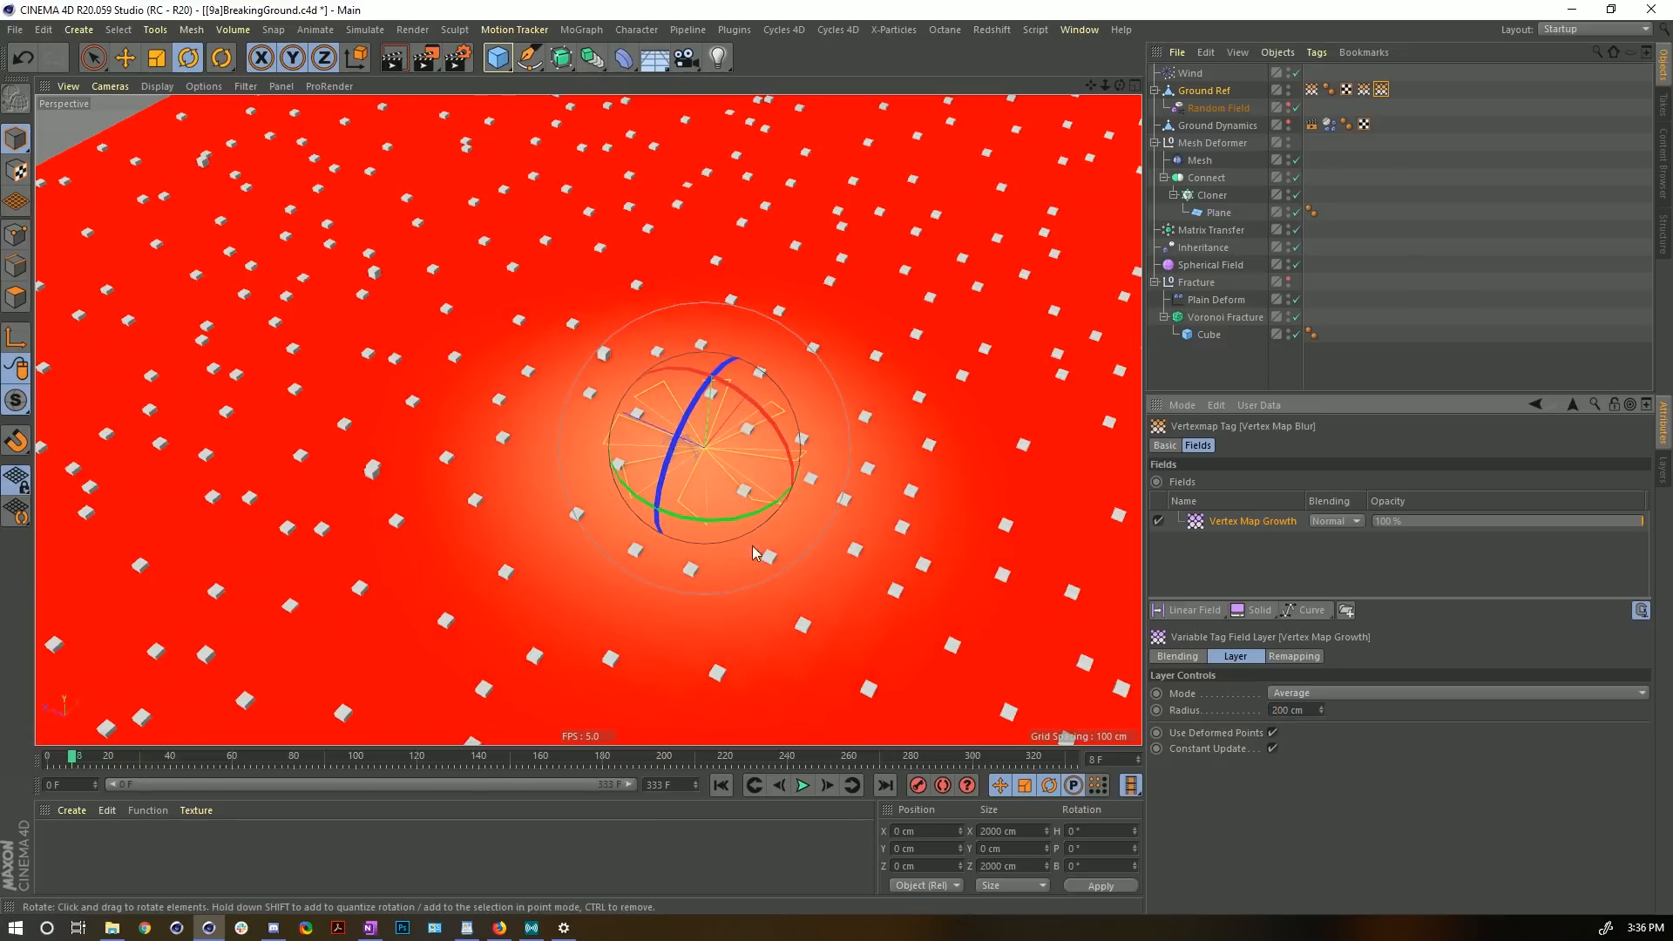
- Play the animation to frame 27 and compare the spread of Vertex Map Growth with that of Vertex Map Blur
left_click(802, 785)
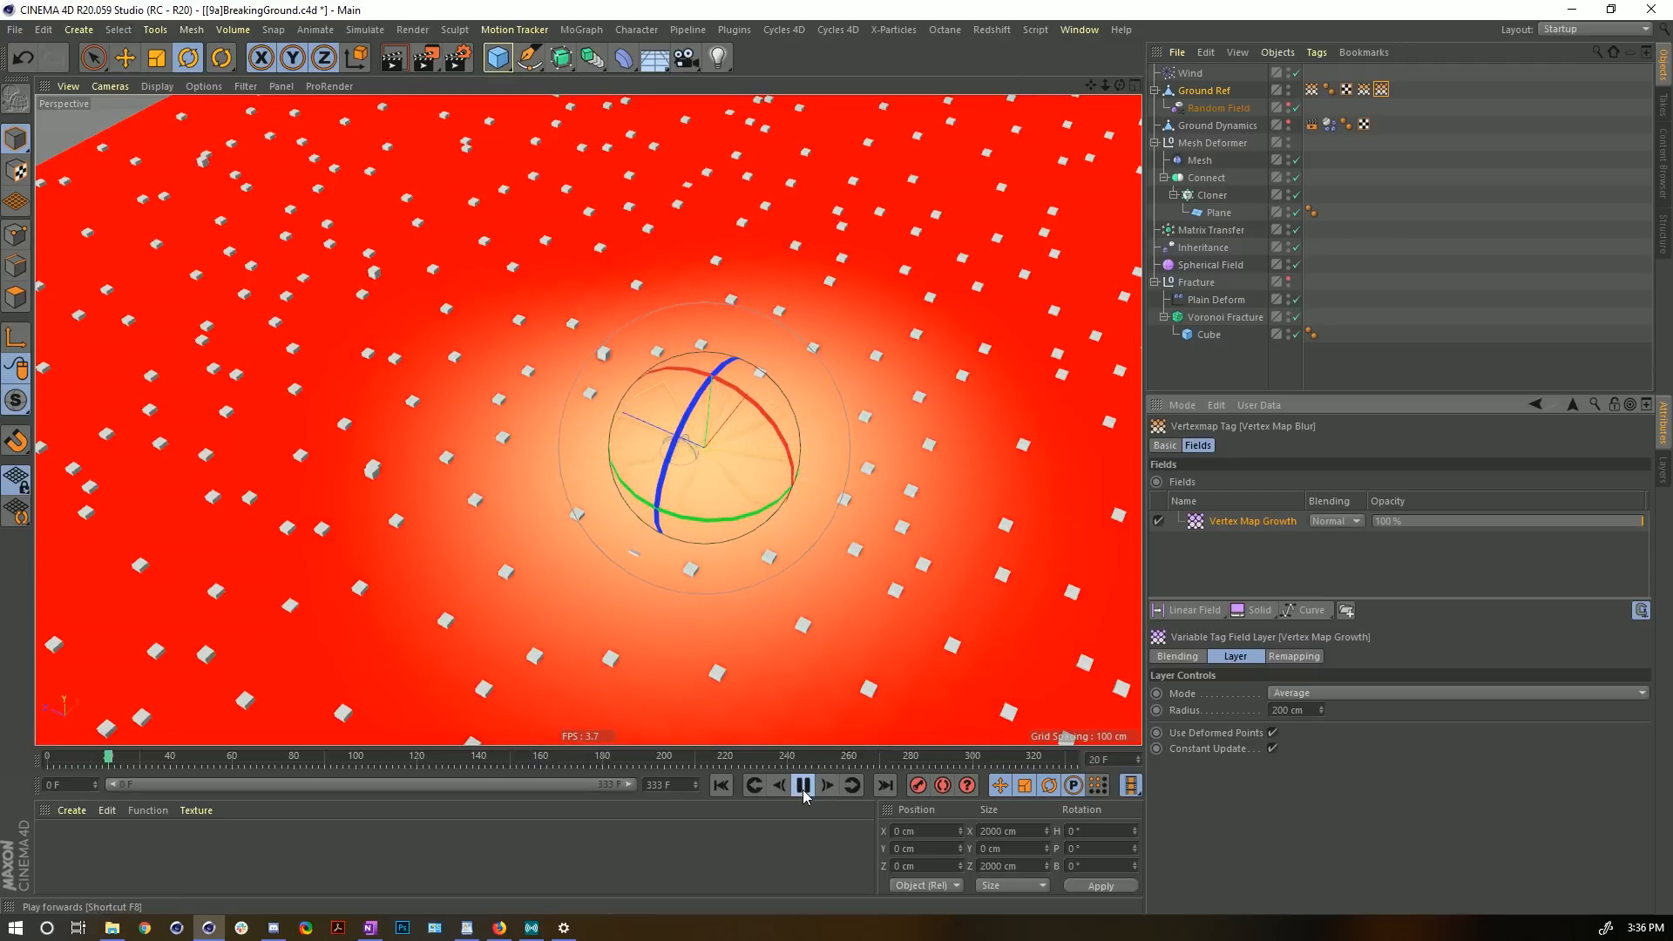
left_click(804, 788)
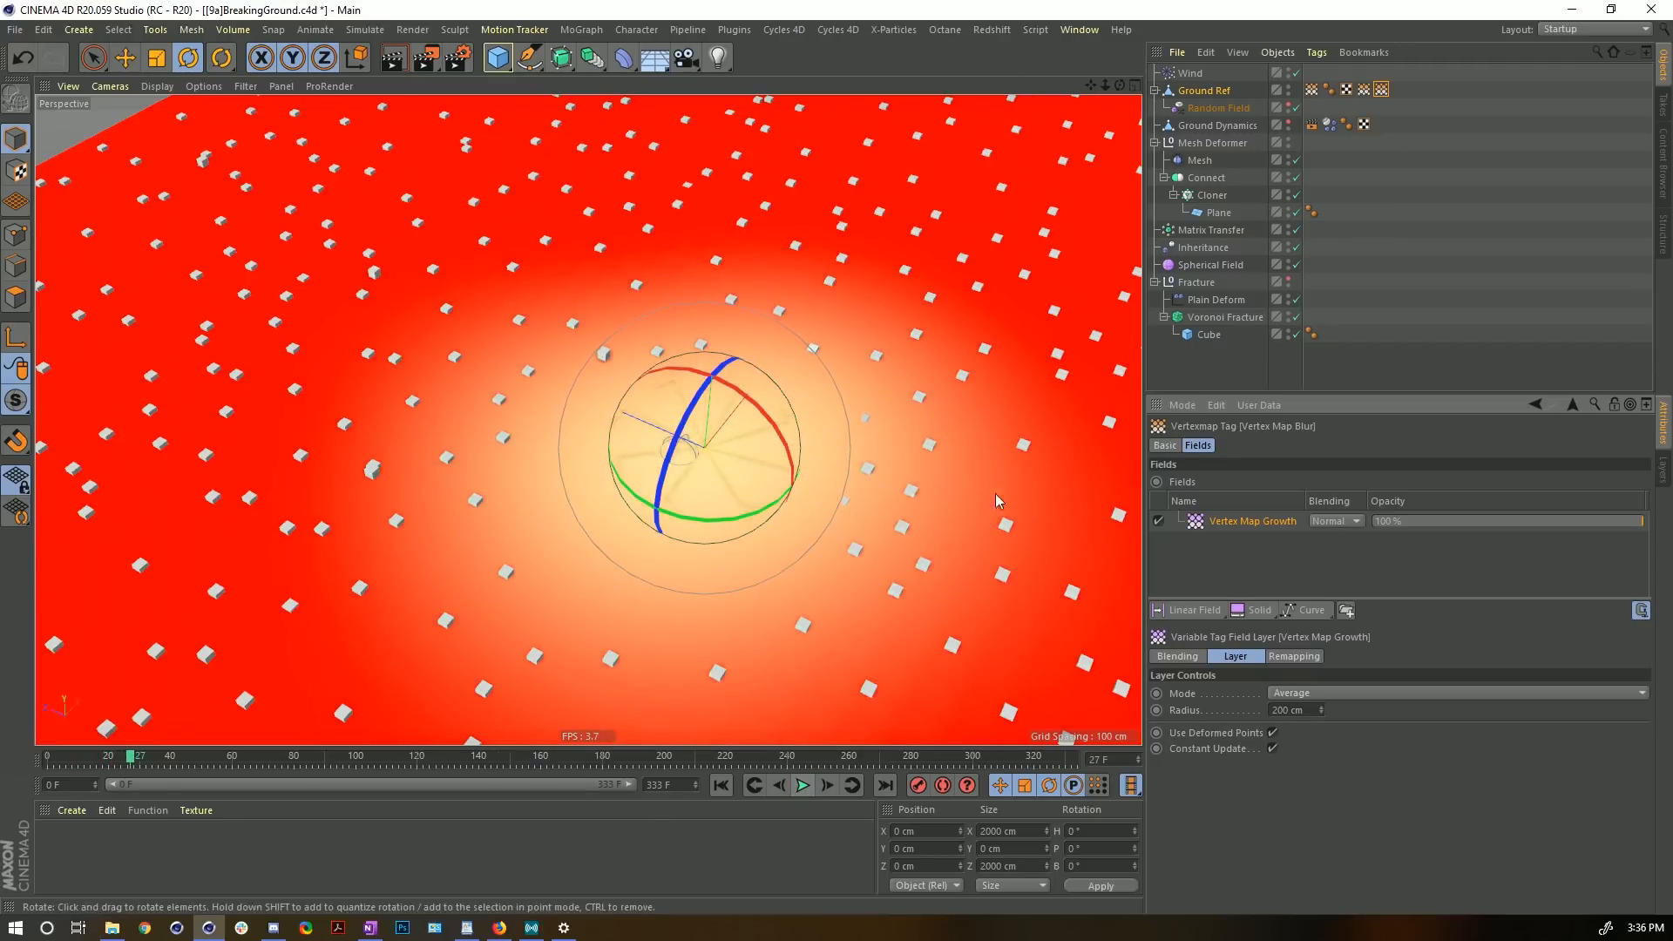
left_click(1312, 90)
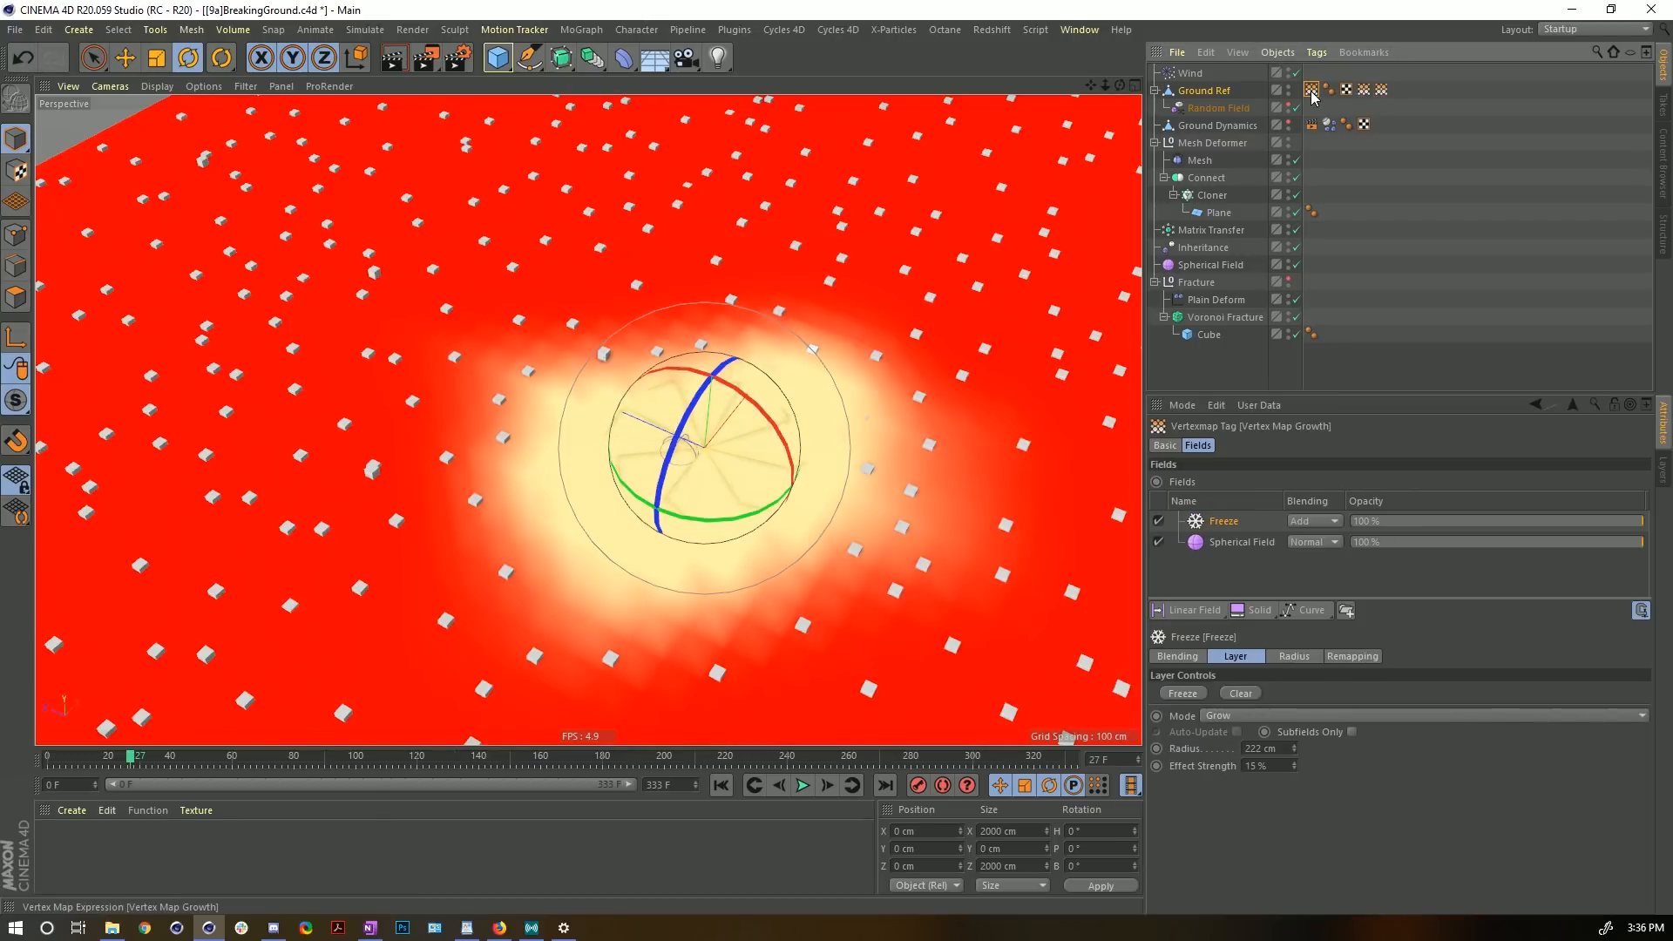
left_click(1381, 90)
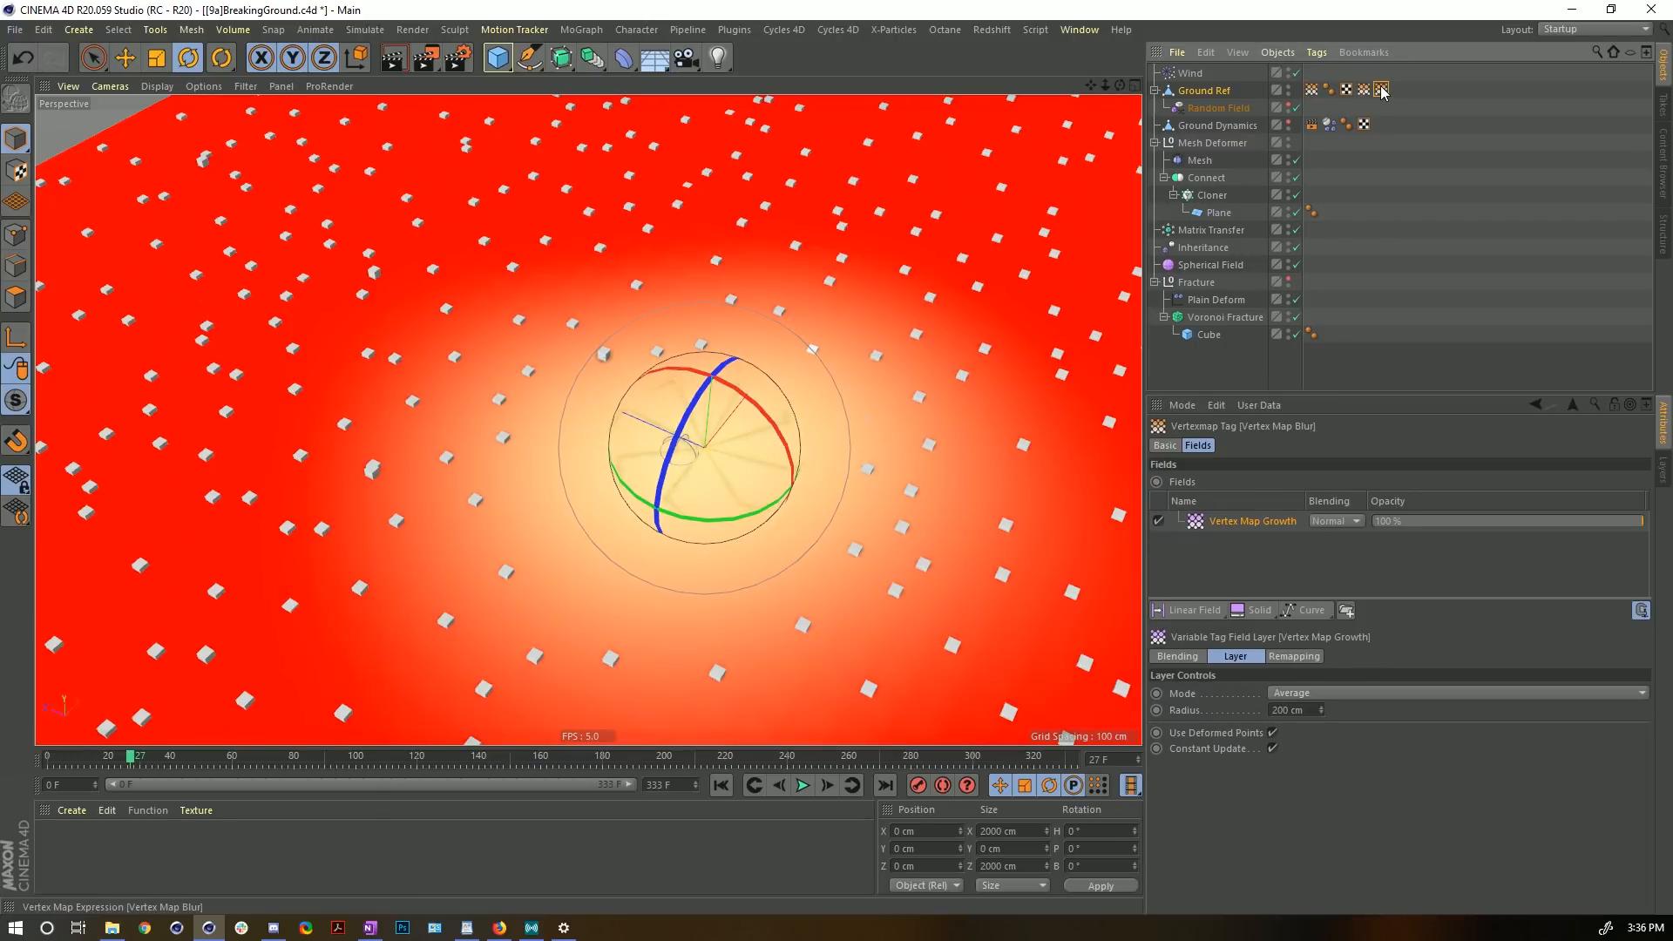
left_click(1311, 89)
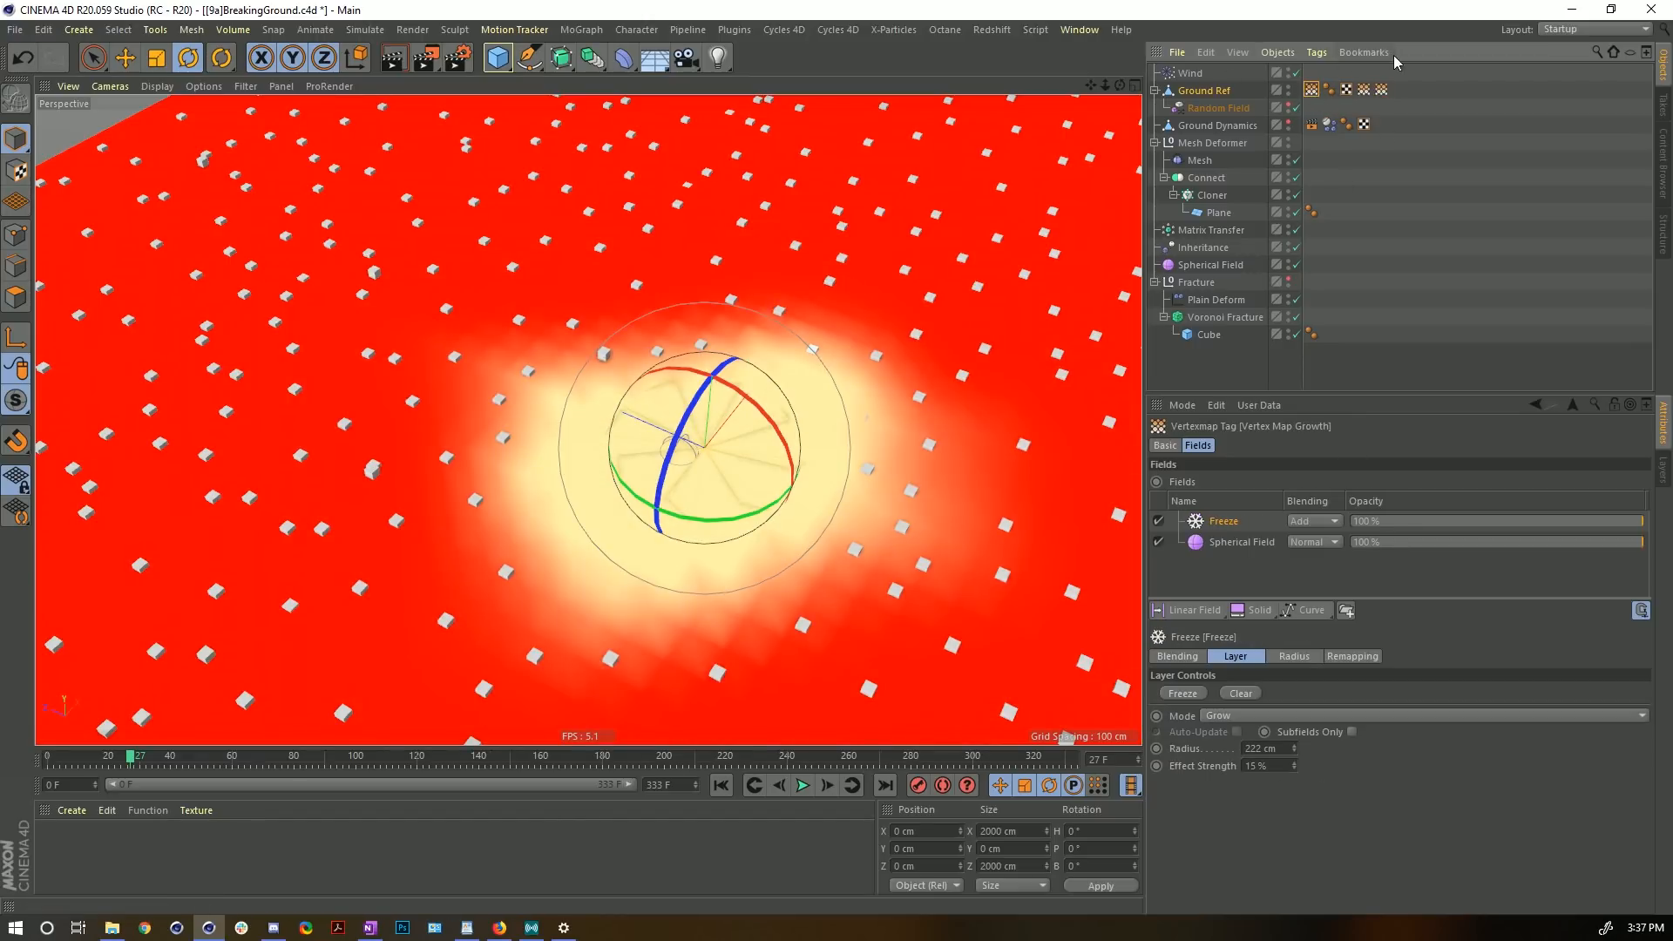
left_click(1381, 89)
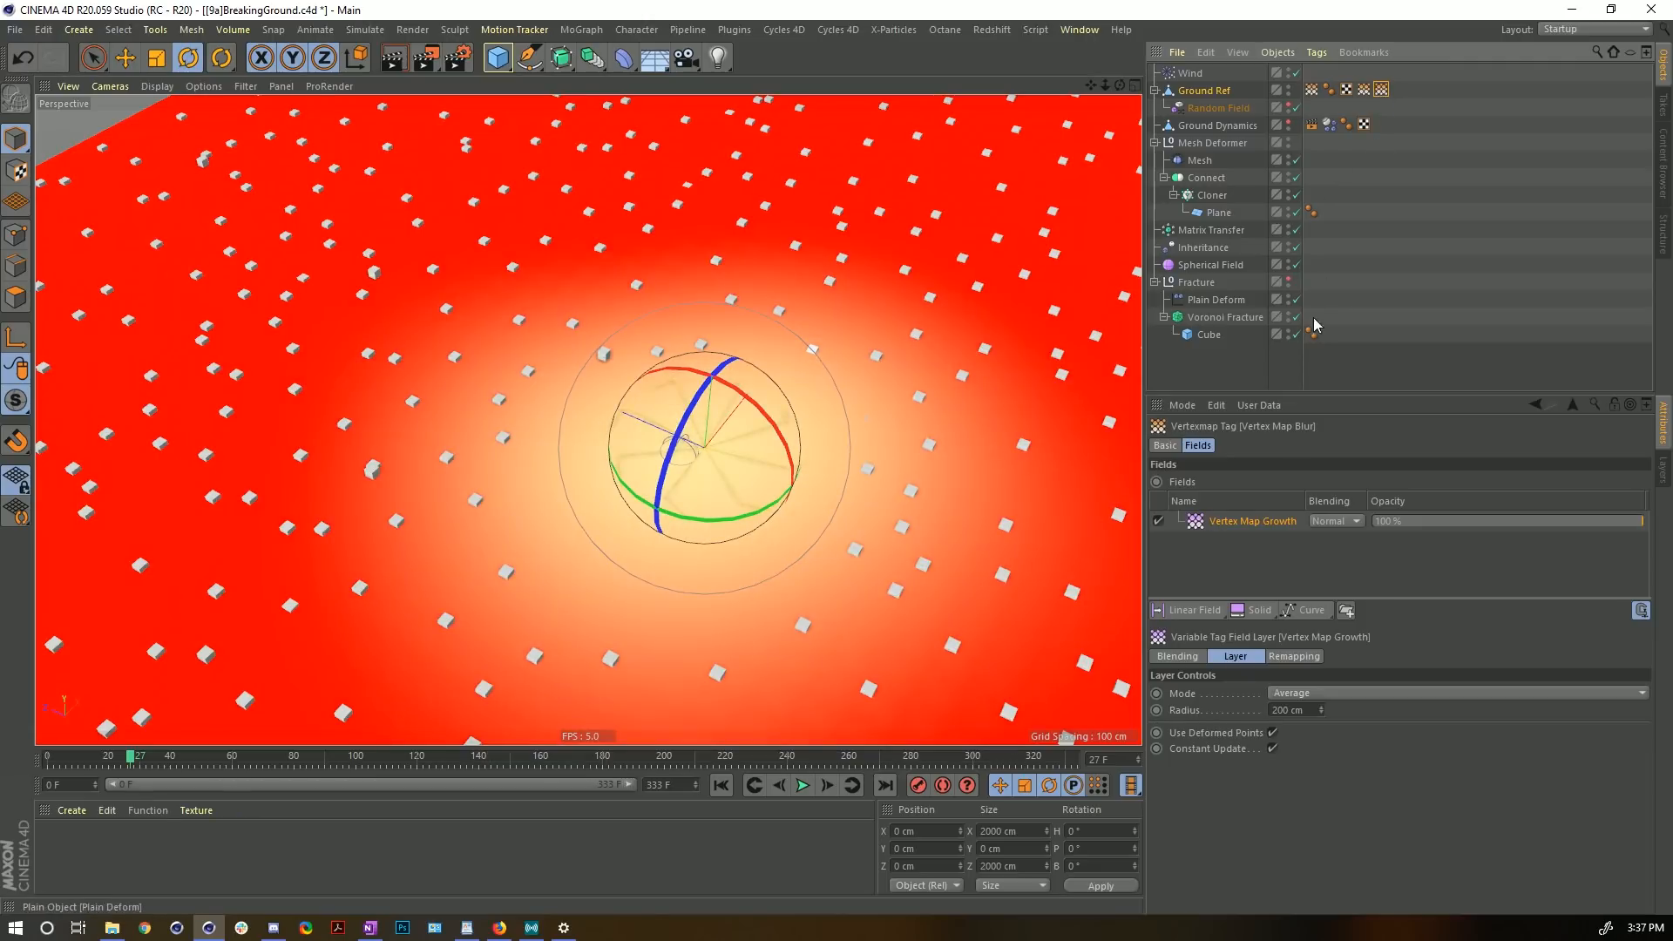
- Examine how Vertex Map Growth and Vertex Map Blur cover the ground around the hole at frame 27
right_click_drag(685, 477, 644, 482, "alt")
left_click_drag(707, 459, 566, 392, "alt")
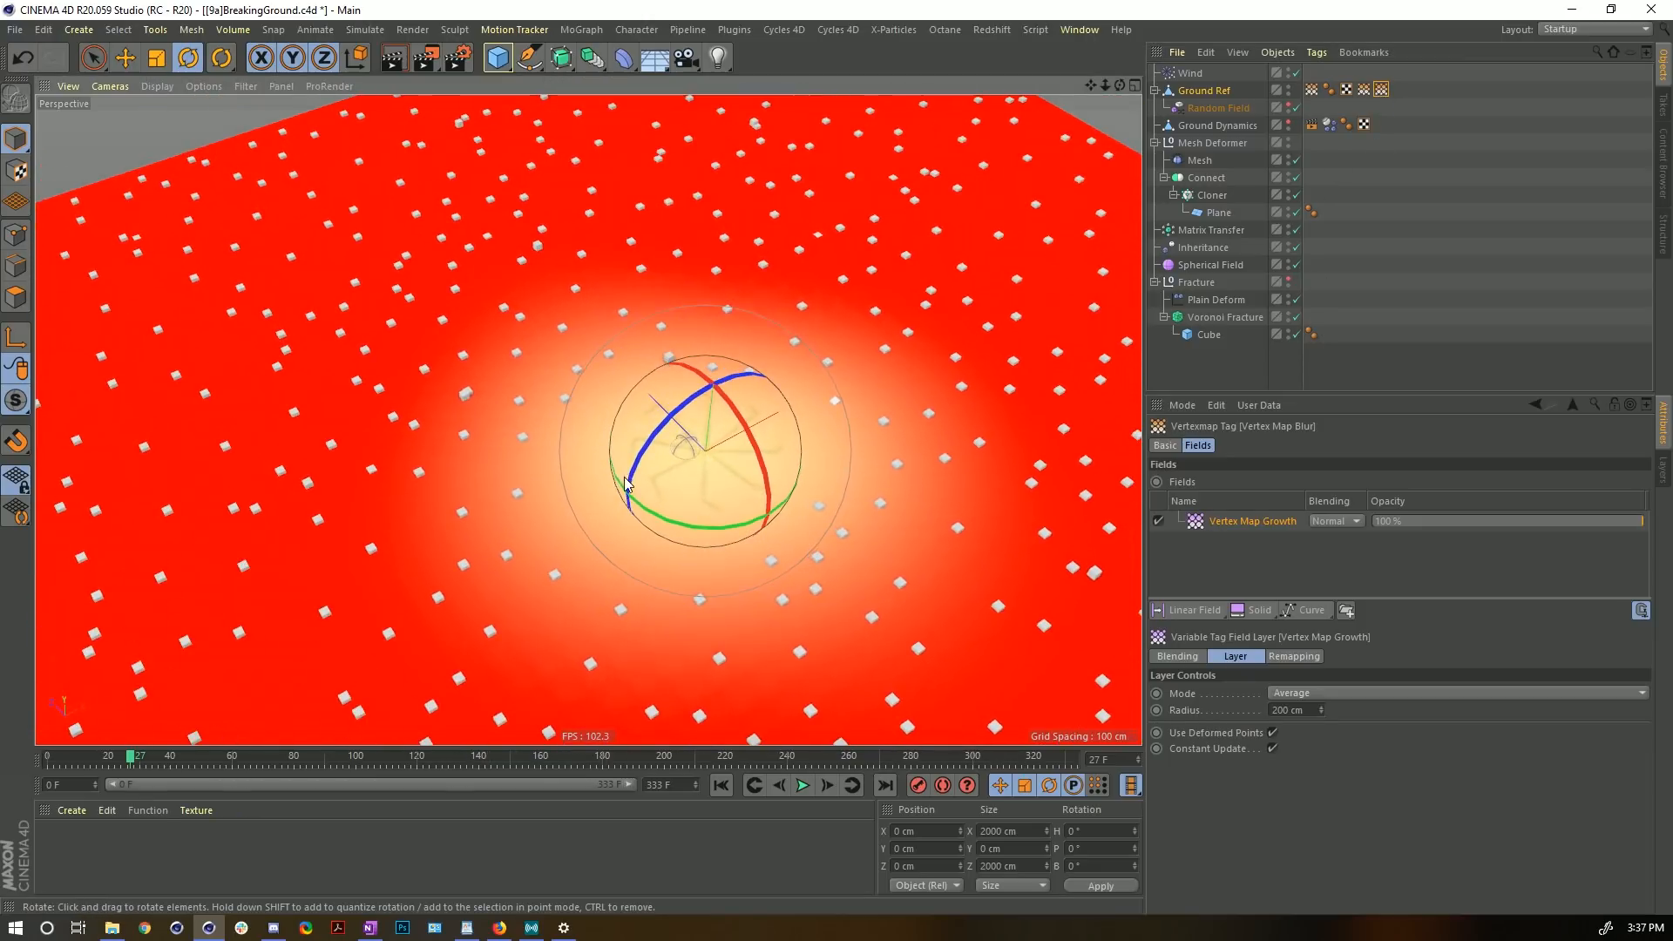
left_click(1312, 89)
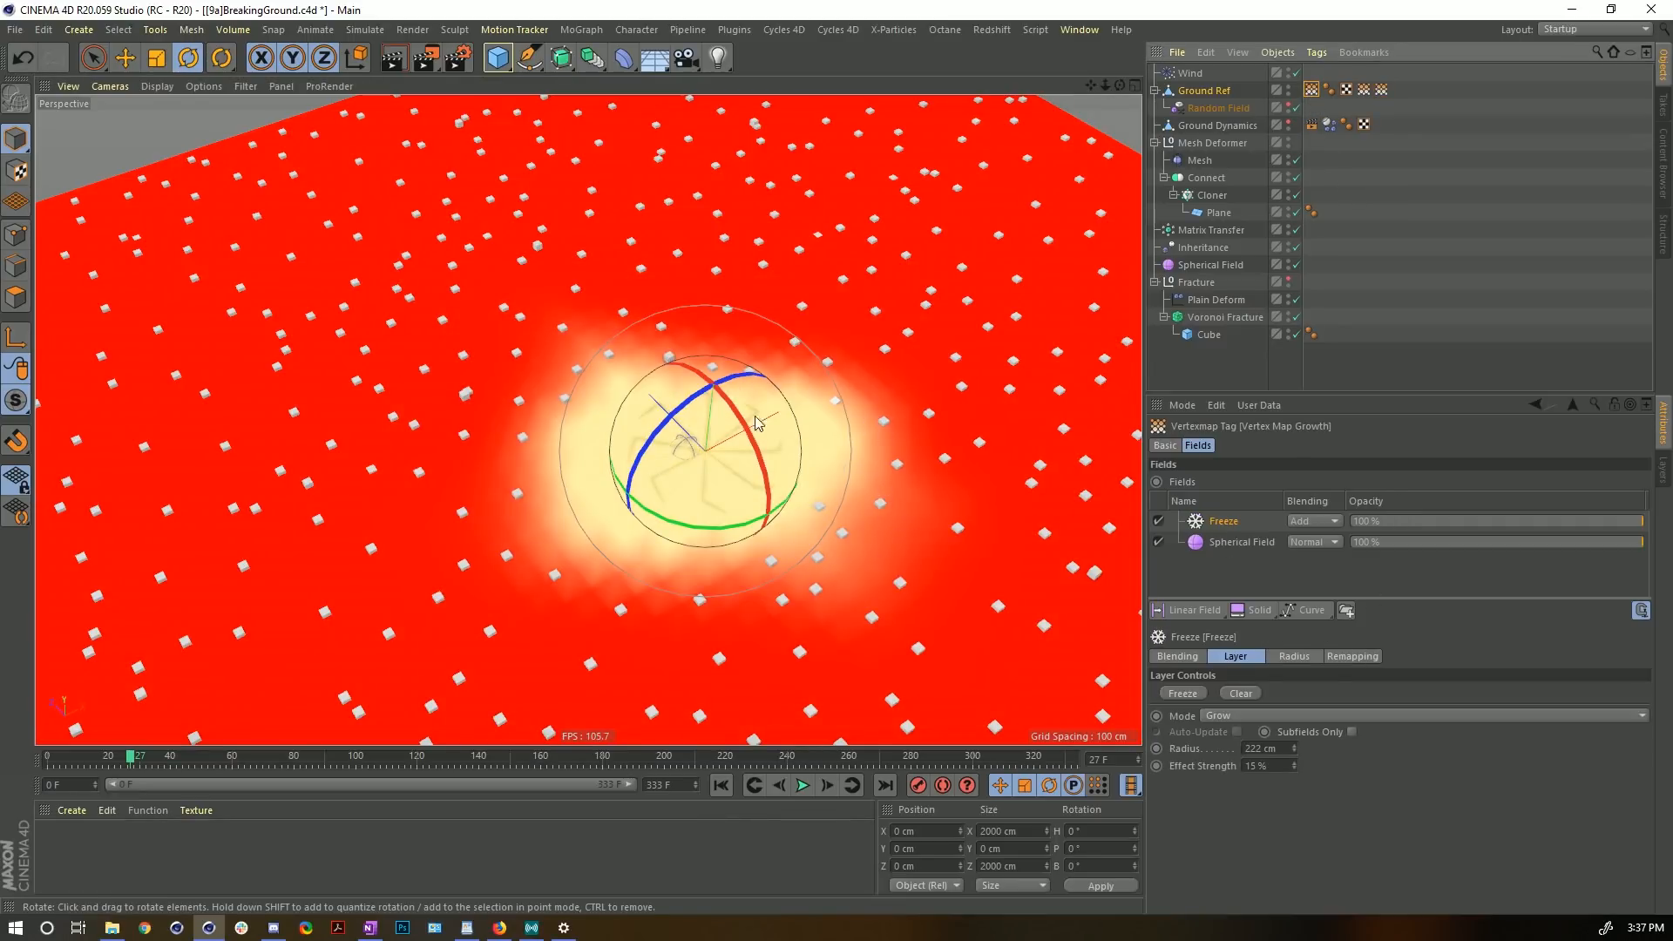
left_click(1382, 89)
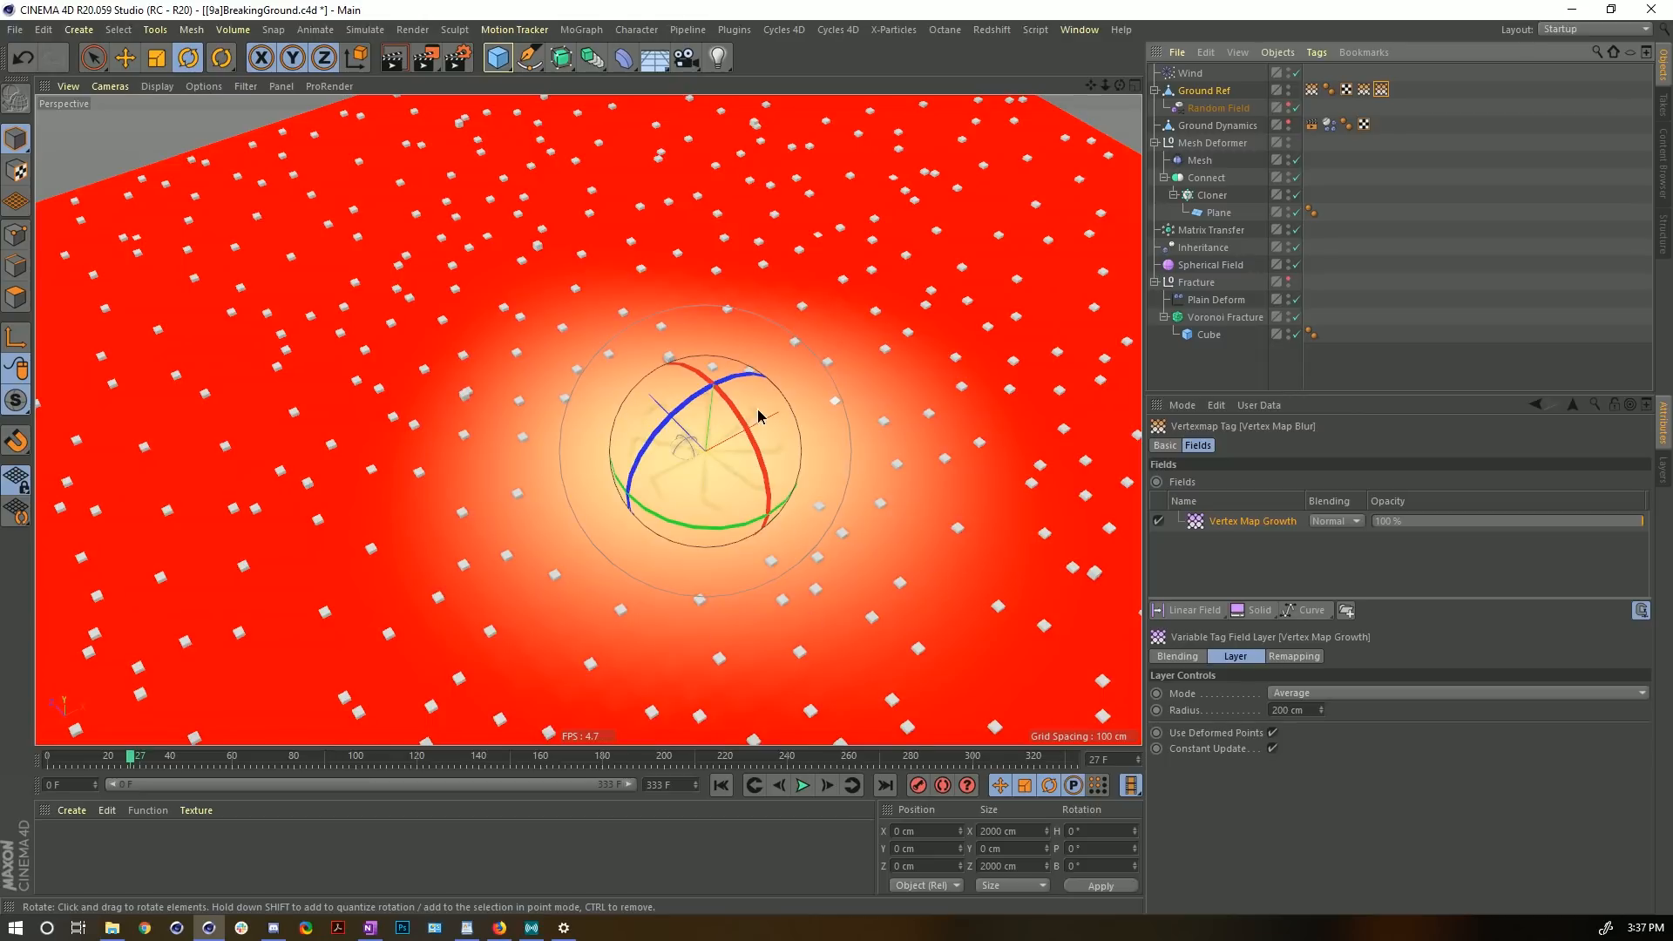
scroll(754, 413, "down", 3)
middle_click_drag(710, 426, 706, 346, "alt")
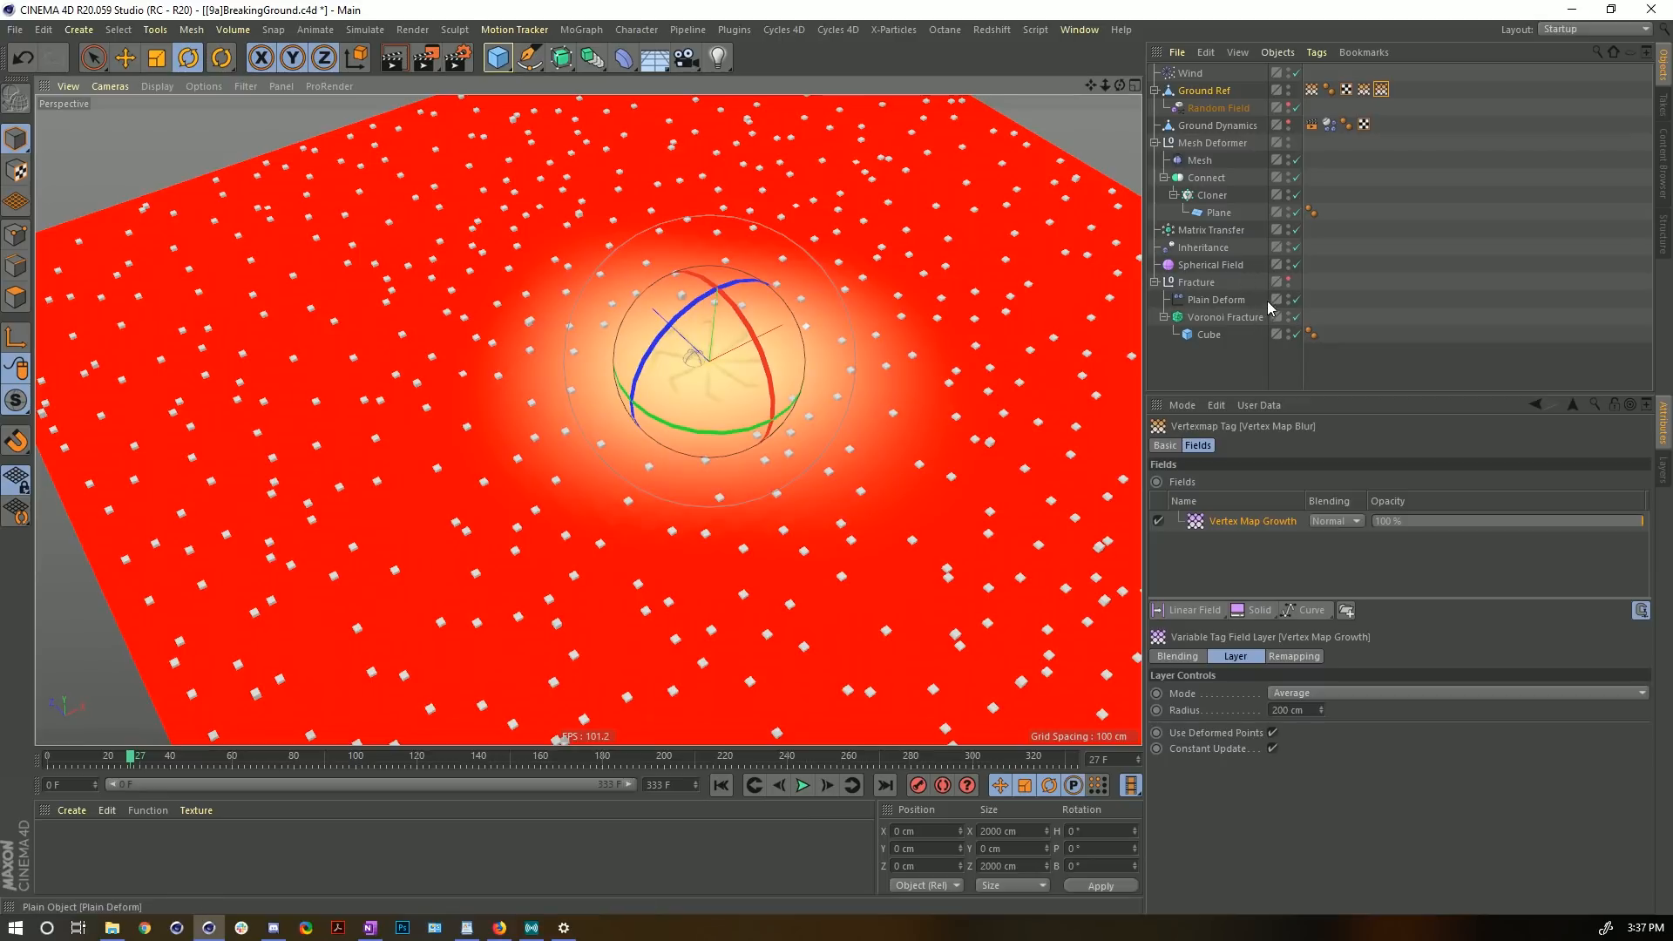
- Show the Fracture group and replace Vertex Map Growth with Vertex Map Blur in the falloff of Plain Deform
left_click(1288, 279)
left_click(1215, 300)
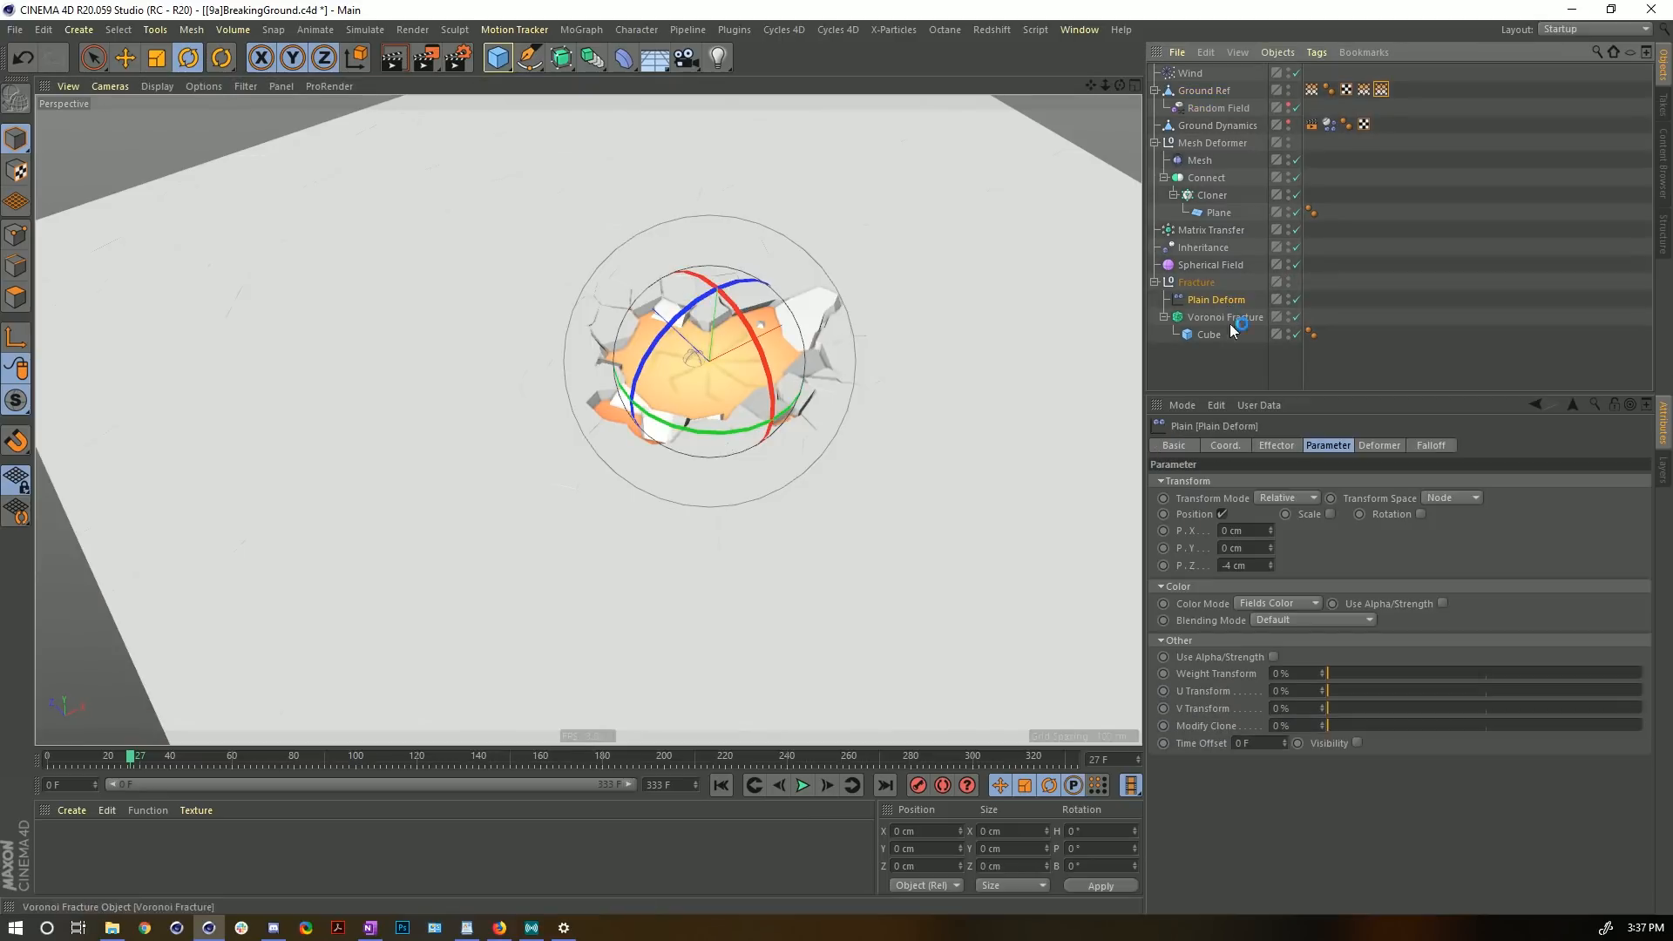
left_click(1431, 447)
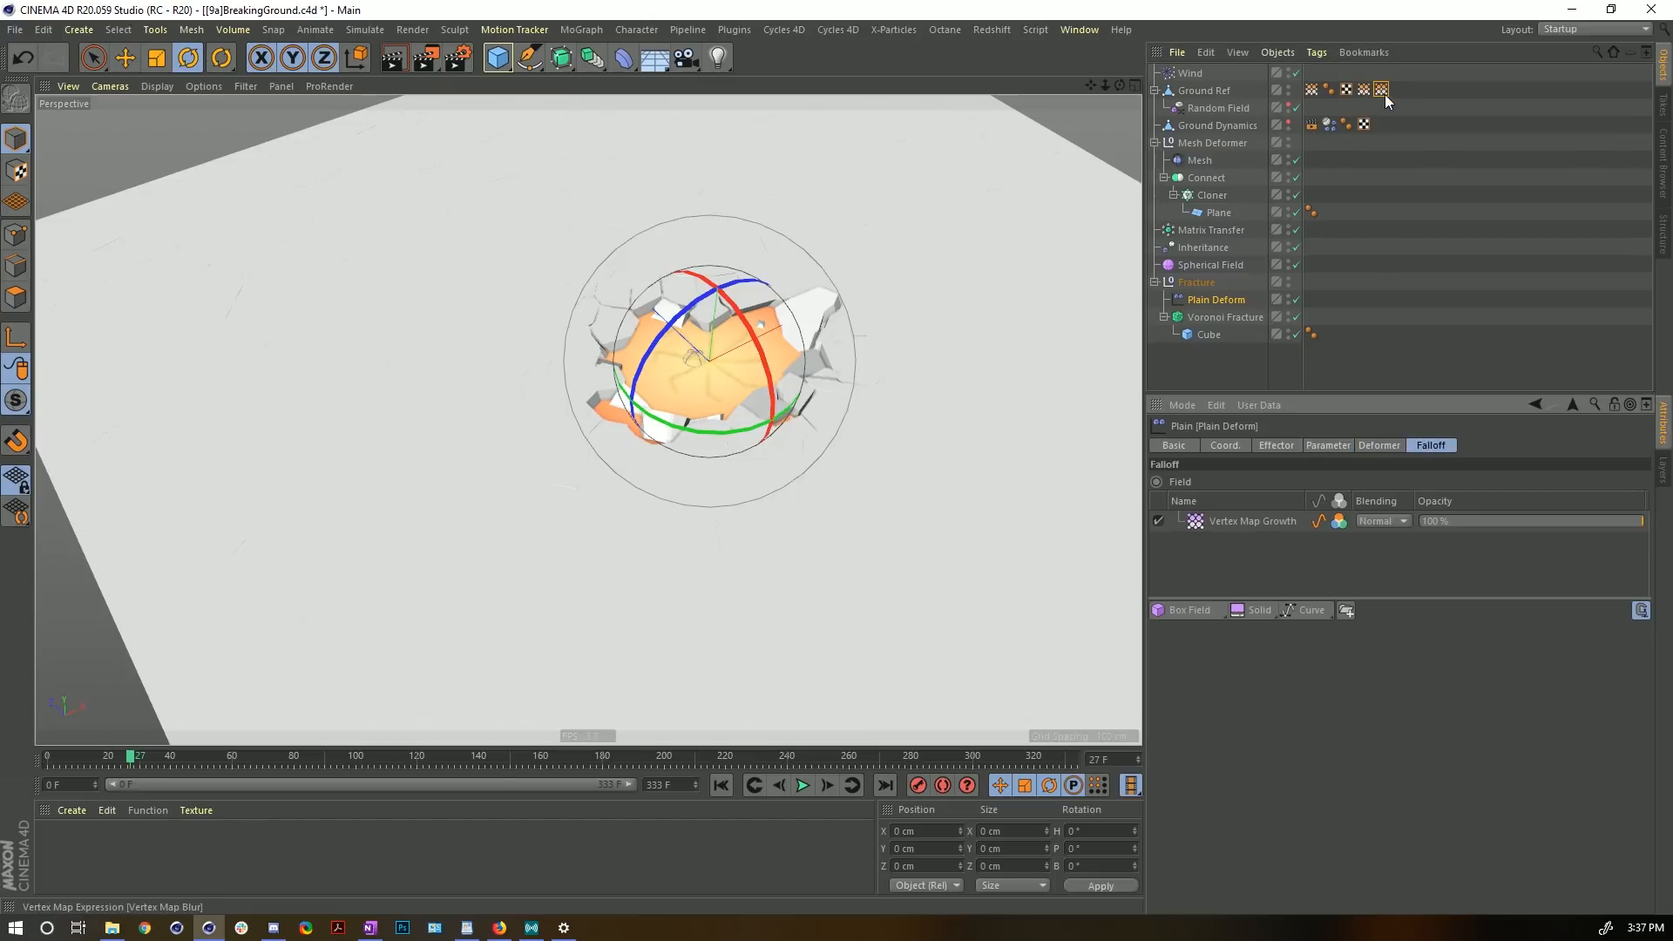
left_click_drag(1384, 91, 1387, 283)
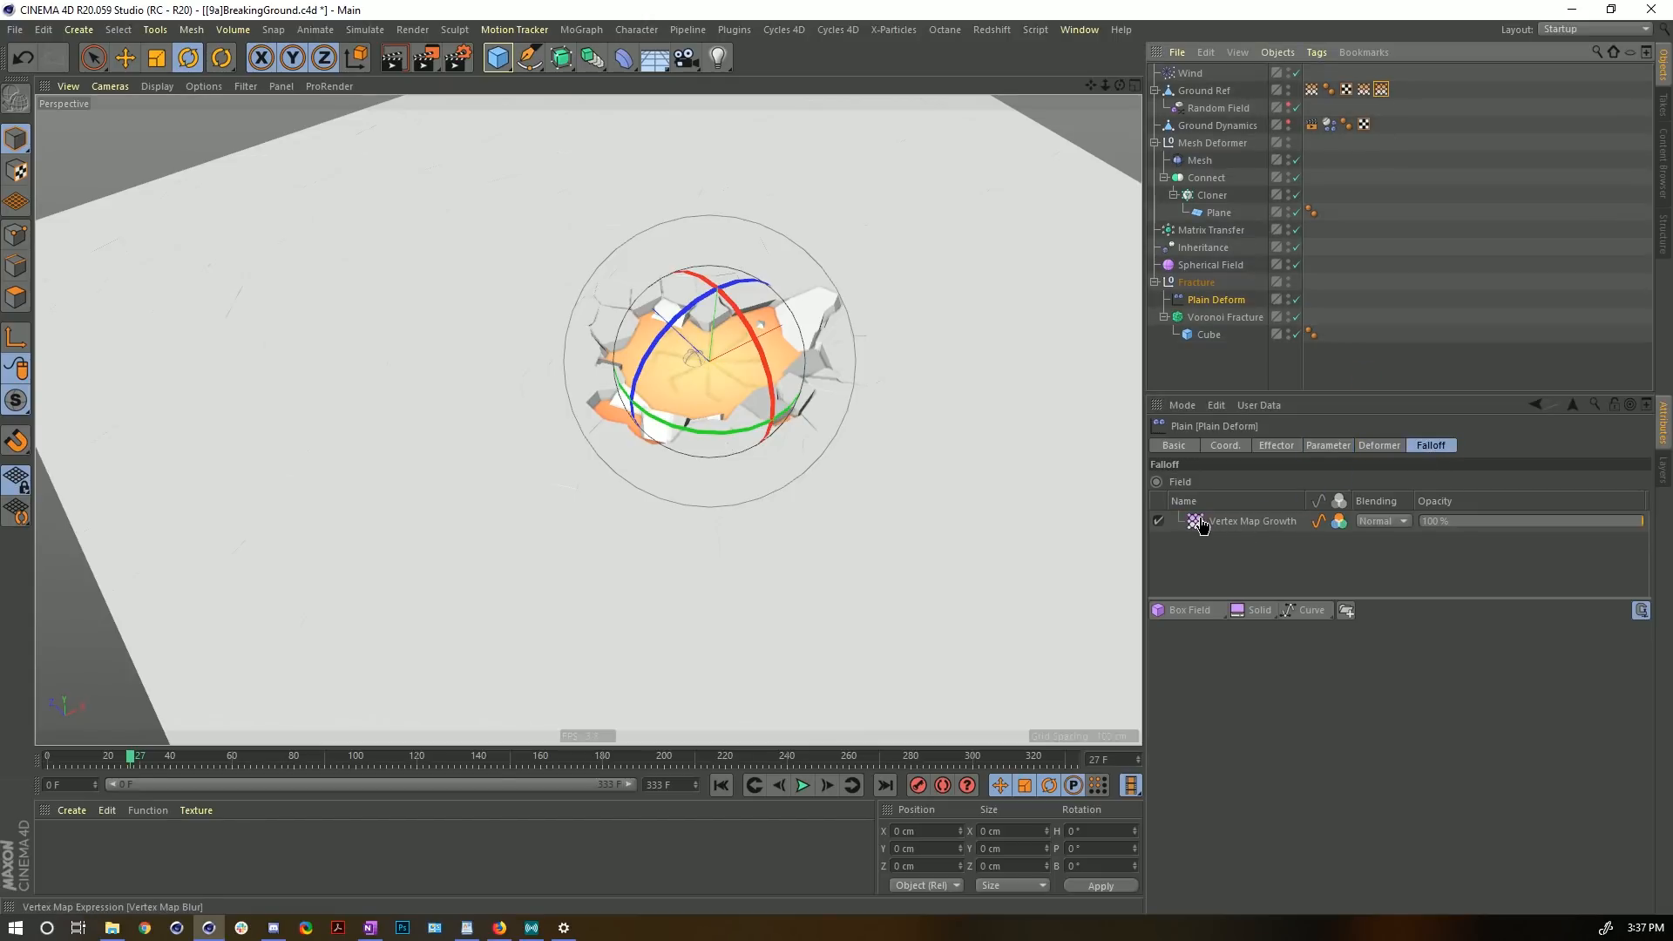
left_click_drag(1199, 523, 1199, 520)
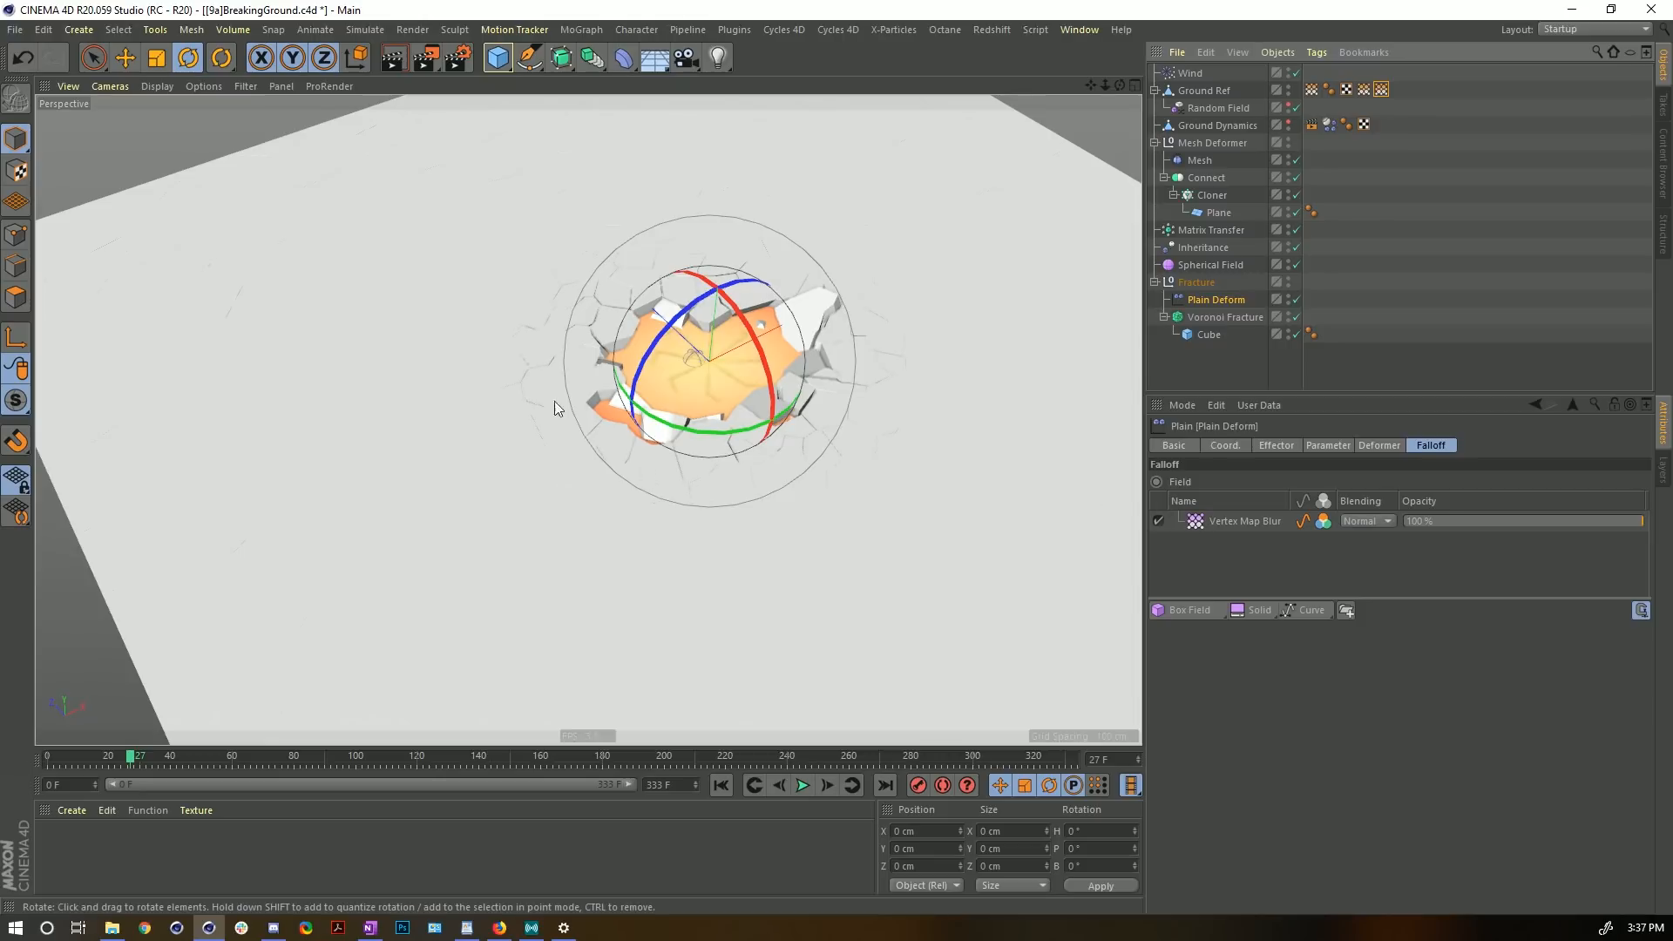
scroll(592, 374, "up", 3)
scroll(734, 307, "up", 3)
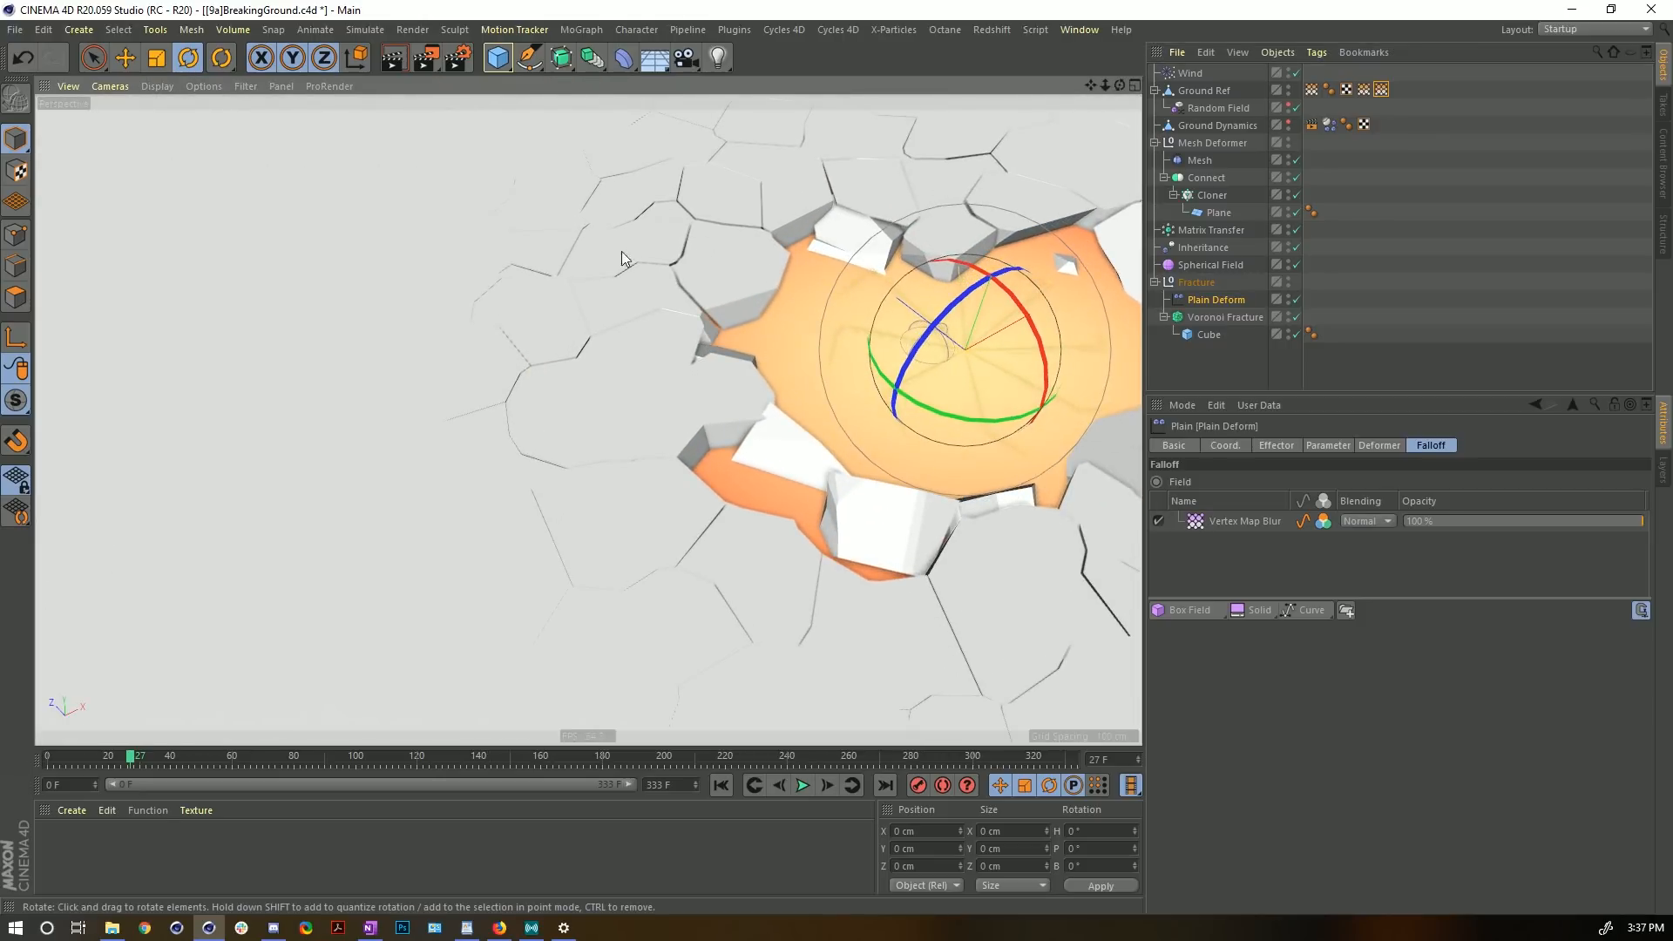
left_click_drag(622, 251, 603, 212, "alt")
middle_click_drag(603, 212, 650, 323, "alt")
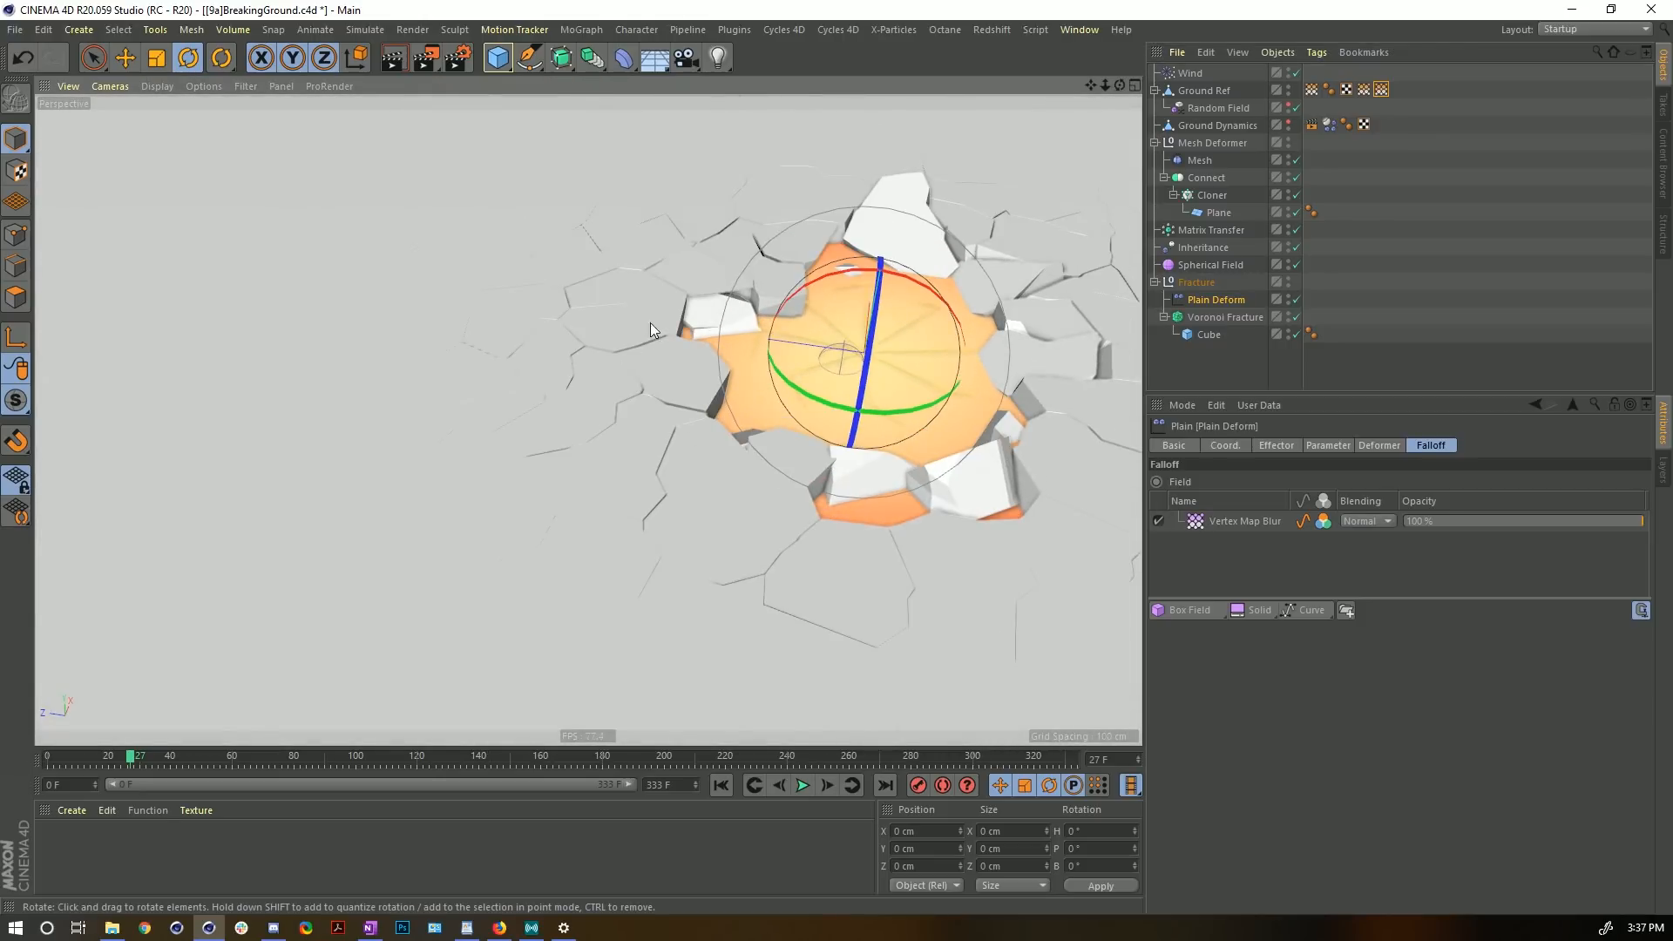
left_click_drag(512, 351, 791, 425, "alt")
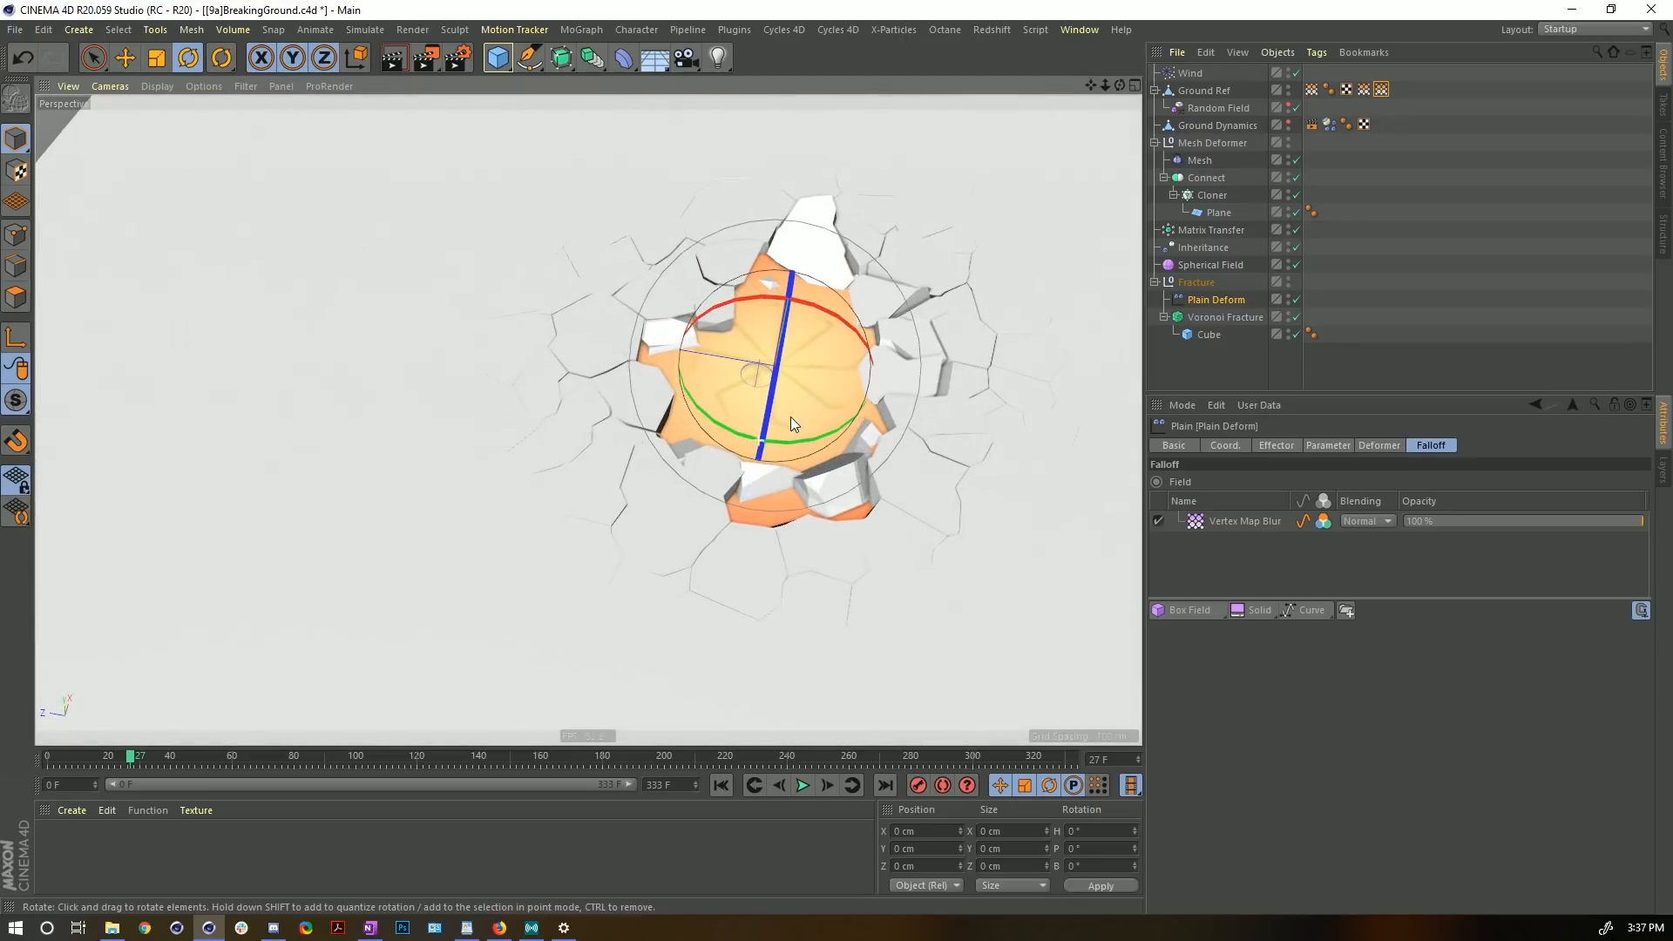
- Add a Curve layer above Vertex Map Blur in the falloff of Plain Deform
left_click(1384, 90)
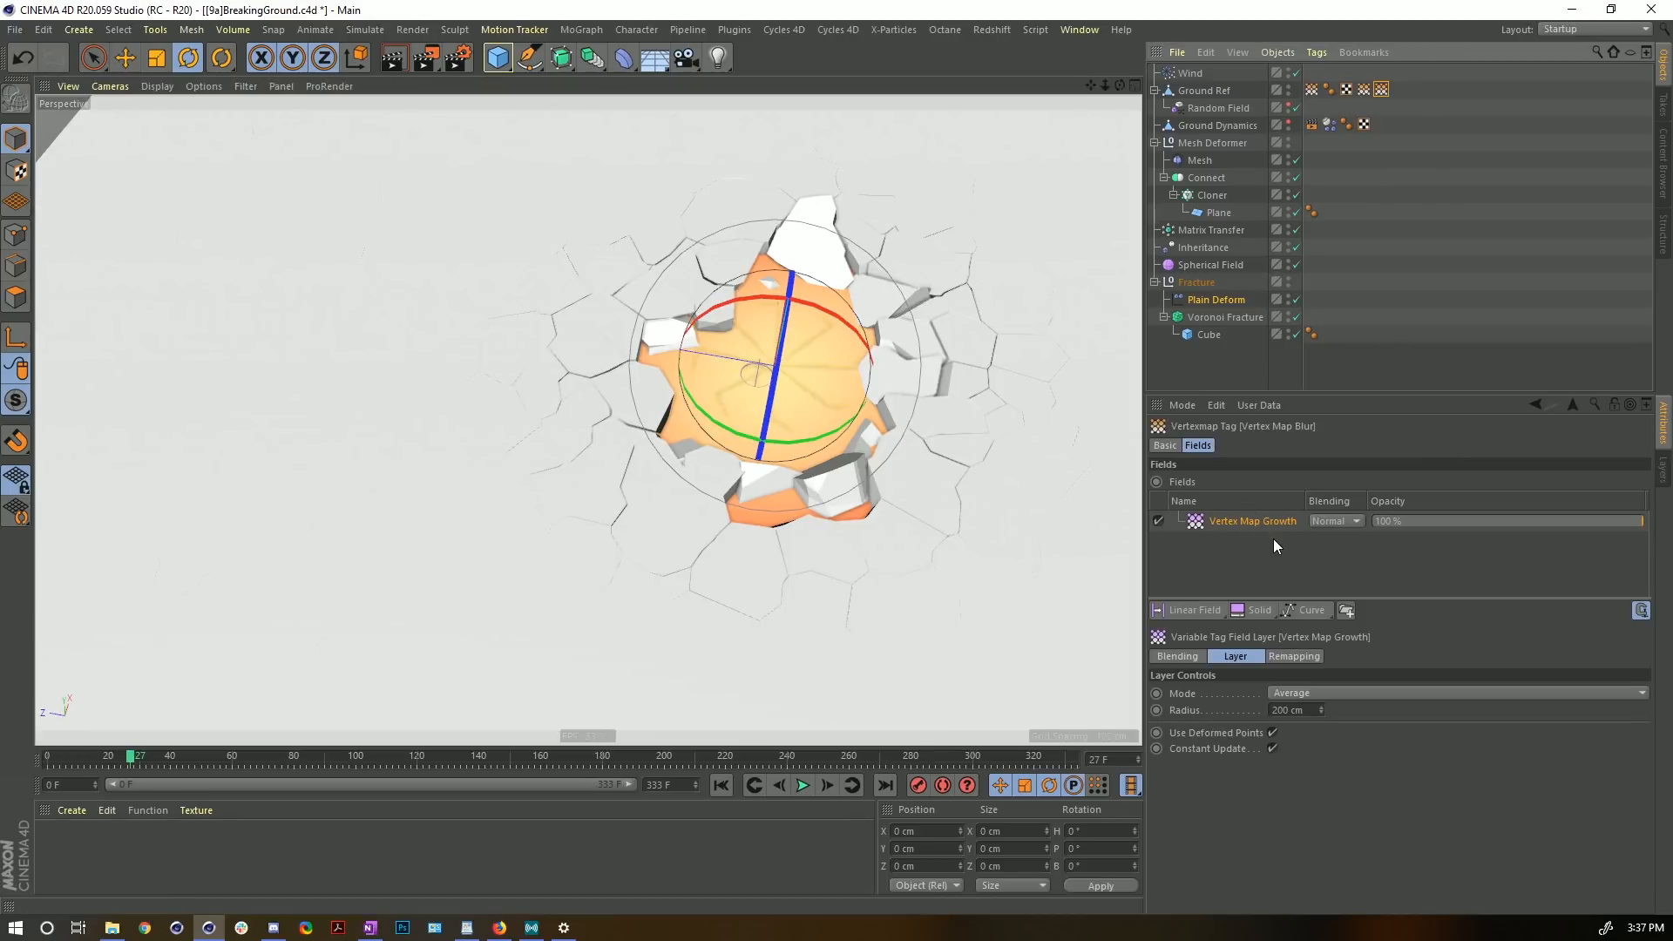
left_click(1183, 298)
left_click_drag(858, 403, 778, 352, "alt")
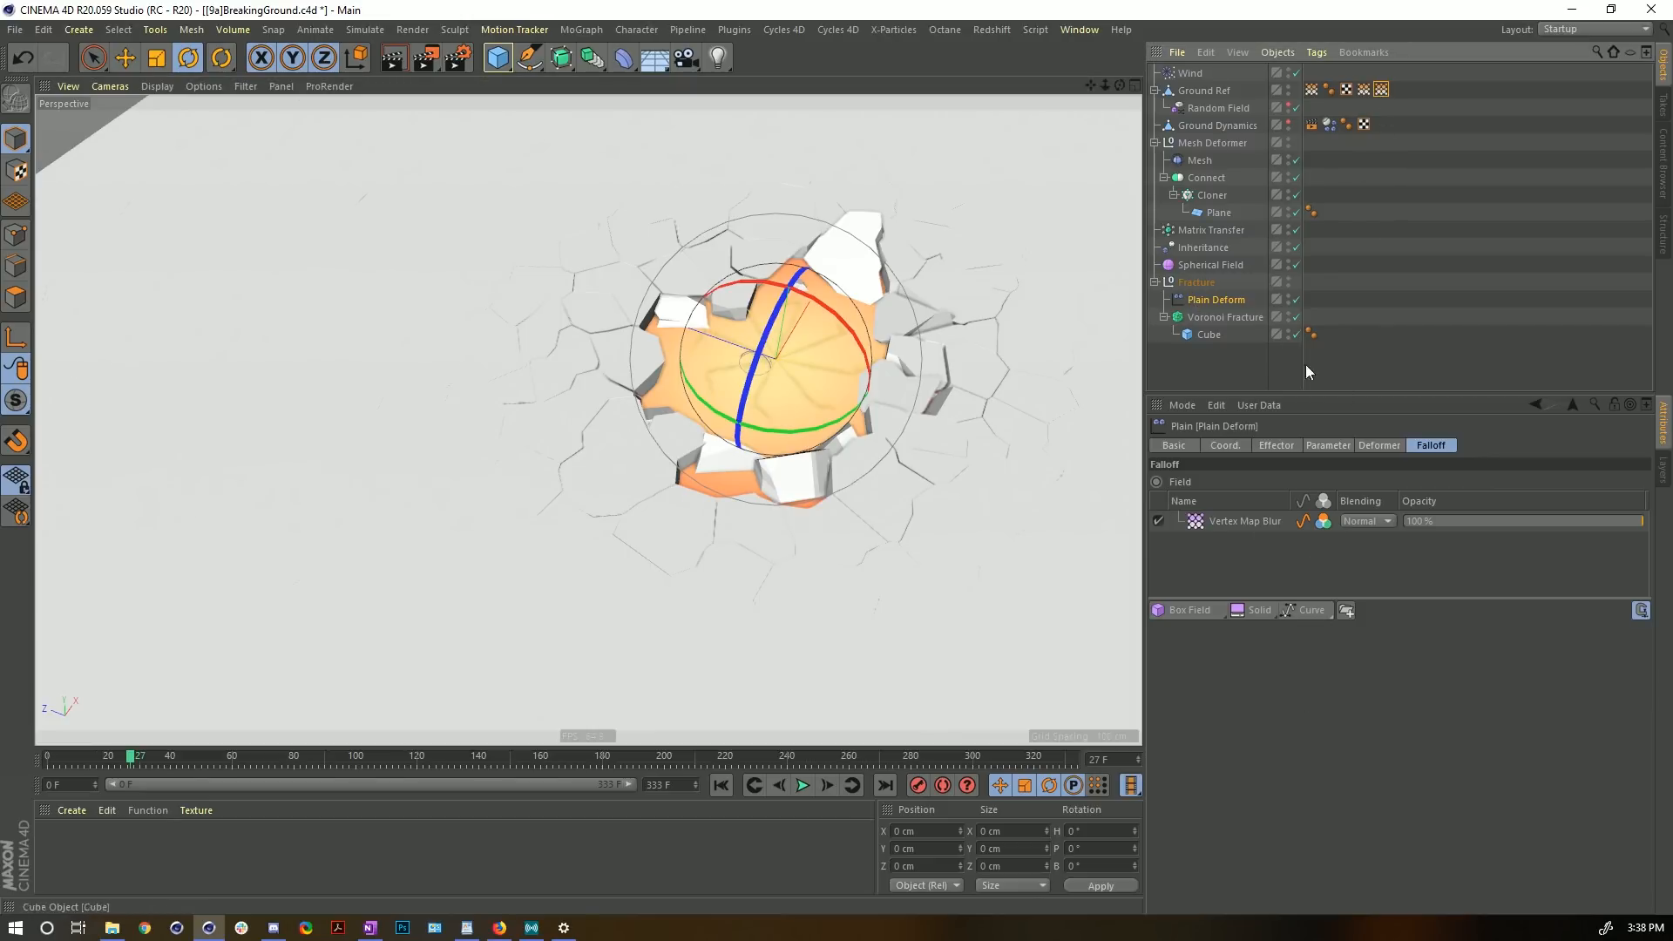
left_click(1295, 613)
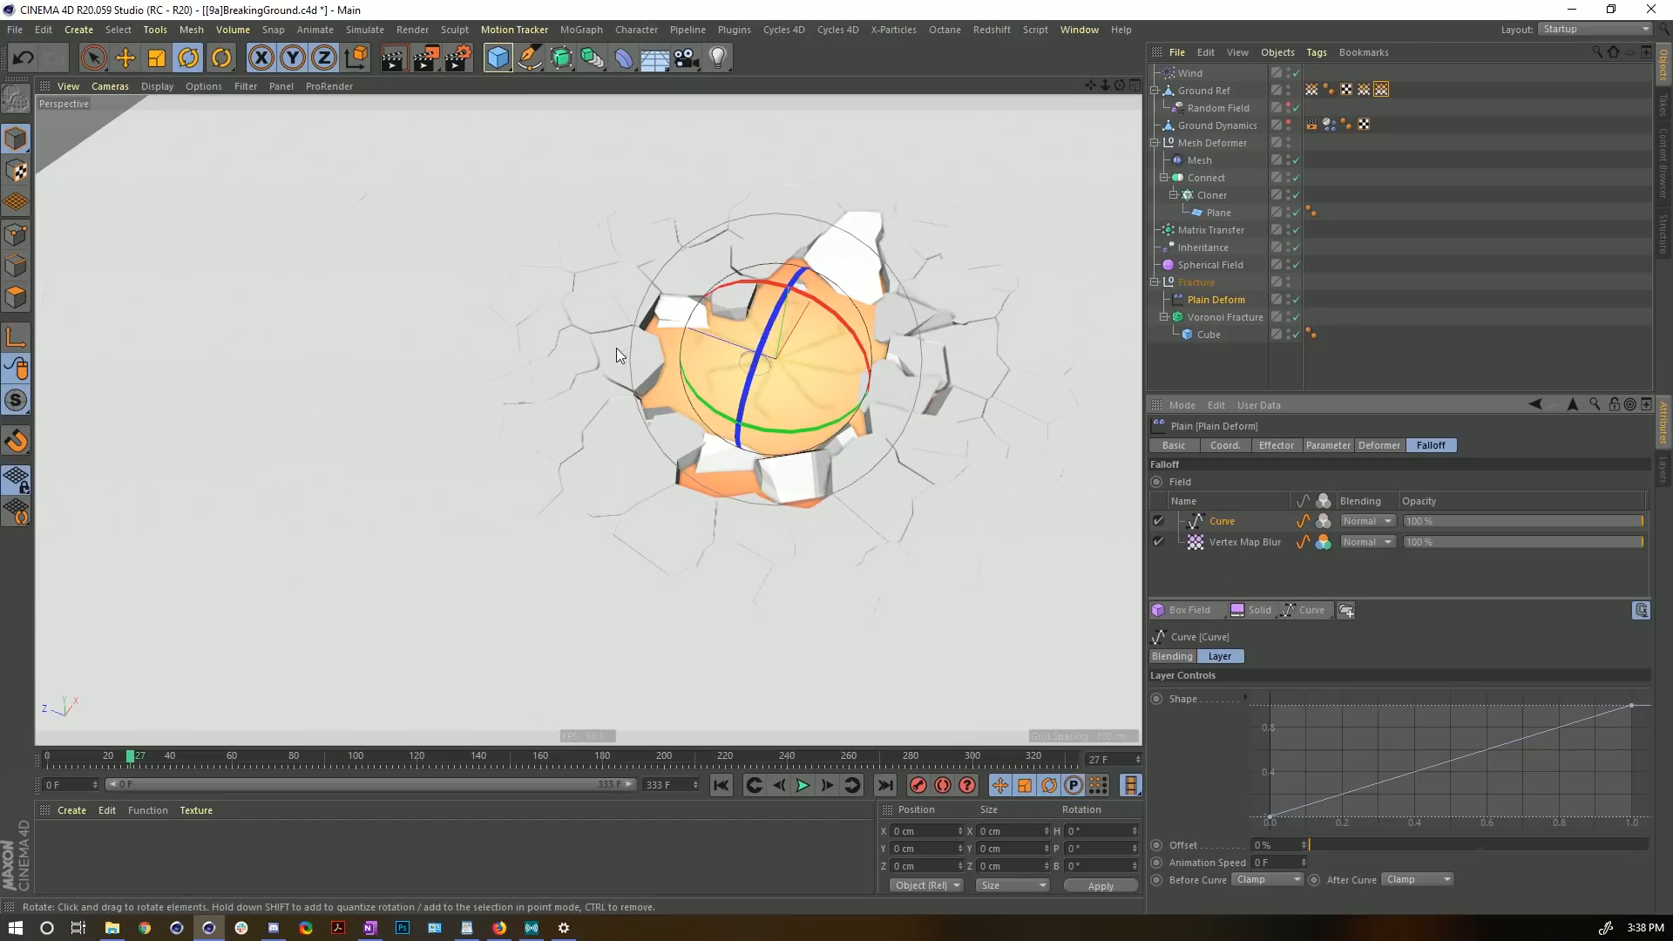
left_click_drag(648, 368, 664, 397, "alt")
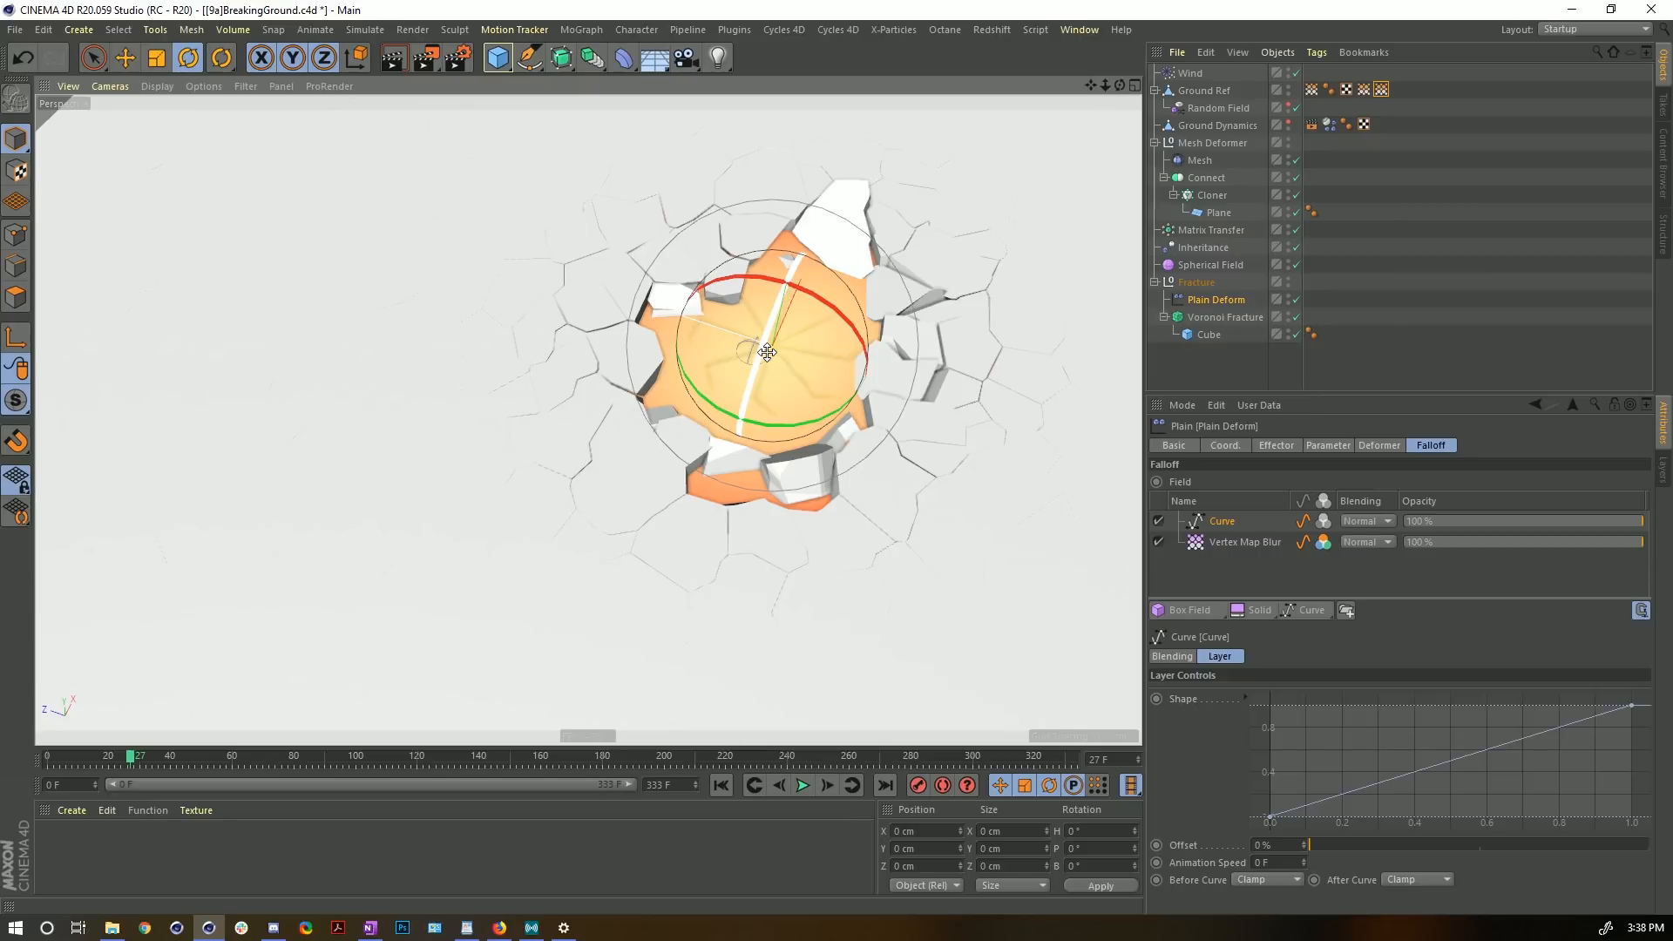
left_click_drag(810, 375, 768, 456, "alt")
middle_click_drag(768, 453, 771, 419, "alt")
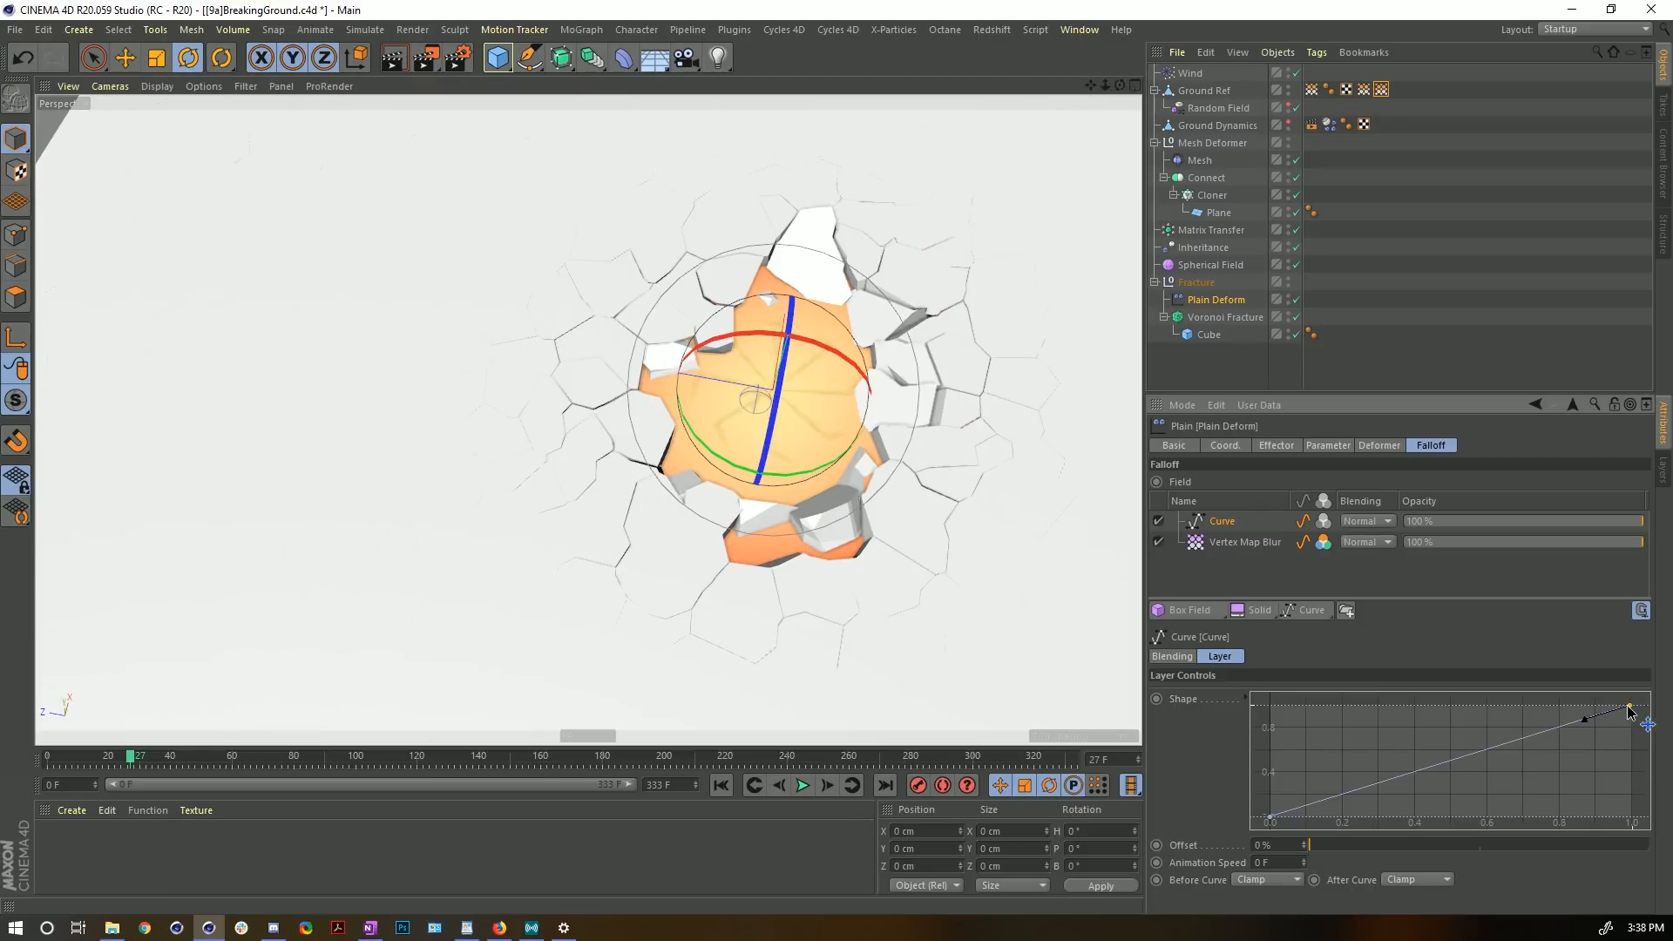
- Shape the falloff curve into a steep S that reaches full strength at about 0.3, and inspect the widened cracks with nothing selected
left_click_drag(1630, 707, 1435, 693)
left_click_drag(1486, 689, 1584, 697)
left_click_drag(1271, 818, 1220, 843)
left_click_drag(1632, 710, 1387, 669)
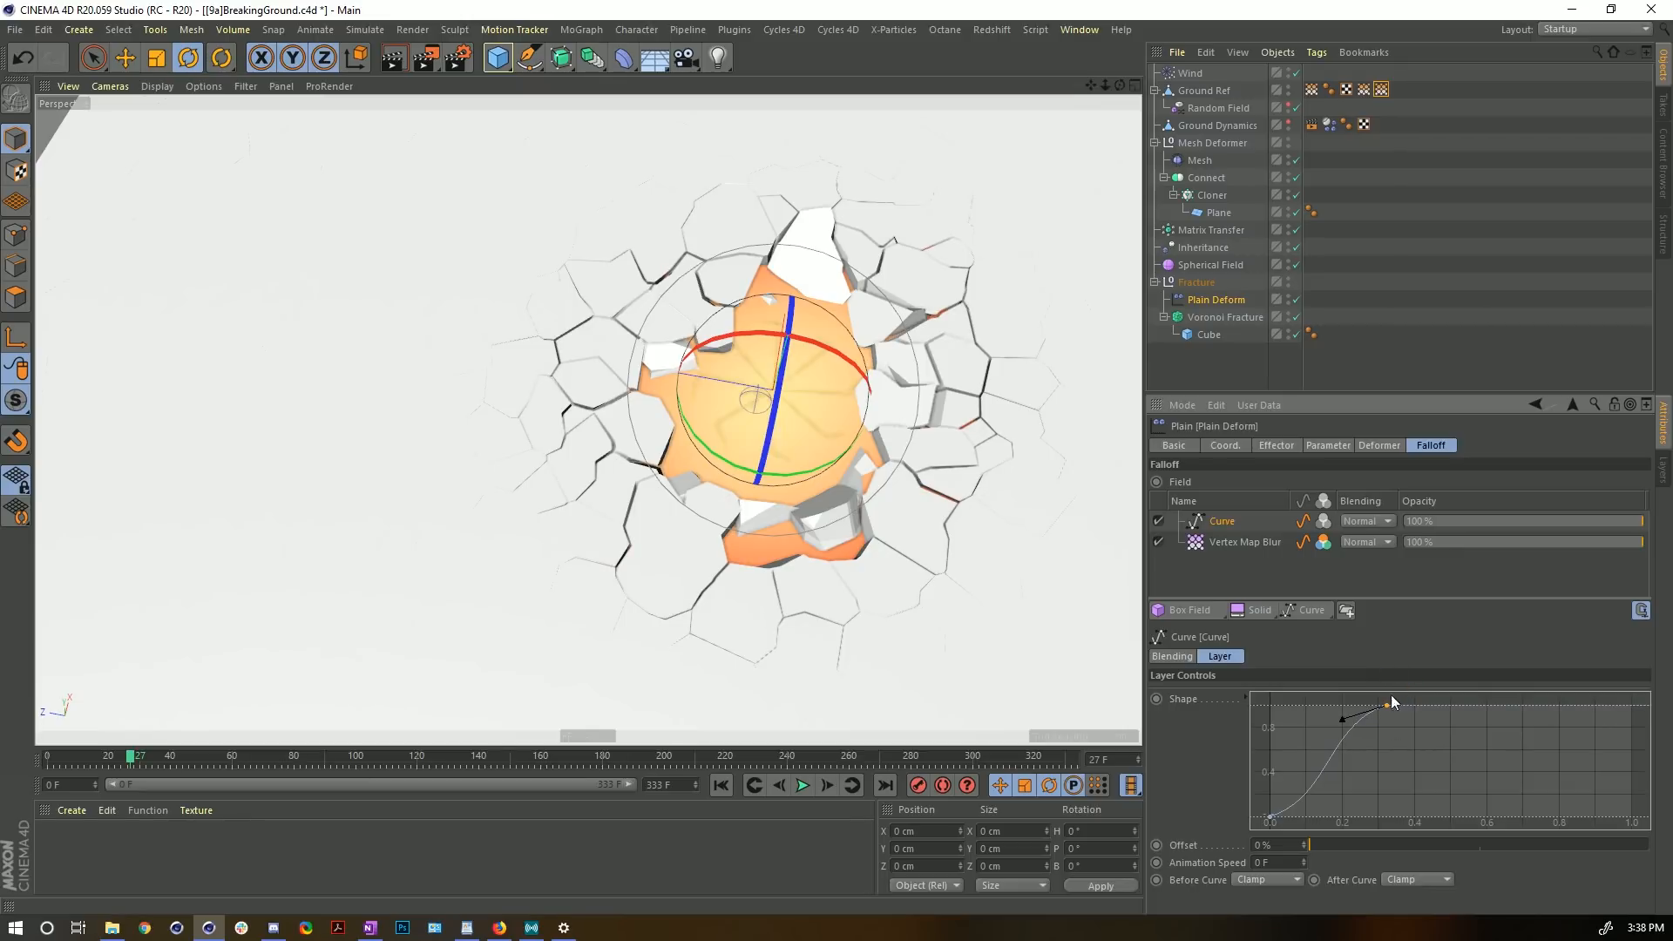
left_click(1270, 816)
mouse_move(1318, 807)
left_mouse_down()
mouse_move(1333, 817)
mouse_move(1281, 795)
mouse_move(1244, 747)
mouse_move(1327, 816)
left_mouse_up()
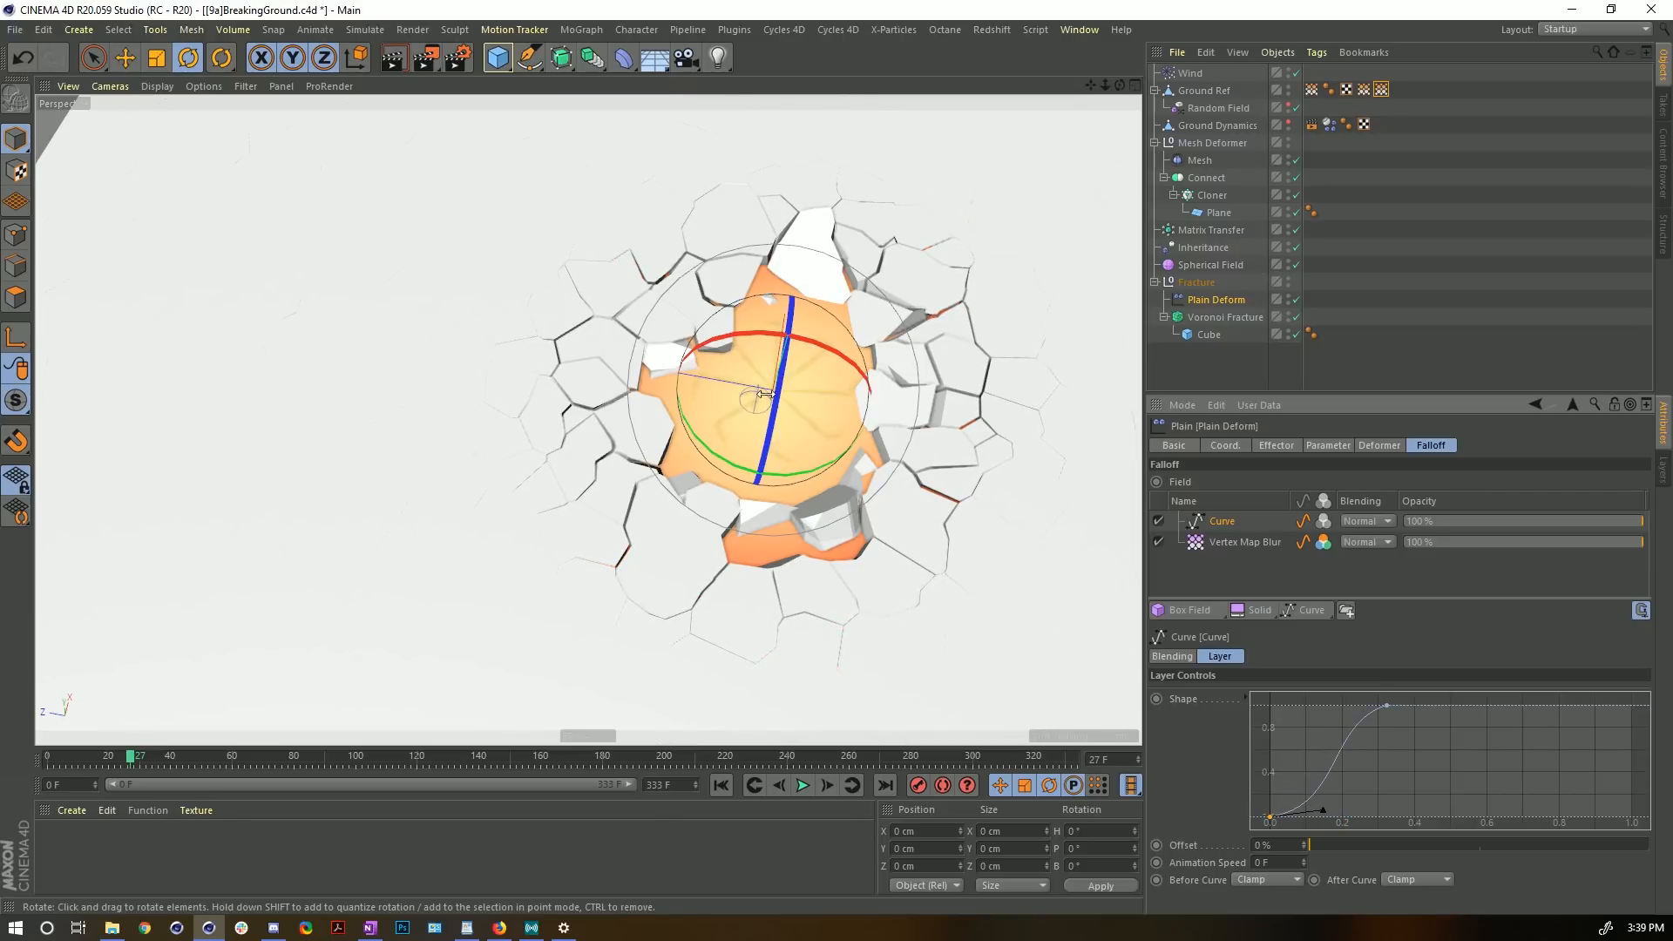
left_click_drag(864, 431, 882, 387, "alt")
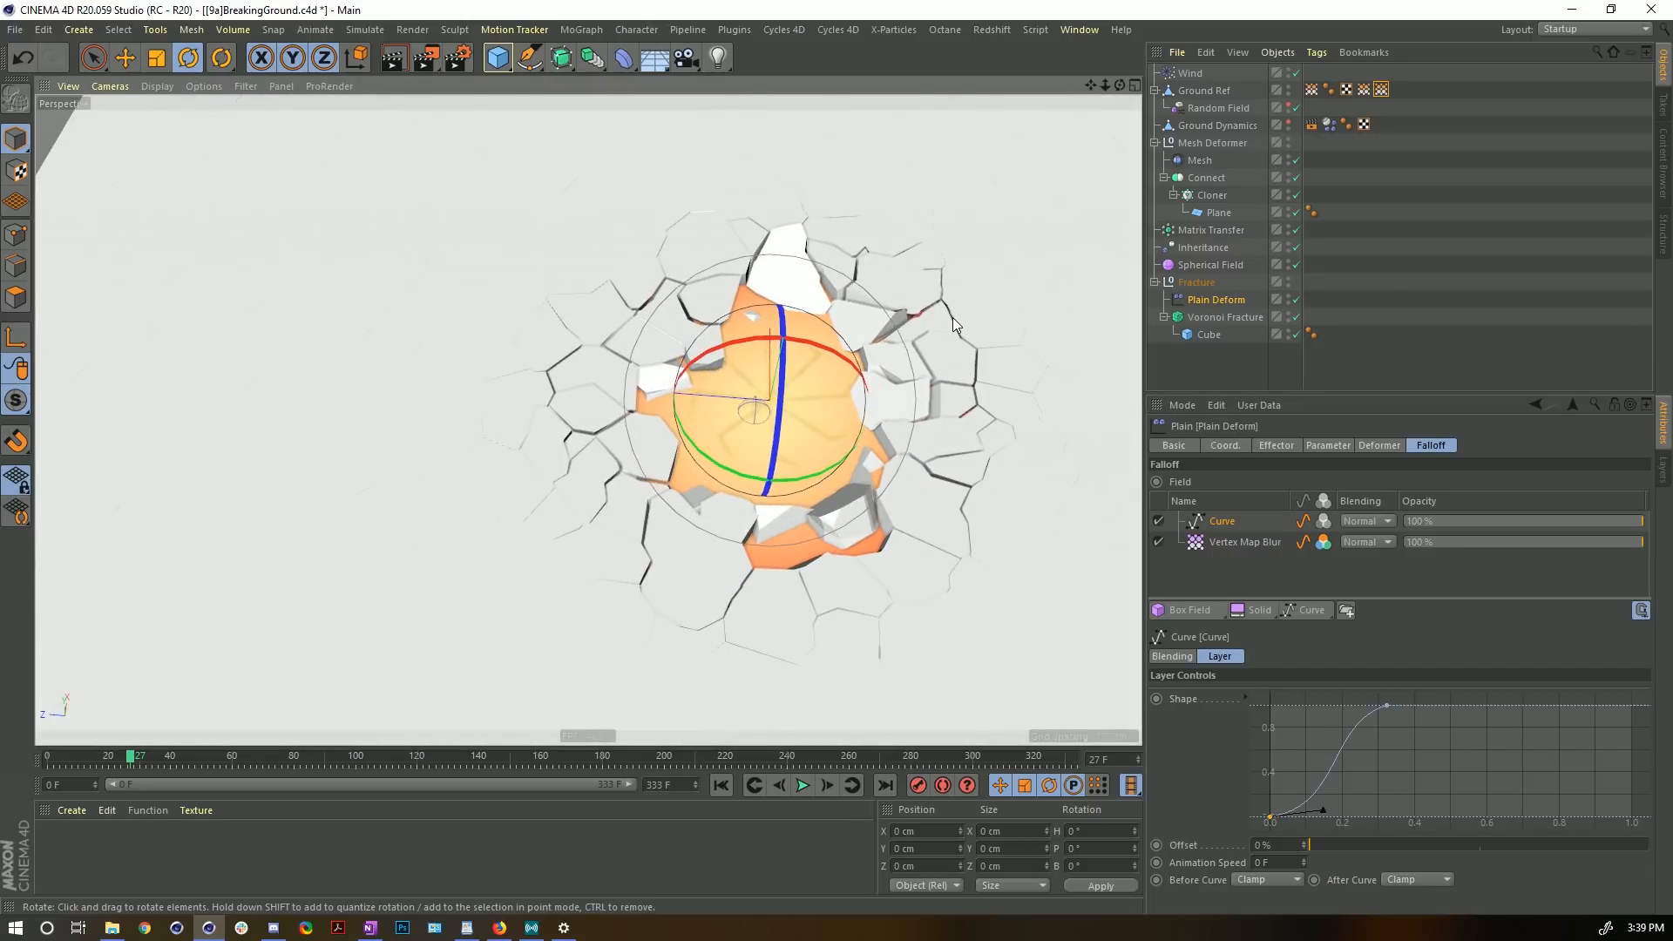
left_click_drag(800, 422, 720, 432, "alt")
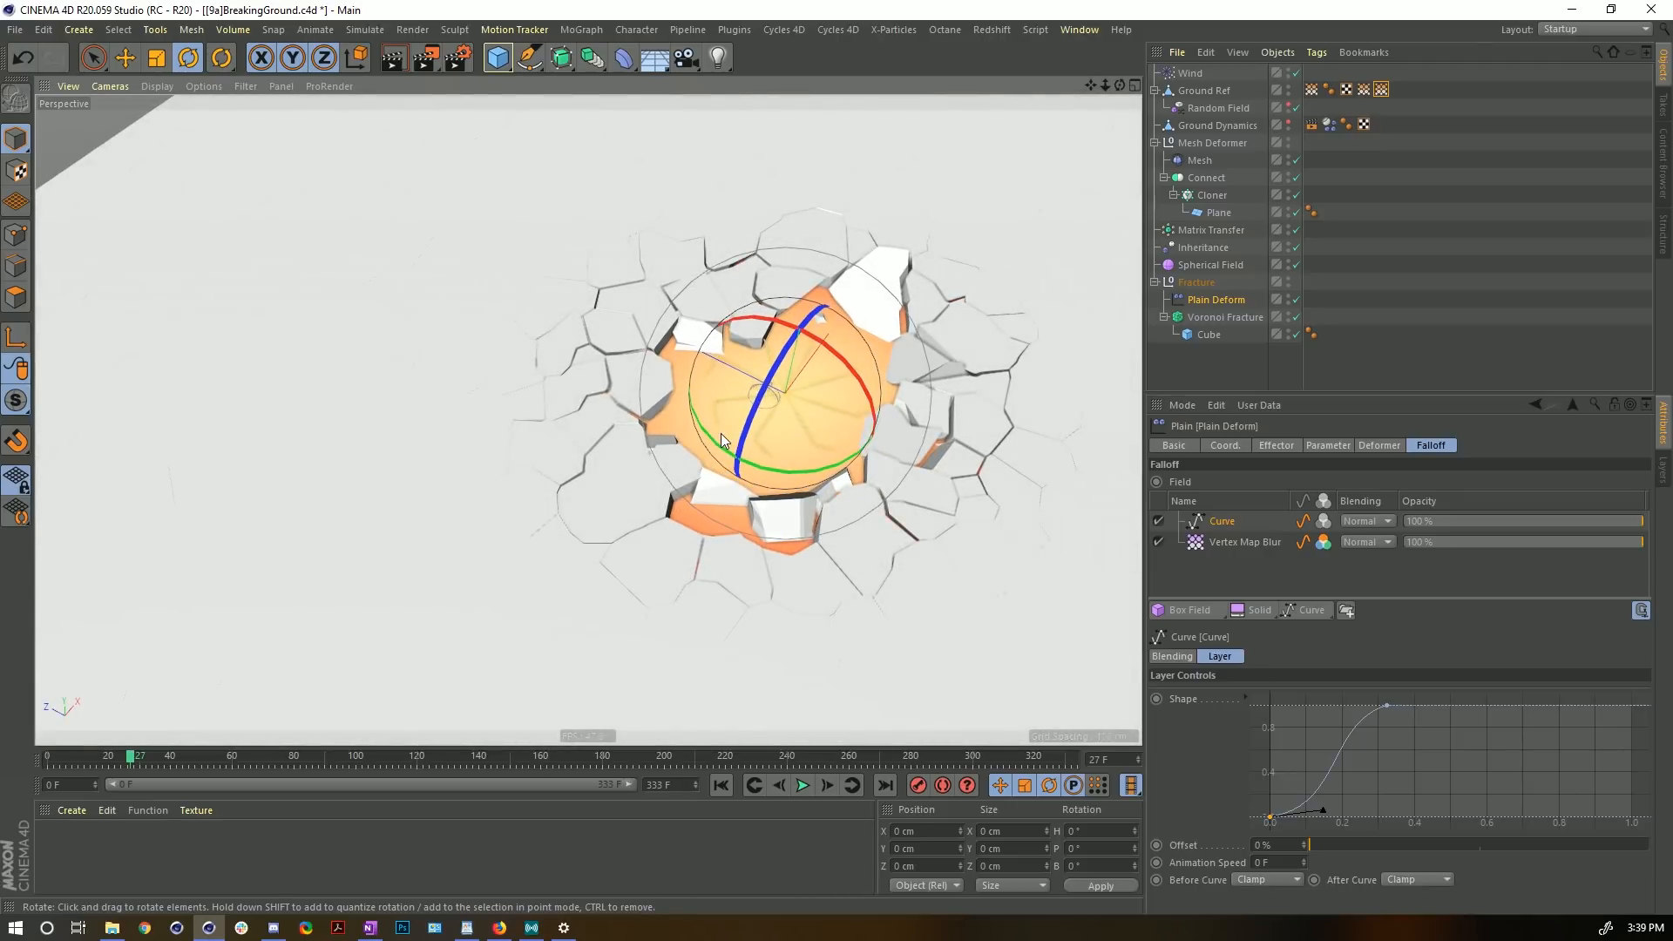
left_click(1397, 255)
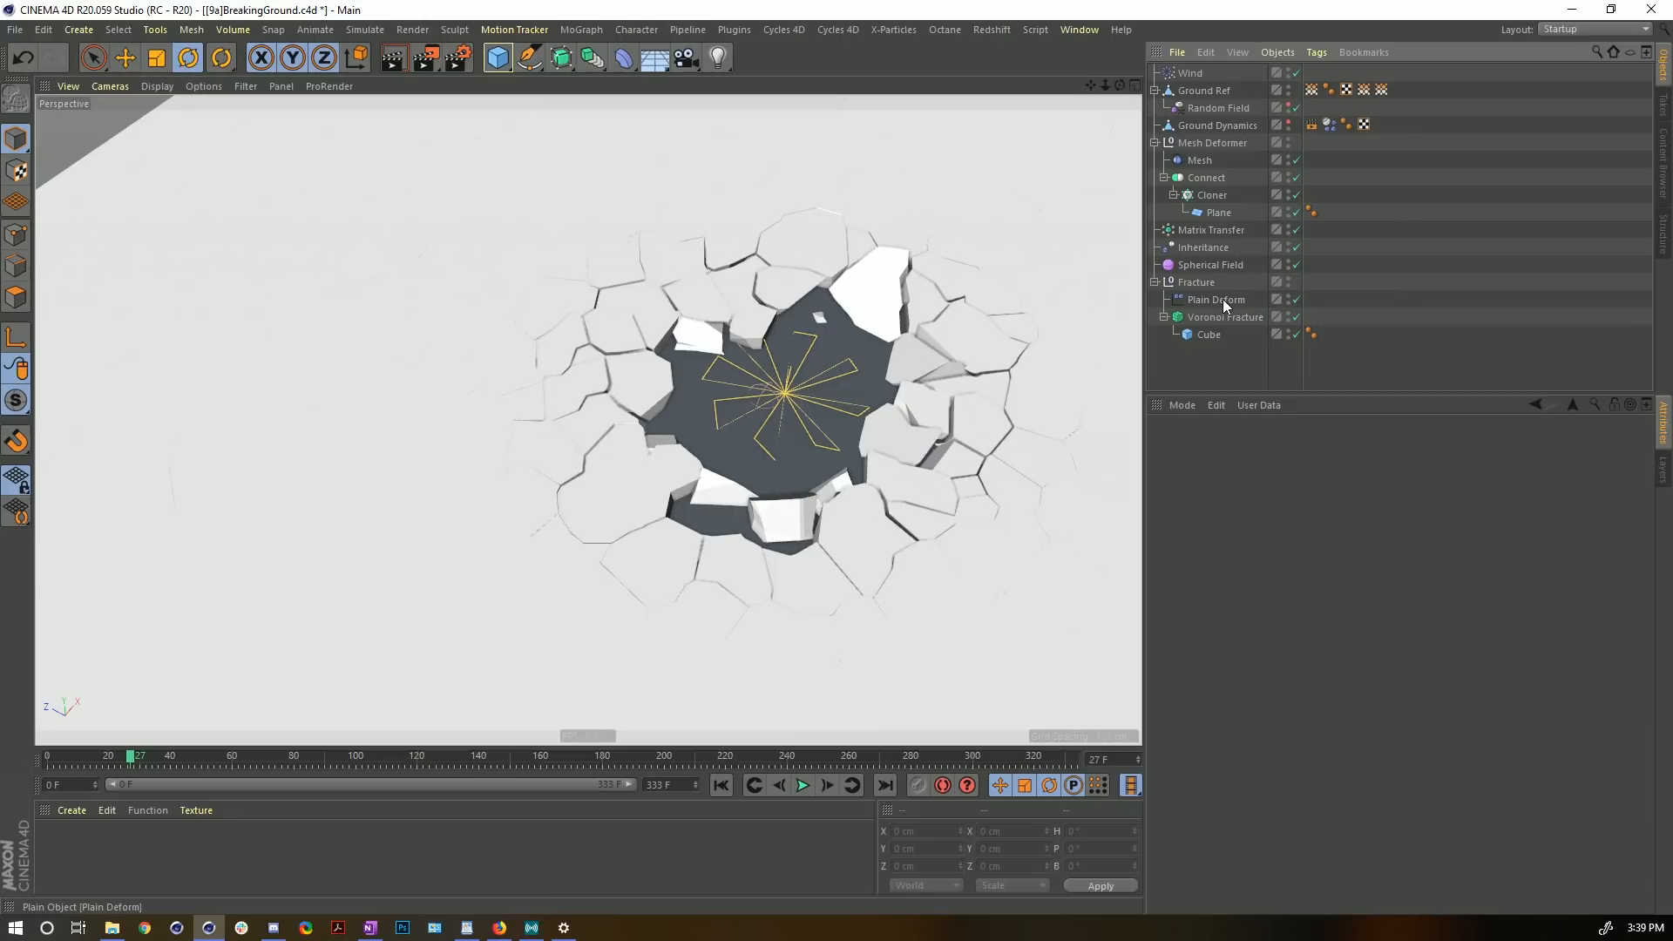
left_click_drag(809, 396, 794, 374, "alt")
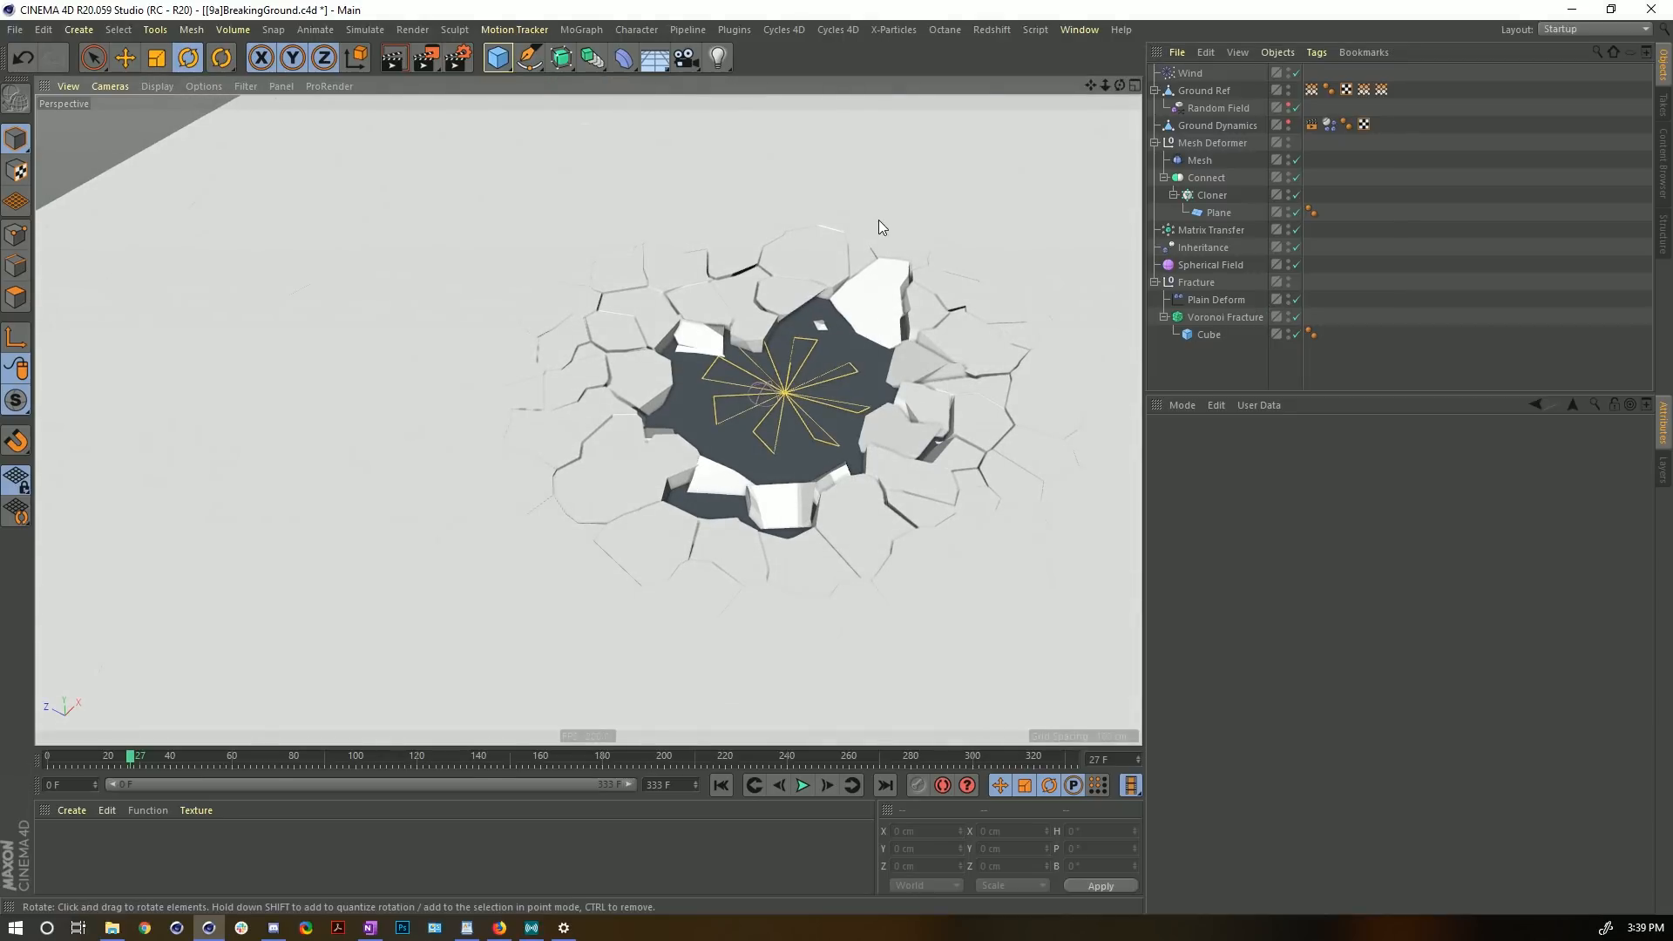
- Save the scene as a new version named [10a]BreakingGround.c4d
key("ctrl+shift+s")
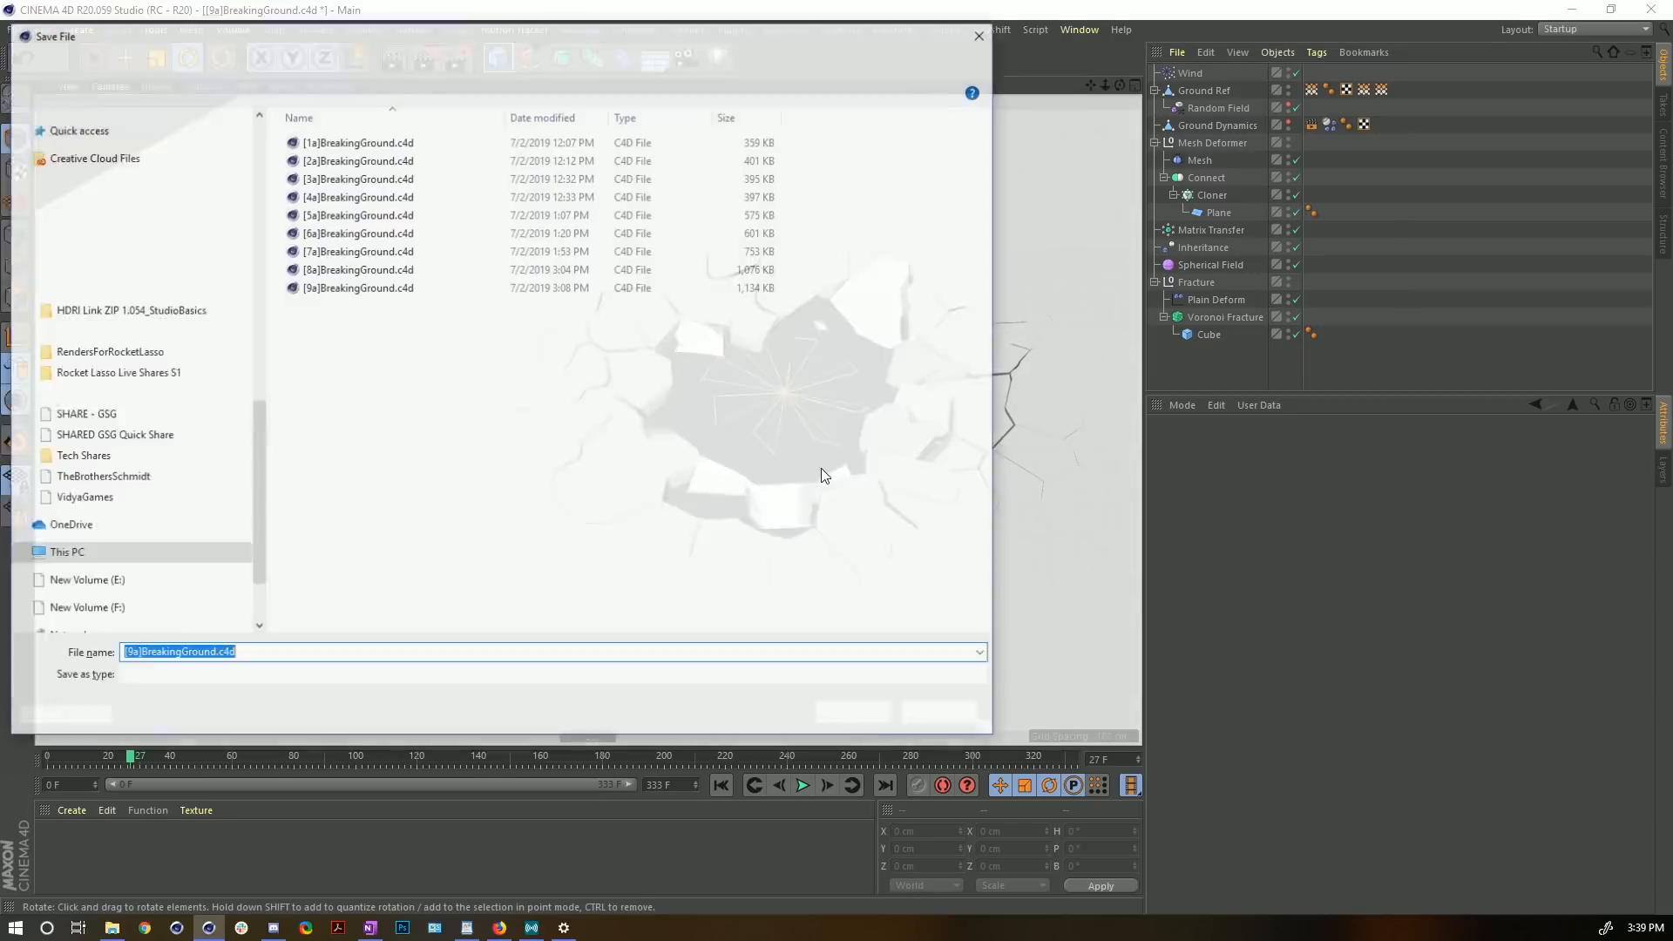
left_click(132, 655)
key("BackSpace")
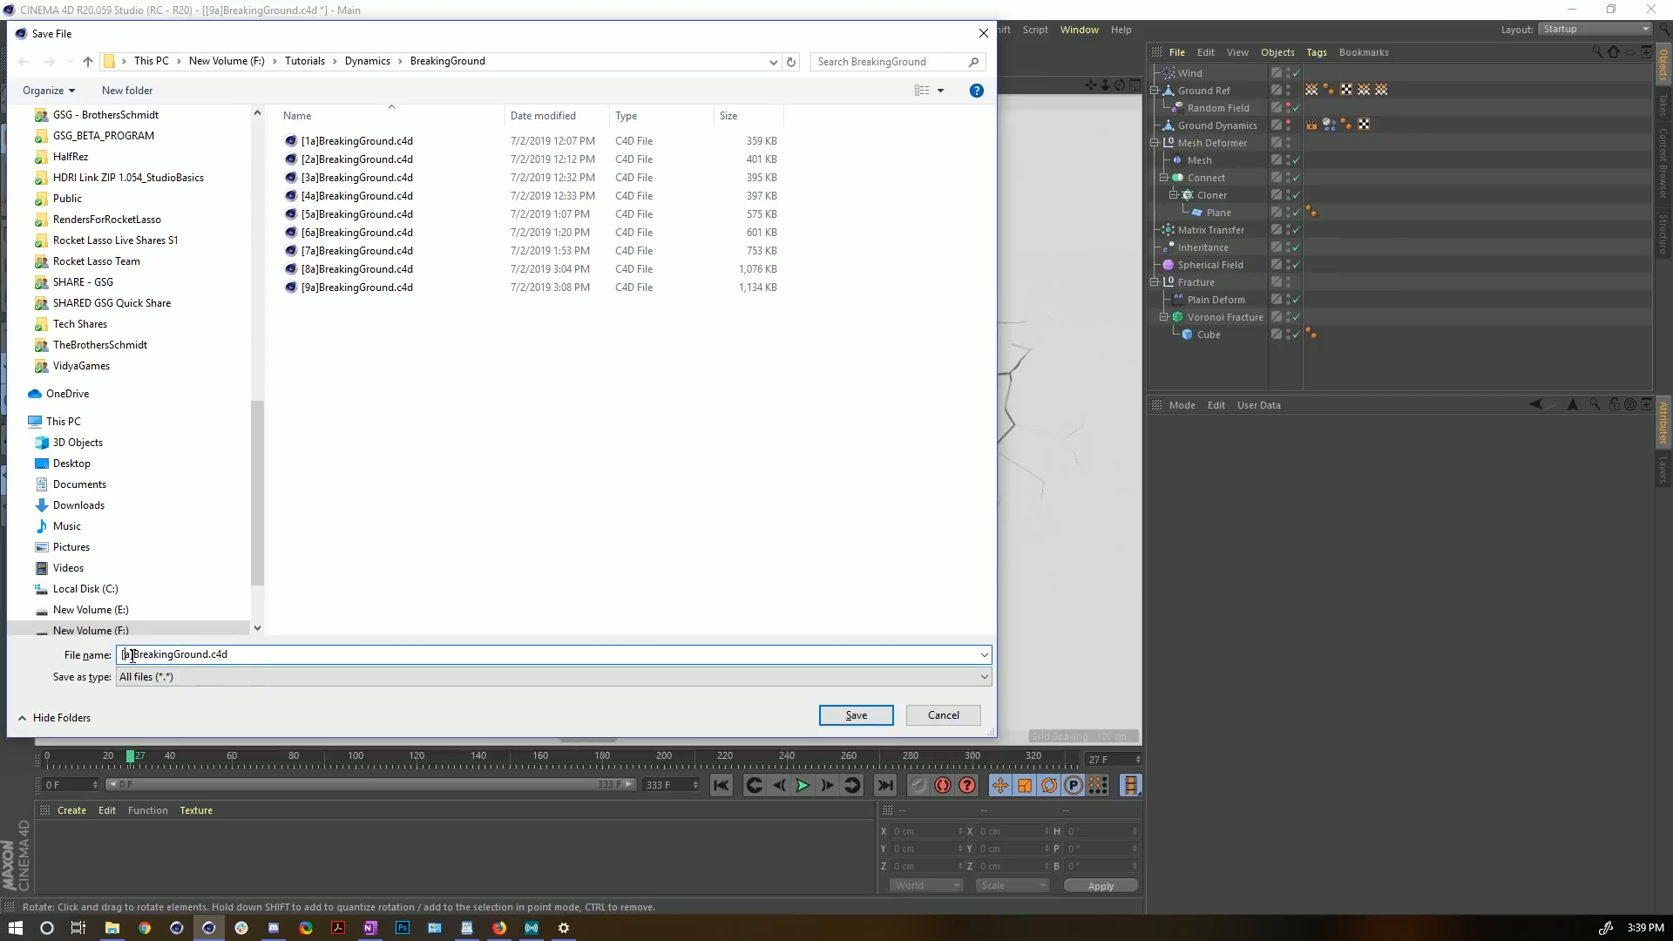
type("10")
key("Return")
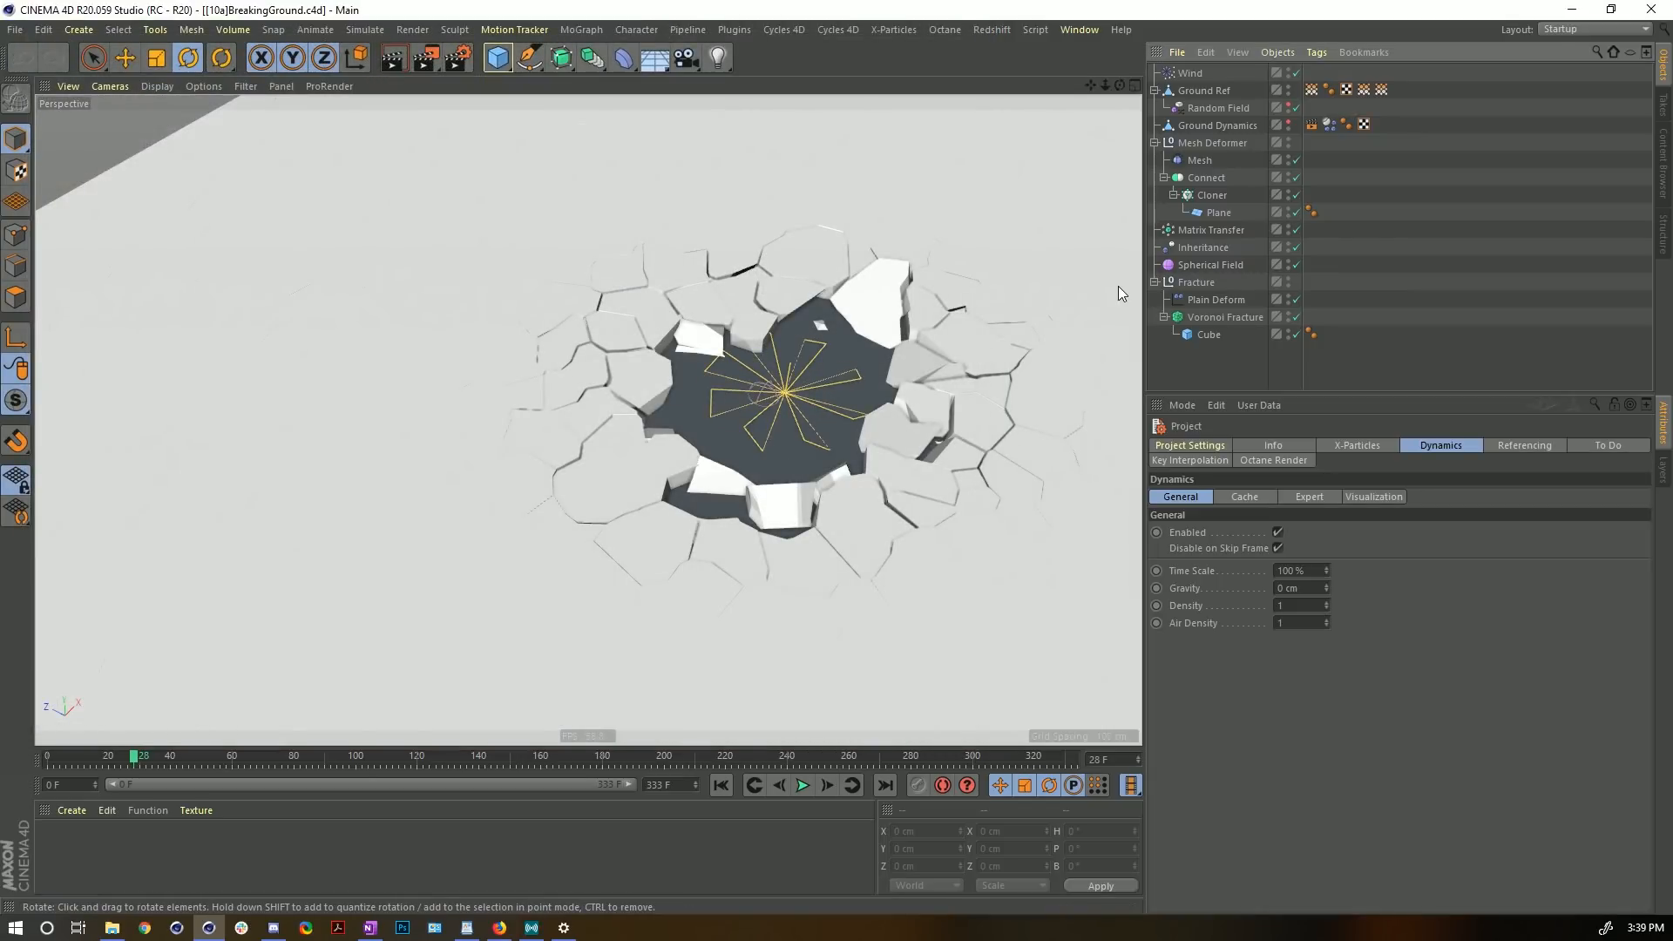
- Disable Plain Deform and add a Random effector to the Voronoi Fracture
left_click(1296, 300)
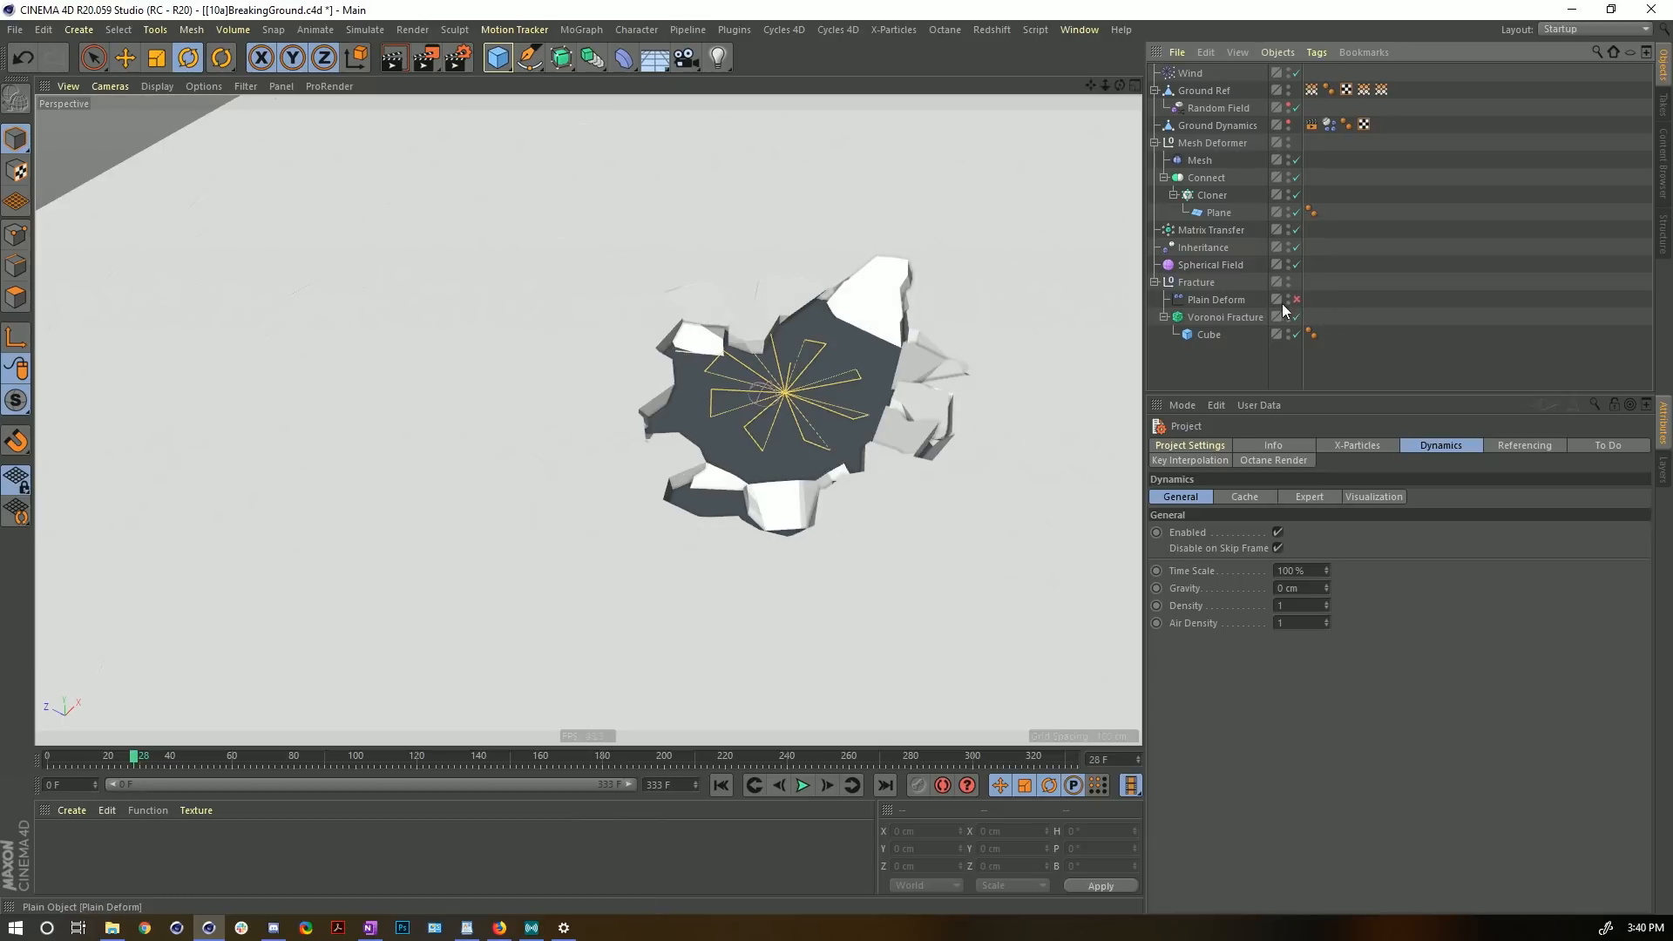
left_click(1227, 319)
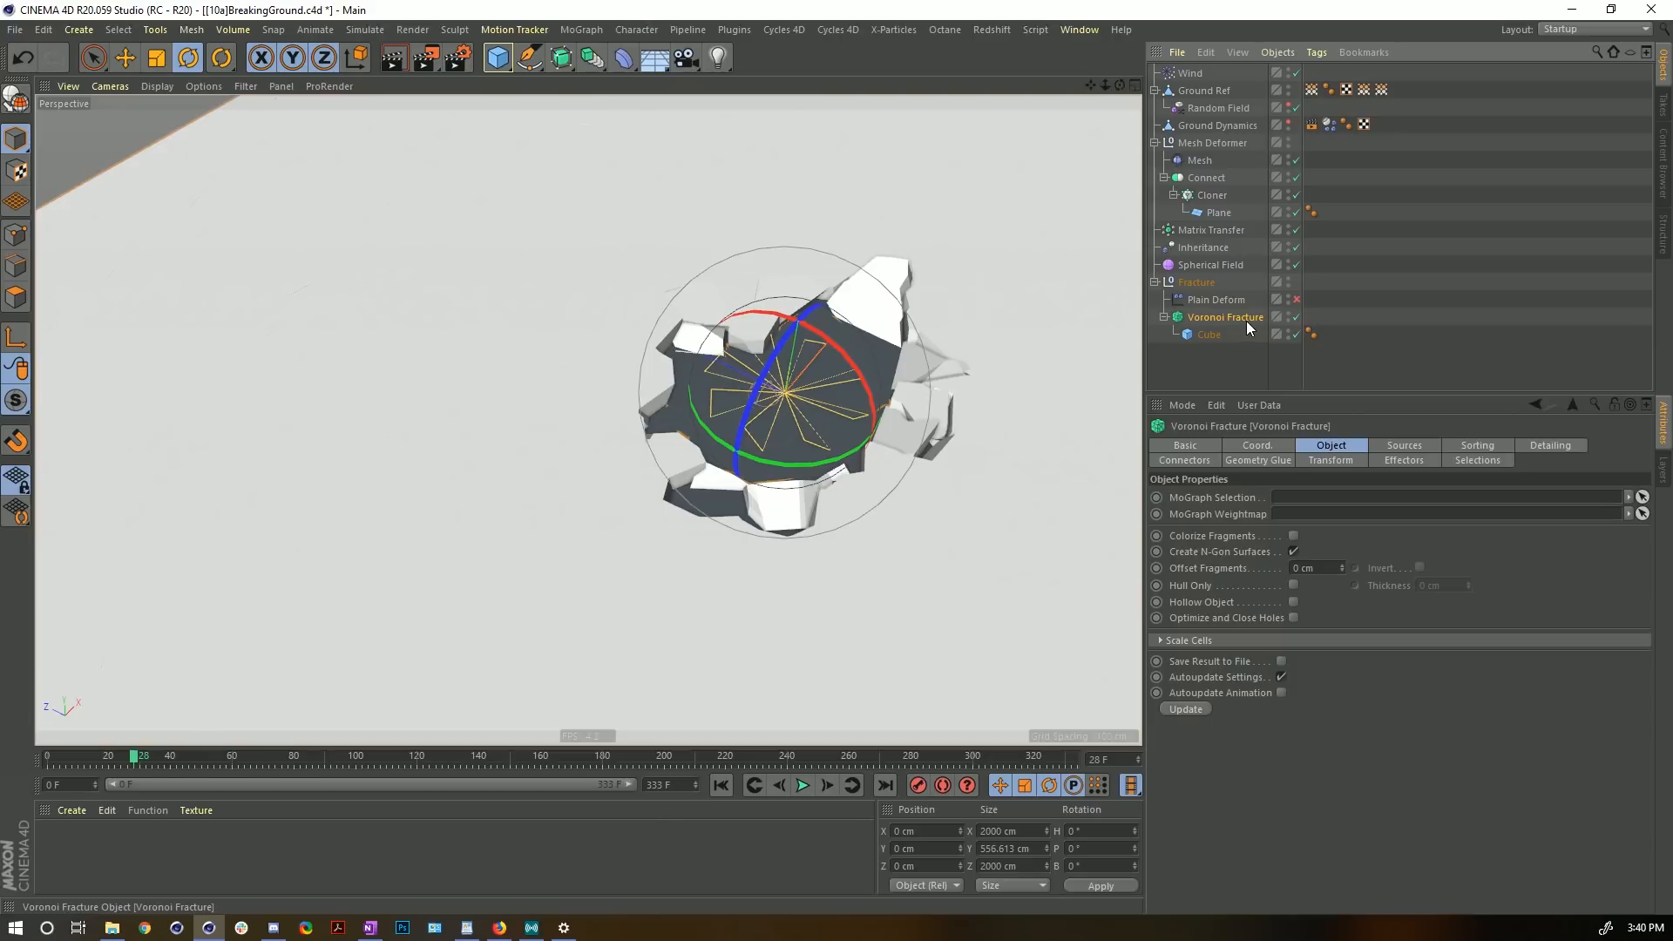
left_click(582, 30)
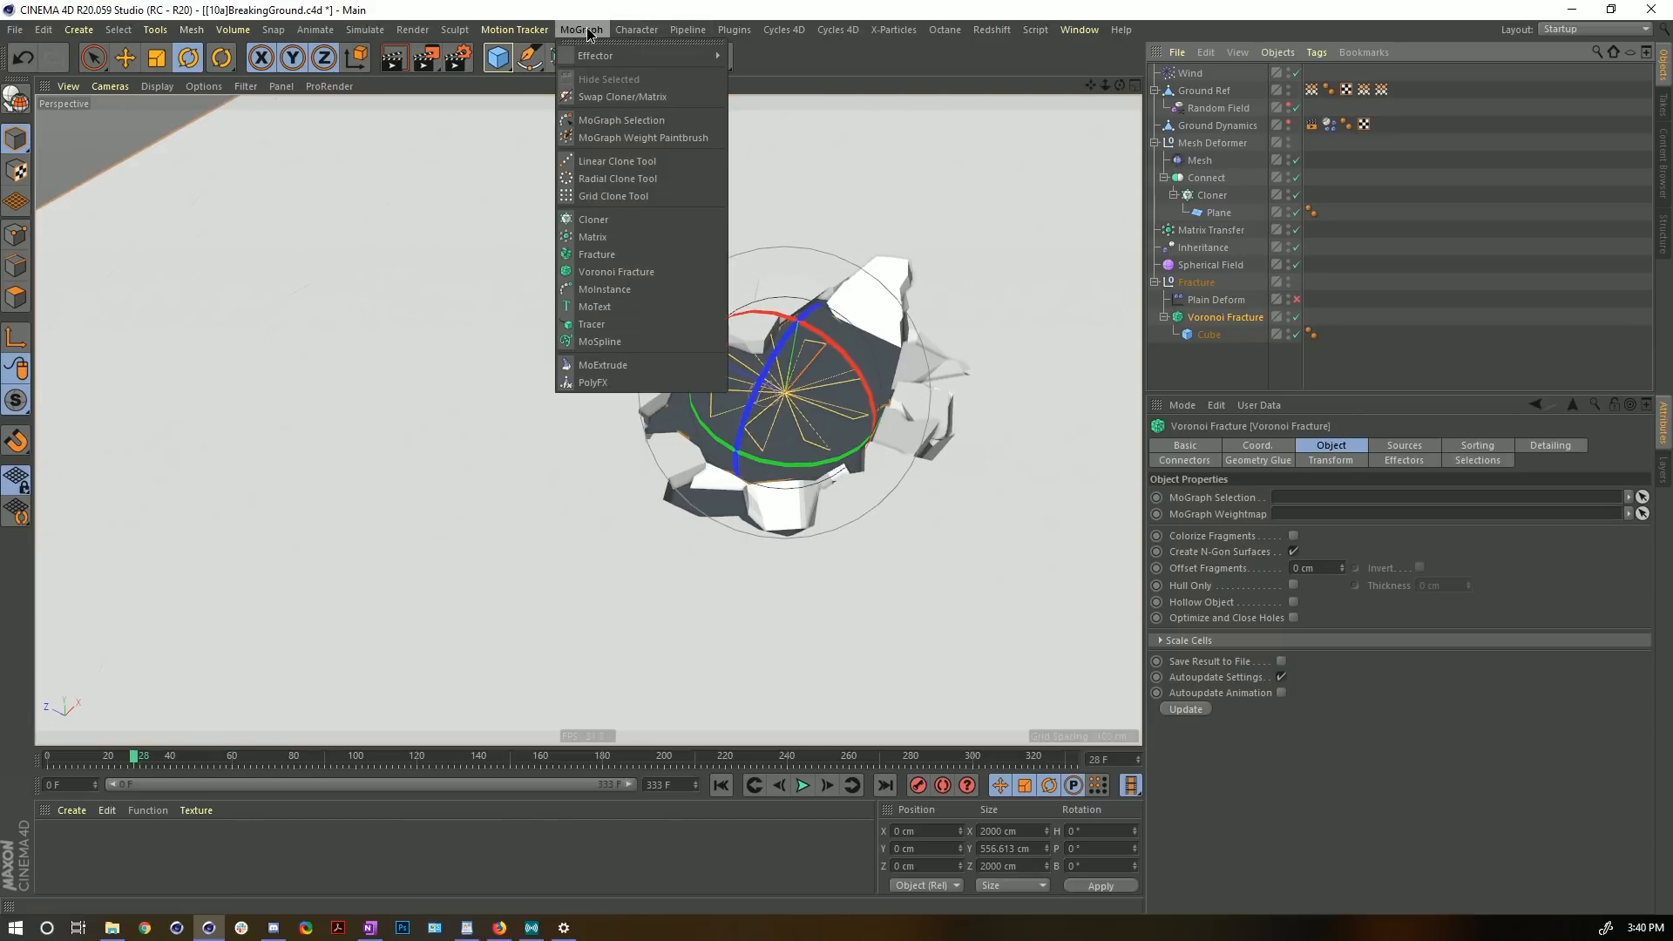
mouse_move(610, 55)
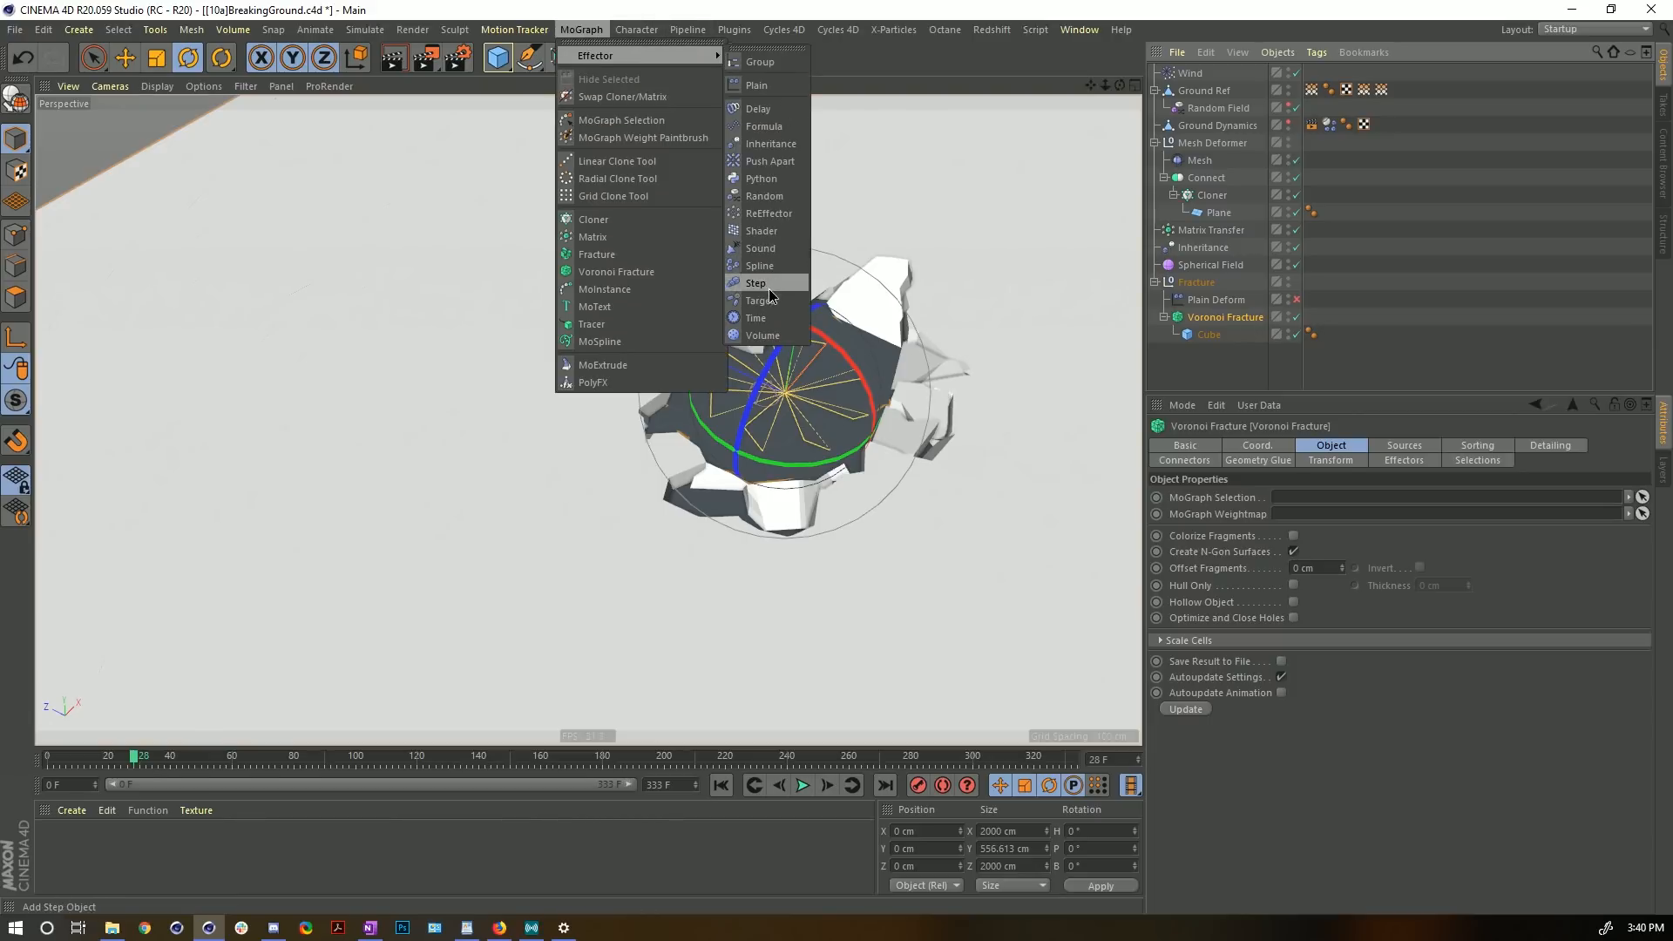
left_click(767, 198)
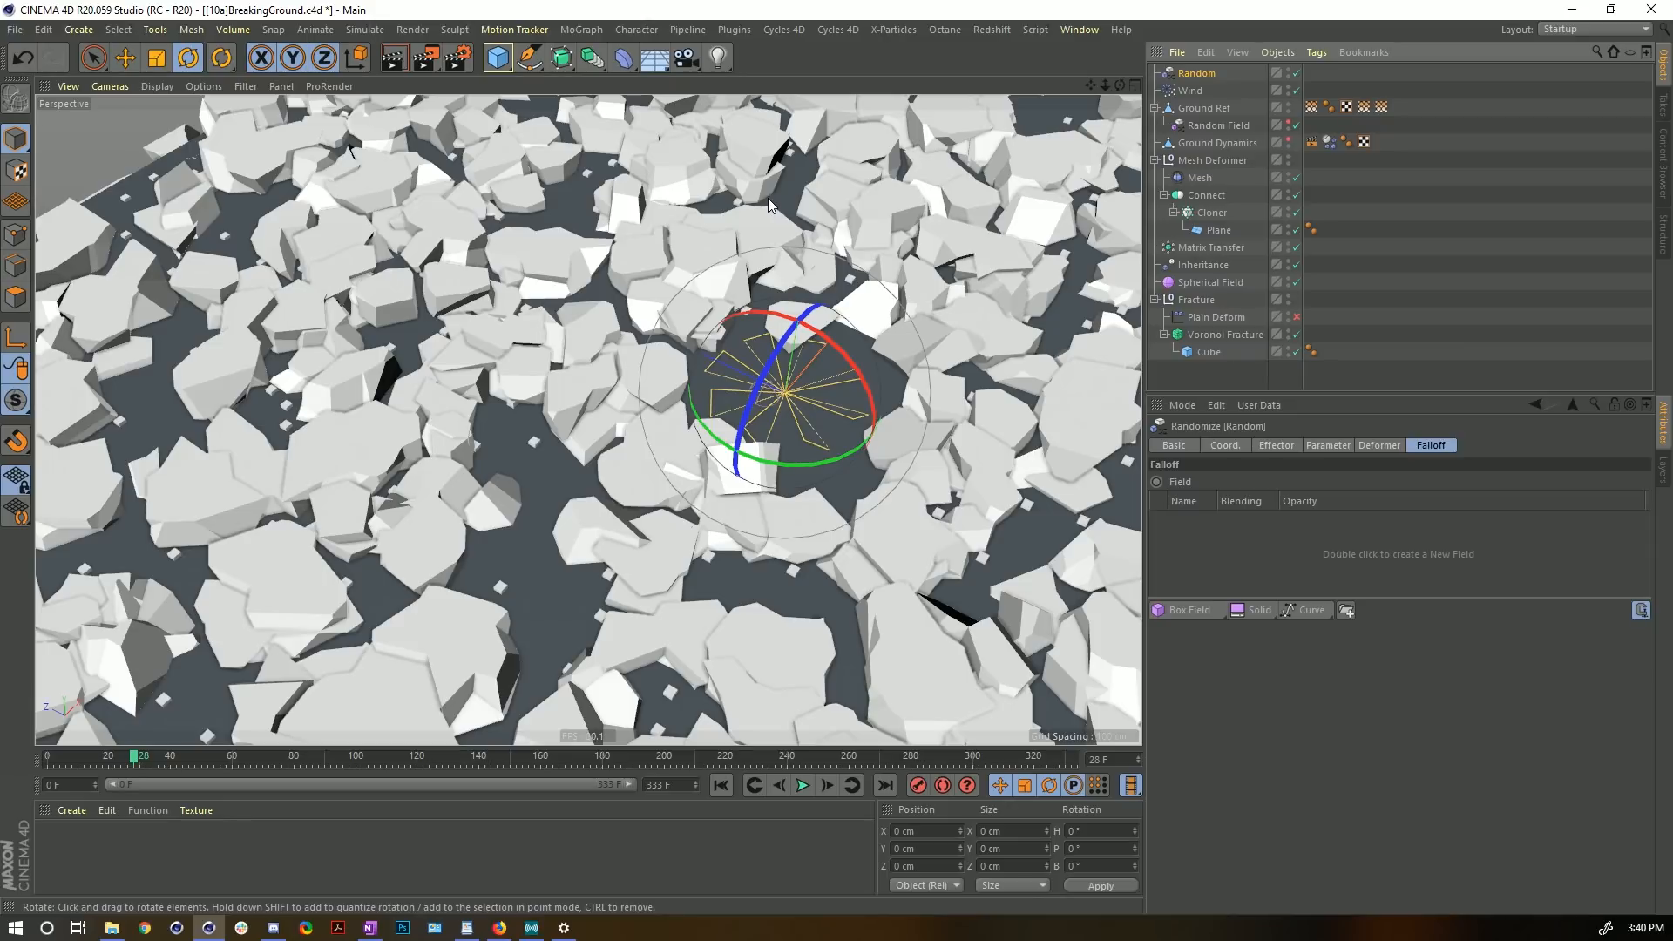
- Set the Random effector's position offsets to 0 cm in X, 10 cm in Y and 0 cm in Z
left_click(1274, 449)
left_click(1330, 446)
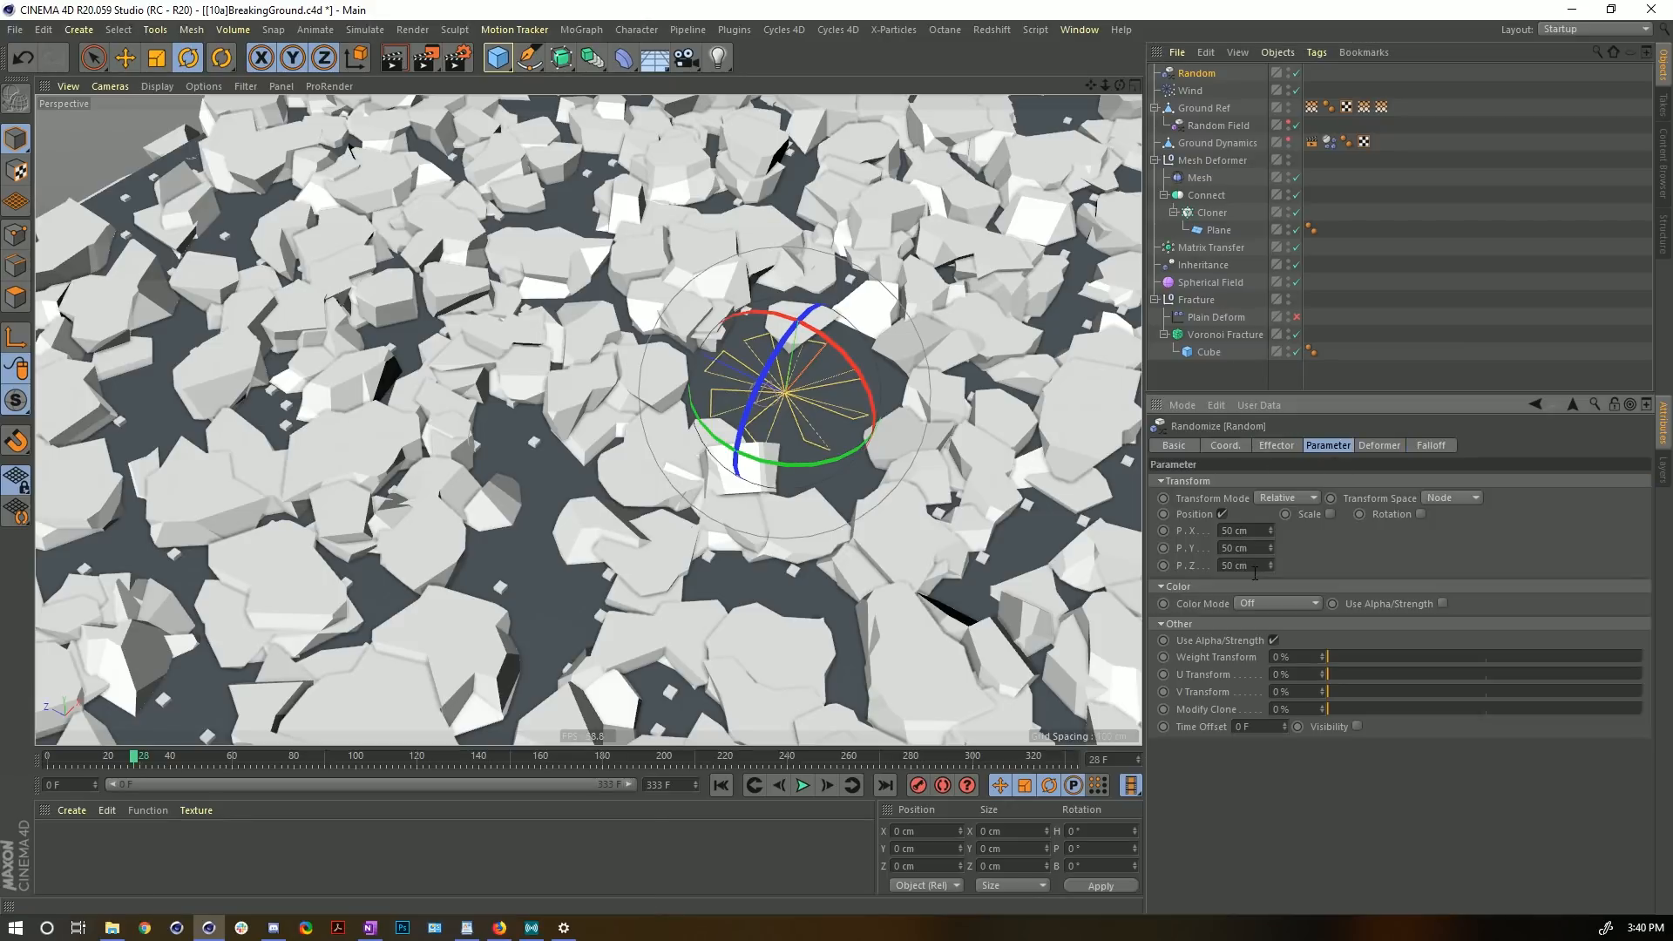
left_click(1257, 531)
type("0")
key("Return")
left_click(1255, 566)
type("0")
key("Return")
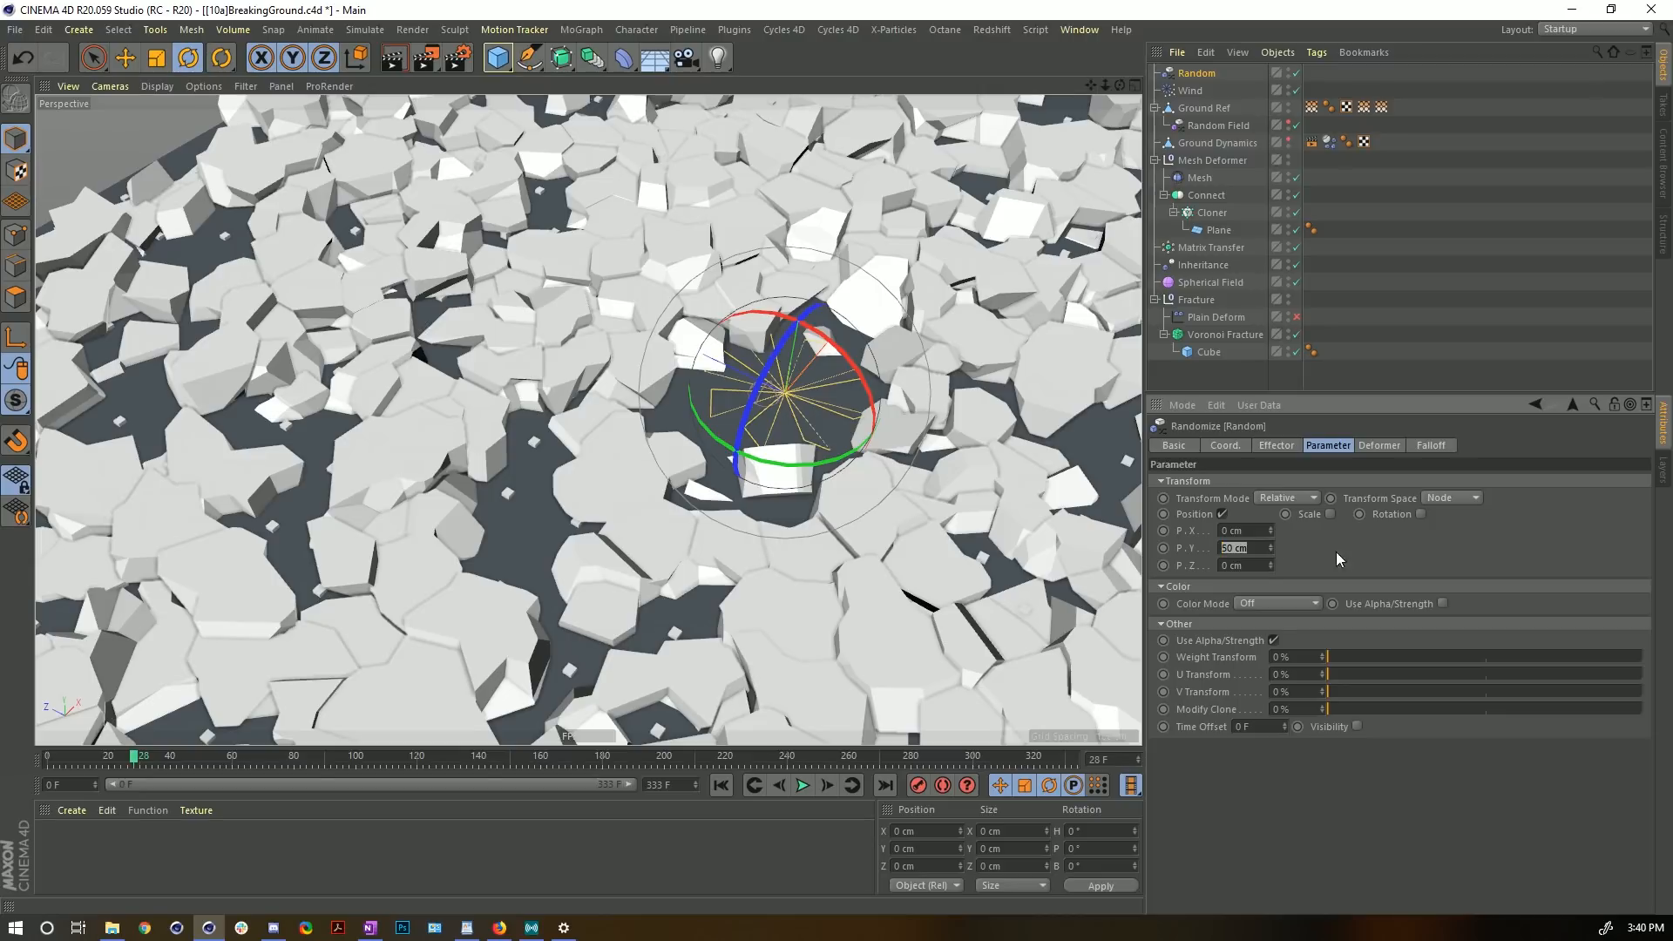
type("10")
key("Return")
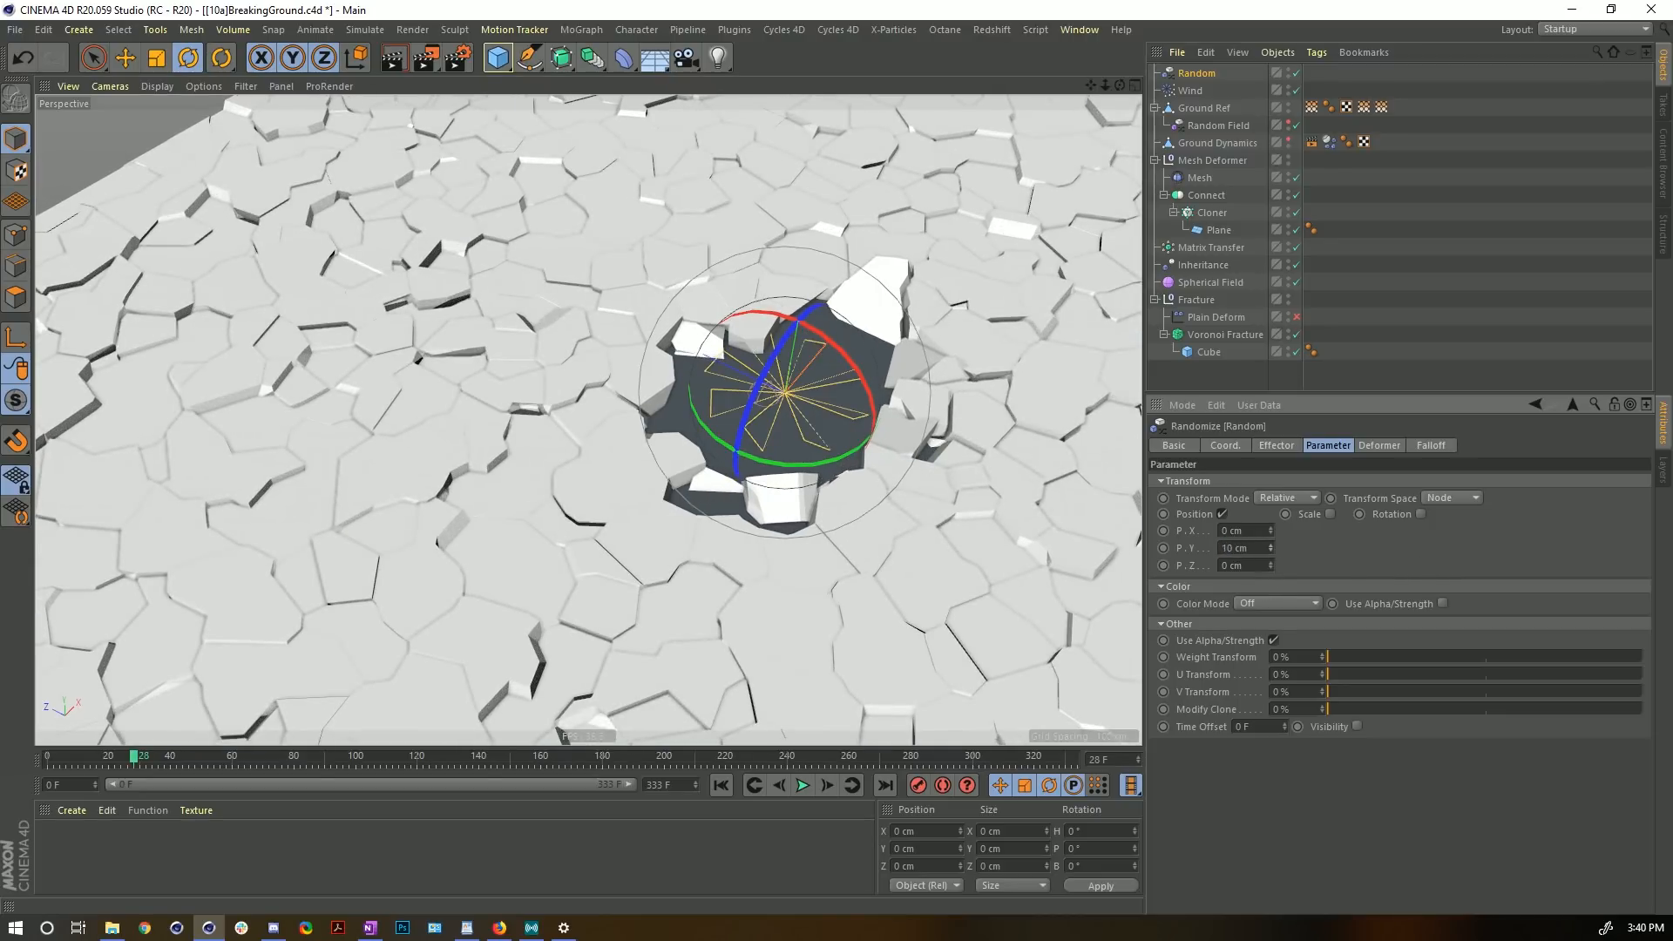
left_click_drag(1270, 548, 1271, 547)
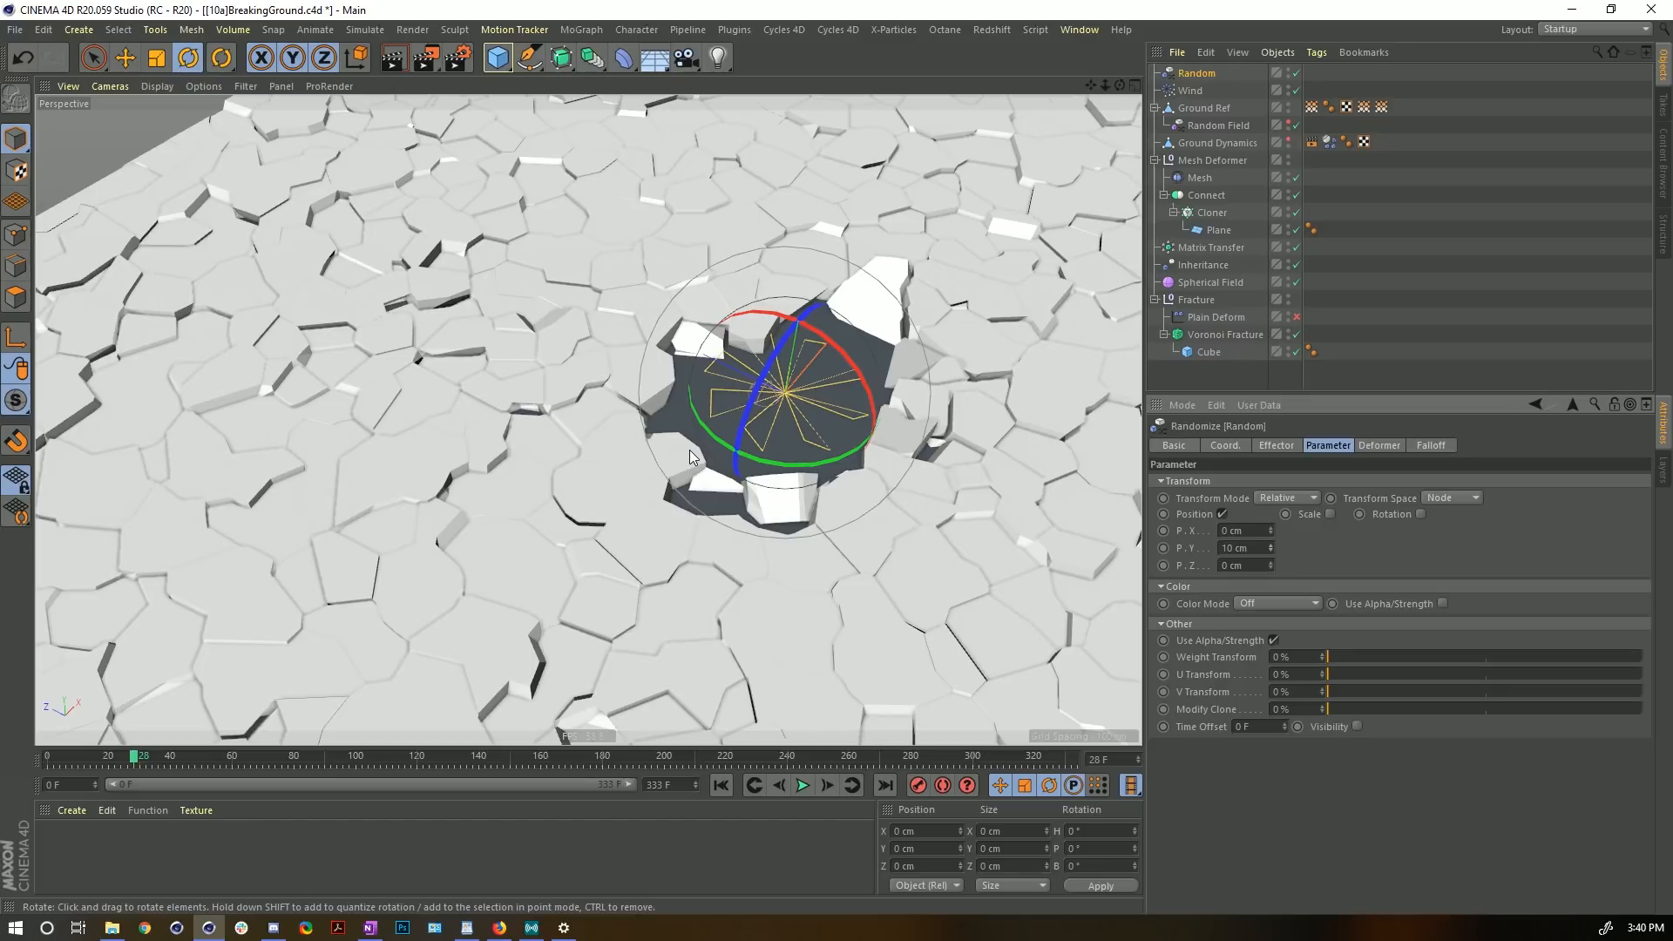
mouse_move(751, 381)
left_mouse_down("alt")
mouse_move(806, 399)
mouse_move(737, 376)
left_mouse_up("alt")
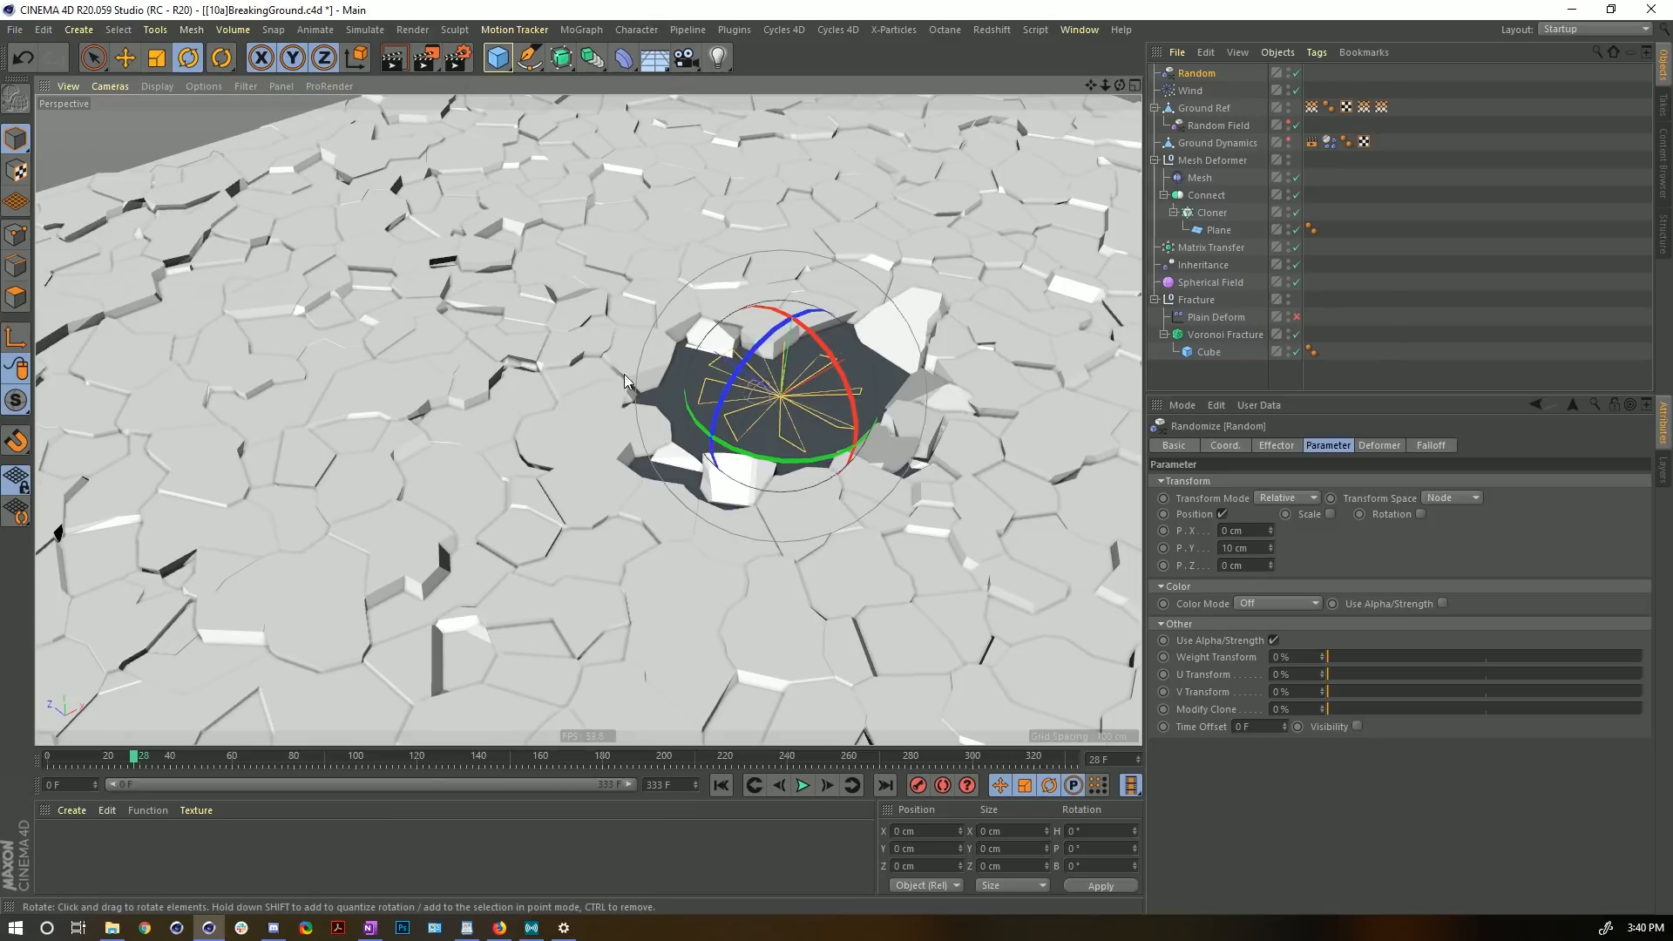
- Enable rotation on the Random effector and set it to 6° heading, 6° pitch and 14° bank
left_click_drag(746, 381, 772, 419, "alt")
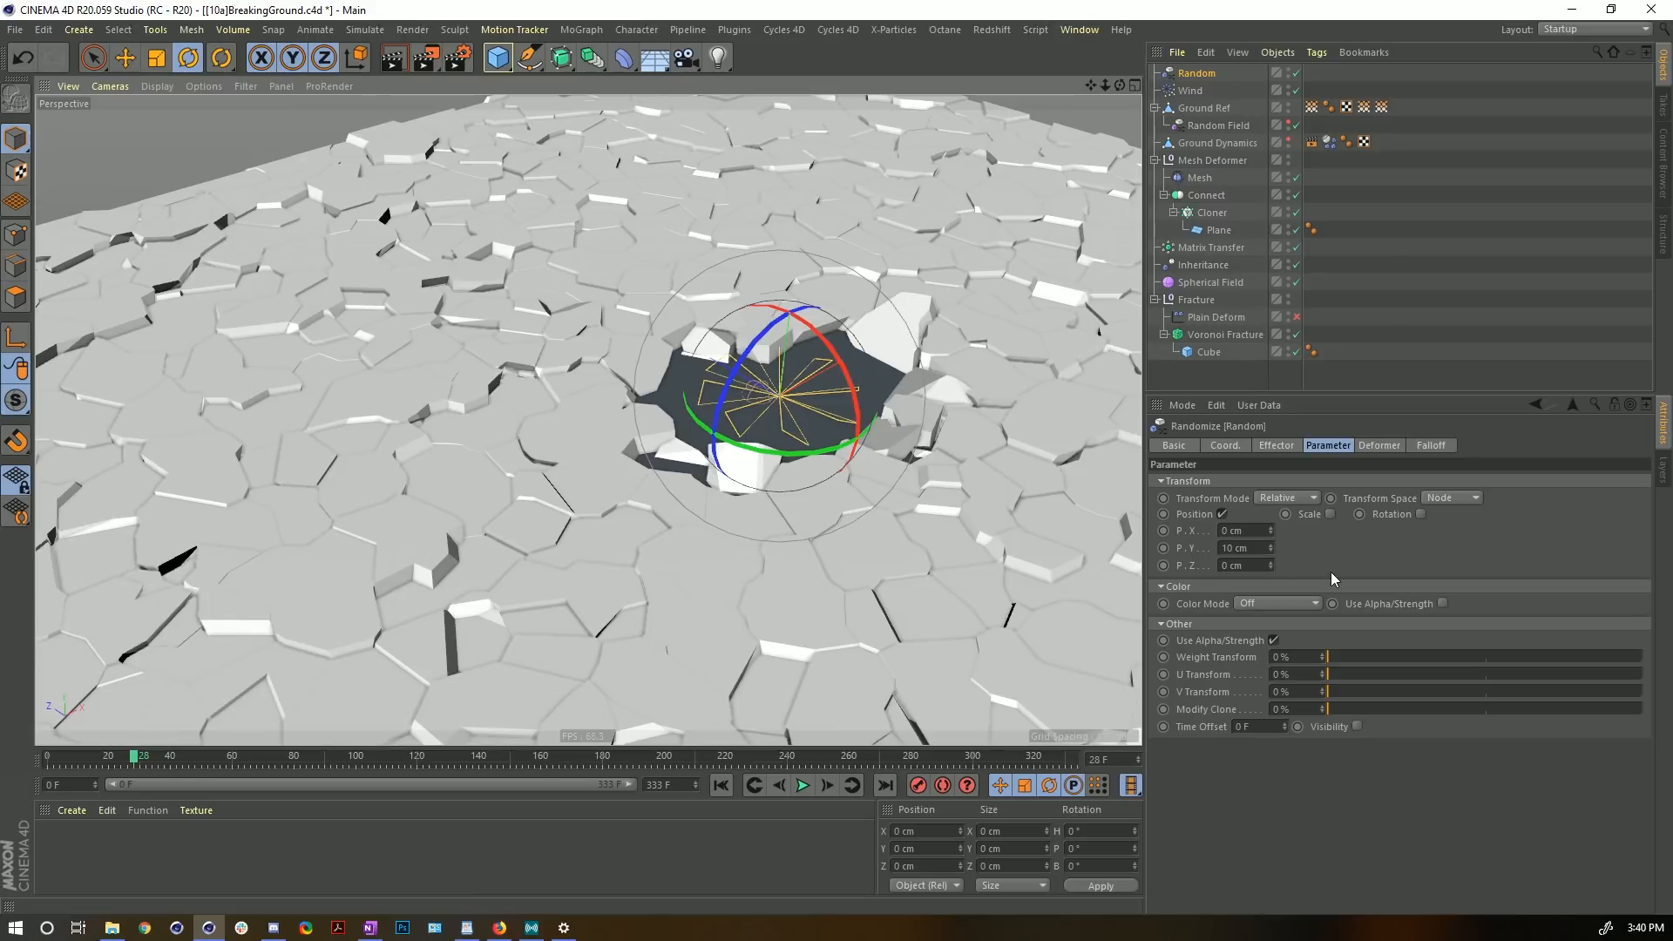
left_click(1421, 514)
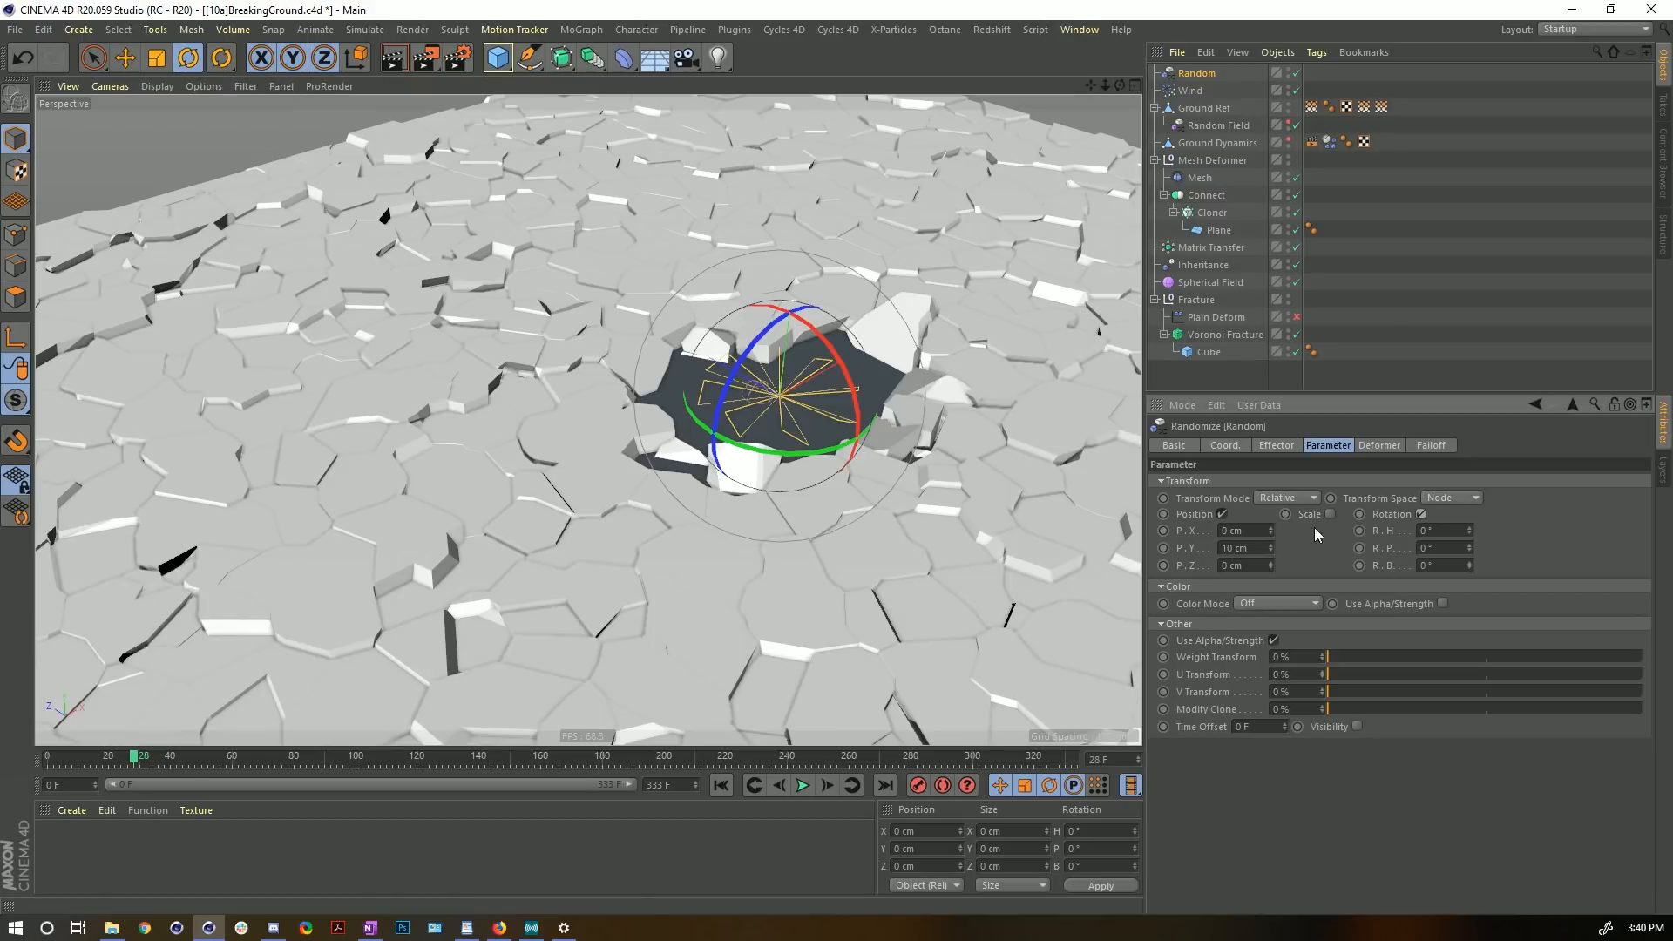
scroll(869, 388, "up", 3)
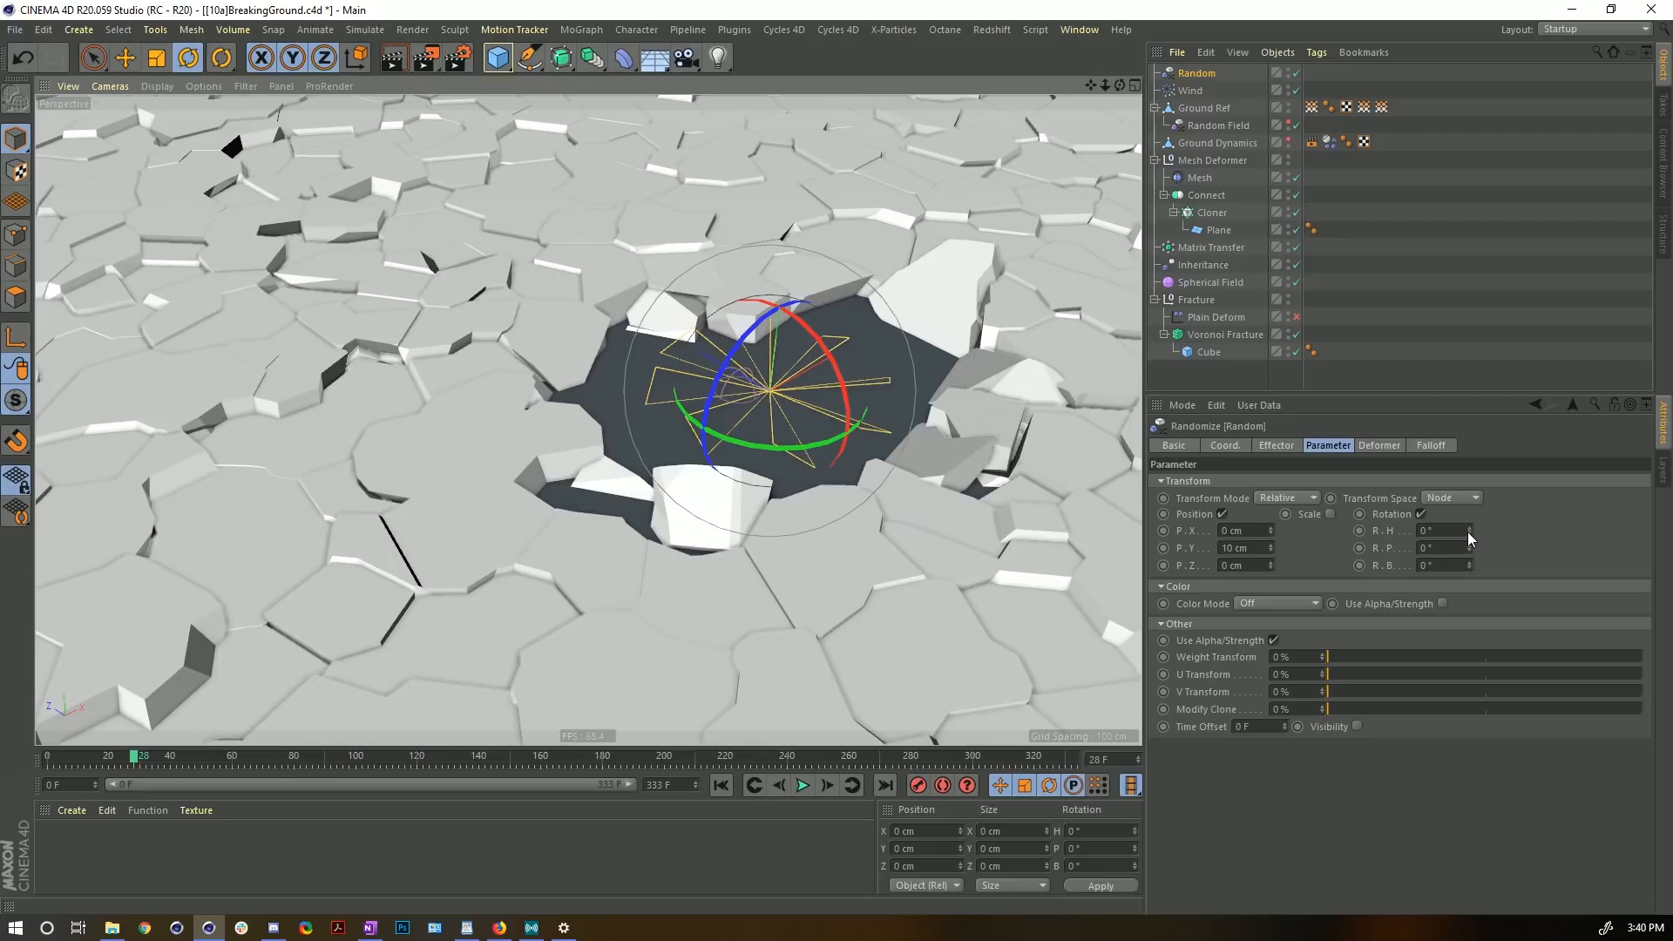
left_click_drag(1468, 533, 1470, 552)
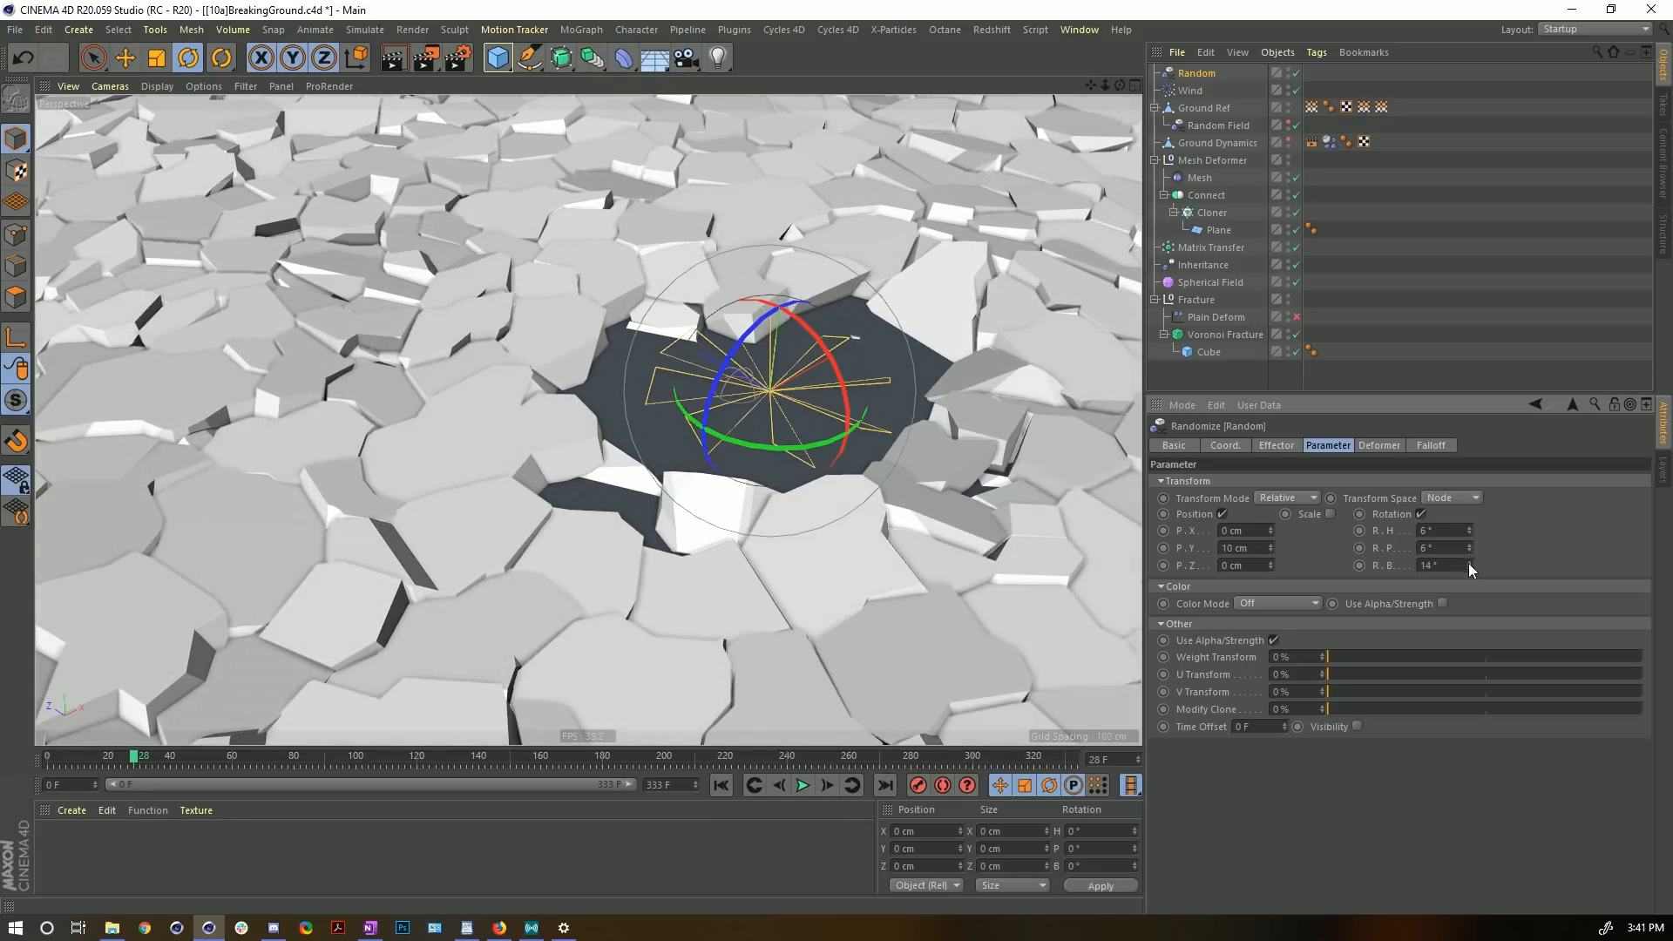
- Limit the Random effector's falloff to the ground's Vertex Map Blur
left_click_drag(872, 470, 745, 365, "alt")
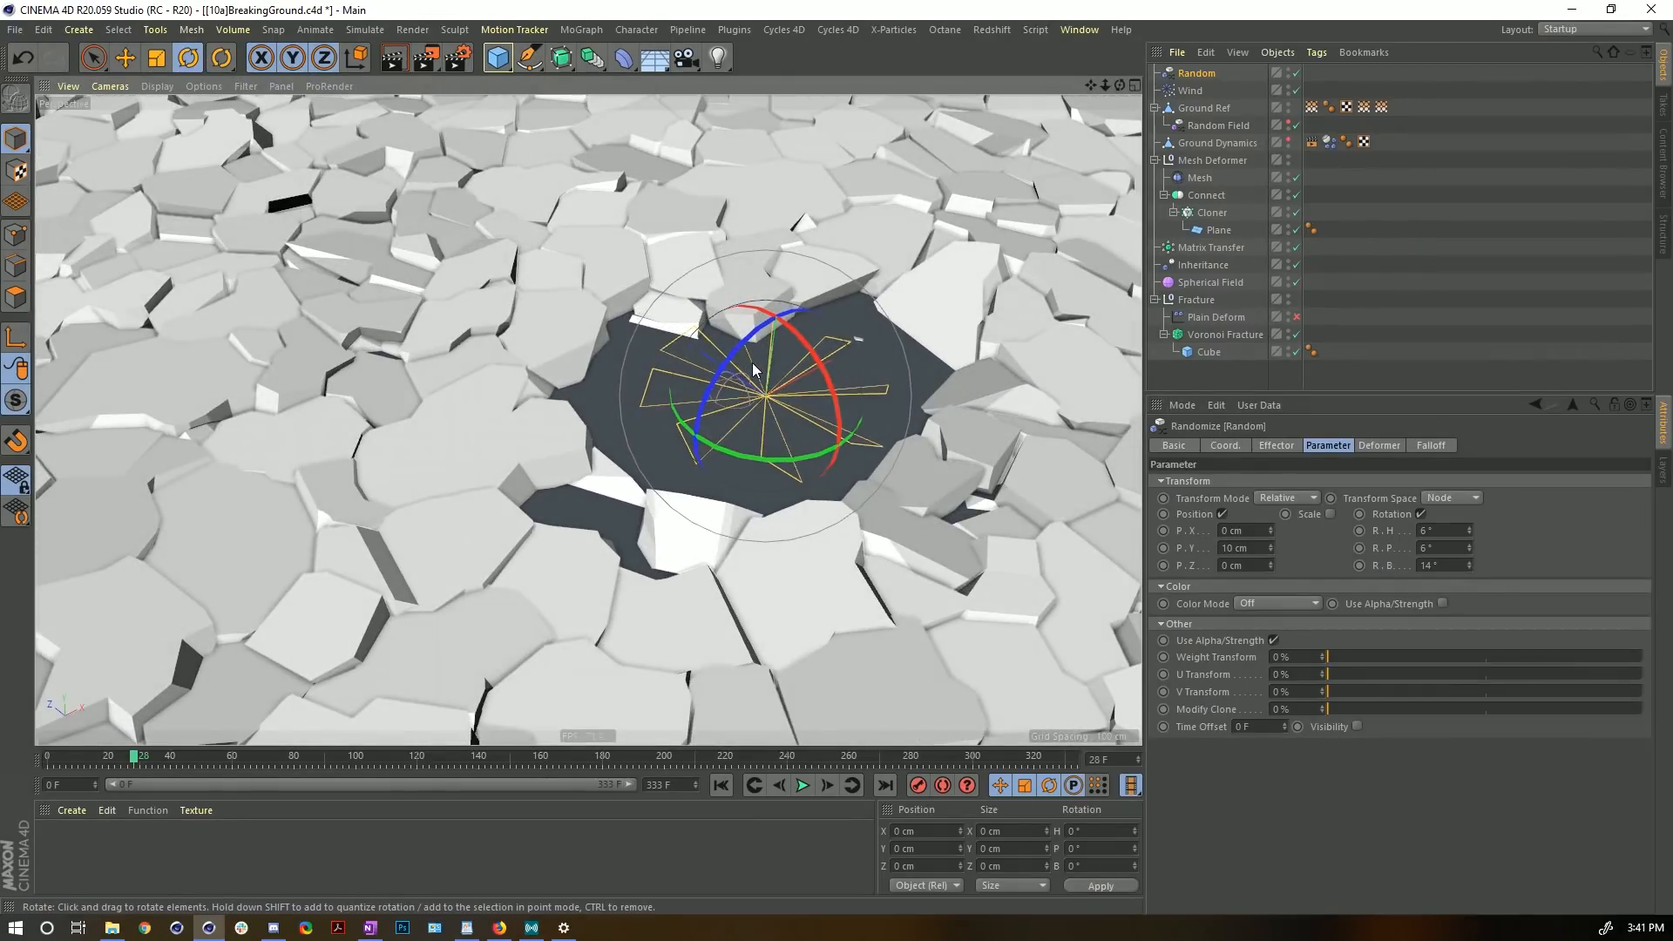
left_click(1433, 447)
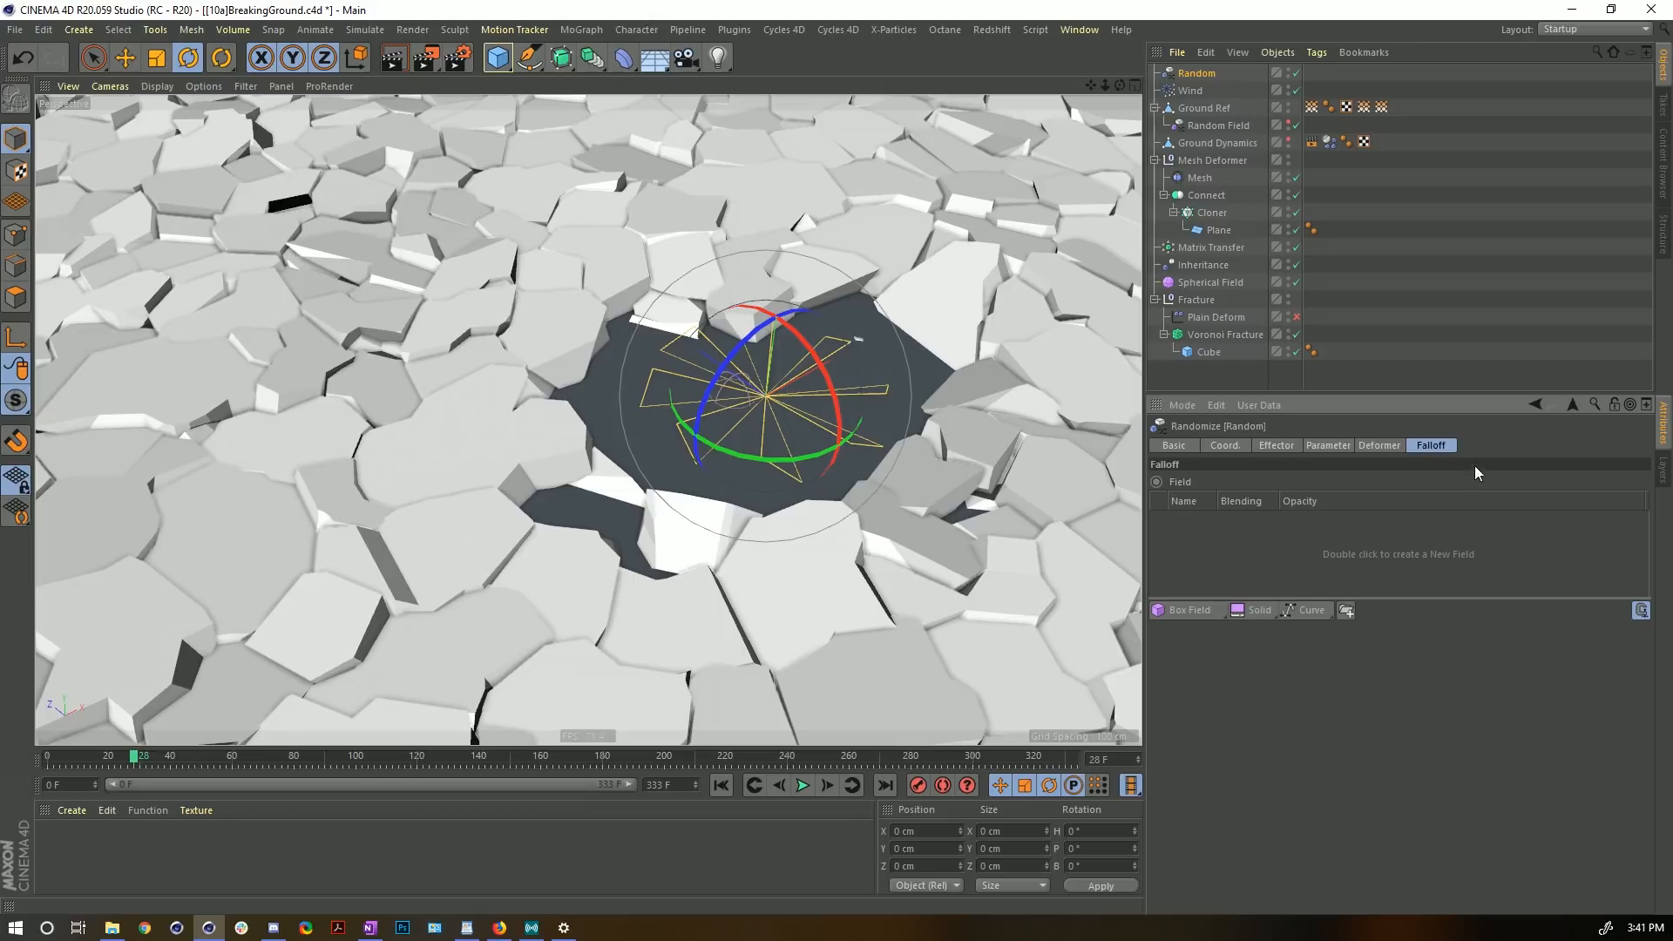
left_click_drag(1381, 107, 1304, 578)
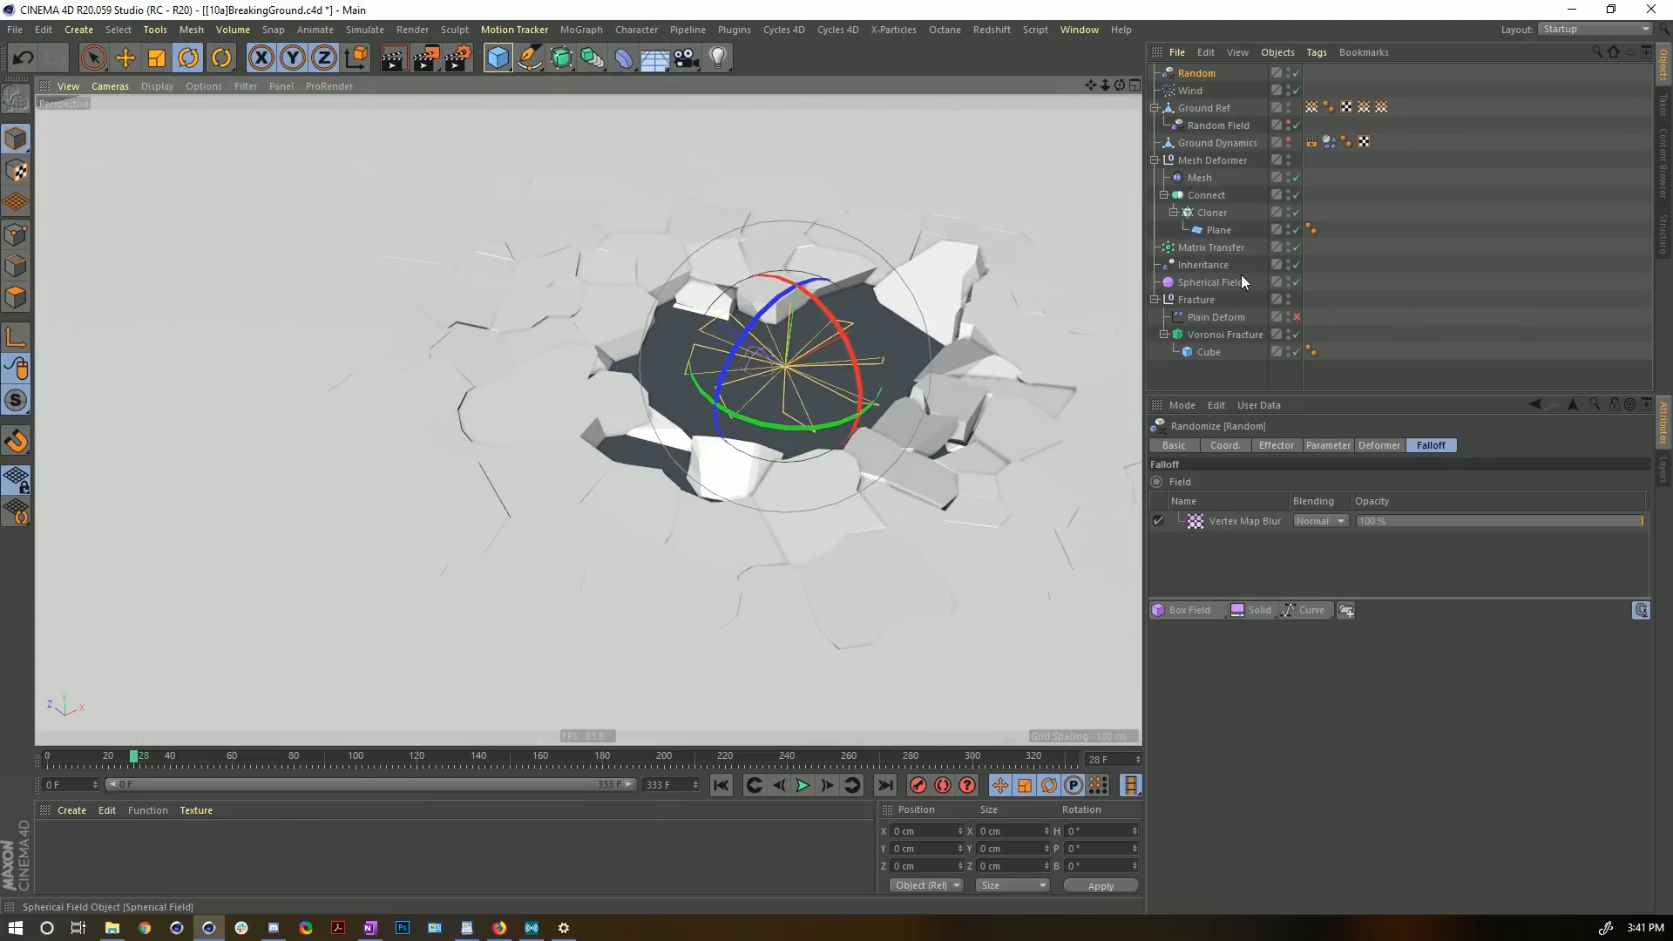
- Move the Random effector into the Fracture group below Plain Deform and rename it Random Rot Pos
left_click(1199, 75)
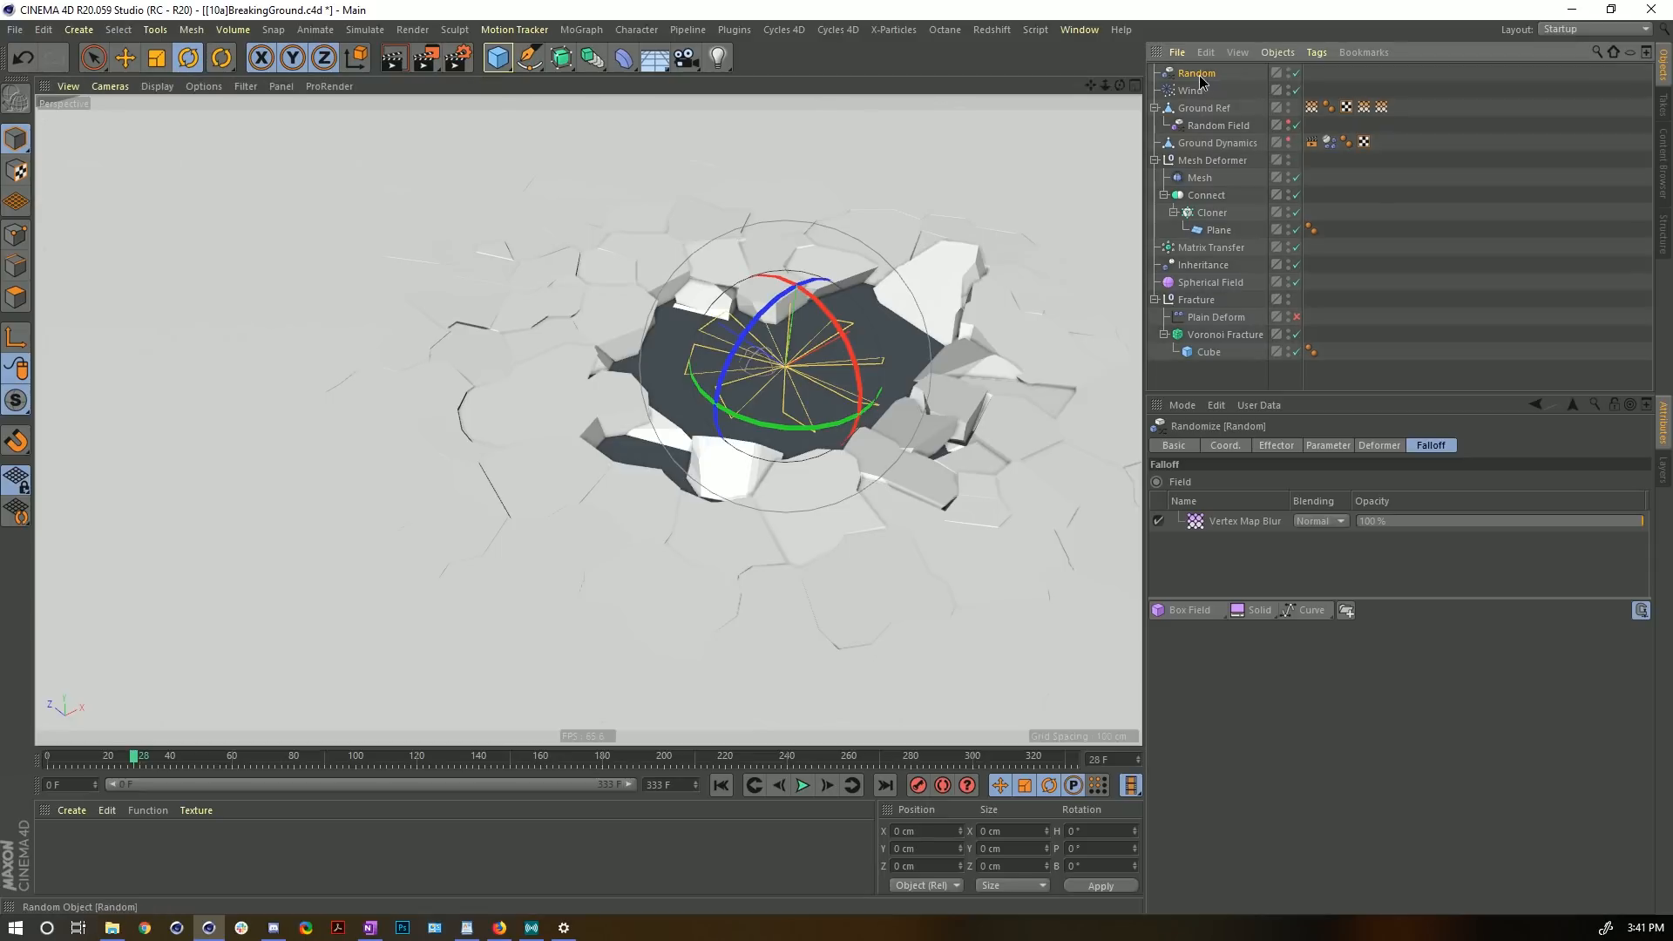
left_click_drag(1200, 76, 1218, 327)
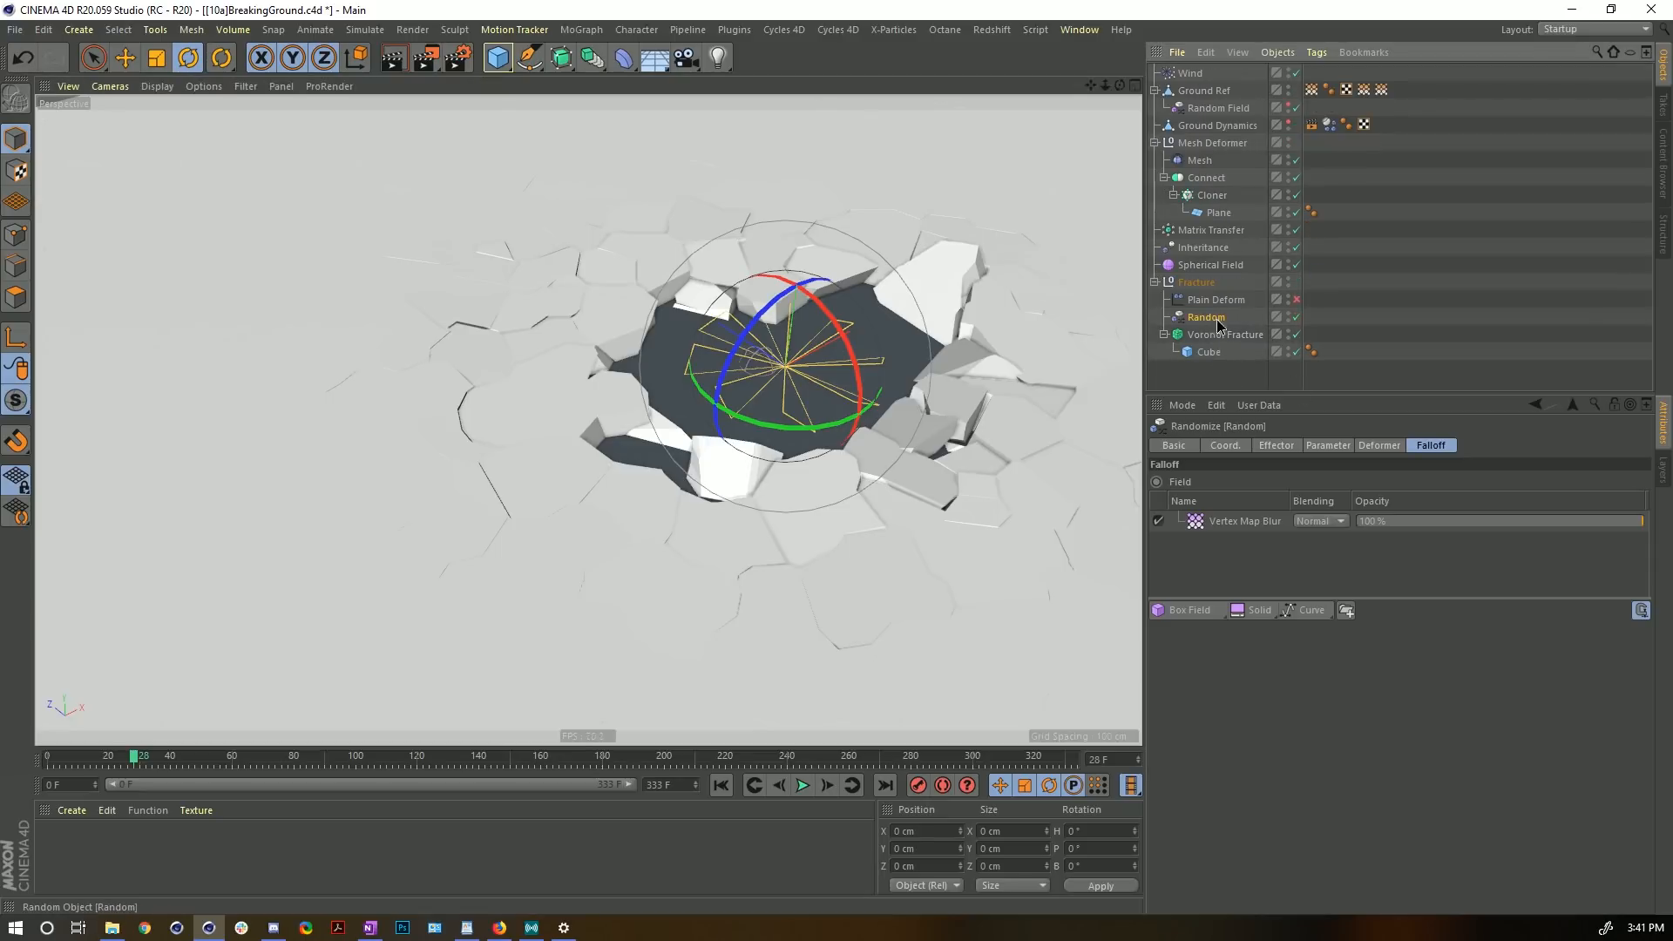
double_click(1217, 319)
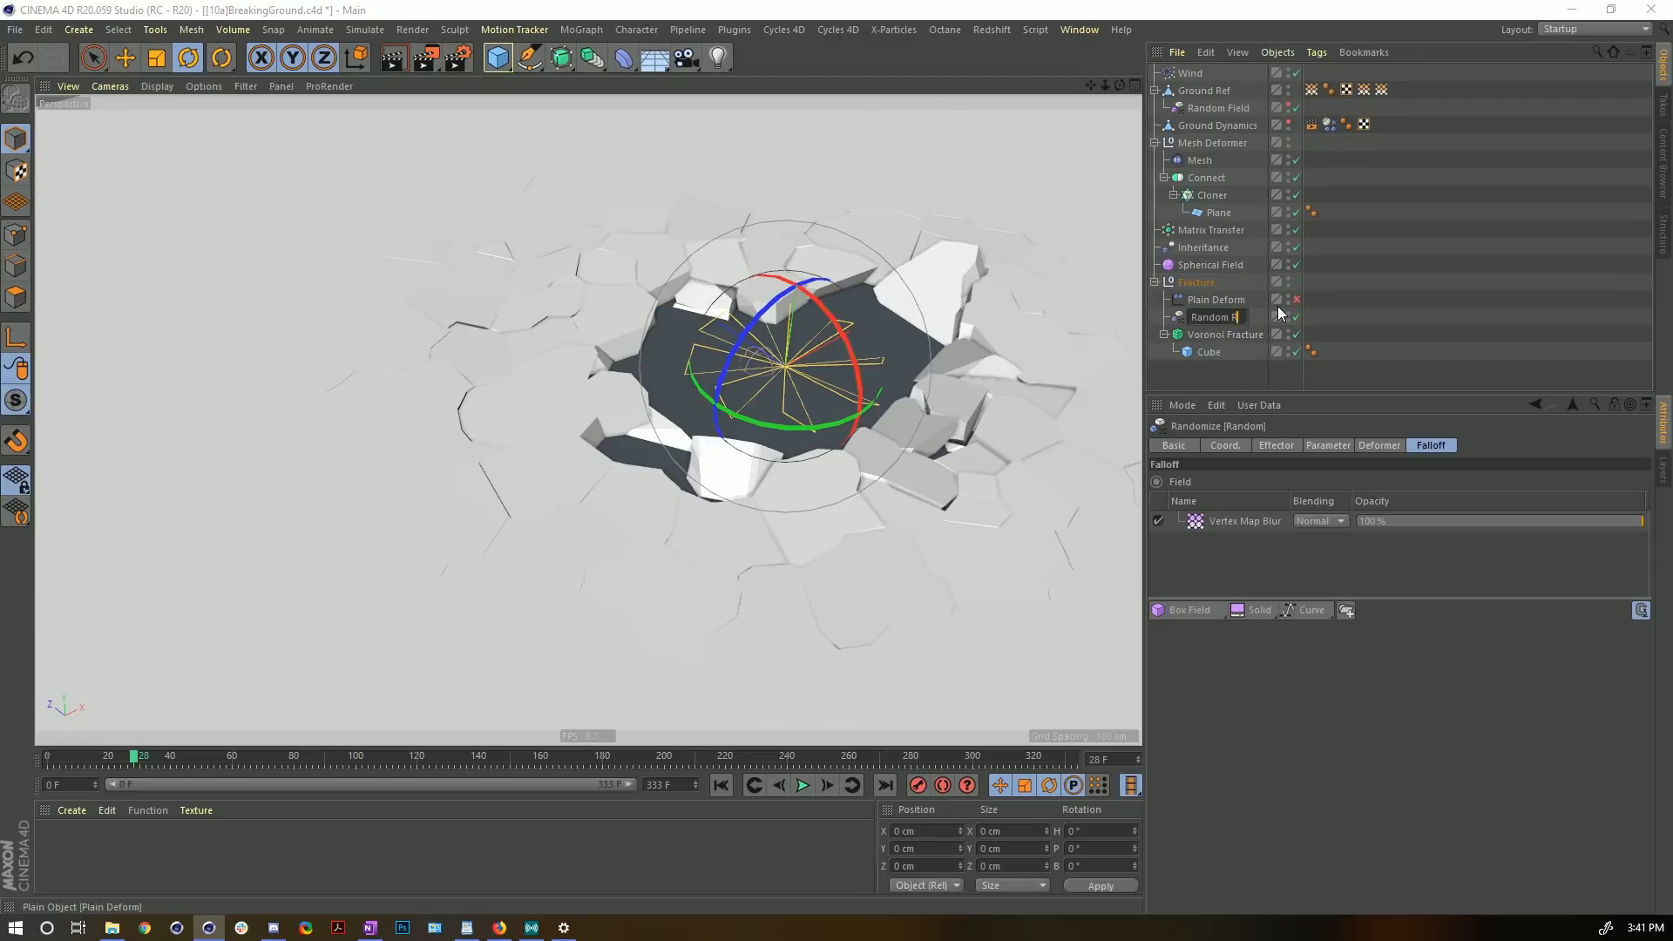
type("Rot Pos")
key("Return")
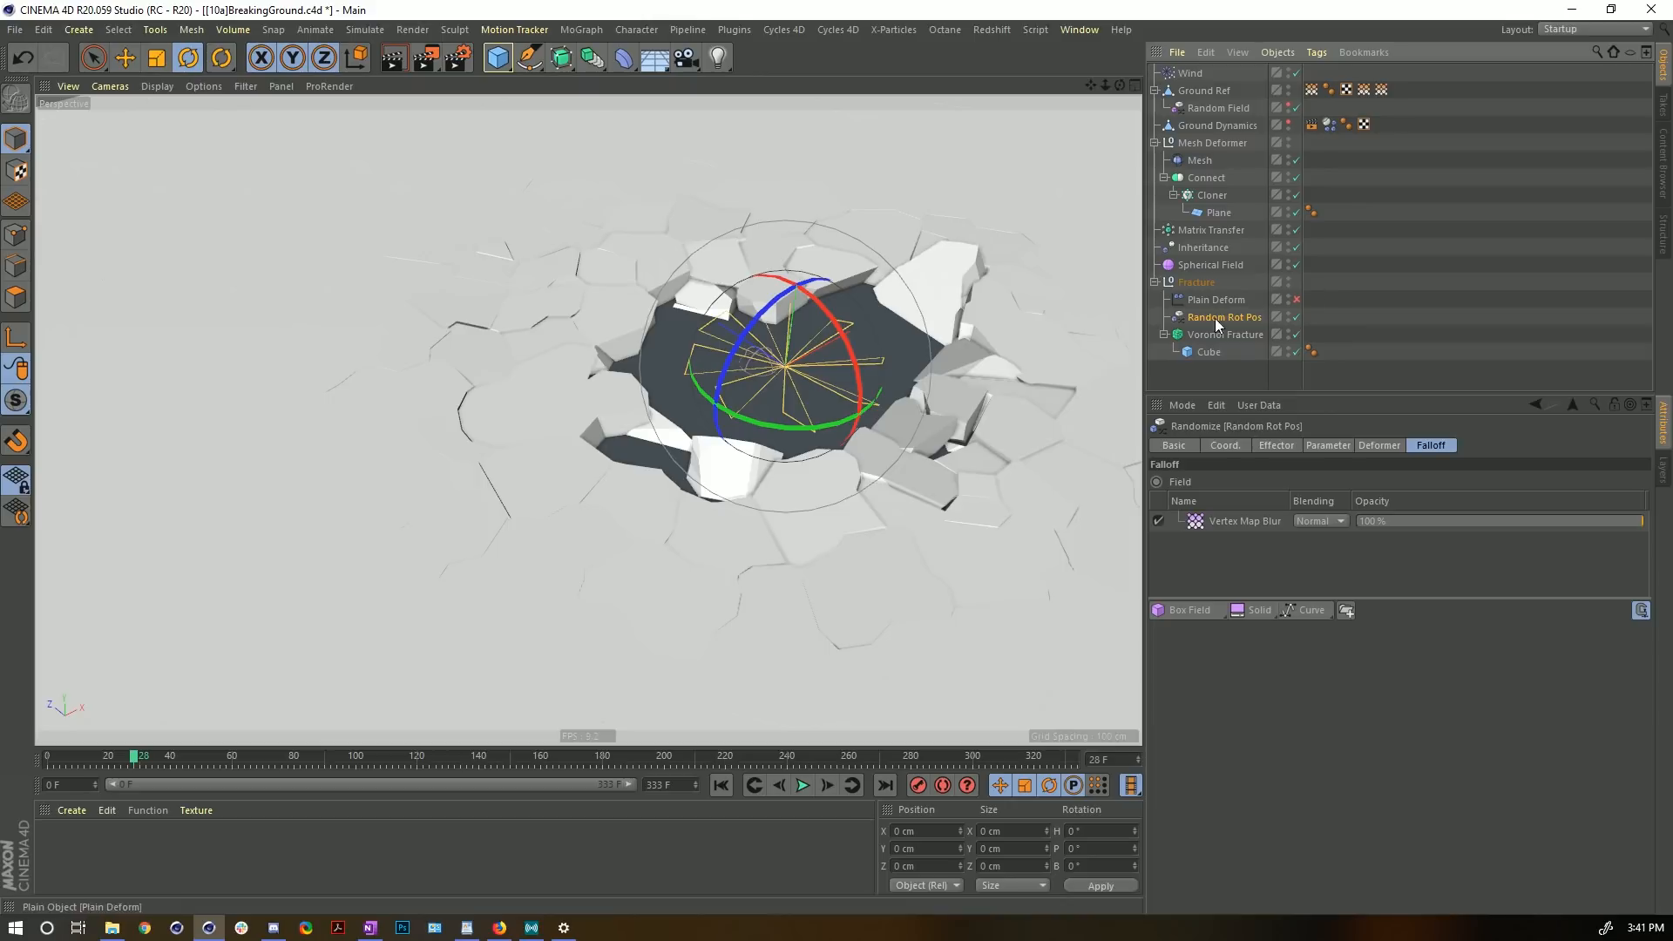
- Add a Curve layer above Random Rot Pos's Vertex Map Blur and shape it into a steep S rising from about 0.13 to 0.43
left_click_drag(759, 364, 742, 309, "alt")
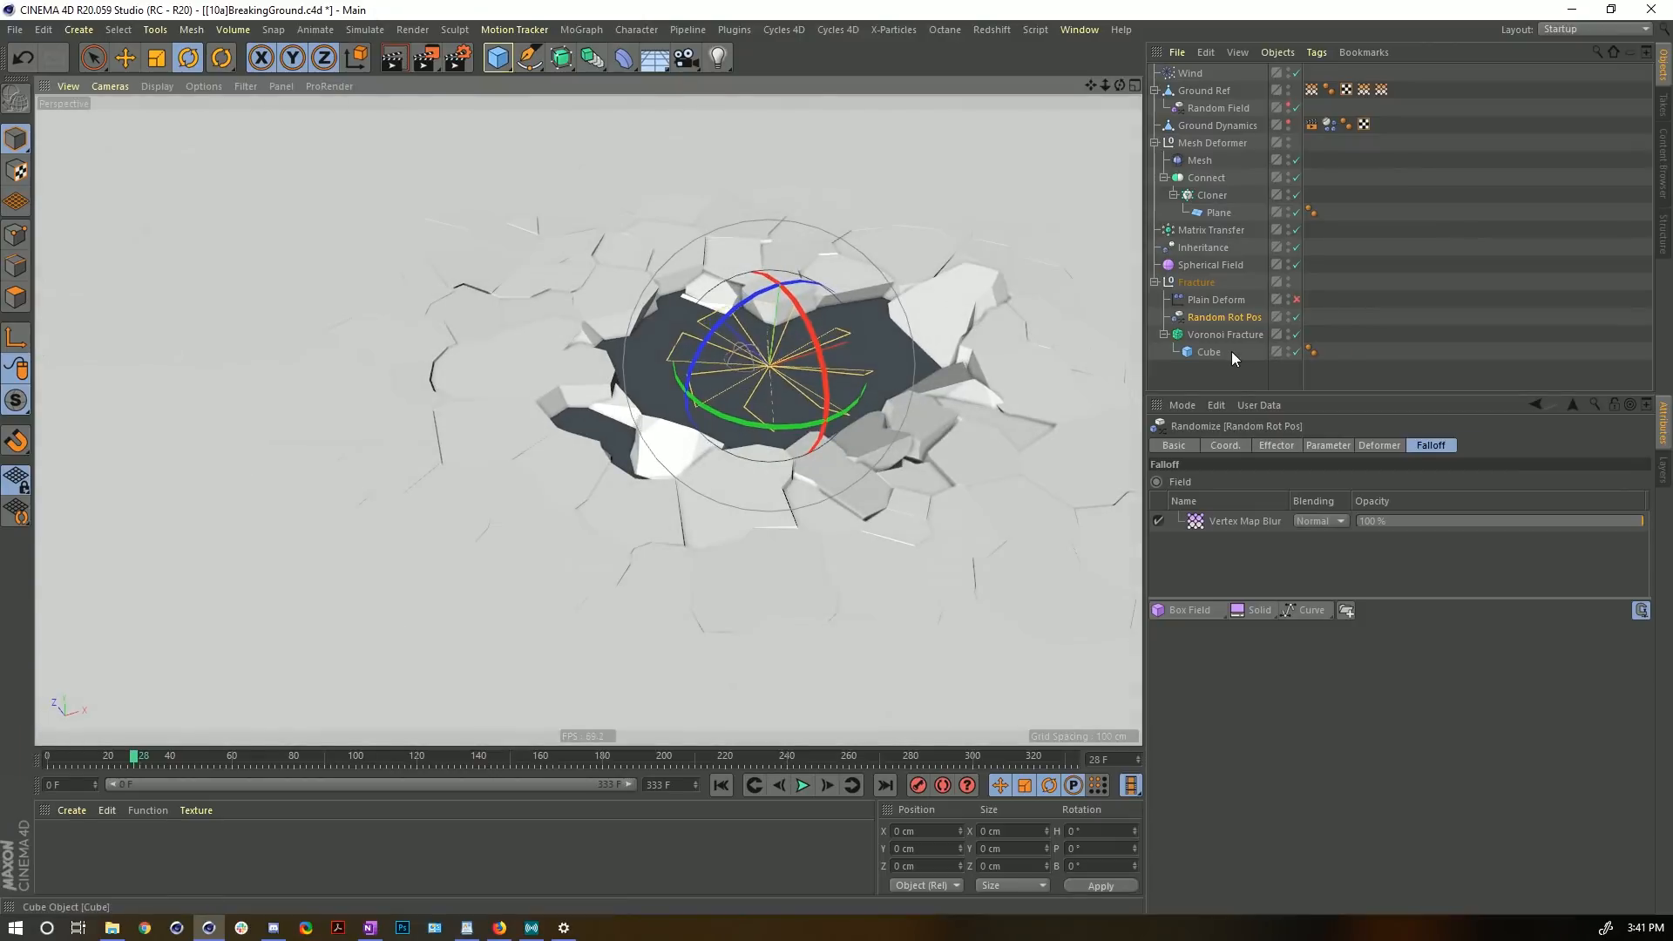
left_click(1213, 302)
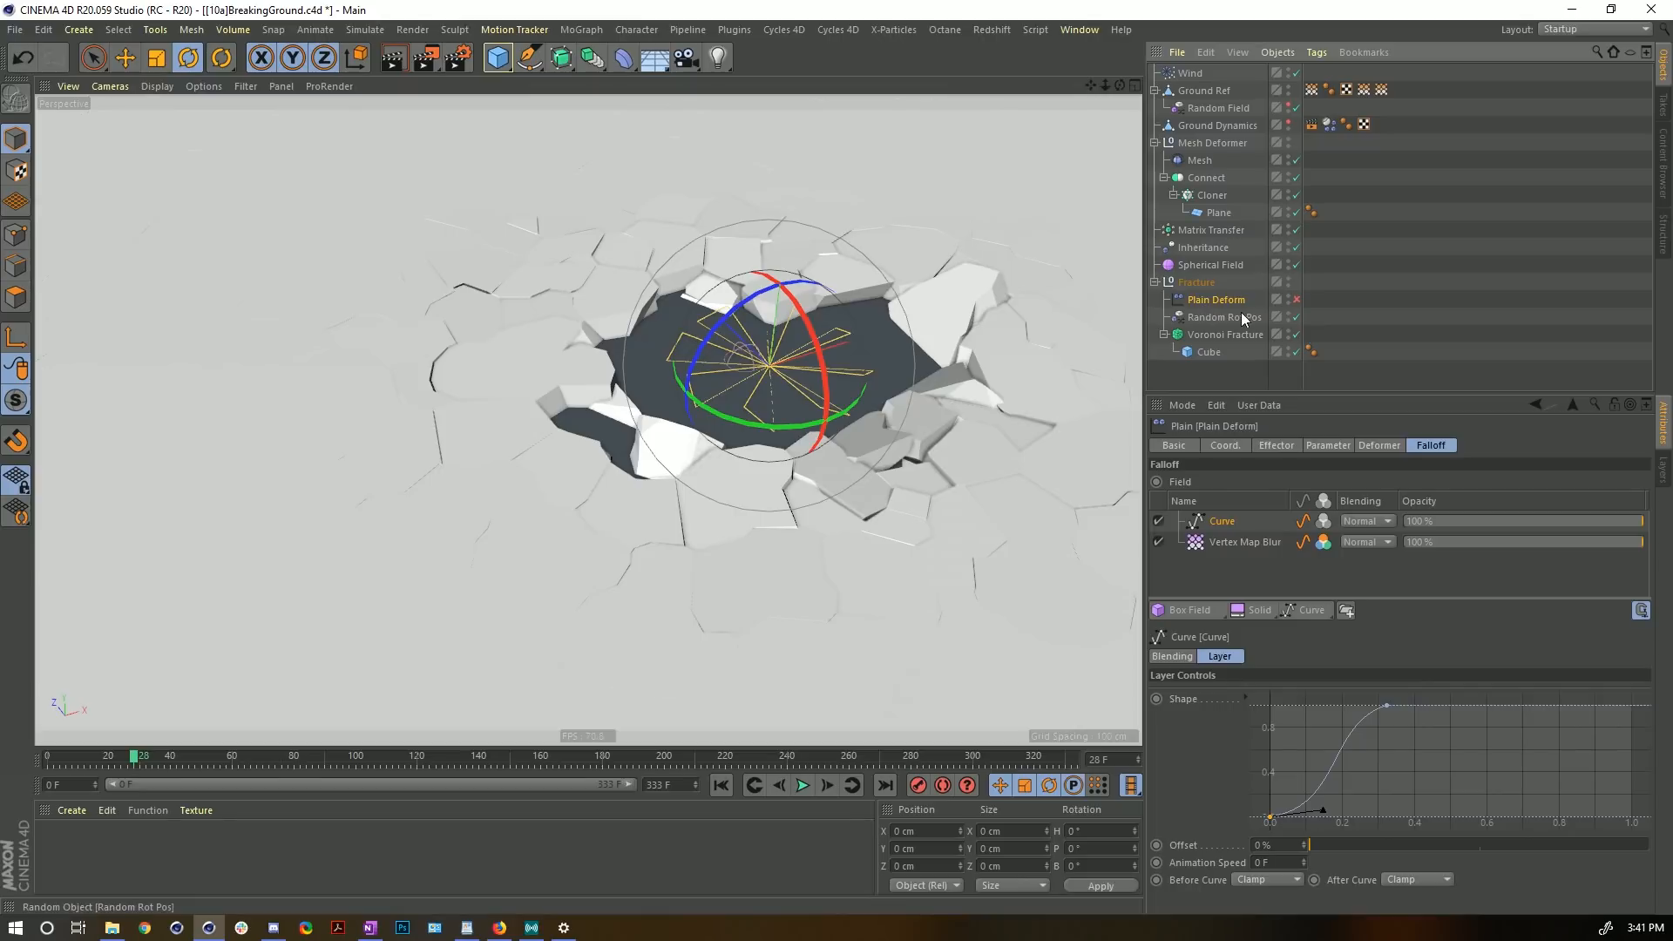
left_click(1211, 319)
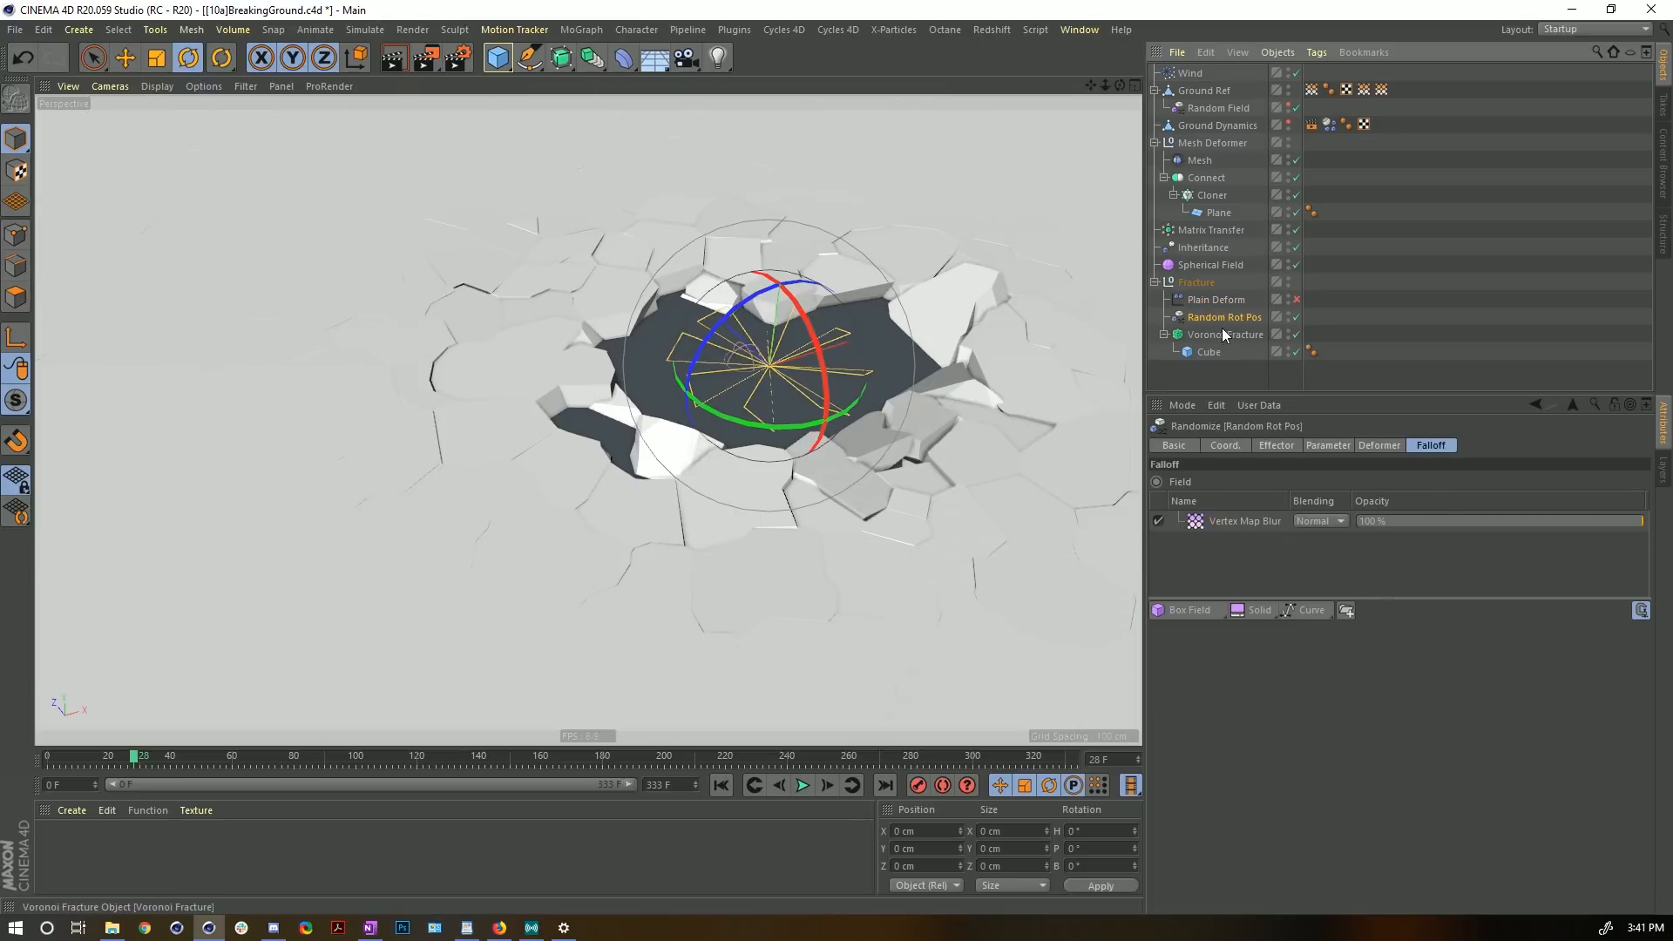
left_click(1246, 522)
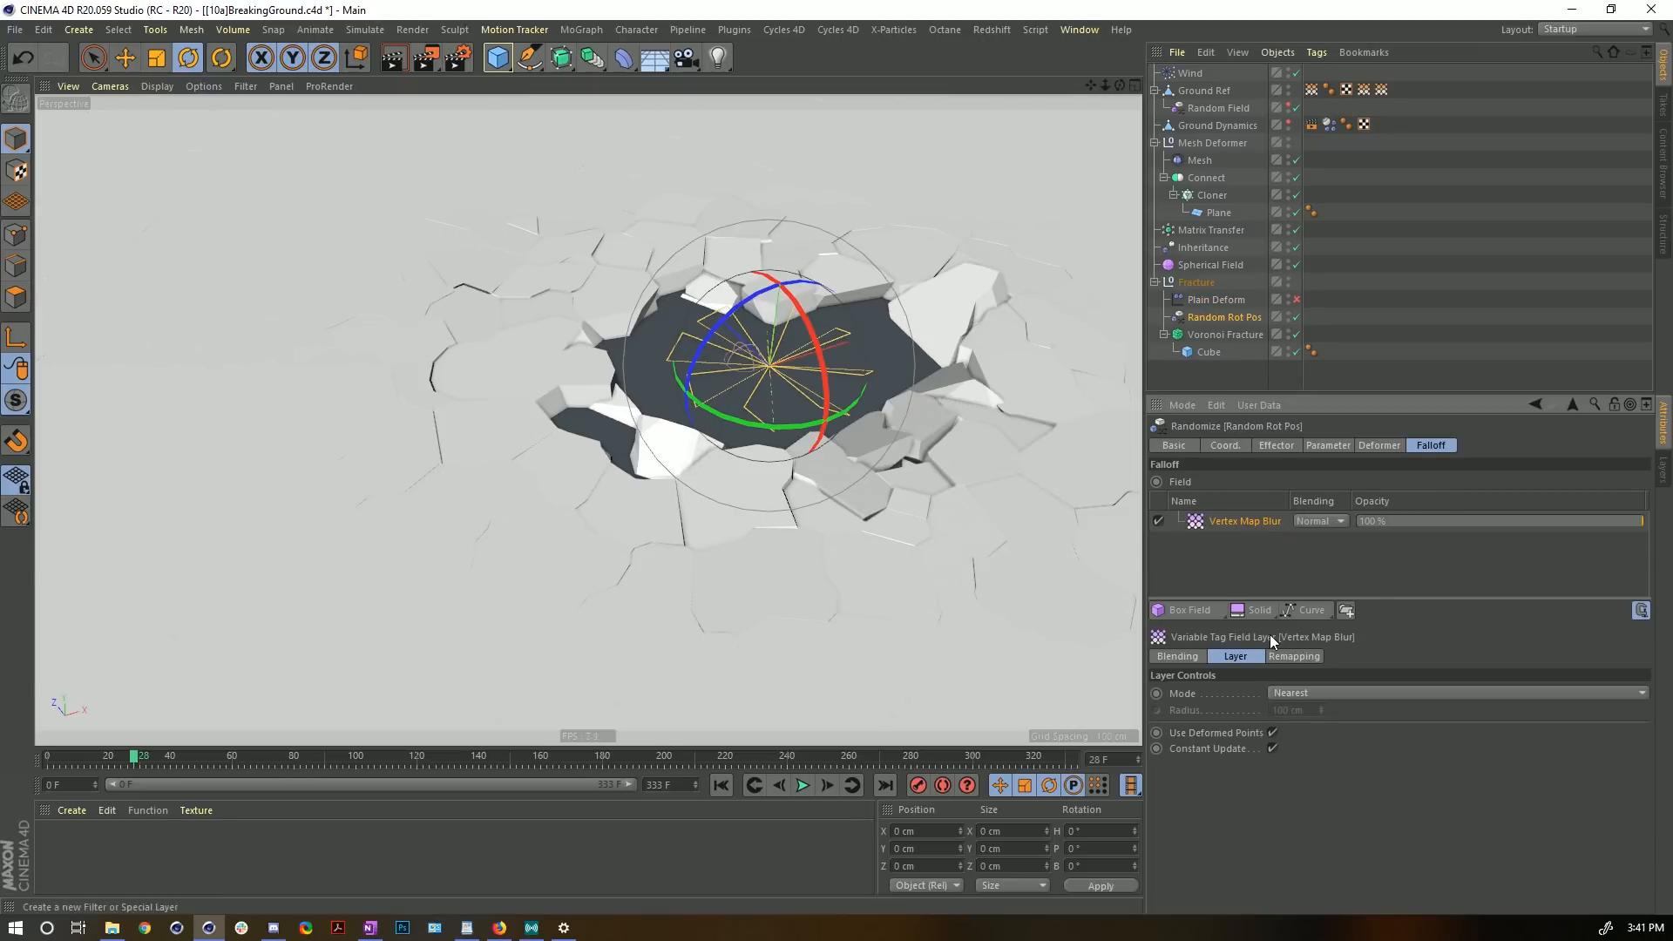
left_click(1311, 611)
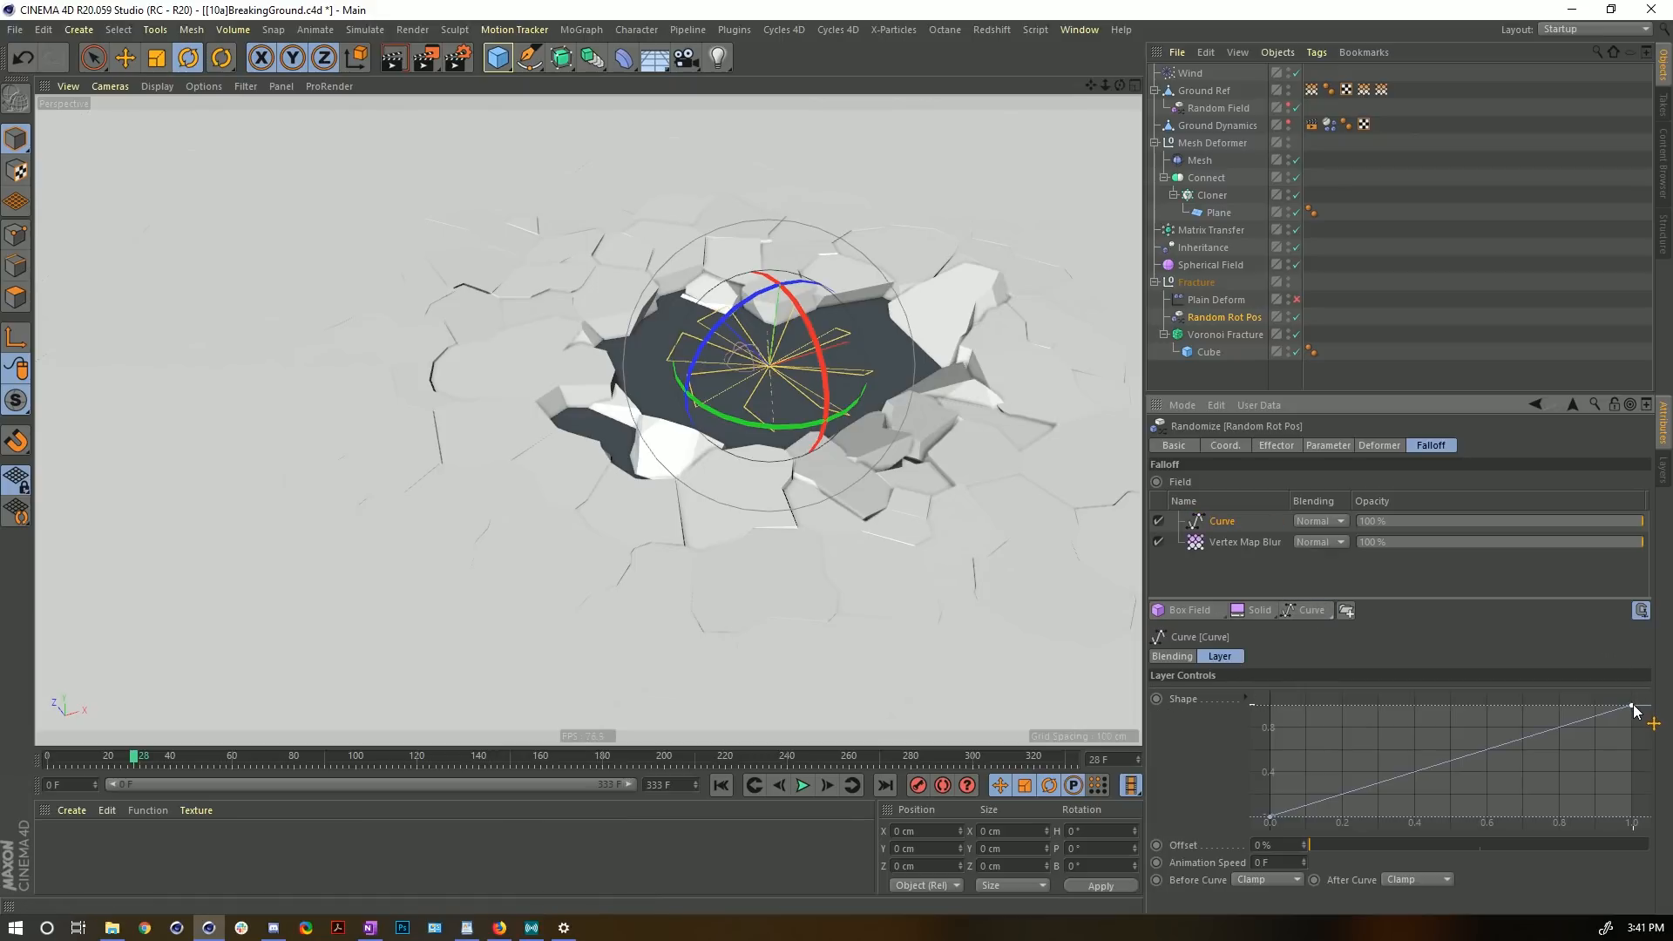
left_click_drag(1633, 711, 1442, 653)
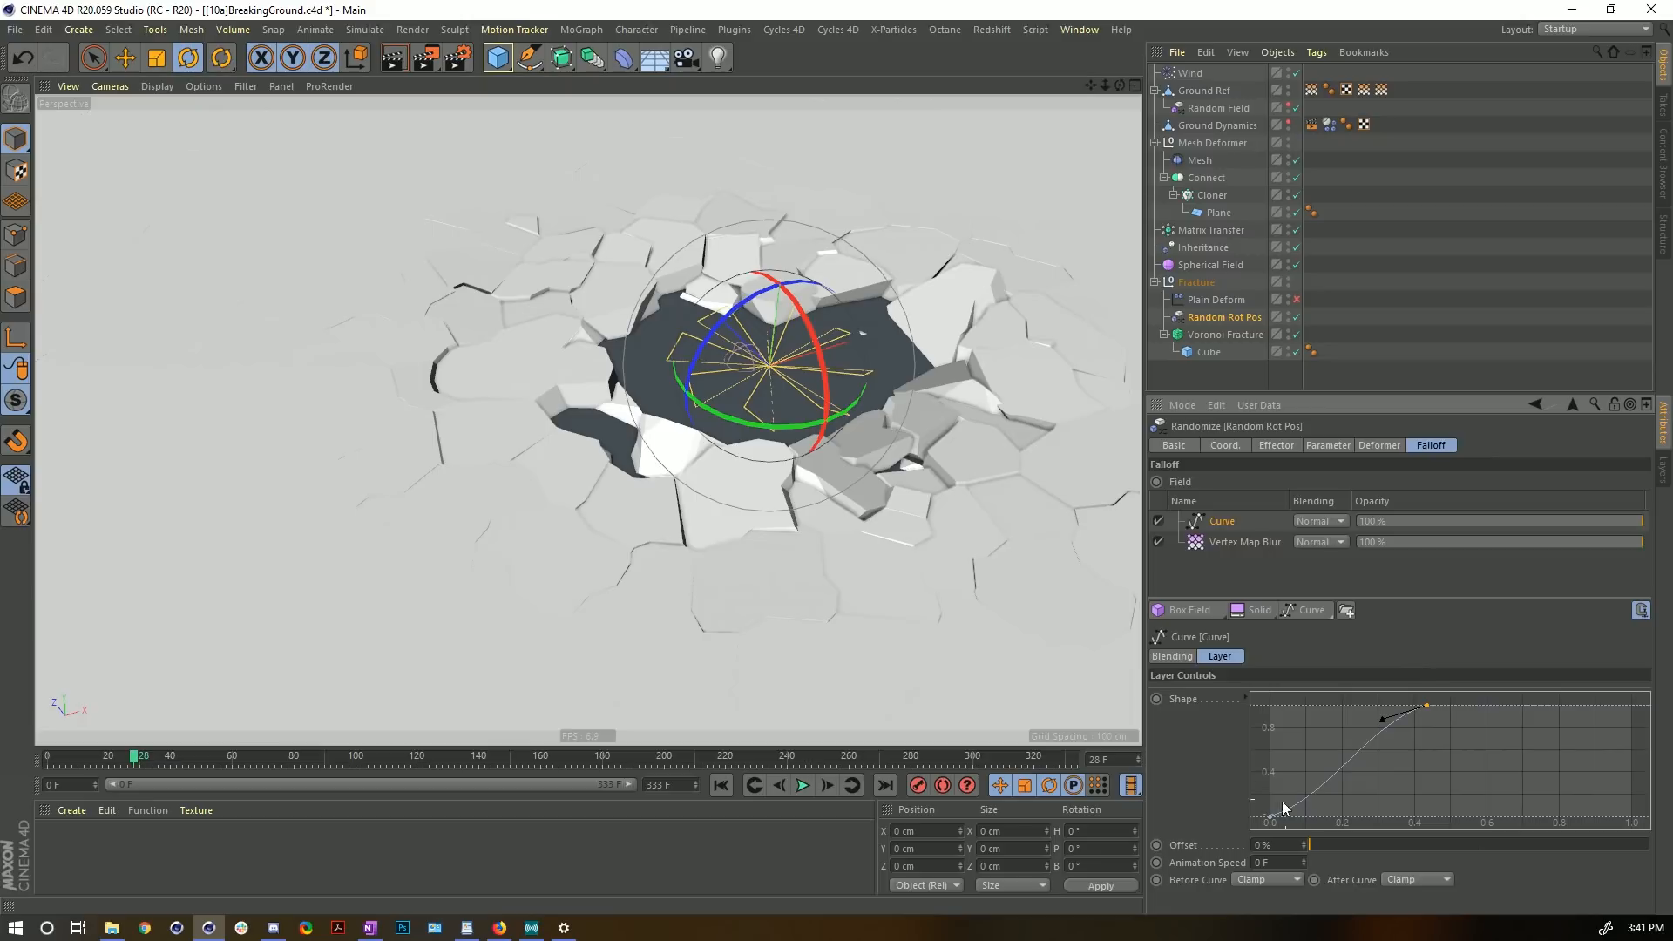
left_click_drag(1269, 820, 1318, 835)
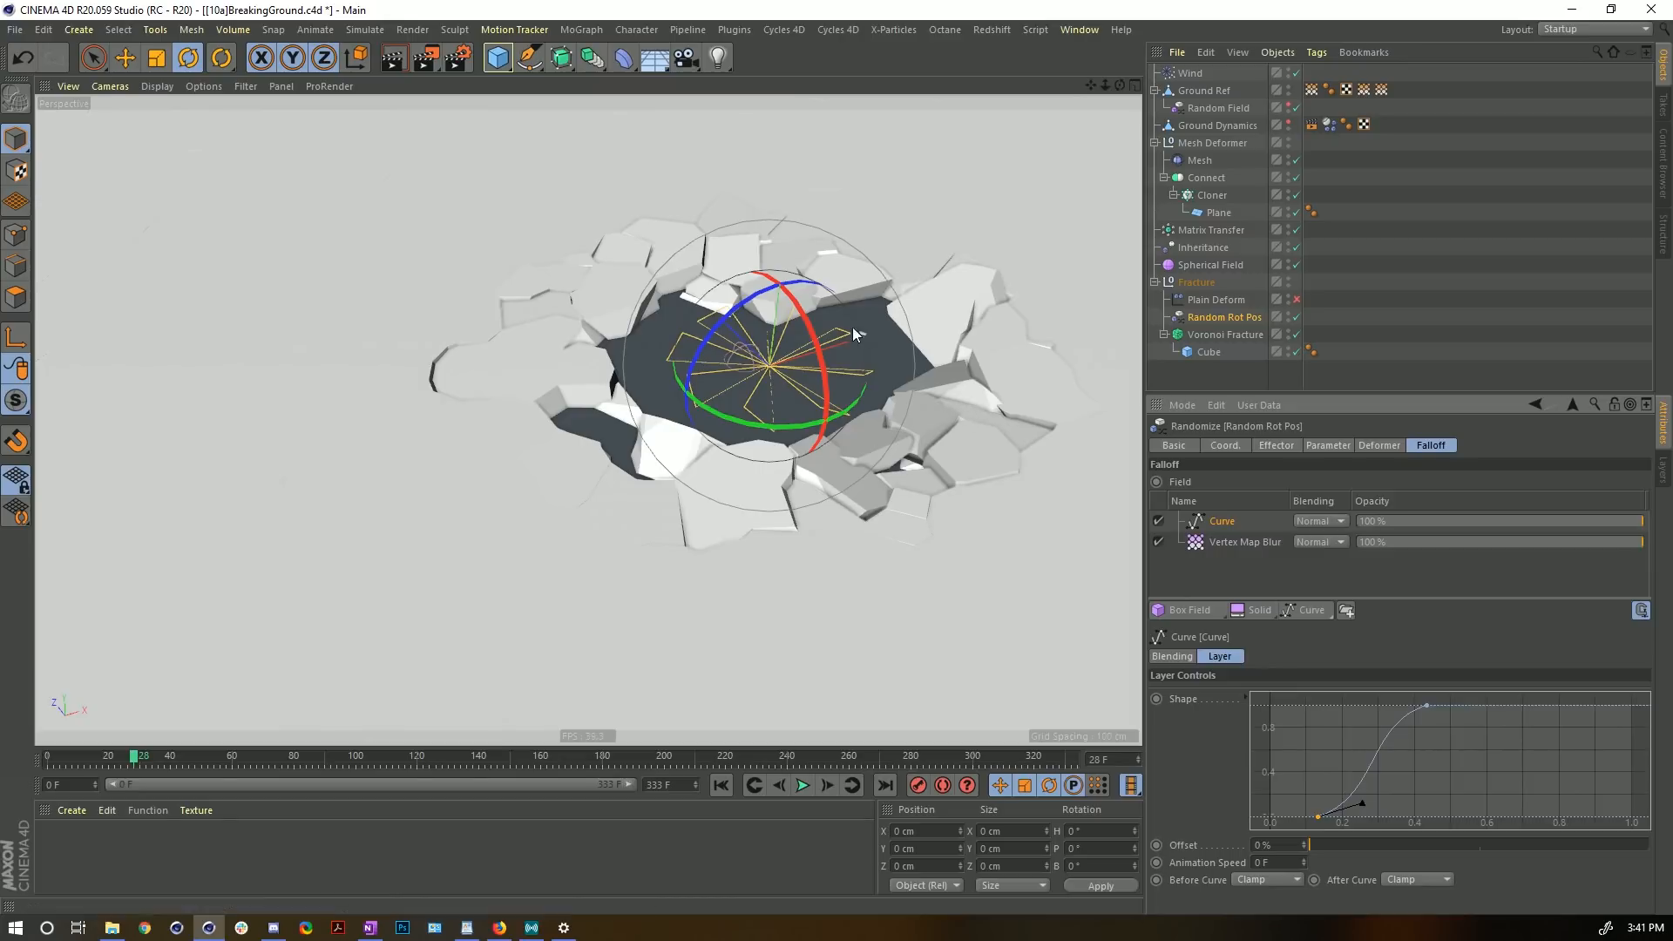
- Raise Random Rot Pos's Y position offset to 16 cm
left_click_drag(788, 419, 864, 394, "alt")
left_click_drag(920, 280, 720, 349, "alt")
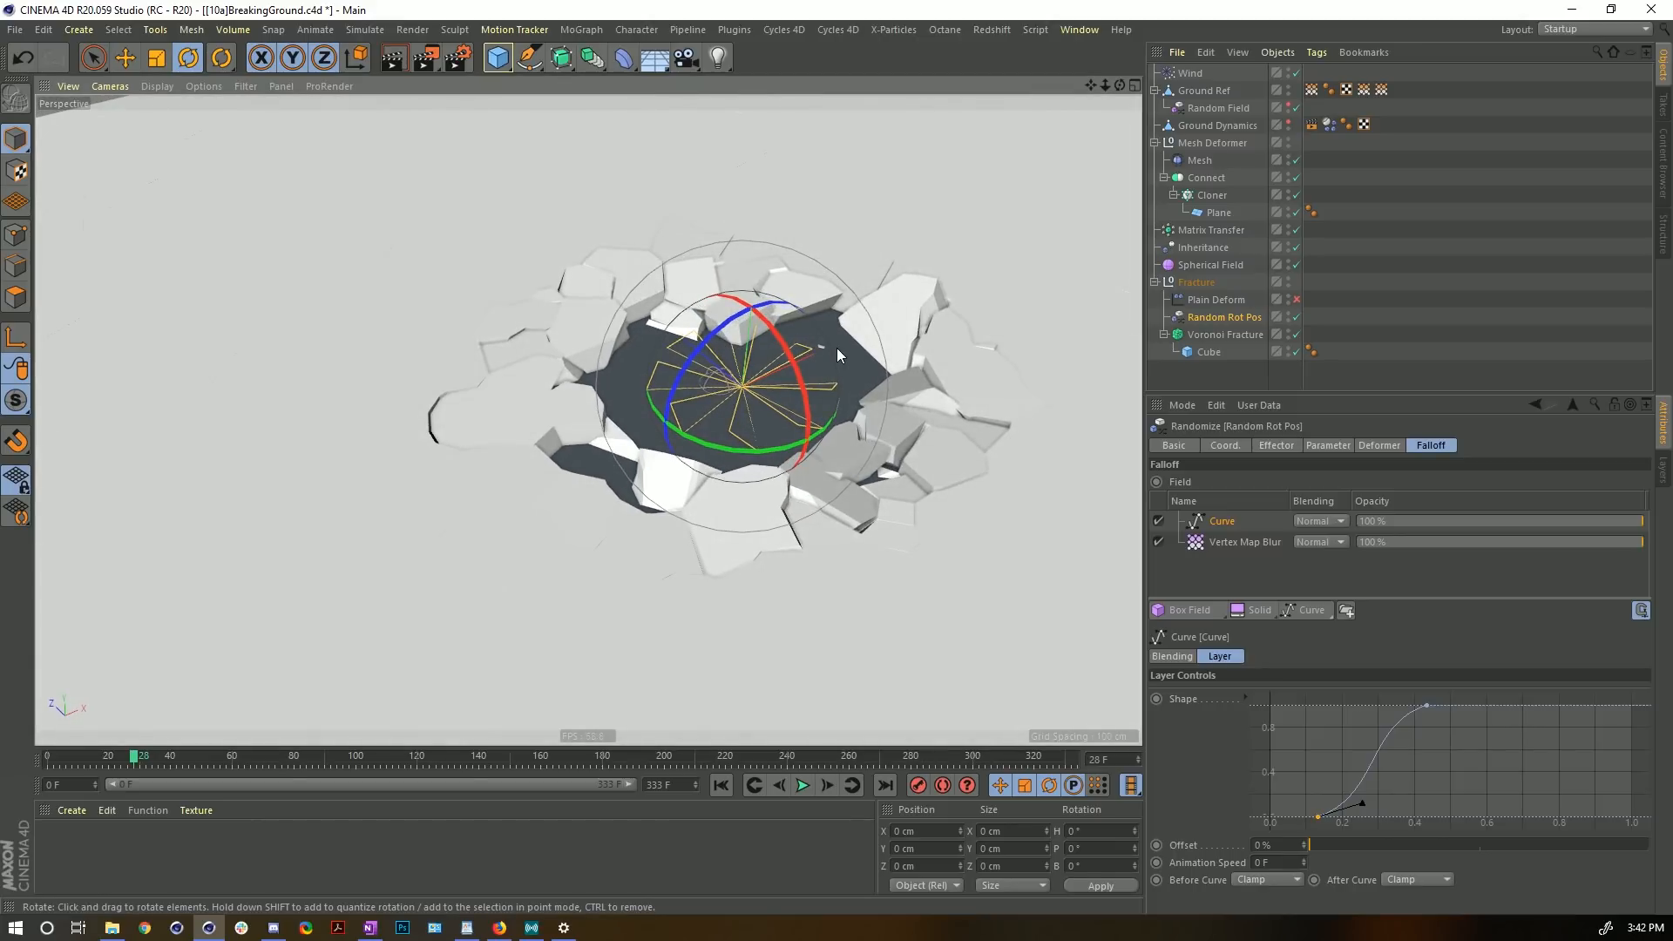
left_click(1309, 446)
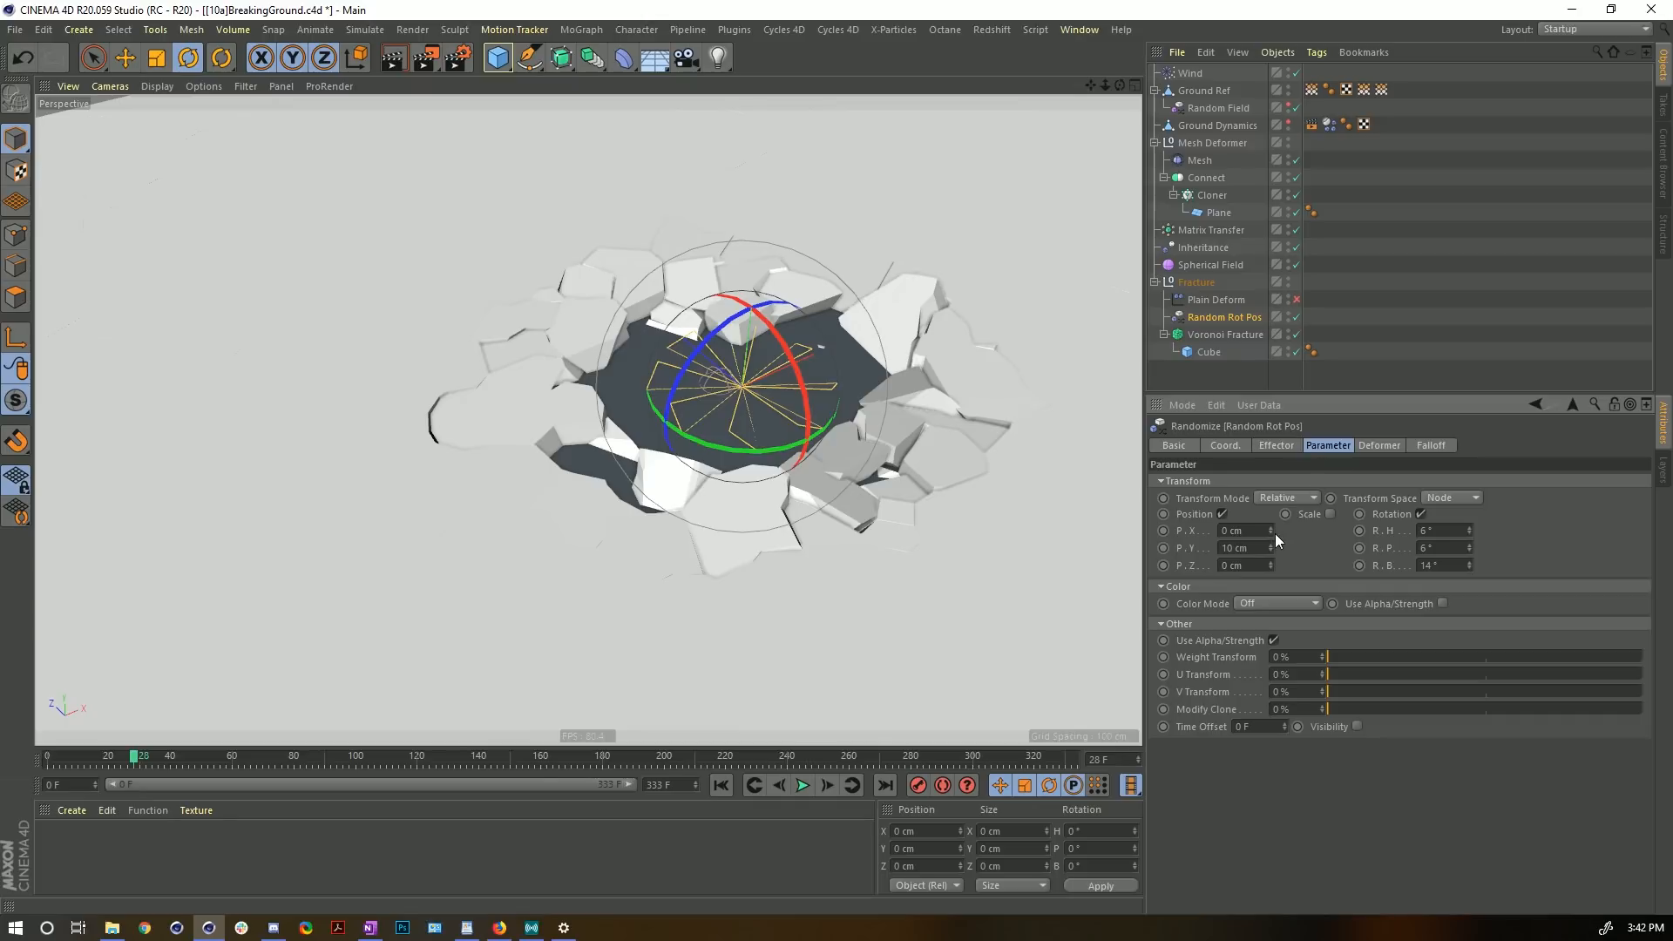
left_click_drag(1273, 547, 1274, 539)
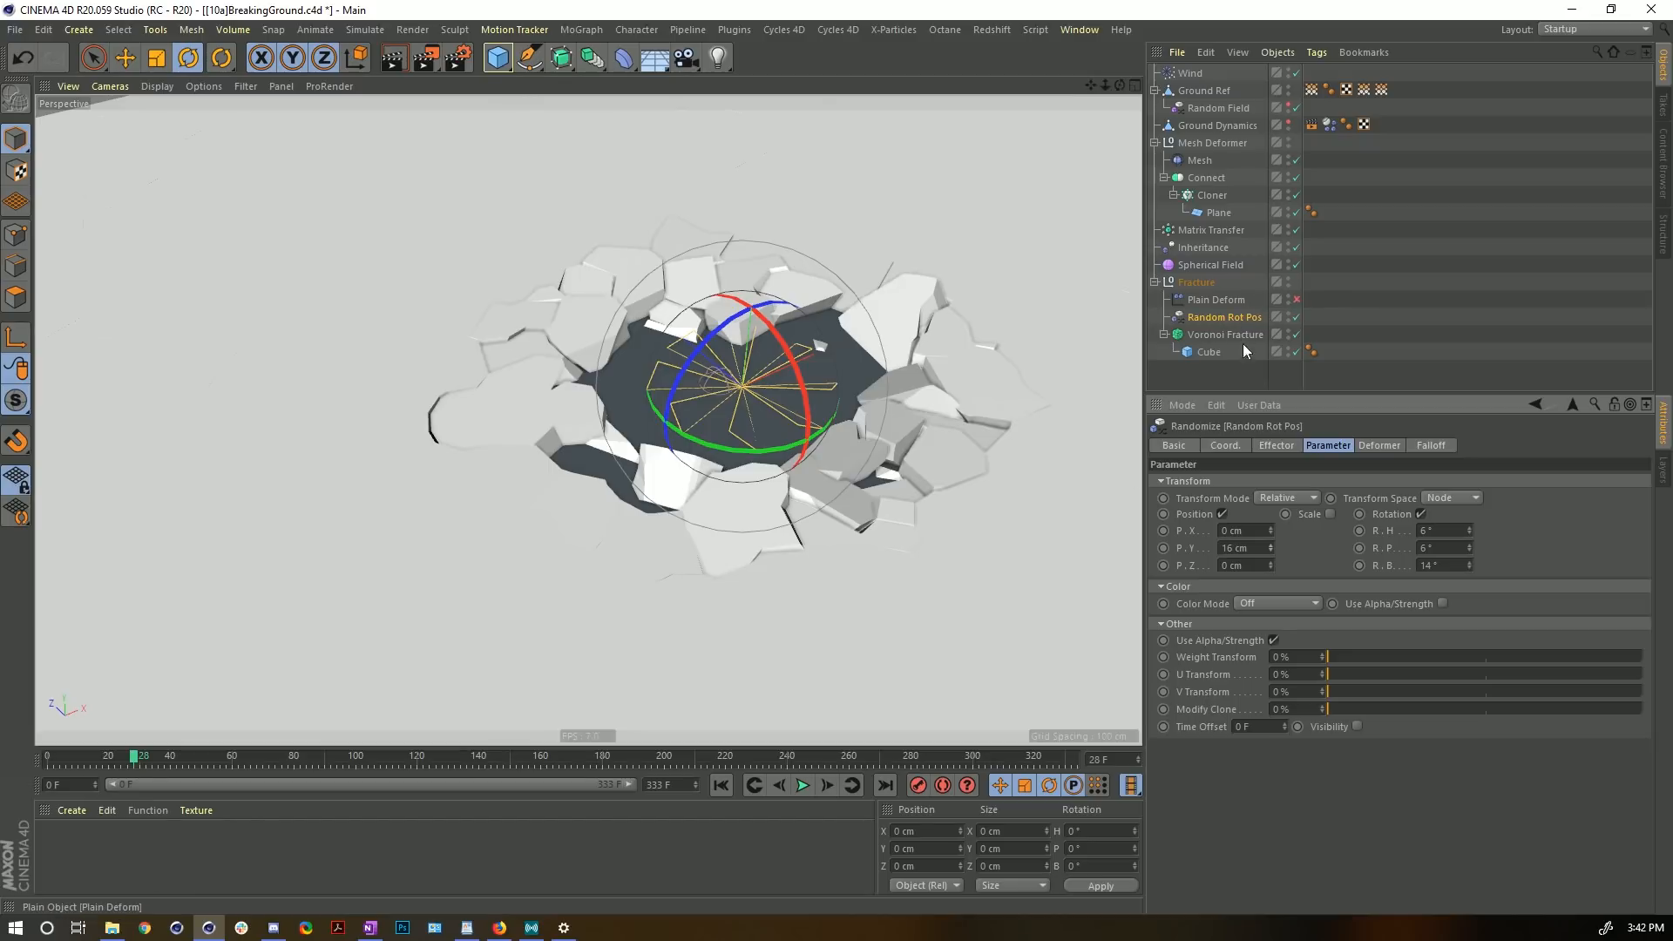
- Play the simulation to frame 75 and examine the displaced fragments around the rim of the hole
left_click(802, 784)
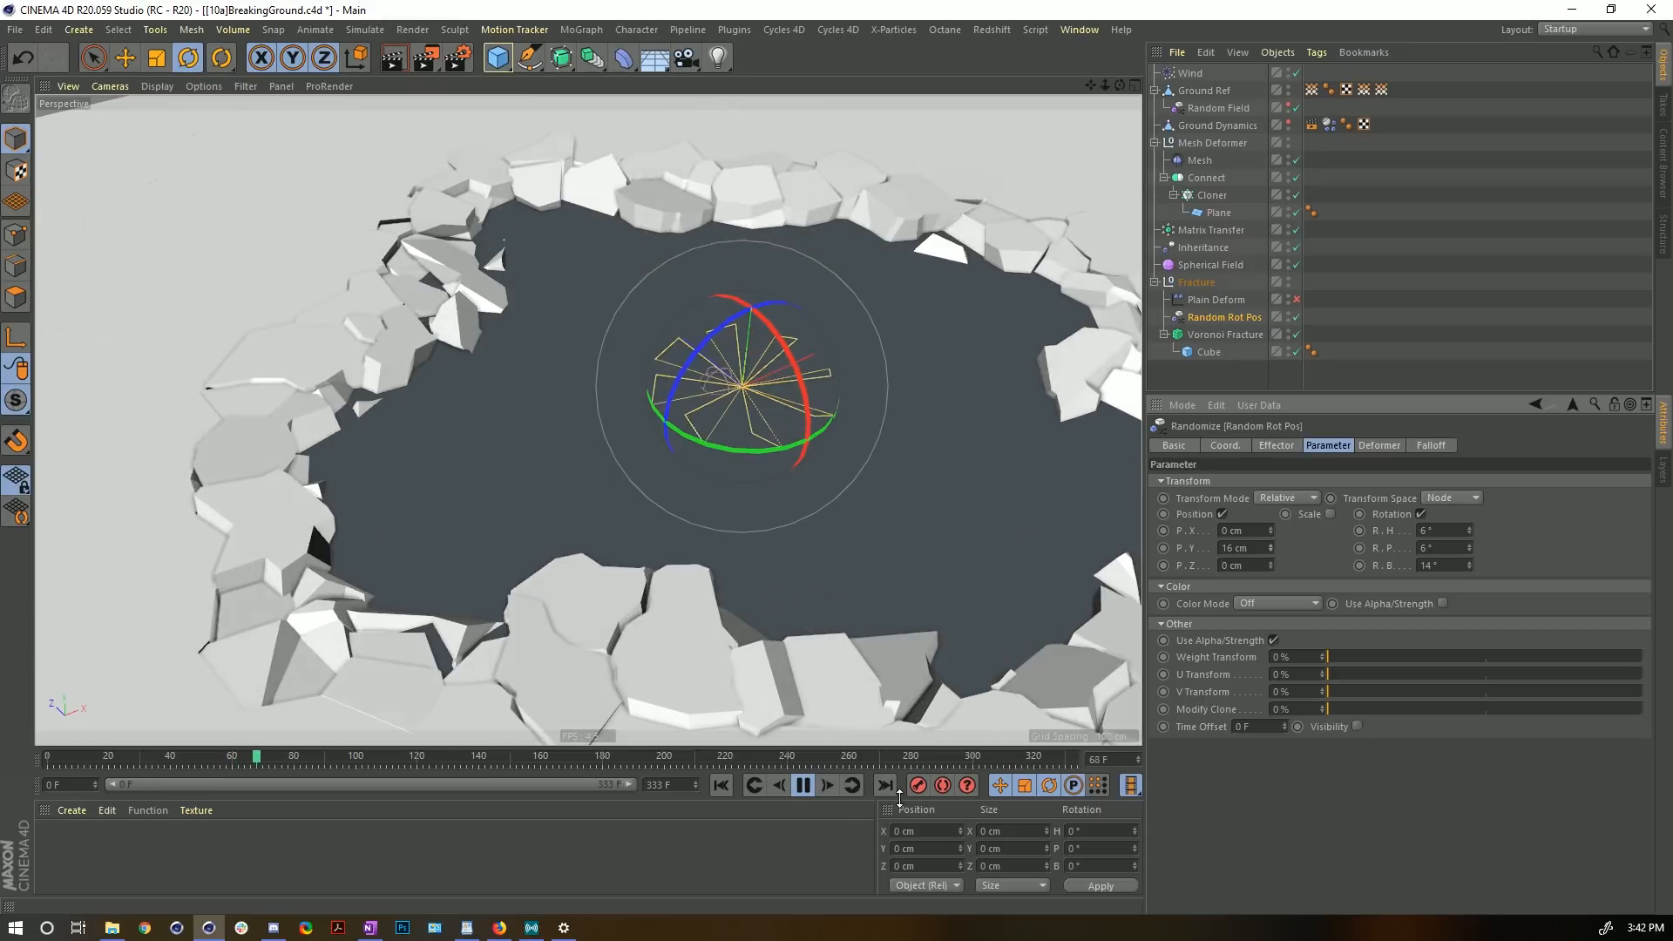
left_click(803, 790)
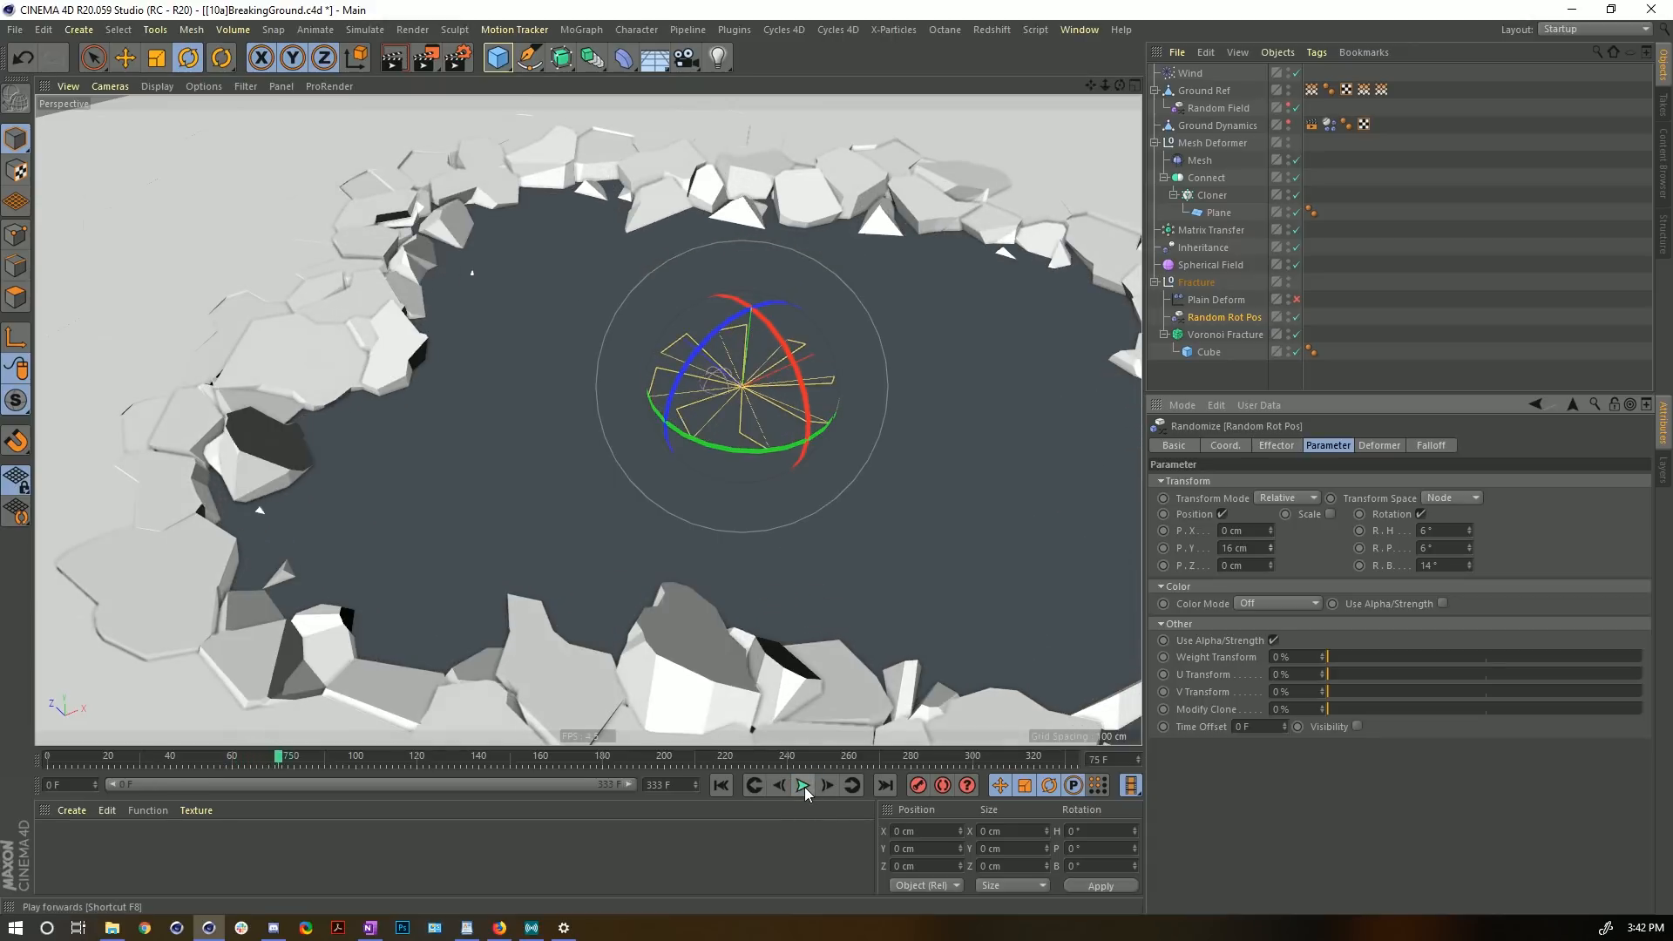
left_click_drag(511, 568, 869, 464, "alt")
middle_click_drag(810, 516, 784, 387, "alt")
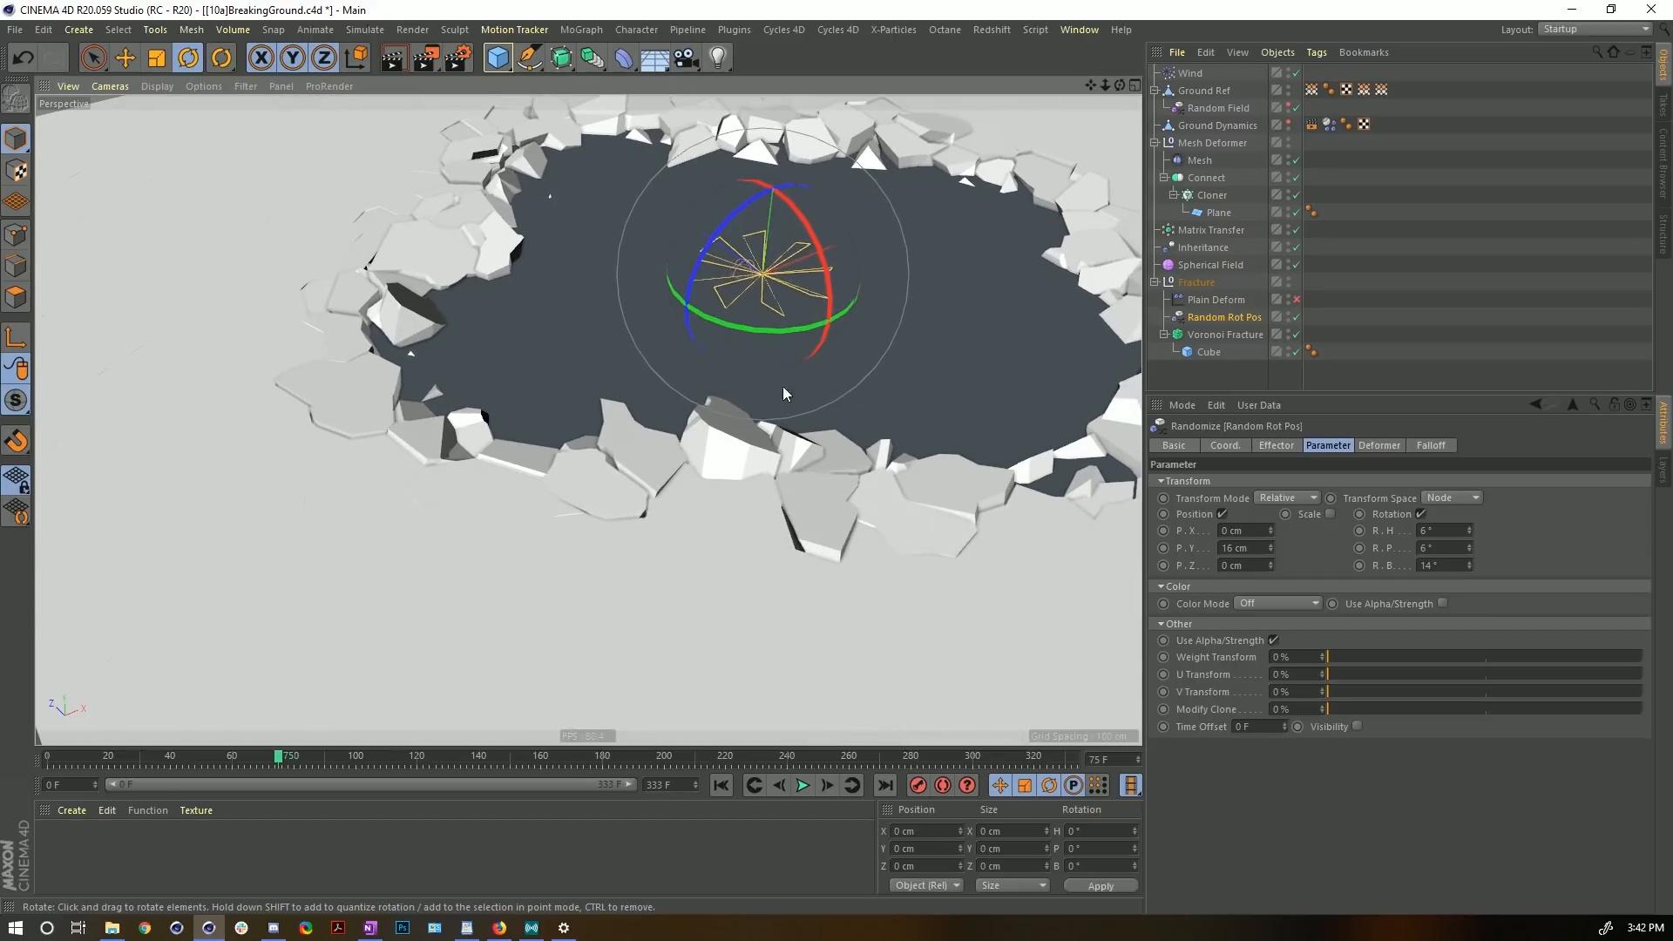
middle_click_drag(592, 350, 586, 429, "alt")
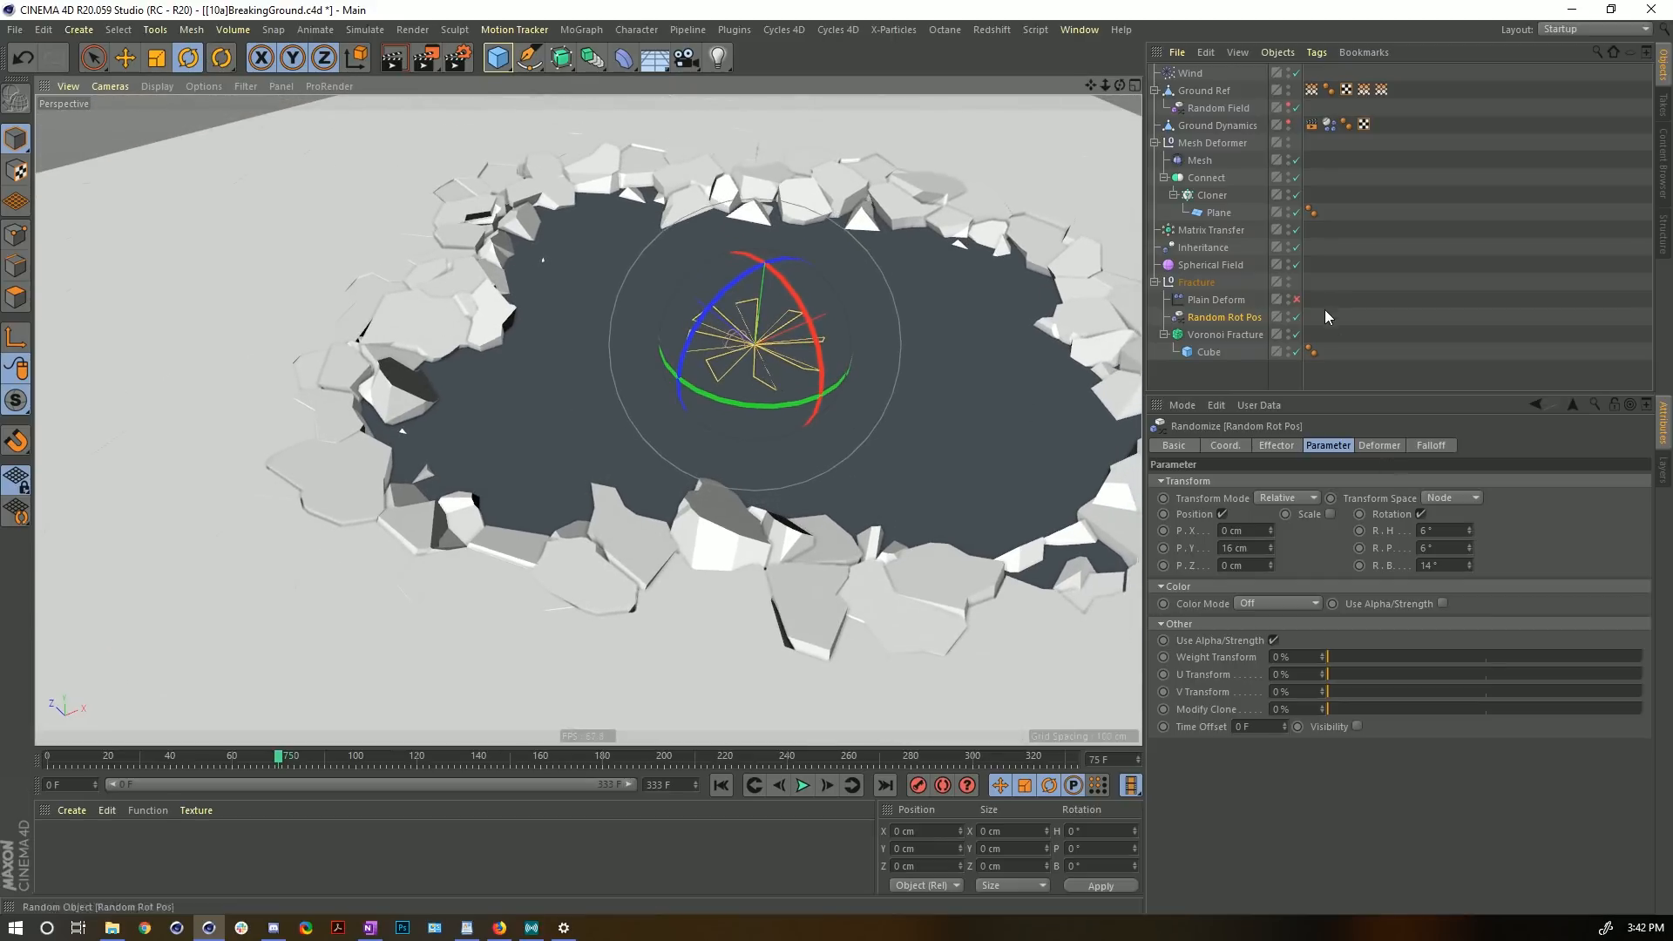
- Re-enable Plain Deform and inspect the cracks around the whole hole
left_click(1296, 300)
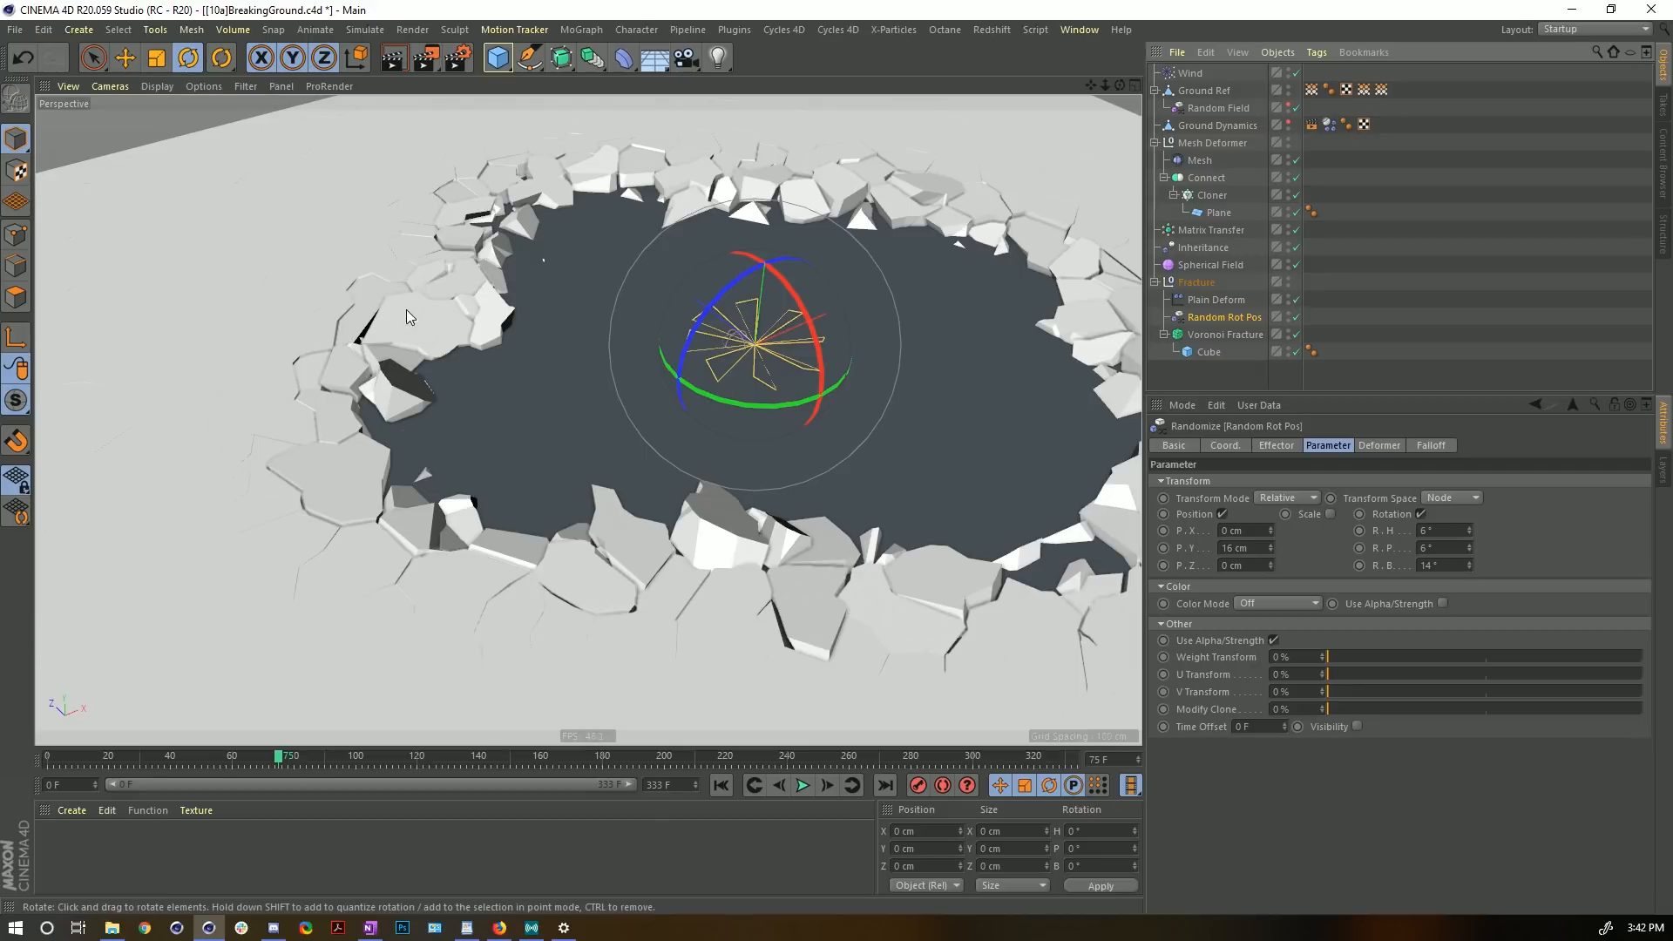
right_click_drag(420, 490, 375, 524, "alt")
left_click_drag(716, 536, 722, 570, "alt")
- Steepen Plain Deform's falloff curve so it rises sooner and reaches full strength at about 0.2
left_click(1229, 300)
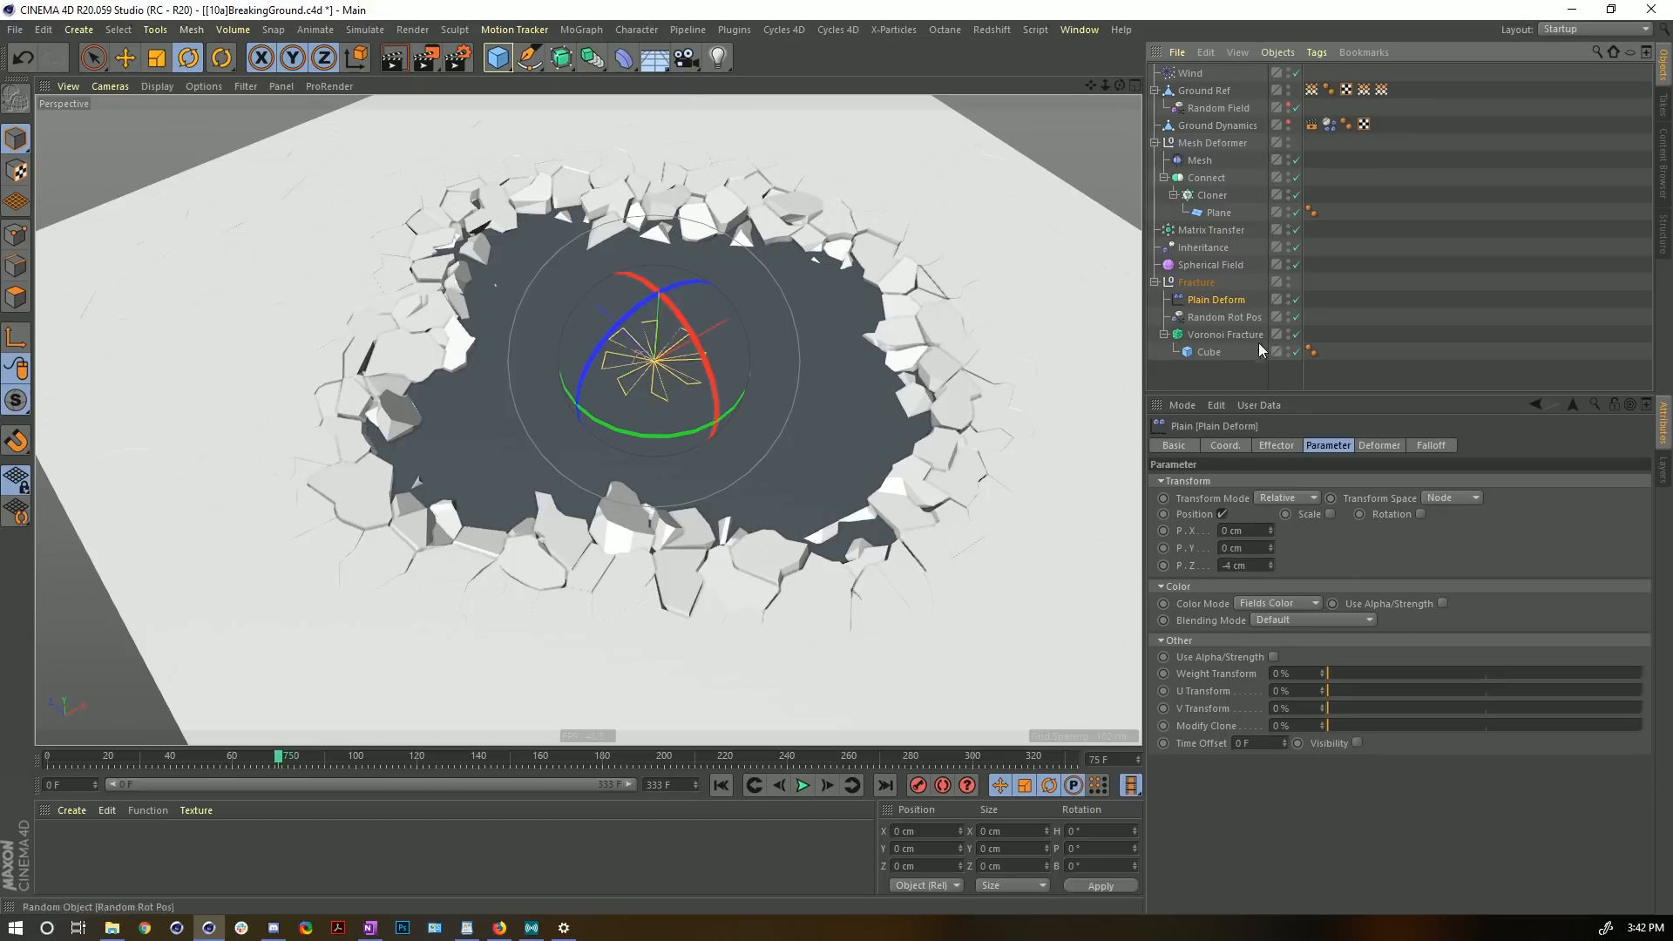
left_click(1436, 447)
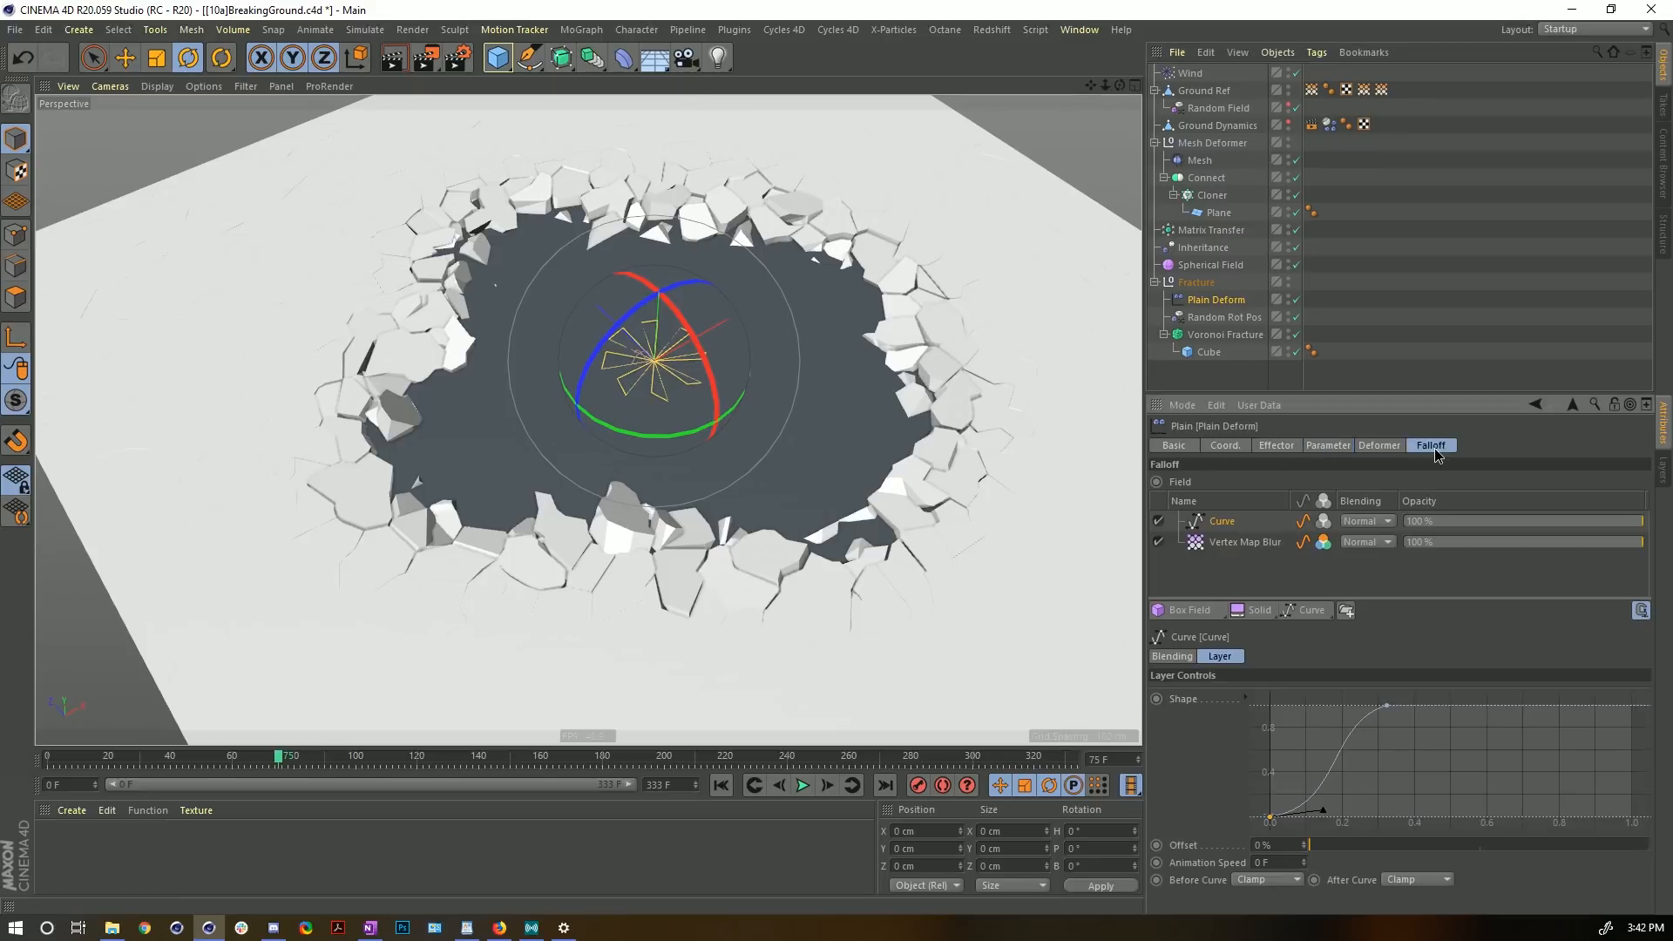
left_click_drag(1387, 705, 1350, 703)
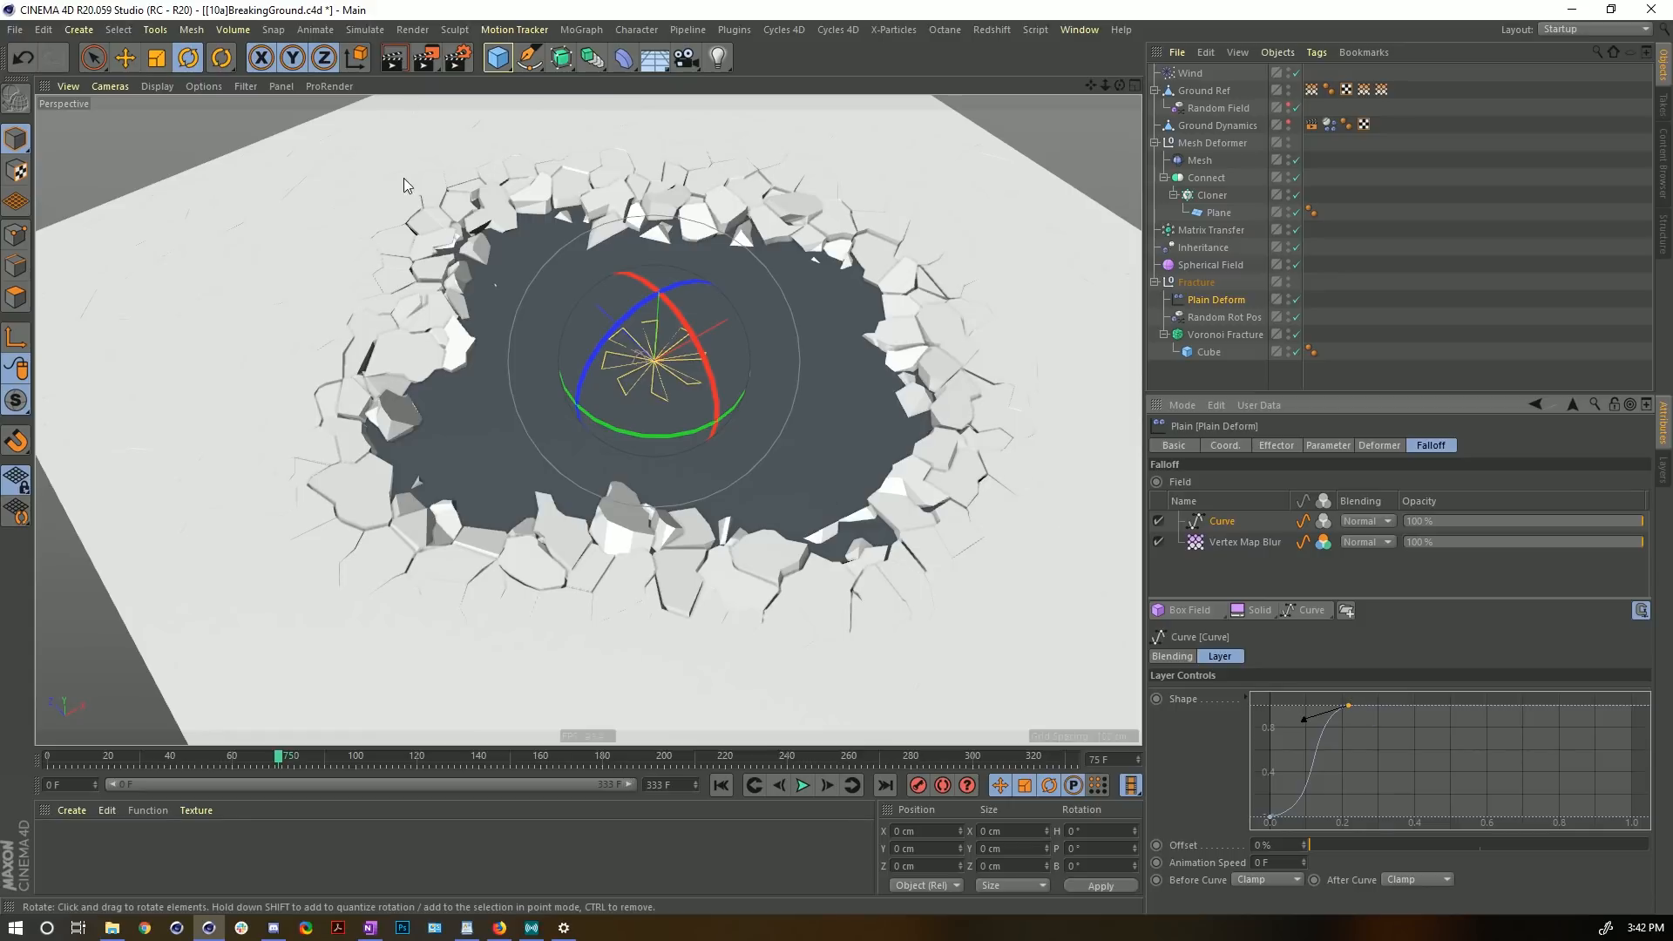
left_click(1270, 816)
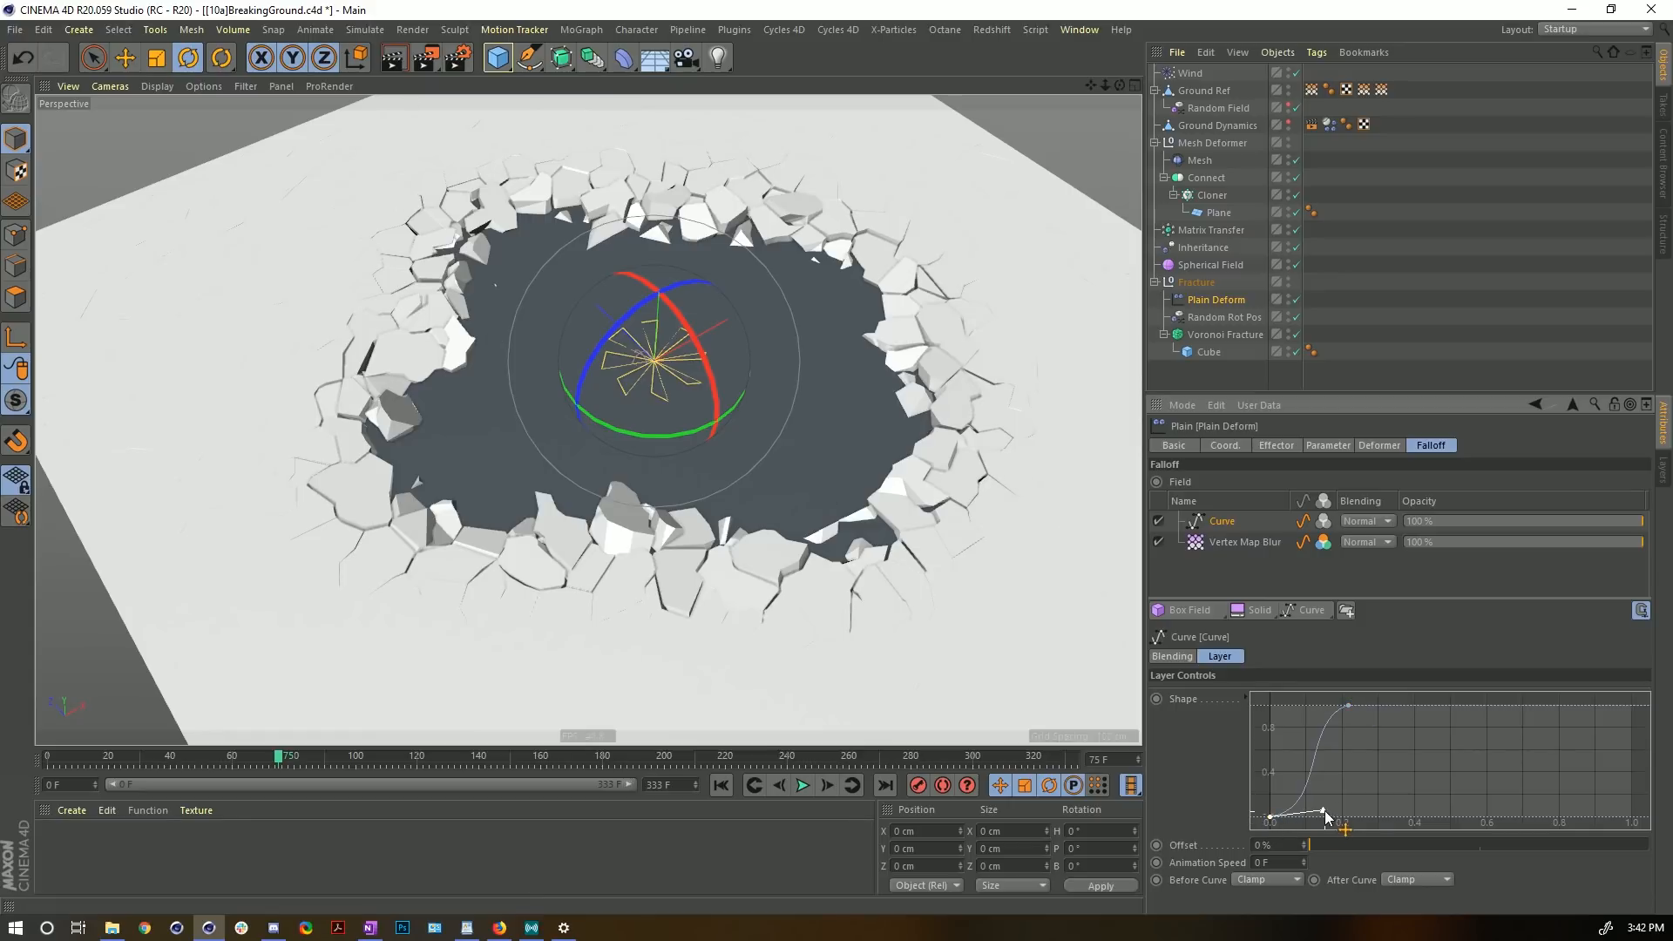
left_click_drag(1324, 812, 1295, 797)
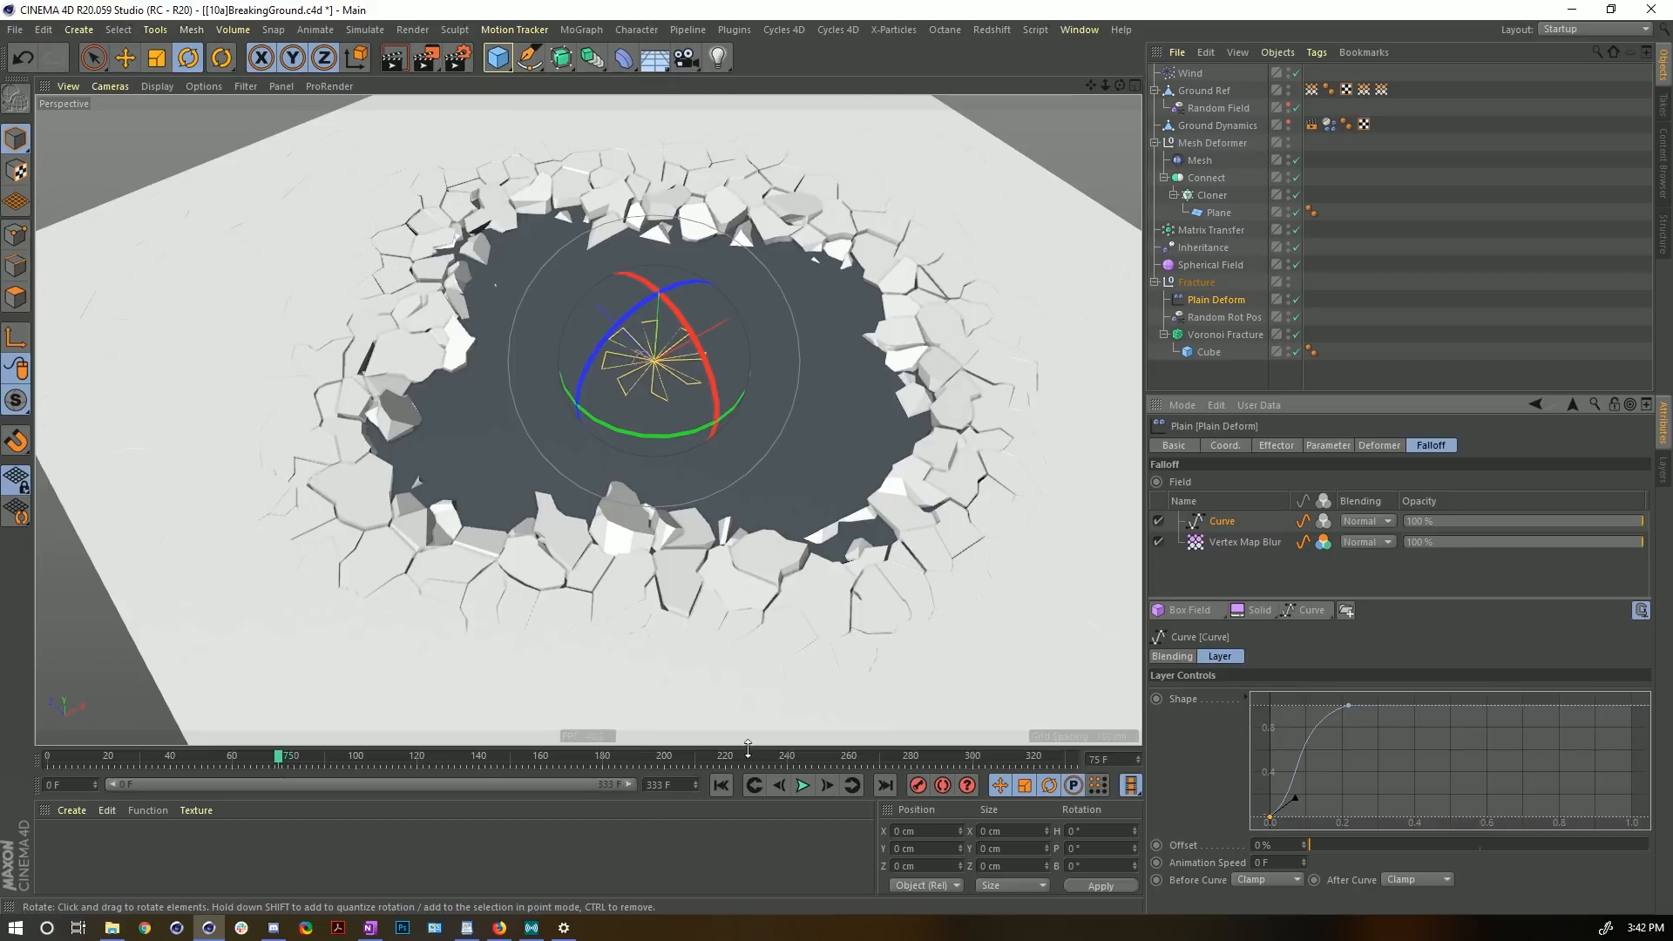
- Return the animation to frame 0 and toggle Ground Ref's editor visibility, leaving nothing selected
left_click(719, 788)
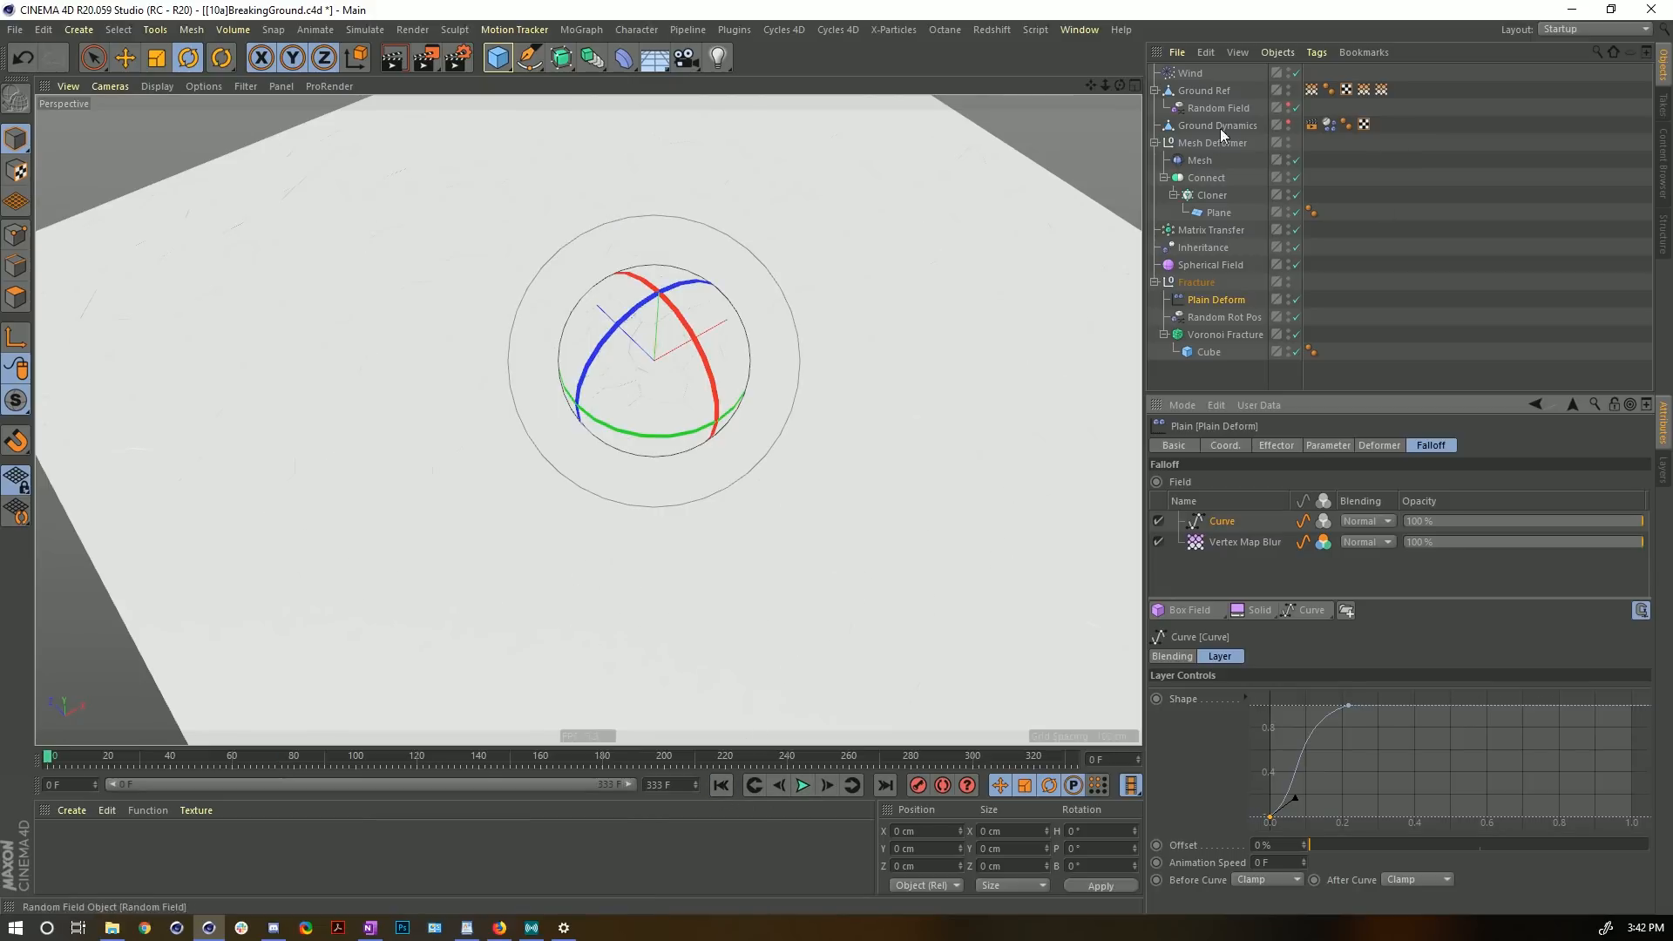
left_click(1289, 90)
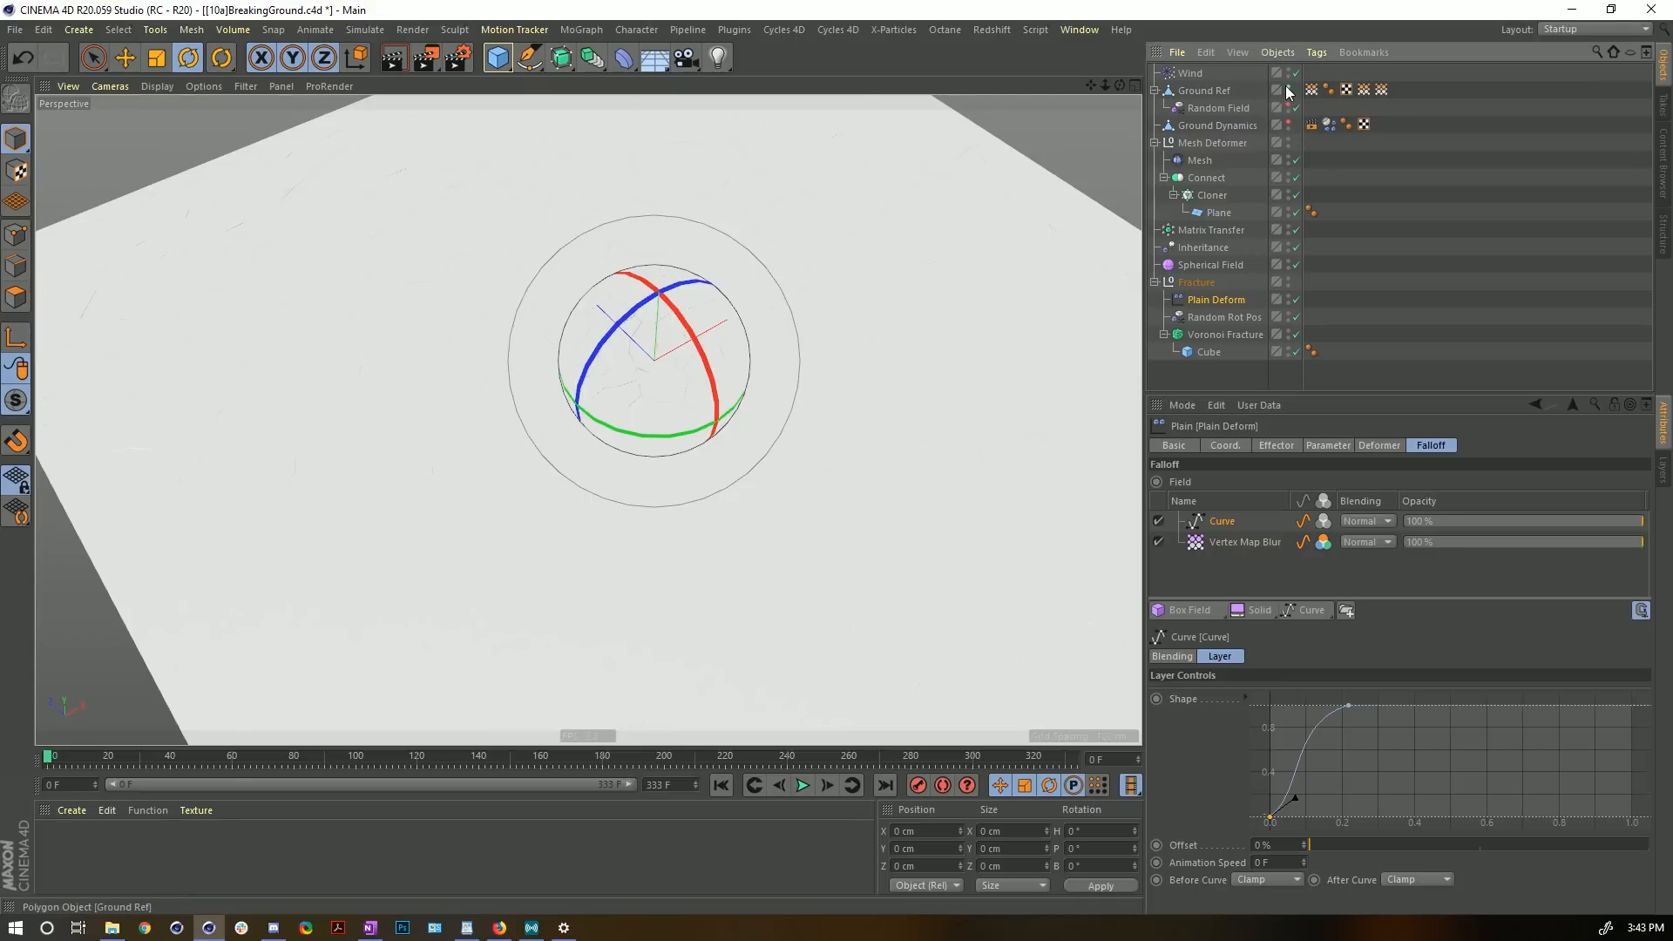
left_click(1228, 126)
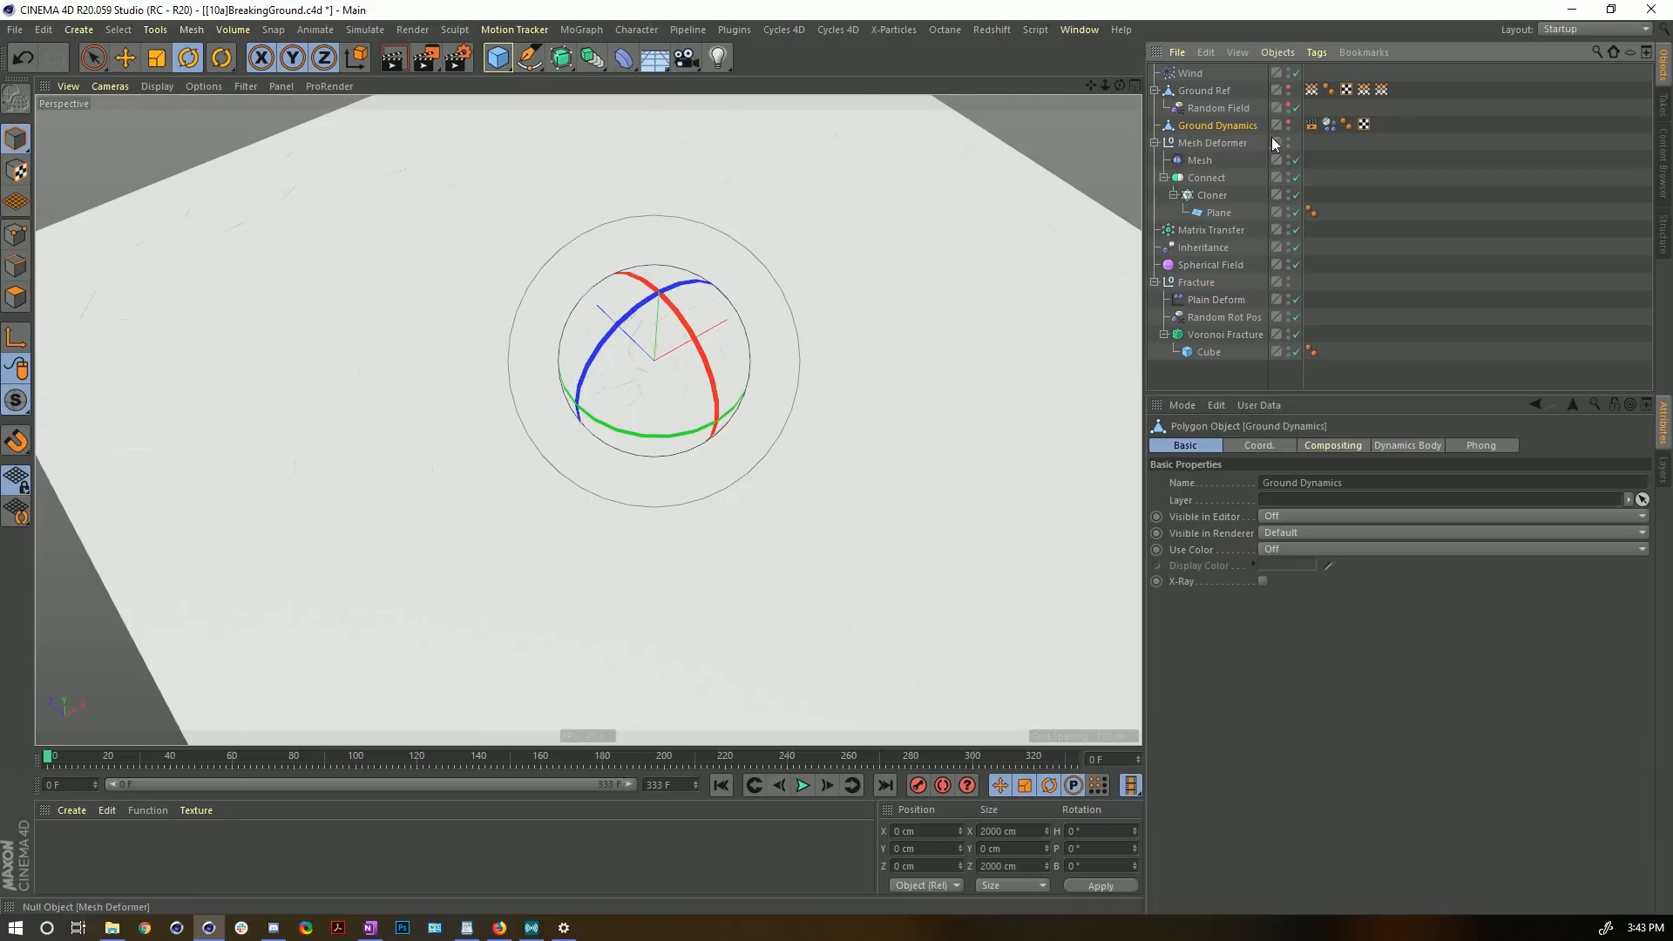
left_click(1378, 217)
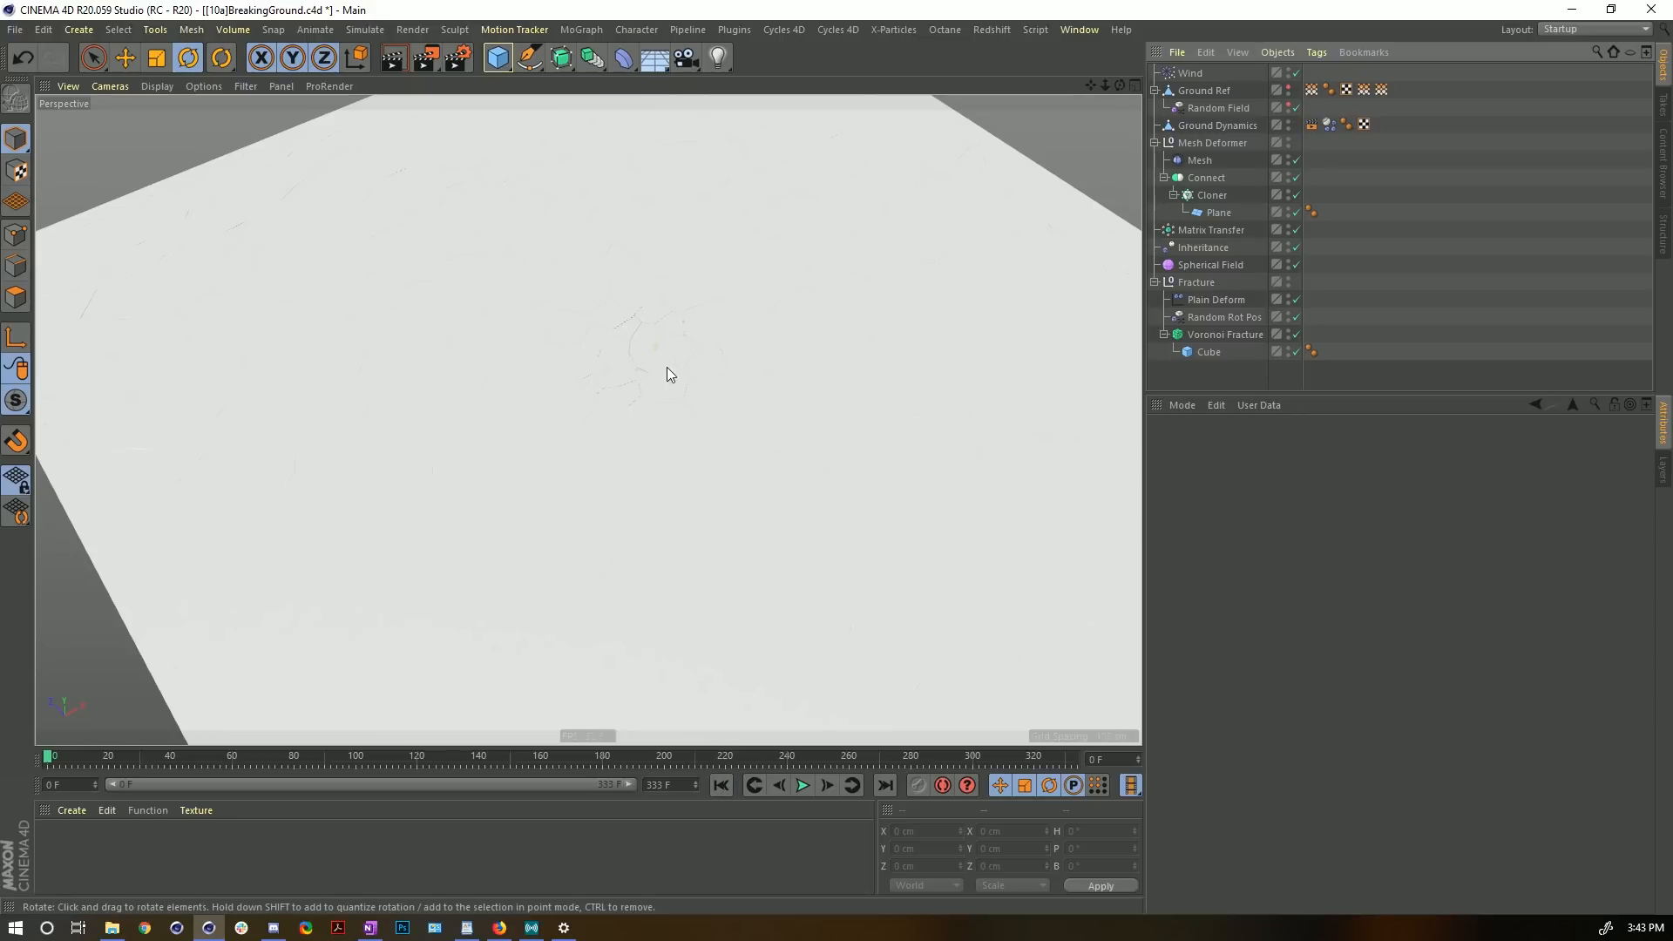
- Hide the Fracture group and Ground Dynamics in the editor and display Ground Ref's Growth vertex map
right_click_drag(650, 356, 866, 338, "alt")
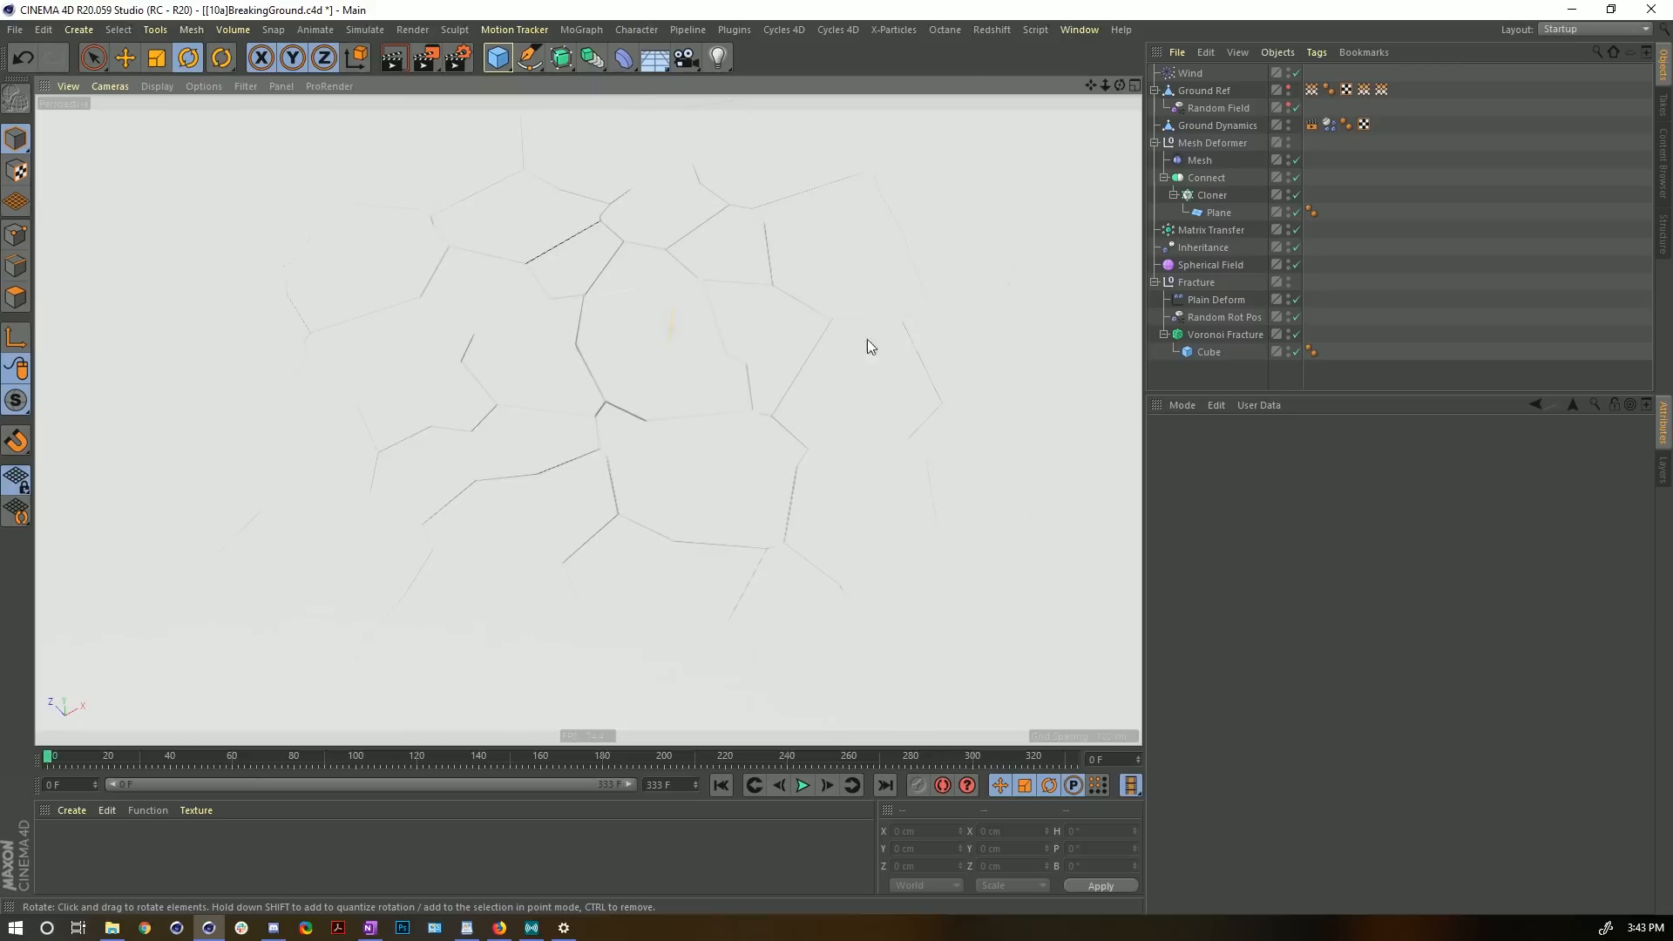
left_click_drag(671, 347, 777, 301, "alt")
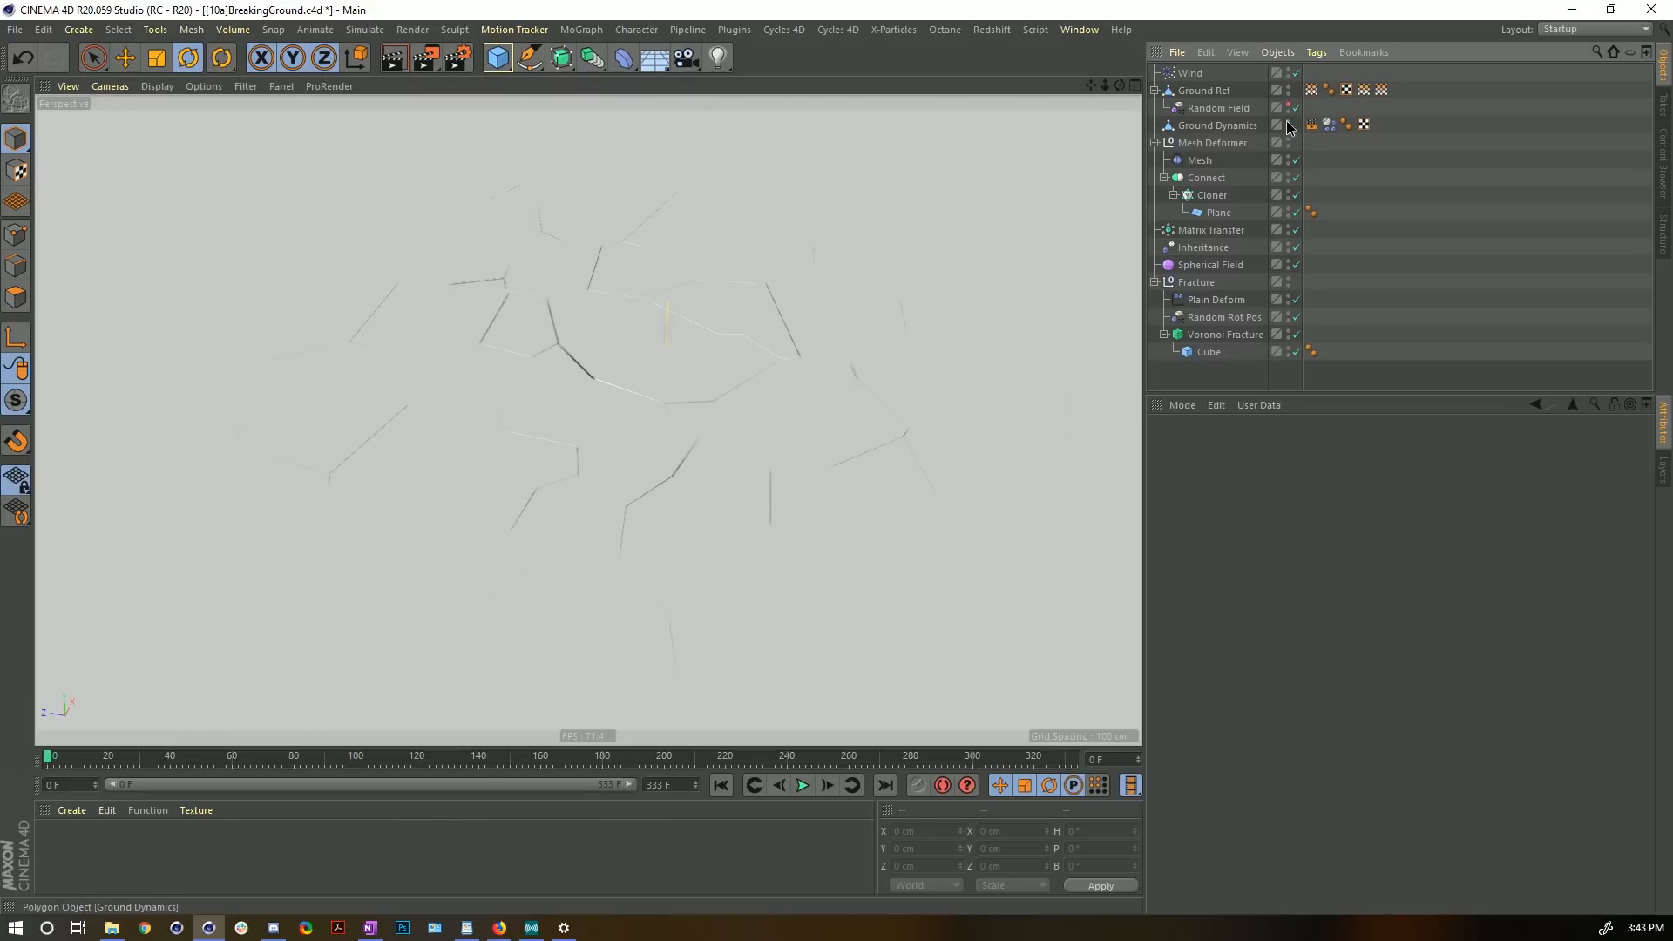
left_click(1288, 282)
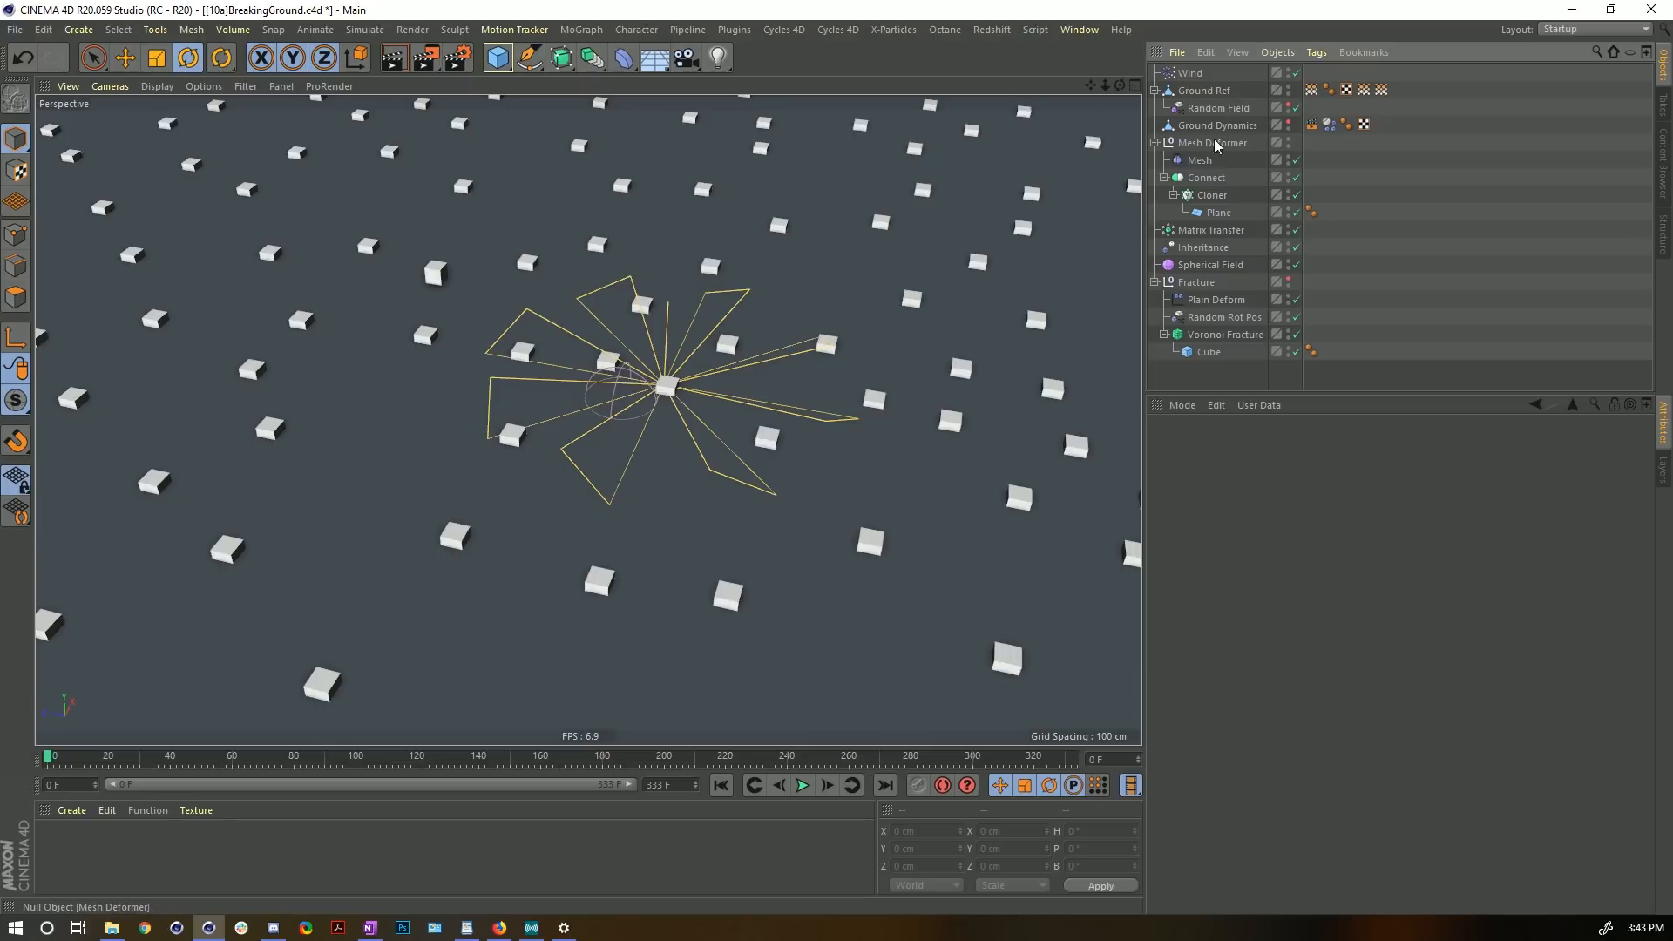
left_click(1204, 91)
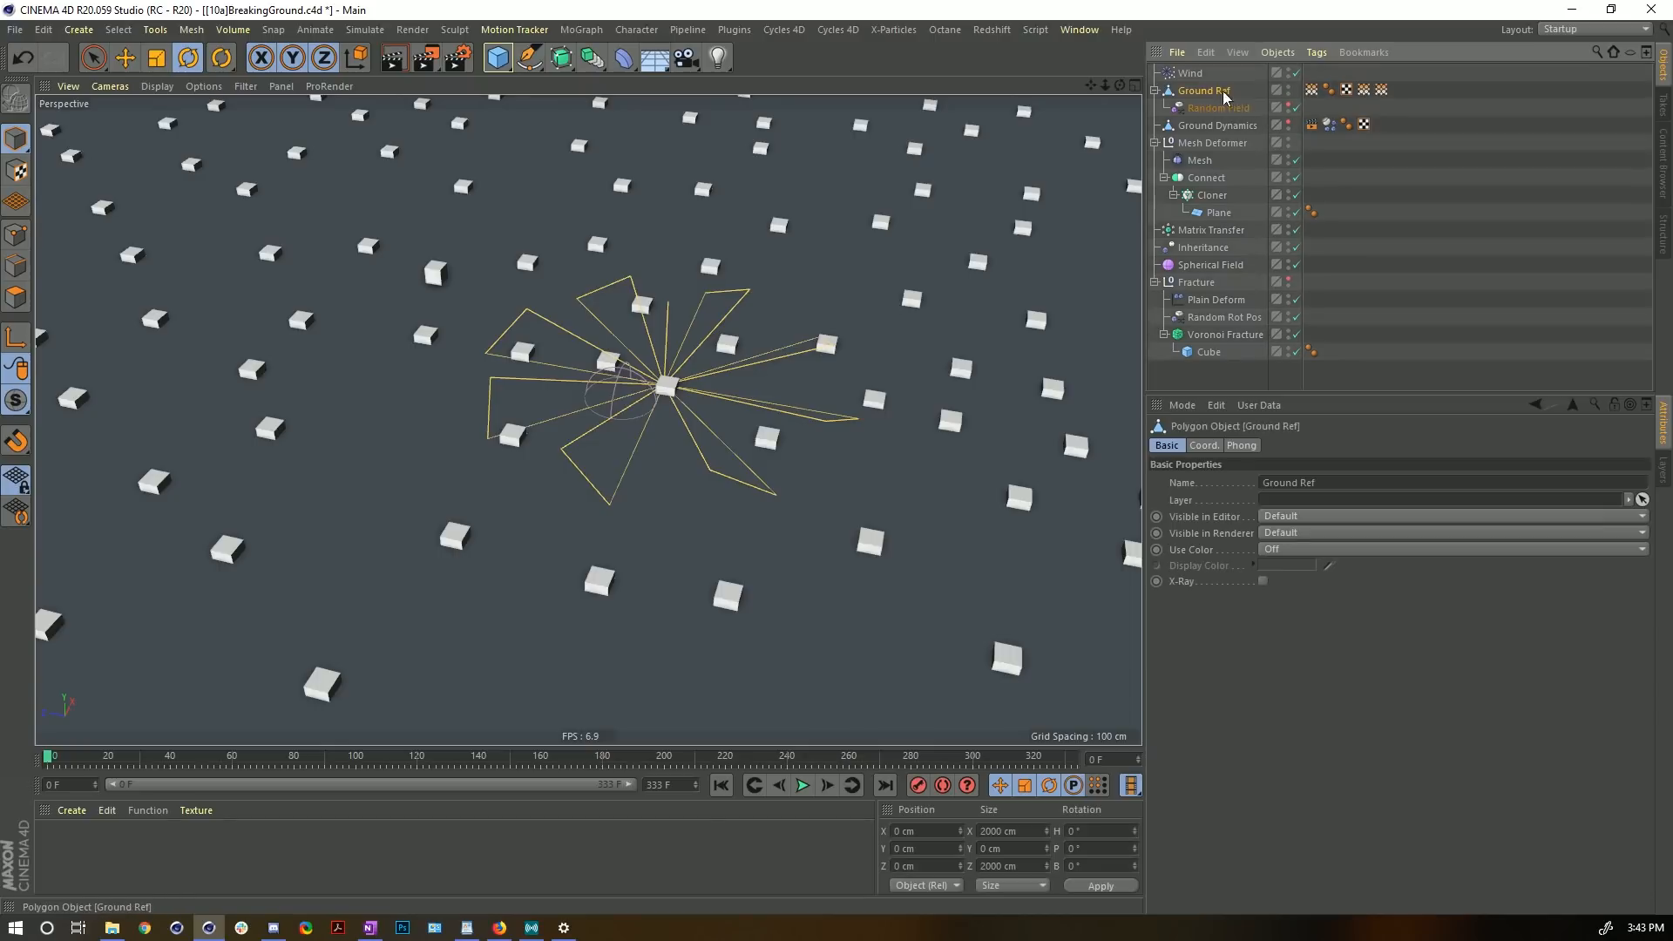
left_click(1314, 91)
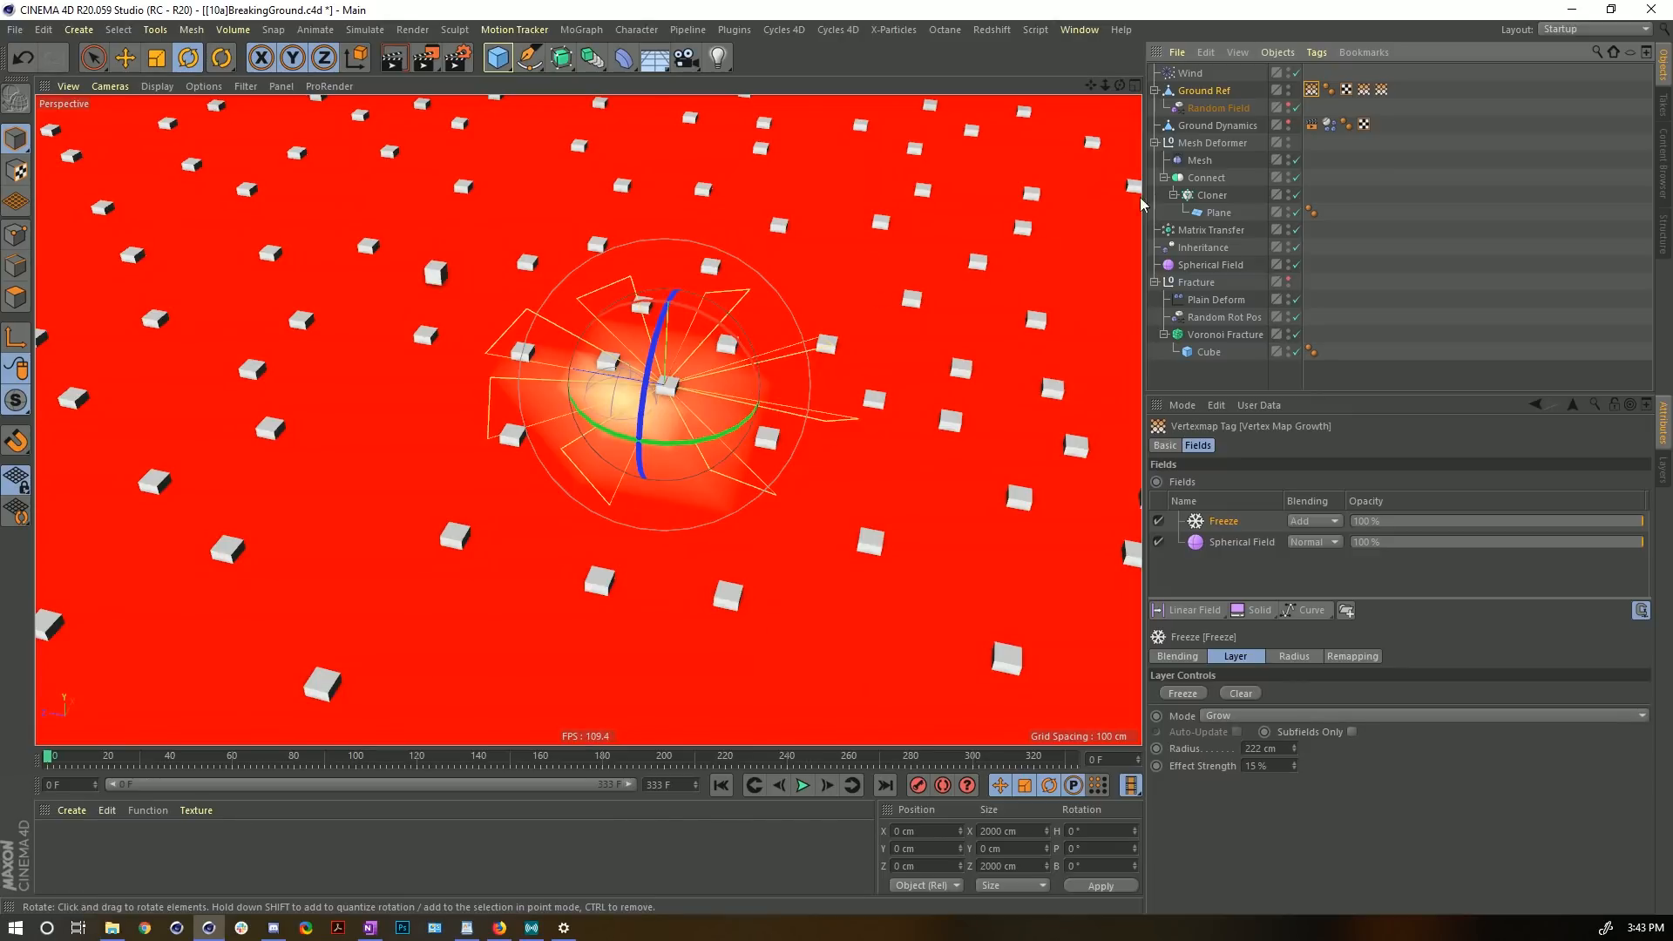
- Compare Ground Ref's Blur vertex map with its Growth map and inspect the Spherical Field layer that seeds the growth
left_click(1381, 91)
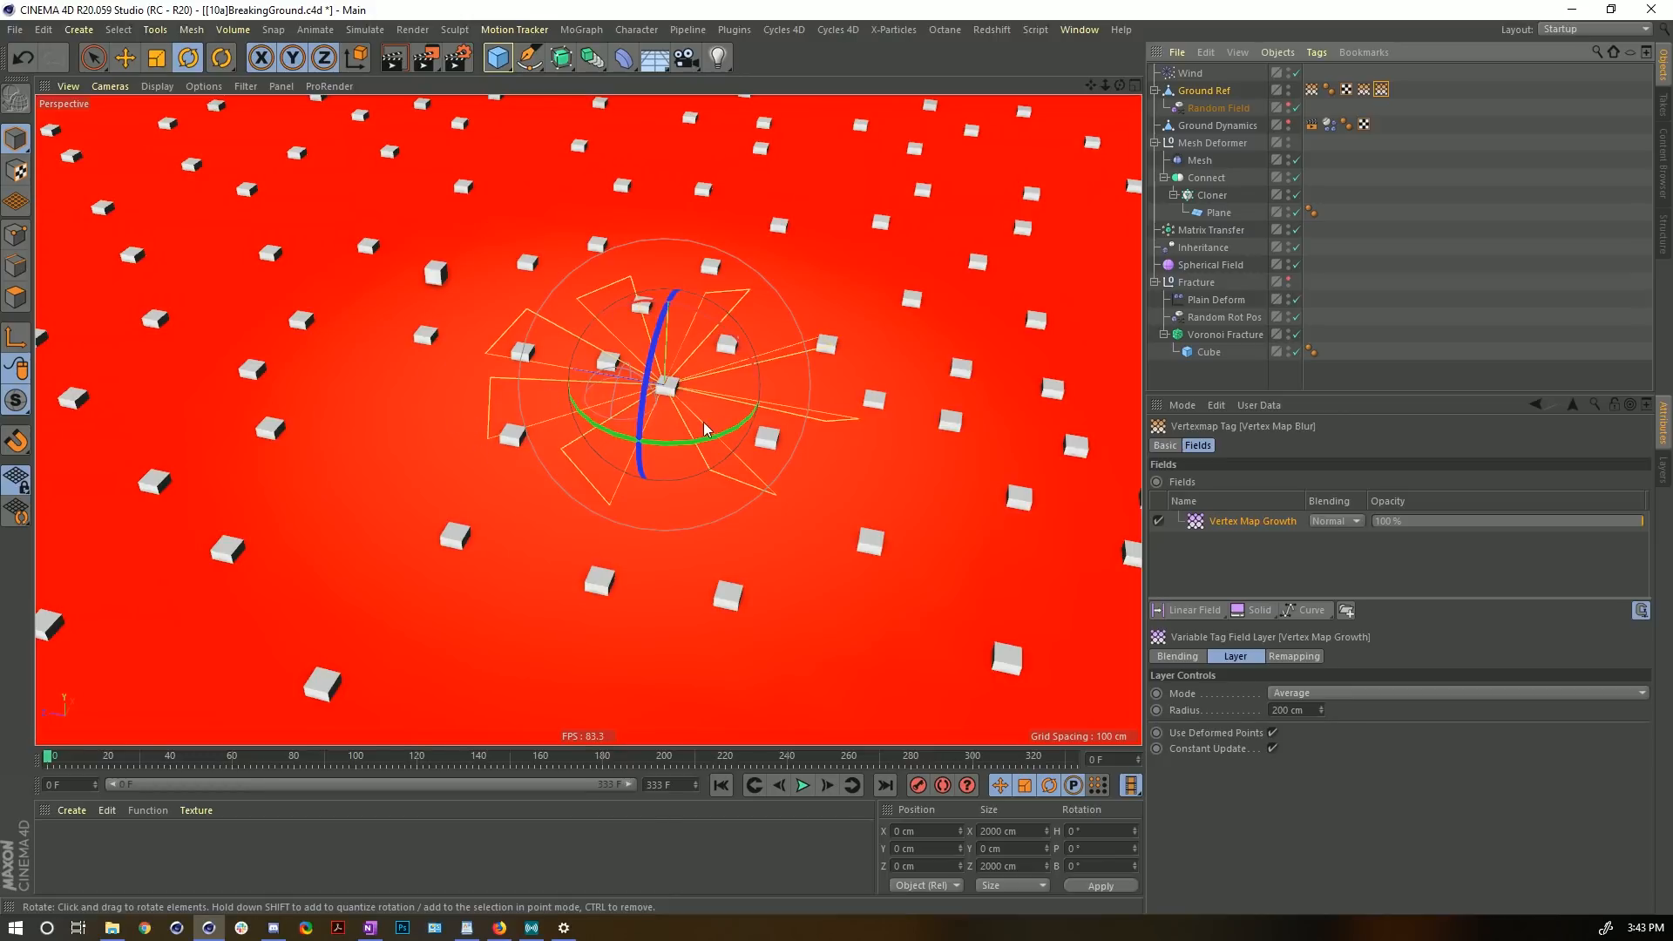
left_click(1314, 90)
left_click(1219, 538)
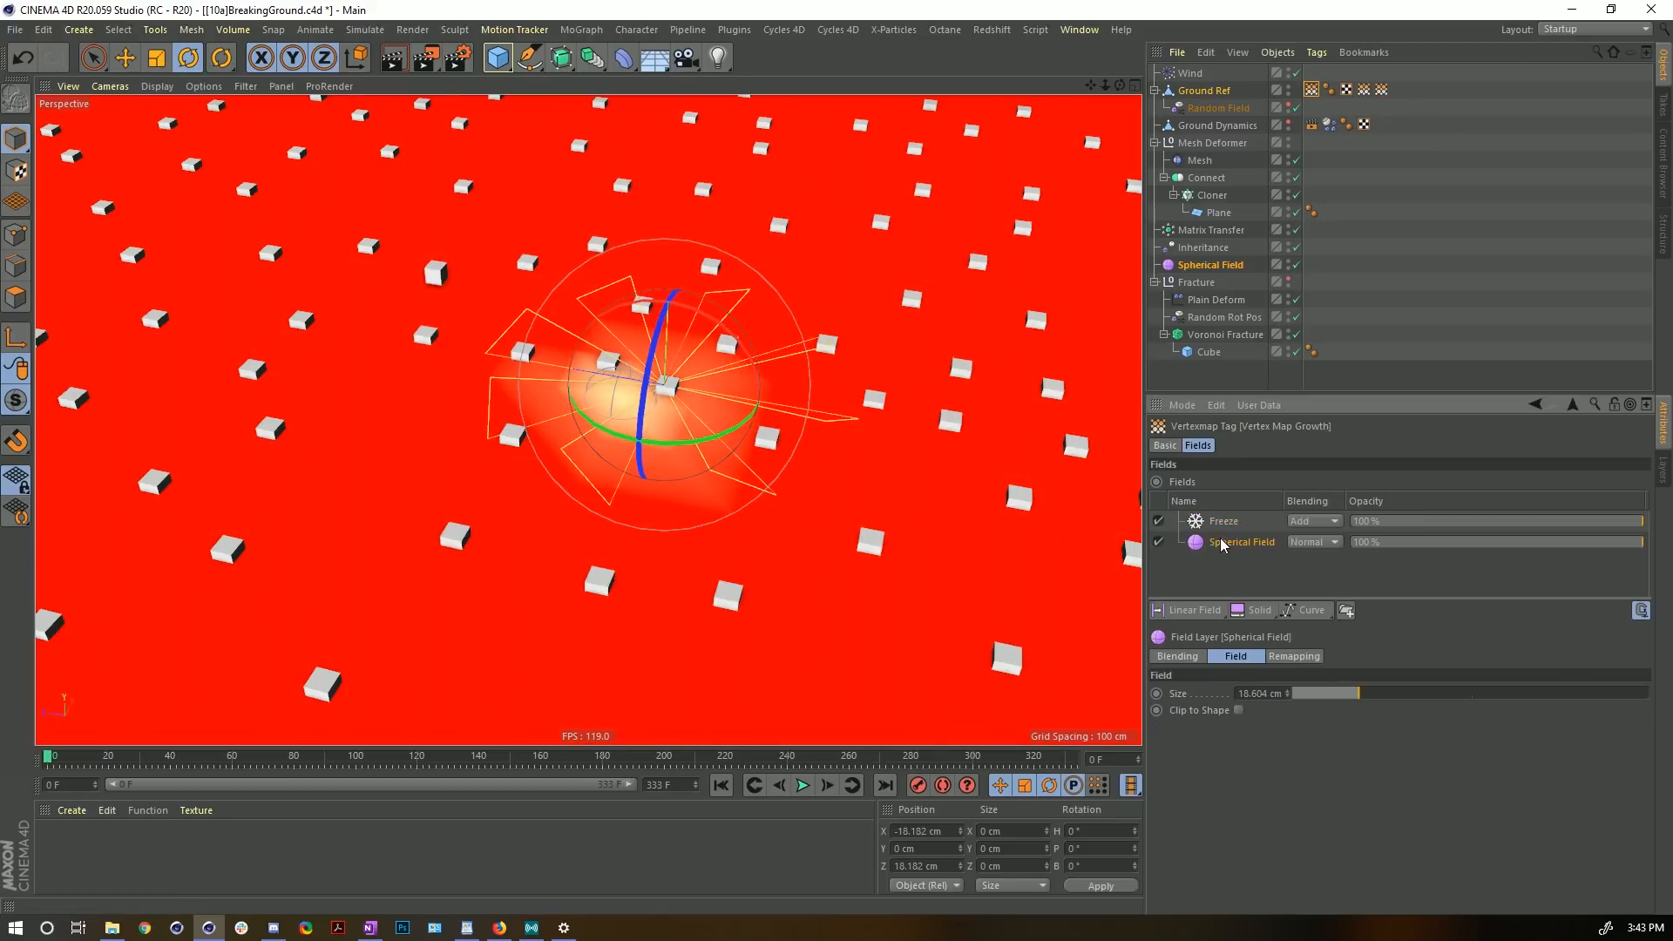
mouse_move(619, 422)
left_mouse_down("alt")
mouse_move(749, 419)
mouse_move(597, 408)
mouse_move(604, 425)
left_mouse_up("alt")
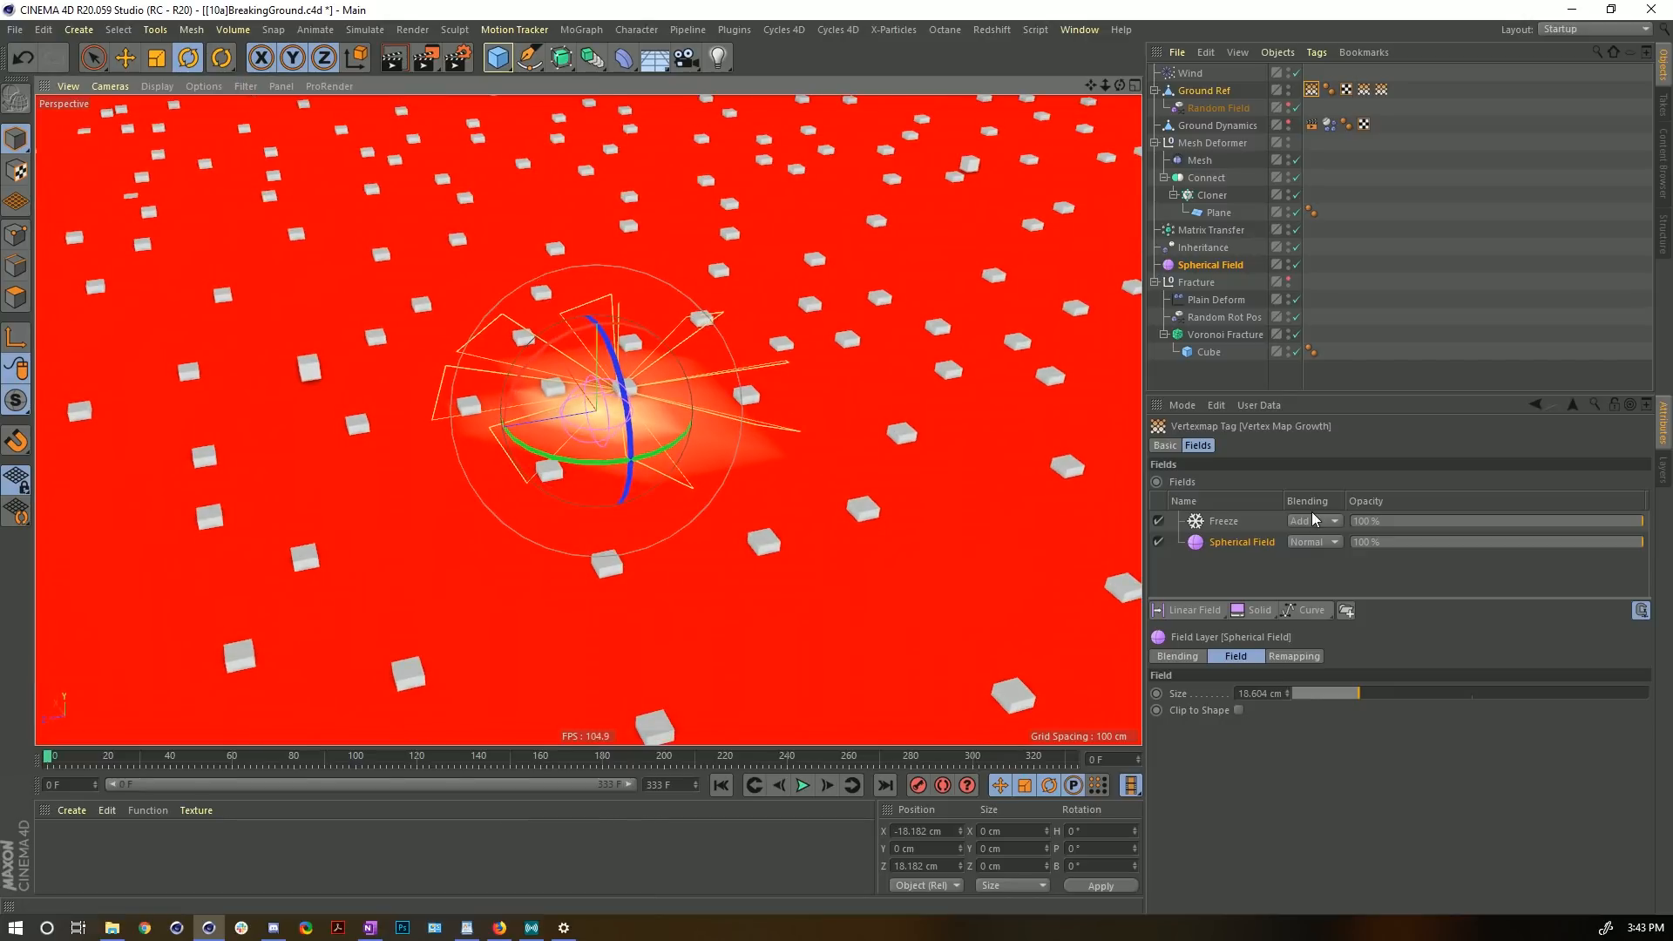
- Make the Spherical Field a child of Ground Ref and reorder Wind to sit between Ground Dynamics and Mesh Deformer
key("e")
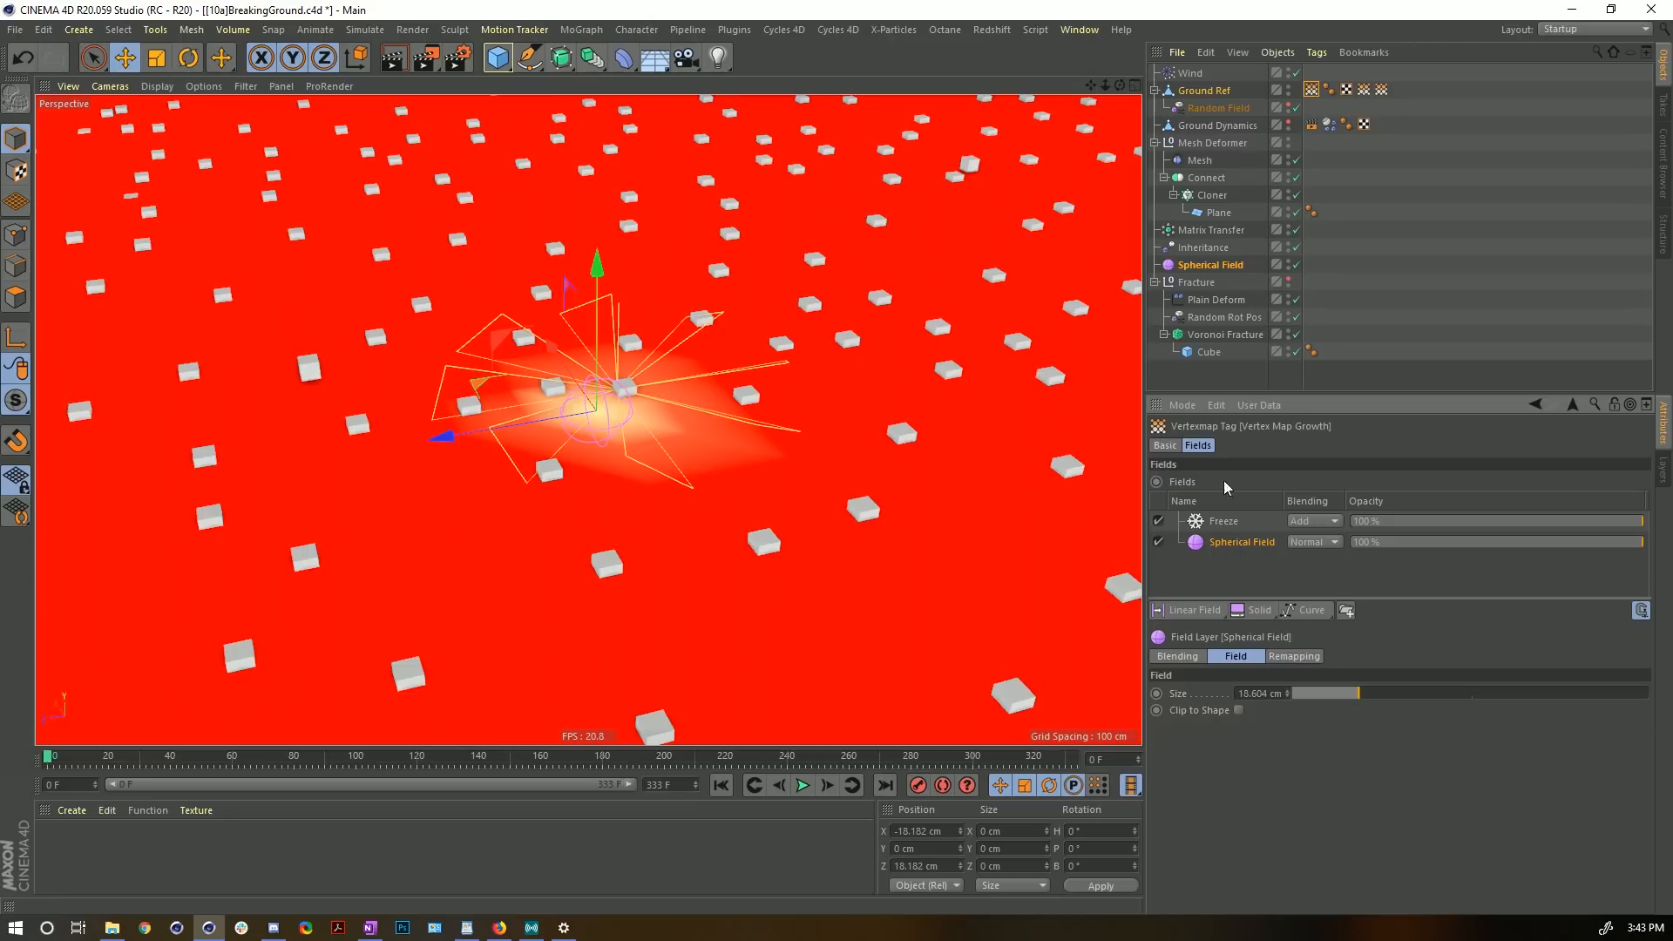
left_click(1192, 265)
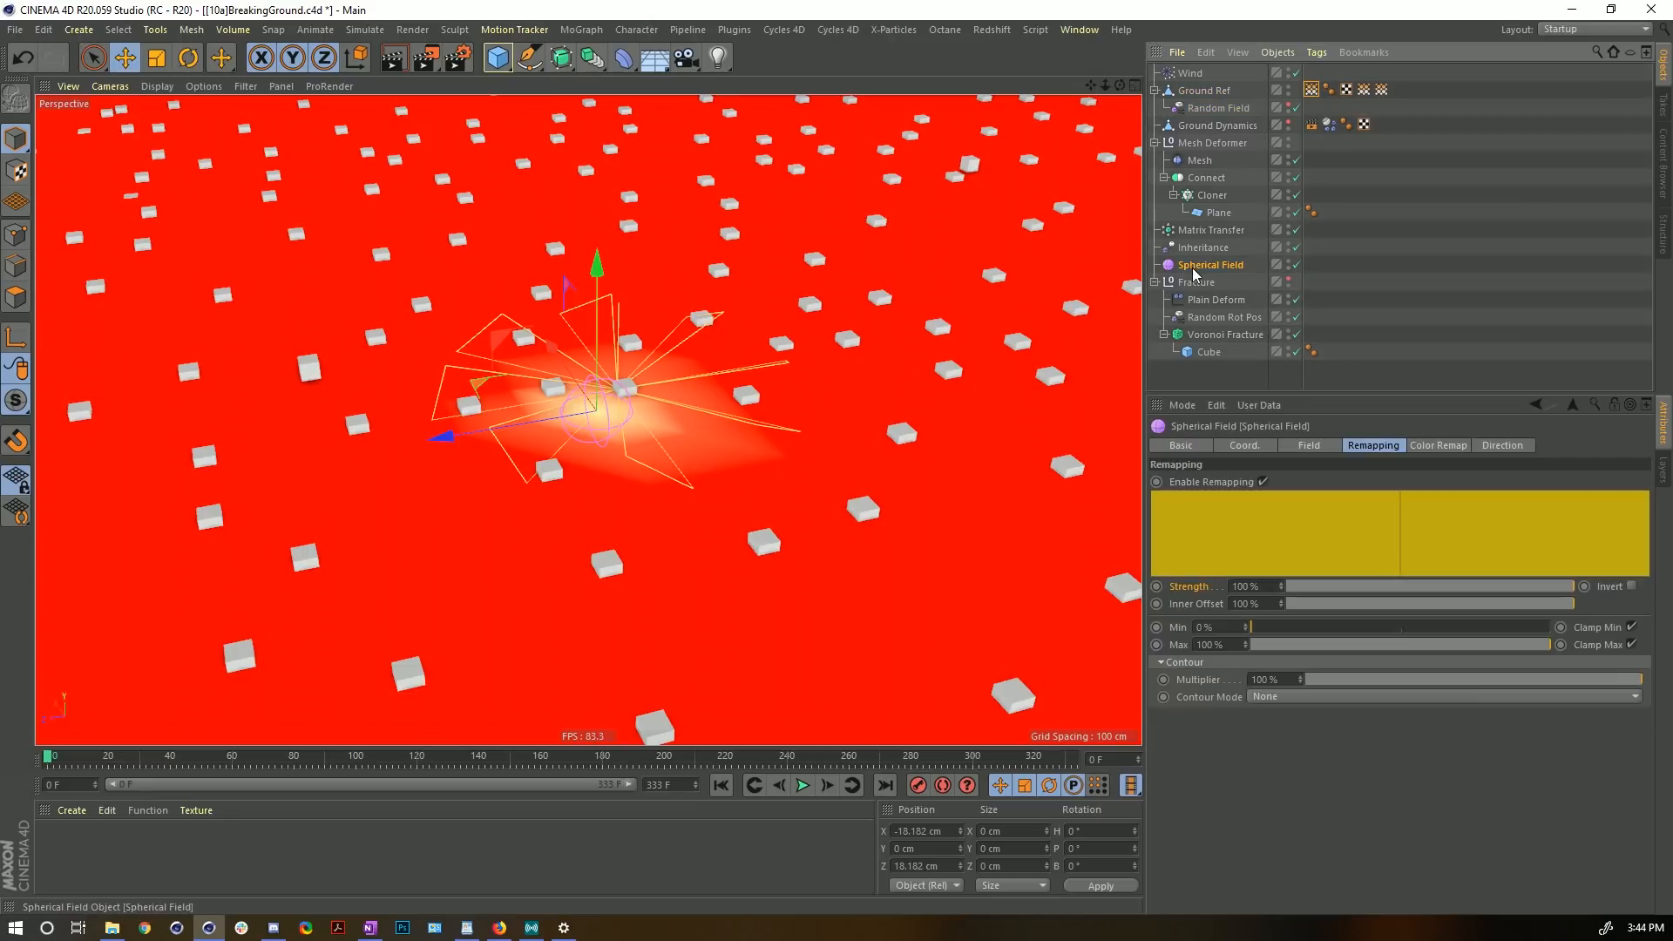
left_click_drag(1170, 268, 1212, 99)
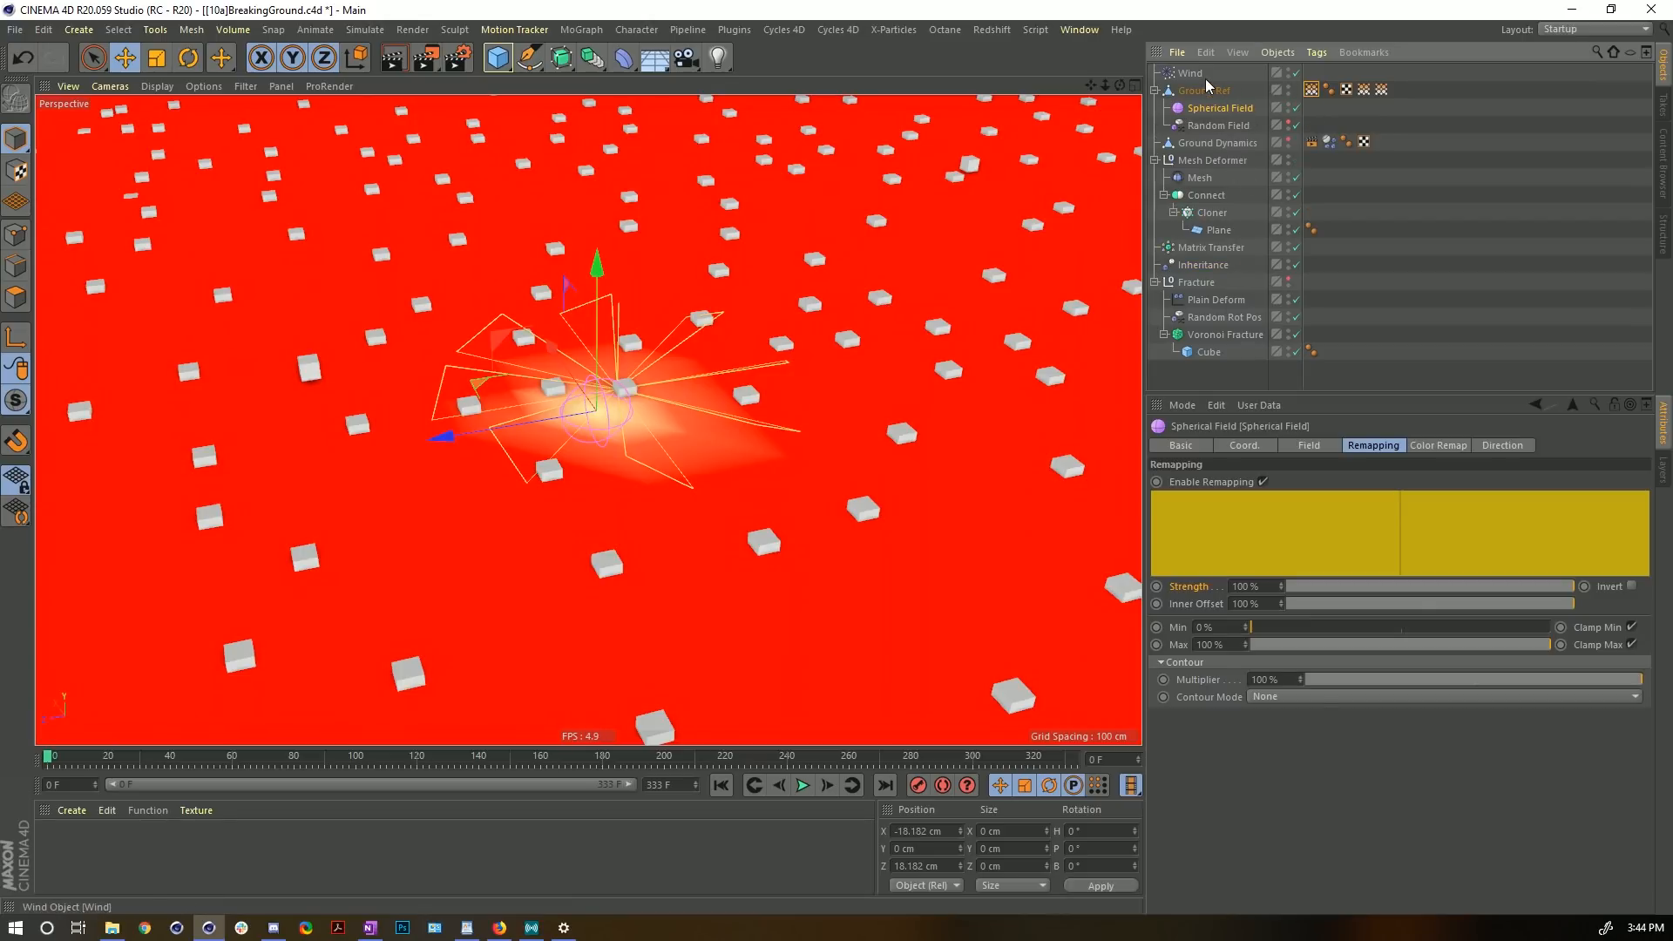
left_click_drag(1178, 75, 1189, 150)
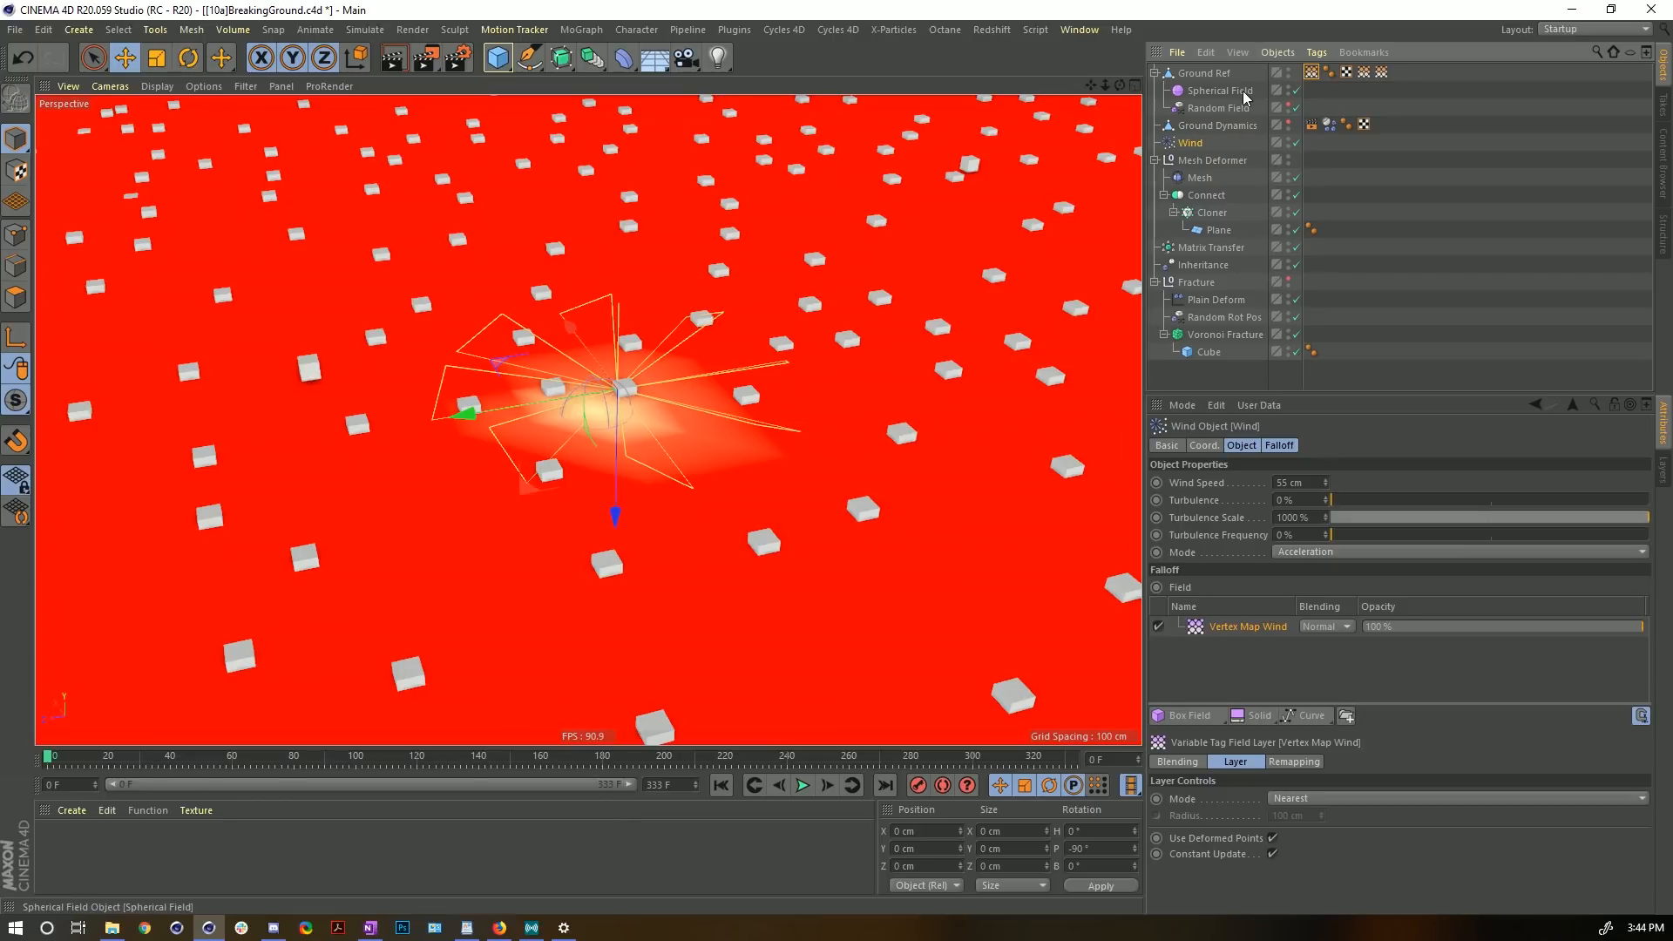
- Raise the Spherical Field to a Y position of about 49 cm and clear the Growth map's Freeze layer
left_click(1218, 92)
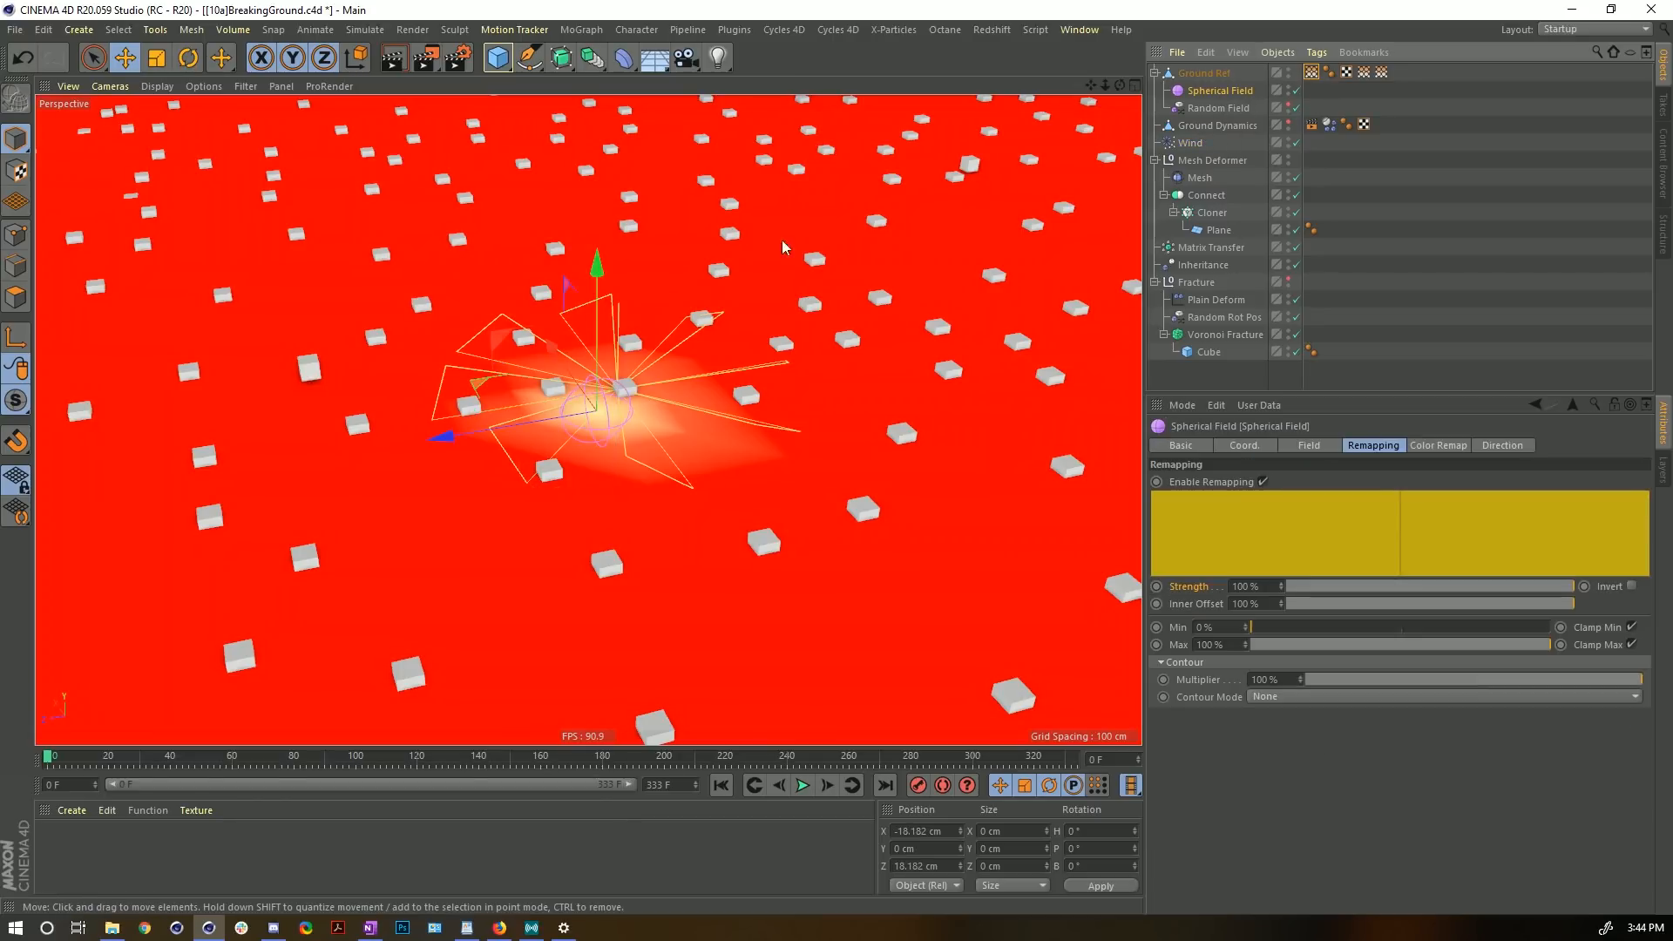
left_click_drag(600, 261, 605, 186)
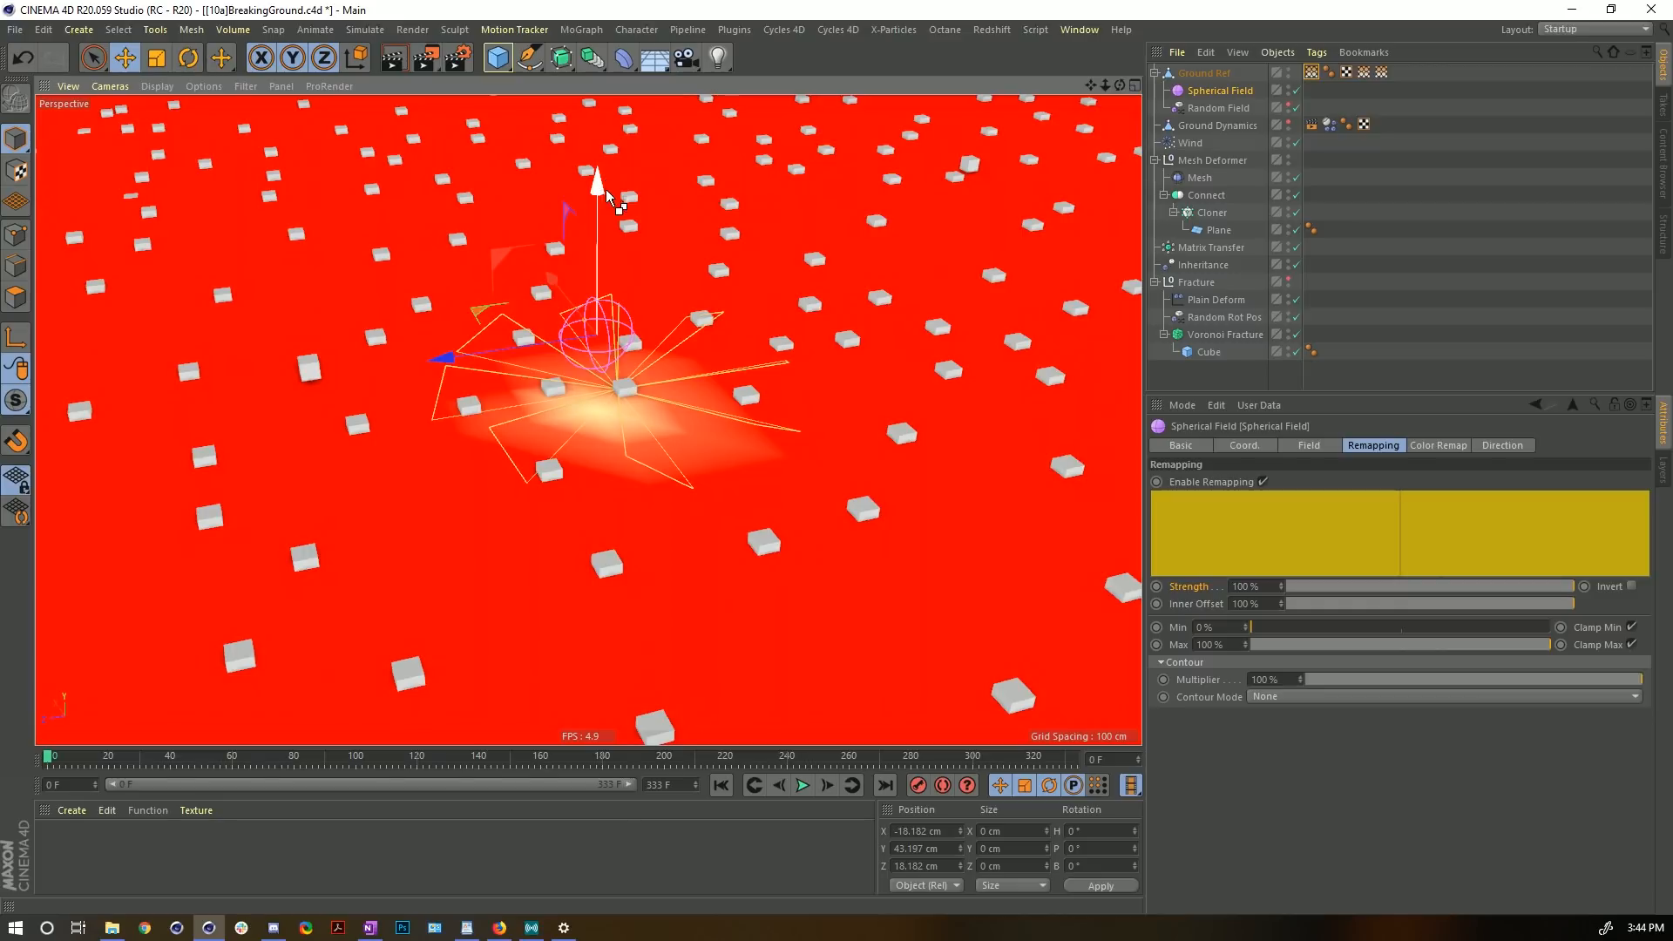
key("ctrl+z")
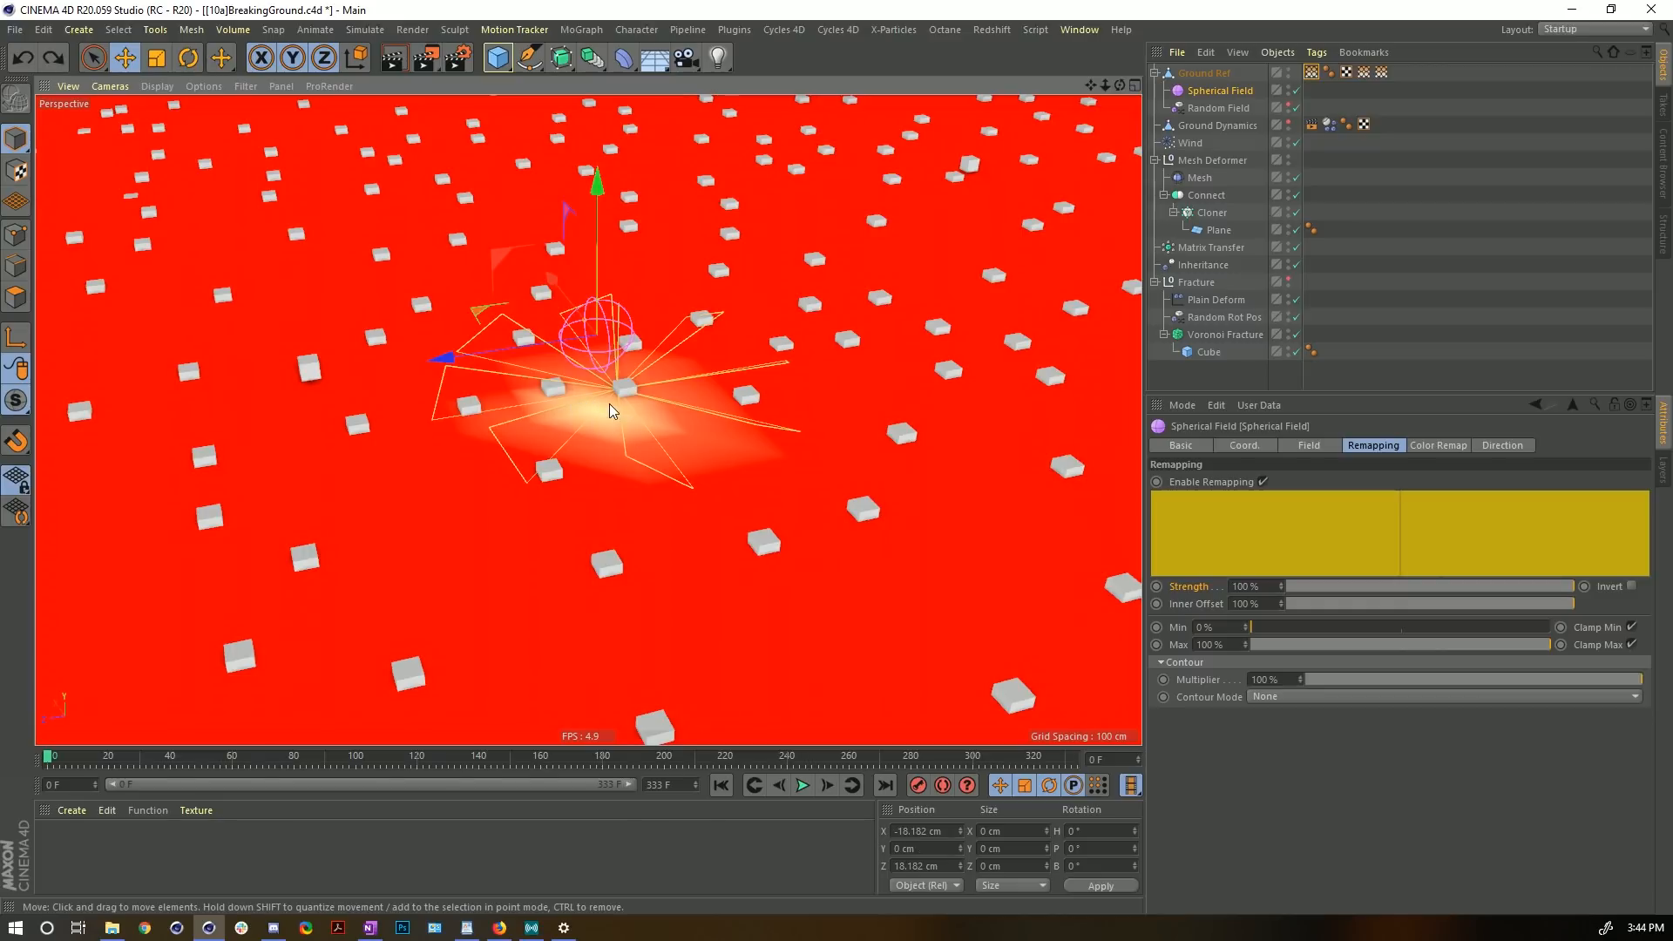
left_click_drag(592, 294, 594, 202)
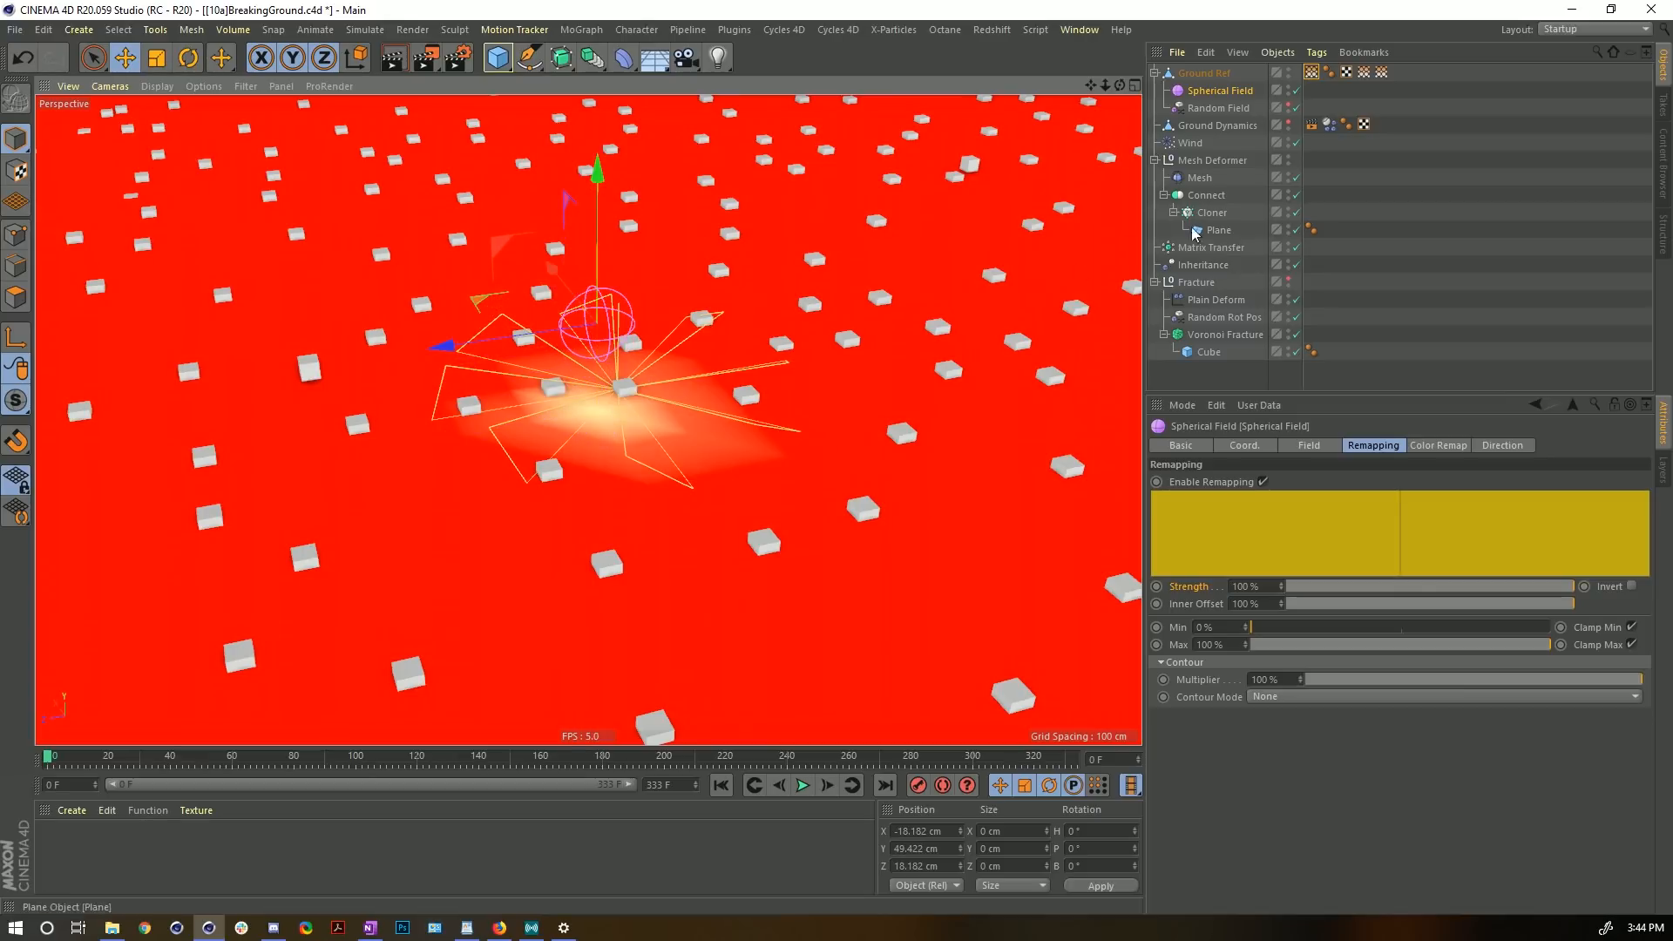
left_click(1311, 124)
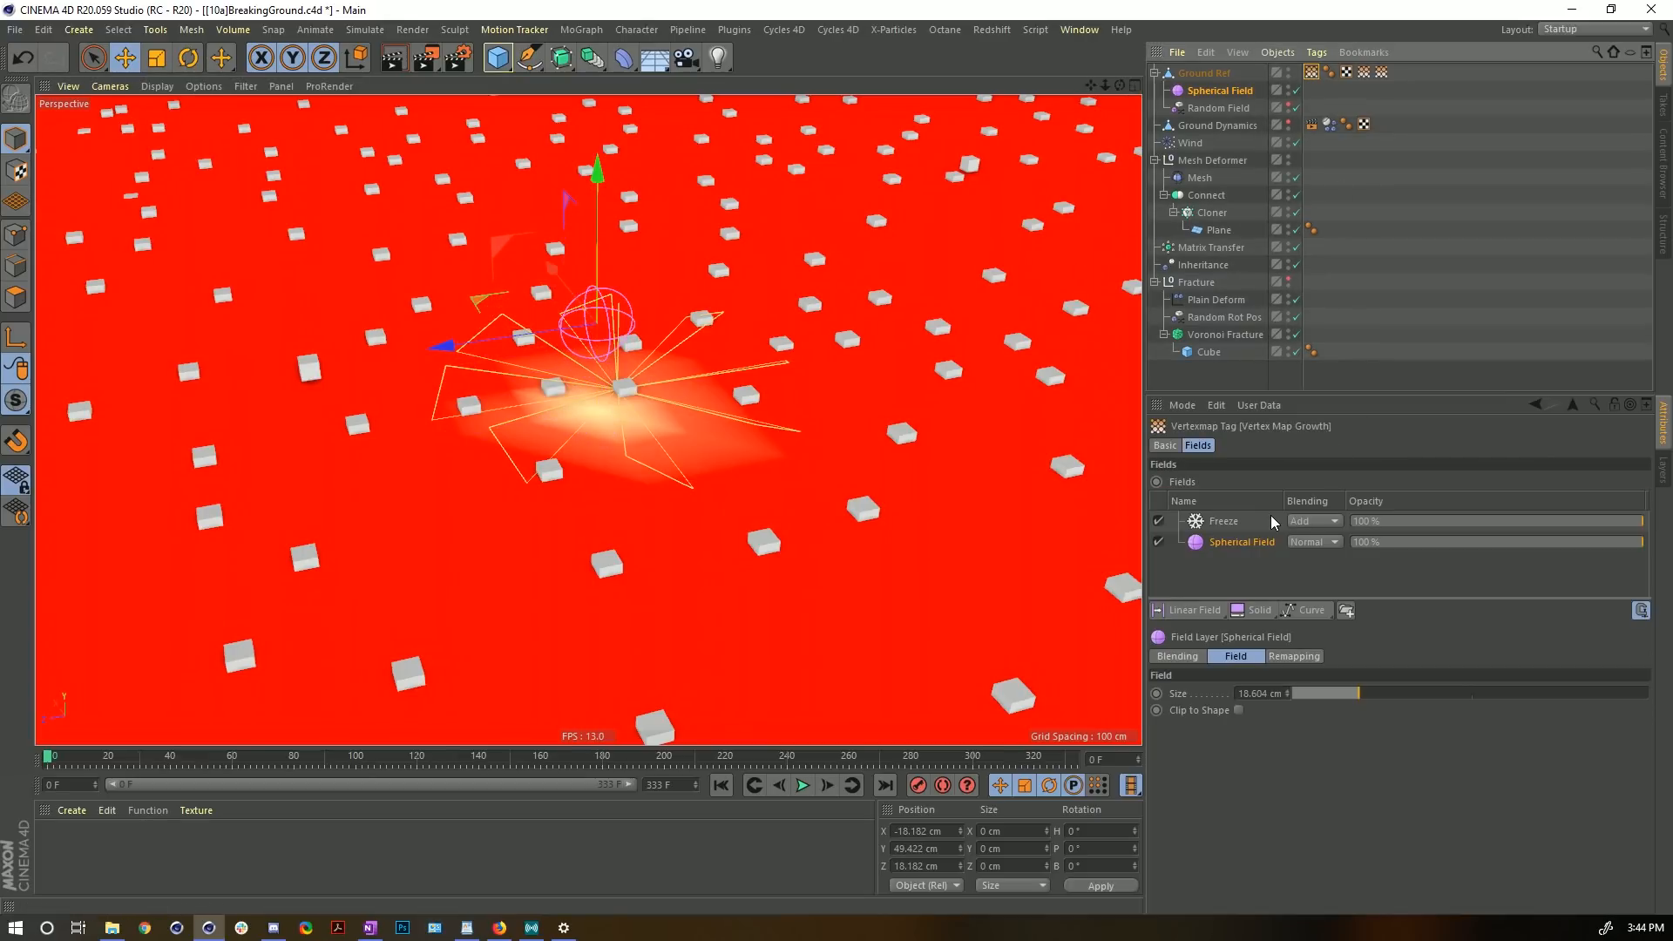
left_click(1226, 524)
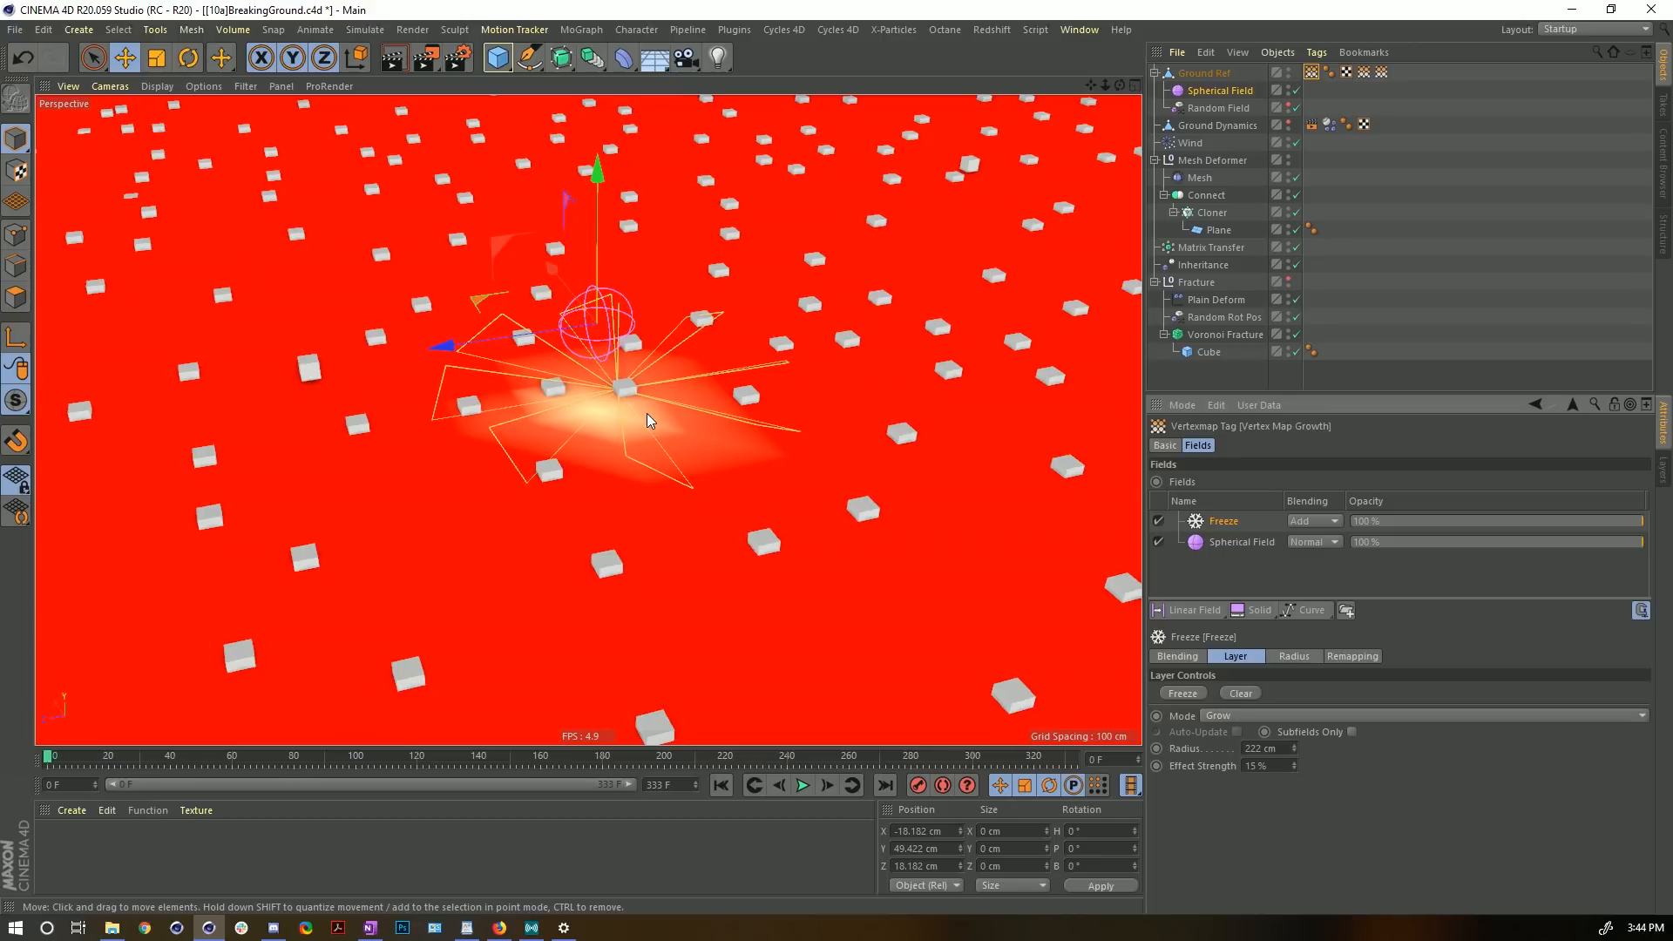
left_click(1249, 693)
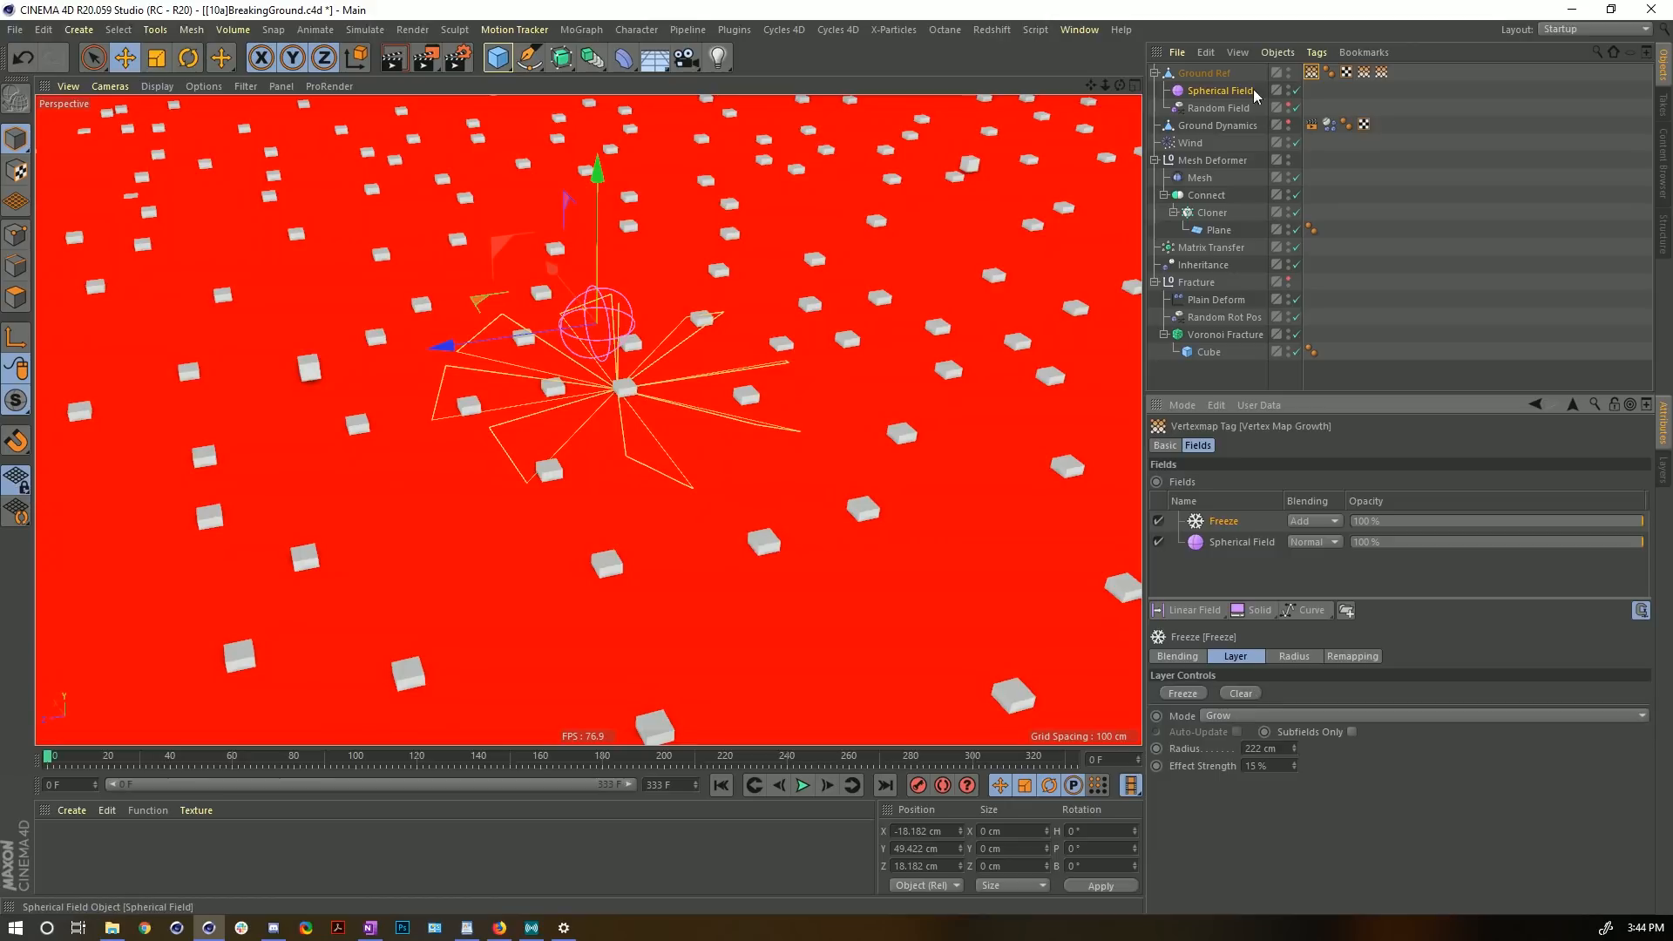
- Lower the Spherical Field to a Y position of about 1 cm and keyframe its remapping strength at 0% on frame 0
left_click(1222, 91)
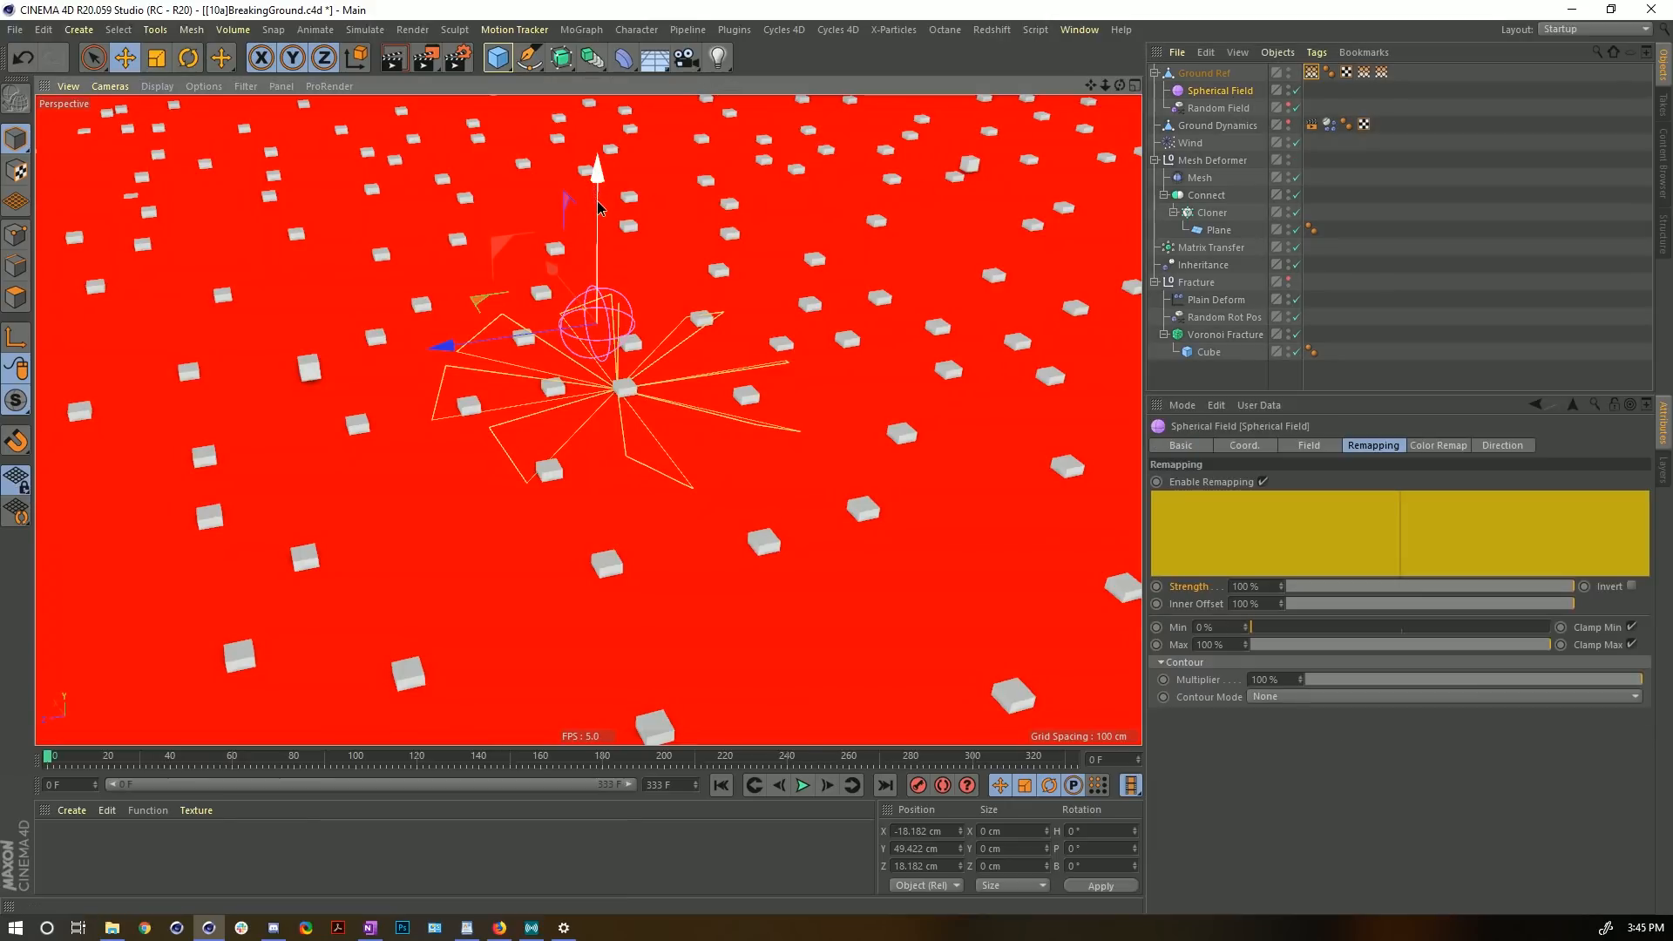
left_click_drag(596, 194, 594, 293)
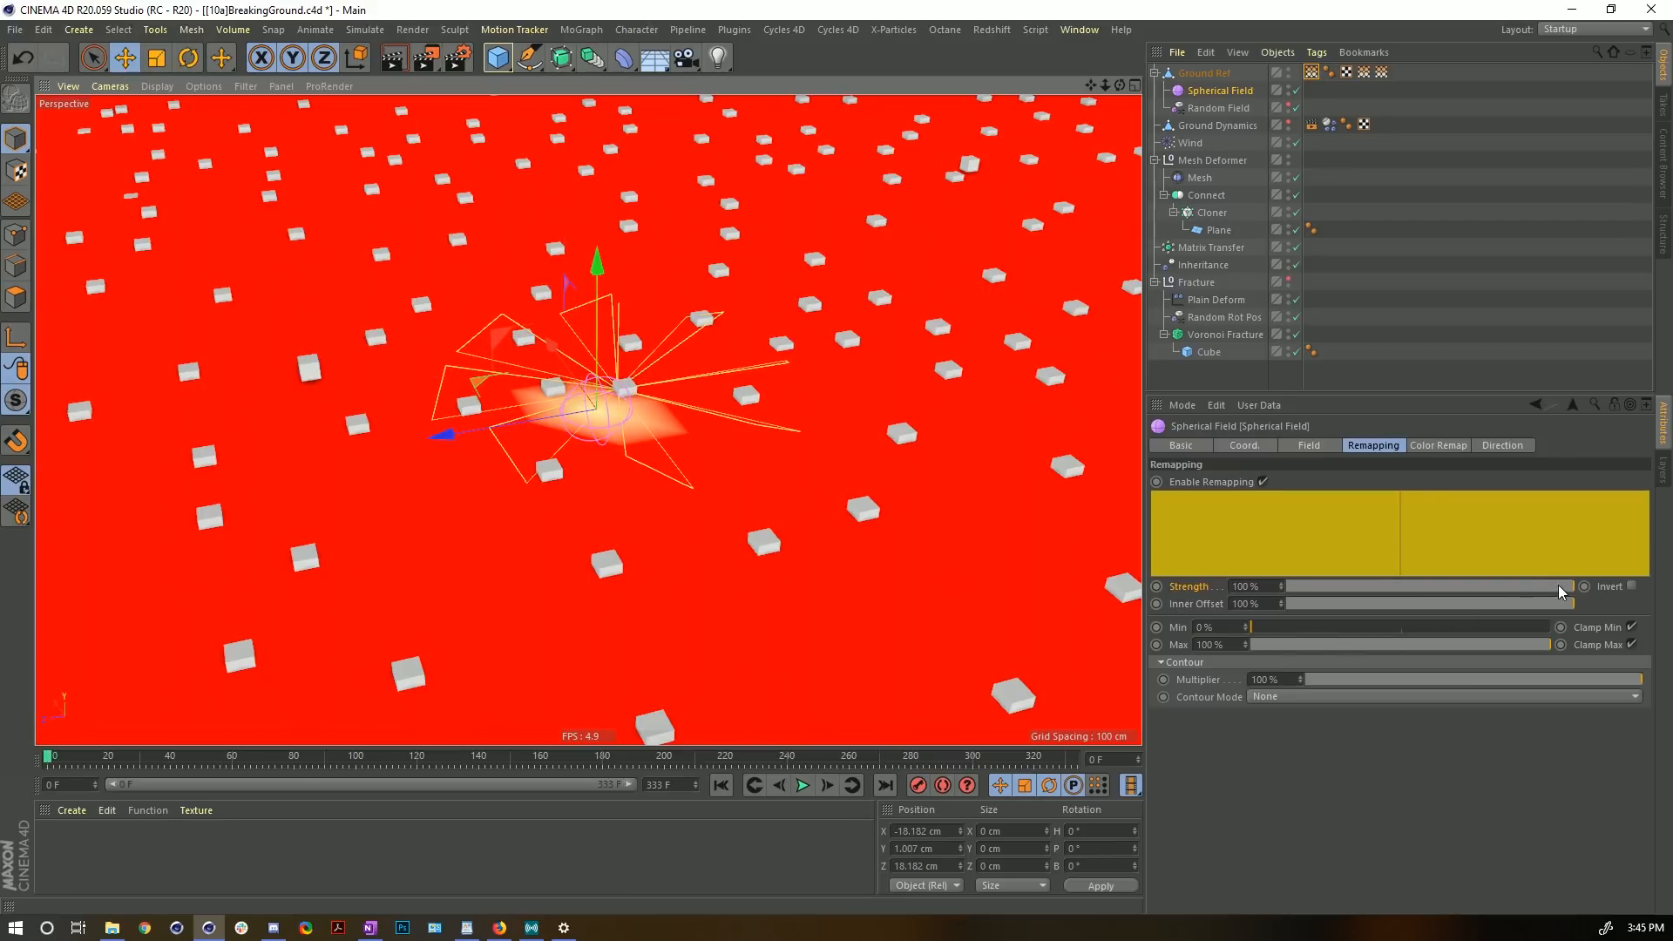
mouse_move(1559, 592)
left_mouse_down()
mouse_move(1283, 604)
mouse_move(1581, 607)
left_mouse_up()
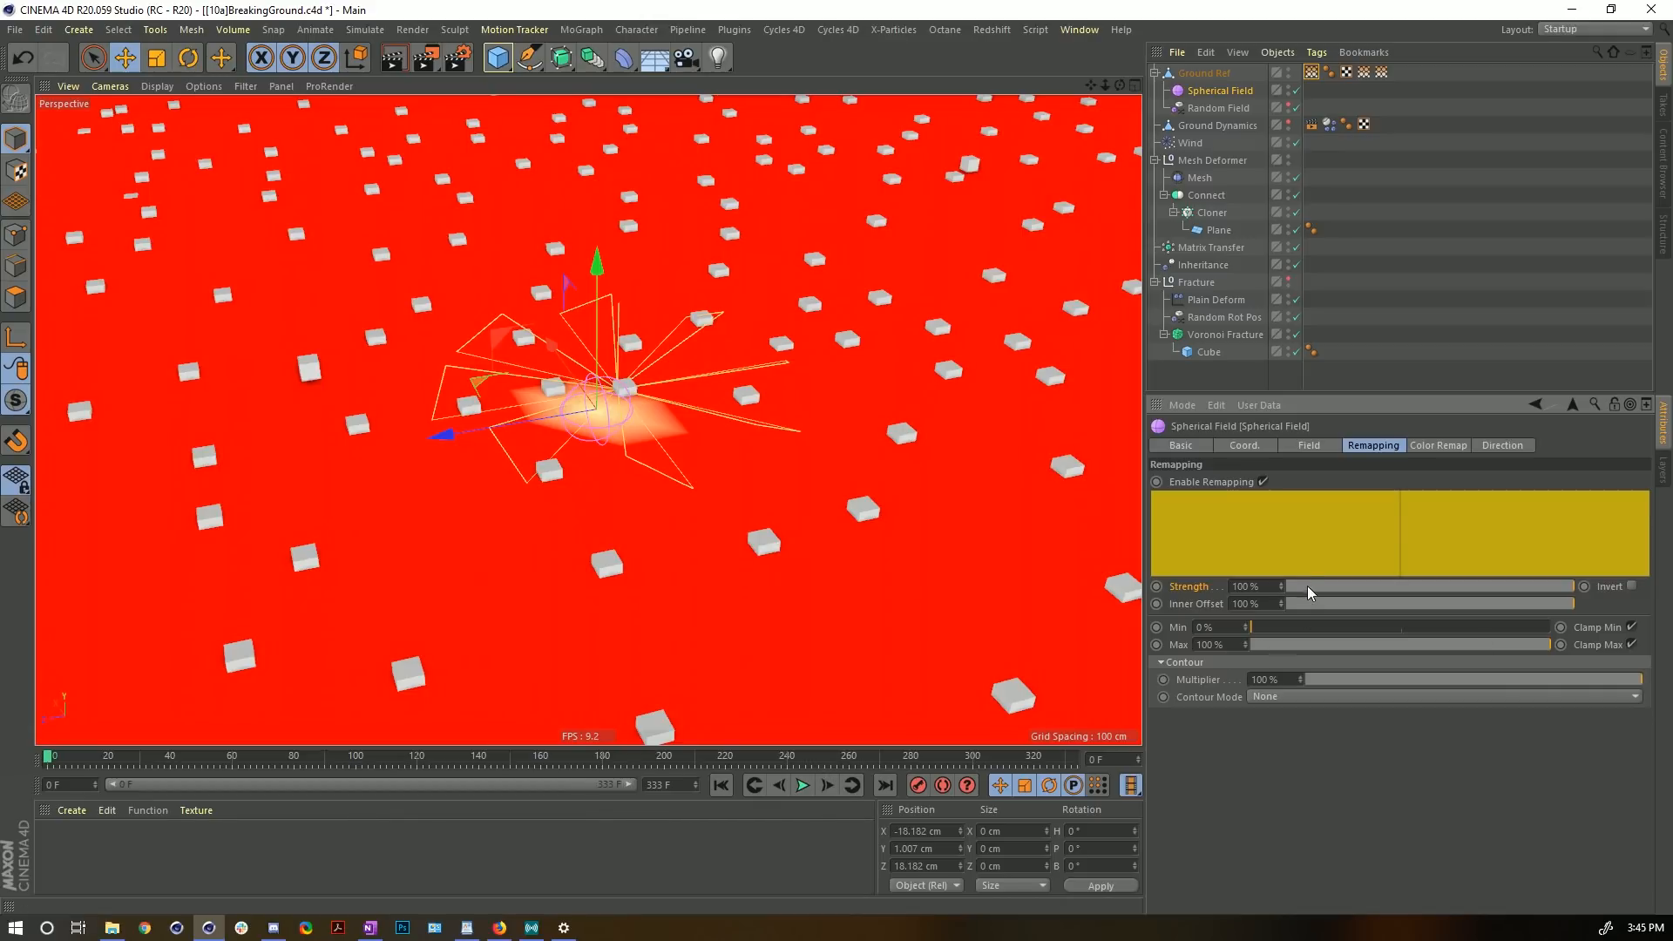
left_click_drag(1307, 585, 1272, 588)
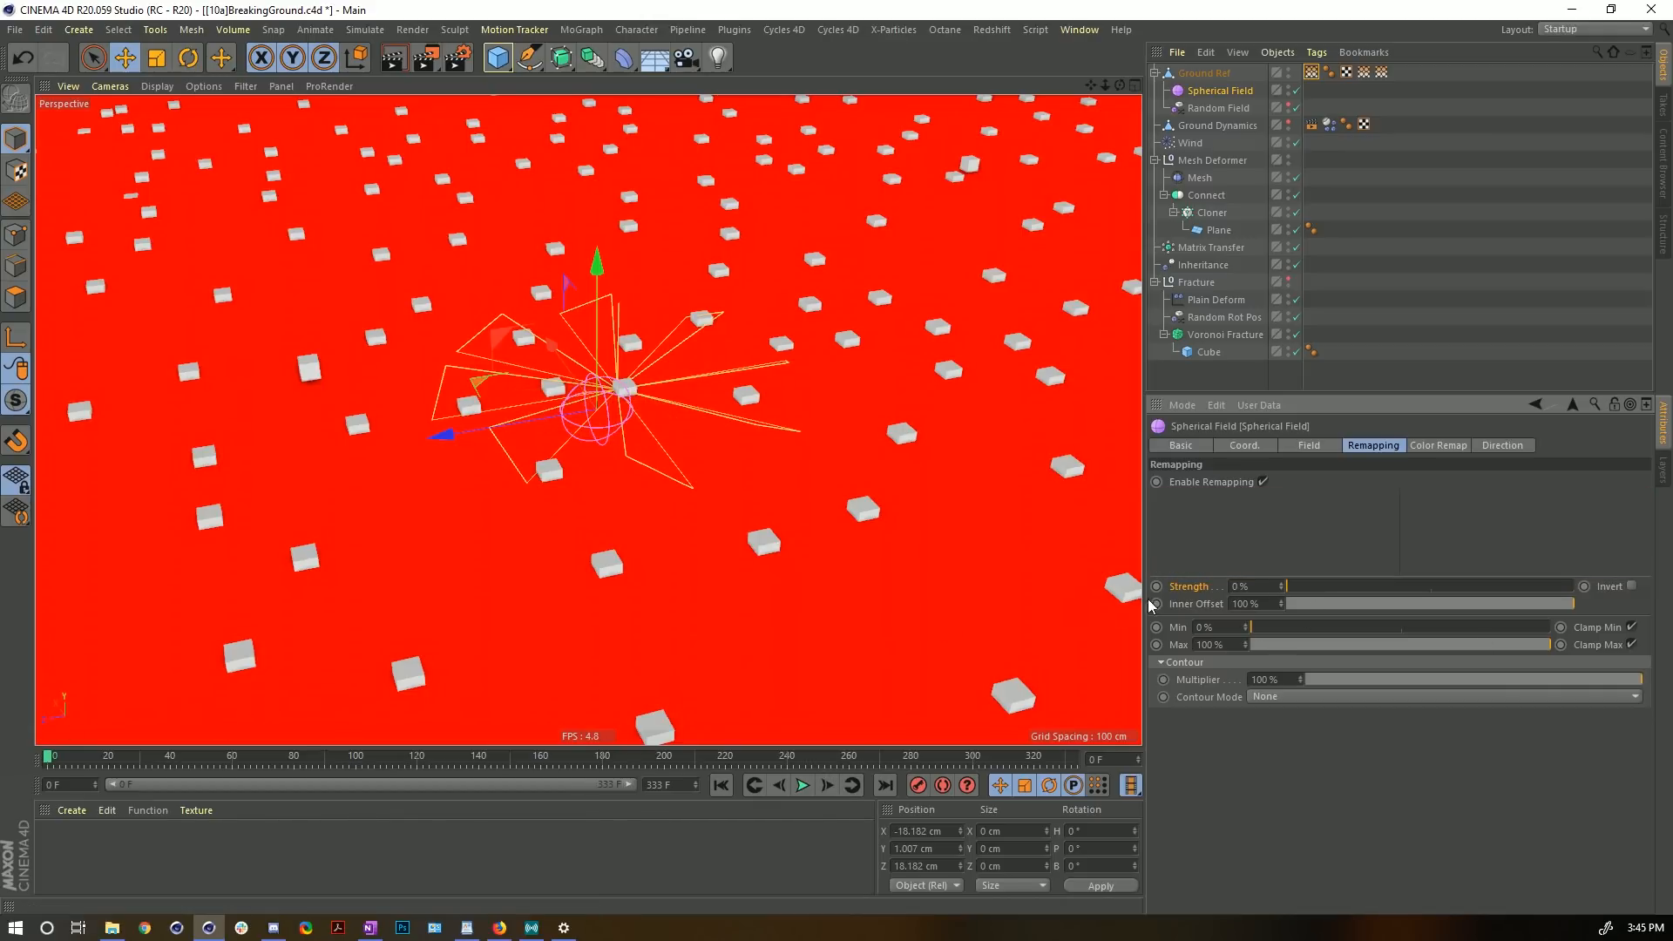
- Advance the animation to frame 5 and keyframe the Spherical Field's remapping strength at 100%
left_click(803, 785)
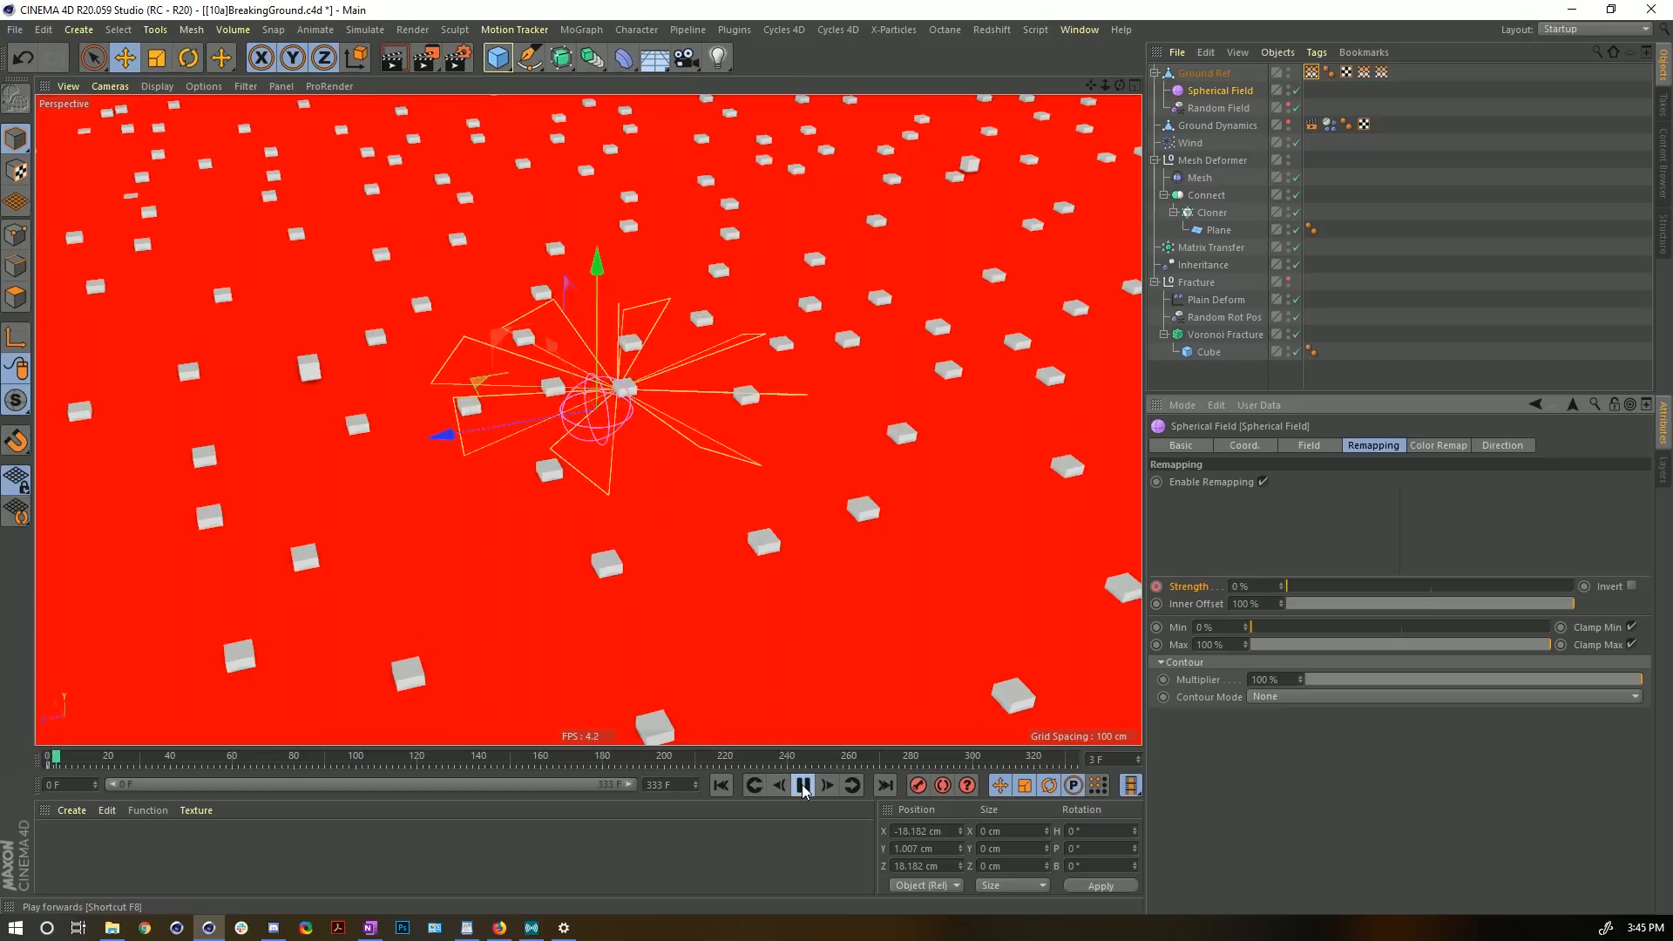
left_click(803, 787)
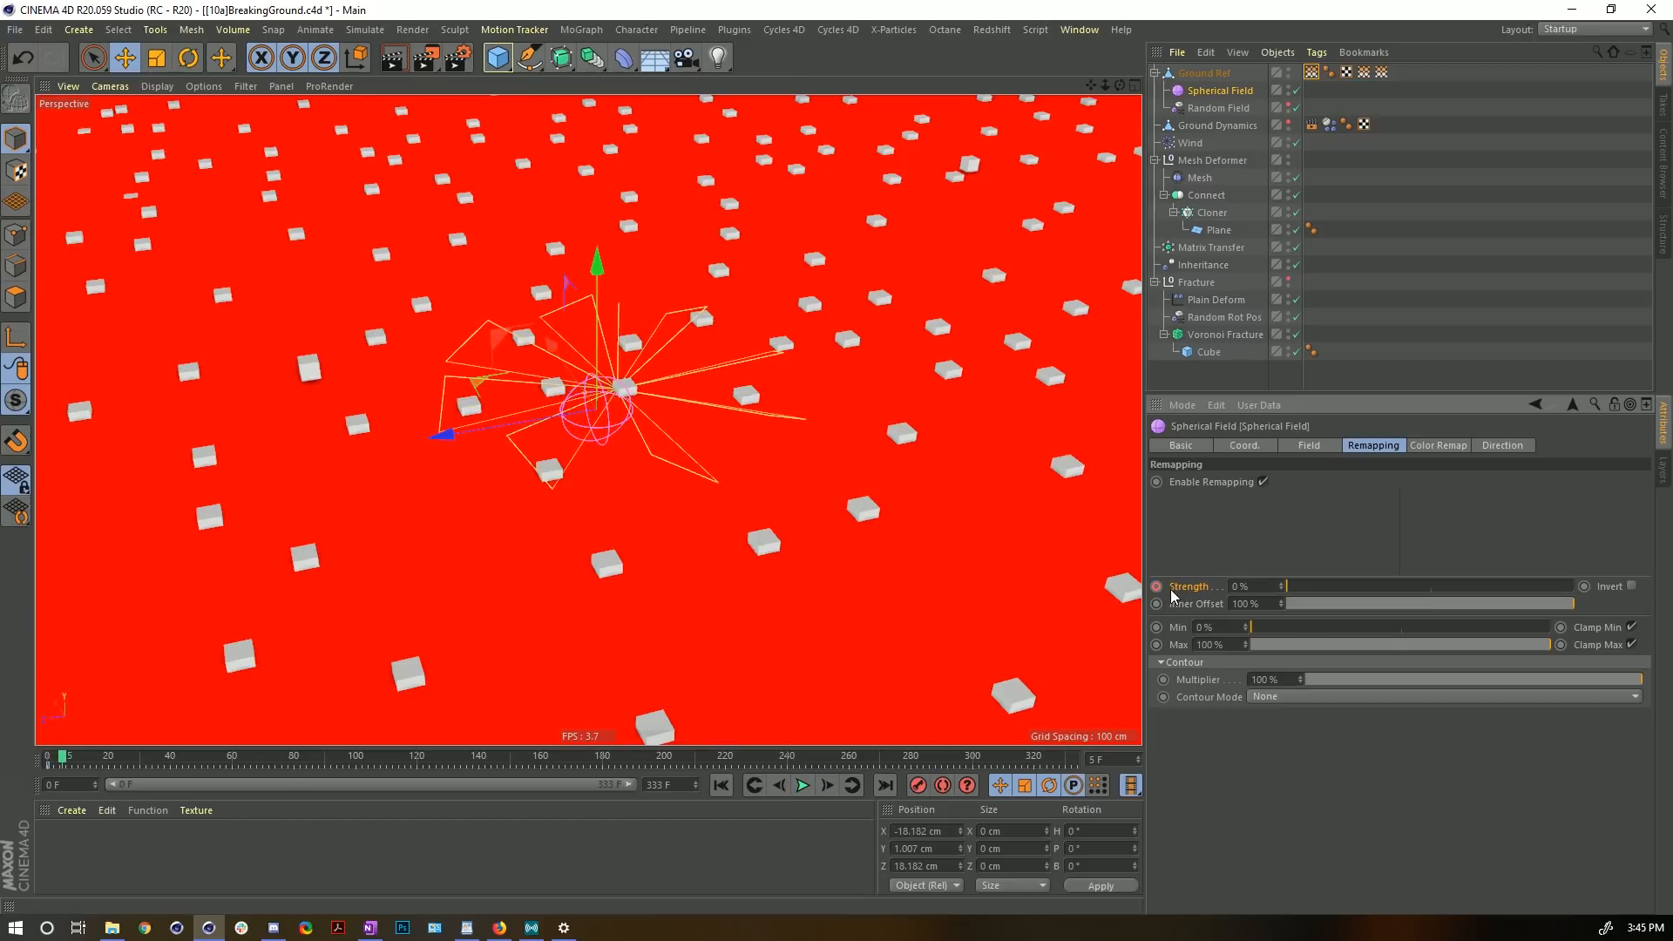
left_click_drag(1279, 595, 1377, 580)
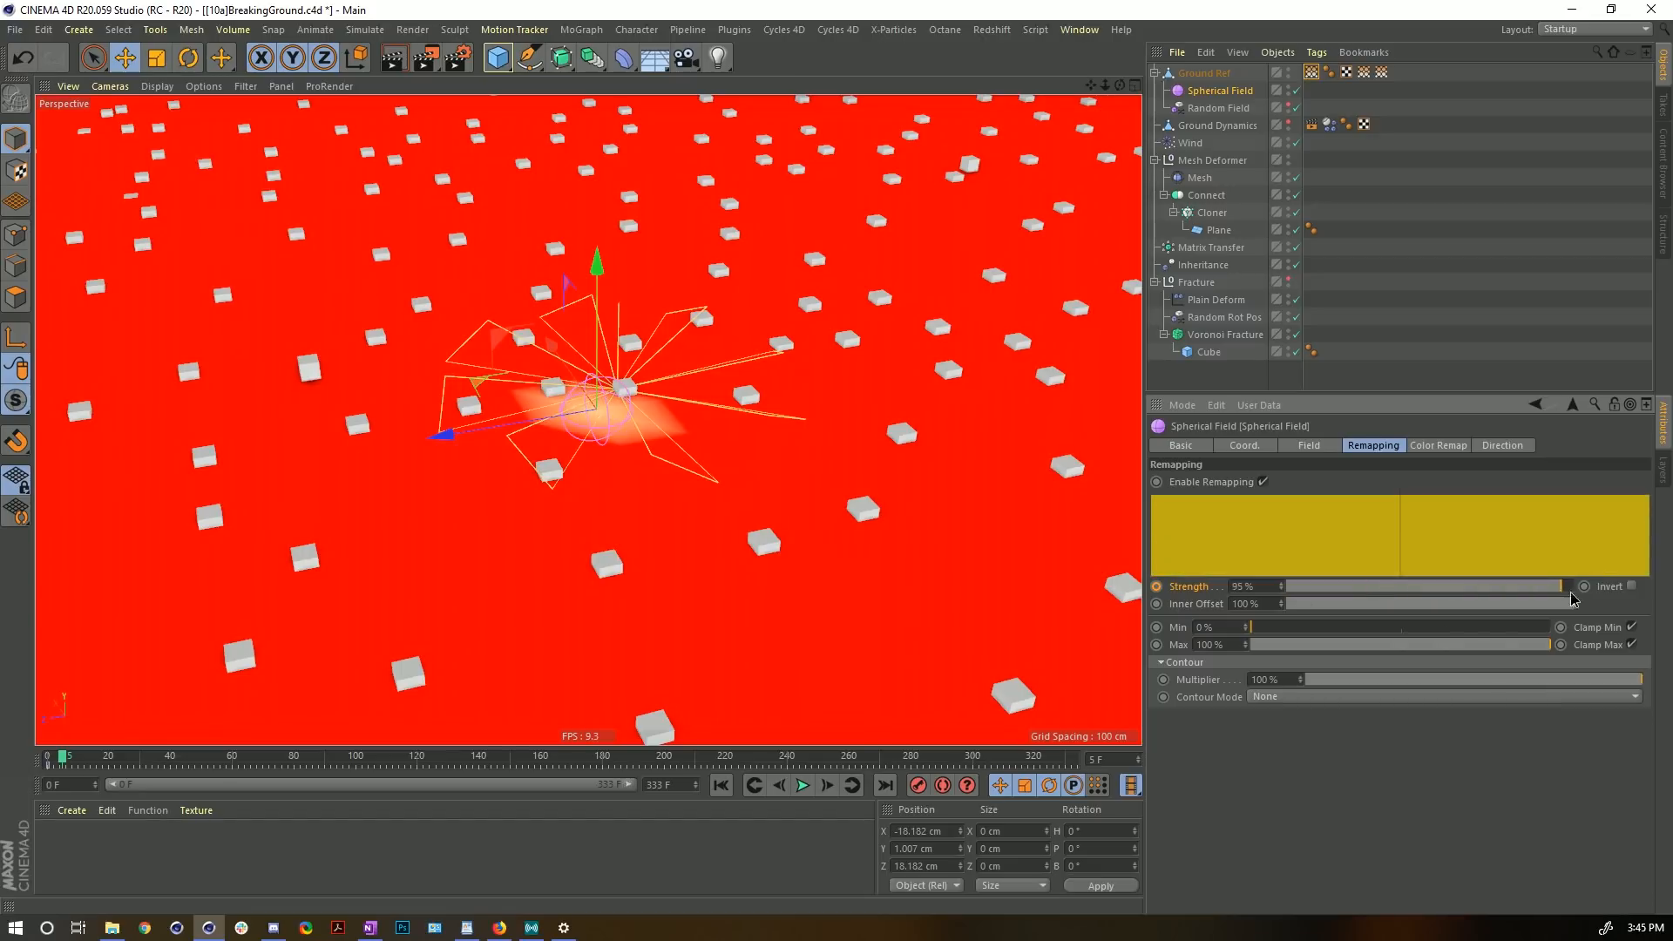
left_click(1156, 586, "ctrl")
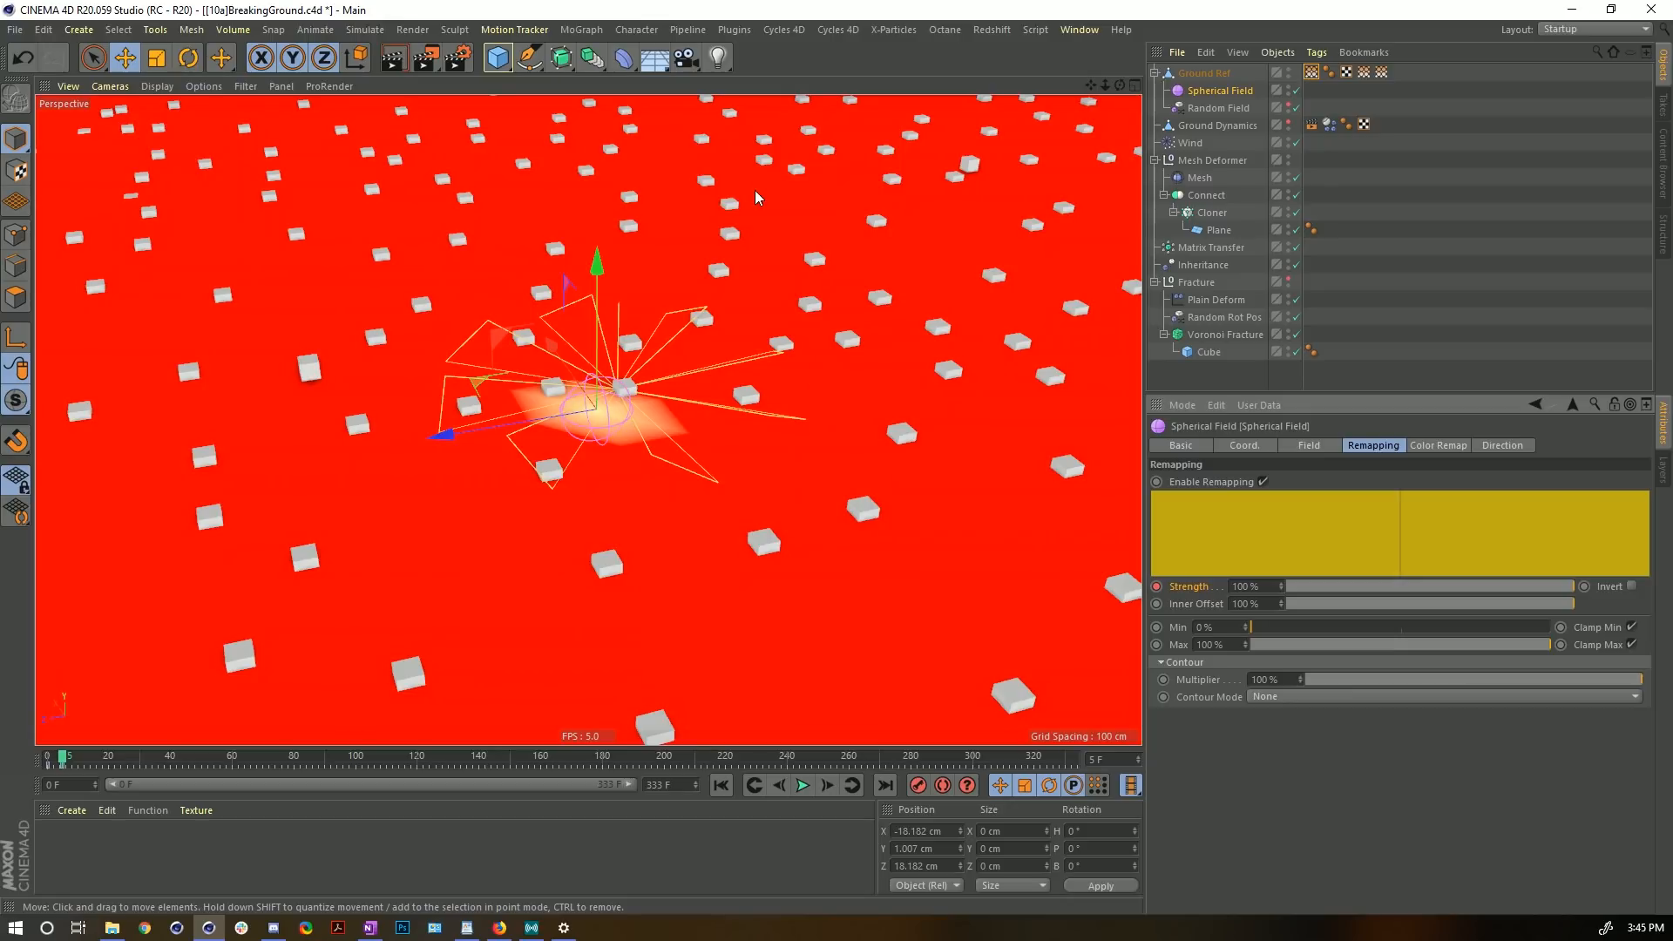
- Play the vertex map growth to frame 11 to check the strength animation, and return to frame 0
key("F8")
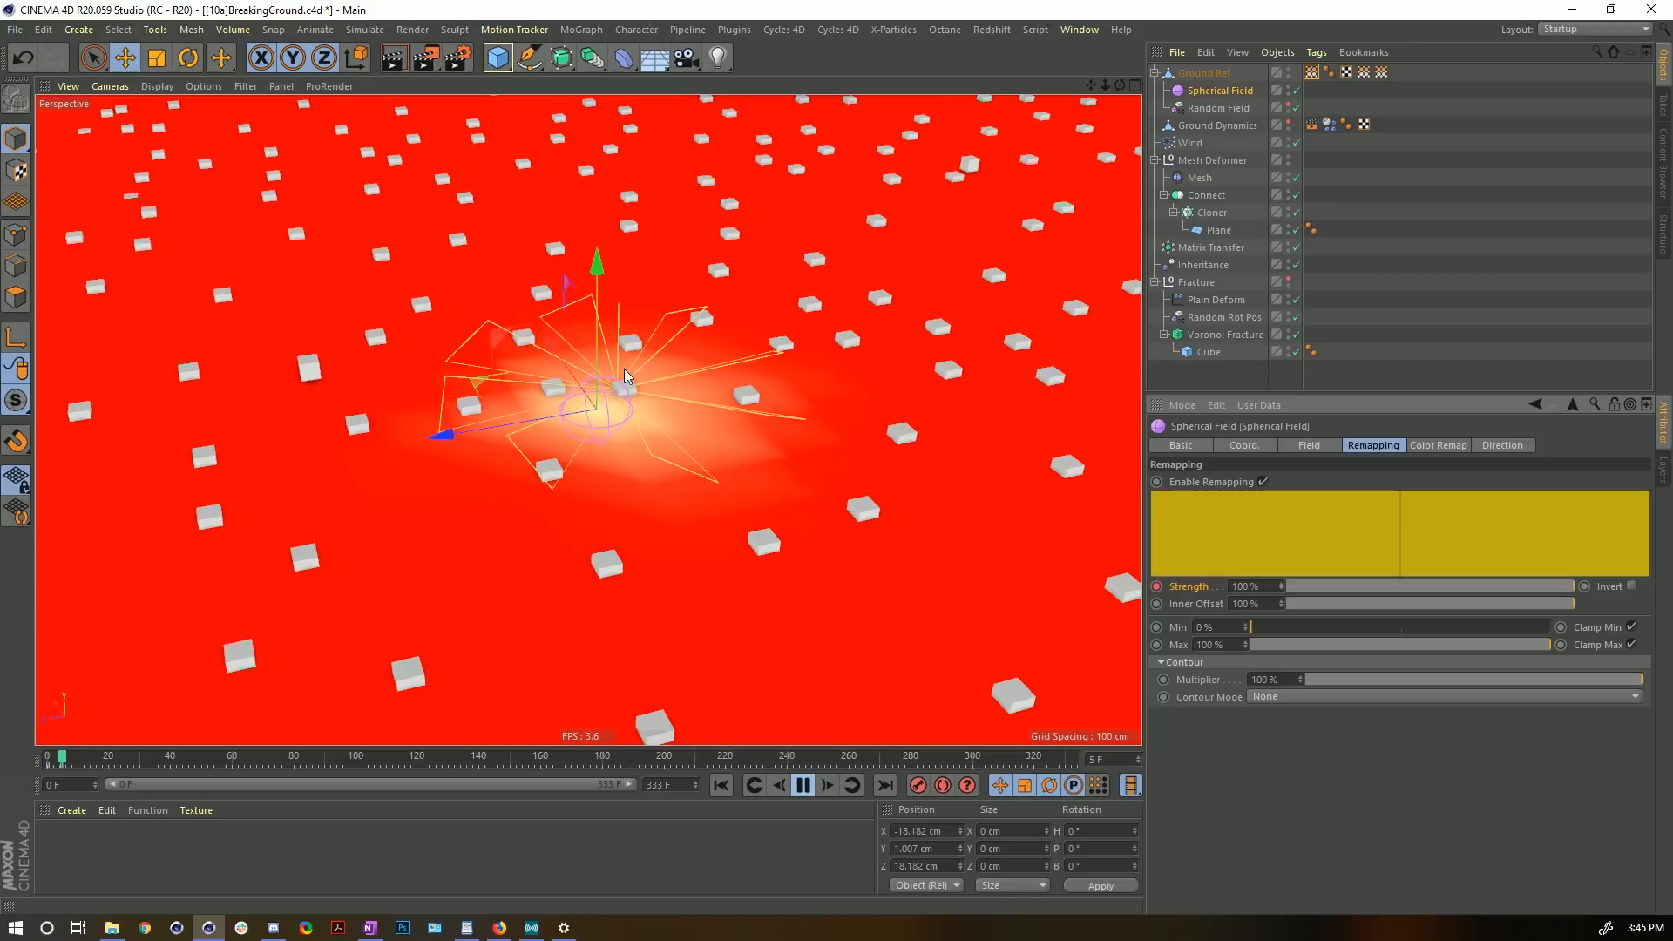
left_click(803, 785)
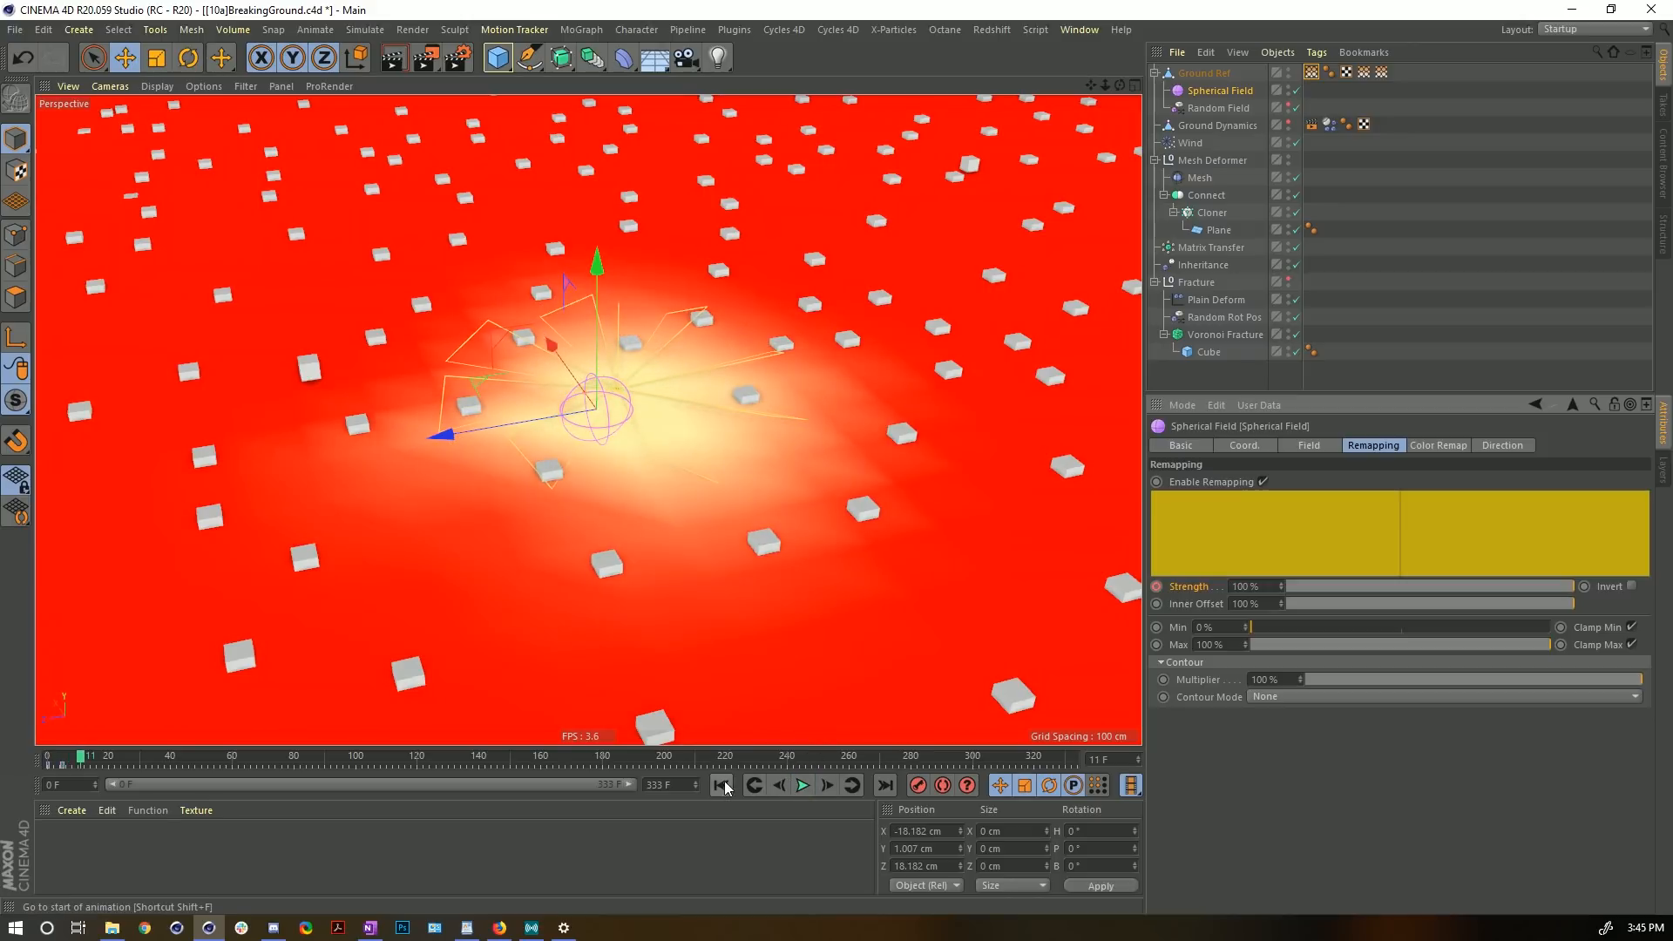
left_click(720, 785)
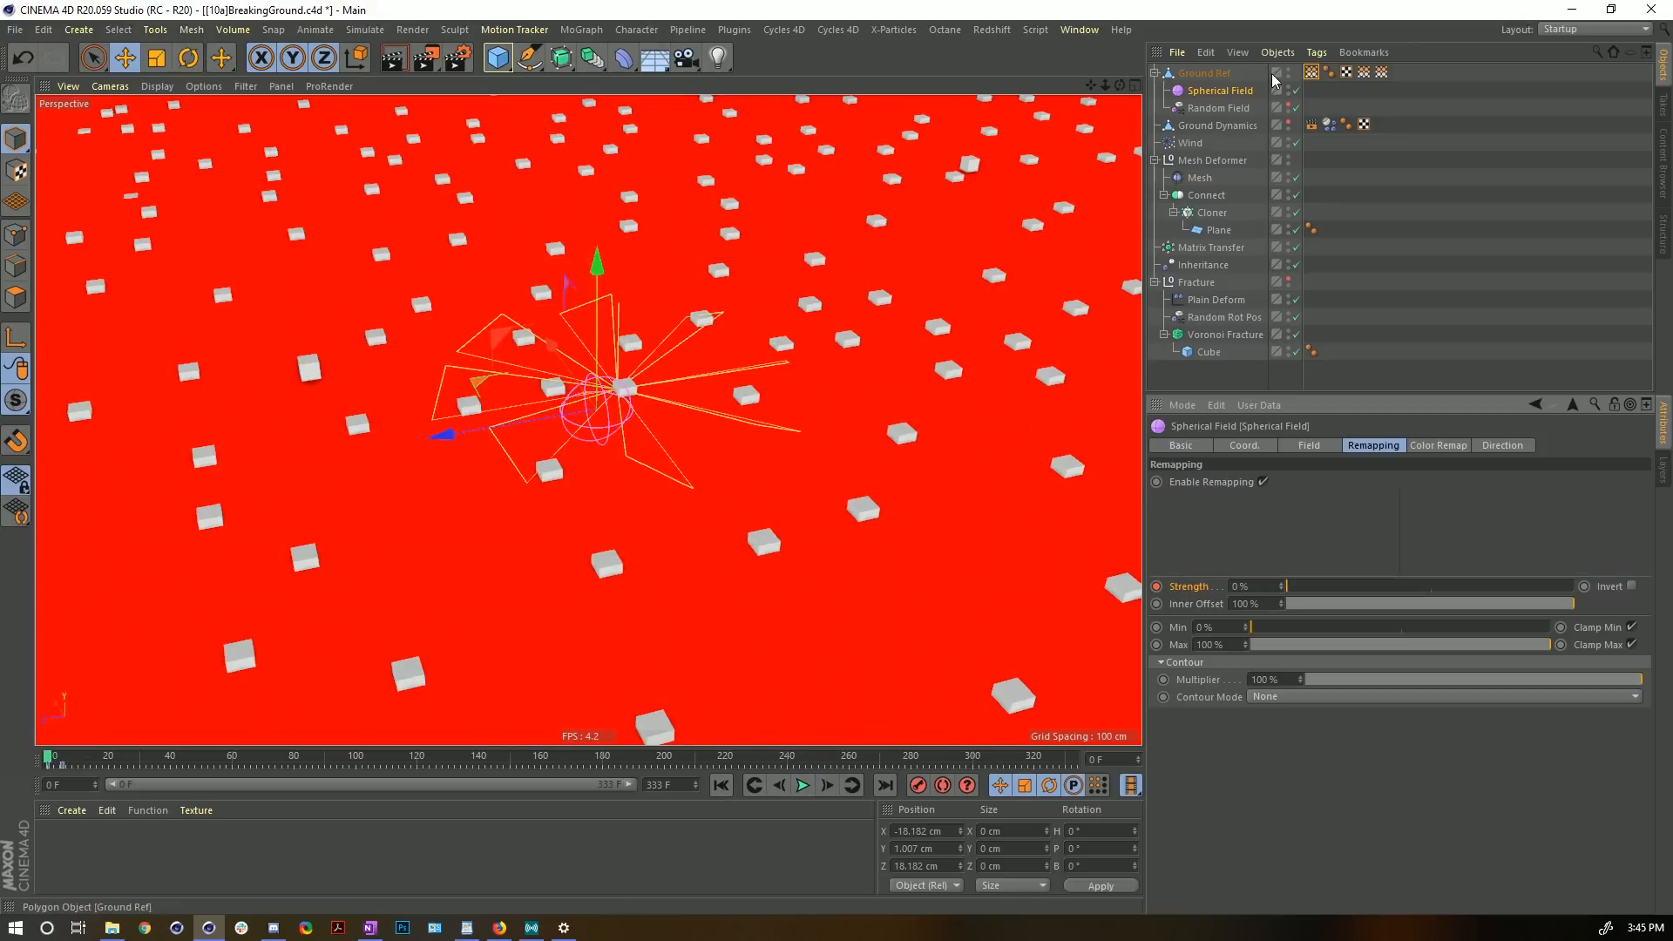
- Hide Ground Ref, show the Fracture group again, and play the simulation to frame 74 to examine the breaking ground
left_click(1290, 73)
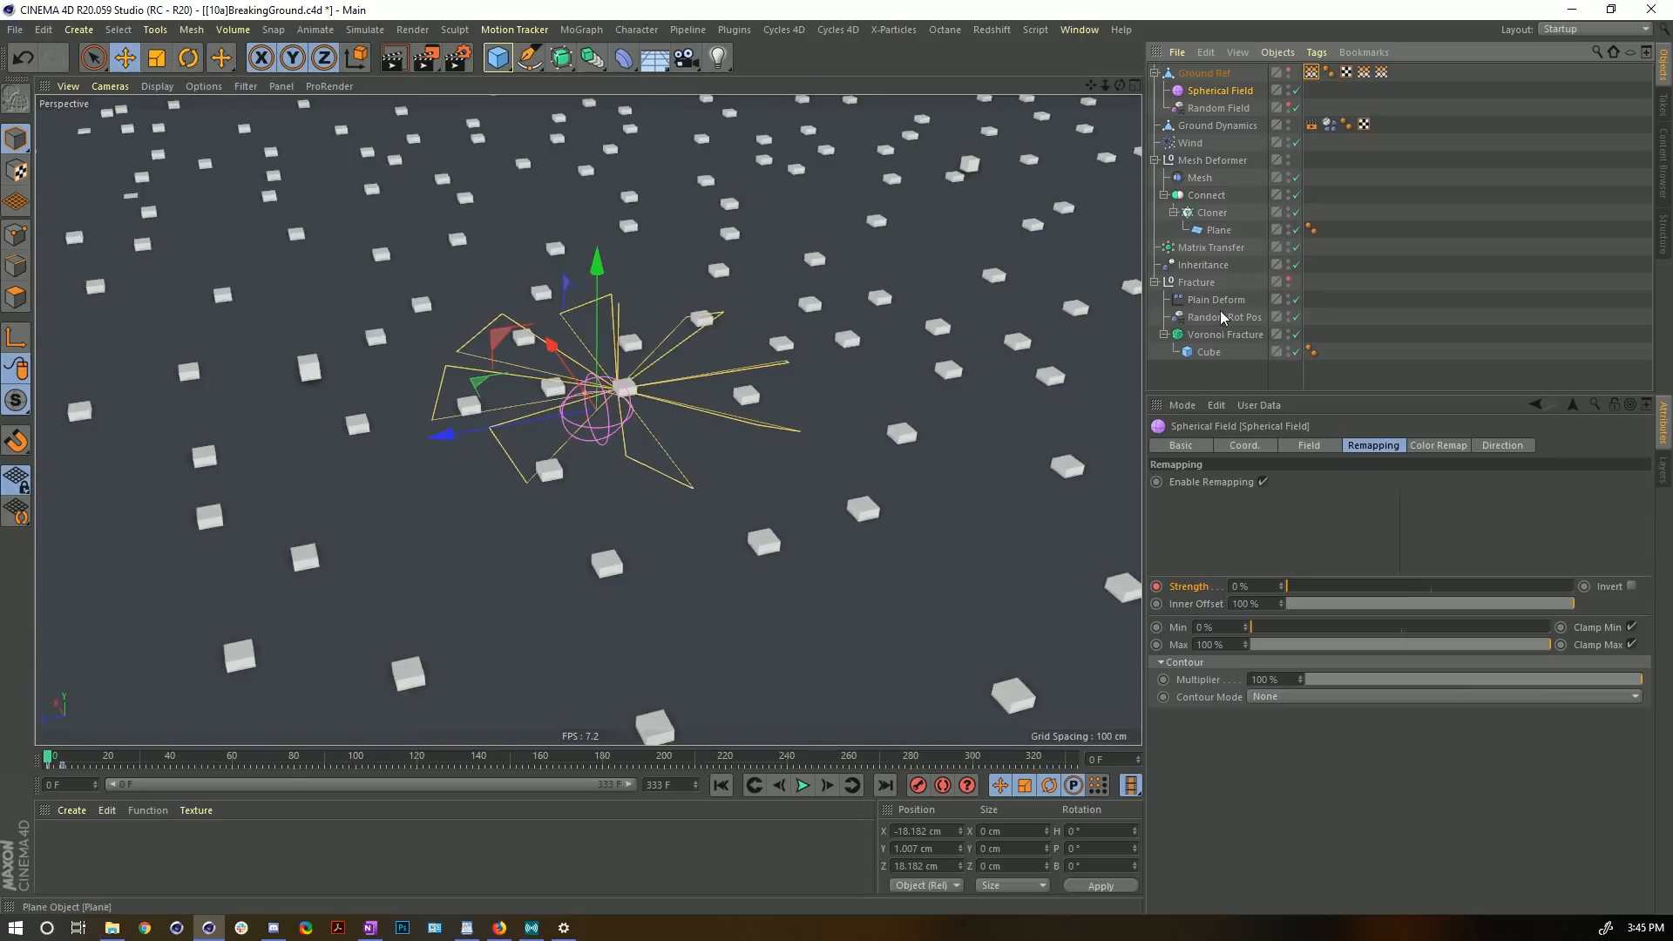
left_click(1289, 278)
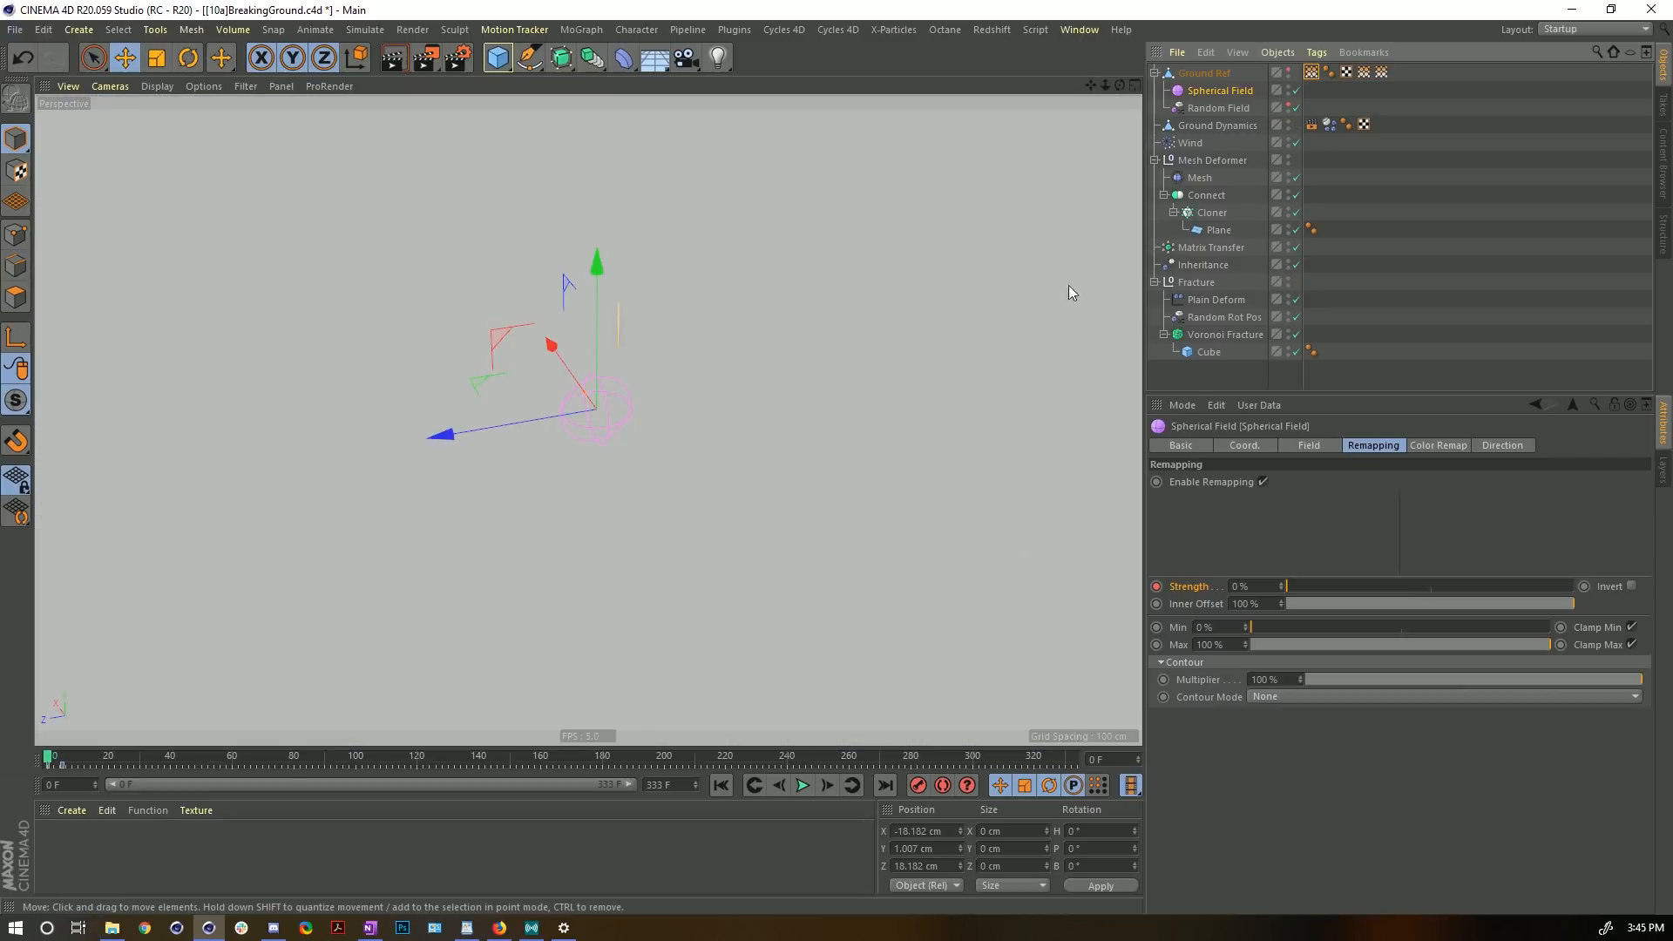
mouse_move(738, 336)
right_mouse_down("alt")
mouse_move(468, 411)
mouse_move(738, 356)
right_mouse_up("alt")
left_click_drag(739, 357, 707, 385, "alt")
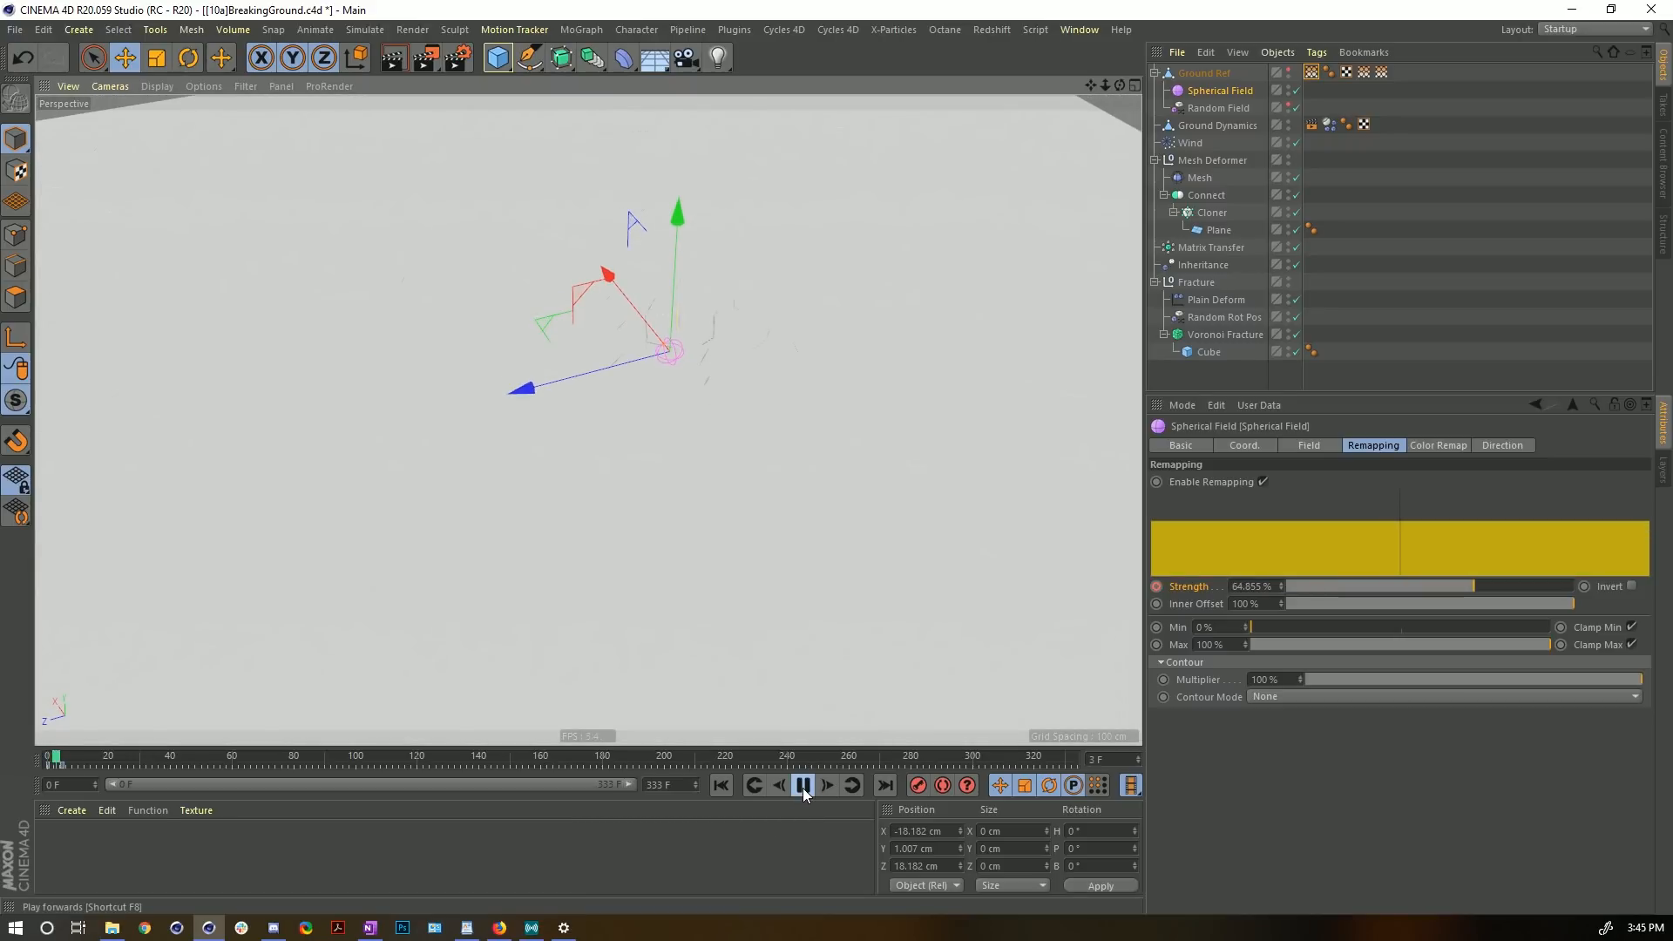
left_click(1504, 273)
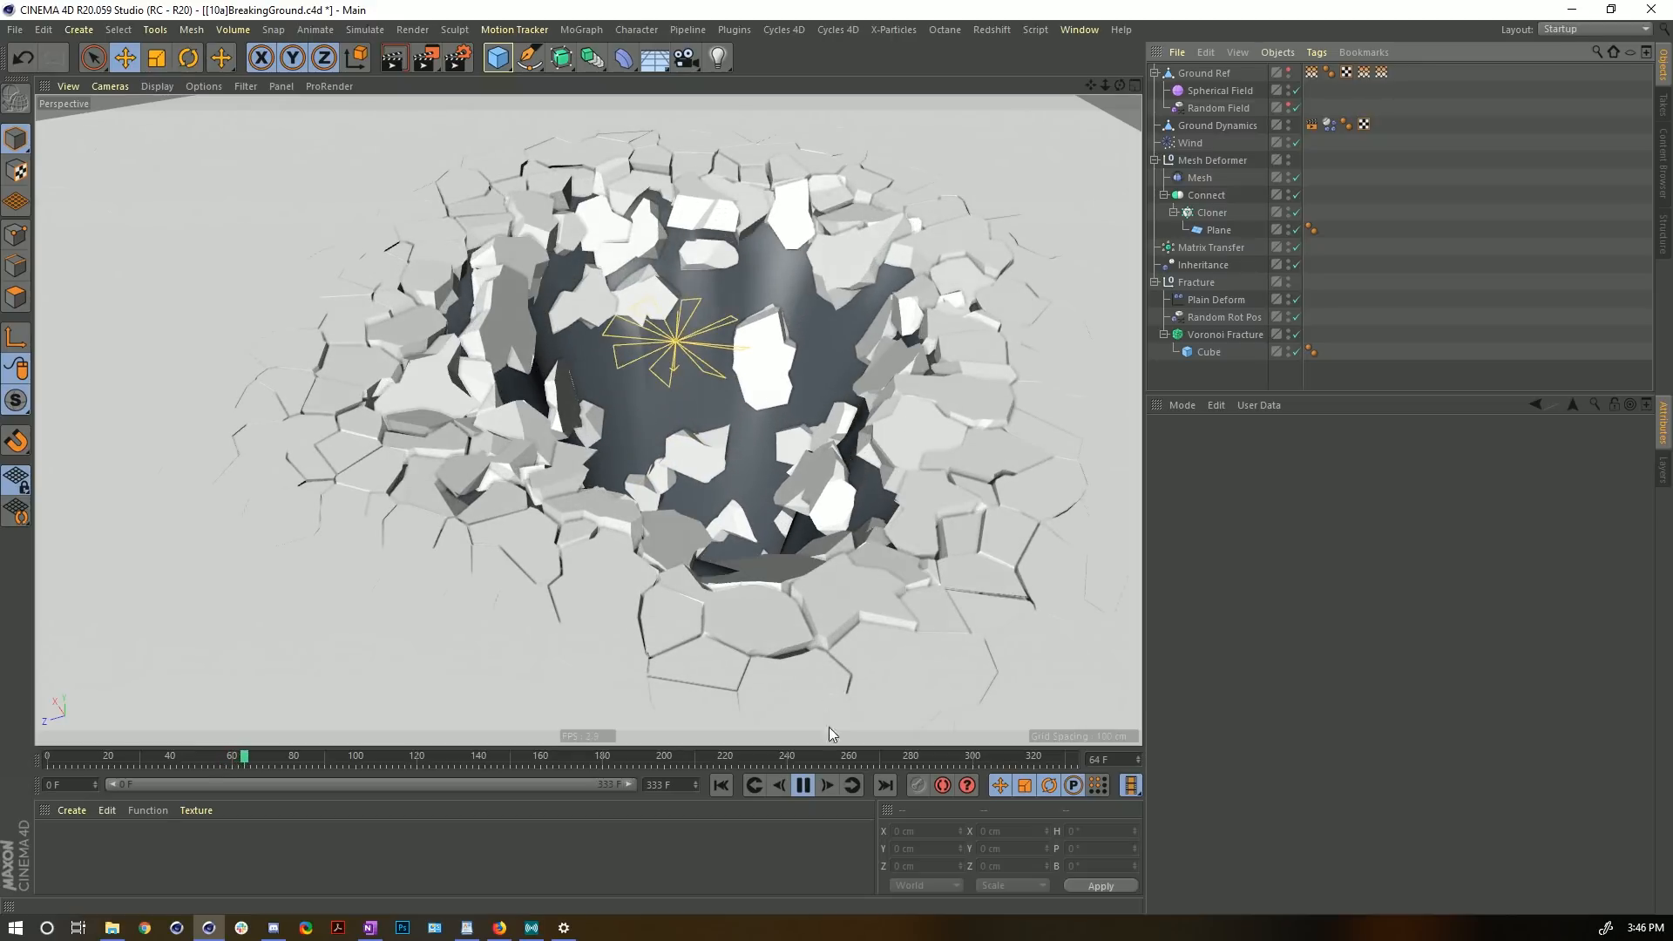
left_click(803, 785)
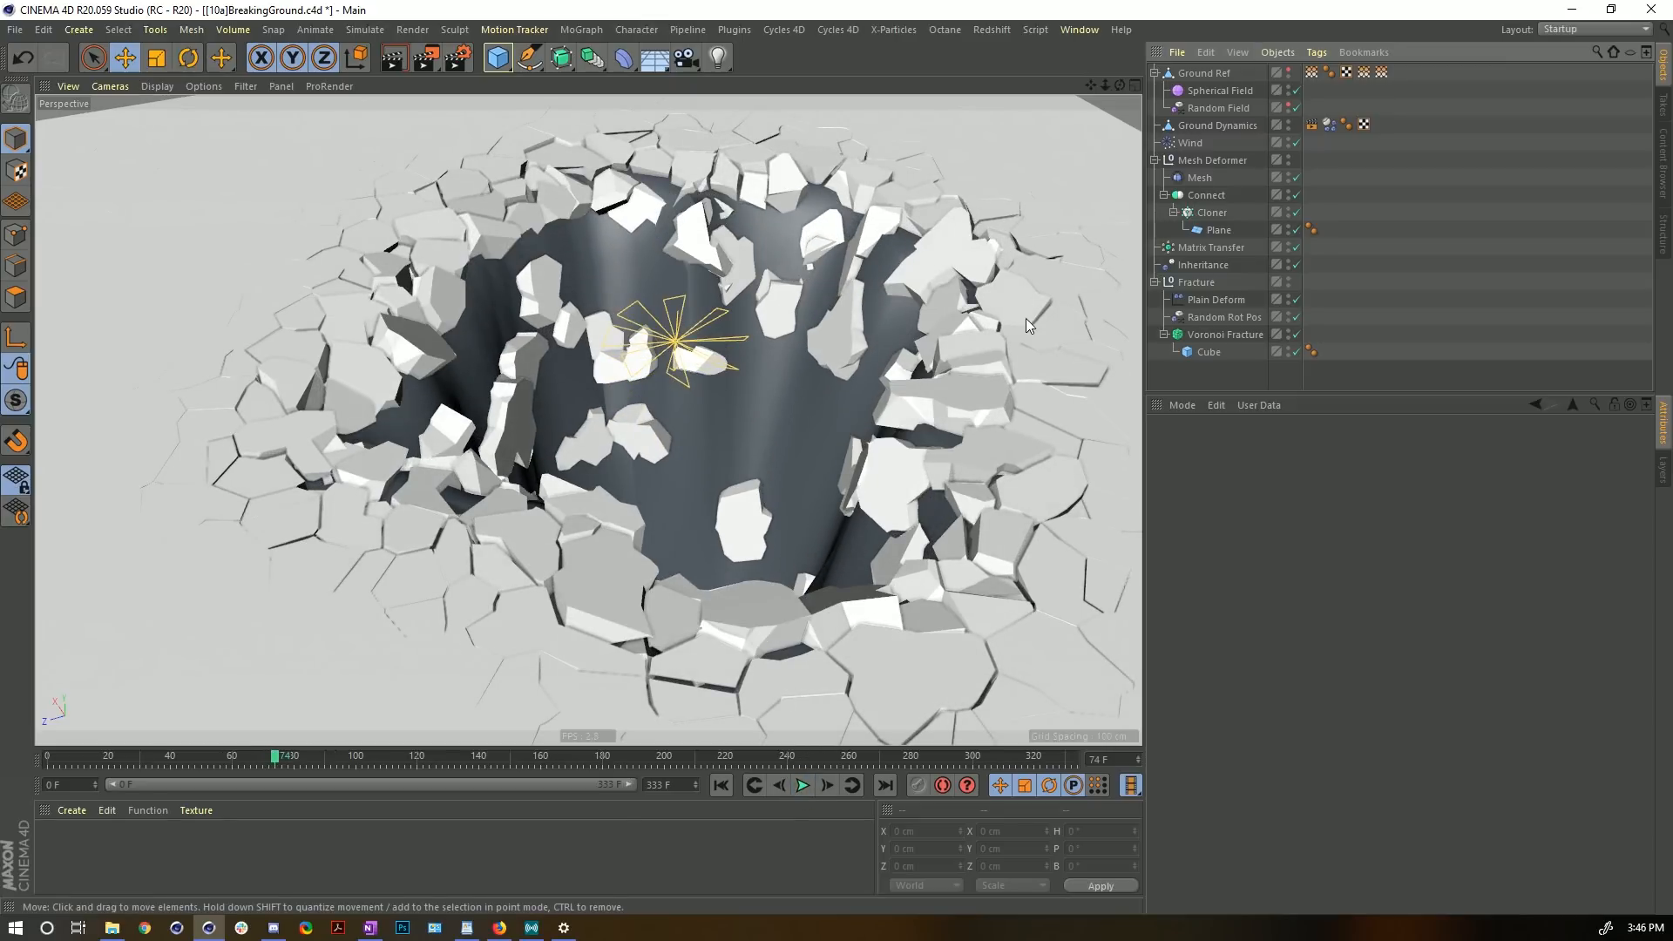
- Hide the Wind object in the viewport
left_click(1196, 146)
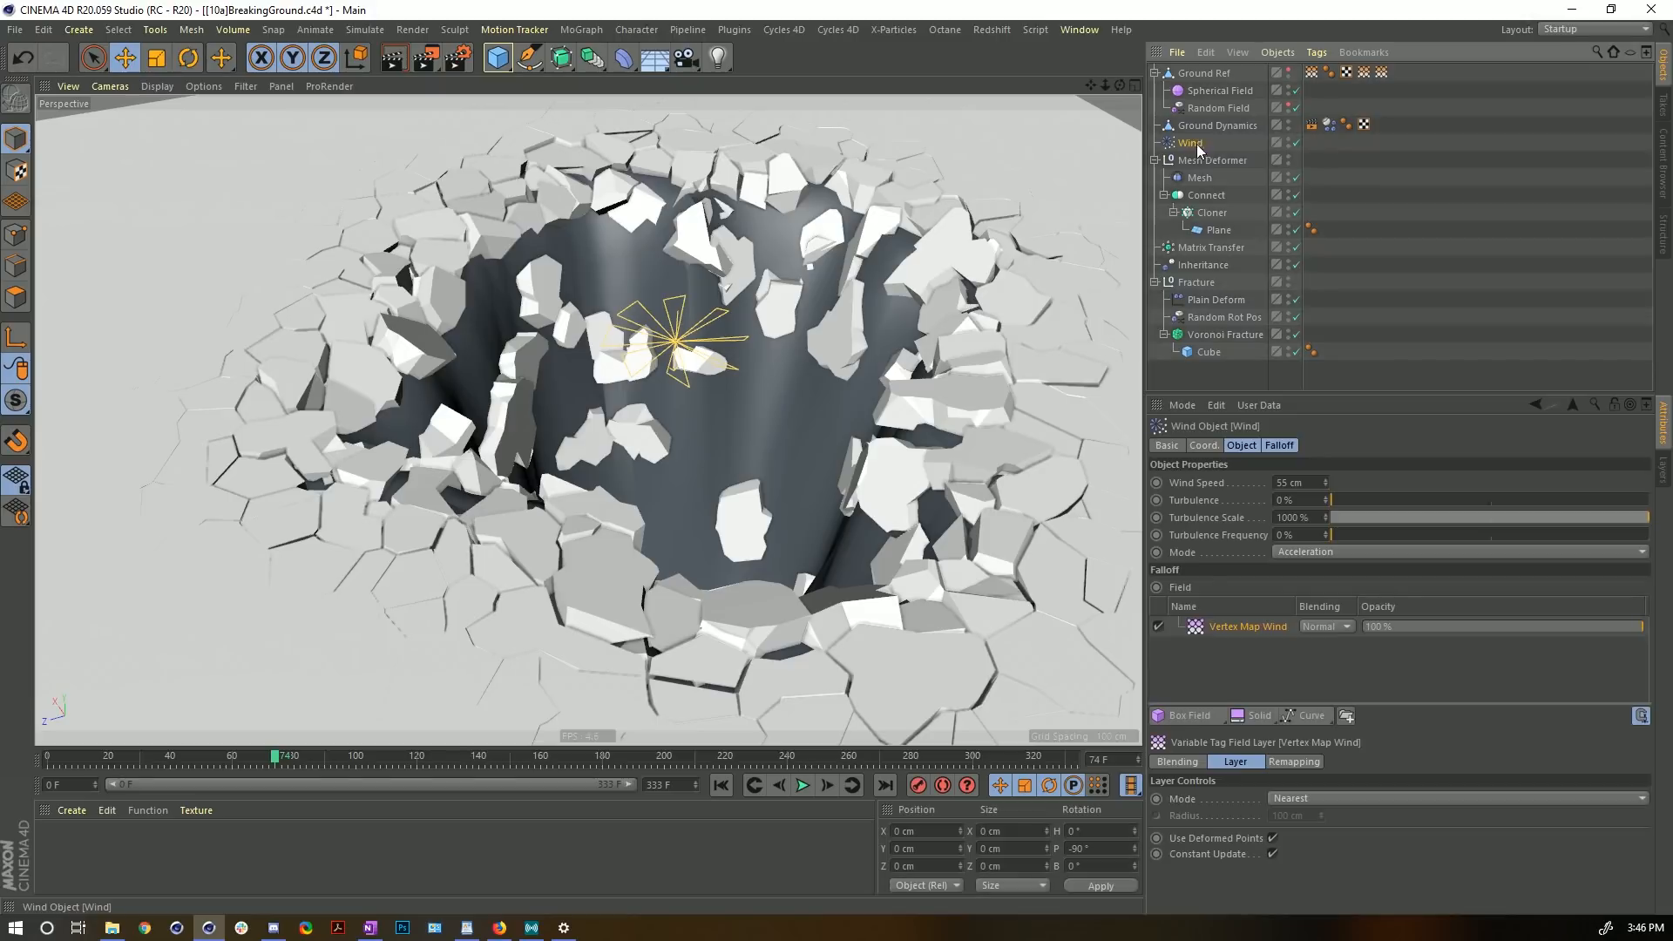
left_click(1288, 141)
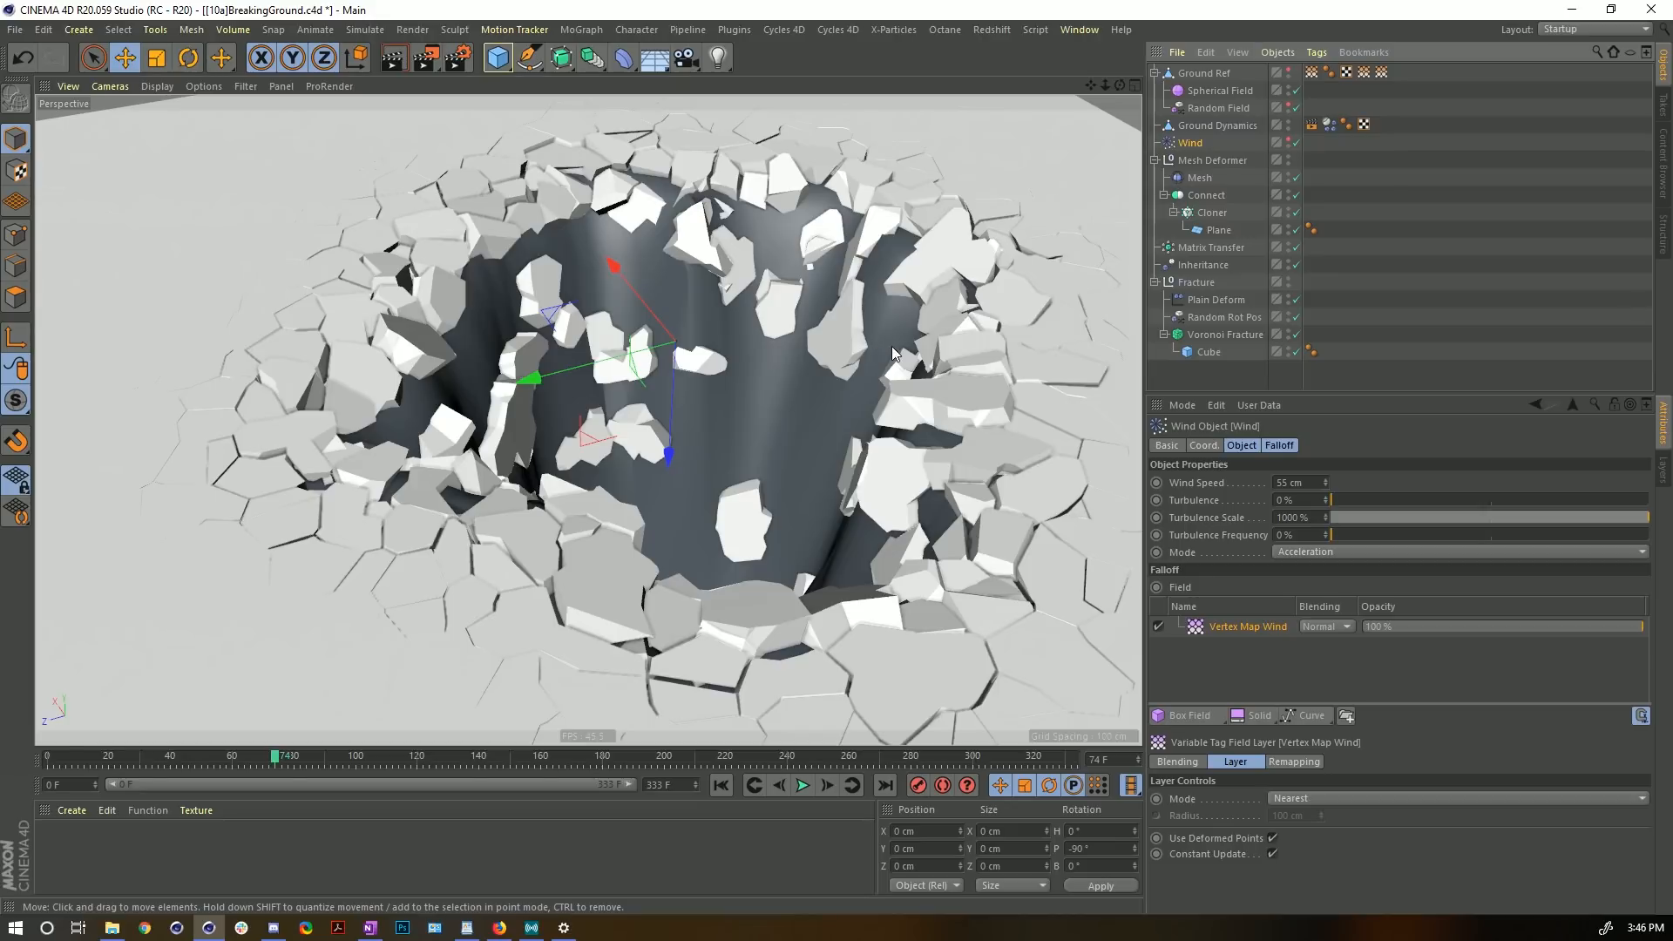
left_click_drag(892, 347, 791, 369, "alt")
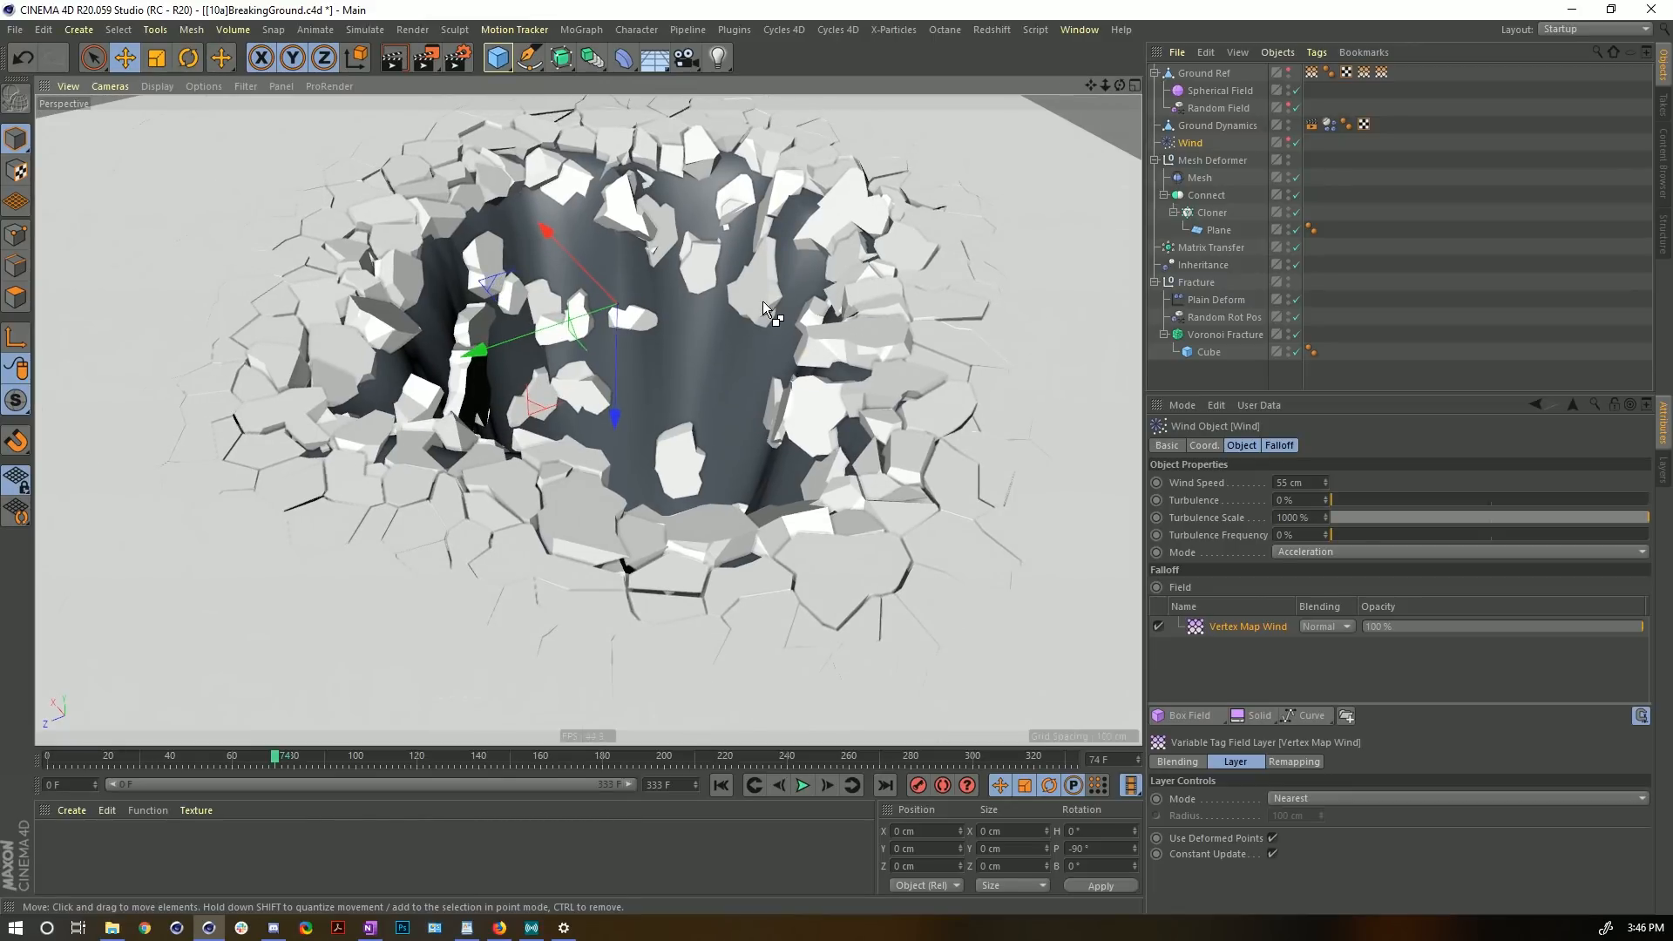
- Save the scene as a new version named [11a]BreakingGround.c4d
key("ctrl+shift+s")
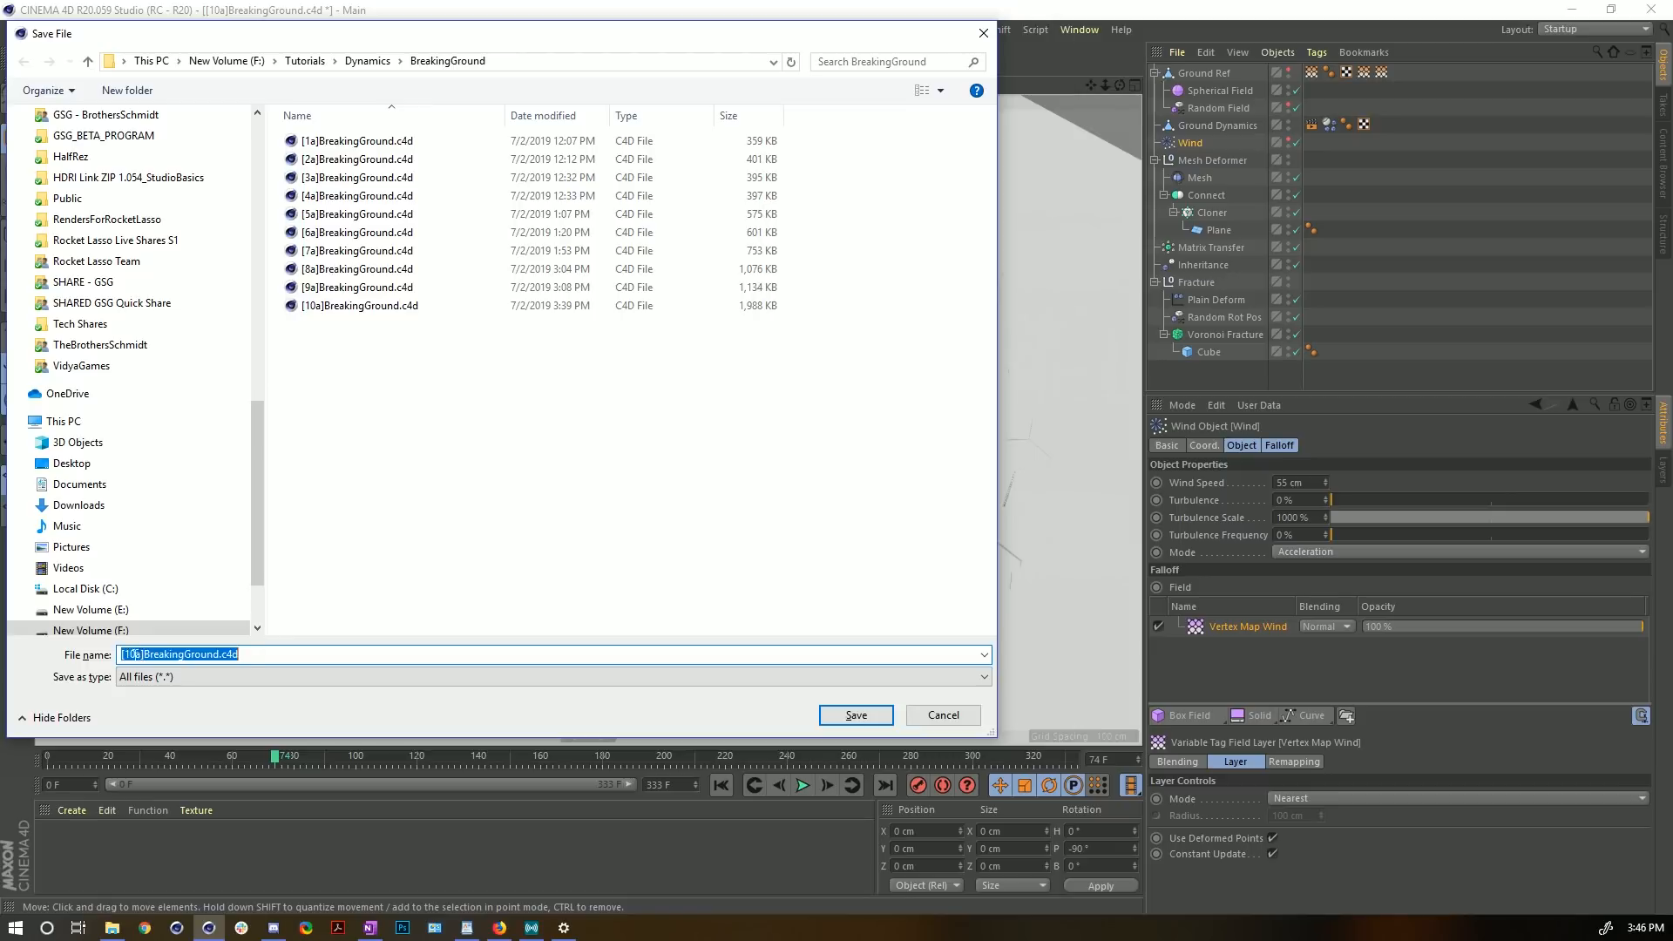
left_click(136, 653)
key("BackSpace")
type("1")
key("Return")
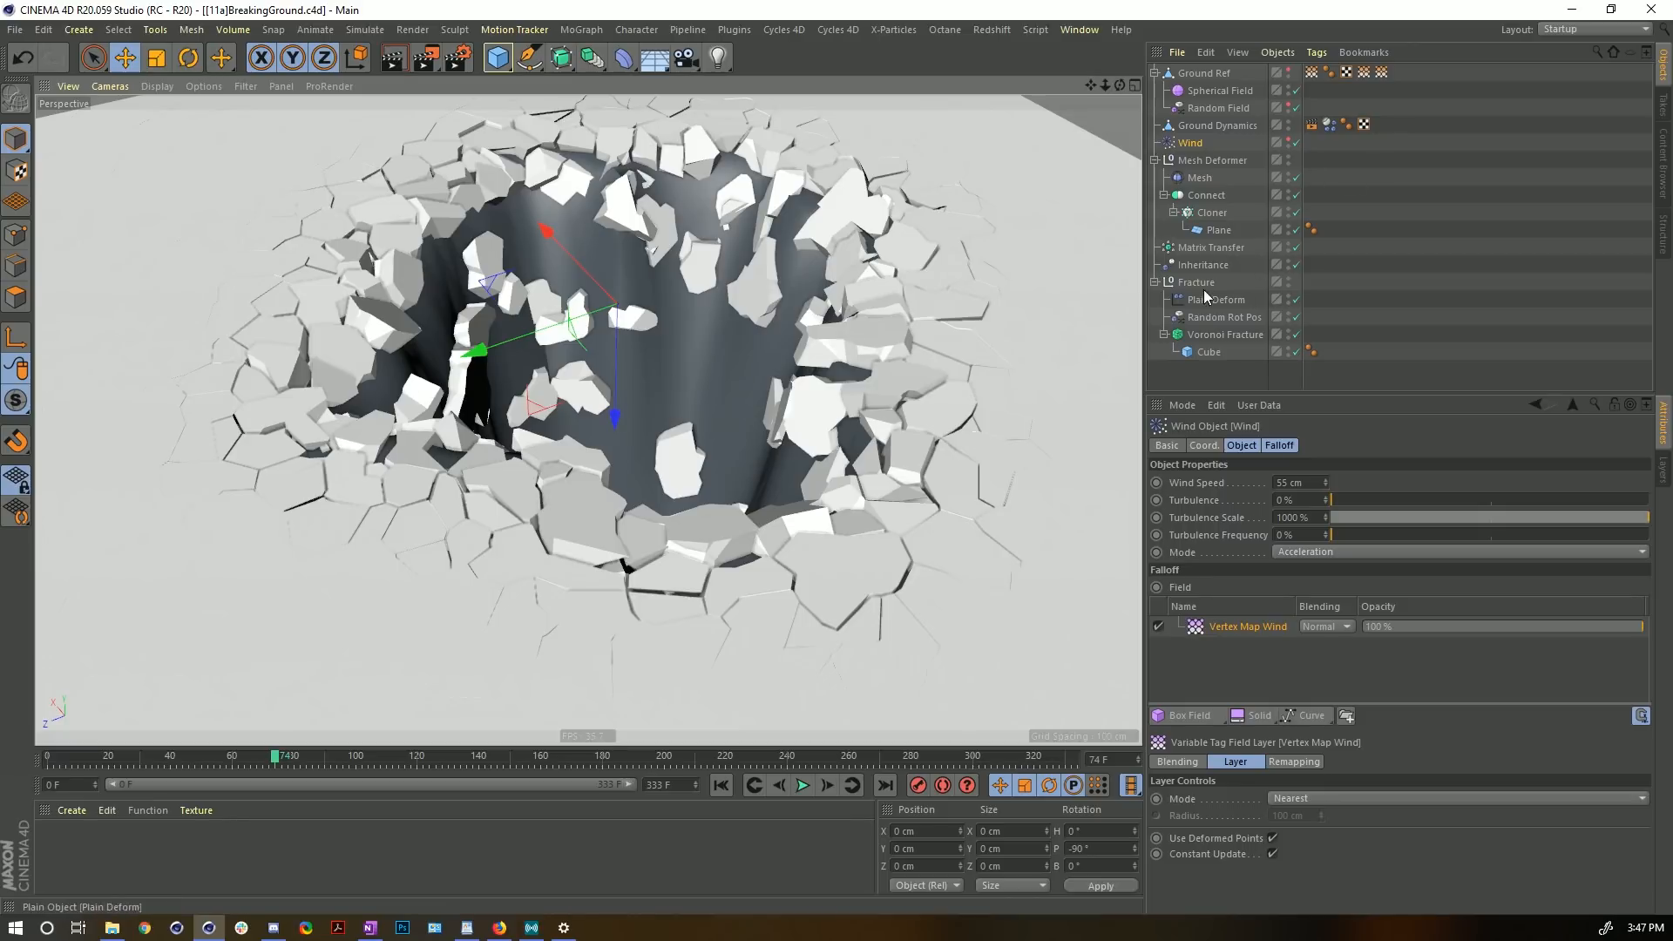
- Add a Plain effector to the Voronoi Fracture and review its transform parameters and effect on the fragments
left_click(1204, 337)
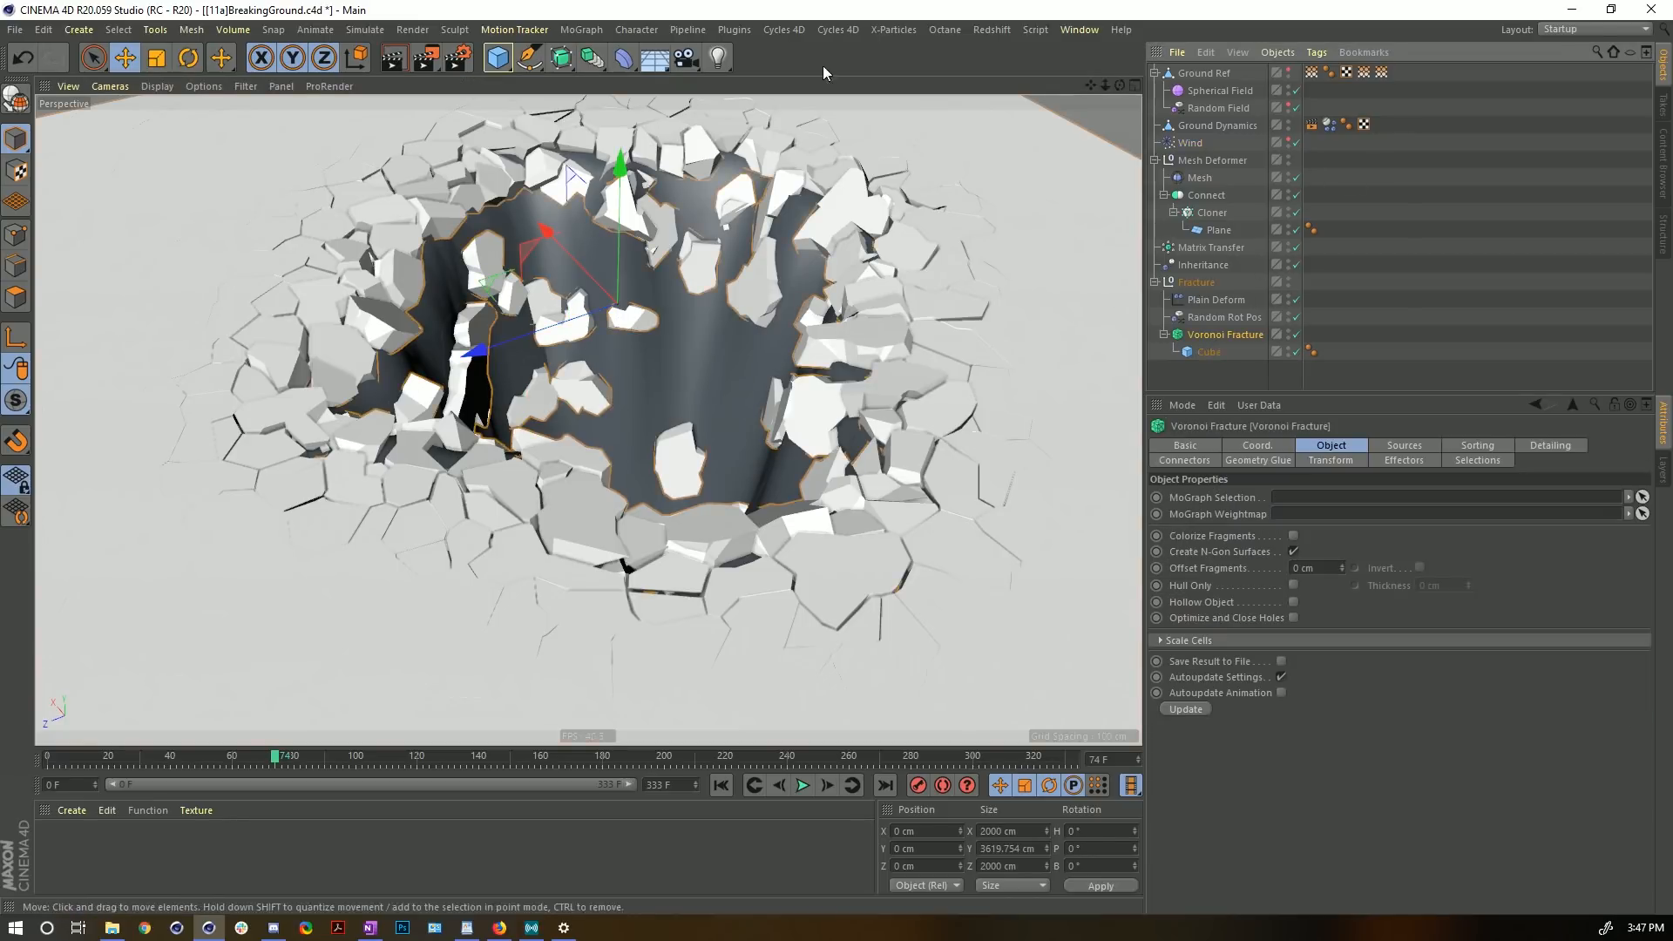
left_click(582, 29)
mouse_move(595, 55)
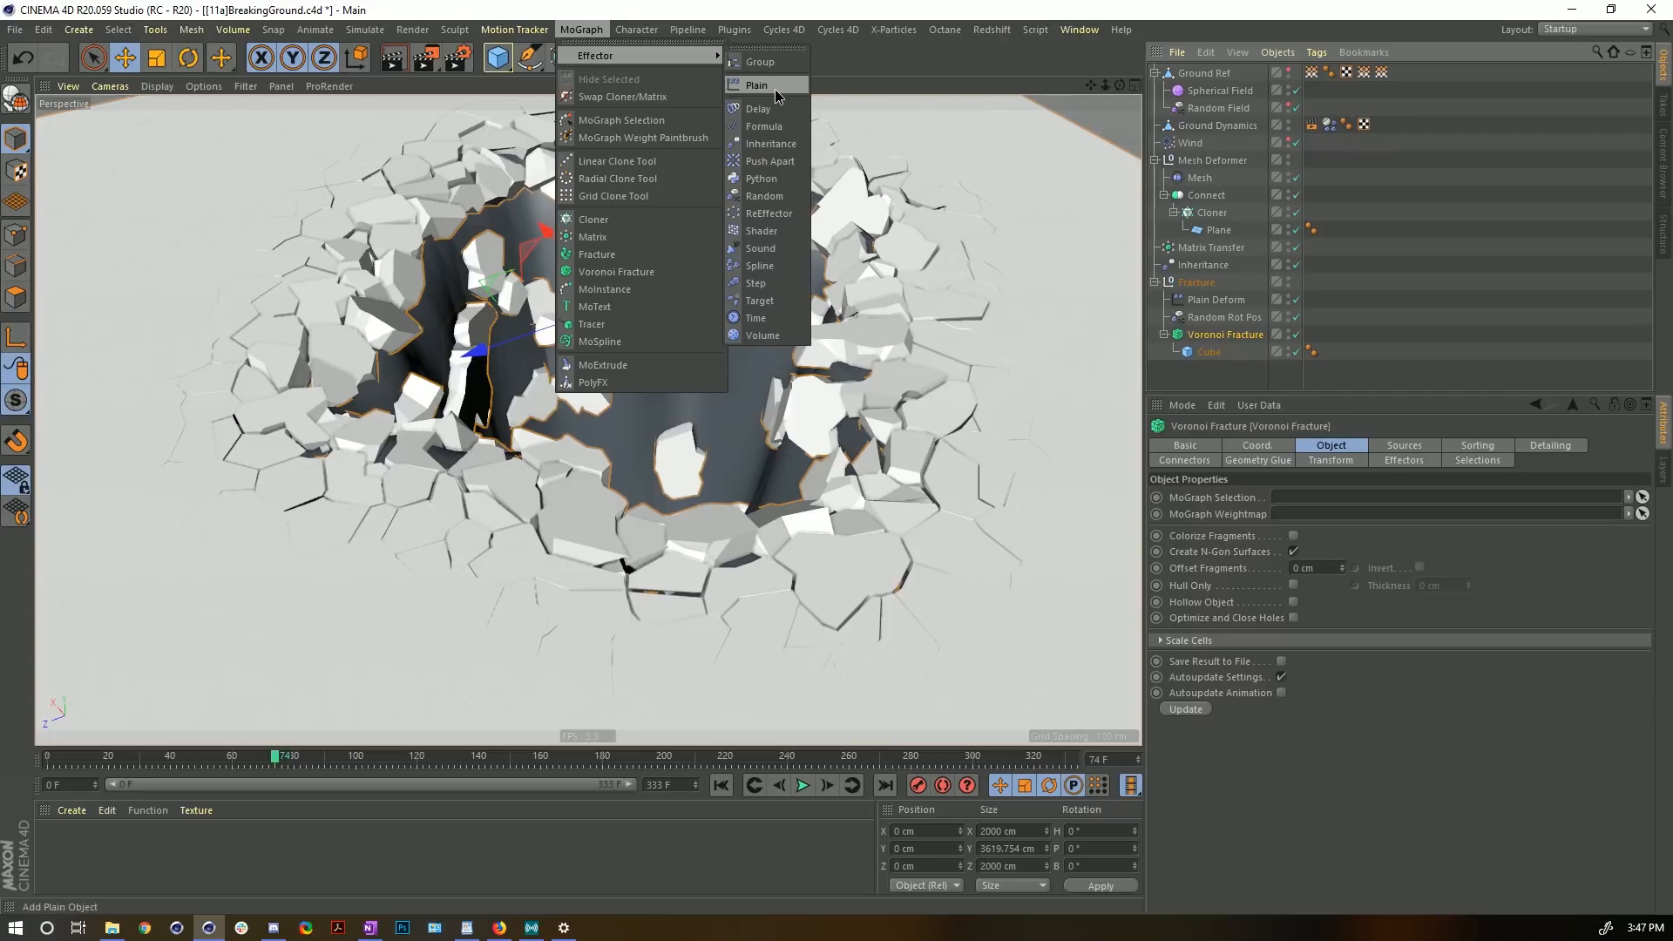
left_click(773, 88)
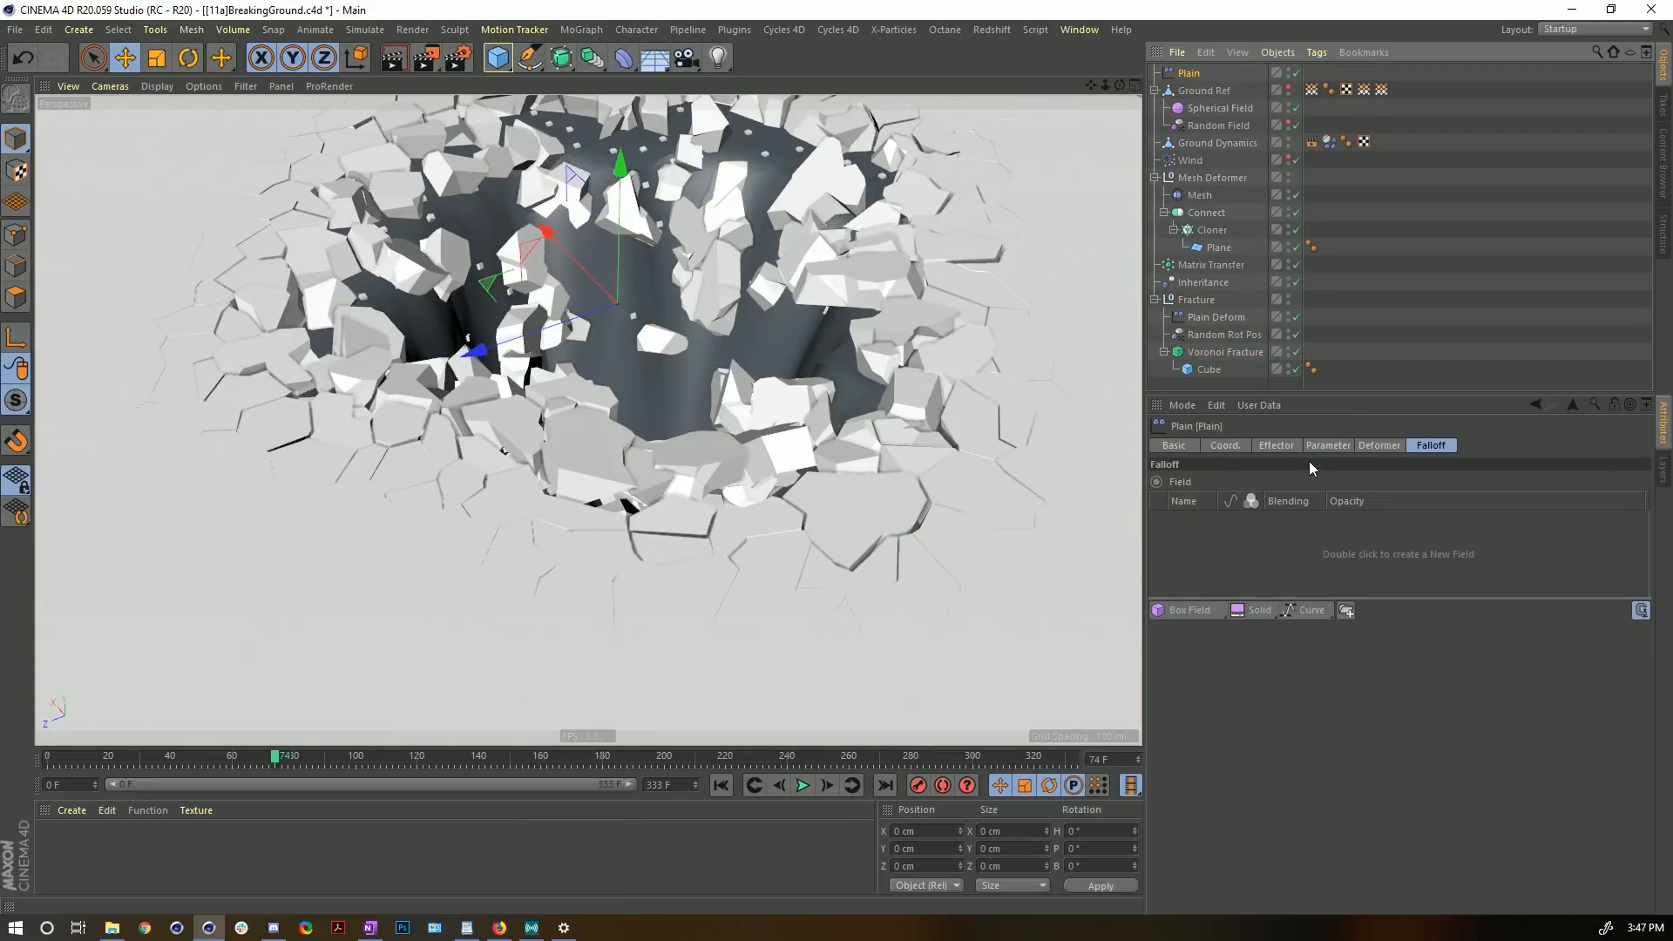
left_click(1277, 445)
scroll(758, 440, "up", 3)
left_click_drag(786, 426, 815, 514, "alt")
left_click(1333, 446)
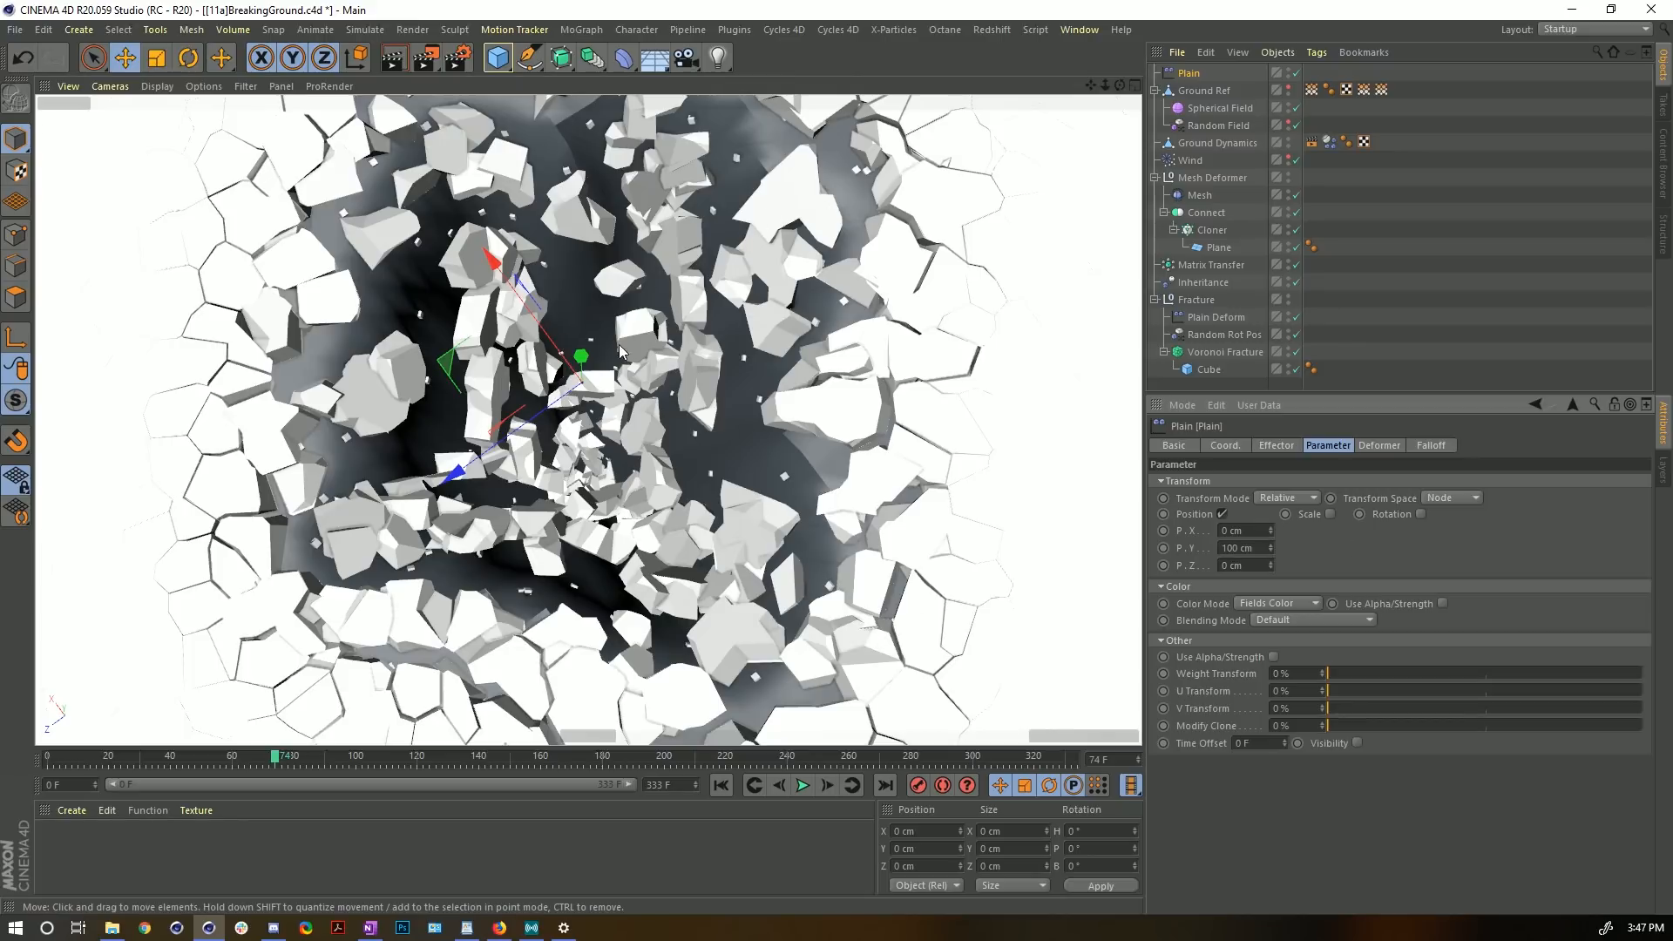
left_click_drag(874, 472, 796, 464, "alt")
right_click_drag(797, 465, 934, 452, "alt")
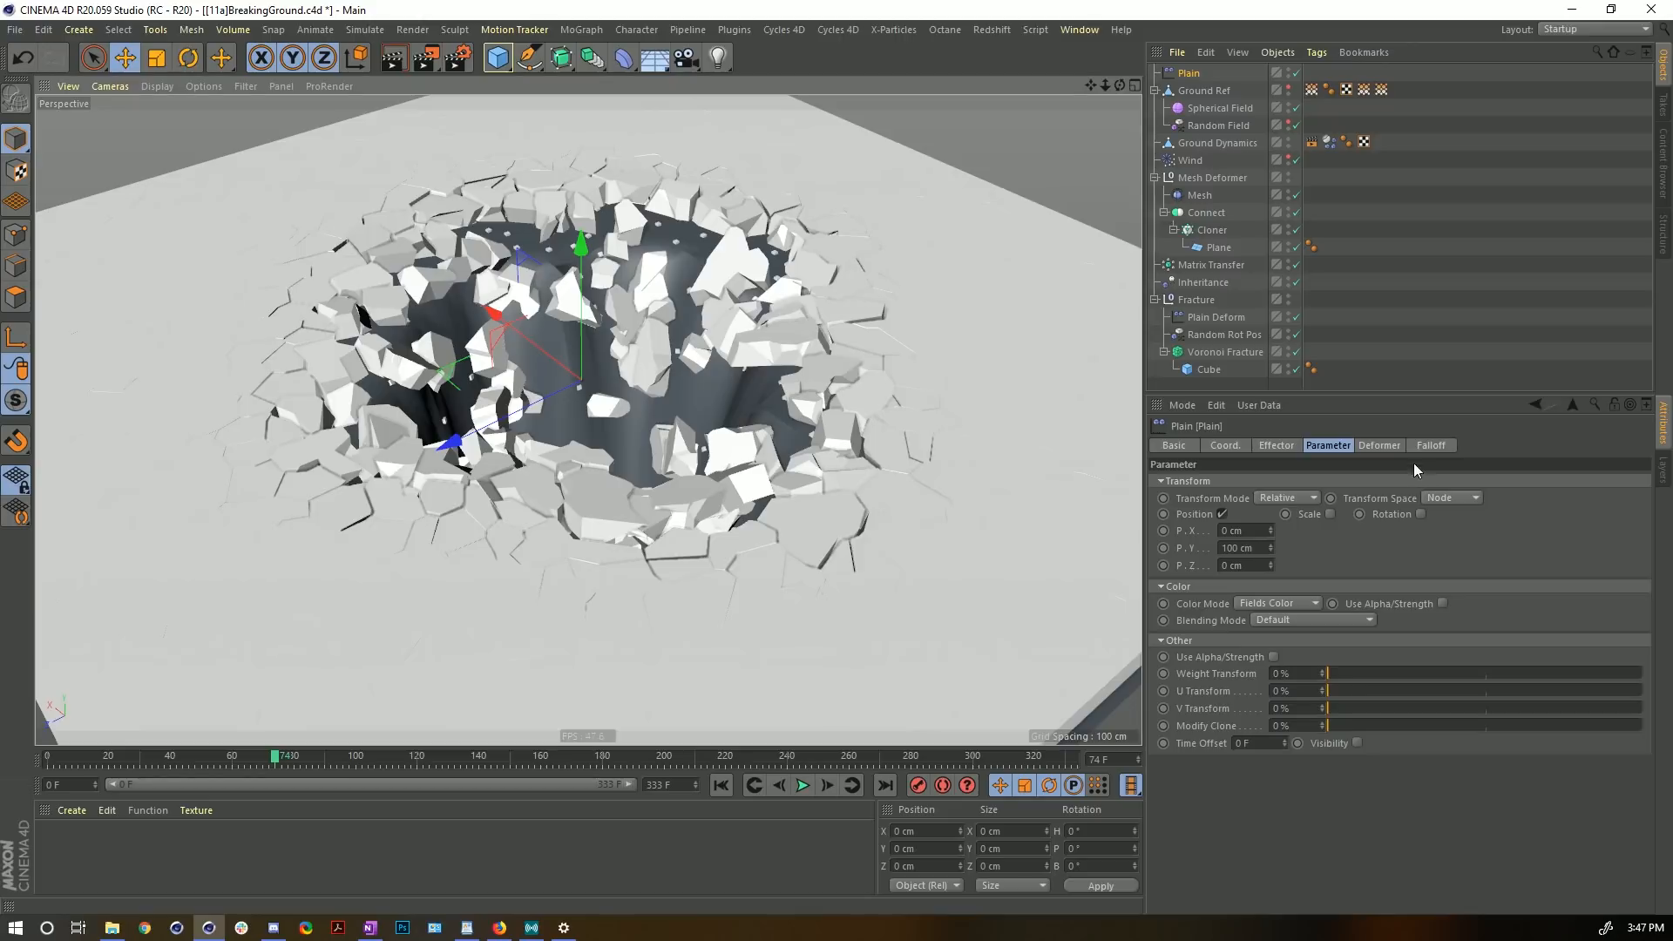
left_click_drag(676, 311, 658, 397, "alt")
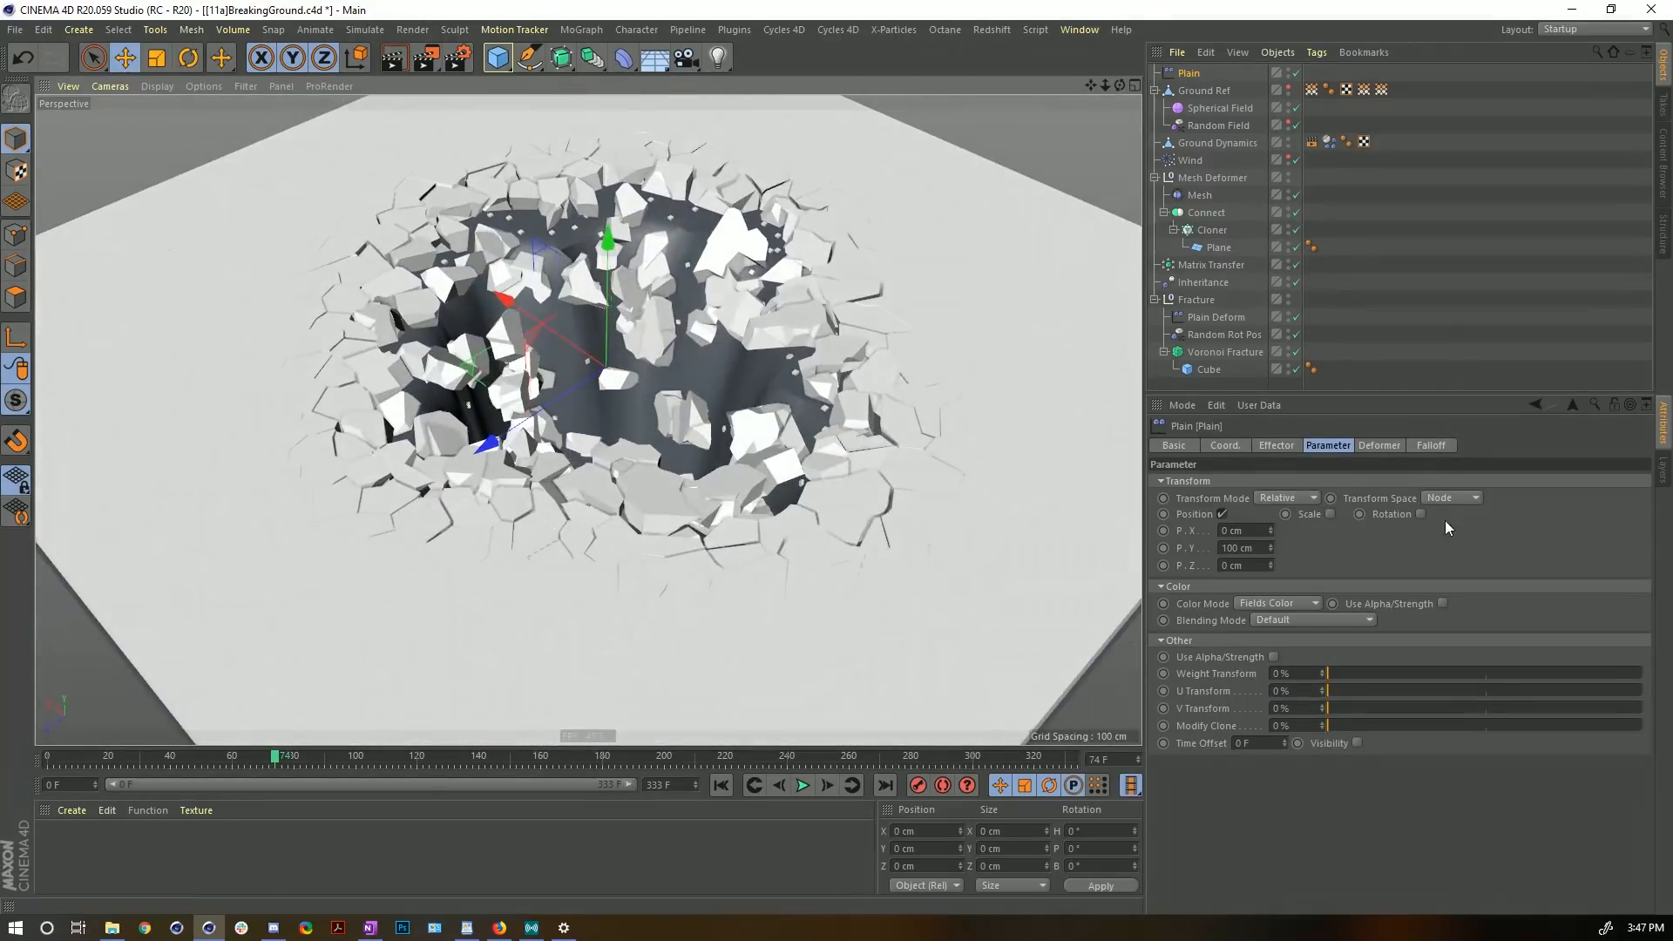
- Add a Linear Field to the Plain effector's falloff and set its direction to Y+
left_click(1434, 446)
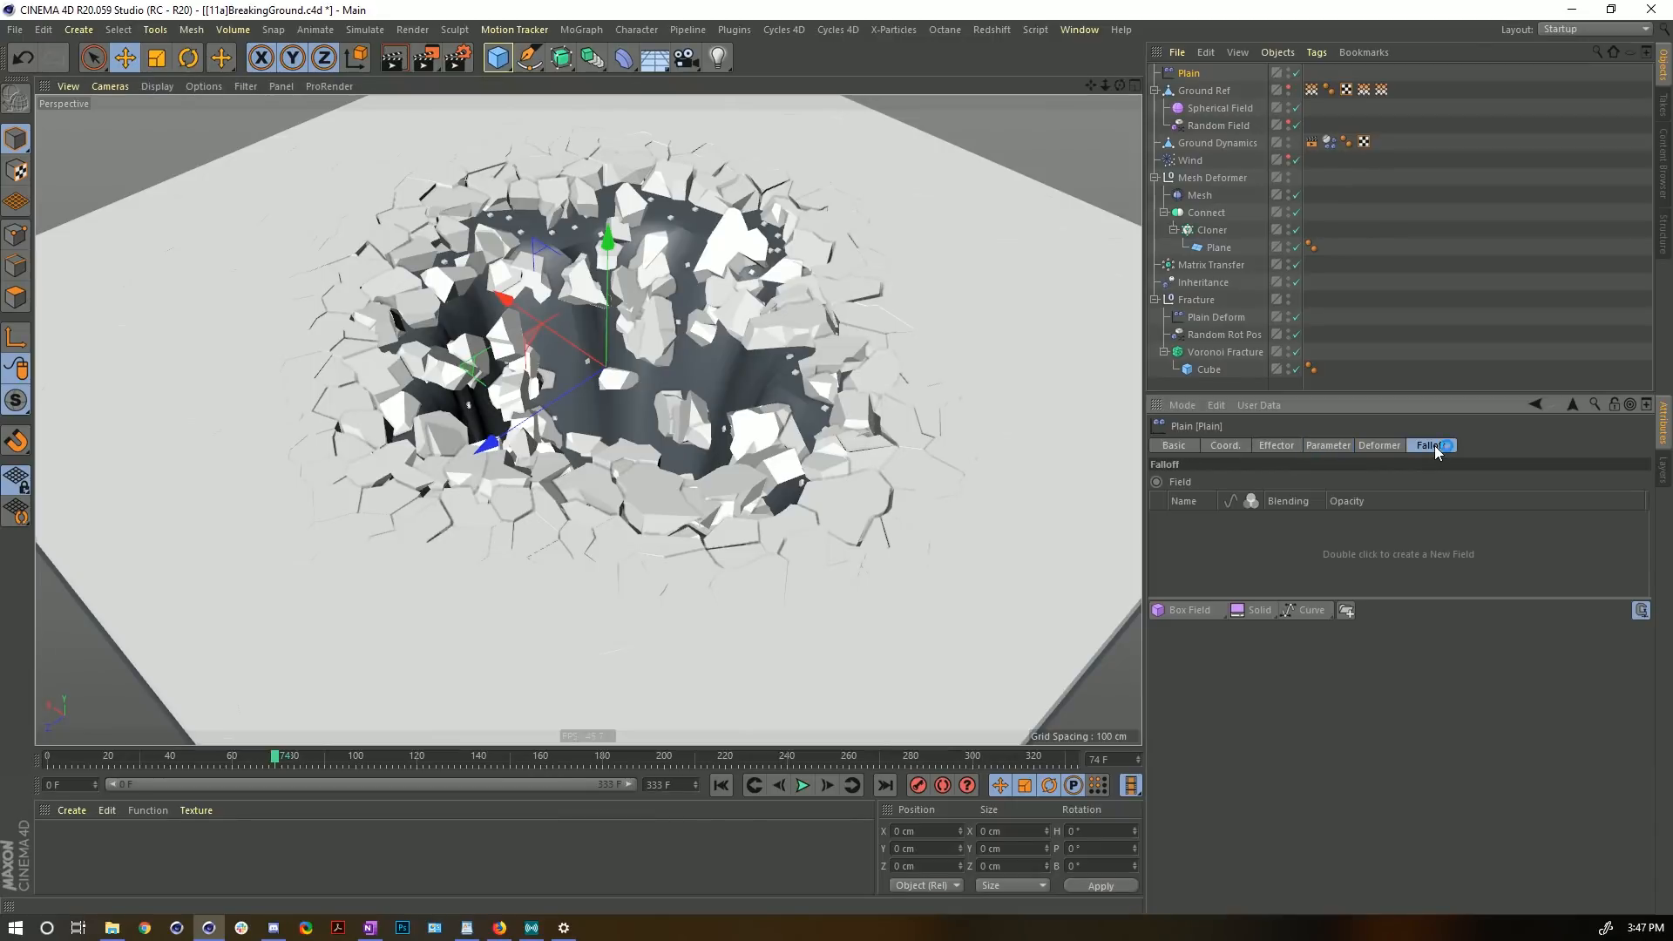
left_click(1198, 614)
left_click(1211, 734)
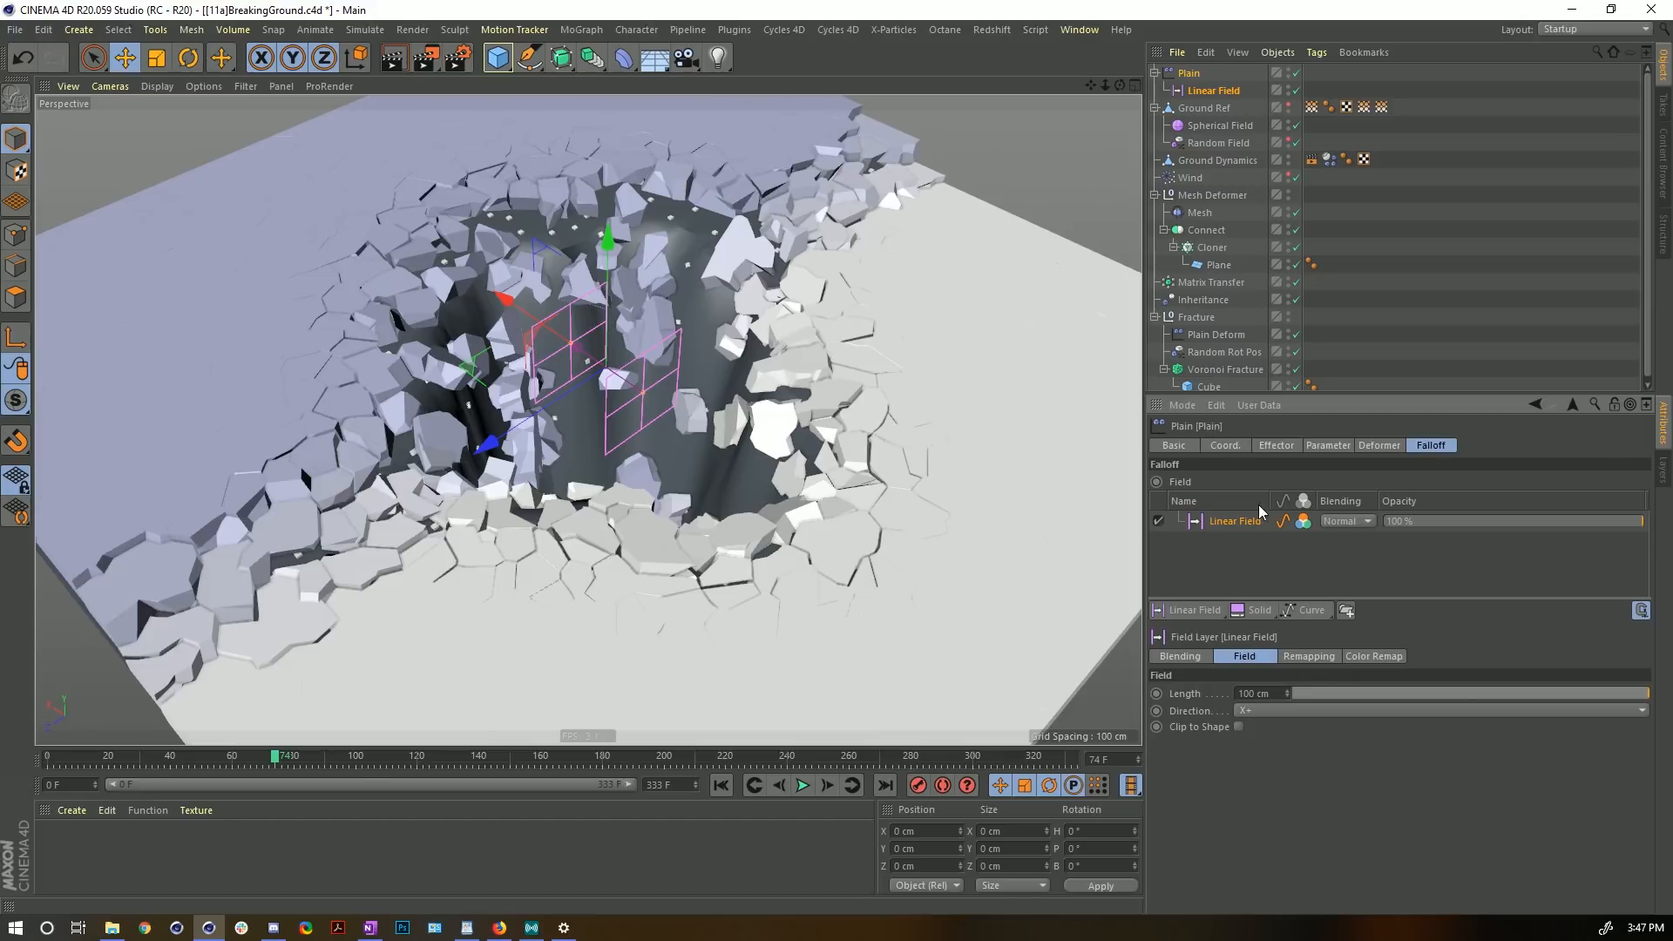
left_click(1252, 712)
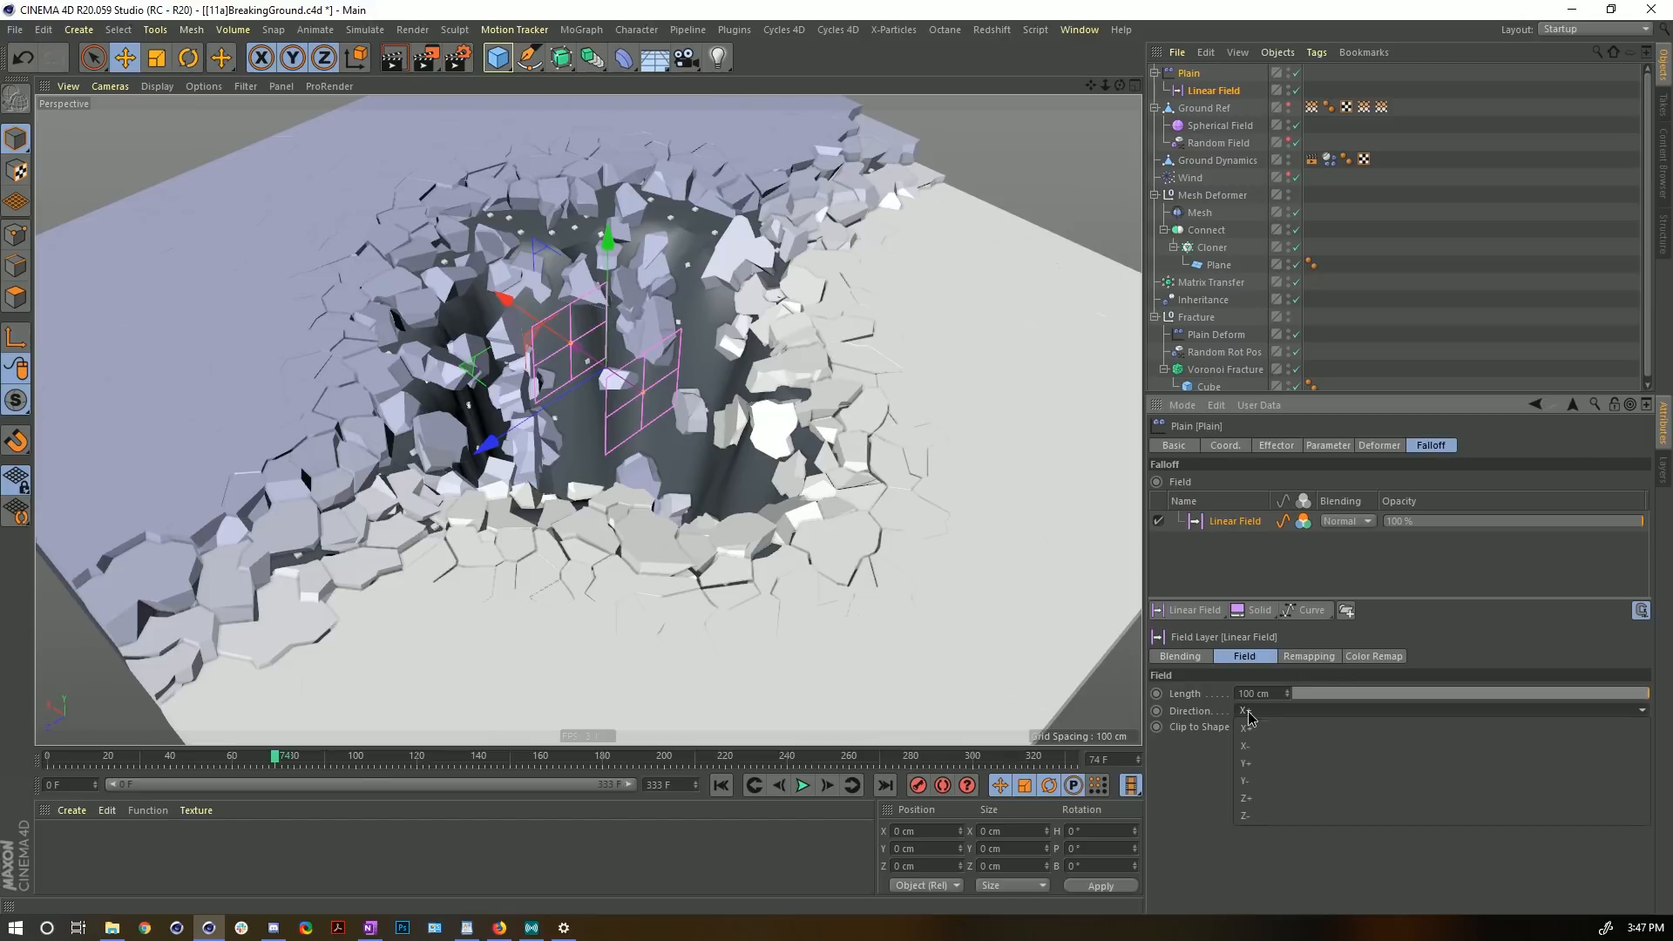
left_click(1279, 770)
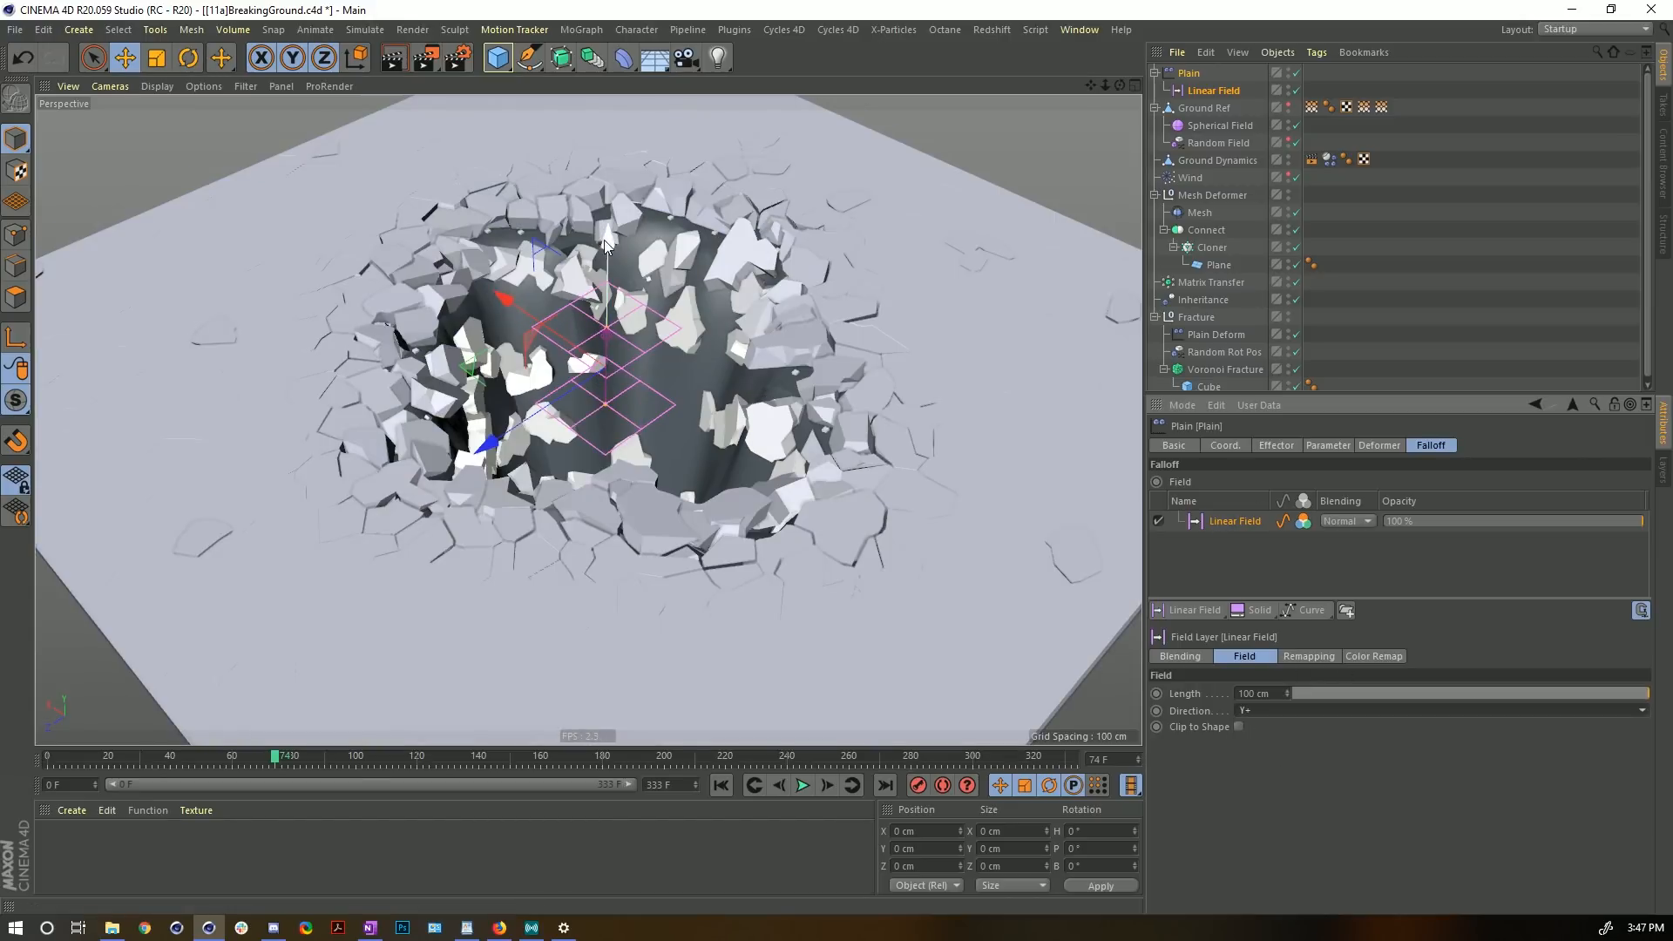
- Lower the Linear Field to a Y position of about -144 cm and set its direction to Y-
left_click_drag(605, 259, 577, 315)
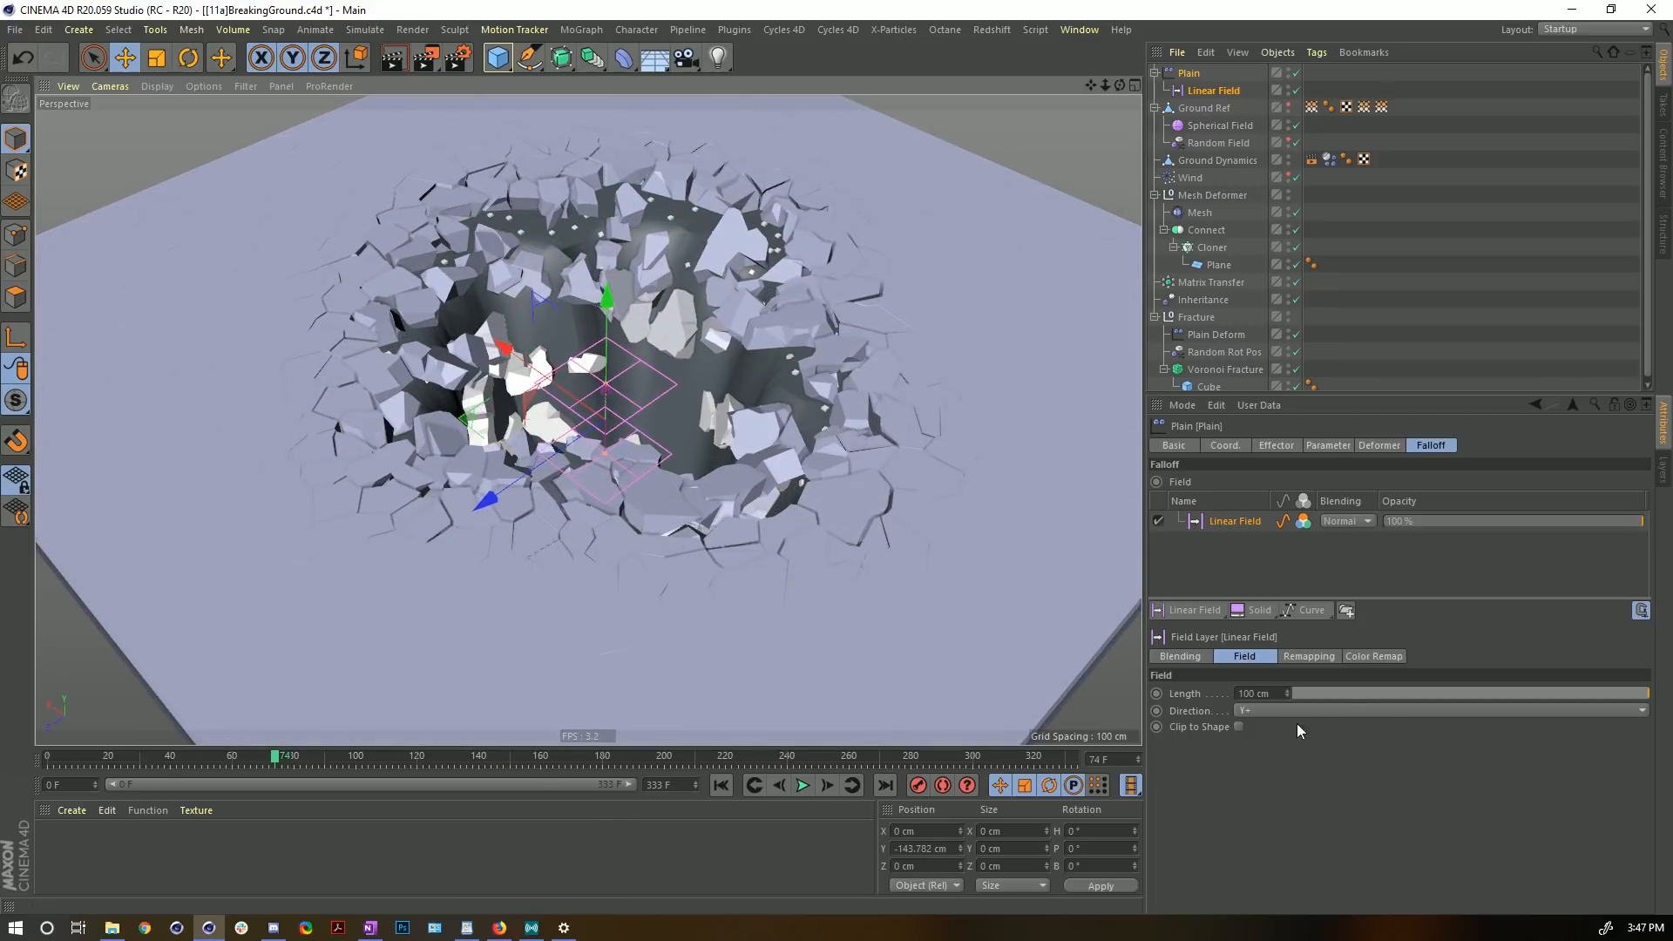
left_click(1250, 712)
left_click(1262, 780)
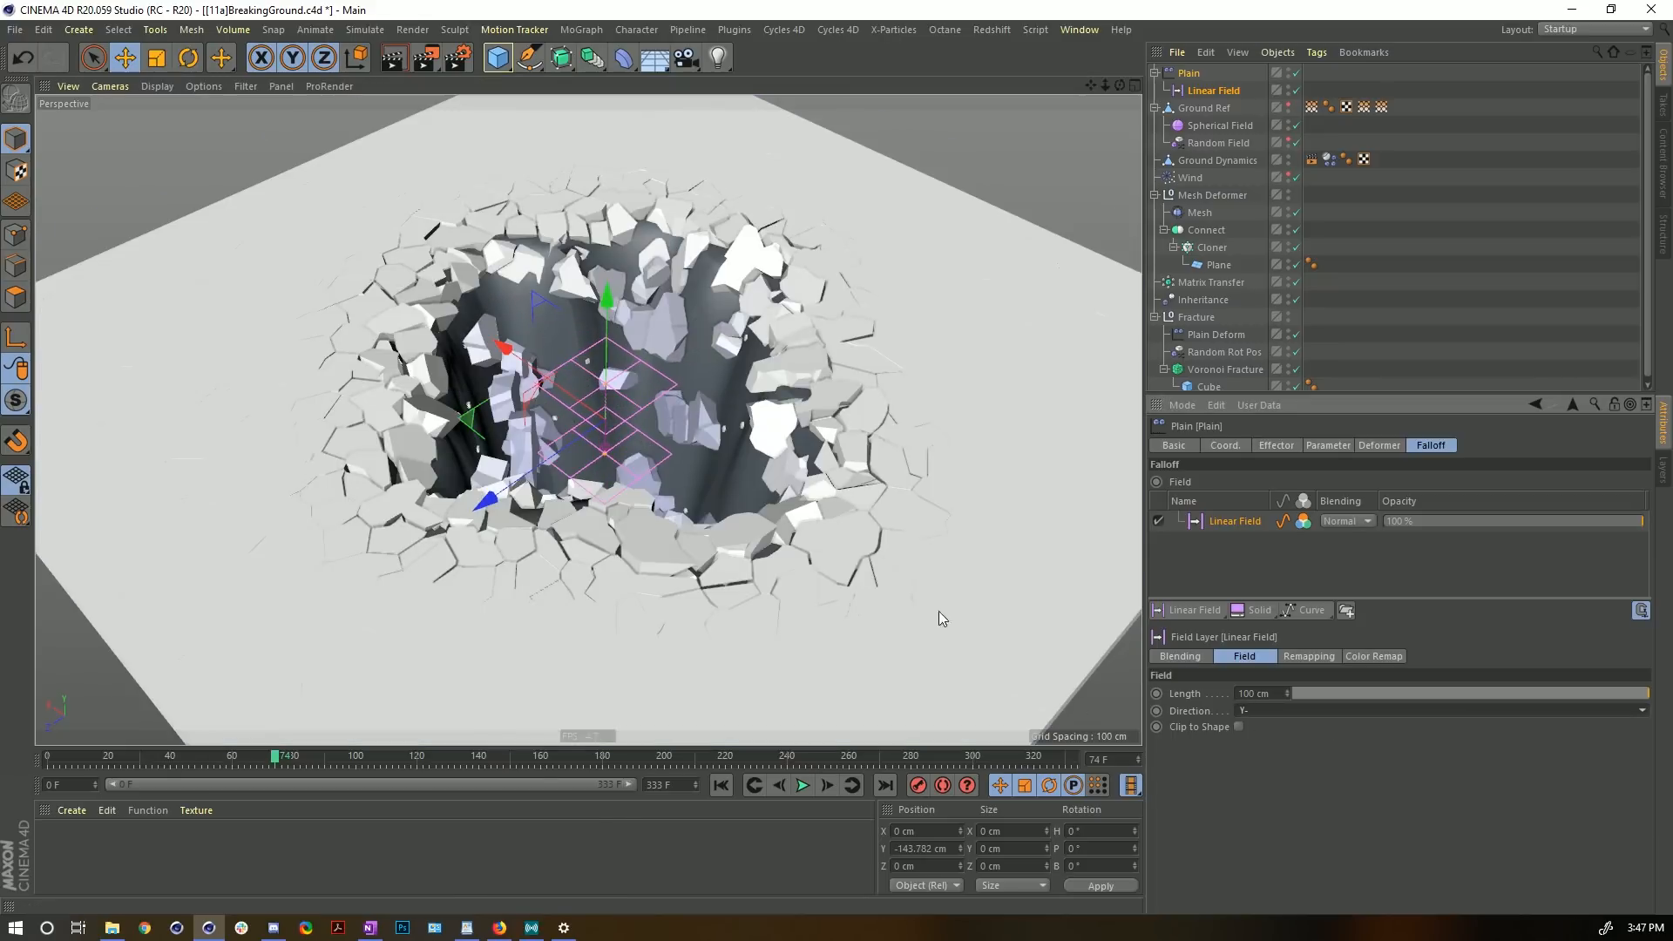
- Set the Linear Field's length to 300 cm while checking the hole in the front view
mouse_move(660, 362)
left_mouse_down("alt")
mouse_move(659, 452)
mouse_move(635, 297)
mouse_move(589, 384)
mouse_move(607, 228)
mouse_move(665, 339)
left_mouse_up("alt")
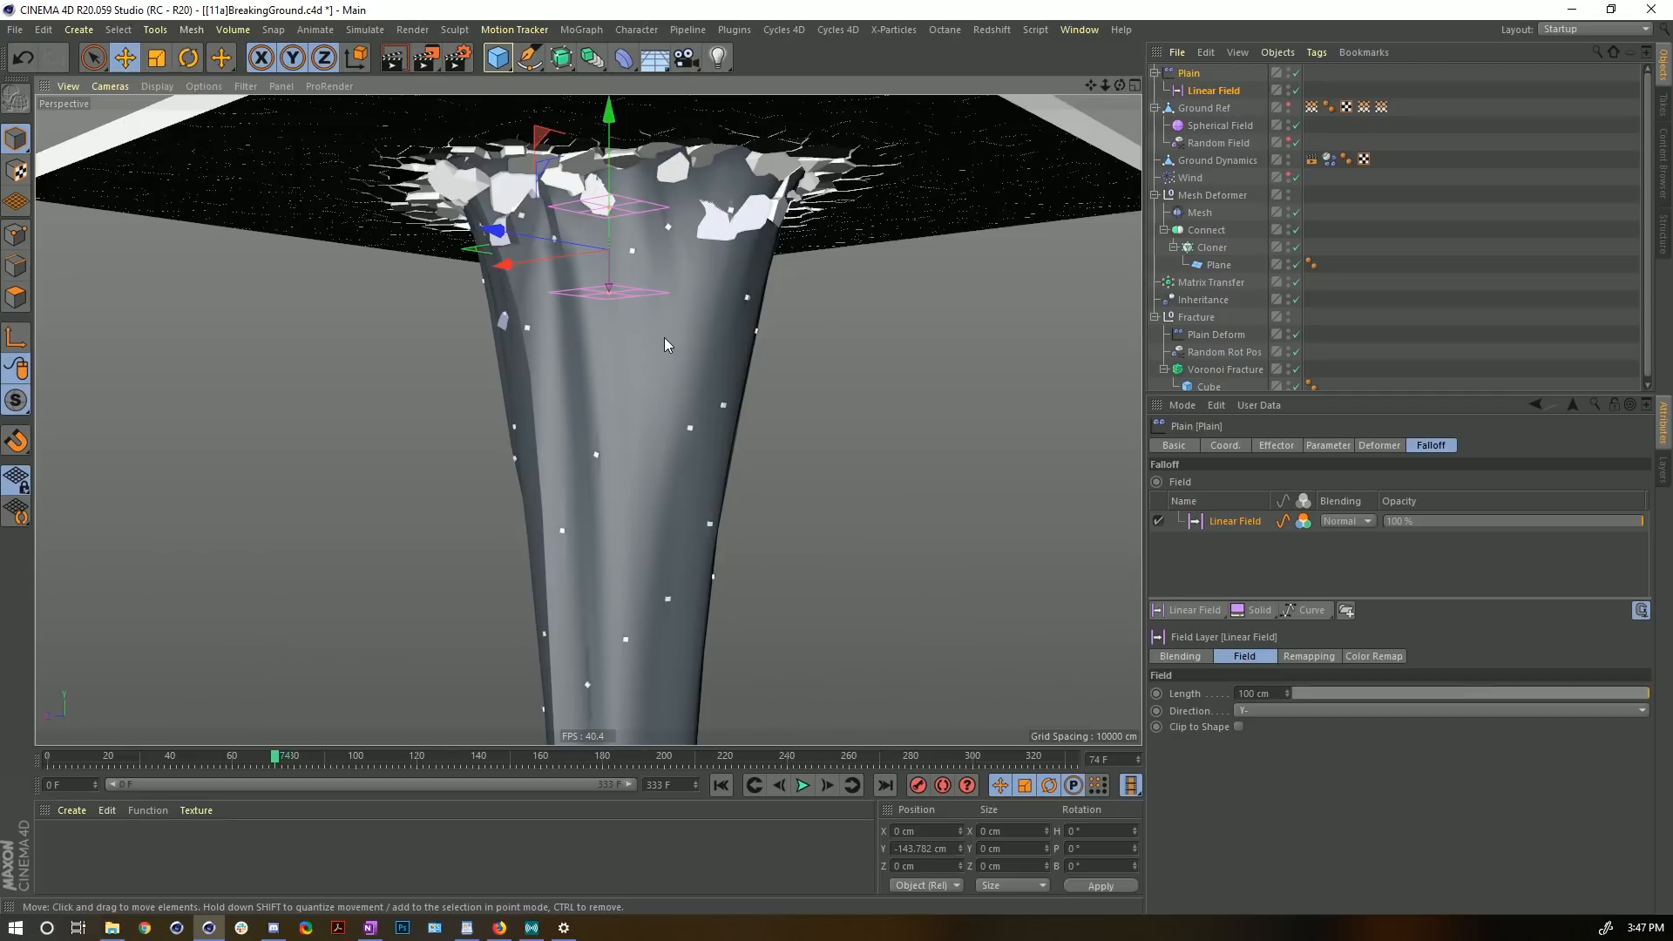
middle_click(664, 338)
middle_click(726, 530)
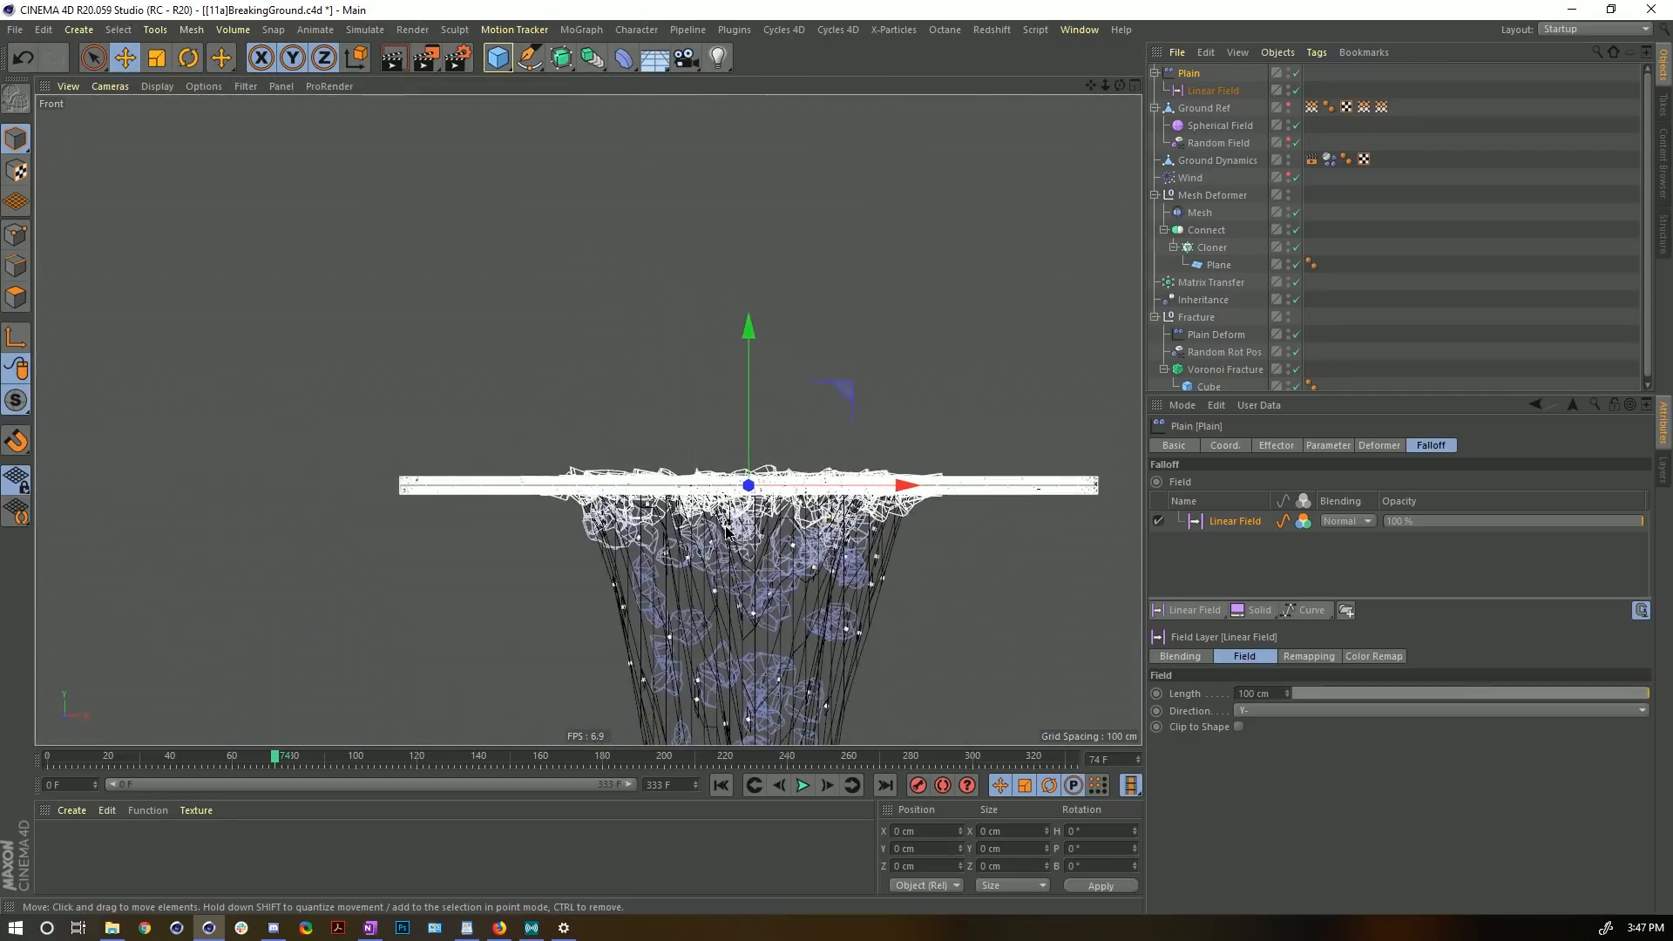
scroll(726, 530, "down", 3)
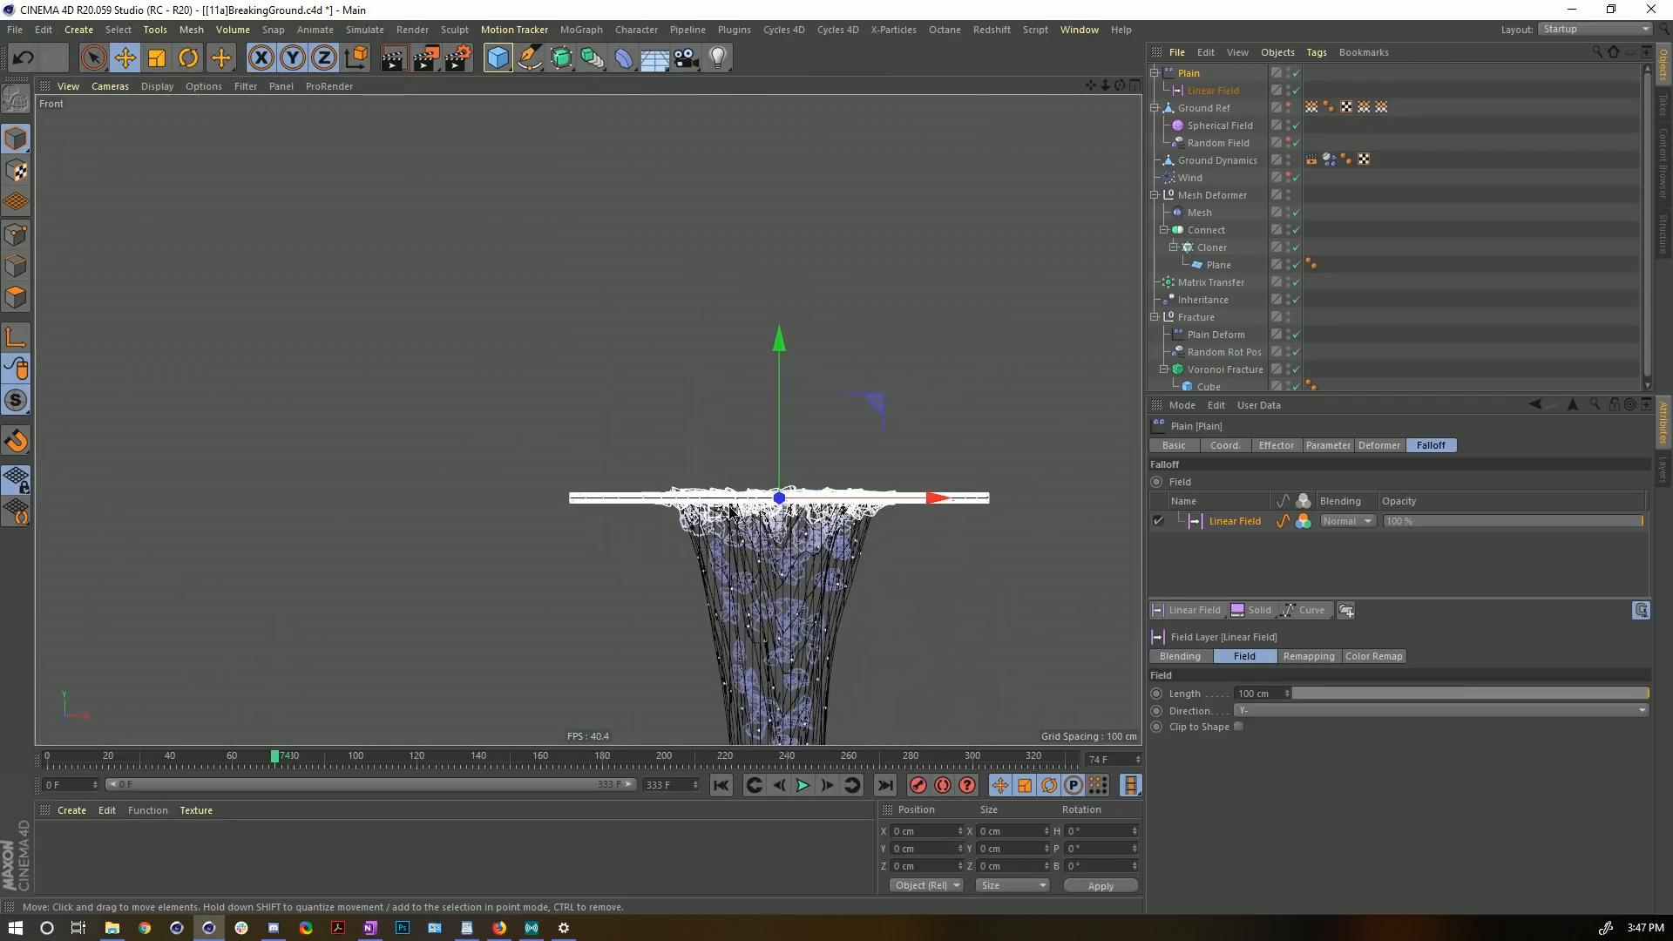
left_click(1244, 693)
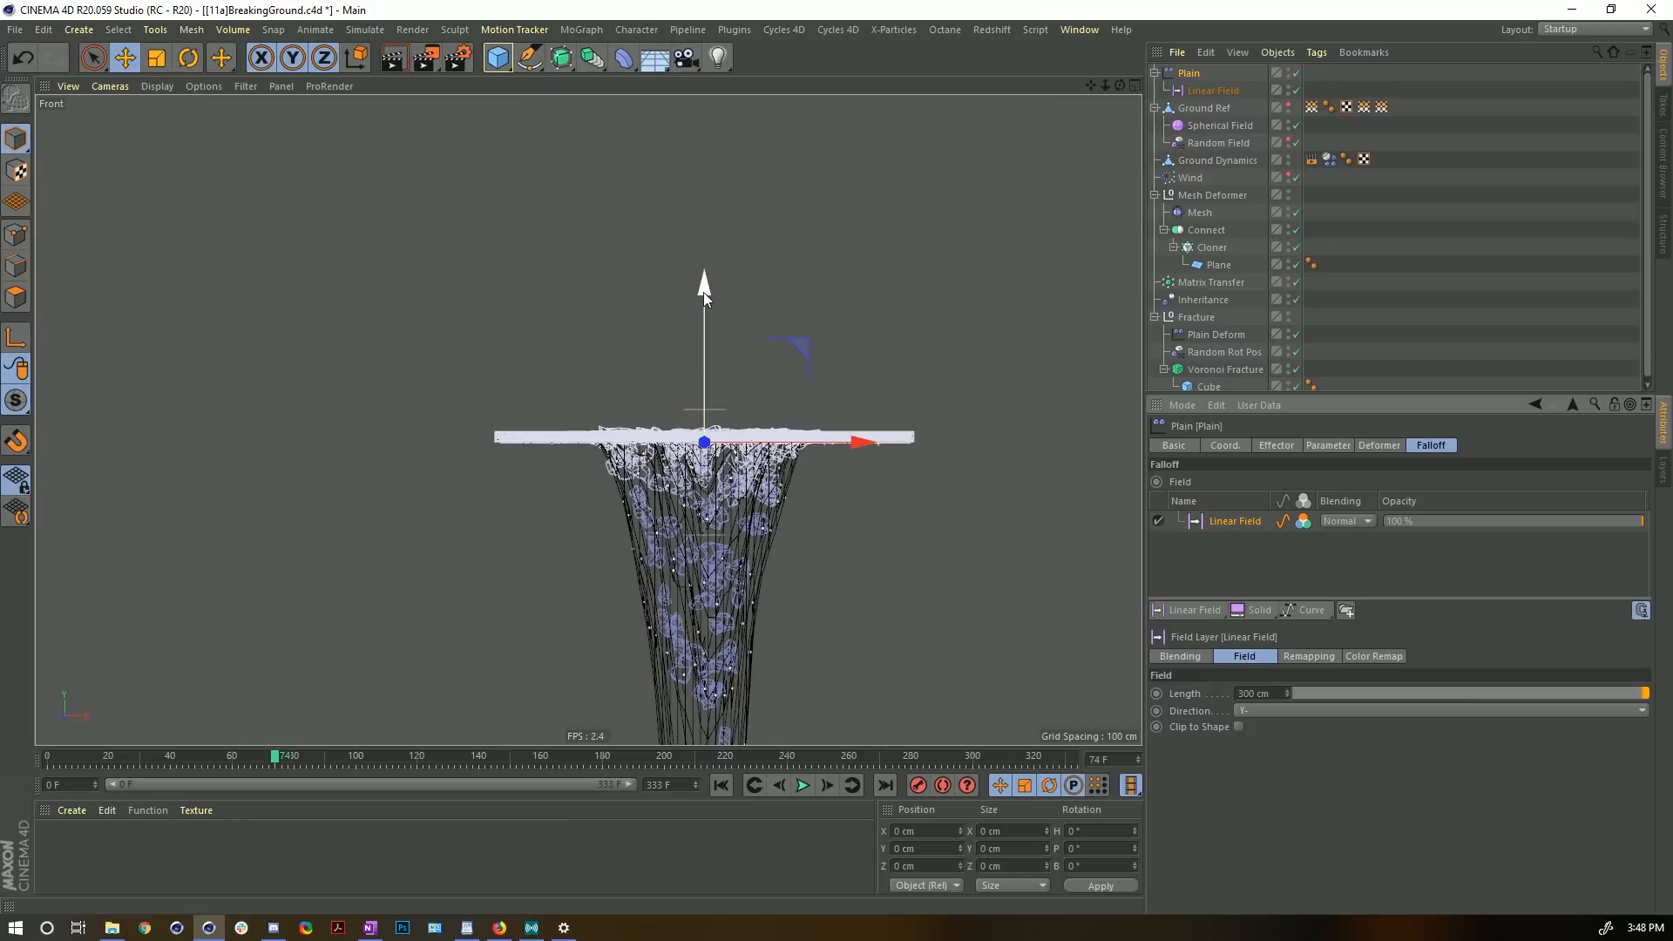
- Move the Plain effector with its field beside the ground to about X -1286 cm and Y -196 cm
left_click_drag(703, 298, 709, 334)
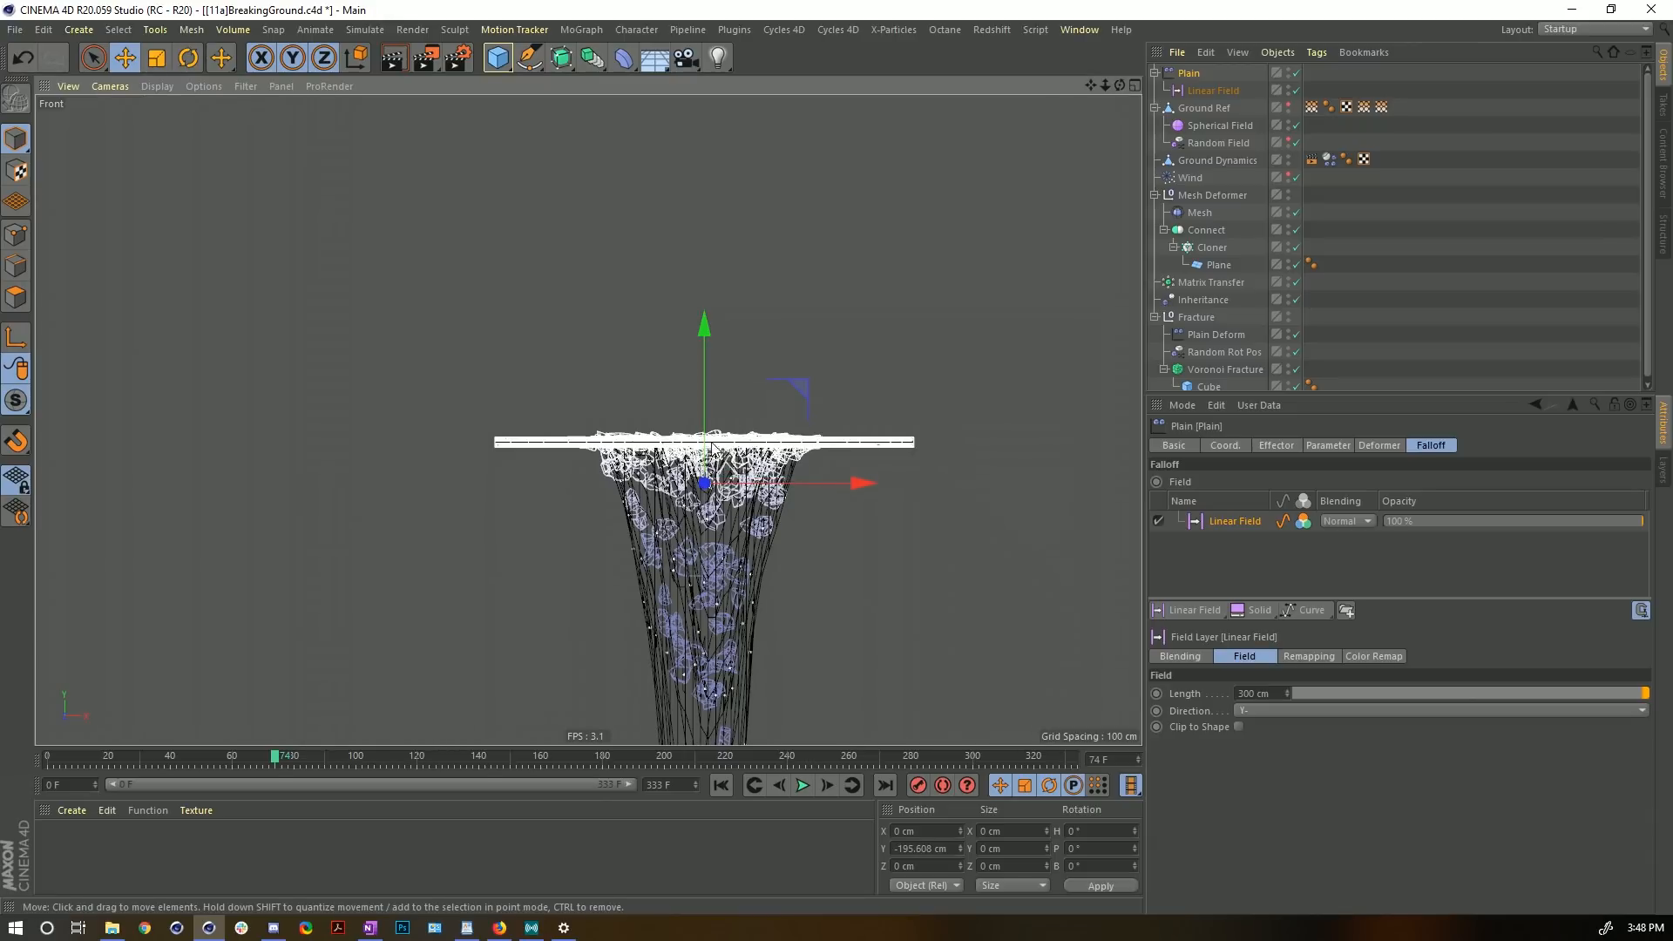
left_click_drag(859, 482, 477, 473)
scroll(477, 473, "up", 3)
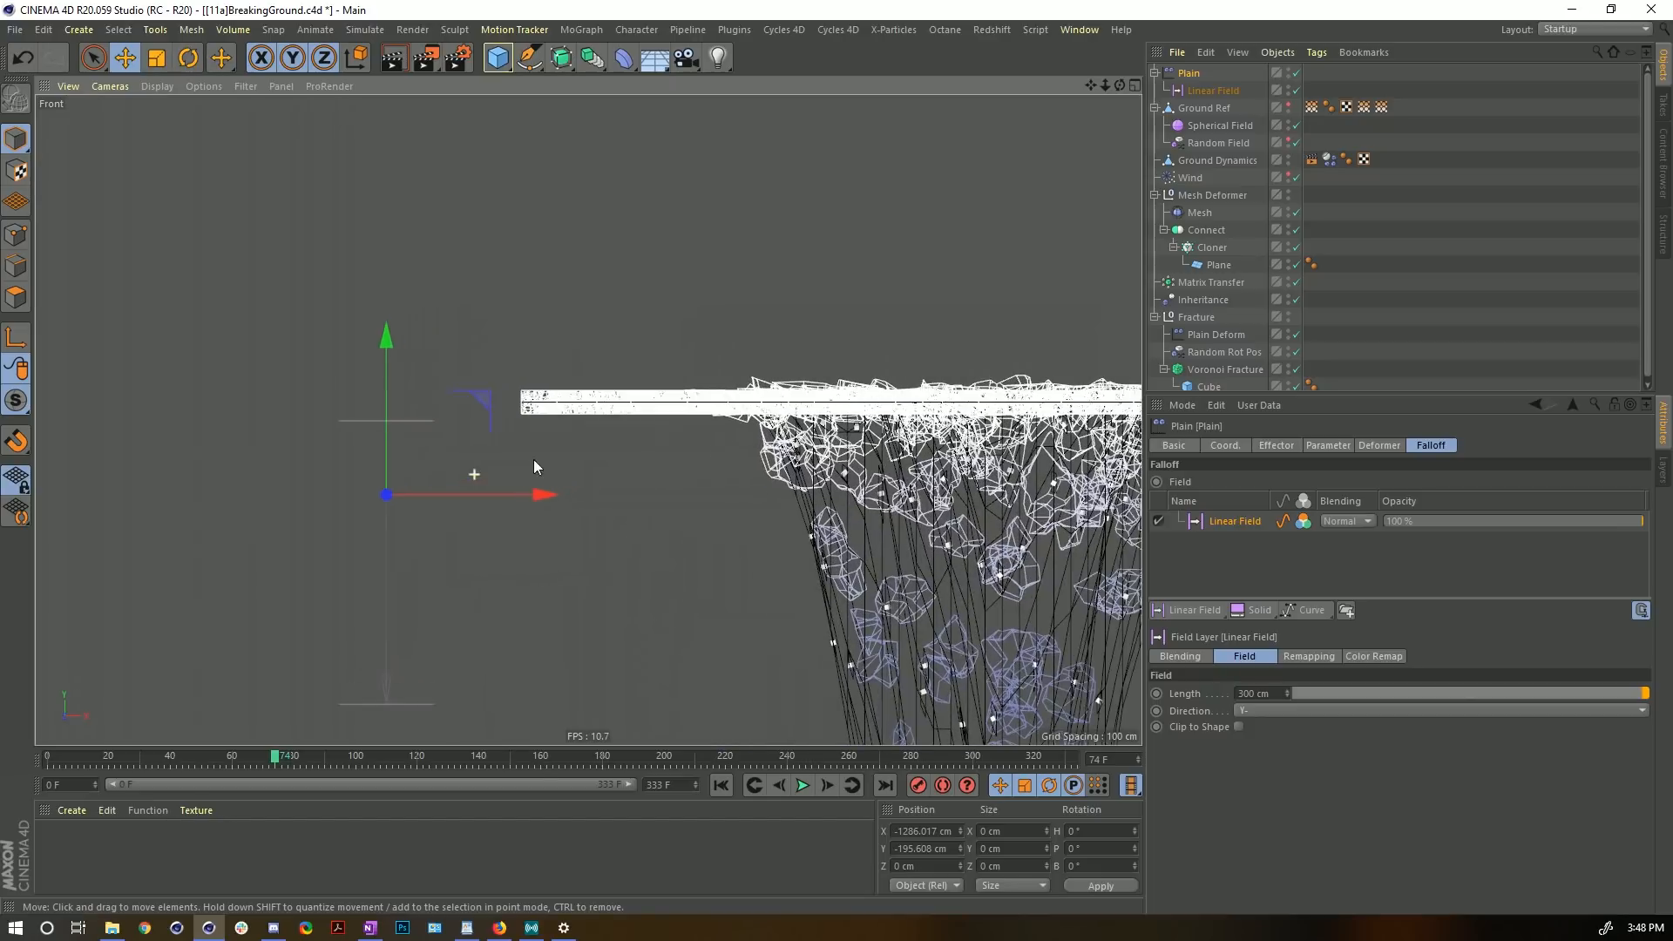
scroll(780, 427, "down", 5)
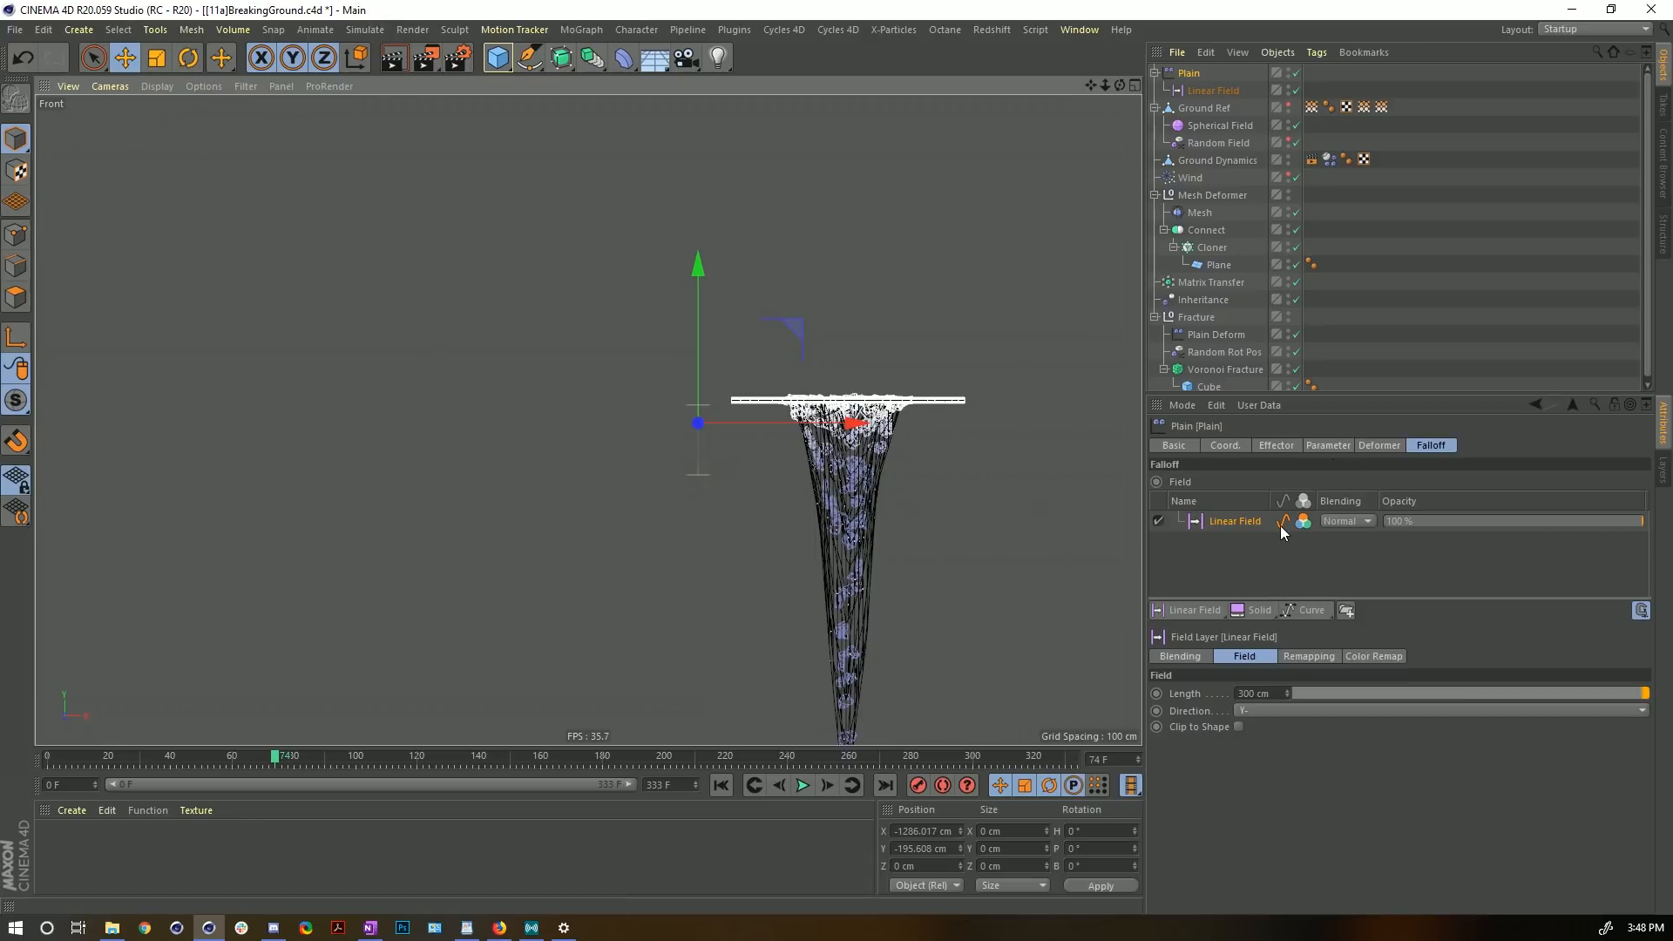
- Turn off the Linear Field's color contribution in the Plain effector's falloff
left_click(1272, 447)
left_click(1326, 445)
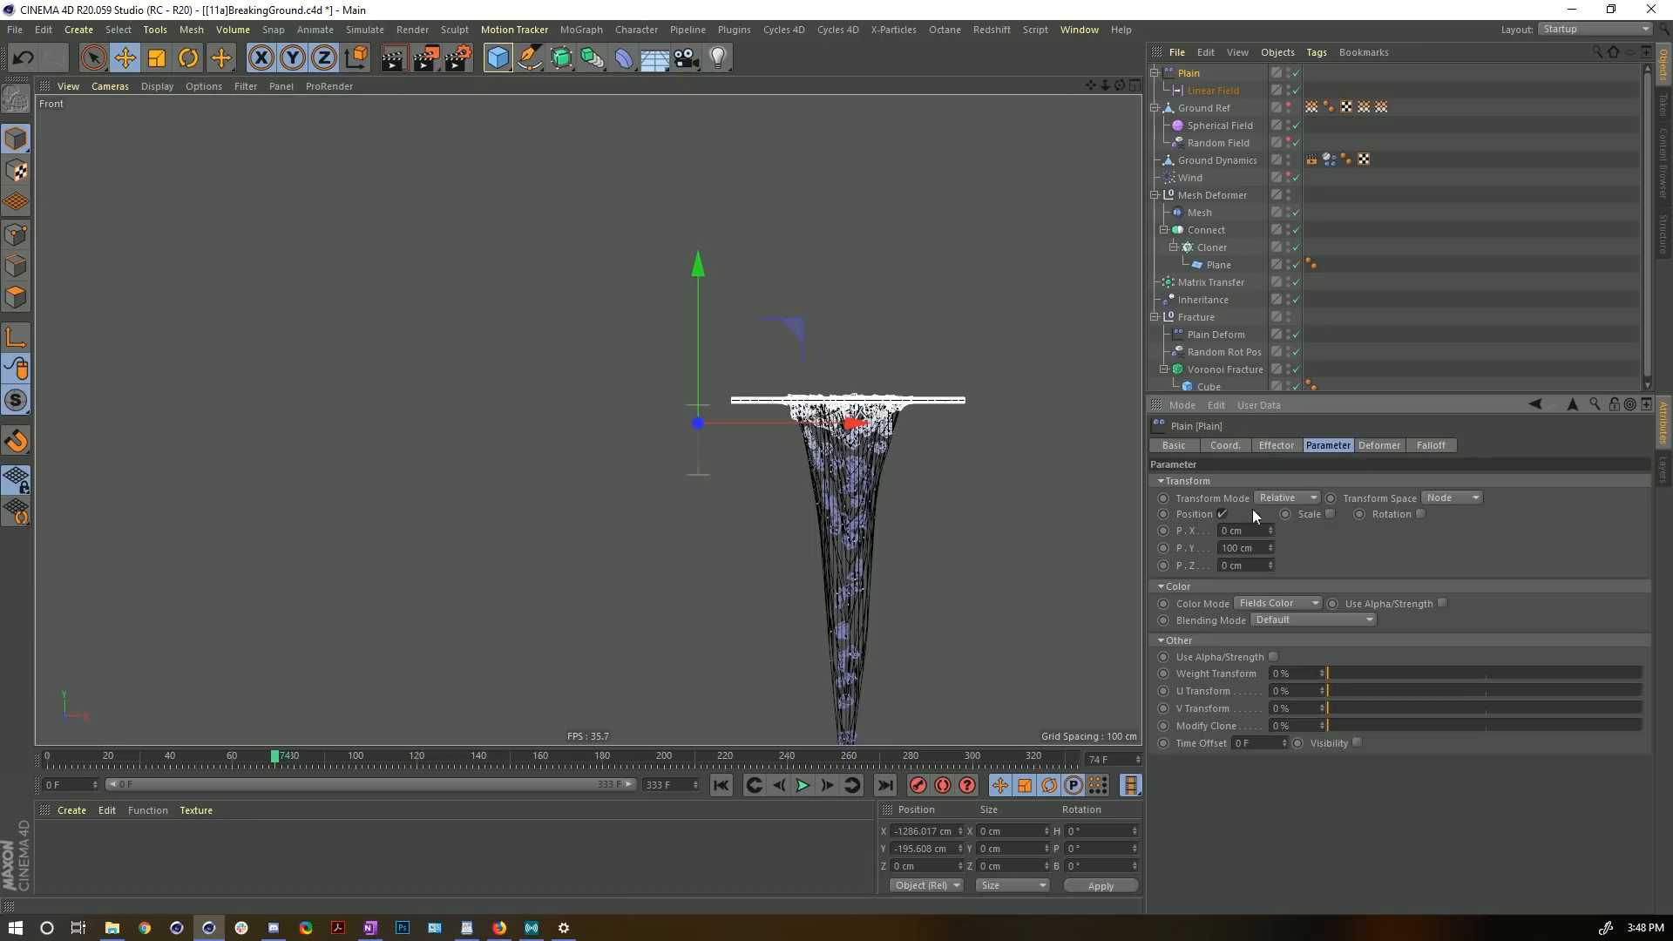
left_click(1411, 452)
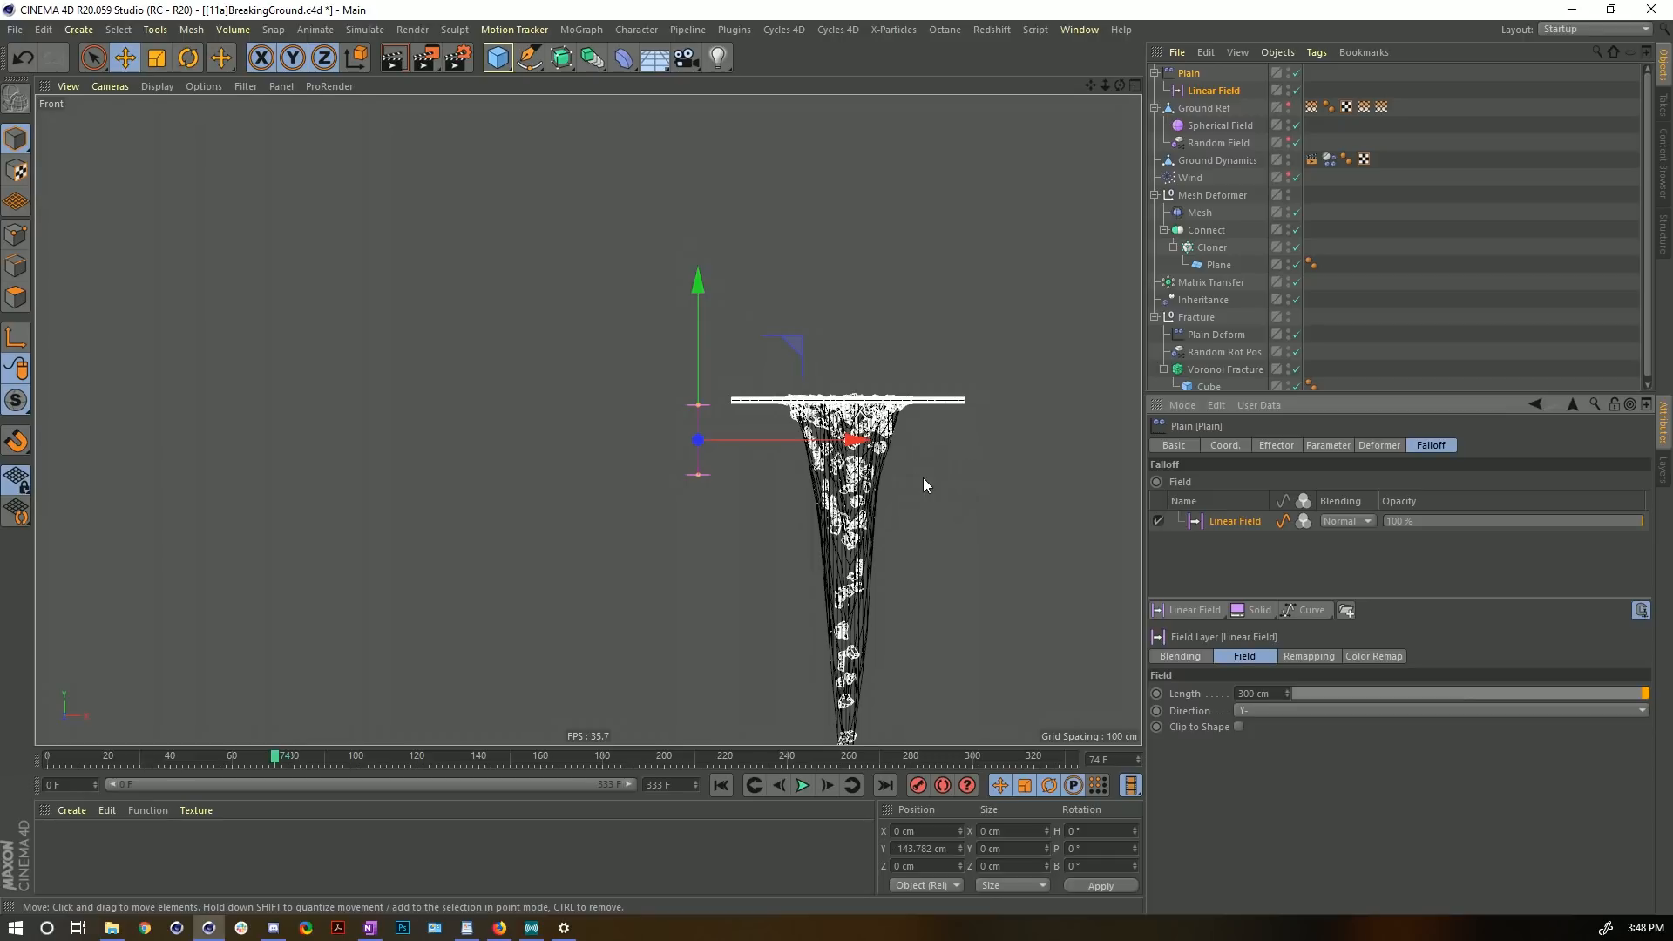
left_click_drag(850, 422, 845, 443, "alt")
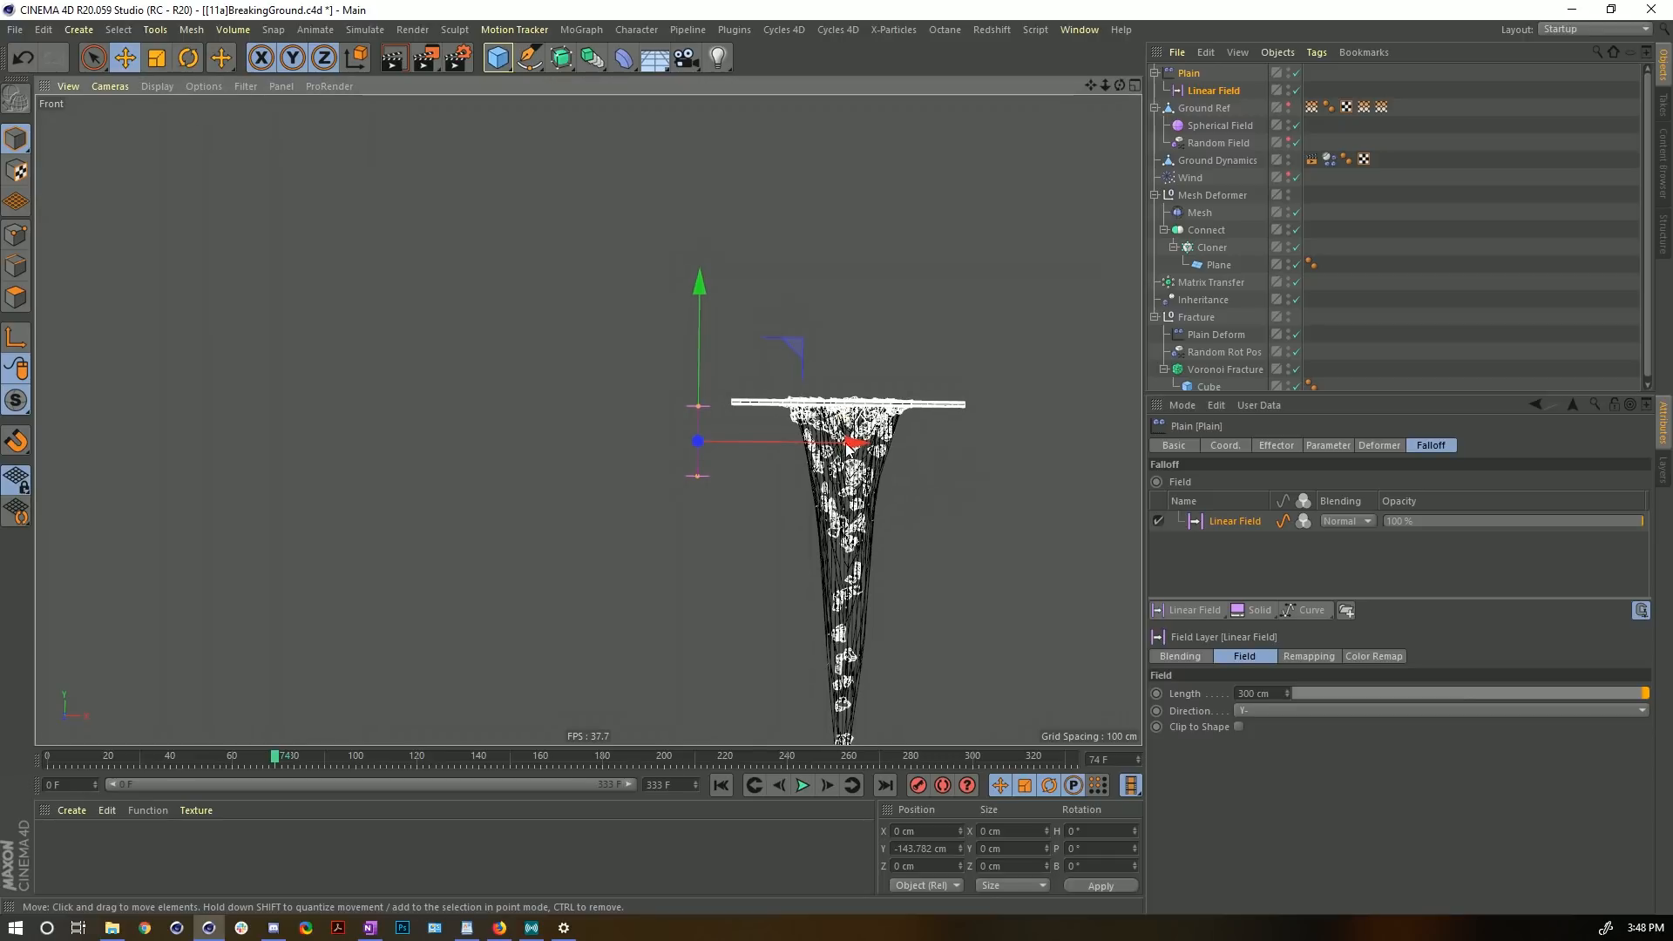
- Return to the perspective view and examine the fragments in the hole from above
middle_click(854, 436)
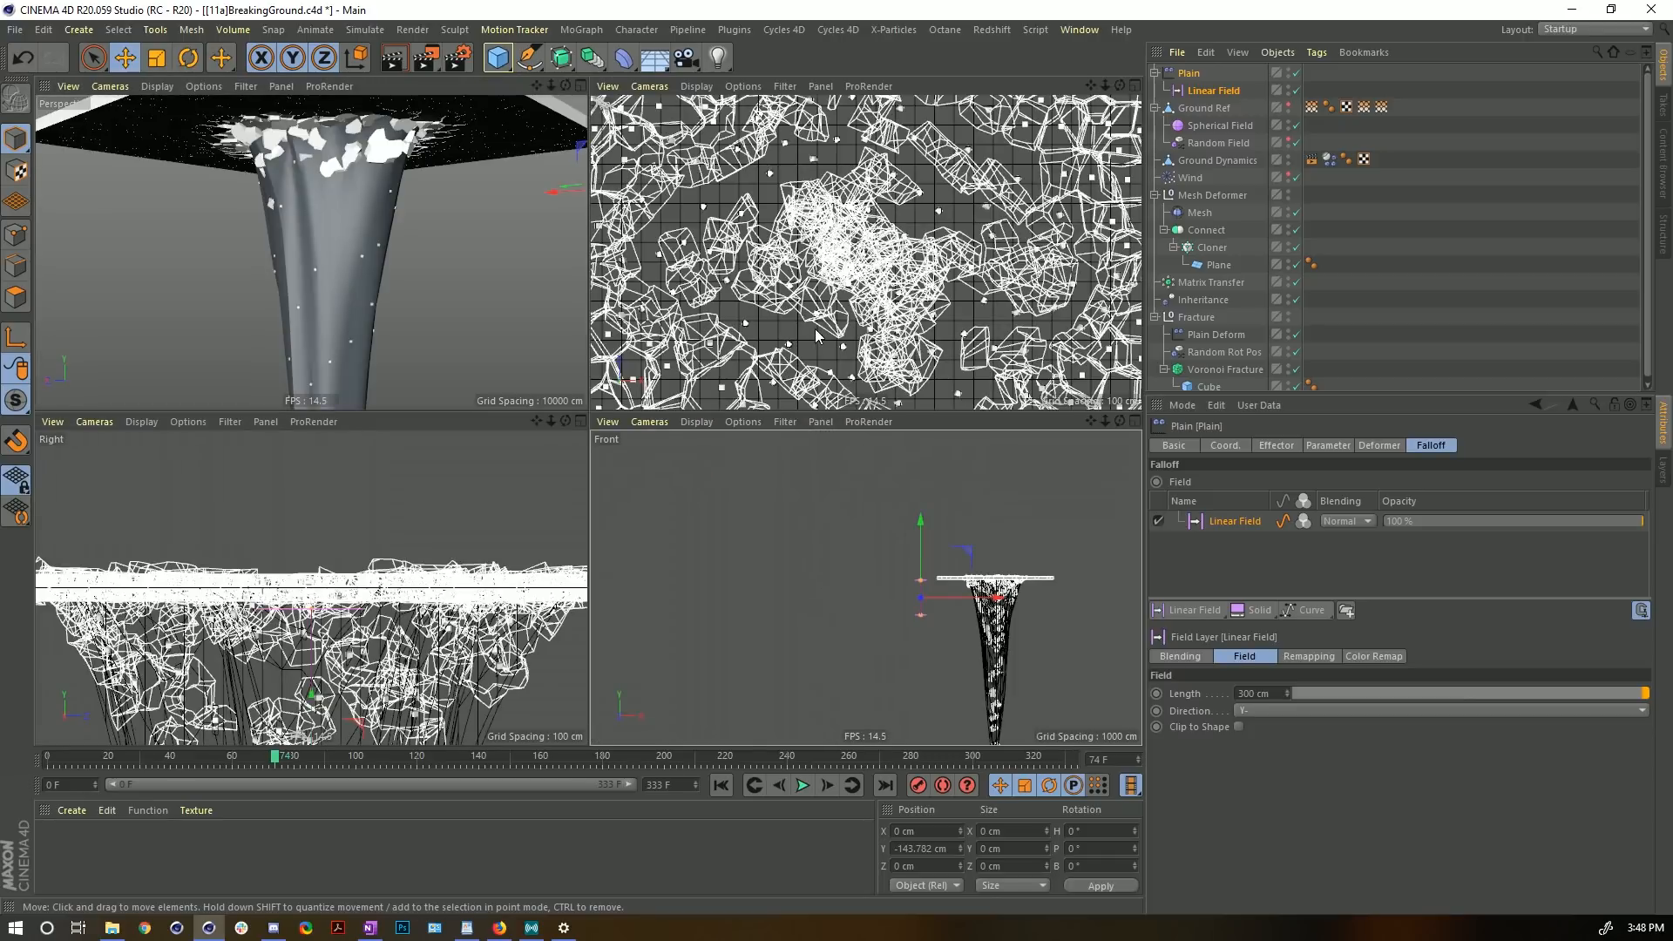
middle_click(438, 279)
middle_click(846, 364)
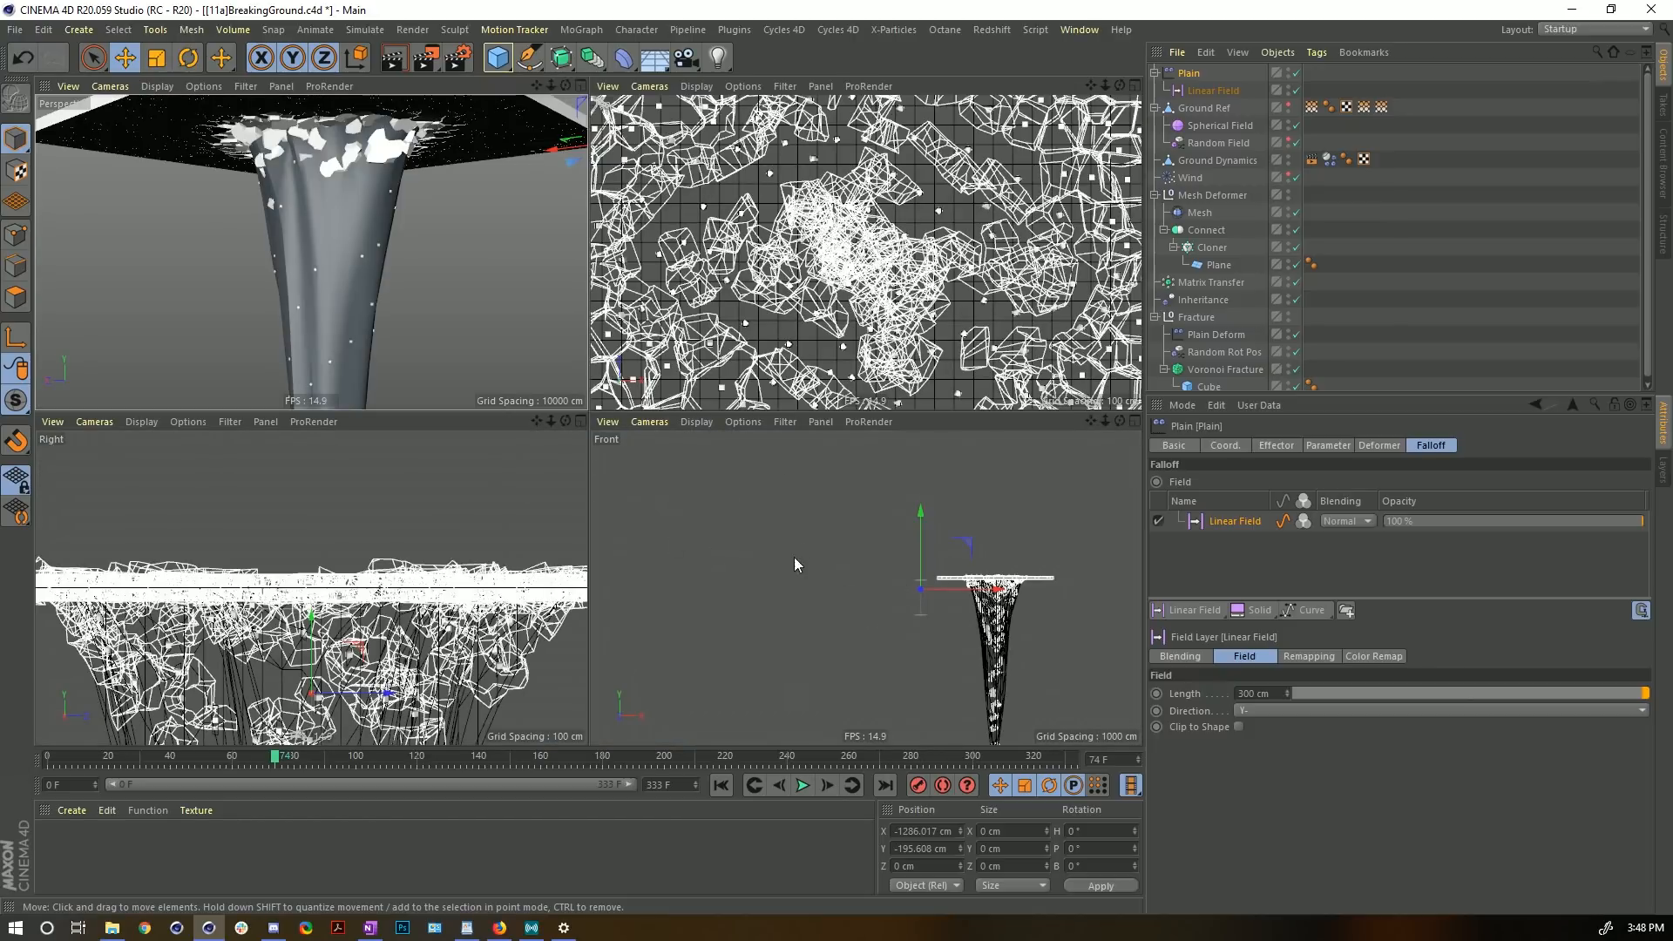
middle_click(800, 533)
middle_click(800, 533)
middle_click(507, 282)
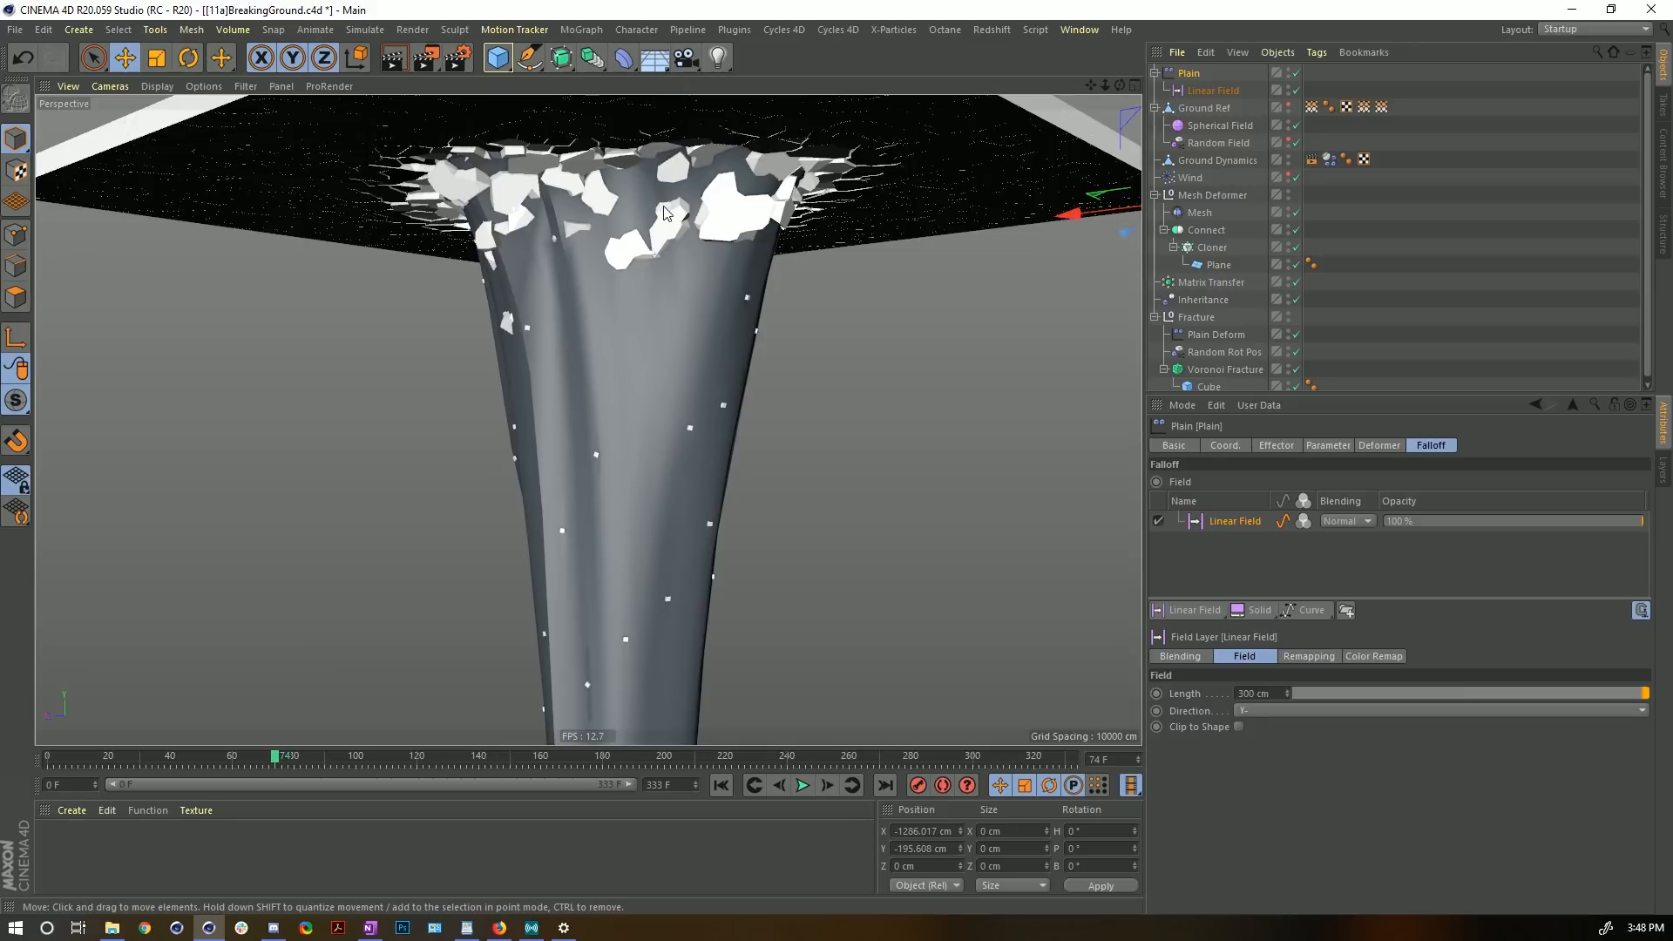
left_click_drag(633, 215, 686, 340, "alt")
middle_click_drag(688, 220, 767, 607, "alt")
left_click_drag(650, 415, 722, 568, "alt")
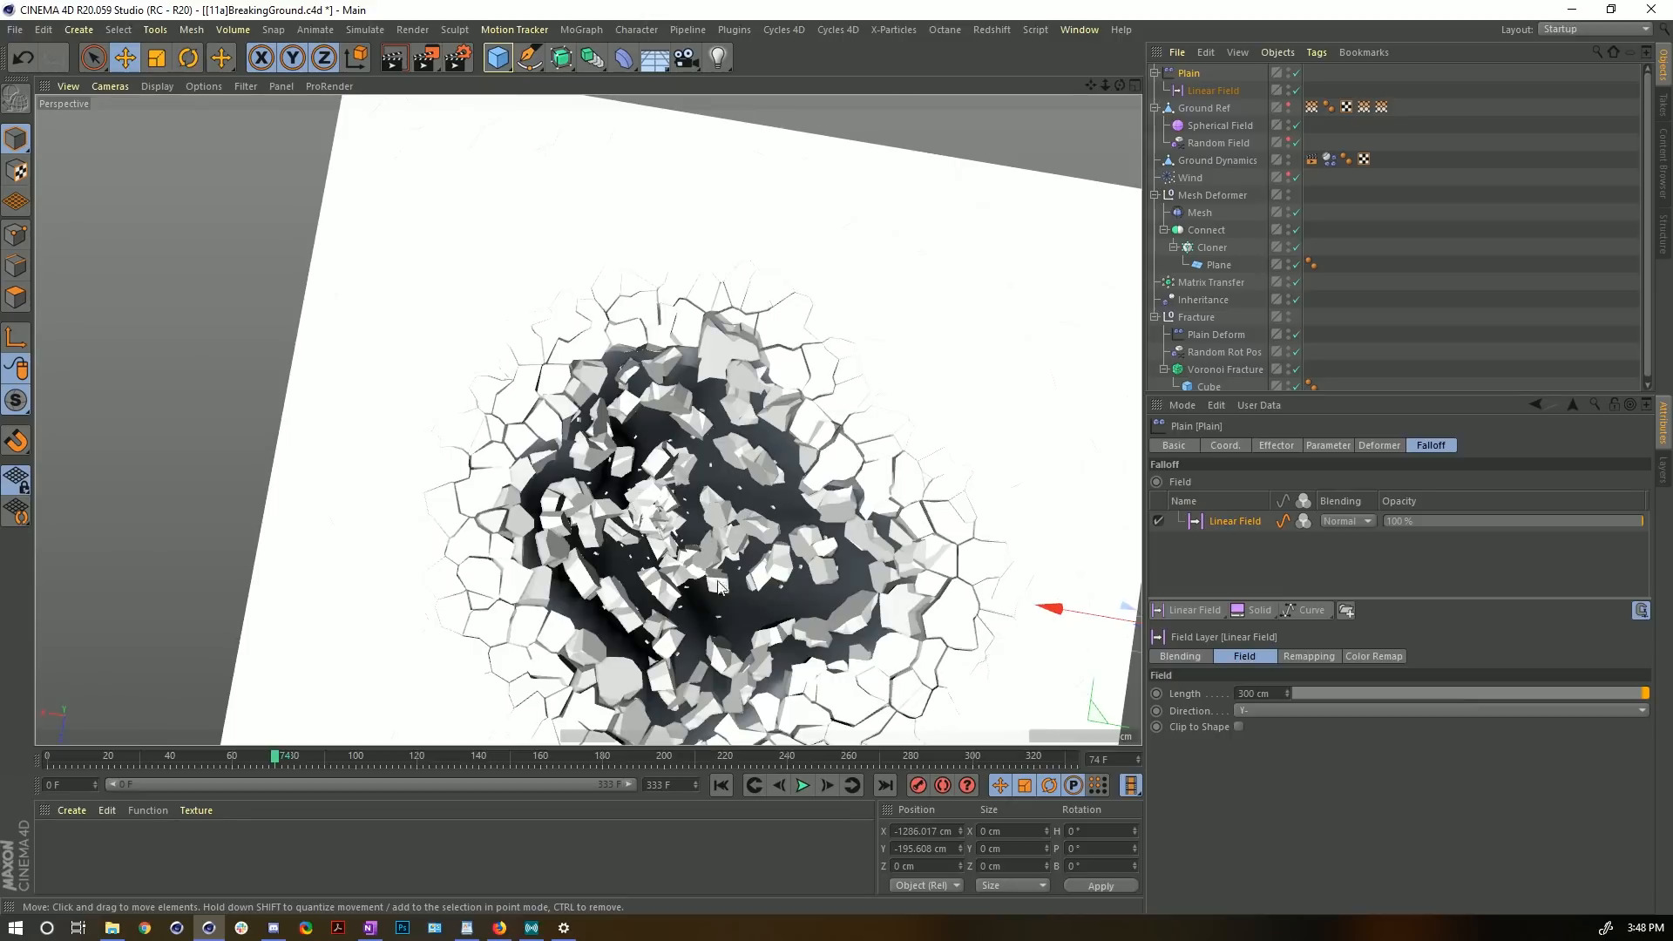
middle_click_drag(722, 575, 680, 478, "alt")
right_click_drag(681, 479, 784, 462, "alt")
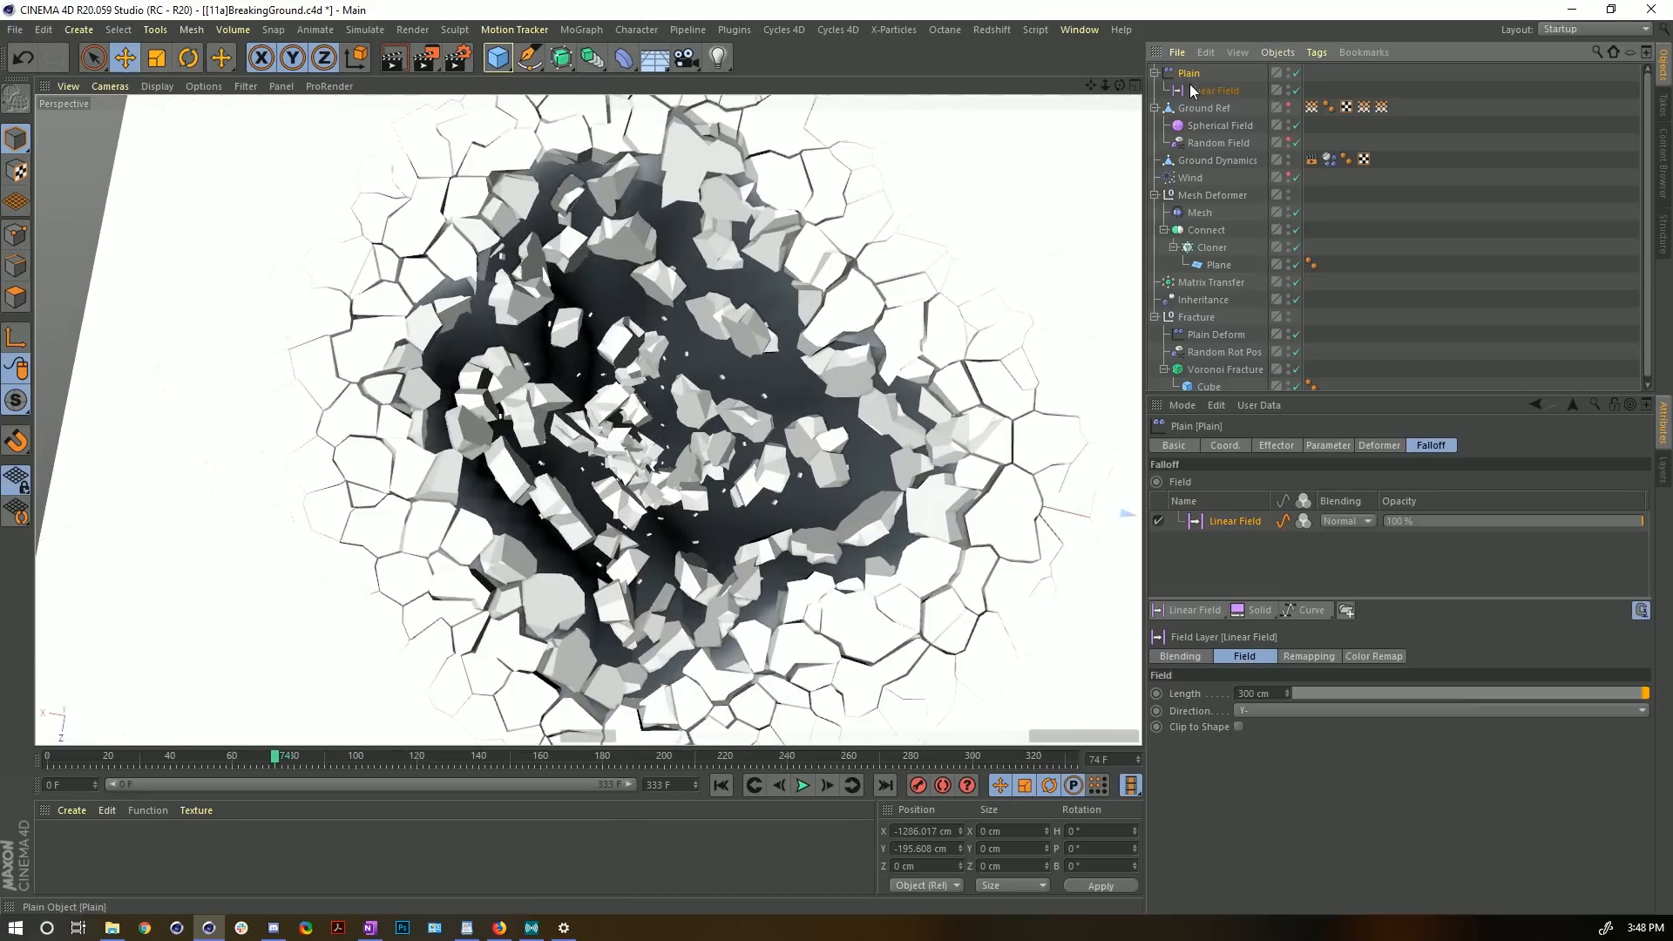
- Raise the Plain effector's Y position offset to 111 cm and check the fragments in the hole
left_click(1227, 514)
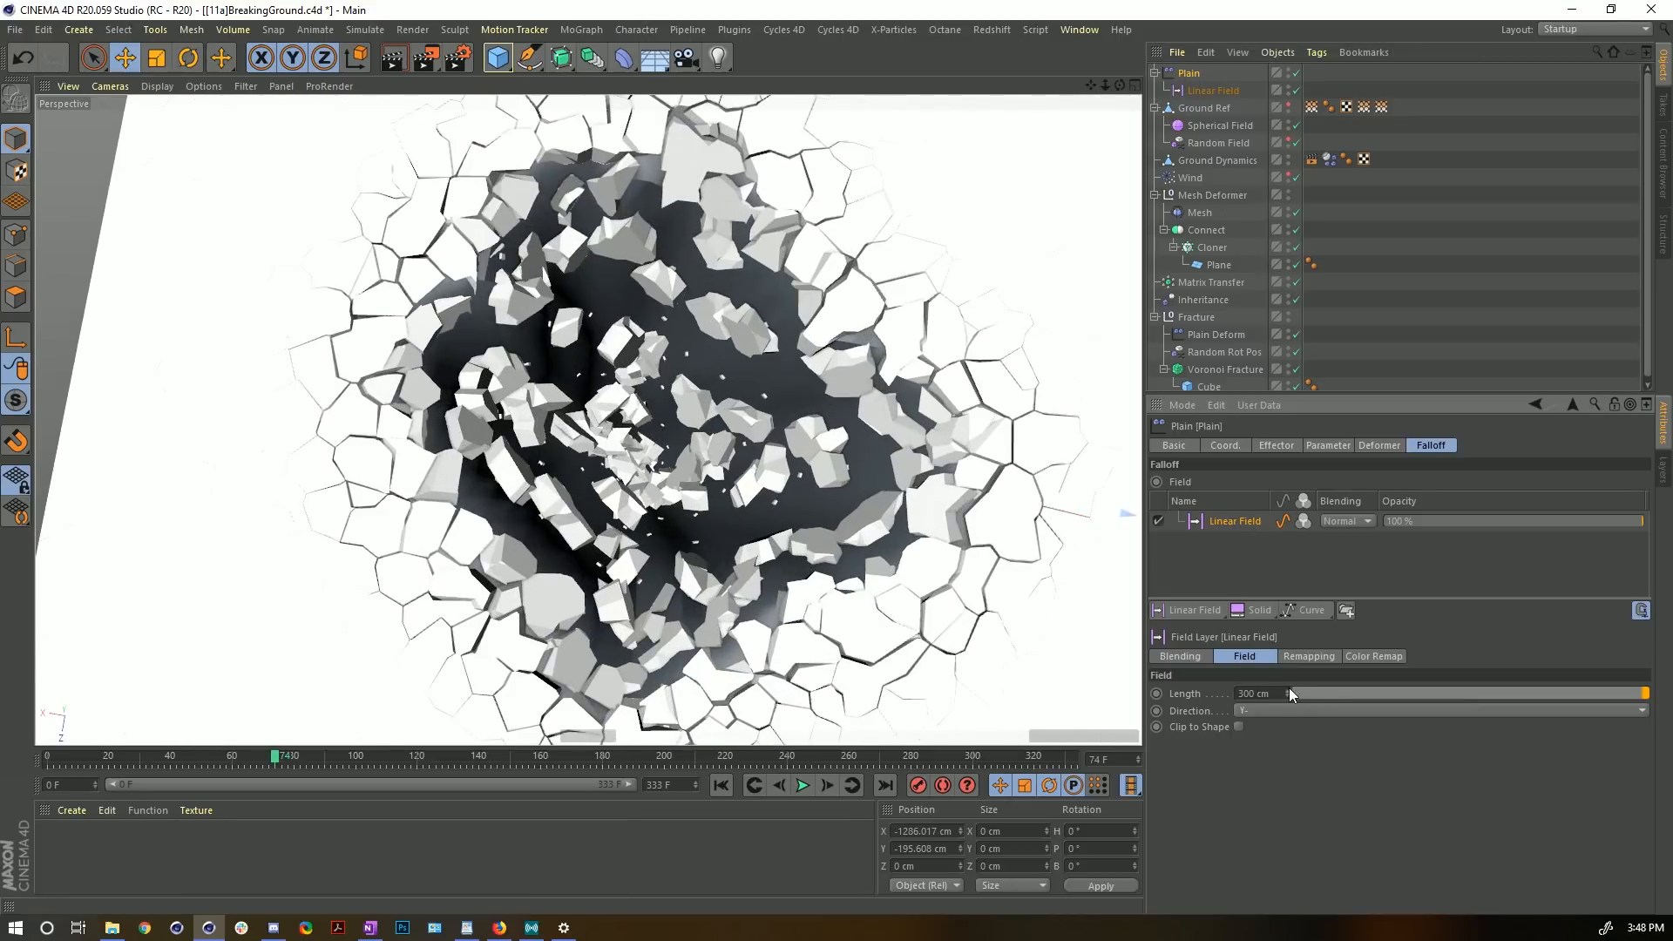
left_click(1276, 446)
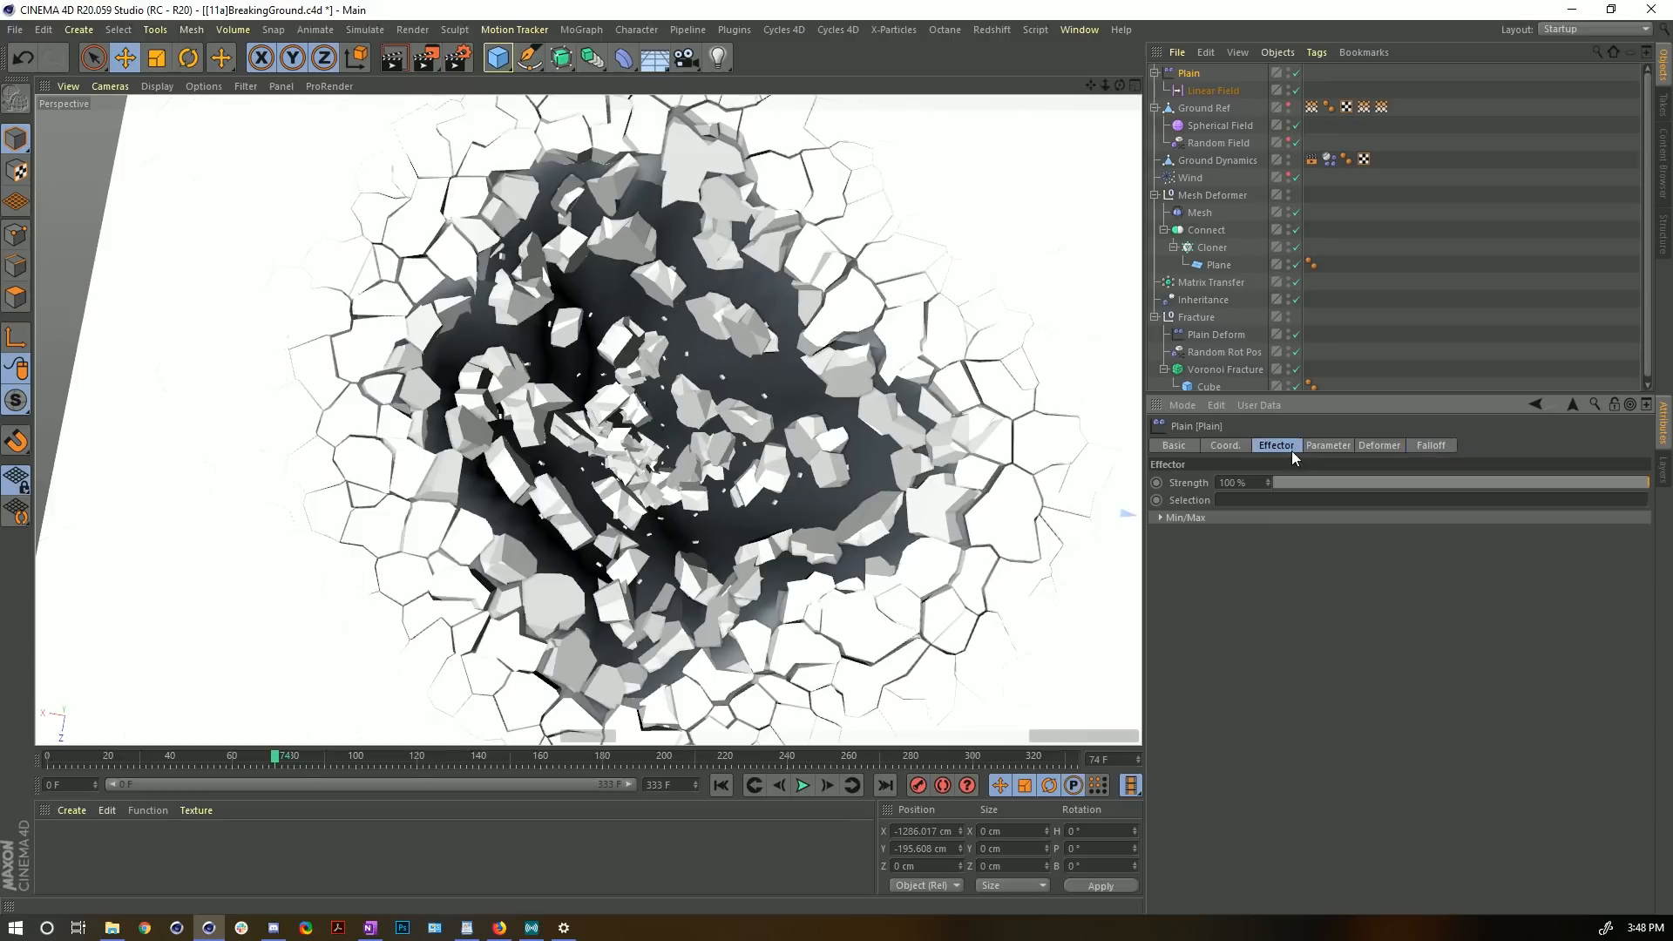
left_click(1328, 445)
left_click(1271, 552)
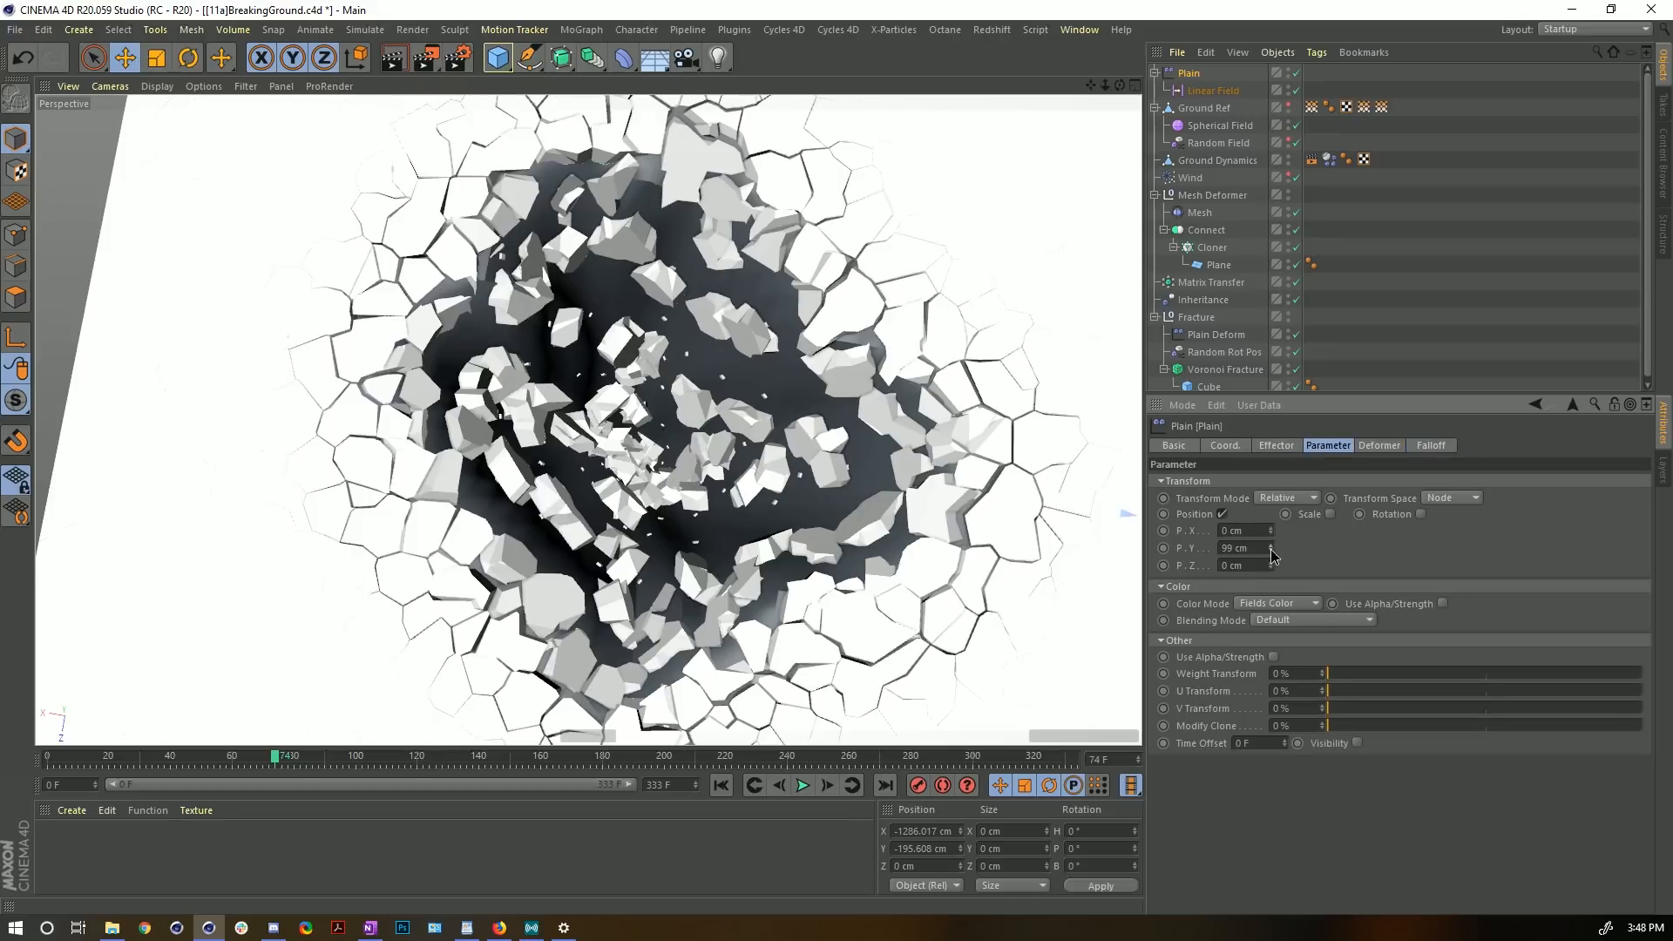
left_click_drag(1272, 552, 1271, 528)
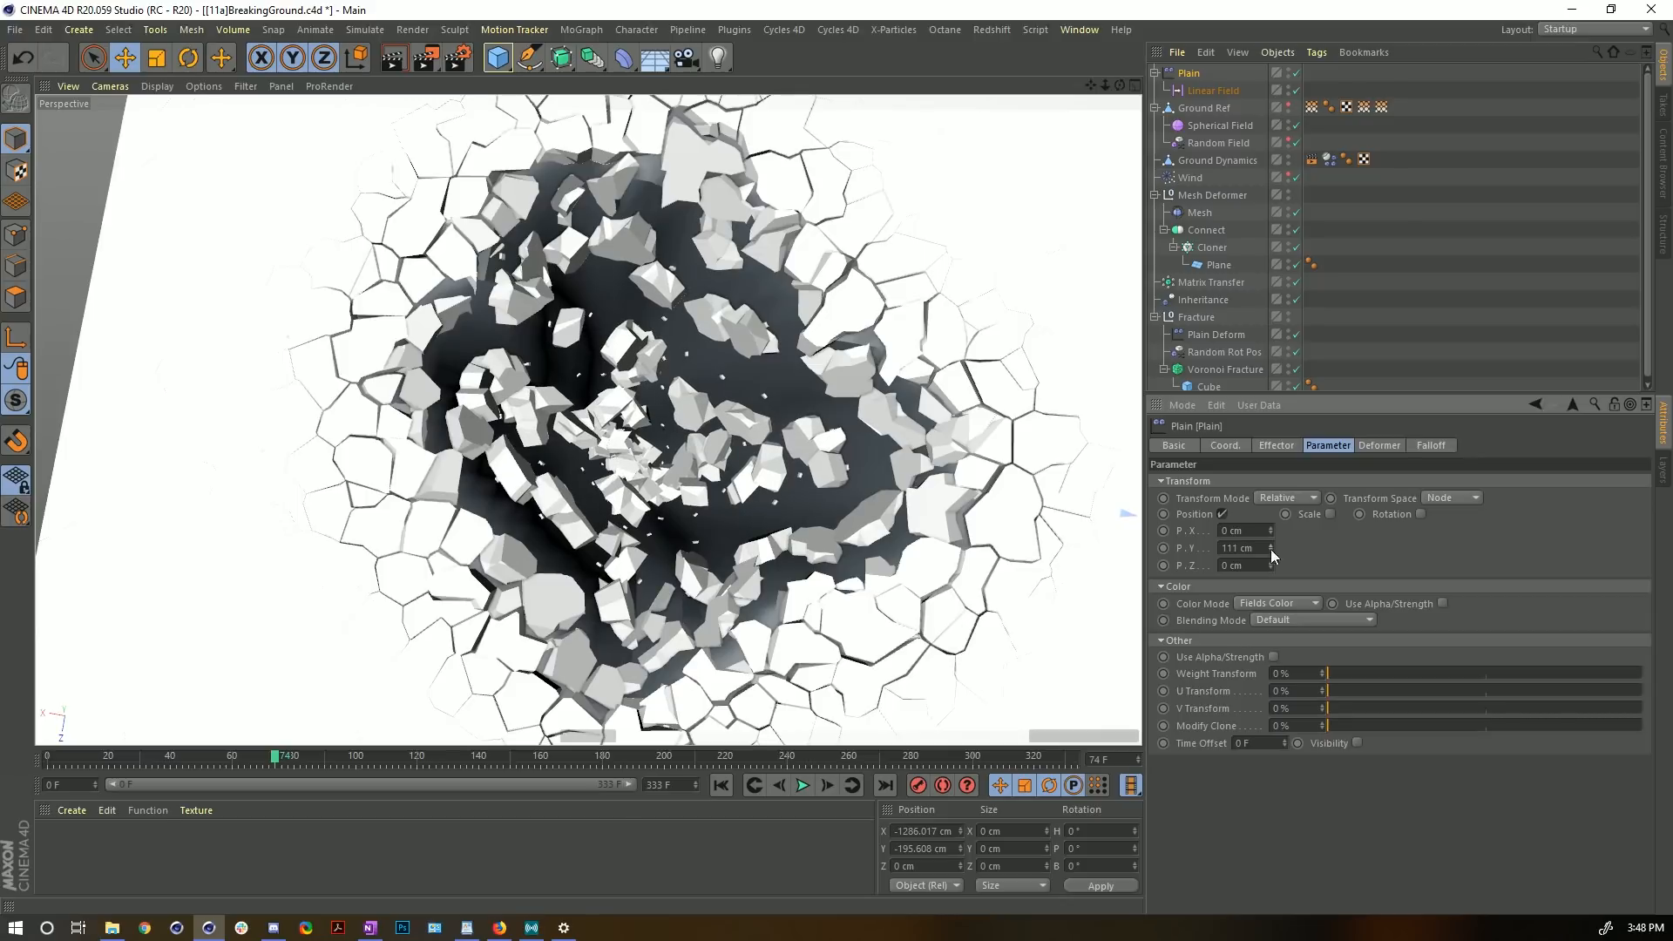
left_click_drag(672, 428, 781, 397, "alt")
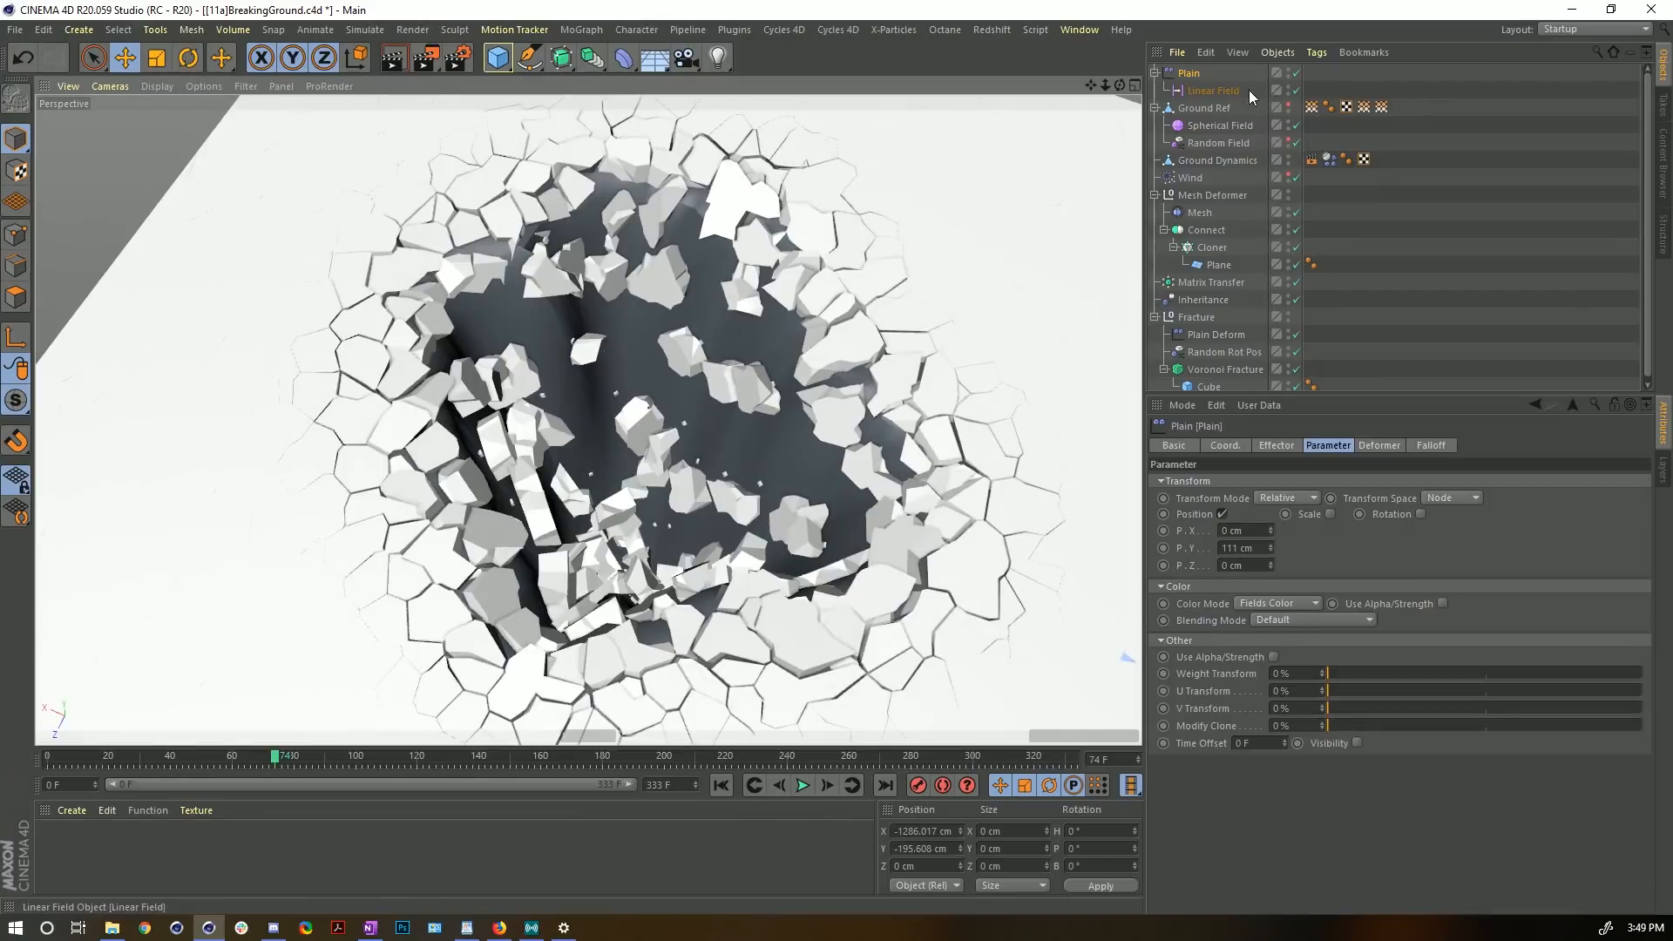
- Rename the Plain effector as Plain Away From Wall and move it into the Fracture group below Plain Deform
double_click(1211, 73)
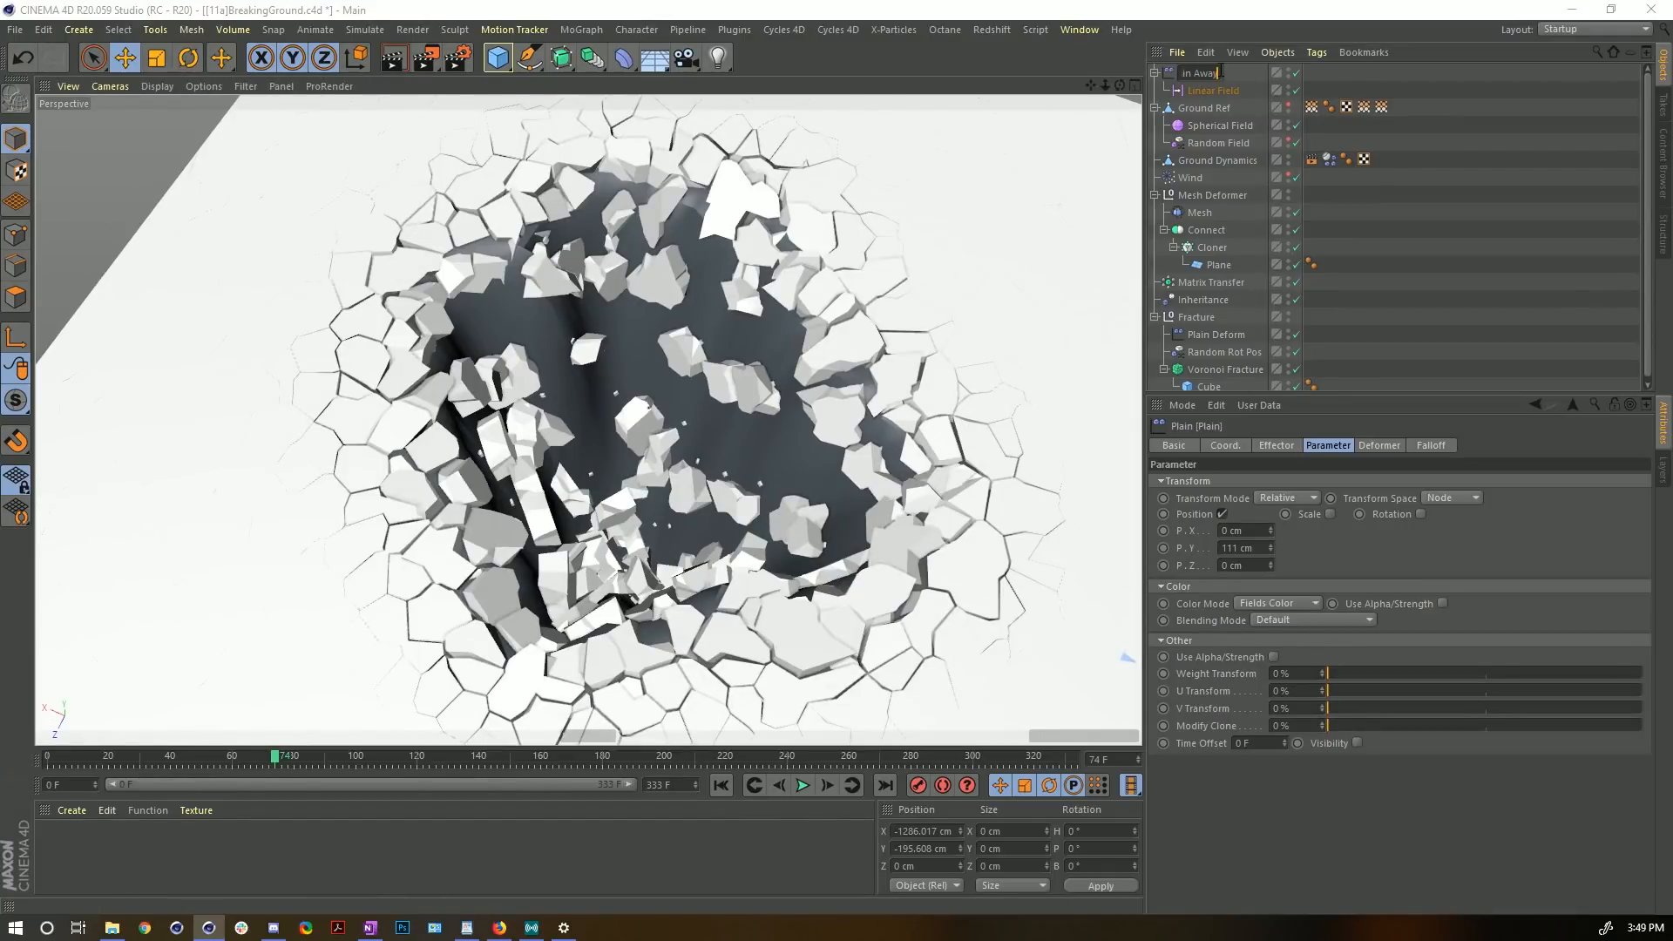
type("Plain Away From Wall")
key("Return")
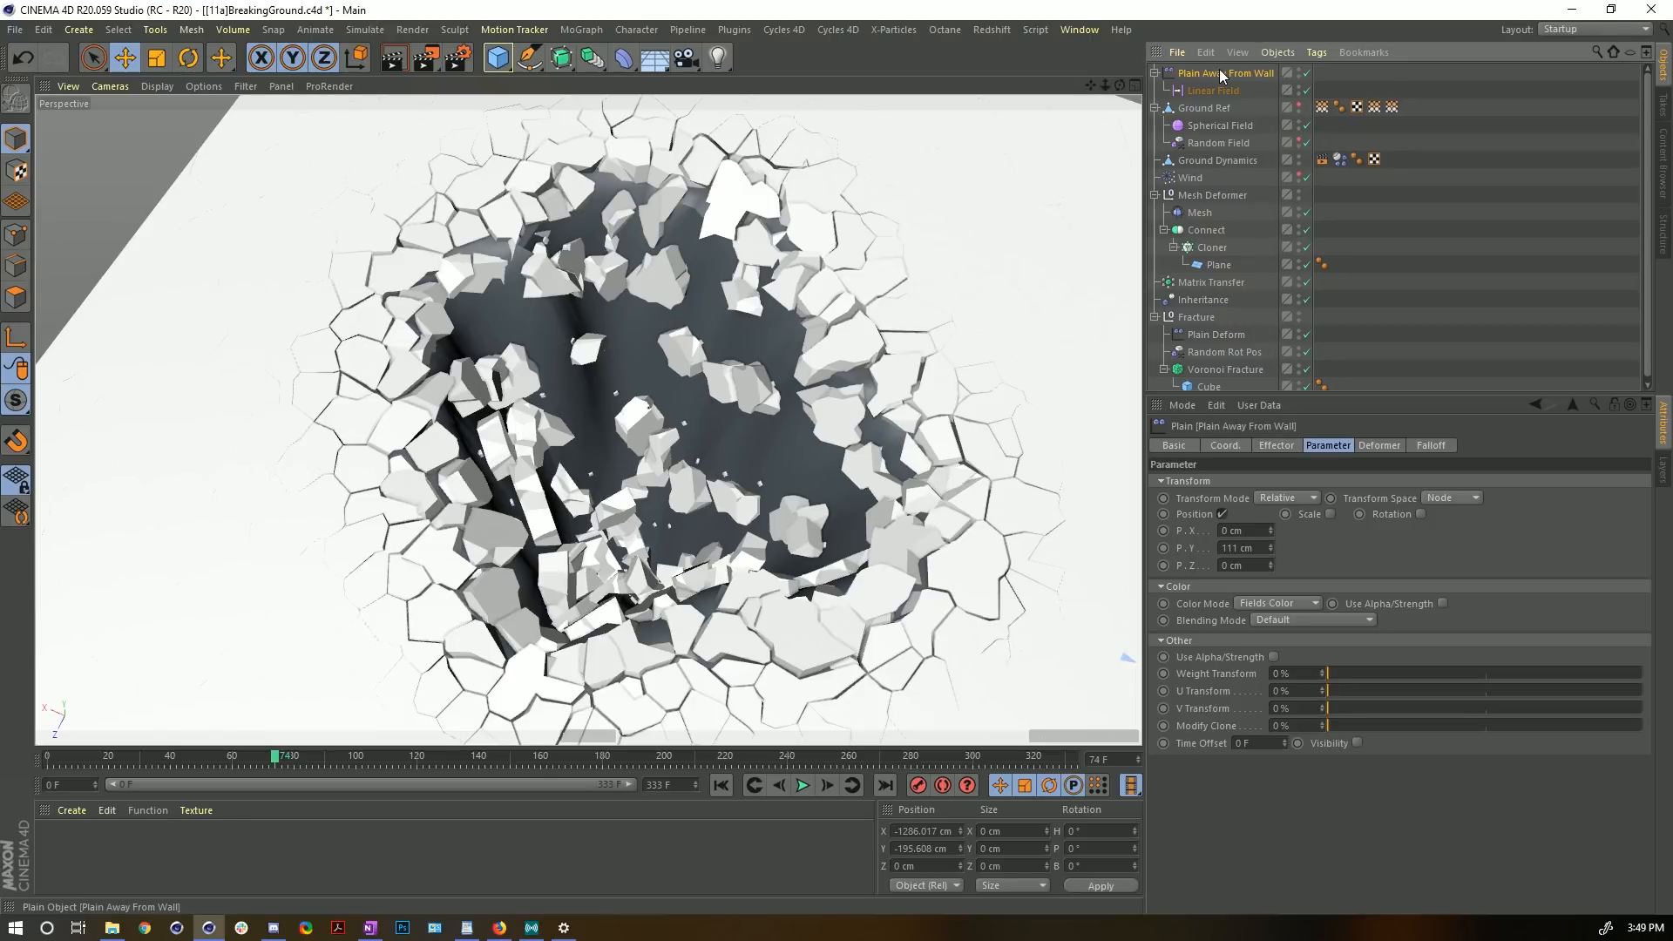
left_click_drag(1220, 77, 1217, 347)
left_click_drag(1208, 341, 1207, 343)
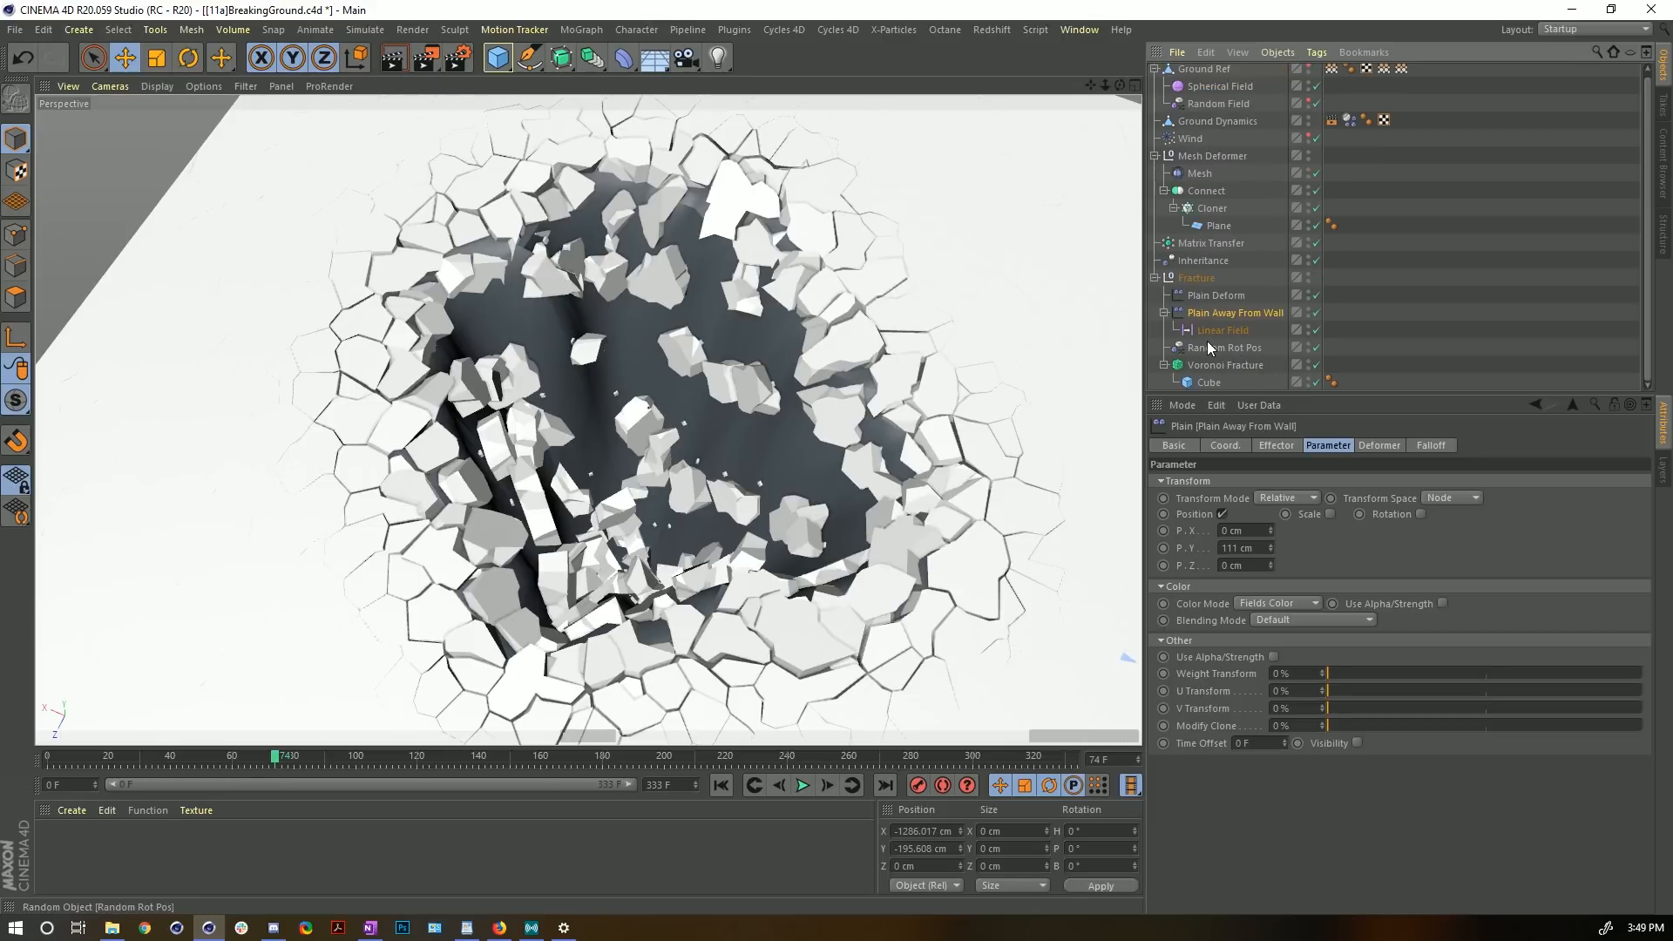
- Rename the Random Rot Pos effector as Random Rot Pos Edge
double_click(1262, 349)
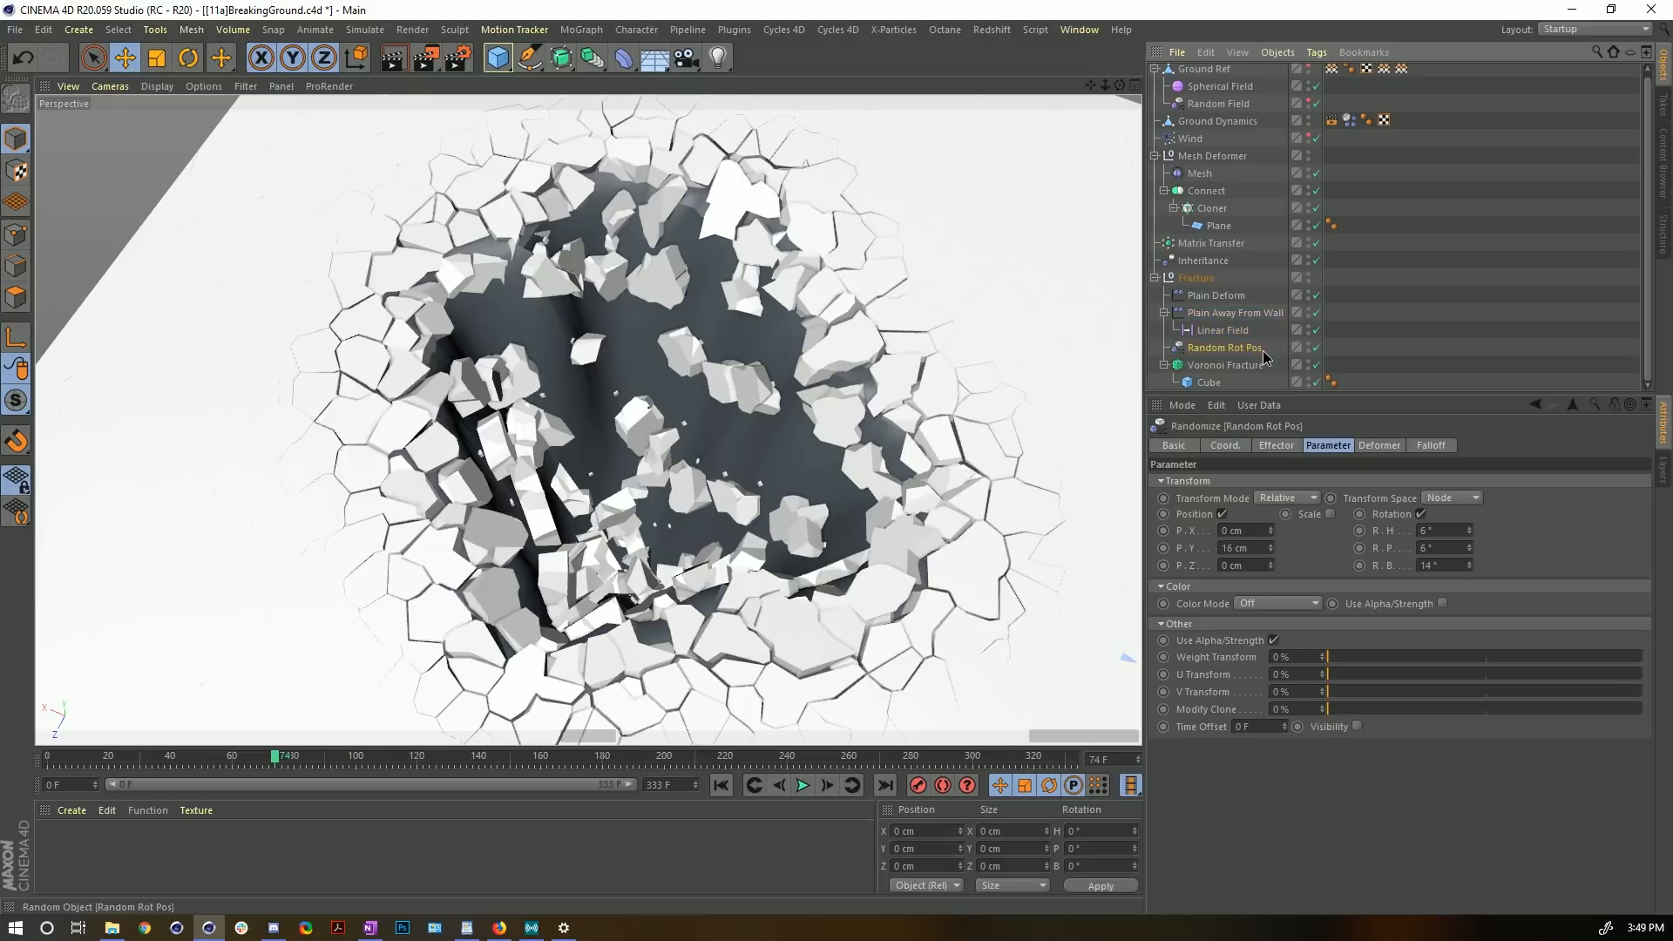
left_click(1272, 348)
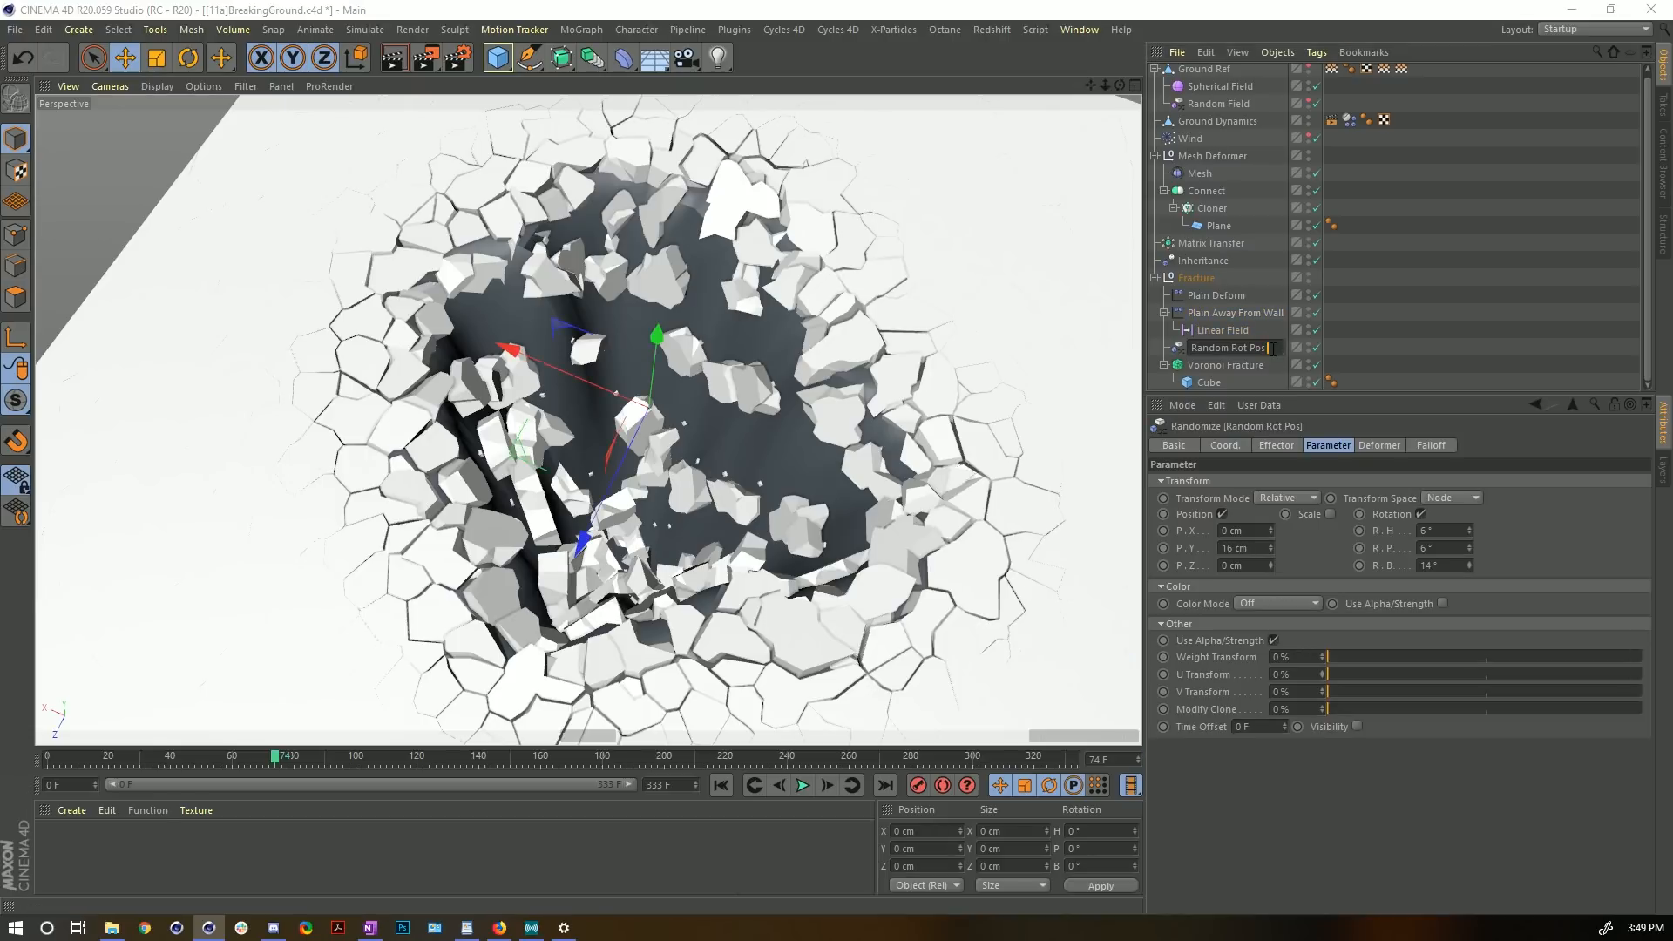
type("Edge")
key("Return")
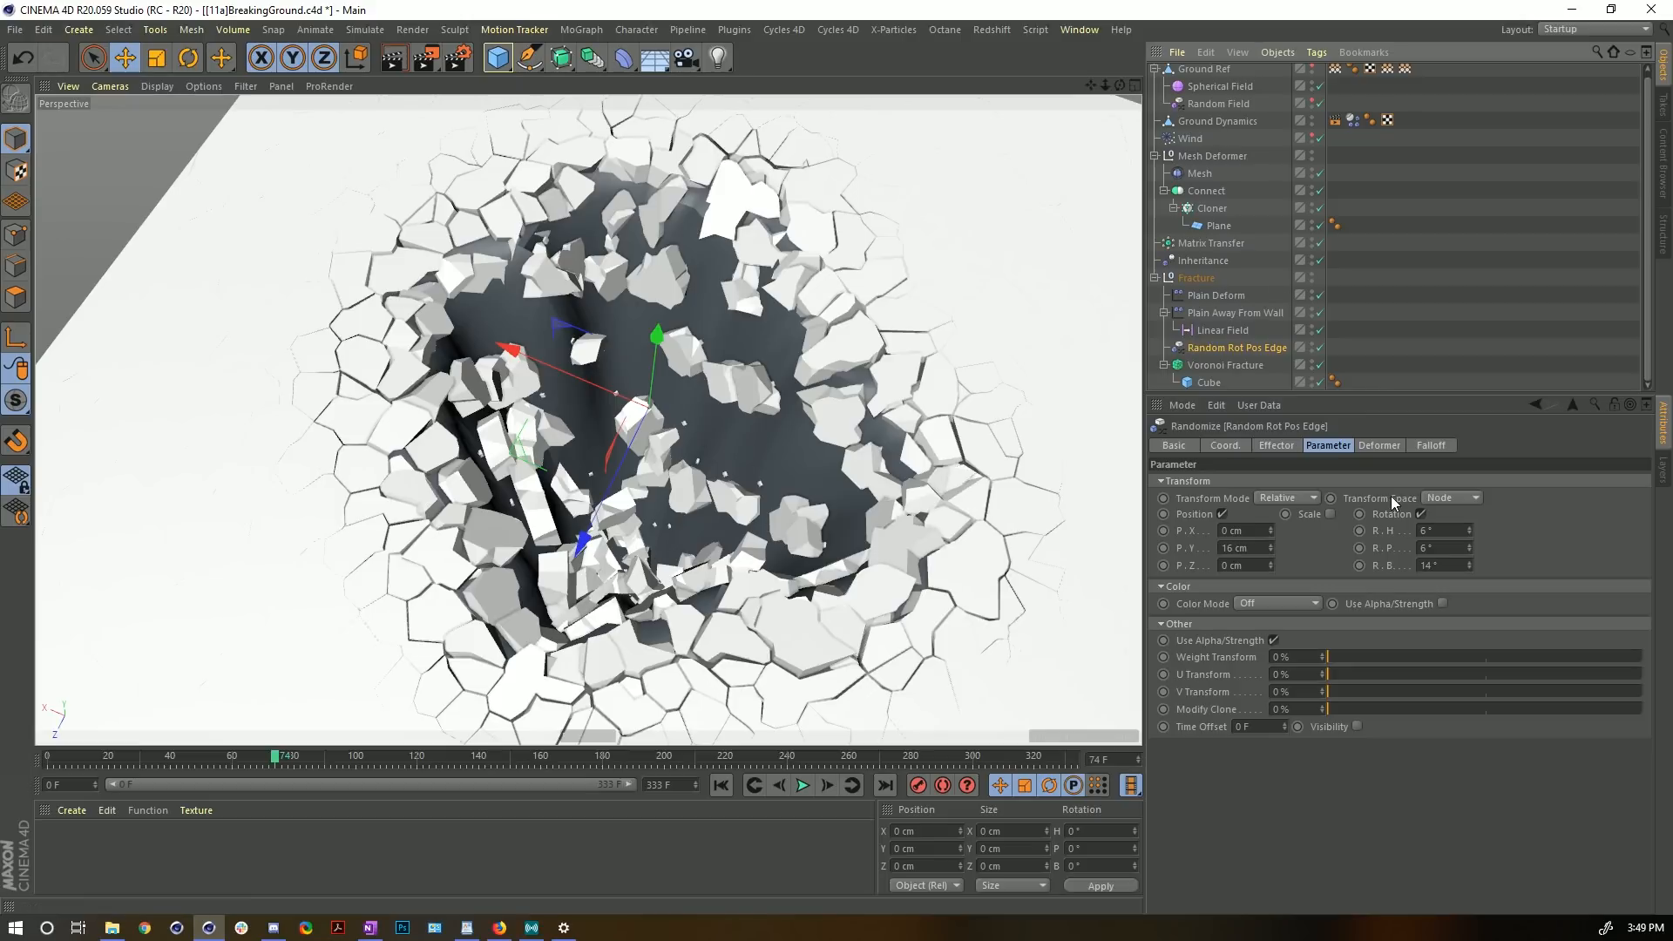
- Add a Random effector to the Voronoi Fracture, place it above Random Rot Pos Edge in the Fracture group, and check the fracture's effector list
left_click(1225, 367)
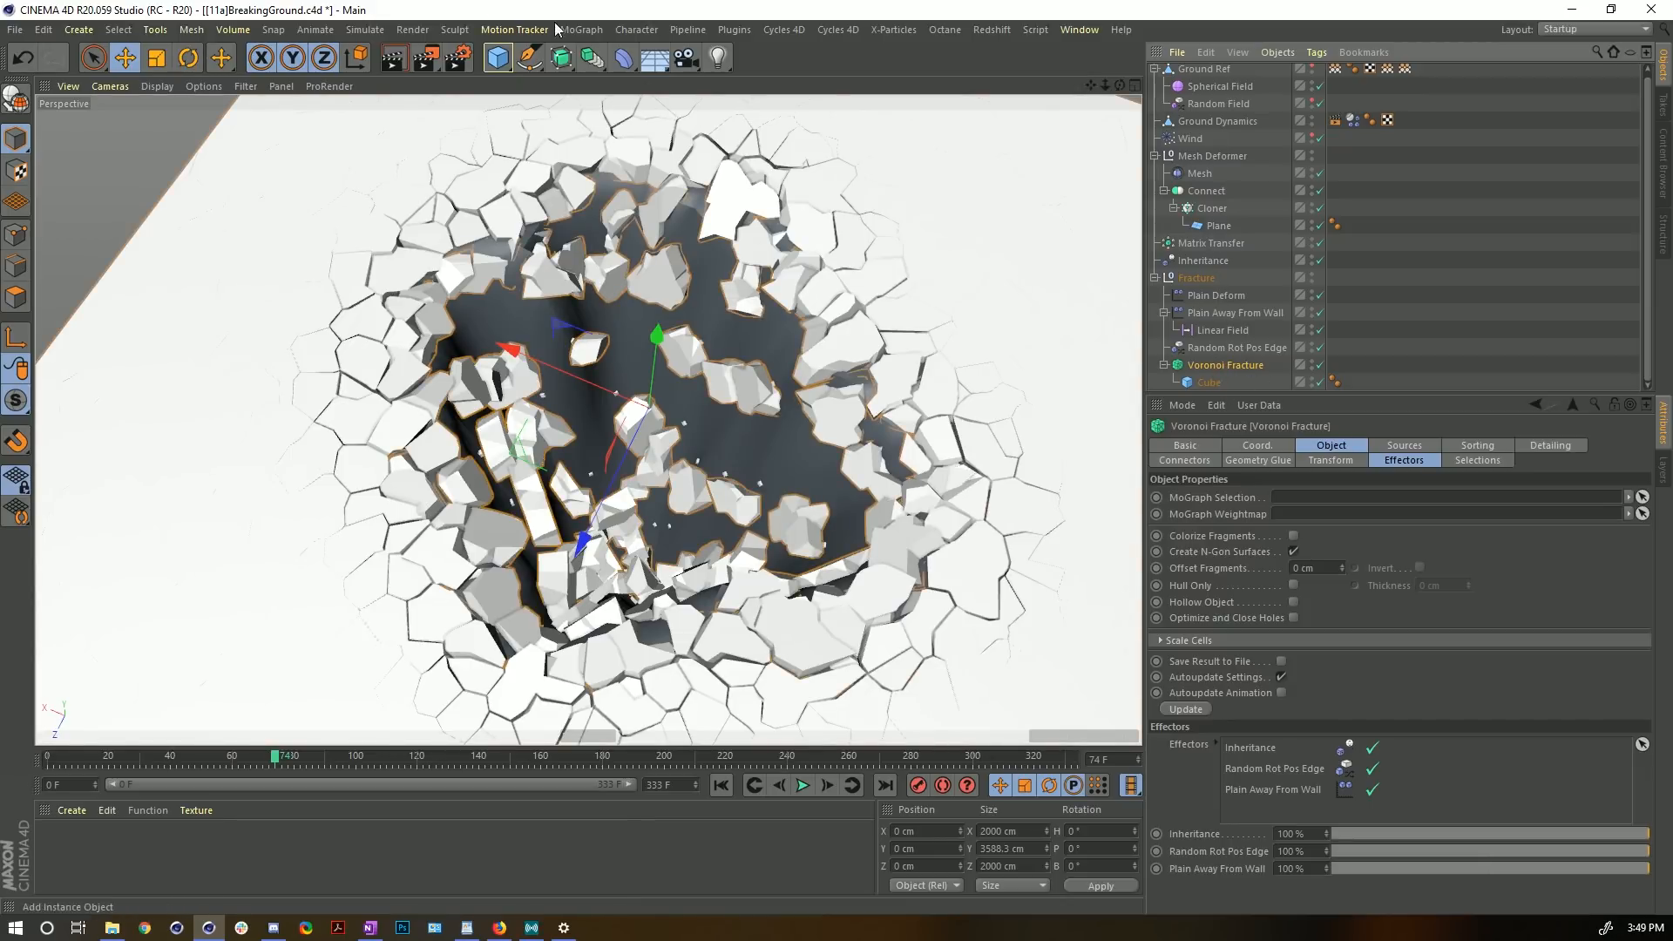
left_click(581, 30)
mouse_move(597, 56)
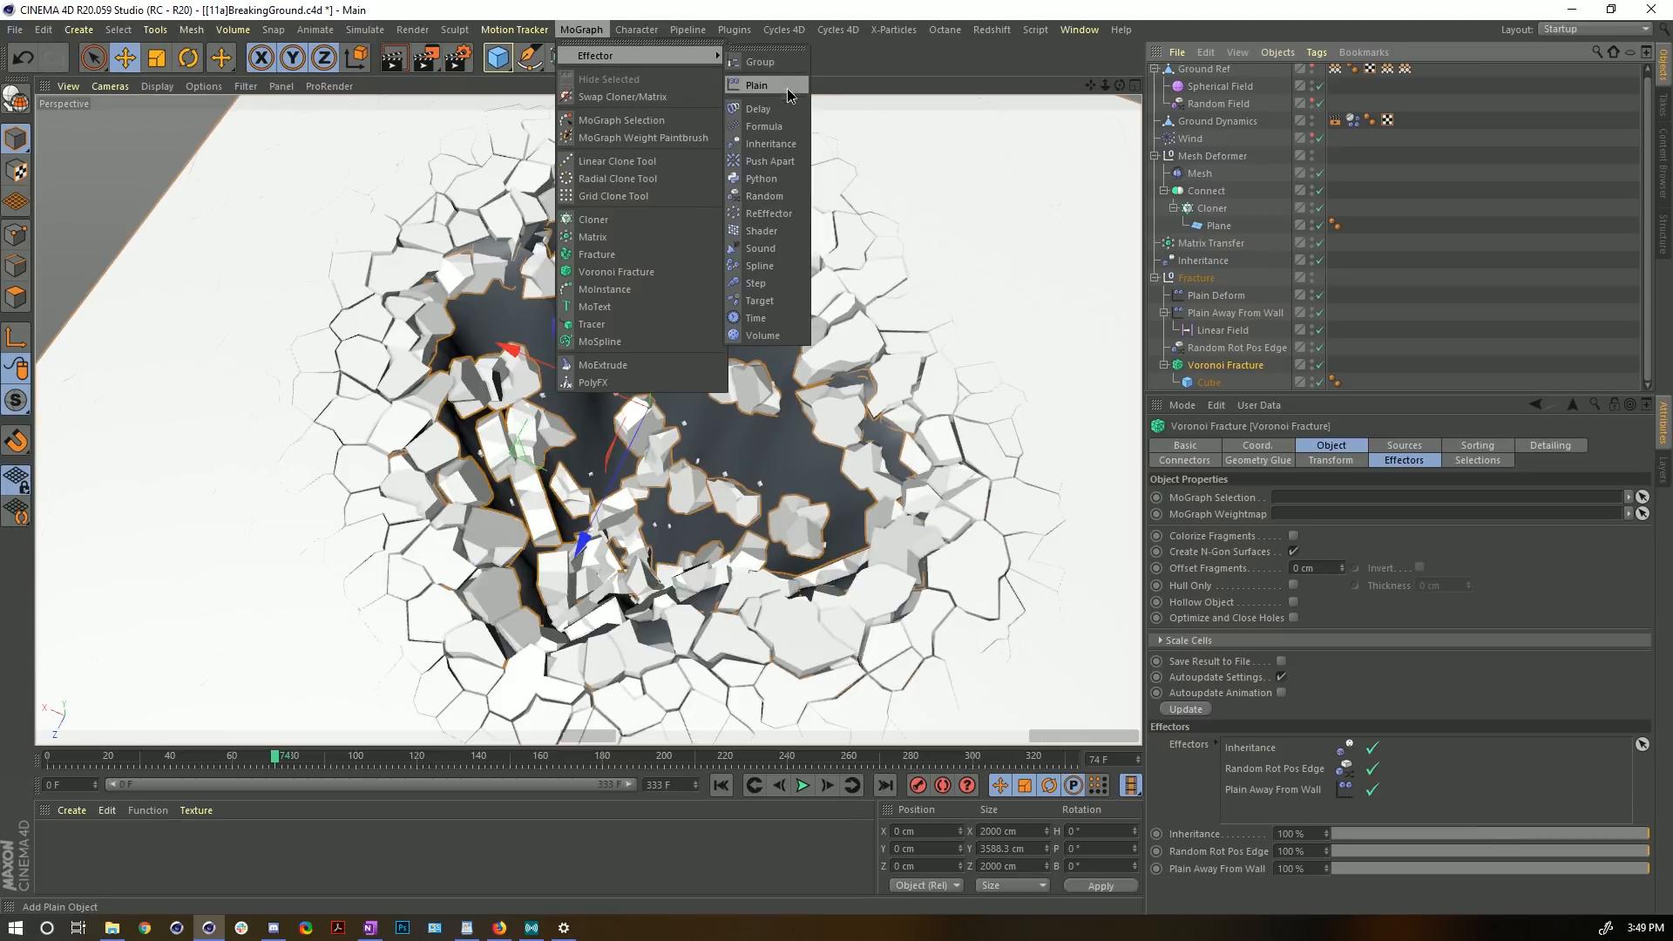
left_click(771, 196)
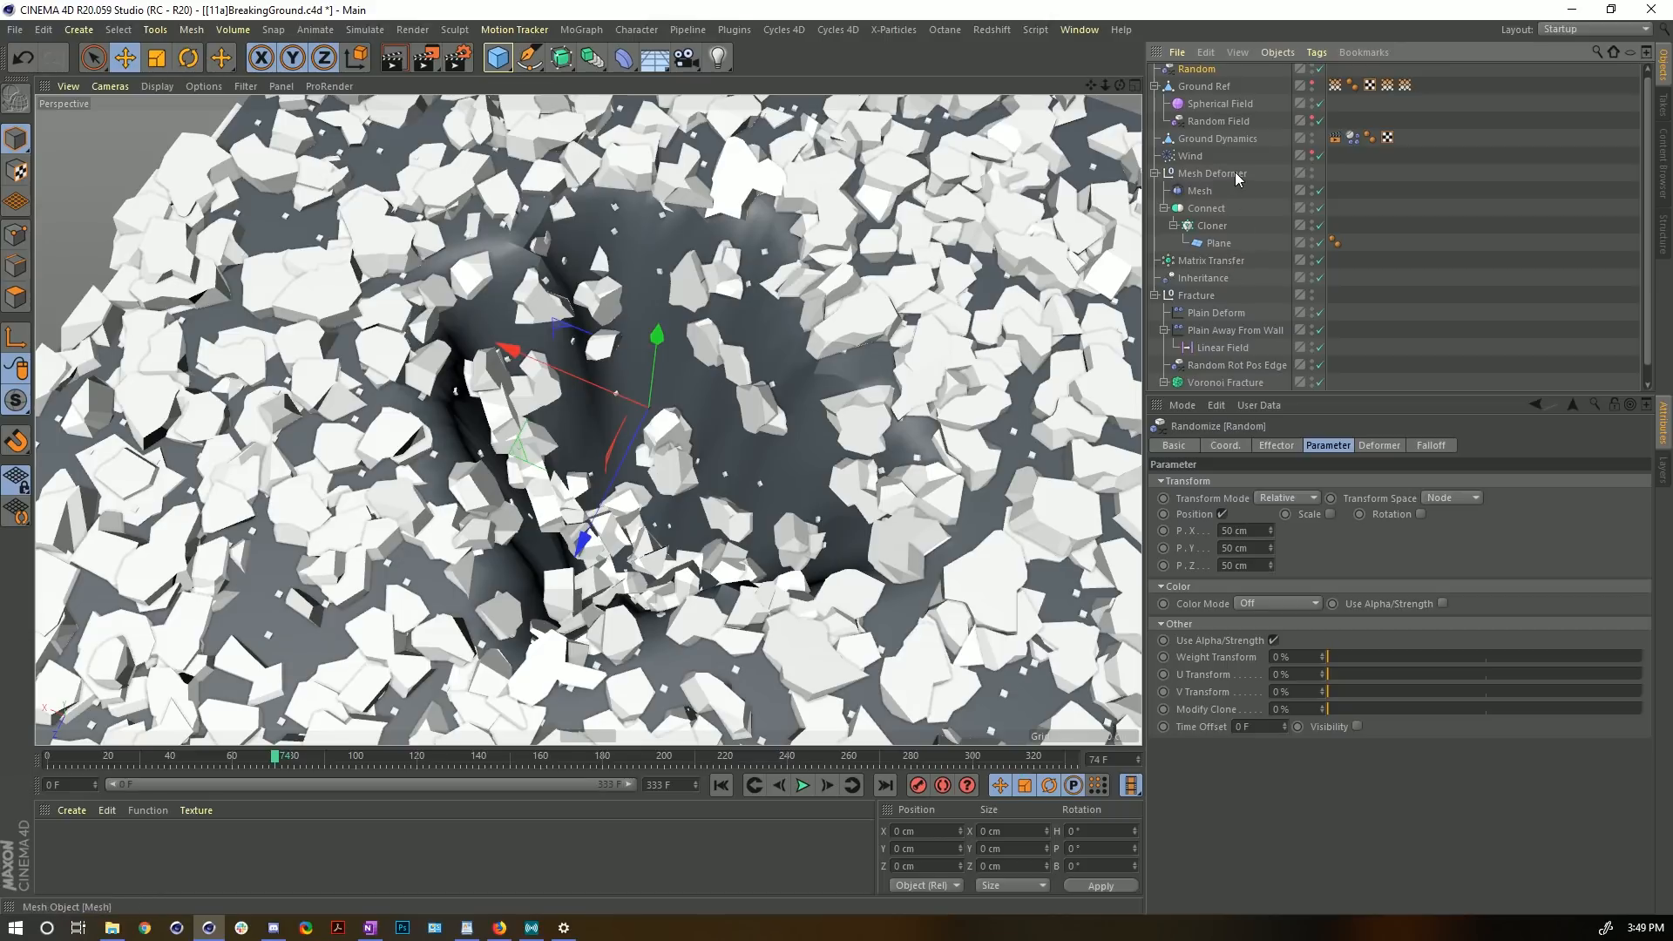
left_click_drag(1195, 70, 1187, 339)
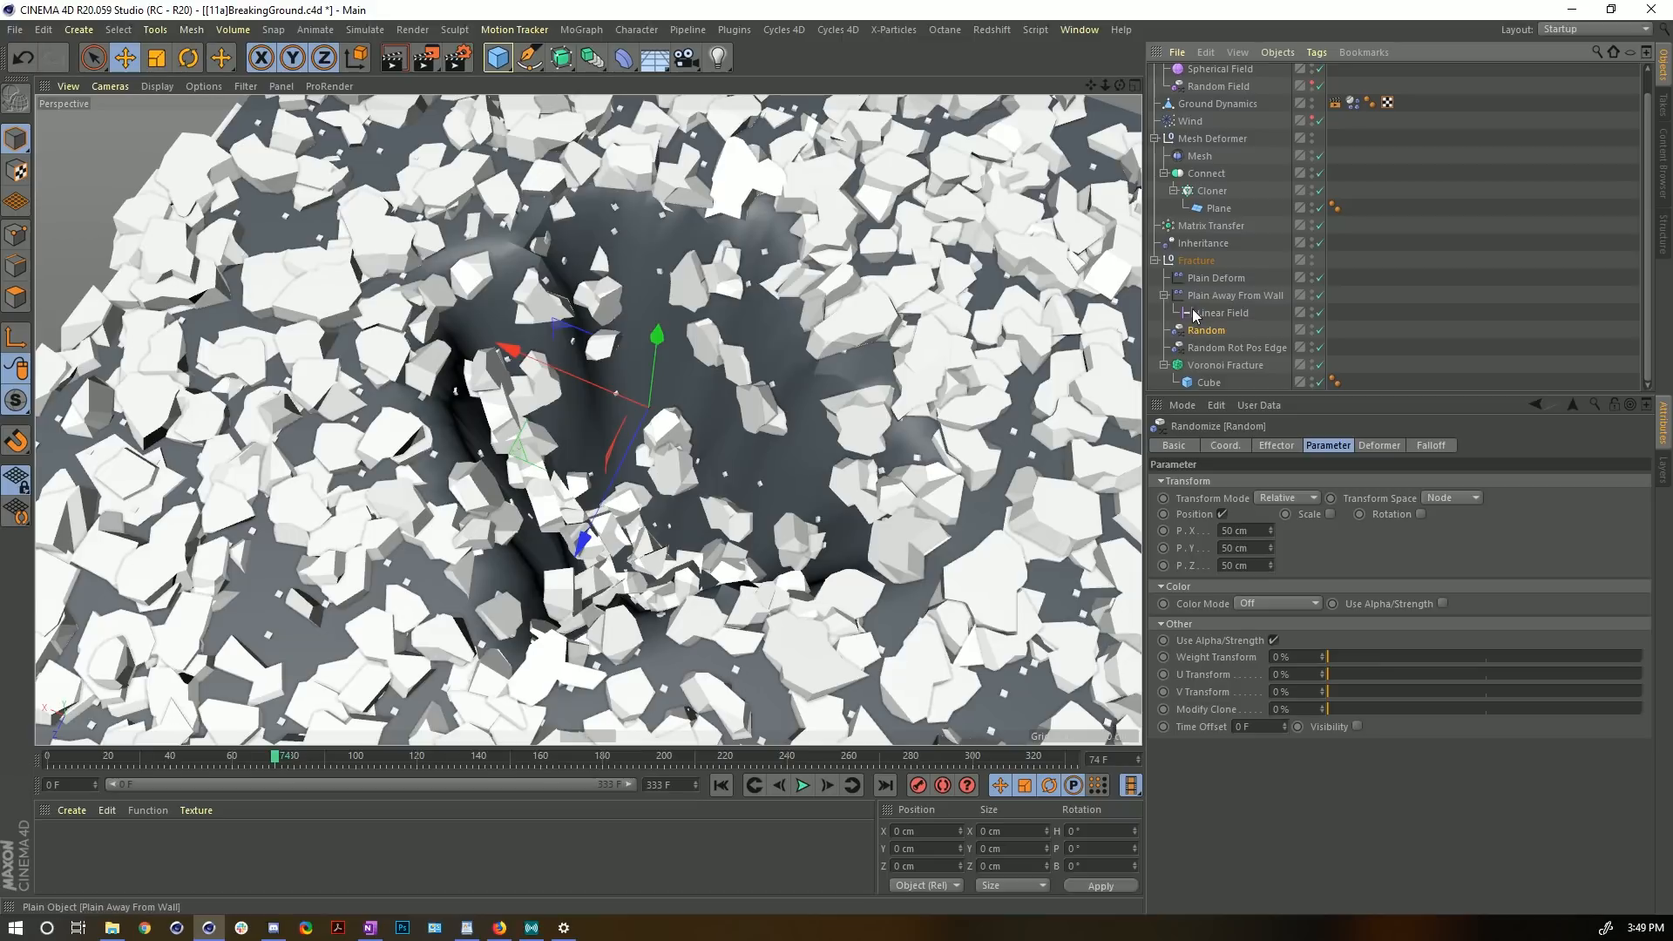
left_click(1238, 365)
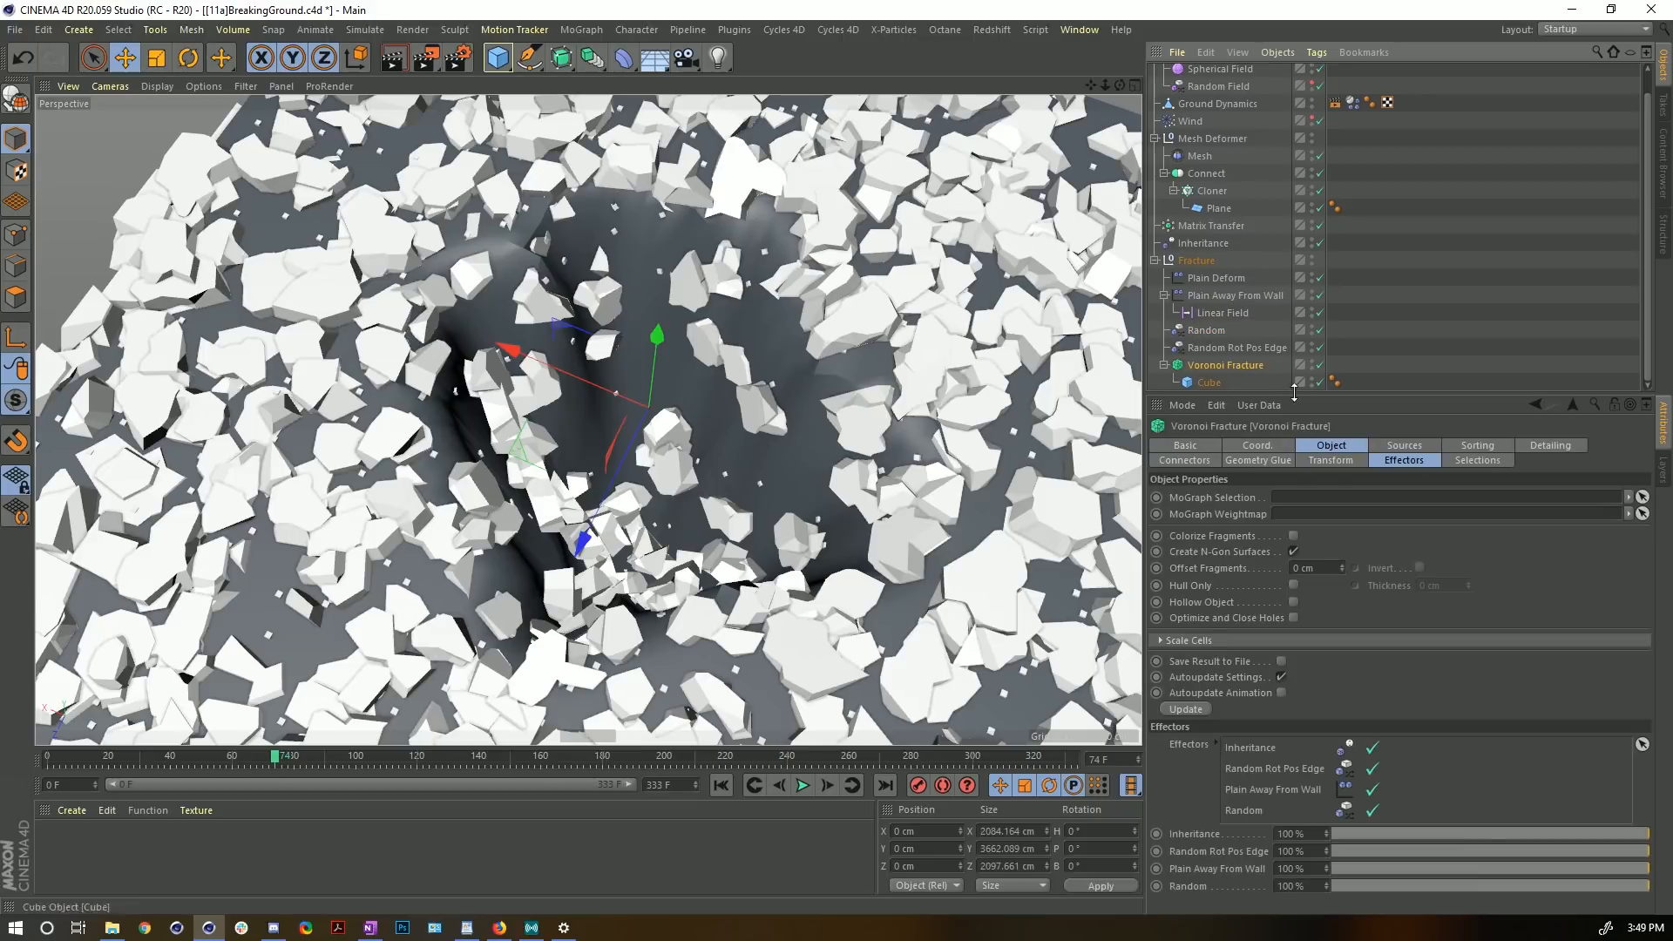
left_click(1406, 460)
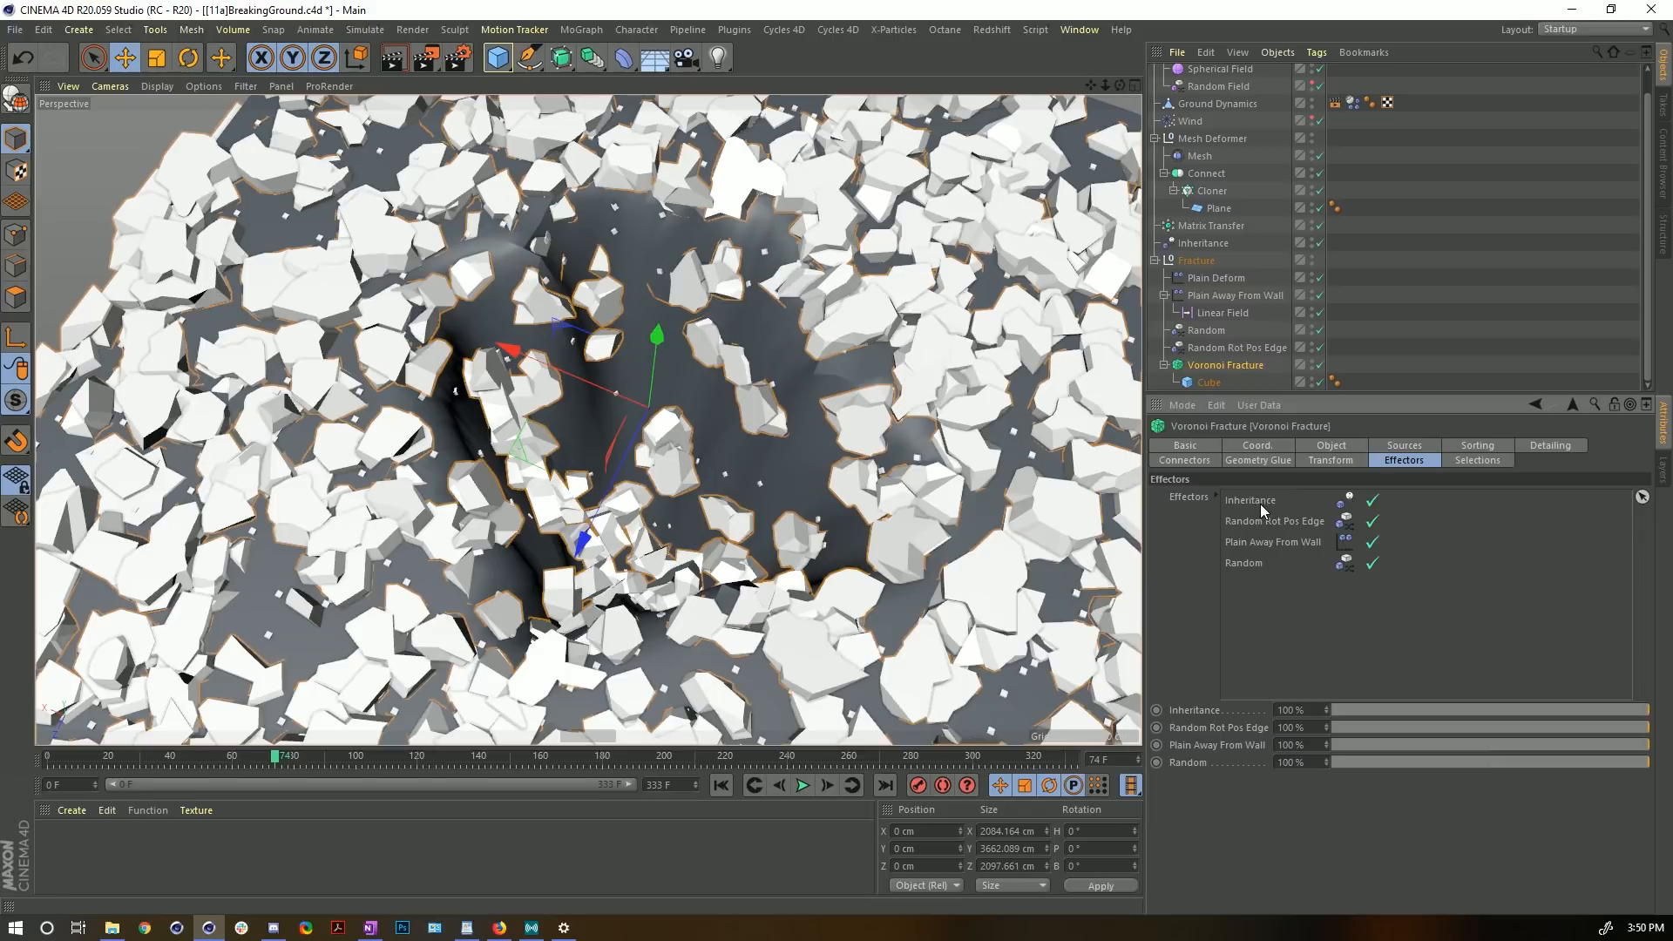
- Rename the new Random effector as Random Rot
double_click(1217, 331)
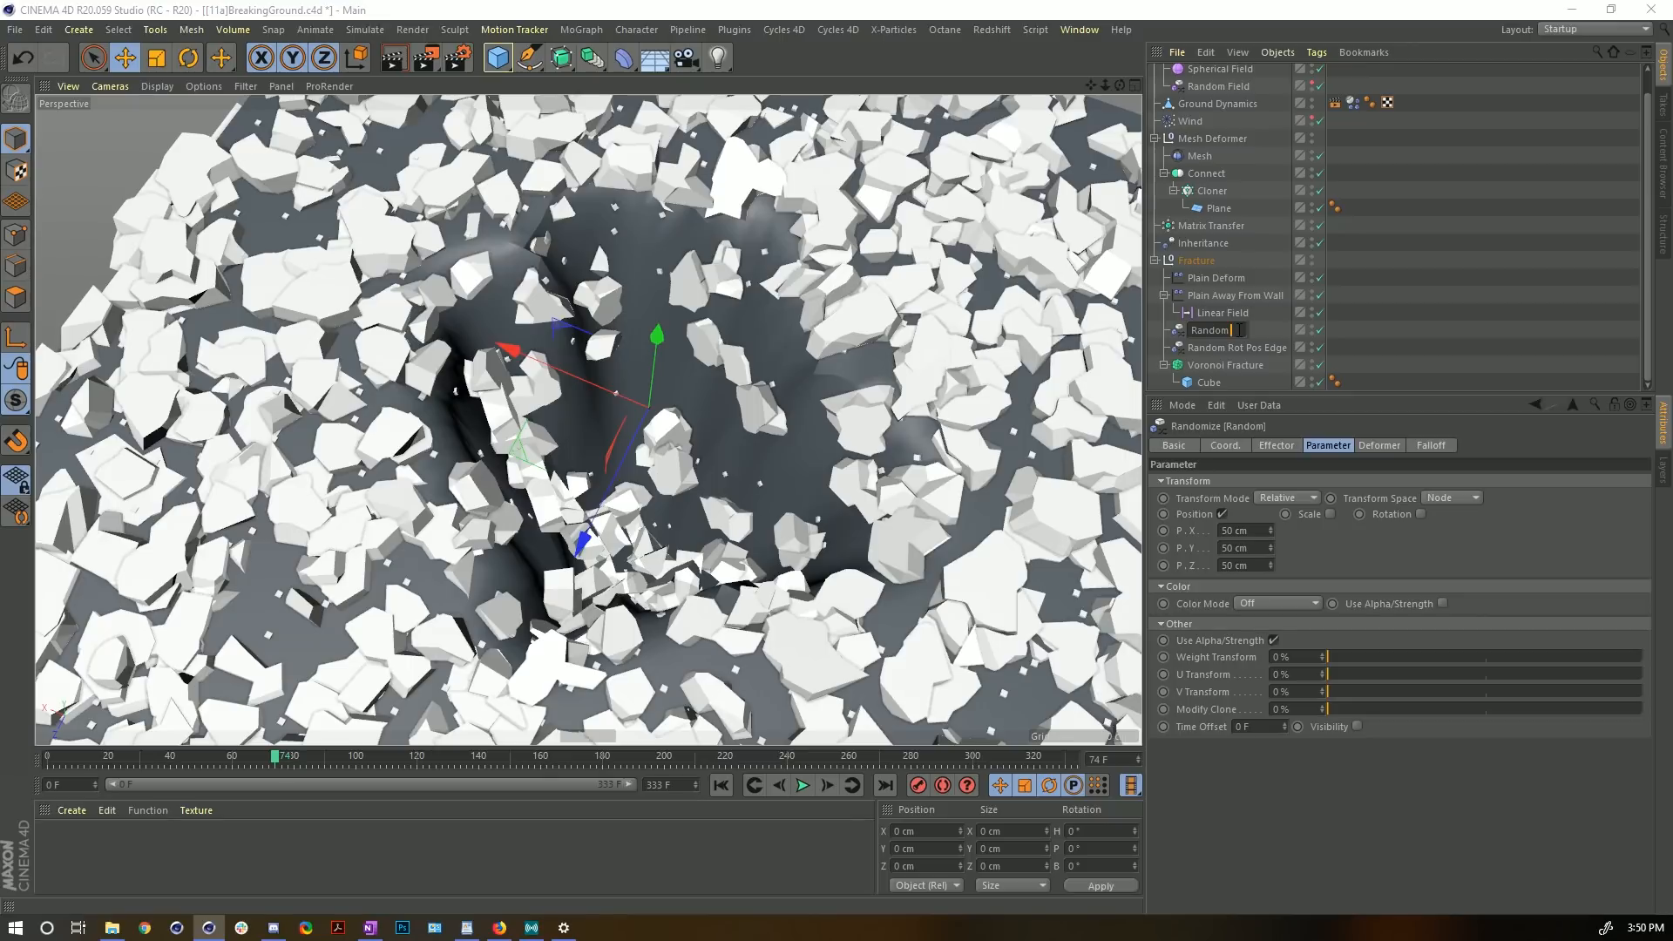
type("Rot")
key("Return")
- Turn off Random Rot's position variation and enable rotation with H, P and B set to 90°
left_click(1224, 515)
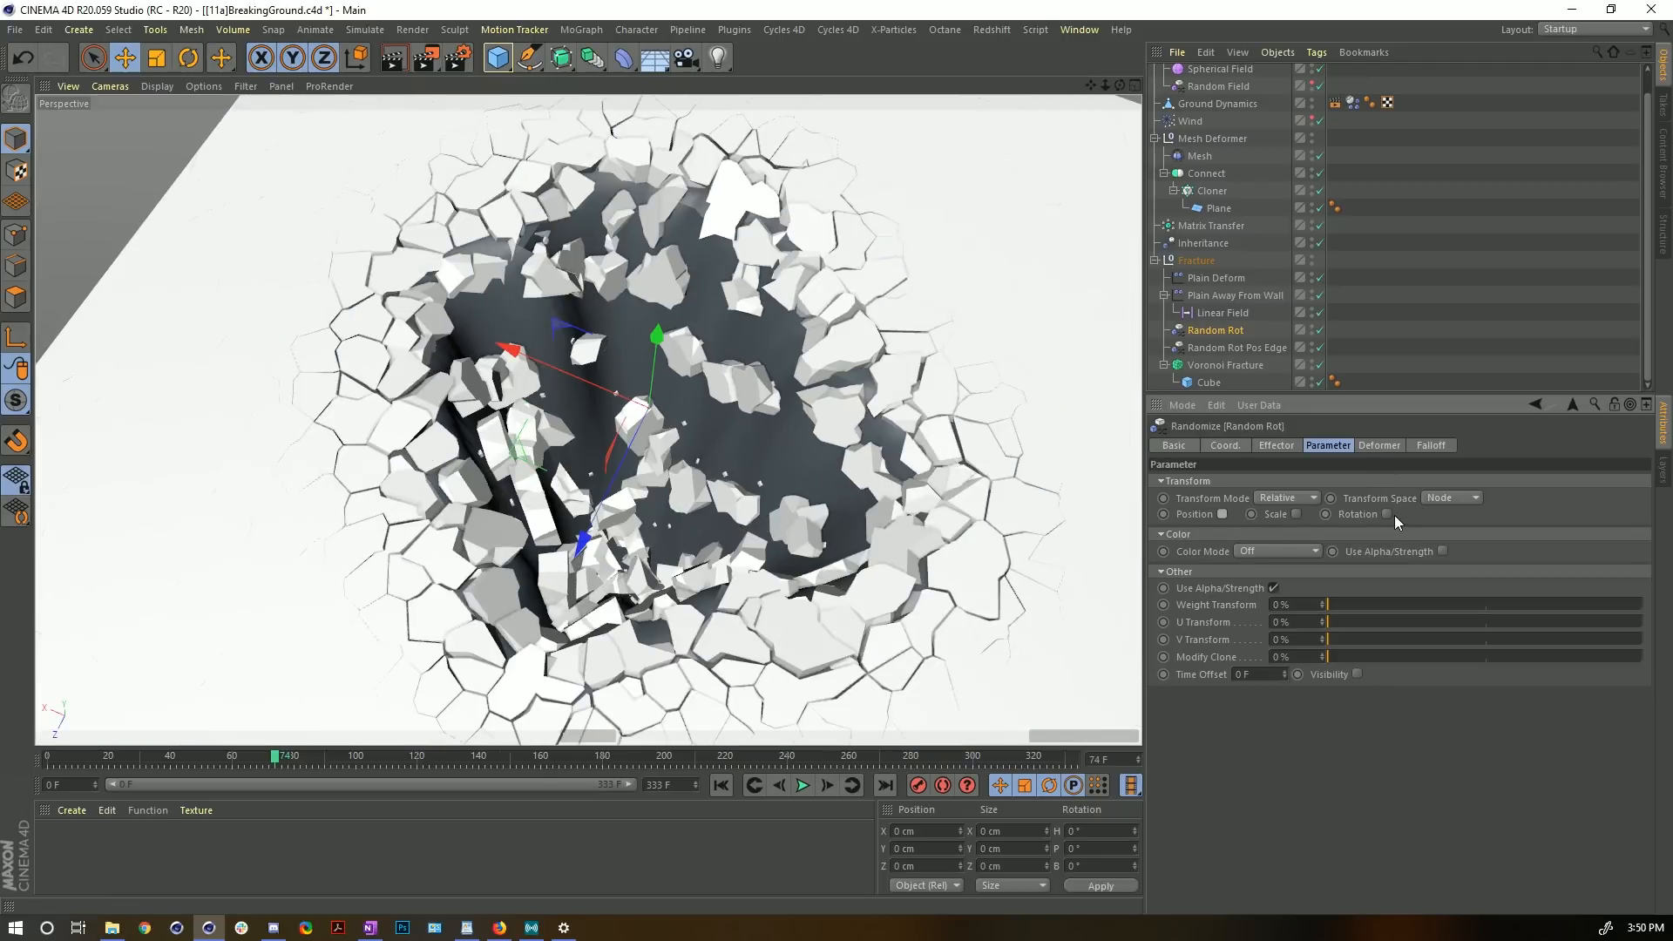
left_click(1388, 515)
left_click_drag(1402, 530, 1287, 525)
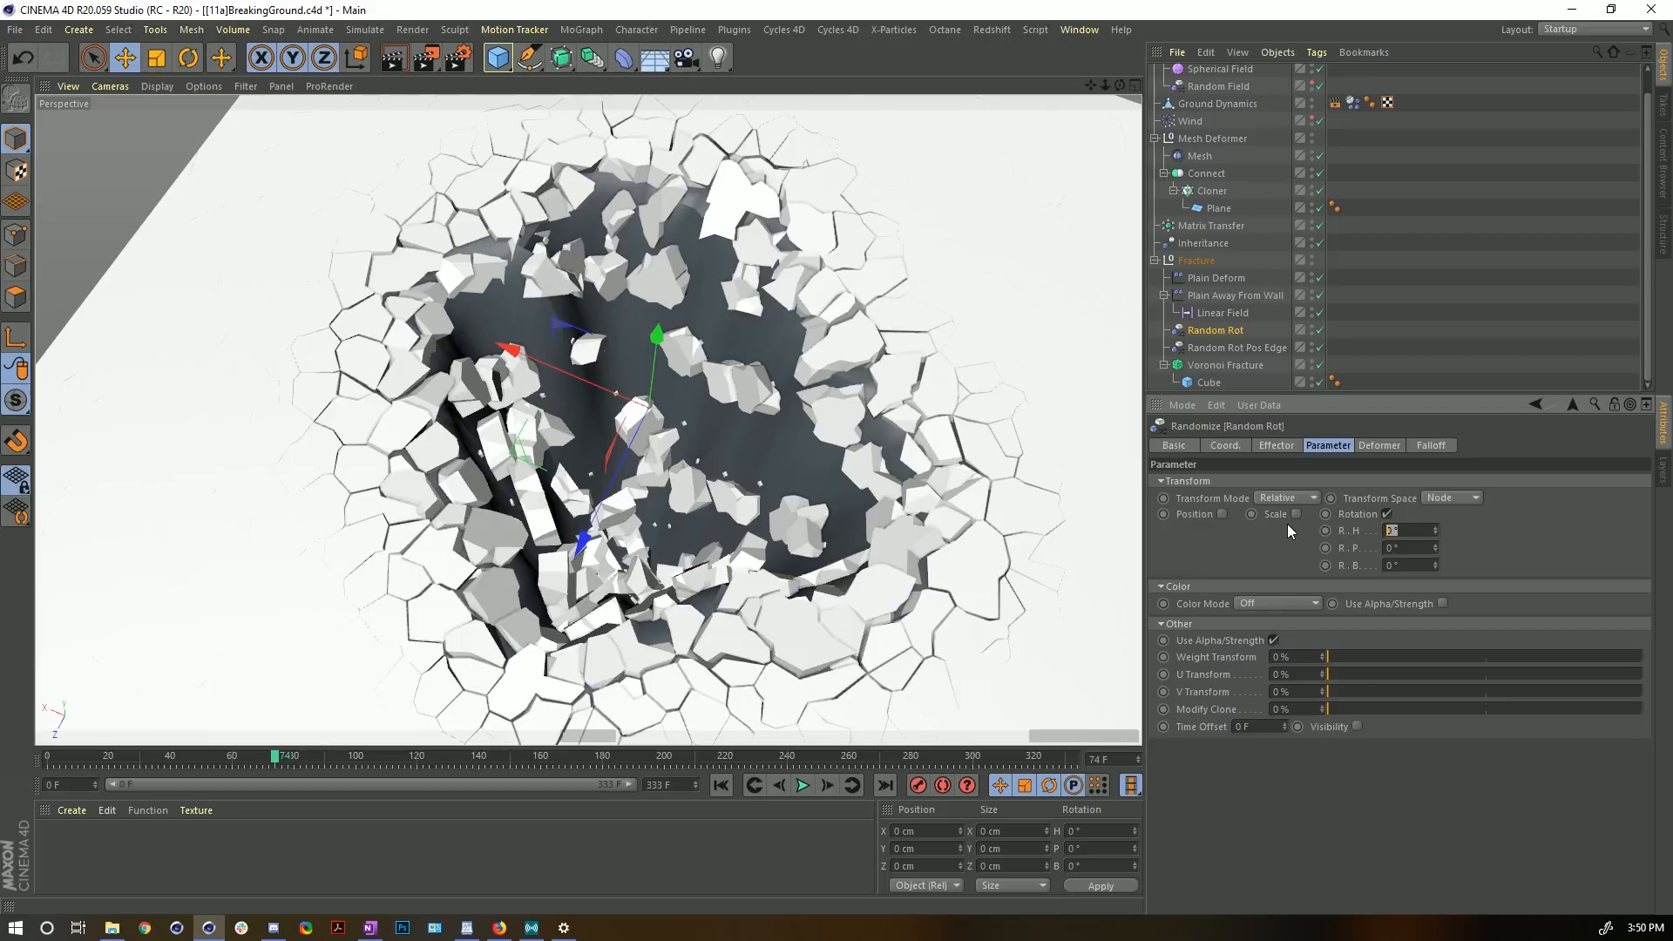
type("90")
type("90")
key("Return")
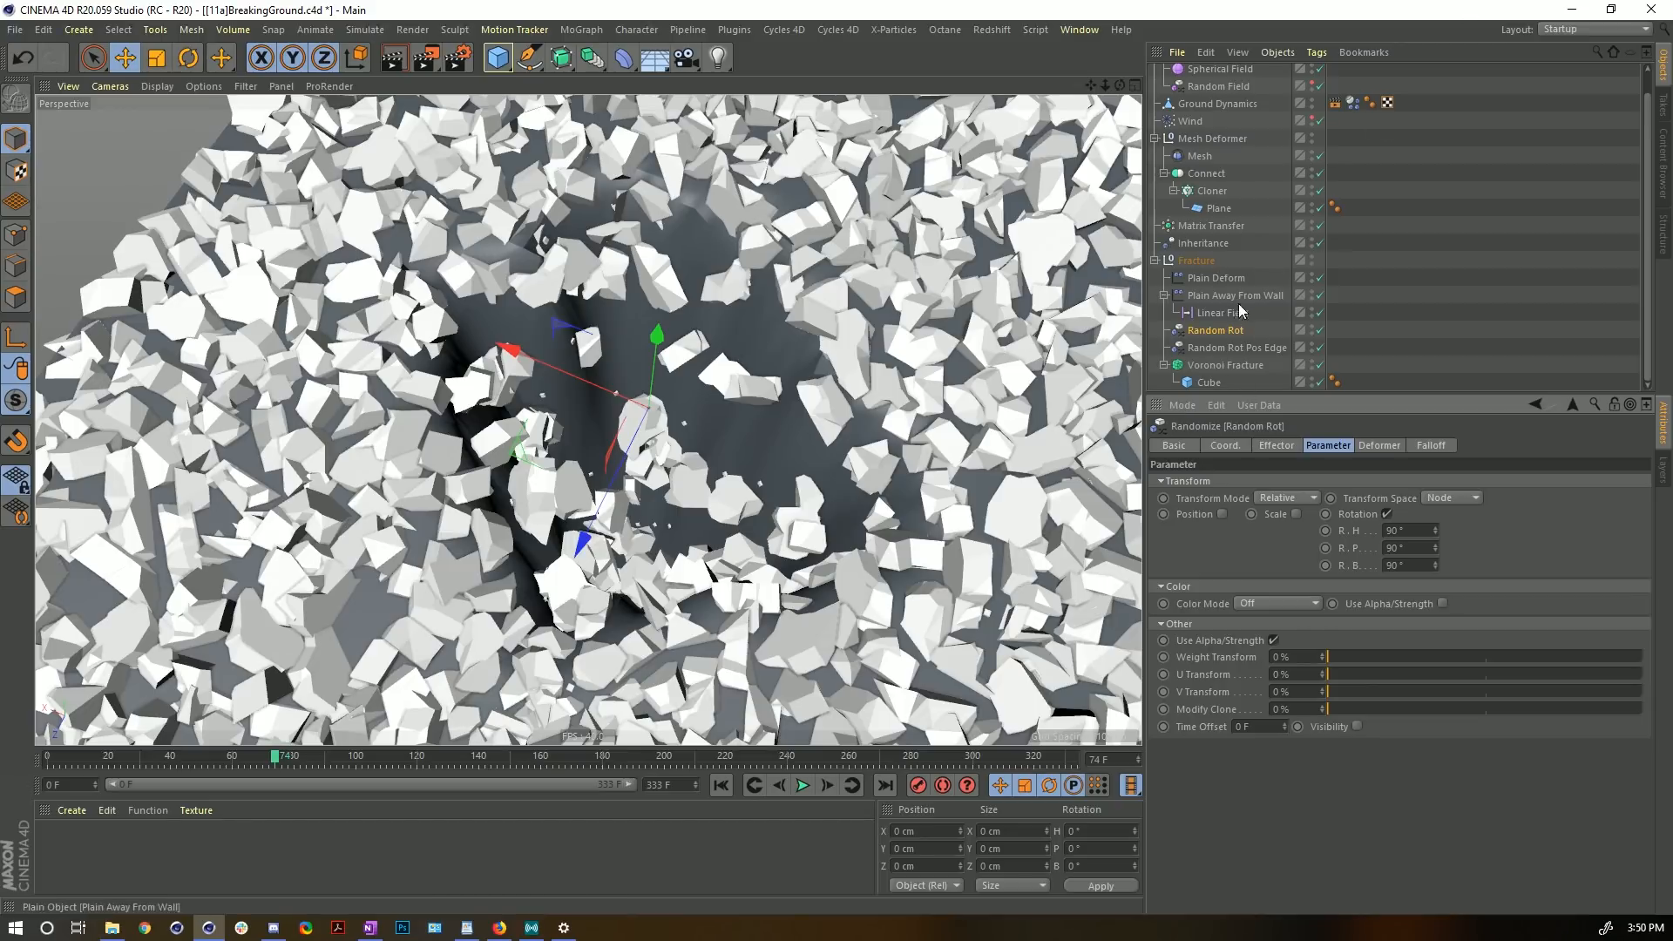
- Use the Plain Away From Wall effector's Linear Field as Random Rot's falloff and rename the effector as Random Rot In Pit
left_click(1430, 445)
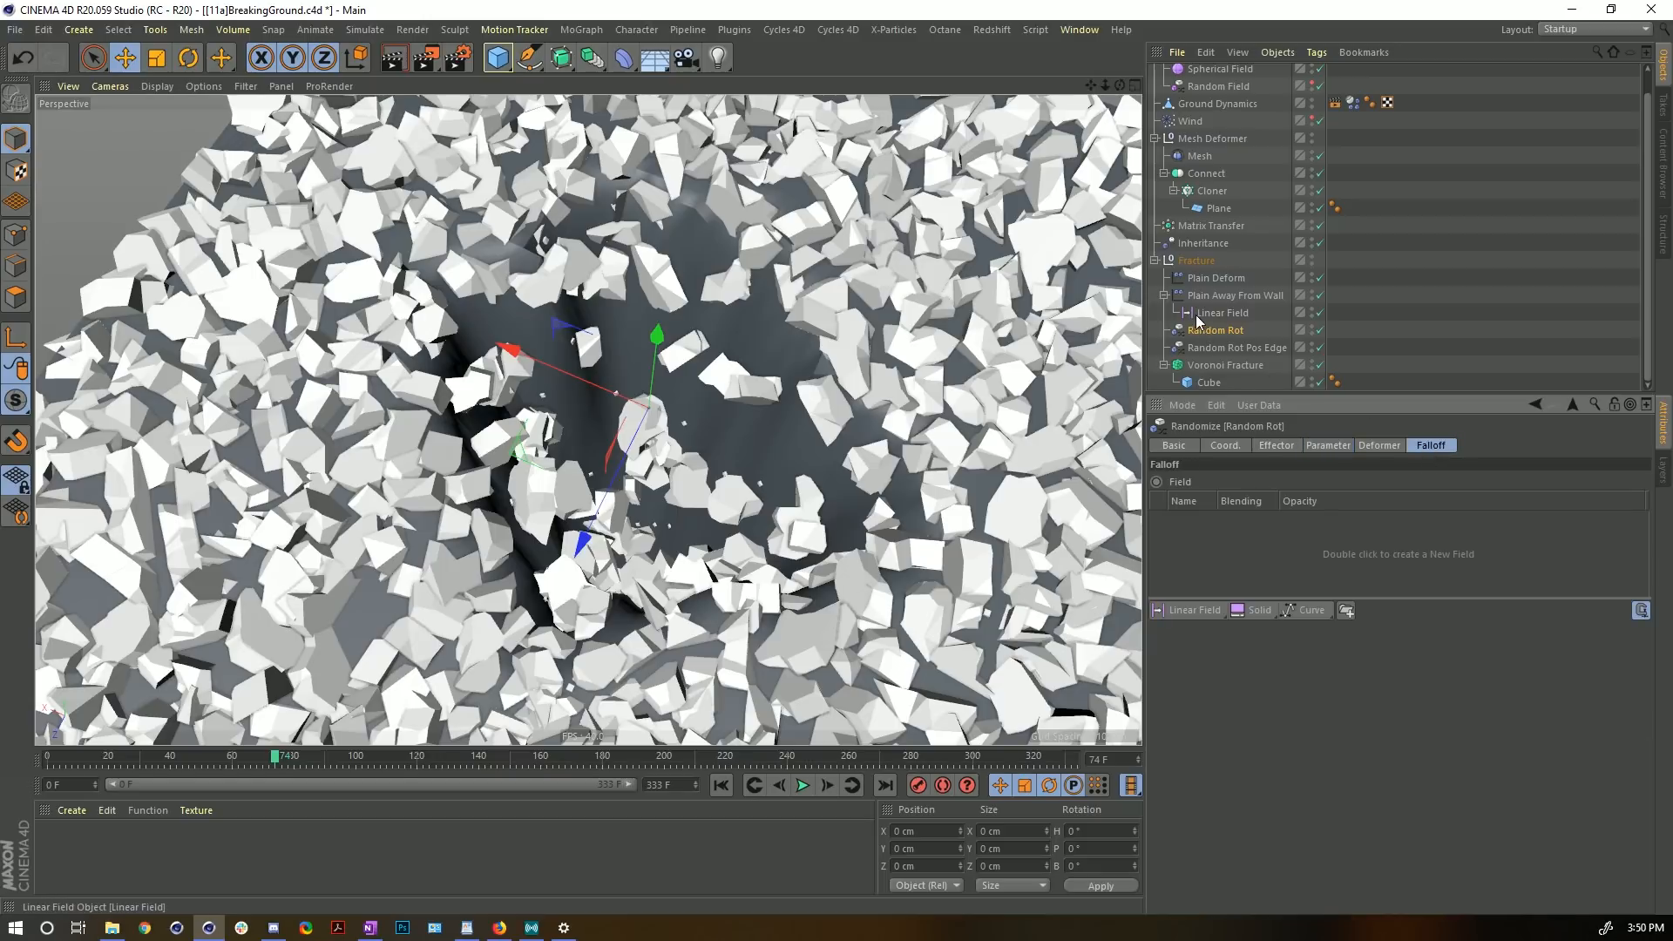
left_click_drag(1212, 314, 1231, 523)
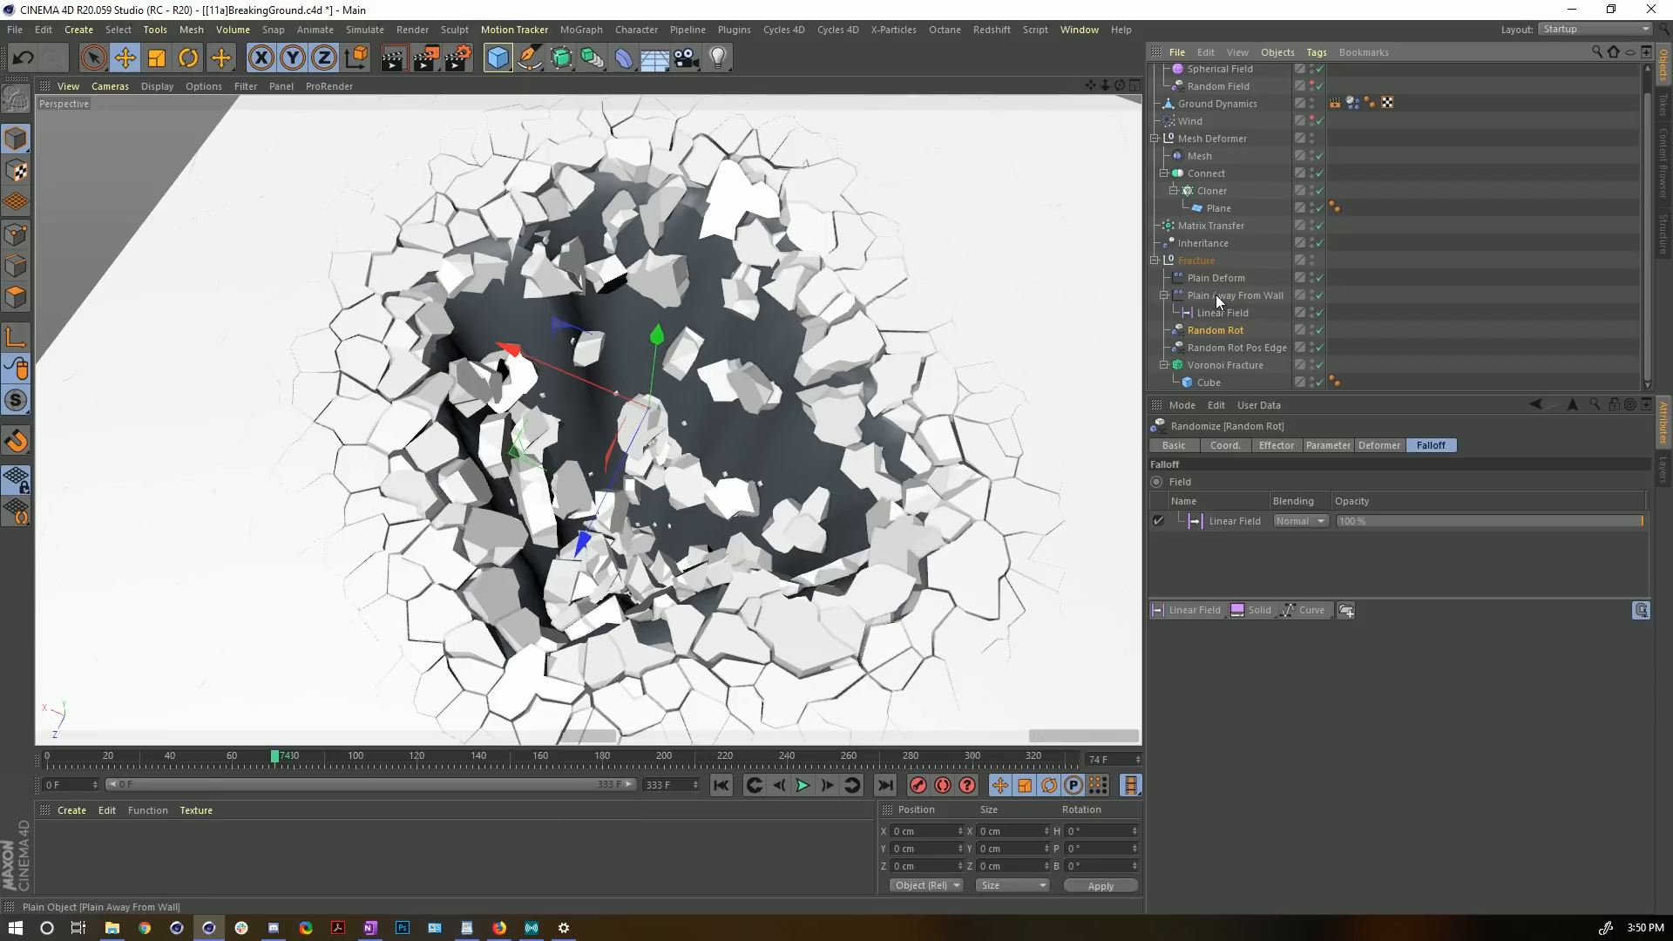
double_click(1247, 331)
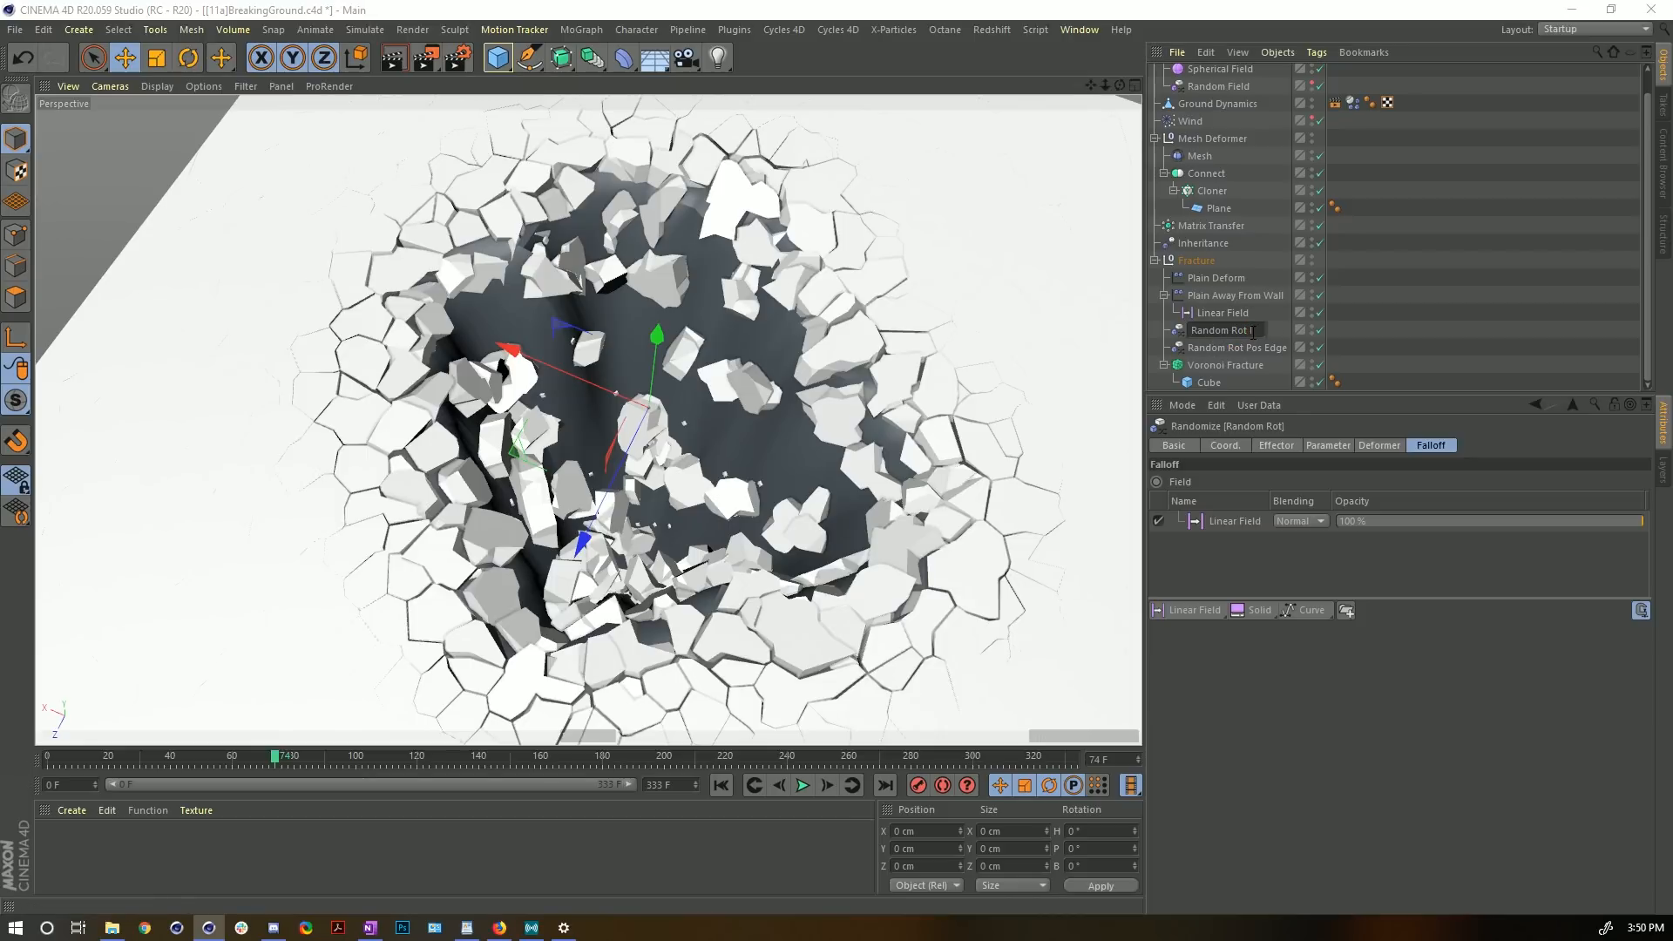
type("In Pit")
key("Return")
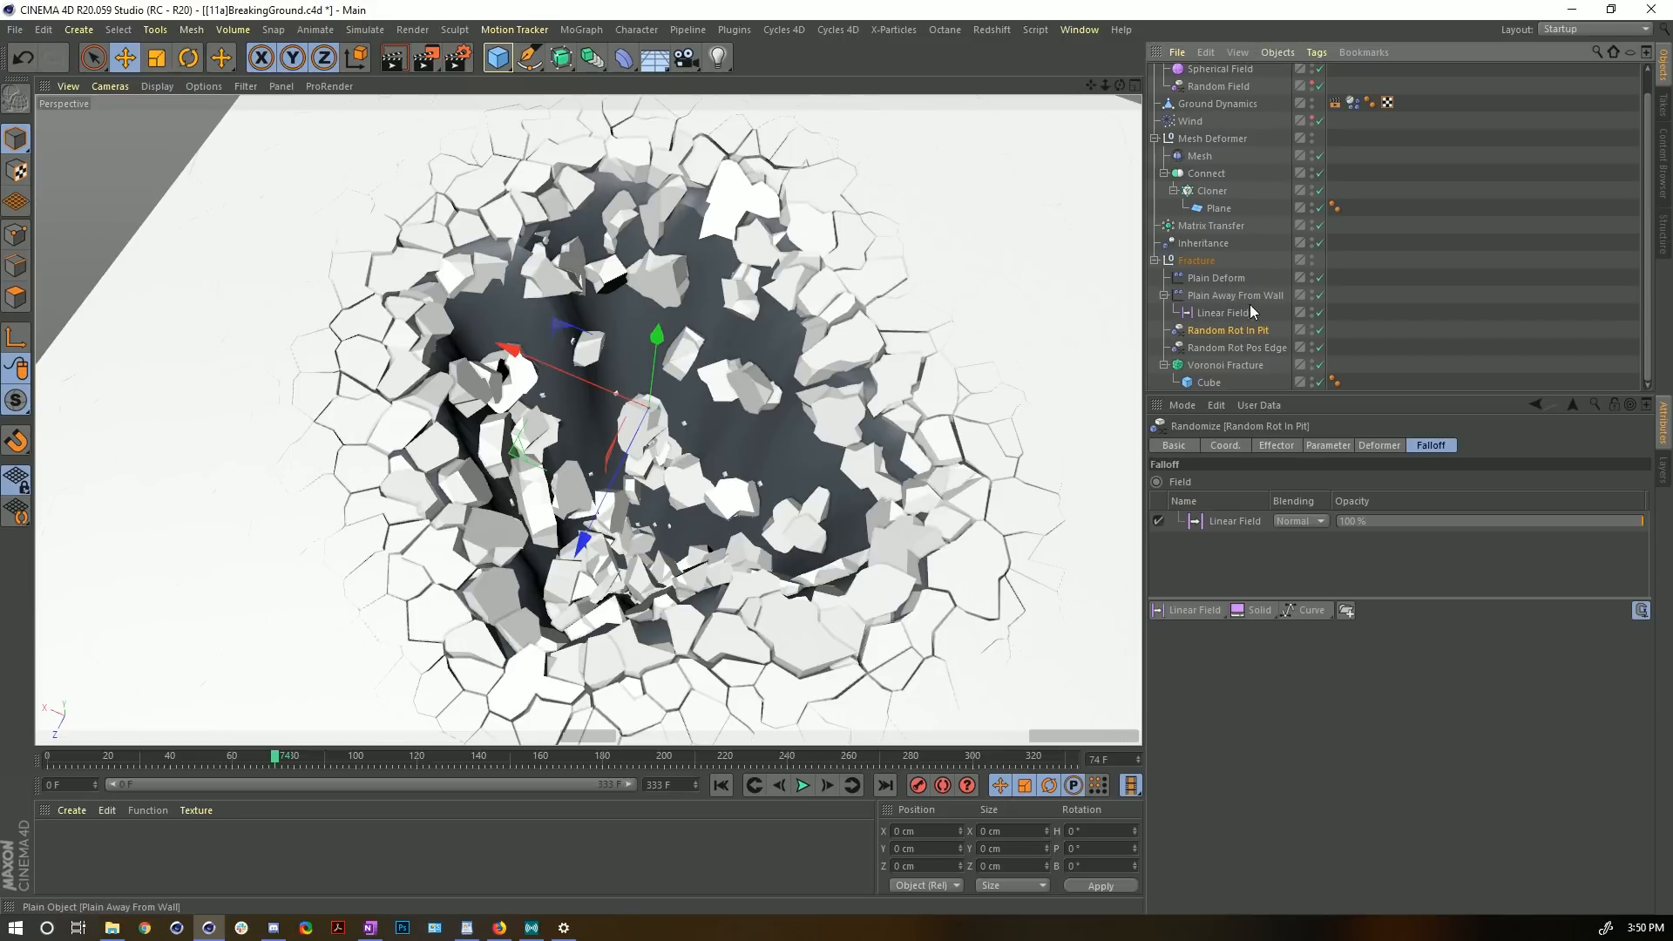
- Replay the simulation from the first frame to about frame 88 and examine the fragments falling into the pit from several angles
left_click_drag(697, 504, 641, 521, "alt")
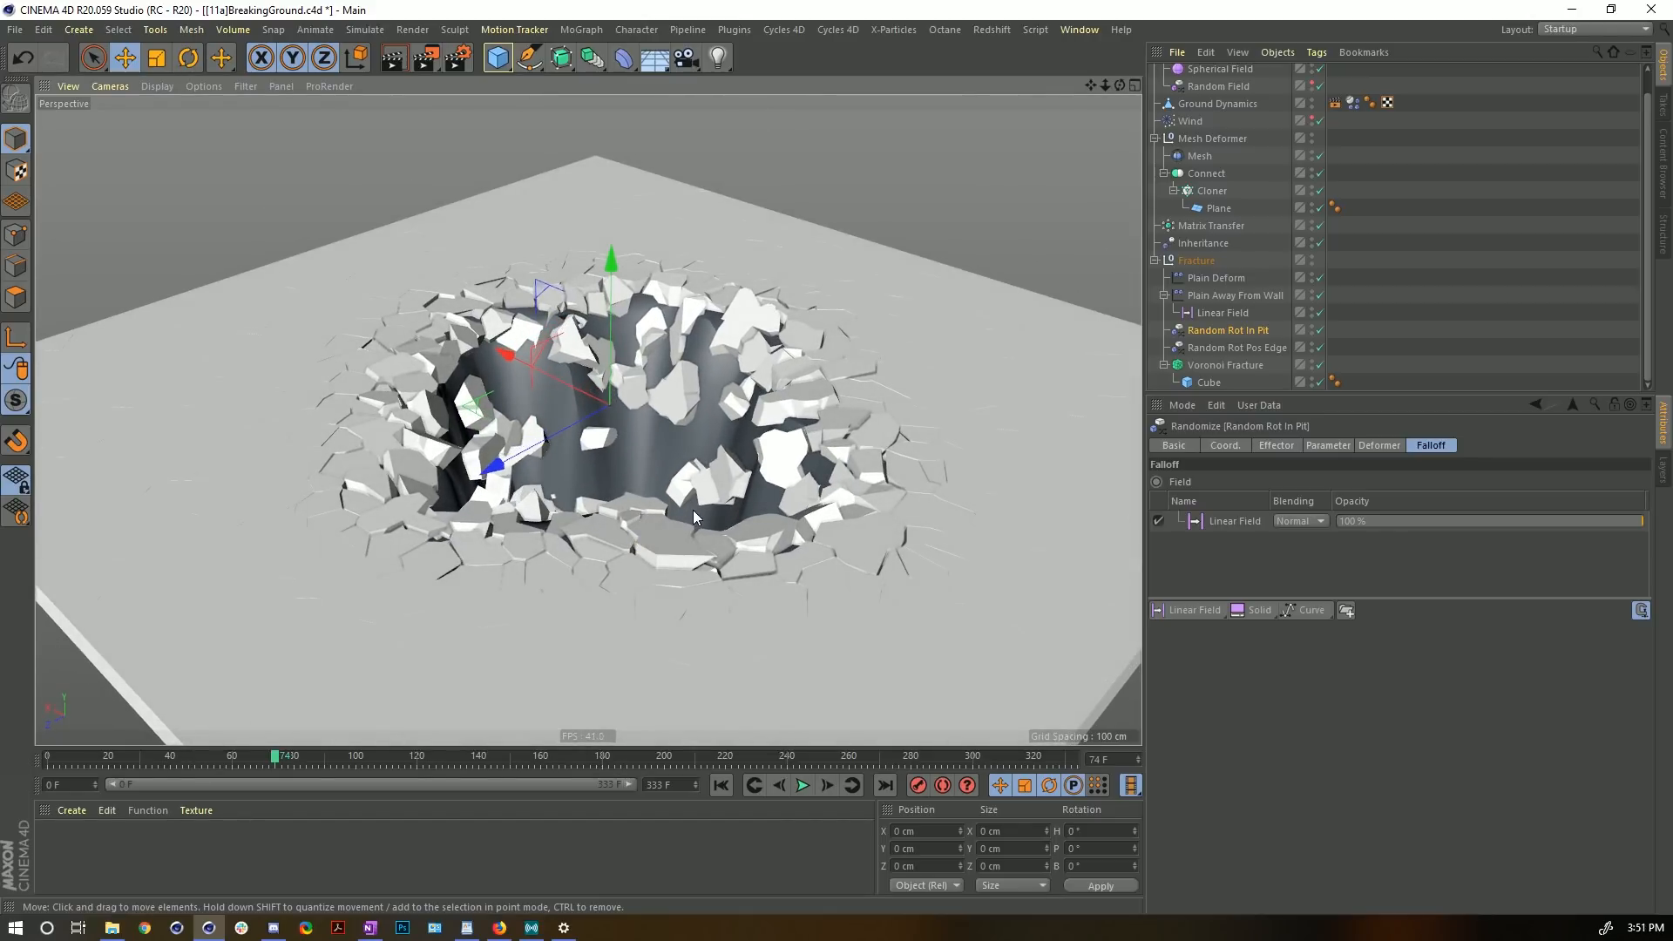
mouse_move(663, 407)
left_mouse_down("alt")
mouse_move(666, 514)
mouse_move(660, 409)
left_mouse_up("alt")
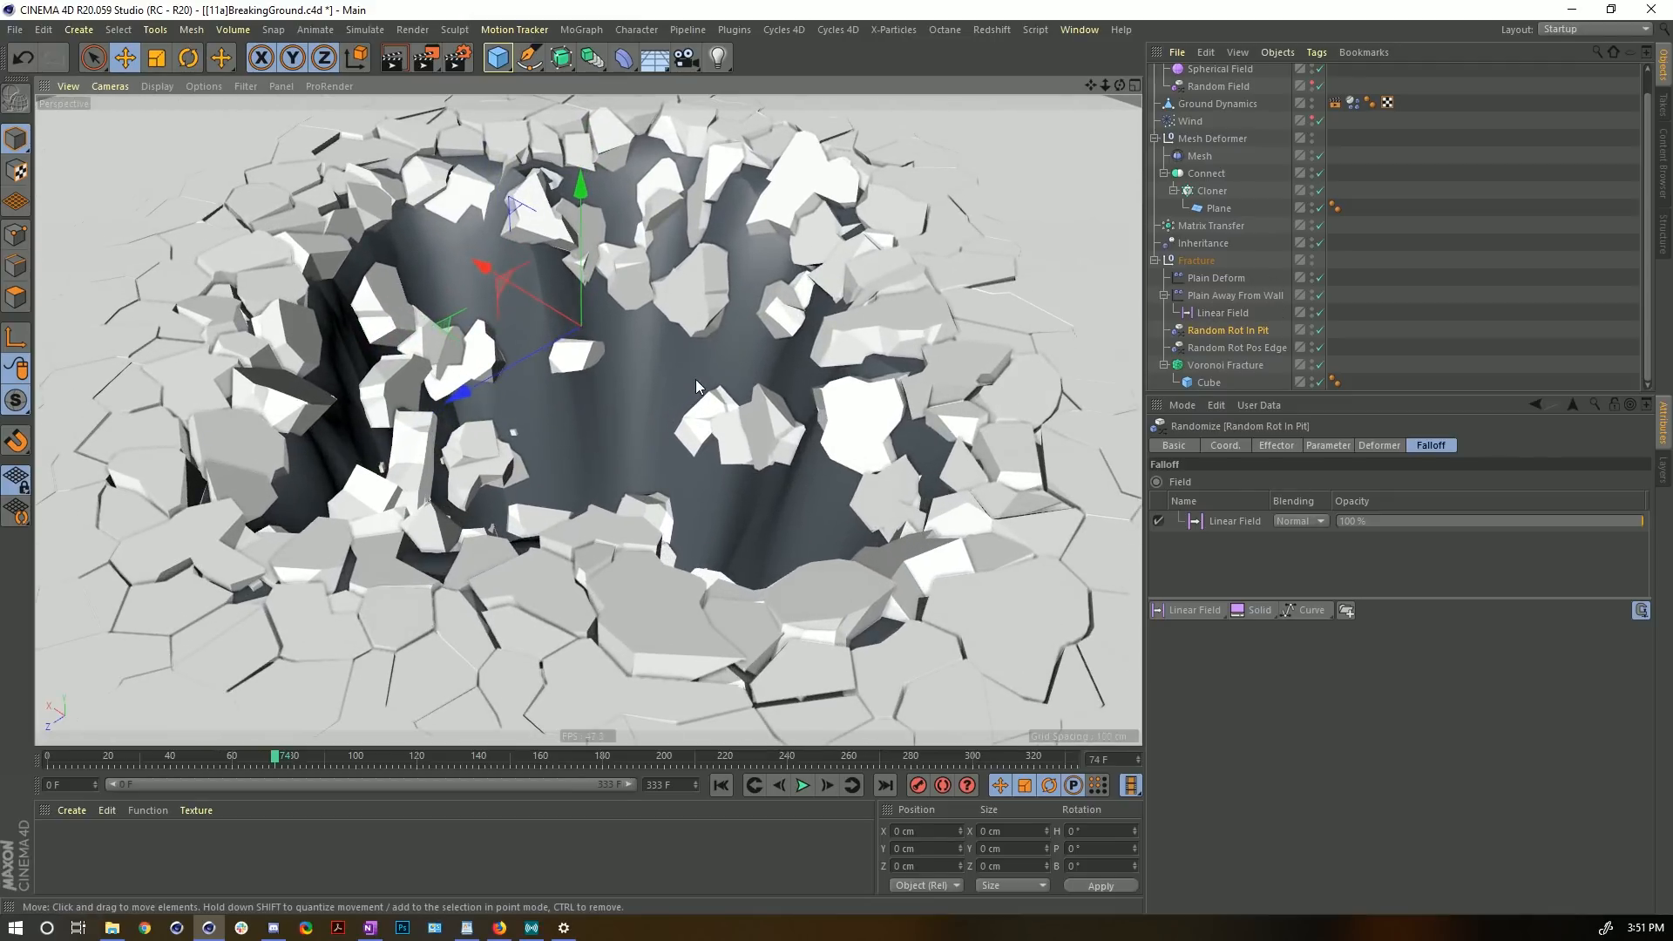
left_click(726, 788)
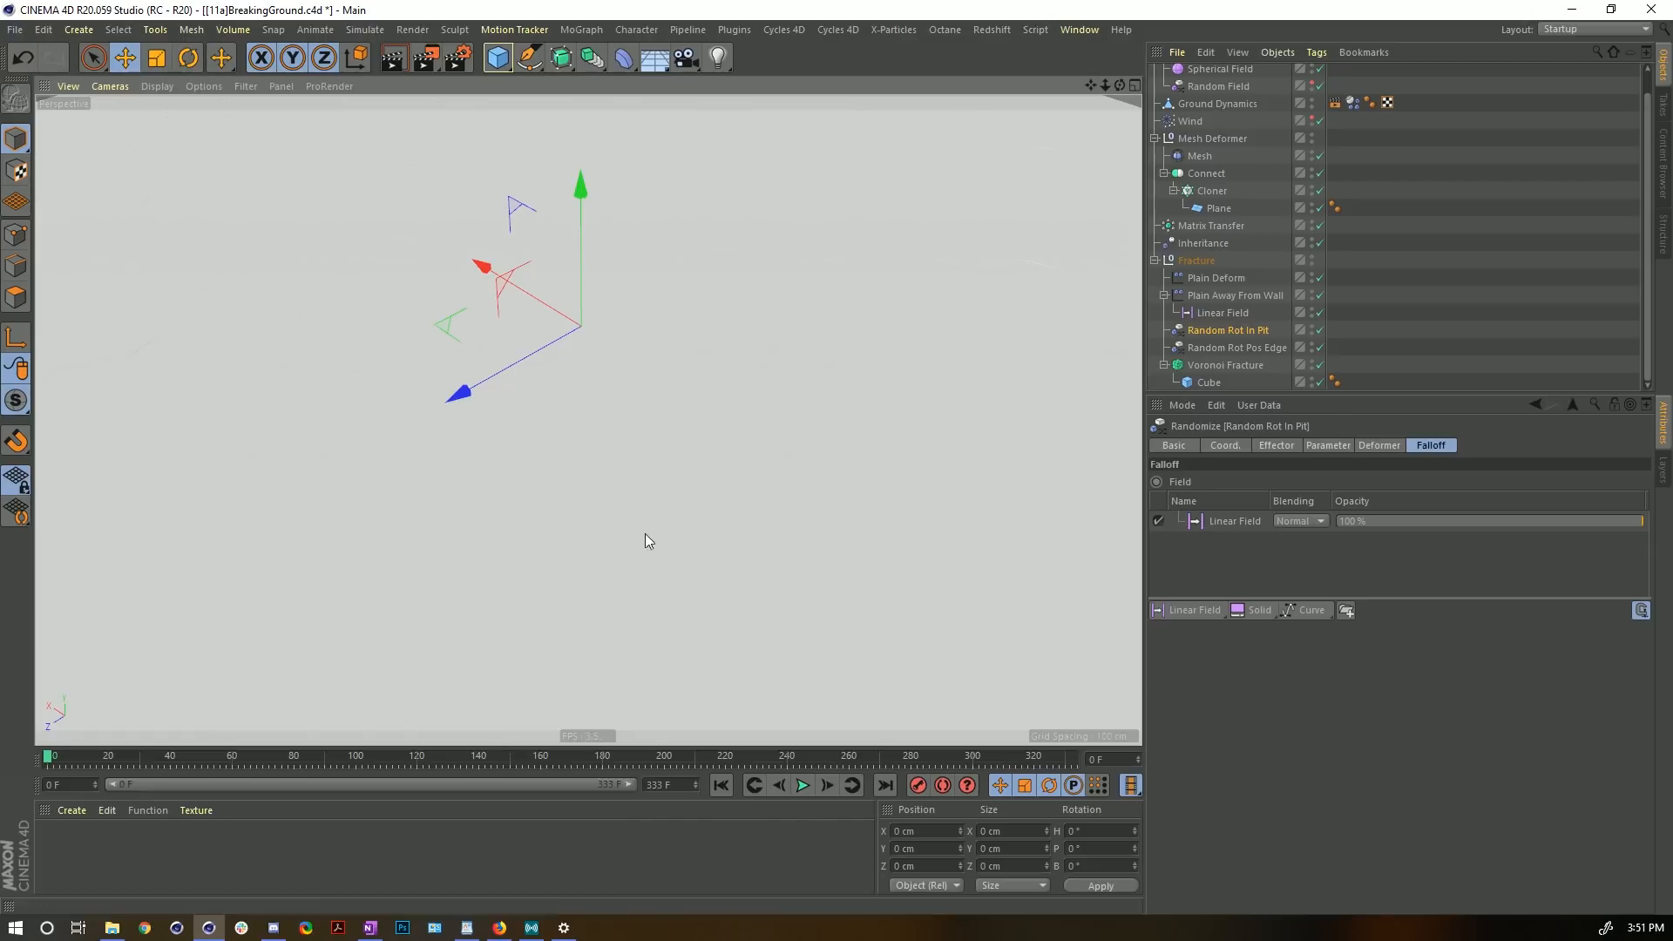
left_click(800, 786)
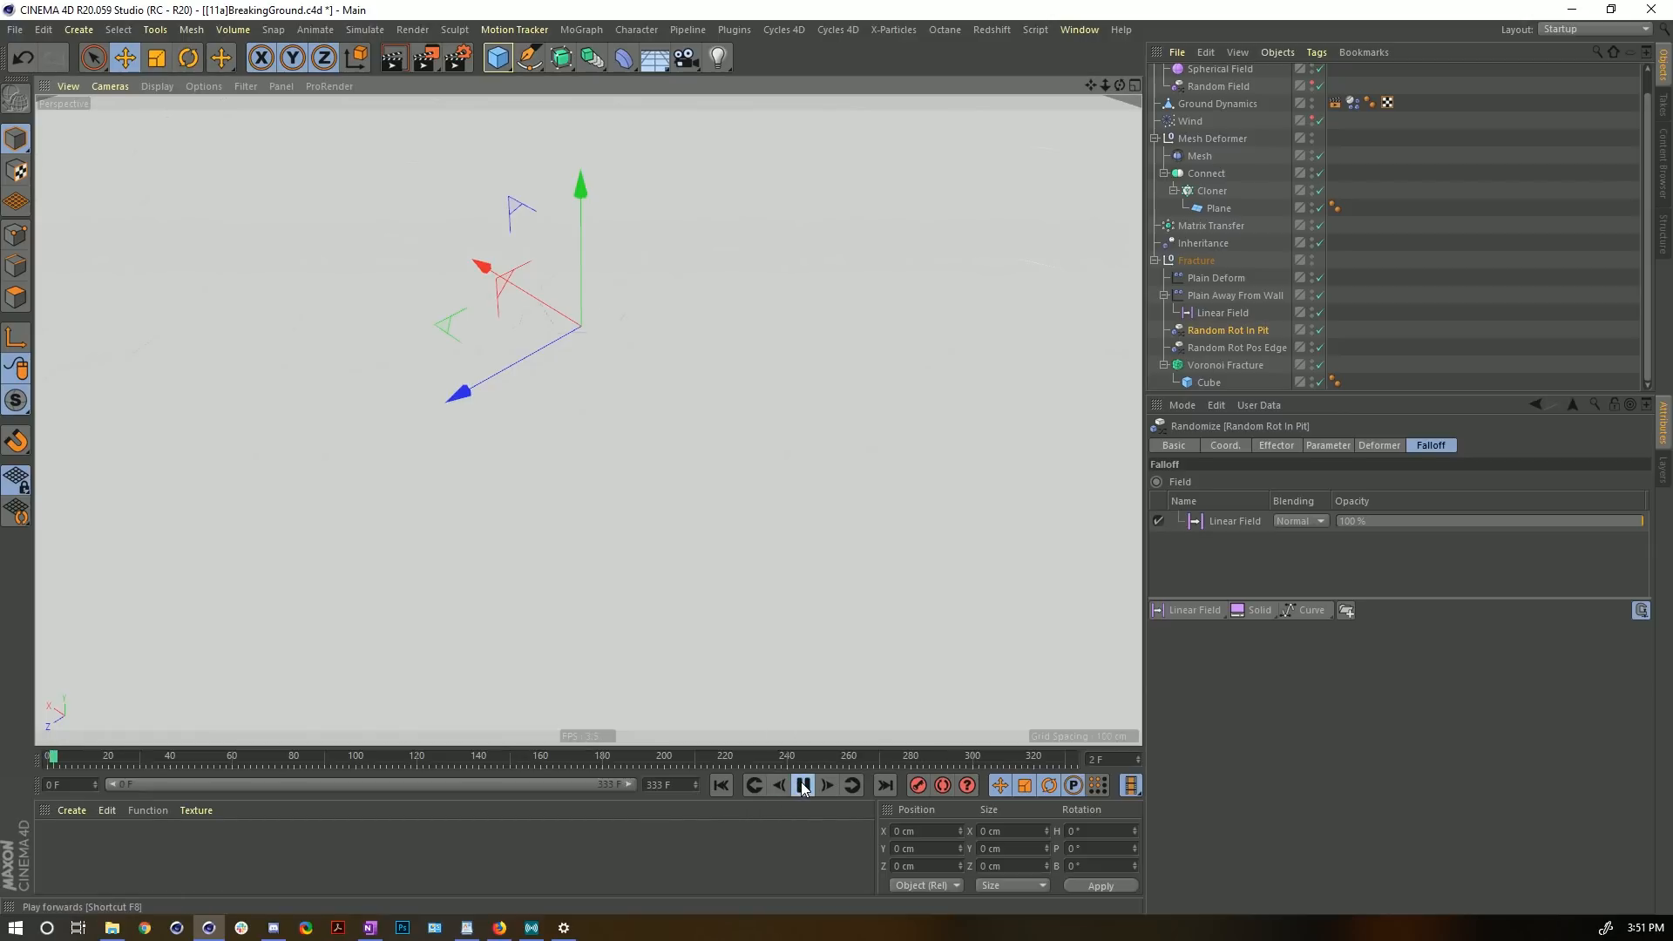
left_click(1394, 370)
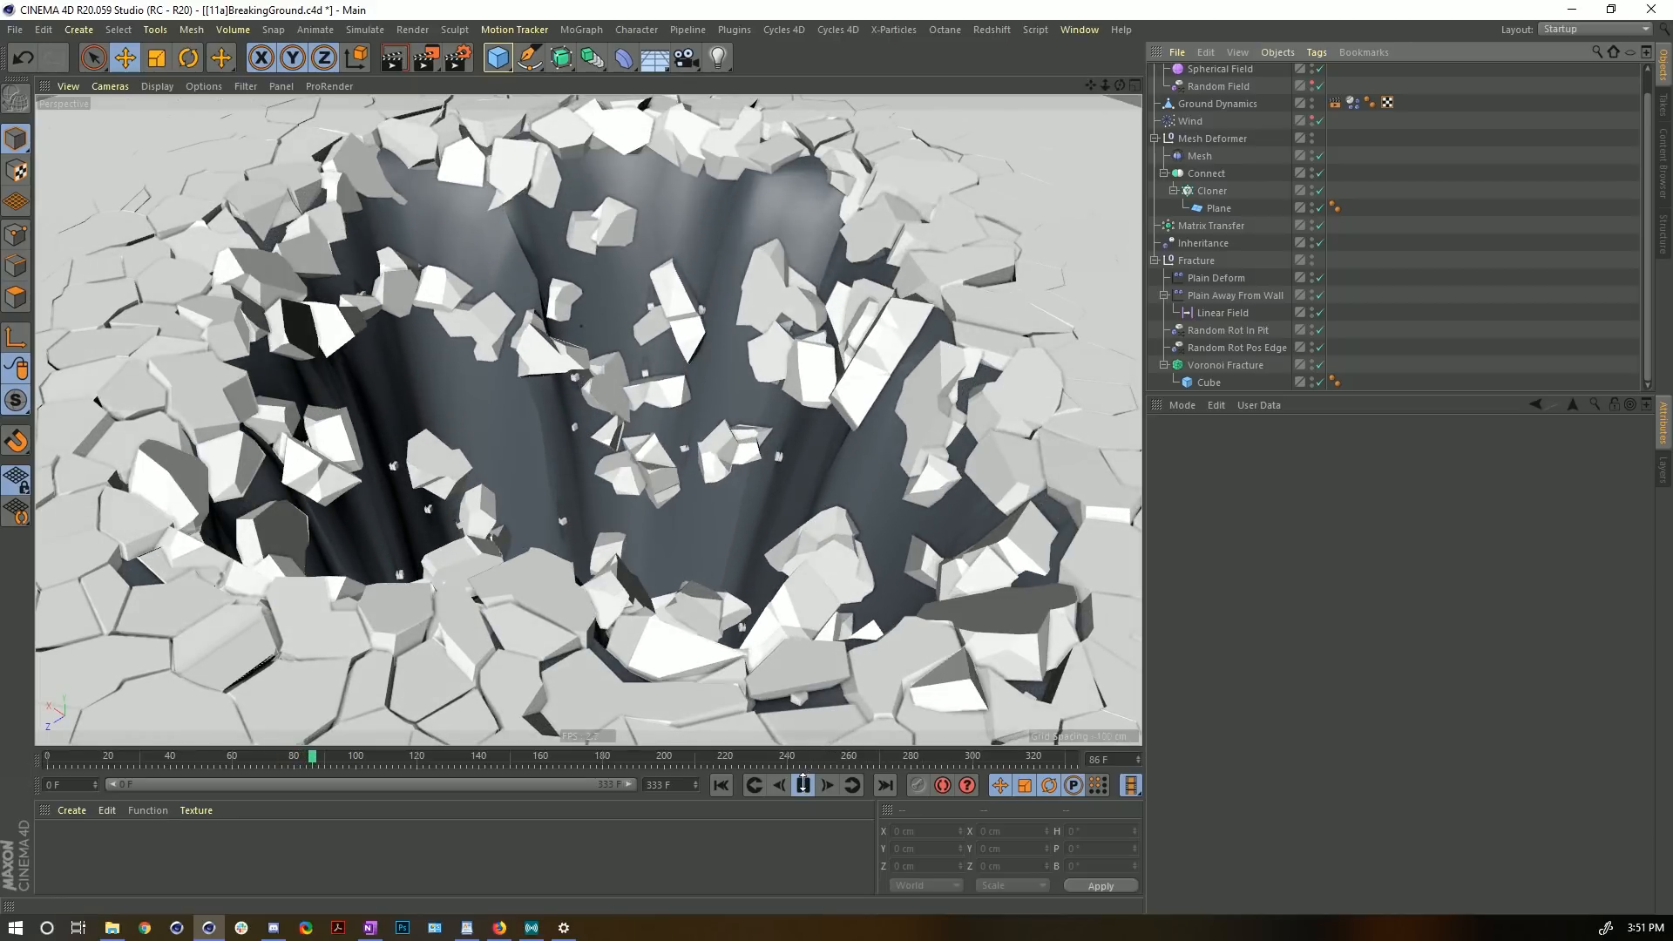
left_click(802, 784)
middle_click_drag(772, 279, 725, 404, "alt")
left_click_drag(589, 228, 685, 220, "alt")
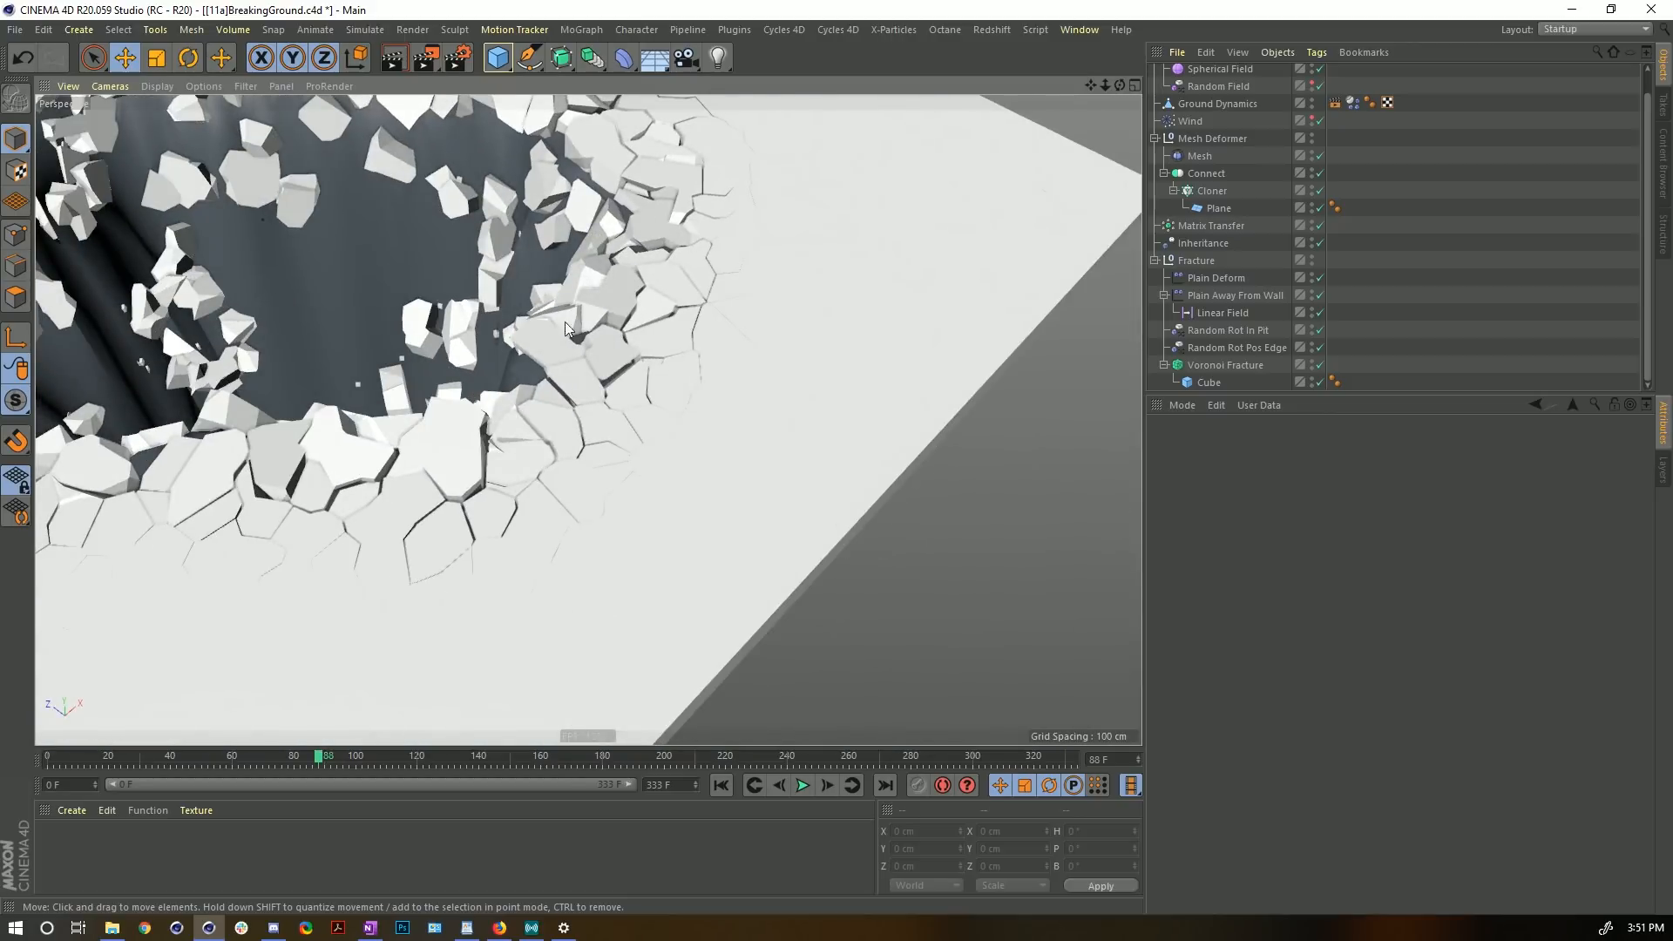
left_click_drag(564, 322, 792, 56, "alt")
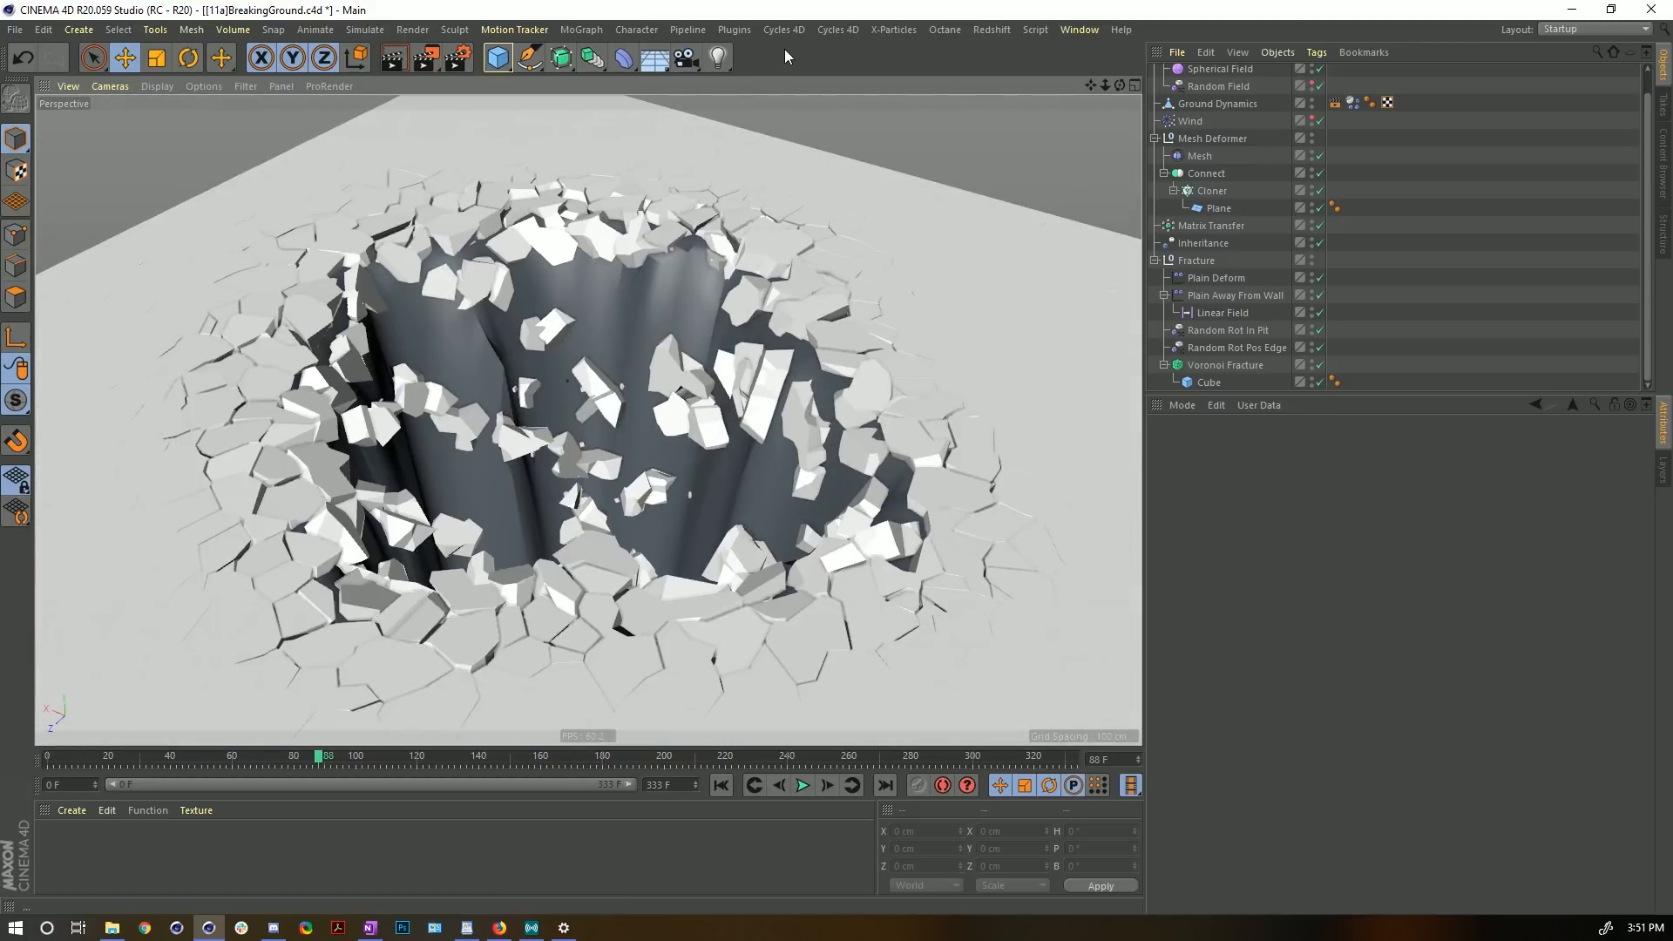
- Save the scene as a new version named [12a]BreakingGround.c4d
key("ctrl+shift+s")
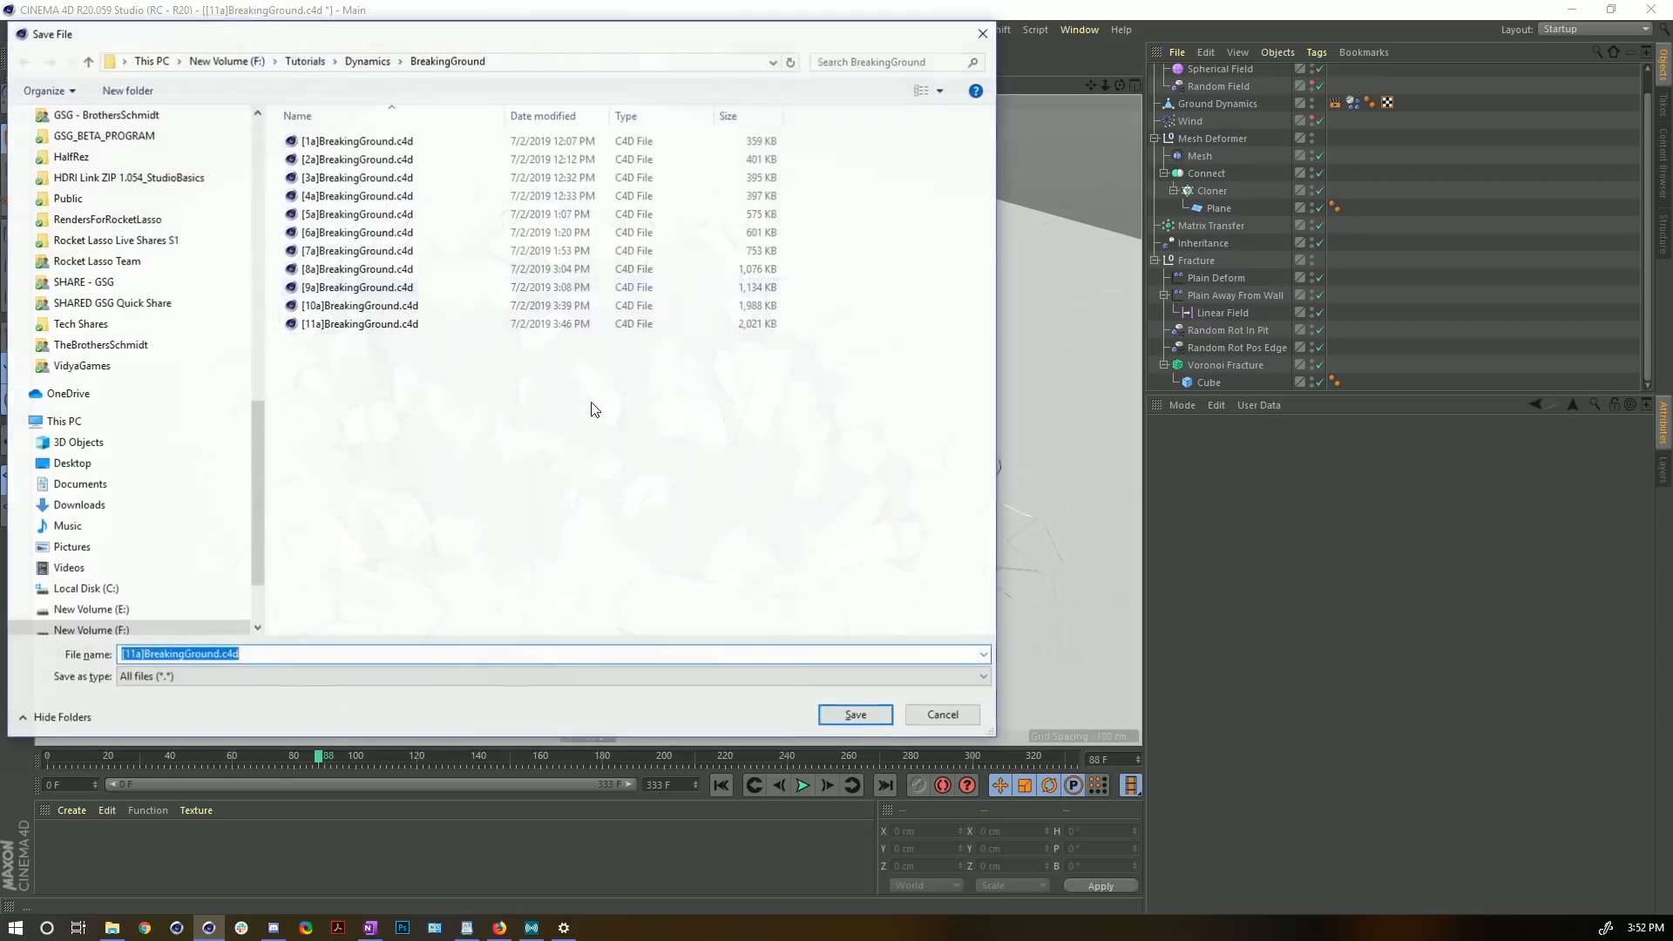
left_click_drag(131, 654, 137, 654)
left_click(137, 656)
key("BackSpace")
type("2")
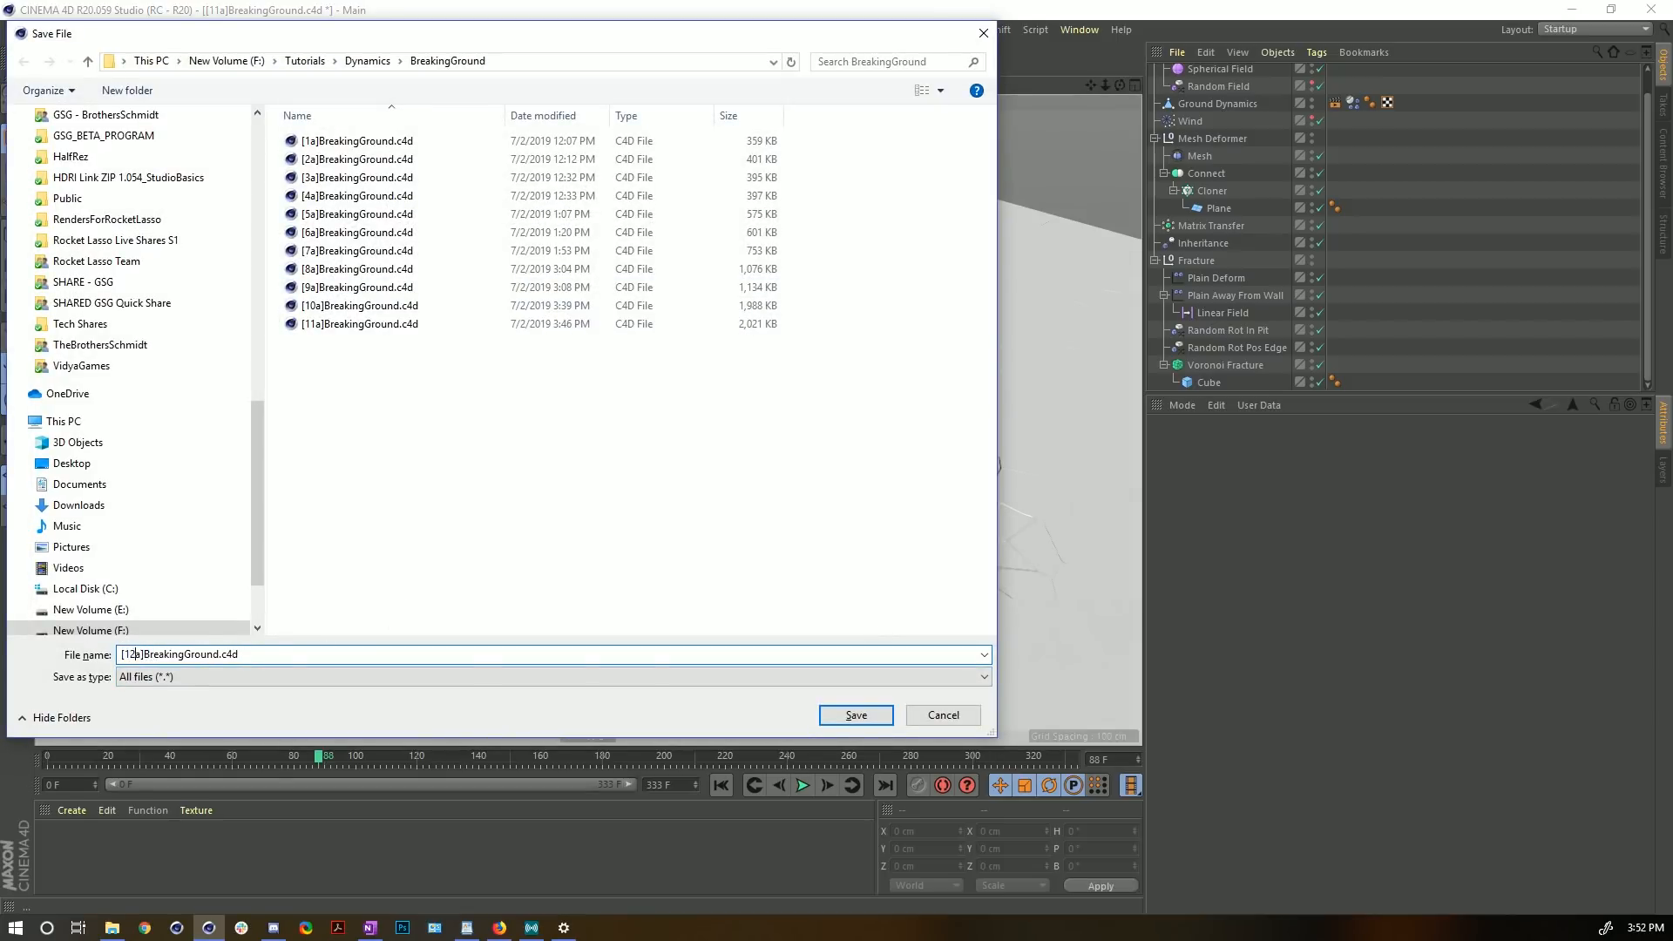
key("Return")
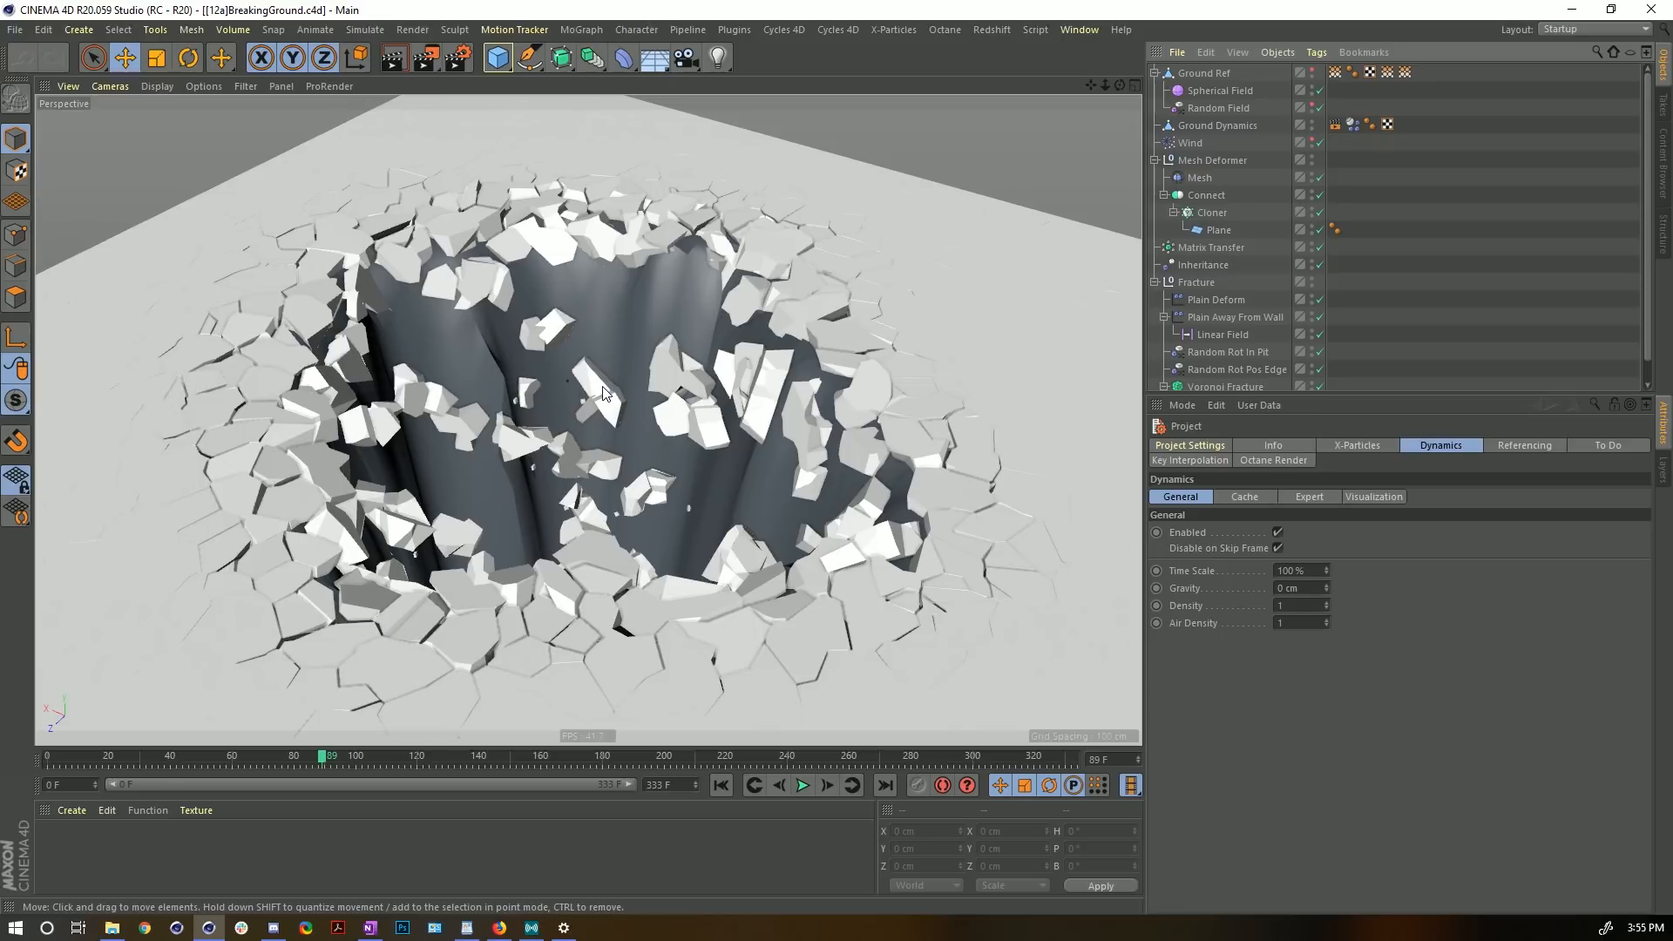
- Examine the rotated fragments inside the pit and around its broken edge at frame 89, from near and far
scroll(589, 412, "down", 4)
mouse_move(603, 387)
left_mouse_down("alt")
mouse_move(589, 412)
mouse_move(607, 412)
left_mouse_up("alt")
scroll(589, 412, "up", 4)
scroll(589, 412, "down", 3)
scroll(588, 410, "up", 3)
scroll(567, 400, "down", 5)
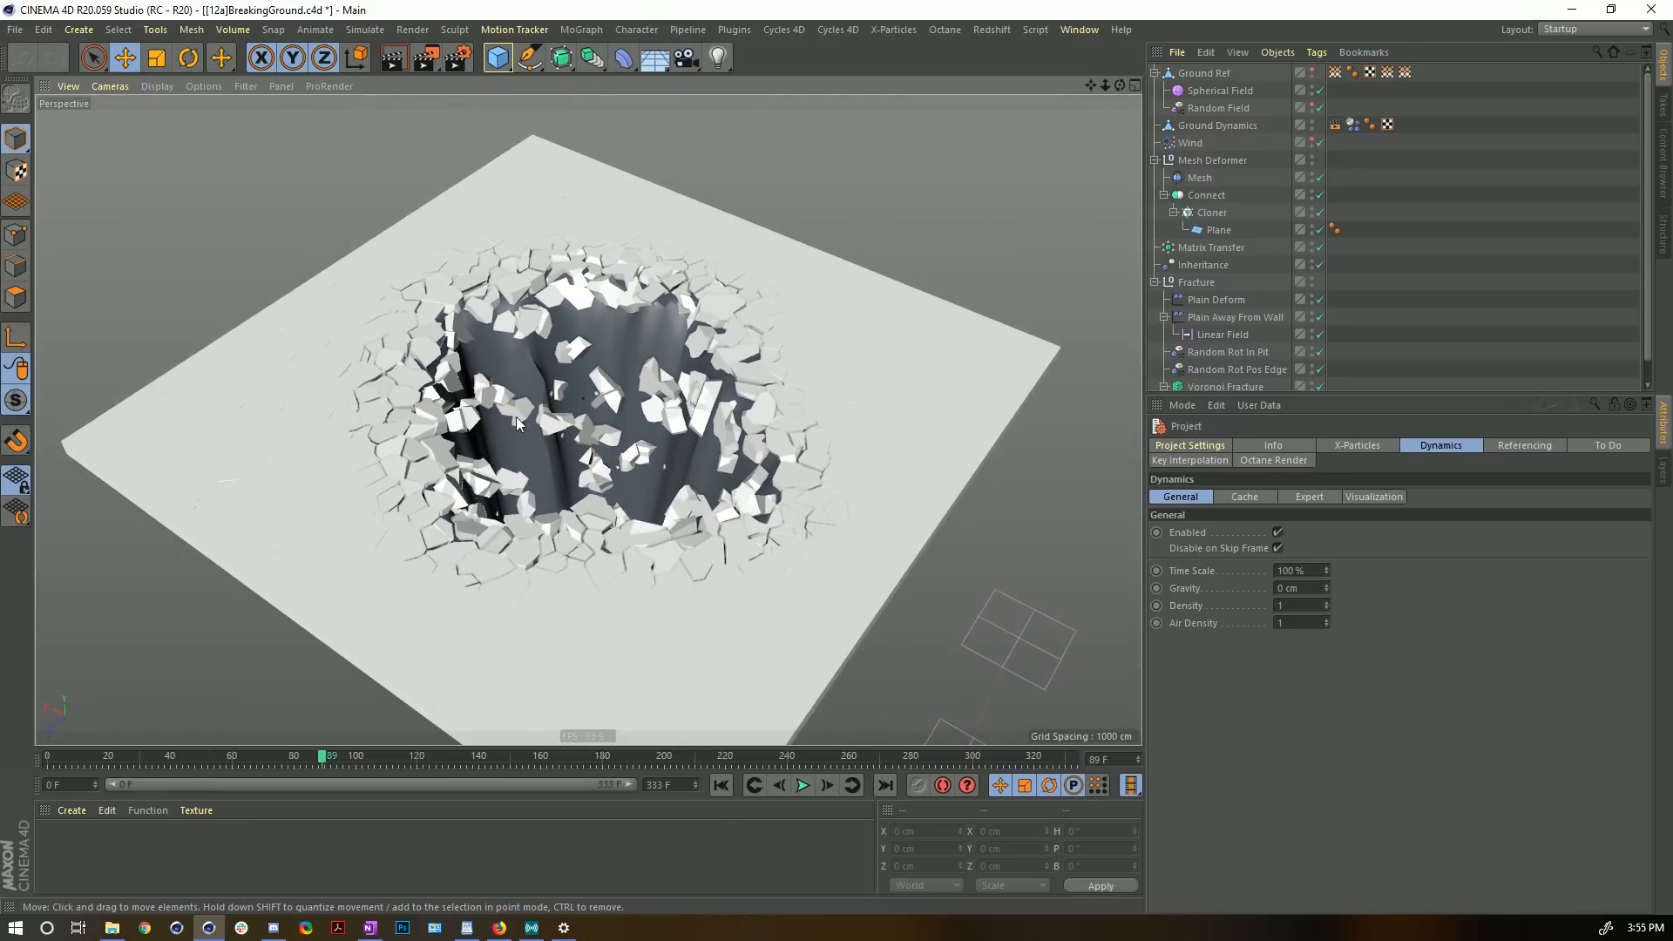
scroll(572, 385, "up", 6)
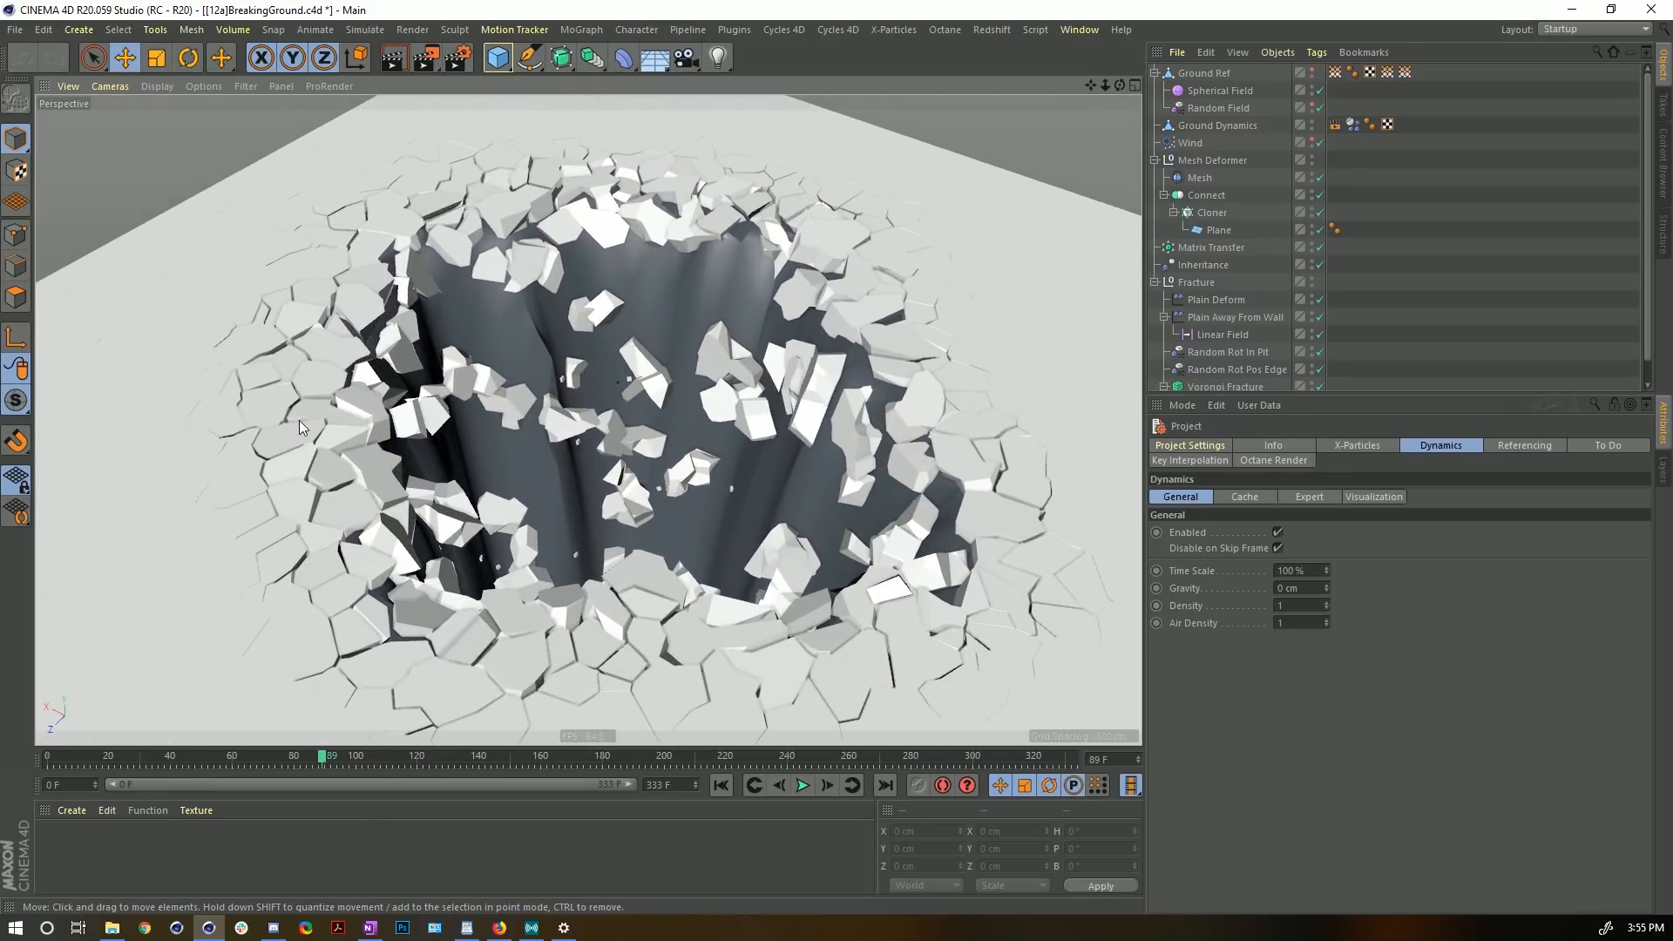
scroll(300, 420, "down", 3)
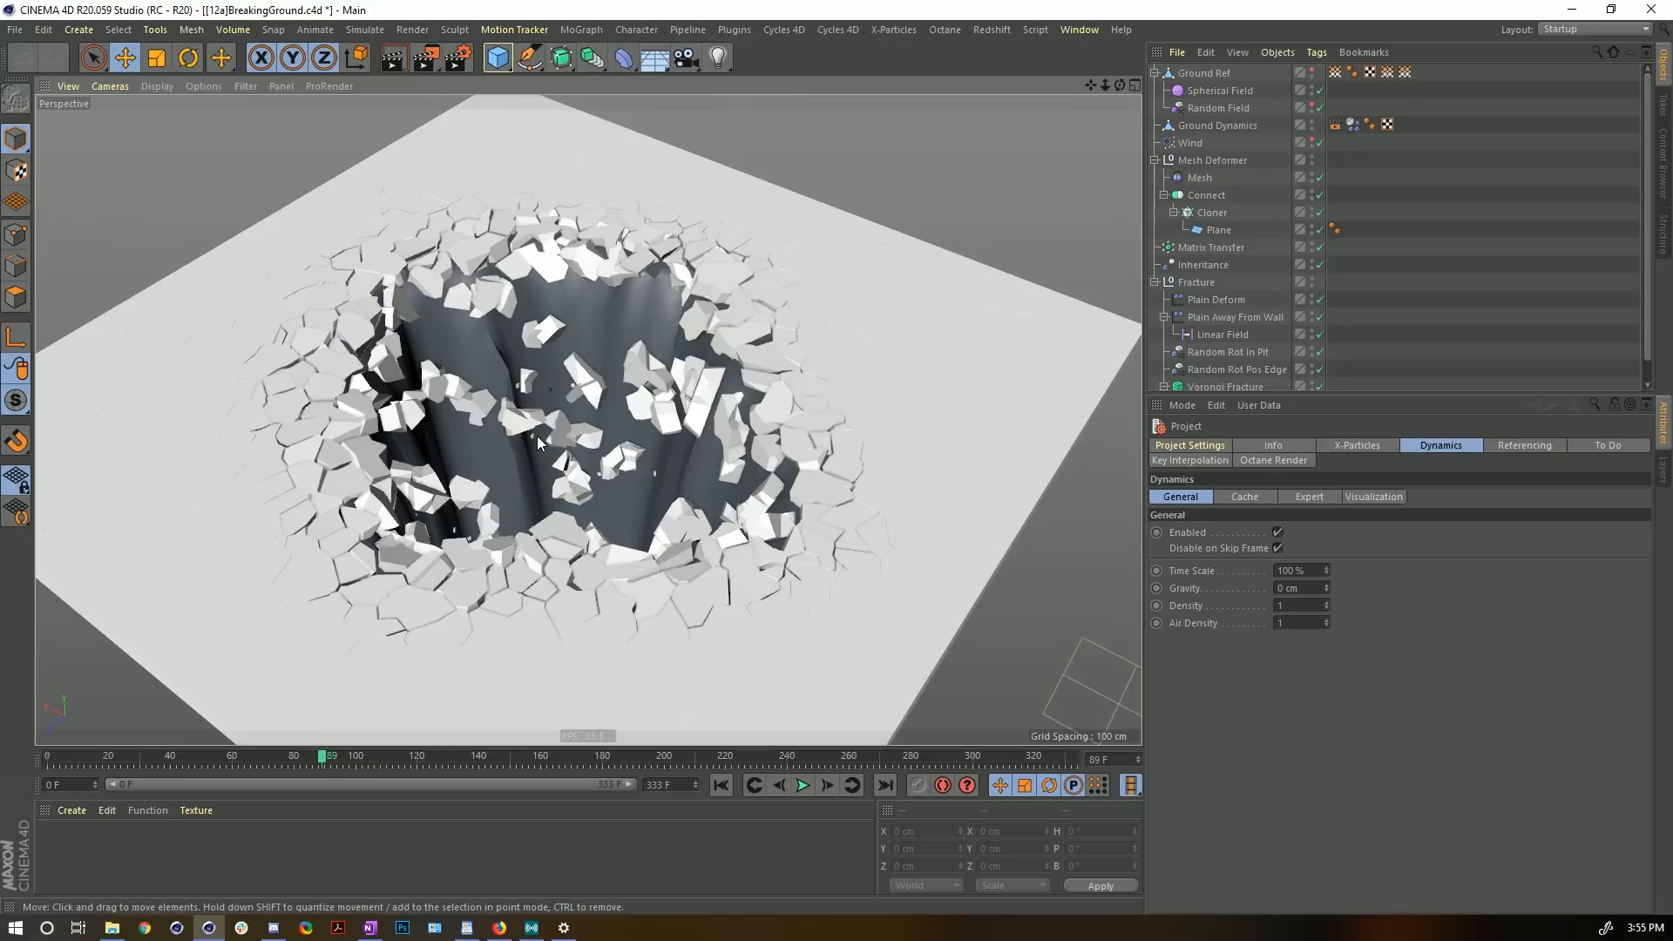
scroll(568, 415, "up", 2)
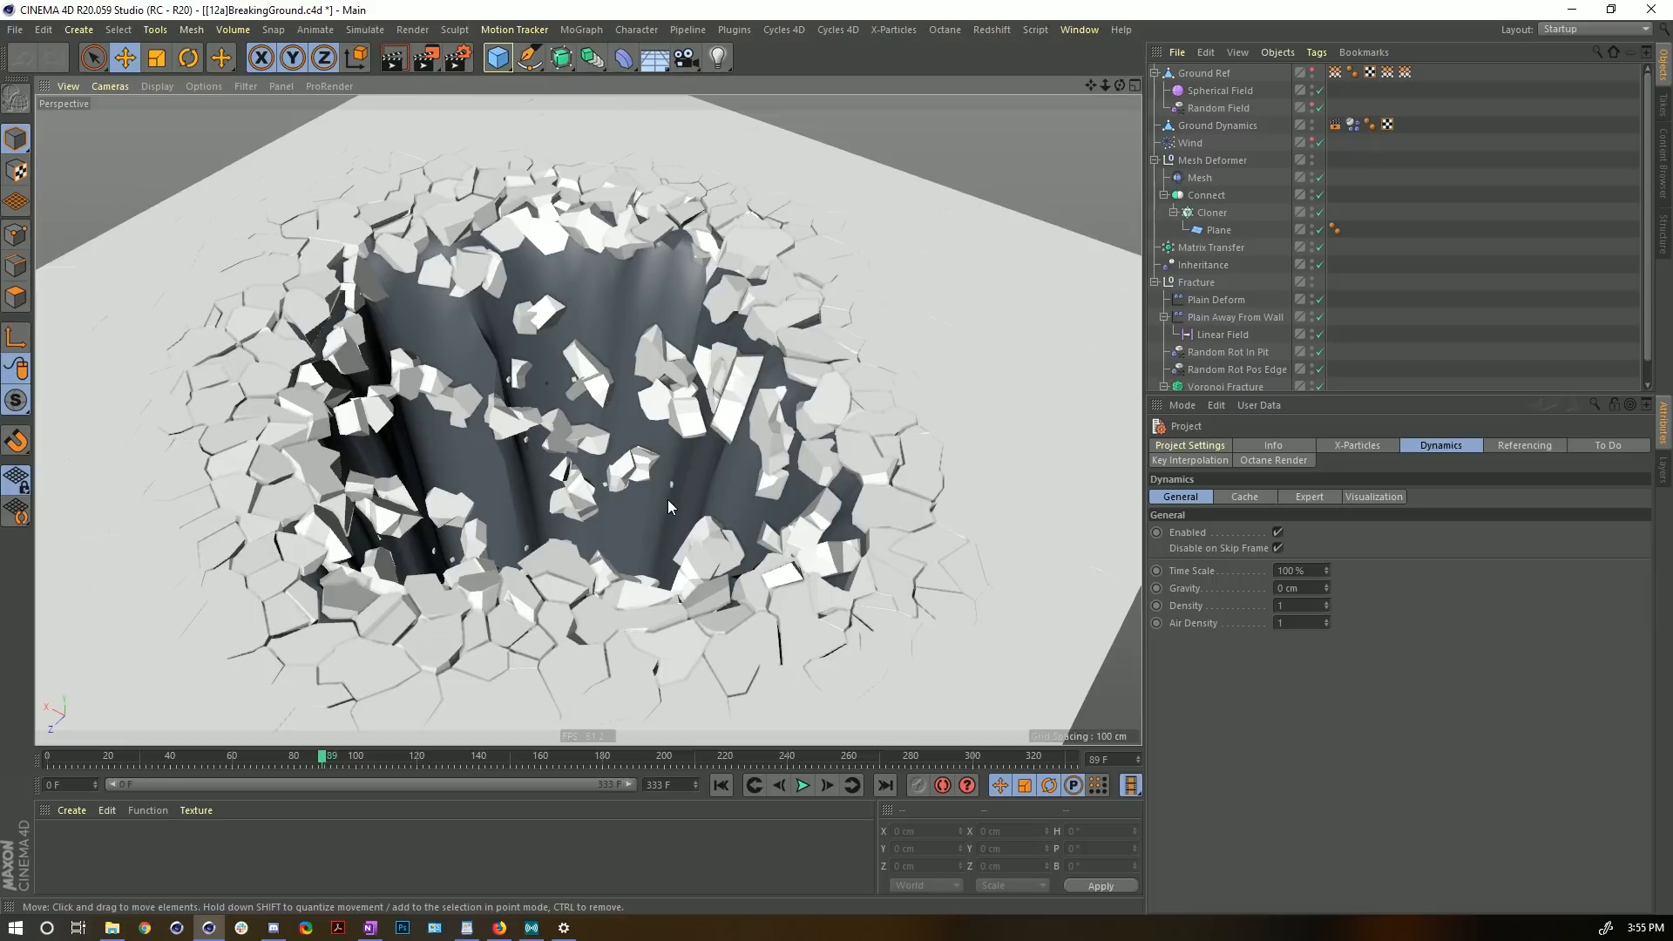
- Return to the first frame and inspect the size and pattern of the unbroken ground's fragments
left_click(727, 787)
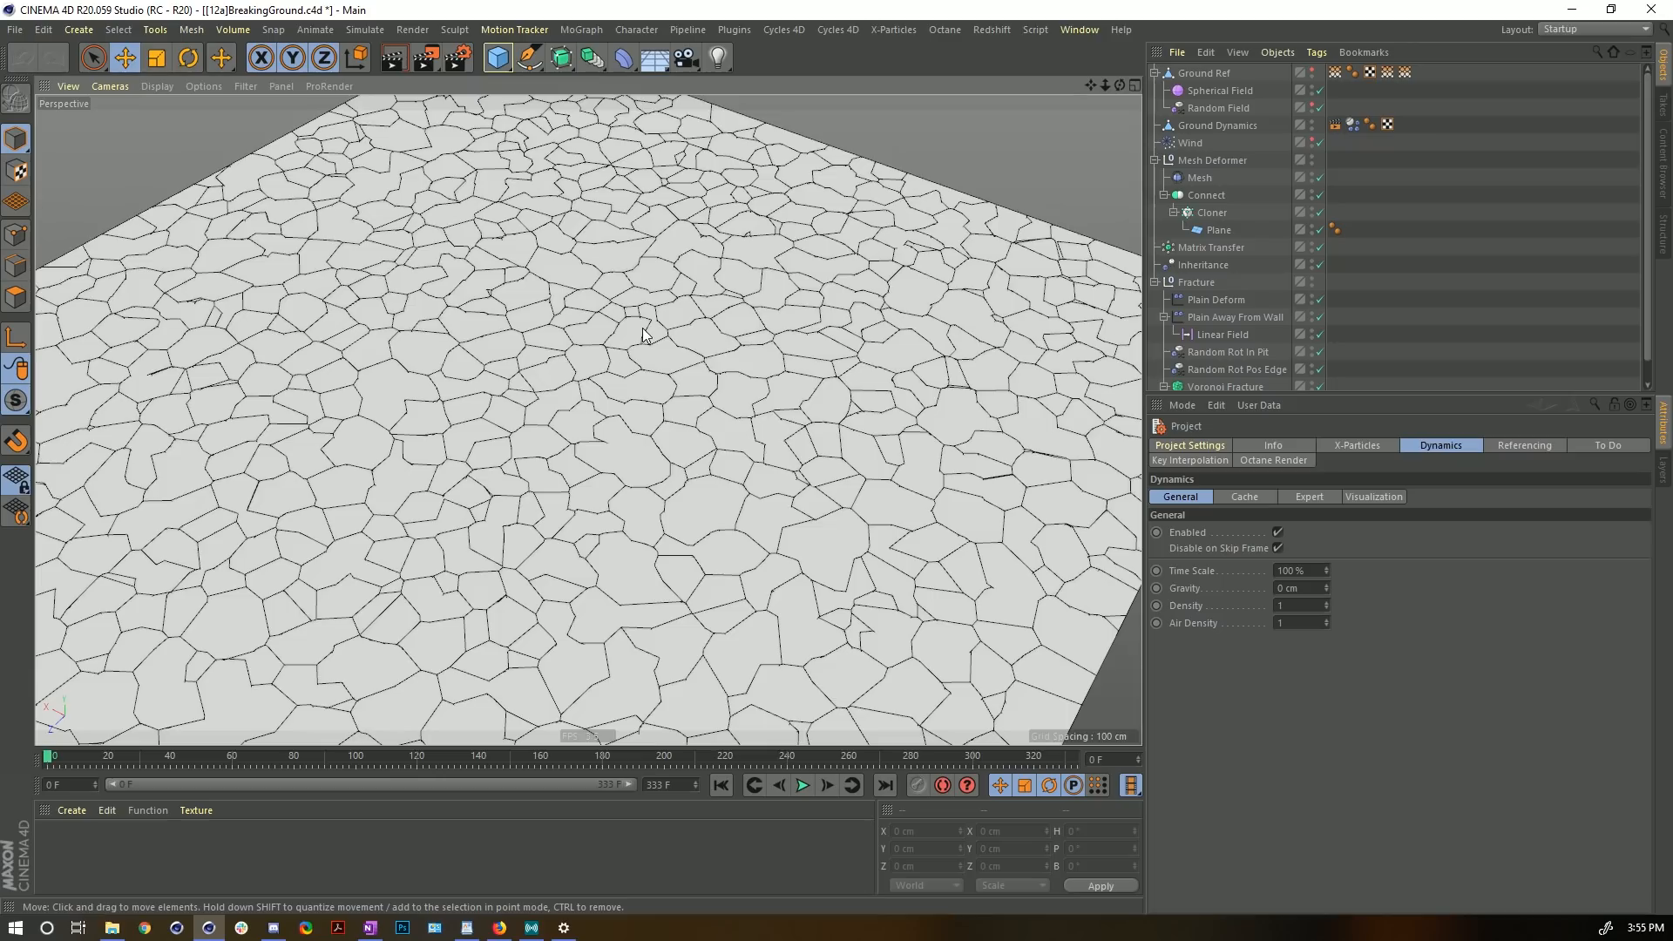
left_click_drag(547, 399, 494, 307, "alt")
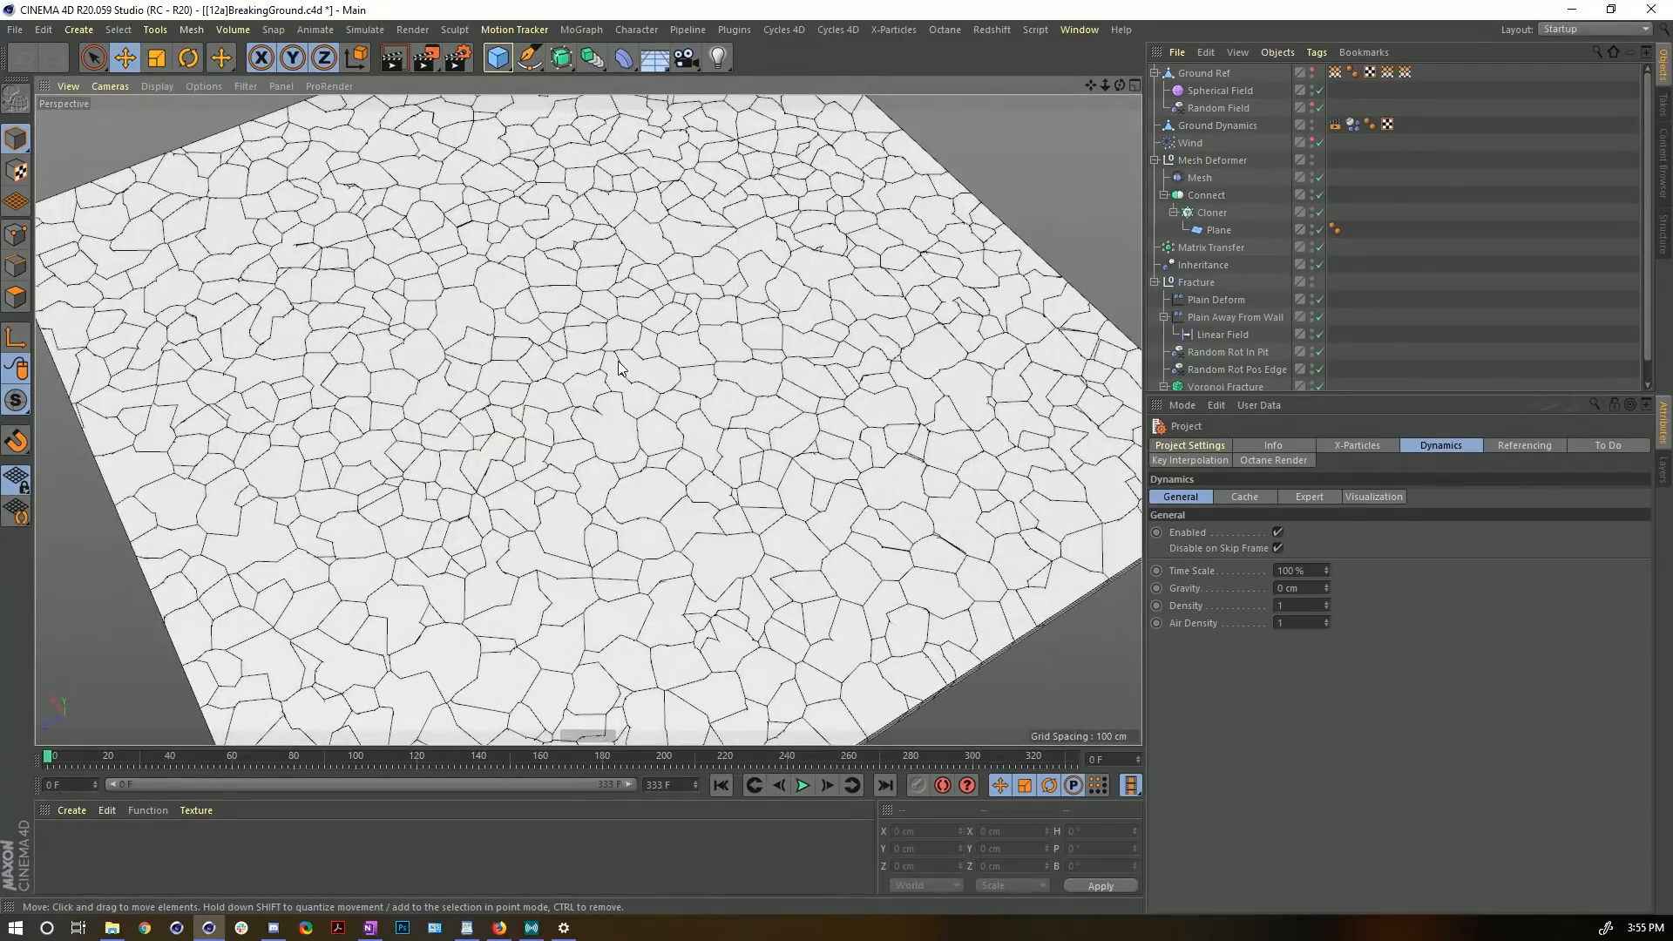
left_click_drag(1321, 400, 1321, 516)
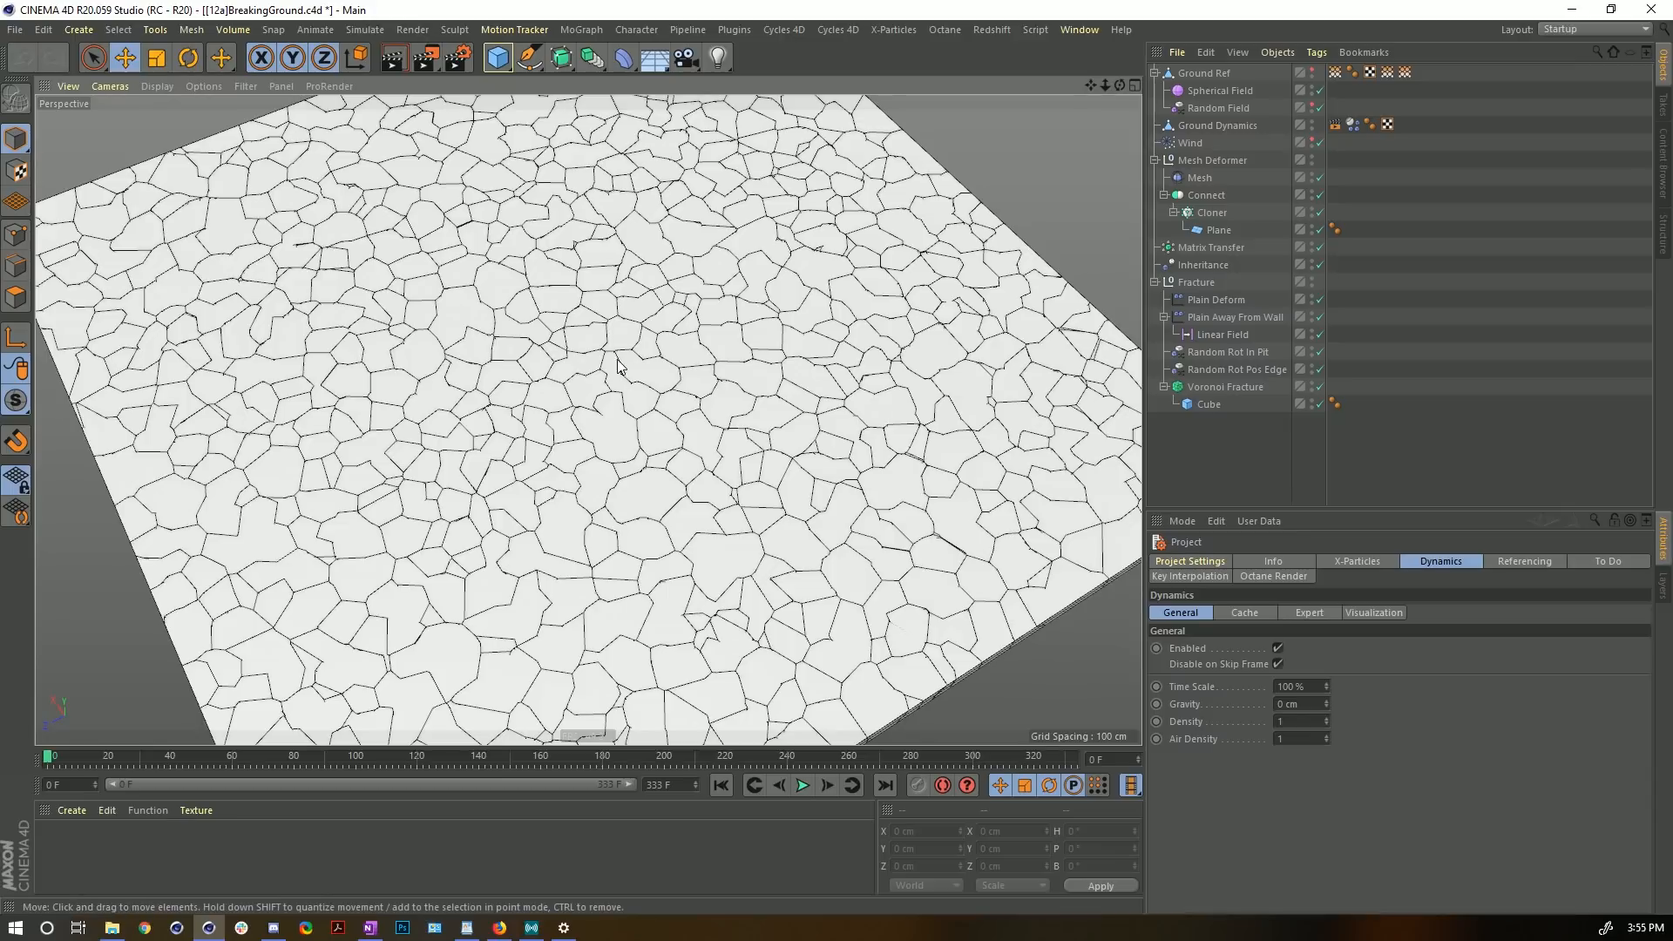
left_click_drag(618, 368, 627, 327, "alt")
middle_click_drag(628, 327, 618, 384, "alt")
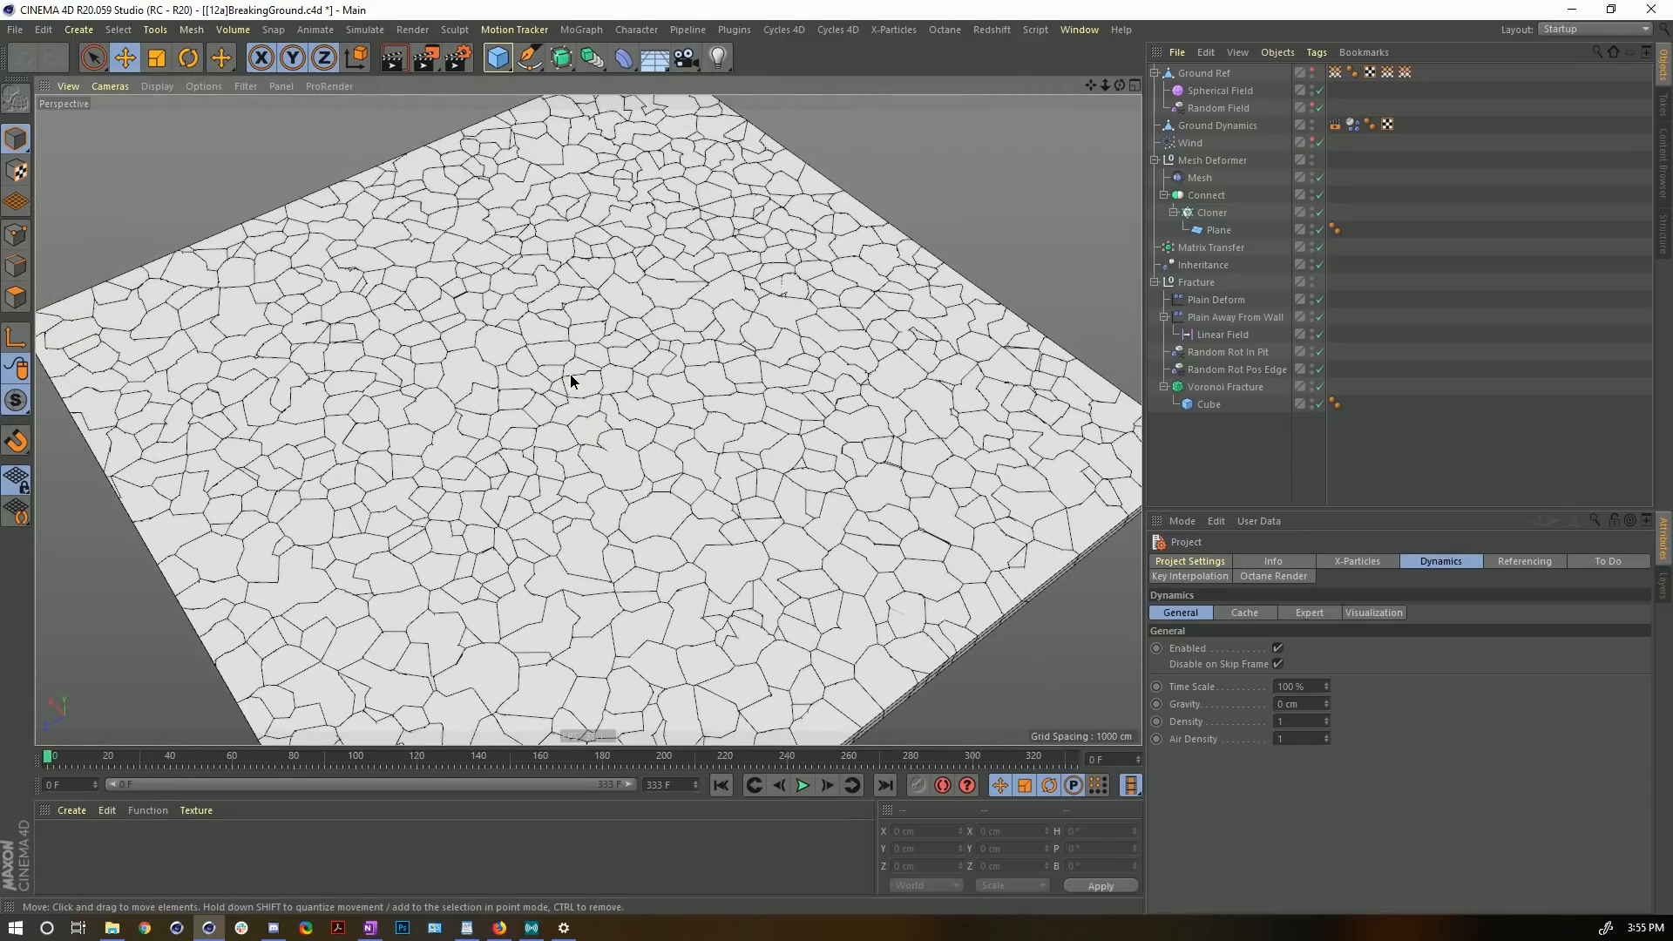
left_click_drag(571, 376, 565, 366, "alt")
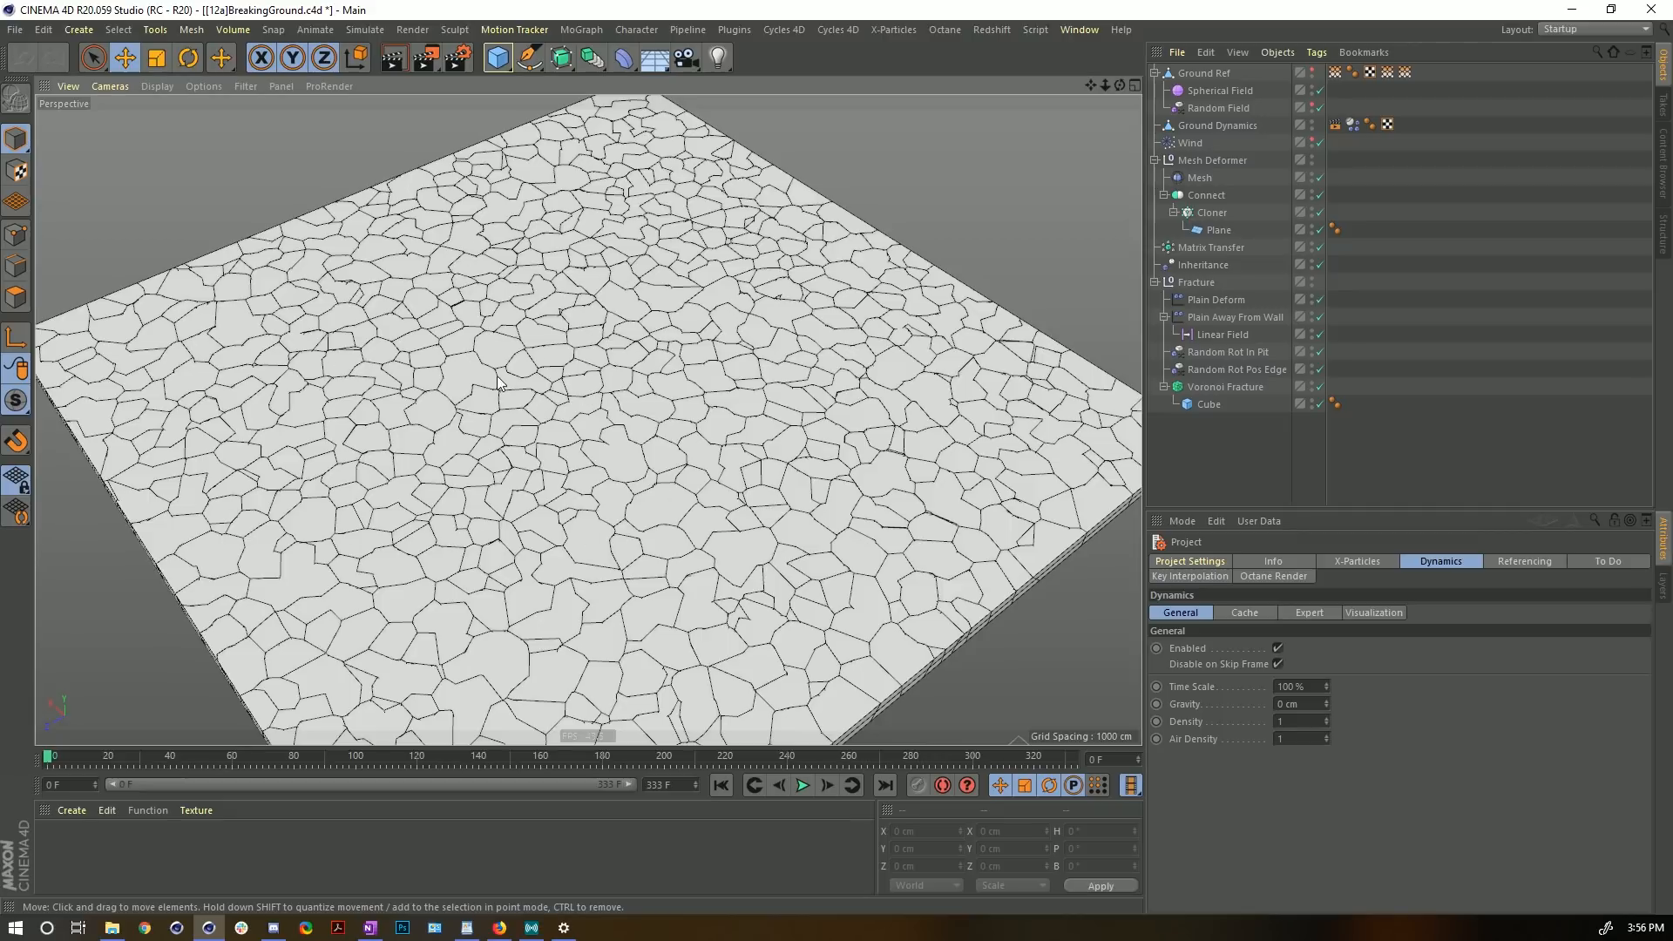
scroll(604, 435, "up", 5)
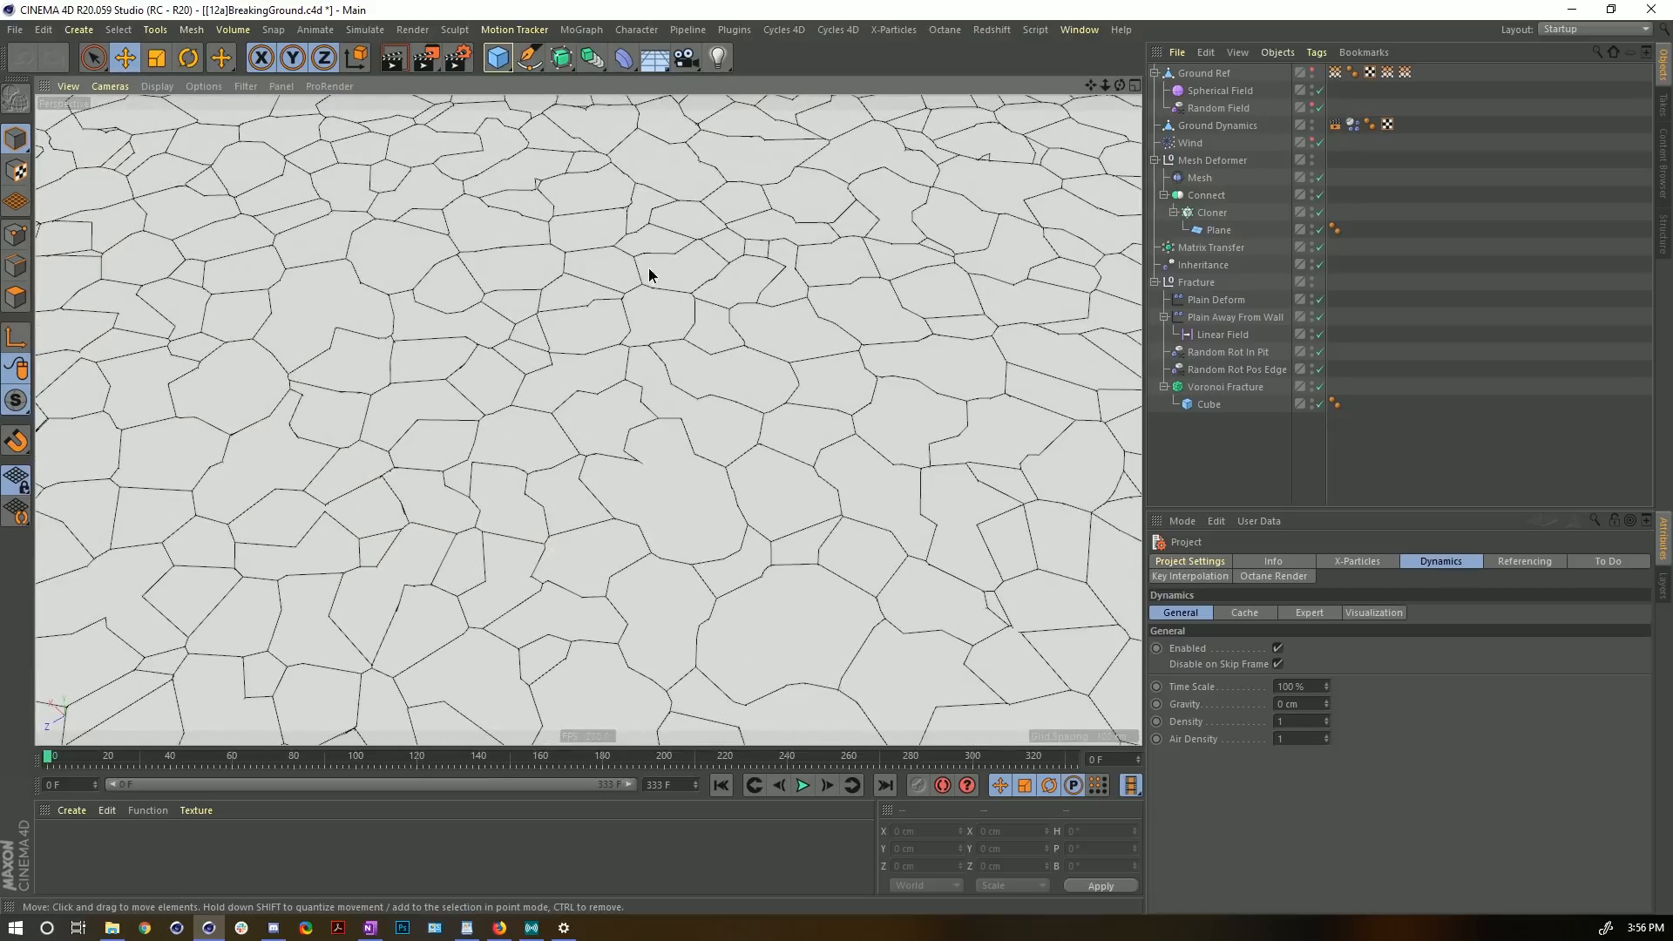
scroll(650, 273, "down", 5)
scroll(607, 269, "up", 3)
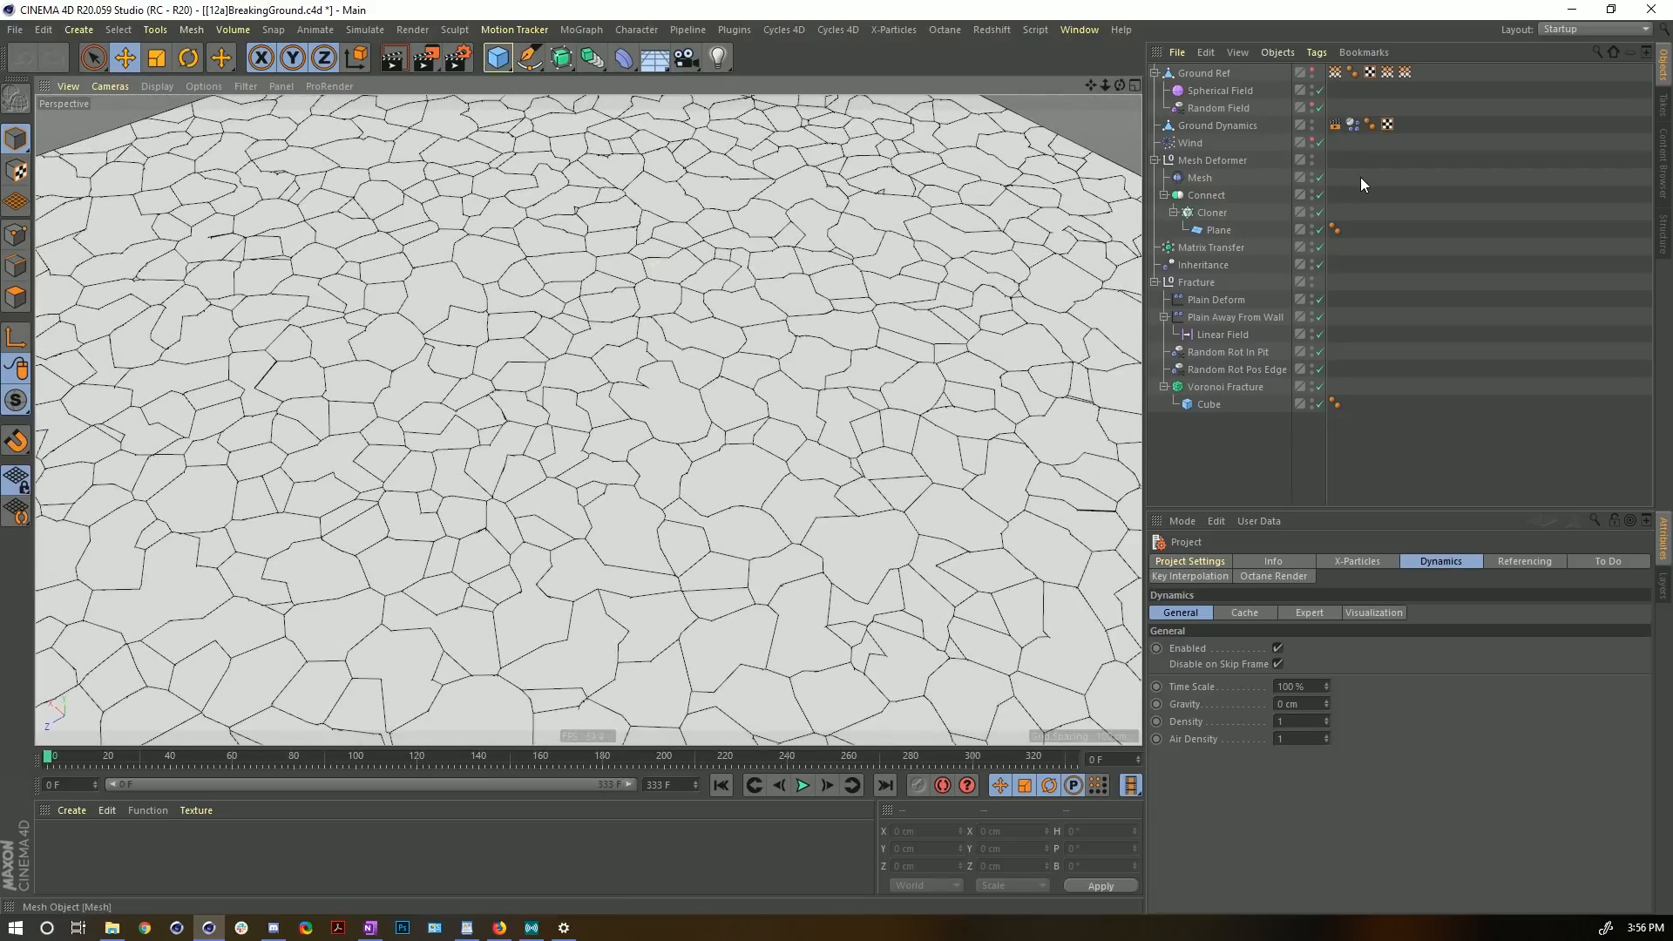
- Set the point amount of the Voronoi Fracture's point generator distribution to 9999
left_click(1232, 387)
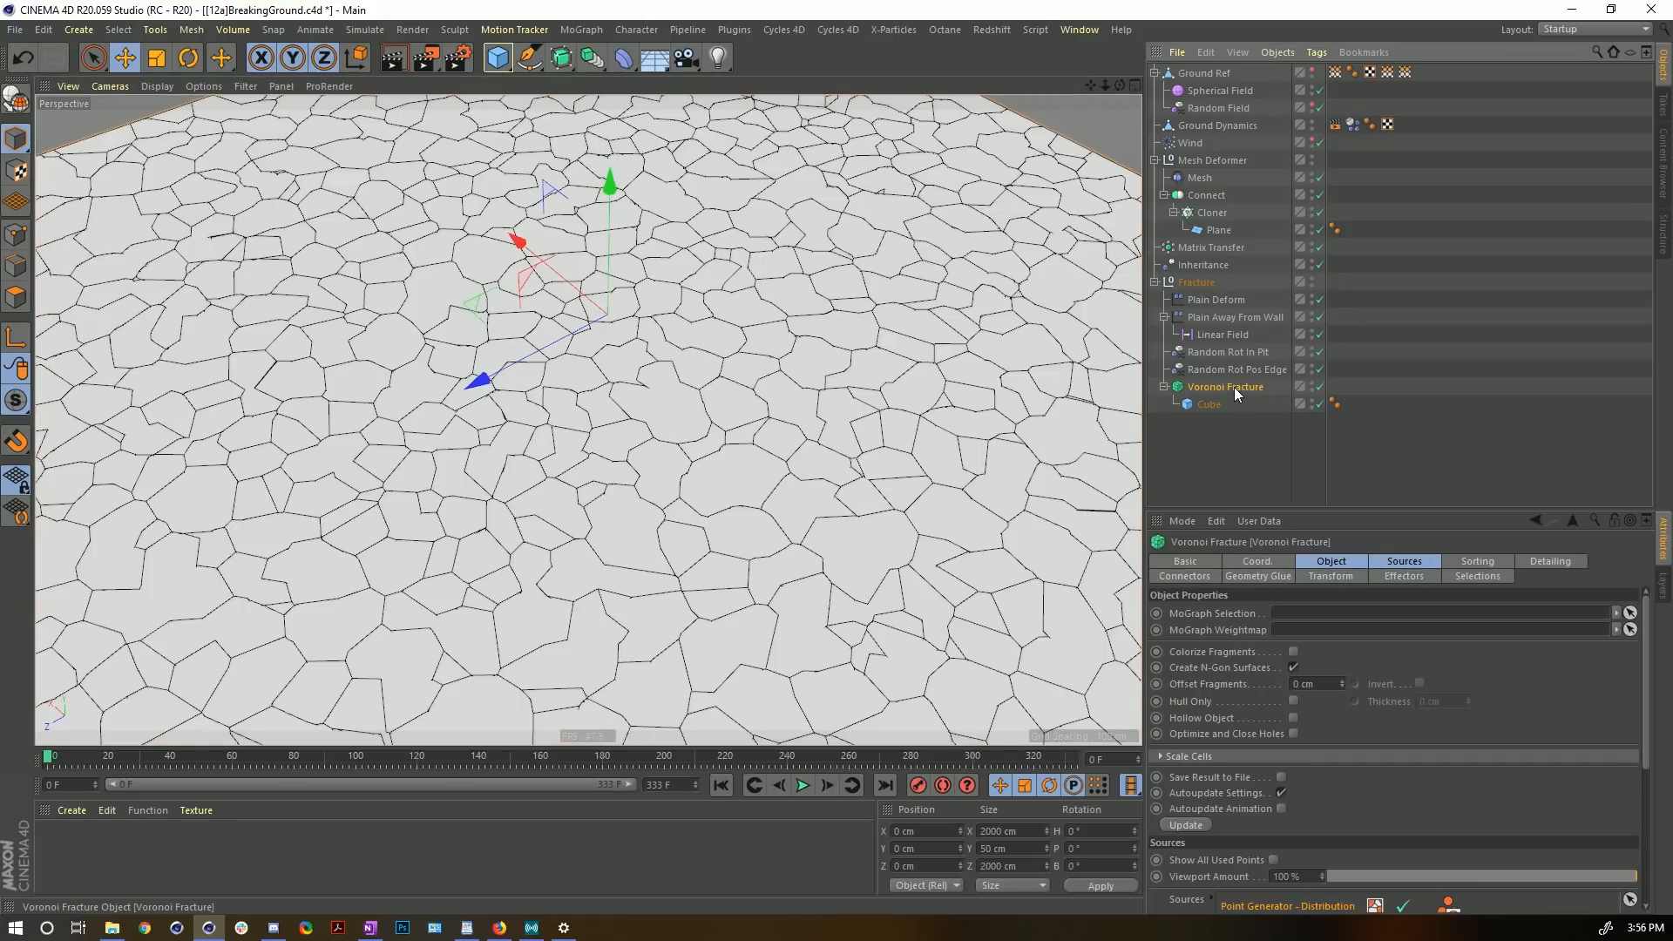
left_click_drag(1377, 511, 1359, 200)
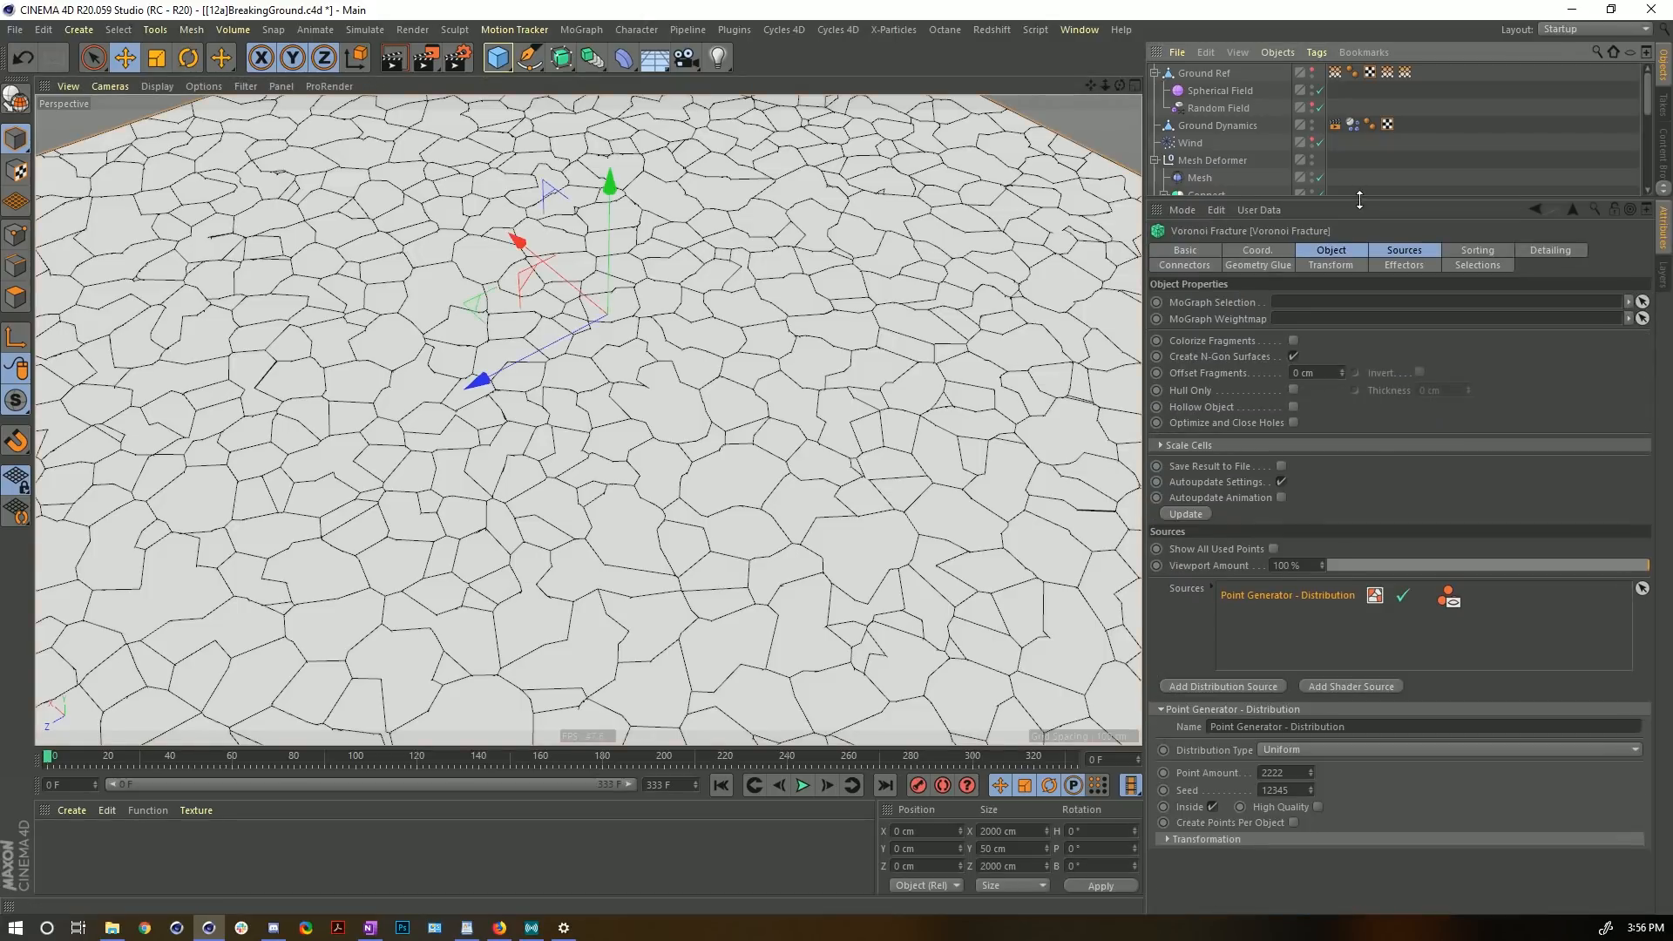
double_click(1297, 773)
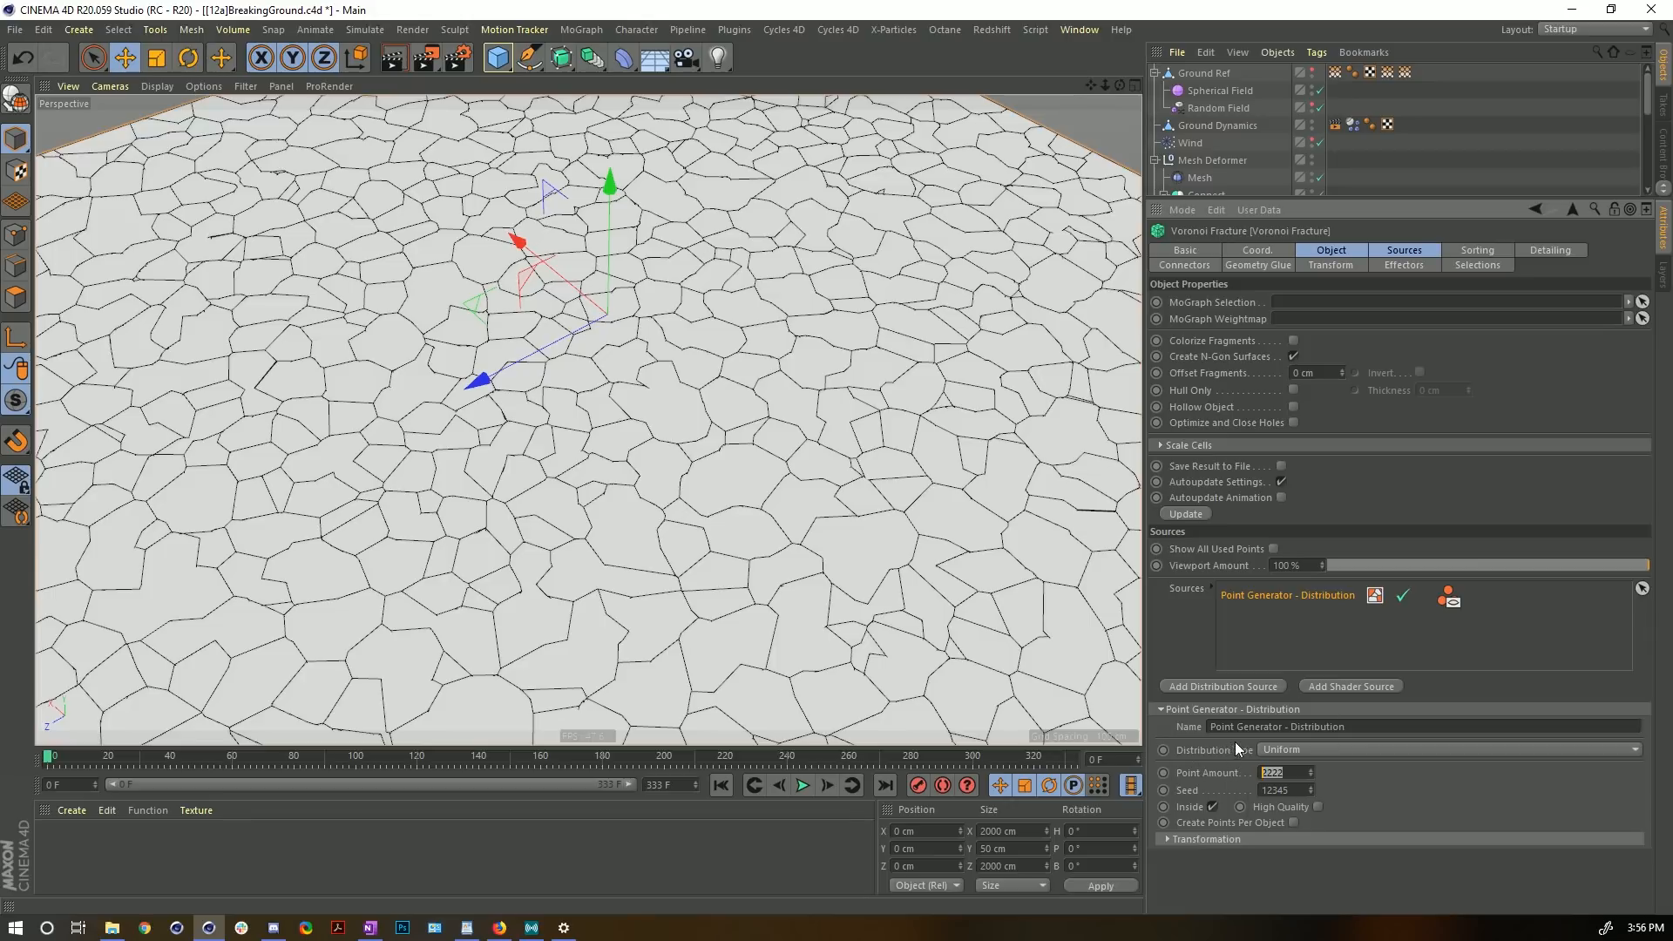
type("9999")
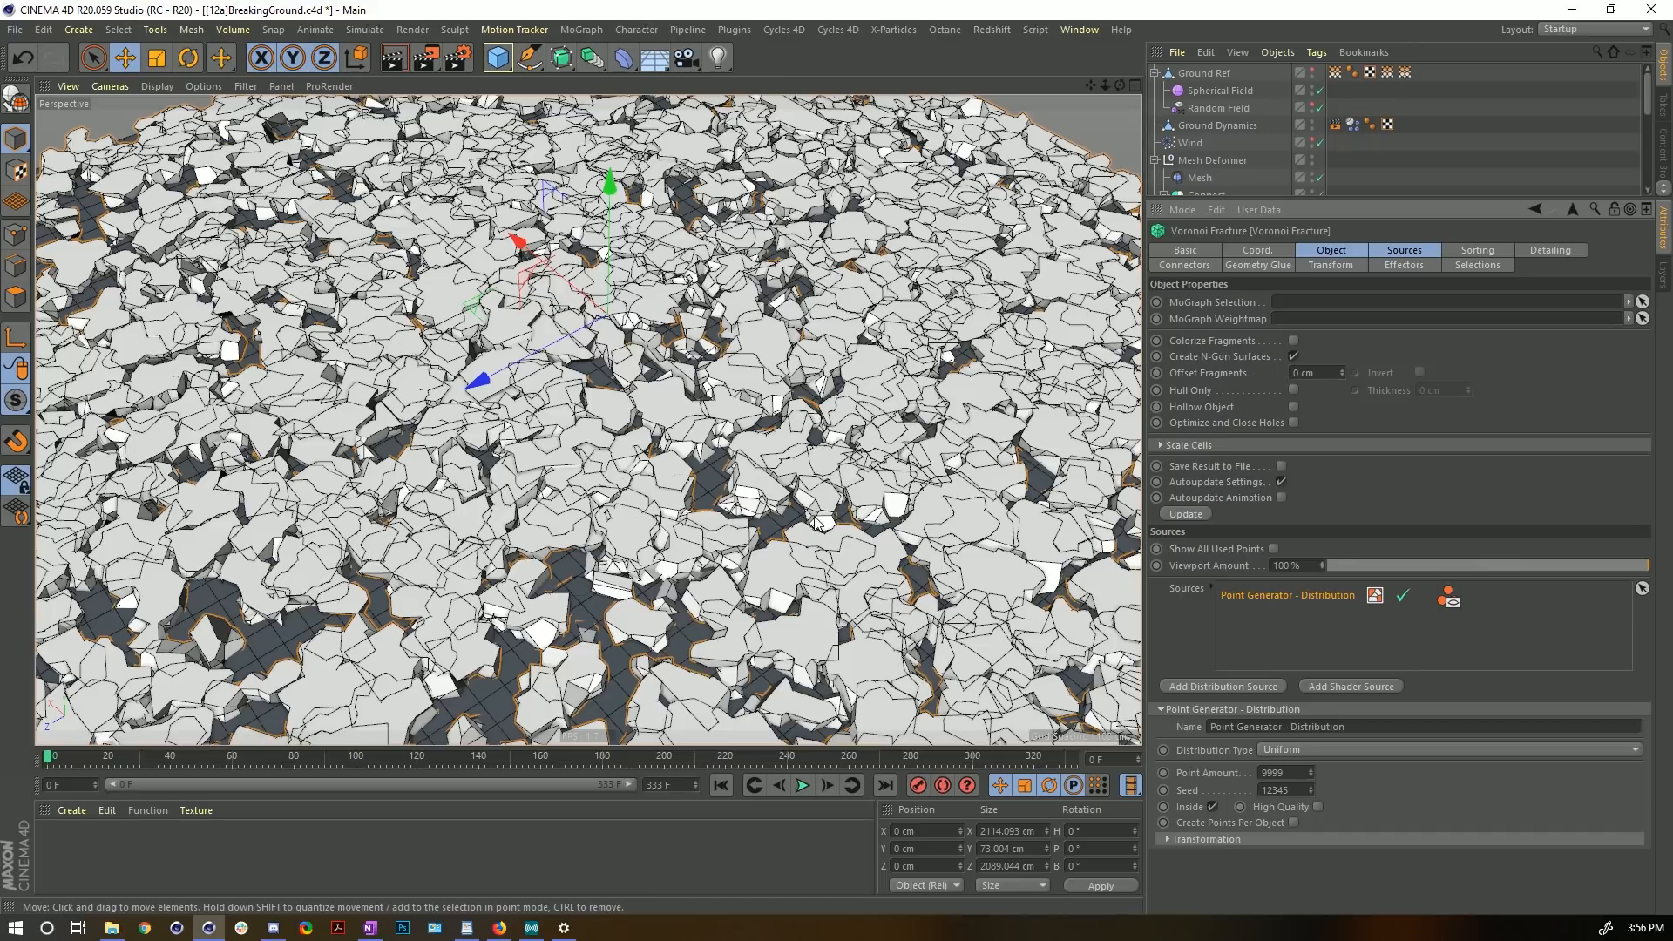
- Inspect the displaced fragments up close and raise the Voronoi Fracture's point amount to 19999
middle_click_drag(538, 596, 737, 497, "alt")
scroll(646, 509, "up", 7)
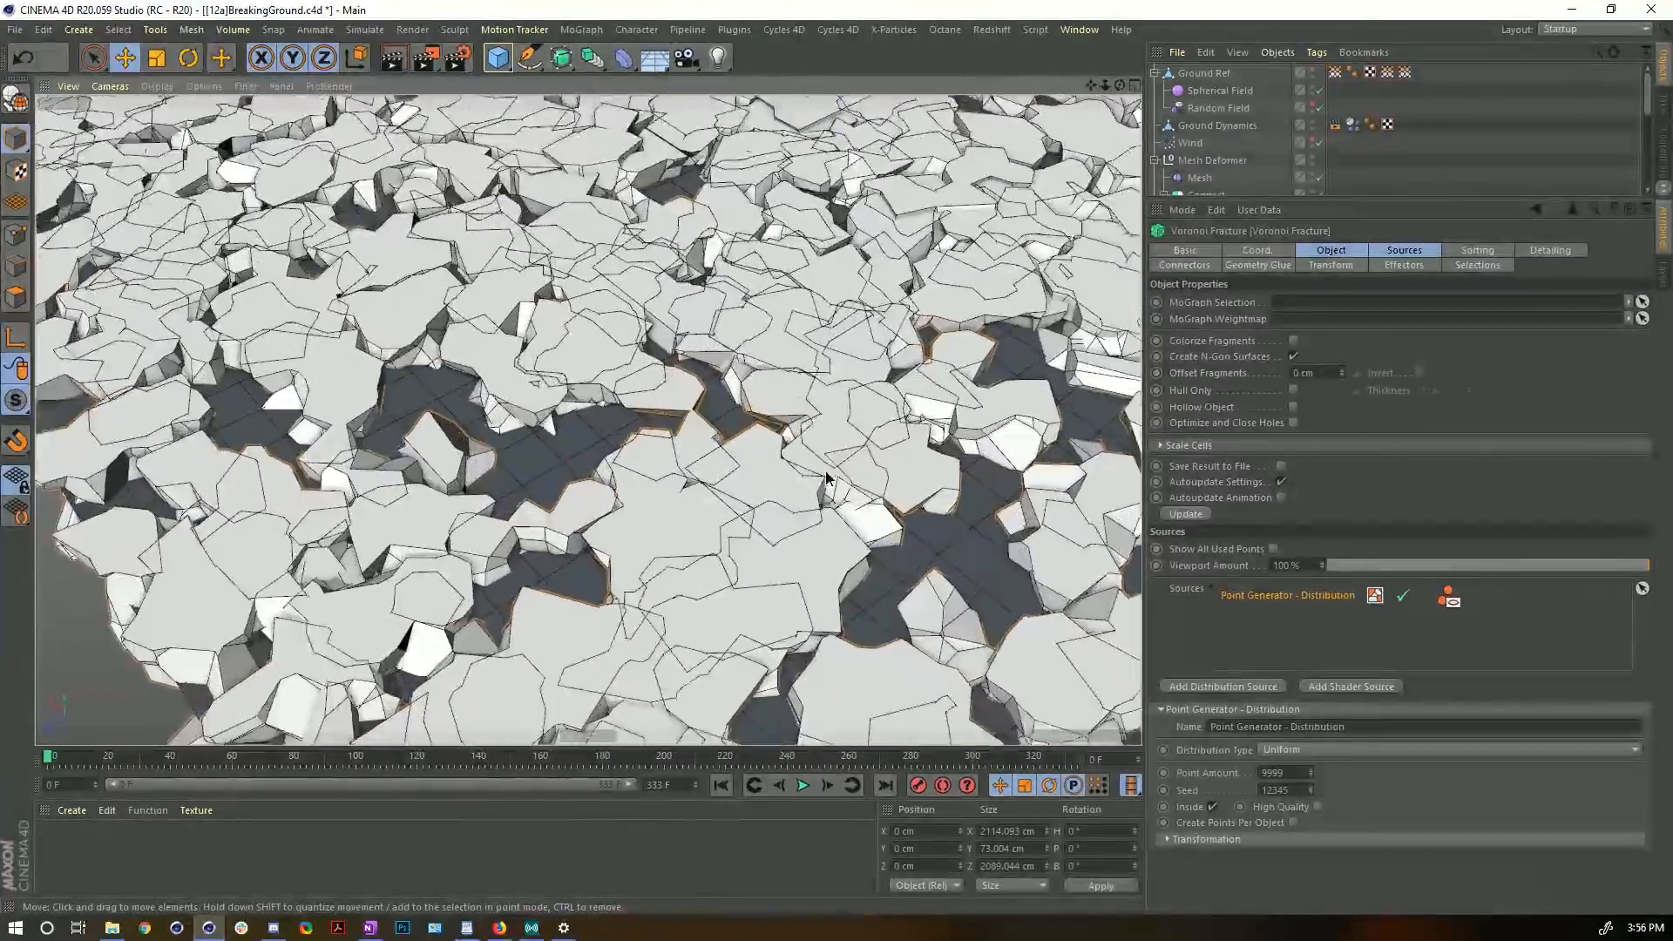
left_click_drag(646, 509, 687, 524, "alt")
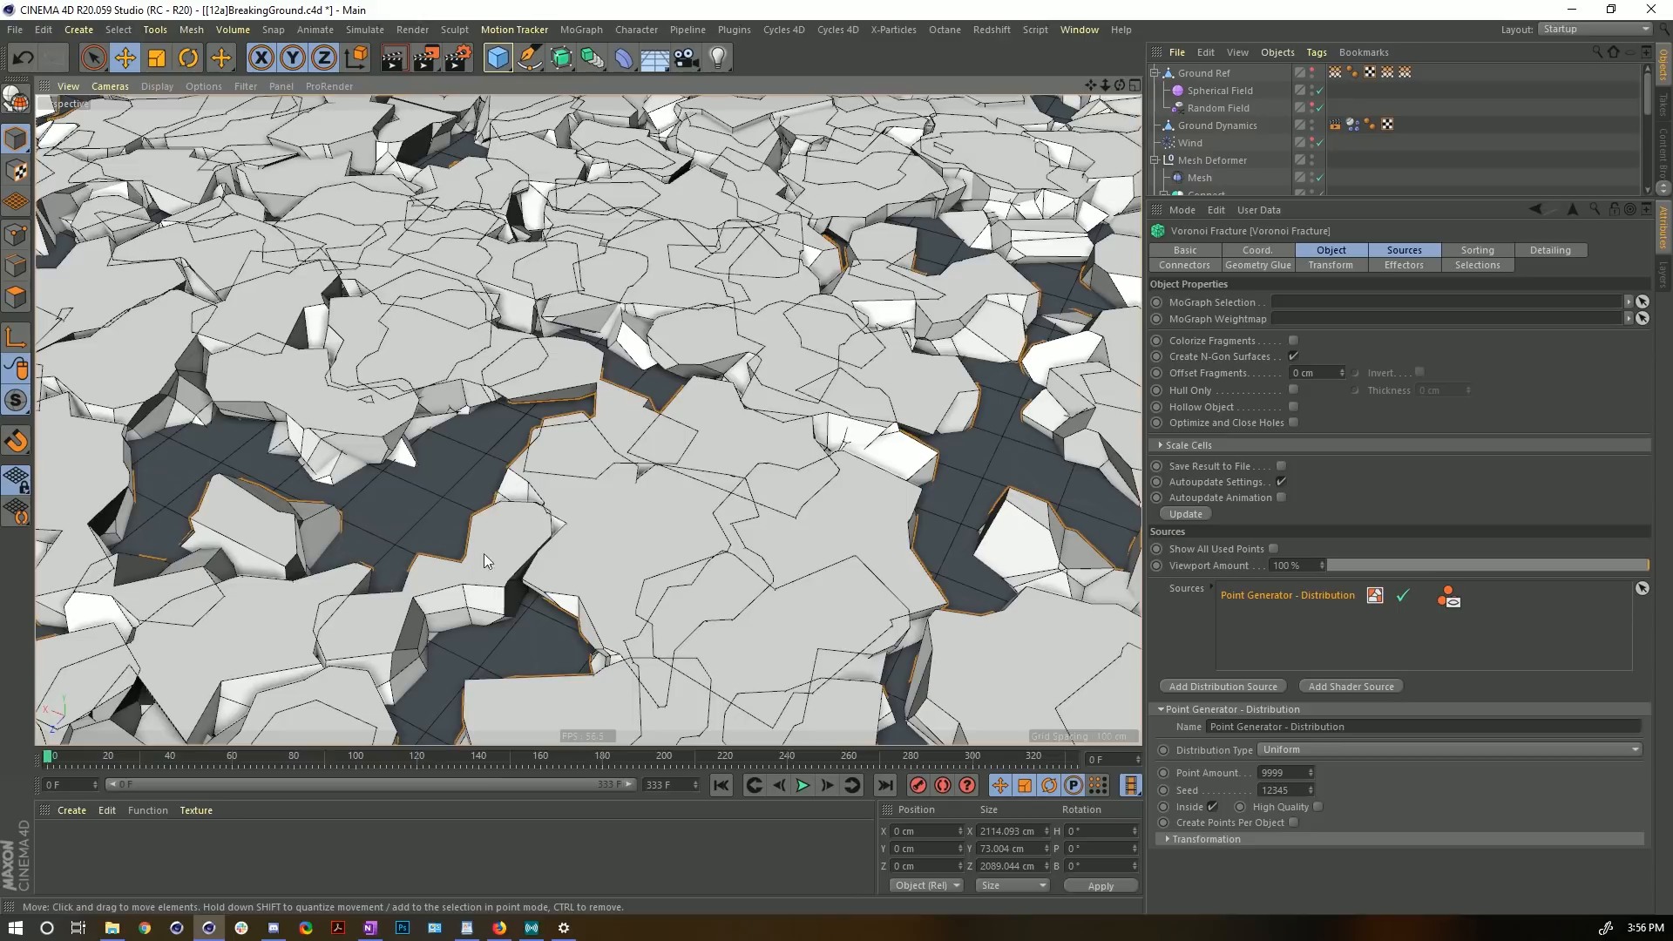
right_click_drag(653, 373, 566, 322, "alt")
middle_click_drag(566, 323, 557, 435, "alt")
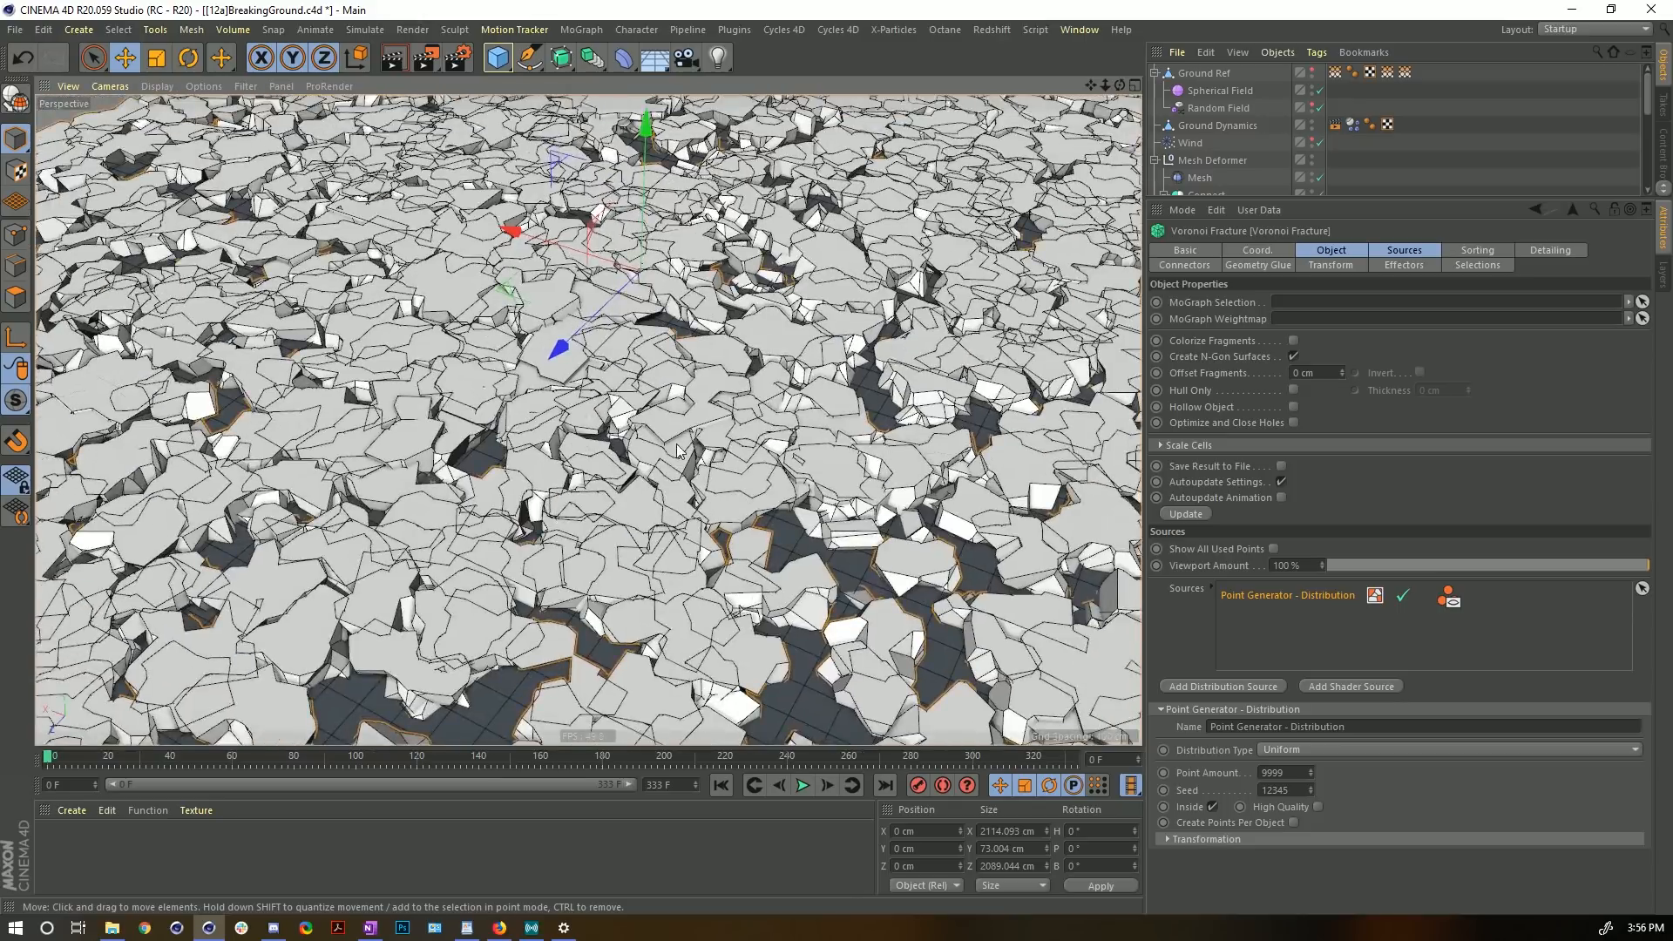
left_click_drag(558, 435, 704, 356, "alt")
left_click(1260, 773)
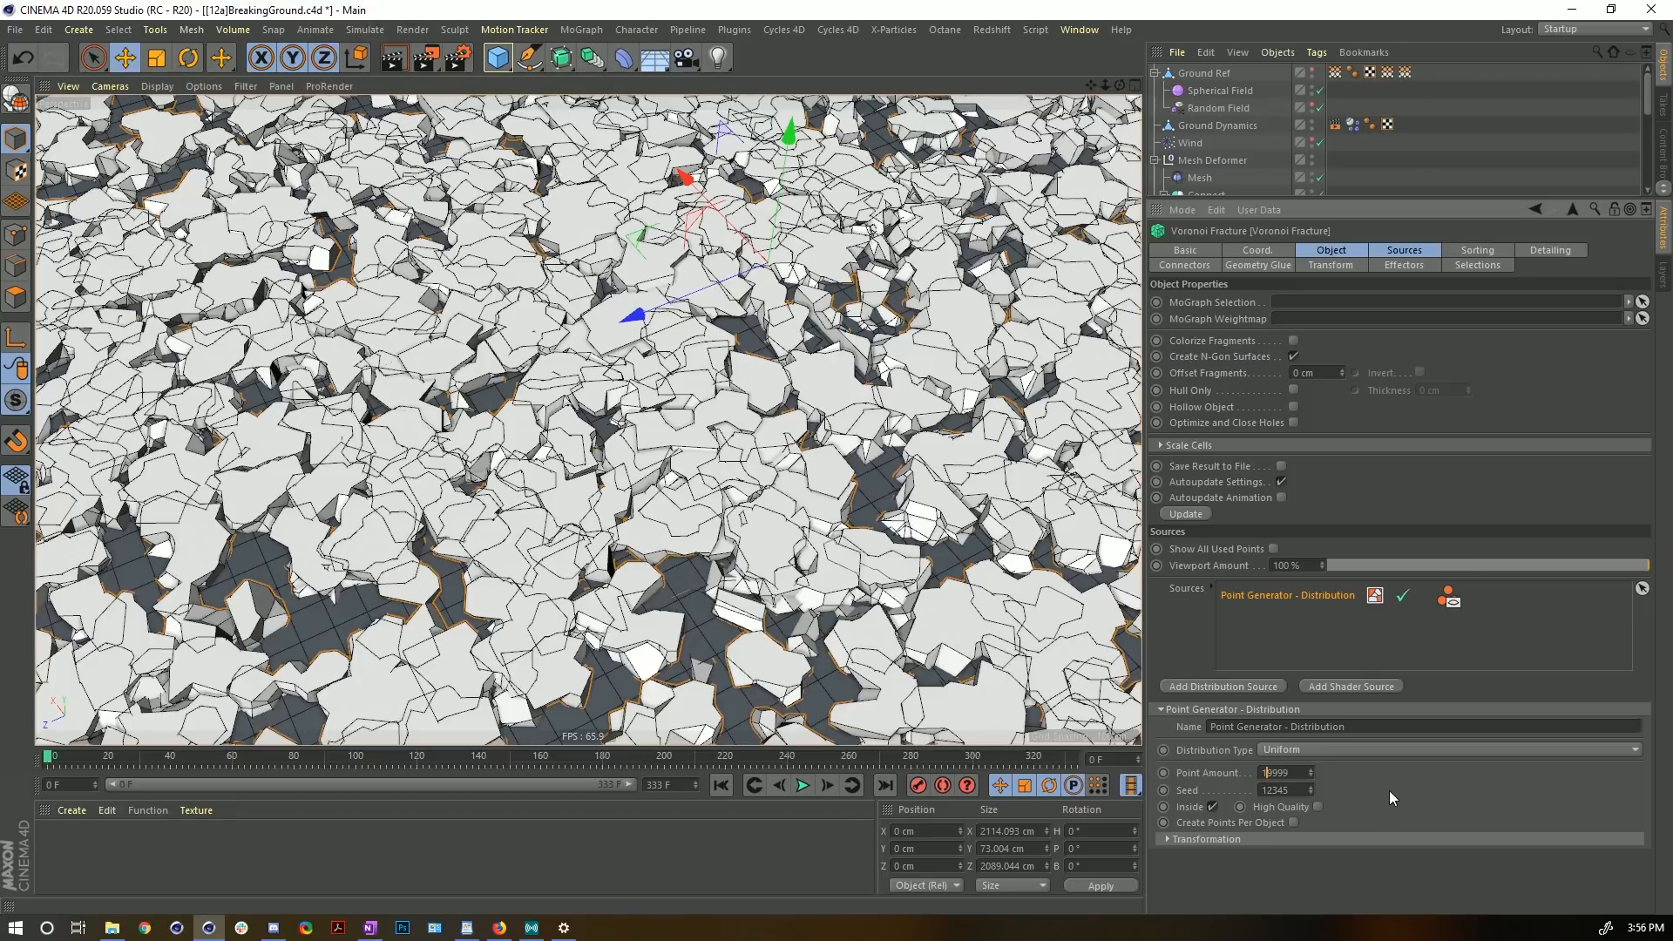
key("Return")
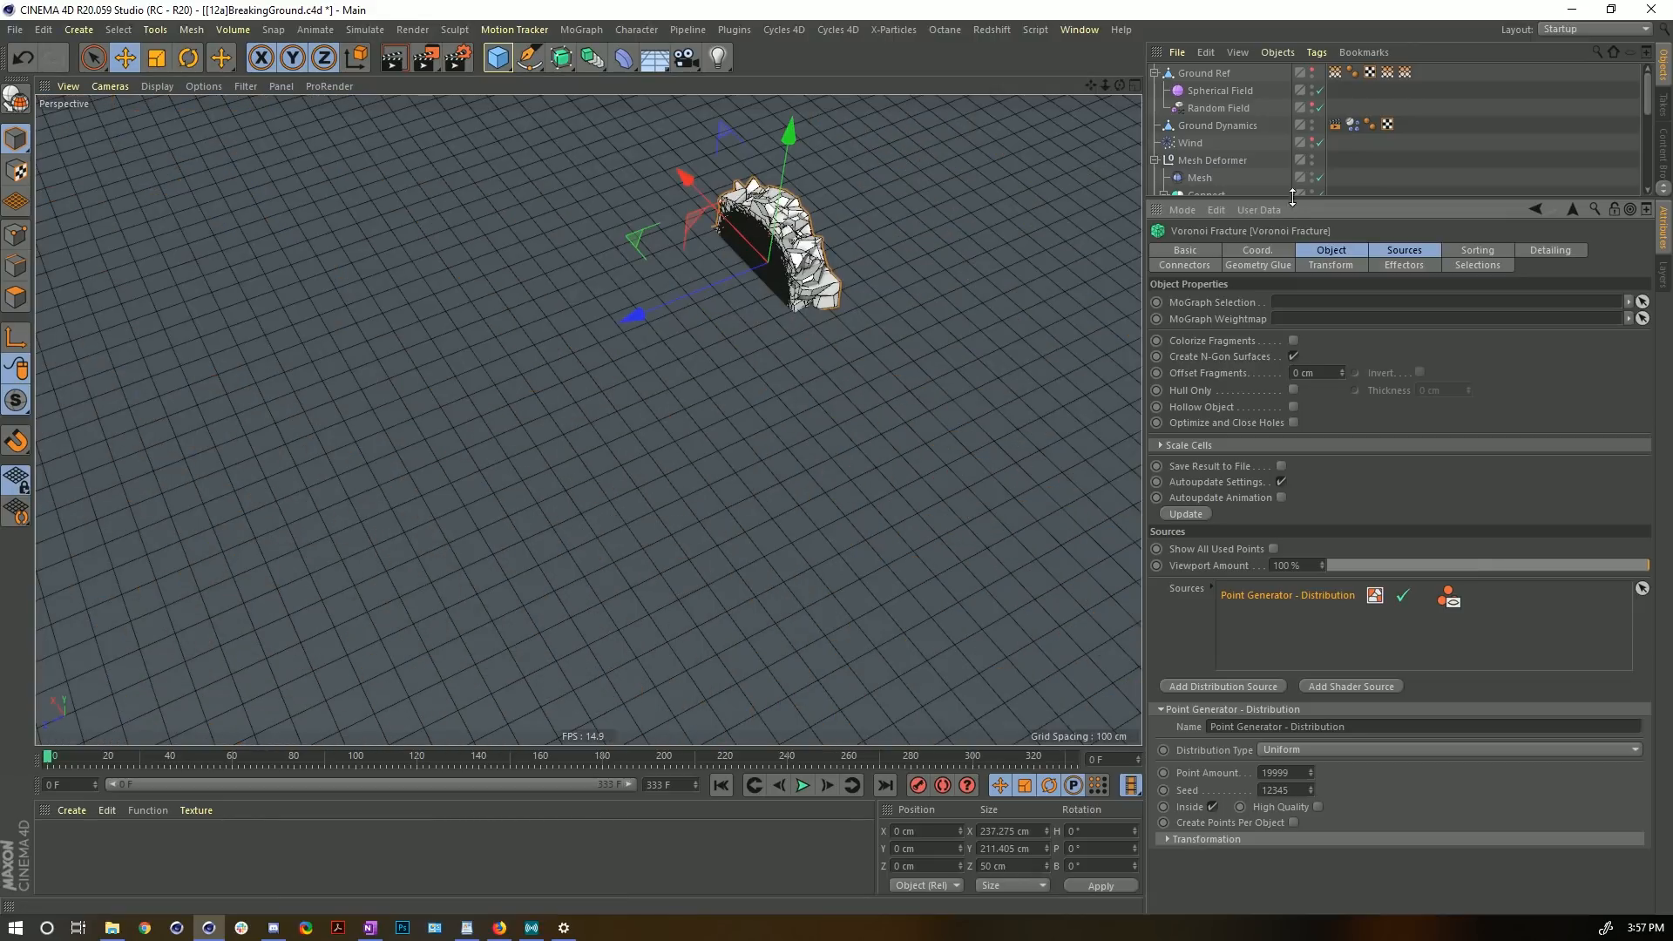
- Disable the Inheritance effector and inspect the undisplaced, more finely fractured ground
left_click_drag(1296, 199, 1296, 486)
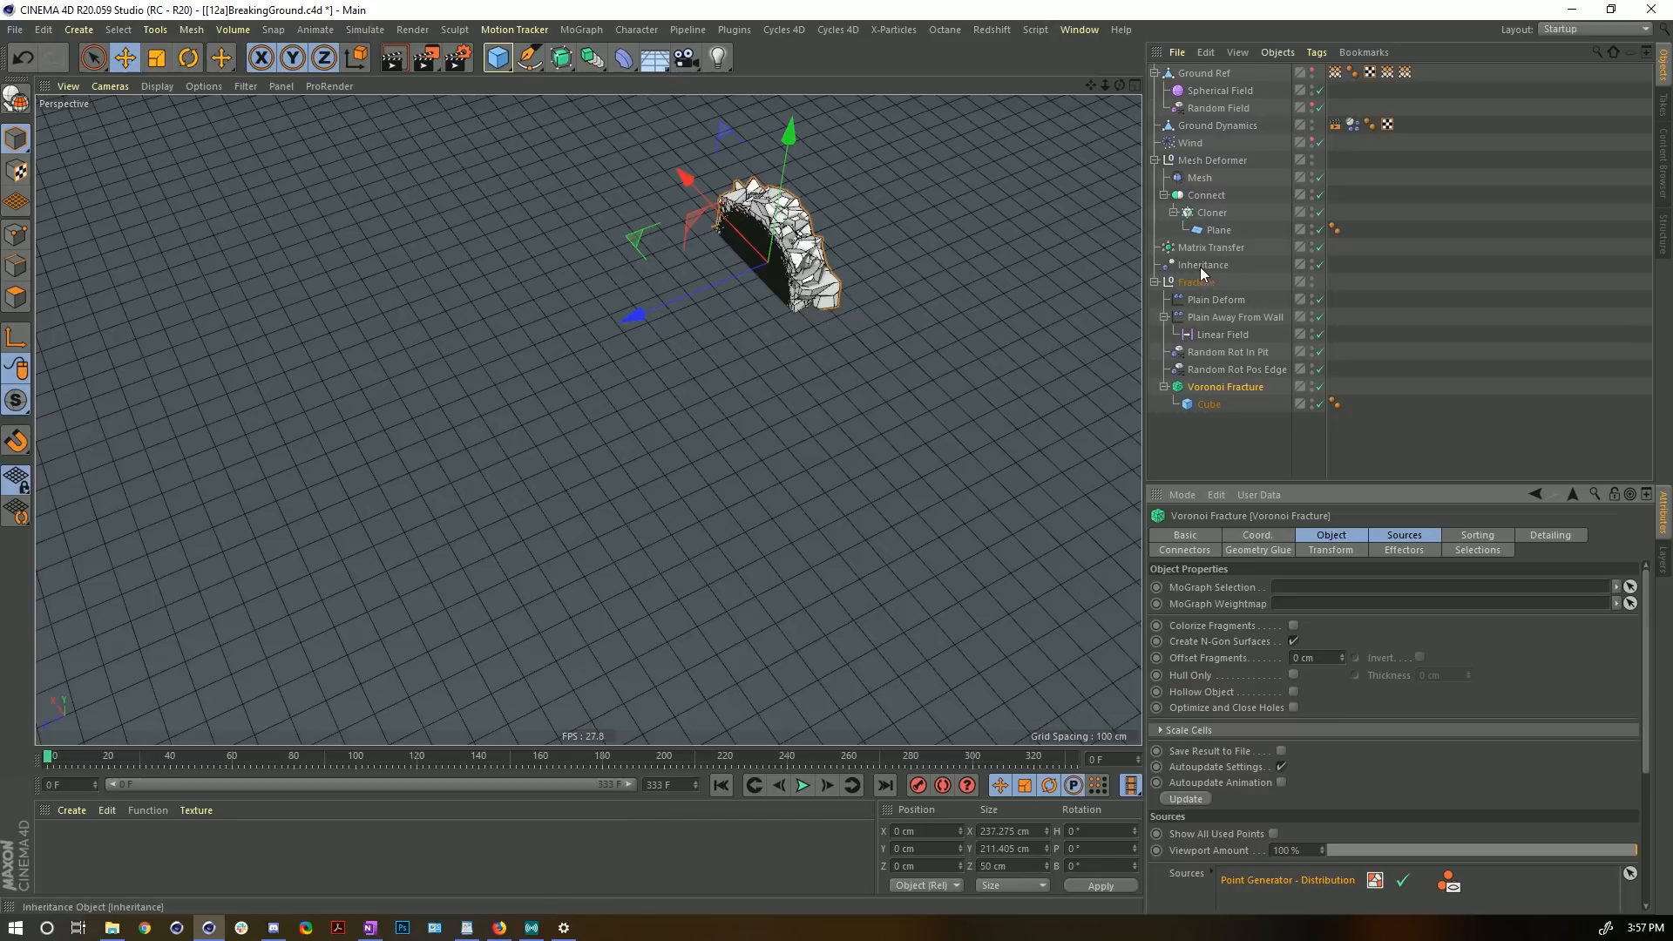
left_click(1320, 265)
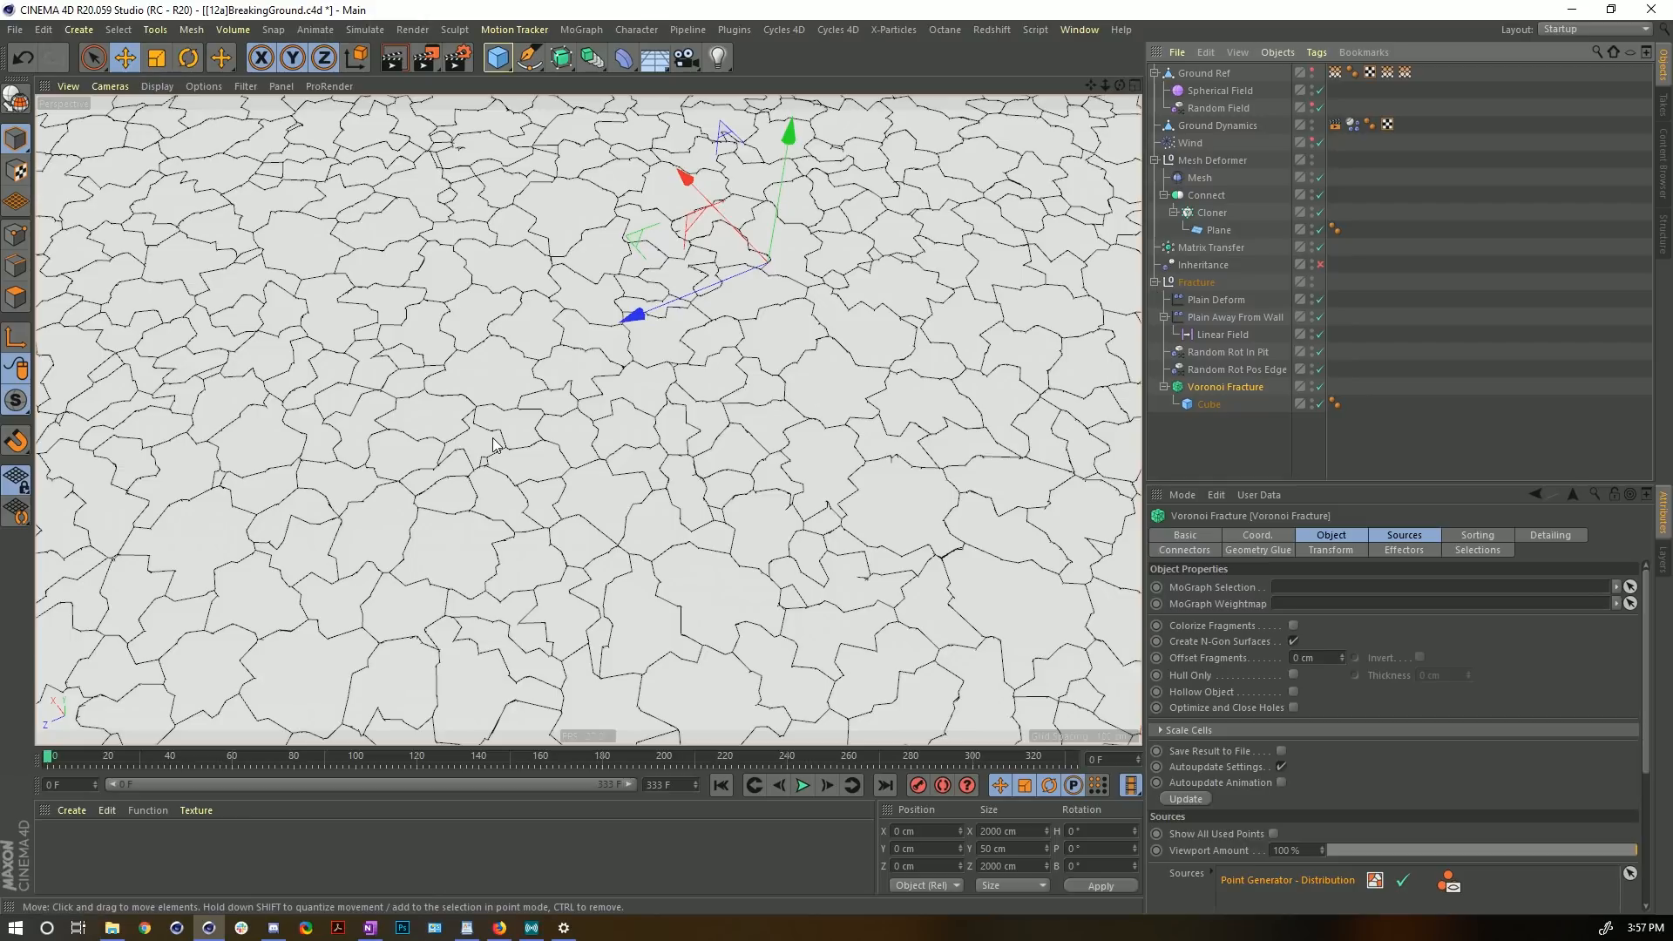
right_click_drag(515, 288, 603, 342, "alt")
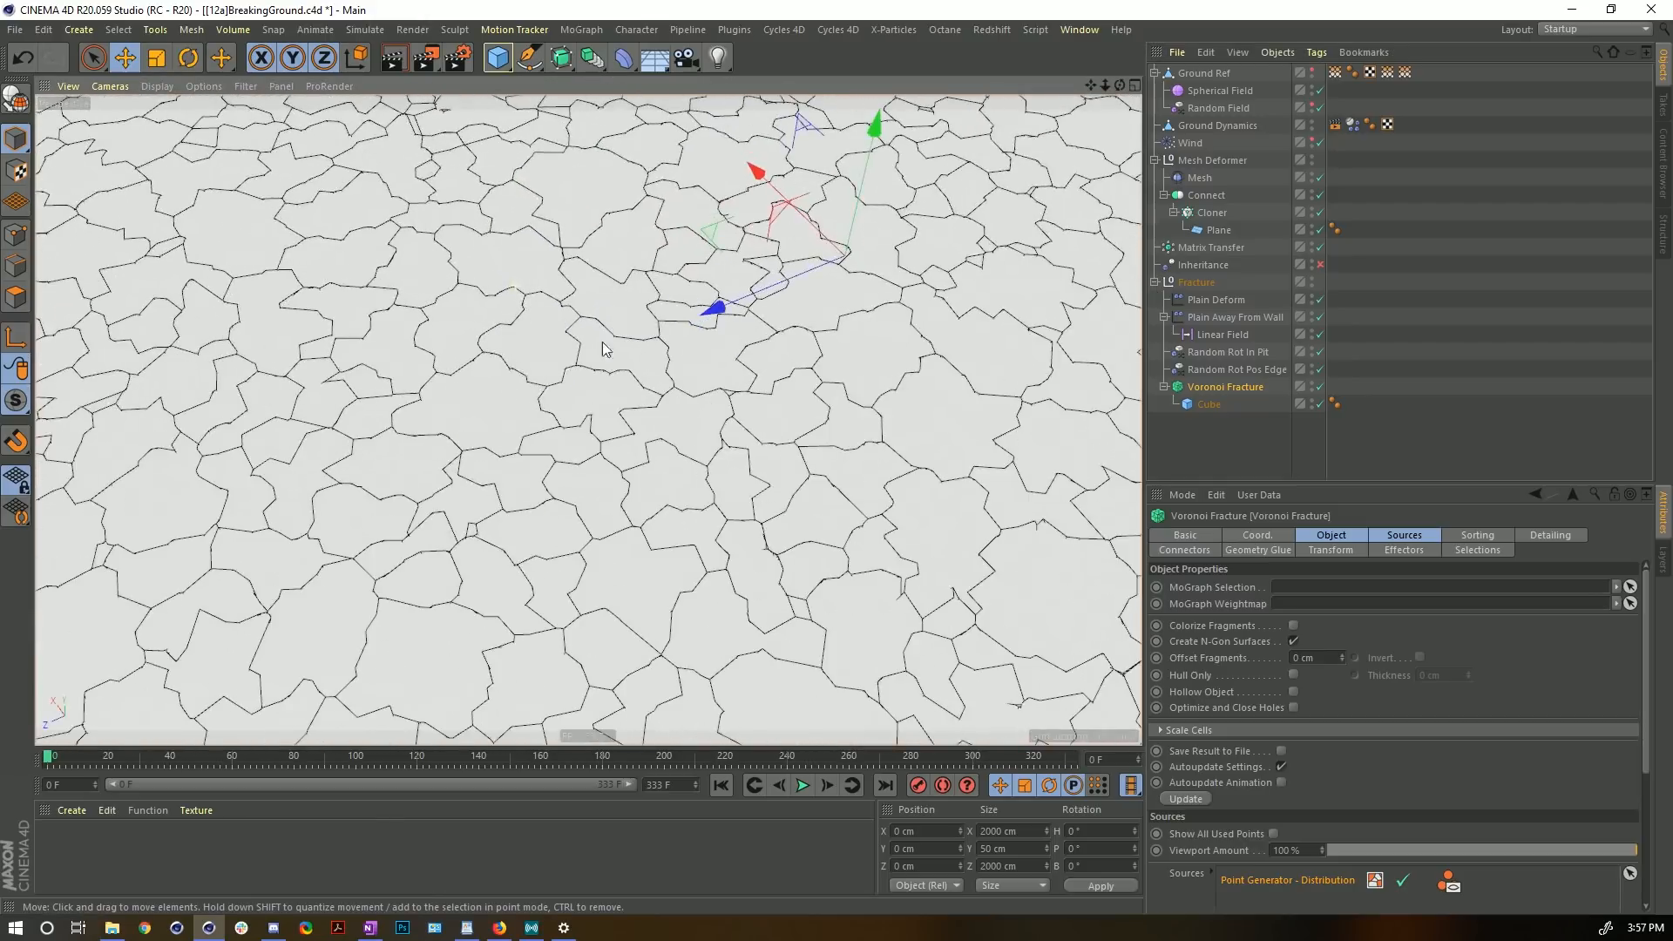
scroll(603, 349, "up", 10)
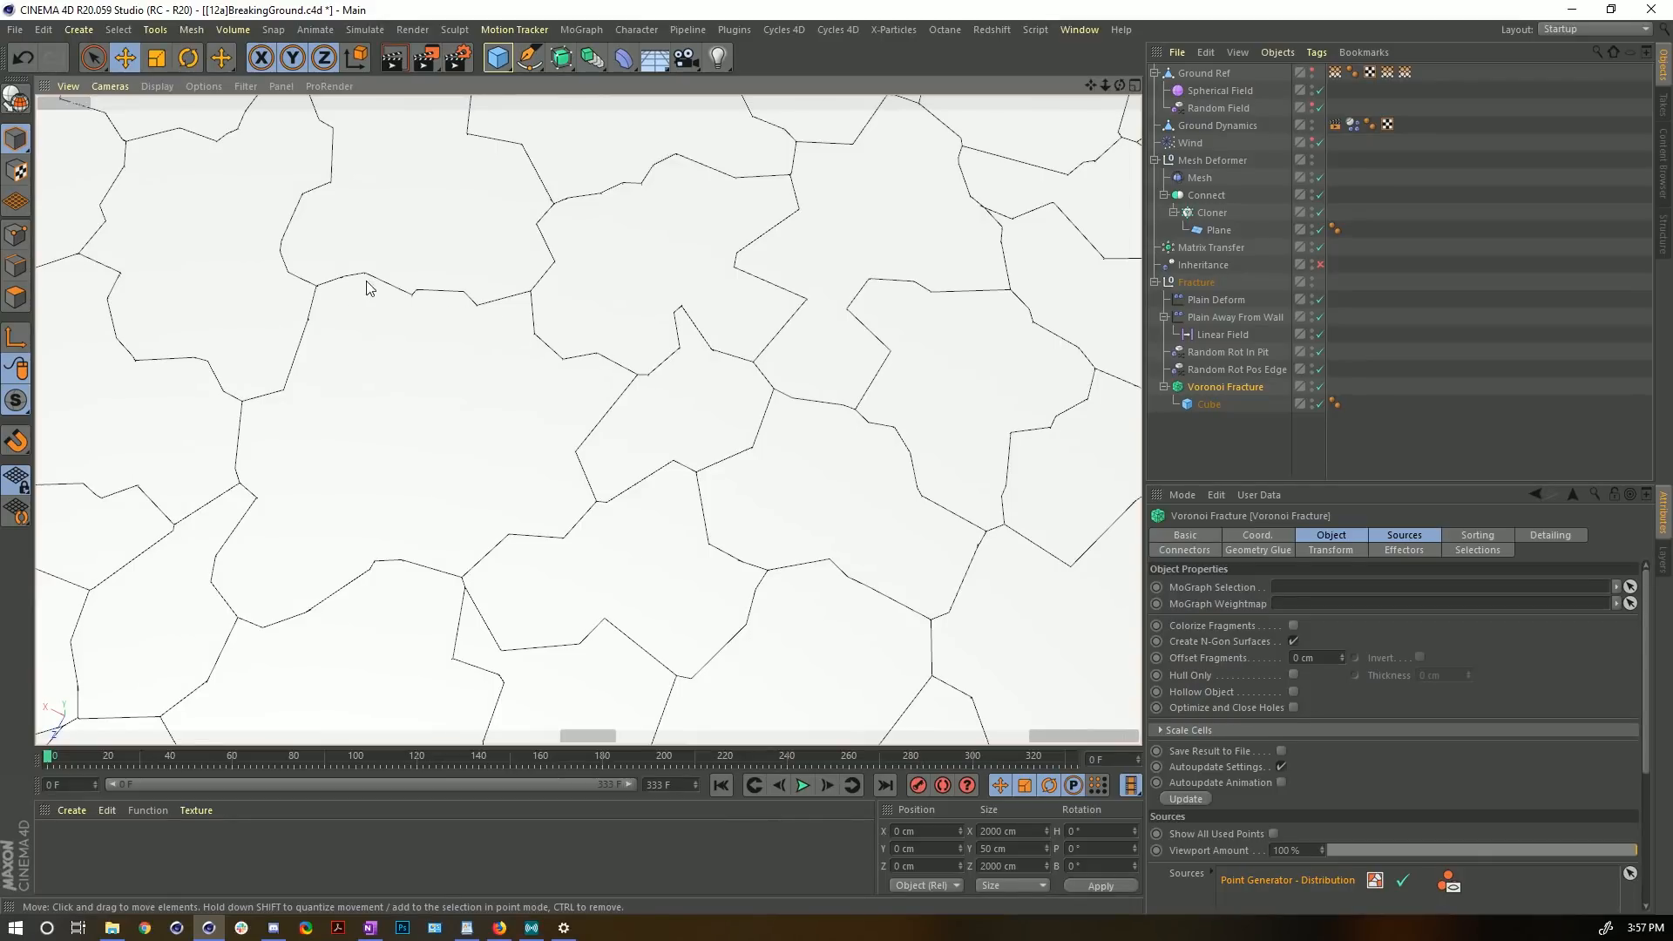
left_click_drag(367, 287, 457, 427, "alt")
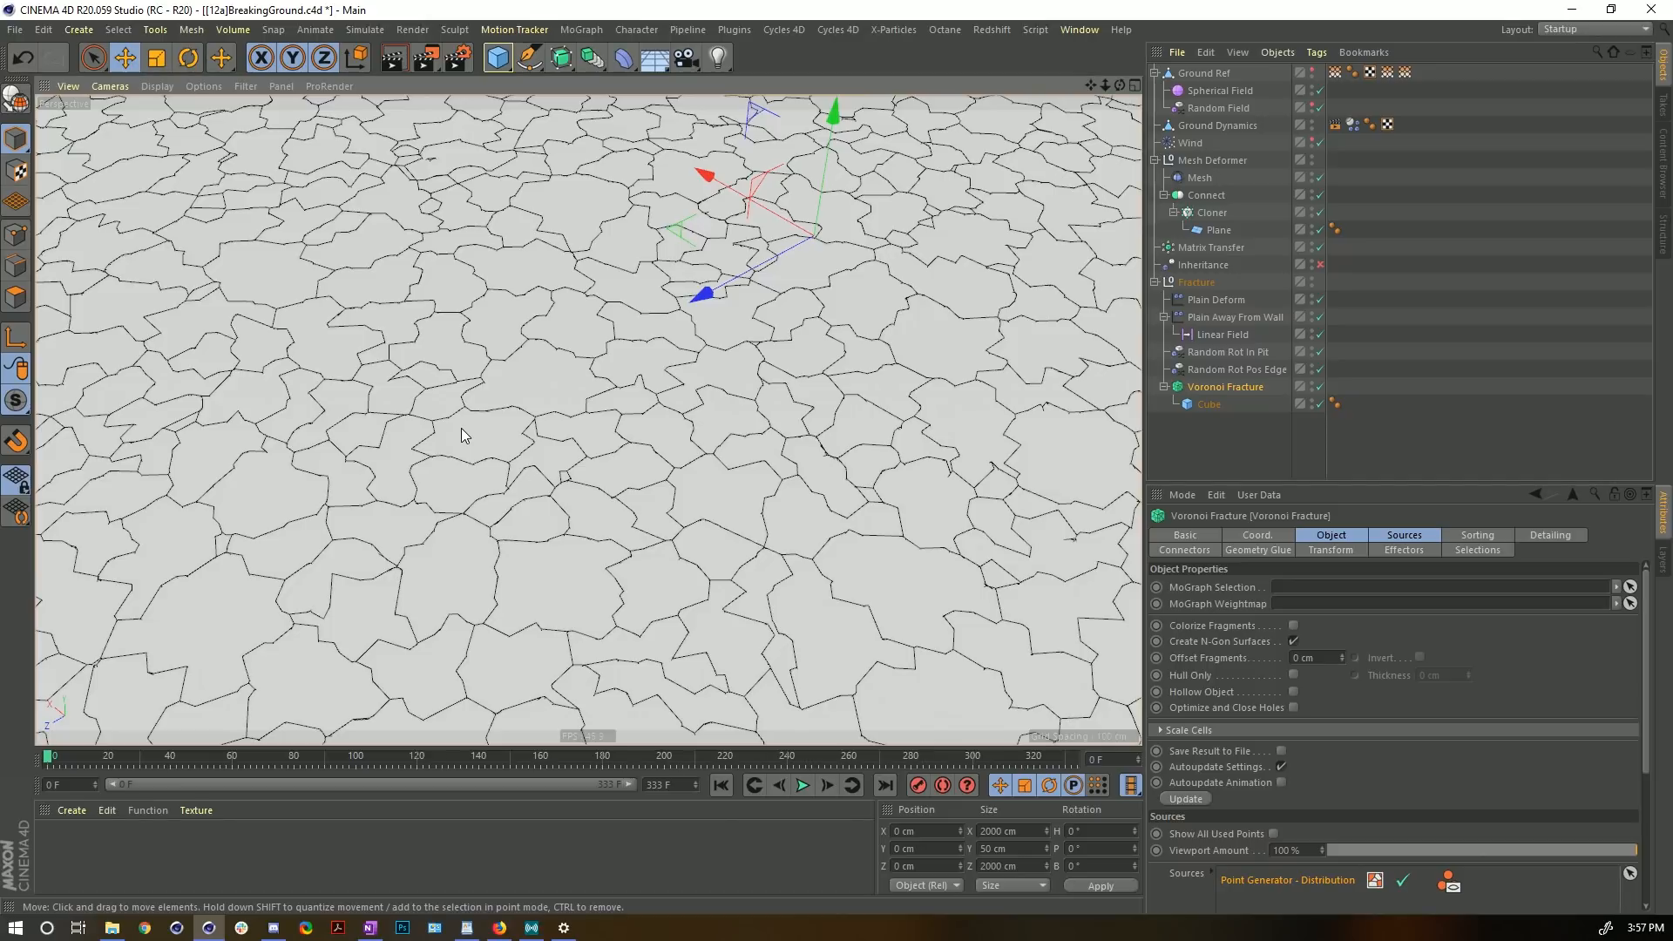
scroll(437, 328, "down", 6)
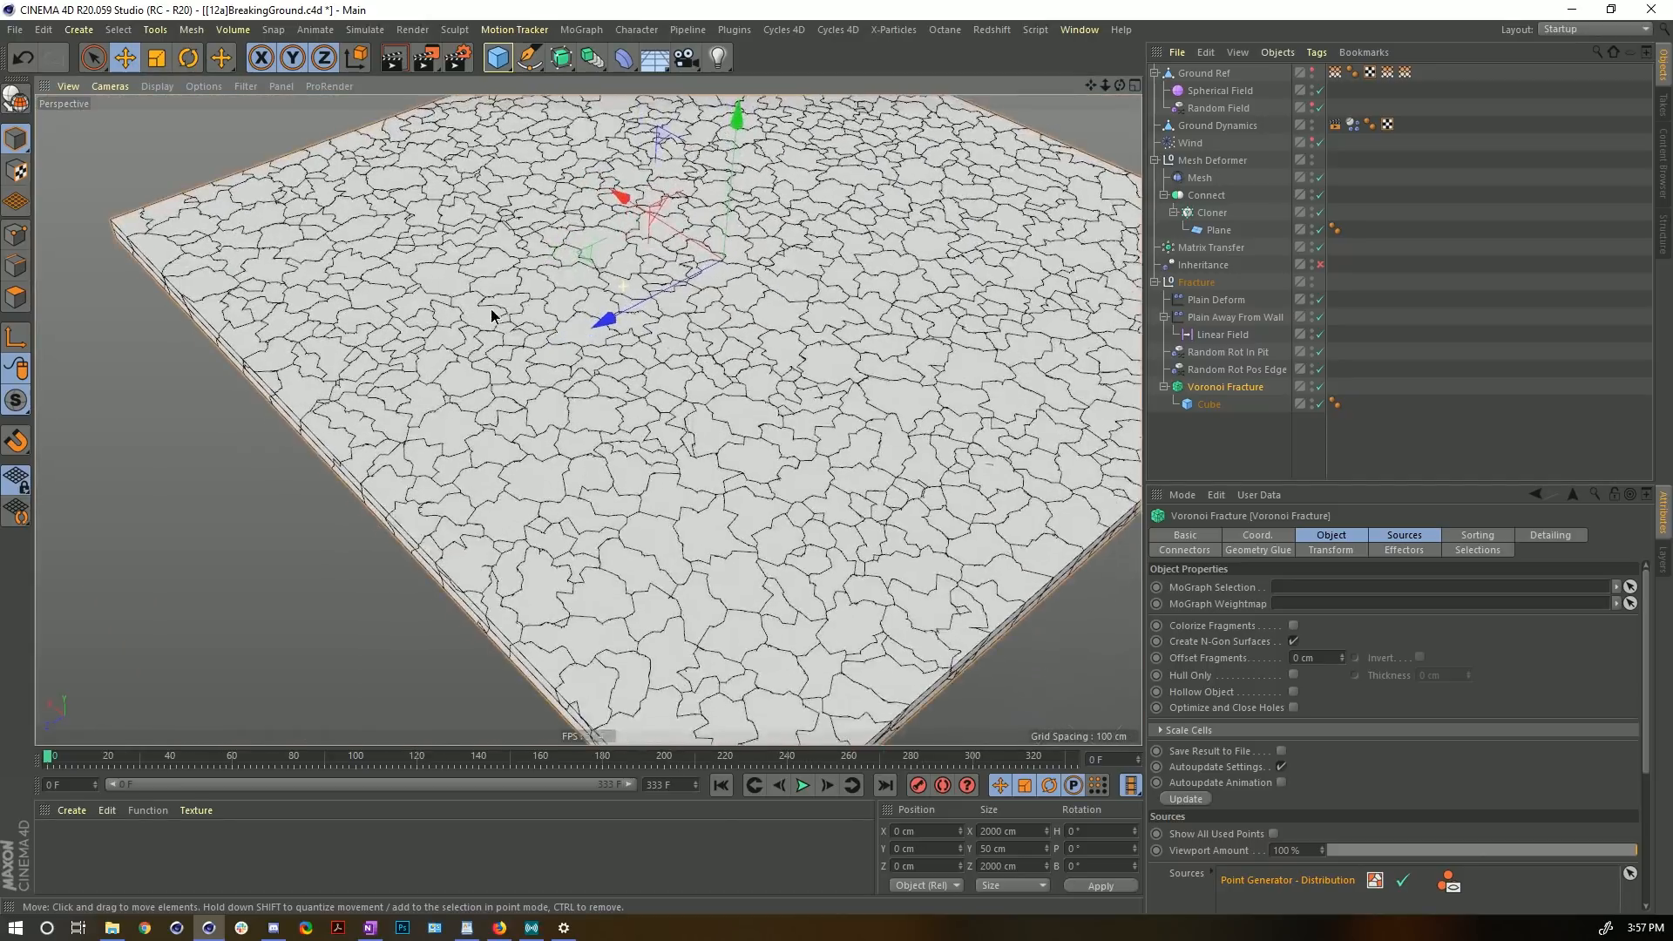
left_click_drag(492, 315, 625, 357, "alt")
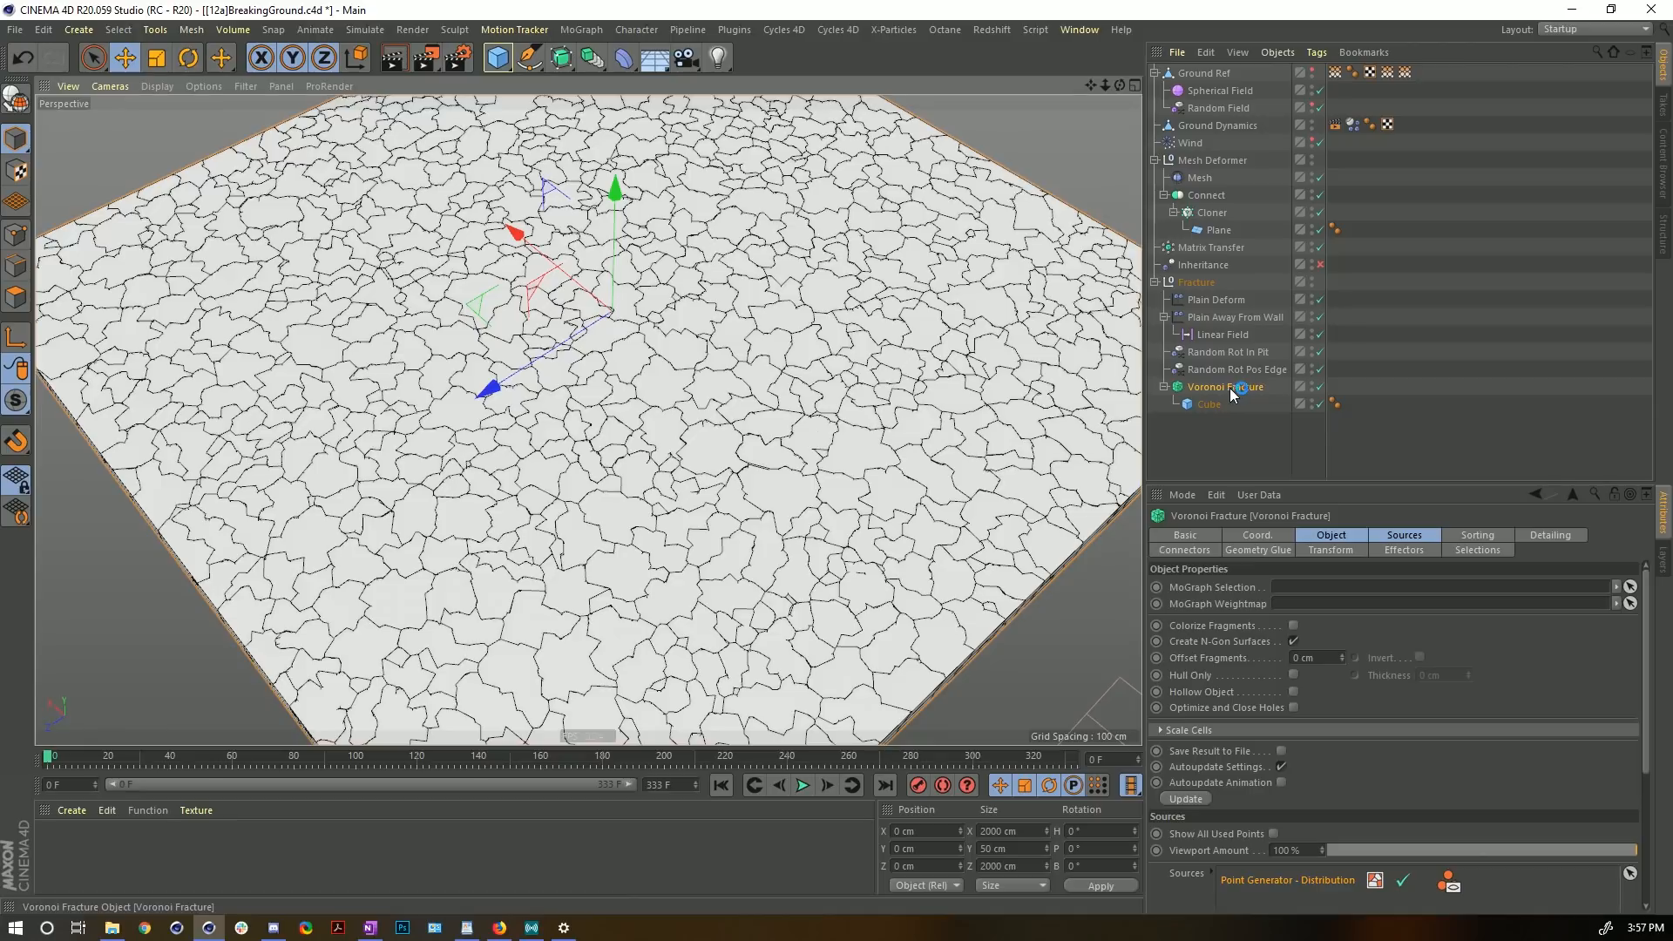
- Hide the Fracture group and turn off the Mesh deformer to check the Cloner's planes on the fracture points
left_click(1329, 537)
left_click(1311, 278)
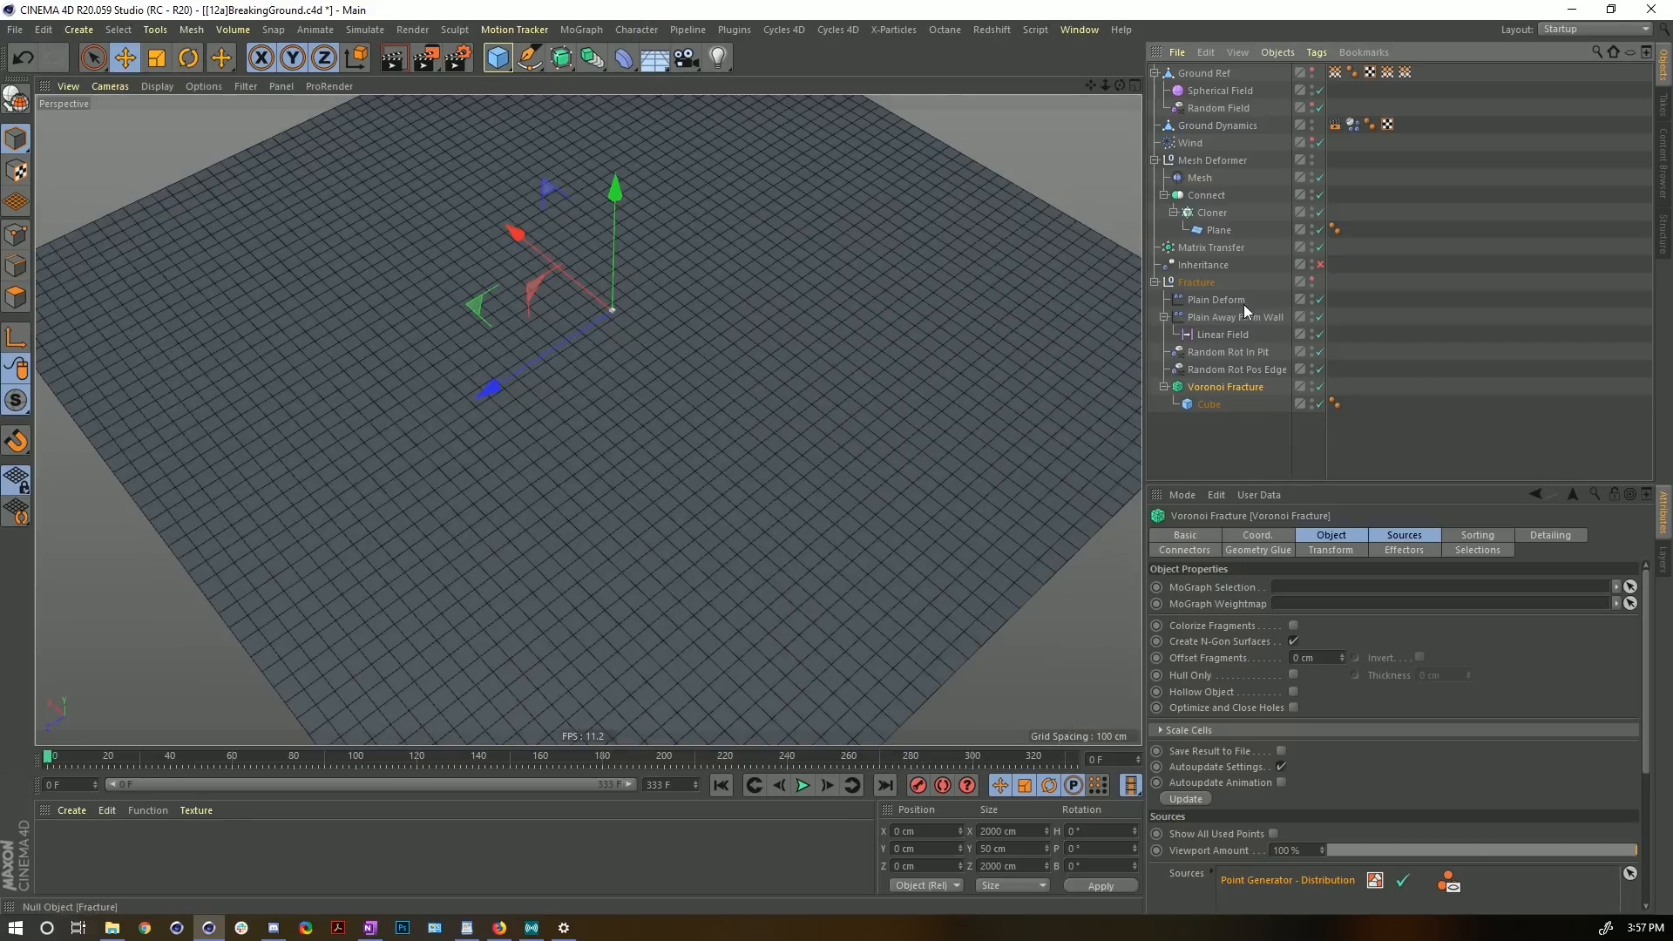
left_click(1191, 215)
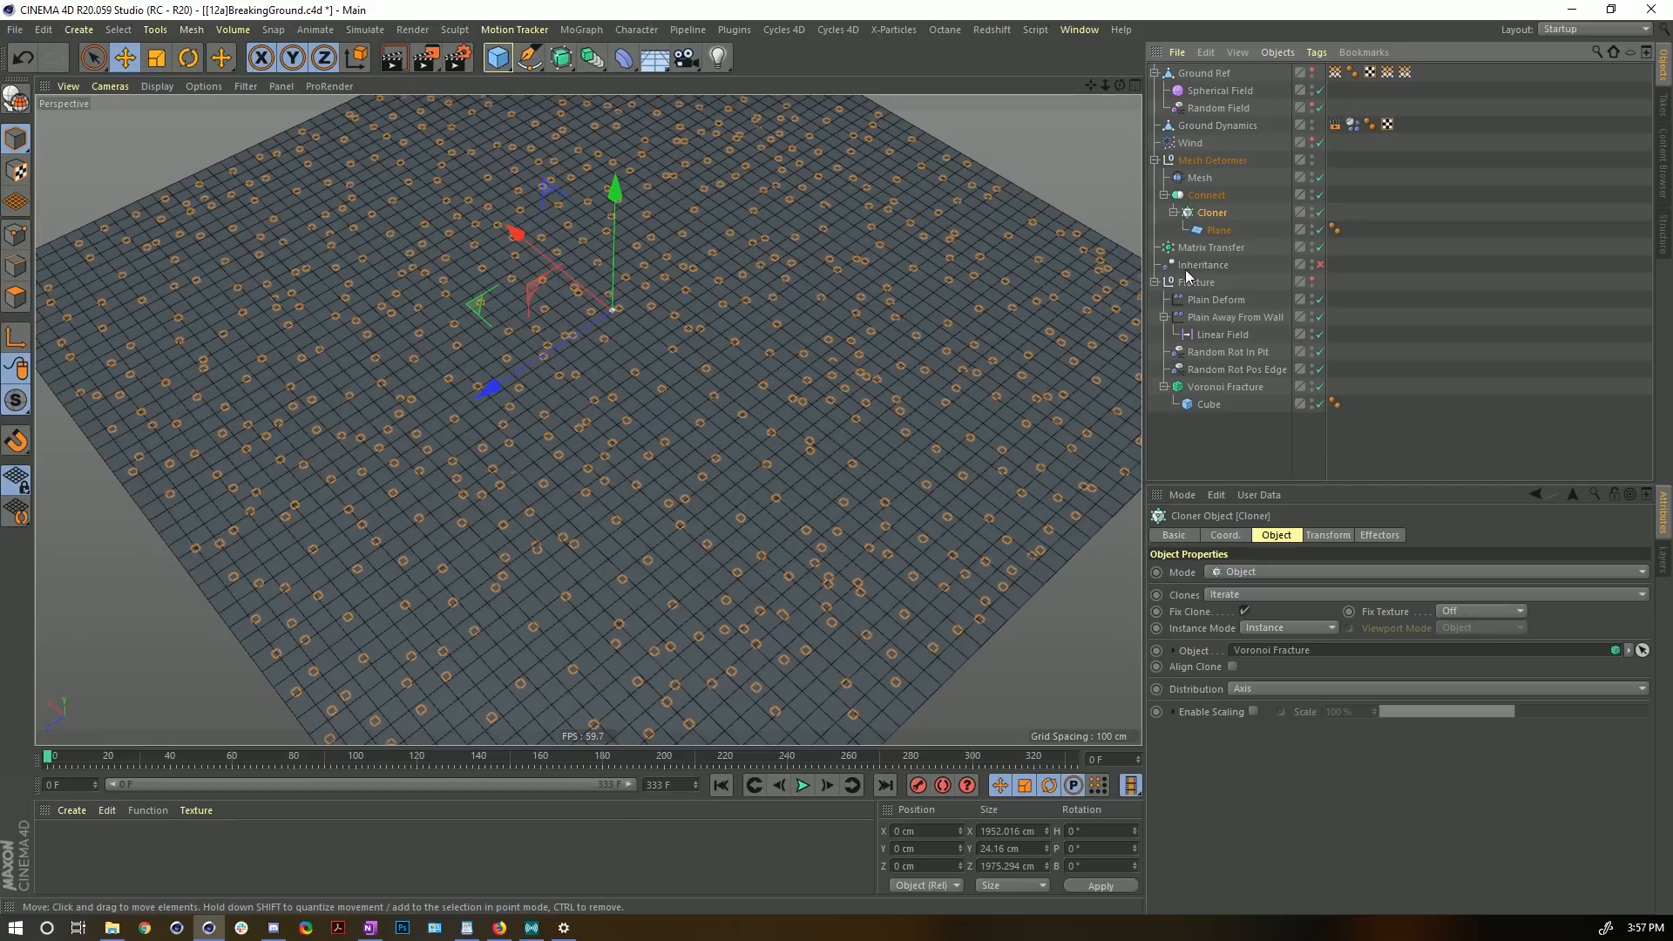
left_click(1320, 179)
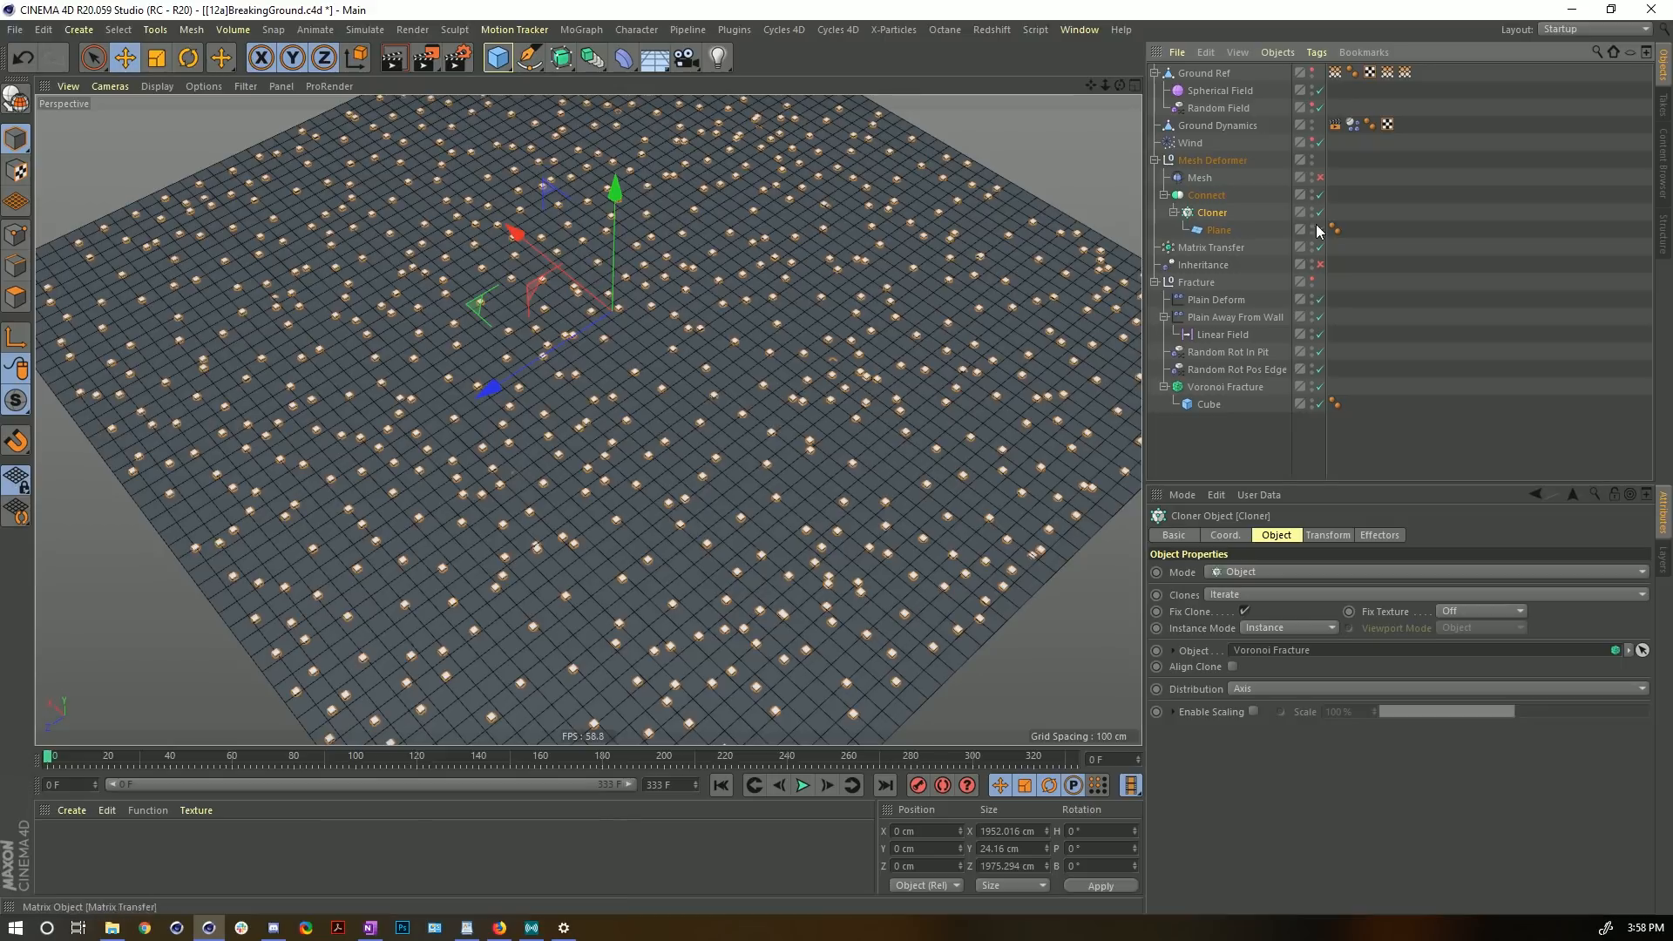
- Turn the Mesh deformer back on and reinitialize it with its Ground Dynamics cage
left_click(1215, 180)
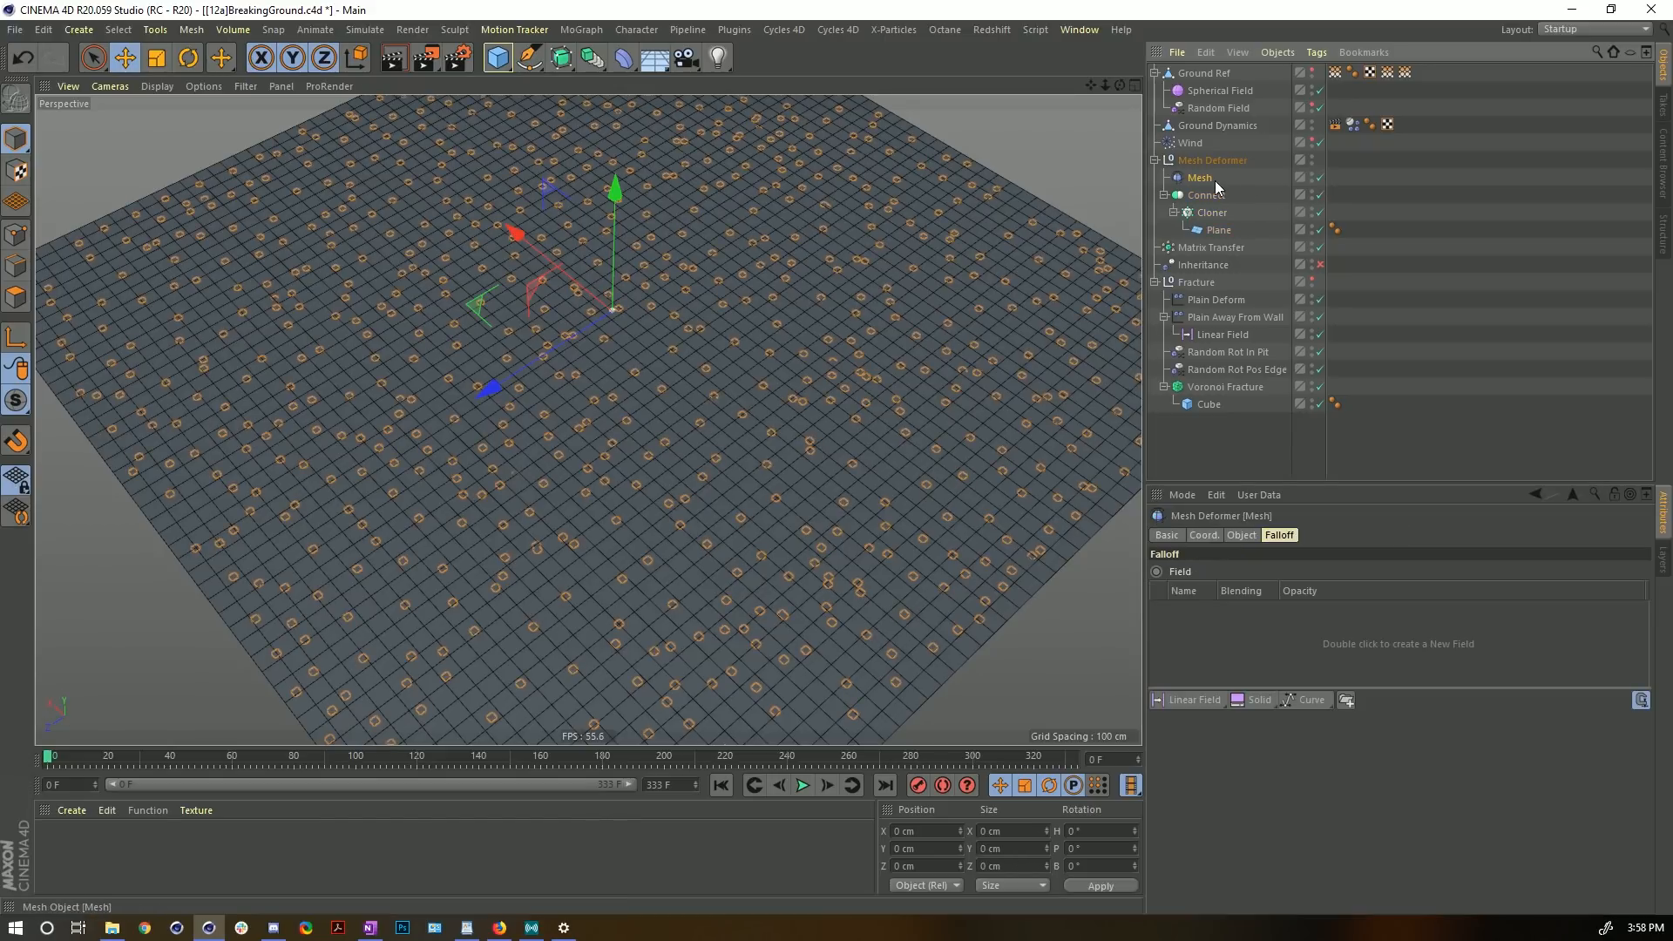
left_click(1242, 536)
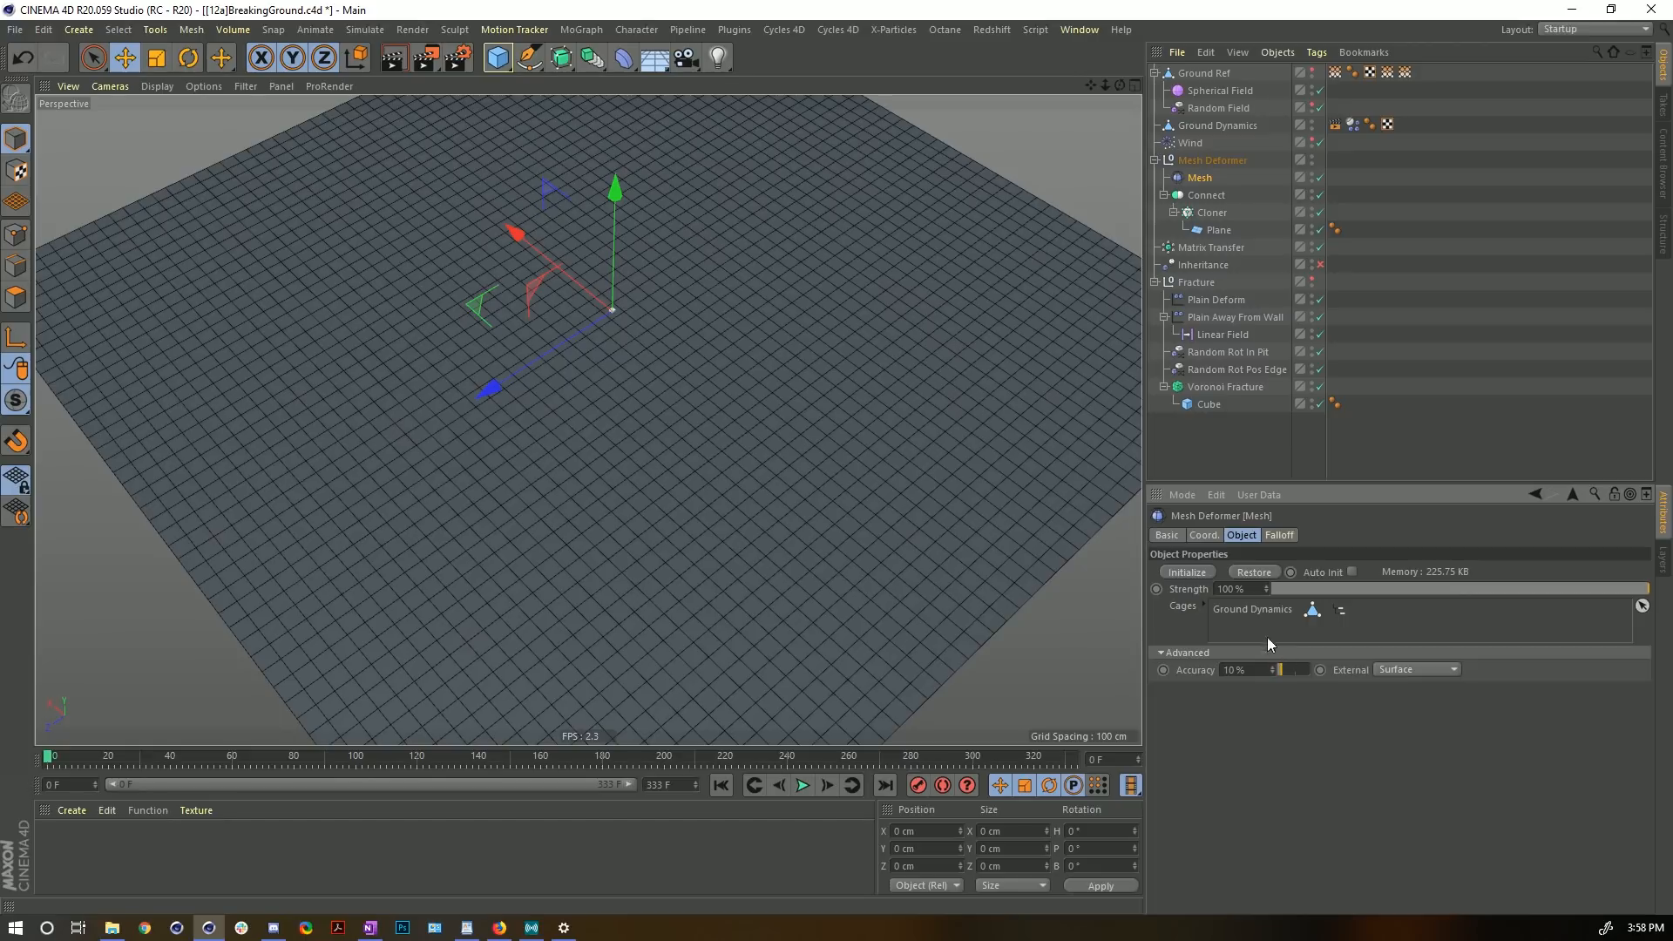
left_click(1189, 573)
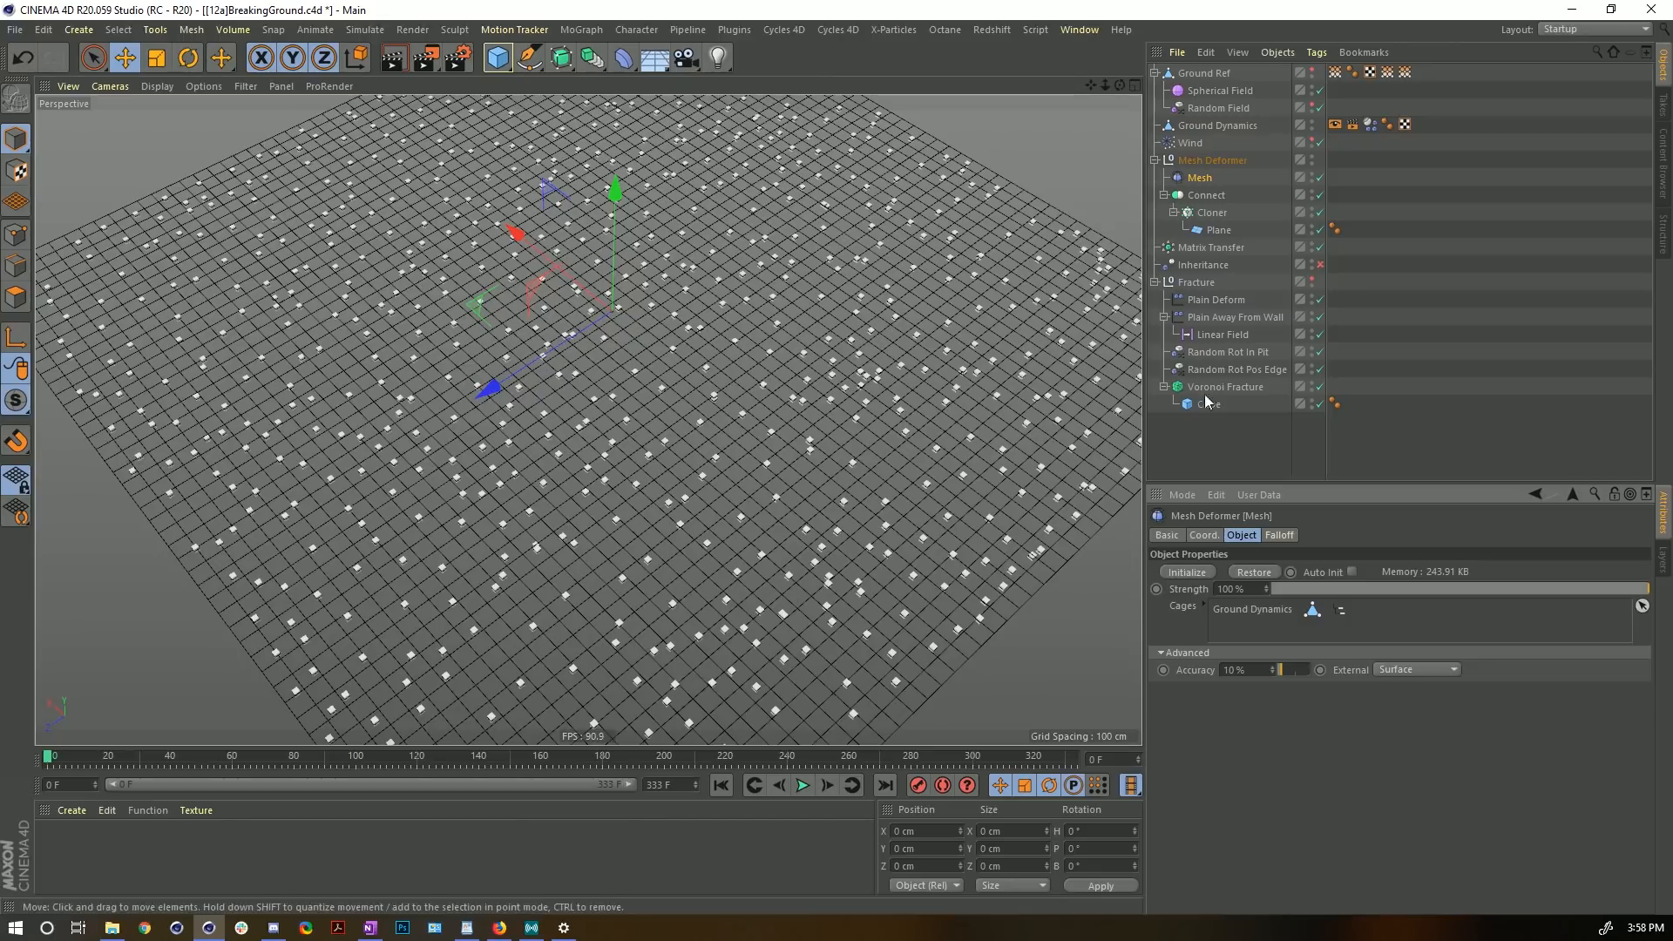
- Check the Matrix Transfer settings, re-enable the Inheritance effector and show the Fracture group again
left_click(1229, 252)
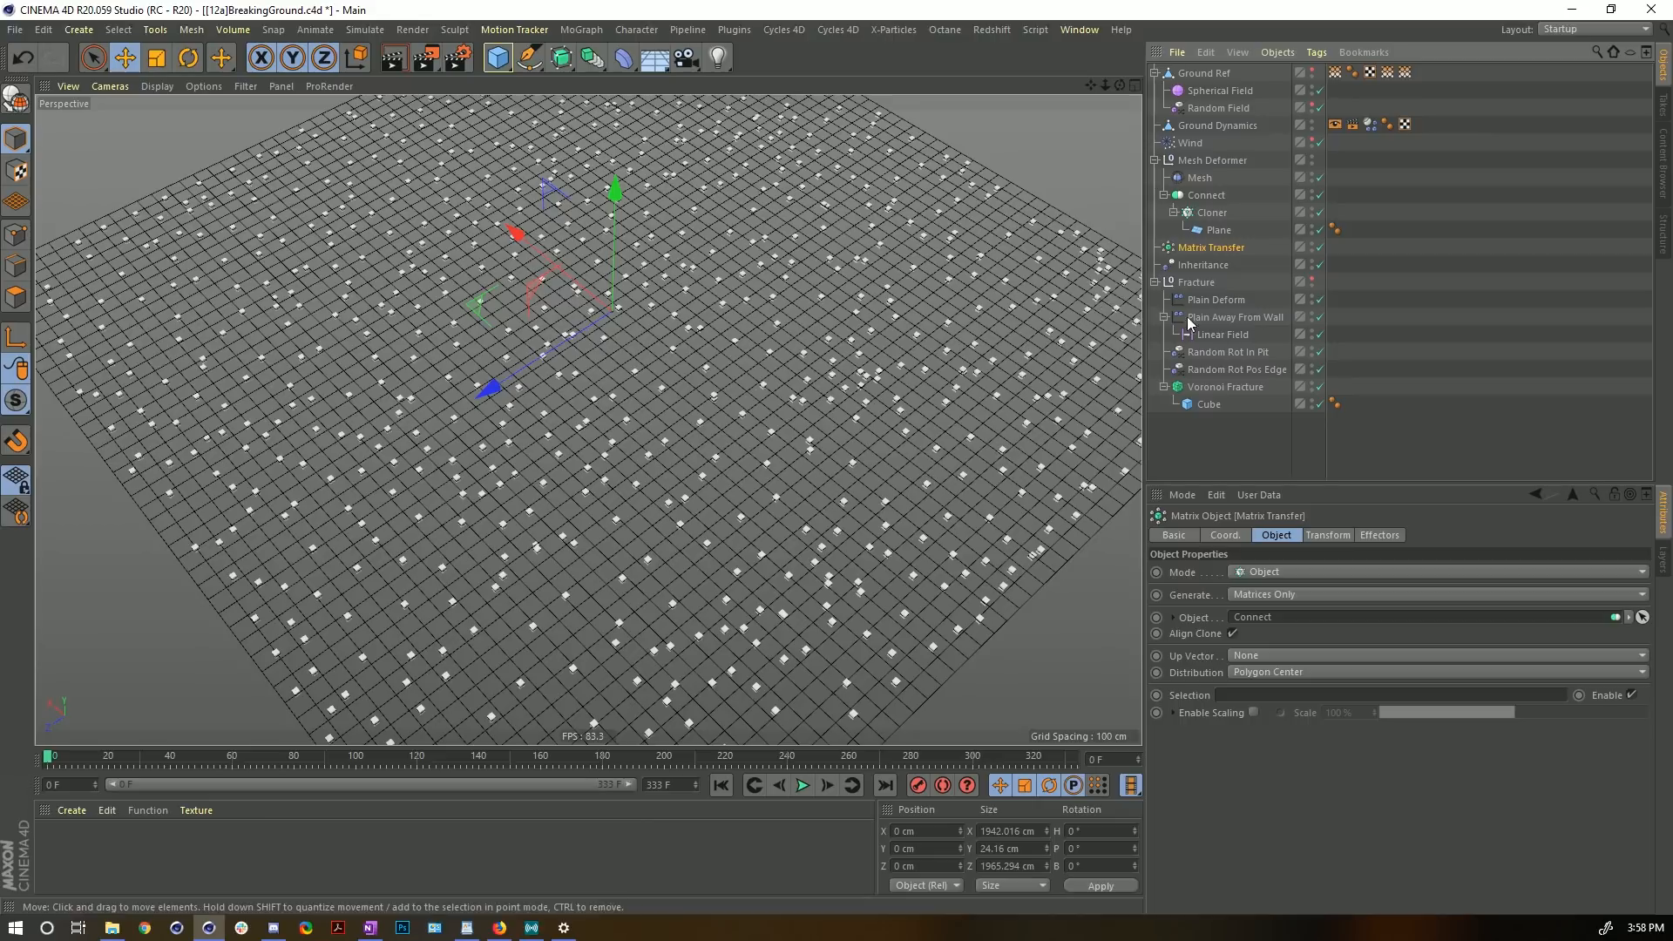
left_click(1312, 279)
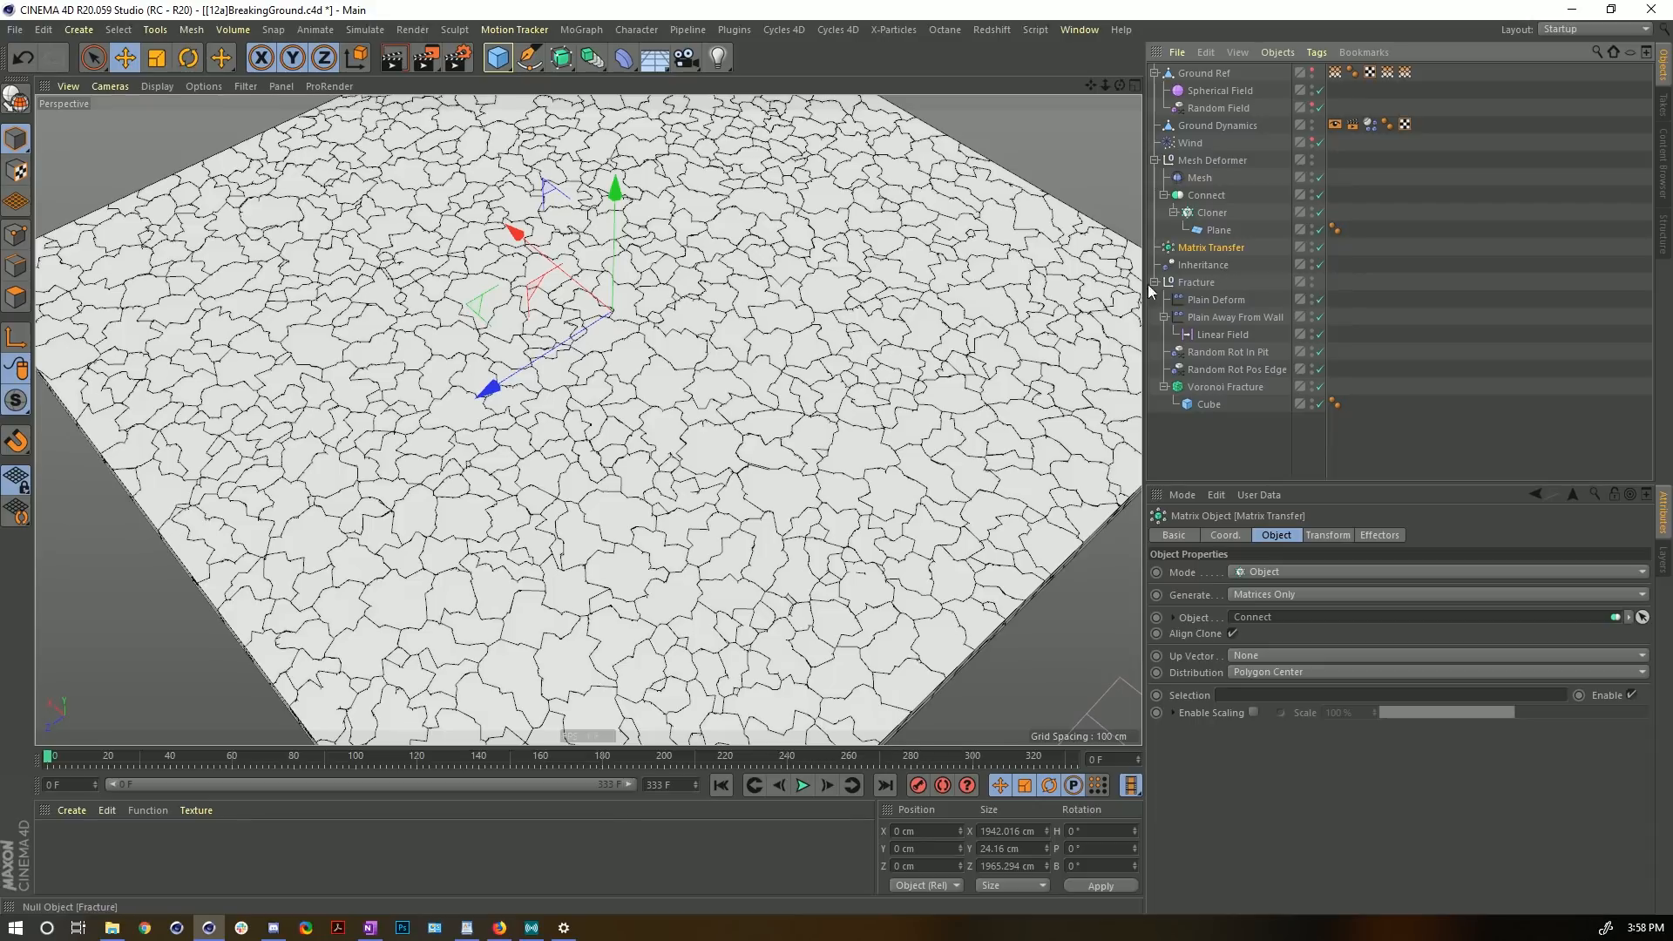
- Check the Mesh deformer and Voronoi Fracture settings and play the finely fractured ground simulation to frame 12
mouse_move(679, 307)
left_mouse_down("alt")
mouse_move(635, 149)
mouse_move(697, 320)
left_mouse_up("alt")
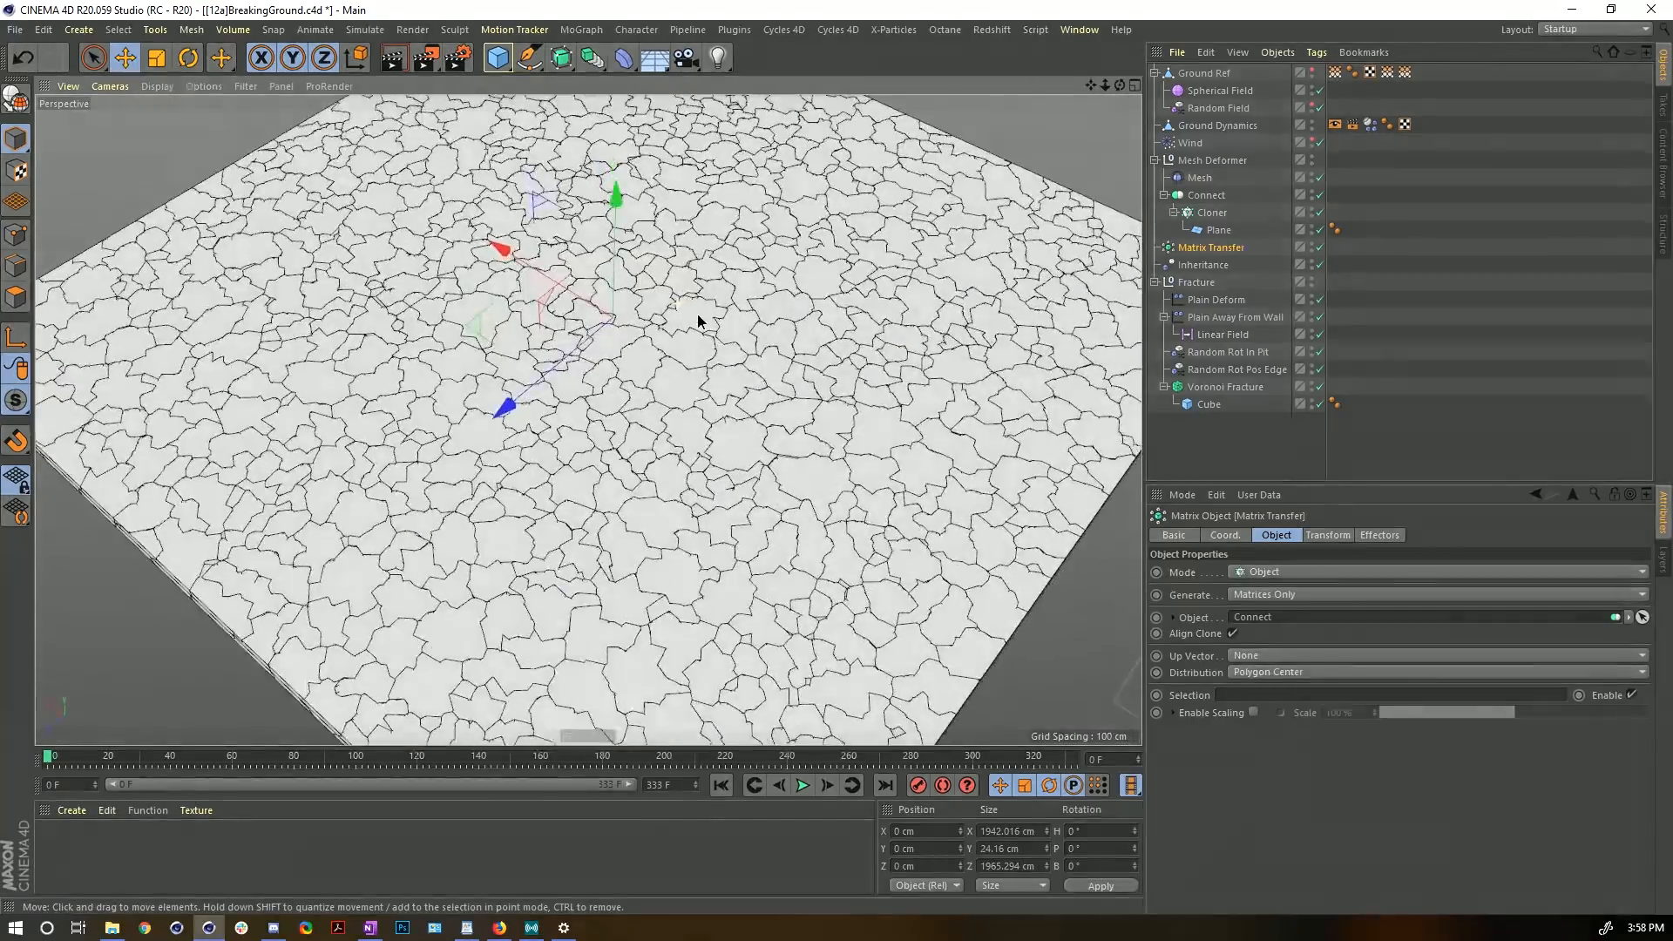
left_click(1199, 181)
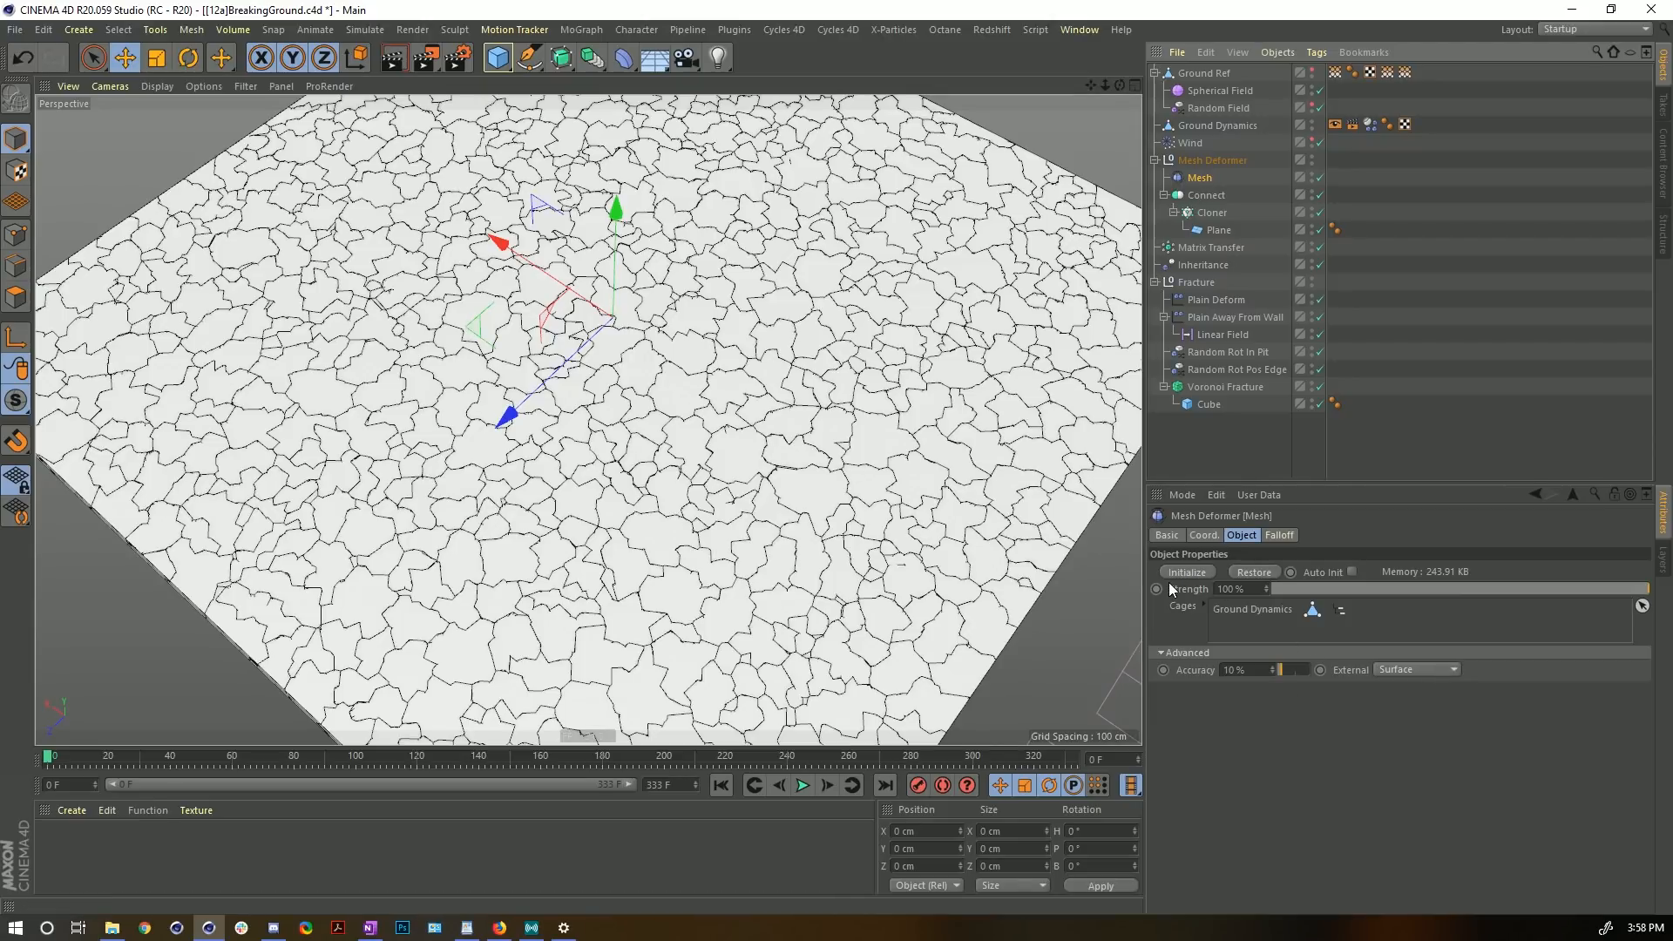
left_click(1222, 386)
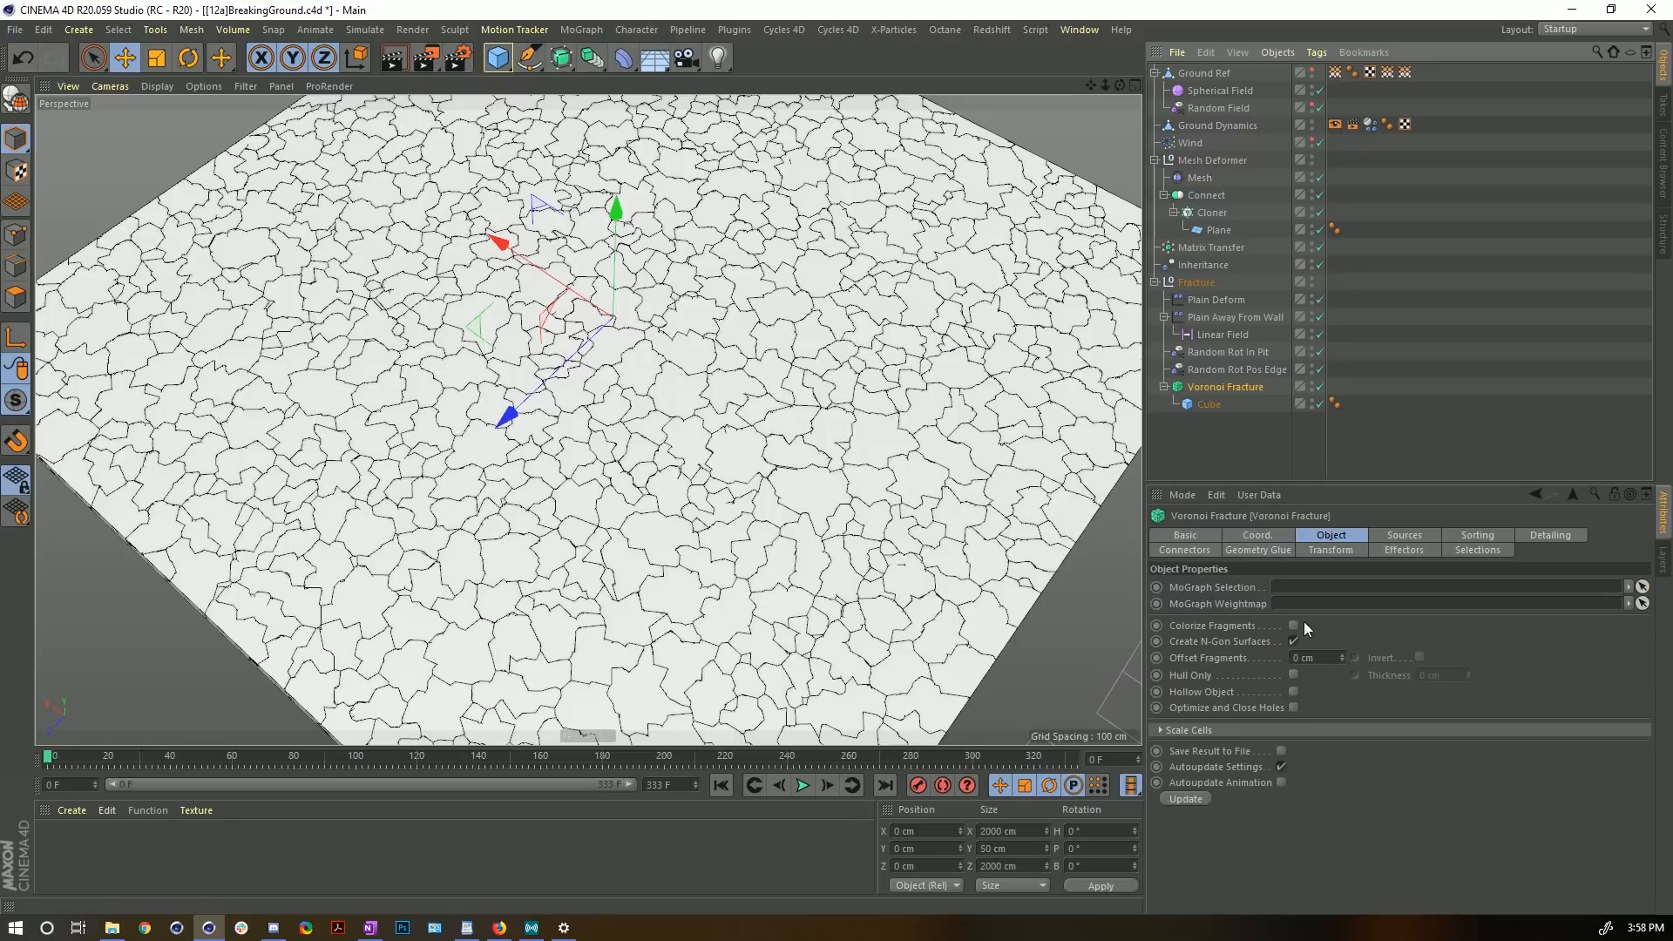
left_click(802, 785)
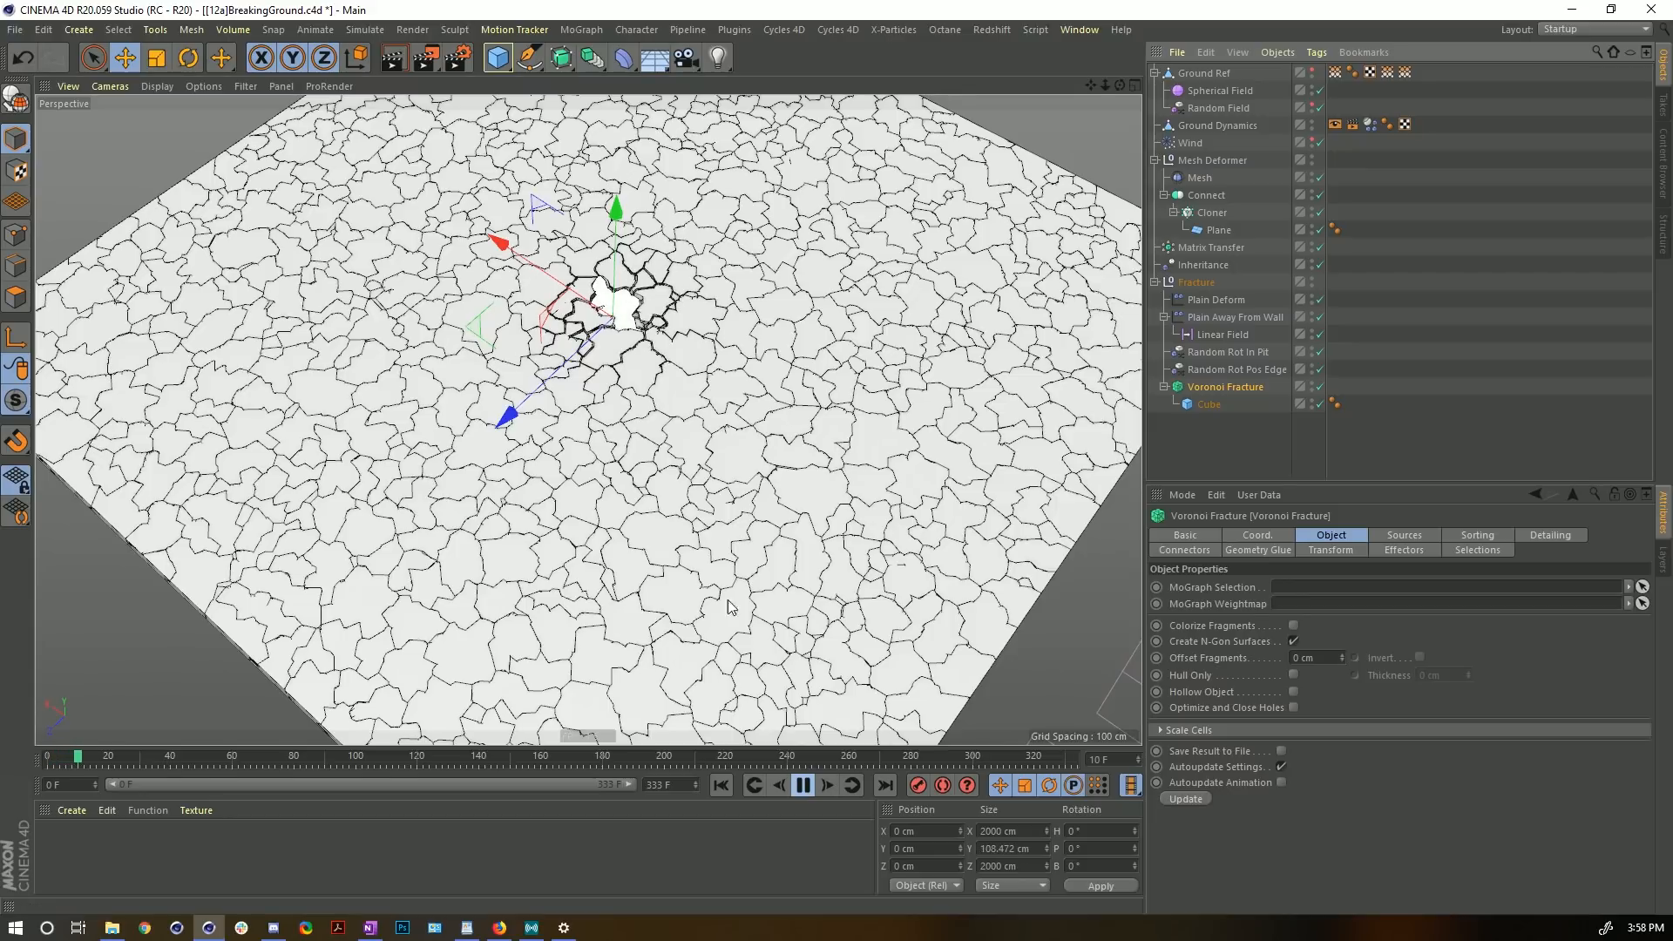
left_click(804, 785)
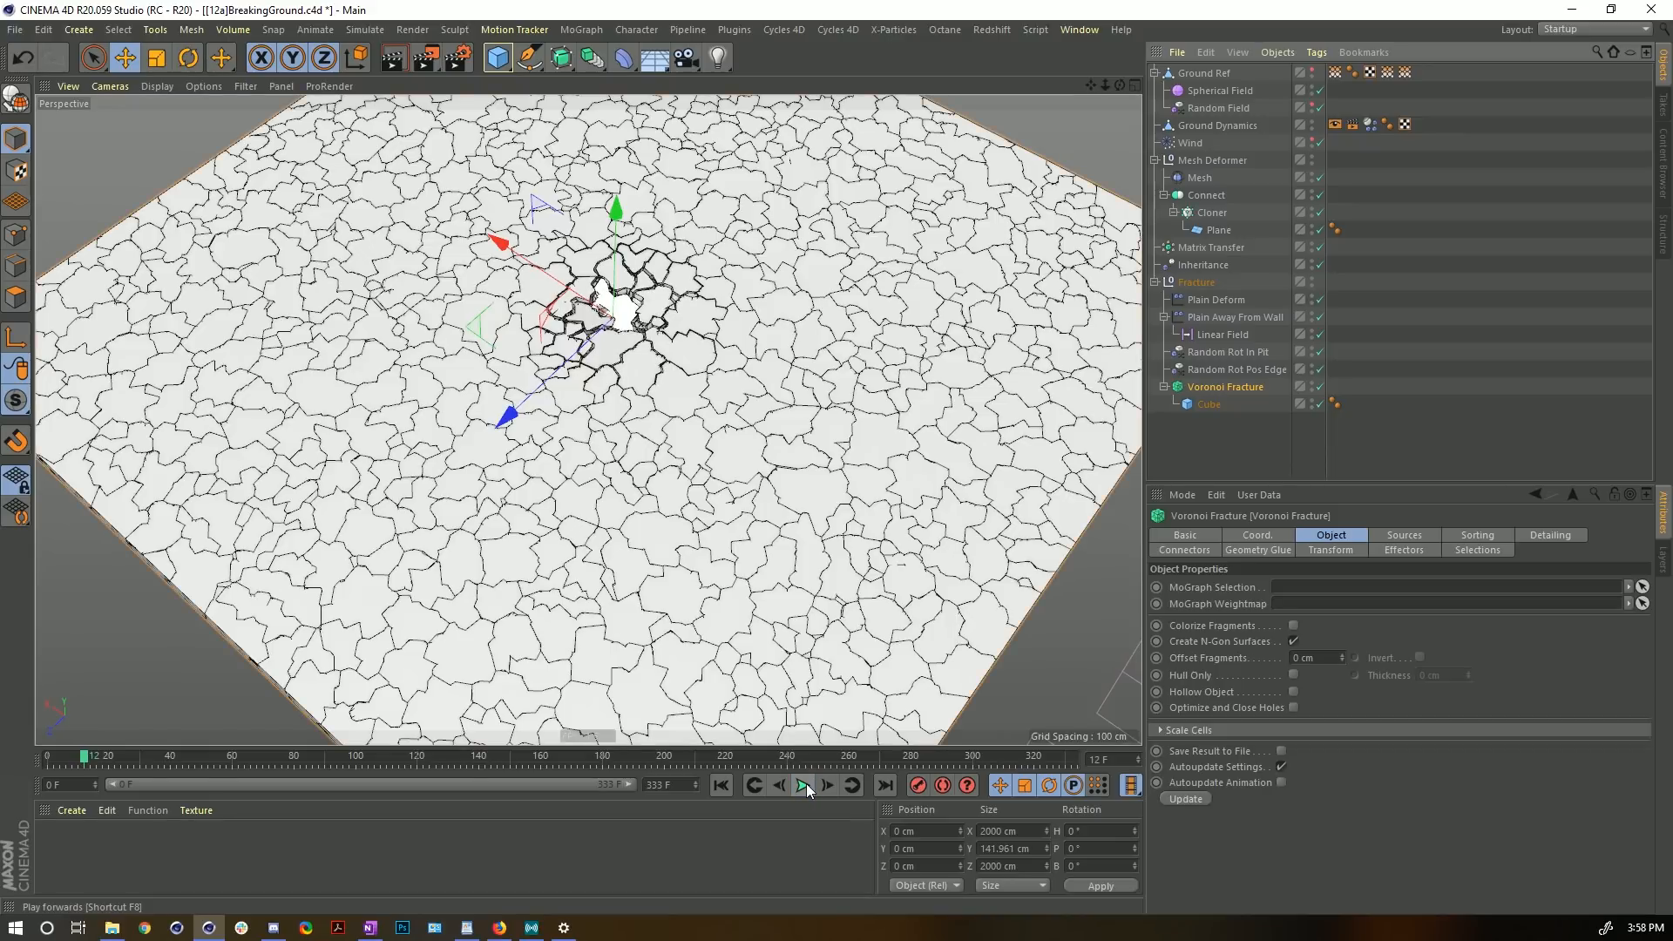
- Switch the viewport to Gouraud Shading without lines and inspect the cracks around the opening at close range
key("n")
key("a")
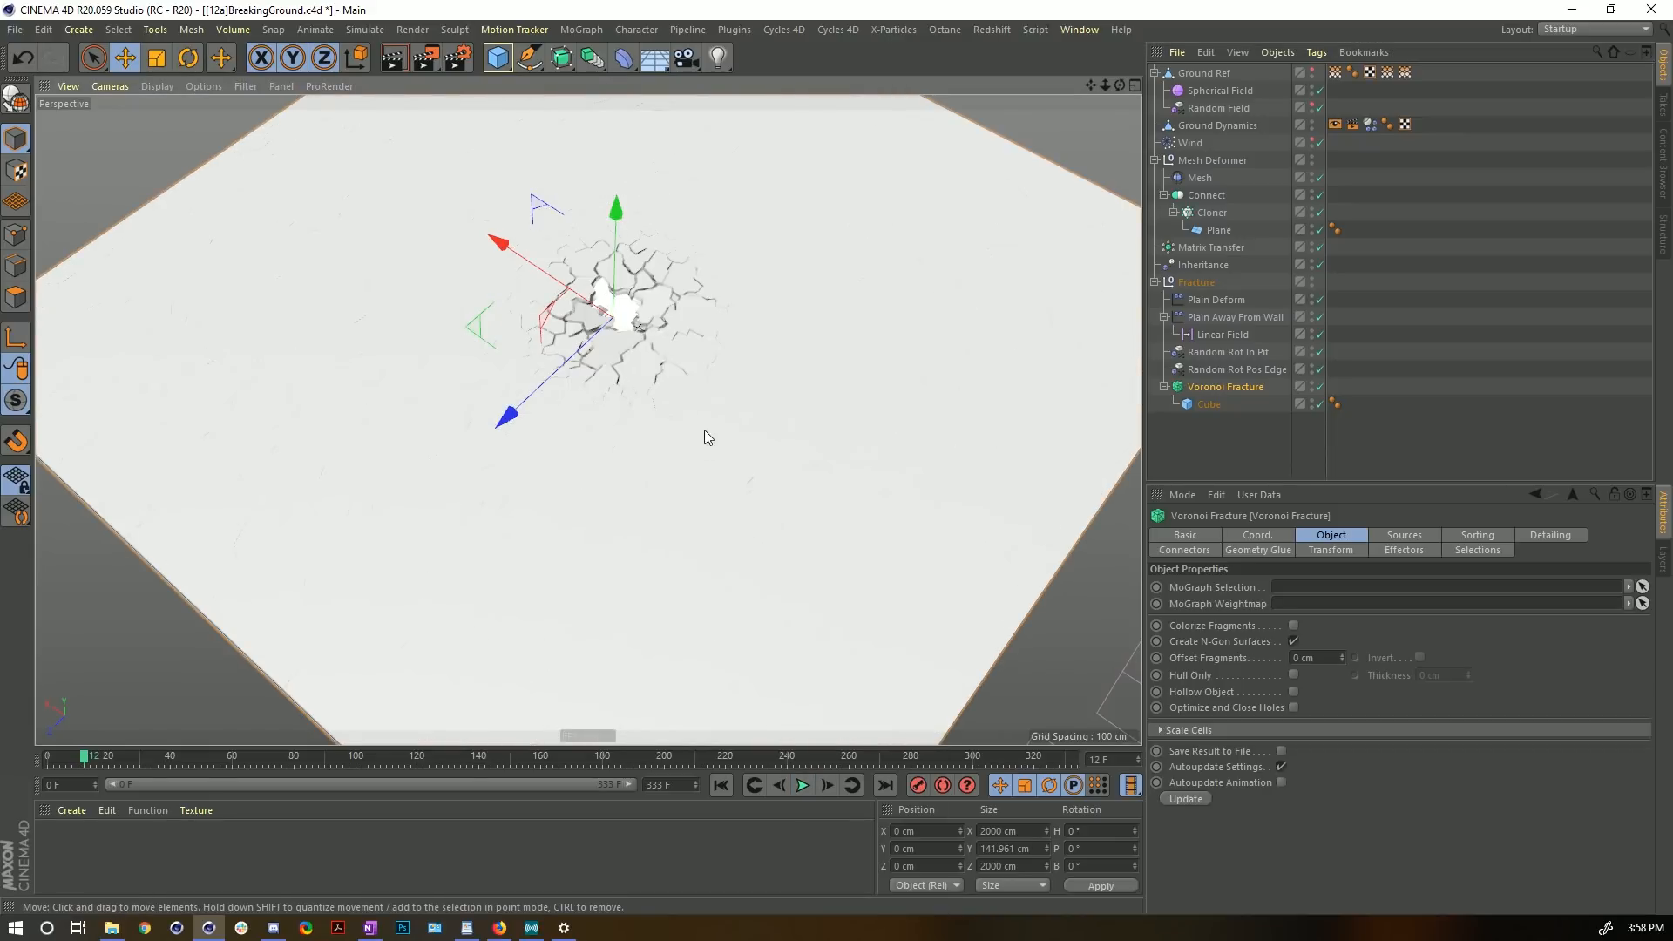
scroll(659, 364, "up", 2)
right_click_drag(656, 364, 688, 354, "alt")
left_click_drag(688, 353, 704, 340, "alt")
middle_click_drag(704, 340, 744, 422, "alt")
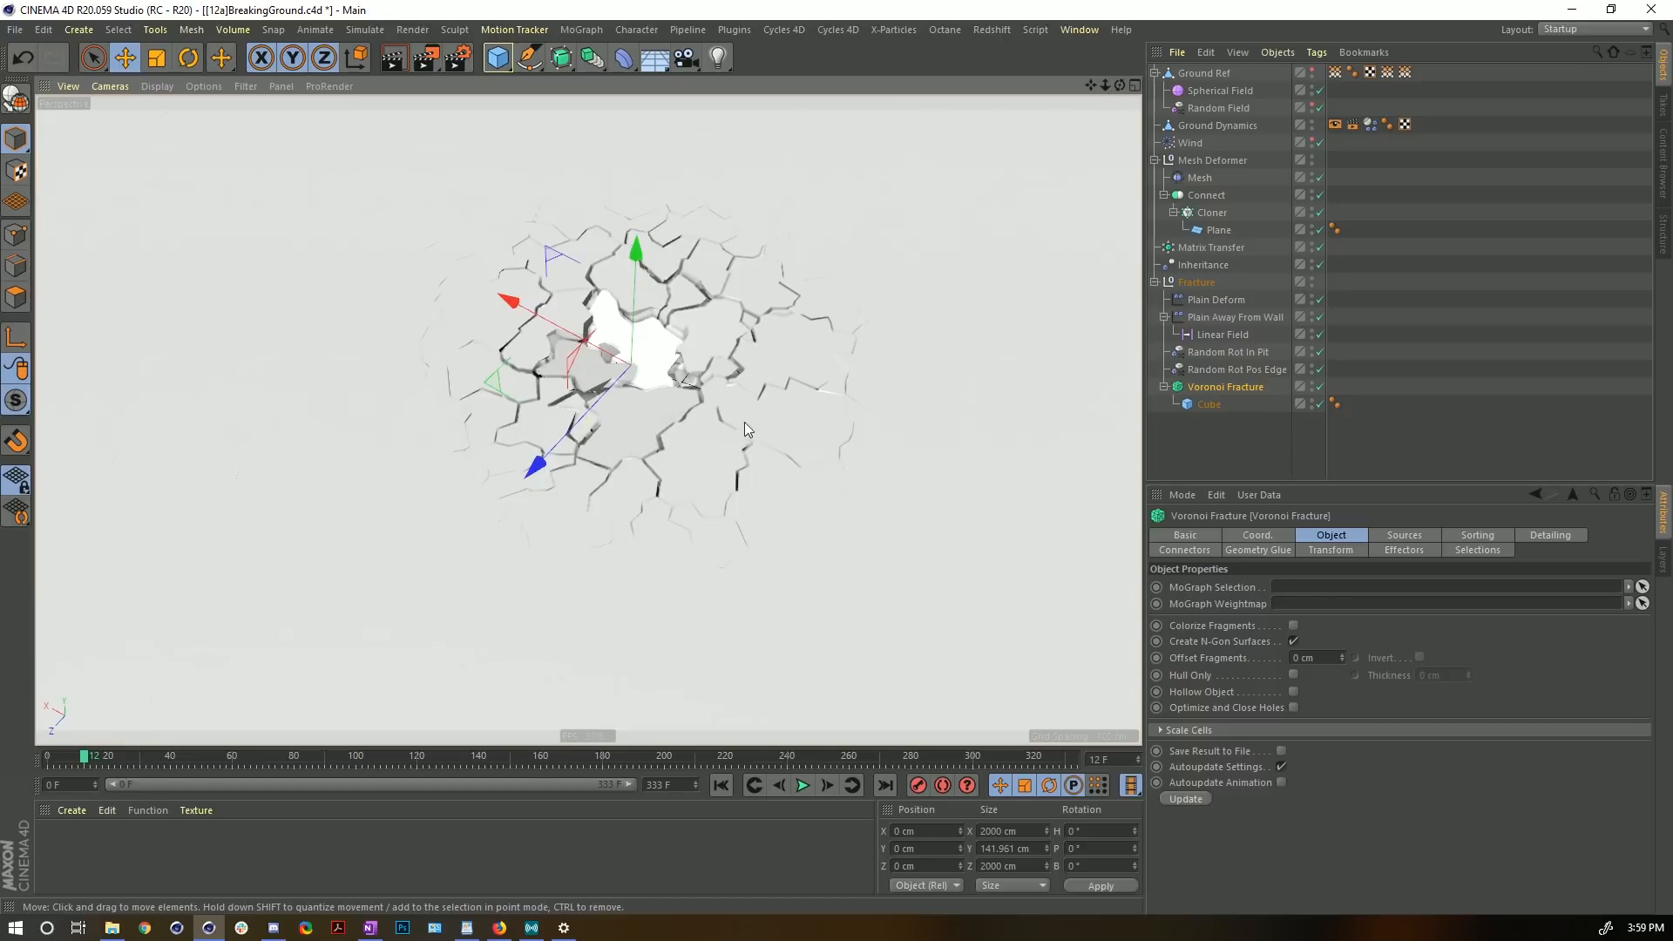
left_click_drag(744, 421, 749, 451, "alt")
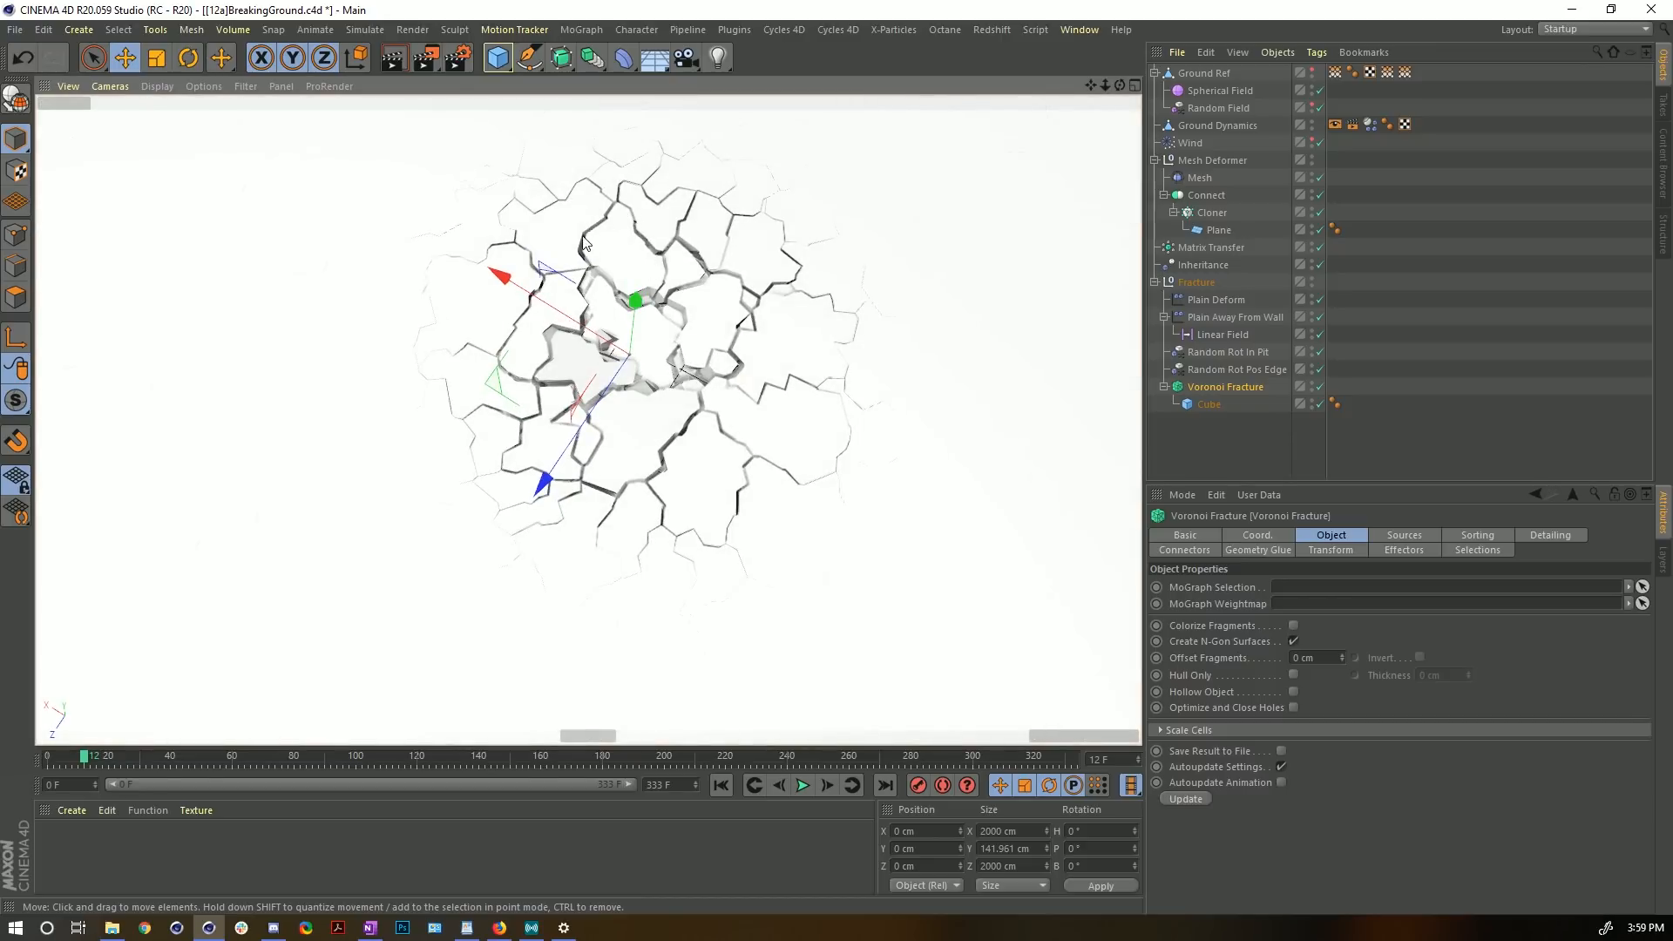
left_click_drag(638, 411, 626, 348, "alt")
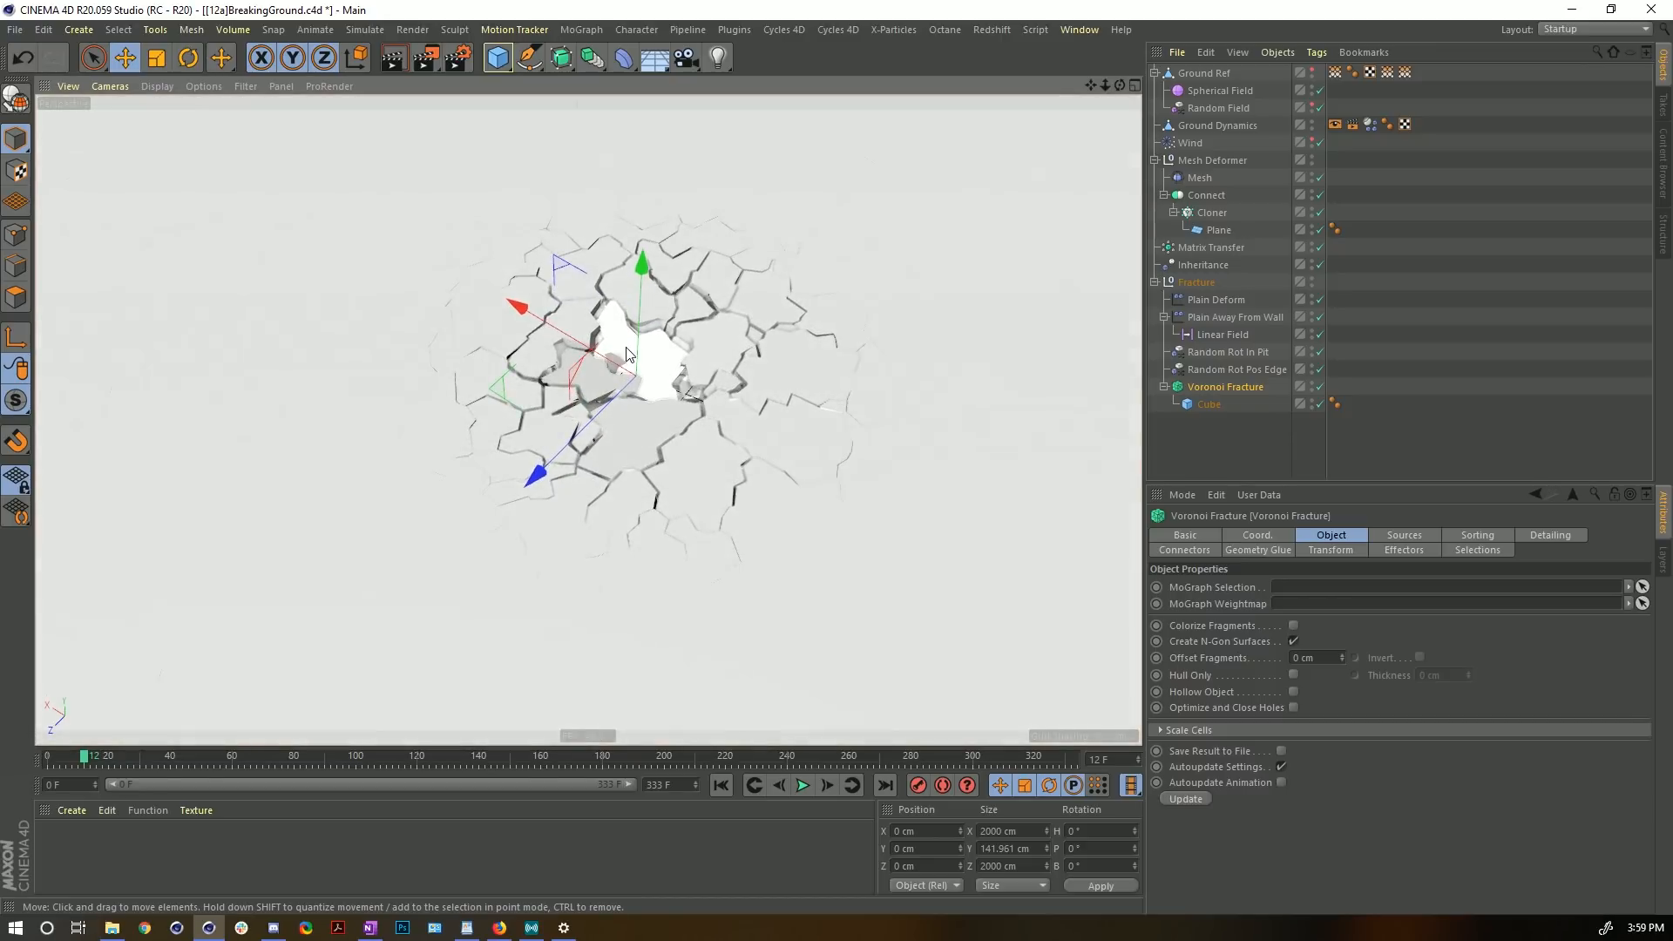
right_click_drag(716, 321, 671, 395, "alt")
mouse_move(671, 395)
left_mouse_down("alt")
mouse_move(675, 327)
mouse_move(650, 495)
mouse_move(655, 378)
mouse_move(657, 396)
left_mouse_up("alt")
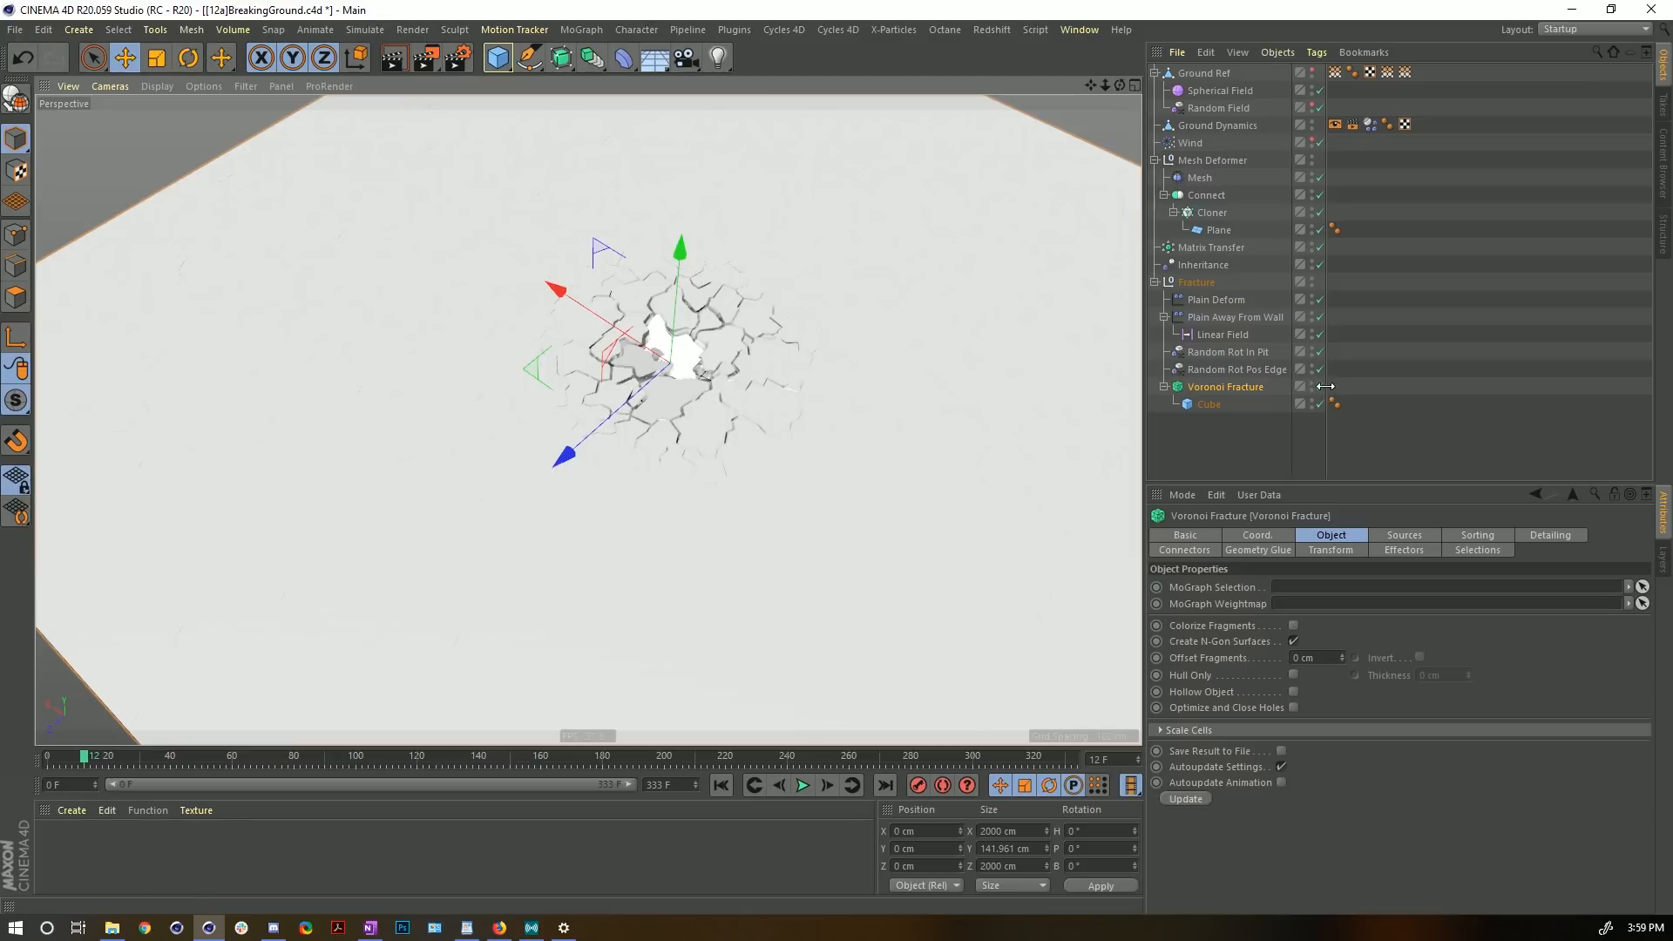
- Disable the Voronoi Fracture and play Ground Ref's Vertex Map Growth from frame 0, returning to the start when finished
left_click(721, 785)
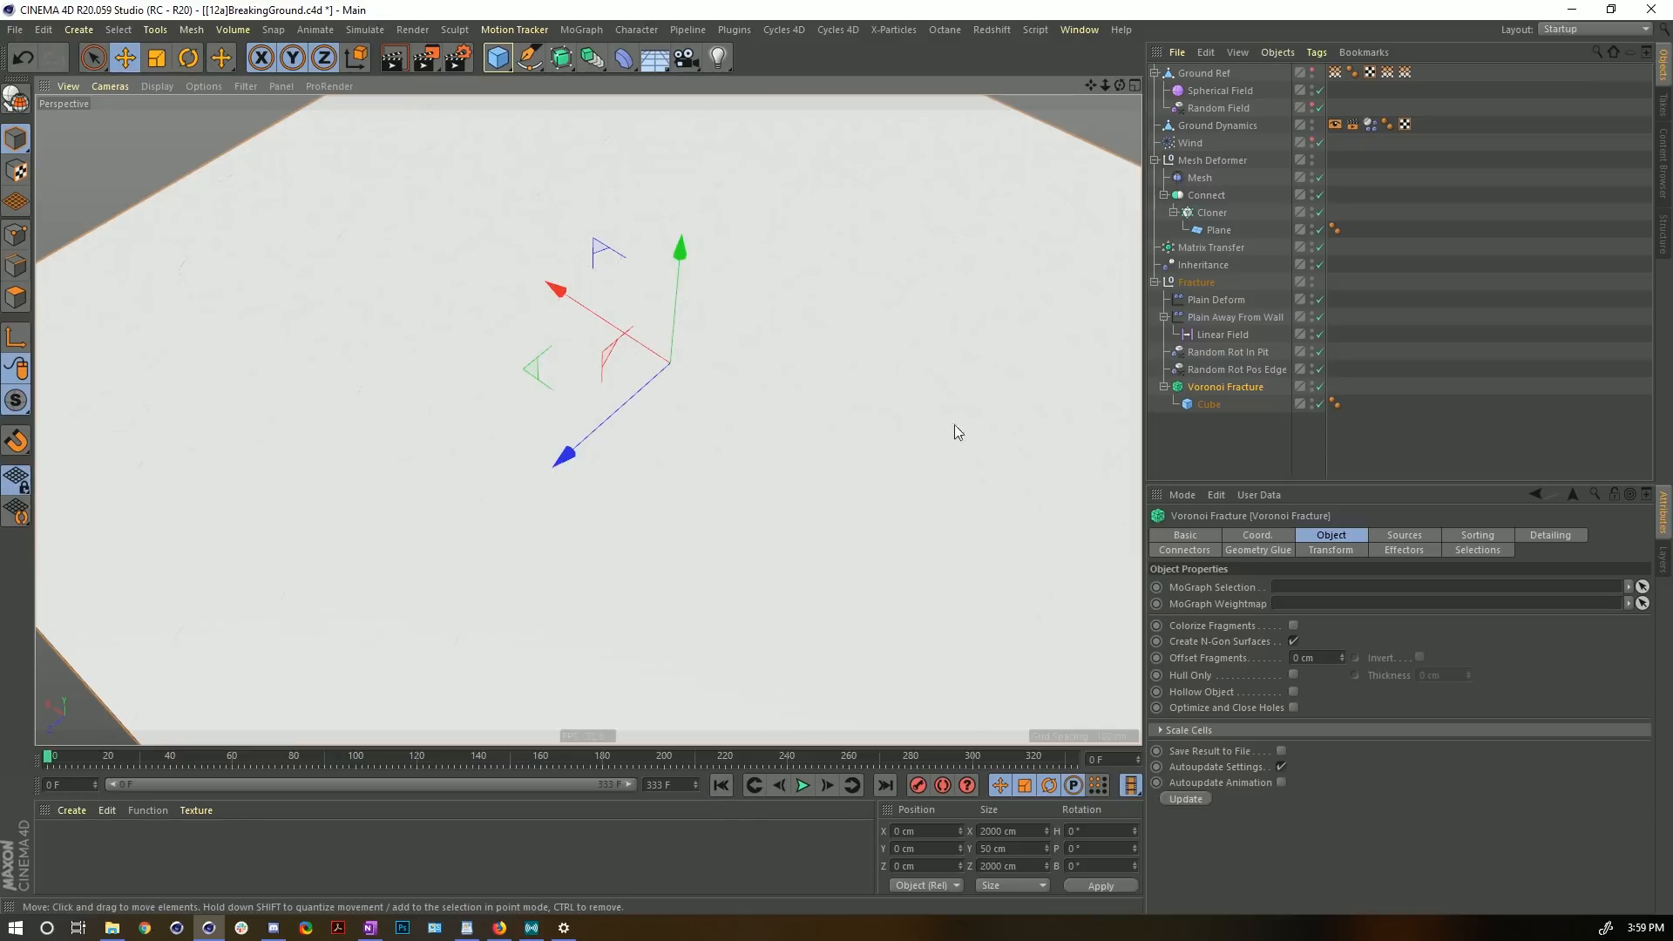
left_click(1320, 388)
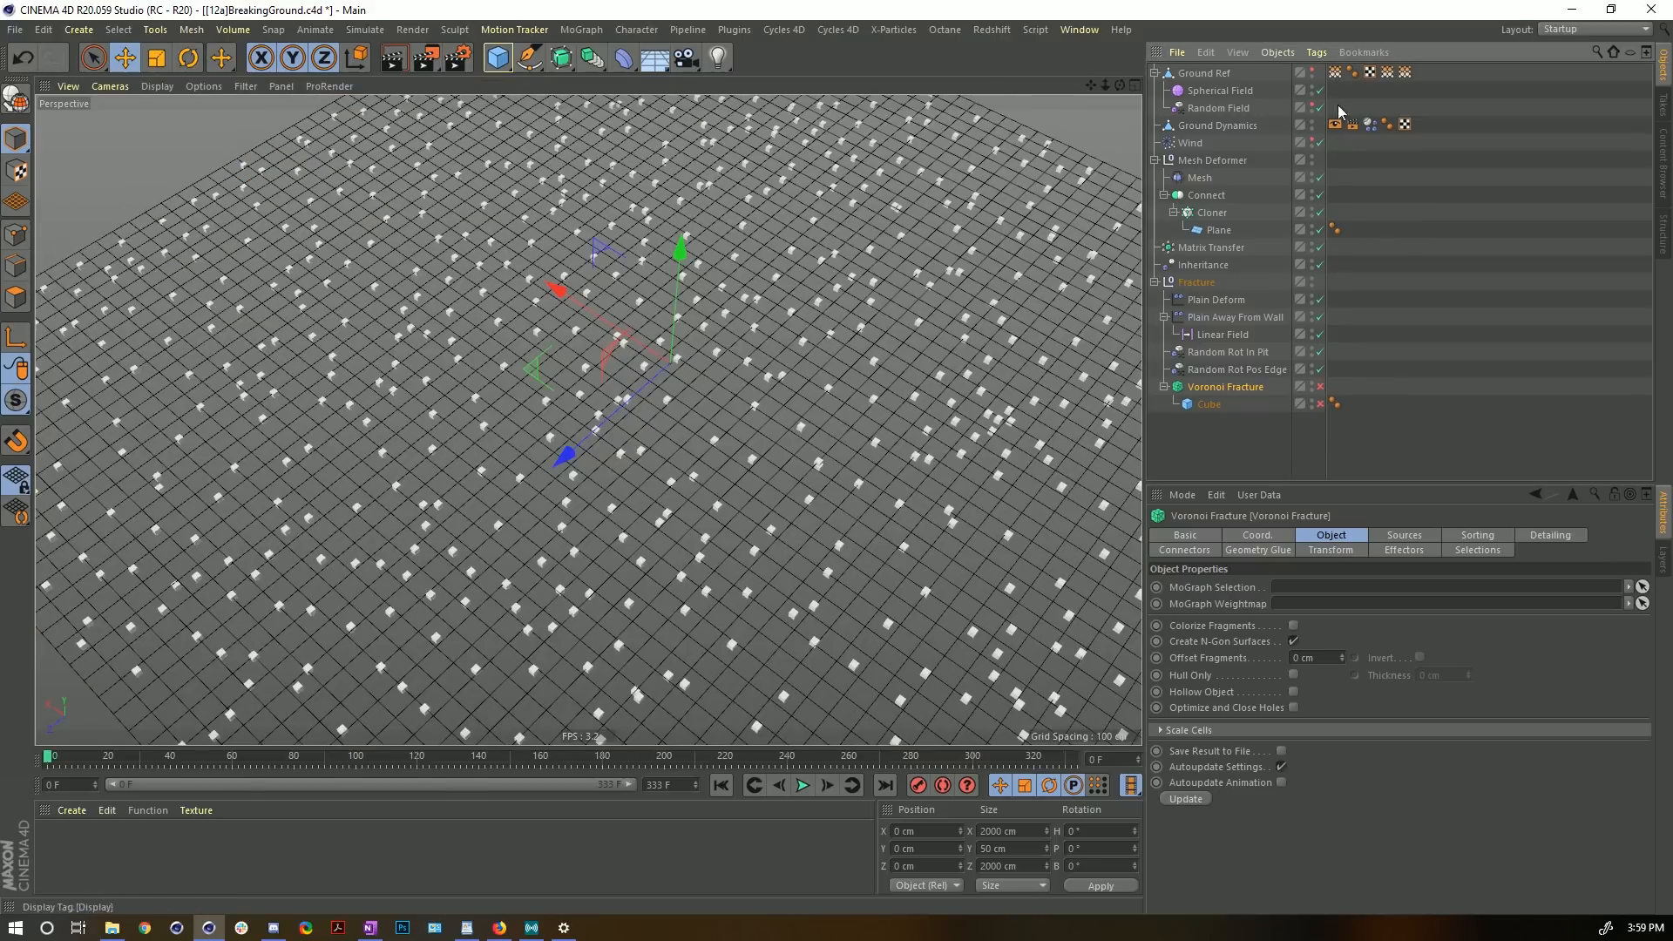
left_click(1207, 76)
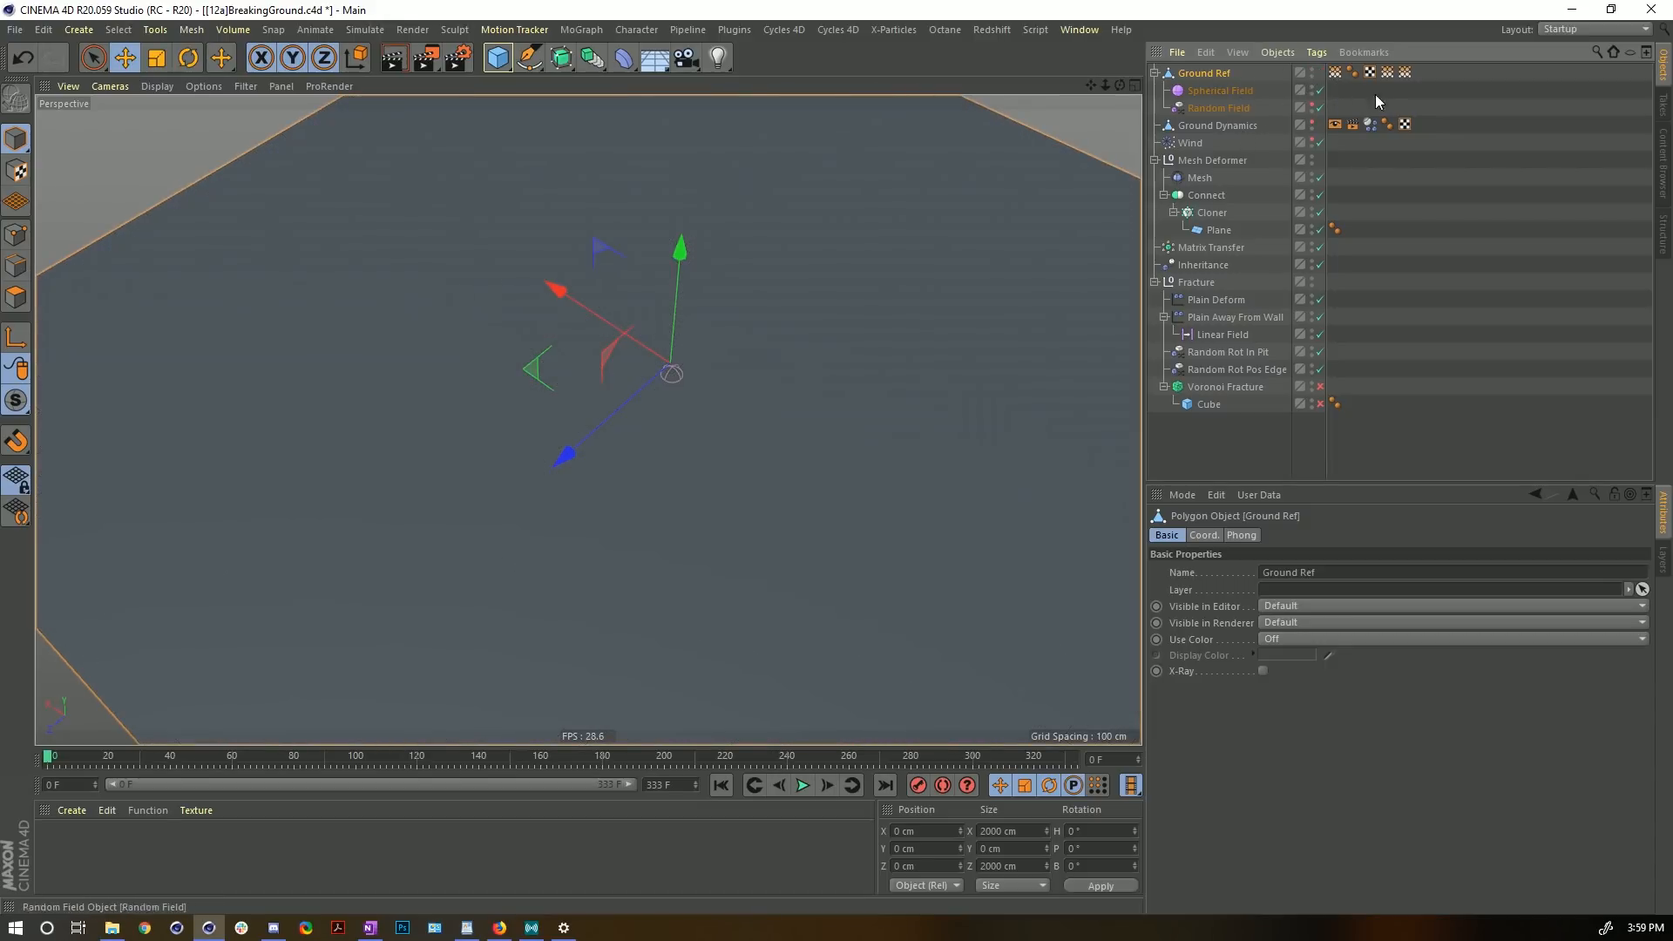
left_click(1334, 73)
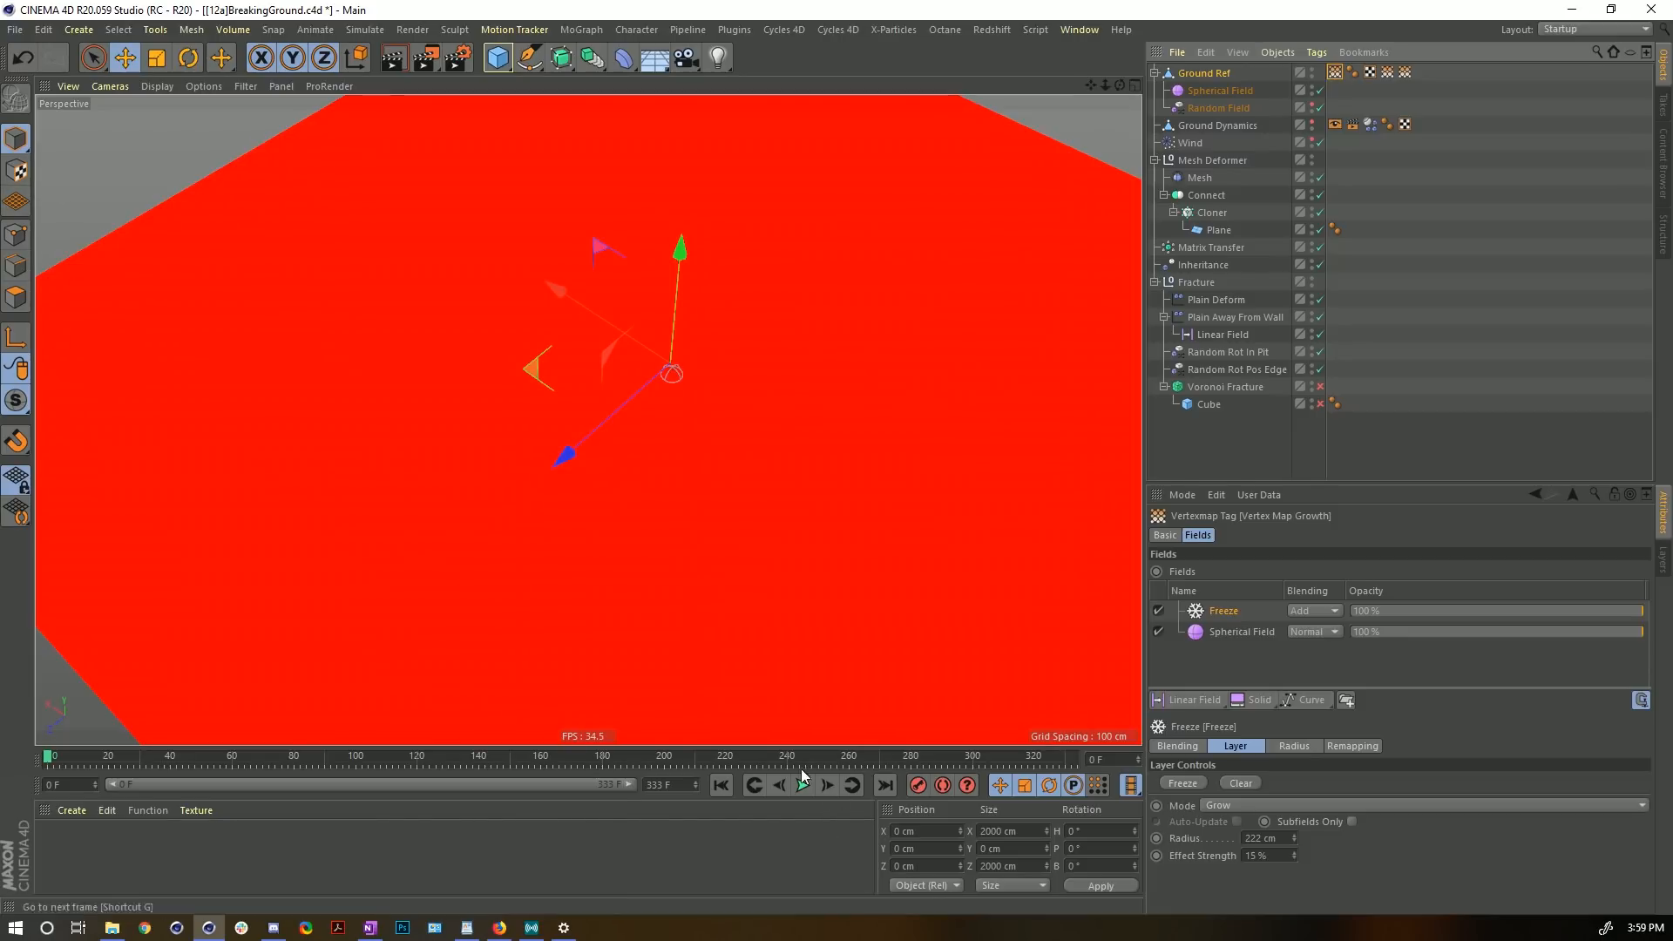
left_click(804, 786)
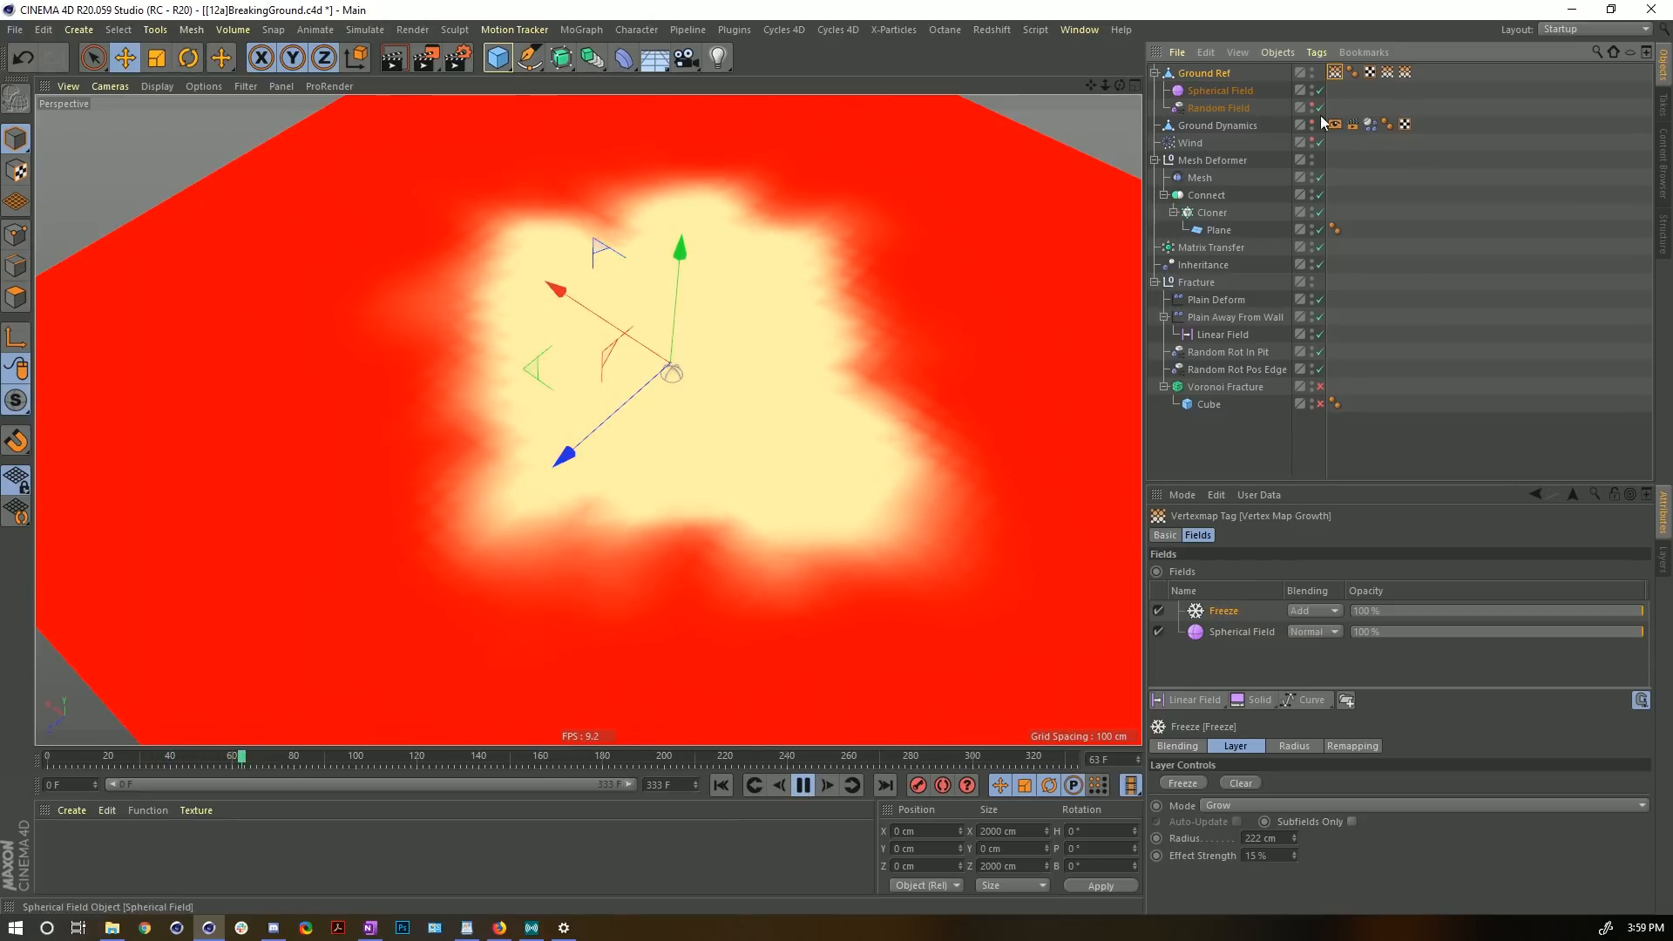
left_click(798, 785)
left_click(730, 785)
- Disable the Dynamics Body tag on Ground Dynamics and replay the Vertex Map Growth from the start
left_click(1370, 124)
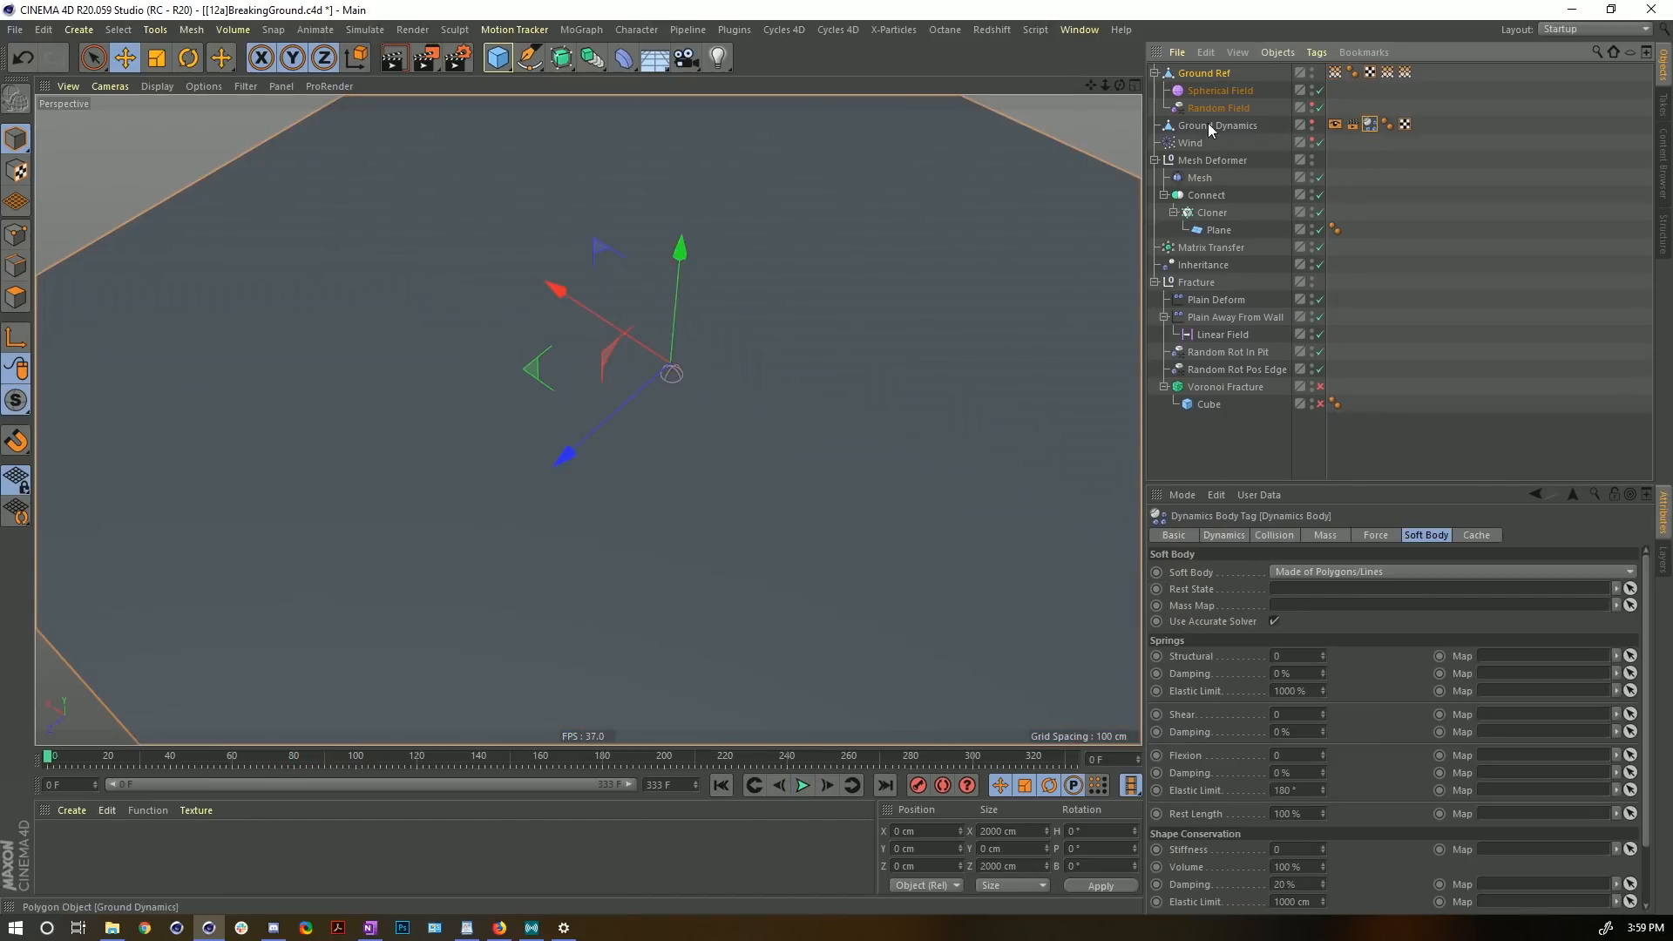
left_click(1223, 535)
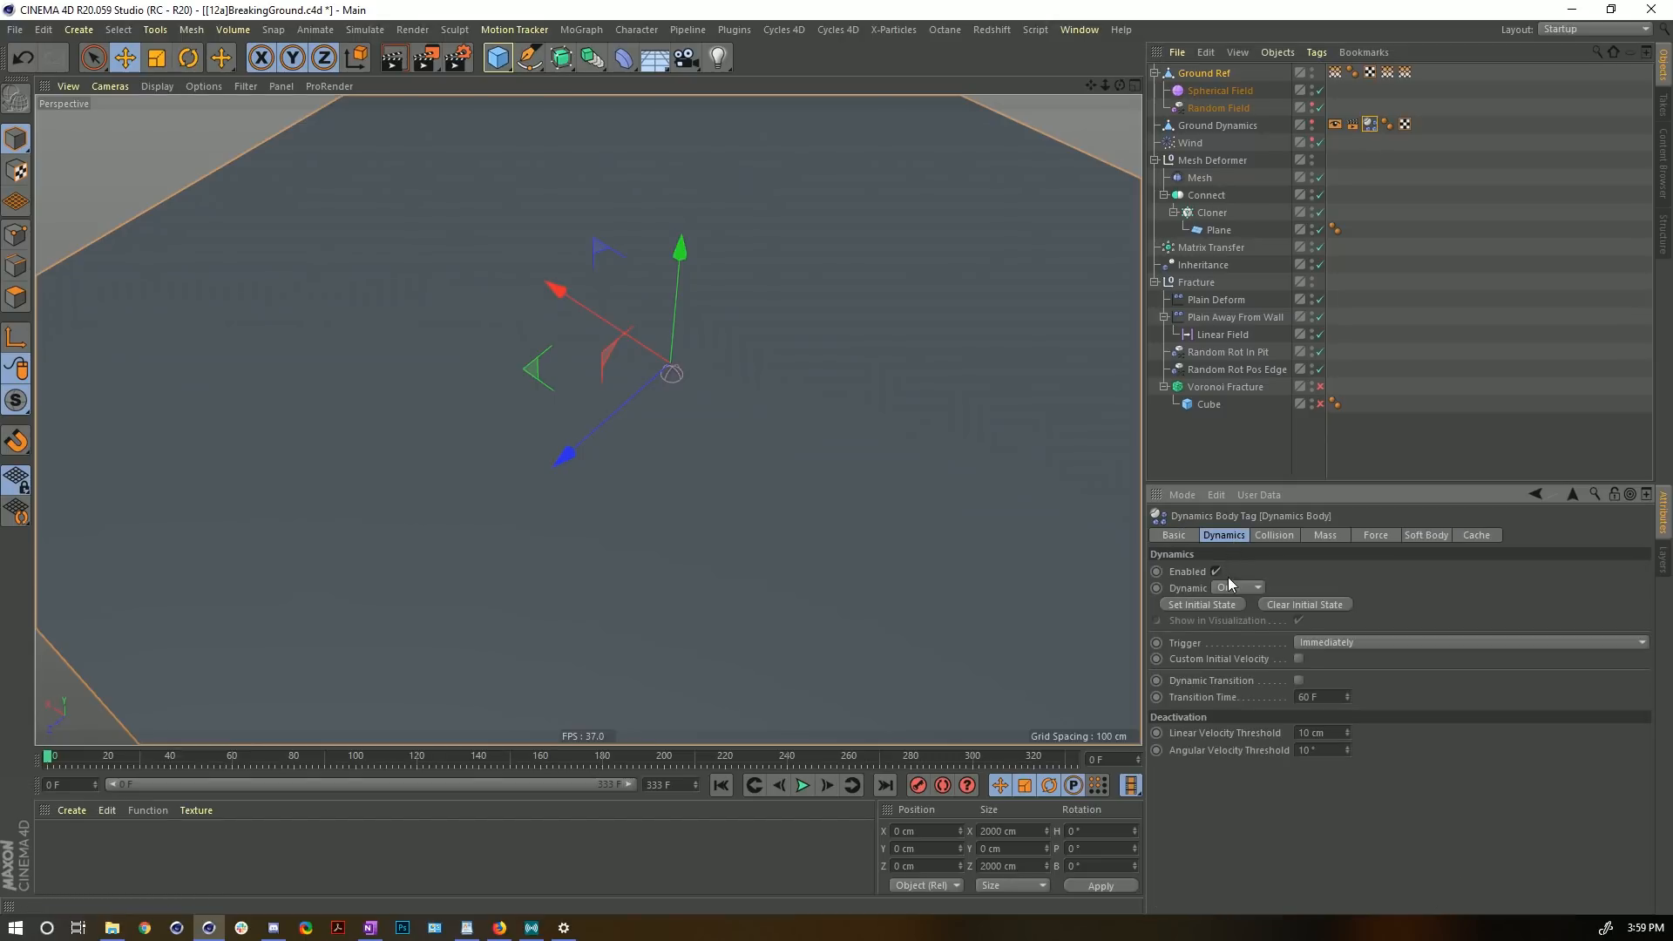
left_click(800, 786)
left_click(1334, 72)
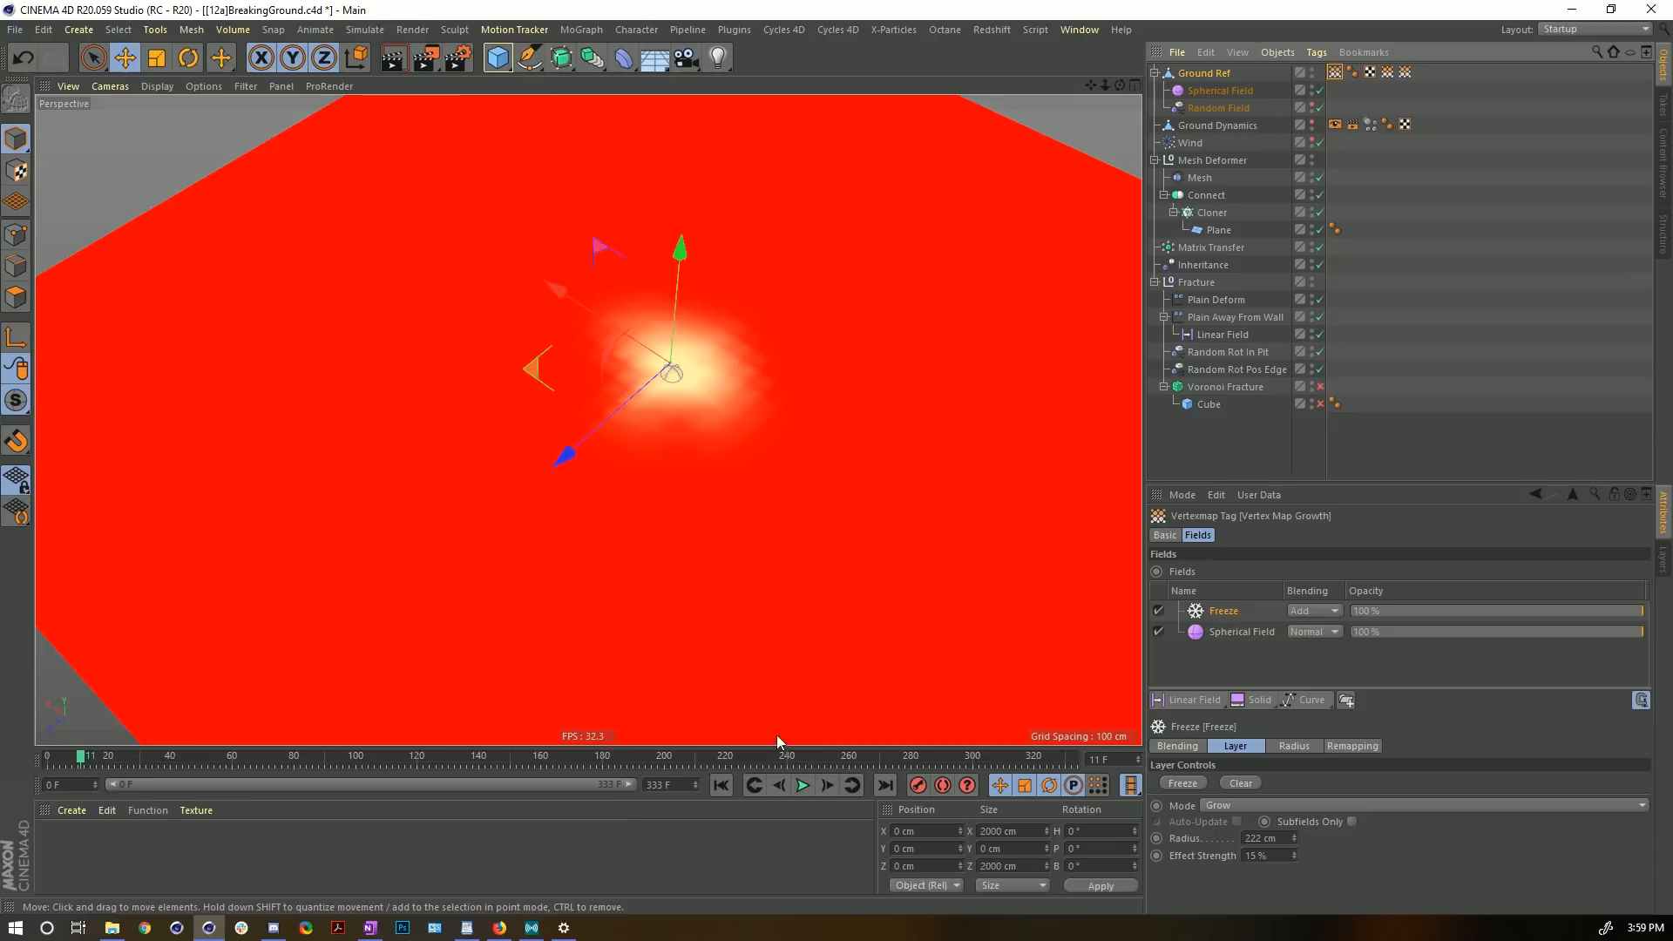
left_click(720, 785)
left_click(800, 785)
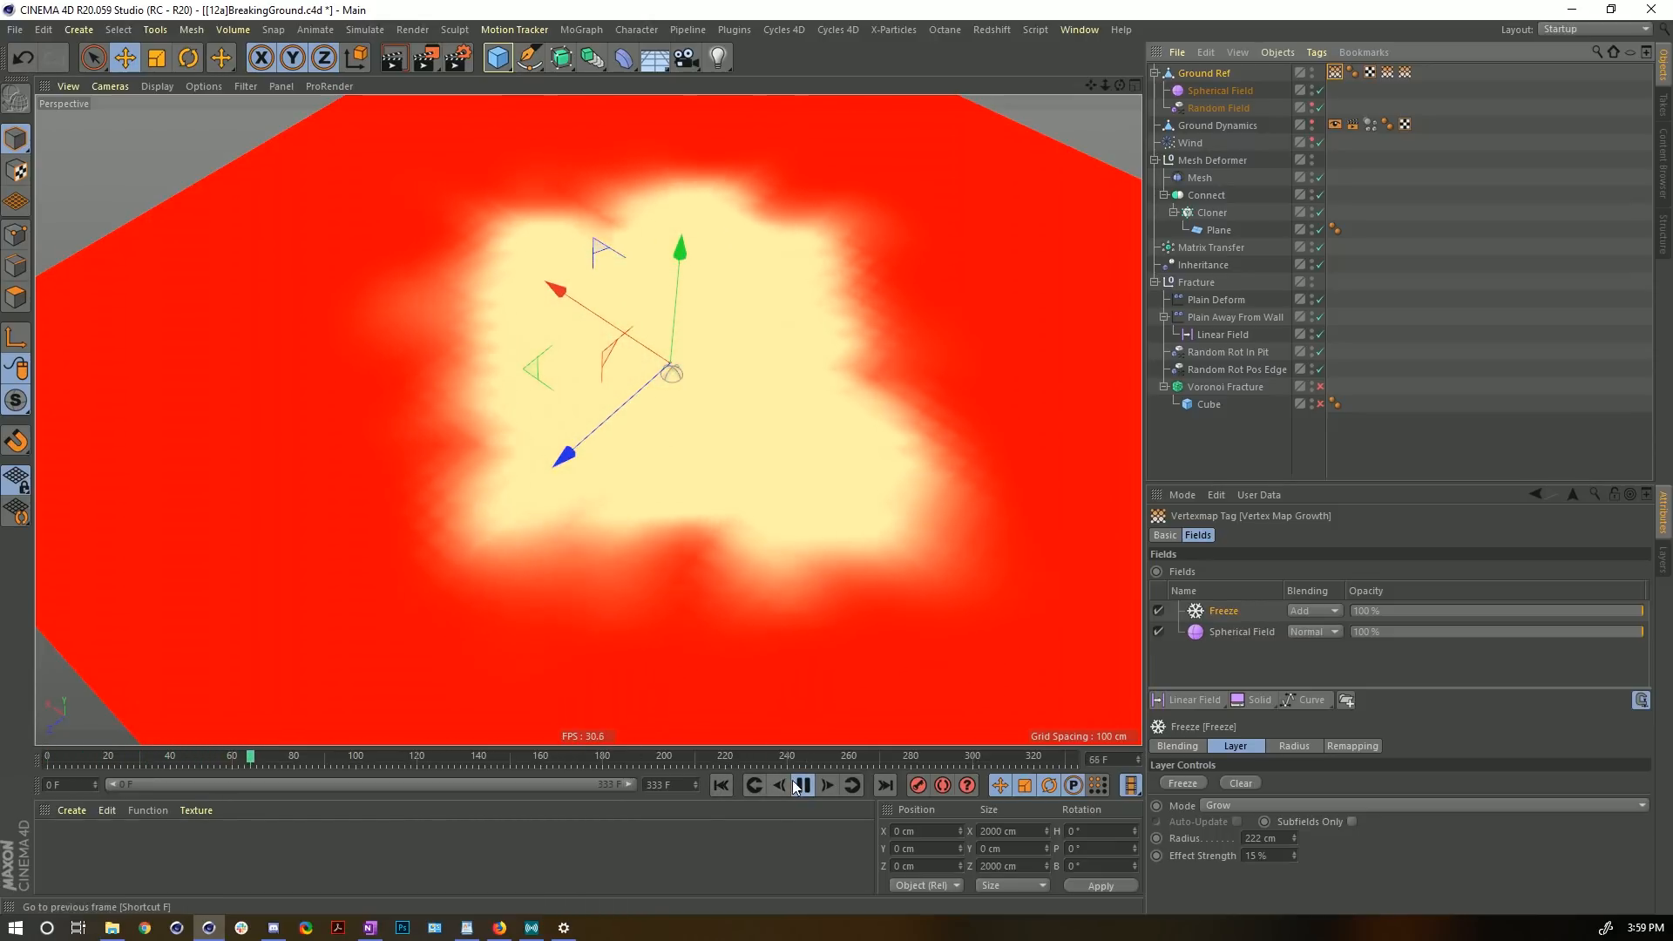
left_click(803, 784)
- Examine how the Vertex Map Growth spreads over the whole ground up to frame 180 and return to frame 0
left_click_drag(732, 450, 750, 375, "alt")
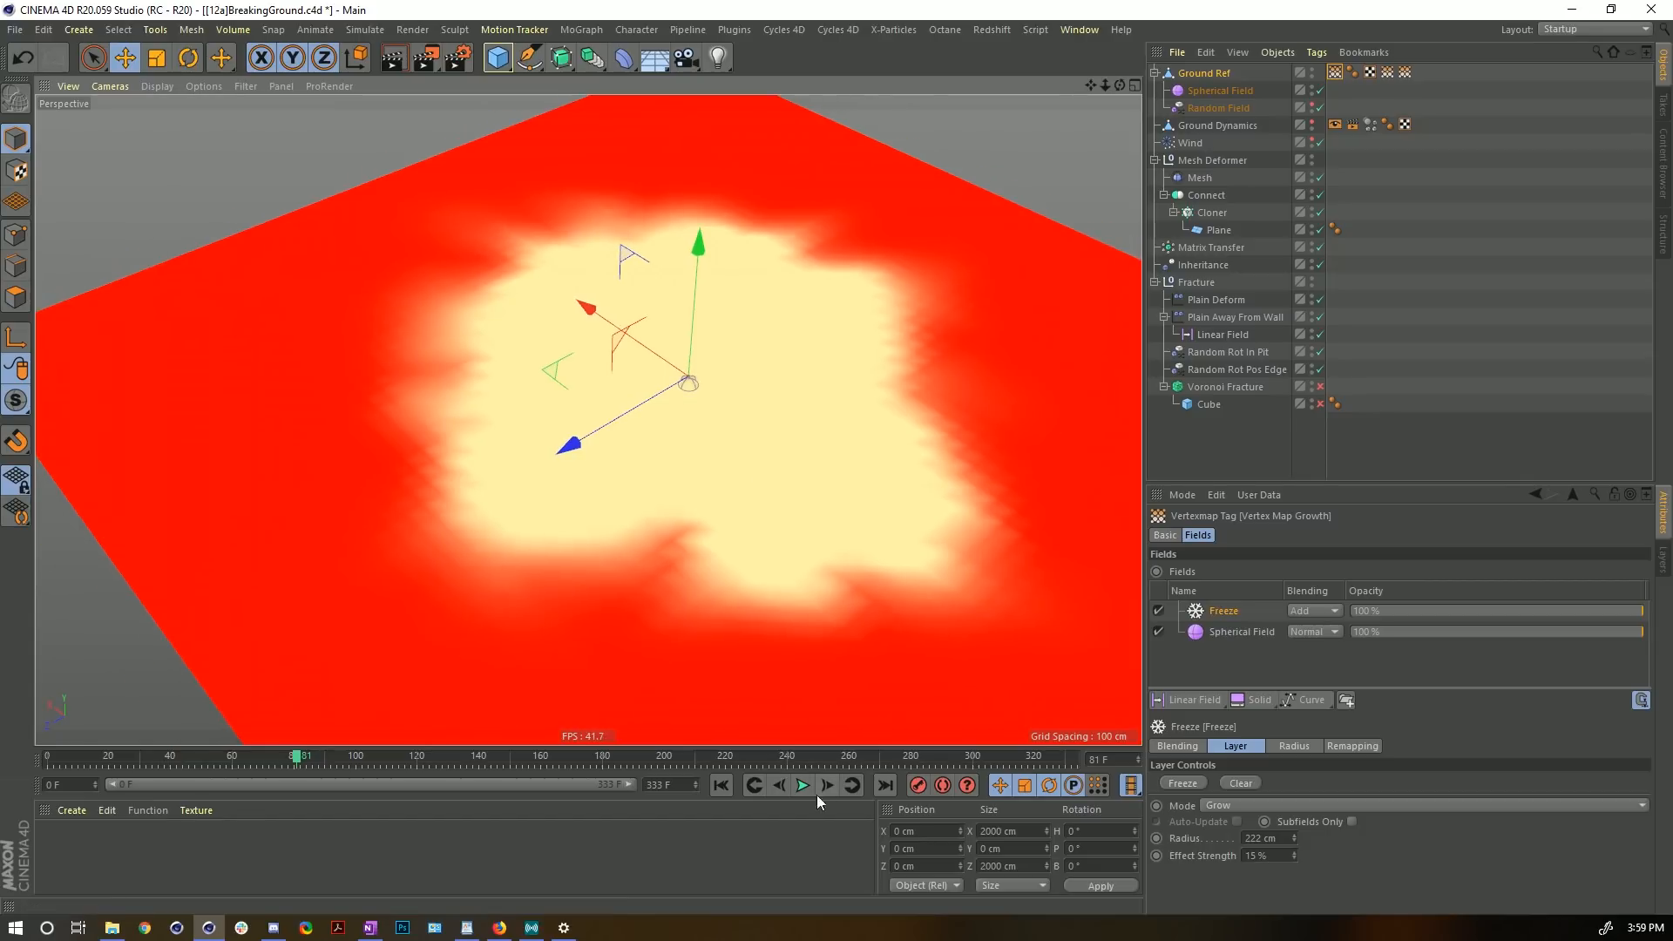
left_click(802, 785)
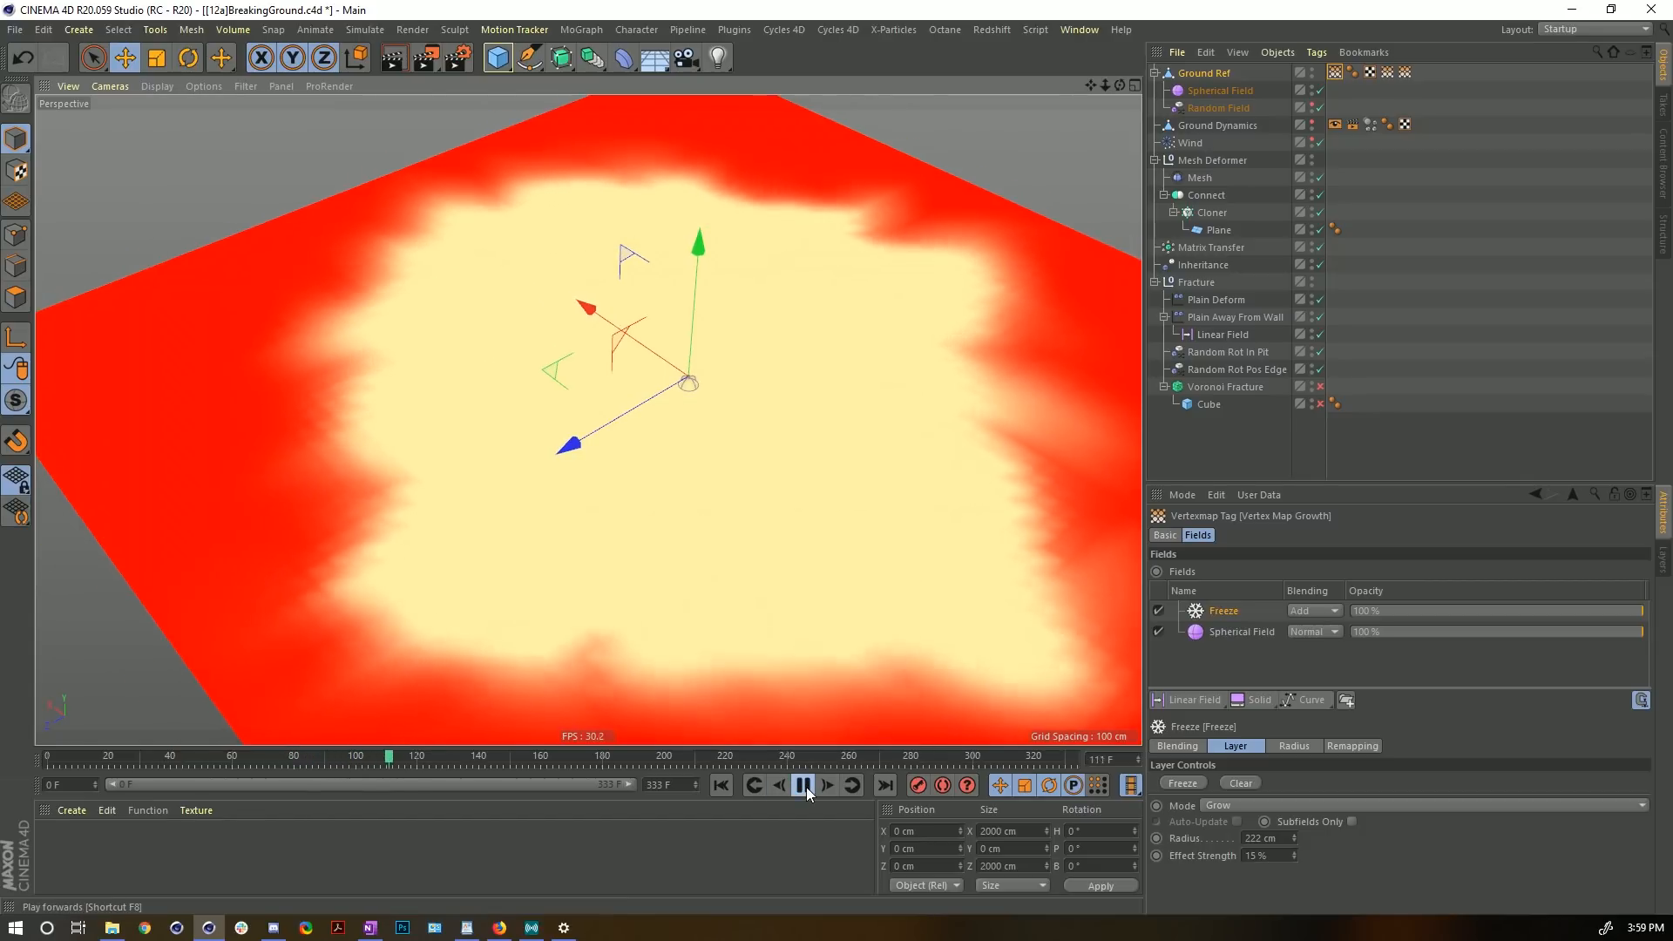
left_click(803, 785)
left_click(722, 787)
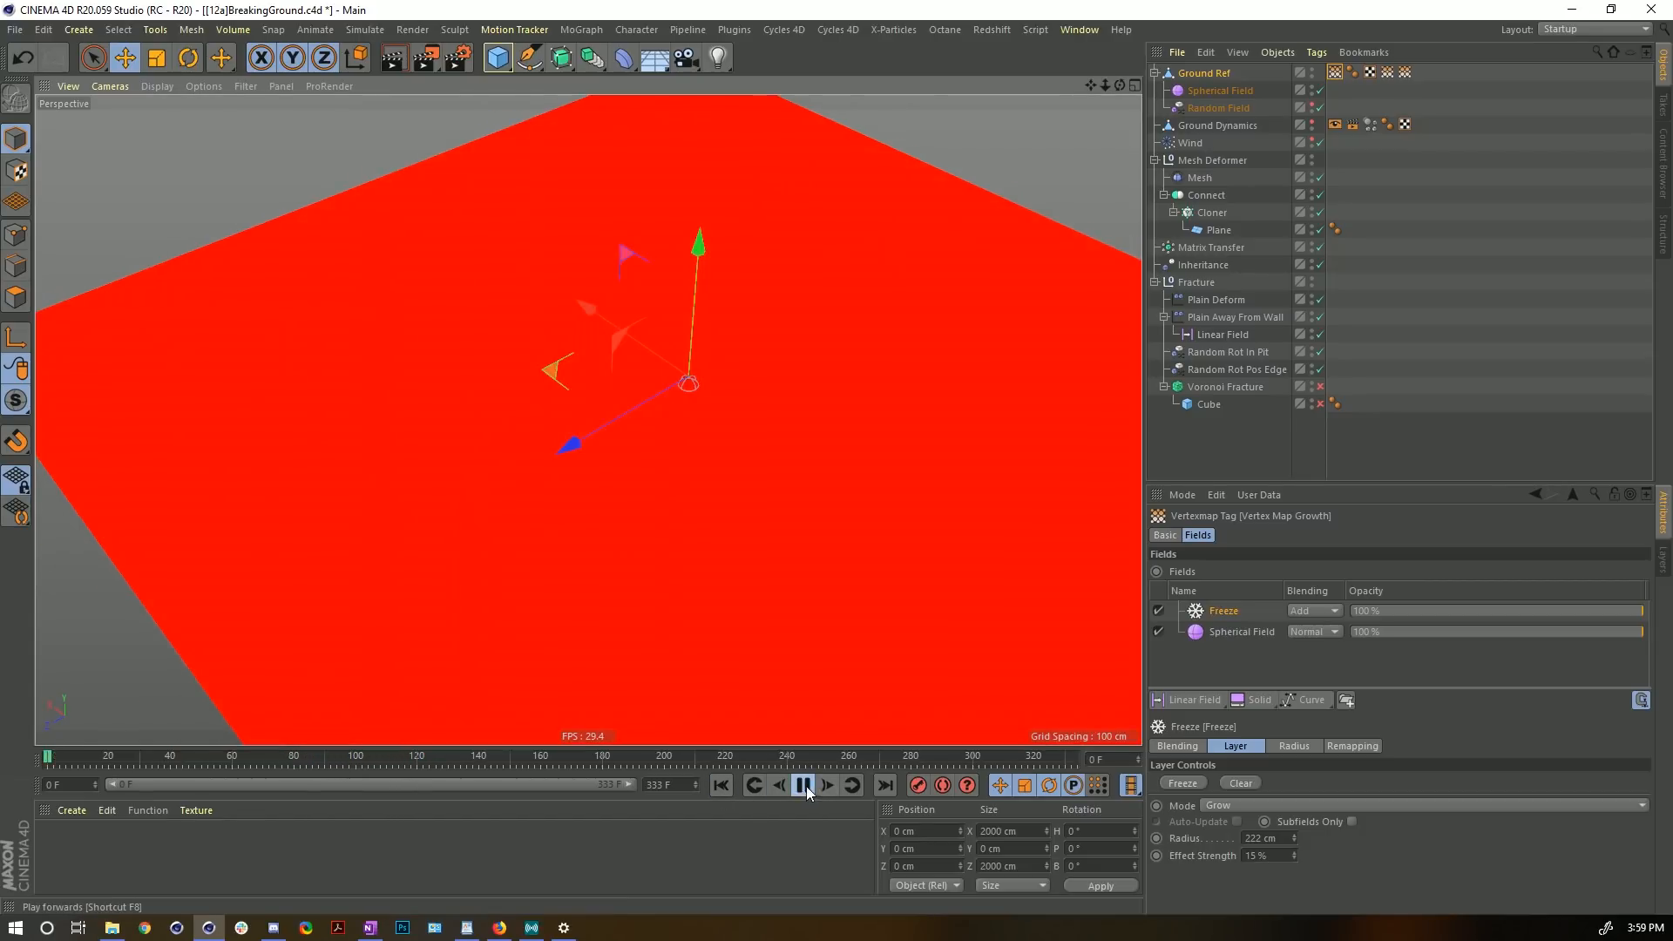
left_click(806, 785)
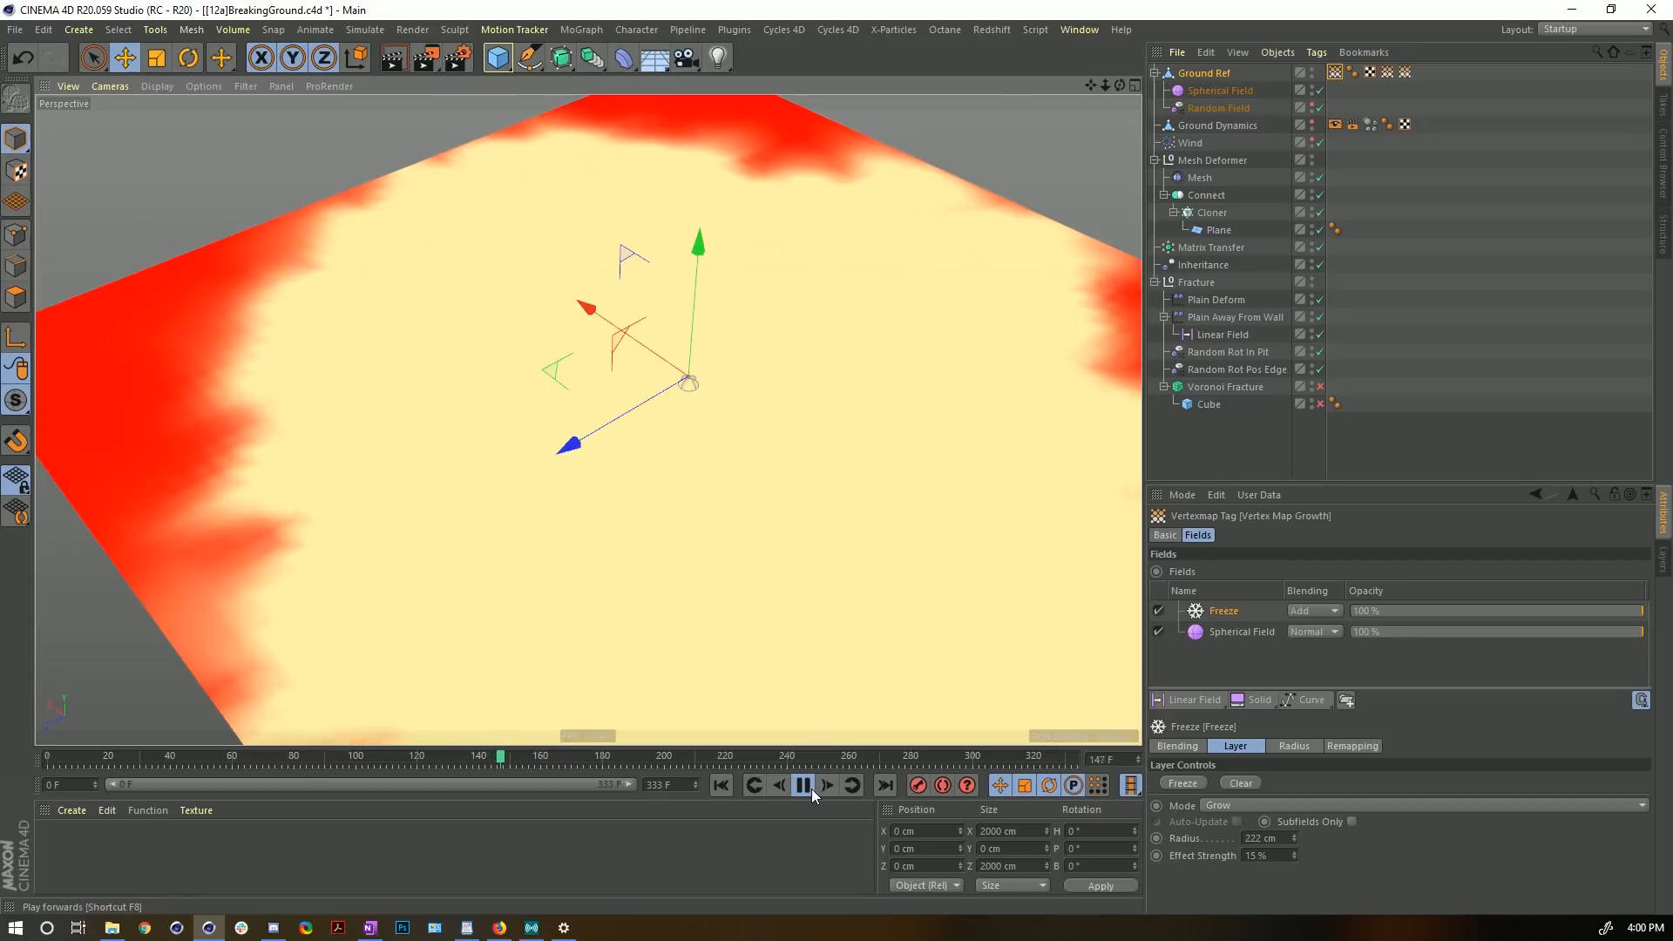
left_click(803, 785)
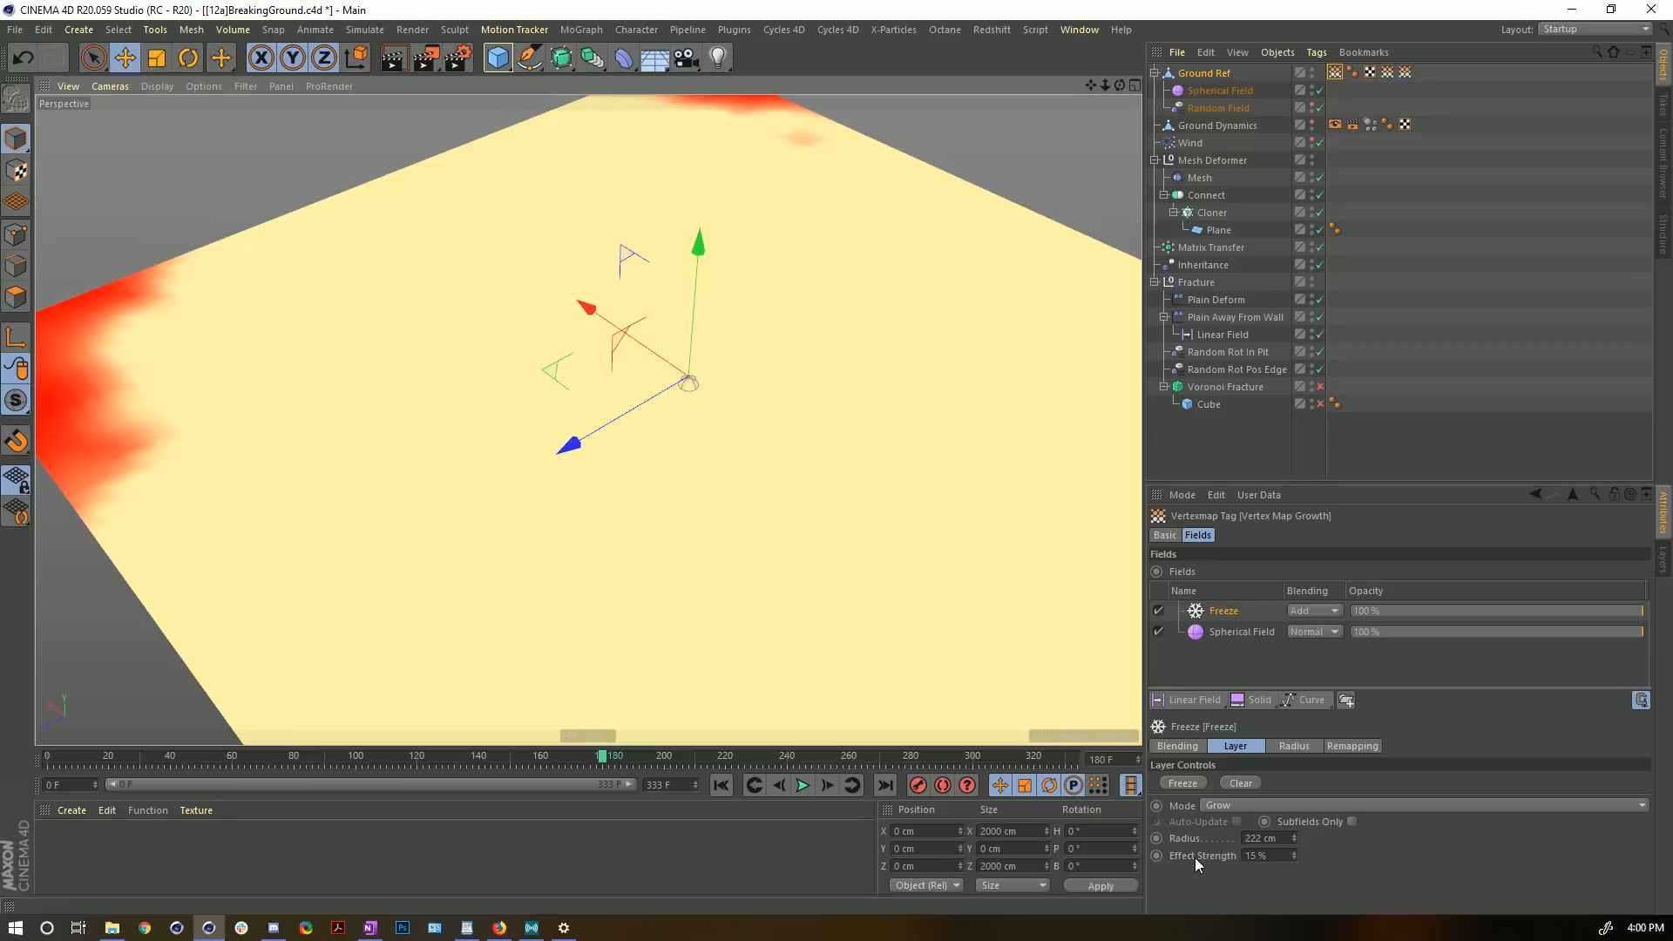
left_click(728, 788)
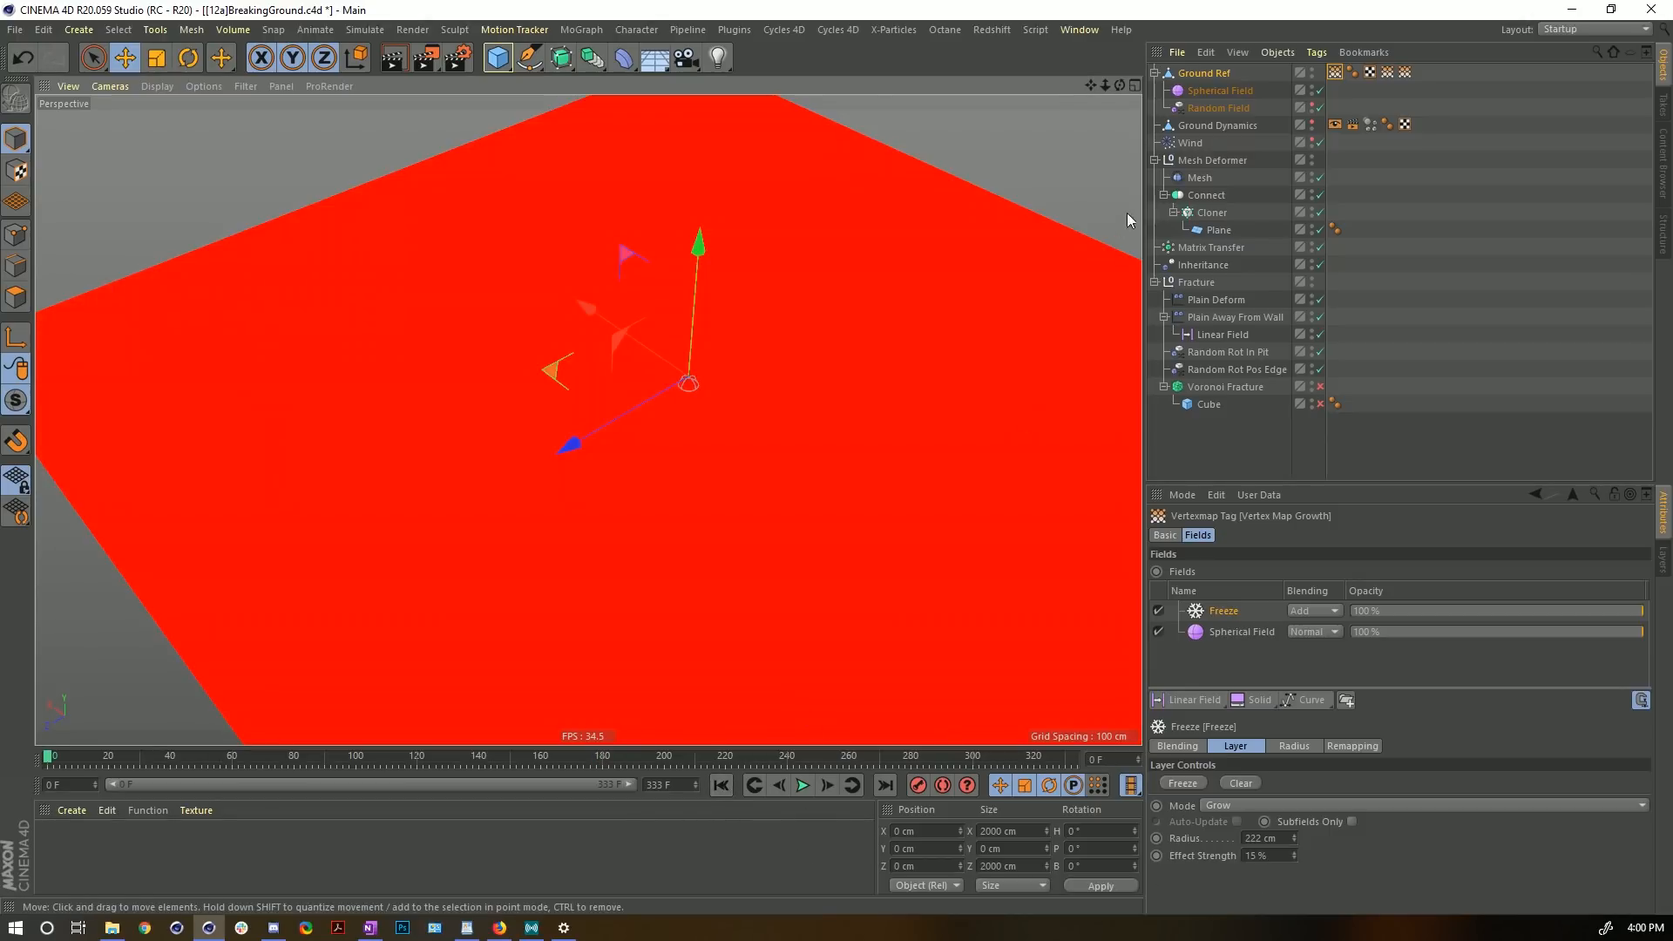
- Re-enable the Dynamics Body tag on Ground Dynamics and turn the Voronoi Fracture and its Cube back on
left_click(1370, 124)
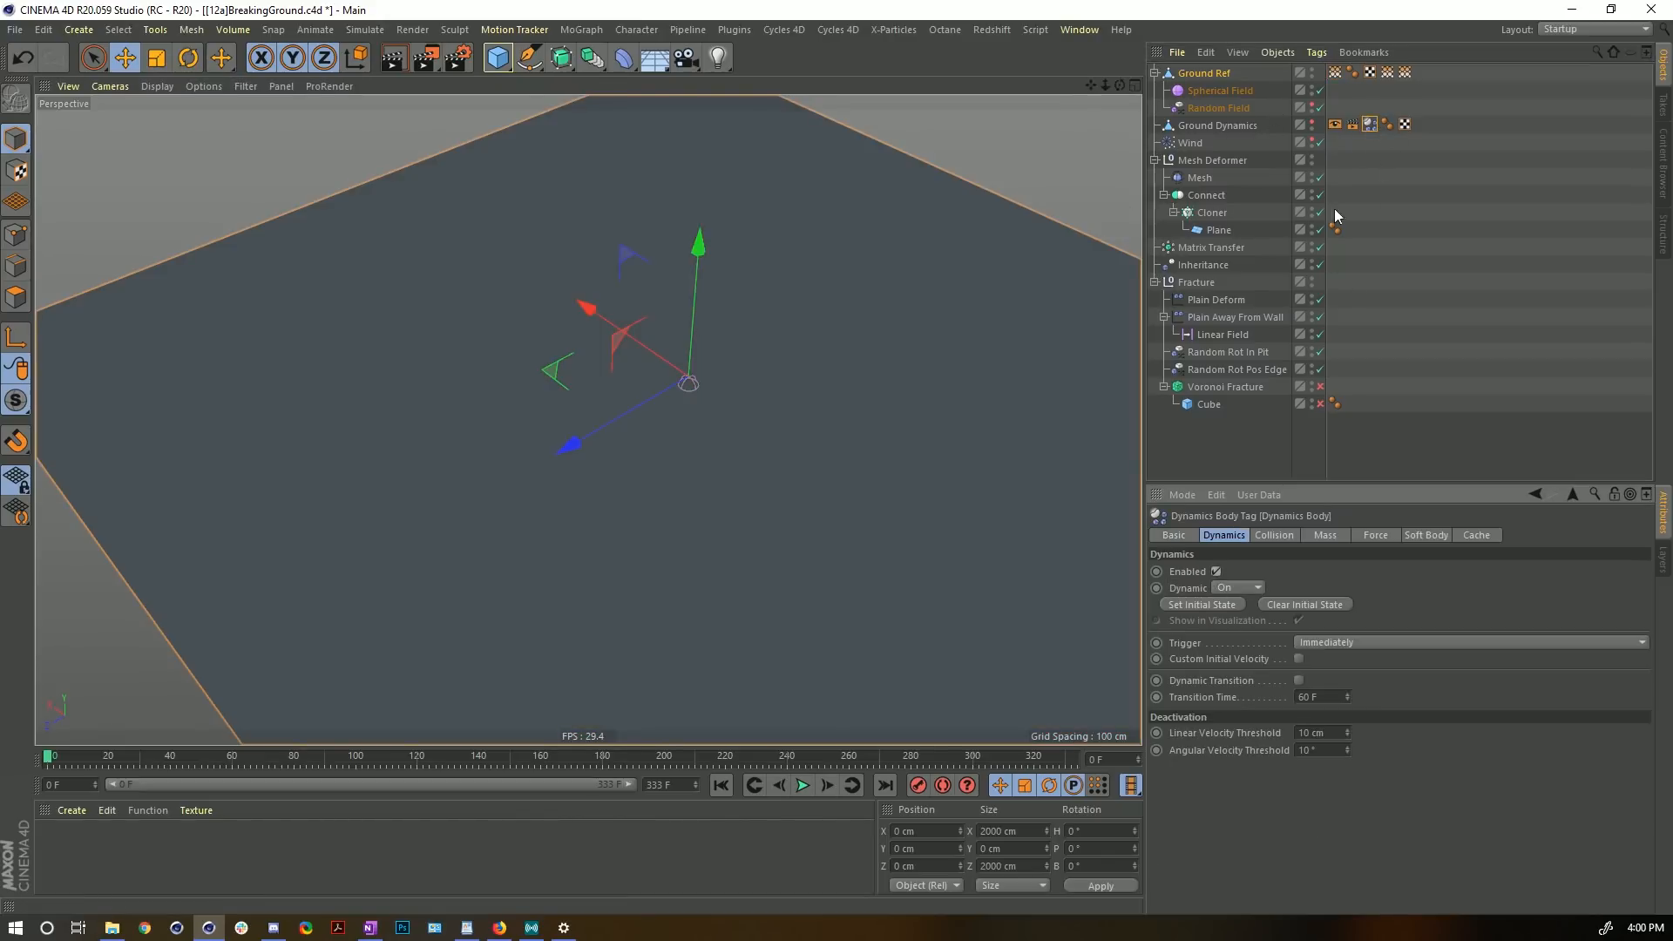
left_click(1319, 386)
left_click(1319, 404)
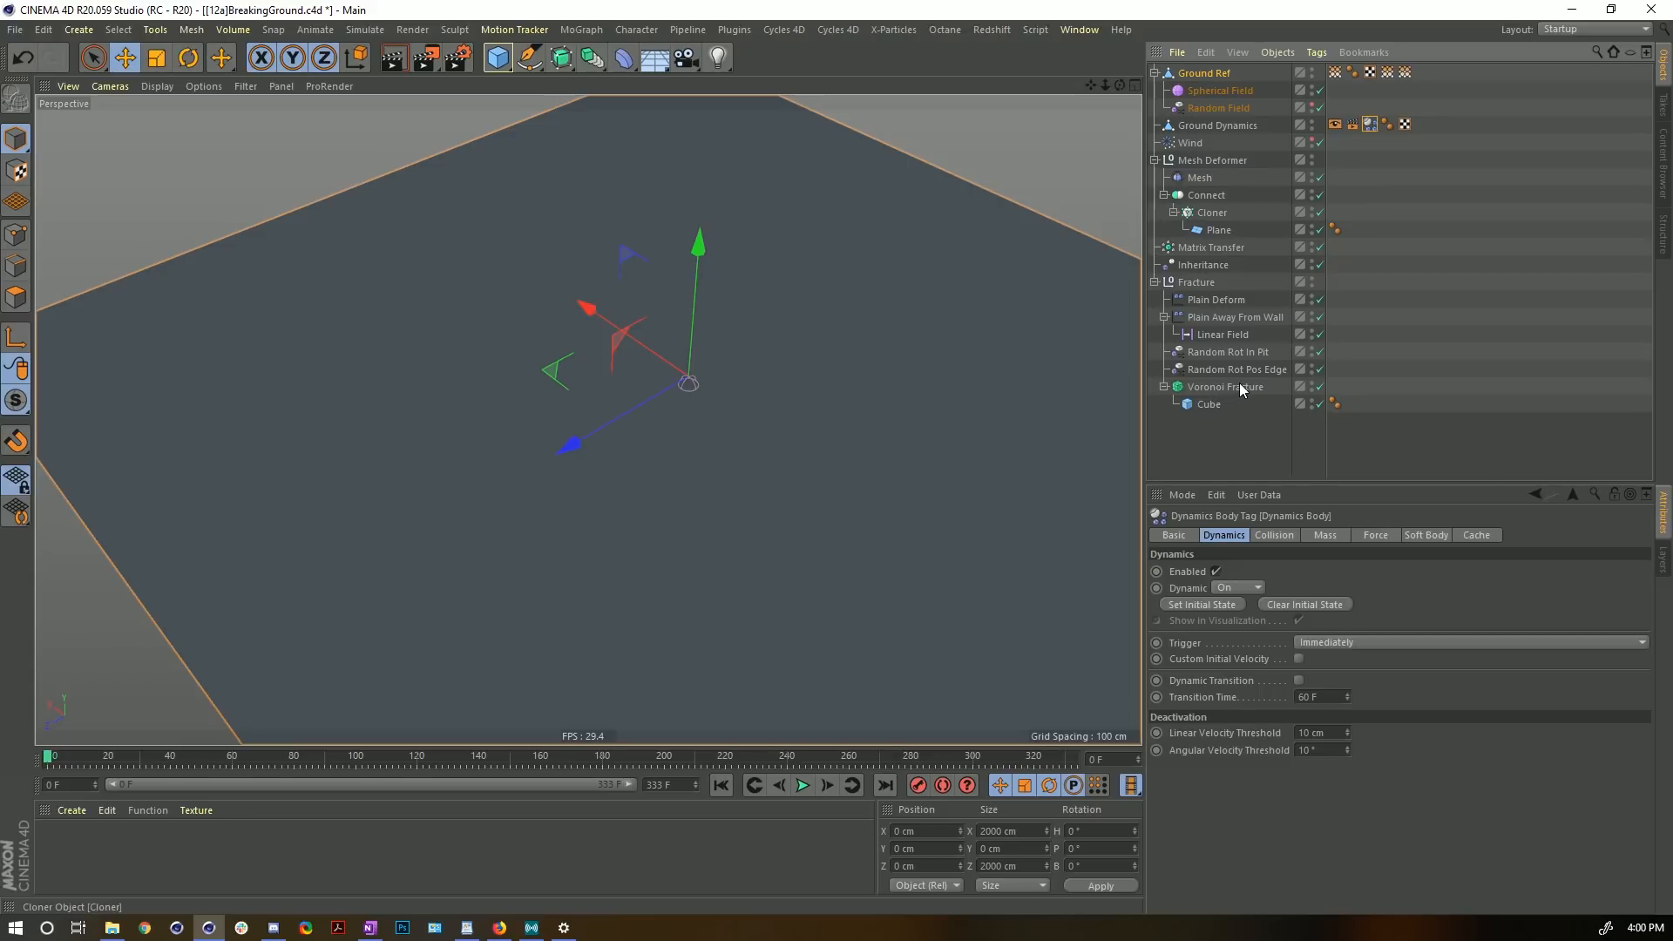
left_click(762, 310)
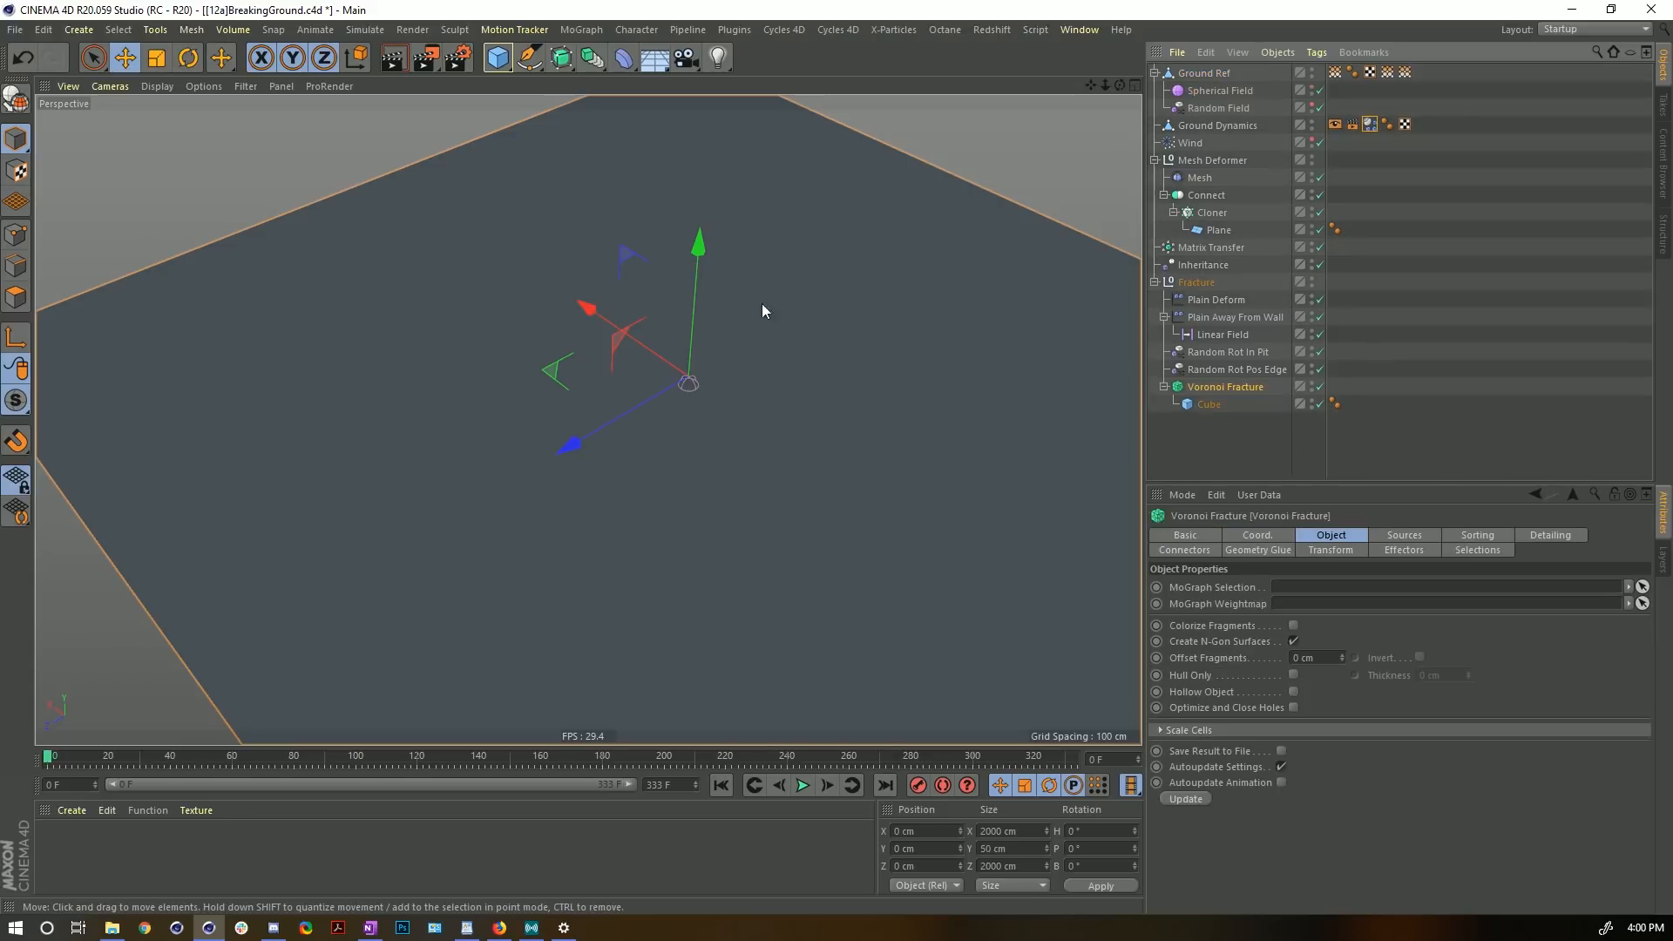
- With the Voronoi Fracture turned off, set its distribution source's Point Amount to 2222 and turn it on again
left_click(1320, 386, "ctrl")
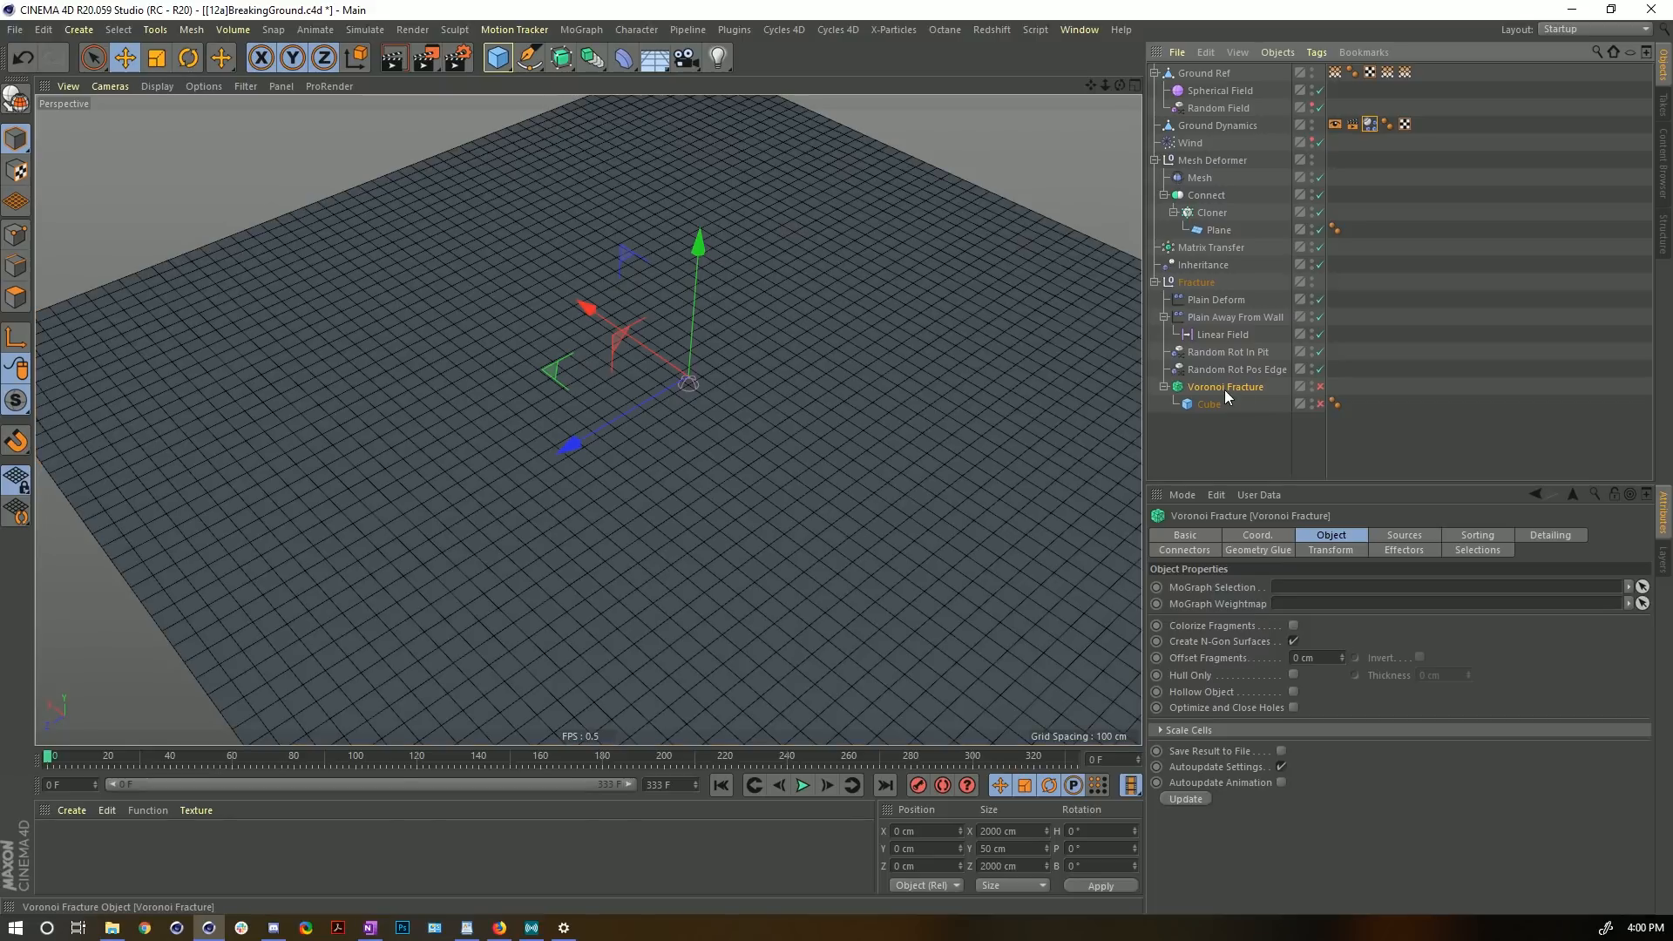
left_click(1397, 536)
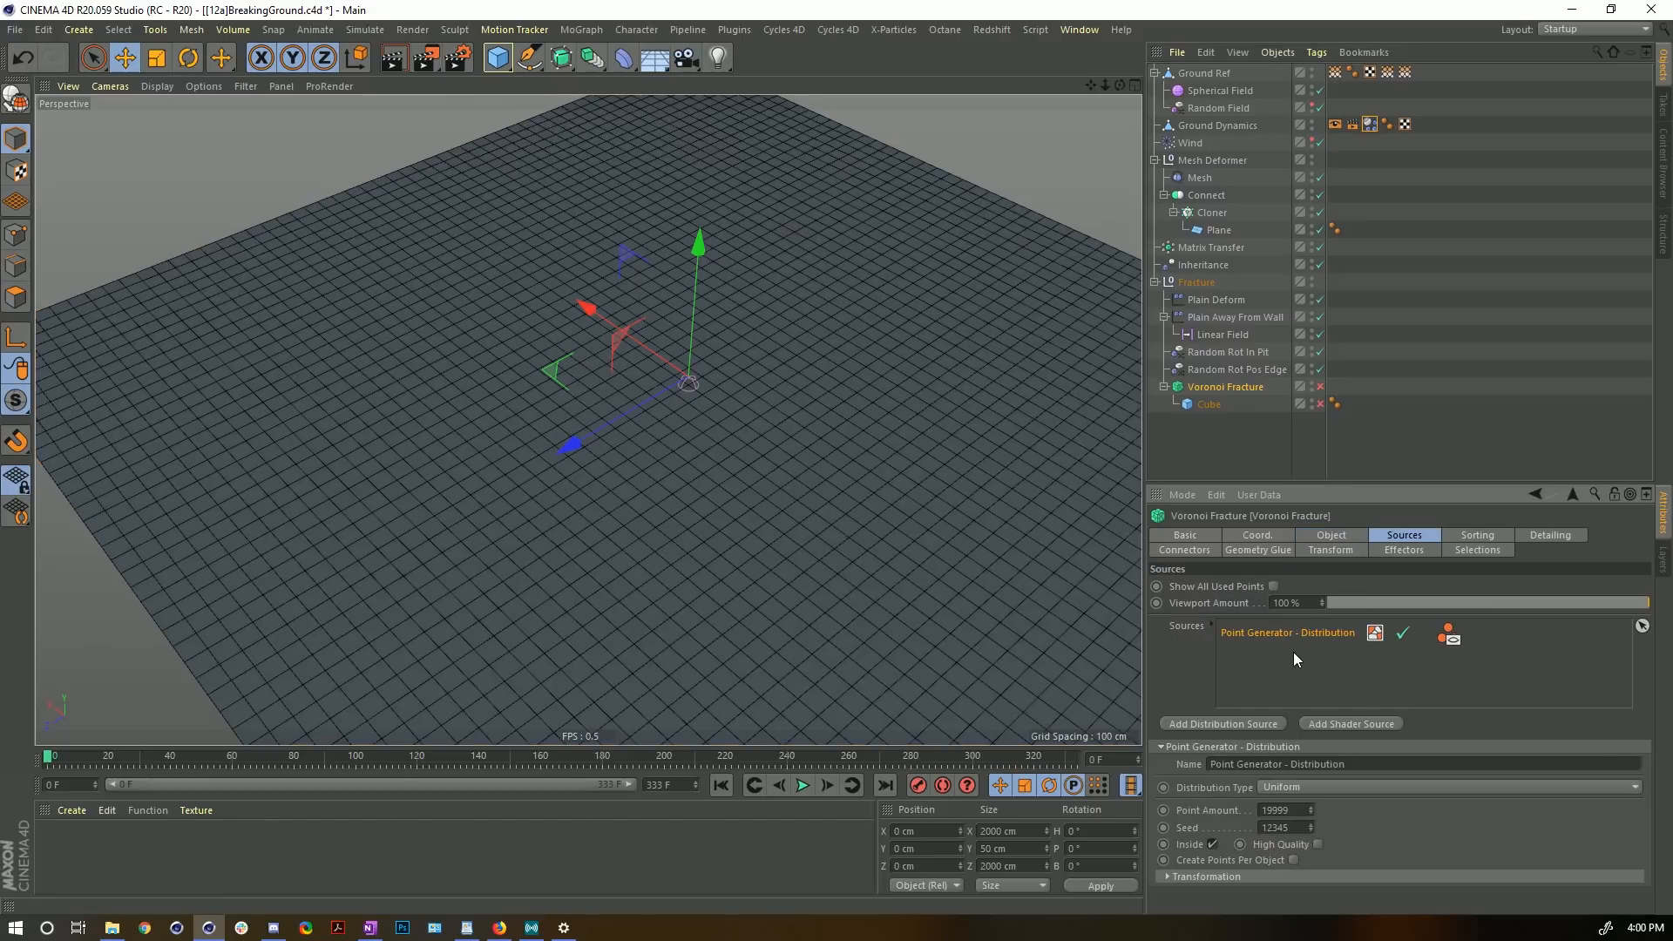
double_click(1283, 809)
type("2222")
left_click(1319, 387)
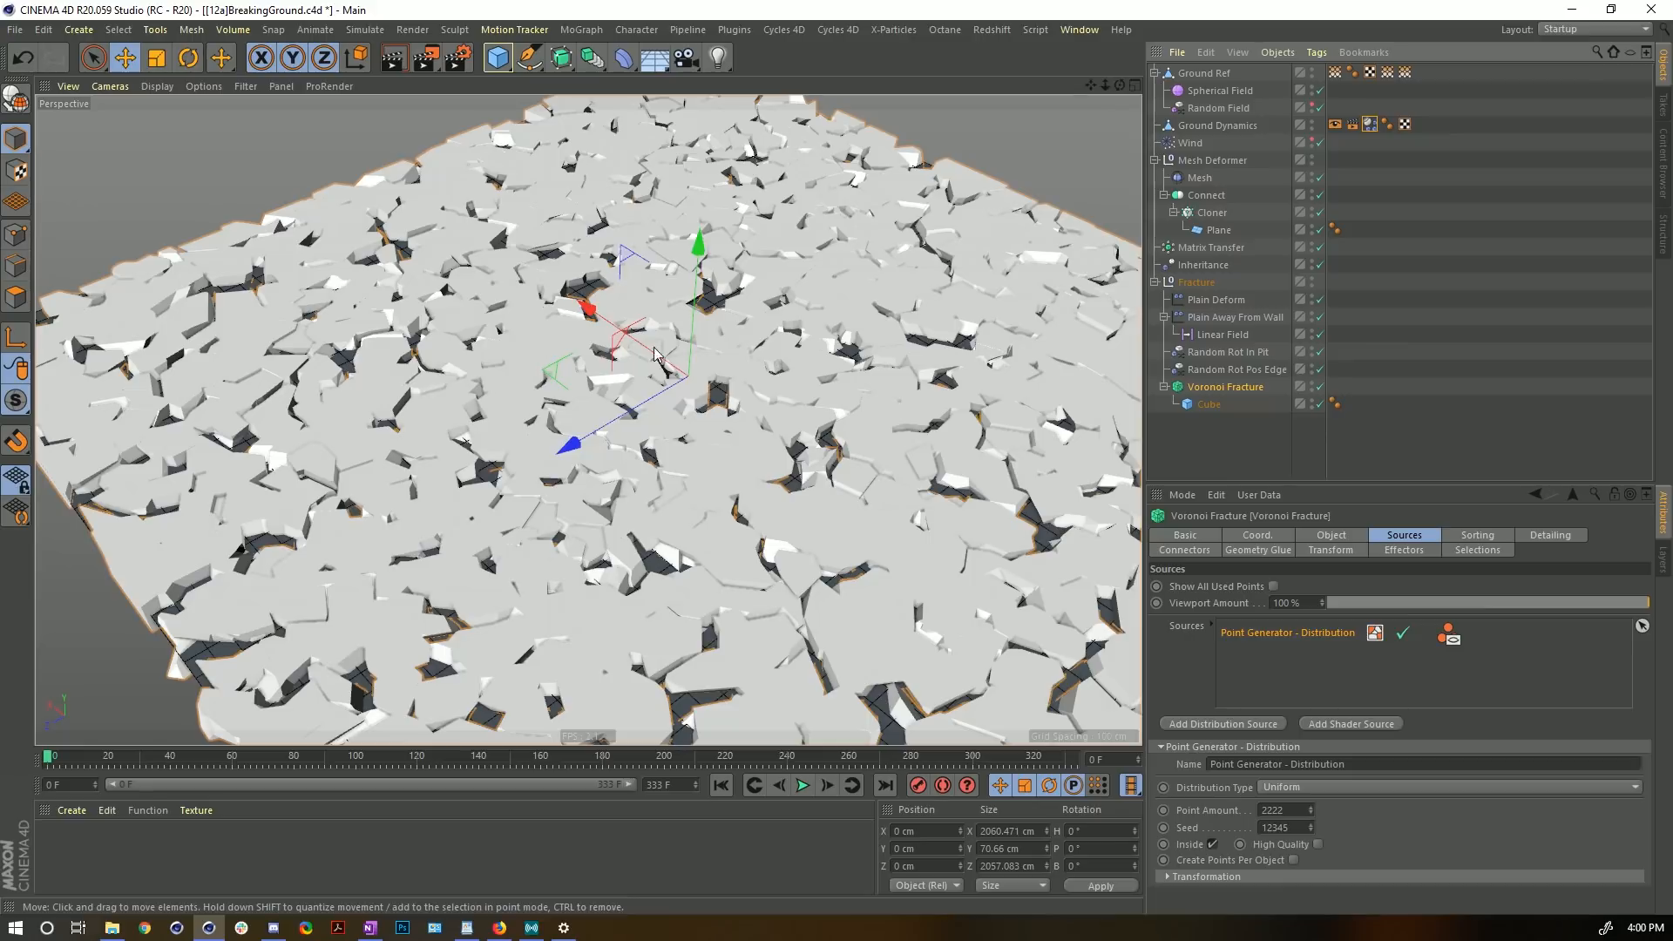
- Reinitialize the Mesh deformer with its Ground Dynamics cage and switch the Inheritance effector off and on to refresh the fragments
left_click(1197, 179)
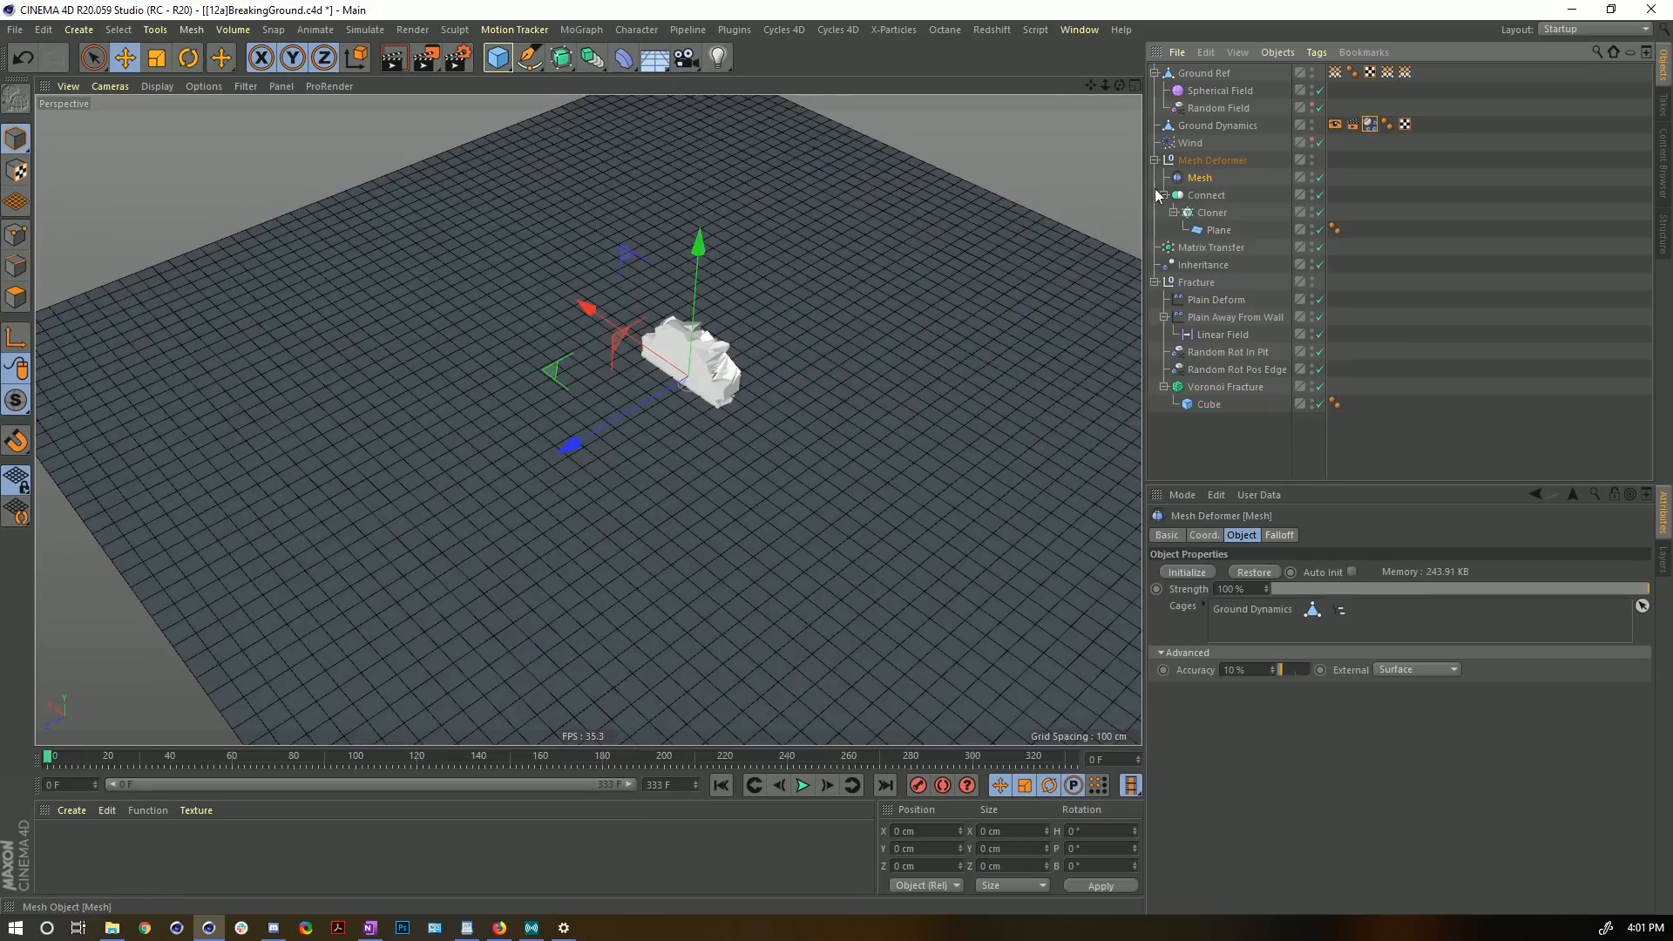
left_click(1189, 573)
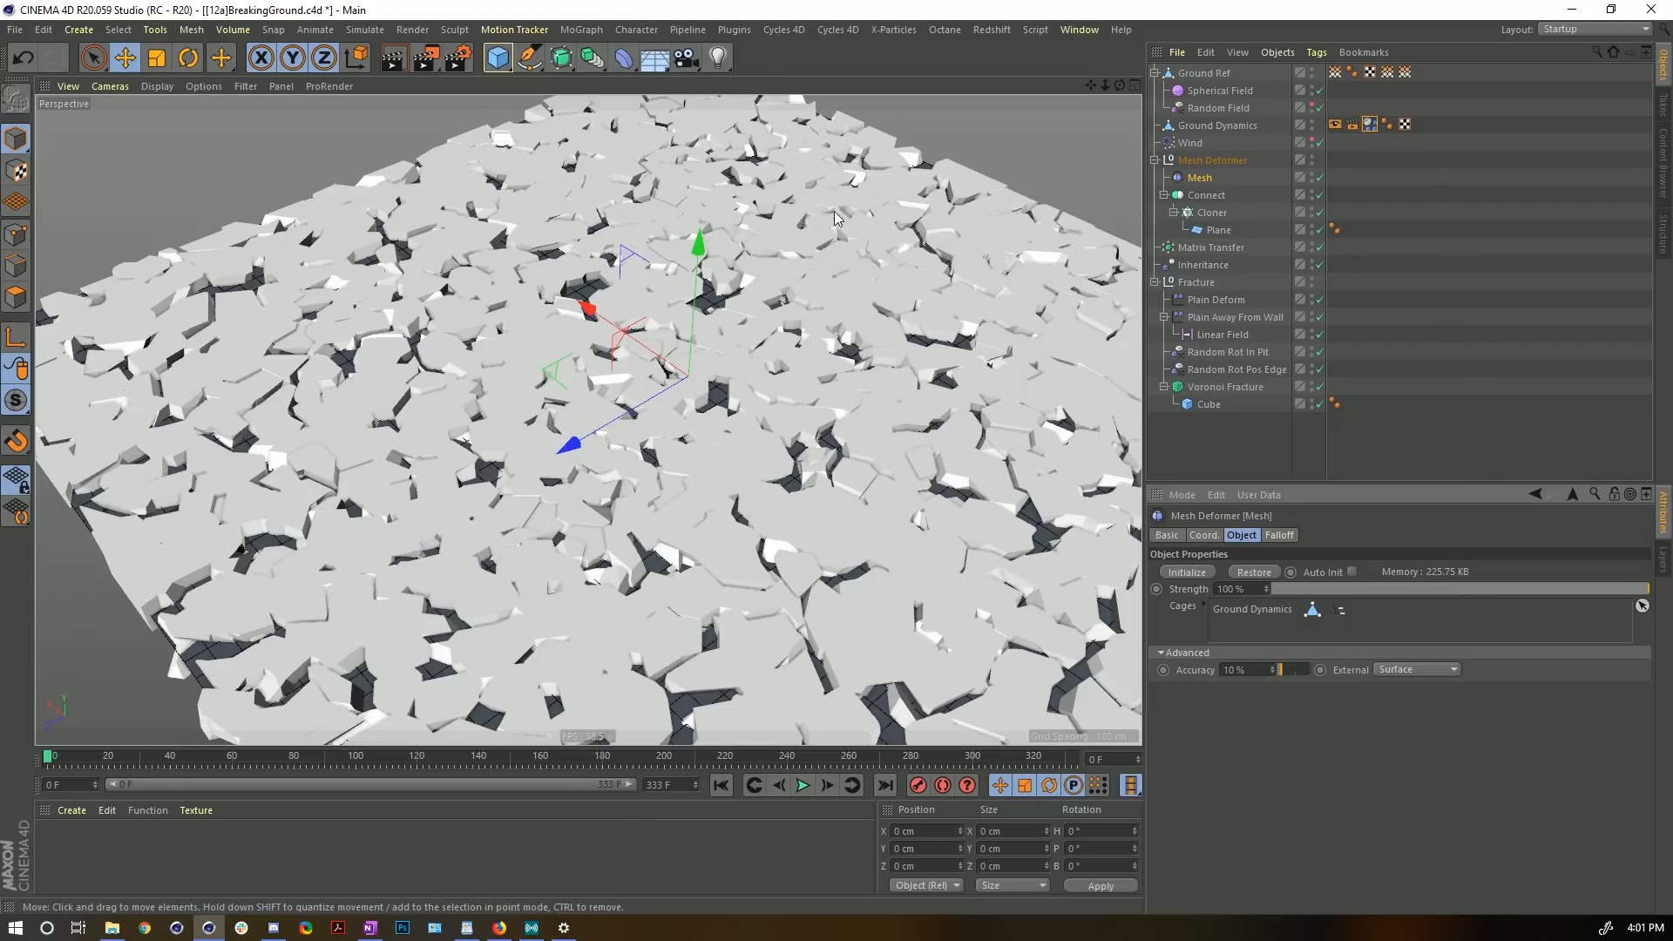
left_click(1320, 264)
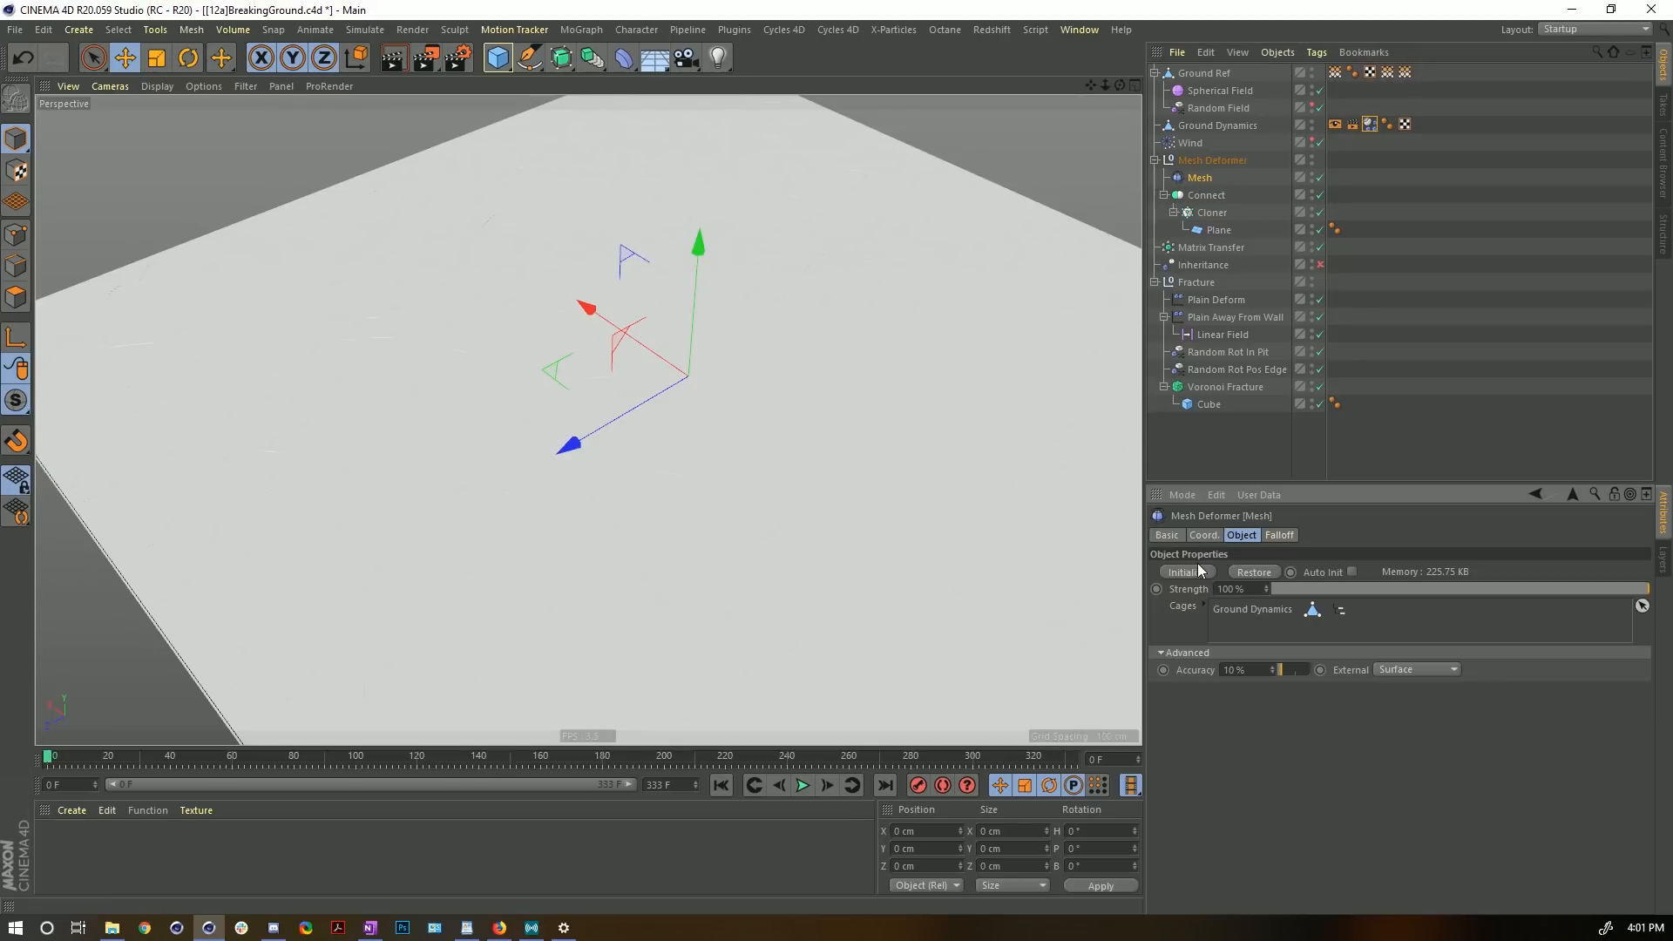
left_click(1321, 264)
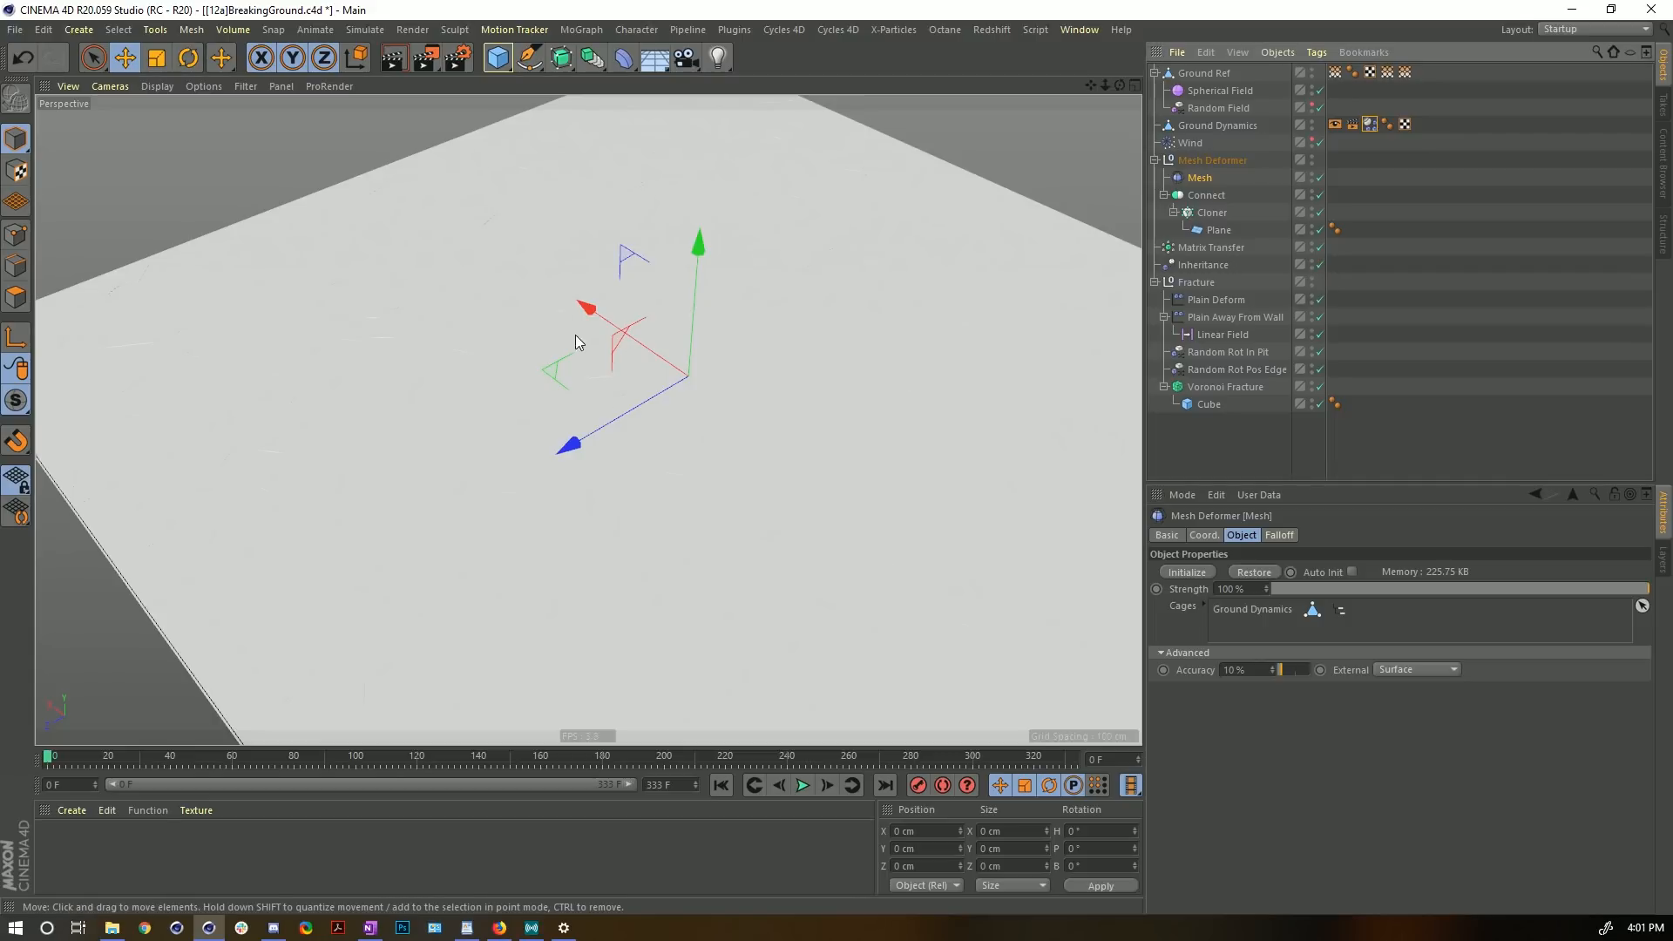
- Play the simulation to frame 12, examine the cracks around the central hole and return to frame 0
left_click(803, 787)
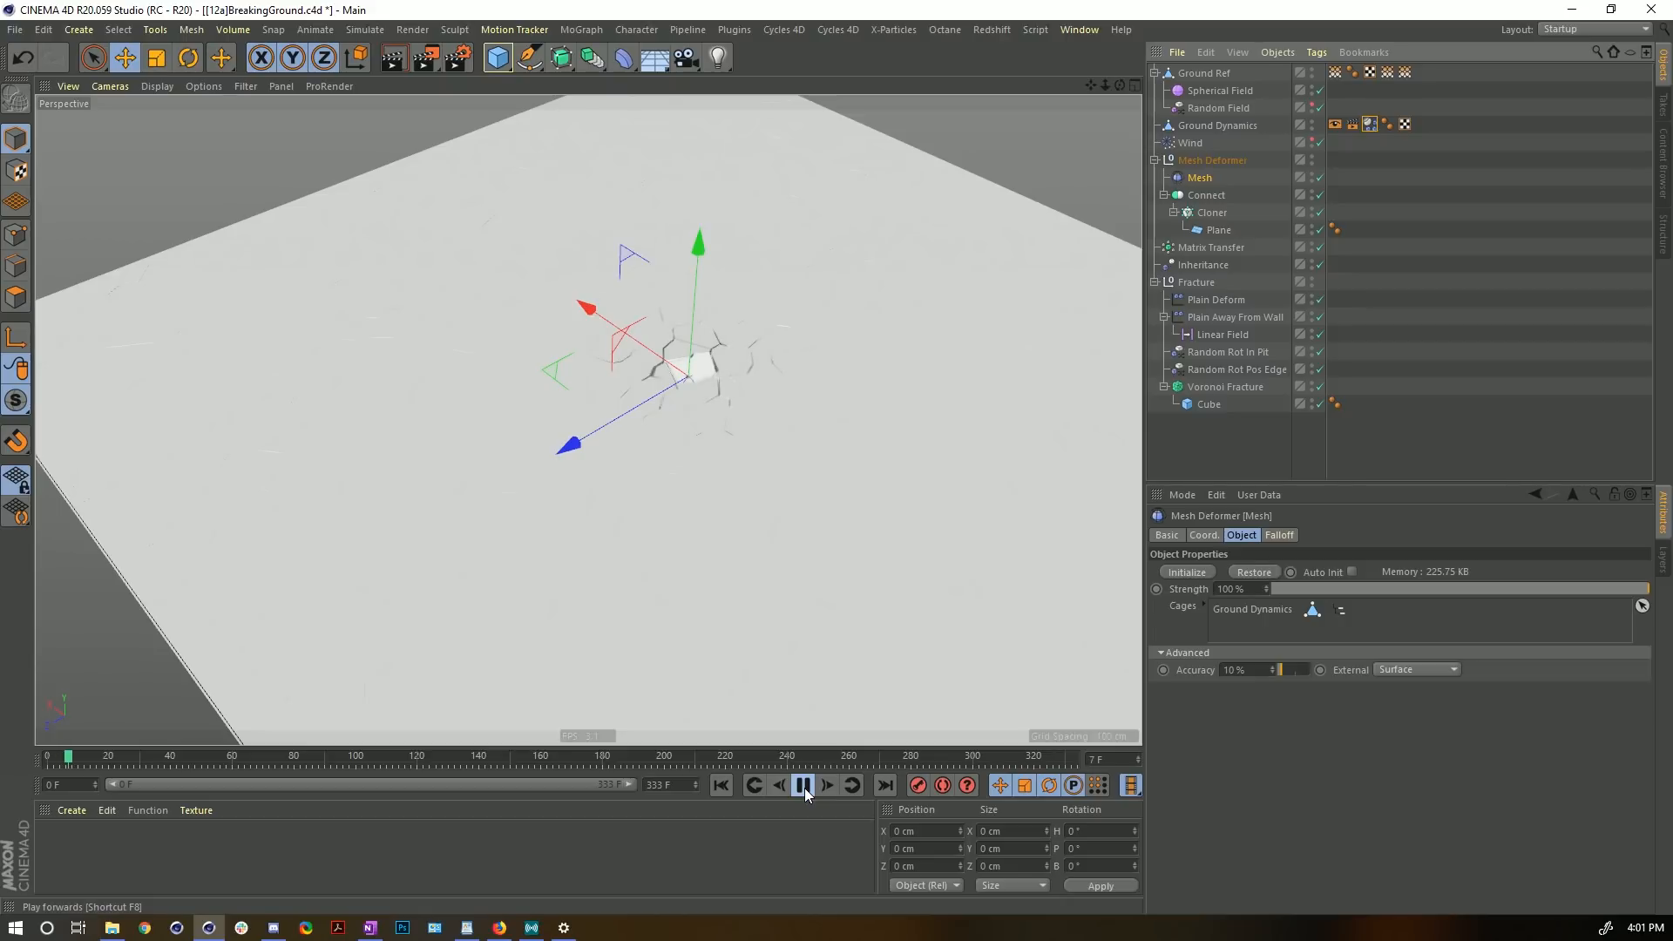
left_click(803, 787)
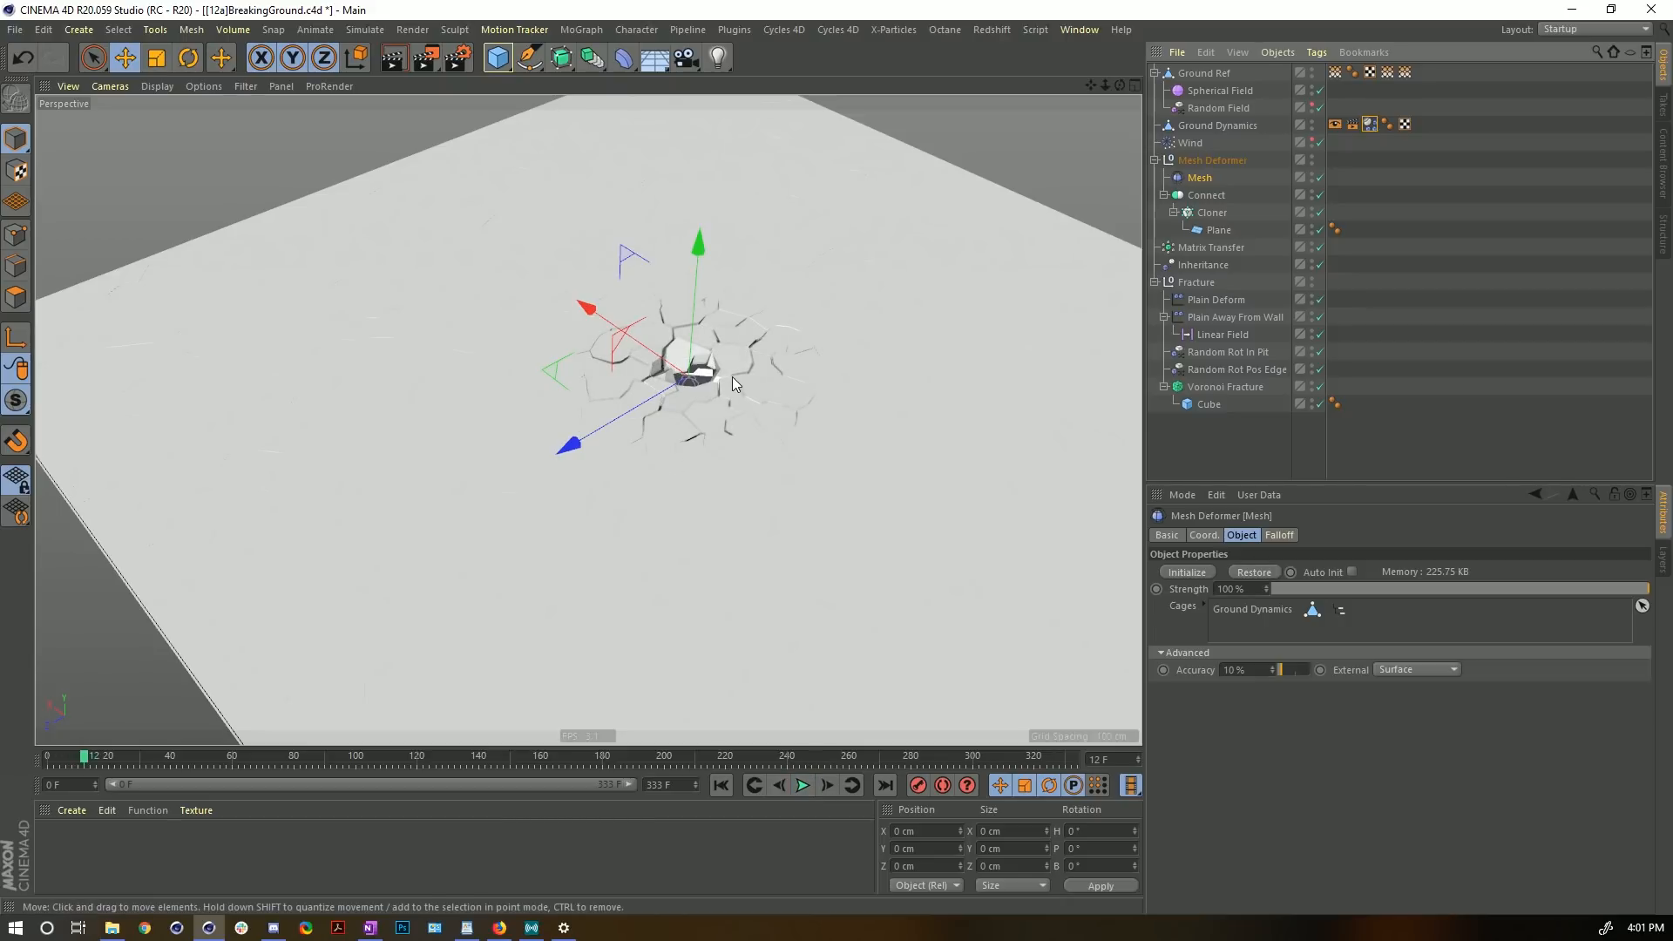
mouse_move(728, 384)
left_mouse_down("alt")
mouse_move(721, 463)
mouse_move(691, 282)
mouse_move(704, 379)
left_mouse_up("alt")
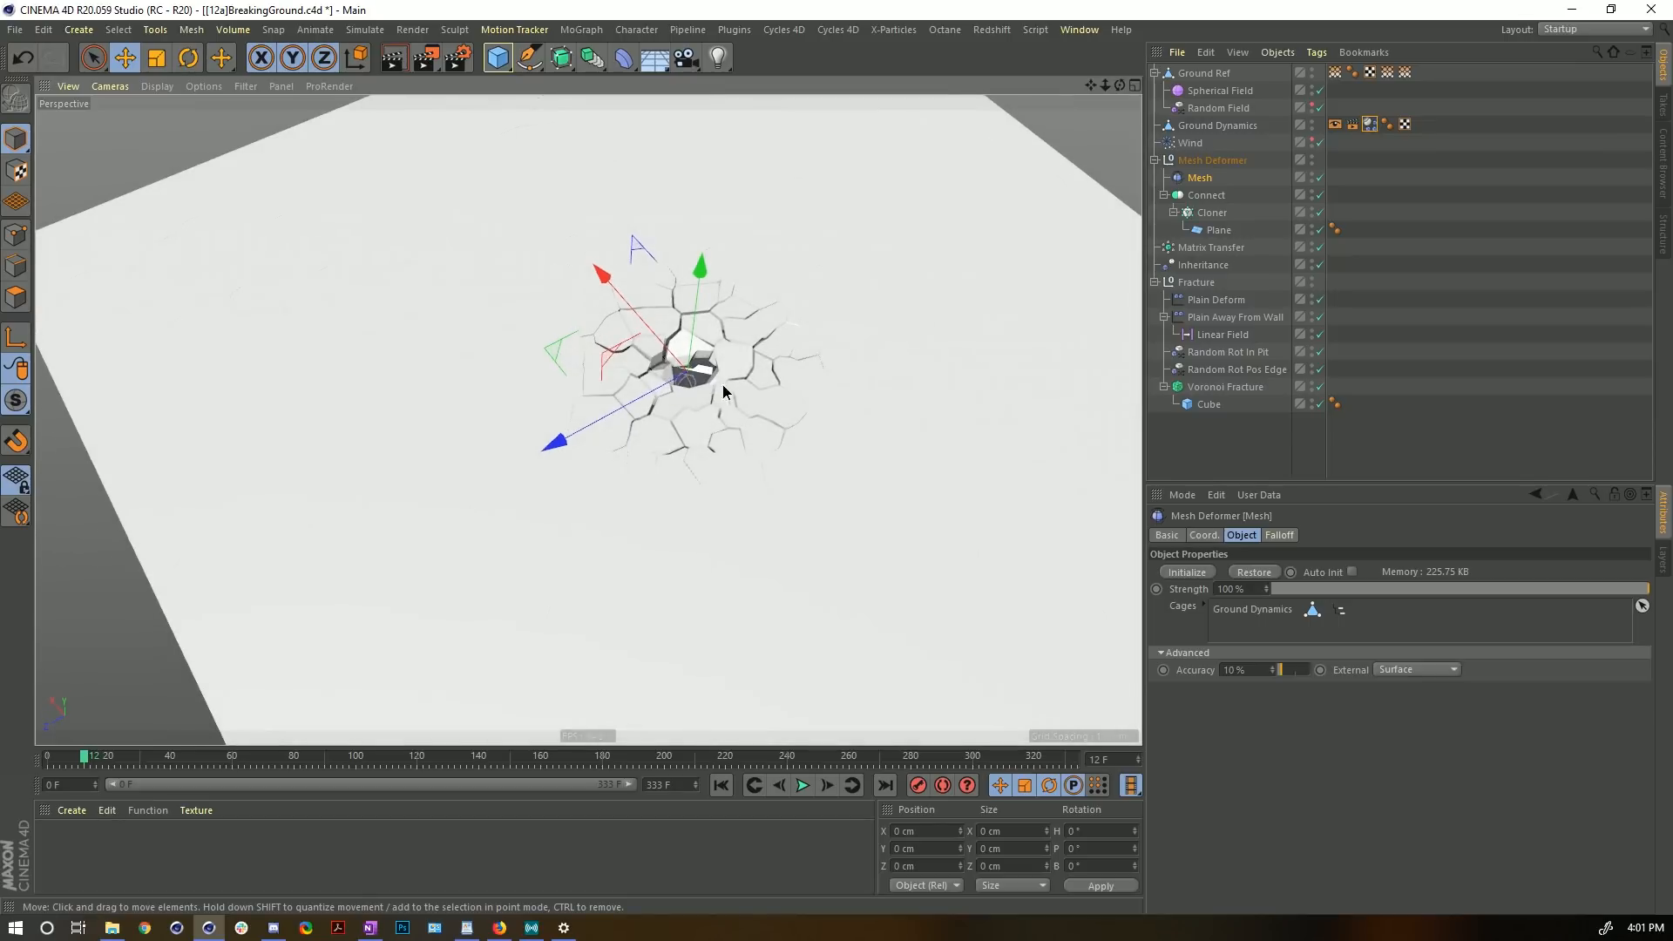
scroll(705, 392, "up", 5)
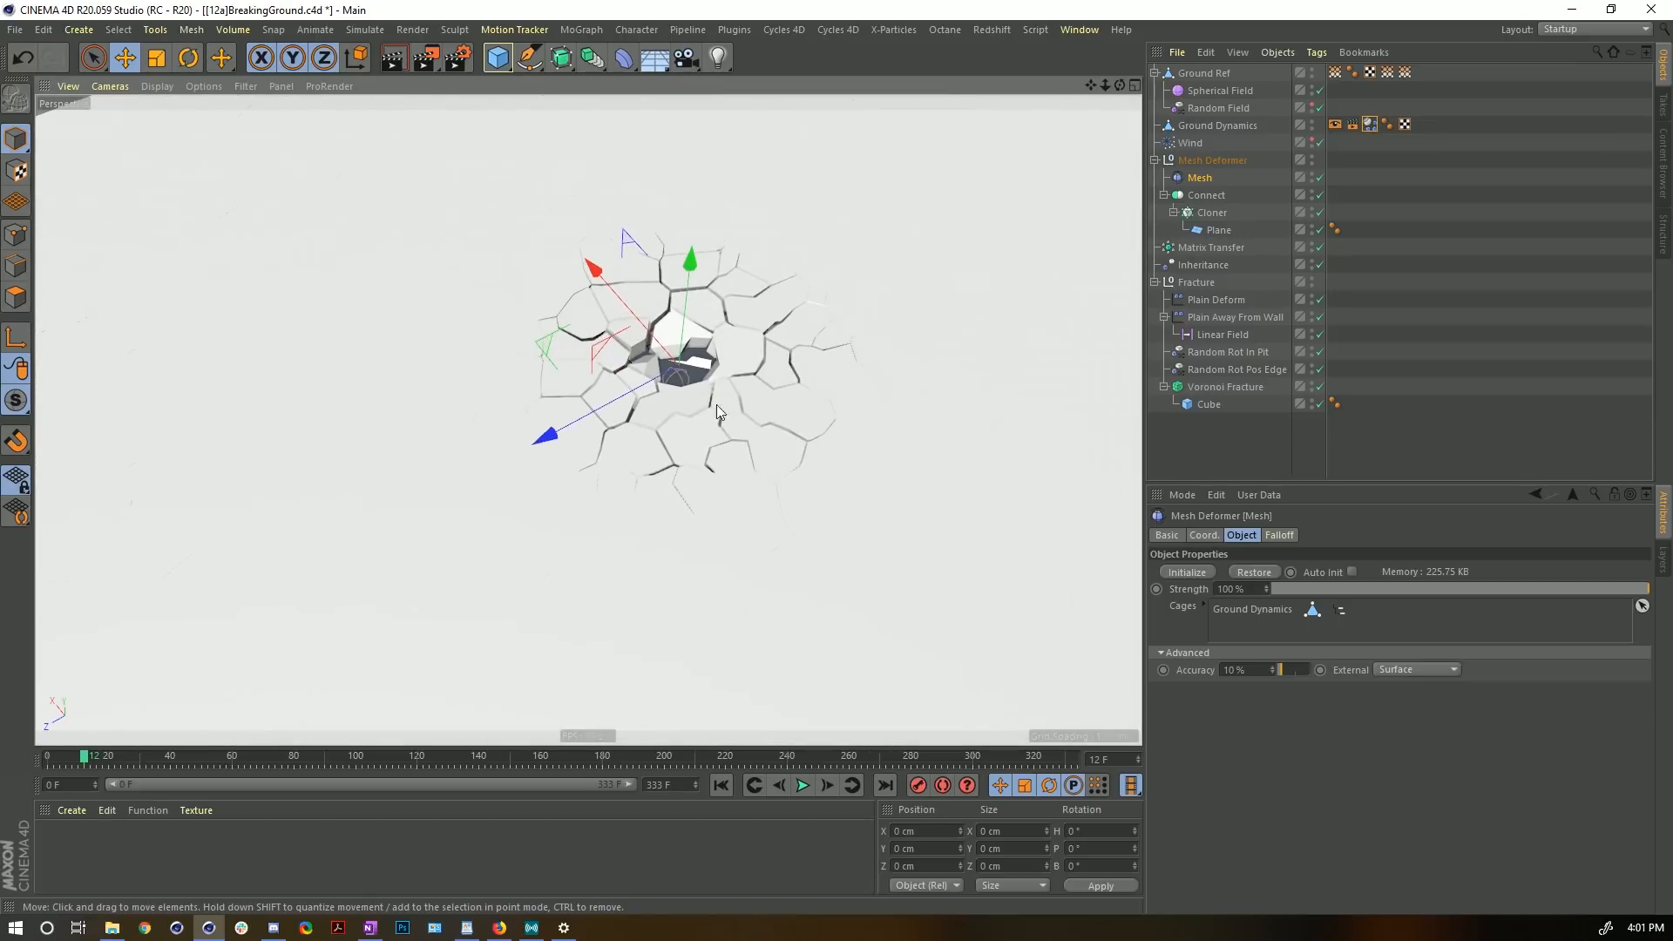
left_click_drag(765, 405, 751, 345, "alt")
right_click_drag(751, 345, 791, 354, "alt")
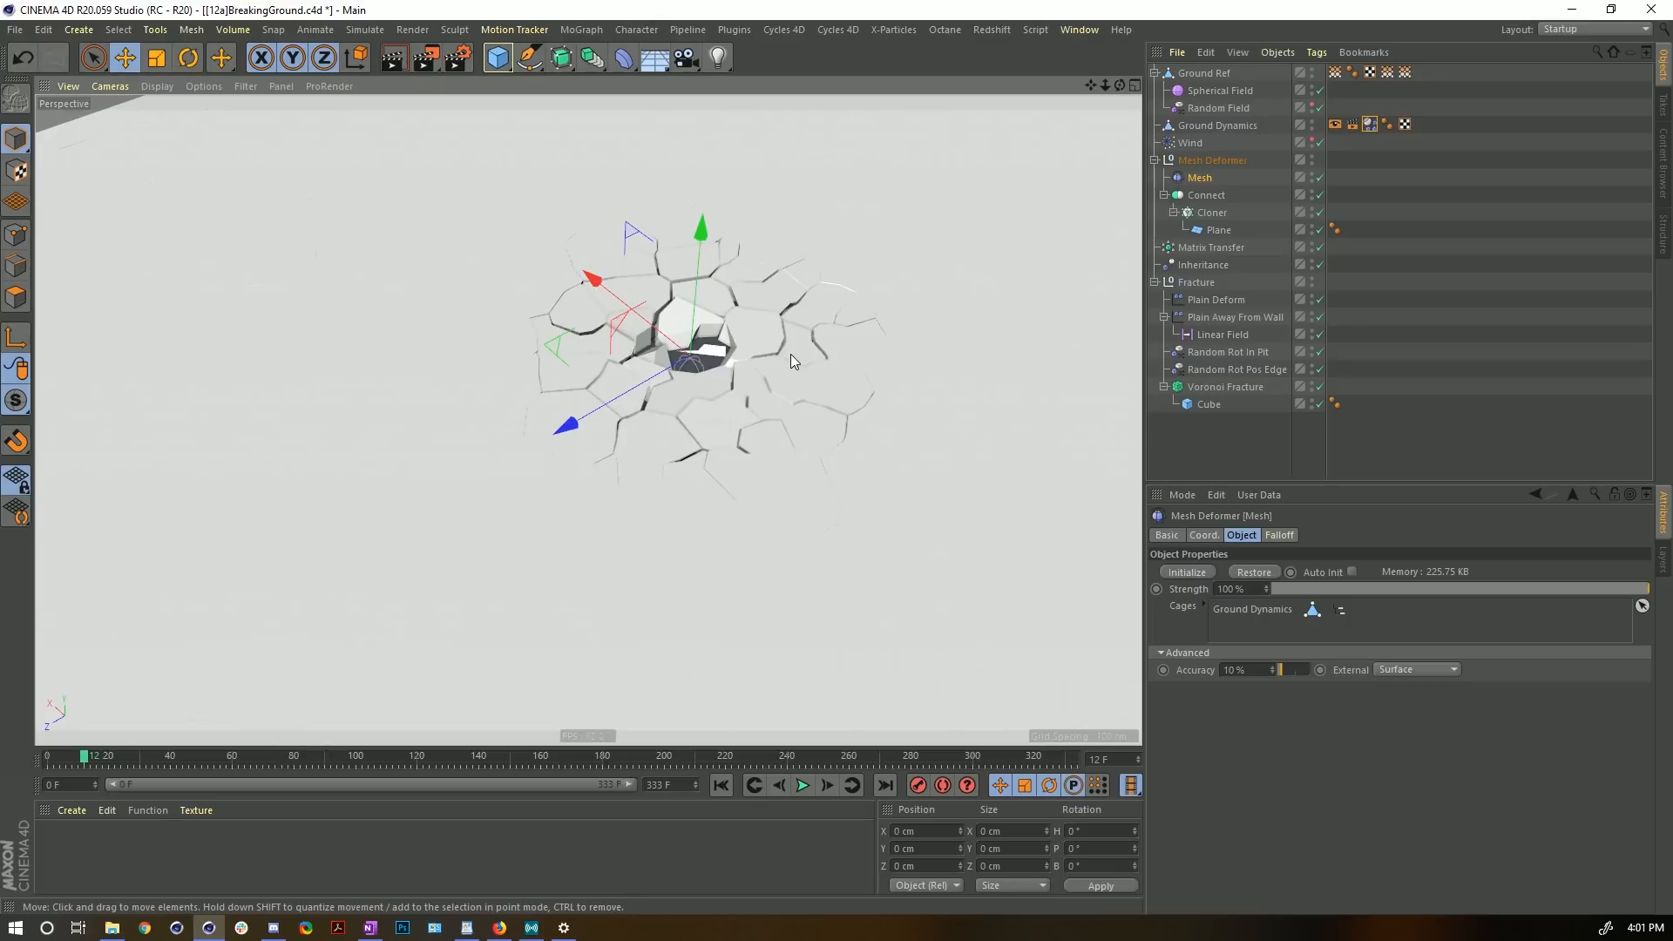
left_click(722, 785)
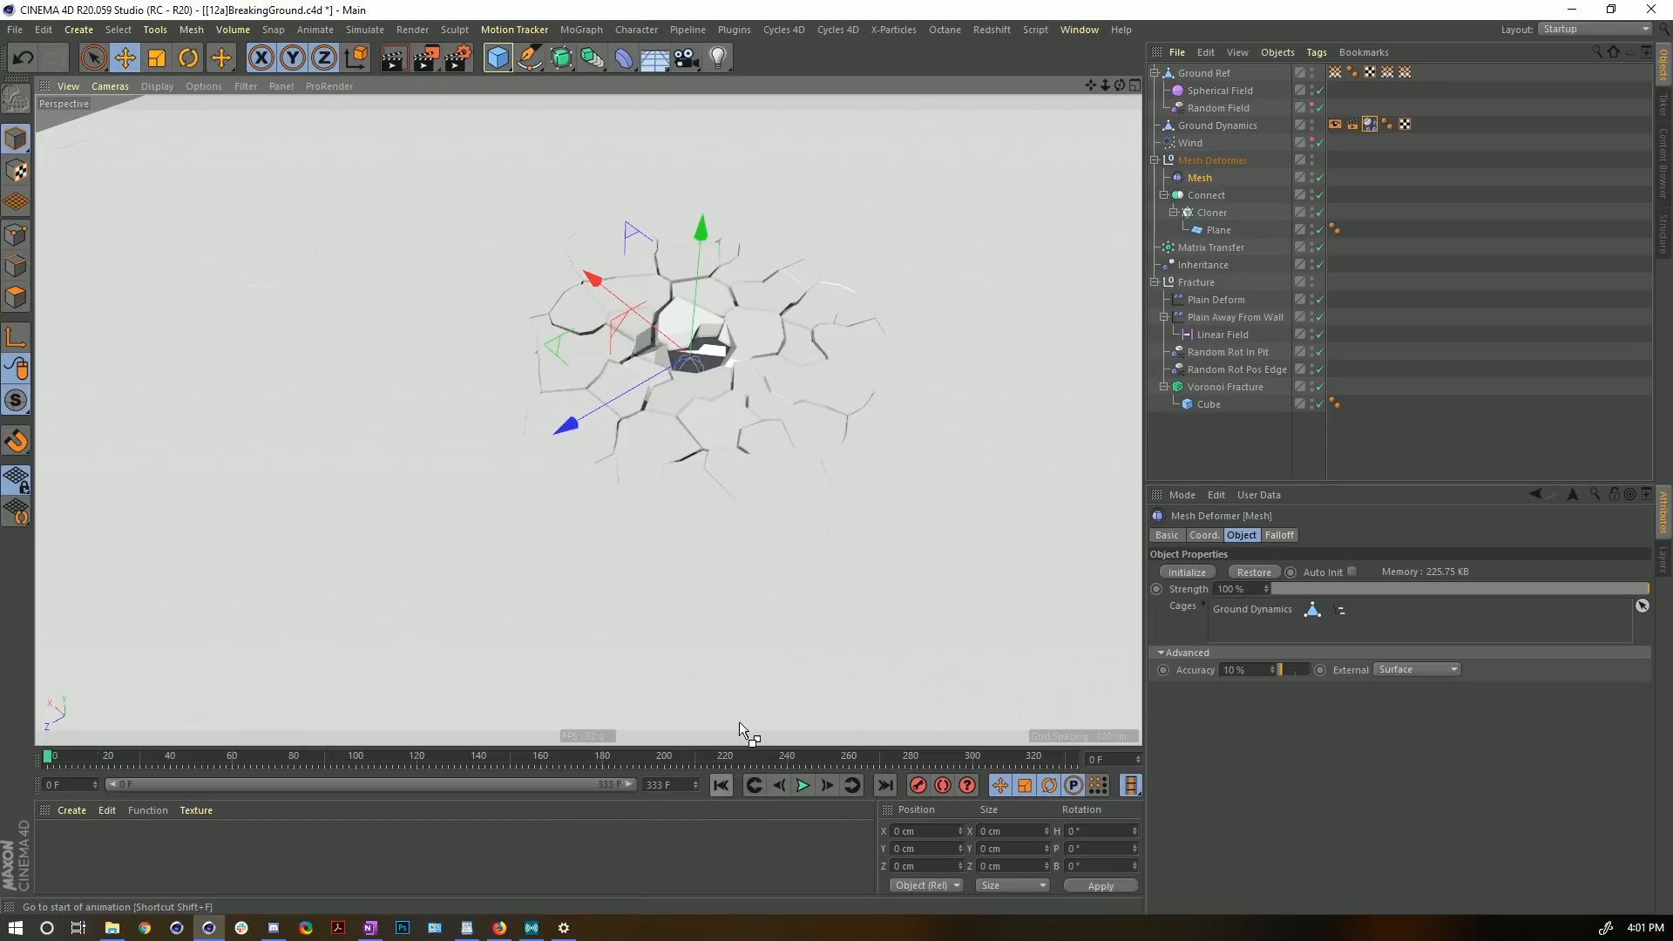
- Save the scene as a new version named [13a]BreakingGround.c4d
key("ctrl+shift+s")
left_click(137, 655)
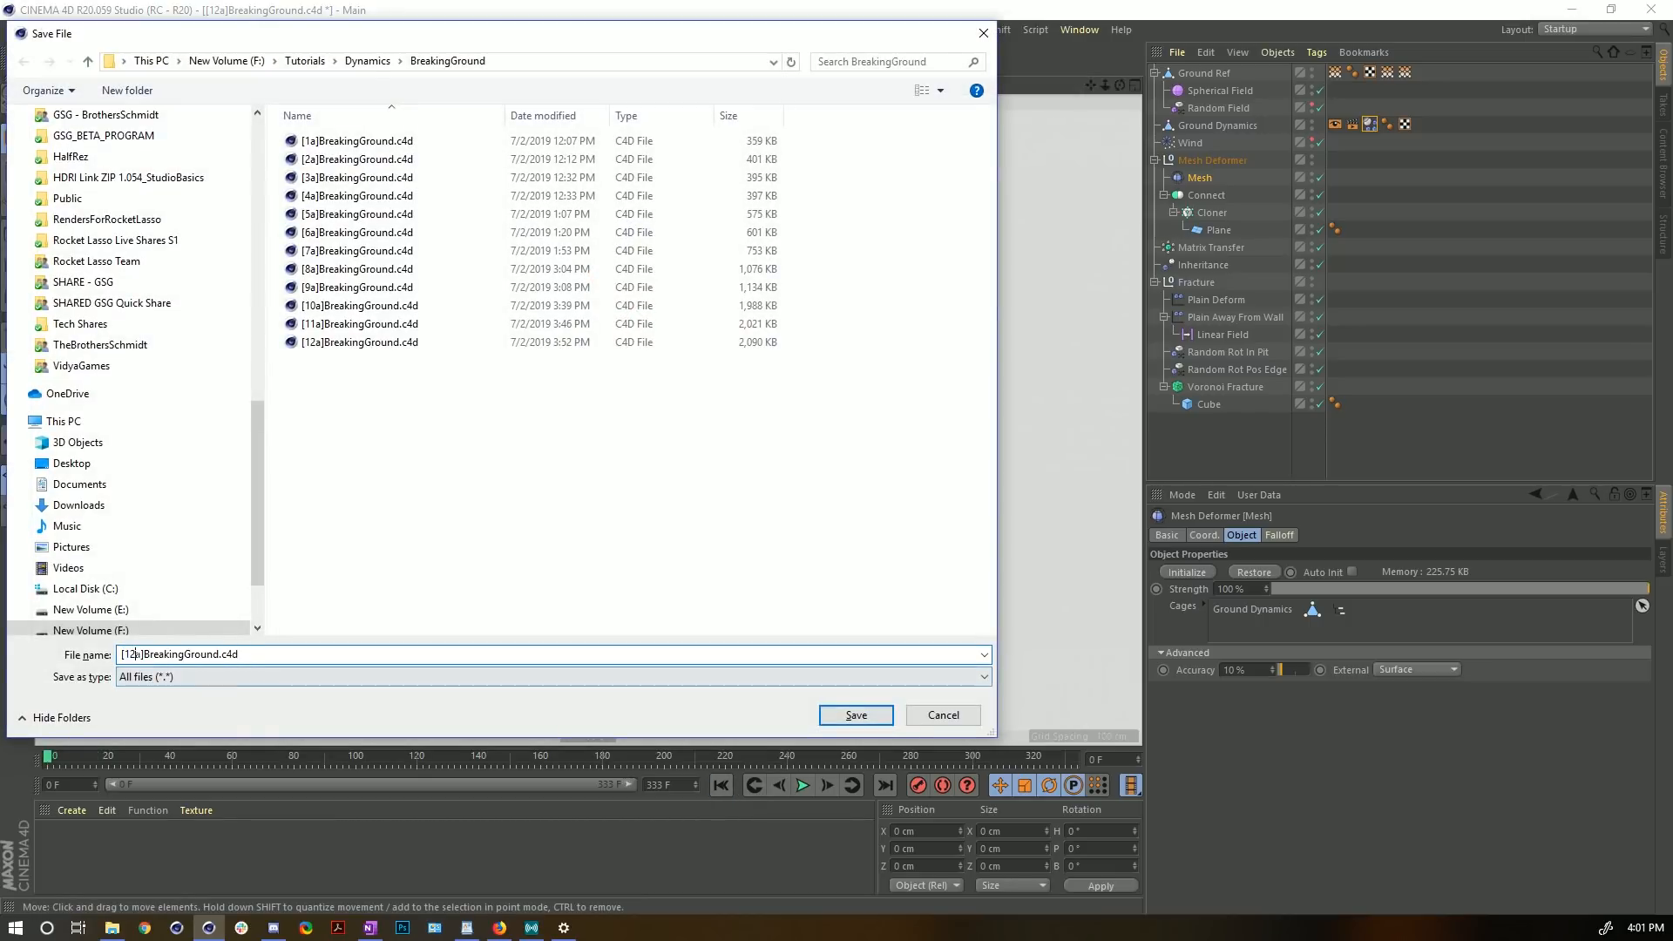
key("BackSpace")
type("3")
key("Return")
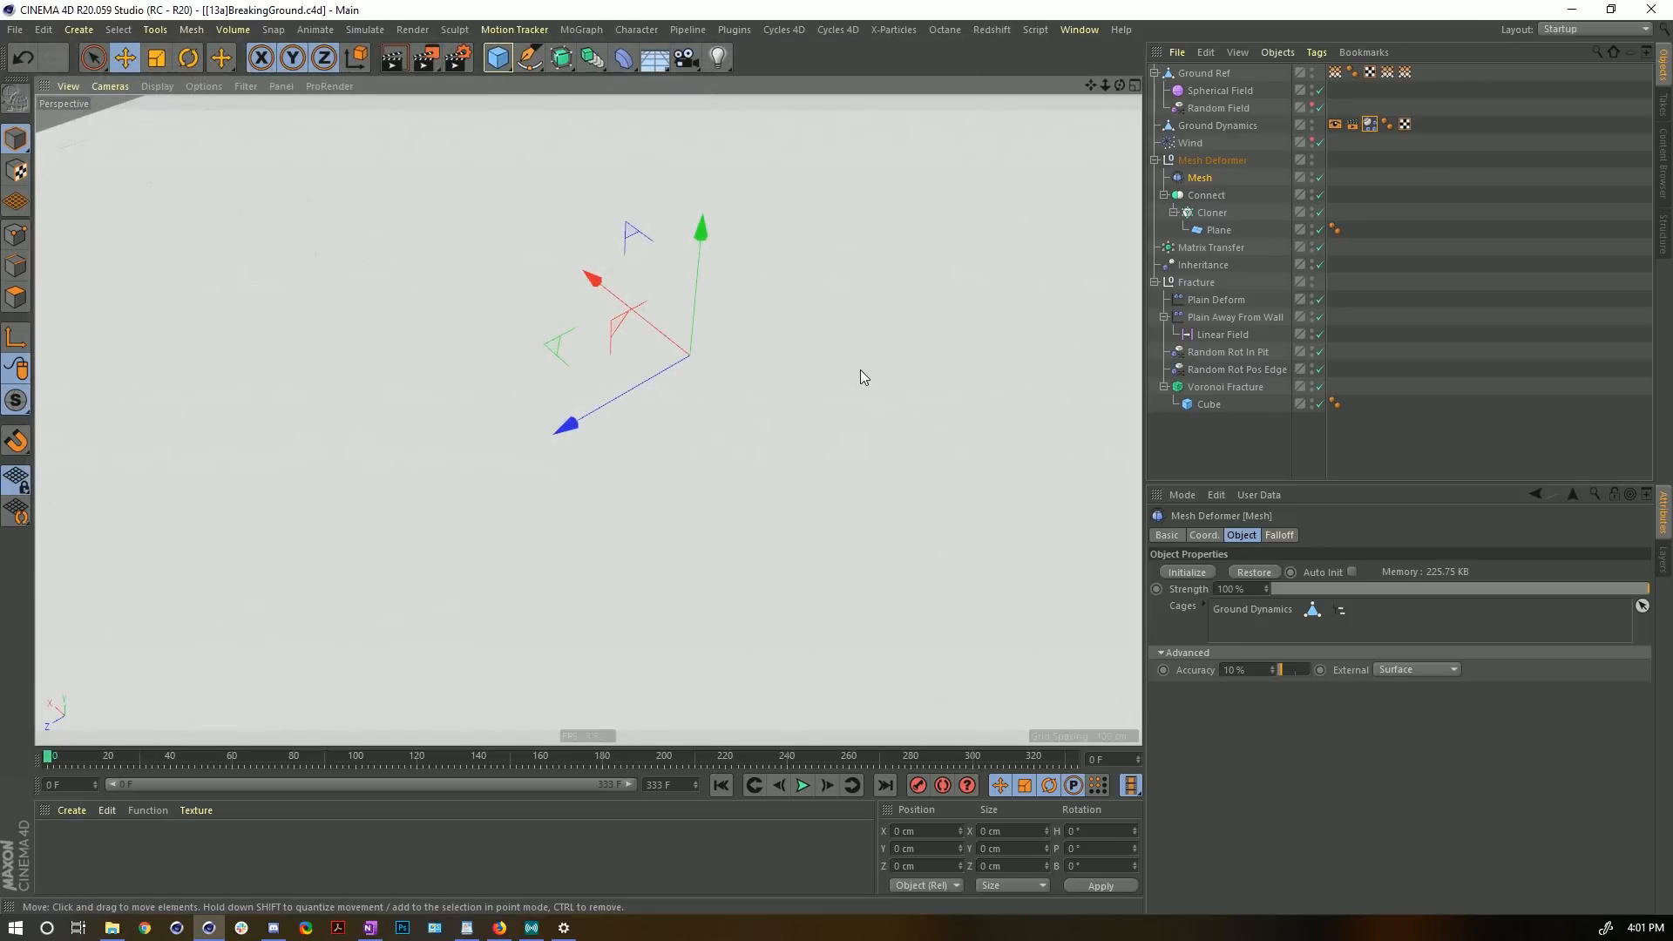
- Make the Voronoi Fracture editable, copy the result into a new scene and undo the conversion in the original file
left_click(1220, 388)
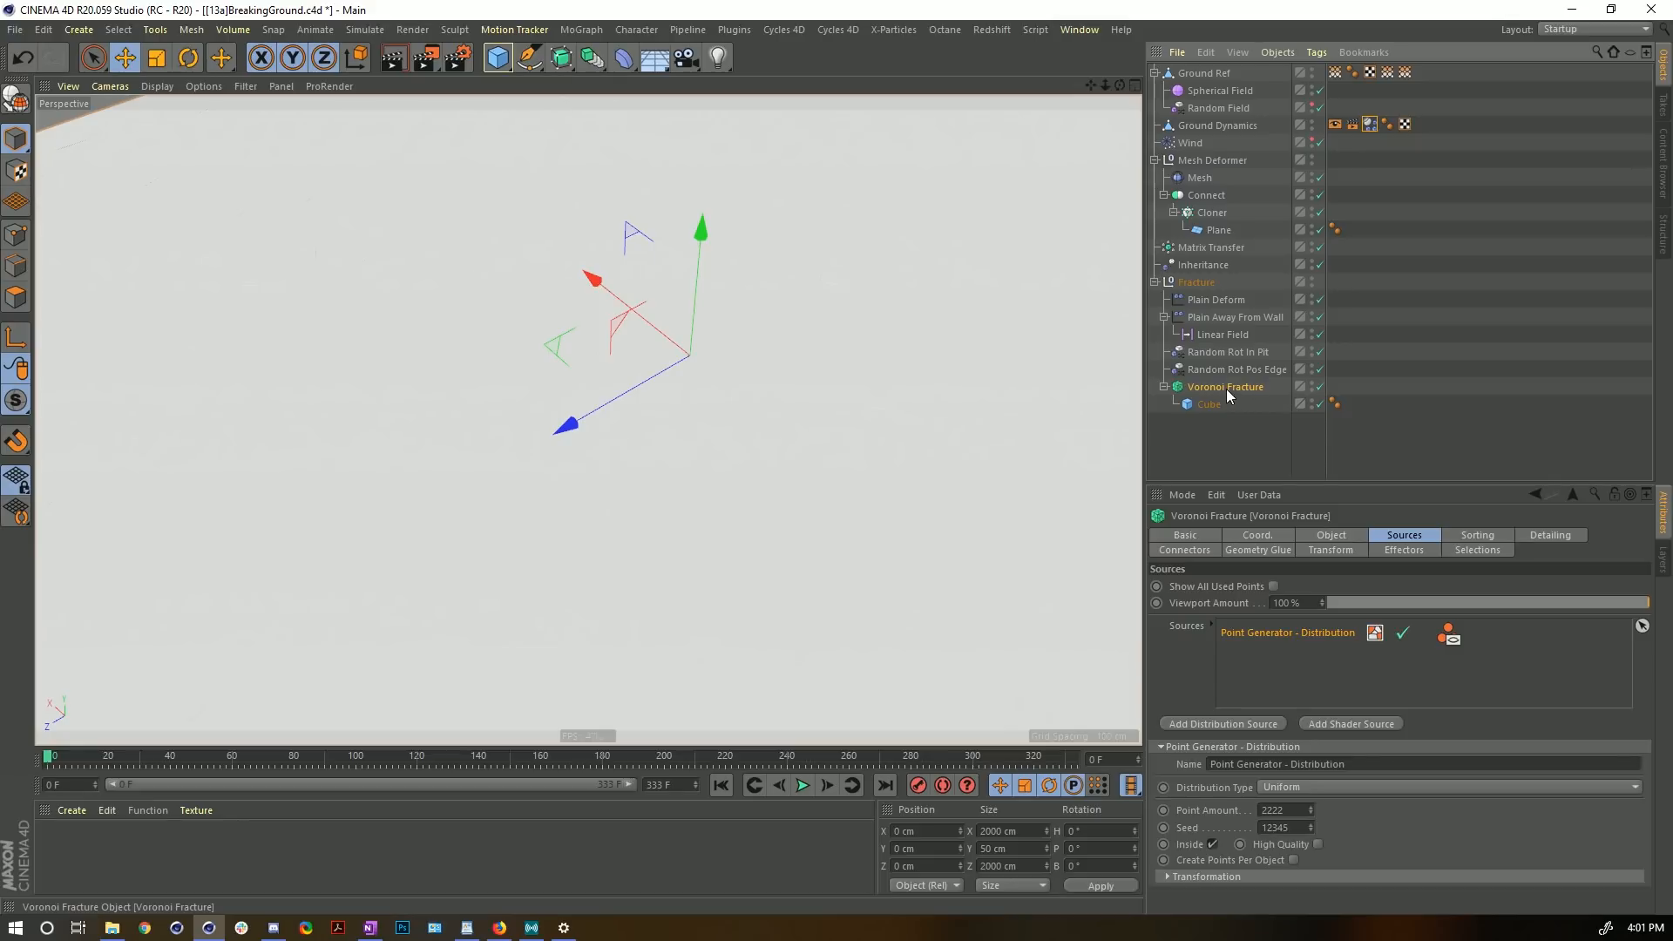
key("c")
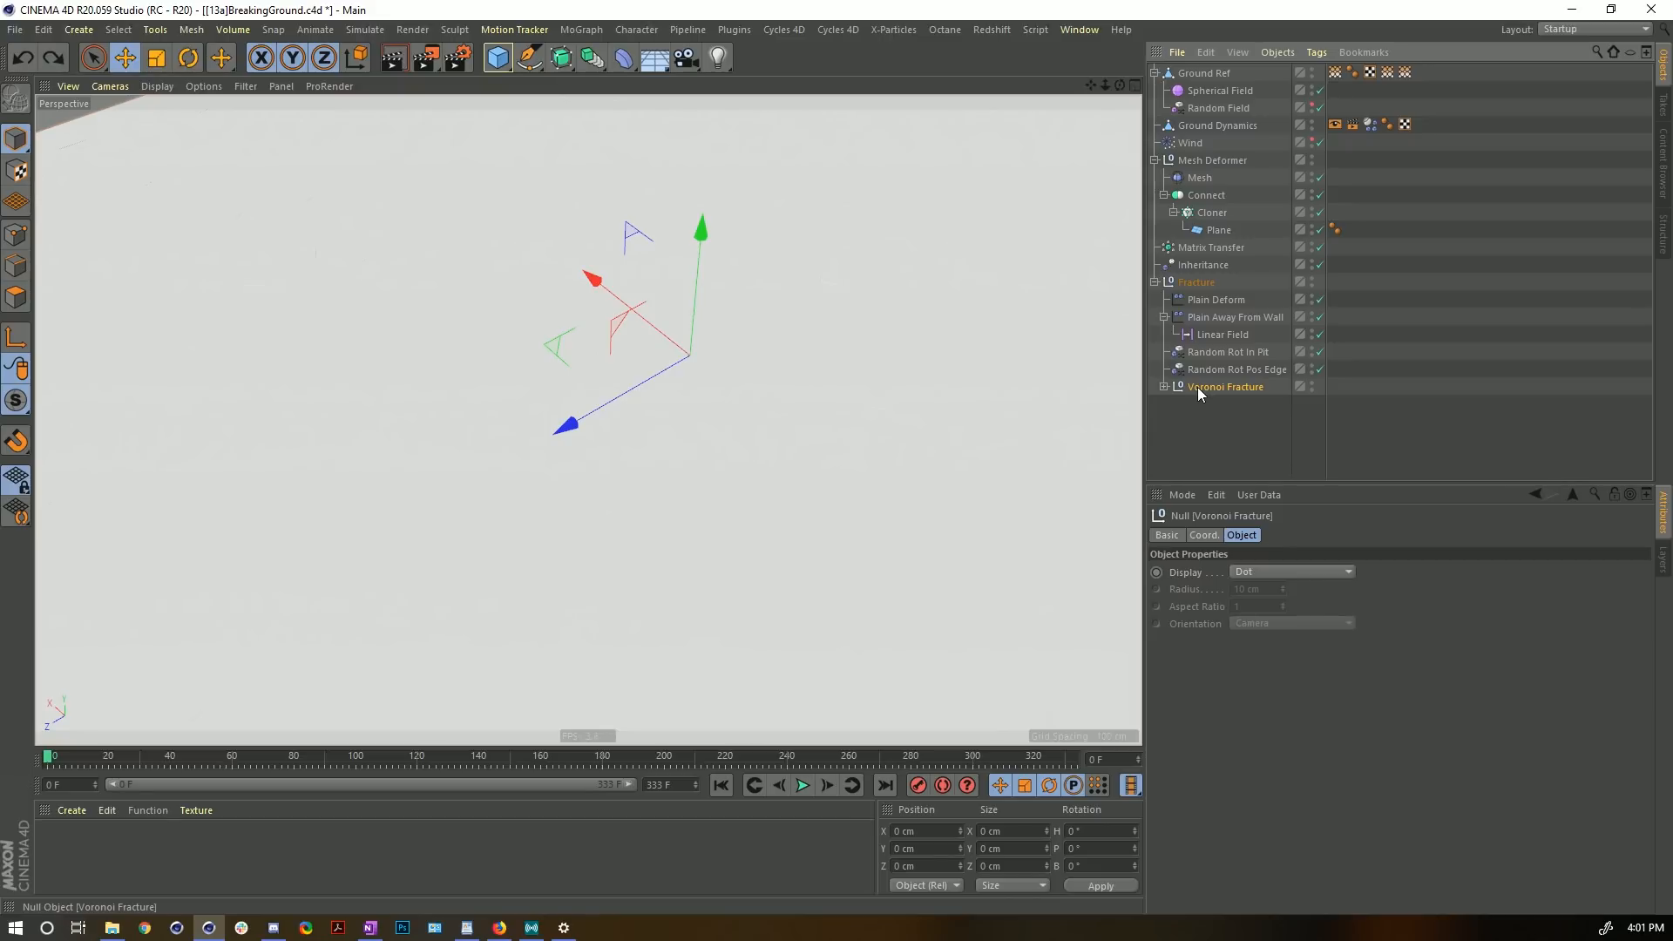
key("ctrl+z")
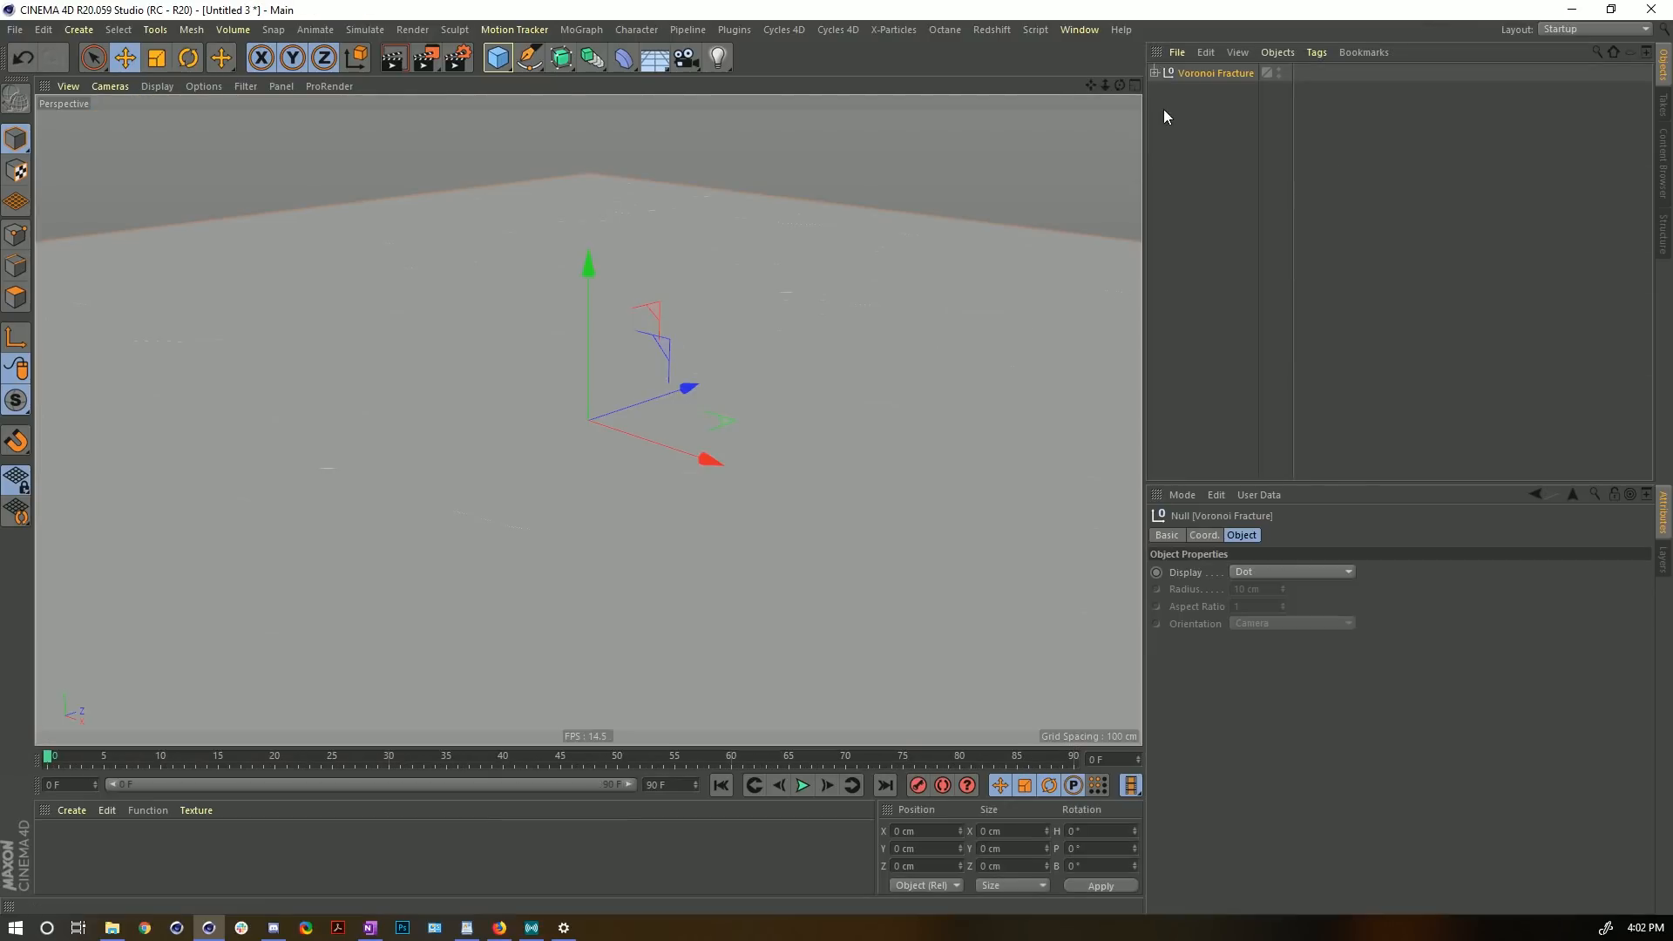
- Delete the selection, vertex map and normal tags from all fracture parts, keeping only their Phong and UVW tags
left_click(1154, 72)
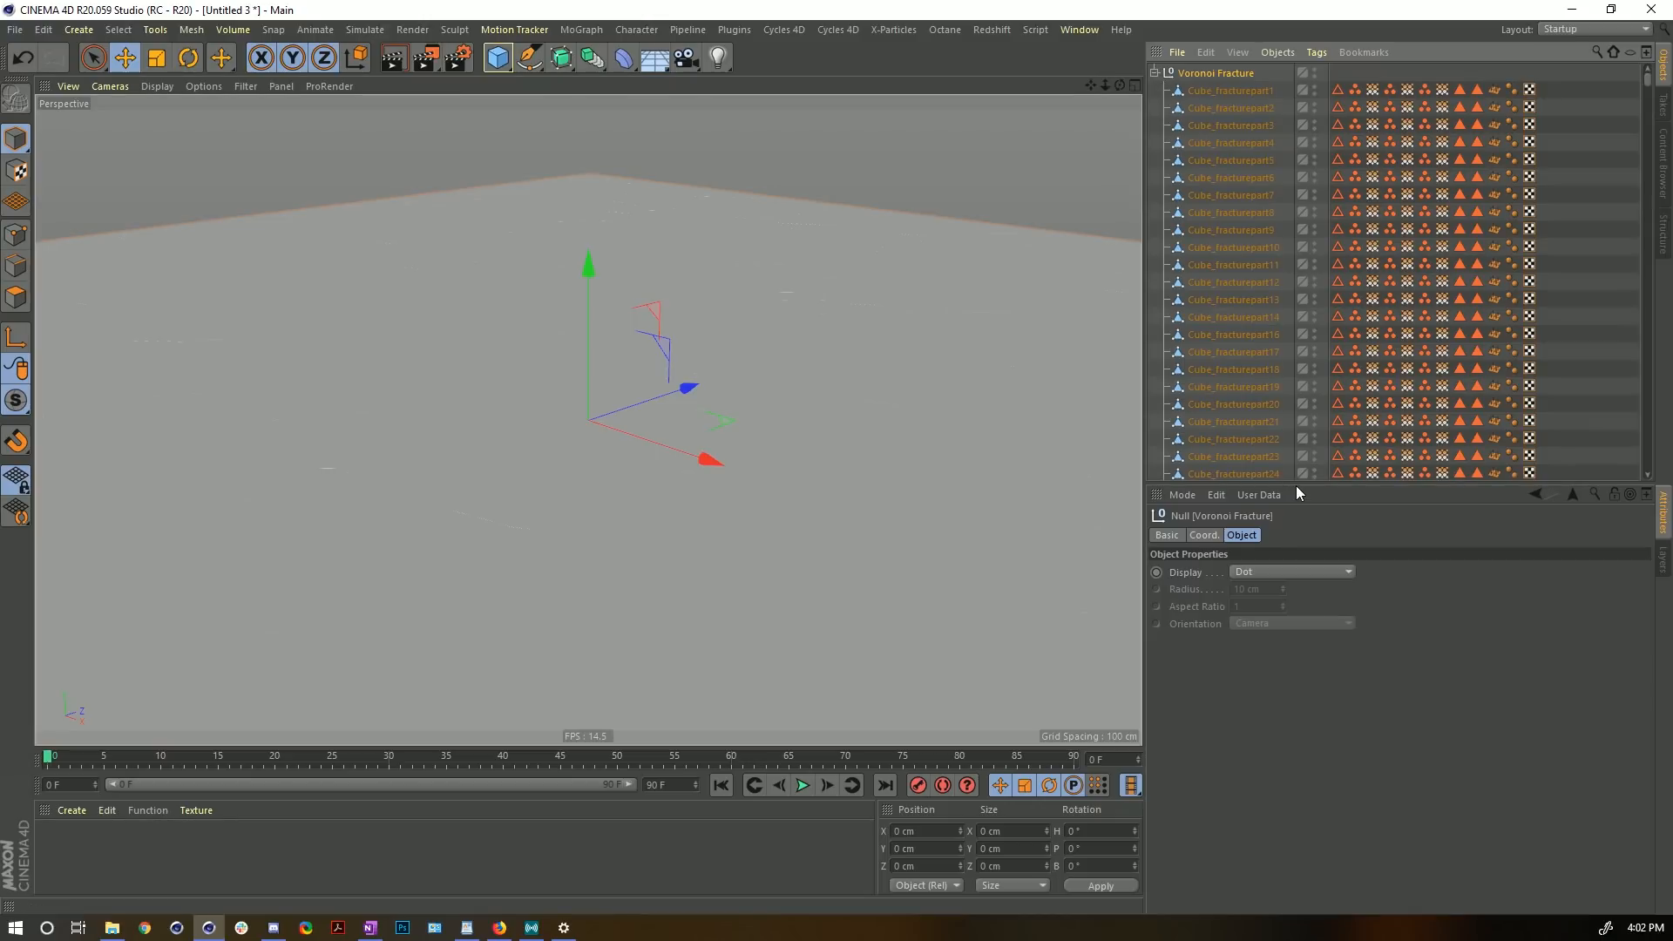
left_click_drag(1291, 482, 1292, 603)
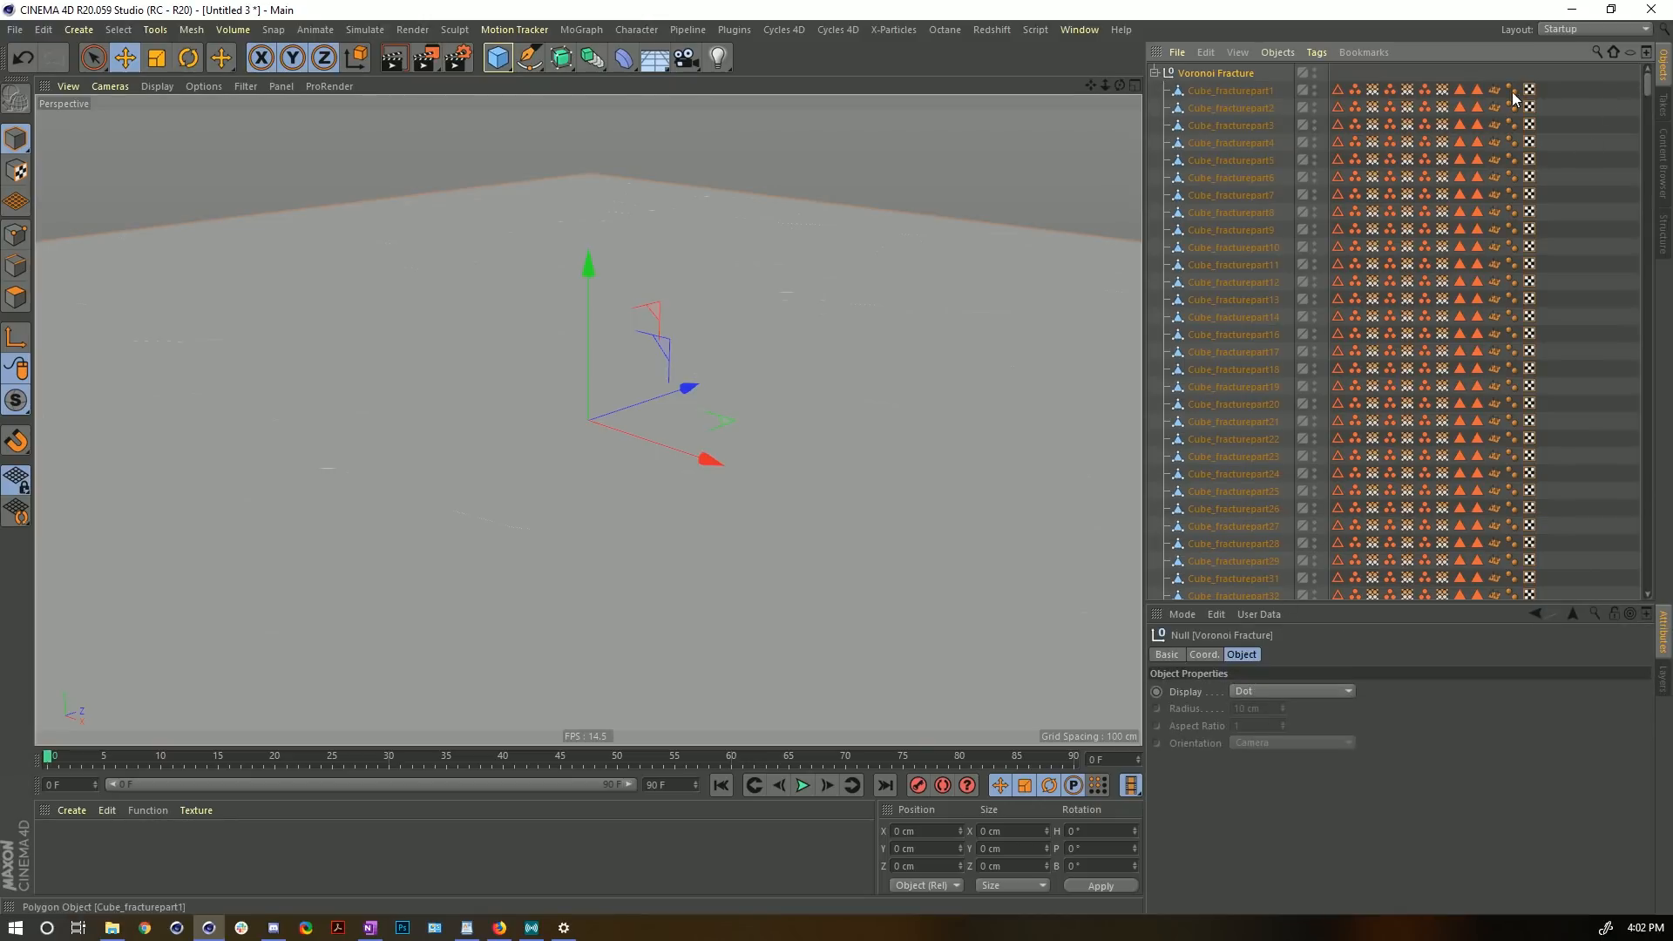
left_click(1337, 89)
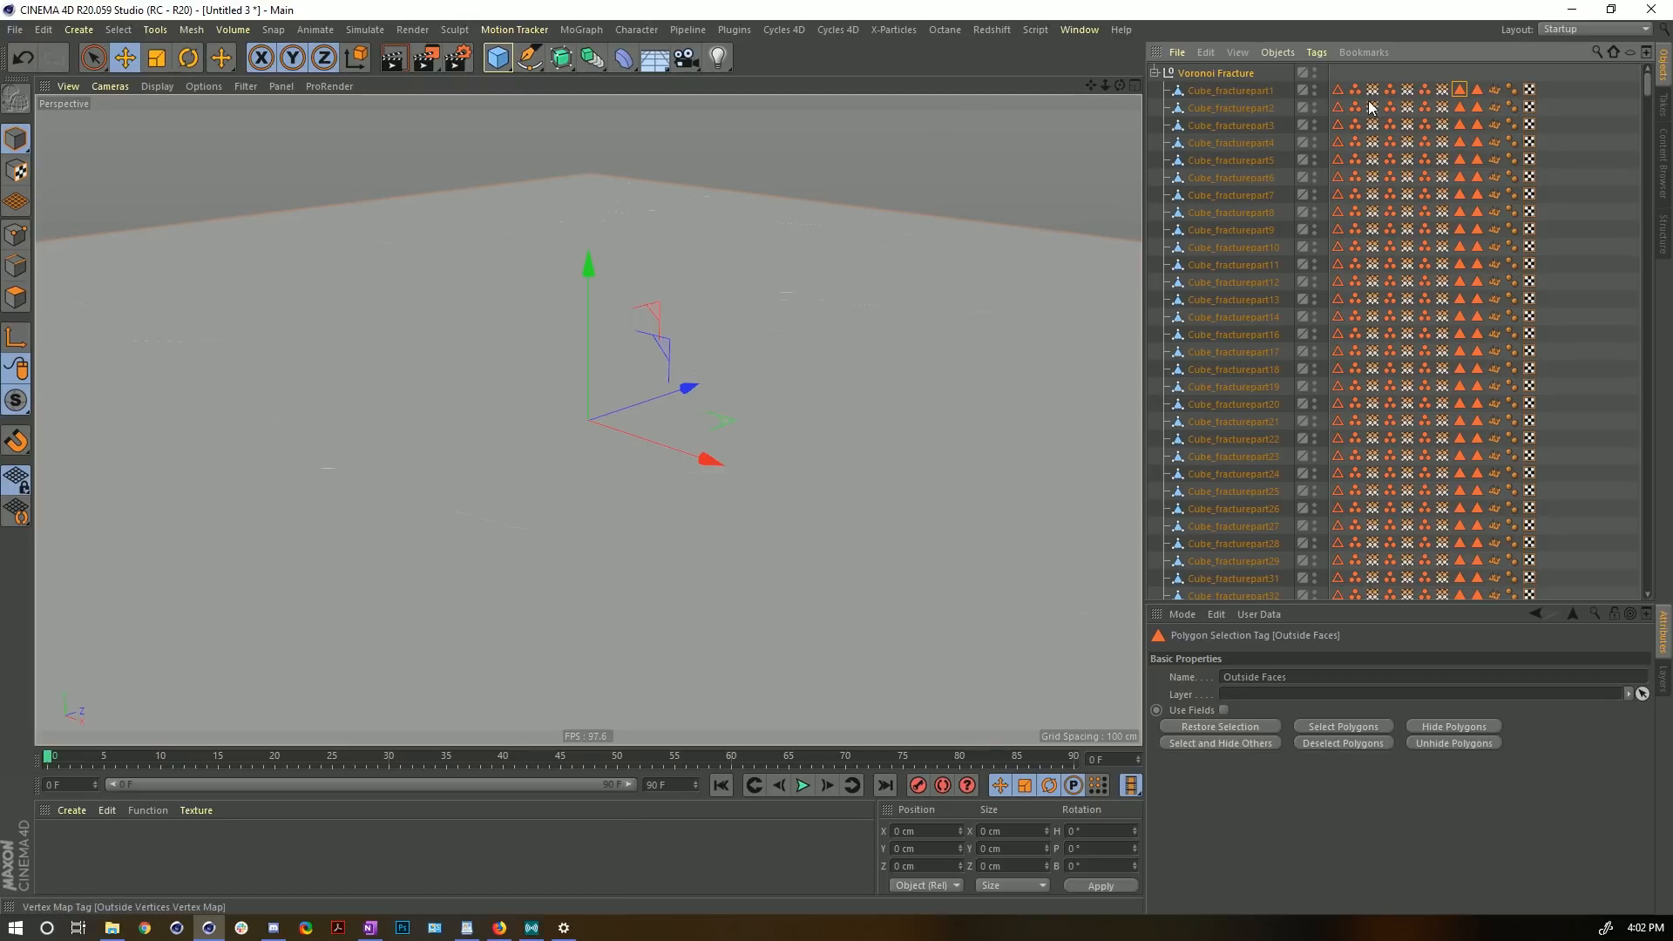
left_click(1337, 88)
left_click_drag(1647, 87, 1647, 580)
left_click(1495, 592, "shift")
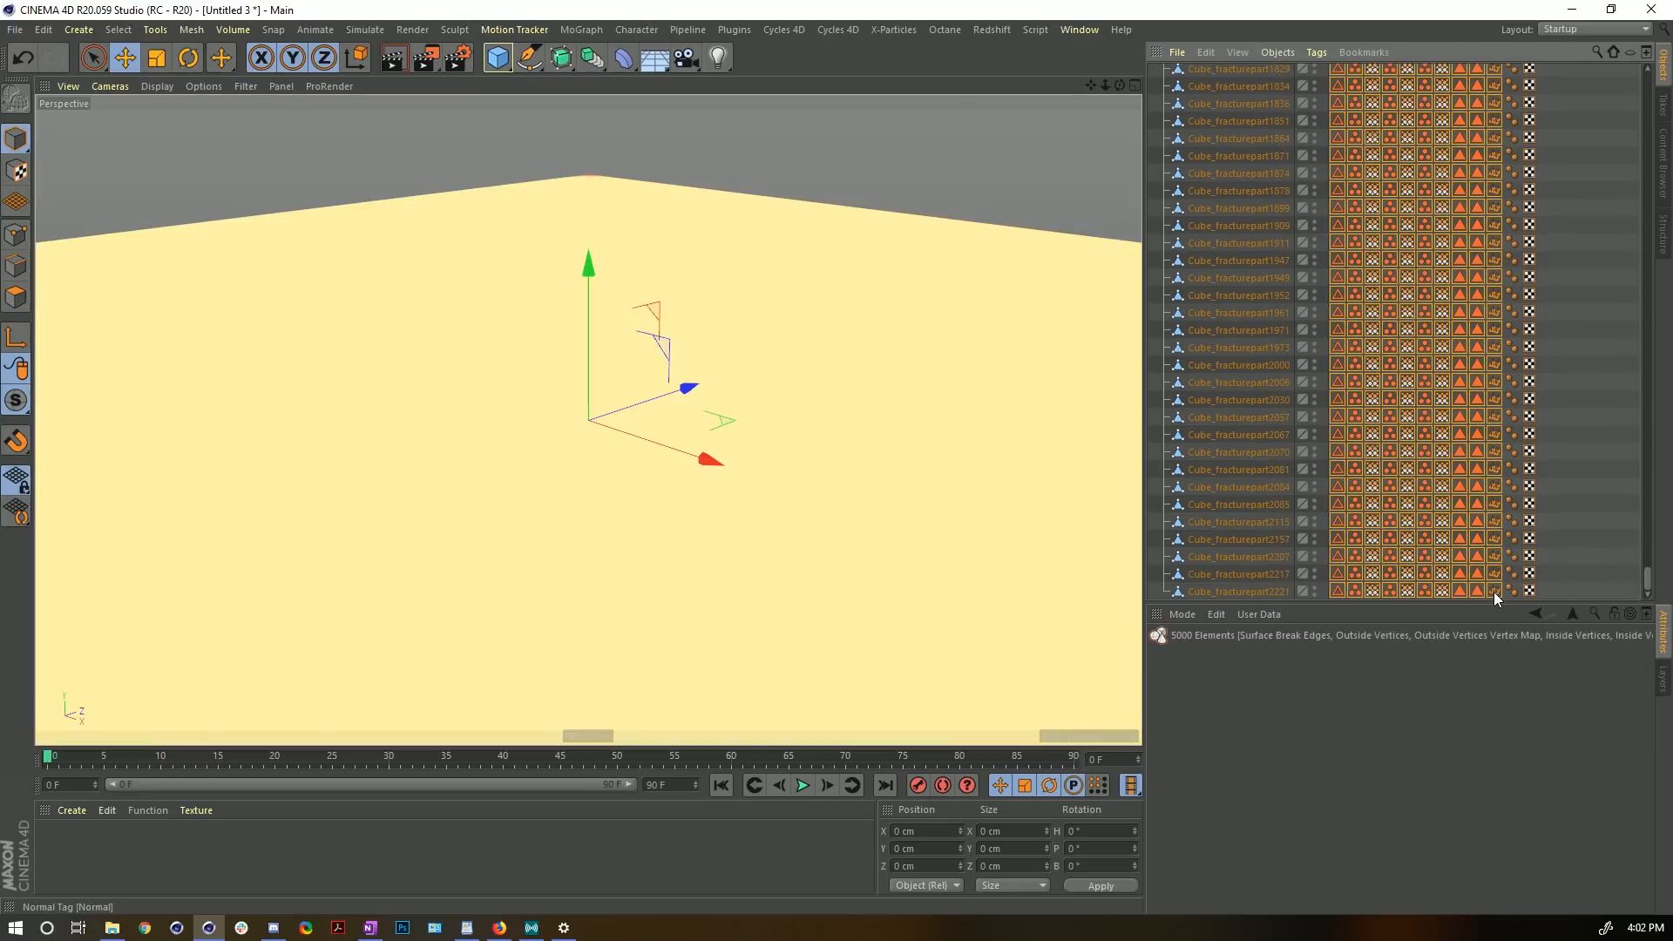
key("Delete")
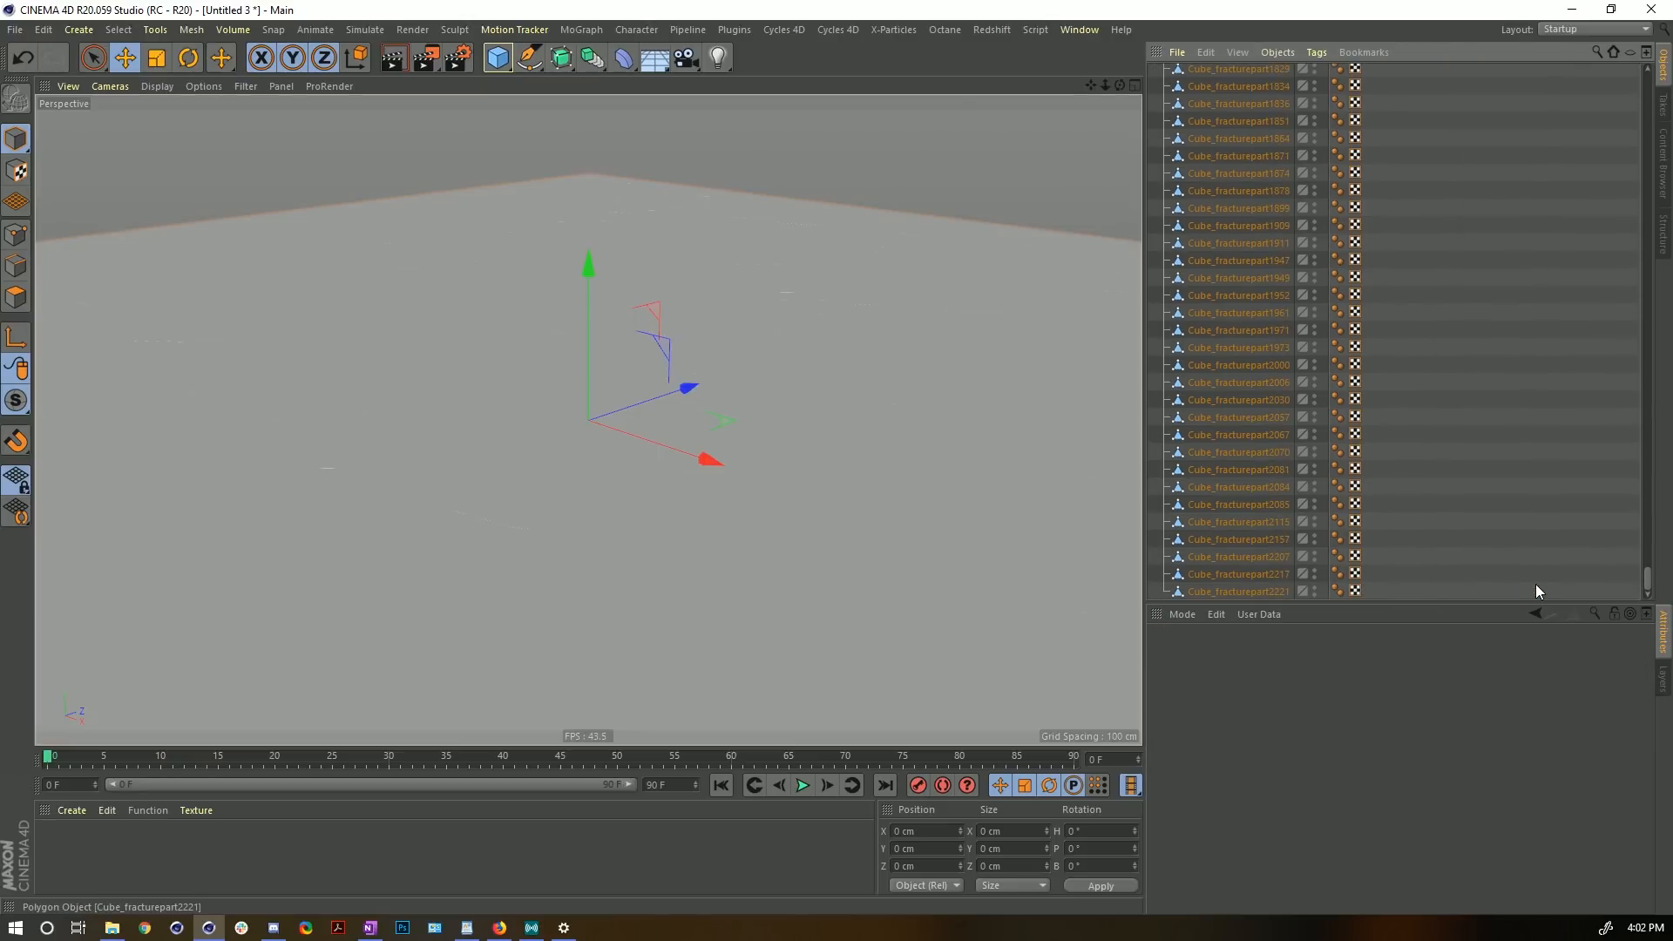
- Place the Voronoi Fracture null inside a new Connect object and make it editable as one polygon mesh
scroll(1483, 264, "up", 10)
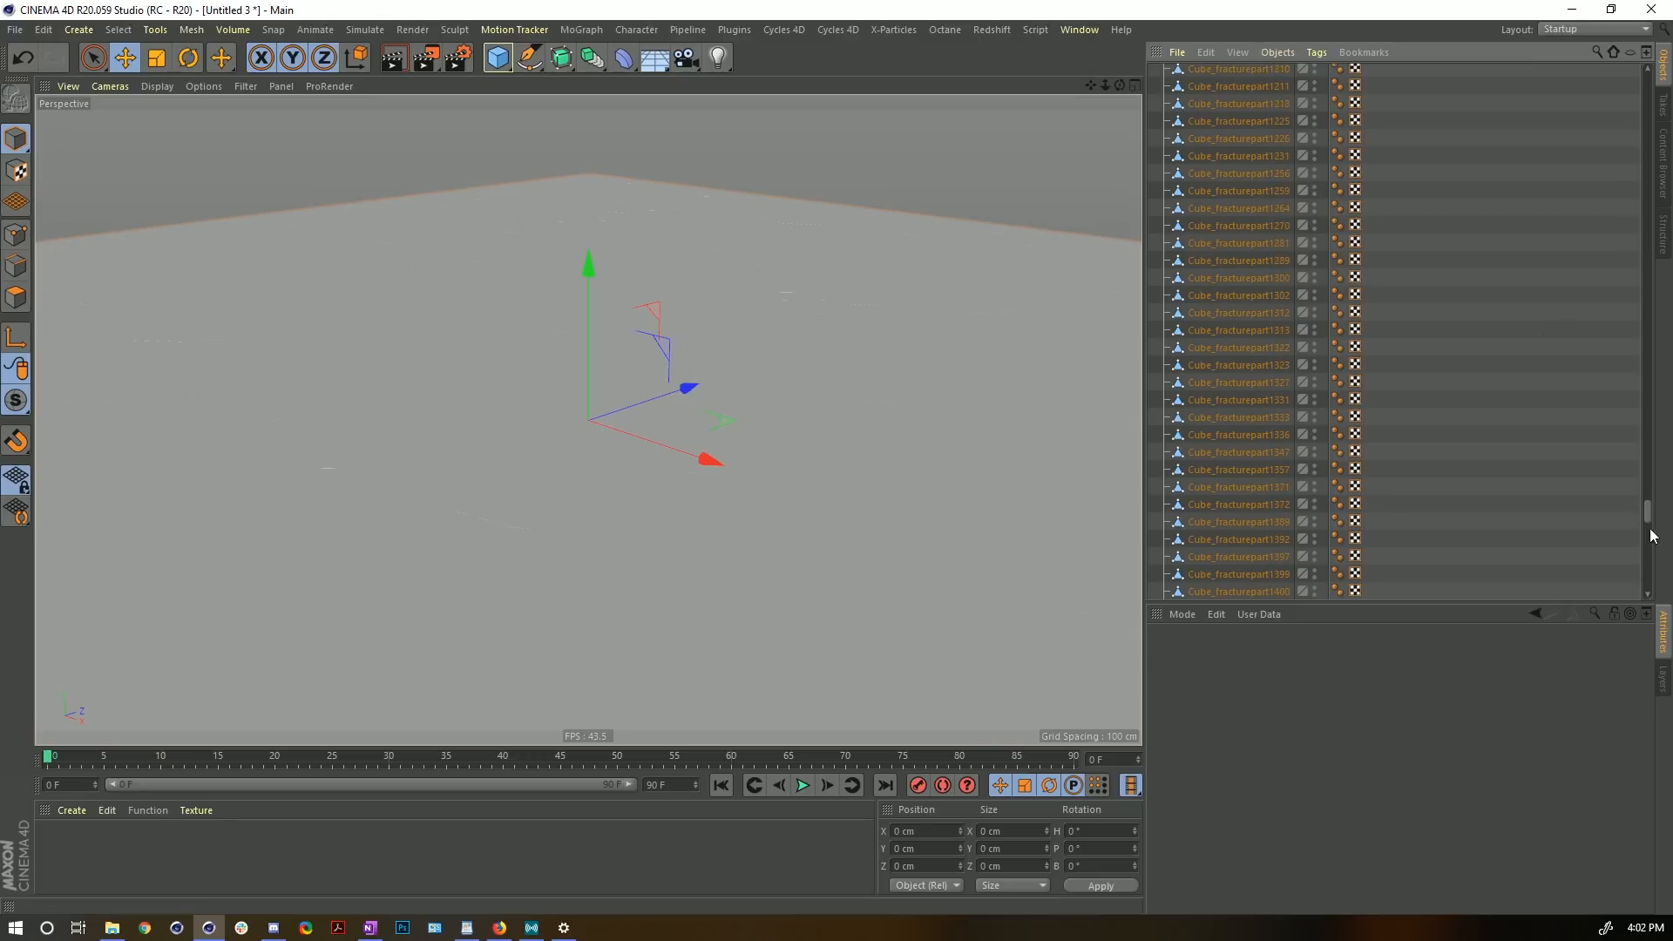
left_click_drag(1647, 515, 1649, 60)
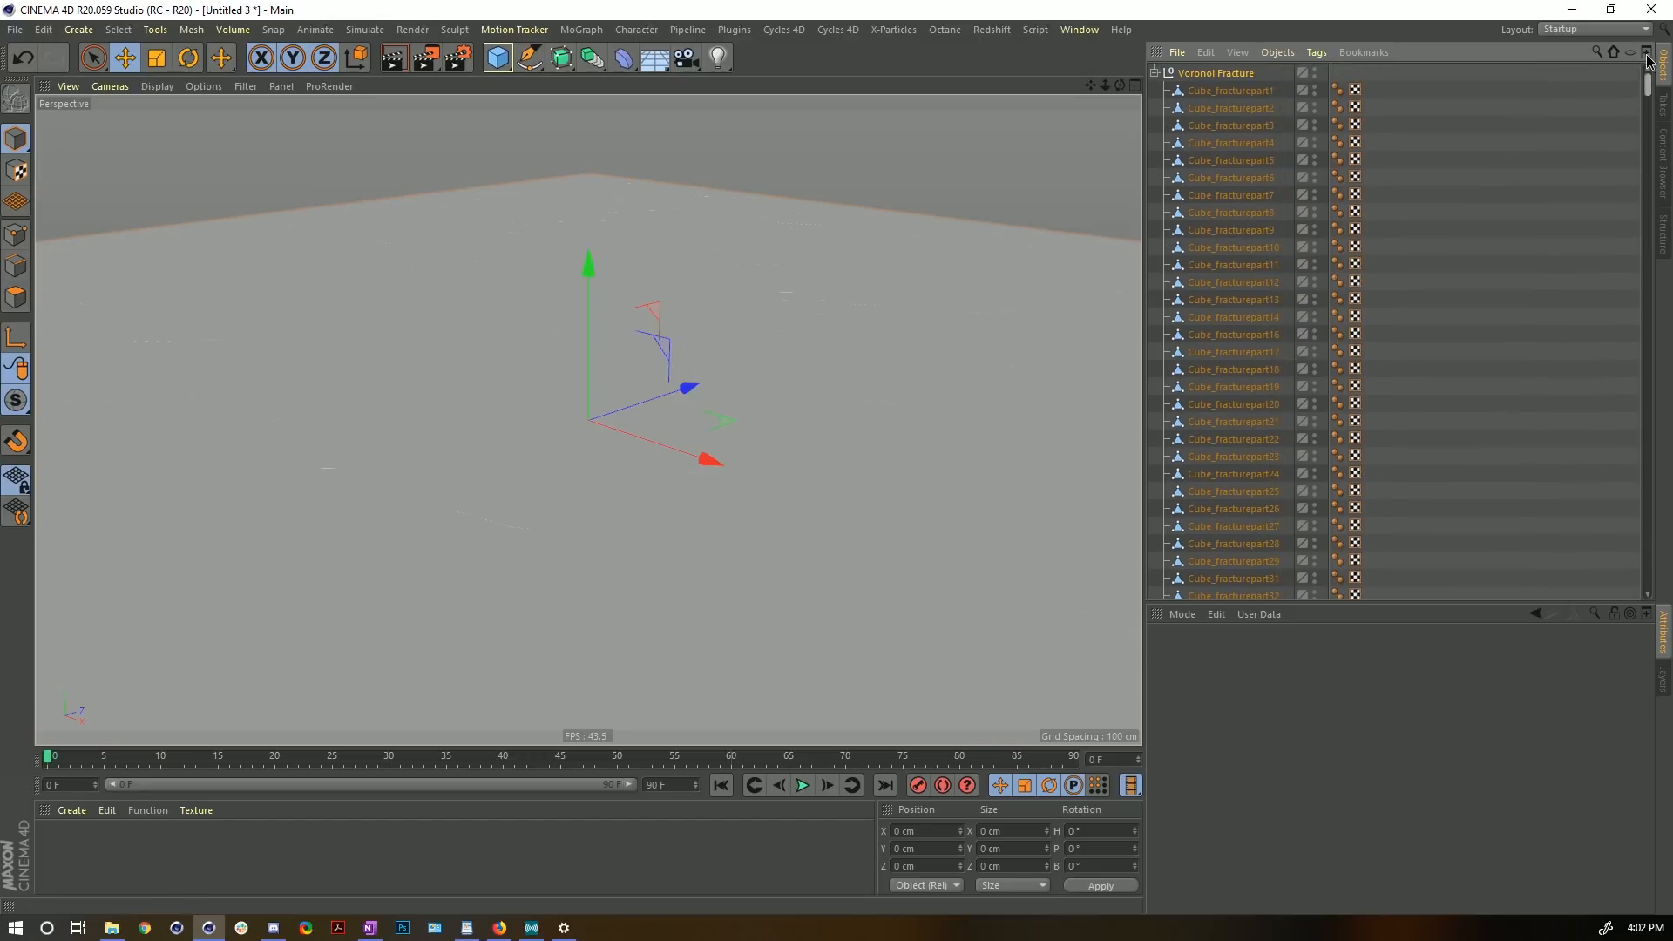
left_click(1186, 73)
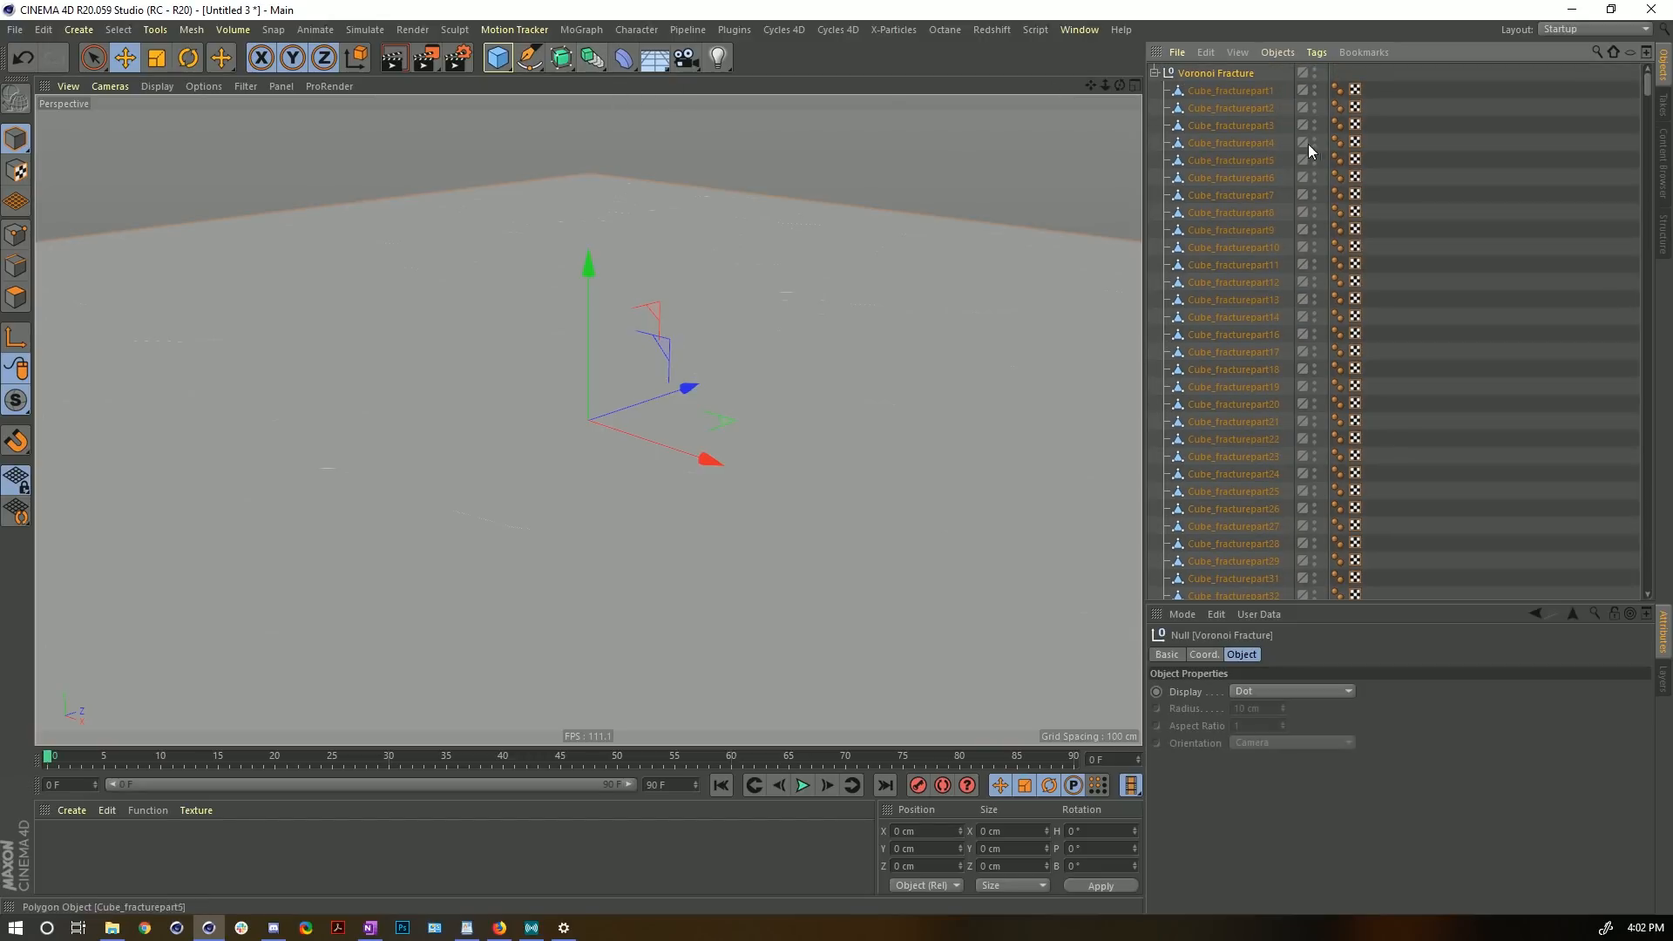
left_click(592, 58)
left_click(832, 114)
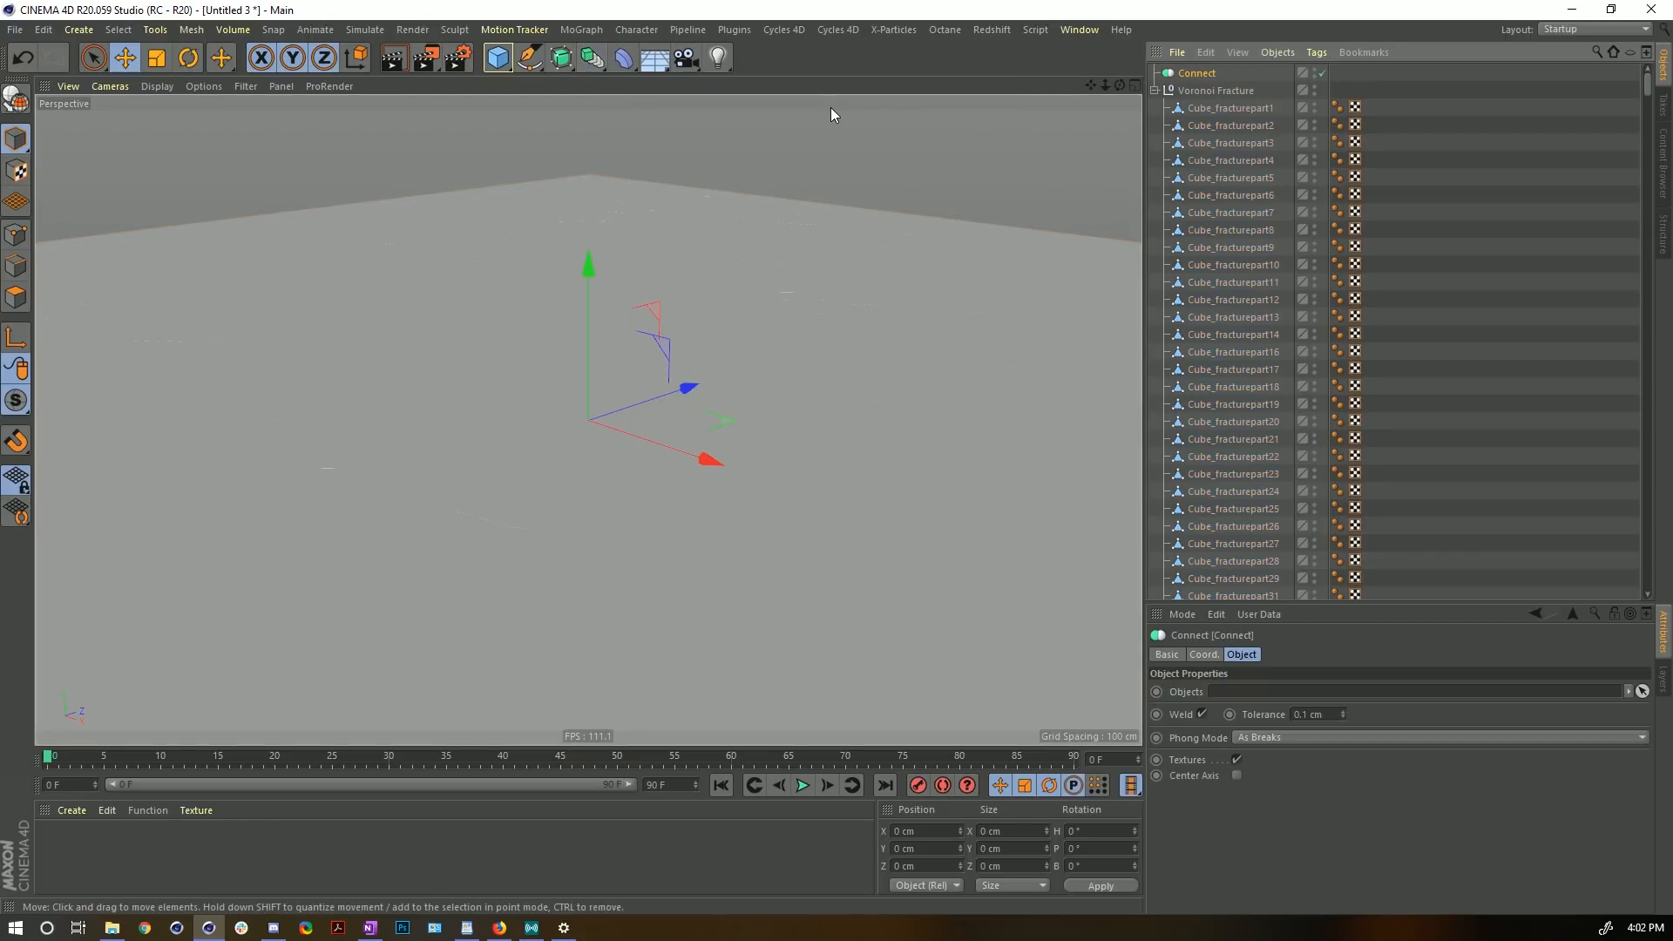
left_click_drag(1194, 91, 1187, 77)
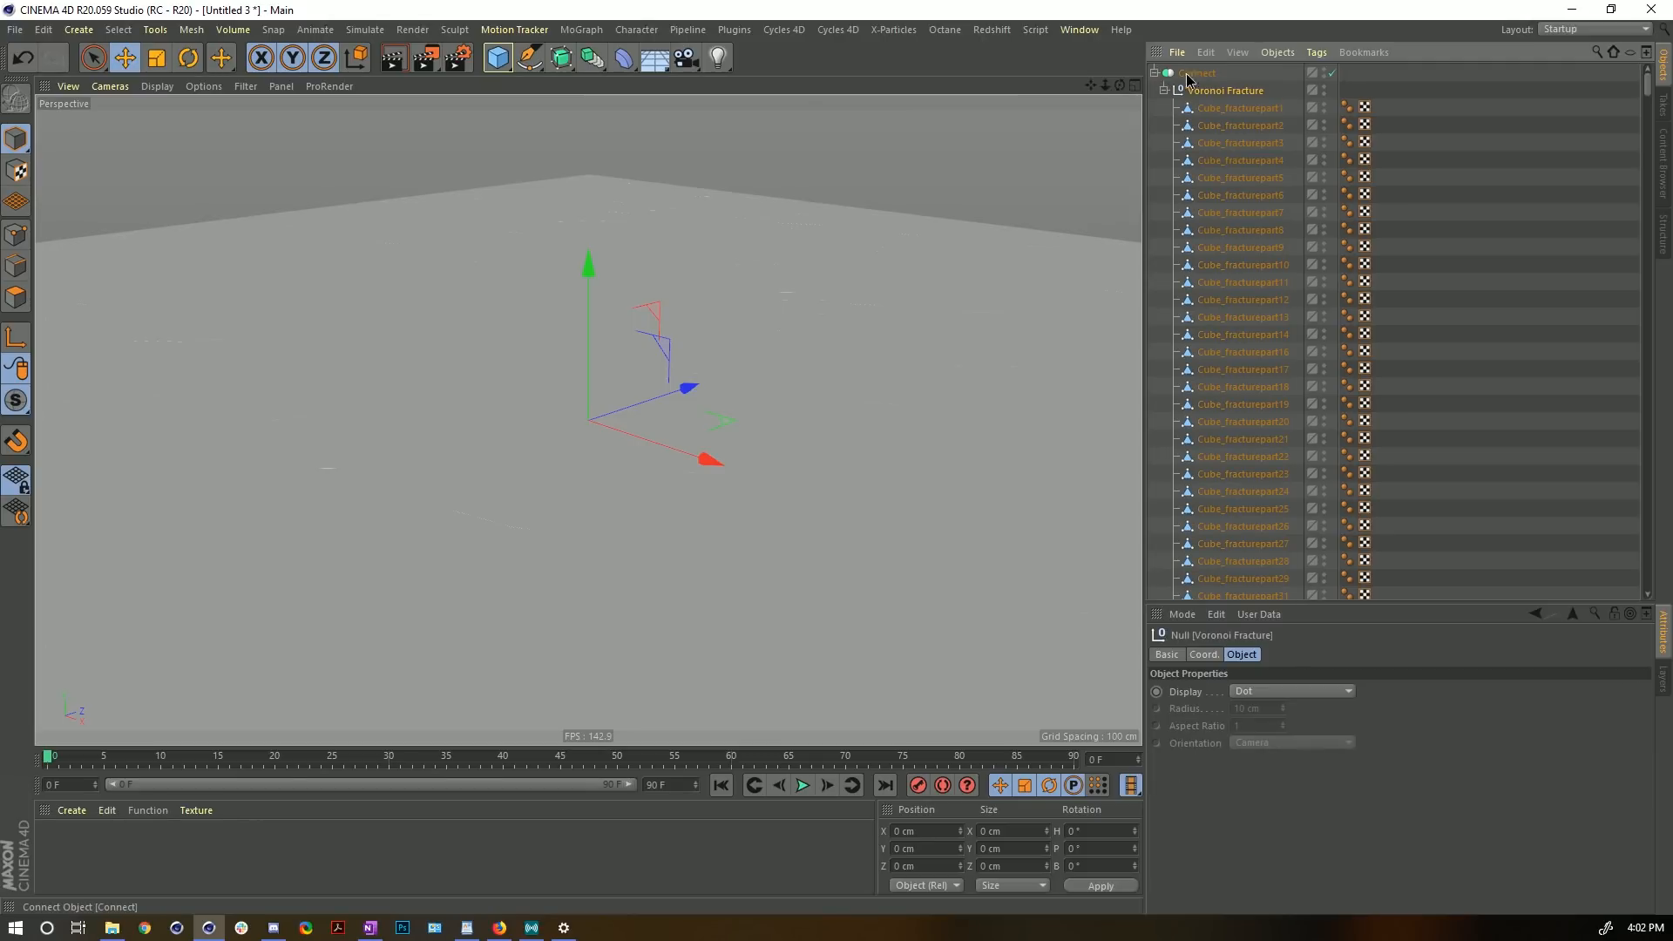
left_click(1185, 74)
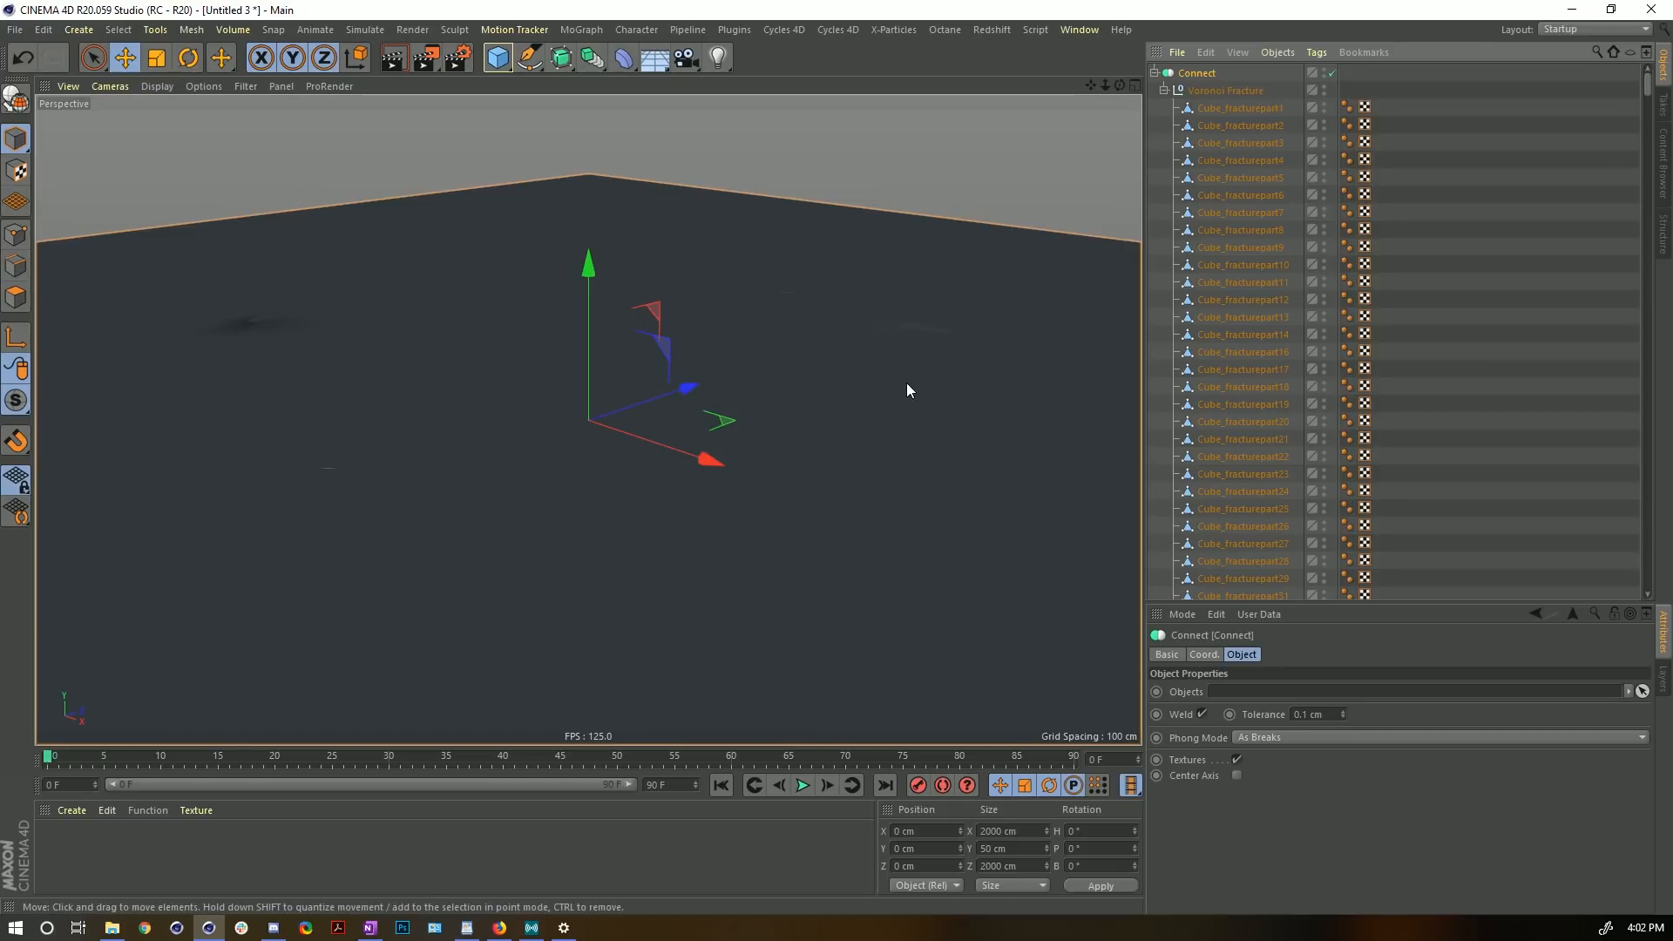
key("c")
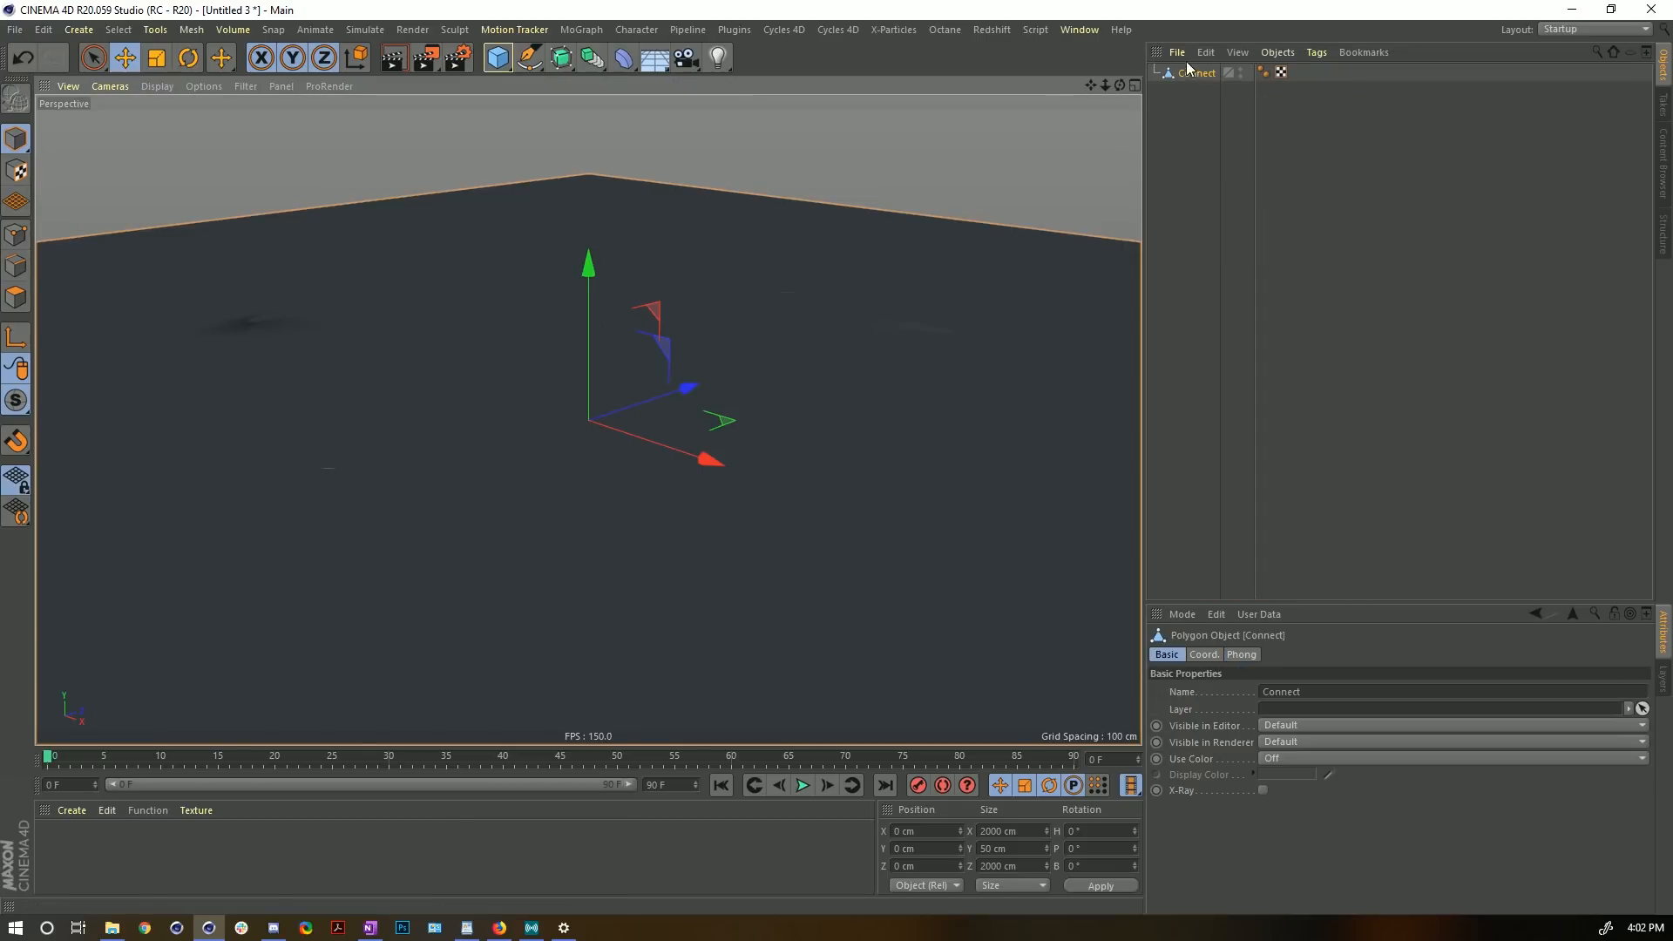
- Select all polygons of the connected slab and stretch their Y size to 500 cm and further to 5000 cm
left_click_drag(384, 270, 452, 283, "alt")
right_click_drag(675, 364, 429, 427, "alt")
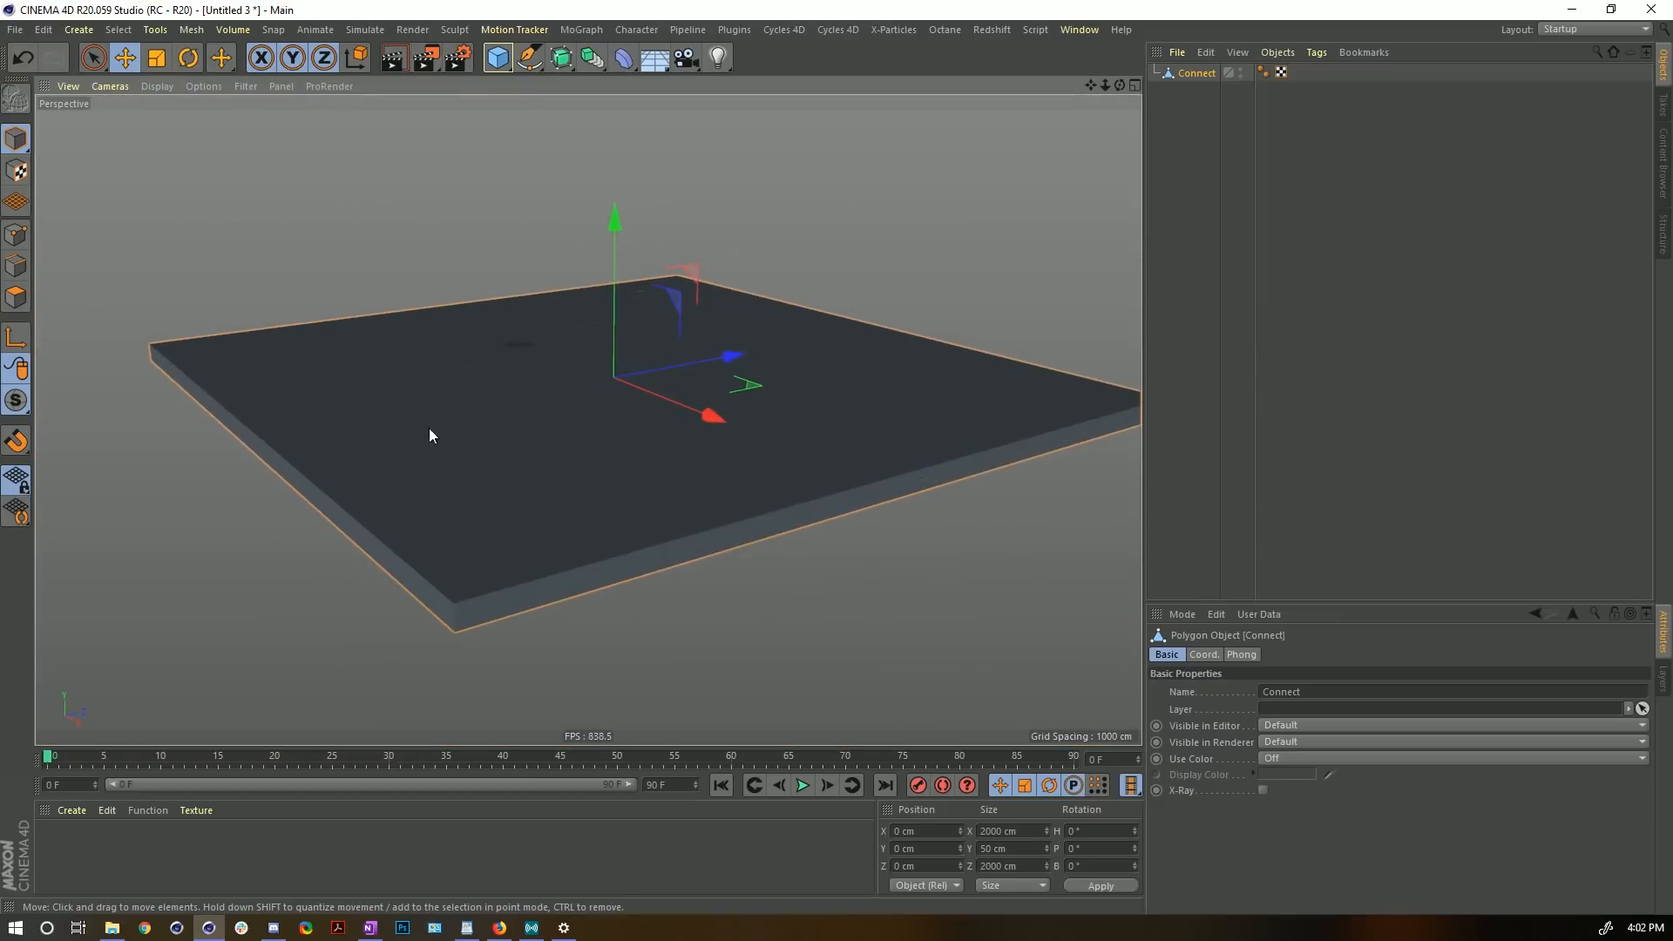
left_click(16, 298)
right_click_drag(546, 458, 582, 457, "alt")
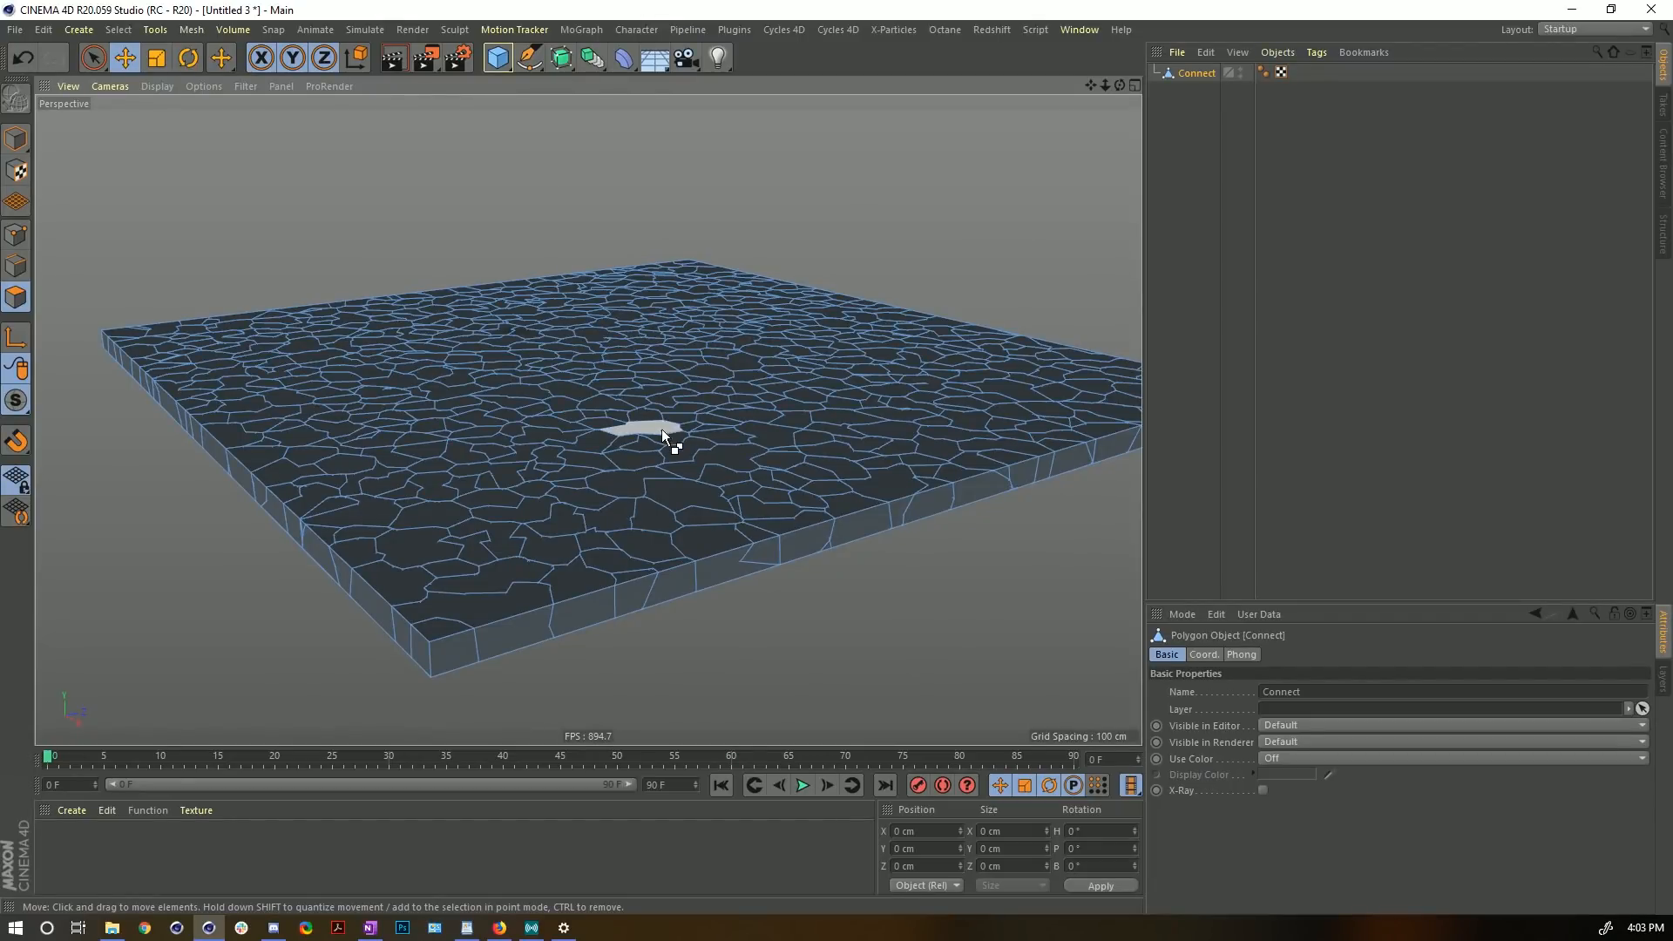
key("ctrl+a")
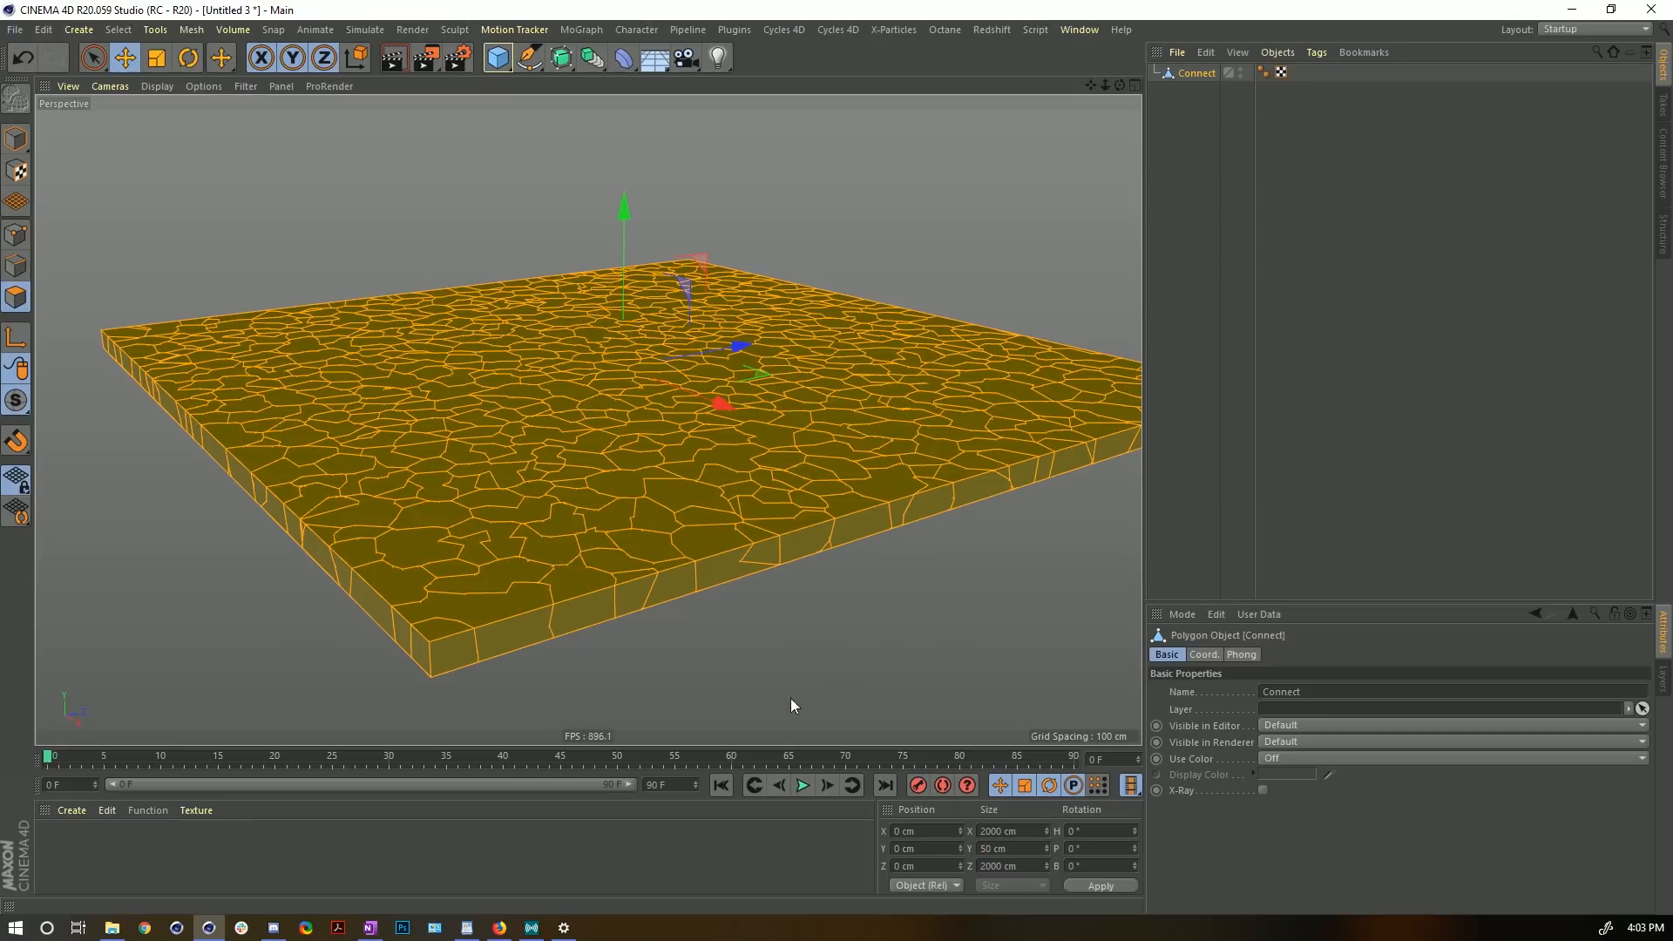
left_click(578, 382)
key("ctrl+a")
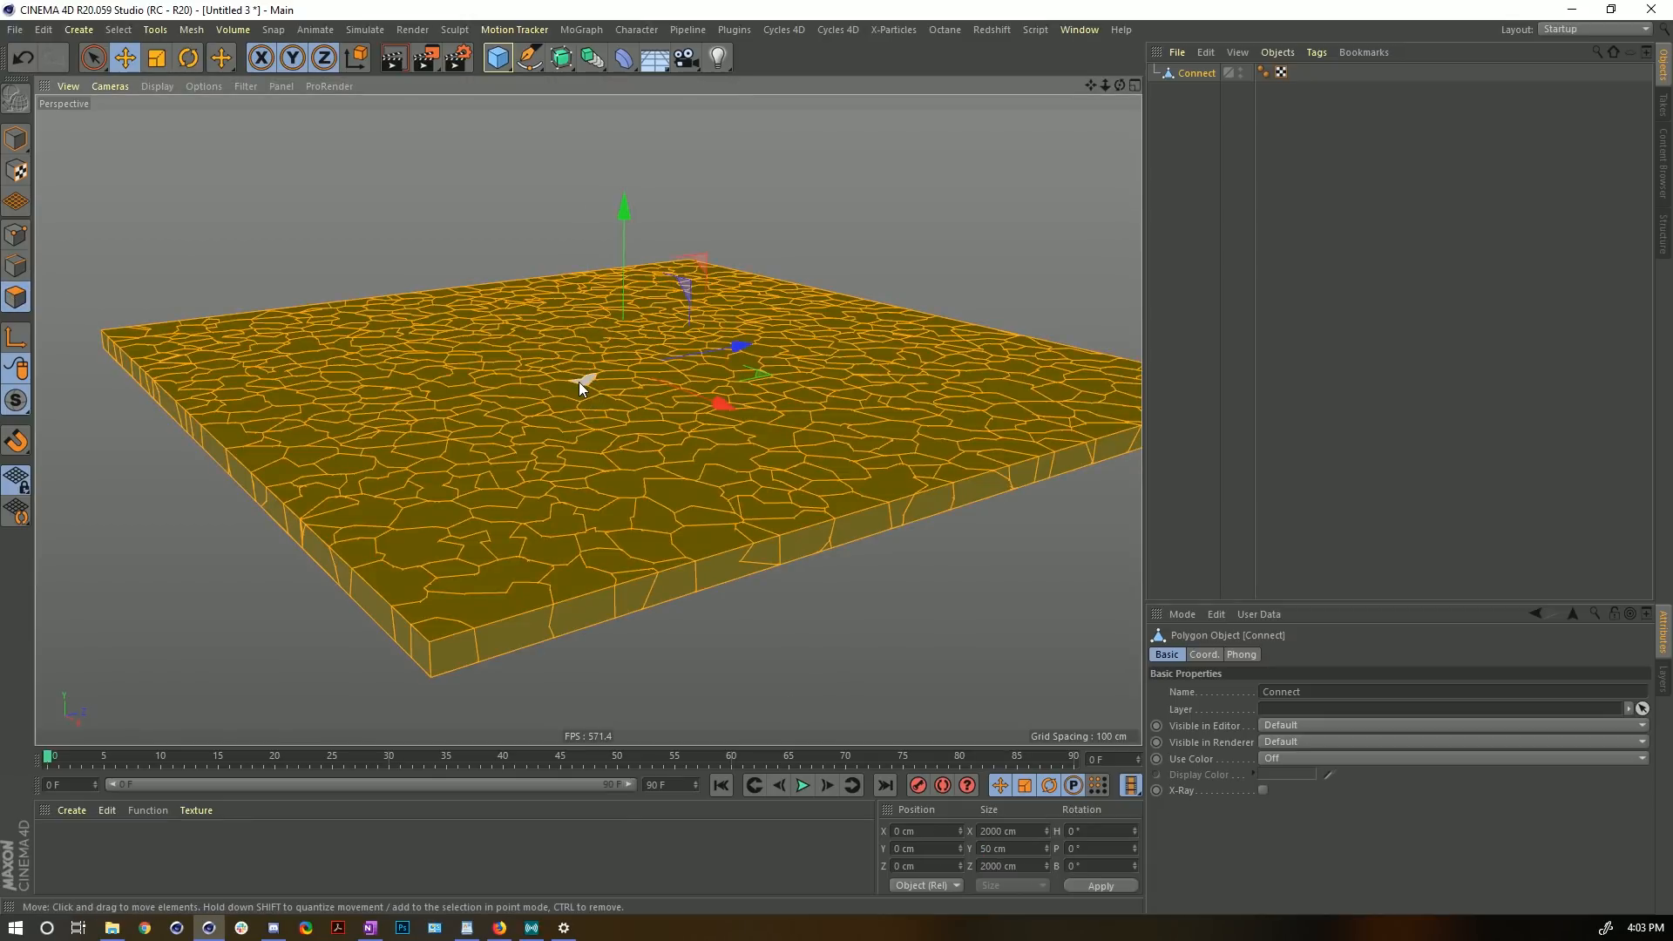
left_click(989, 850)
left_click(1101, 885)
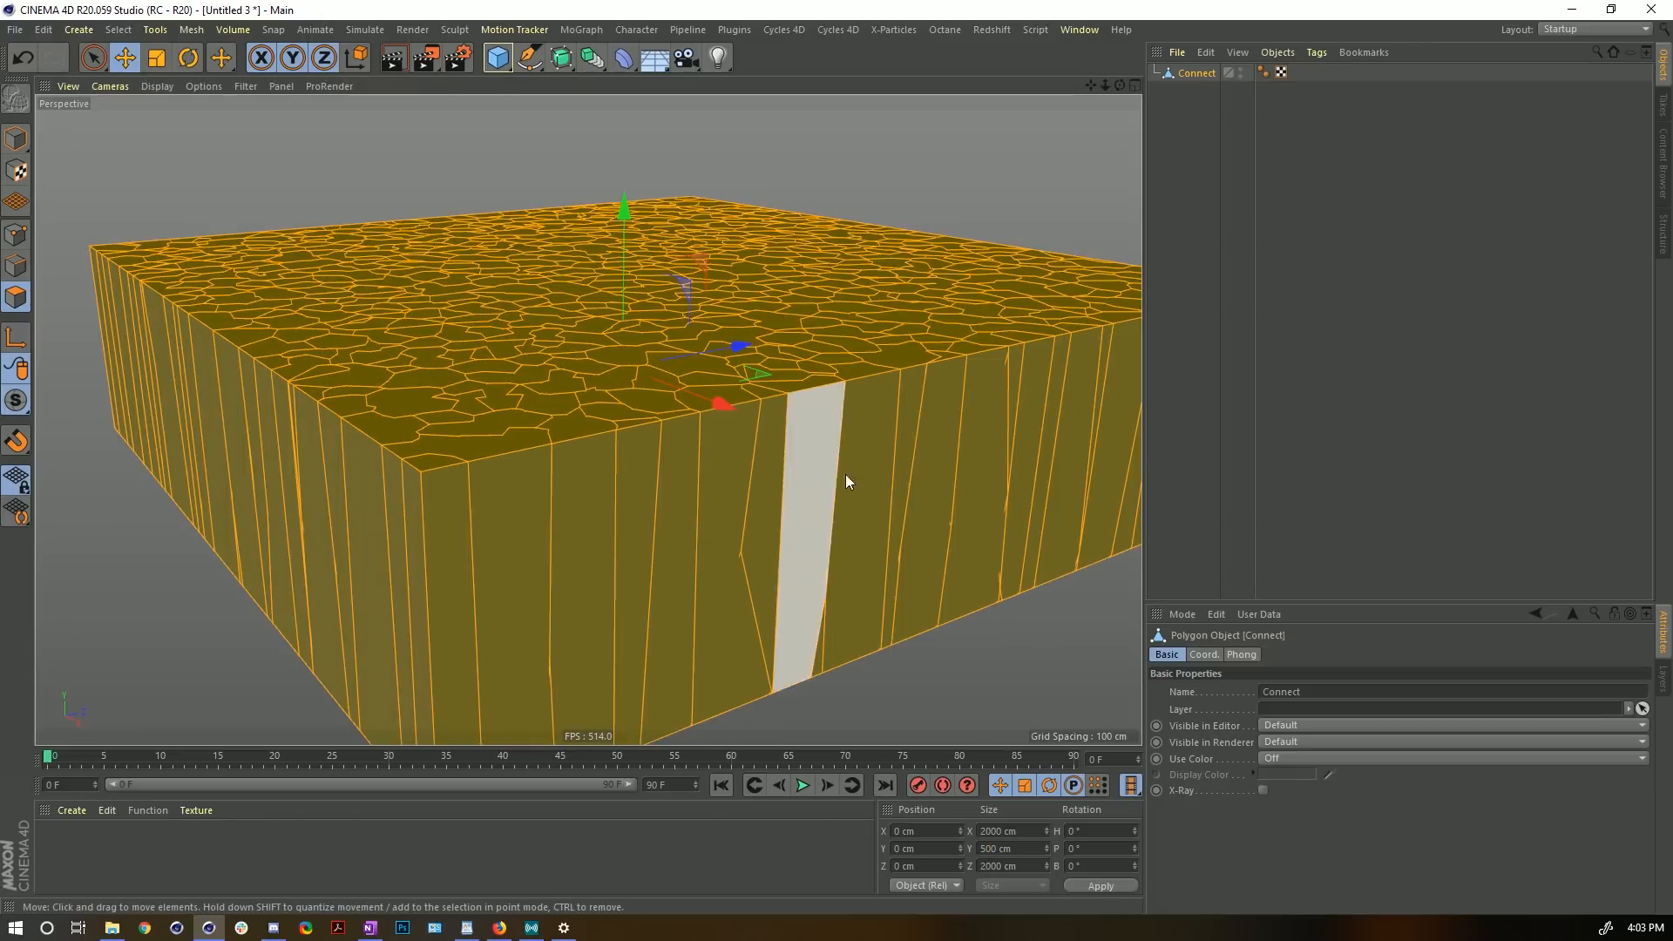
left_click(991, 850)
type("0")
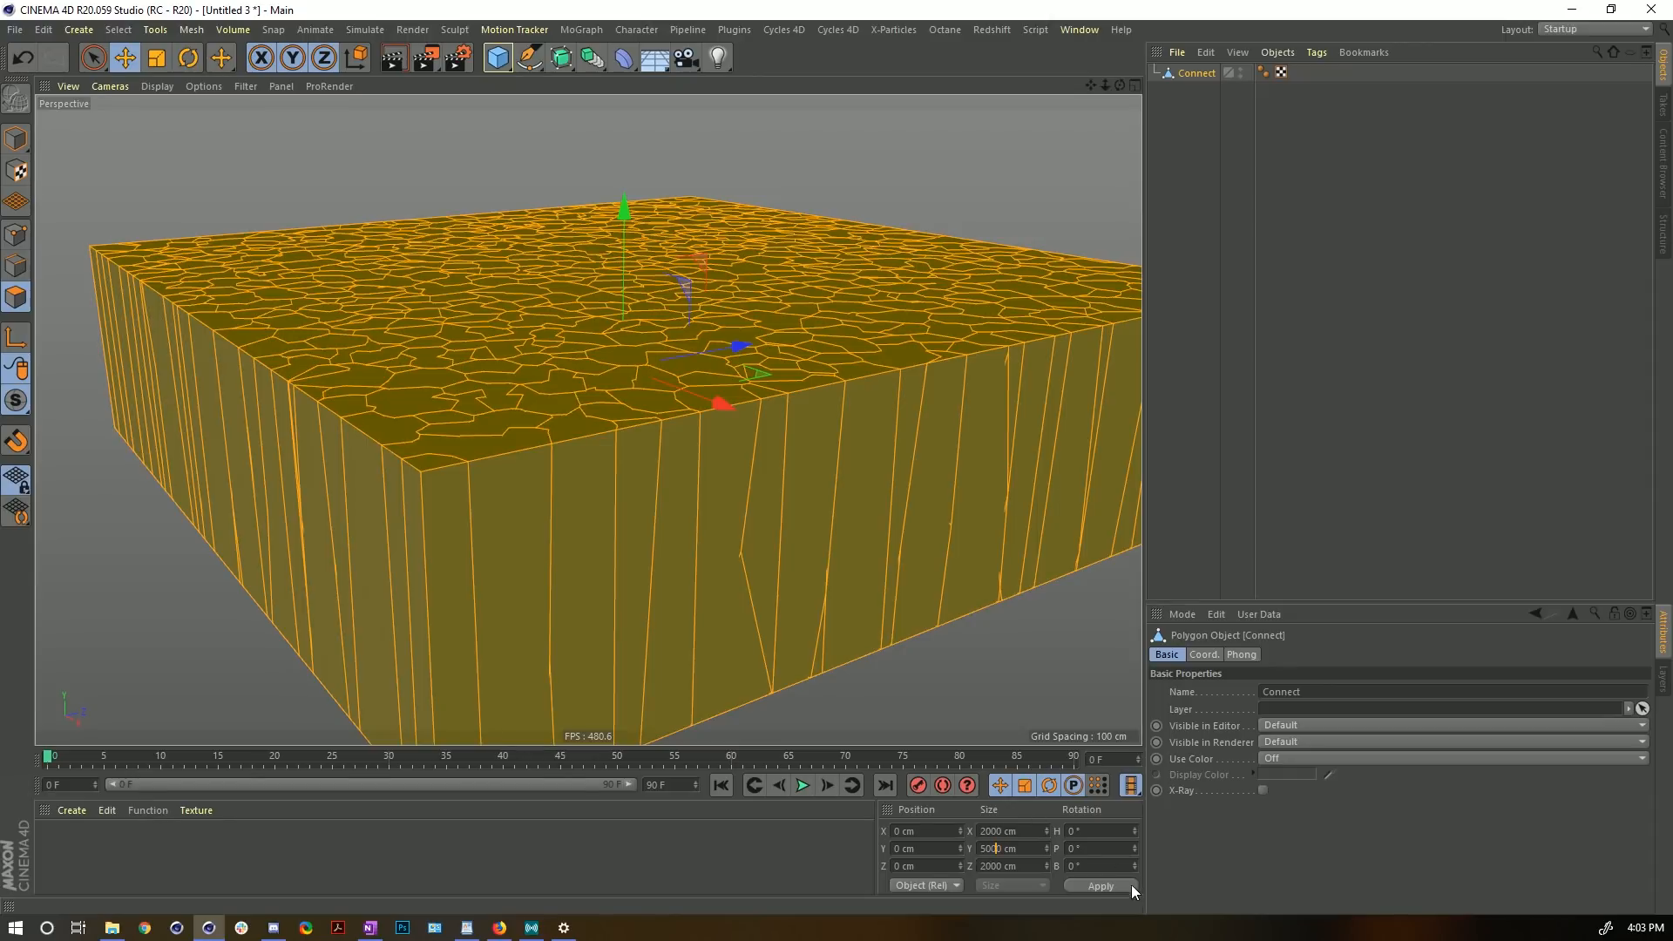
left_click(1112, 887)
- Frame the stretched mesh in the Front view and switch to point mode with the Rectangle Selection tool
left_click_drag(448, 438, 462, 435, "alt")
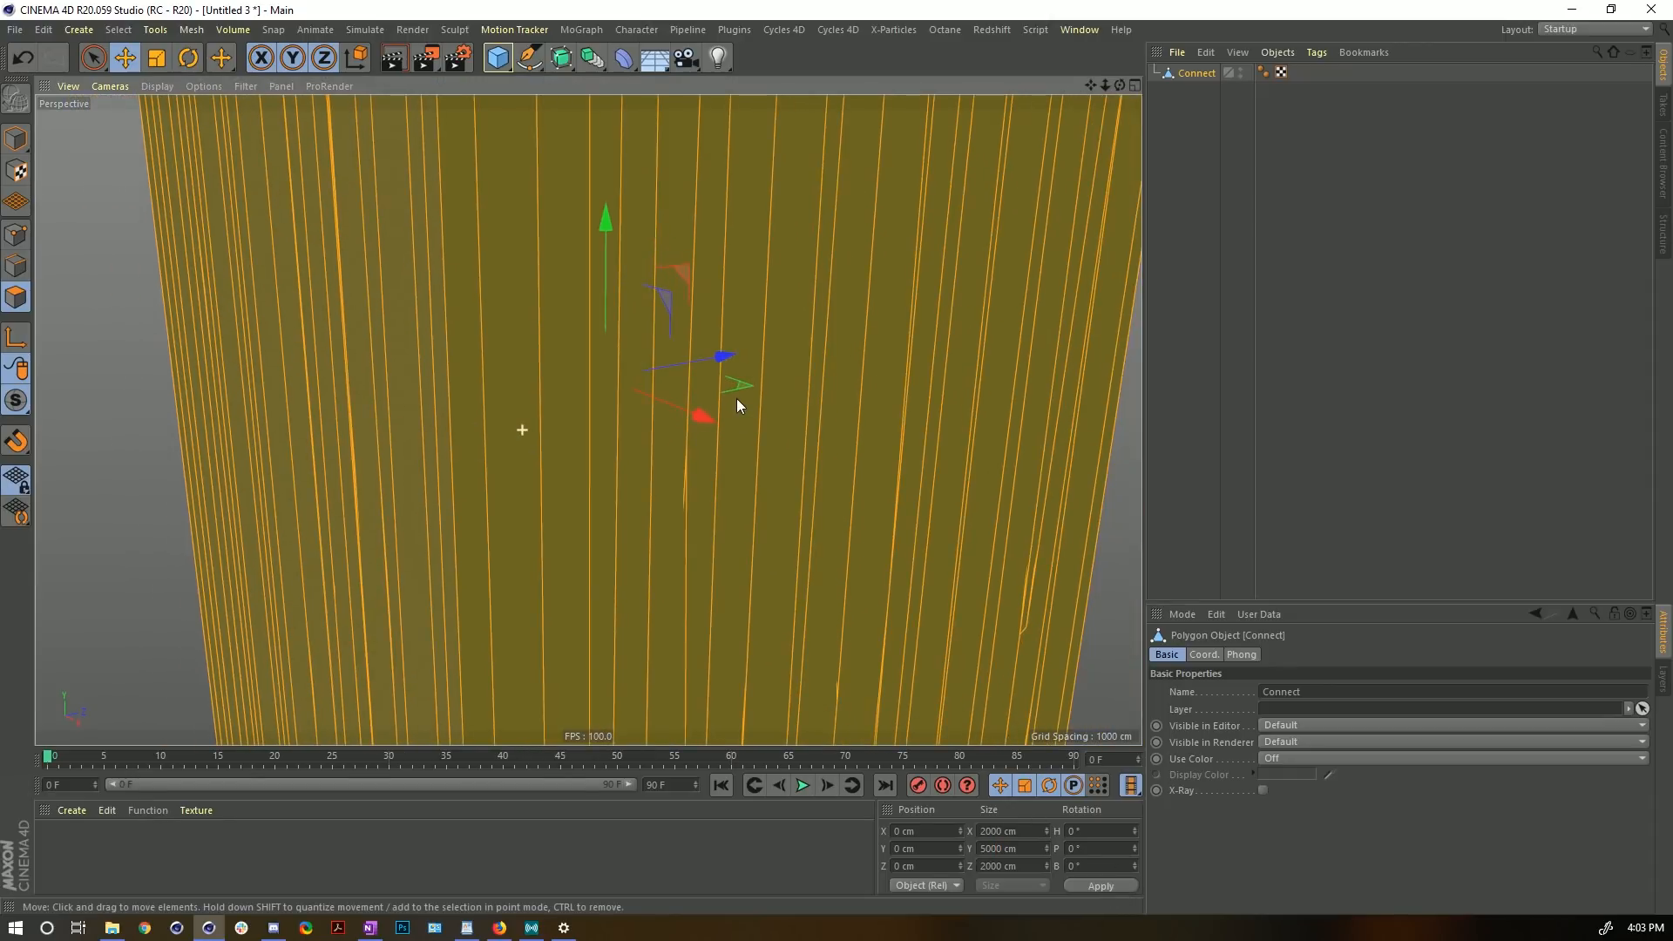
key("h")
left_click_drag(589, 257, 714, 329, "alt")
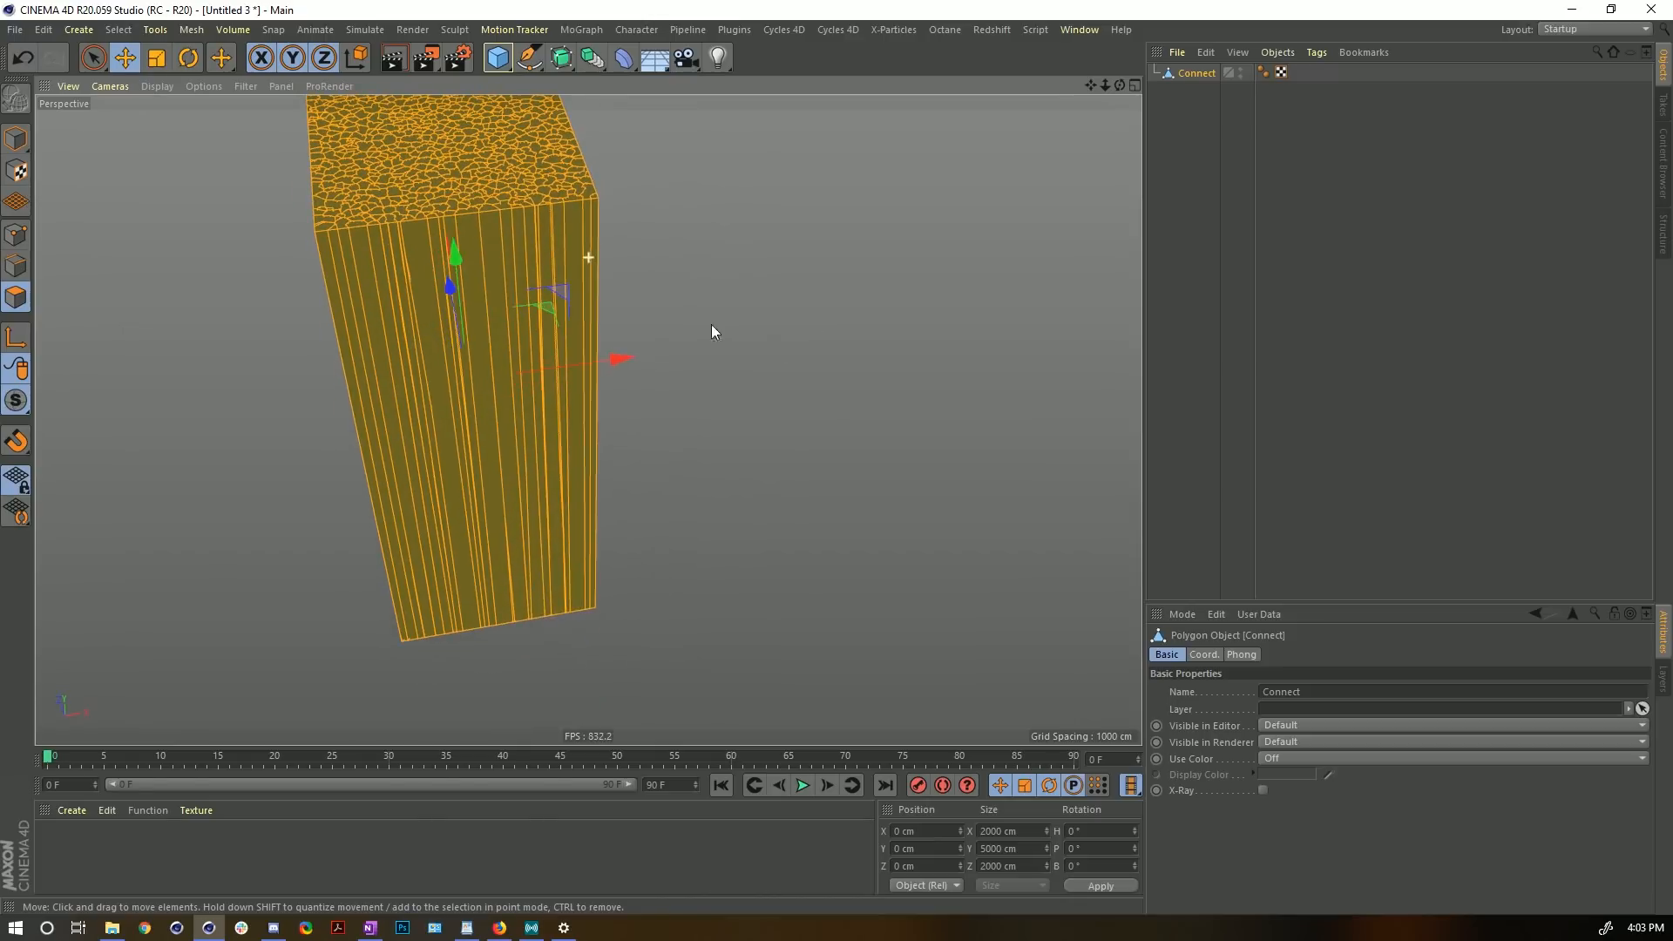
left_click_drag(493, 338, 602, 370, "alt")
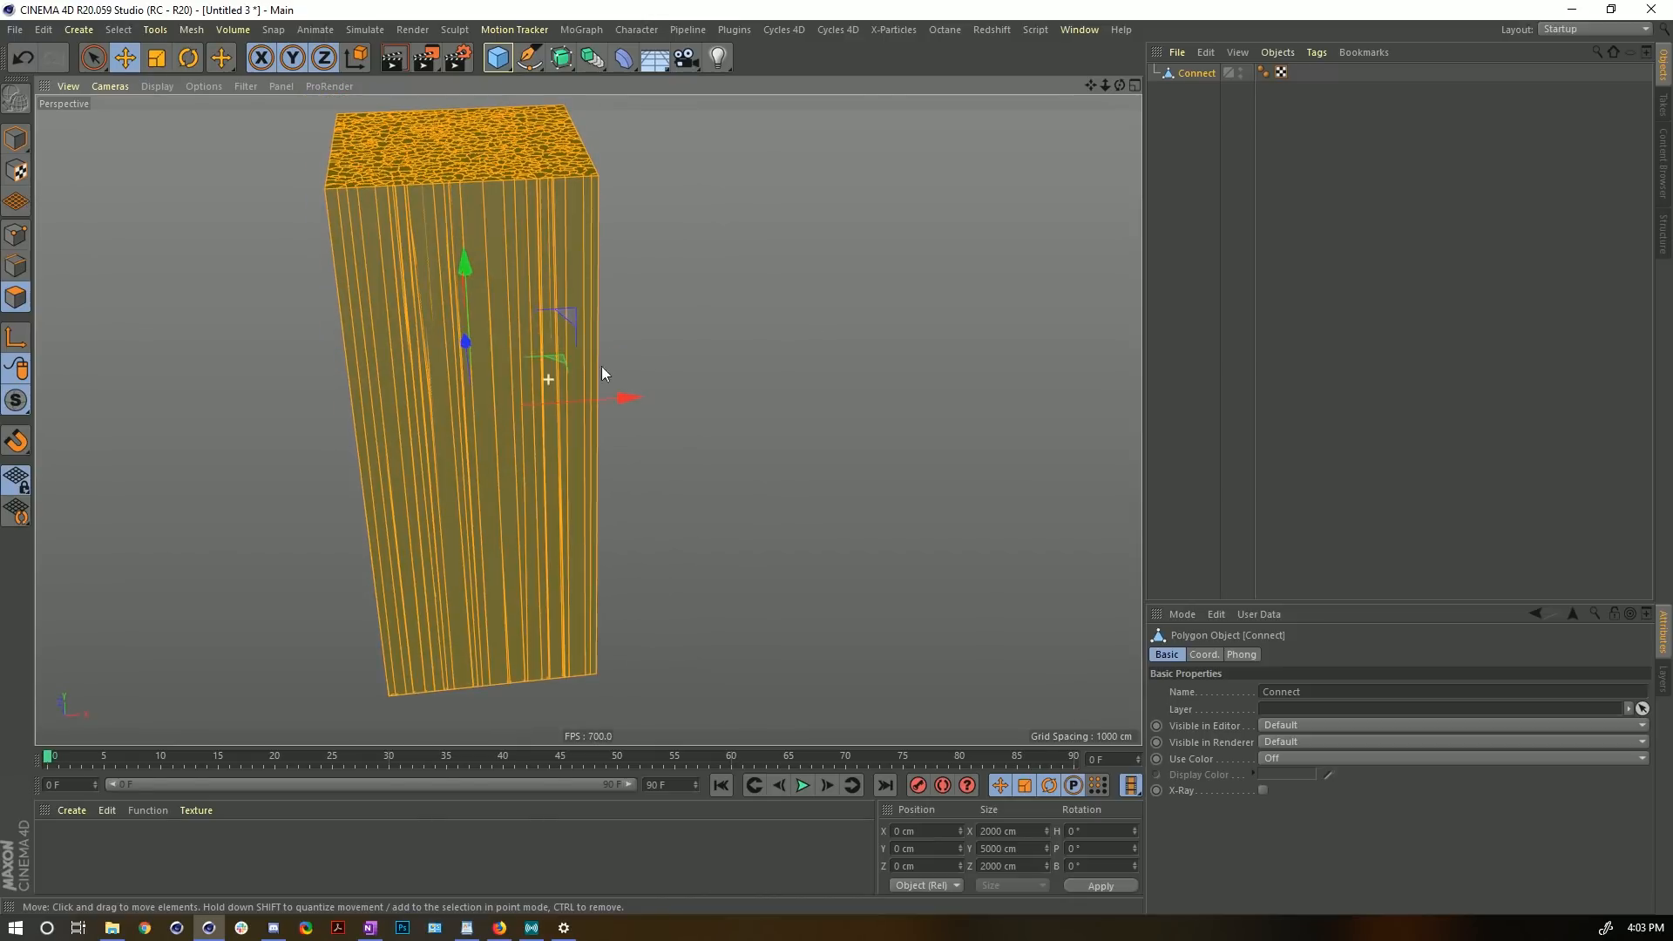
middle_click(858, 557)
middle_click(857, 567)
key("h")
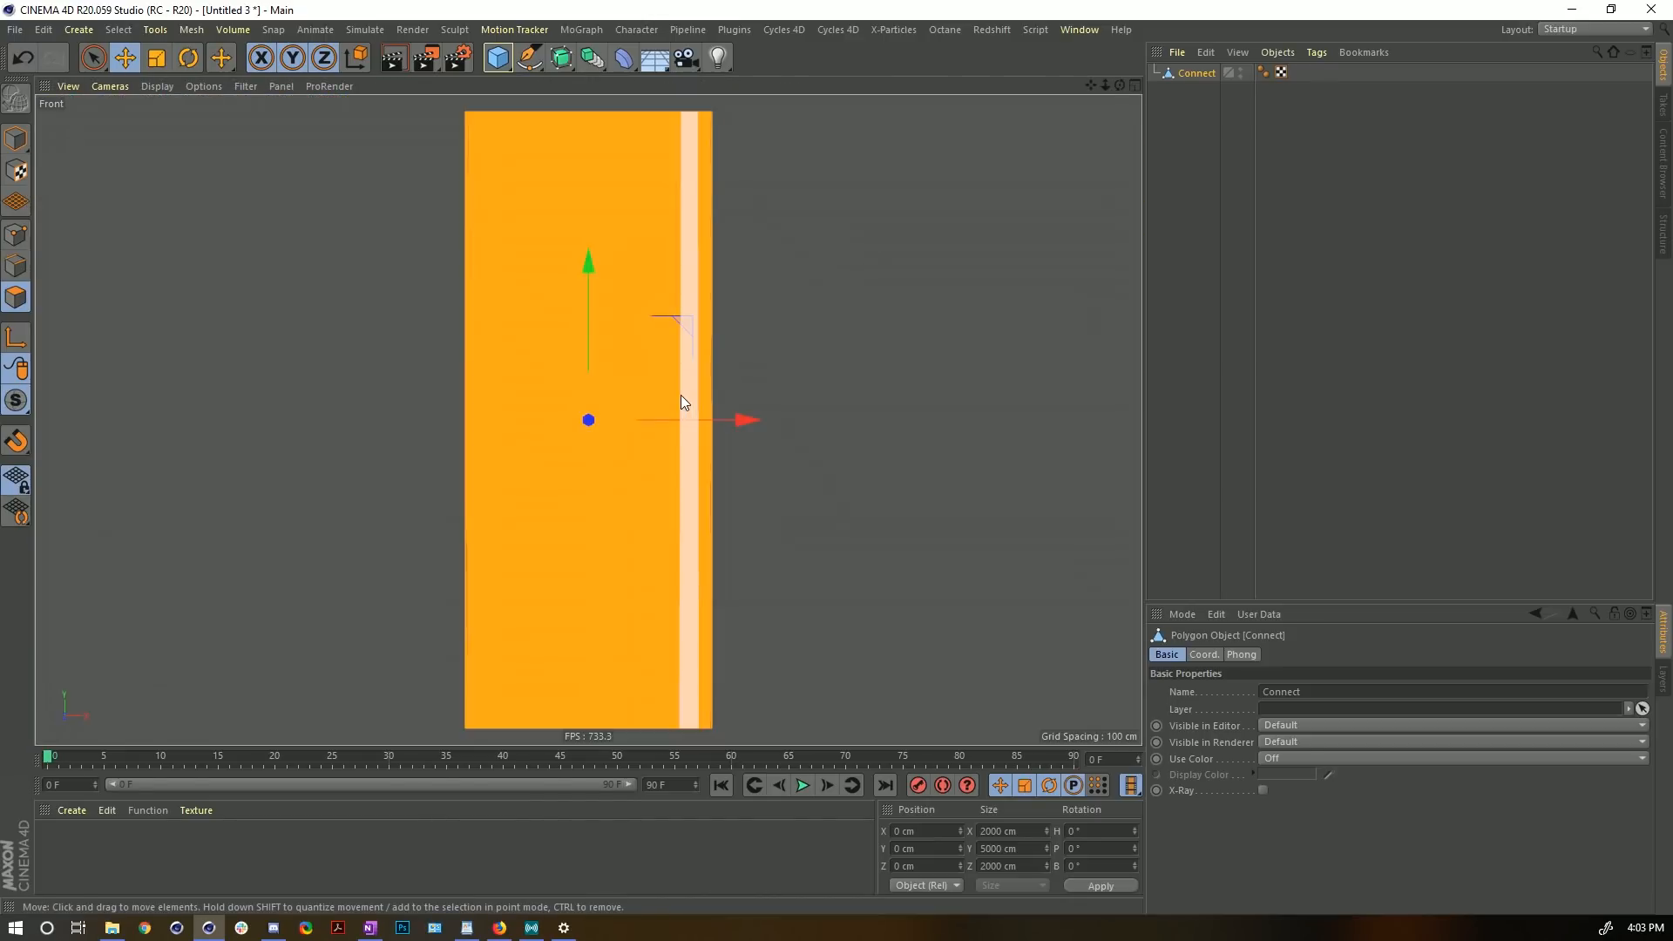
left_click(94, 59)
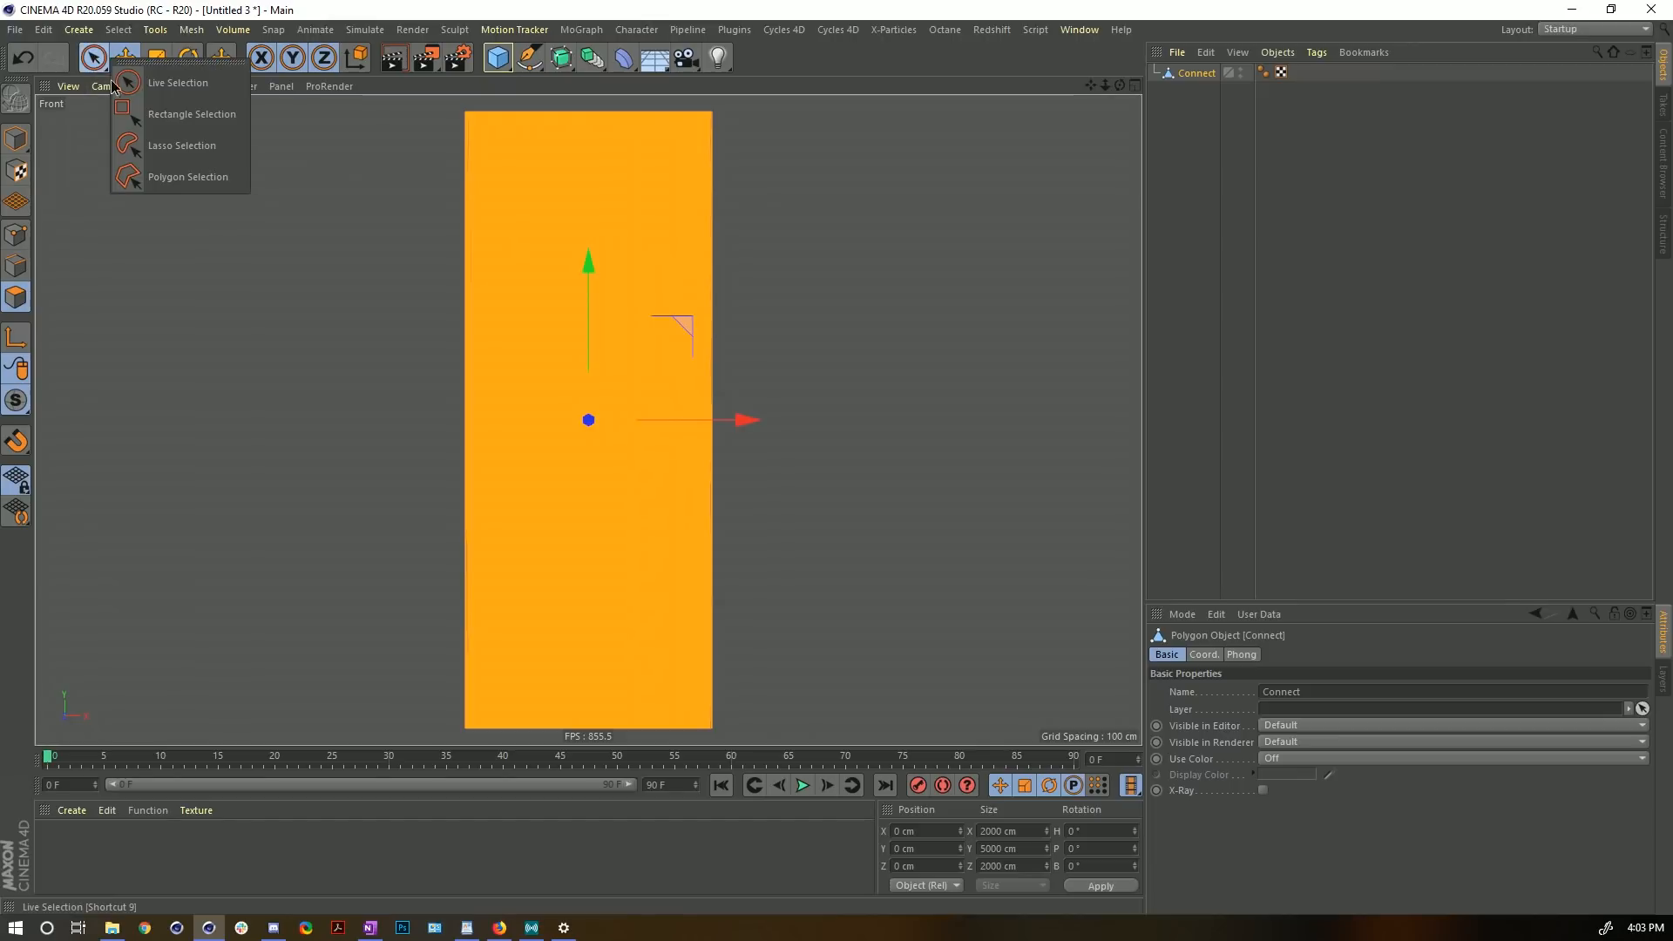
left_click(186, 121)
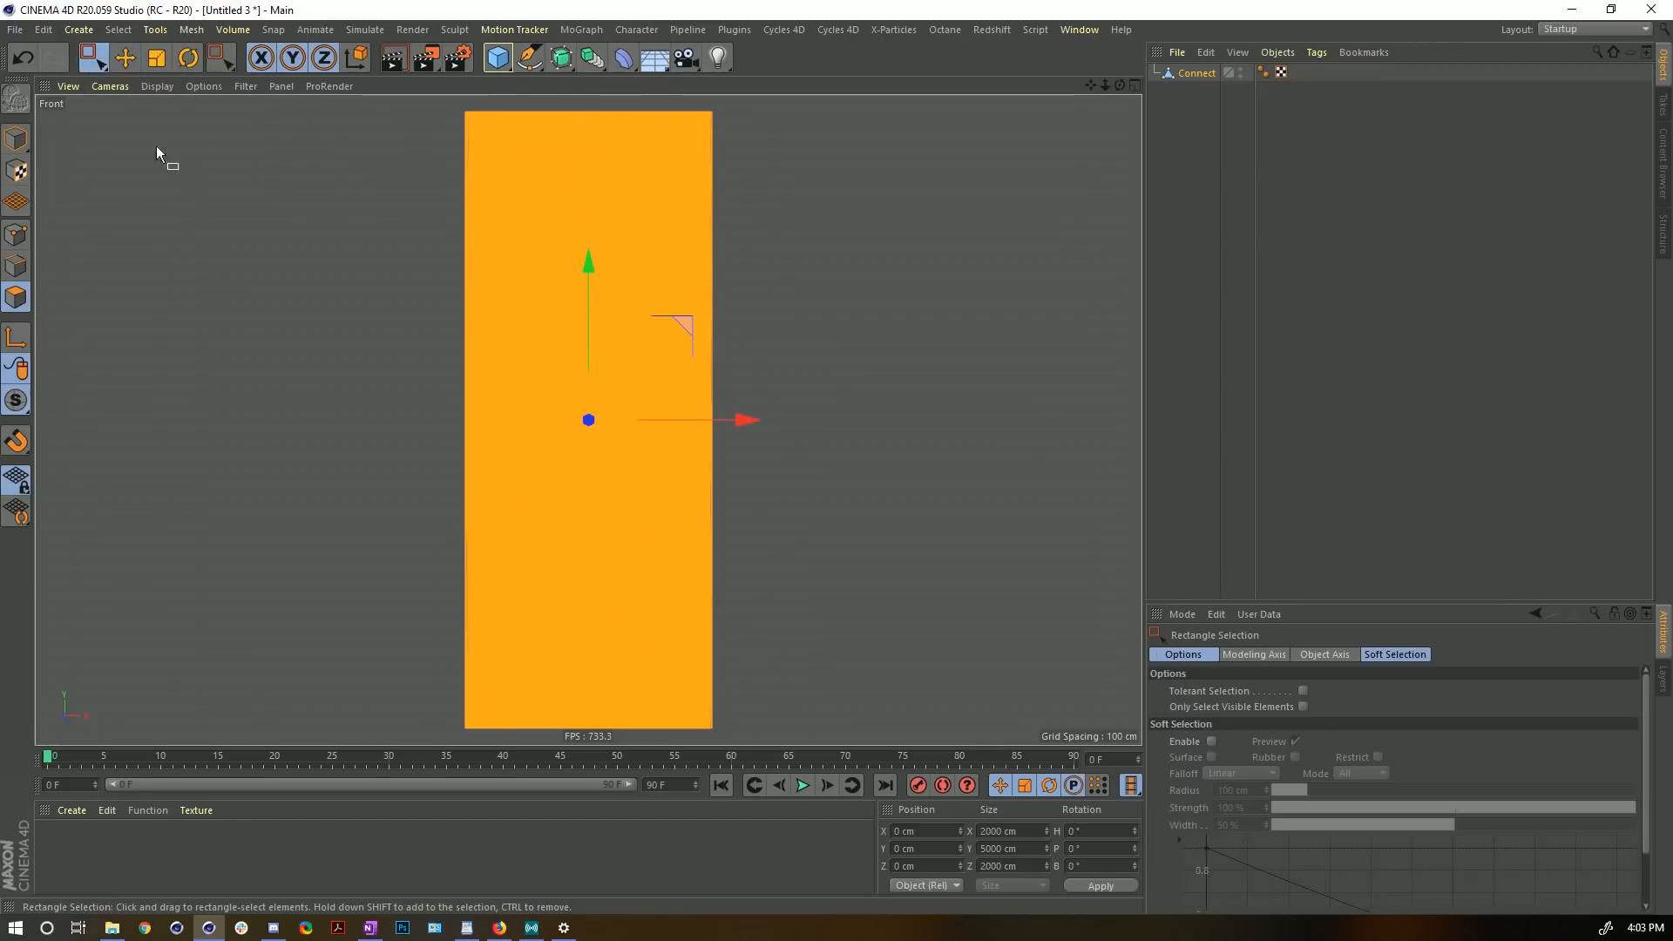
left_click(17, 235)
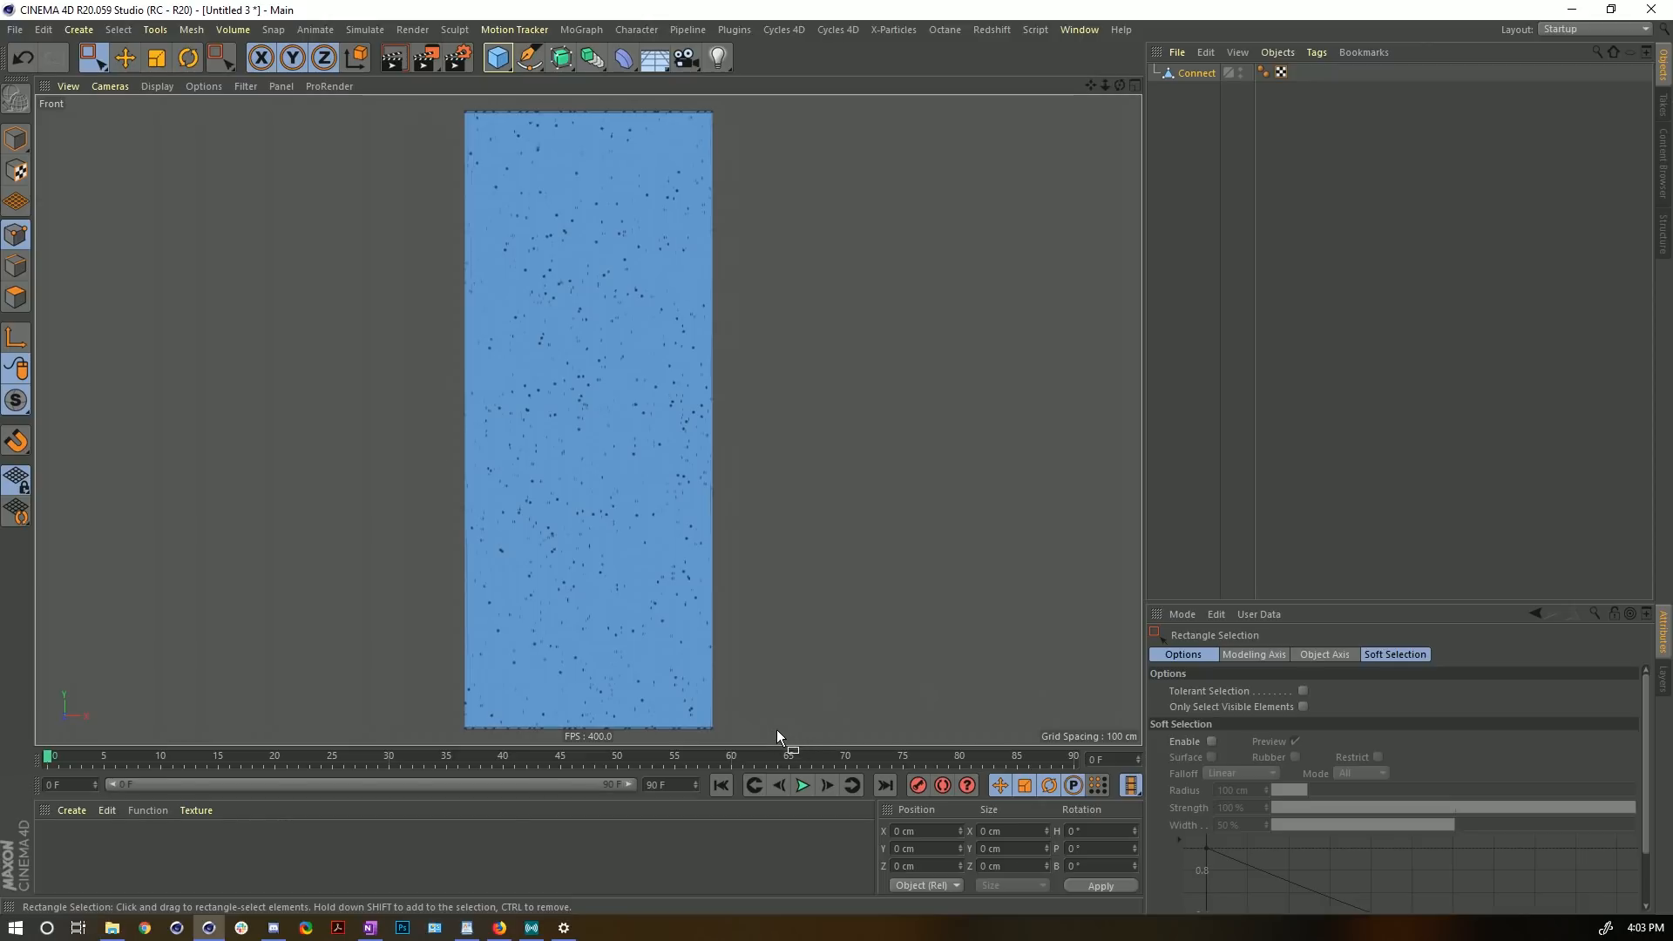
- Delete all points of the Connect object below its top layer, keeping only the flat top surface
left_click_drag(776, 732, 335, 113)
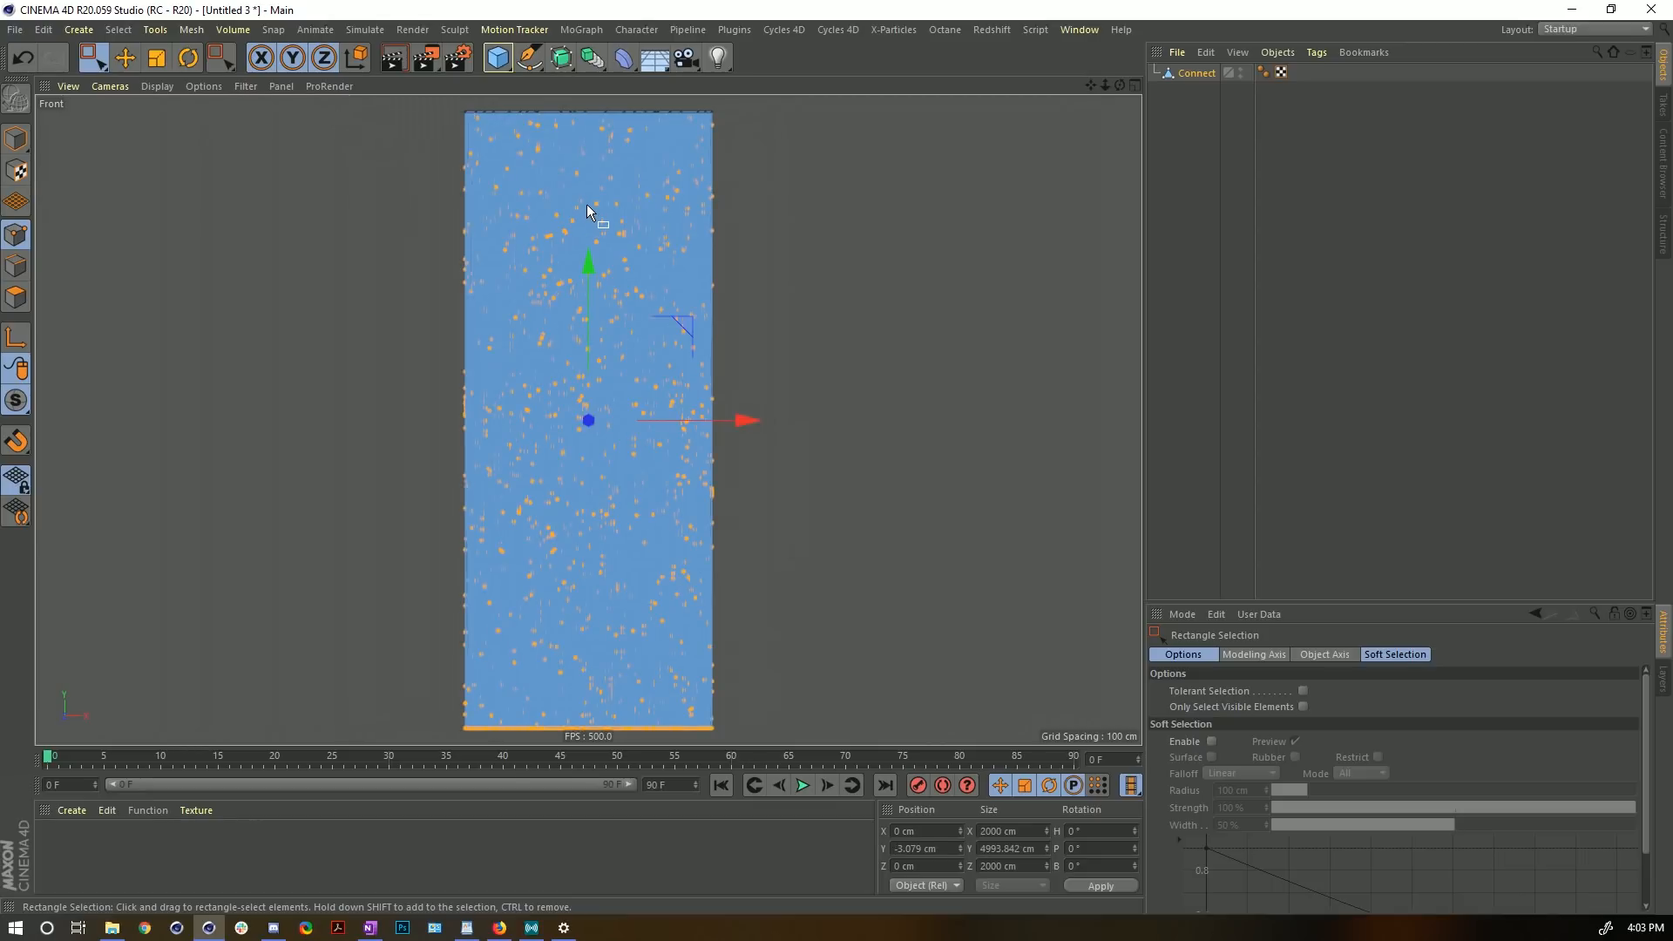
key("Delete")
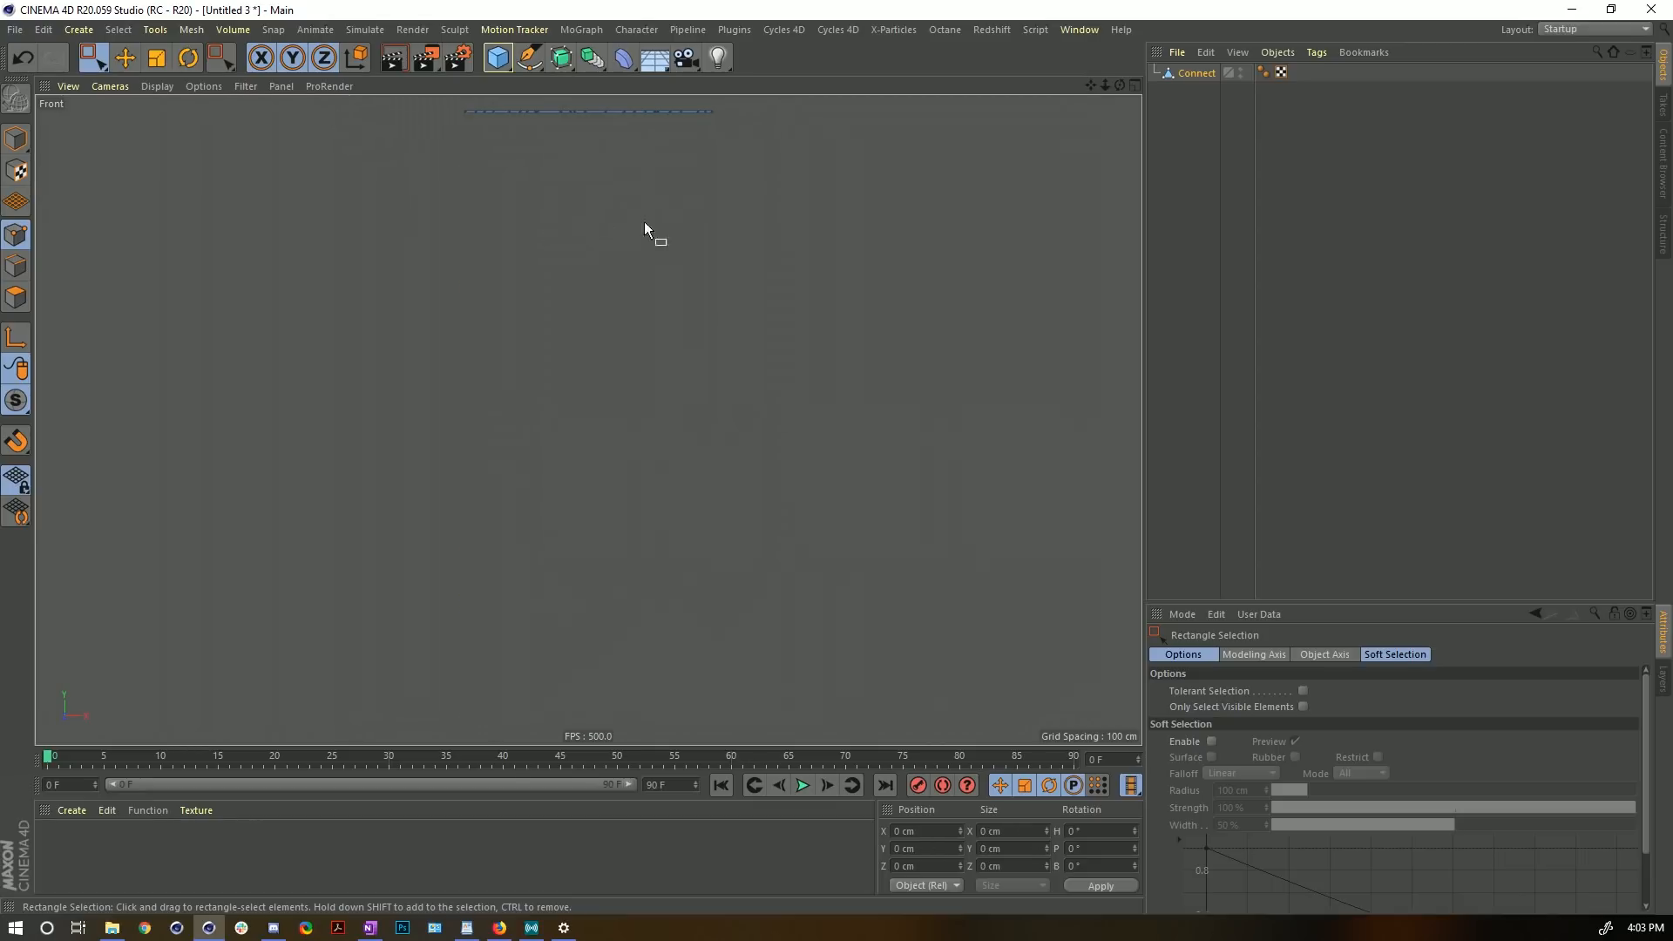
key("h")
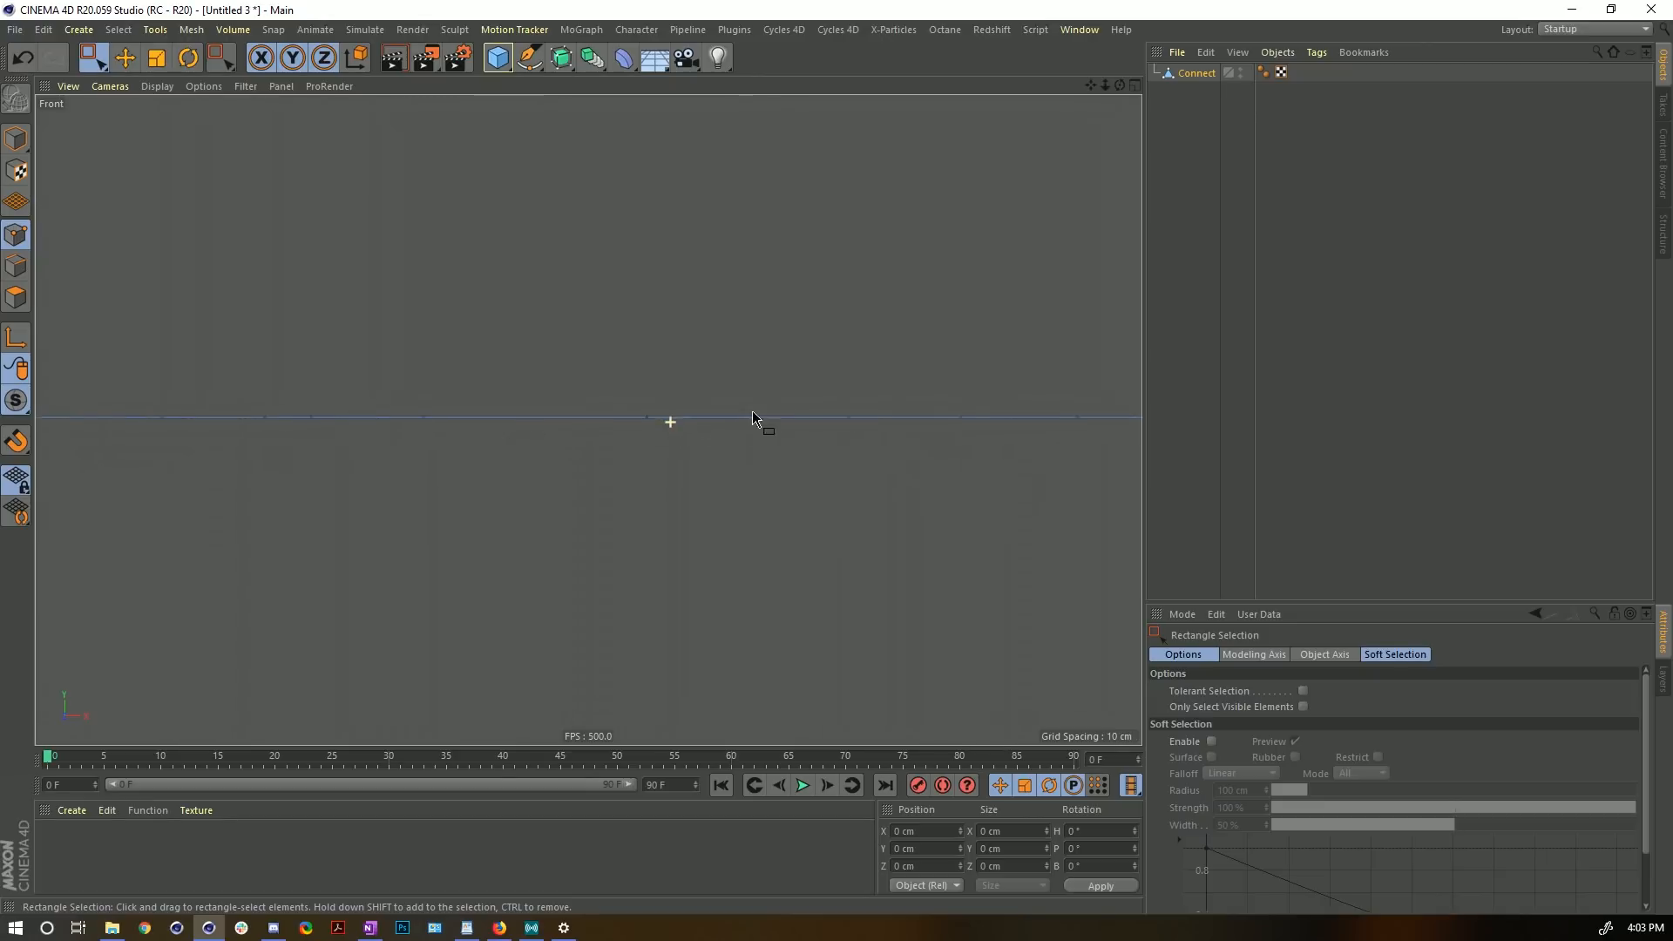
scroll(671, 418, "down", 5)
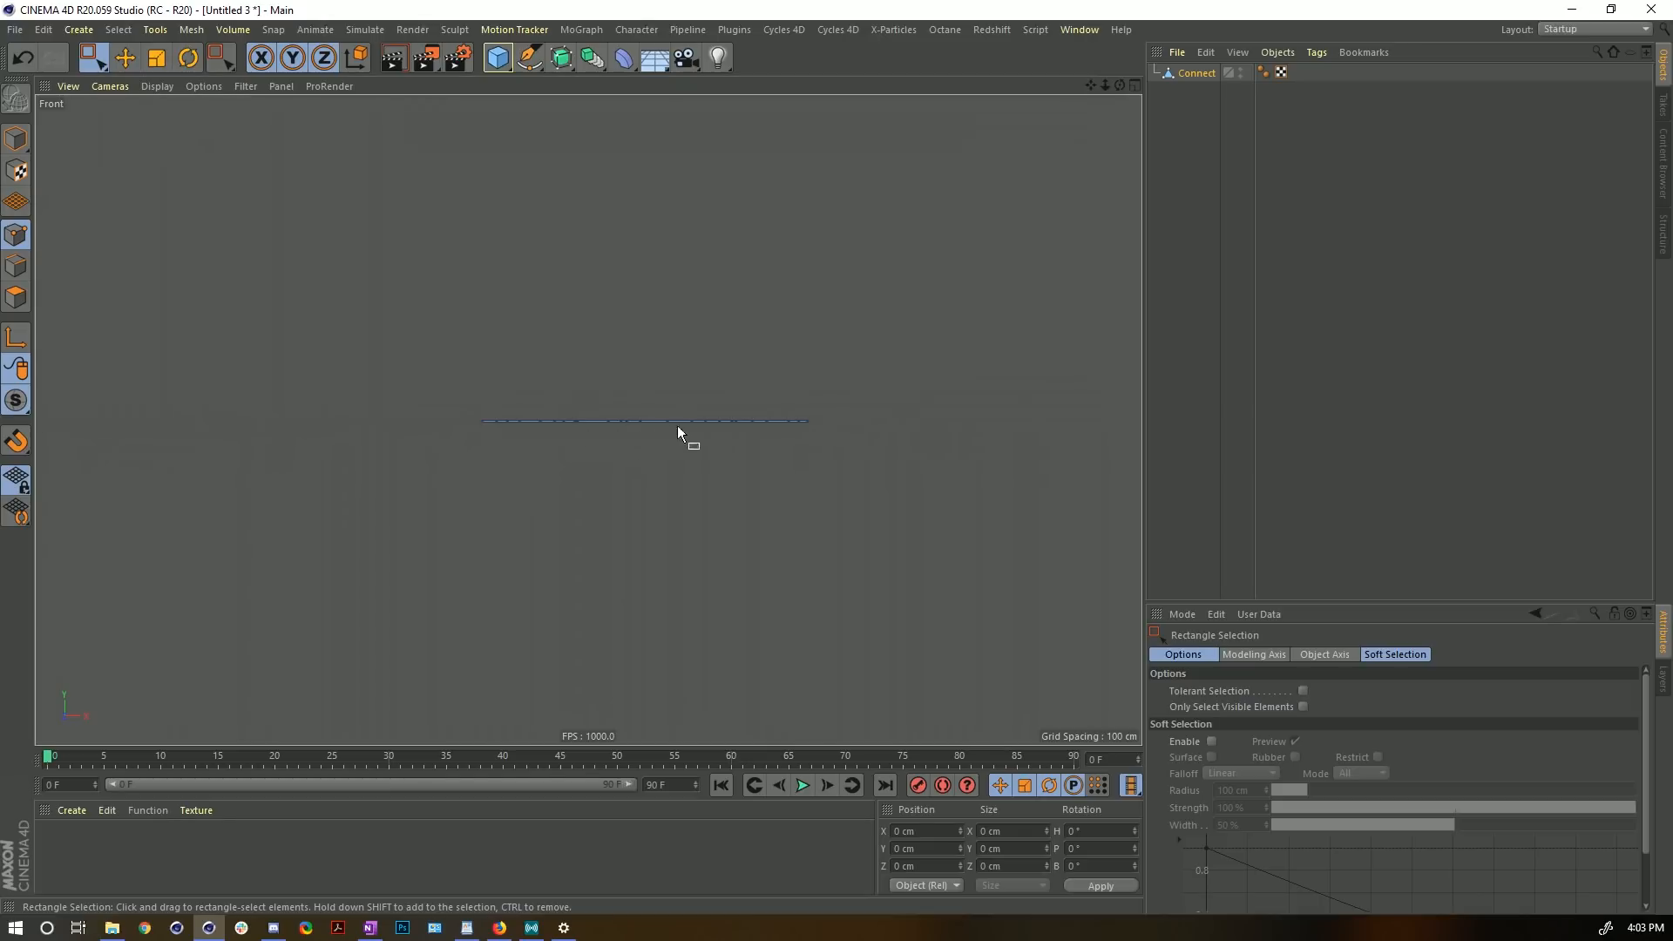
- Select the remaining points and check their Y size to verify the surface is flat
left_click(702, 424)
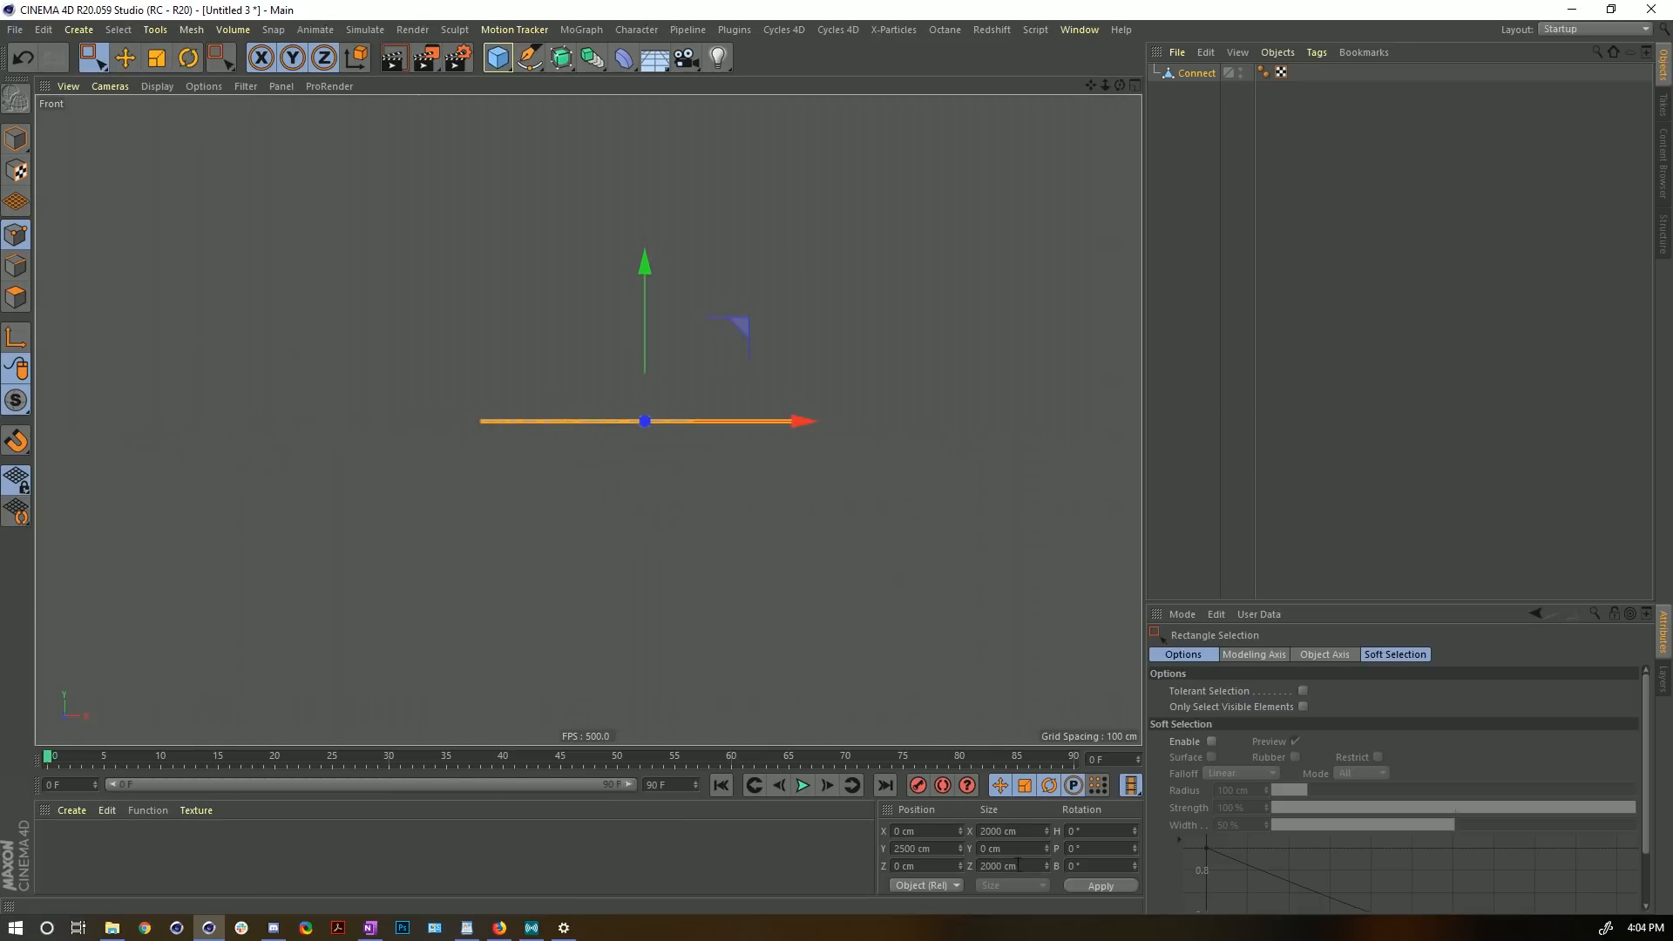
left_click_drag(1023, 850, 967, 852)
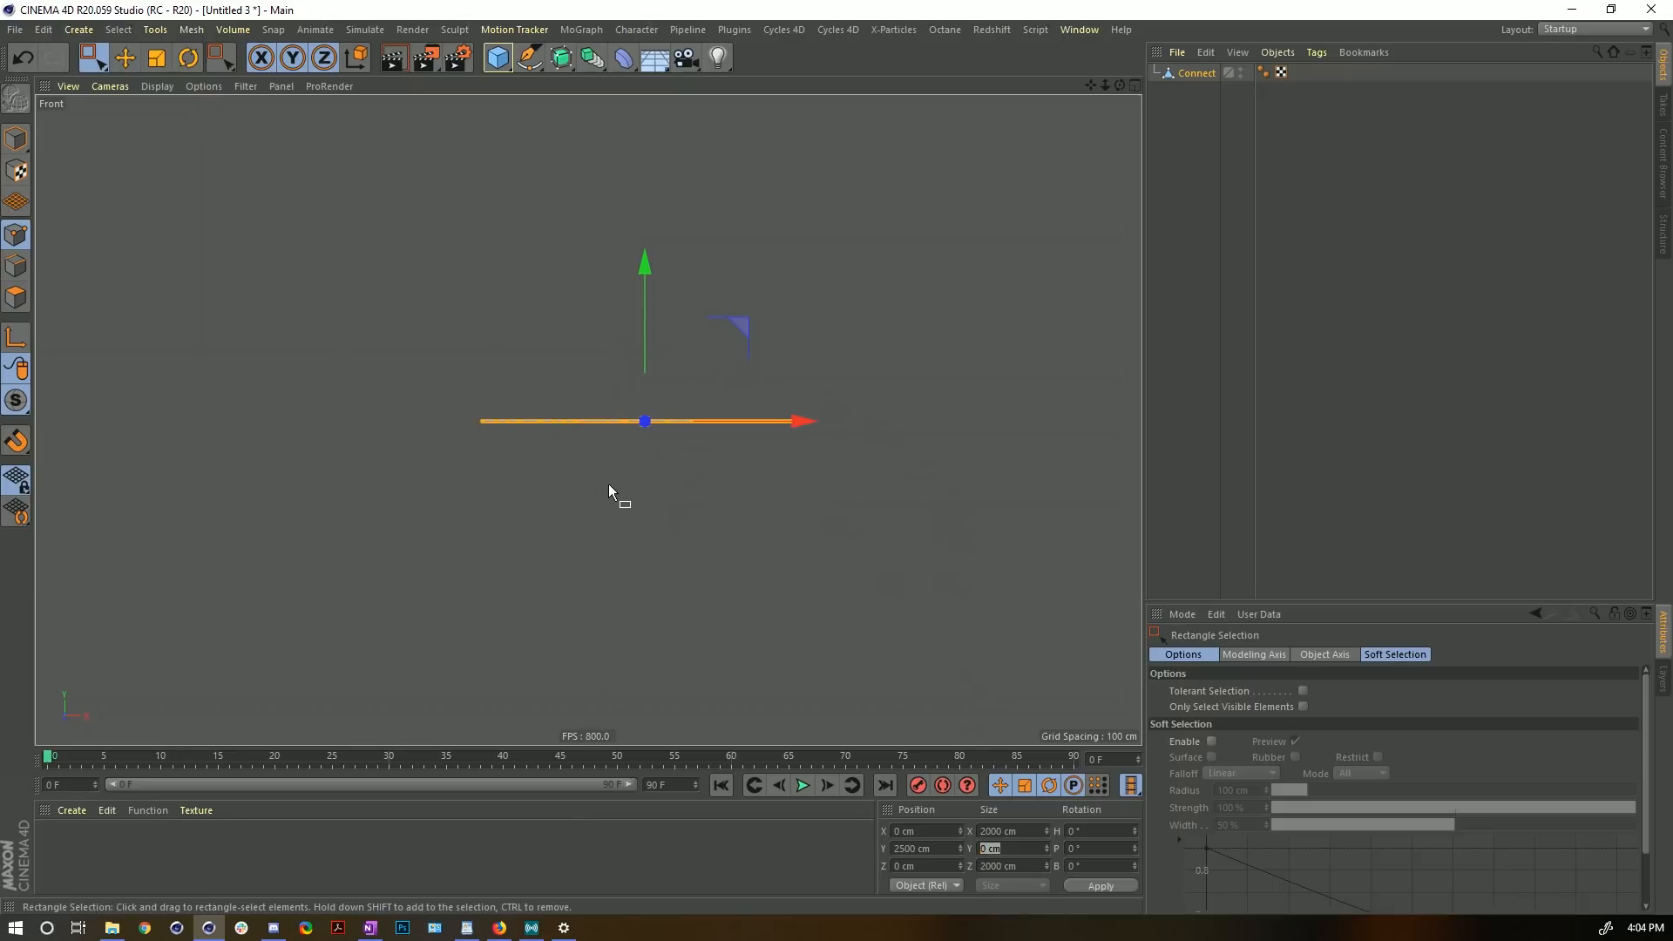
scroll(718, 422, "up", 5)
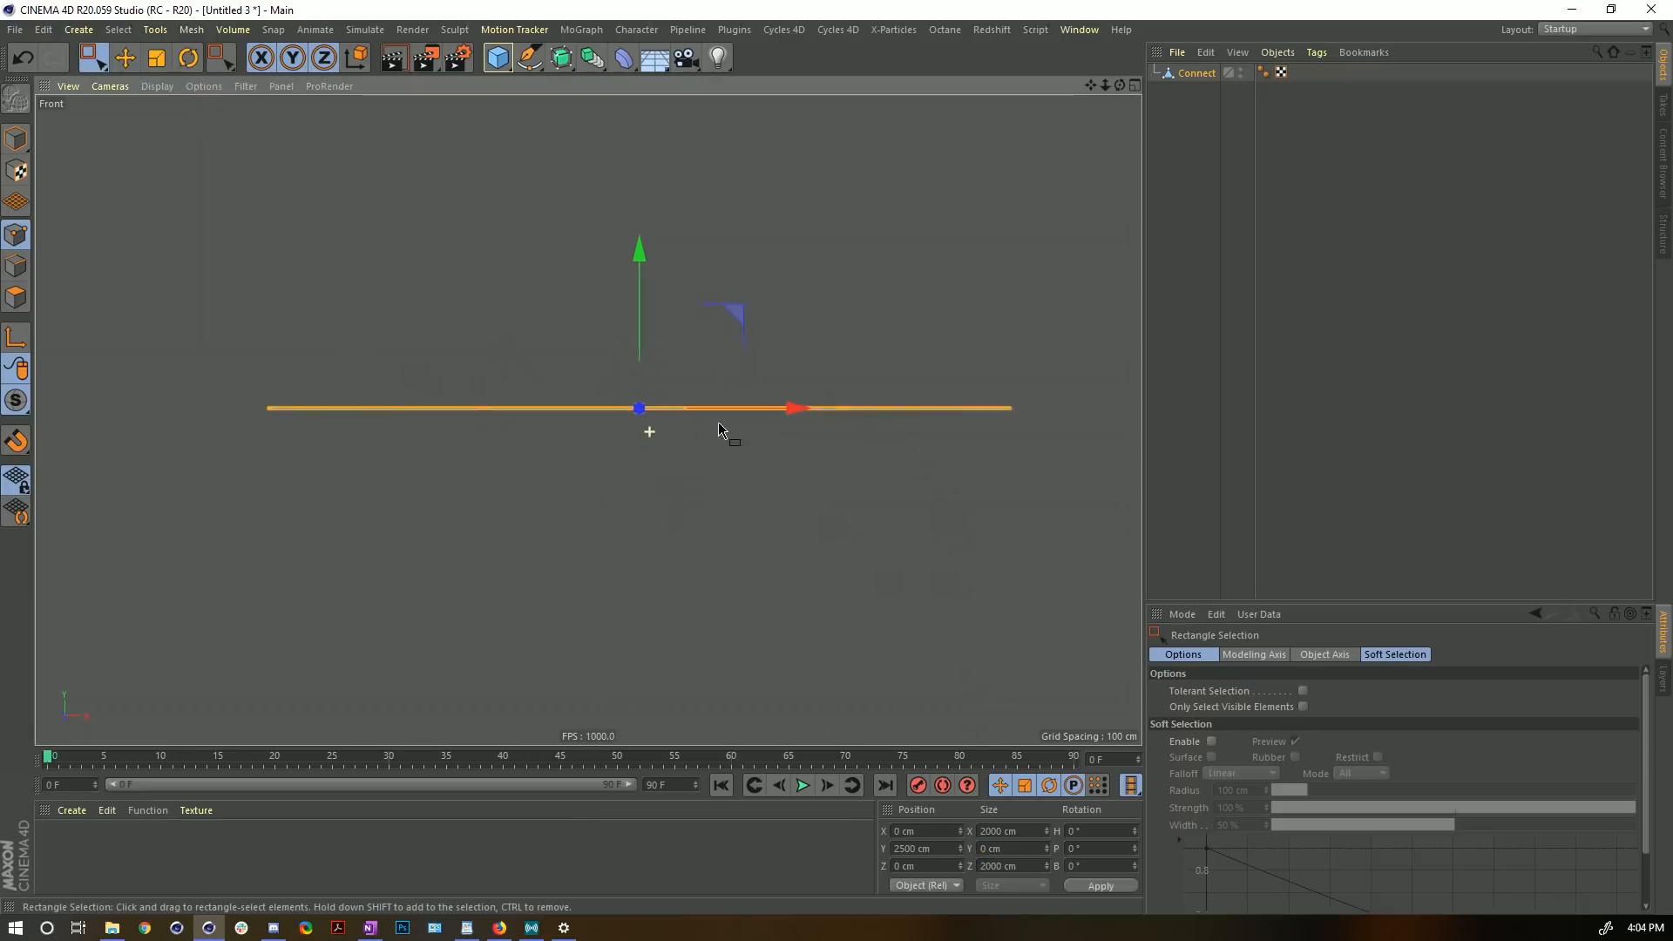
left_click_drag(123, 427, 386, 406)
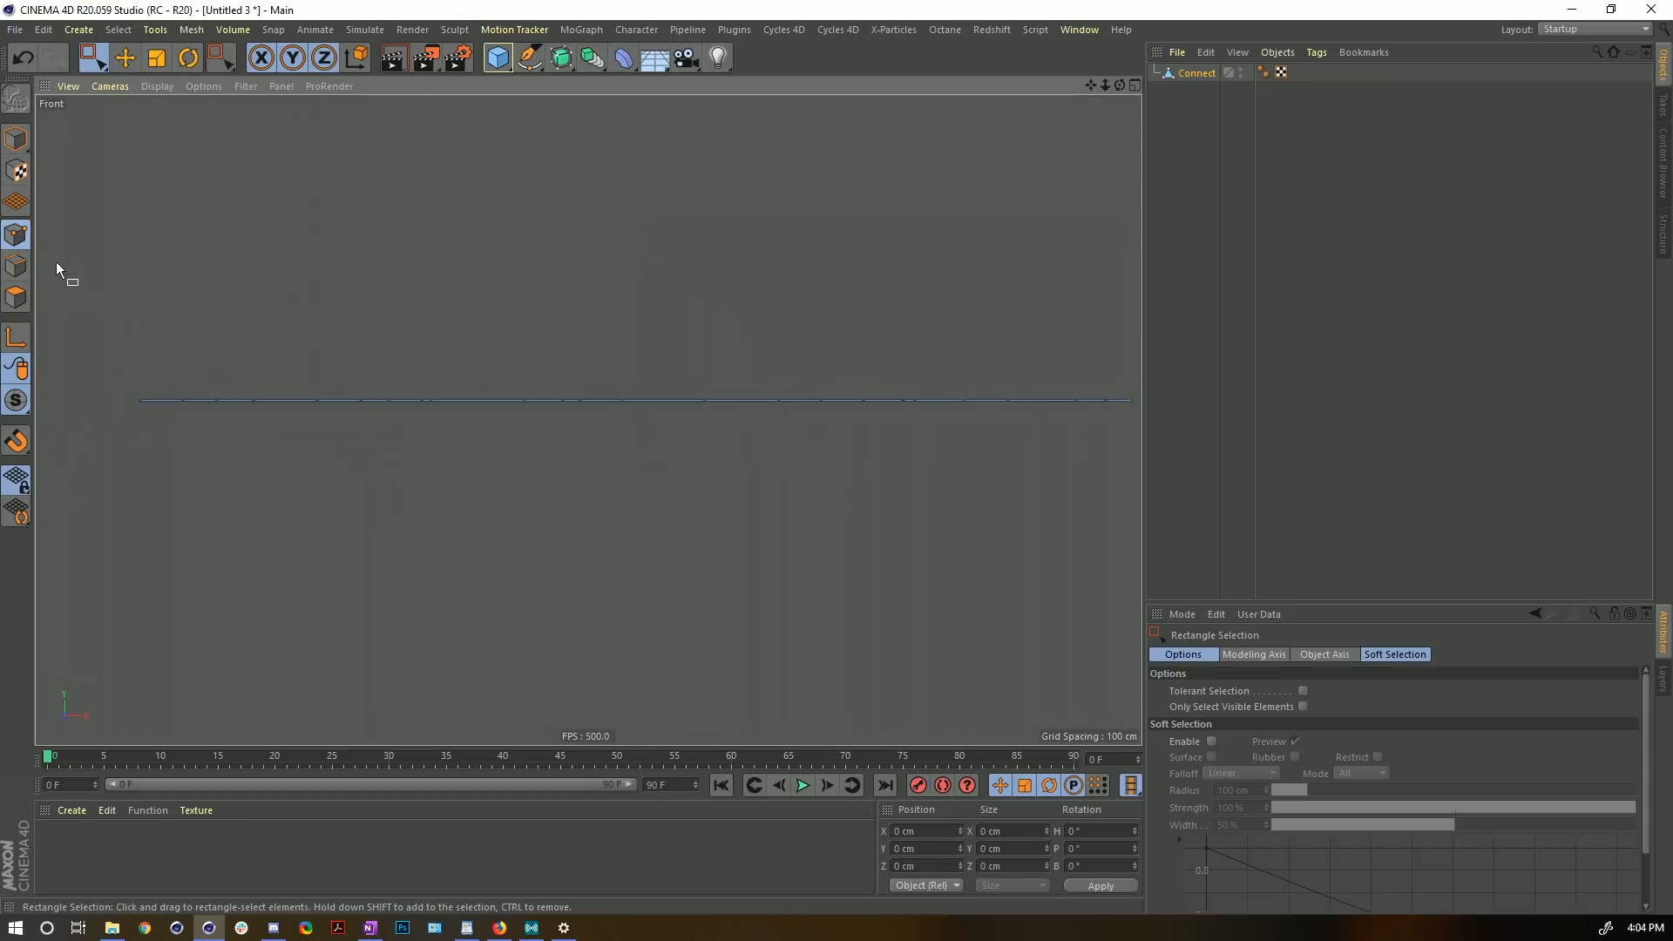
- Close the polygon hole in the fractured plane using the Close Polygon Hole tool in the perspective view
middle_click(583, 369)
middle_click(475, 331)
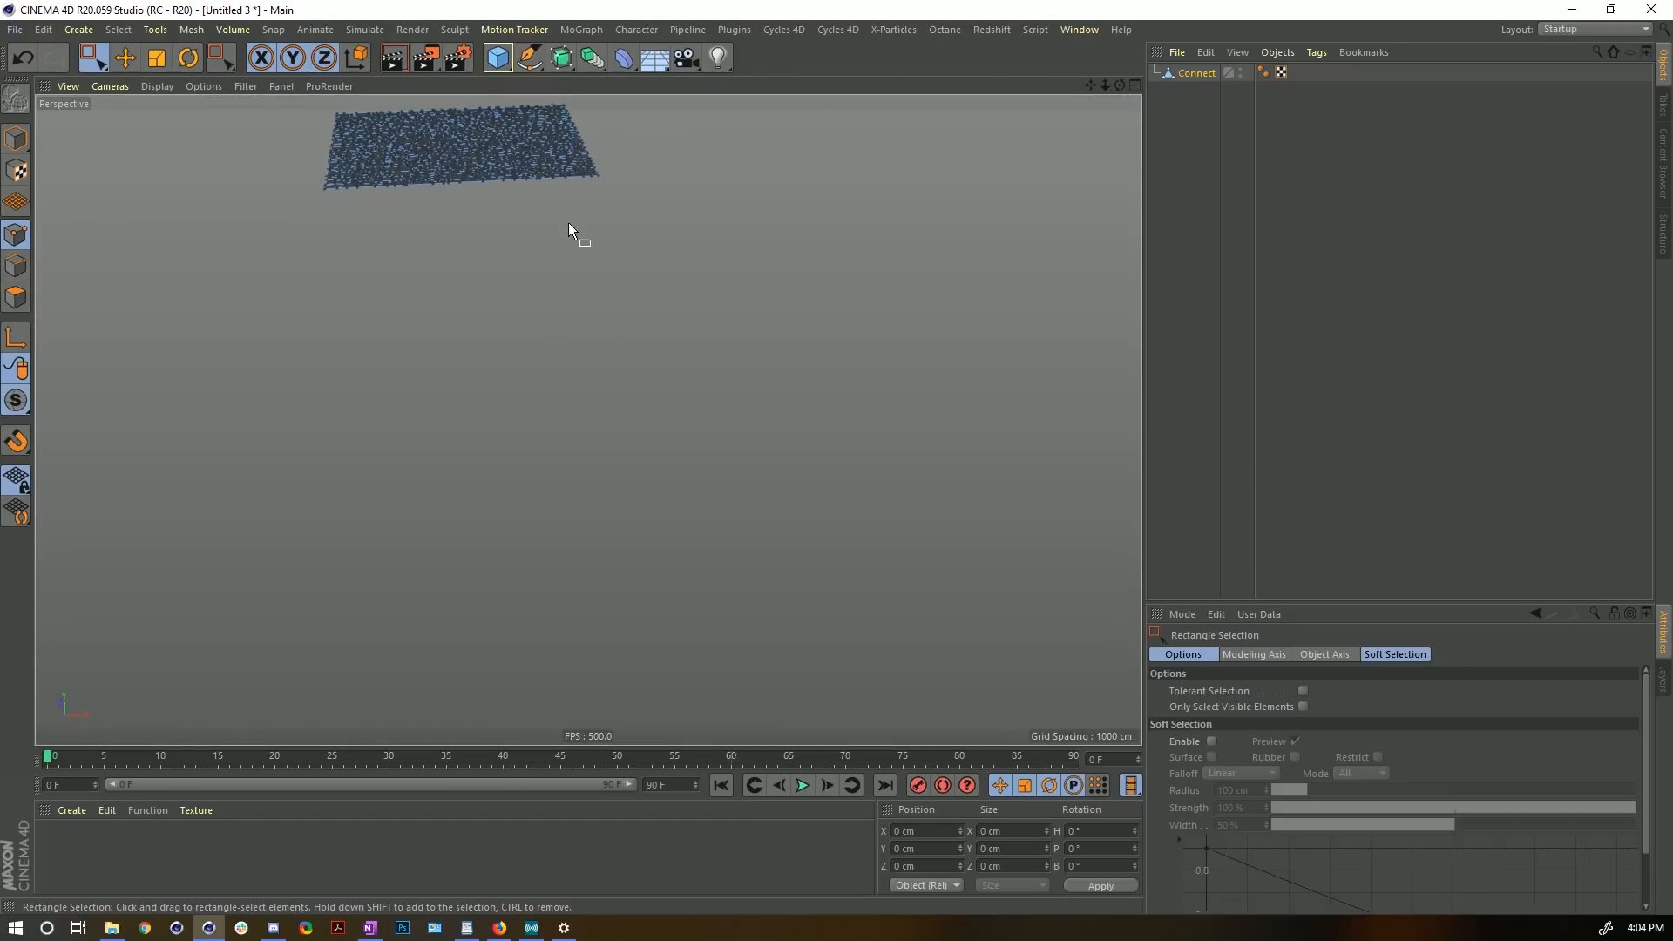
middle_click_drag(565, 214, 547, 380, "alt")
right_click_drag(458, 401, 698, 323, "alt")
middle_click_drag(585, 361, 587, 418, "alt")
left_click_drag(553, 329, 556, 470, "alt")
right_click_drag(516, 418, 563, 341, "alt")
left_click_drag(563, 342, 605, 324, "alt")
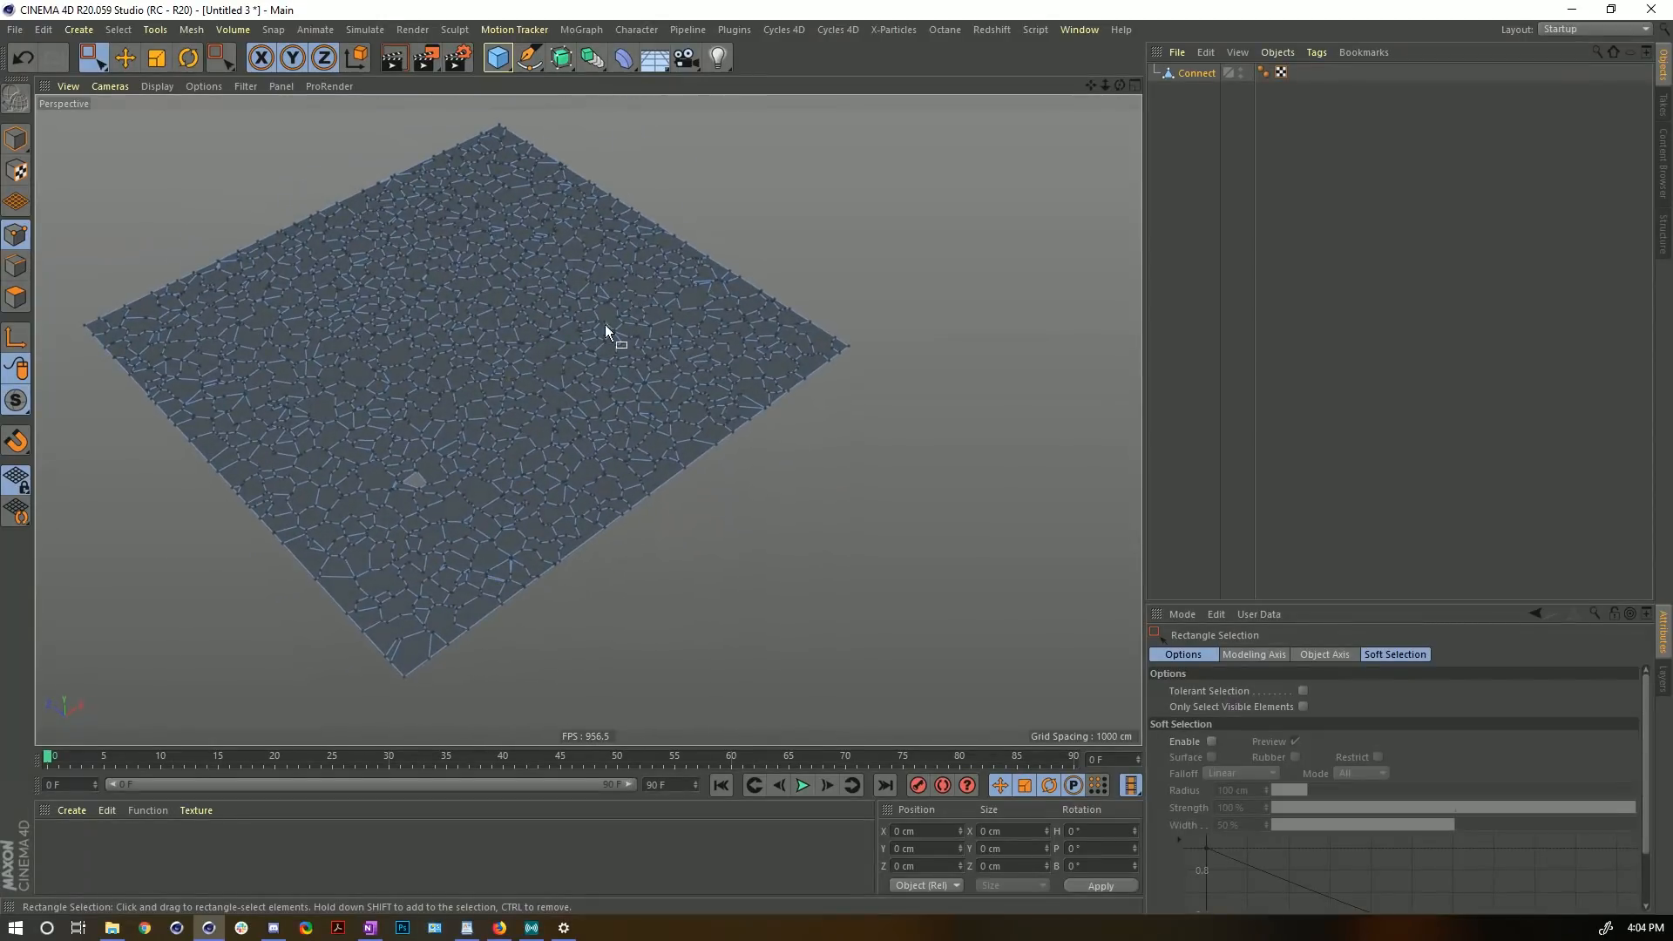
right_click_drag(438, 459, 636, 436, "alt")
middle_click_drag(427, 470, 504, 422, "alt")
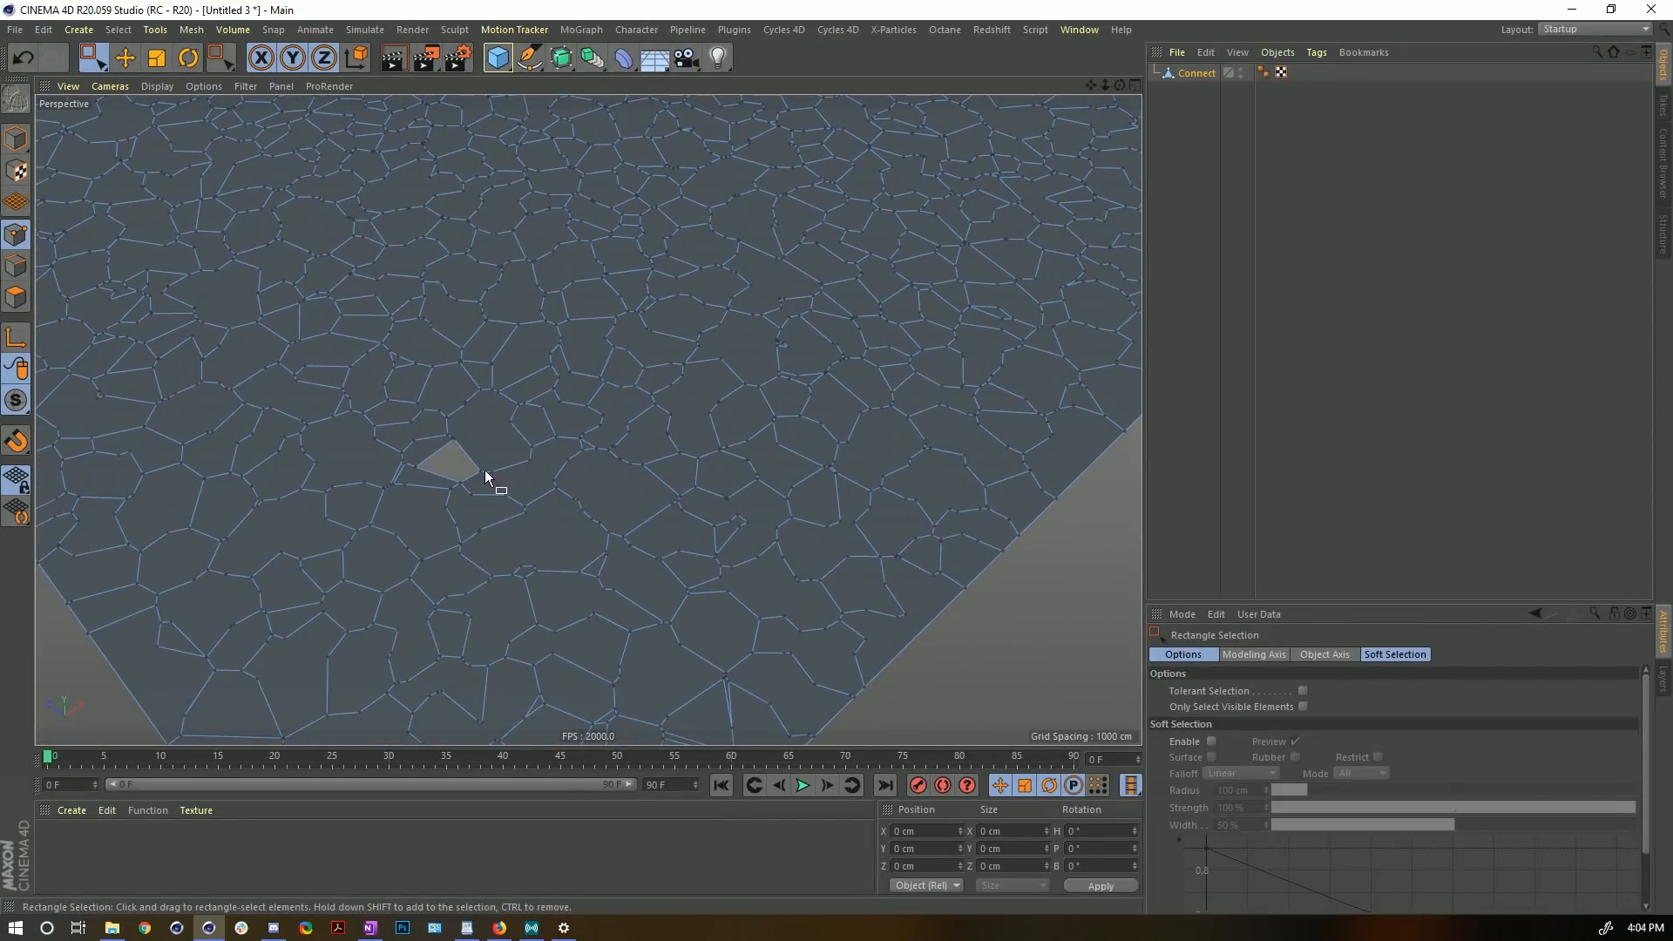
key("m")
key("d")
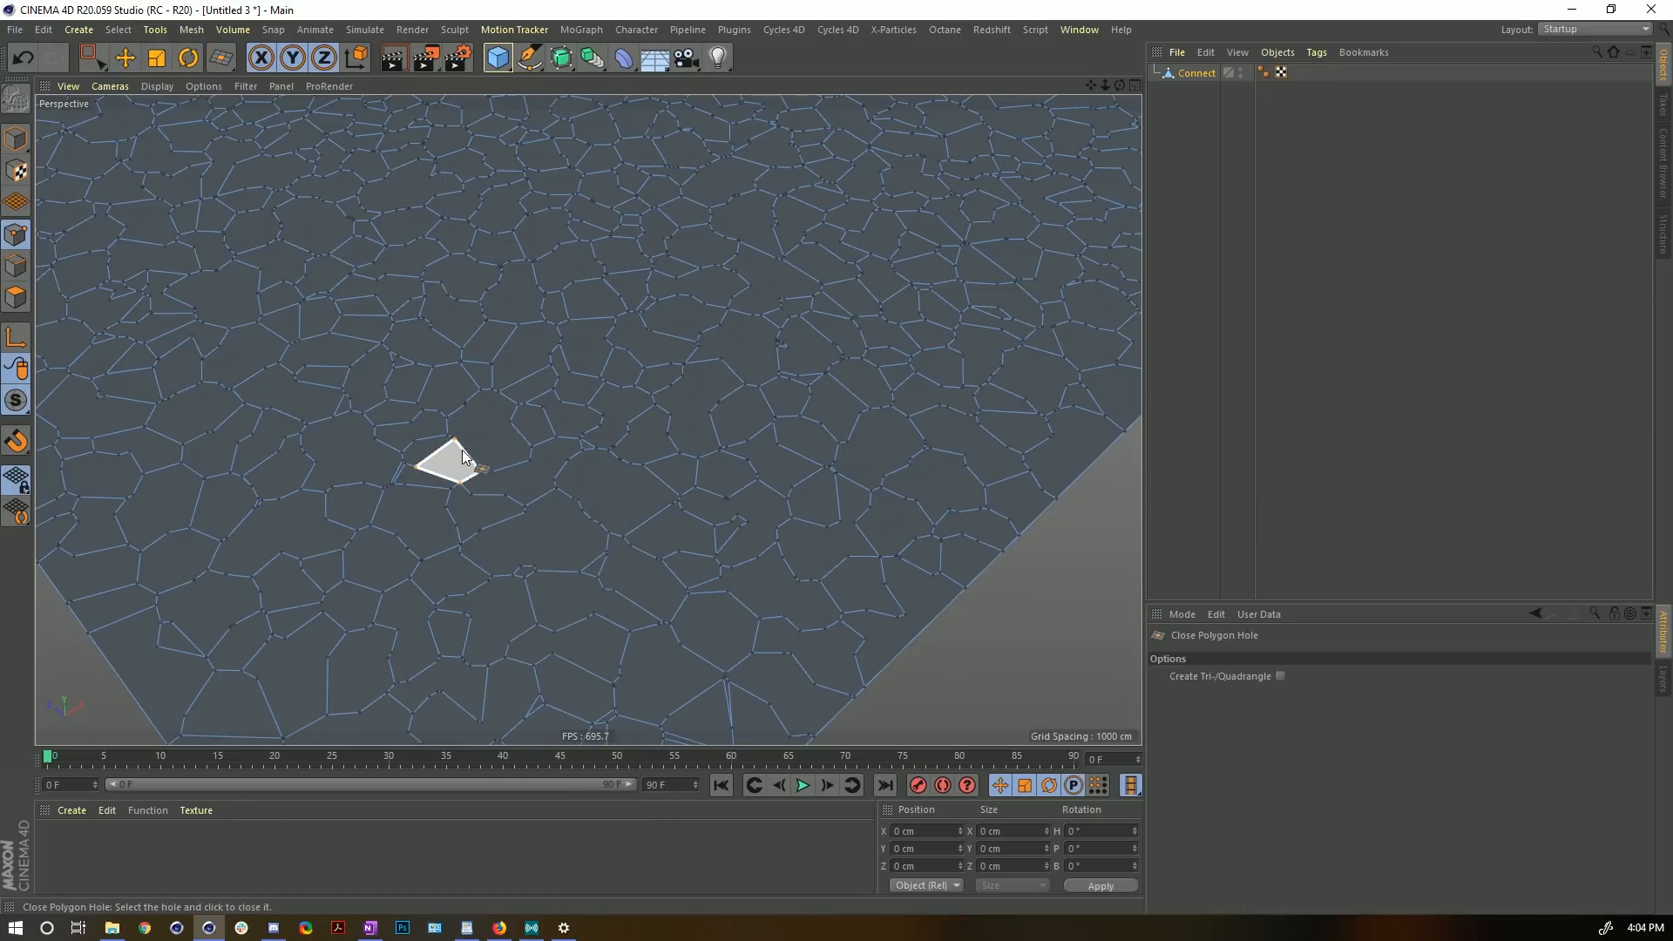
left_click(462, 450)
- Set the Y position of all the plane's selected polygons to 0 cm
right_click_drag(629, 305, 557, 309, "alt")
middle_click_drag(558, 309, 588, 508, "alt")
left_click_drag(521, 381, 576, 340, "alt")
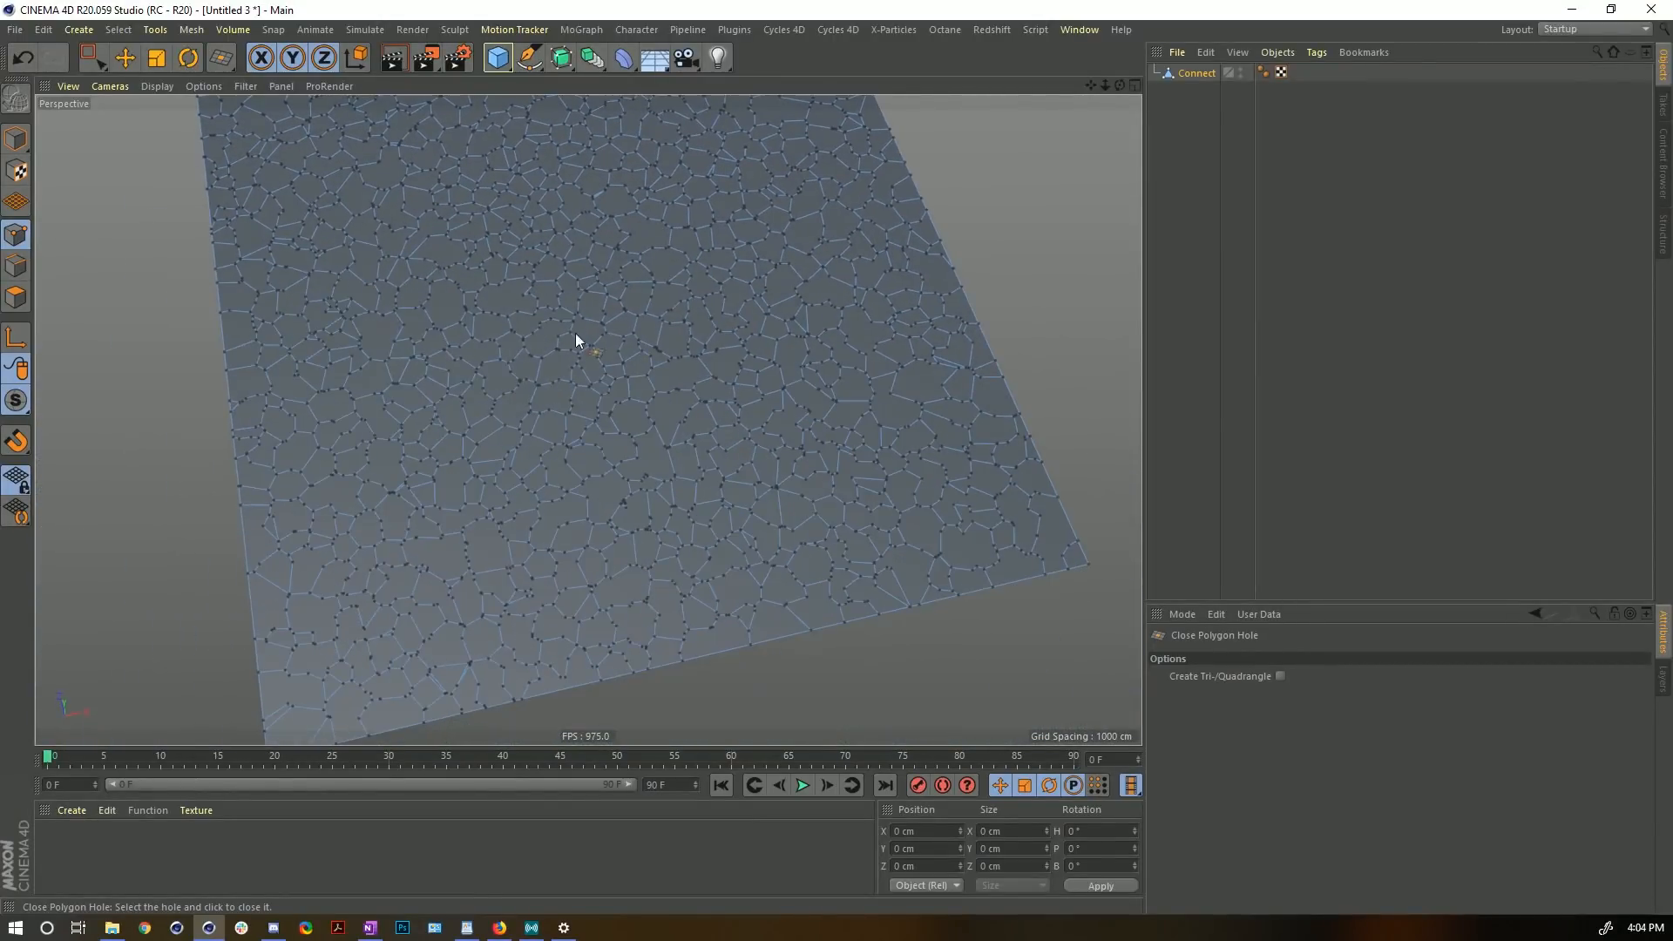
left_click(16, 297)
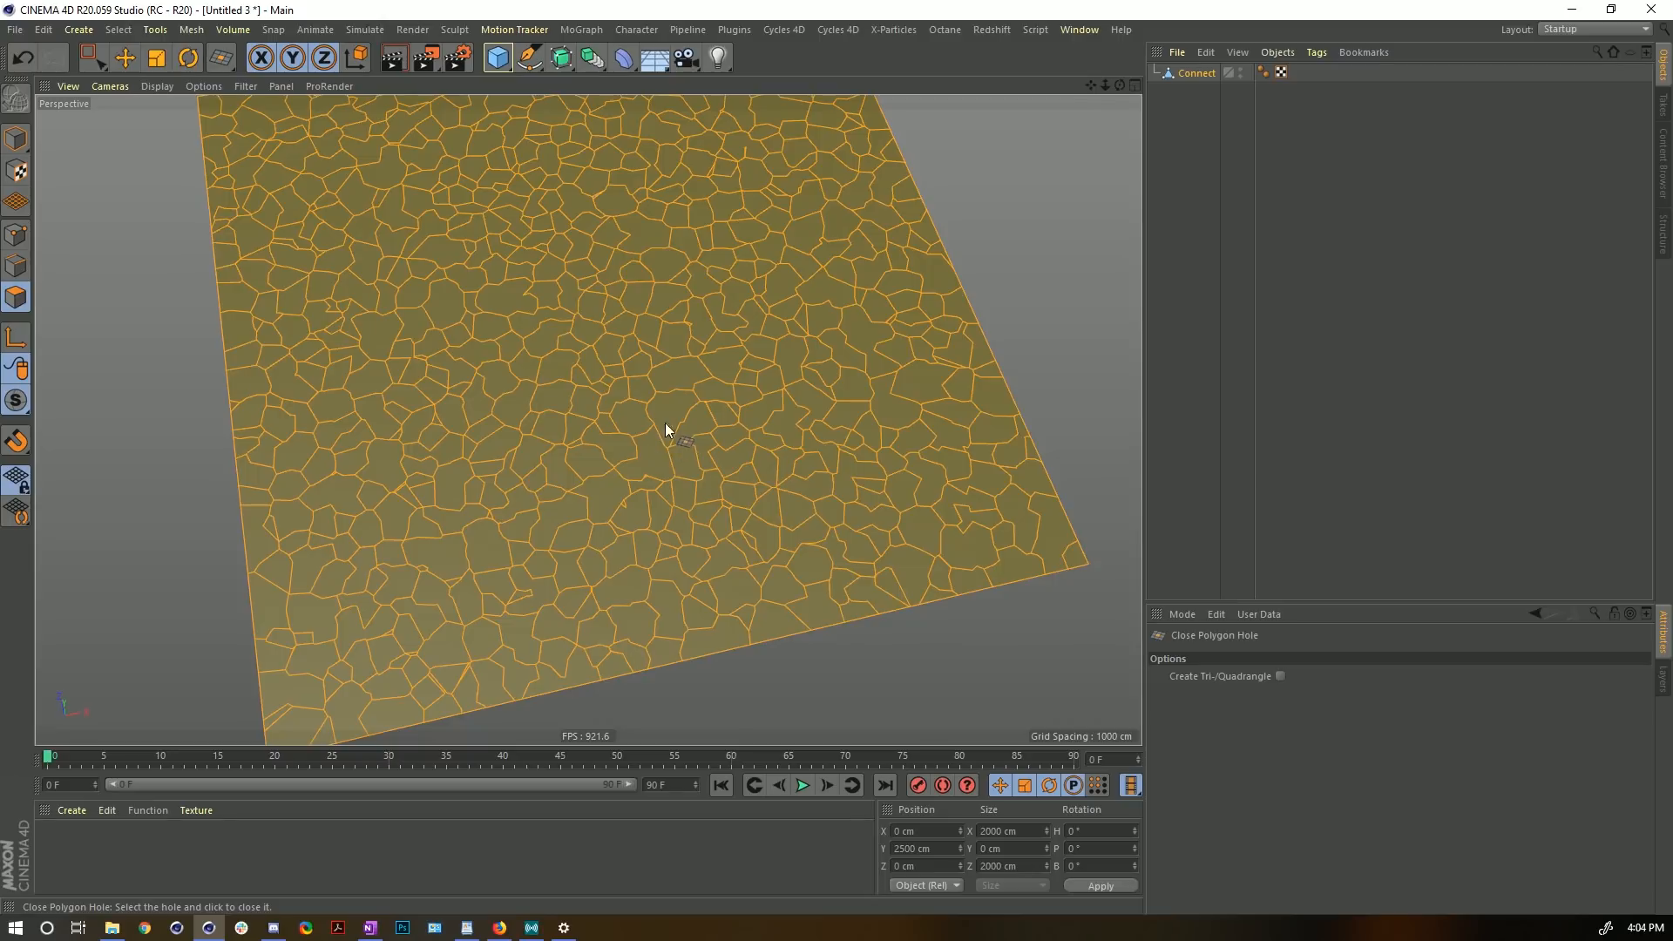
left_click_drag(666, 422, 679, 398, "alt")
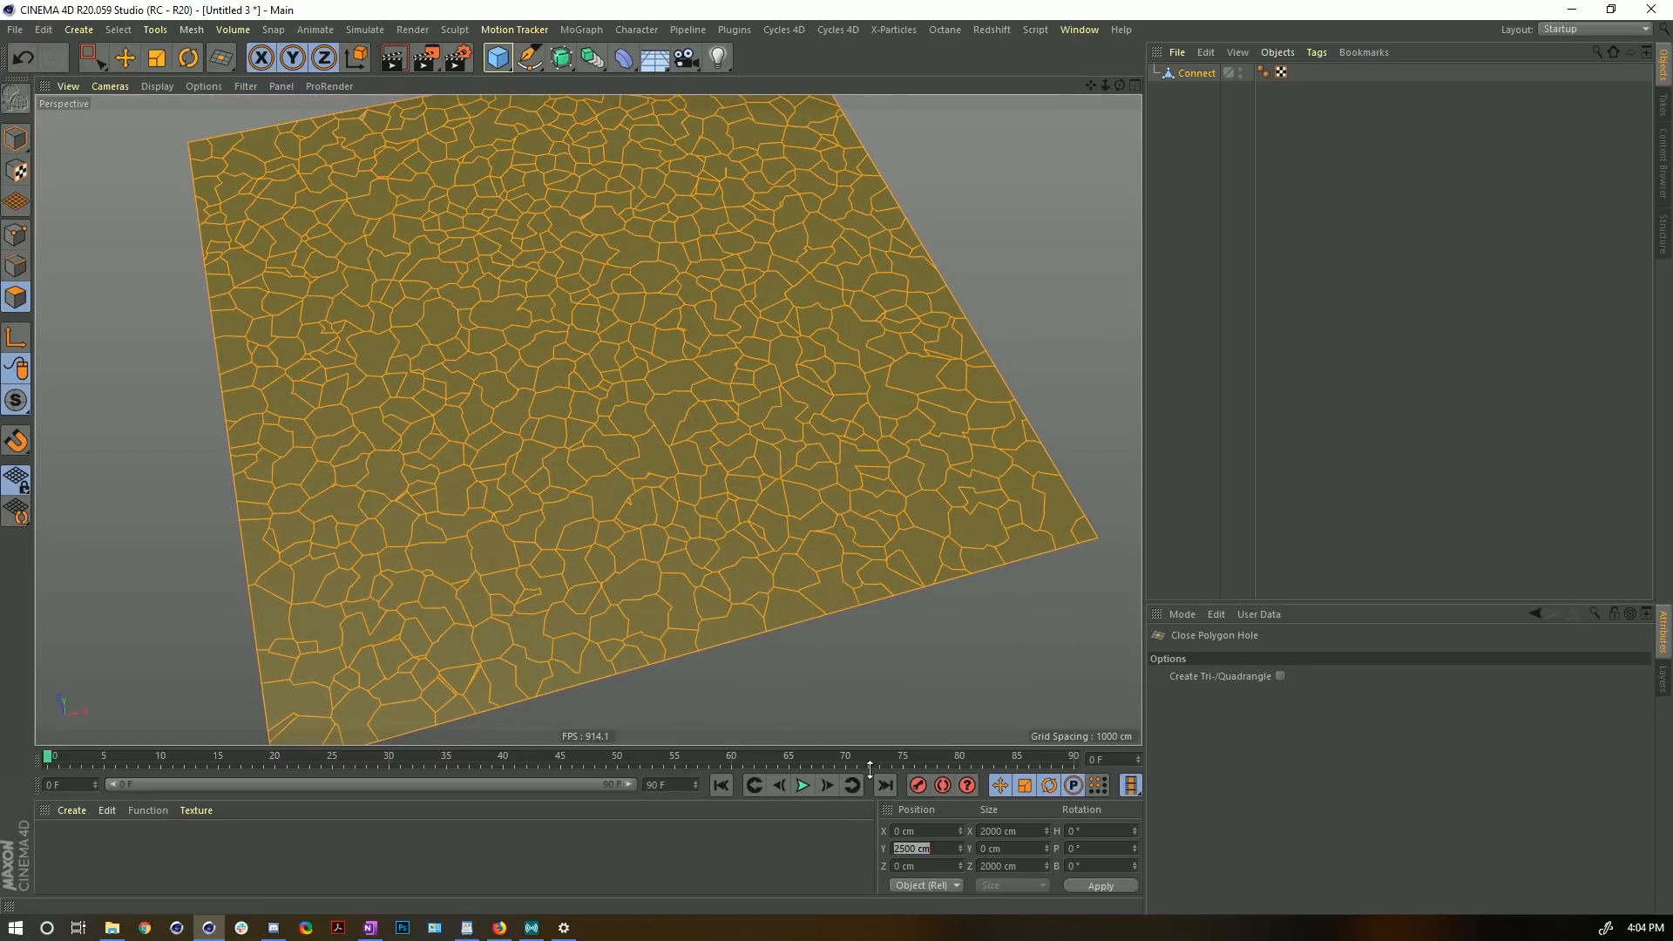
type("0")
key("Return")
- Examine the plane's surface up close in model mode for shading flaws
scroll(736, 552, "down", 3)
left_click_drag(736, 552, 662, 629, "alt")
left_click(17, 140)
right_click_drag(493, 339, 652, 346, "alt")
scroll(625, 285, "up", 5)
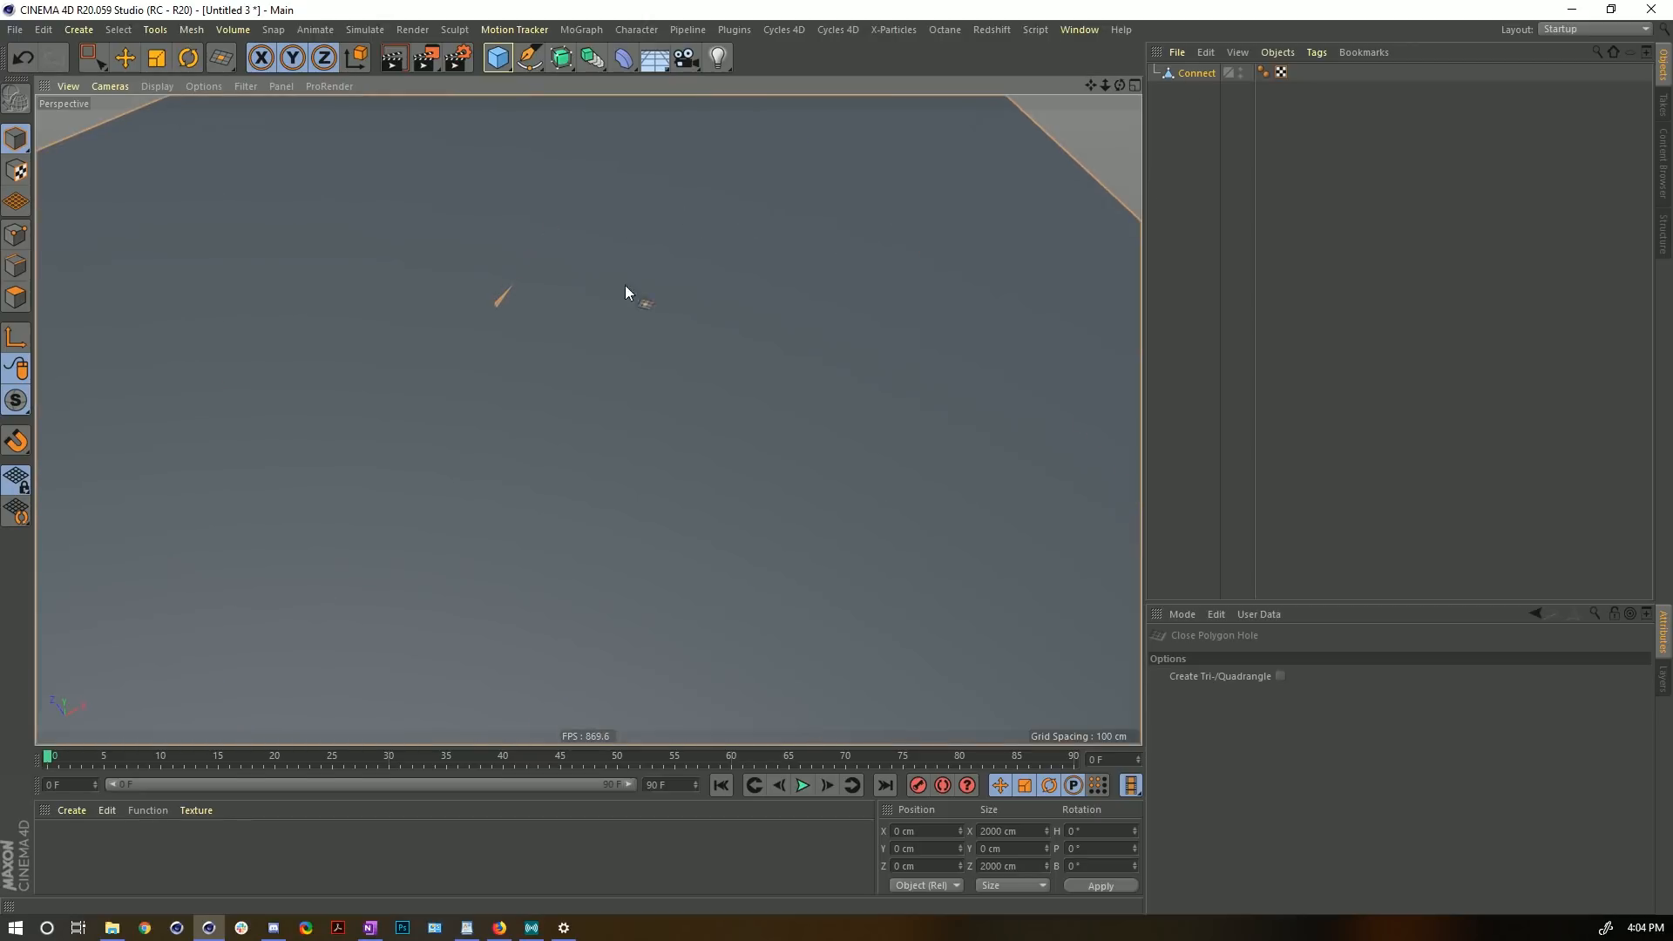
- Set up Loop Selection in edge mode with Stop at Boundary Edges enabled
left_click(16, 266)
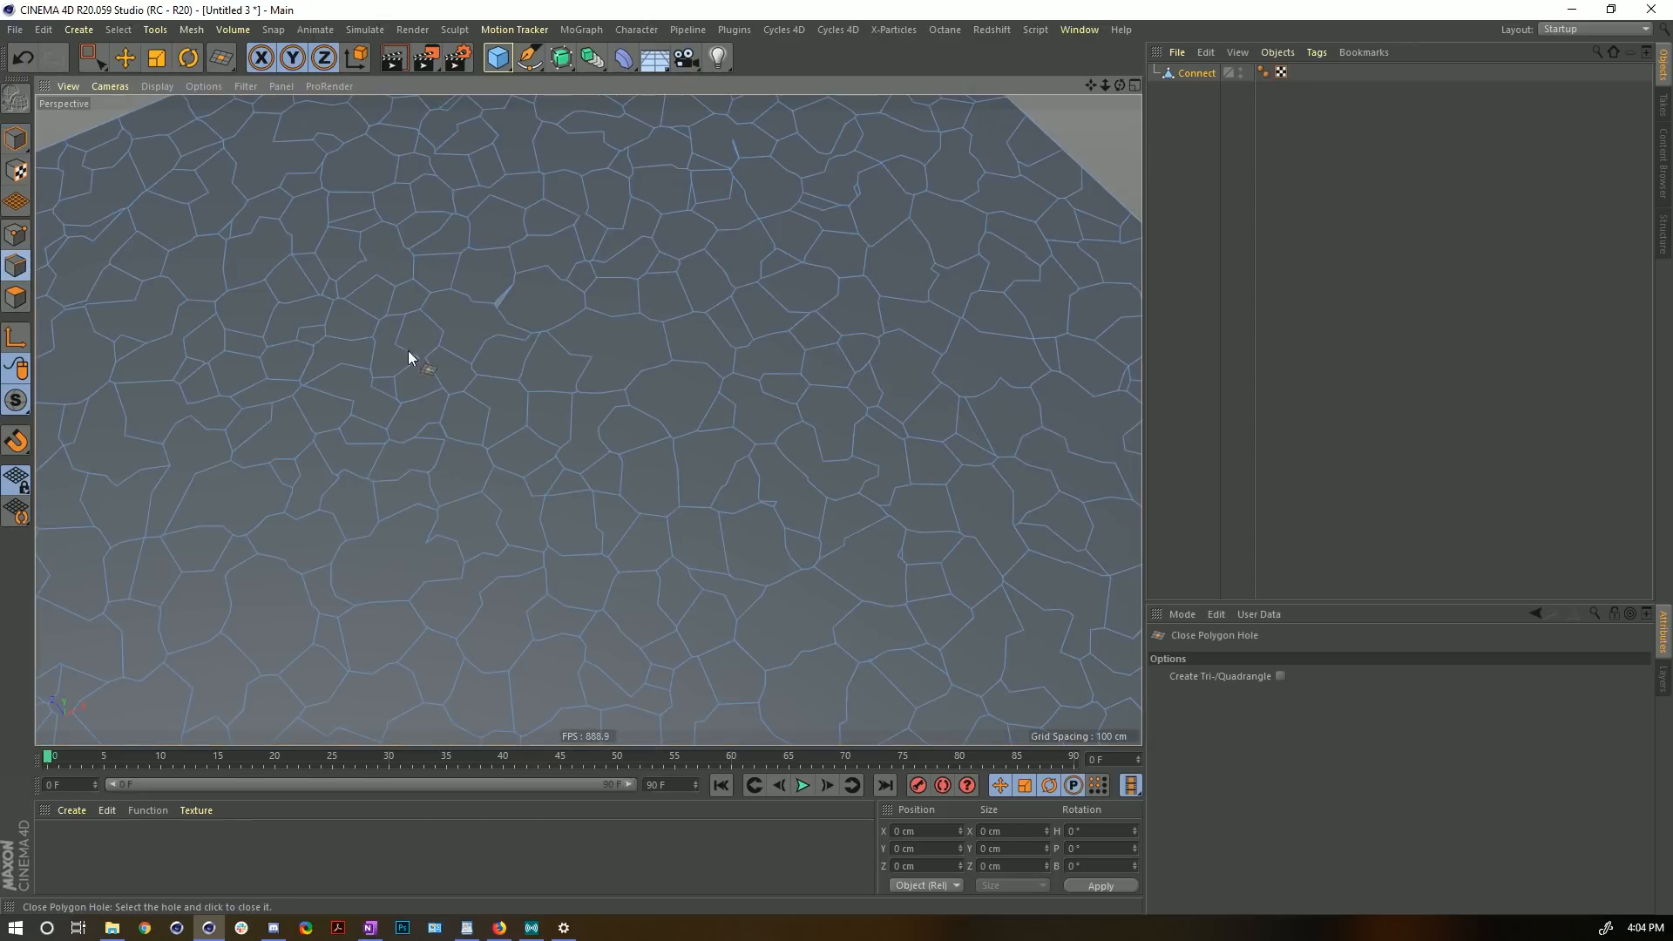
scroll(478, 460, "down", 5)
right_click_drag(478, 460, 427, 475, "alt")
middle_click_drag(514, 537, 475, 444, "alt")
mouse_move(553, 407)
left_mouse_down("alt")
mouse_move(569, 380)
mouse_move(622, 438)
mouse_move(594, 481)
mouse_move(571, 429)
left_mouse_up("alt")
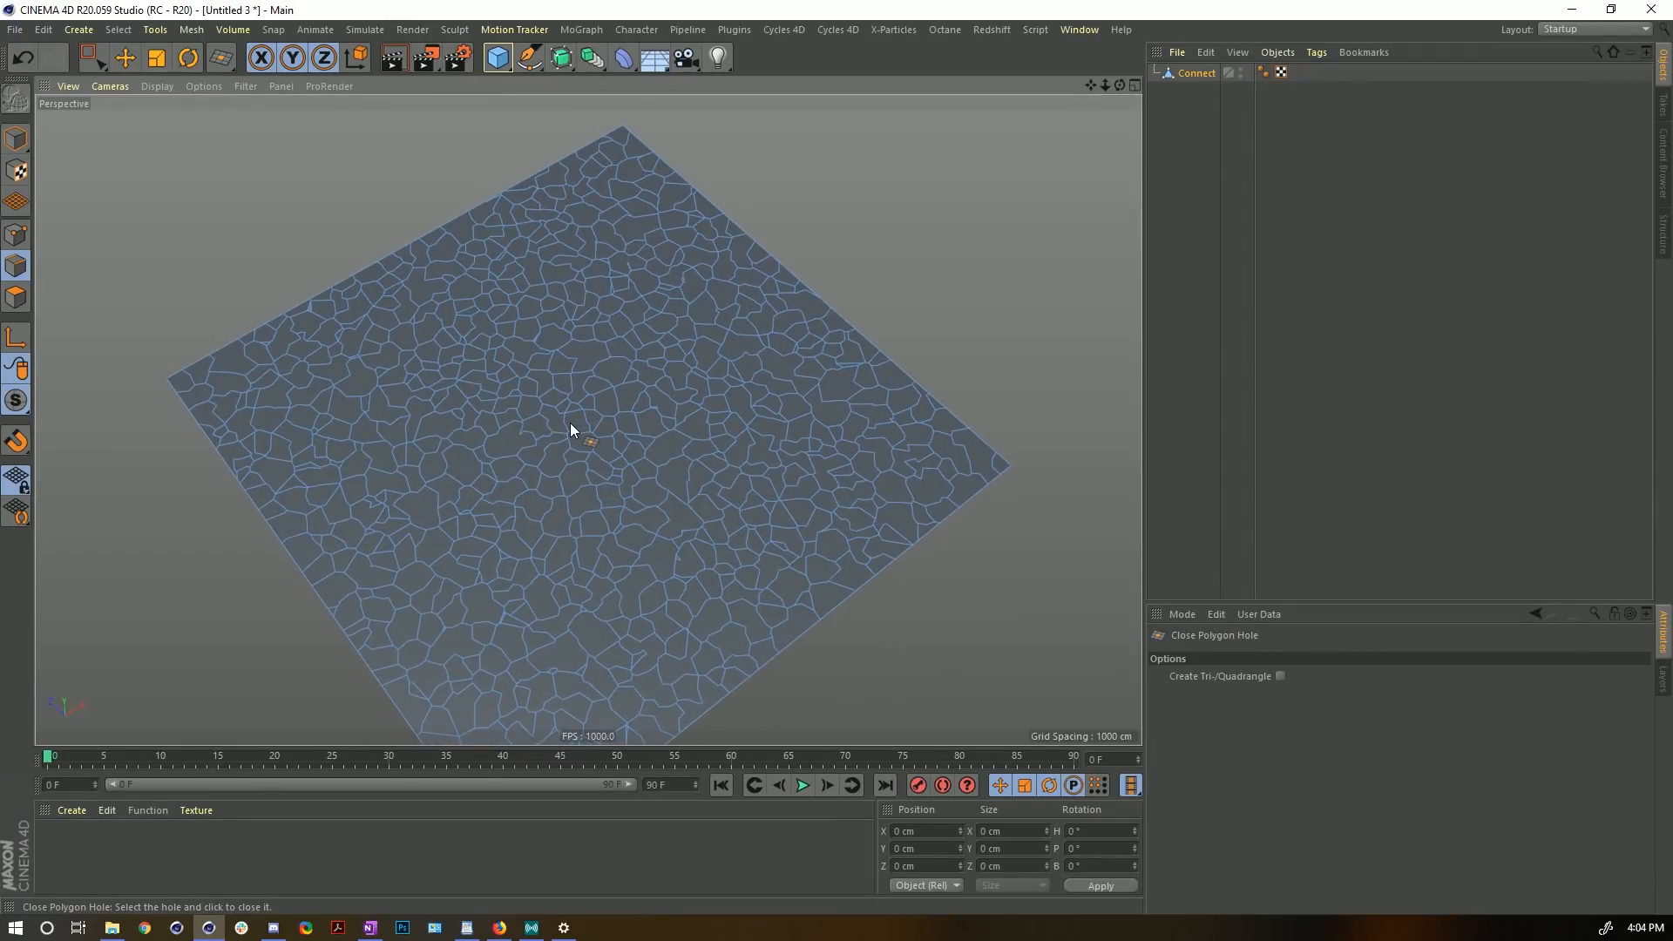
key("u")
key("l")
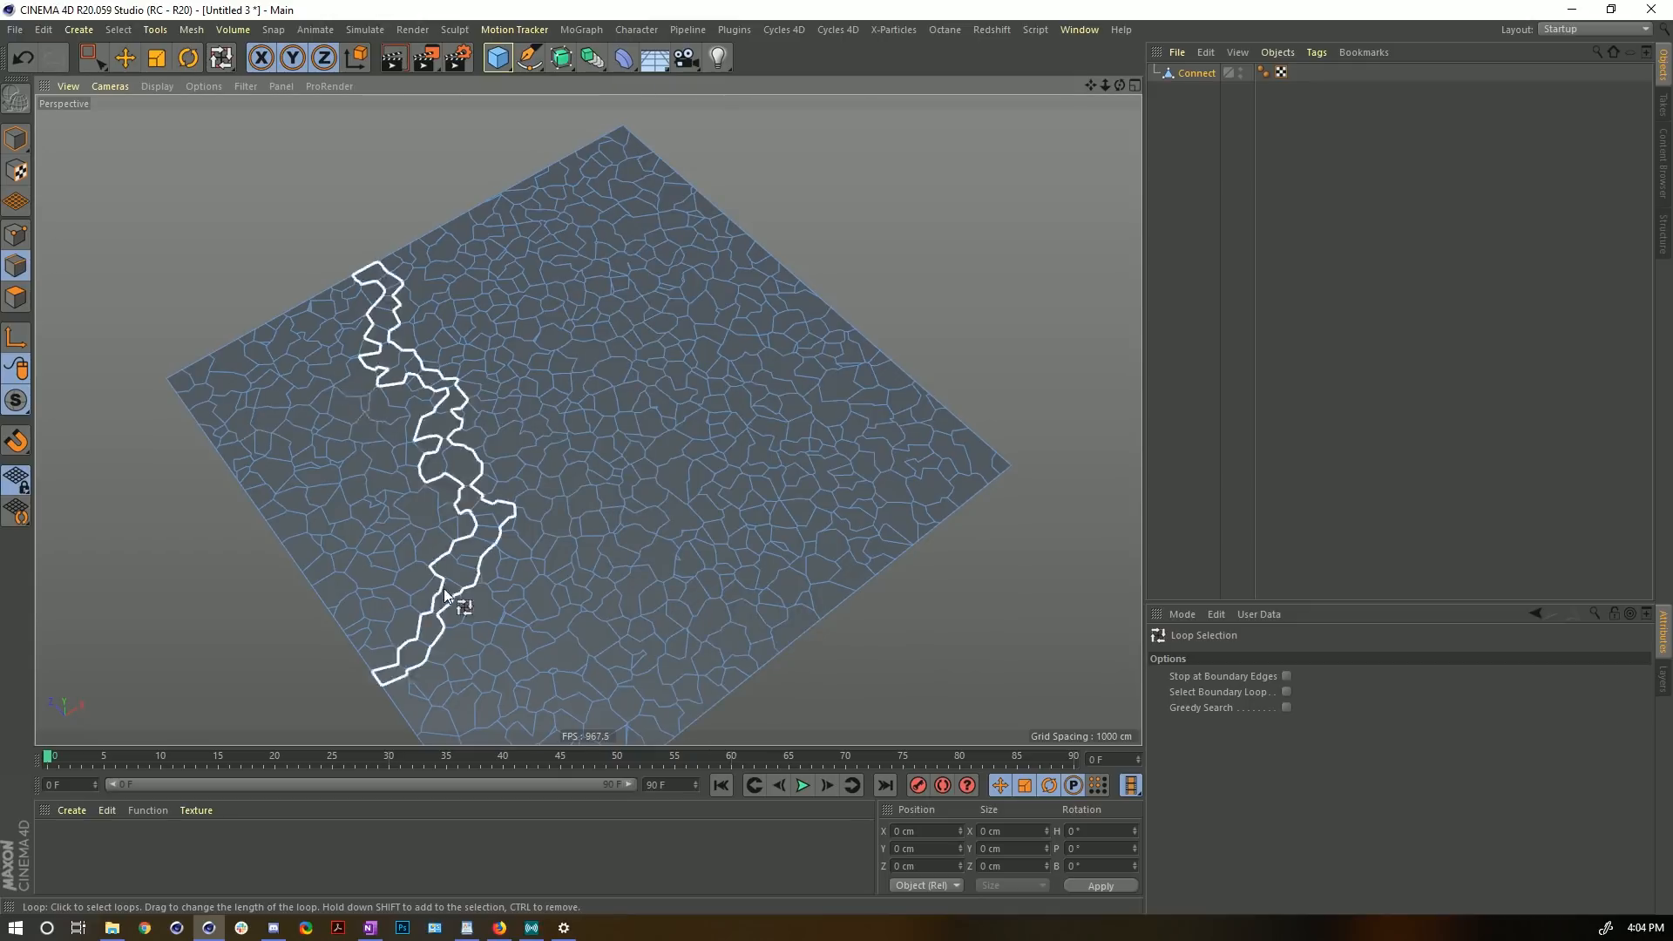
left_click_drag(554, 410, 732, 294, "alt")
middle_click_drag(672, 279, 624, 377, "alt")
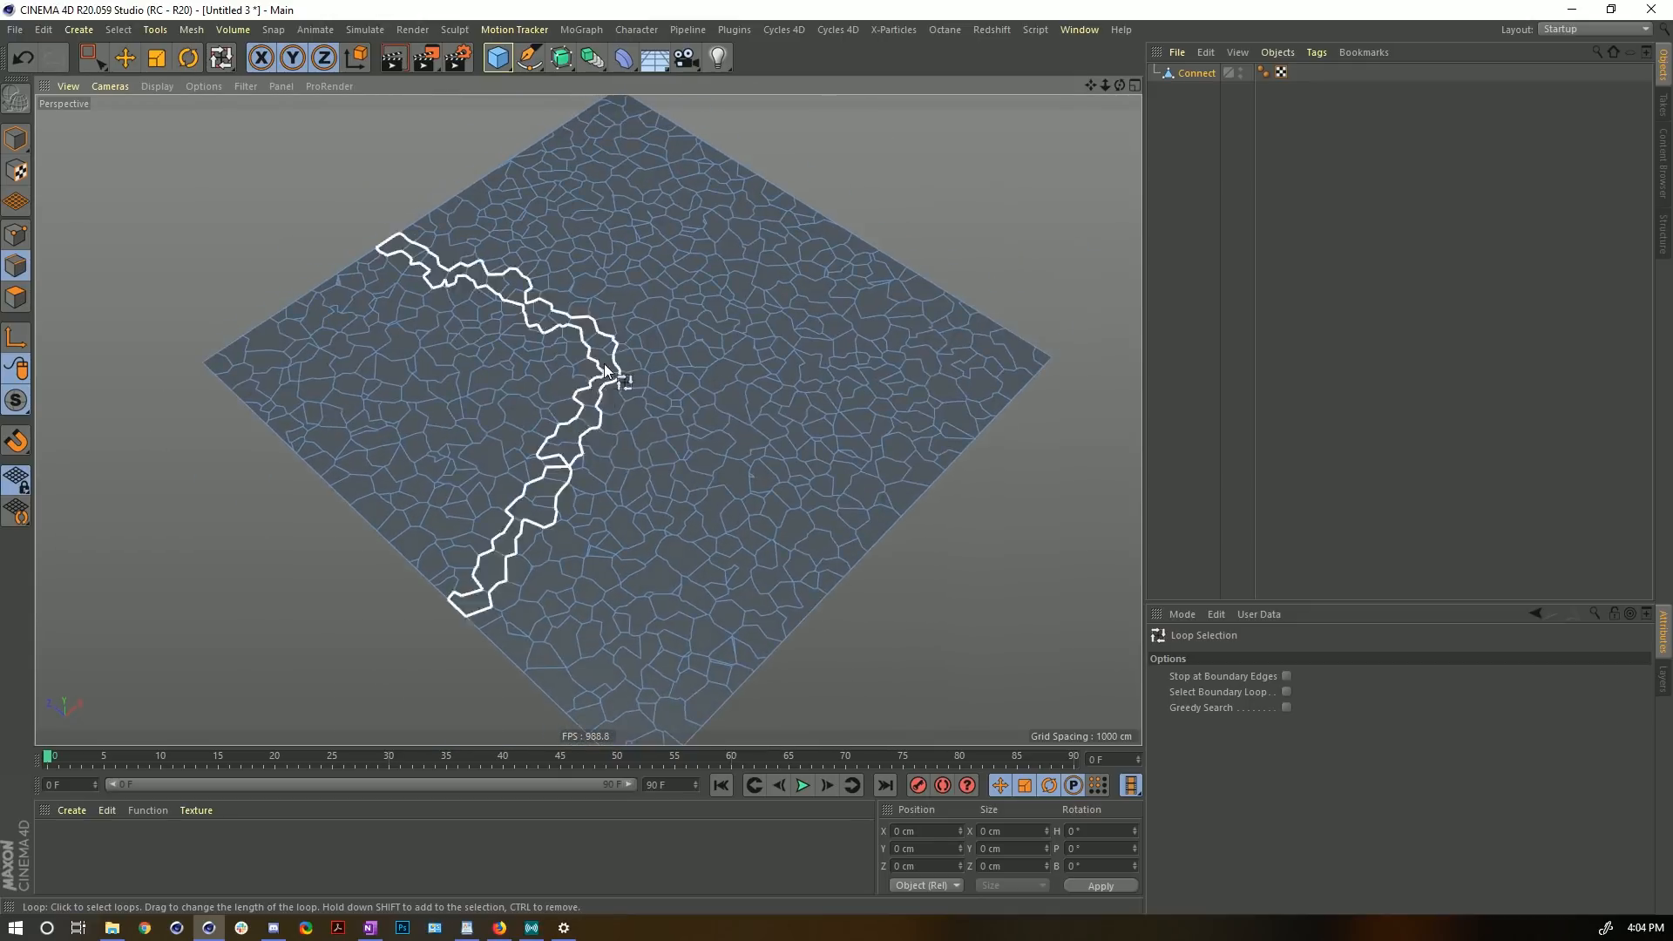
left_click_drag(598, 388, 634, 399, "alt")
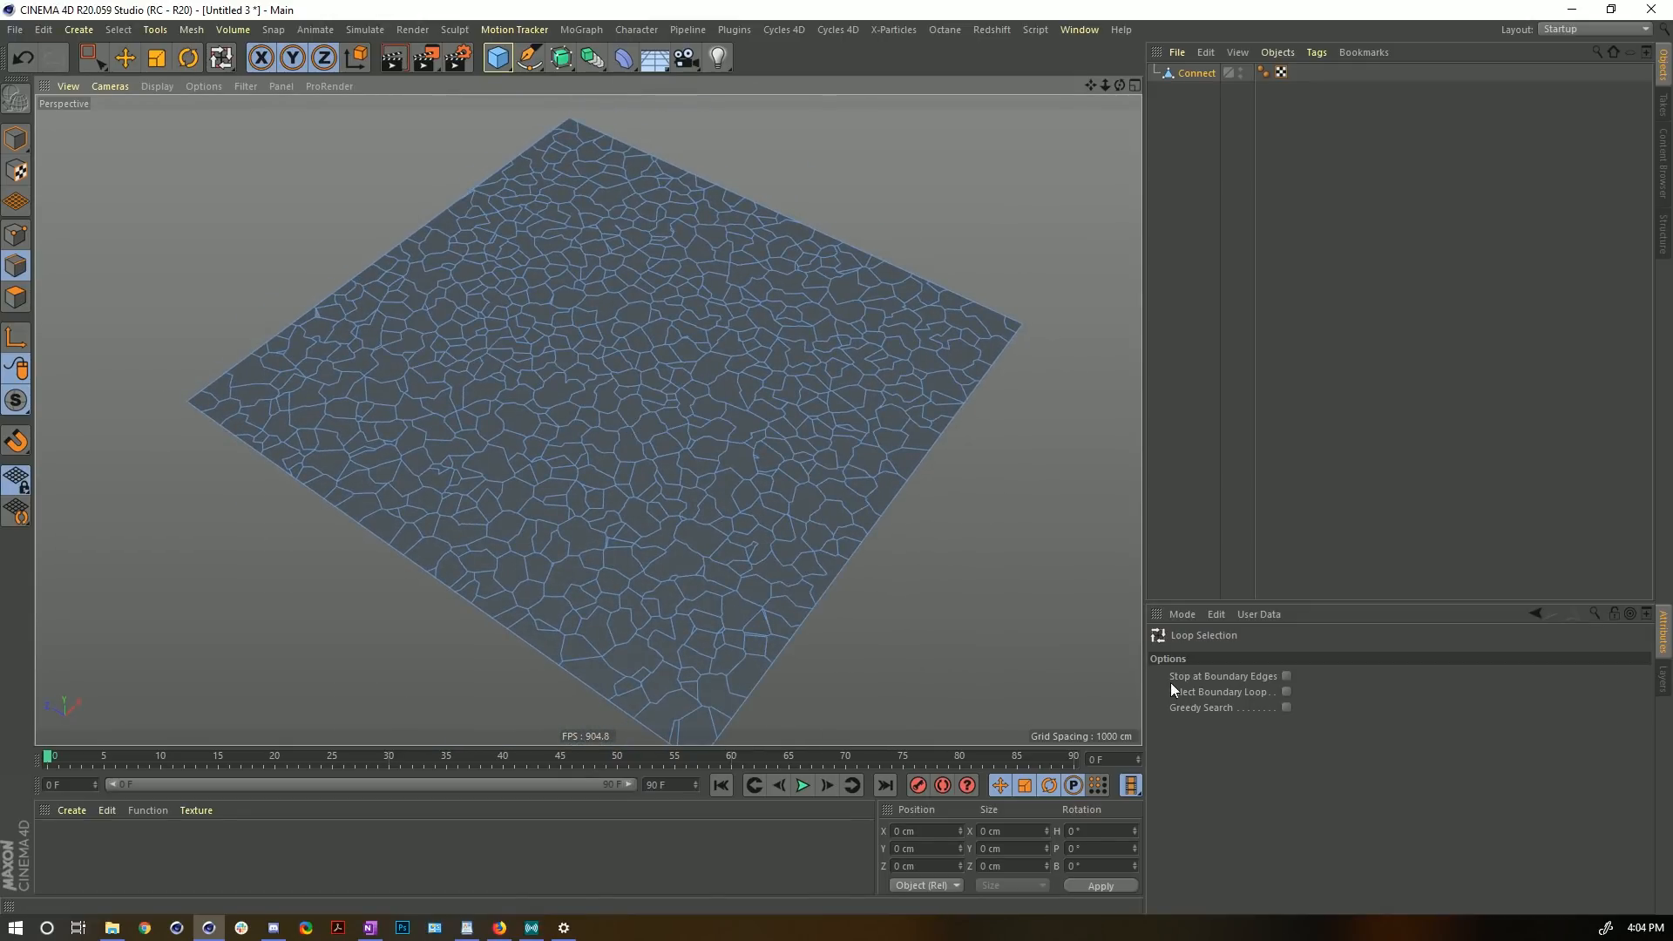
left_click(1287, 677)
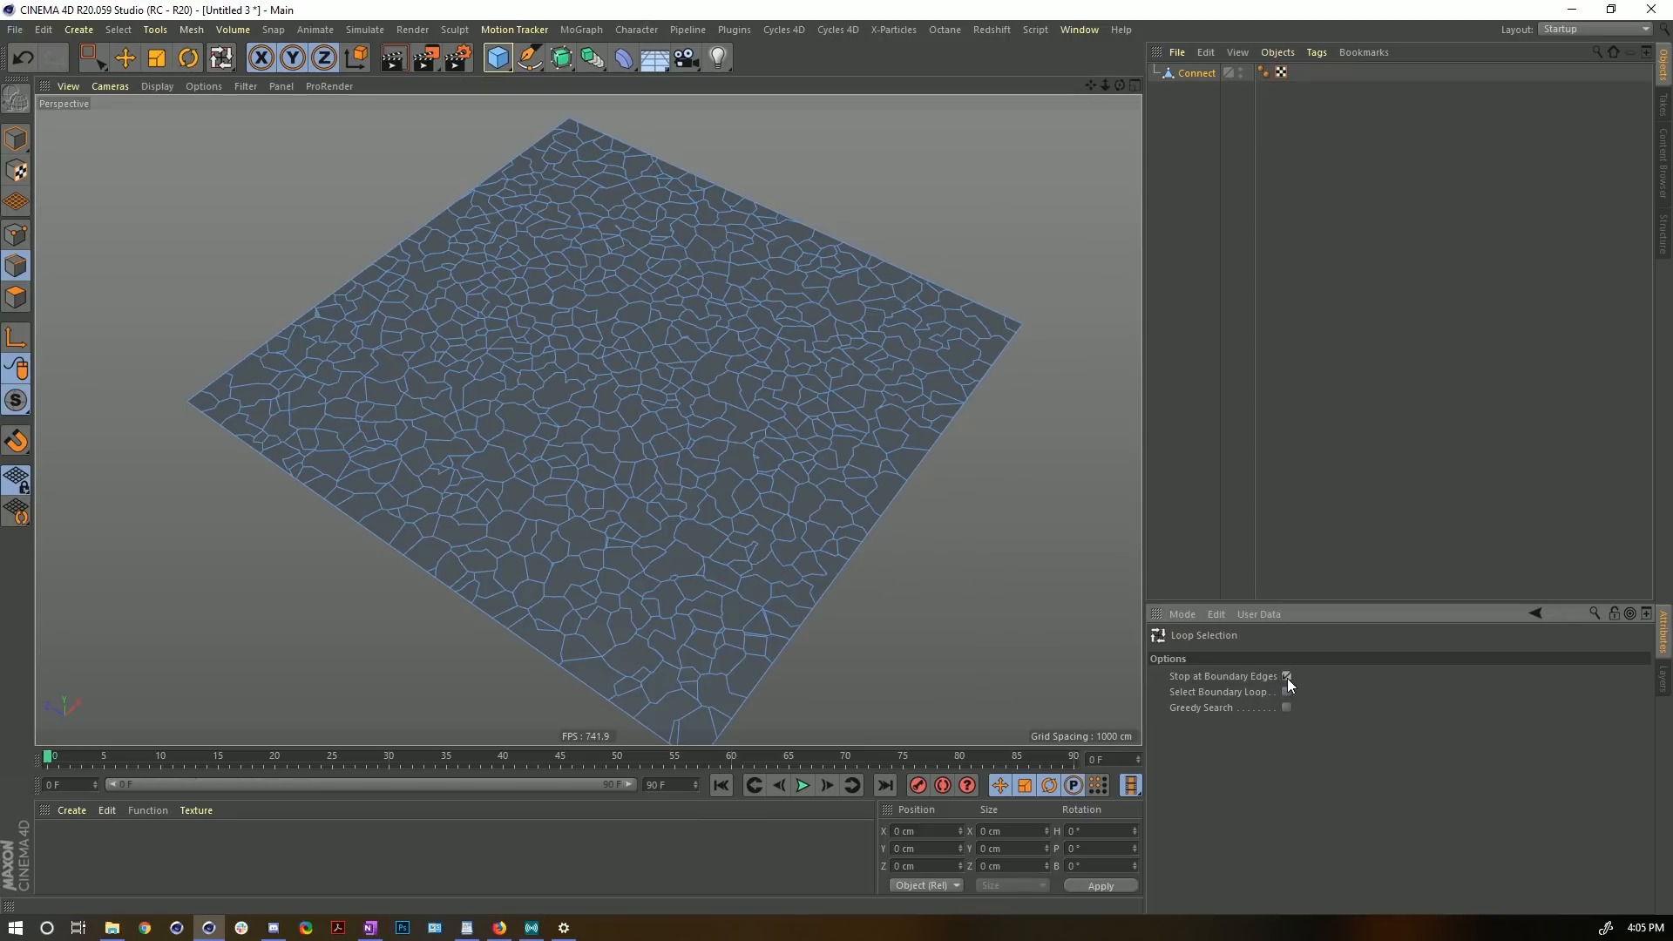
- Loop-select several crack-like edge paths that branch out from the plane's centre to its borders
left_click(599, 359)
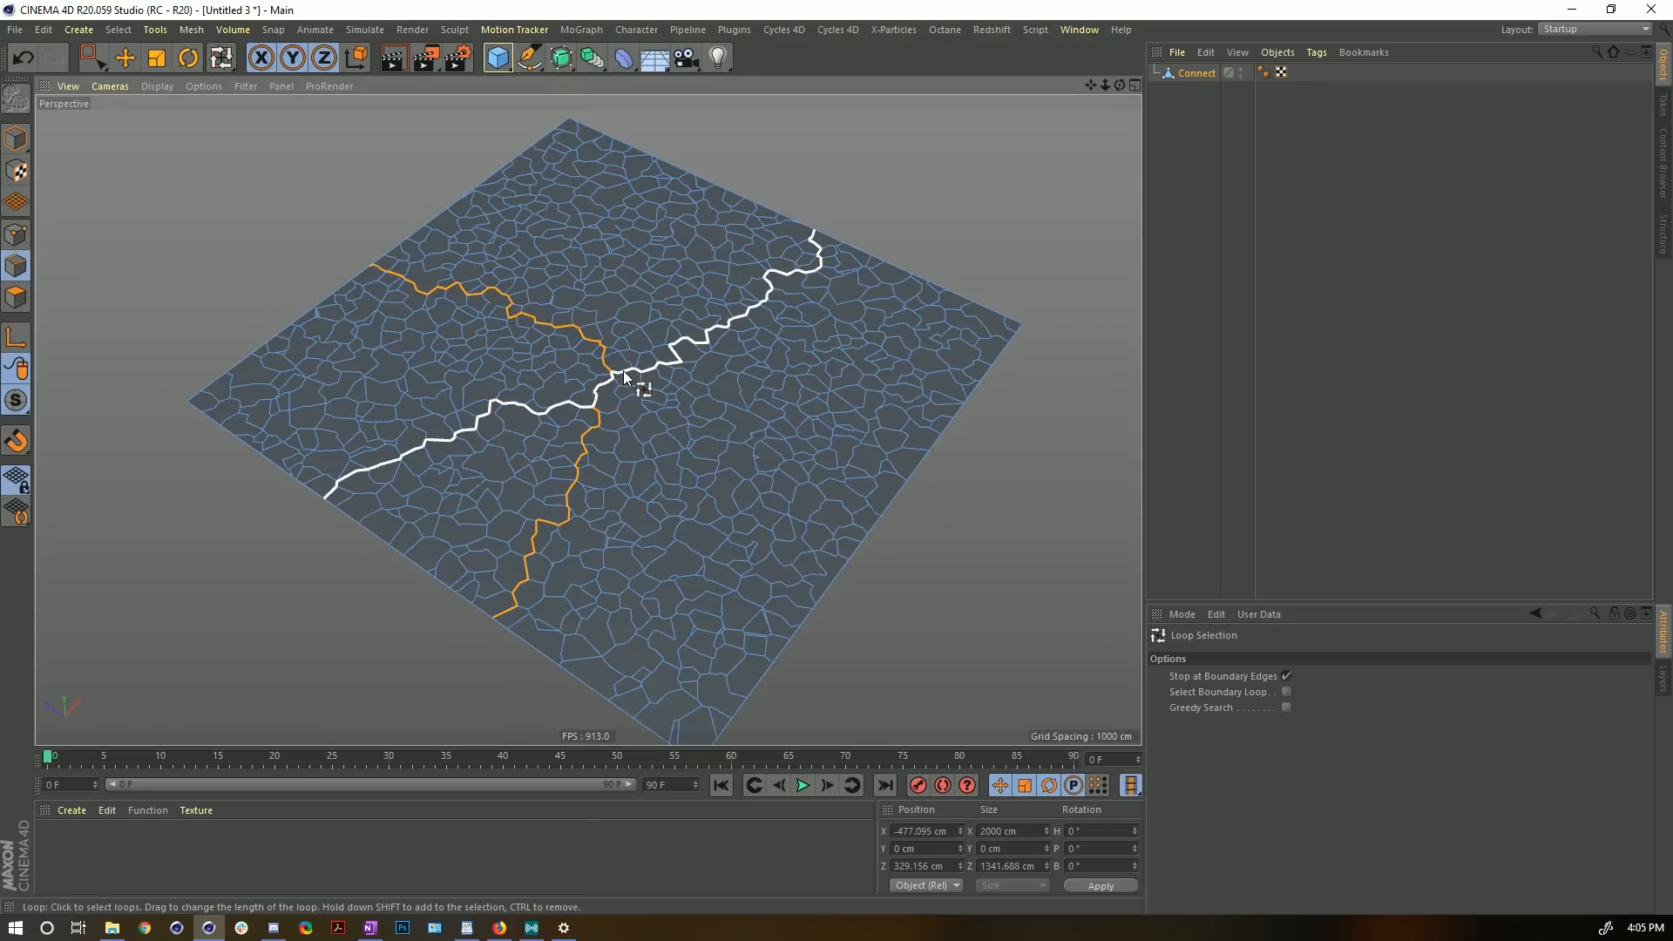
left_click(624, 370, "shift")
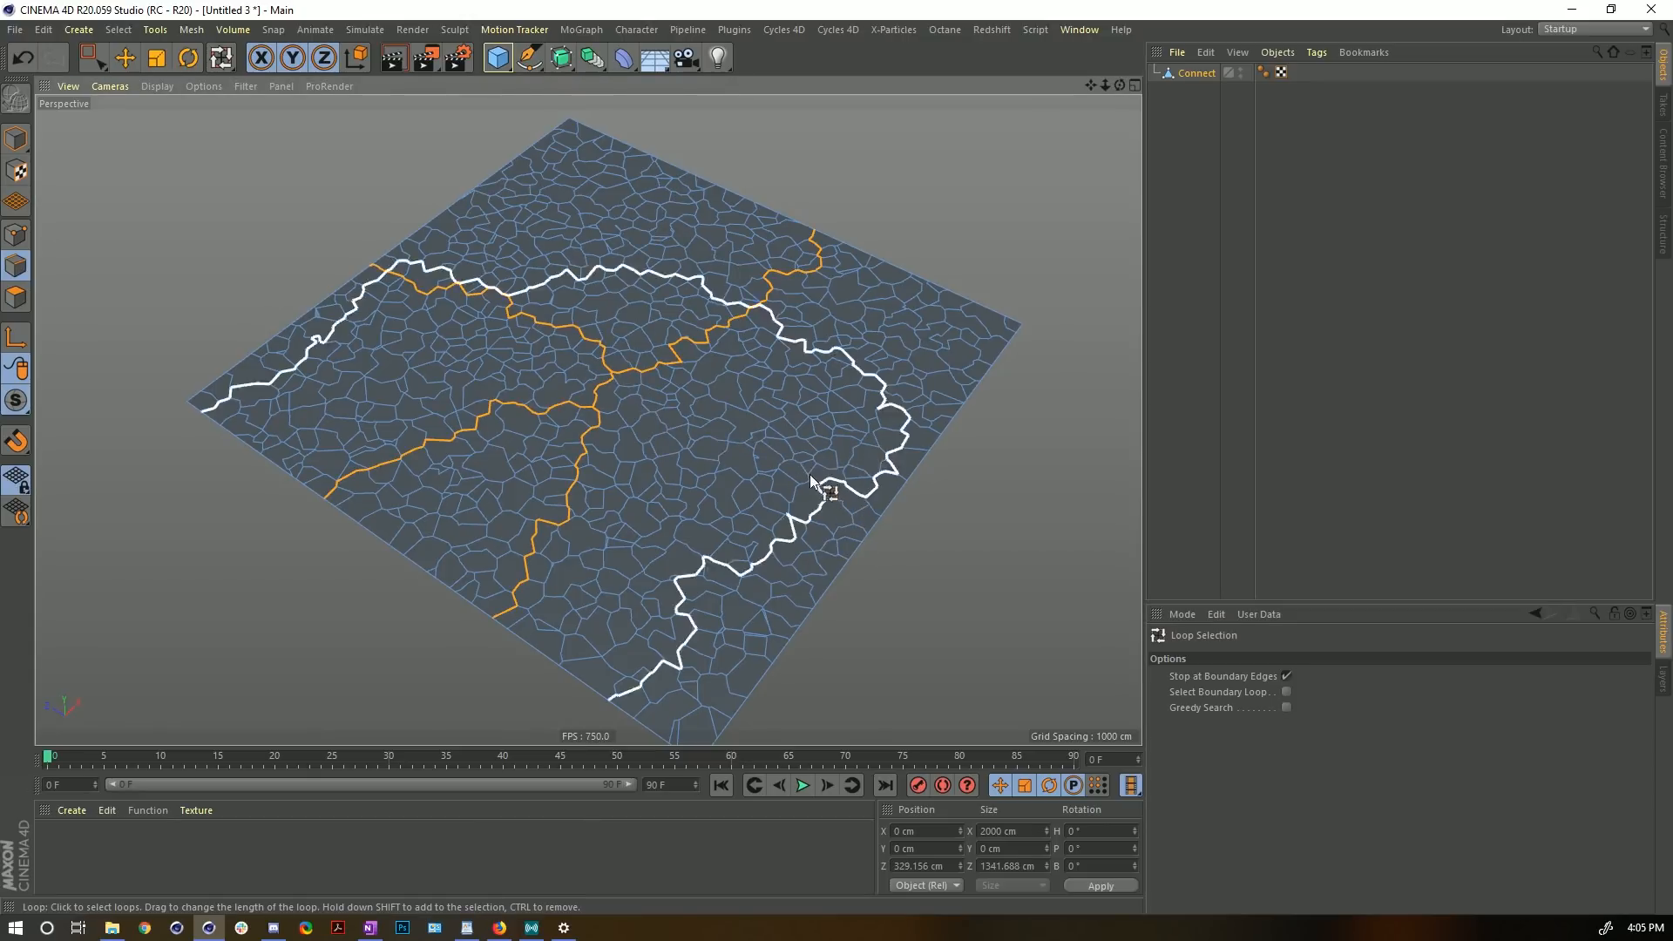
left_click(621, 382, "shift")
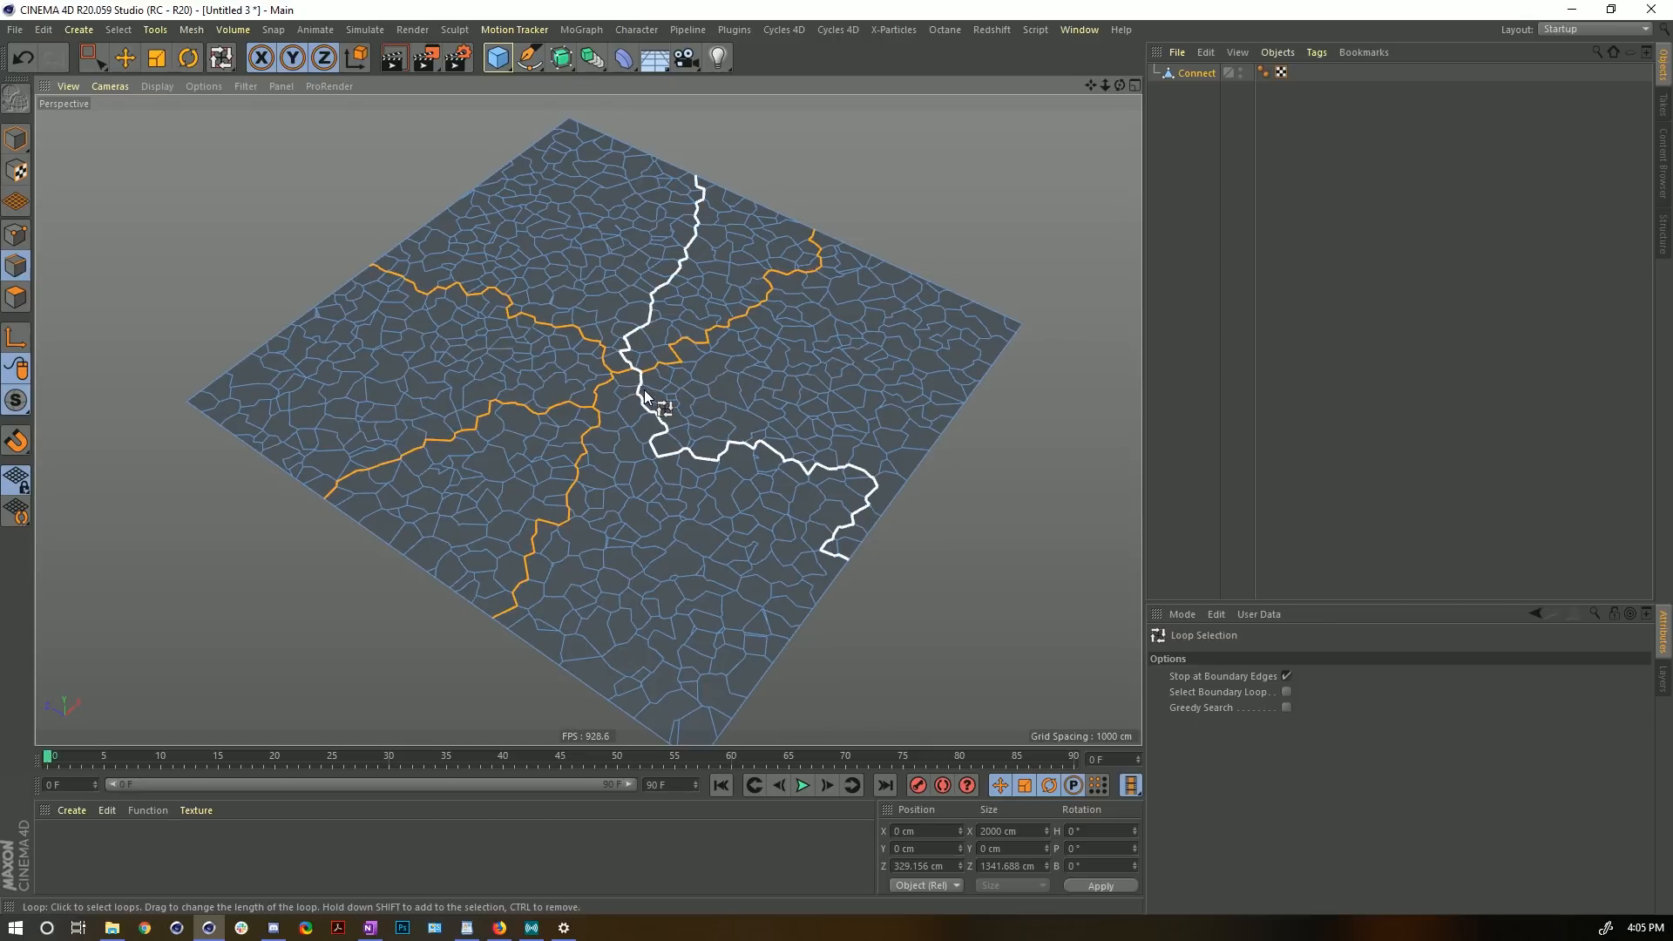
left_click(683, 413, "shift")
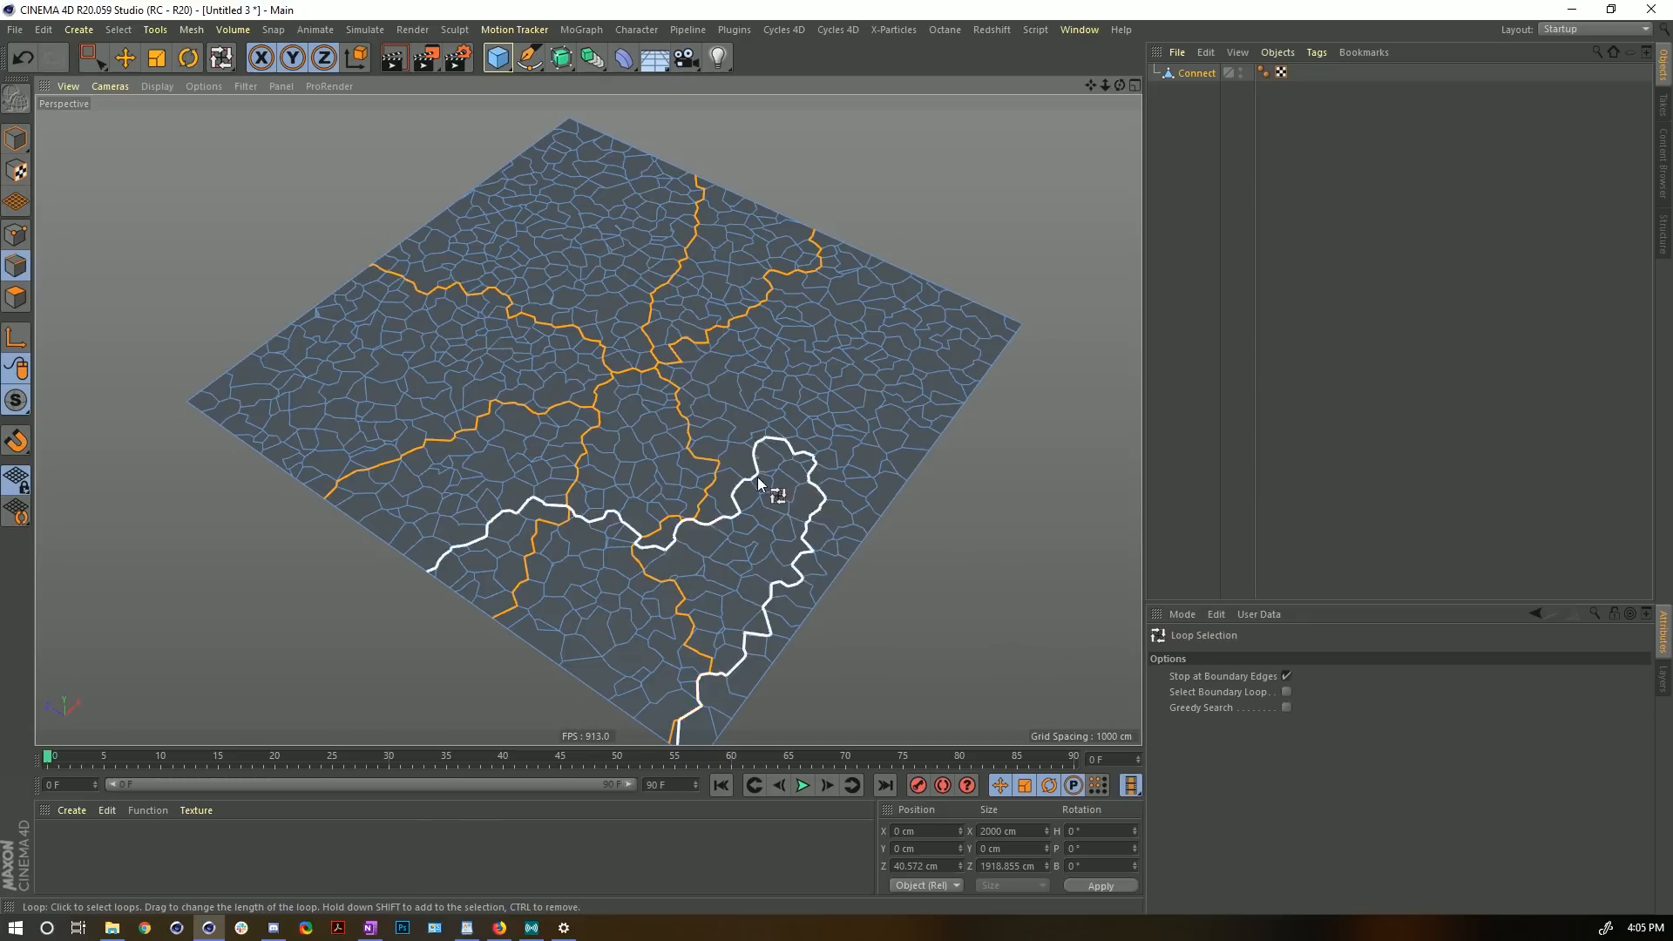
scroll(764, 498, "up", 5)
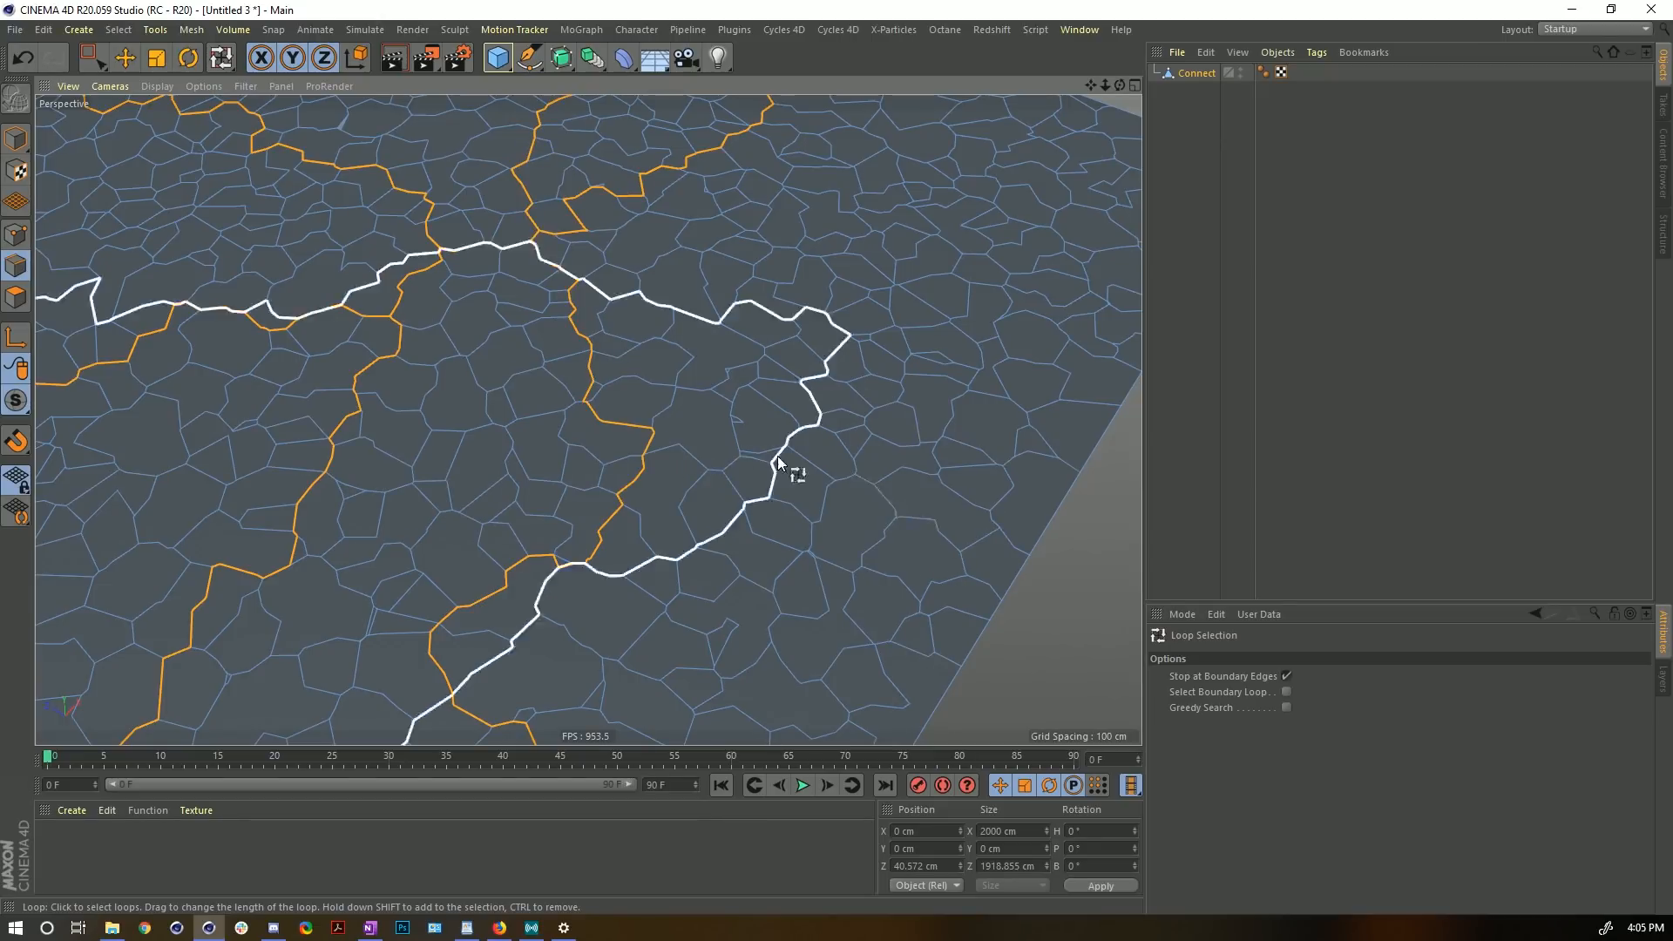
scroll(732, 431, "down", 2)
right_click_drag(772, 448, 800, 450, "alt")
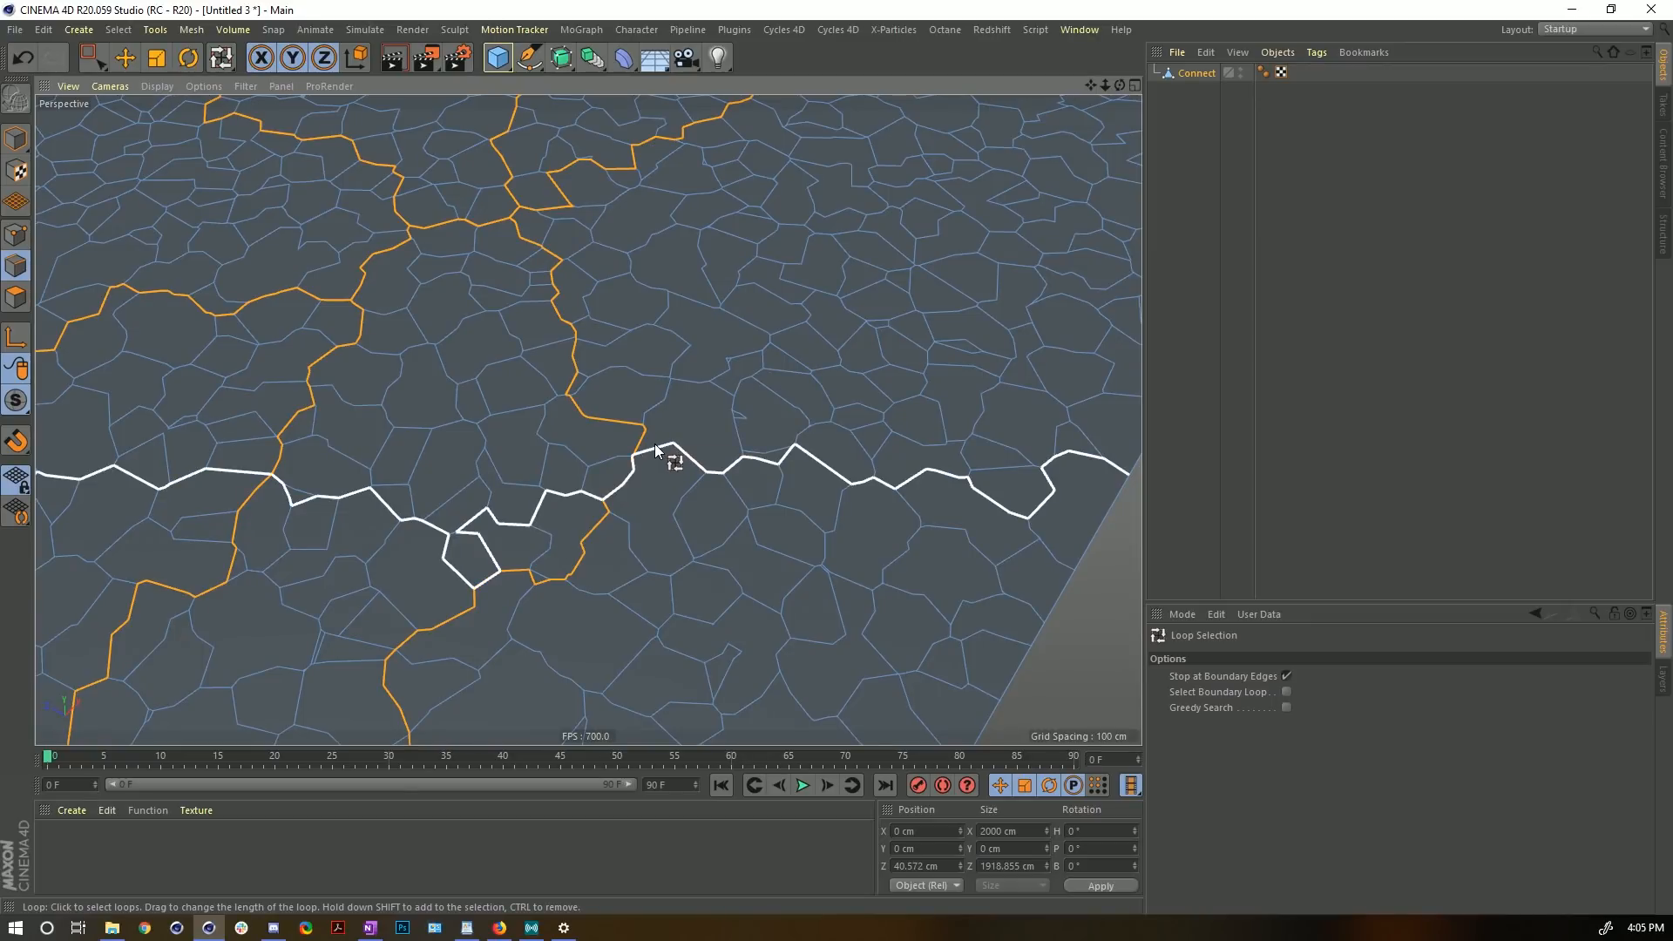
scroll(691, 463, "down", 6)
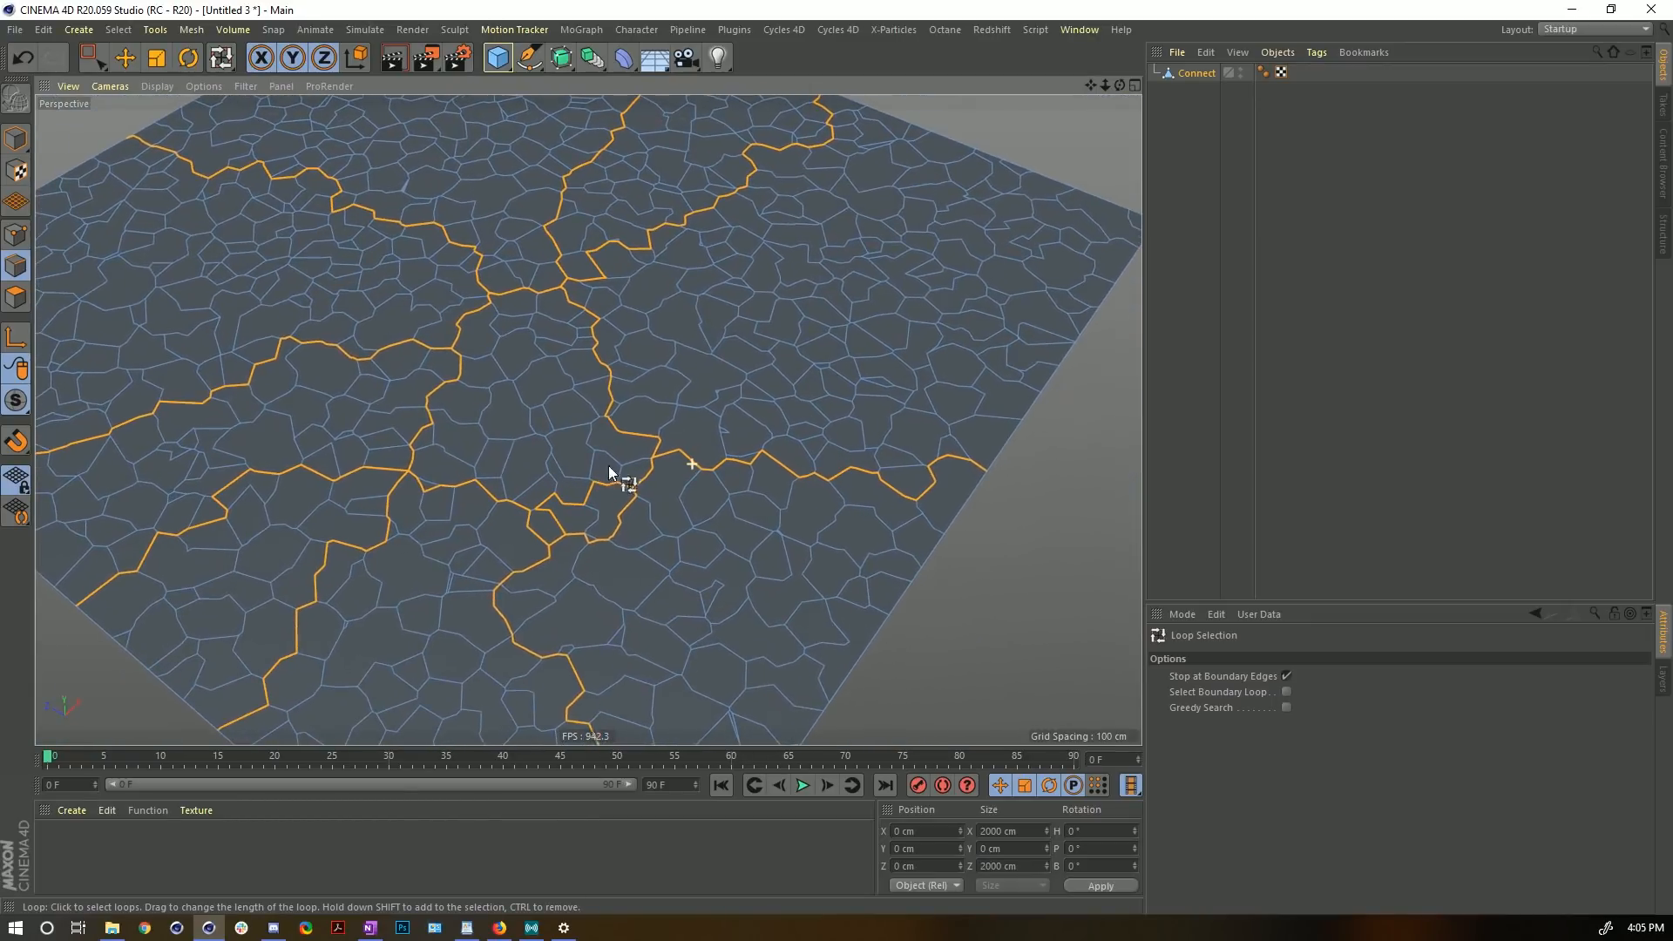
- Deselect the unwanted edge branch running to the plane's near border with Live Selection
left_click(91, 57)
left_click(152, 81)
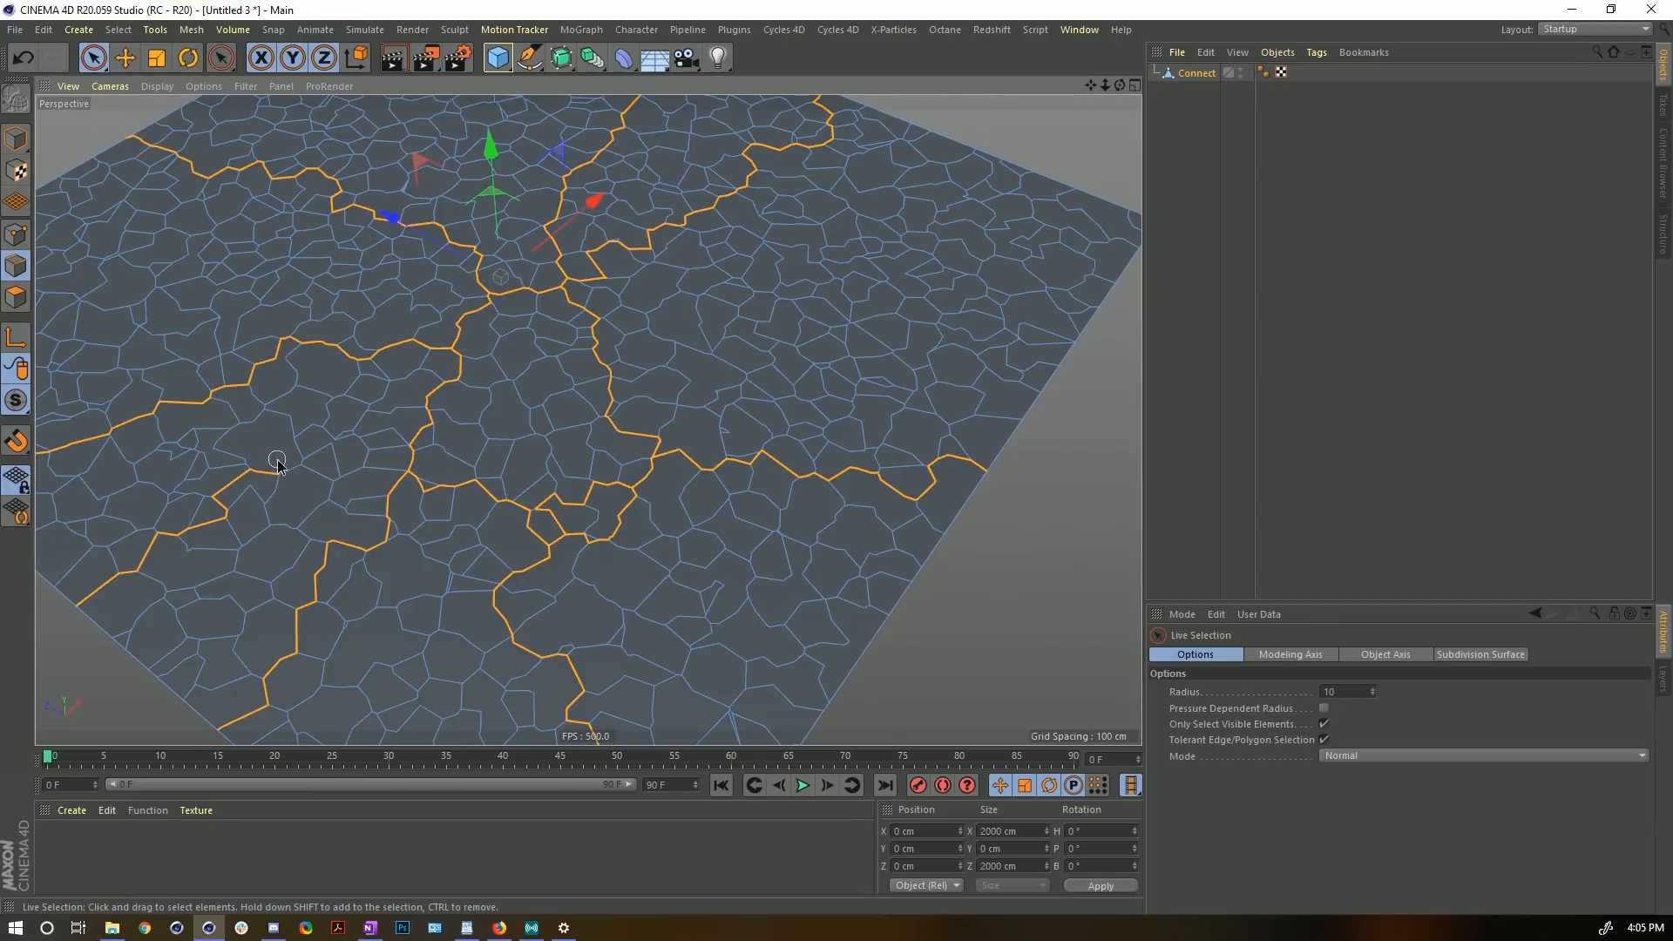
mouse_move(266, 473)
left_mouse_down("ctrl")
mouse_move(105, 589)
mouse_move(170, 569)
left_mouse_up("ctrl")
mouse_move(135, 575)
right_mouse_down("alt")
mouse_move(592, 467)
mouse_move(221, 483)
right_mouse_up("alt")
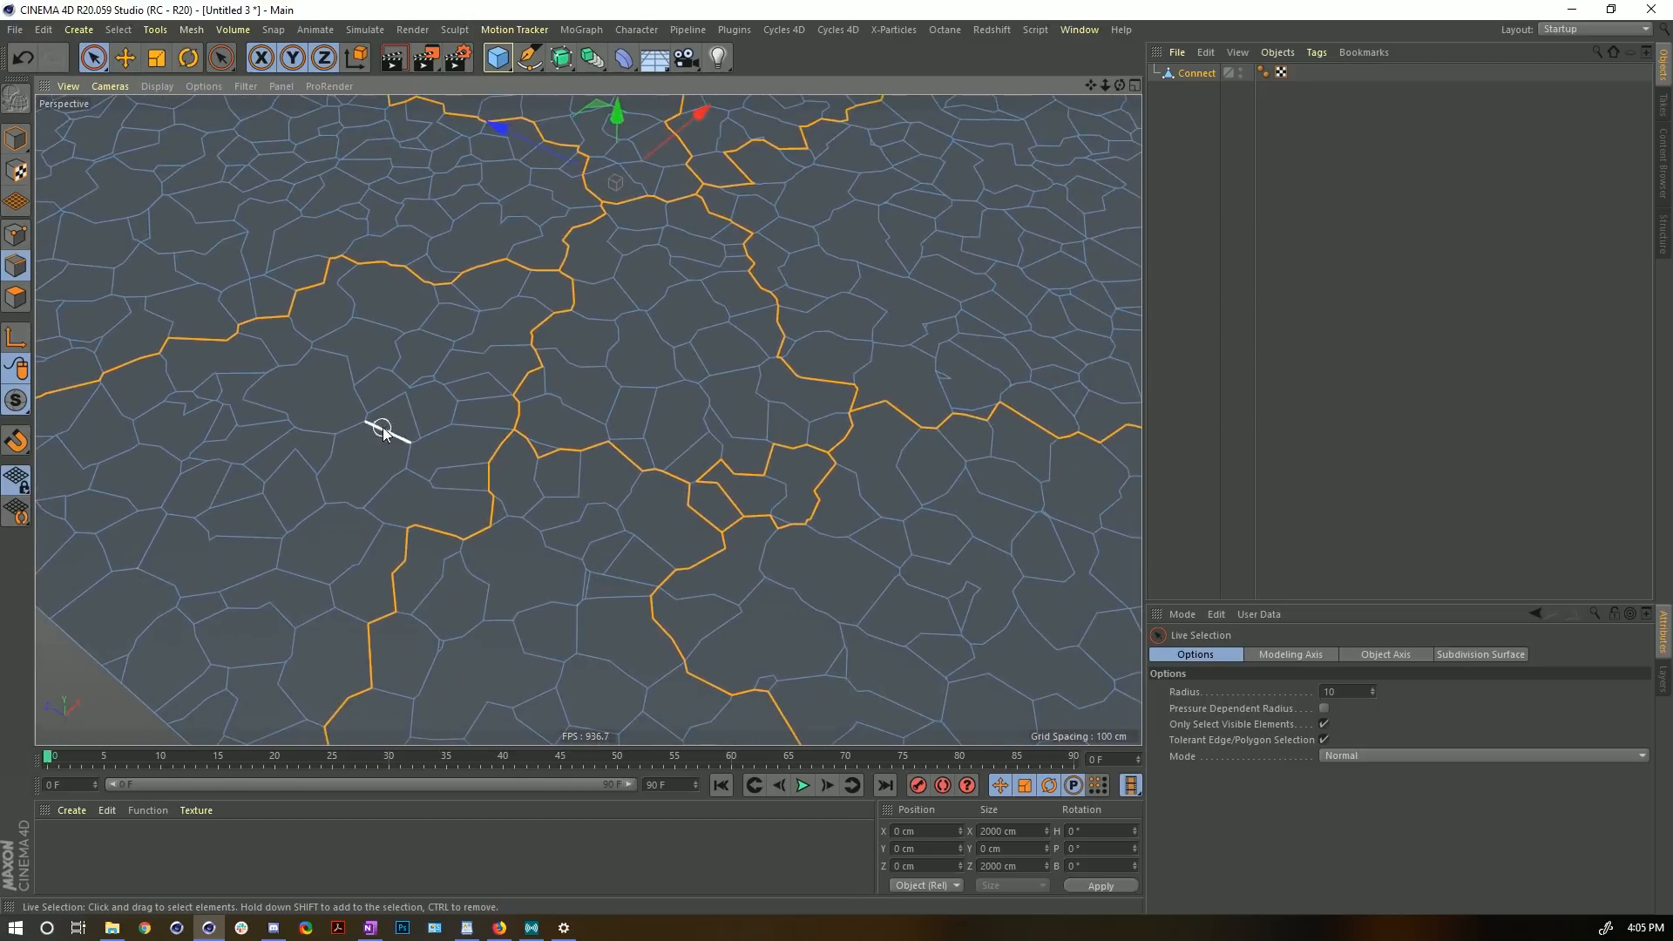
middle_click_drag(392, 432, 601, 417, "alt")
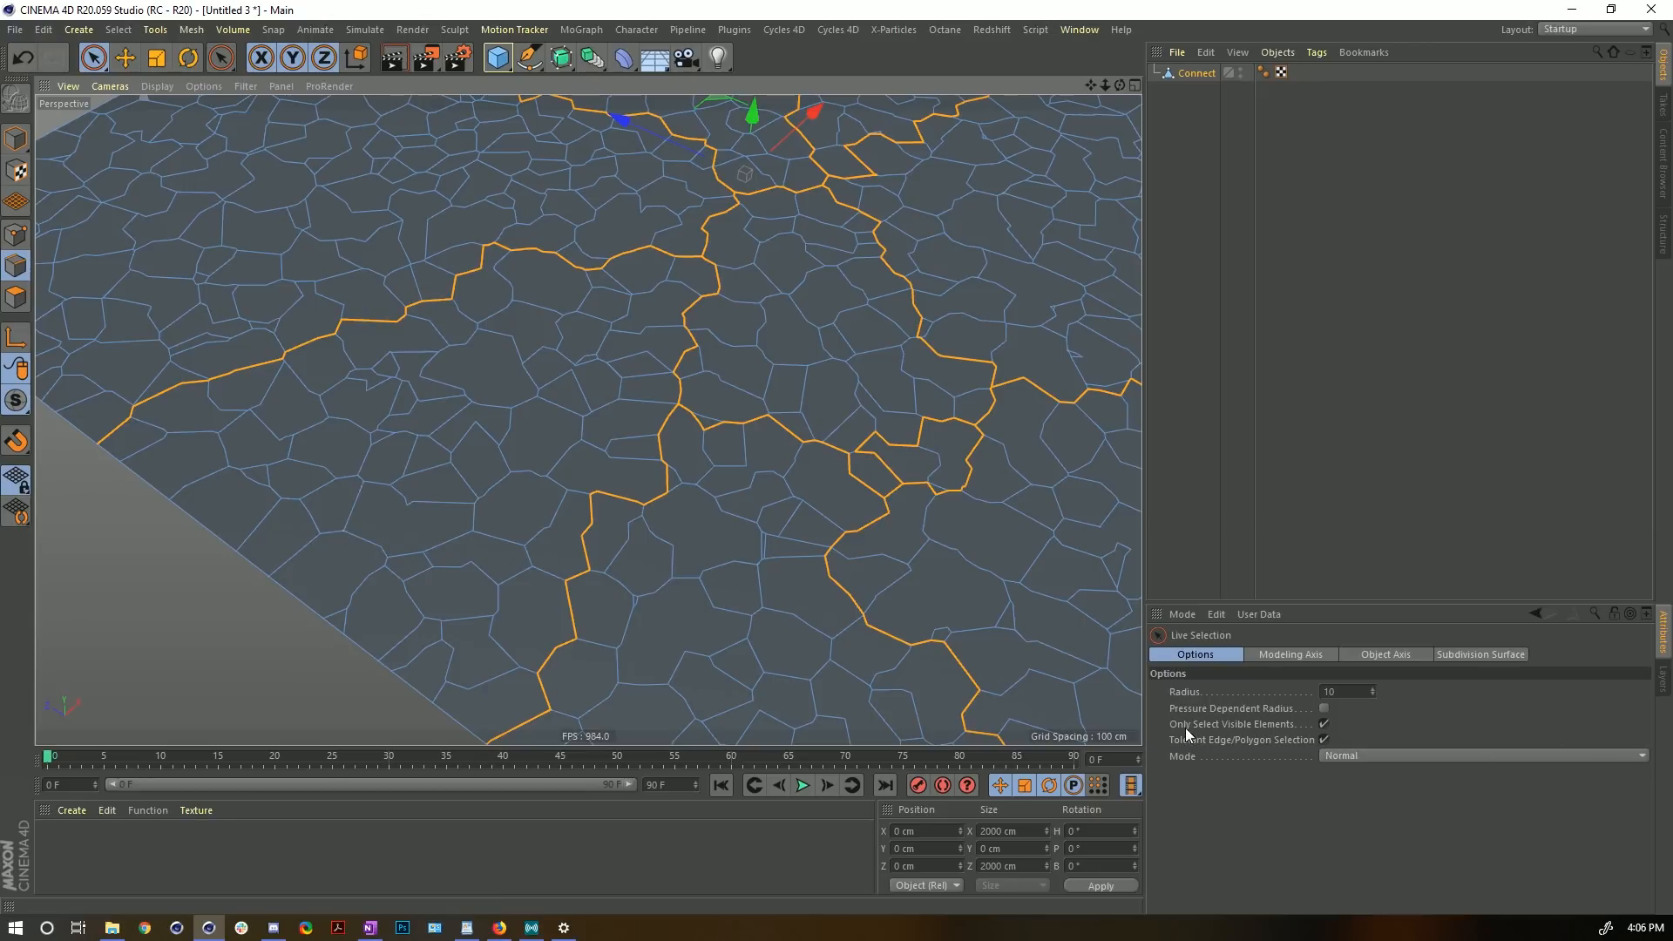
- With Only Select Visible Elements off and a Live Selection radius of 60, deselect the leftover cross branch between the two main cracks
left_click(1324, 725)
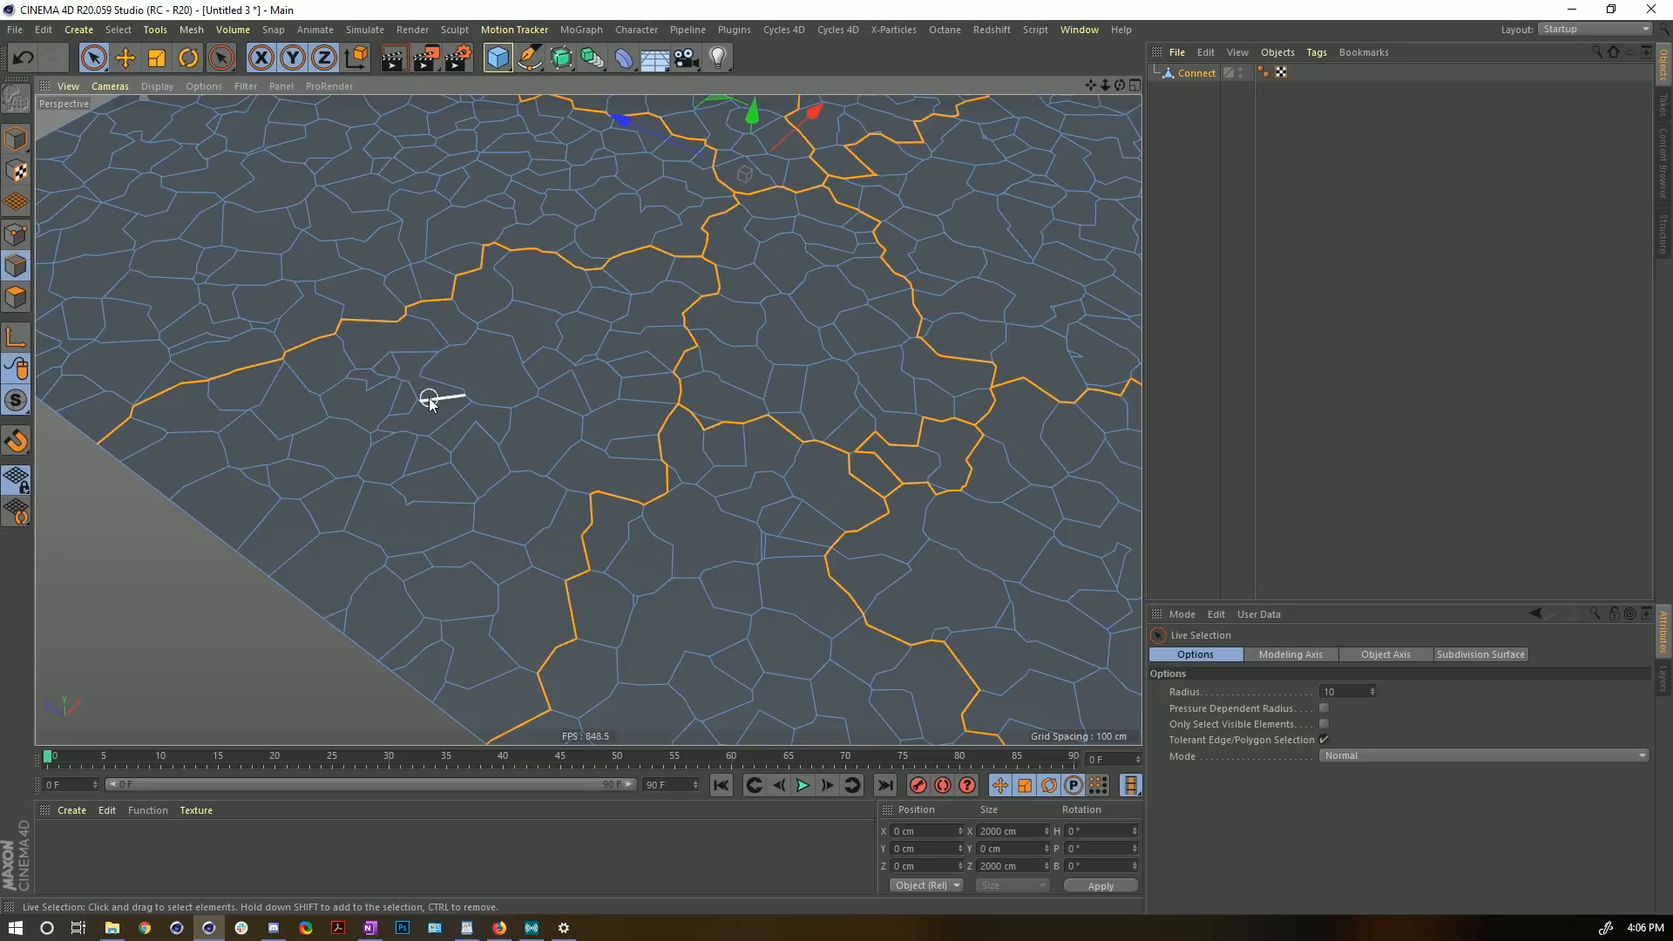
mouse_move(429, 402)
middle_mouse_down()
mouse_move(440, 394)
mouse_move(400, 397)
mouse_move(610, 401)
mouse_move(411, 409)
middle_mouse_up()
left_click_drag(797, 452, 911, 423, "ctrl")
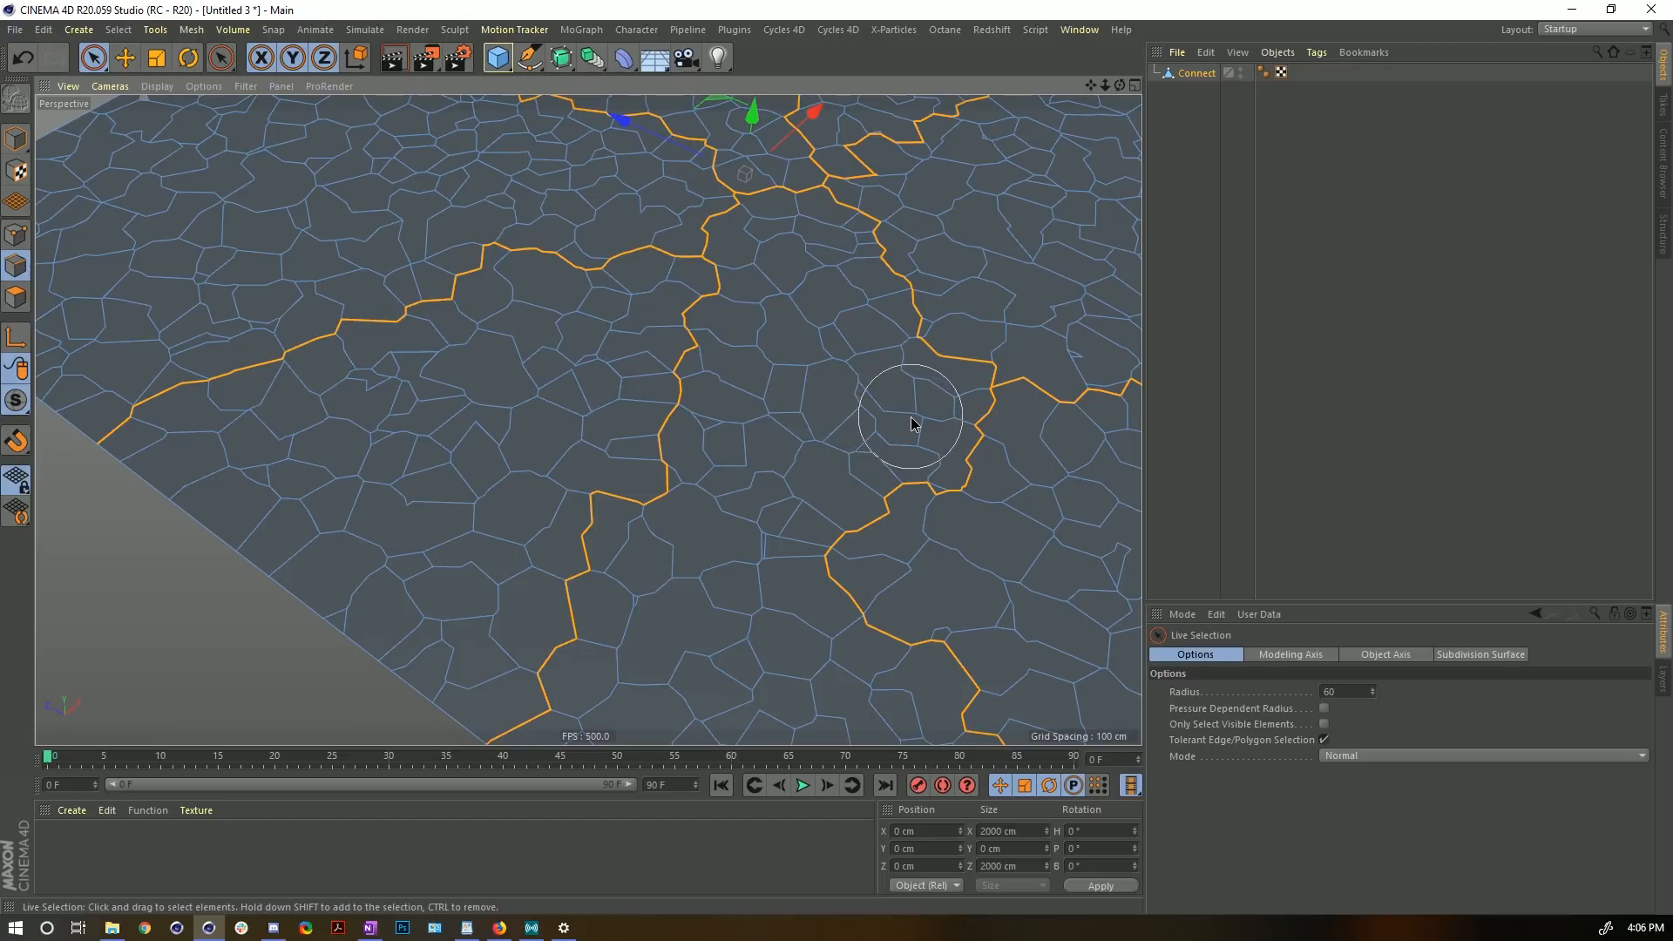
middle_click_drag(984, 432, 498, 315, "alt")
scroll(592, 321, "down", 3)
mouse_move(597, 341)
middle_mouse_down("alt")
mouse_move(653, 384)
mouse_move(686, 480)
middle_mouse_up("alt")
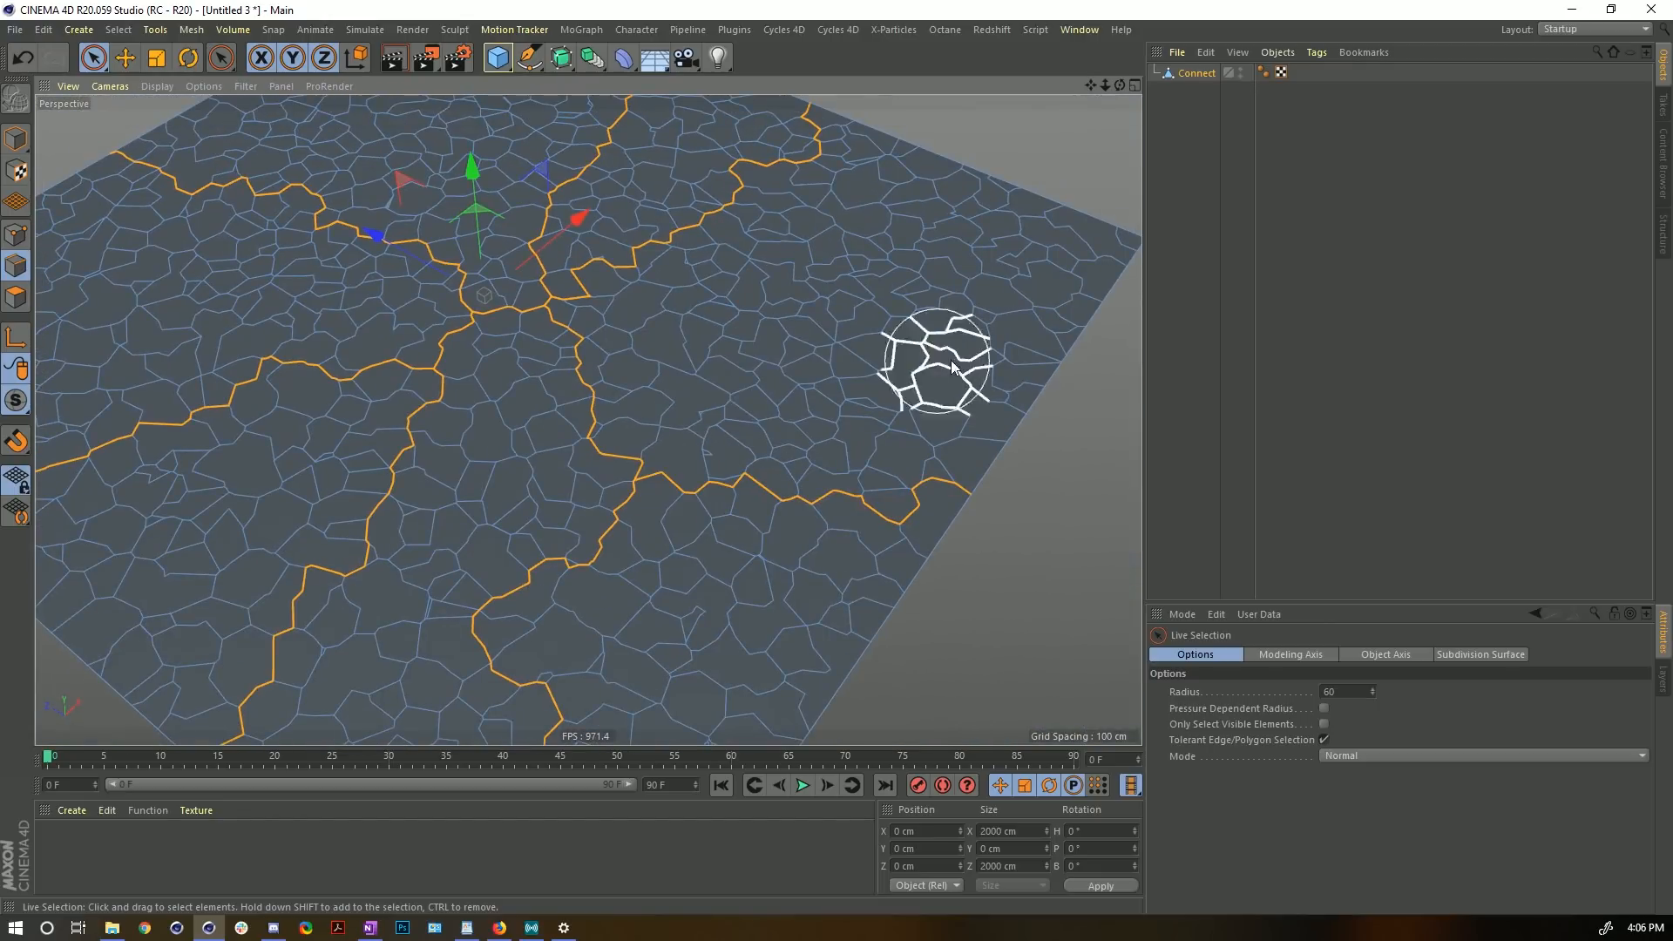
- Add two short side branches, one on each side of the crack, partway along the path to the plane's side border with Path Selection
mouse_move(953, 366)
left_mouse_down("alt")
mouse_move(777, 494)
mouse_move(750, 546)
mouse_move(758, 497)
mouse_move(666, 488)
mouse_move(702, 528)
left_mouse_up("alt")
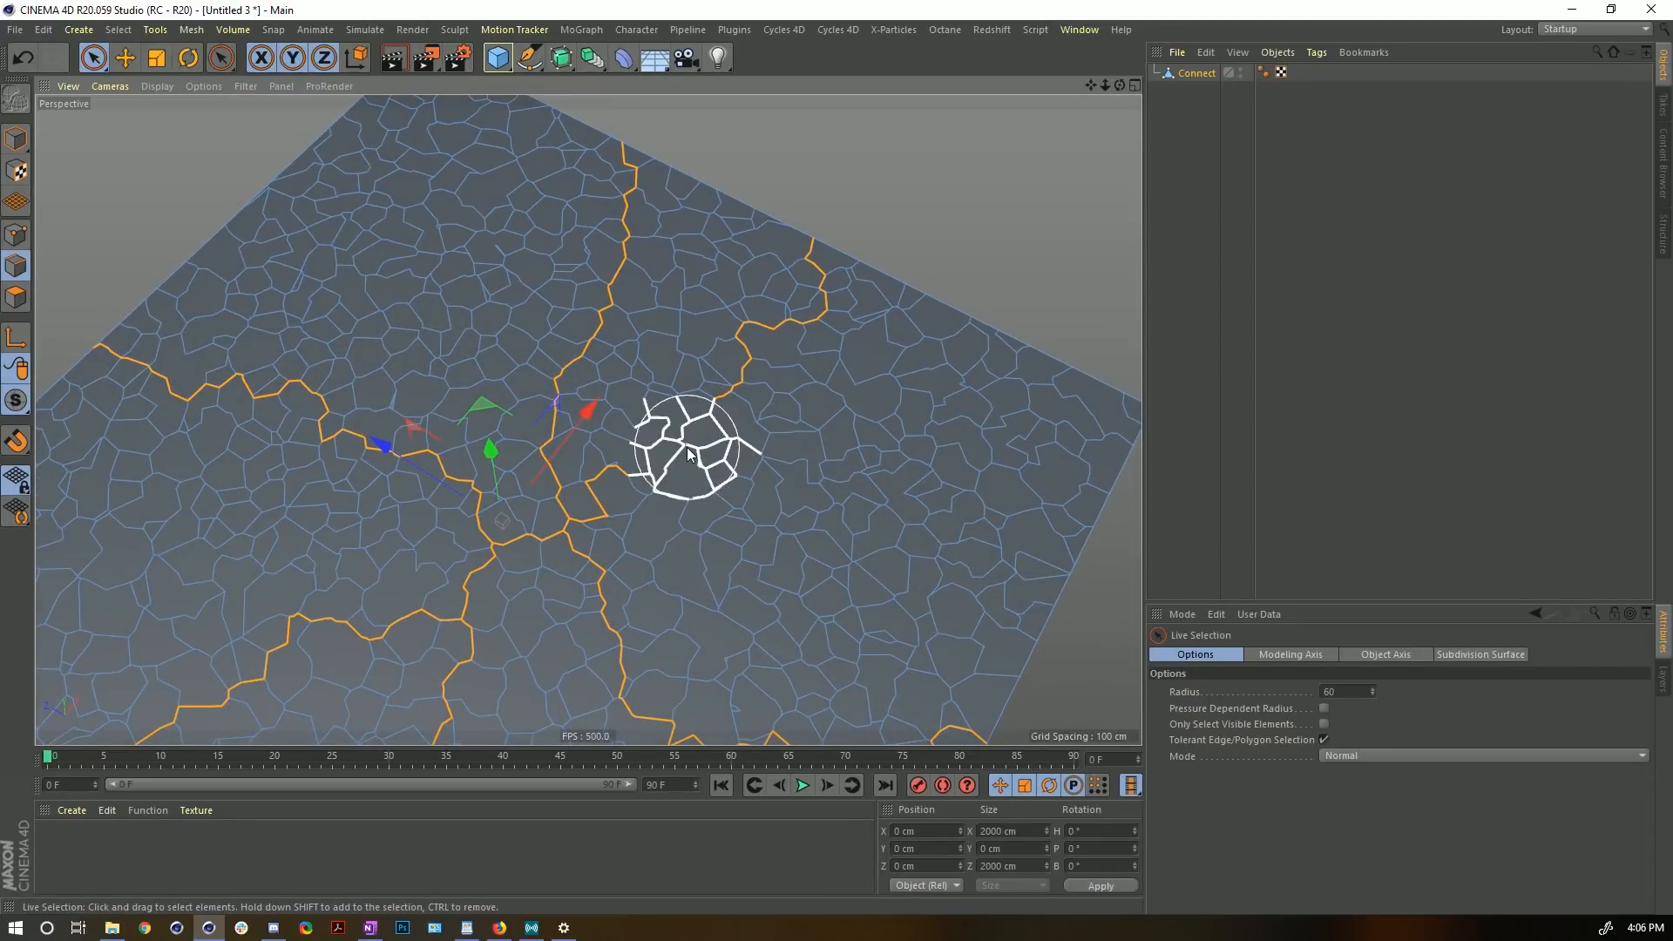
key("u")
key("m")
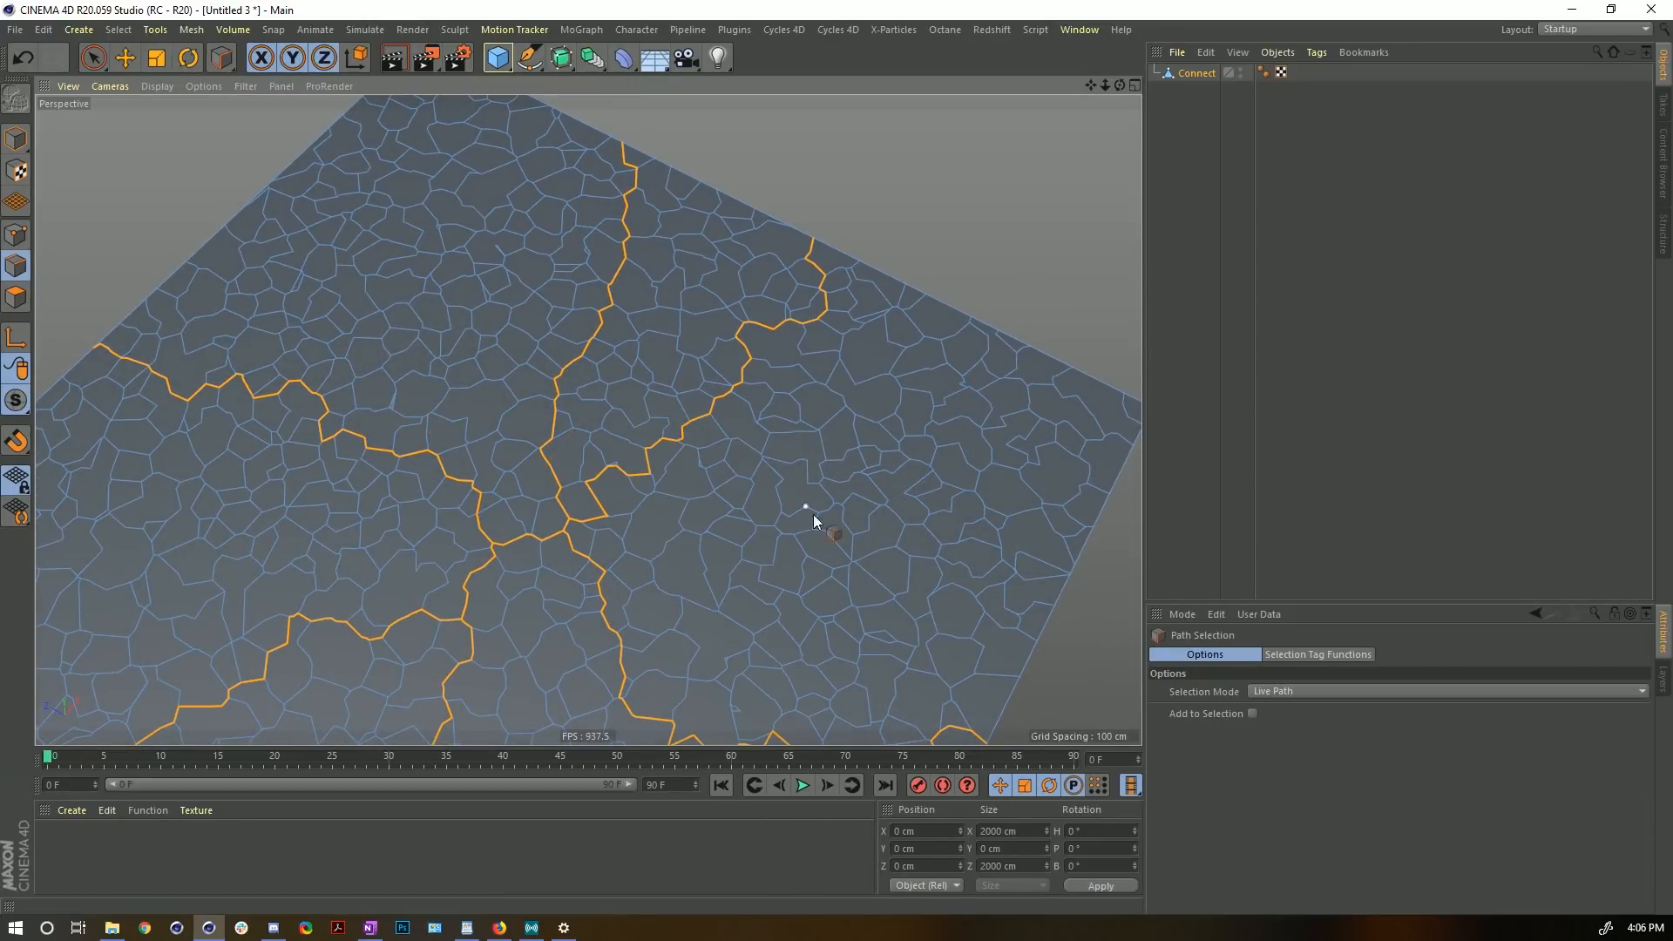
key("u")
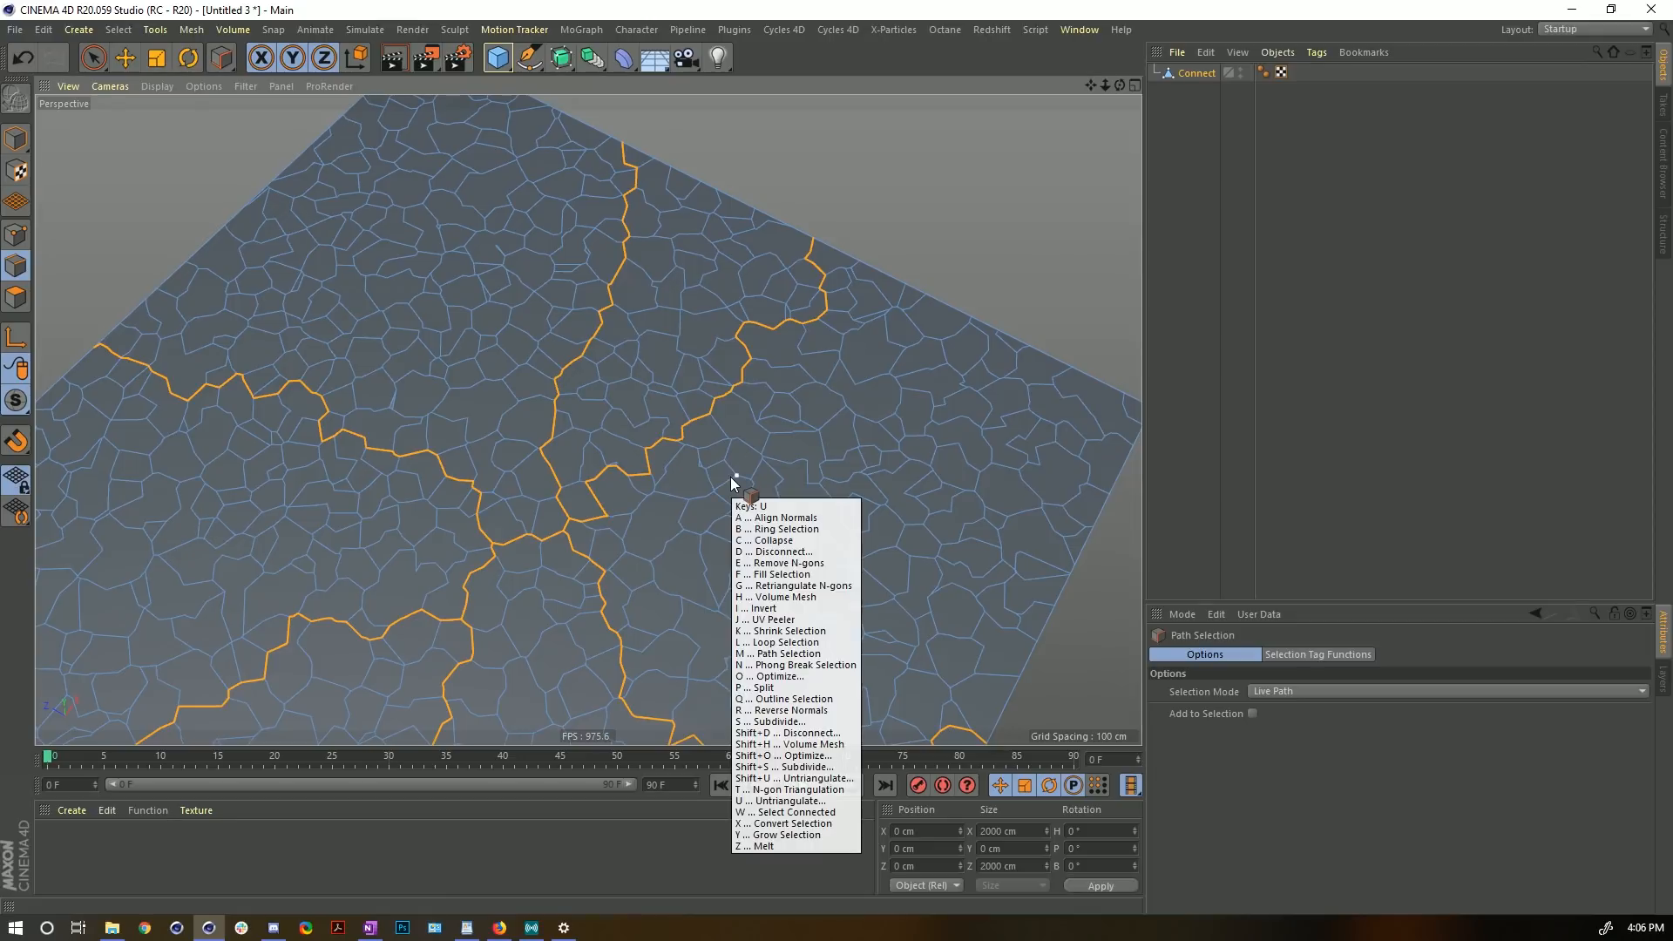
key("m")
right_click_drag(736, 427, 692, 364, "alt")
middle_click_drag(691, 363, 1020, 549, "alt")
right_click_drag(1019, 549, 791, 521, "alt")
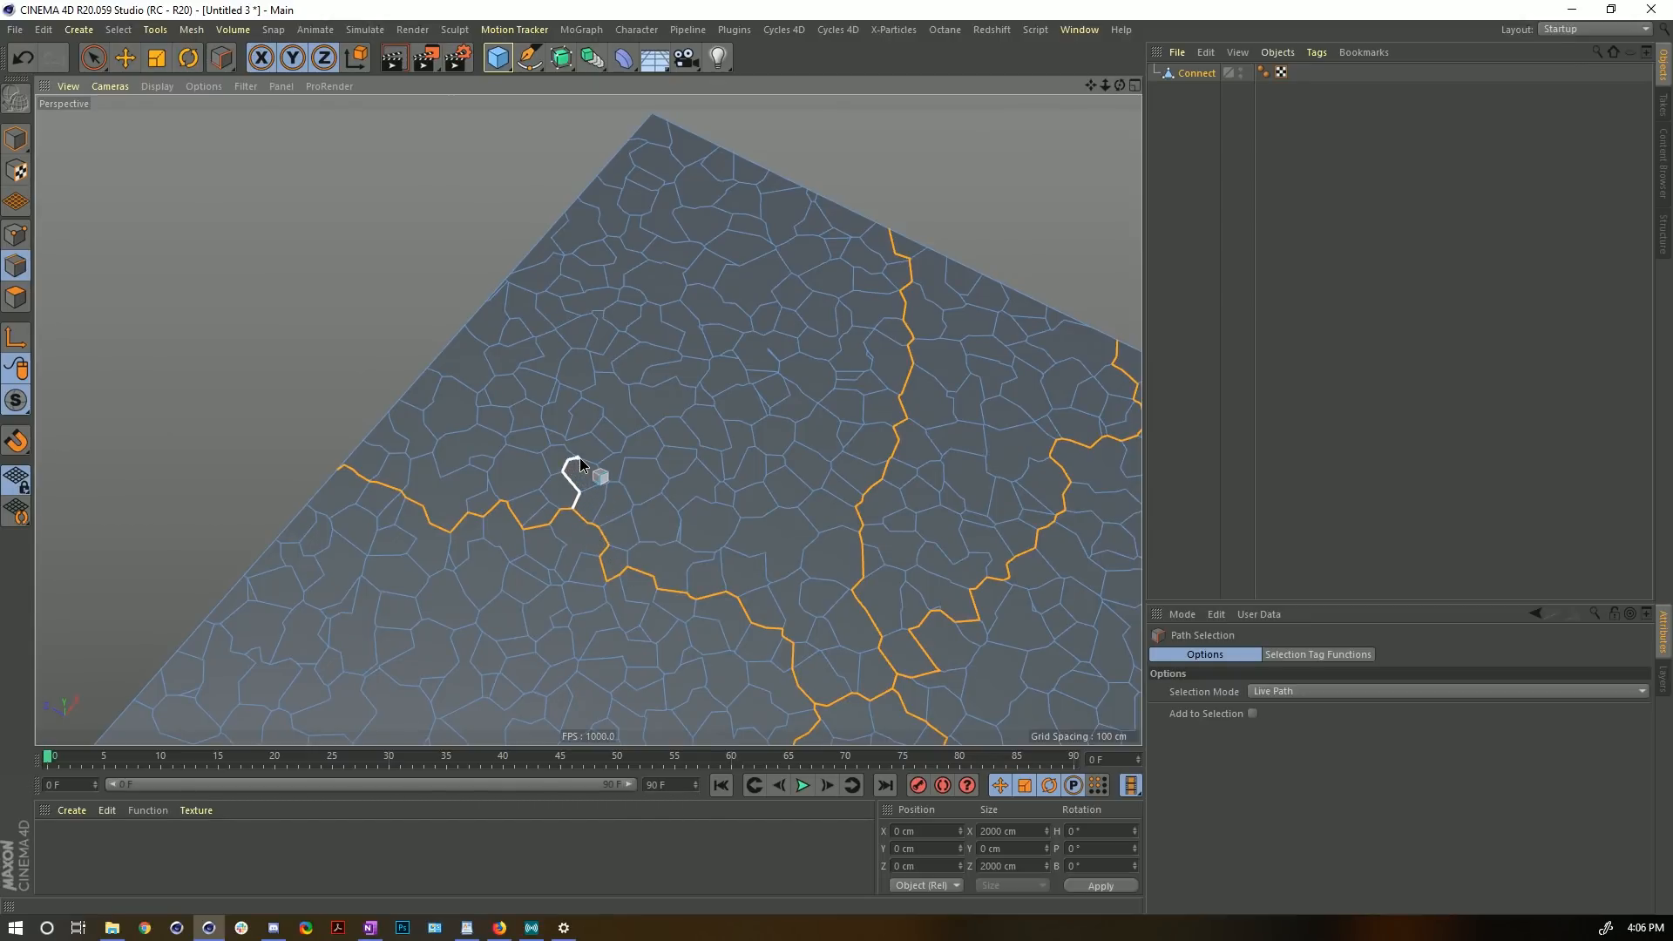
left_click_drag(565, 448, 550, 396)
scroll(641, 505, "up", 3)
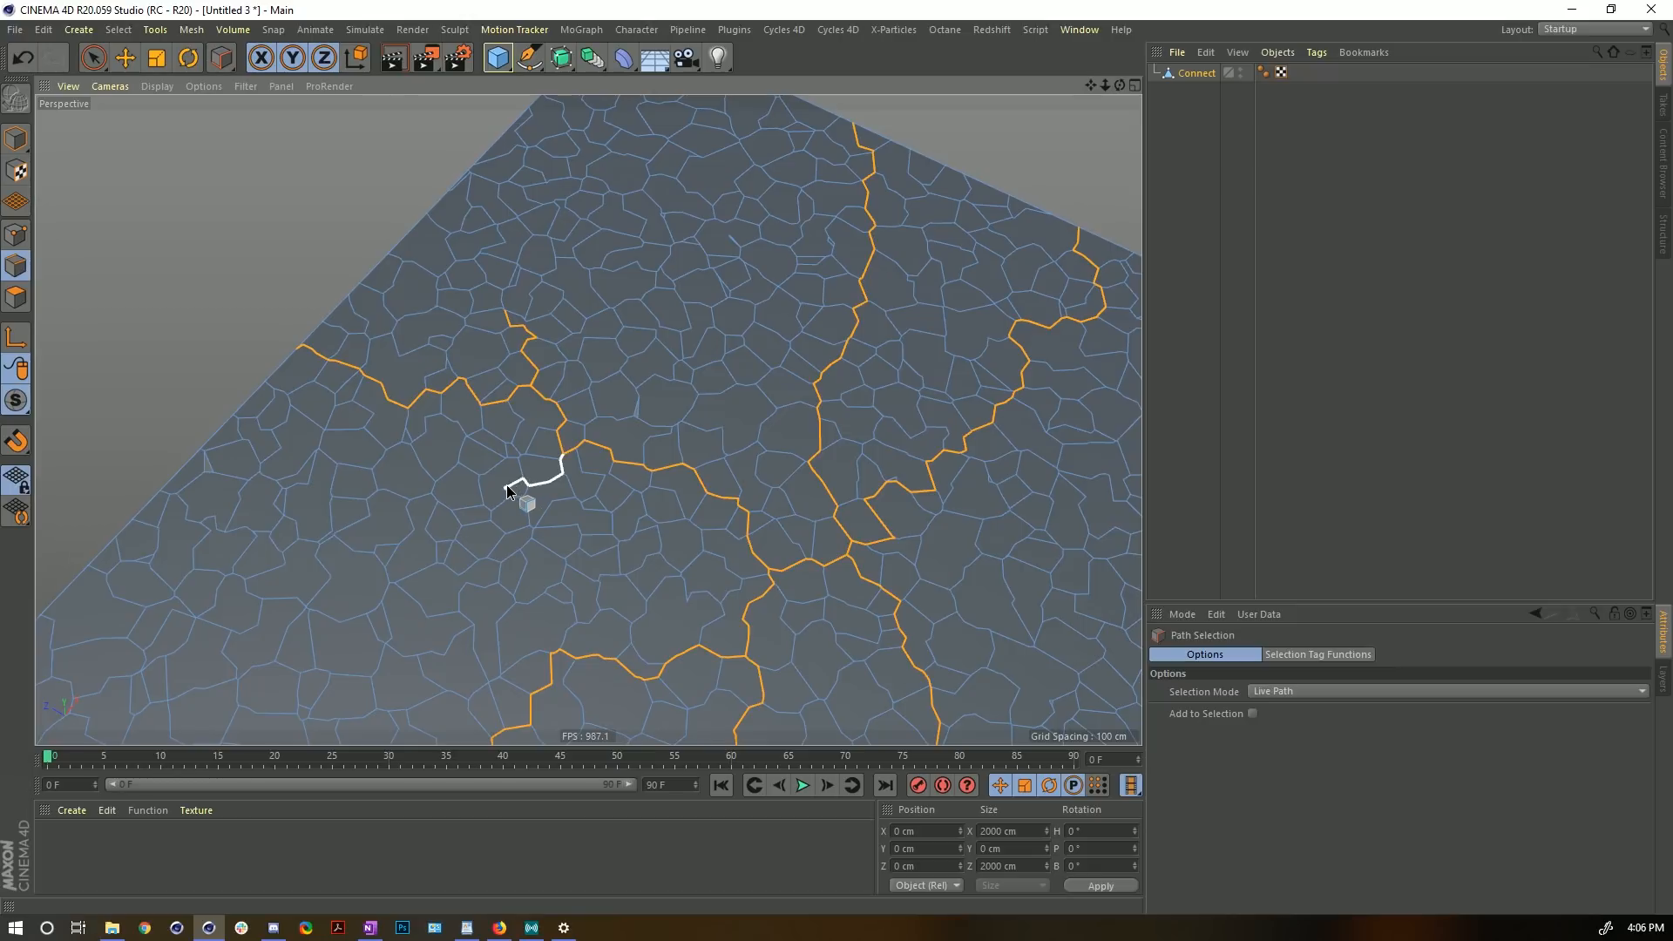
left_click_drag(505, 485, 500, 493)
left_click_drag(650, 516, 683, 477, "alt")
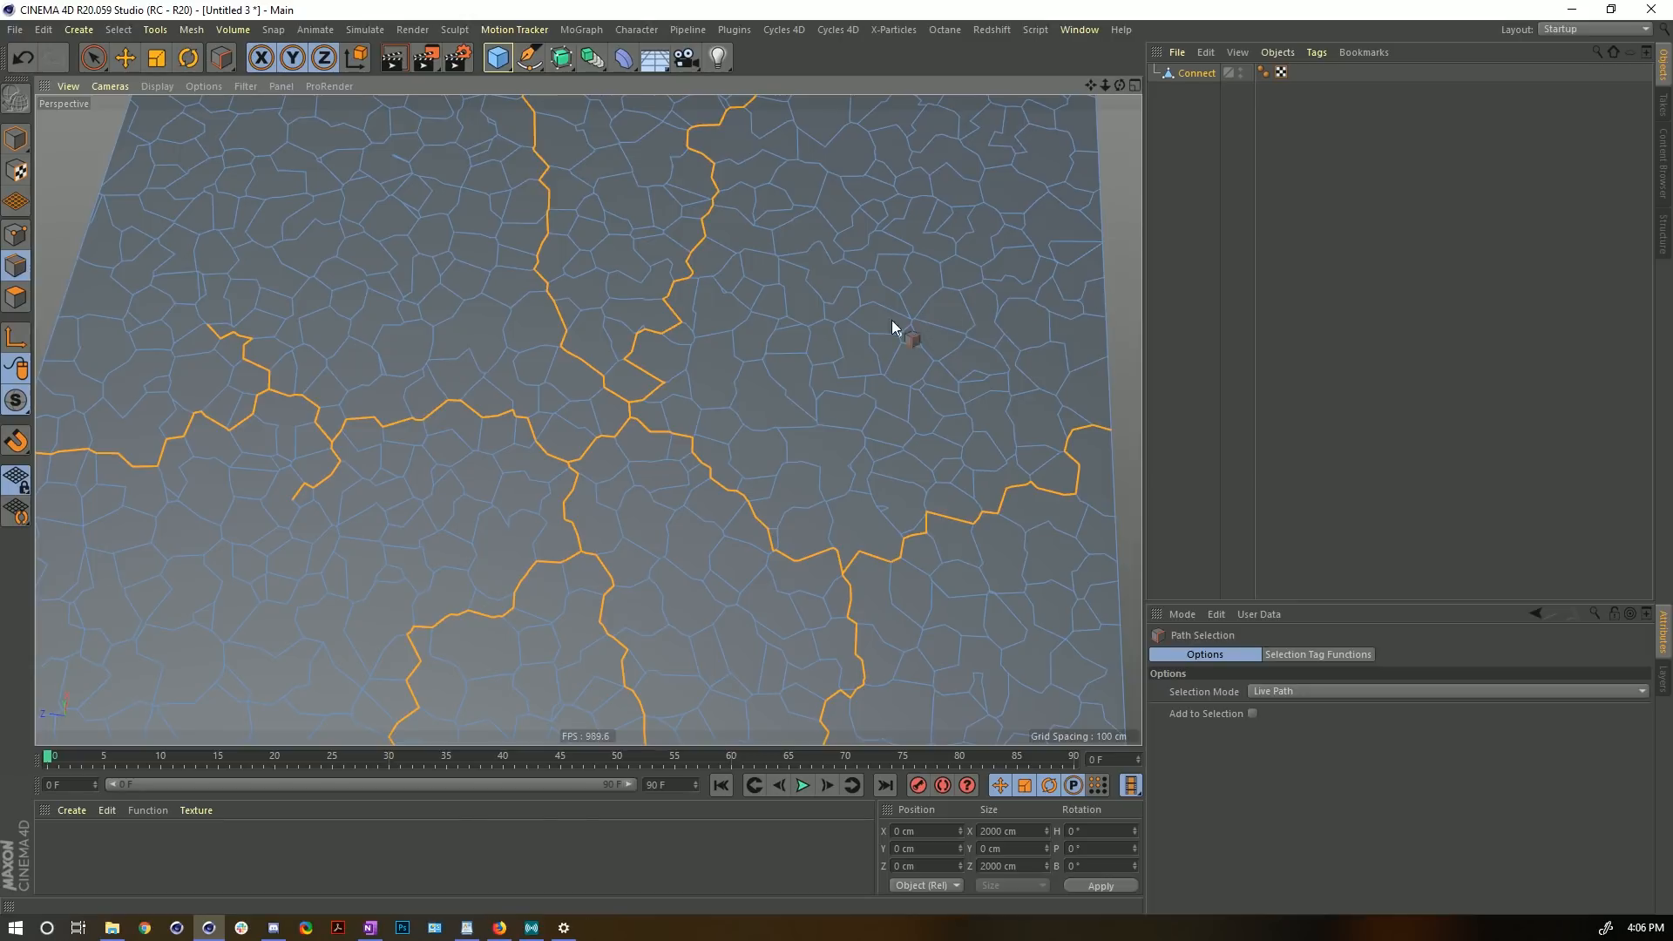
- Add one short side branch to the hooked crack at the far border and one to the crack ending at the near border
left_click_drag(1000, 328, 1059, 305)
key("ctrl+z")
left_click_drag(863, 369, 725, 307, "alt")
right_click_drag(725, 306, 666, 374, "alt")
left_click_drag(665, 374, 643, 463, "alt")
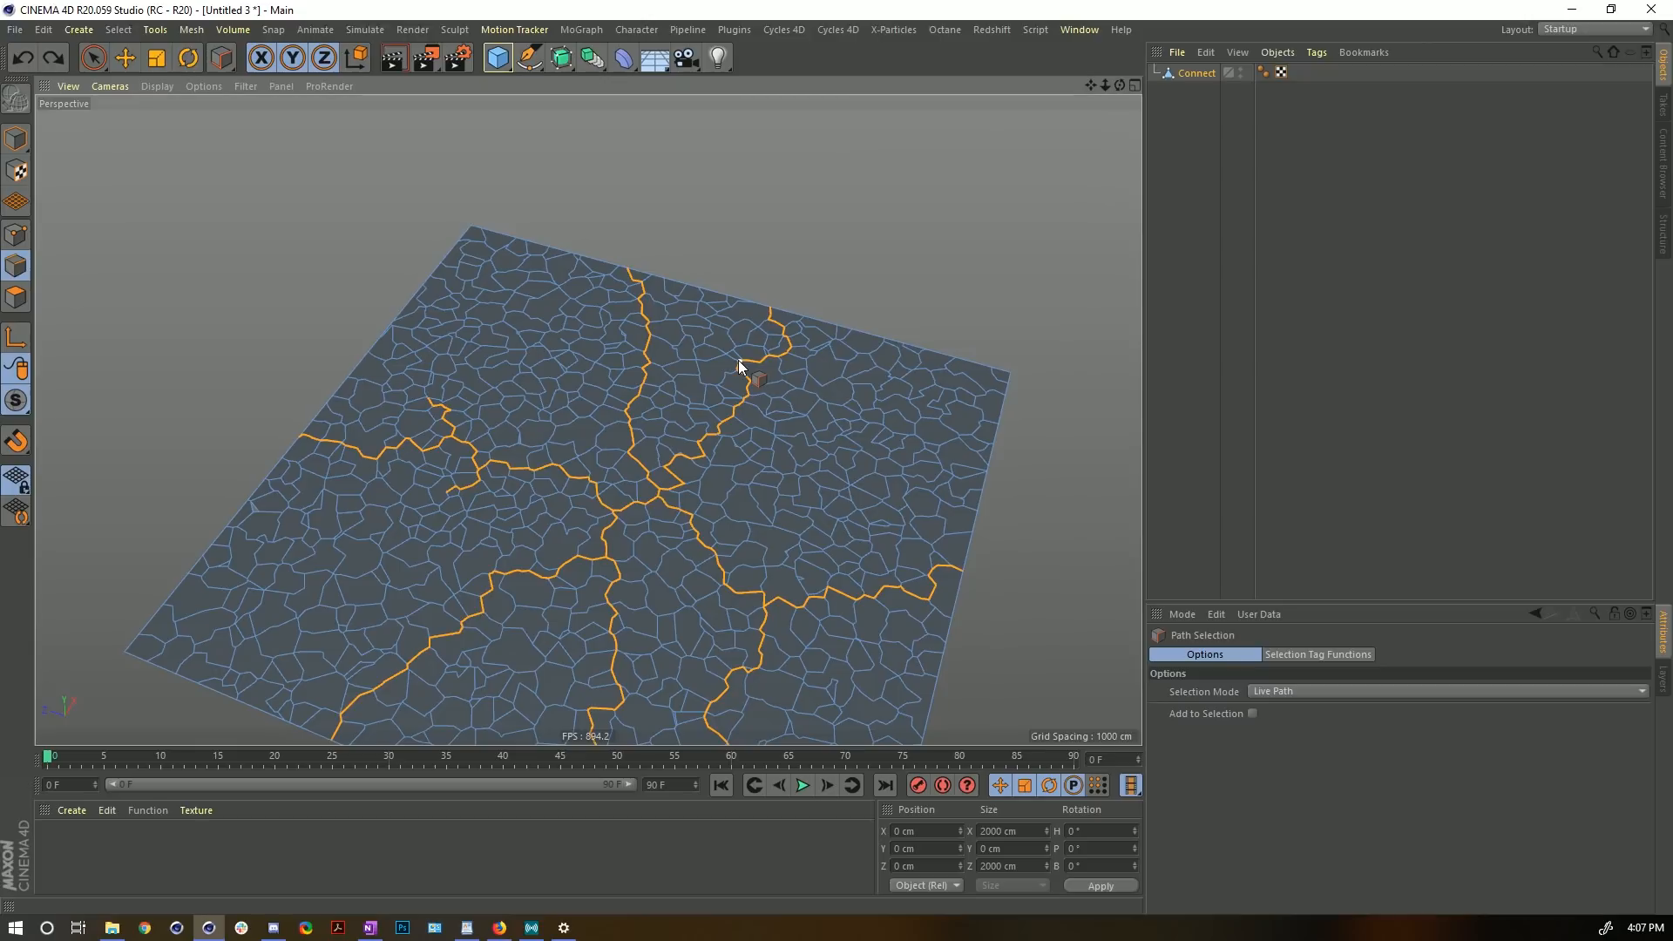
mouse_move(739, 359)
left_mouse_down()
mouse_move(704, 345)
mouse_move(745, 357)
mouse_move(737, 327)
left_mouse_up()
key("ctrl+z")
left_click_drag(862, 384, 703, 333, "alt")
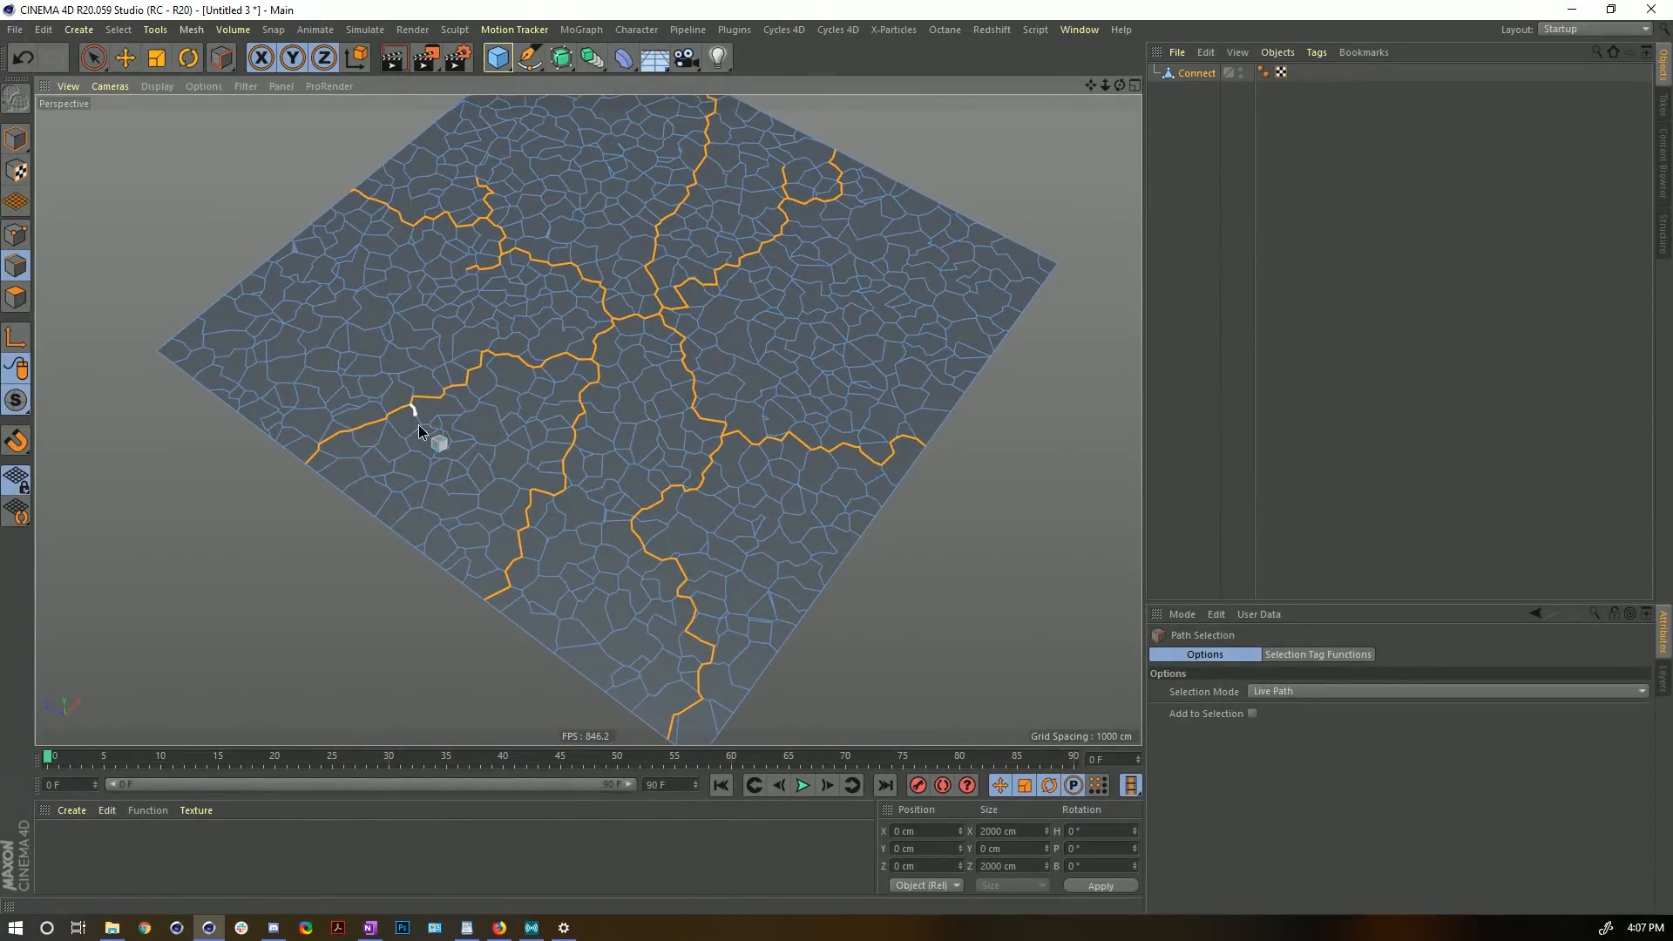
left_click_drag(418, 426, 399, 460)
left_click_drag(730, 494, 793, 474, "alt")
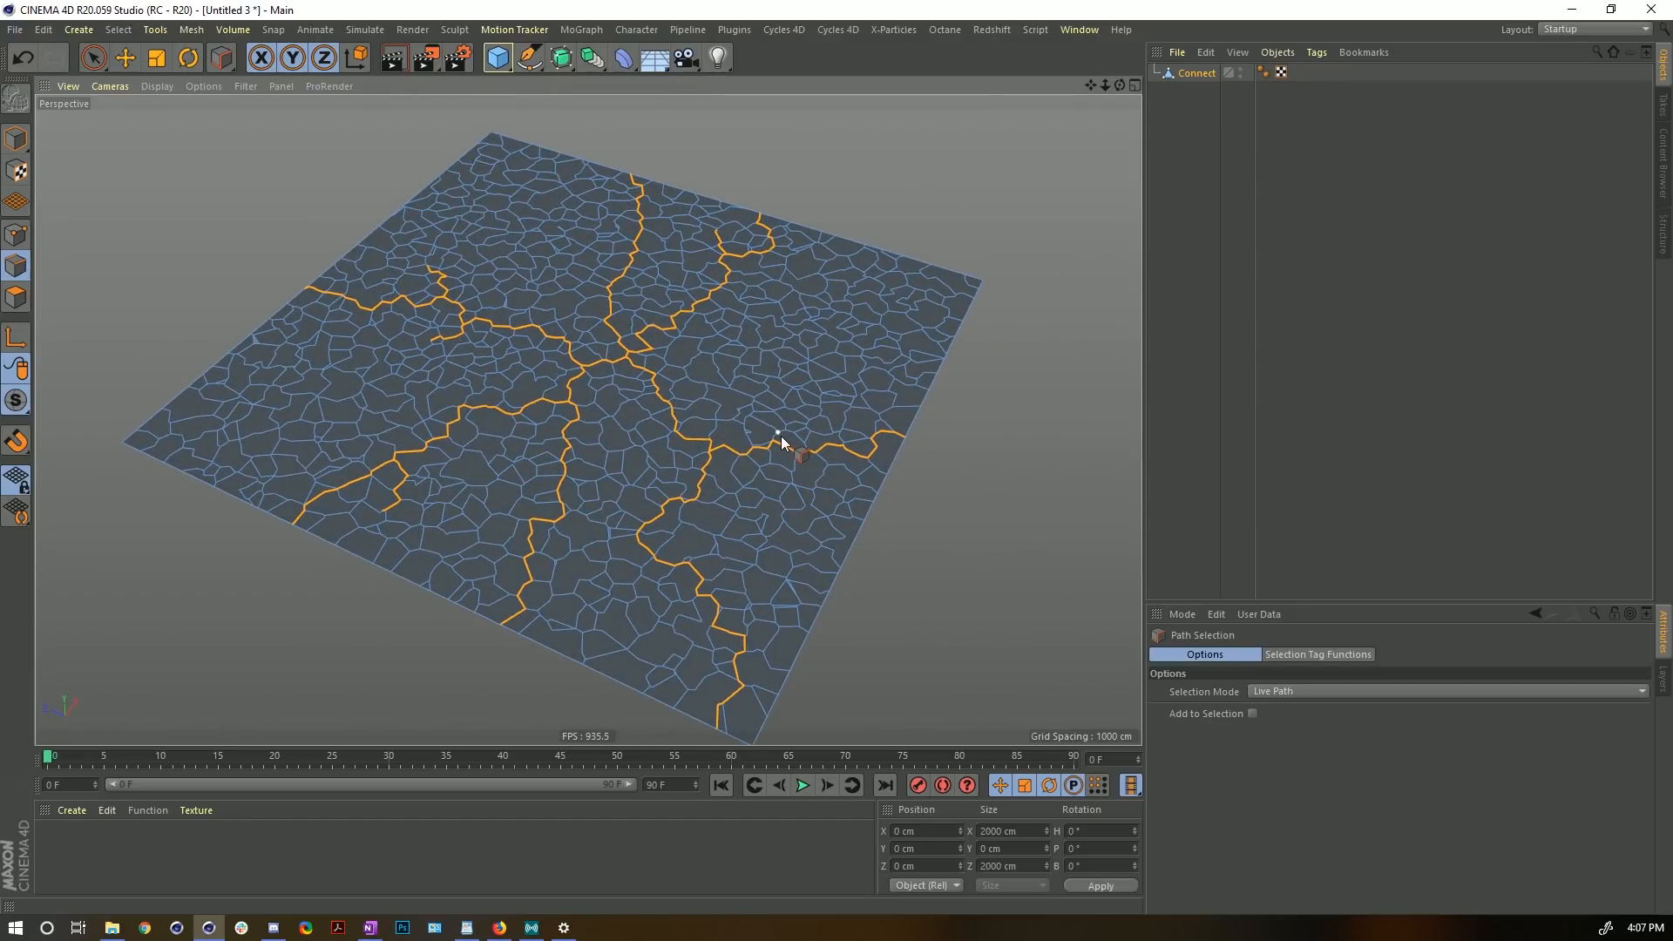
- Convert the selected crack edges into a spline with the Edge to Spline command
key("shift+c")
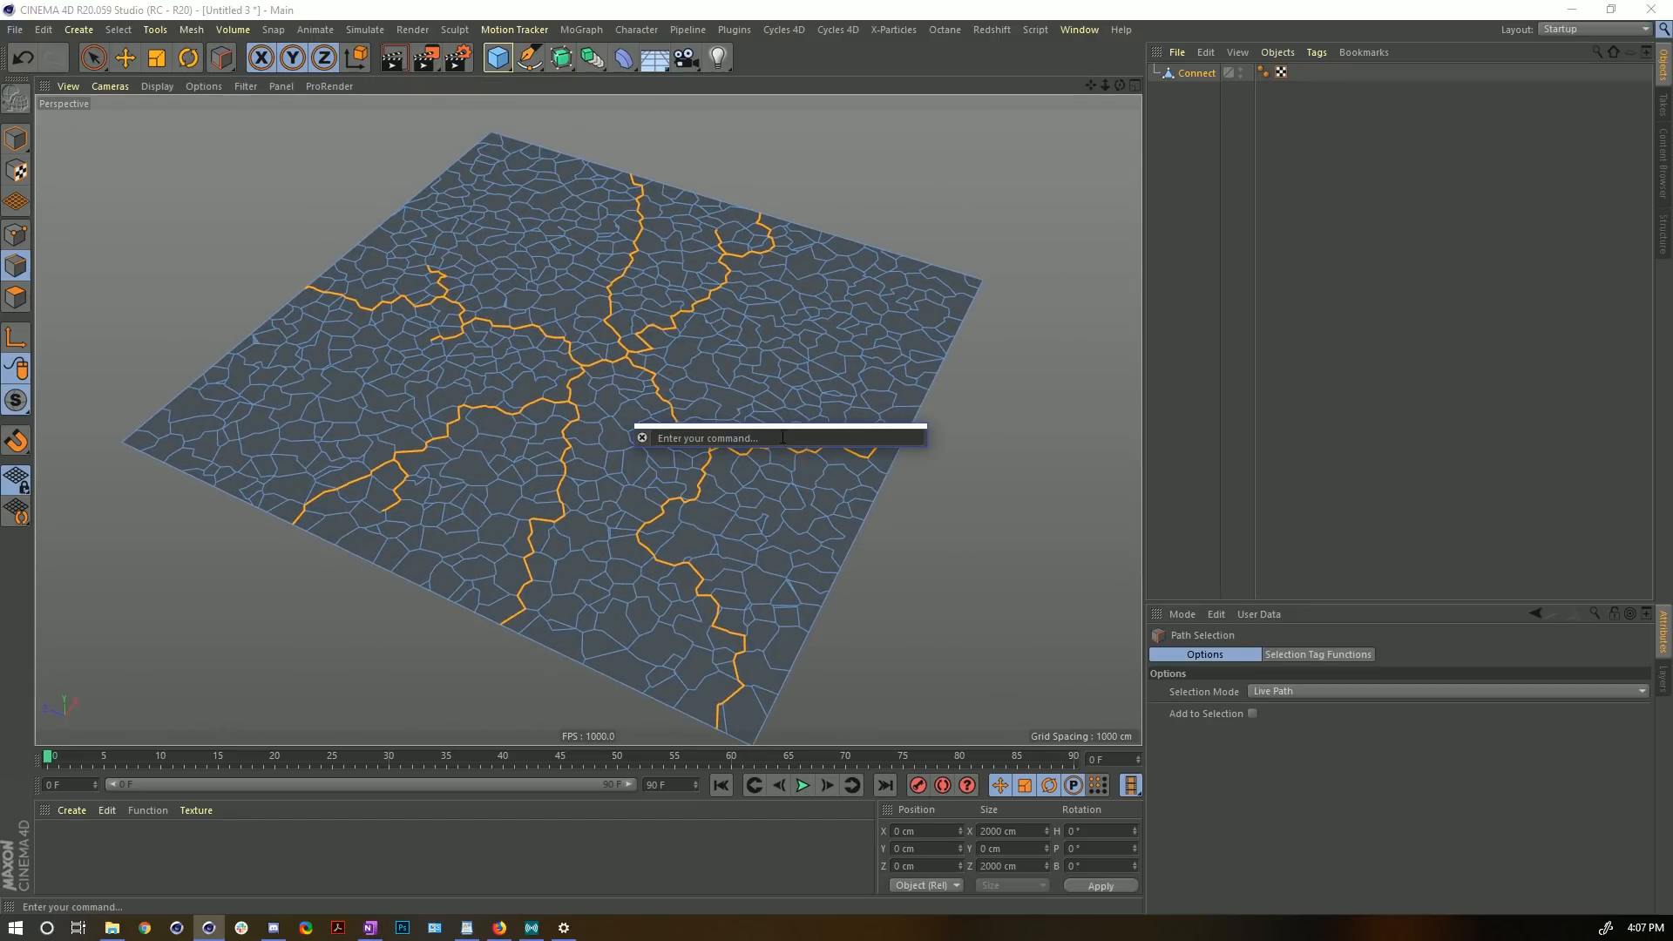
type("edge")
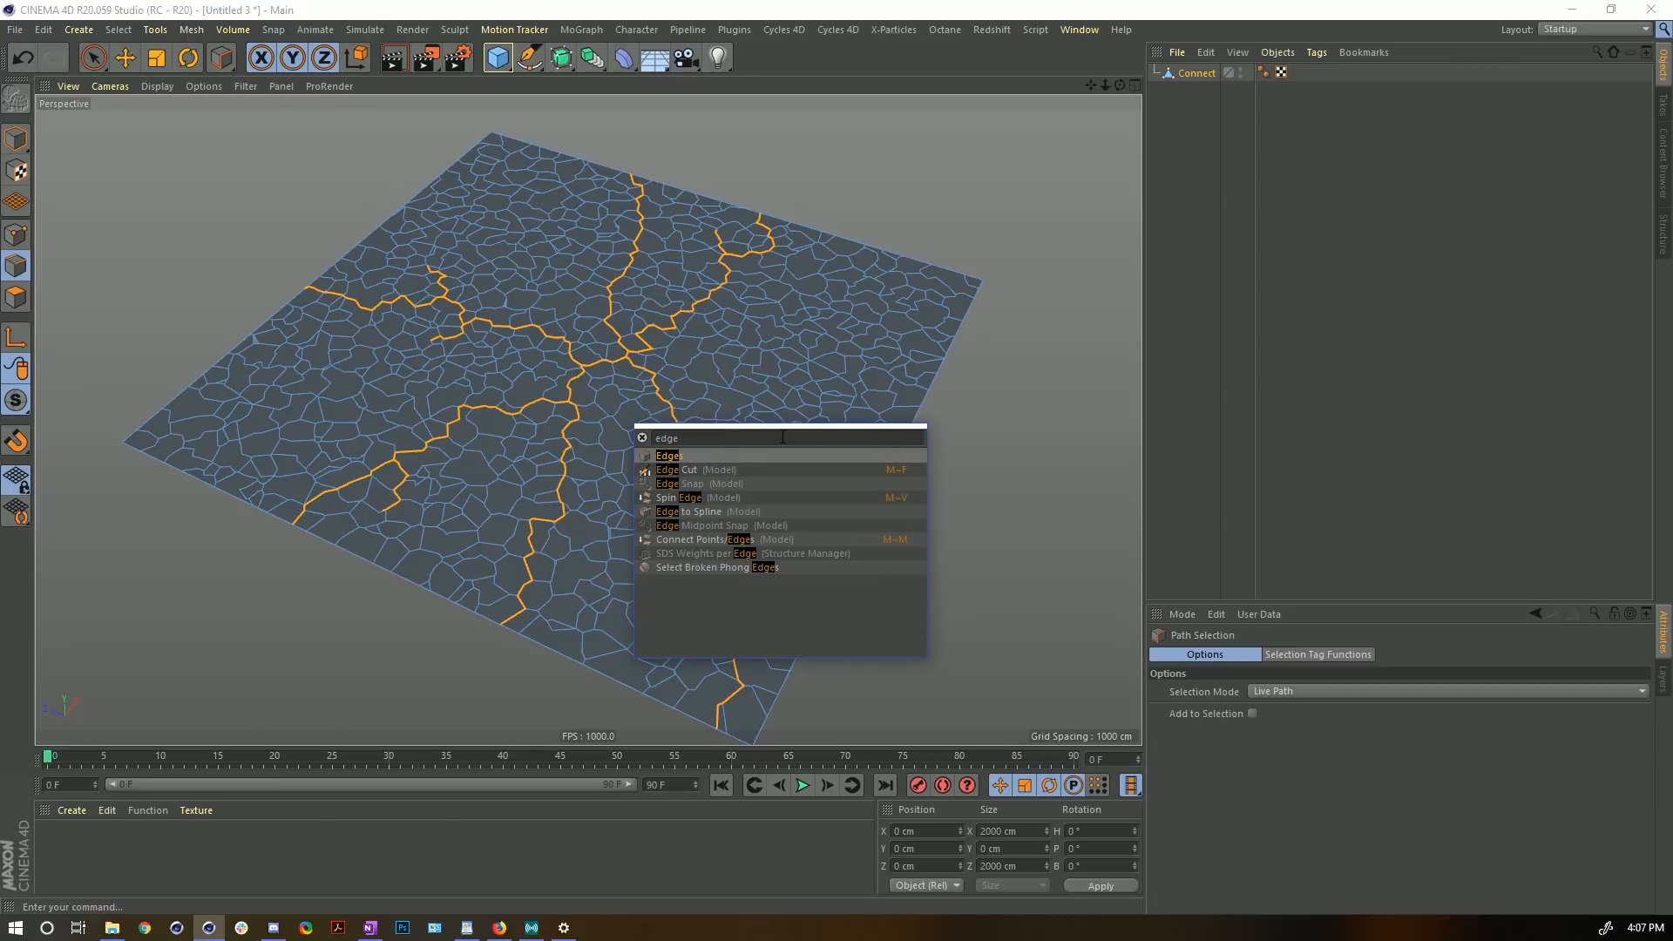
left_click(698, 511)
- Rename the extracted spline object as Edge Spline
left_click(1237, 94)
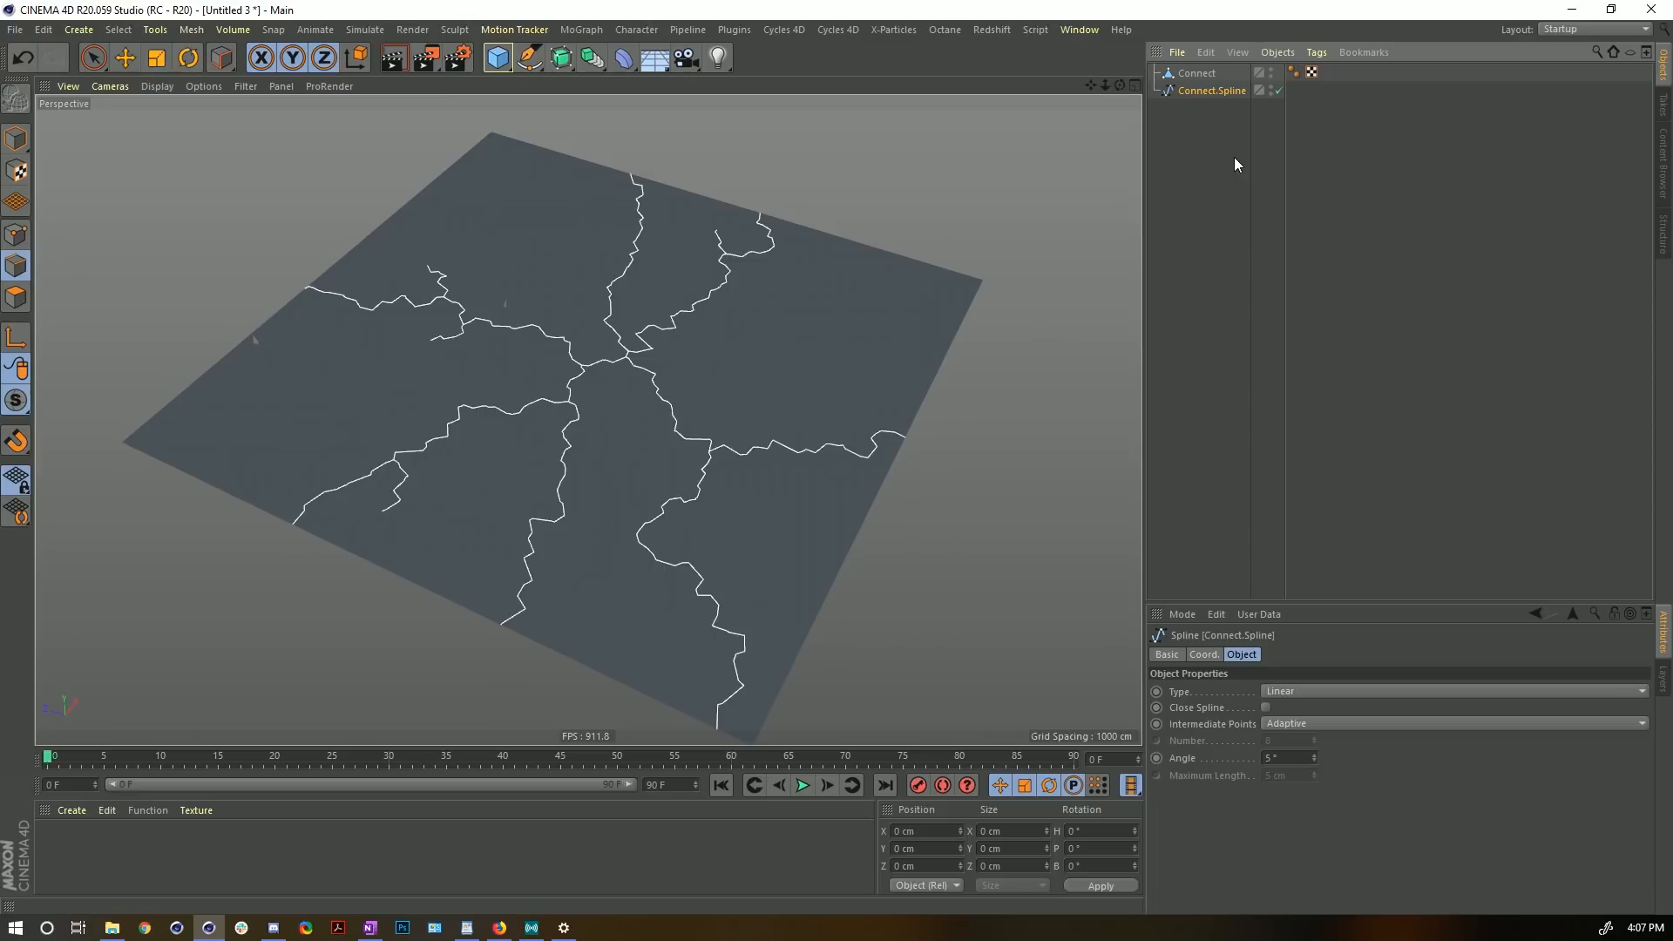
double_click(1208, 89)
type("E")
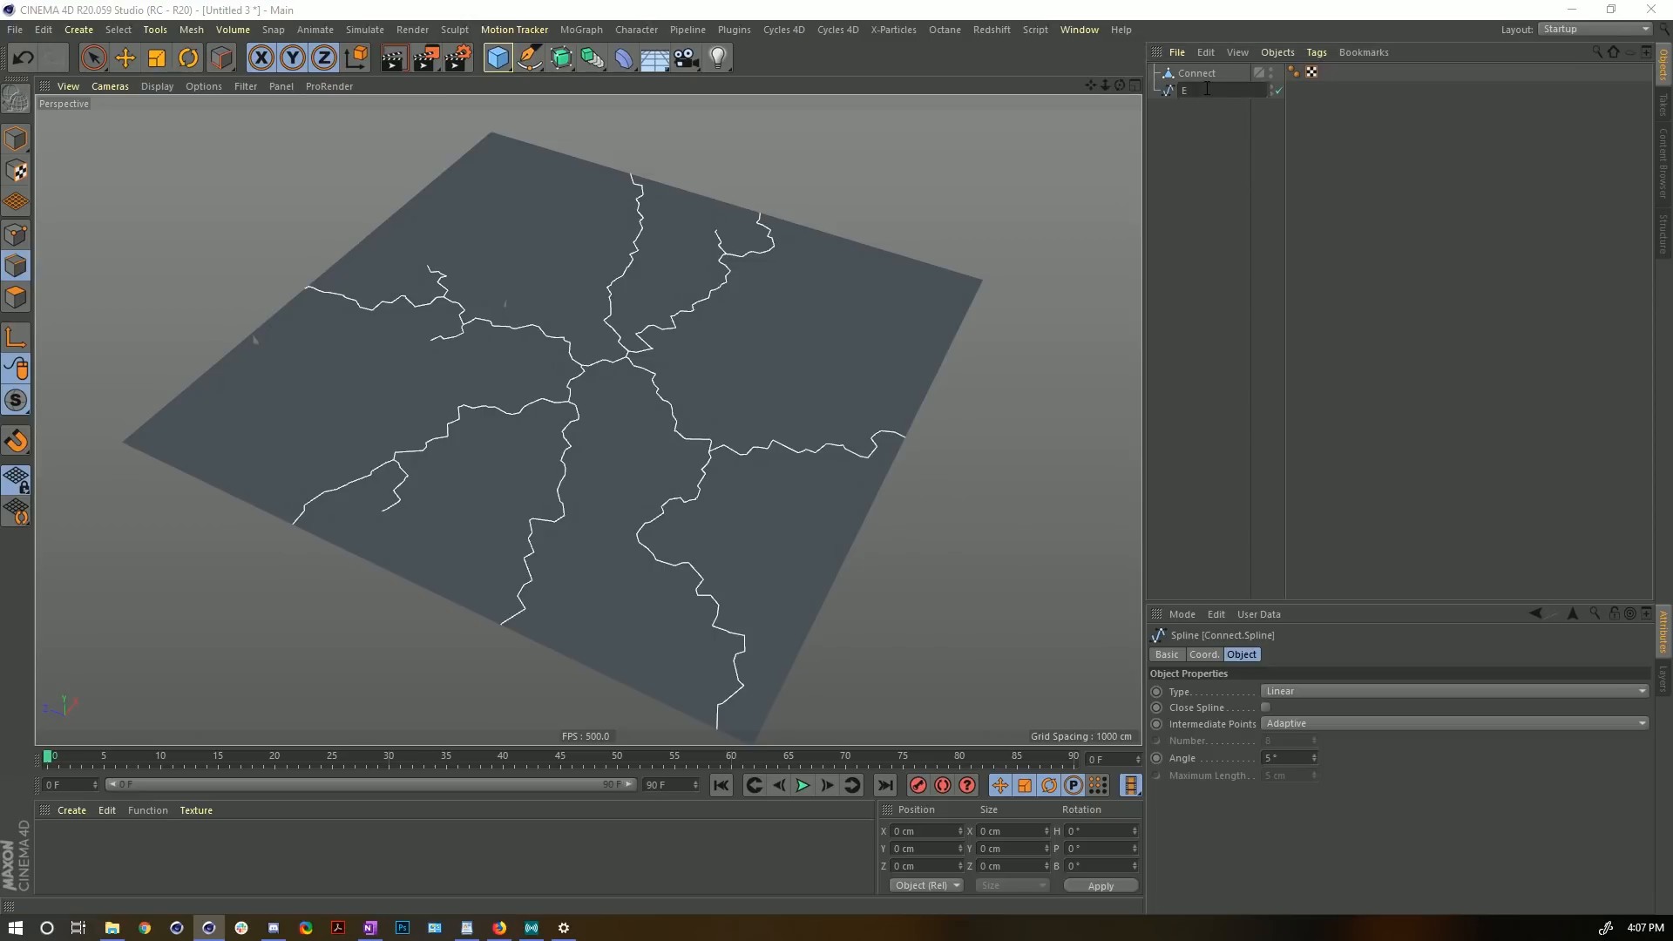
type("dge Spline")
key("Return")
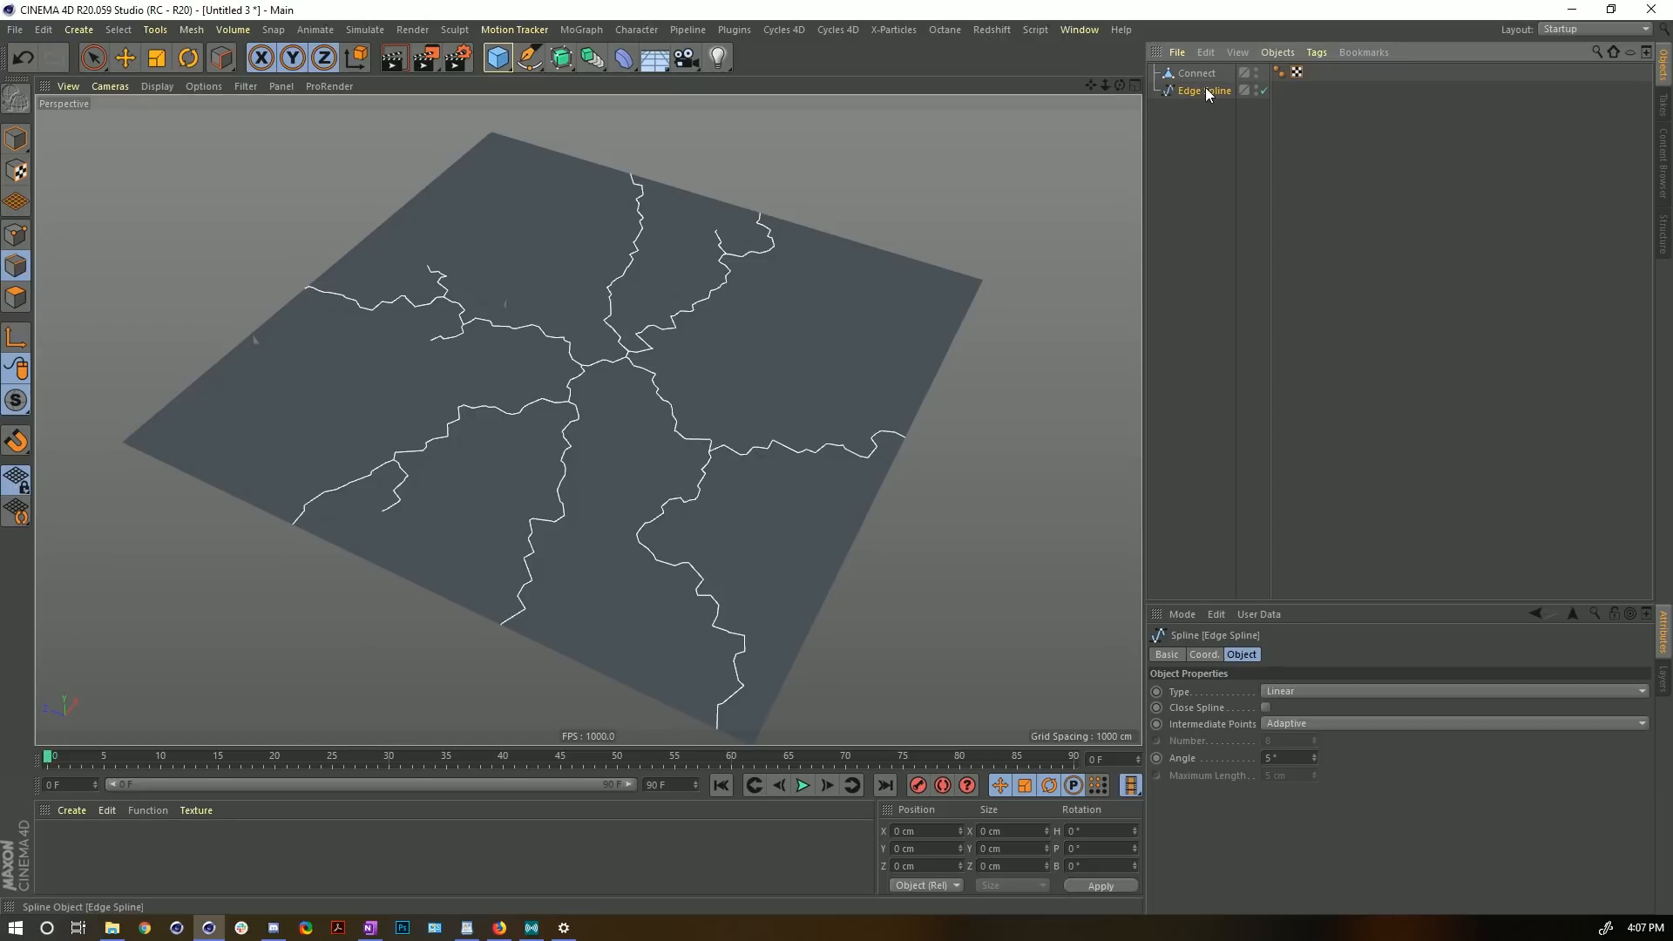
- Save the scene as [13b]SplineGen.c4d in the BreakingGround folder
left_click(1078, 30)
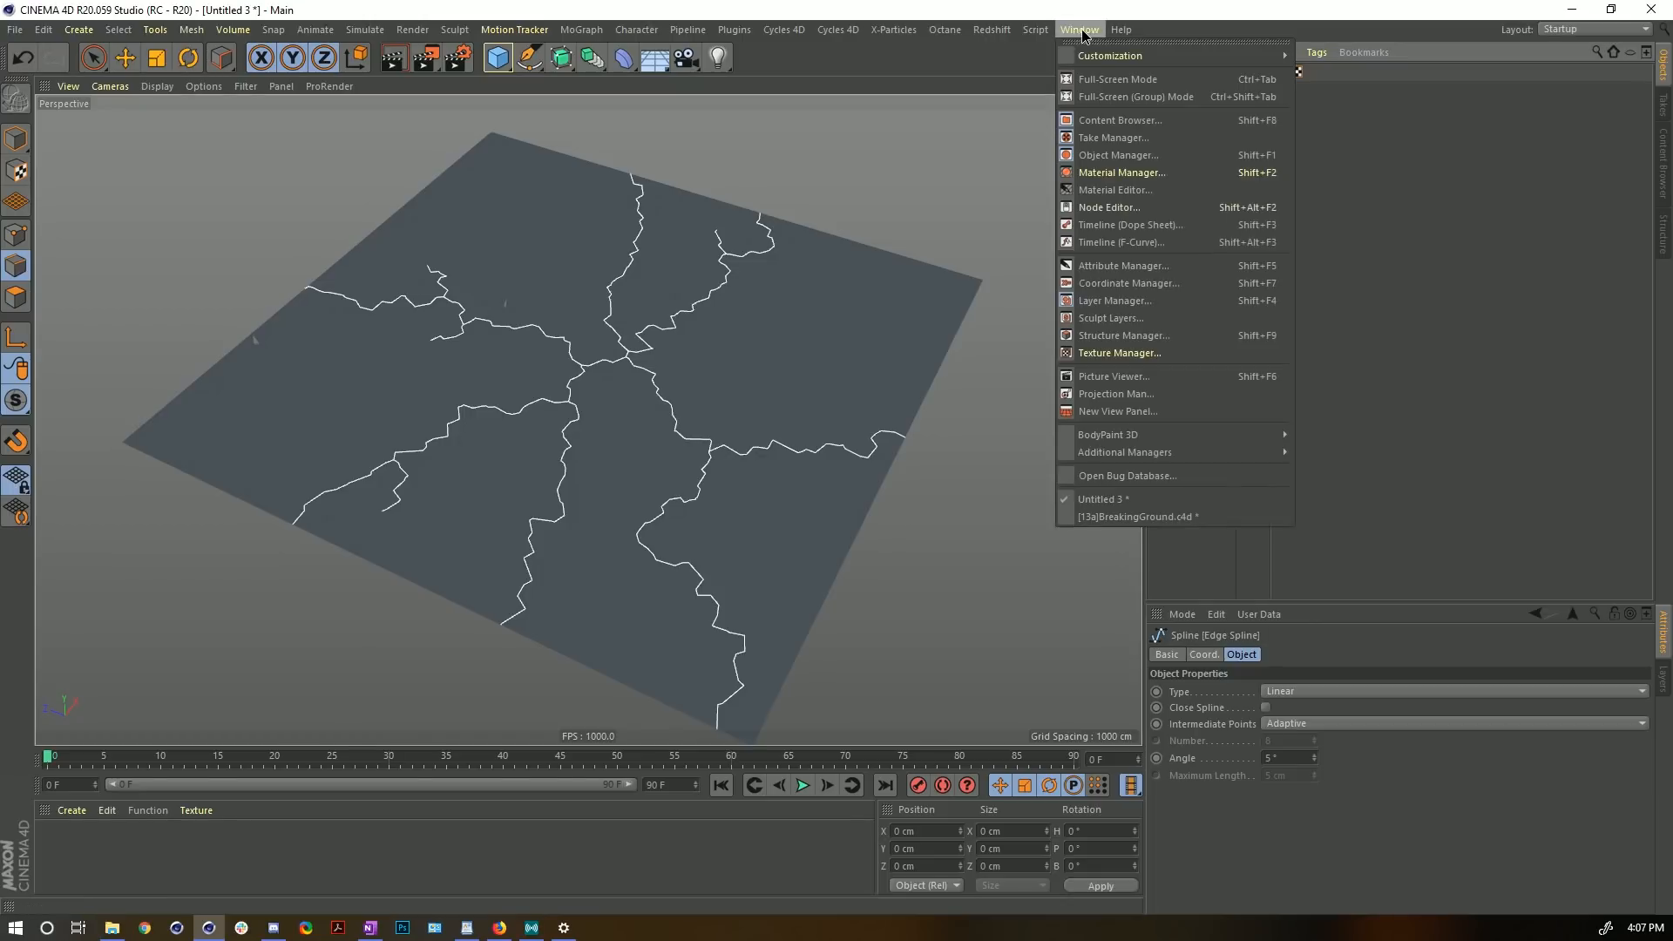
left_click(1029, 23)
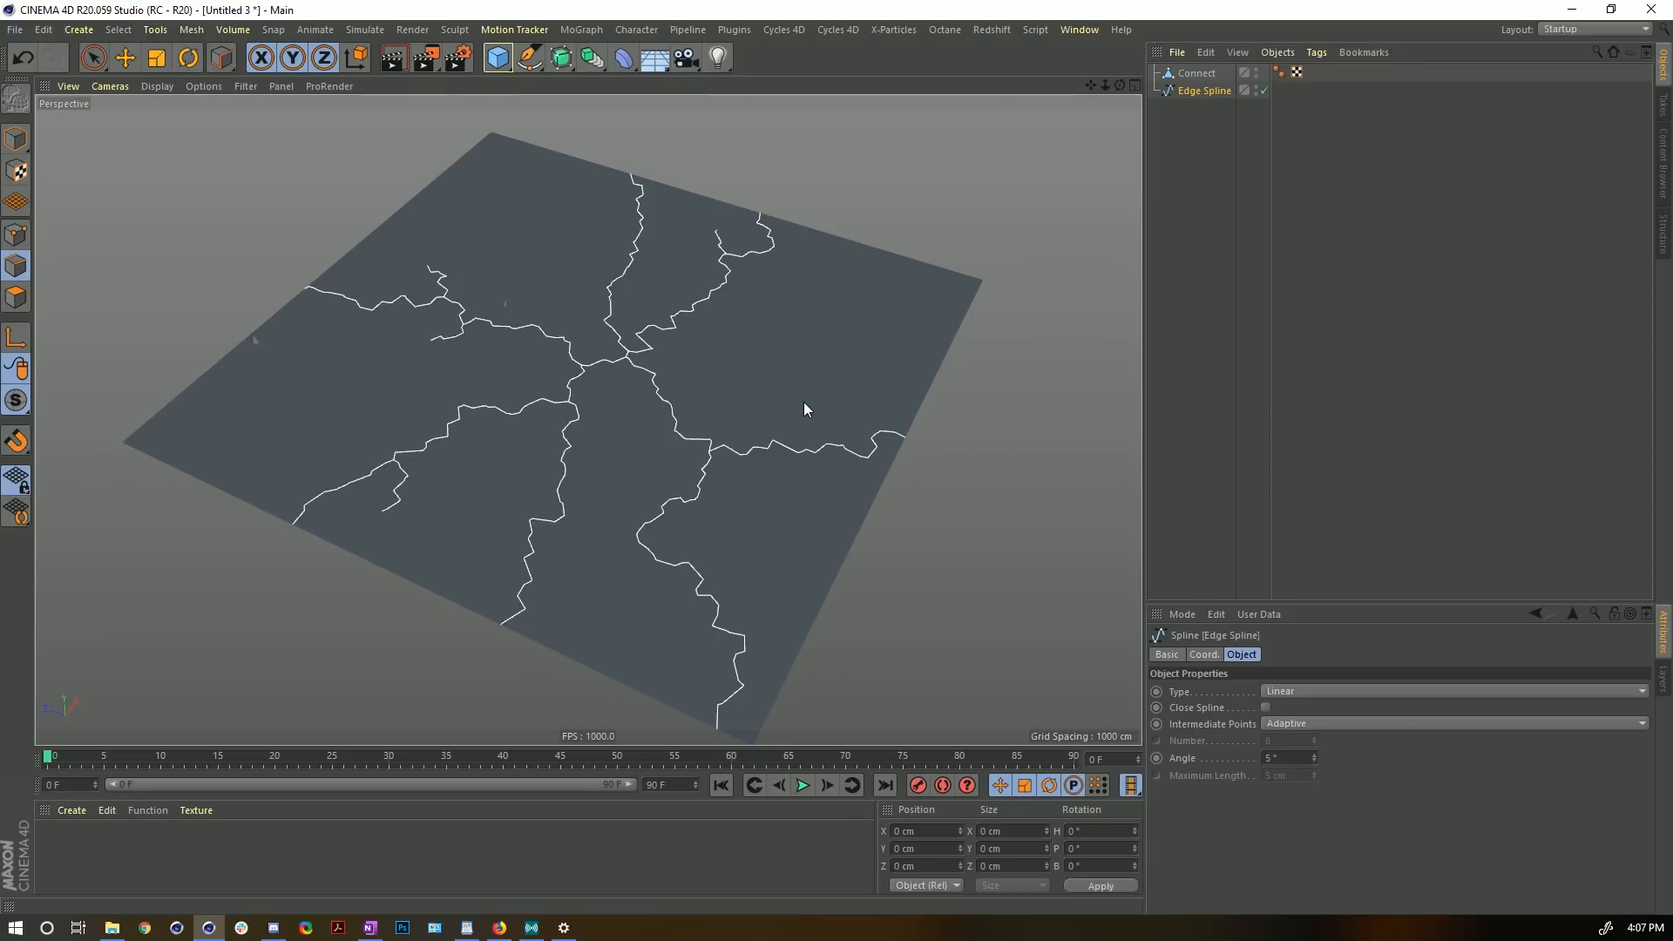
key("ctrl+s")
left_click(357, 360)
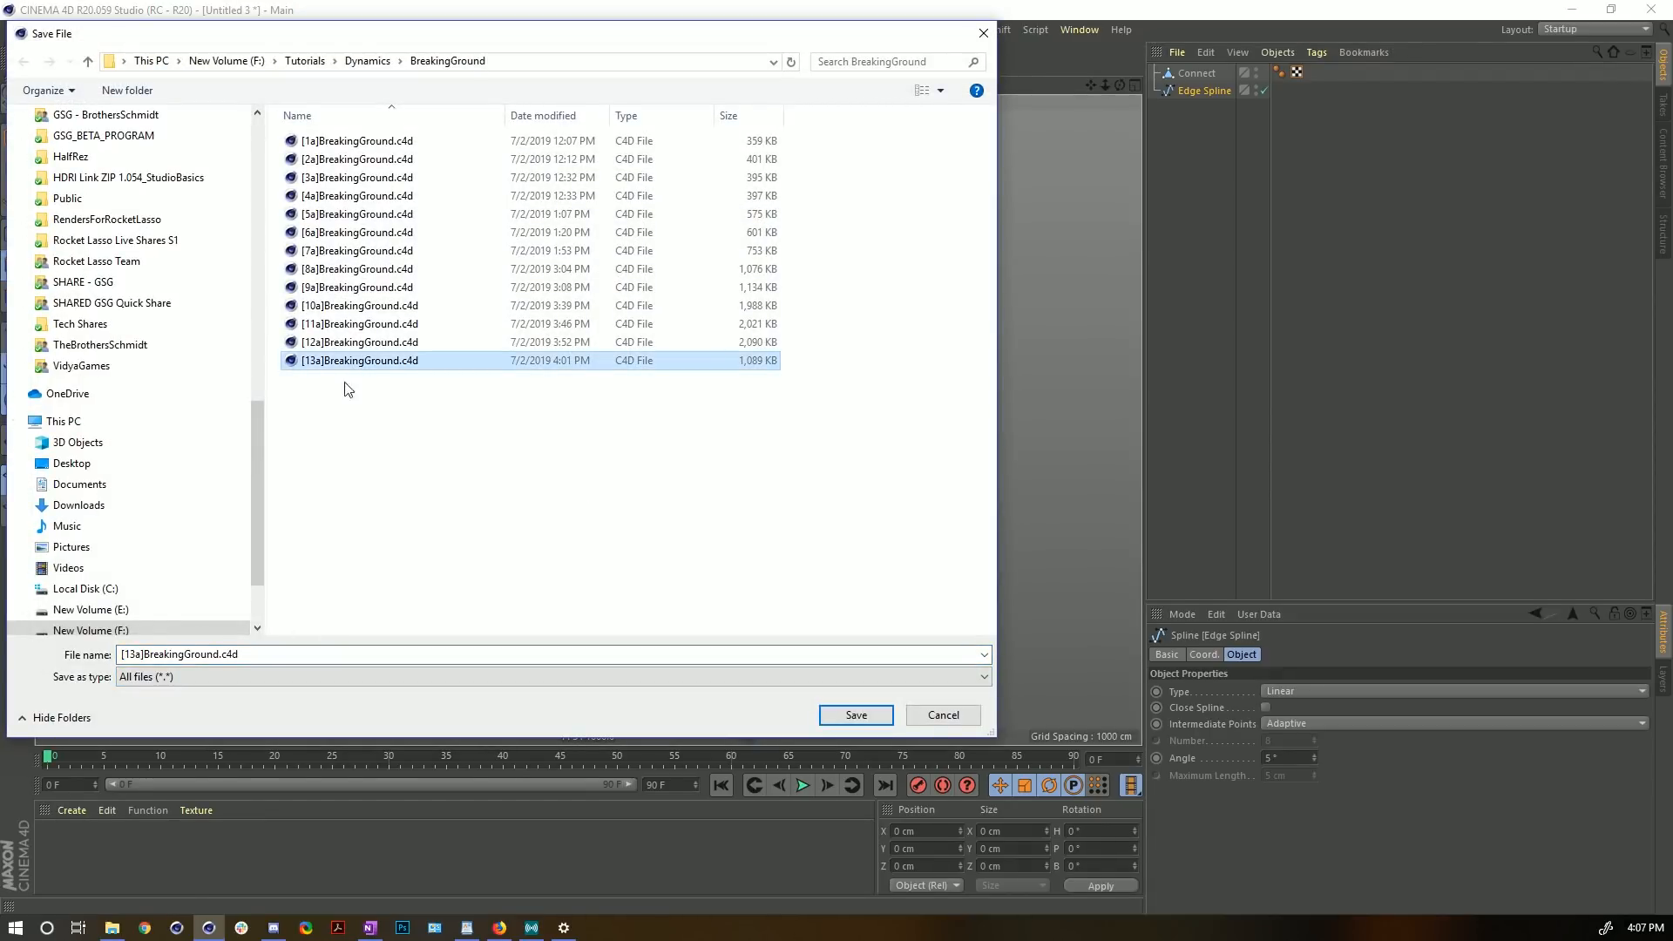
key("Tab")
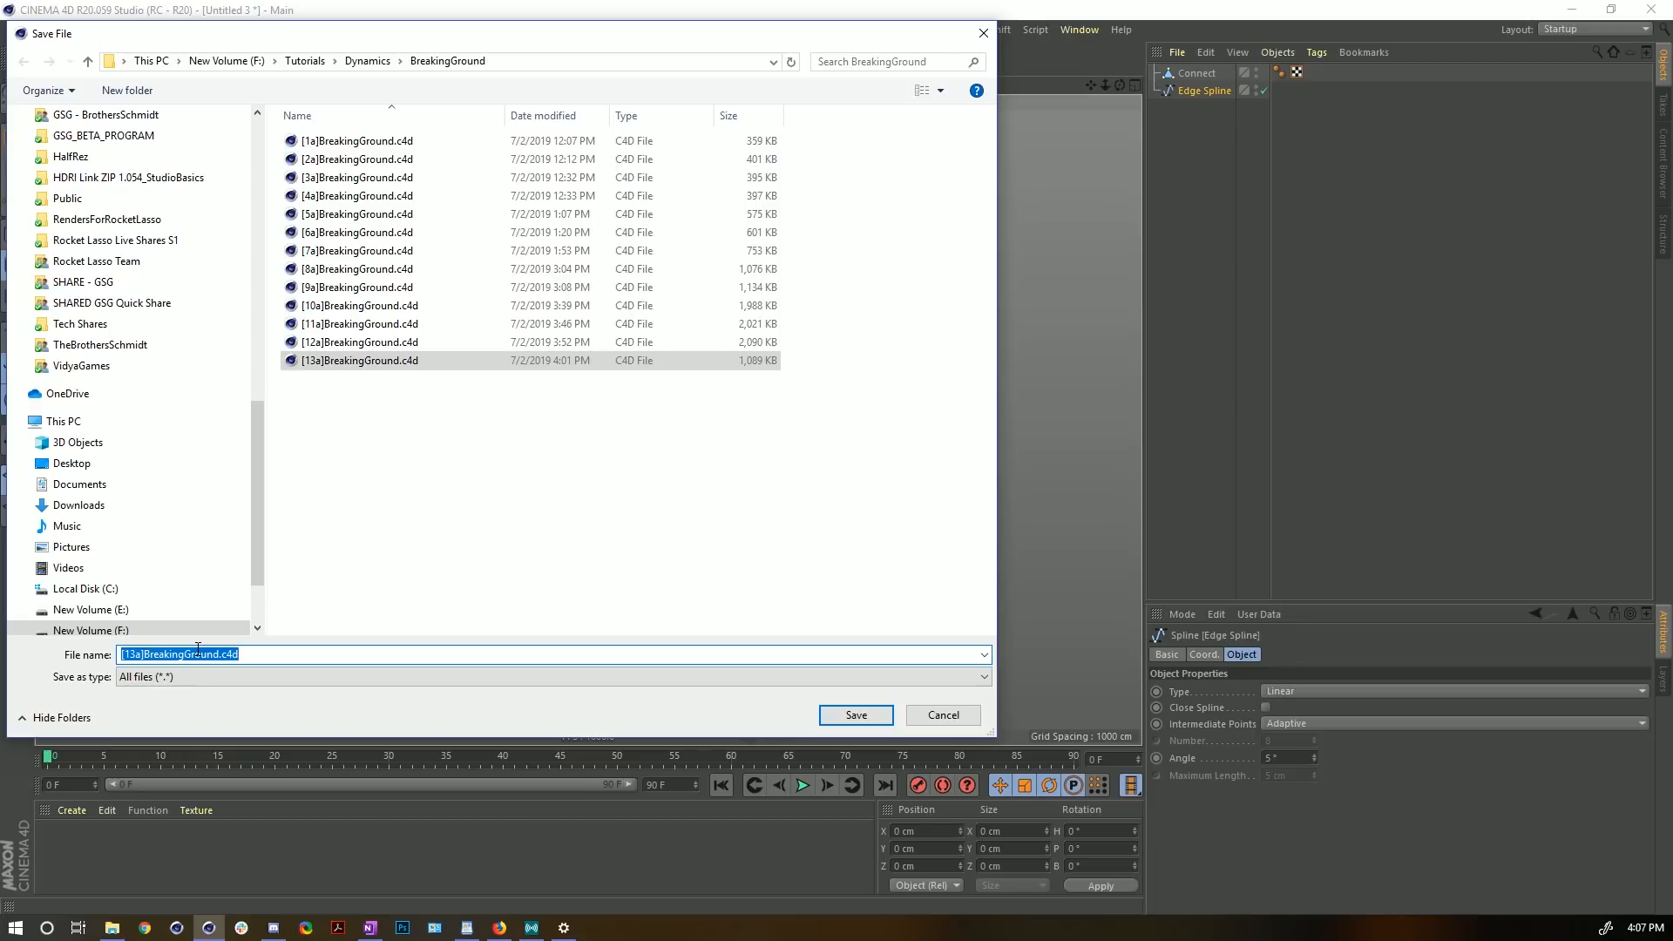
left_click(141, 655)
key("BackSpace")
type("b")
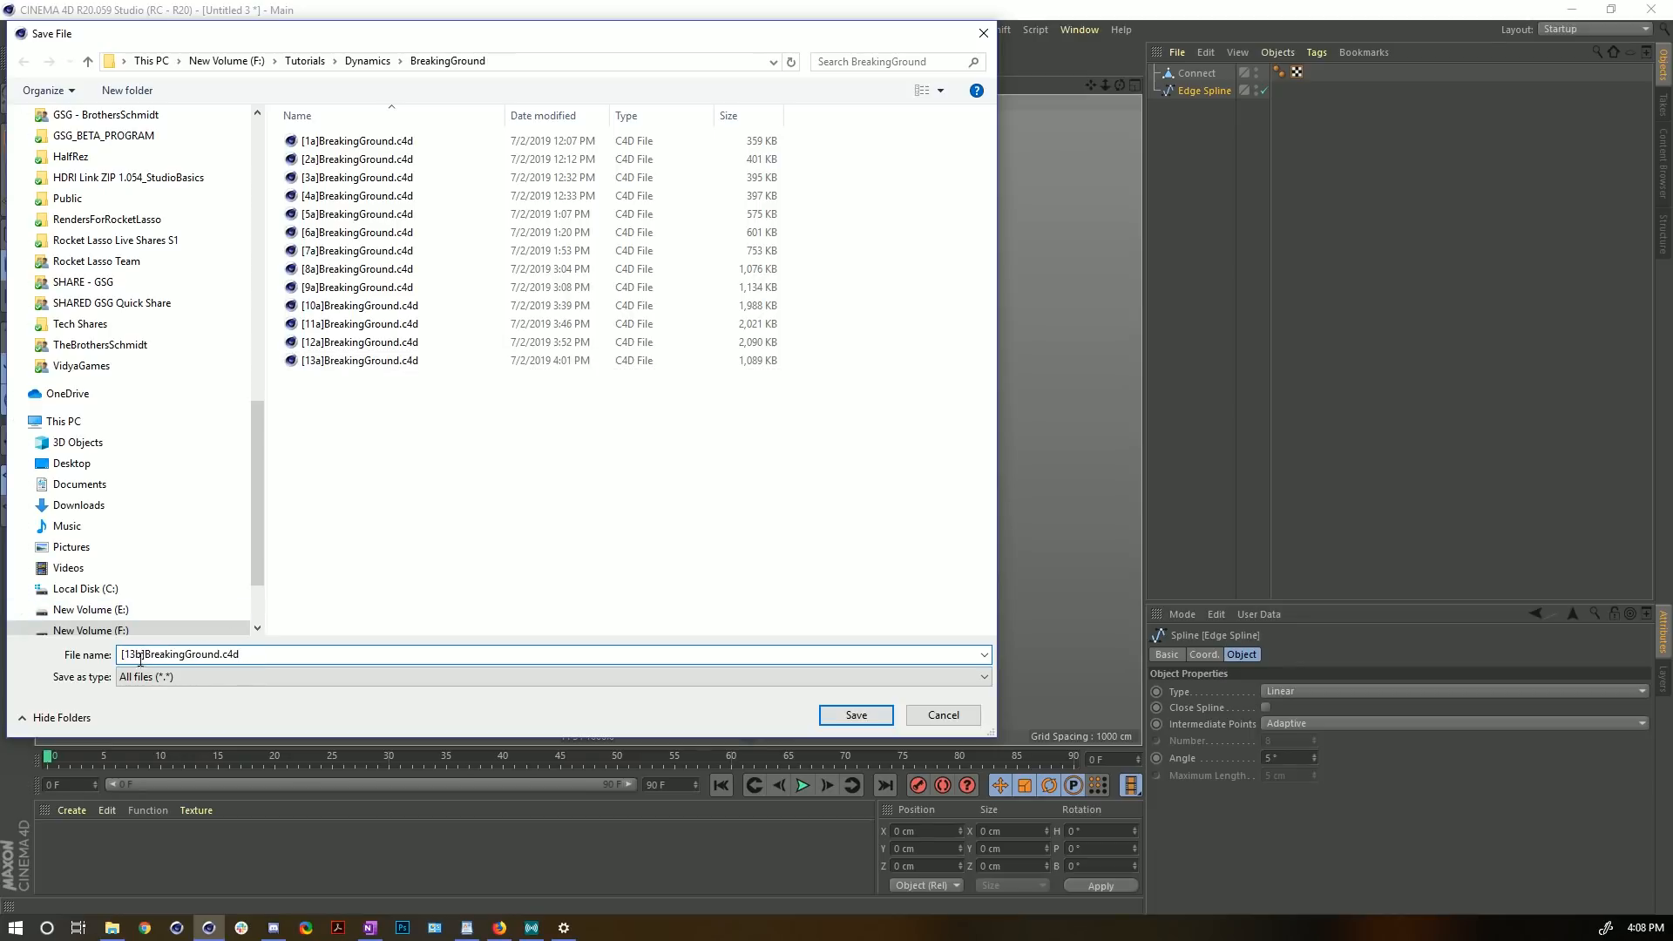
left_click_drag(145, 655, 220, 655)
type("SplineGen")
key("Return")
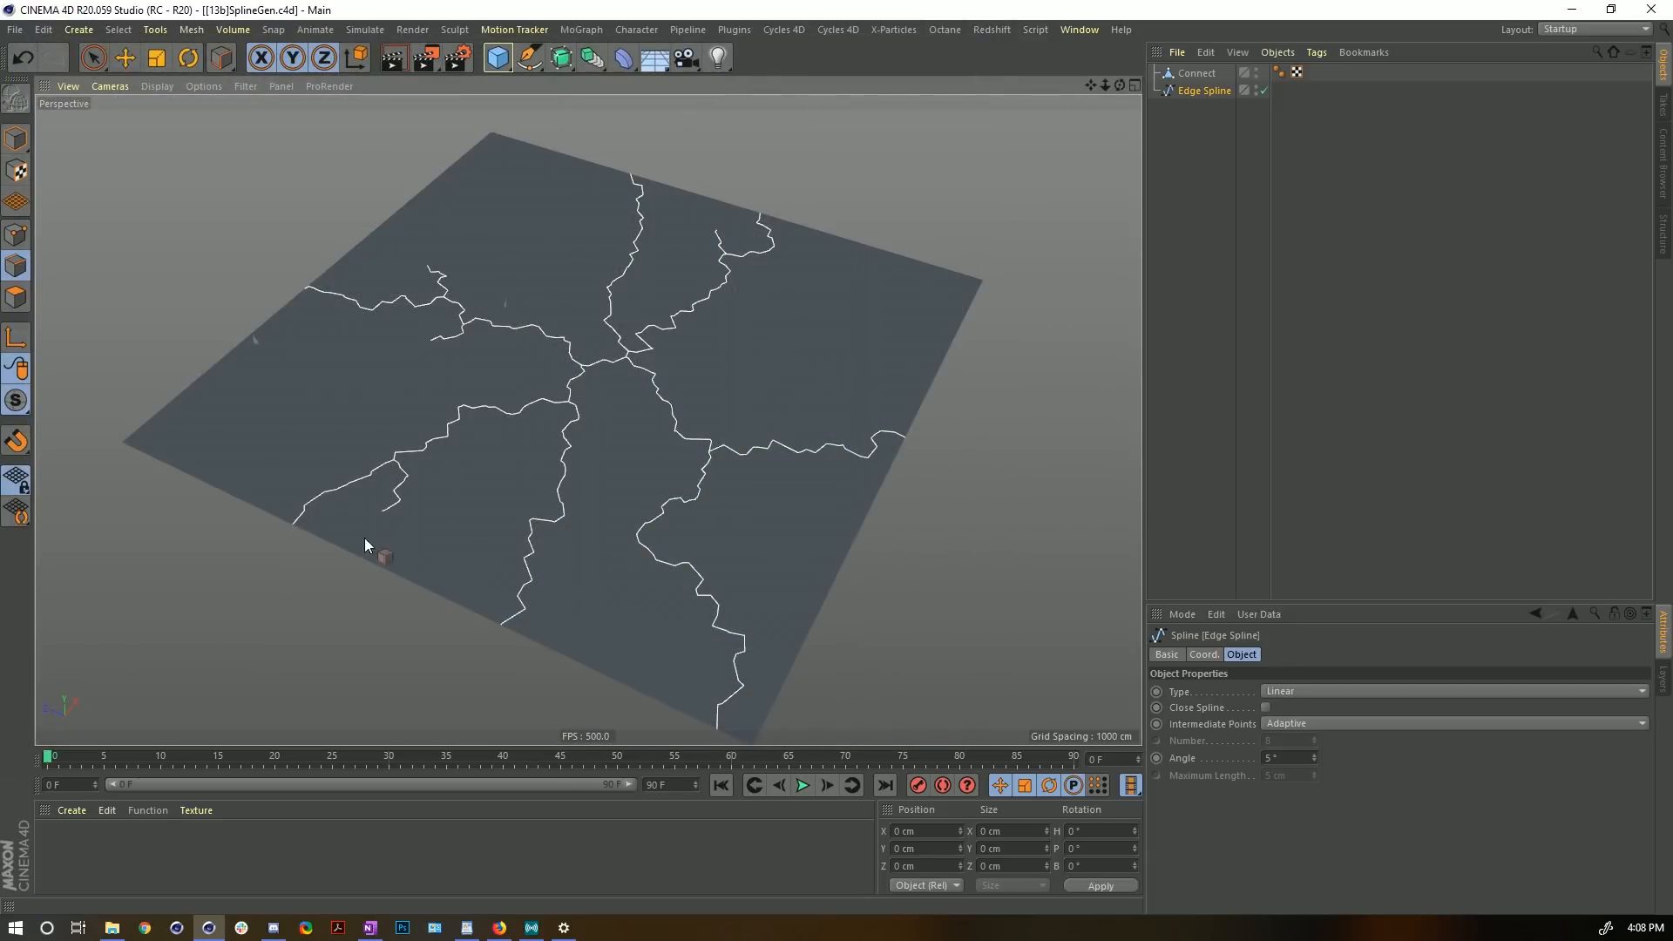
- Switch to the open [13a]BreakingGround.c4d scene and paste the Edge Spline into it
left_click(1077, 30)
left_click(1172, 517)
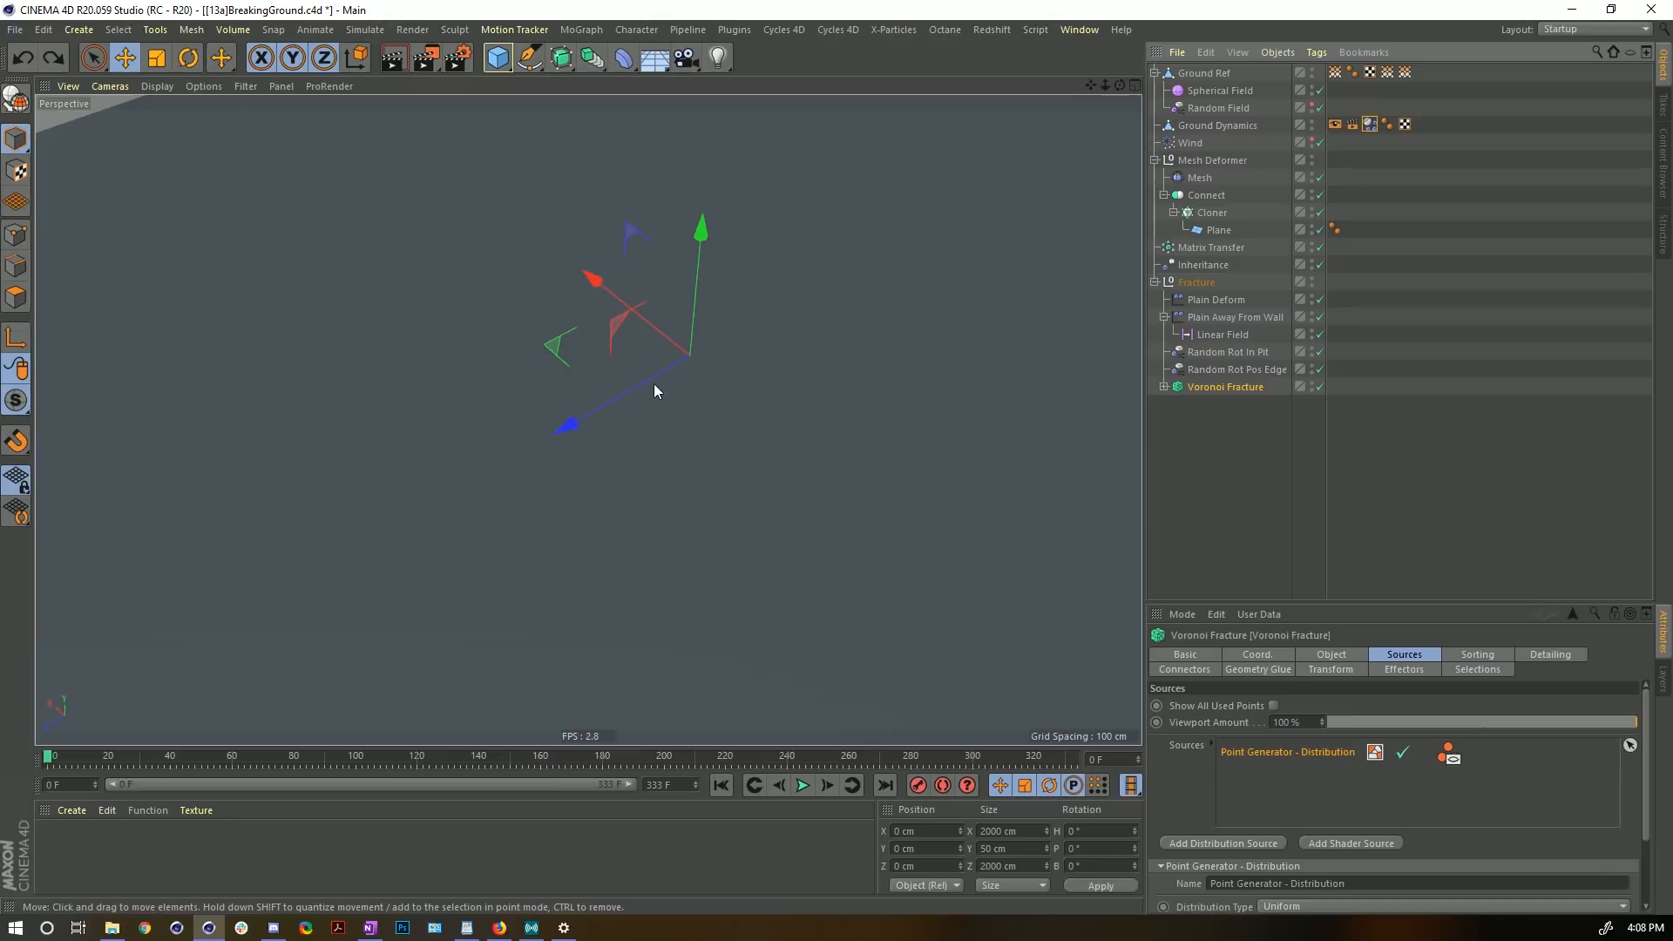
scroll(826, 349, "down", 3)
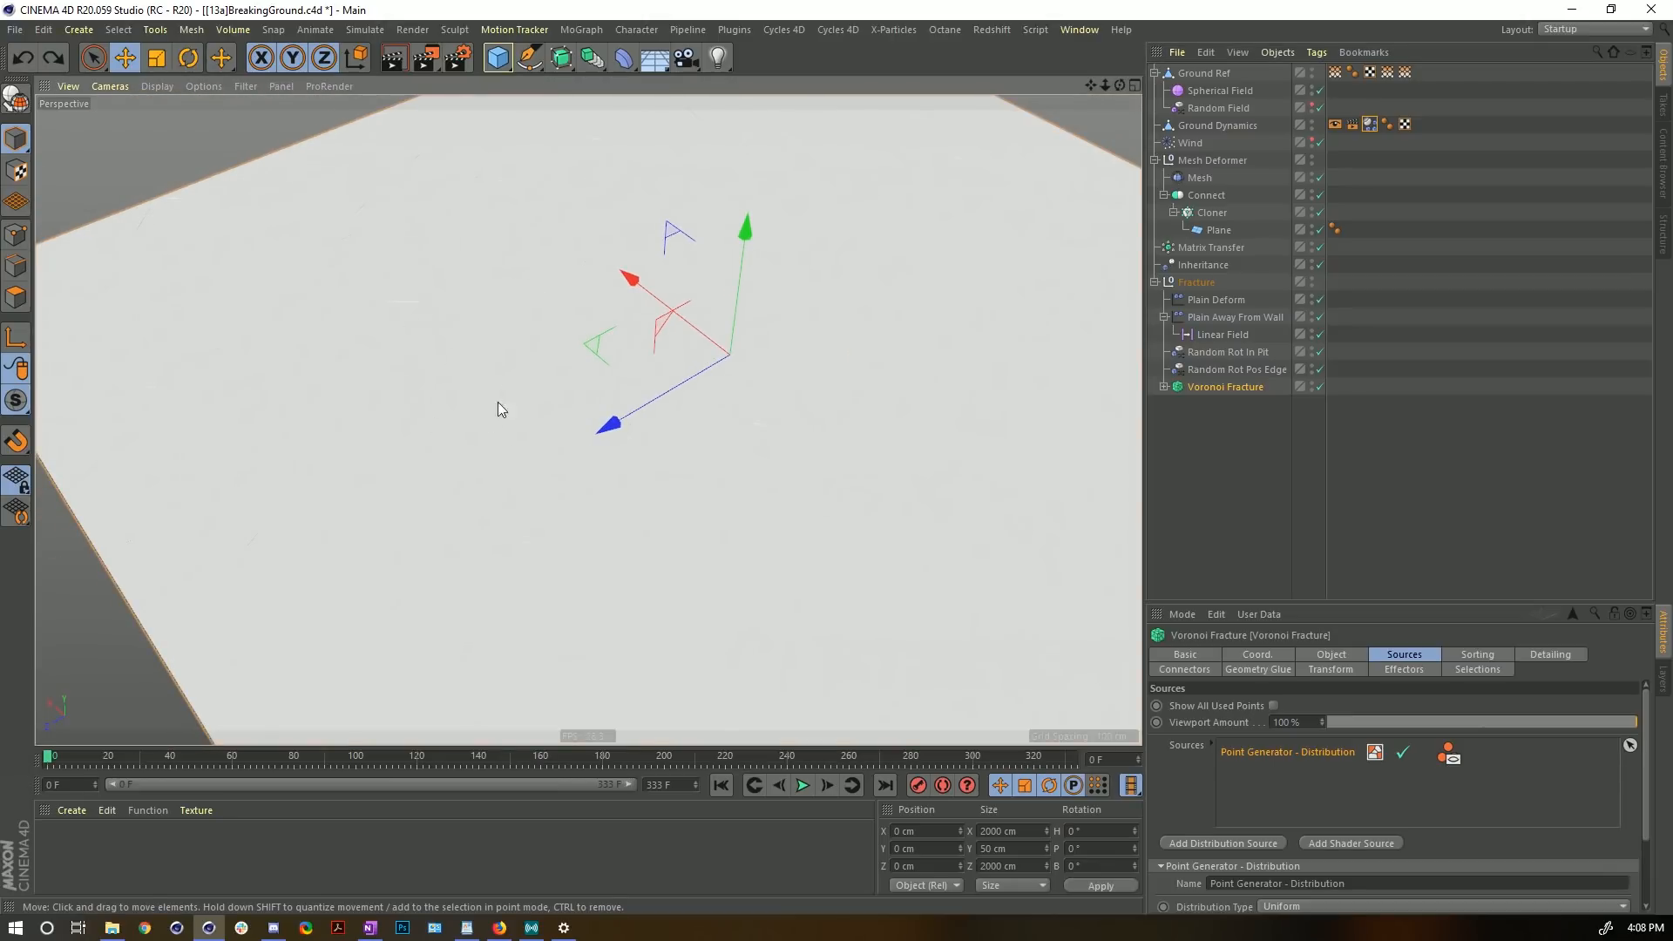
key("ctrl+v")
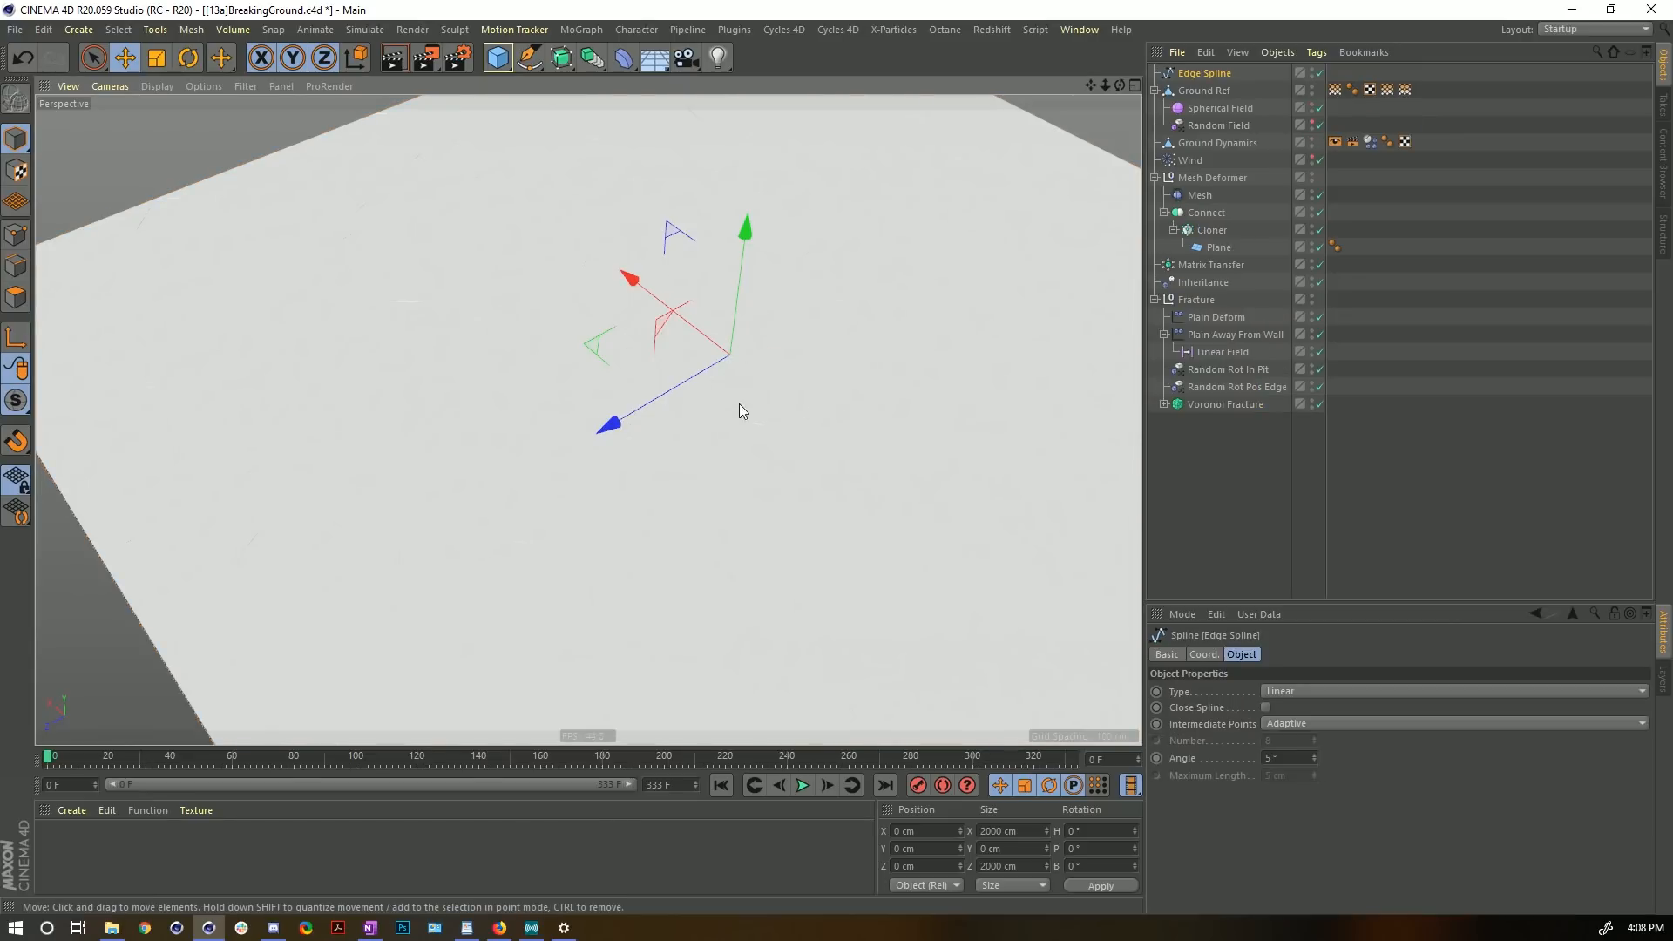
- Raise the Edge Spline above the ground surface by setting its Y position to 26 cm
mouse_move(739, 489)
left_mouse_down("alt")
mouse_move(704, 355)
mouse_move(751, 461)
left_mouse_up("alt")
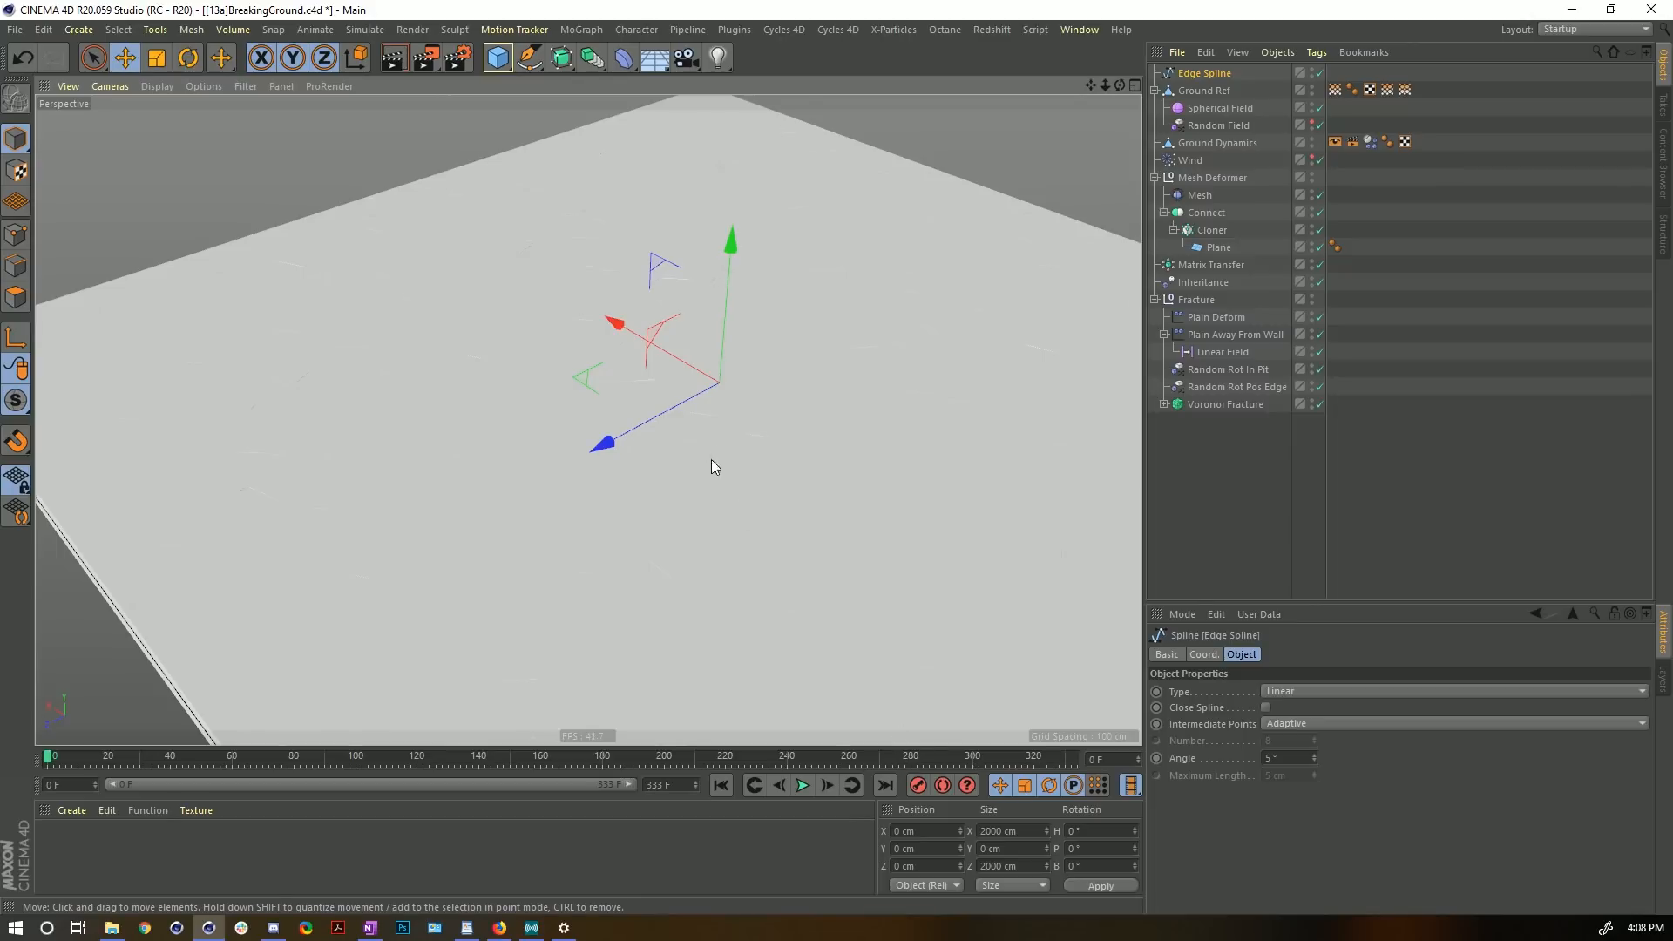
left_click_drag(950, 851, 790, 847)
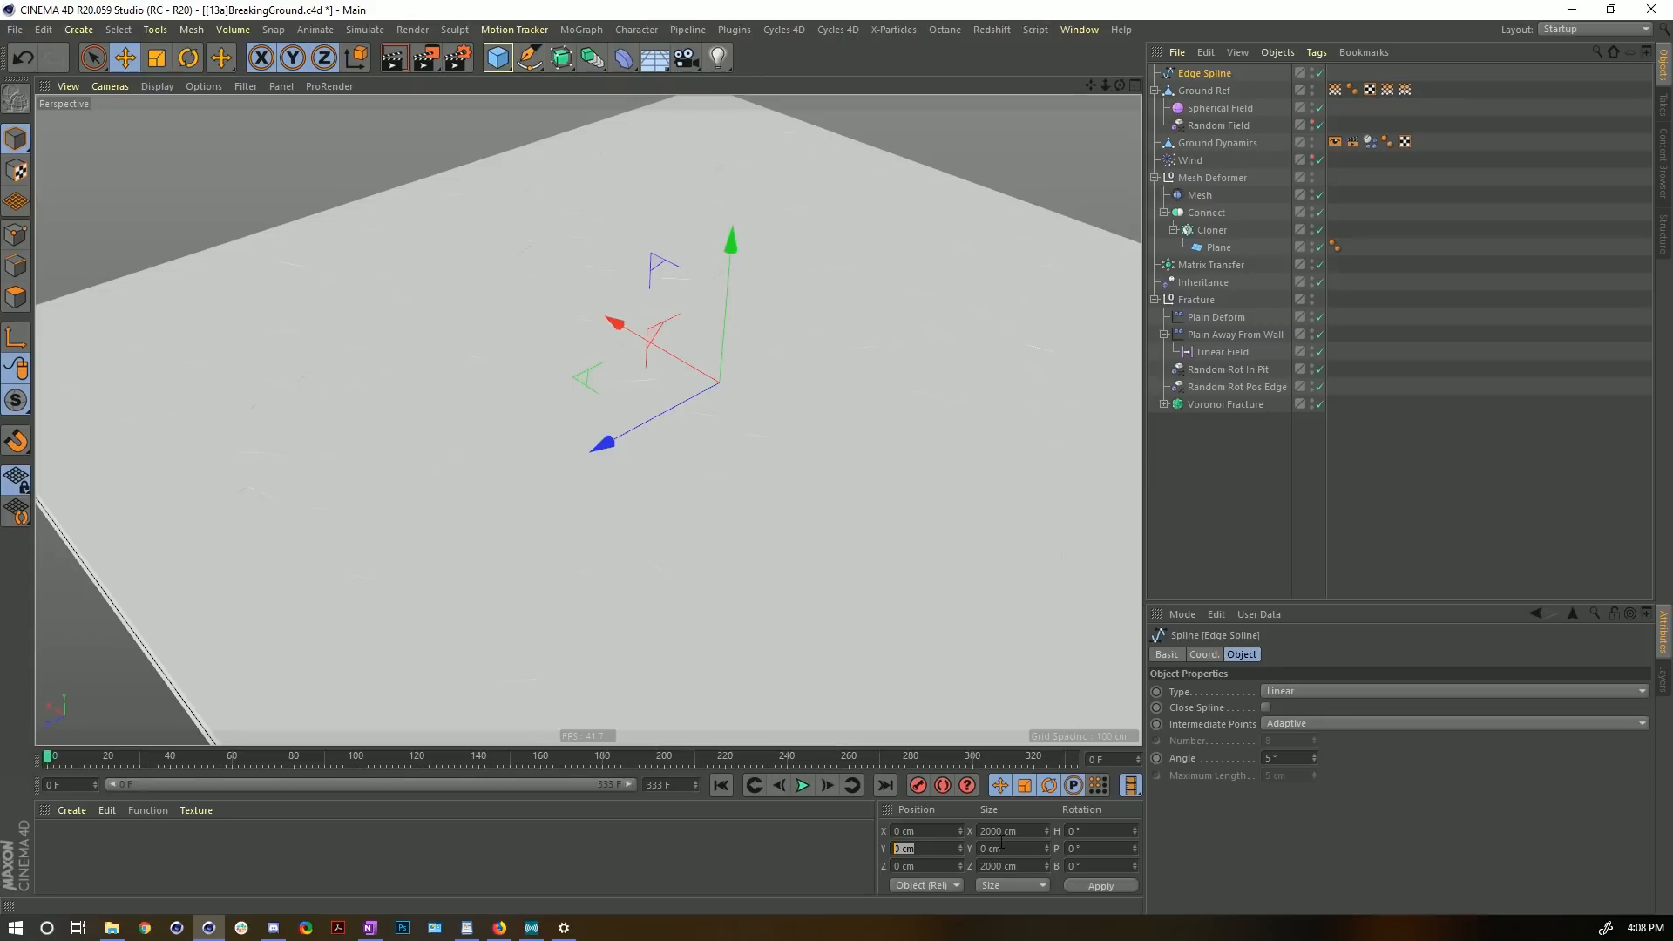
type("26")
left_click(1115, 887)
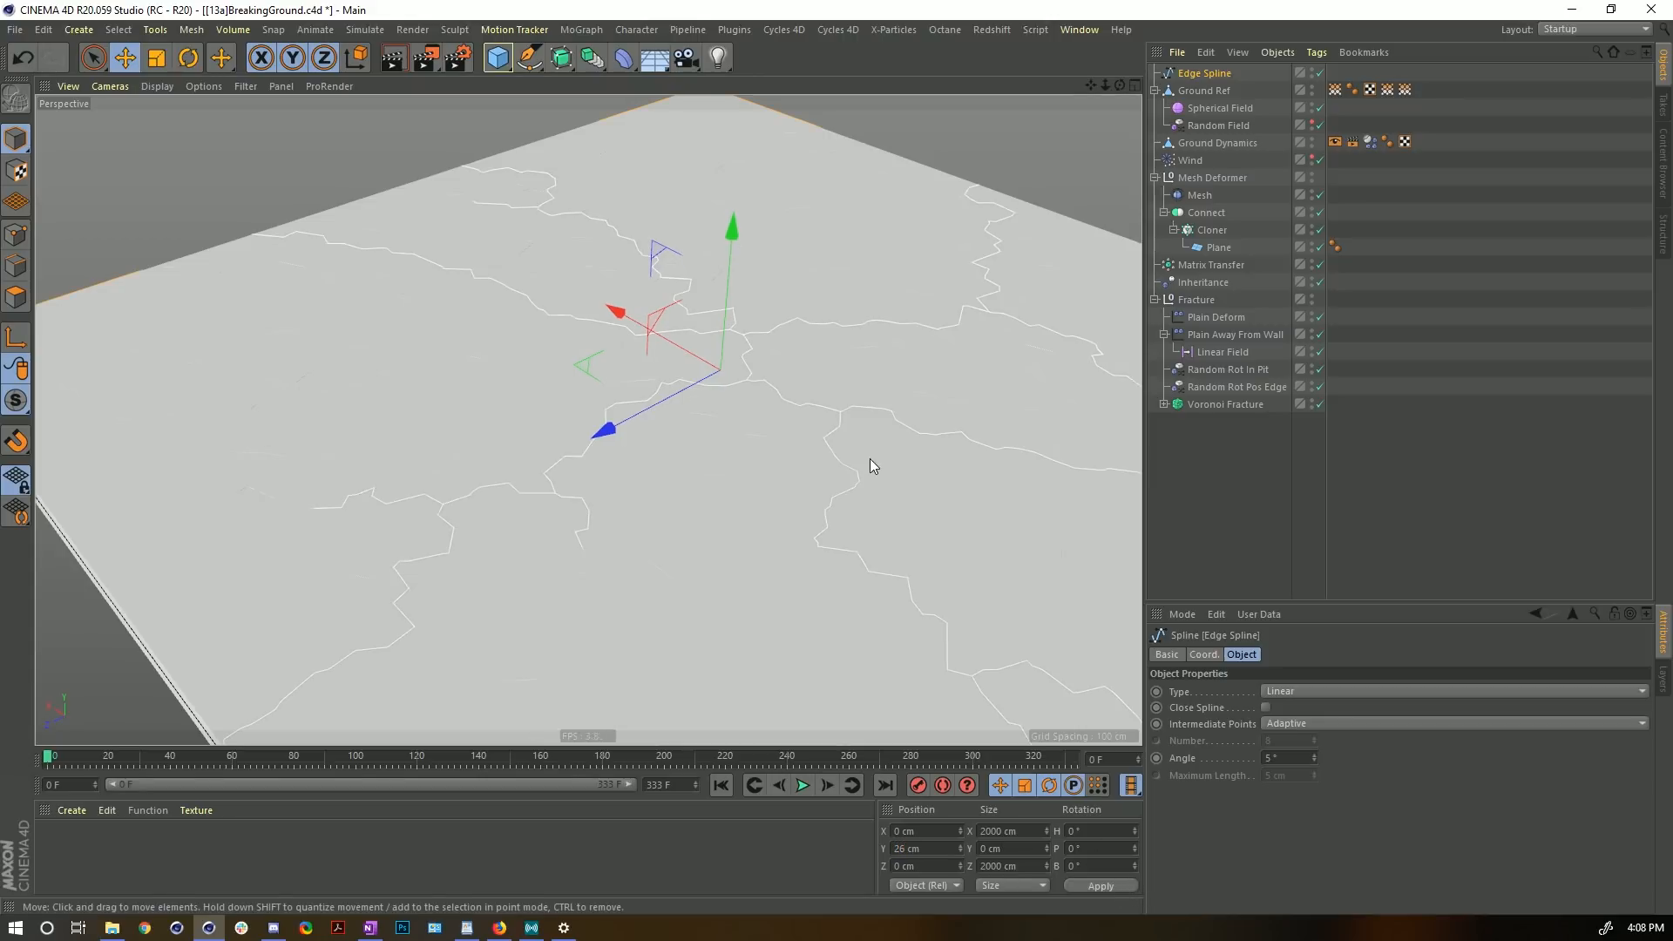
- Check the Edge Spline's alignment with the fracture cell edges, then return to plain Gouraud Shading and deselect the spline
left_click_drag(830, 393, 844, 358, "alt")
right_click_drag(756, 409, 984, 376, "alt")
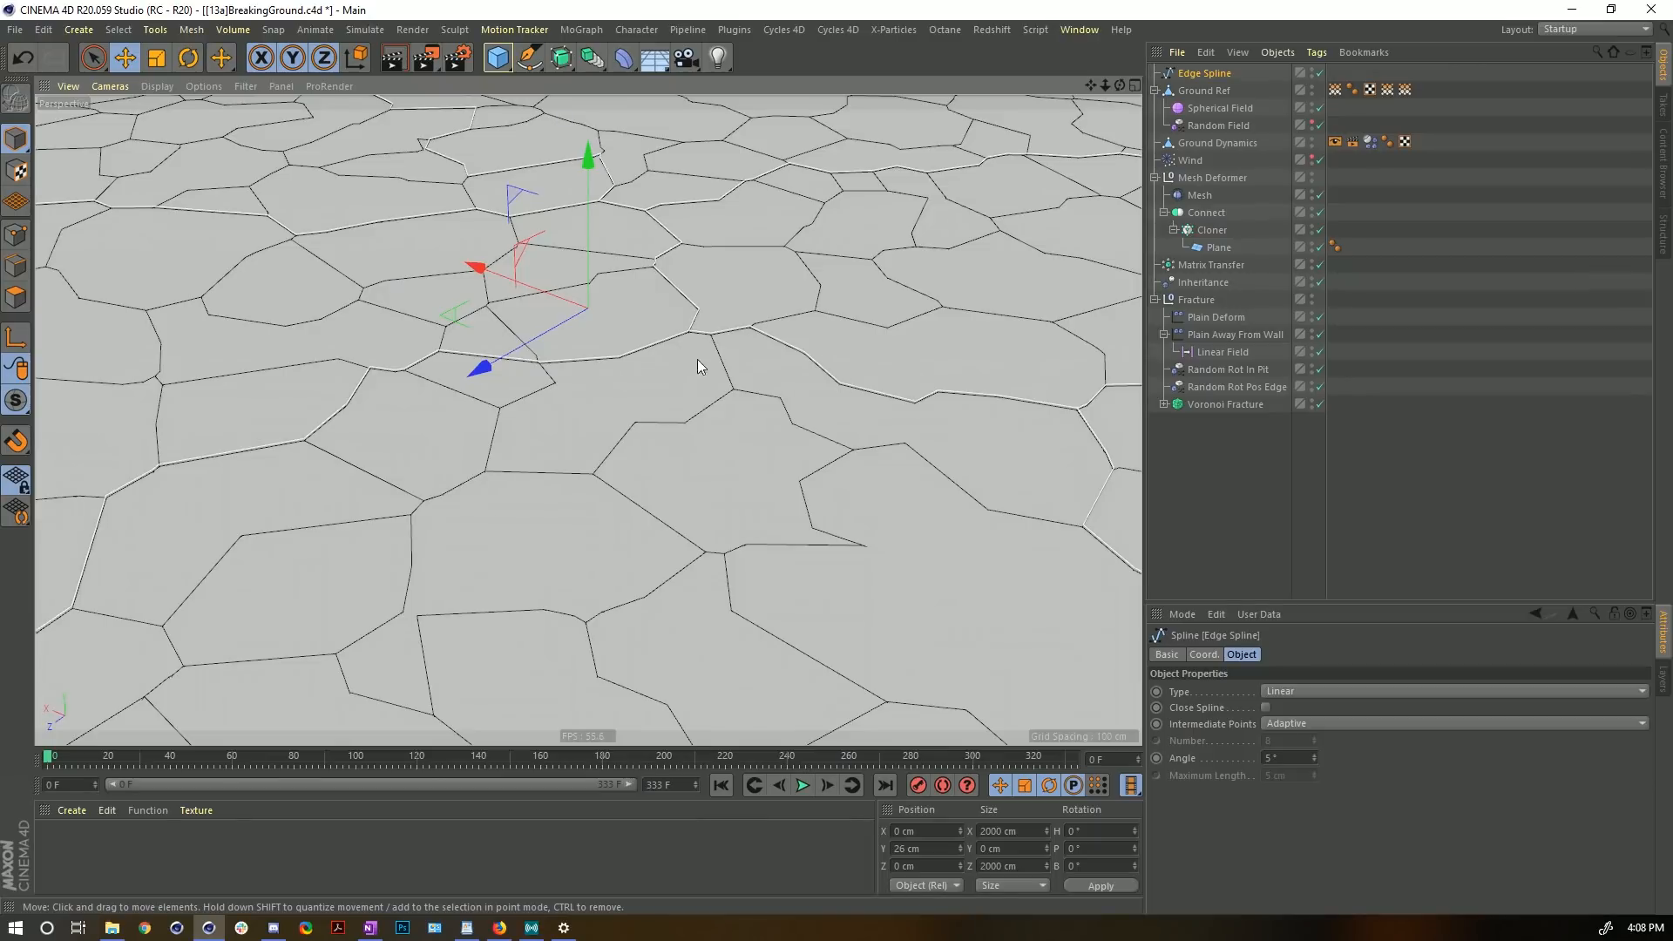
right_click_drag(725, 316, 551, 344, "alt")
mouse_move(550, 344)
left_mouse_down("alt")
mouse_move(610, 366)
mouse_move(627, 284)
mouse_move(610, 252)
mouse_move(676, 306)
left_mouse_up("alt")
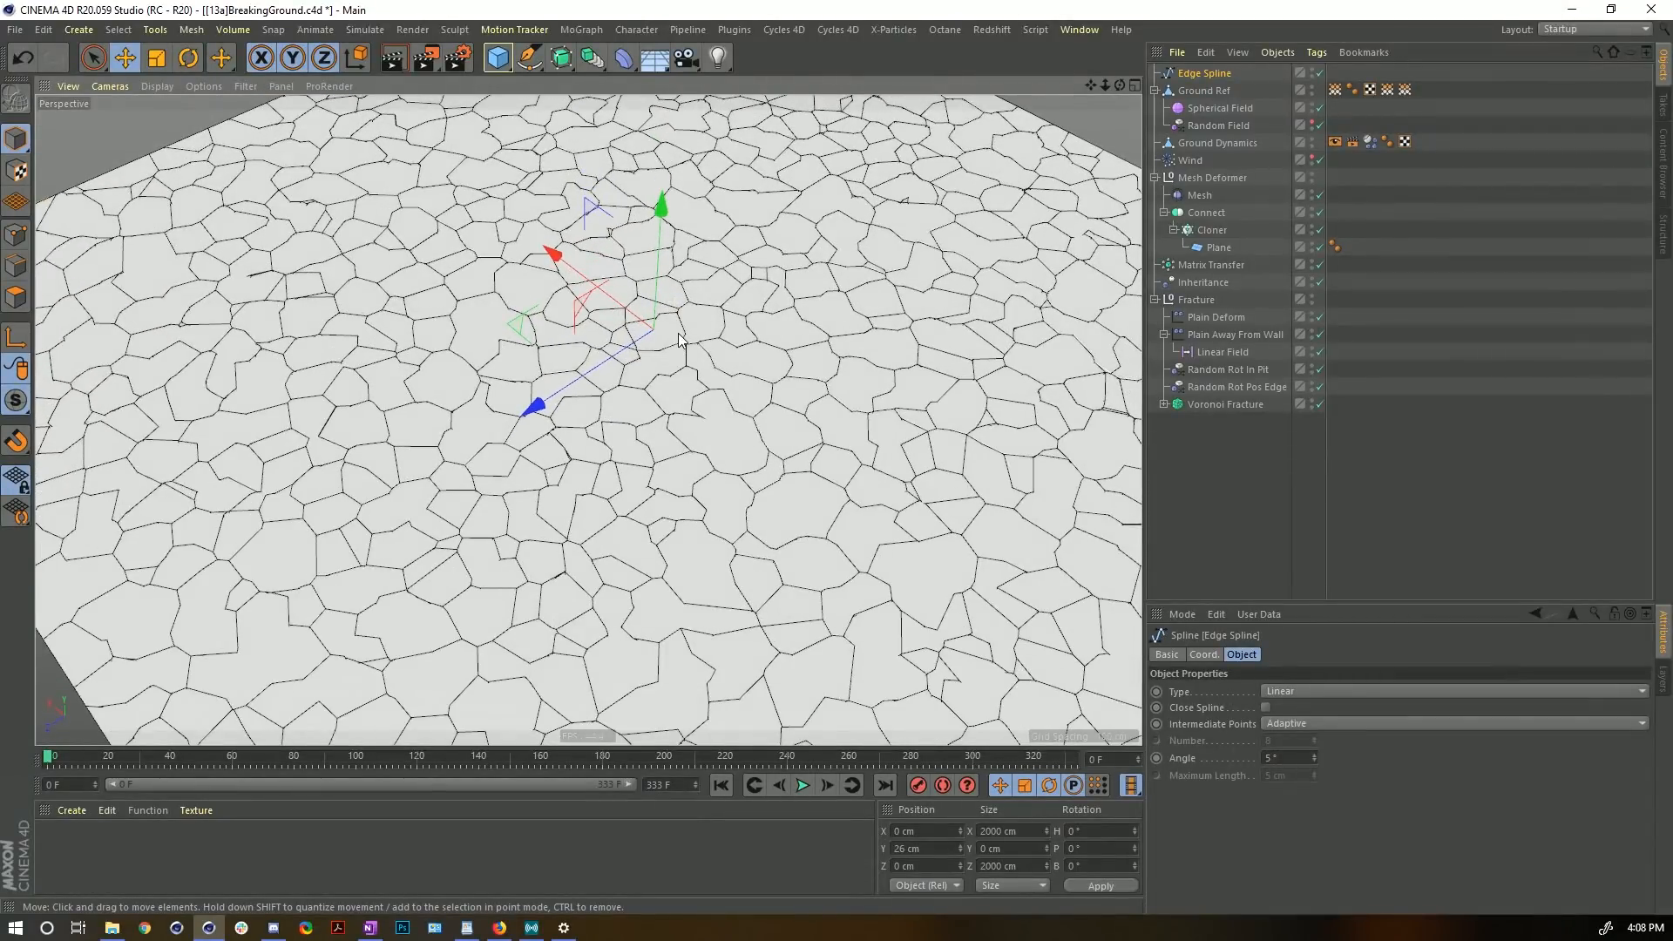
key("n")
key("a")
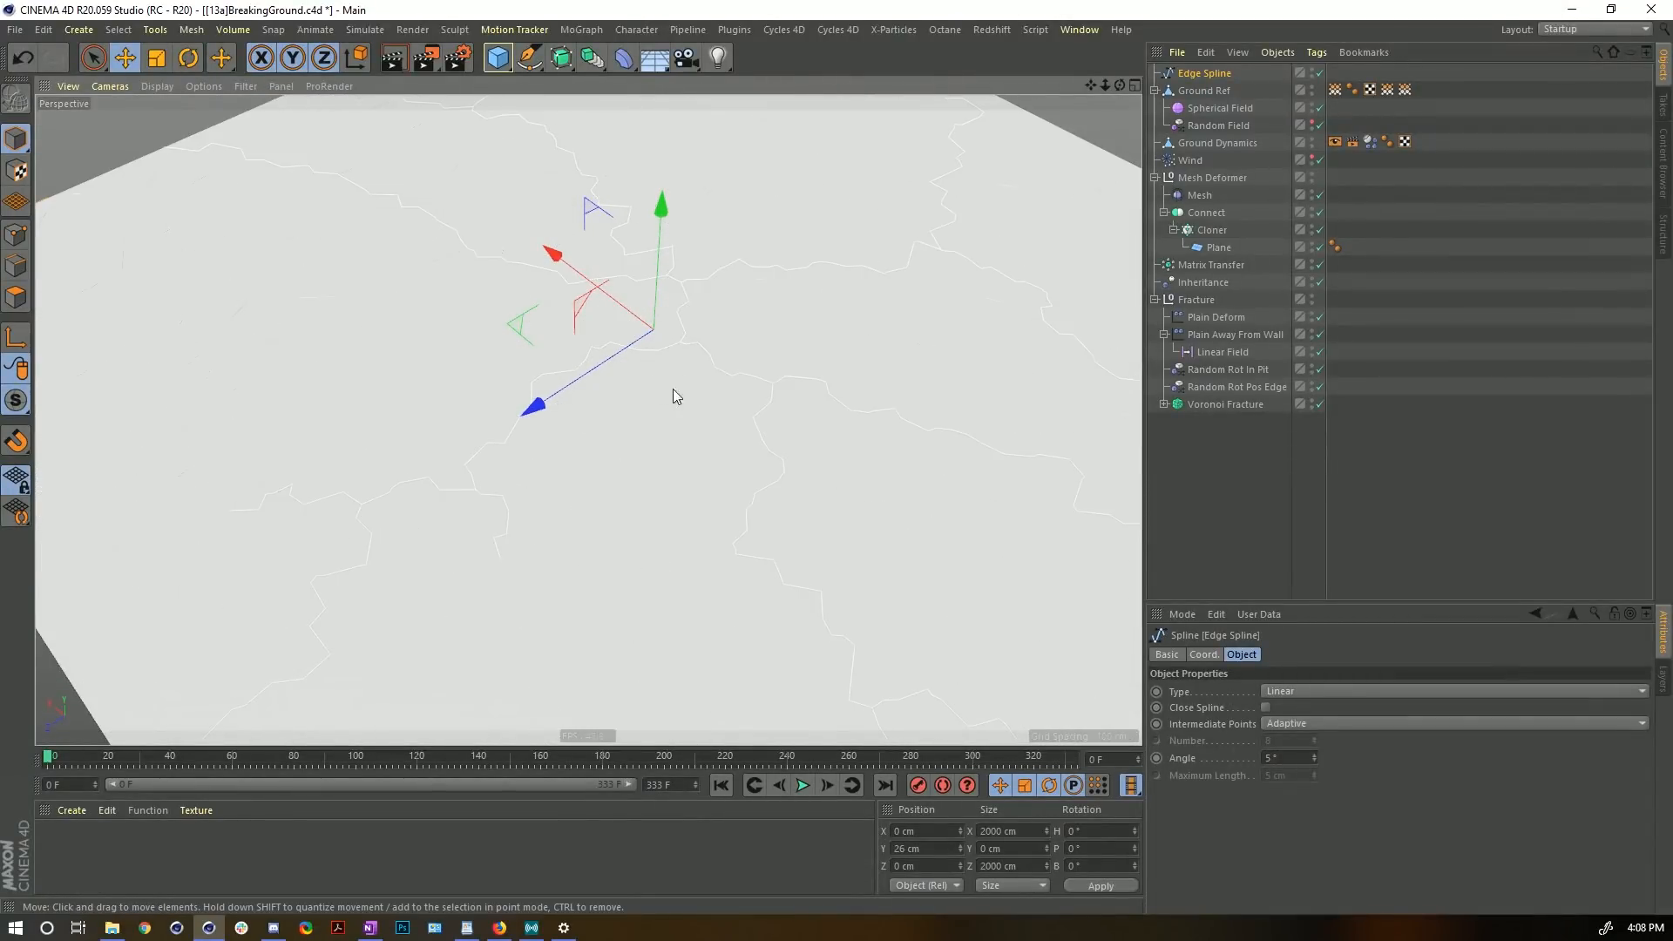
left_click(1412, 222)
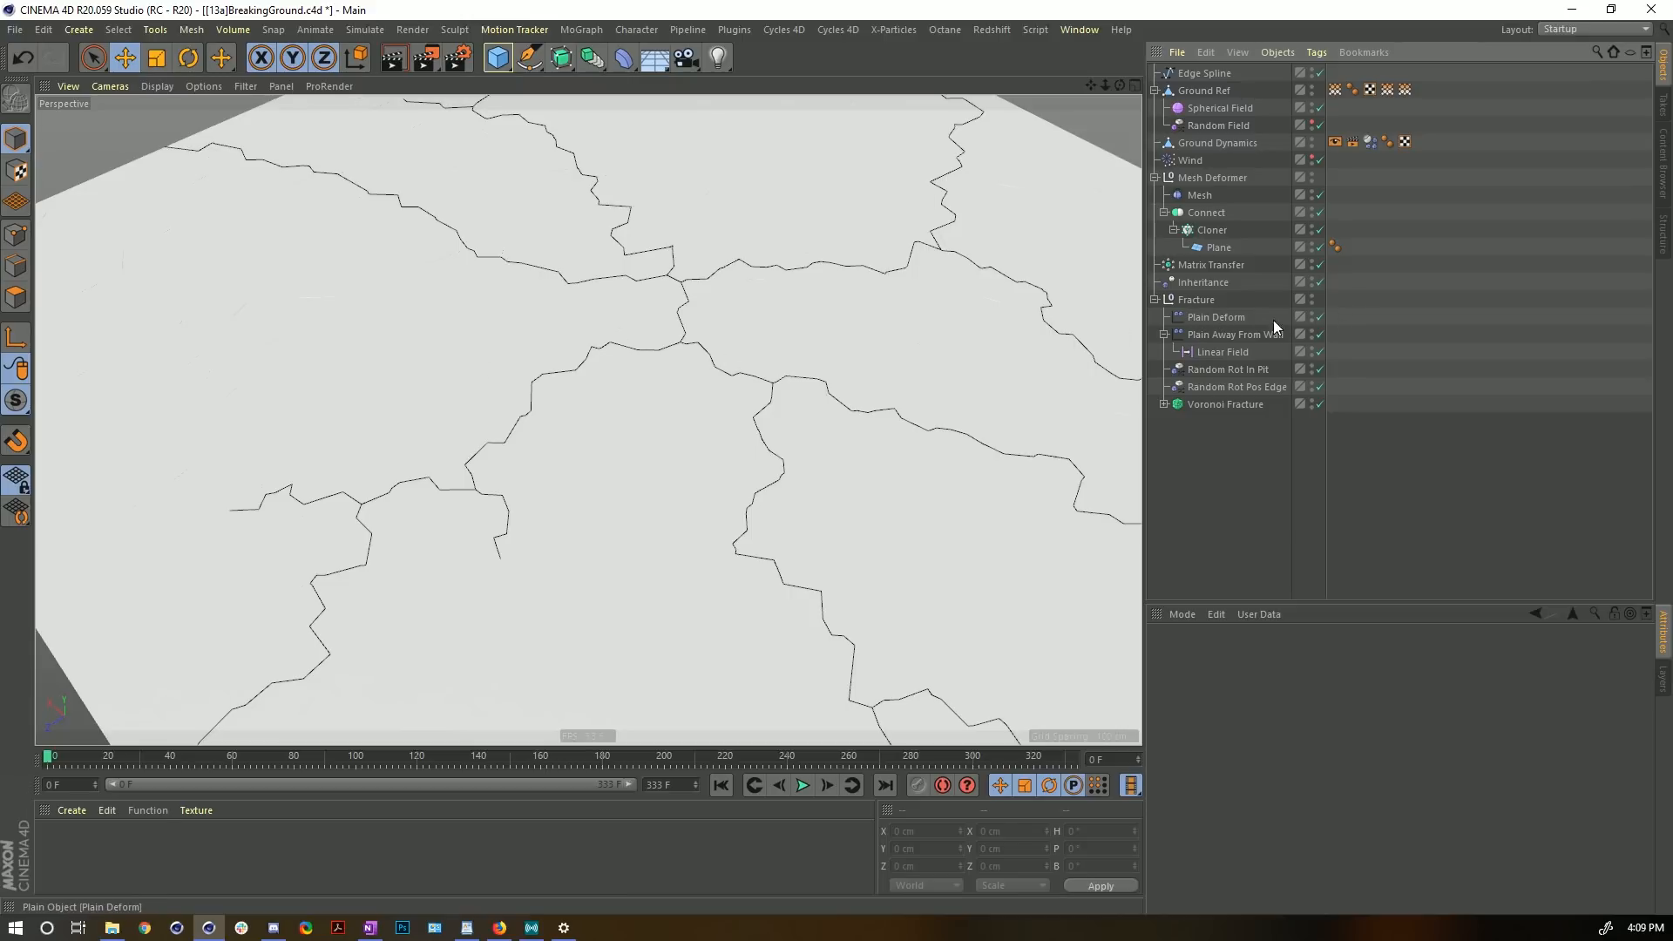
- In the Plain Deform effector's falloff, disable the Curve and Vertex Map Blur layers and add the Edge Spline as a field
left_click(1216, 318)
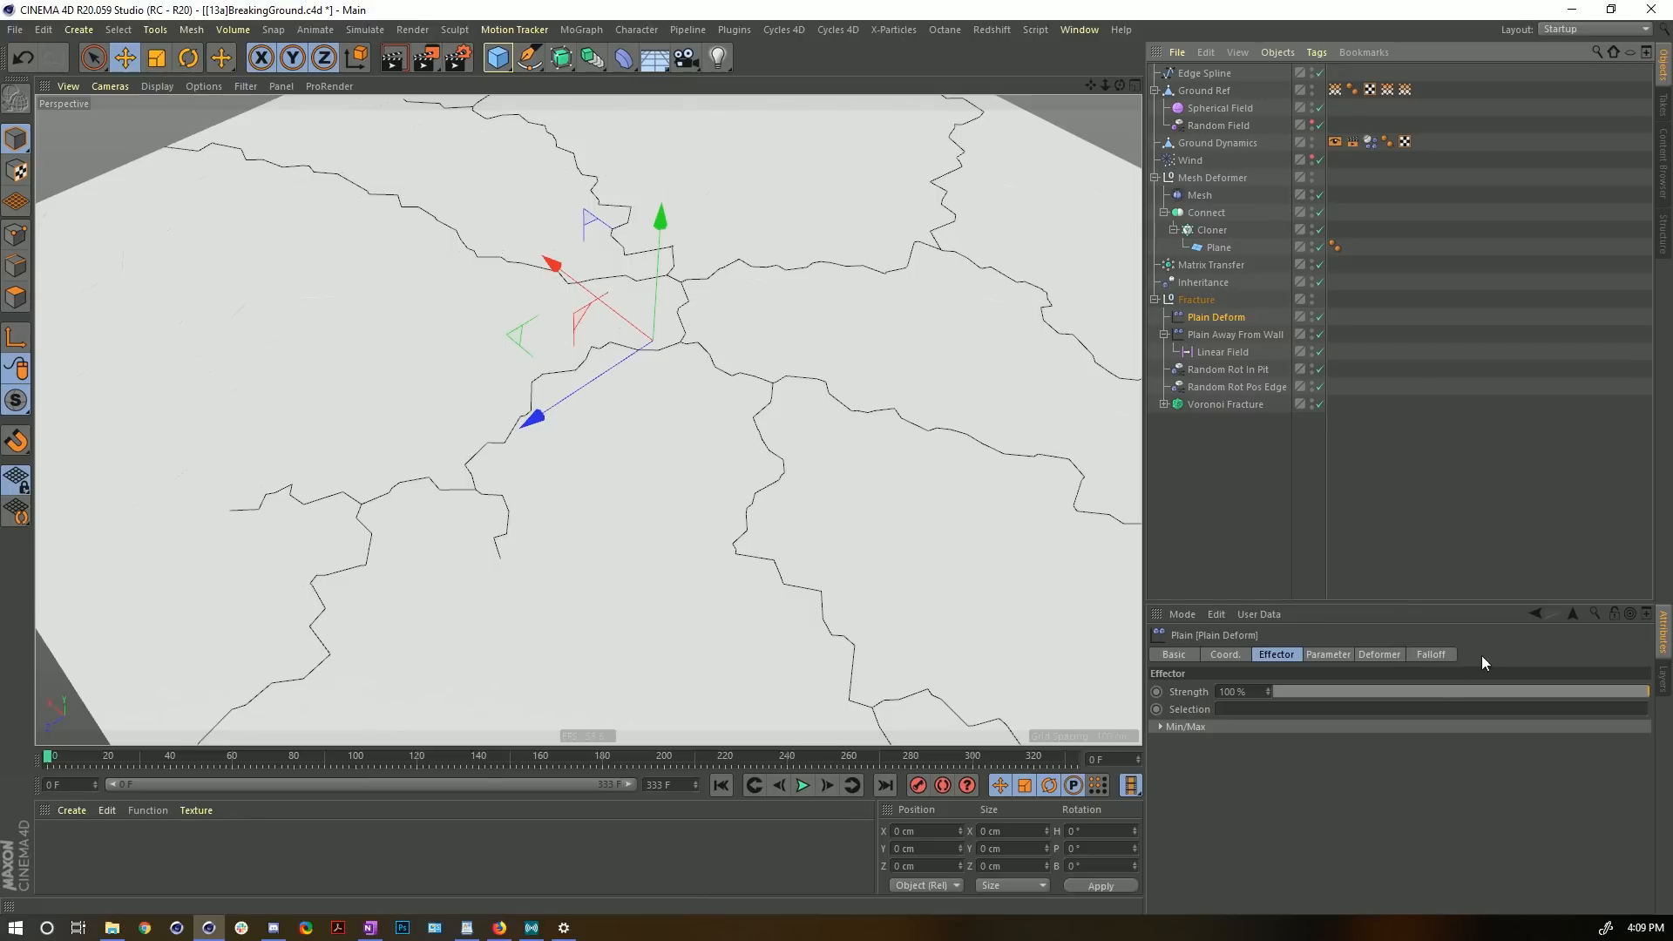
left_click(1429, 655)
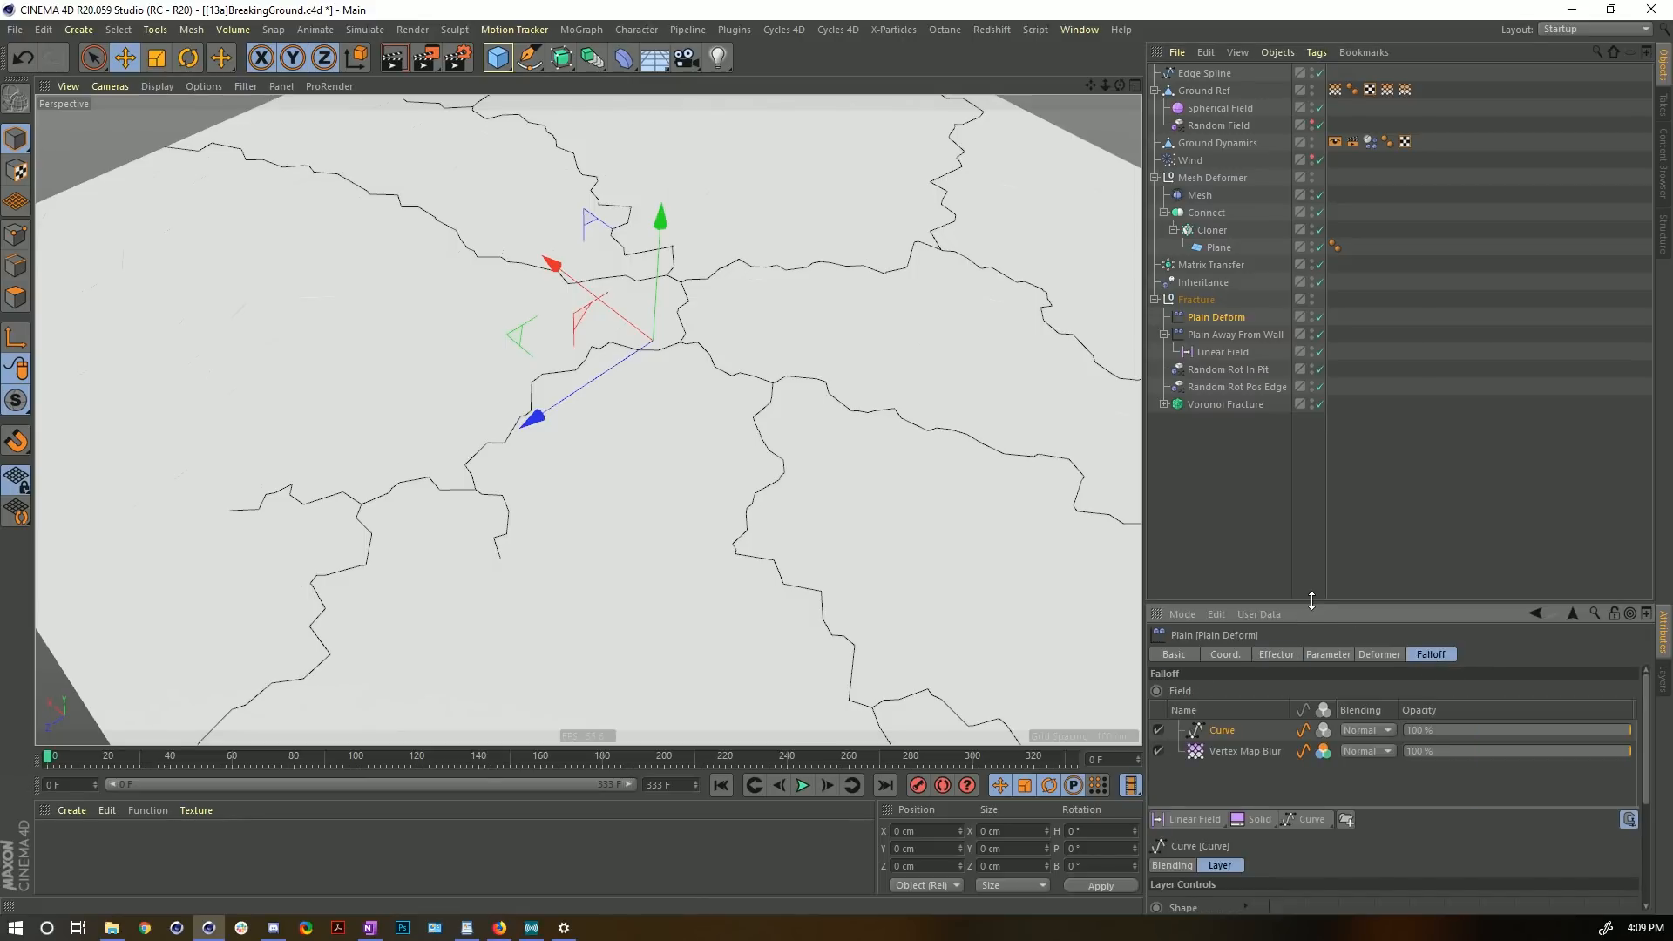
left_click_drag(1316, 603, 1296, 324)
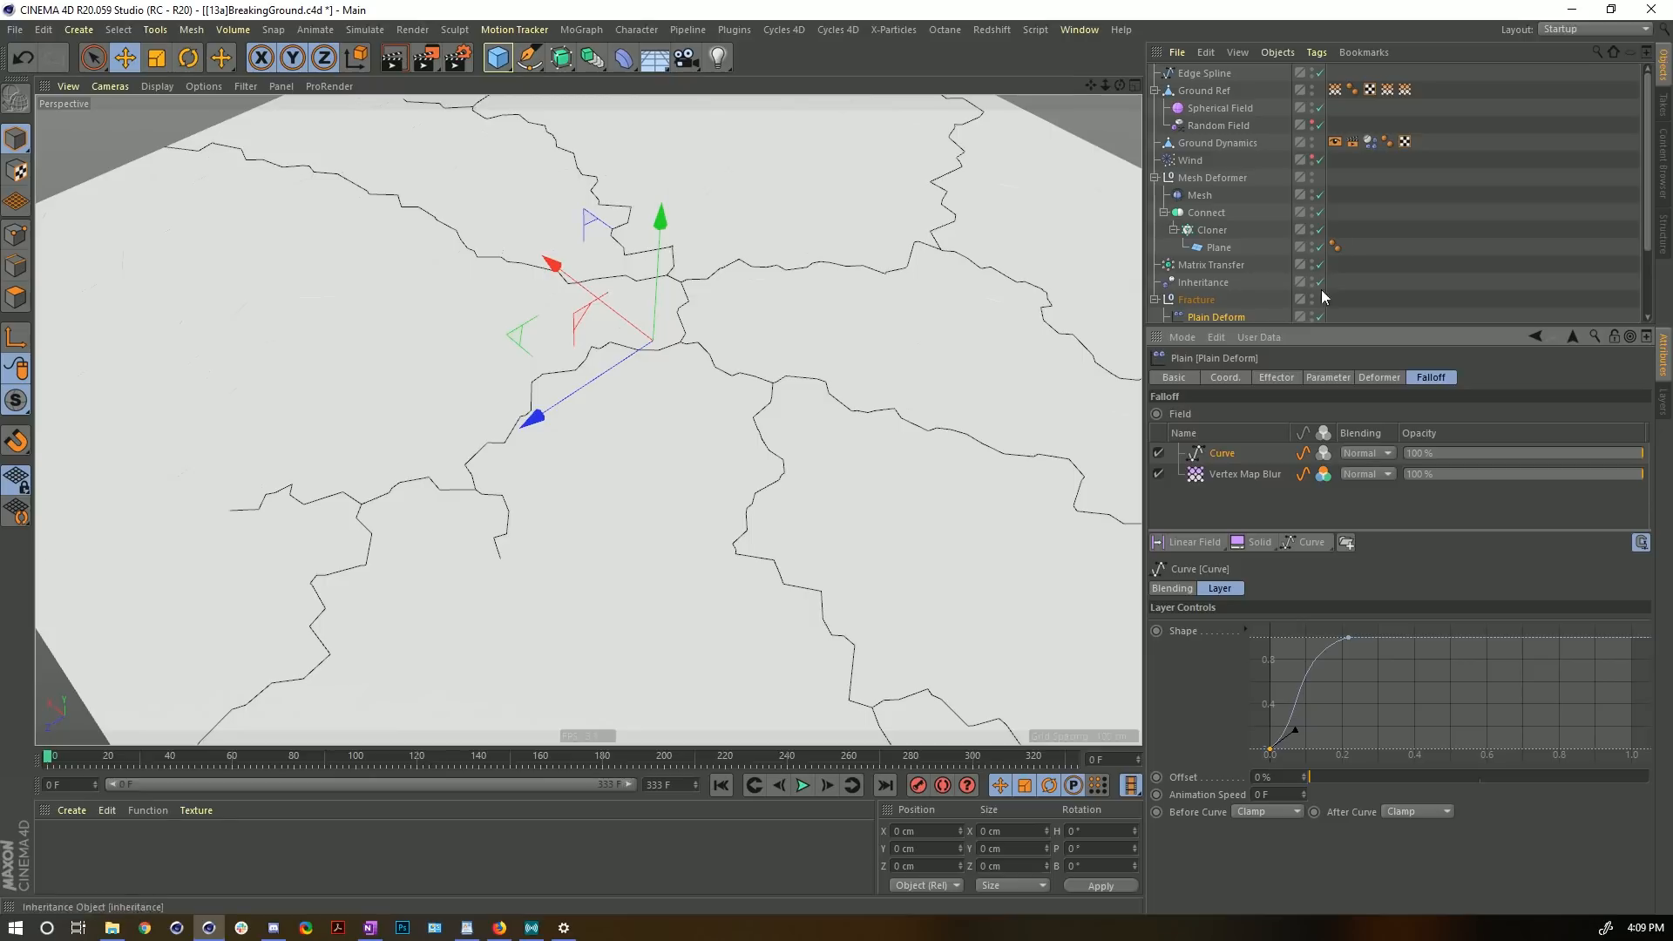
left_click(1158, 452)
left_click(1158, 474)
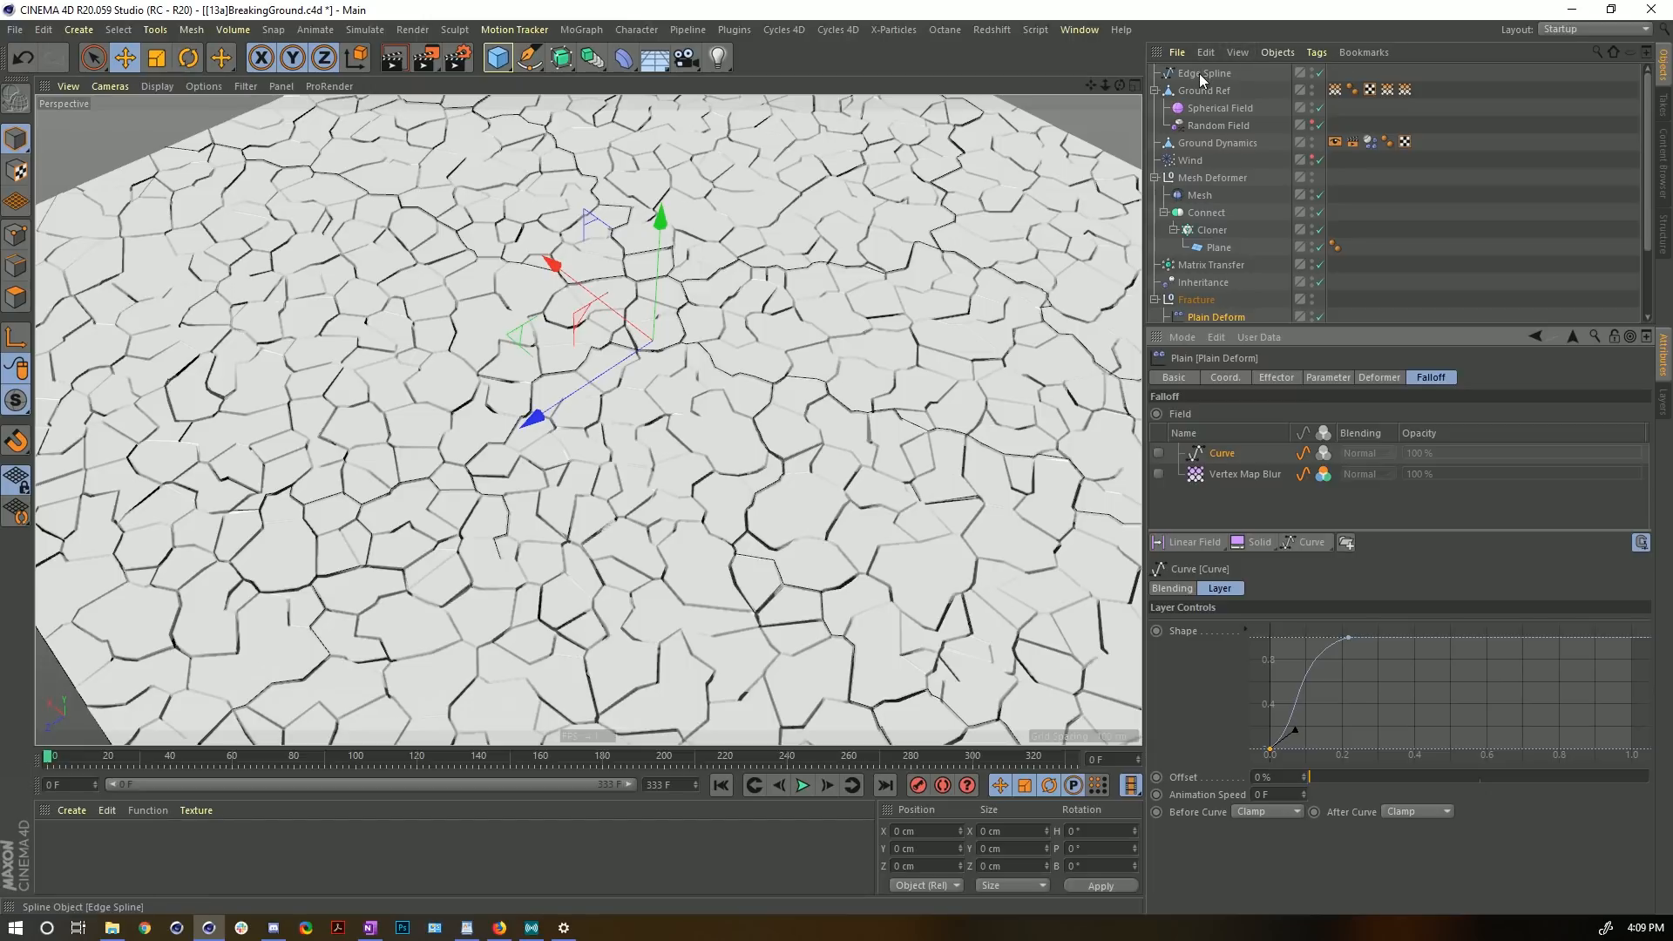
left_click_drag(1204, 74, 1225, 457)
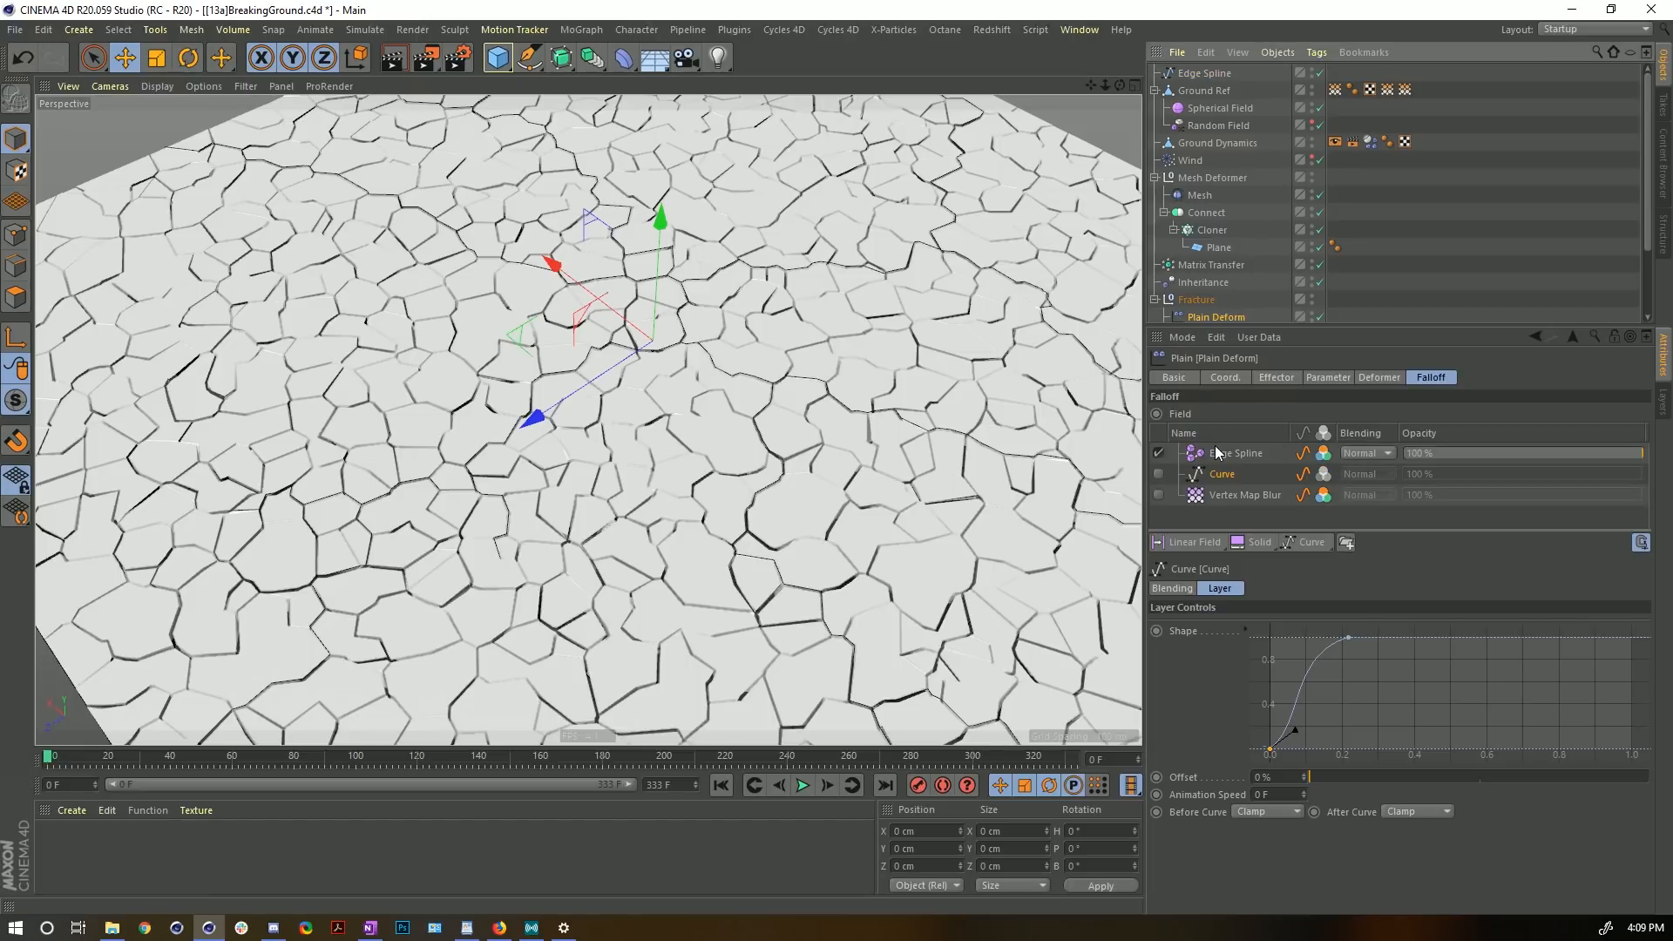
- Set the Edge Spline field's distance mode to Radius in the Plain Deform effector's falloff
left_click(1228, 458)
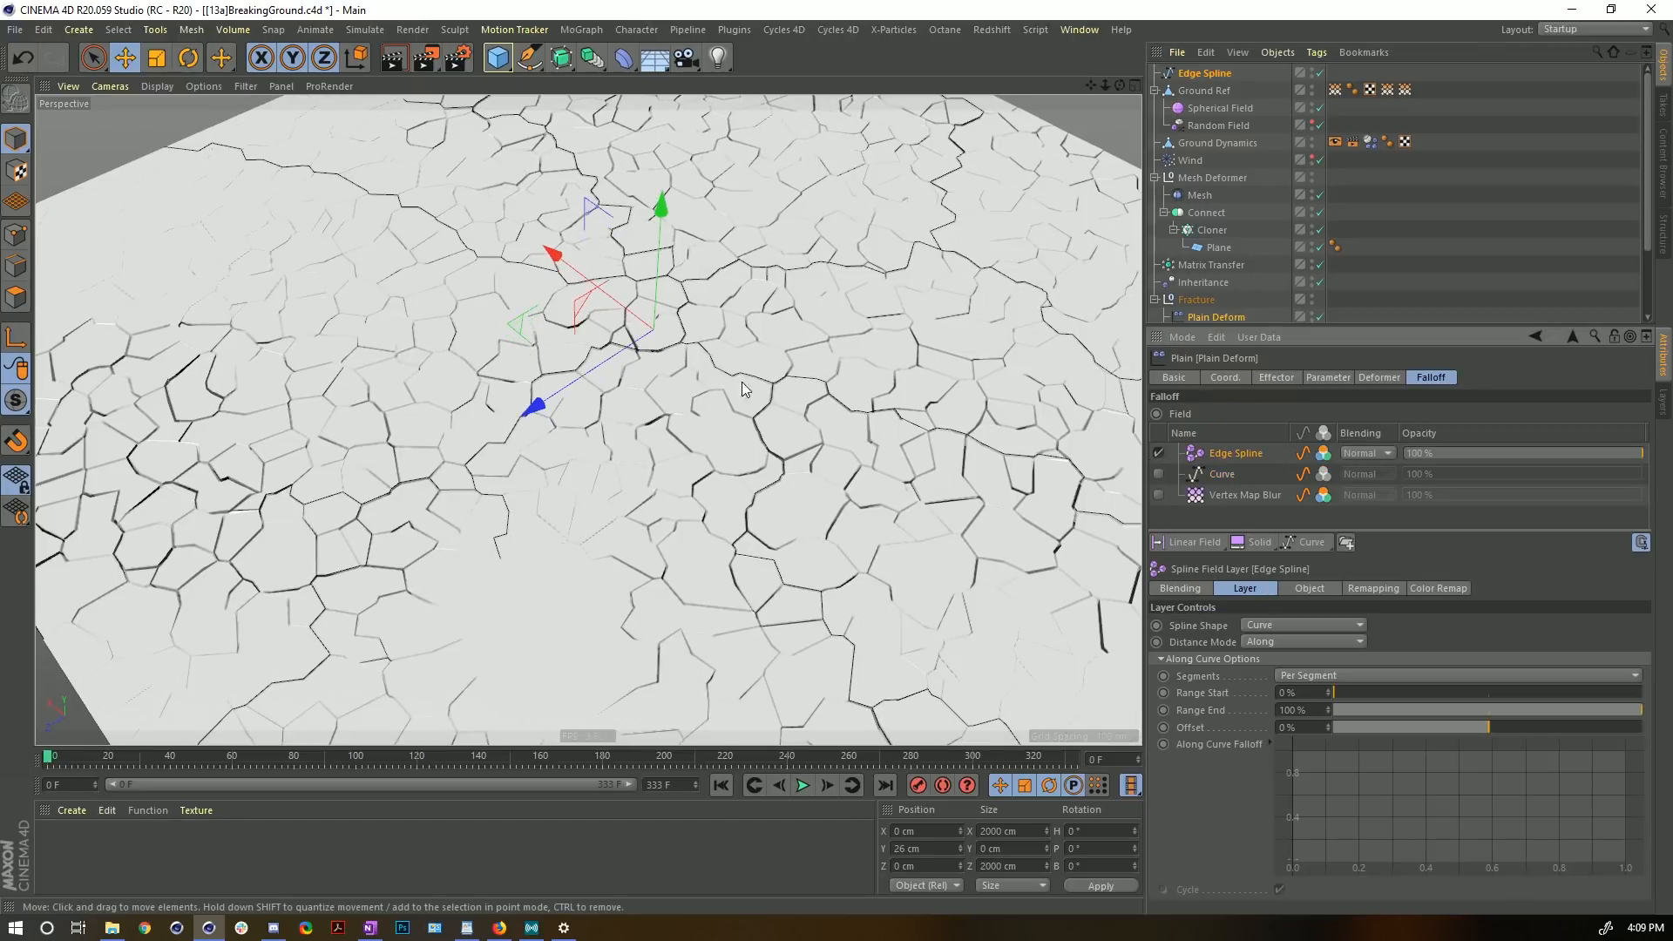
left_click_drag(712, 338, 768, 346, "alt")
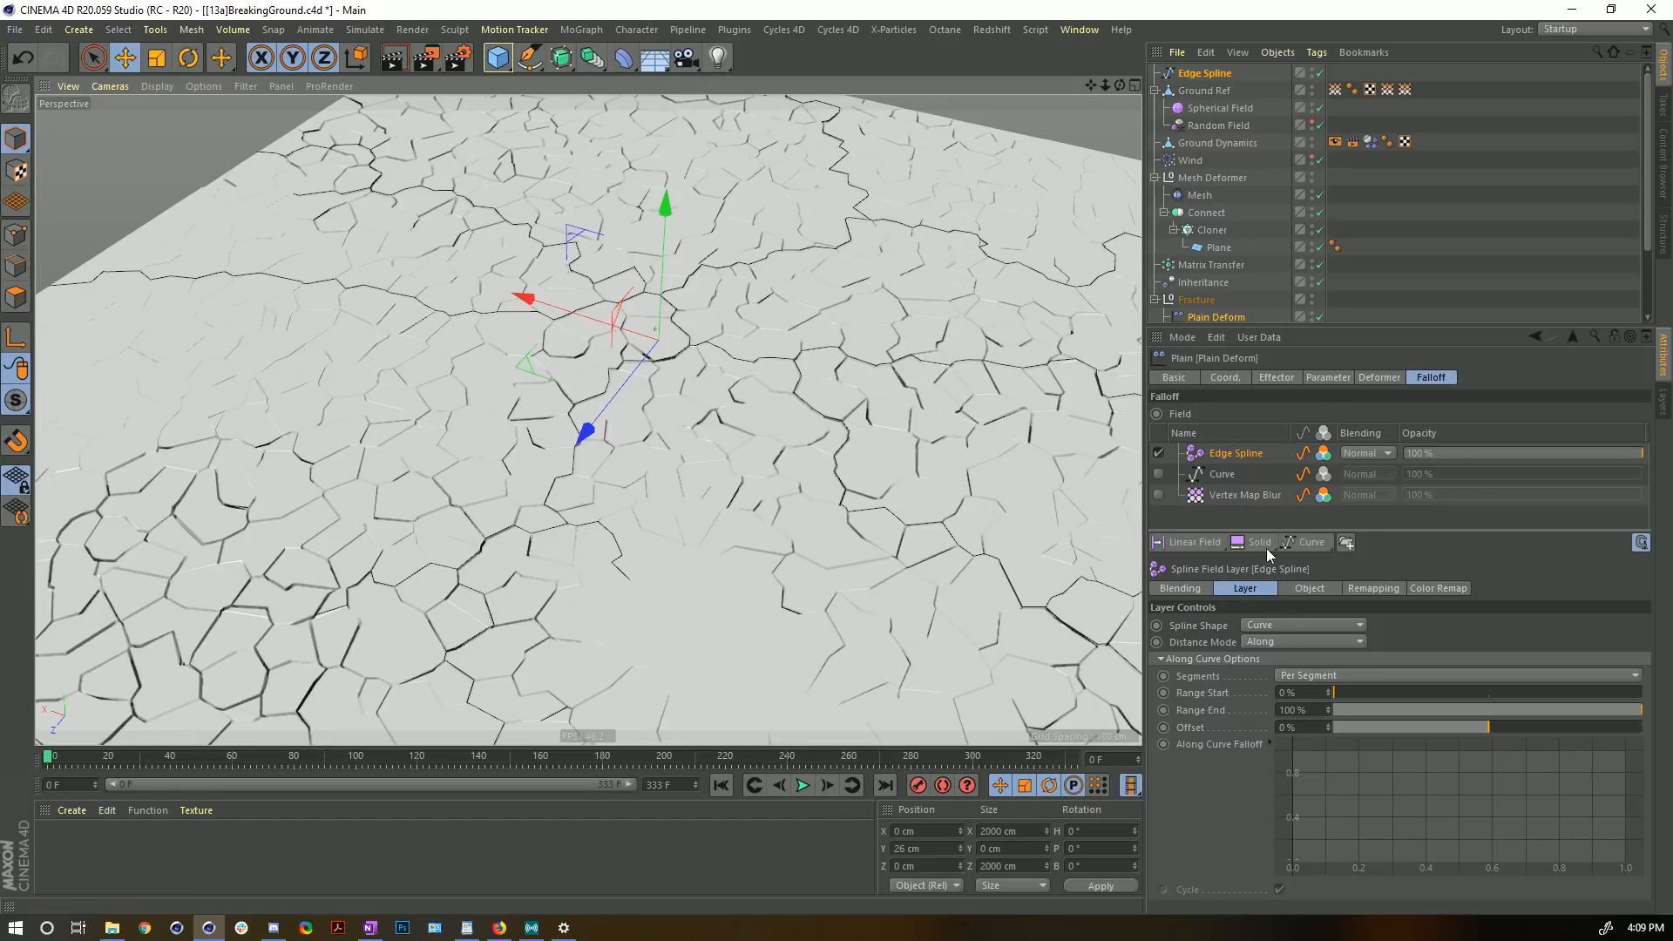
left_click(1274, 642)
left_click(1206, 641)
left_click(1182, 643)
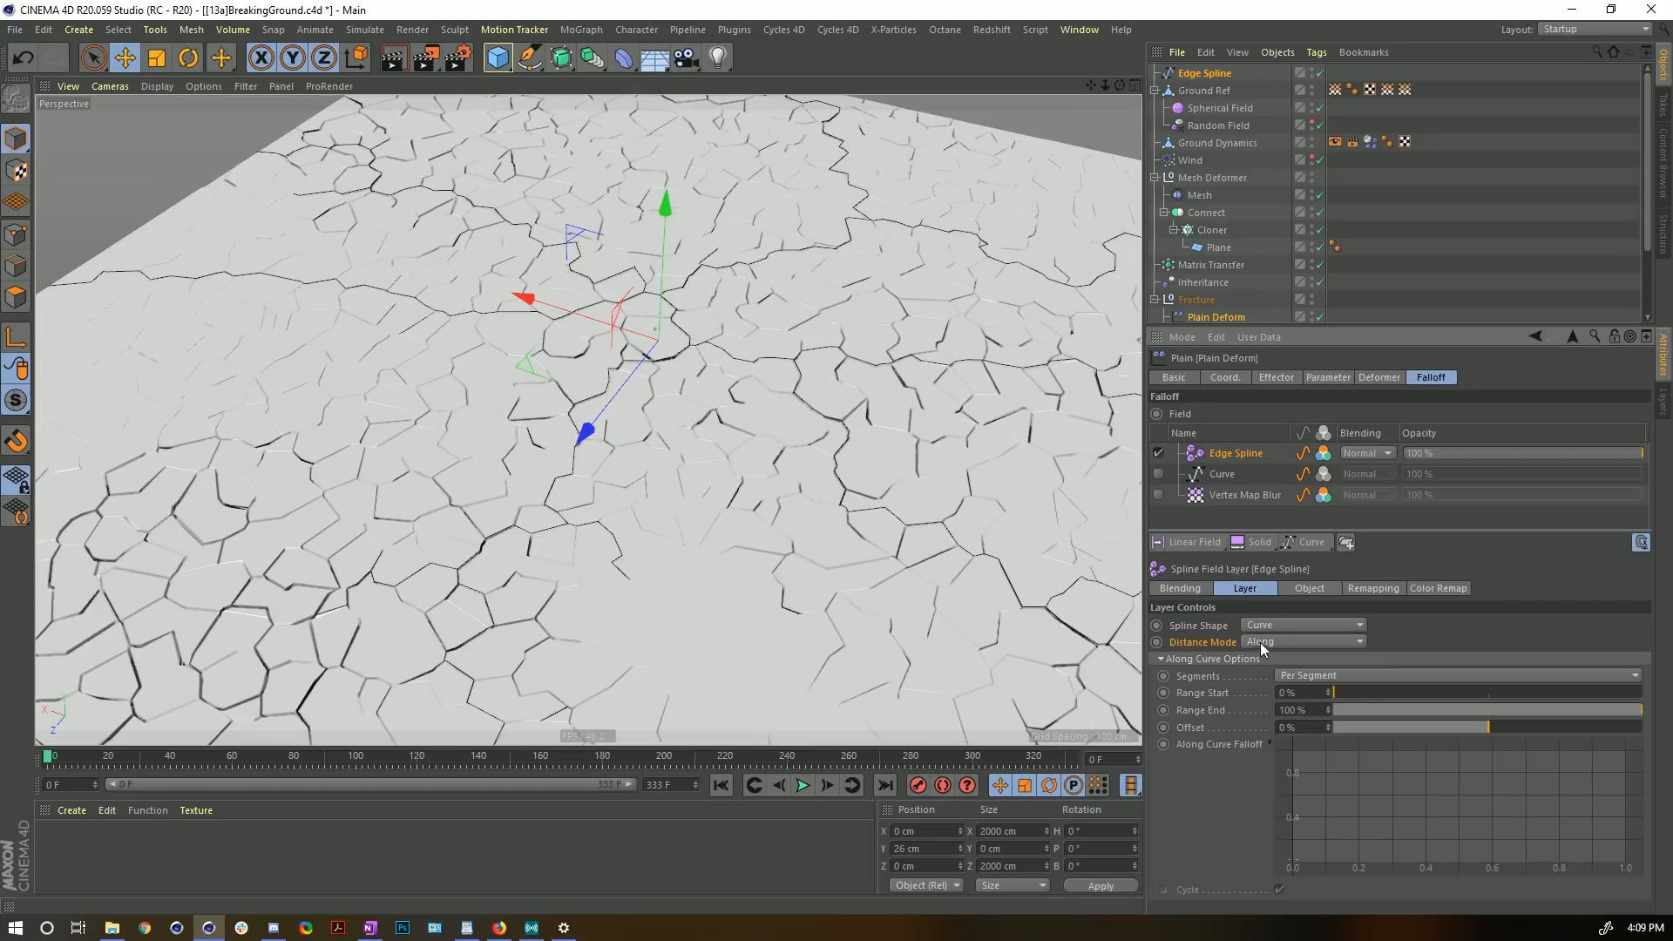
left_click(1260, 642)
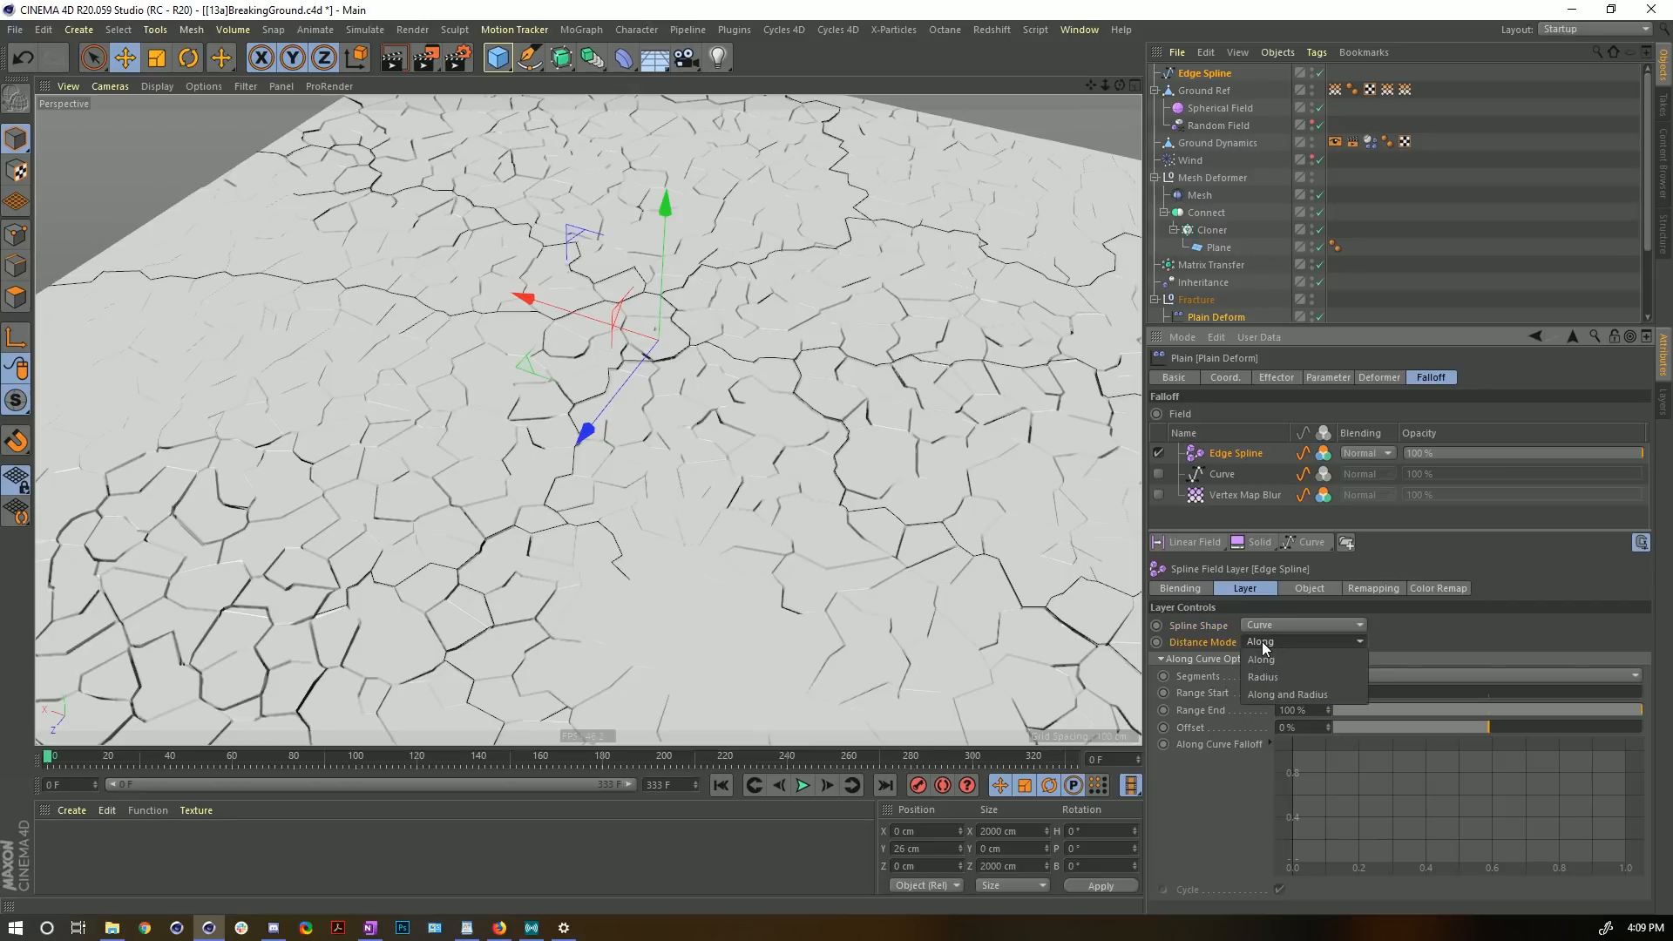
left_click(1287, 677)
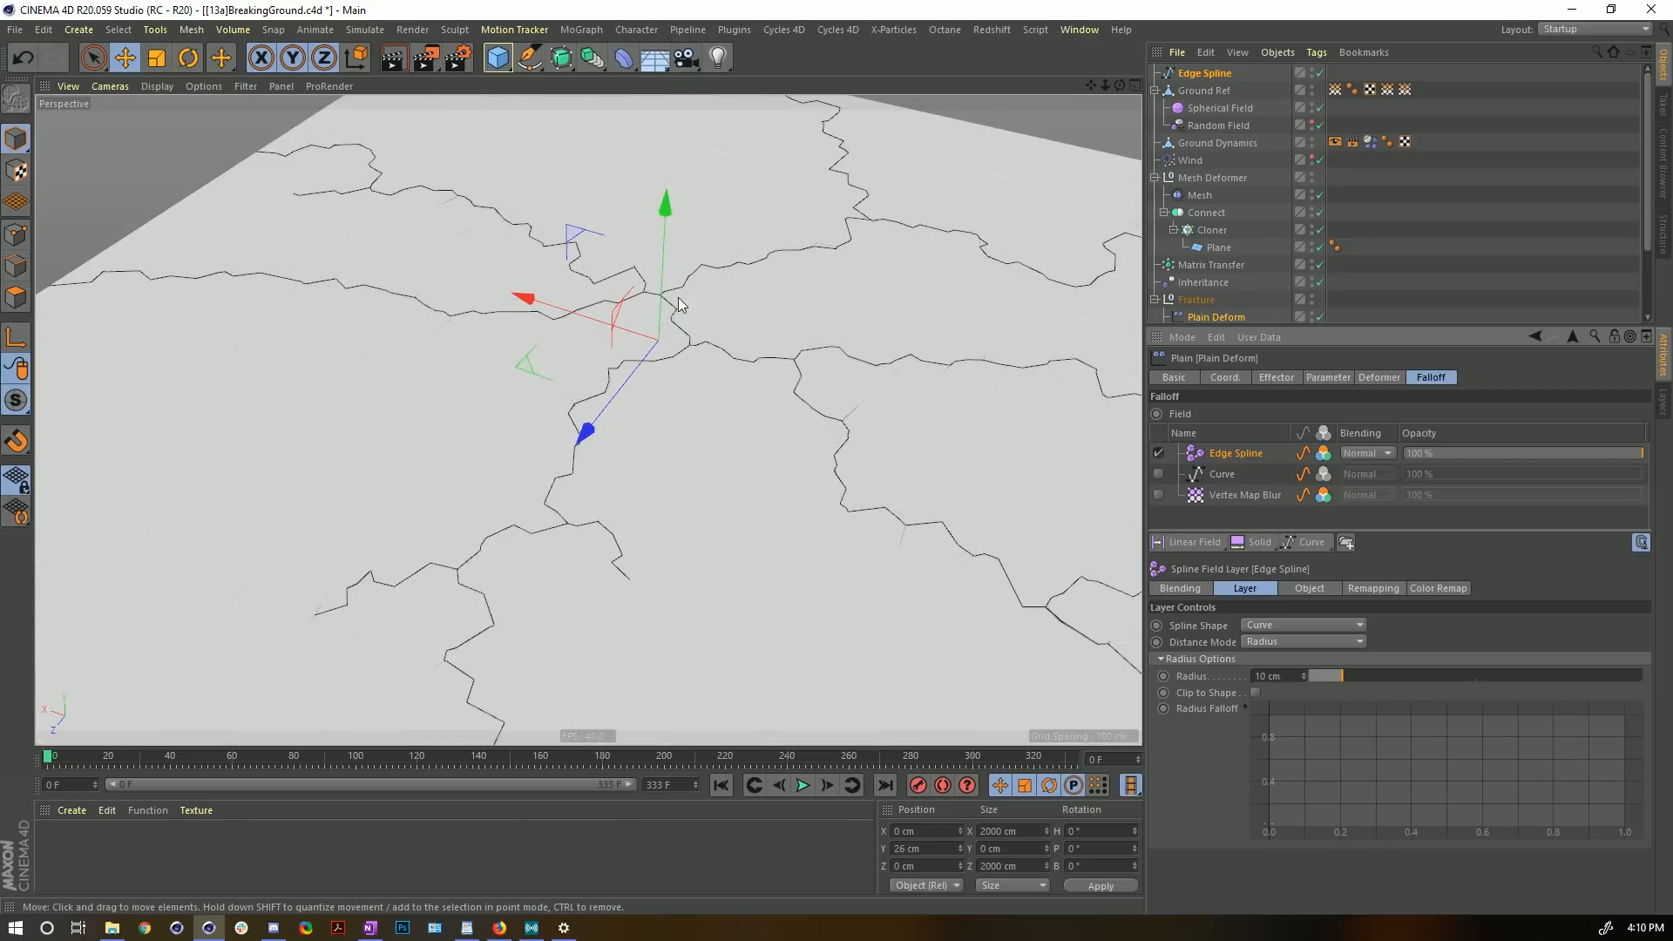
- Inspect the cracks along the spline up close, then hide the Edge Spline object in the viewport and deselect everything
scroll(825, 384, "up", 5)
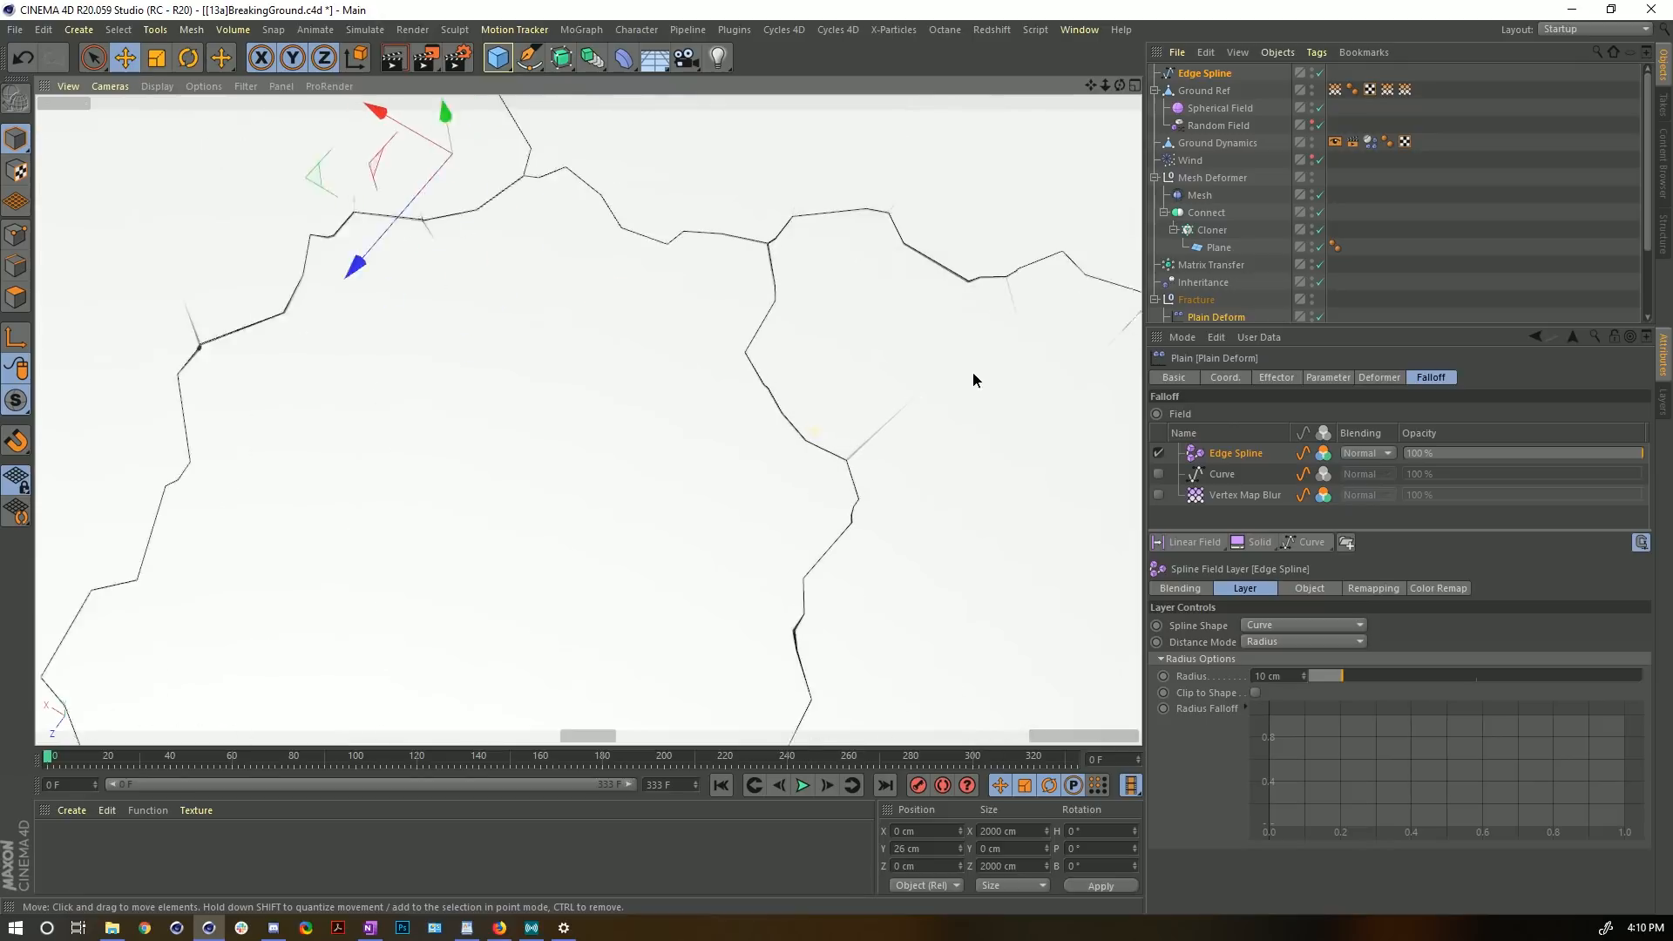
scroll(950, 381, "down", 6)
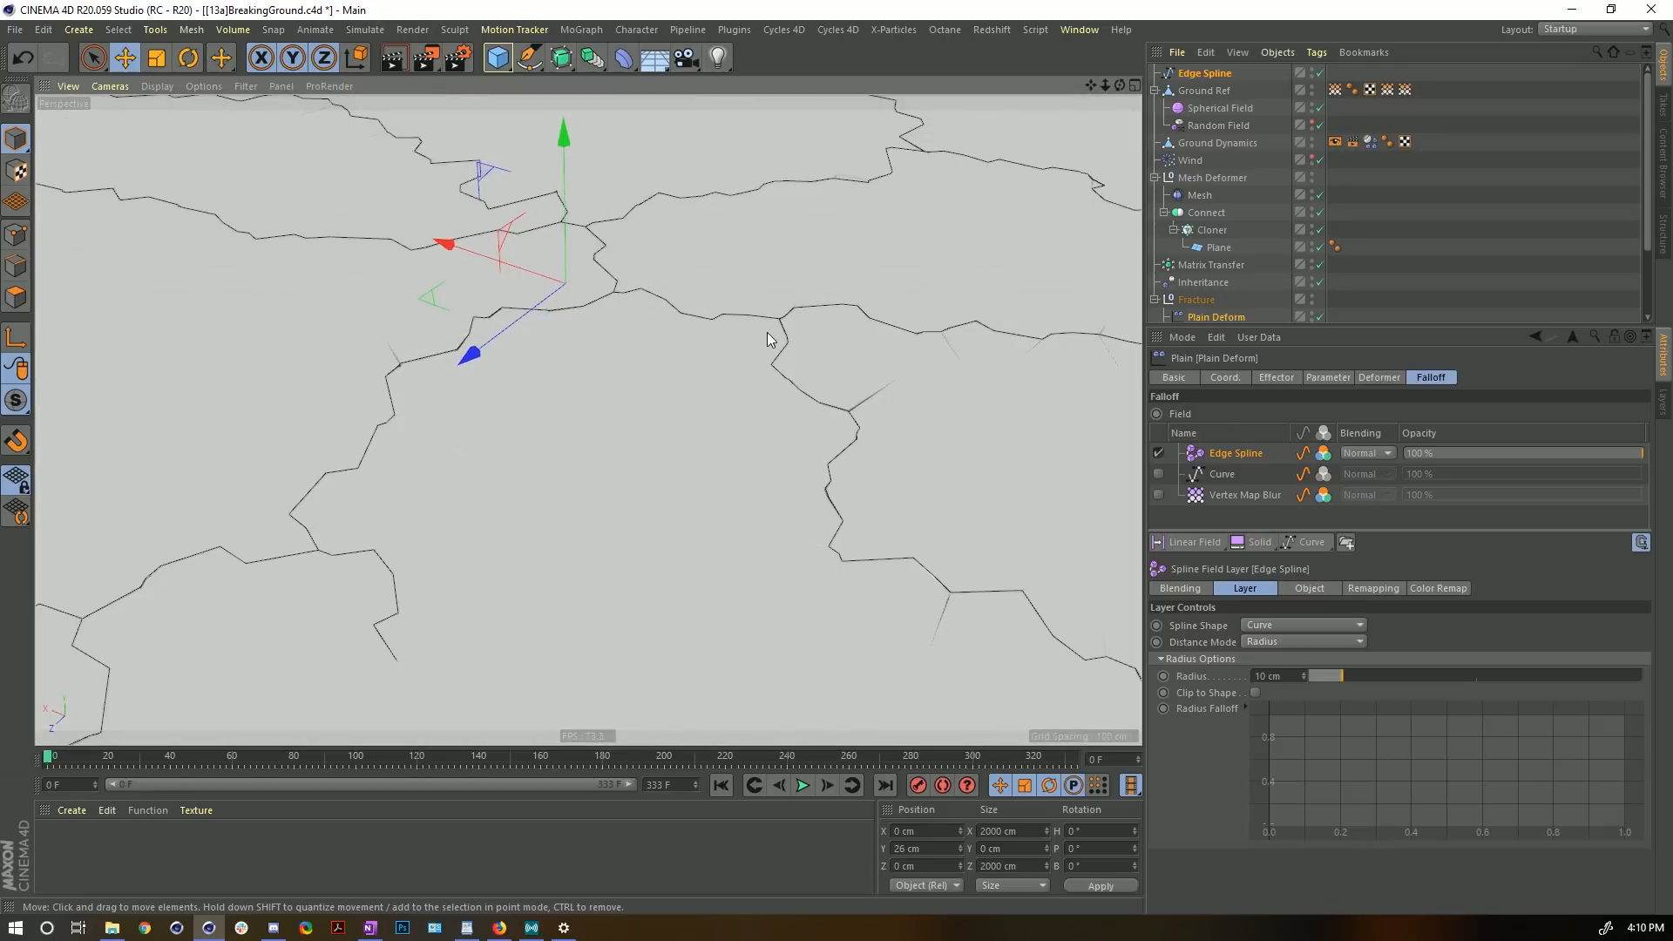
scroll(770, 340, "up", 4)
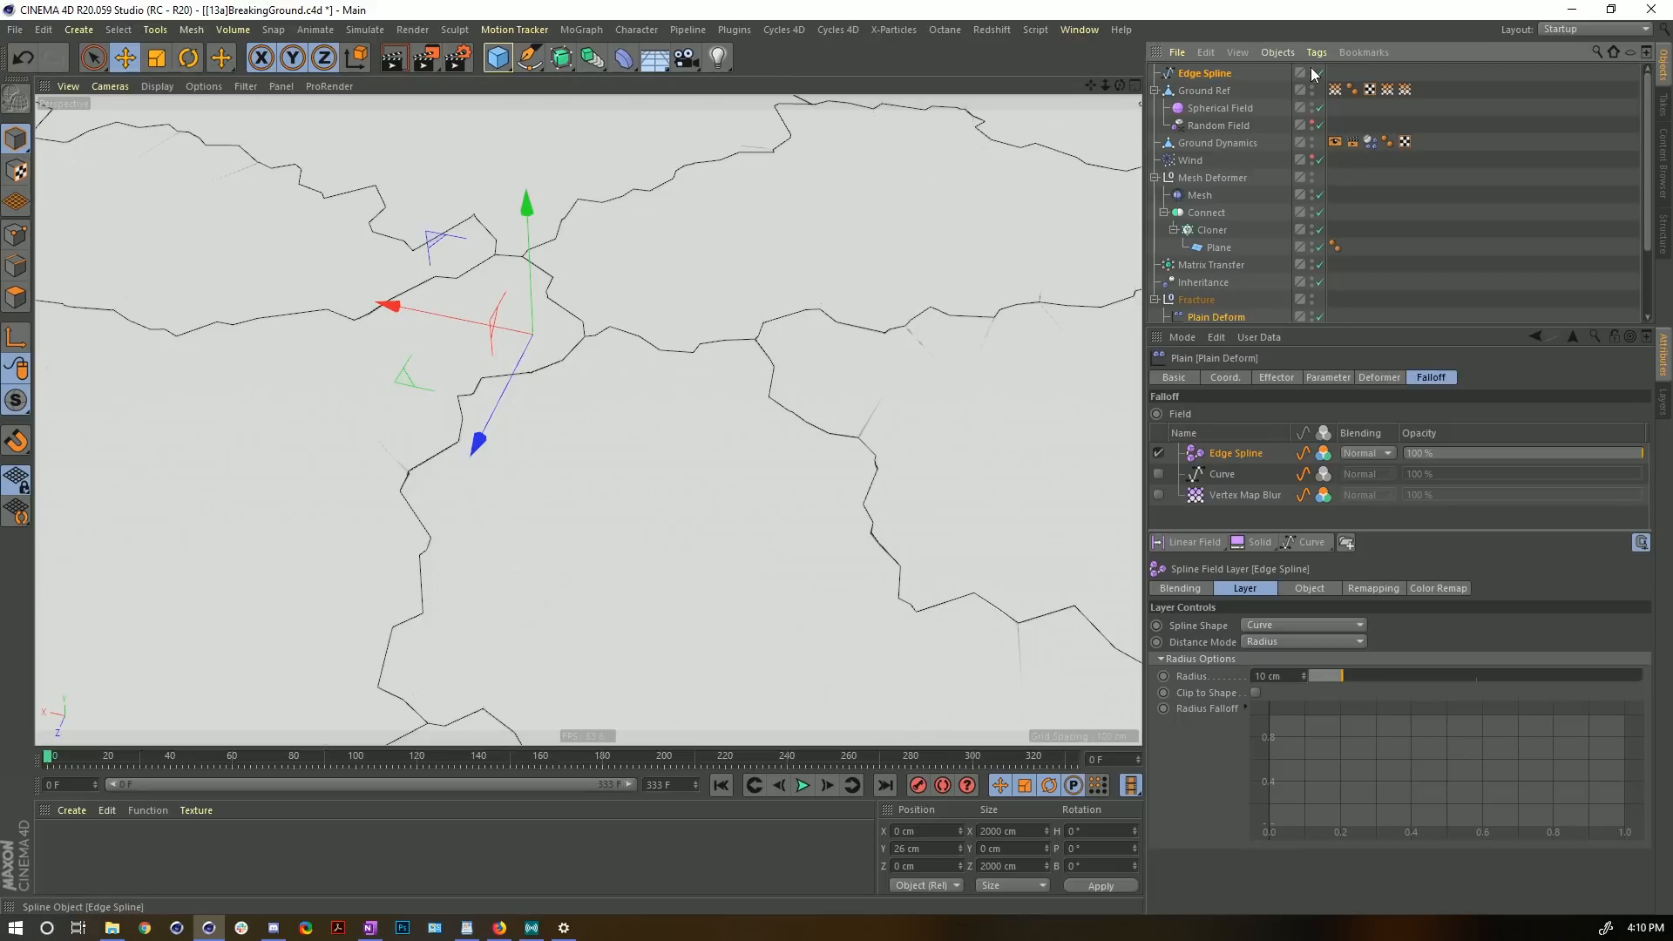
double_click(1311, 69)
left_click(1503, 250)
left_click_drag(713, 368, 908, 322, "alt")
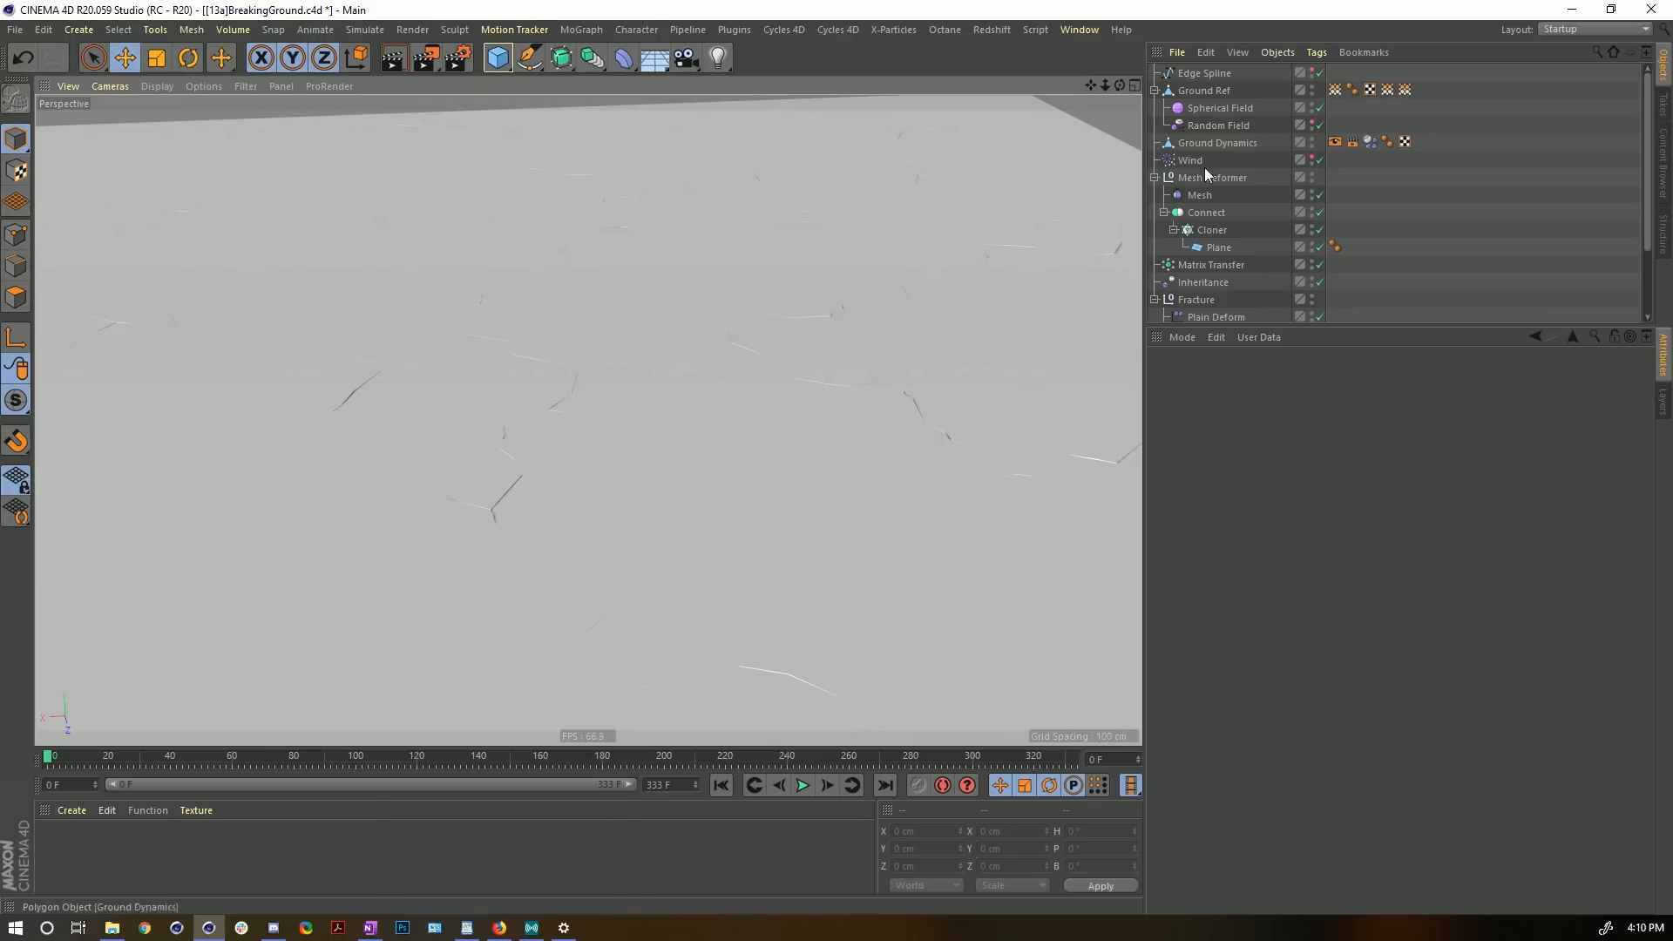
- Set the Edge Spline field's radius to 40 cm in the Plain Deform falloff and check the widened cracks
left_click(1241, 317)
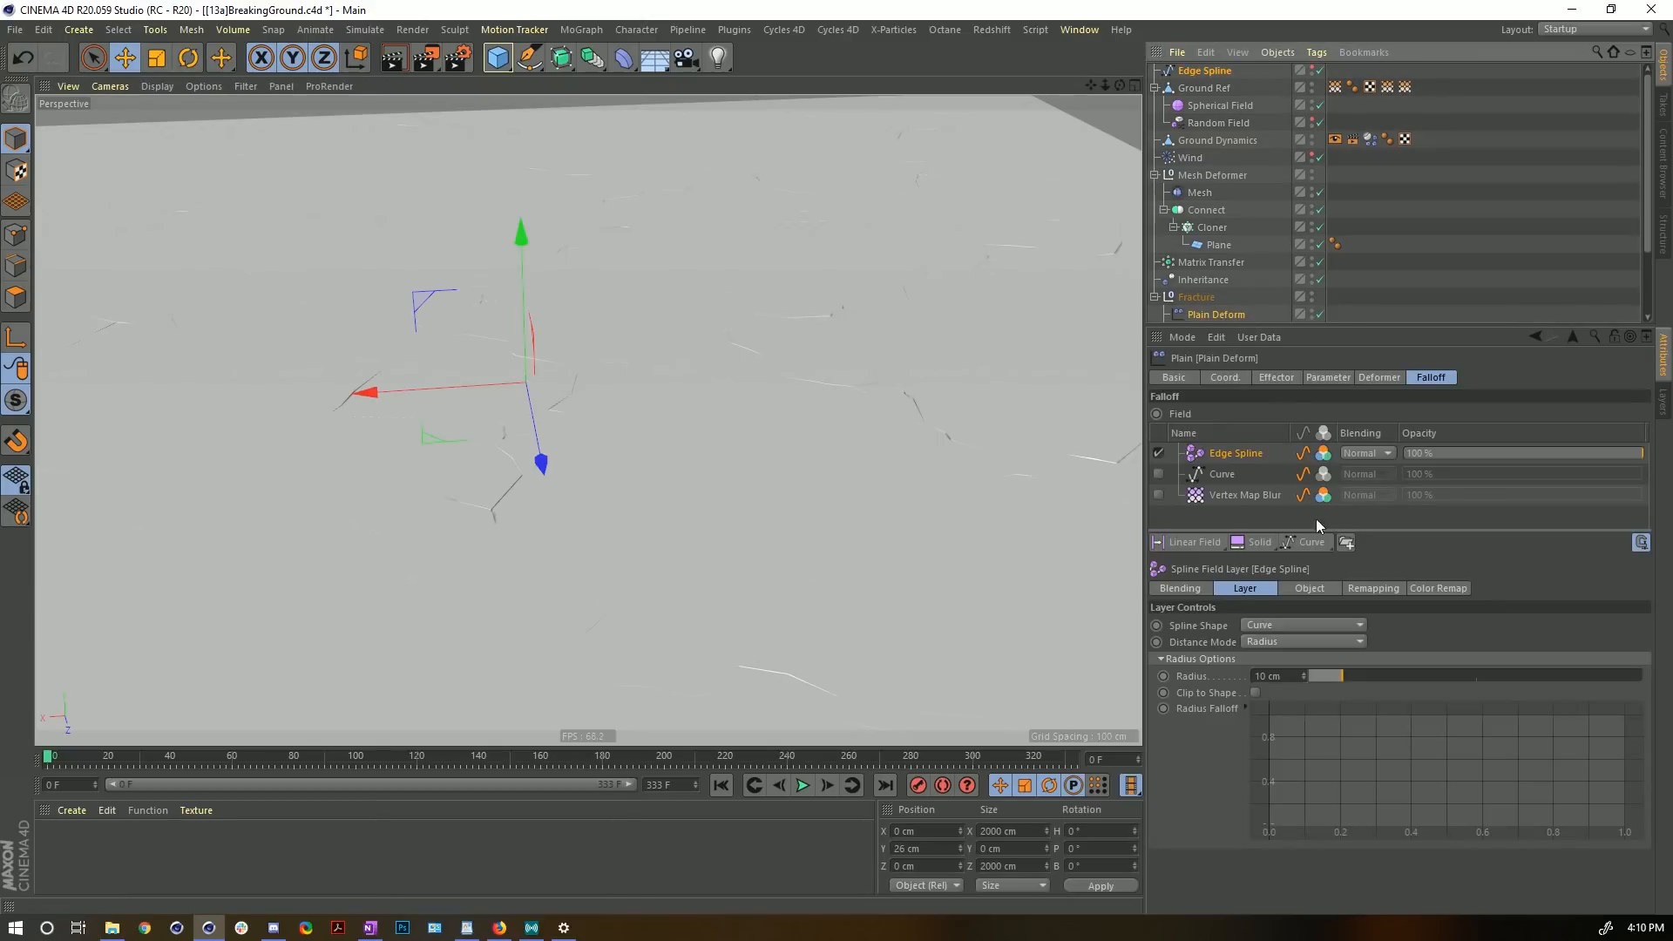
left_click_drag(1363, 677, 1398, 677)
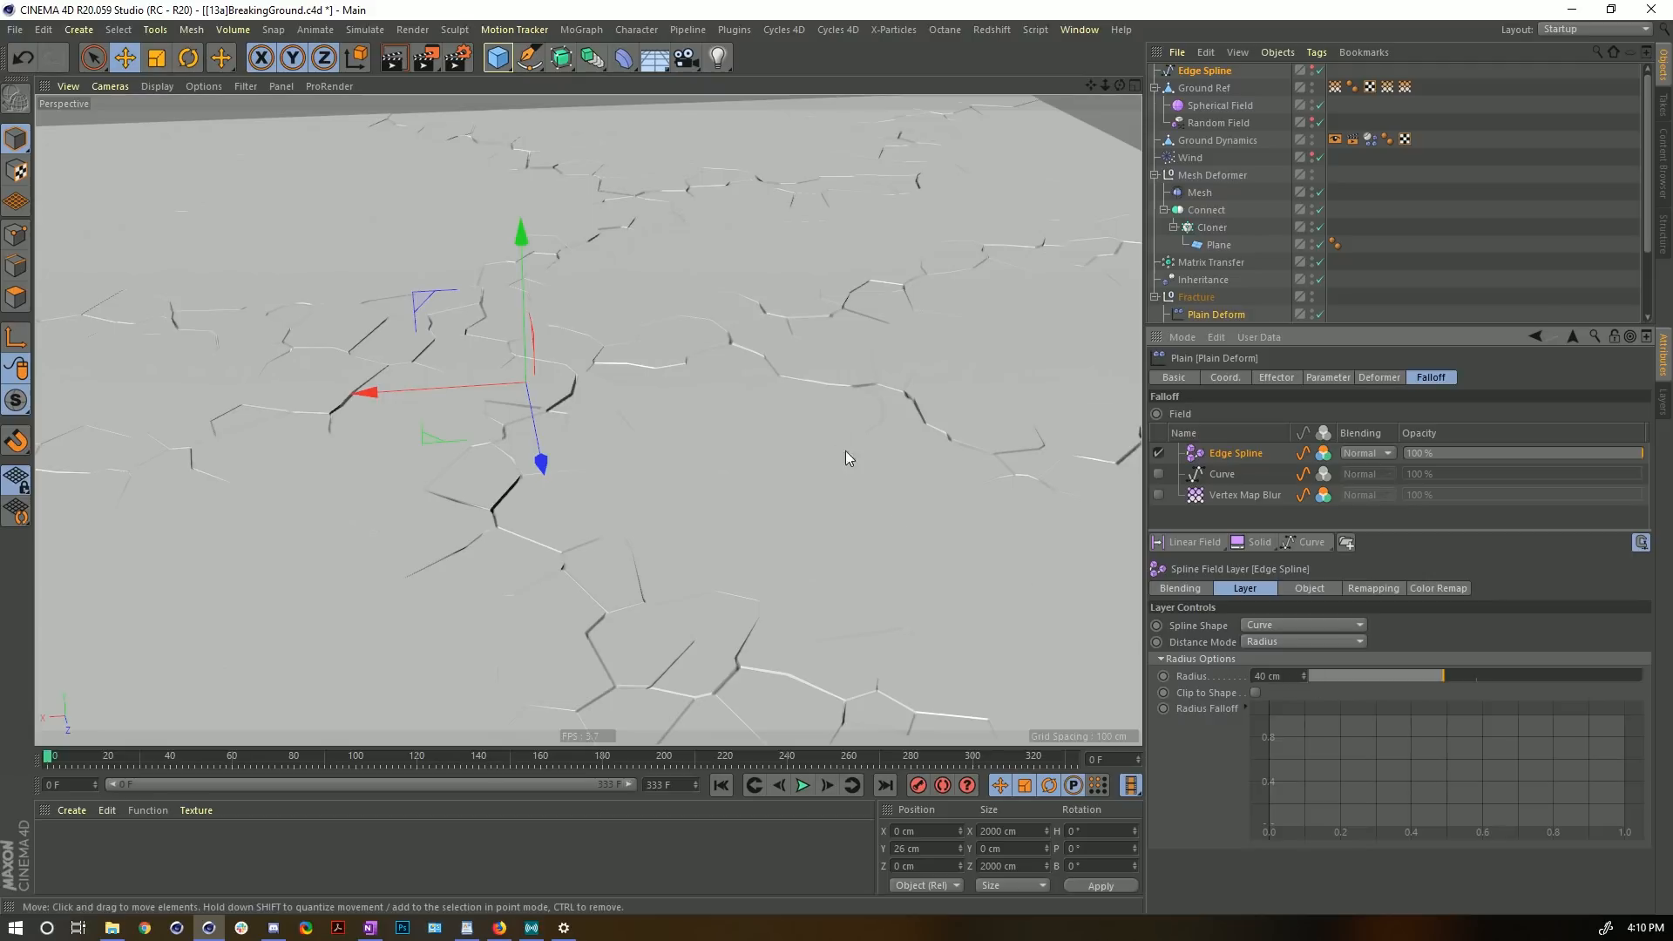
left_click_drag(753, 367, 654, 418, "alt")
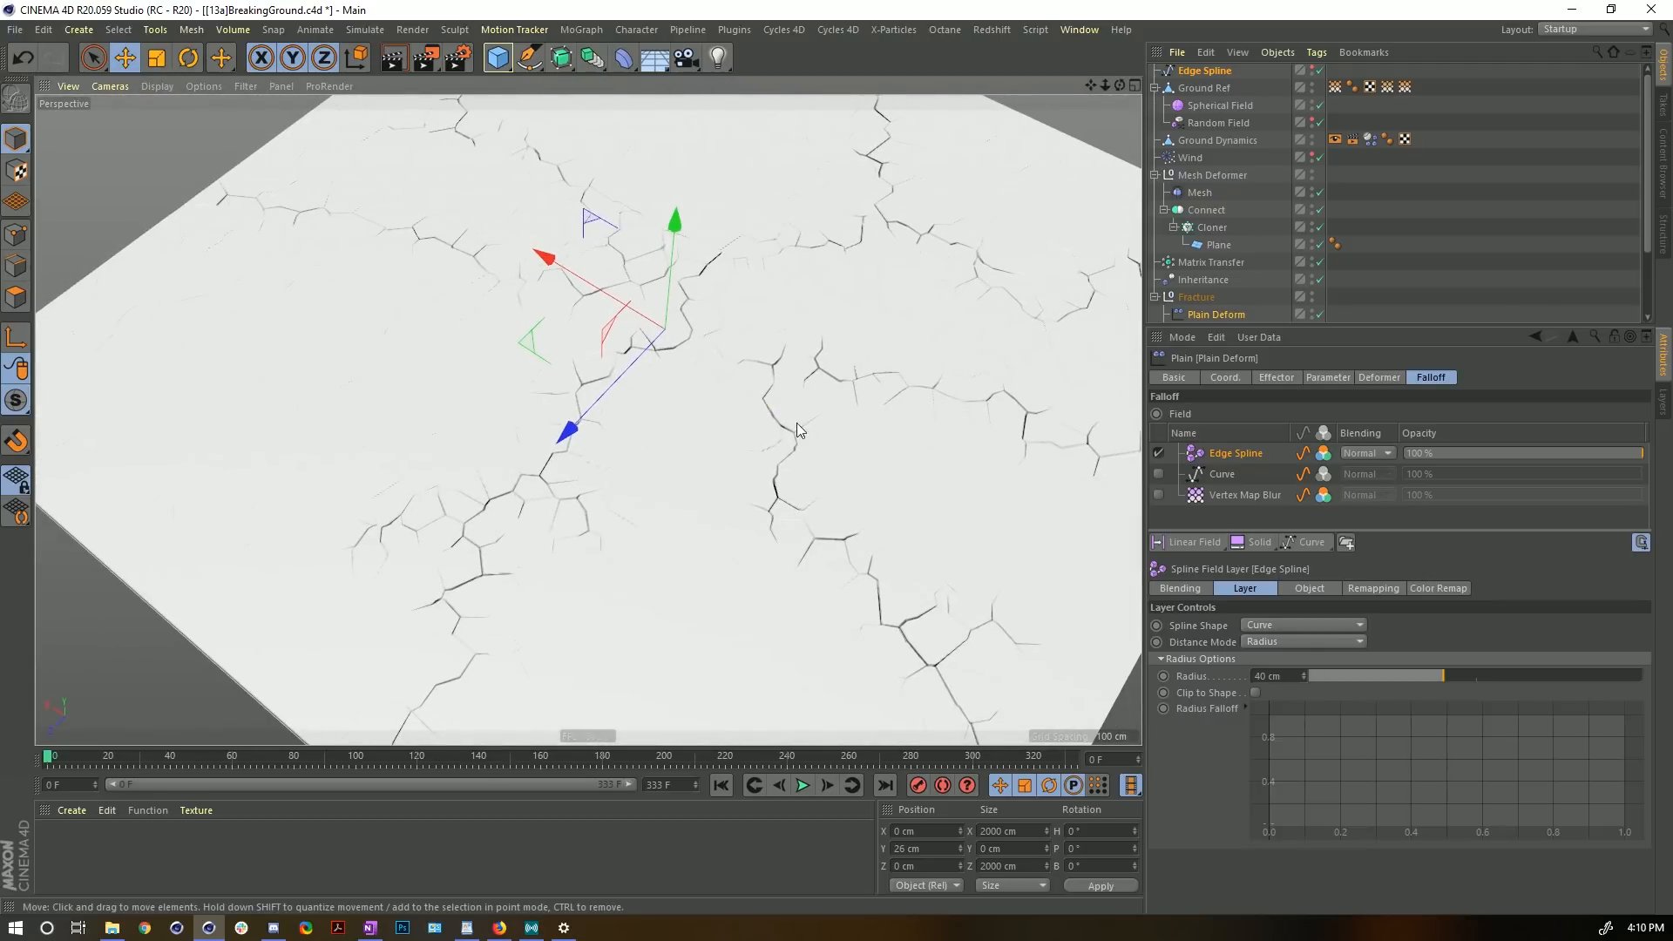
mouse_move(679, 359)
left_mouse_down("alt")
mouse_move(776, 286)
mouse_move(833, 301)
mouse_move(645, 375)
mouse_move(700, 311)
mouse_move(680, 355)
mouse_move(711, 459)
mouse_move(624, 430)
mouse_move(602, 393)
mouse_move(687, 486)
mouse_move(817, 385)
mouse_move(711, 412)
mouse_move(718, 392)
mouse_move(739, 387)
mouse_move(732, 419)
left_mouse_up("alt")
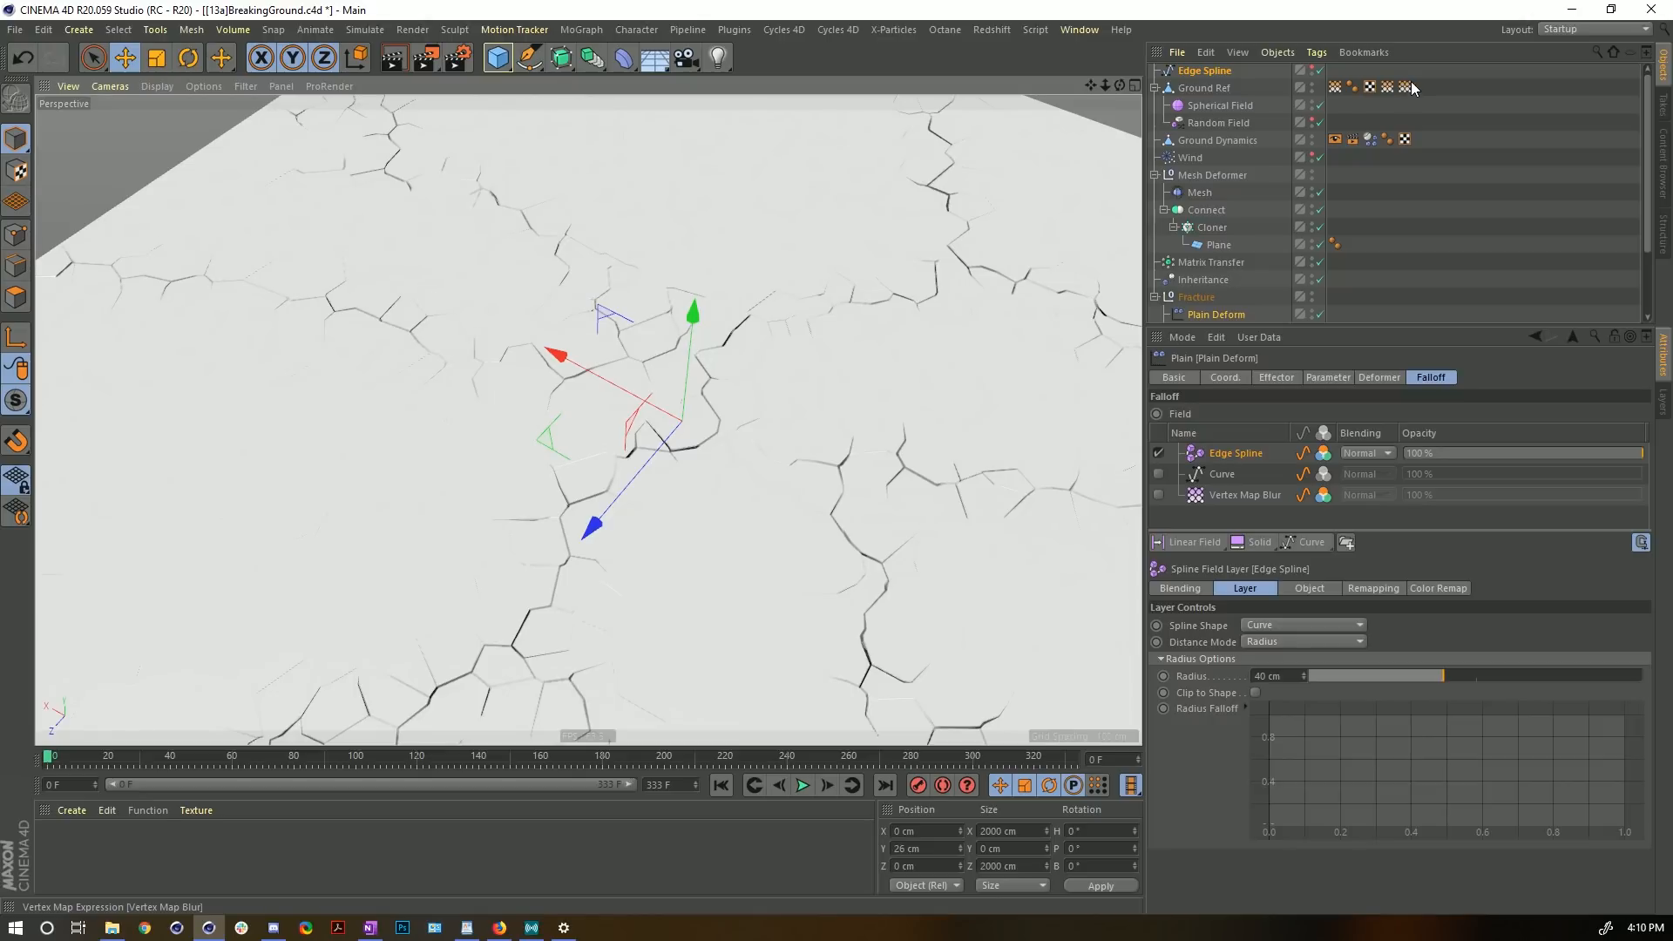
- Add the Ground Ref's Vertex Map Blur as the uppermost falloff field with Multiply blending, and play the simulation to frame 15
left_click_drag(1407, 89, 1232, 444)
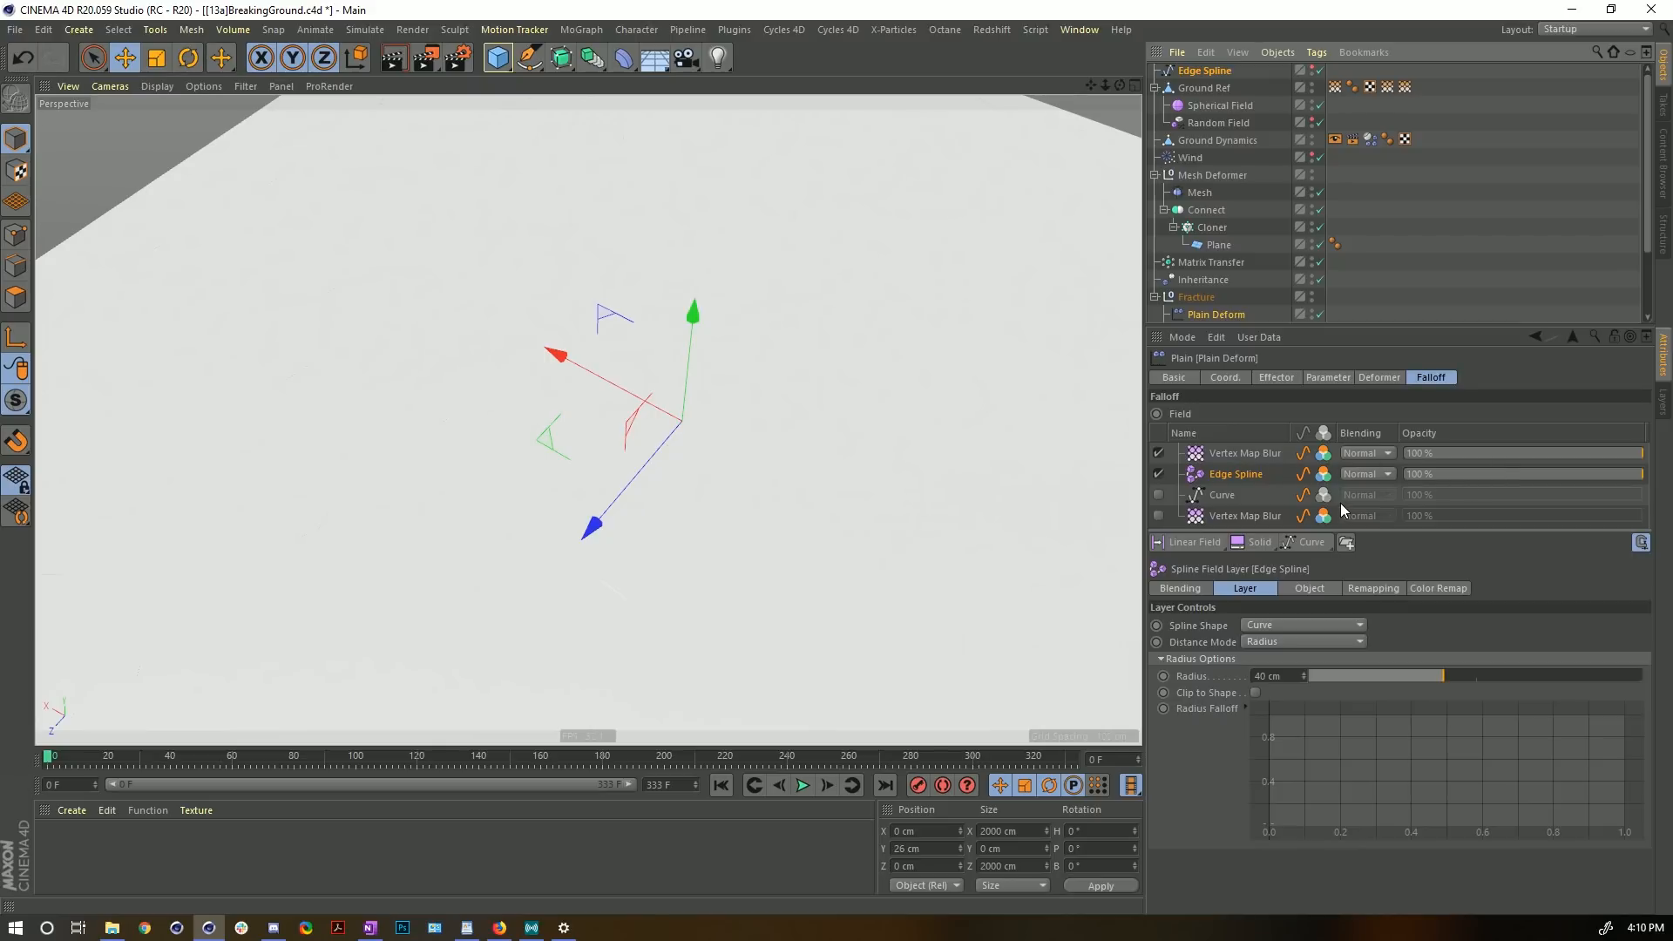
left_click(1364, 453)
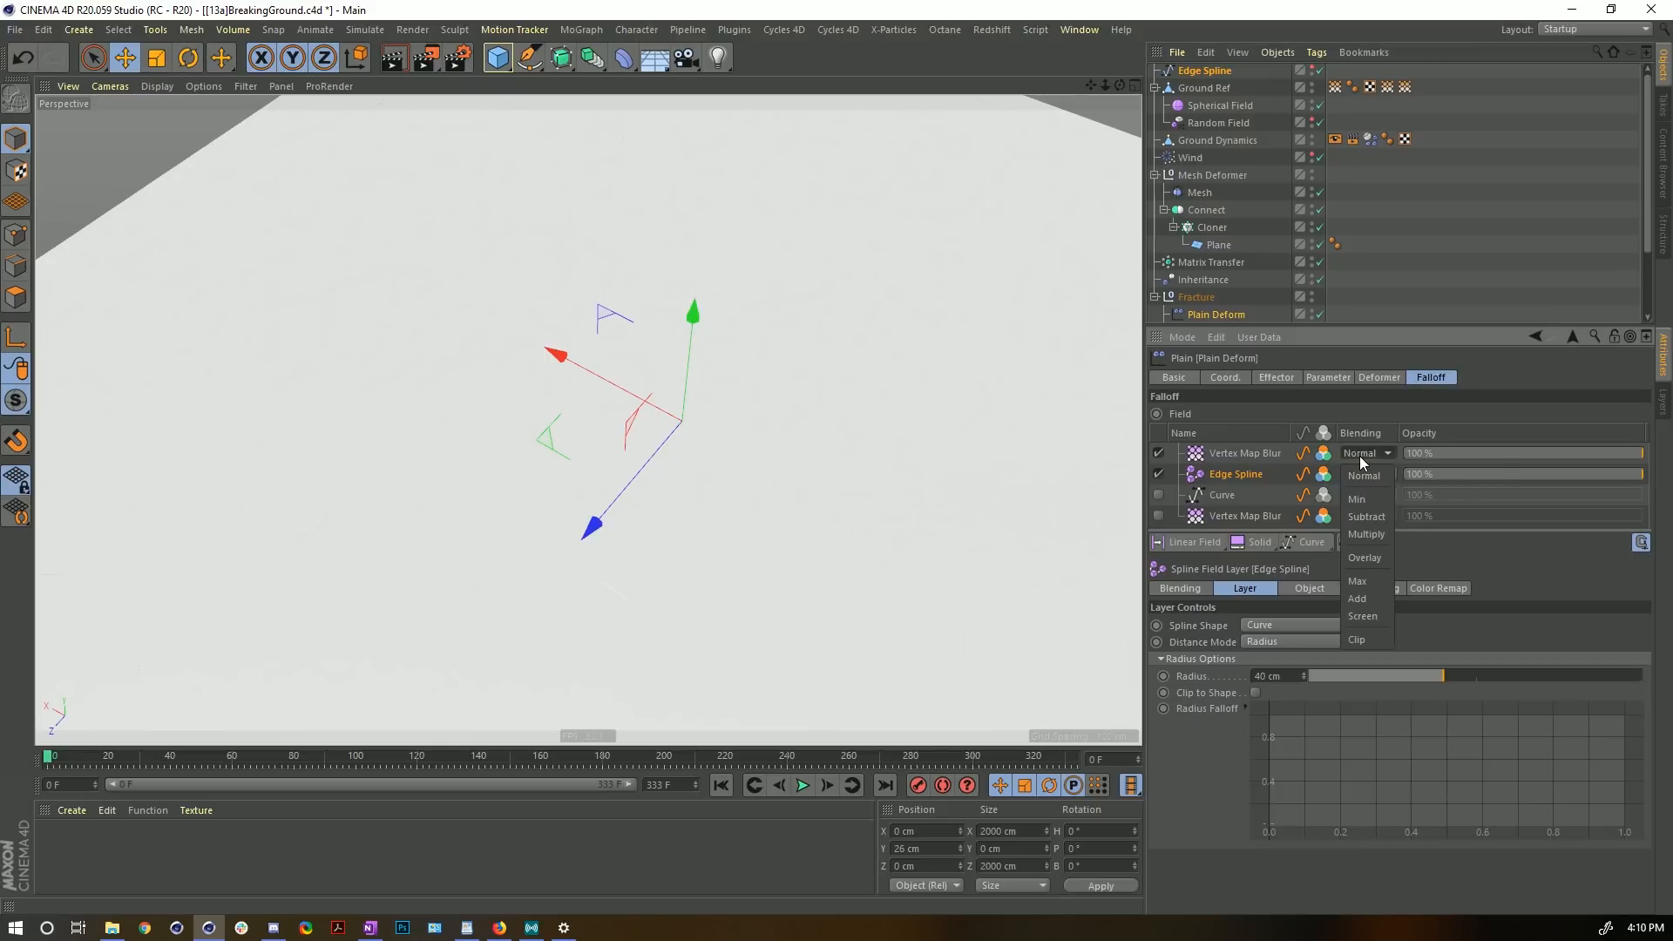
left_click(1368, 534)
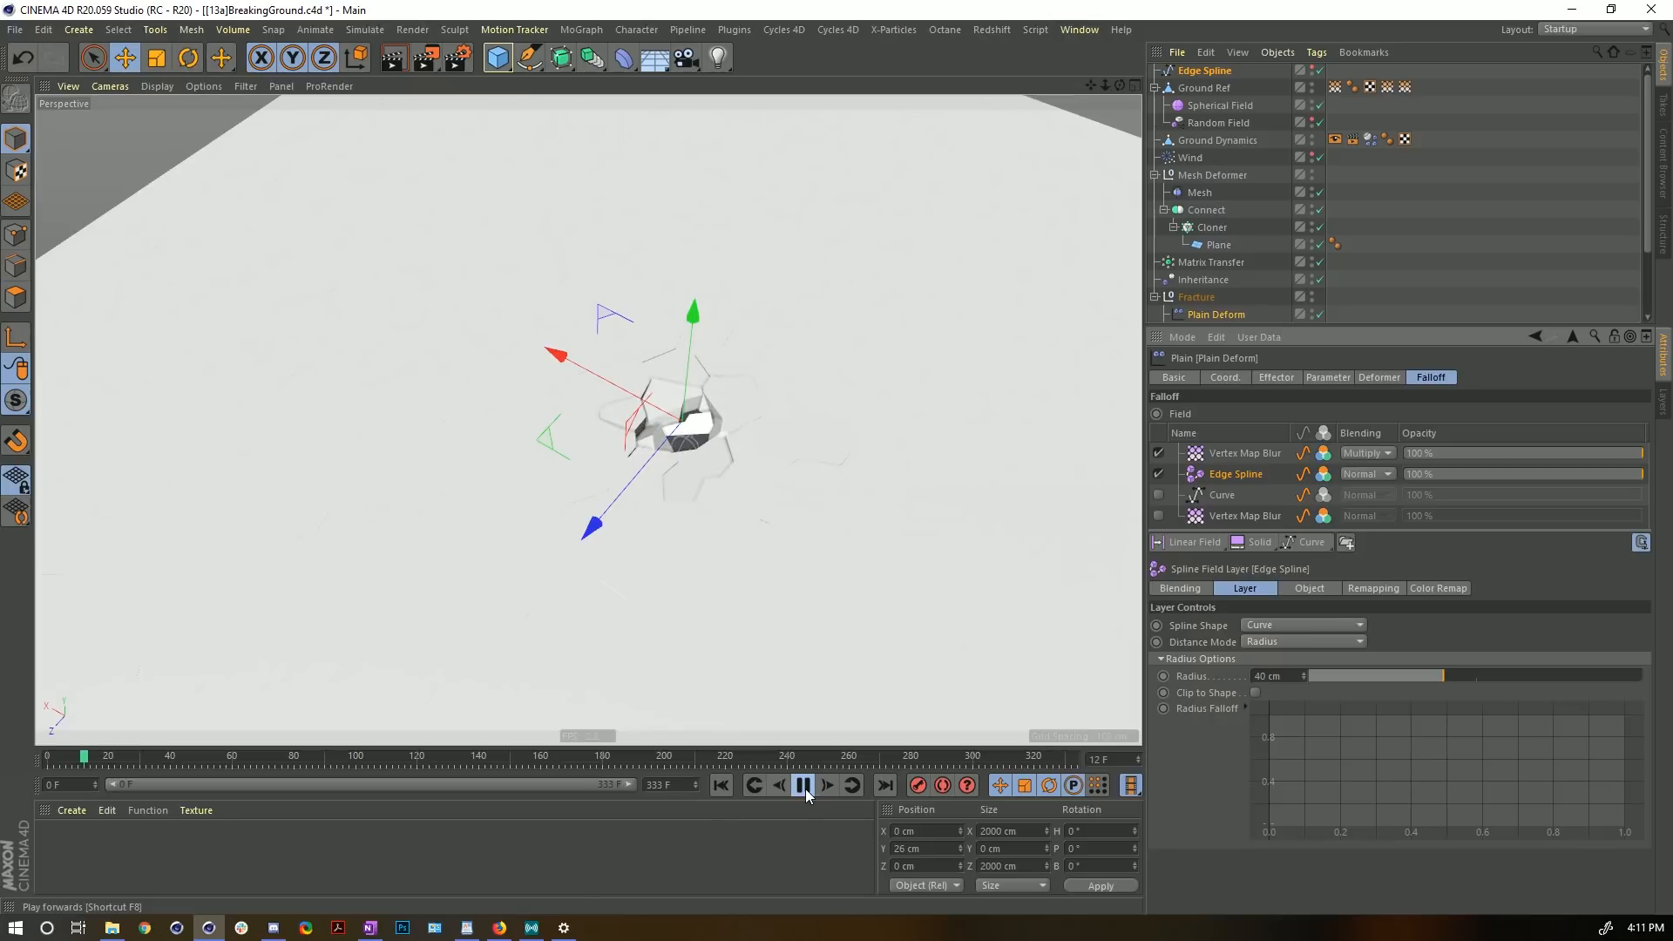
left_click(803, 785)
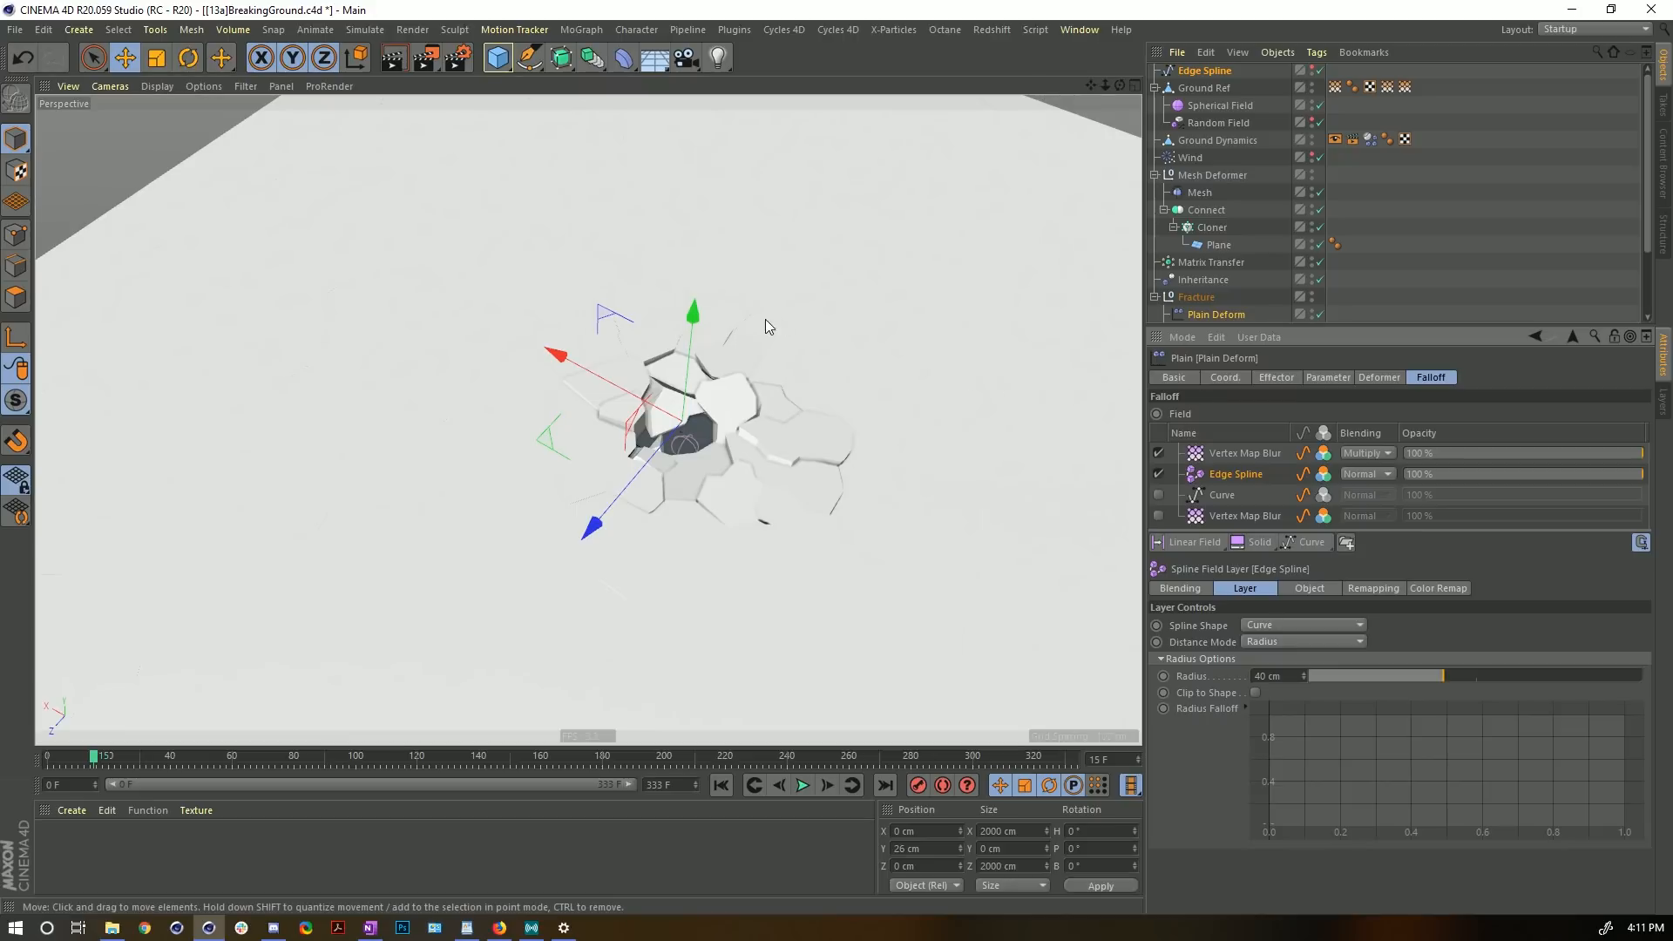
left_click_drag(767, 329, 874, 269, "alt")
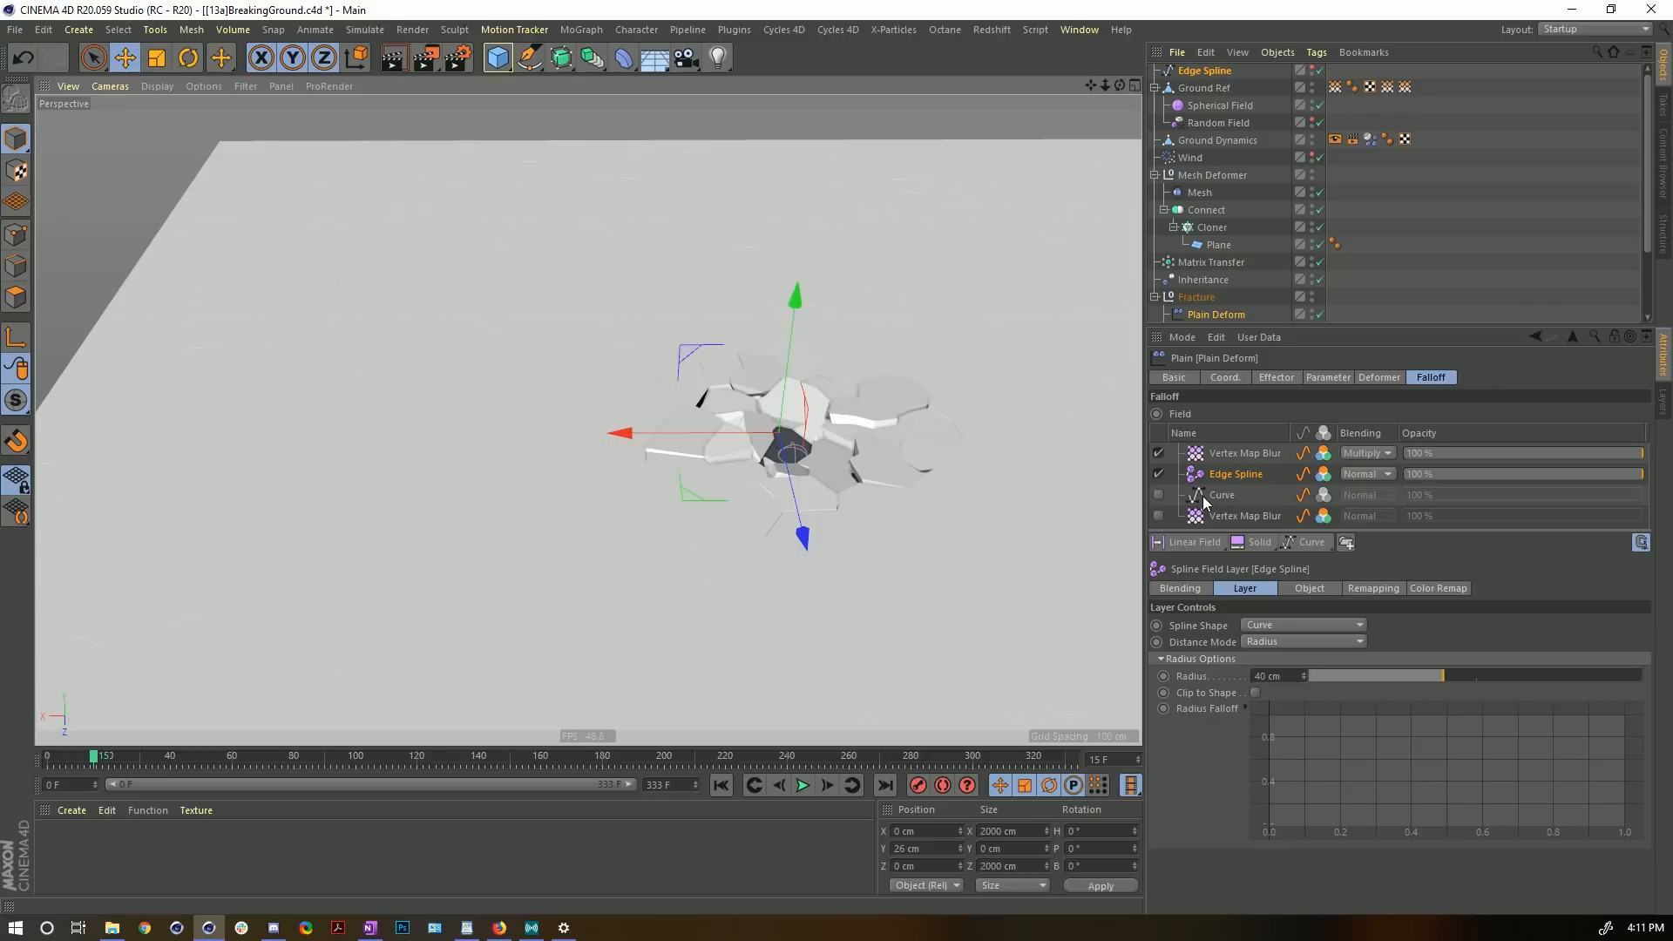
- Place an enabled copy of the Curve layer between Vertex Map Blur and Edge Spline, leaving the original Curve disabled
left_click_drag(1205, 501, 1201, 454)
left_click(1159, 495)
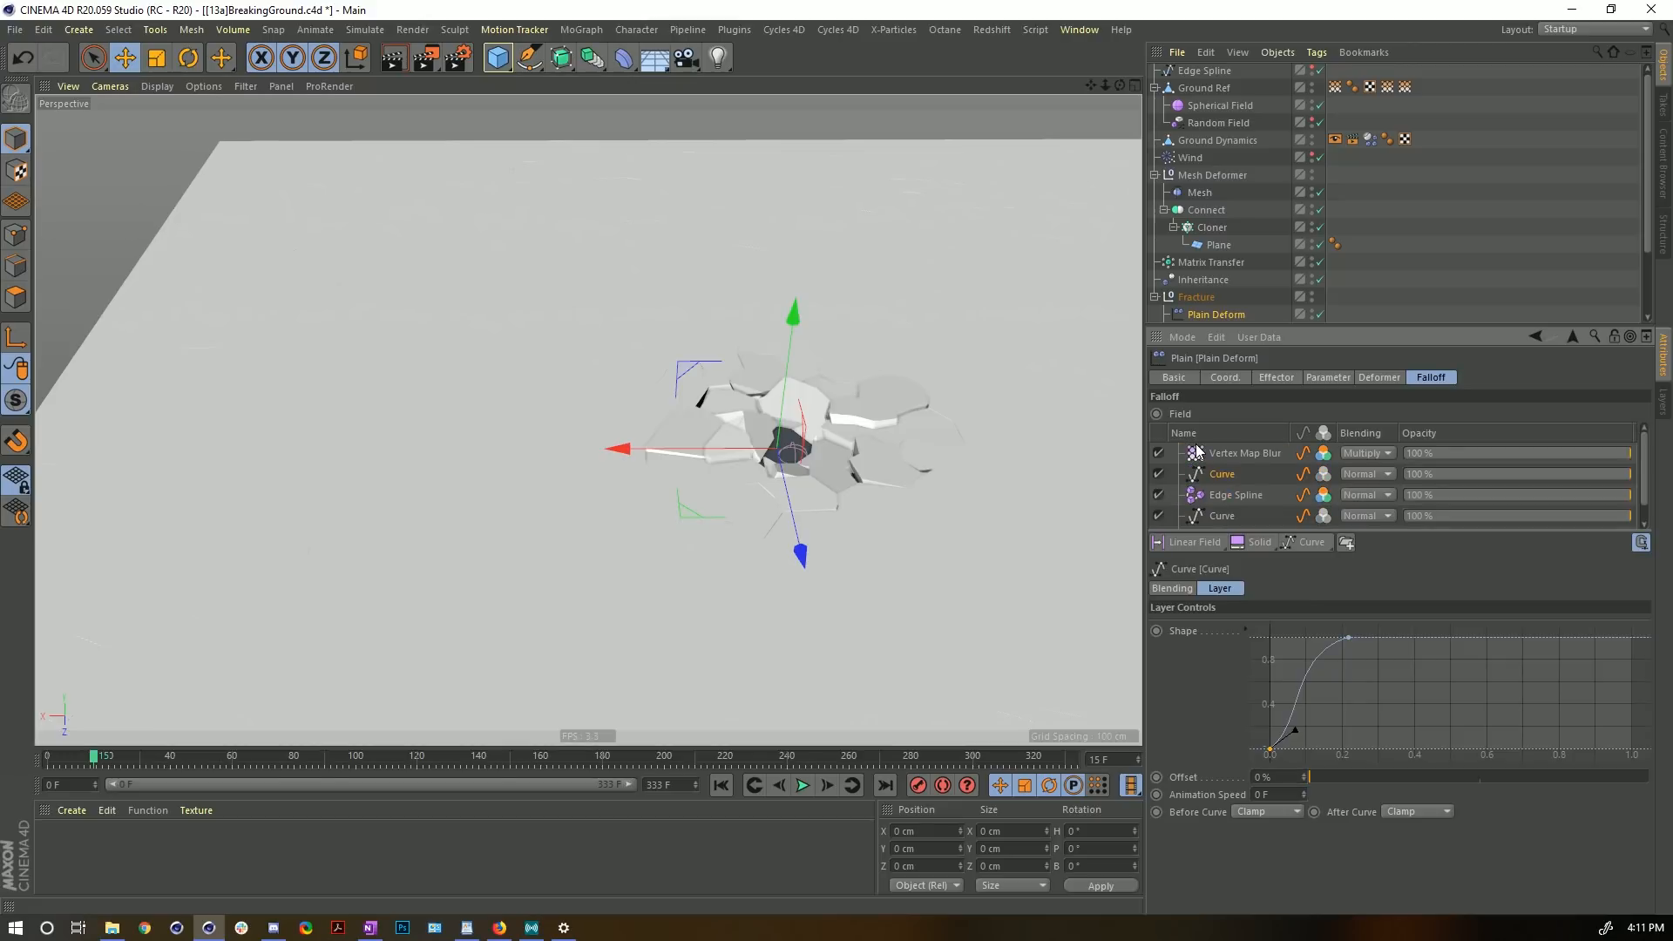
left_click(1159, 516)
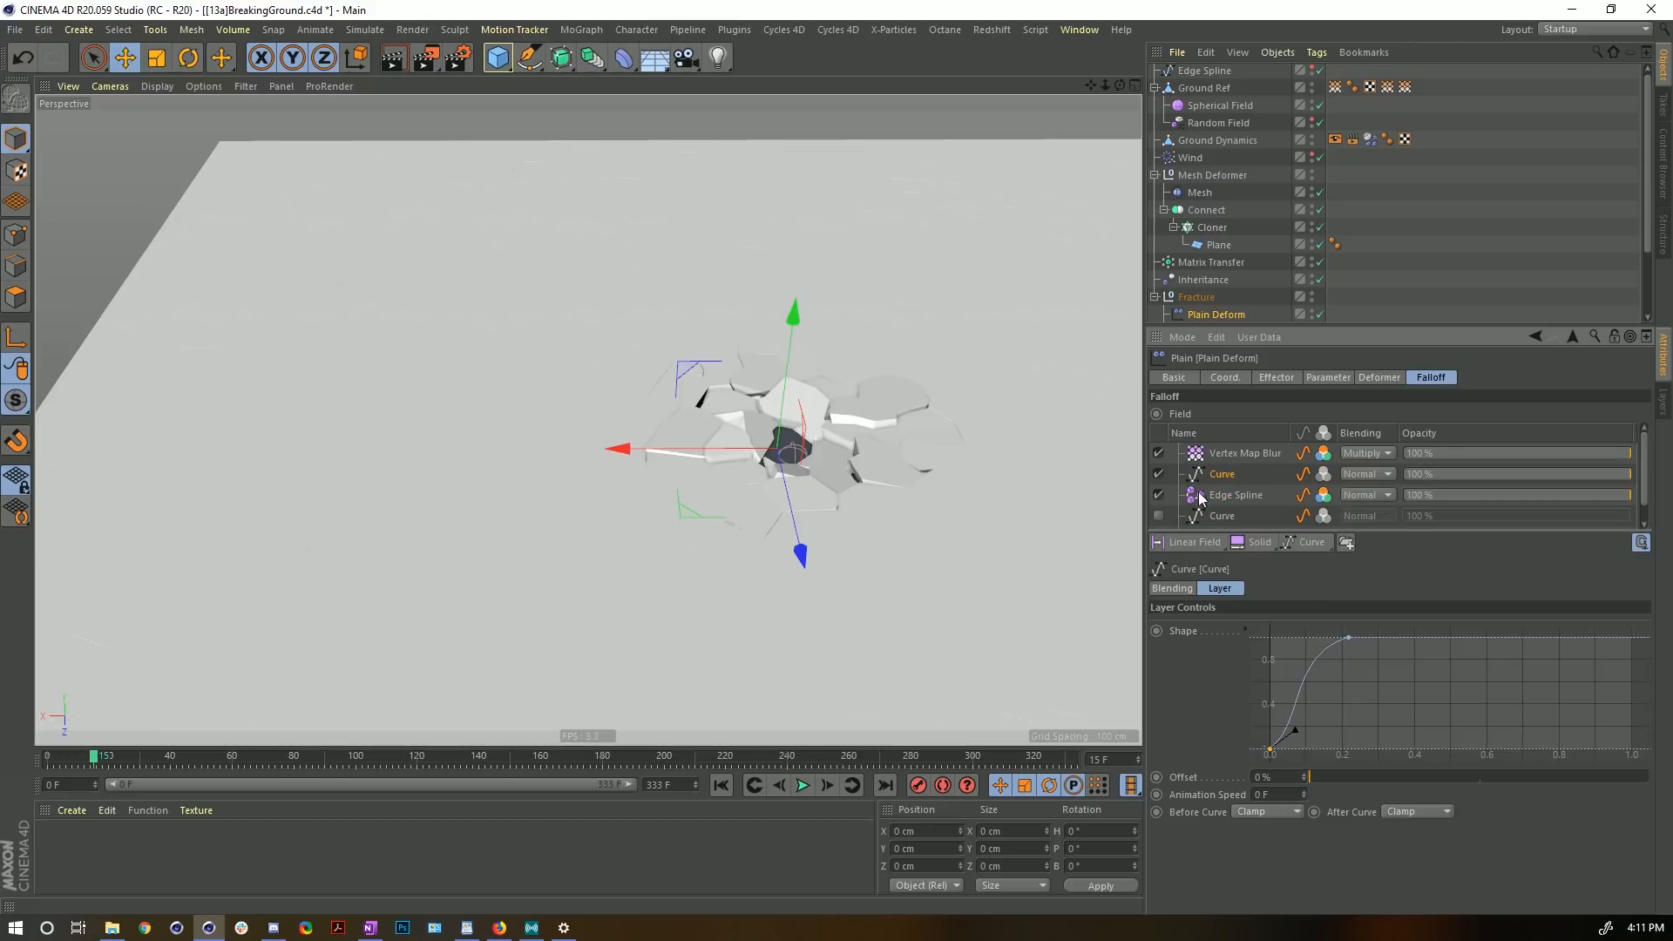
left_click_drag(1198, 476, 1204, 509)
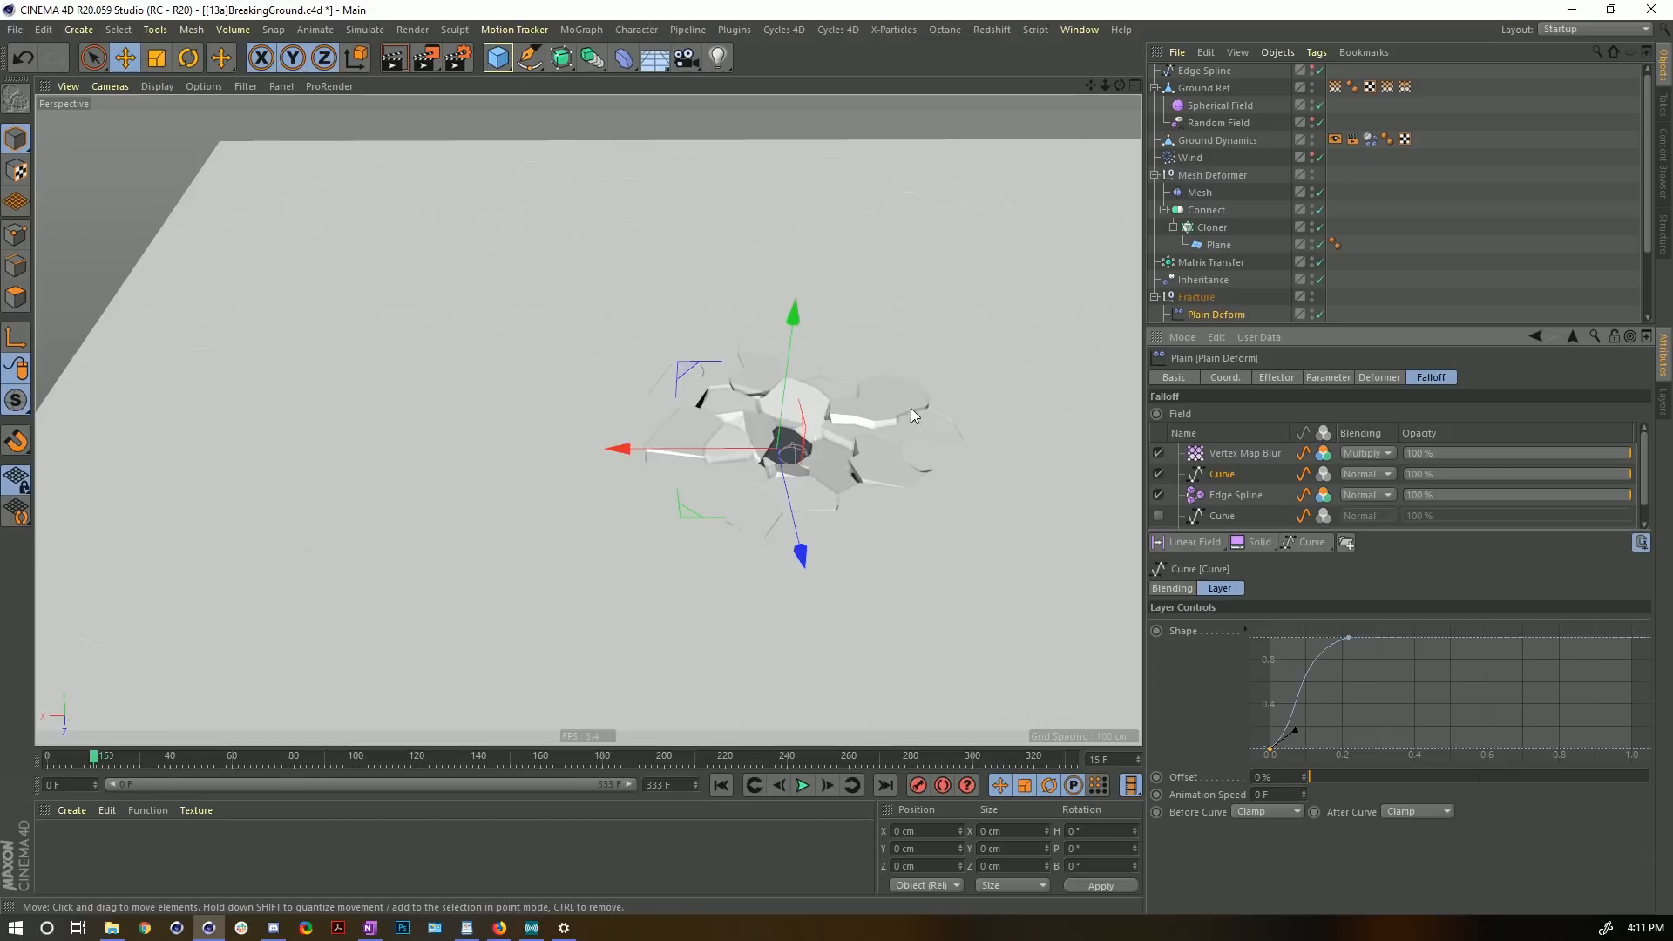
- Move the enabled Curve layer above the Vertex Map Blur layer in the falloff stack
scroll(894, 453, "up", 3)
scroll(894, 453, "up", 2)
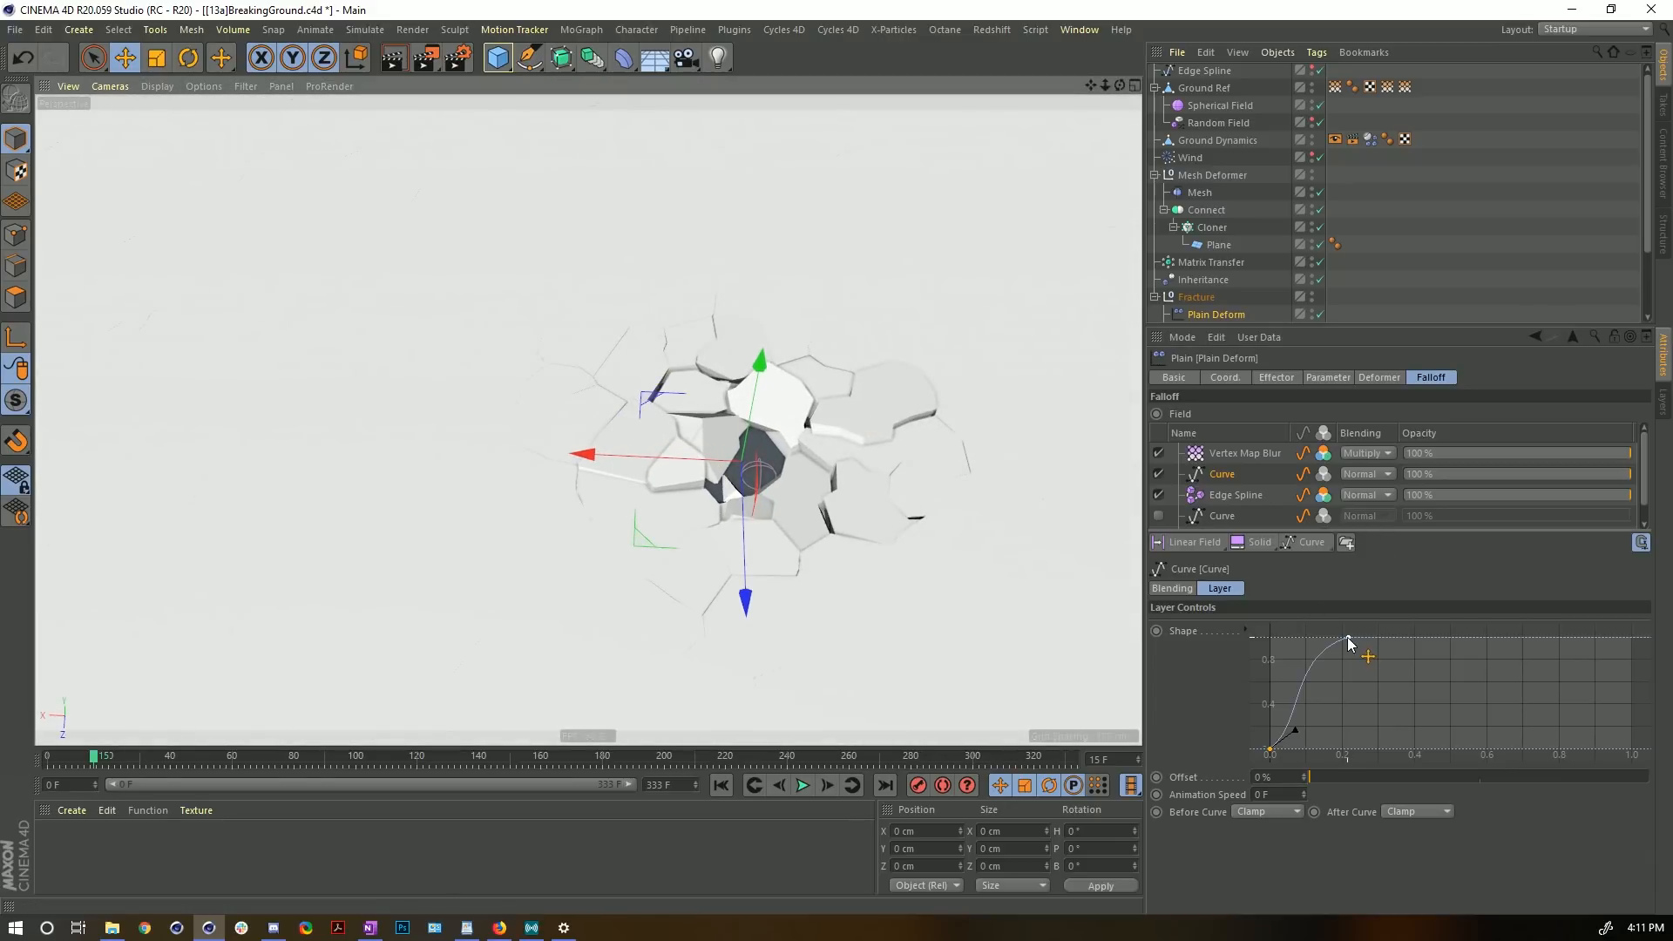
mouse_move(1221, 479)
left_mouse_down()
mouse_move(1232, 446)
mouse_move(1244, 478)
mouse_move(1223, 494)
left_mouse_up()
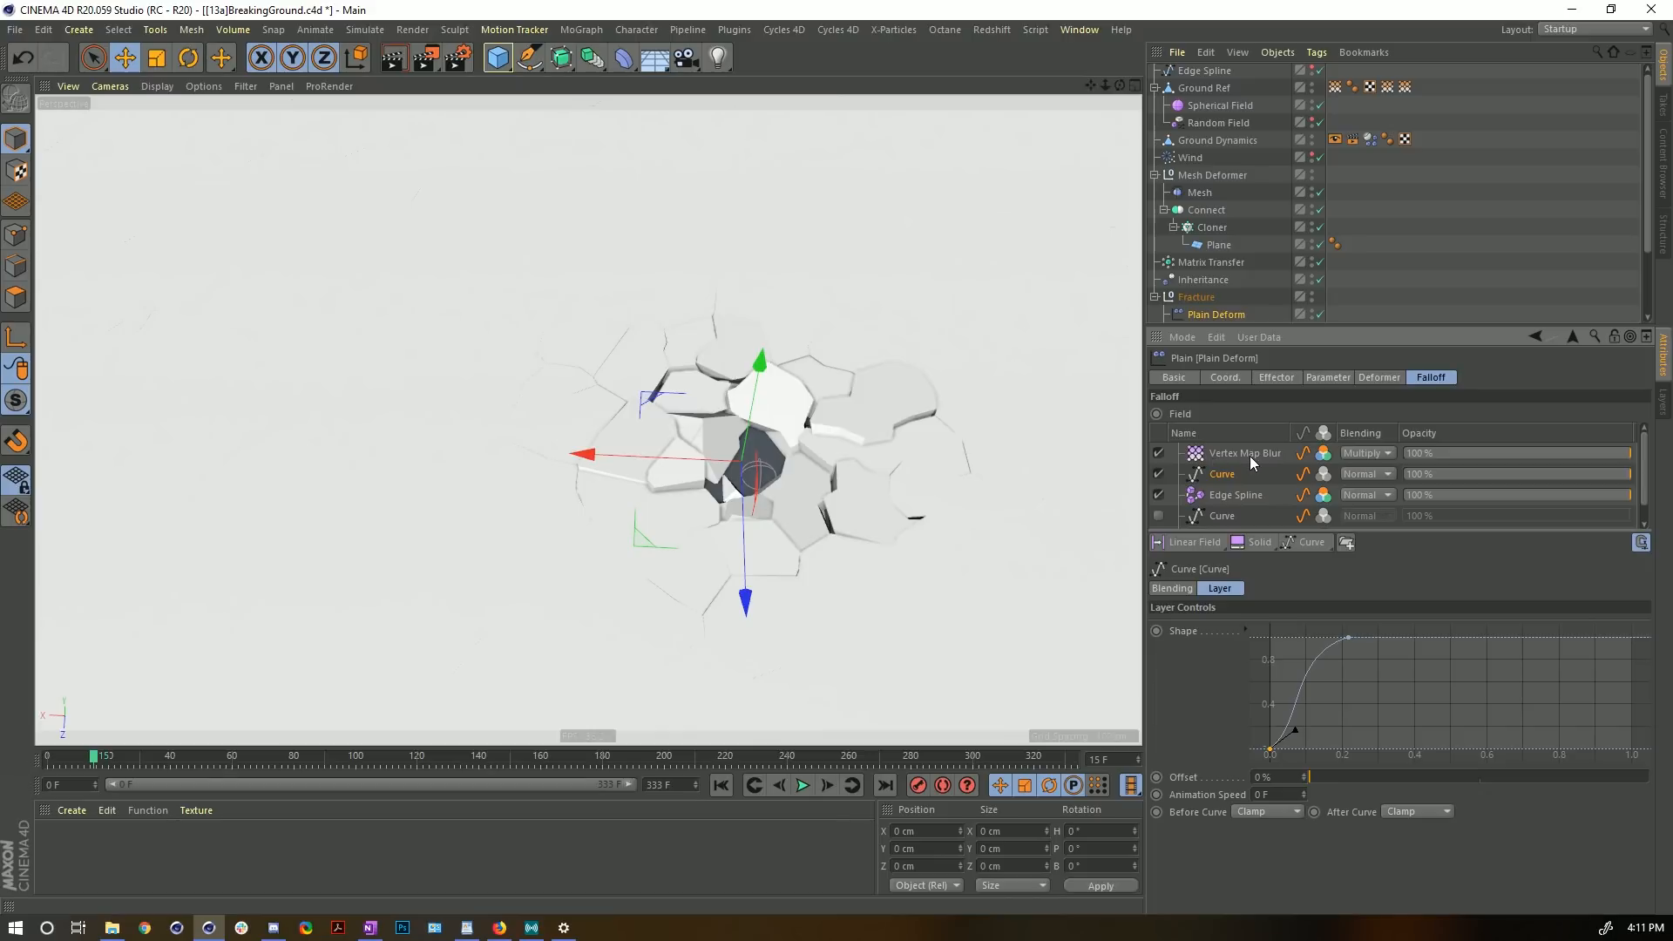
left_click_drag(1211, 482, 1228, 446)
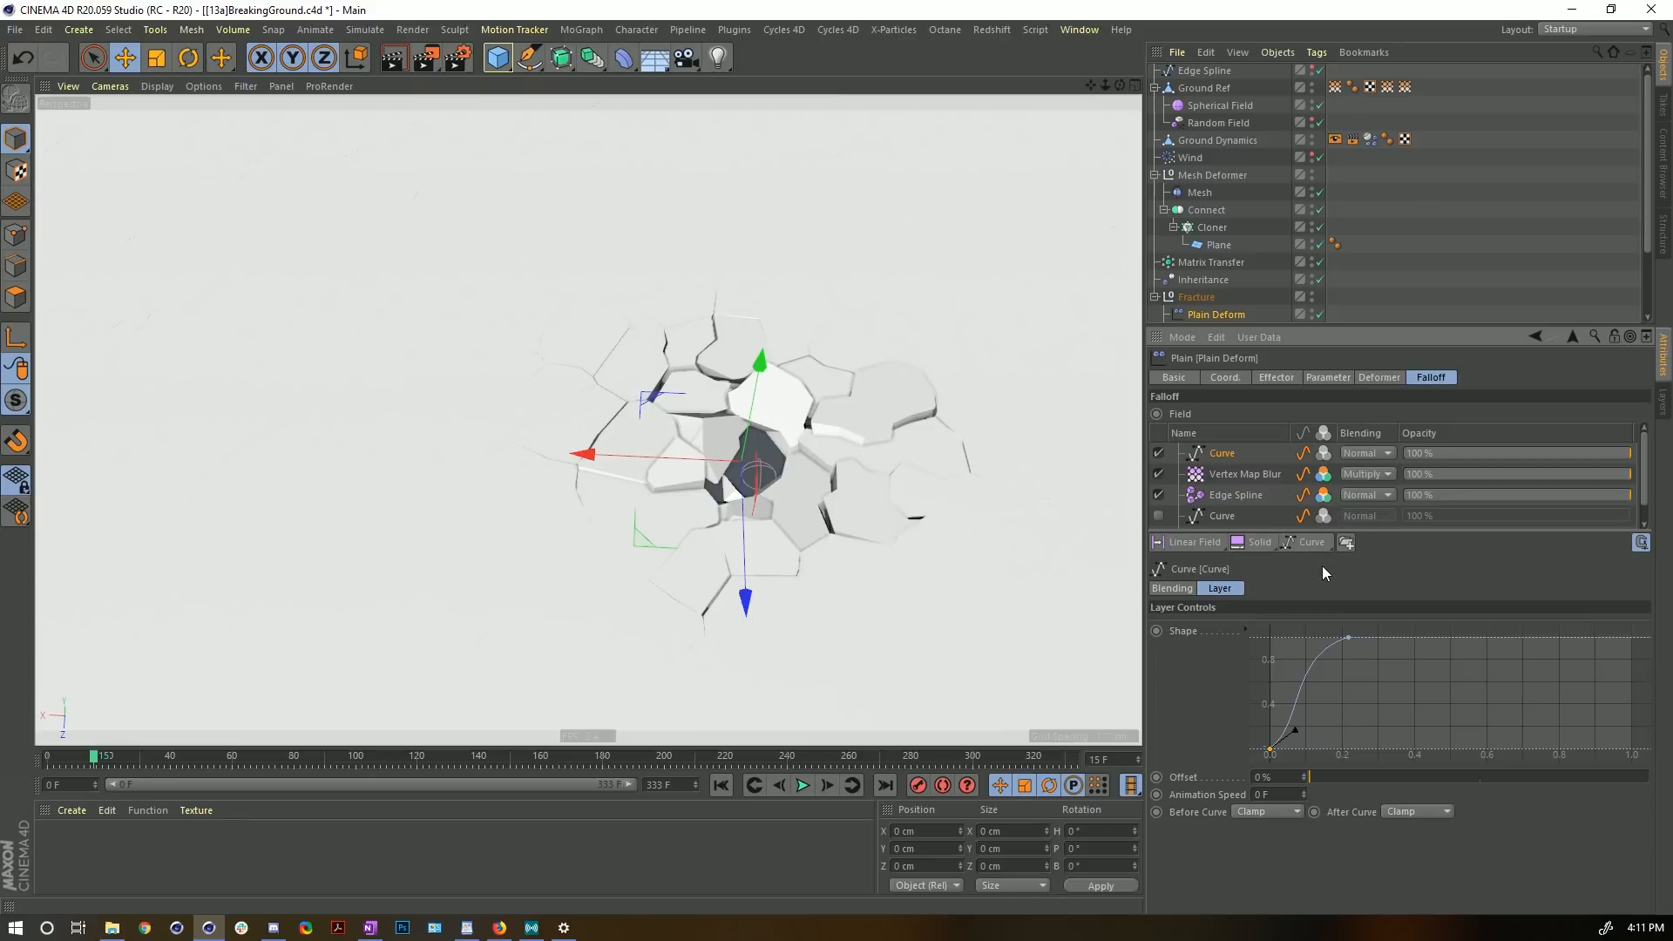
- Group the Curve and the enabled Vertex Map Blur layers in a new folder, setting the vertex map's blending to Normal
left_click(1346, 542)
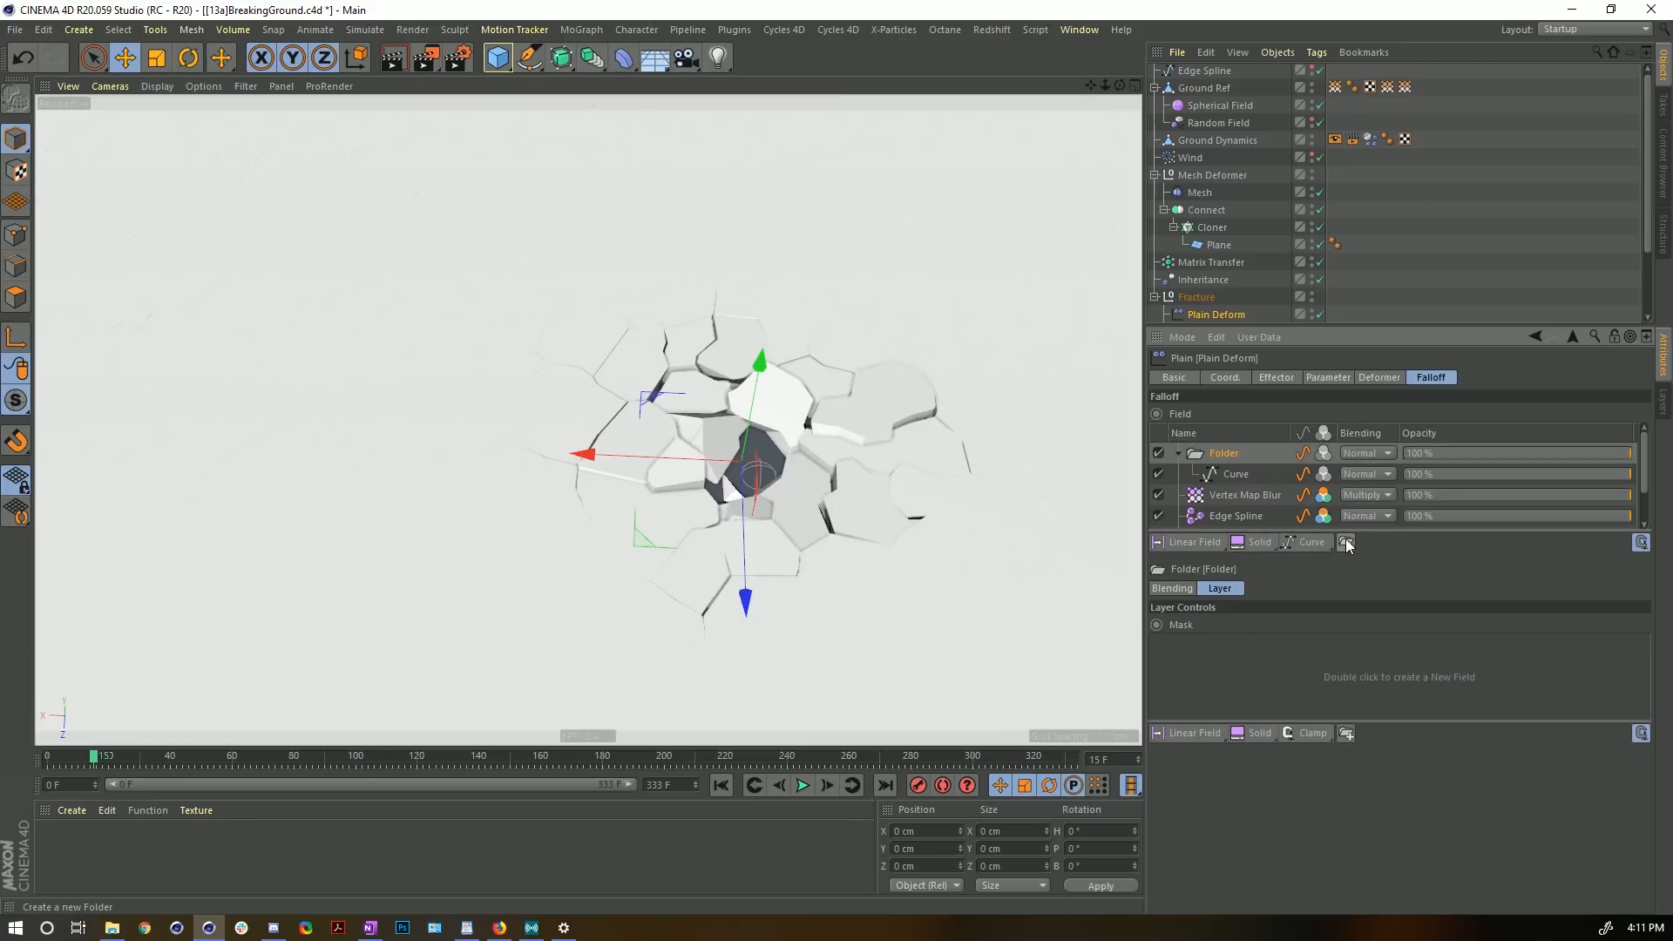
left_click(1239, 497)
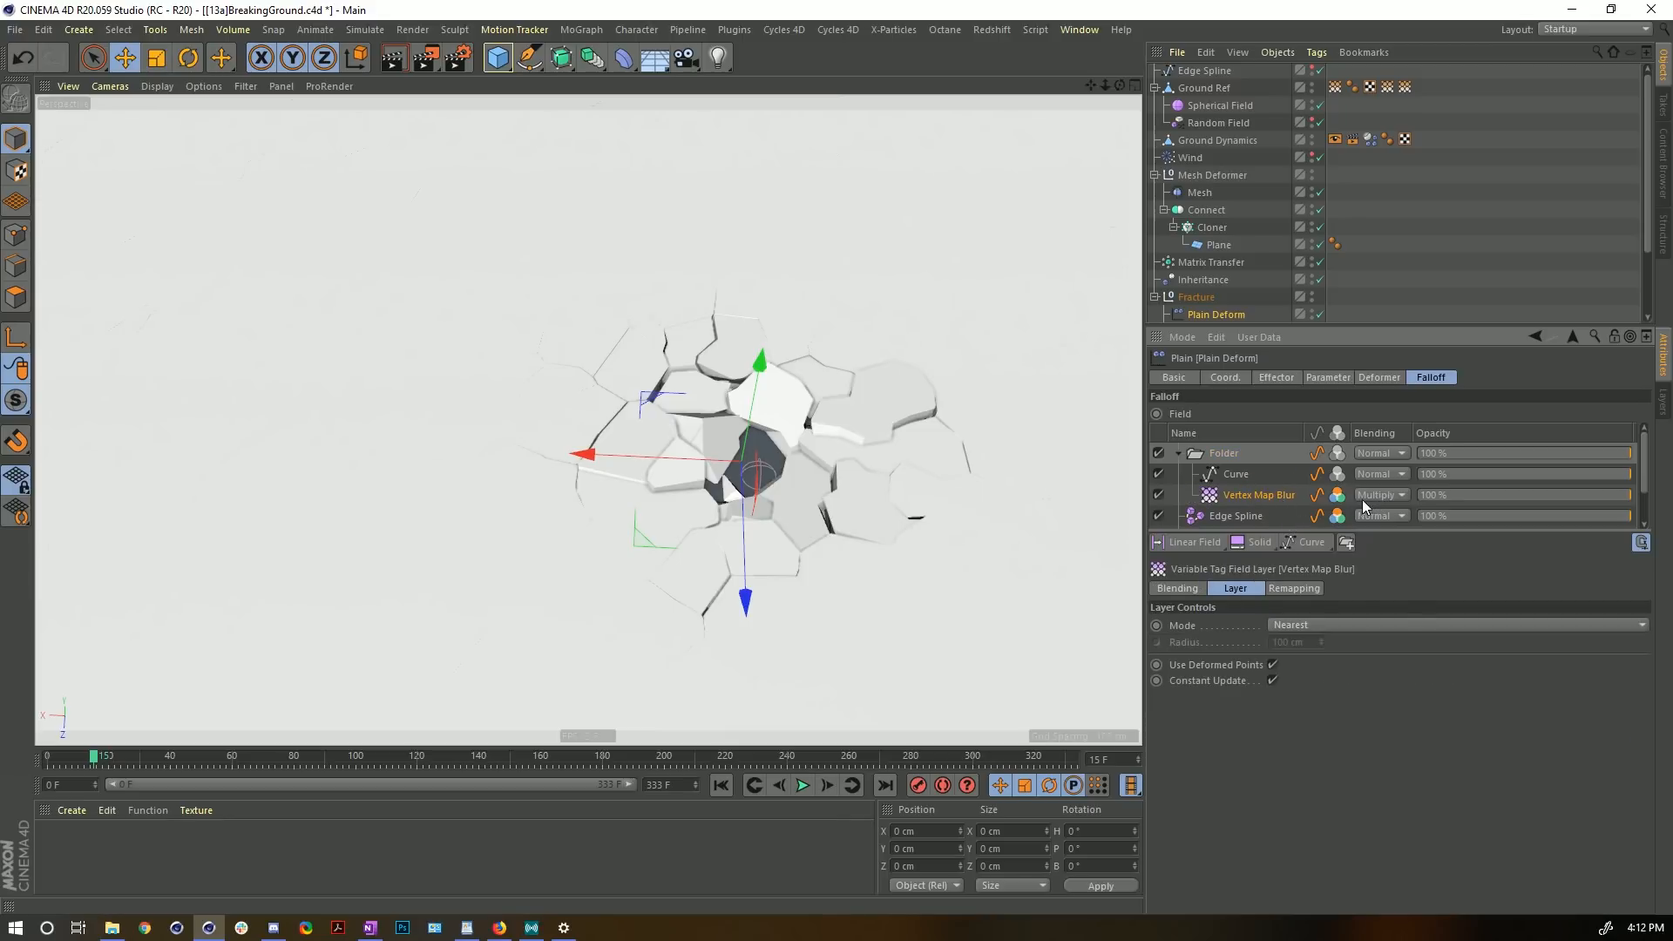
left_click(1375, 498)
left_click(1384, 516)
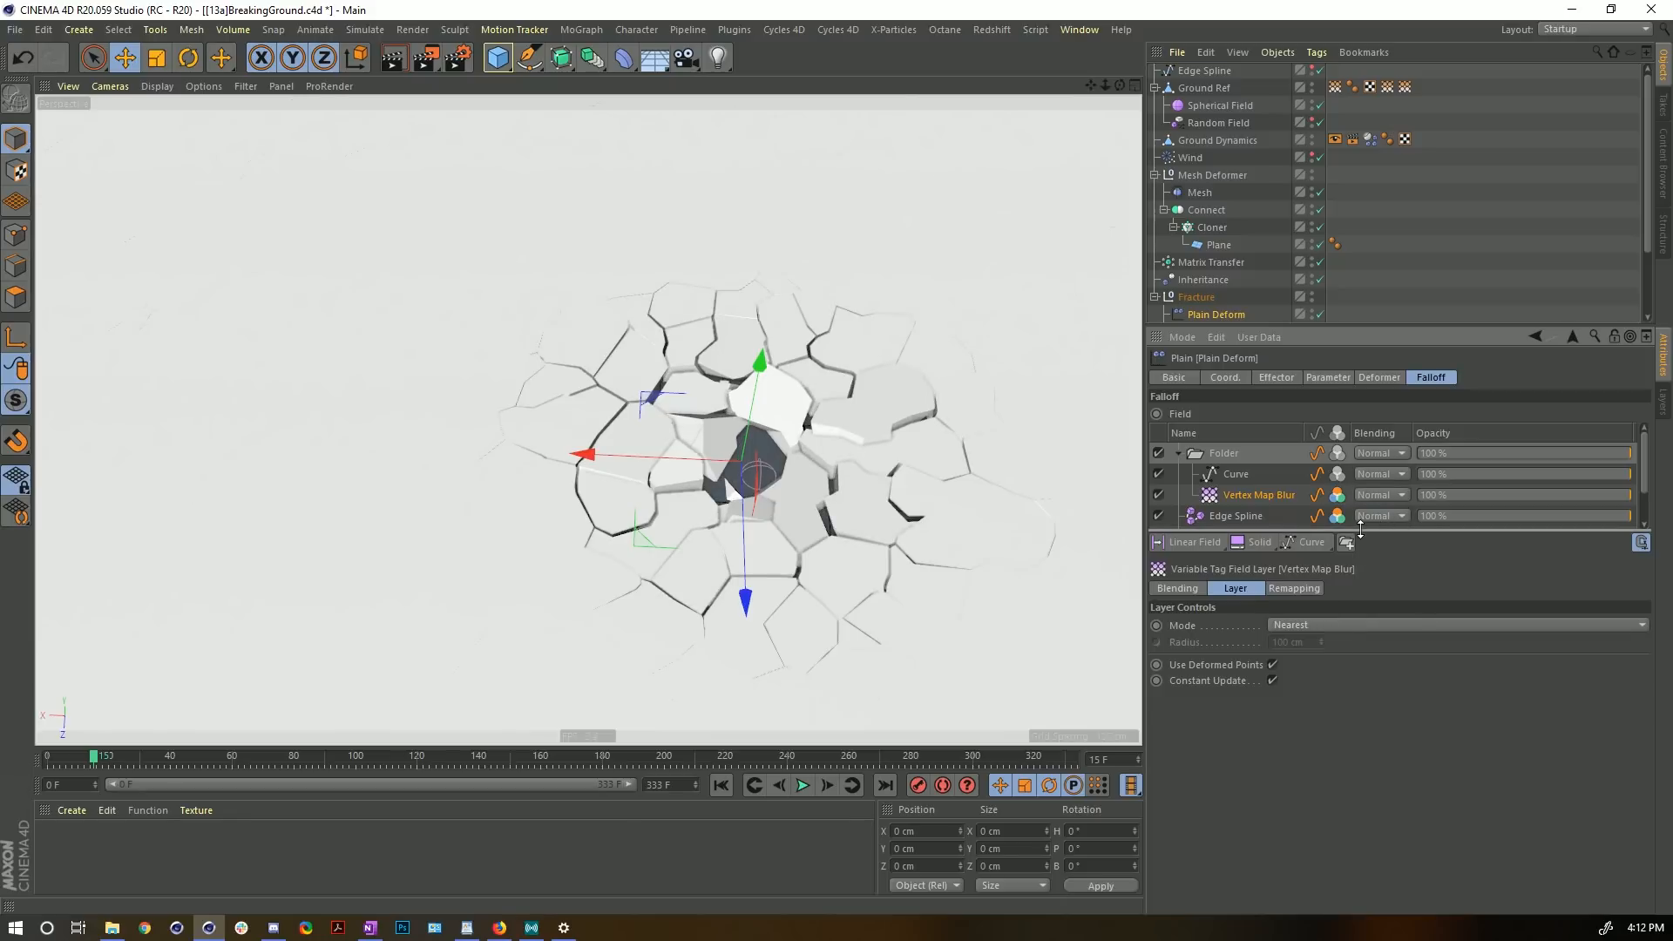
- Steepen the folder's Curve by moving its upper point horizontally to about 0.04, then check the spread of the cracks
left_click(1314, 478)
left_click(1346, 641)
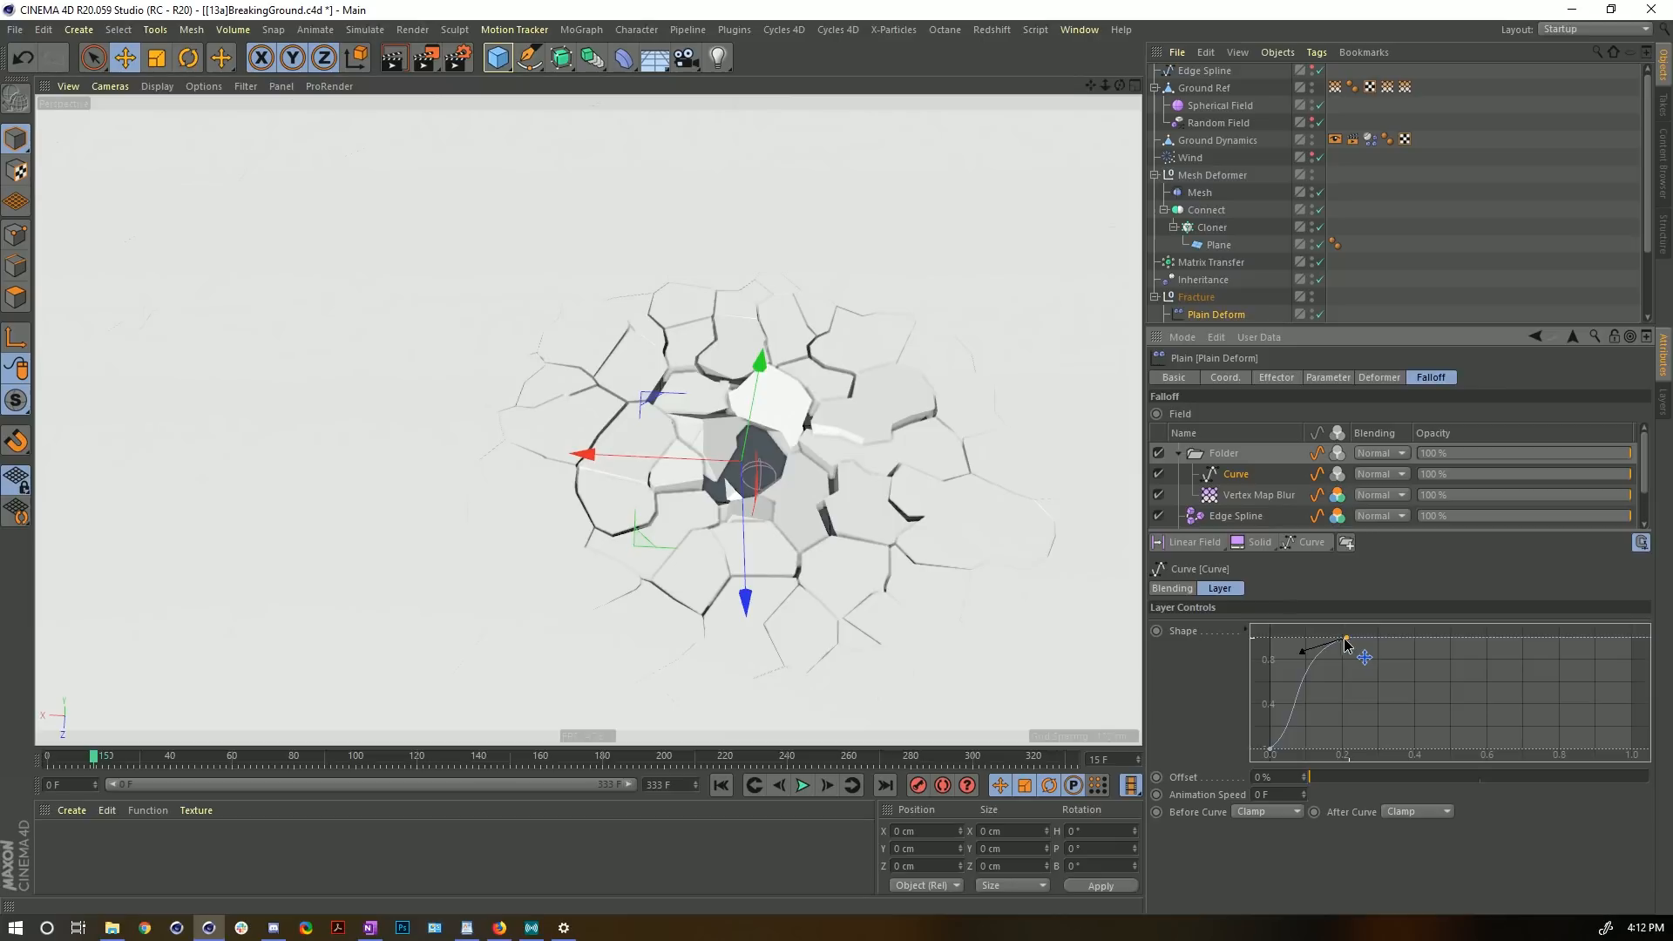
left_click_drag(1346, 641, 1287, 633)
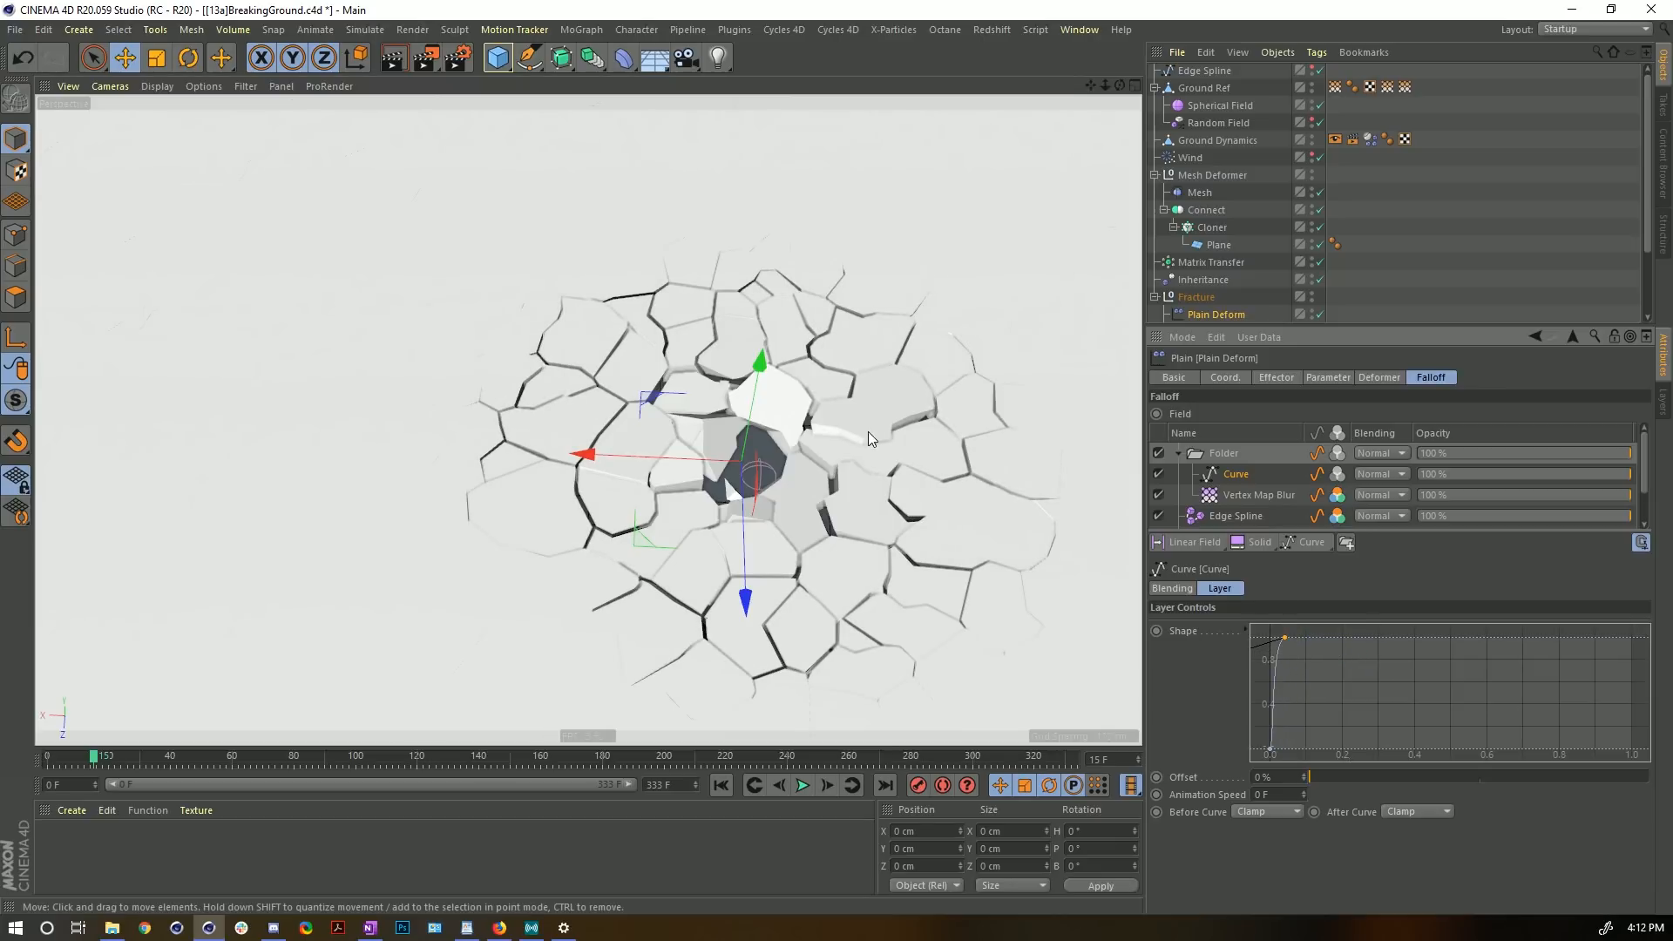
mouse_move(849, 423)
left_mouse_down("alt")
mouse_move(843, 327)
mouse_move(842, 444)
left_mouse_up("alt")
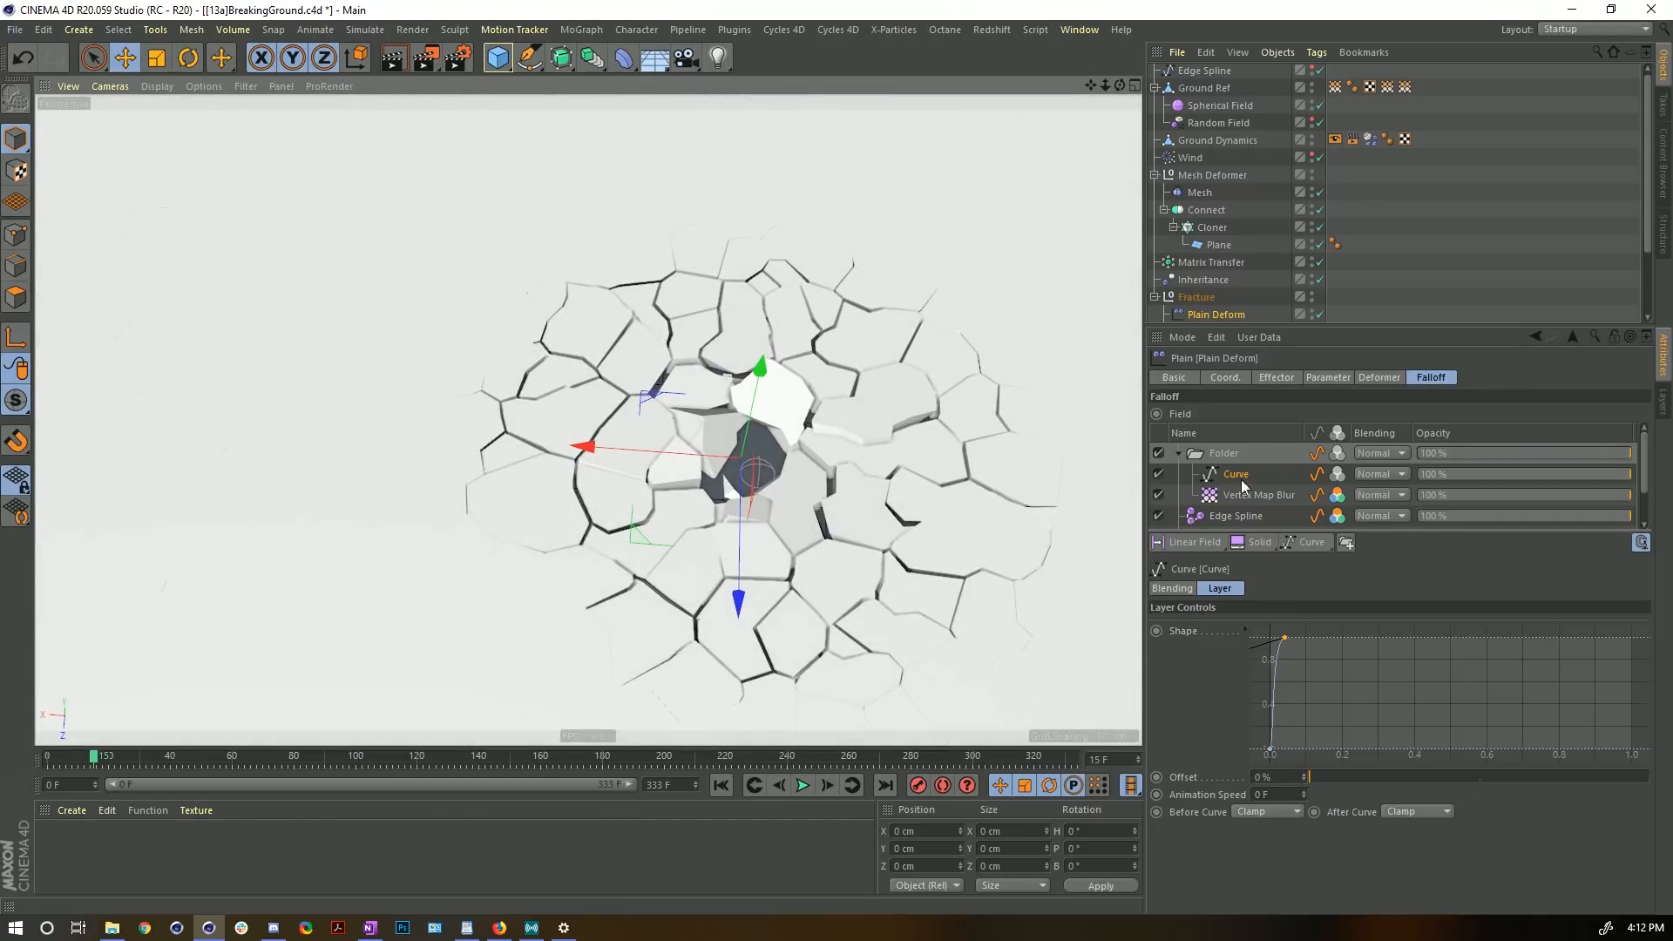
- Collapse the folder, set its blending to Multiply over the Edge Spline field, and inspect the resulting cracks
left_click(1179, 453)
left_click(1357, 452)
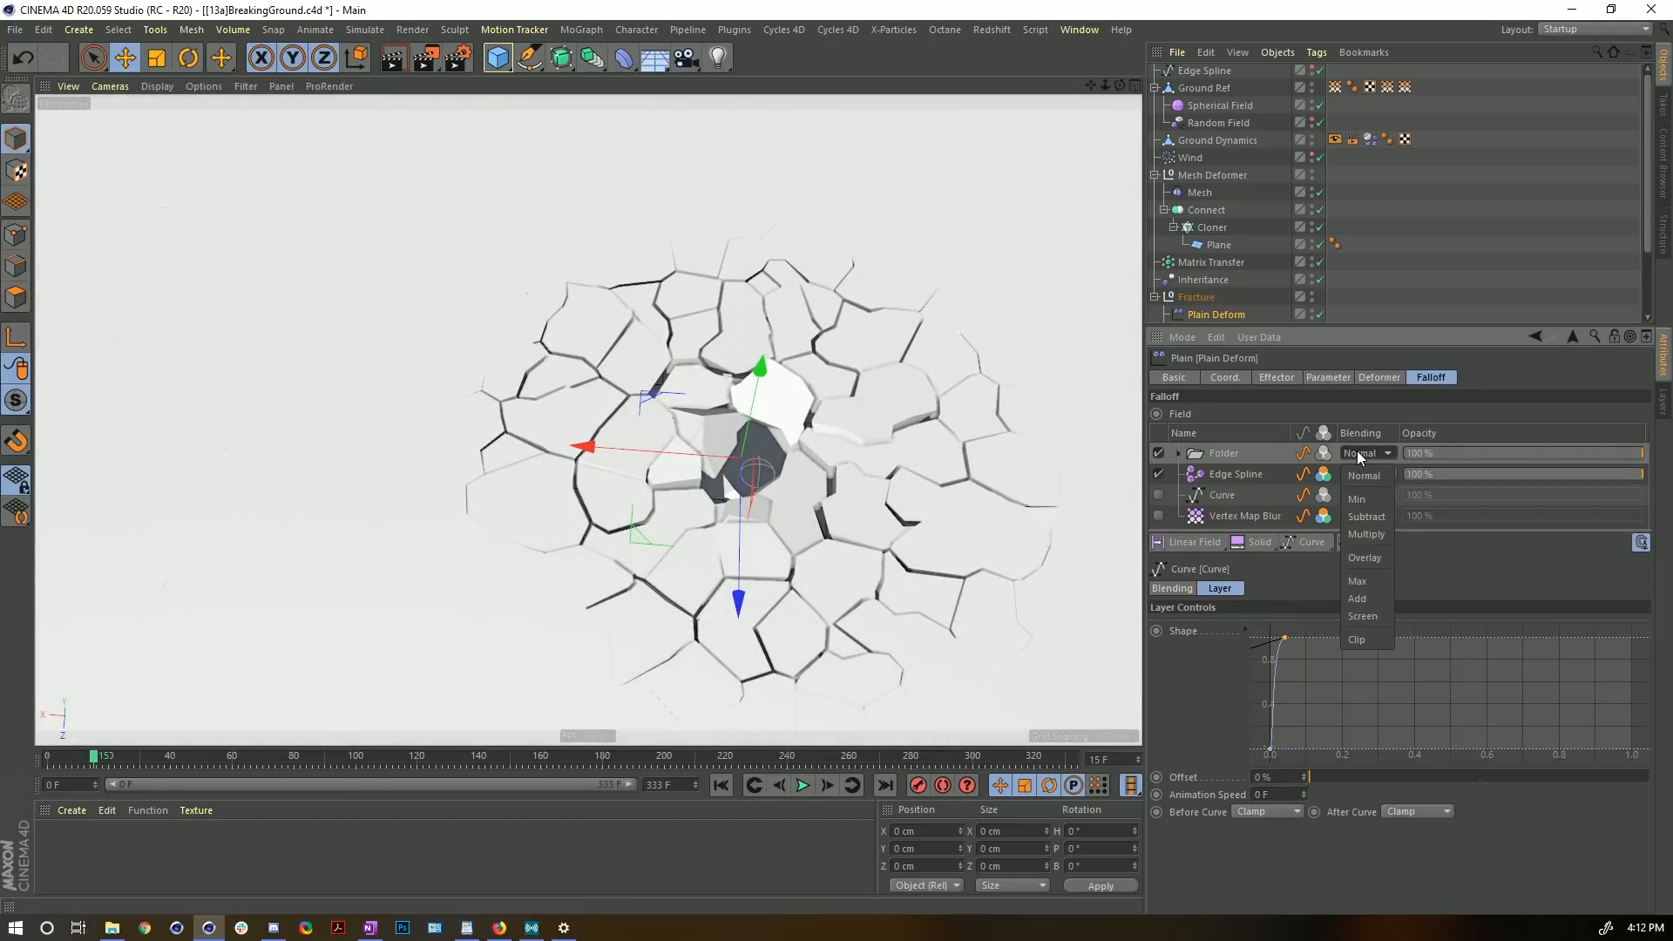
left_click(1380, 533)
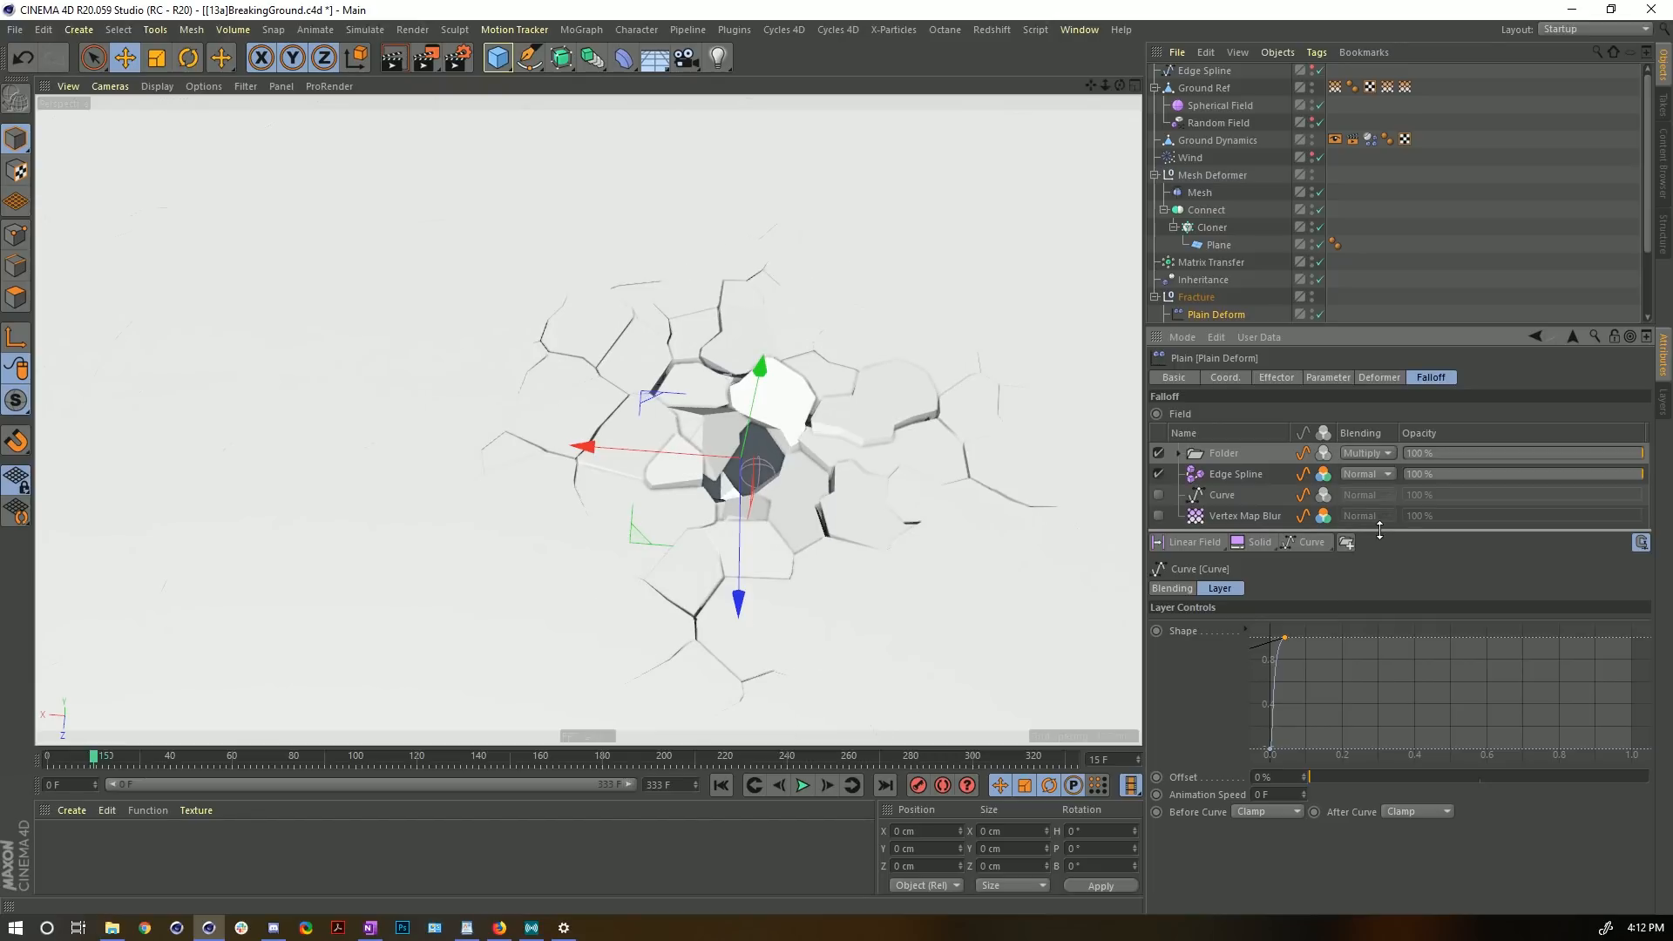
left_click_drag(908, 473, 770, 457, "alt")
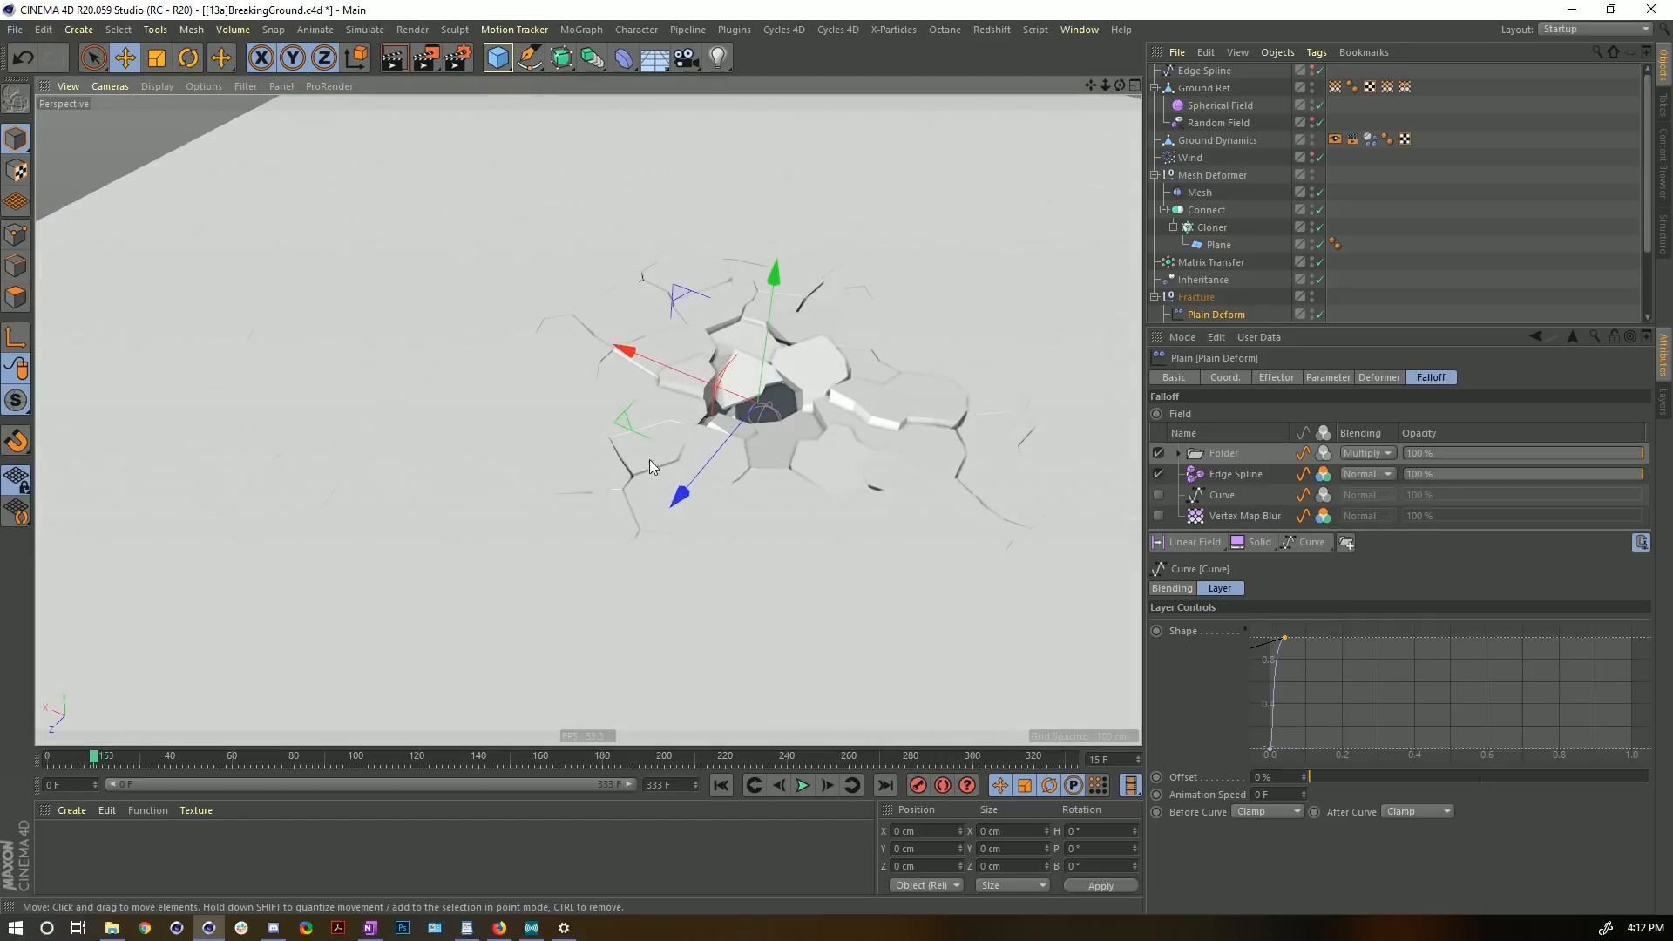
left_click_drag(827, 312, 831, 336, "alt")
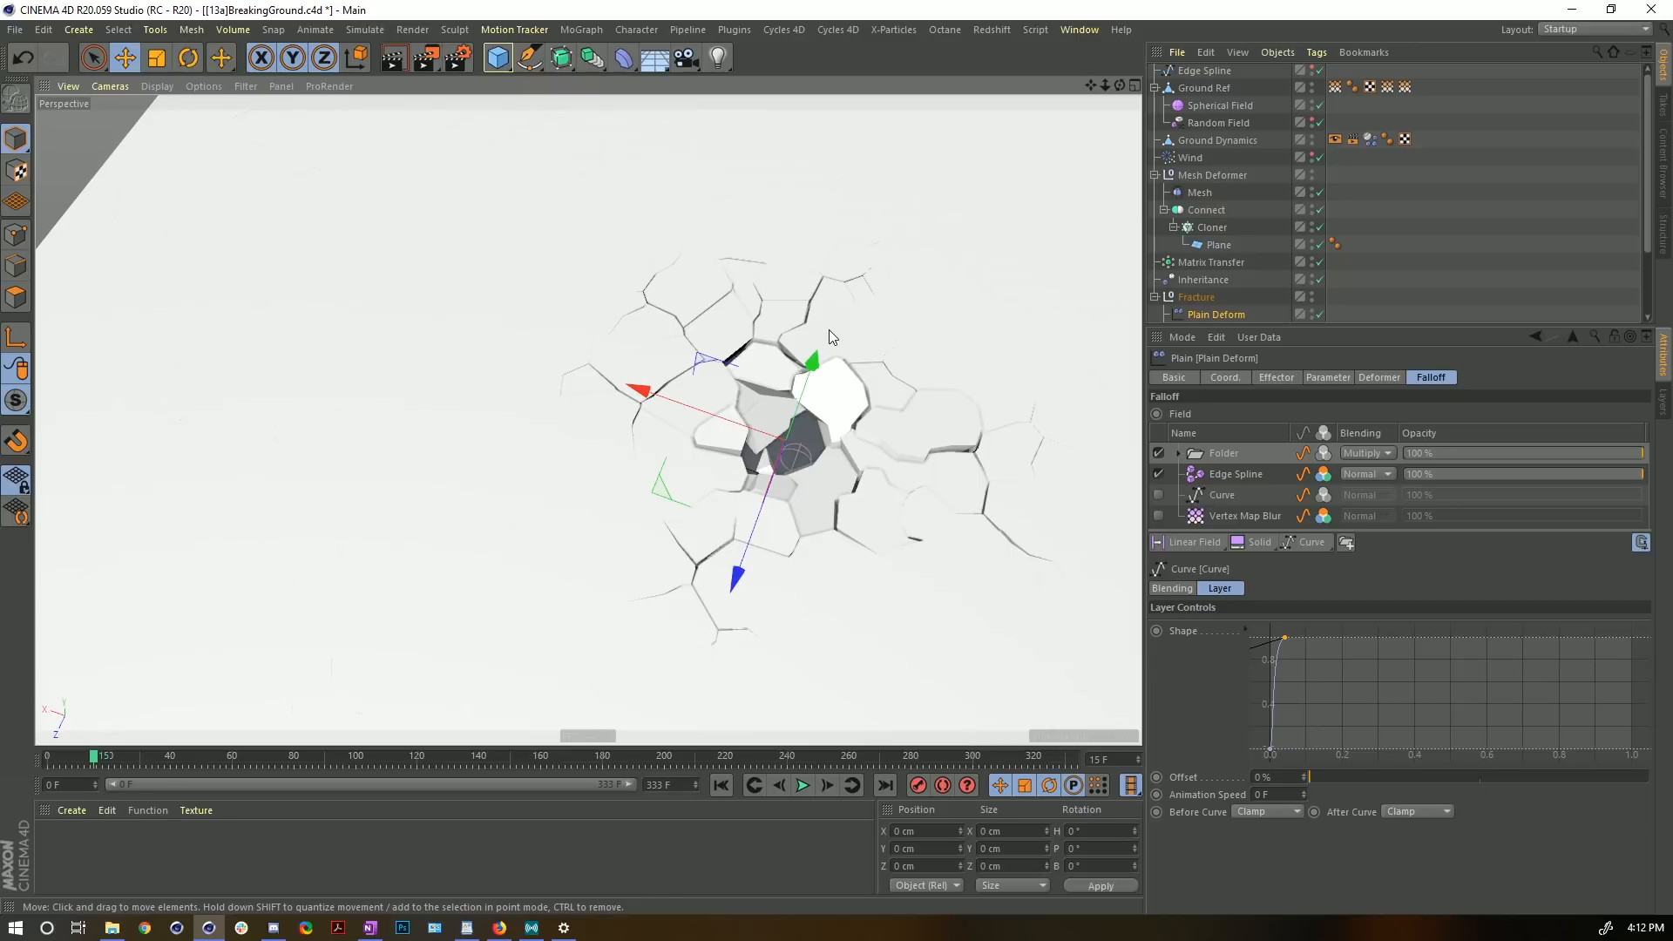
- Expand the multiplied folder and set its Vertex Map Blur layer's mode to Average
left_click(1178, 453)
left_click(1267, 496)
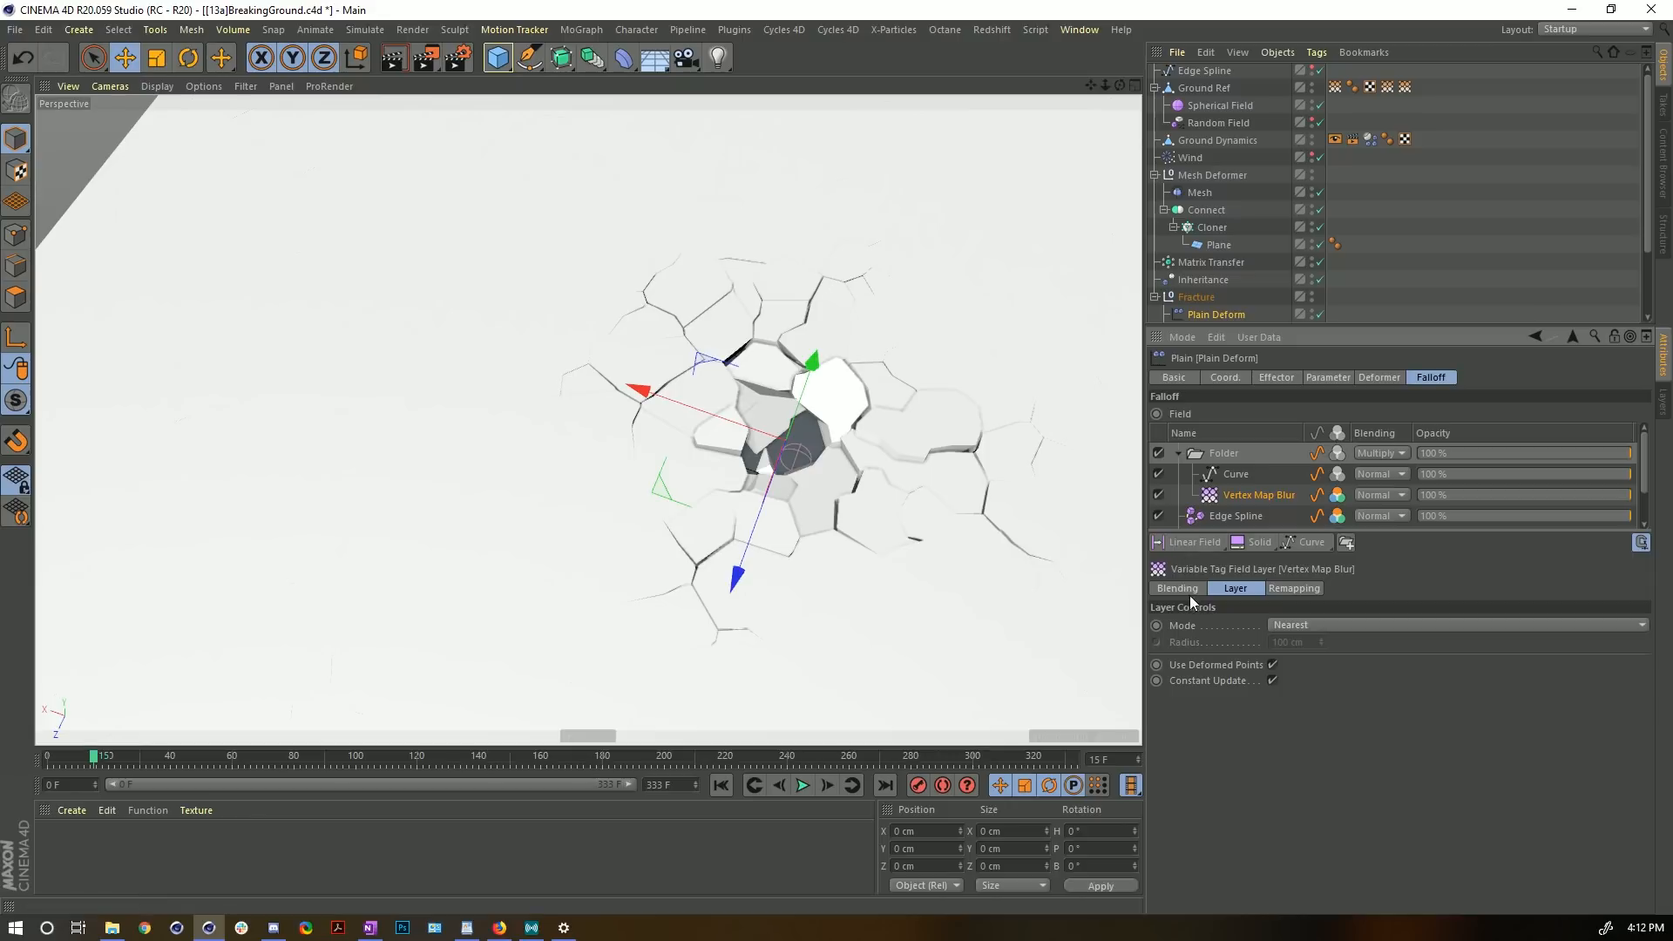
left_click(1283, 625)
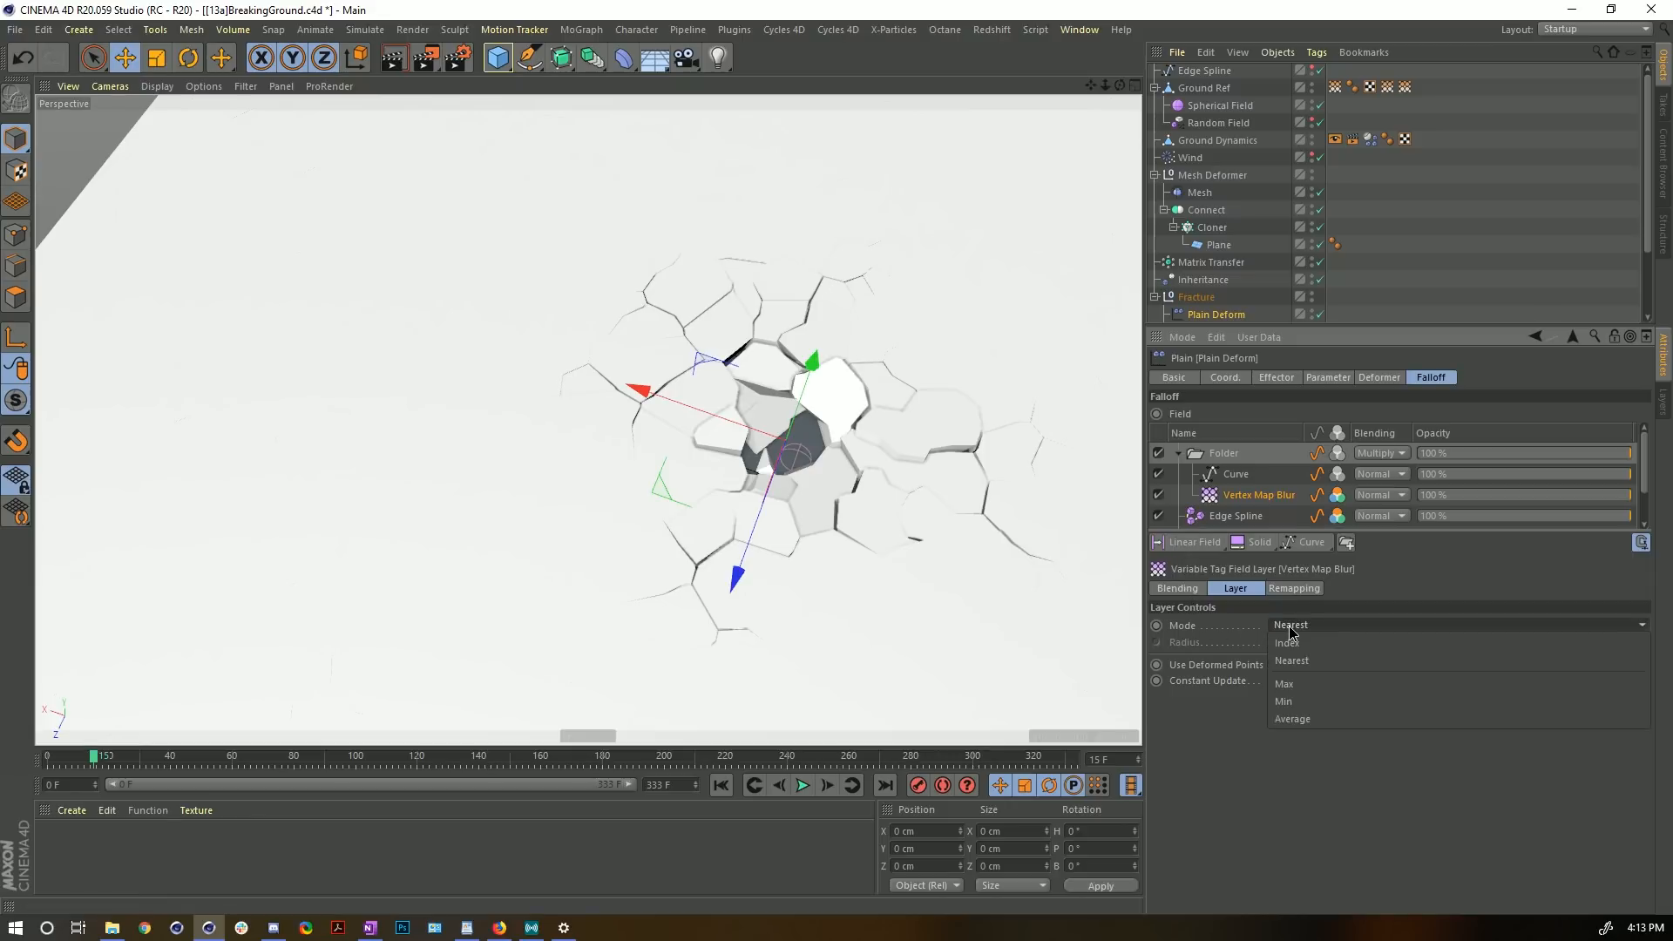
left_click(1304, 717)
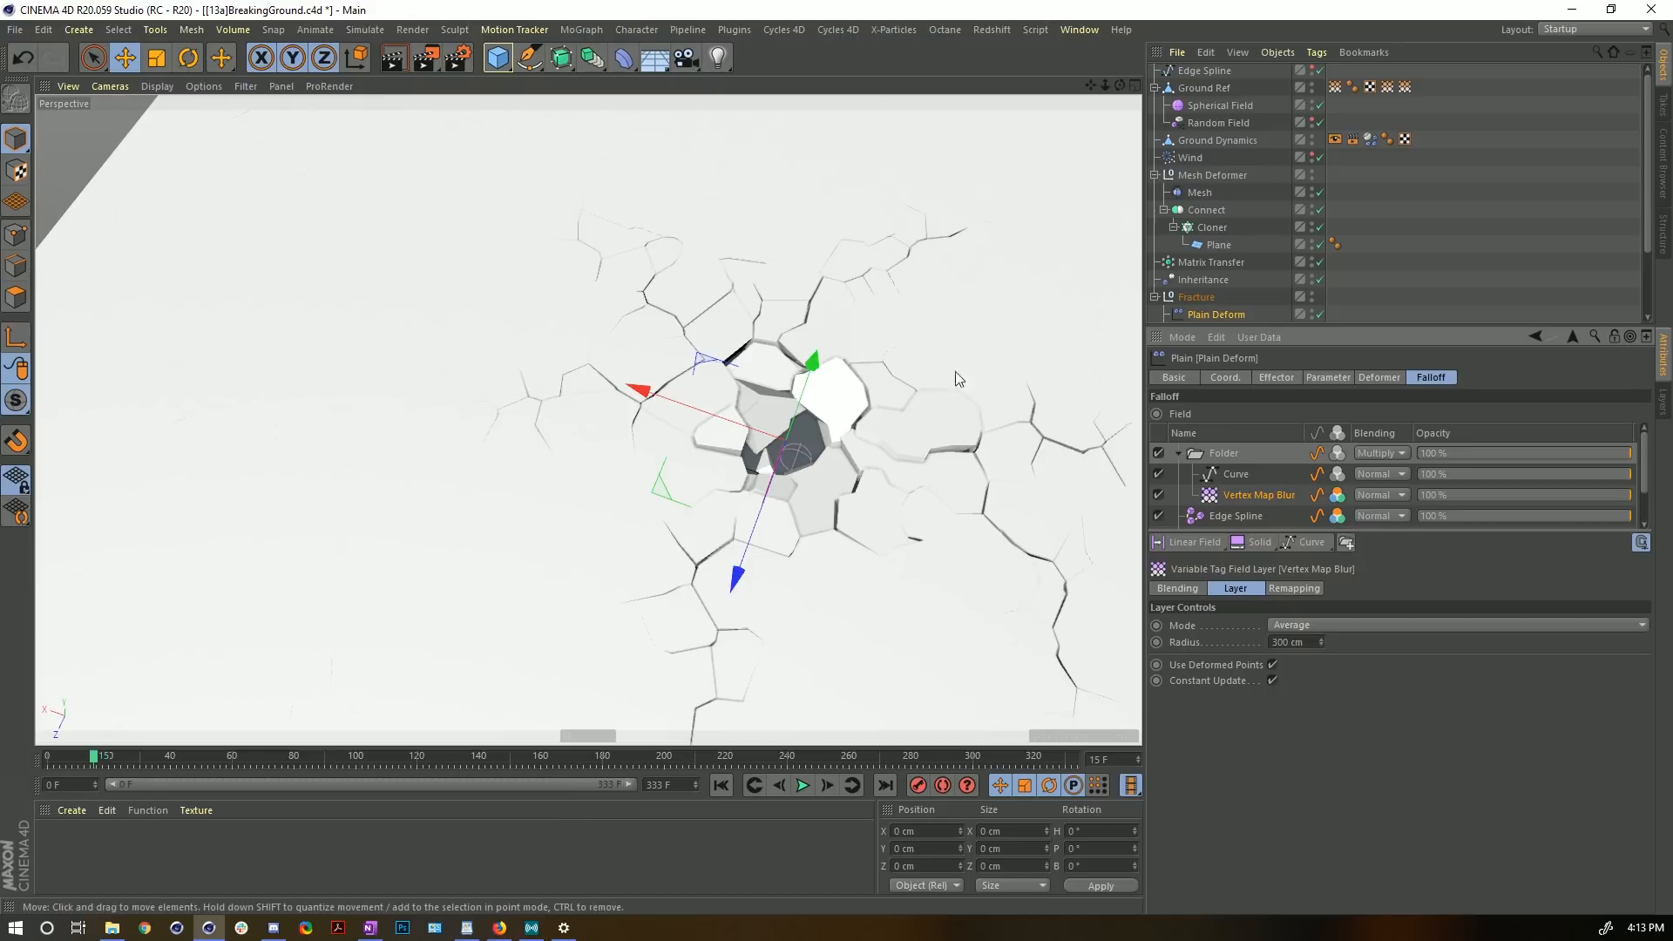
- Inspect the spread of the cracks and set the folder's Vertex Map Blur radius to 400 cm
left_click_drag(843, 422, 896, 415, "alt")
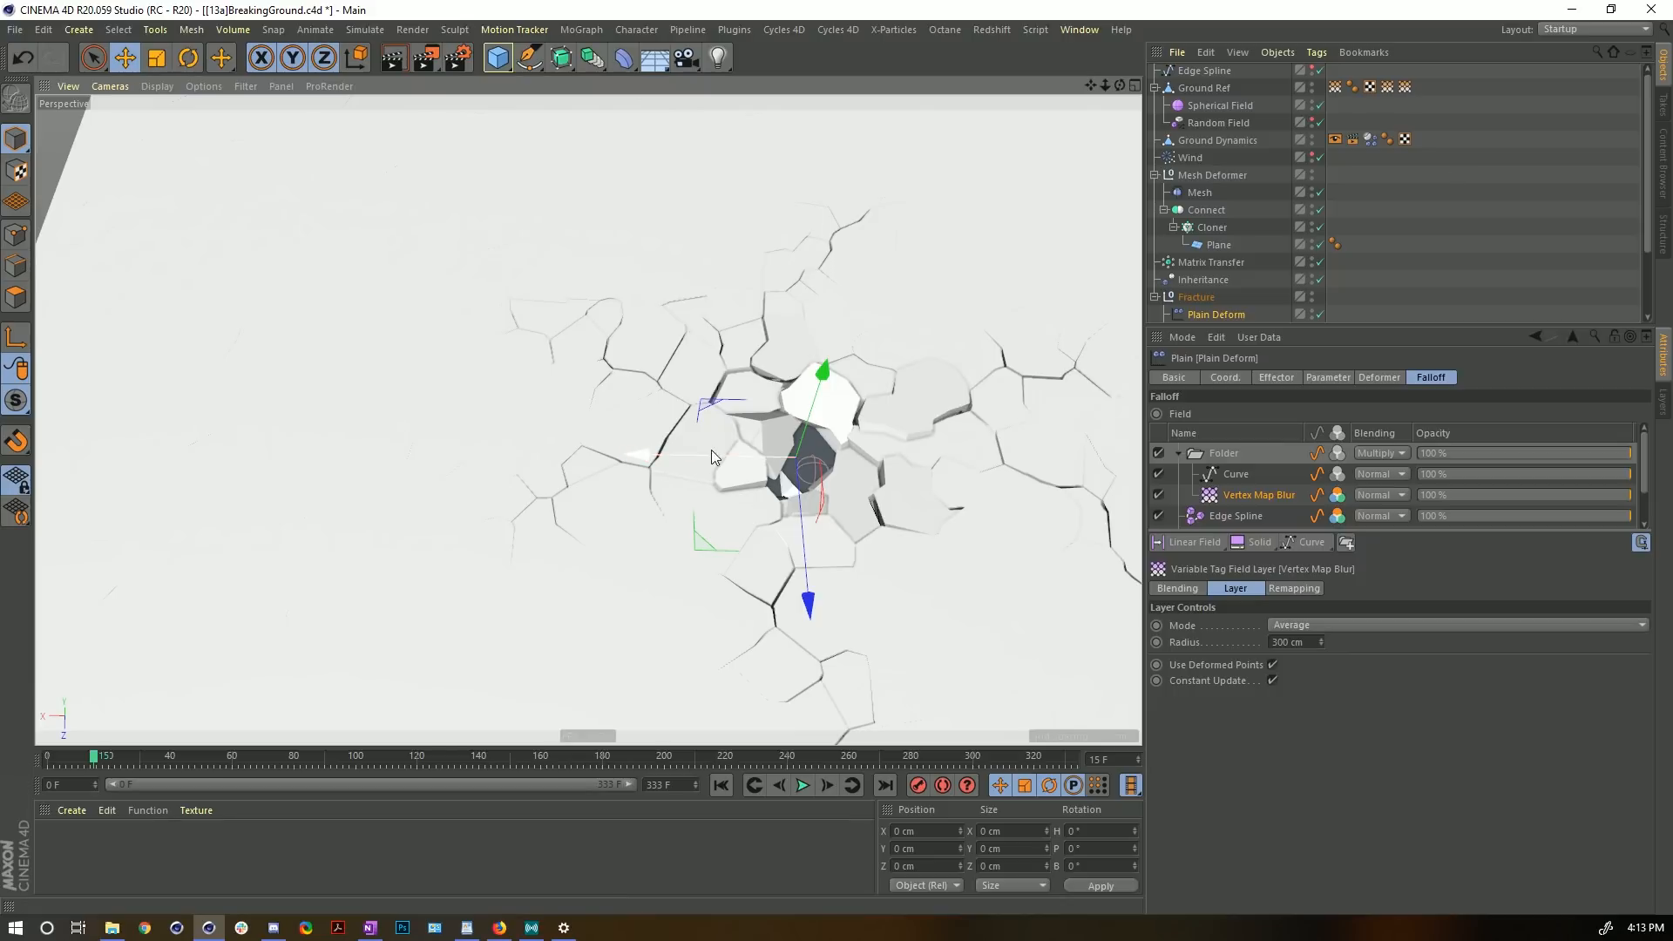
left_click_drag(711, 450, 573, 327, "alt")
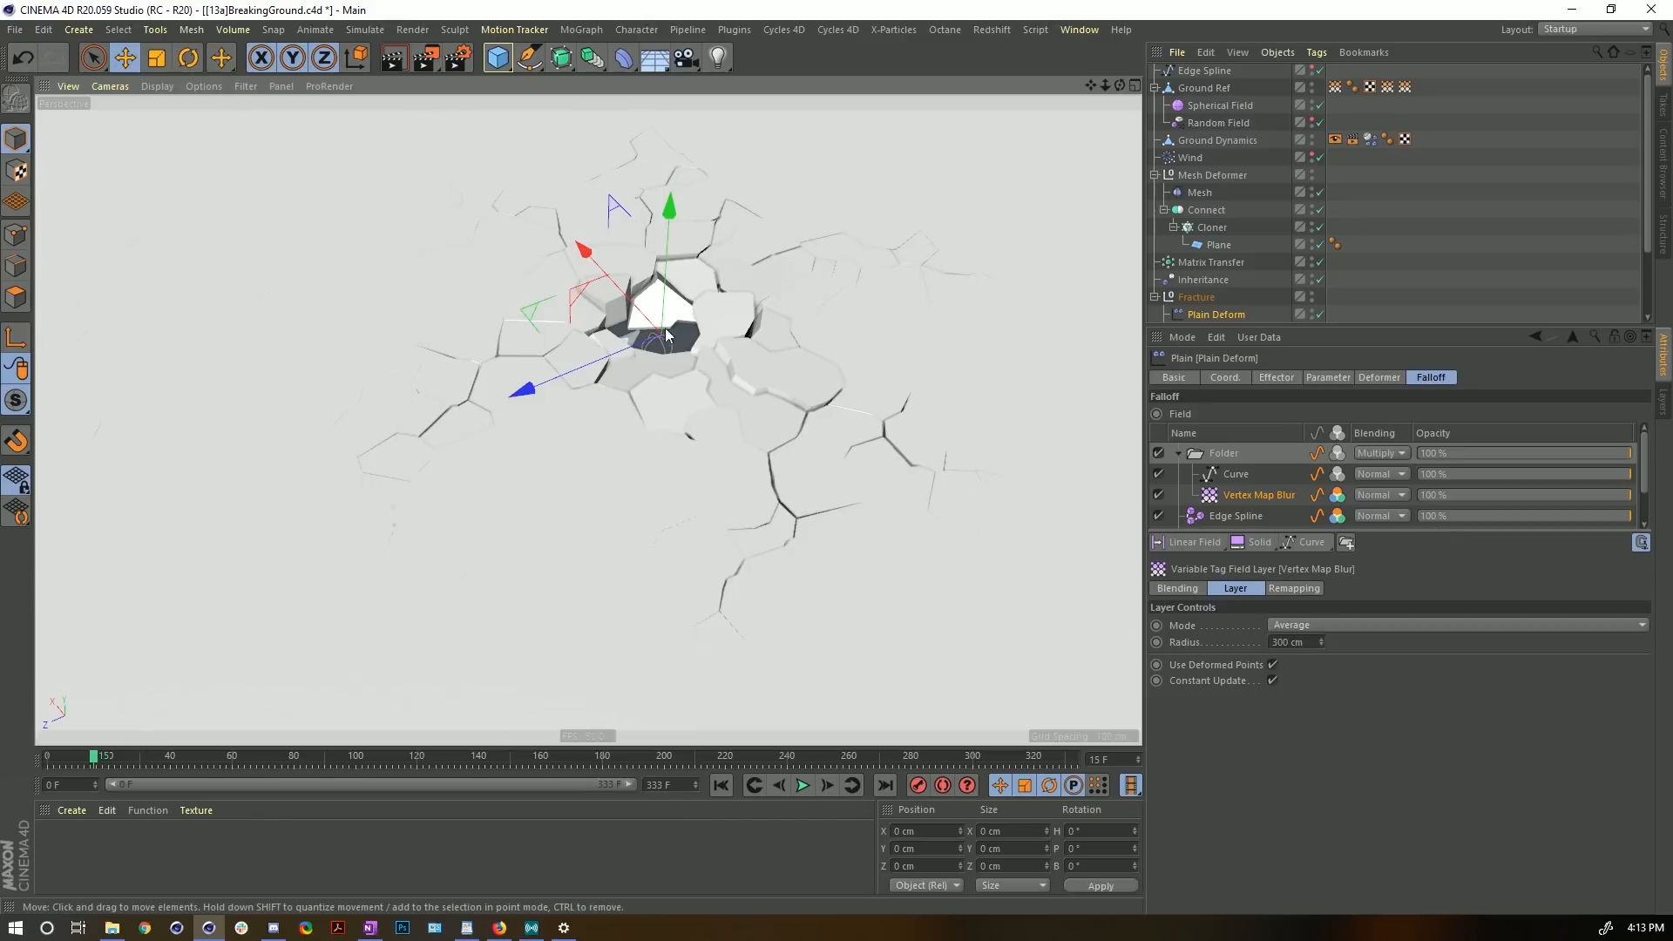
middle_click_drag(666, 328, 691, 377, "alt")
left_click_drag(1278, 642, 1268, 642)
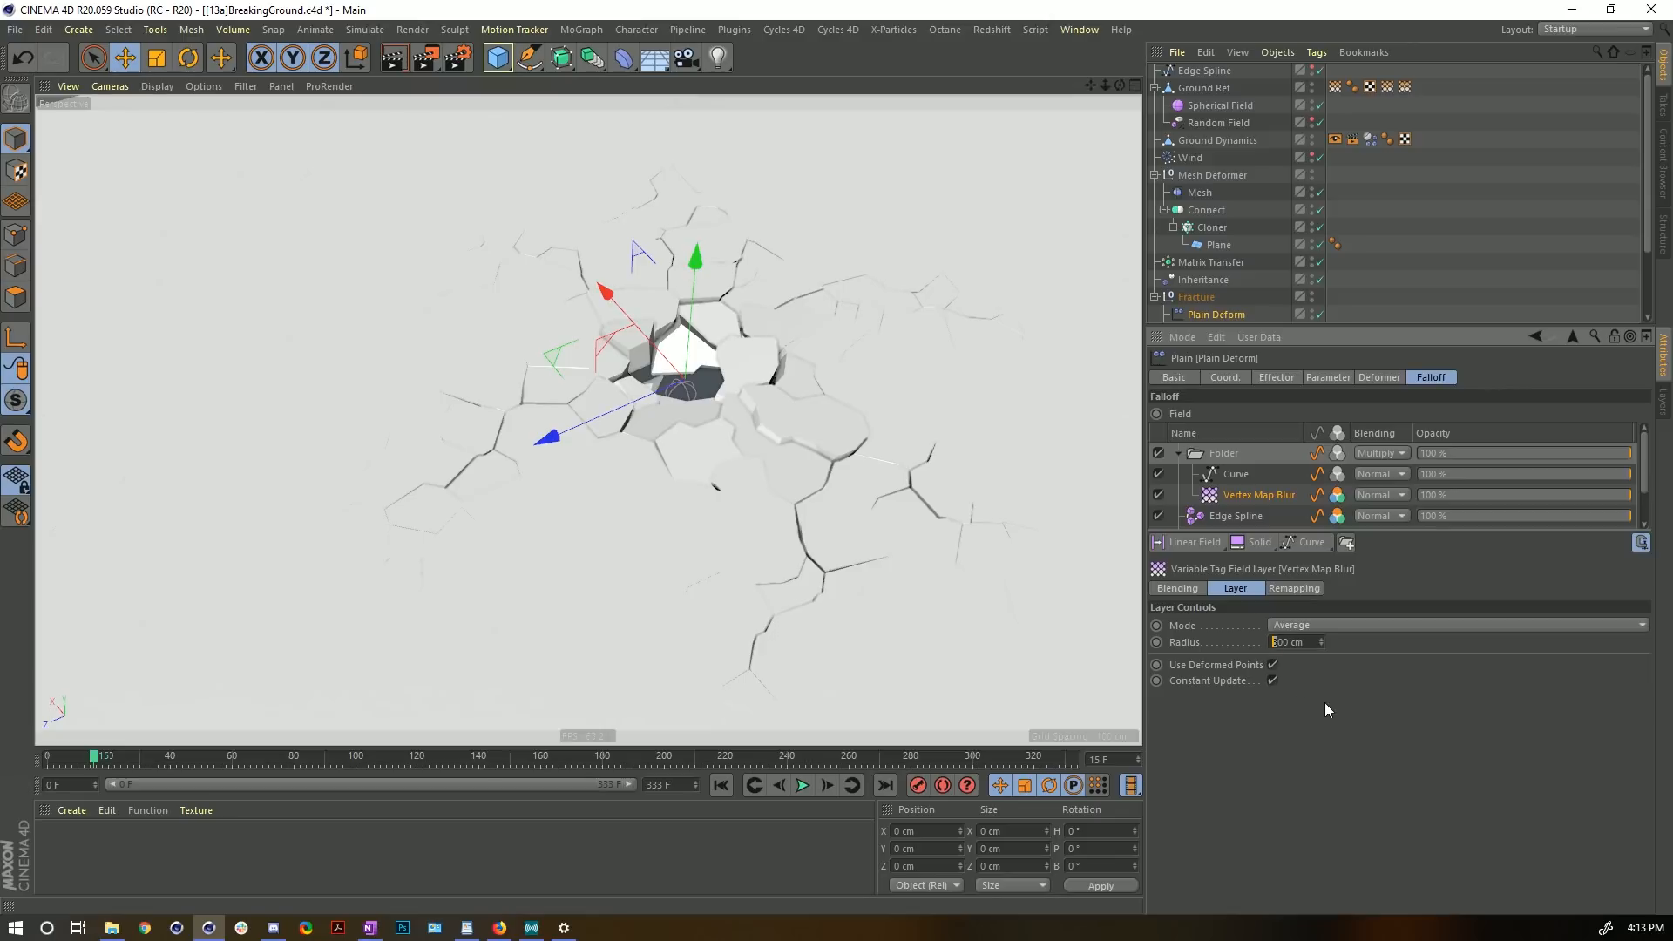
type("4")
key("Return")
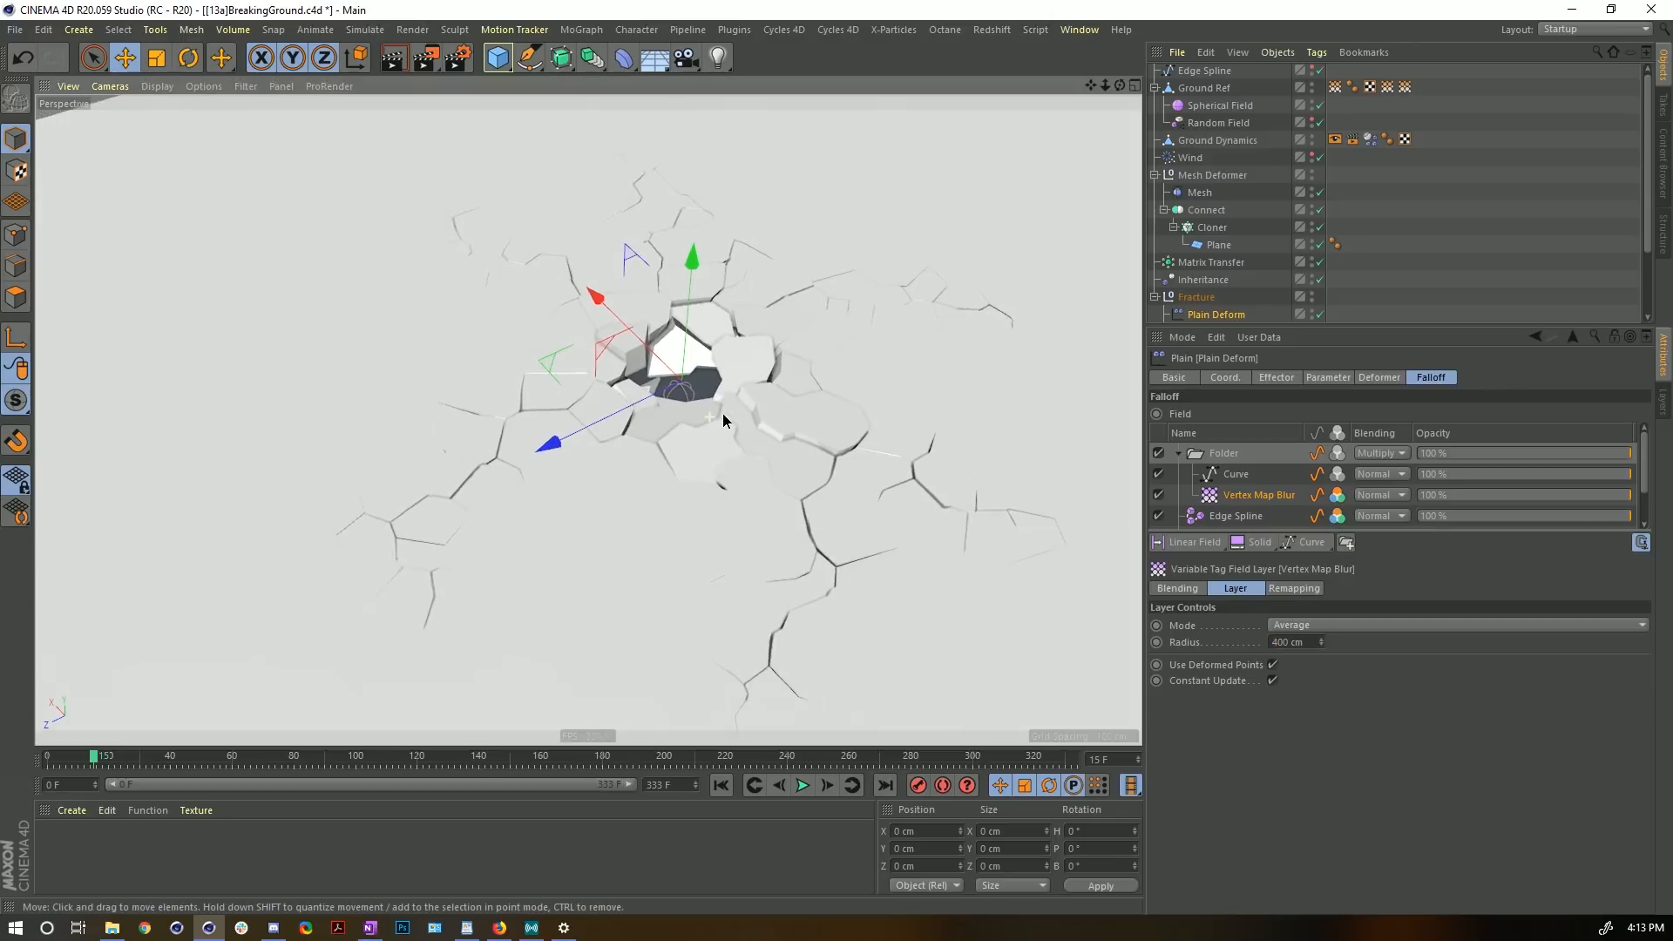
- Steepen the folder's Curve slightly by moving its upper point horizontally to about 0.03, and inspect the cracks up close
left_click(1268, 474)
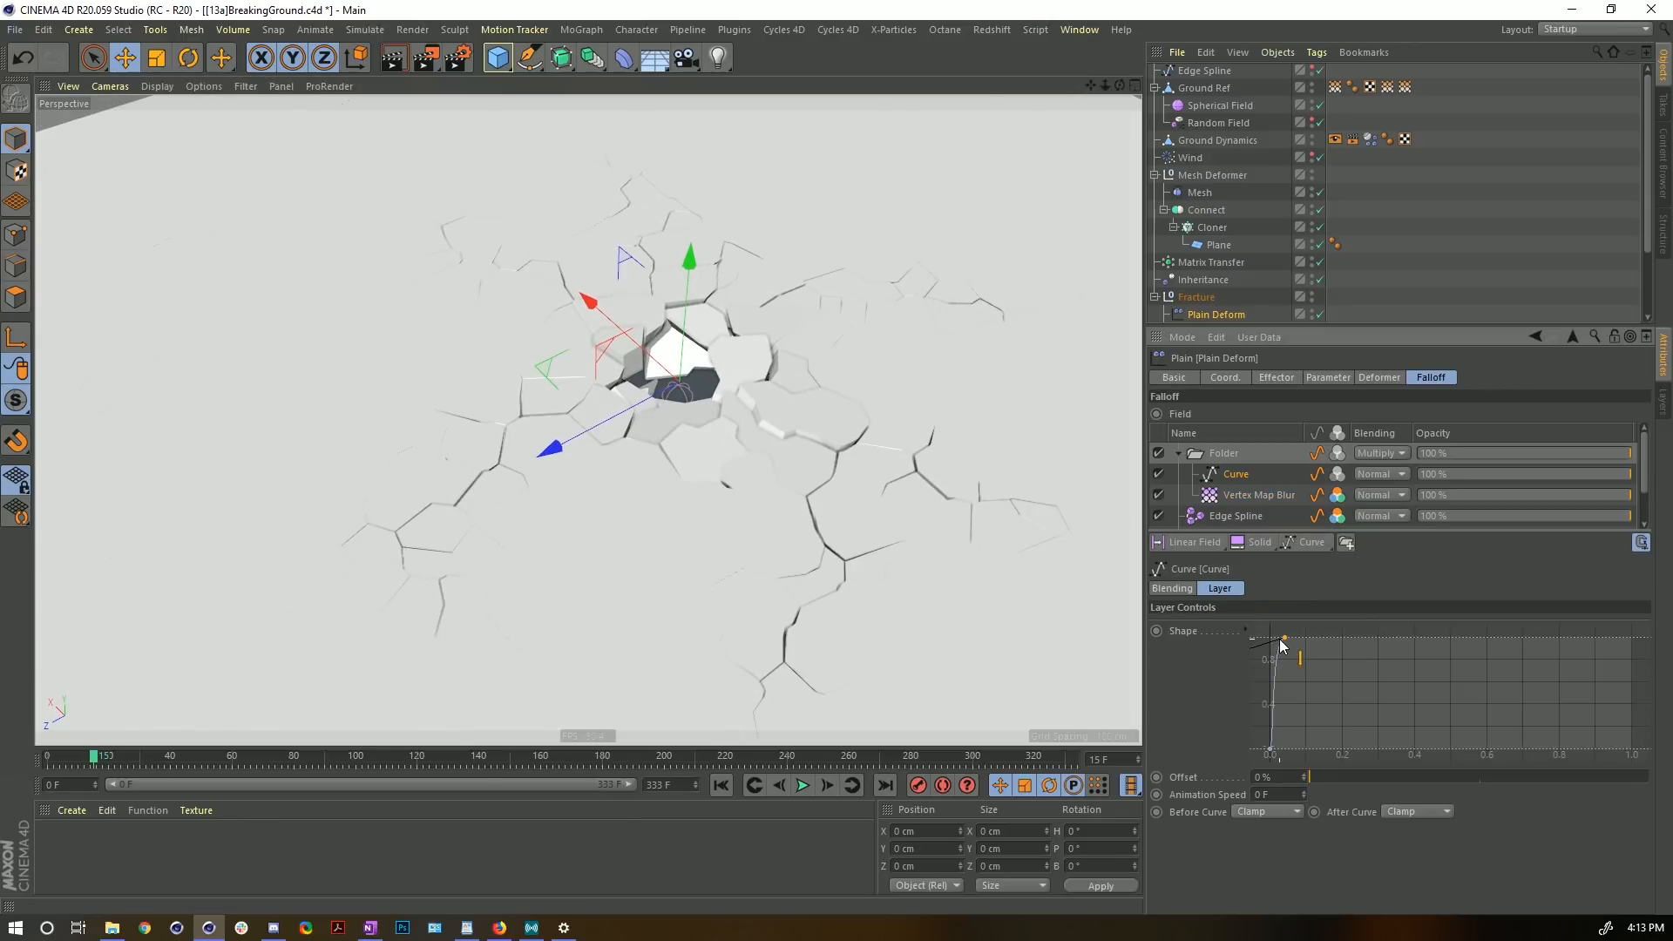
left_click_drag(1284, 638, 1283, 634)
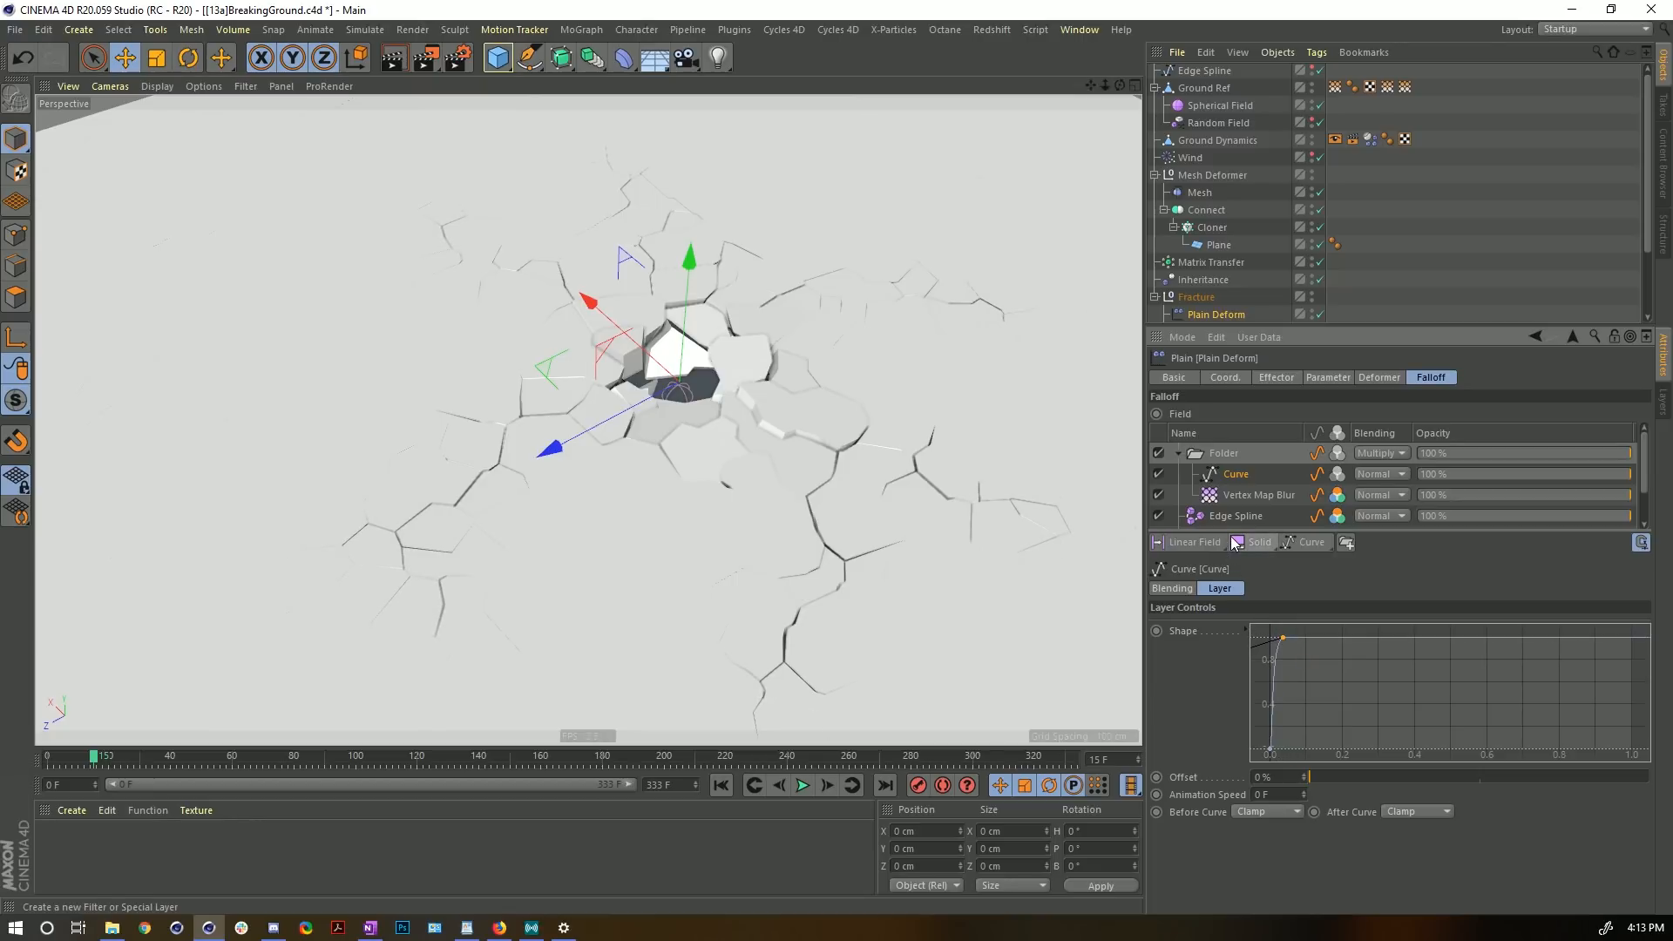
left_click_drag(670, 328, 613, 336, "alt")
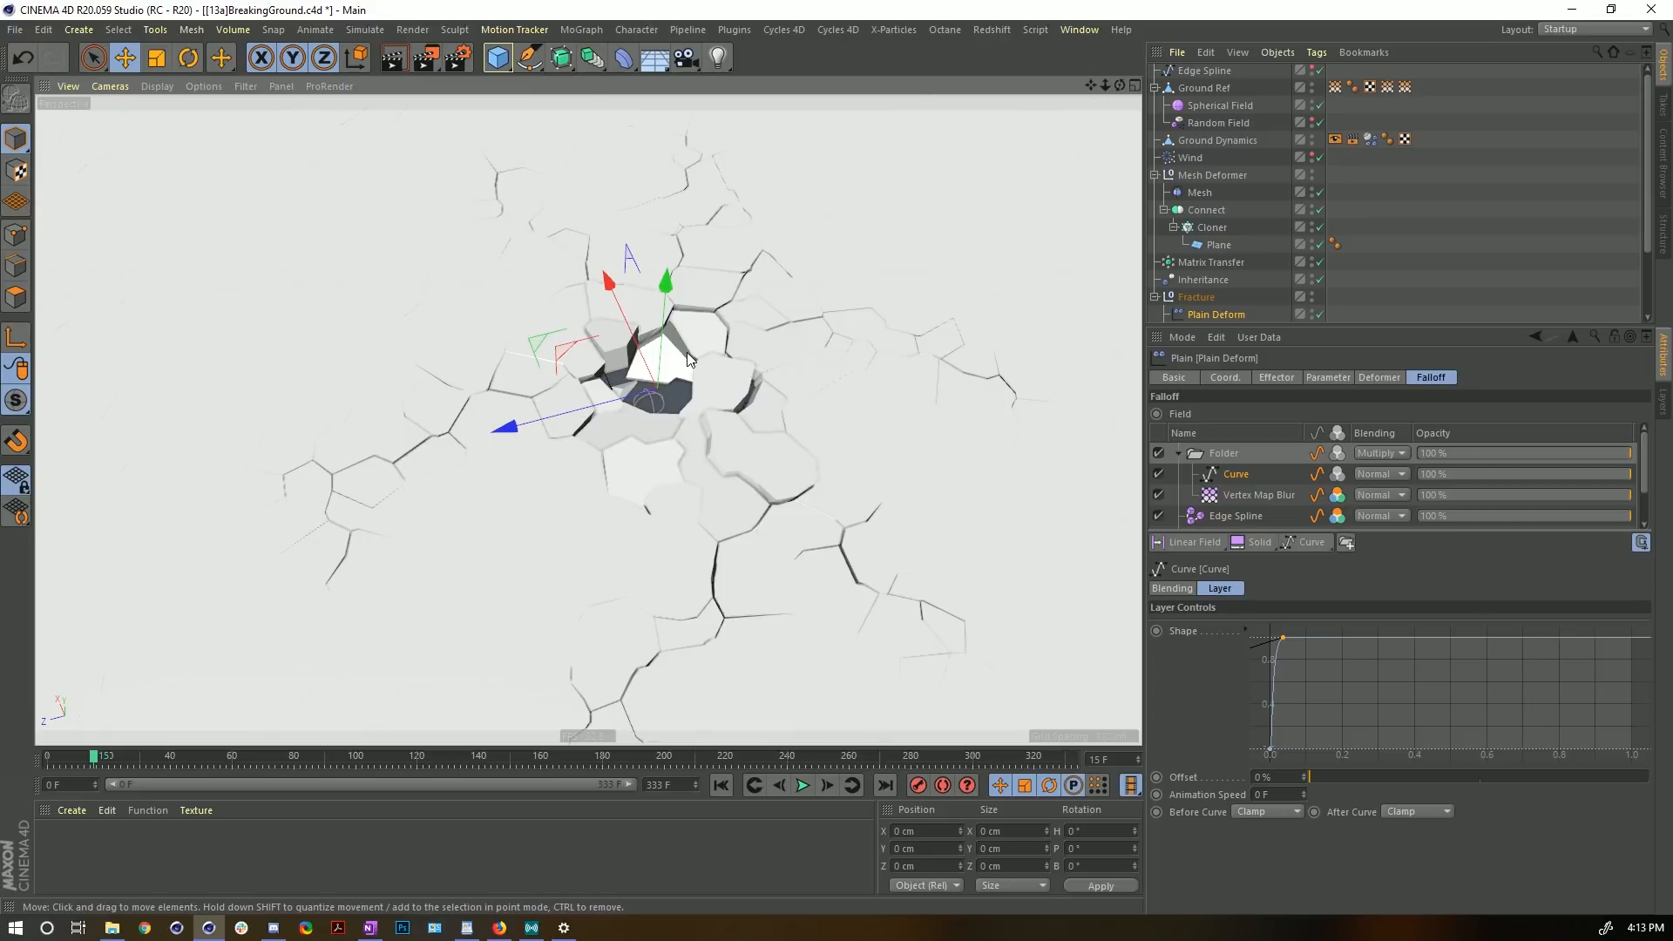
mouse_move(755, 355)
right_mouse_down("alt")
mouse_move(667, 389)
mouse_move(765, 364)
right_mouse_up("alt")
left_click_drag(766, 363, 739, 353, "alt")
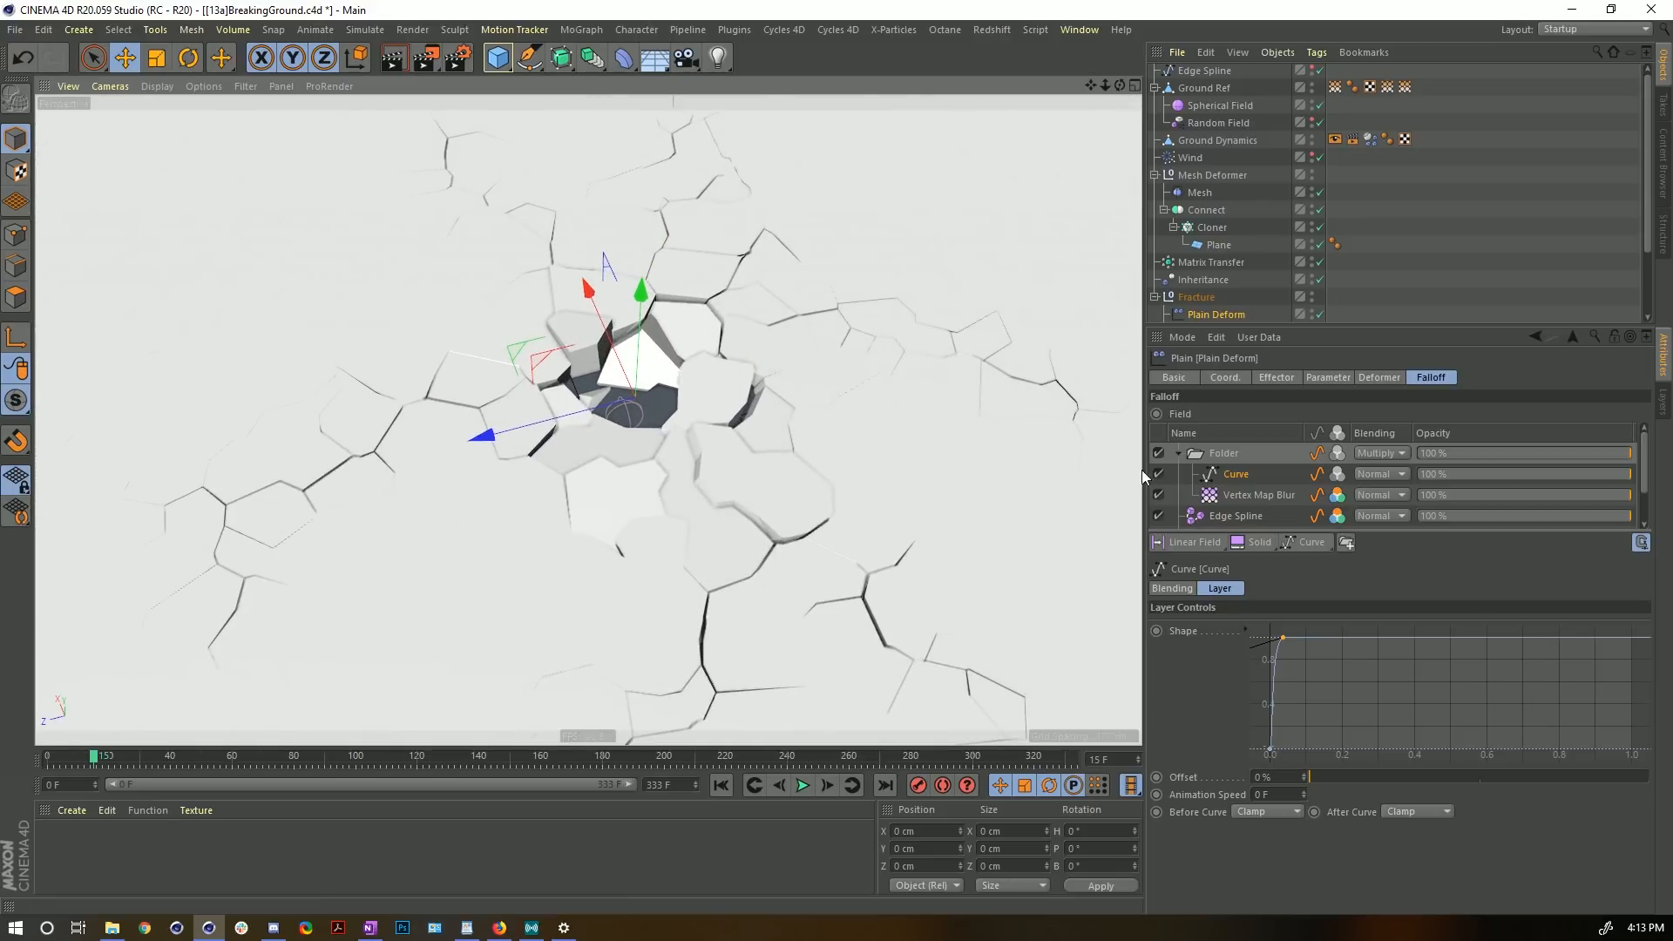
- Rename the folder holding the Curve and Vertex Map Blur layers as Main Cracks and collapse it
double_click(1224, 453)
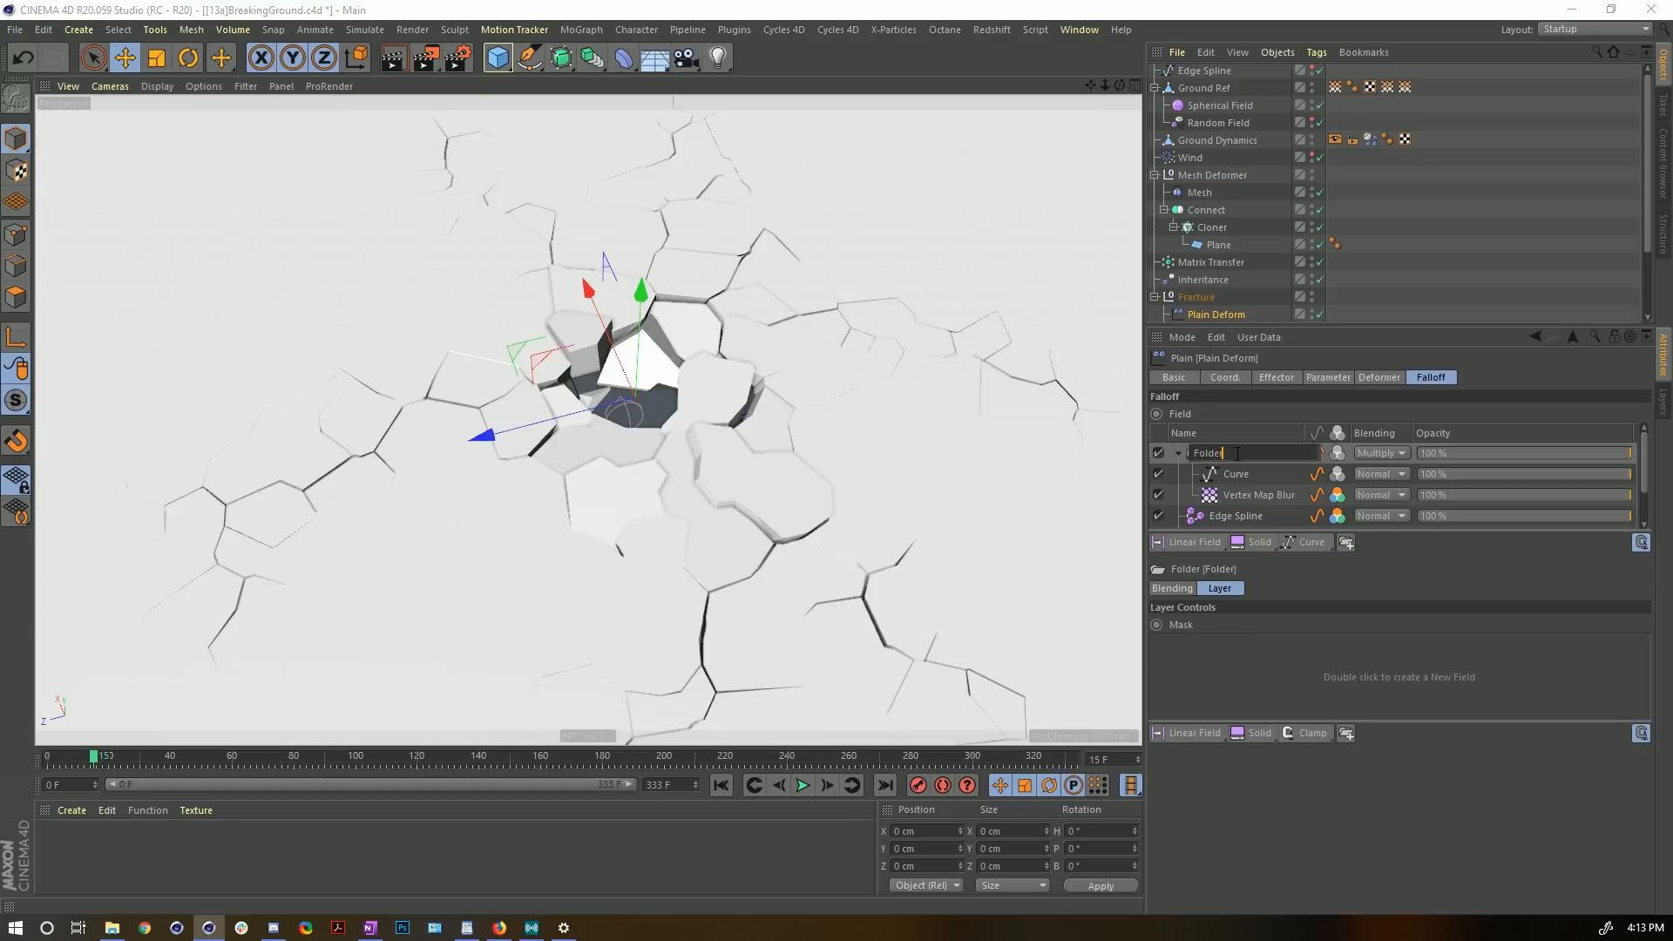
type("Main C")
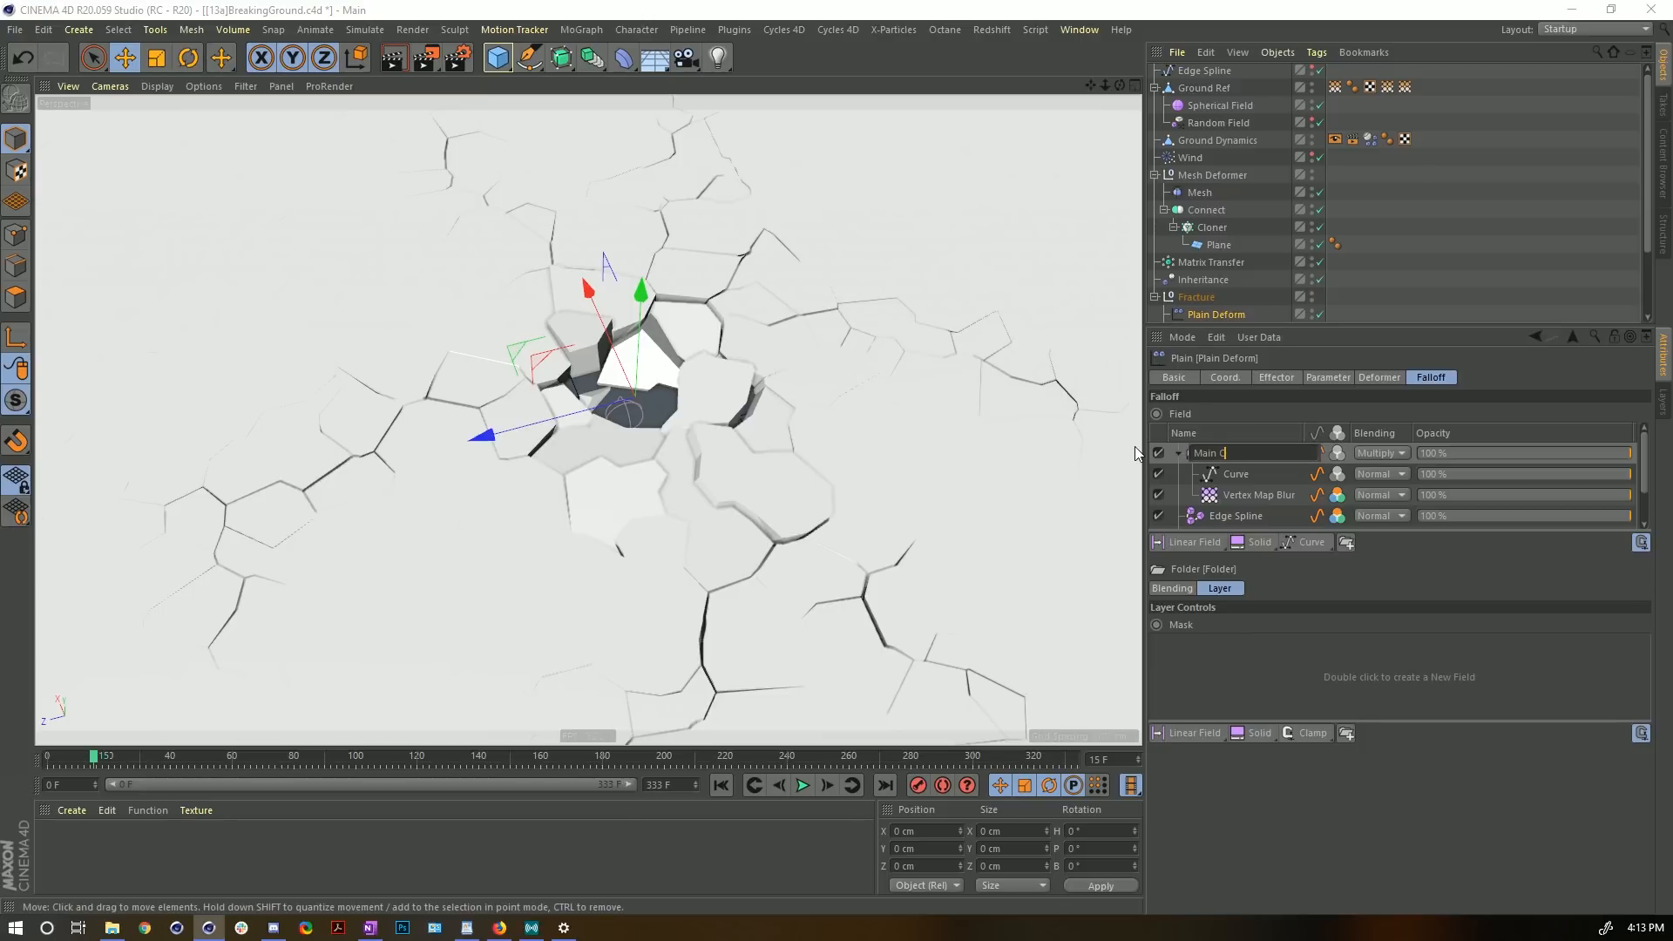
type("racks")
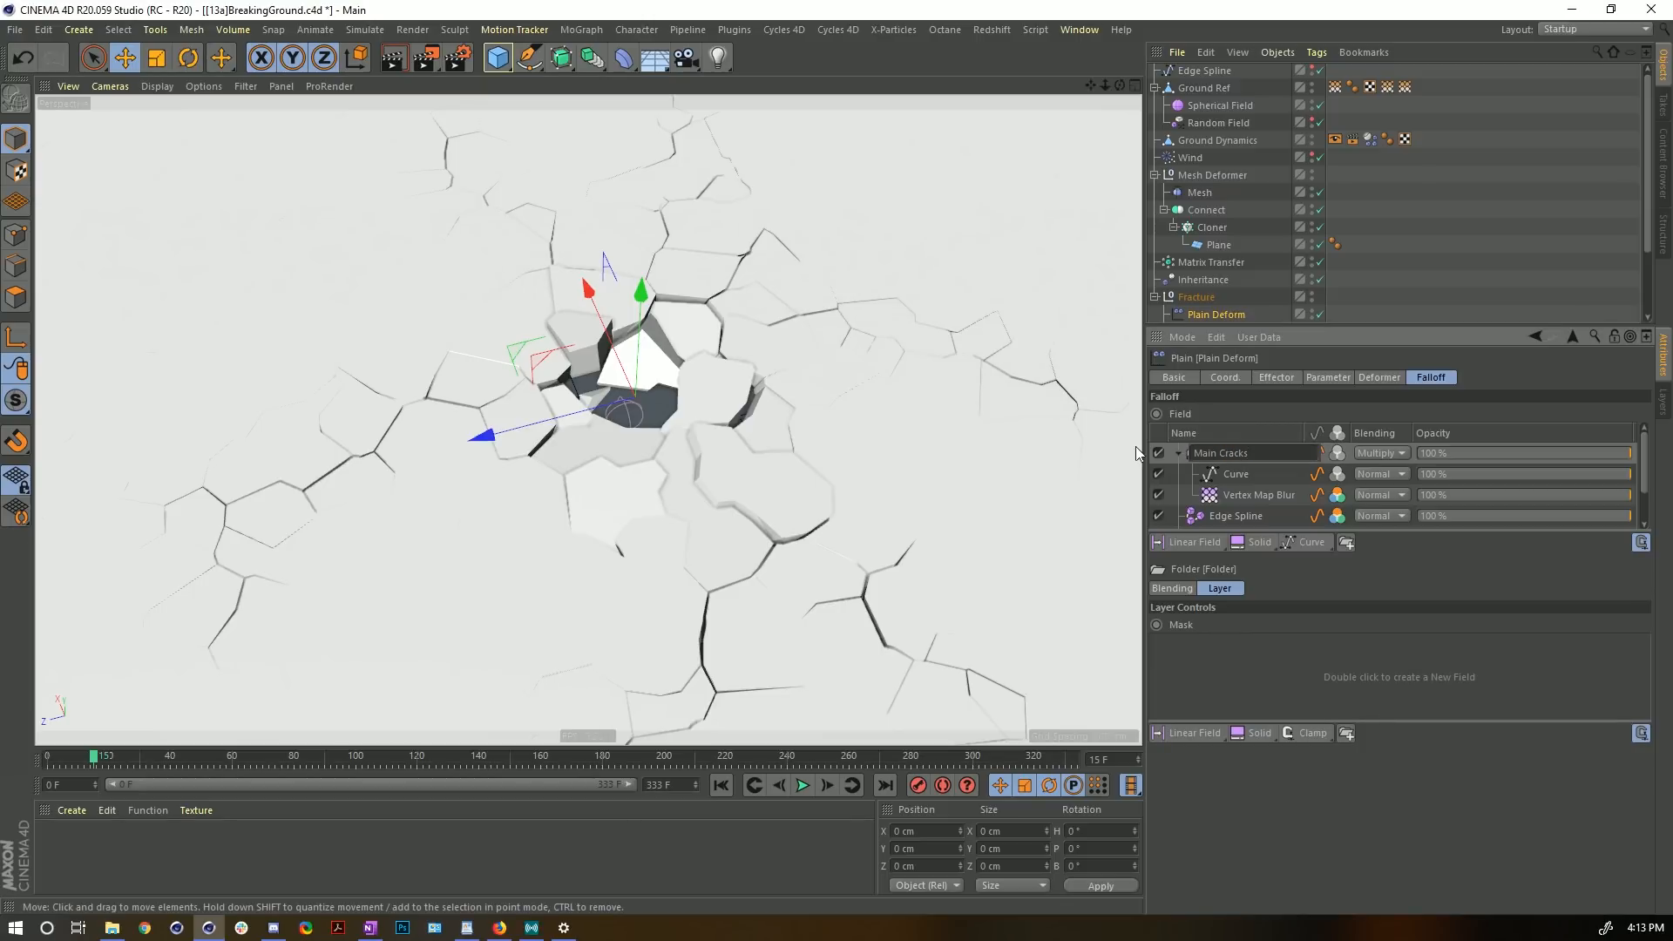
key("Return")
left_click(1178, 454)
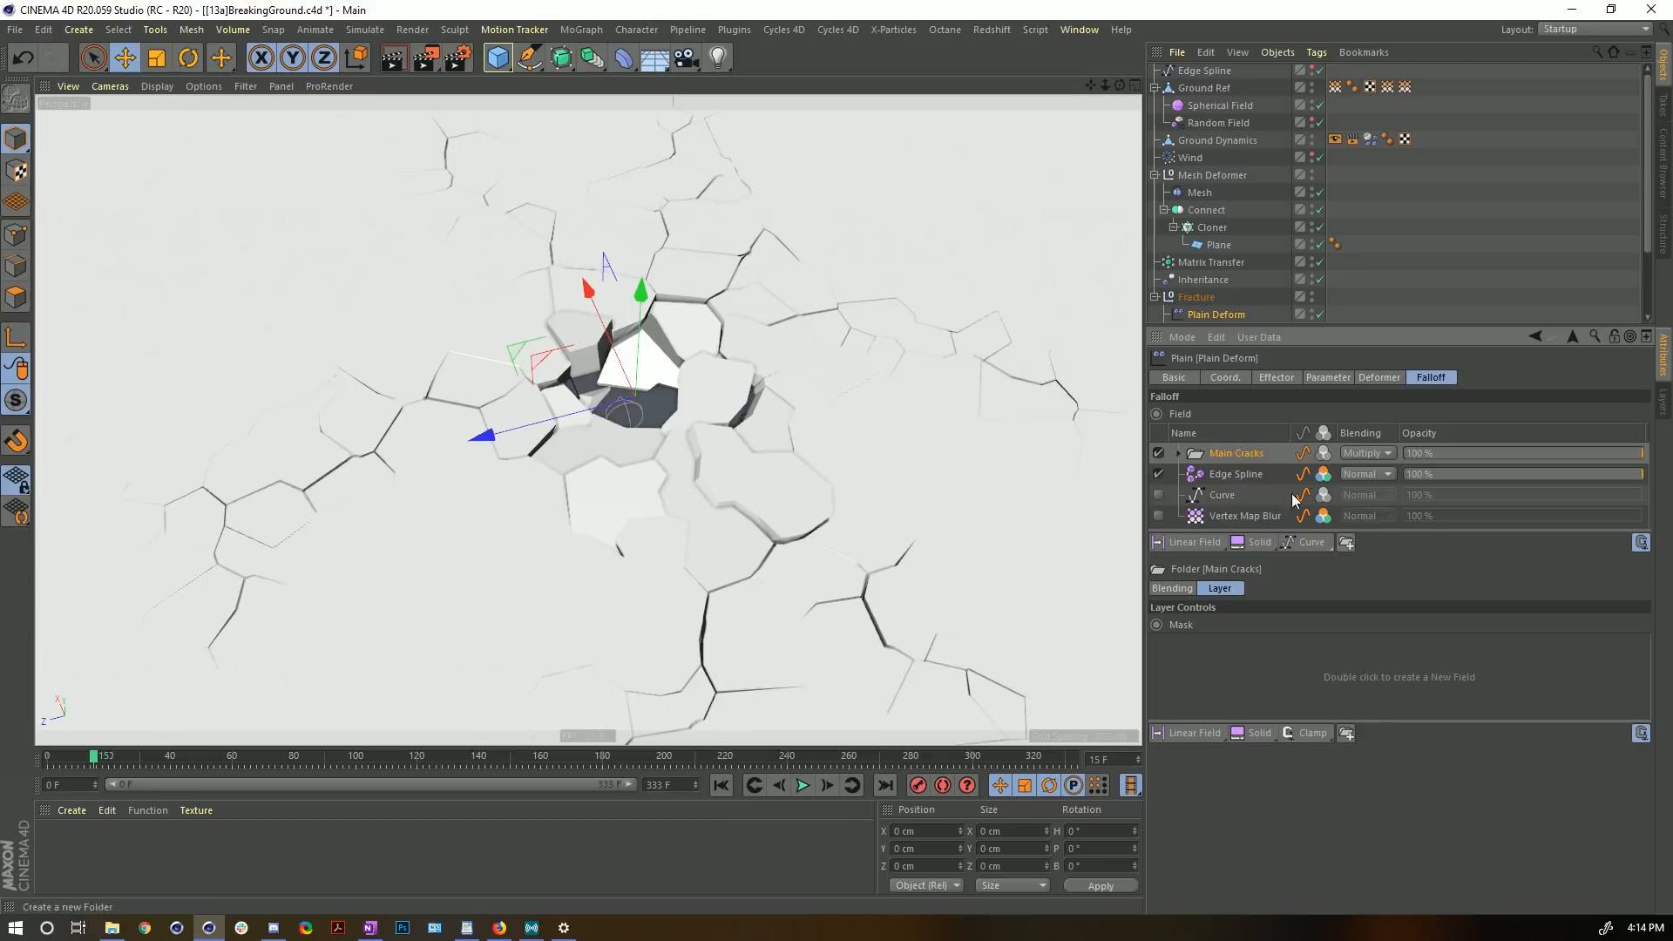
- Group the Main Cracks folder and the Edge Spline layer in a new folder, and enlarge the field list to check the hierarchy
left_click(1345, 544)
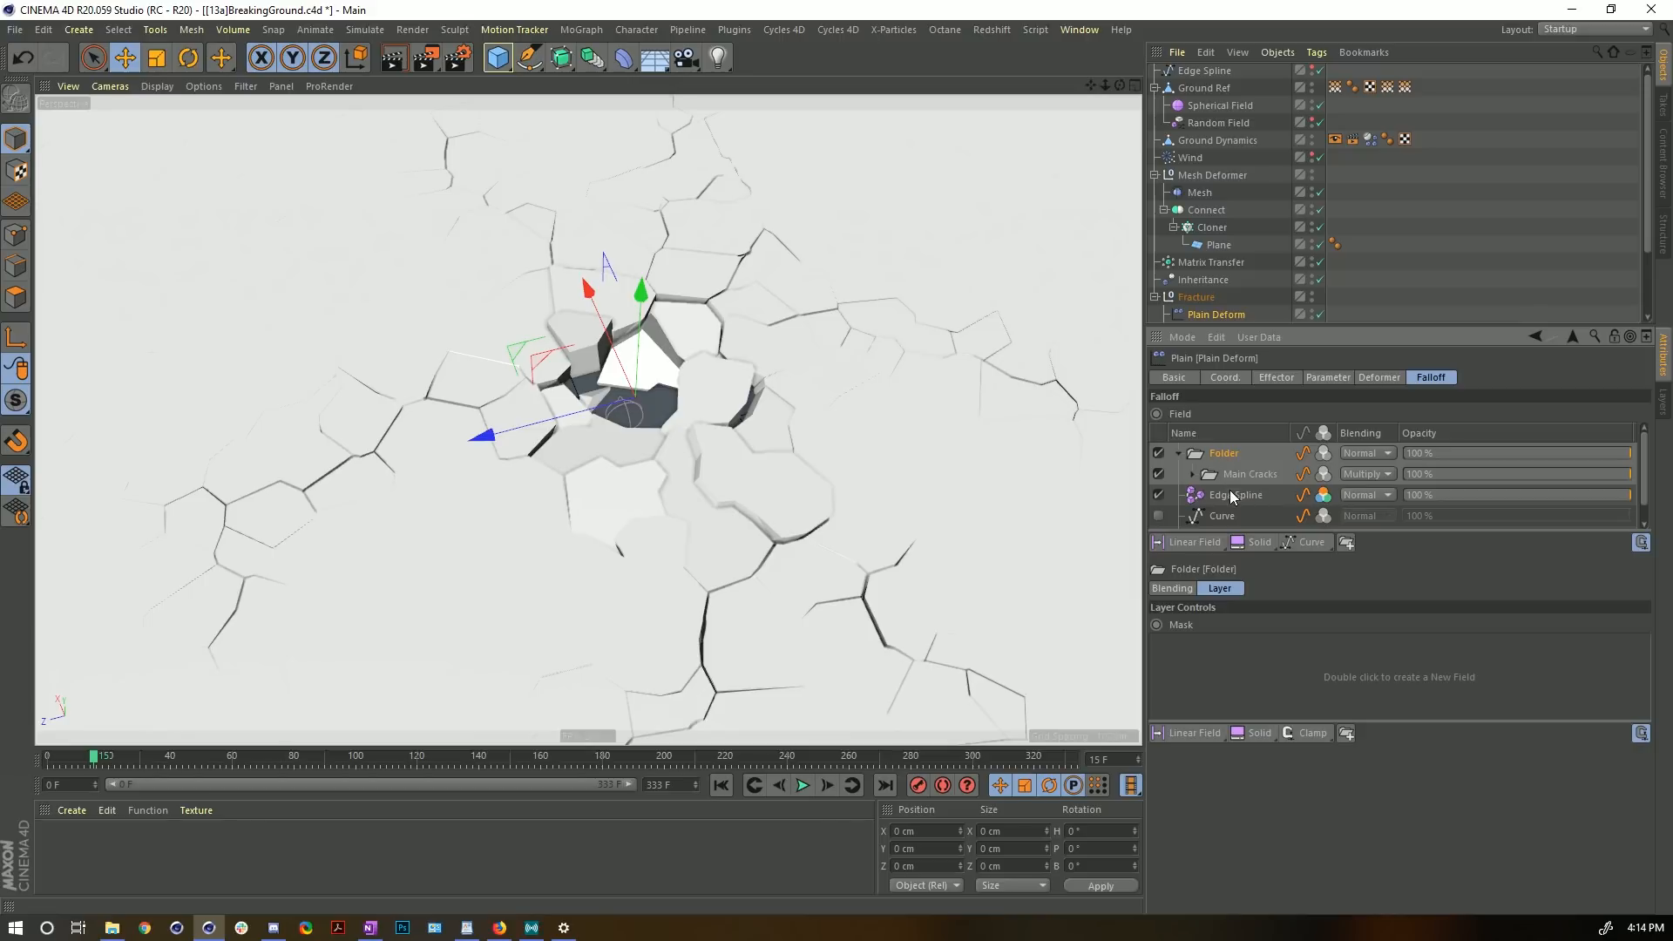
left_click(1258, 493)
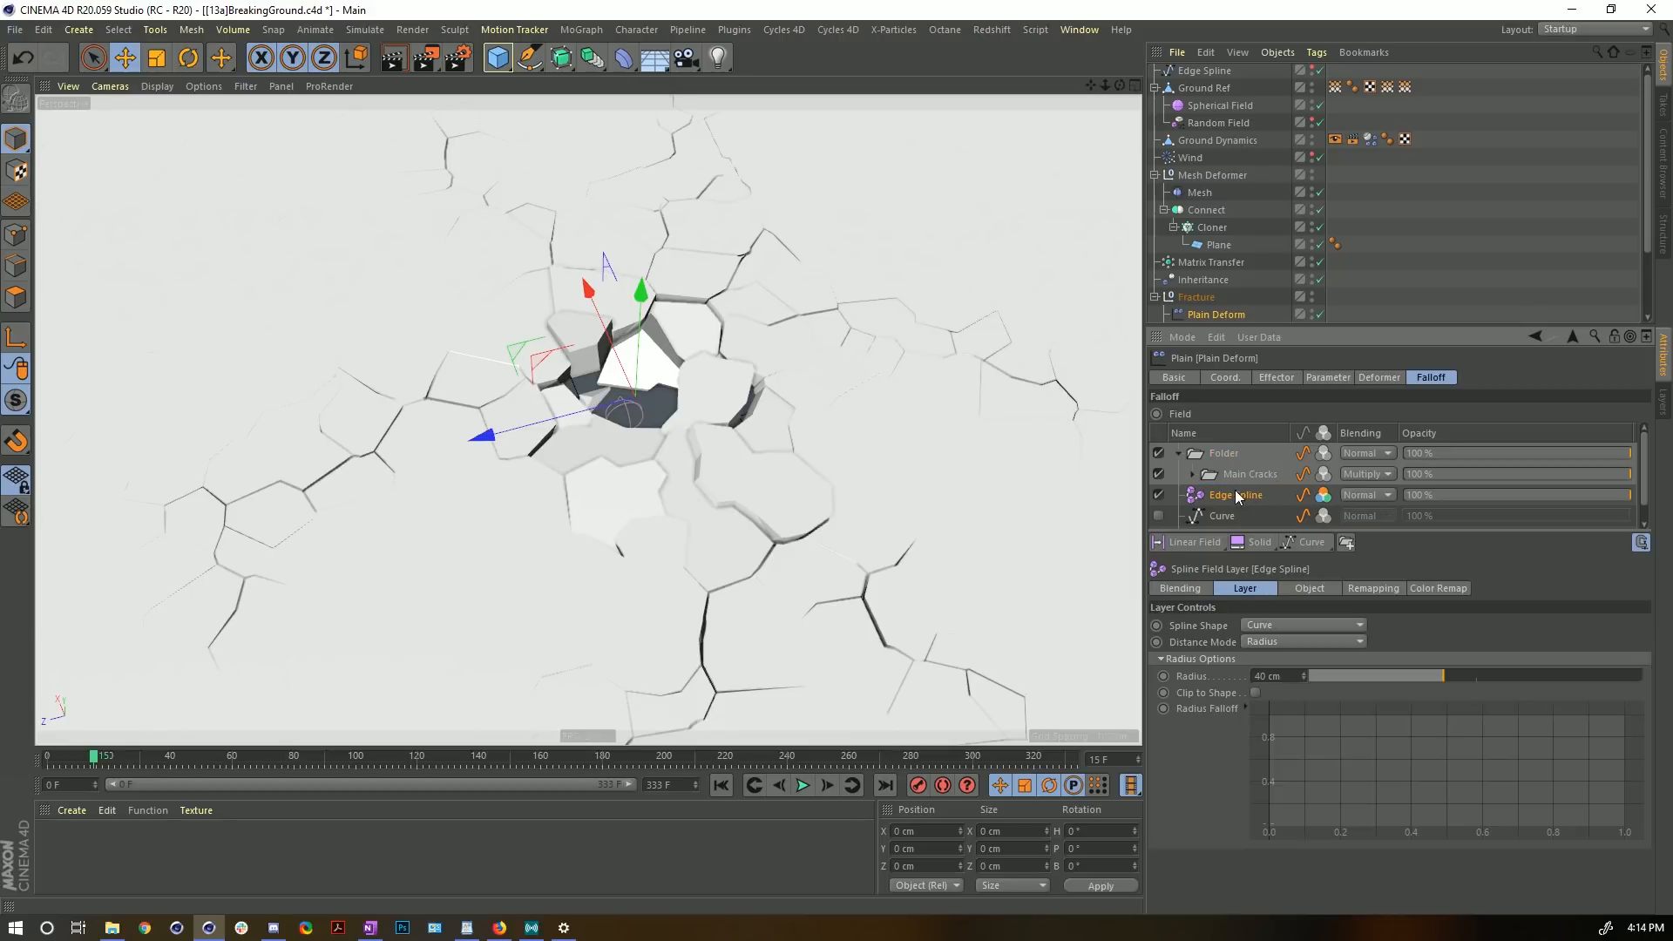
left_click_drag(1257, 478, 1259, 476)
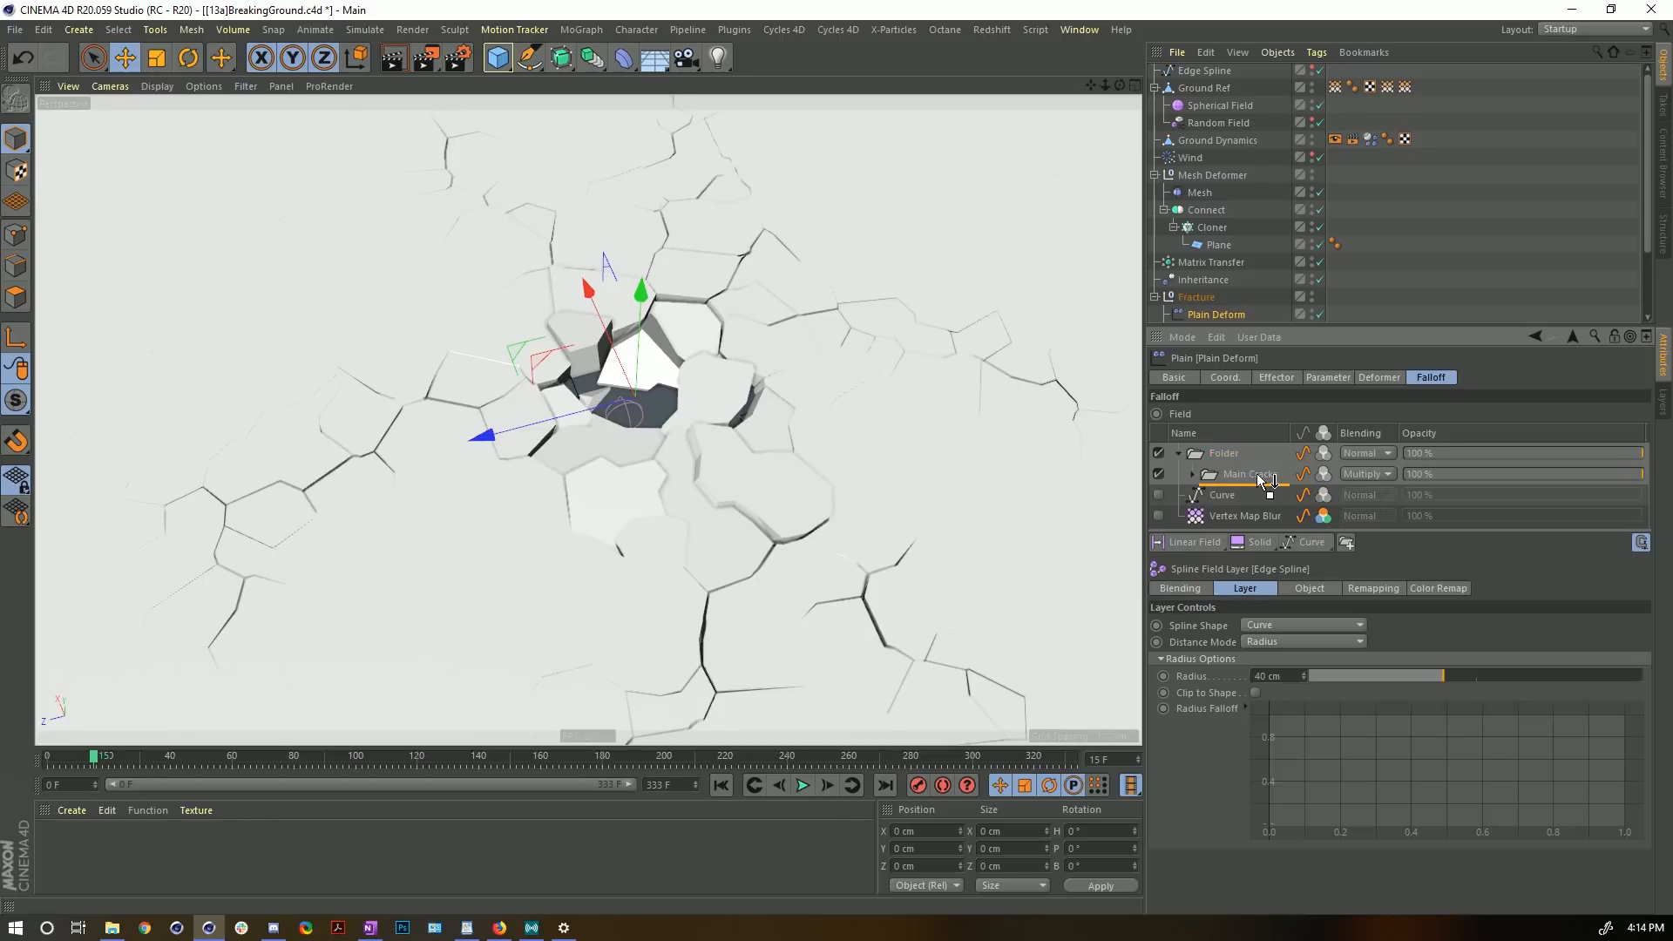
left_click(1192, 475)
left_click_drag(1255, 470, 1296, 624)
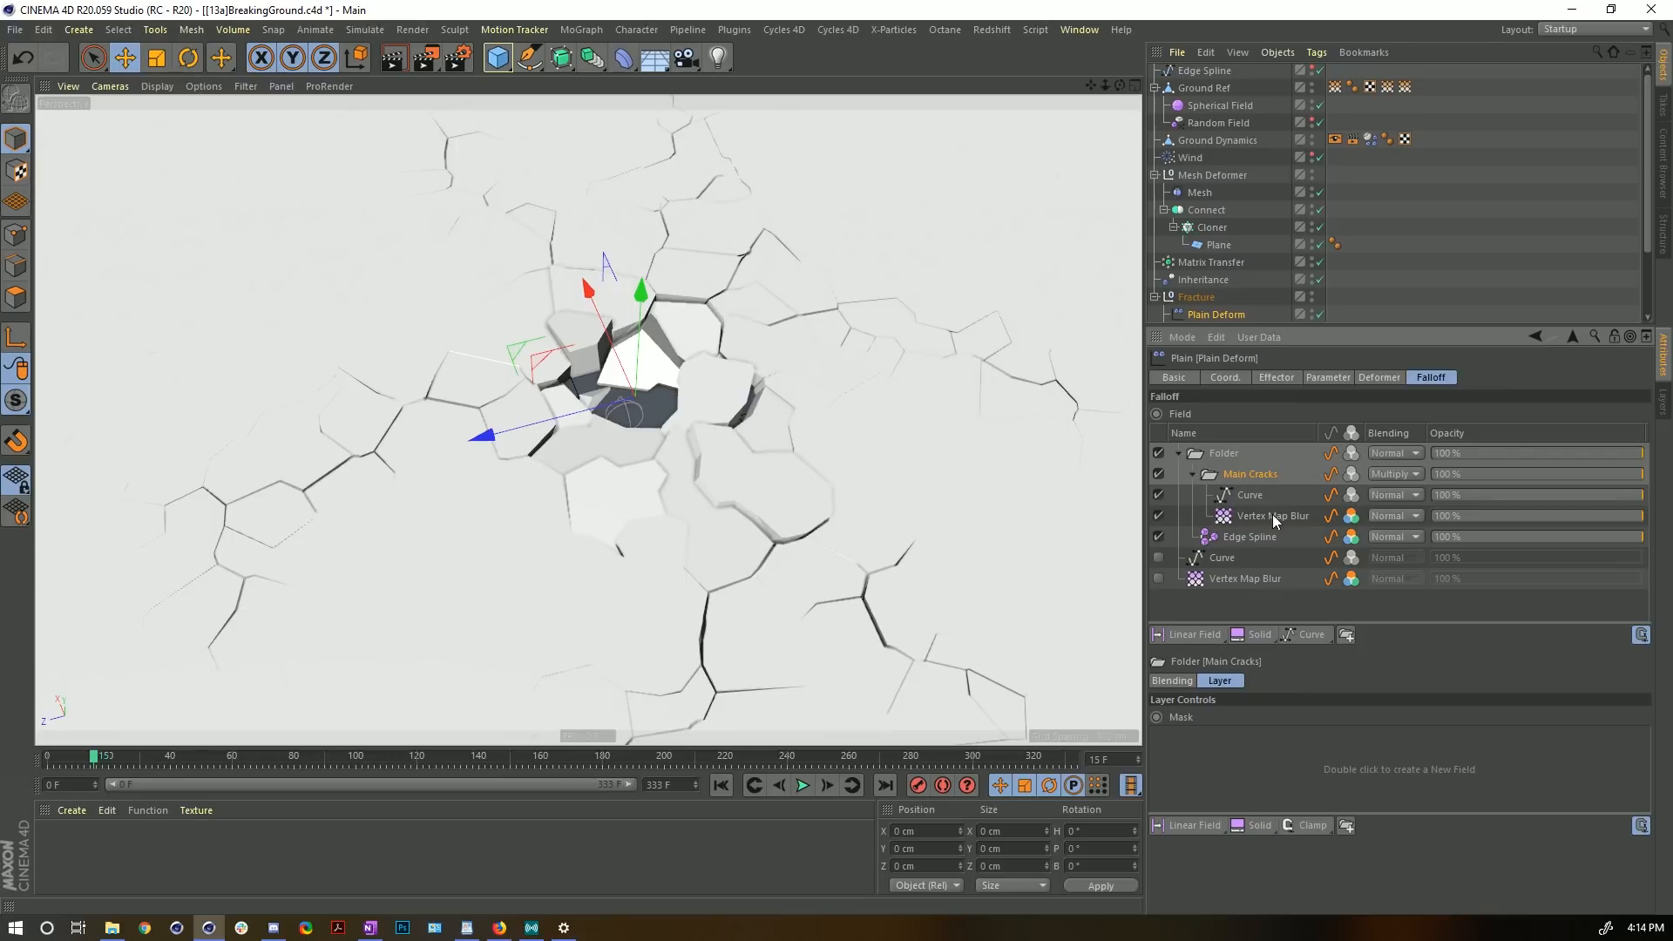
left_click(1193, 474)
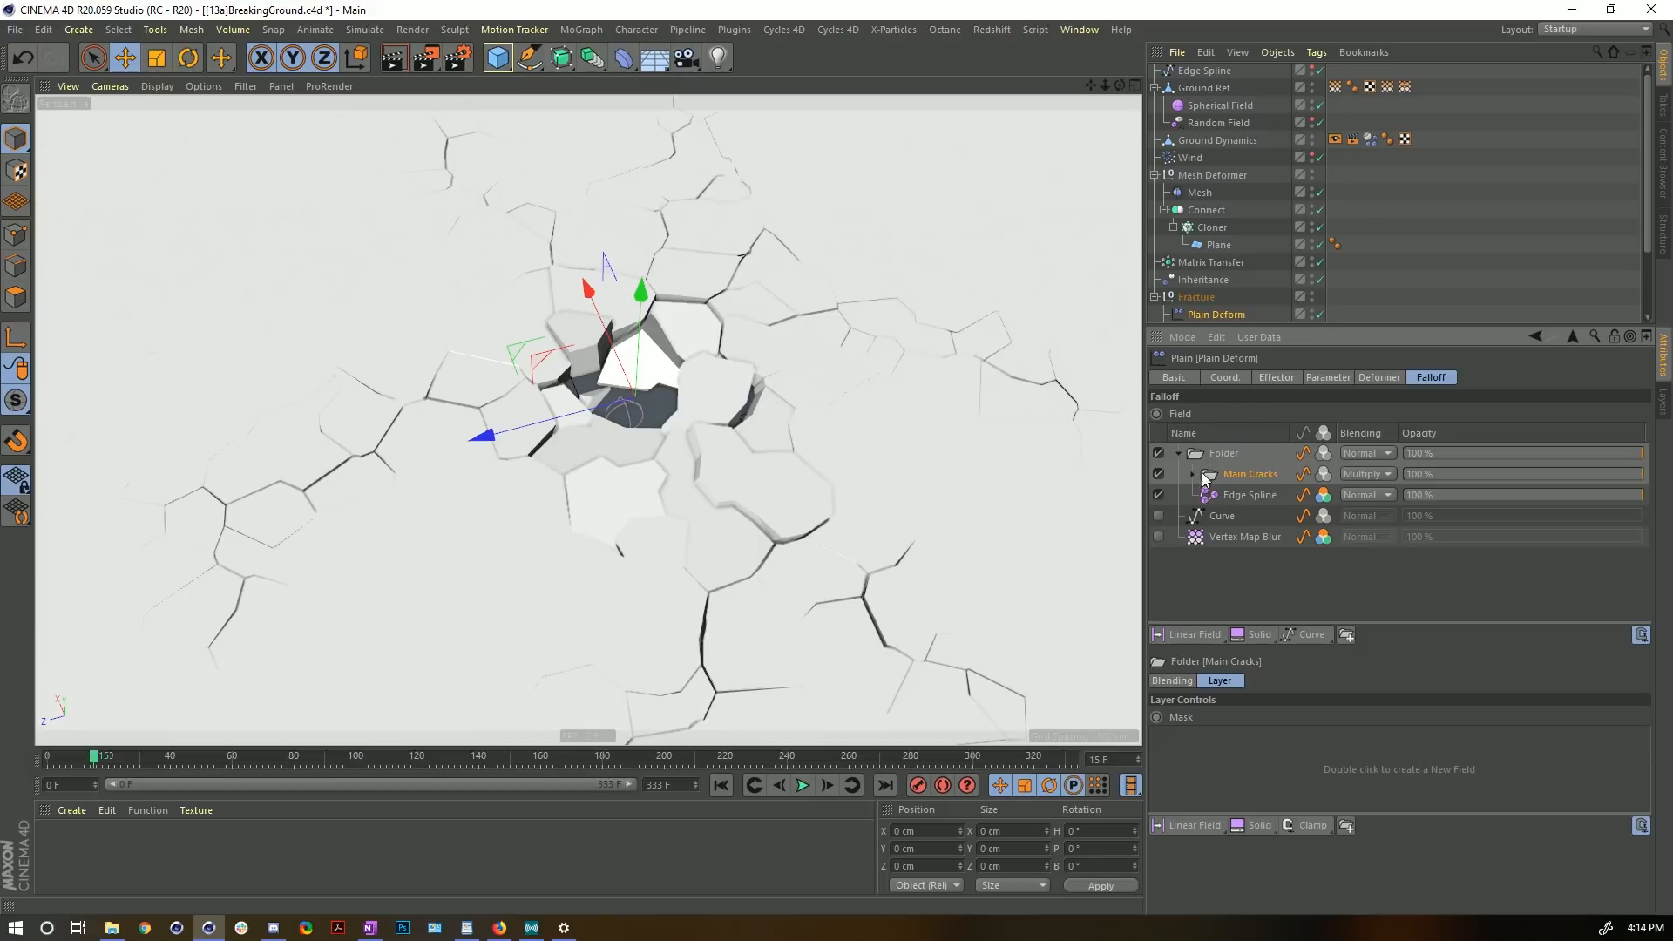
- Disable the new outer folder and enable the Curve and Vertex Map Blur layers beneath it
left_click(1160, 453)
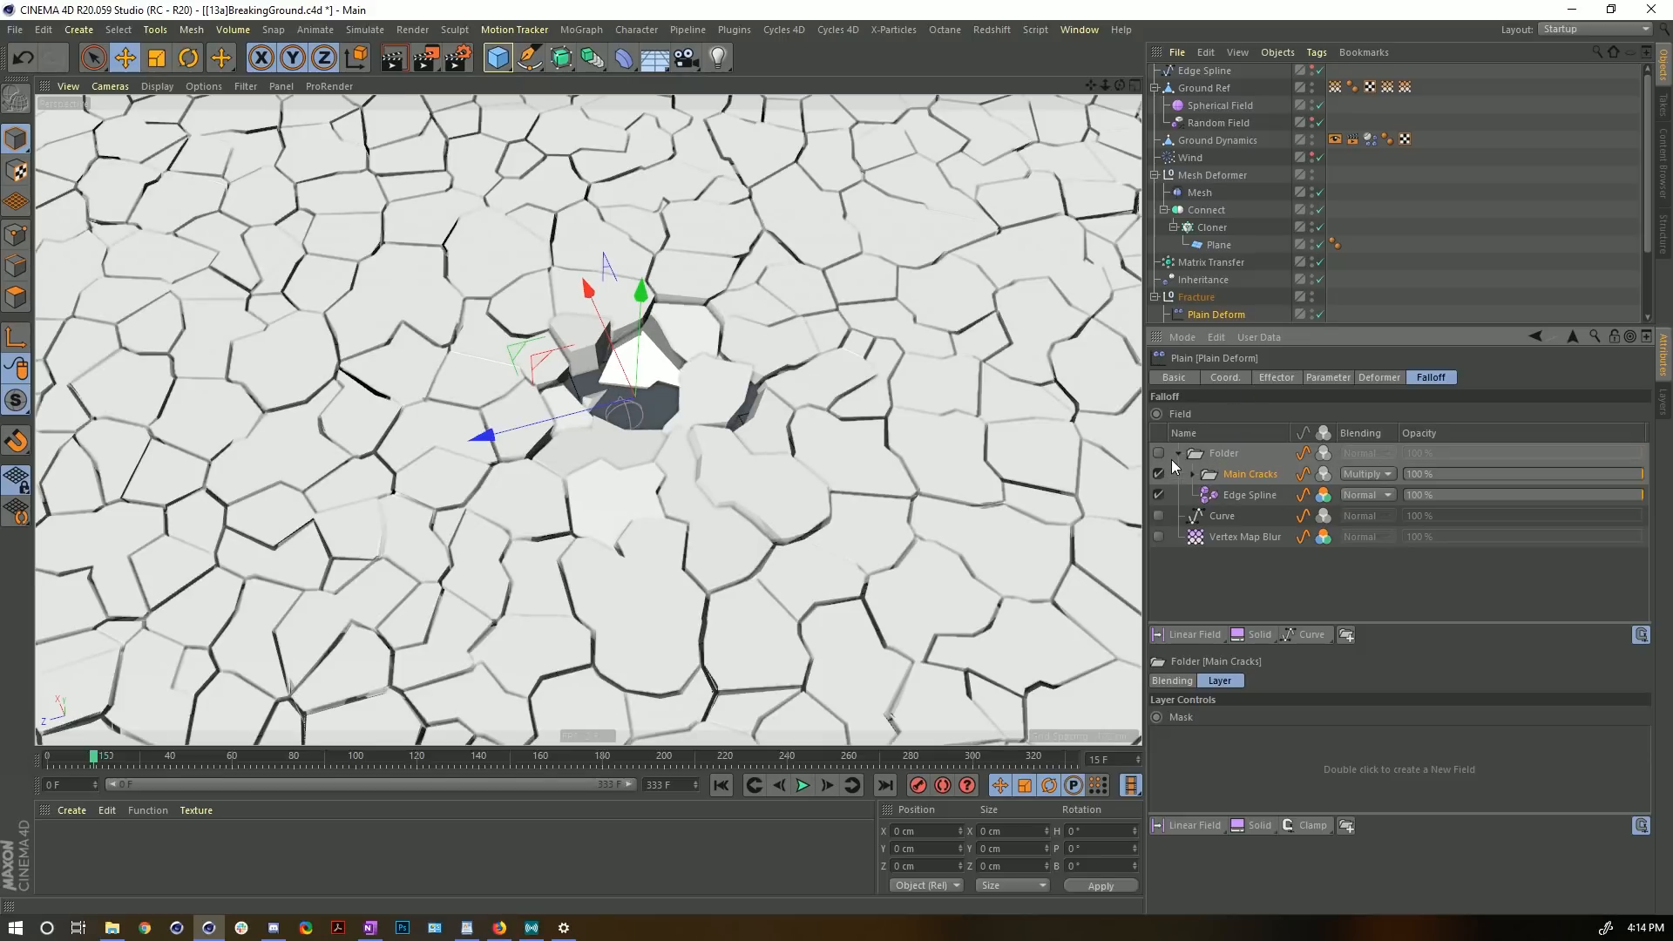
left_click(1159, 515)
left_click(1158, 536)
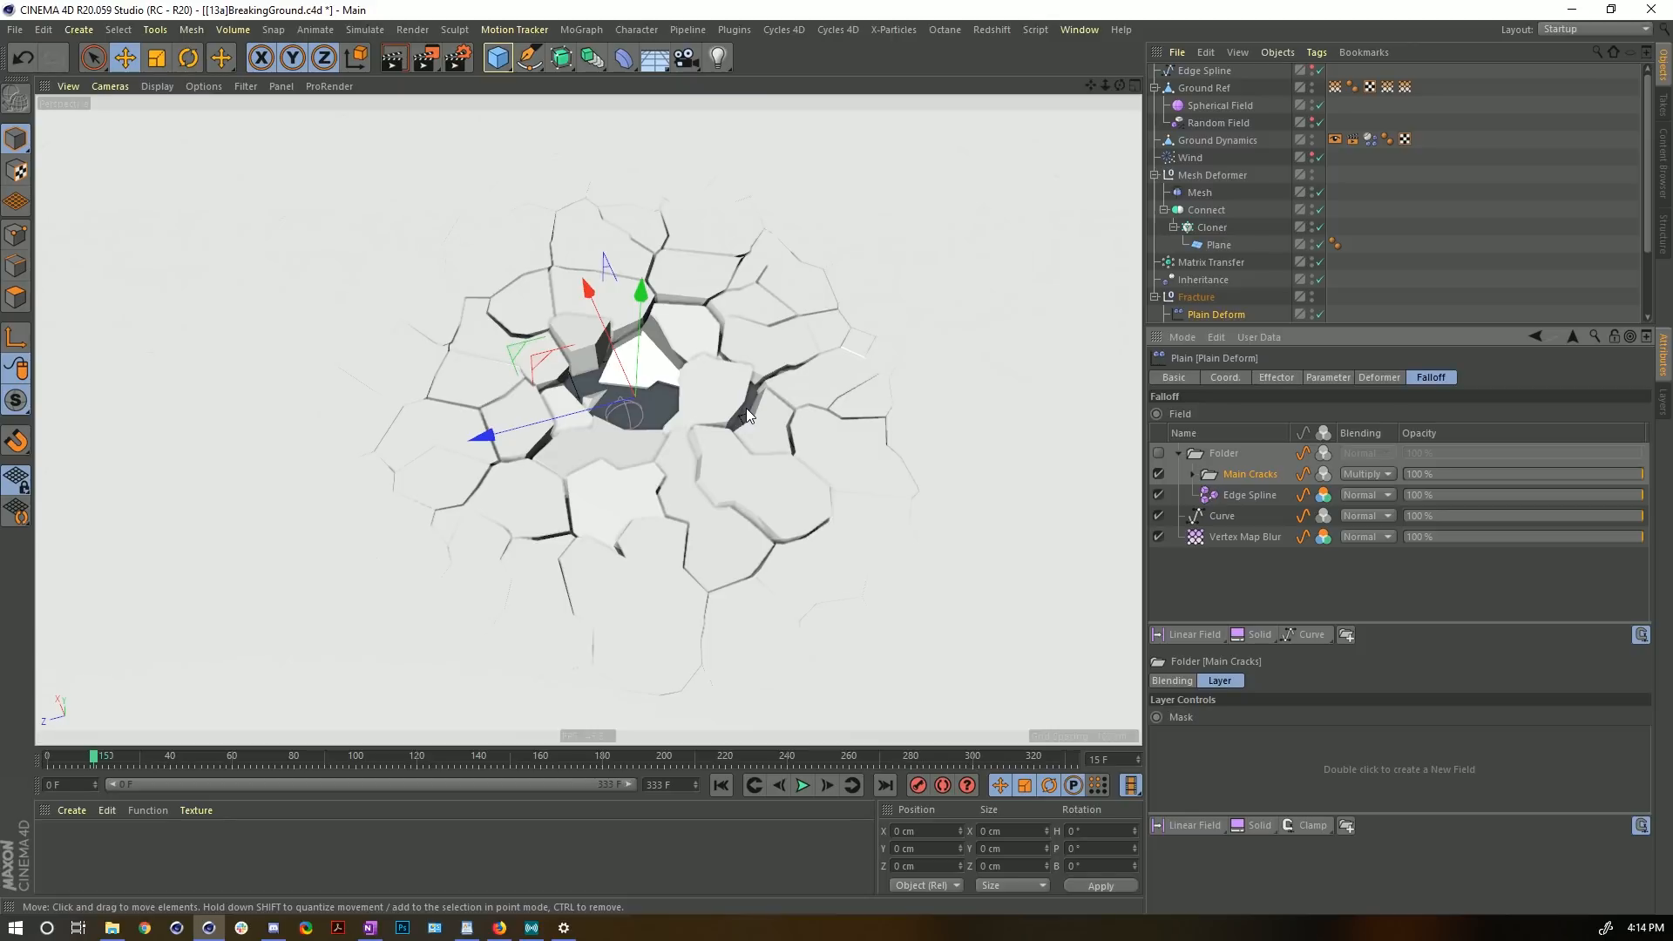
- Add a Solid layer between the outer folder and the lower Curve layer, and disable Main Cracks and Edge Spline
left_click(1257, 638)
left_click_drag(1211, 454, 1211, 526)
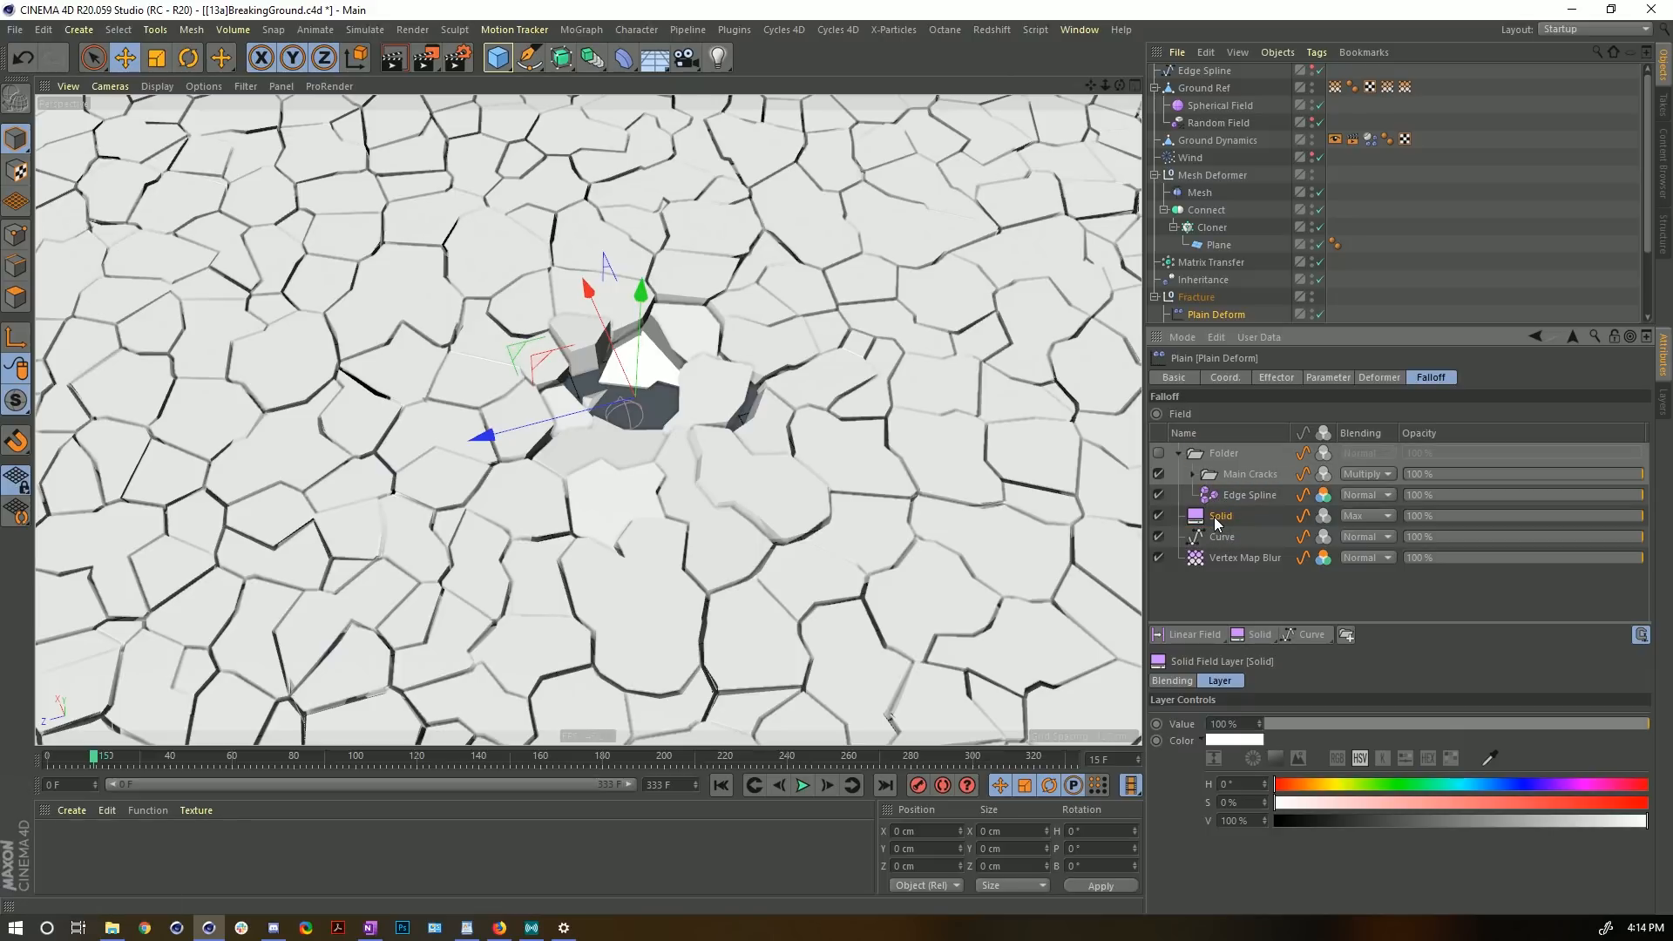
left_click(1159, 474)
left_click(1158, 494)
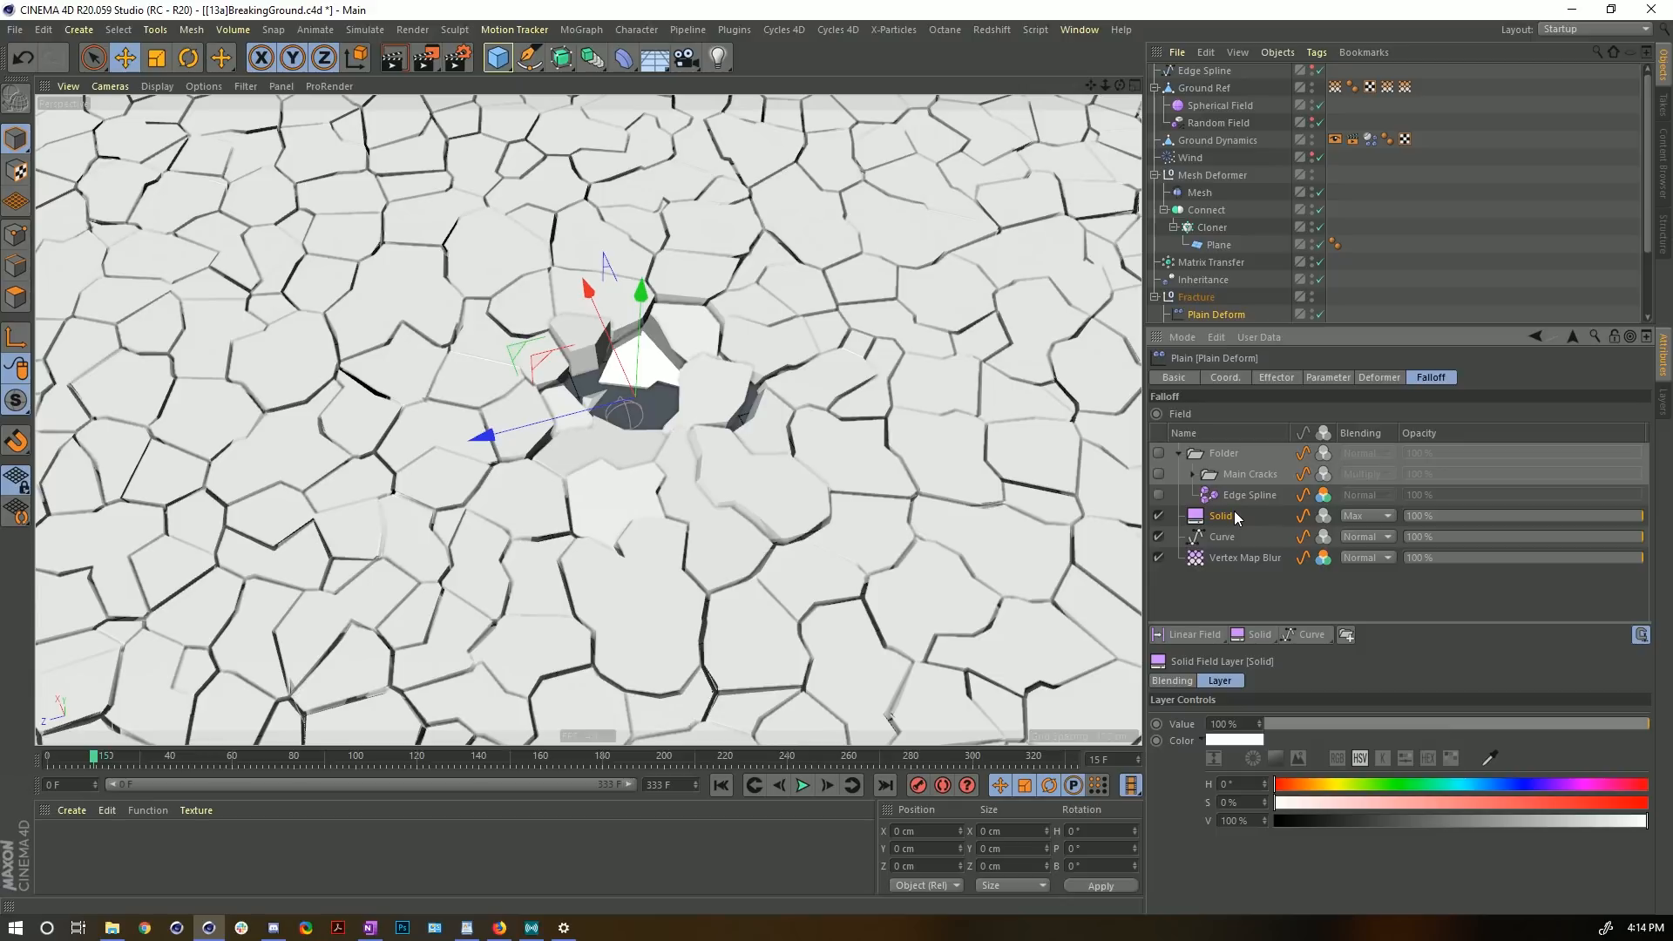
- Set the Solid layer's blending to Normal and its value to 0 %
left_click(1380, 516)
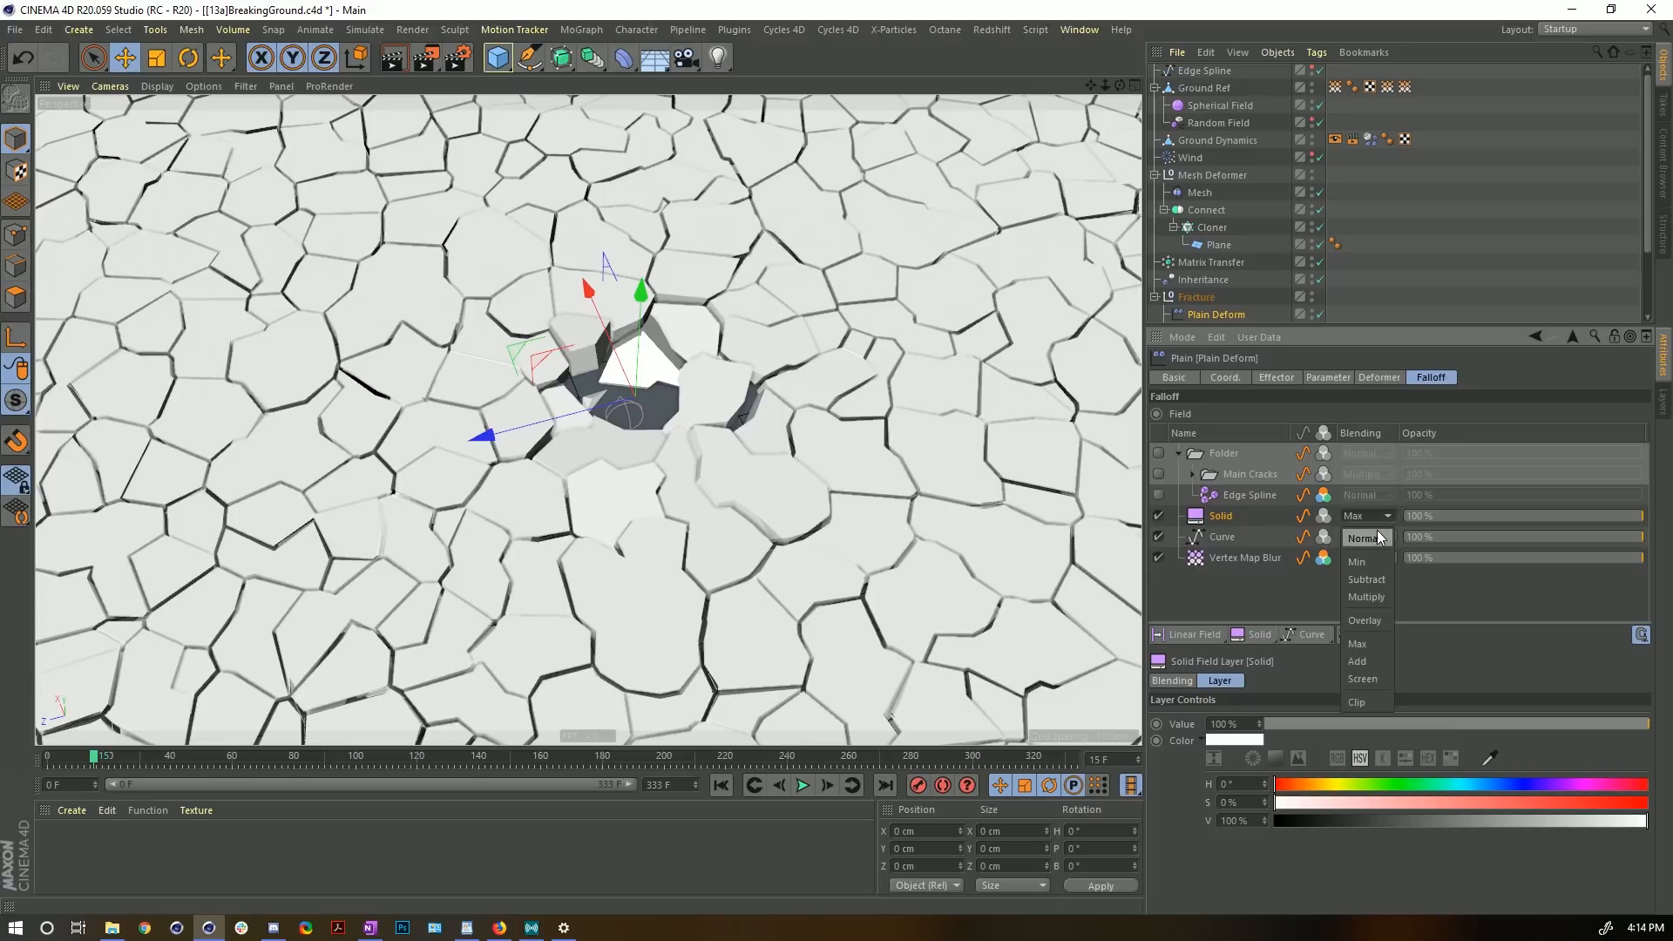
left_click(1378, 538)
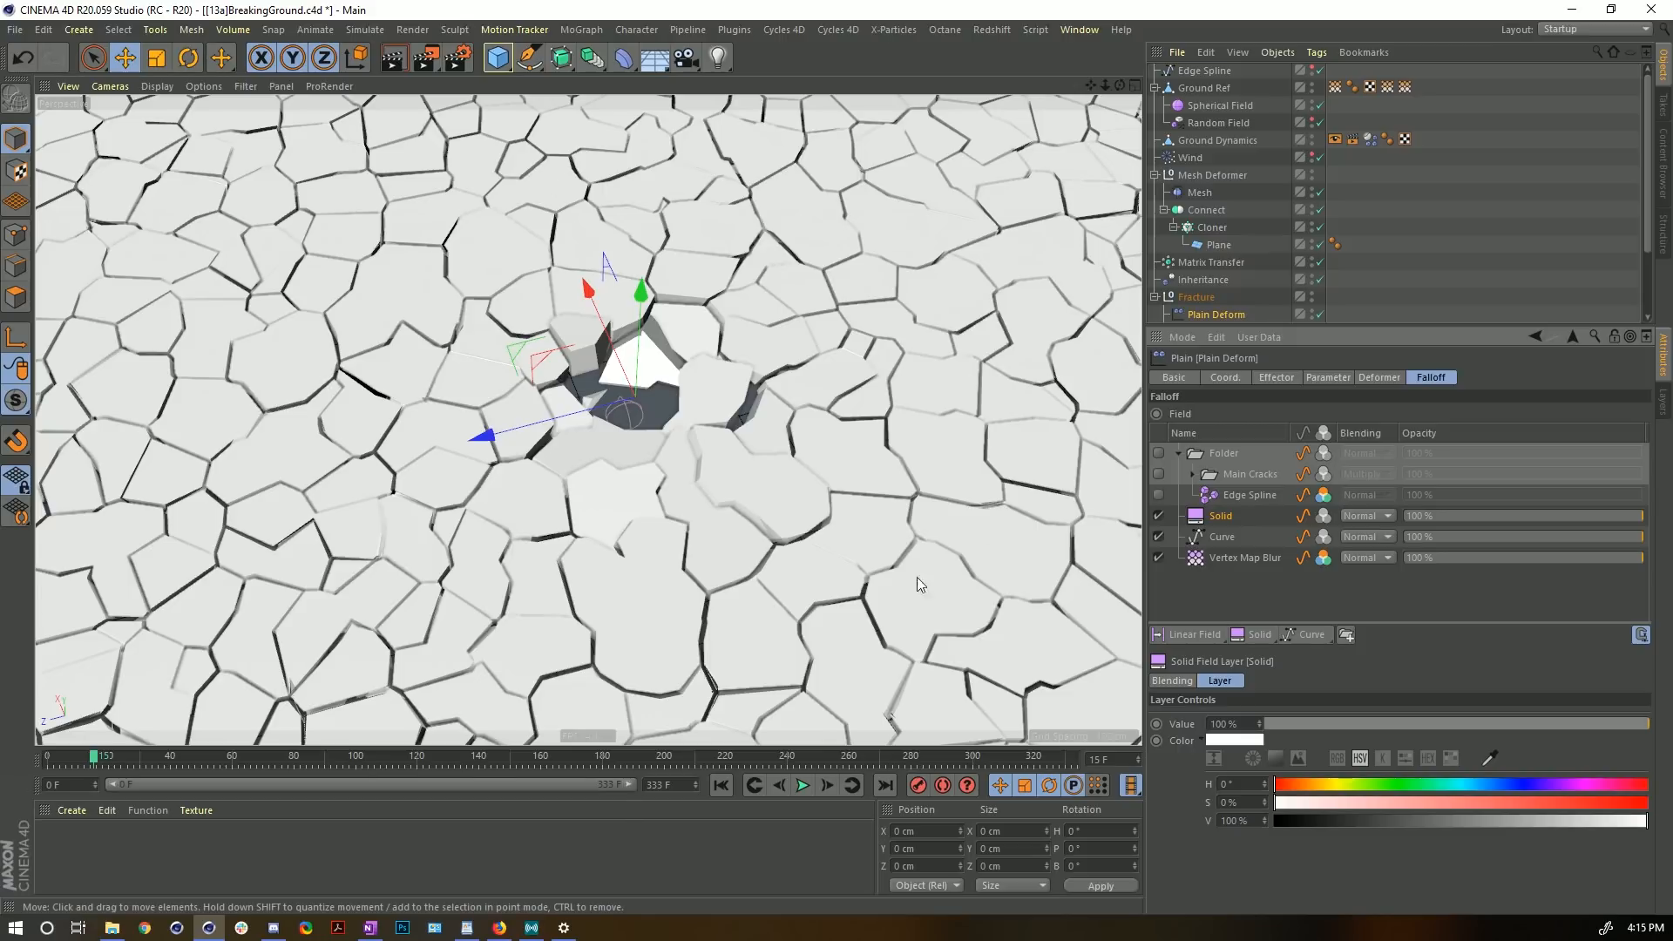
left_click_drag(1487, 720, 1112, 730)
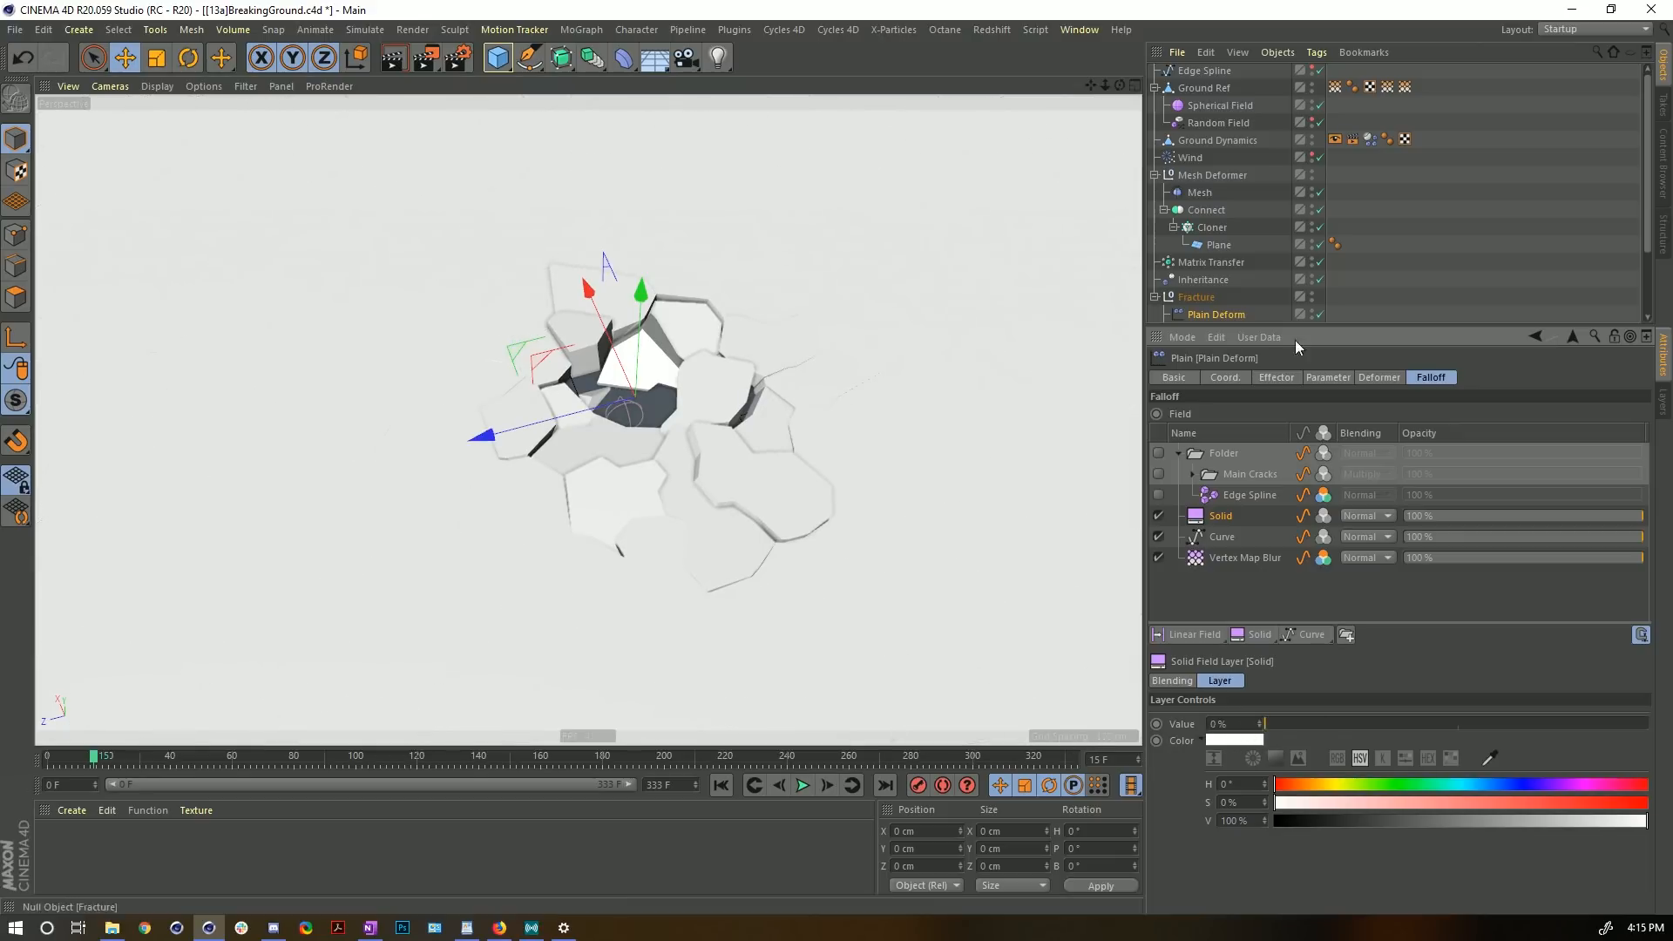
- Reduce the Solid layer's opacity to 50 %
left_click(1520, 523)
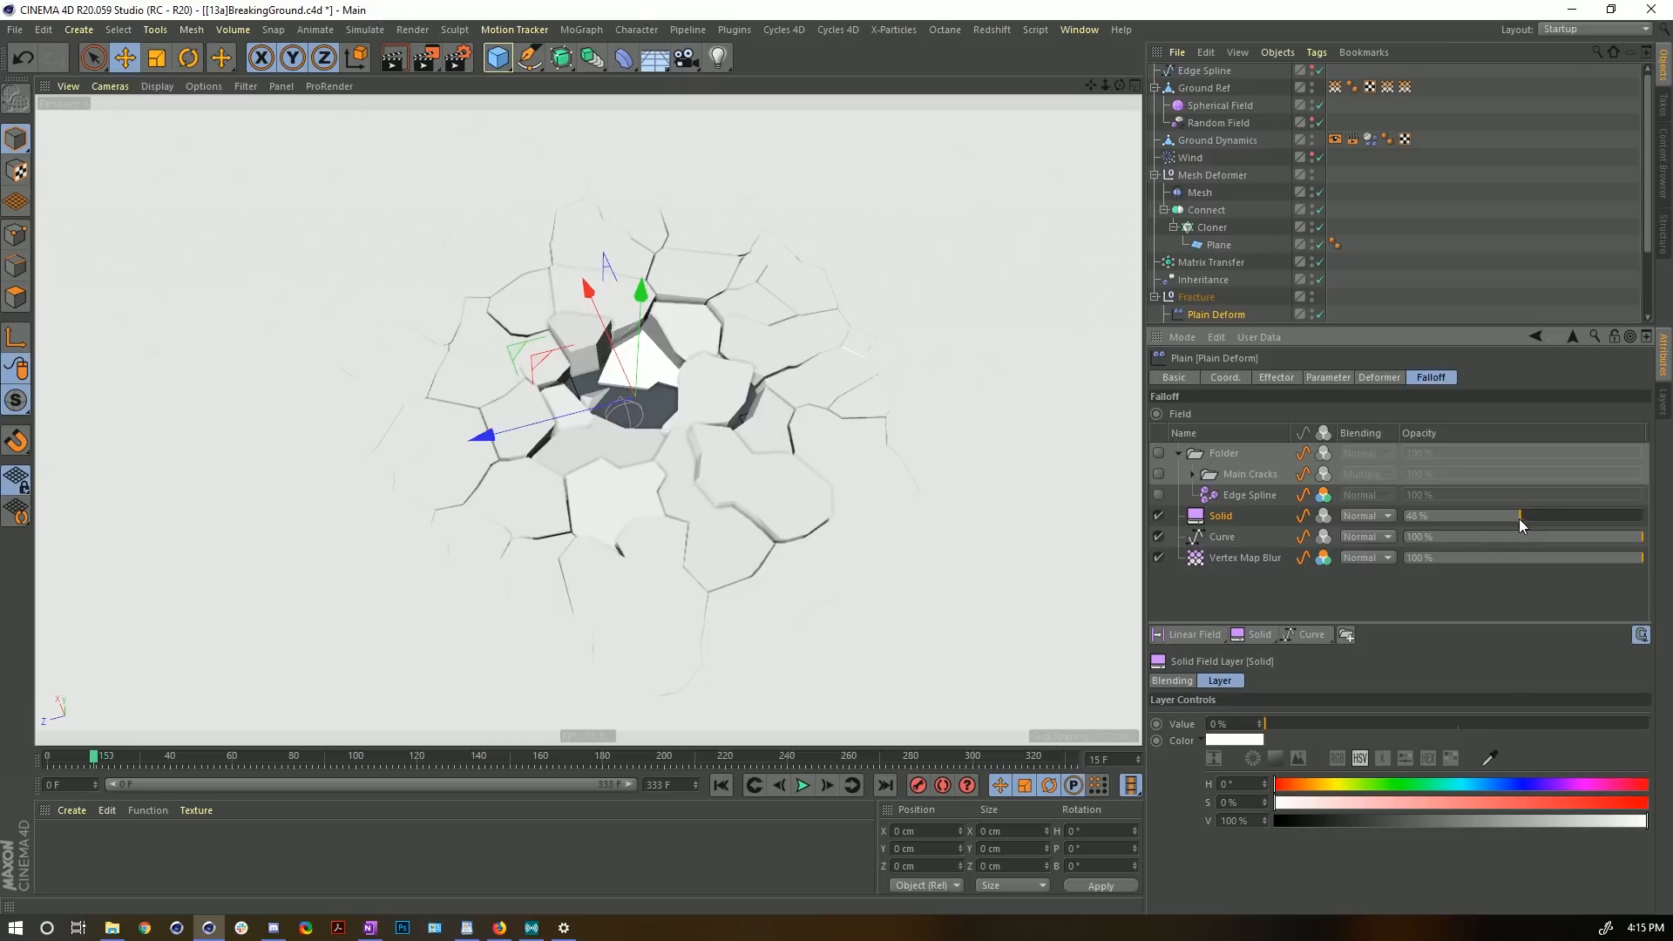
left_click(1176, 681)
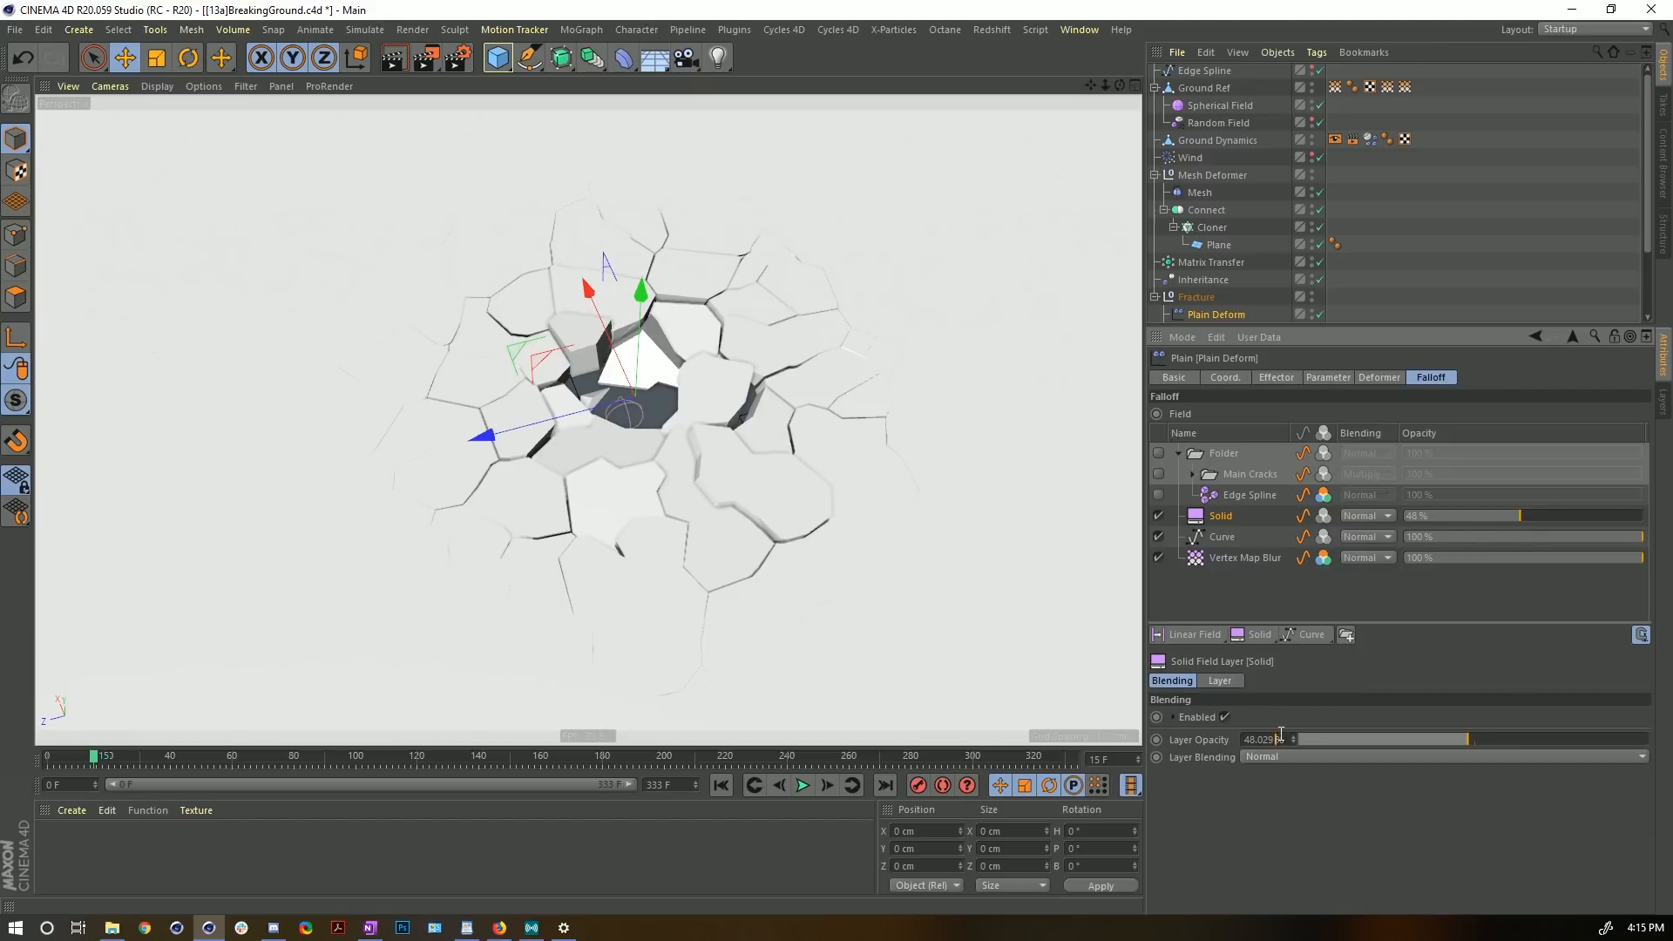
double_click(1280, 739)
type("50")
key("Return")
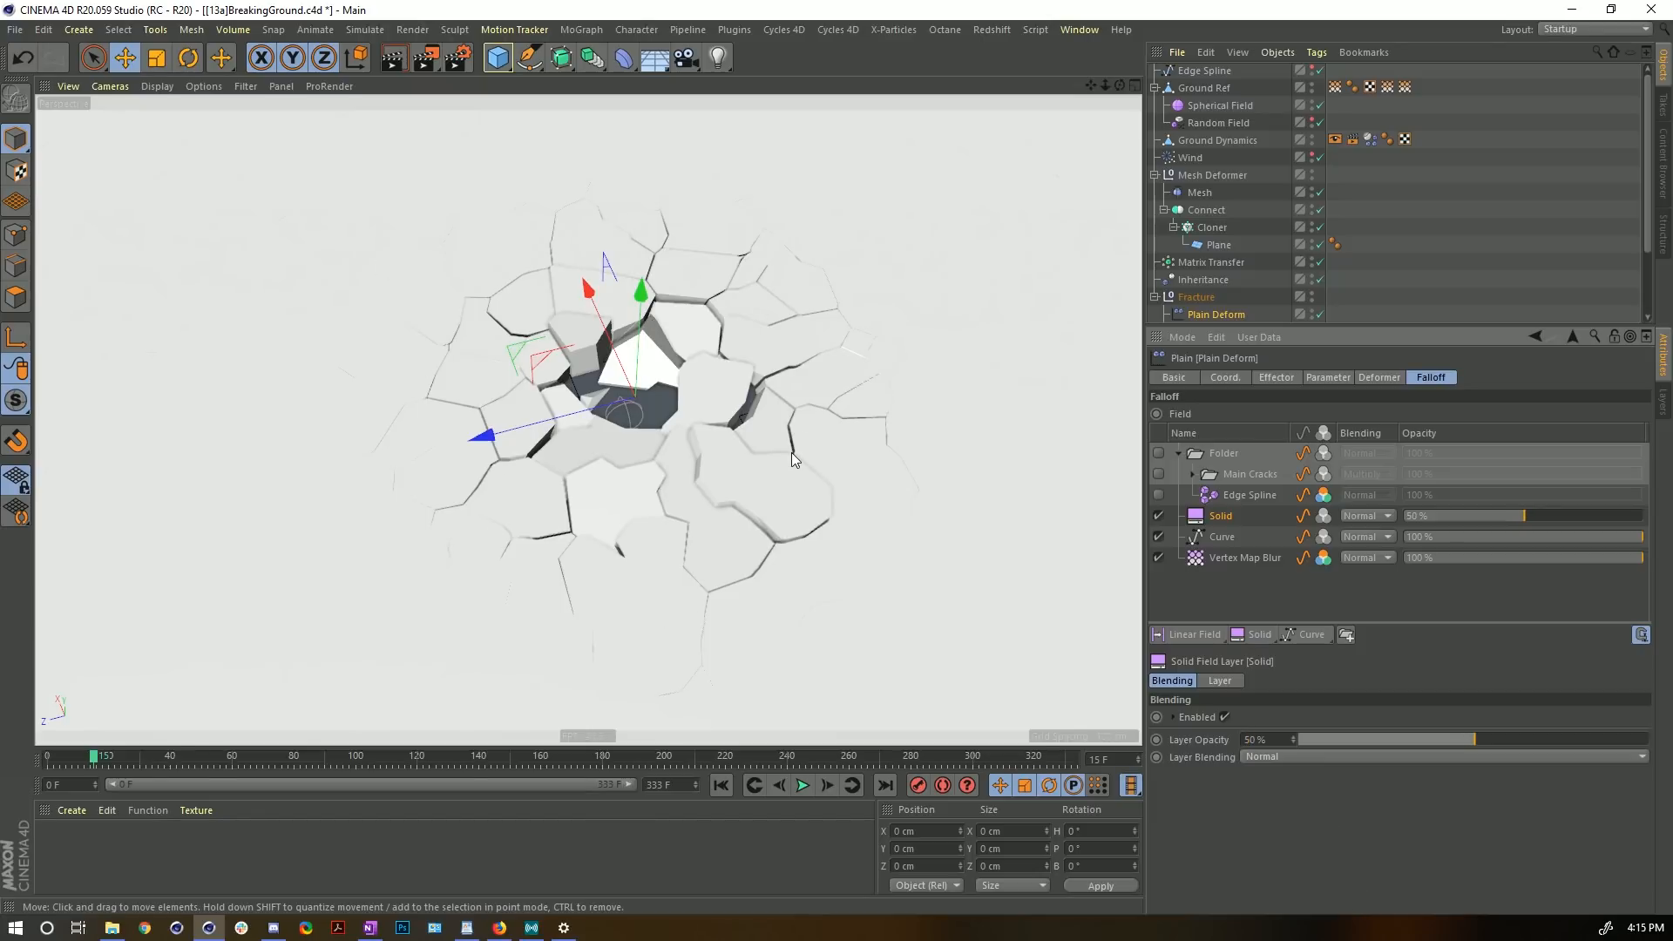
- Enable the outer folder together with its Main Cracks folder and Edge Spline layer
left_click(1159, 452)
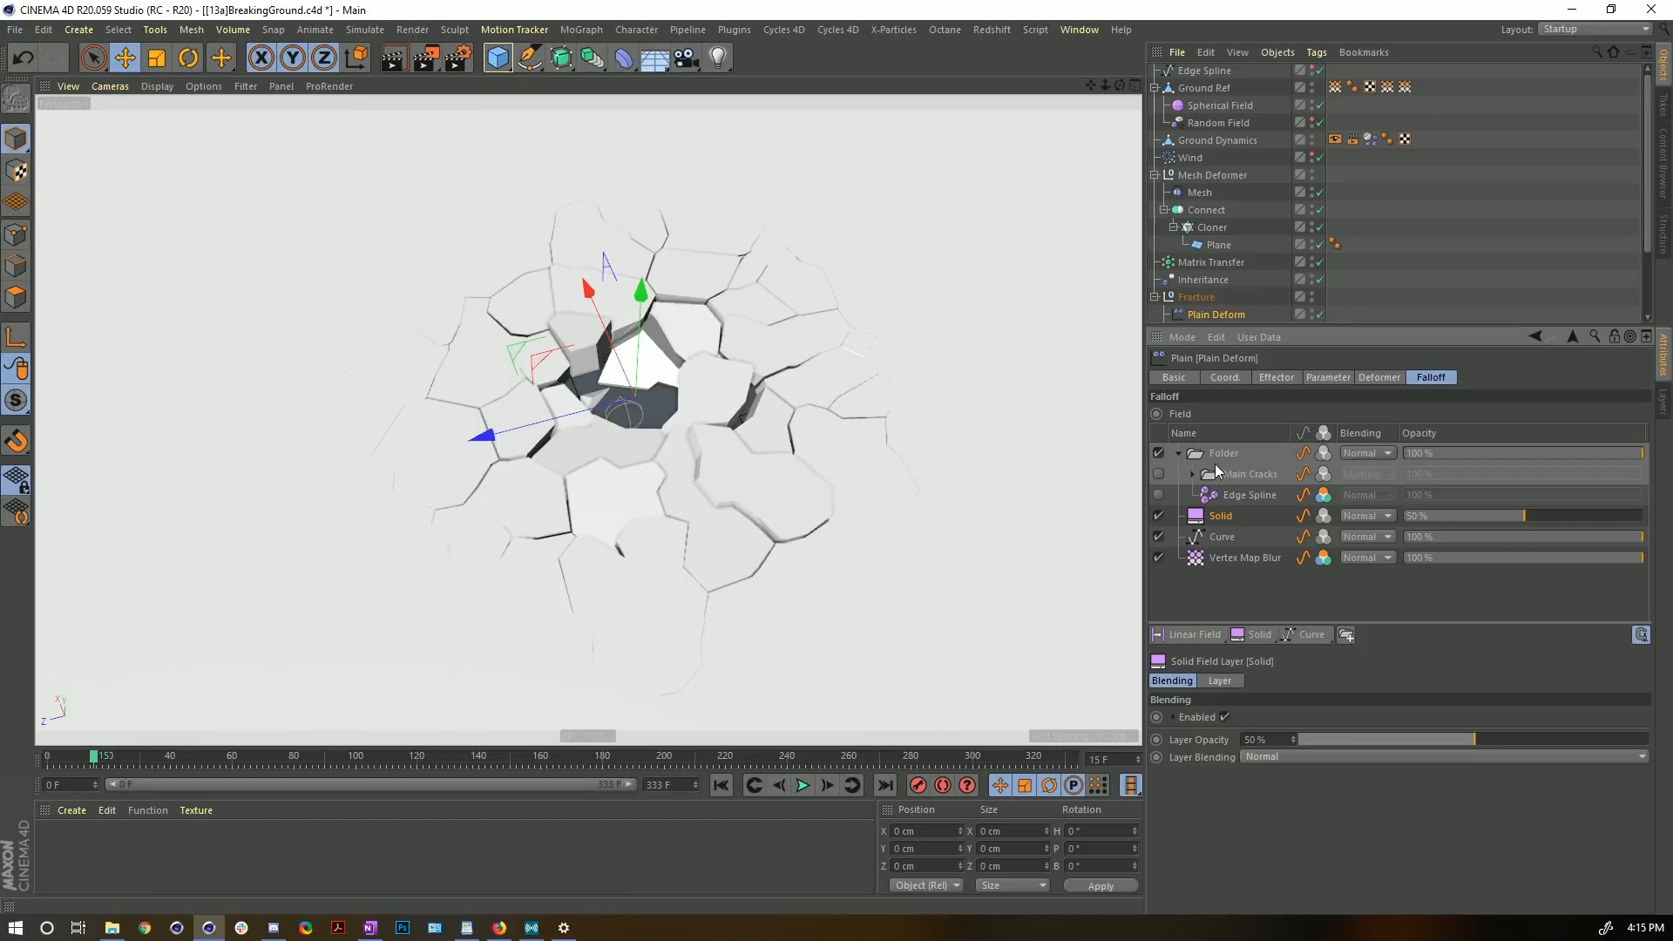
left_click(1157, 477)
left_click(1159, 495)
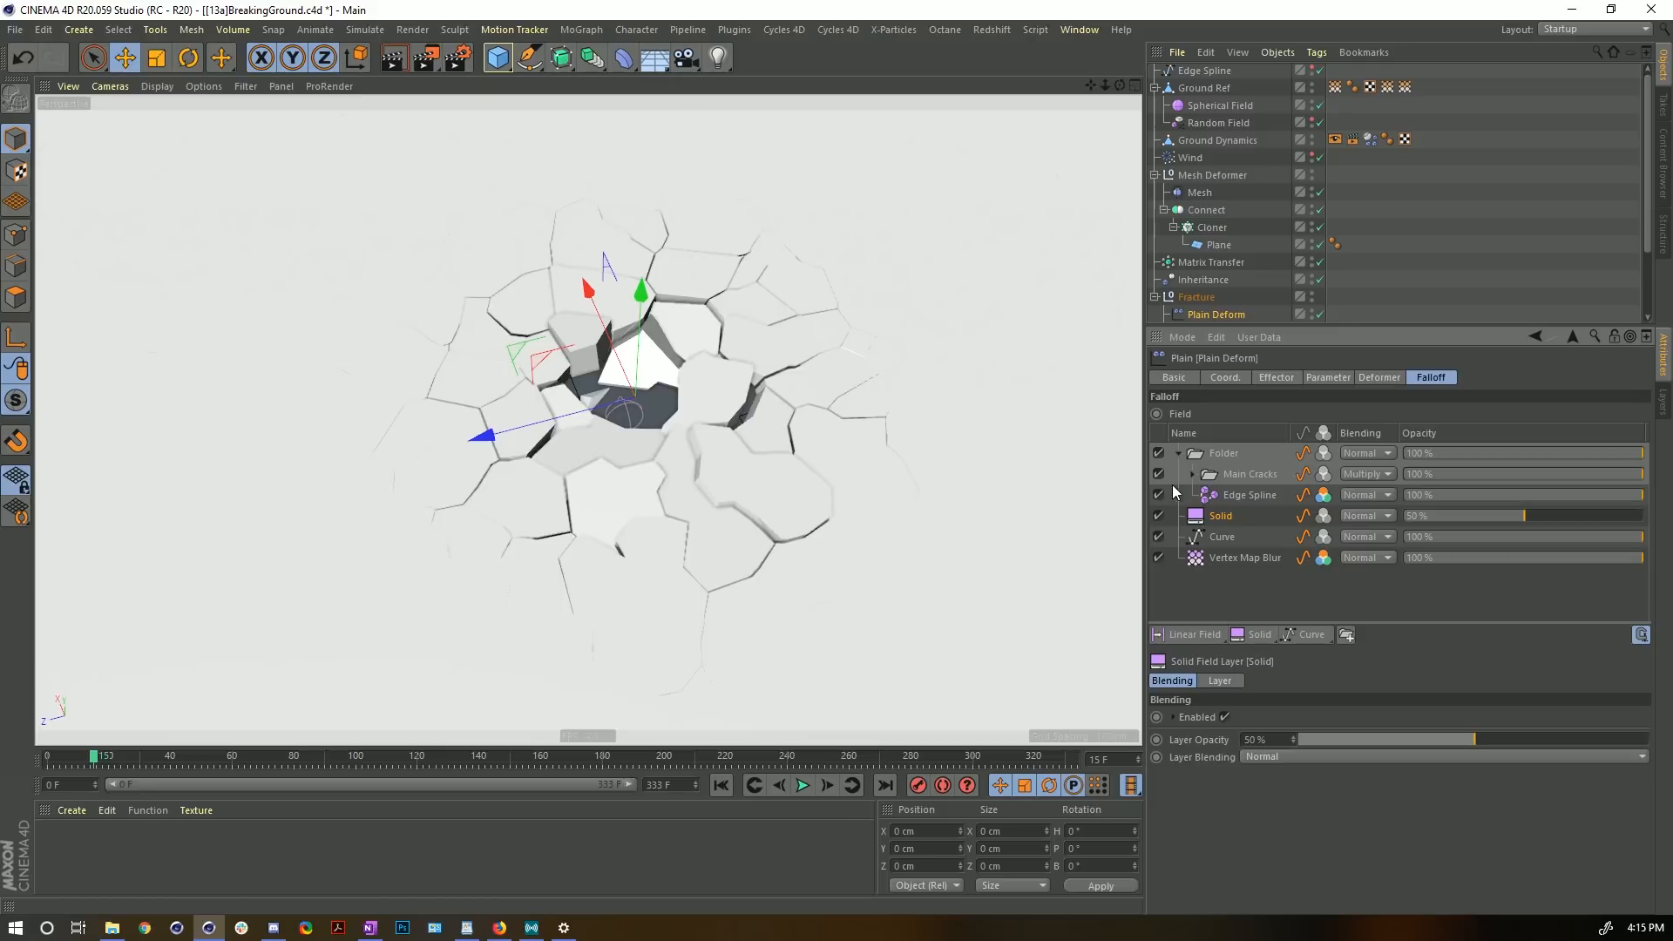
- Collapse the outer falloff folder, rename it Main Cracks and set its blending to Screen
left_click(1178, 453)
double_click(1224, 453)
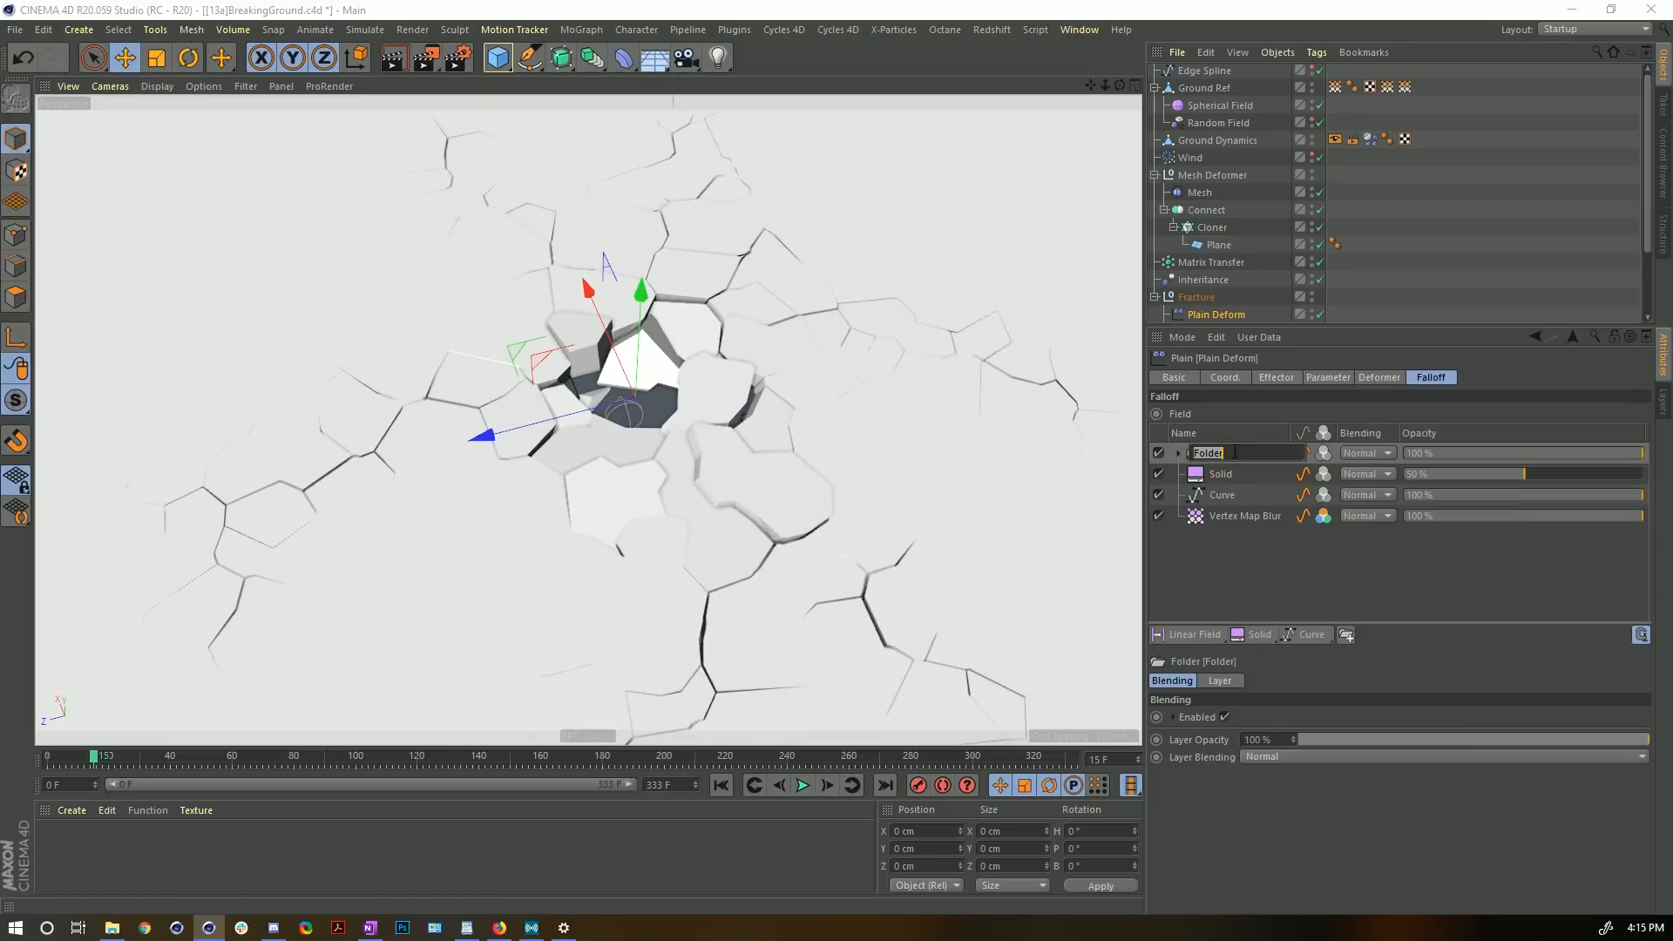
type("Cracks")
key("Return")
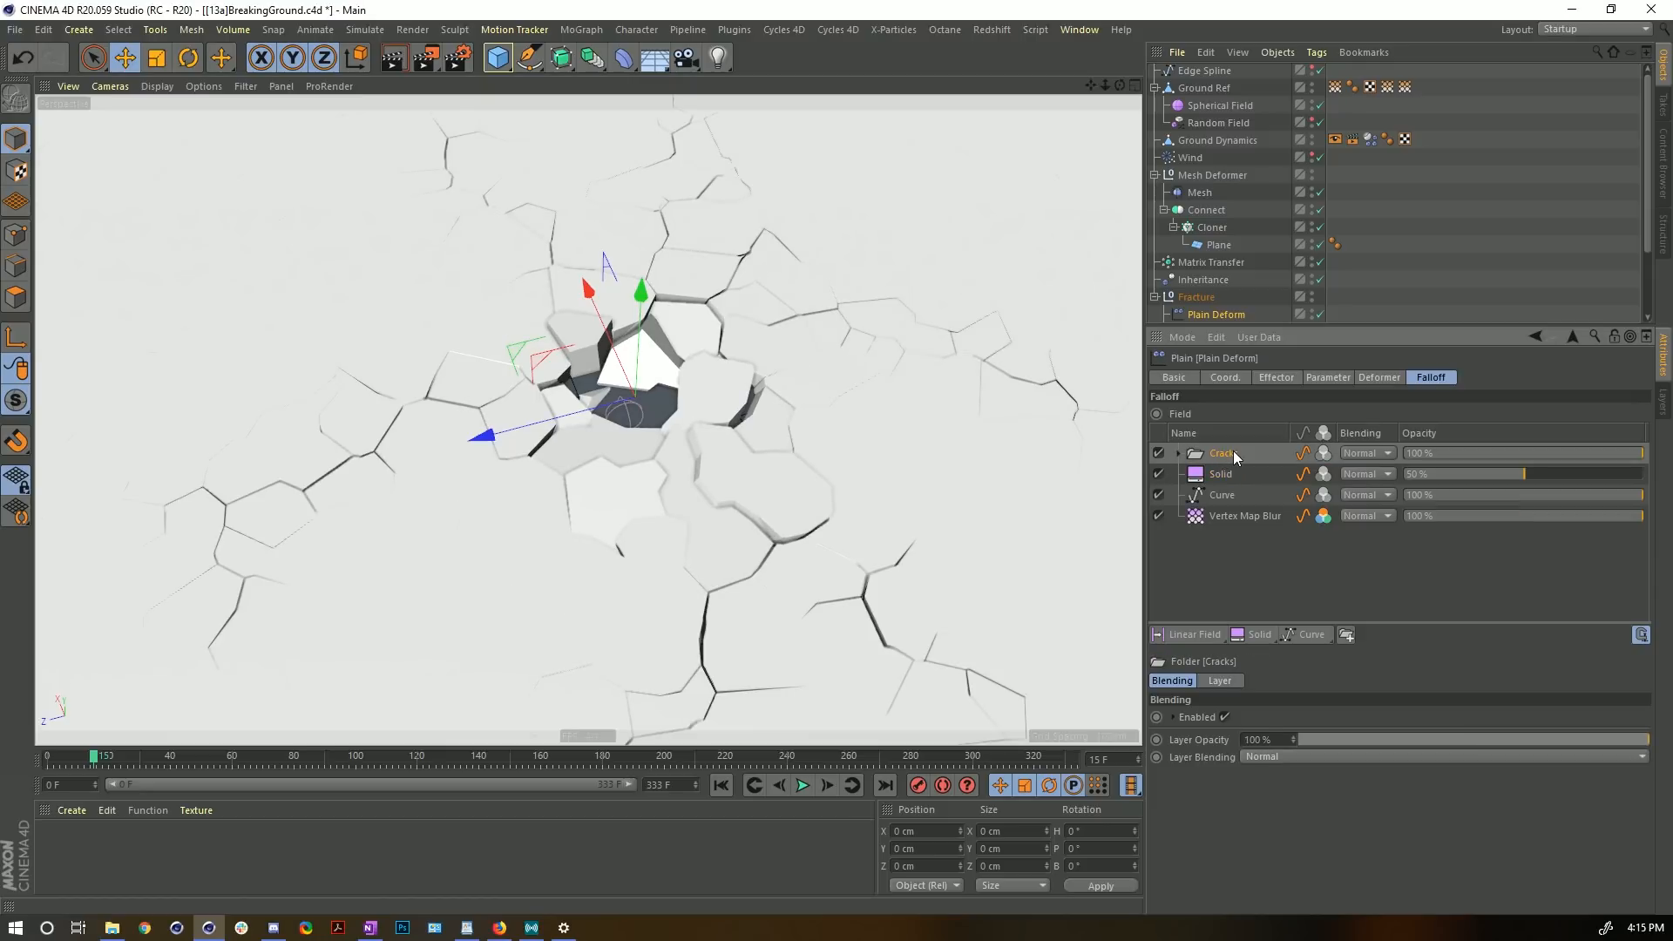
double_click(1235, 454)
left_click(1196, 453)
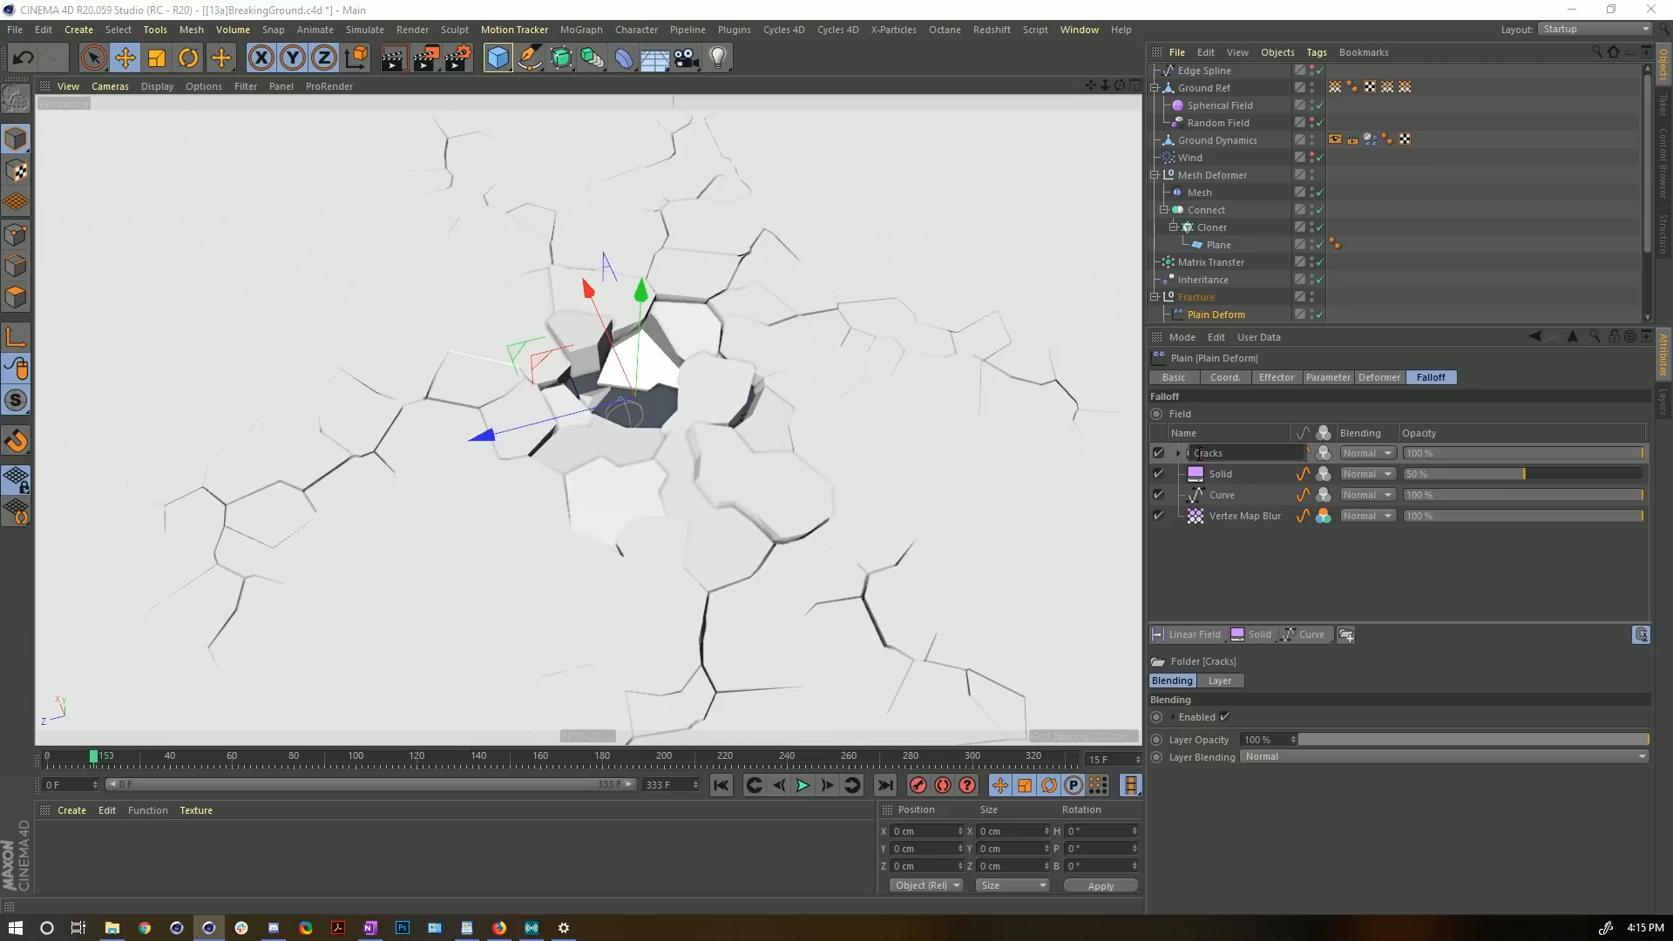
type("Main")
key("Return")
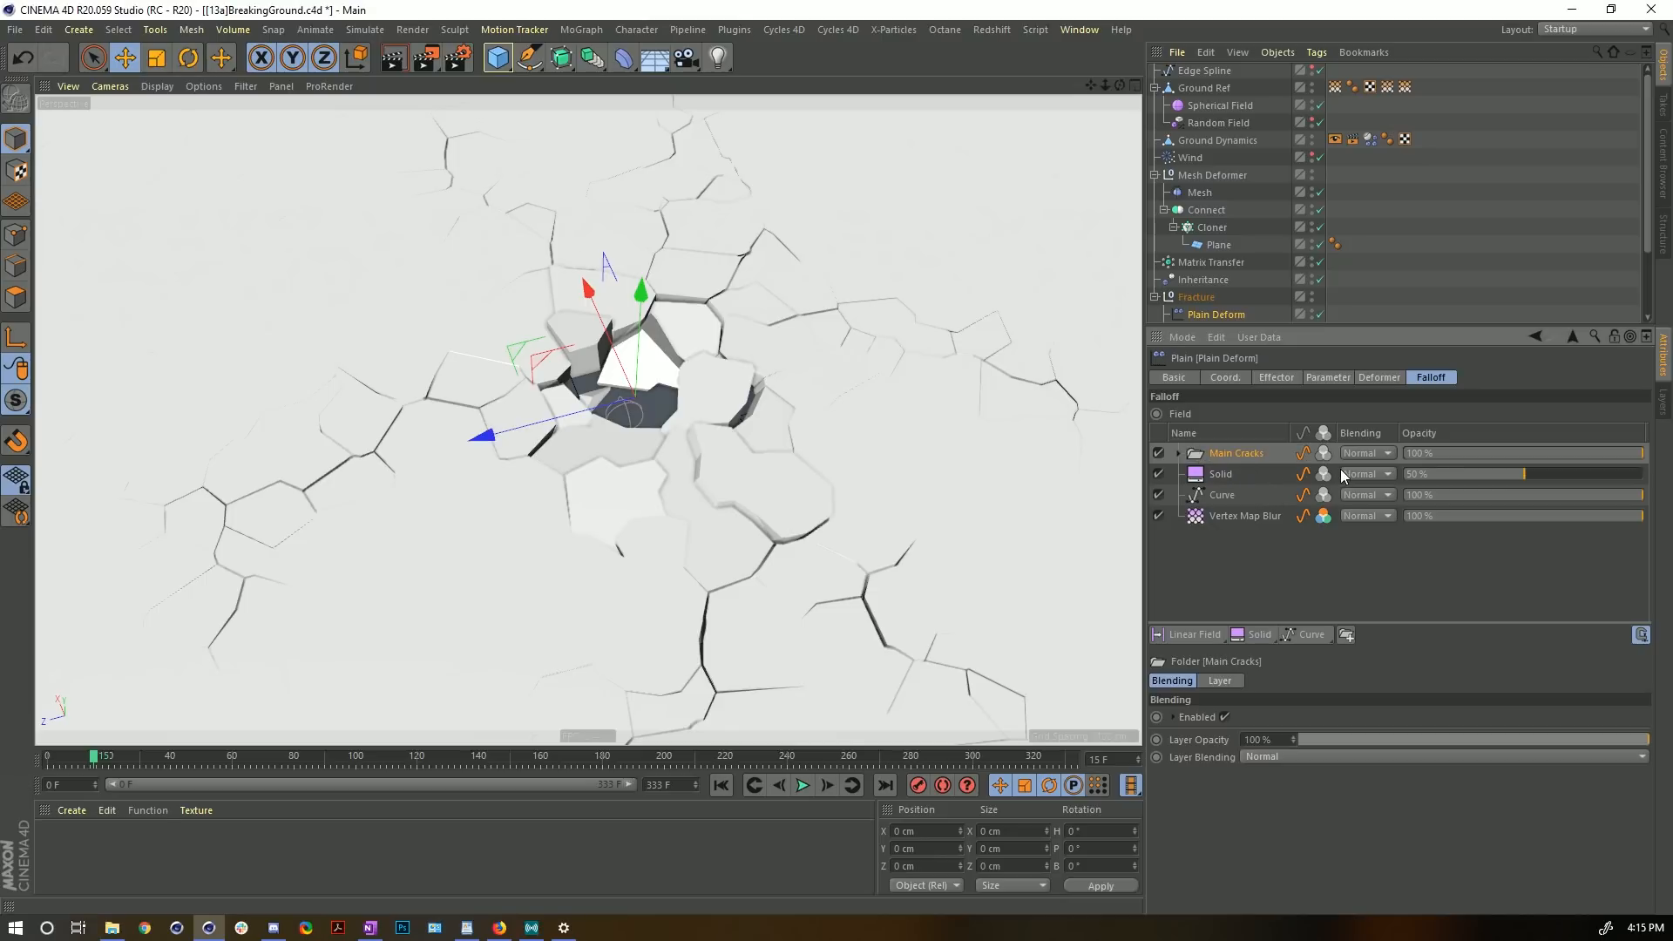
left_click(1374, 455)
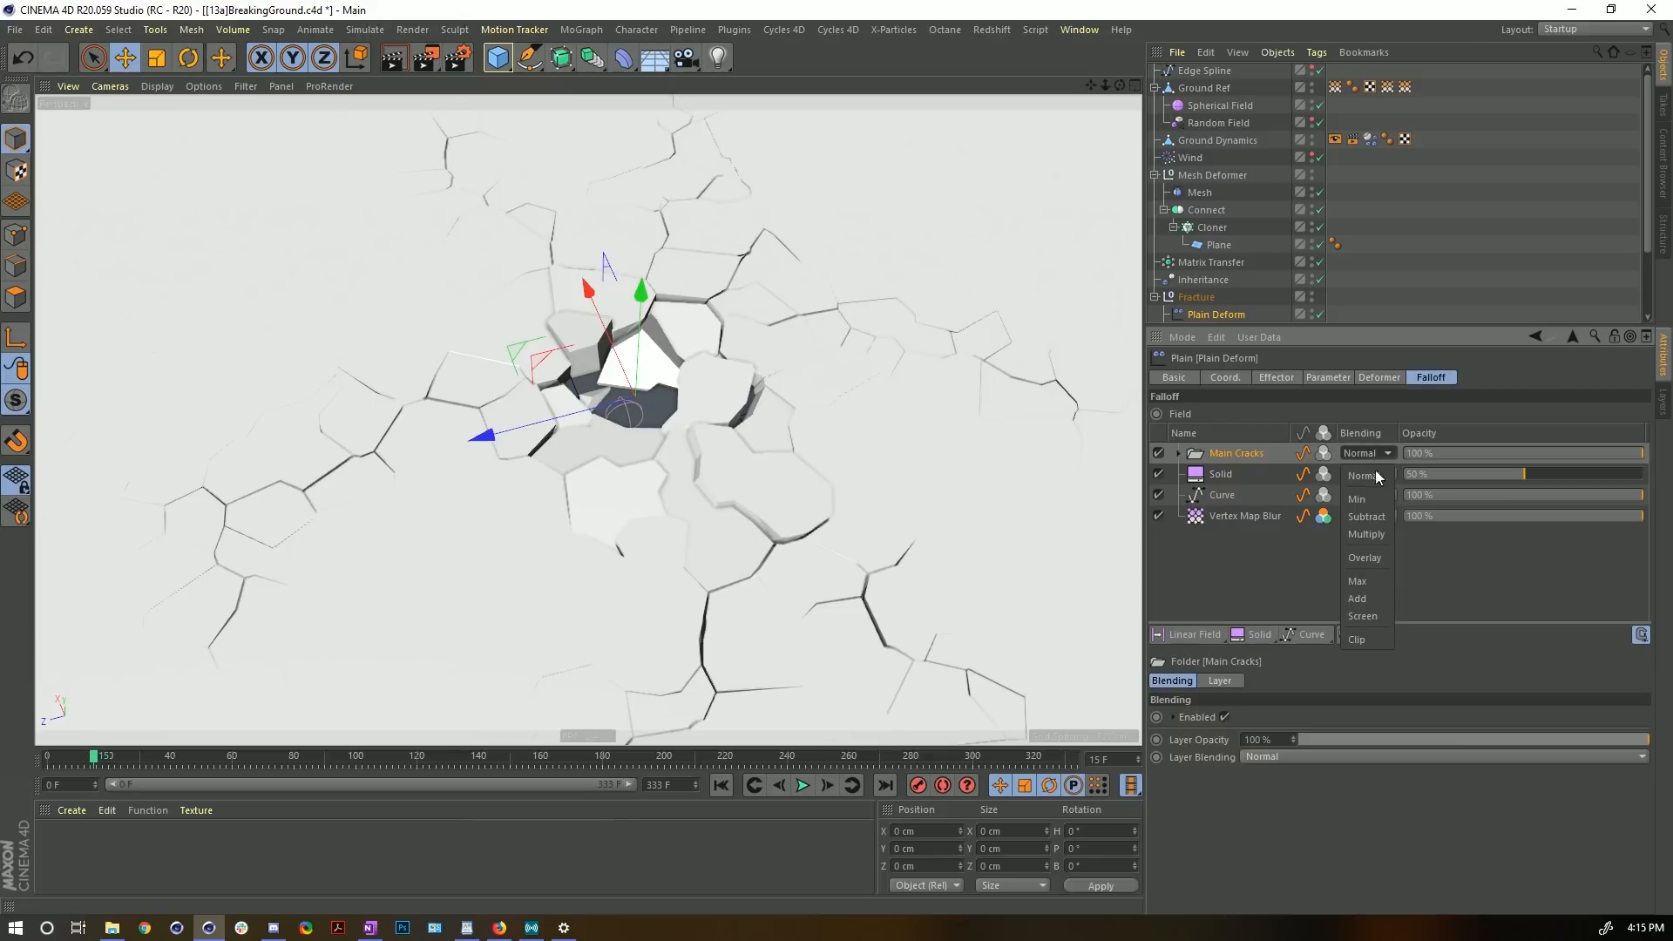
left_click(1363, 613)
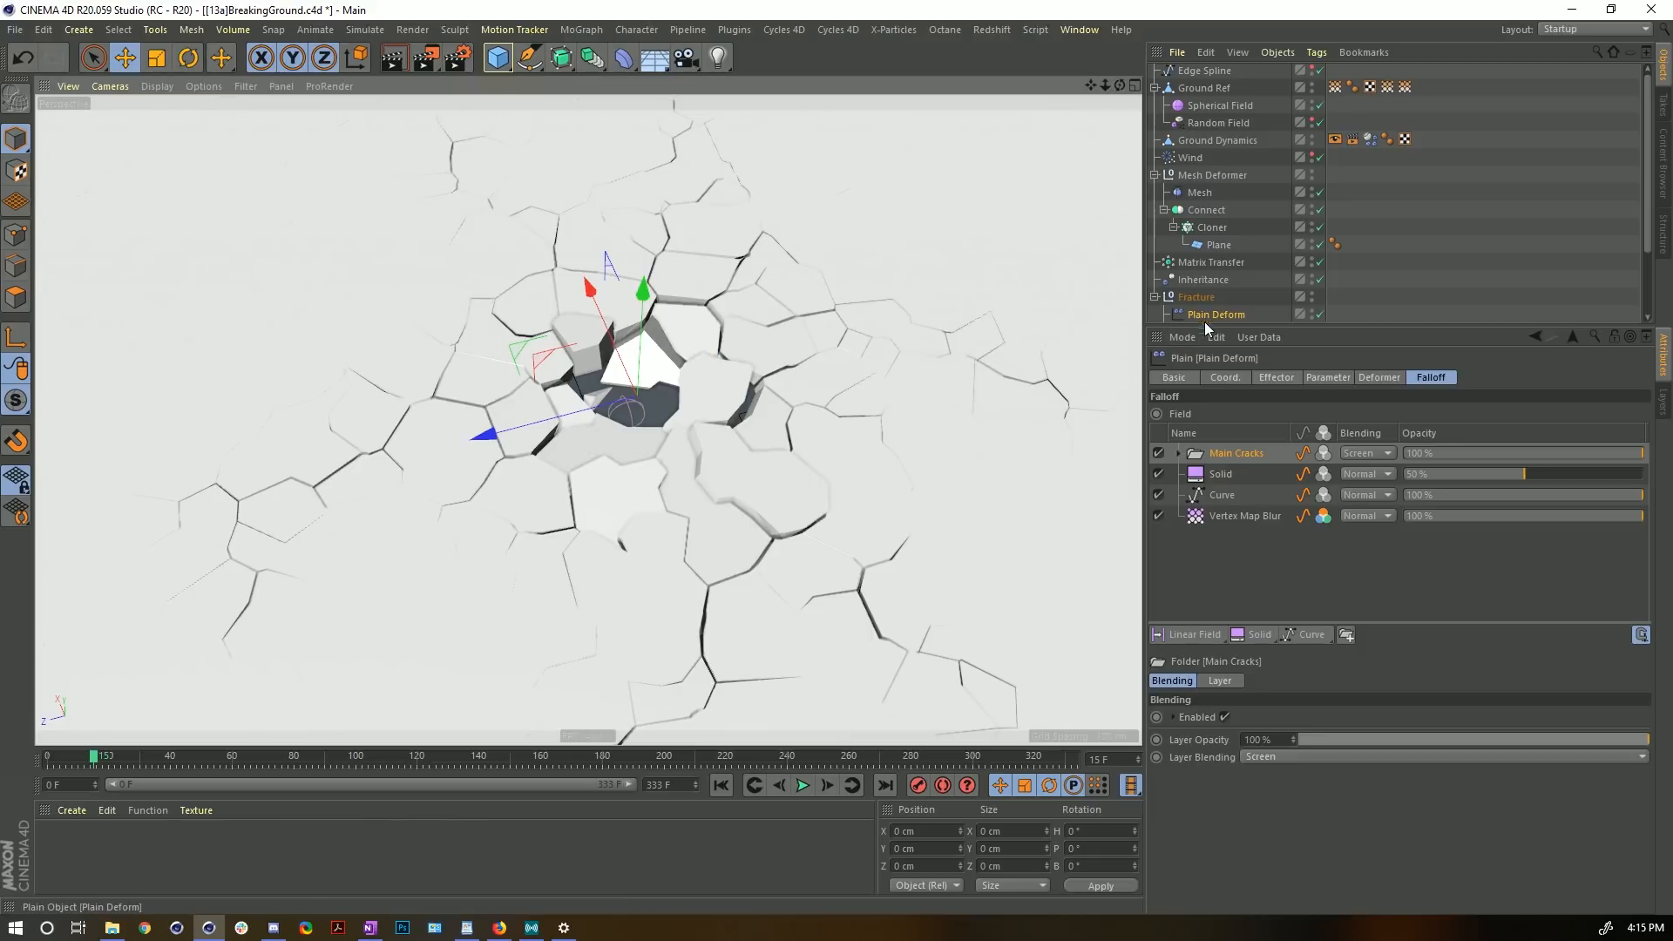
- Set the Plain Deform effector's Z position parameter to -10 cm
left_click_drag(1205, 325, 1205, 359)
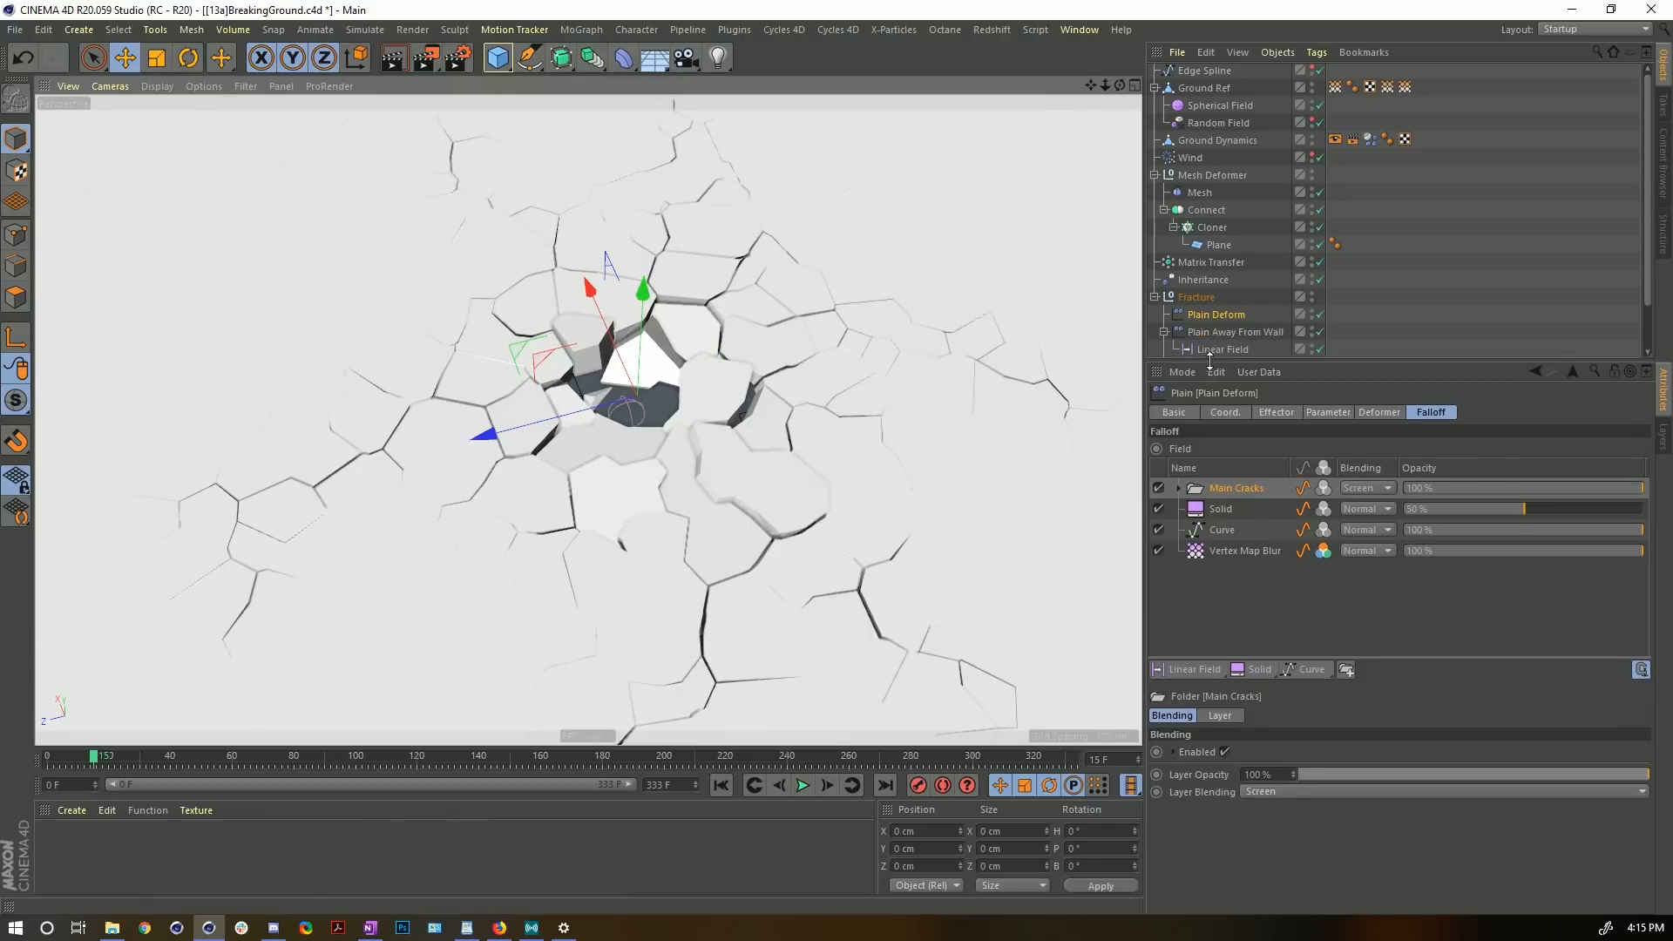
left_click(1279, 413)
left_click(1322, 413)
left_click_drag(1262, 535, 1228, 550)
type("10")
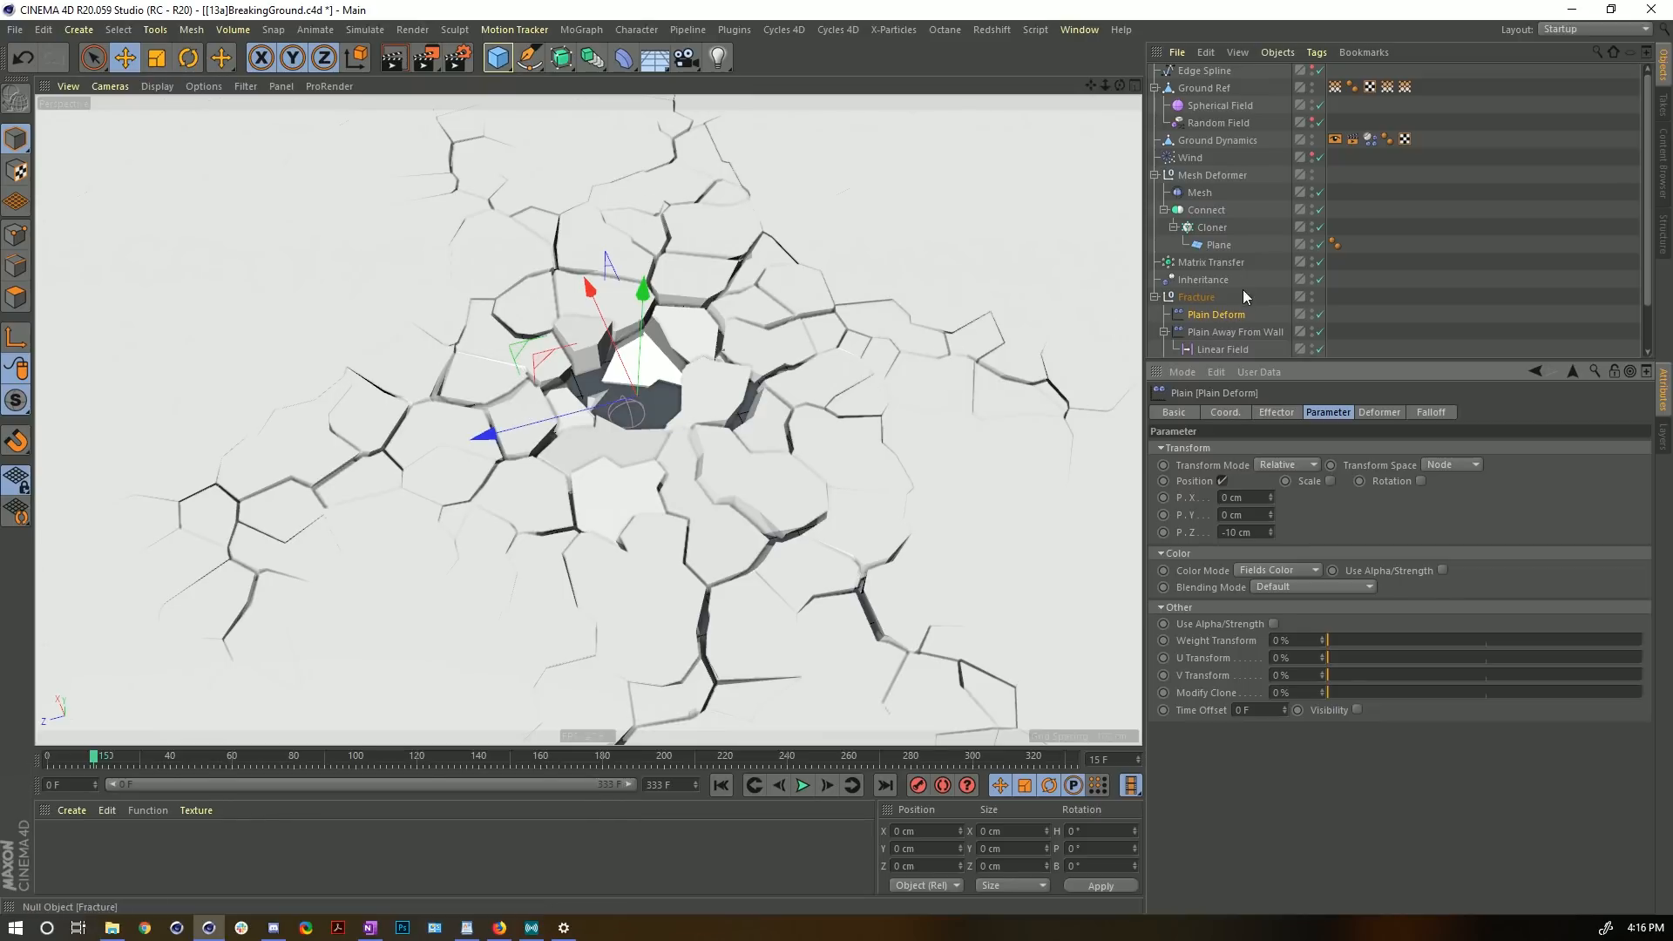
- Raise the Solid layer's opacity in the Plain Deform falloff to about 86 %
left_click(1422, 409)
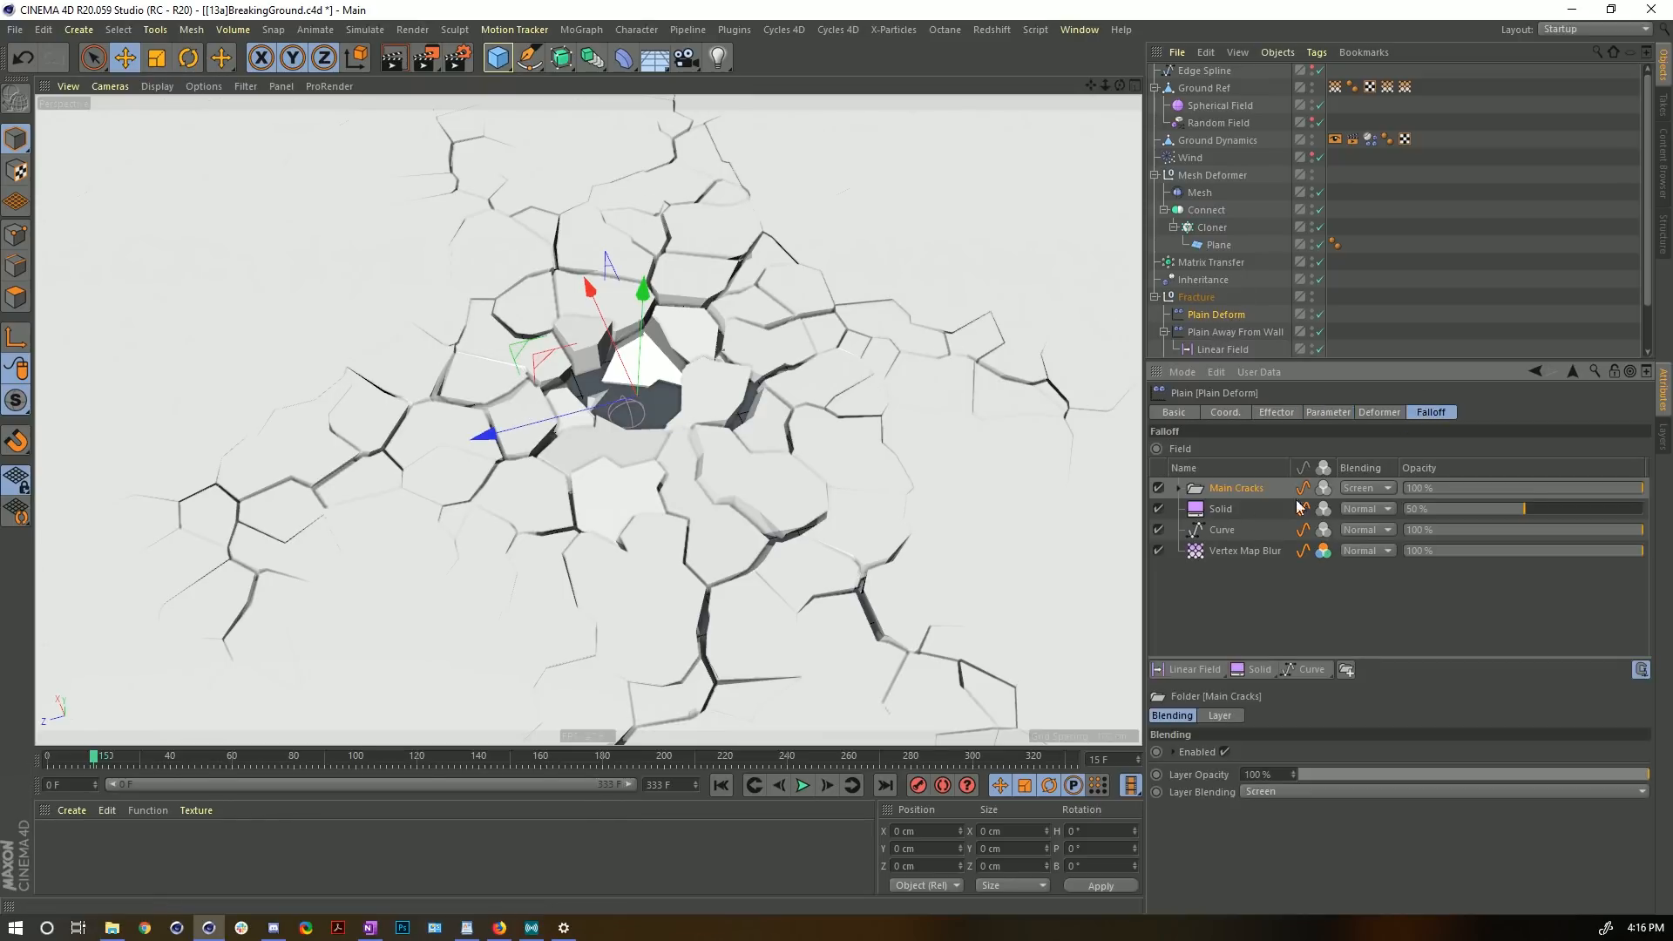
left_click(1218, 512)
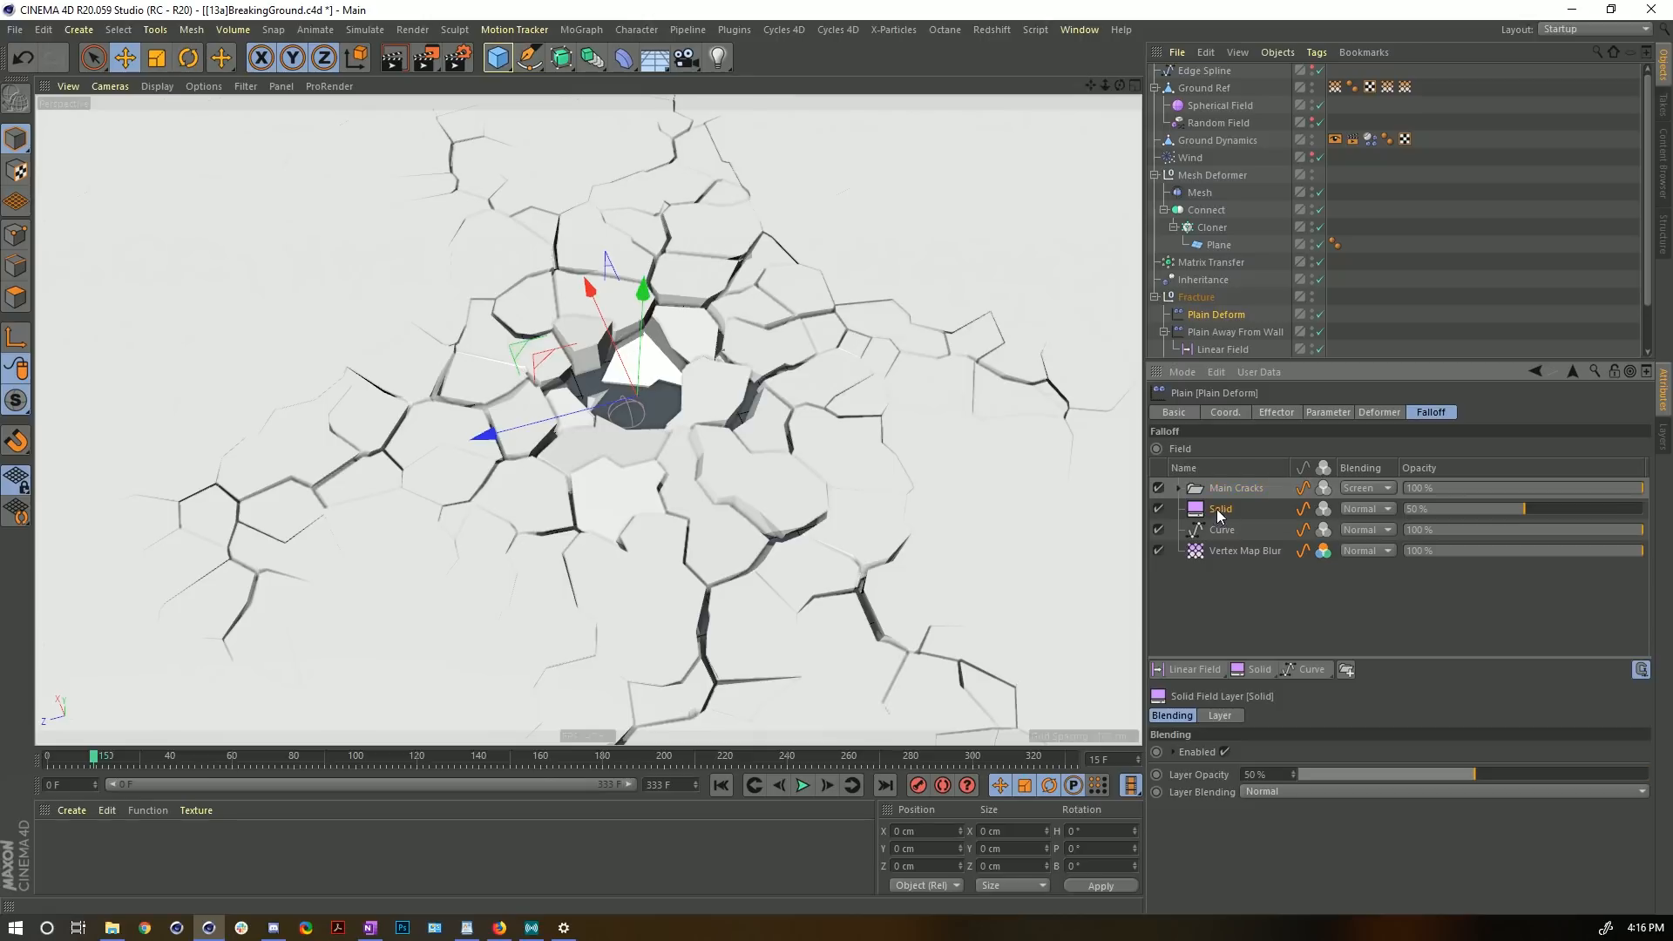
left_click(1563, 505)
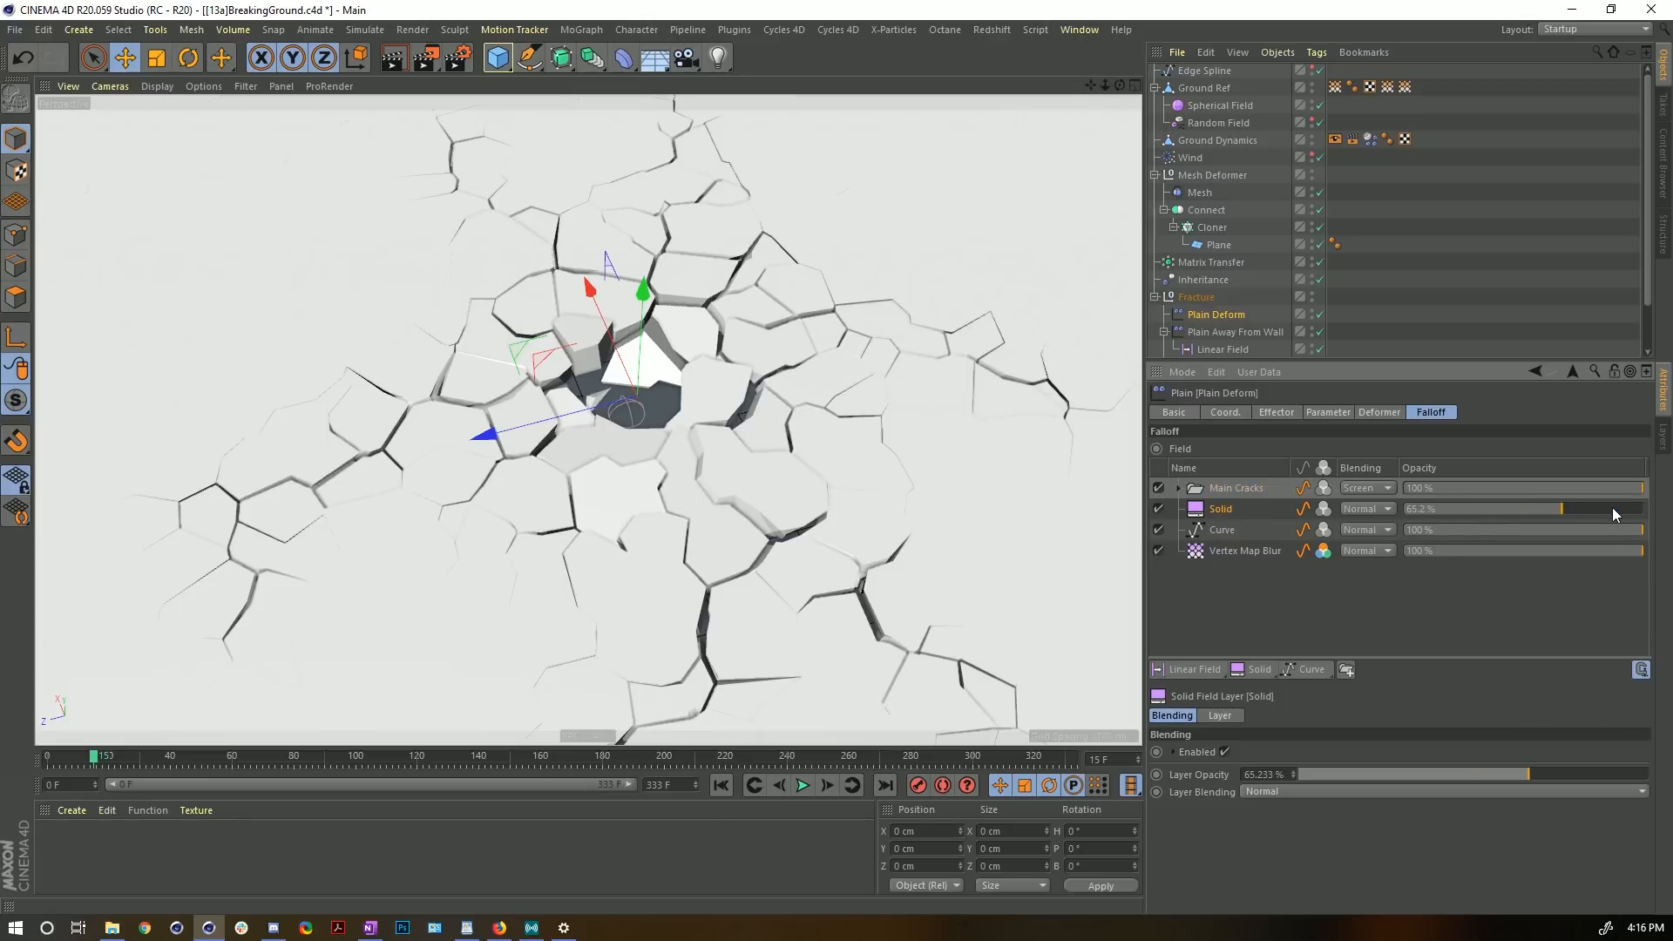
left_click(1611, 507)
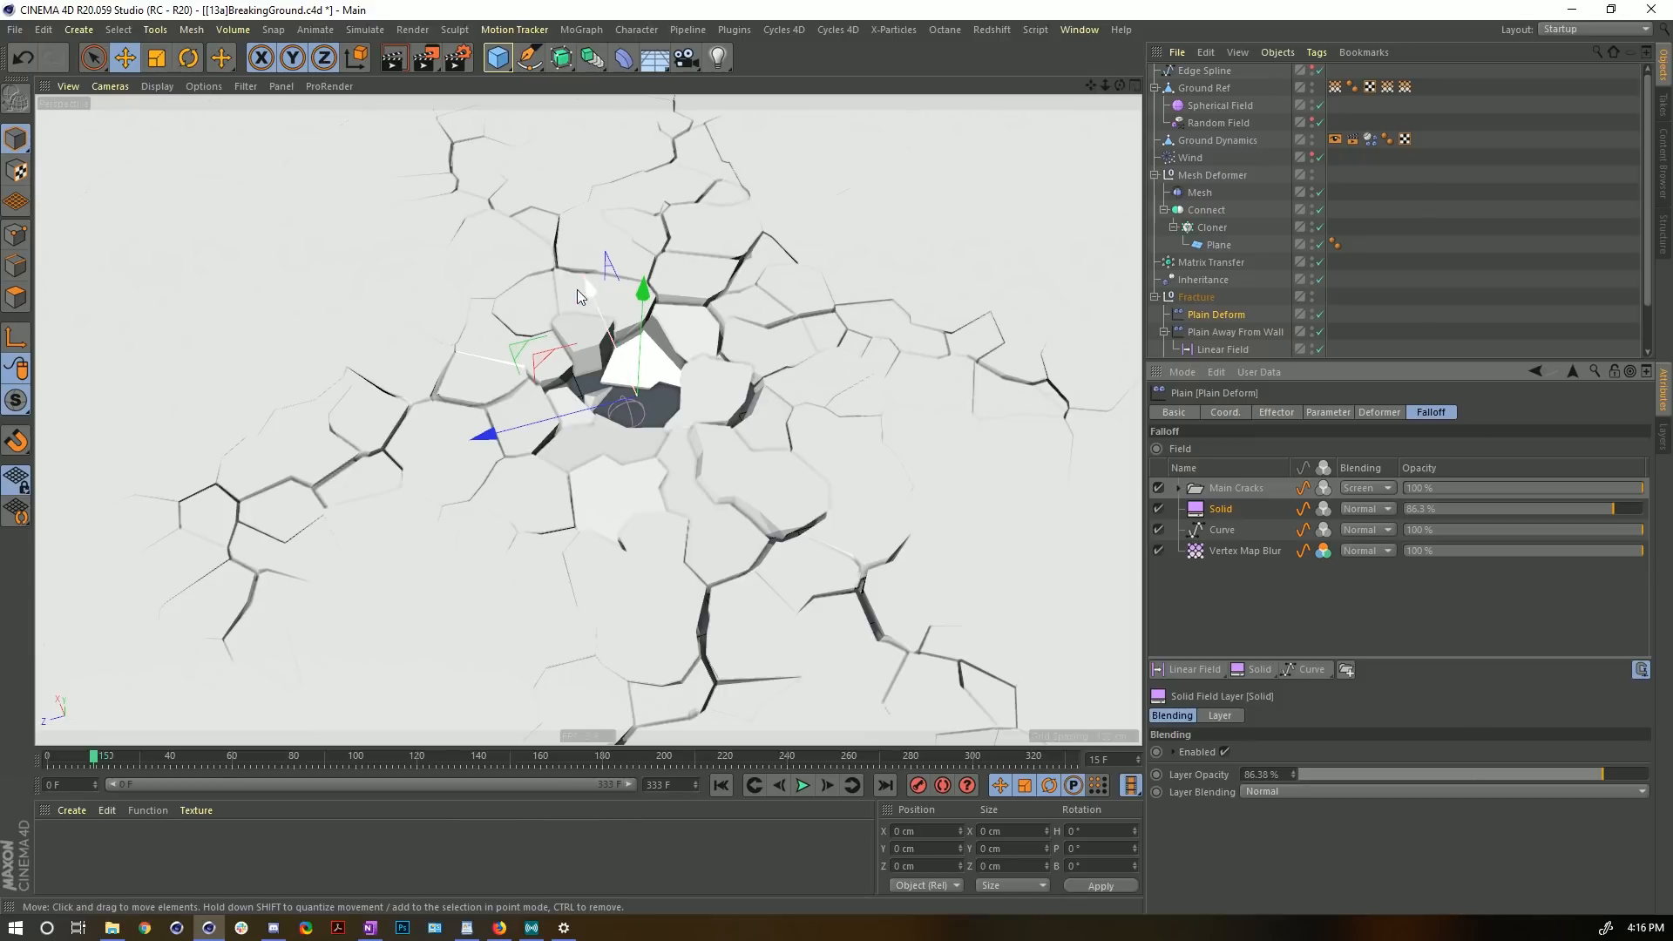
- Examine the cracks and raised pieces around the hole from several angles and distances
mouse_move(463, 415)
left_mouse_down("alt")
mouse_move(465, 304)
mouse_move(463, 401)
left_mouse_up("alt")
right_click_drag(616, 397, 528, 414, "alt")
left_click_drag(589, 397, 586, 410, "alt")
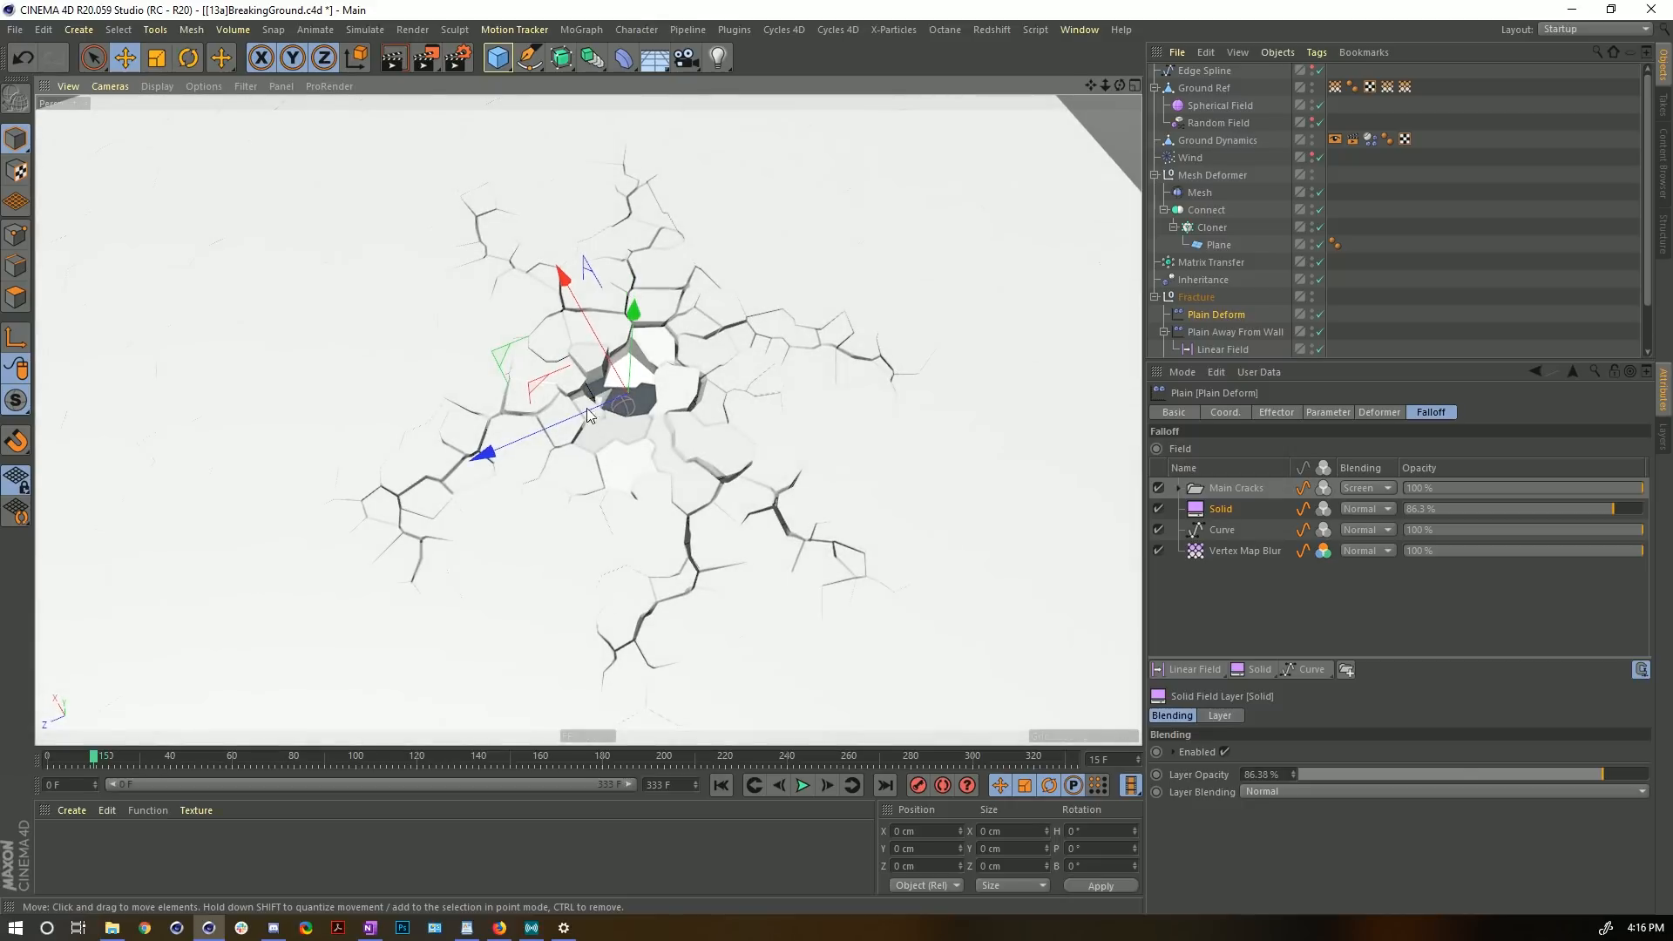
left_click_drag(652, 346, 685, 316, "alt")
right_click_drag(679, 359, 738, 348, "alt")
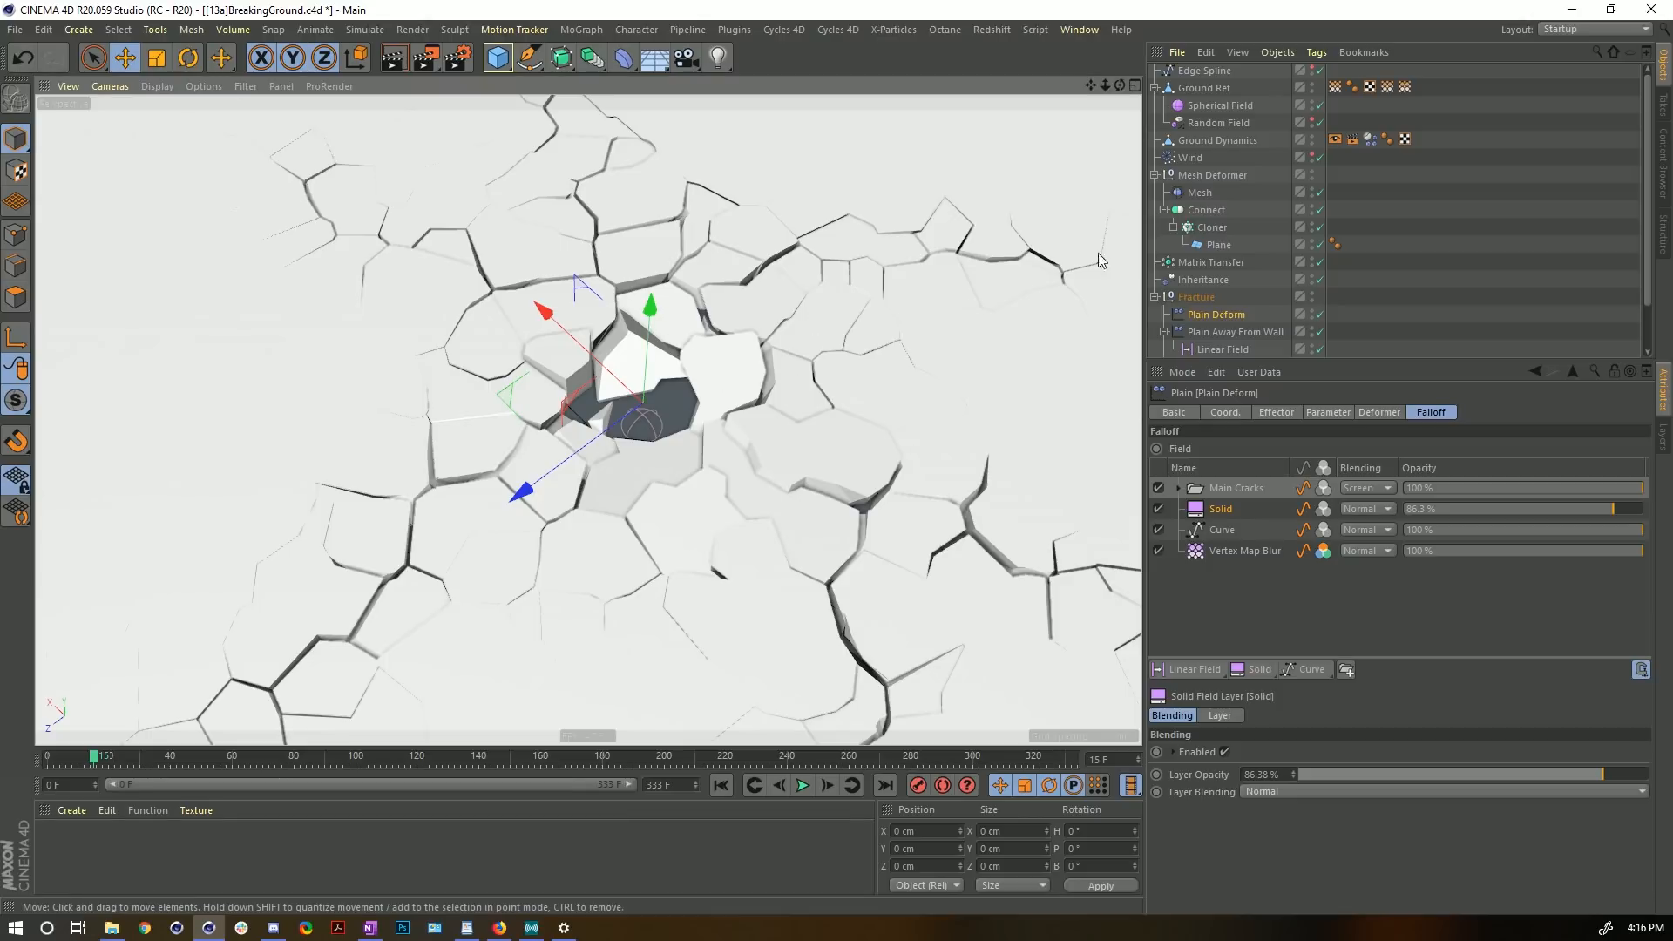
right_click_drag(1098, 254, 925, 335, "alt")
middle_click_drag(926, 334, 749, 321, "alt")
left_click_drag(748, 322, 791, 341, "alt")
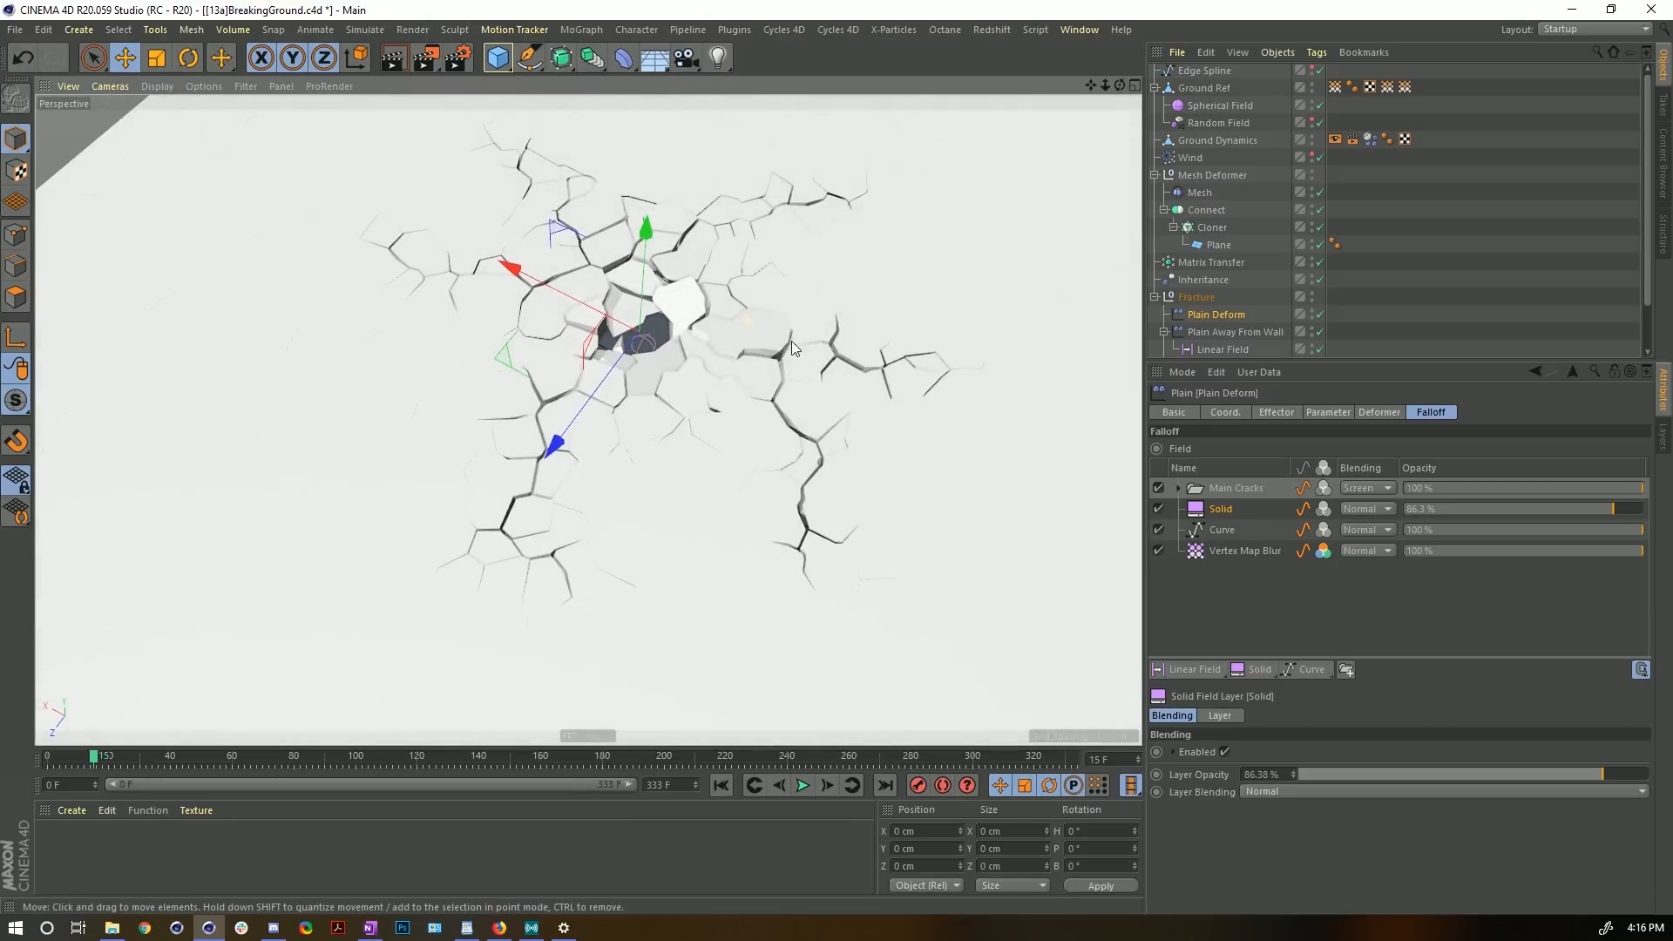
scroll(787, 375, "up", 3)
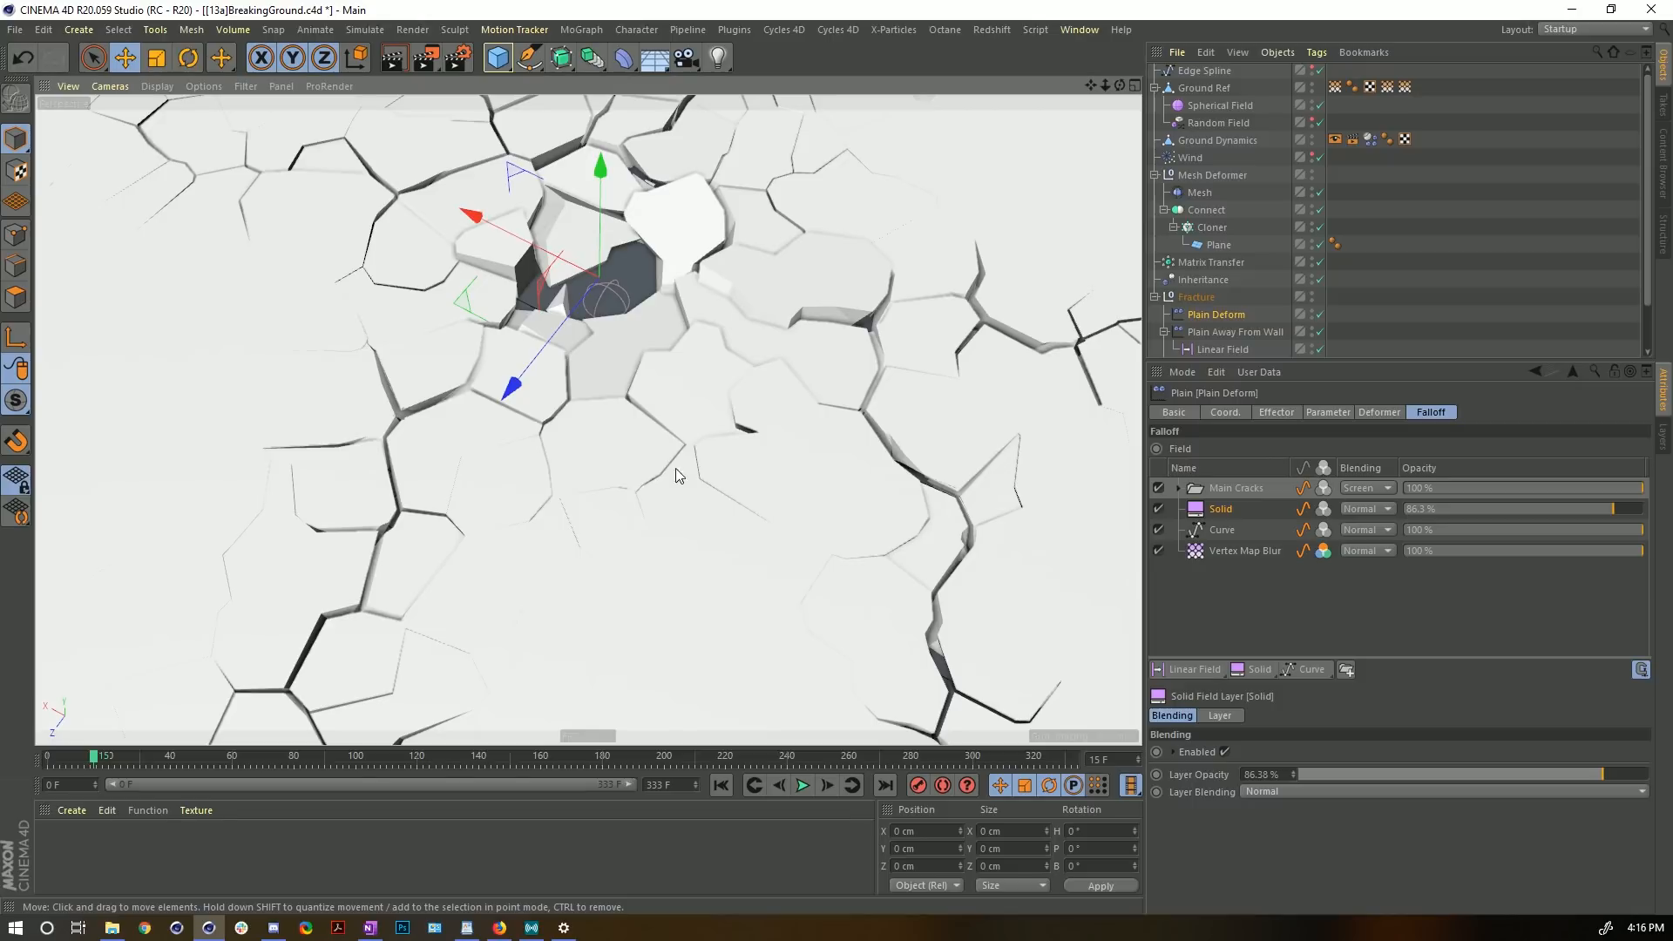
left_click_drag(747, 135, 733, 143, "alt")
middle_click_drag(733, 144, 810, 310, "alt")
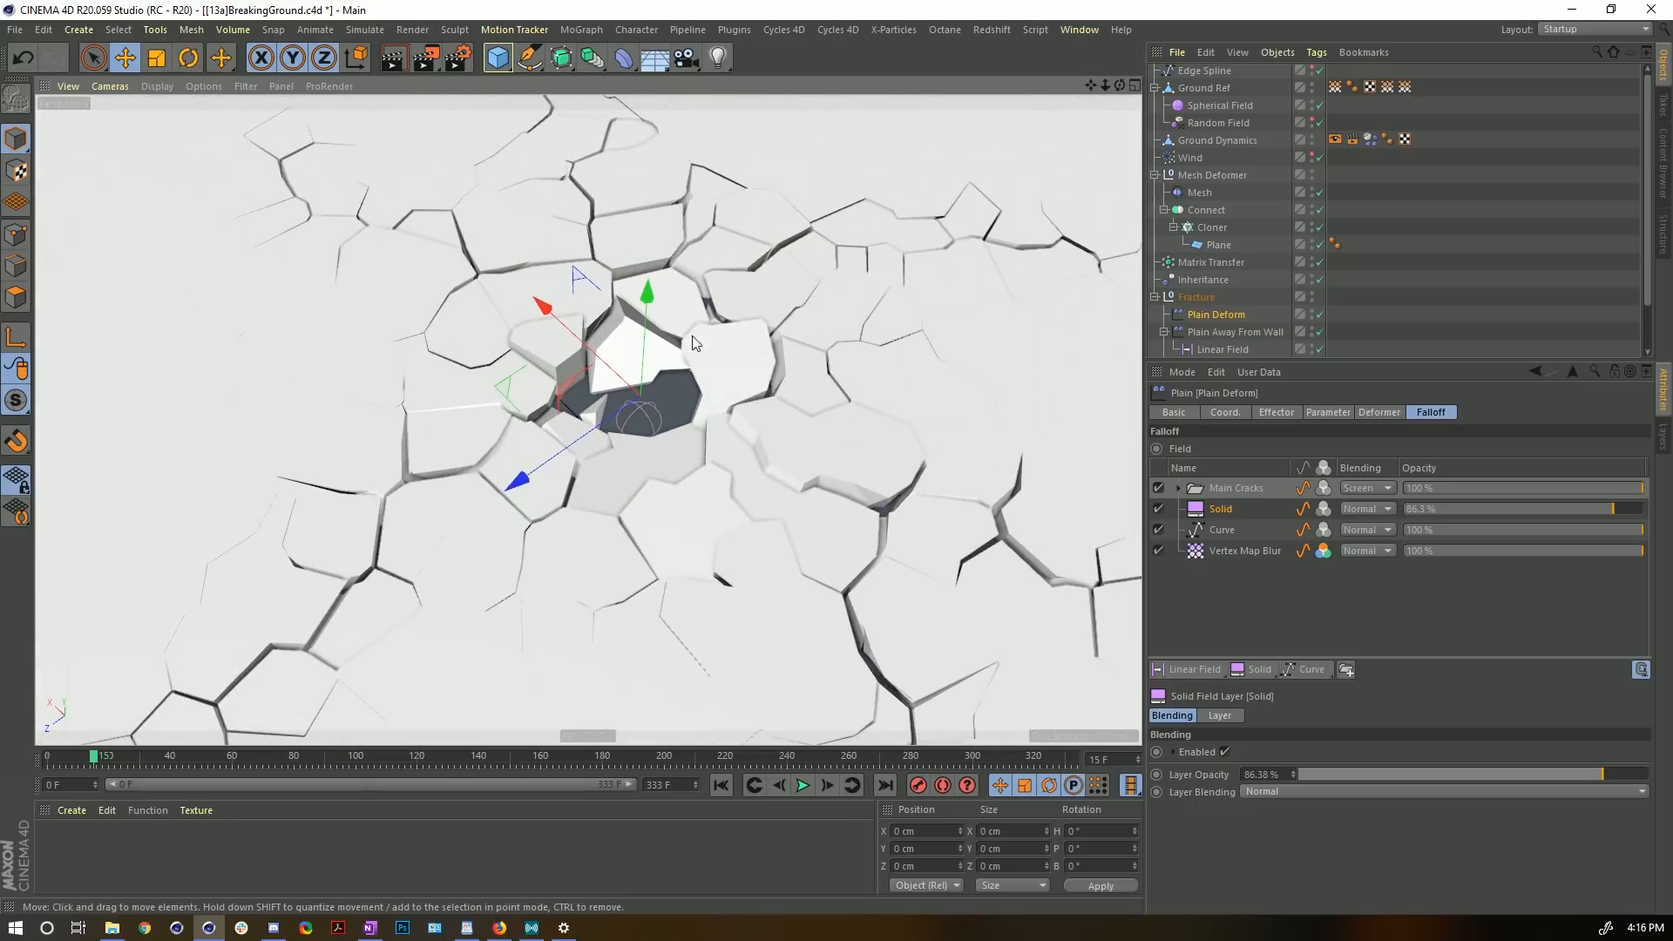
left_click_drag(694, 343, 596, 327, "alt")
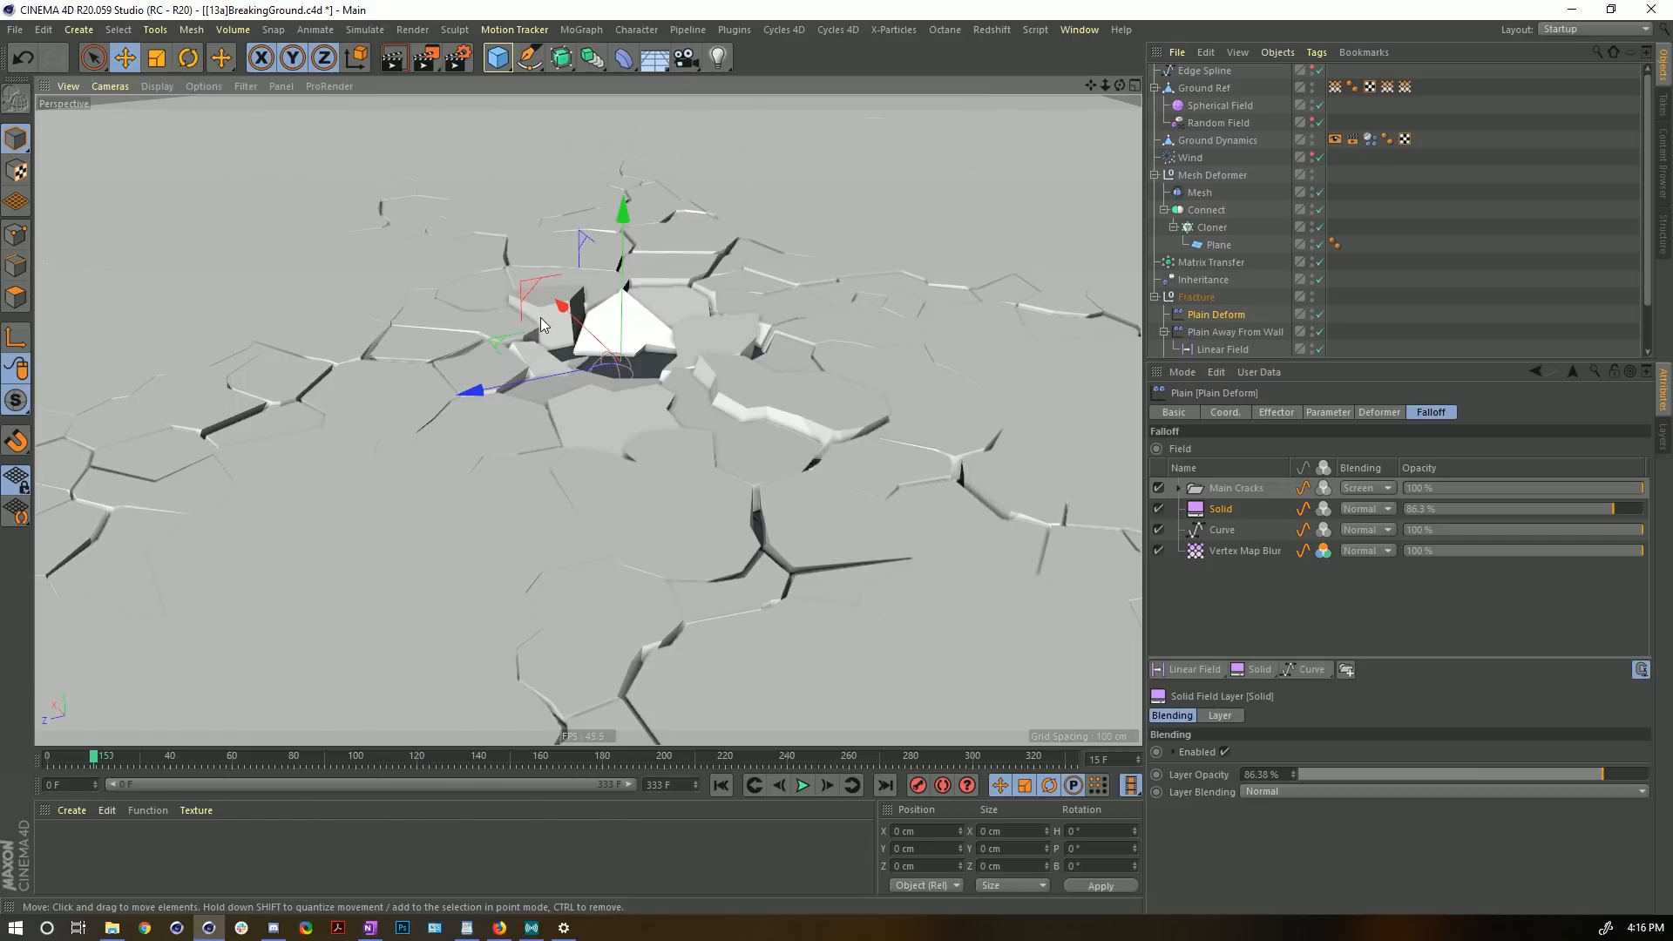
left_click_drag(541, 321, 695, 338, "alt")
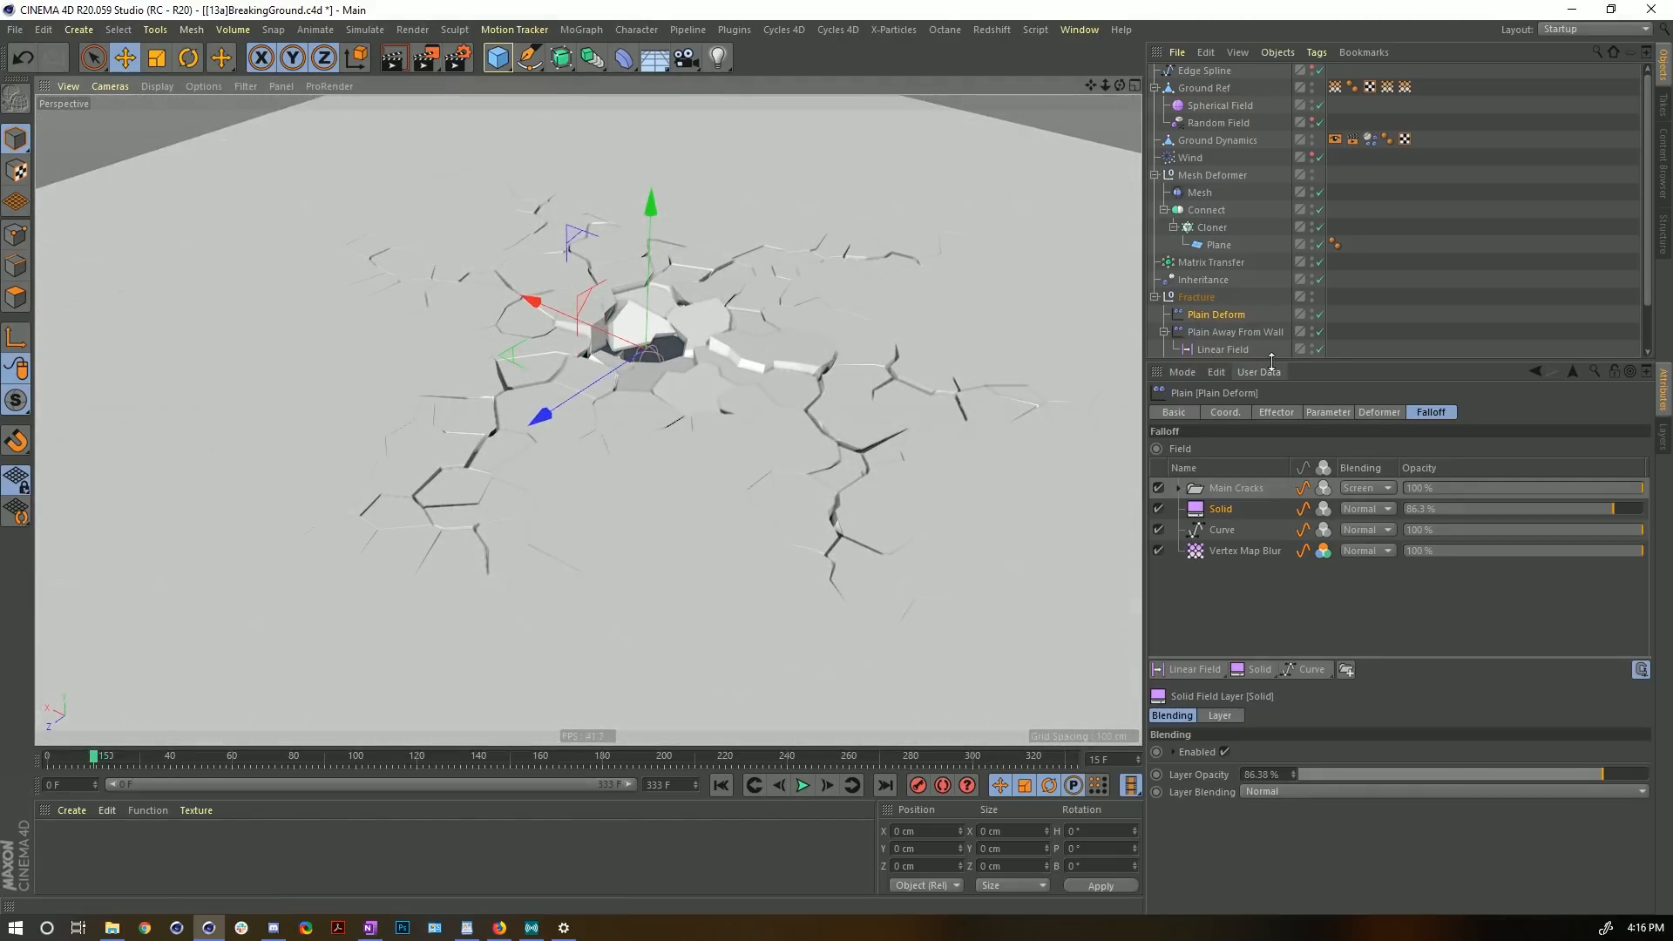
left_click_drag(702, 342, 734, 316, "alt")
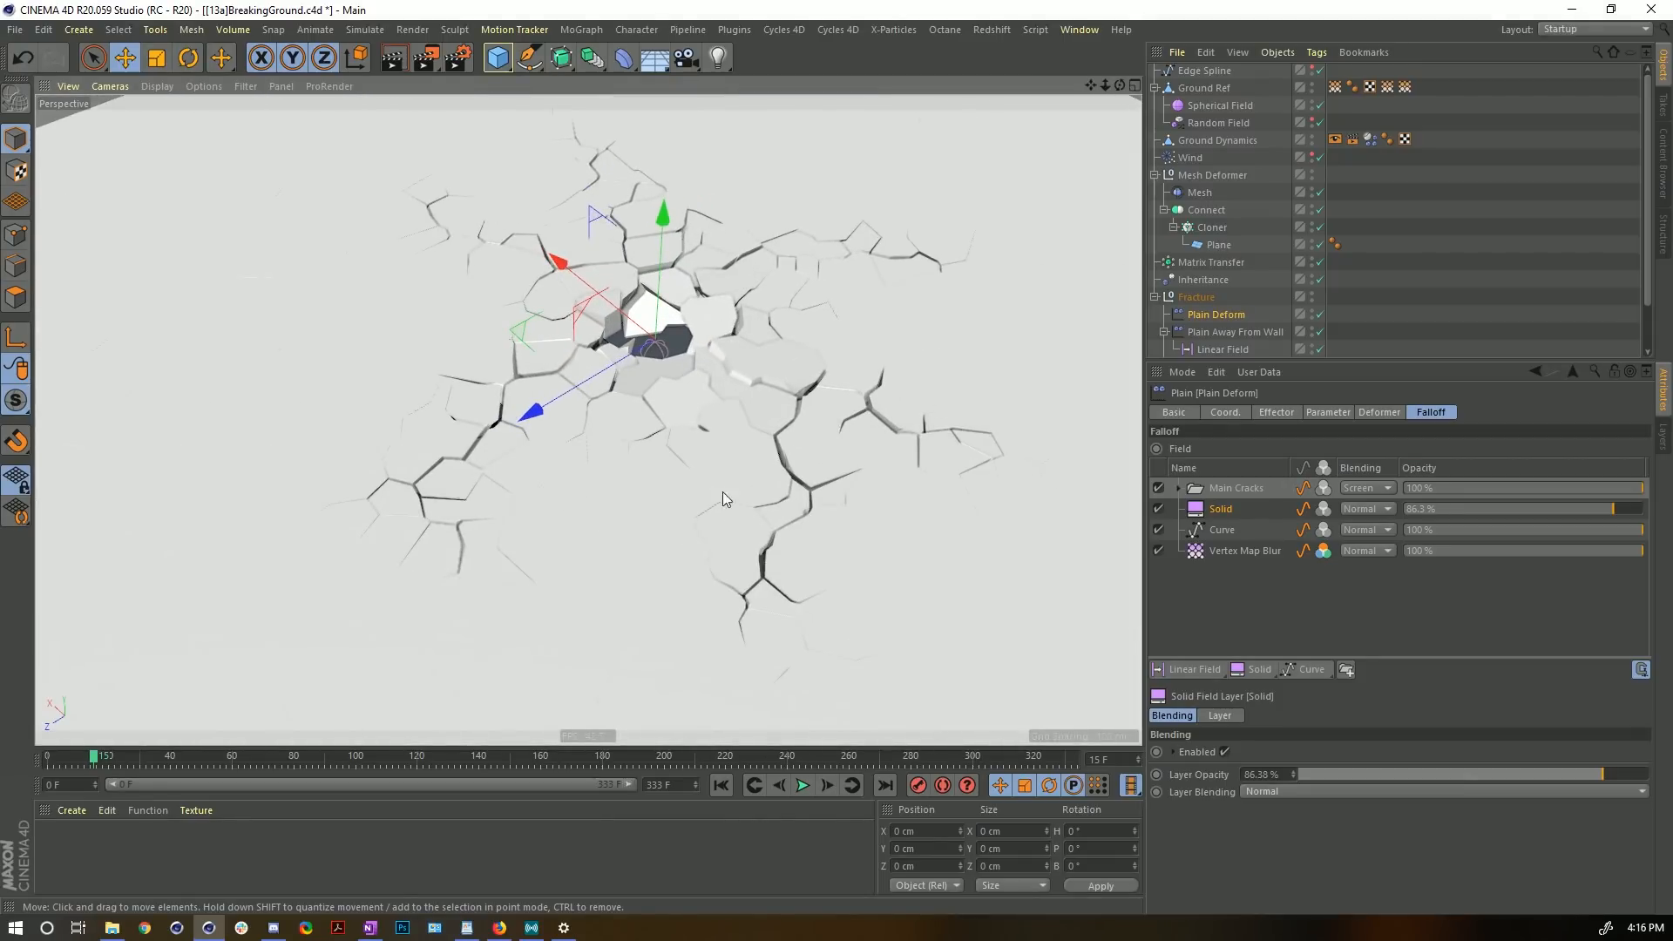
- Return the animation to frame 0 and save the project as a new version named [14a]BreakingGround.c4d
left_click(721, 786)
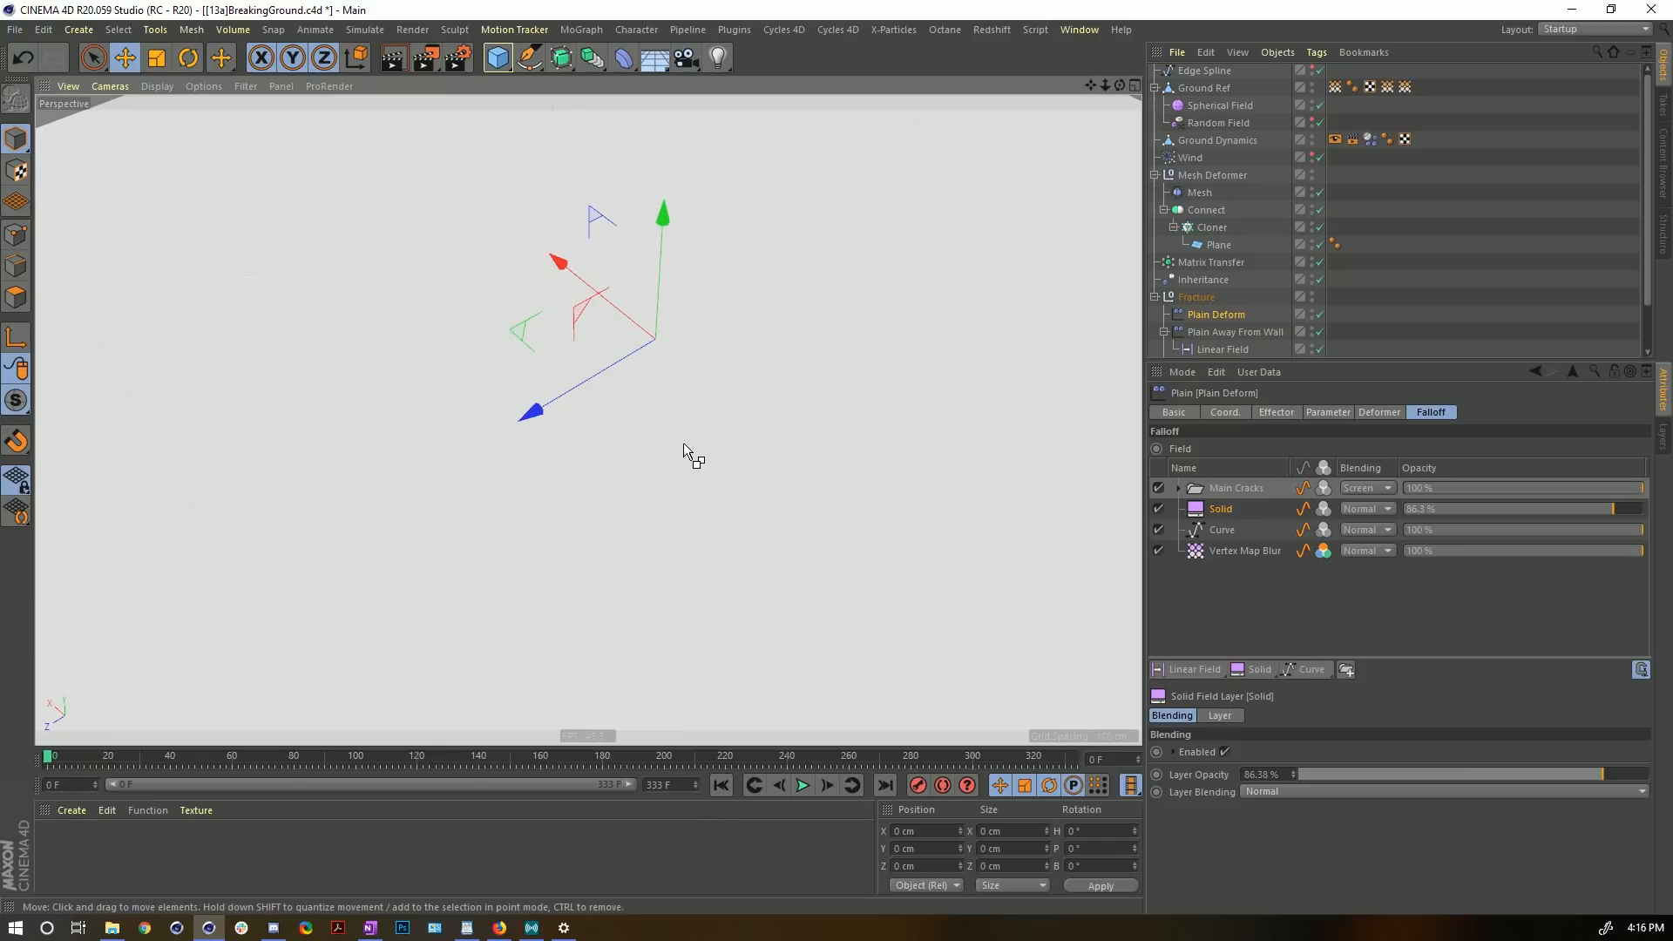
key("ctrl+shift+s")
left_click(183, 655)
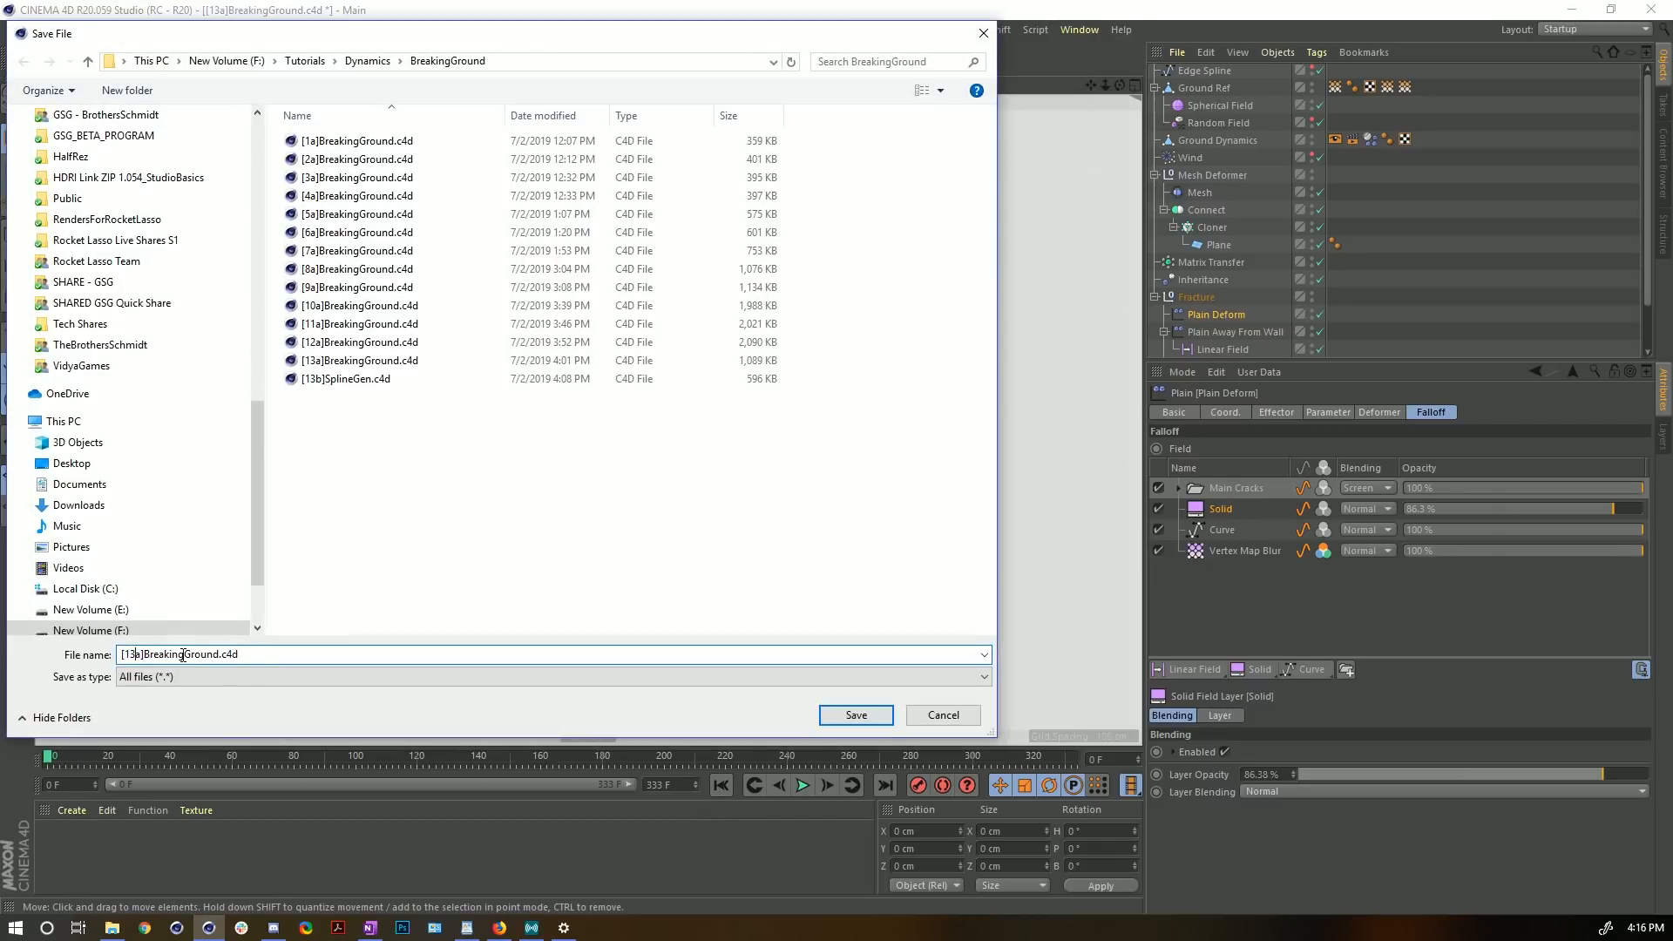
key("Home")
key("Right")
key("Right")
key("Delete")
type("4")
key("Return")
- Switch the renderer to Hardware OpenGL and enable Enhanced OpenGL and SSAO in the render settings
key("ctrl+d")
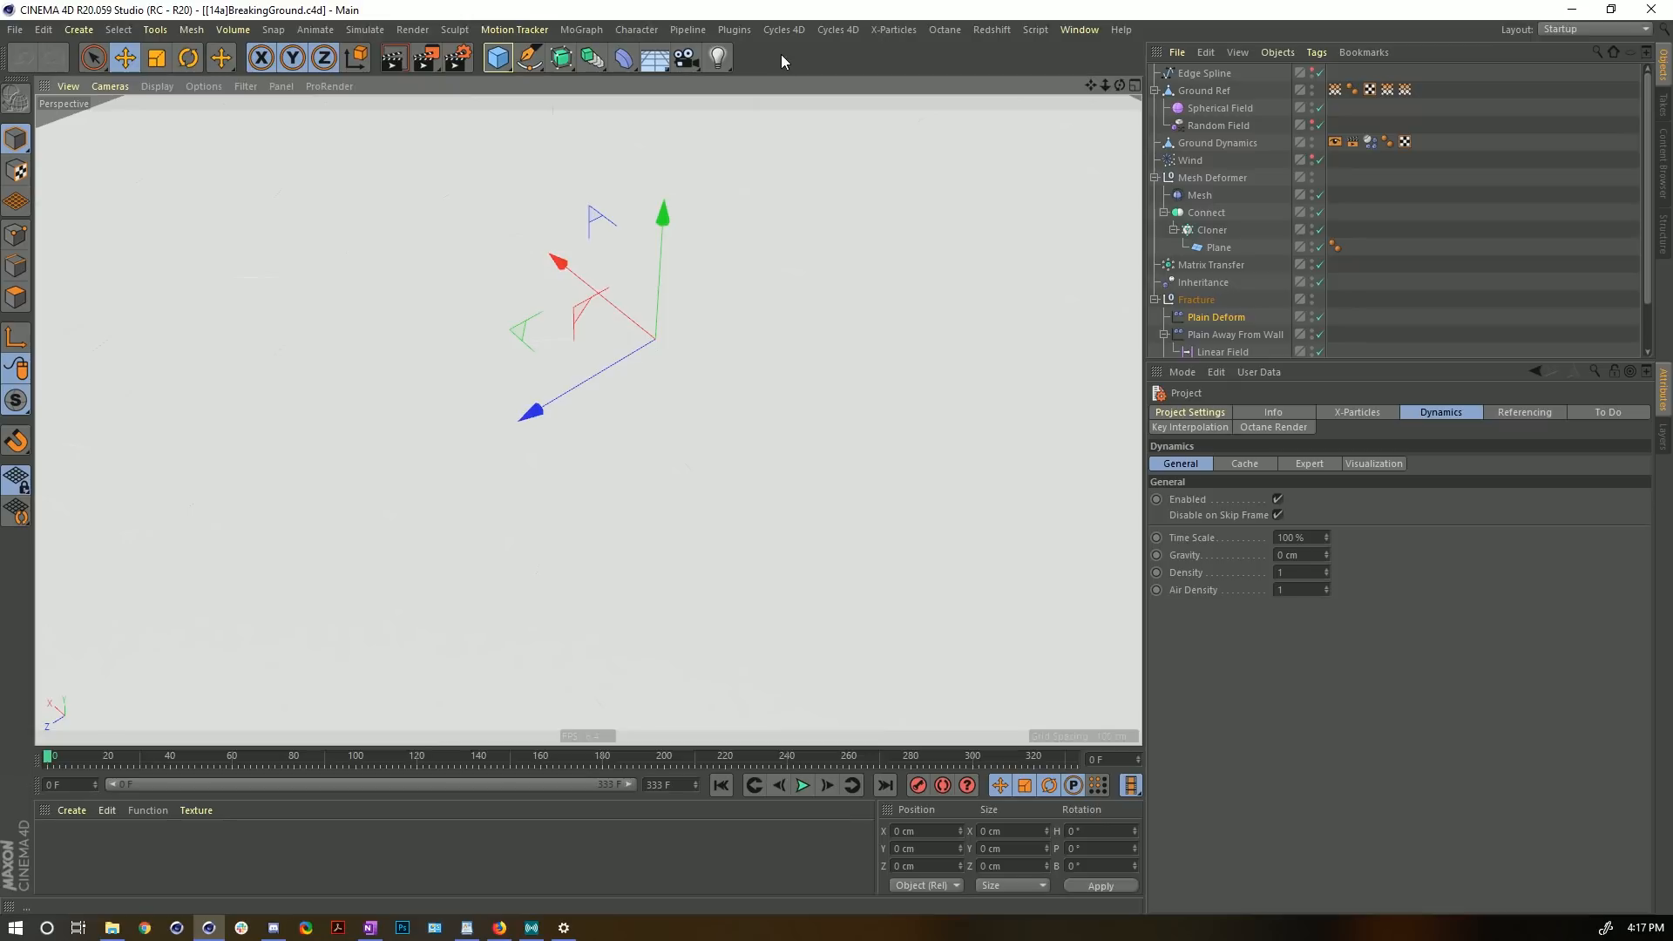
key("ctrl+b")
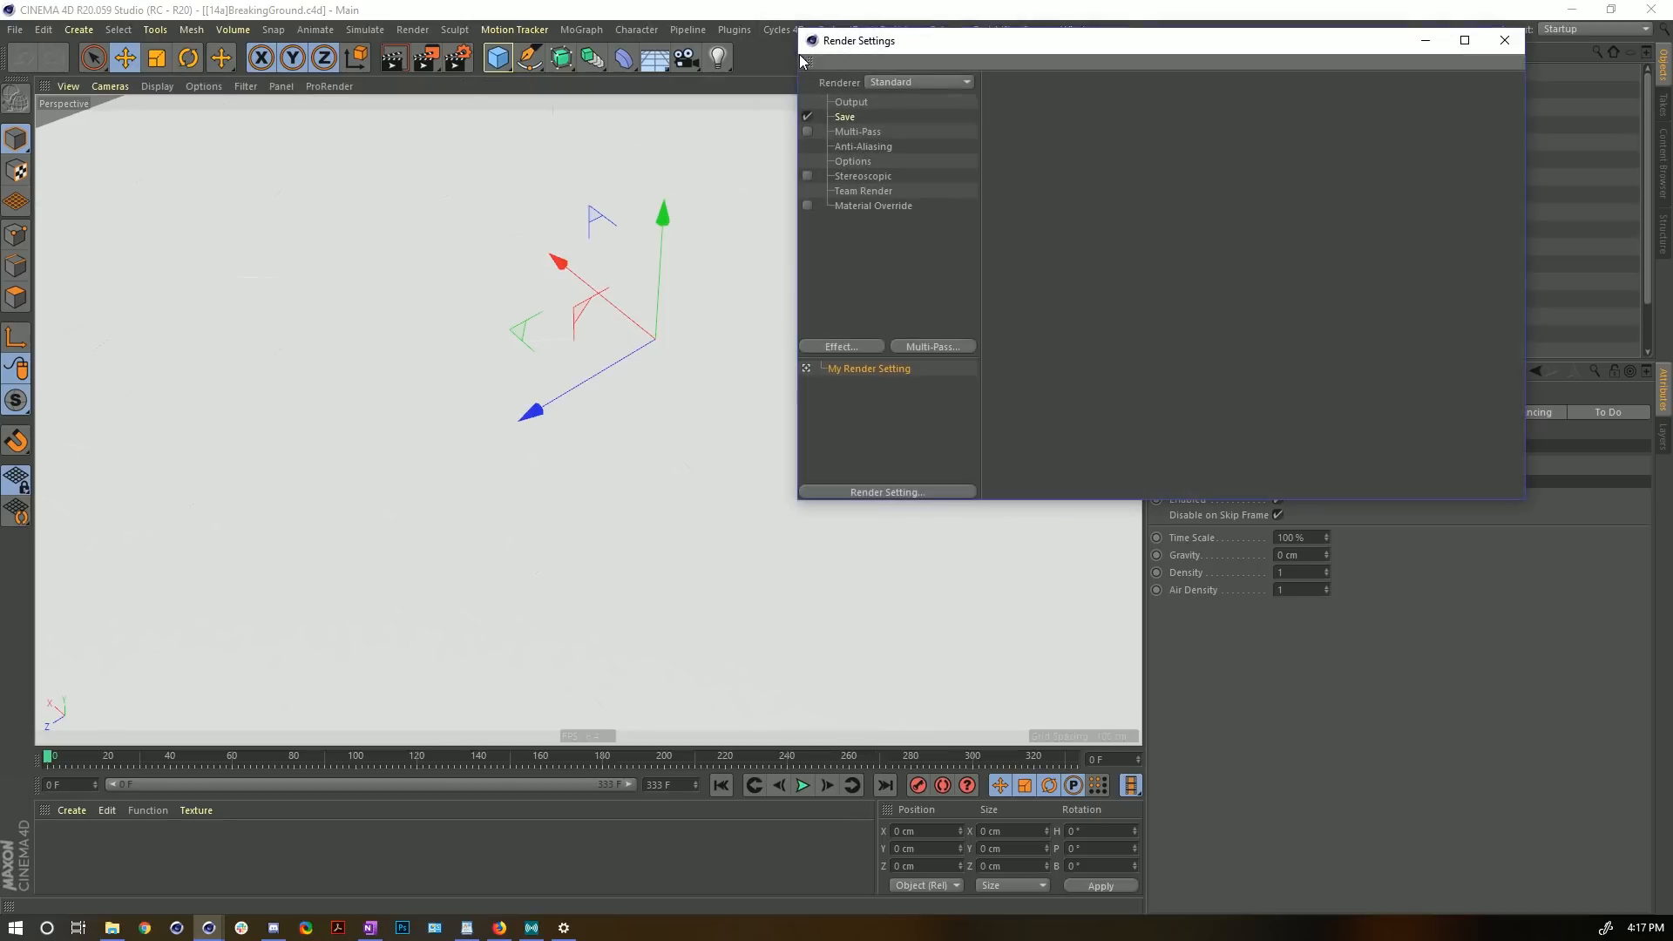
left_click_drag(906, 51, 472, 155)
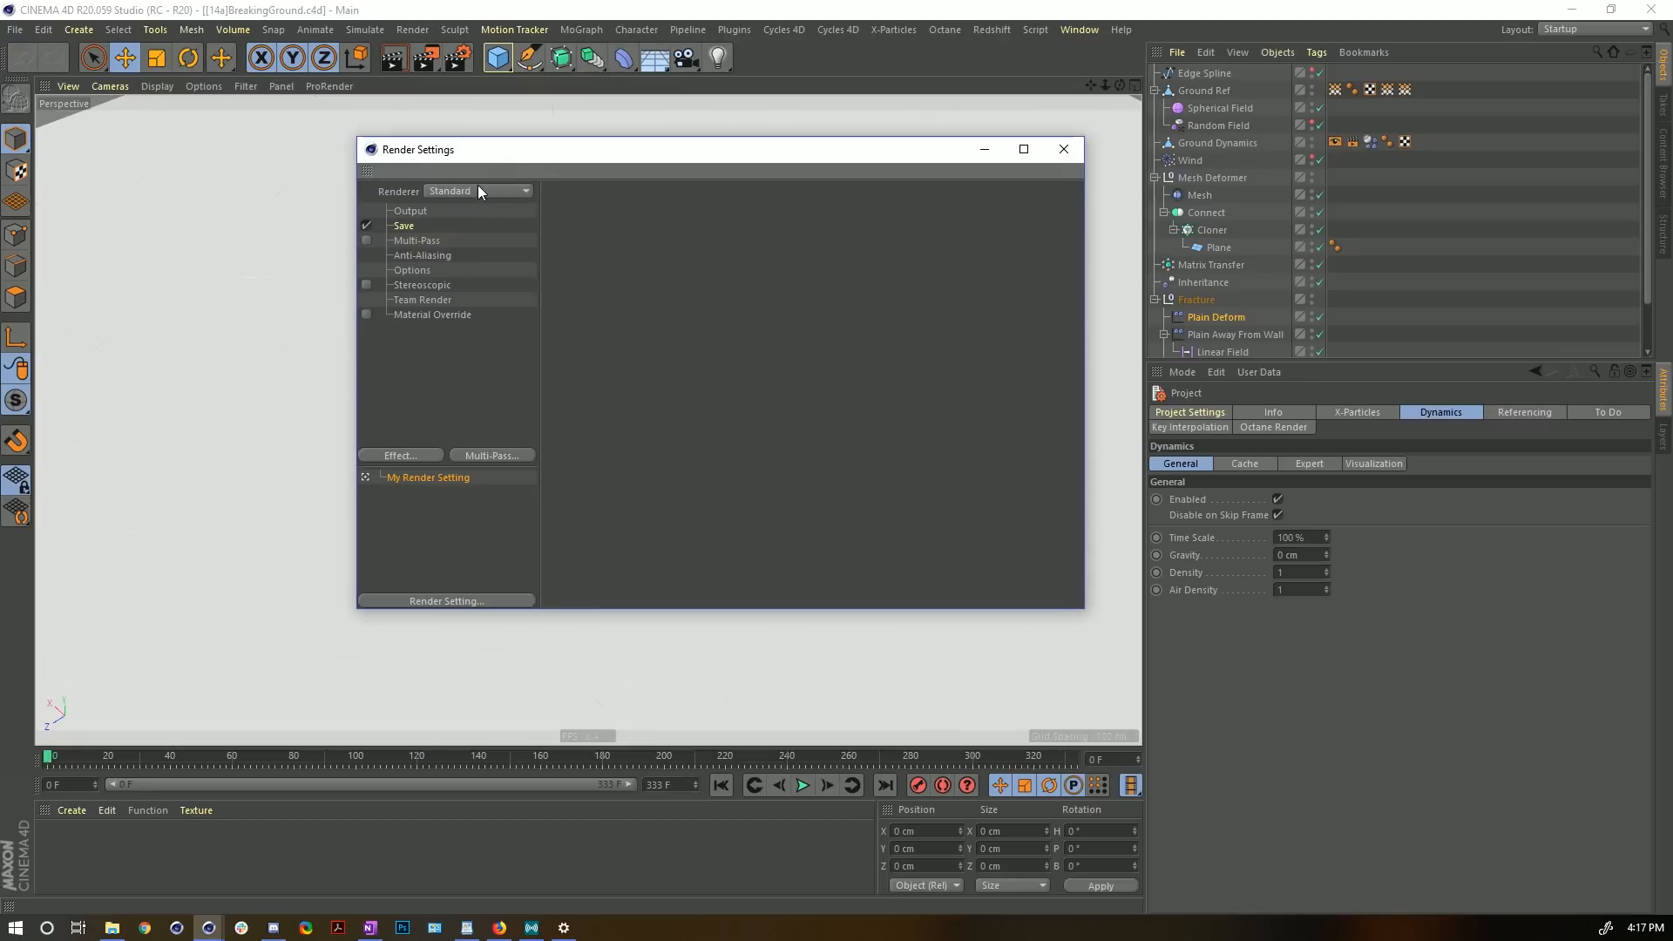
left_click(478, 191)
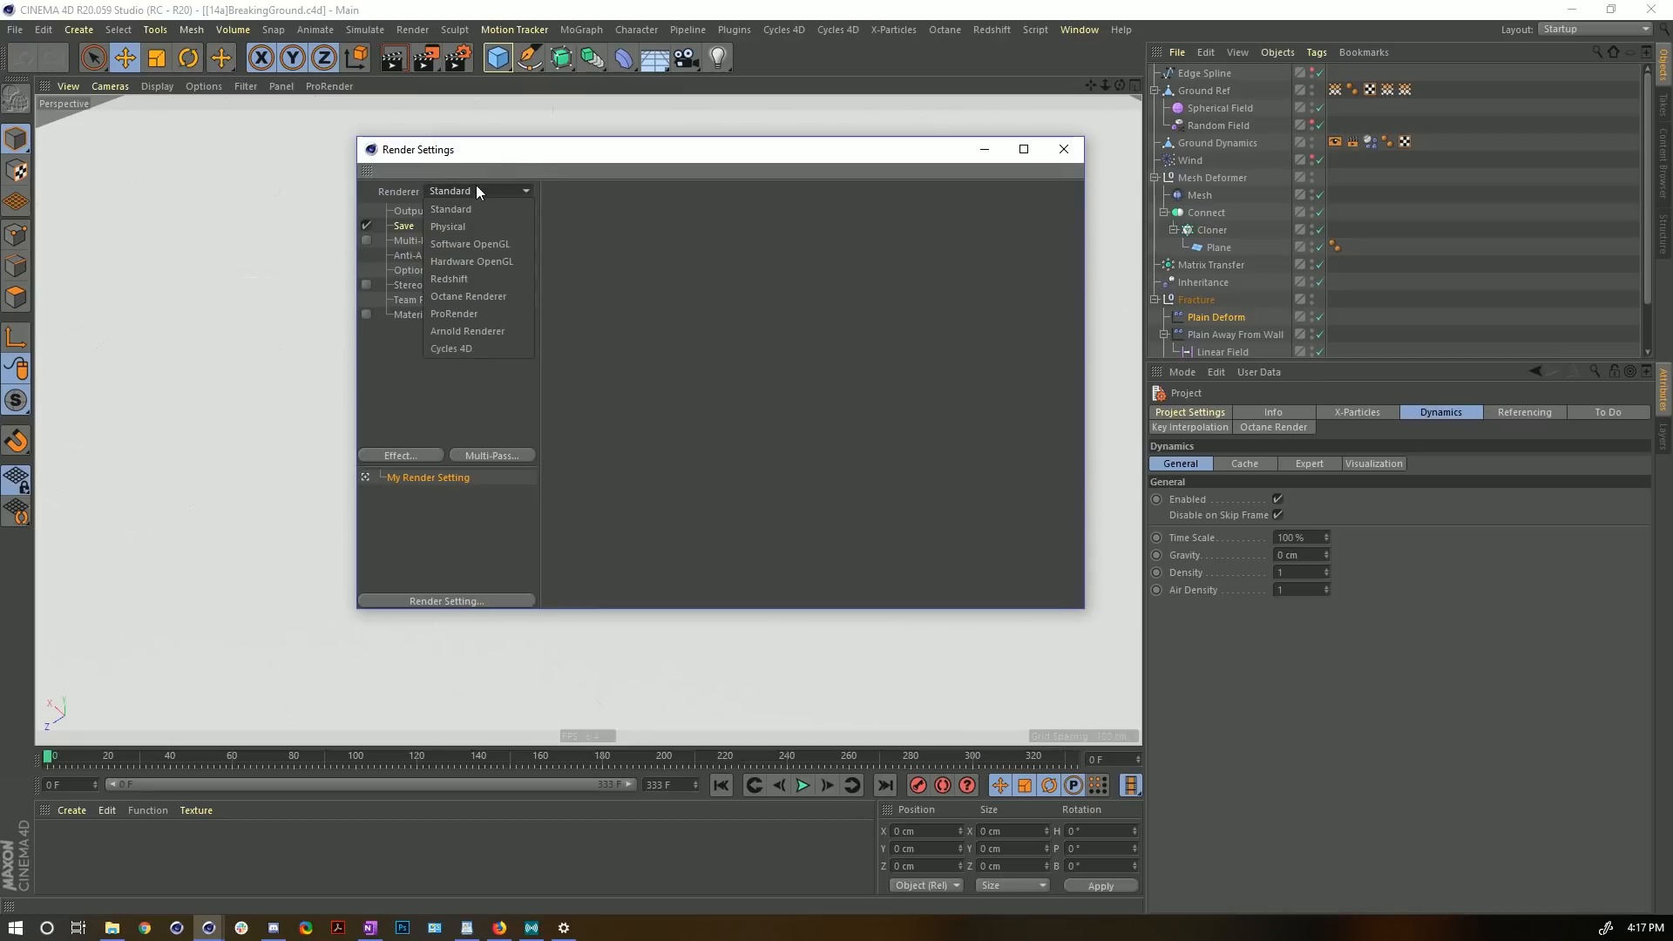
left_click(476, 259)
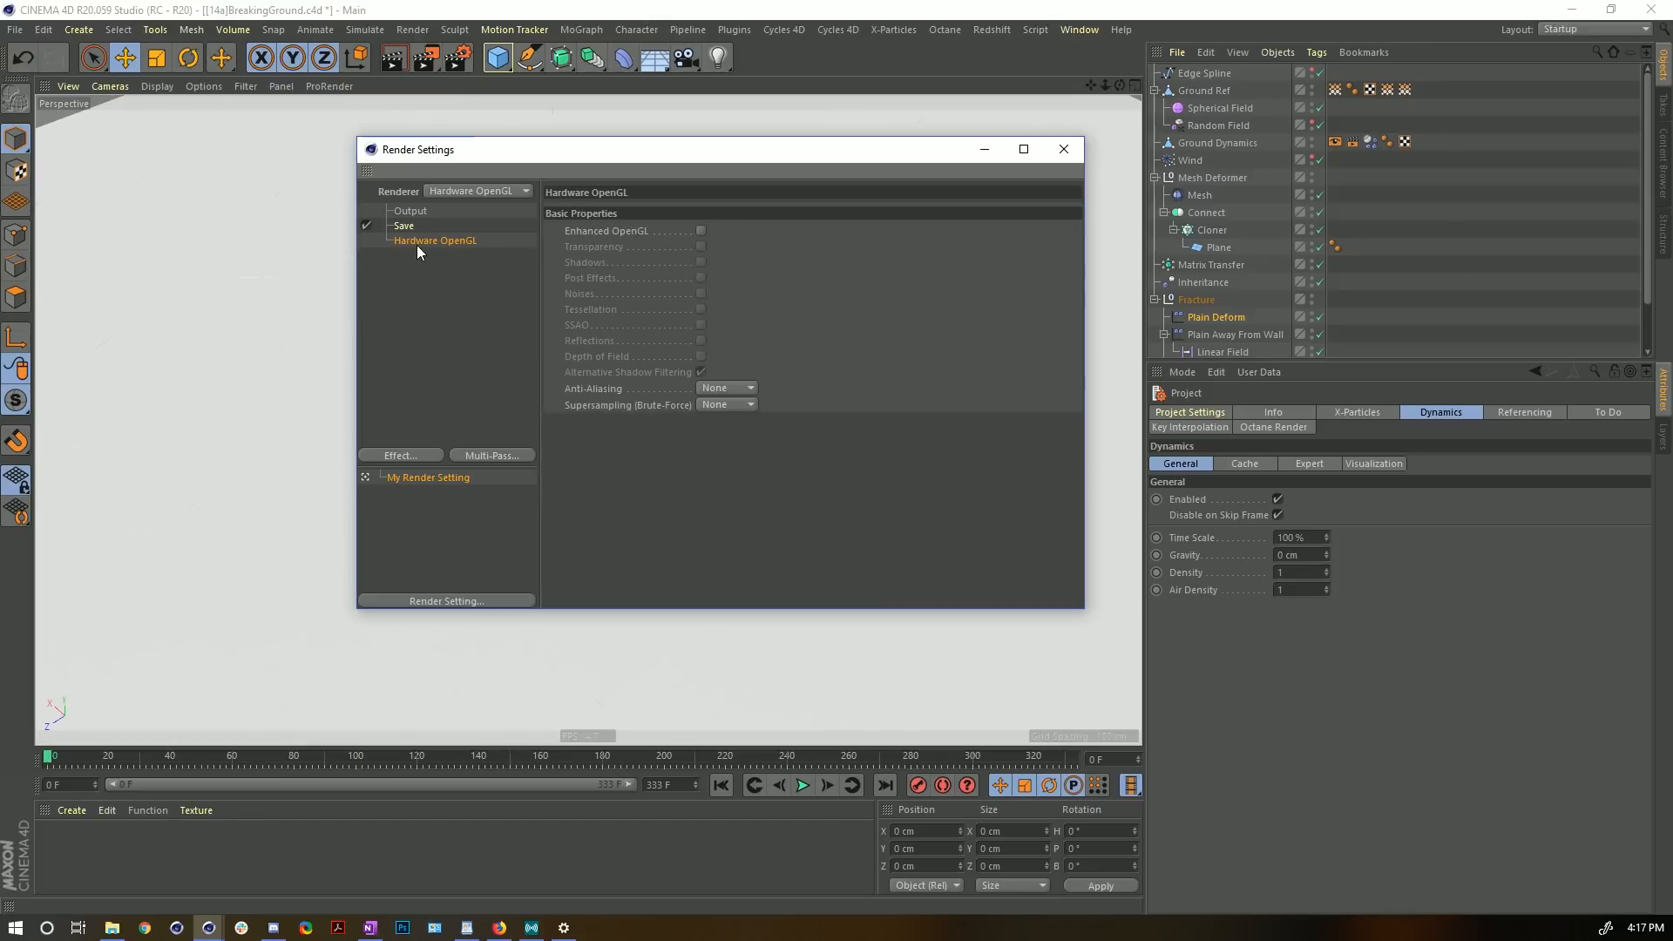
left_click(703, 232)
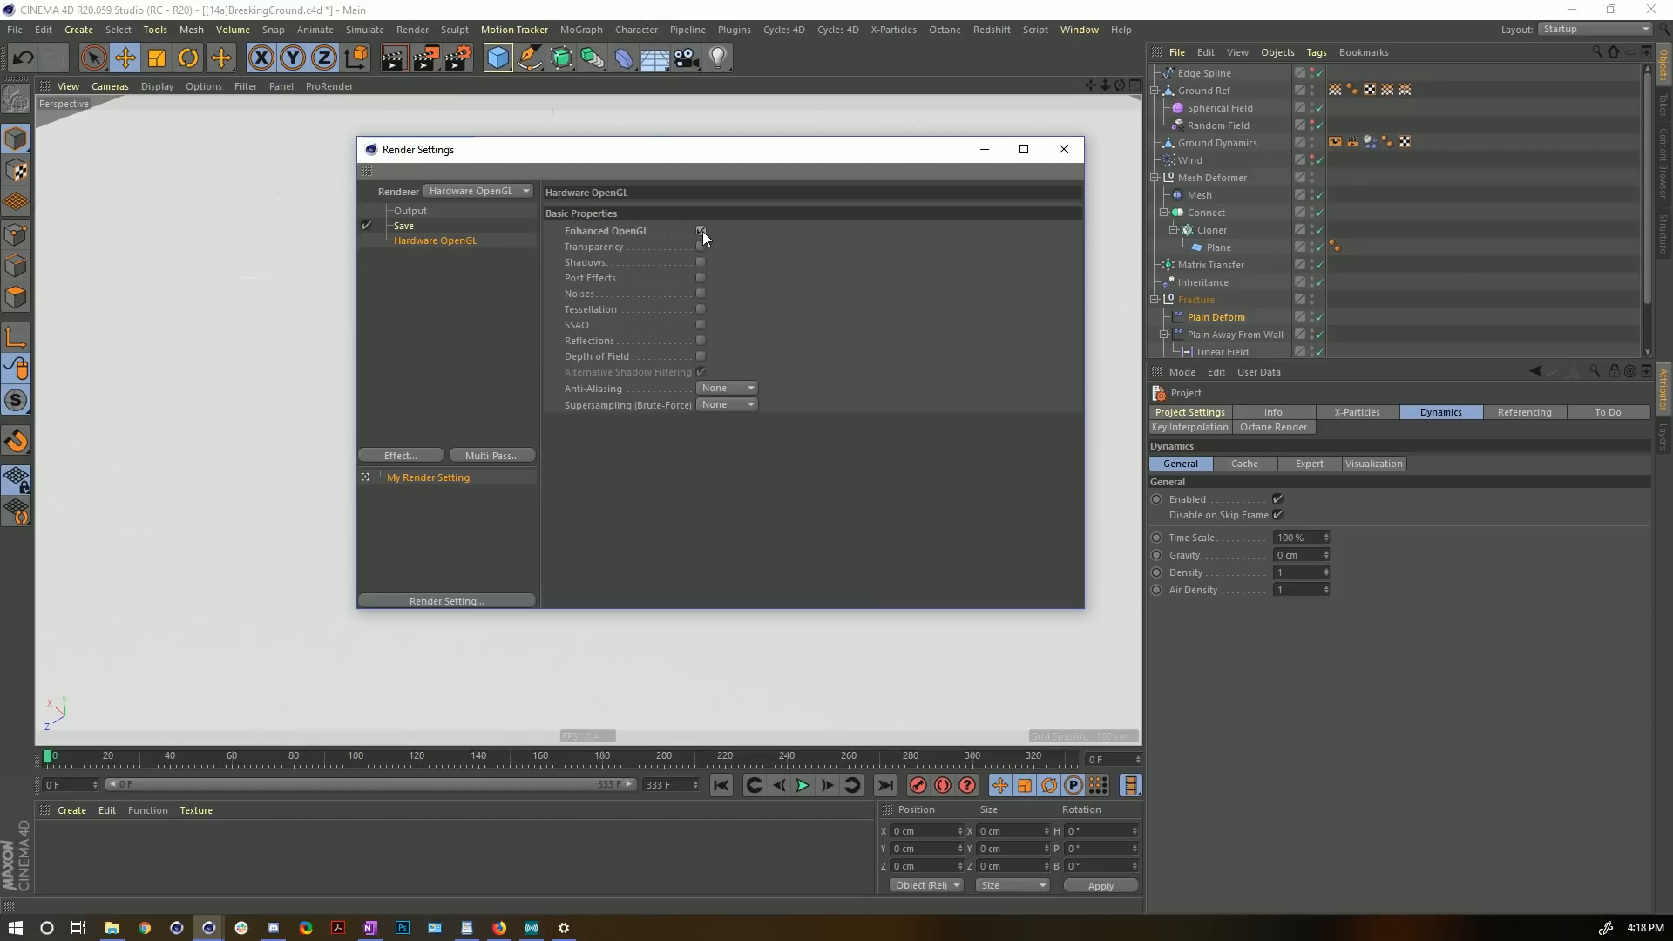
left_click(700, 324)
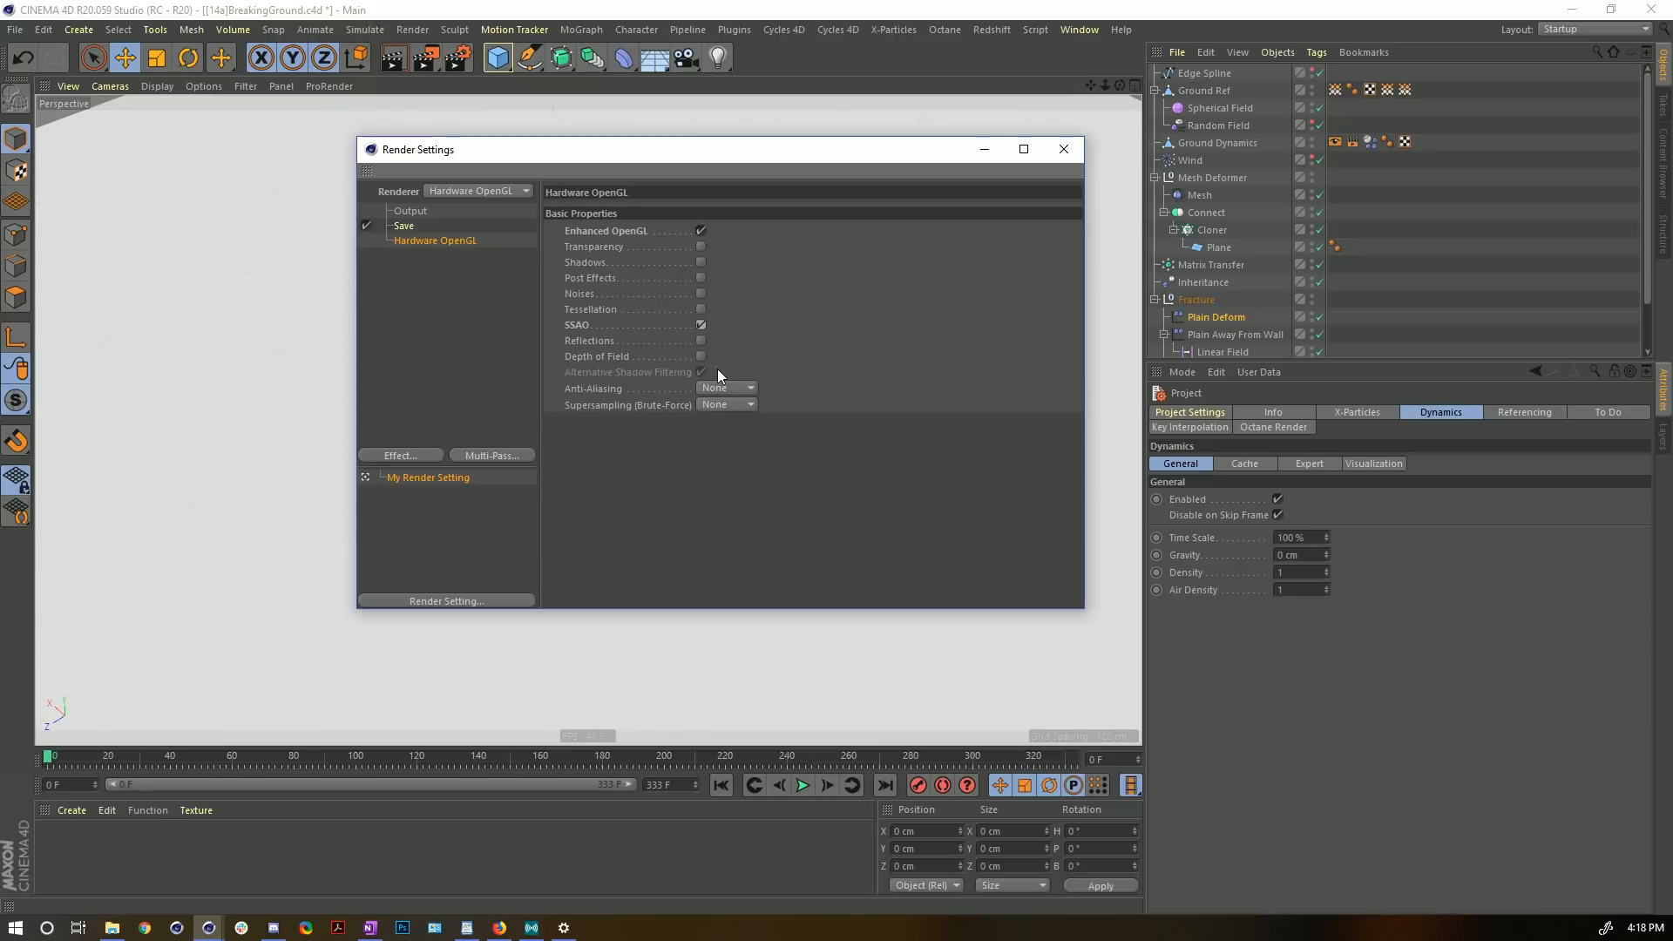
left_click(1080, 149)
left_click(1384, 302)
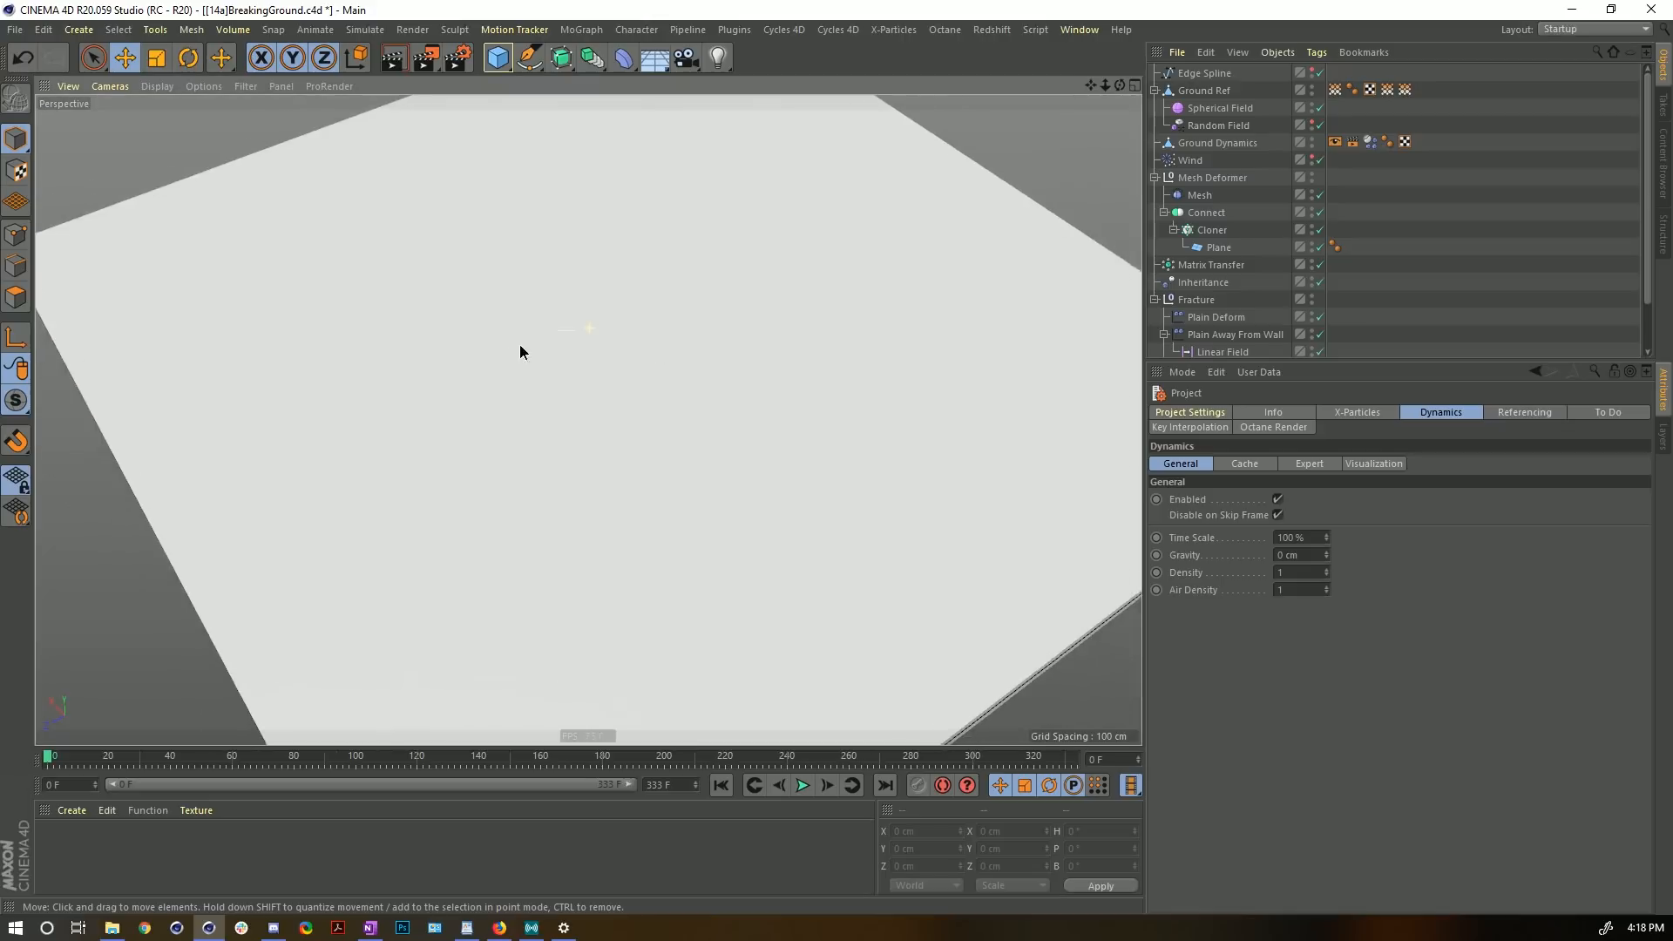
- Set the render output's frame range to All Frames and save the project
left_click_drag(519, 351, 578, 338, "alt")
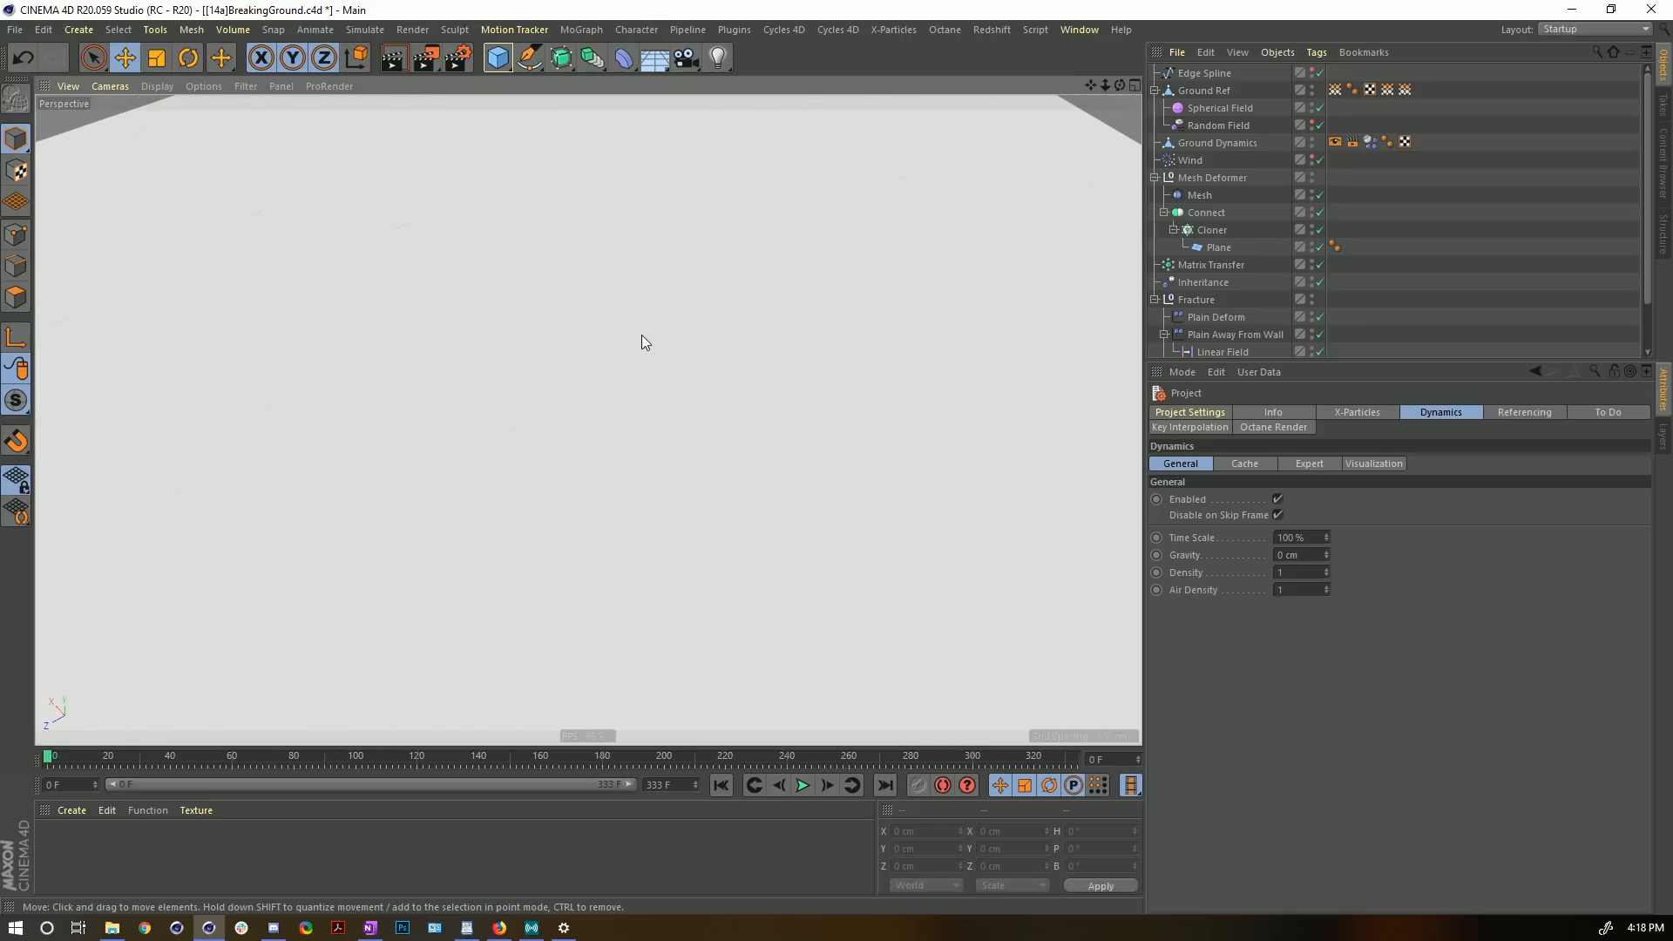
key("ctrl+b")
left_click(811, 196)
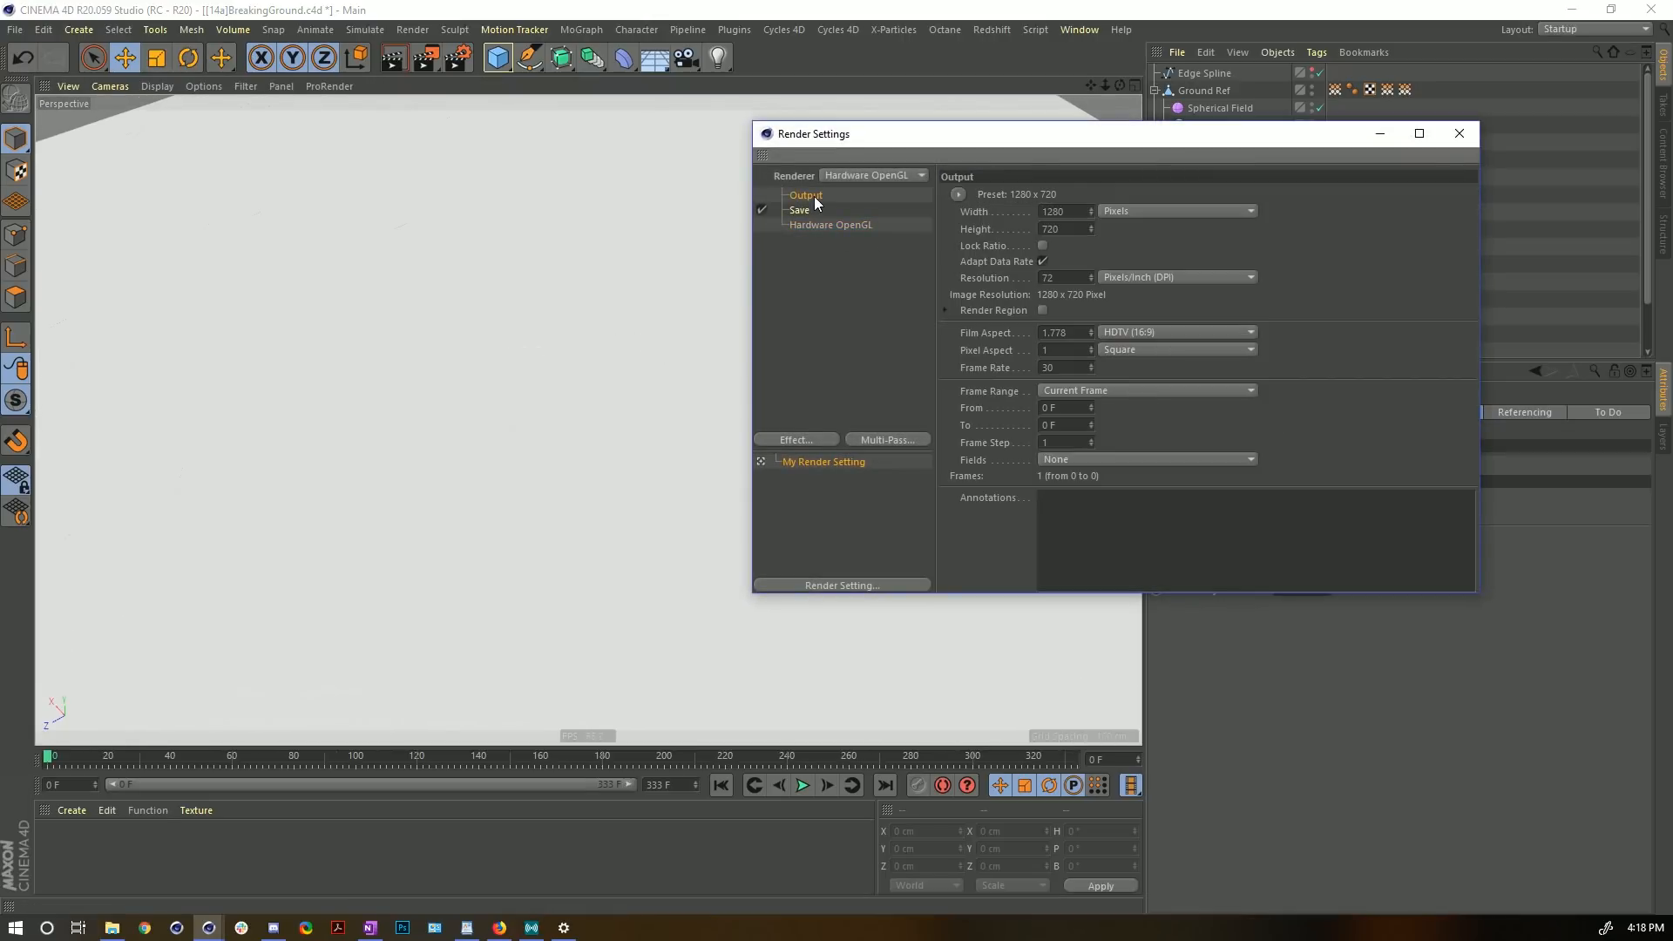
left_click(1146, 390)
left_click(1072, 409)
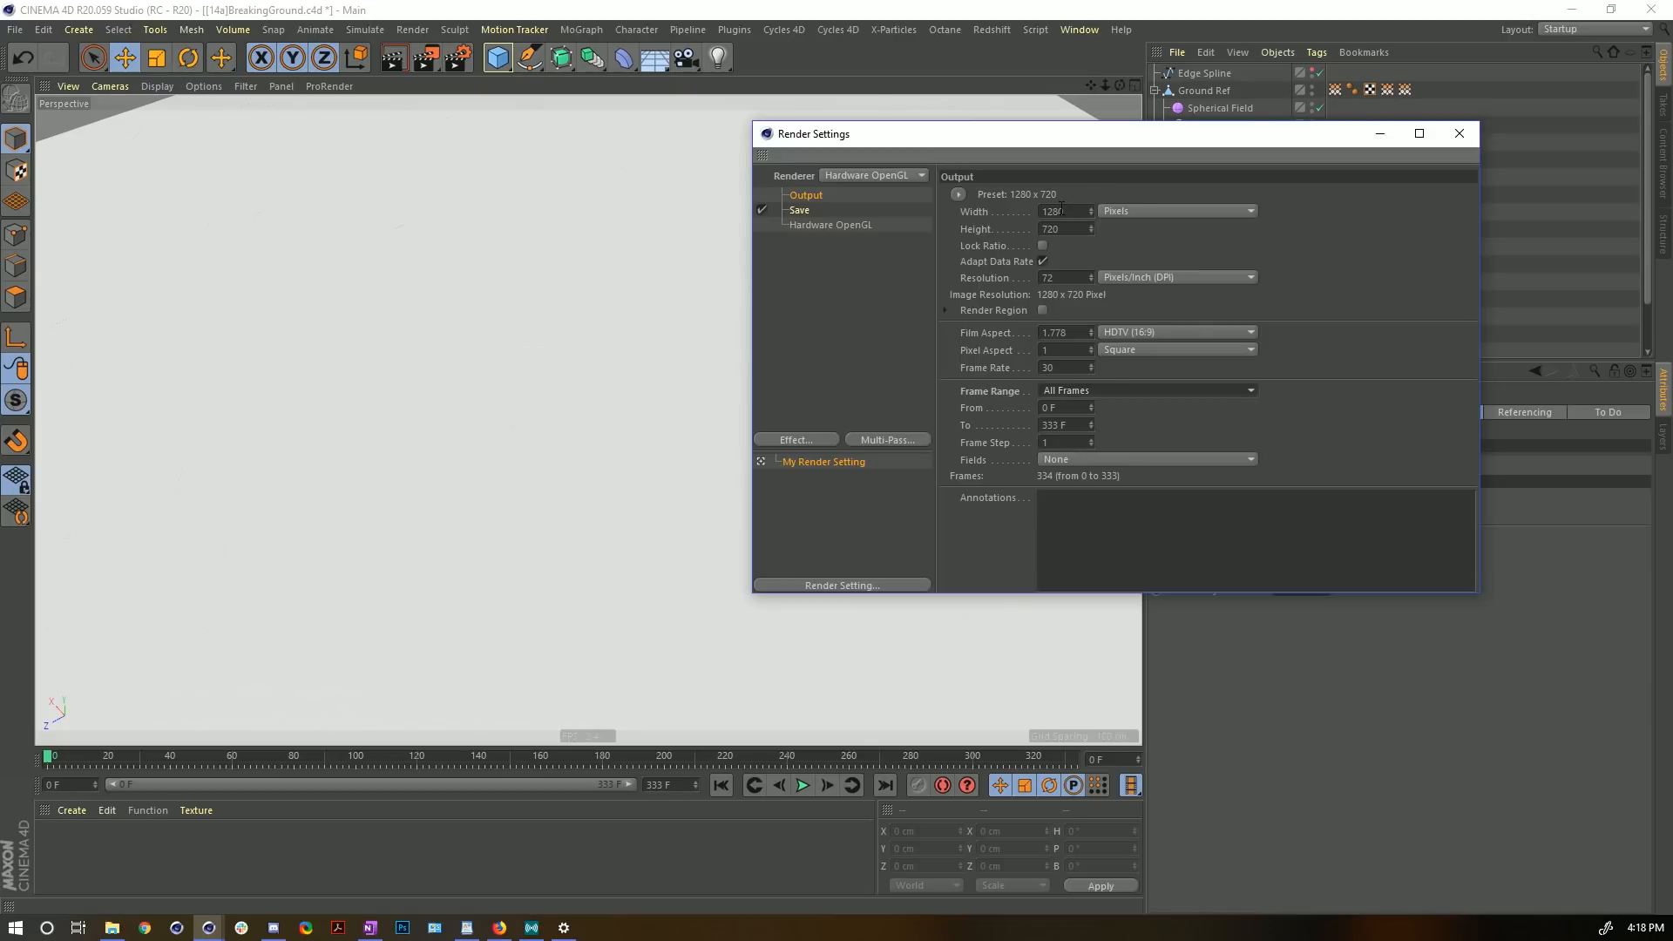
left_click(1451, 134)
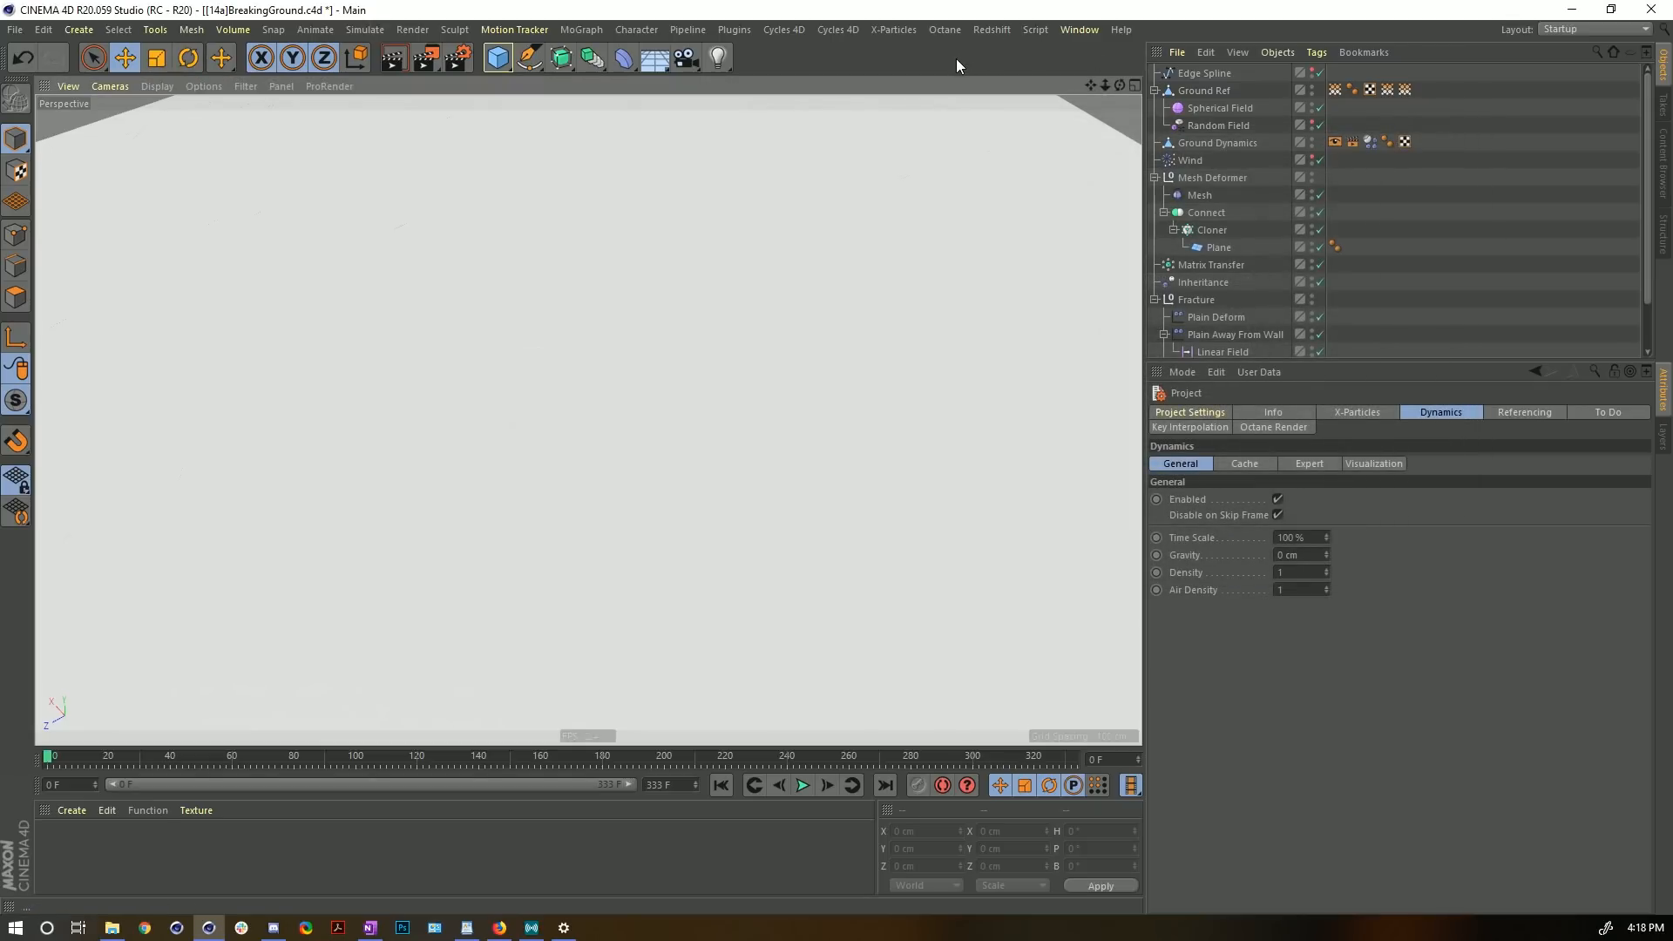
key("ctrl+s")
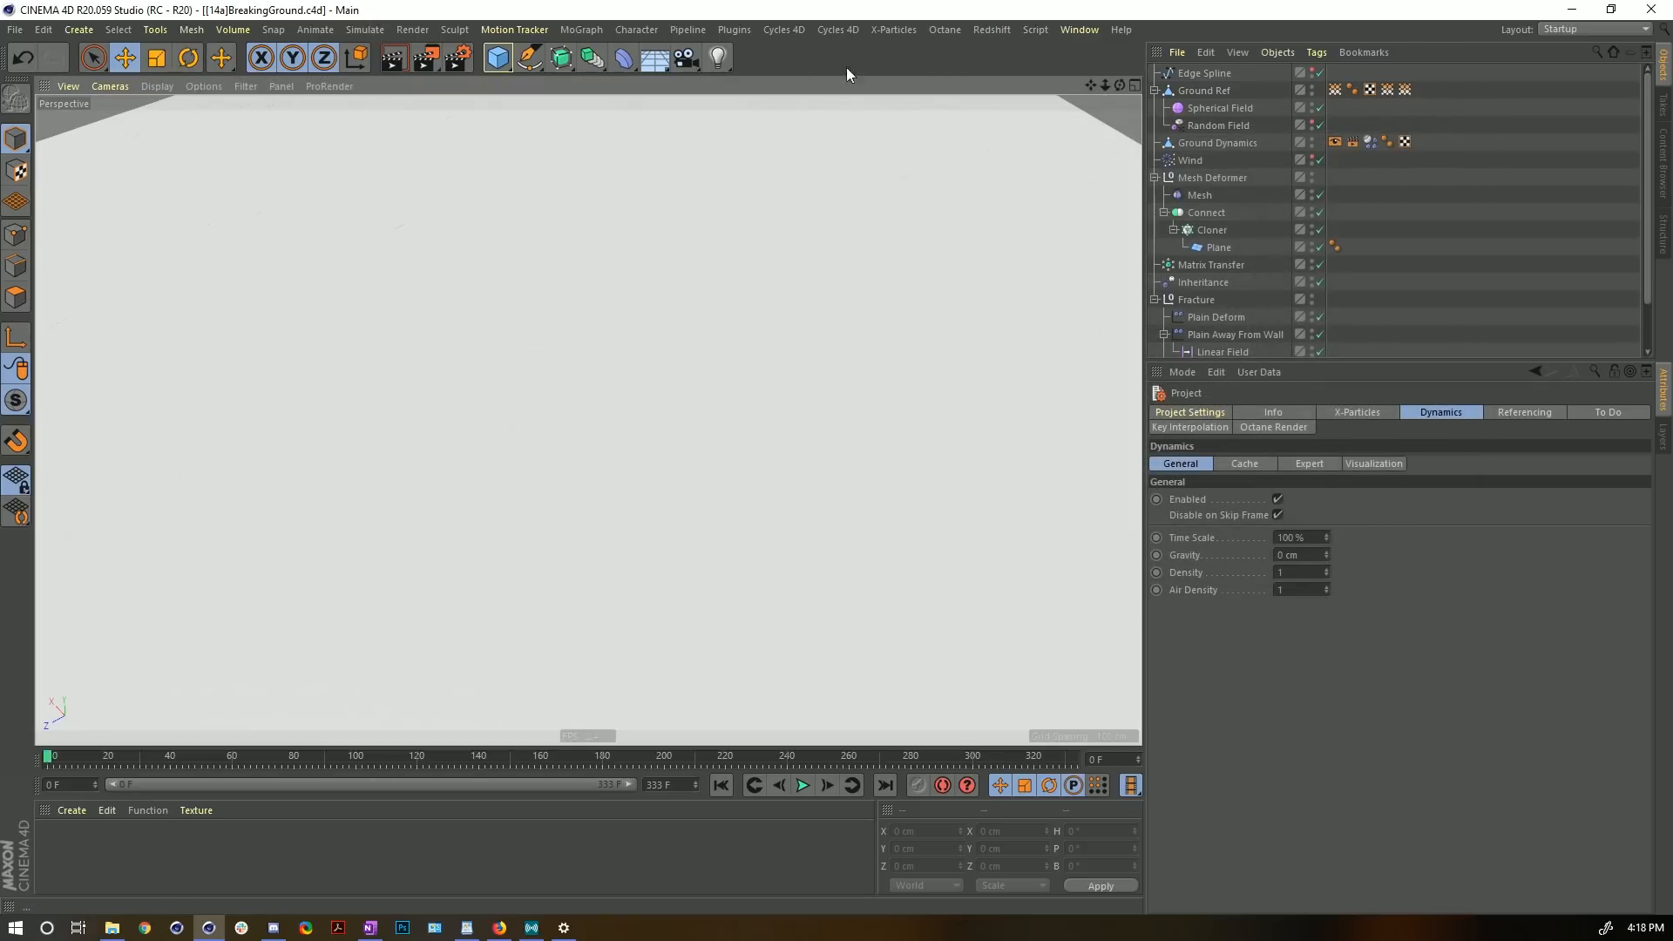
- Render a test of the animation to the Picture Viewer without saving, check the opening frames, and stop the render
left_click(426, 61)
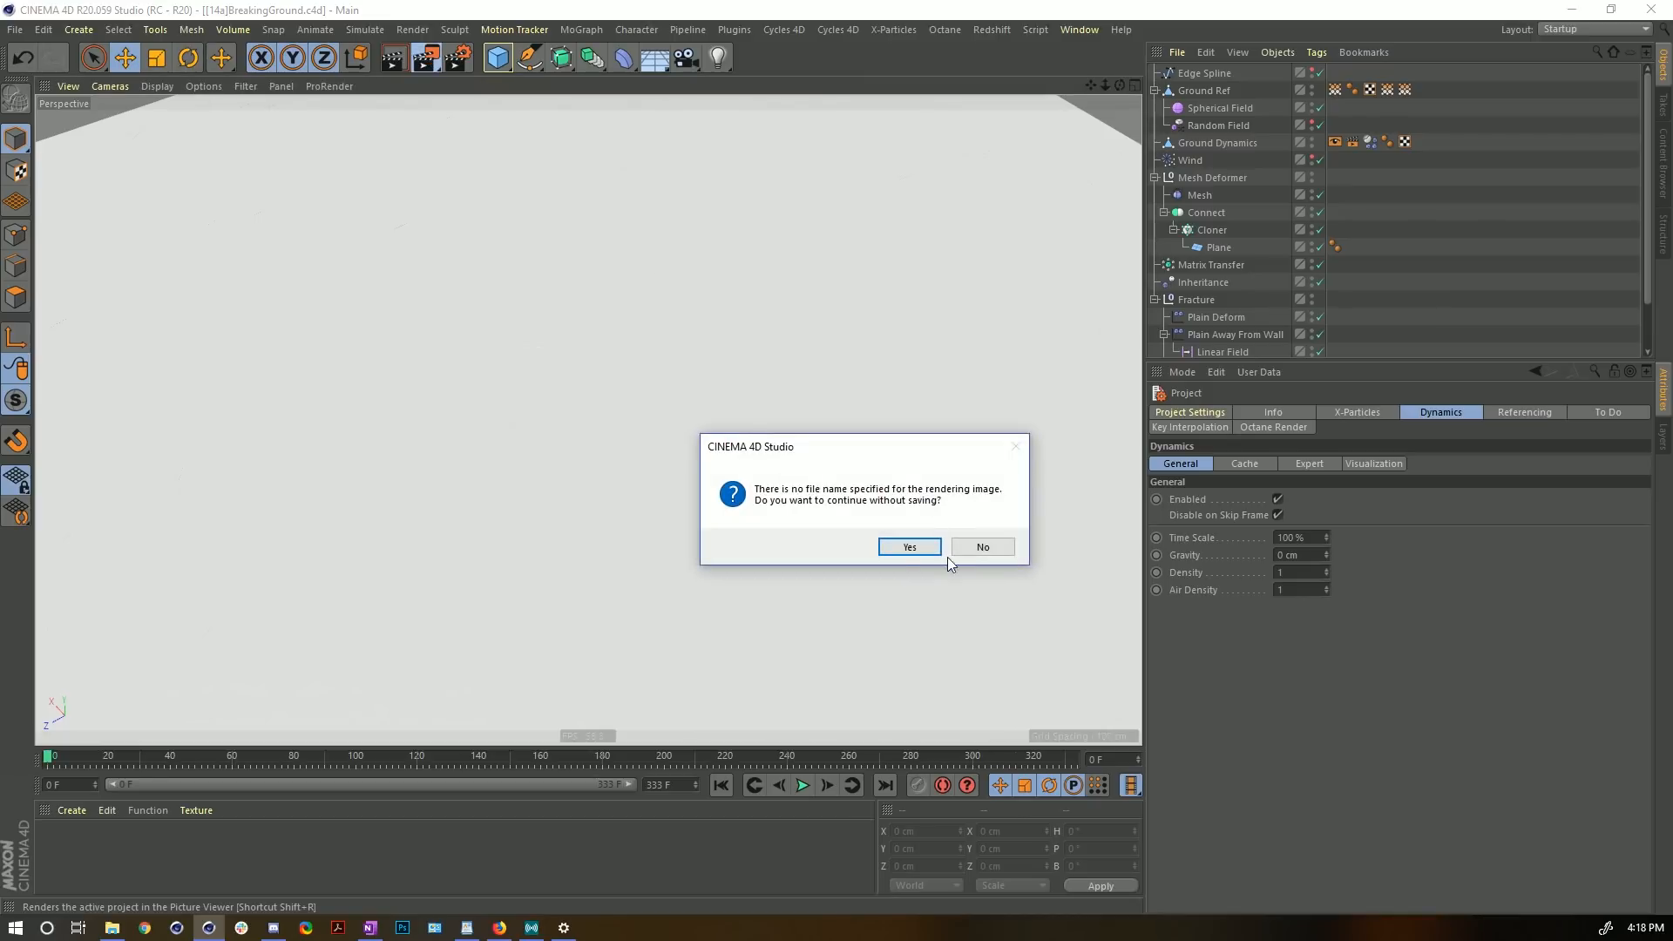
left_click(906, 548)
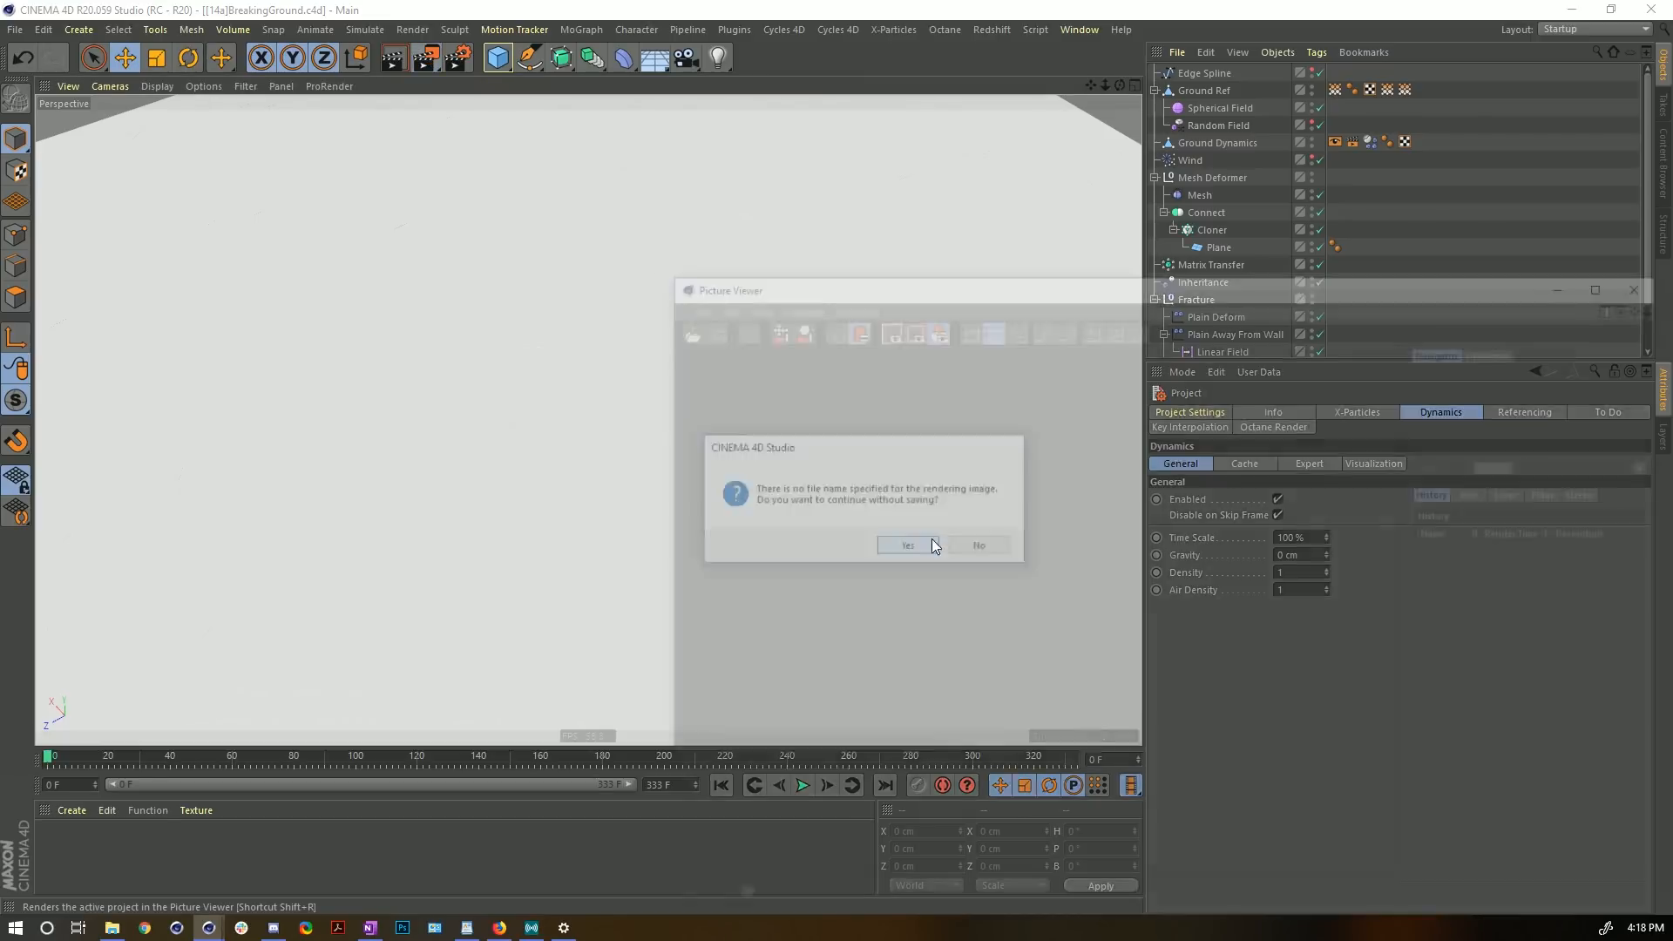
left_click_drag(958, 279, 691, 7)
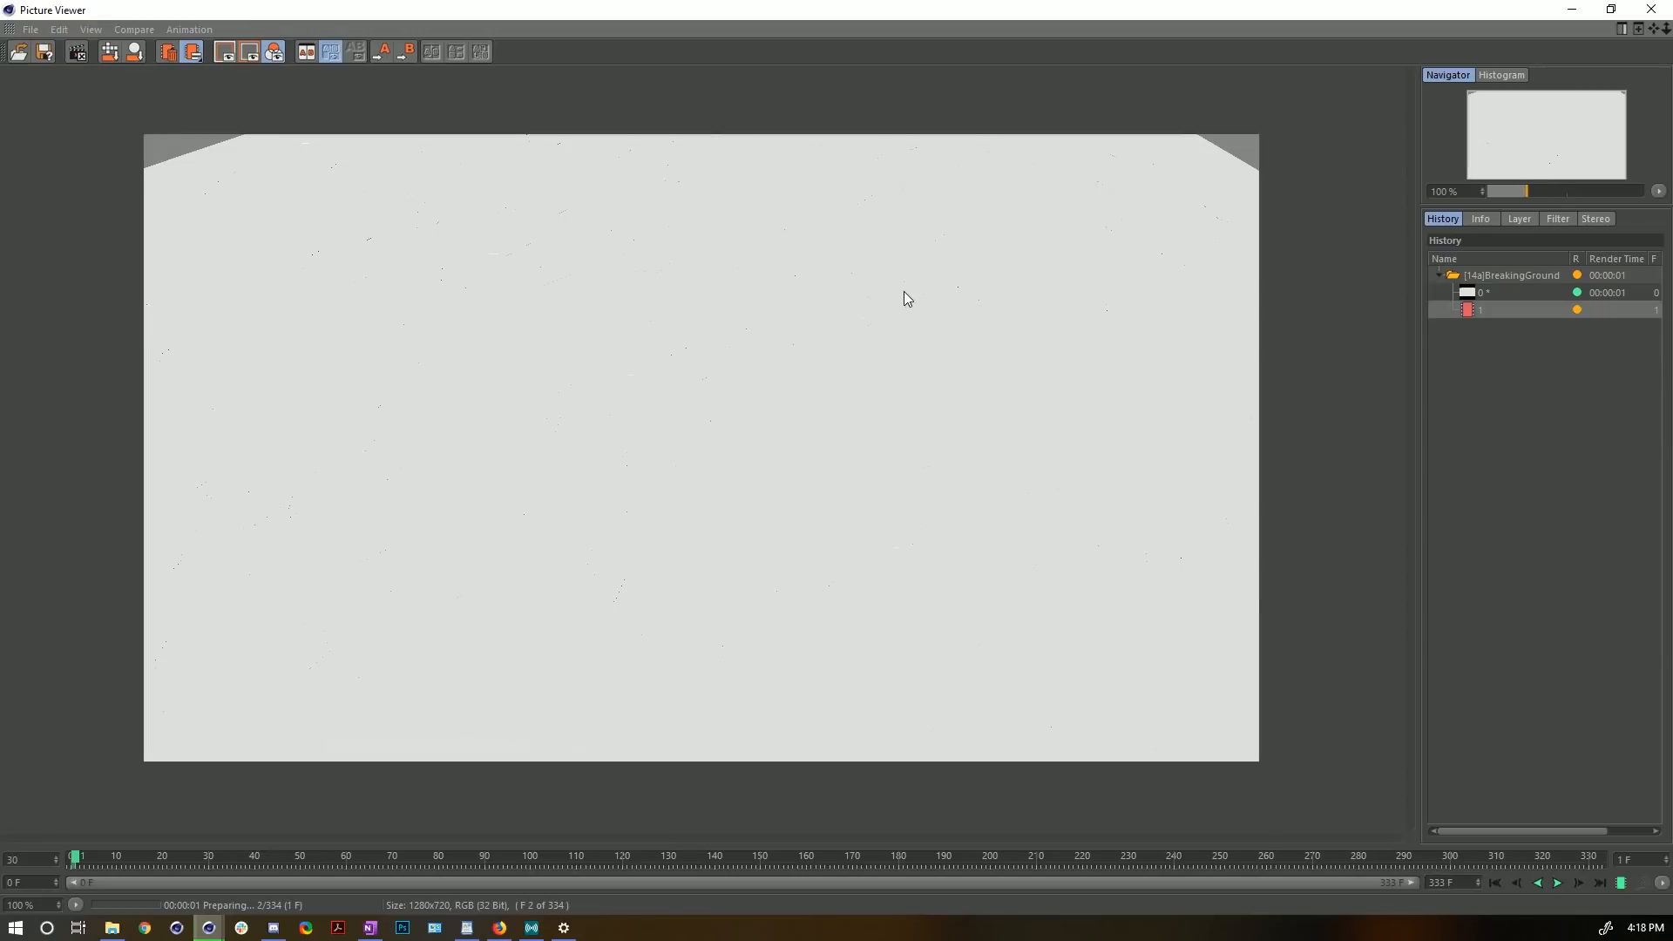
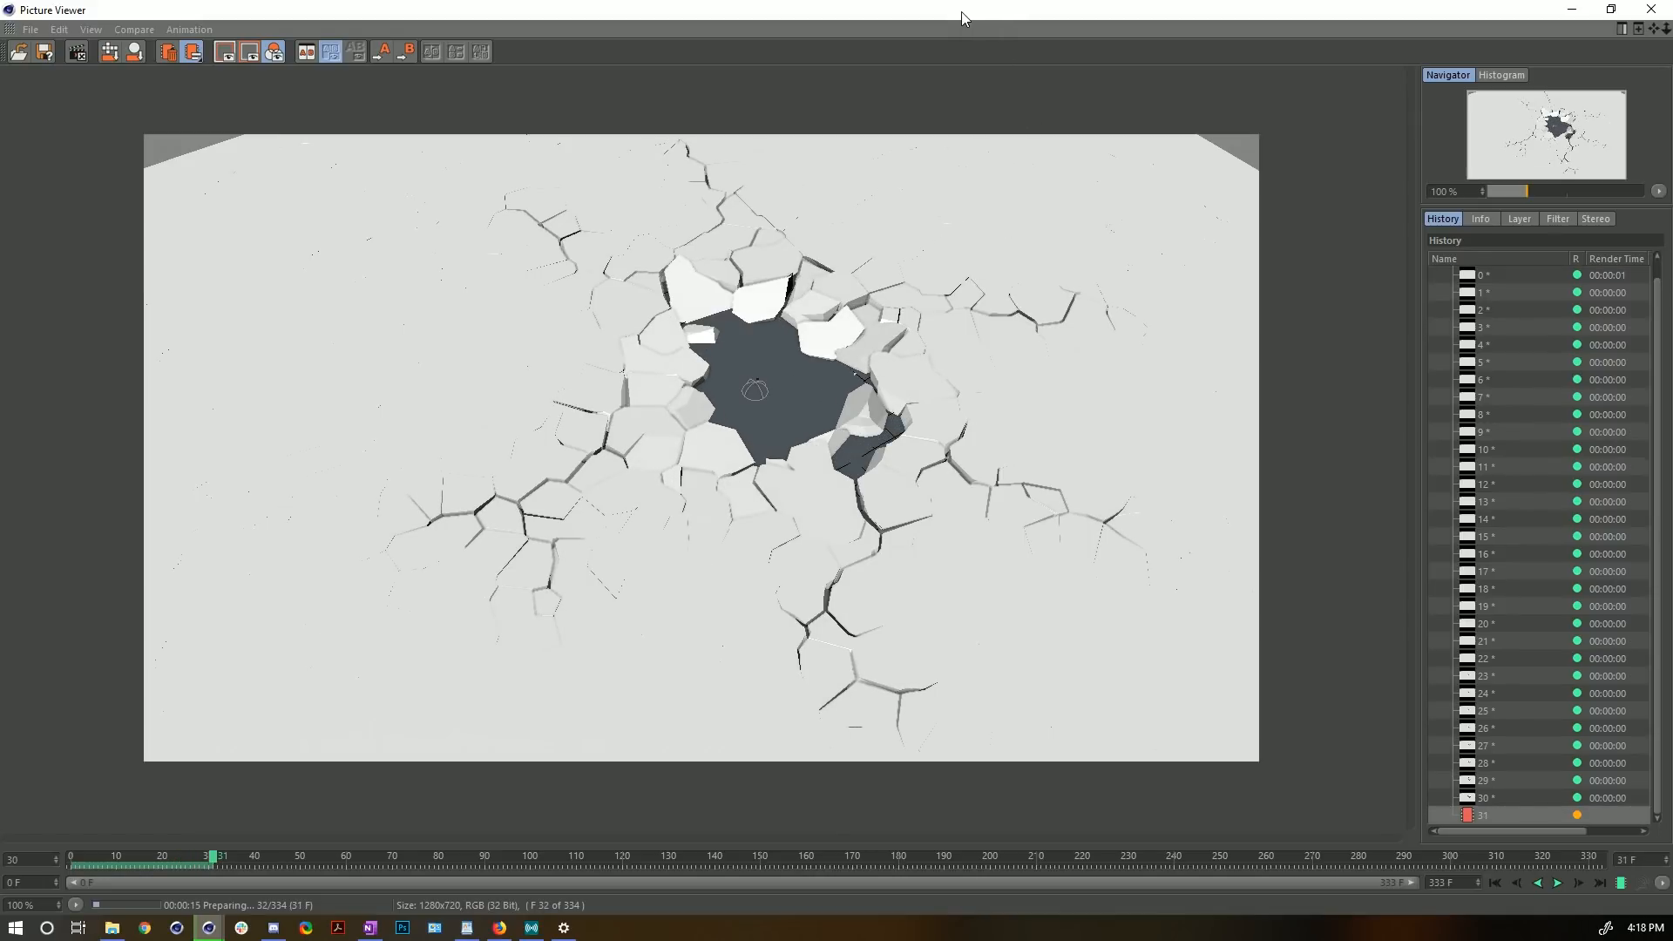
left_click_drag(960, 12, 859, 361)
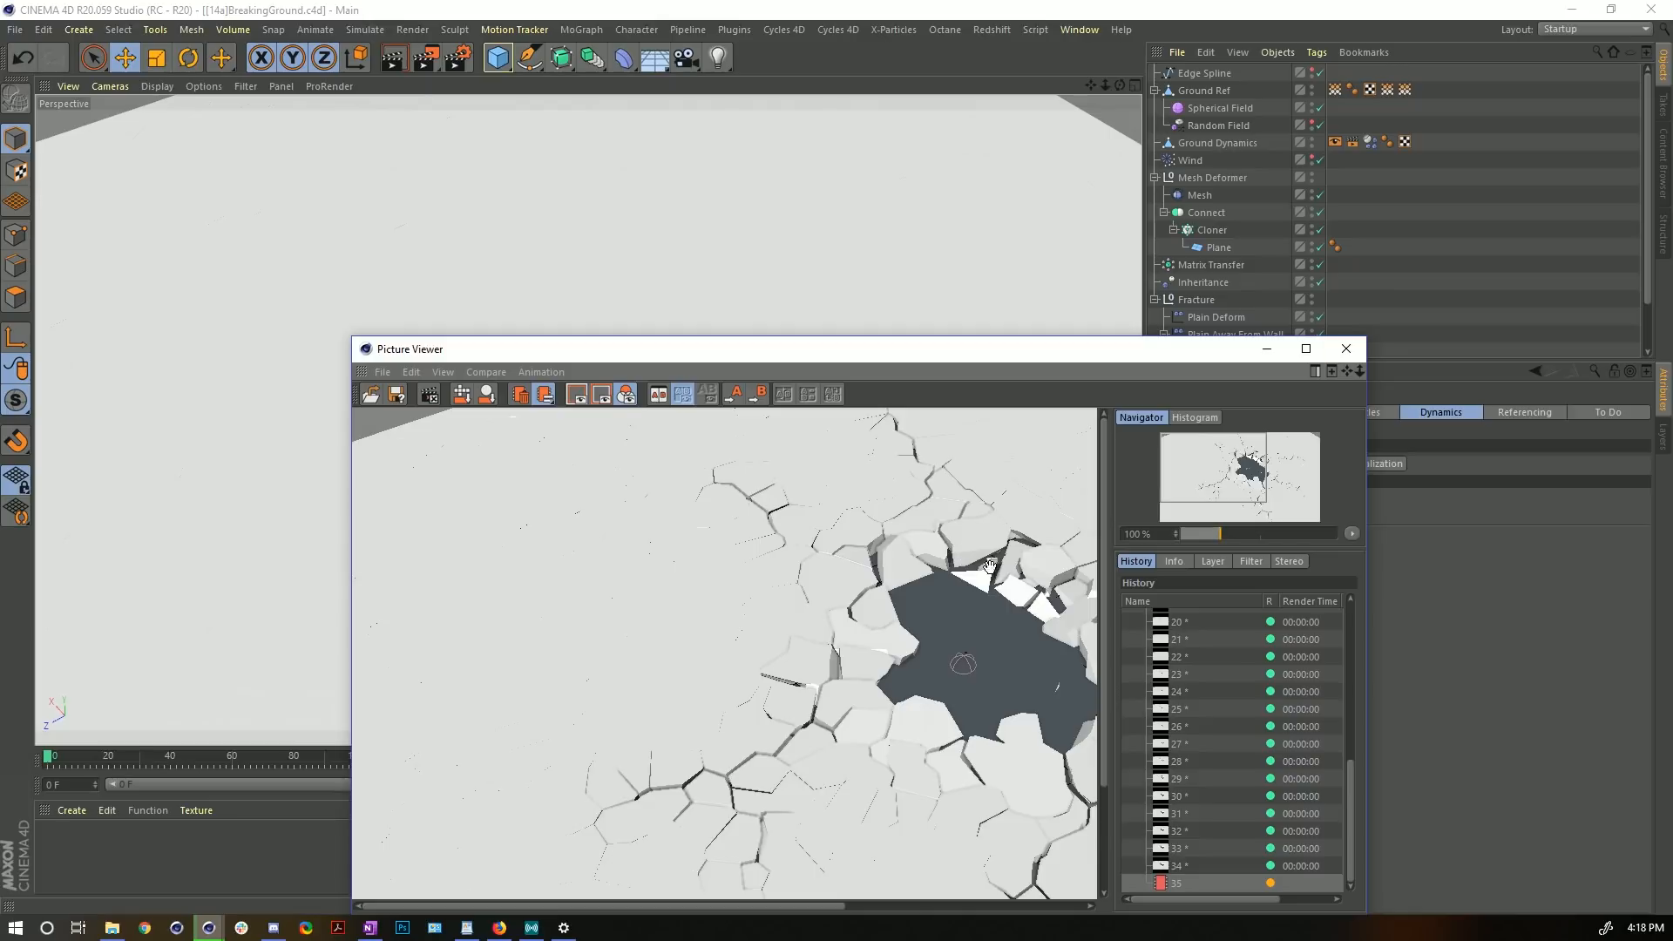
left_click(1346, 348)
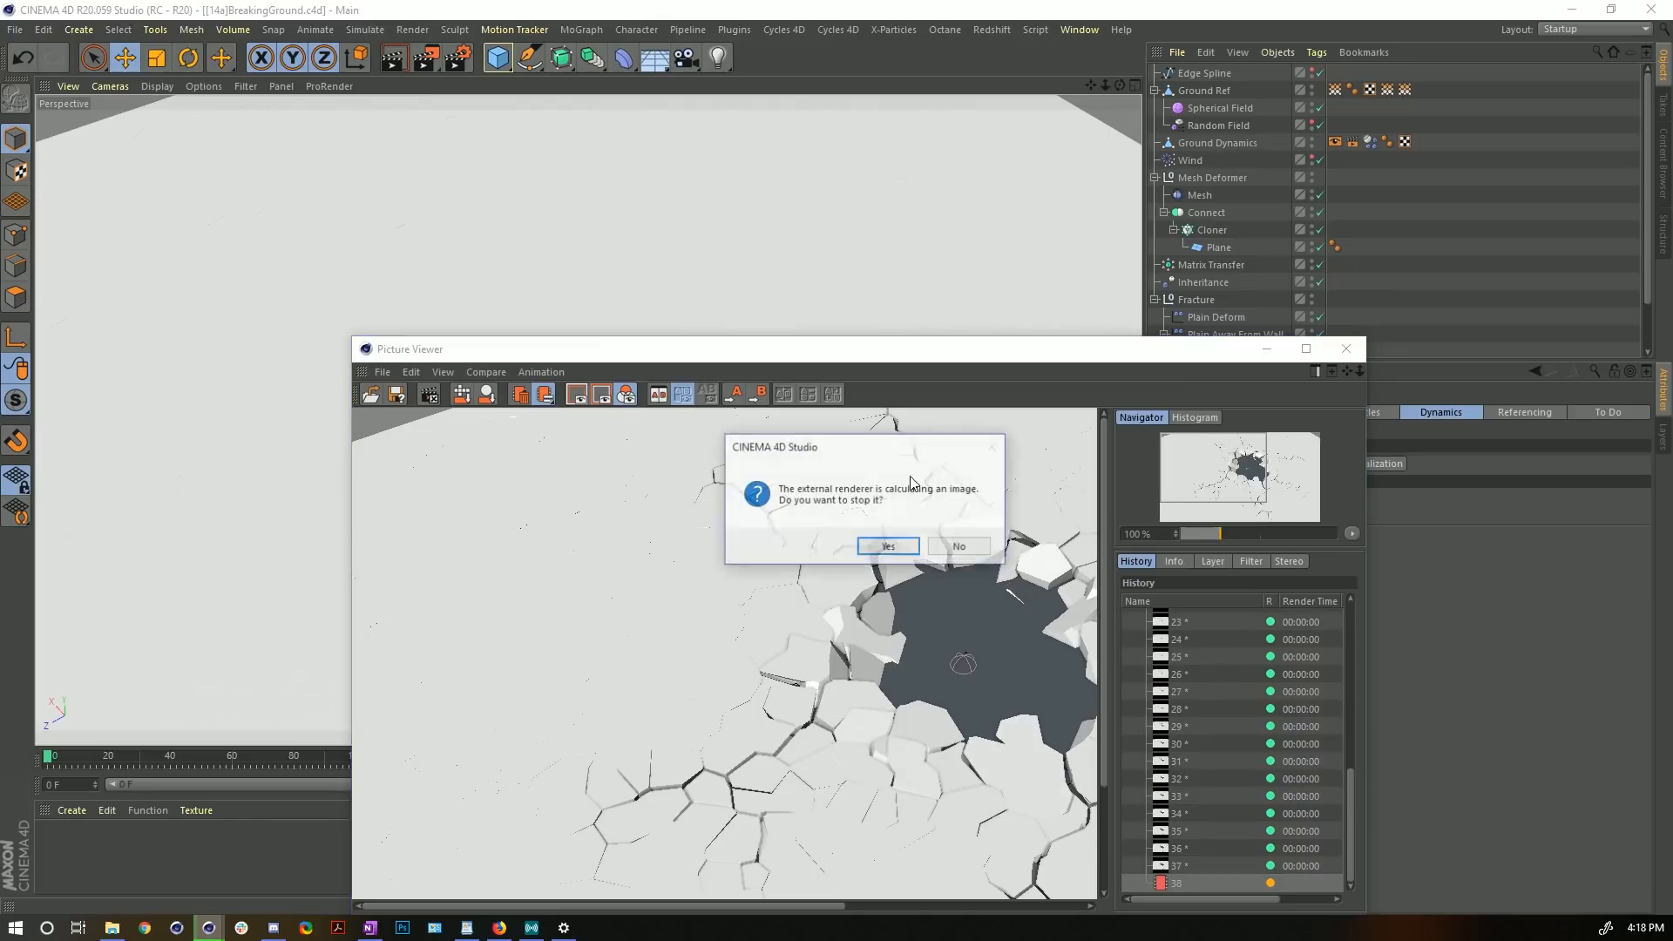
left_click(887, 550)
- Hide the Ground Ref object and the Mesh Deformer group in both viewport and renderer, and collapse the Mesh Deformer group
left_click(1208, 90)
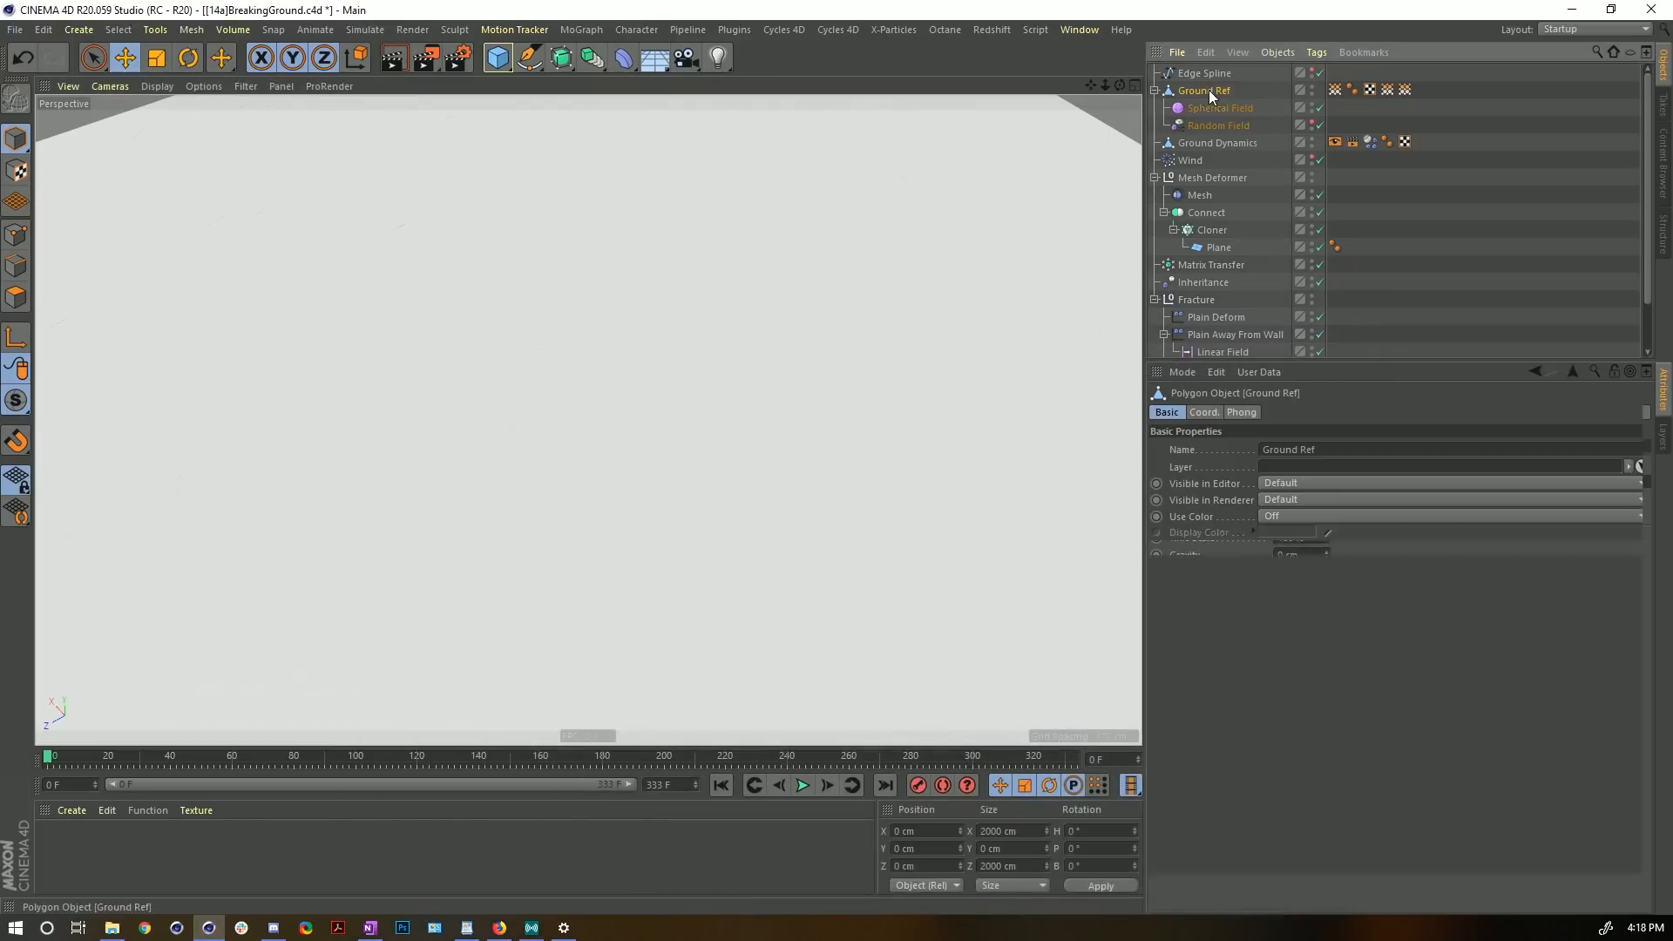
left_click(1312, 89)
left_click(1312, 95)
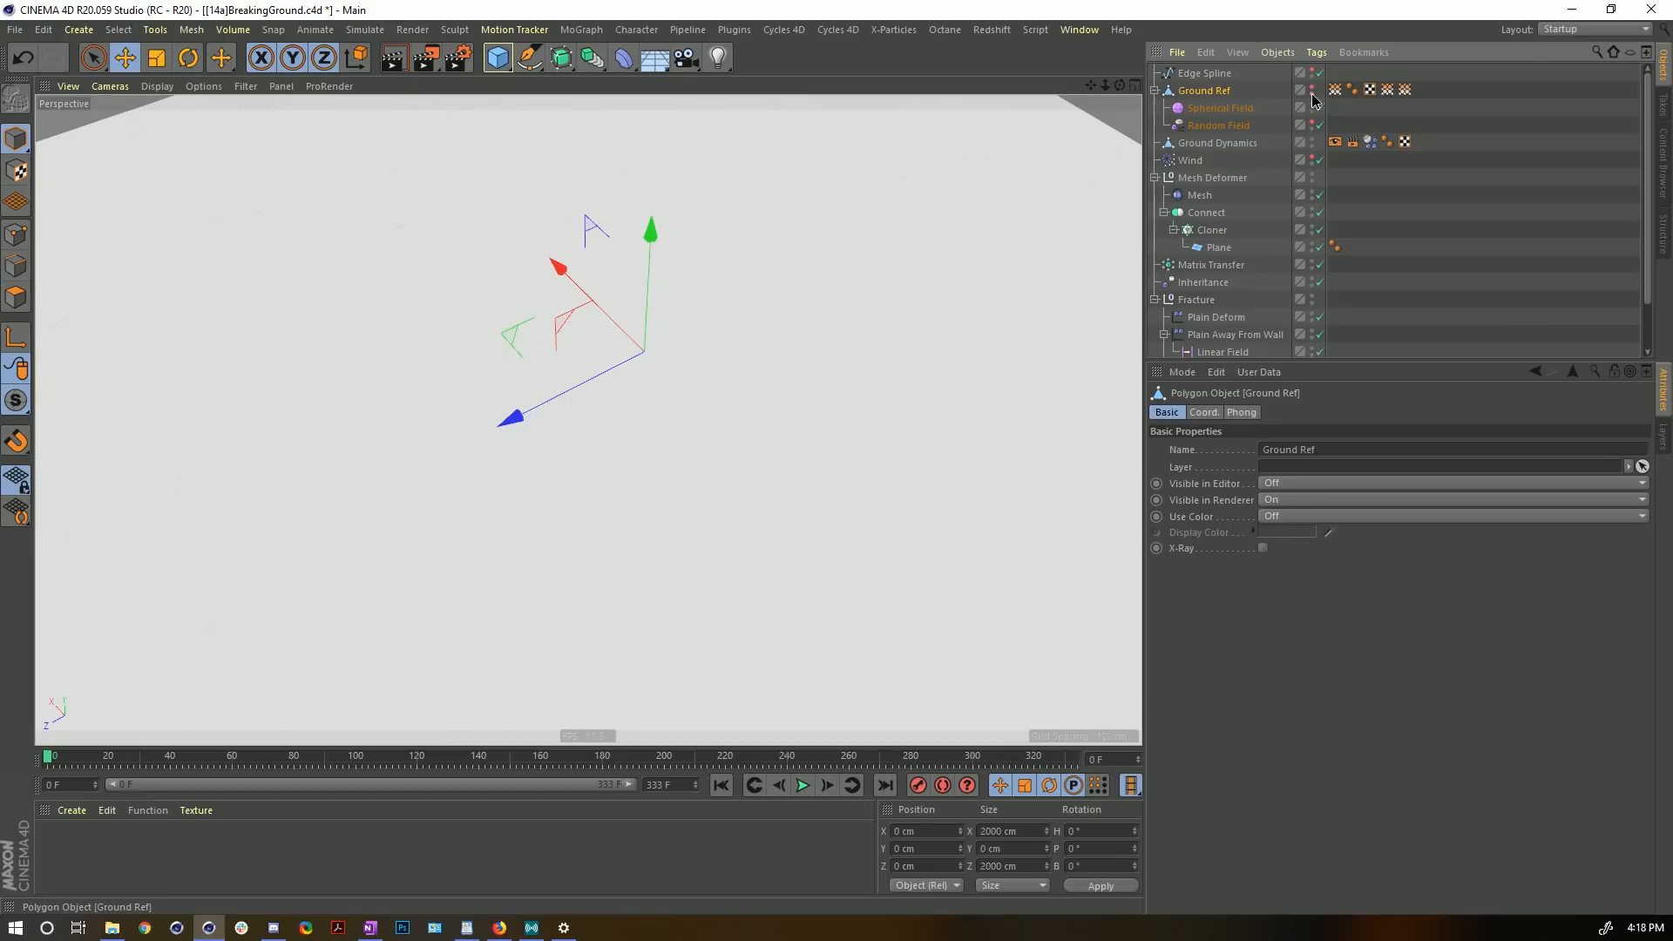
left_click(1254, 143)
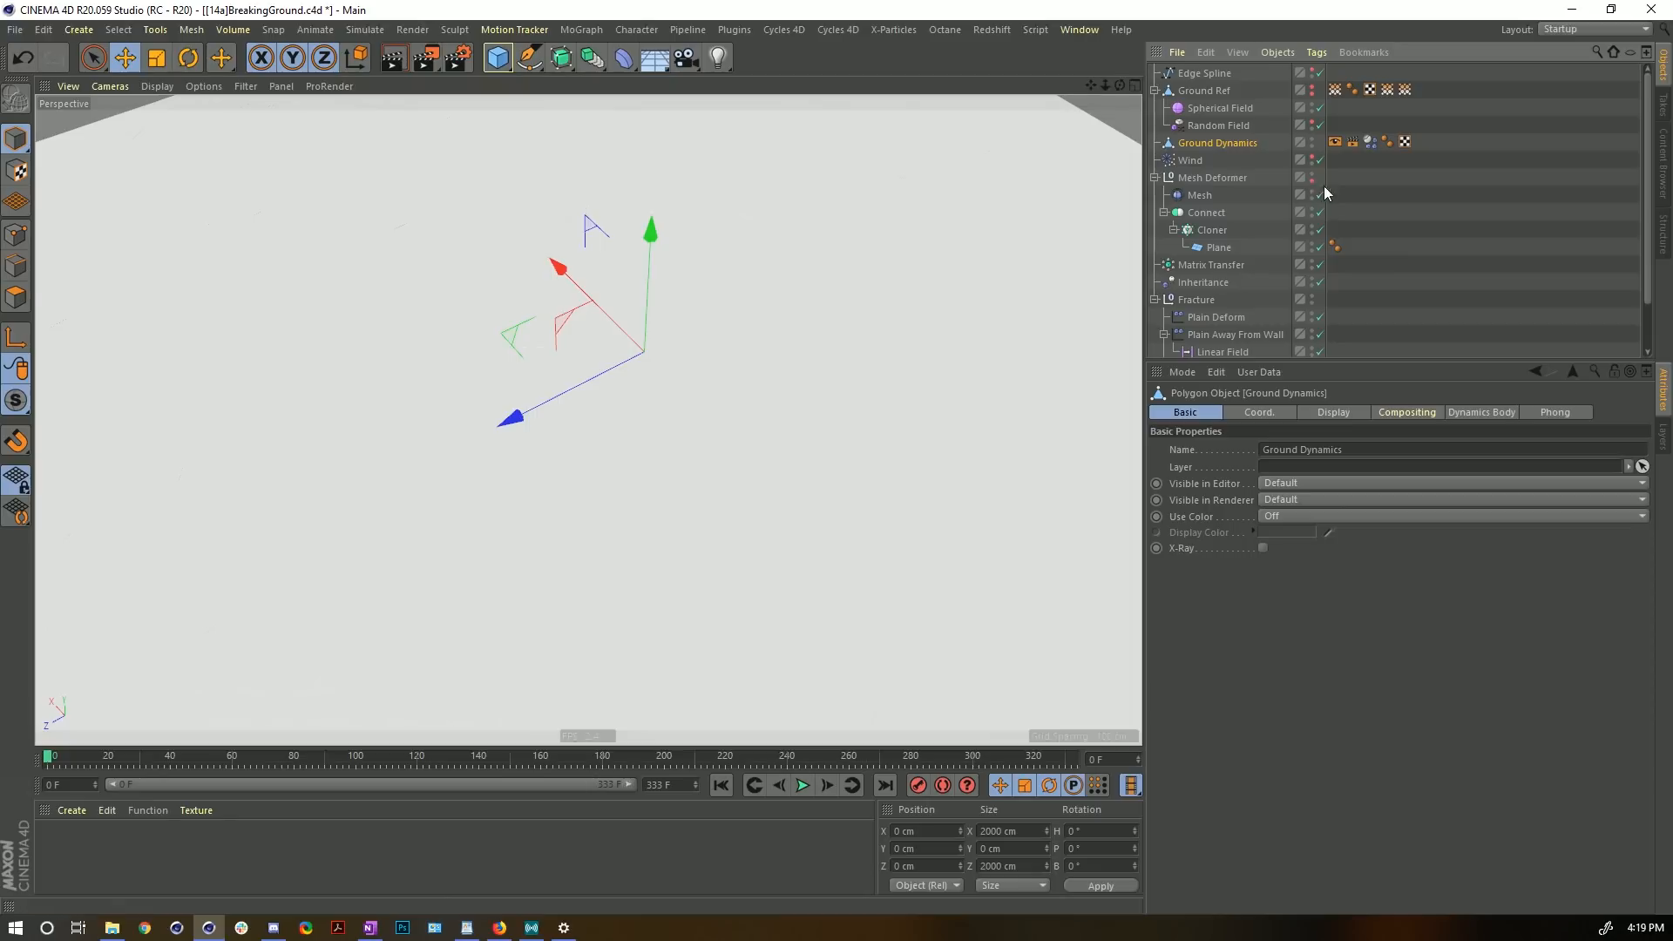
left_click(1154, 178)
- Move the Inheritance effector and the Edge Spline into the Fracture group
left_click(1215, 194)
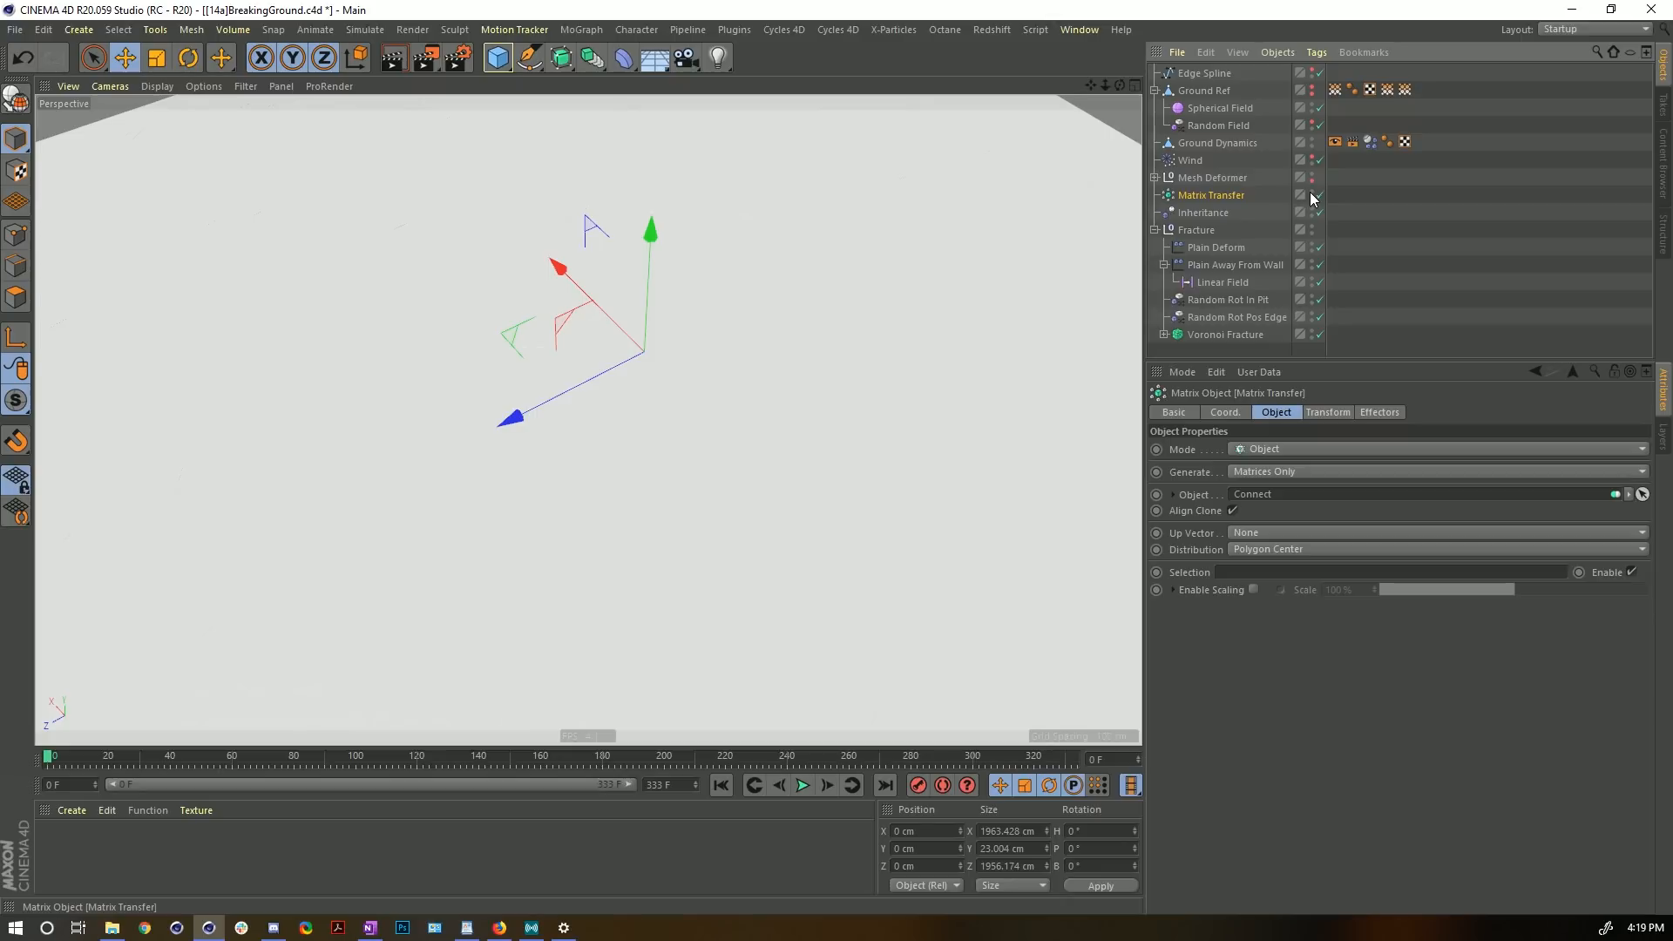
left_click(1183, 214)
left_click_drag(1209, 217, 1209, 239)
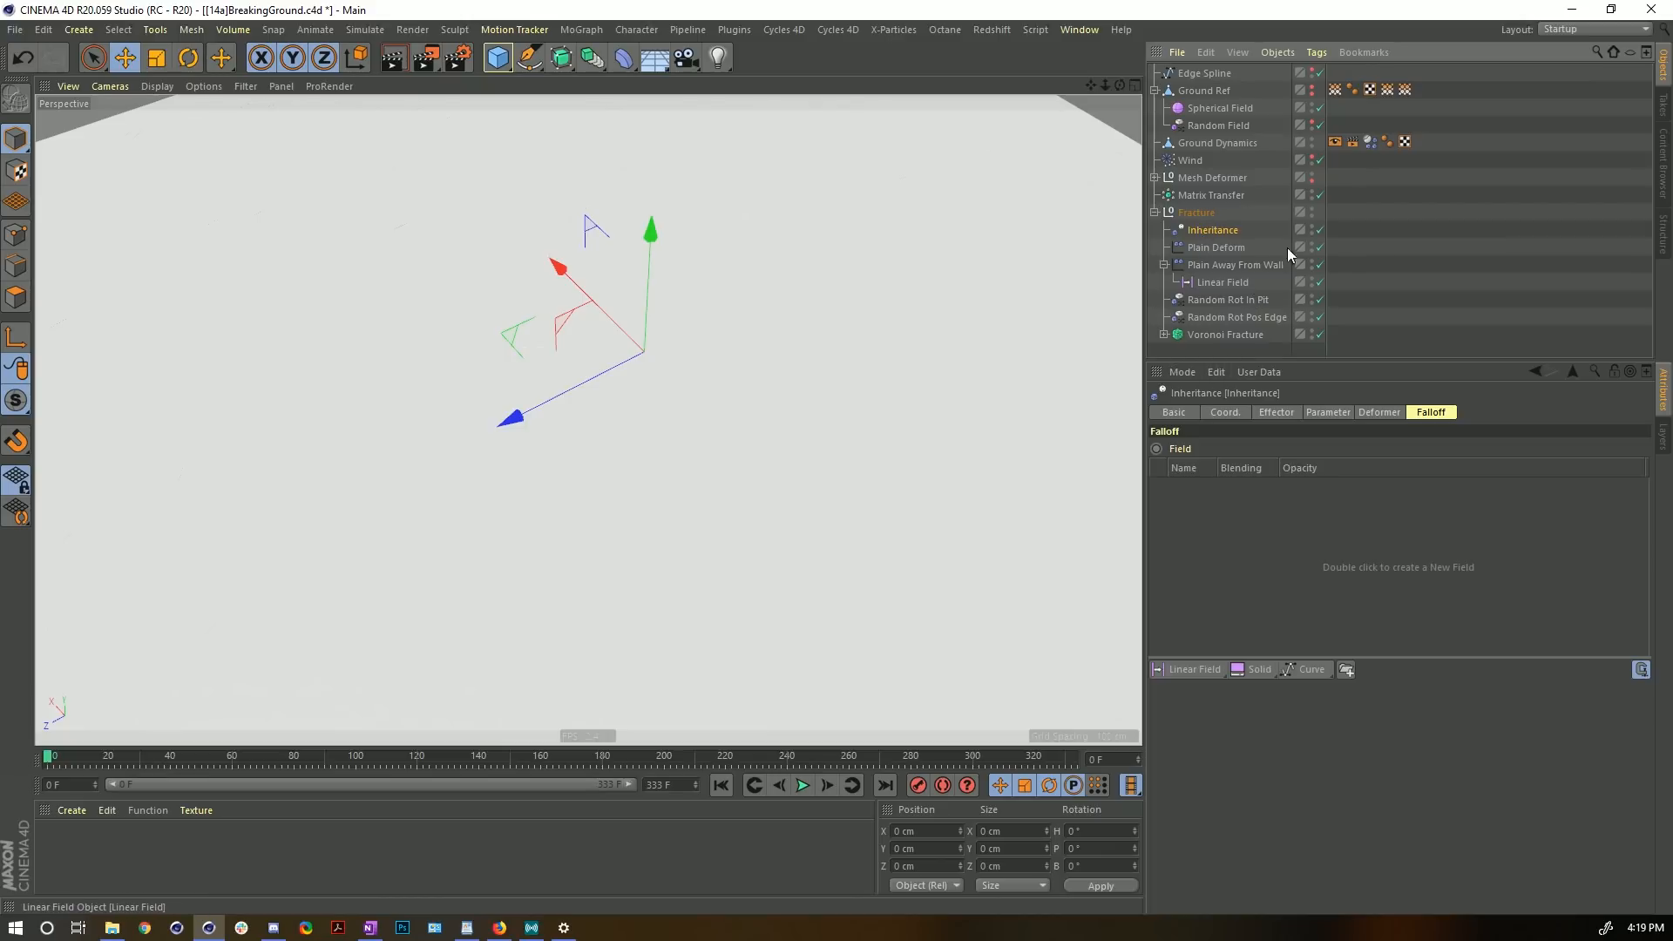
left_click(1220, 76)
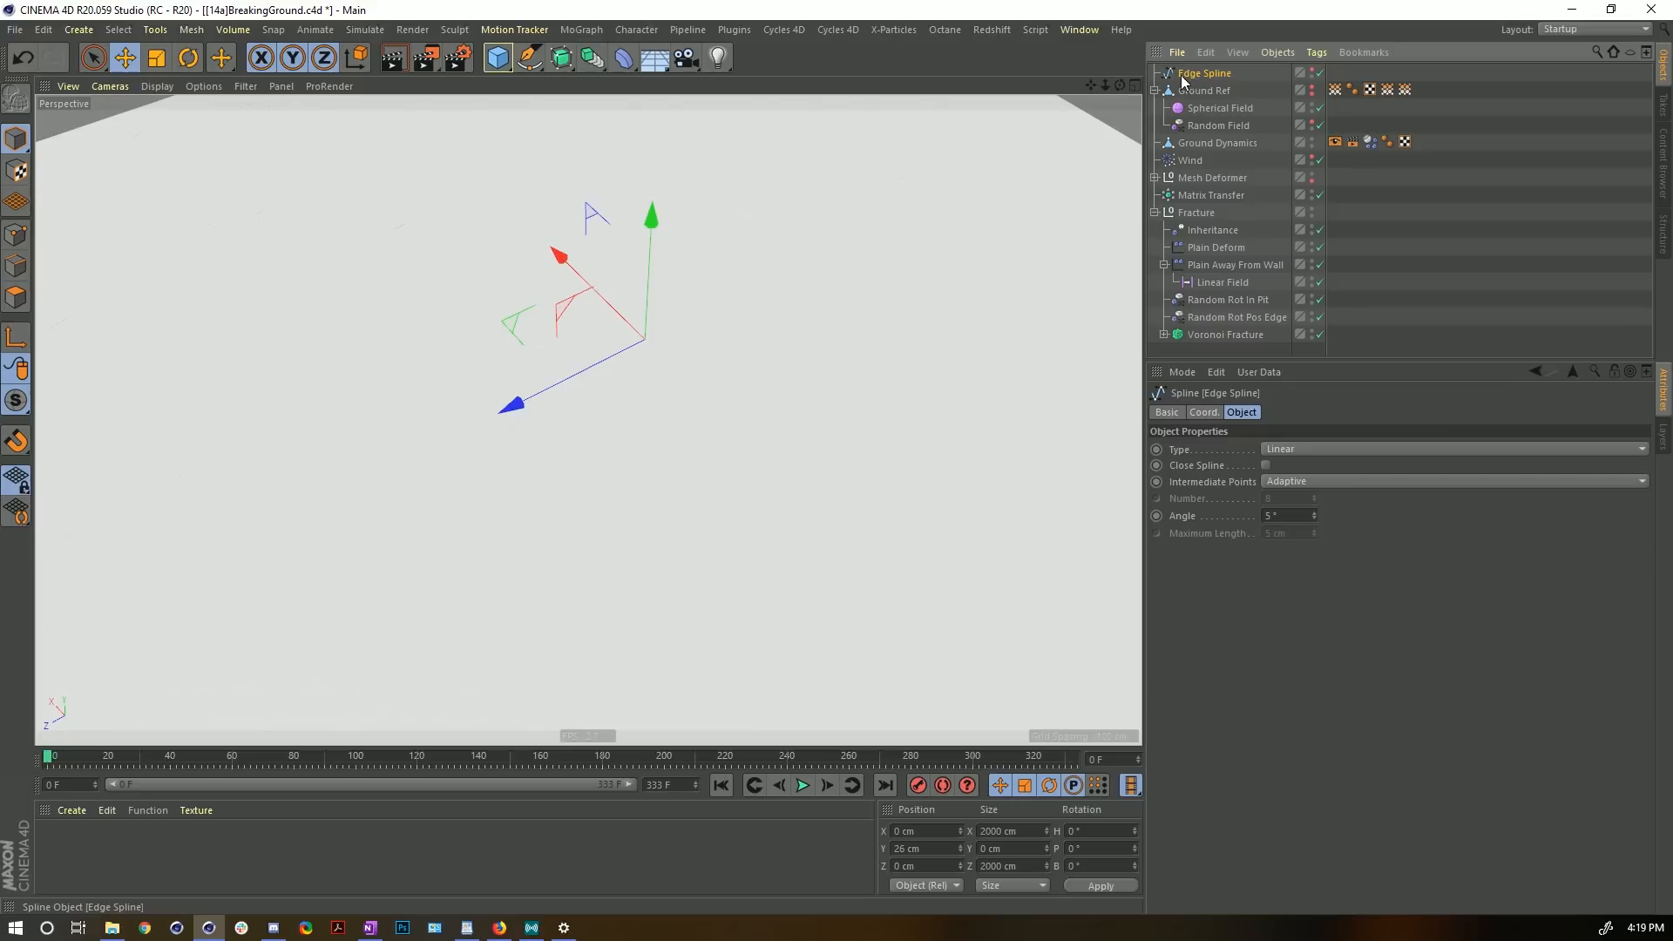
mouse_move(1185, 88)
left_mouse_down()
mouse_move(1263, 286)
mouse_move(1205, 254)
left_mouse_up()
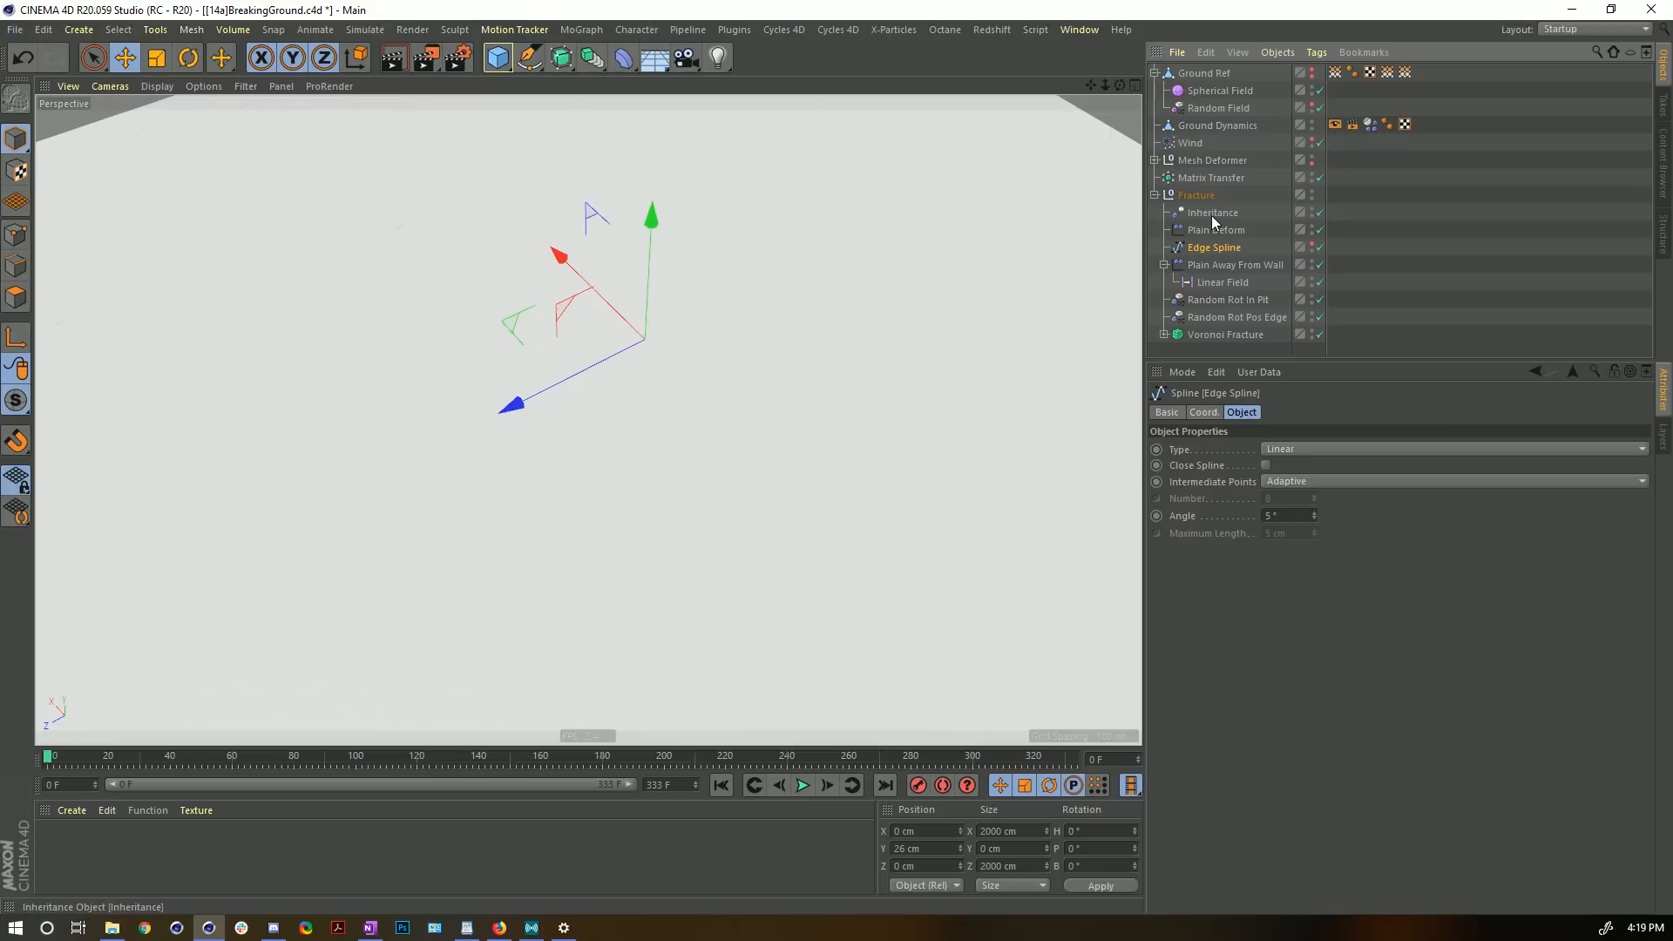
left_click(1407, 237)
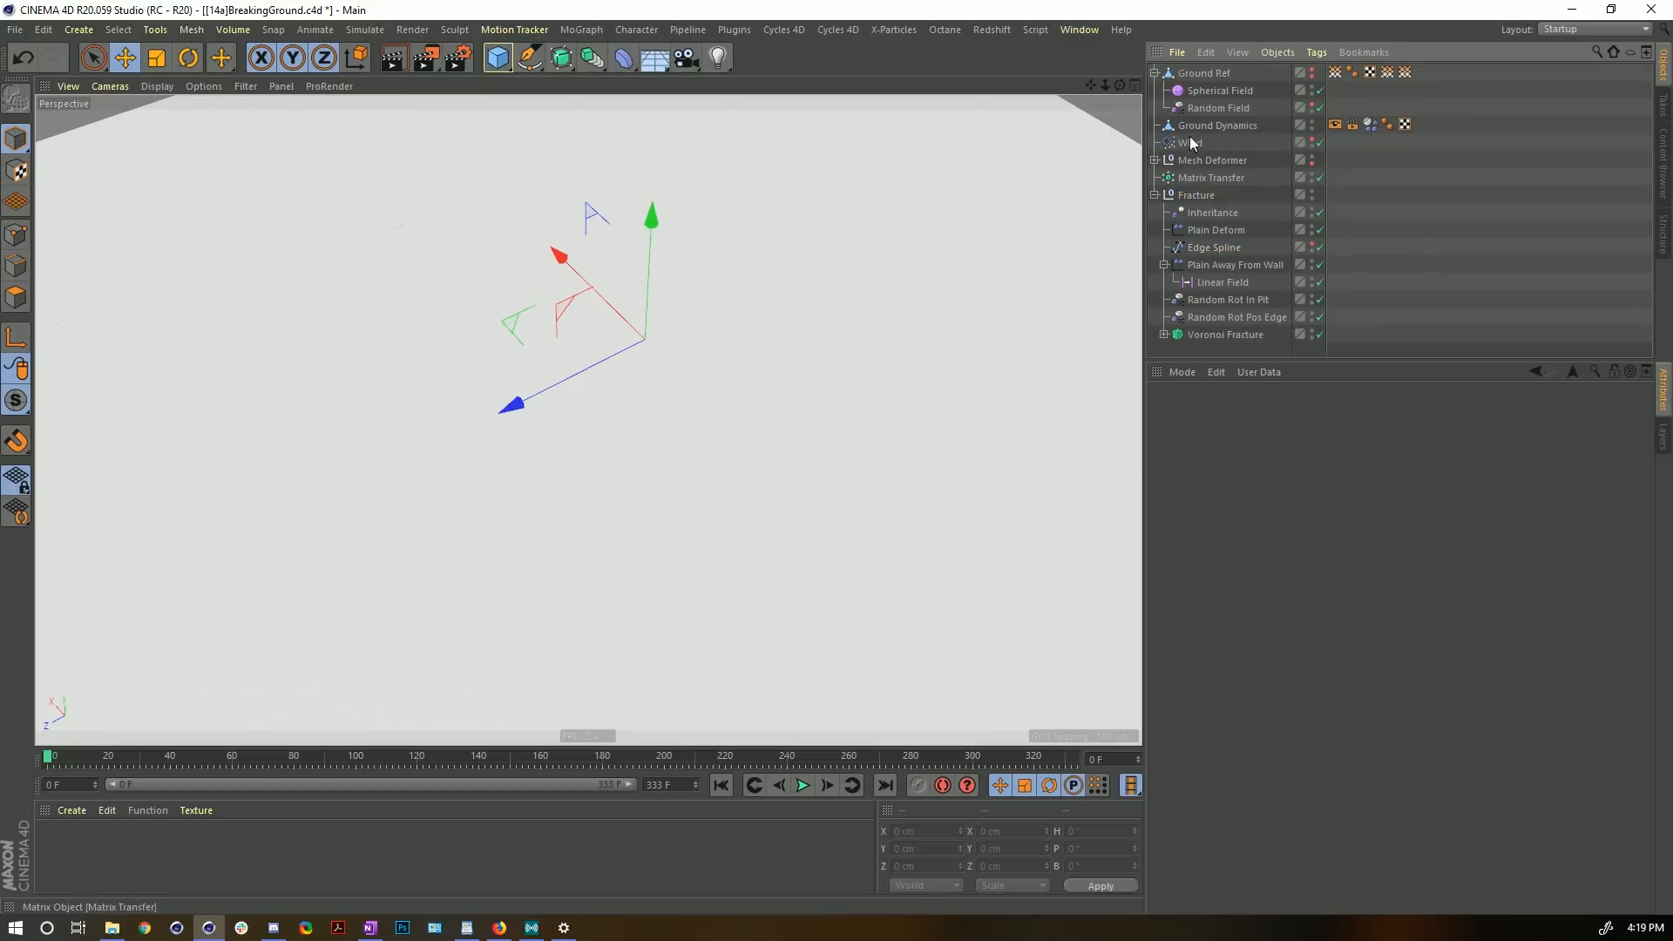
- Start a new render of the full animation in the Picture Viewer without saving to a file
left_click(427, 59)
left_click(898, 546)
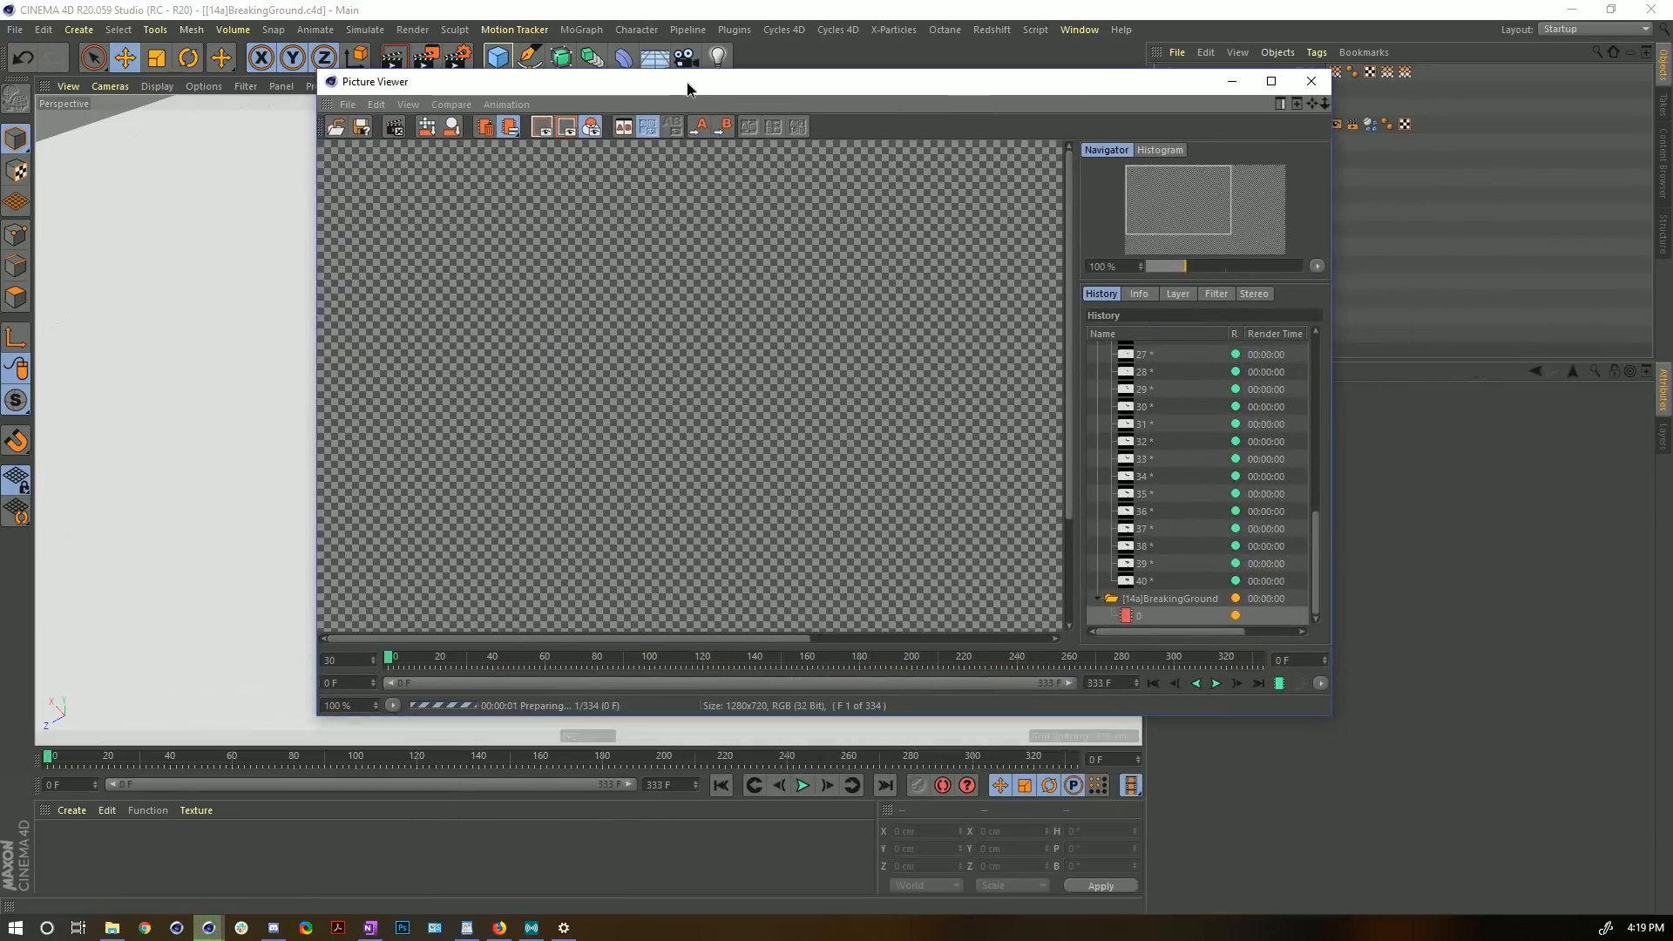
double_click(688, 88)
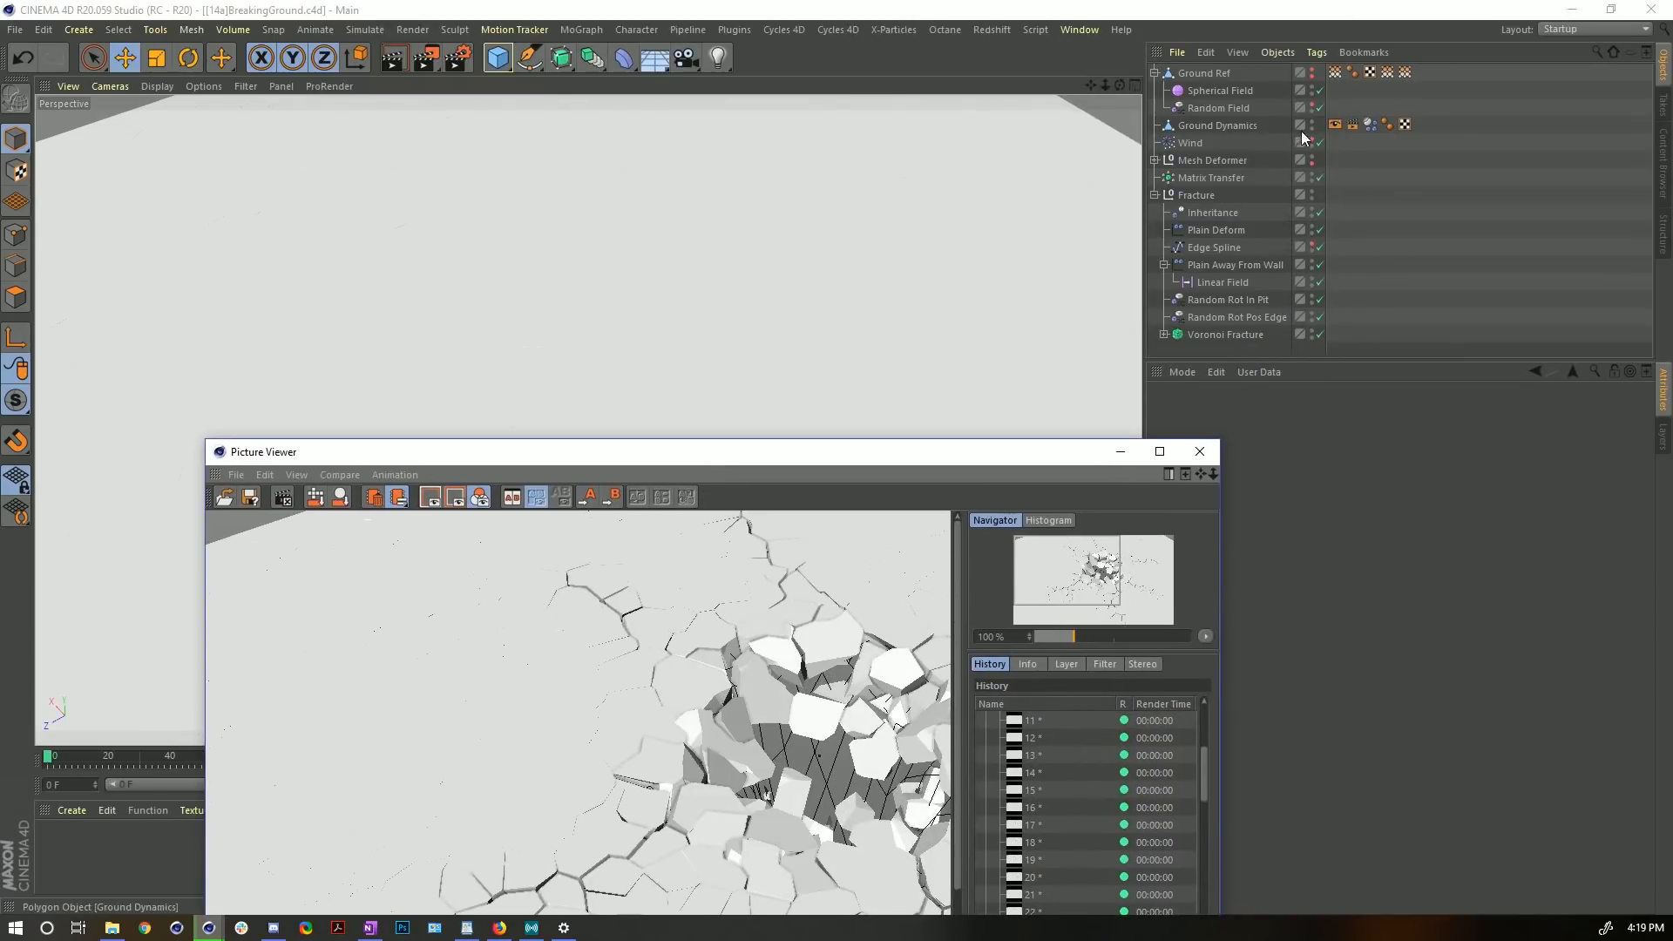
- Delete the Display and Compositing tags from the Ground Dynamics object
left_click(1336, 127)
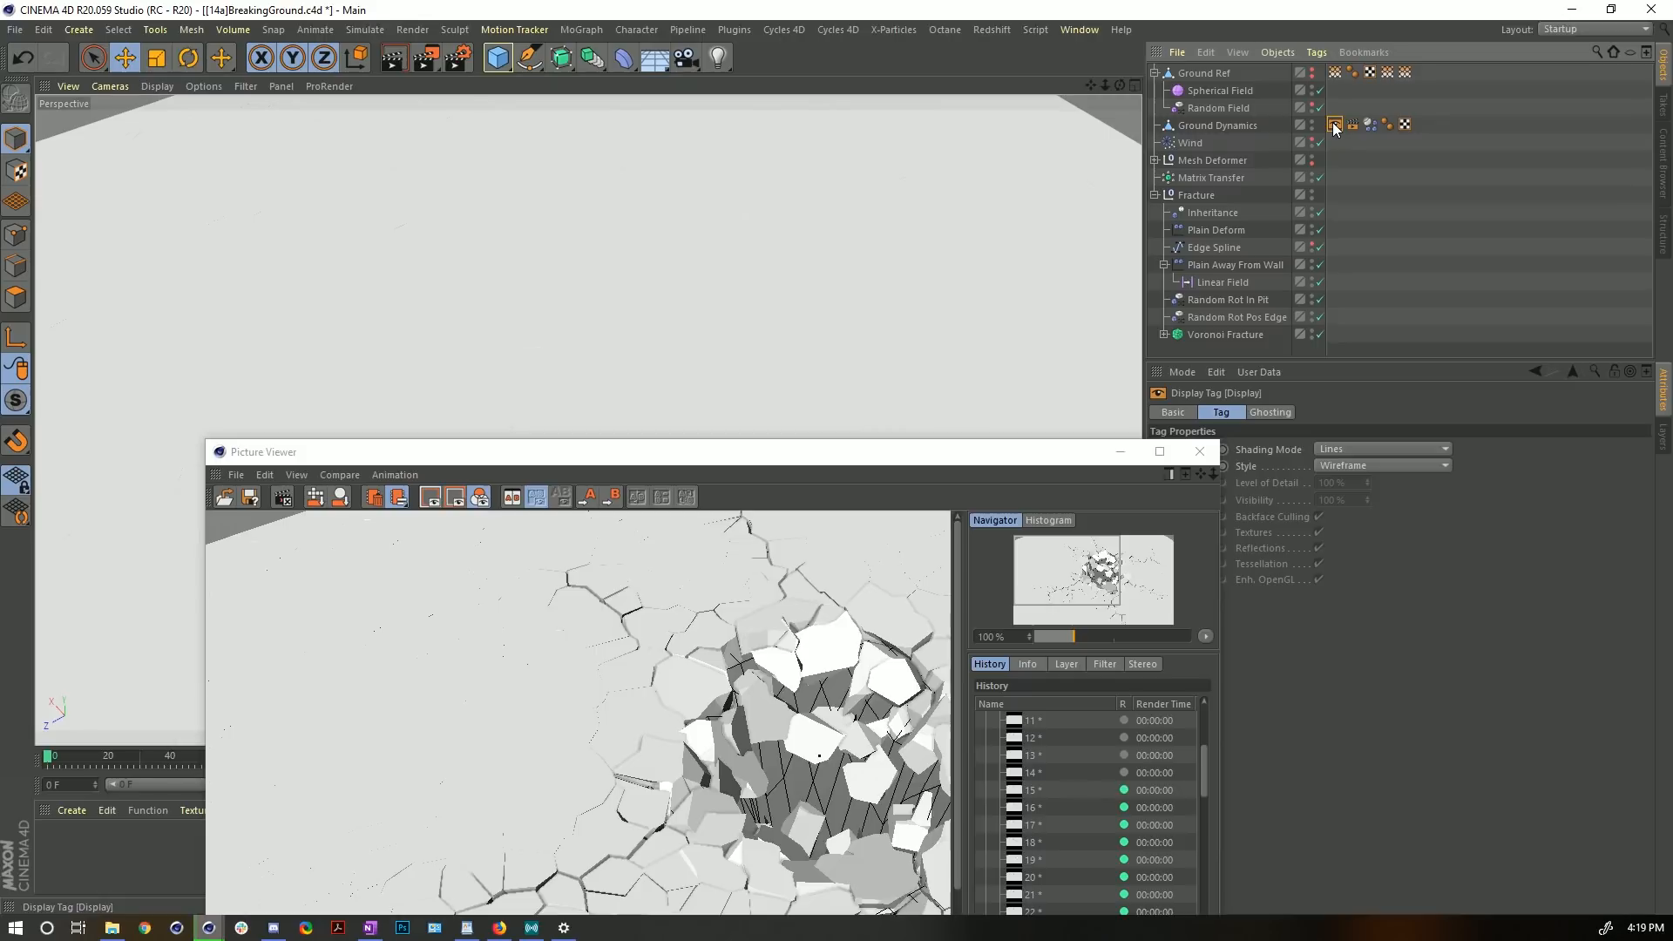
key("Delete")
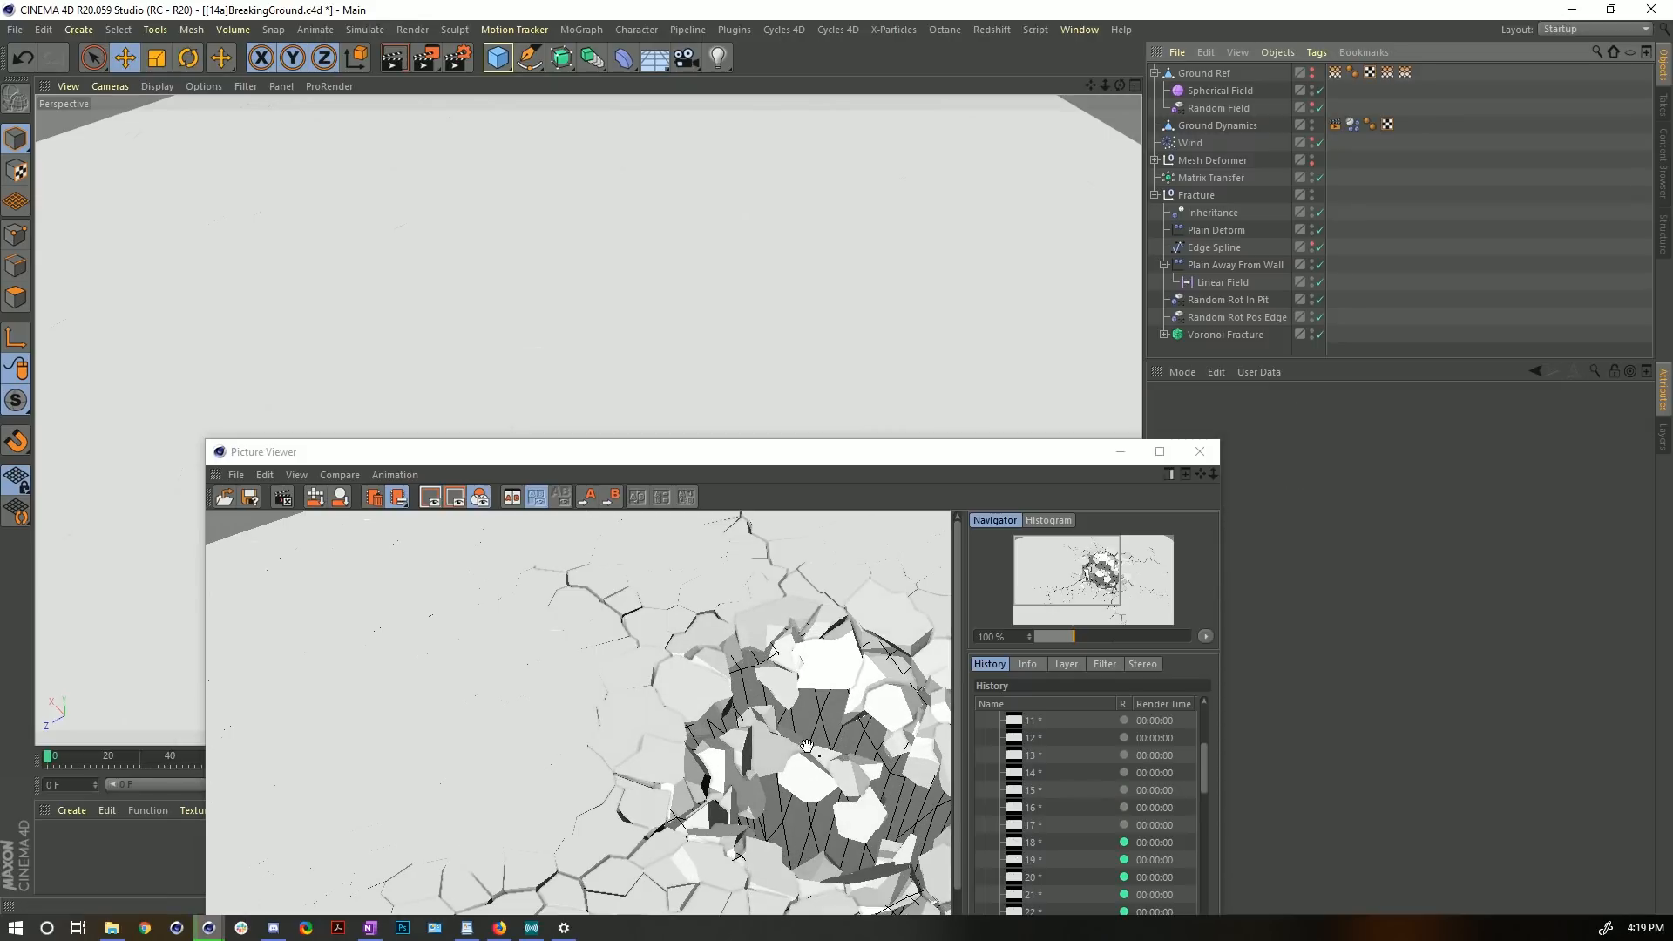
left_click_drag(772, 452, 725, 462)
left_click(1335, 124)
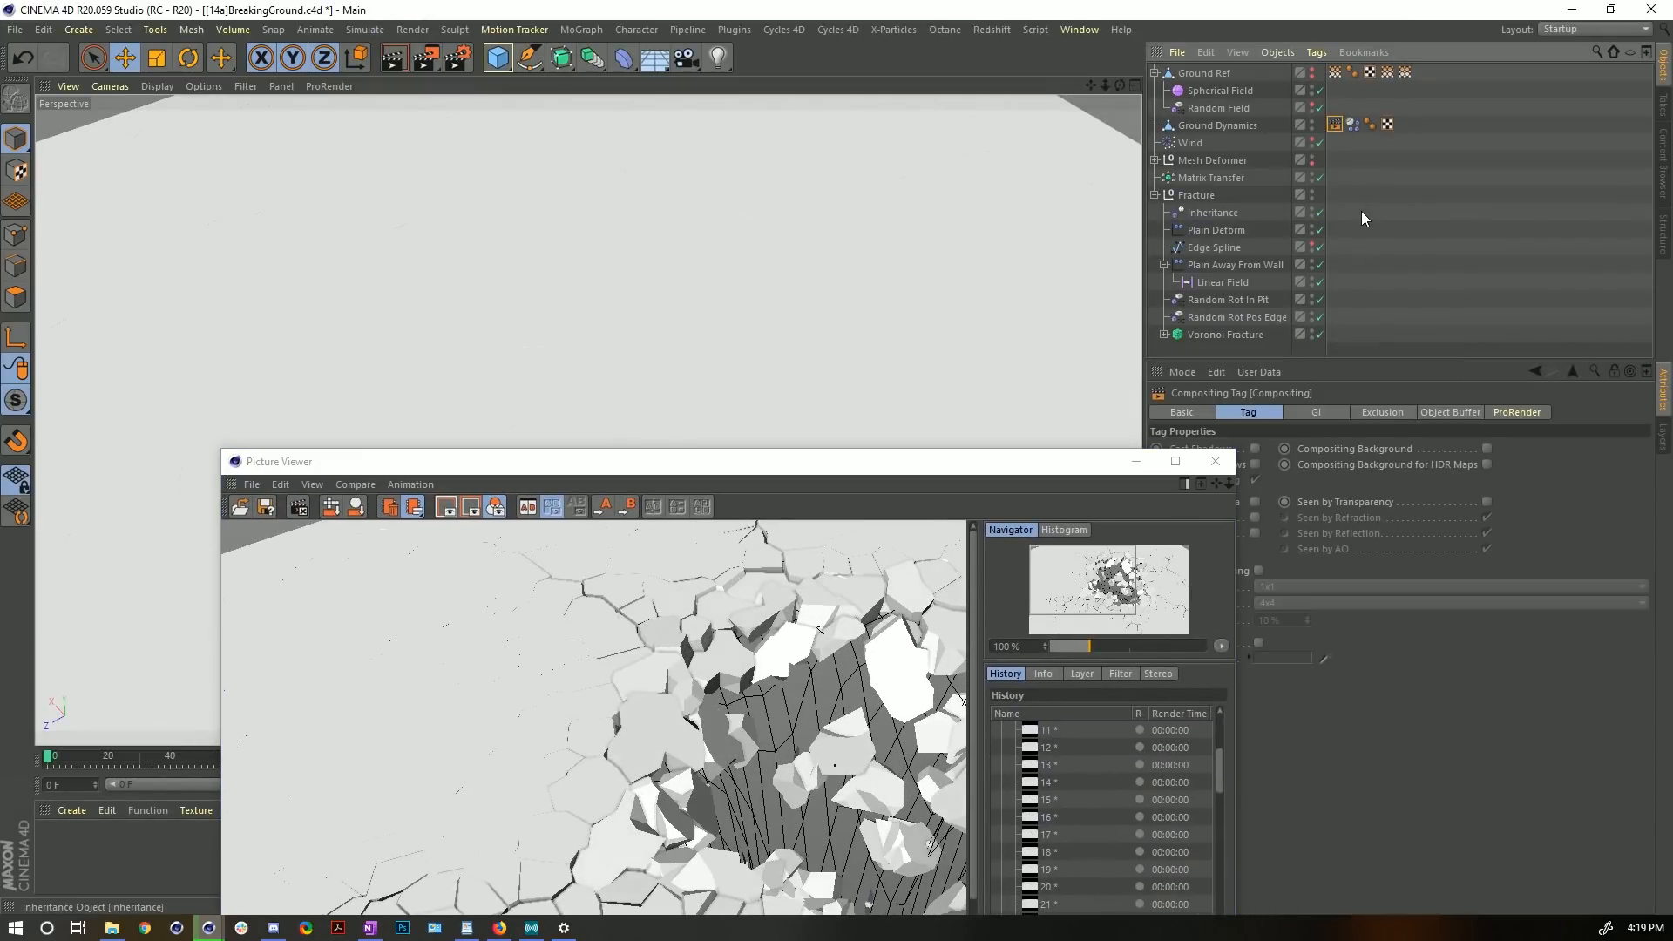
key("Delete")
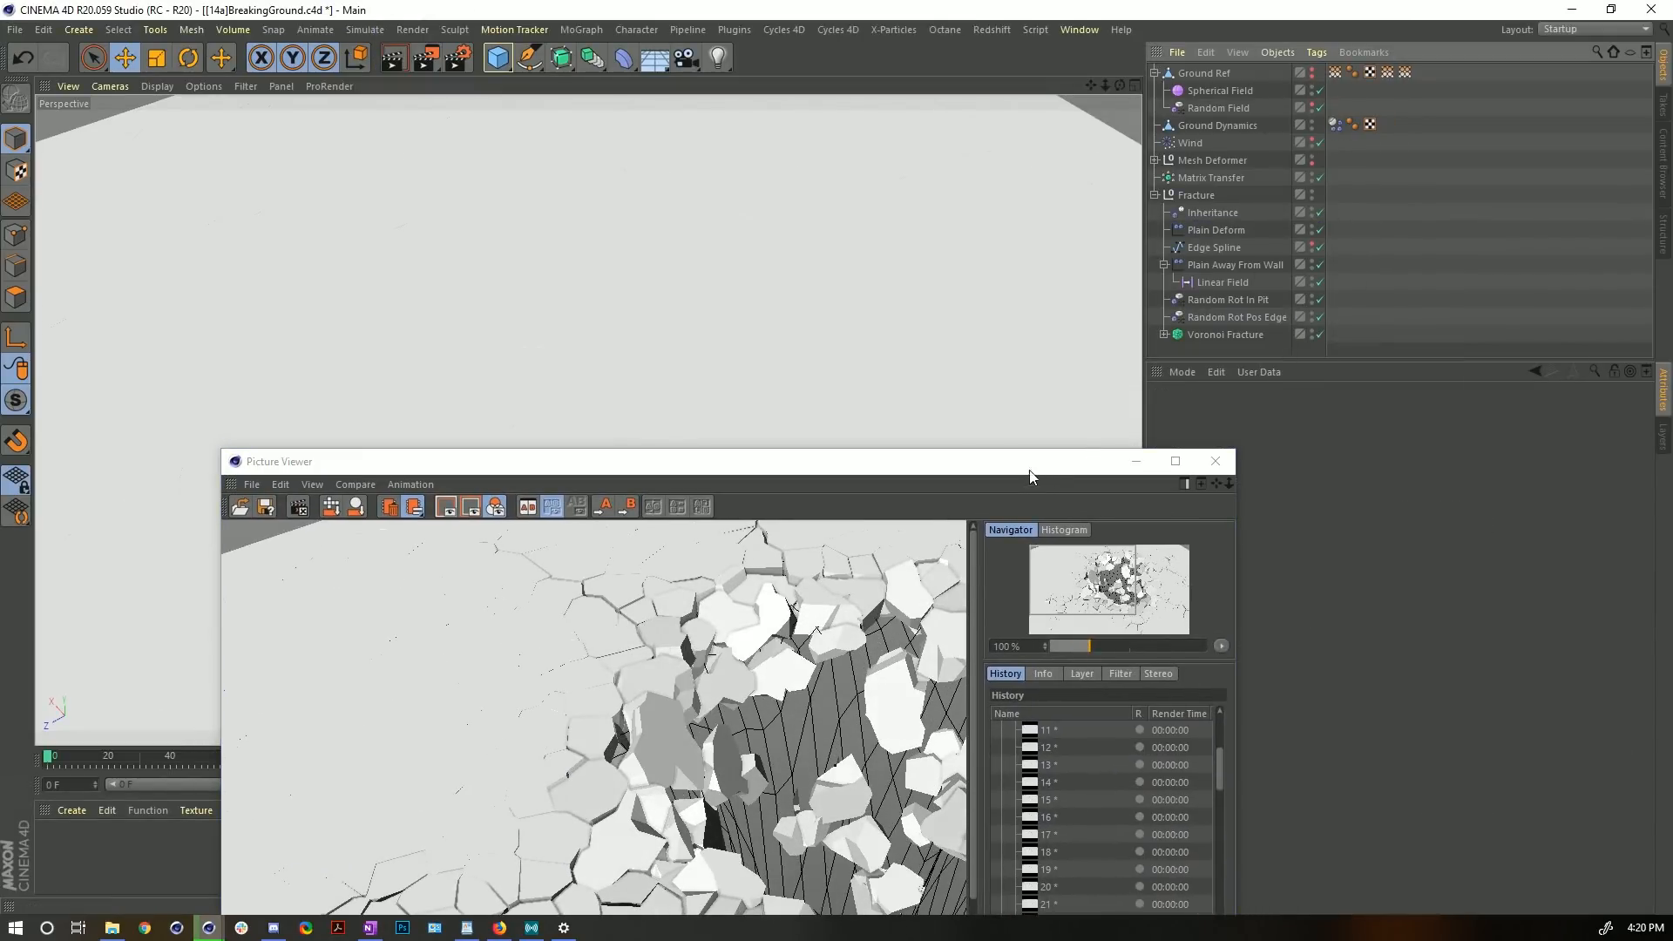
- Examine the rendered frames in an enlarged Picture Viewer, checking how the ground pieces break and fly apart over time
left_click_drag(1032, 464, 980, 3)
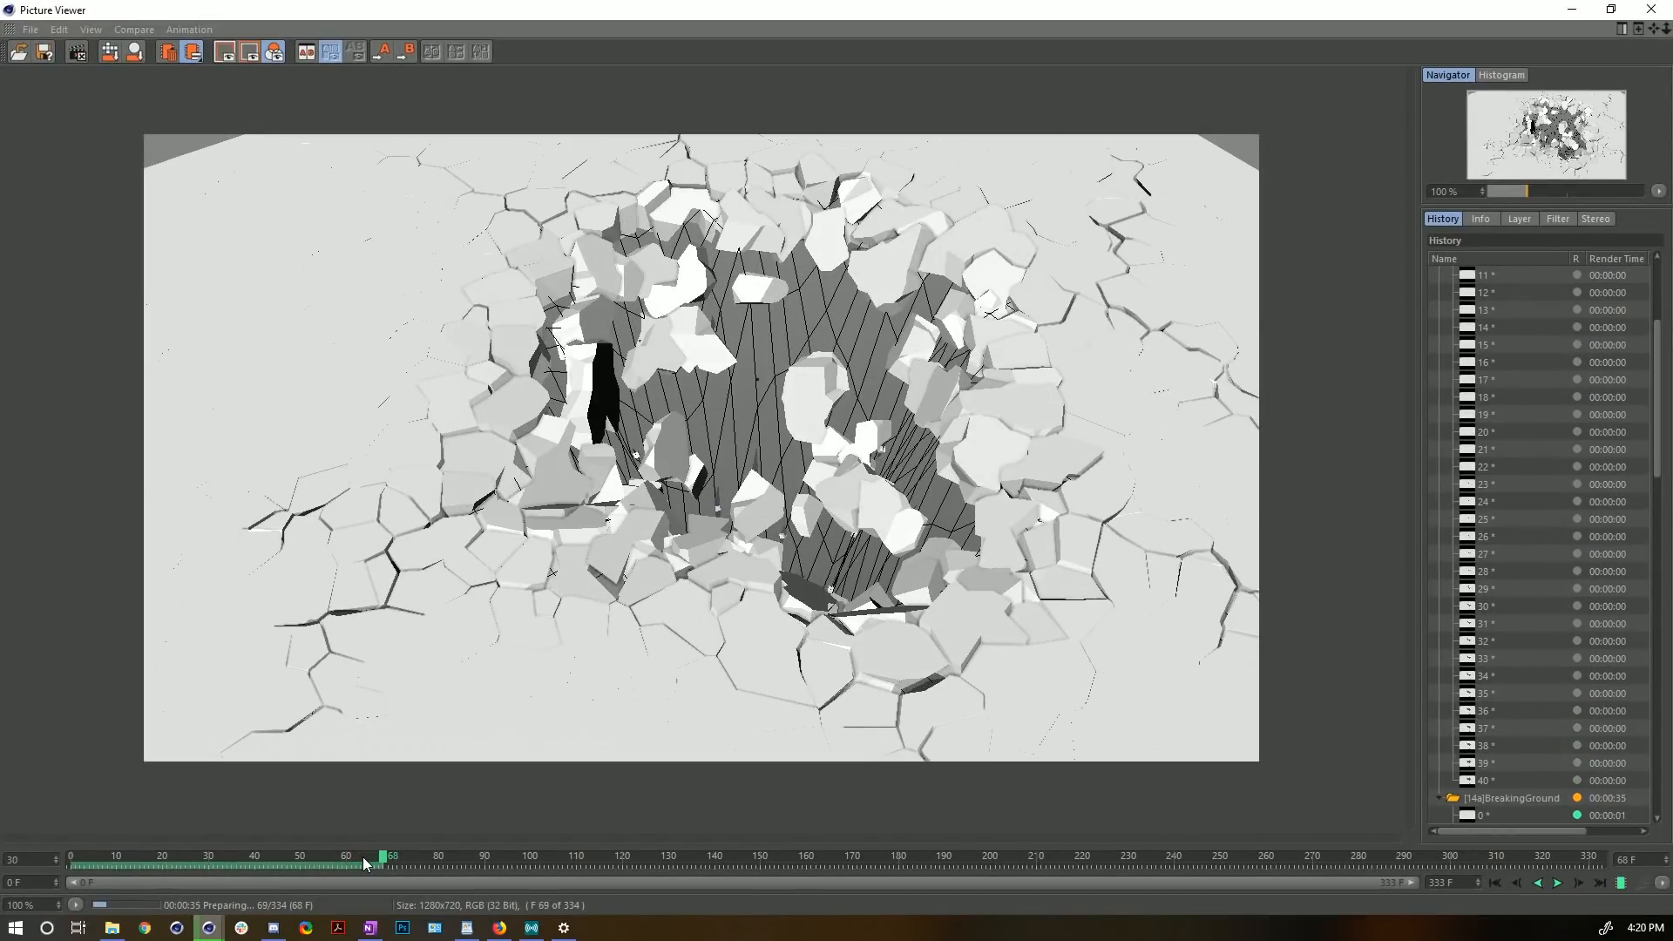
left_click_drag(364, 863, 231, 844)
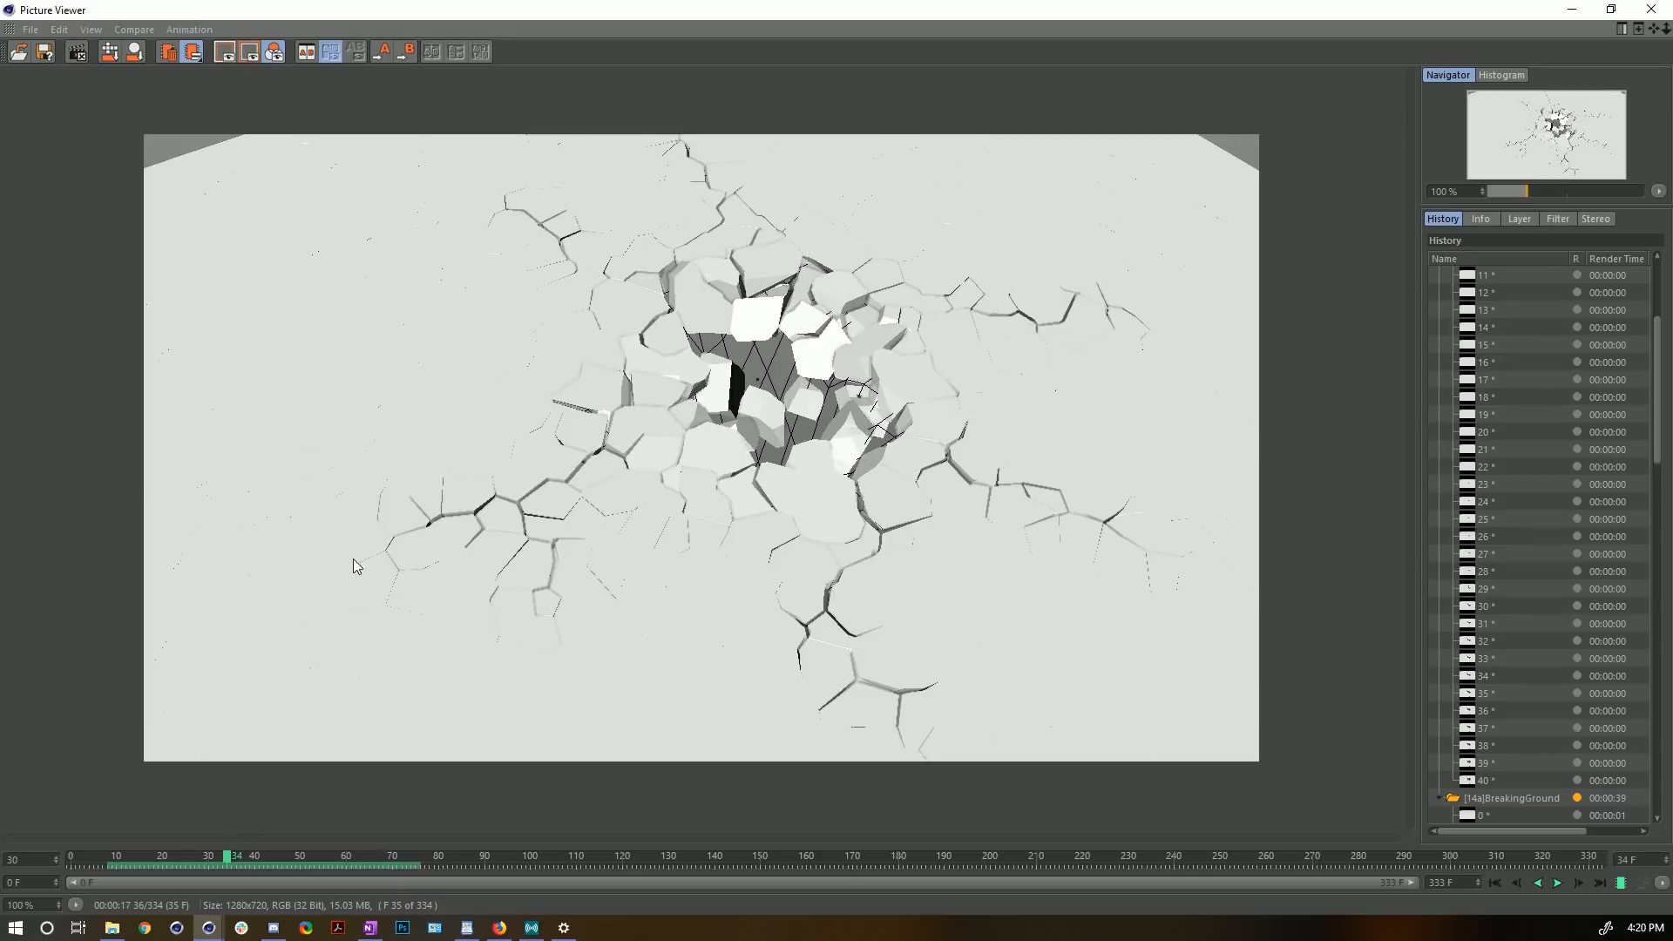
left_click_drag(225, 863, 273, 862)
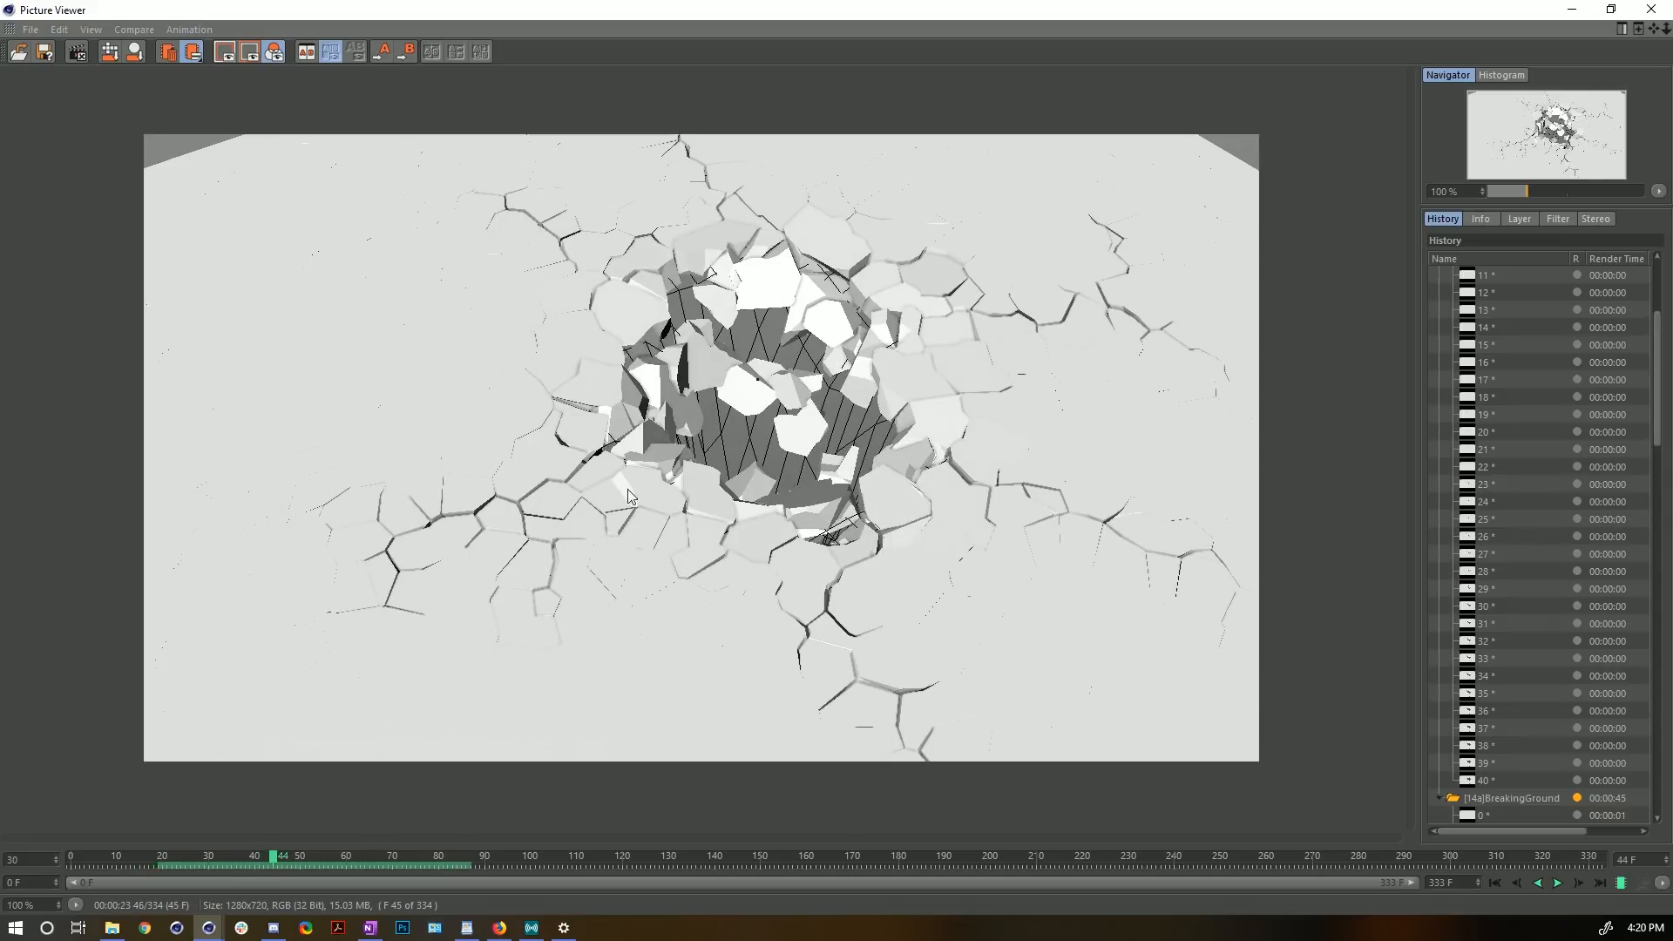
left_click_drag(281, 860, 314, 875)
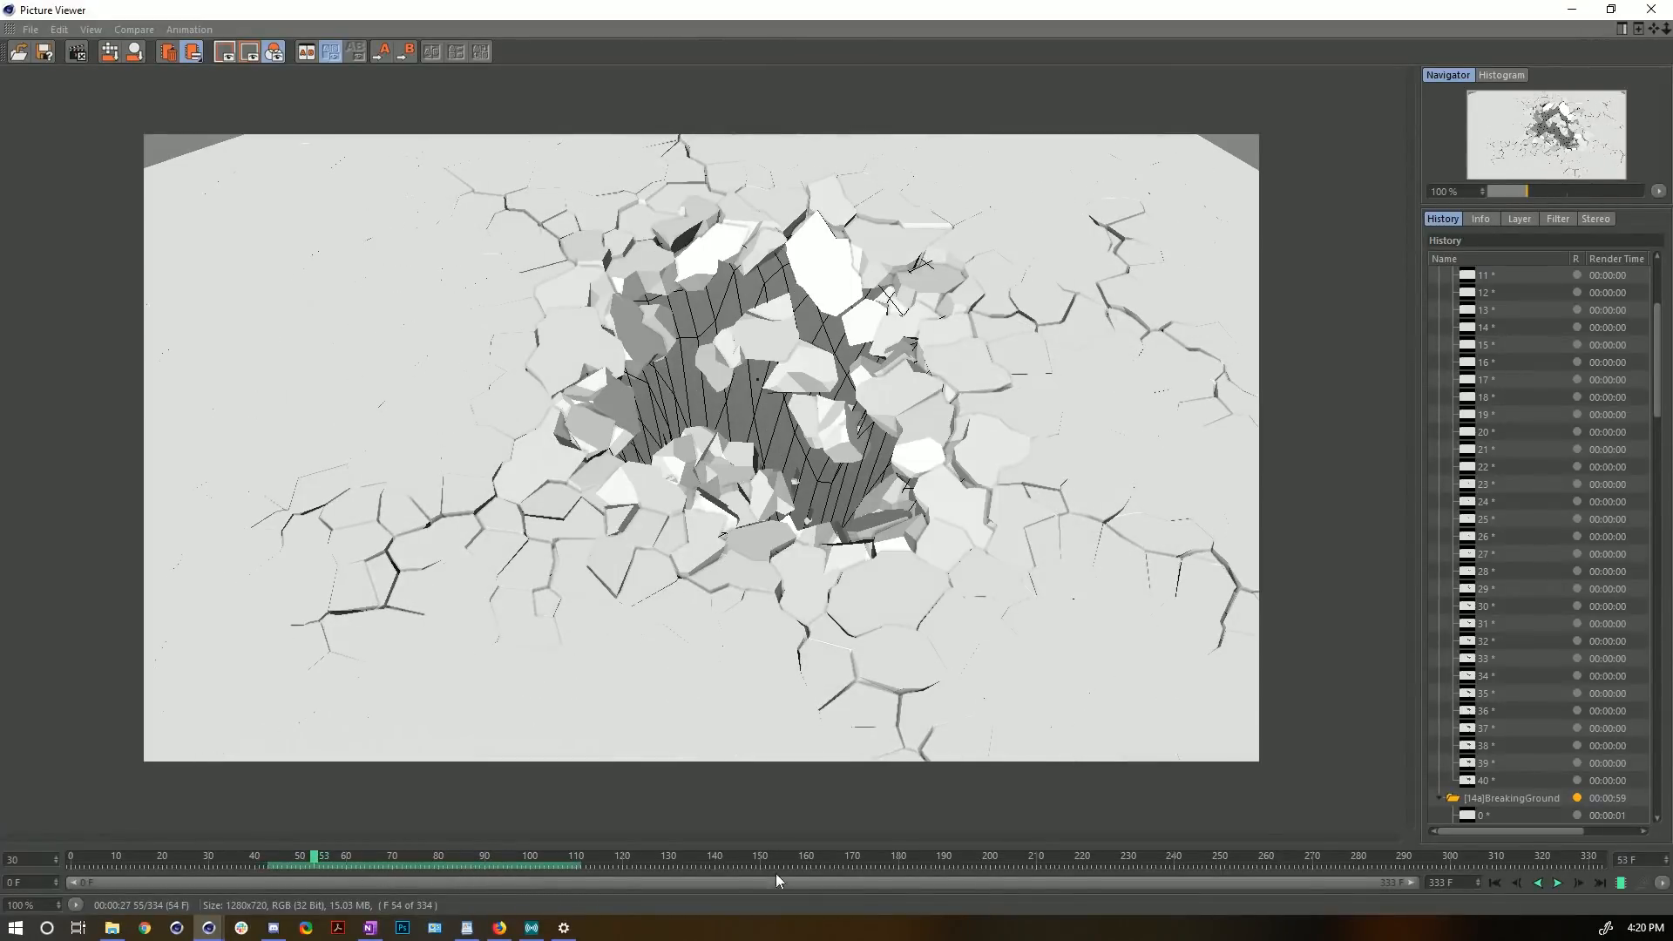
left_click(1558, 884)
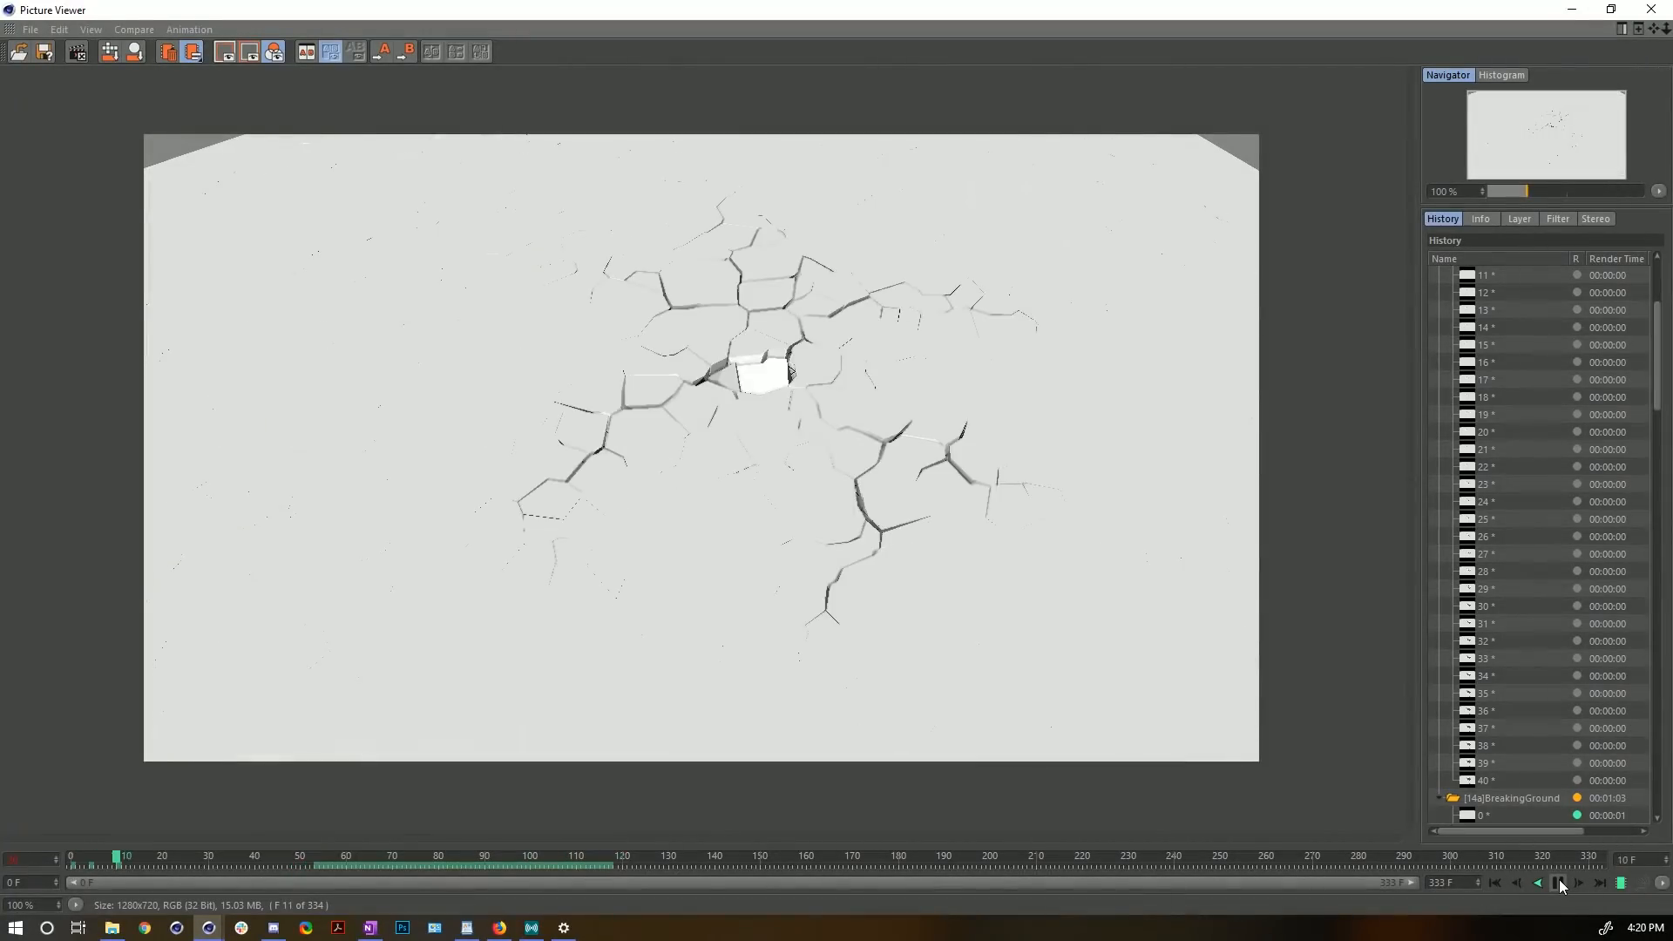
mouse_move(583, 858)
left_mouse_down()
mouse_move(635, 858)
mouse_move(456, 859)
mouse_move(572, 861)
left_mouse_up()
- Stop the running render, review the rendered frames from the start, and close the Picture Viewer
left_click(77, 54)
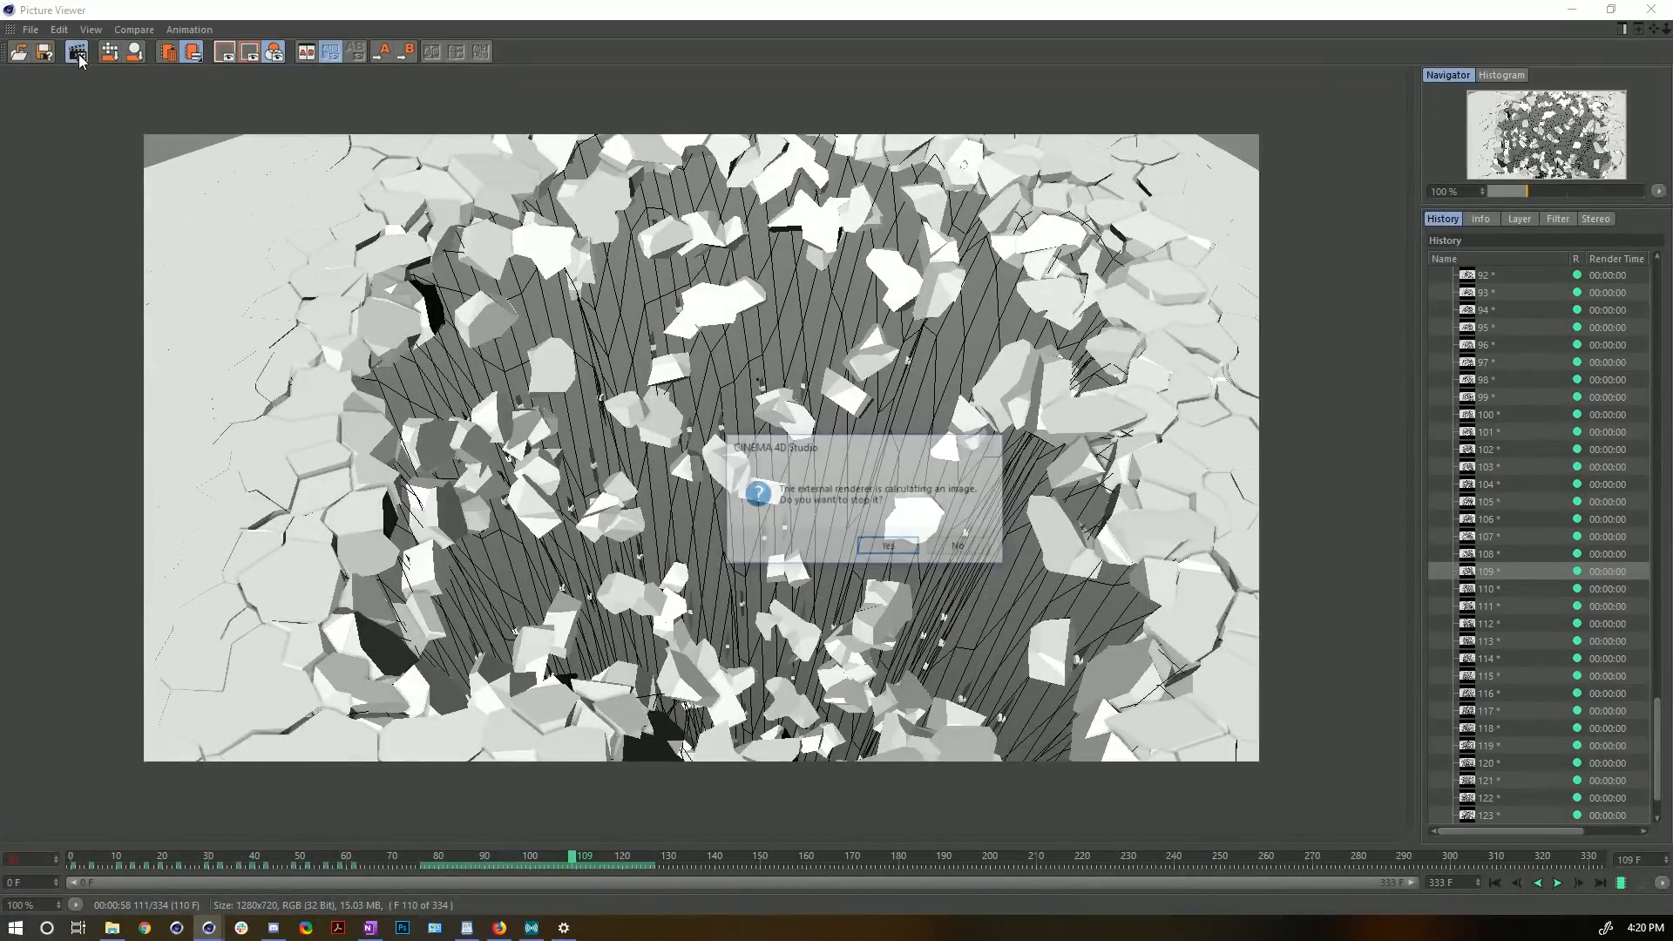
left_click(897, 550)
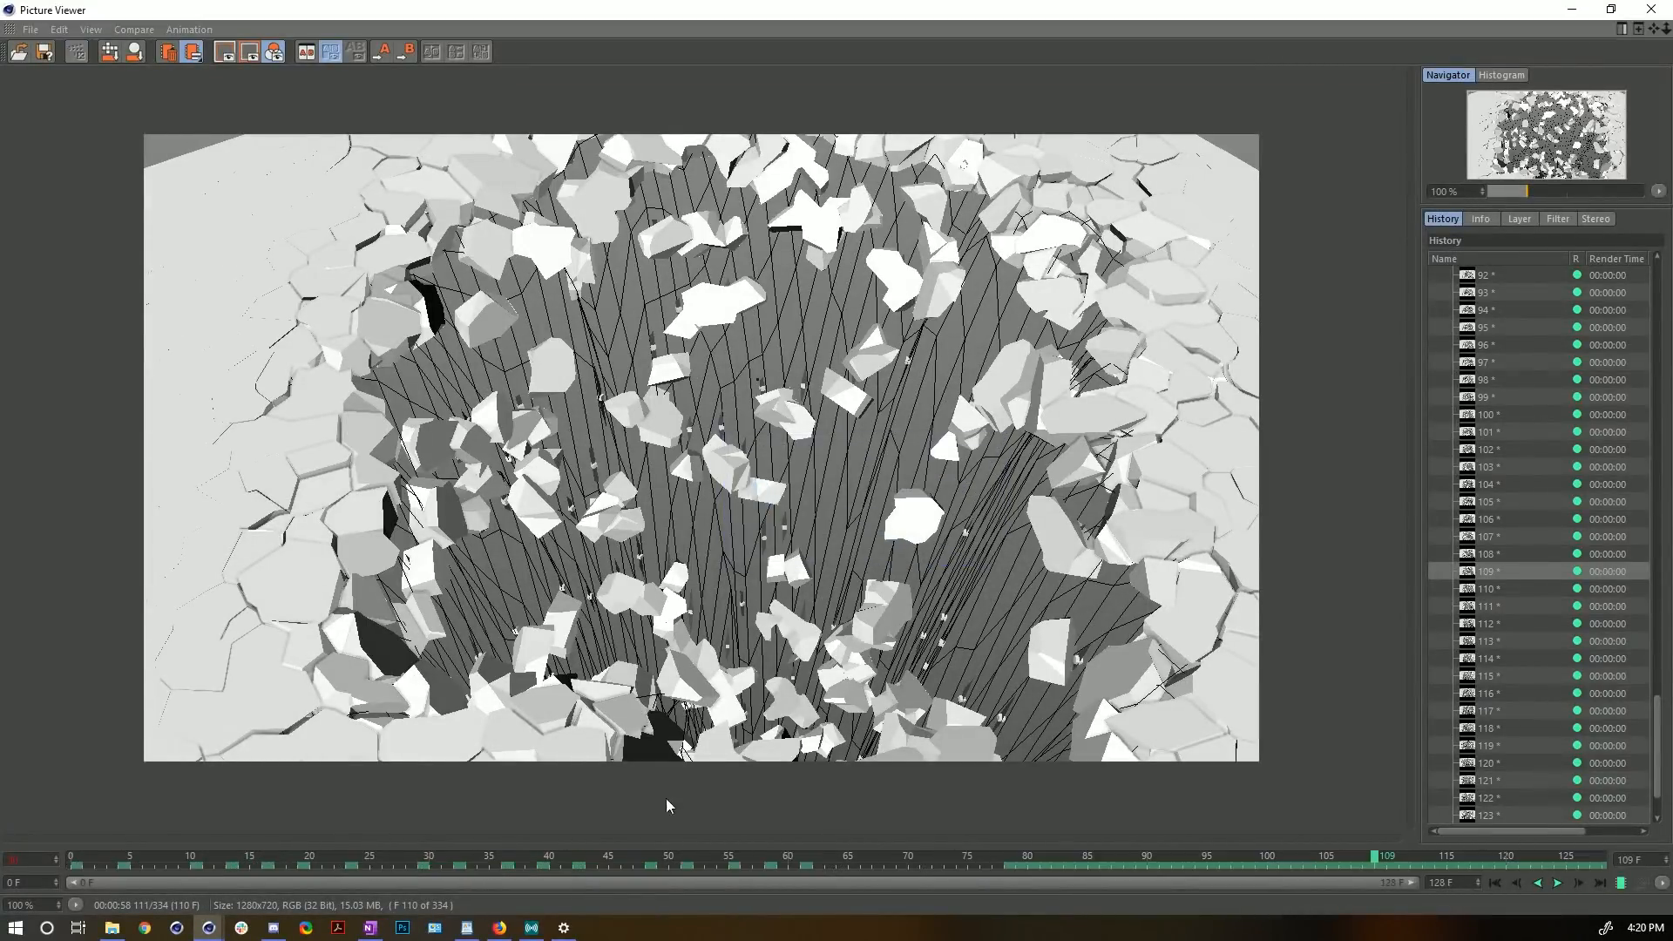
left_click(1493, 884)
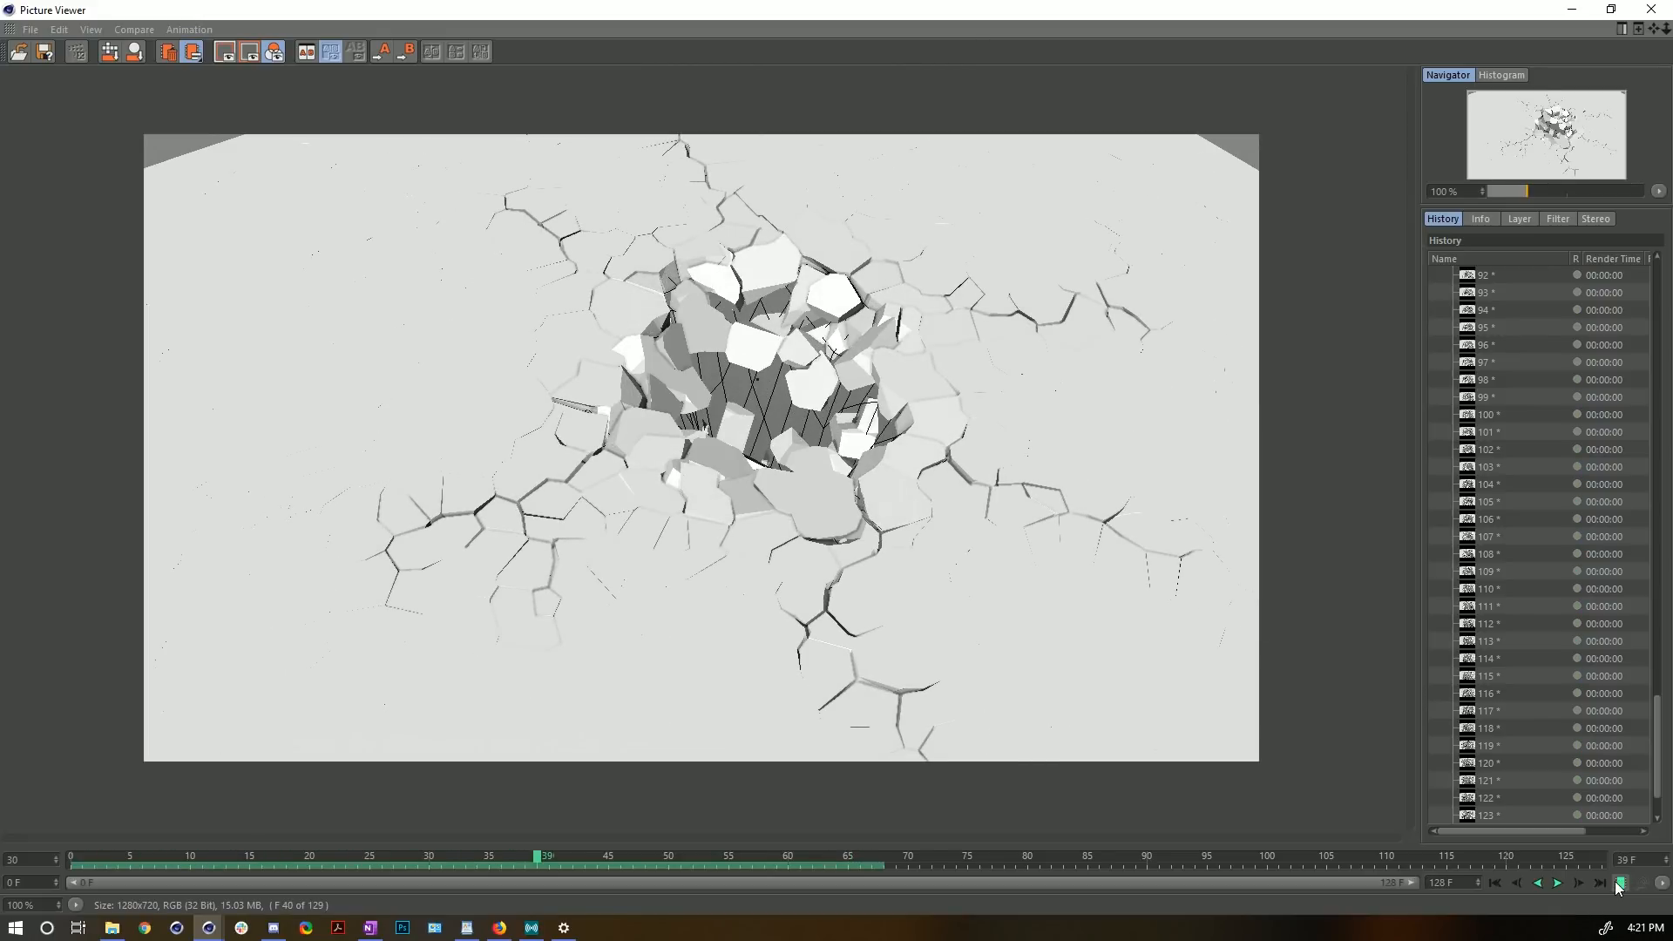
left_click(1651, 9)
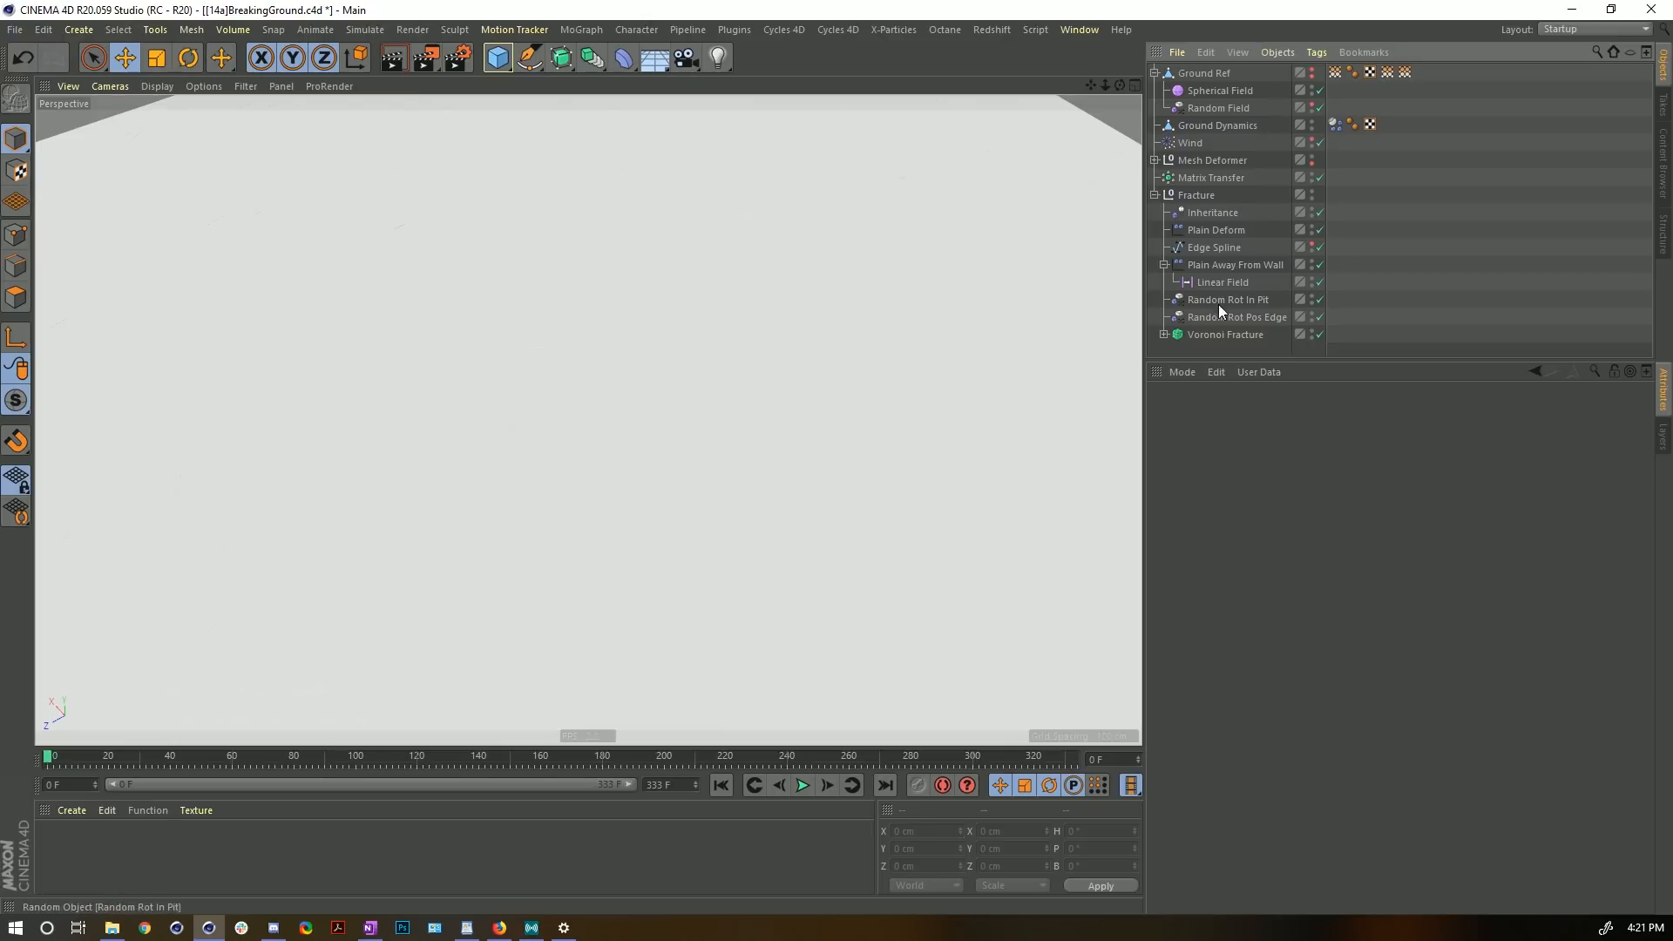
- Add a MoGraph Delay effector to the Voronoi Fracture object
left_click(1241, 338)
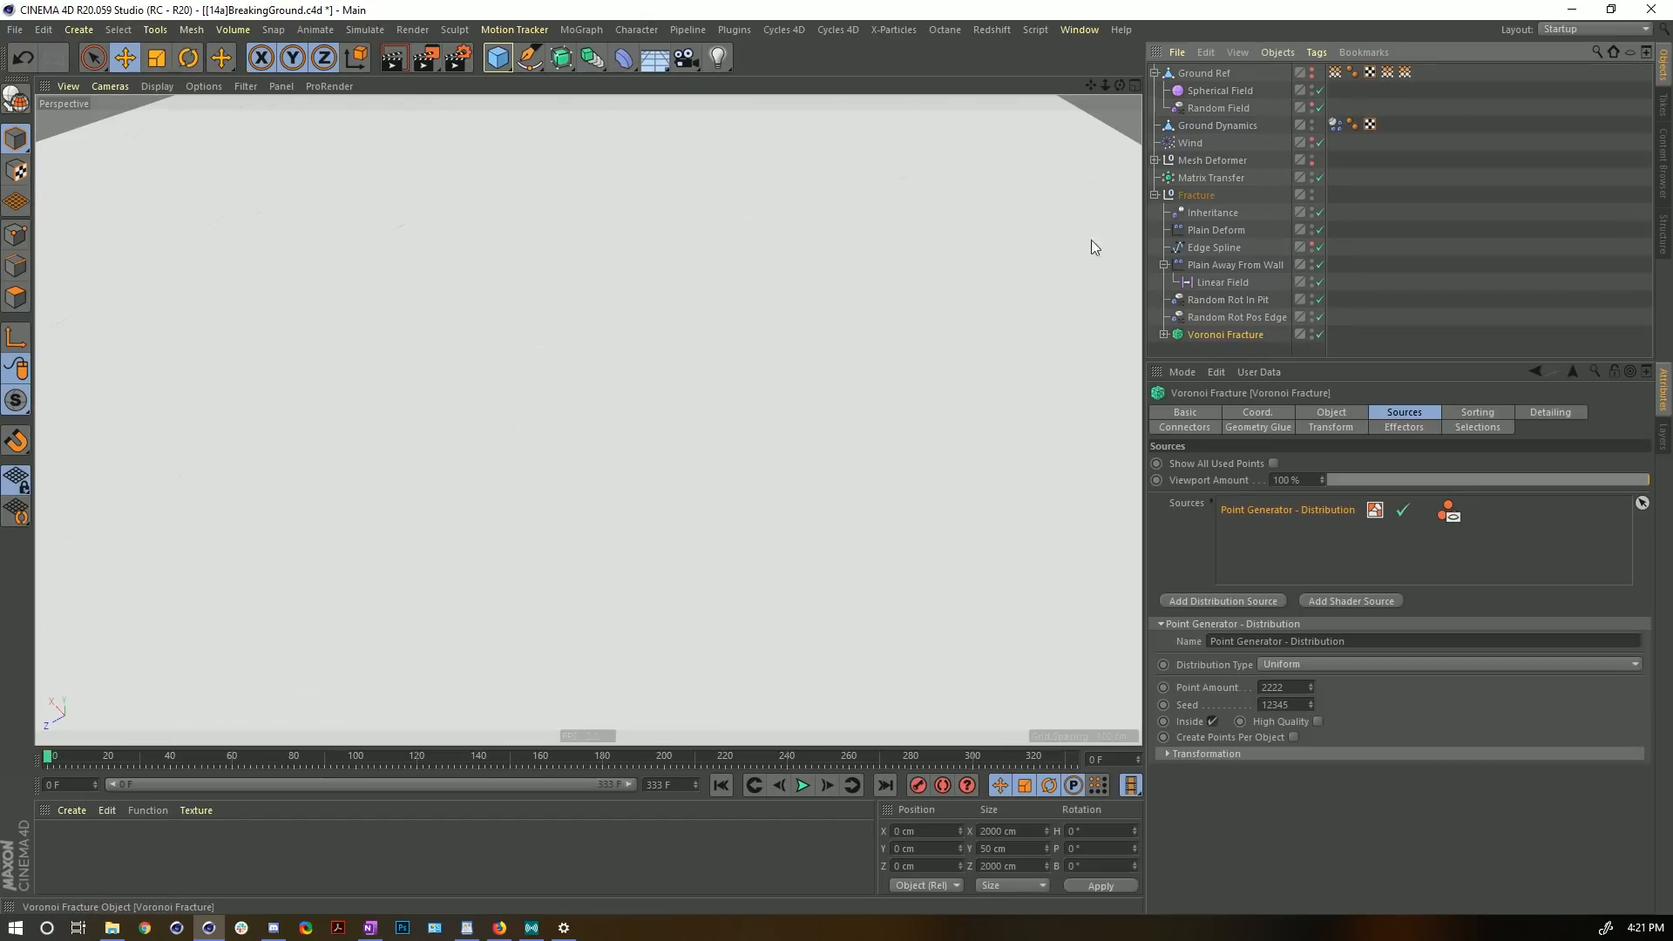
left_click(596, 33)
mouse_move(595, 55)
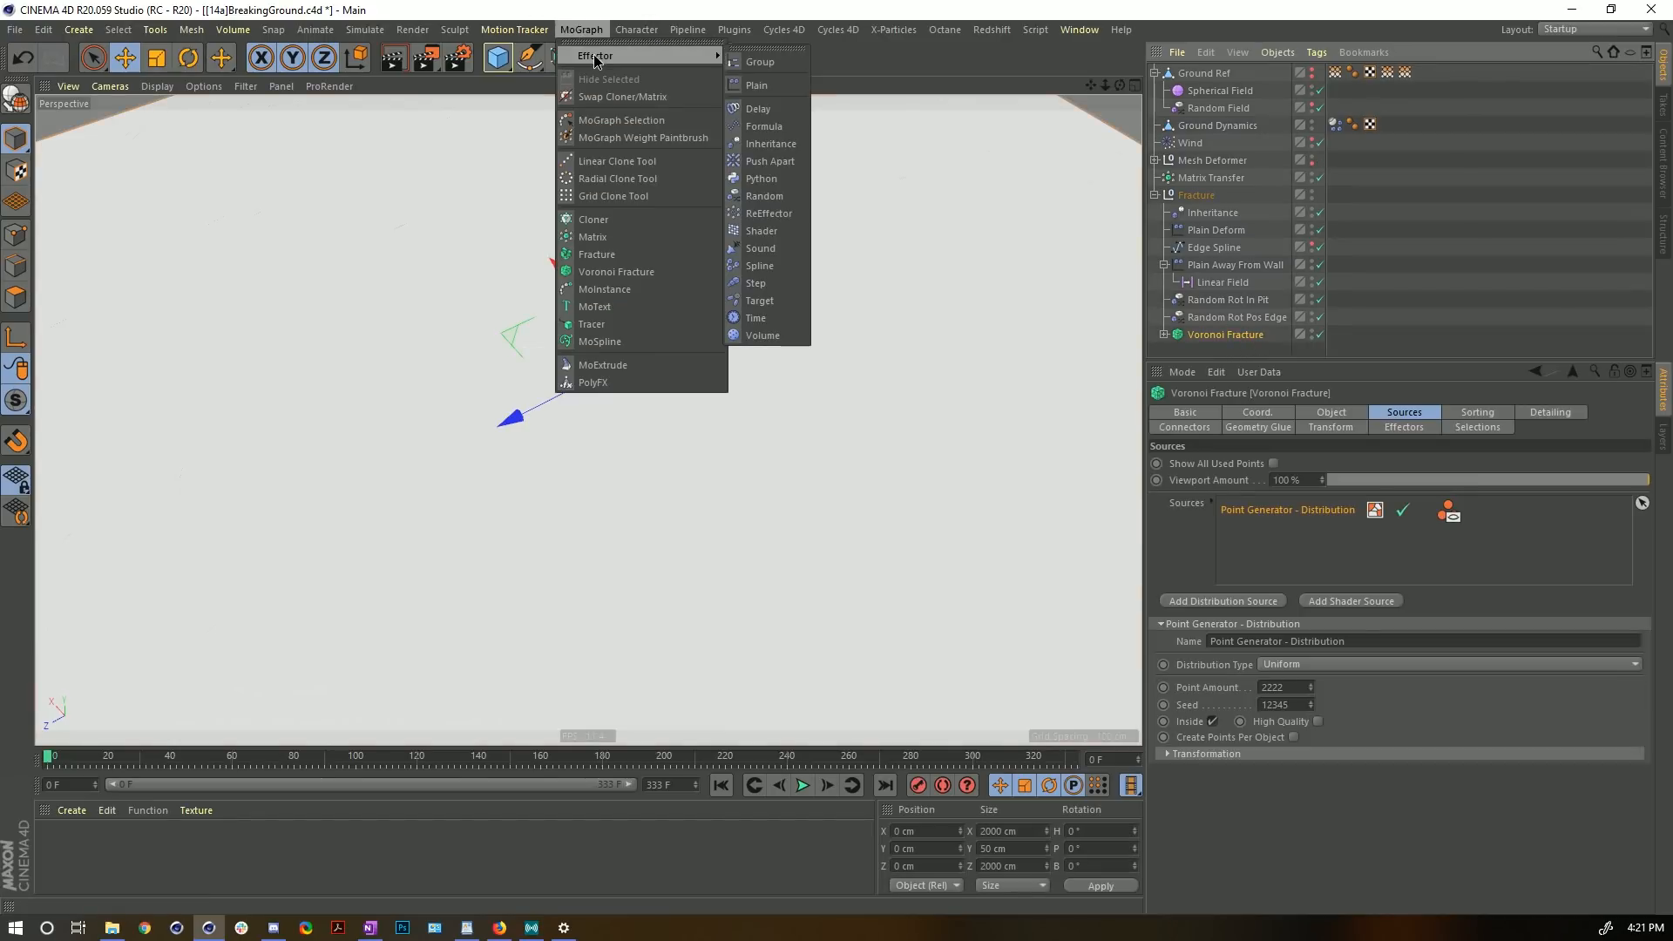
left_click(779, 106)
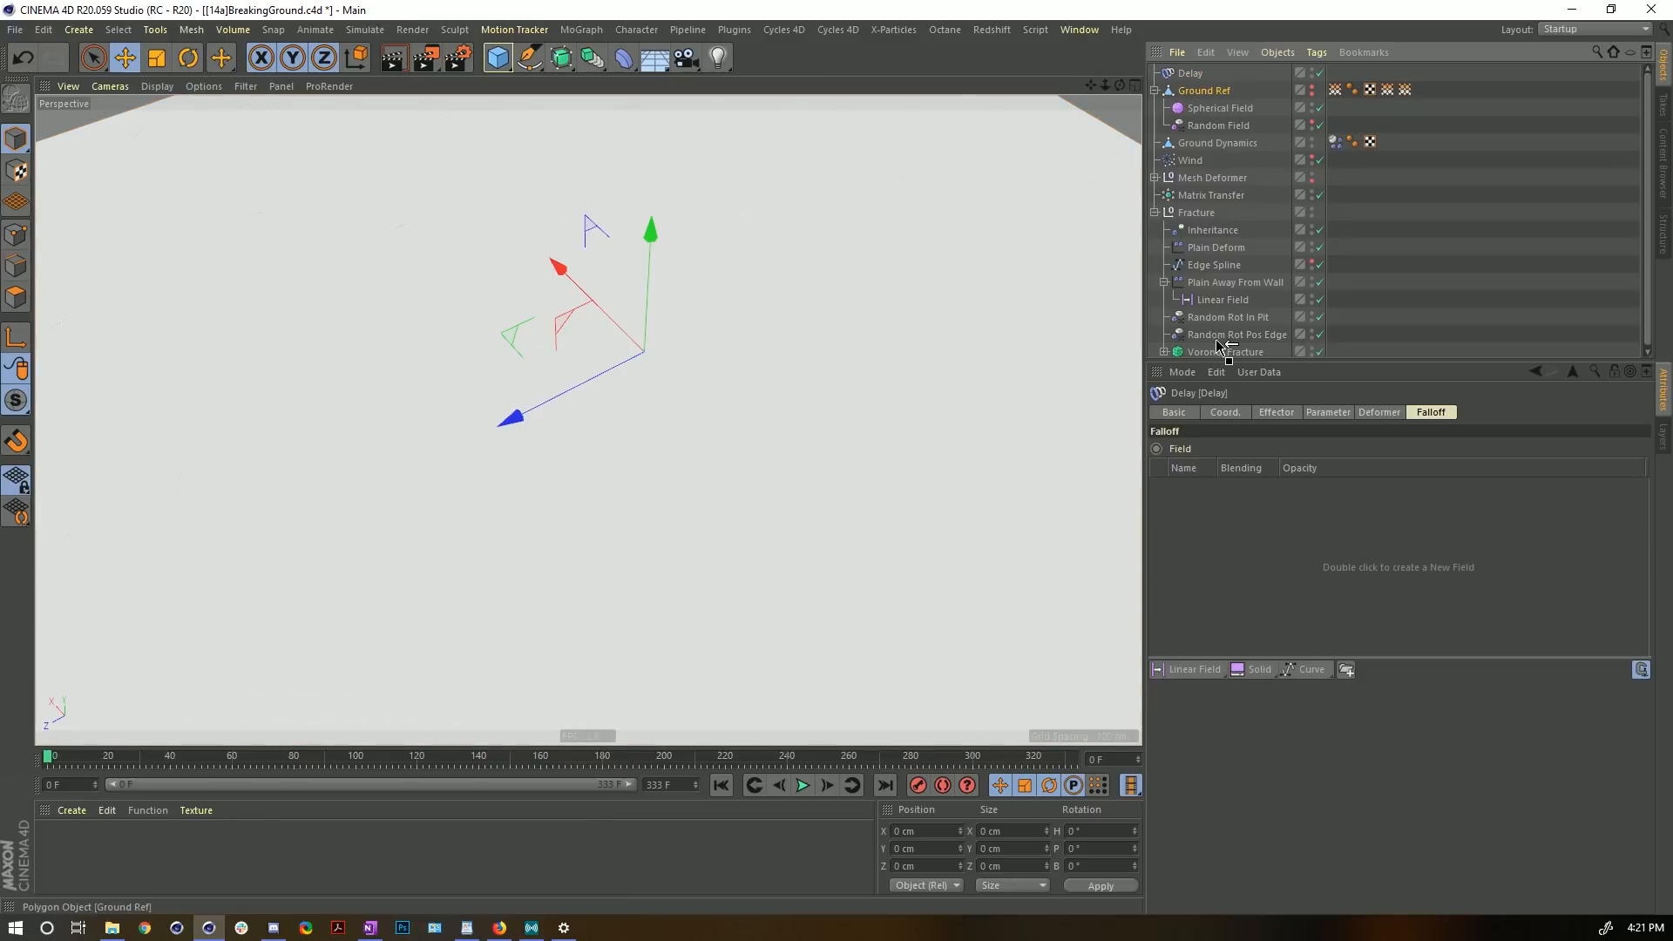
- Place the Delay effector inside the Fracture group, directly above the Voronoi Fracture object
left_click_drag(1218, 341, 1219, 336)
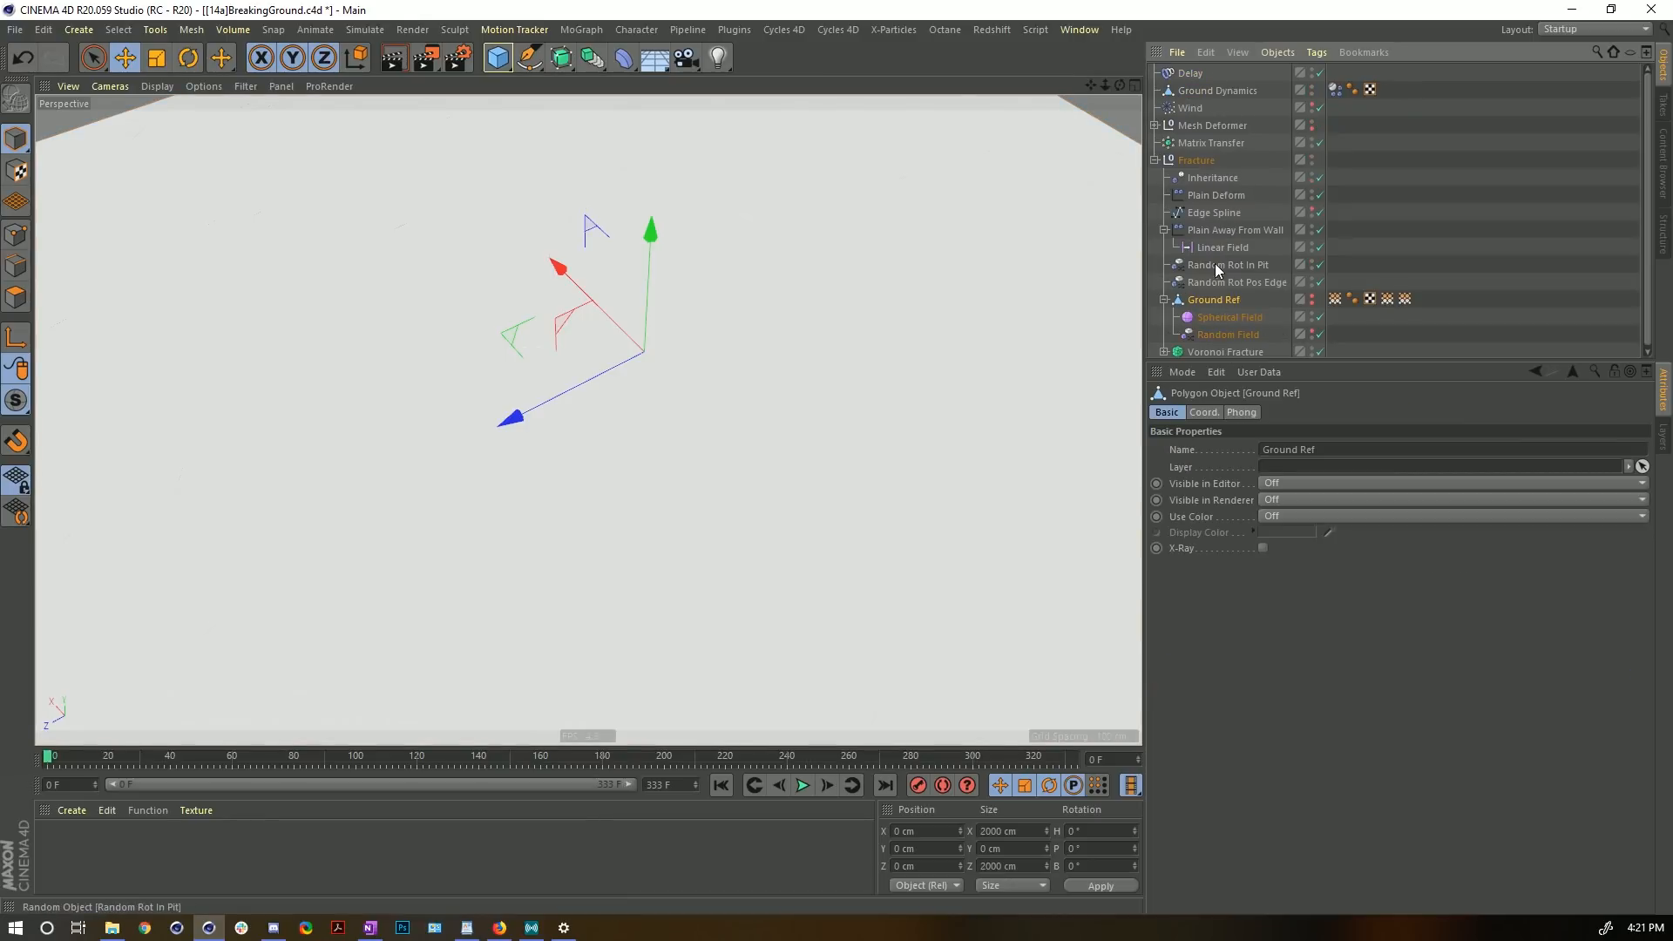
key("ctrl+z")
left_click(1187, 72)
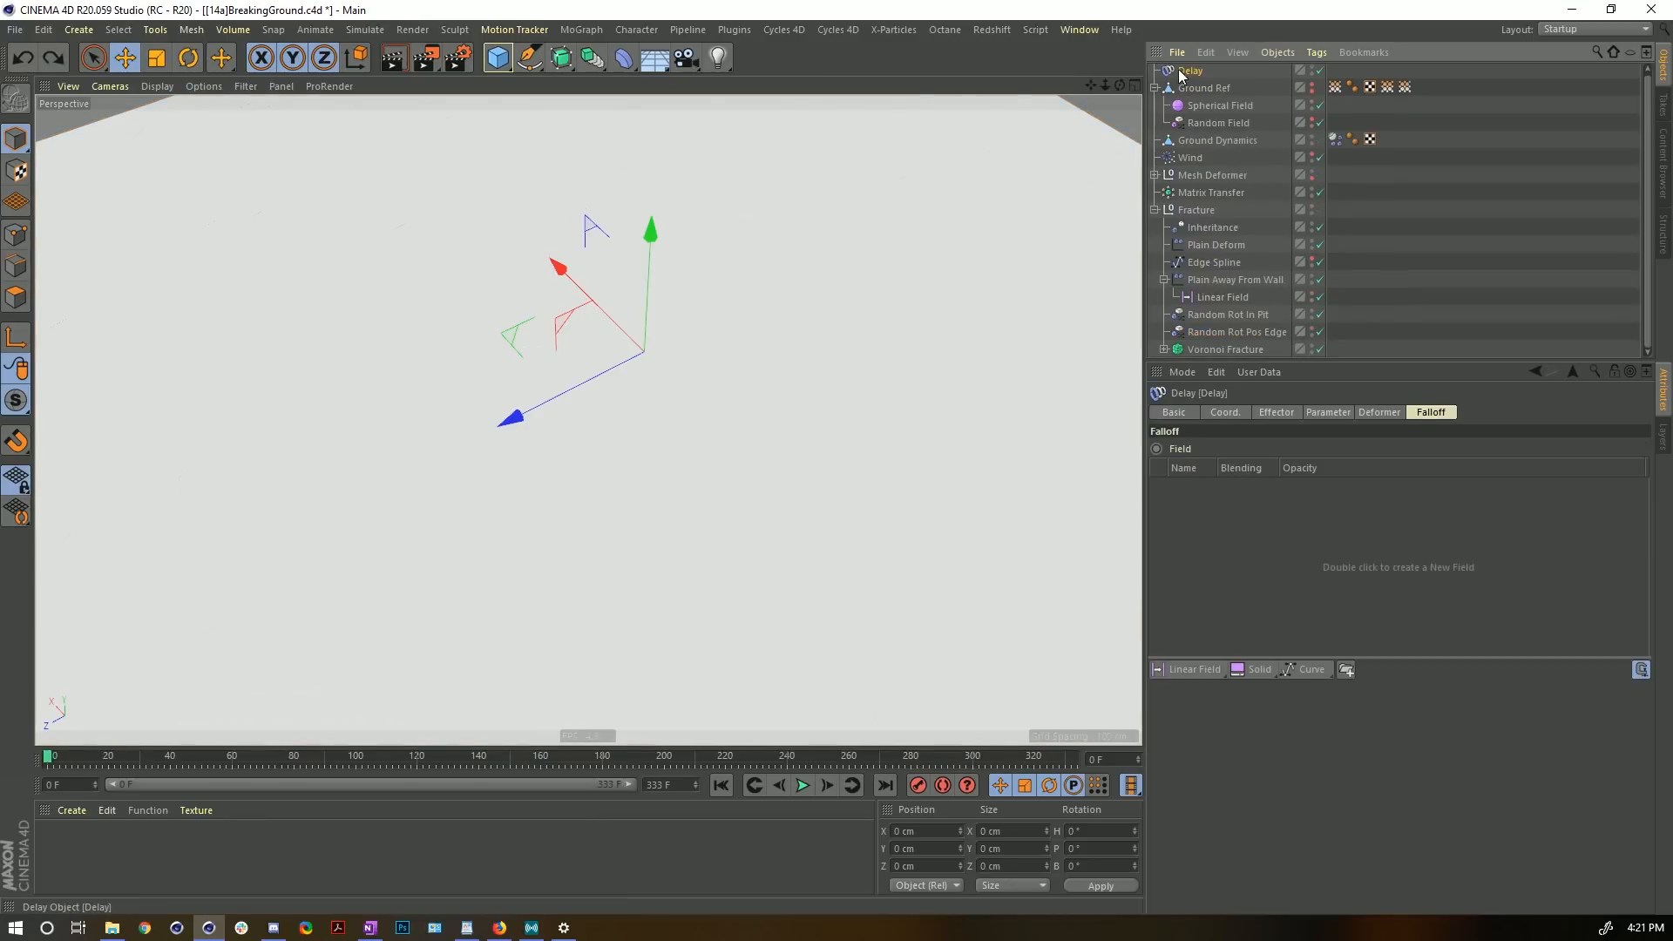
left_click_drag(1170, 71, 1216, 342)
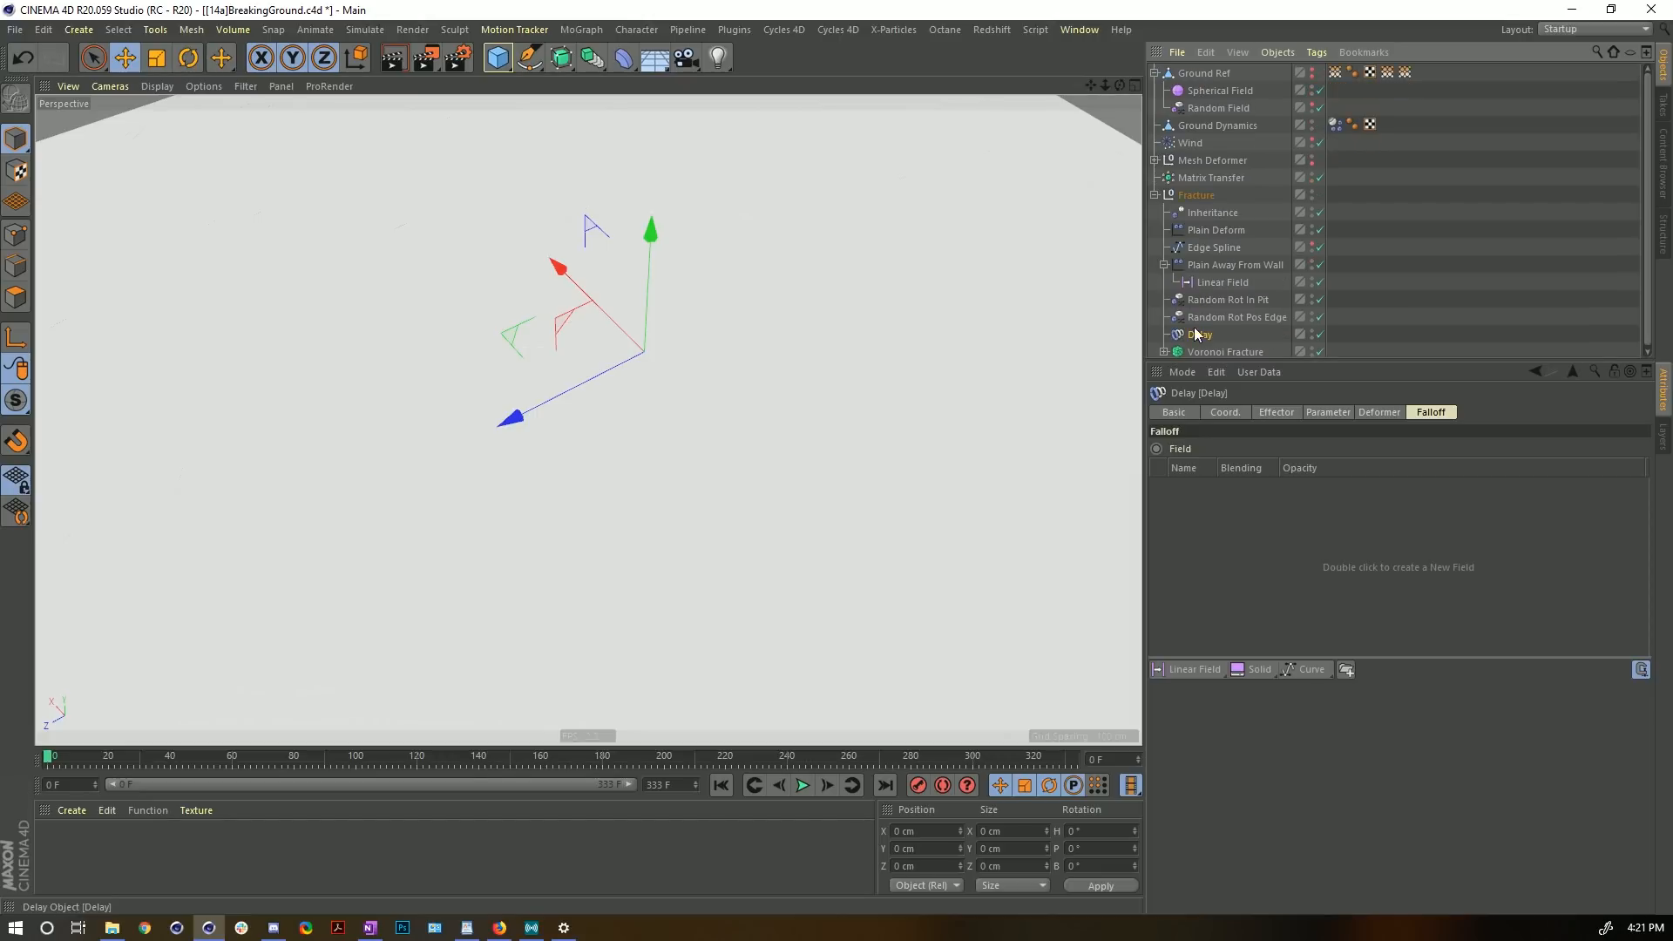
- Set the Delay effector's strength to 68% and leave its mode on Blend
left_click(1326, 413)
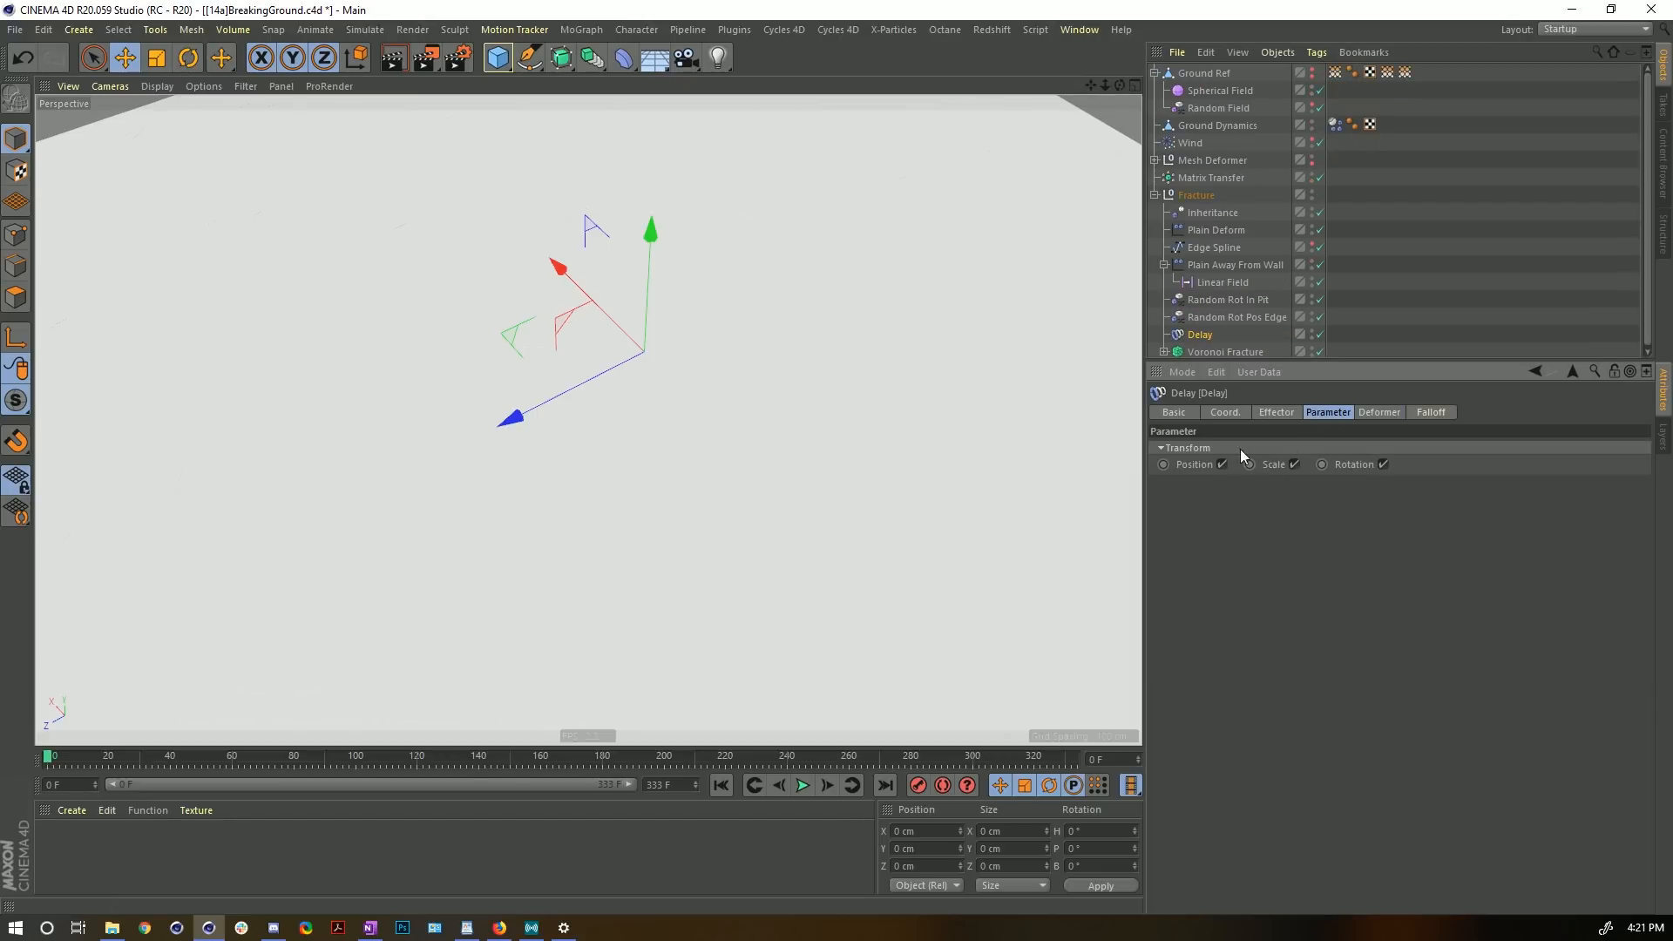
left_click(1277, 413)
left_click(1263, 491)
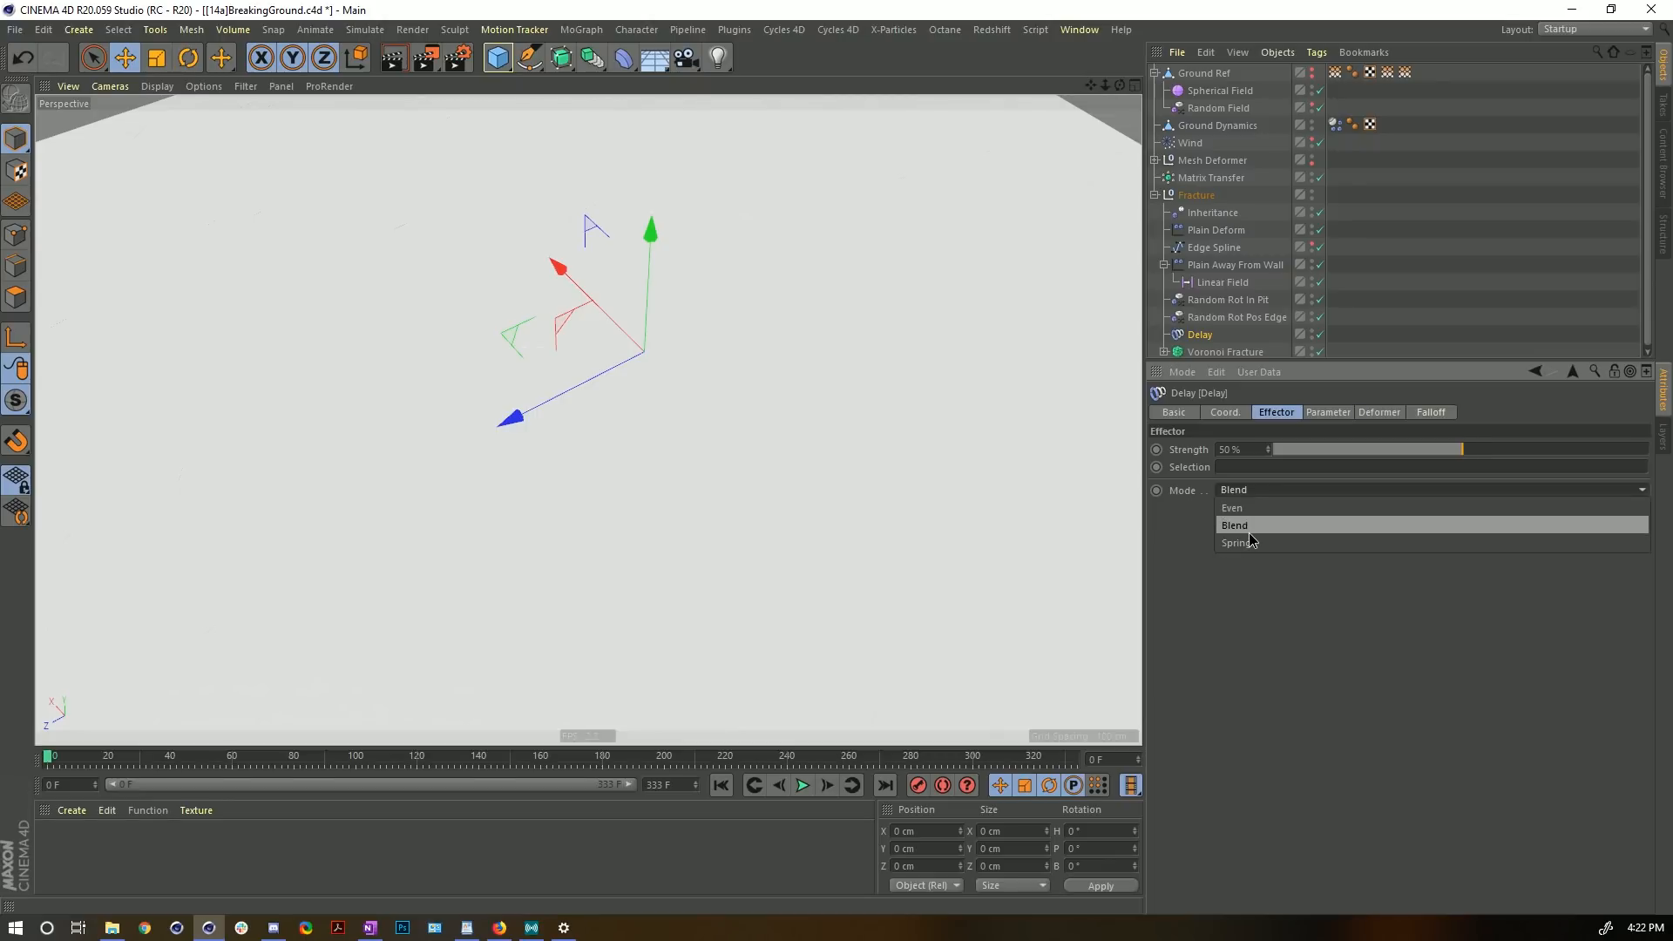
left_click(1248, 530)
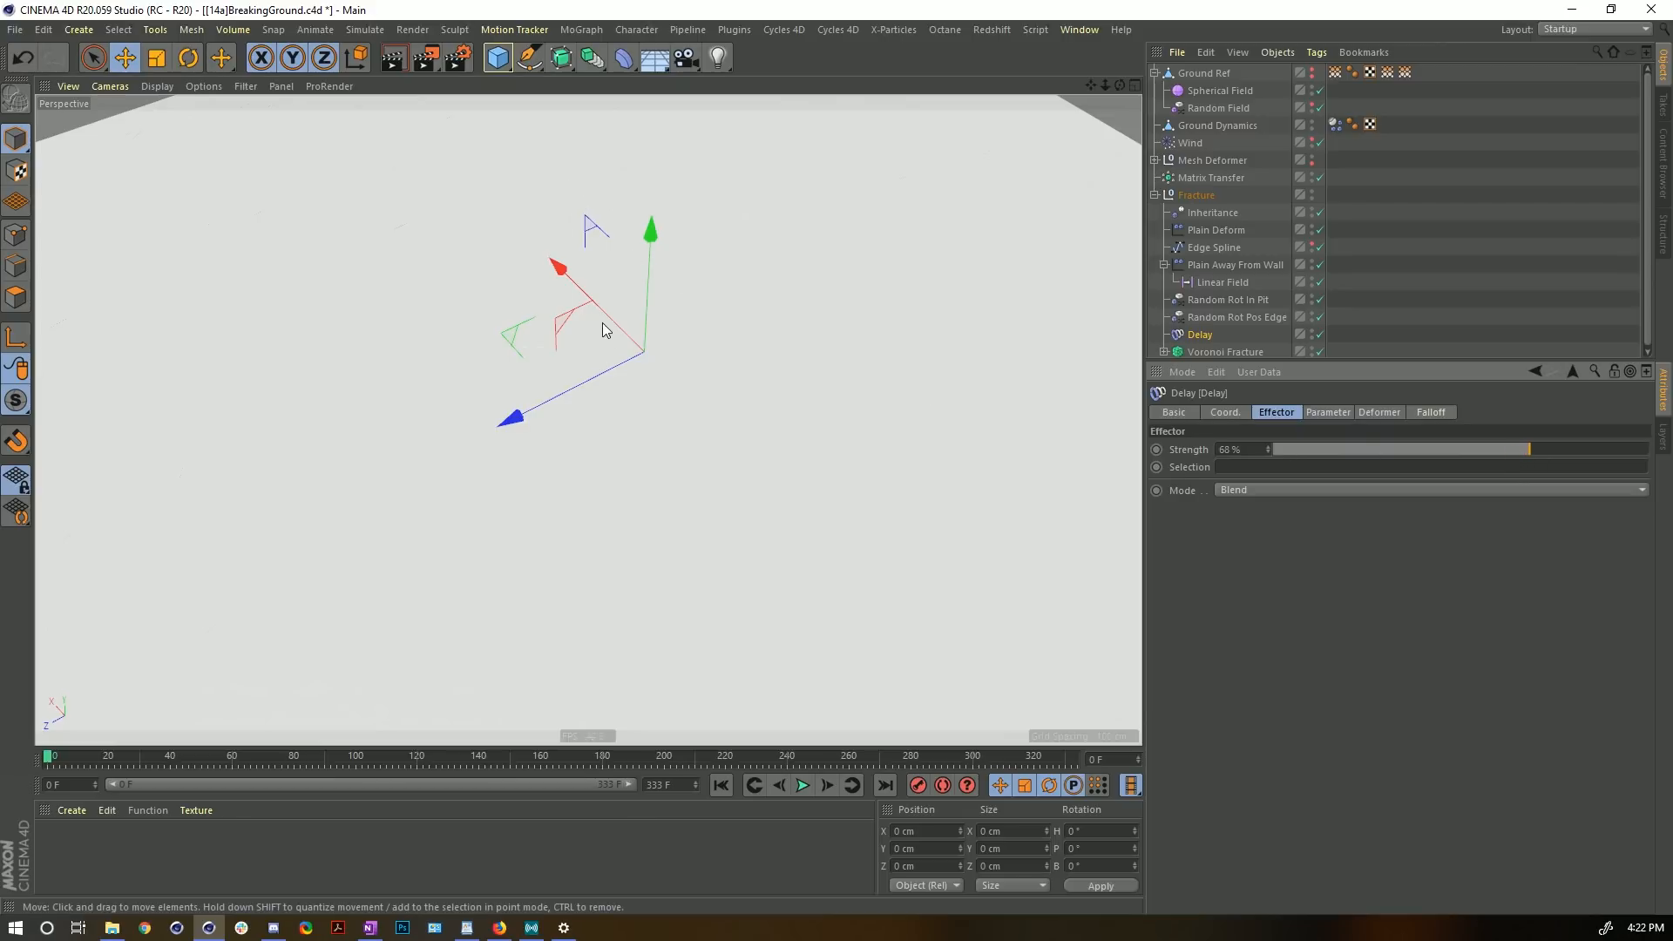
- Place the Delay effector directly after Inheritance in both the Fracture group and the Voronoi Fracture's effector list
left_click_drag(1329, 362, 1318, 492)
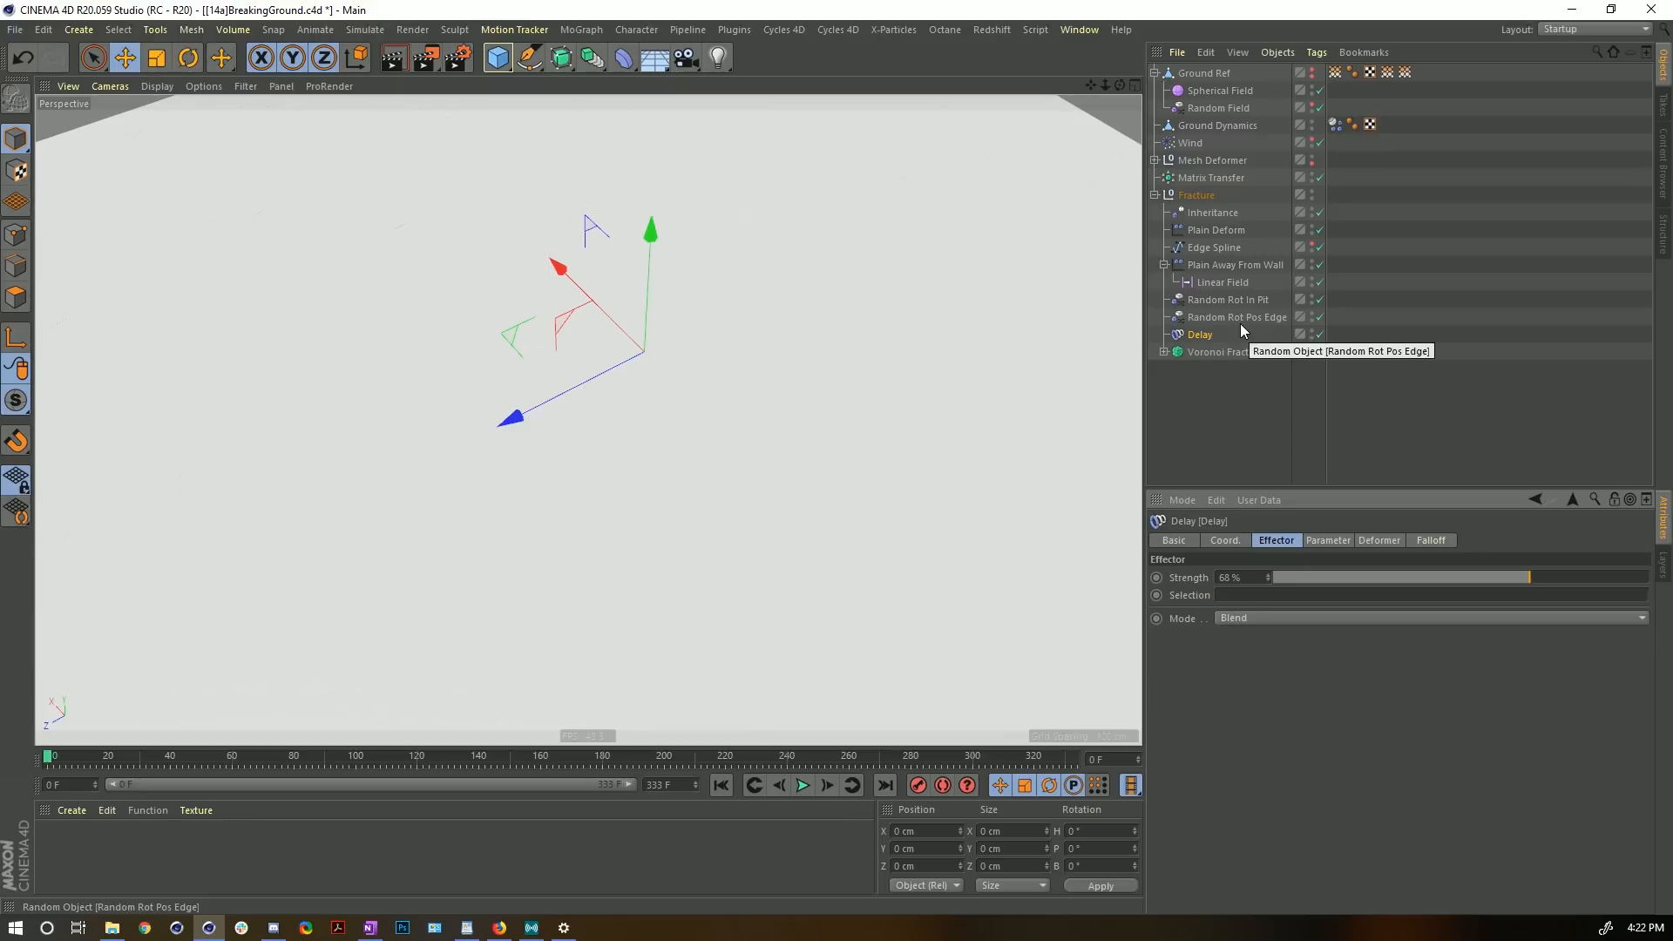
left_click_drag(1200, 338, 1217, 243)
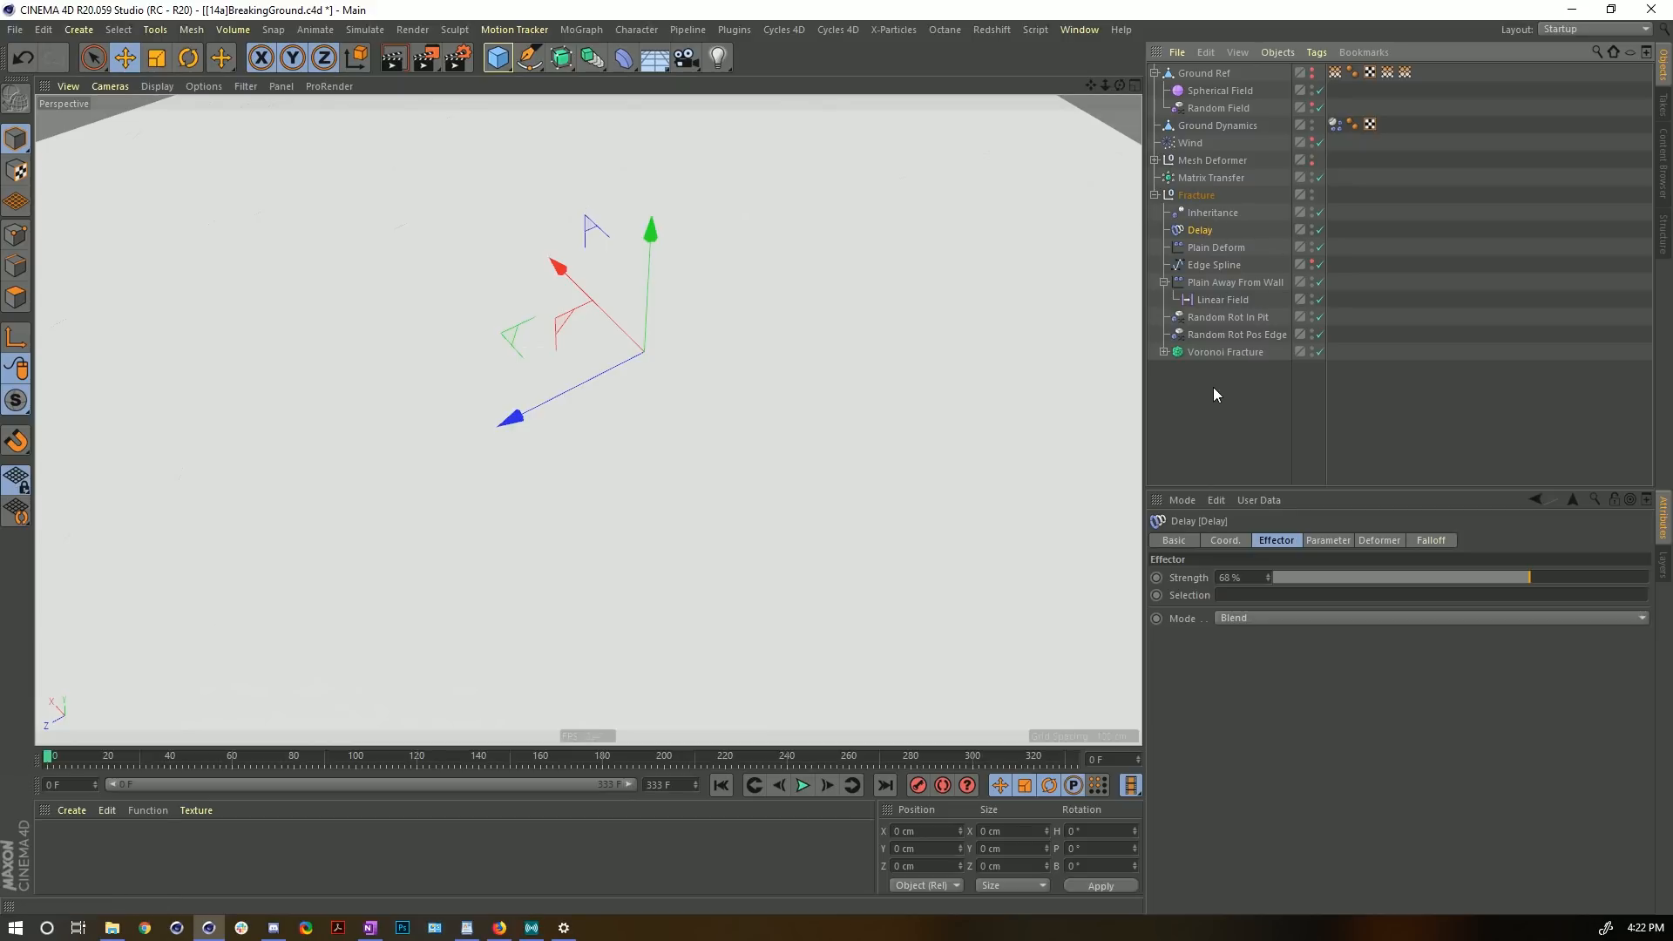
left_click(1188, 354)
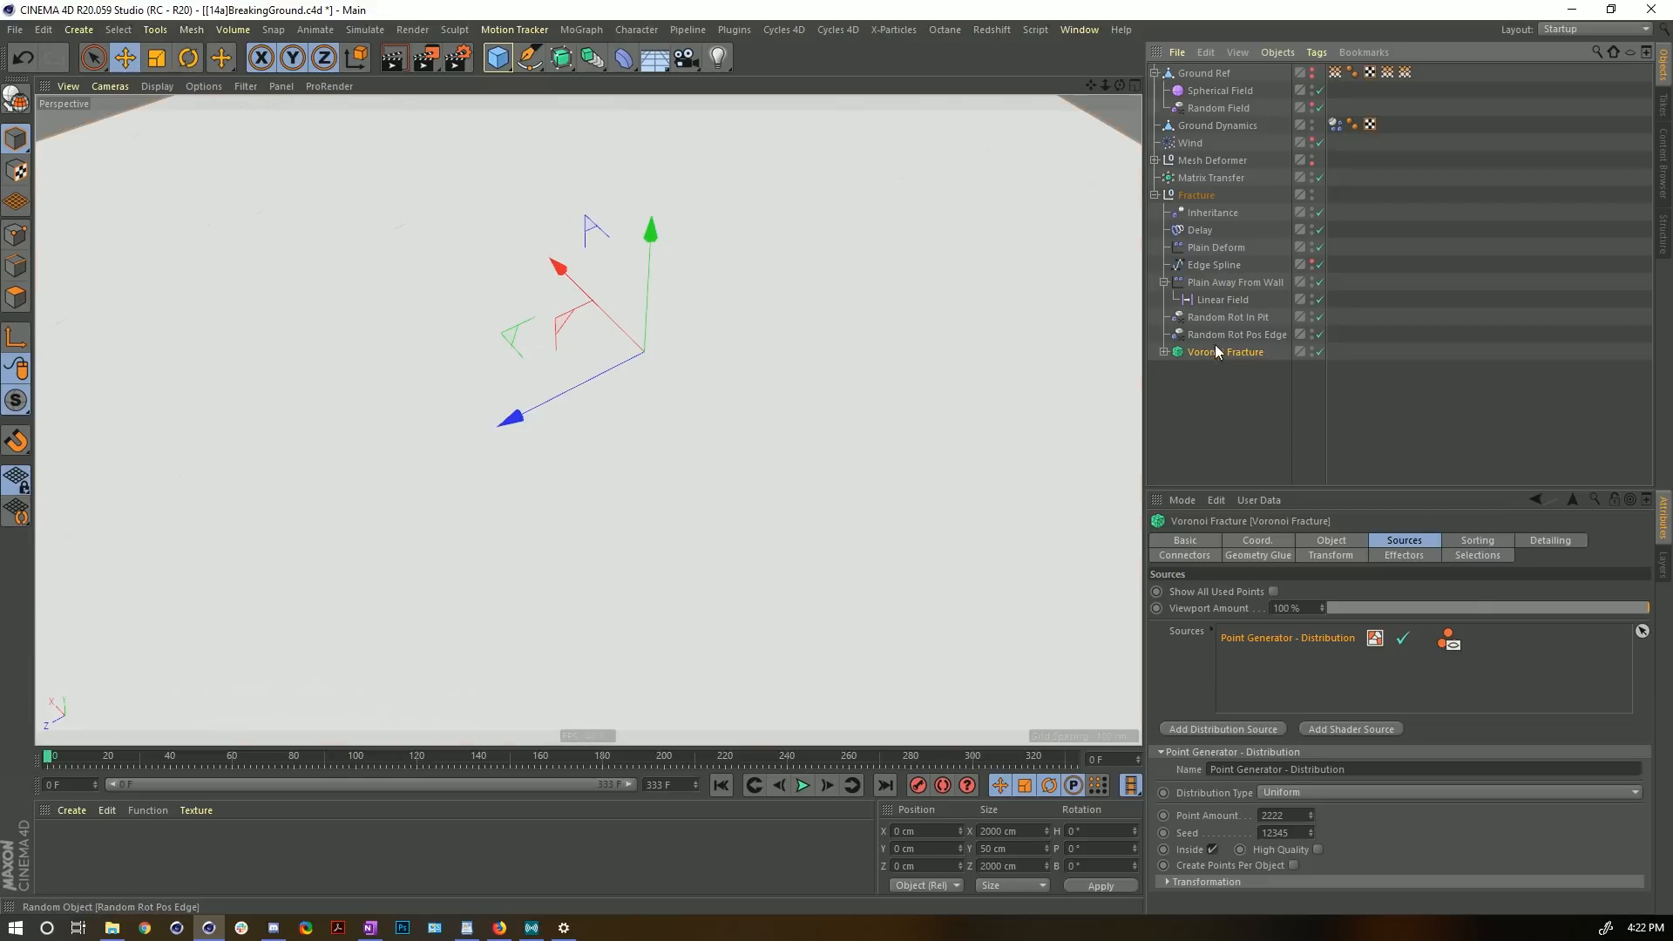
left_click(1404, 556)
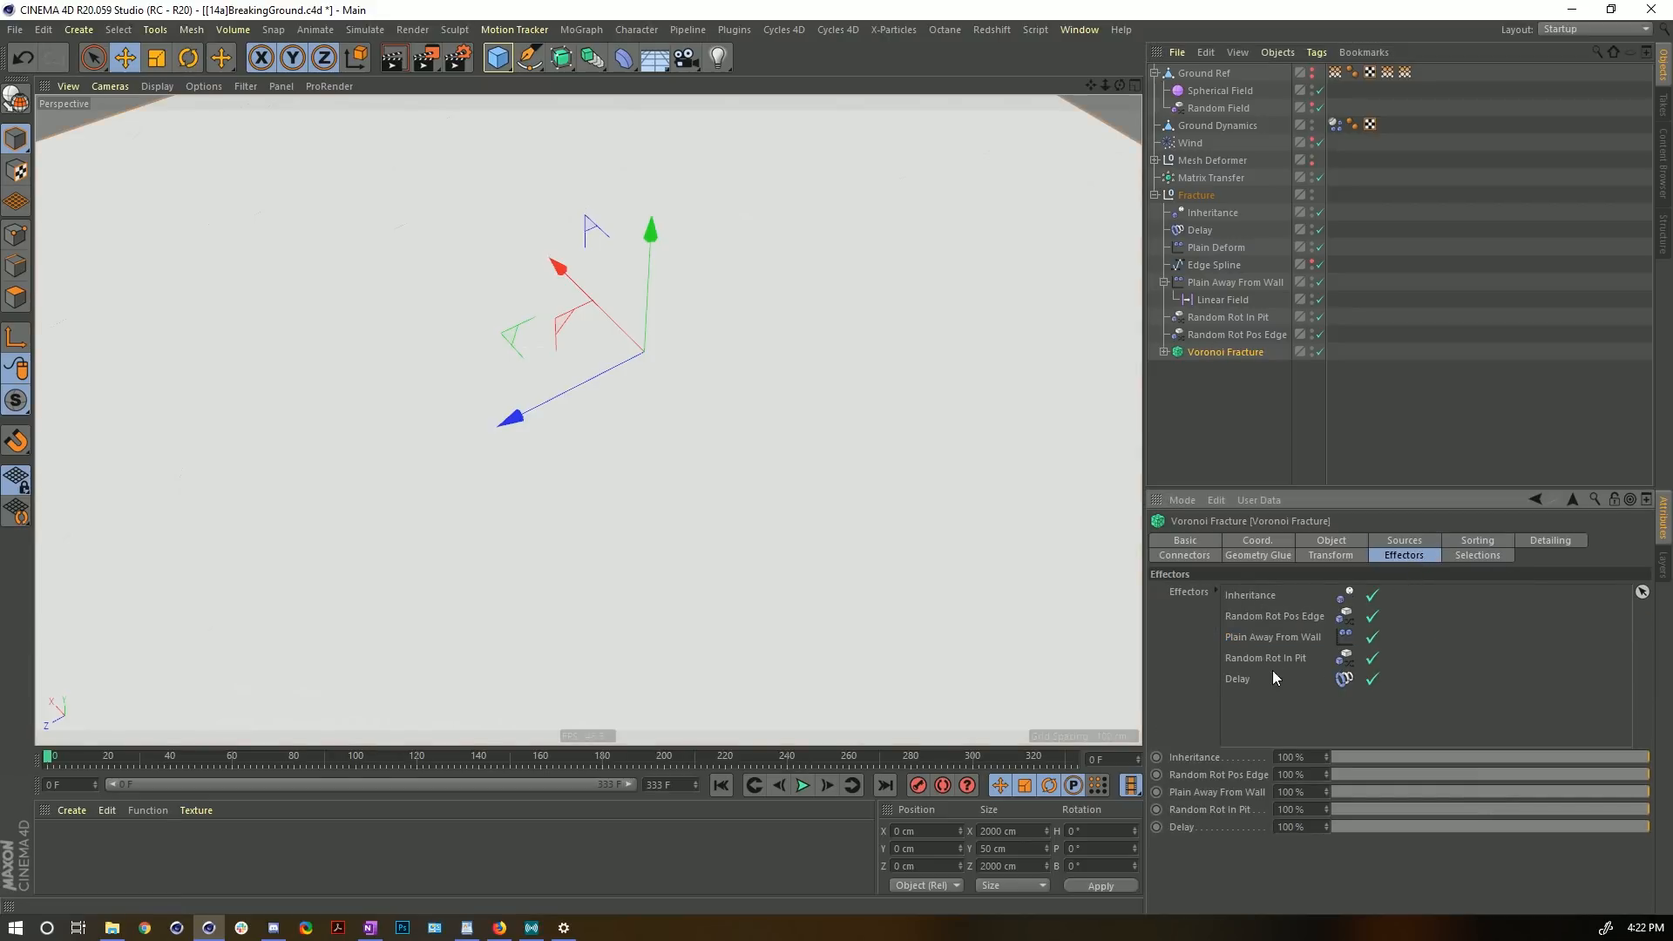
left_click_drag(1255, 655, 1260, 608)
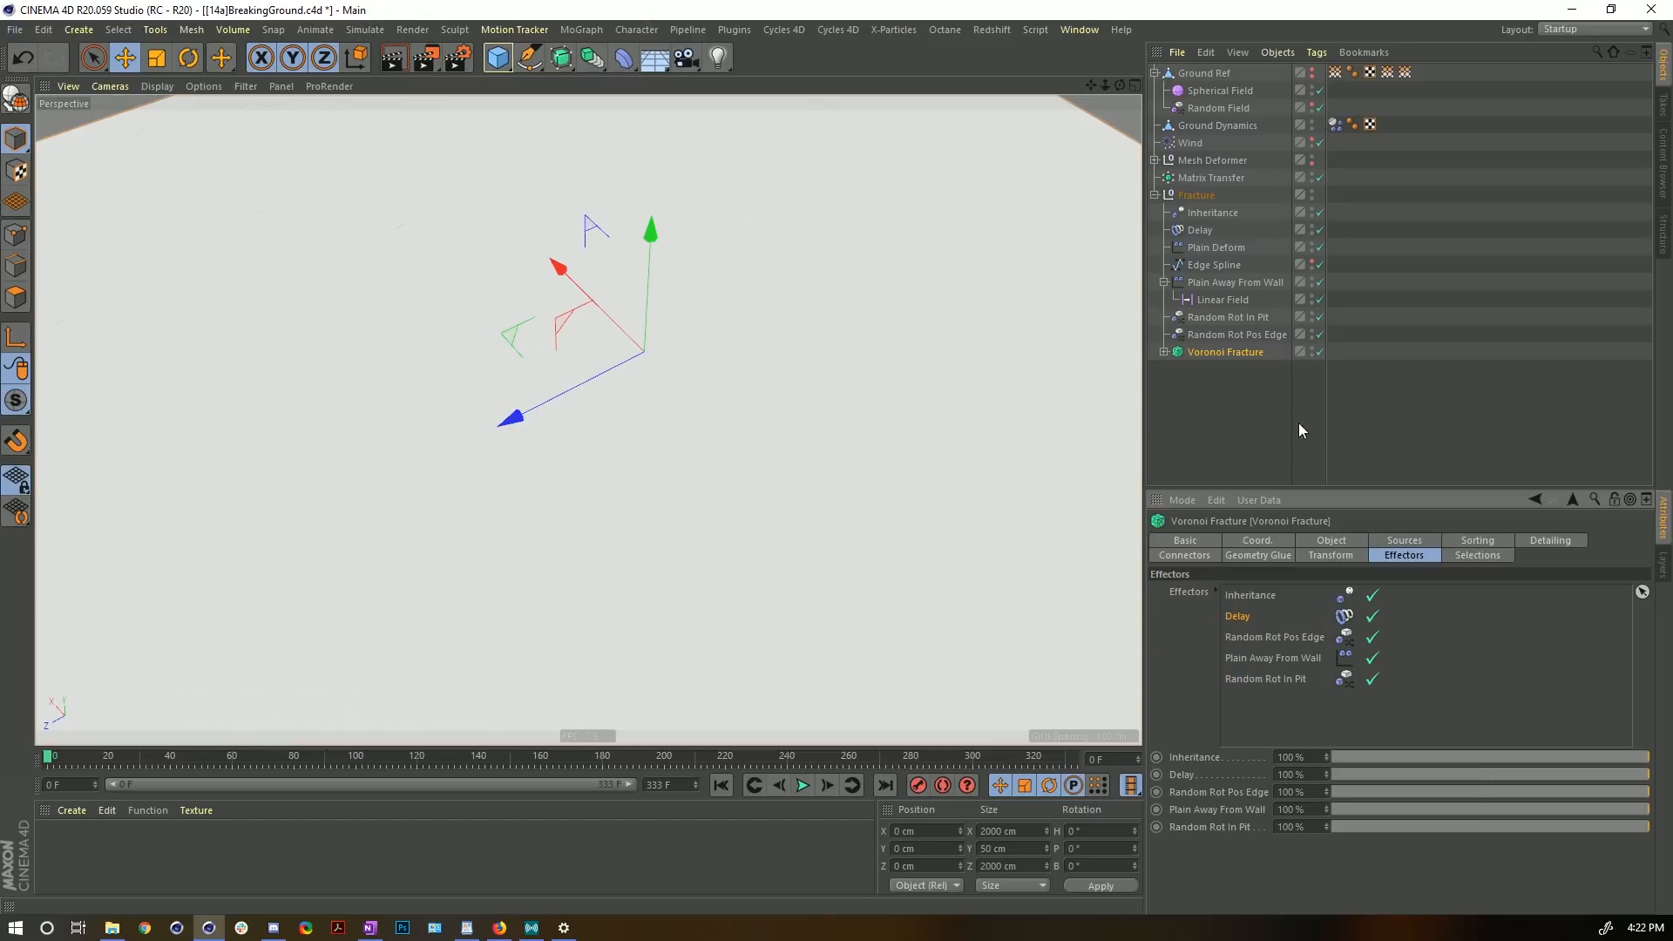
left_click(1272, 420)
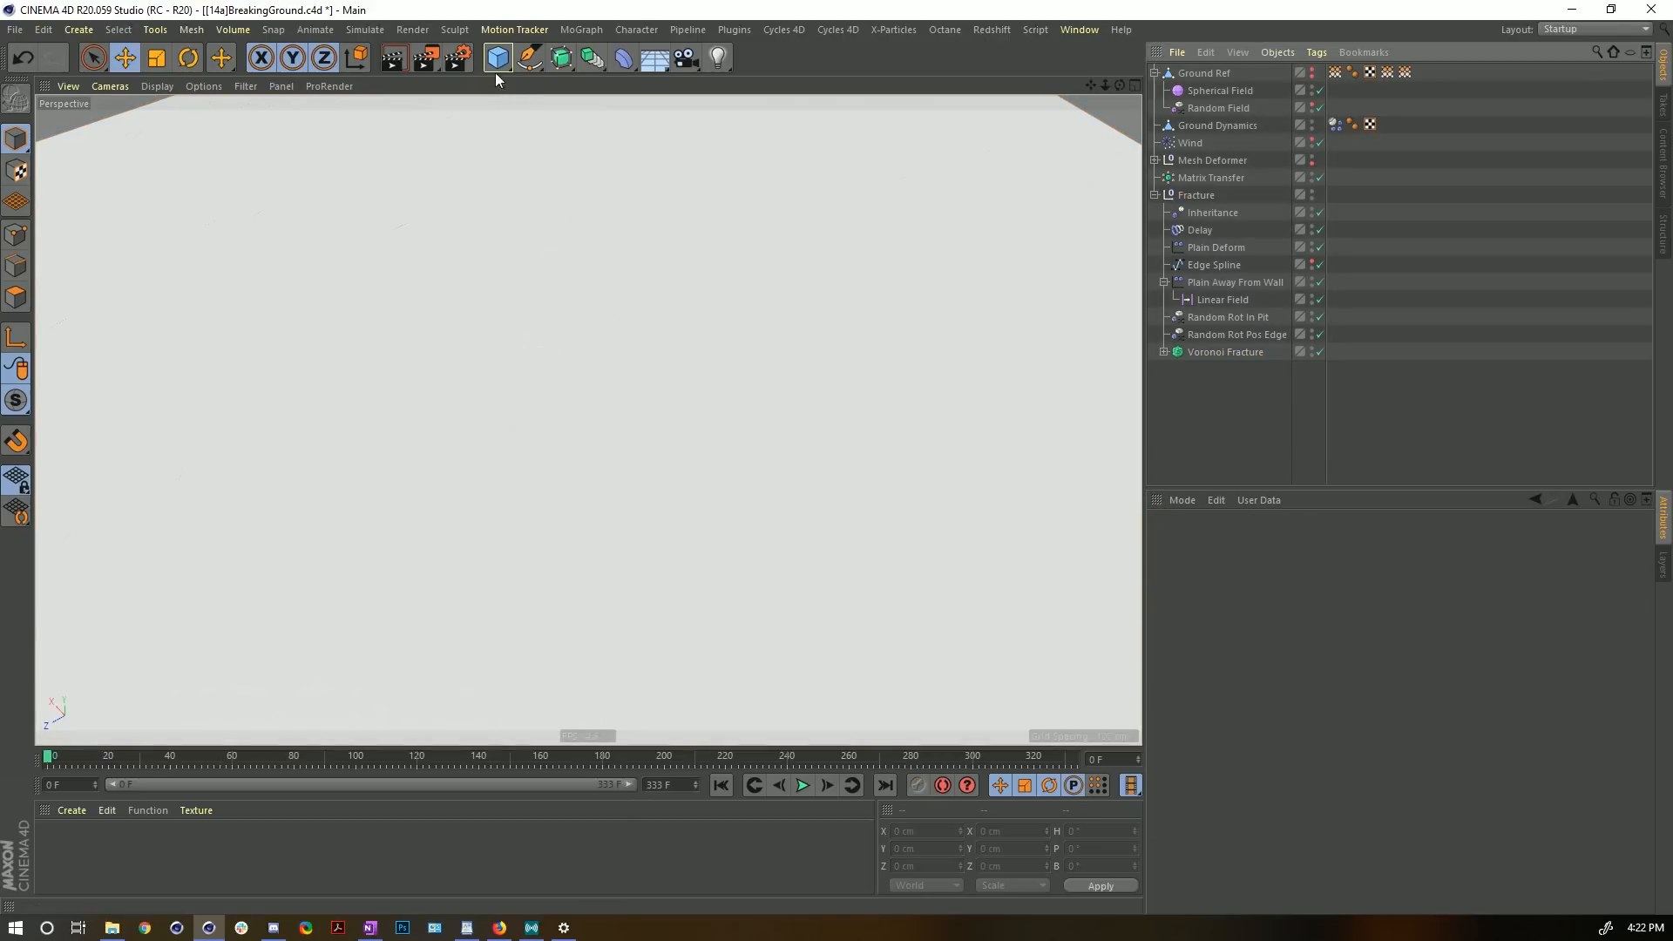
- Render the animation to the Picture Viewer, stop after frame 114, play back the rendered frames, and close the viewer
left_click(433, 66)
left_click(898, 545)
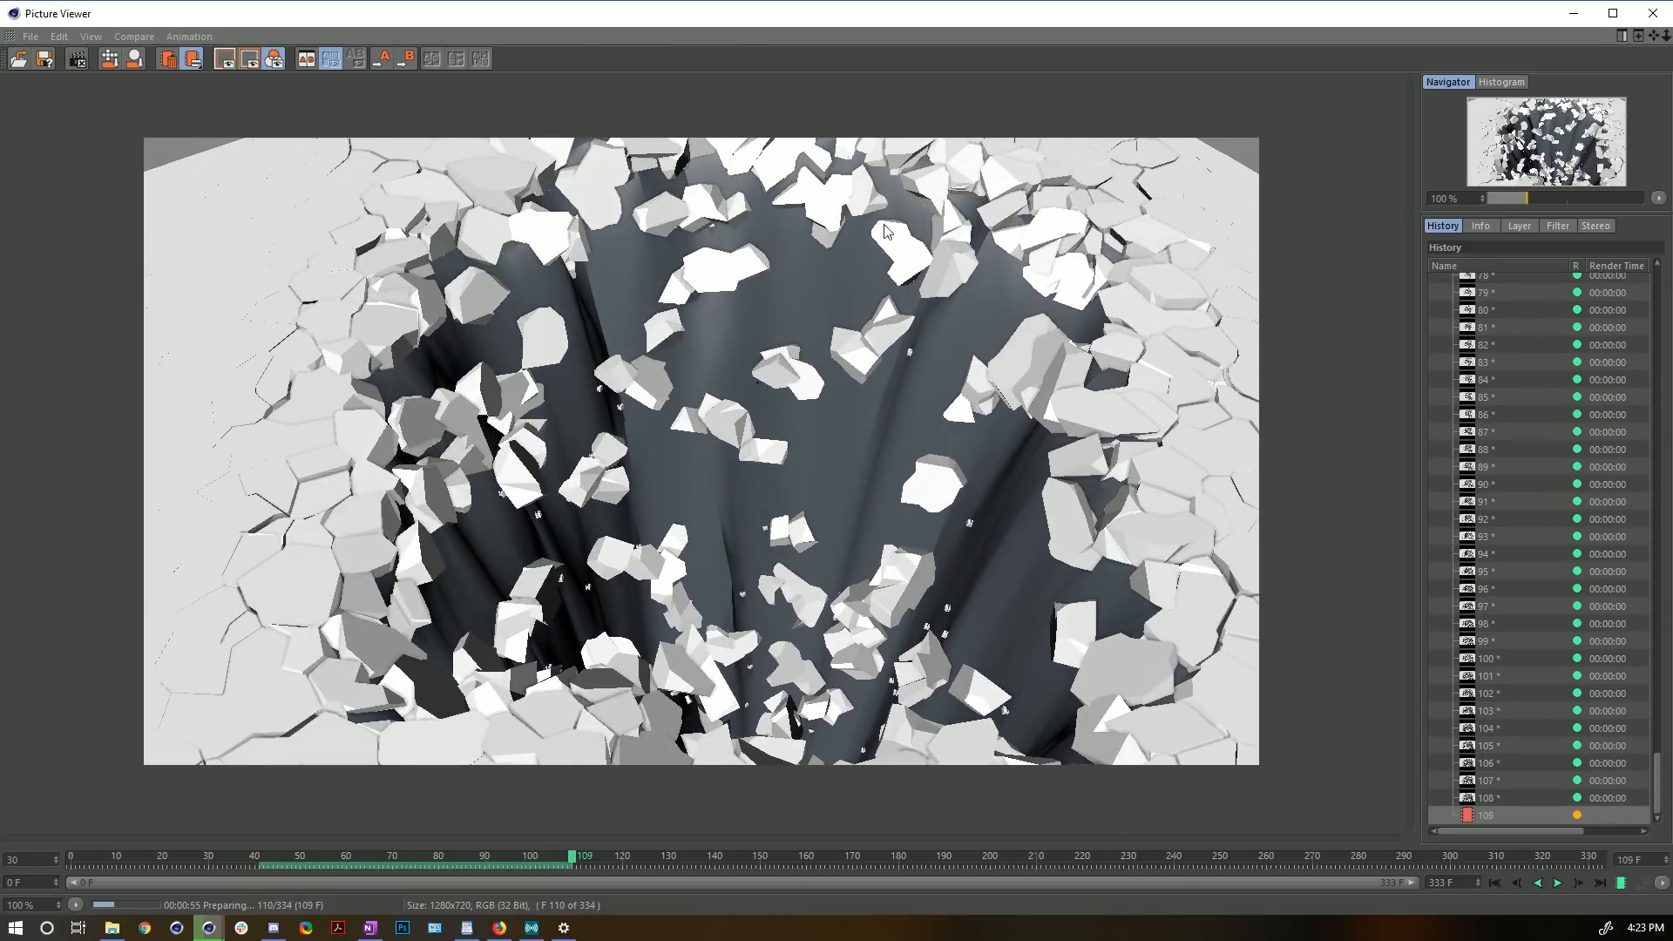
left_click(77, 58)
left_click(882, 551)
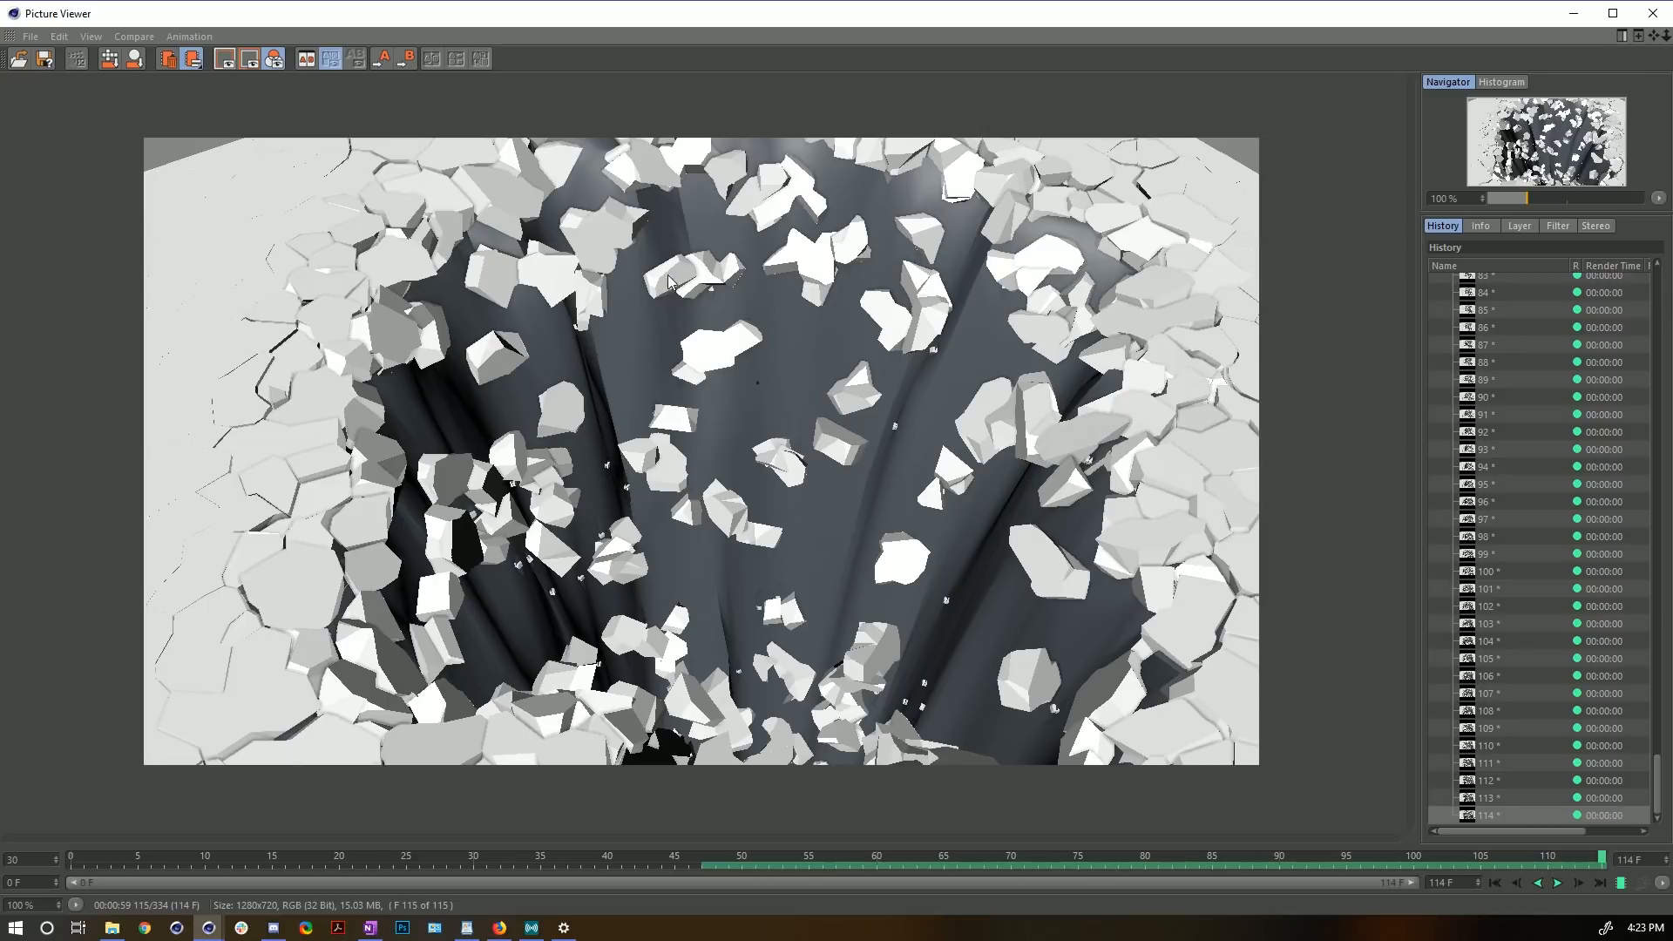
left_click(1496, 883)
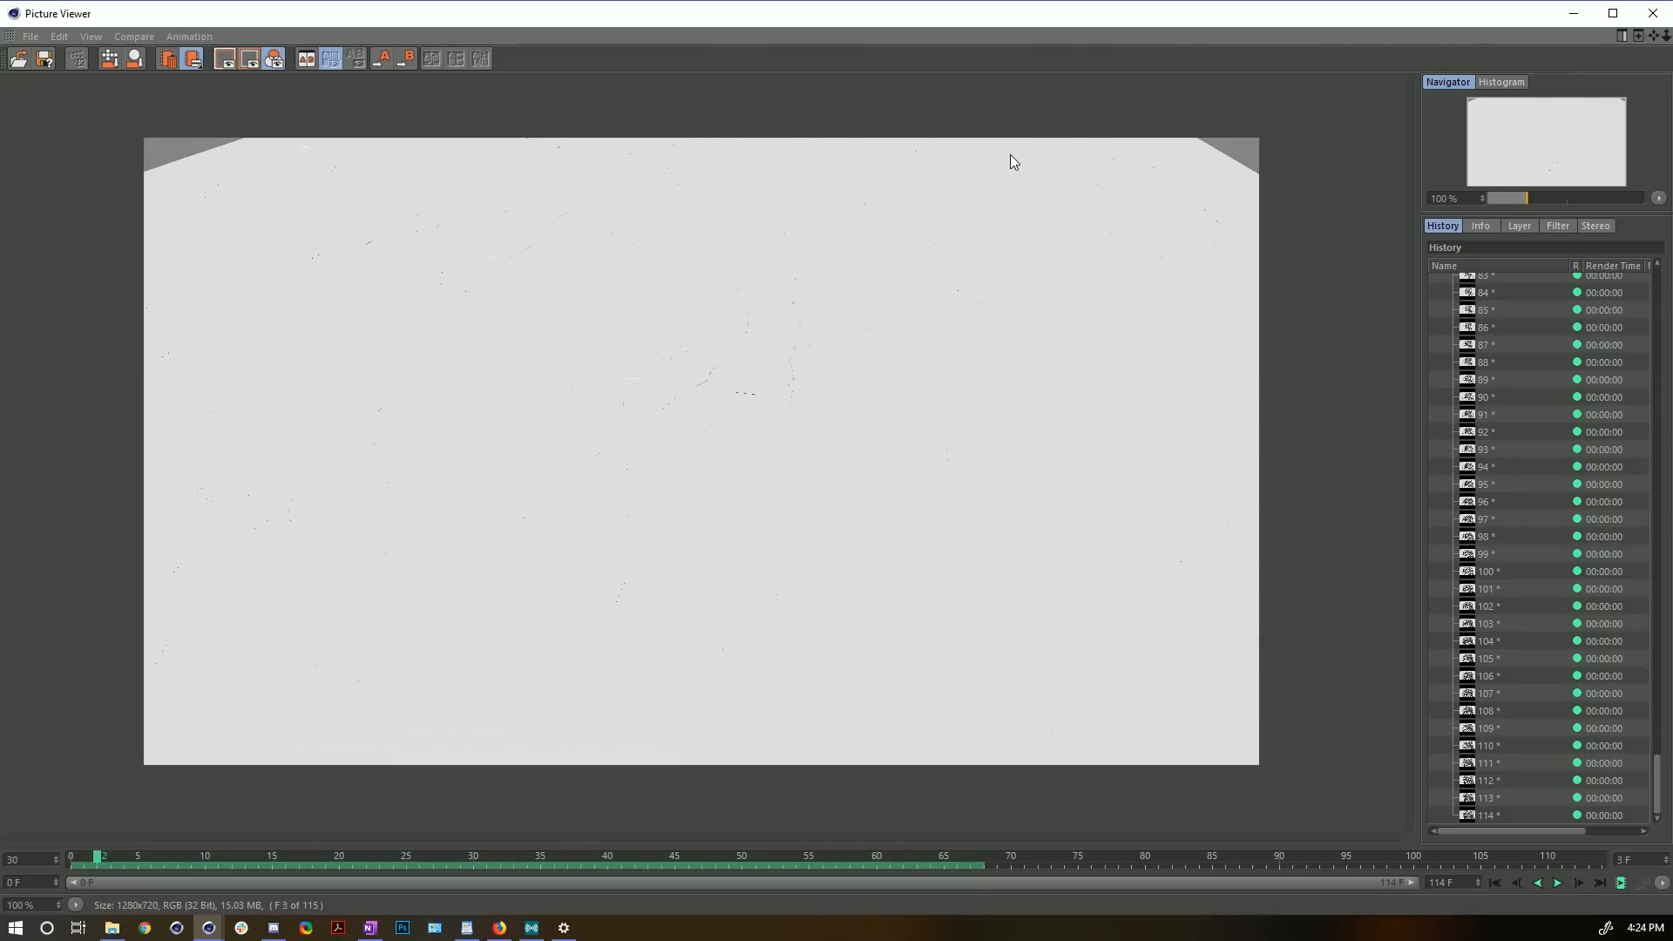
left_click(1654, 14)
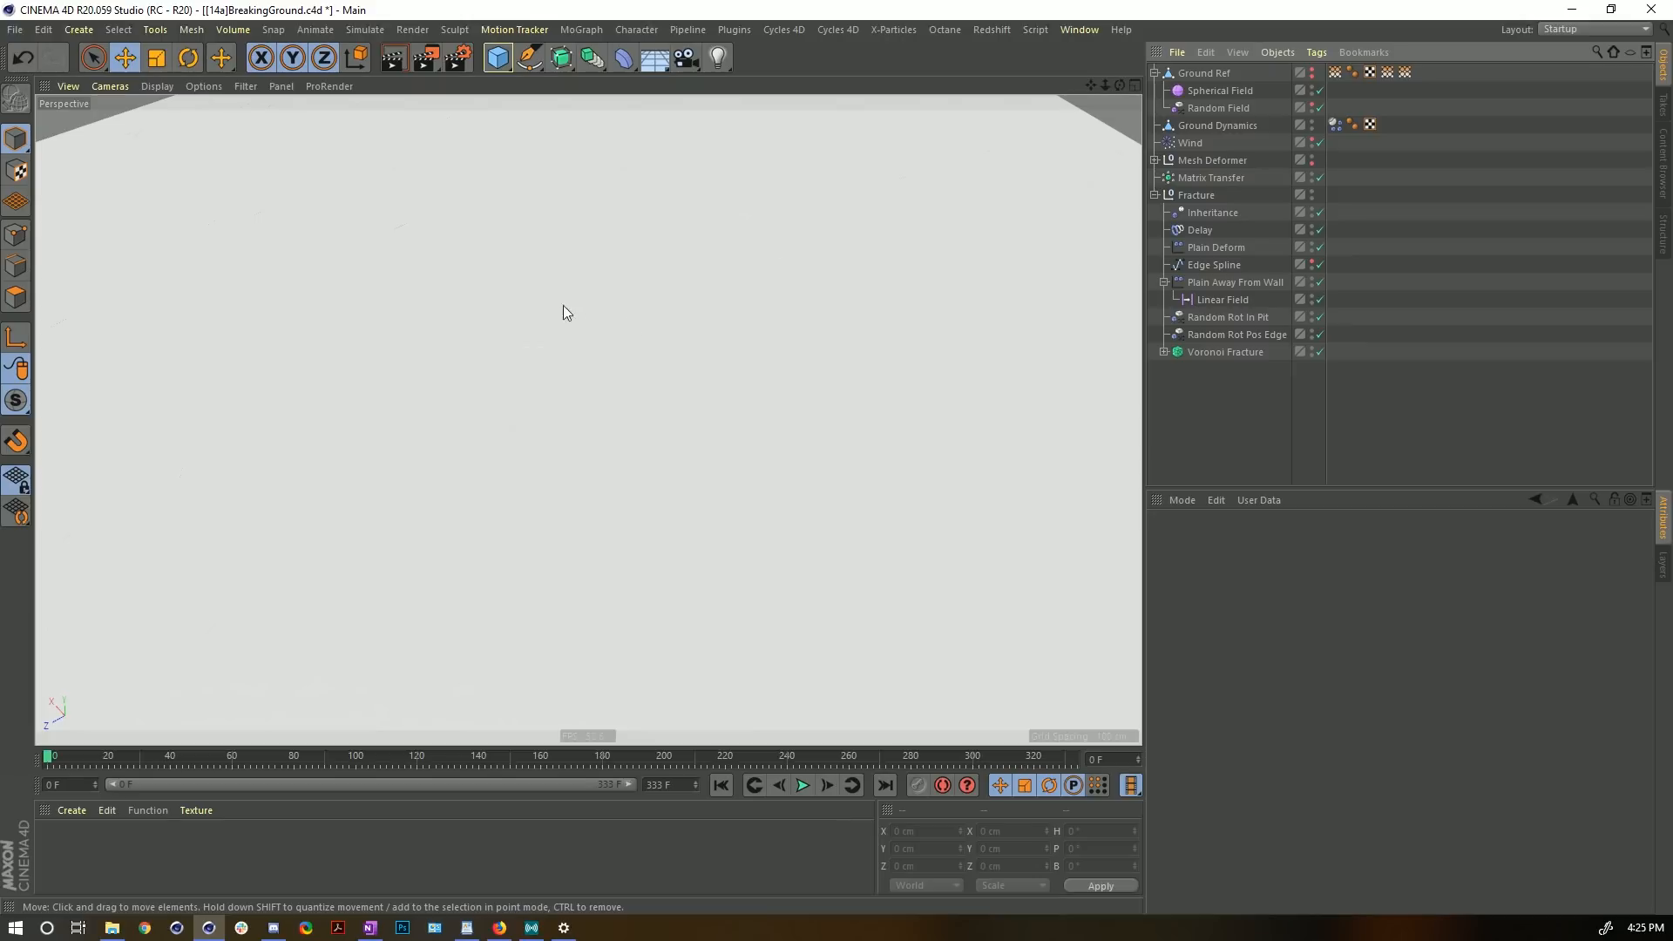
- Save the scene as a new version named [15a]BreakingGround.c4d in the BreakingGround folder
key("ctrl+shift+s")
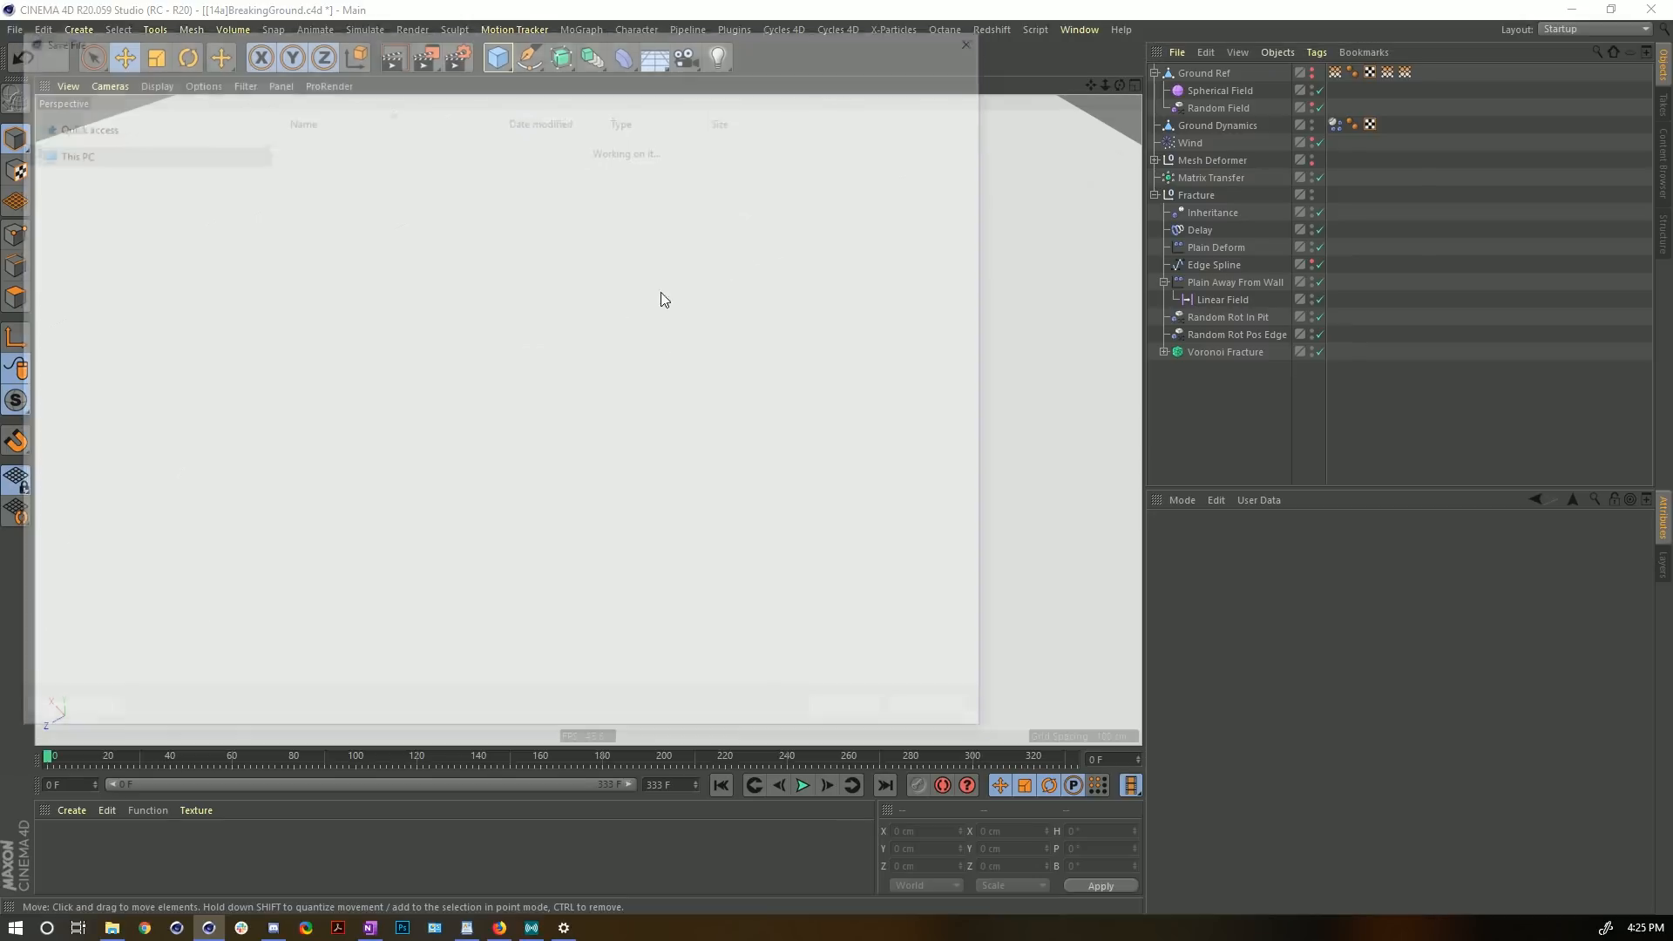
left_click(135, 654)
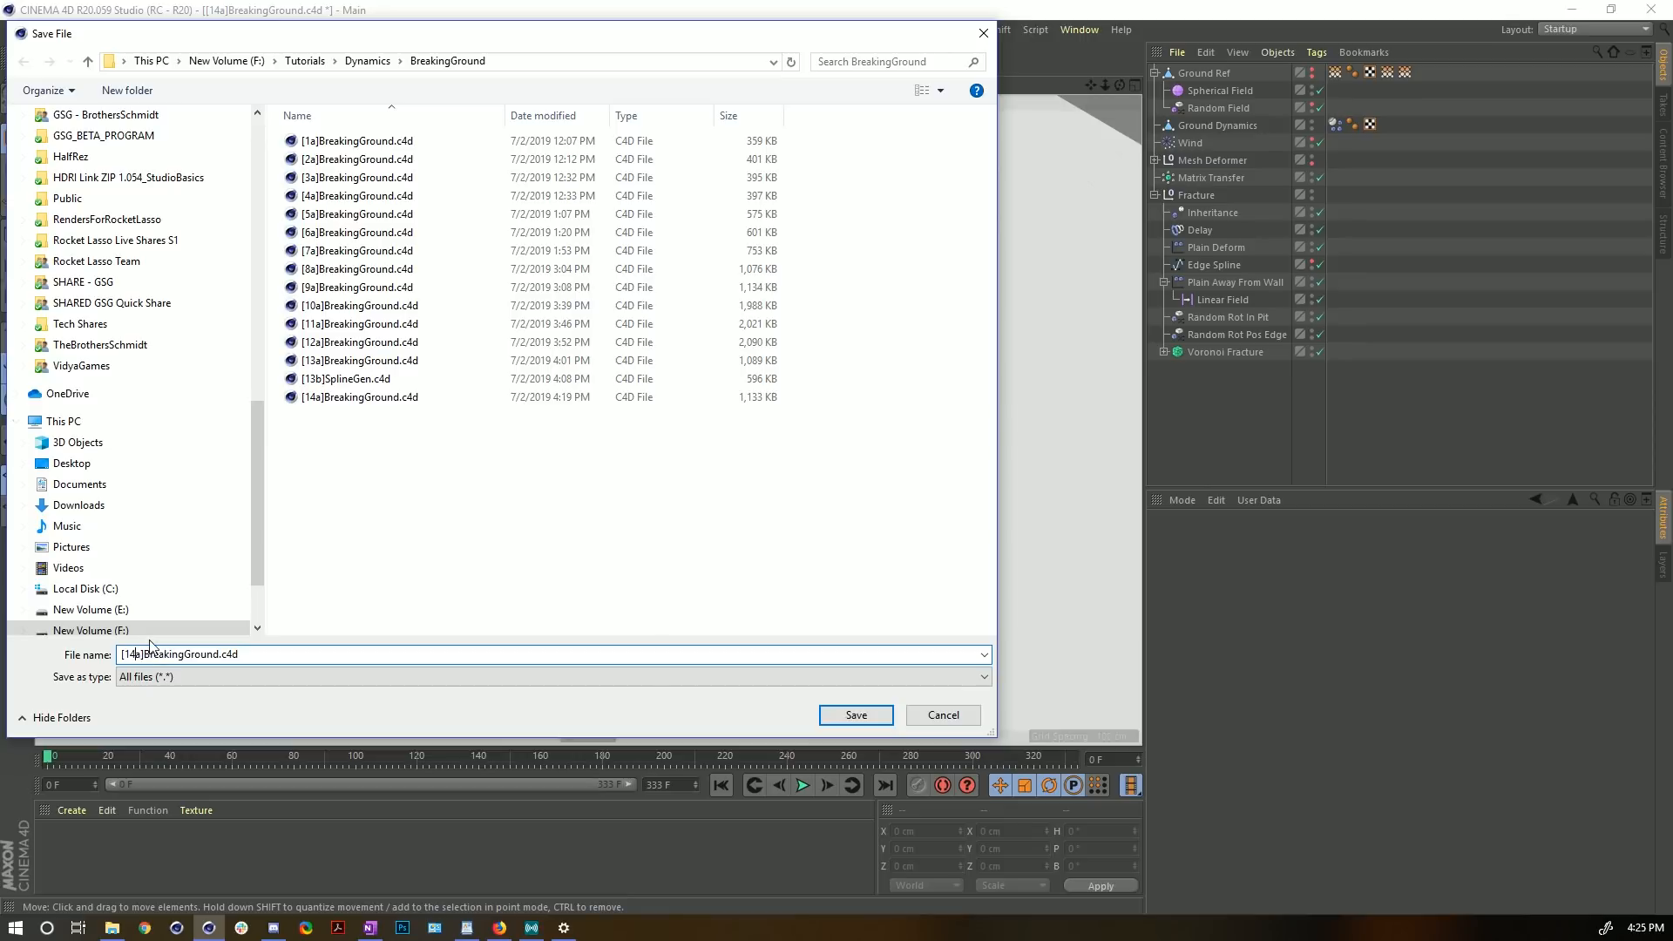
type("5")
key("Return")
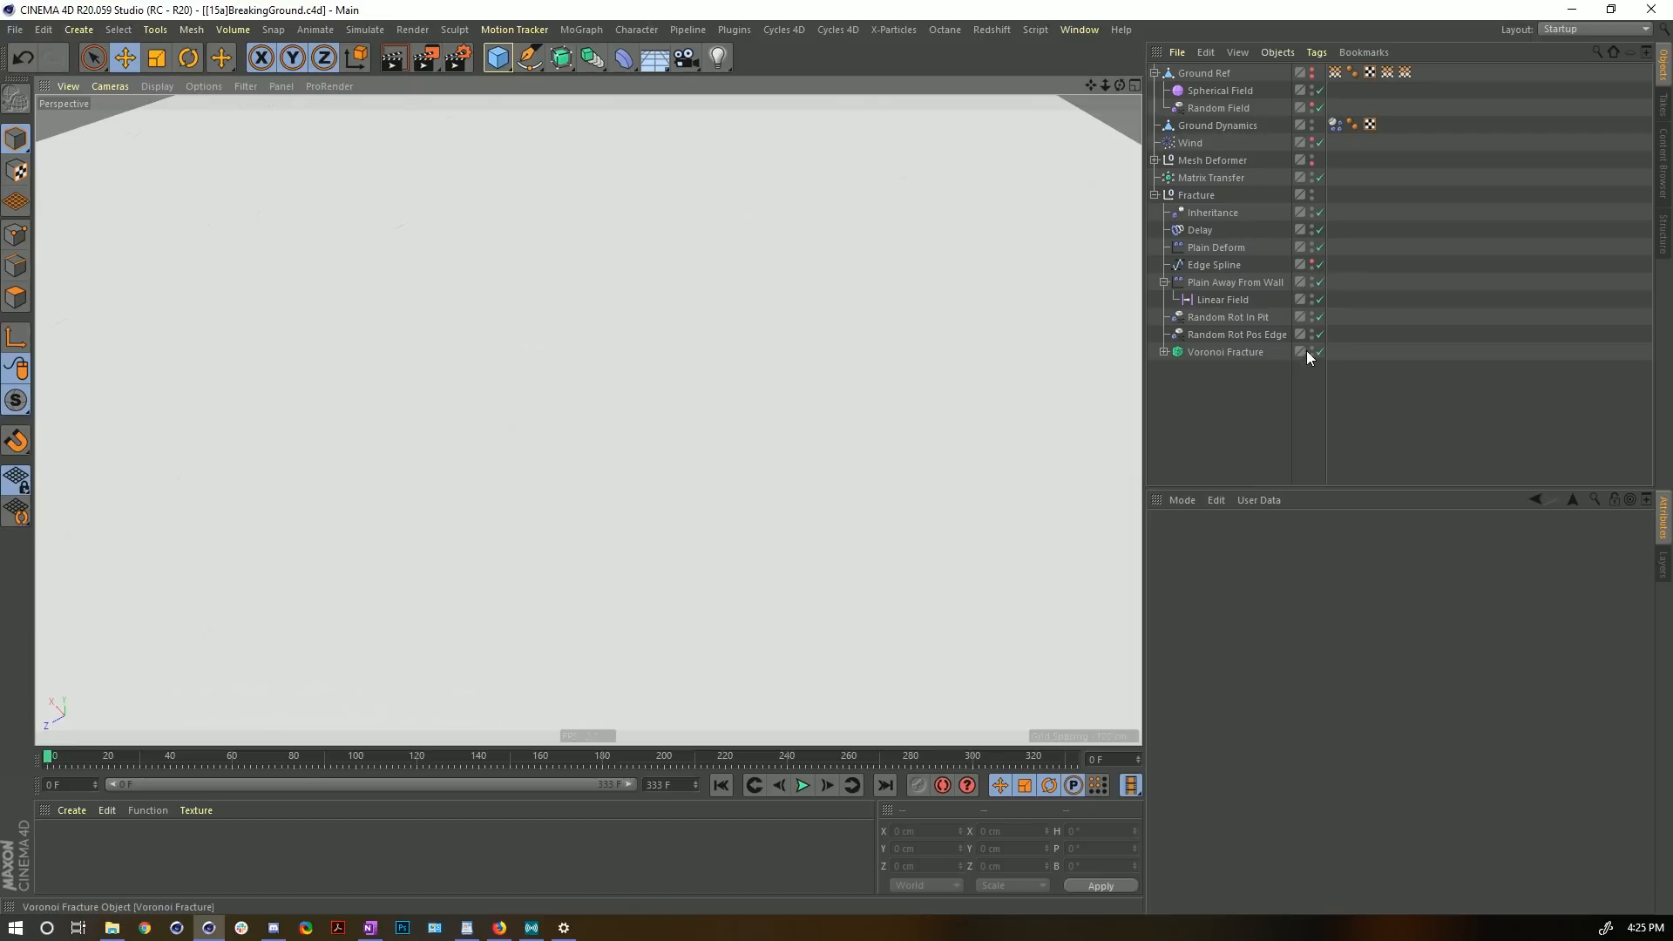
- Hide the Fracture group and add a Platonic object with a radius of about 211 cm, raised about 272 cm above the ground
left_click(1310, 190)
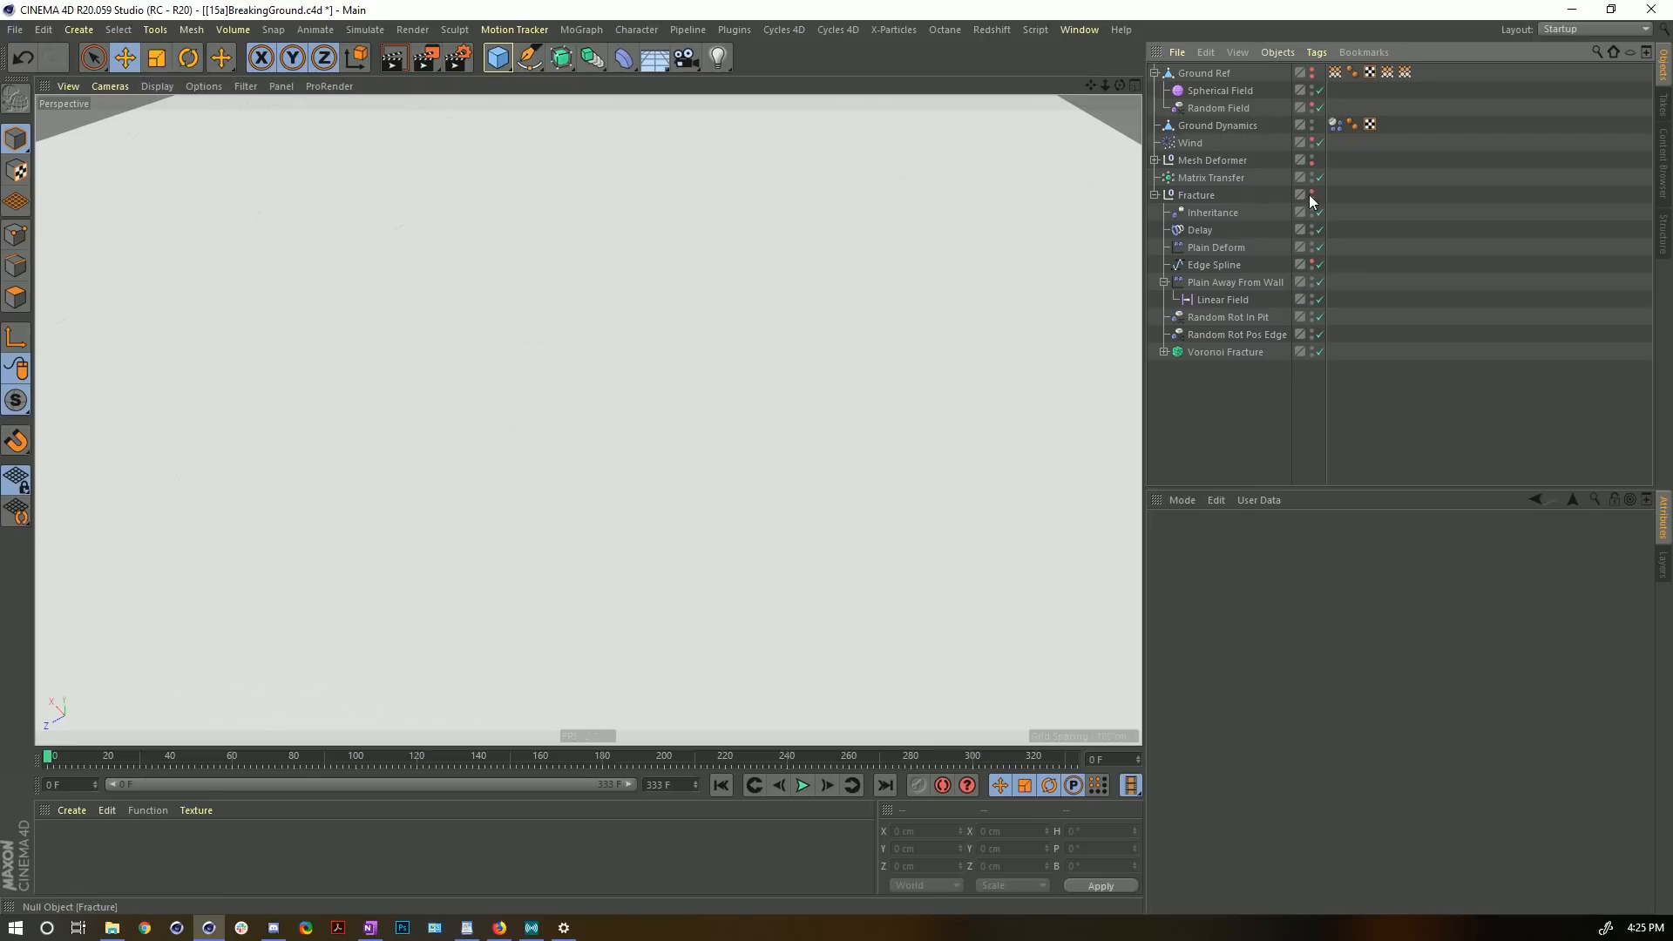
left_click(575, 32)
left_click(571, 27)
left_click(497, 58)
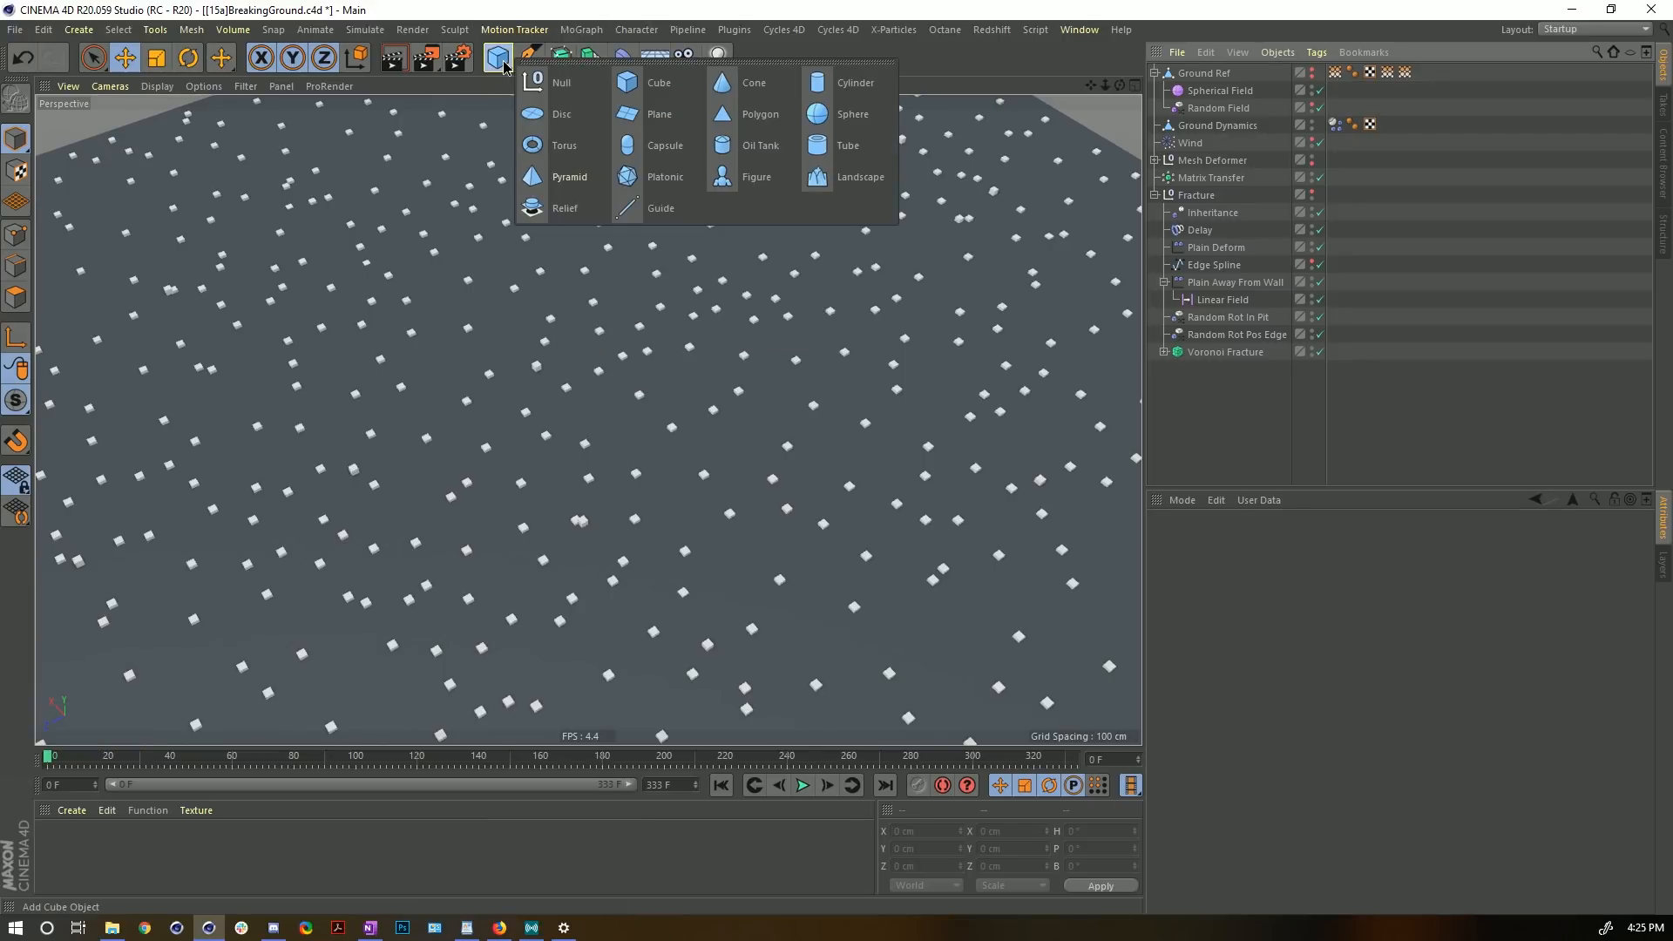
left_click(654, 178)
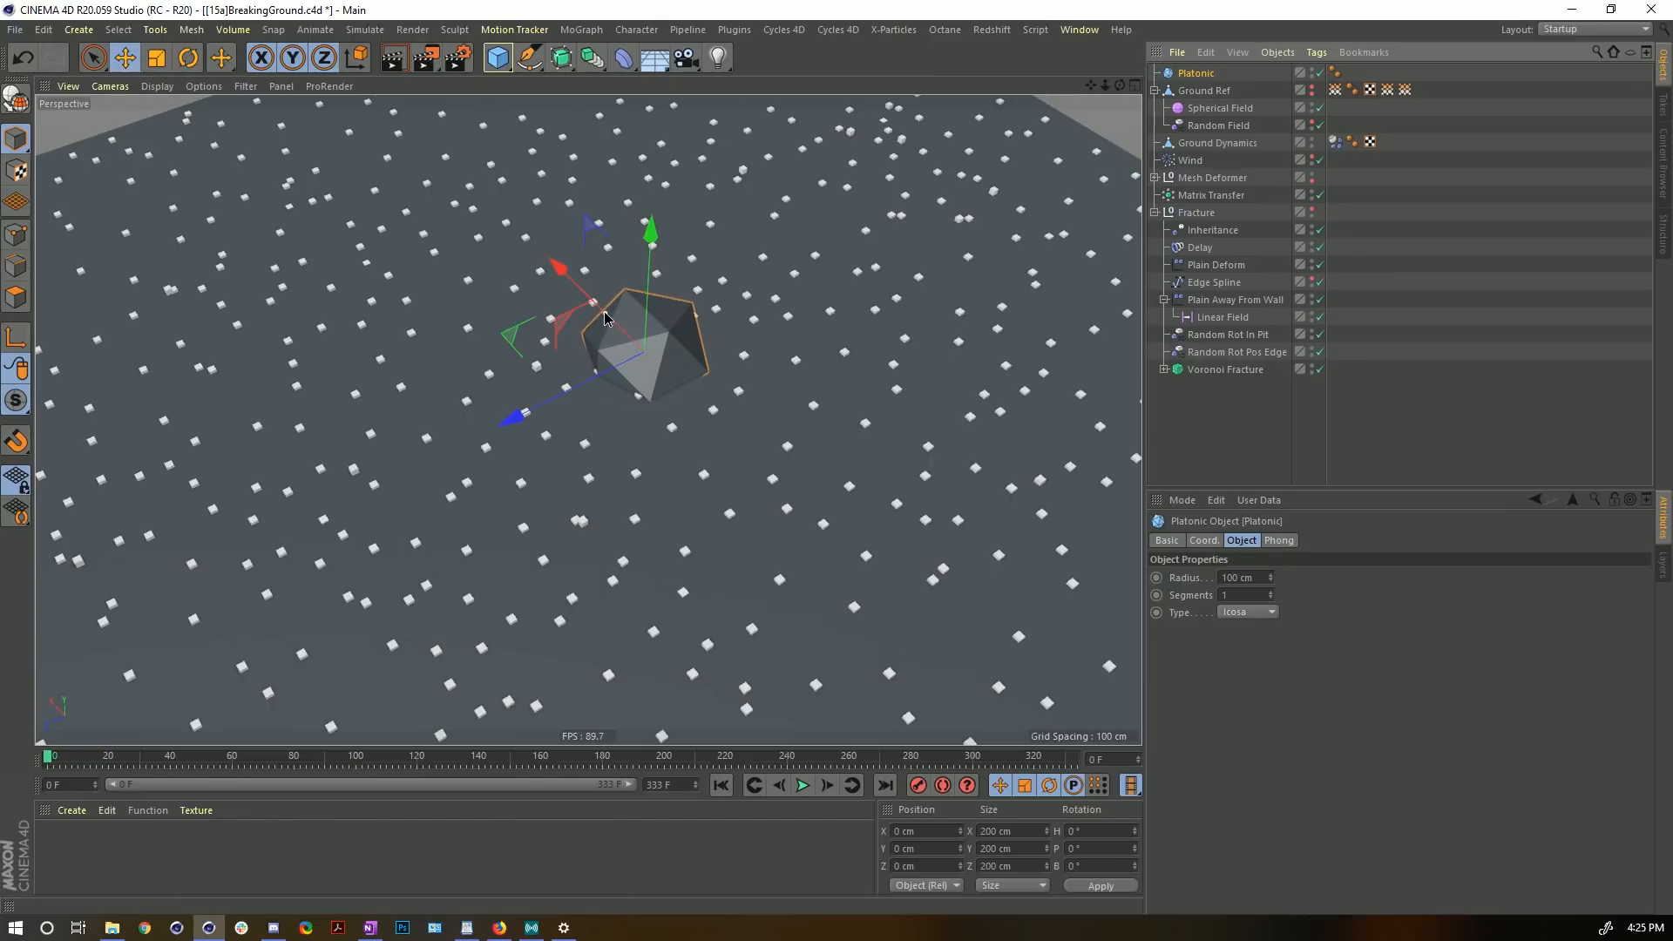
left_click_drag(610, 316, 658, 110)
left_click_drag(641, 247, 671, 198, "alt")
- Add a new Voronoi Fracture object and place the Platonic inside it as its child
left_click(581, 28)
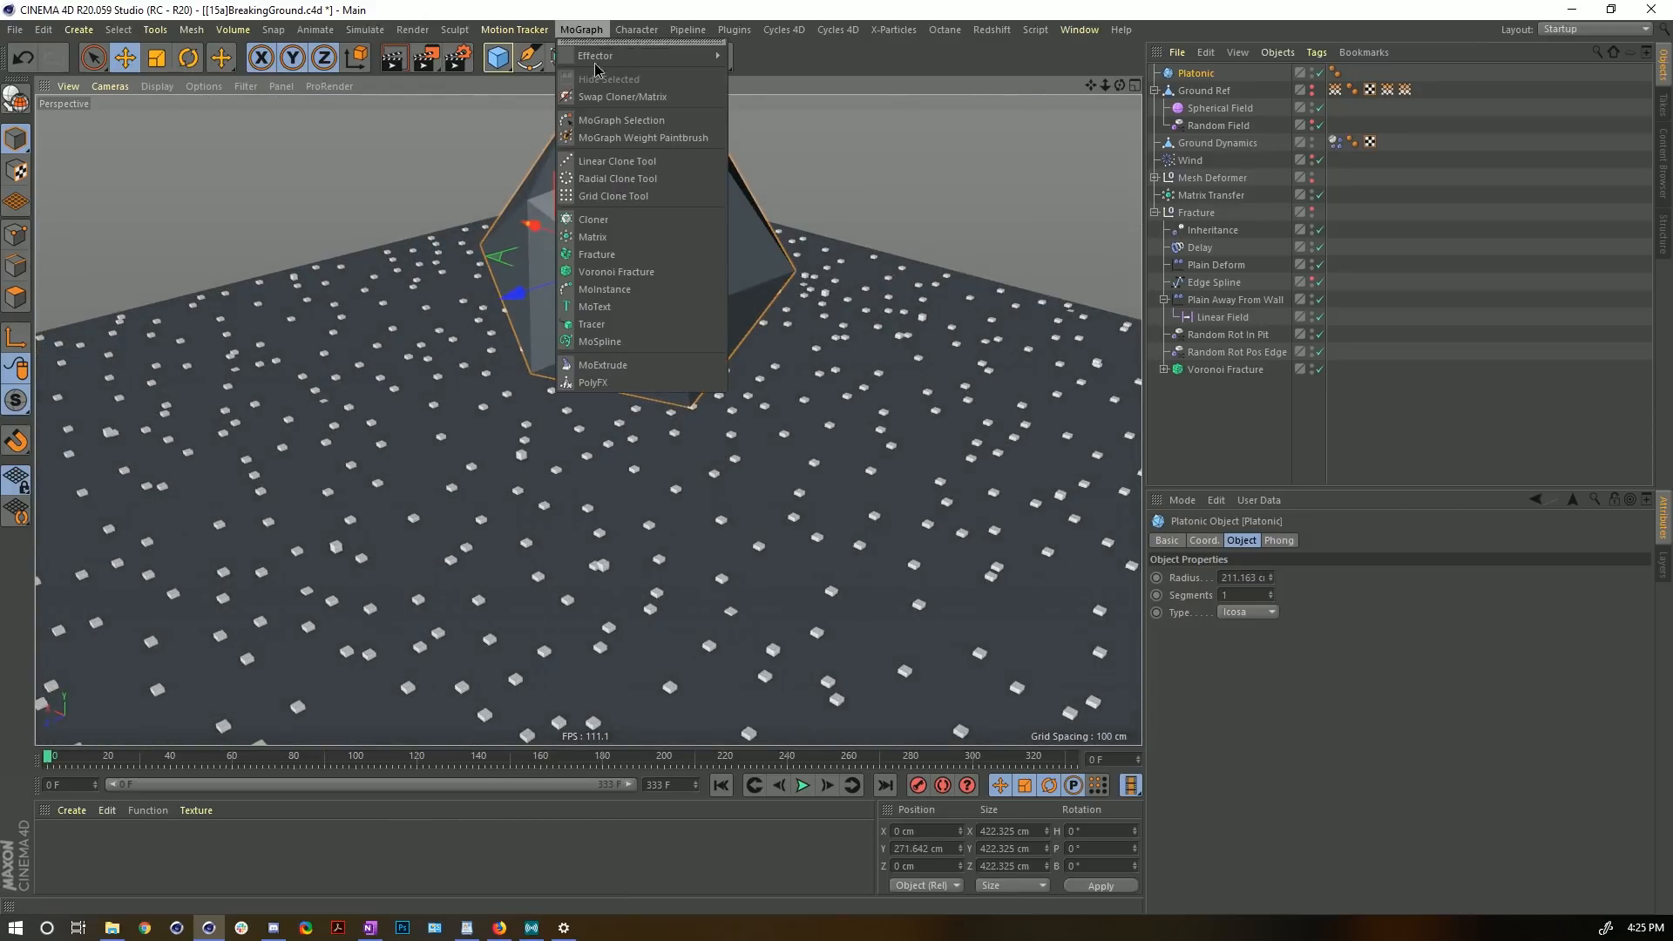
left_click(659, 280)
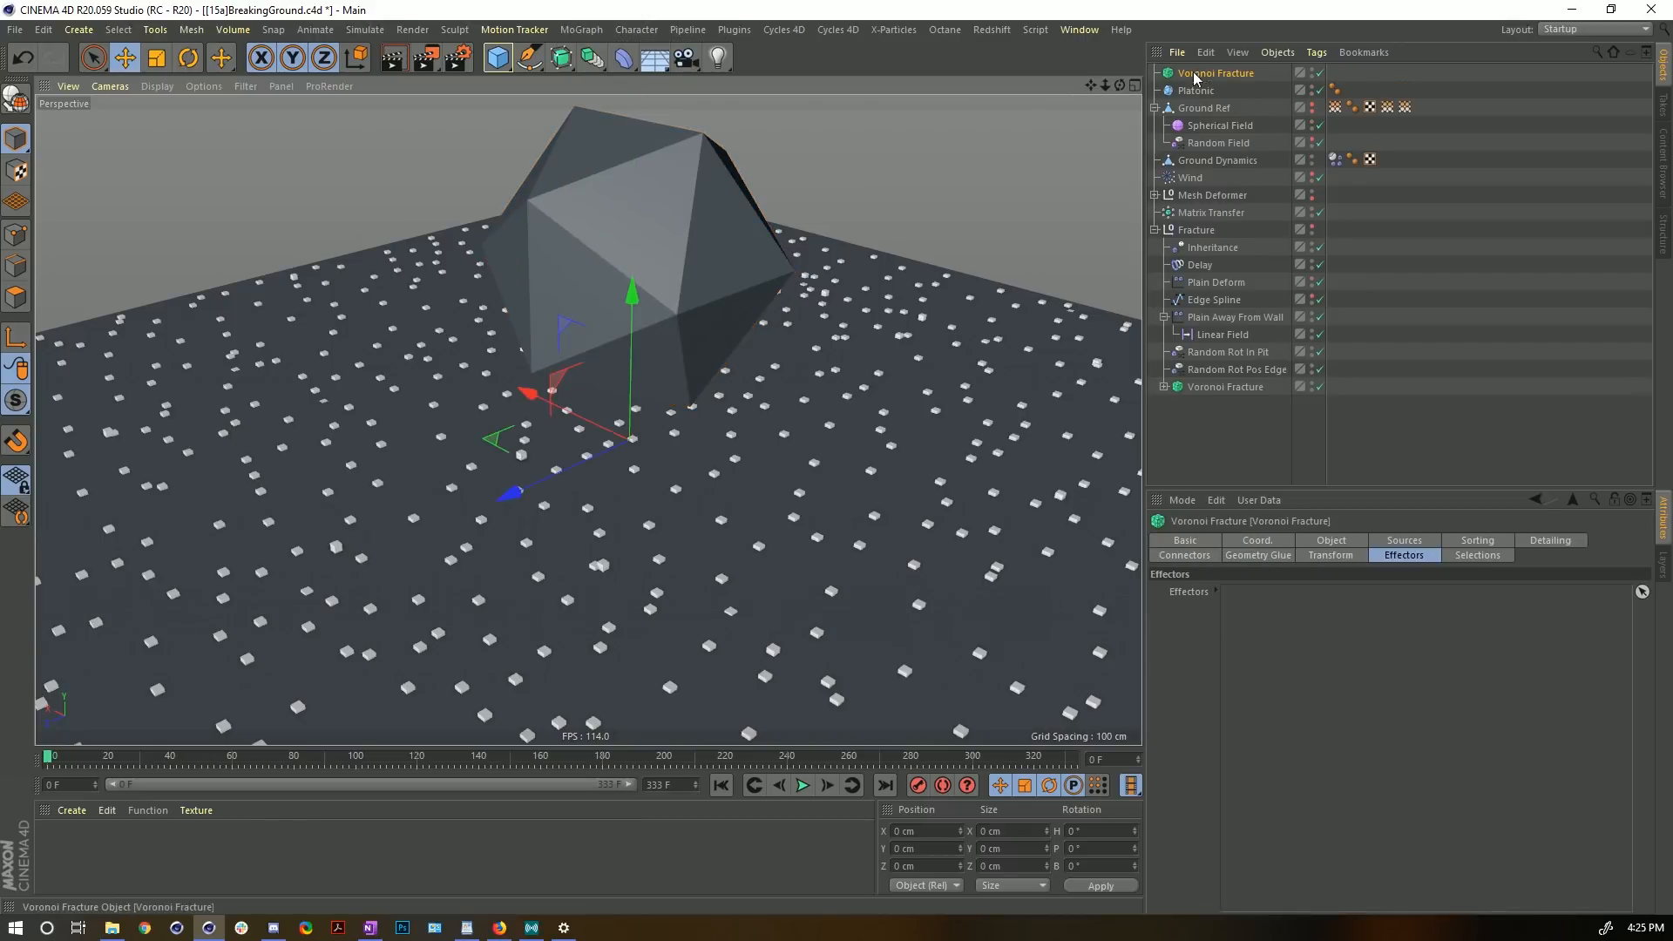
left_click_drag(1199, 91, 1227, 76)
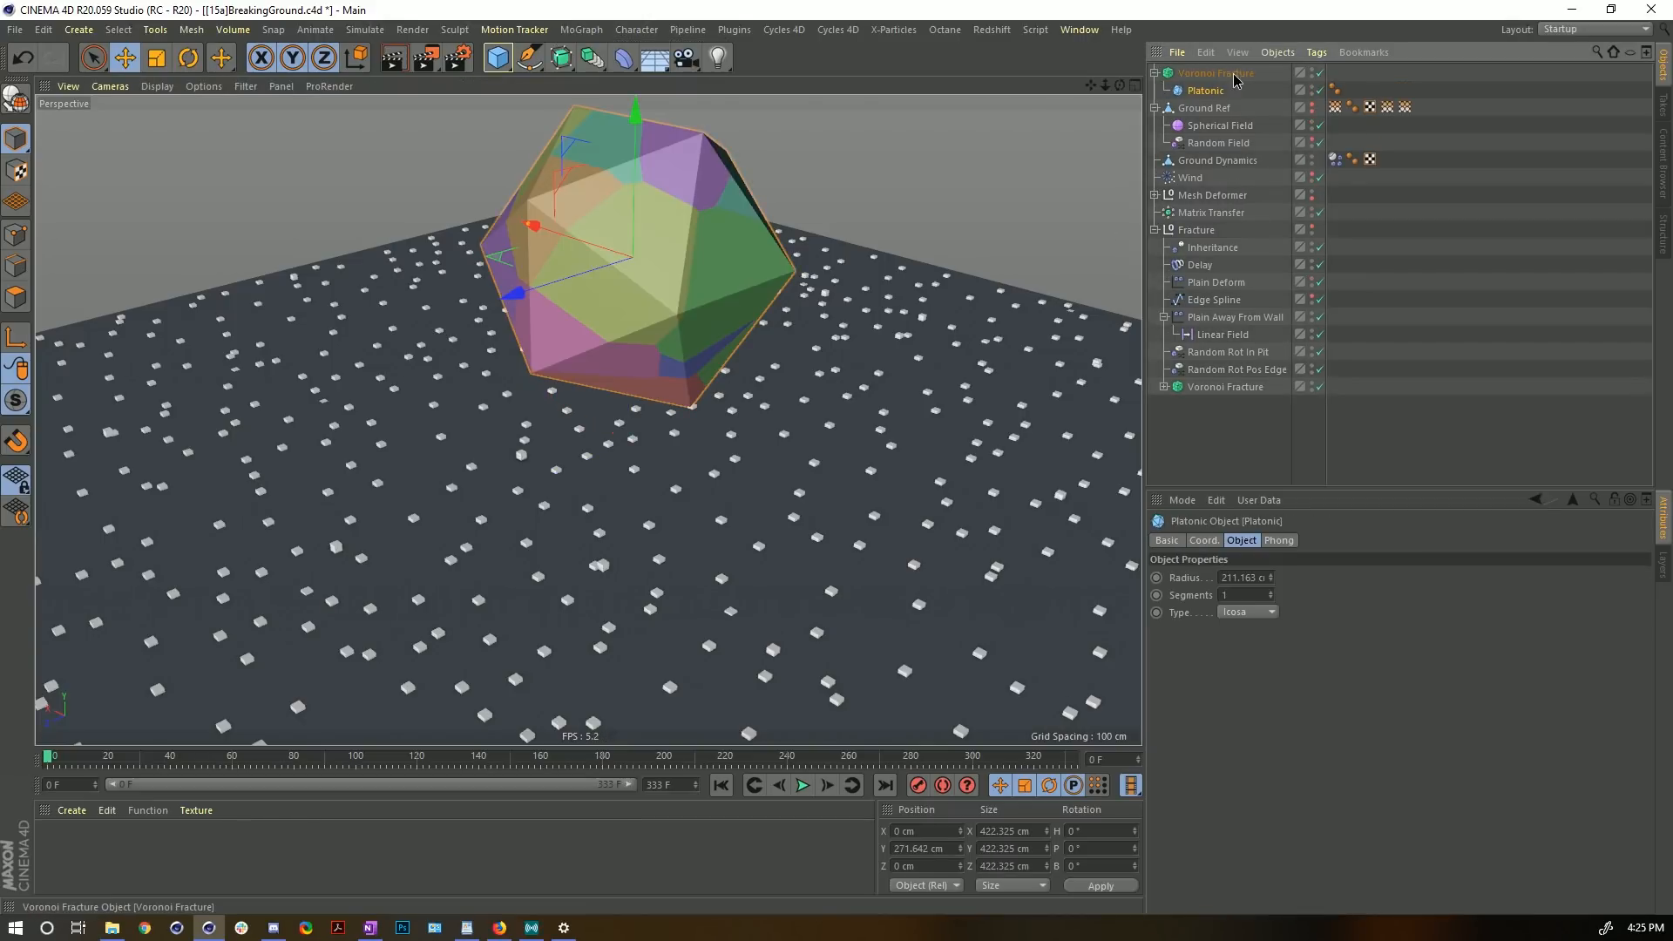
- Rename the new Voronoi Fracture object holding the Platonic as Fracture Extra Chunks
double_click(1242, 74)
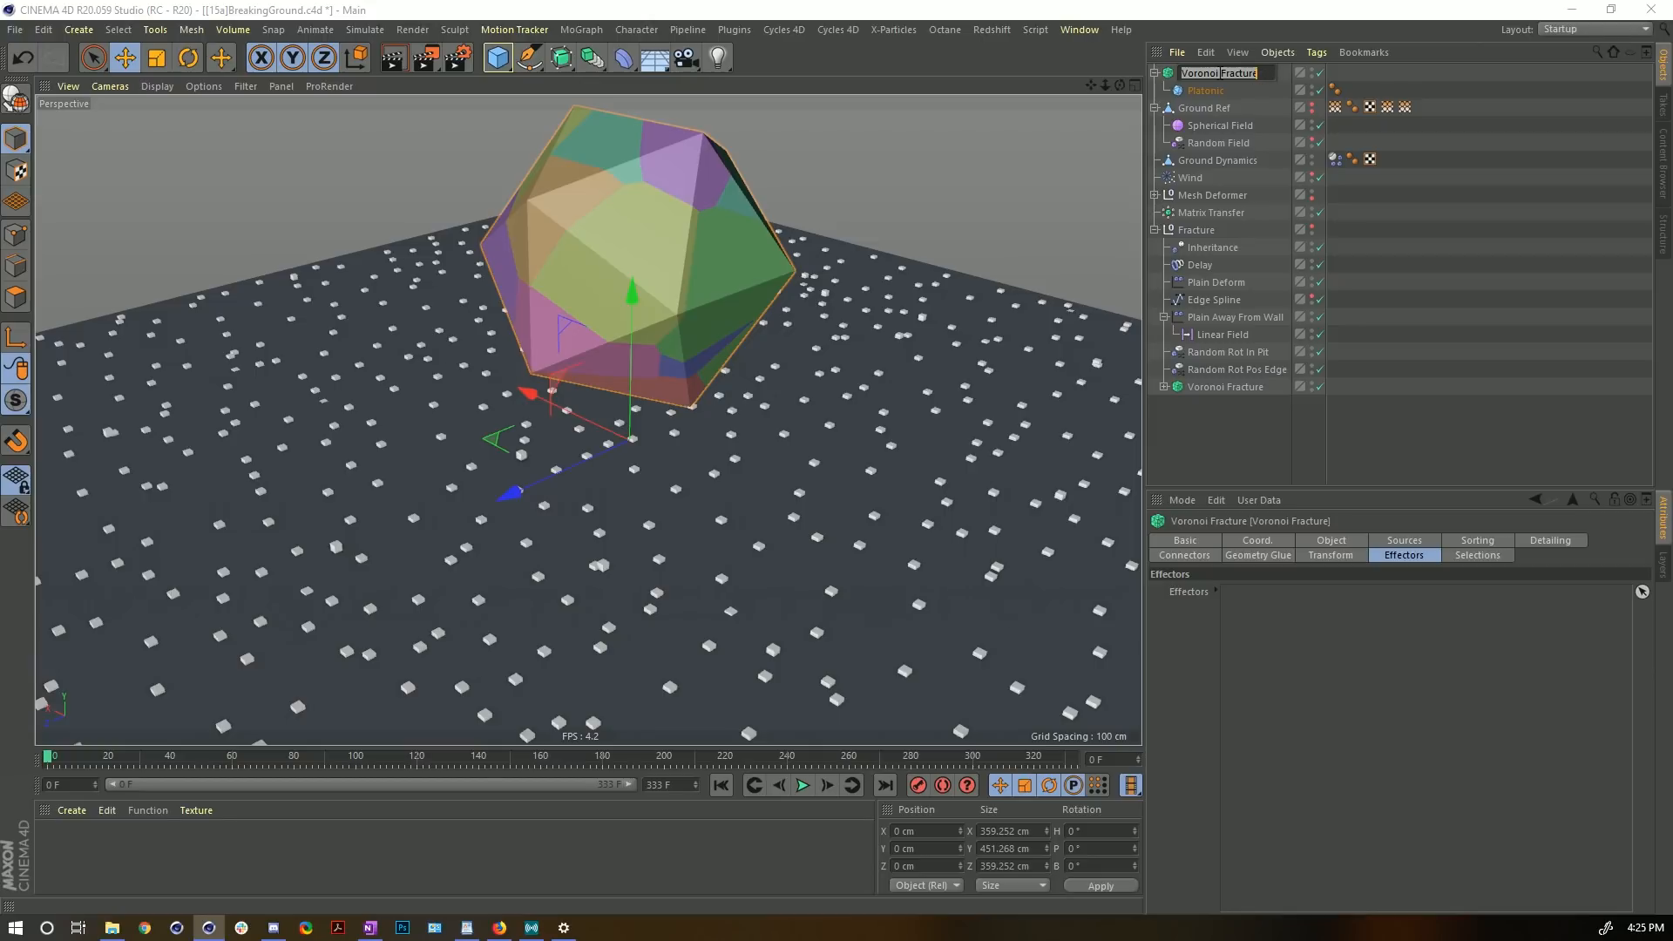
key("Delete")
key("Delete")
type("Ext")
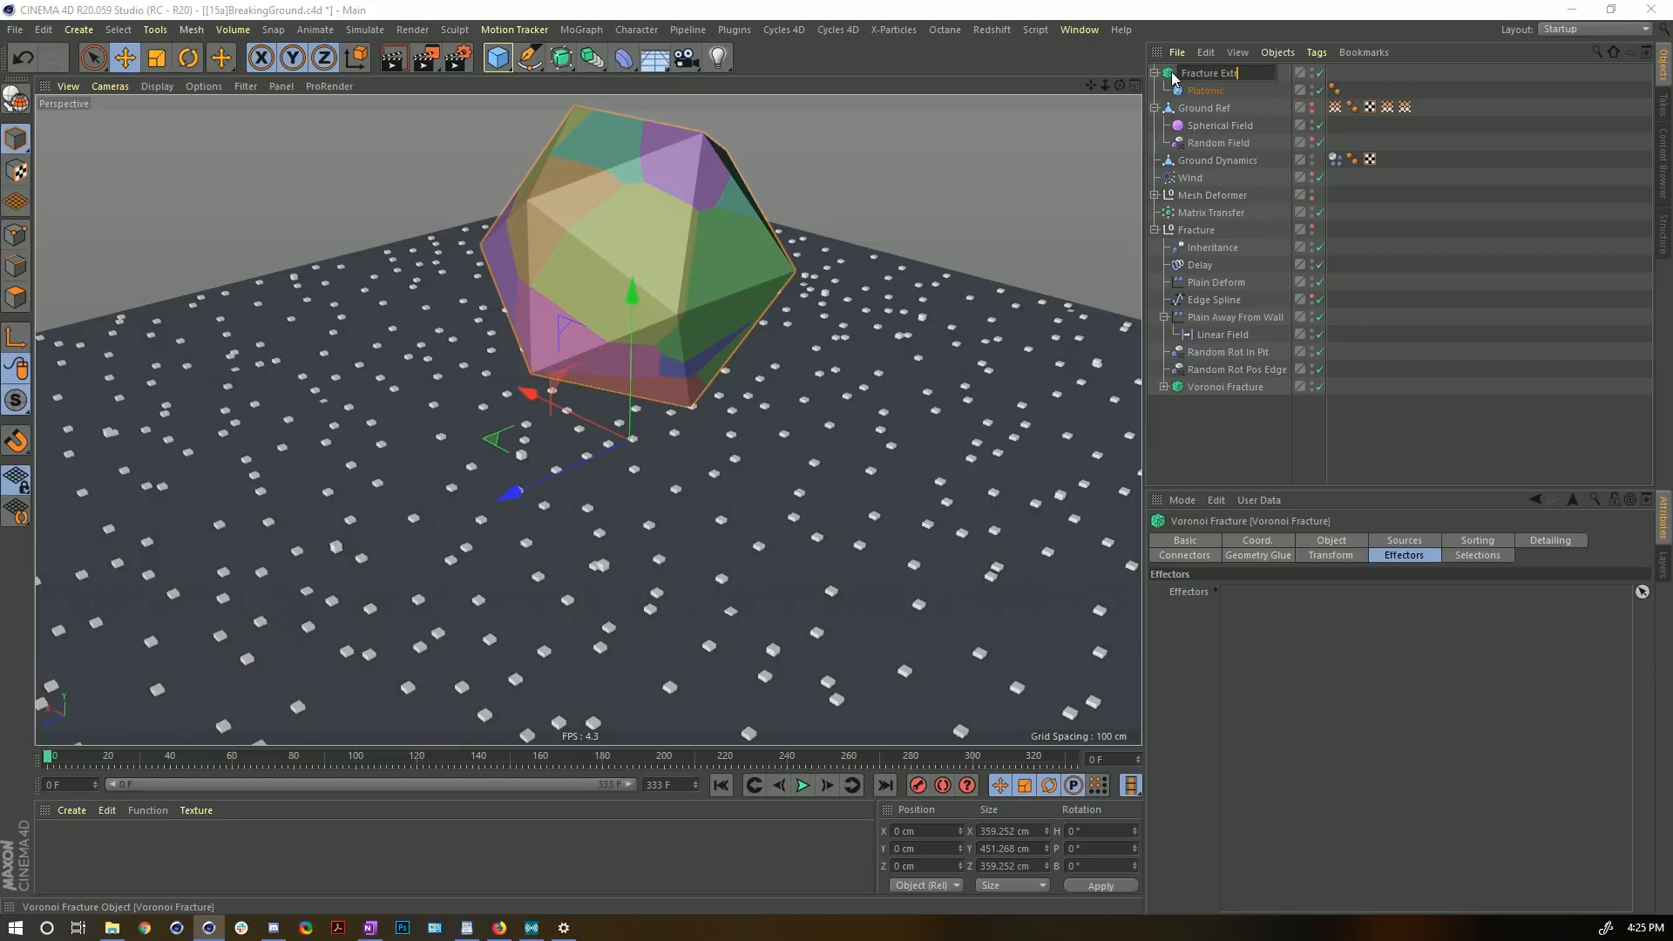
type("ra Chunks")
key("Return")
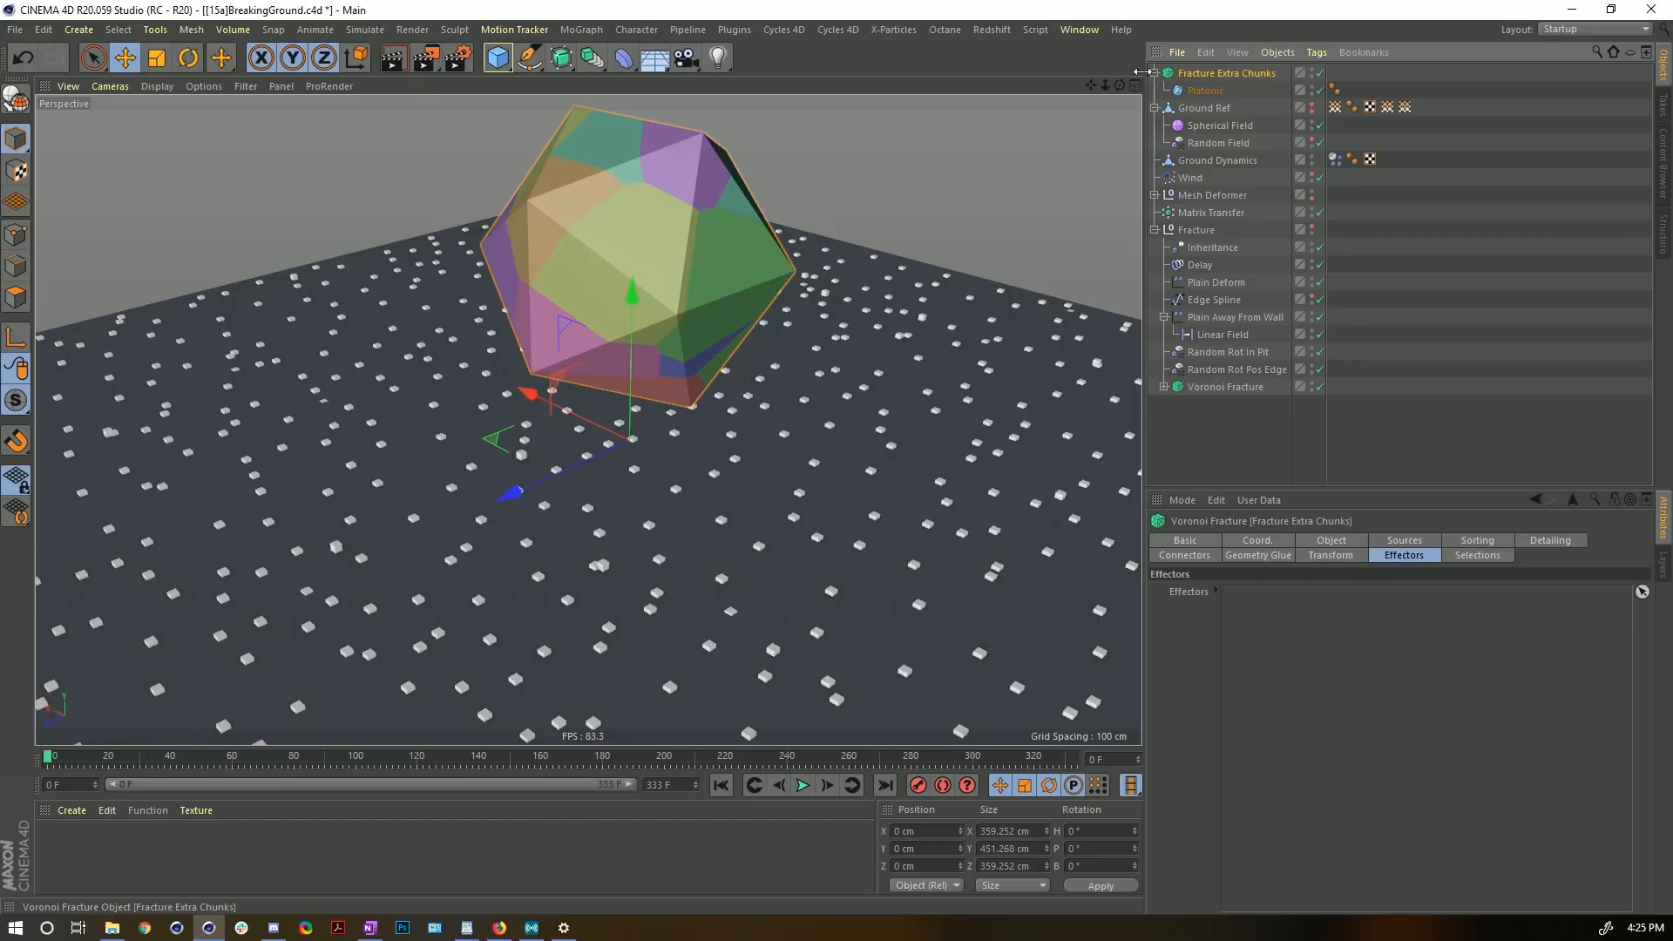
- Set the Fracture Extra Chunks distribution source to 1111 points and scale the Platonic down to about 312 cm across
left_click(1394, 542)
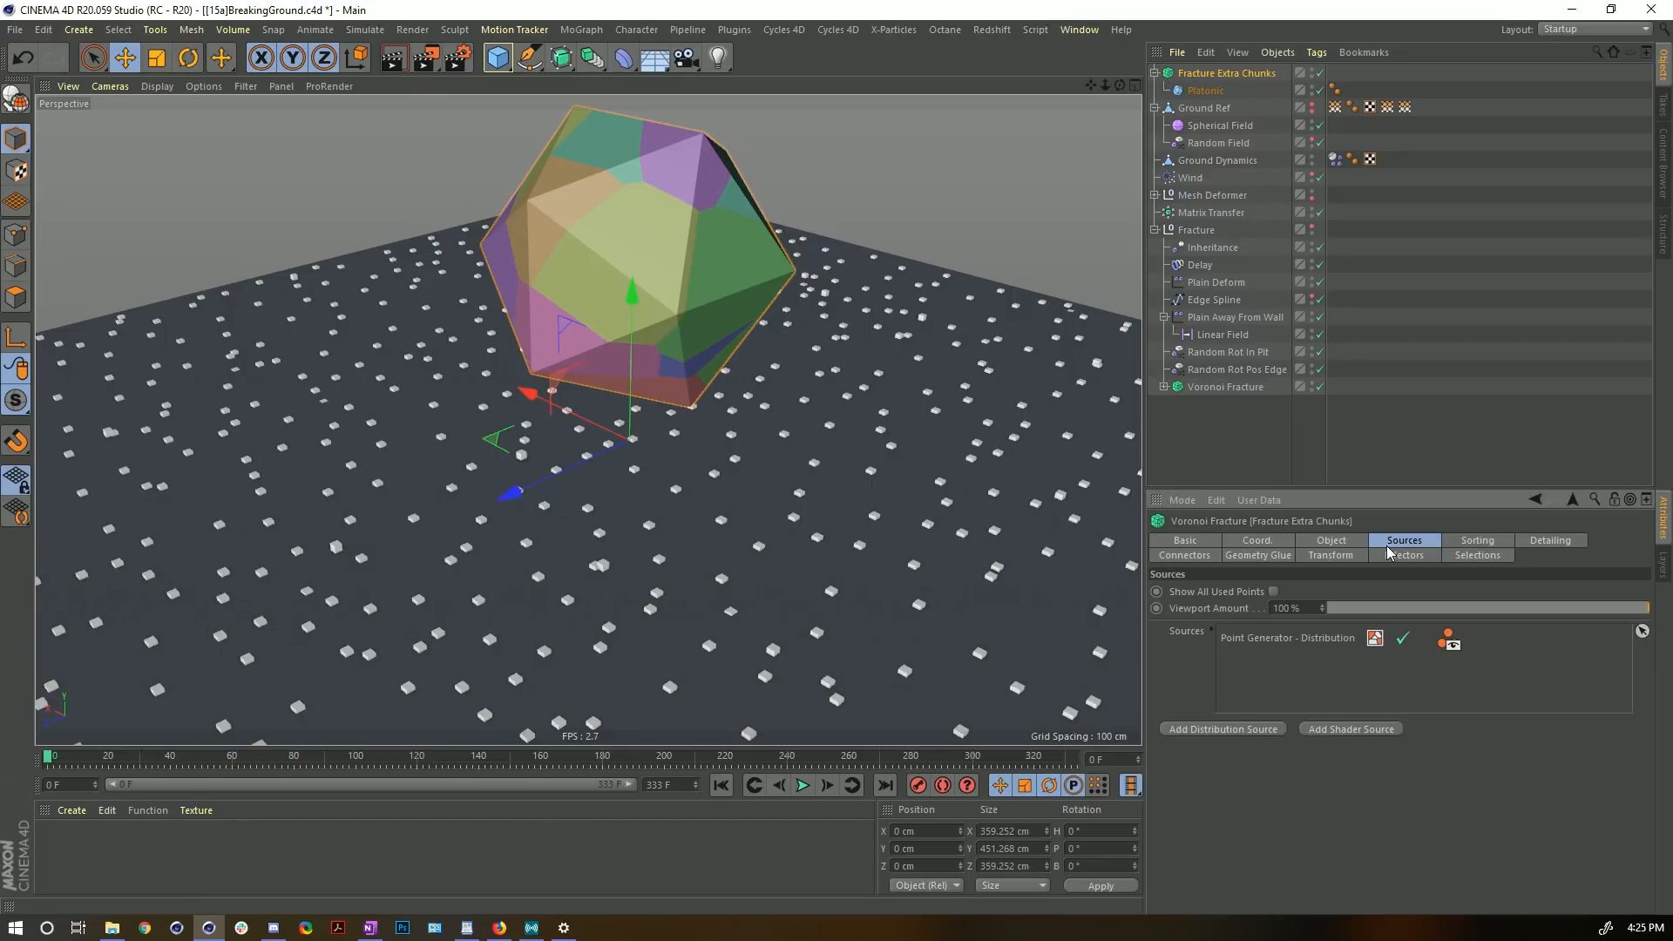
left_click(1317, 644)
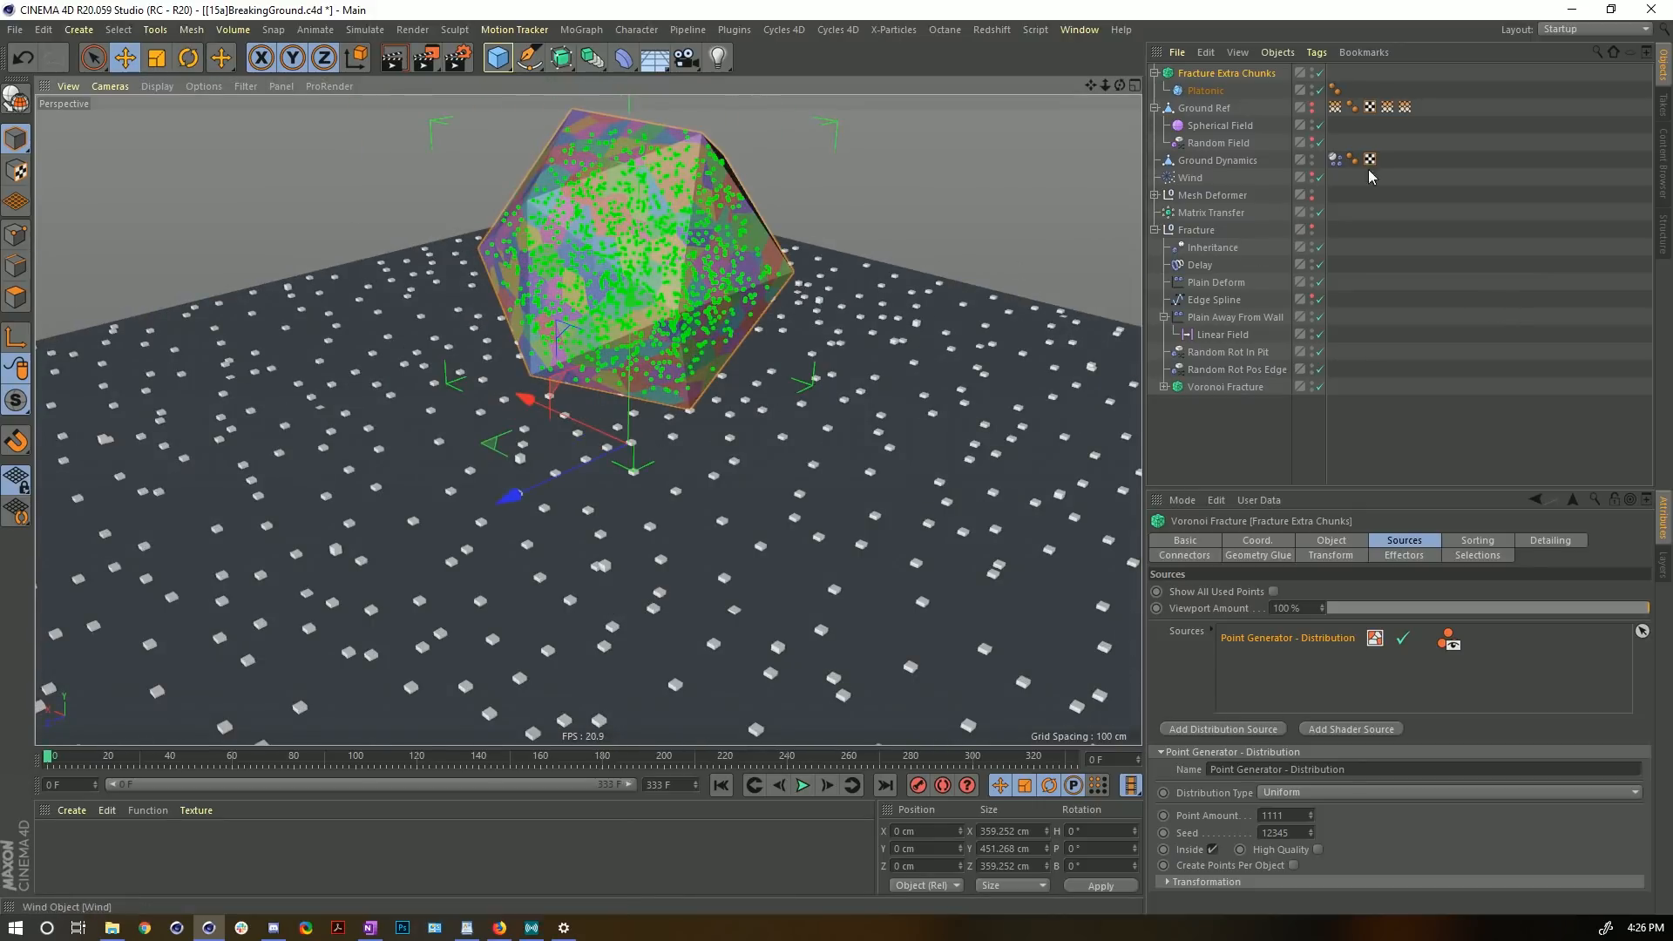
left_click(1203, 91)
key("t")
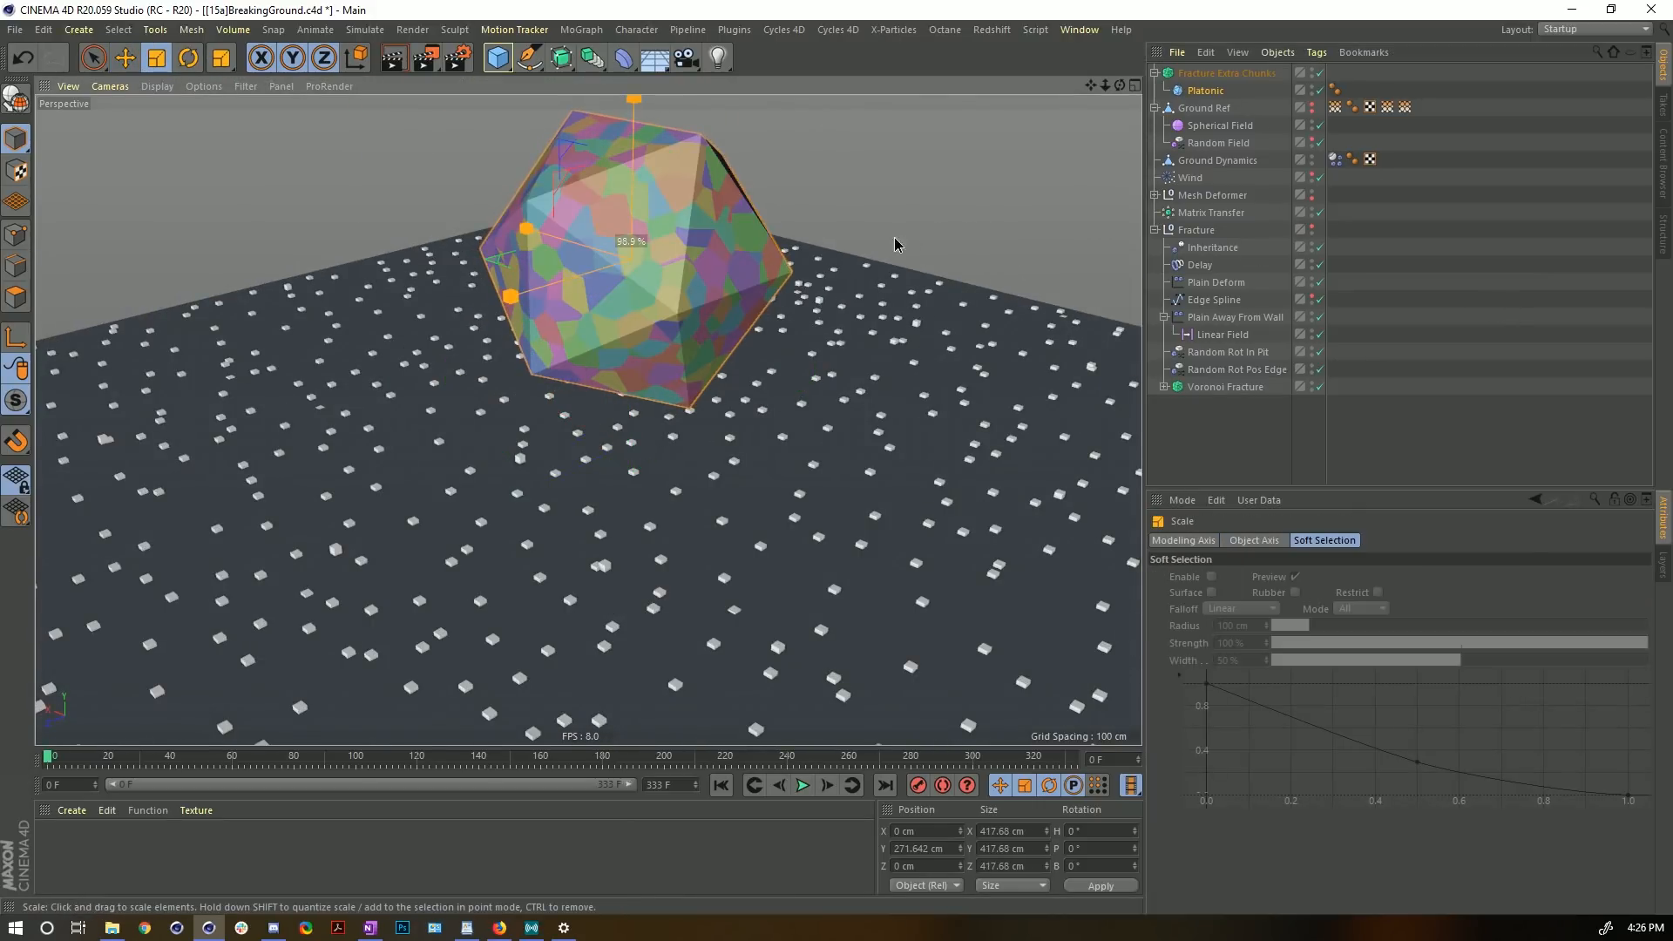
left_click_drag(858, 259, 811, 277)
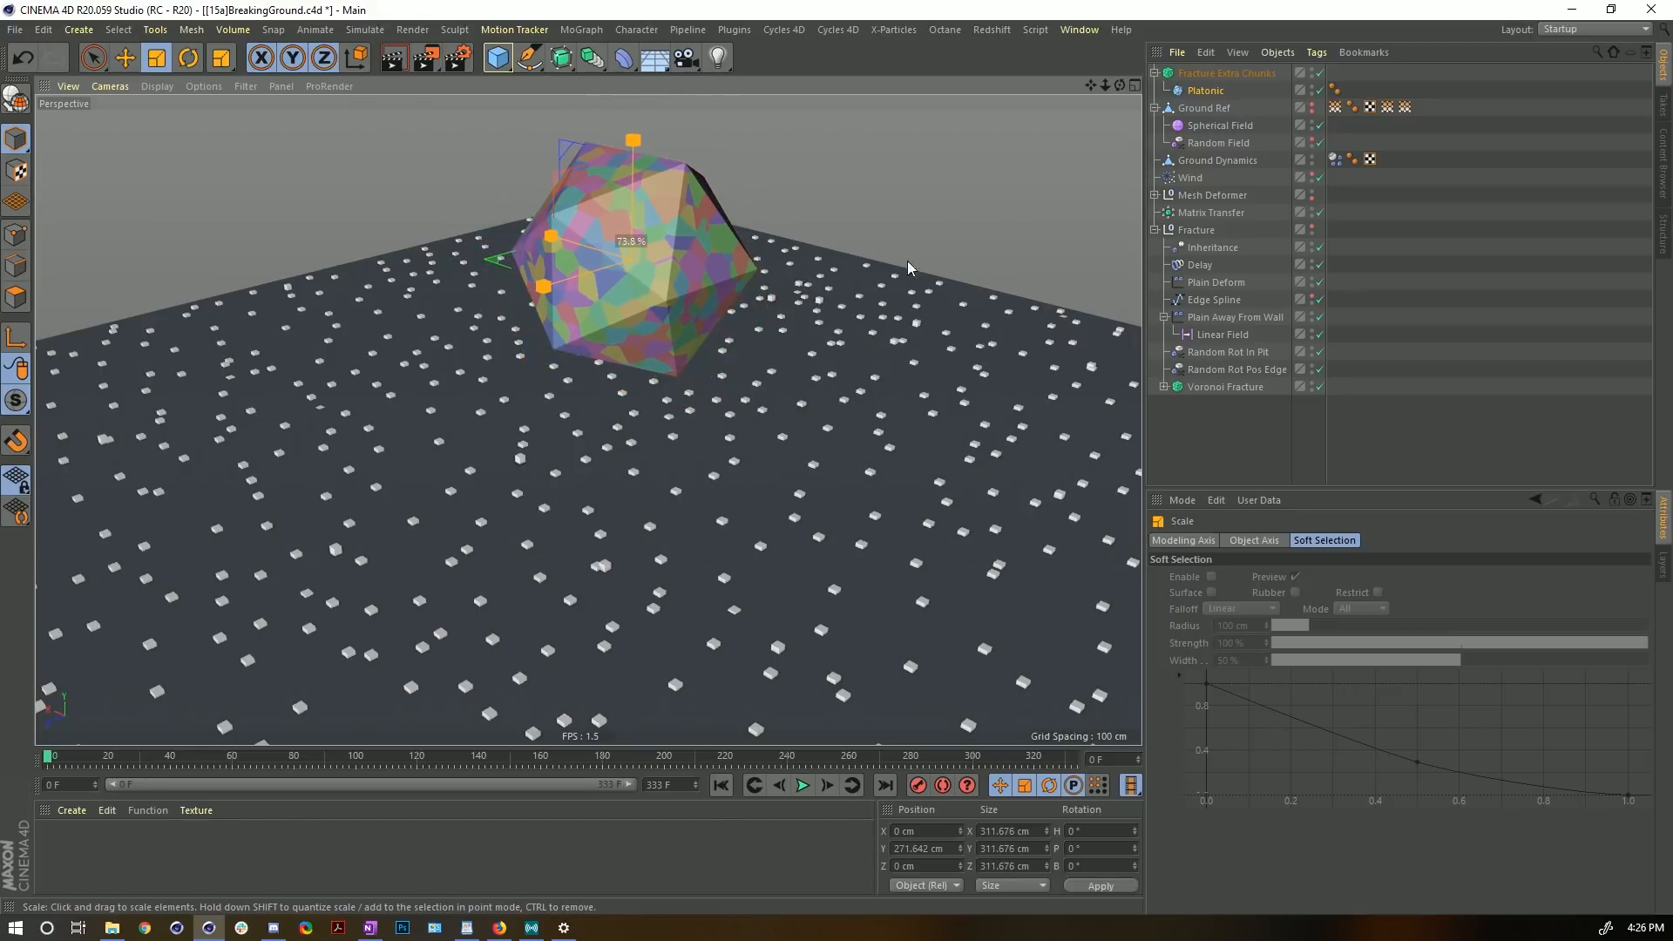
left_click_drag(669, 277, 619, 217, "alt")
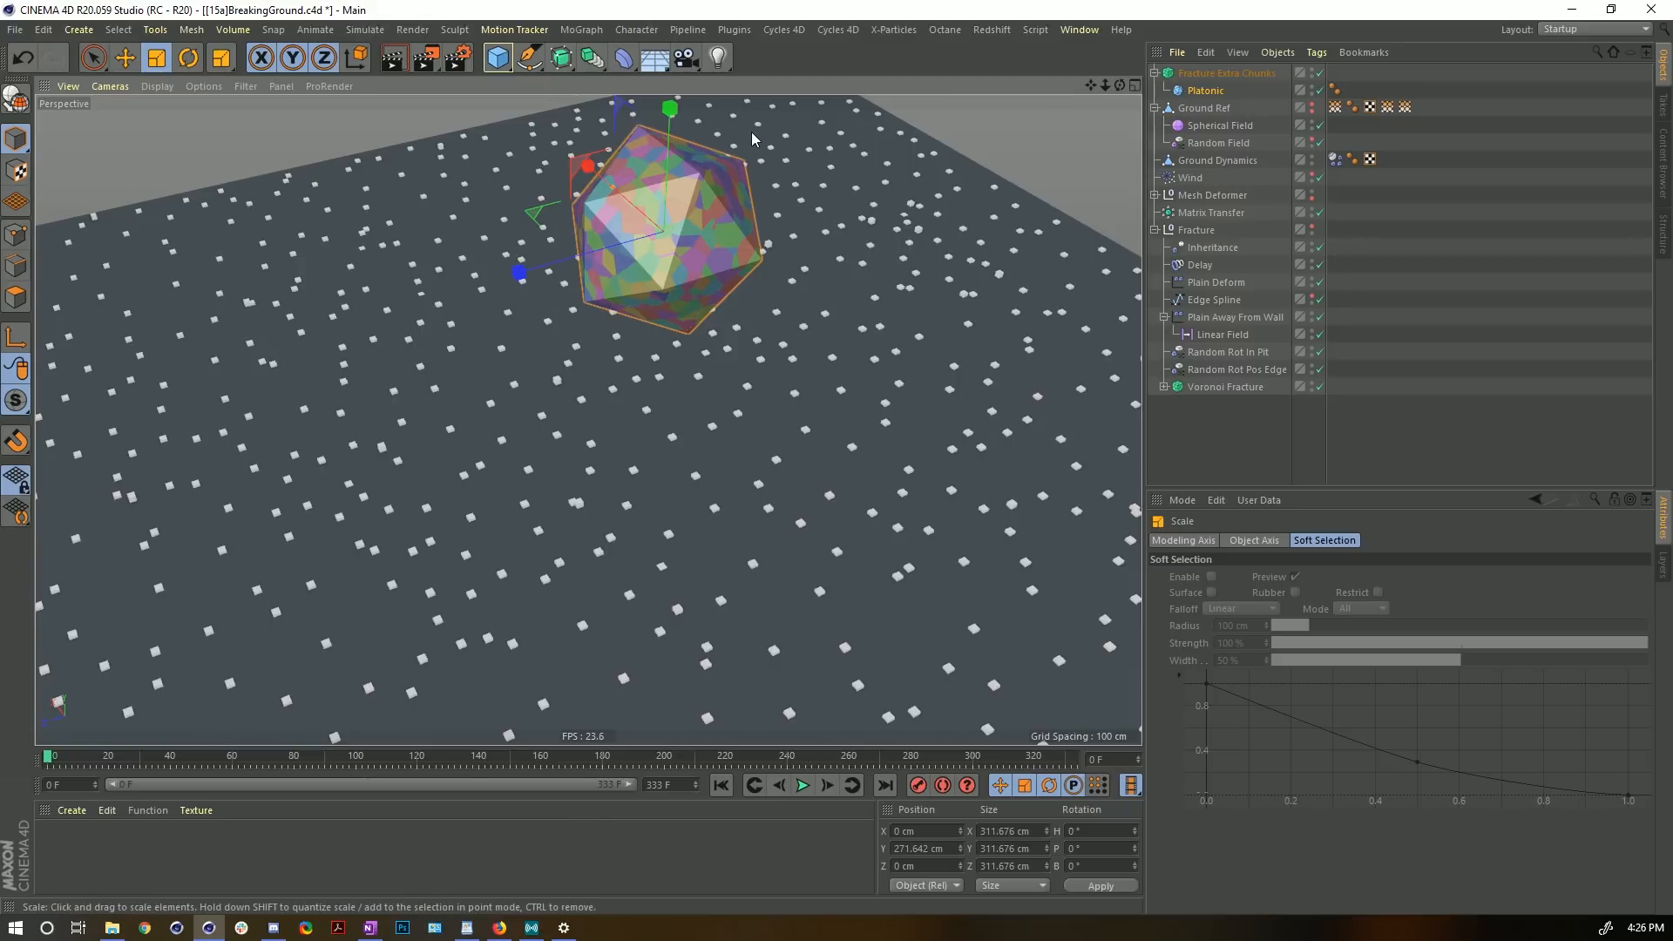
left_click(1227, 74)
left_click(1293, 815)
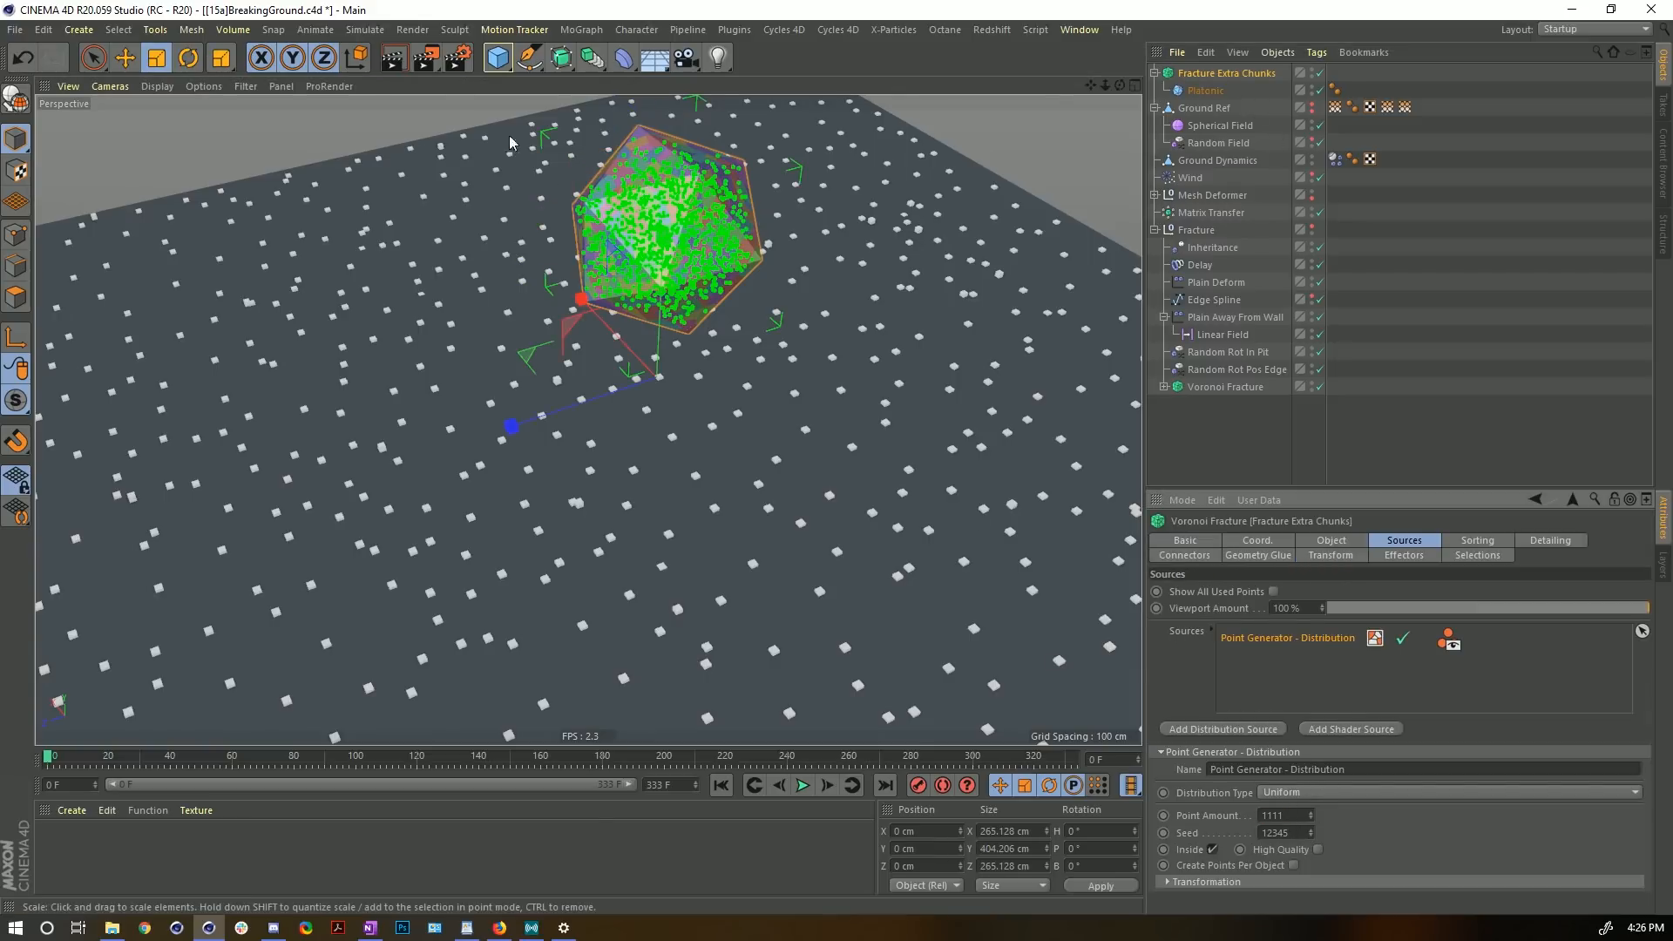
- Add a MoGraph Matrix object and rename it Matrix Extra Chunks
left_click(589, 33)
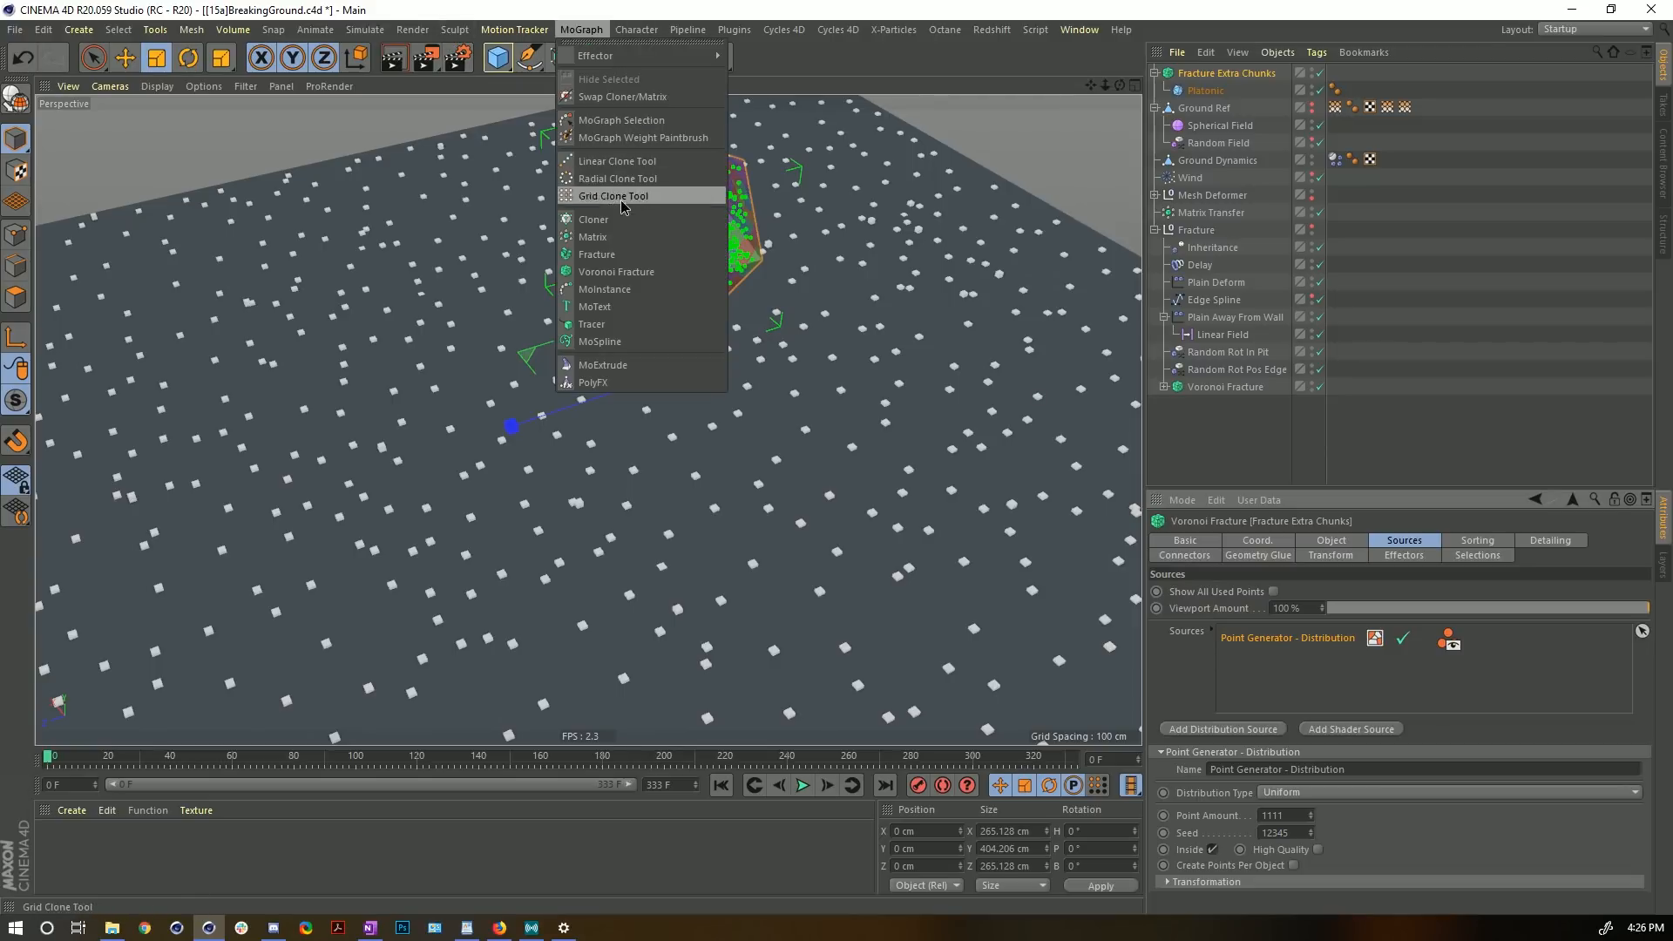
left_click(610, 237)
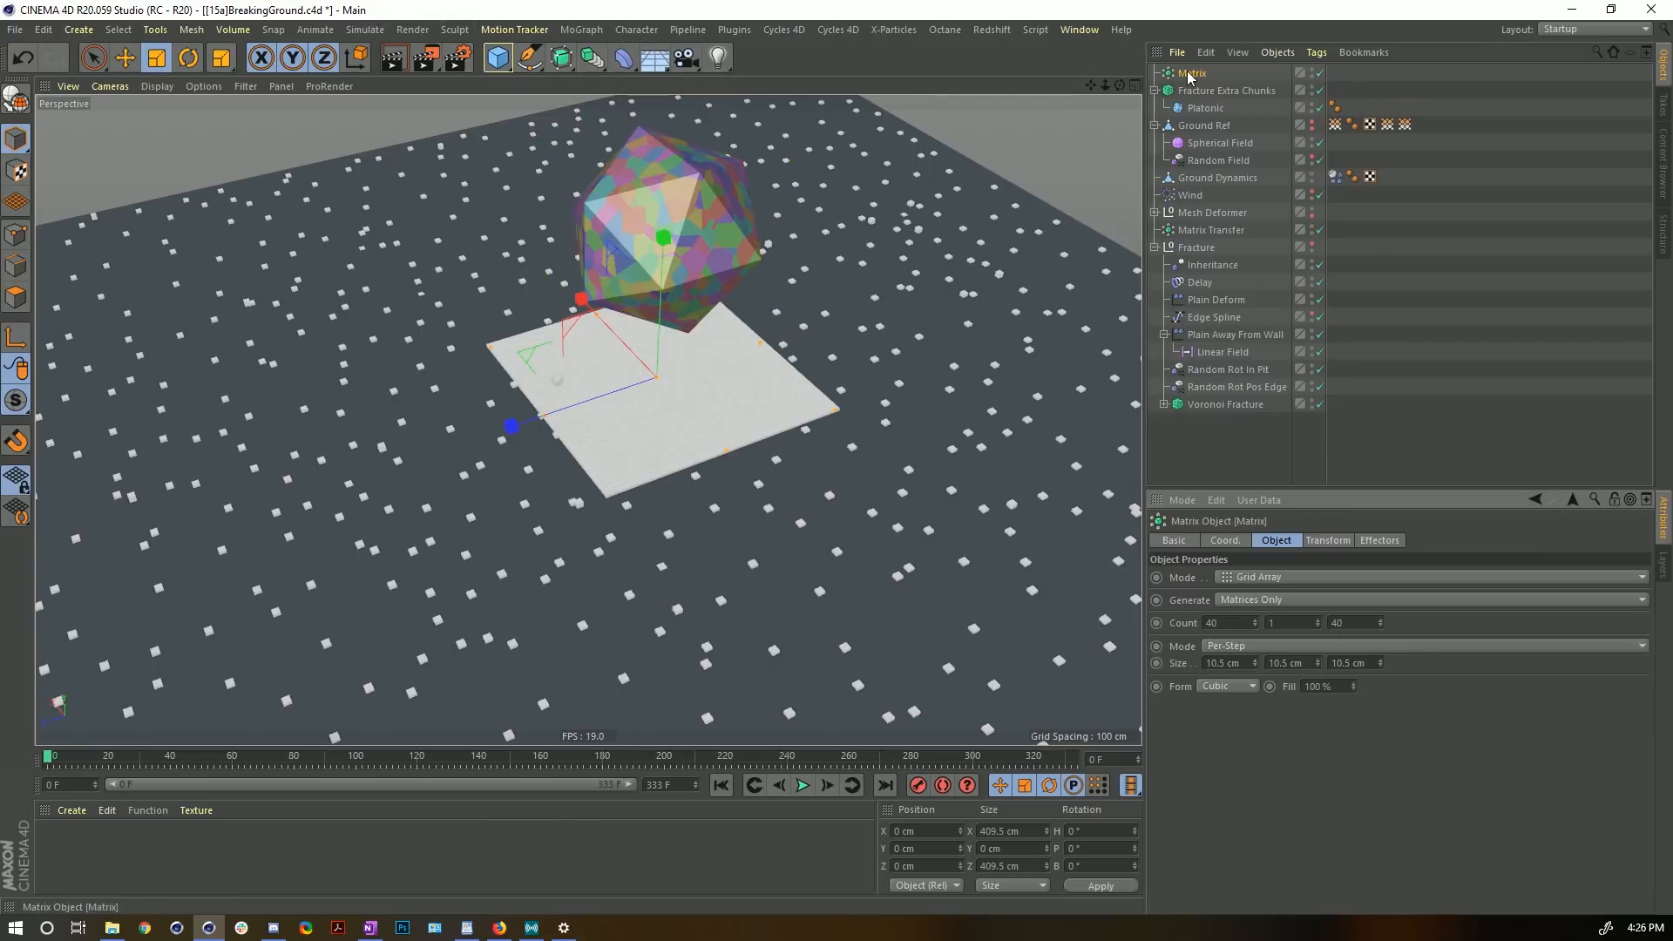
double_click(1217, 75)
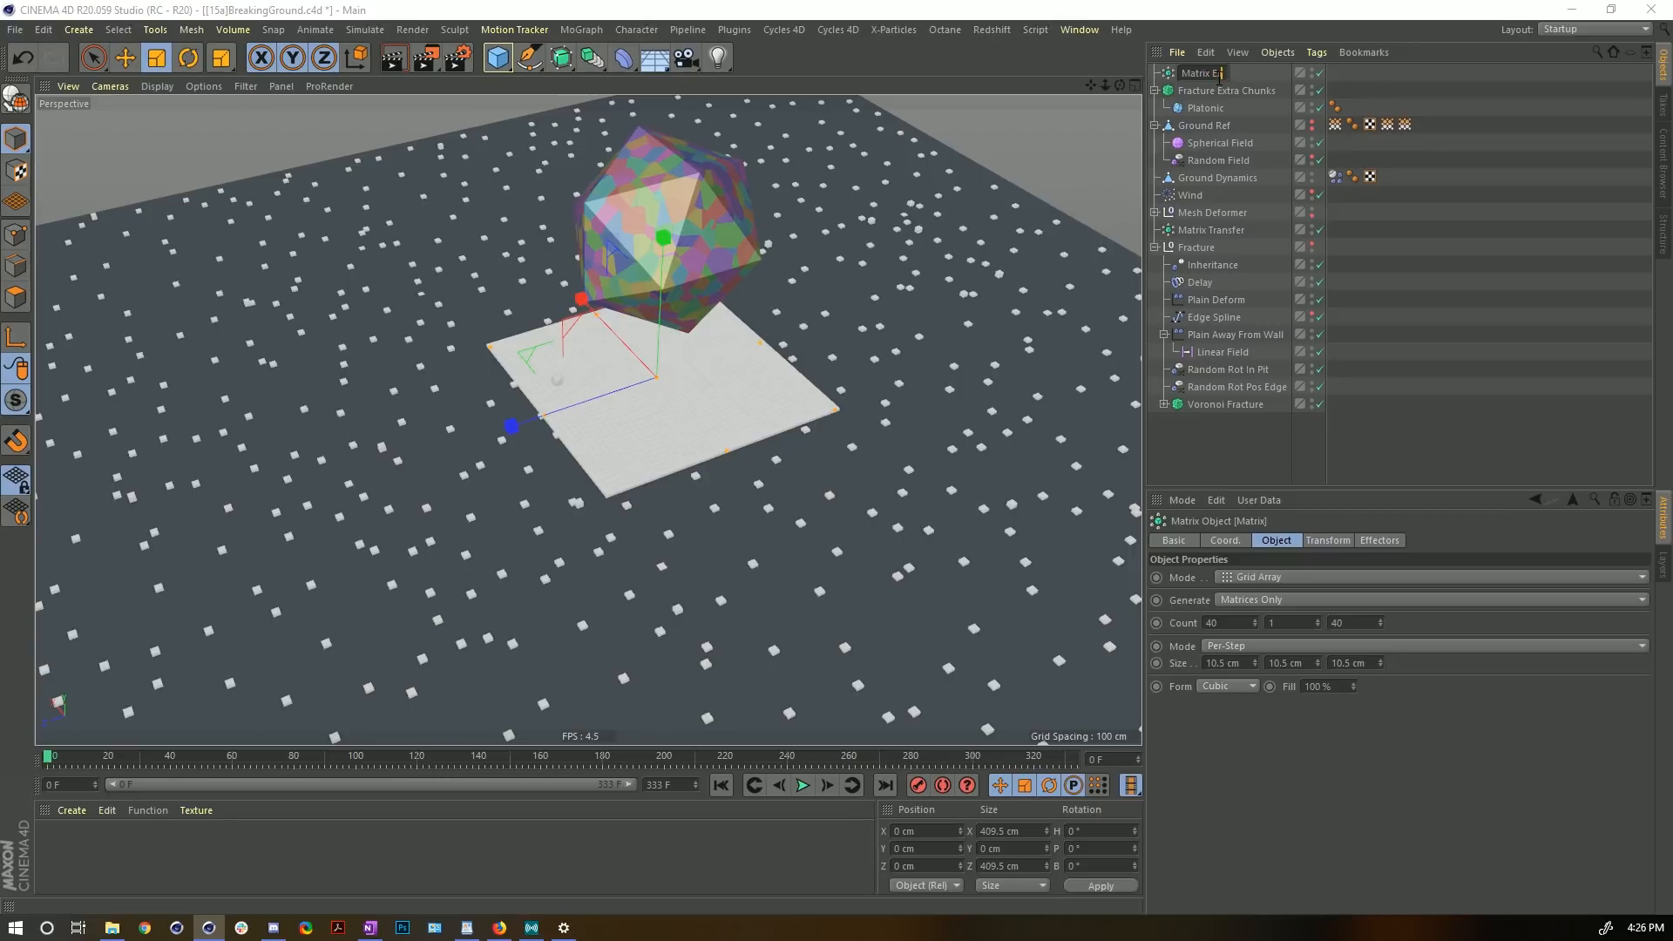
type("Matrix Extra Chunks")
key("Return")
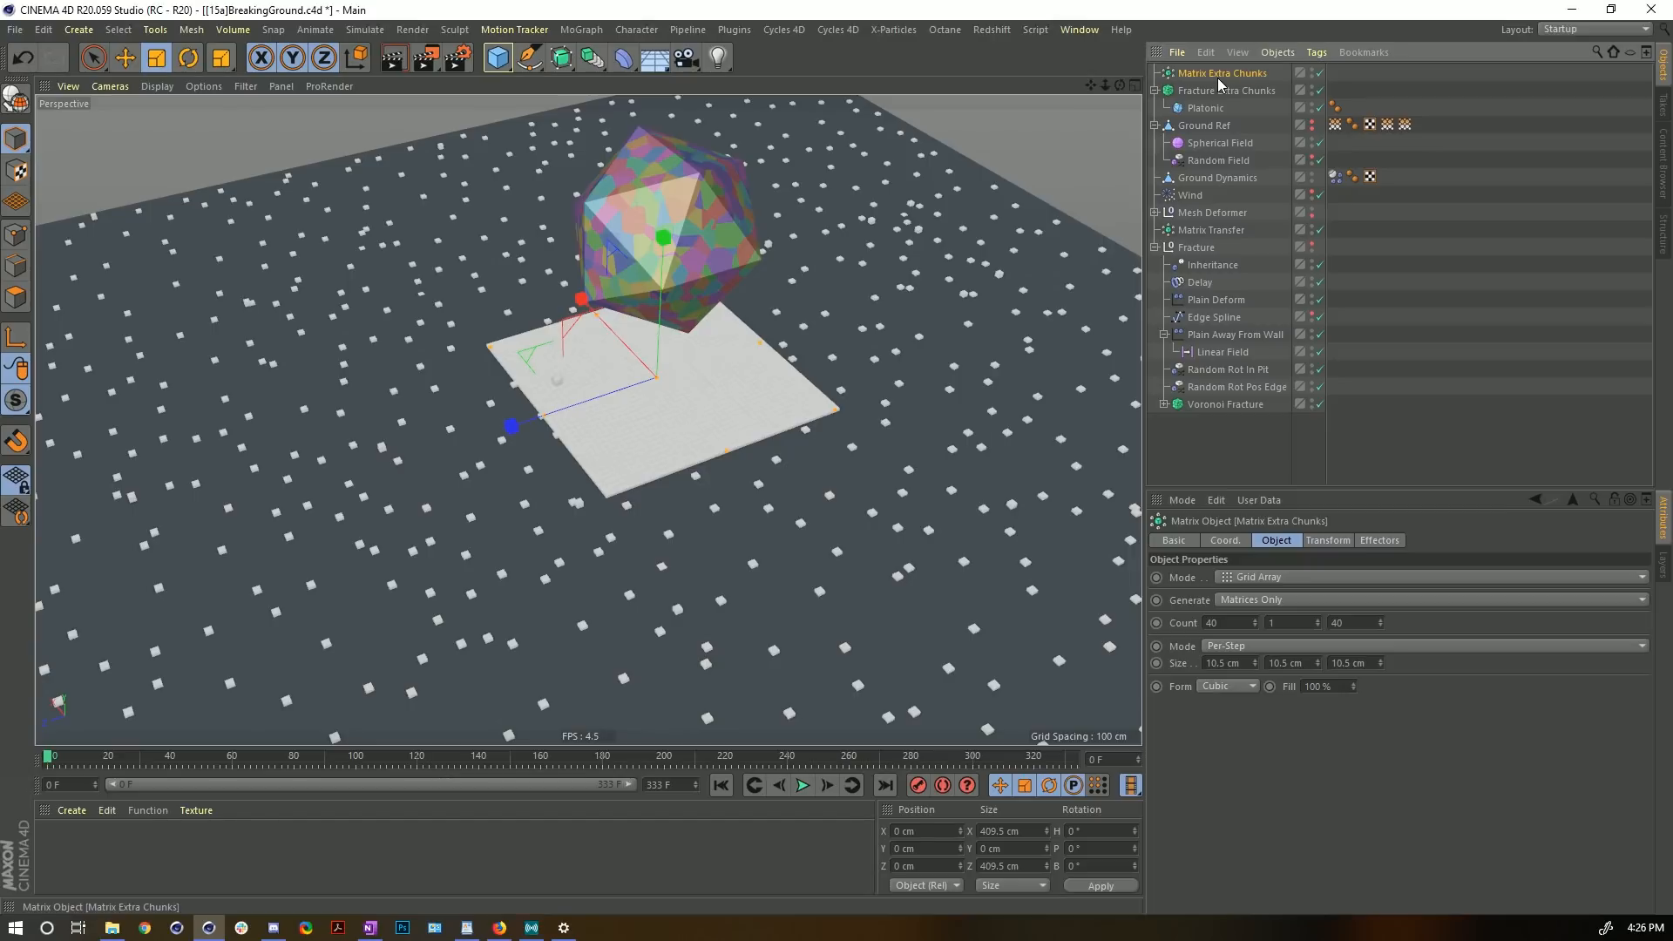
- Set Matrix Extra Chunks to Object mode, distribute it over Ground Dynamics and set its count to 1111
left_click(1263, 577)
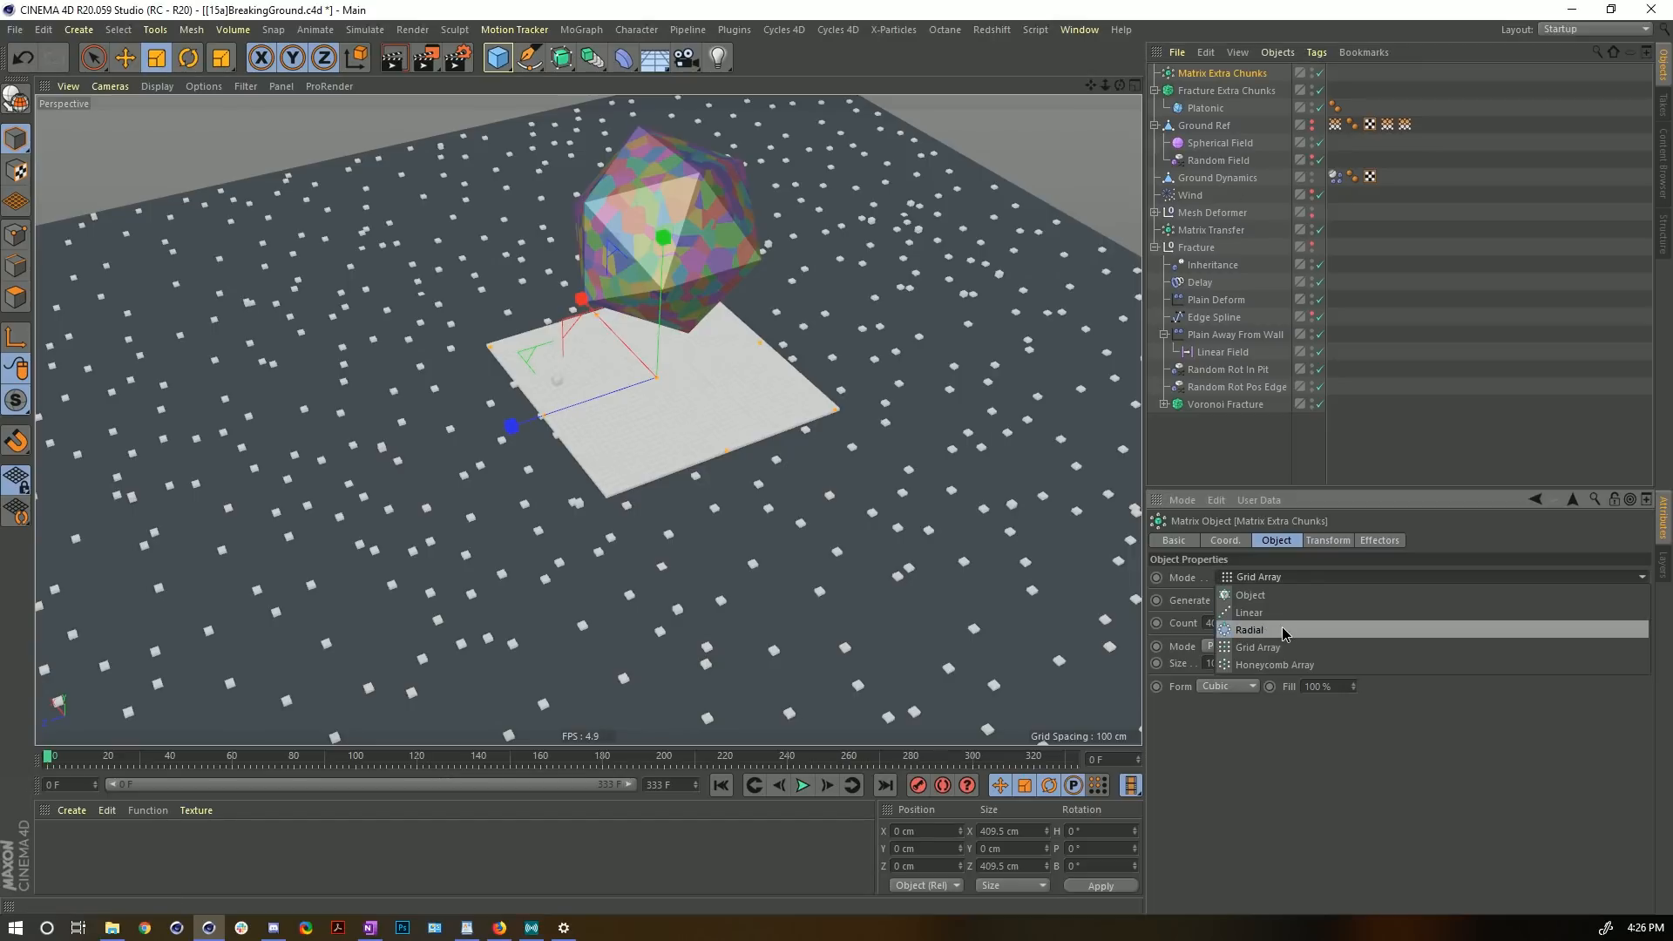
left_click(1286, 595)
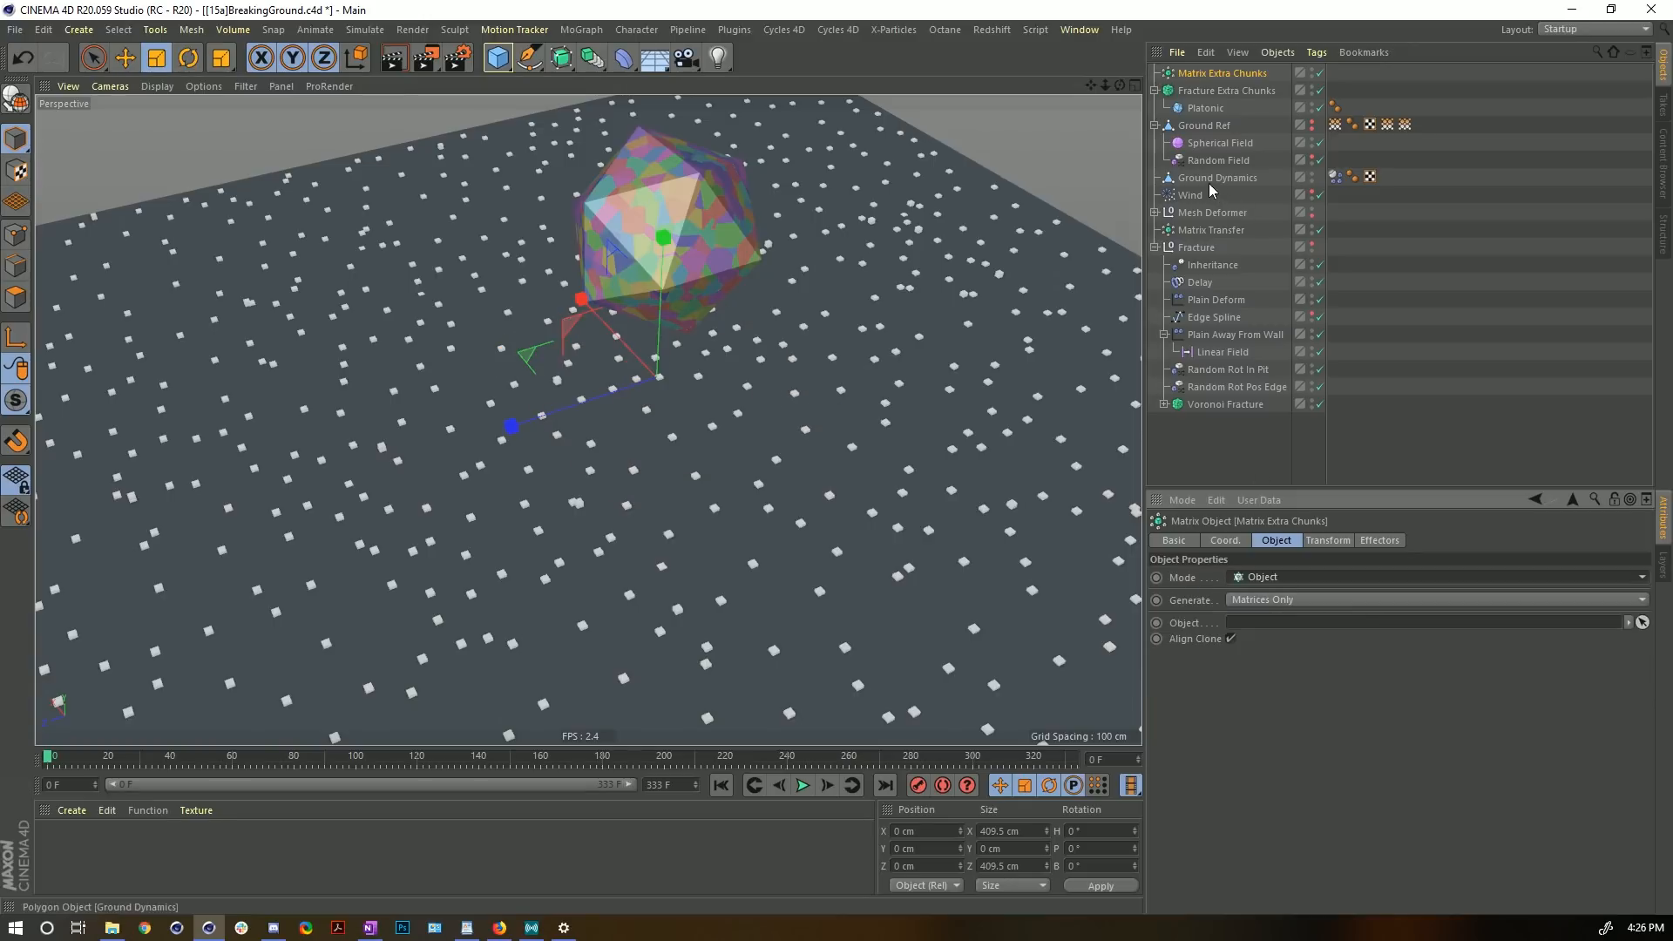
left_click_drag(1207, 179, 1282, 624)
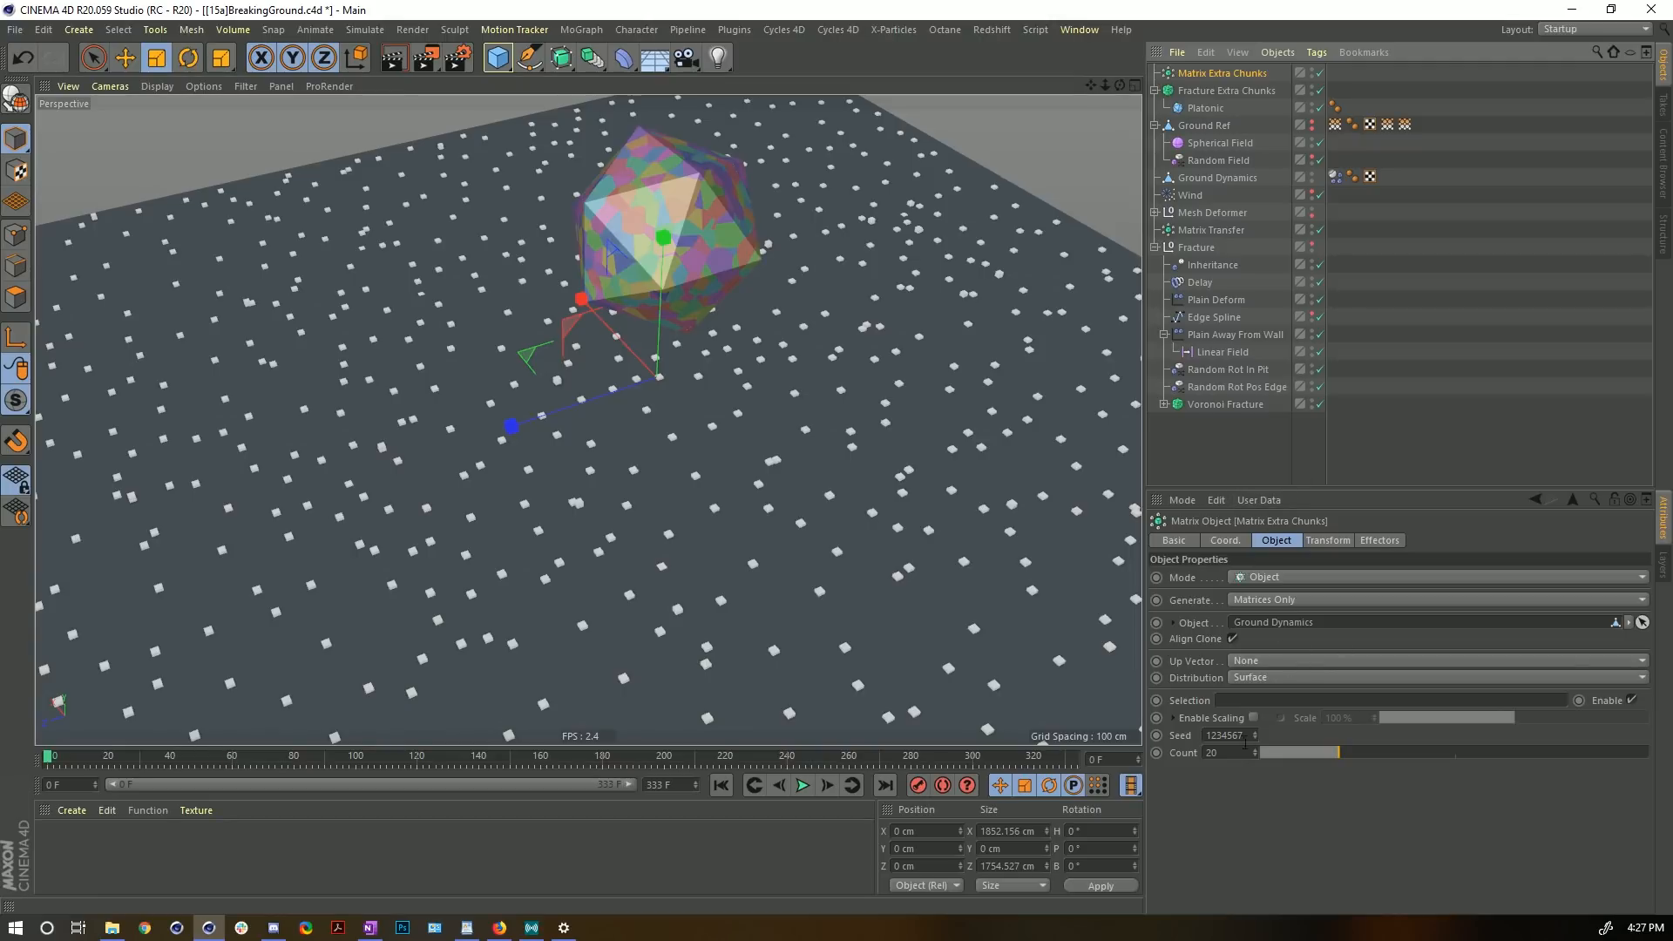
double_click(1213, 753)
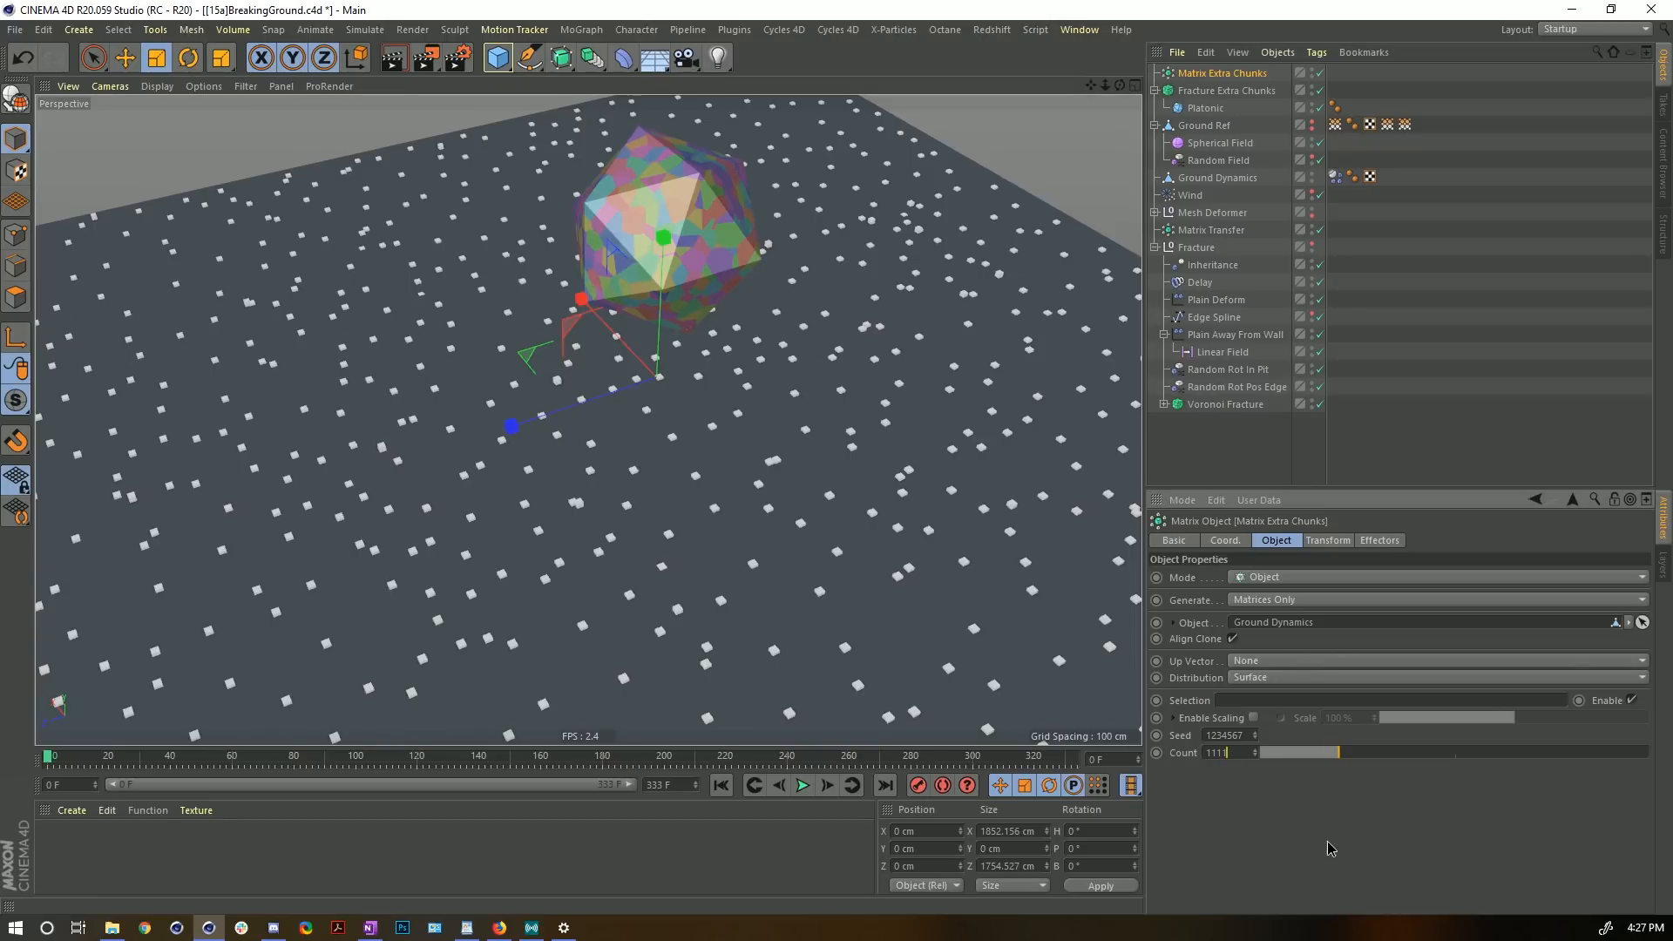
key("Return")
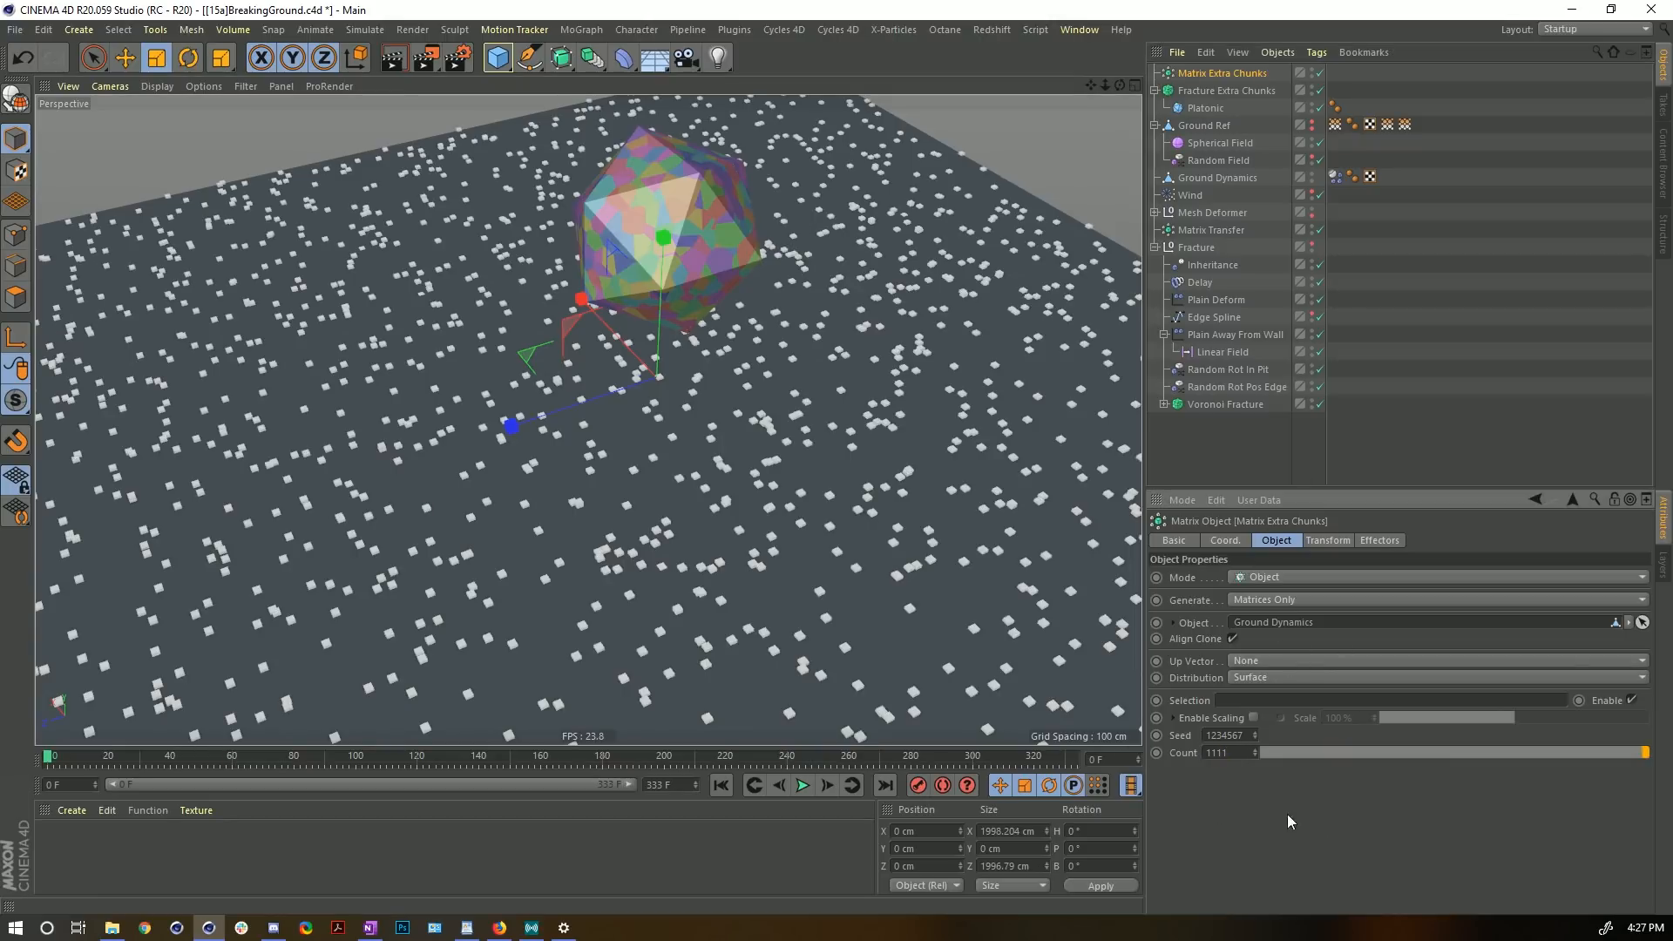
- Hide Matrix Transfer in the viewport and change the Matrix Extra Chunks seed to 1234569
left_click(1314, 230)
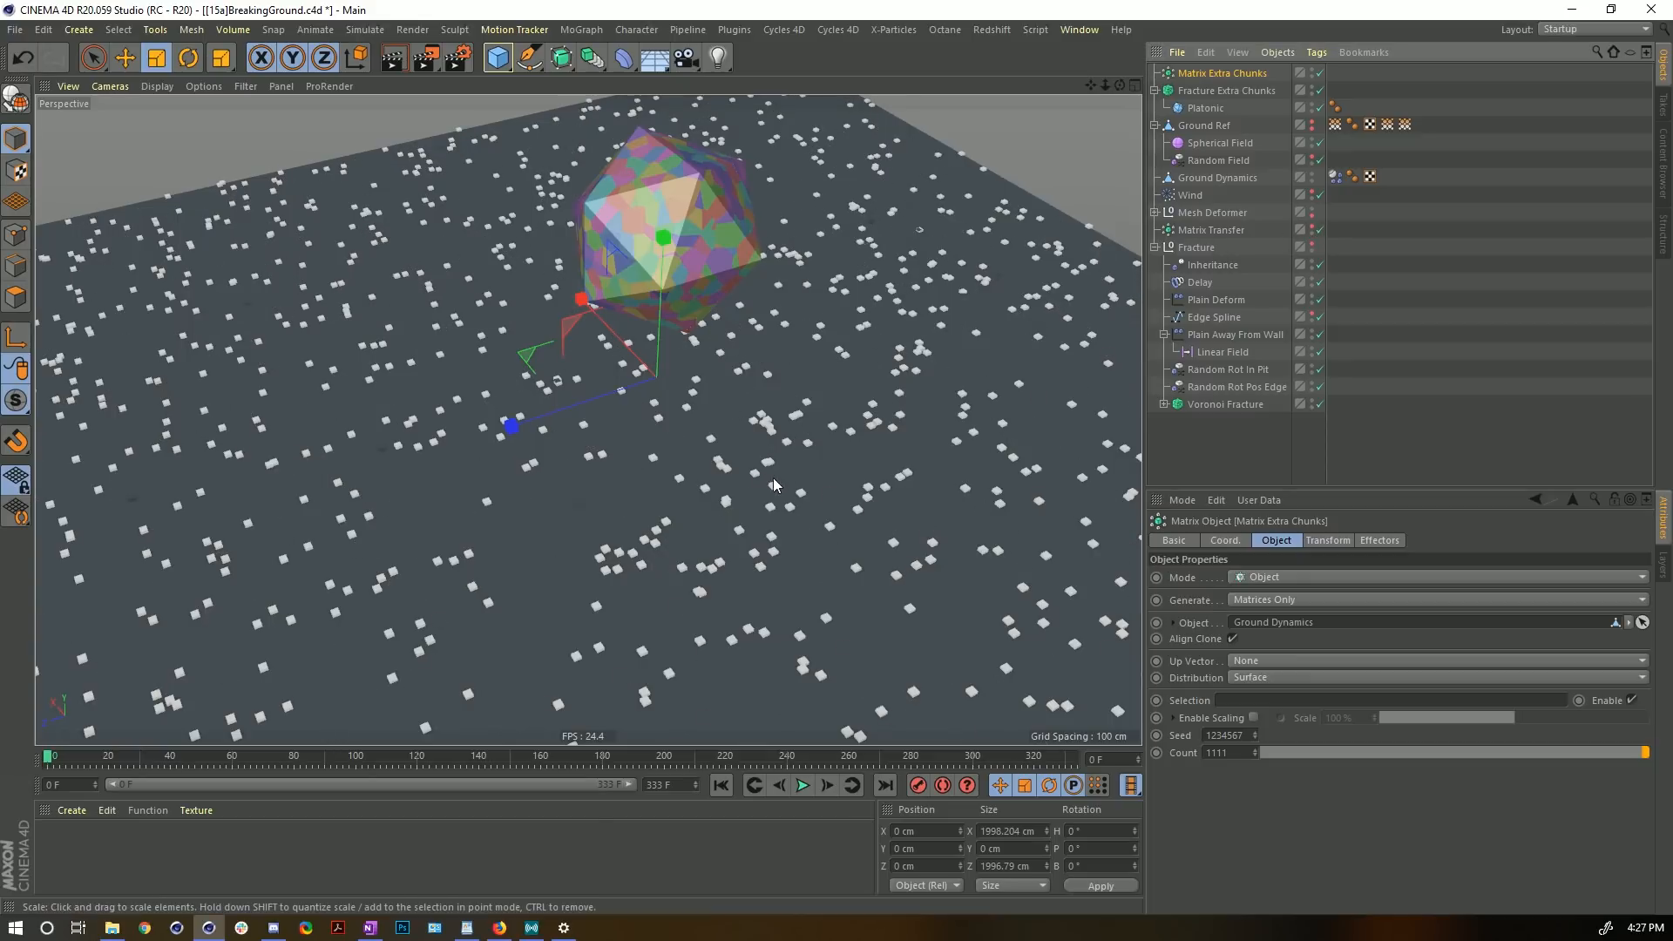
left_click_drag(775, 485, 710, 421, "alt")
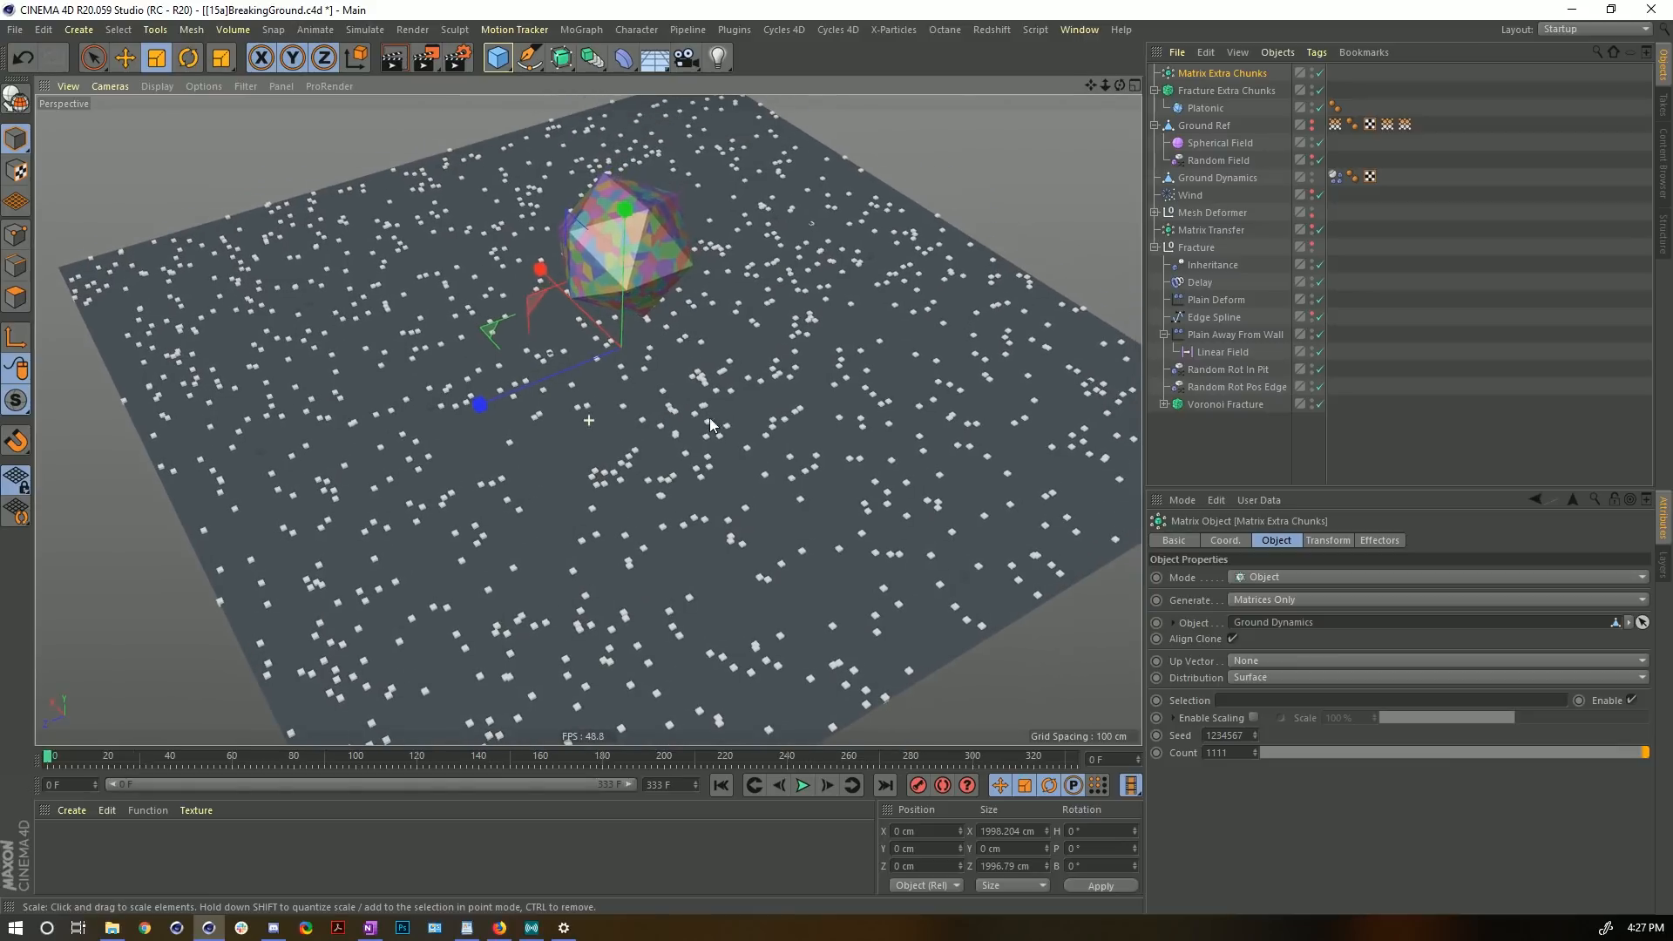
left_click(1256, 730)
left_click(1257, 730)
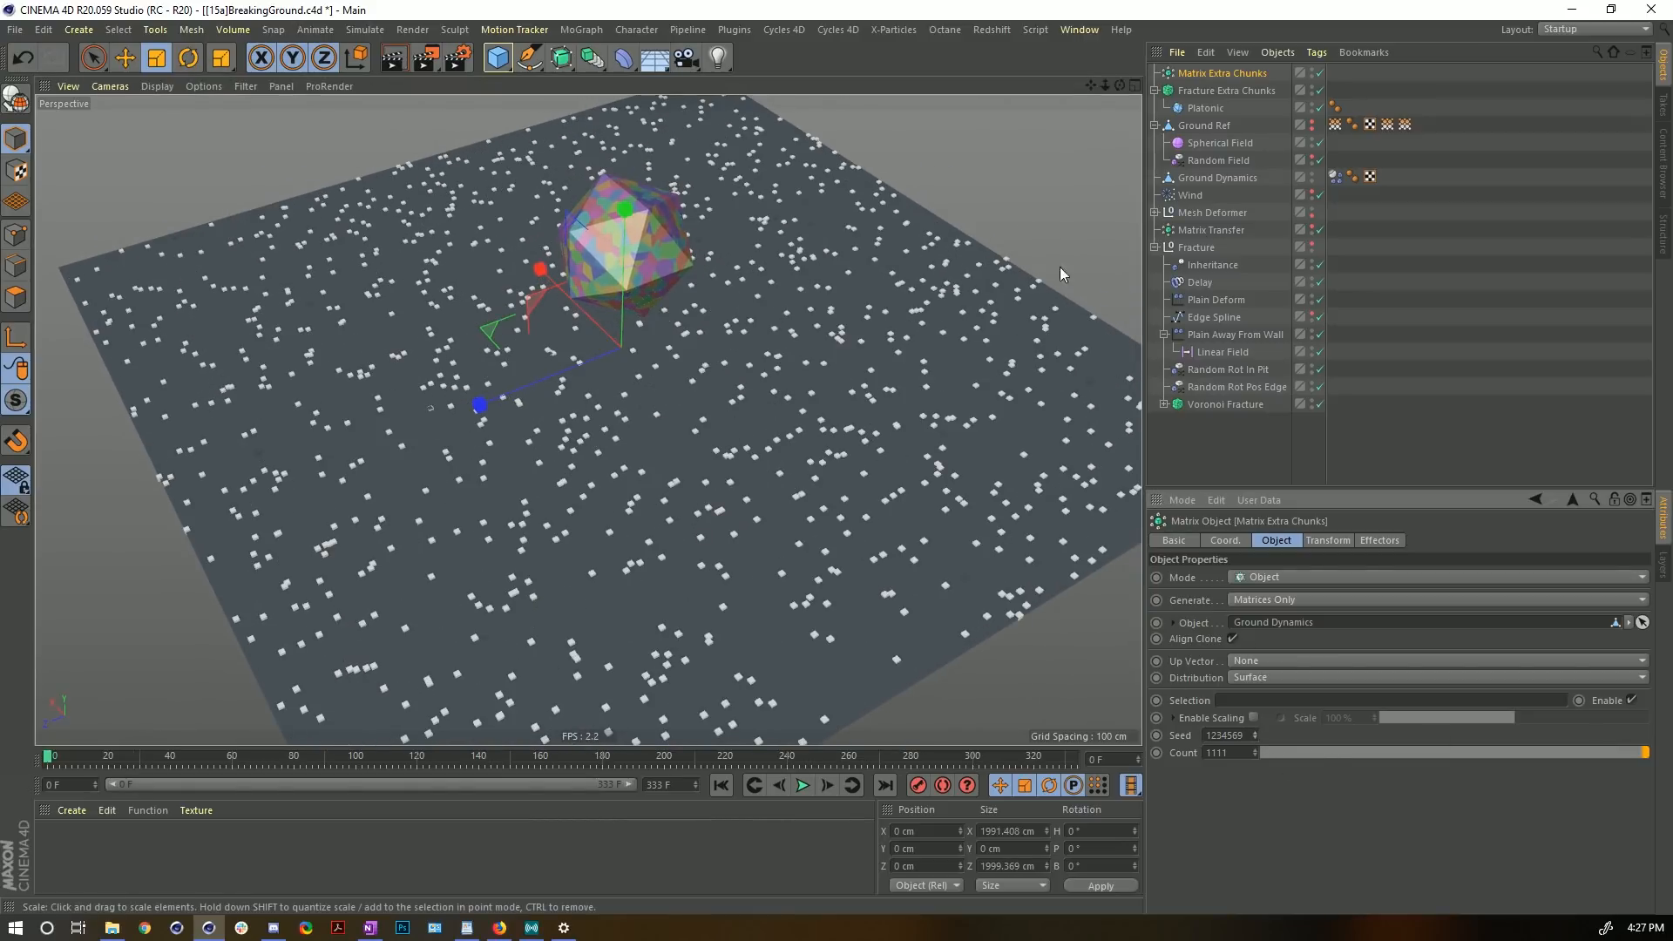
- Add an Inheritance effector to Fracture Extra Chunks, placed below Matrix Extra Chunks, with that matrix as its object and Morph Motion Object enabled
left_click(1196, 93)
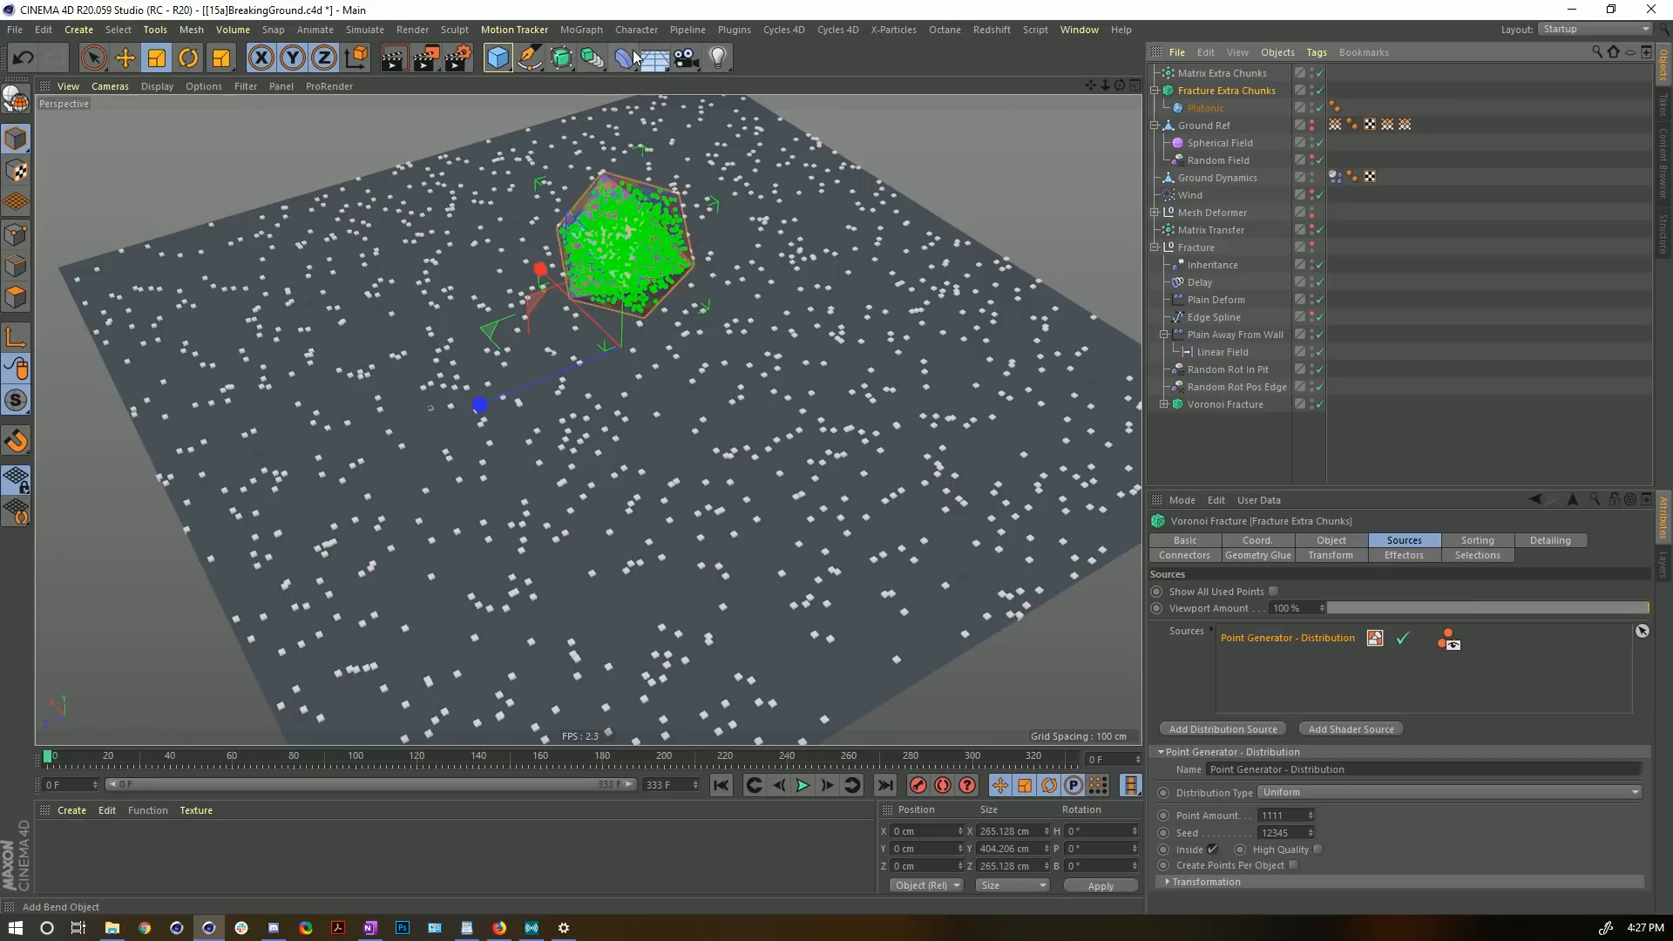
left_click(590, 31)
mouse_move(616, 55)
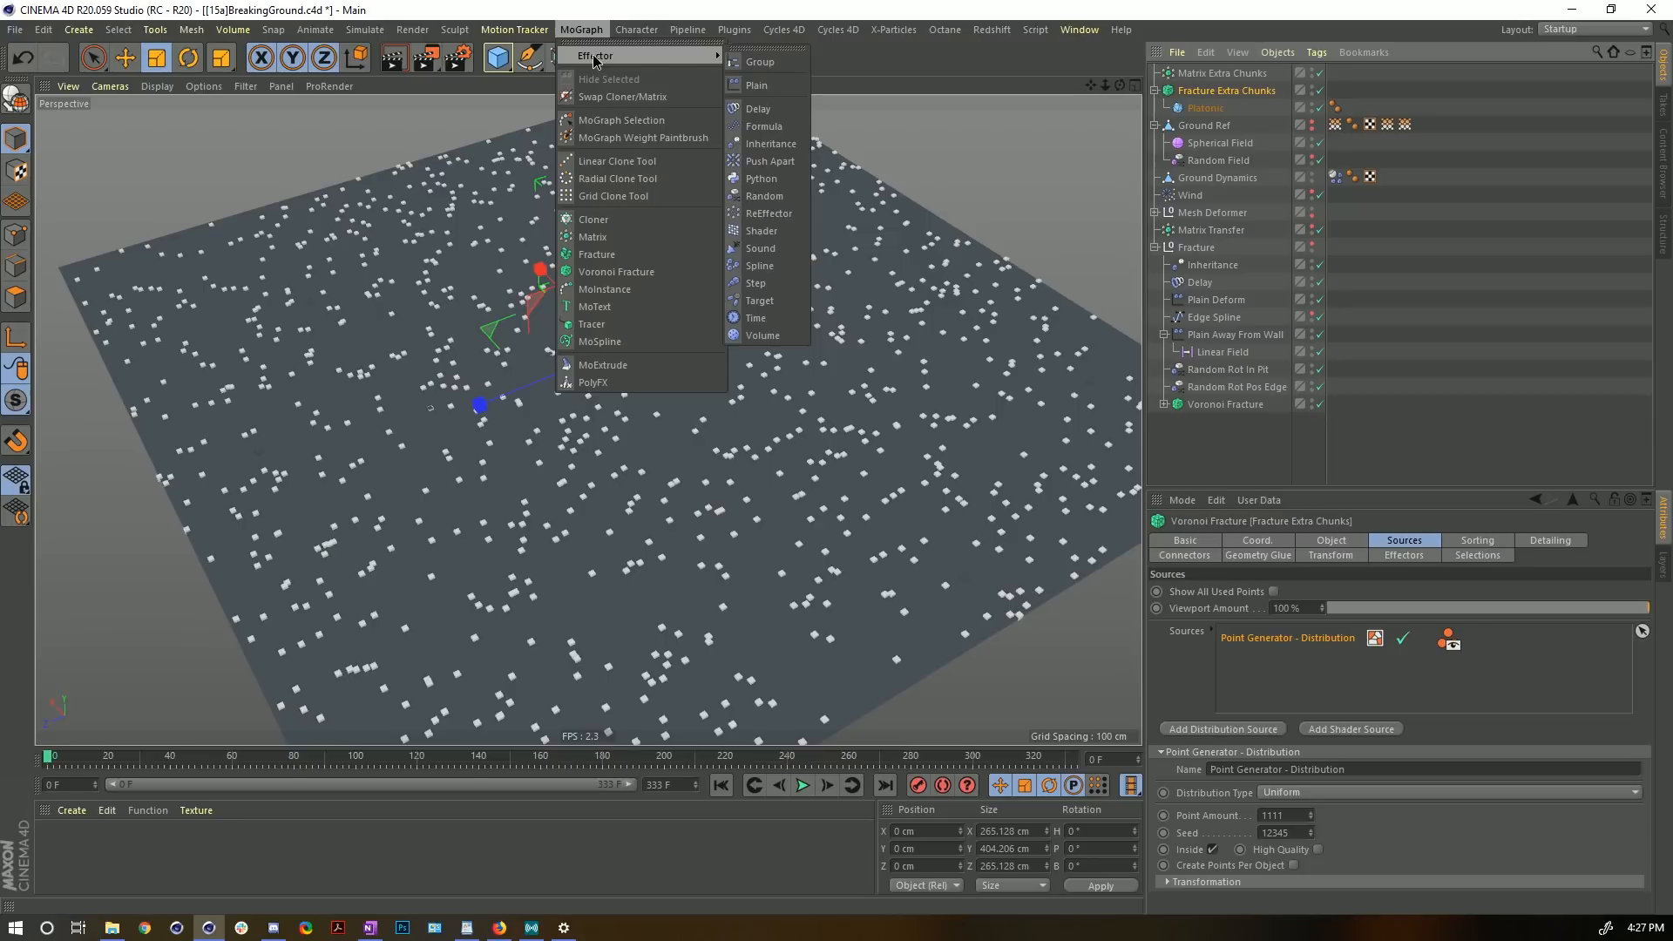
left_click(771, 144)
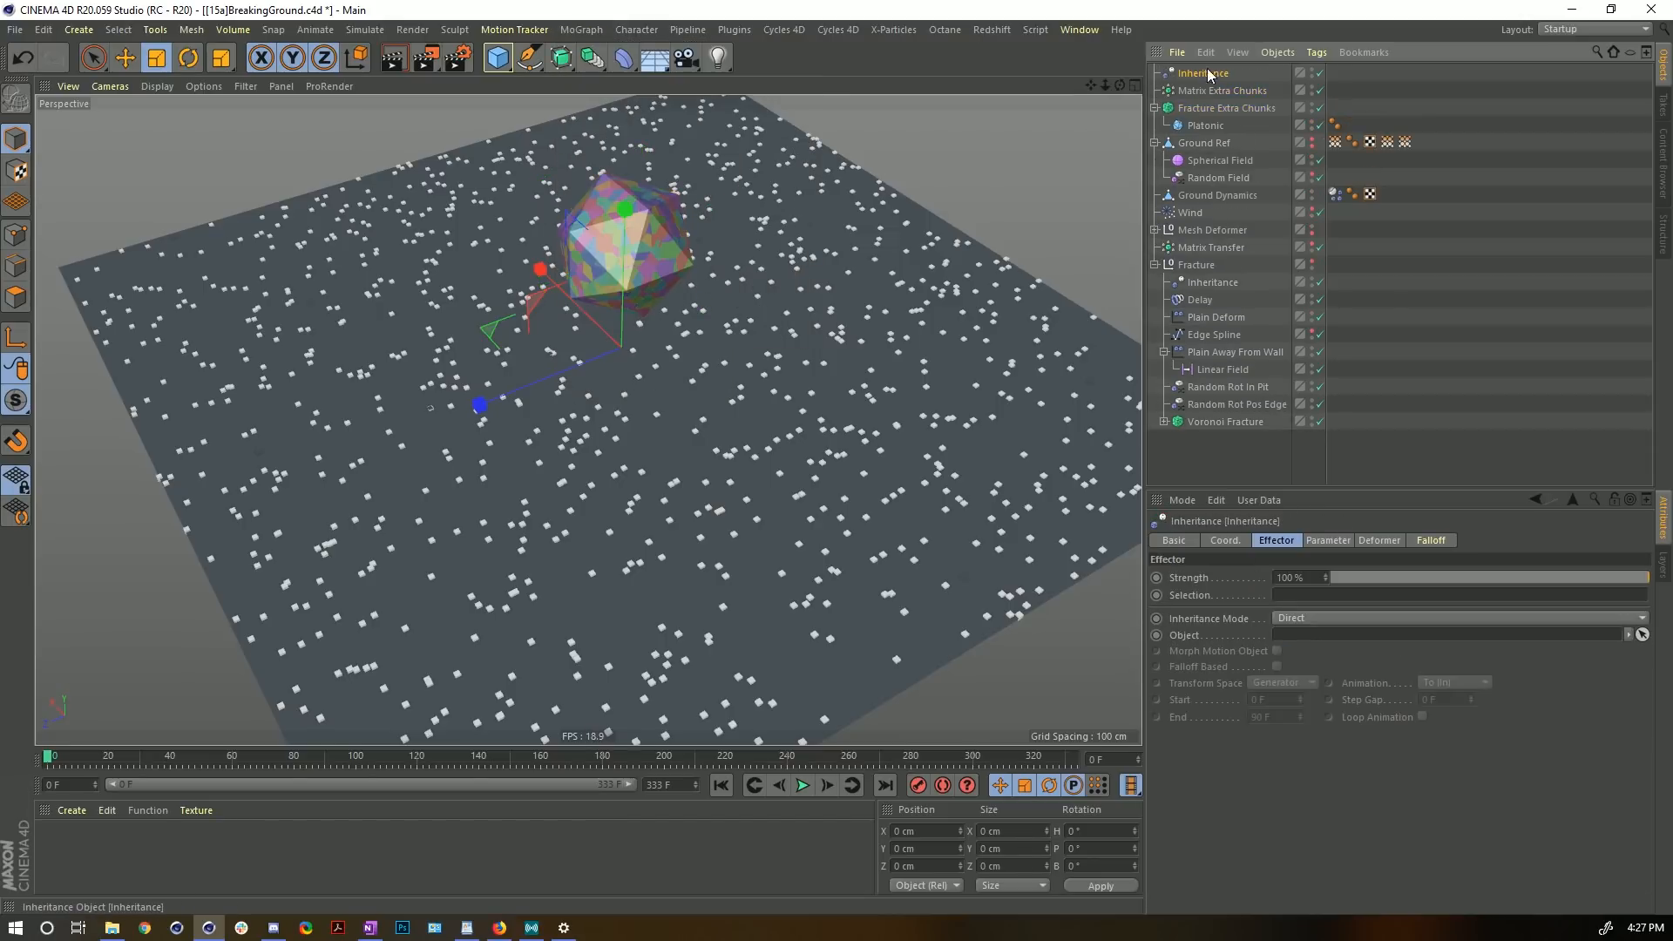
left_click_drag(1202, 105, 1198, 109)
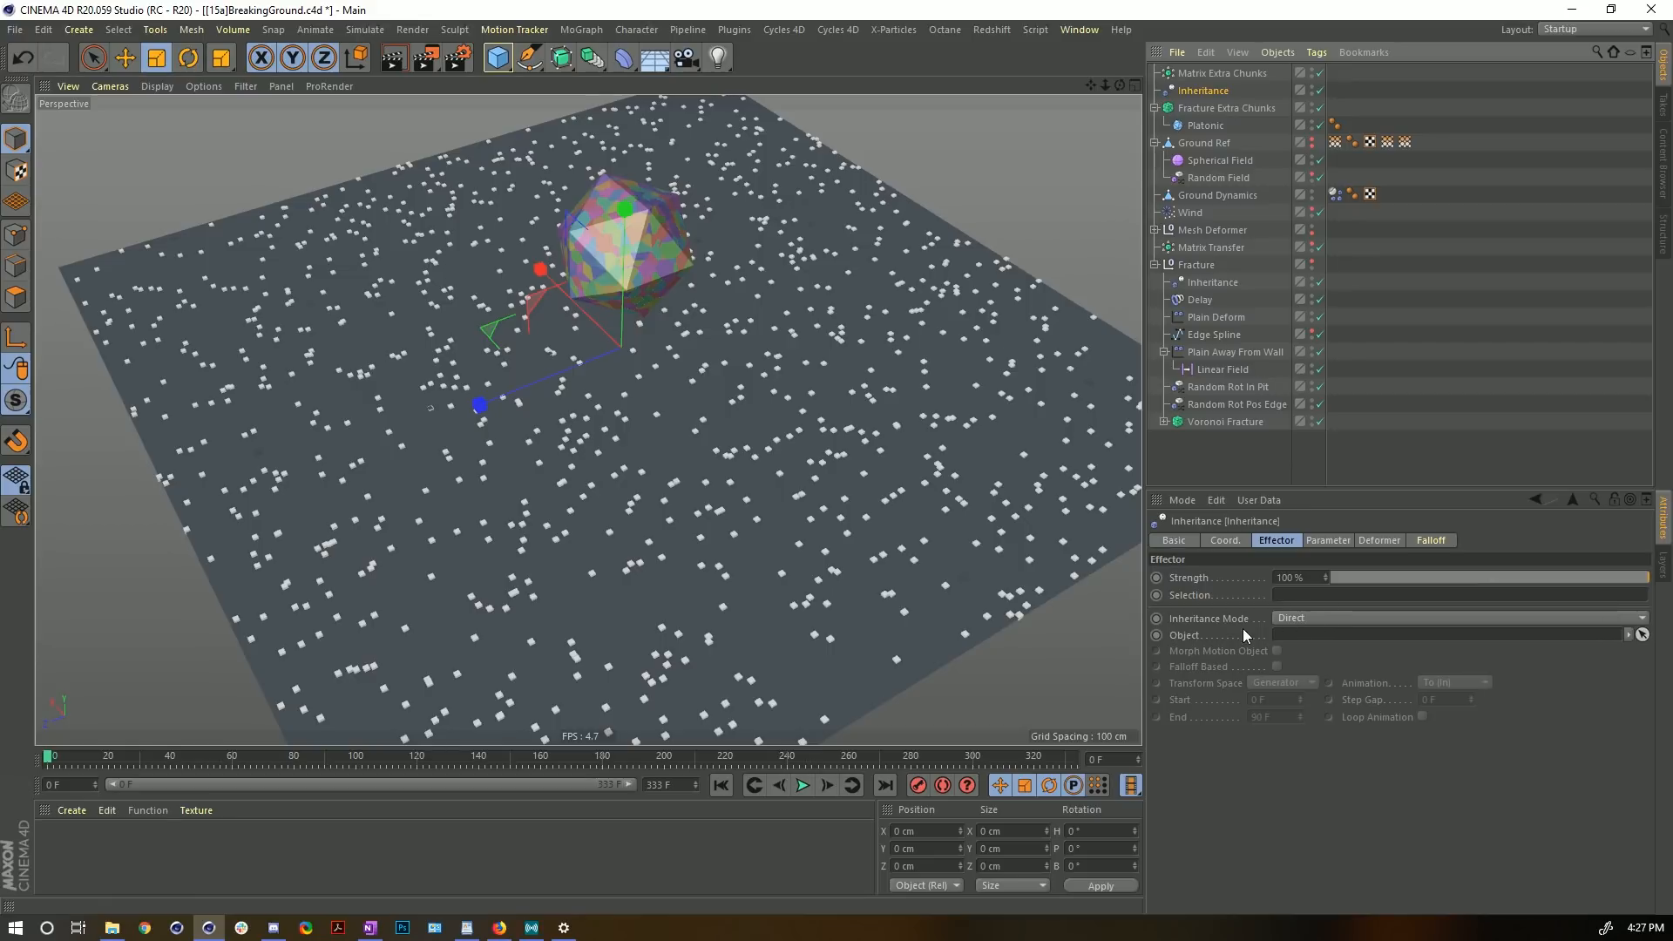
left_click_drag(1268, 542, 1300, 635)
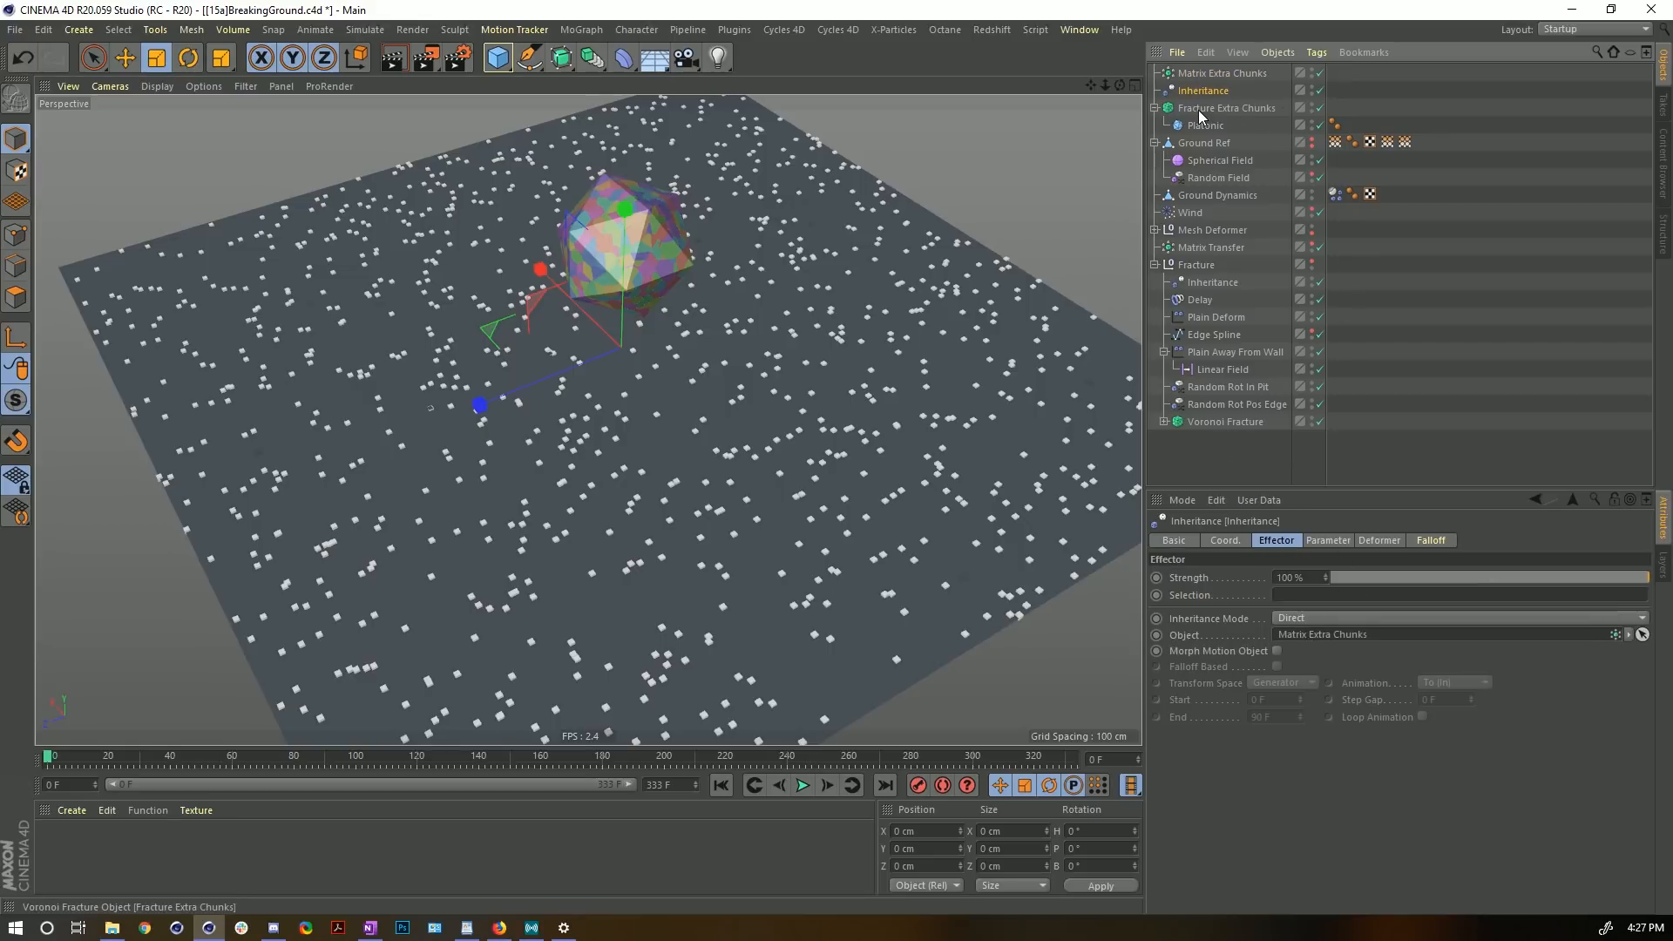
left_click(1278, 651)
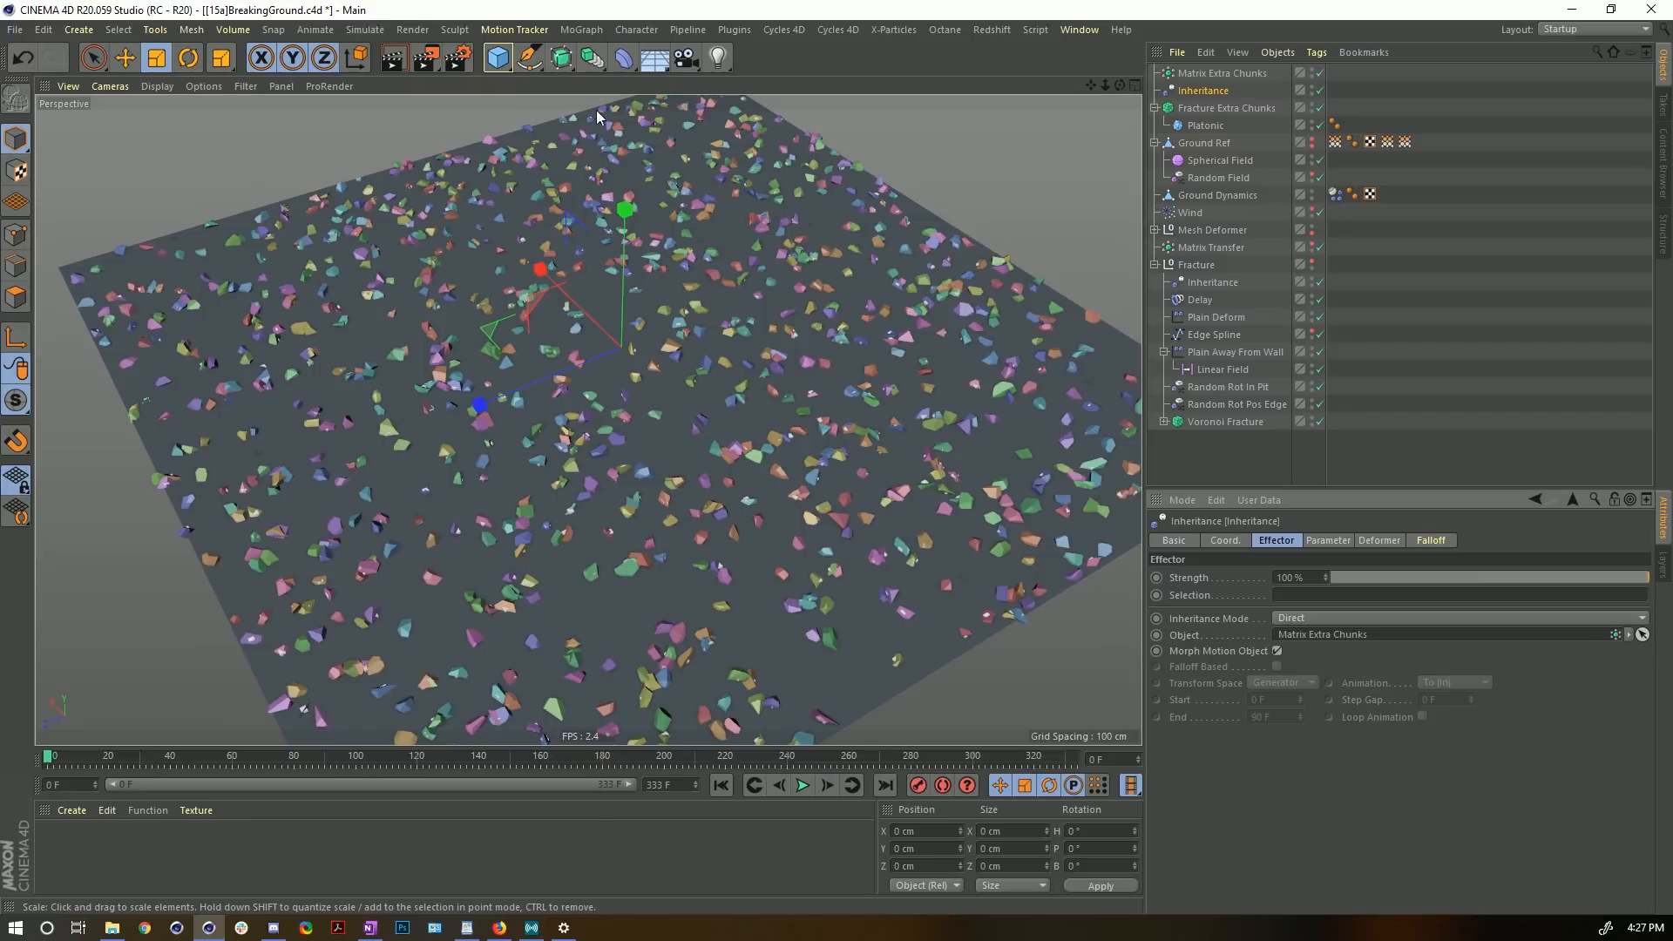
- Raise the Matrix Extra Chunks count to 2222
left_click(1227, 74)
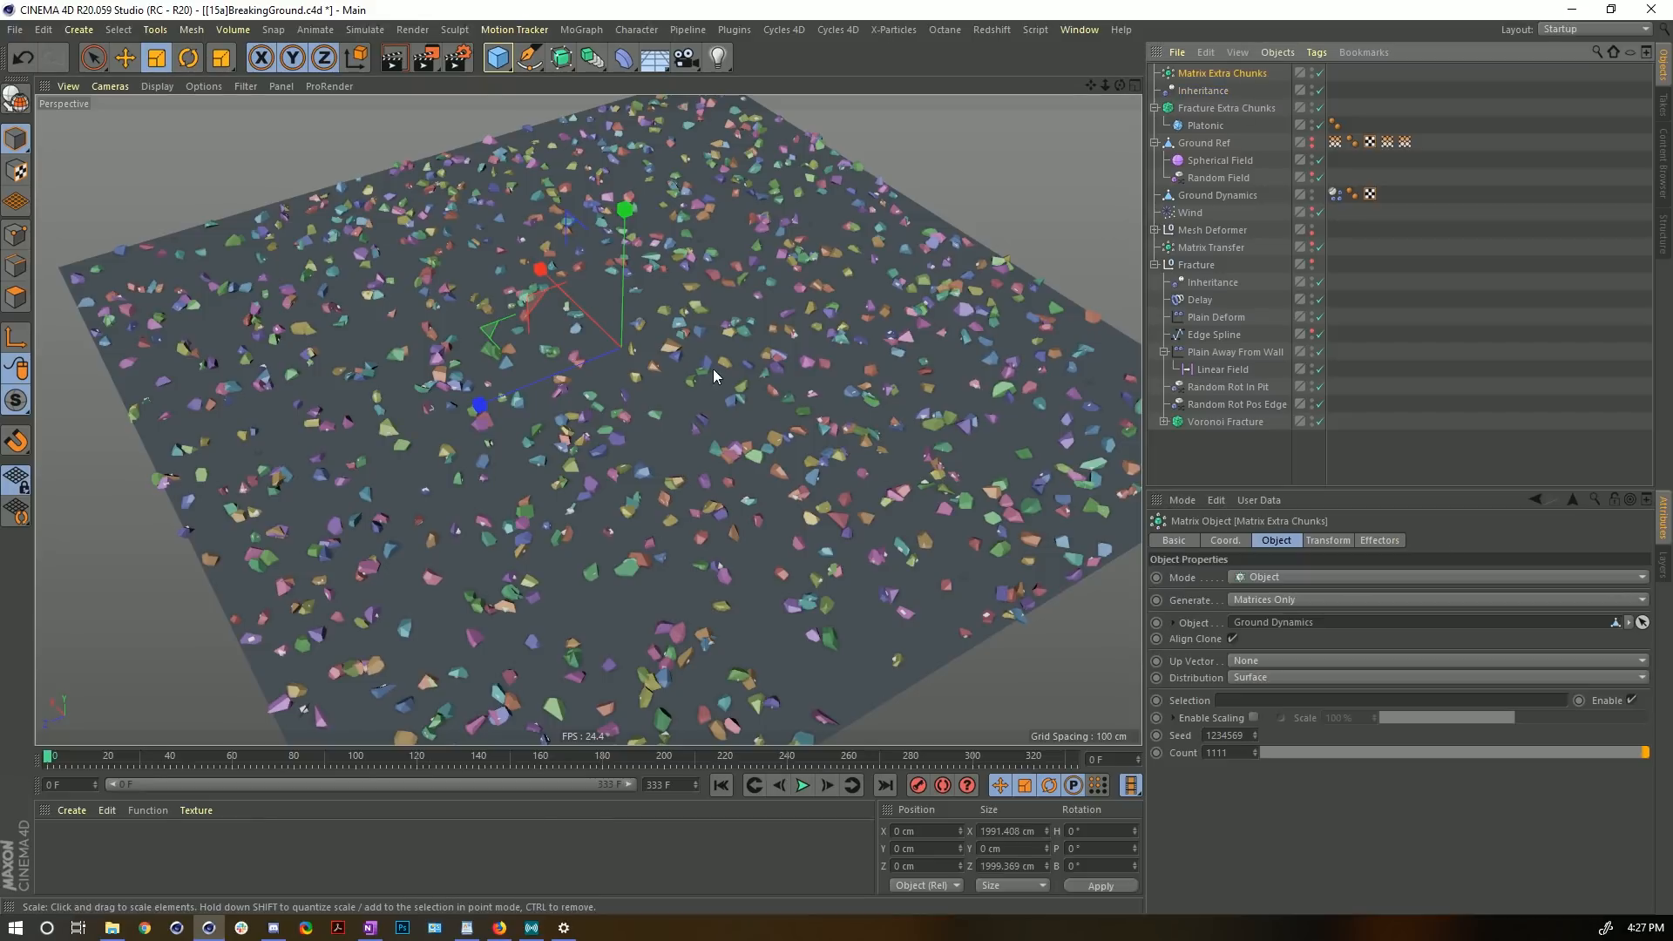
left_click_drag(677, 354, 712, 415, "alt")
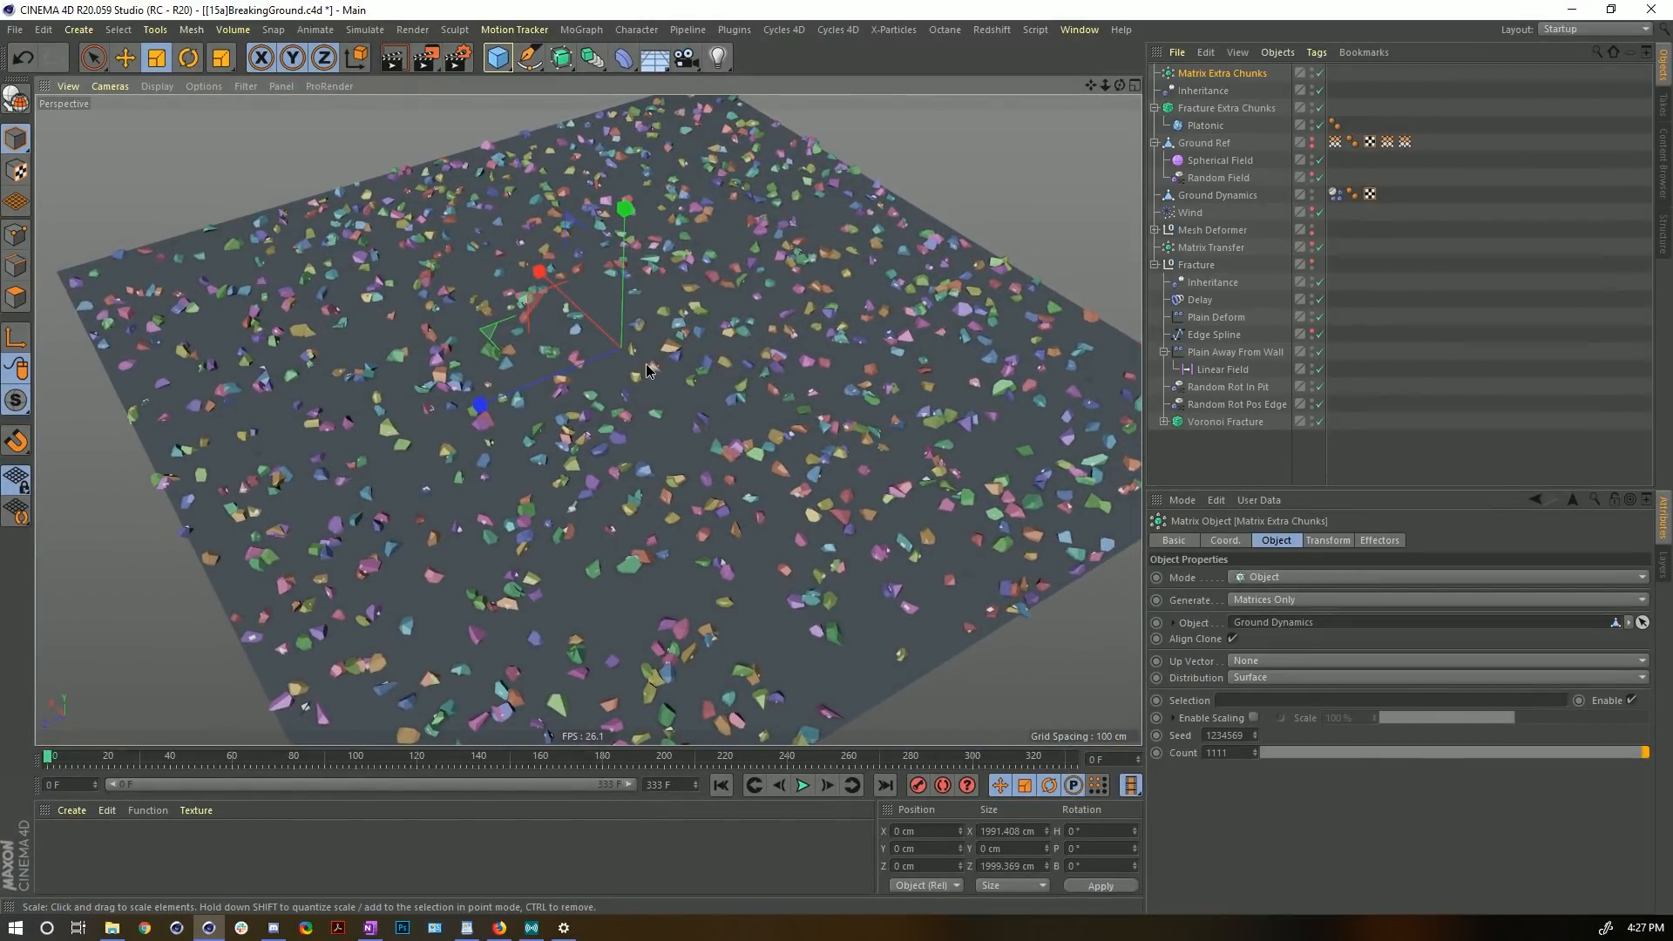
right_click_drag(647, 370, 690, 362, "alt")
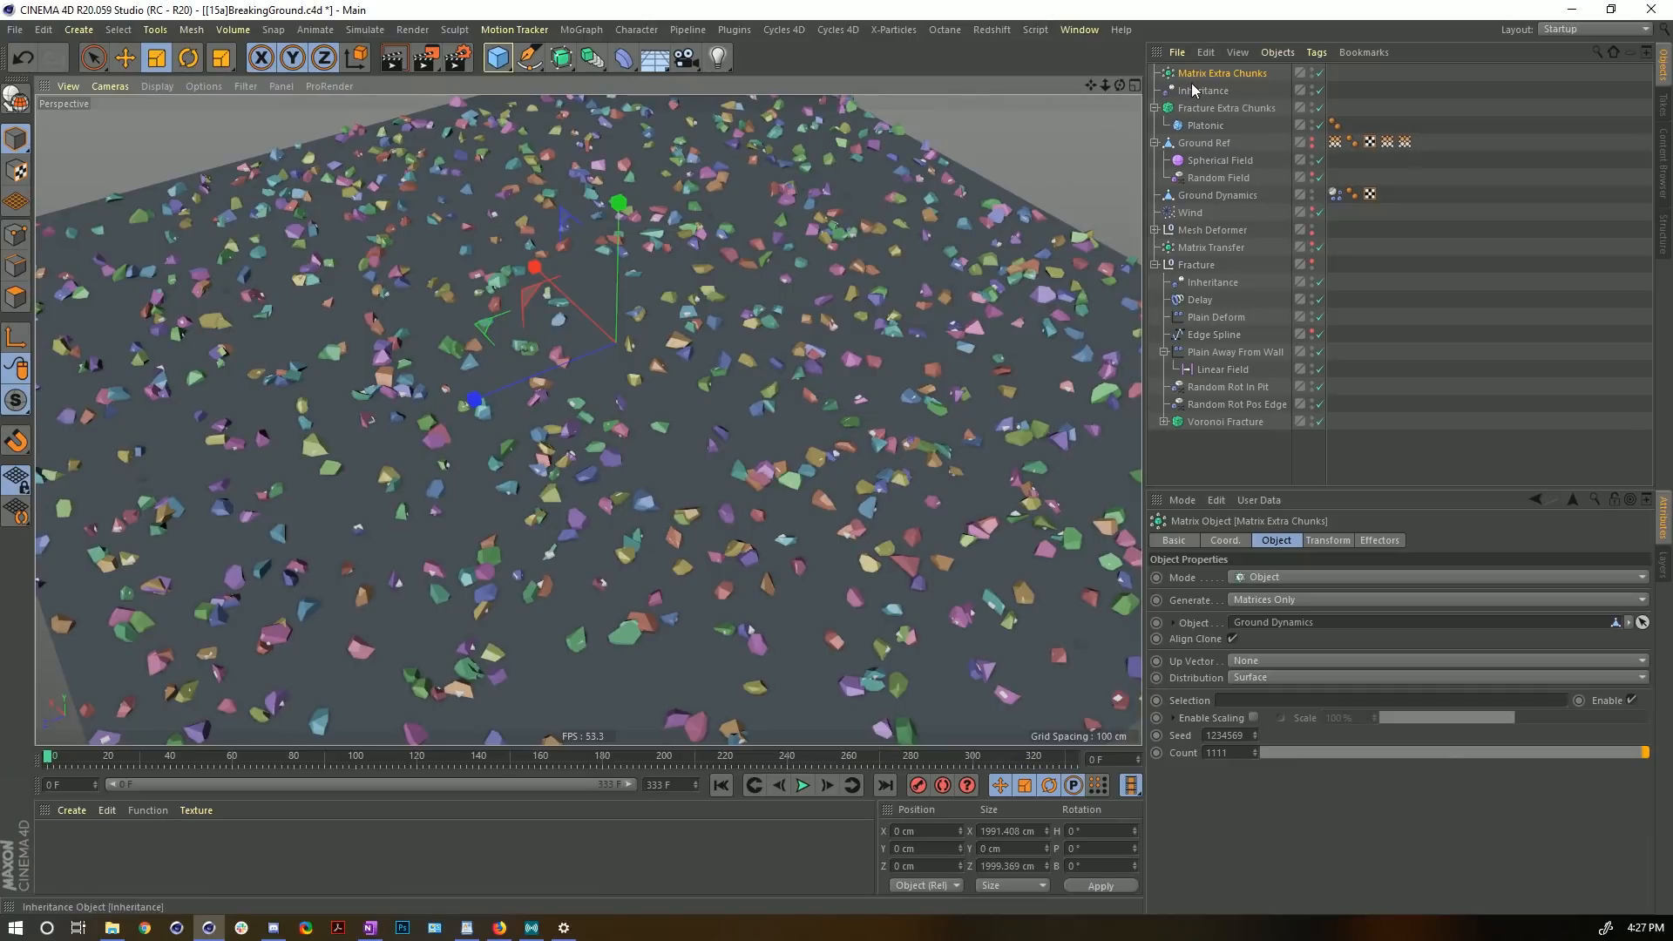
double_click(1242, 753)
type("2222")
key("Return")
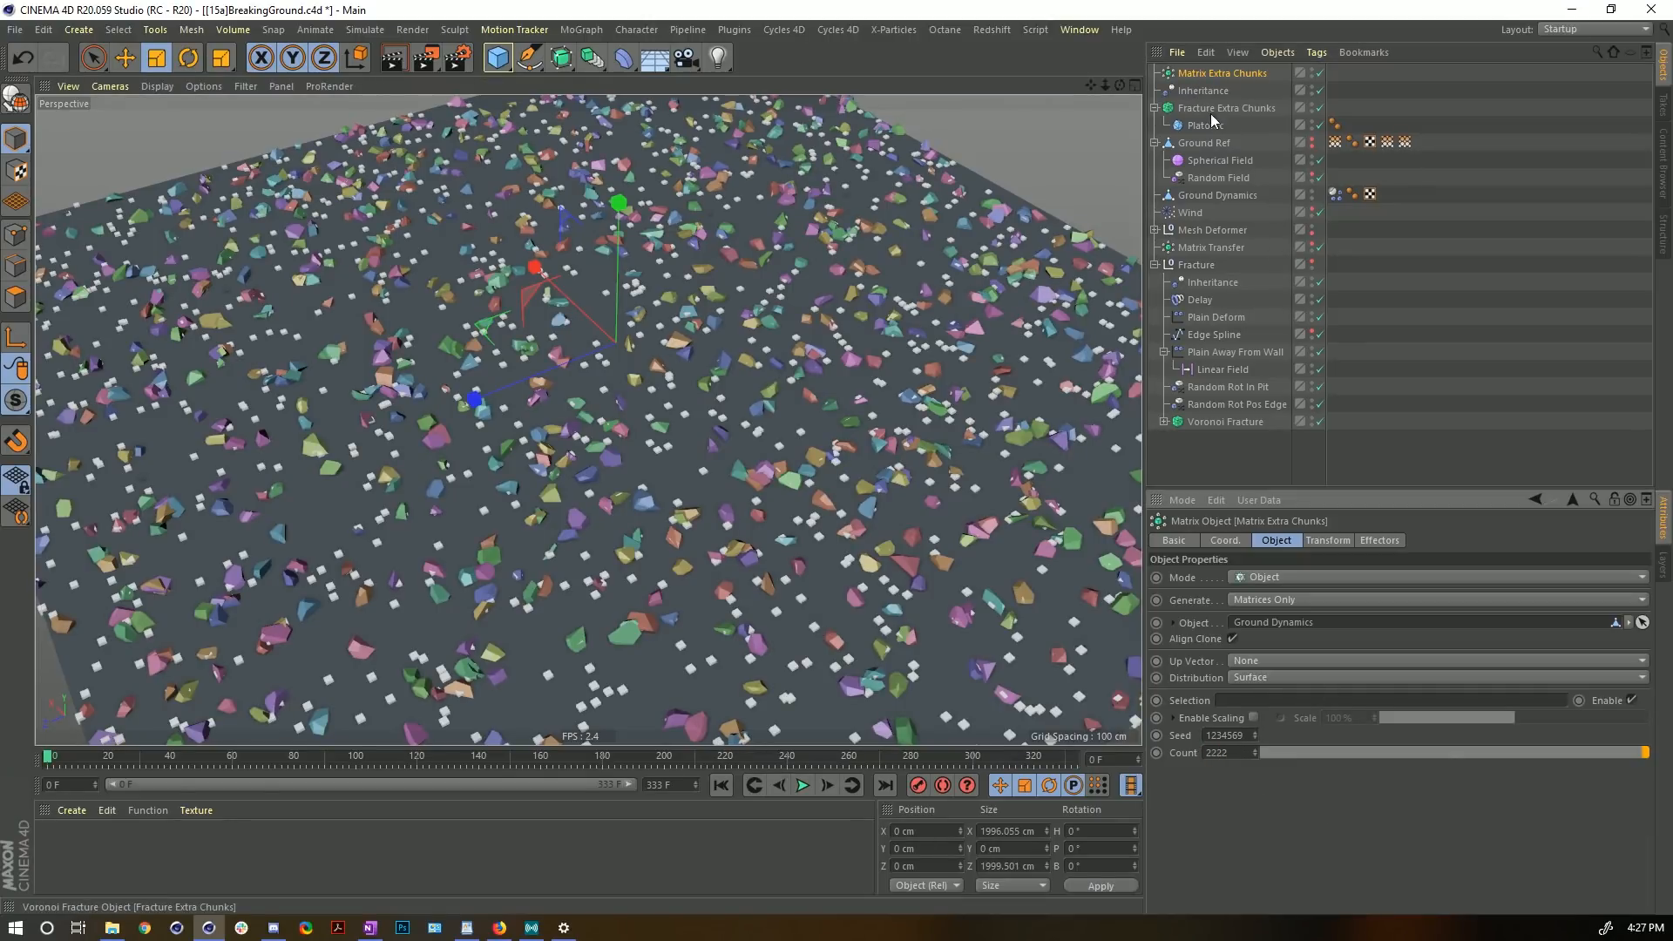
- Set the Fracture Extra Chunks distribution source to 2222 points and deselect the object to inspect the scattered chunks
left_click(1211, 108)
double_click(1288, 816)
type("2222")
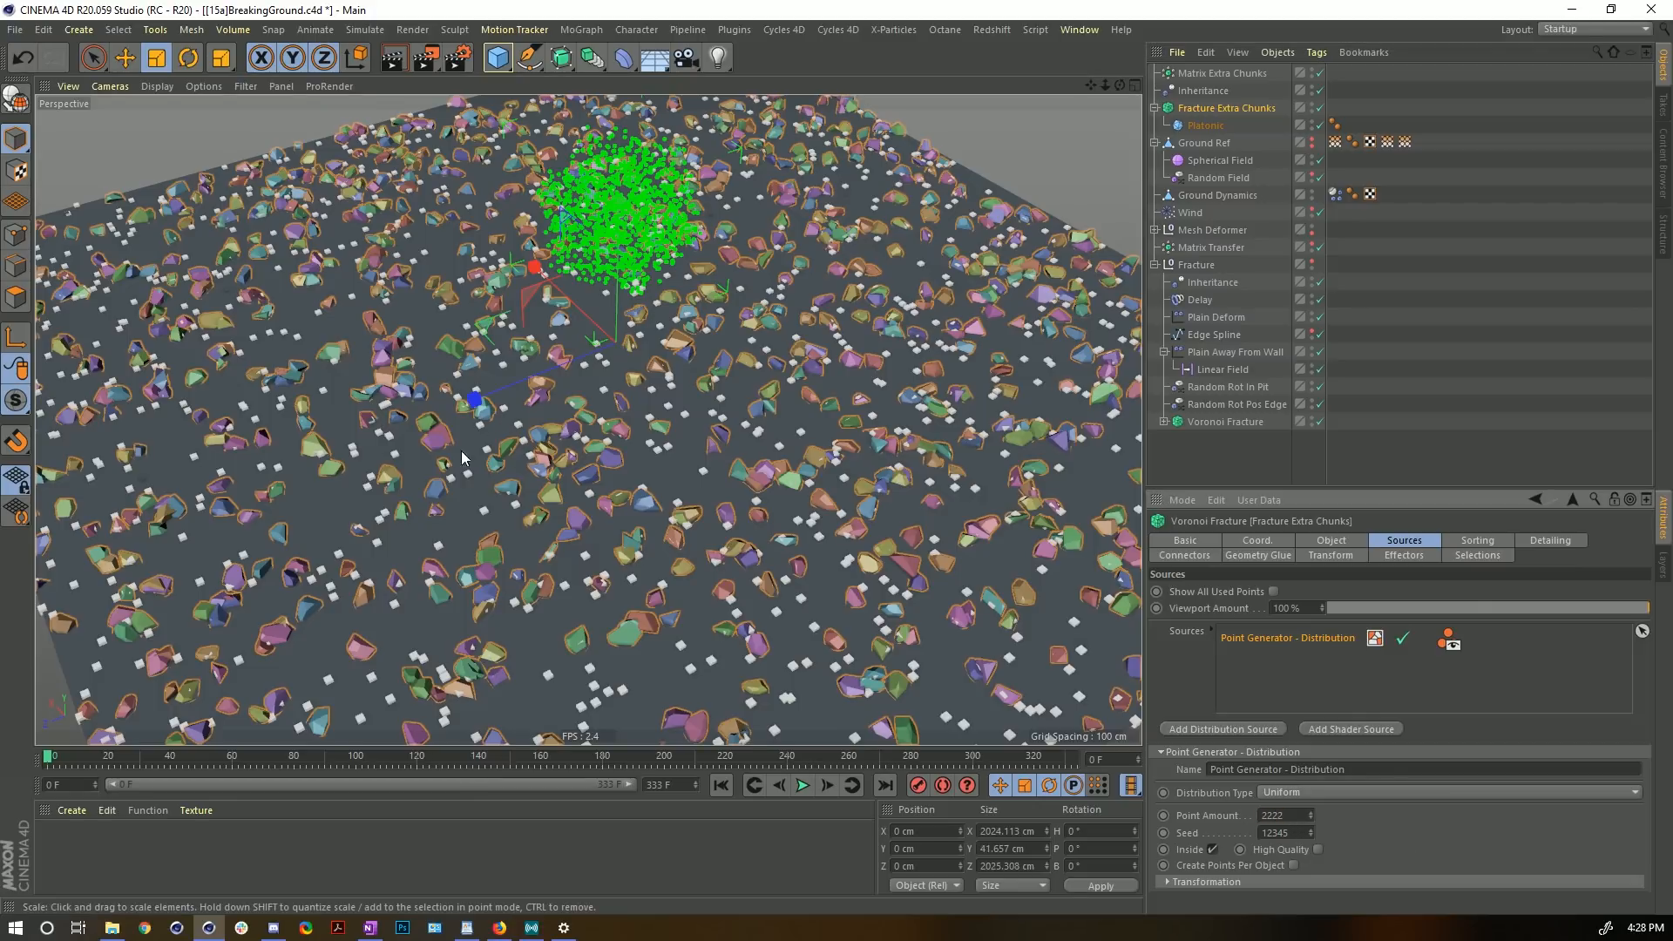
left_click(1445, 339)
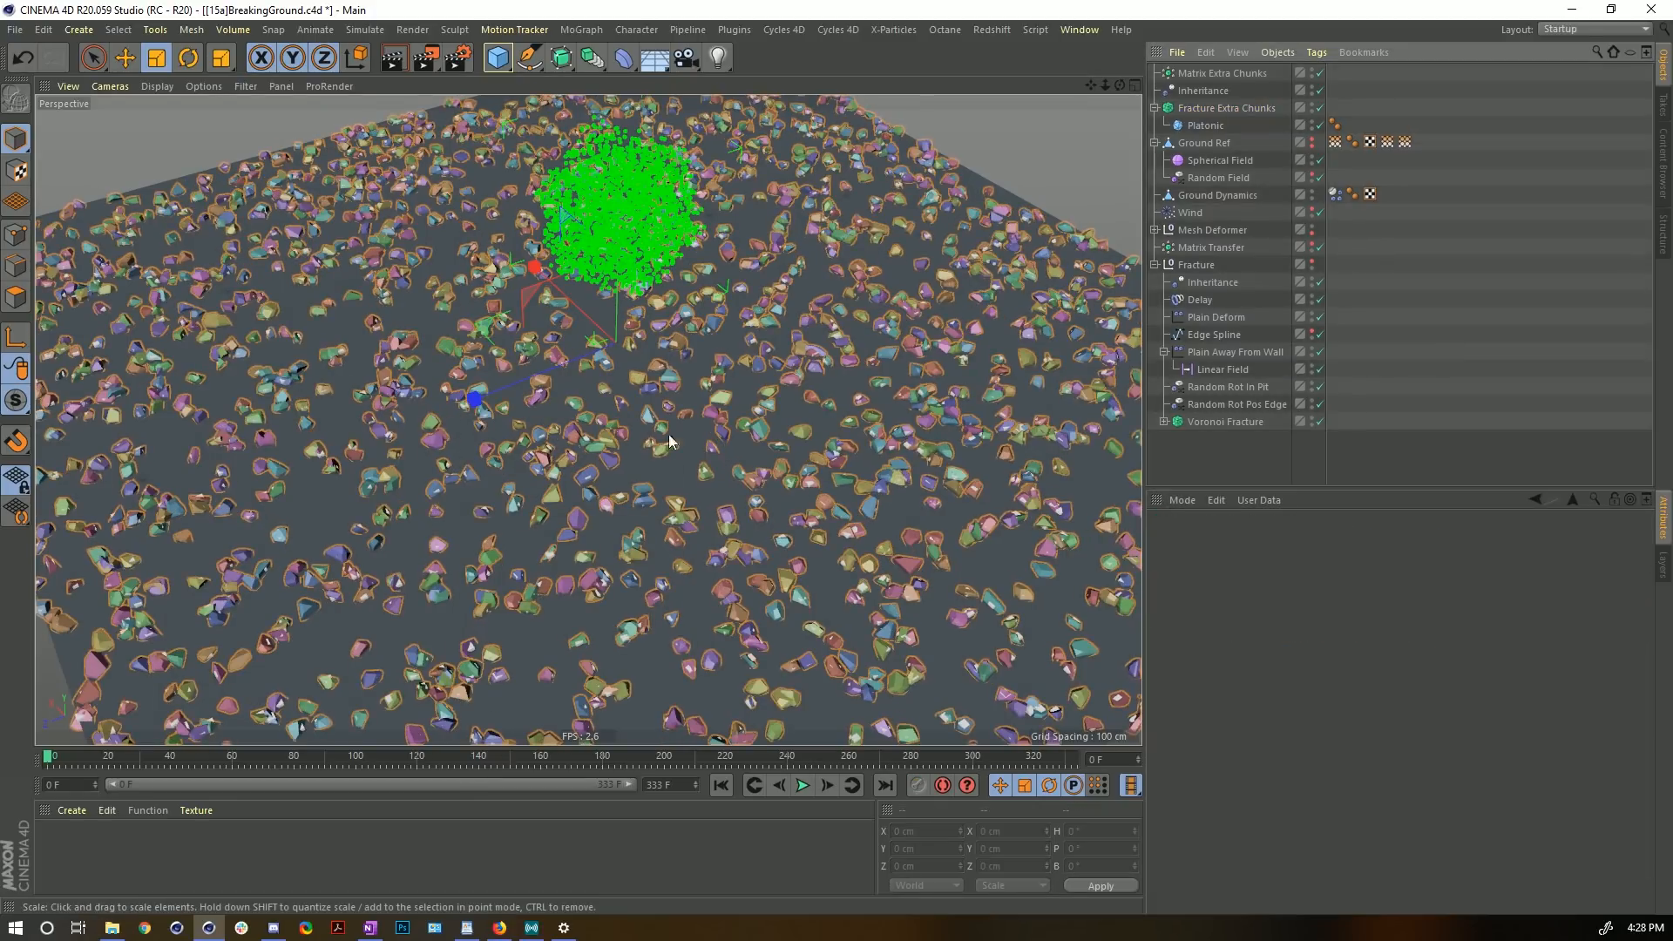
left_click_drag(654, 425, 721, 505, "alt")
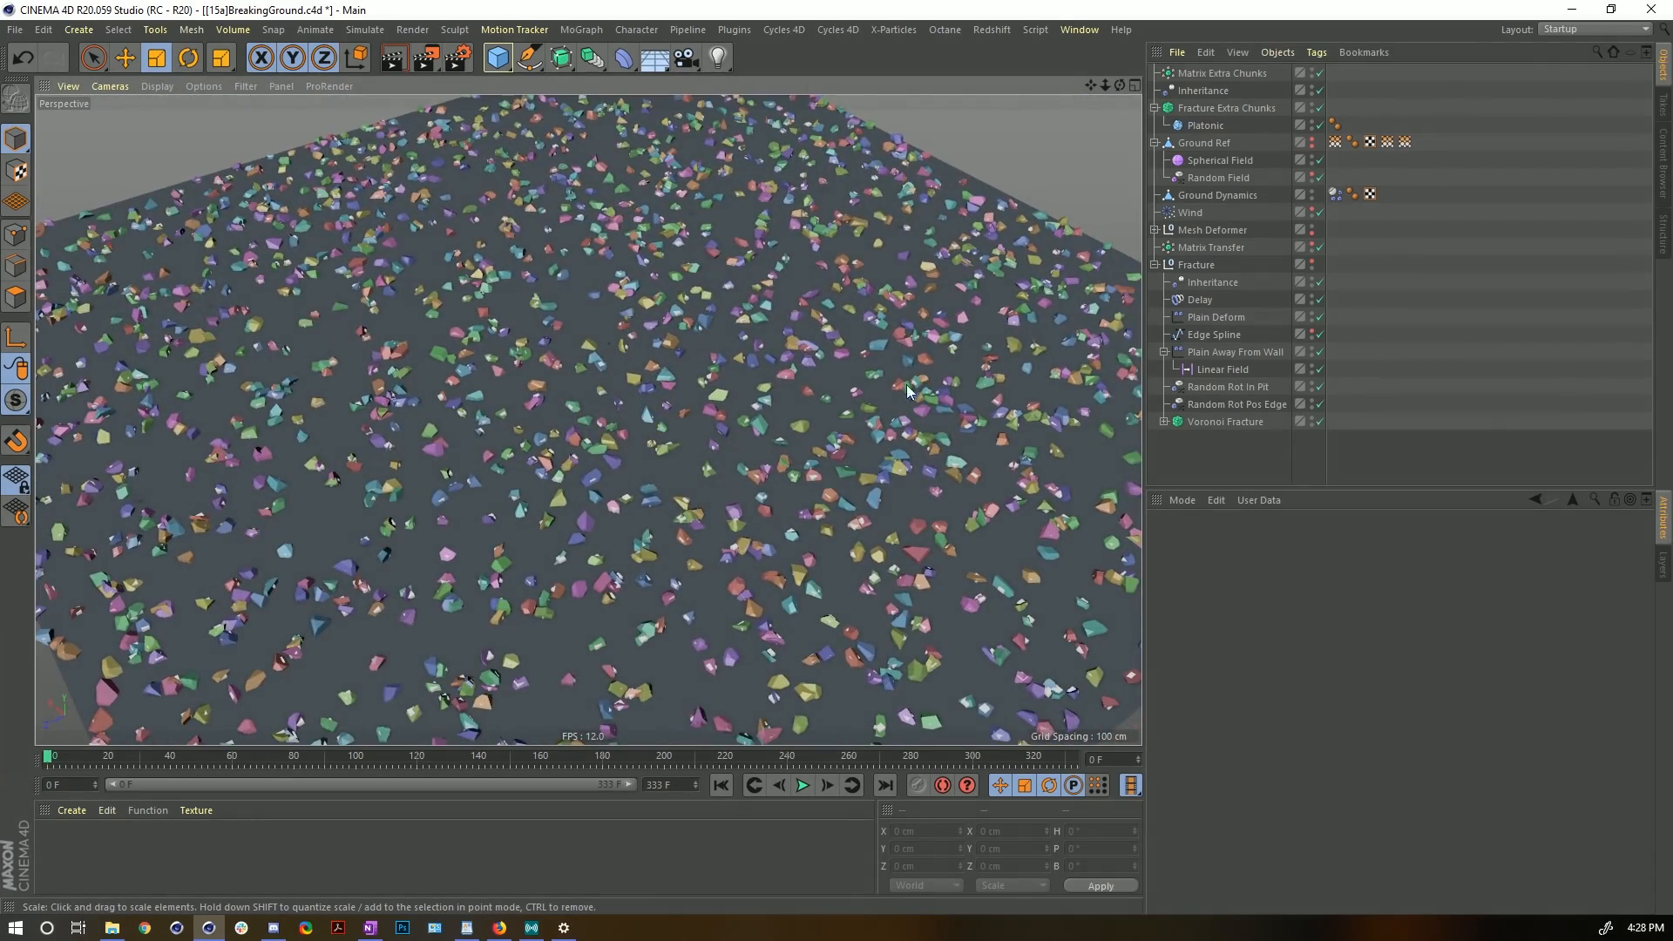
middle_click_drag(711, 462, 734, 381, "alt")
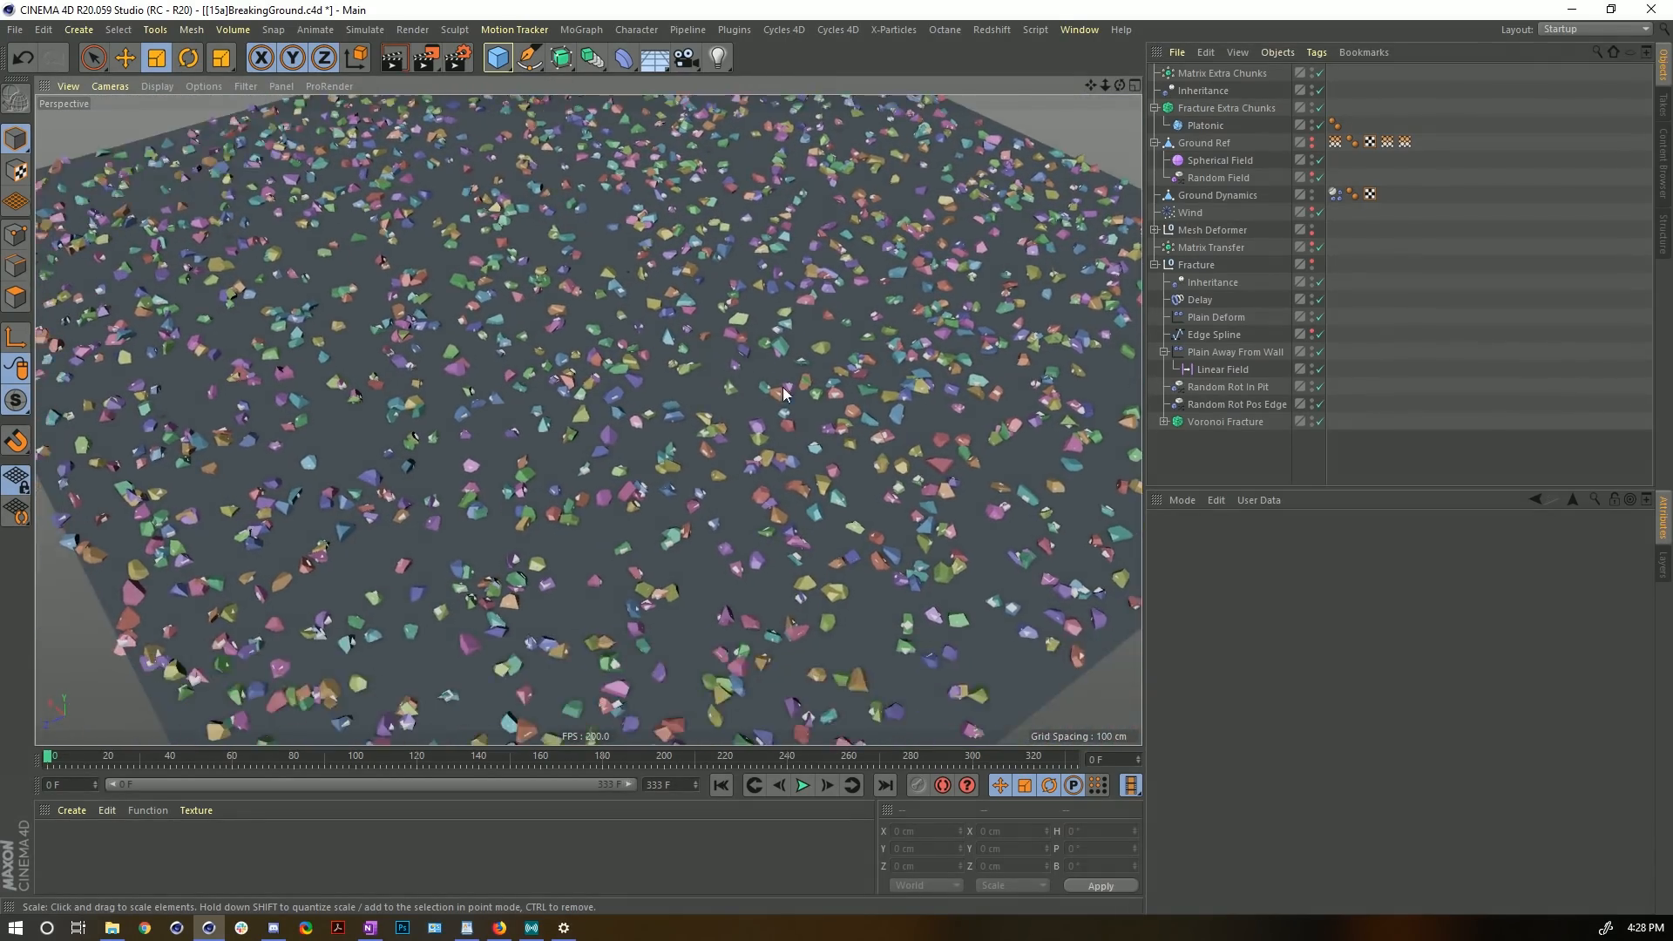
- Preview the chunks' motion with the Voronoi Fracture disabled, return to the first frame and enable the fracture again
left_click(1320, 422)
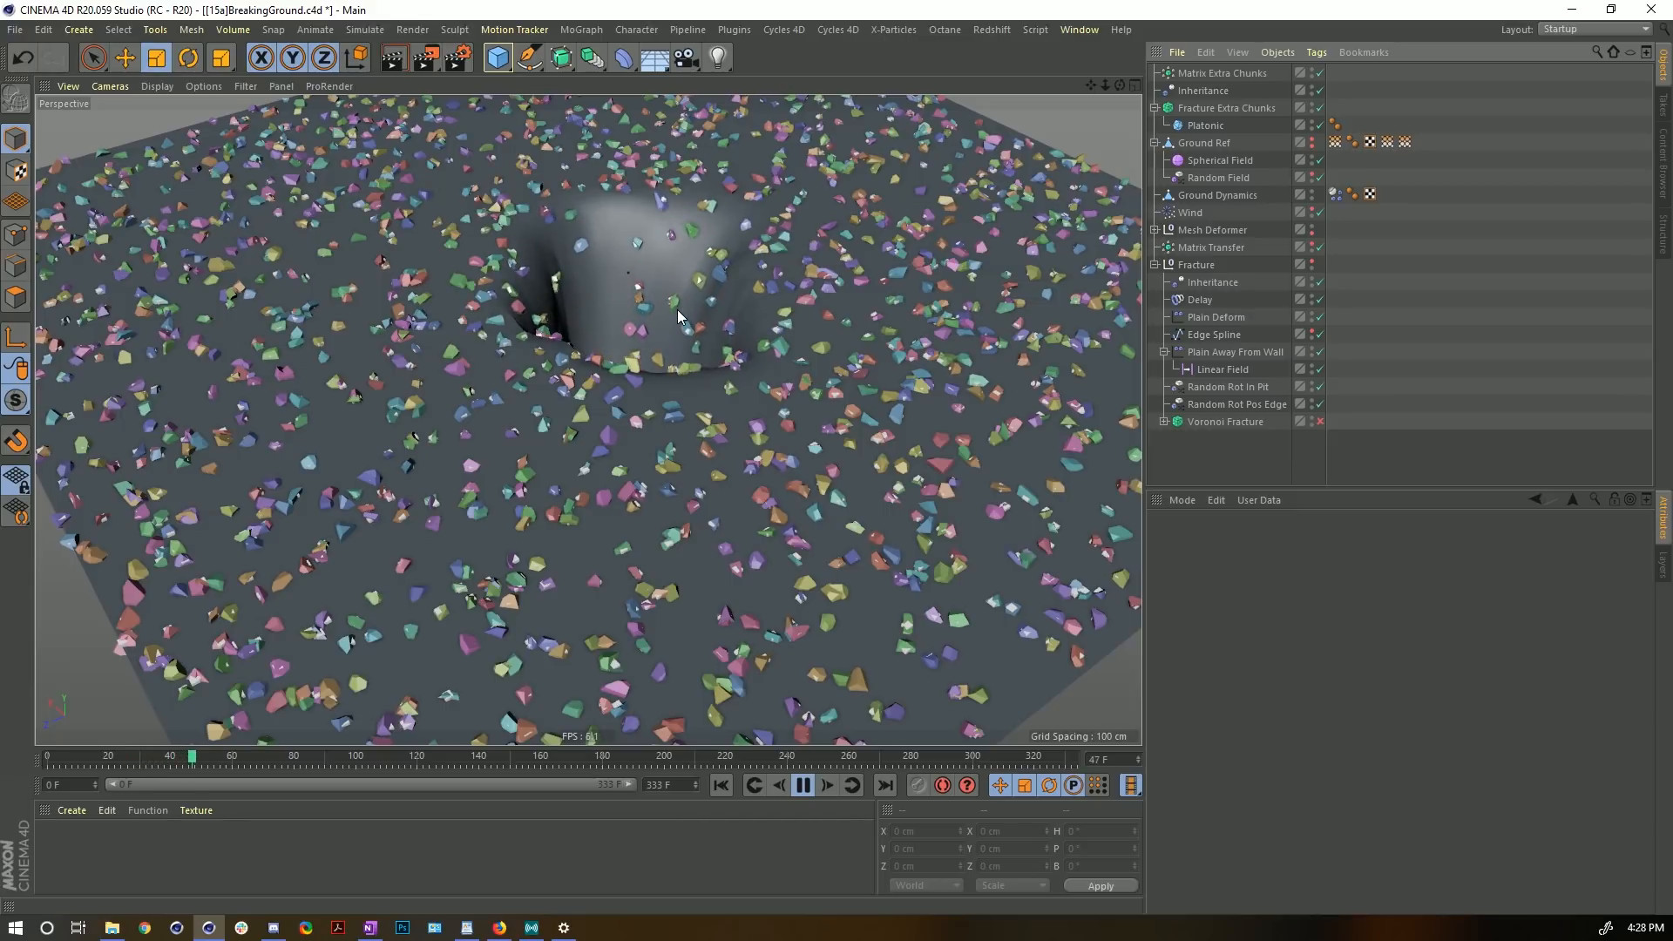
left_click(803, 785)
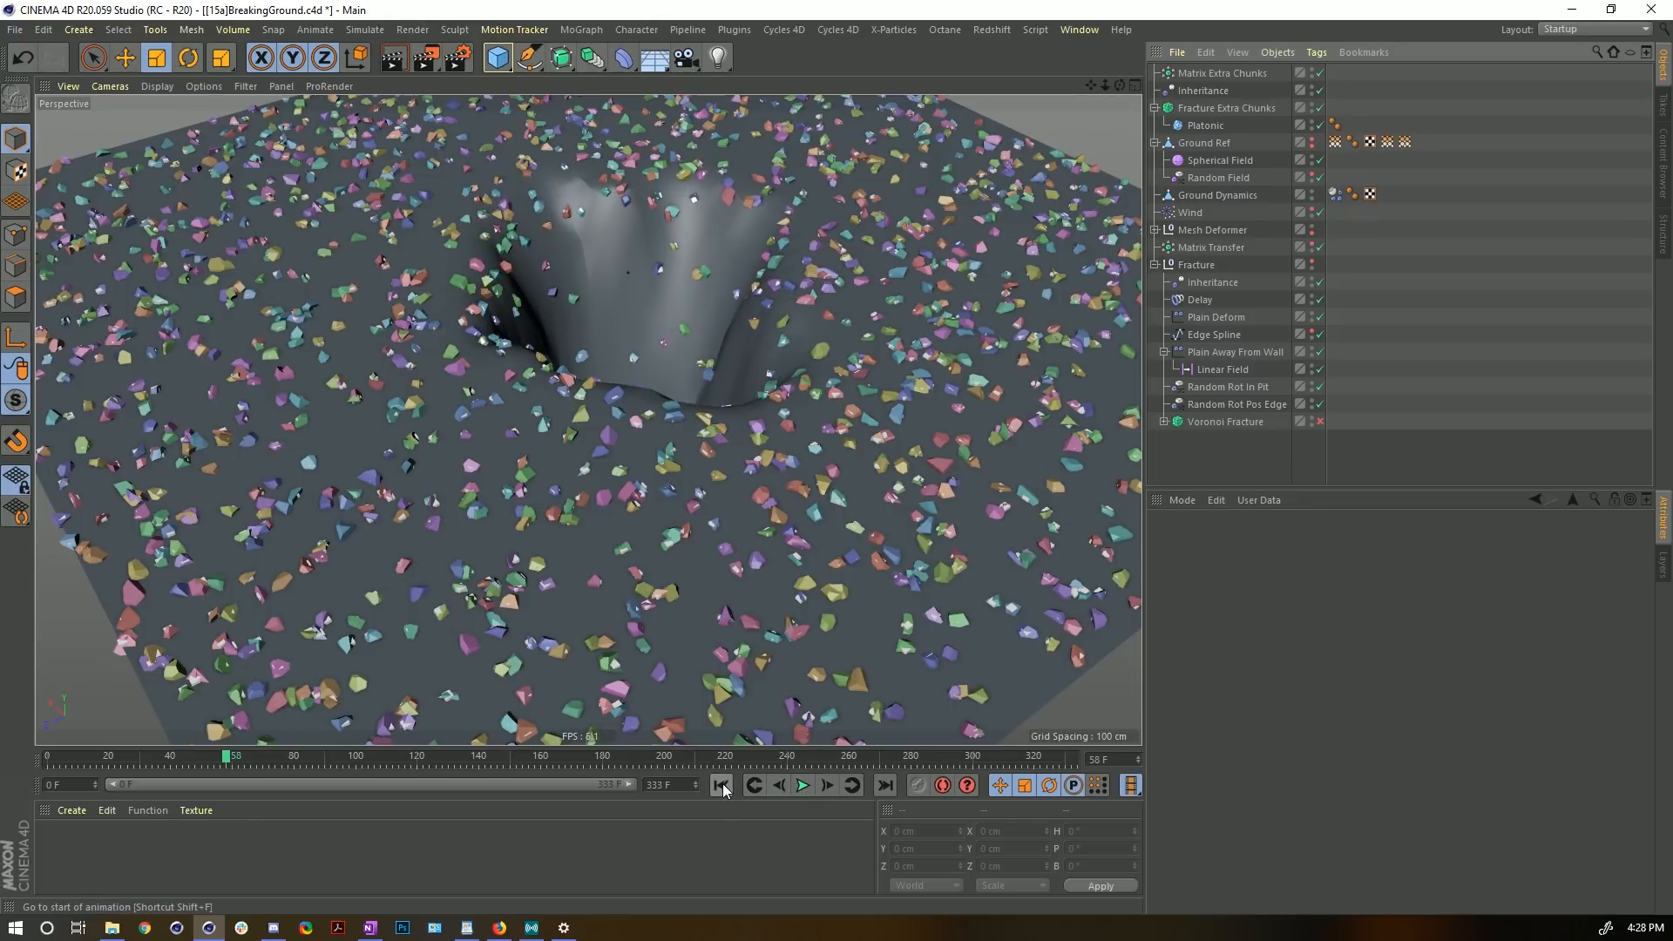
left_click(722, 789)
middle_click_drag(615, 292, 622, 371, "alt")
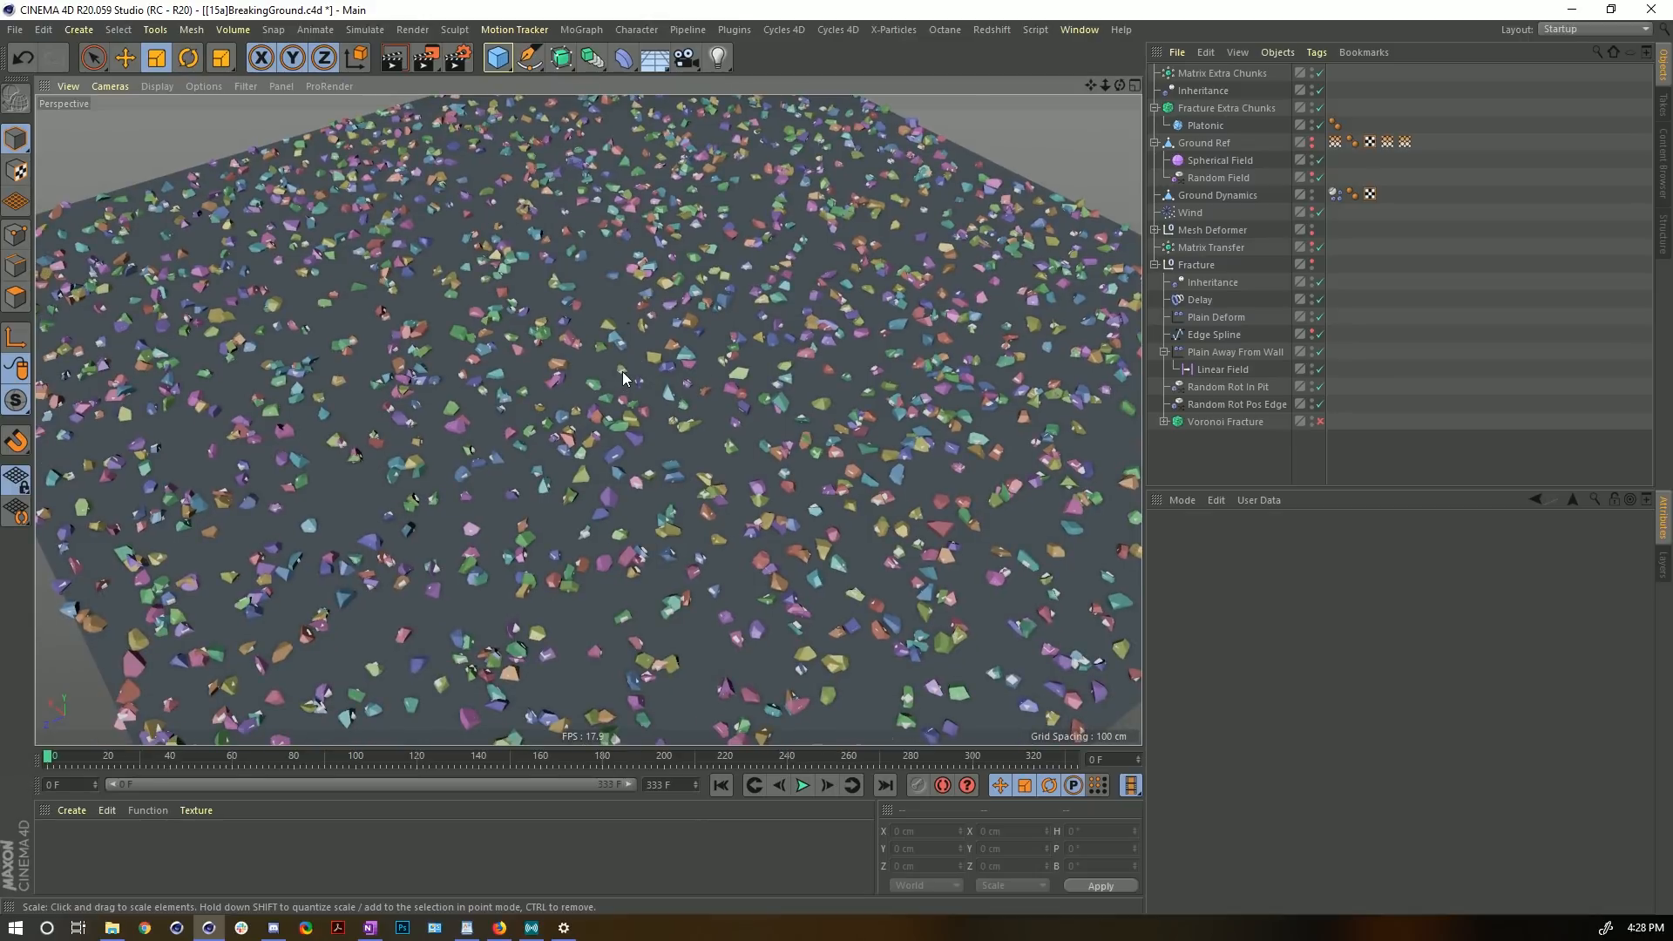
left_click(1319, 422)
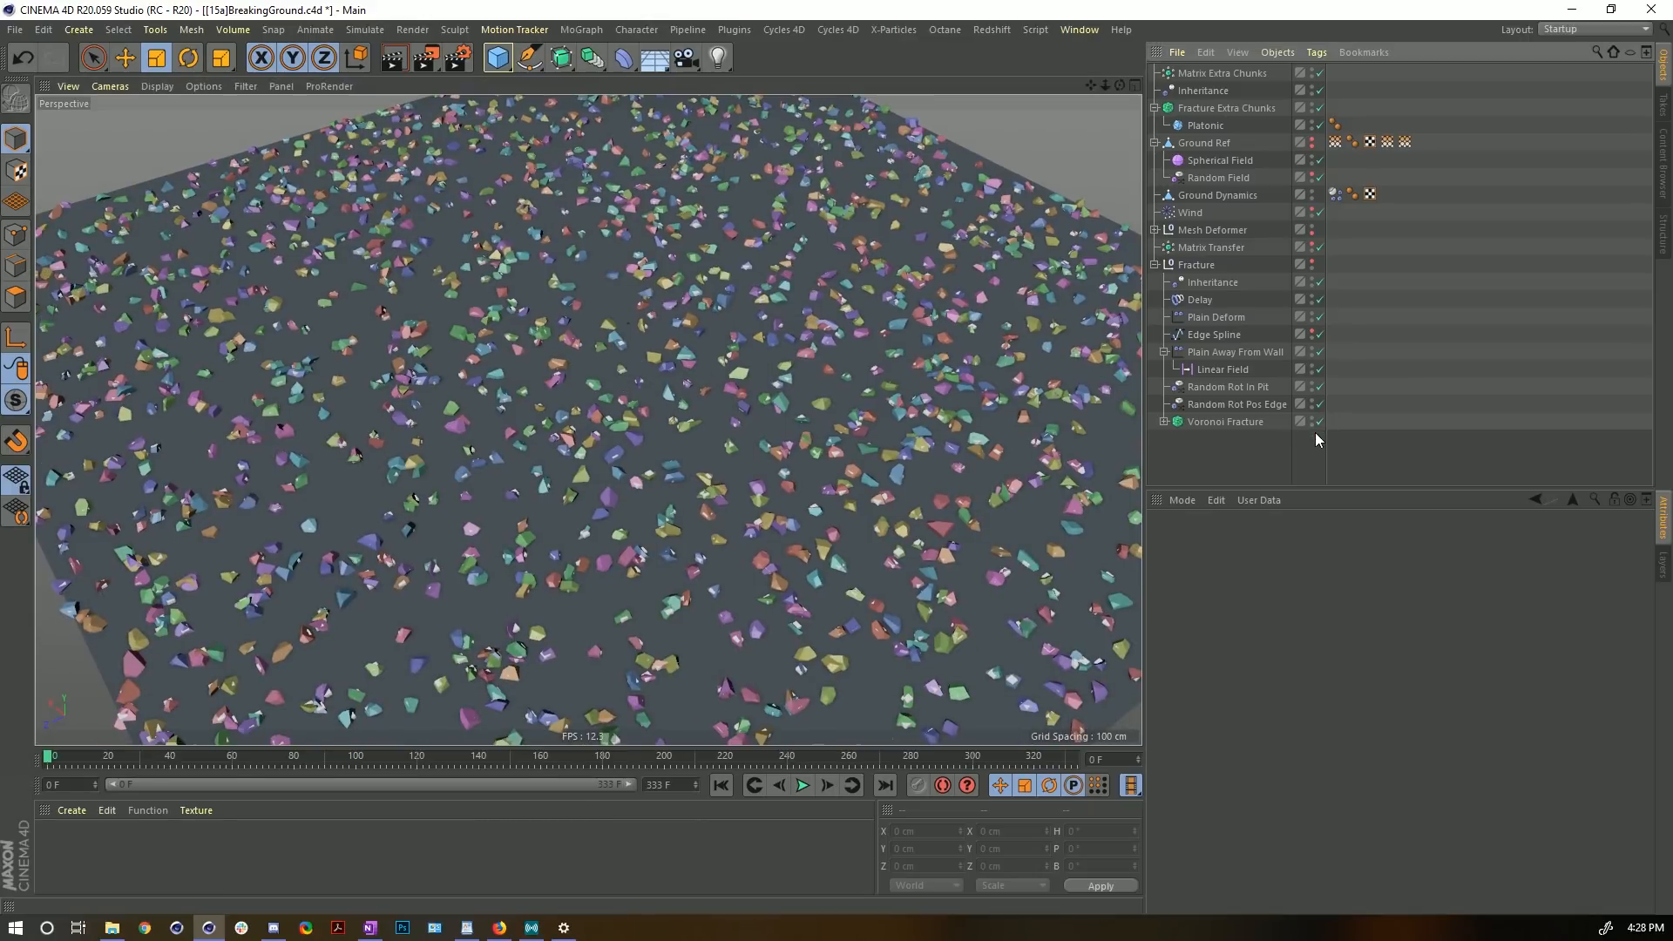
- Show the Fracture group in the viewport, play the animation with the extra chunks and return to the first frame
left_click(1312, 263)
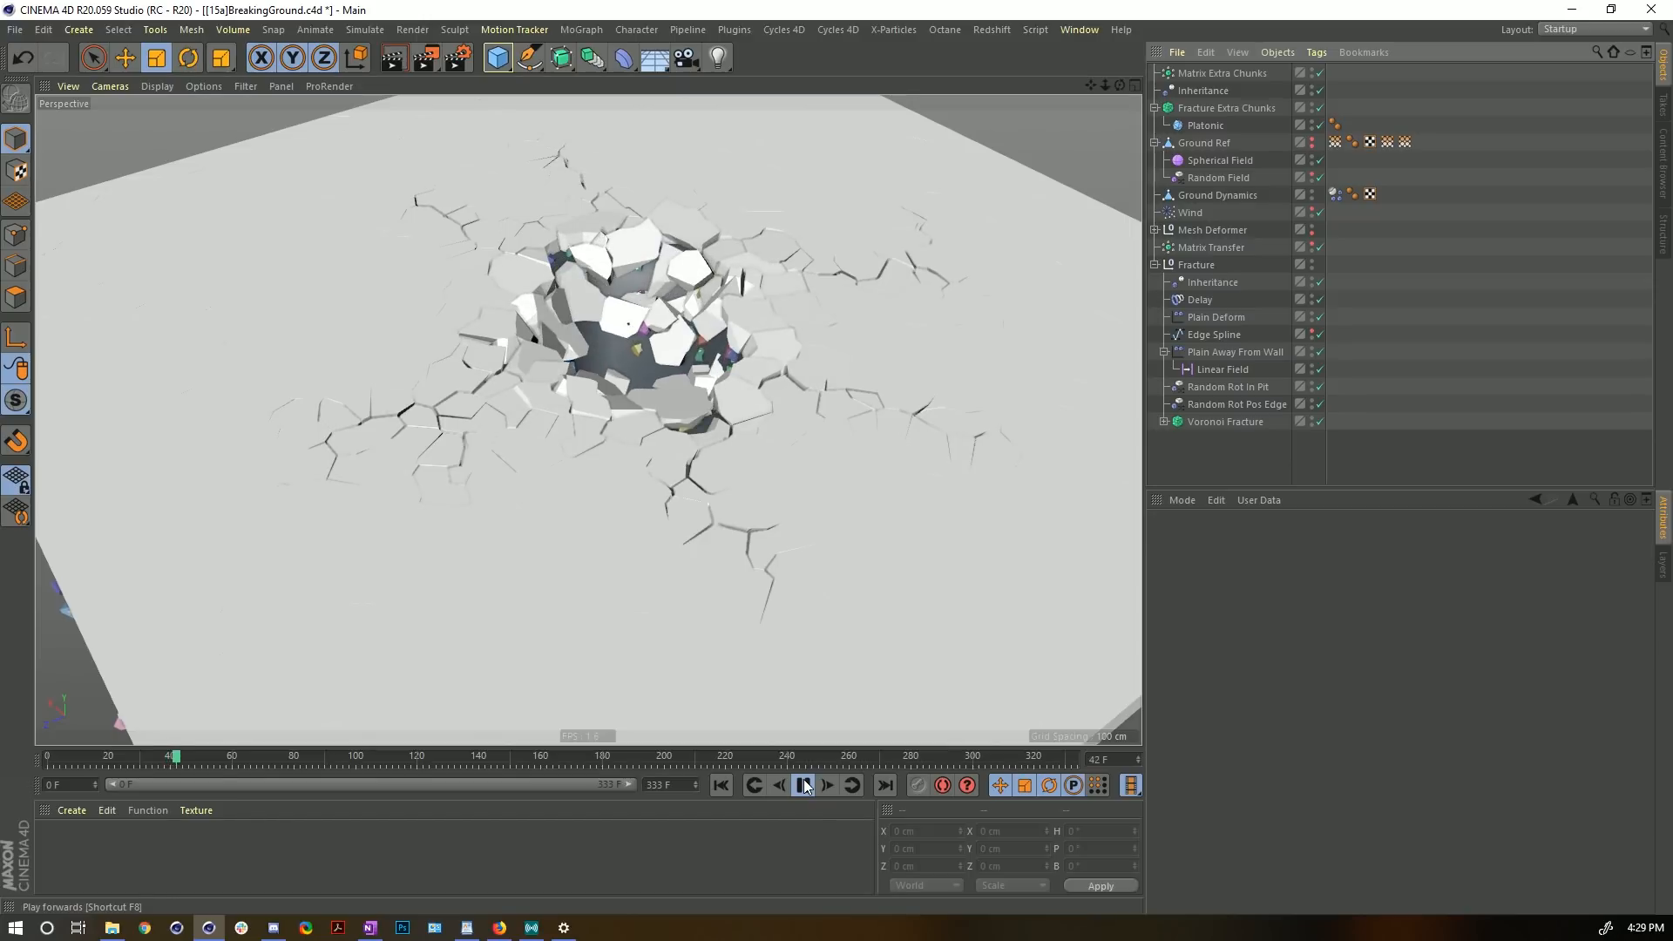
left_click(722, 788)
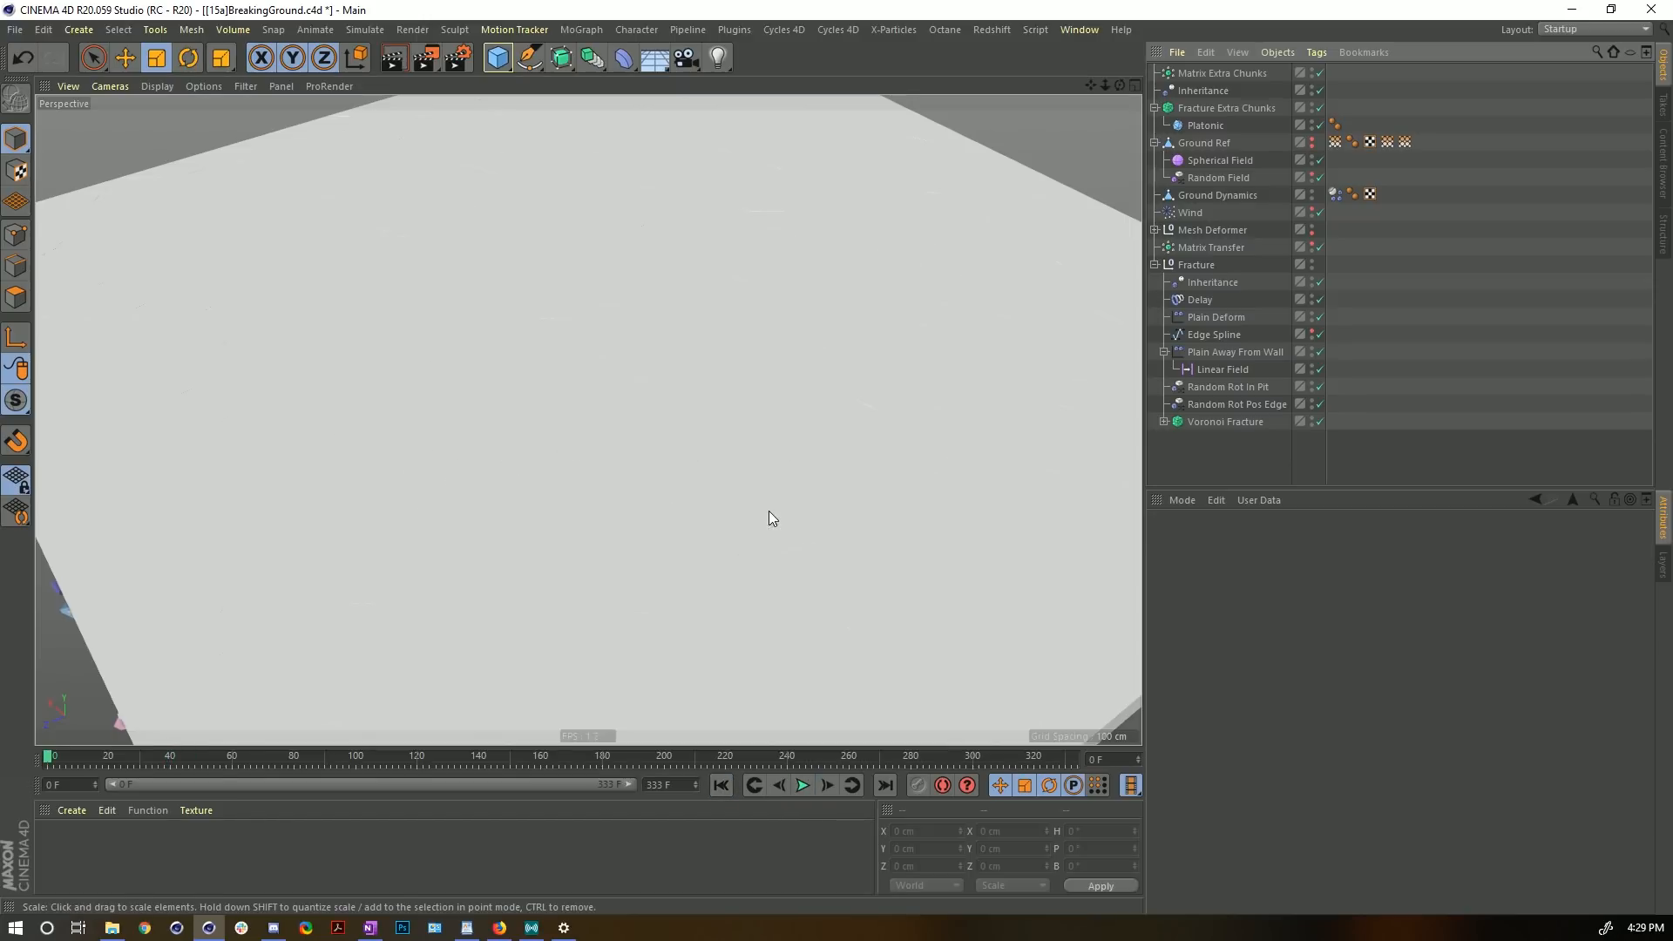
- Save the scene as a new version named [16a]BreakingGround.c4d
key("ctrl+shift+s")
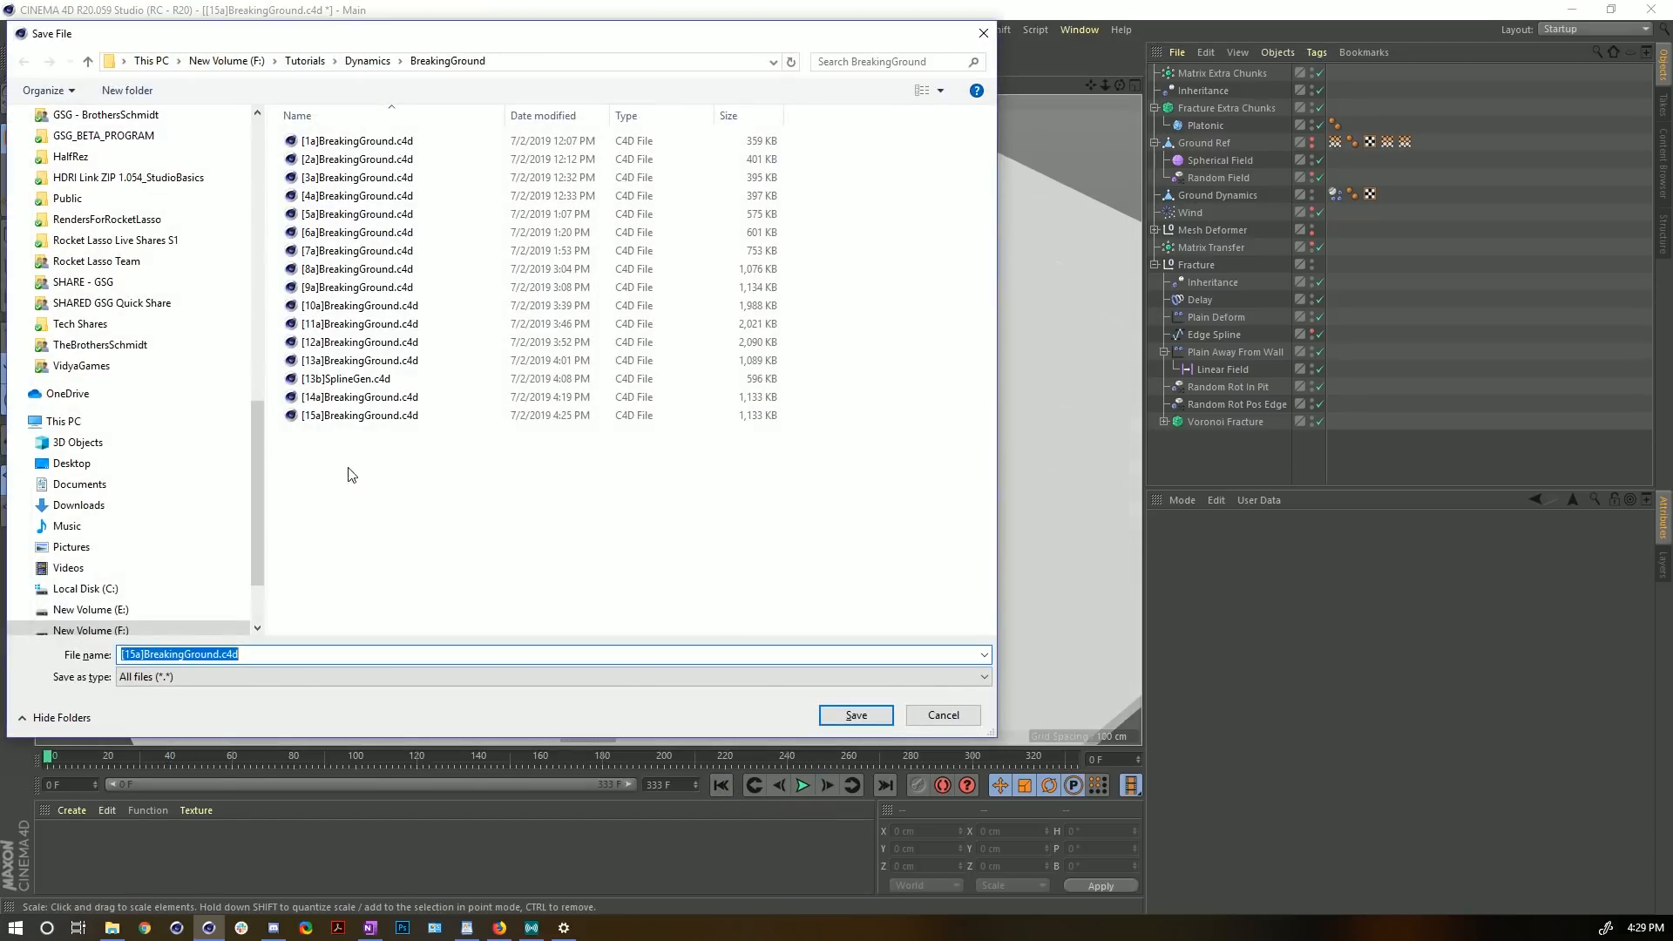
left_click(359, 415)
left_click(132, 655)
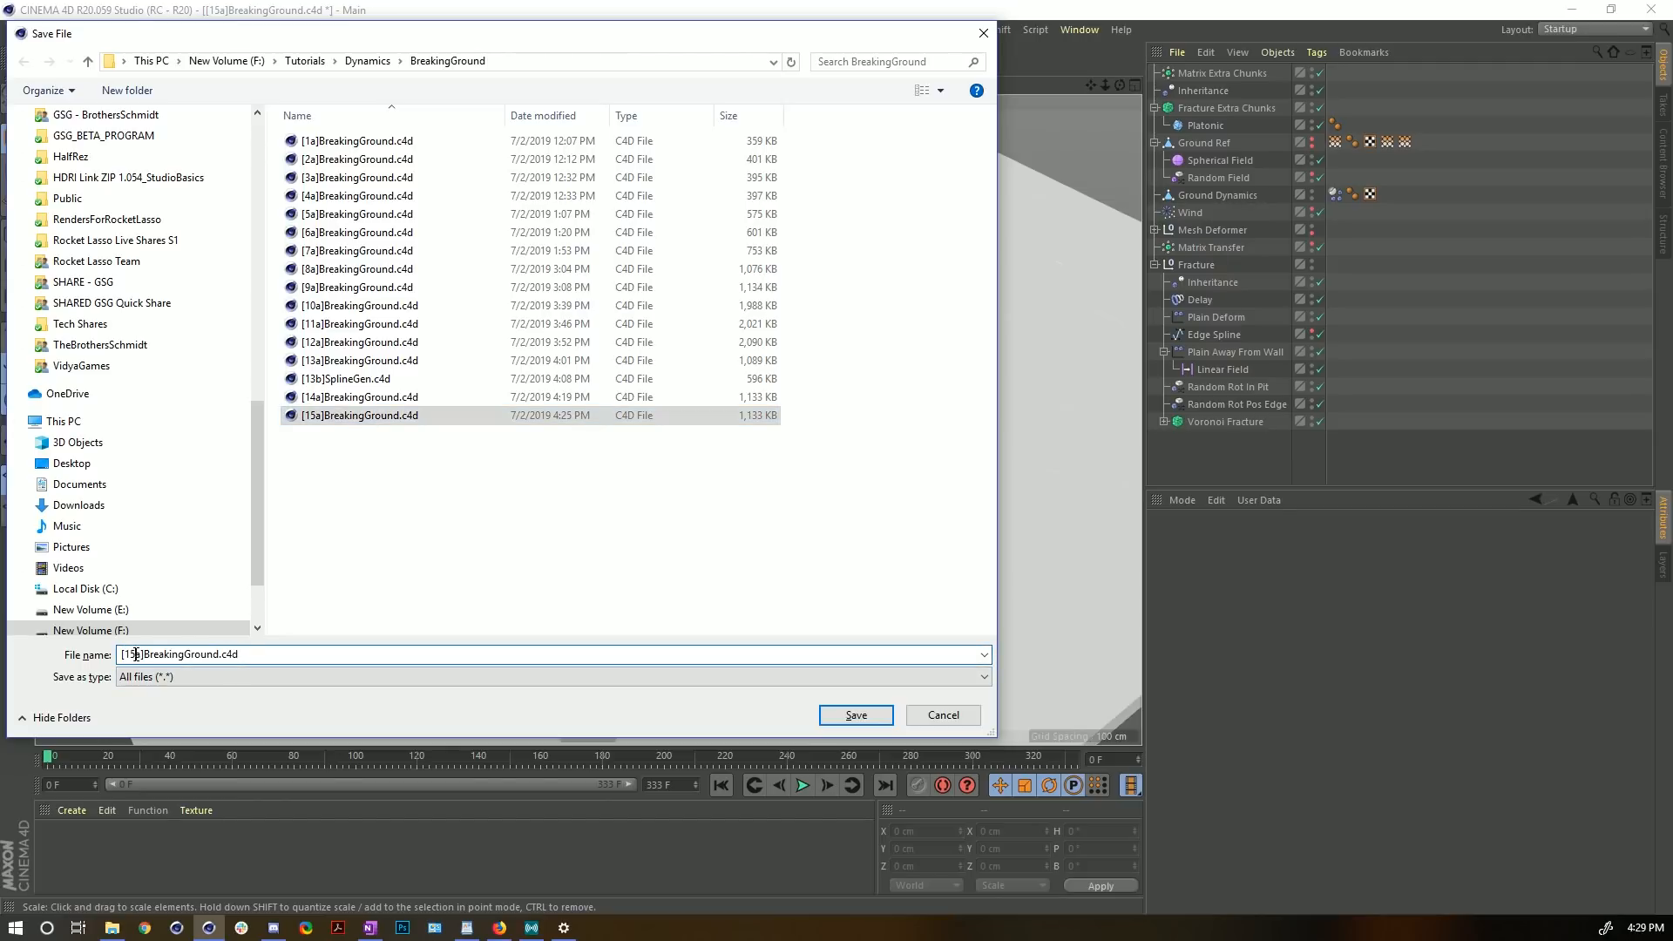
key("BackSpace")
type("6")
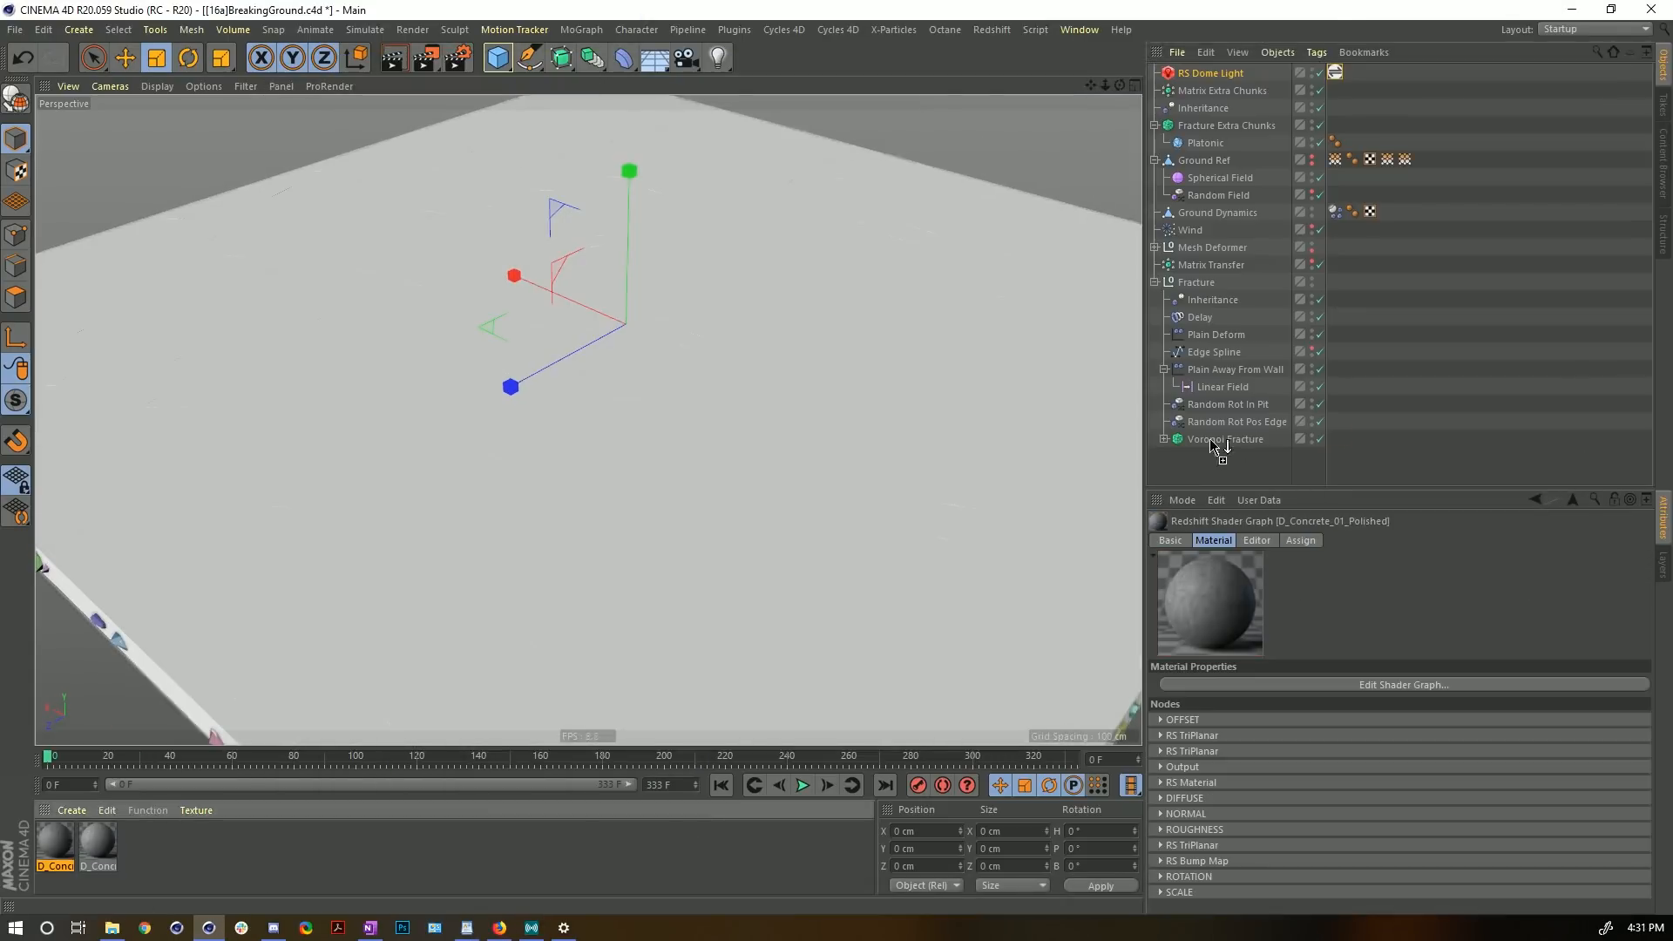
- Play the breaking ground animation
left_click(803, 786)
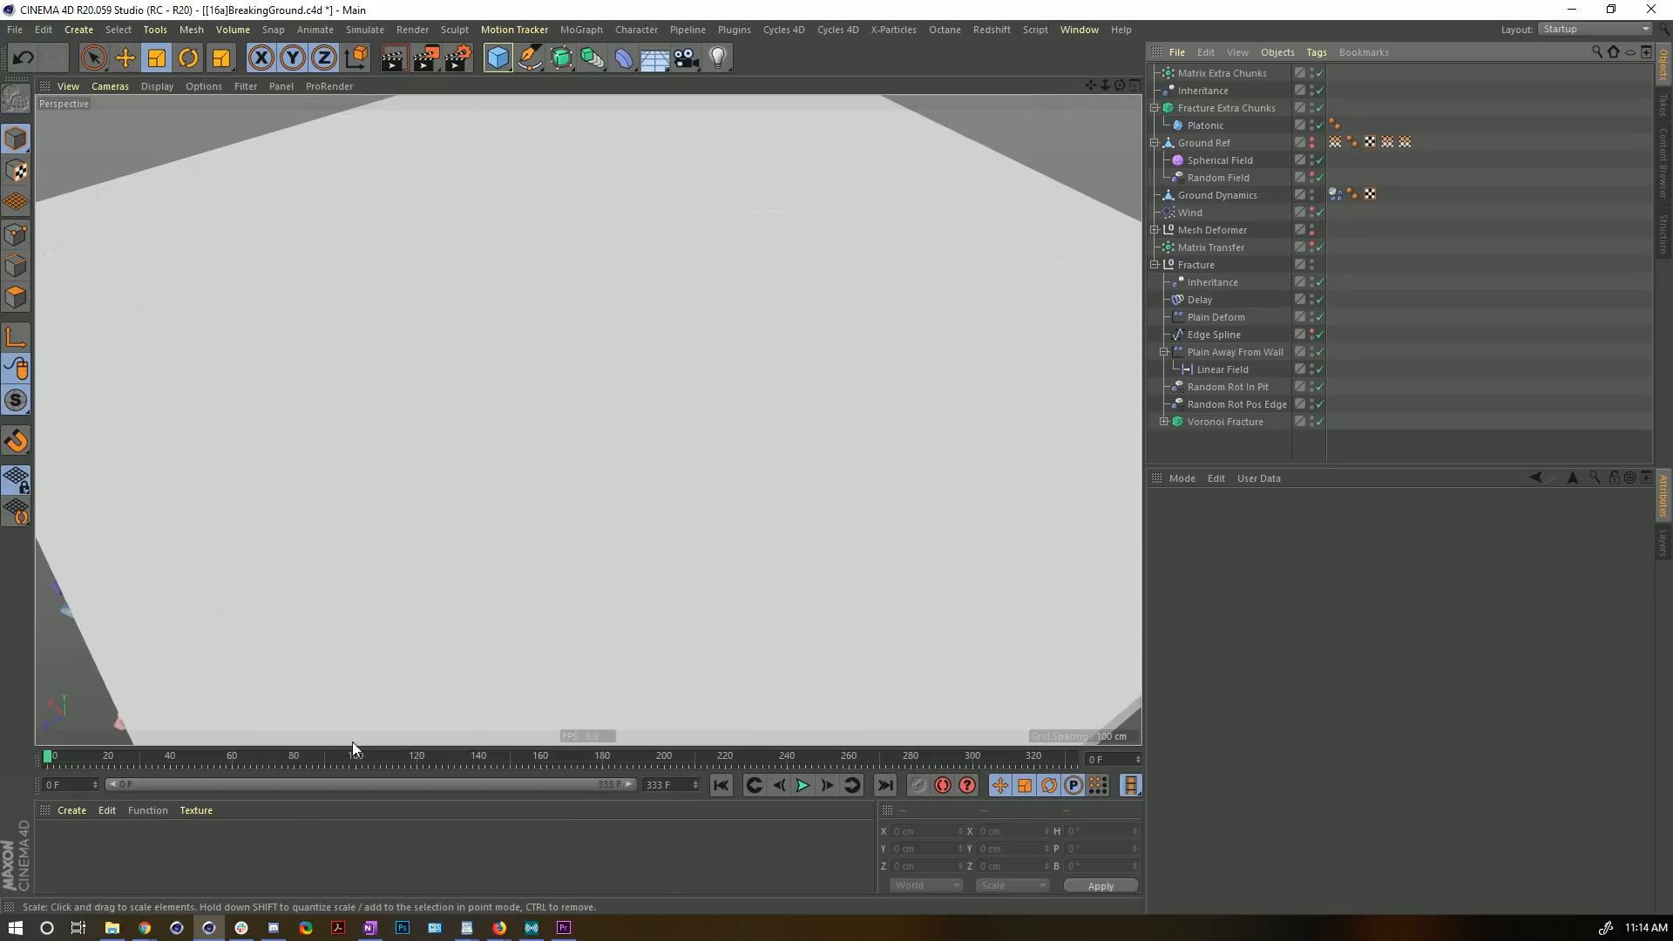
- Switch to Chrome and look through the Rocket Lasso Patreon page's overview, membership tiers and recent posts
left_click(145, 927)
left_click(385, 859)
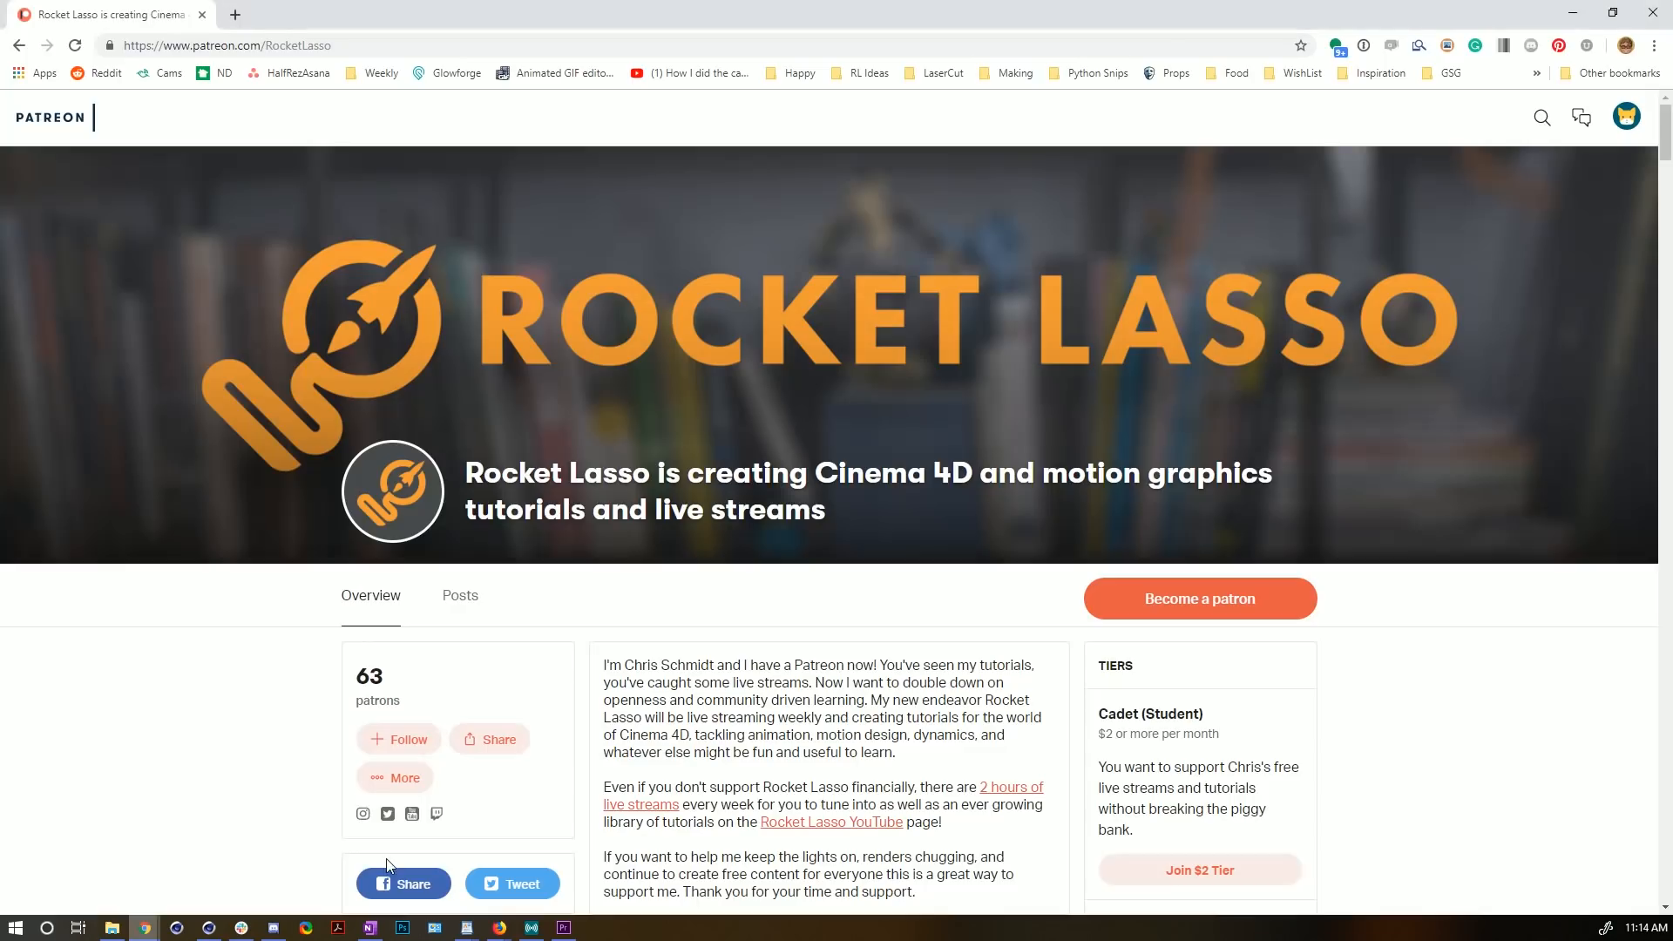
scroll(834, 631, "down", 2)
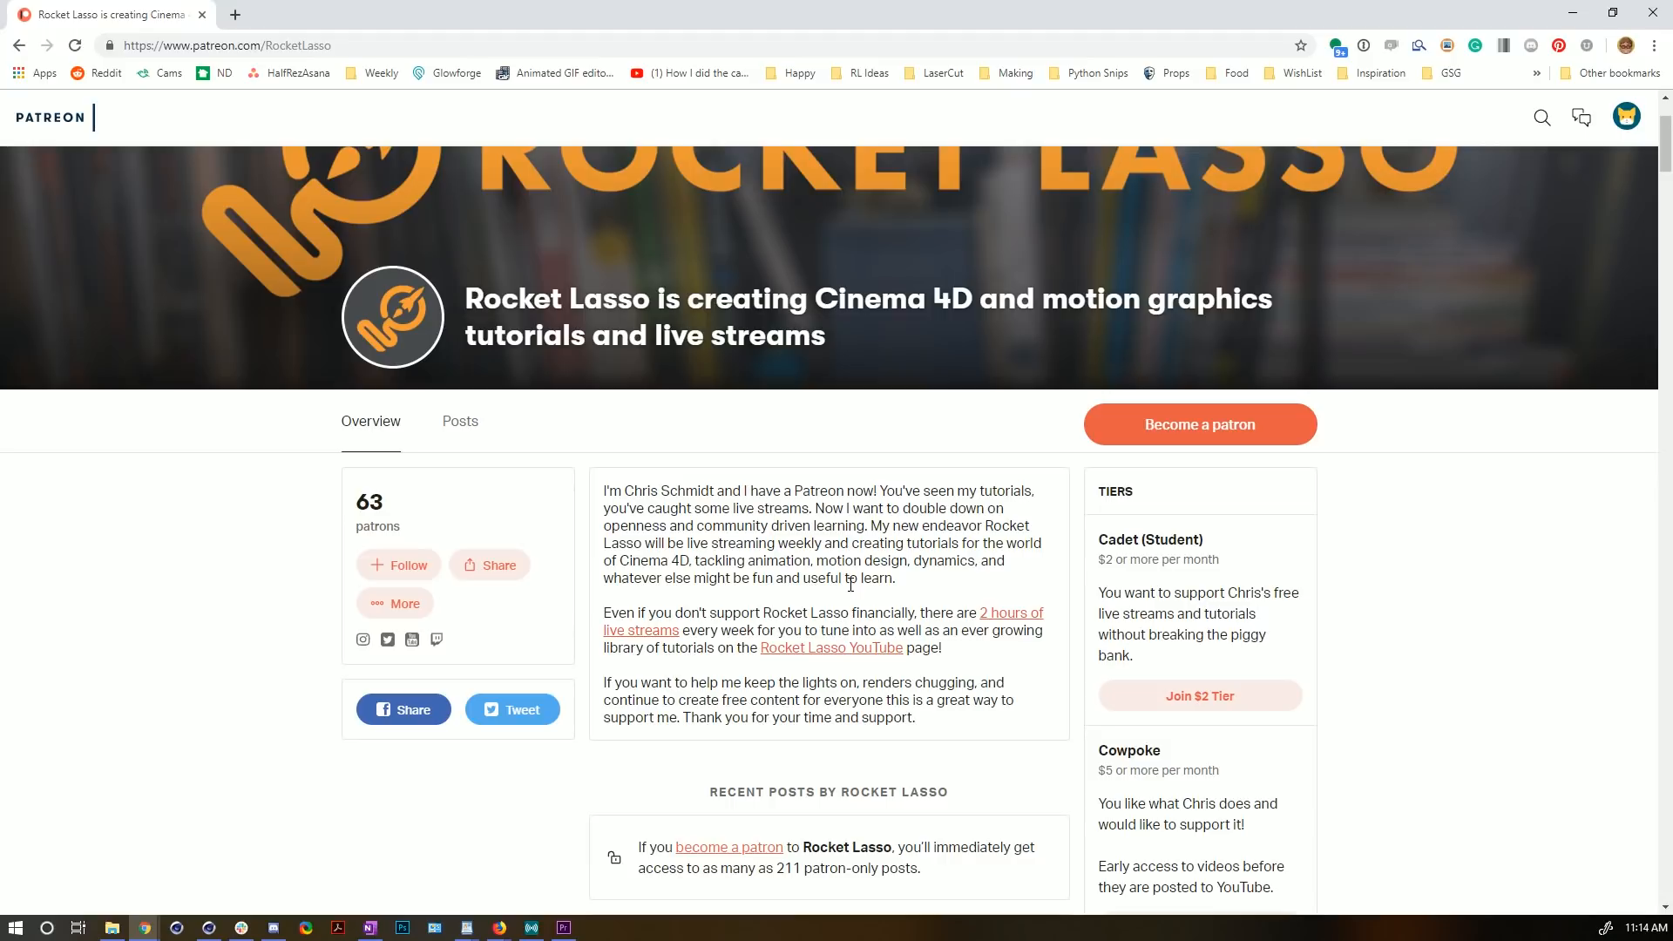
scroll(850, 584, "down", 8)
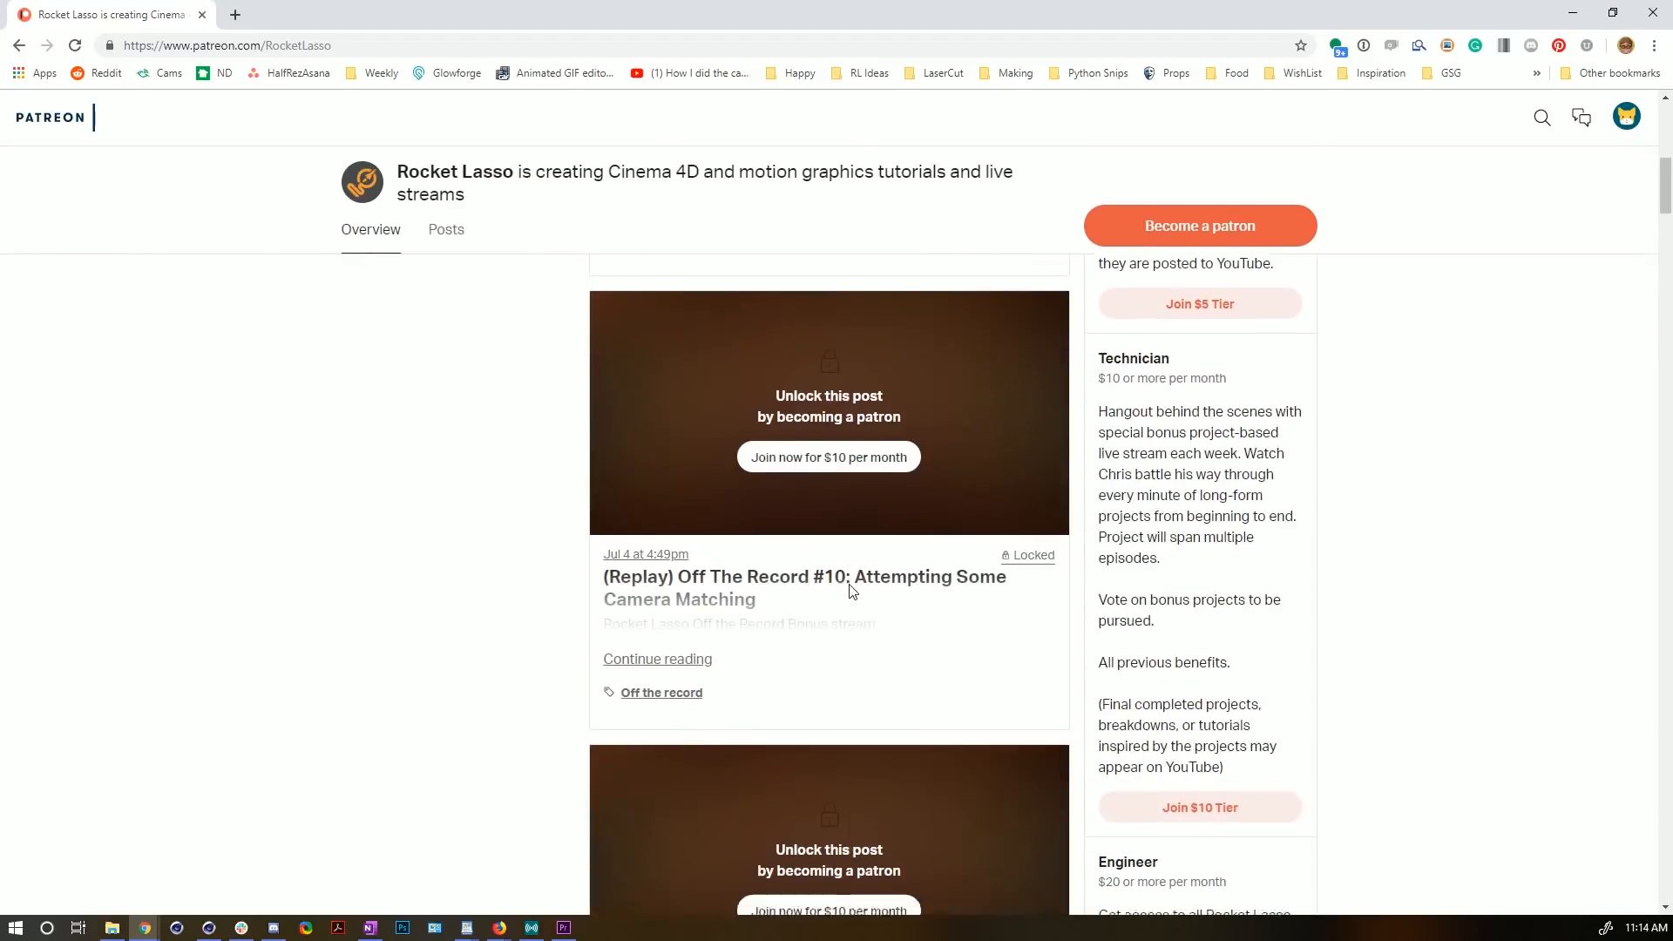
scroll(845, 578, "up", 10)
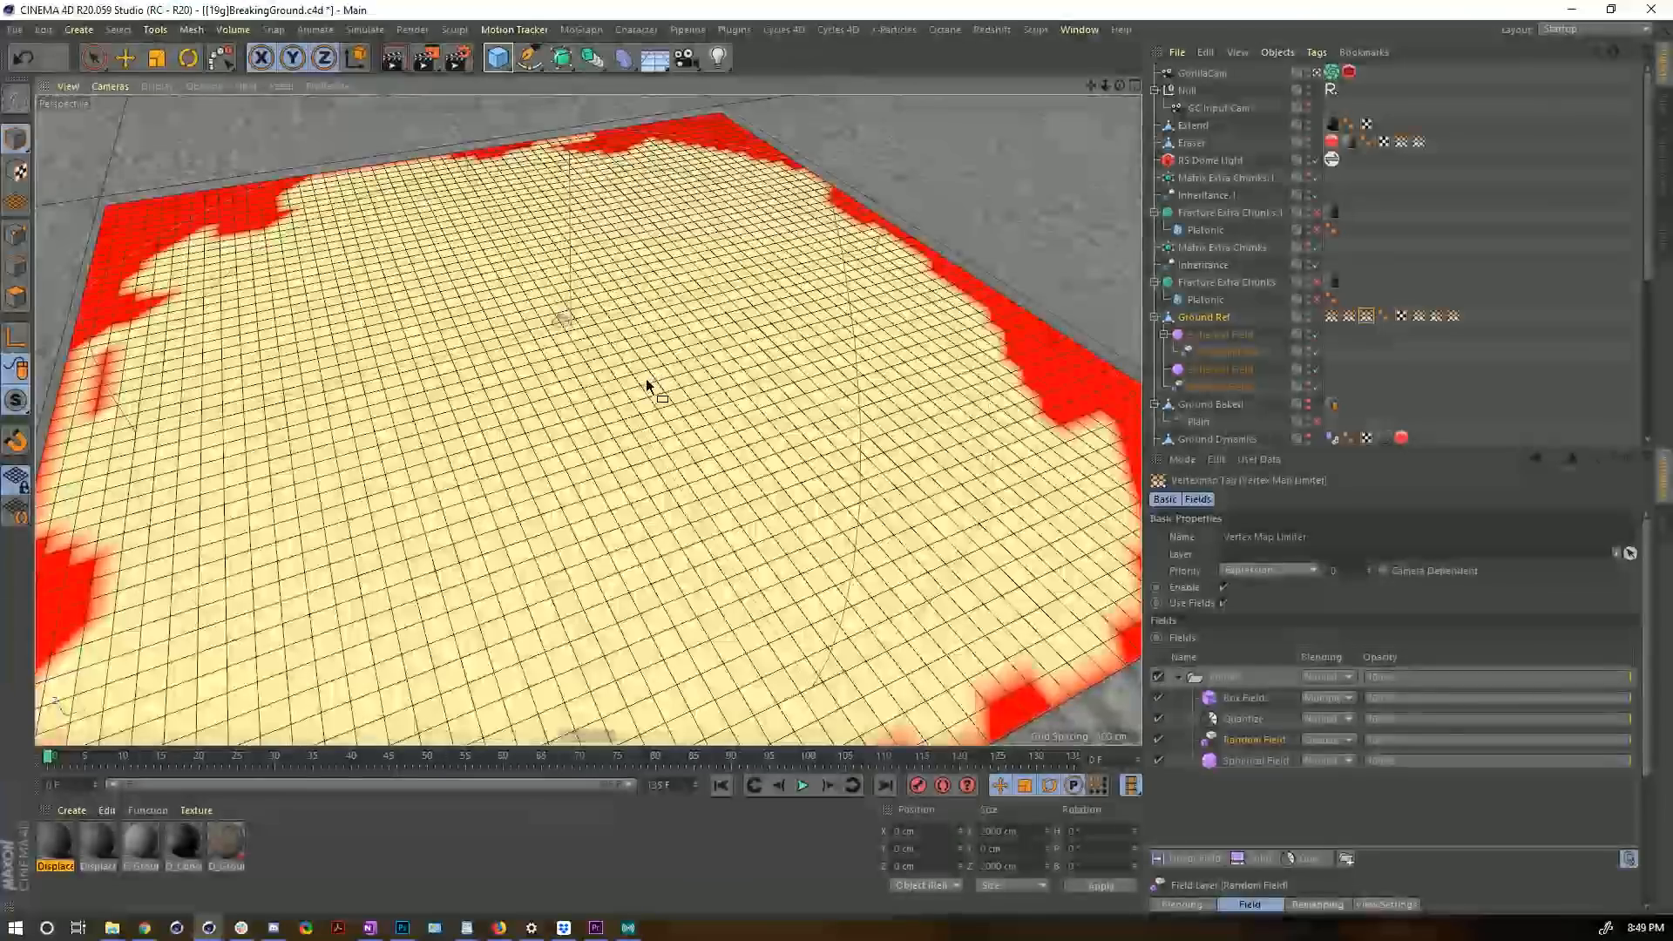
scroll(643, 379, "up", 2)
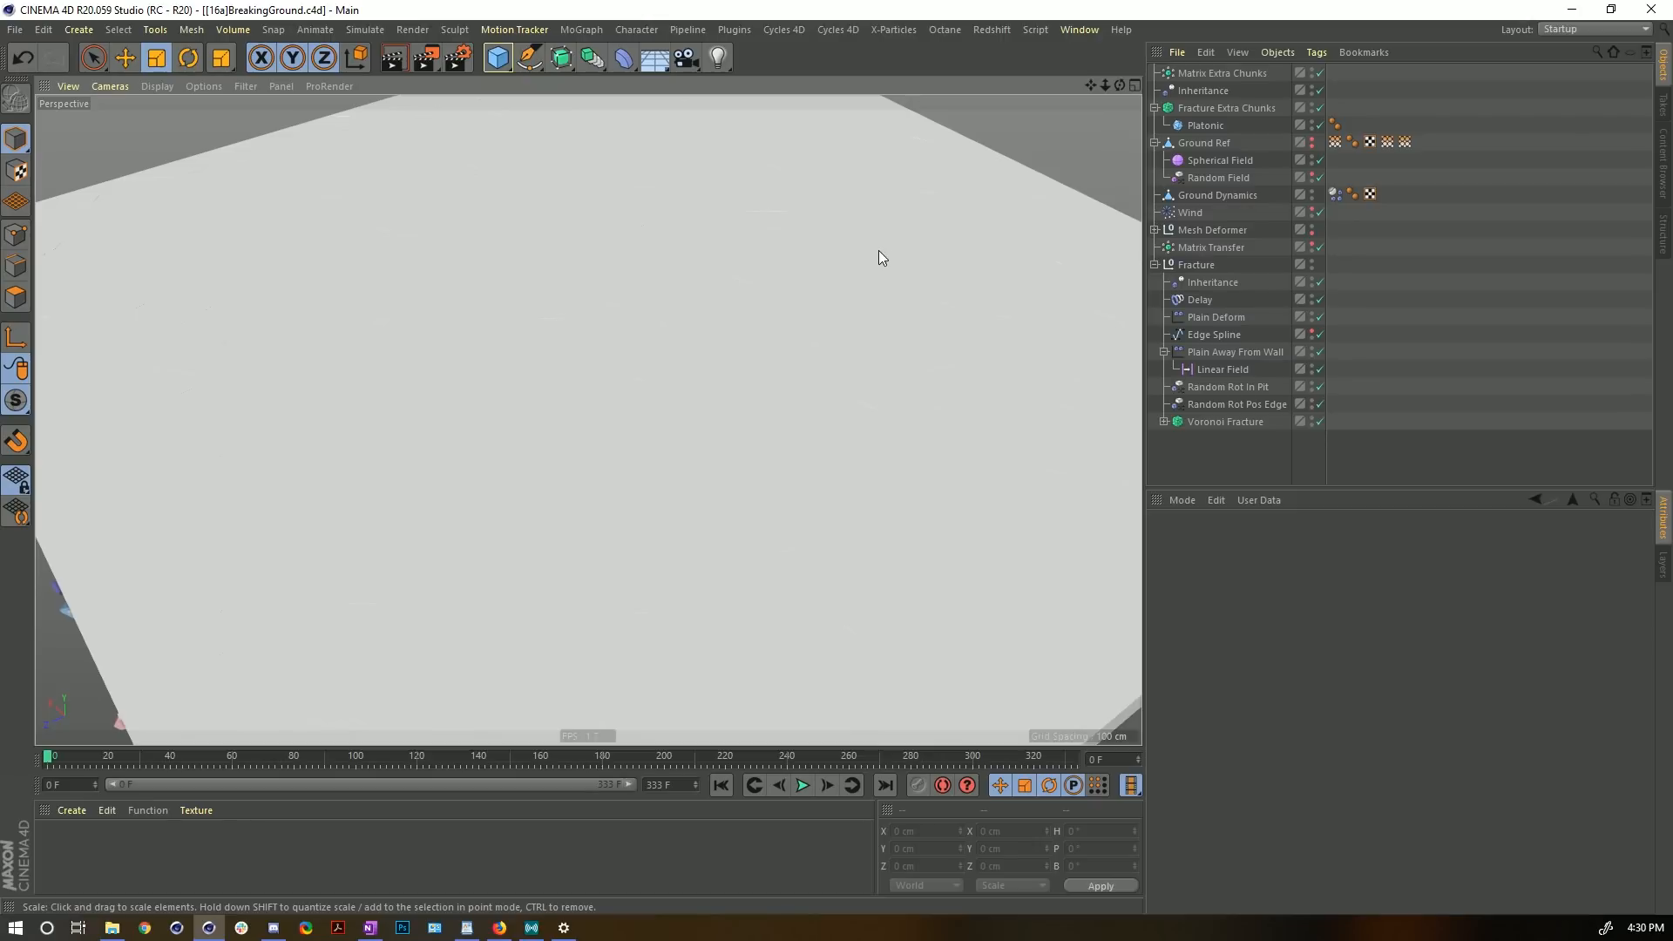
- Add a Redshift dome light, give it an HDRI Link tag and link its Dome Map to the tag
left_click(995, 31)
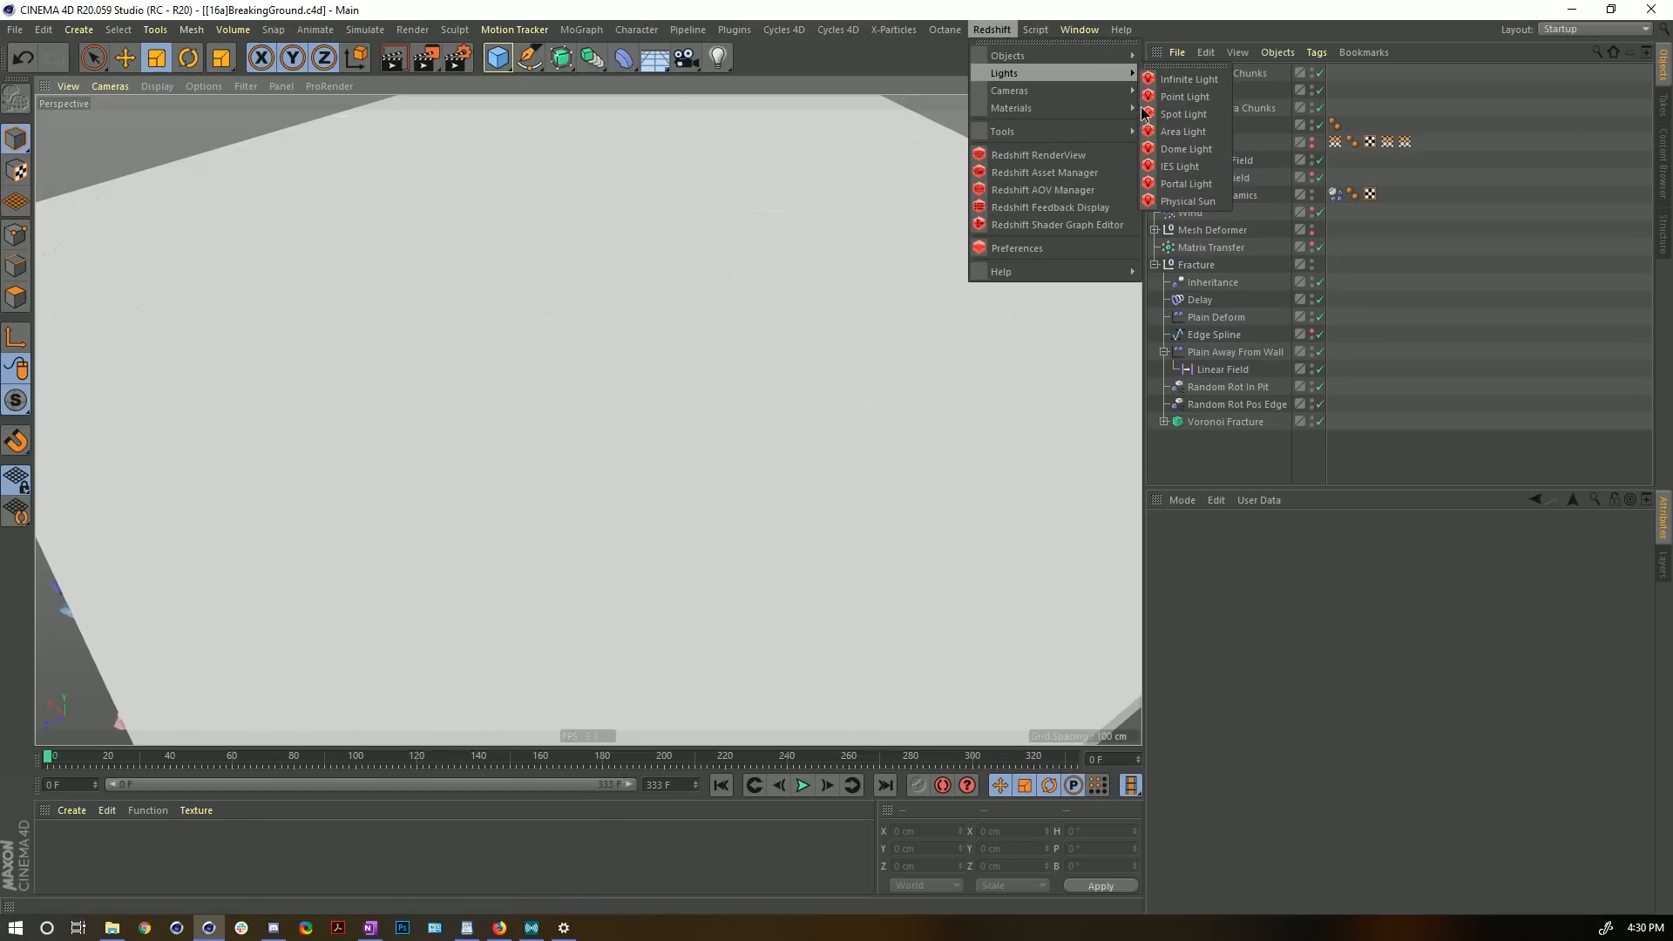
mouse_move(1089, 73)
left_click(1164, 150)
right_click(1188, 74)
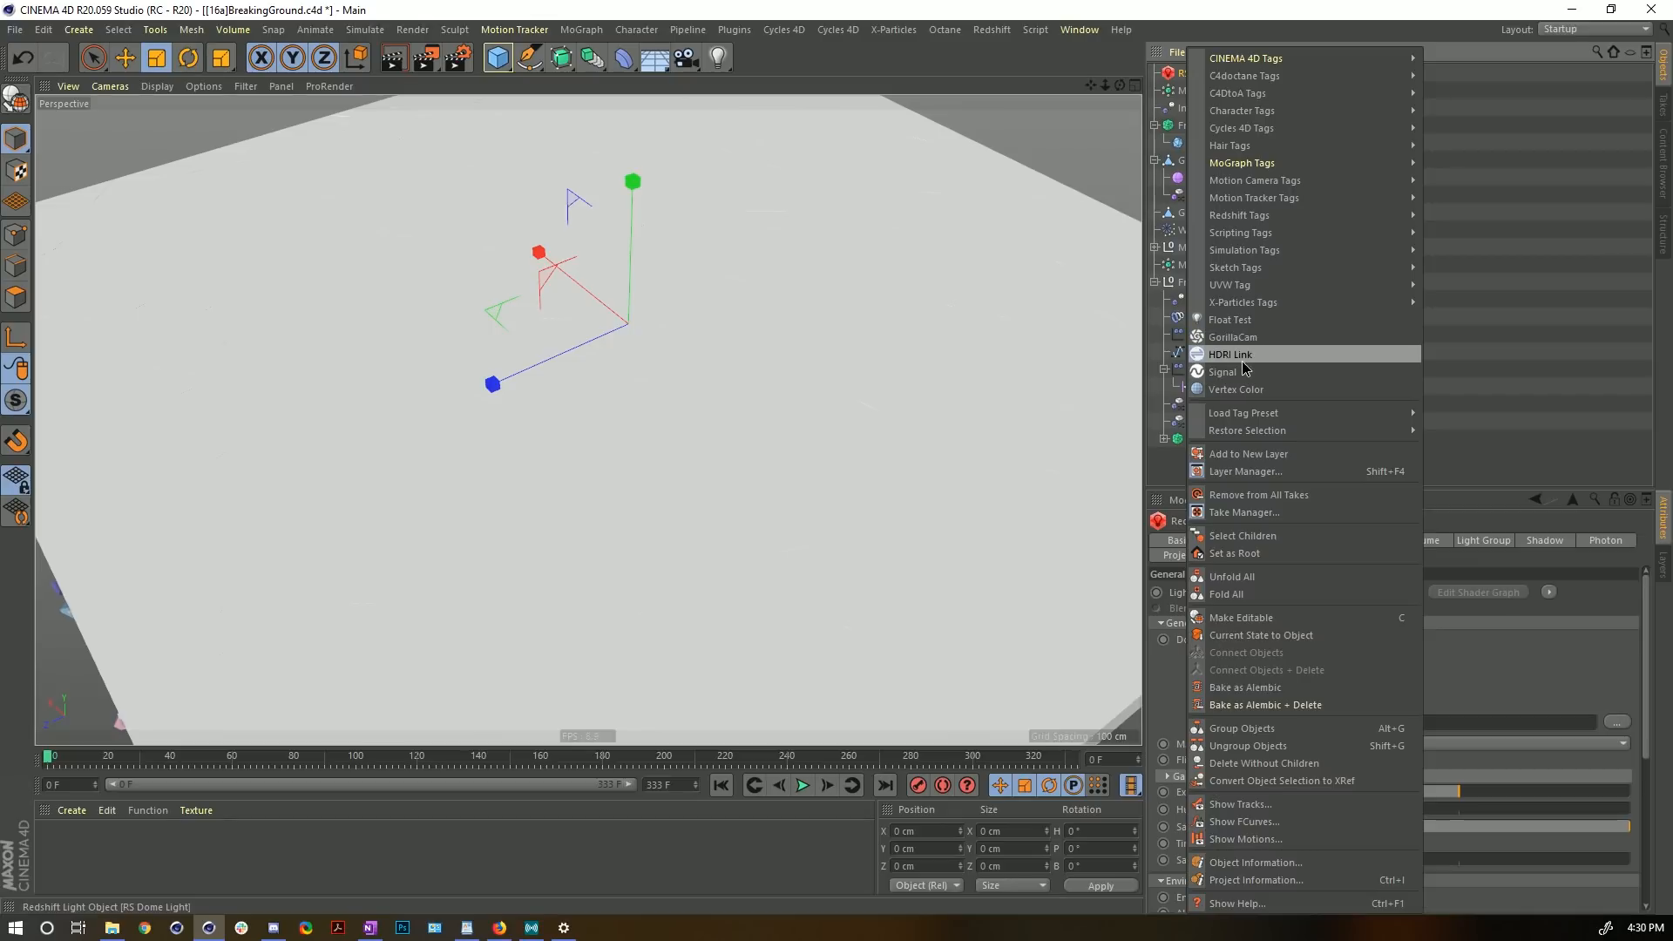
left_click(1243, 355)
left_click(1210, 73)
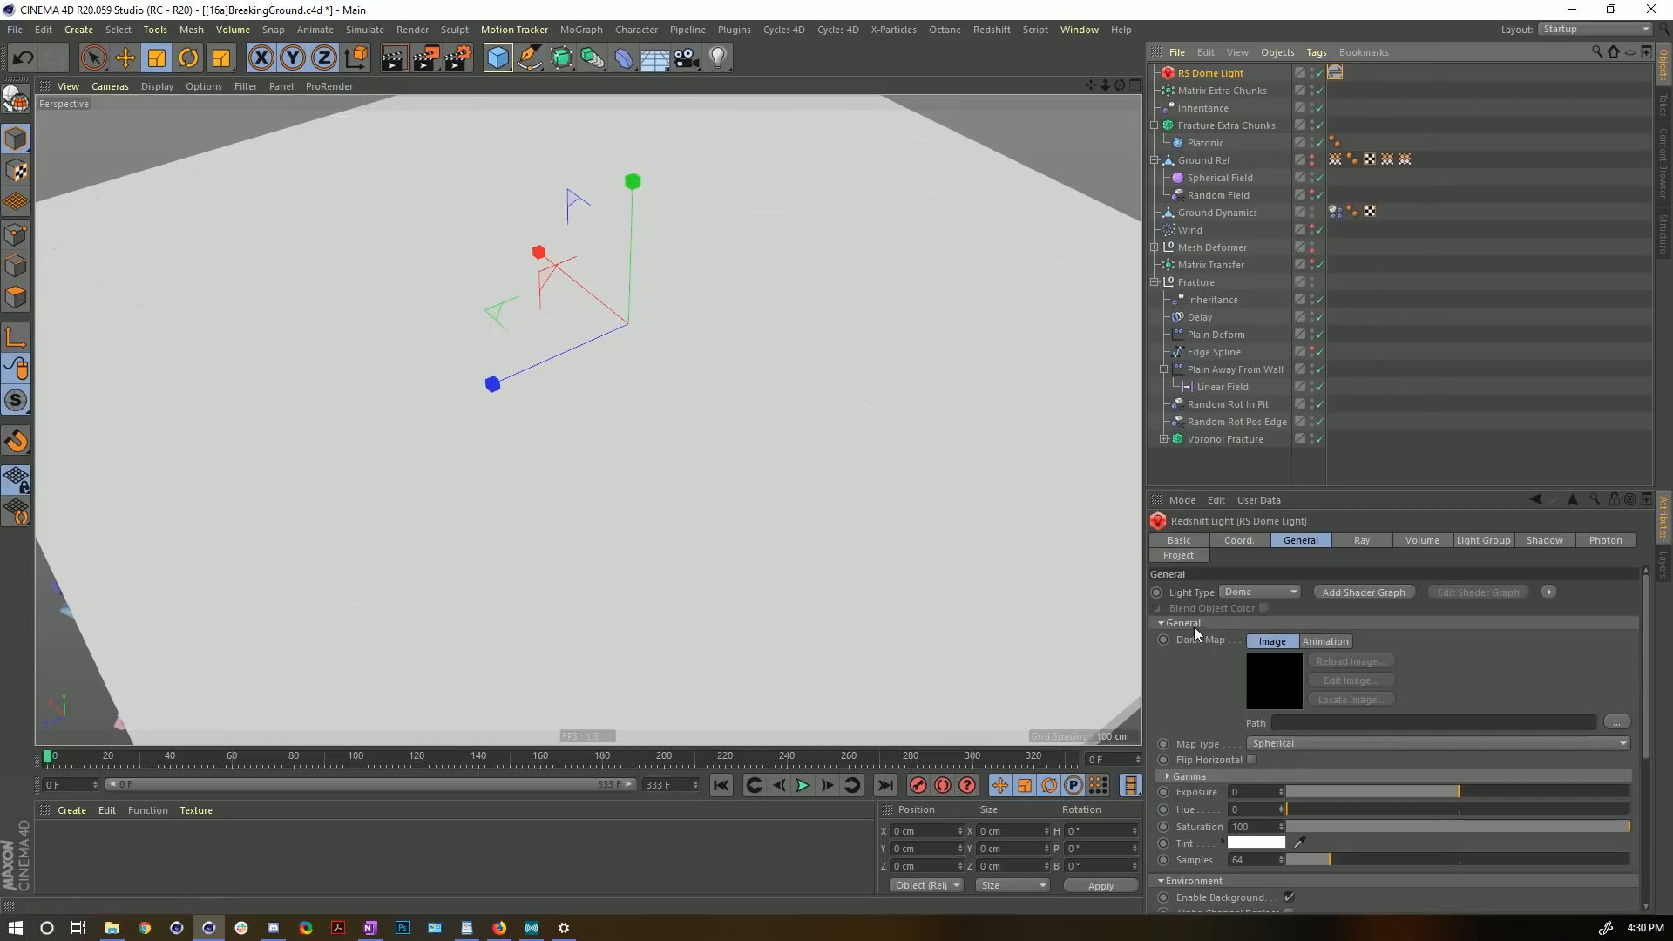
left_click_drag(1189, 639, 1336, 77)
- Load a cloudy sky with a bright sun from the Ultimate Skies 4k pack into the dome light through the HDRI browser
left_click(1335, 75)
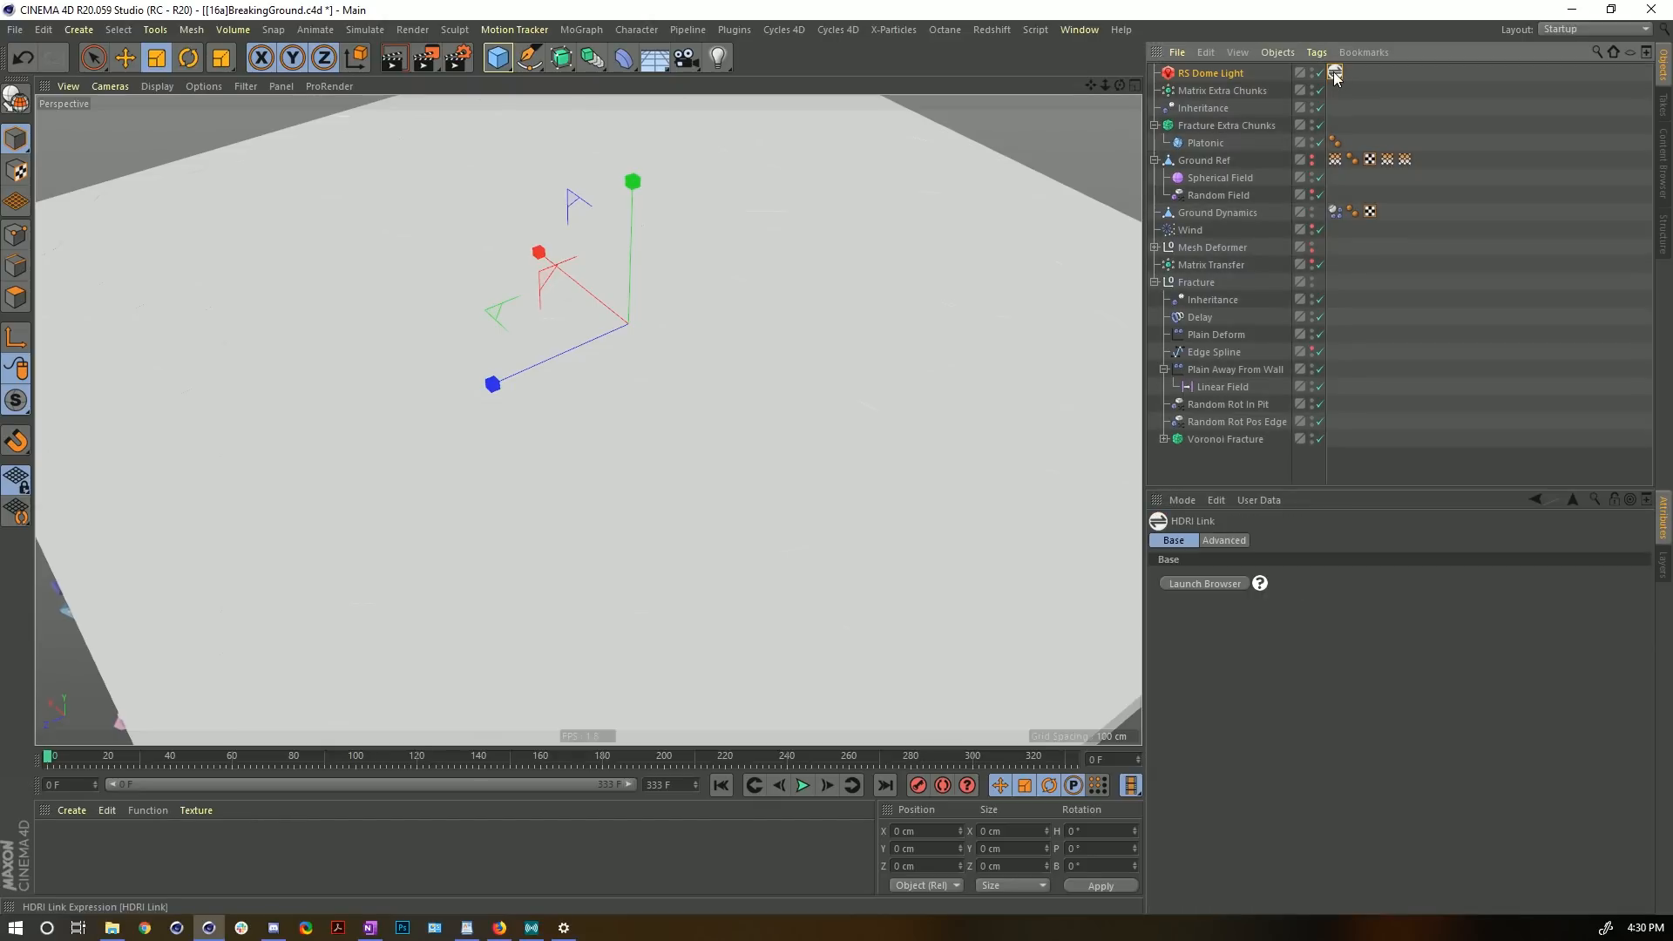
double_click(1335, 72)
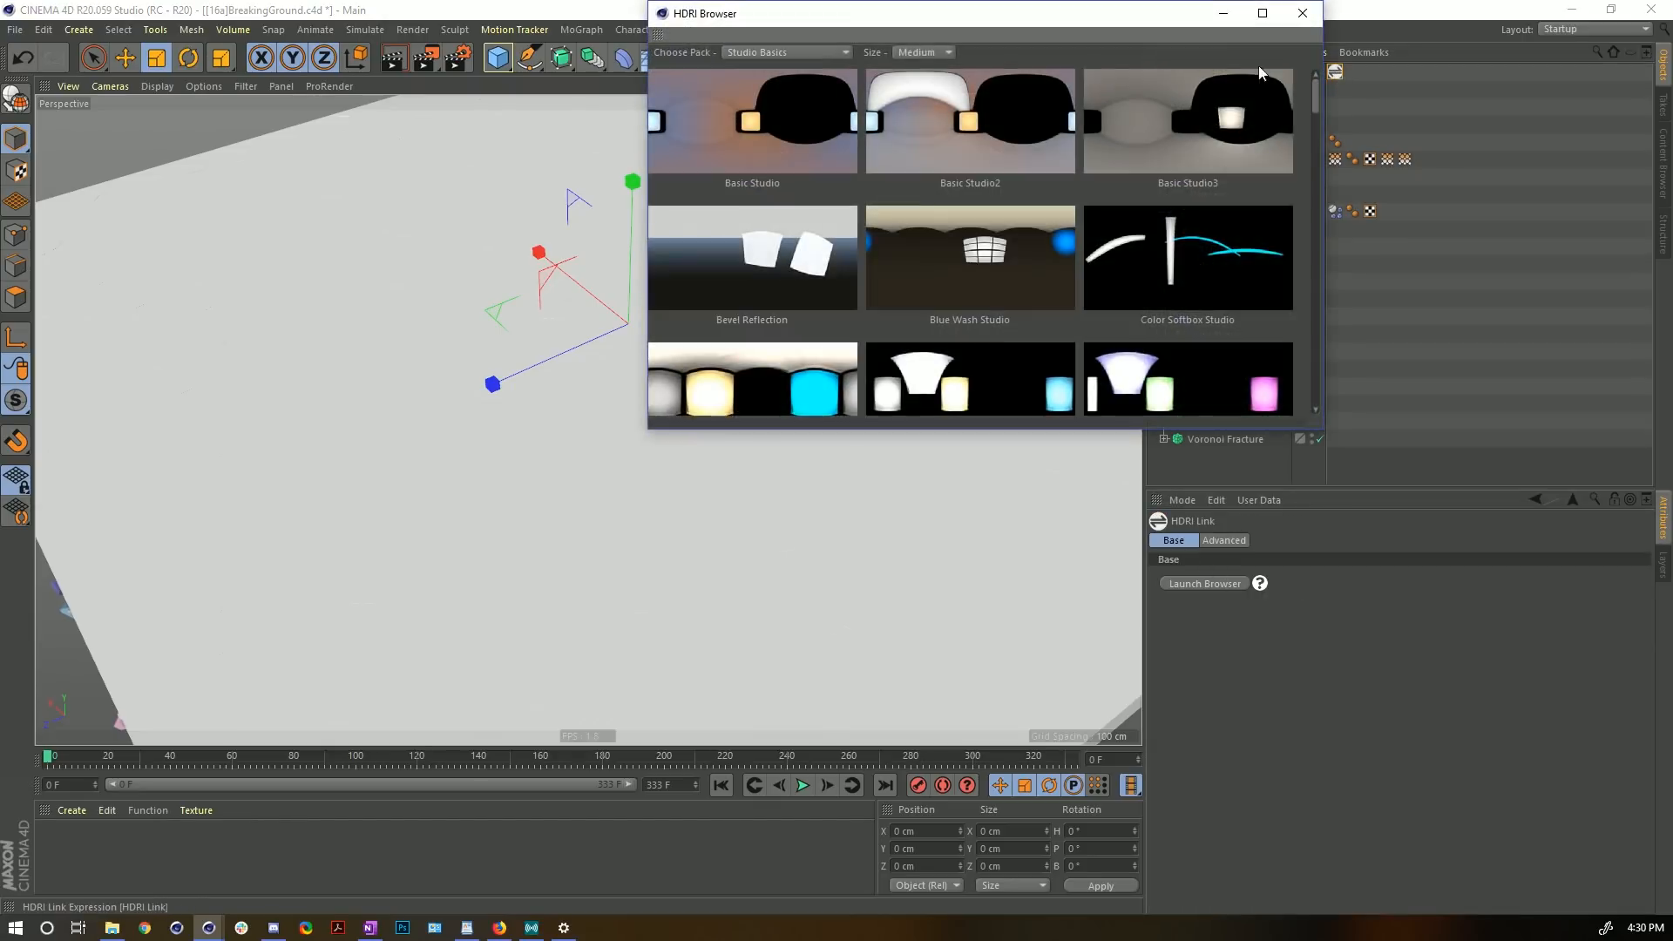
left_click(783, 53)
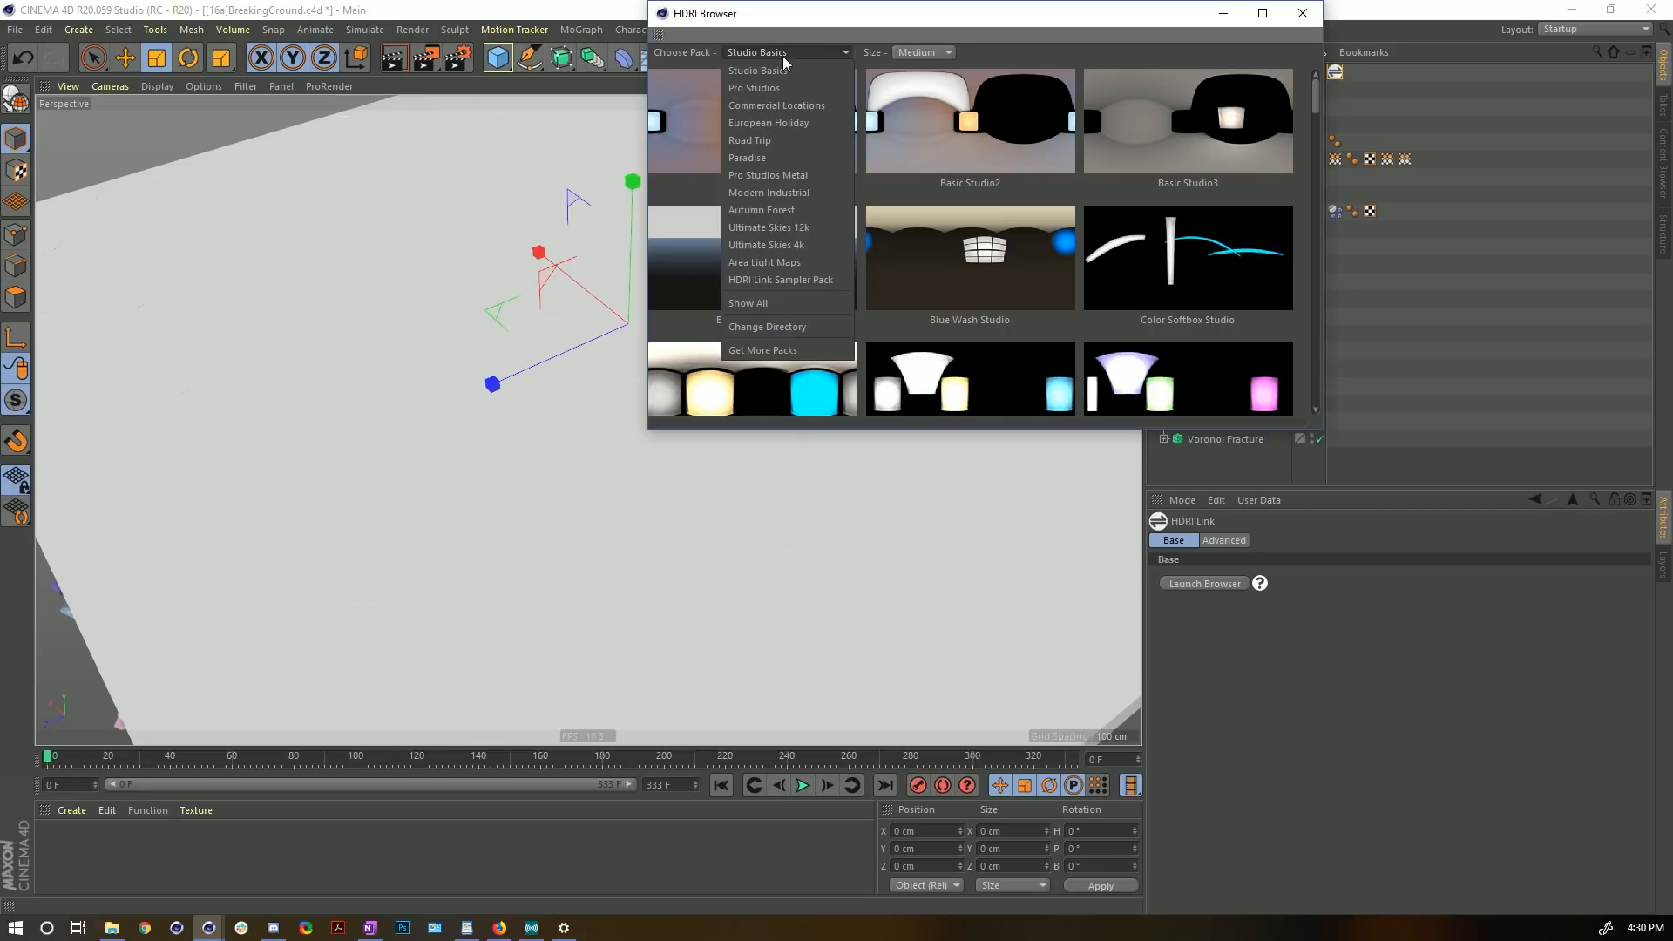
left_click(817, 250)
left_click_drag(866, 23, 487, 77)
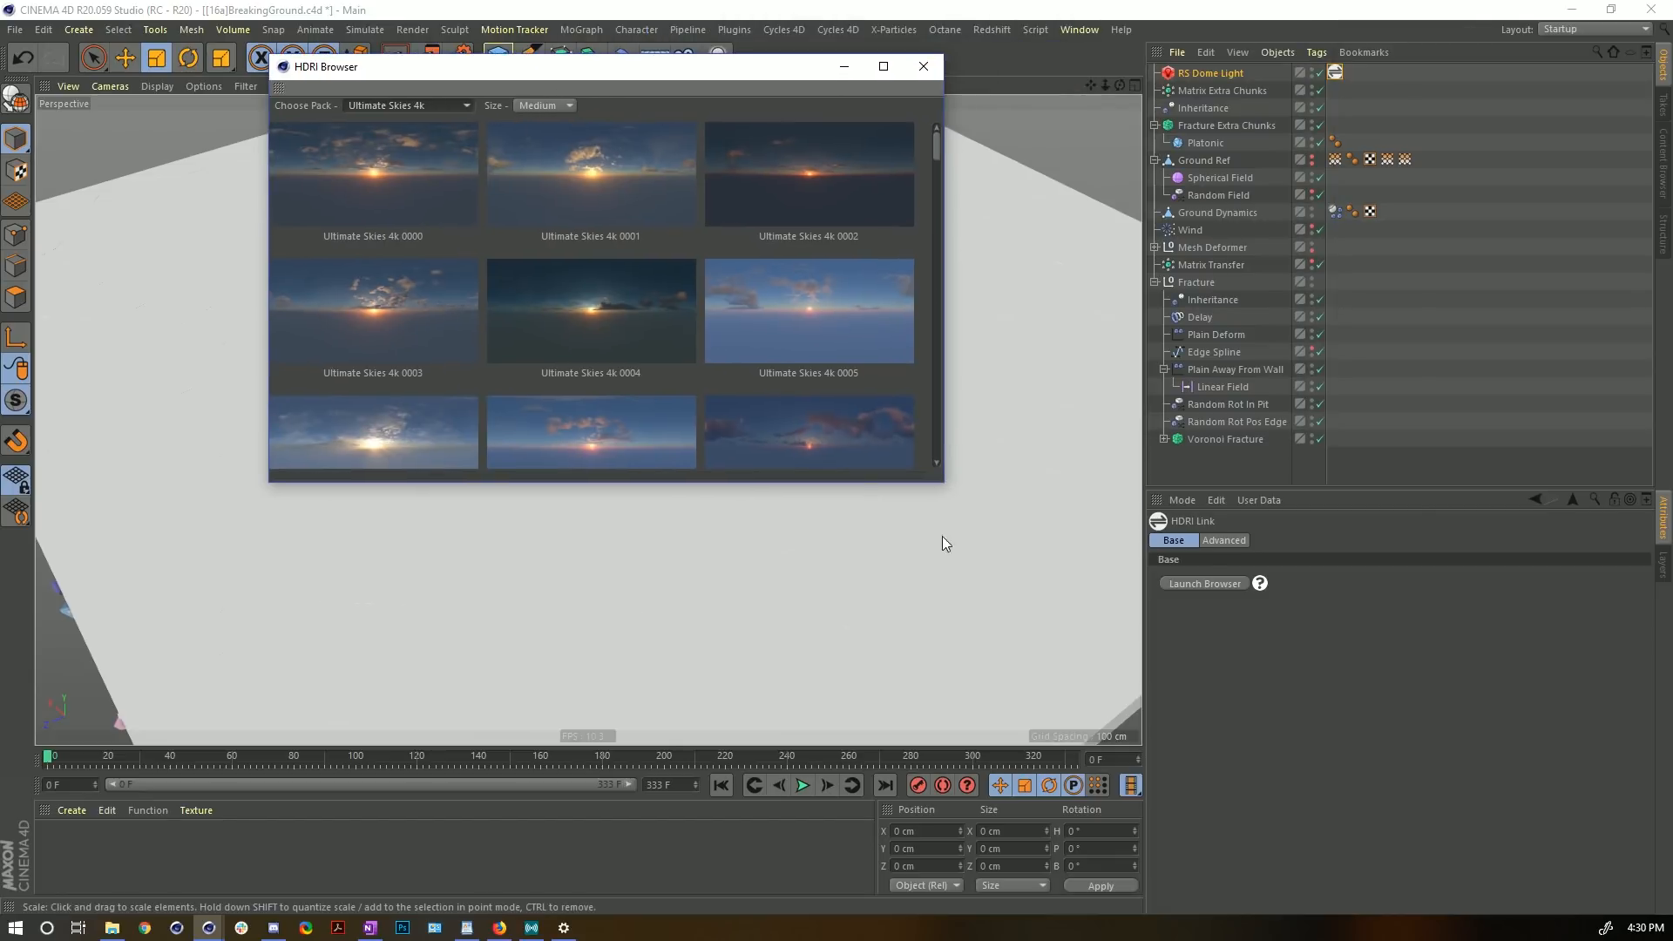
left_click_drag(944, 487, 1313, 866)
scroll(826, 457, "down", 10)
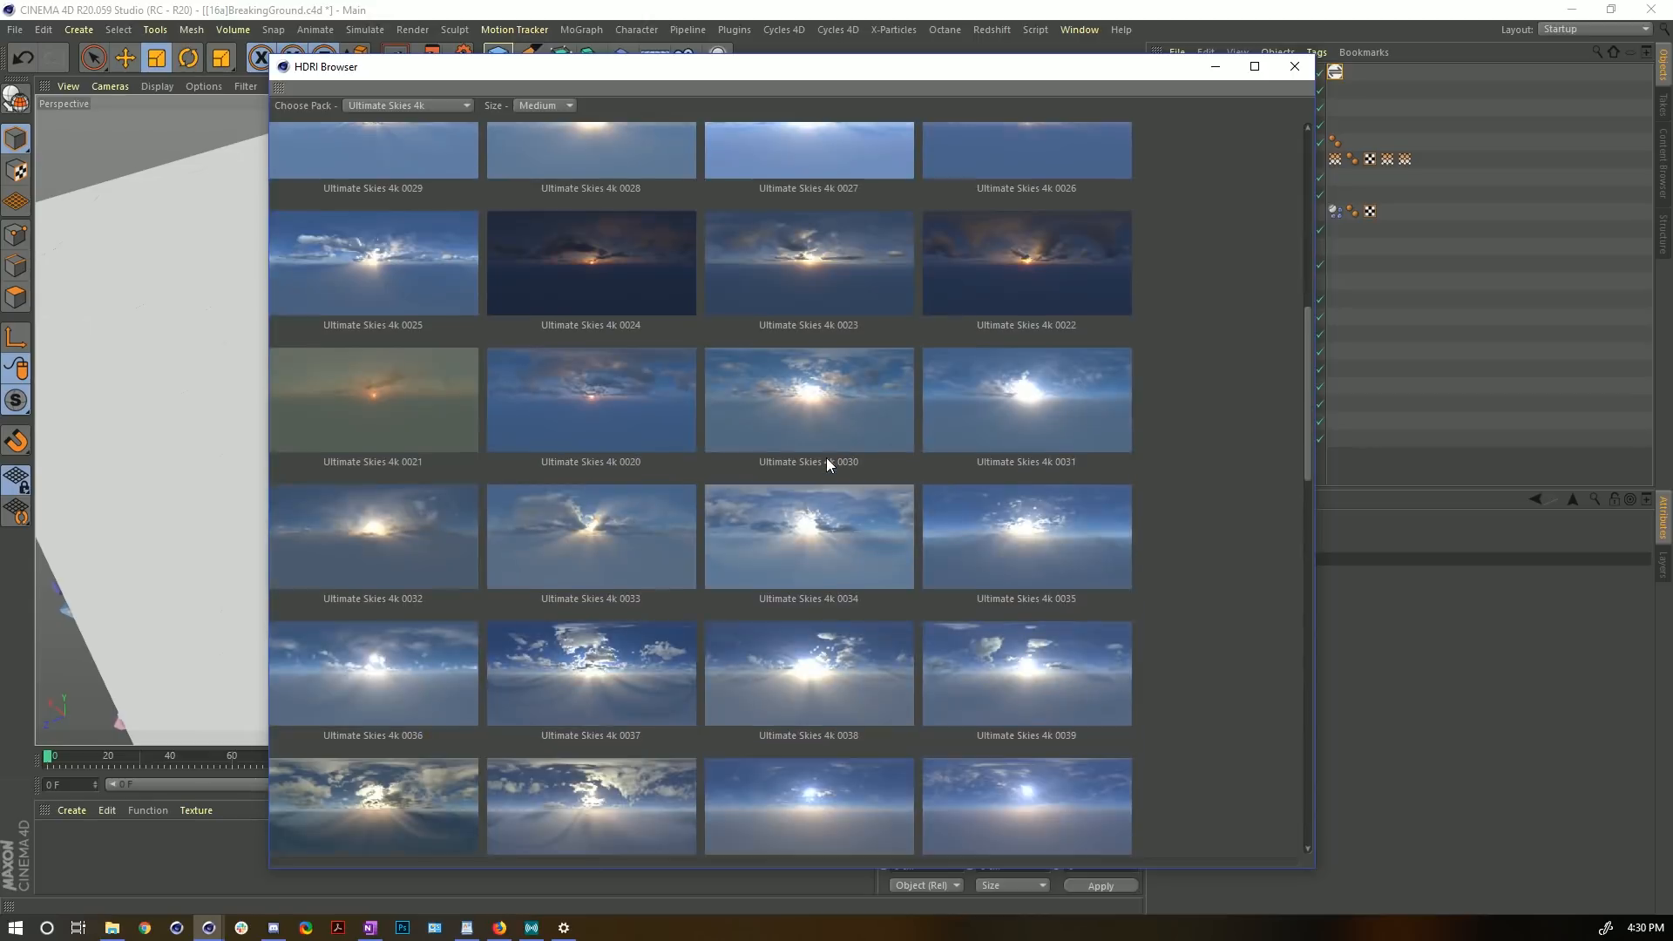
scroll(828, 465, "down", 10)
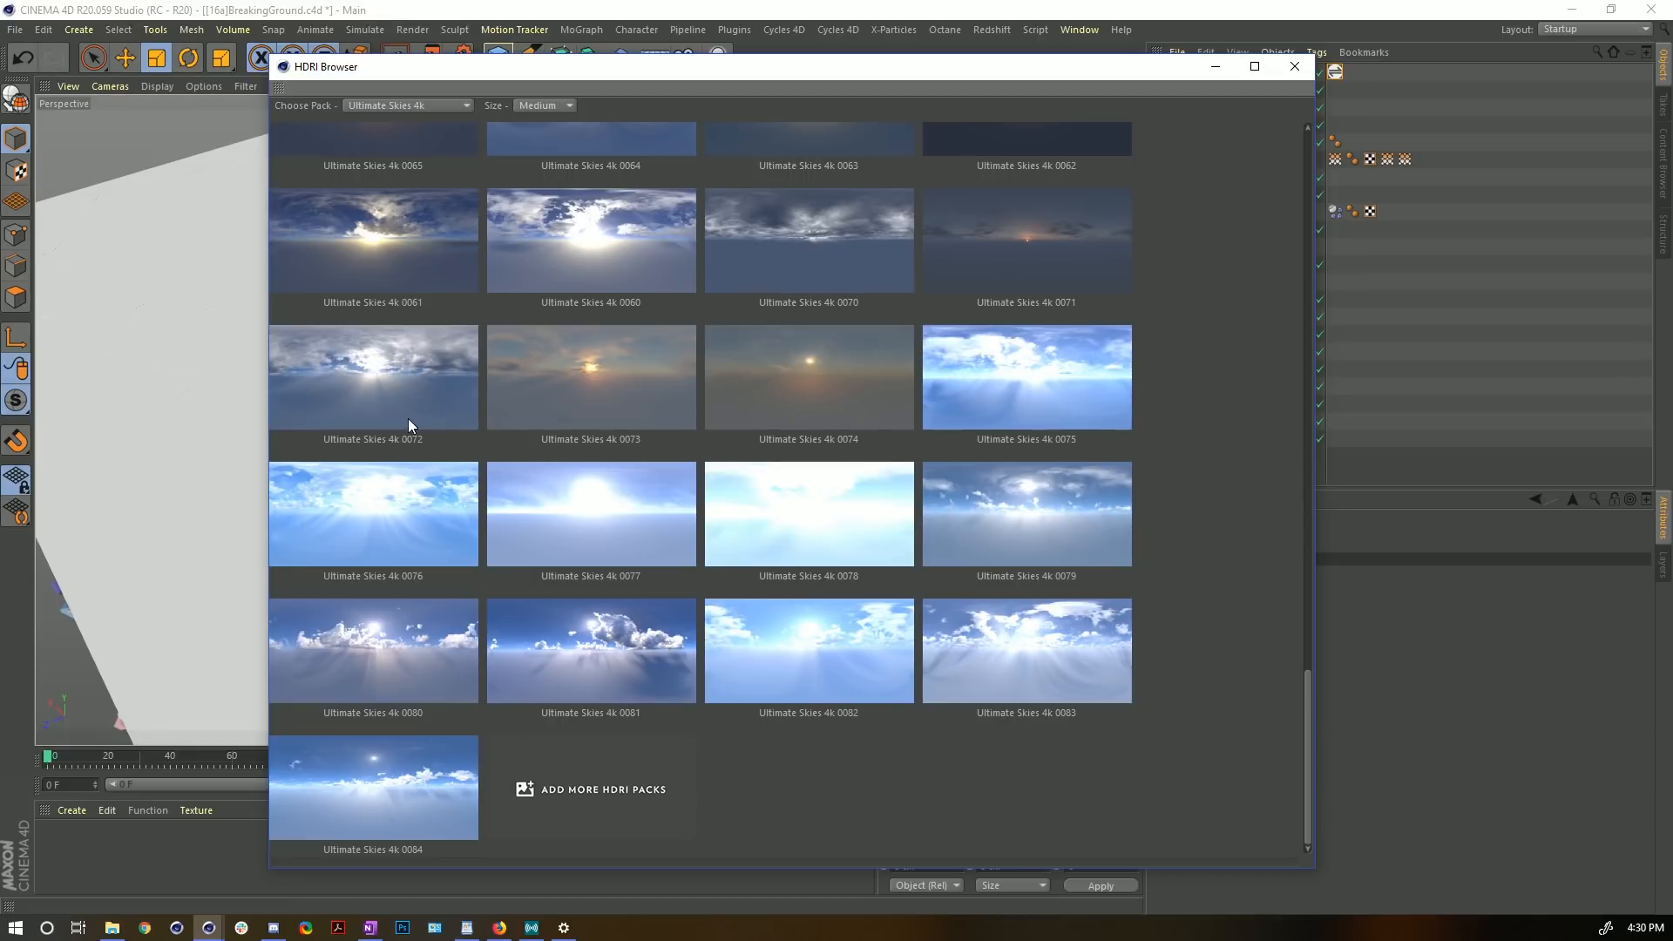
left_click(1294, 66)
left_click(1249, 72)
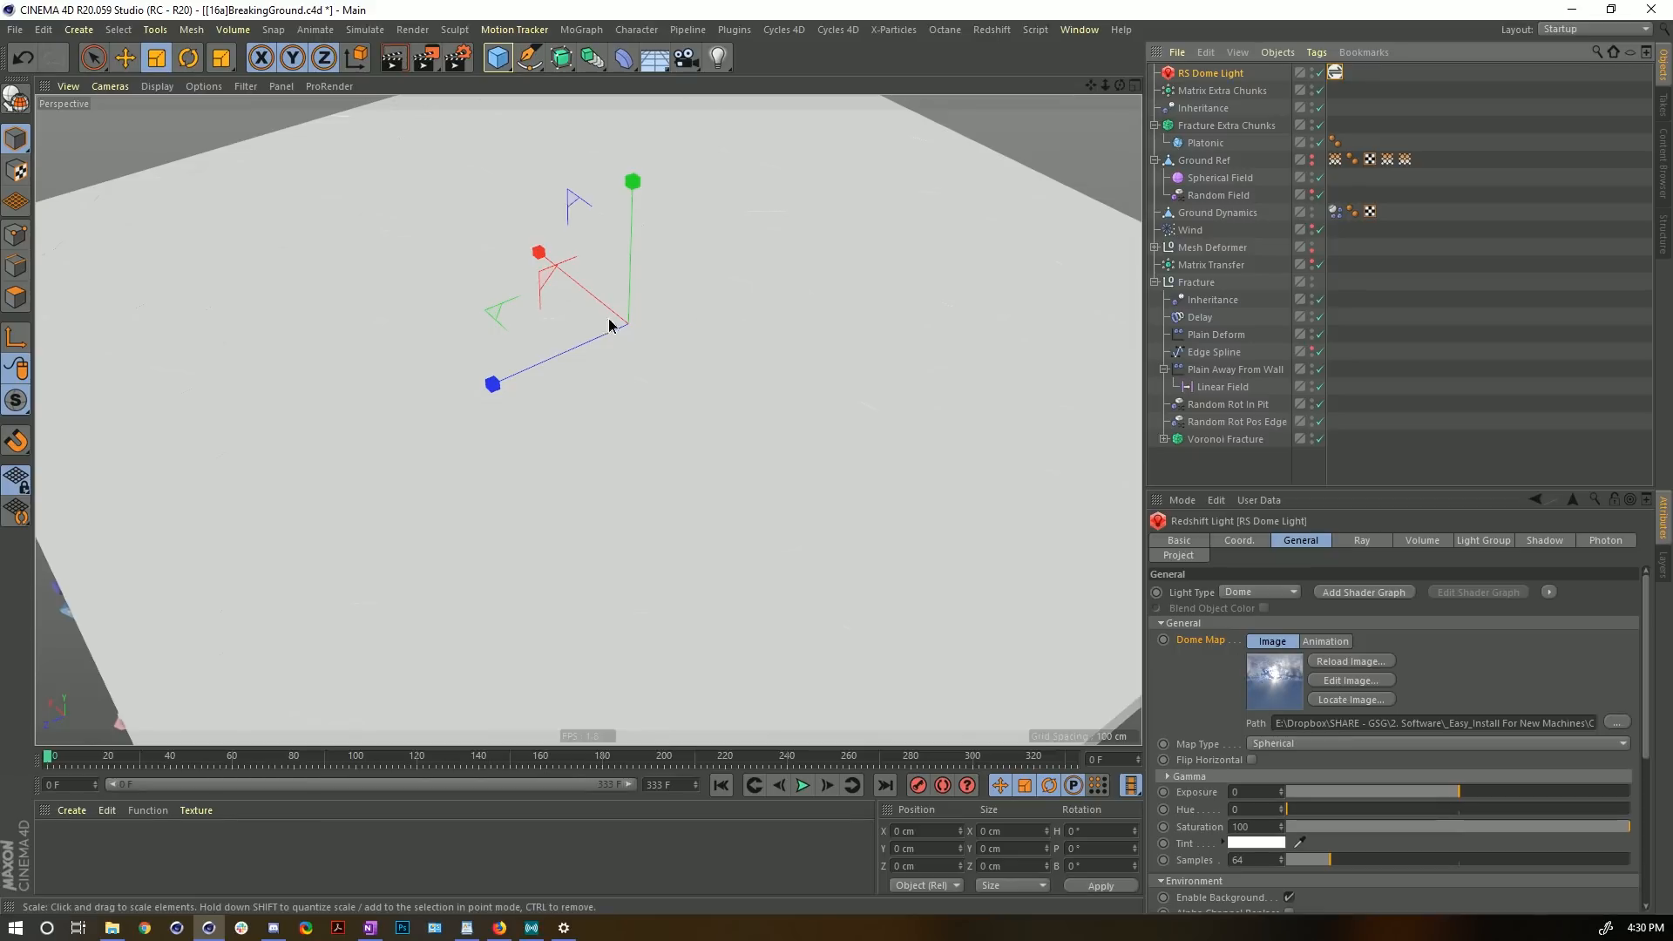
- Load the D_Concrete_01_Polished material from the Redshift preset library's Concrete folder into the scene
left_click_drag(609, 326, 639, 296, "alt")
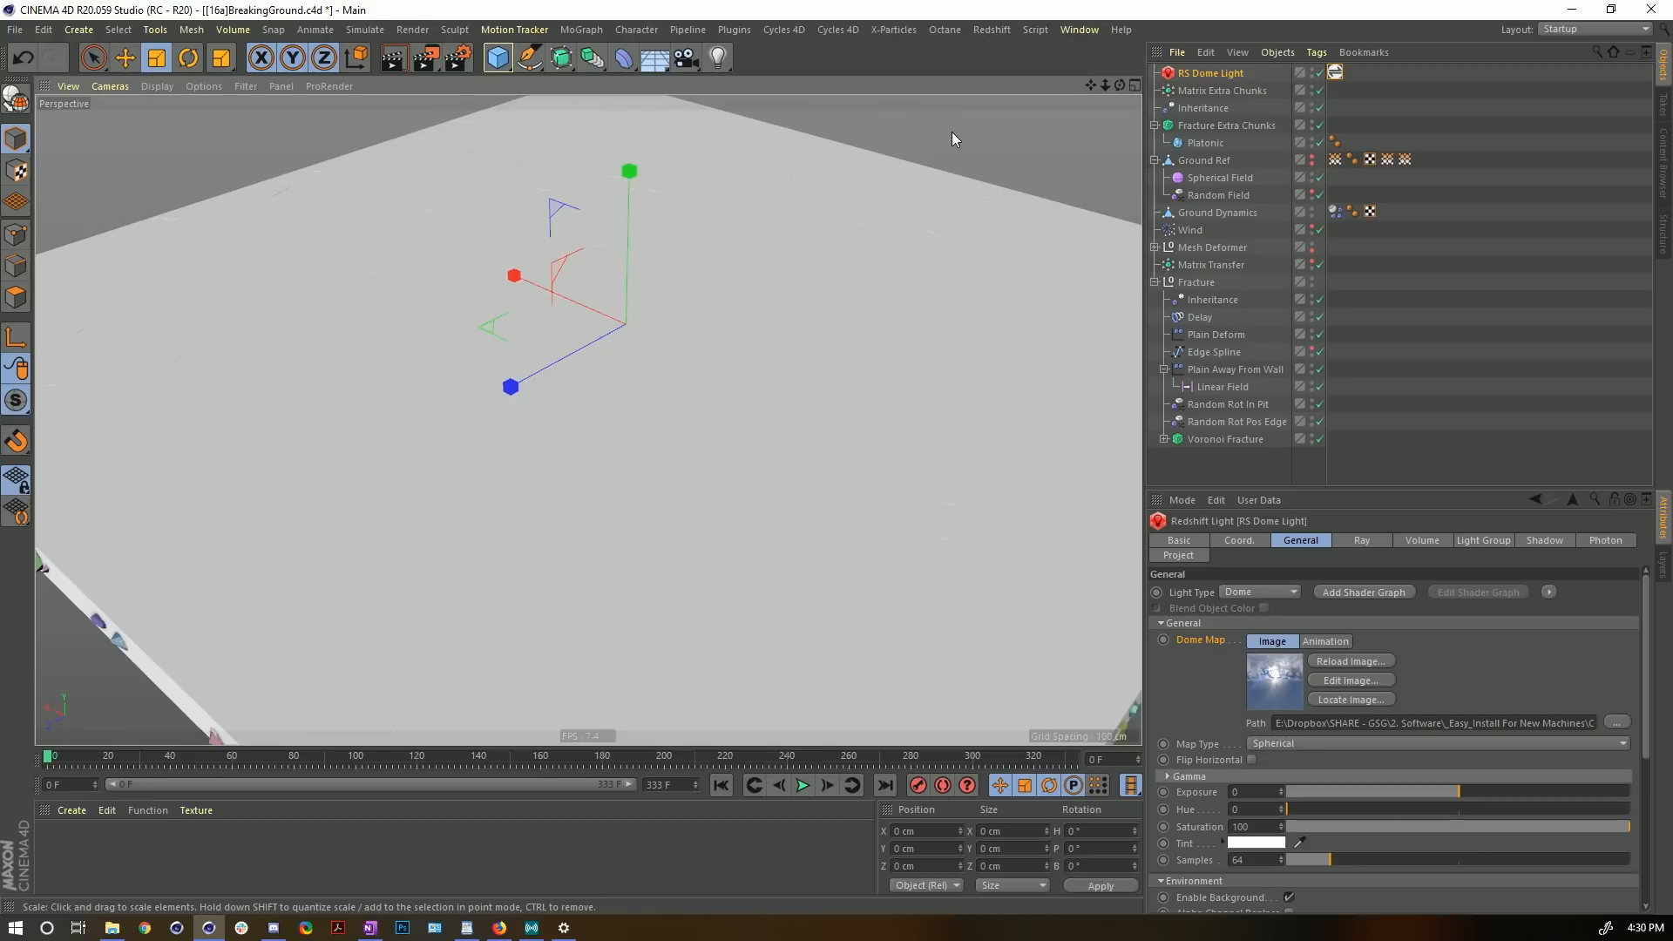
left_click(1664, 180)
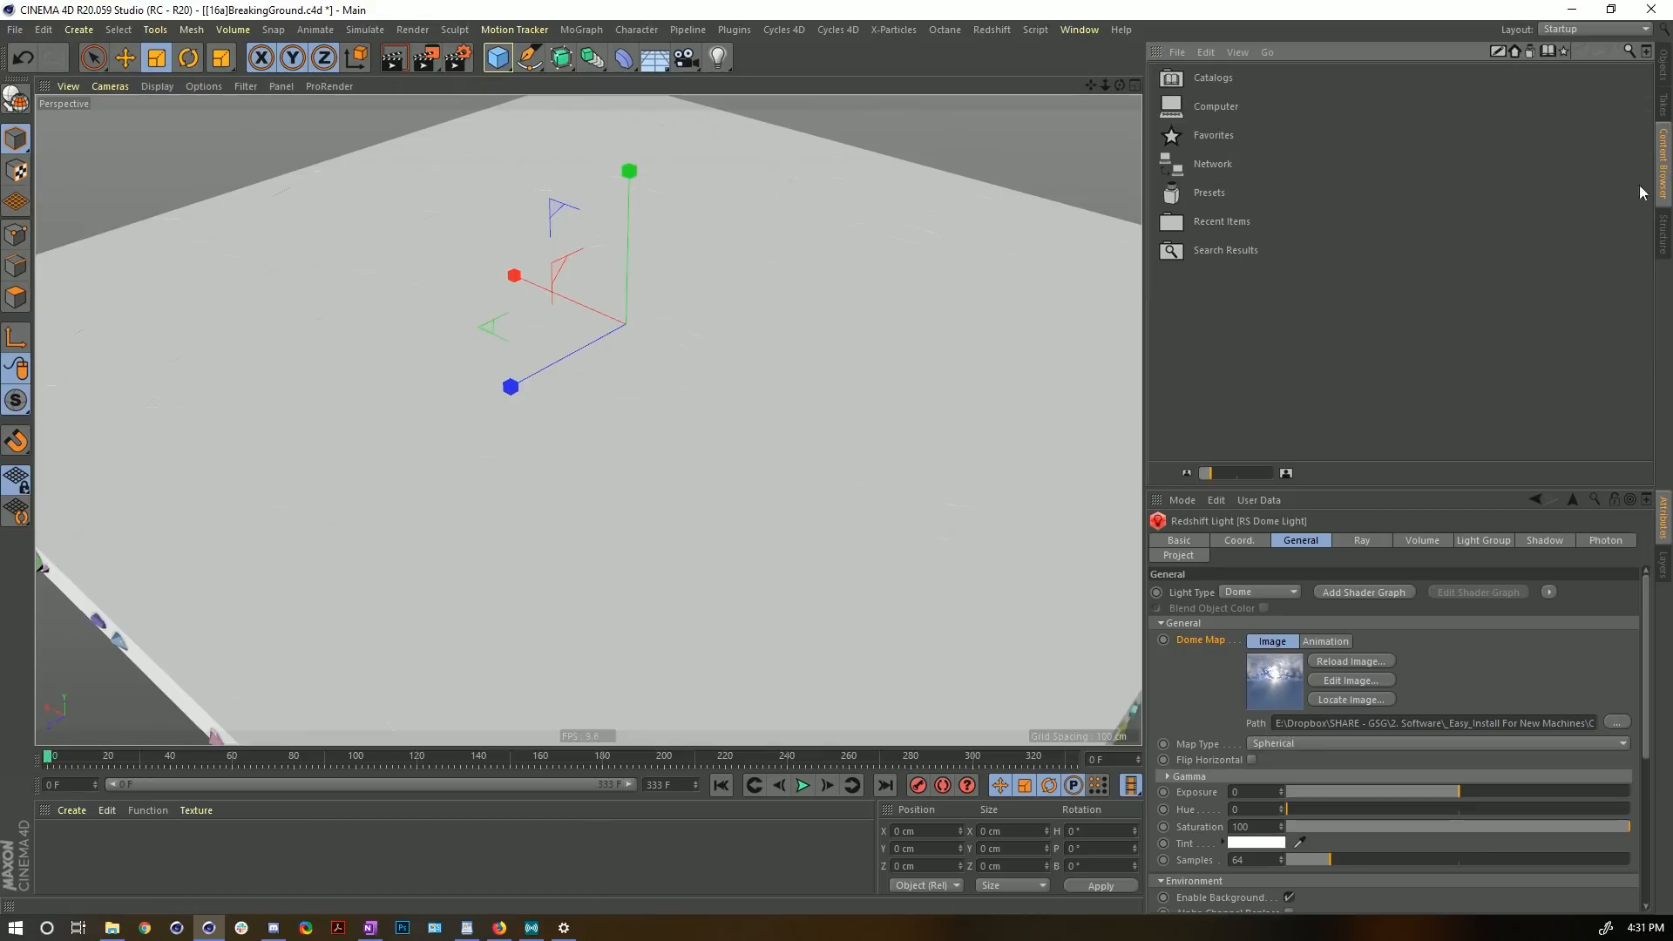
double_click(1181, 190)
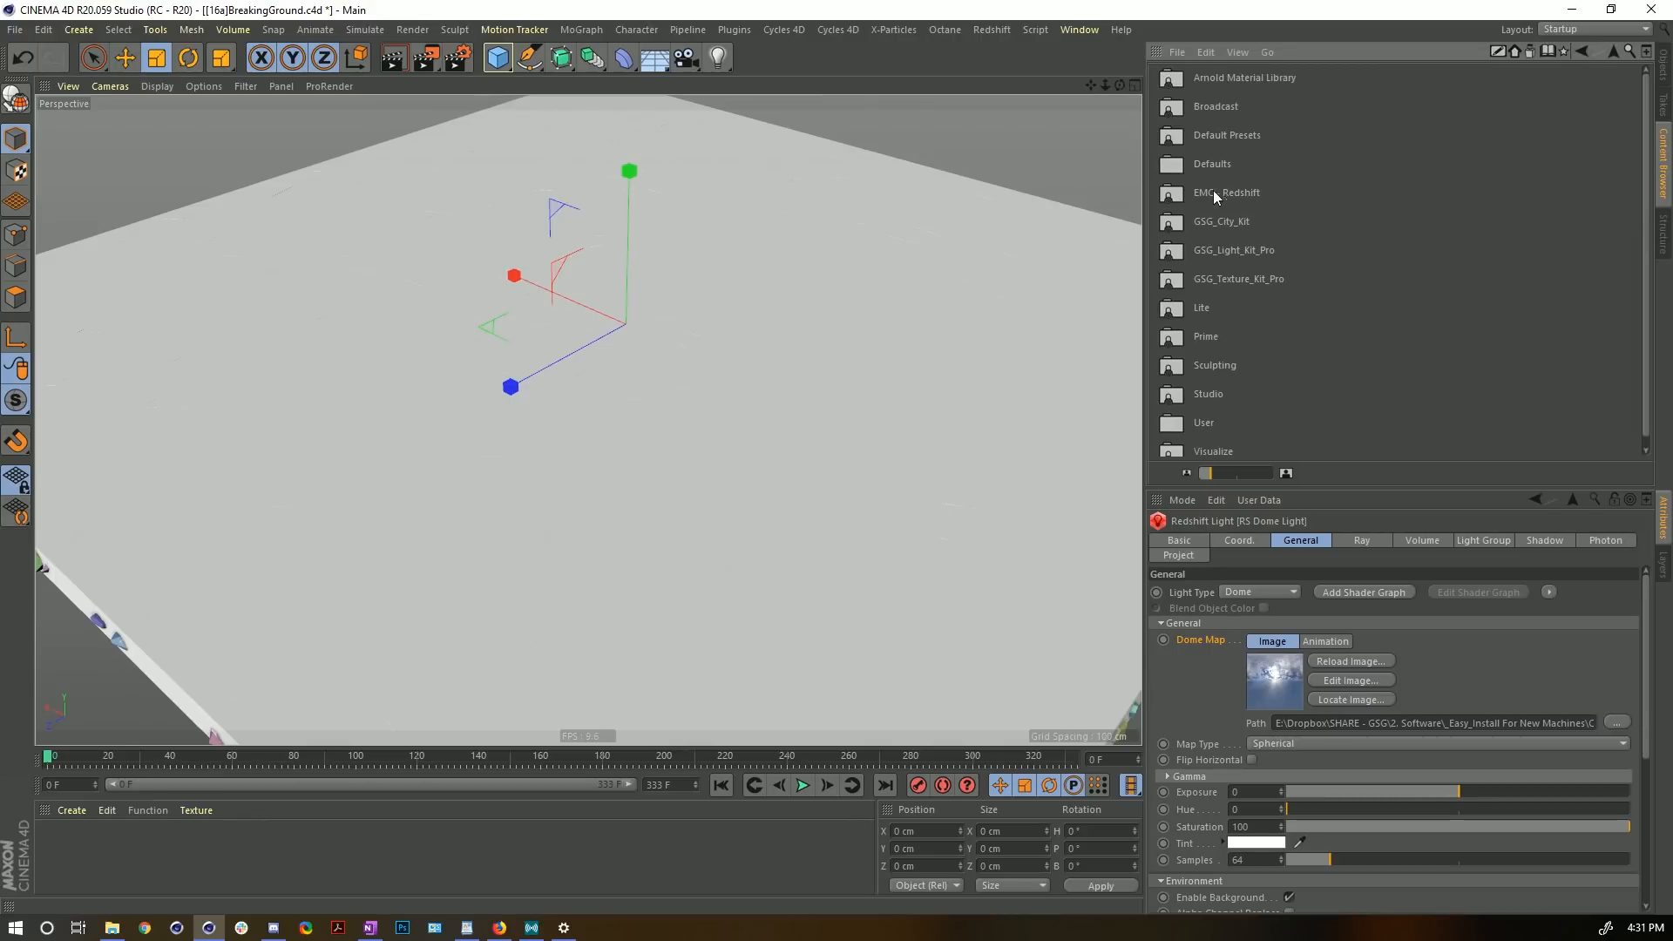
double_click(1231, 194)
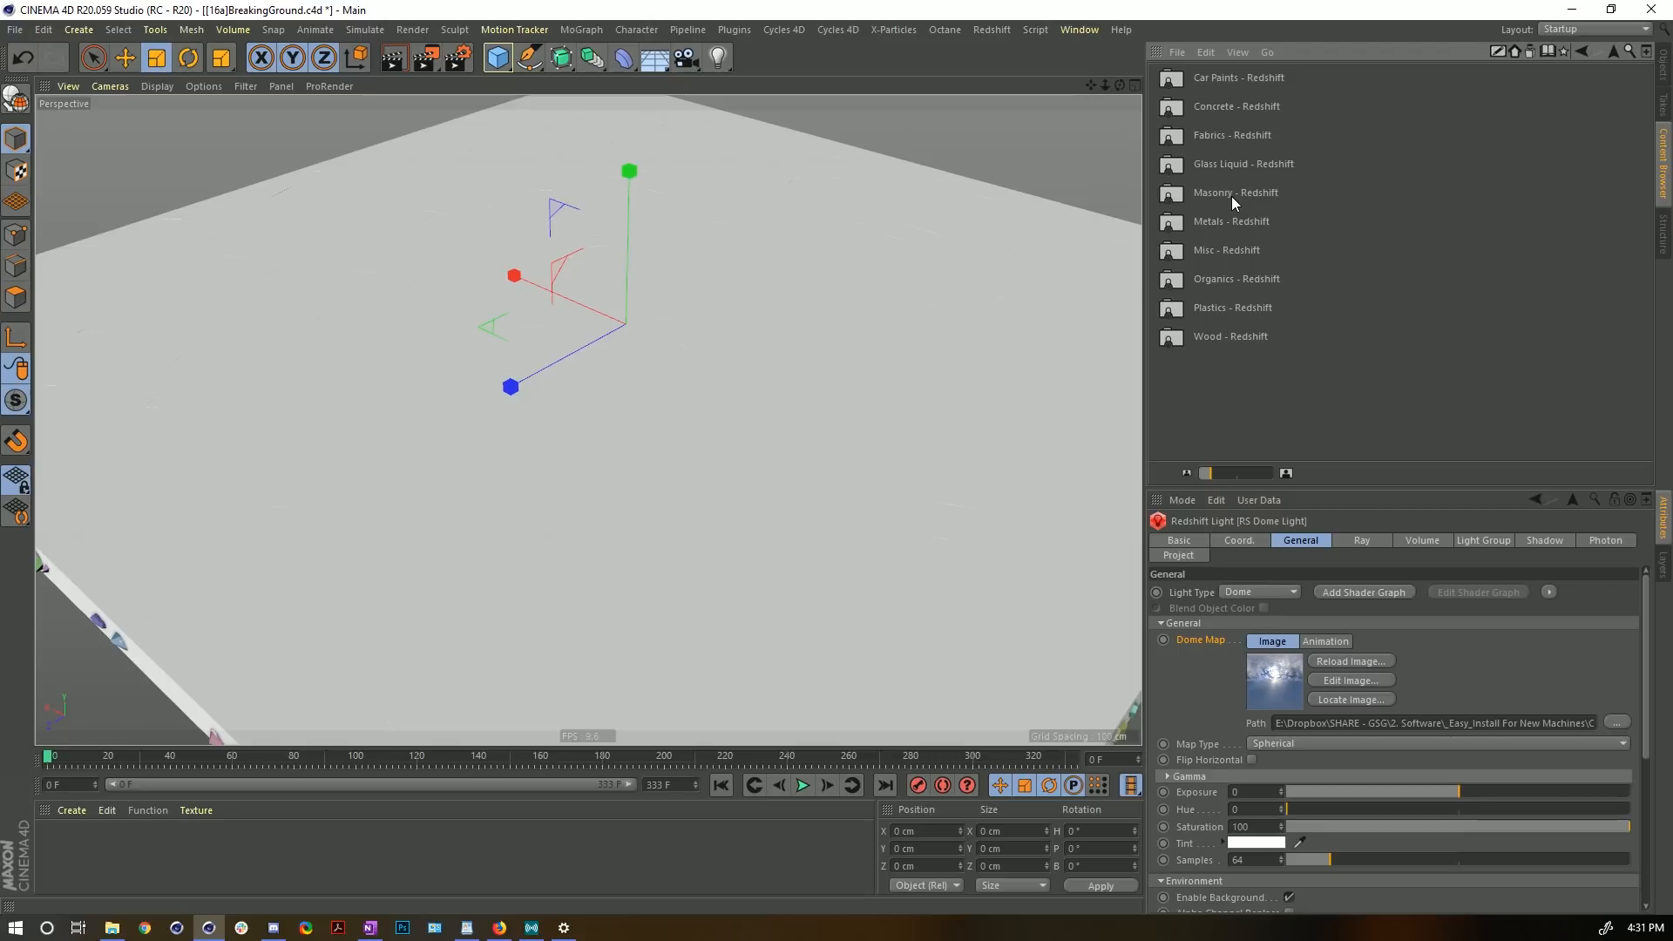
double_click(1189, 107)
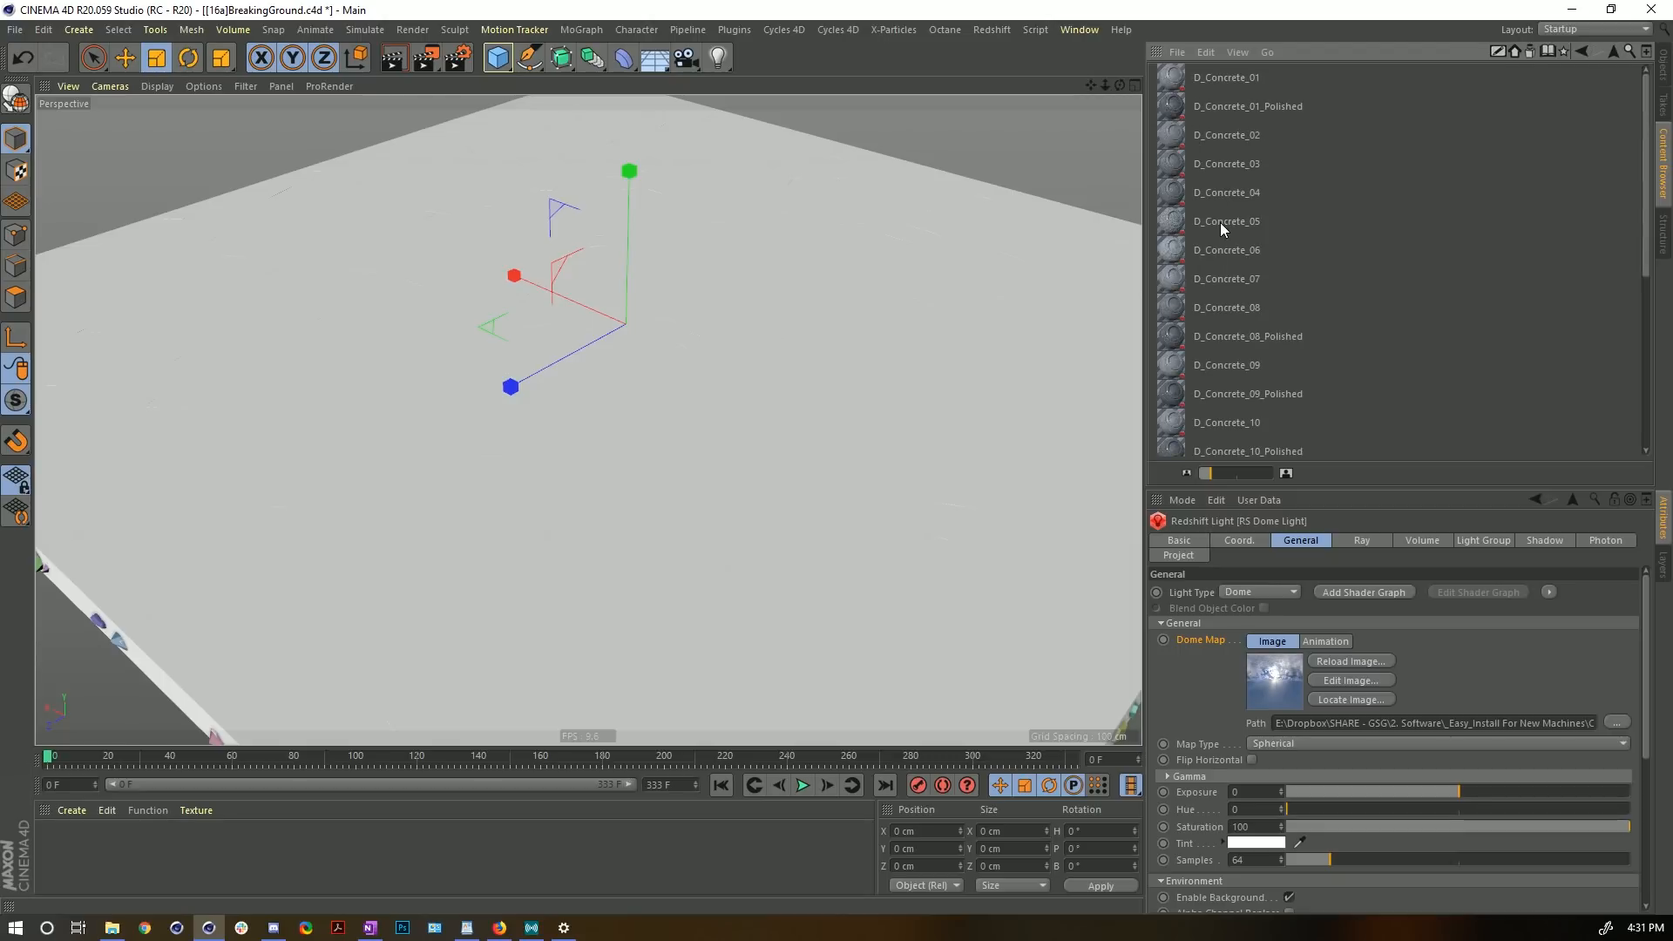
double_click(1168, 113)
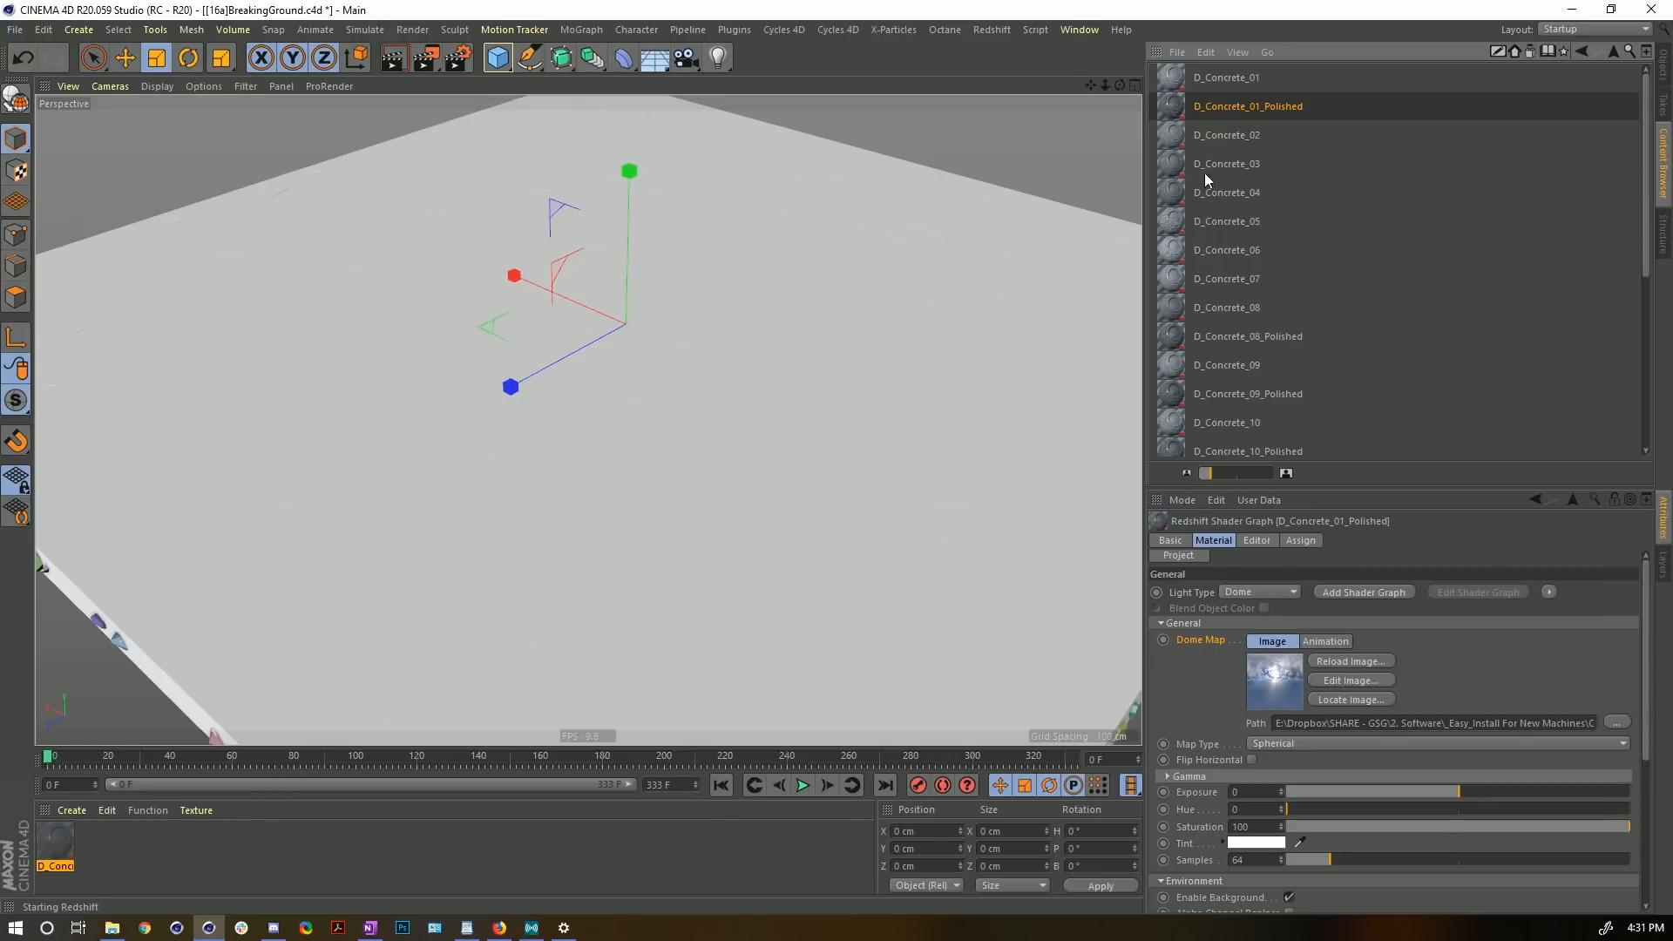
- Enlarge the preset previews, add the D_Concrete_05 material to the scene and check the other concrete variants
left_click(1269, 473)
scroll(1278, 374, "down", 3)
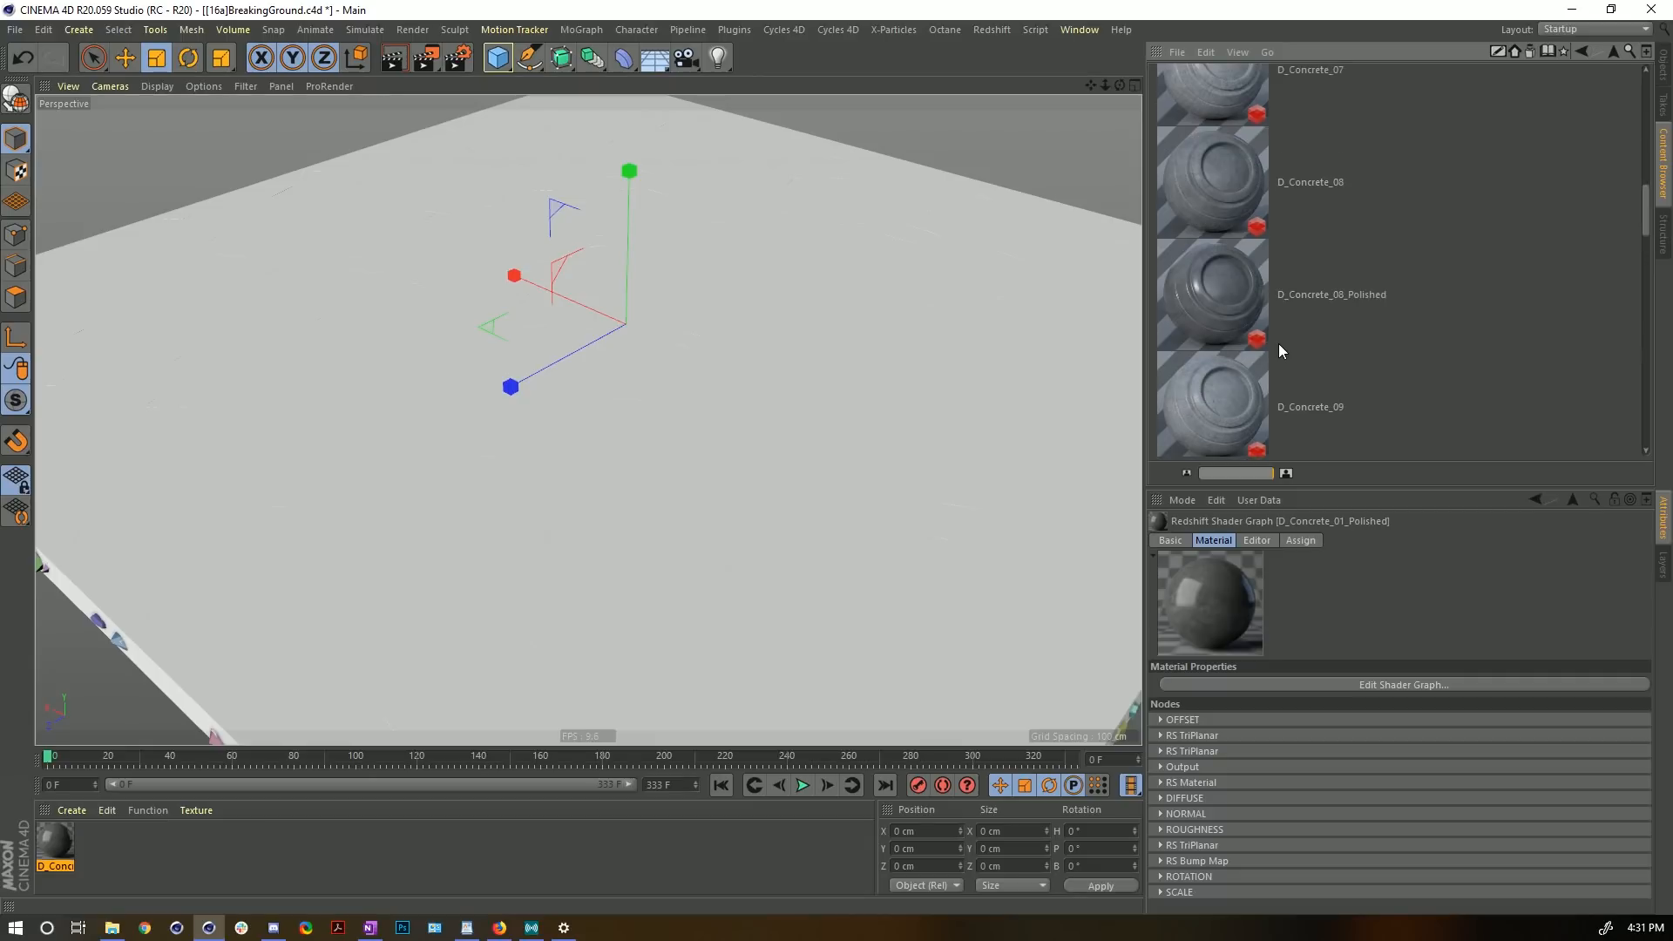
left_click_drag(1216, 149, 244, 863)
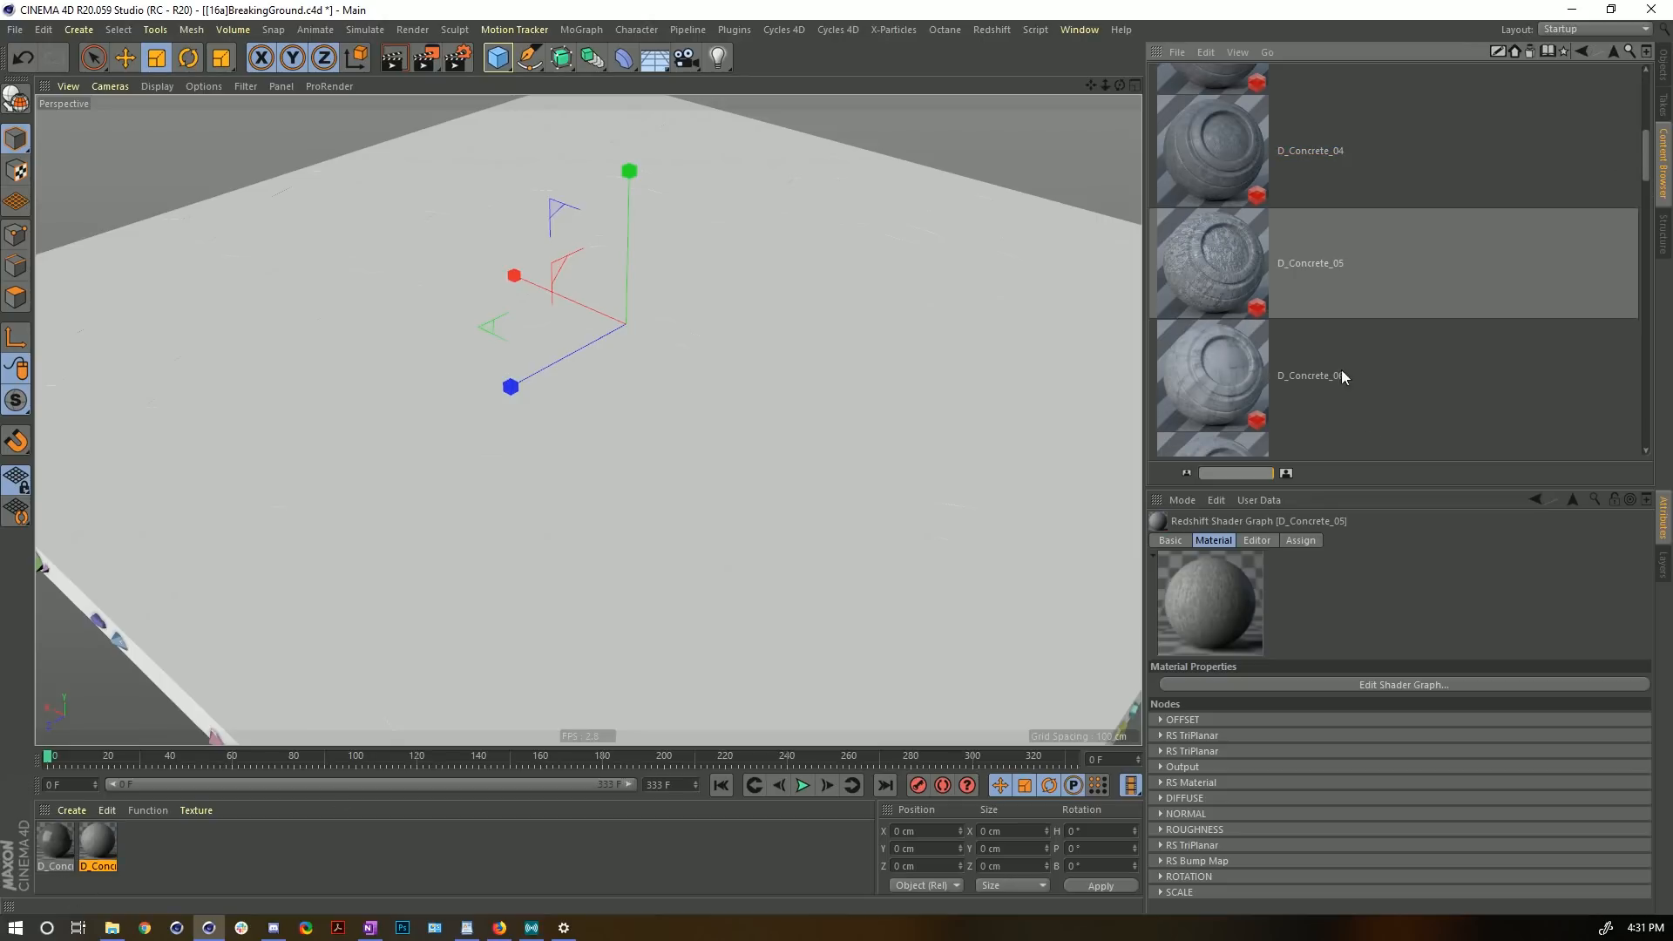
left_click_drag(1643, 165, 1655, 357)
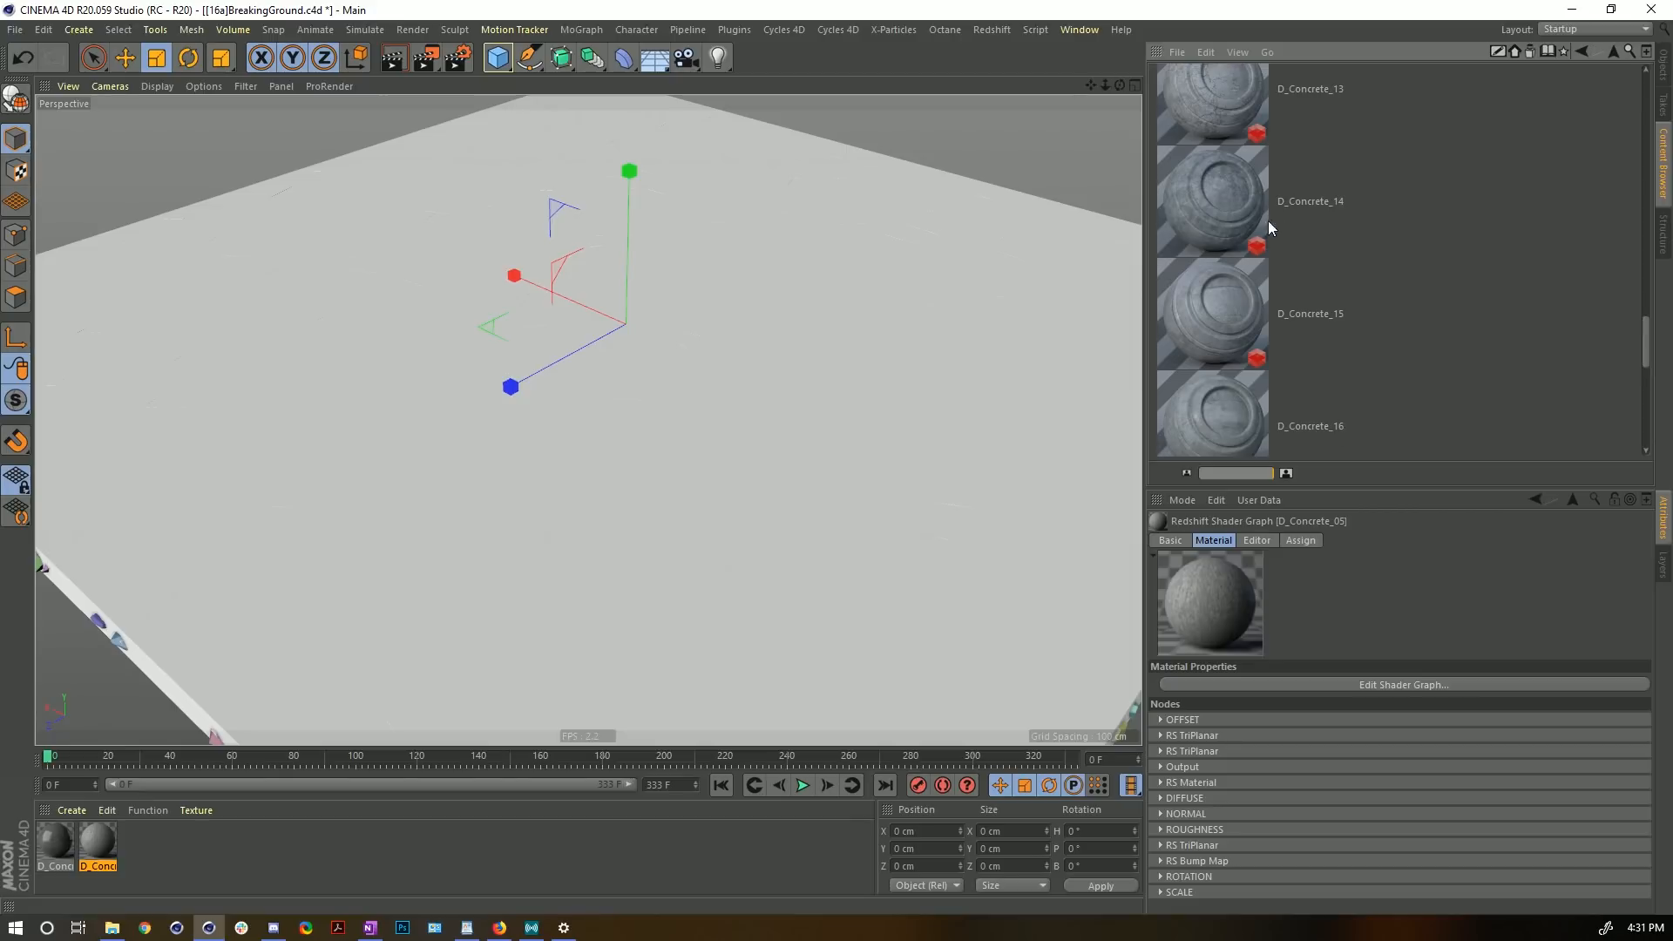
left_click(1163, 251)
left_click(59, 849)
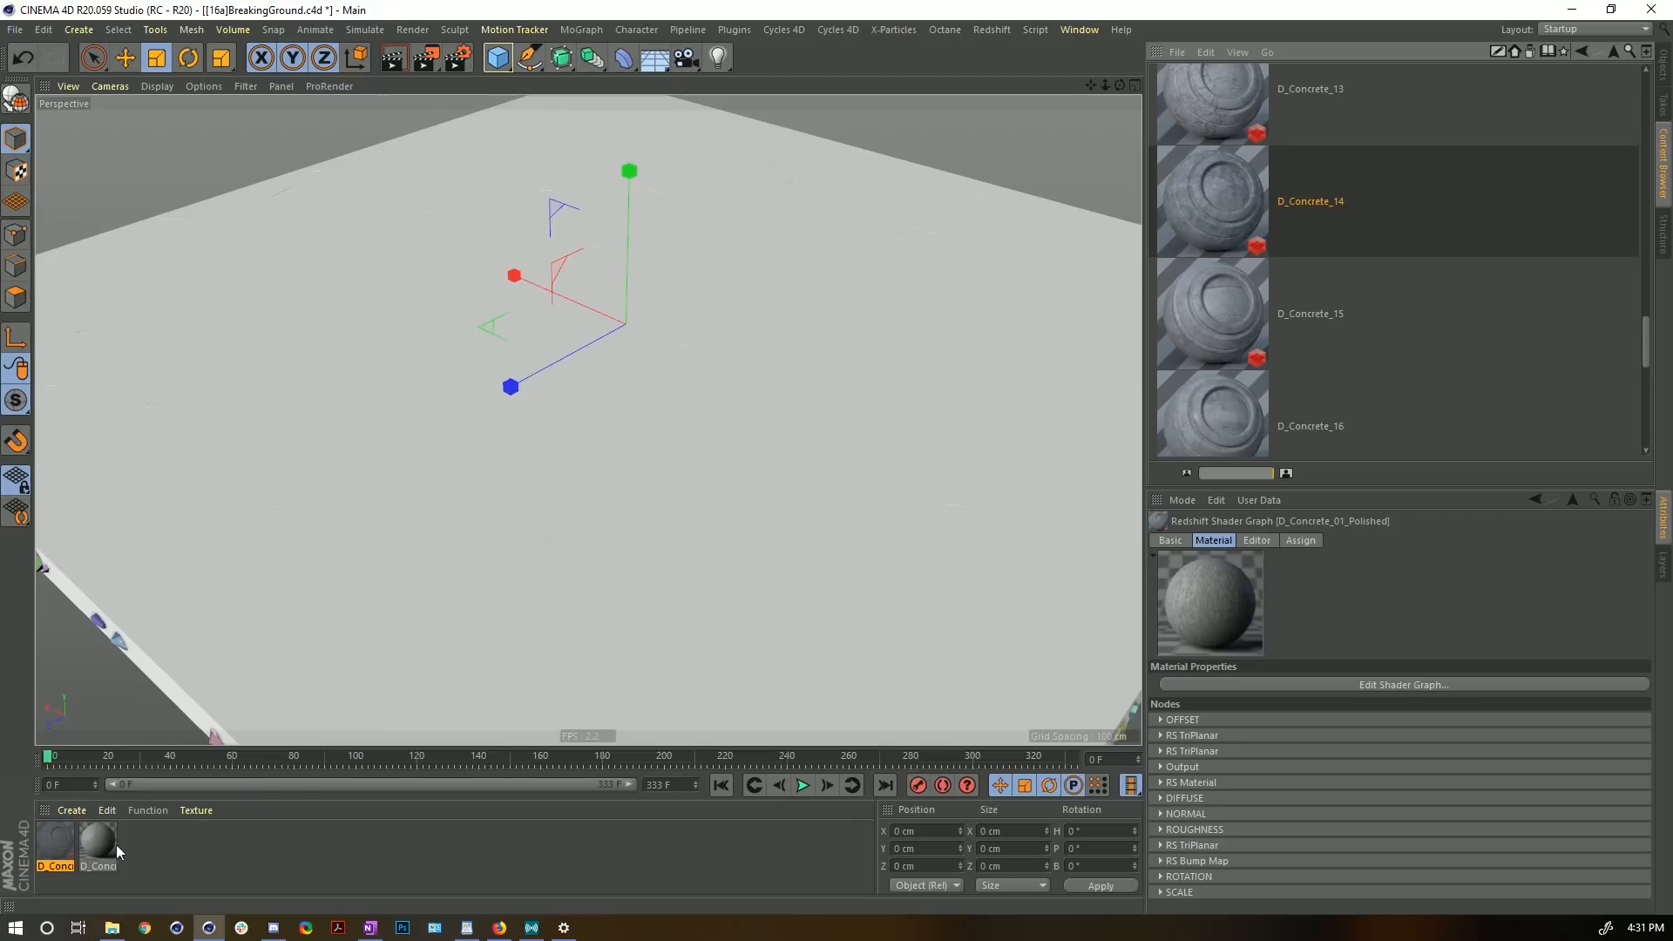
- Apply the D_Concrete_05 material and then the D_Concrete_01_Polished material to the Voronoi Fracture object
left_click(1663, 70)
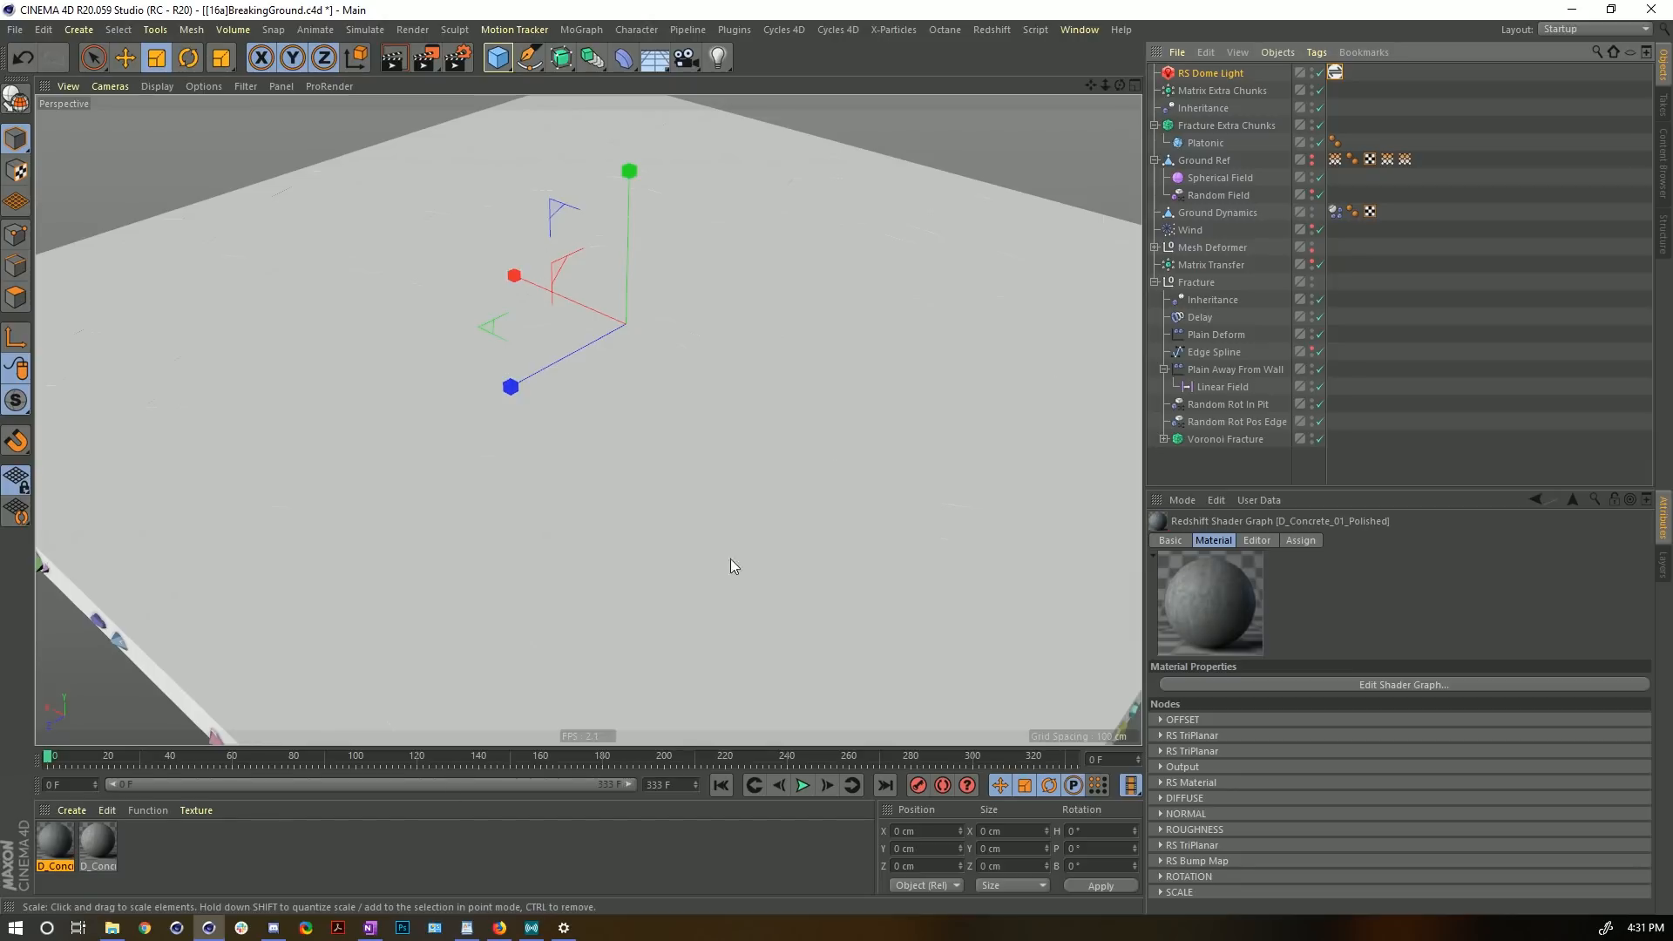
left_click_drag(97, 845, 1210, 439)
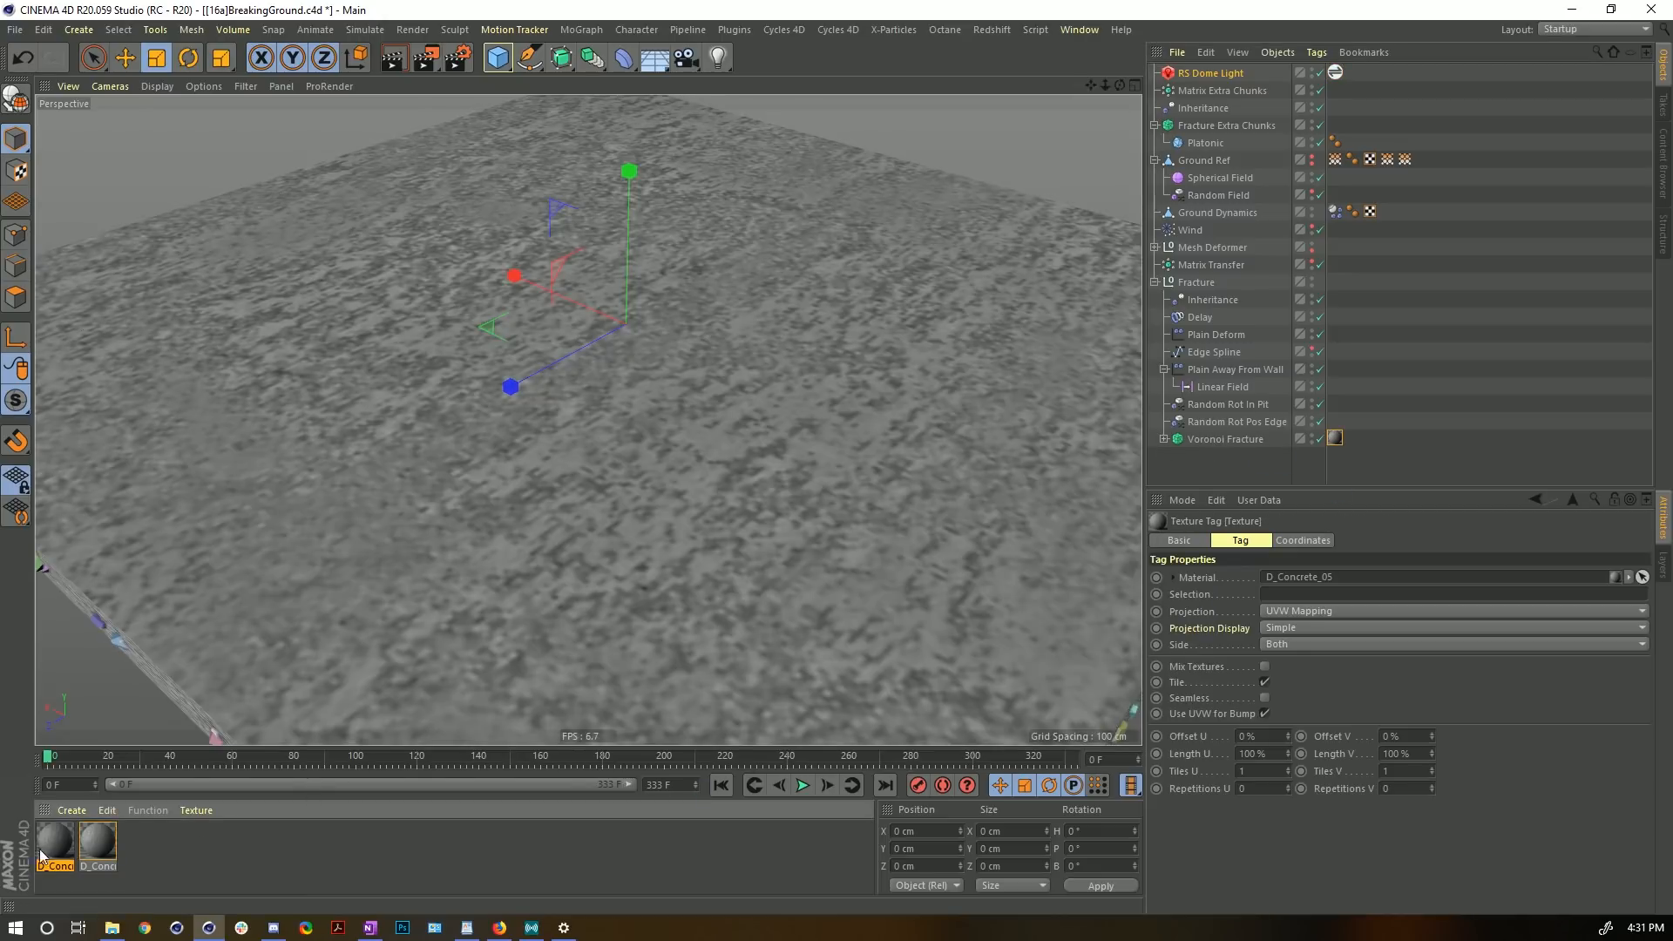
left_click_drag(44, 842, 1237, 446)
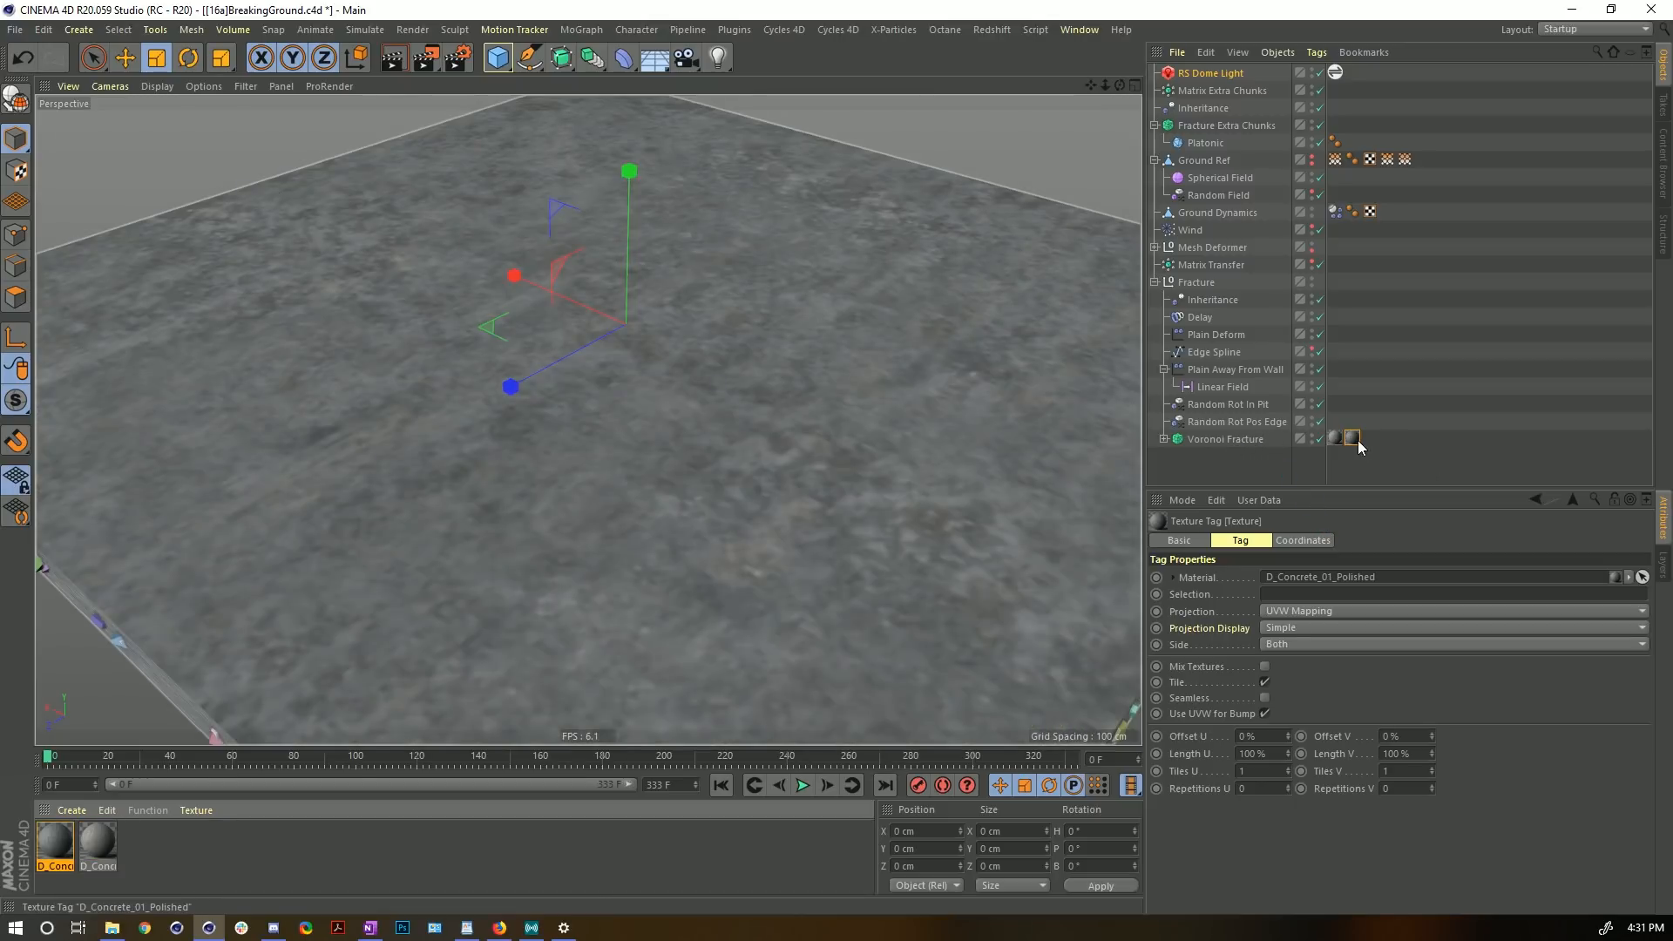
- Enable the Voronoi Fracture's Inside Faces selection and restrict the D_Concrete_01_Polished texture tag to it
left_click(1224, 439)
left_click(1165, 439)
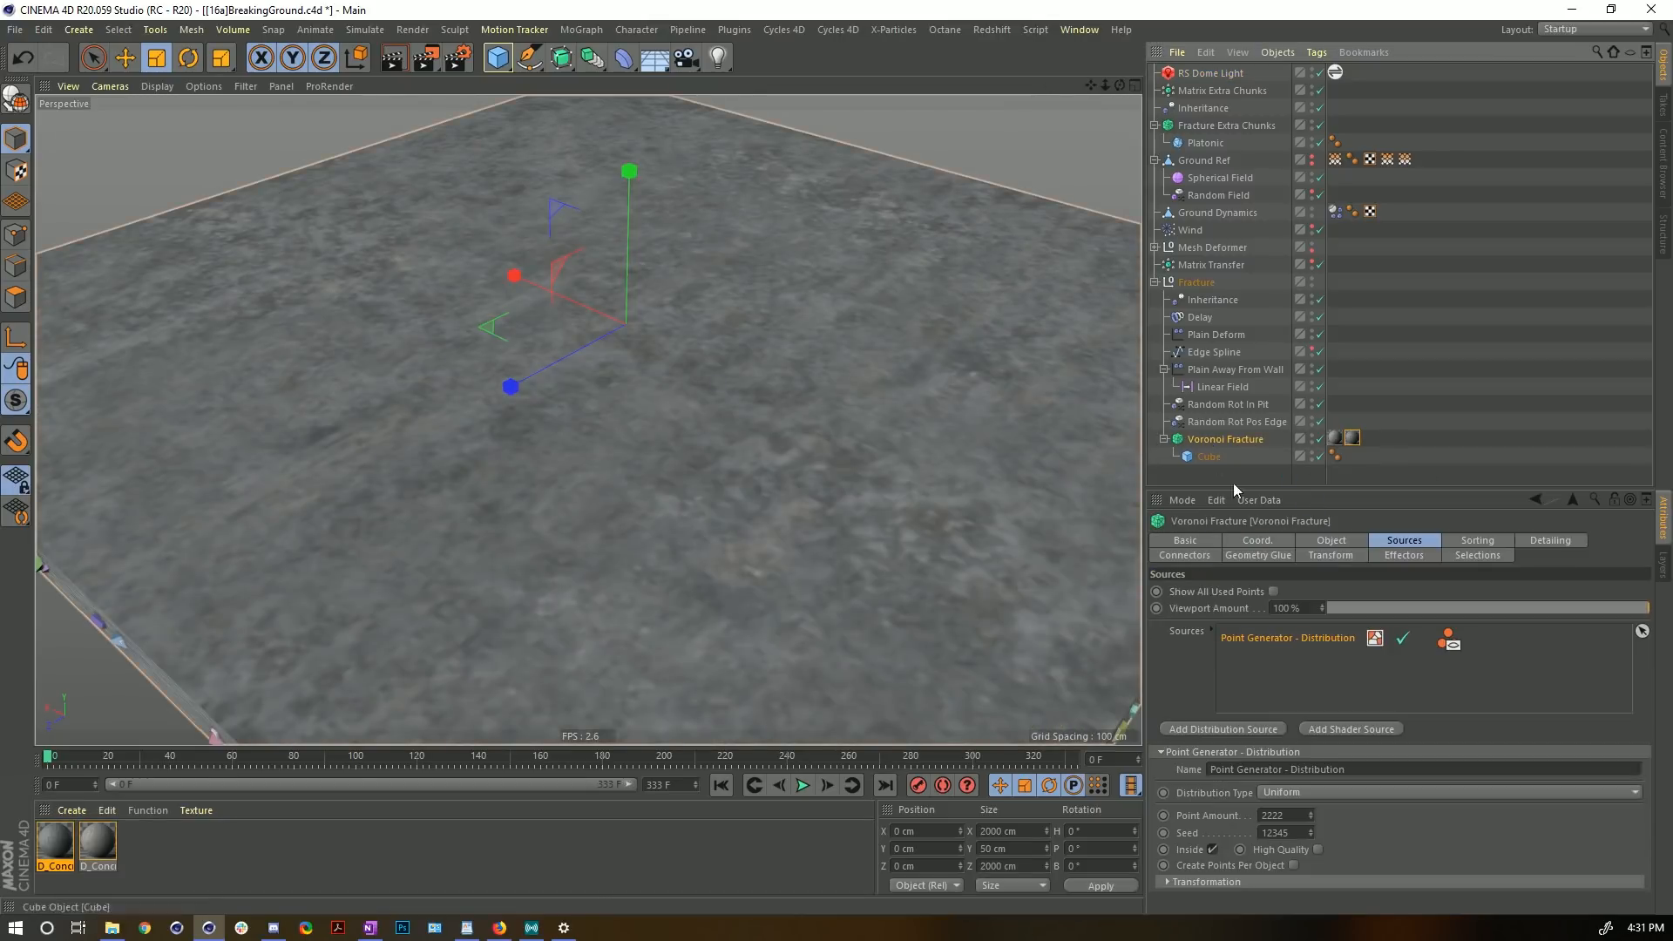
left_click(1472, 557)
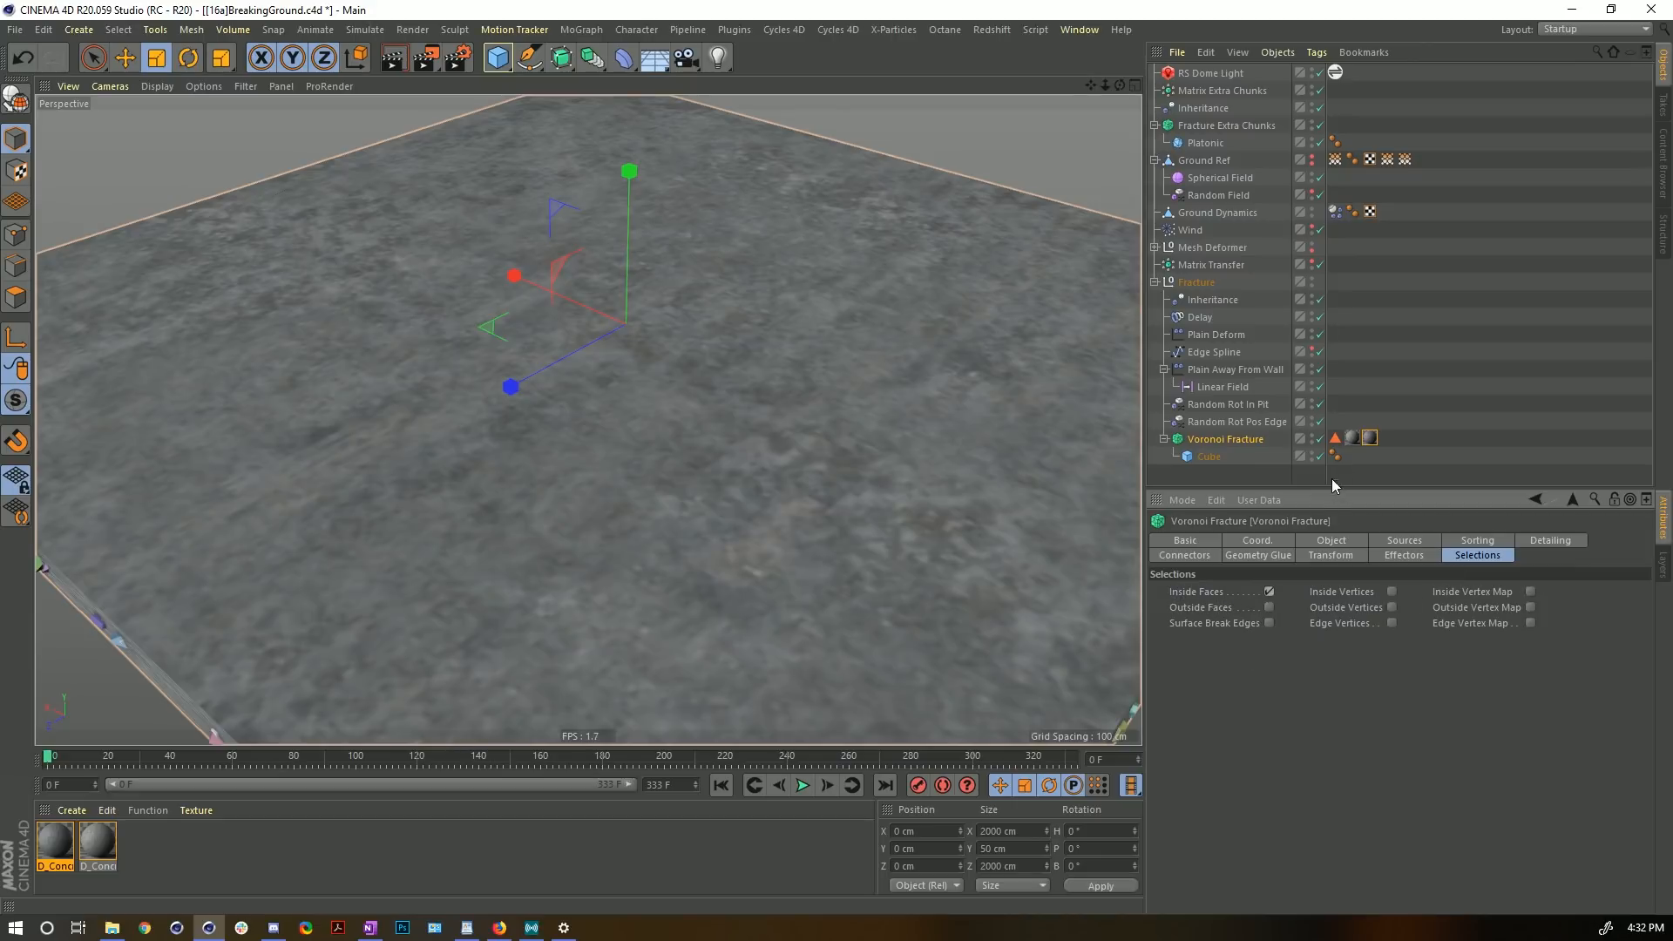
left_click(1369, 438)
left_click_drag(1334, 443, 1298, 594)
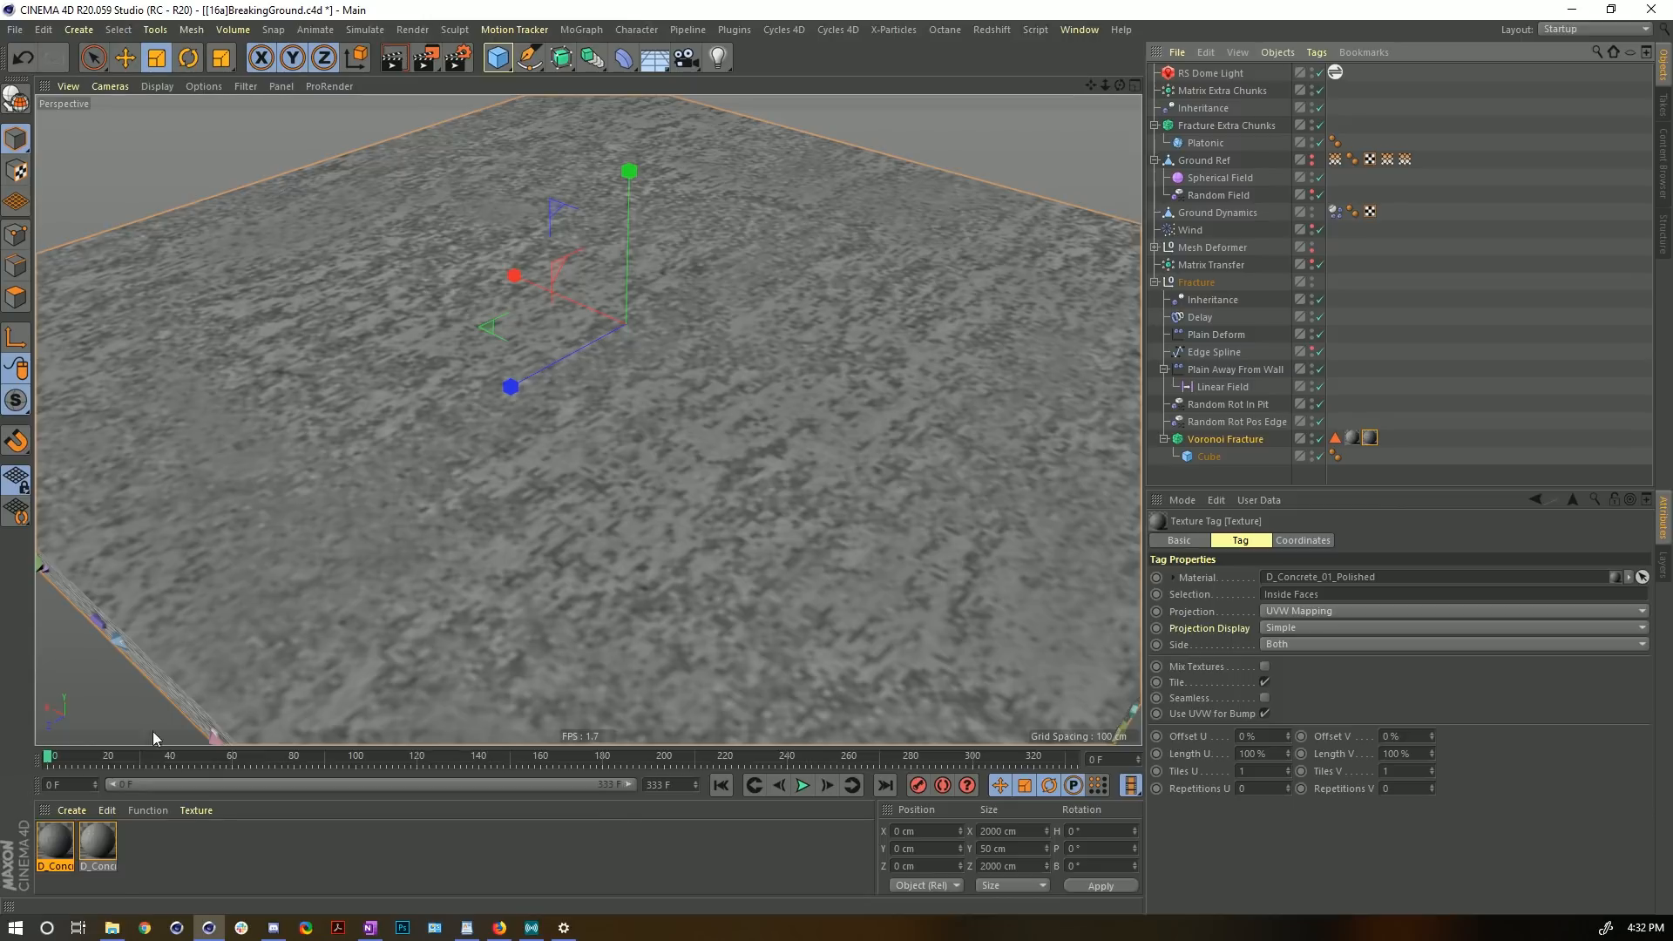
- Play the animation to about frame 32 and inspect the concrete materials on the broken pieces up close
left_click(804, 787)
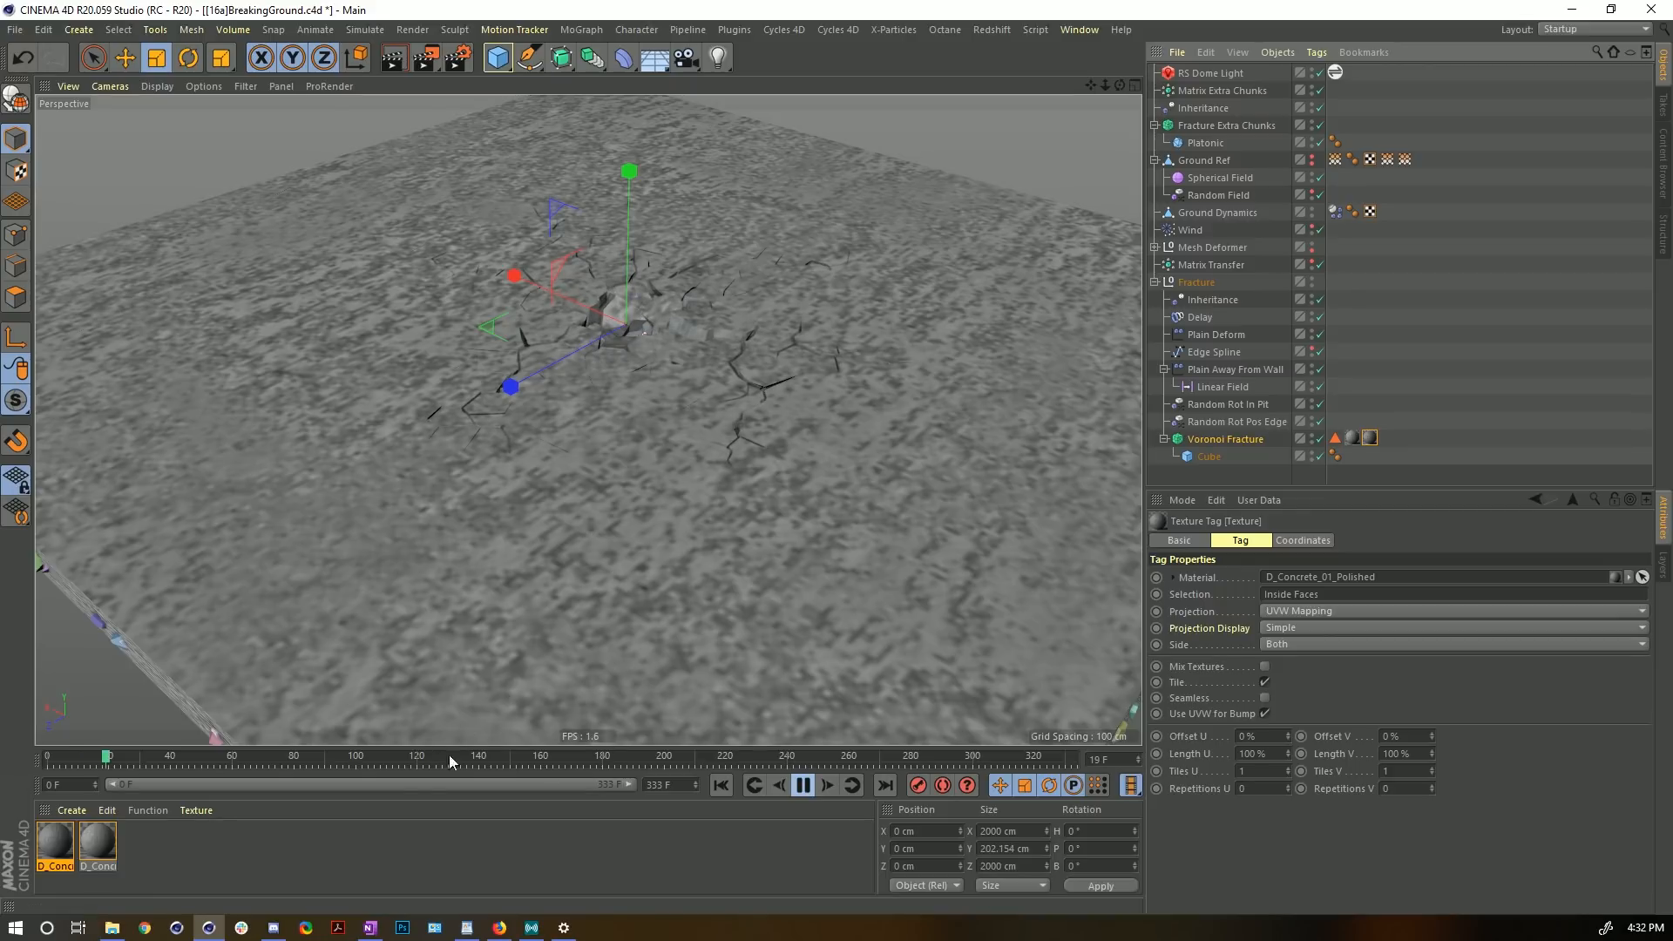
left_click(803, 785)
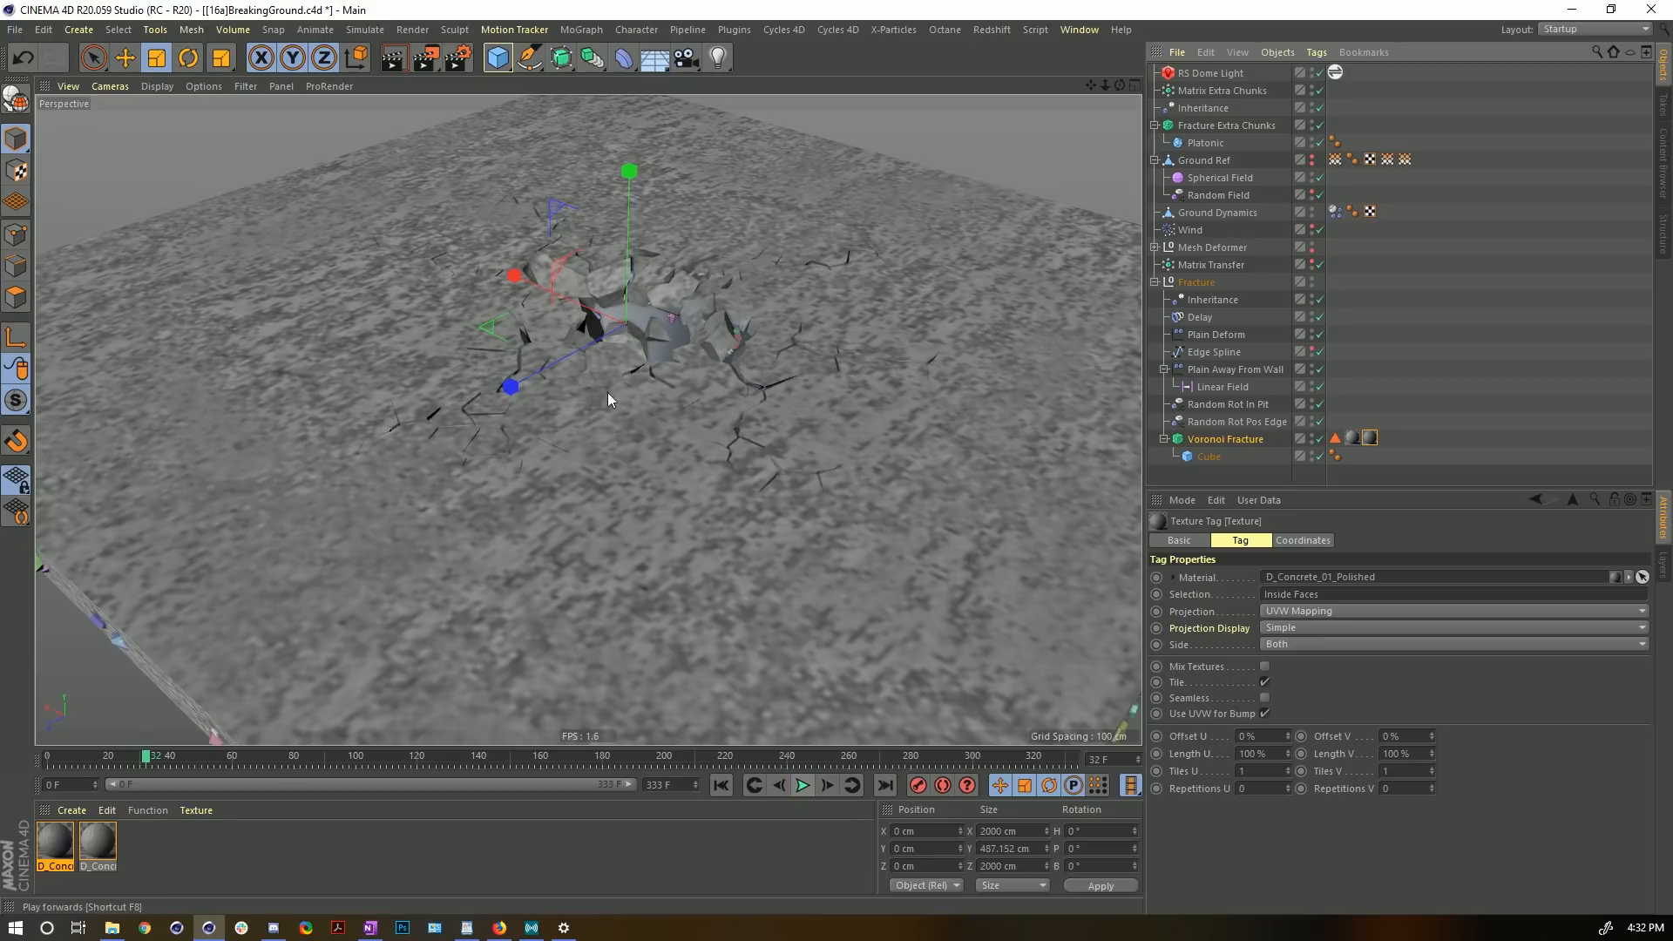
scroll(692, 353, "up", 5)
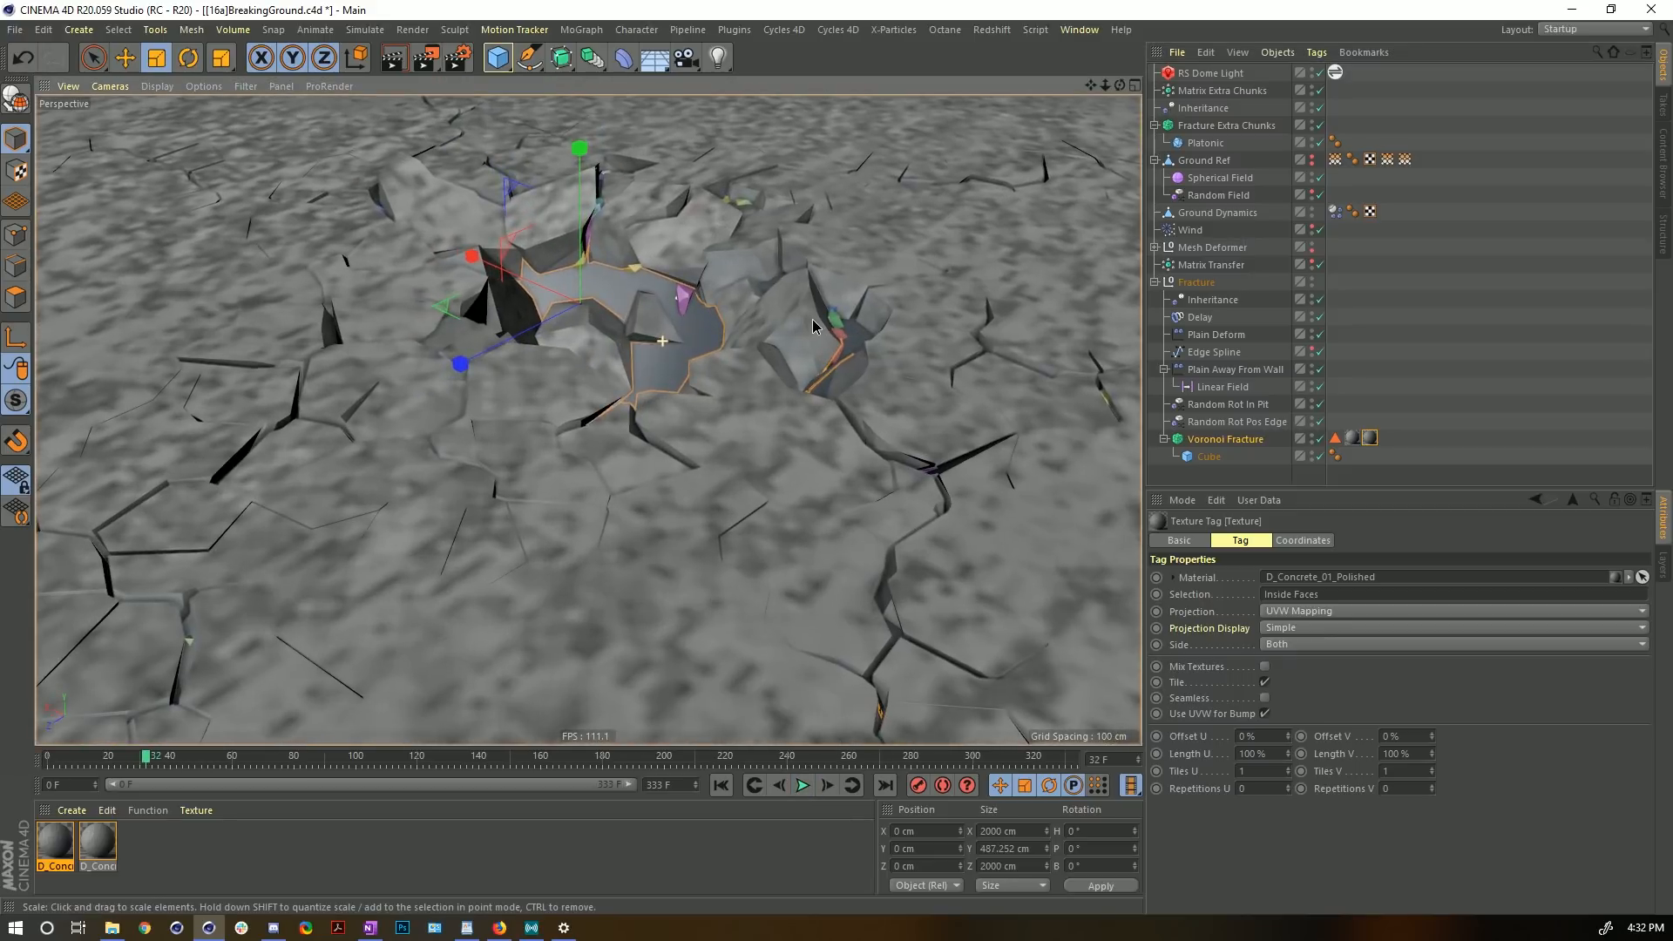
mouse_move(774, 342)
left_mouse_down("alt")
mouse_move(791, 347)
mouse_move(773, 336)
left_mouse_up("alt")
middle_click_drag(773, 336, 769, 386, "alt")
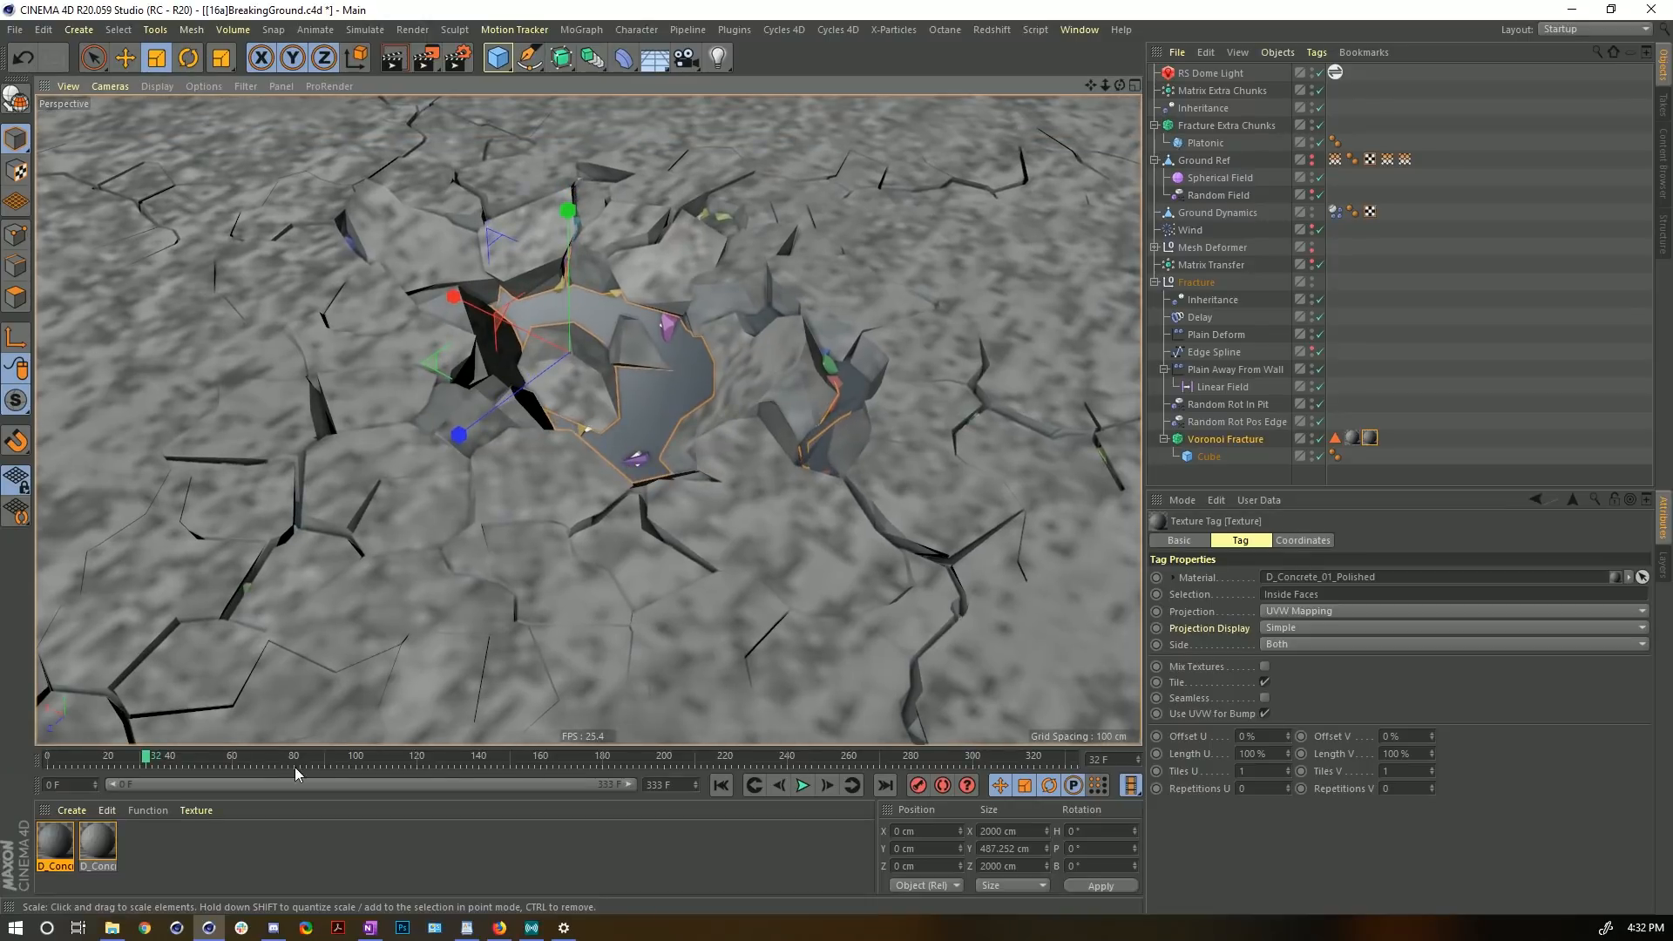
- Open the shader graph of the D_Concrete_01_Polished material and add an RS Color Correct node above the texture connections
left_click(54, 840)
double_click(54, 840)
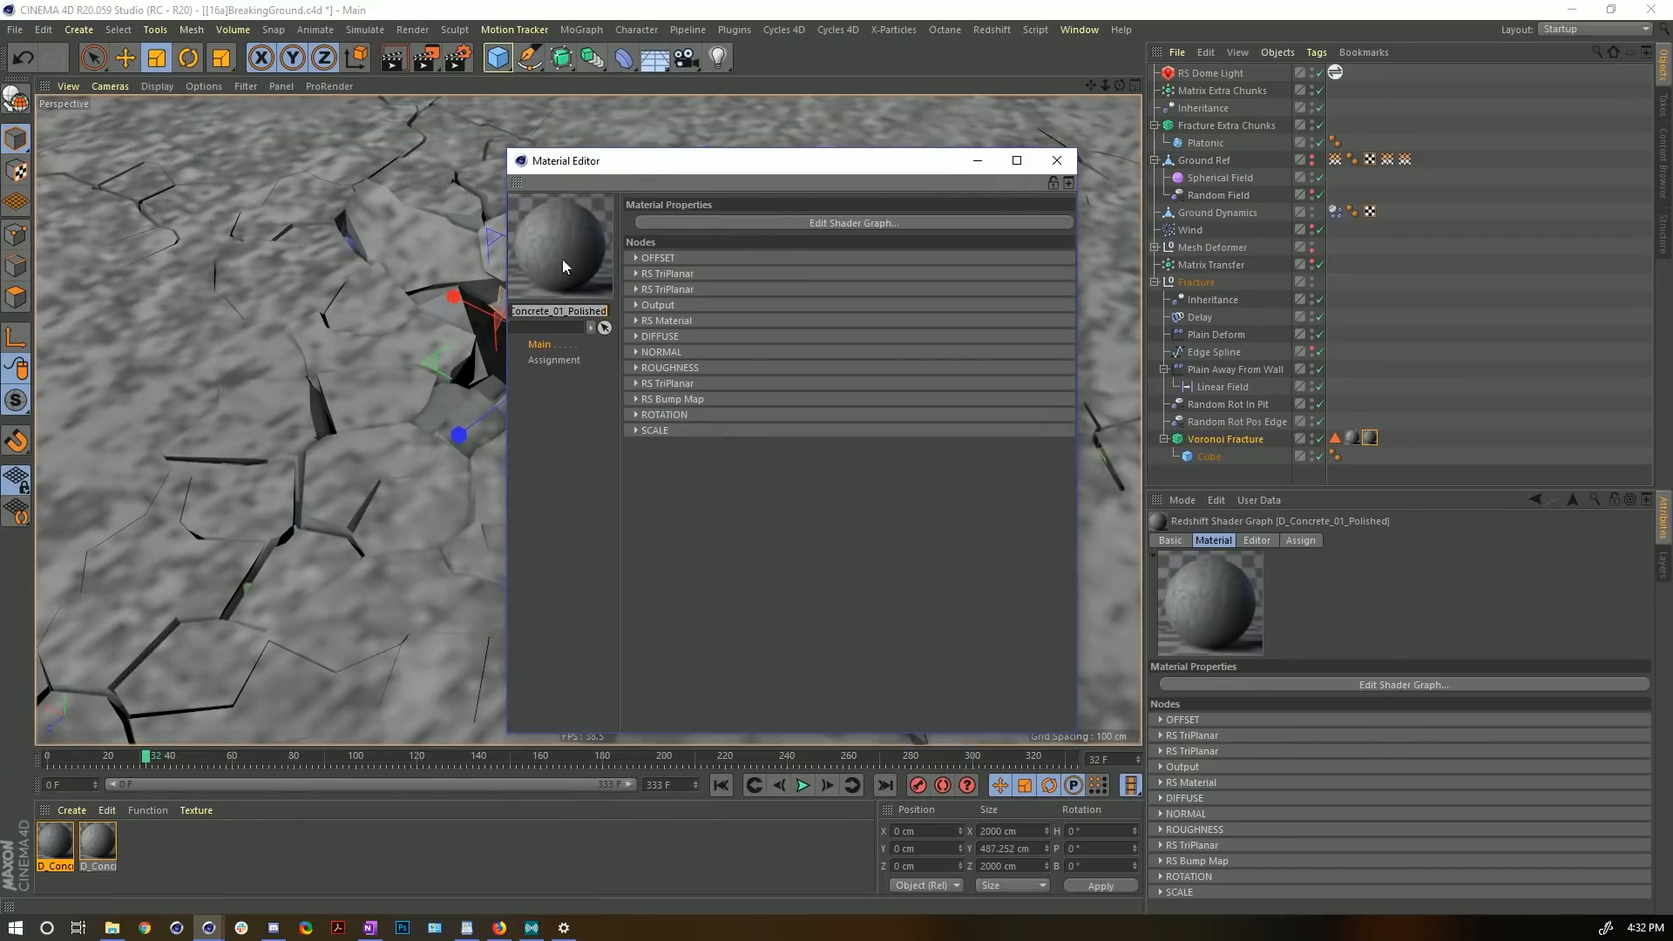
left_click(724, 224)
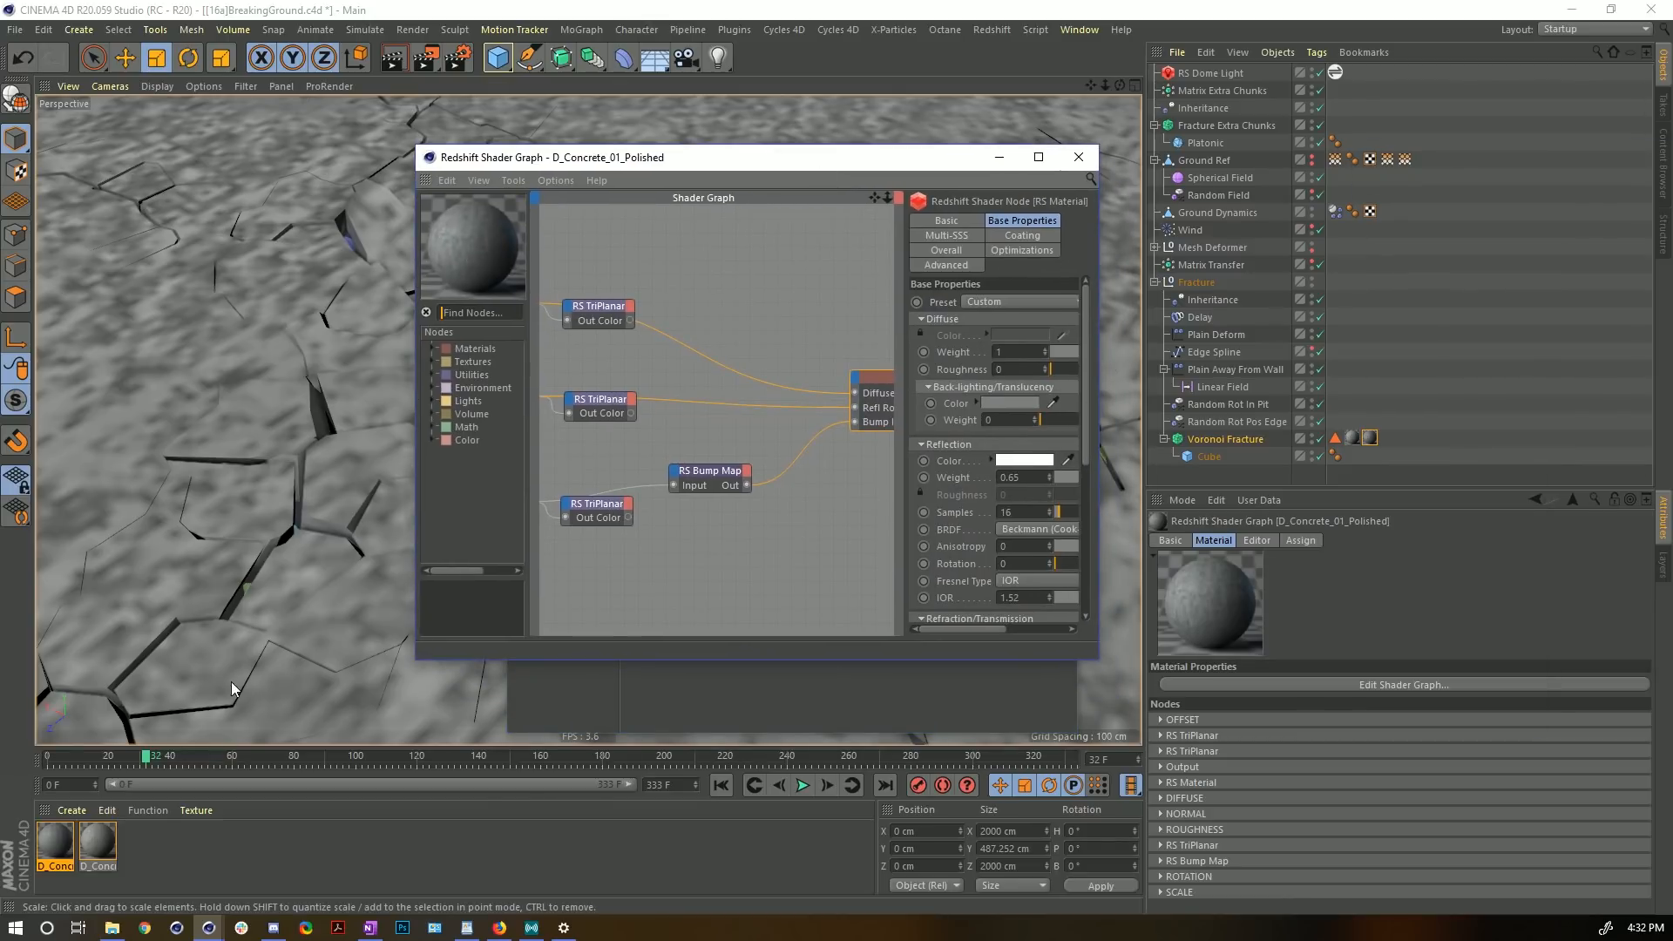
left_click_drag(1098, 662, 1457, 829)
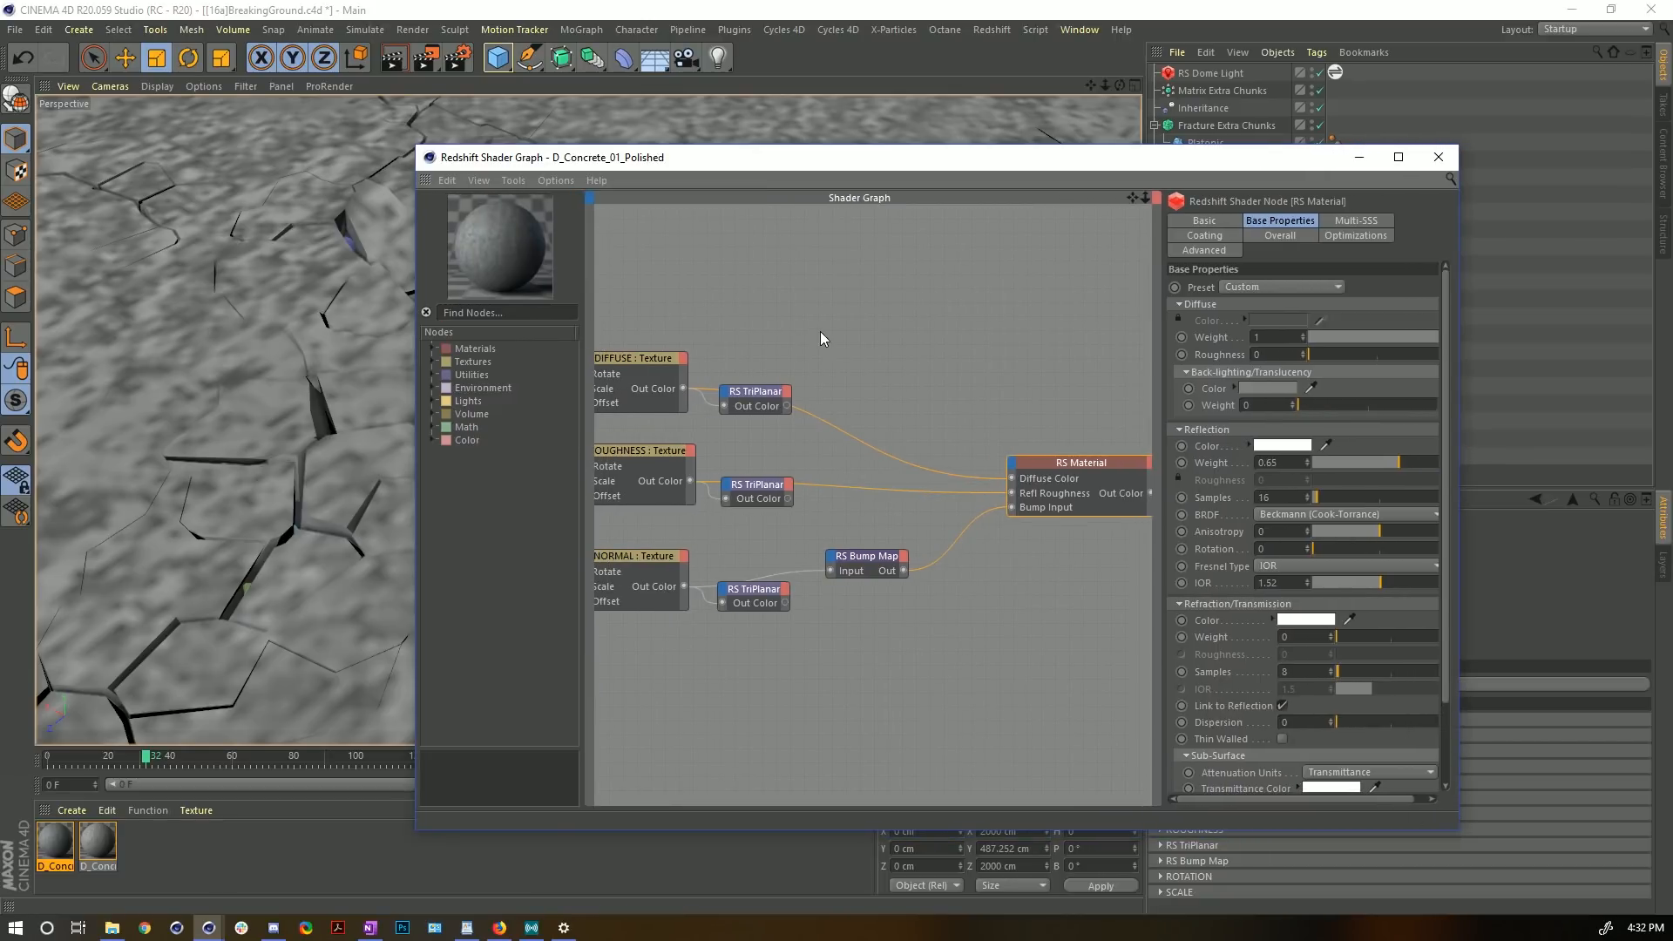
left_click(781, 299)
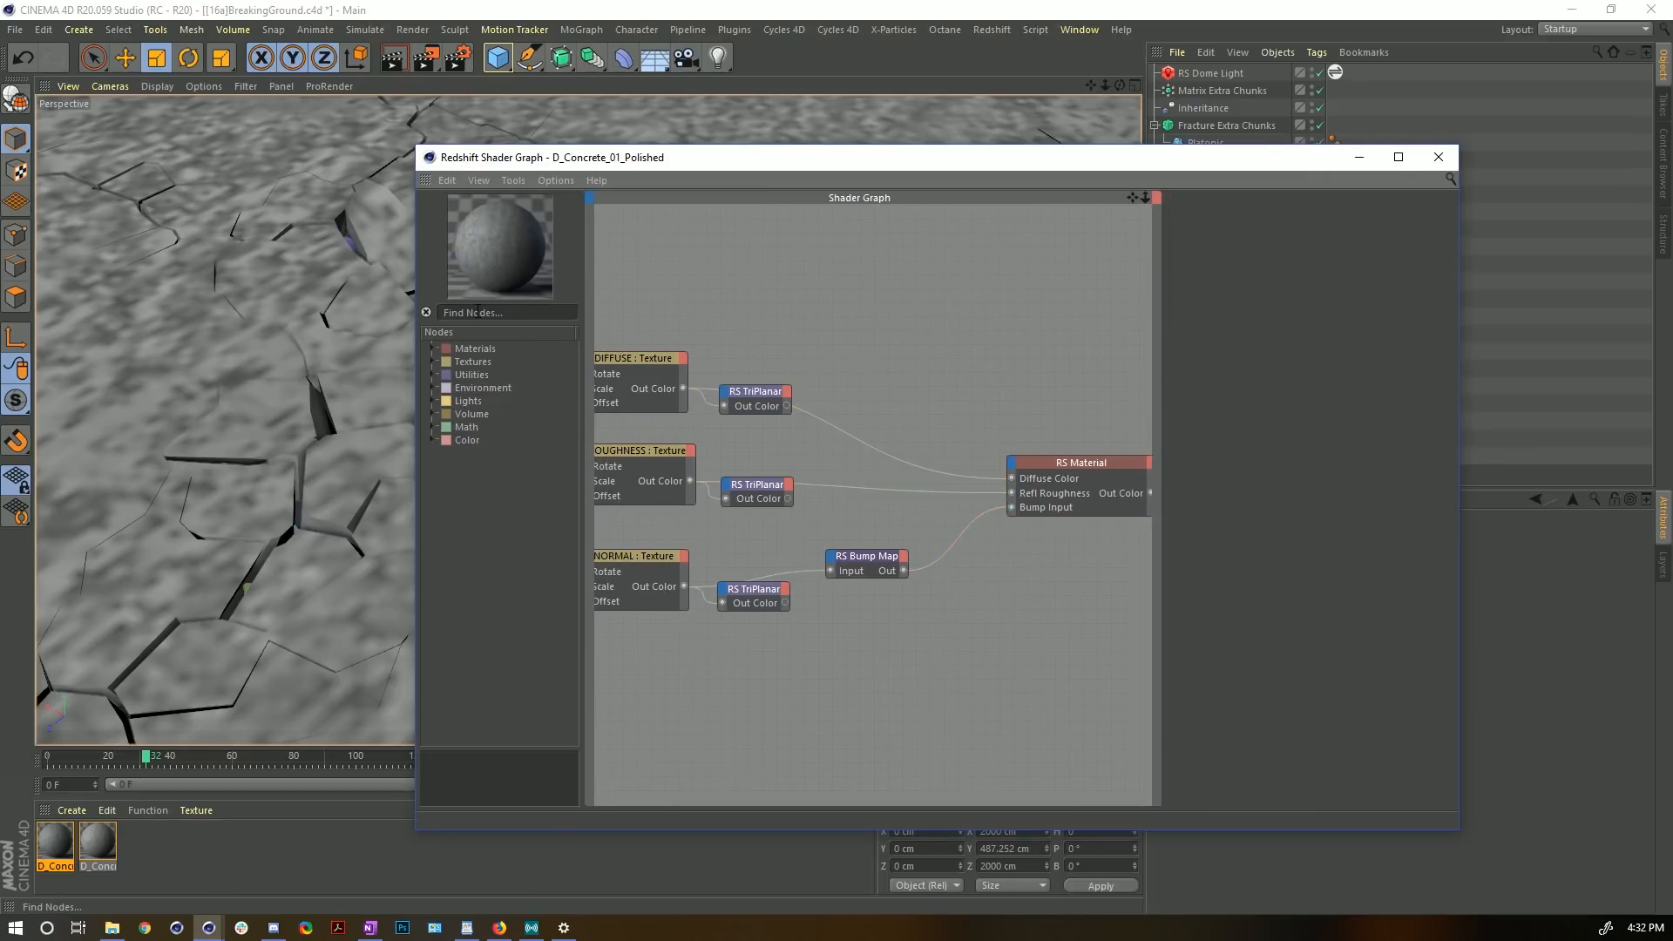
left_click(477, 312)
type("color")
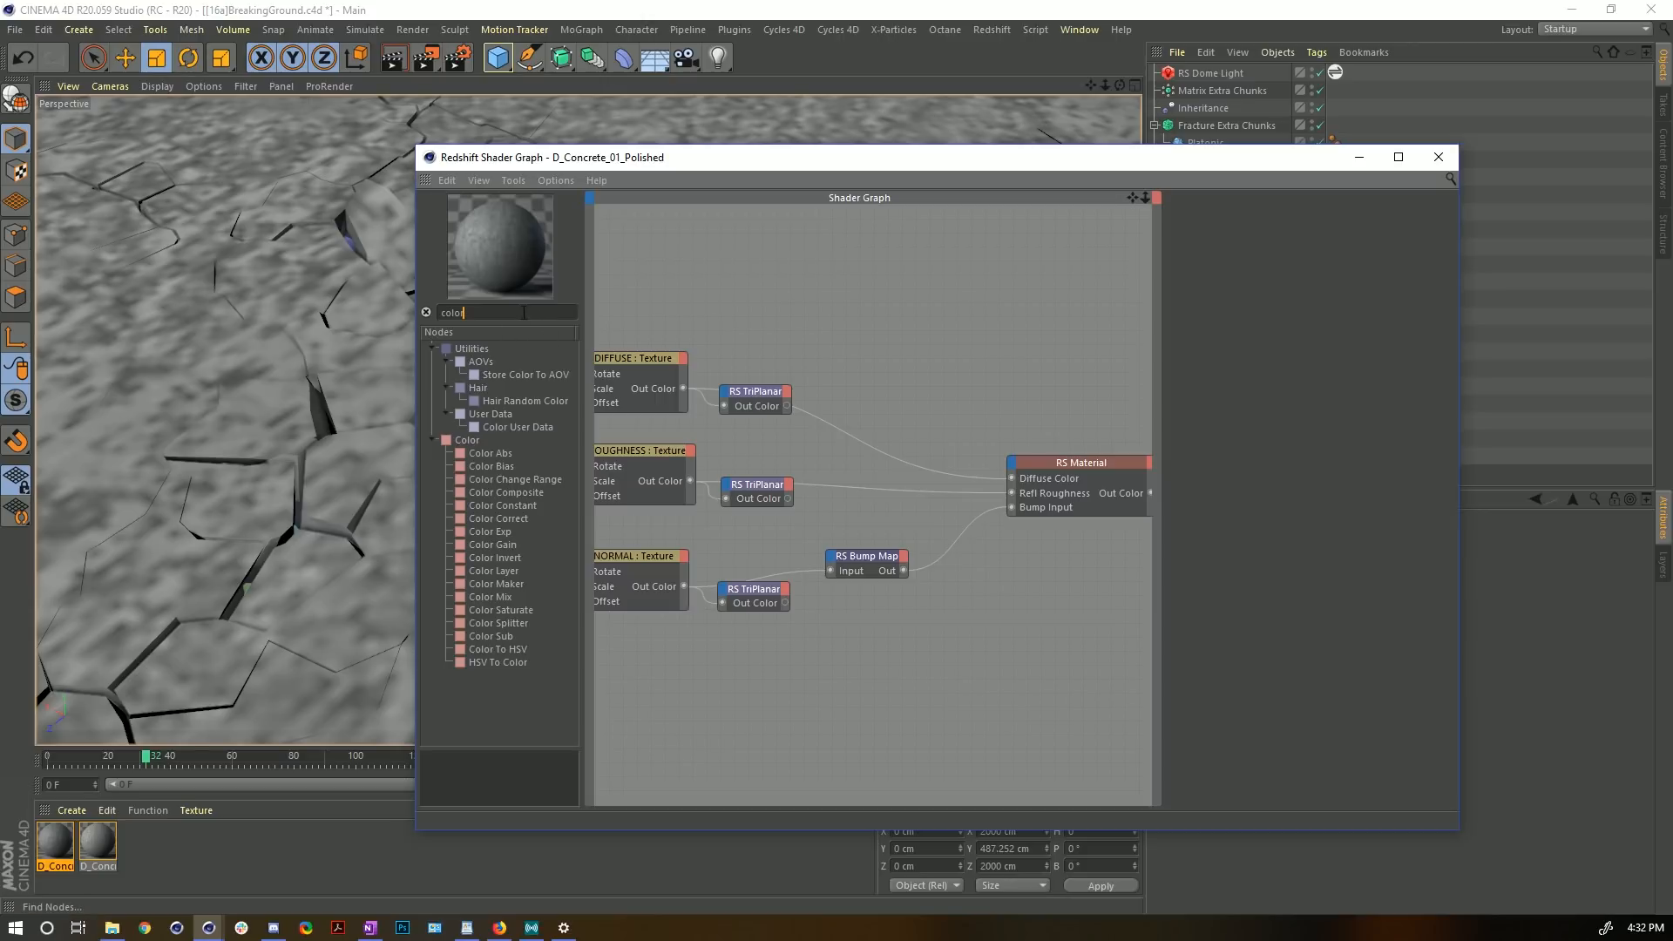
key("BackSpace")
key("BackSpace")
key("BackSpace")
type("r")
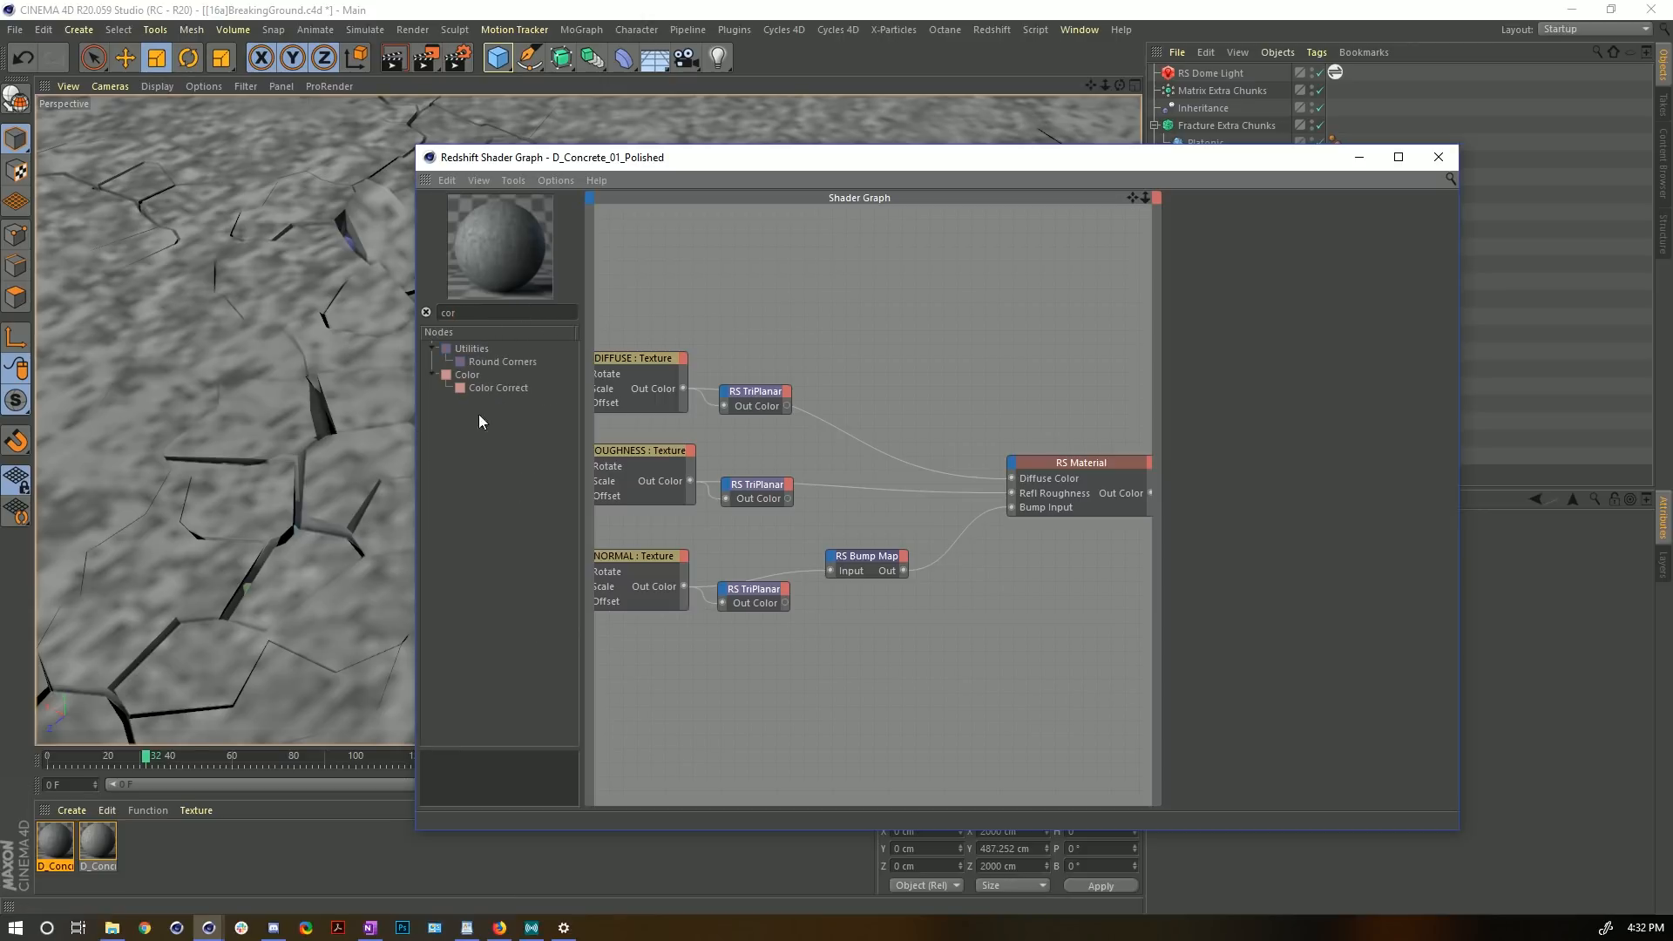
left_click_drag(499, 387, 915, 337)
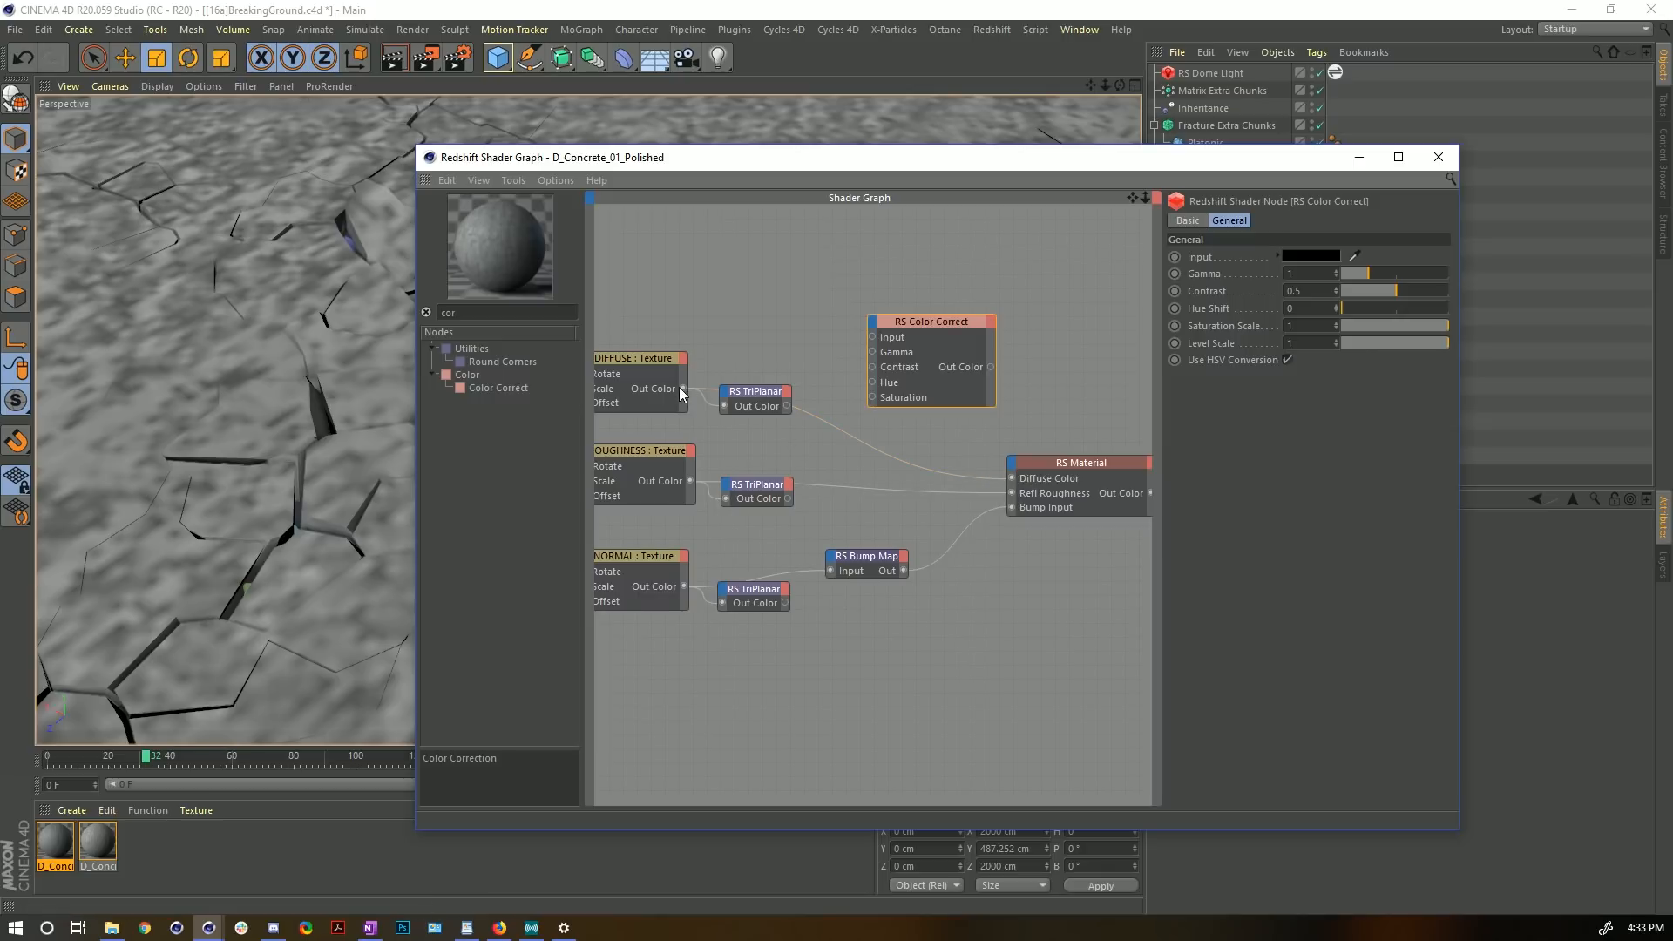
- Wire the Color Correct node between the DIFFUSE texture and the RS Material's Diffuse Color, with gamma lowered to about 0.686
left_click_drag(683, 390, 873, 338)
left_click_drag(989, 367, 1011, 479)
left_click_drag(1357, 274, 1363, 275)
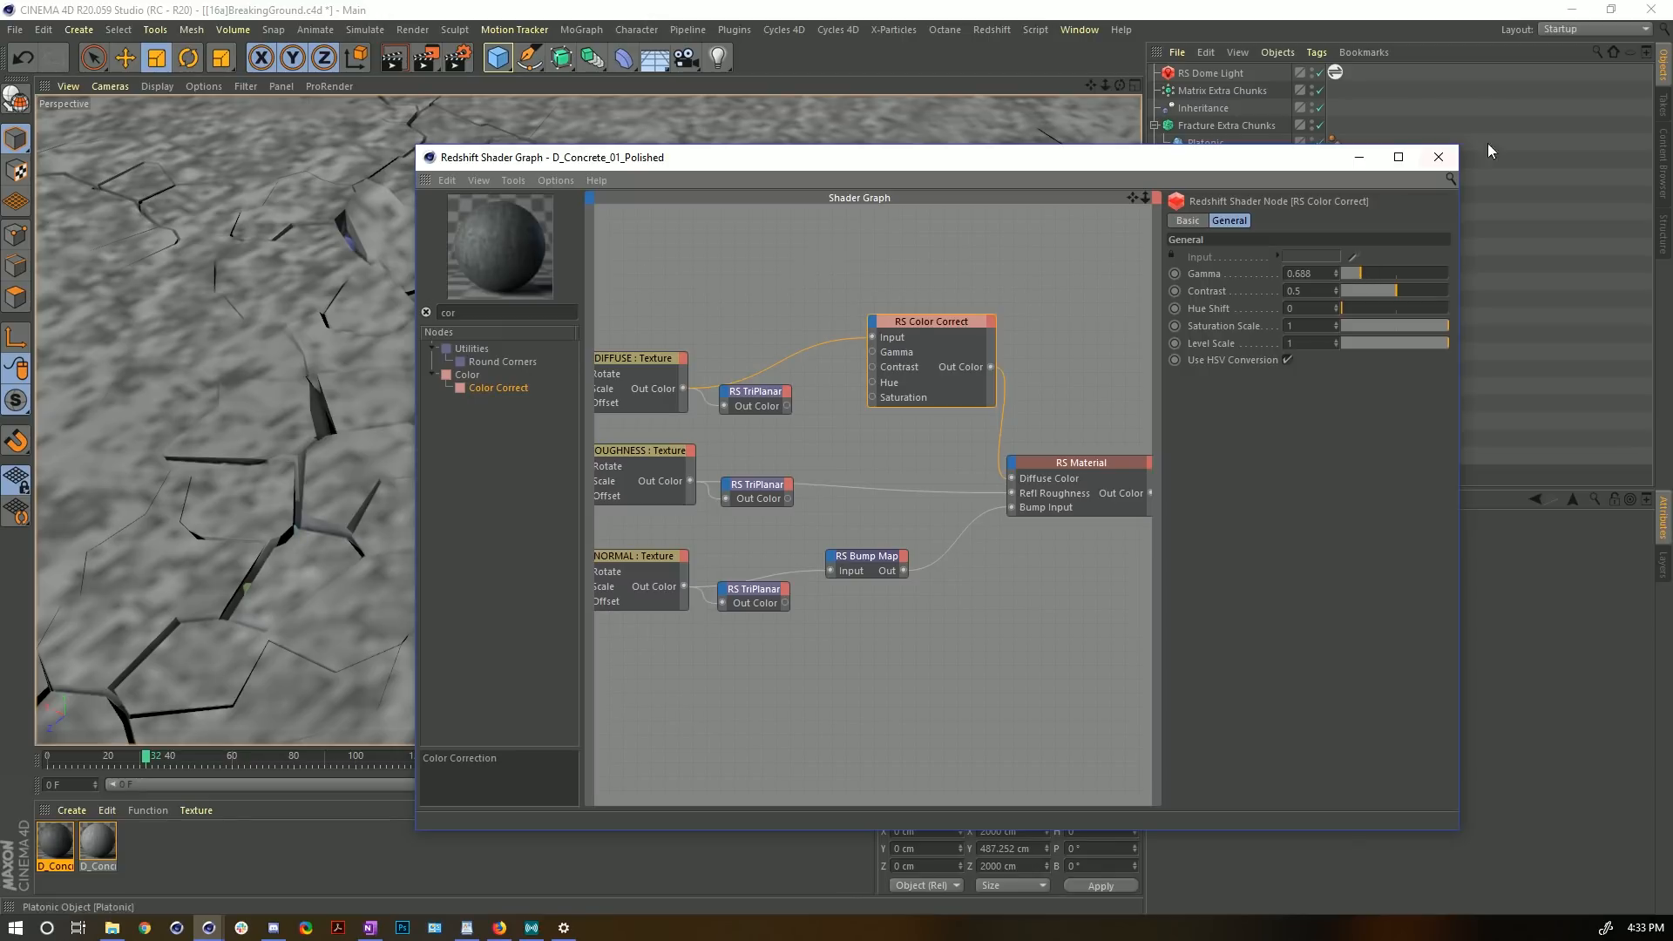
left_click(1439, 157)
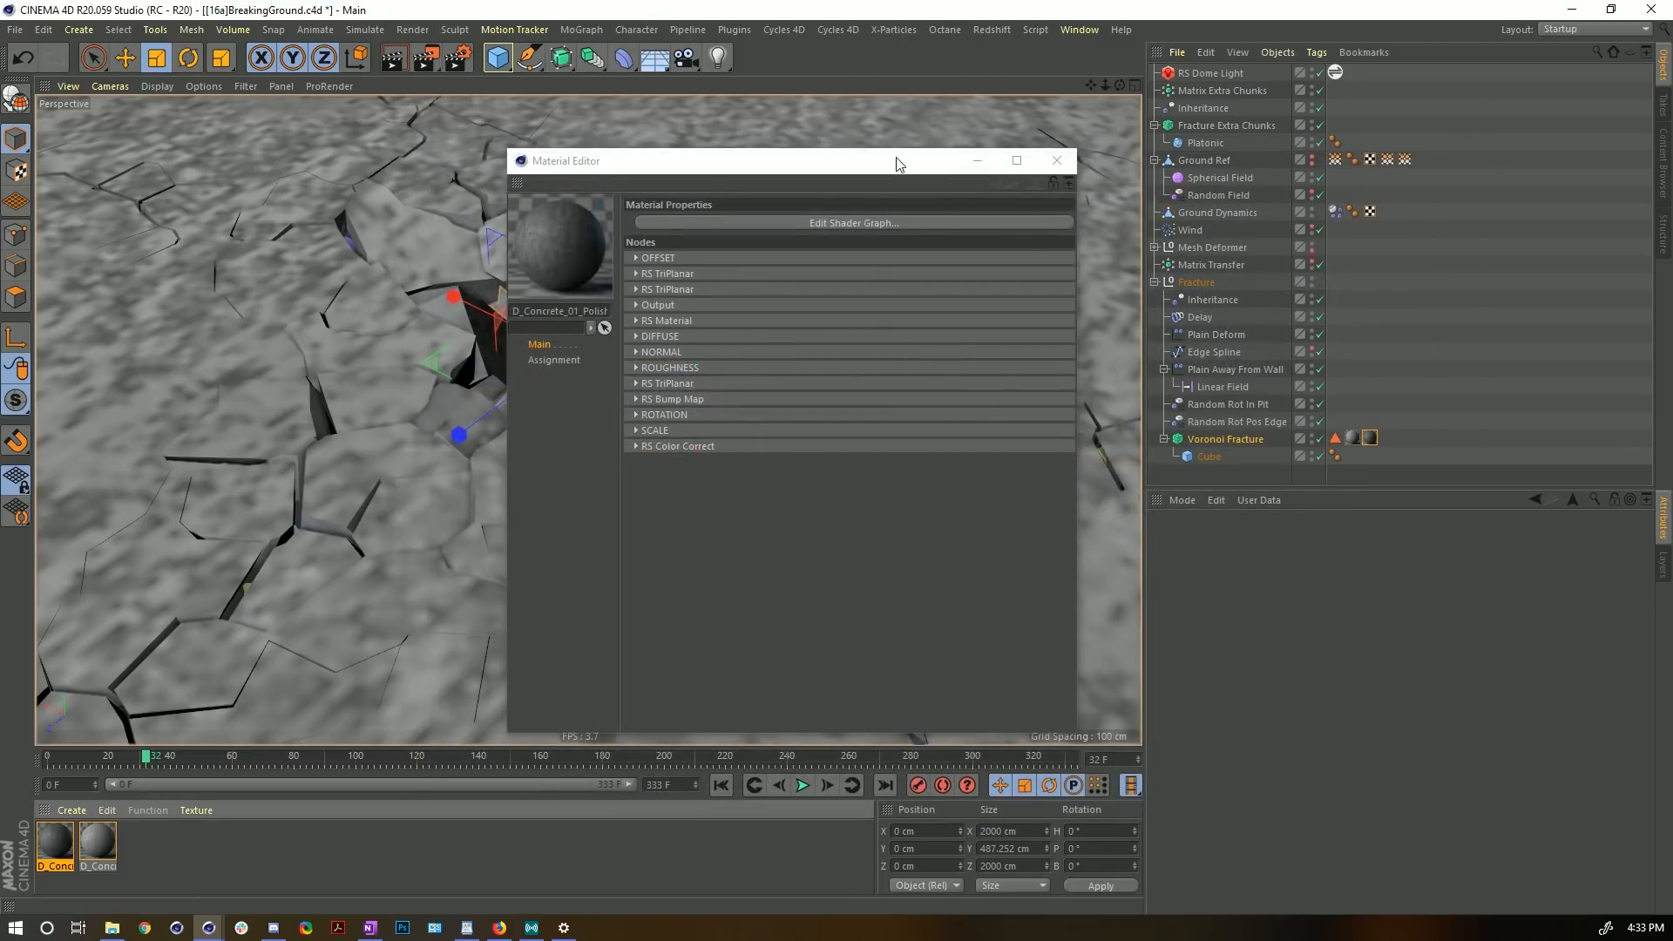
- Apply the D_Concrete_01_Polished material to the Fracture Extra Chunks object
left_click_drag(897, 160, 614, 597)
left_click(1211, 74)
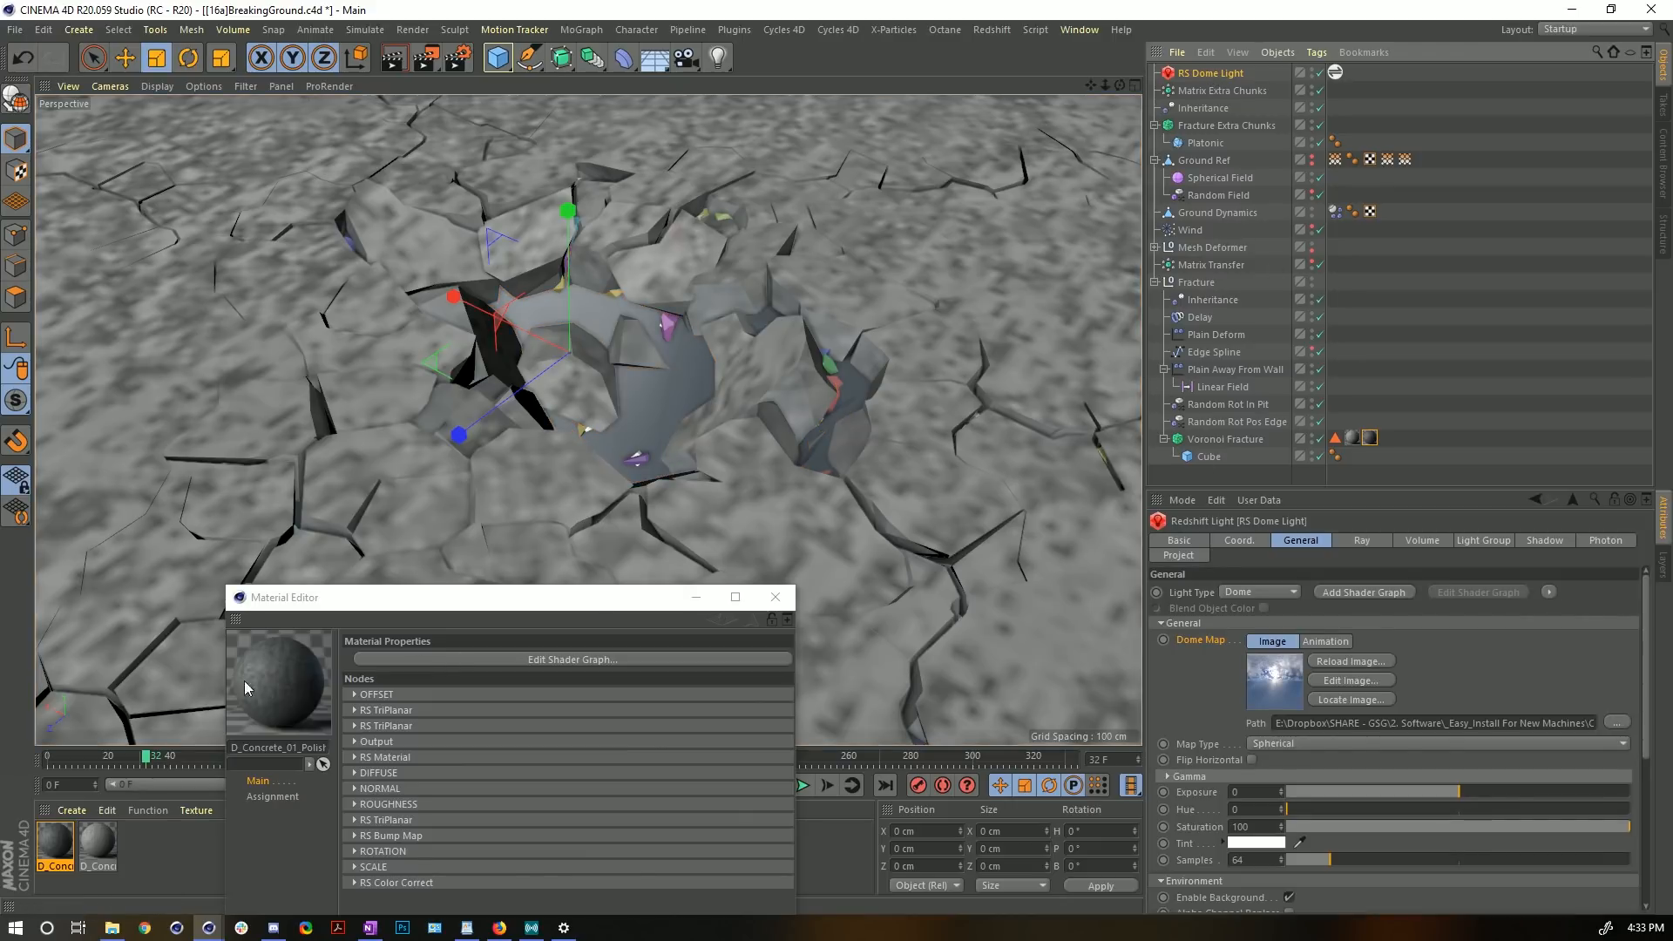
left_click_drag(59, 844, 1215, 124)
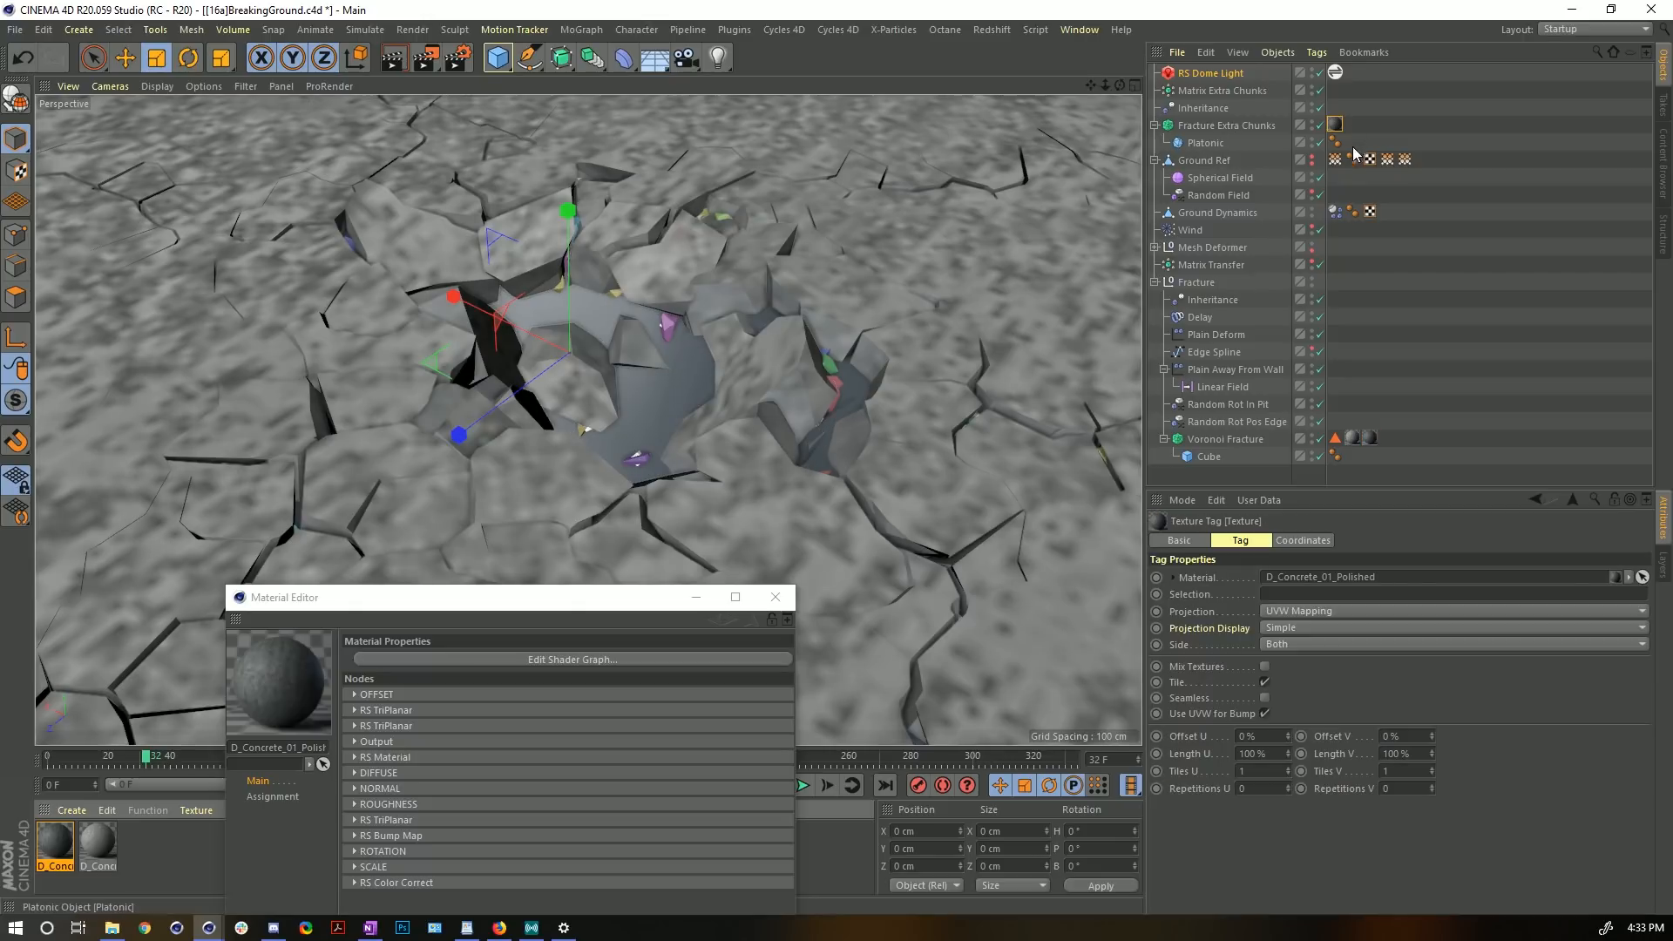
left_click_drag(660, 602, 810, 179)
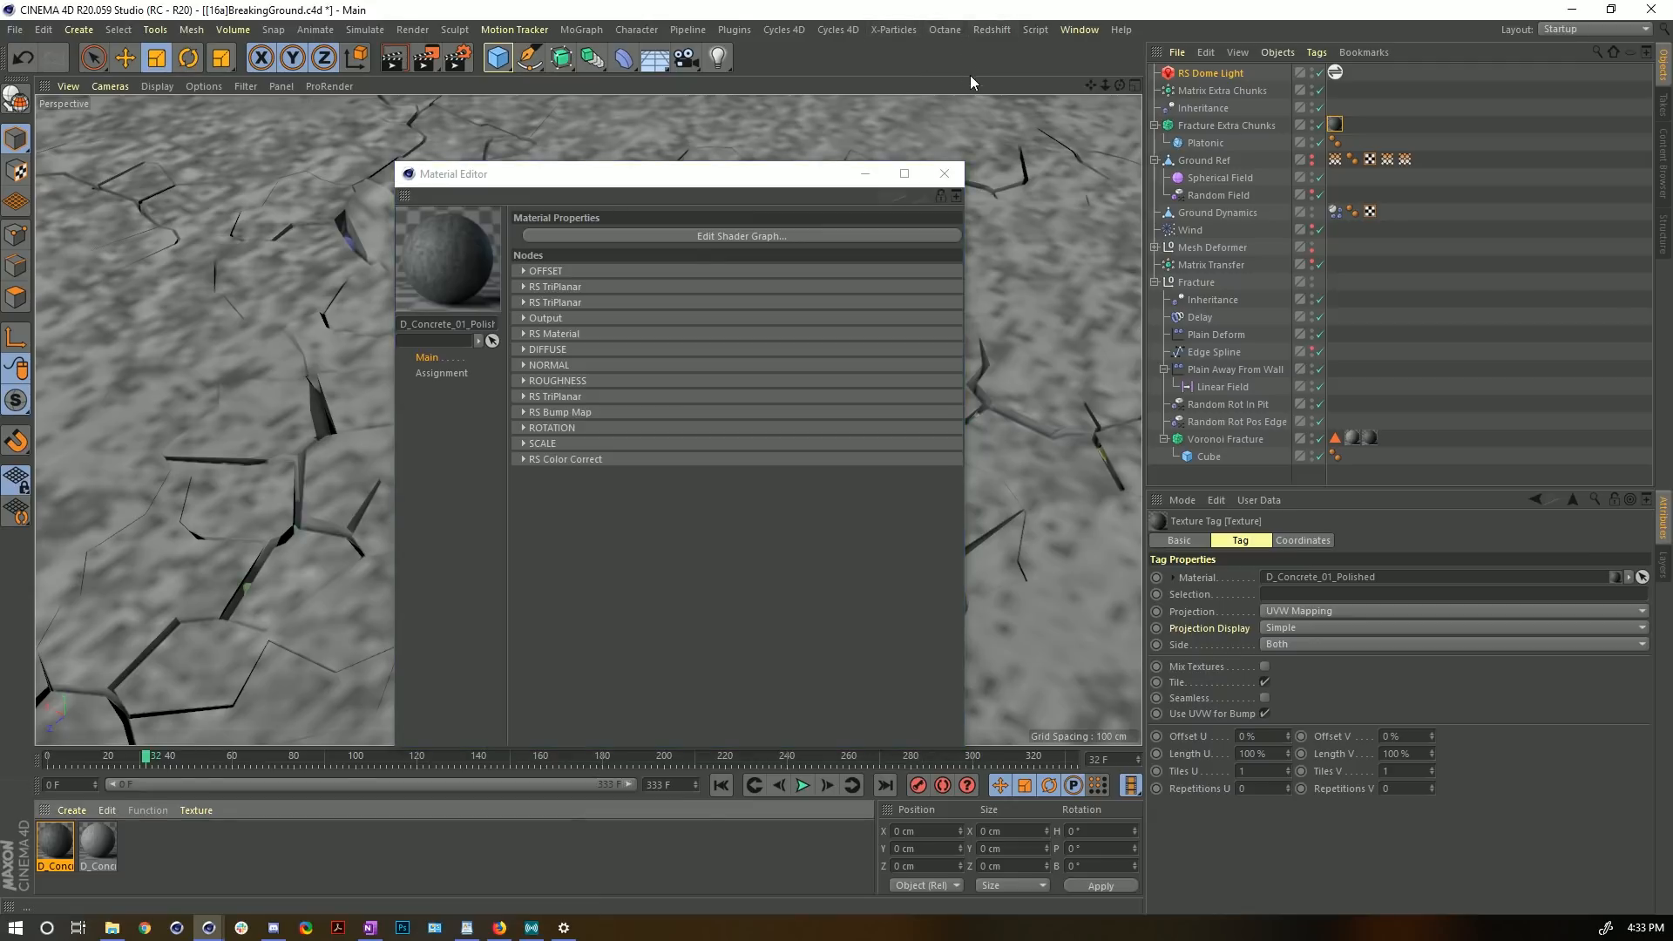
- Duplicate the render setting, name the active copy Redshift and switch its renderer to Redshift
key("ctrl+b")
left_click(1060, 104)
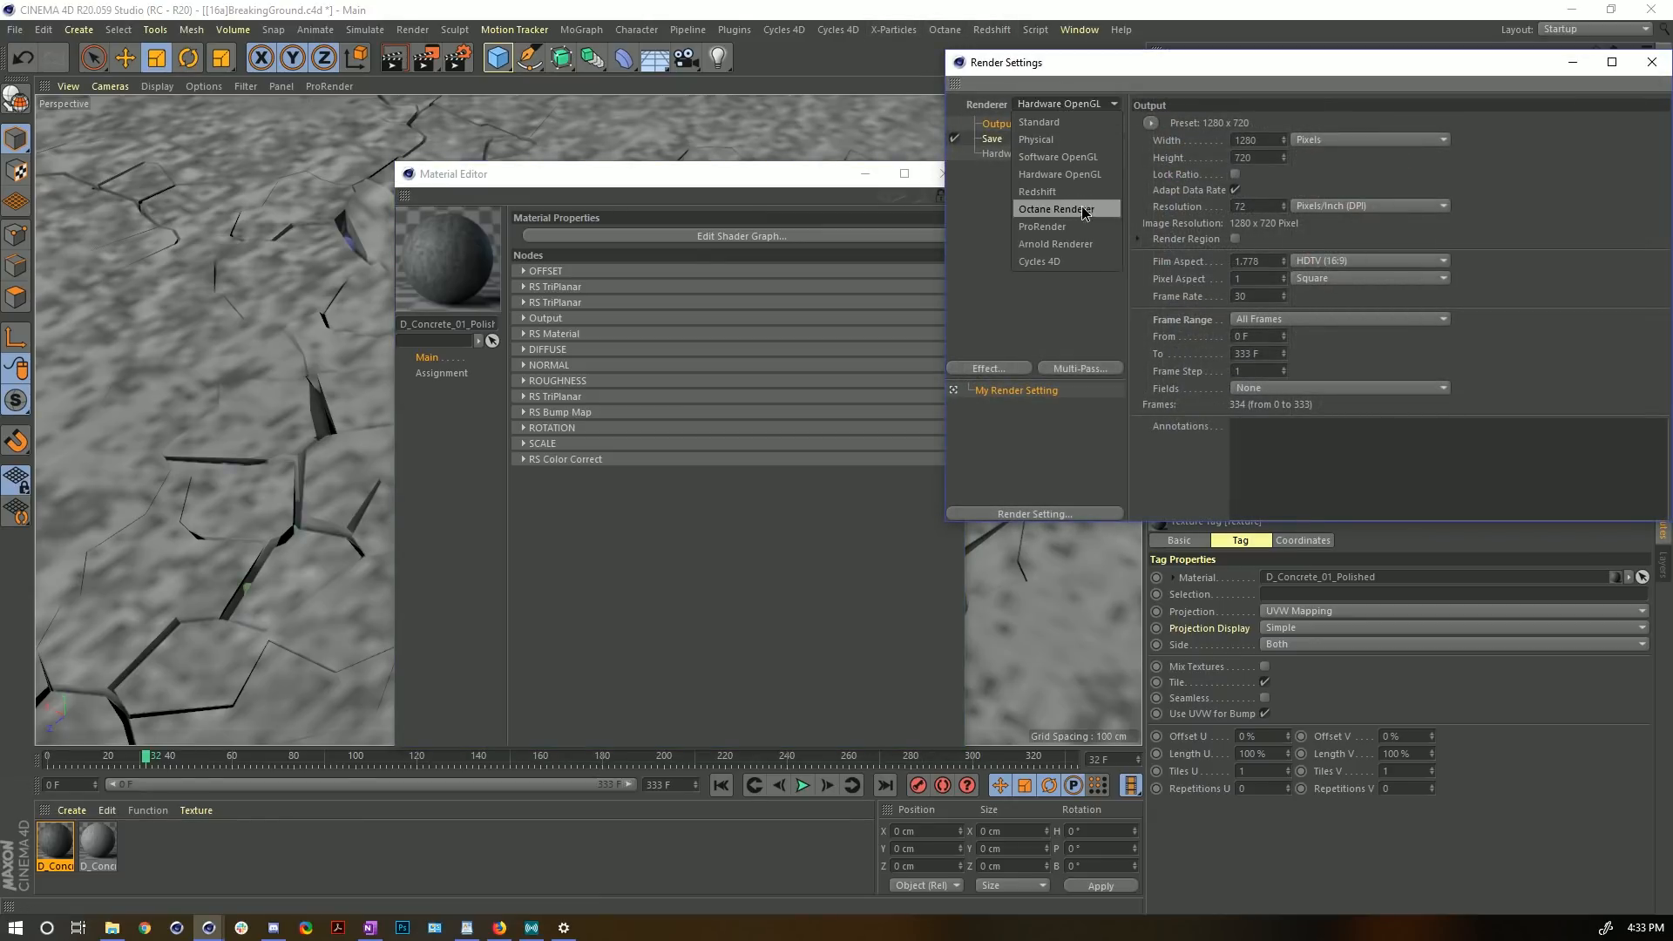
left_click(1018, 397)
left_click_drag(1017, 394, 1000, 432, "ctrl")
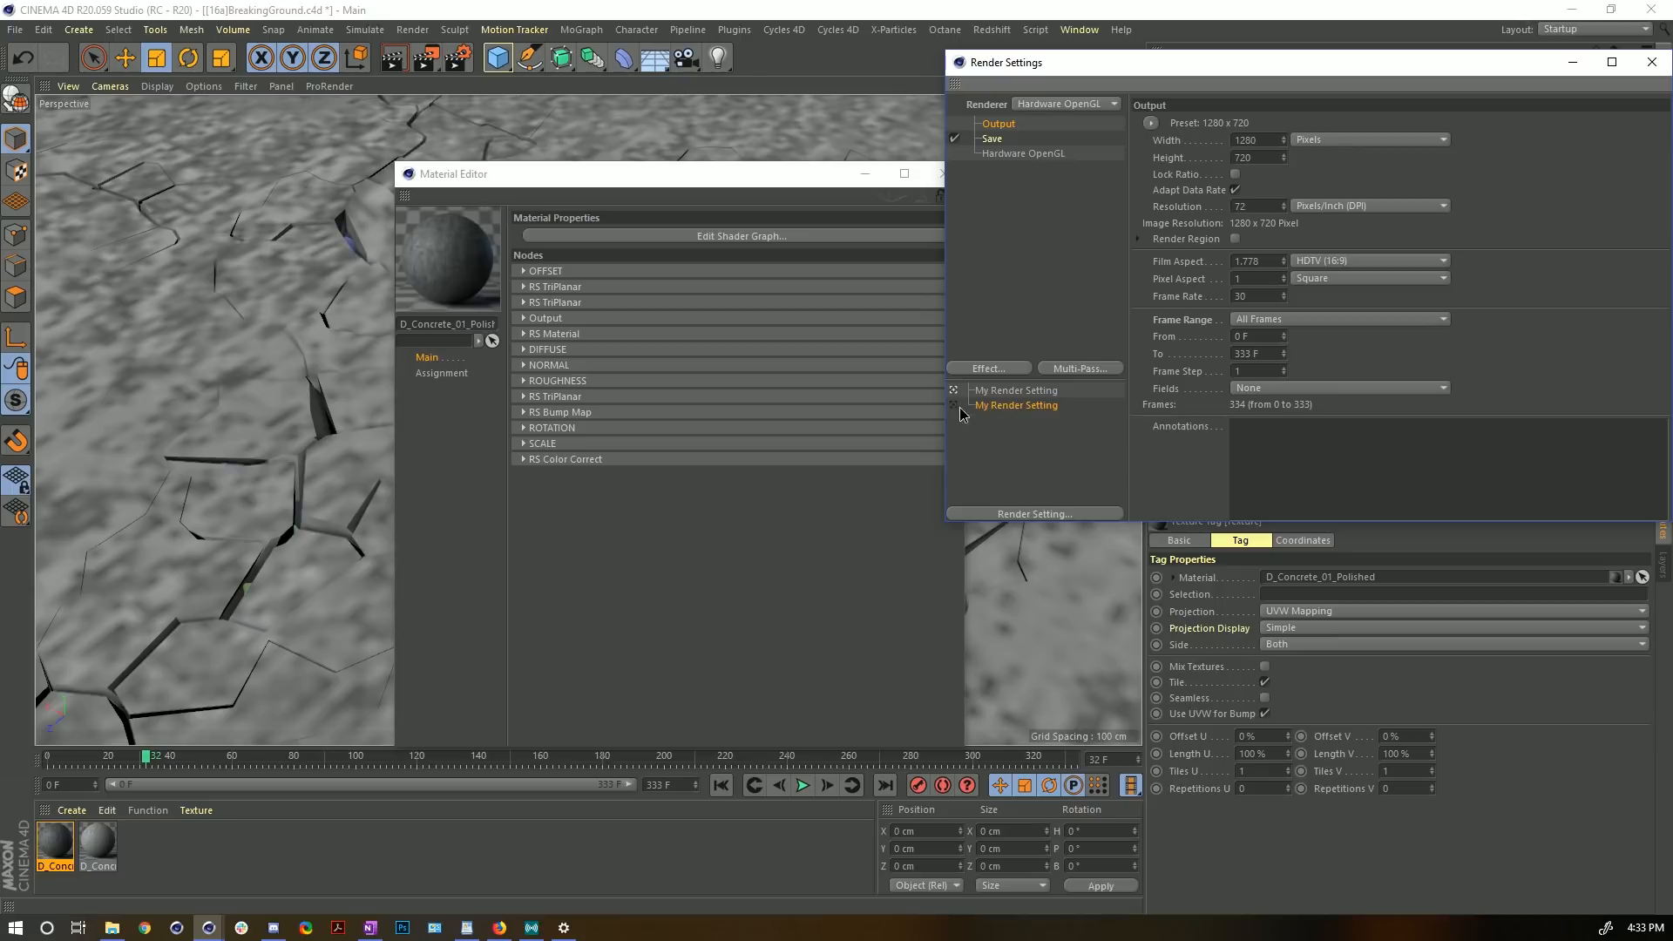
double_click(1006, 406)
type("Re")
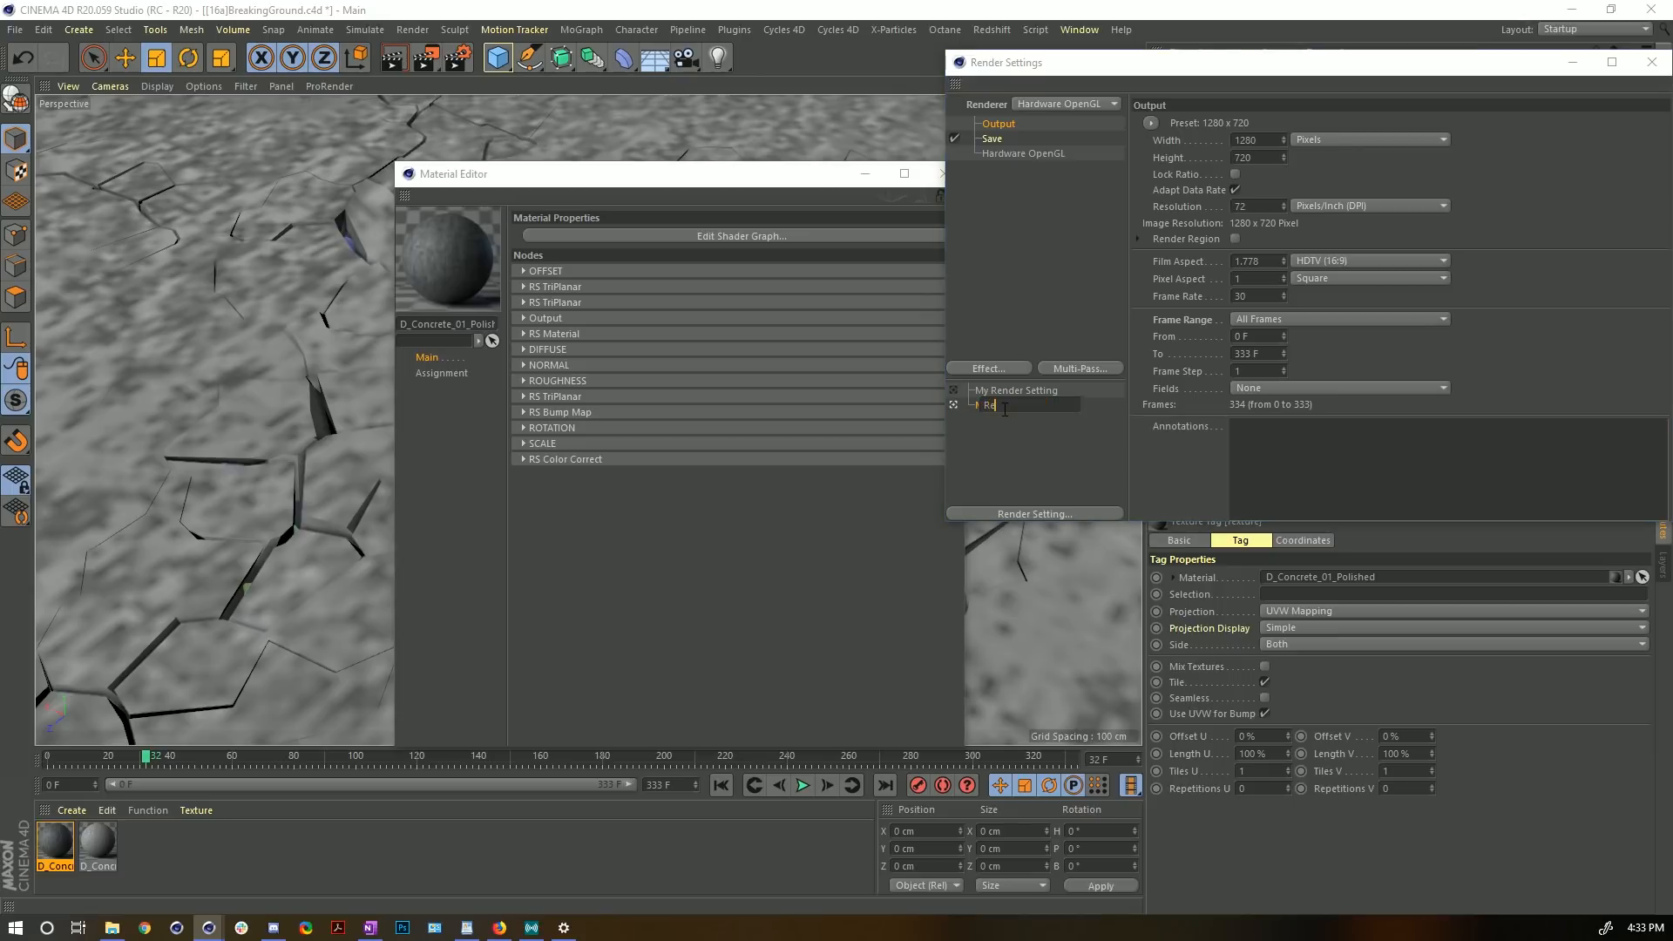
type("dshift")
key("Return")
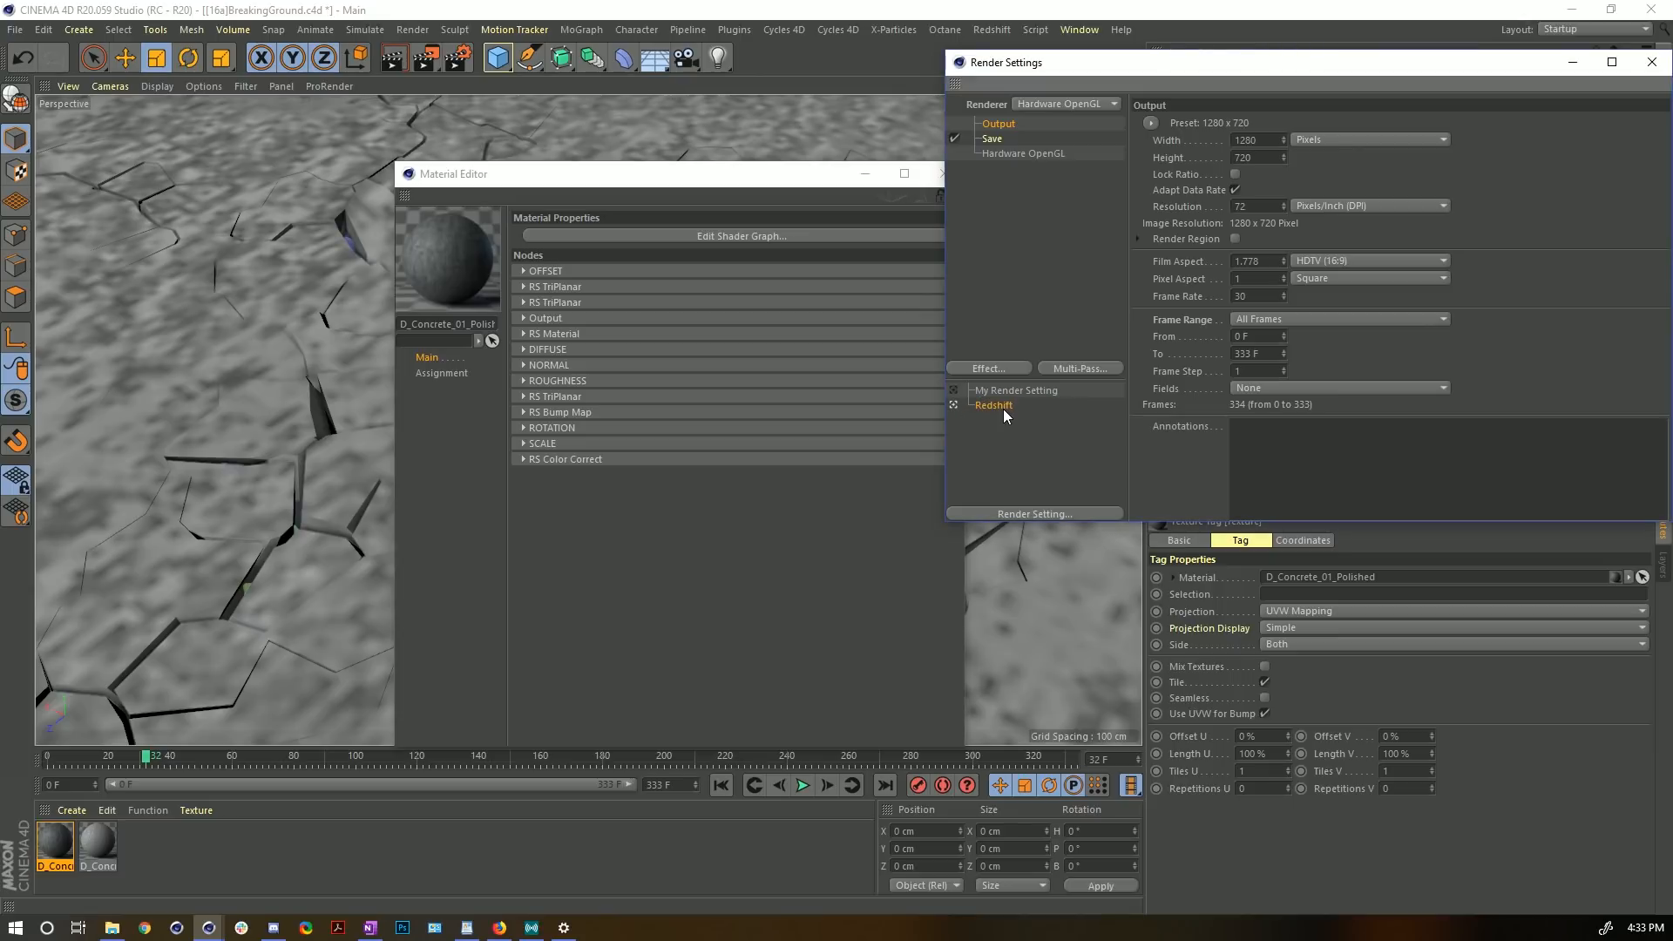
left_click(1070, 105)
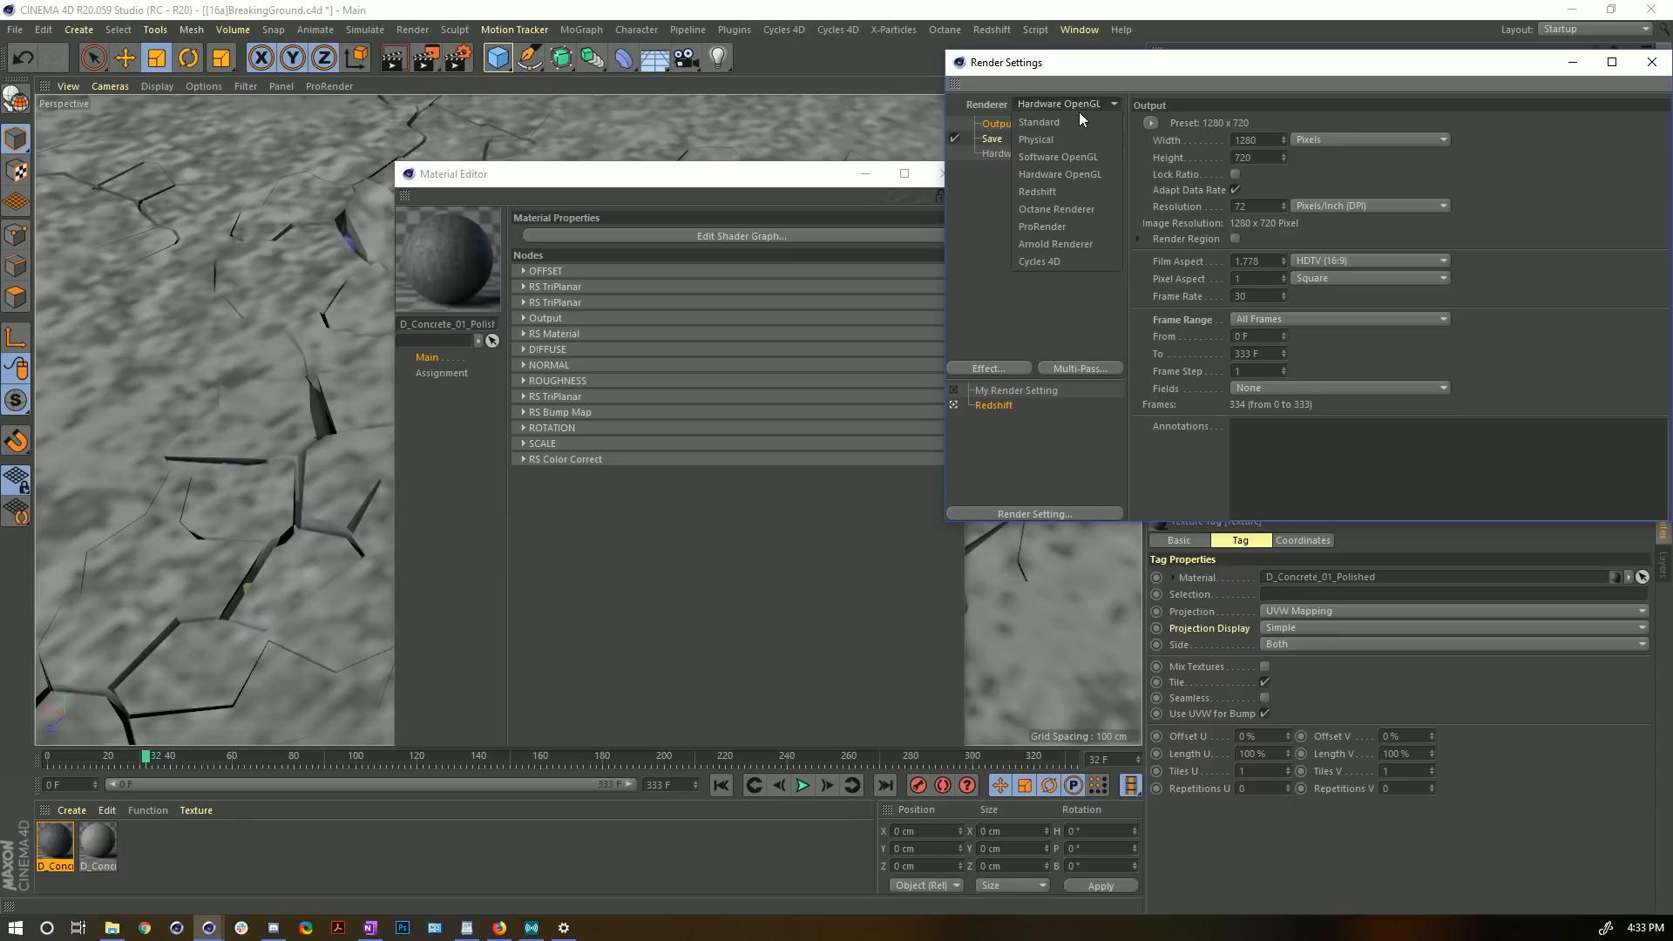
left_click(1062, 190)
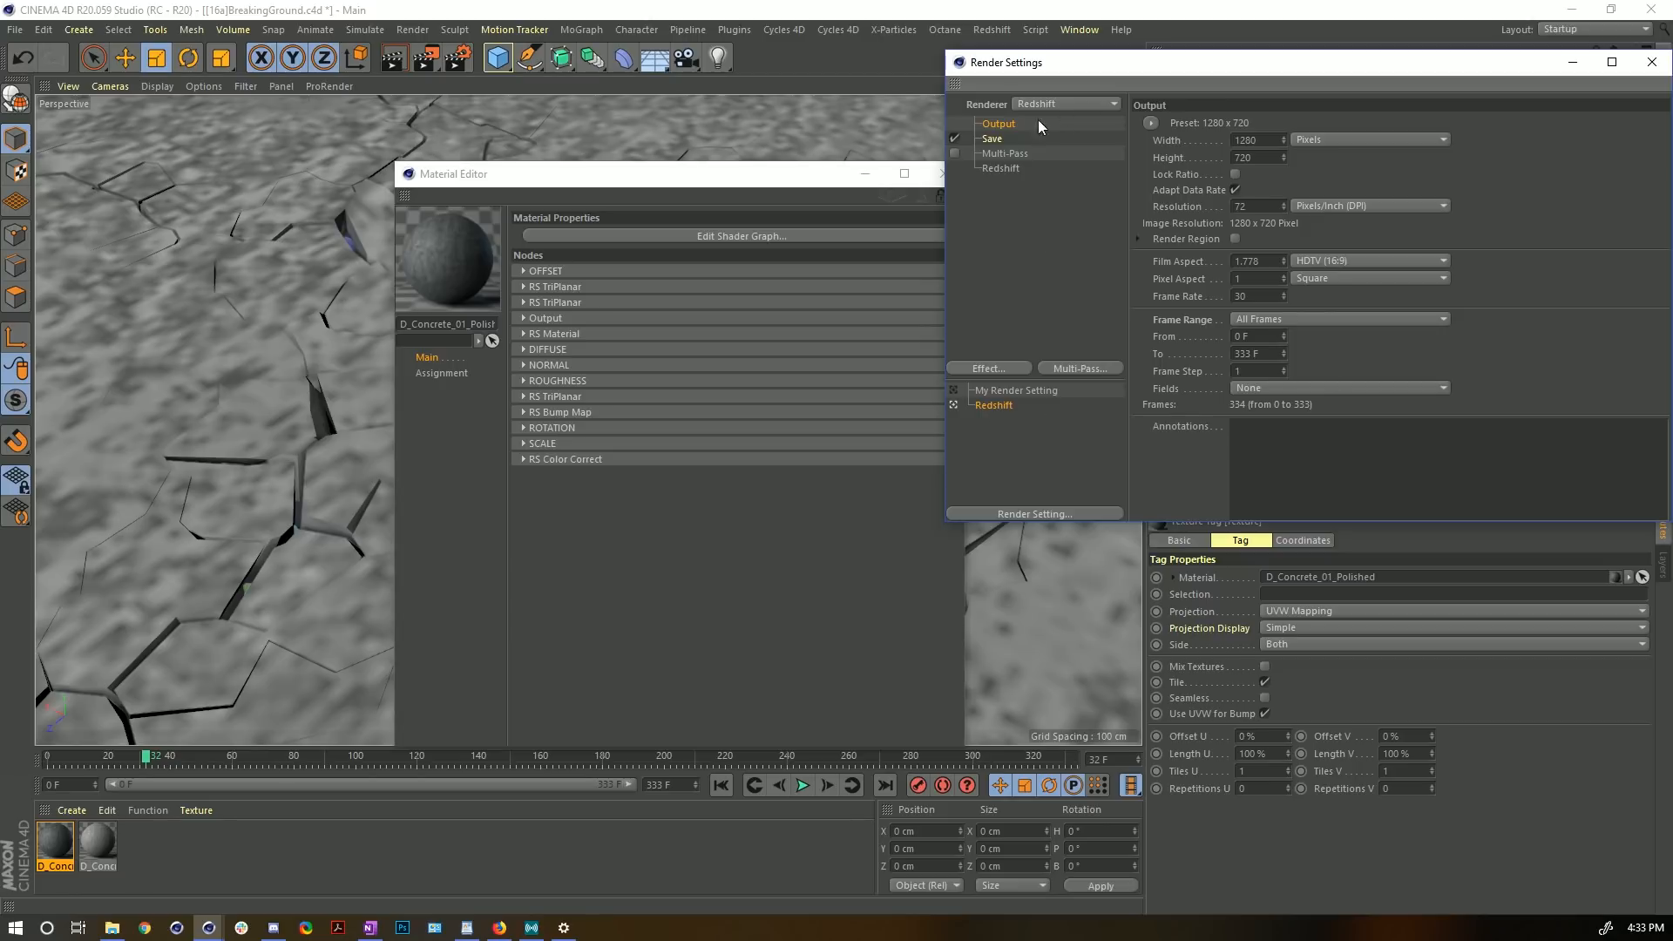
- Set both the primary and secondary GI engines to Brute Force with 2 GI bounces
left_click(1000, 169)
left_click(1362, 123)
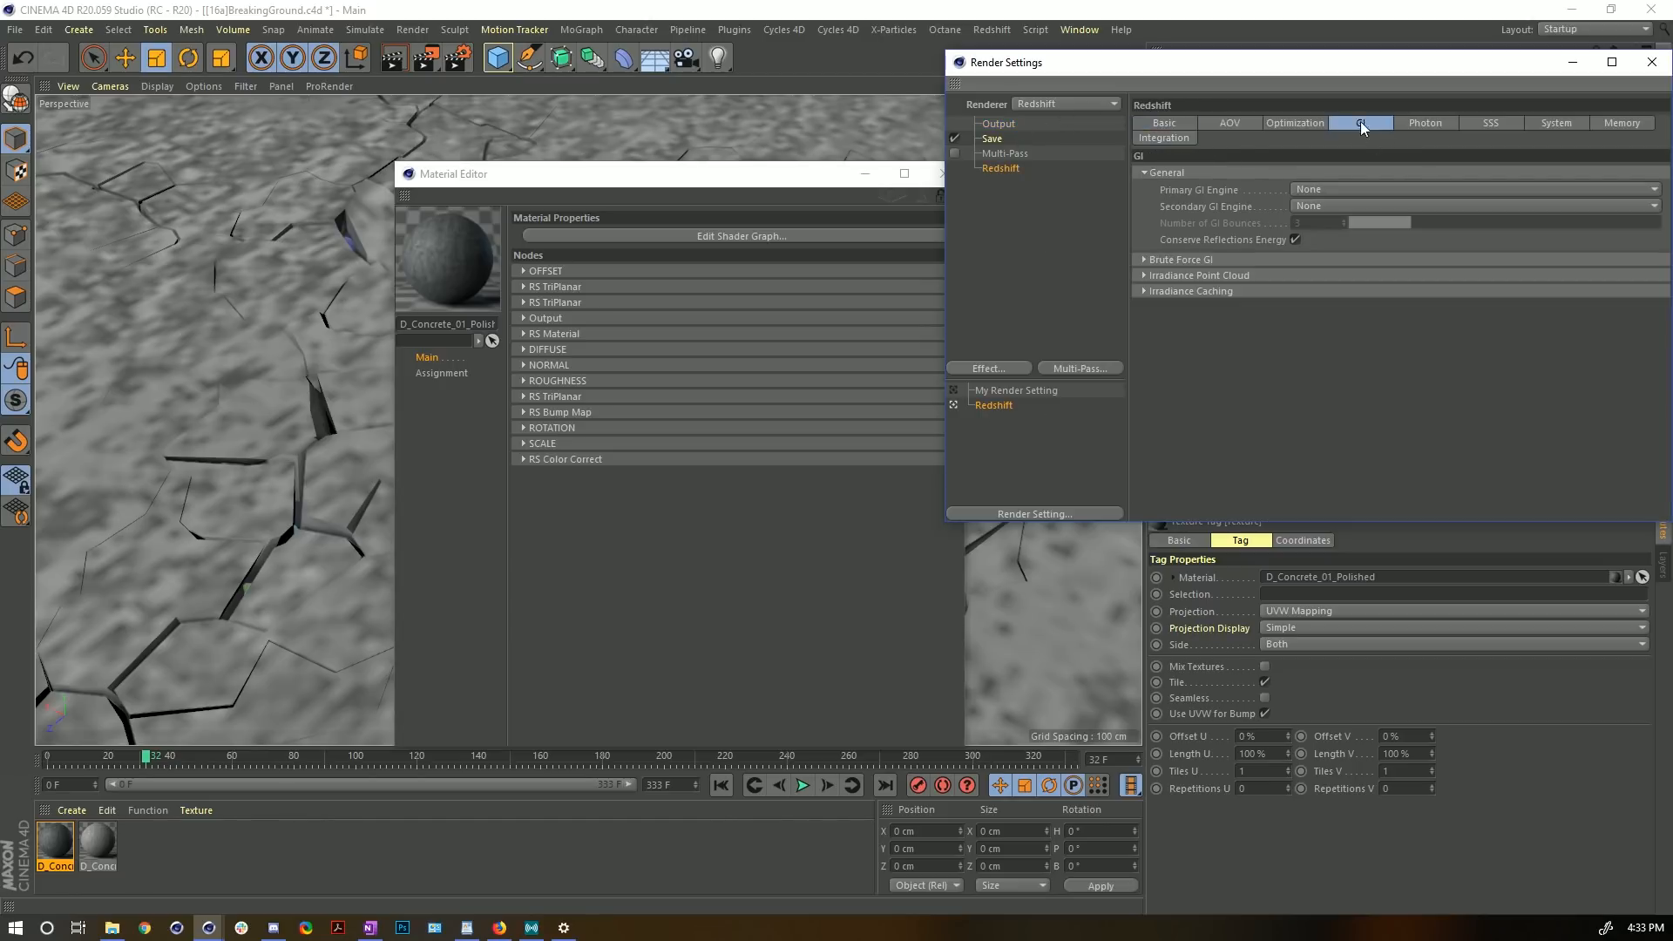
left_click_drag(1306, 72, 833, 79)
left_click(863, 197)
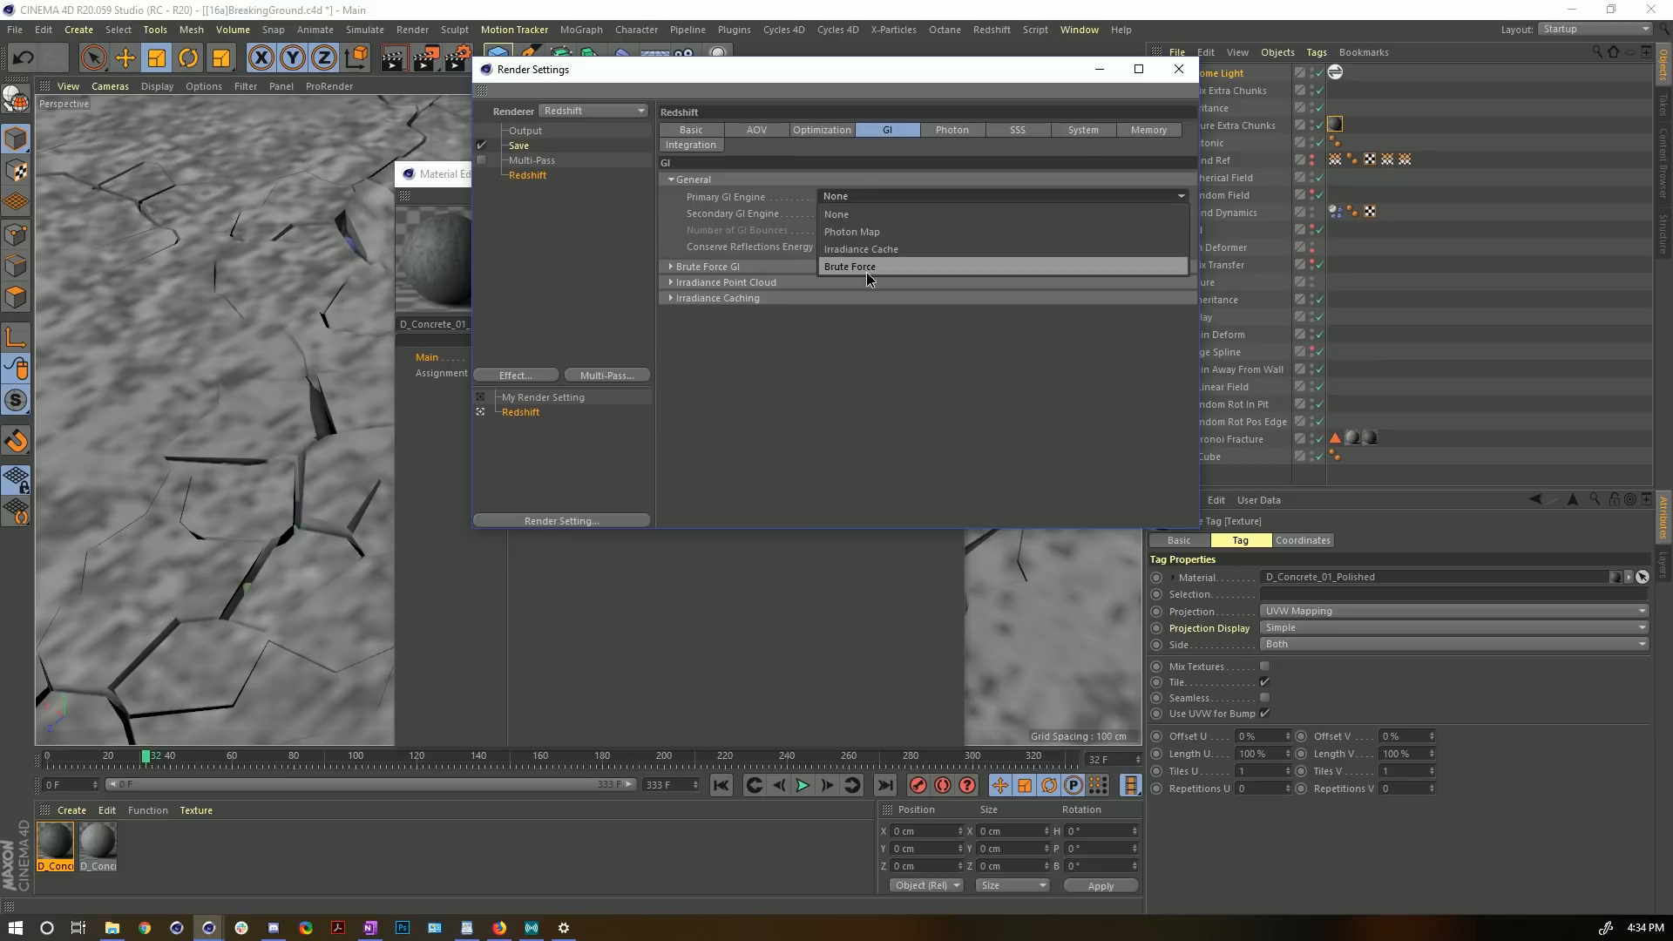
left_click(842, 221)
left_click(841, 214)
left_click(858, 279)
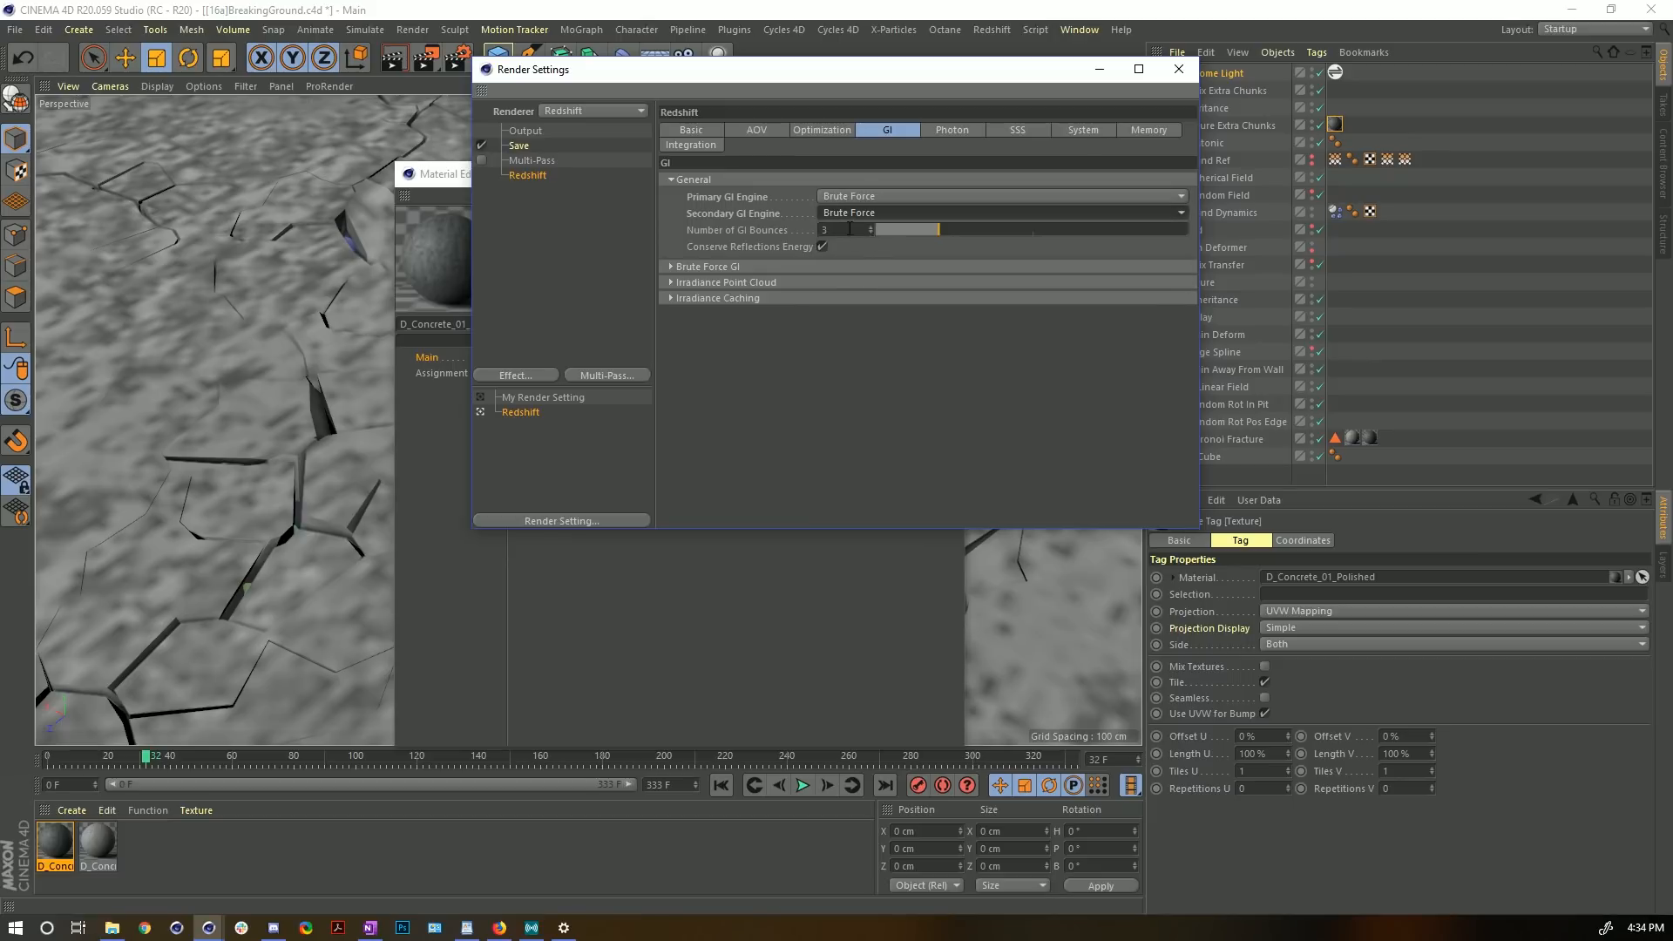
left_click(872, 232)
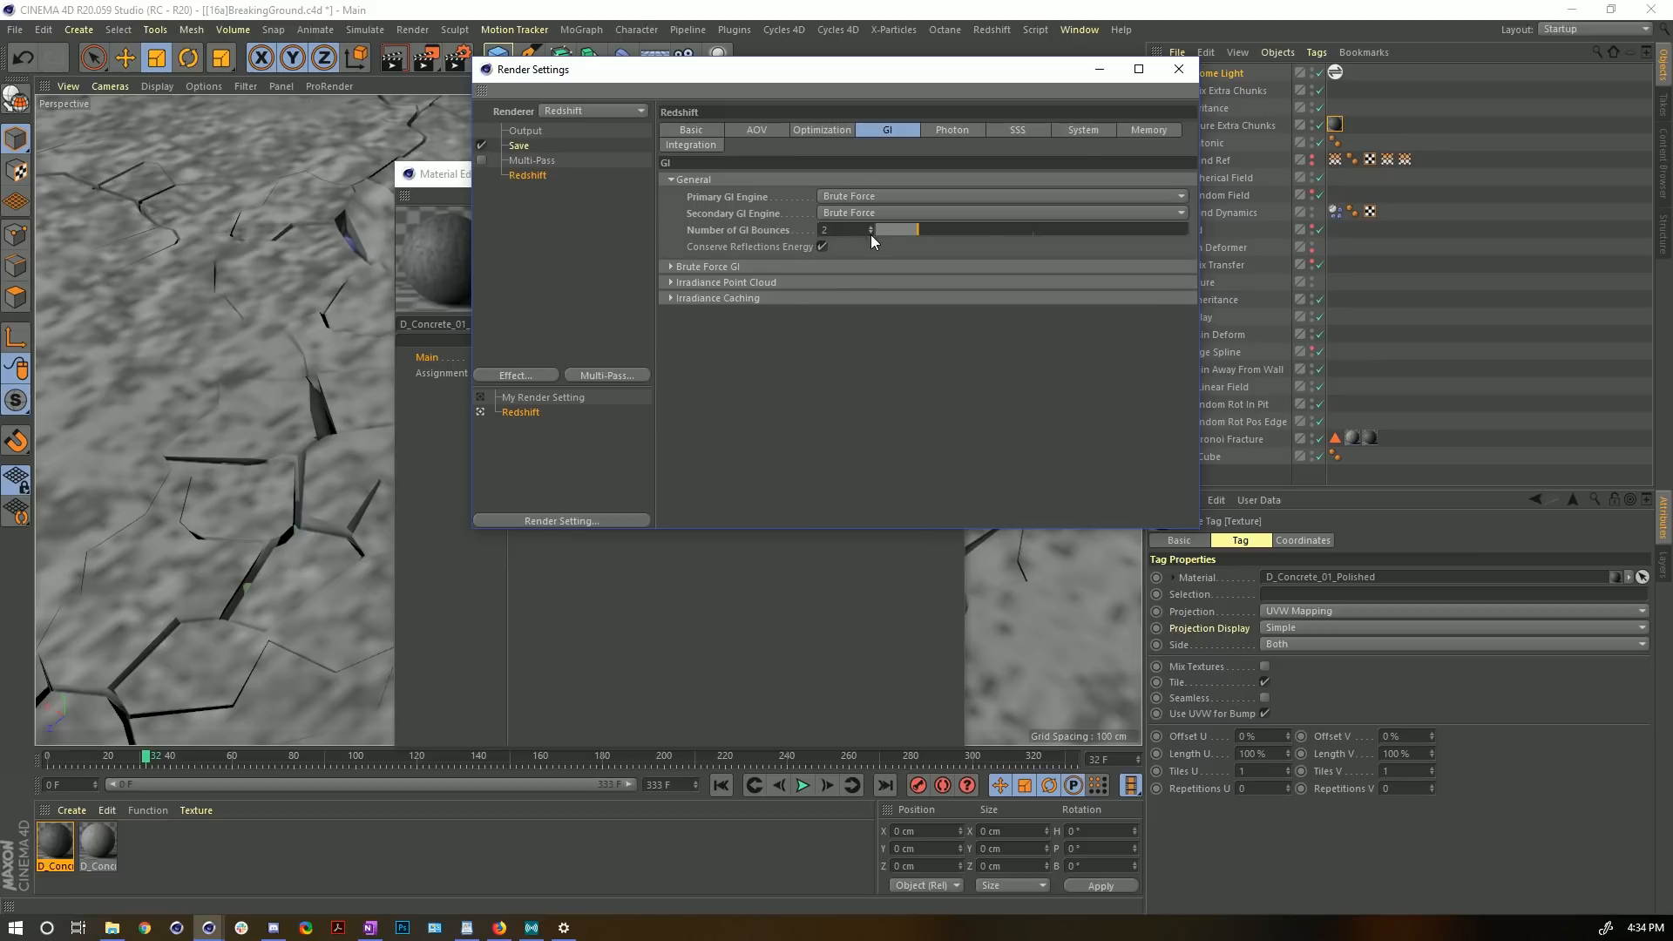
- Set the Redshift unified sampling to a maximum of 64 and a minimum of 16 samples
left_click(786, 130)
left_click(751, 130)
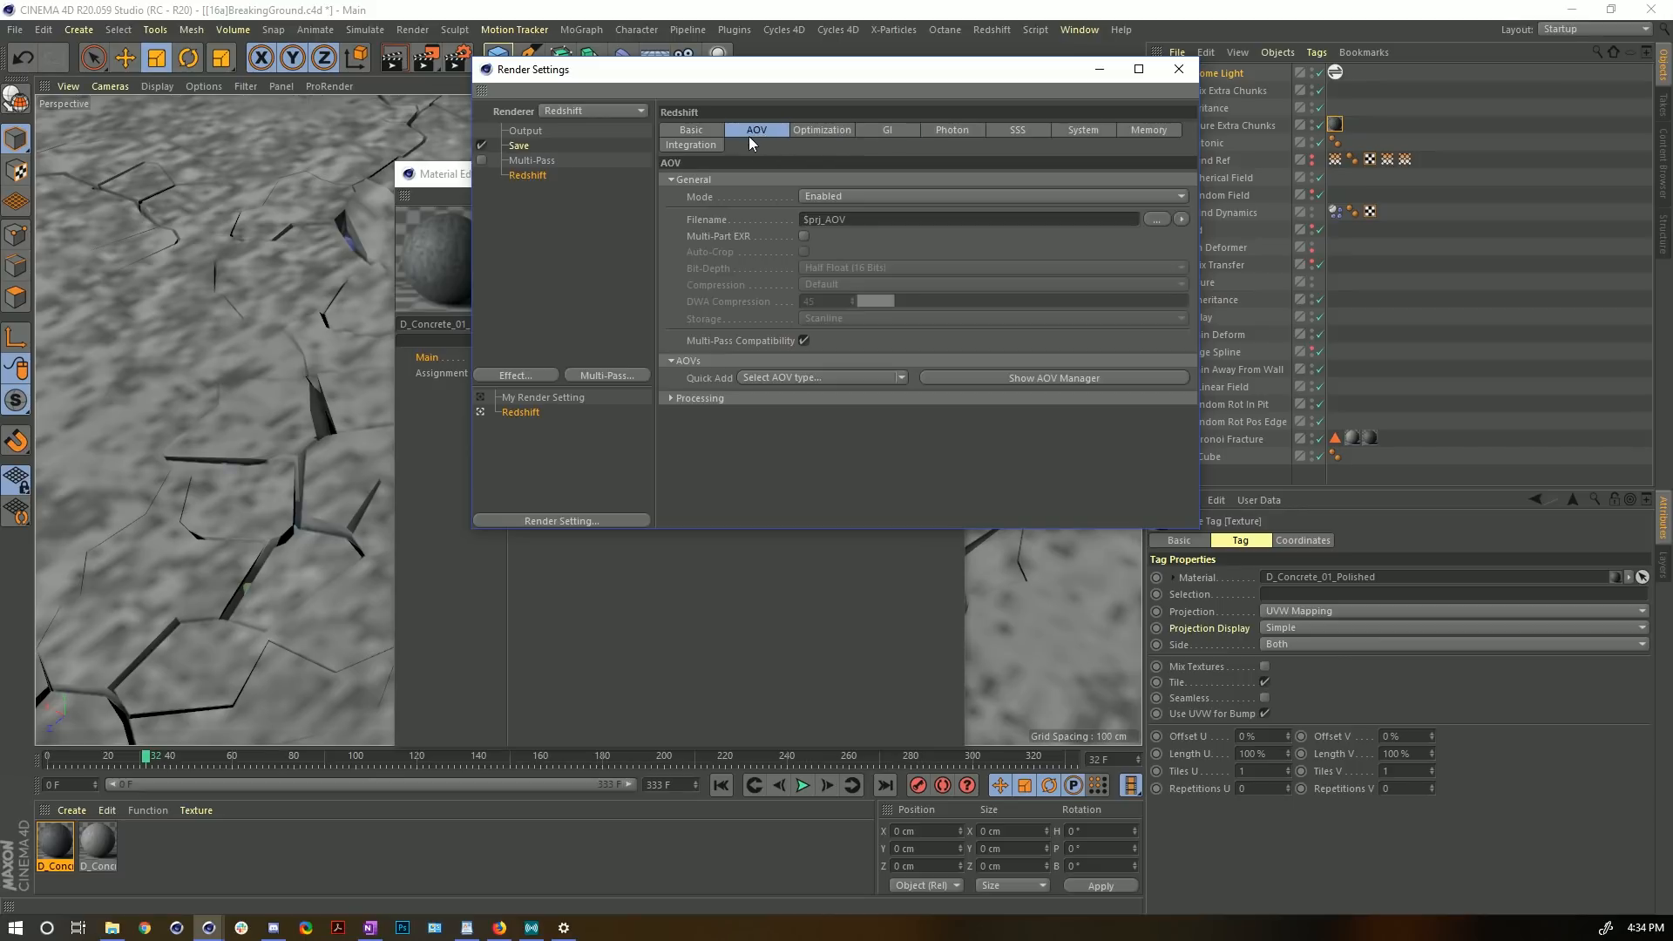
left_click(710, 132)
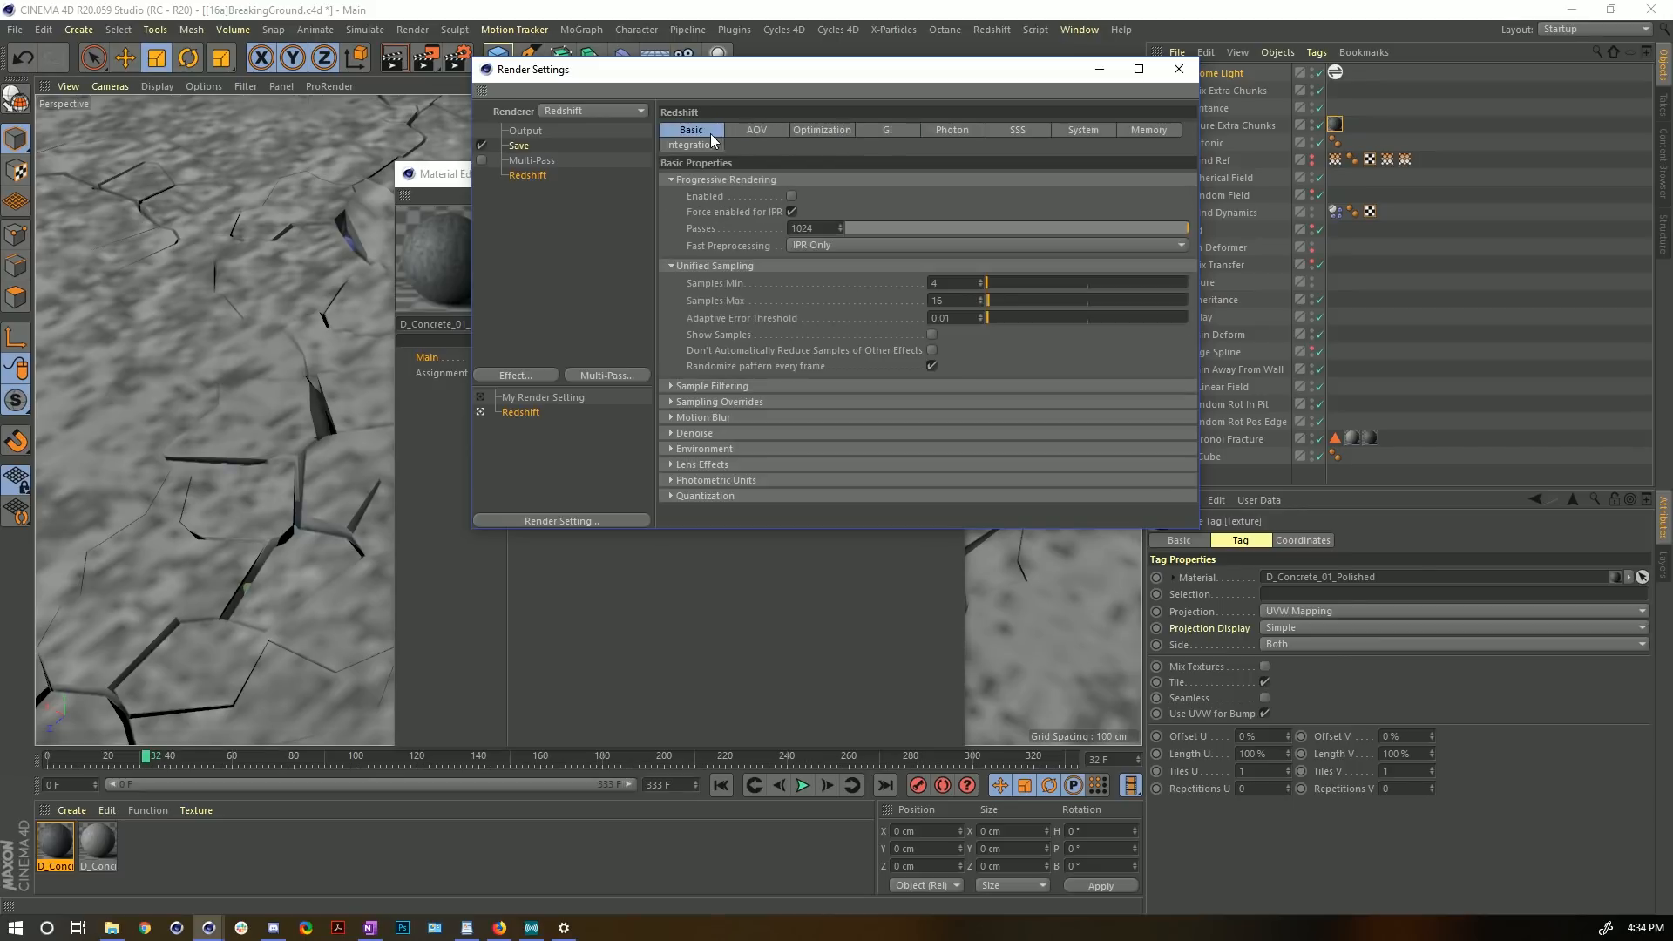
double_click(971, 302)
type("64")
key("Return")
type("16")
key("Return")
- Arrange the open windows and start a live render of the scene in the Redshift RenderView
left_click(438, 179)
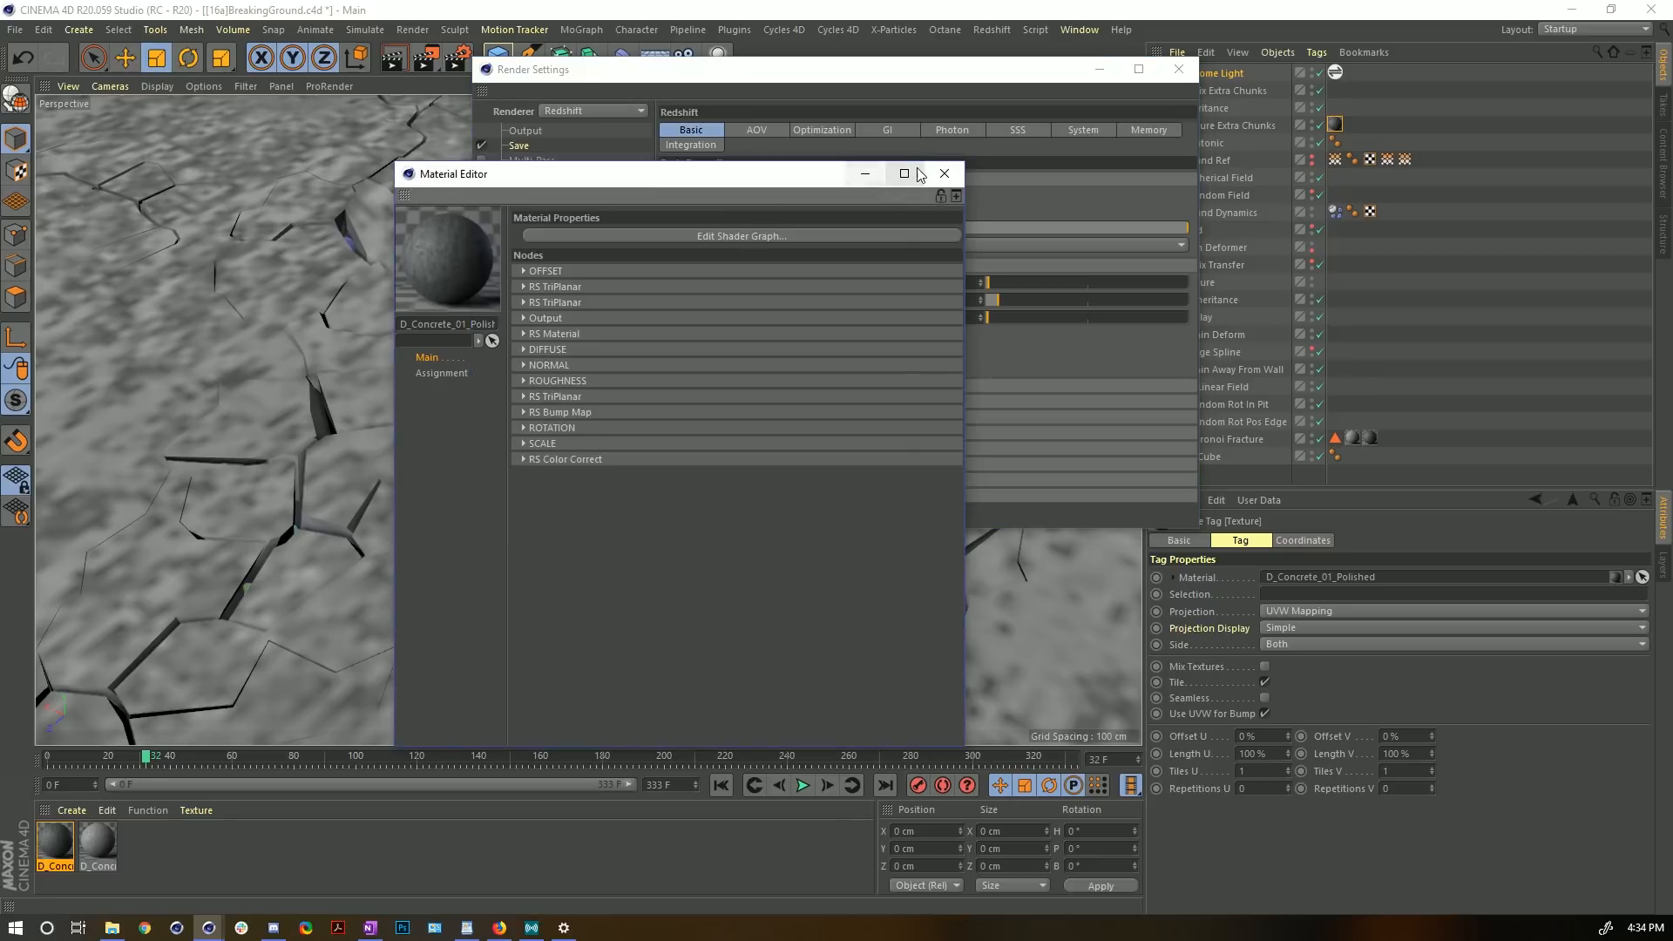
left_click_drag(758, 183, 467, 247)
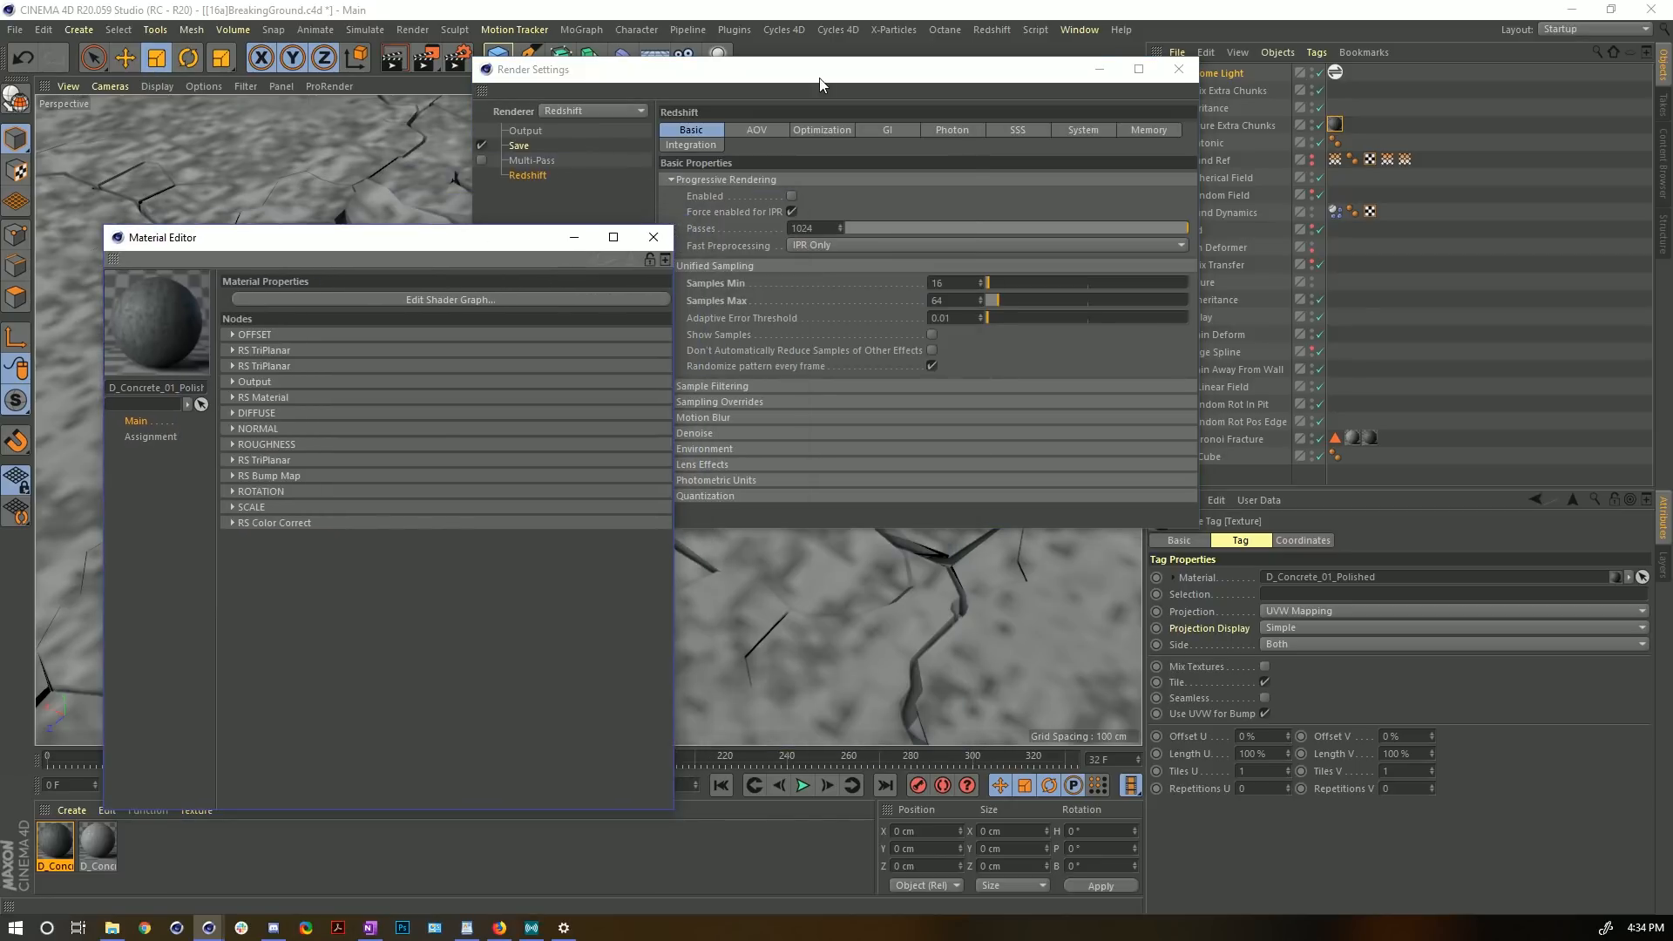
left_click_drag(811, 79, 1211, 495)
left_click(992, 30)
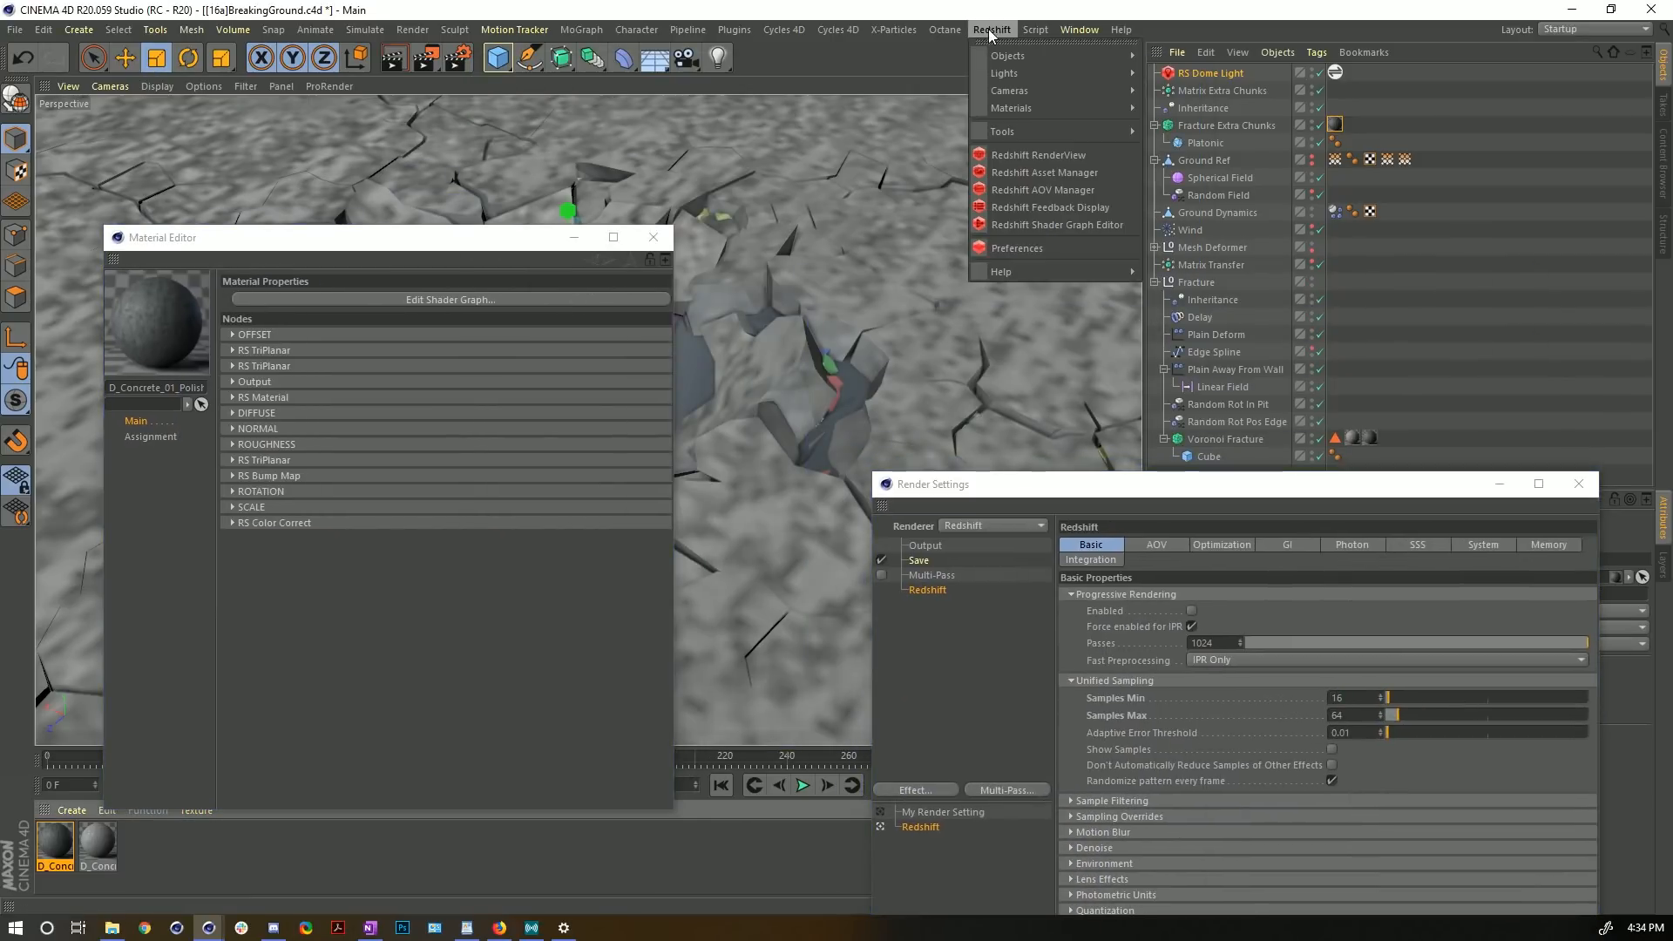
left_click(1070, 153)
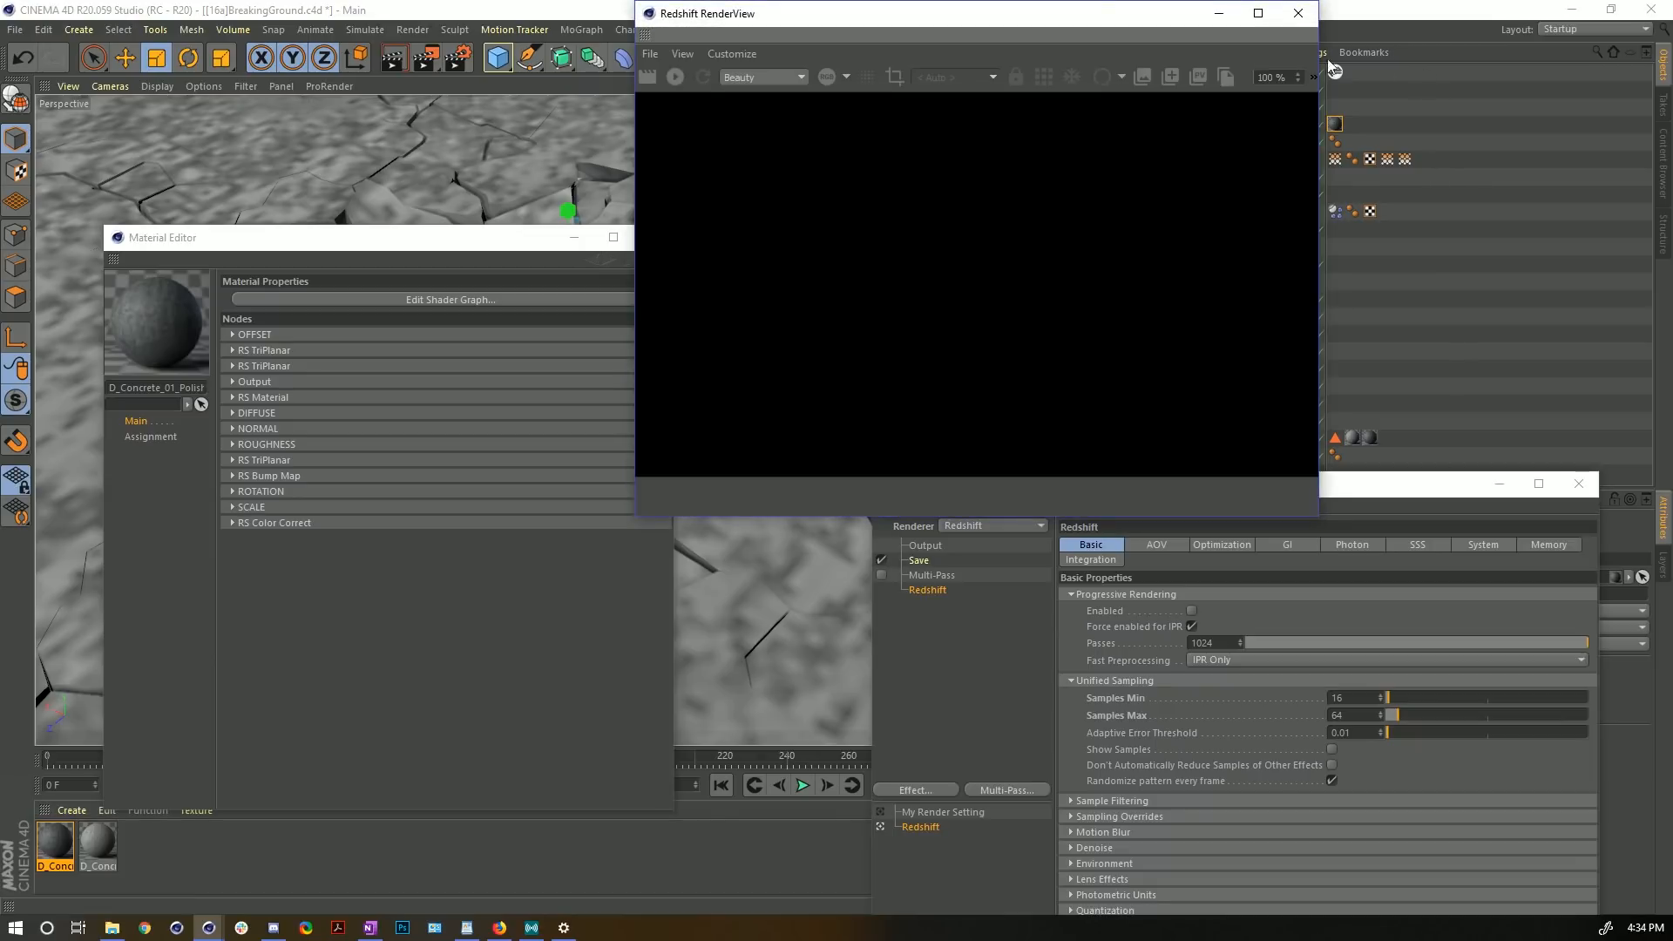
left_click_drag(993, 16, 867, 109)
left_click(551, 170)
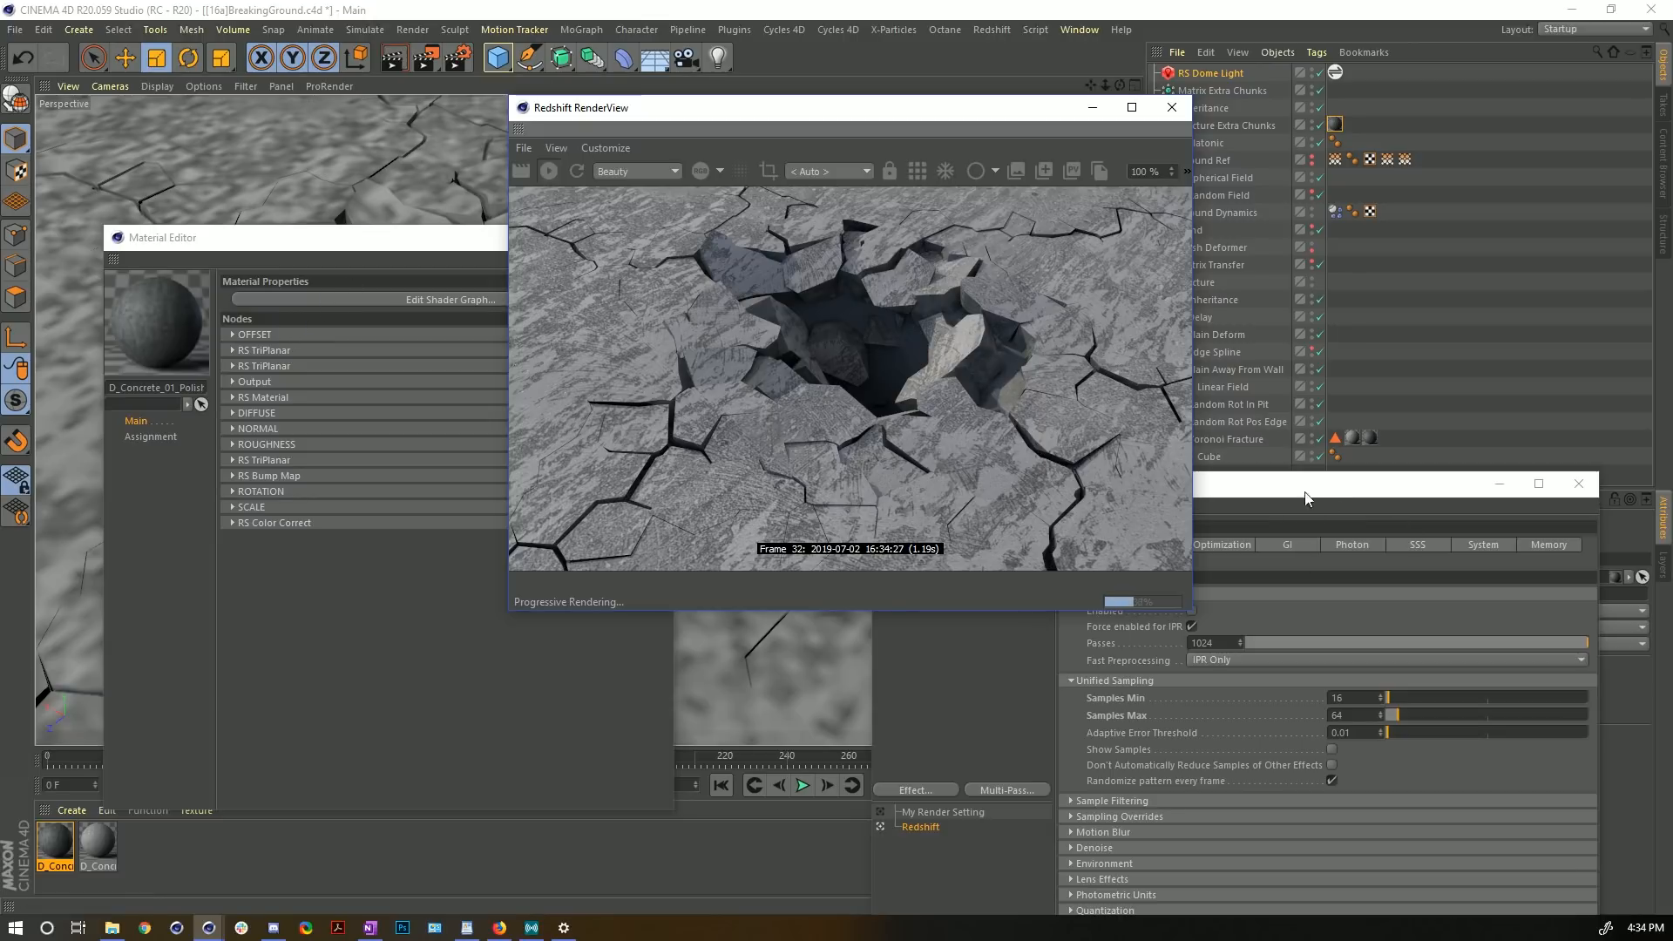
- Reopen the D_Concrete_01_Polished shader graph and lower the Color Correct gamma to about 0.528 while watching the render
left_click_drag(440, 277, 306, 294)
left_click(283, 347)
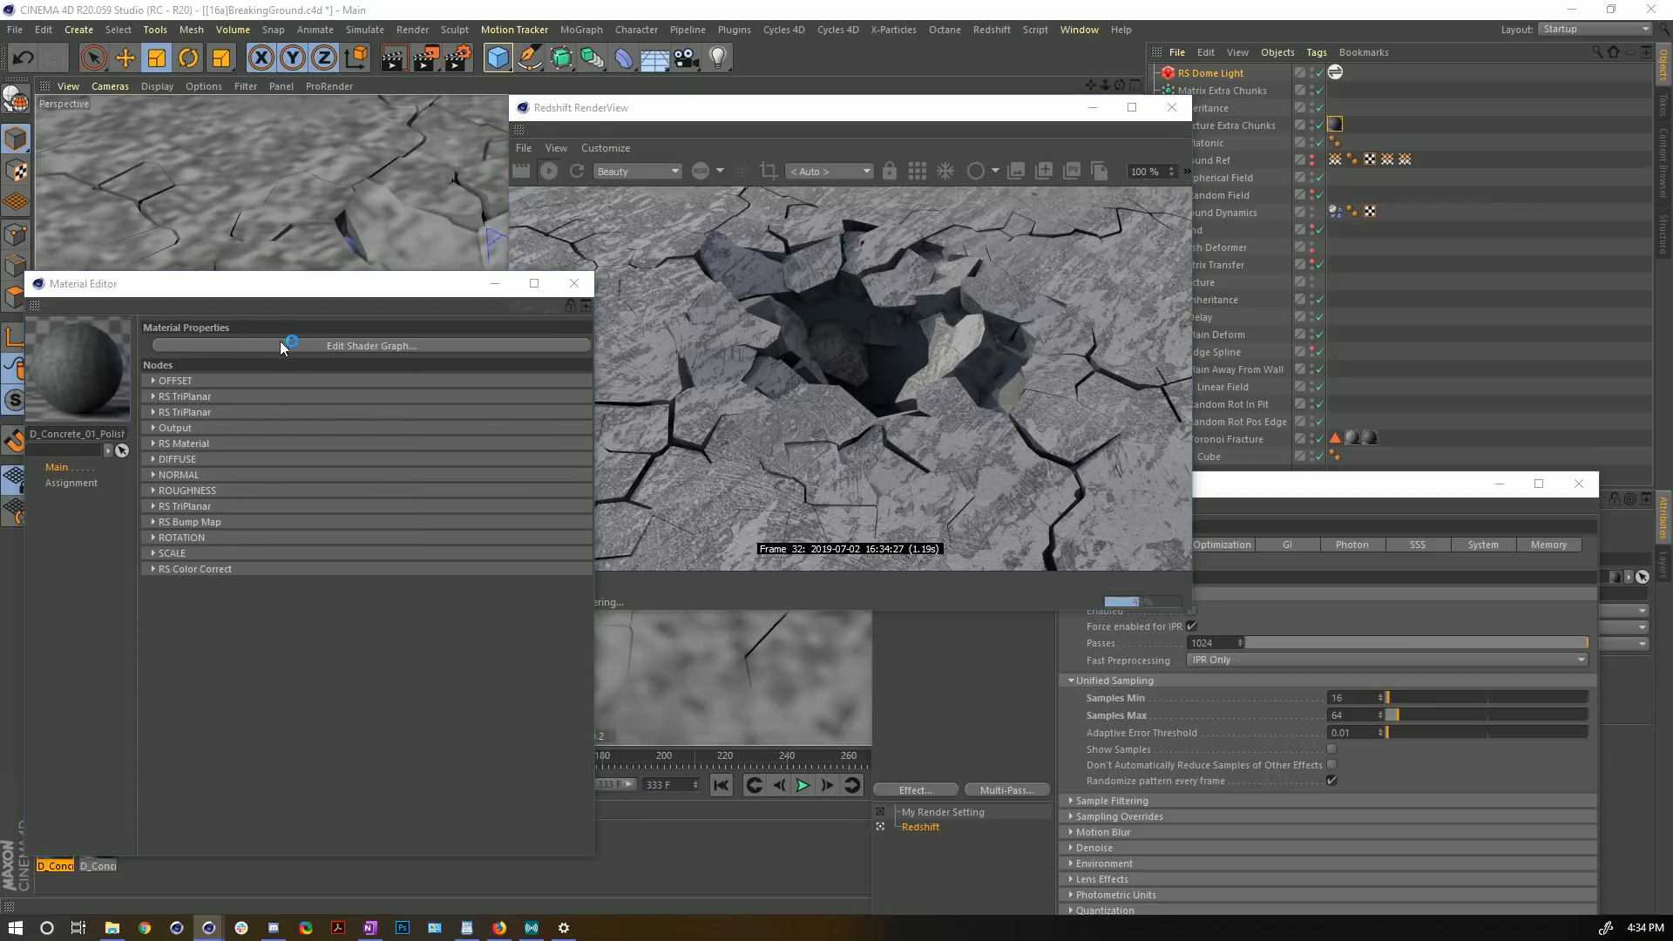
left_click_drag(1079, 433, 608, 403)
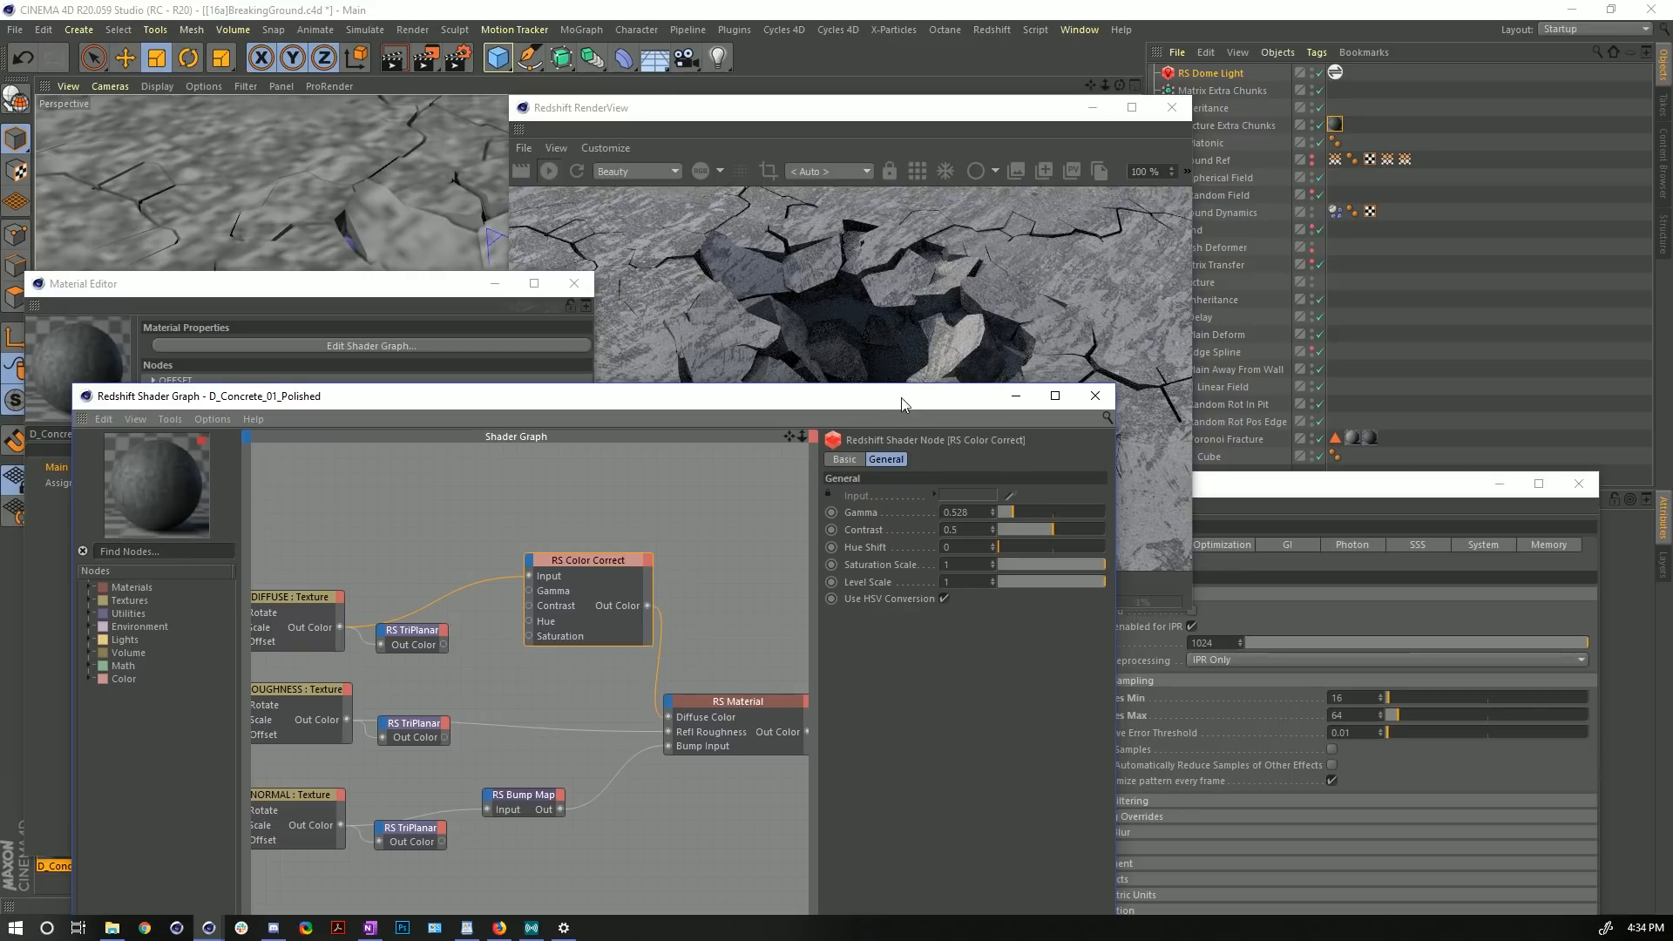
left_click_drag(901, 398, 803, 655)
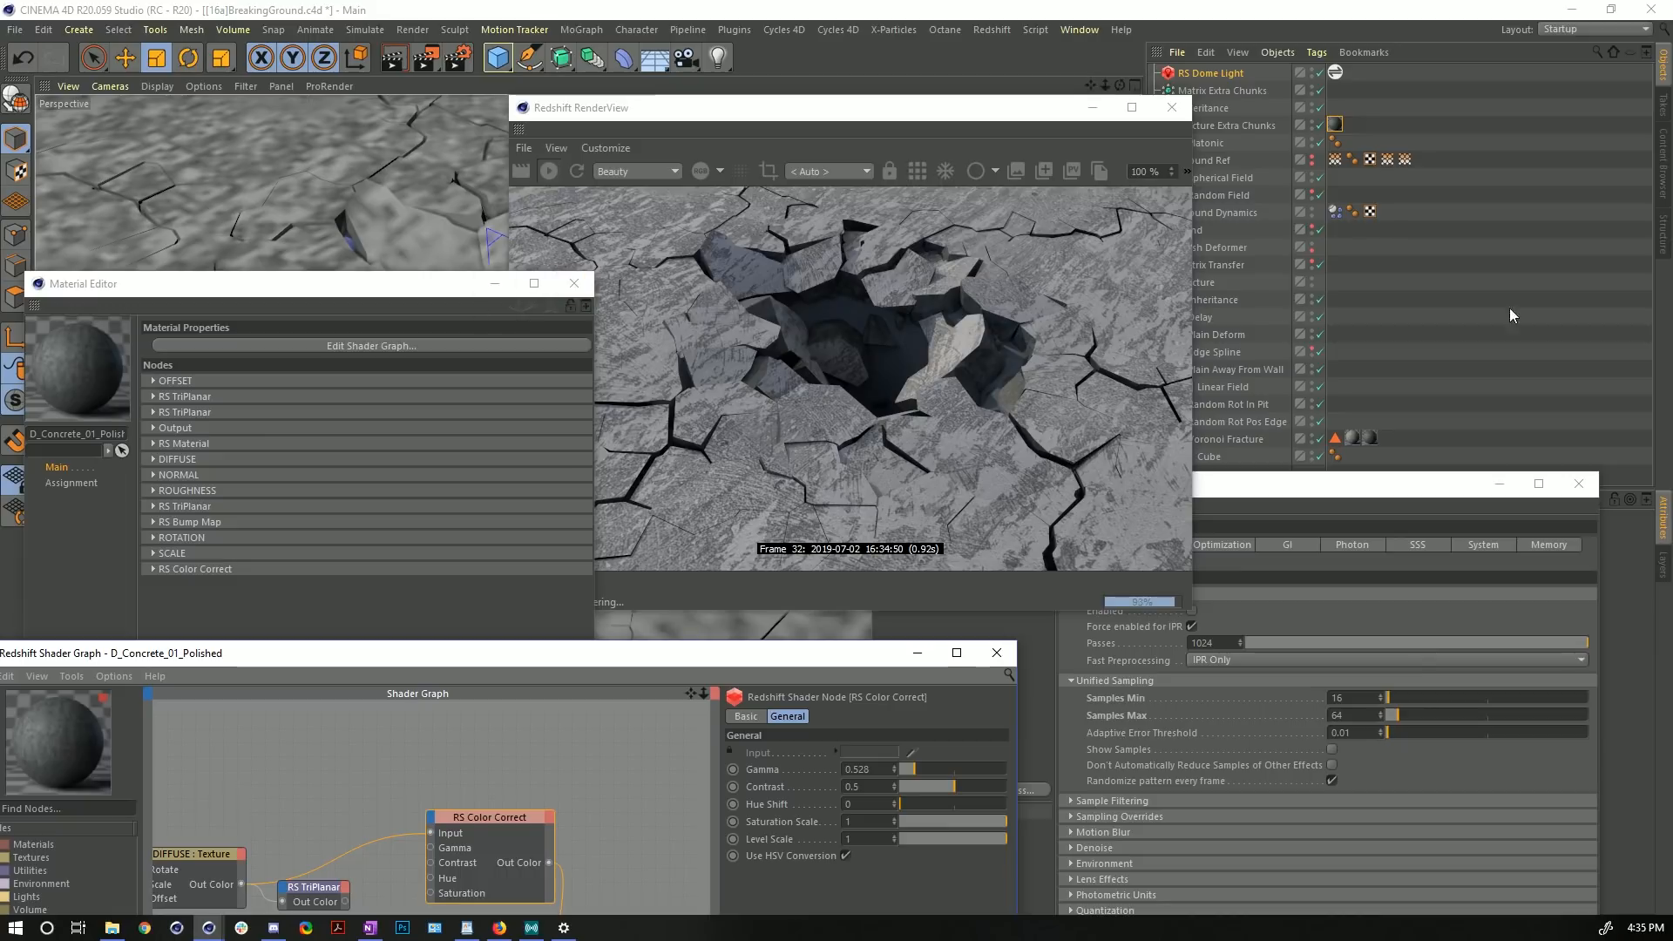
- Close the render settings and material editing windows and move the RenderView clear of the object list
left_click(1578, 483)
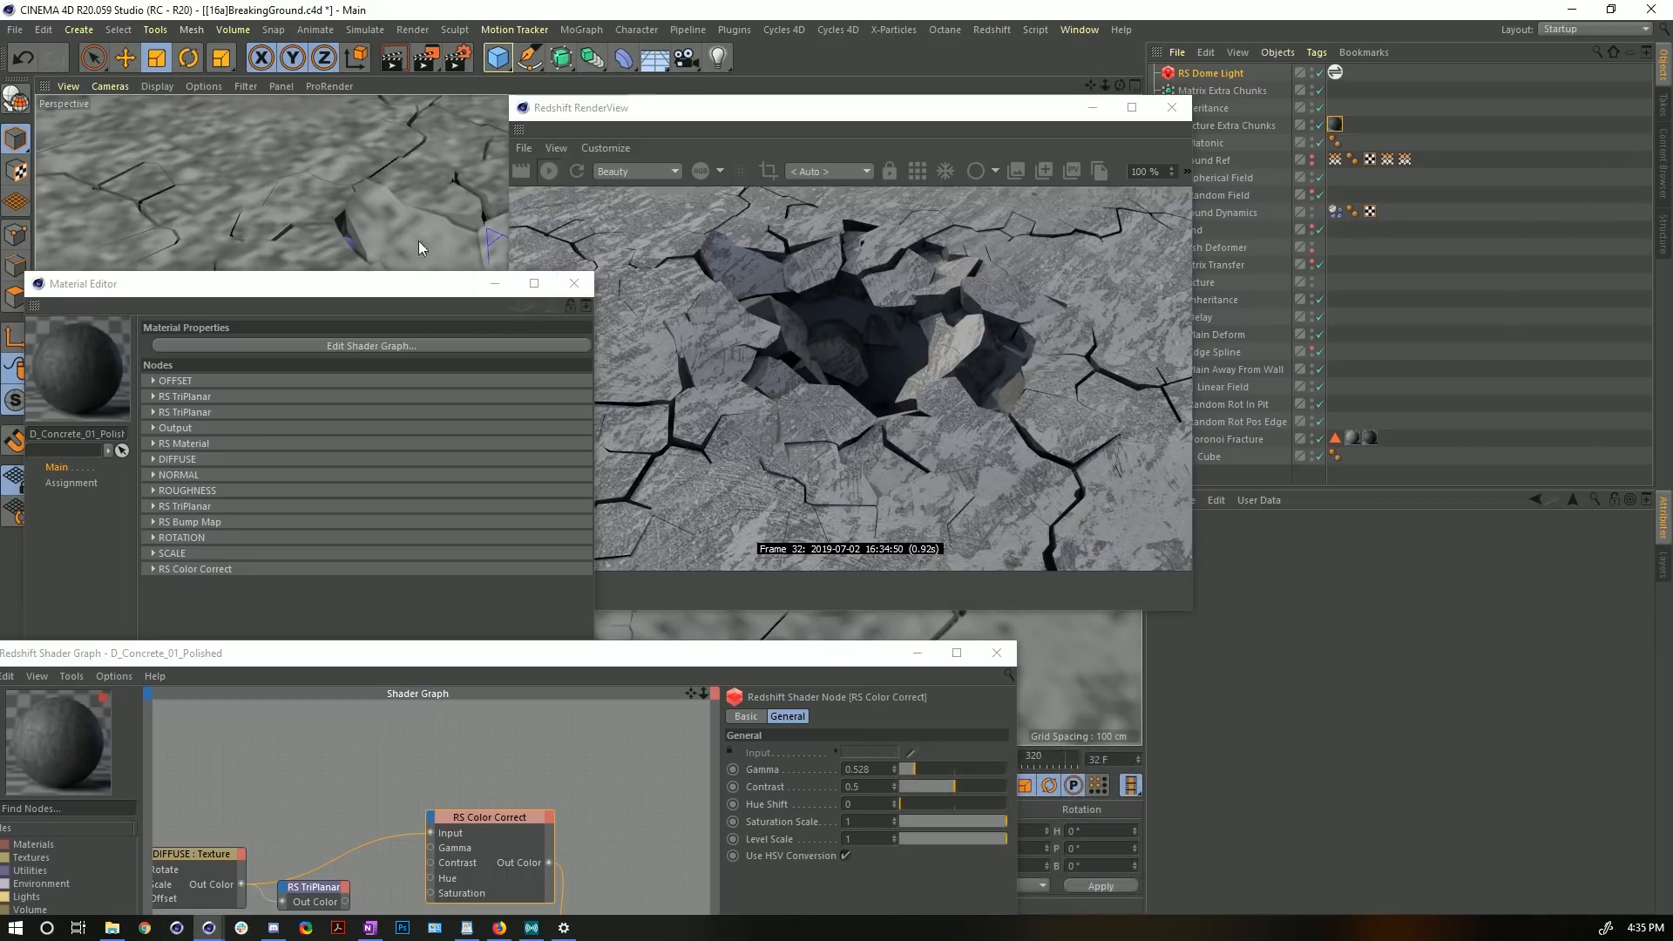
left_click(574, 283)
left_click(996, 653)
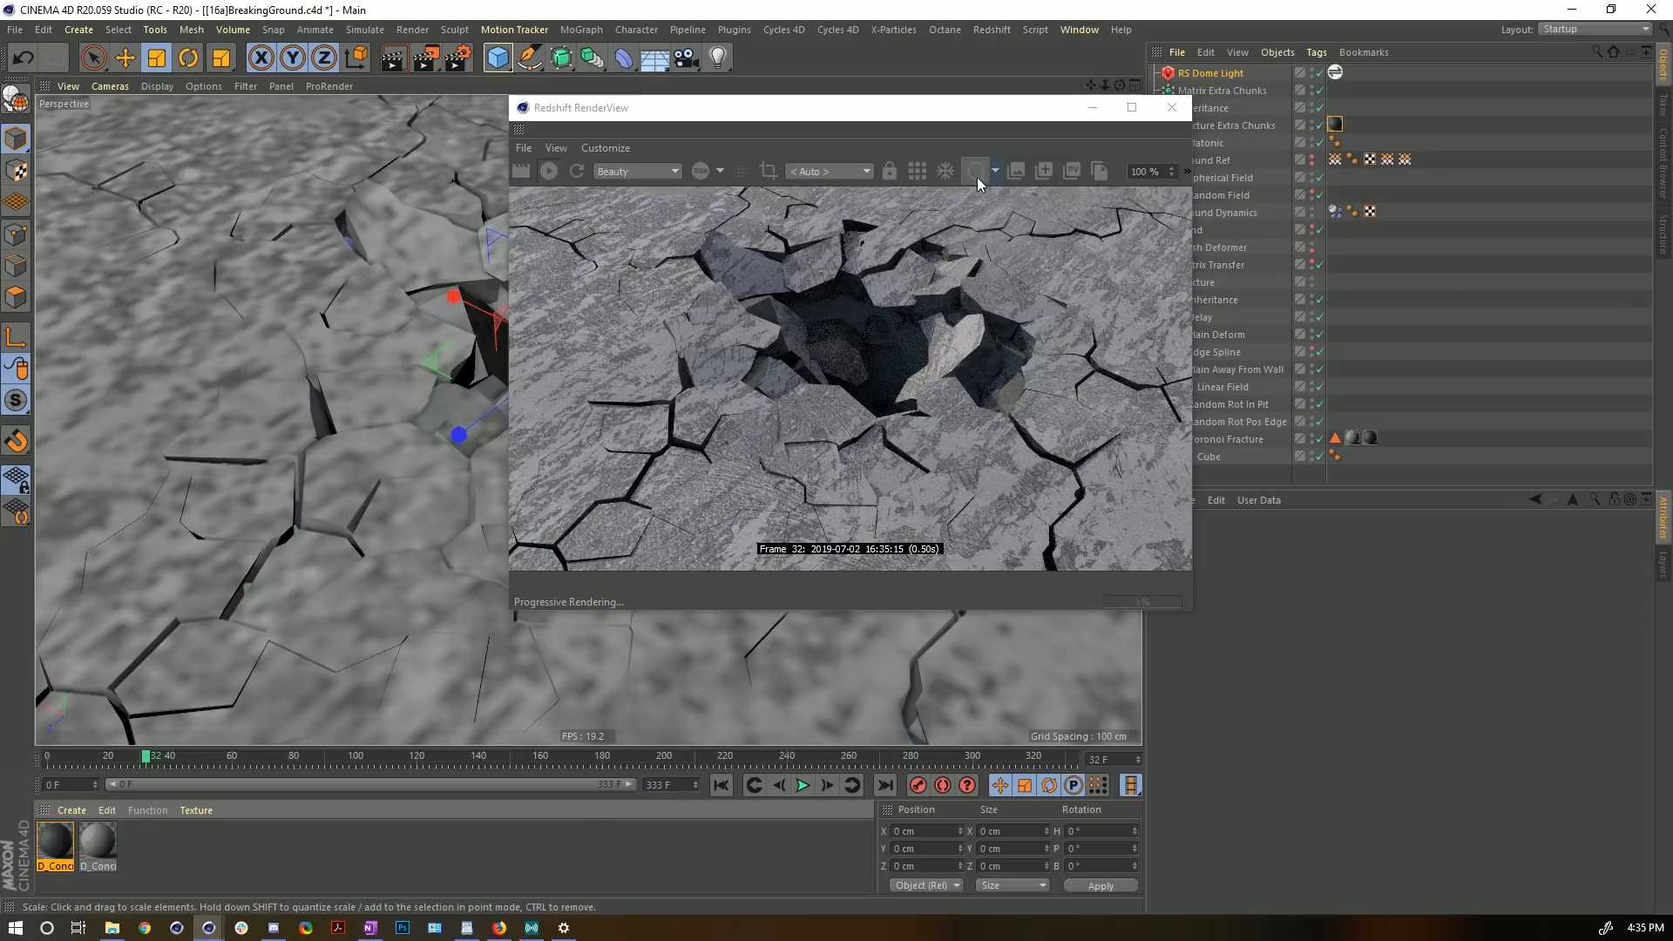
left_click_drag(877, 116, 648, 130)
- Add the D_Ground_02 material from the Misc - Redshift presets to the scene's materials
left_click(1662, 166)
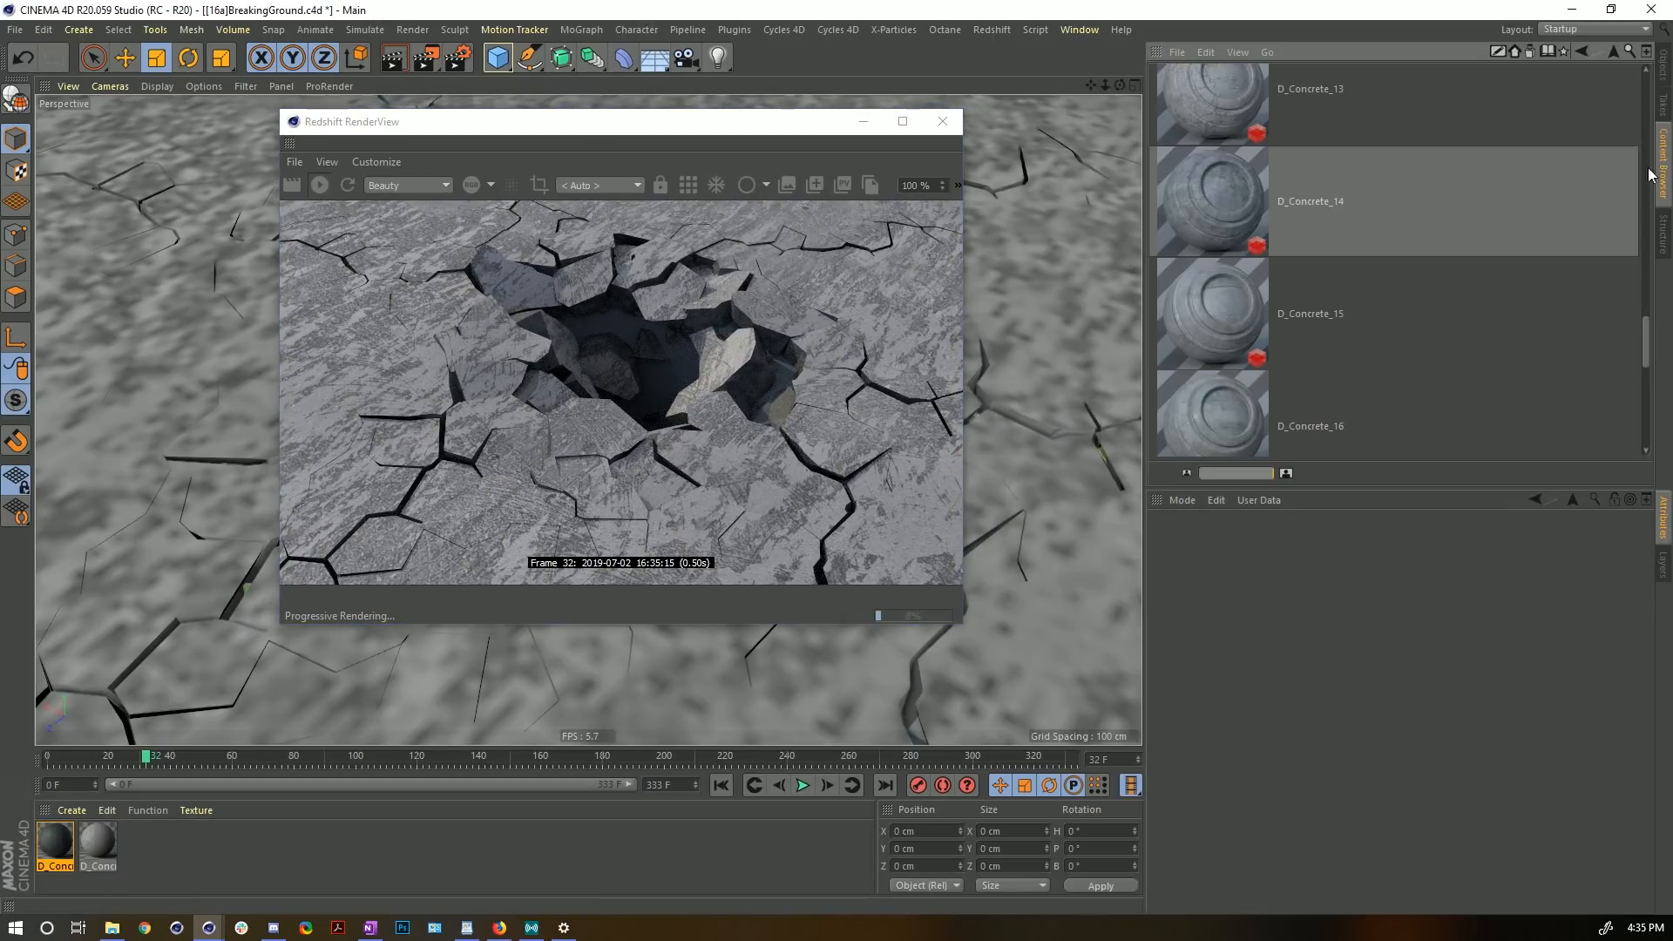
left_click(1612, 54)
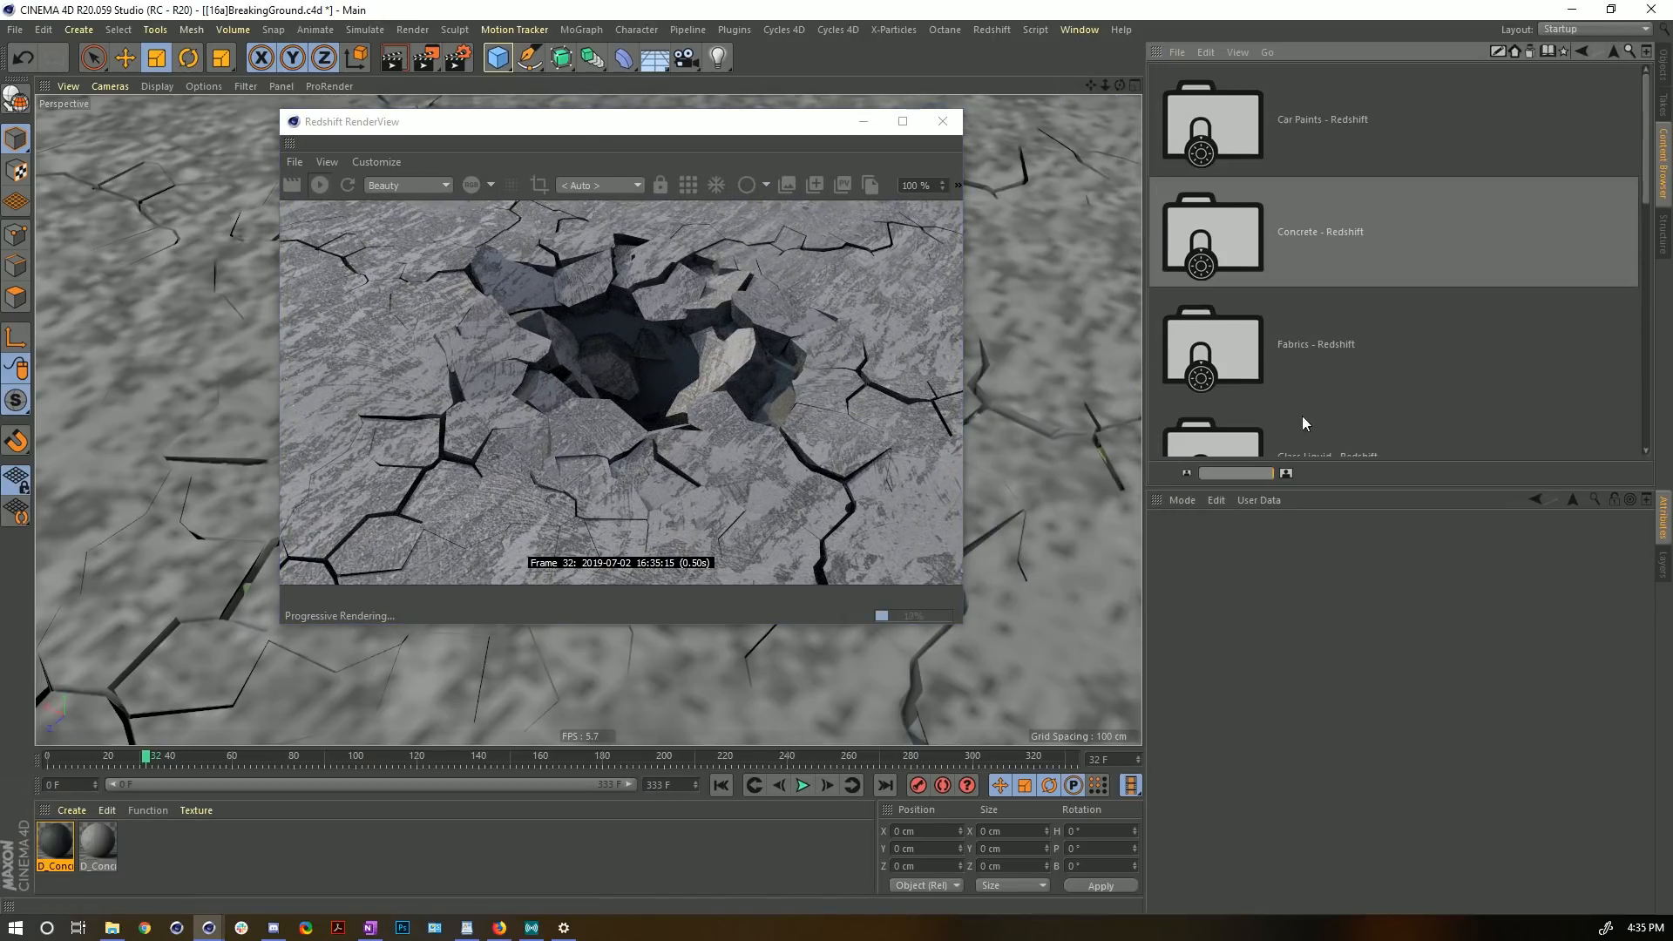
left_click_drag(1271, 473, 1207, 476)
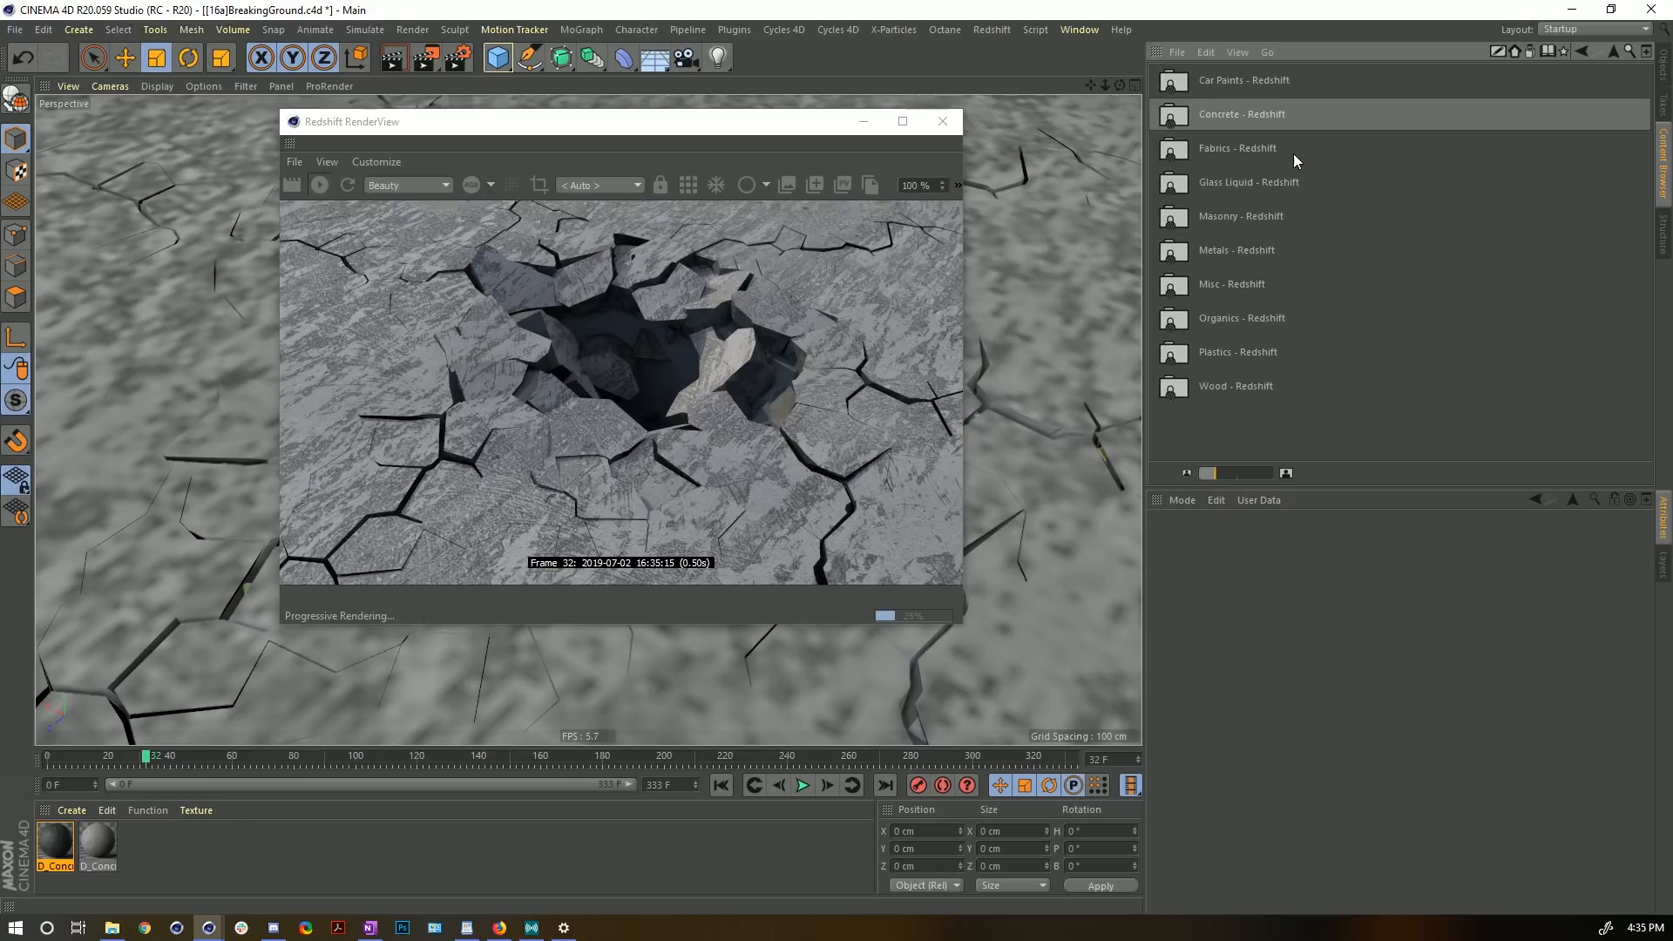
double_click(1217, 286)
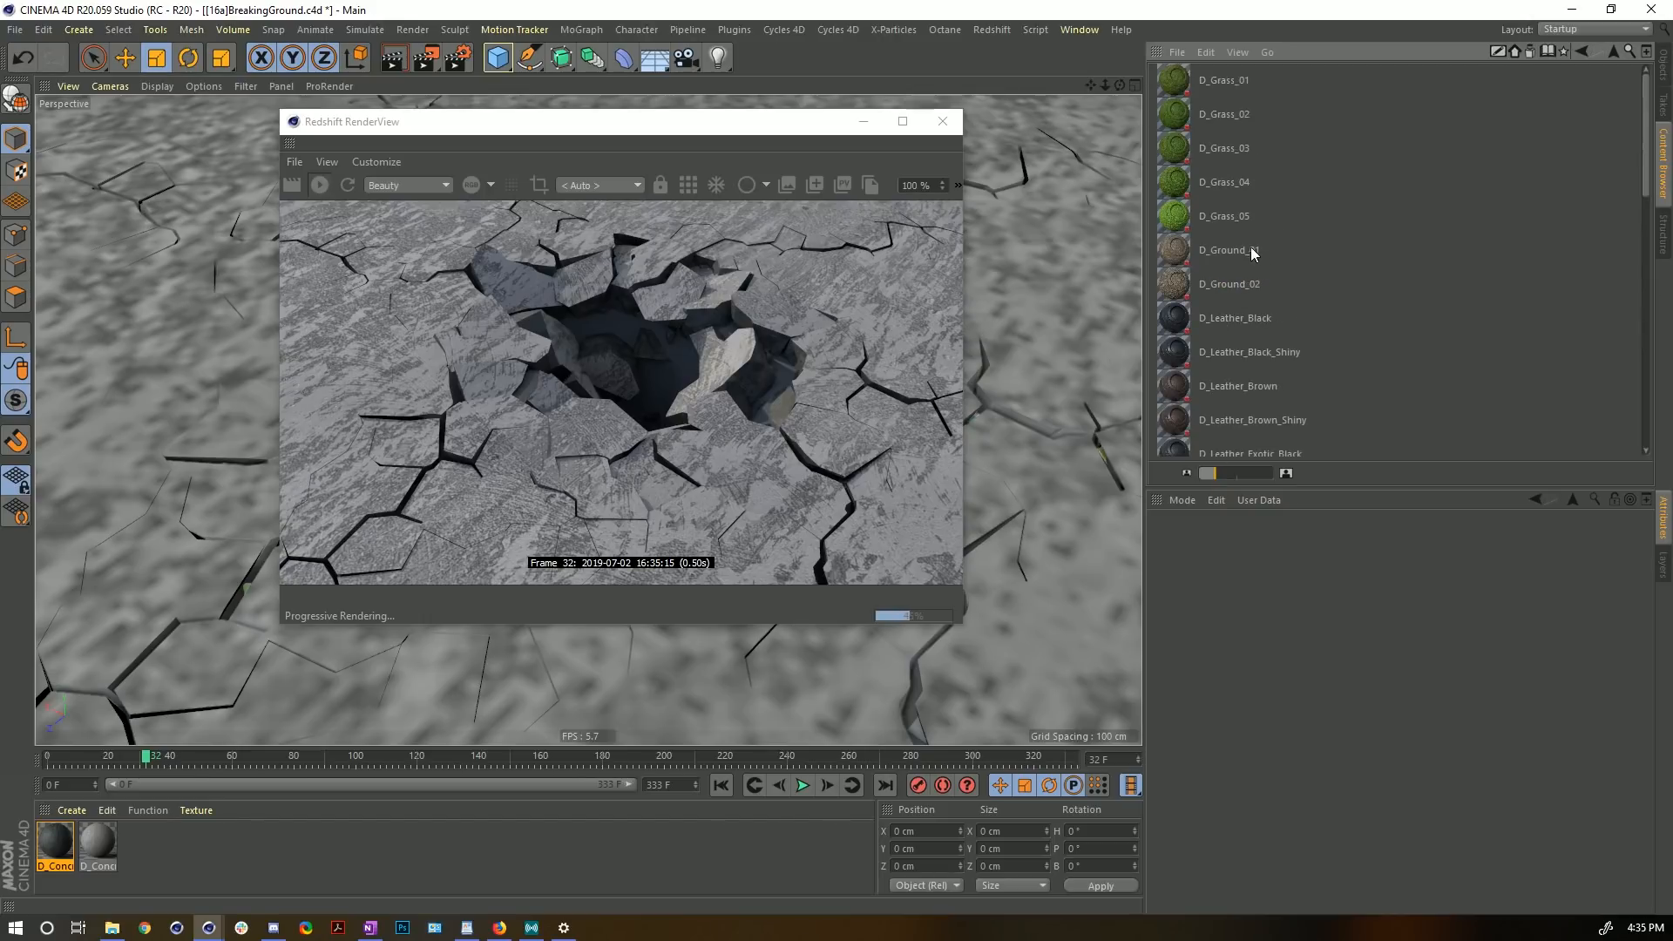
left_click(1237, 249)
left_click(1172, 291)
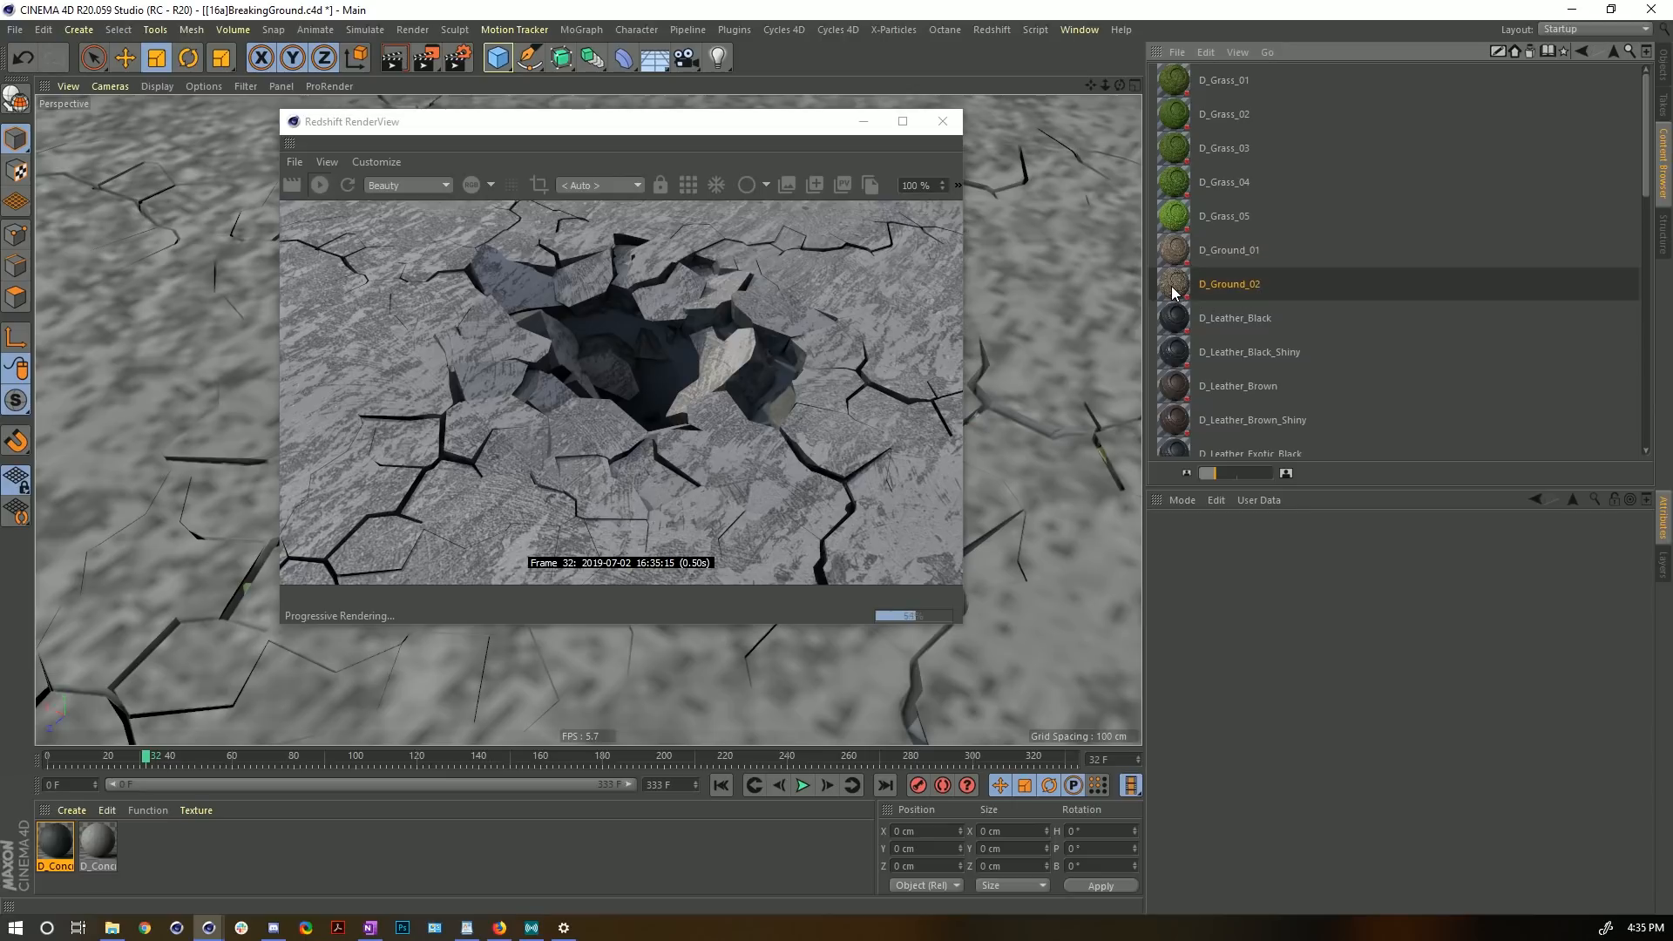
left_click_drag(1172, 291, 157, 861)
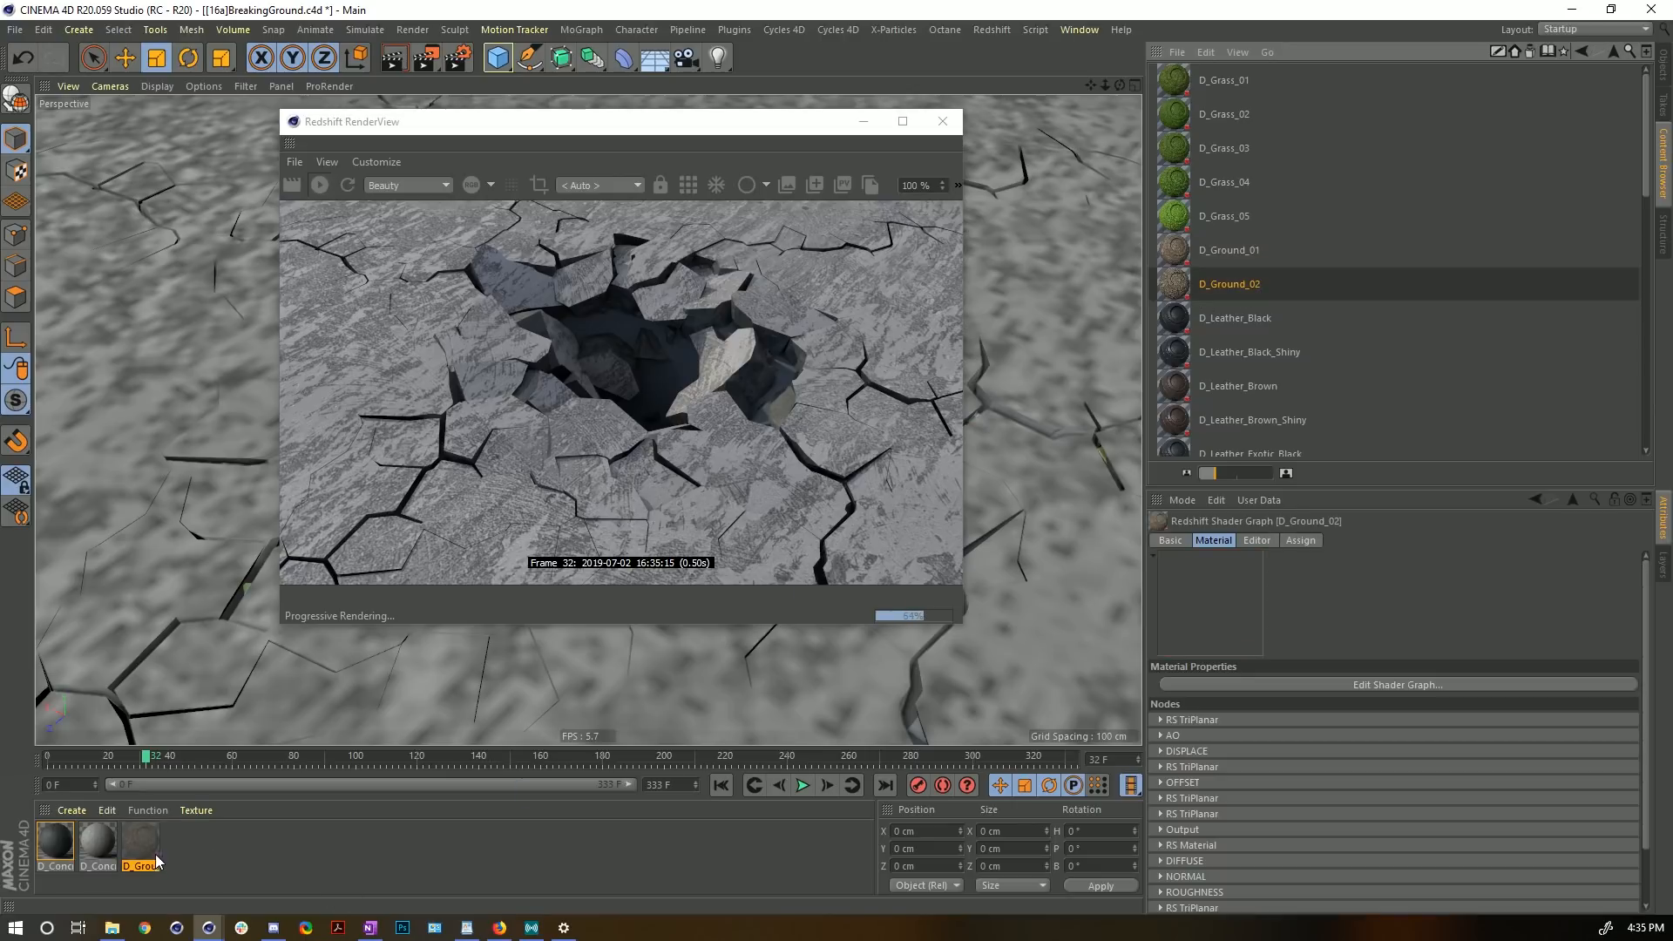
- Apply the D_Ground_02 material to the Ground Dynamics object, with the RenderView moved clear of the materials
left_click(1661, 69)
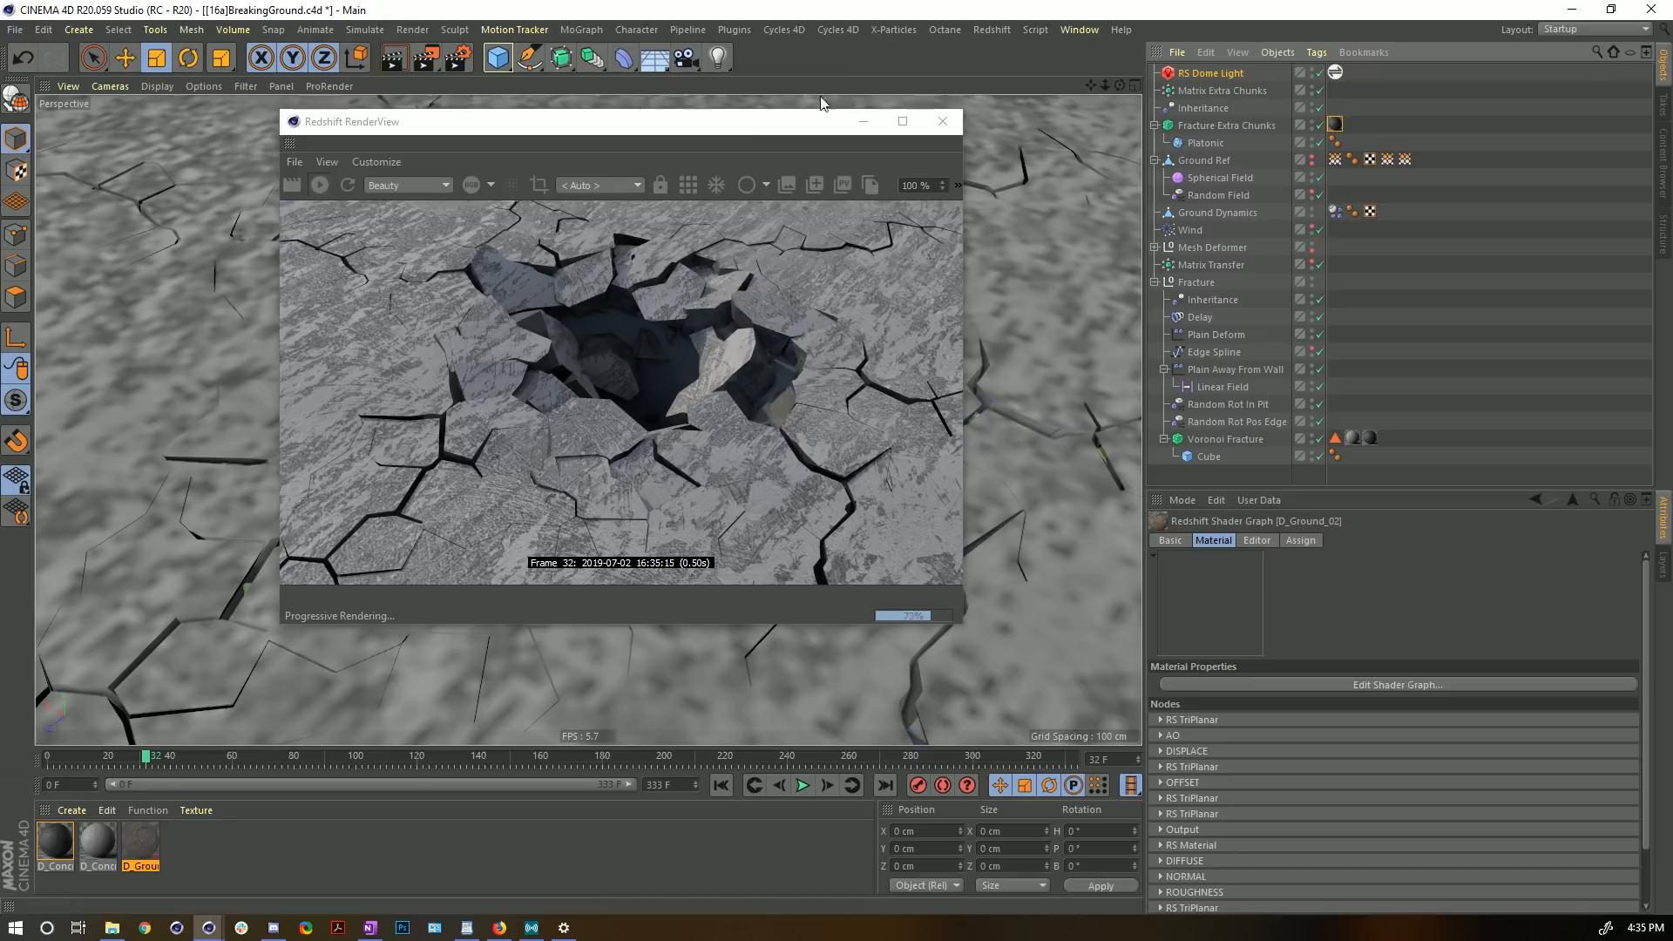
left_click_drag(762, 135, 931, 598)
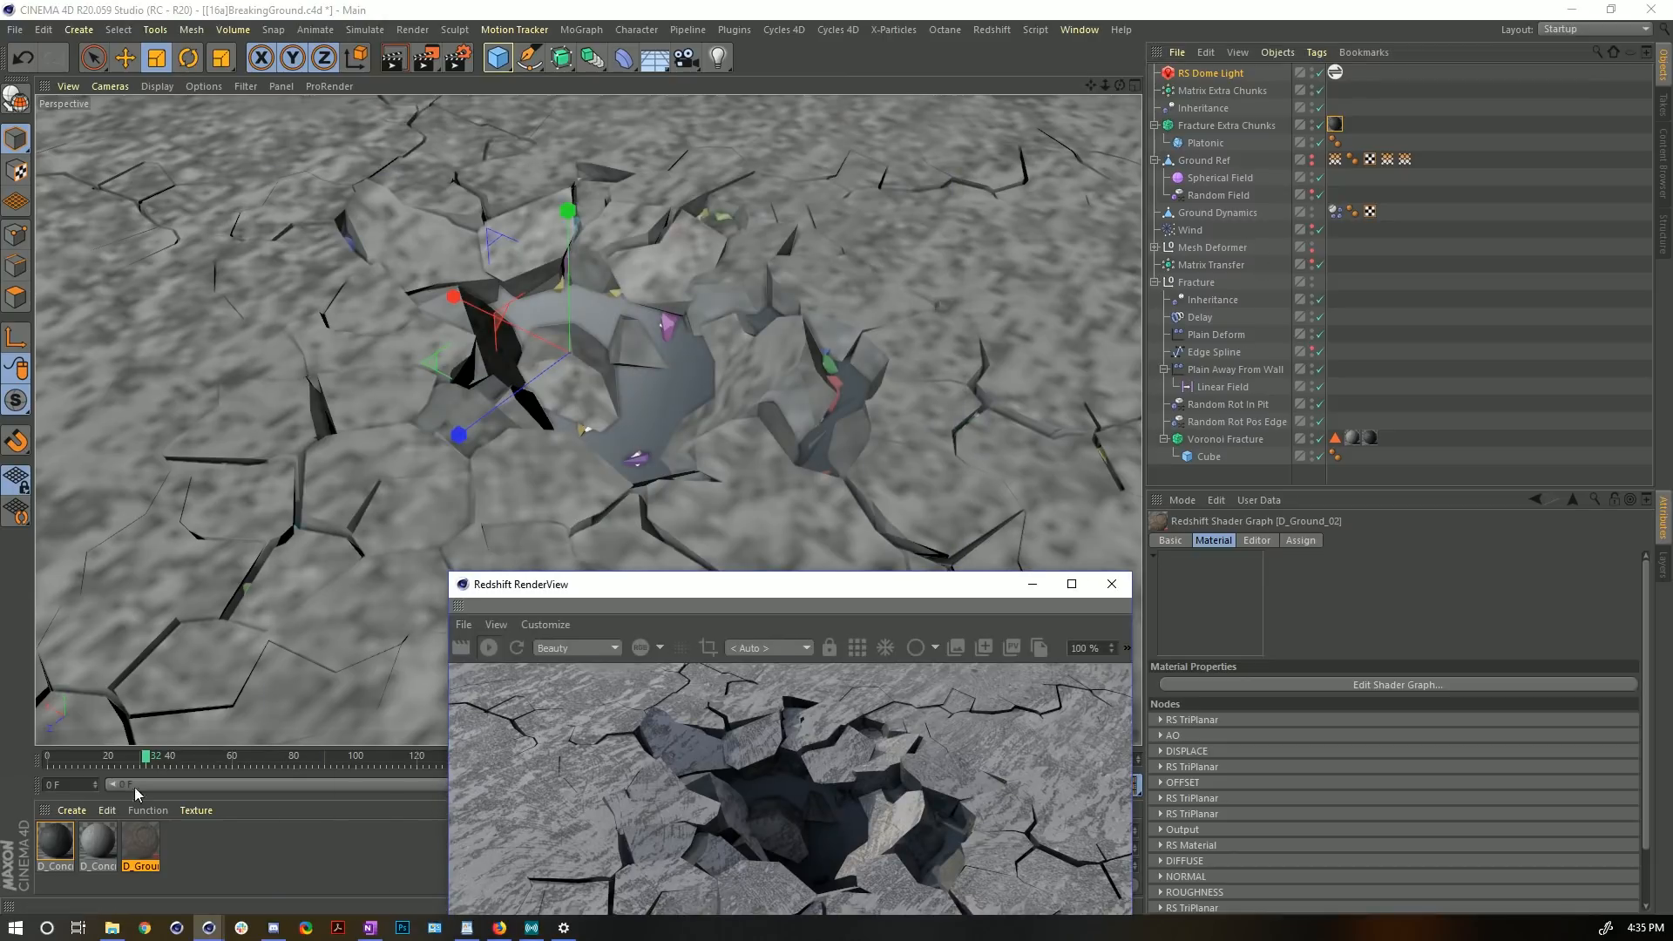
left_click_drag(1289, 167, 1202, 218)
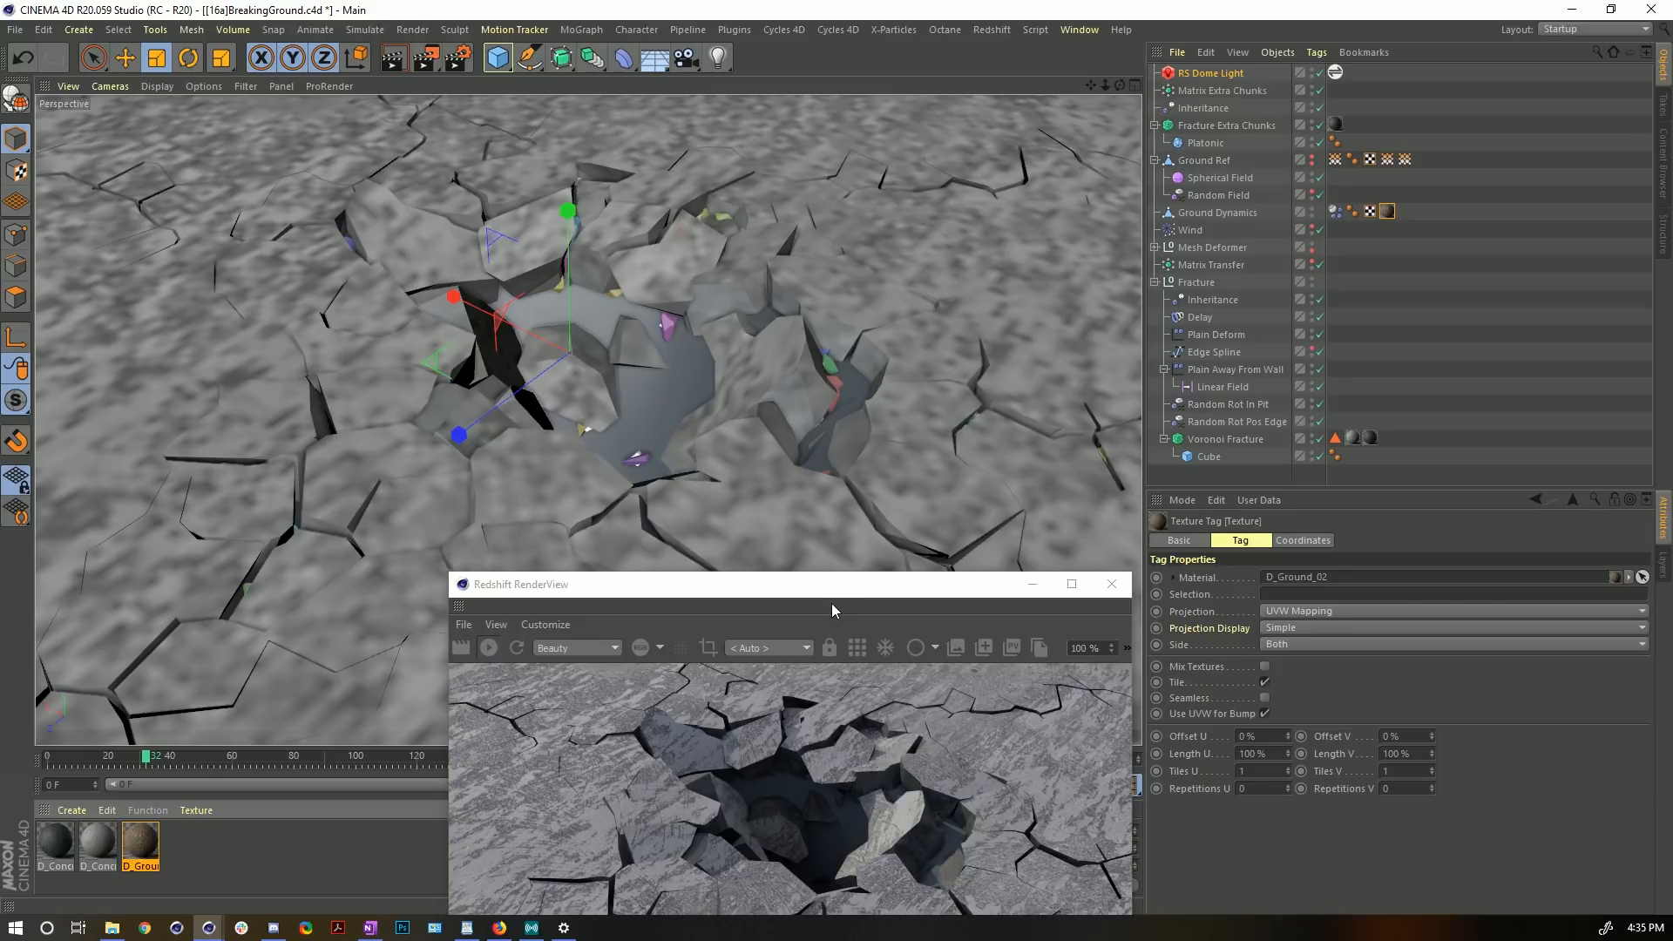
left_click_drag(831, 588, 563, 106)
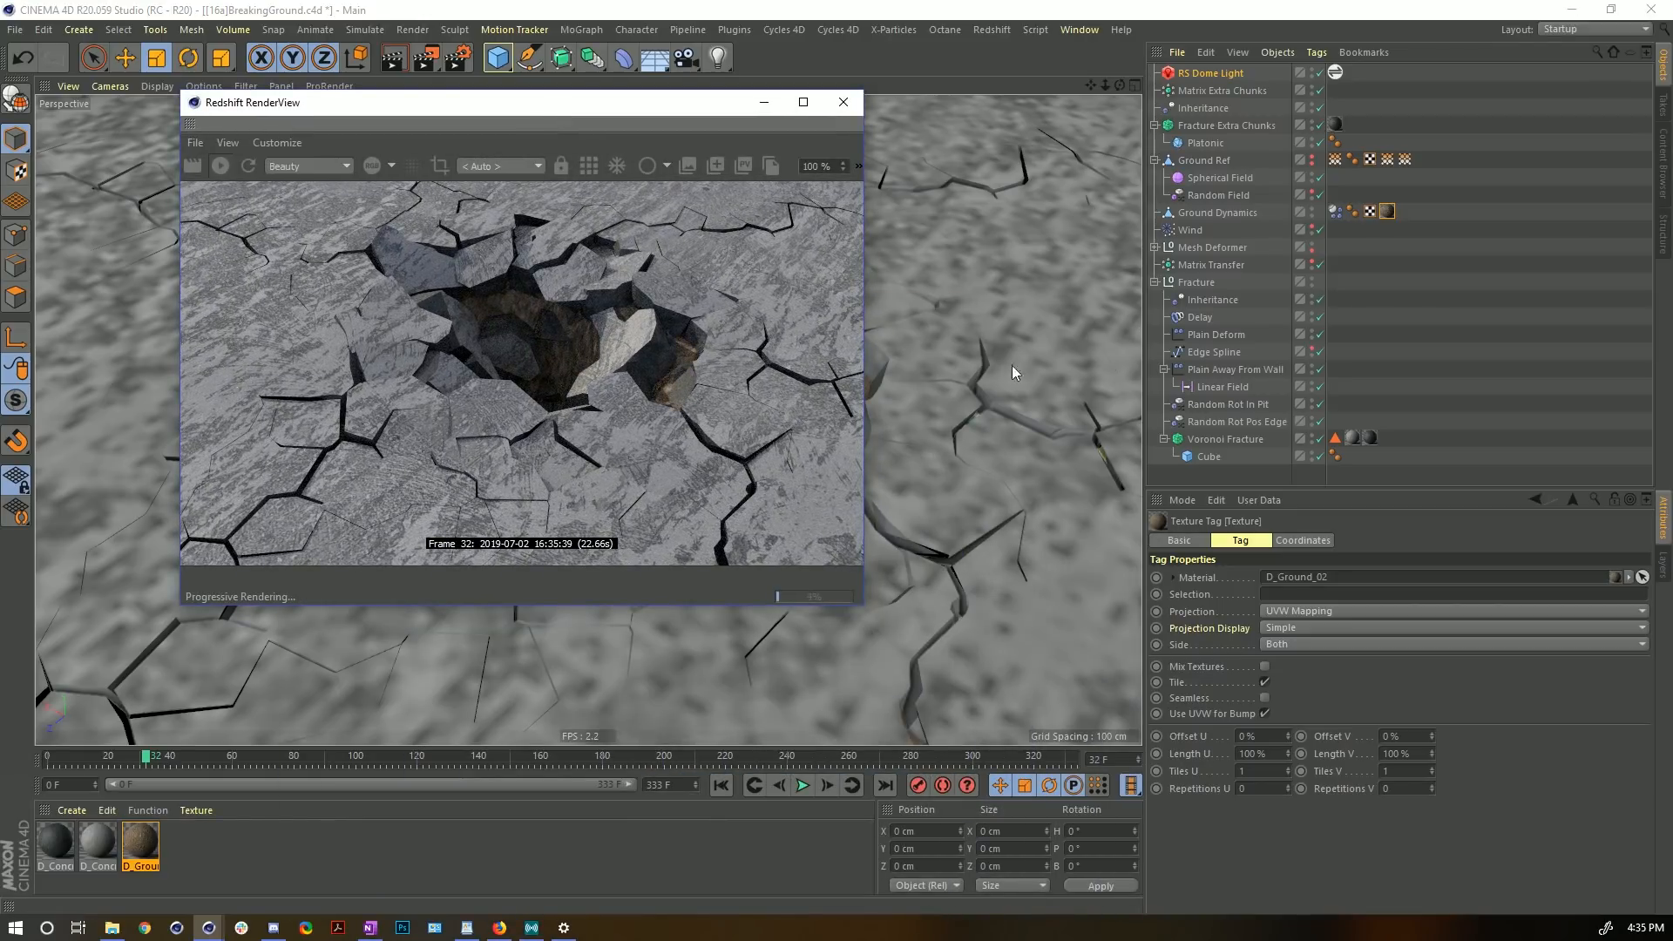
left_click_drag(688, 124, 615, 158)
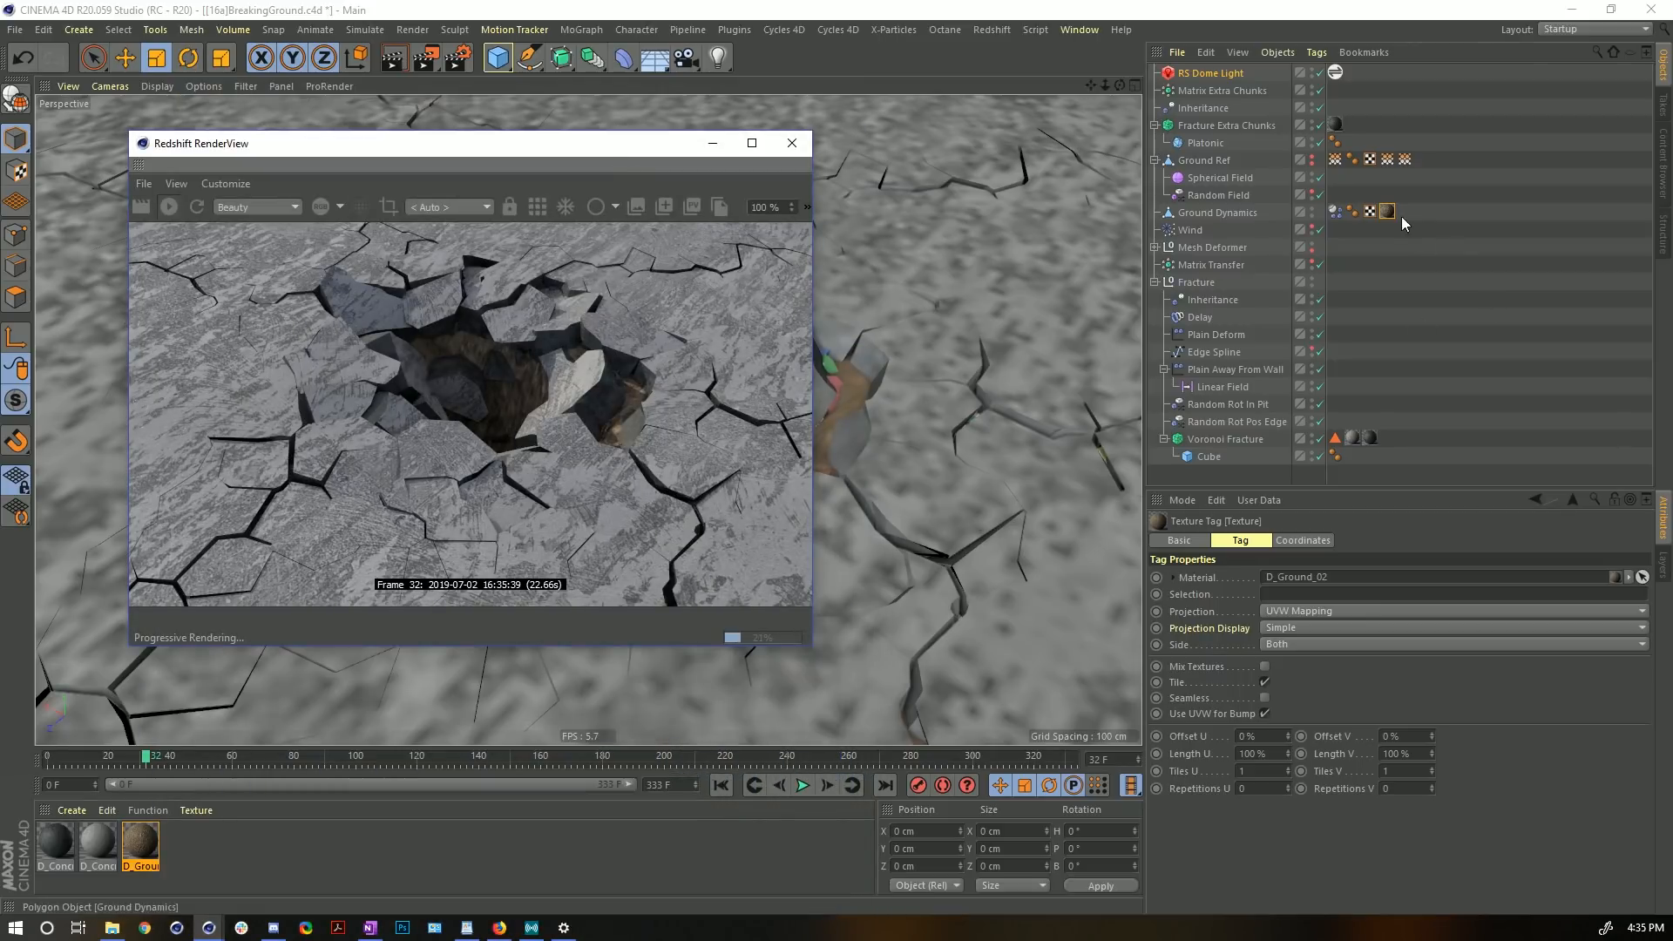
- Set the D_Ground_02 texture tiling on Ground Dynamics to 3 in both U and V
double_click(1244, 771)
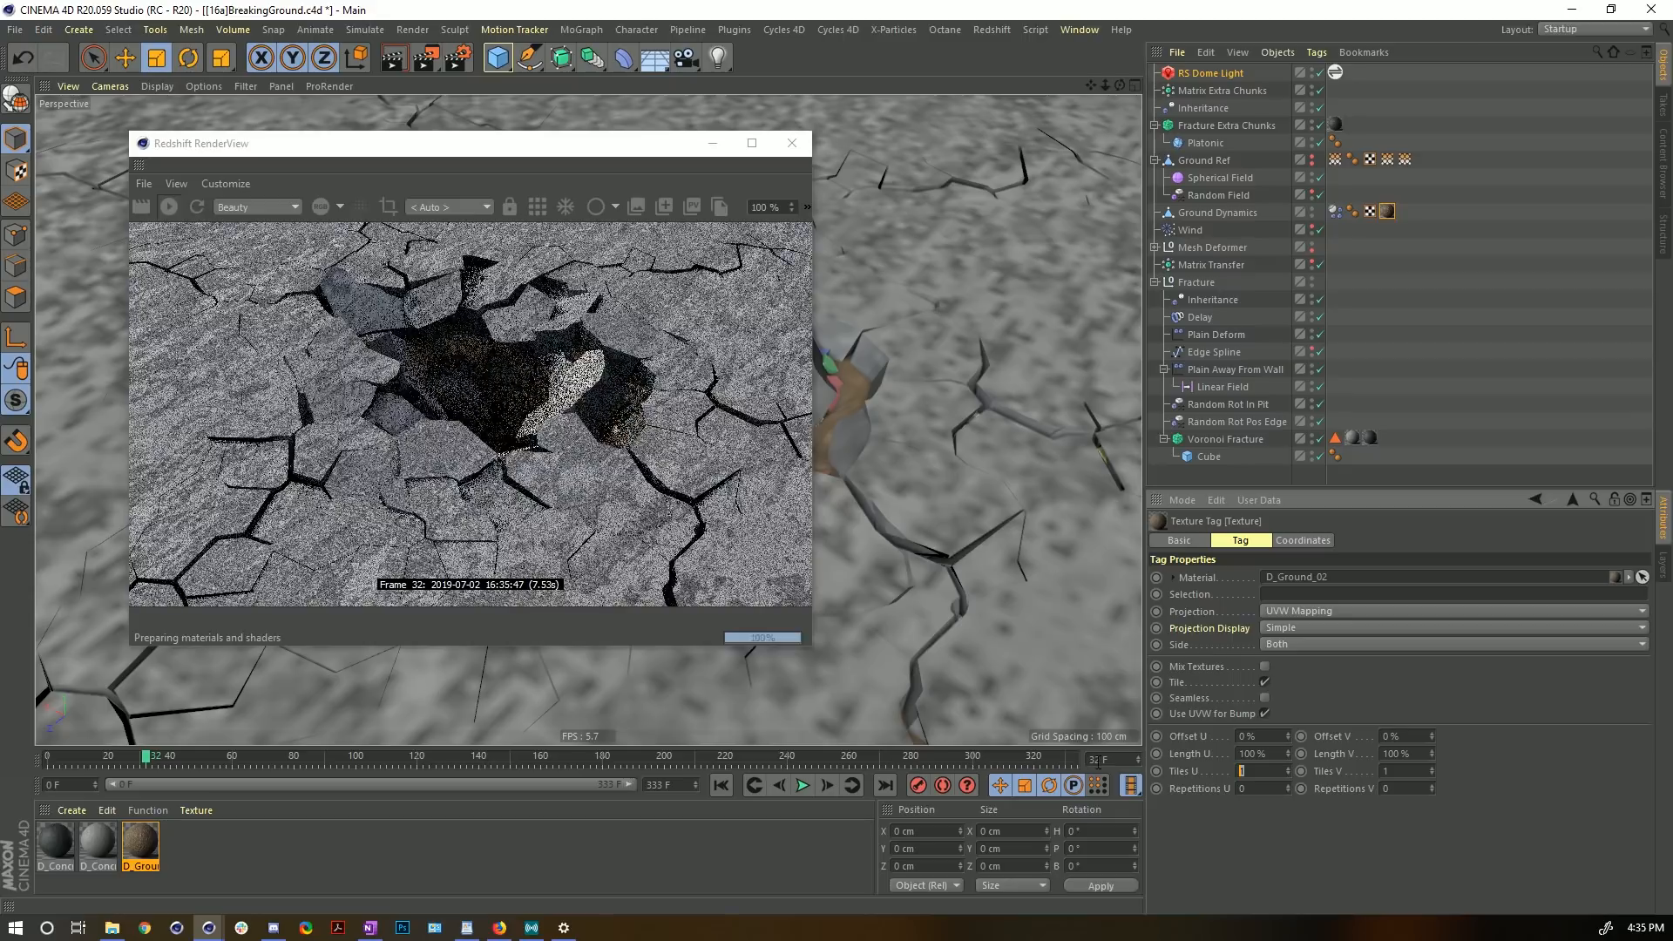
type("33")
key("Return")
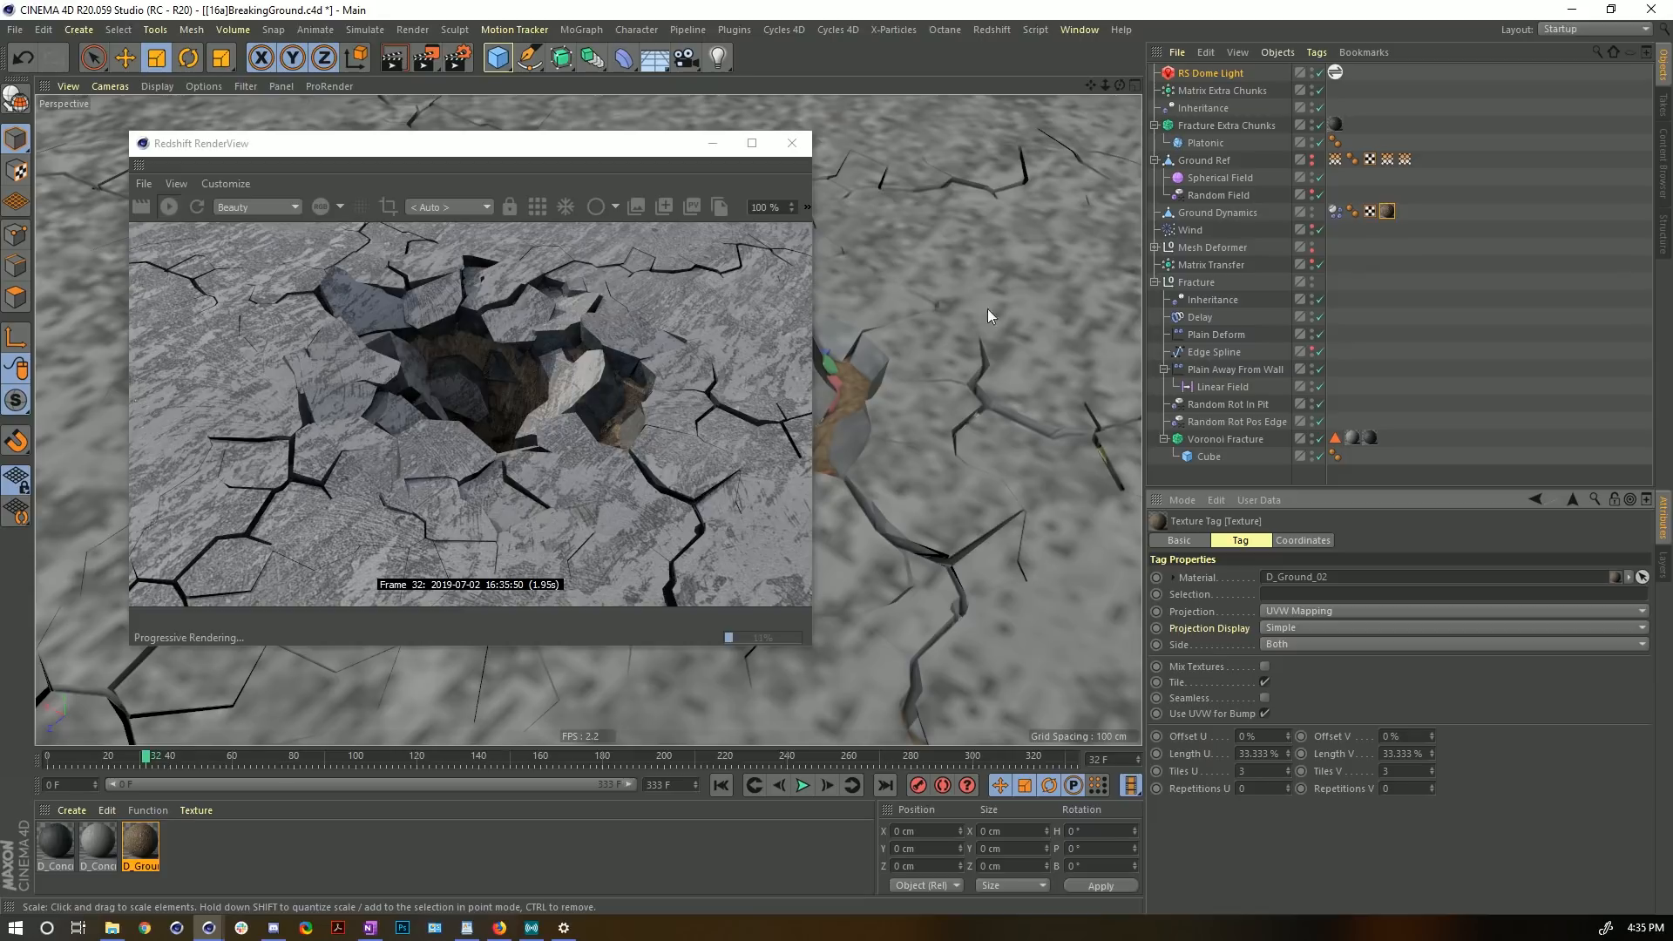
- Set the D_Concrete_05 texture tiling on the Voronoi Fracture to 2 in both U and V
scroll(885, 396, "down", 8)
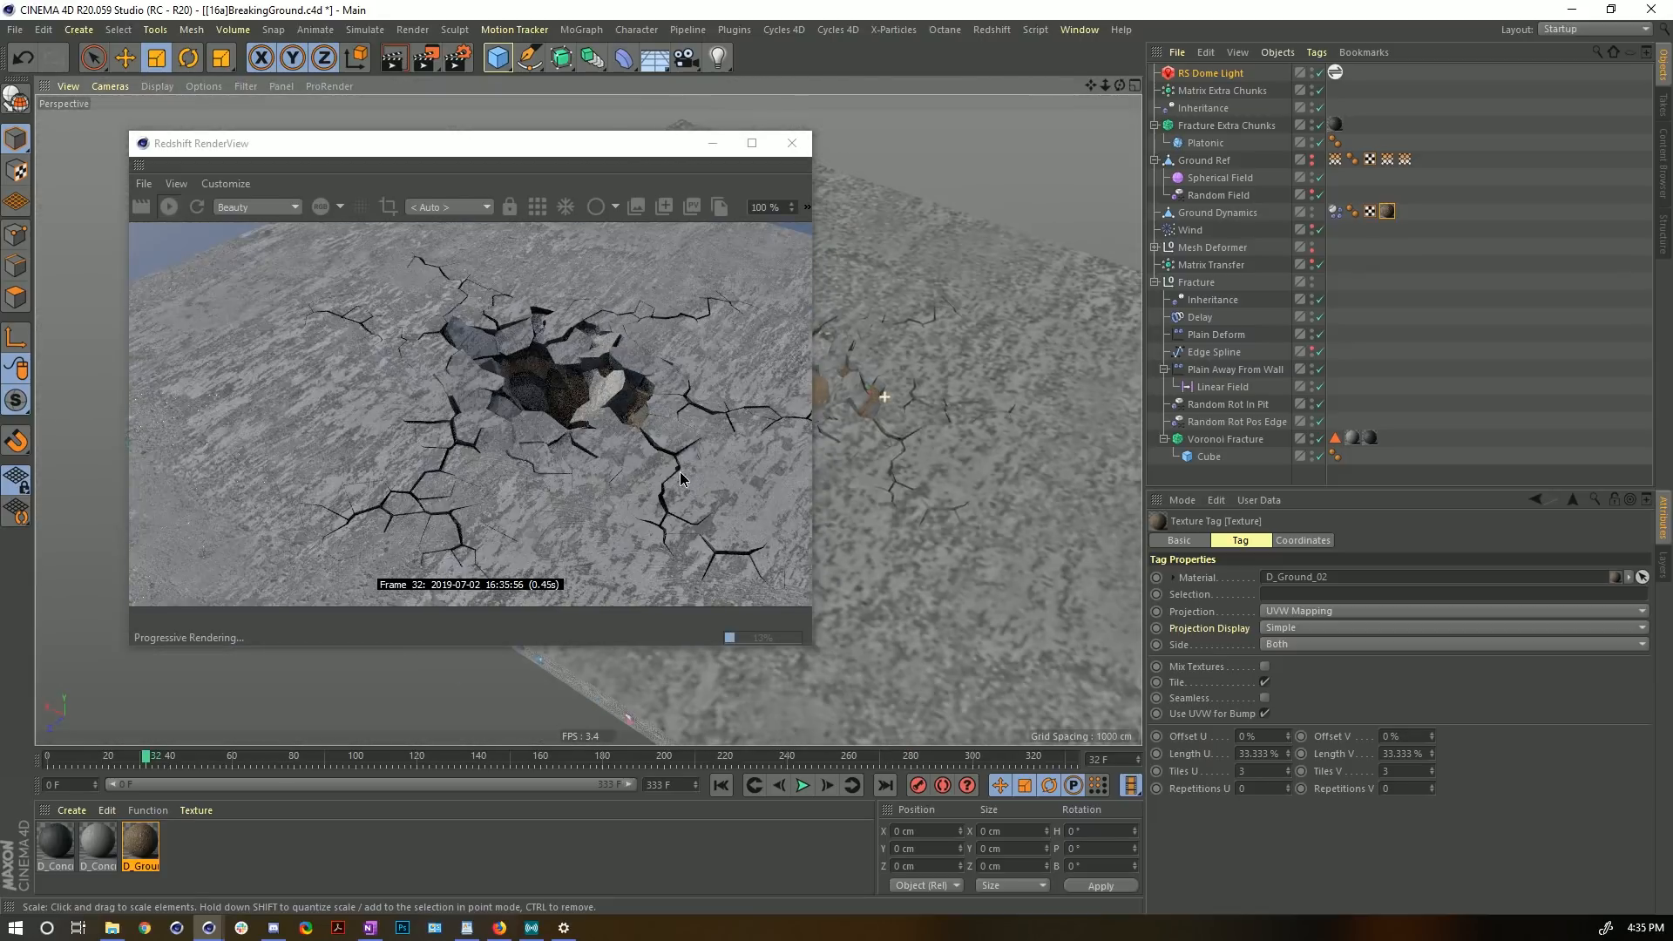
right_click_drag(680, 473, 704, 466, "alt")
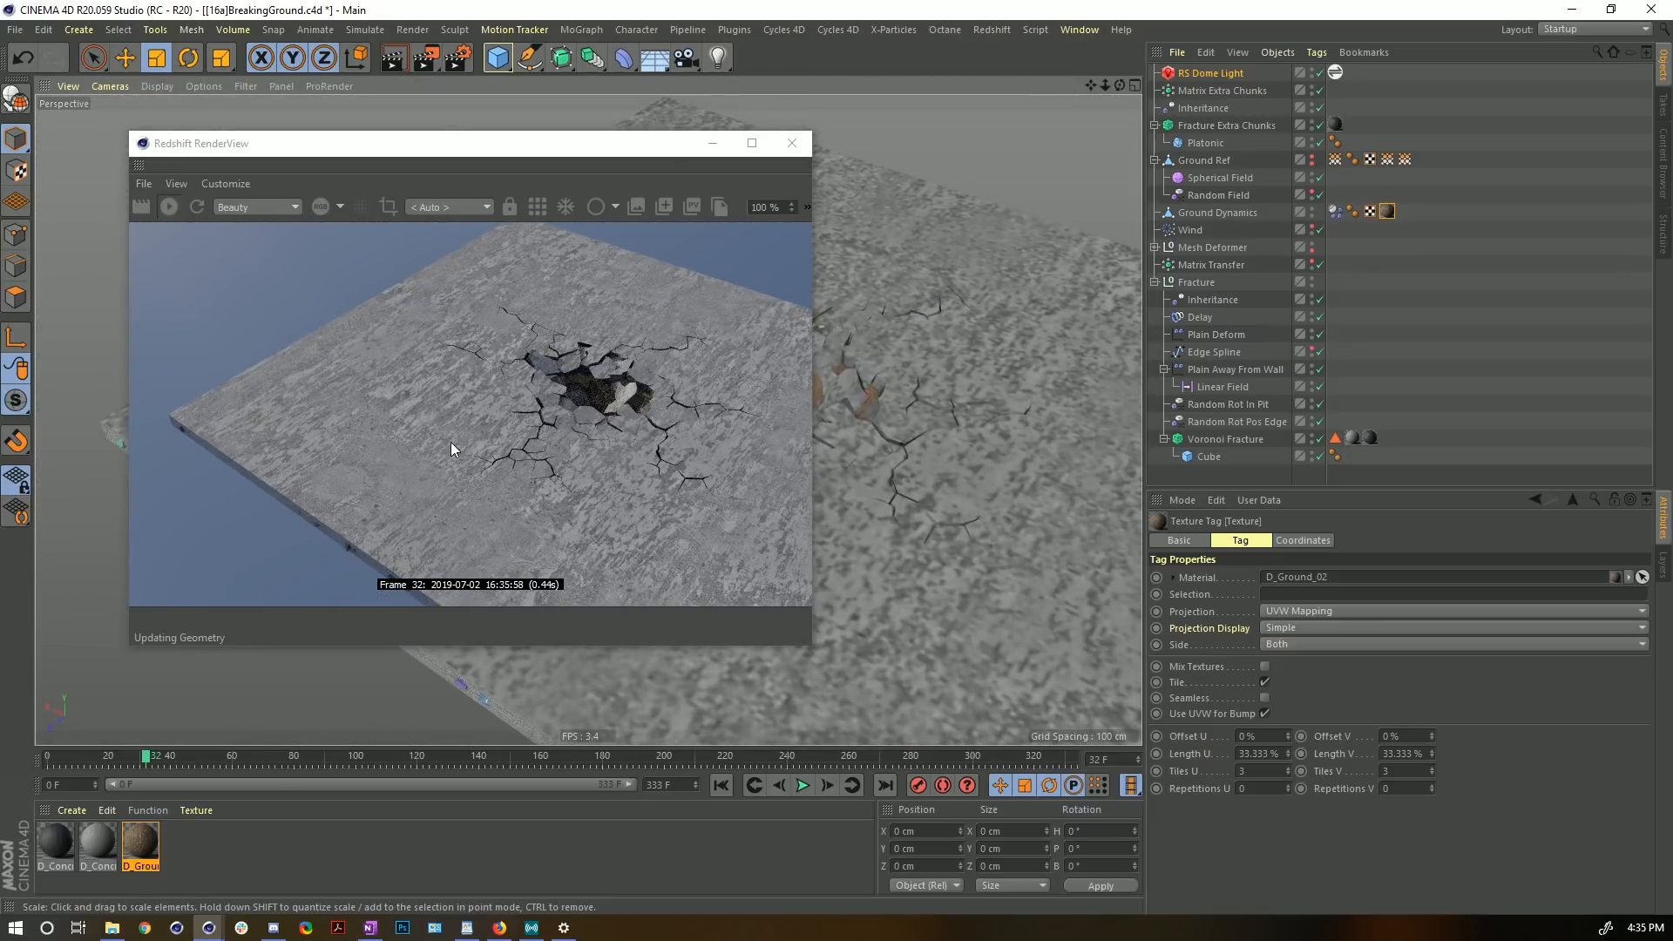
left_click_drag(549, 148, 365, 84)
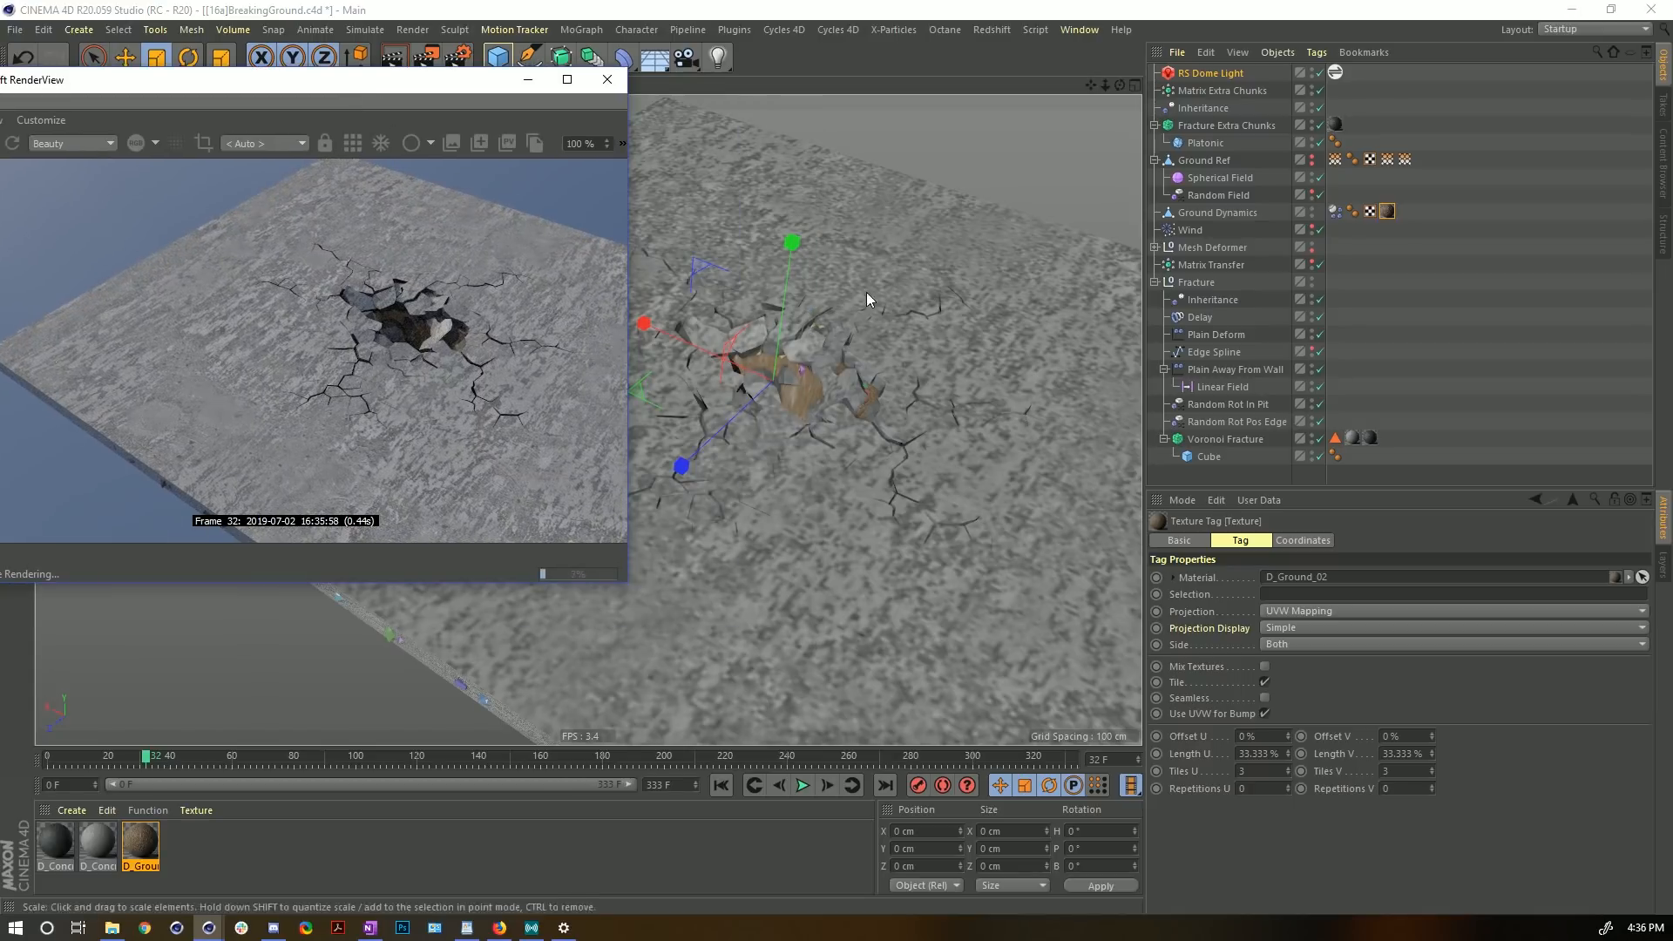
left_click(1352, 437)
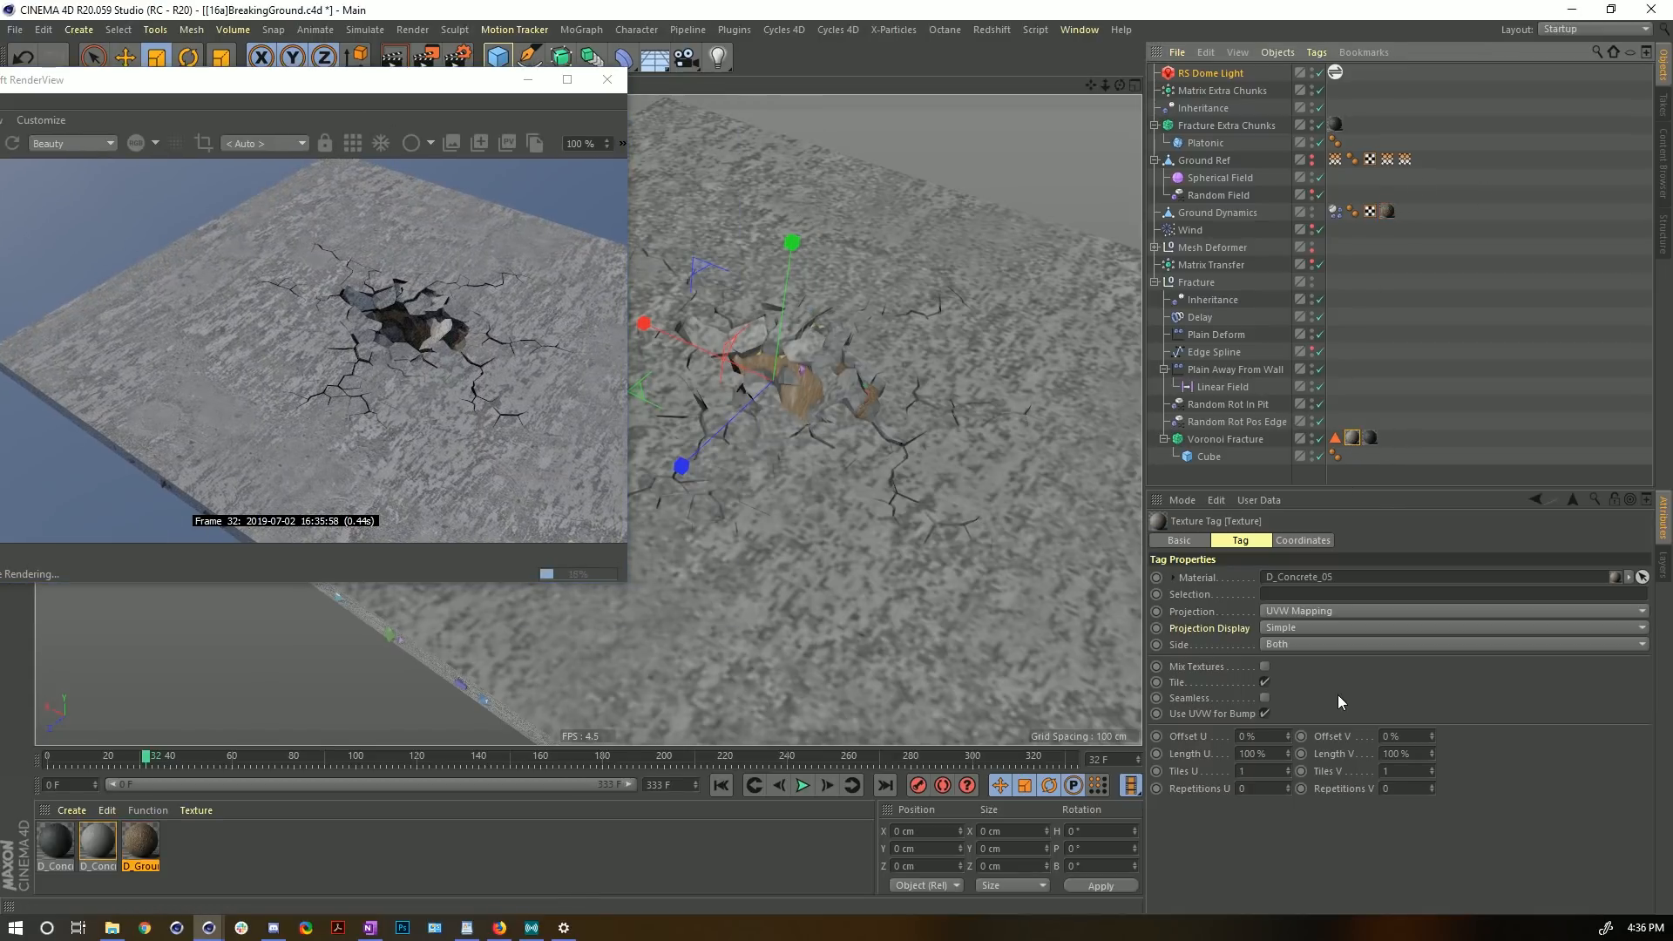
left_click(1391, 772)
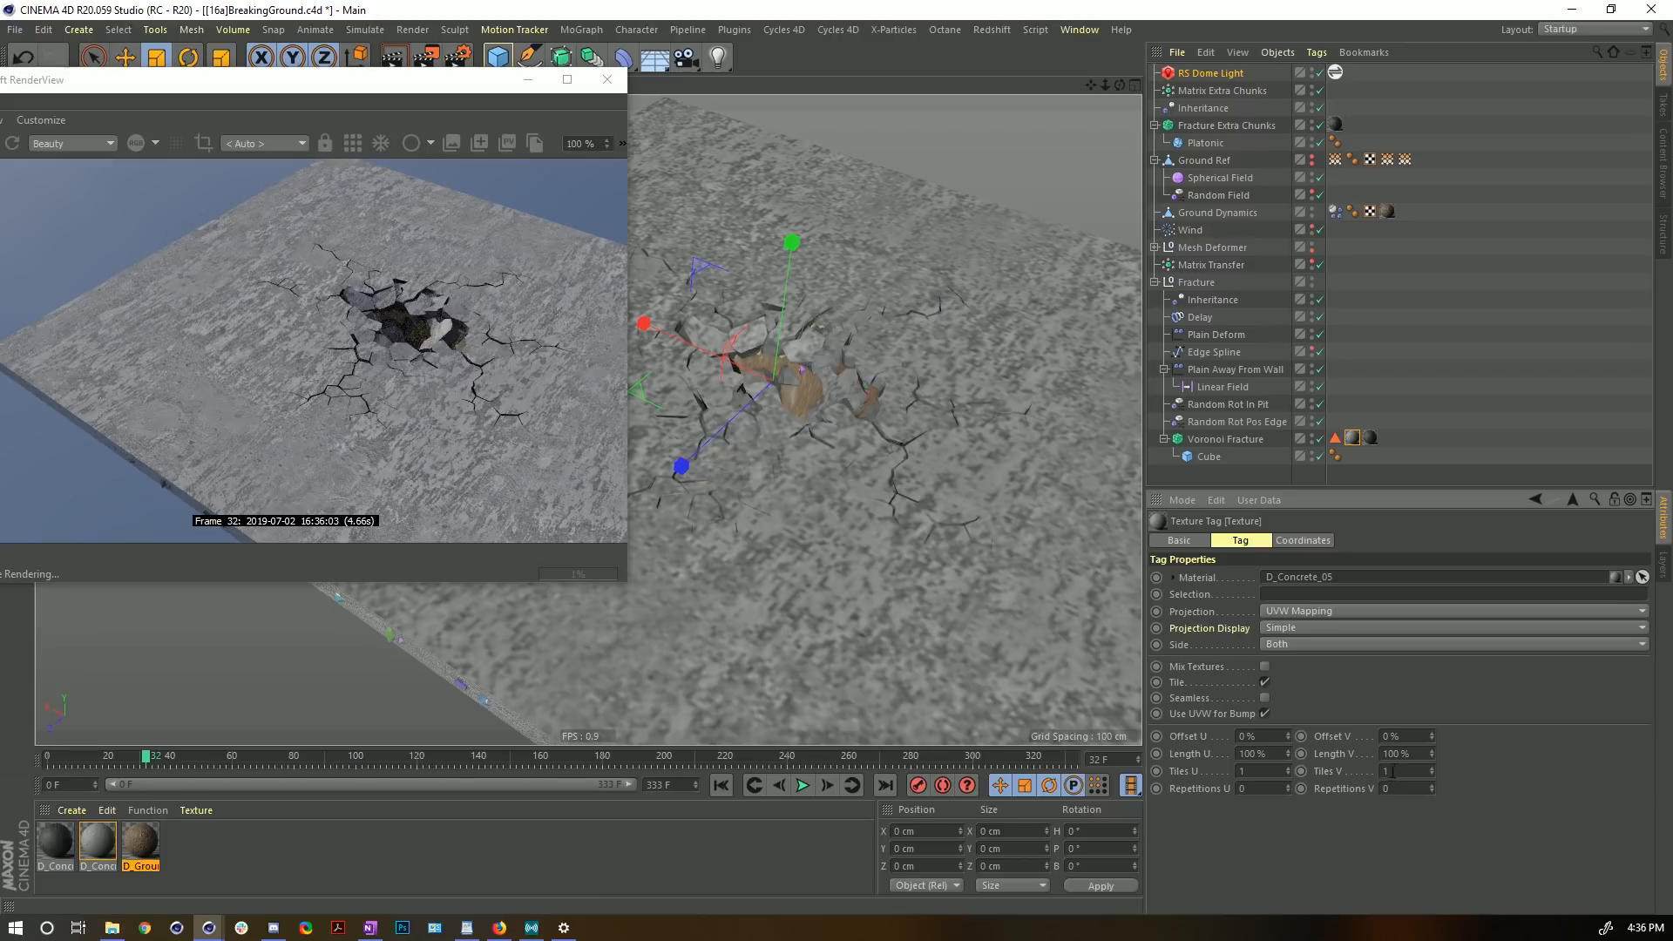
type("22")
key("Return")
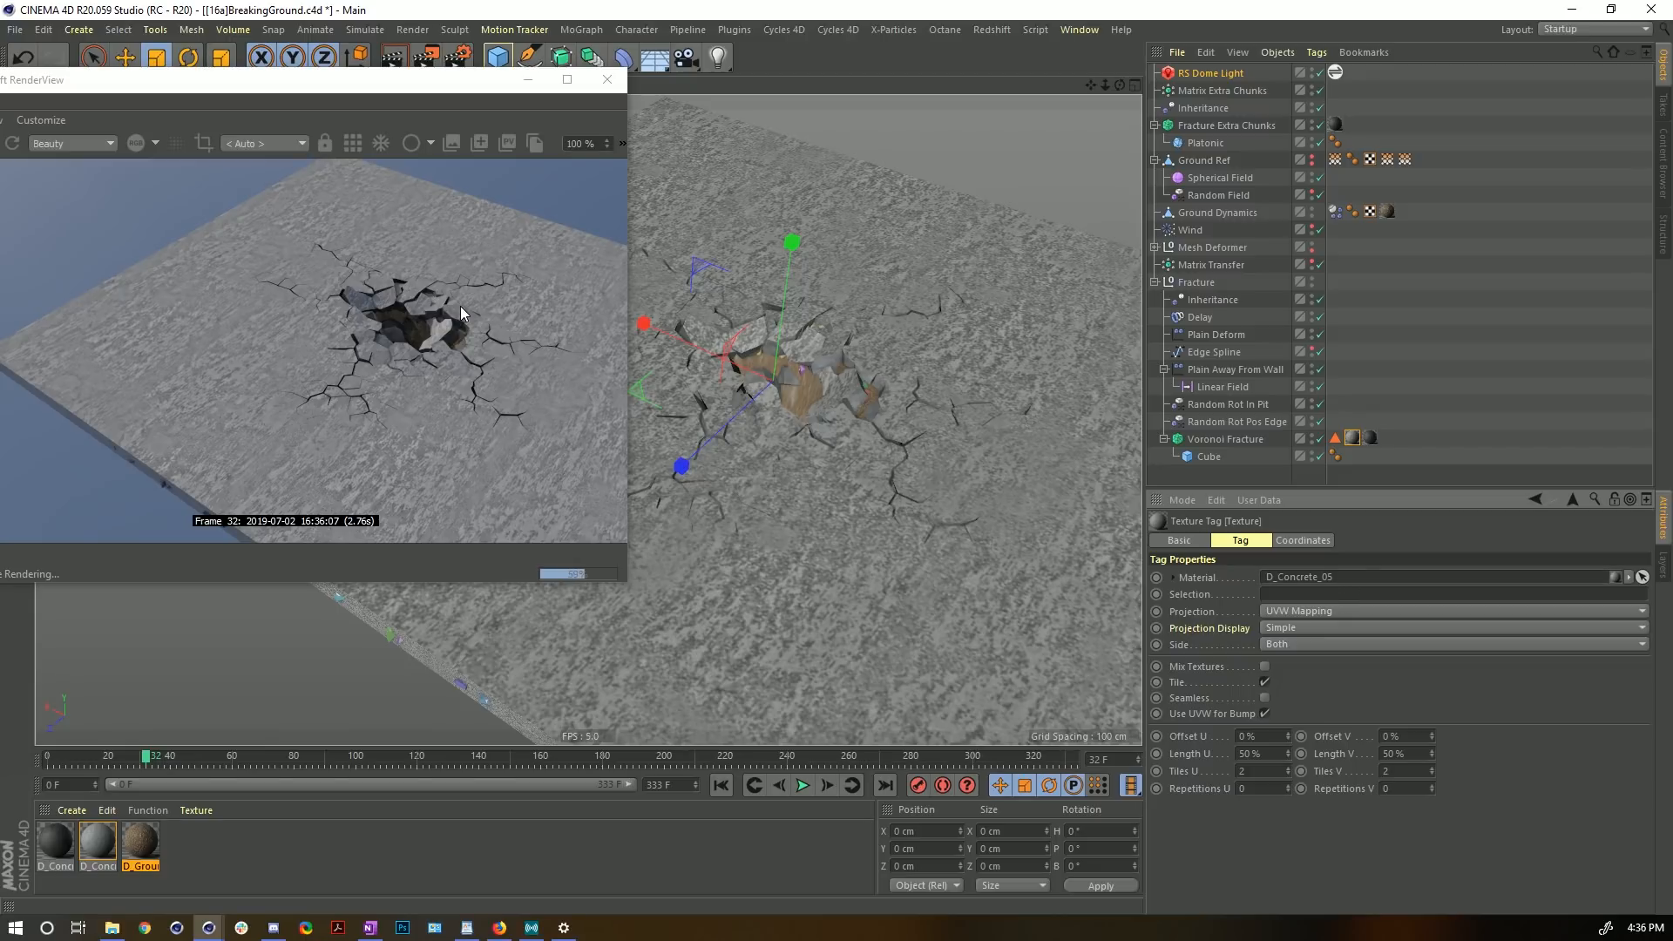
- Return the D_Concrete_05 texture tiling to 1 in both U and V
left_click_drag(1260, 772, 1176, 774)
type("1")
key("Tab")
type("1")
key("Return")
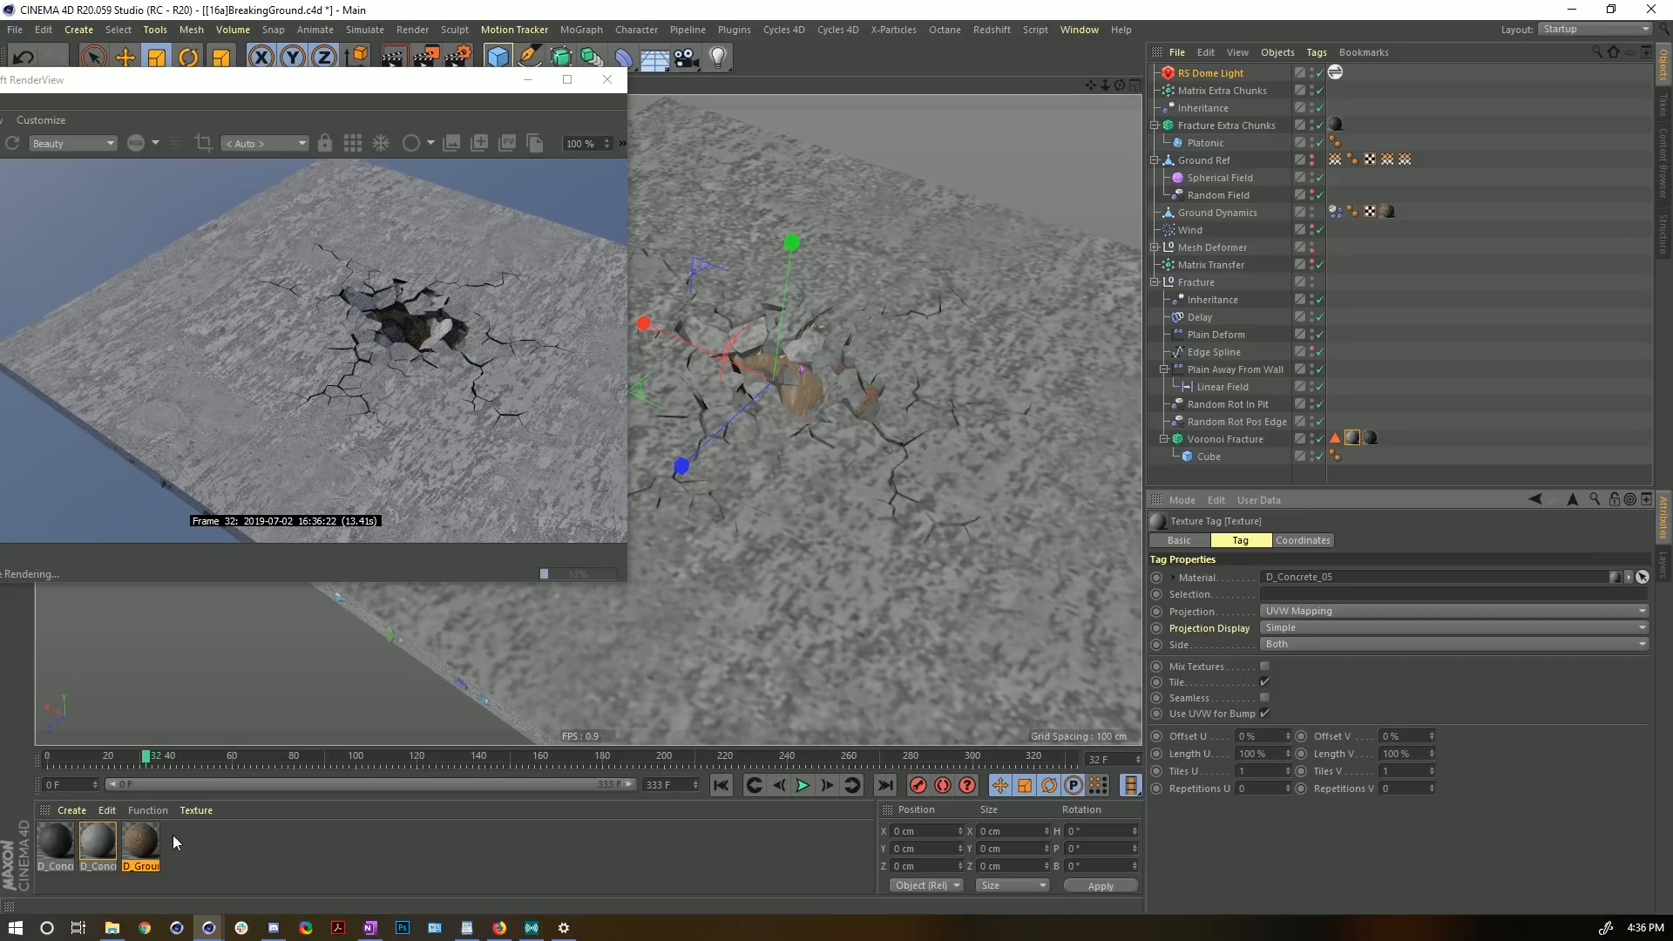
- Set the D_Concrete_05 texture tiling to 1.5 in both U and V, and close the RenderView
left_click(1259, 772)
type(".5")
key("Tab")
type("1.5")
key("Return")
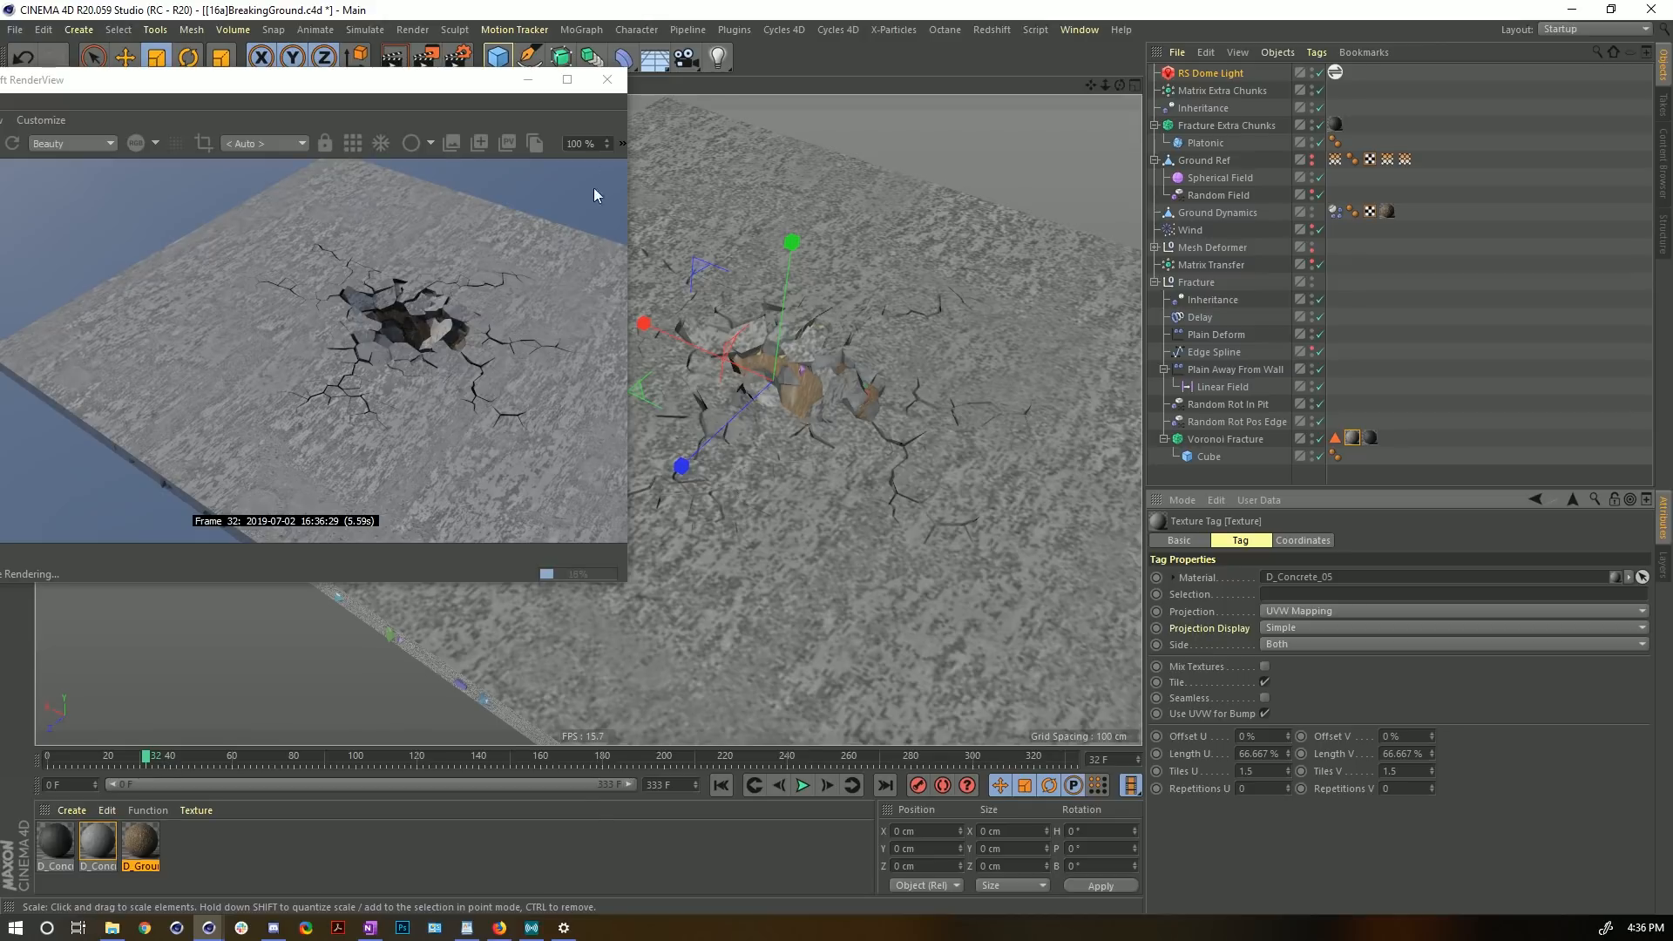
left_click(608, 79)
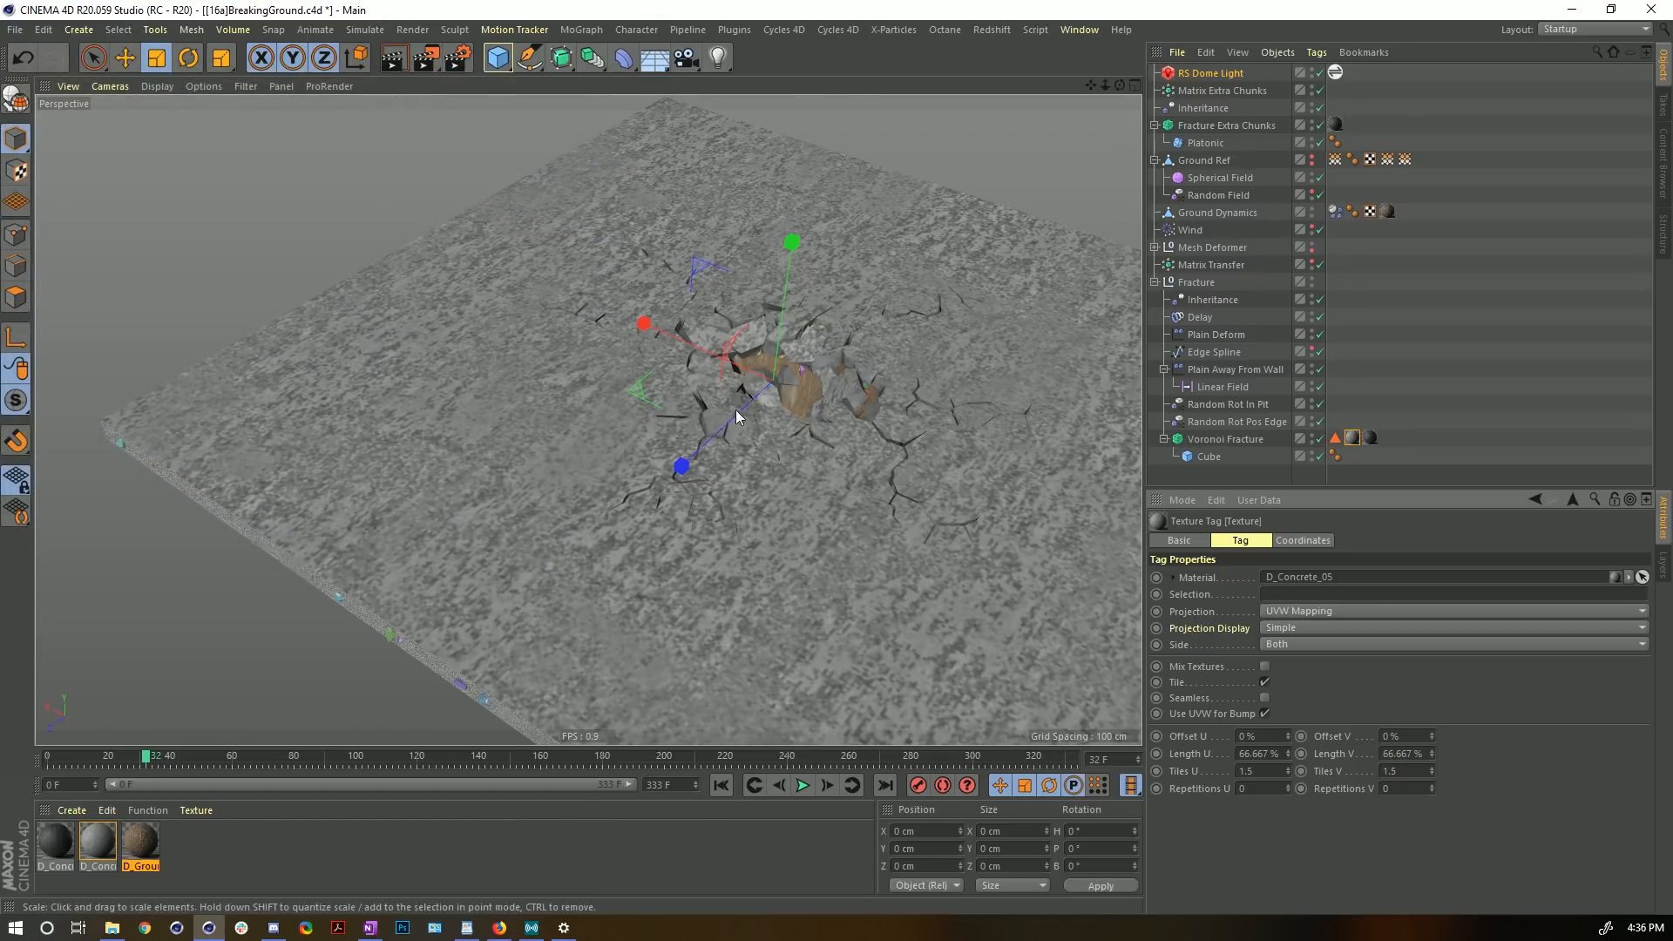
- Save the scene as a new version named [17a]BreakingGround.c4d
right_click_drag(681, 462, 725, 364, "alt")
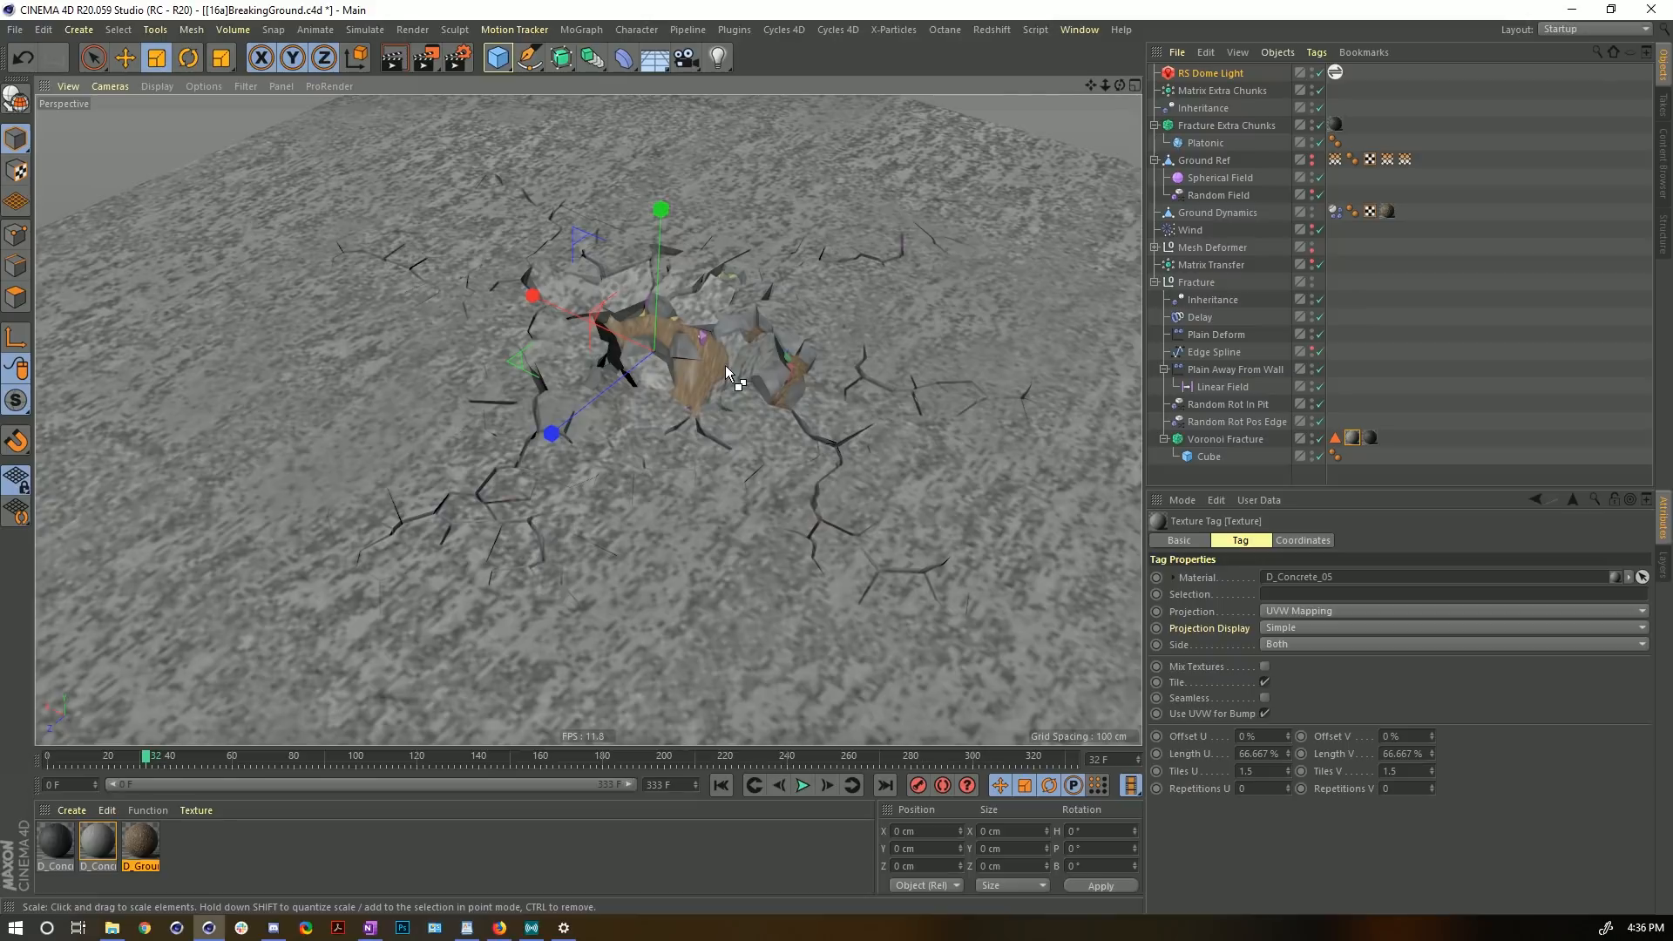
key("ctrl+shift+s")
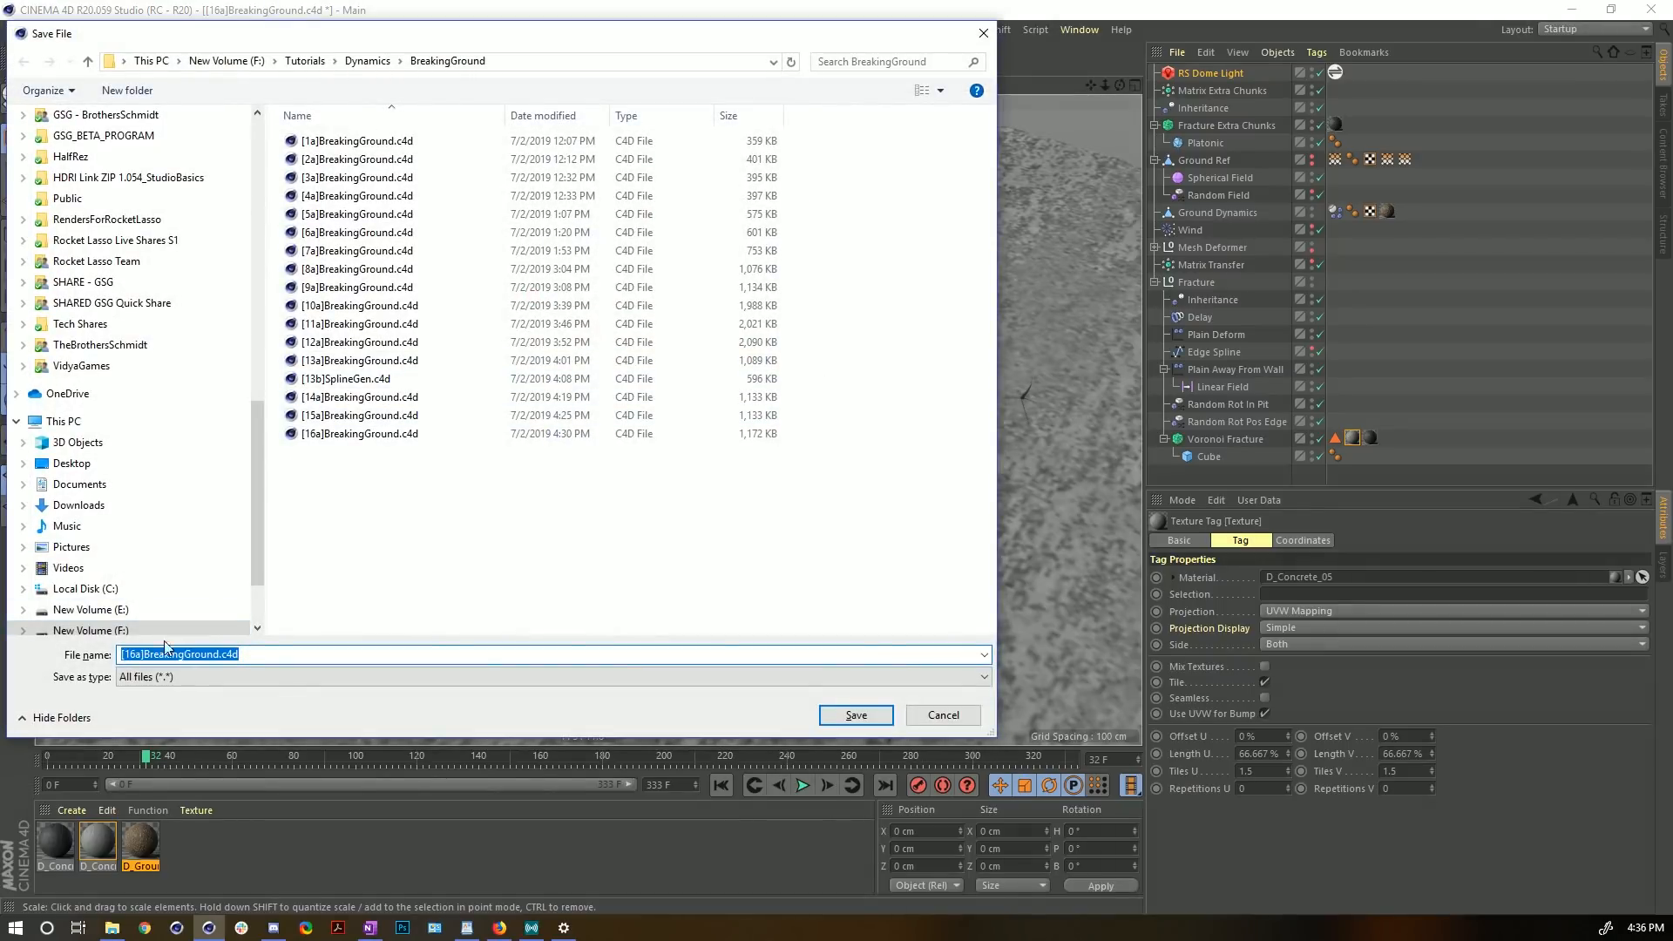
left_click(136, 655)
key("BackSpace")
type("7")
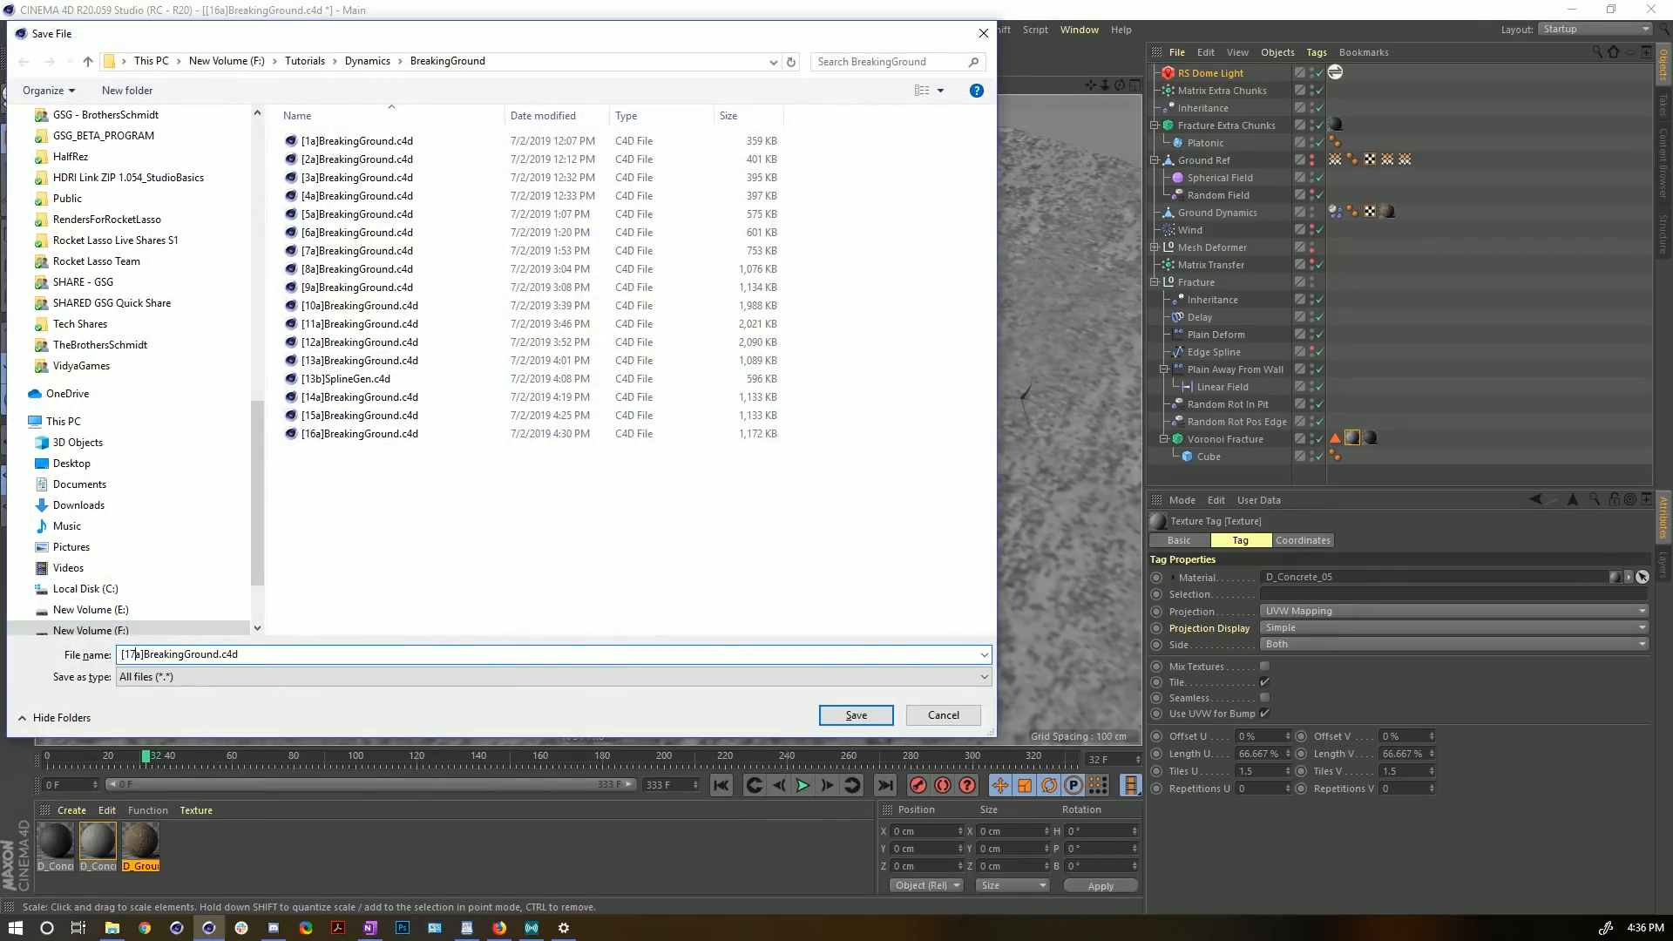
left_click(849, 710)
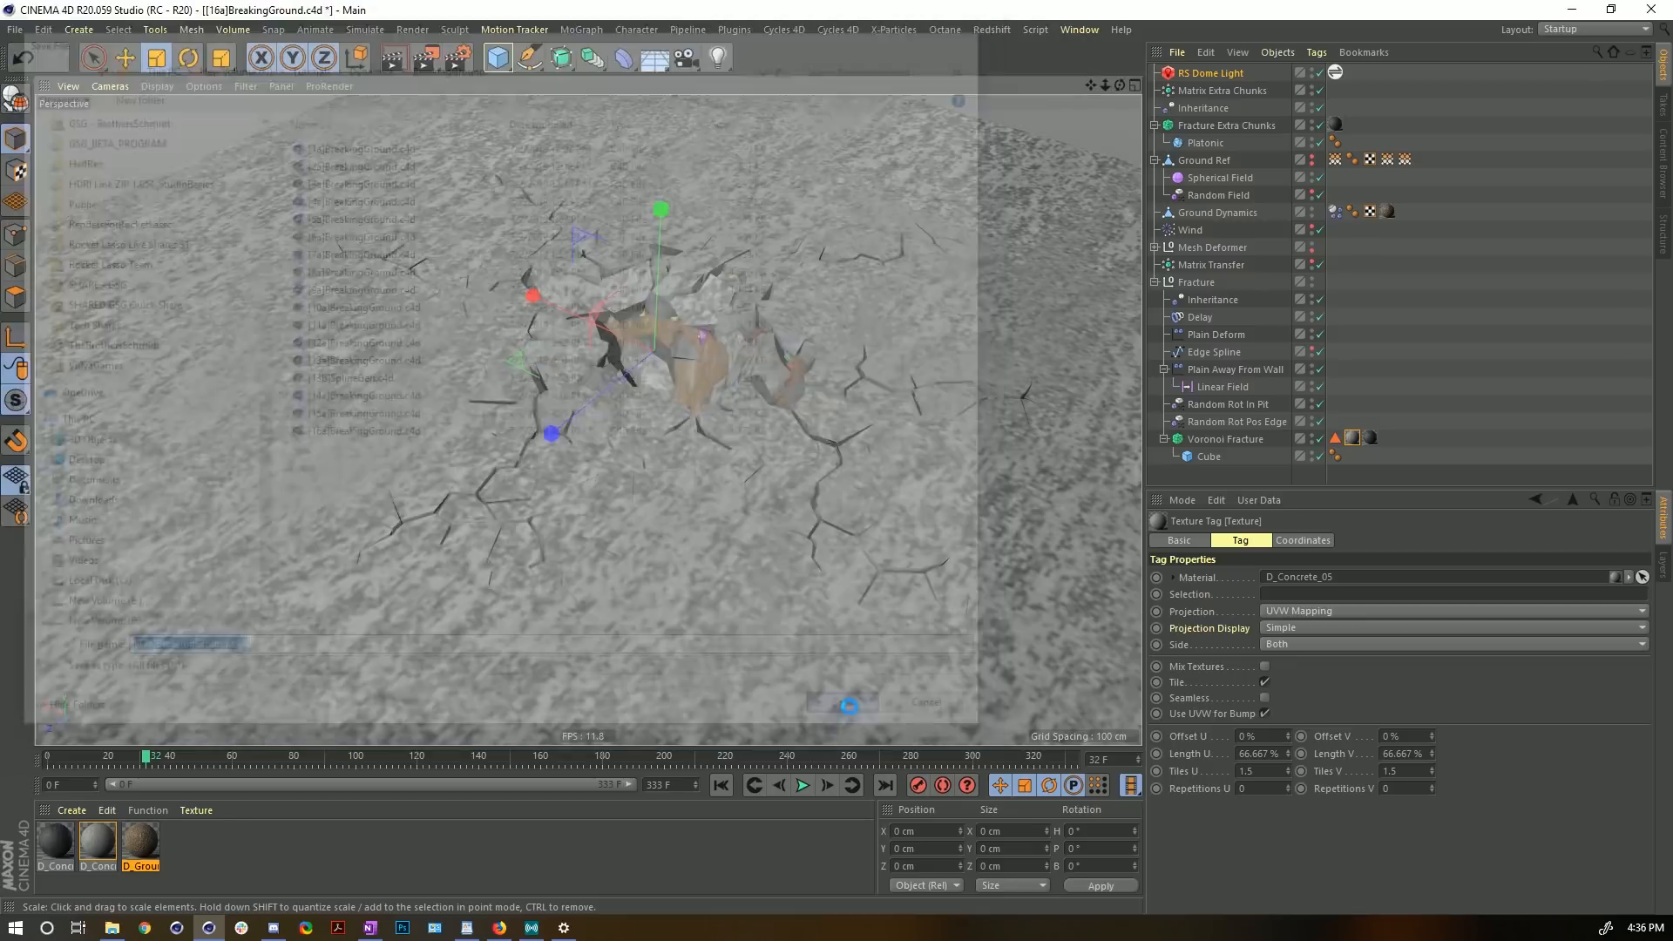
- Rename the D_Concrete_01_Polished material to Disp in the Material Editor
right_click_drag(679, 347, 836, 332, "alt")
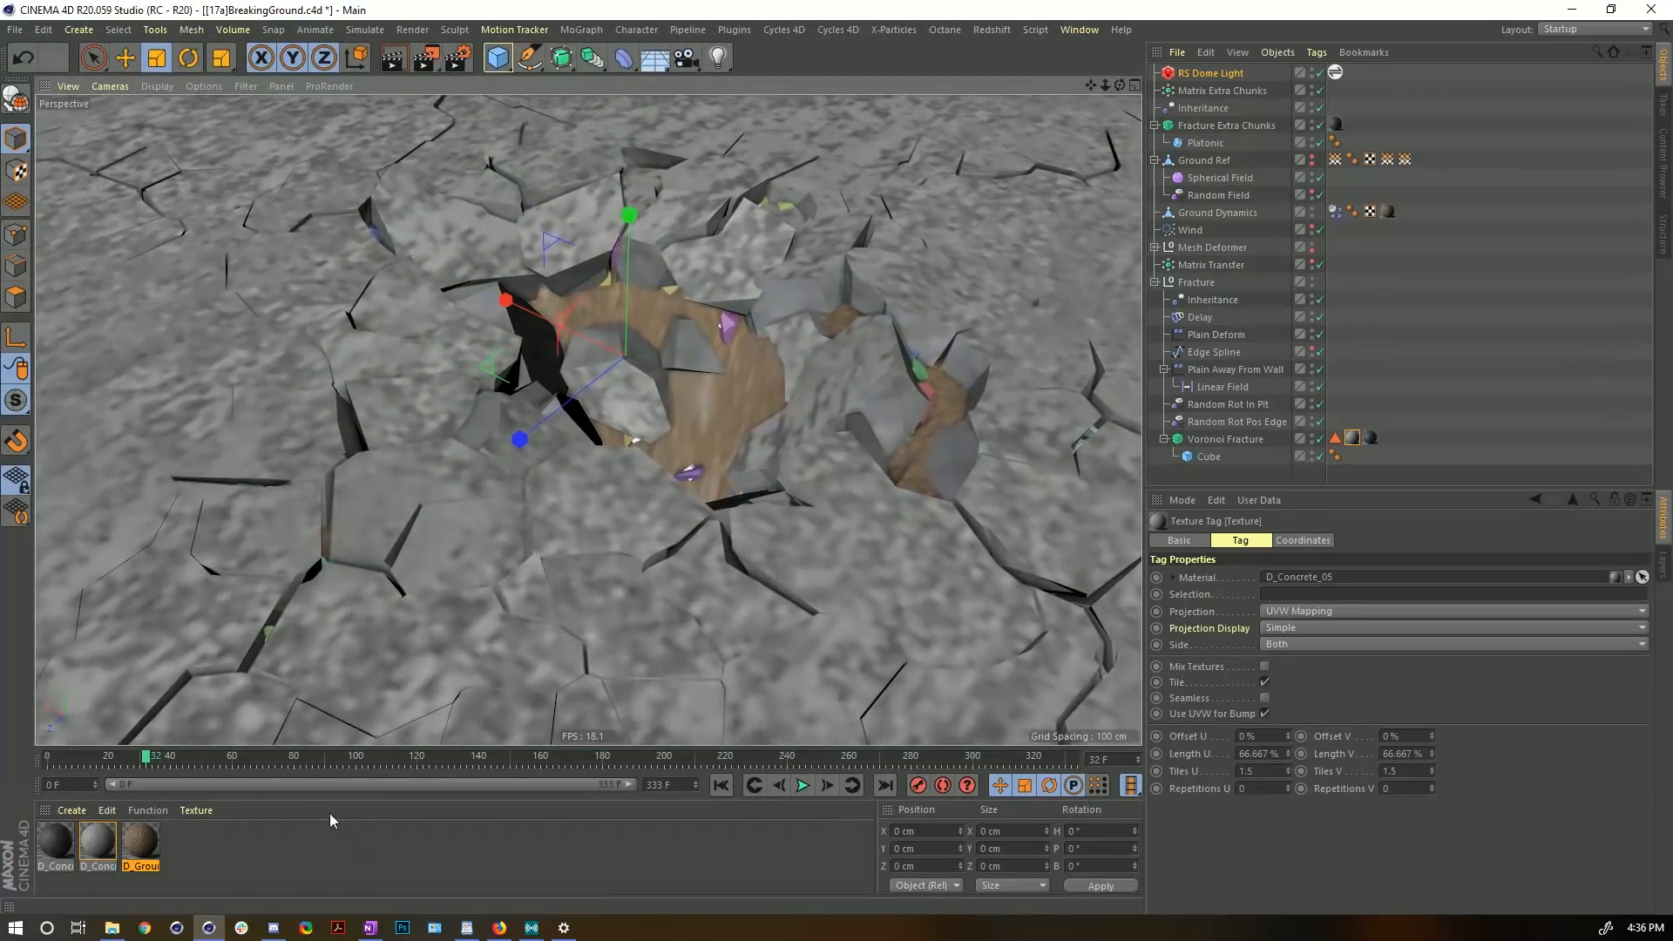
left_click(57, 844)
double_click(55, 842)
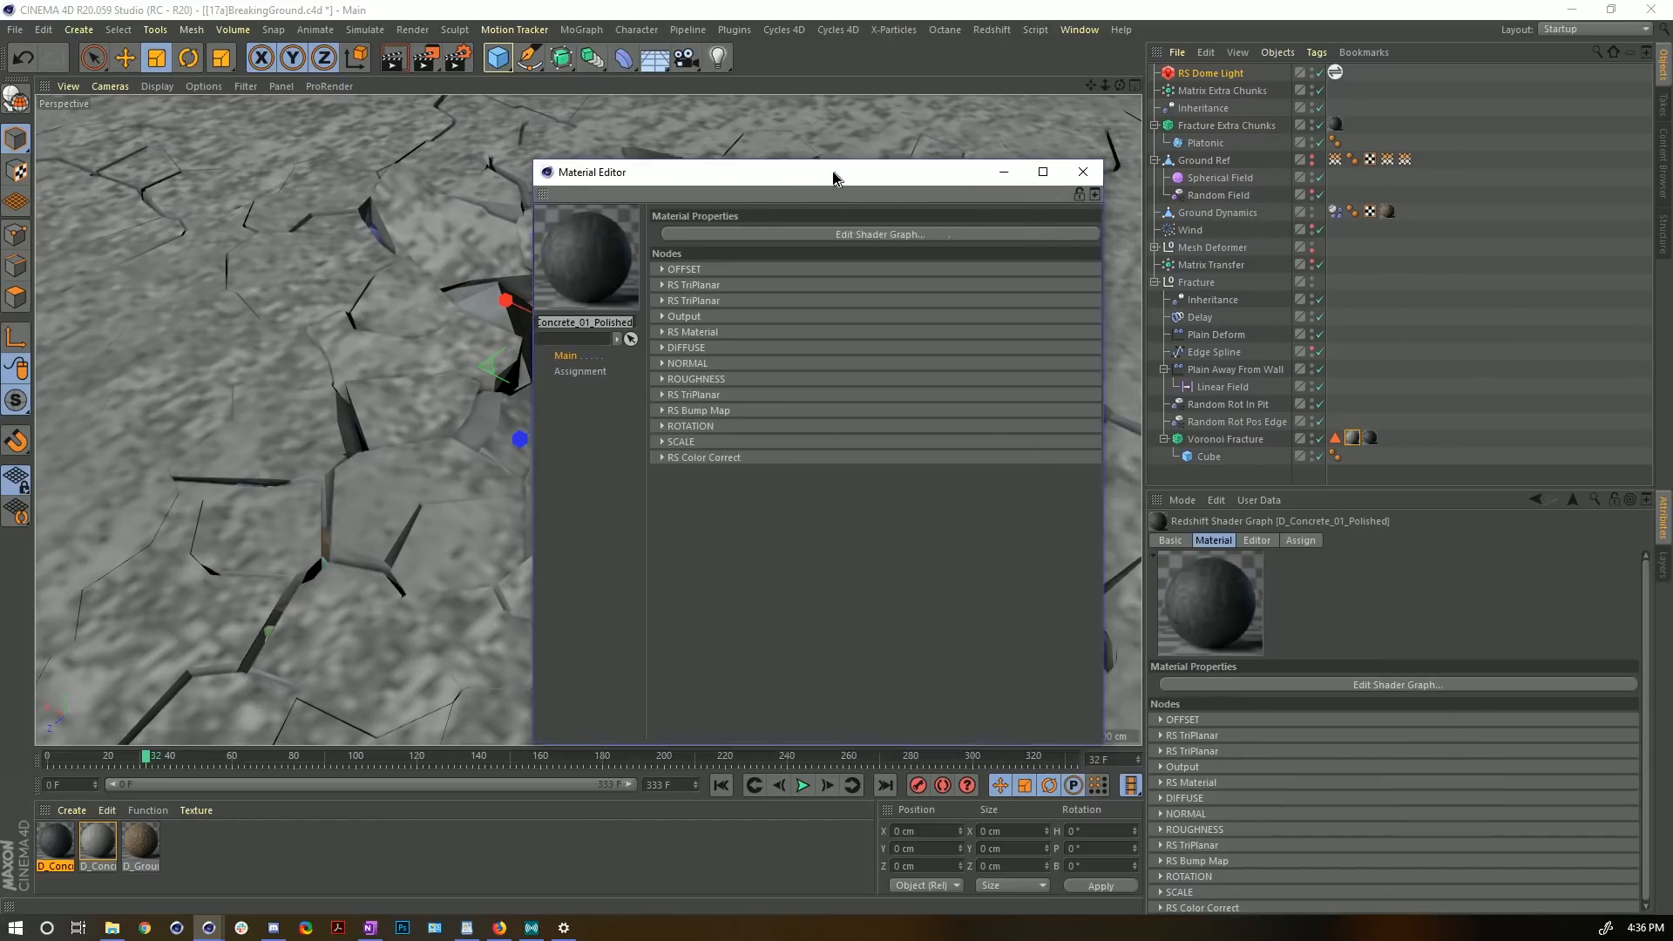
left_click_drag(830, 173, 763, 167)
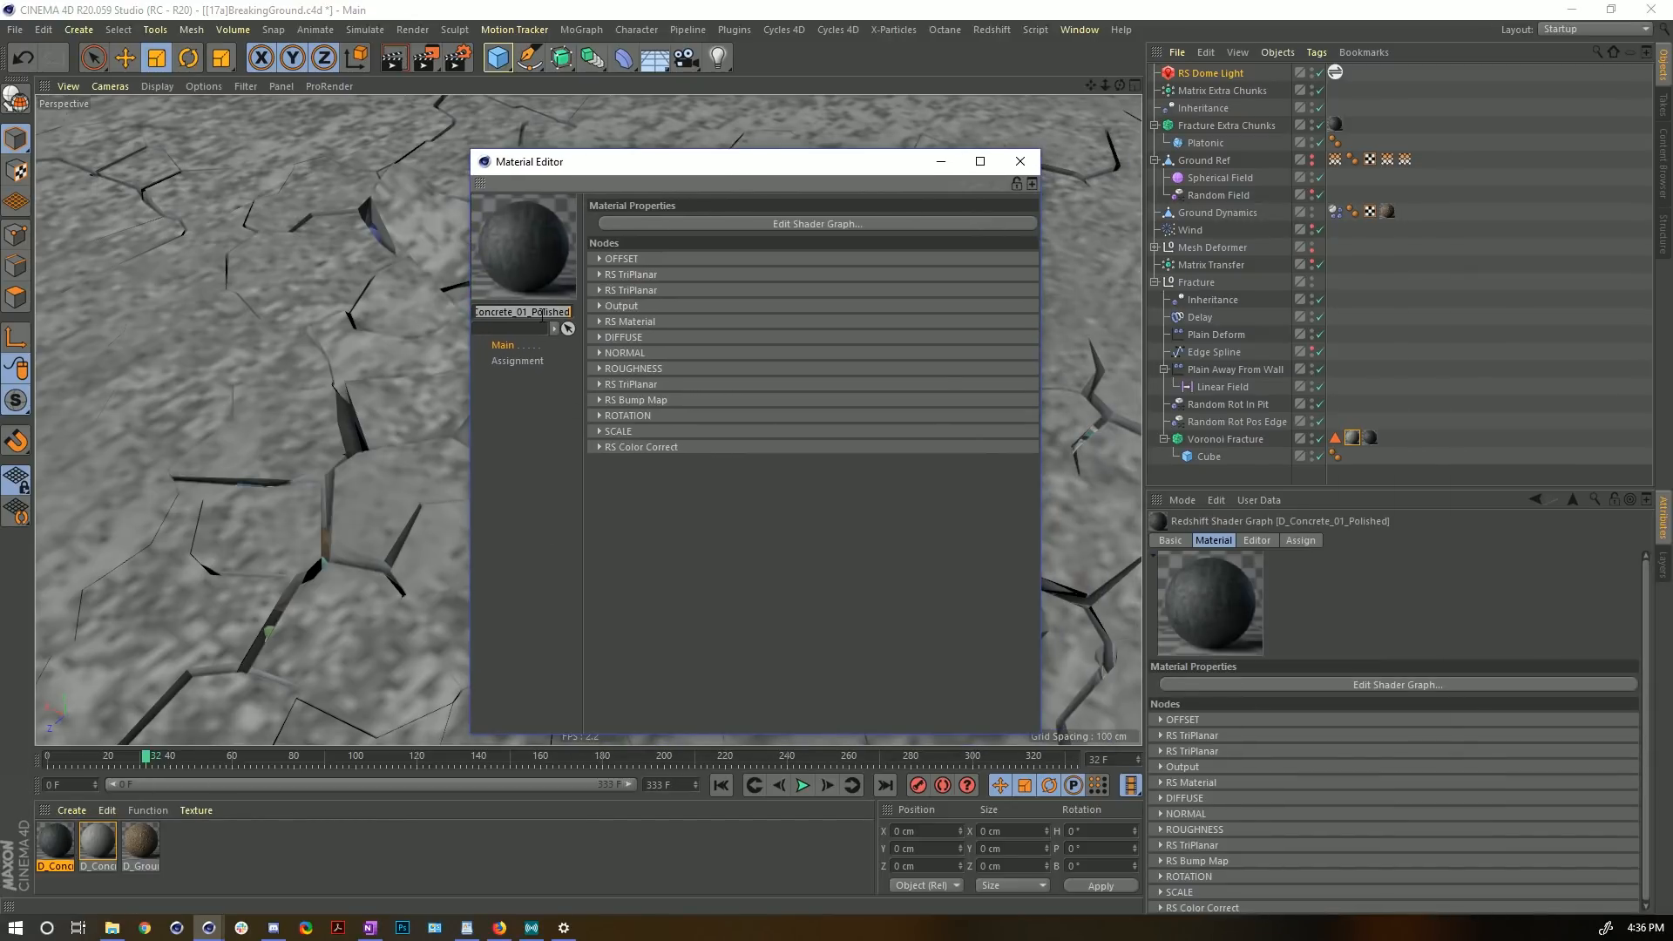
type("Disp")
key("Return")
- Open the Disp material's shader graph and move the RS Color Correct node closer to the texture nodes
left_click_drag(705, 169, 496, 359)
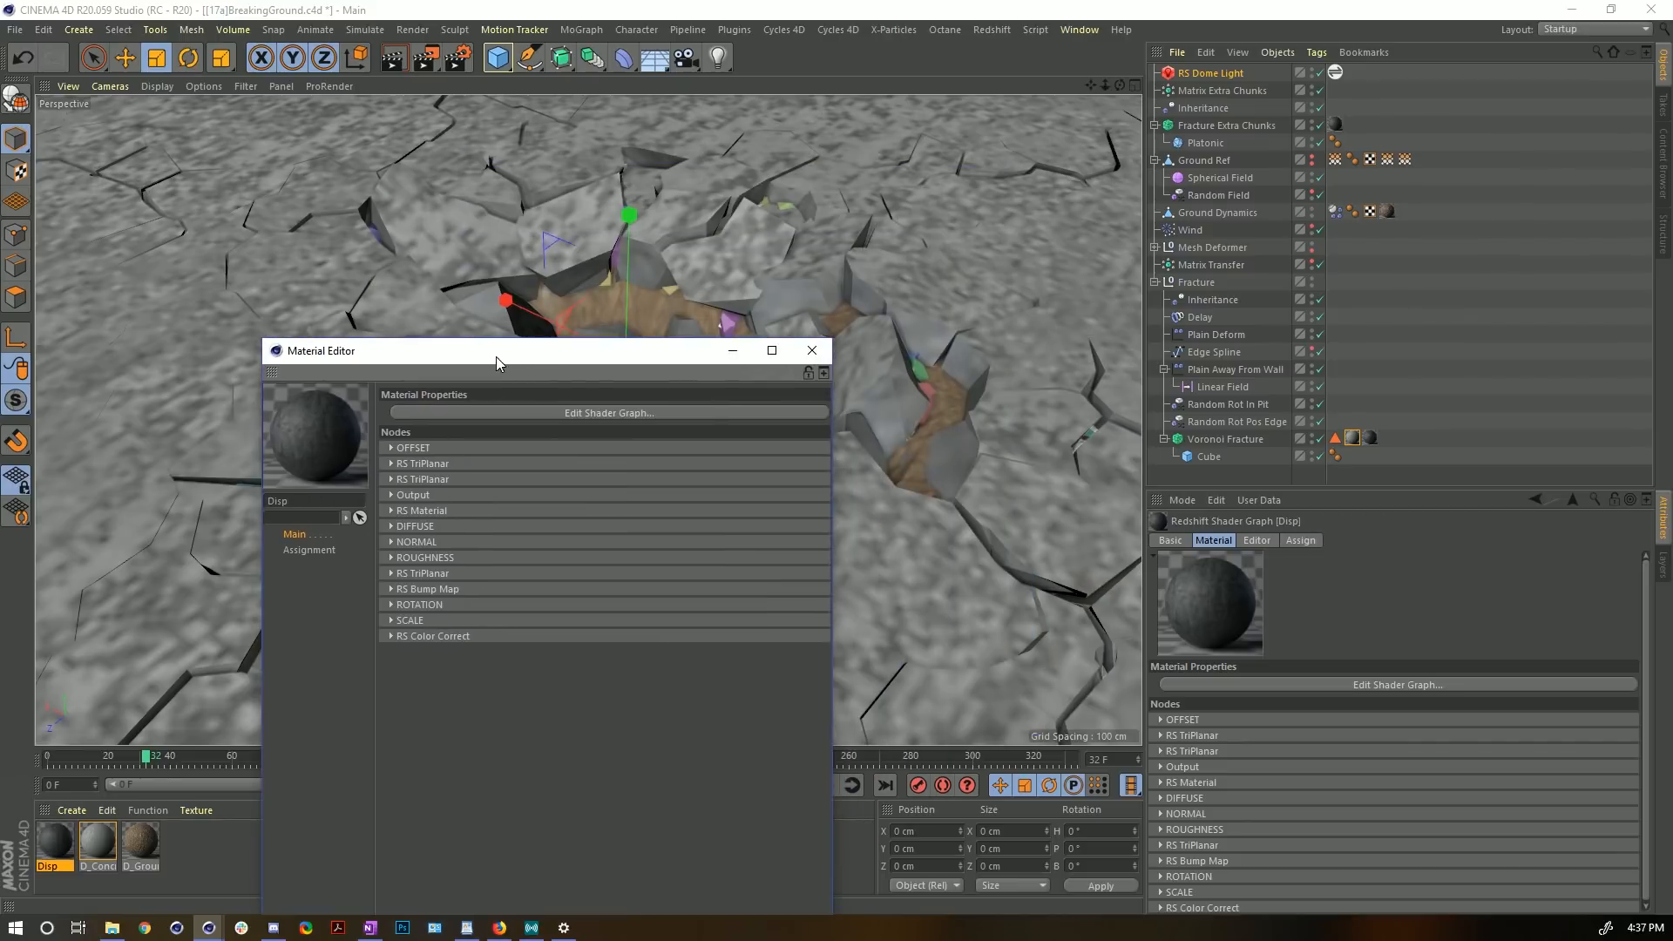
left_click(562, 411)
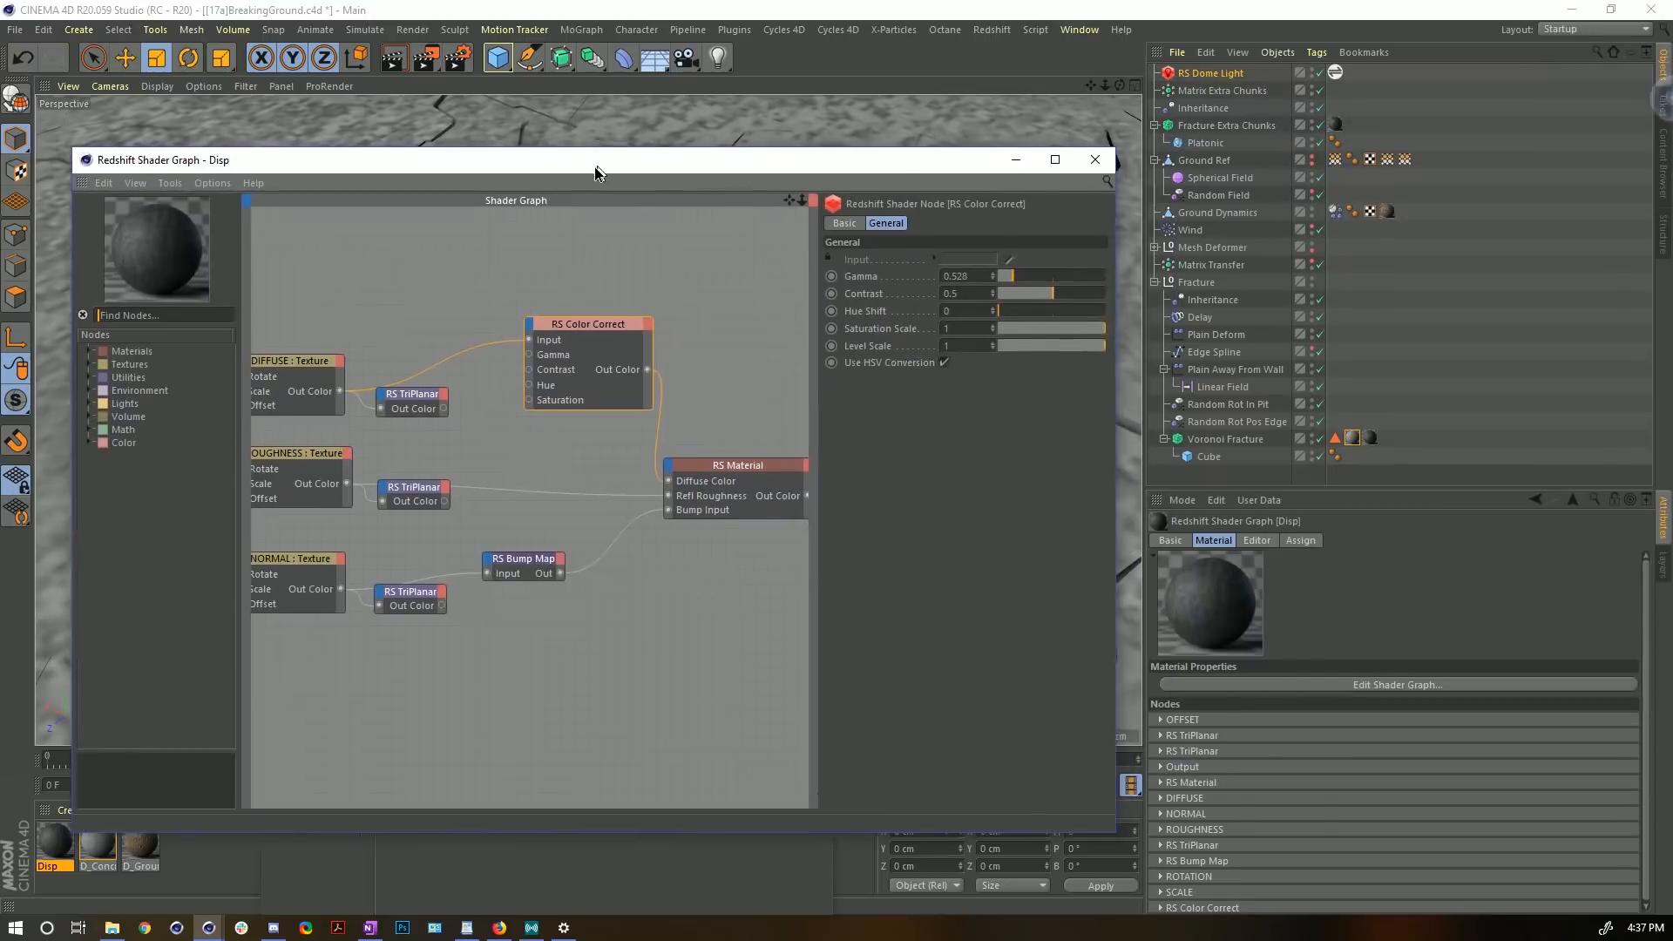
left_click_drag(594, 166, 557, 203)
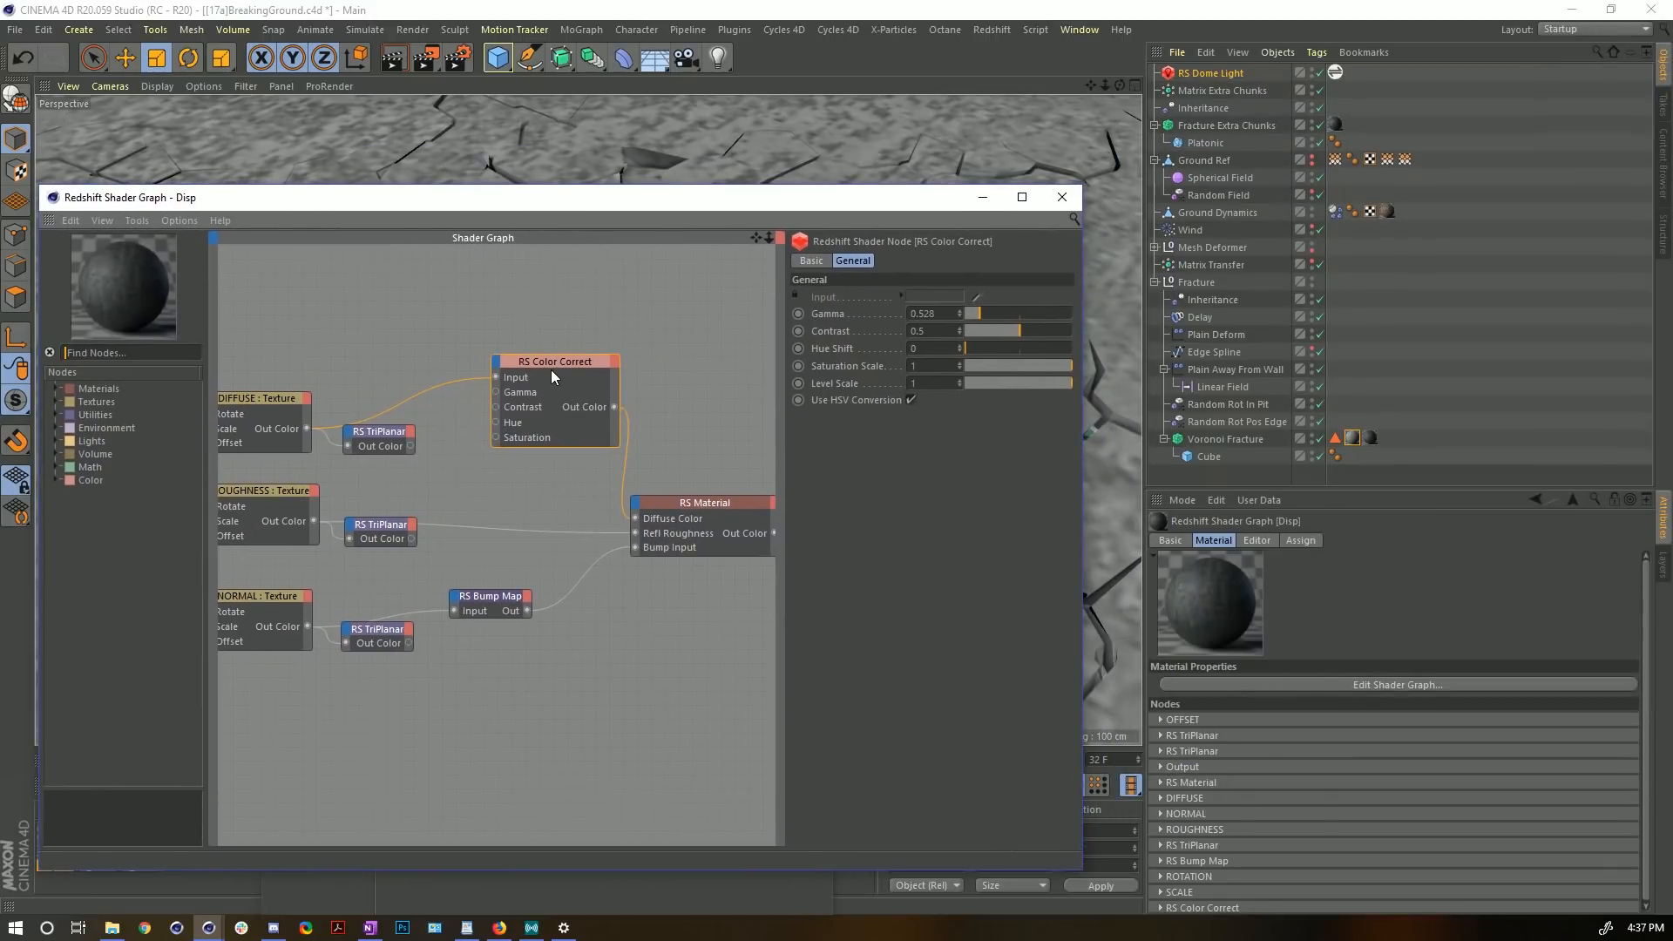
left_click_drag(554, 368, 505, 384)
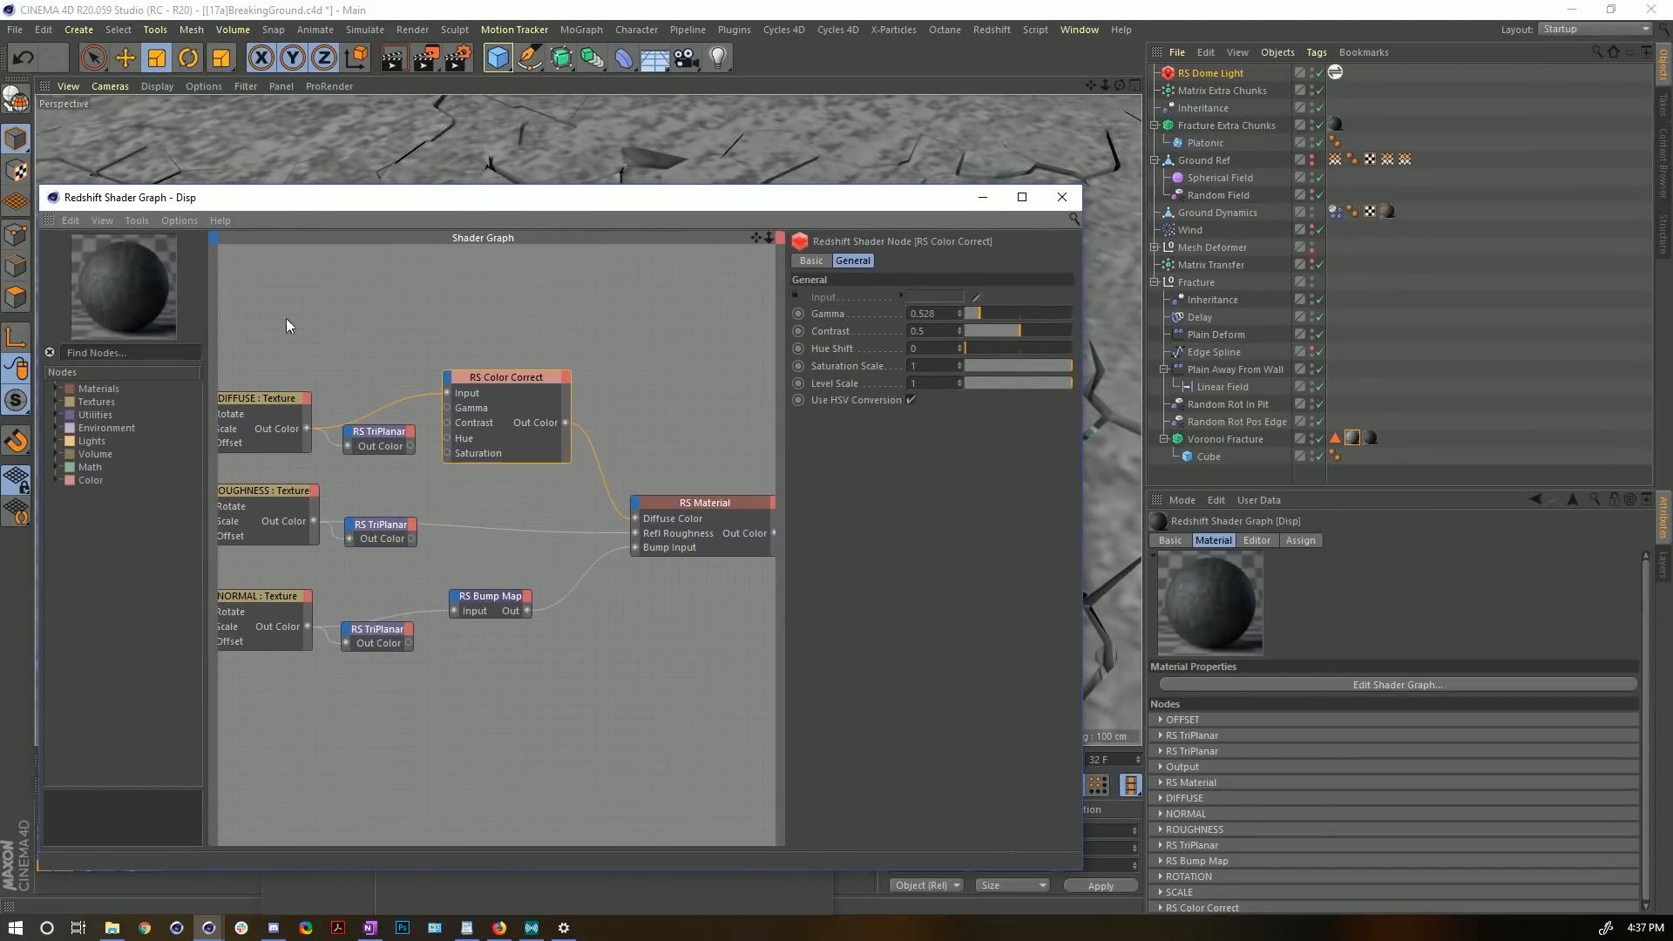
- Add a WireFrame node to the Disp shader graph and connect its output to RS Material's Diffuse Color
left_click(144, 354)
type("wire")
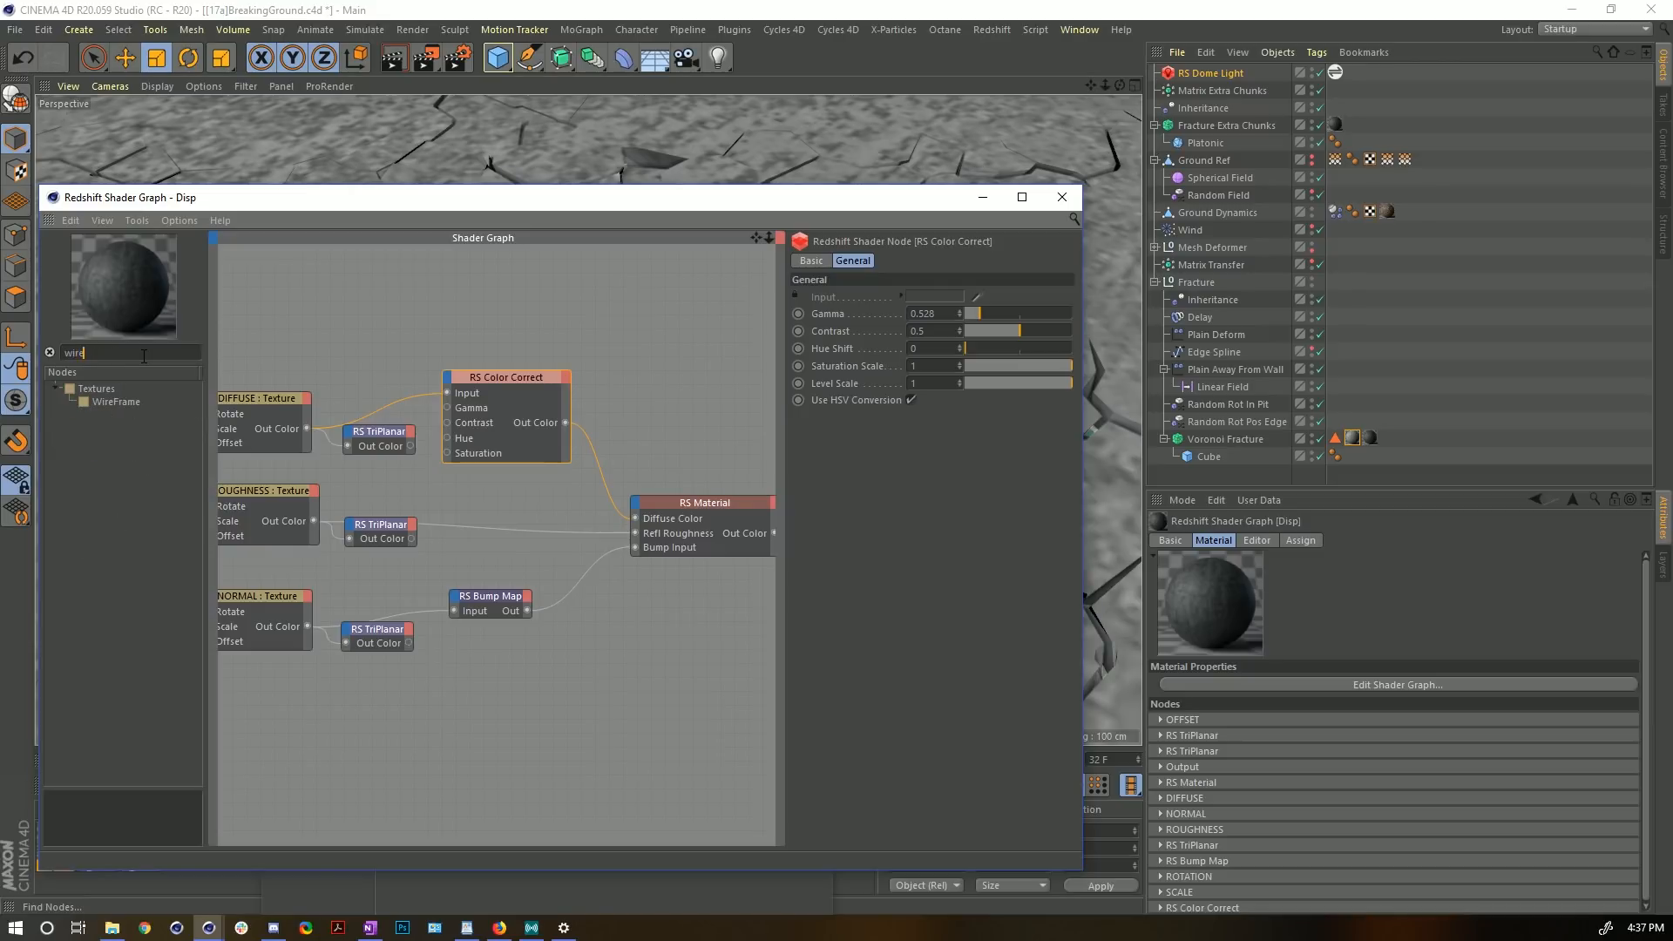
key("Return")
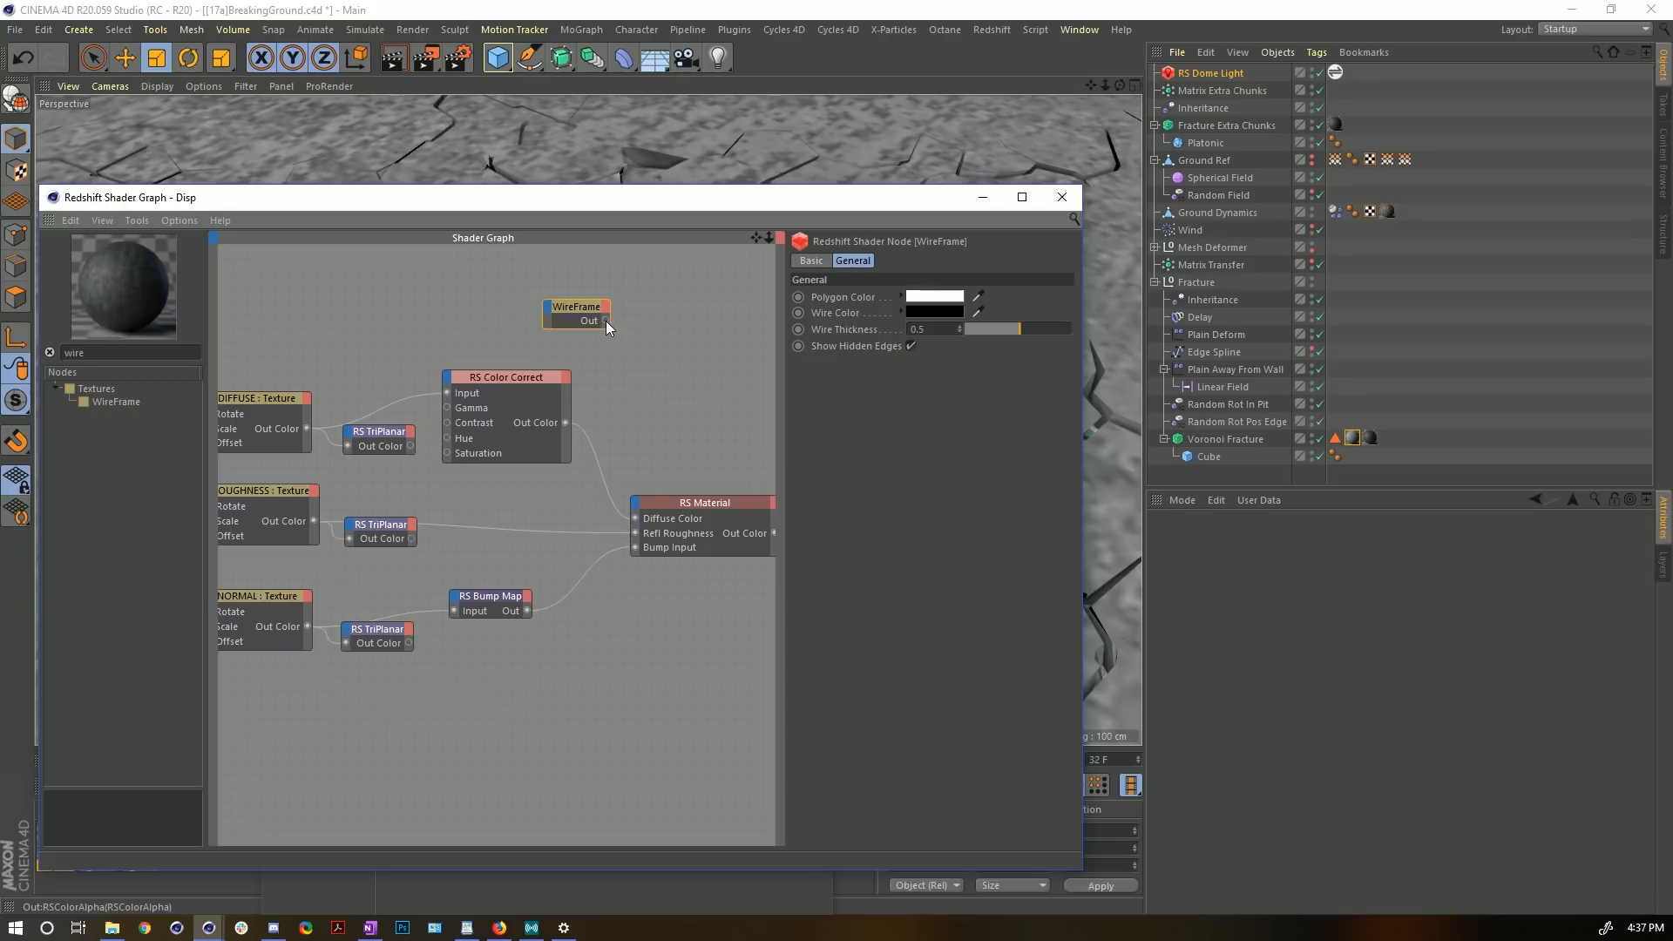
left_click_drag(604, 320, 637, 520)
- Open the Redshift RenderView, start the live render, and arrange it above the shader graph, clear of the object list
left_click_drag(678, 201, 893, 390)
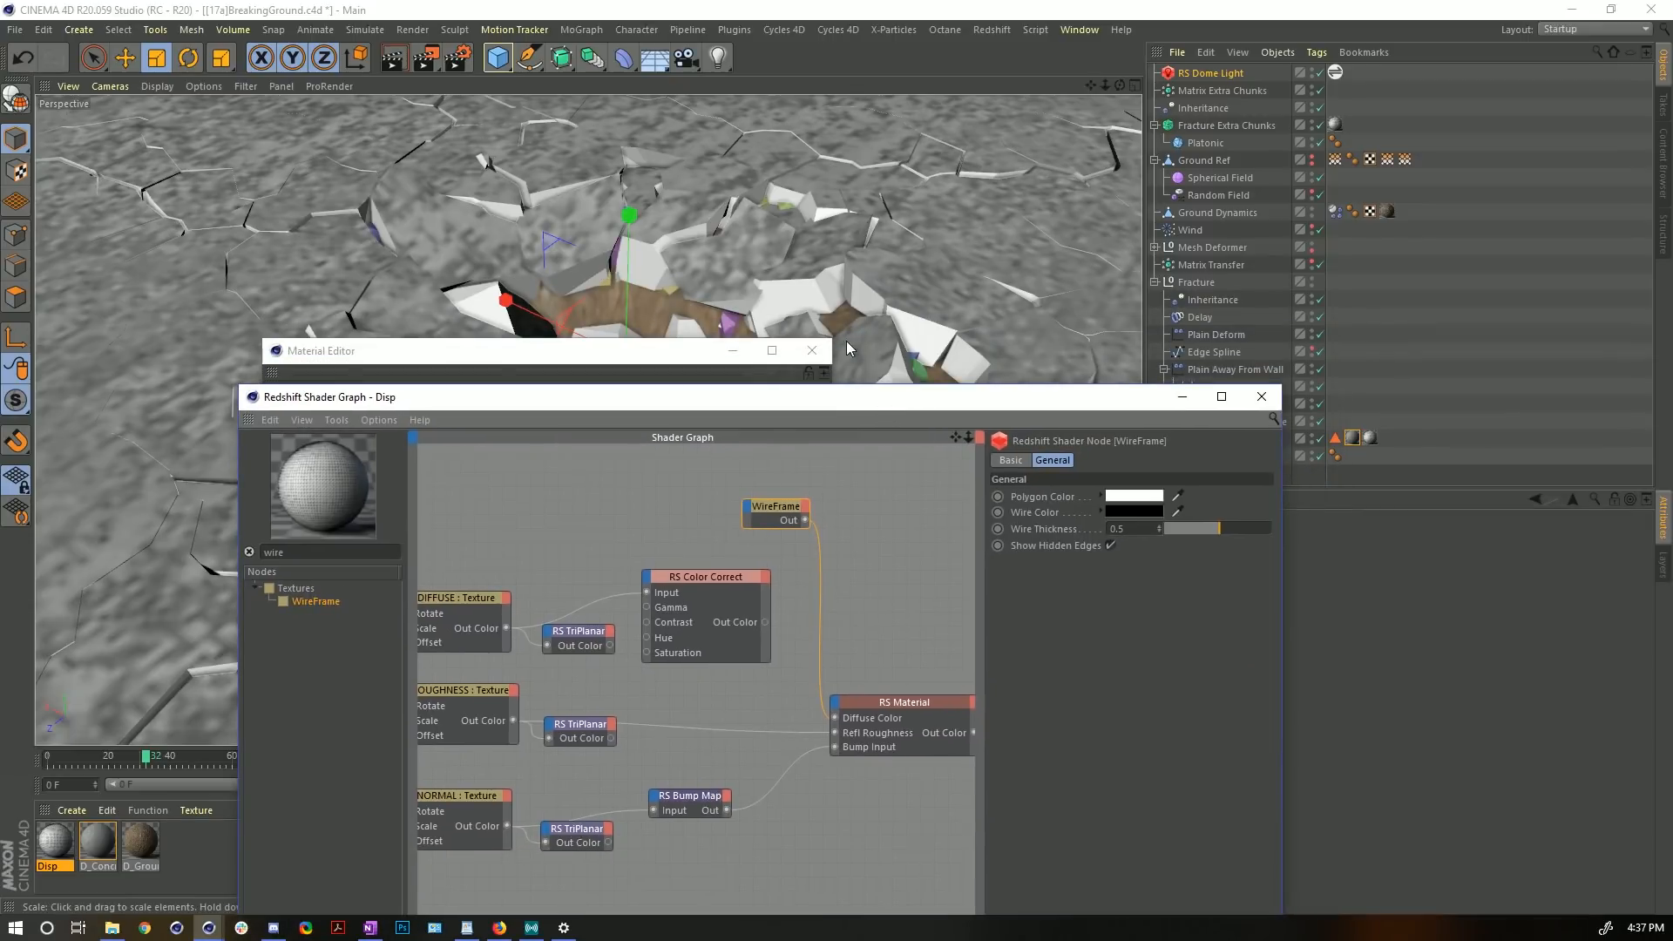
left_click(997, 28)
left_click(1059, 154)
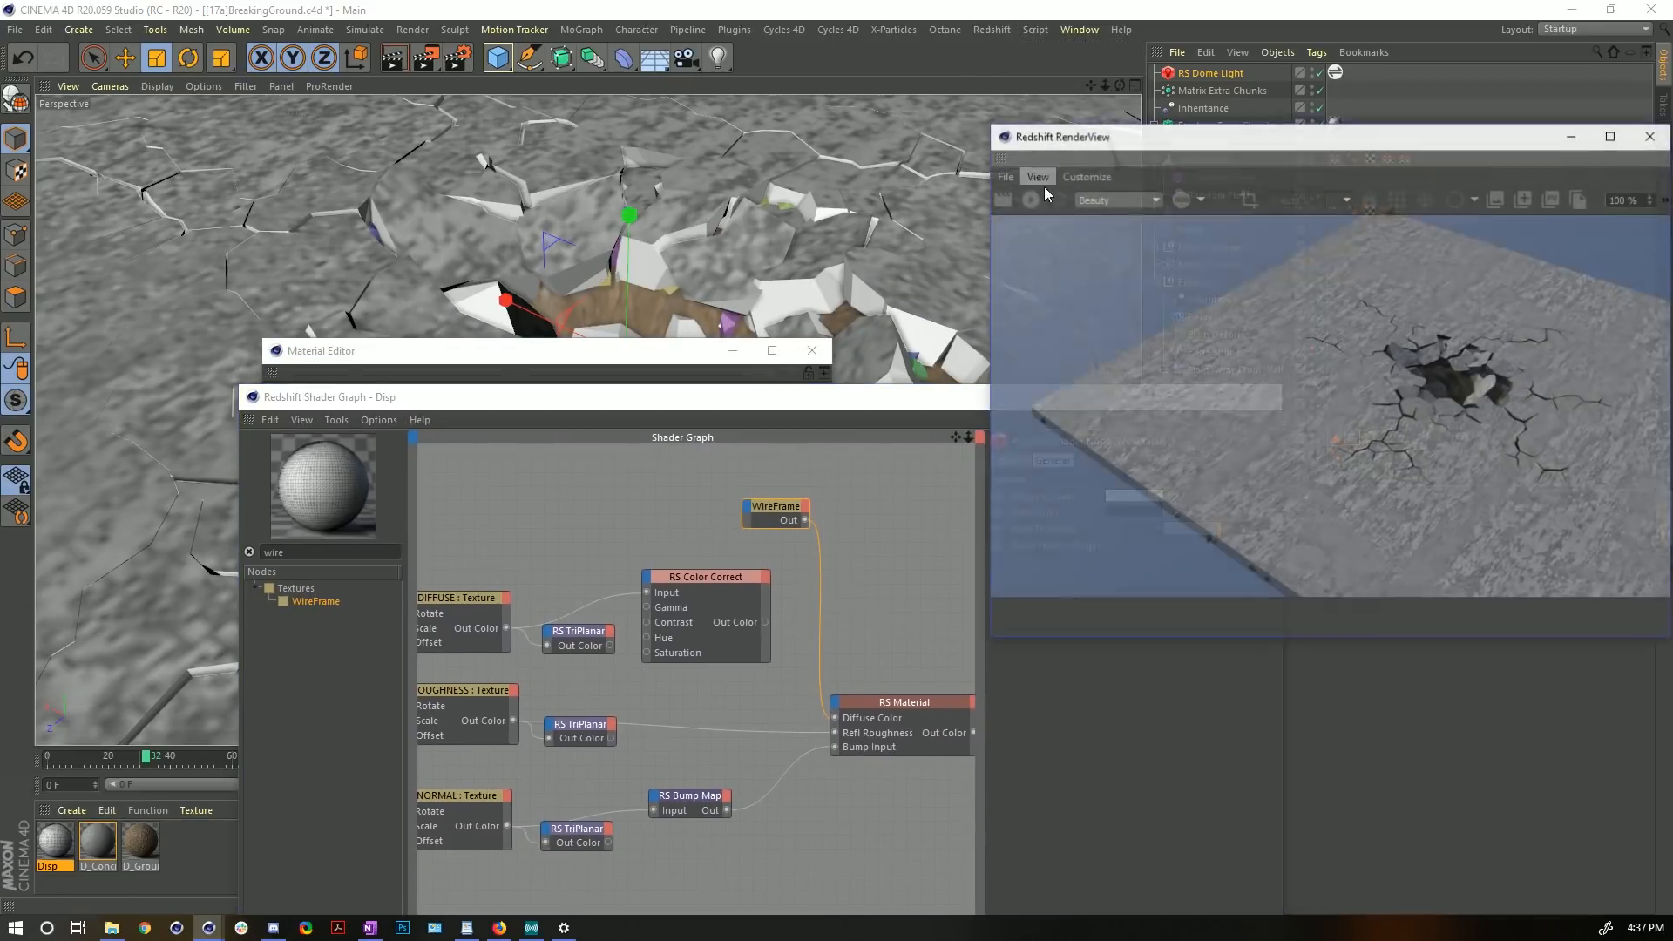
left_click_drag(1217, 140, 540, 115)
left_click(357, 177)
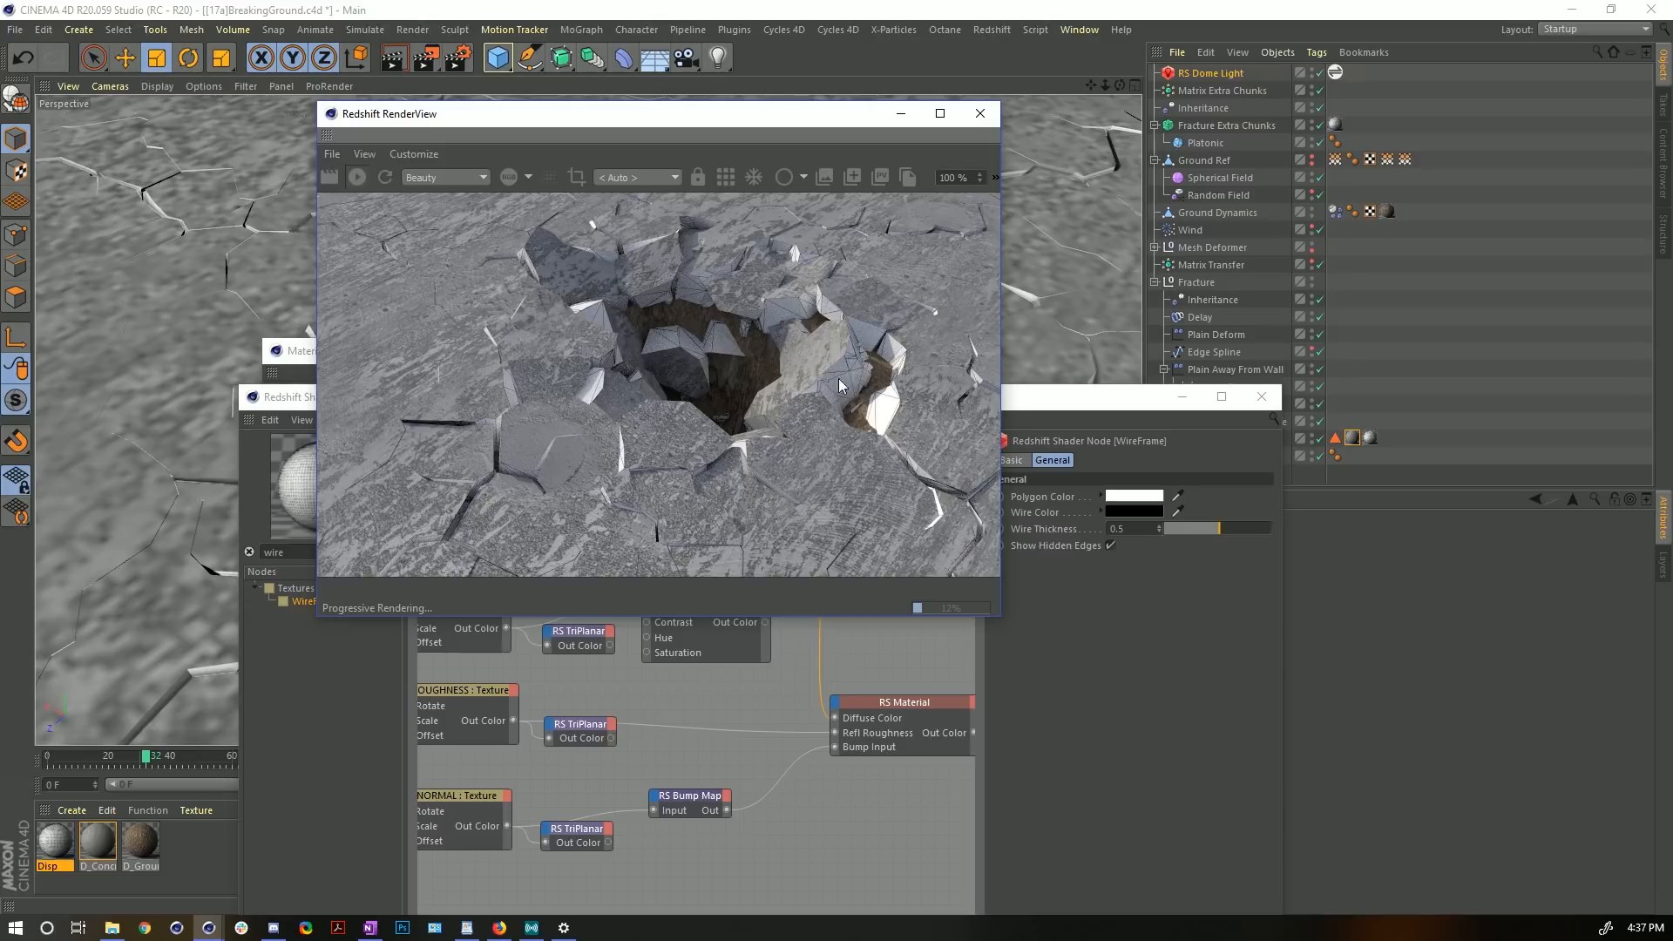
left_click_drag(765, 128, 454, 50)
left_click_drag(832, 404, 630, 552)
left_click_drag(703, 360, 1672, 436)
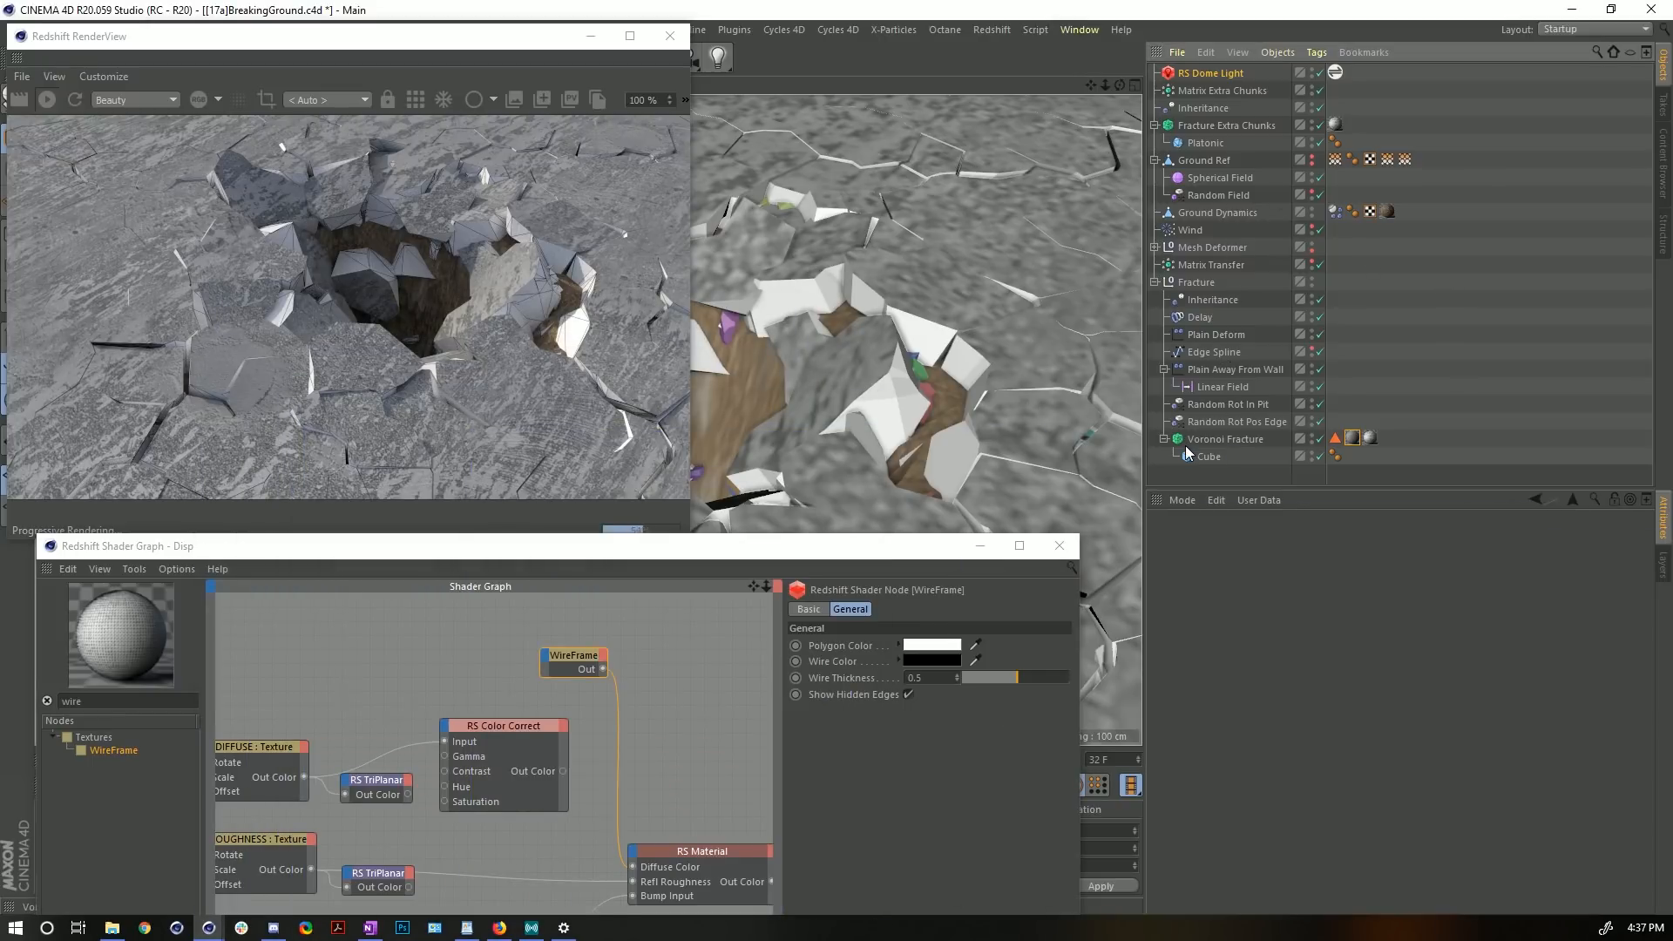
- Add a Redshift Object tag to the Voronoi Fracture and enable its Geometry override
left_click(1246, 441)
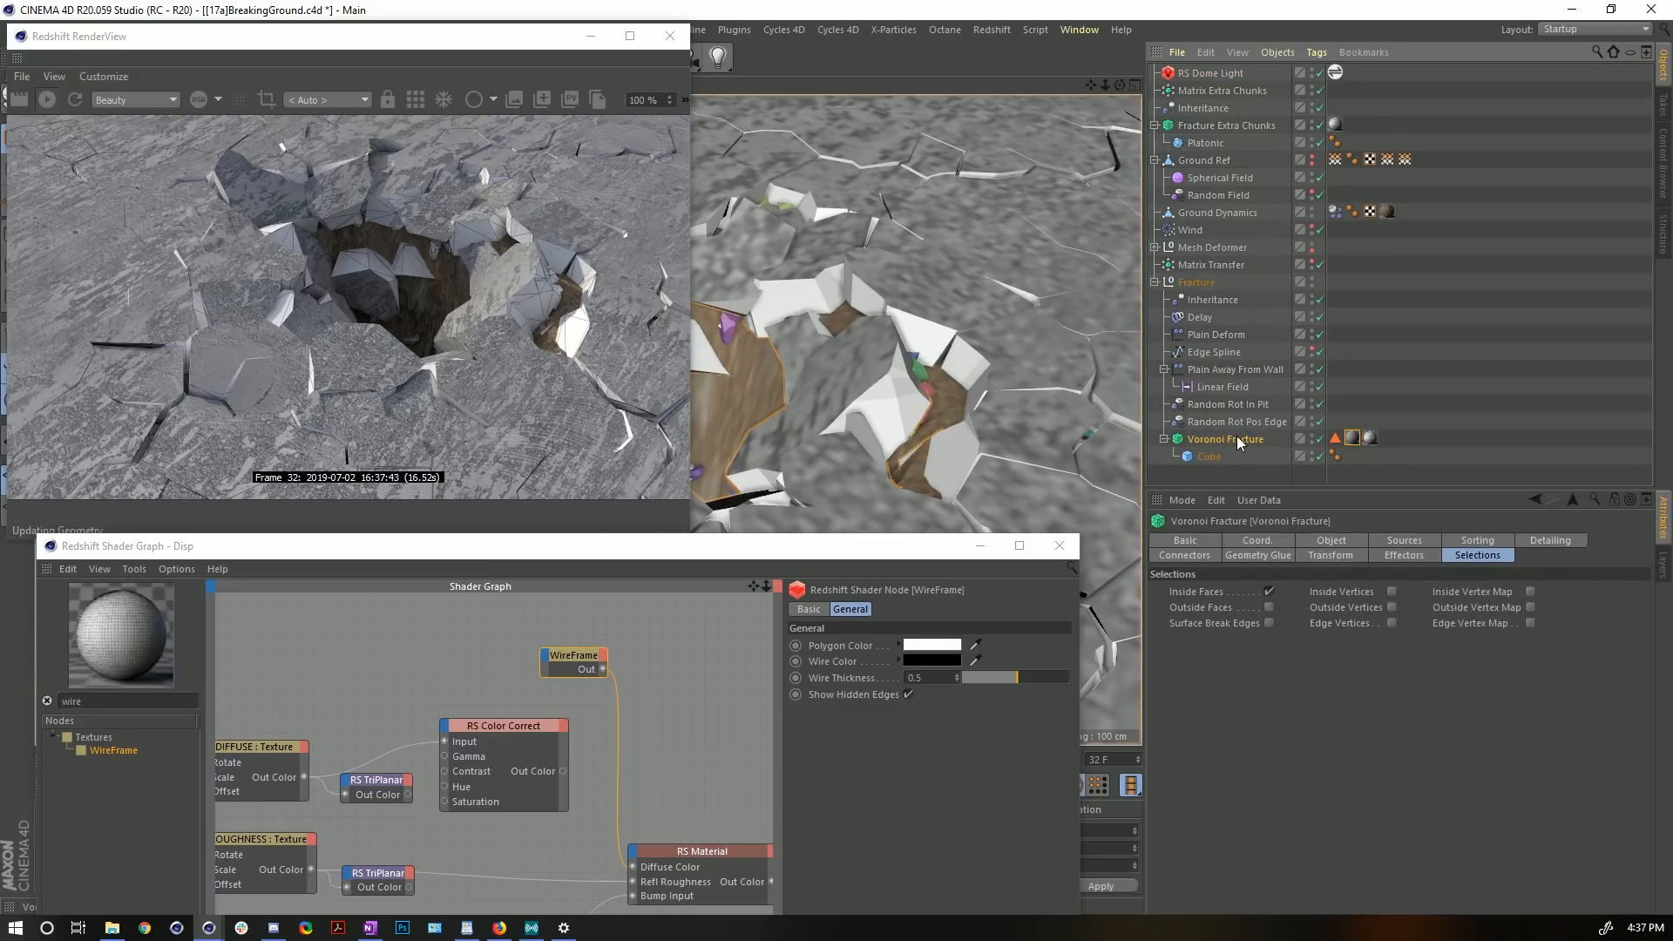
right_click(1233, 442)
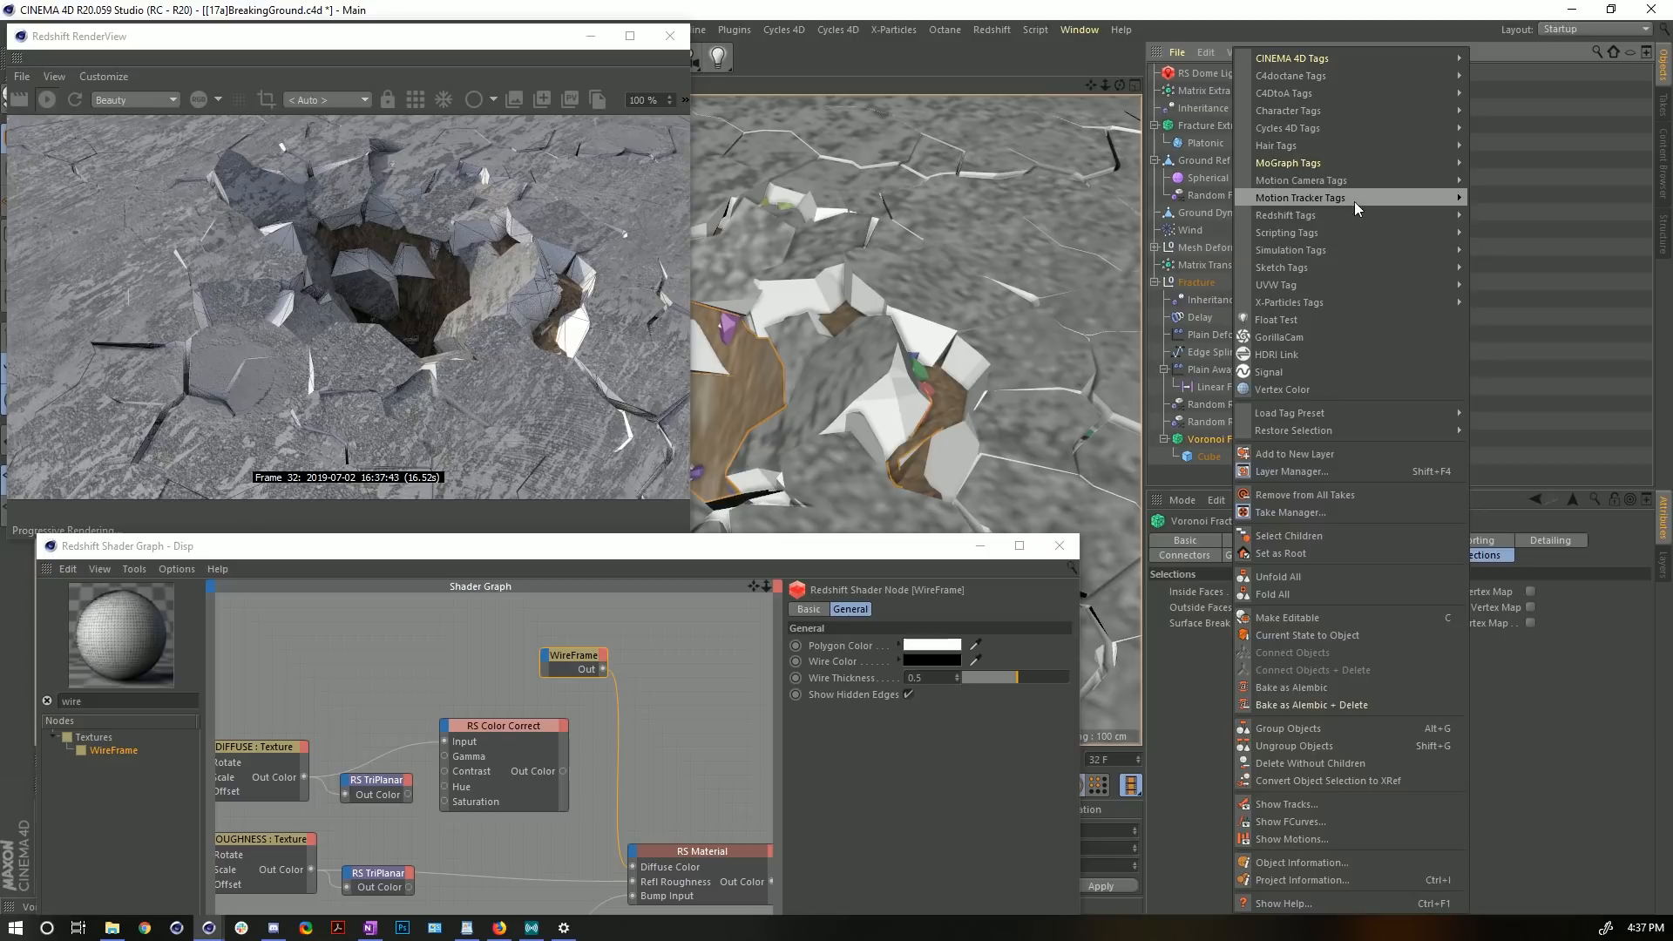
mouse_move(1319, 216)
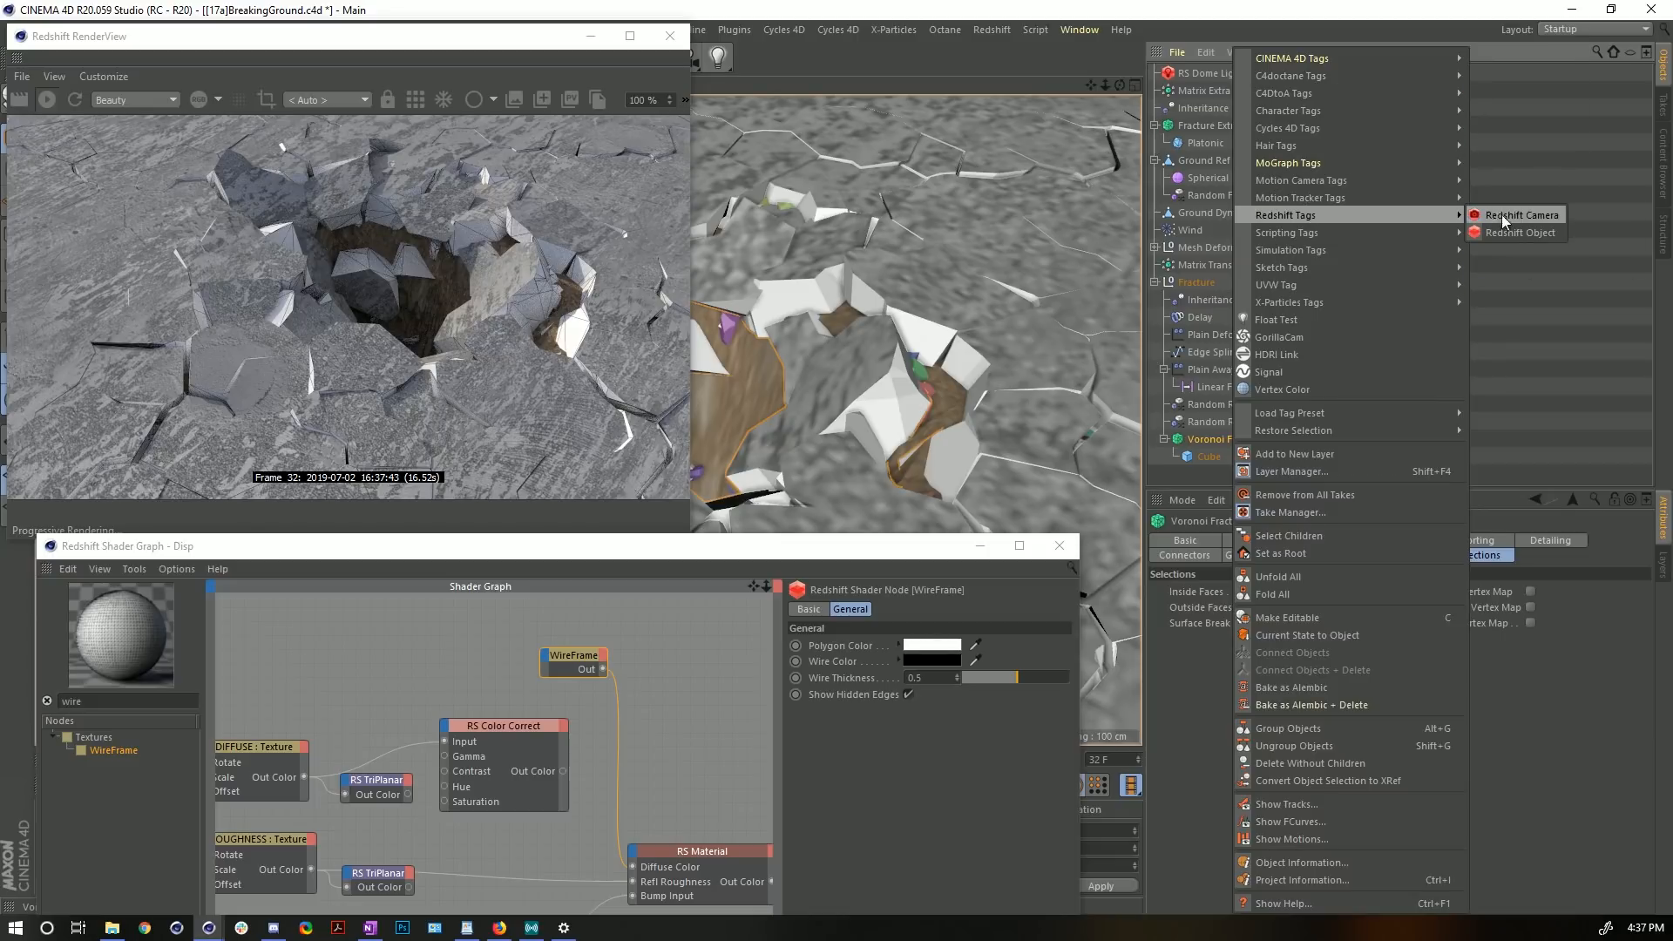
left_click(1514, 232)
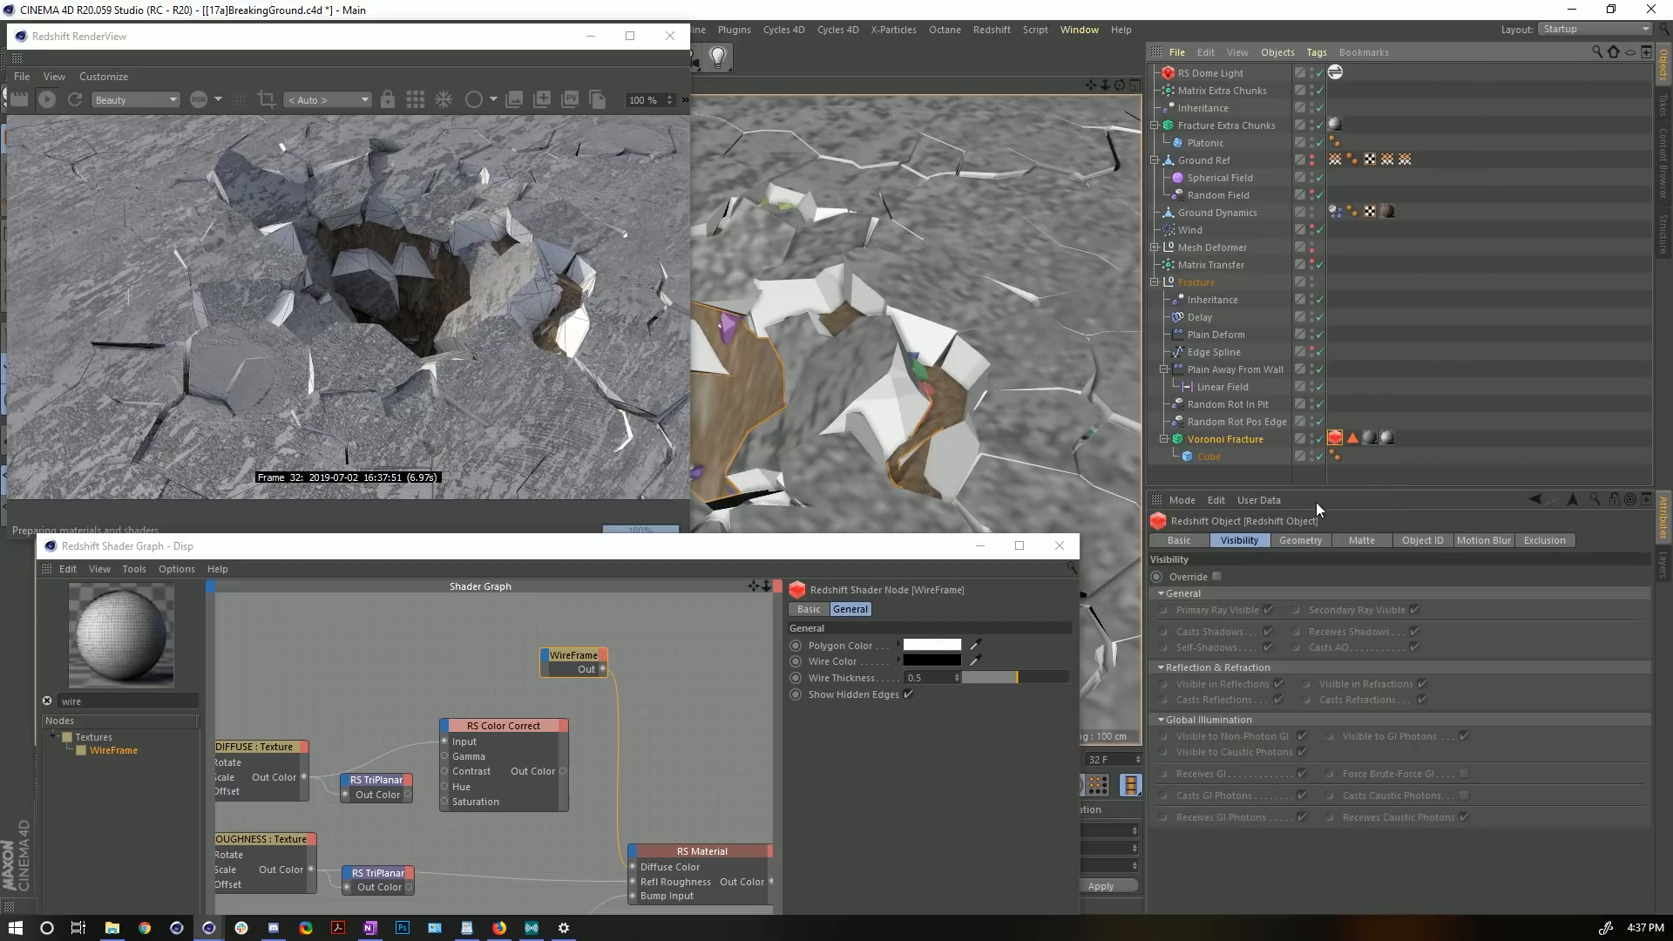
left_click(1287, 540)
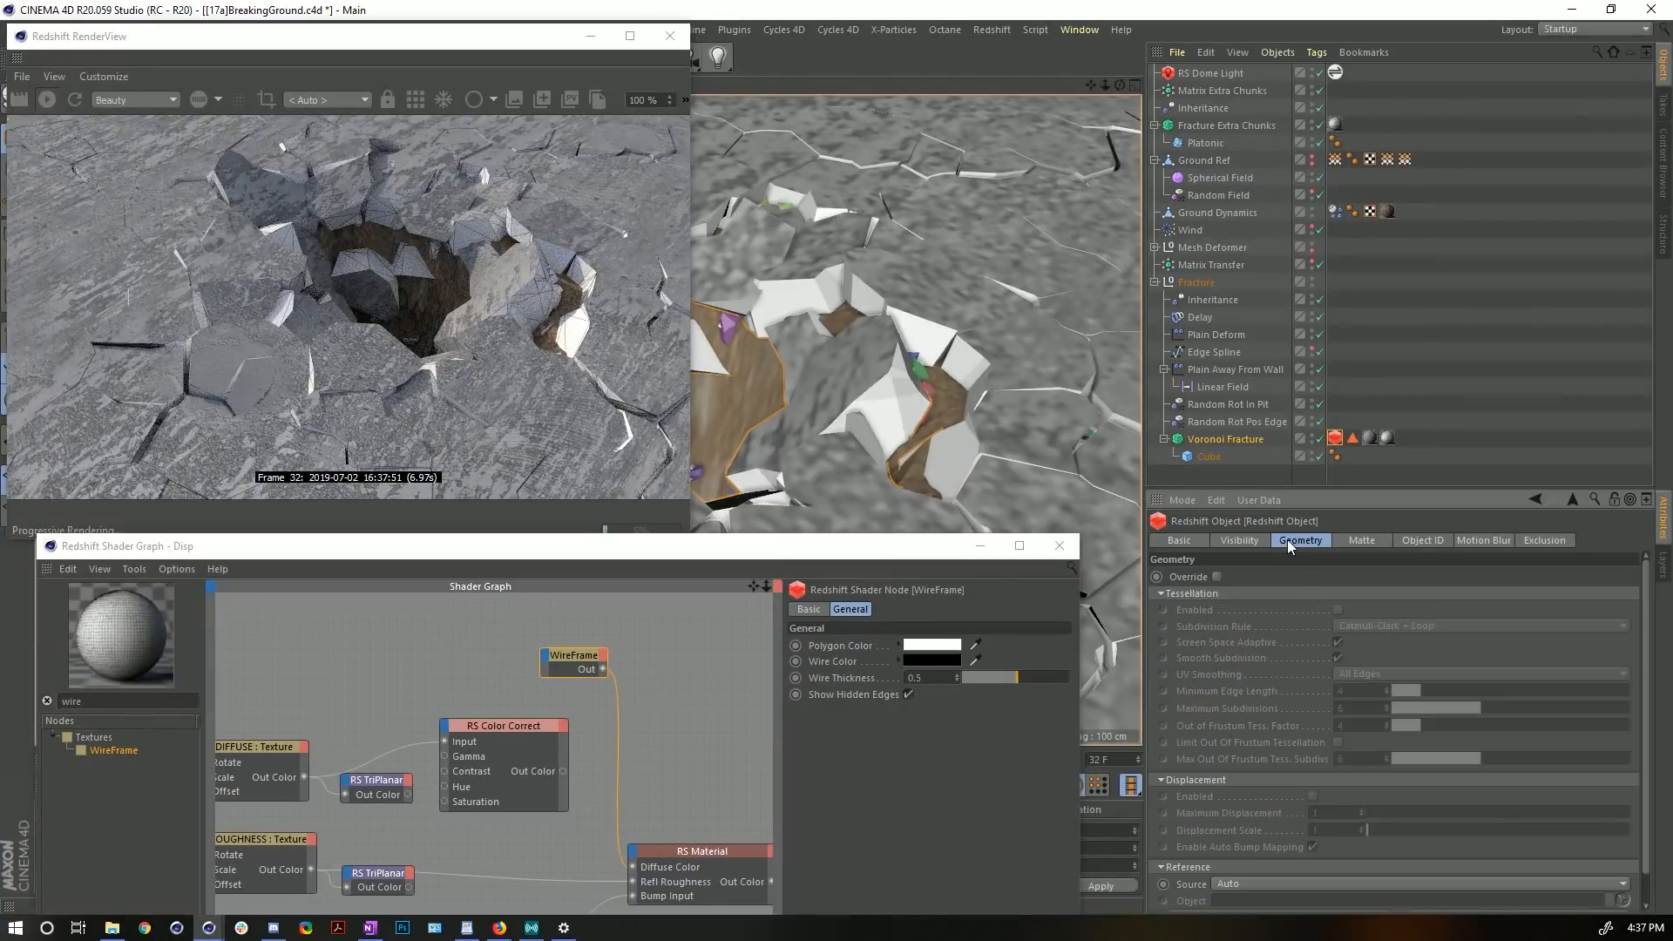
left_click(1216, 576)
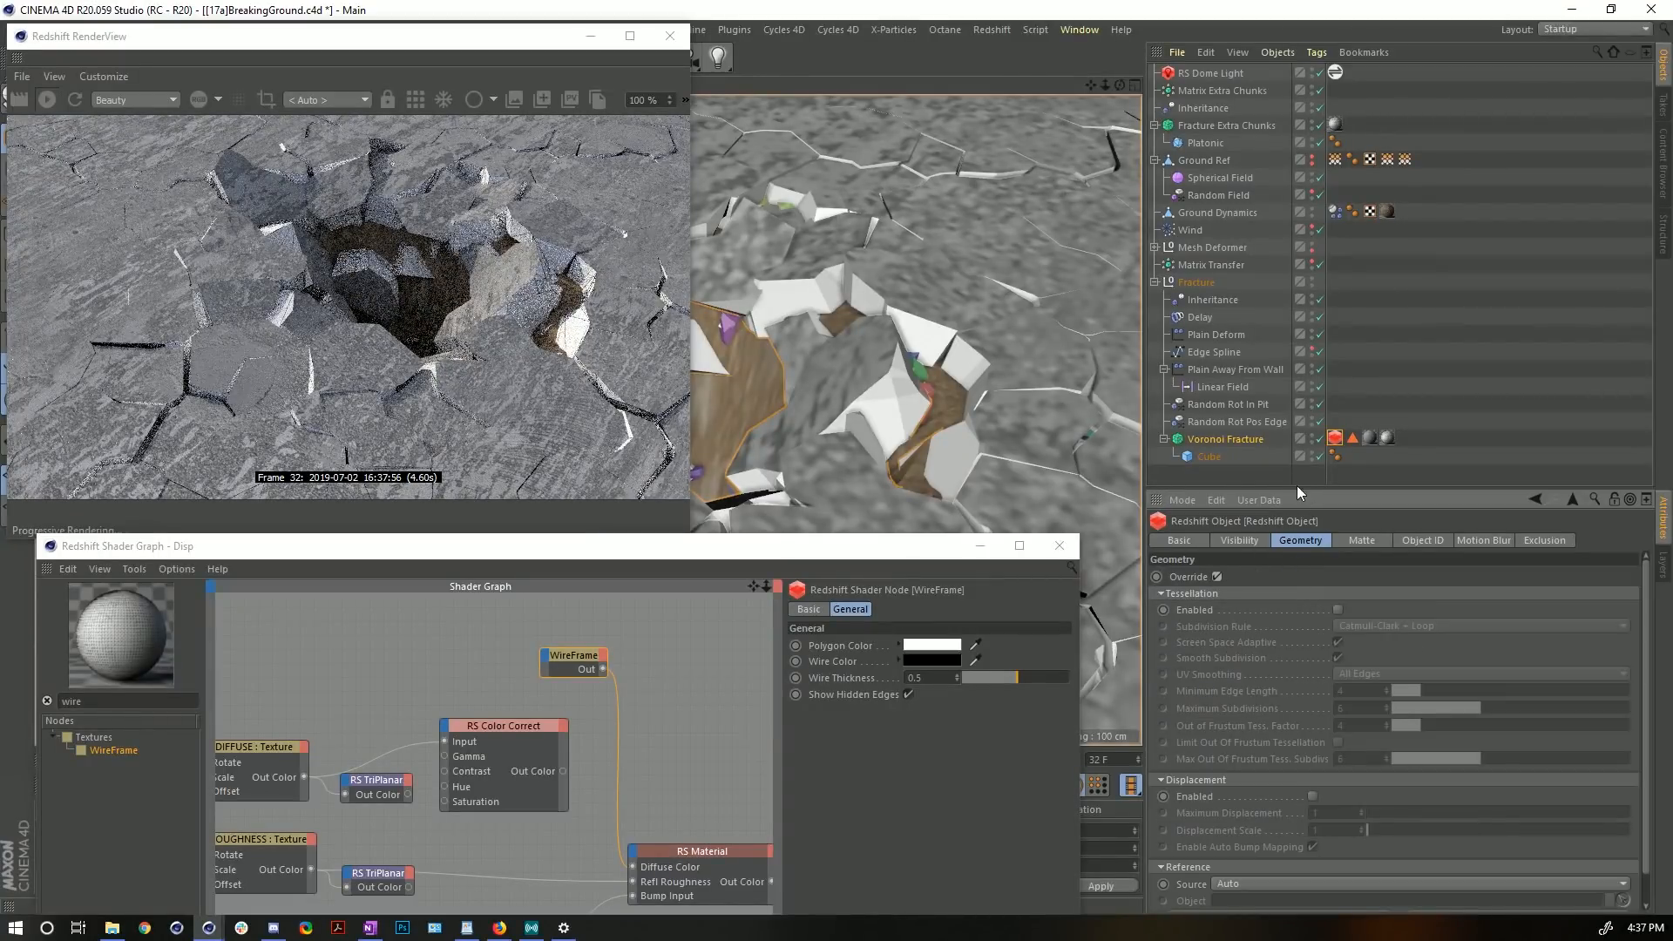
- Enable tessellation in the Voronoi Fracture's Redshift Object tag and turn off Smooth Subdivision, keeping the fractured edges sharp
left_click_drag(1302, 491, 1303, 280)
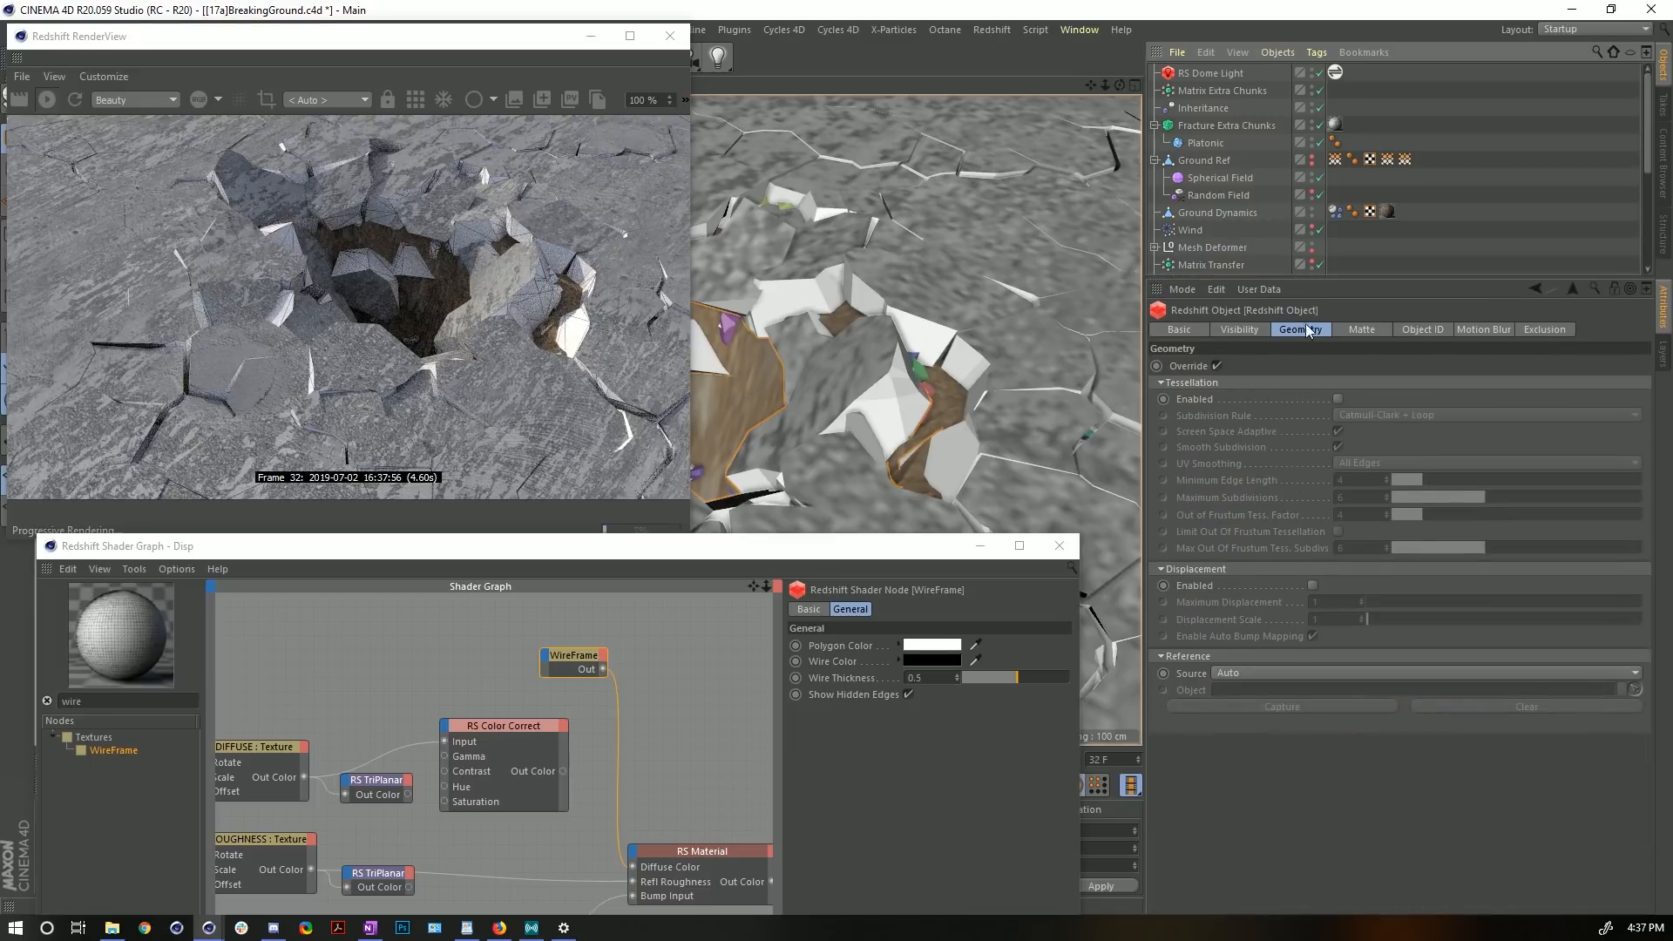
left_click(1339, 399)
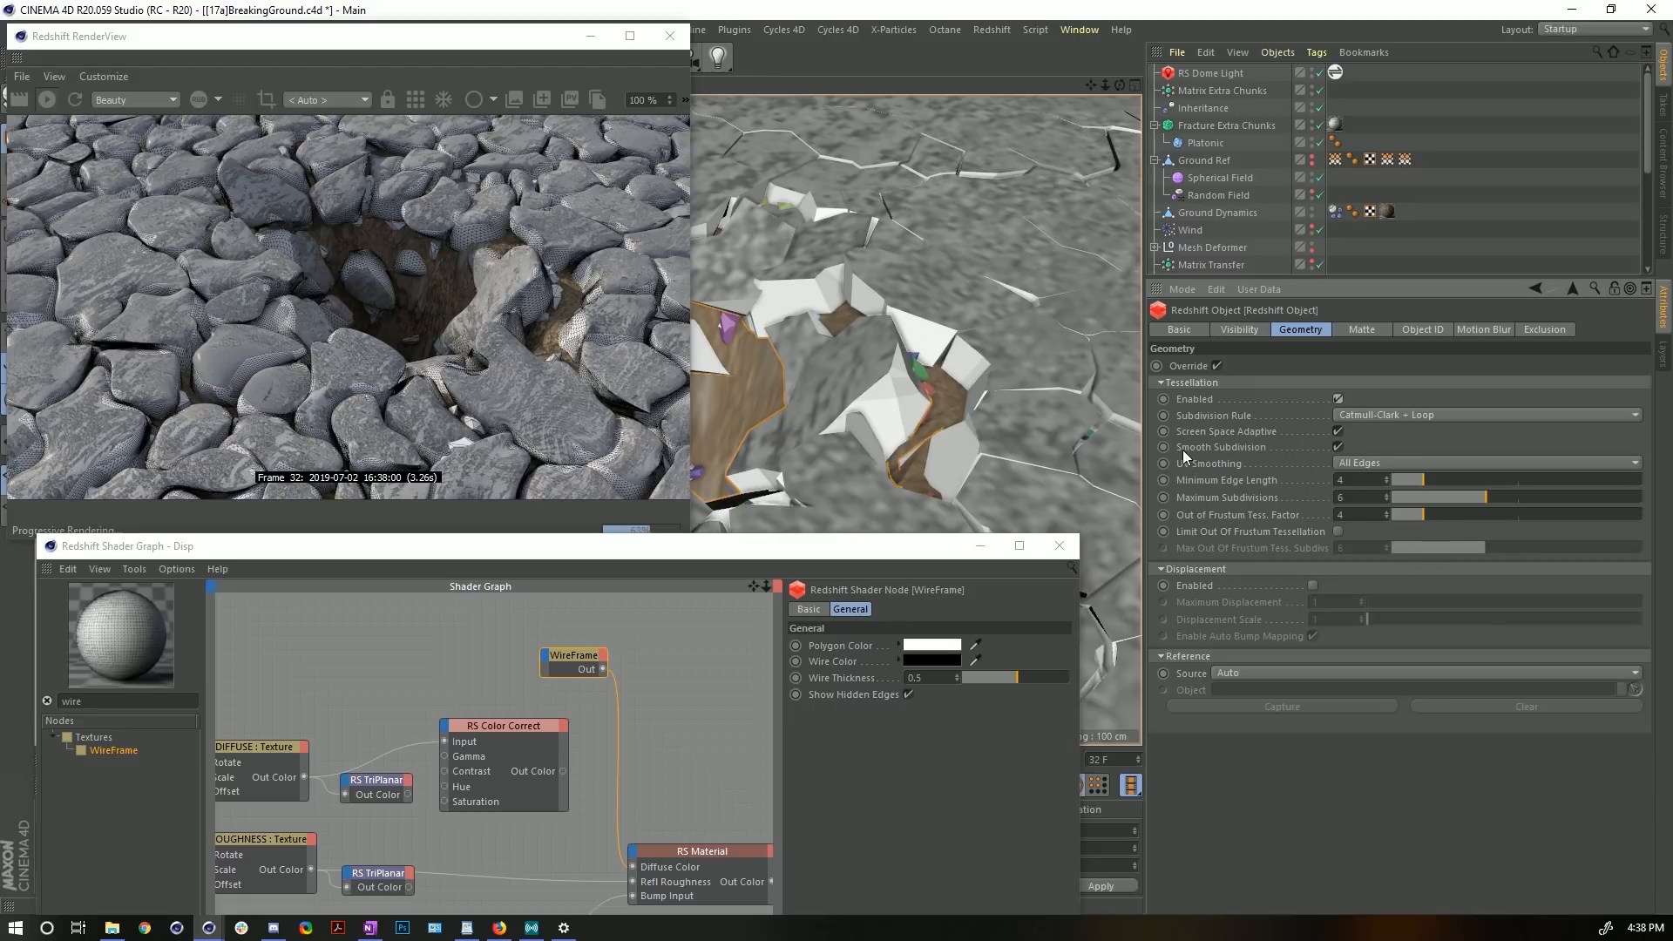
left_click(1338, 447)
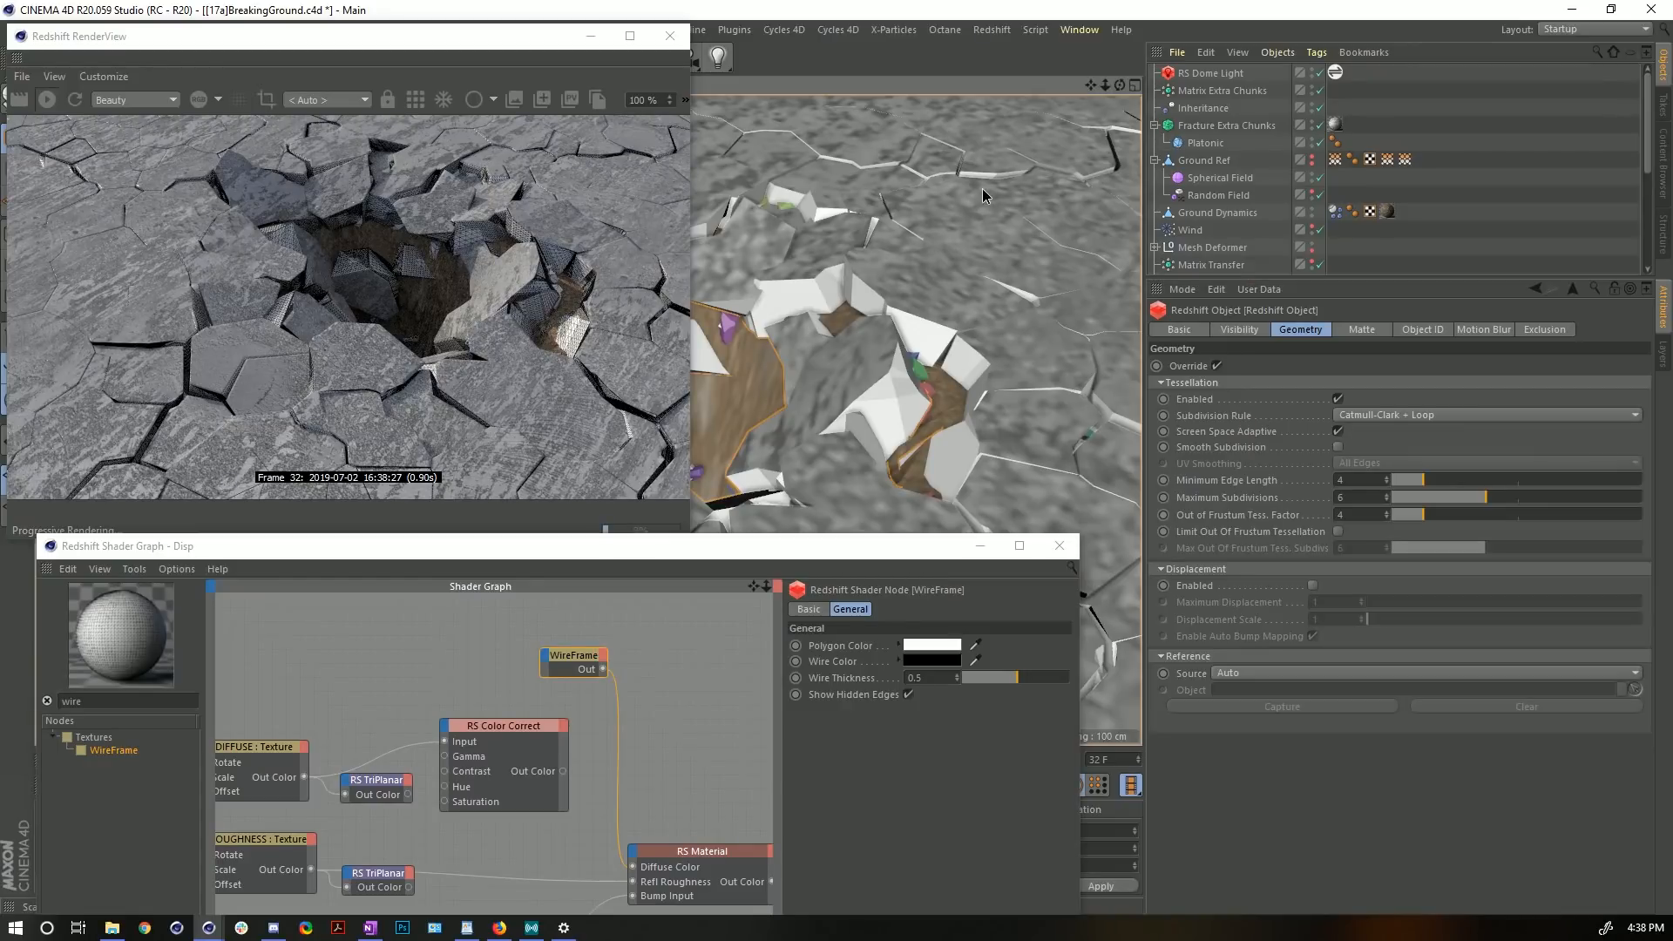
middle_click_drag(982, 188, 244, 305, "alt")
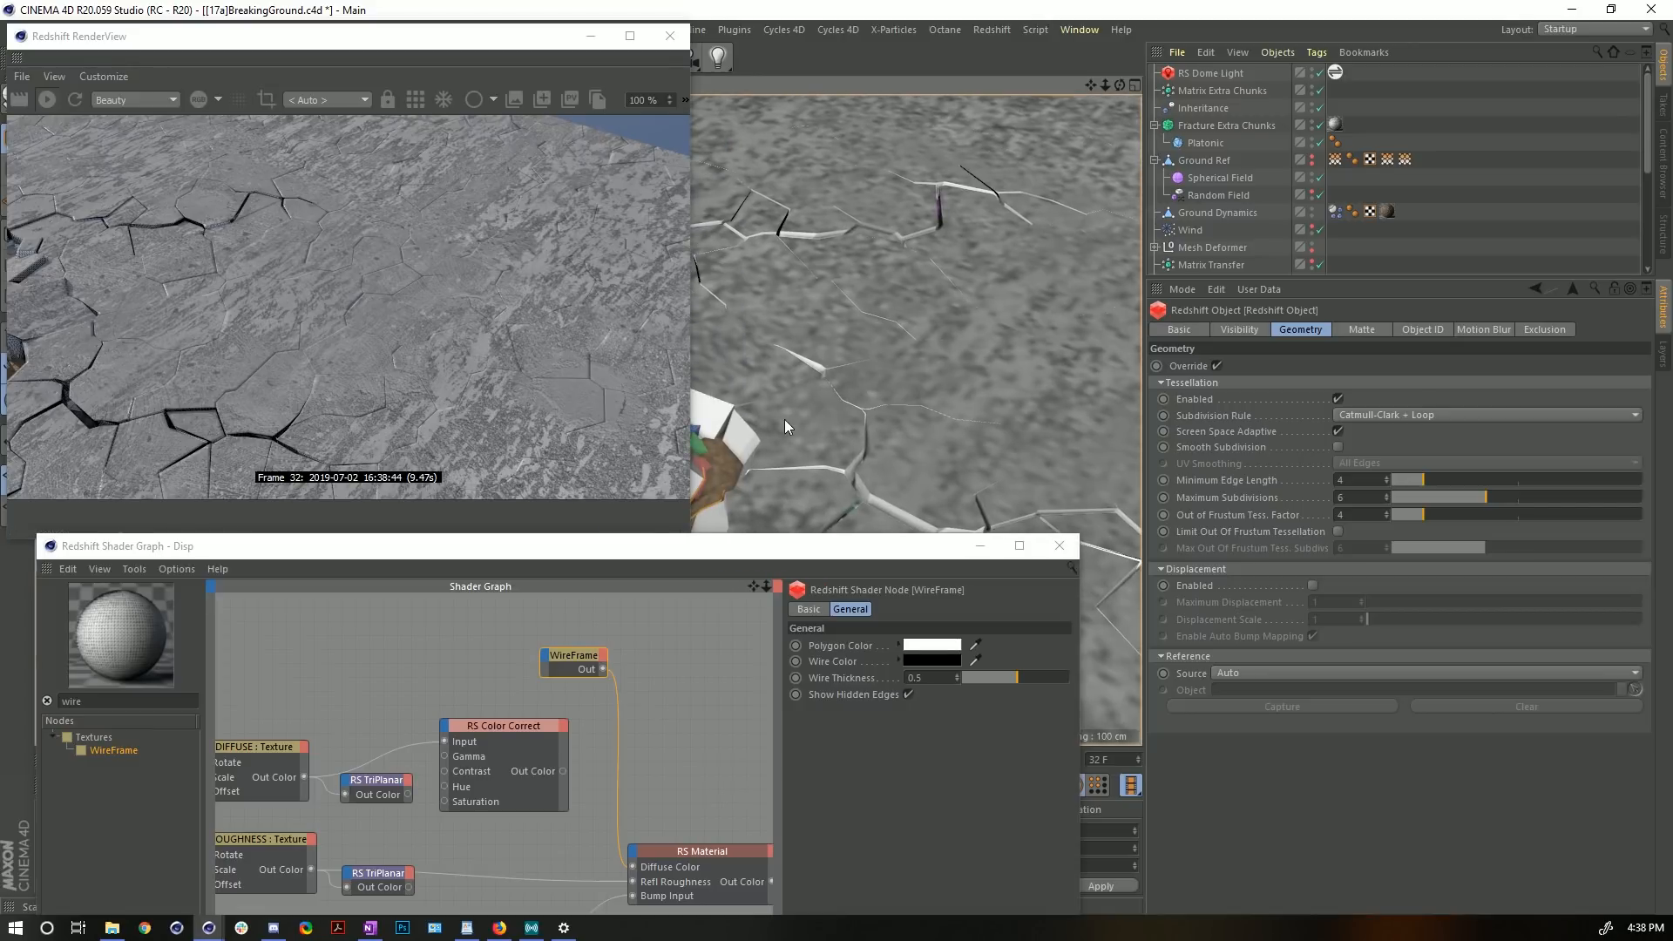
middle_click_drag(959, 375, 1124, 318, "alt")
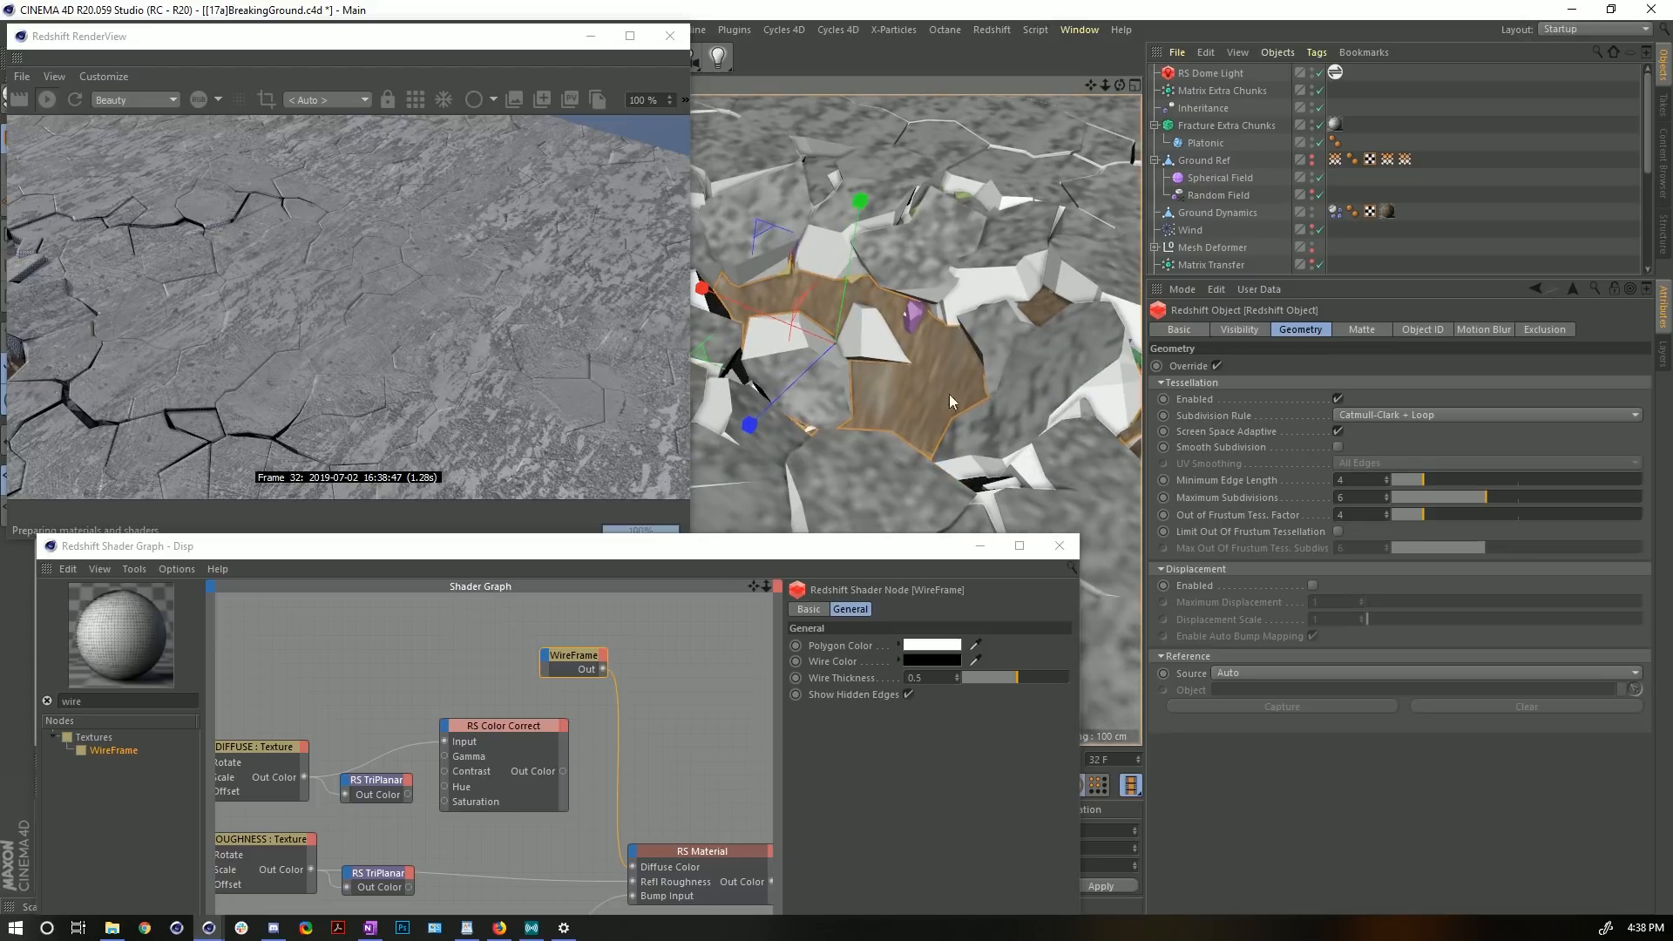
- Select the Voronoi Fracture's Inside Faces selection tag and reposition the Disp shader graph so all its nodes are in view
left_click_drag(824, 548, 839, 422)
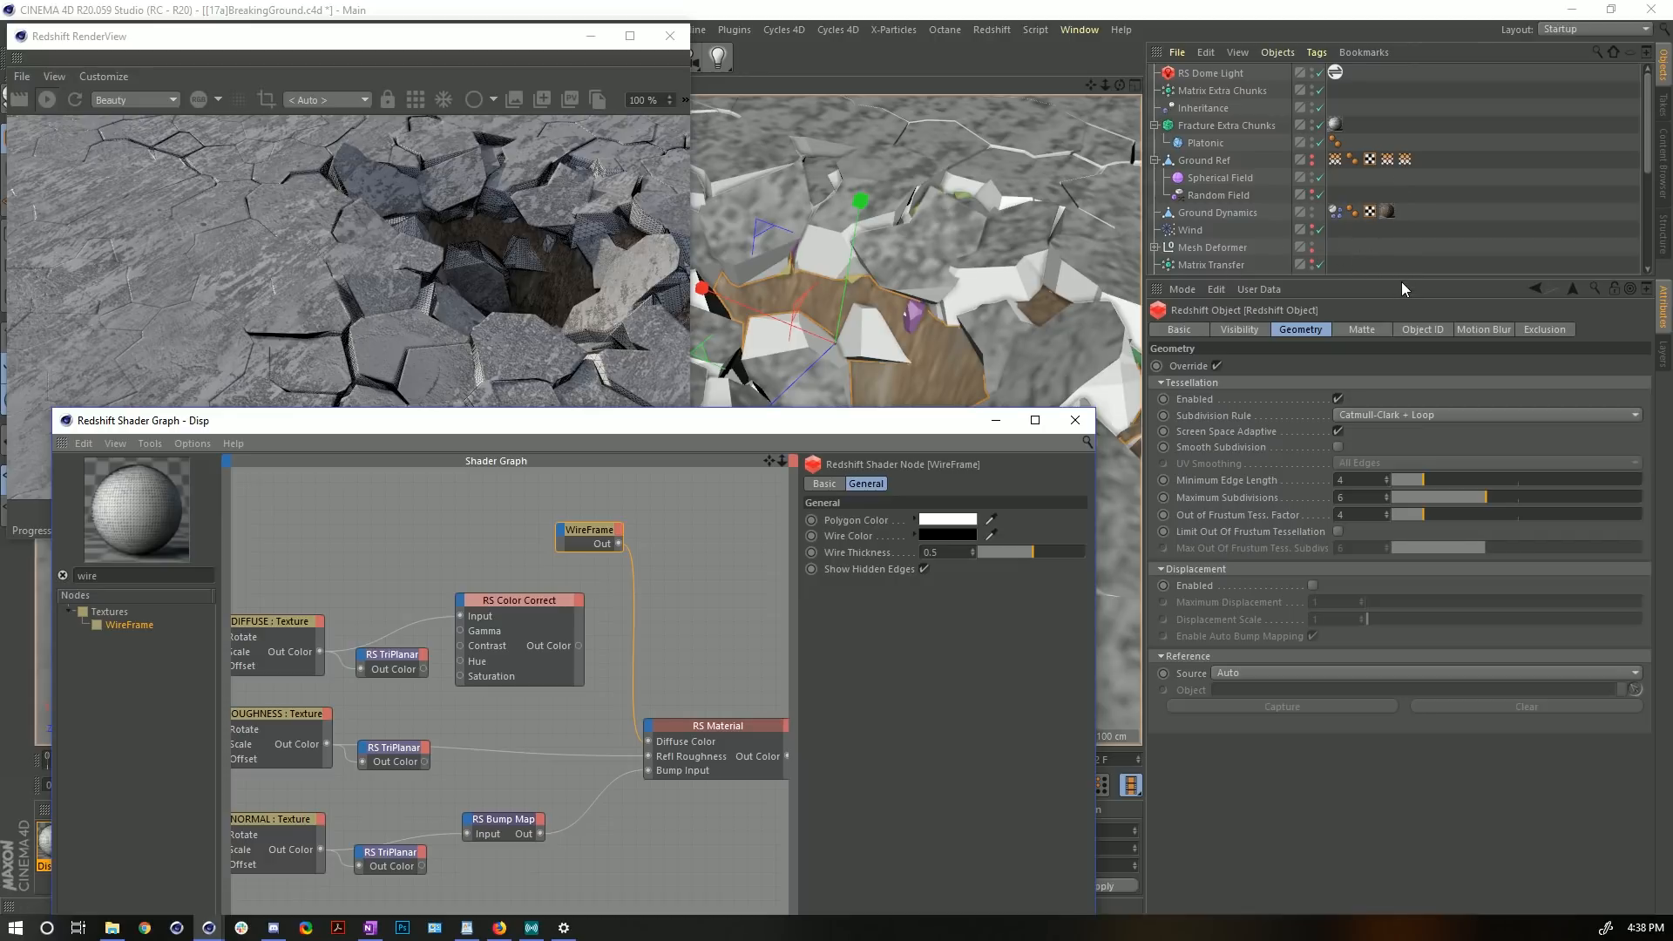
left_click_drag(1401, 281, 1401, 541)
left_click(1352, 438)
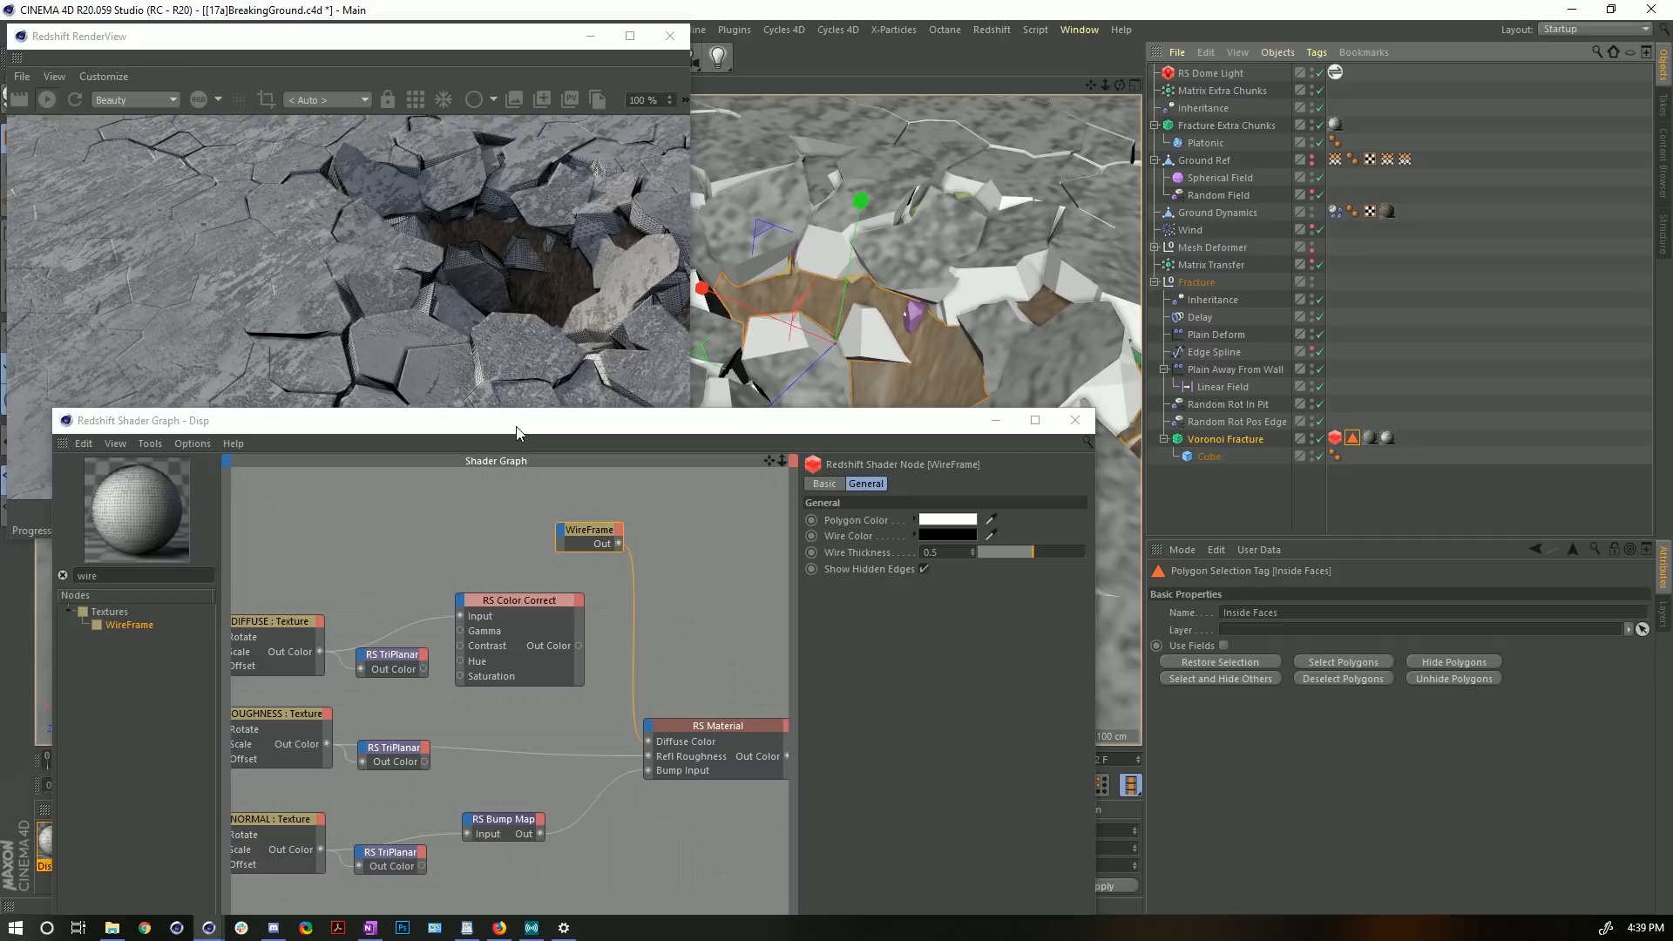
left_click_drag(515, 433, 449, 594)
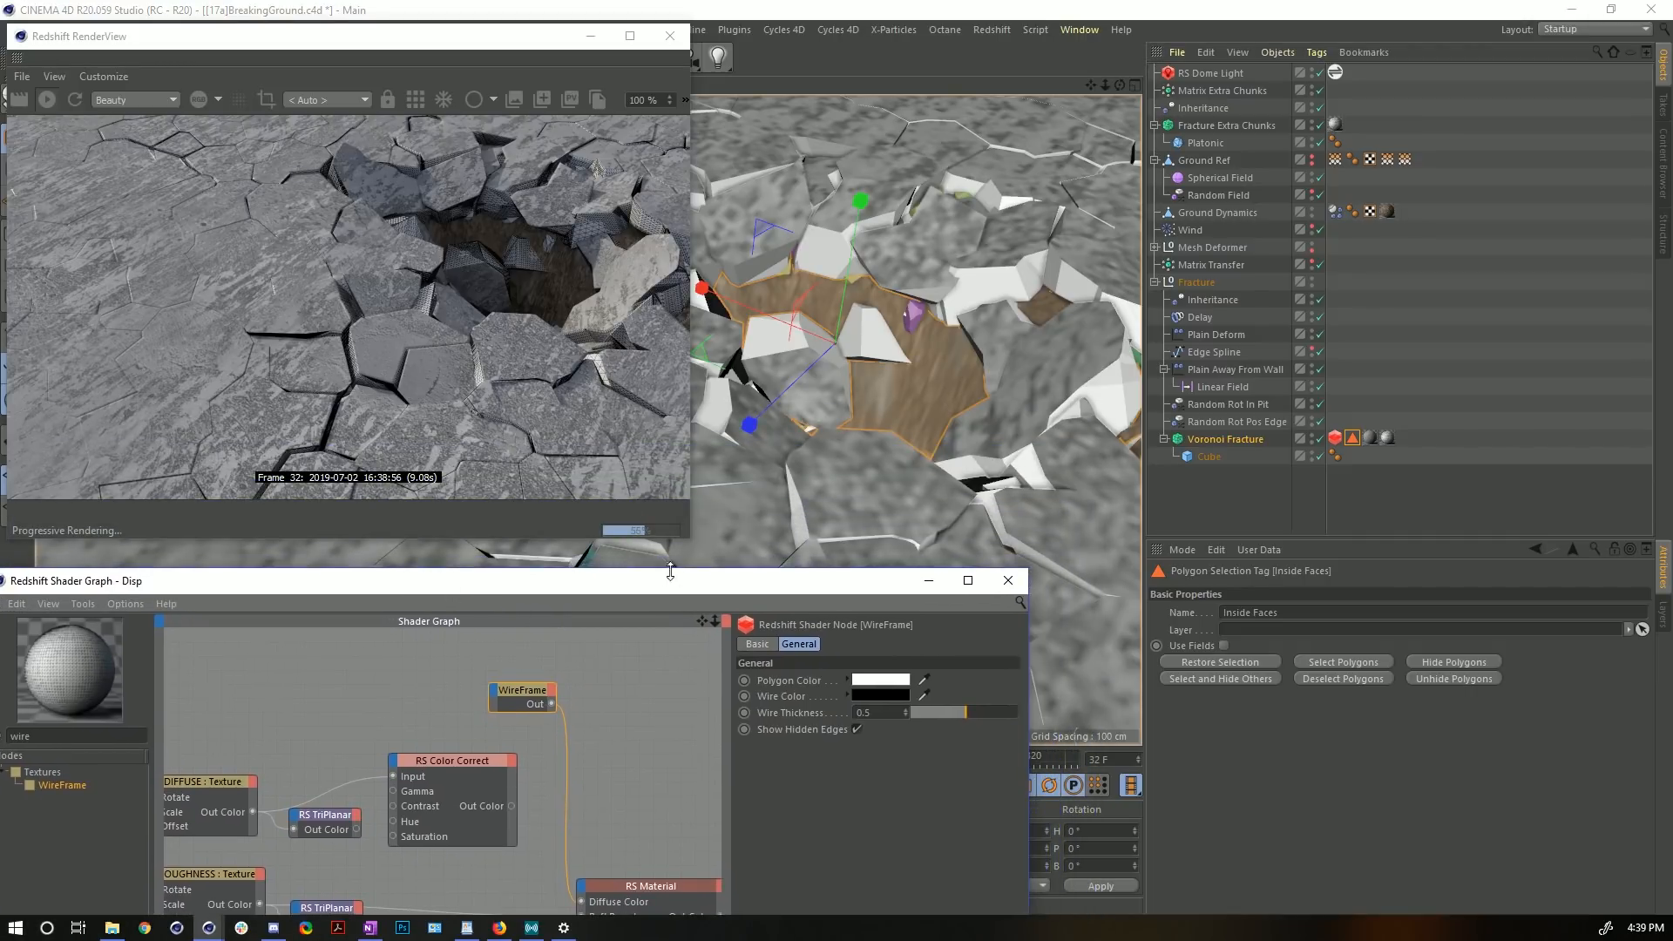
left_click_drag(656, 586, 1182, 191)
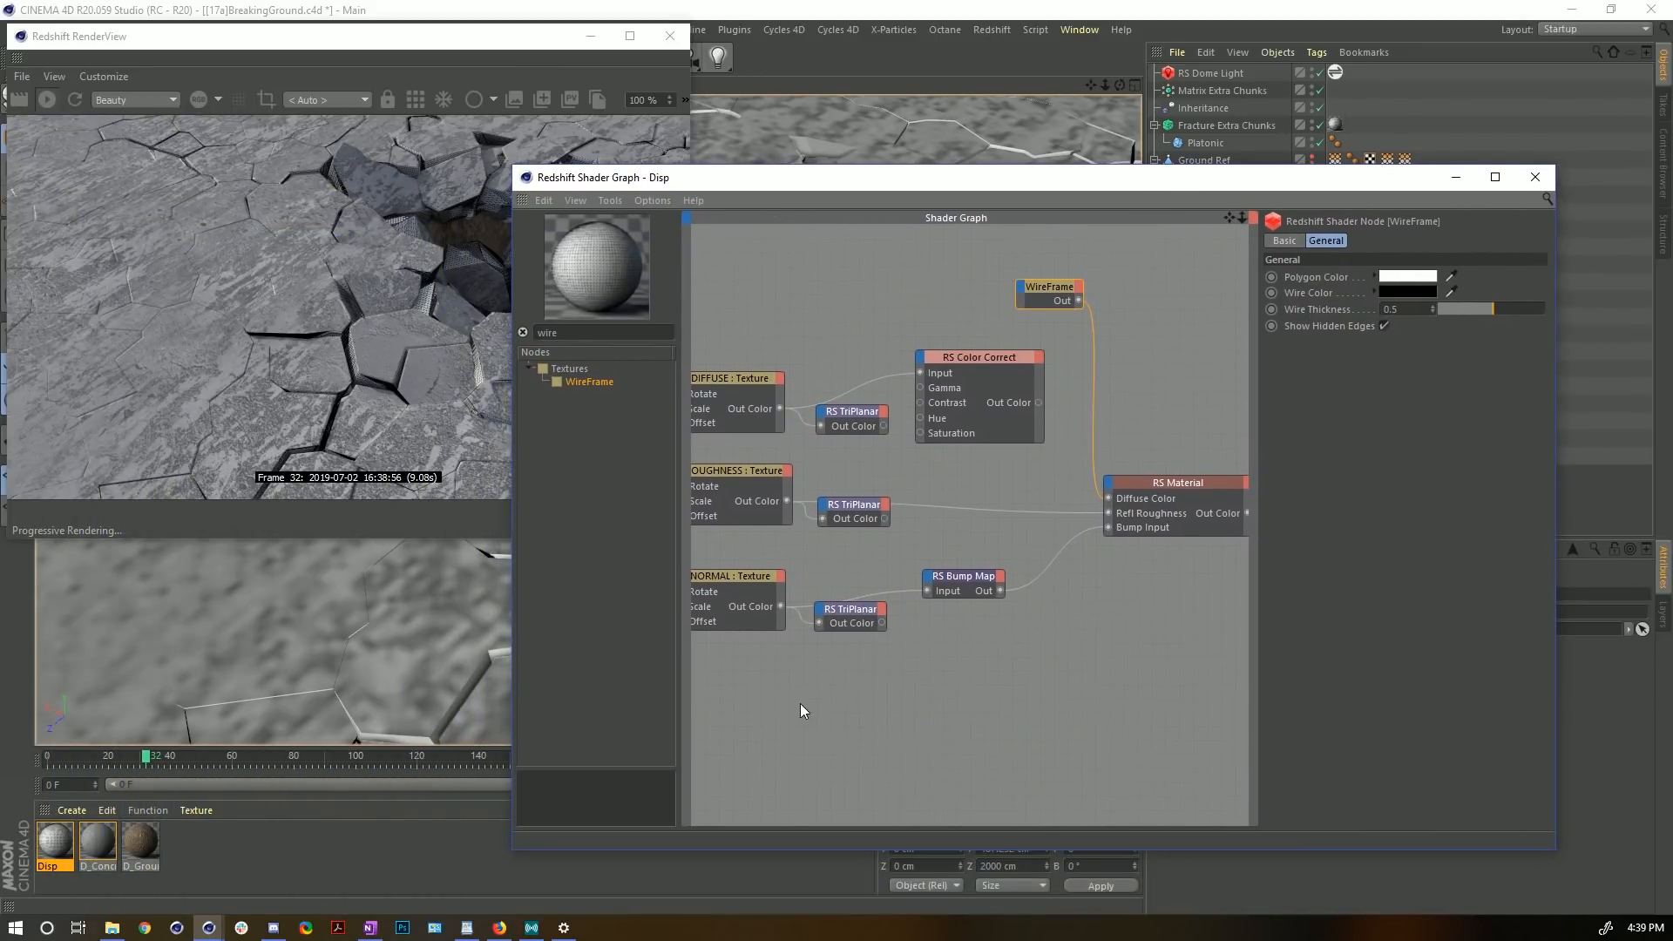
- Add a Noise node to the Disp graph, connect it to RS Material's Diffuse Color, and move the graph window below the render
left_click_drag(601, 335, 284, 295)
type("noise")
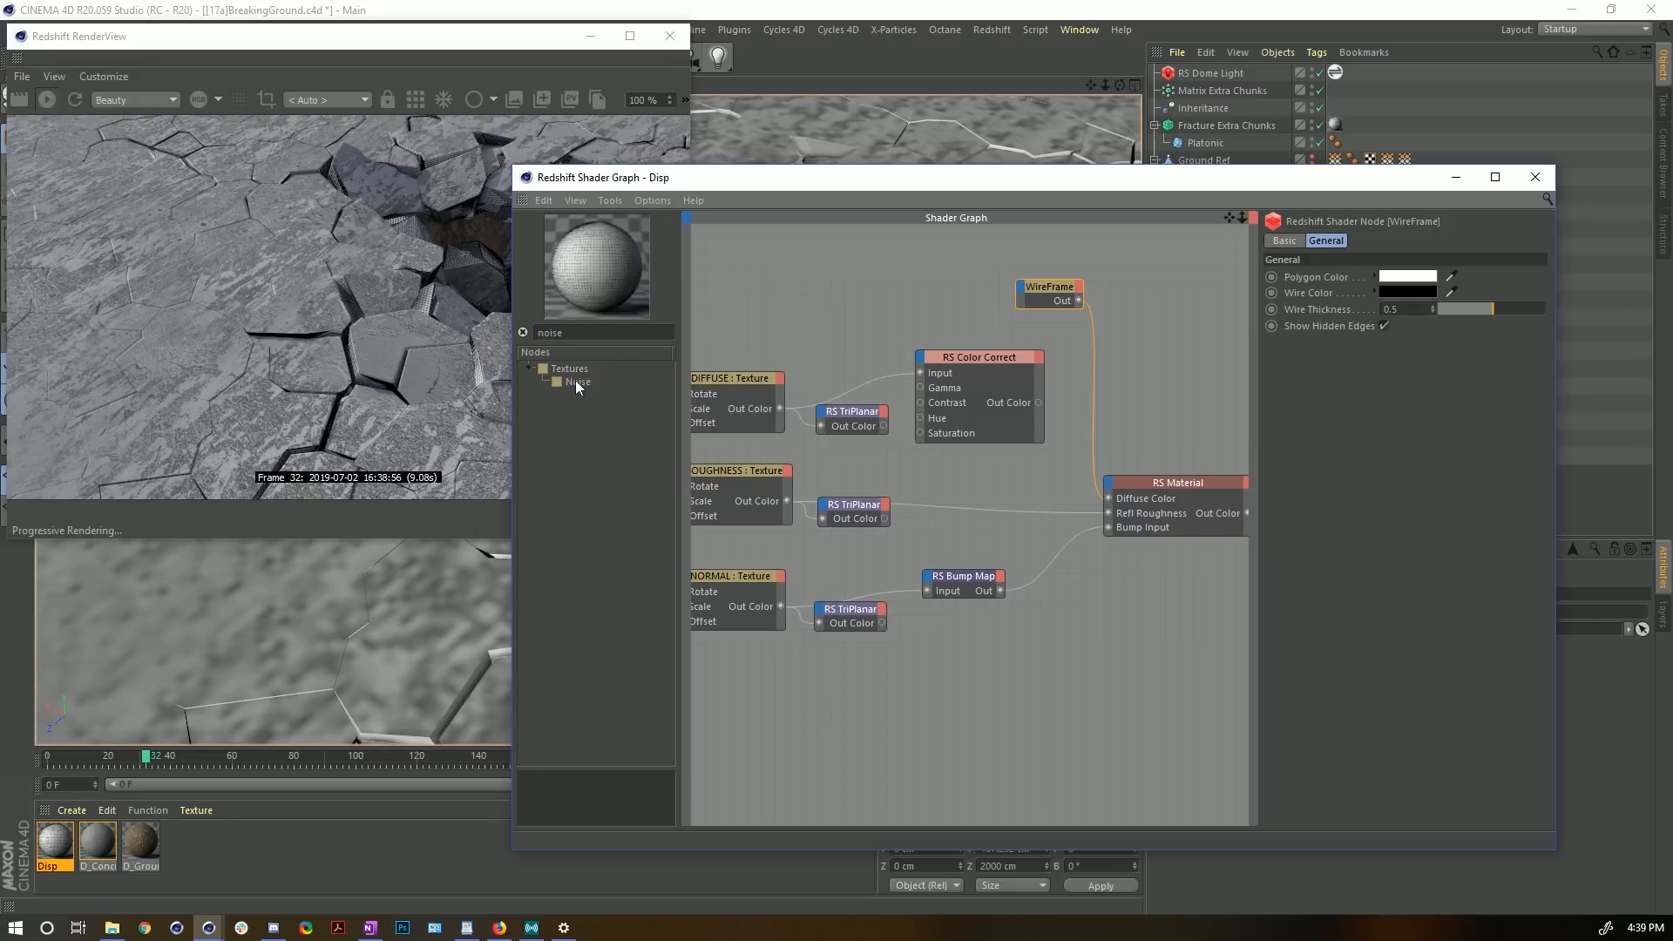
left_click_drag(578, 383, 1110, 502)
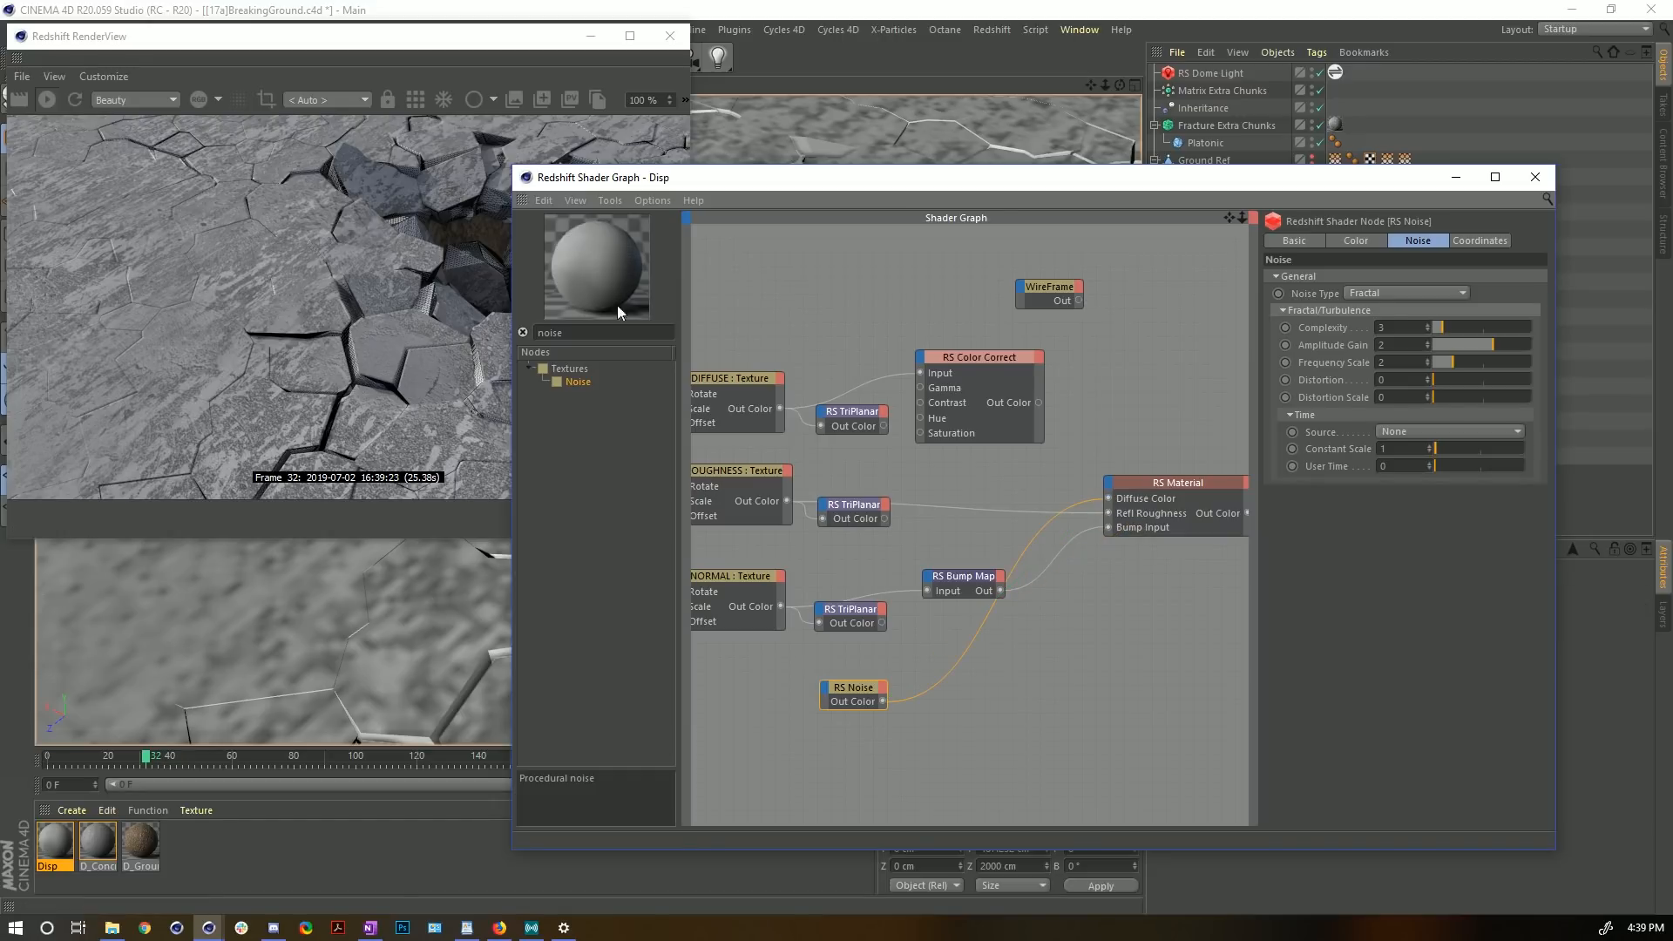
left_click_drag(634, 177, 830, 166)
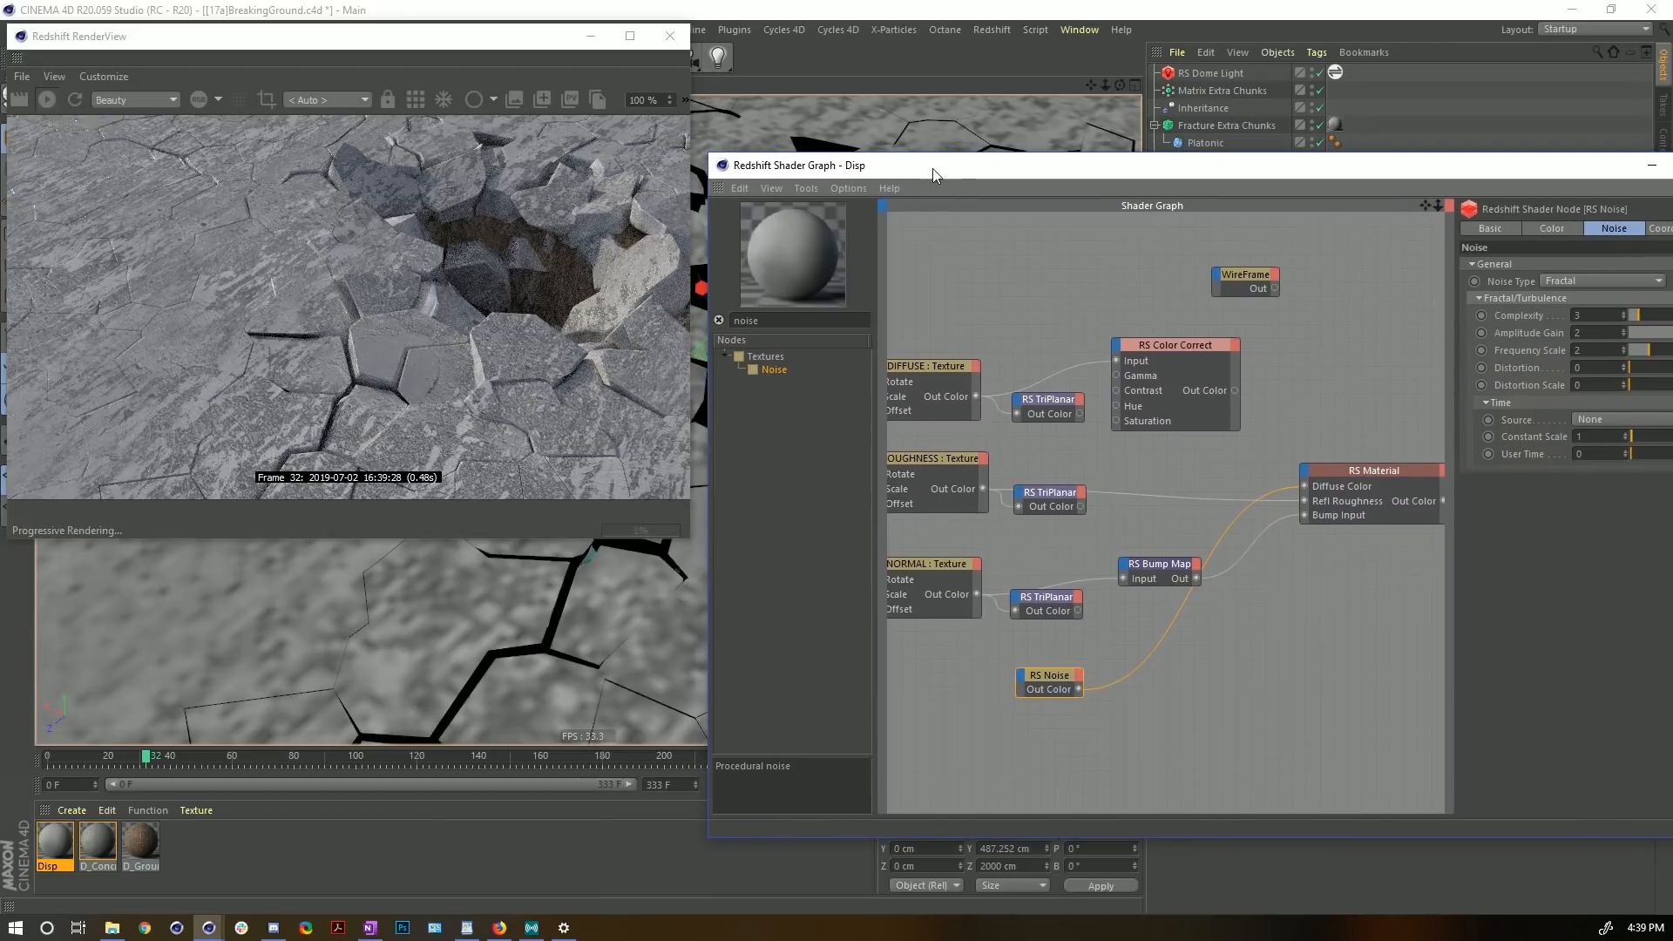
left_click_drag(868, 169, 243, 547)
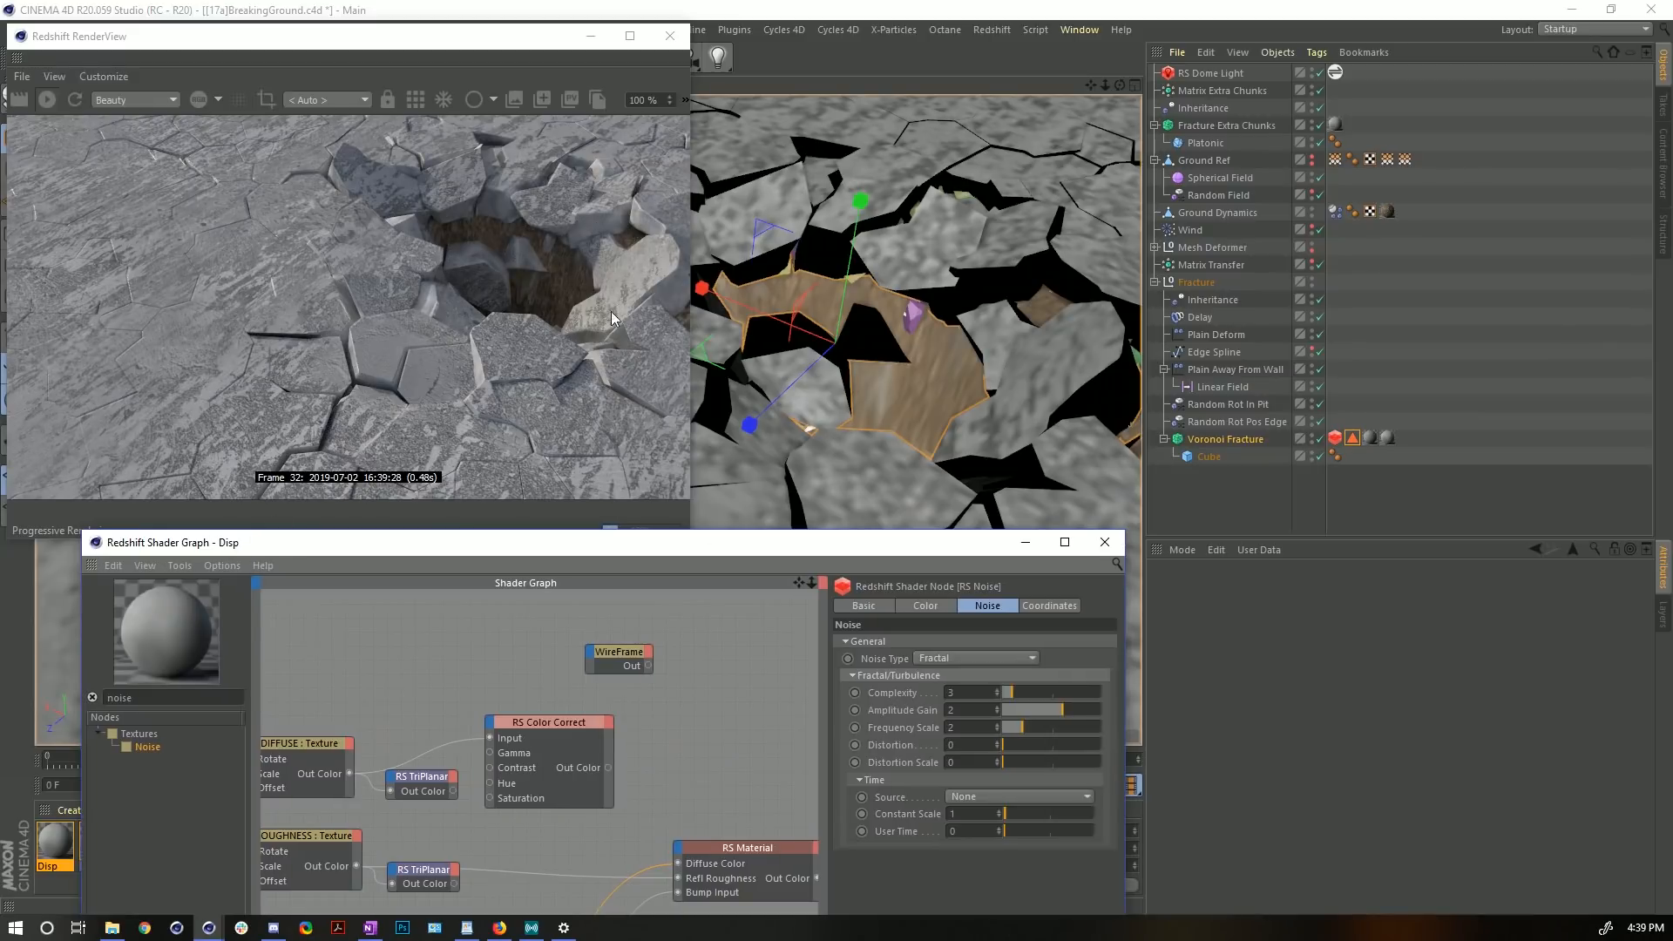
left_click_drag(728, 551, 732, 316)
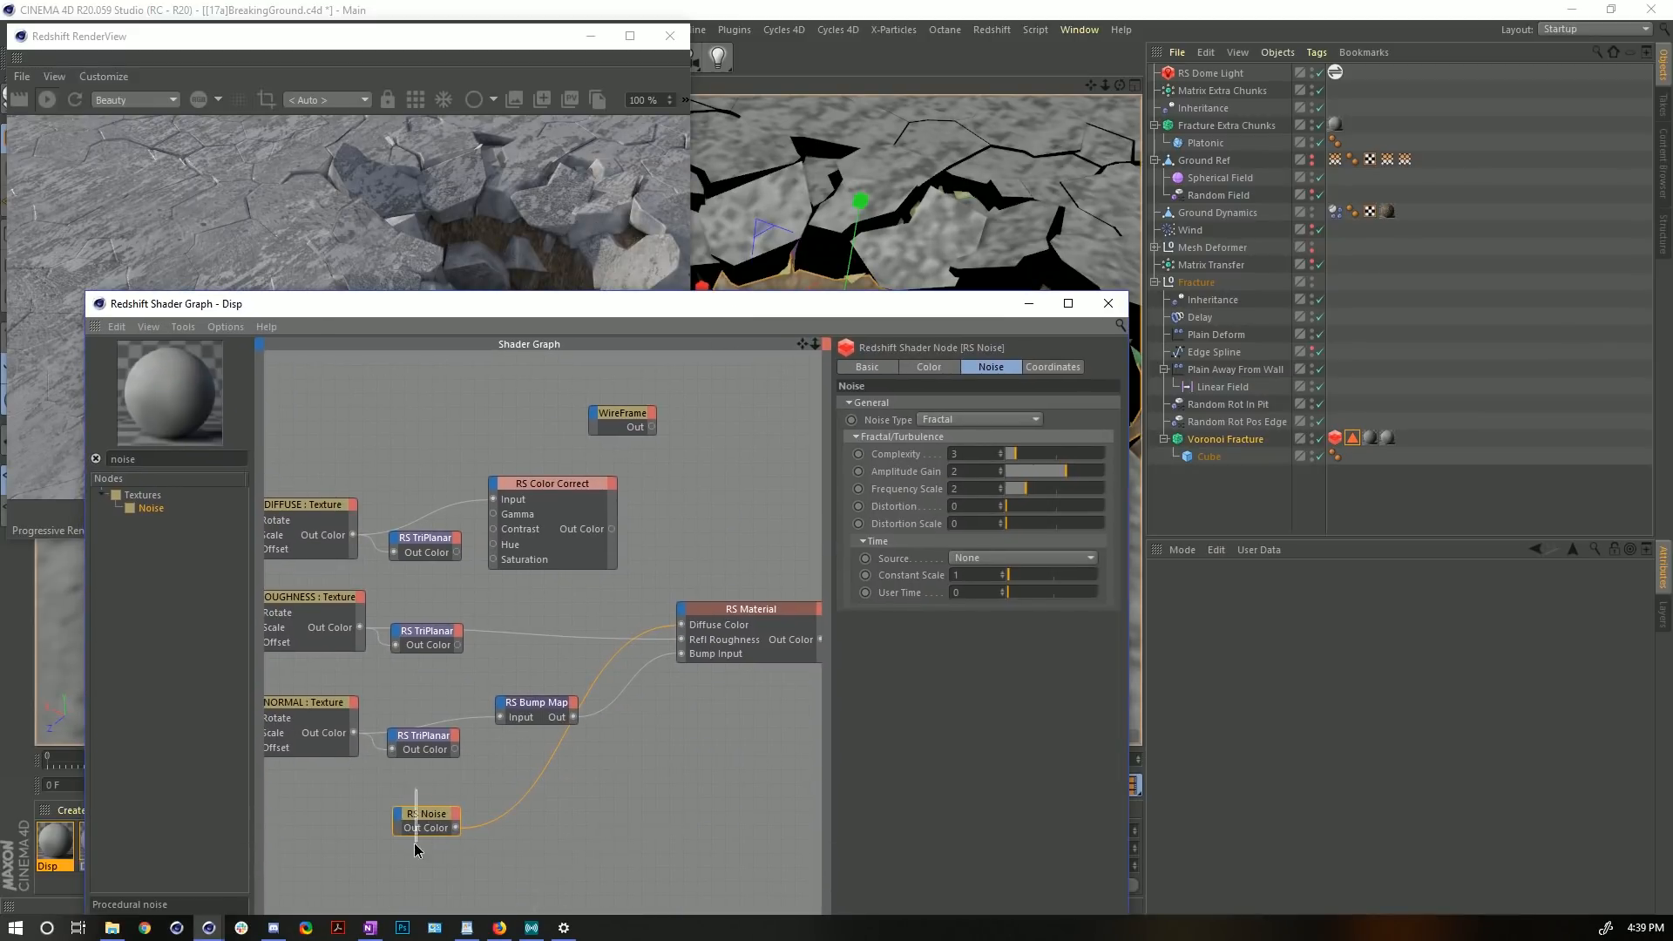
- Set the RS Noise coordinate scale to 2 on all three axes
left_click(1044, 368)
left_click(999, 470)
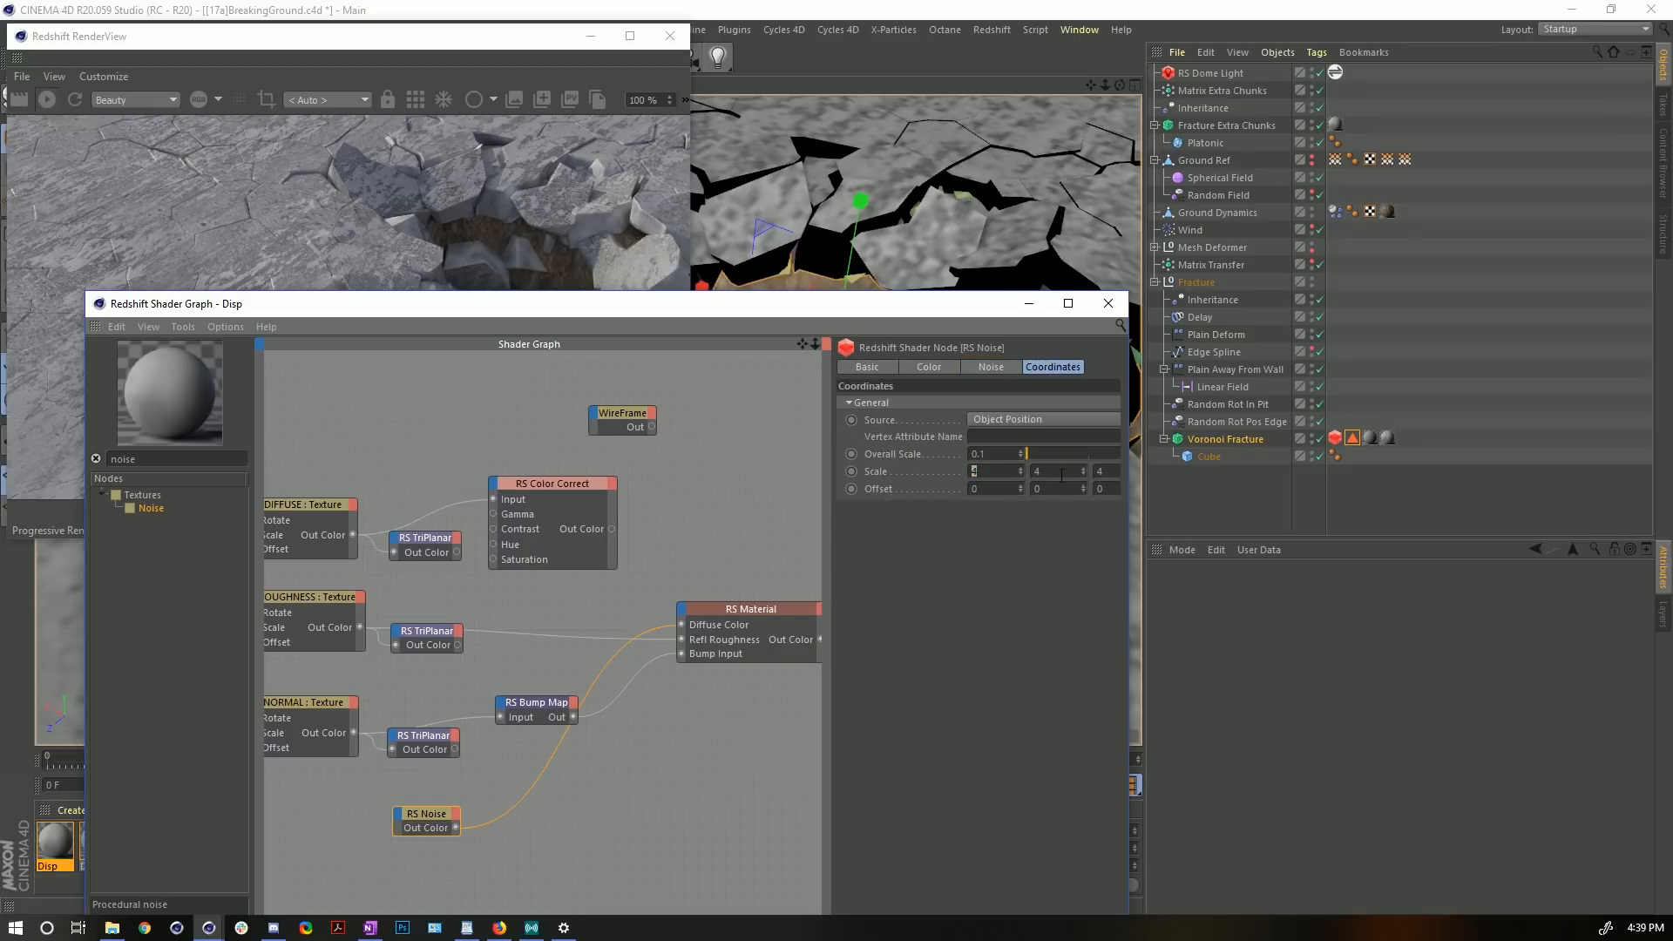
type("2")
key("Tab")
type("2")
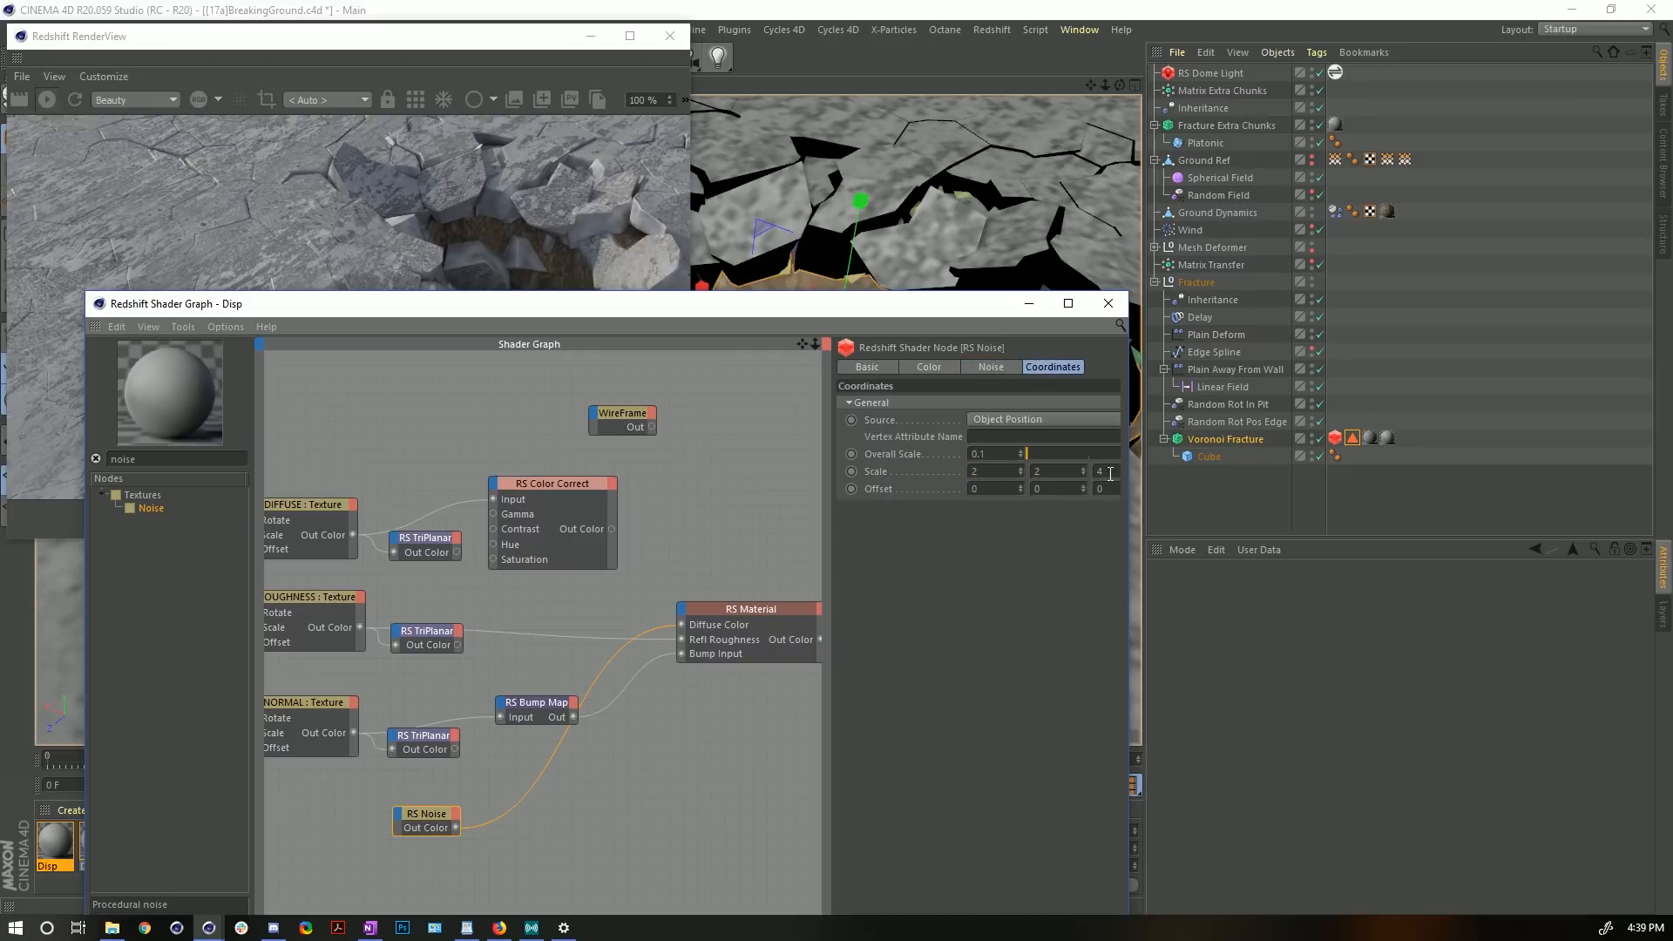
key("Tab")
type("2")
key("Return")
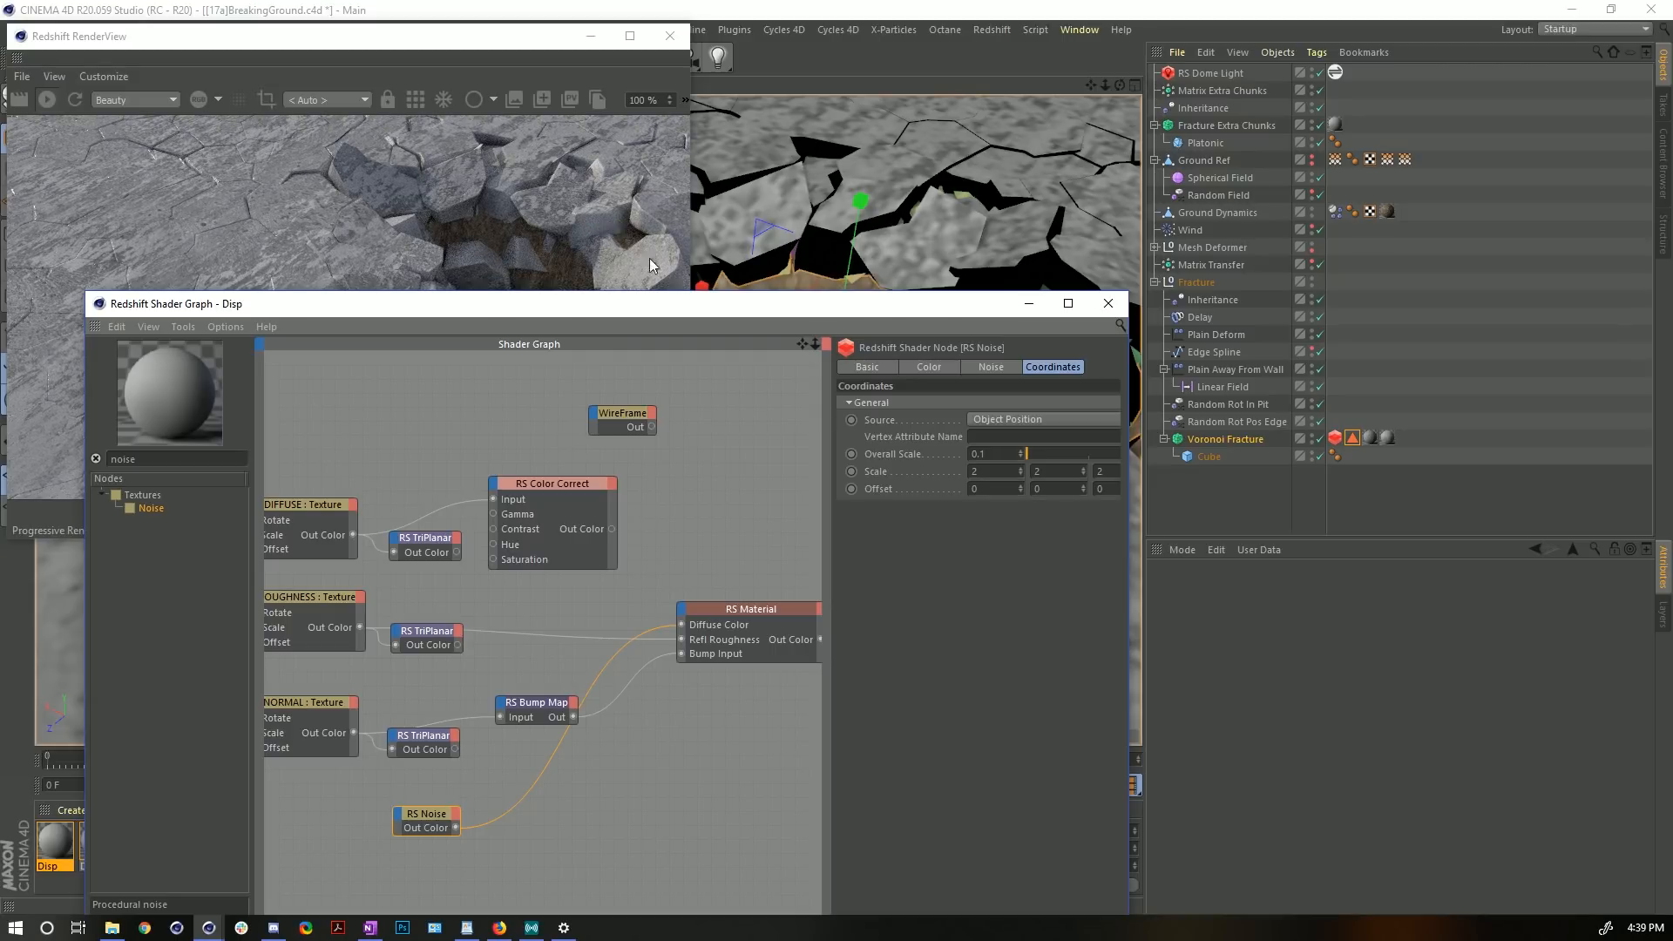
- Set the RS Noise coordinate scale to 7 on all three axes
double_click(1011, 472)
type("7")
key("Tab")
type("7")
key("Tab")
type("7")
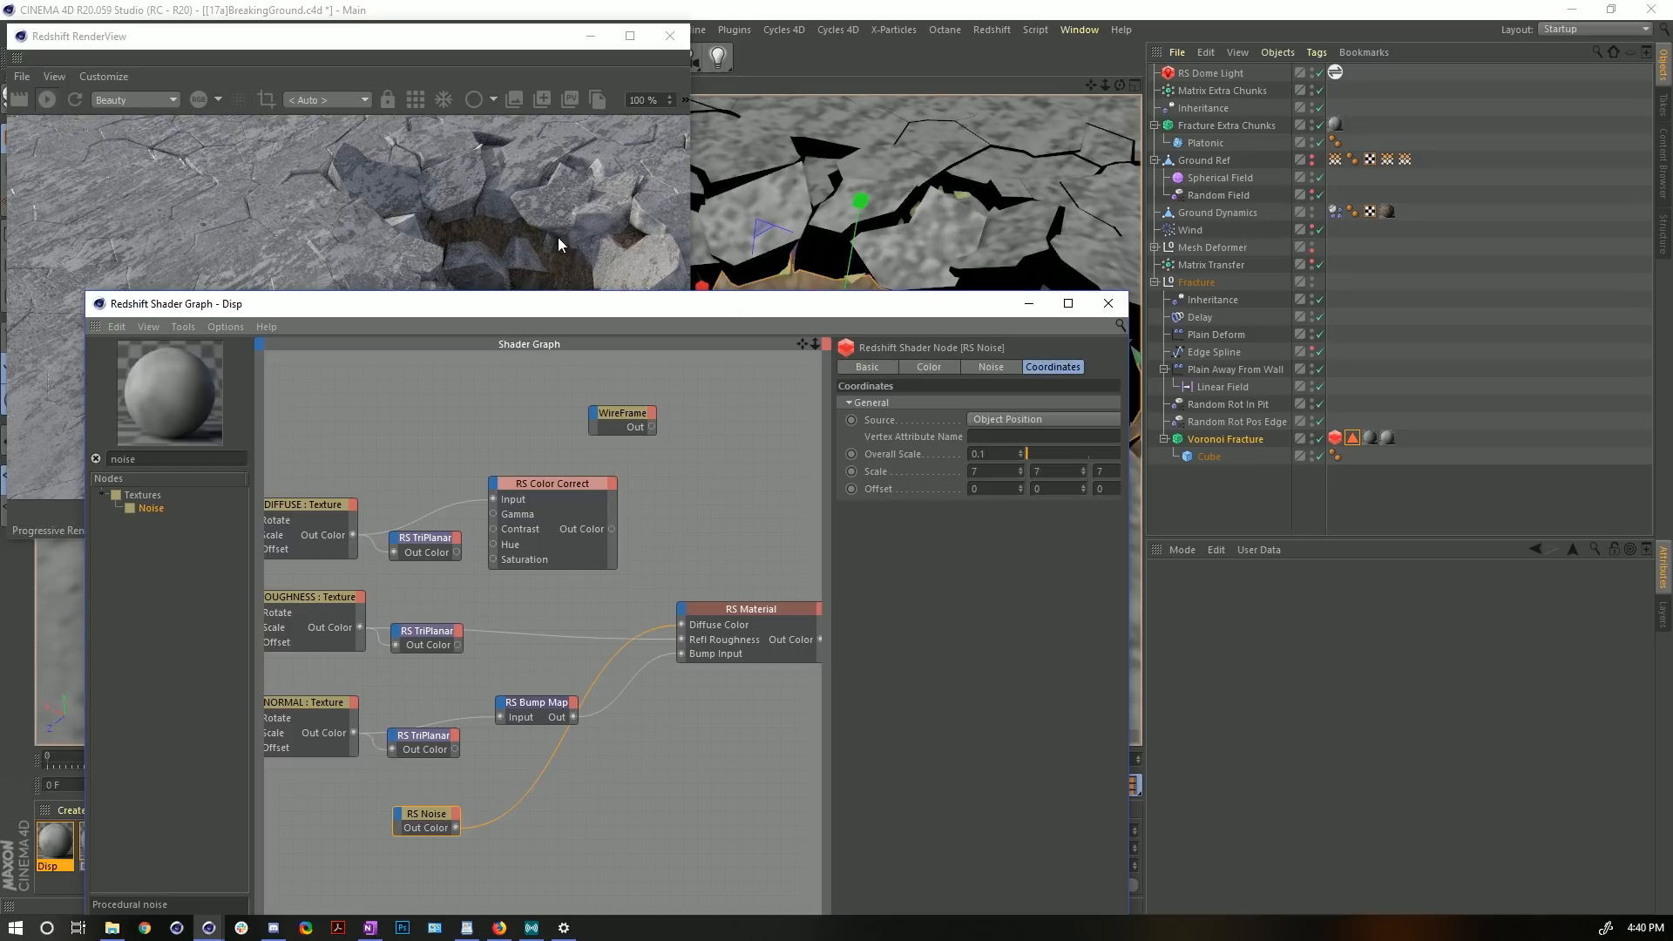
- Set the RS Noise coordinate scale to 11 on all three axes
double_click(985, 472)
type("11")
key("Tab")
type("11")
key("Tab")
type("11")
key("Return")
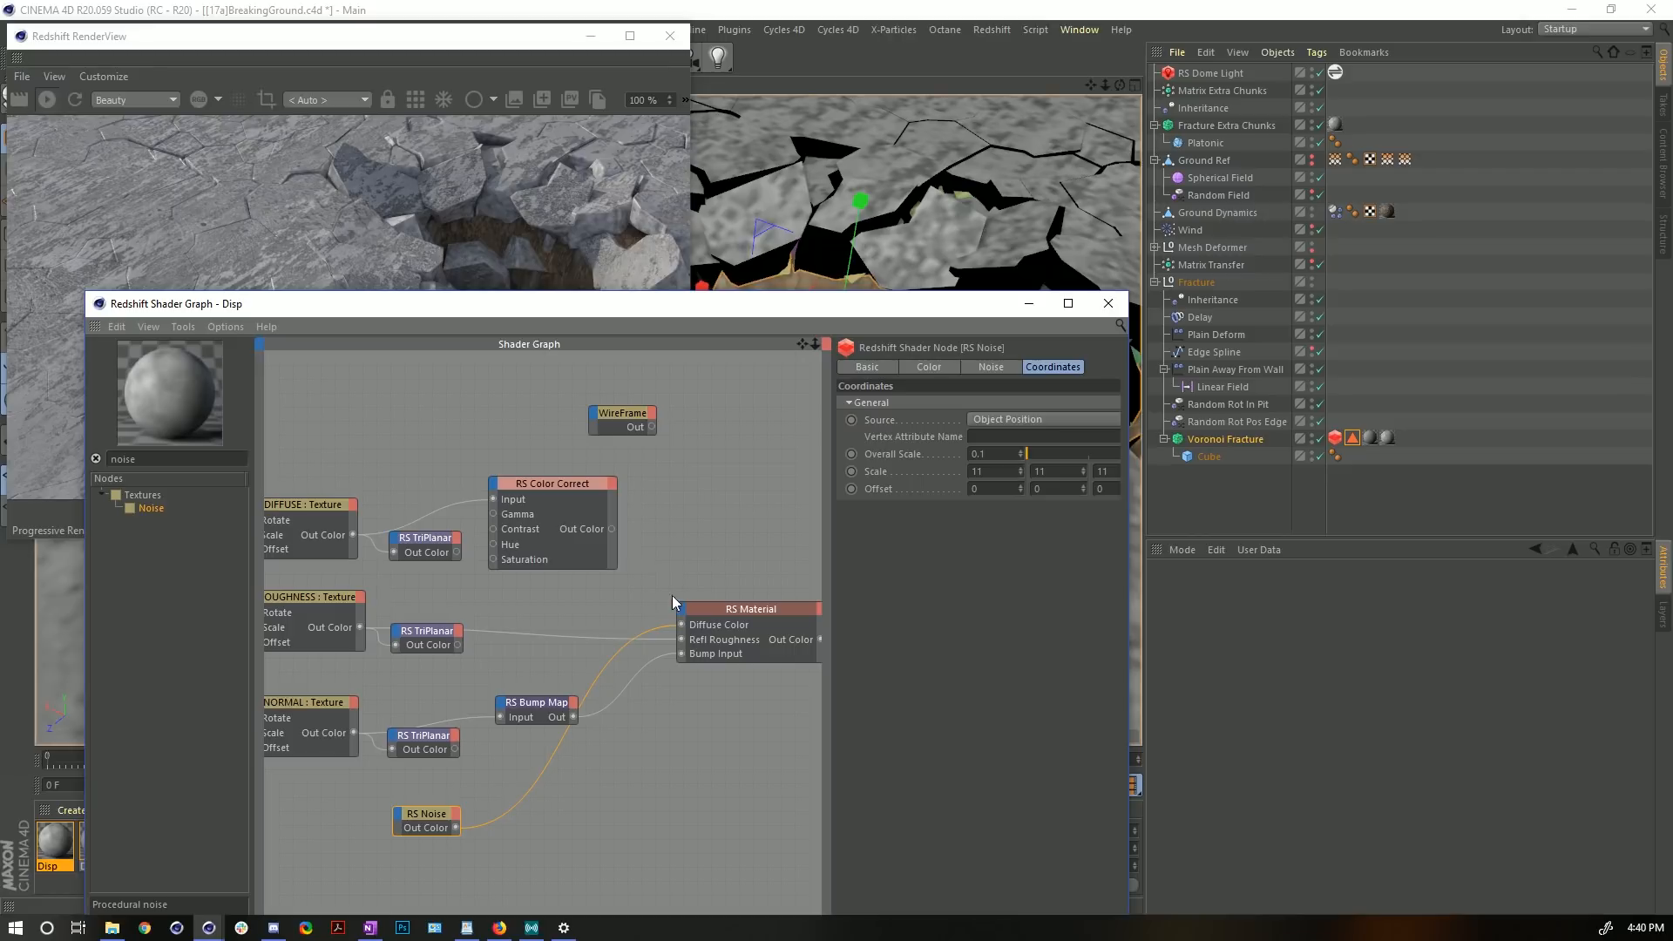
- Reconnect the WireFrame node to RS Material's Diffuse Color and add a Displacement input to the Output node
left_click_drag(679, 625, 652, 428)
middle_click_drag(806, 629, 654, 513, "alt")
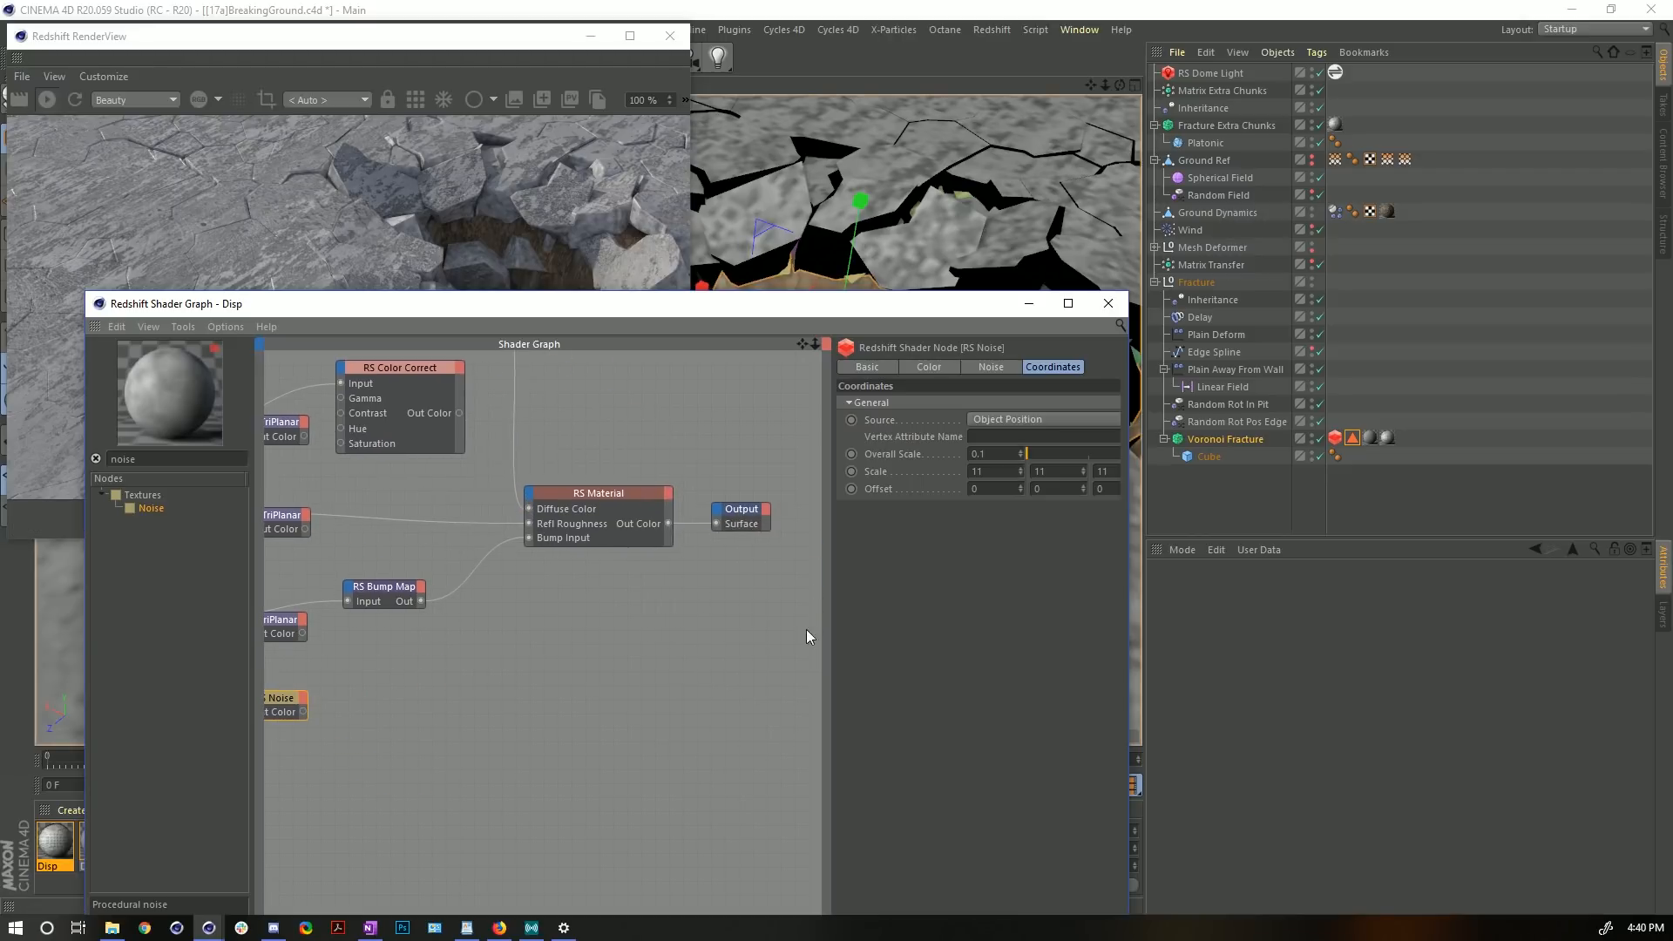
left_click(717, 514)
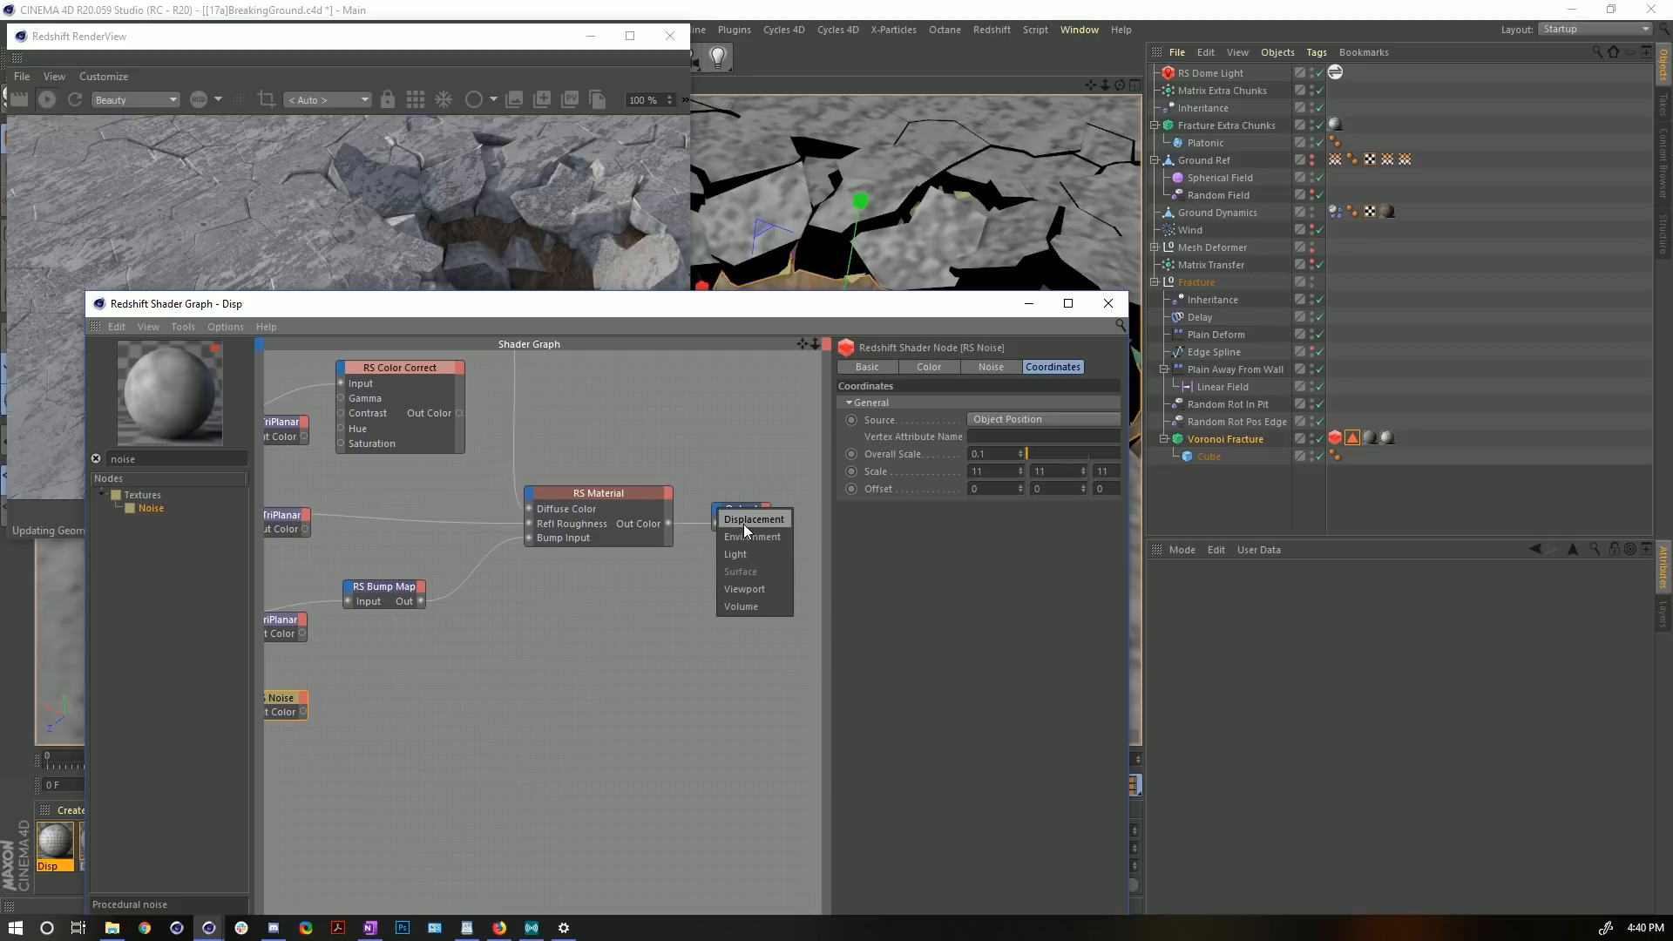
left_click(744, 523)
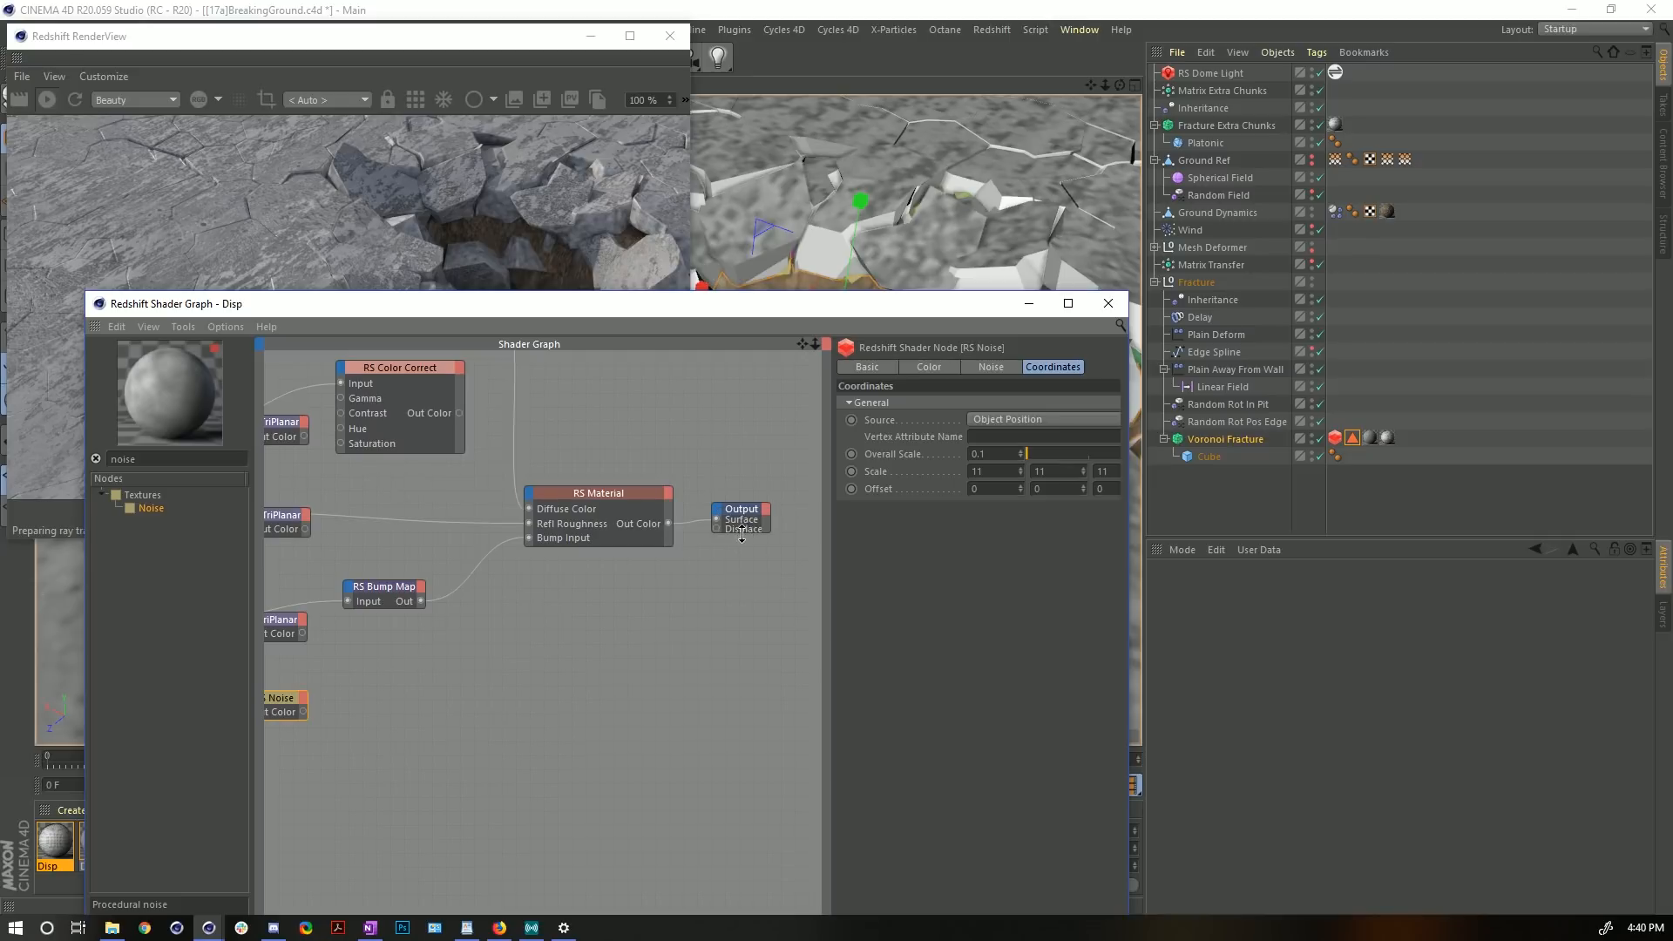
left_click(741, 530)
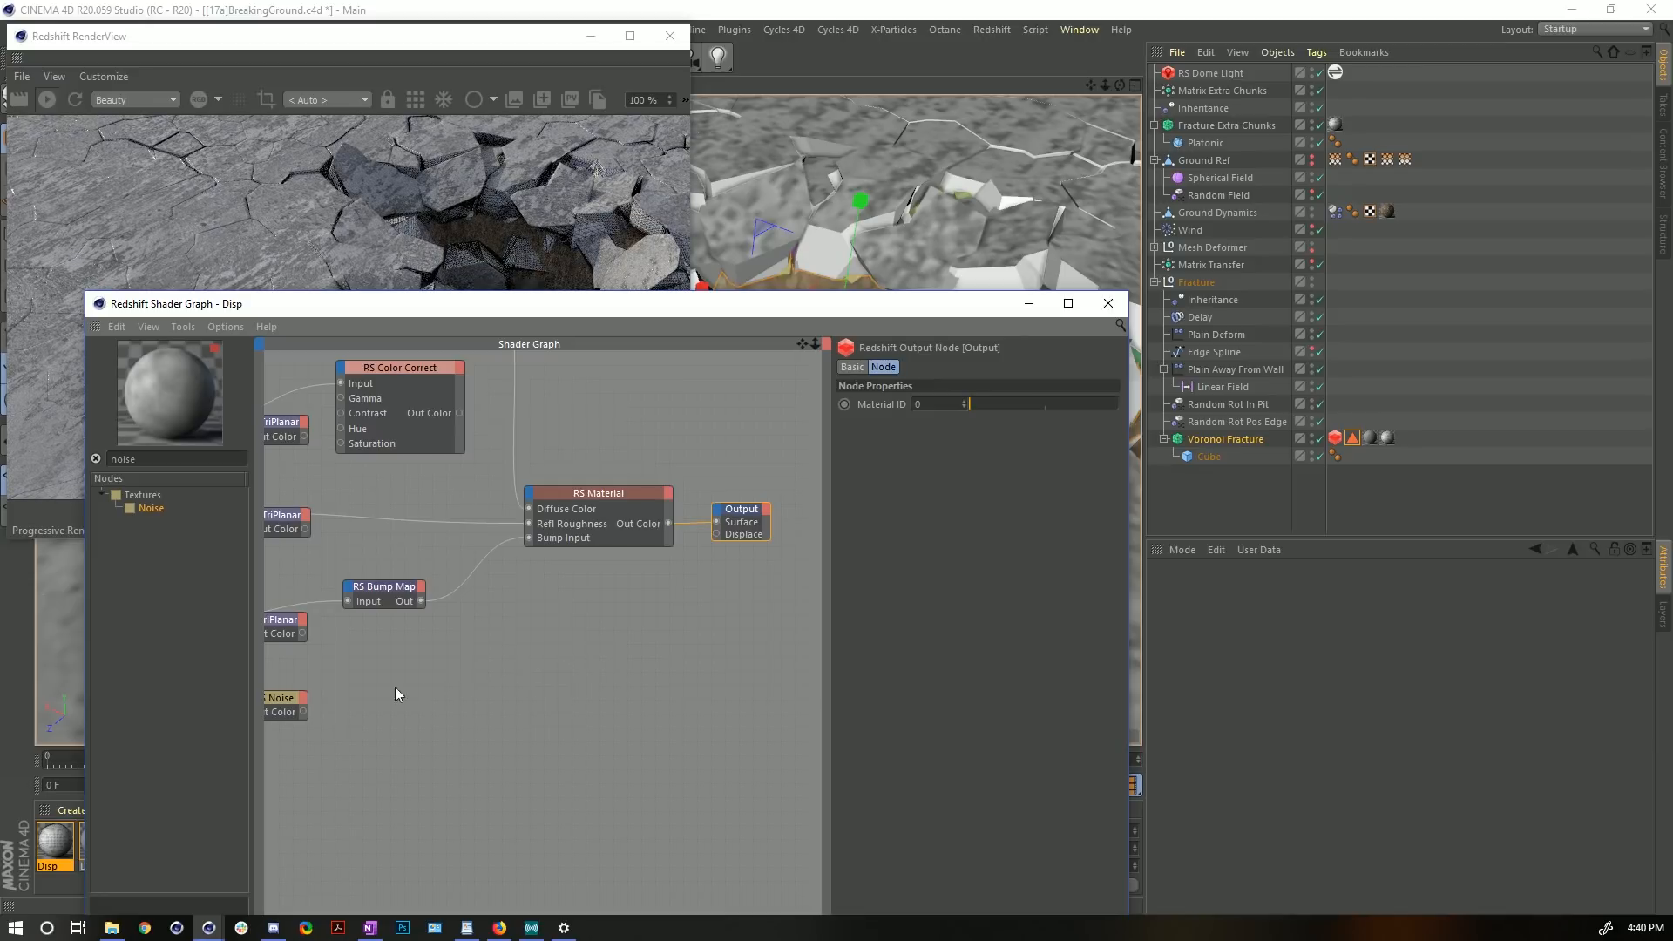
- Move the RS Noise node below RS Bump Map and add a Displacement node beside it
left_click_drag(273, 700, 417, 694)
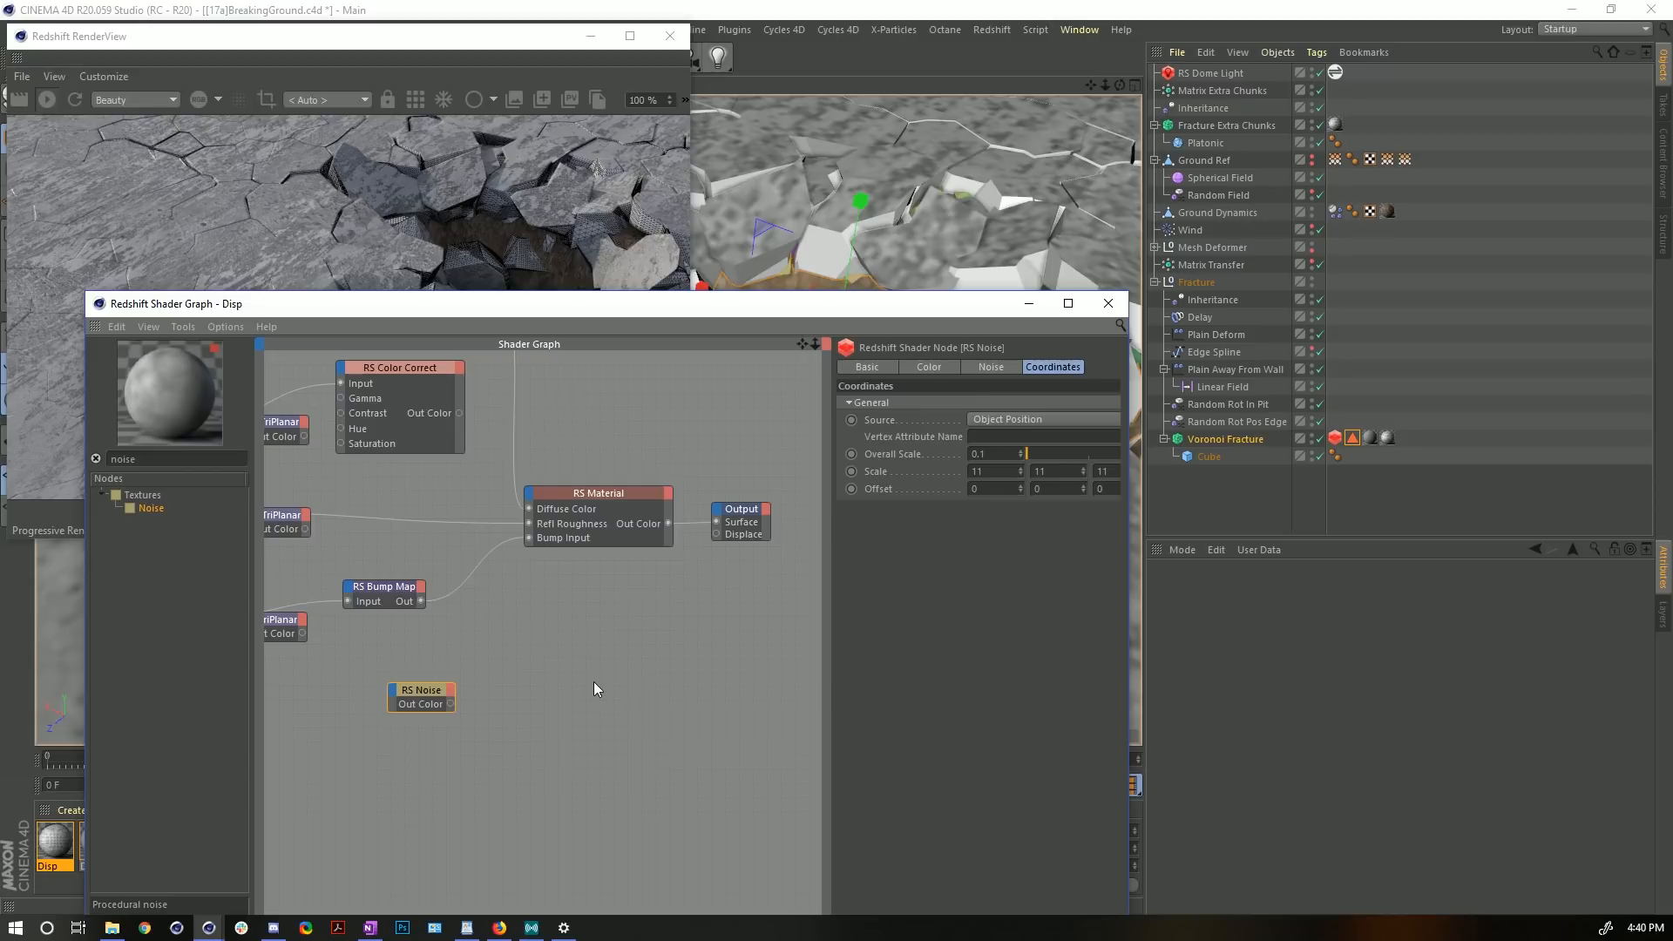
left_click_drag(148, 458, 5, 440)
type("h")
key("BackSpace")
type("bump")
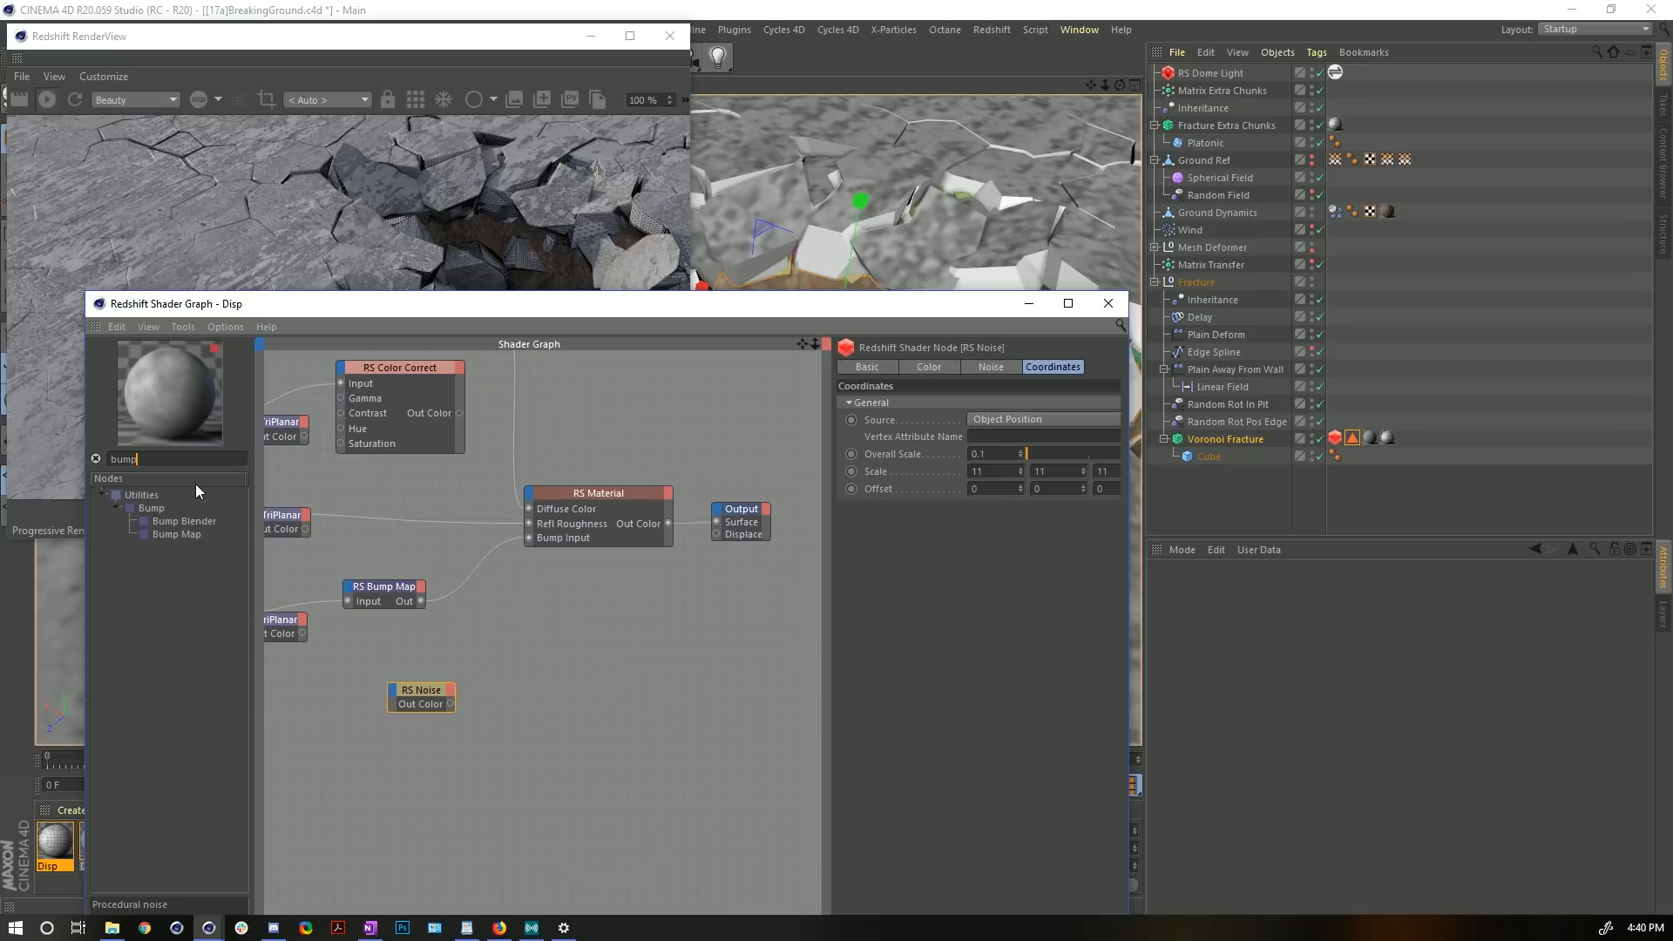
left_click_drag(199, 458, 5, 452)
type("dis")
left_click(199, 521)
left_click_drag(559, 666, 559, 664)
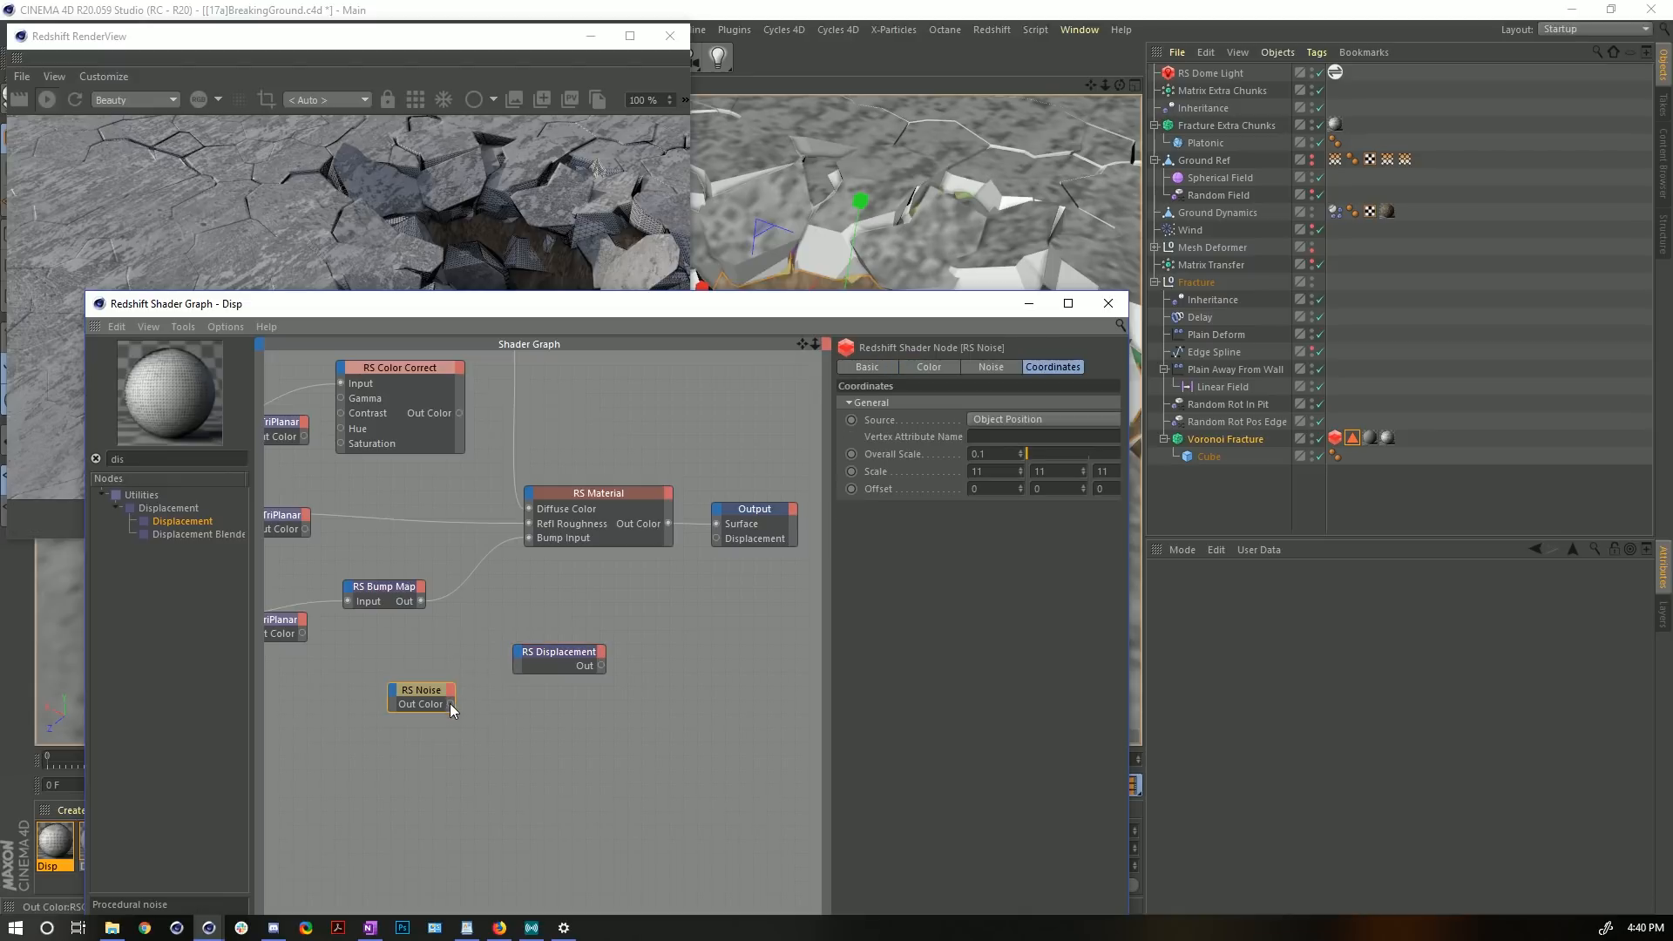
- Connect RS Noise to RS Displacement's Tex Map and RS Displacement's output to the Output node's Displacement input
left_click_drag(451, 704, 518, 654)
mouse_move(535, 677)
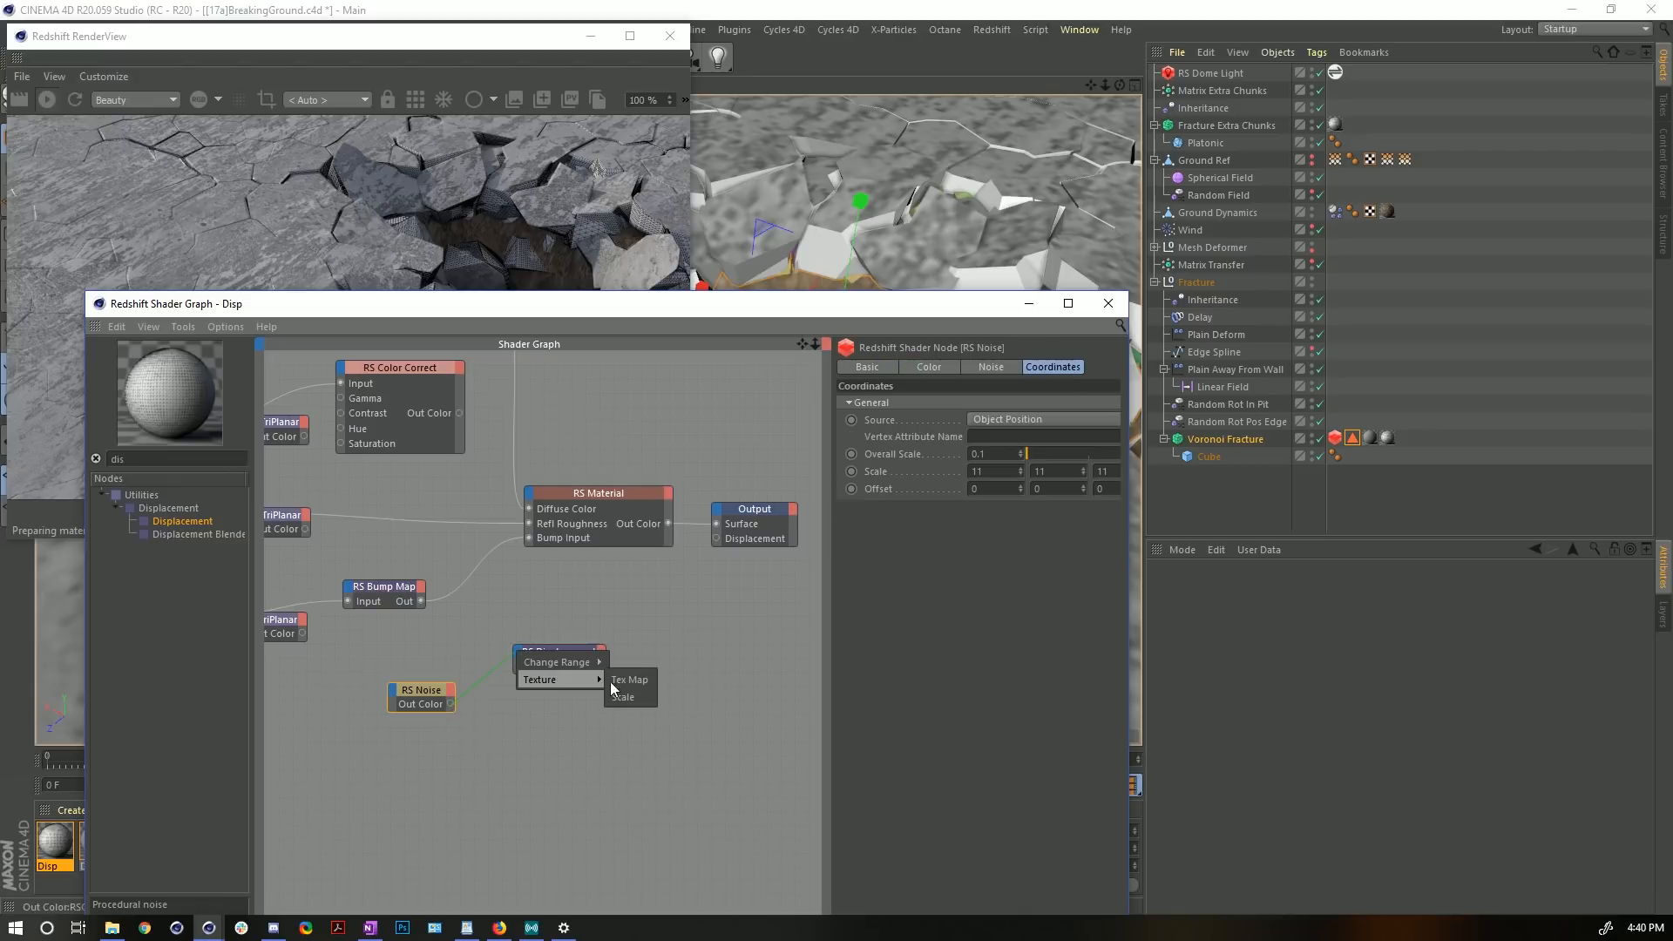
left_click(619, 682)
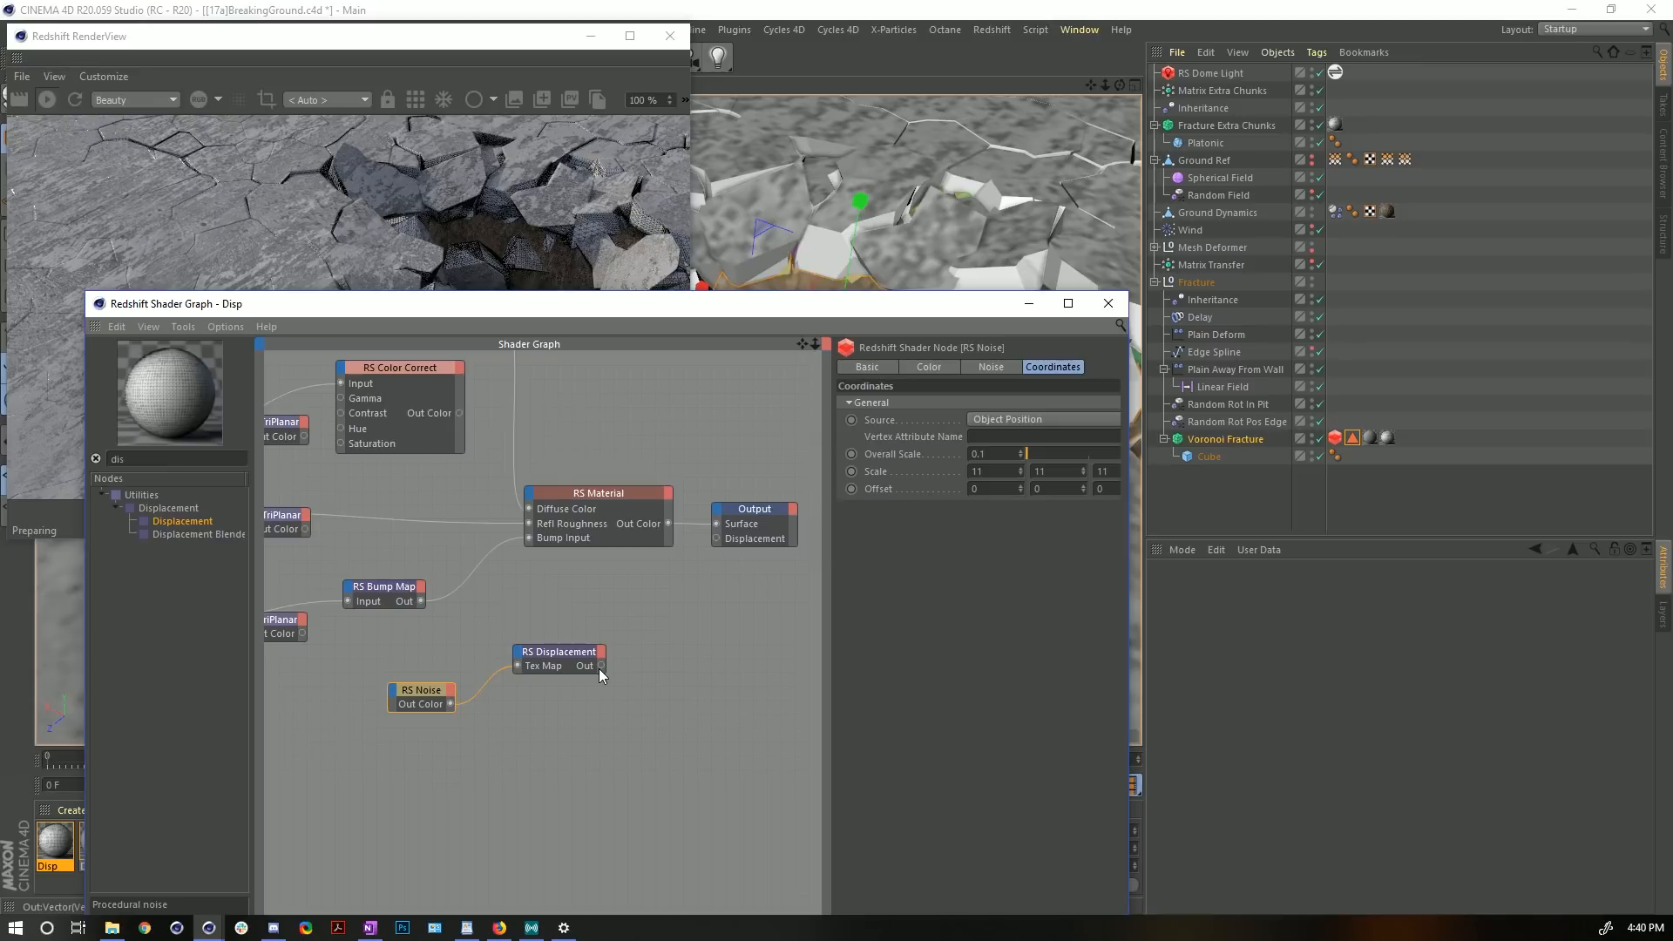
left_click_drag(601, 666, 718, 540)
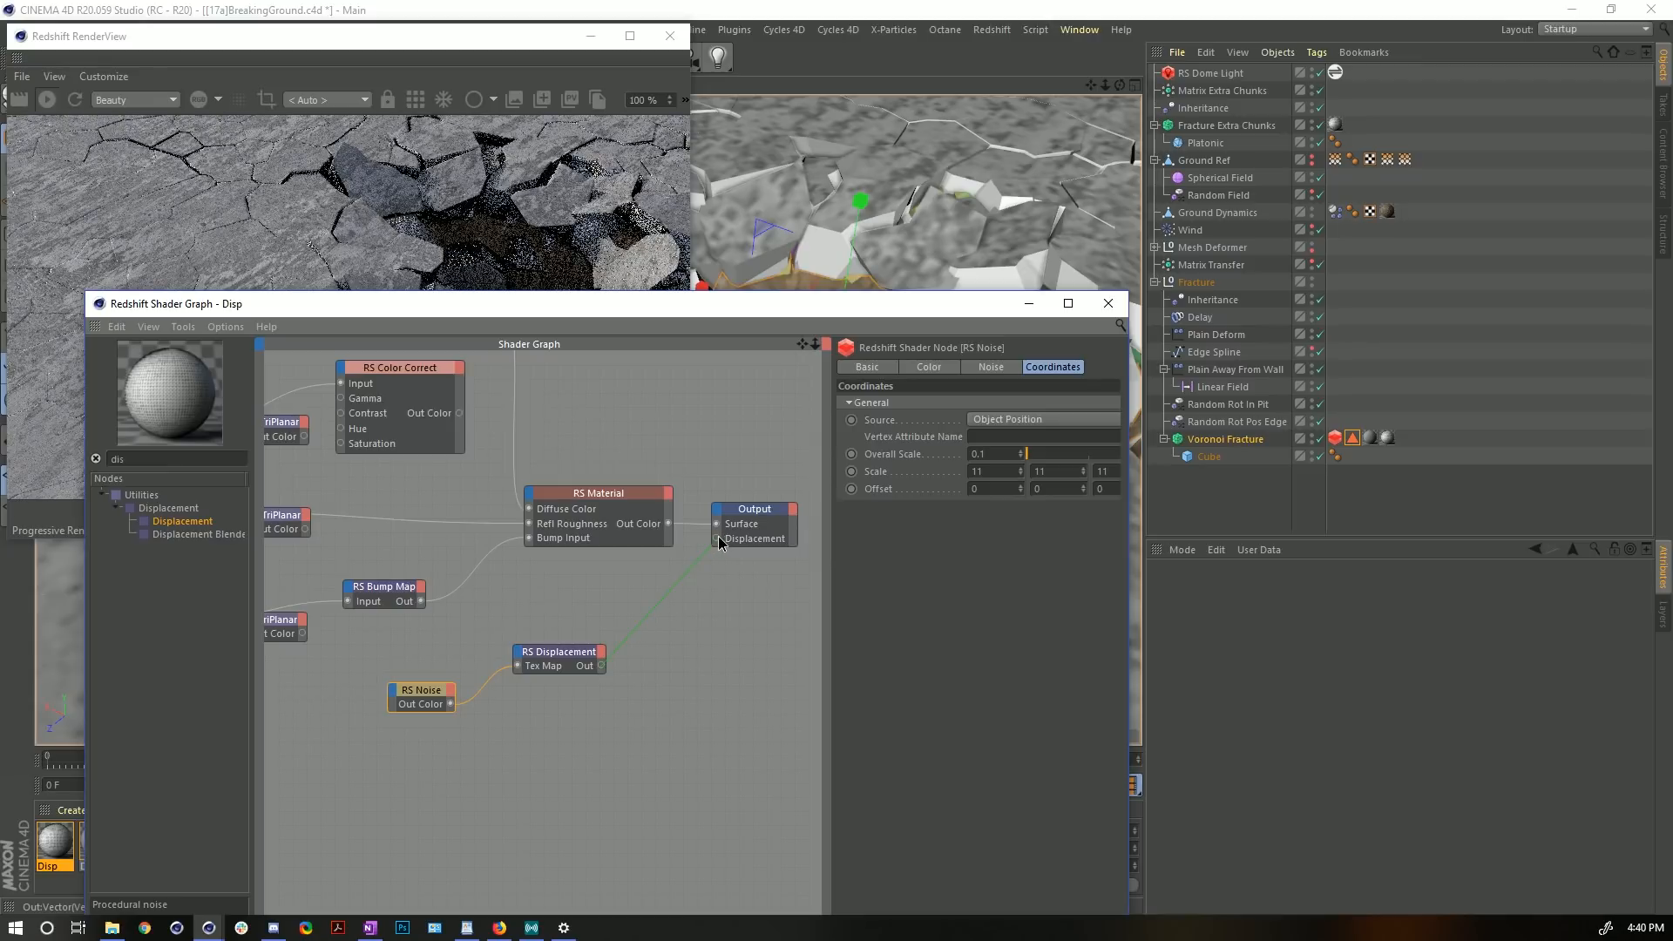
- Enable displacement in the Voronoi Fracture's Redshift Object tag and turn off auto bump mapping
left_click(580, 672)
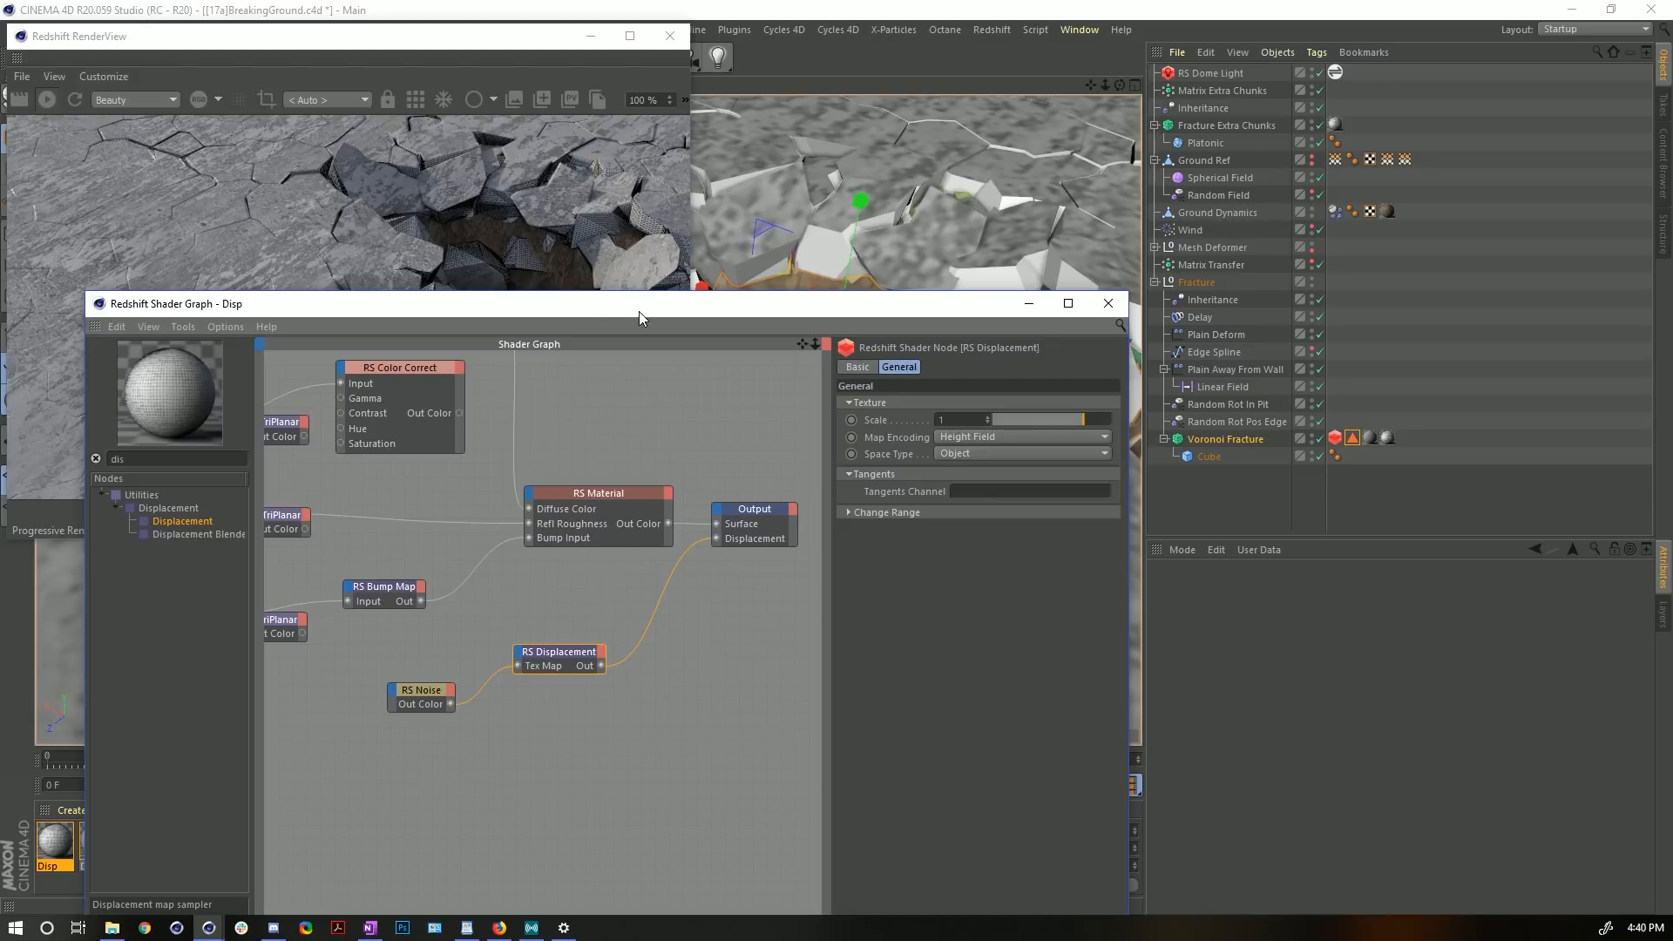
left_click_drag(640, 311, 484, 565)
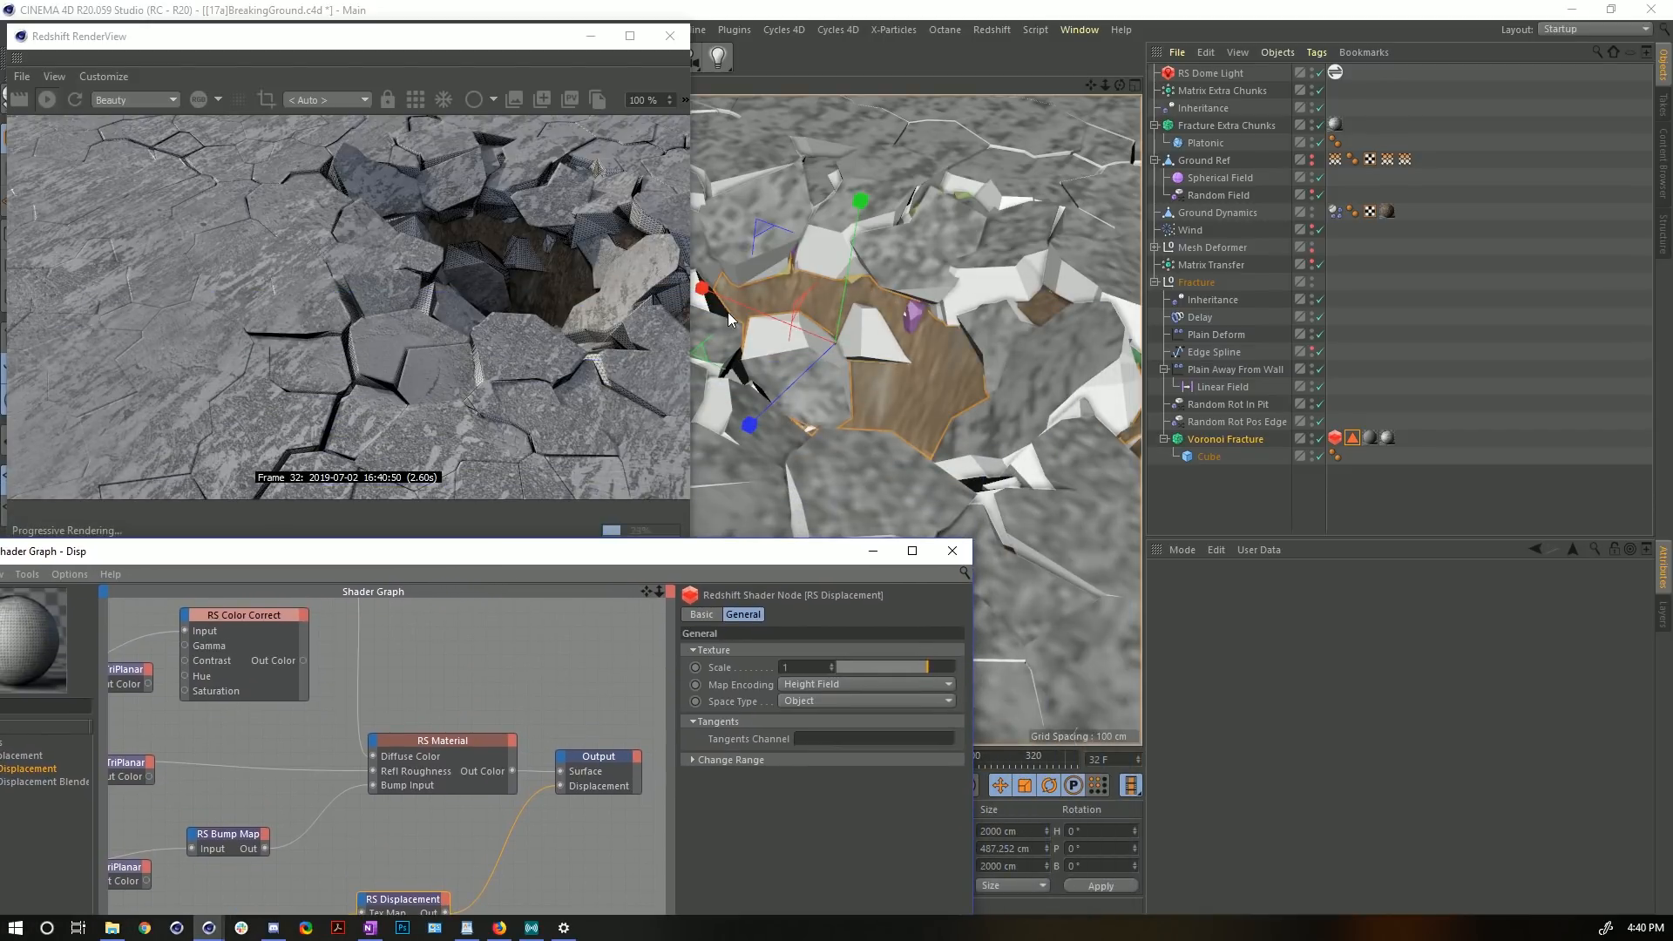
left_click(1336, 438)
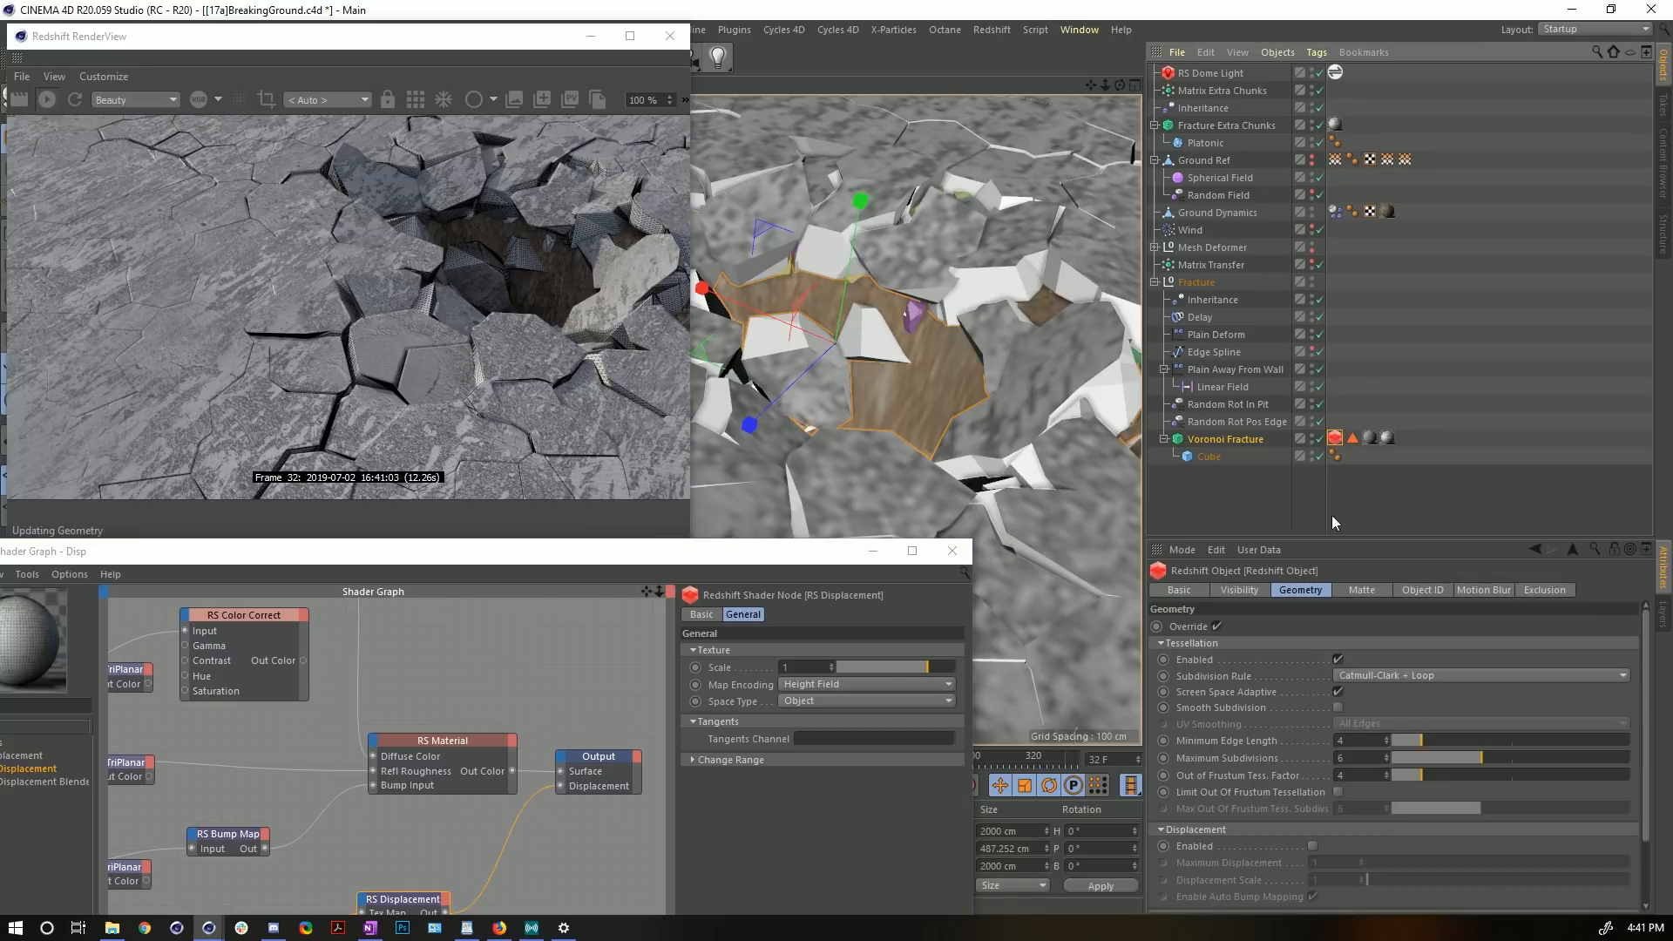
left_click_drag(1346, 536, 1357, 281)
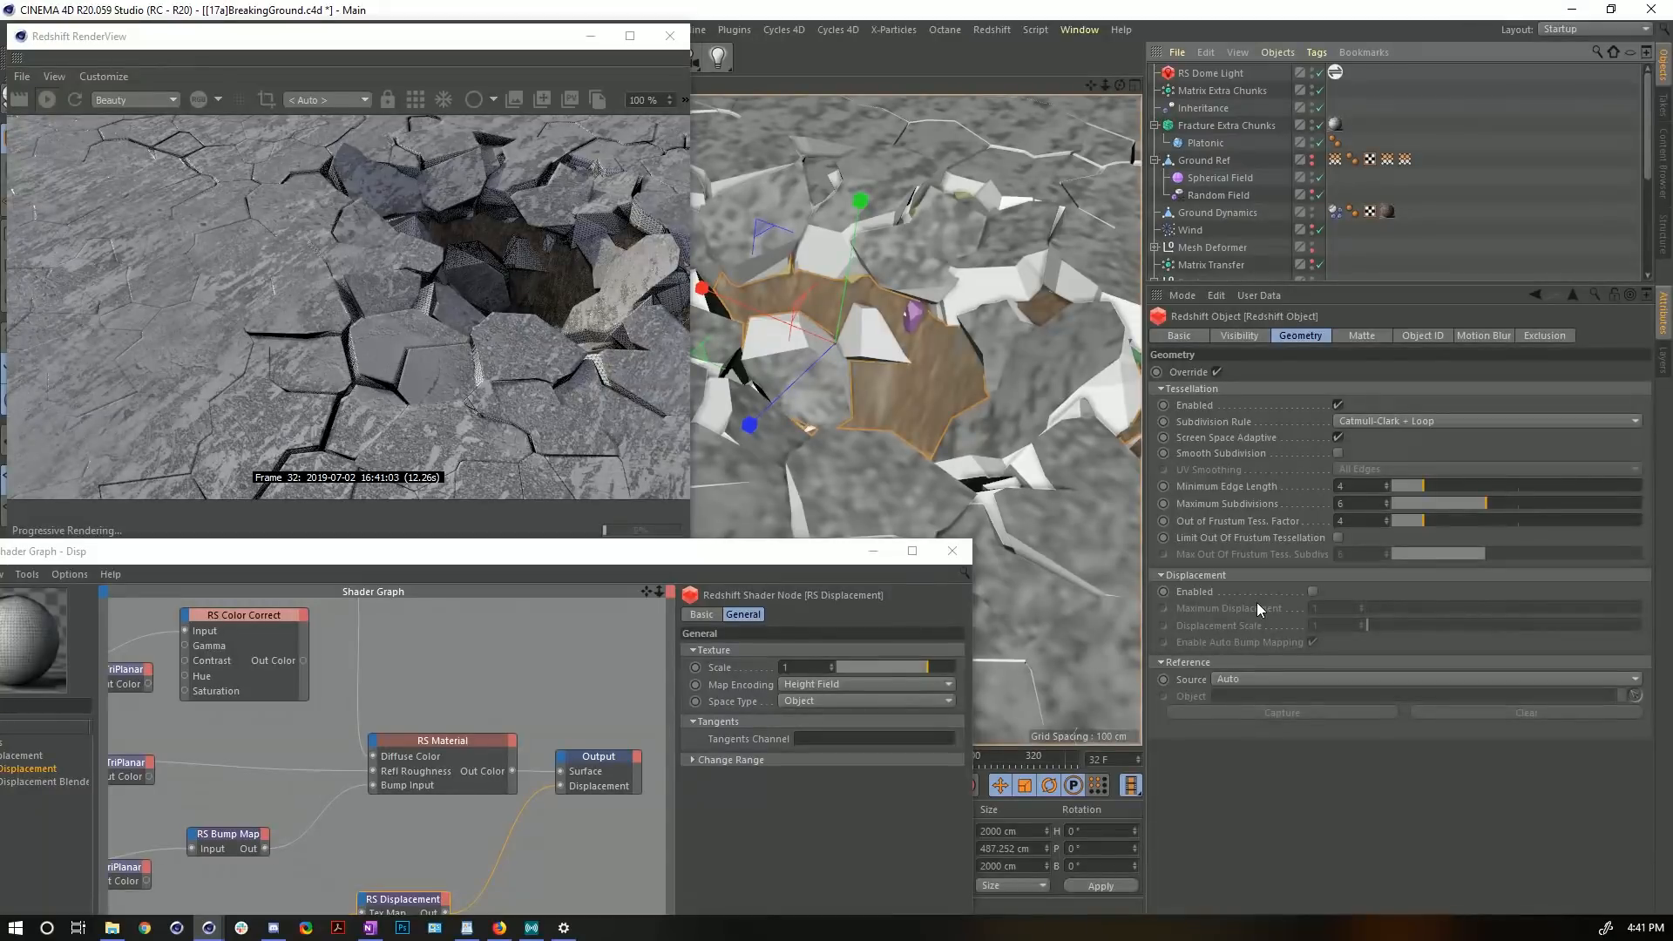
left_click(1313, 592)
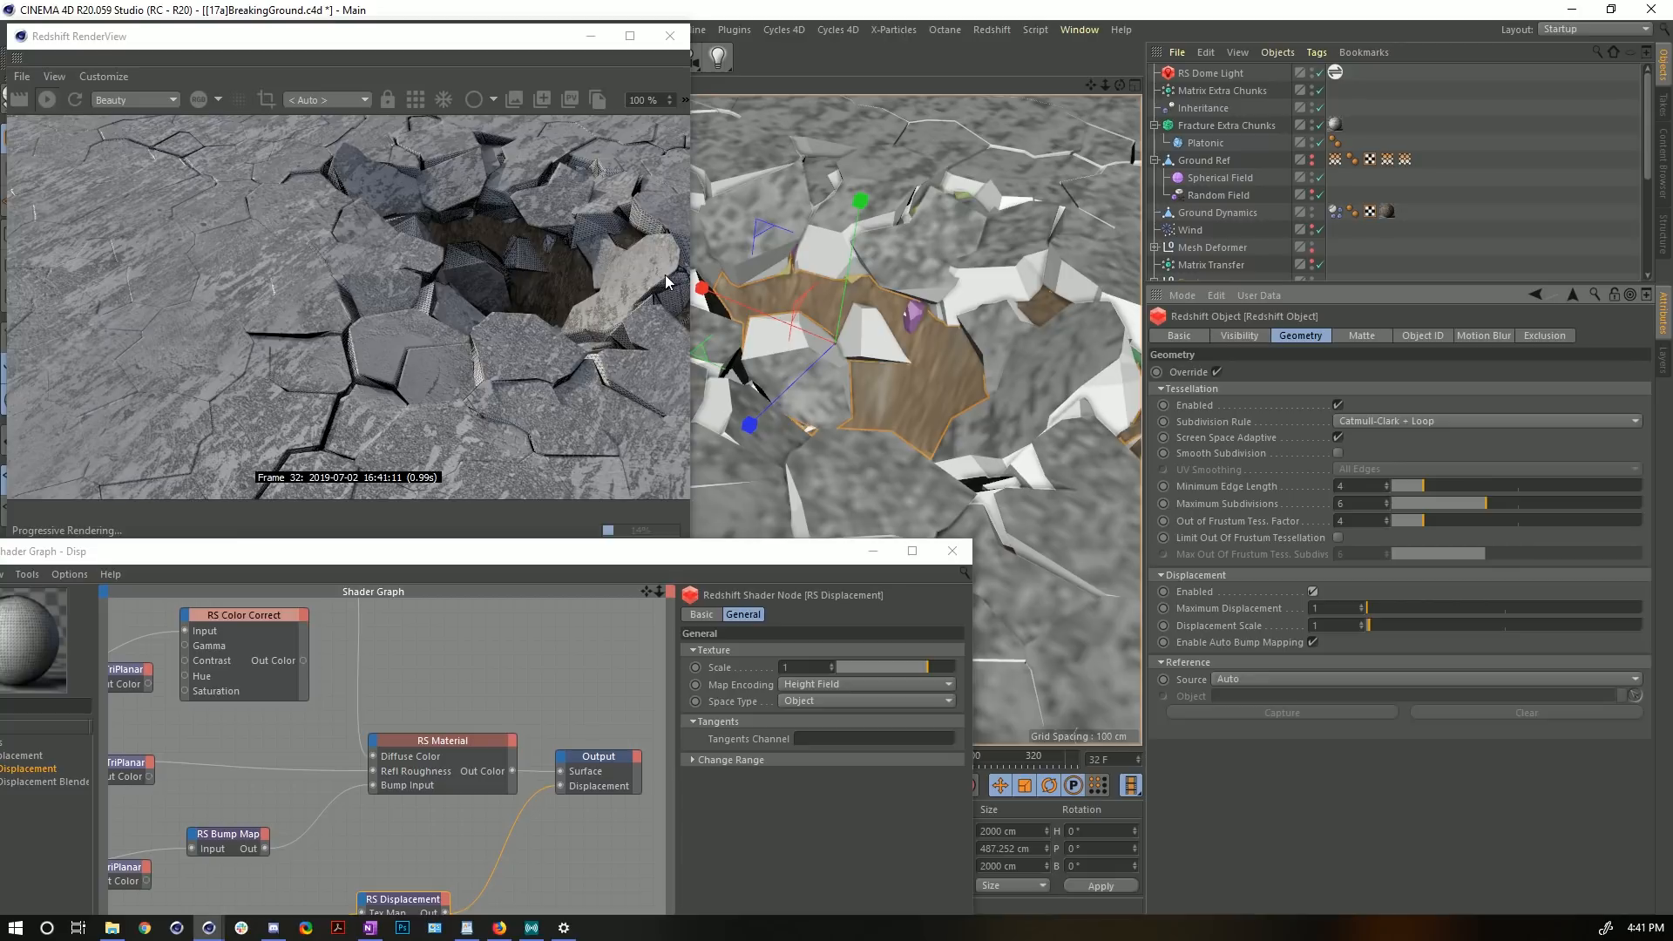
left_click(1312, 643)
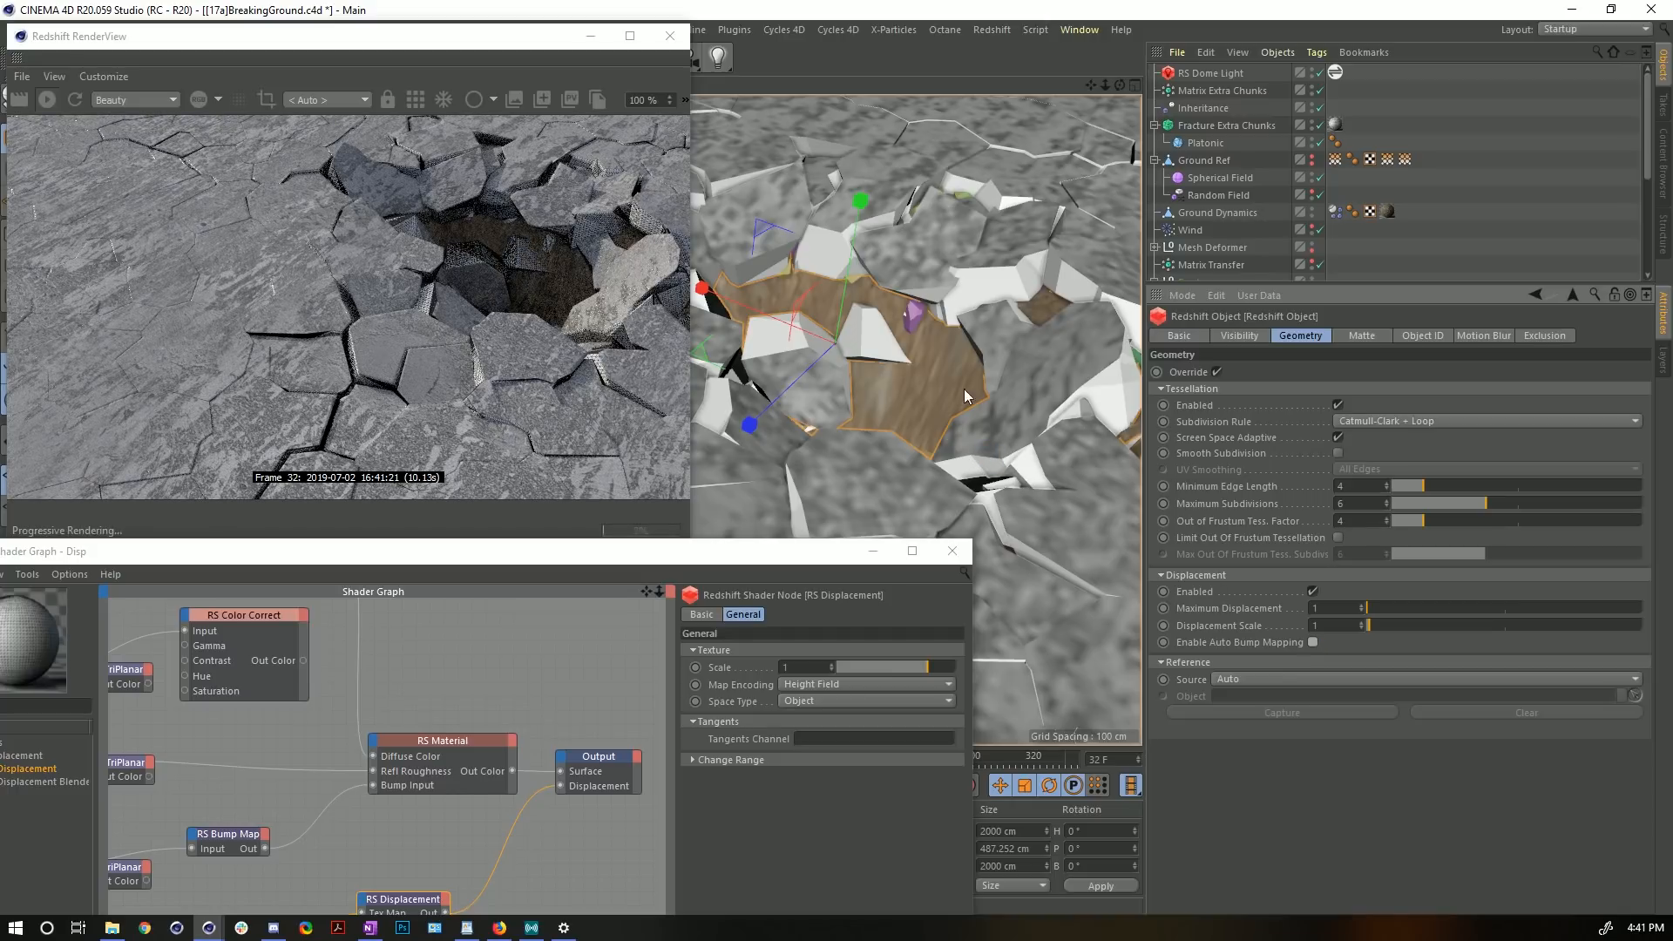
- Set the RS Displacement node's Scale to 11
middle_click_drag(960, 308, 901, 401, "alt")
right_click_drag(826, 364, 906, 324, "alt")
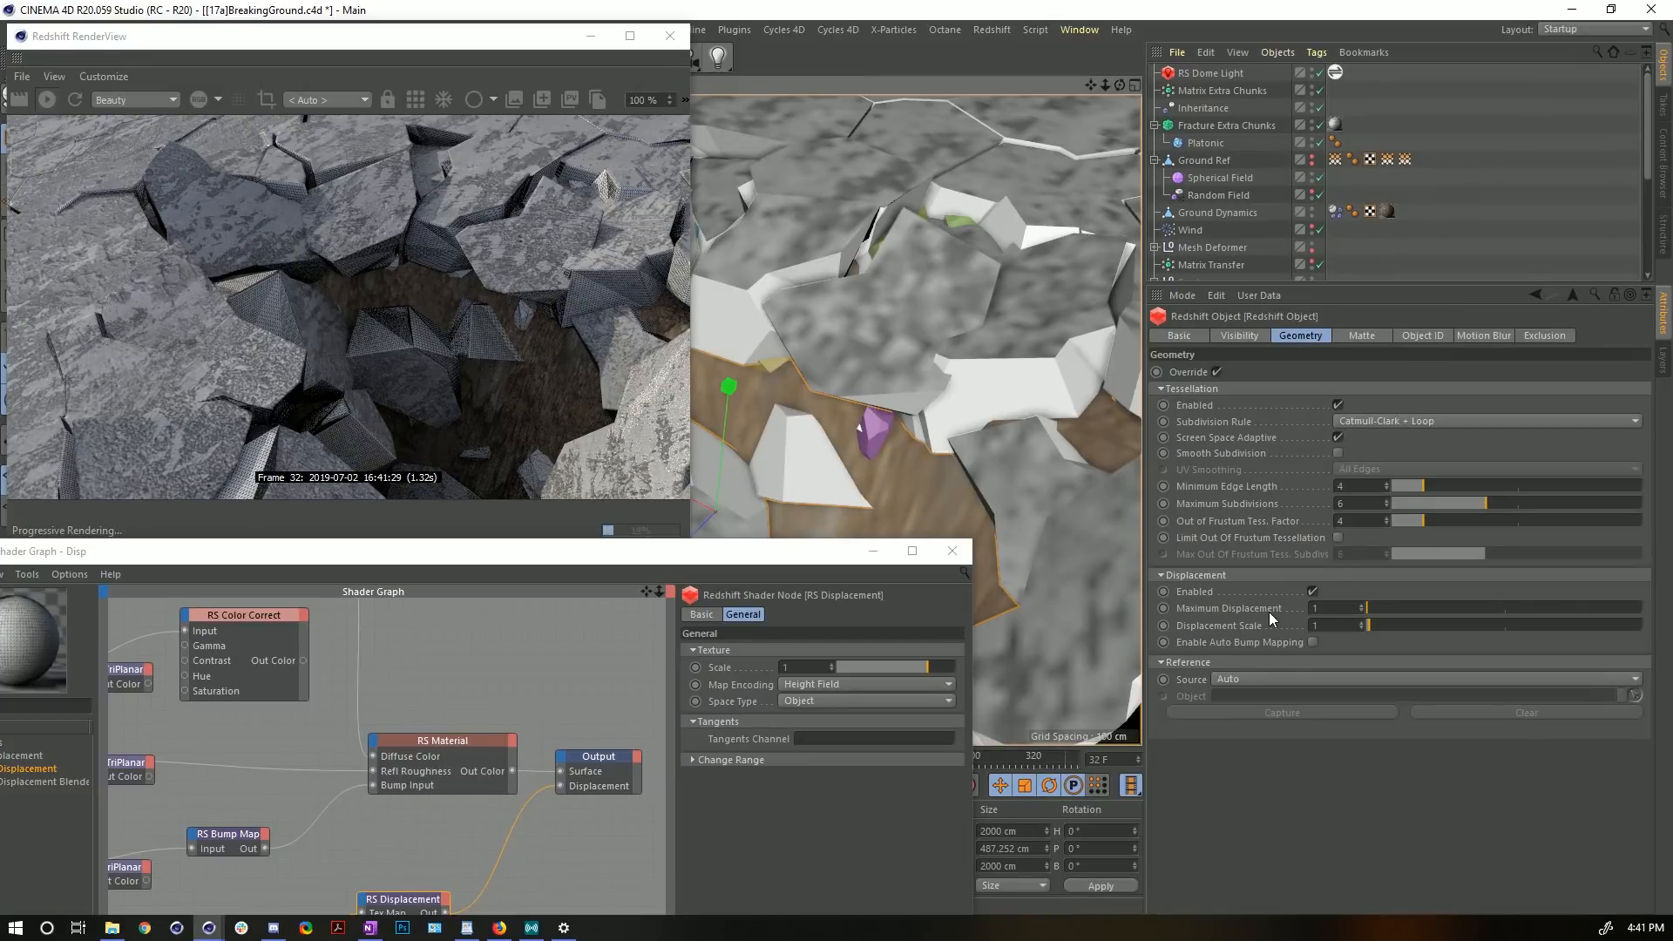
left_click(1237, 626)
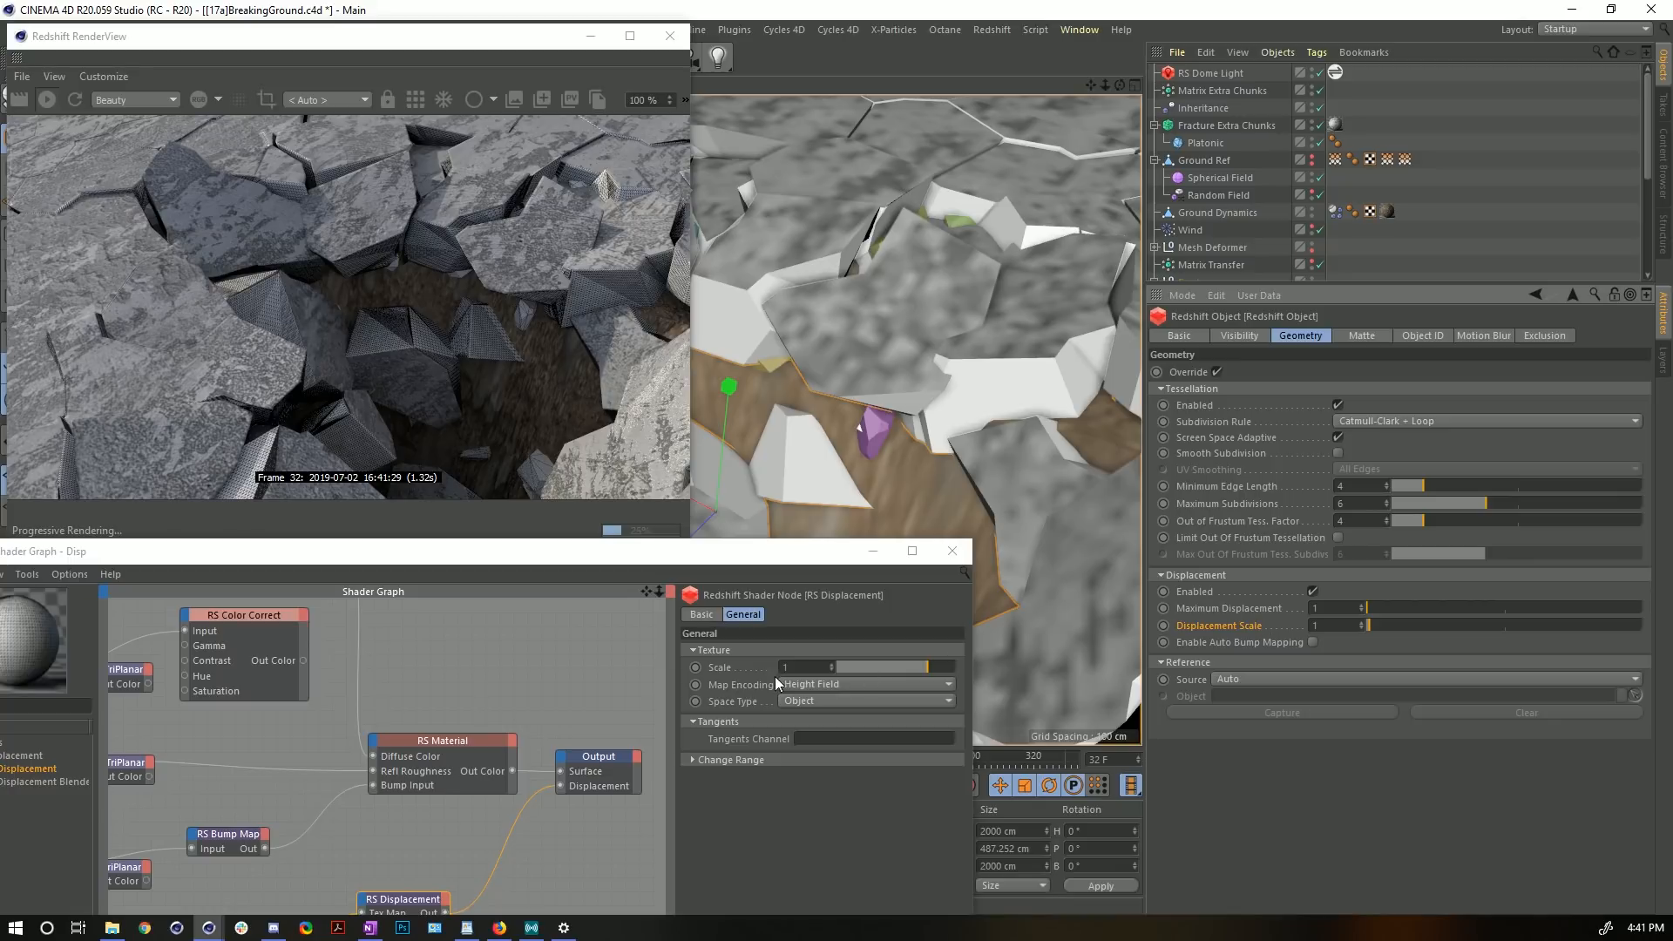
left_click(809, 668)
type("1")
key("Return")
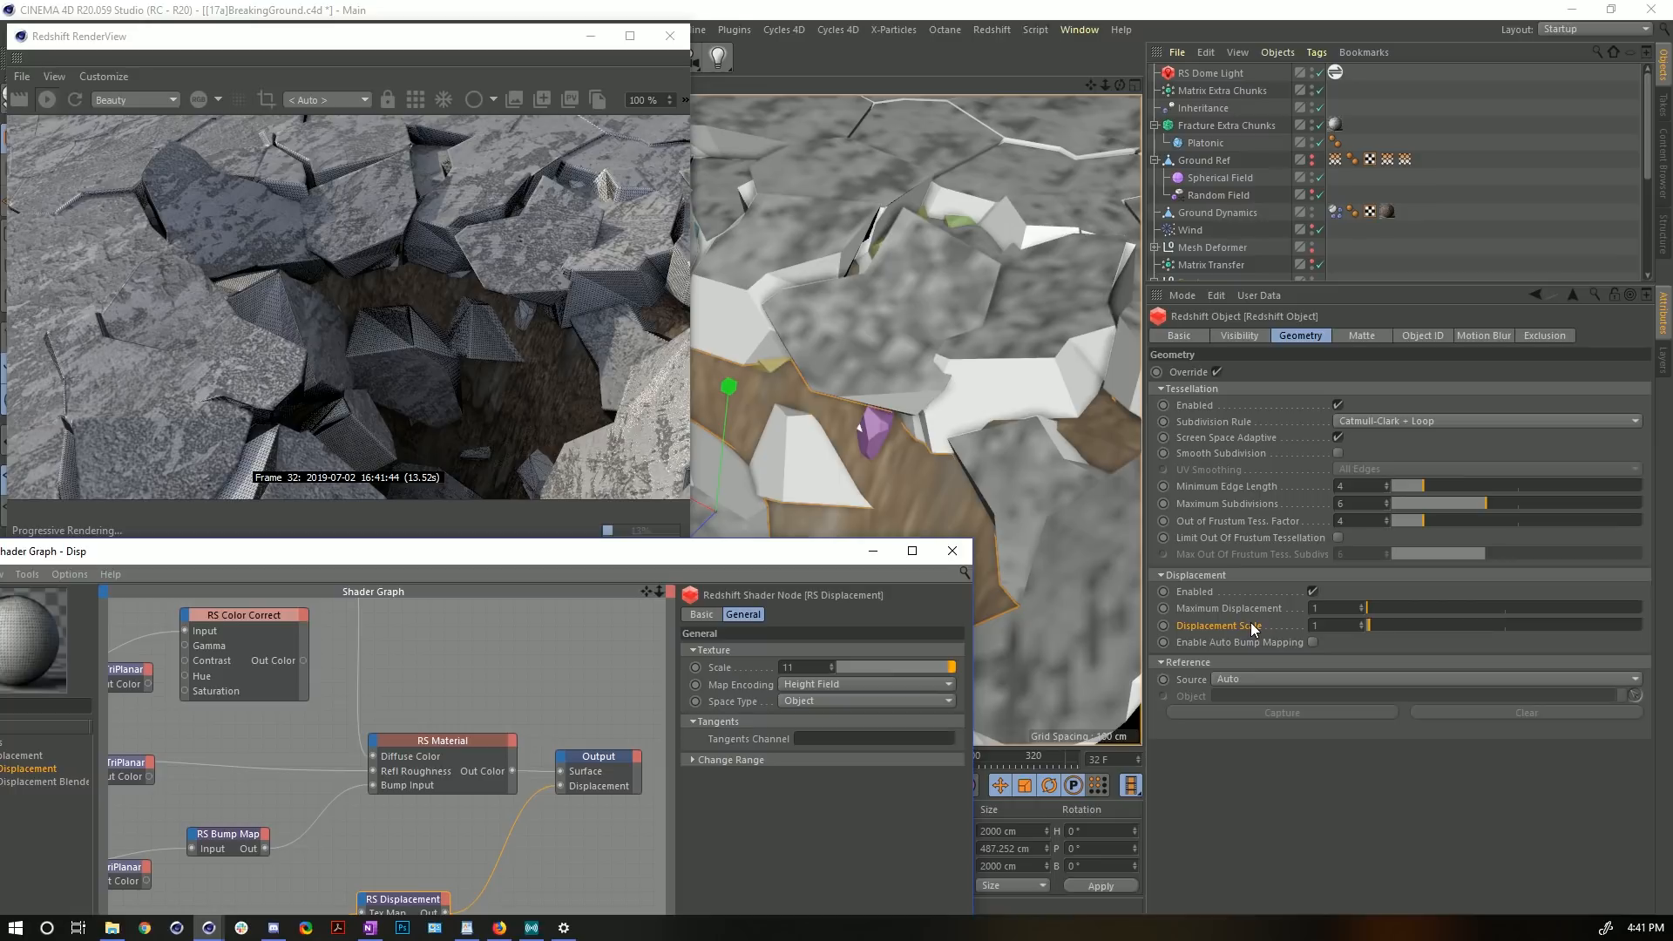
- Set the Maximum Displacement to 11 in the Voronoi Fracture's Redshift Object tag
left_click(1231, 608)
double_click(1339, 610)
type("11")
key("Return")
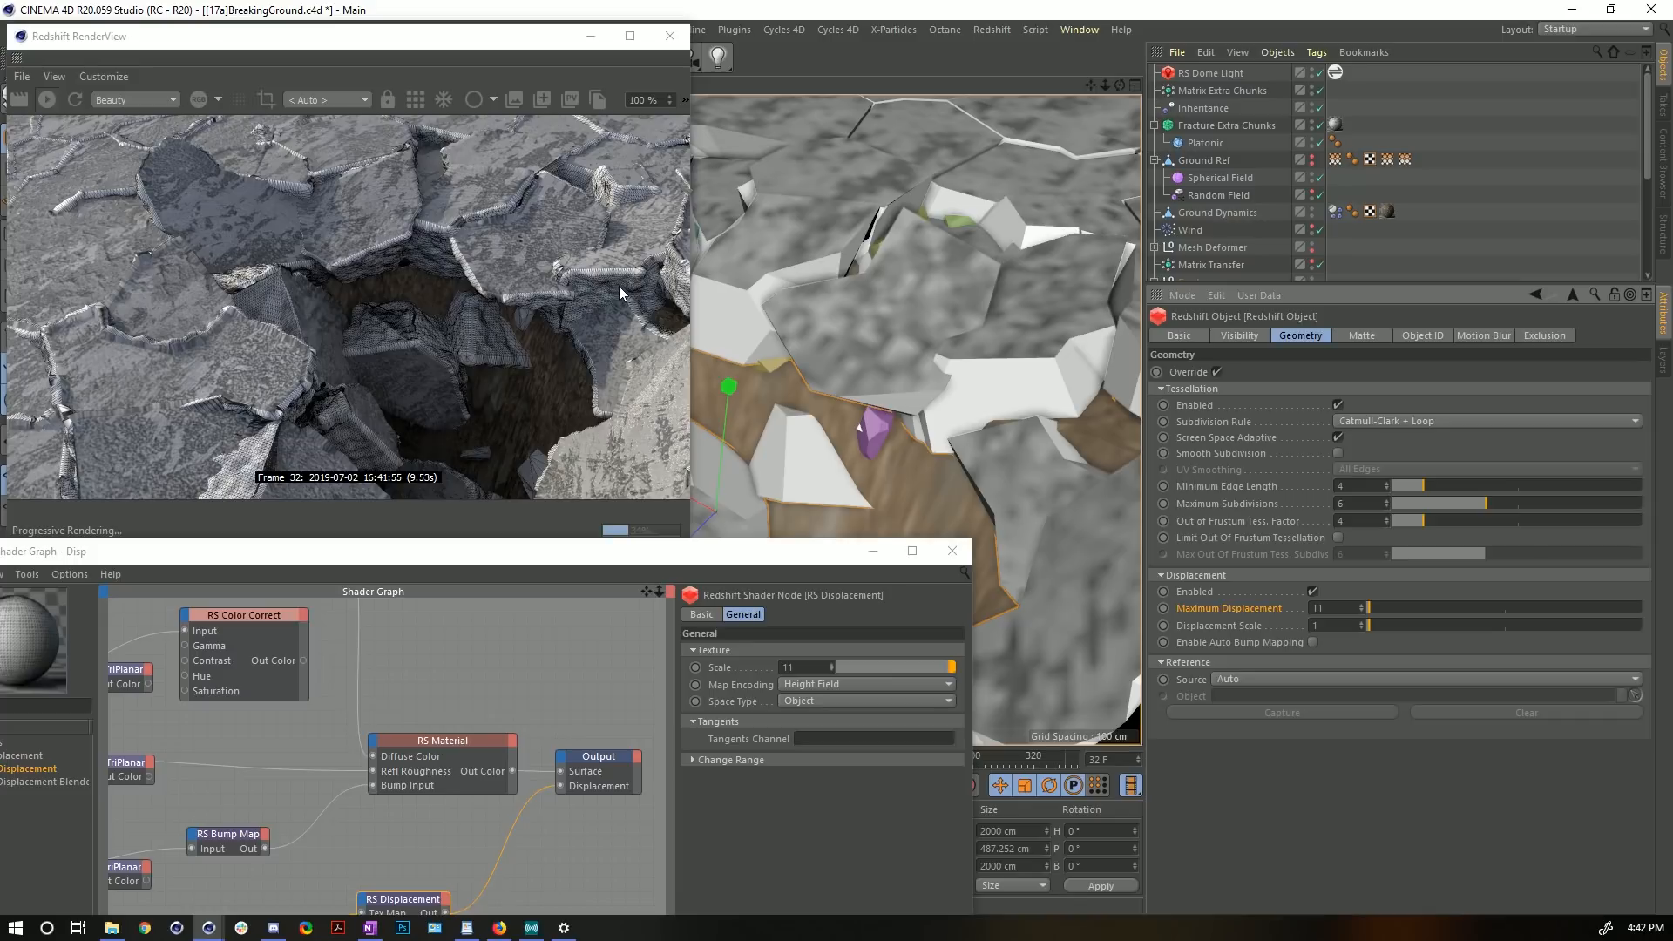
- Set the RS Displacement node's New Range Min to -1 in its Change Range settings
left_click_drag(674, 558, 689, 266)
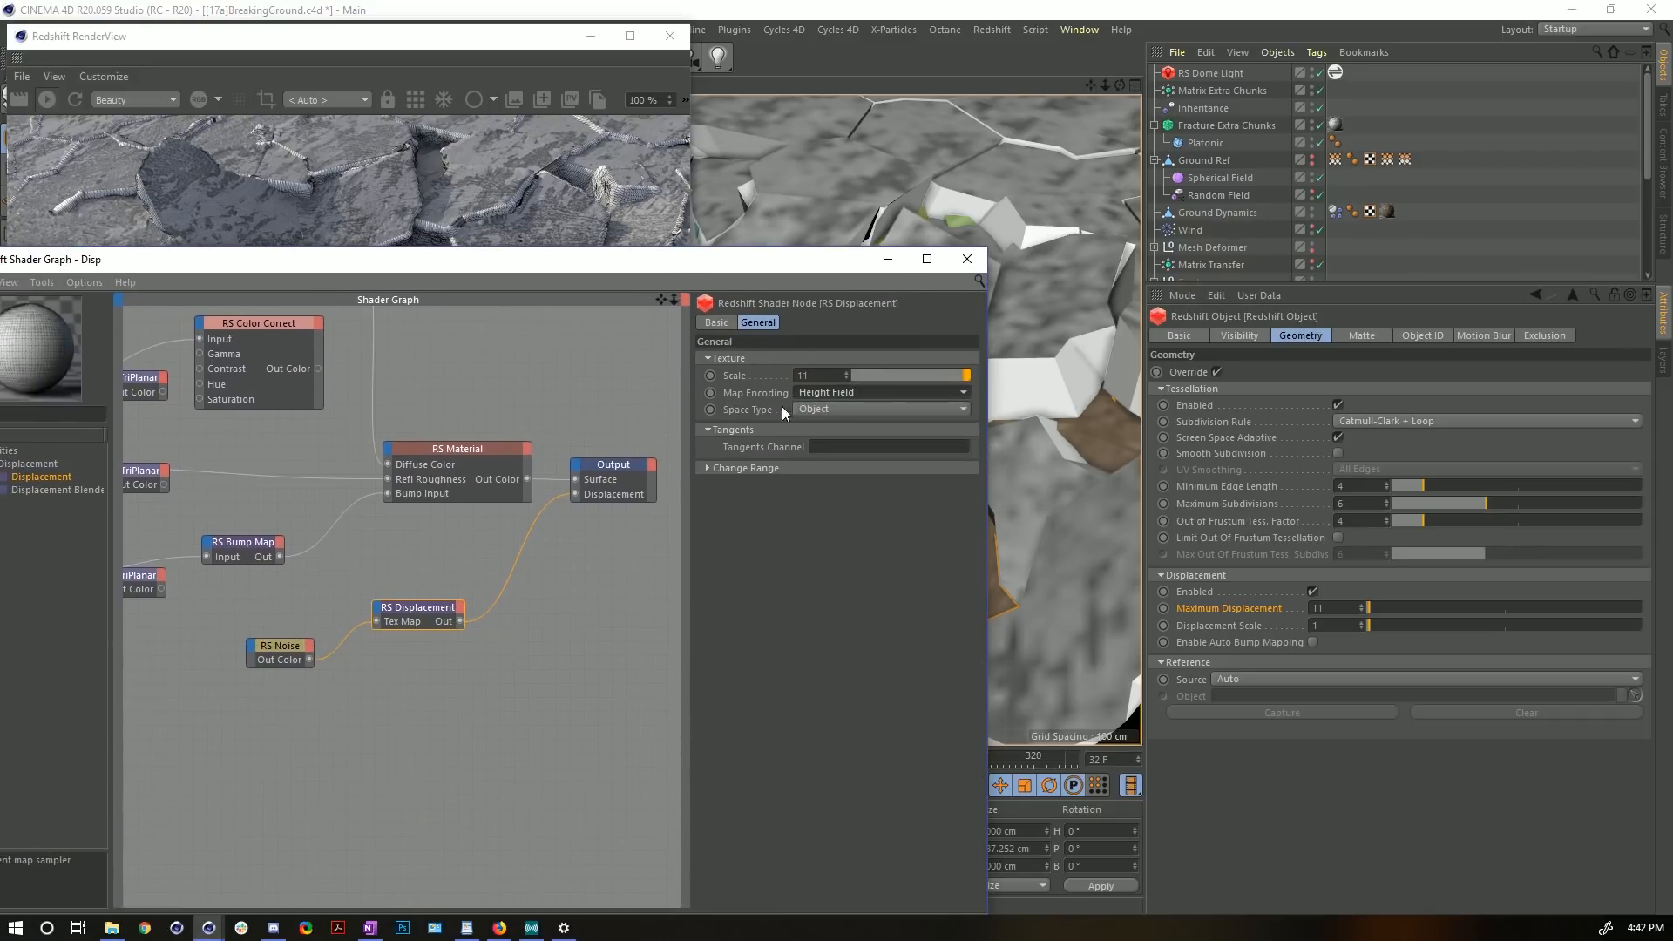
left_click(820, 409)
left_click(751, 404)
left_click(742, 468)
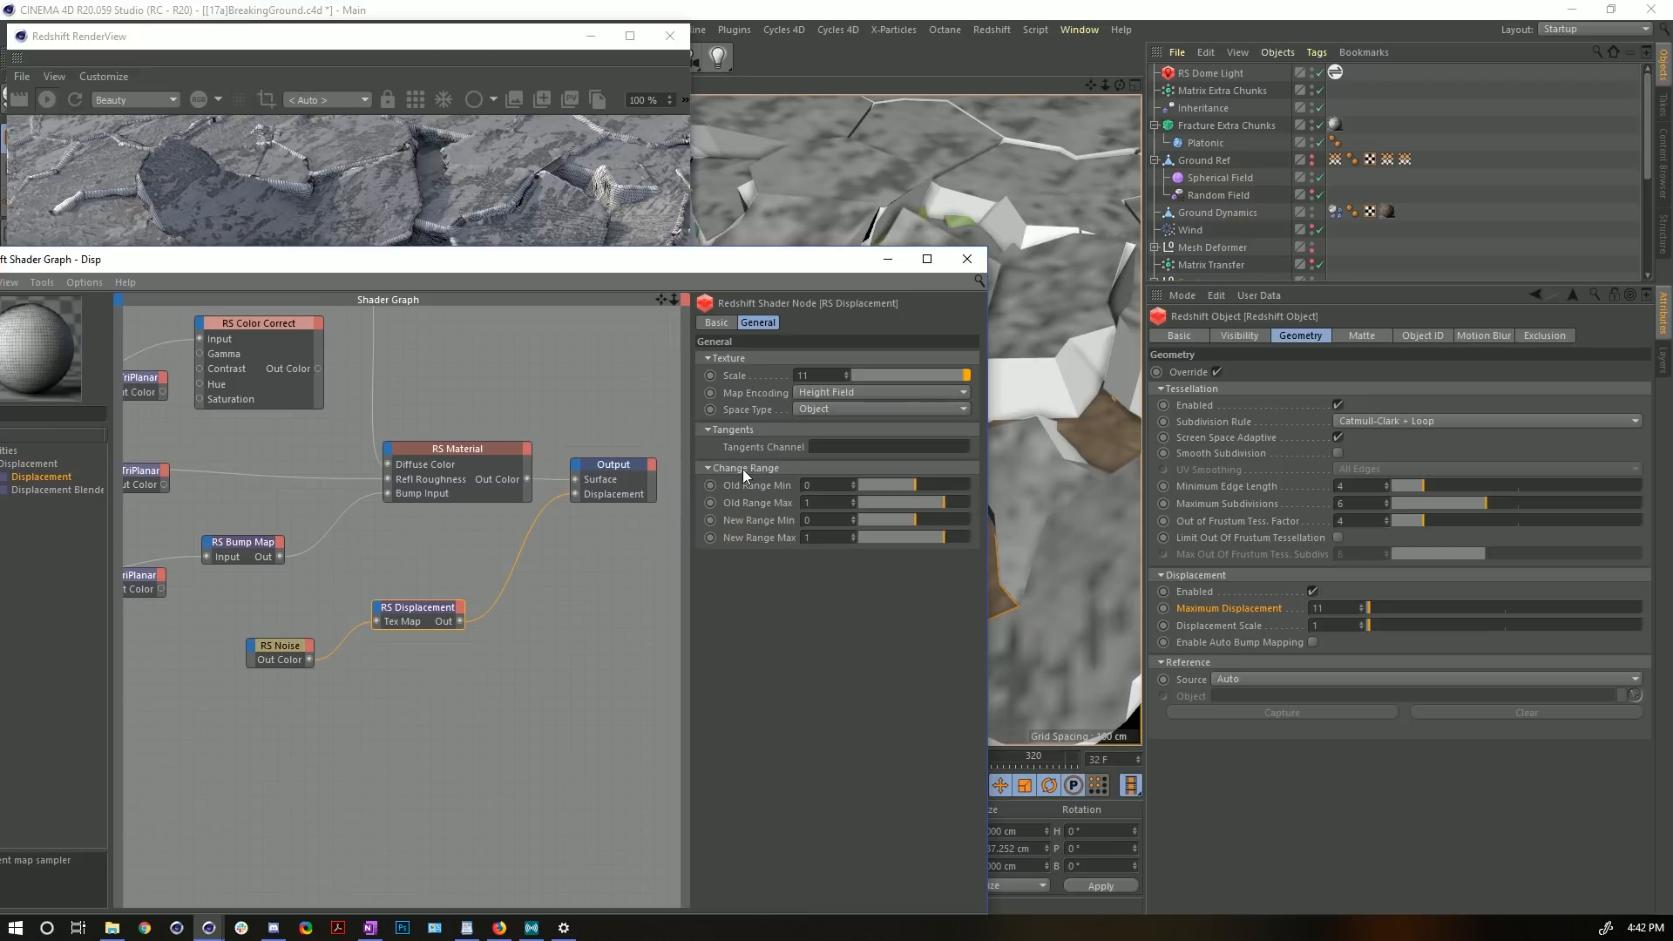
left_click(746, 467)
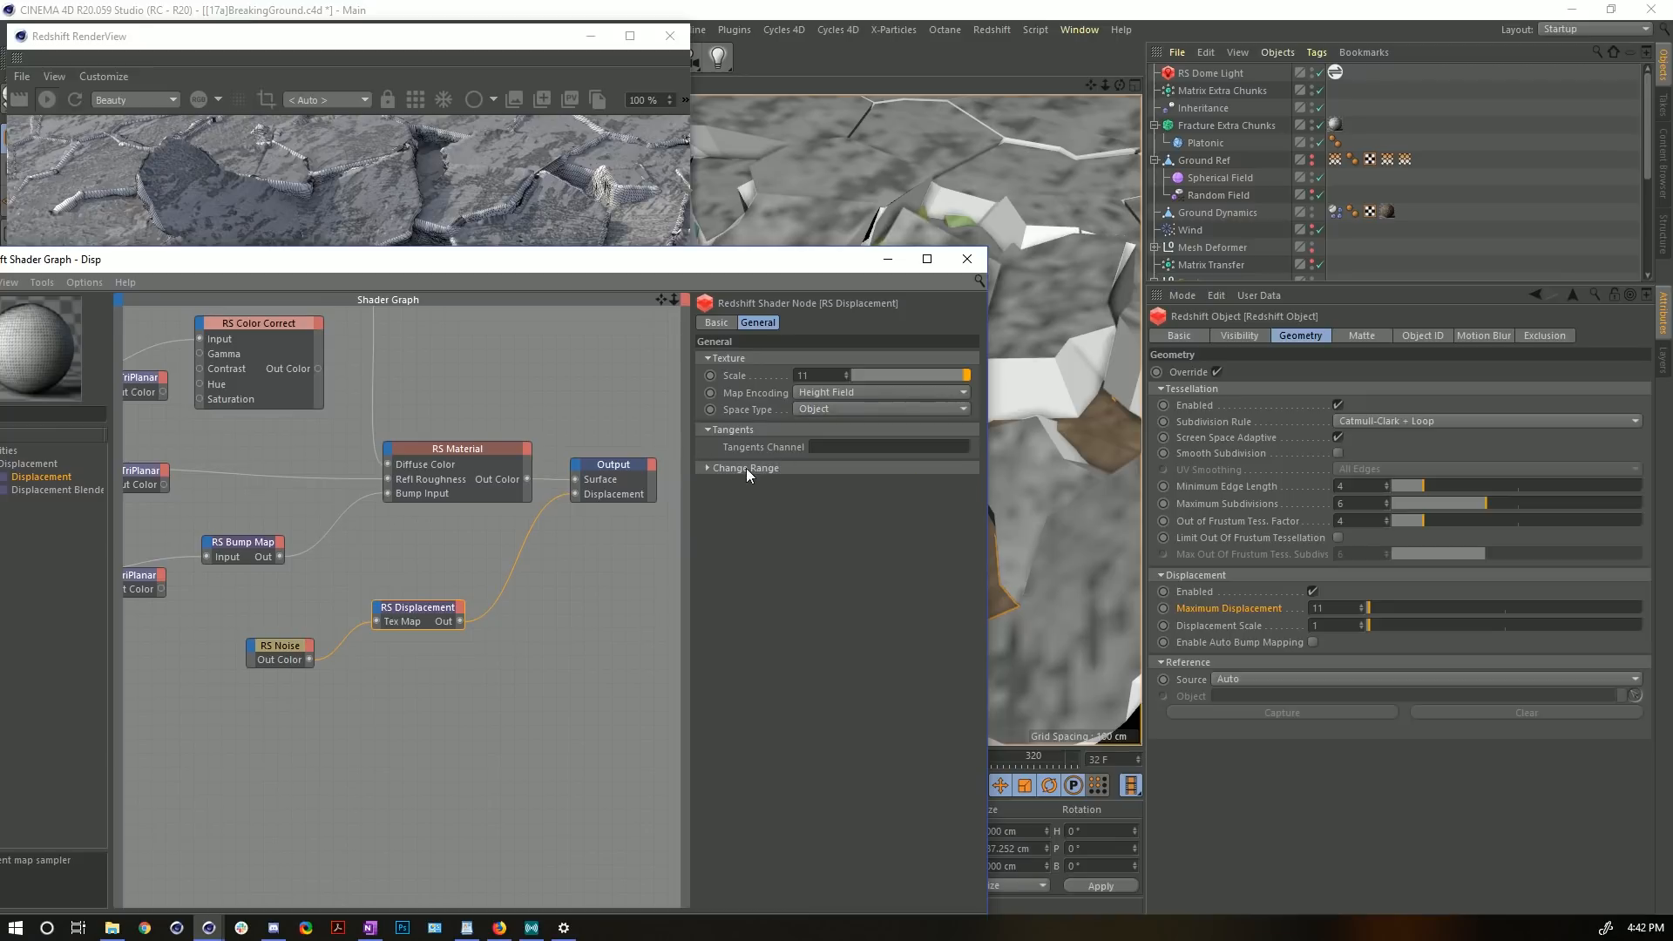
left_click(751, 469)
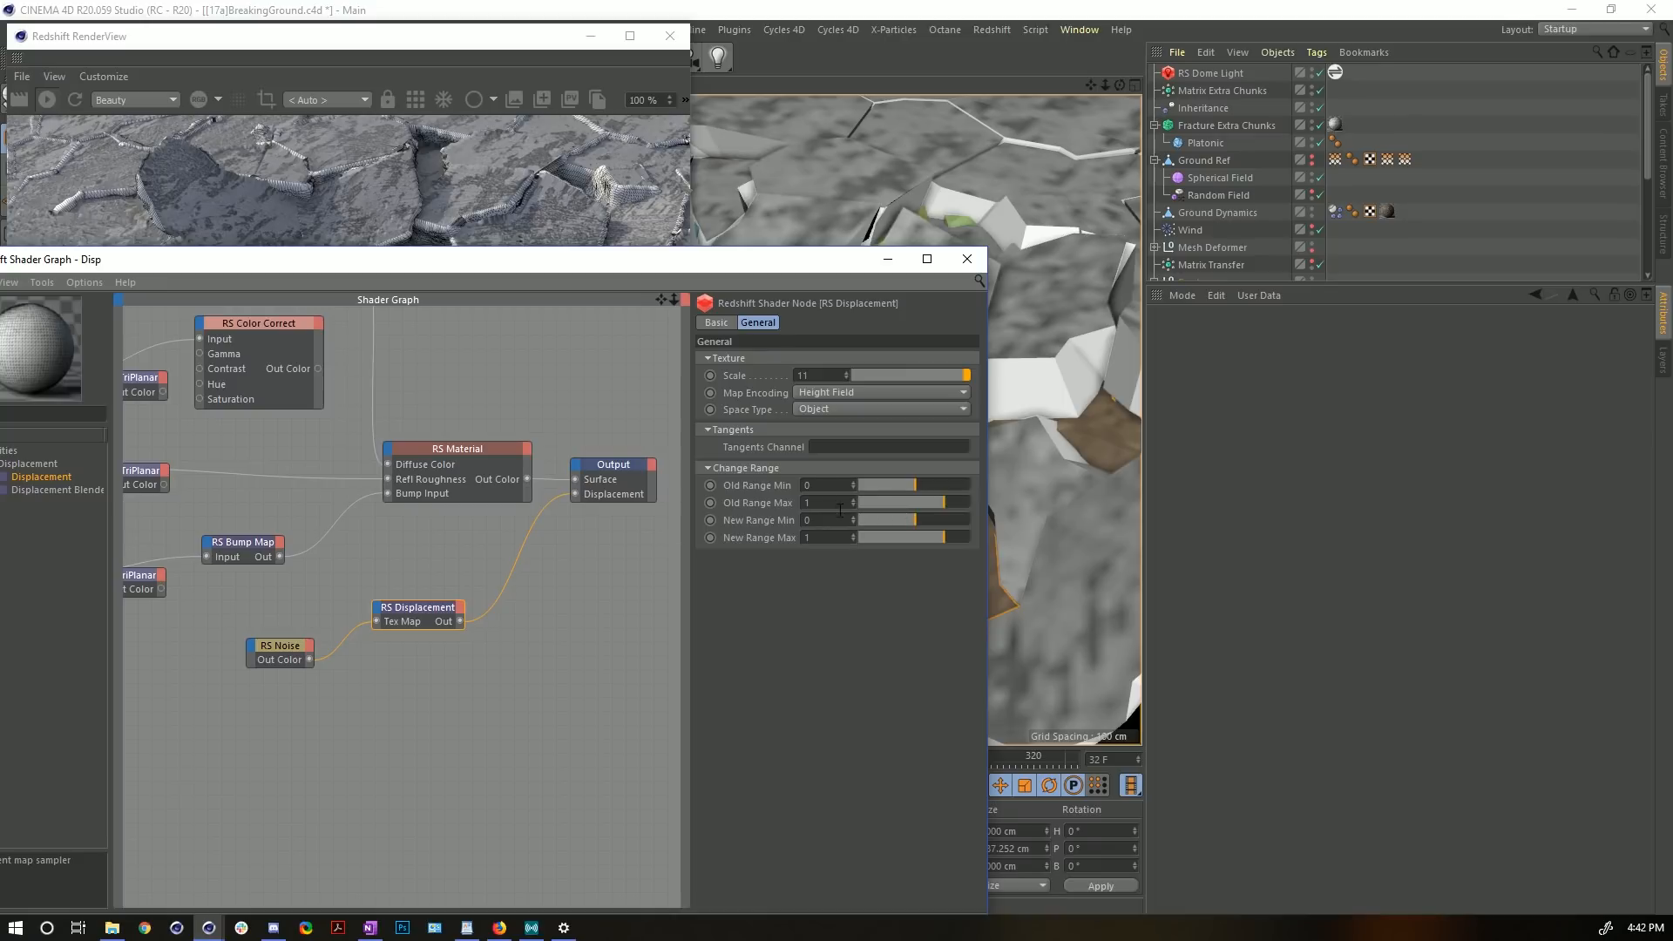
left_click(279, 662)
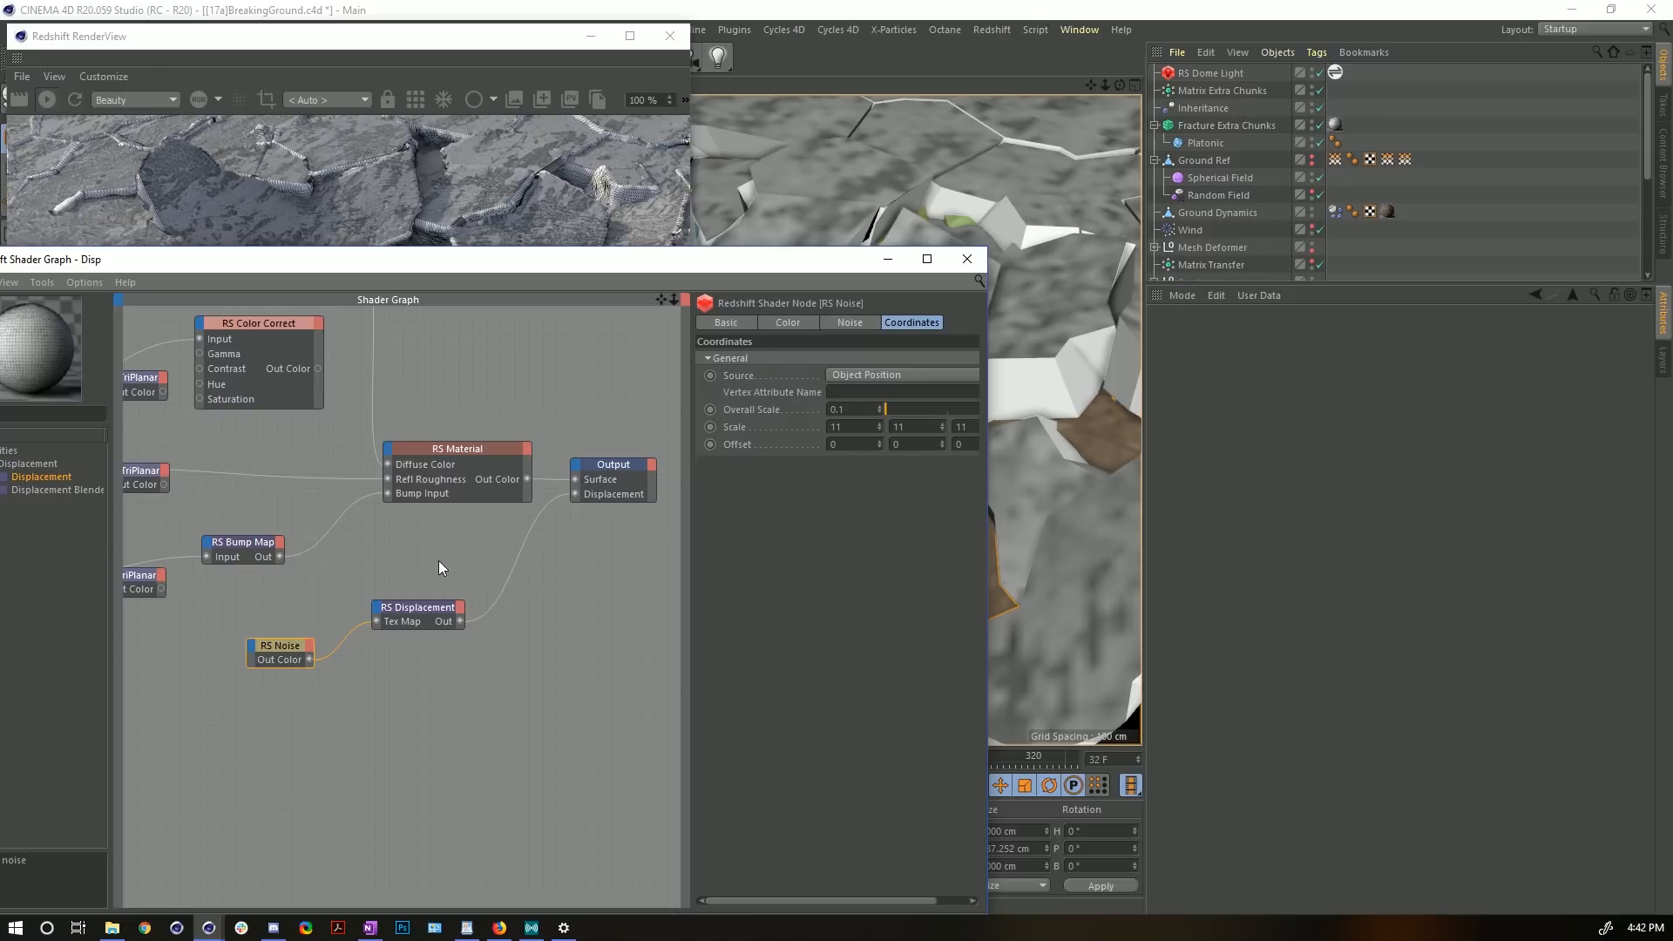
left_click(423, 610)
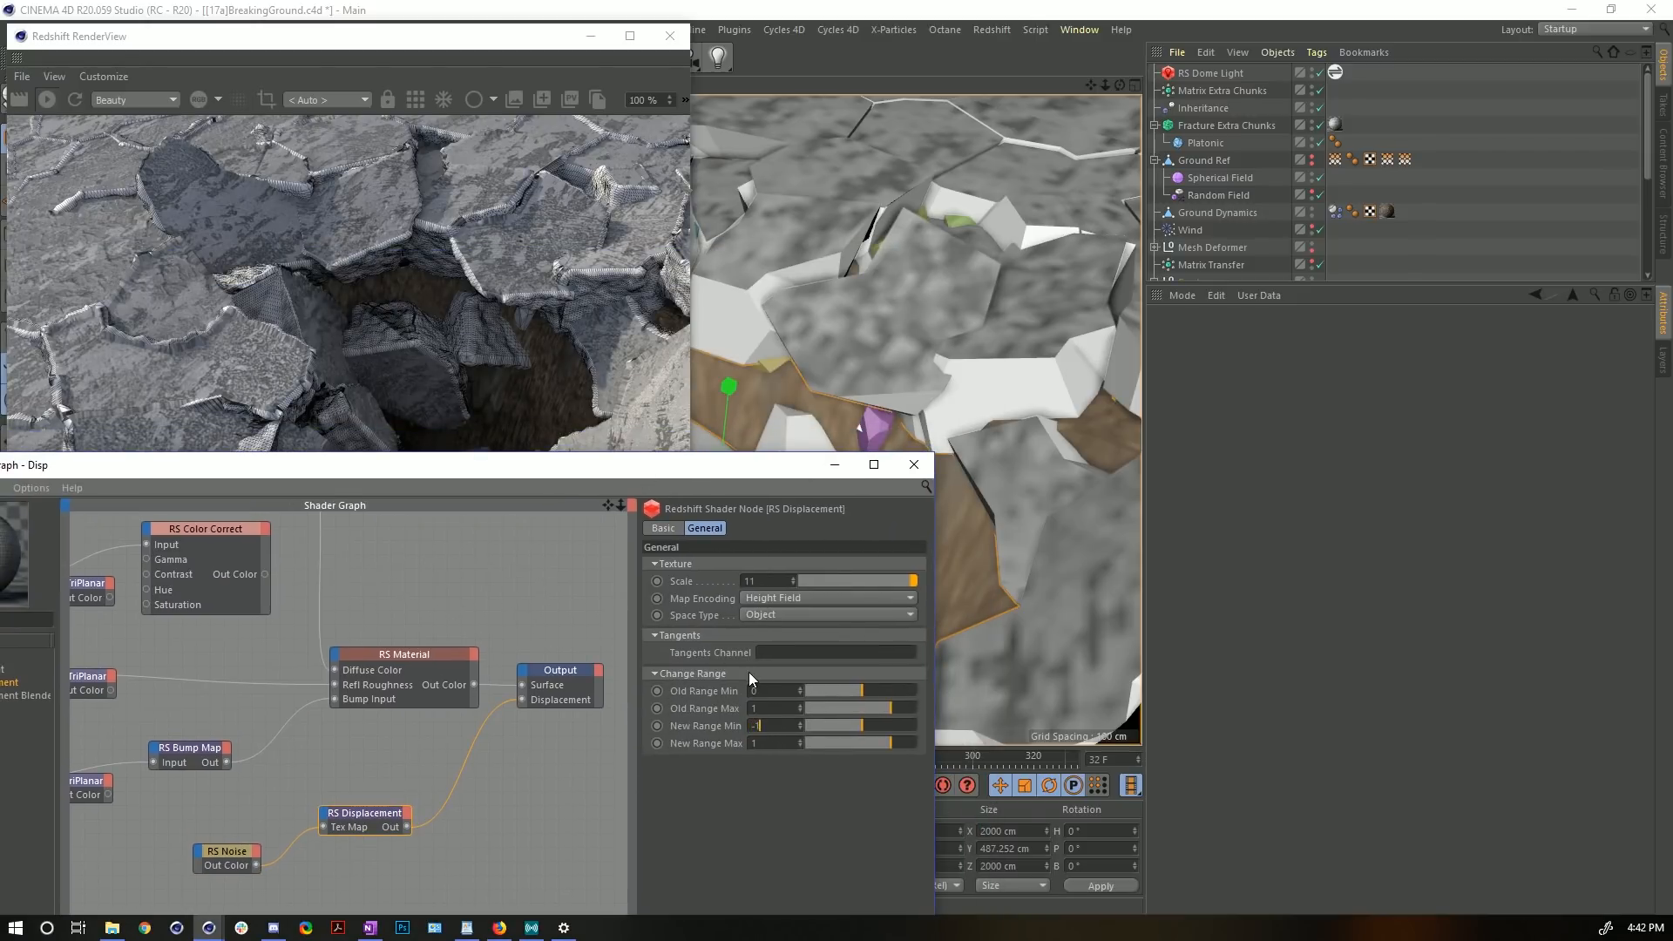
type("-1")
key("Return")
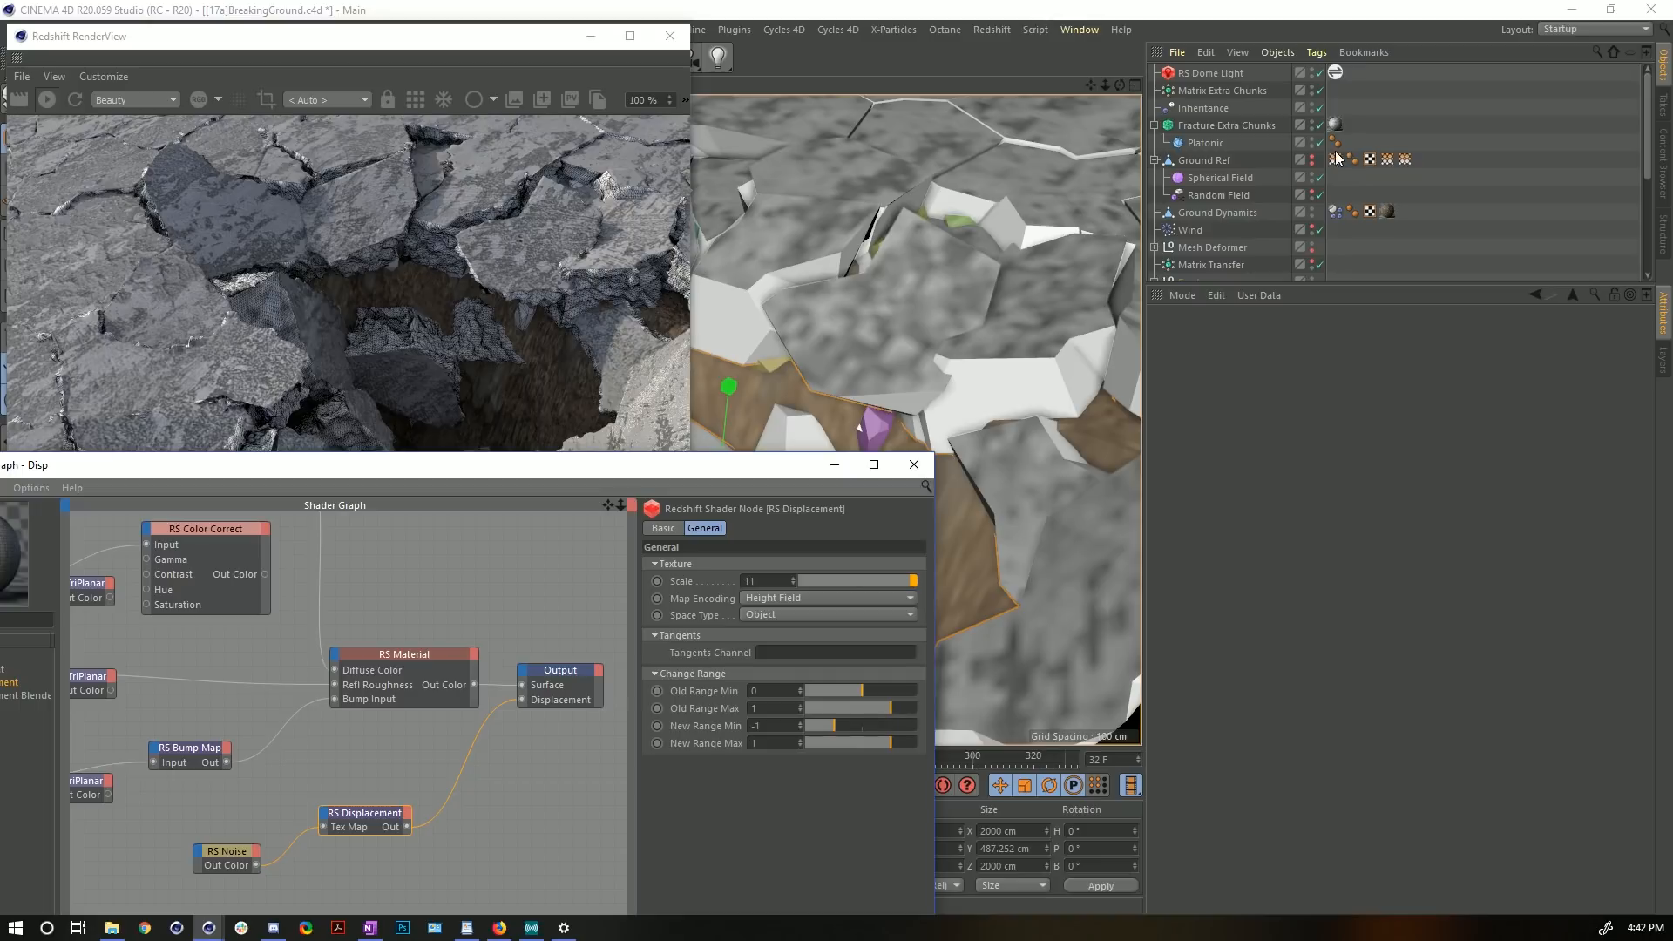
- Examine the tessellation's Maximum Subdivisions setting in the Voronoi Fracture's Redshift Object tag
scroll(1347, 228, "down", 5)
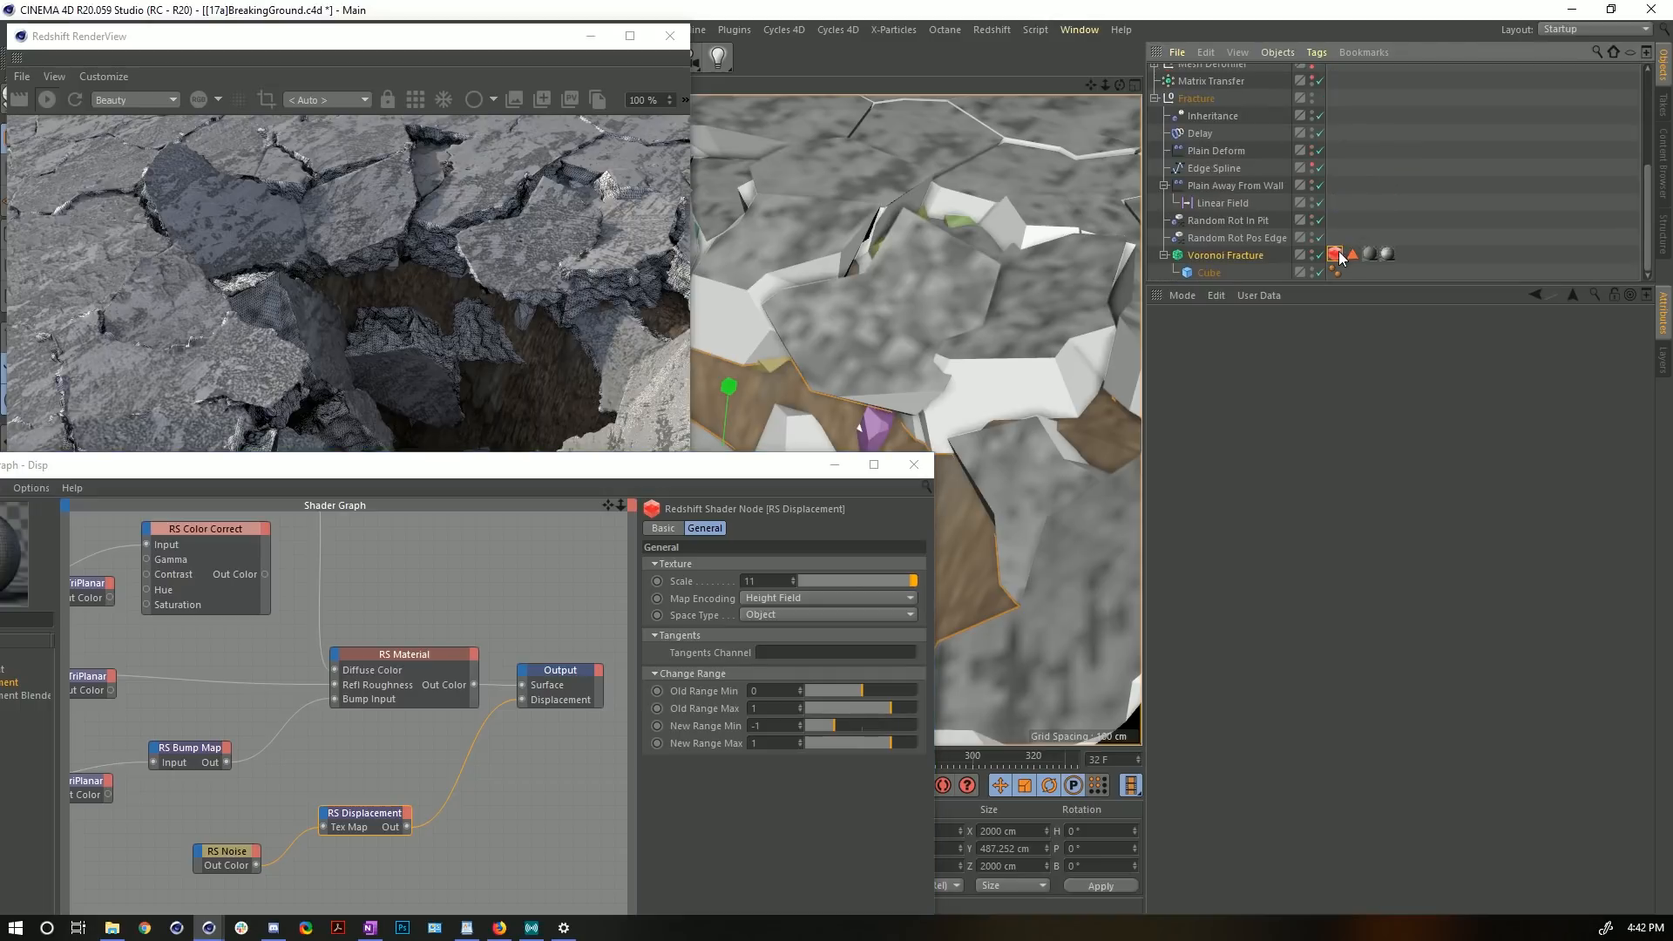
left_click(1335, 253)
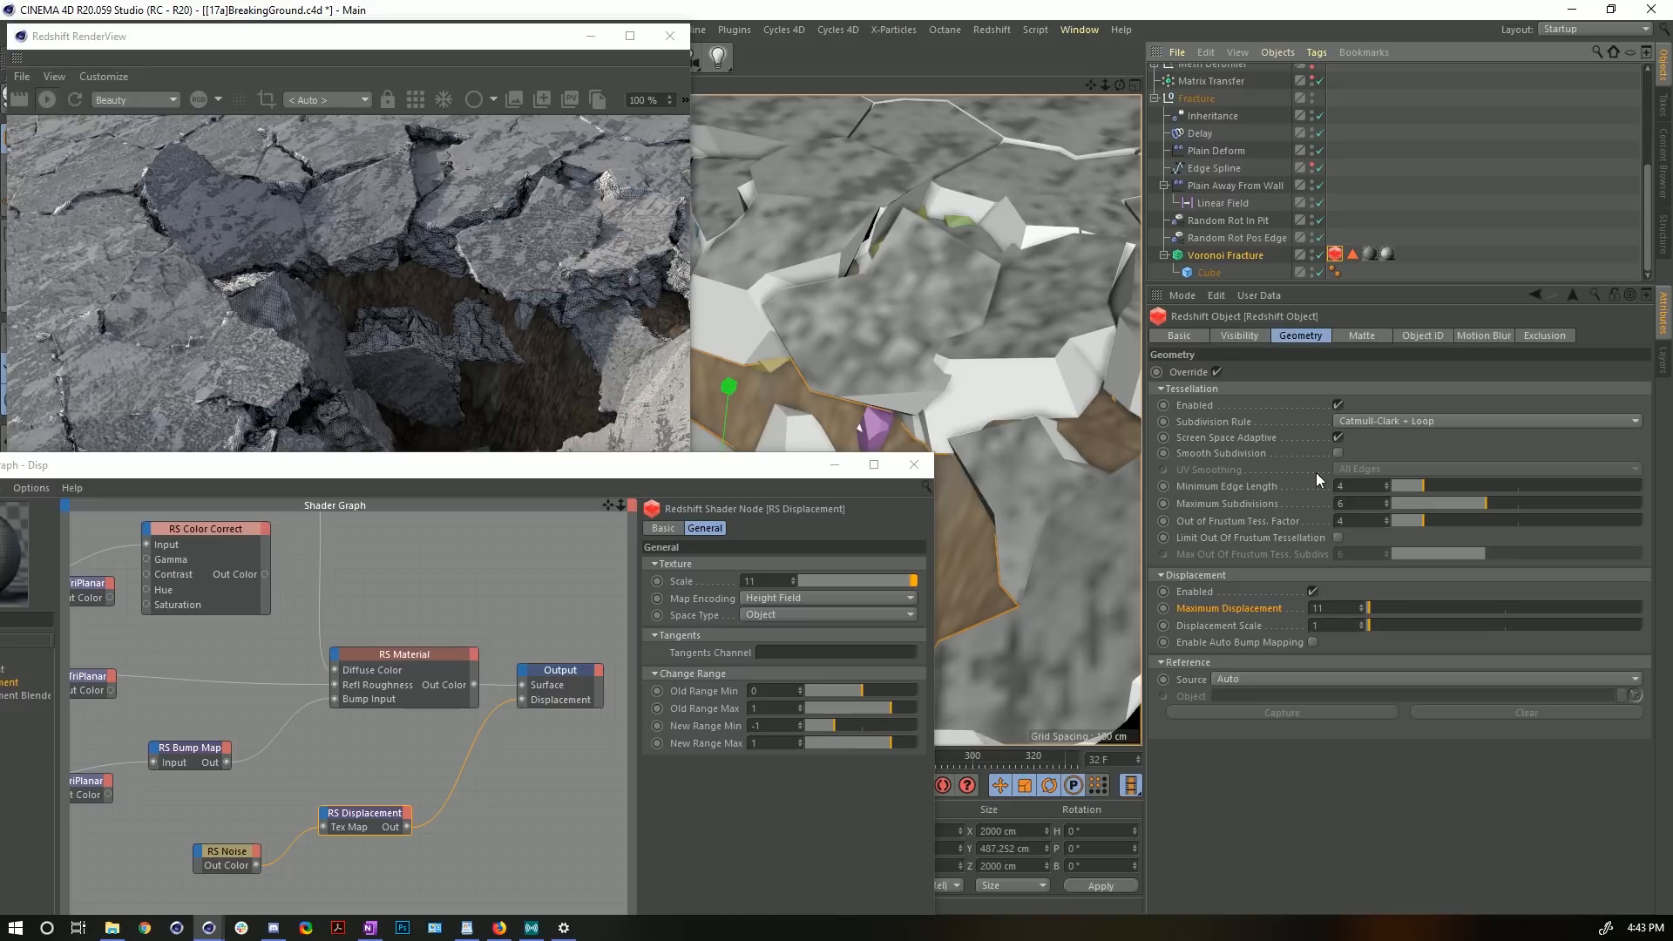
left_click(1298, 505)
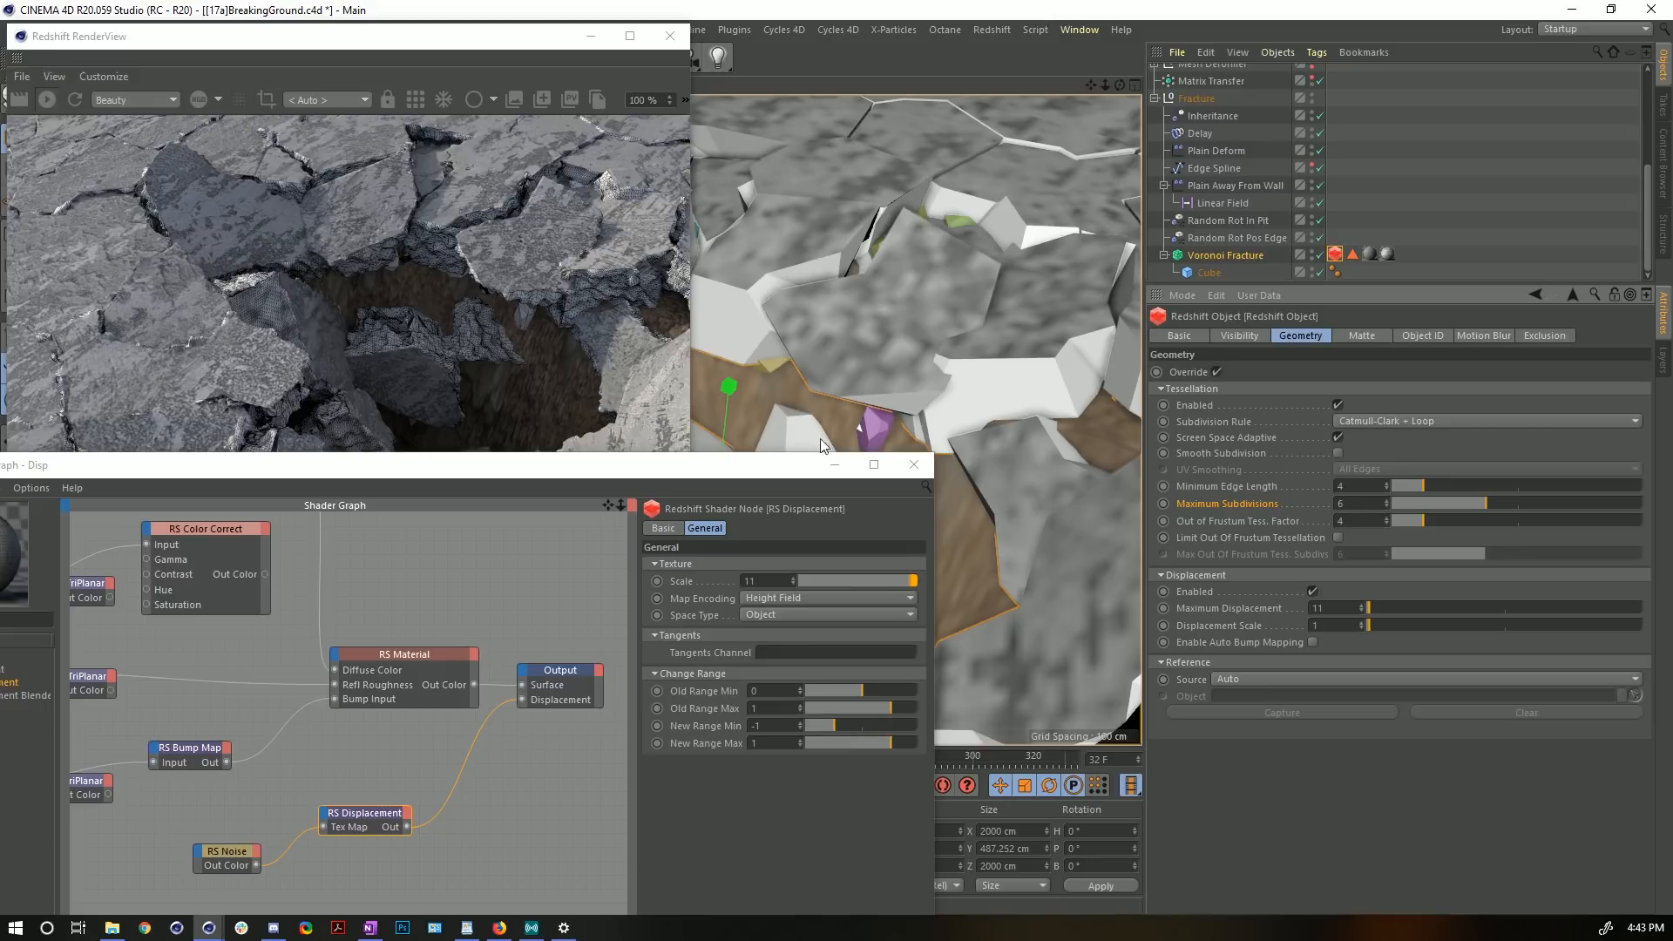
- Play the ground-breaking animation to frame 62 and restart the Redshift render from a new view of the hole
left_click_drag(810, 464, 762, 670)
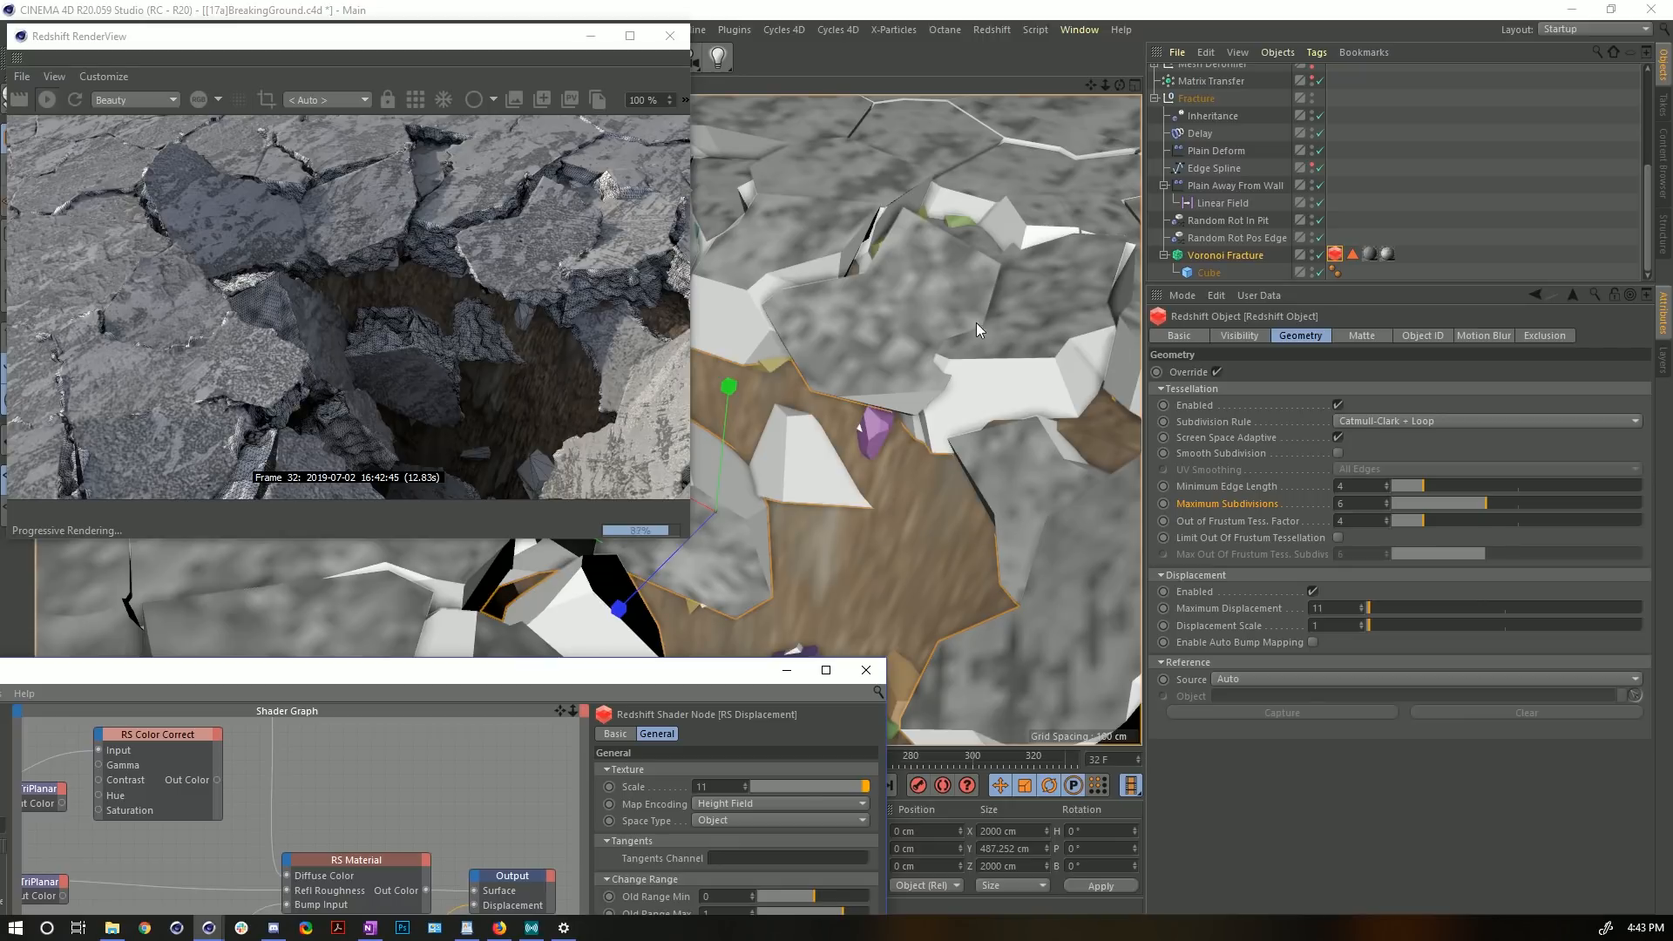
left_click_drag(1002, 542, 882, 533, "alt")
left_click_drag(671, 673, 697, 824)
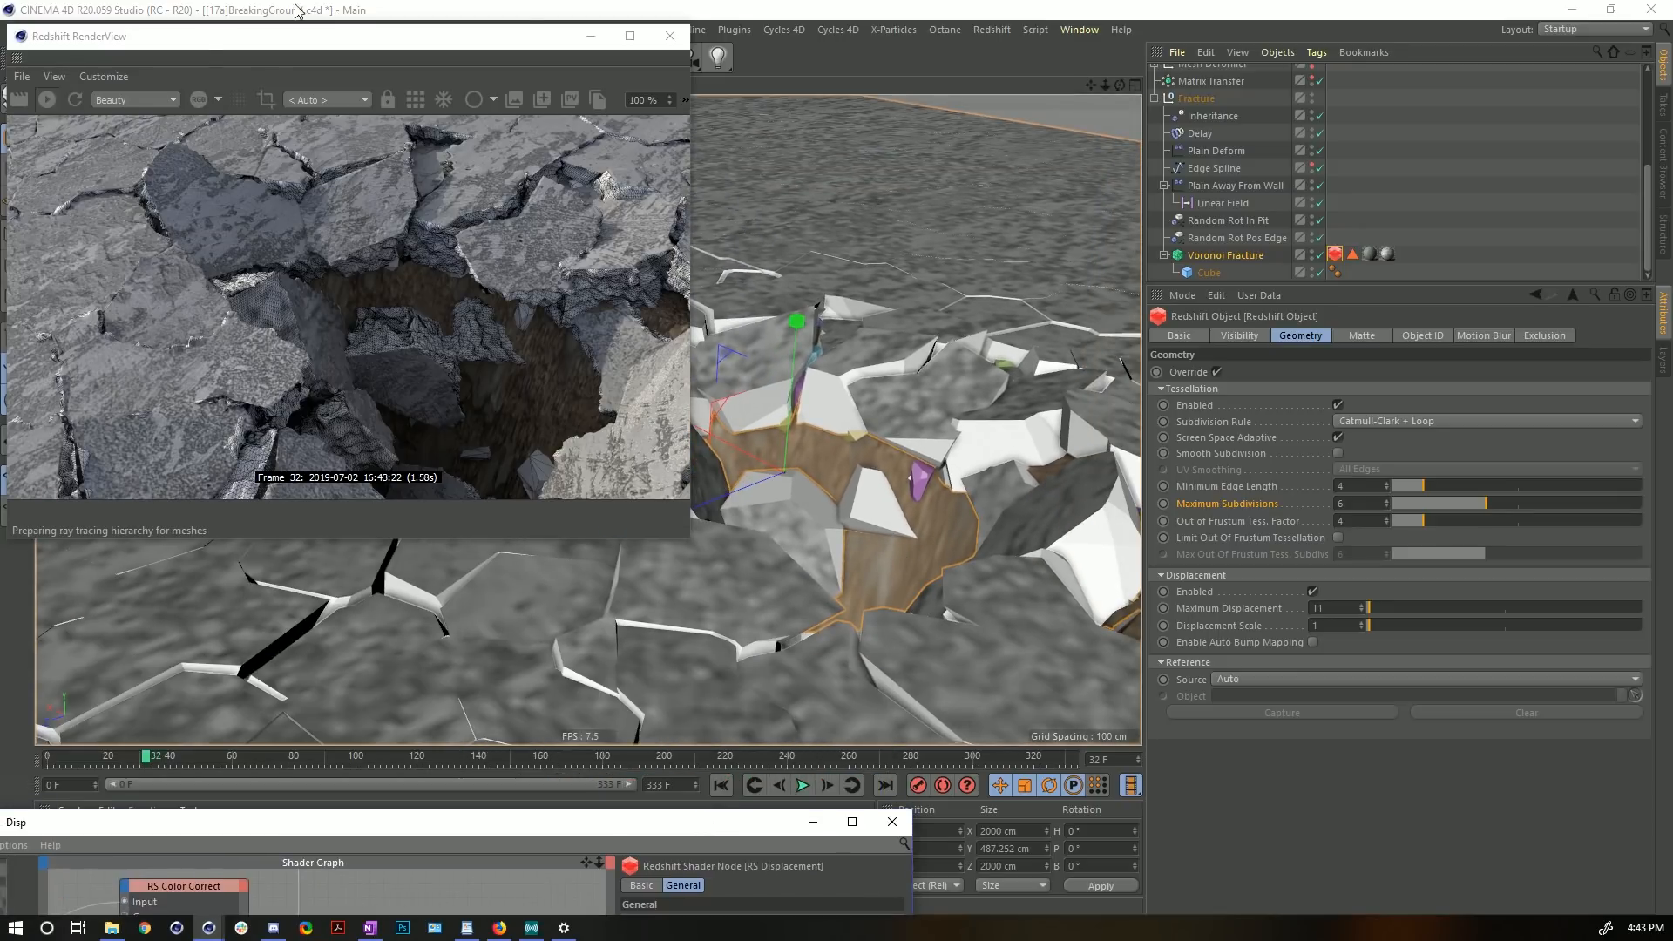
left_click(803, 786)
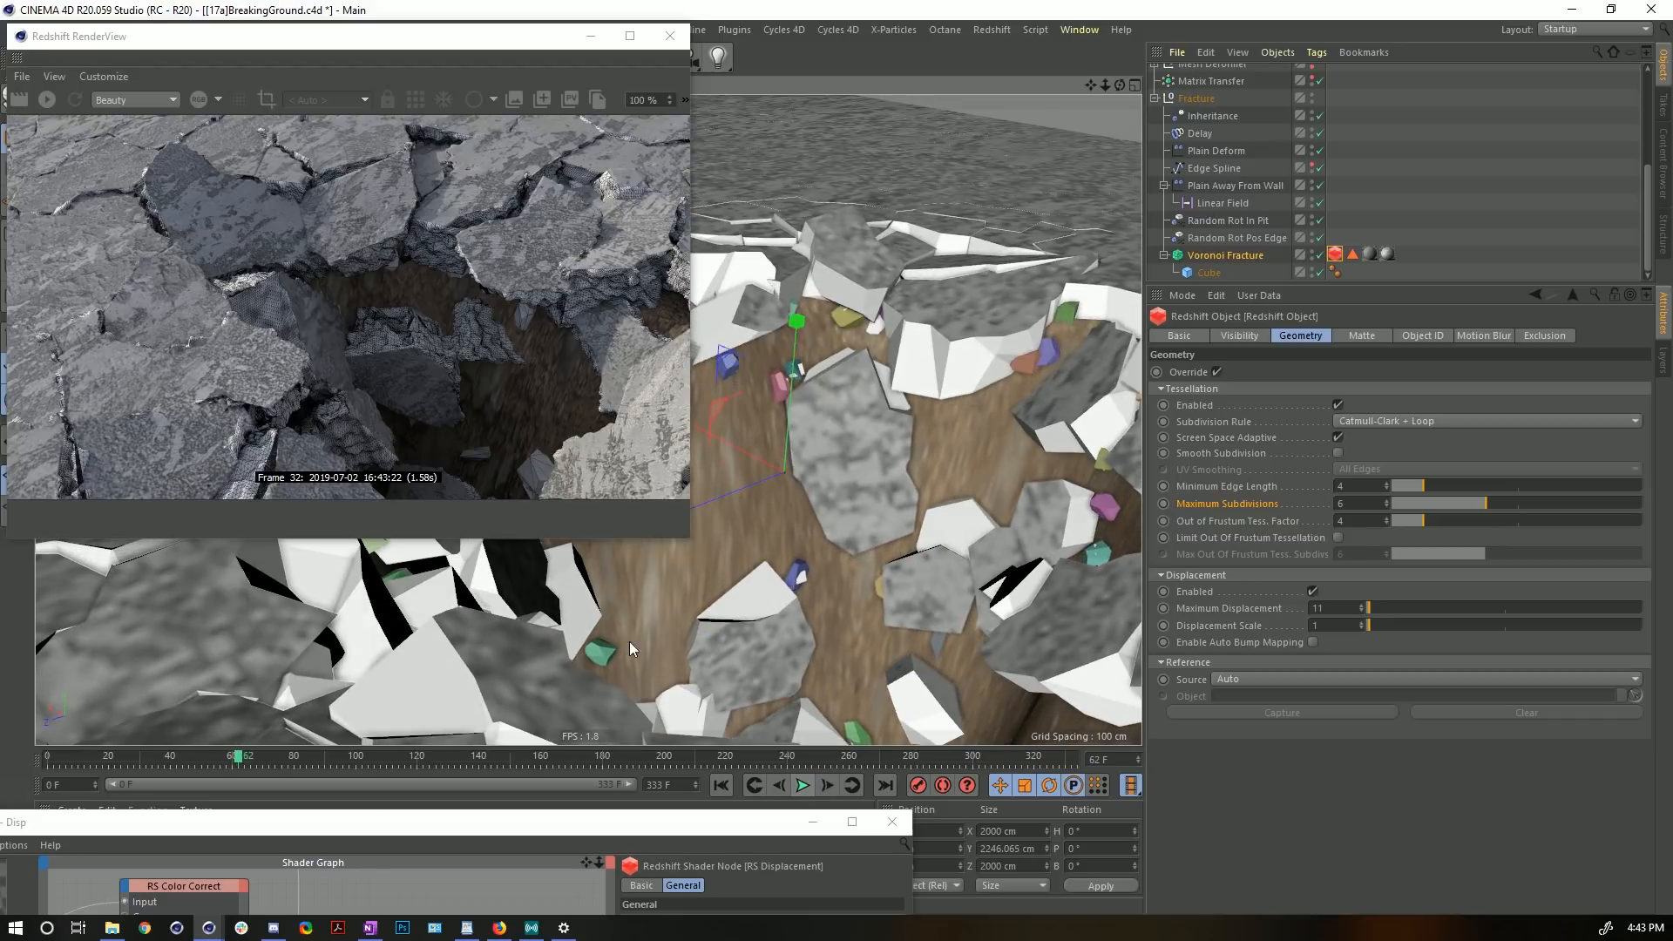
left_click(804, 787)
left_click_drag(781, 580, 817, 471, "alt")
middle_click_drag(817, 471, 831, 480, "alt")
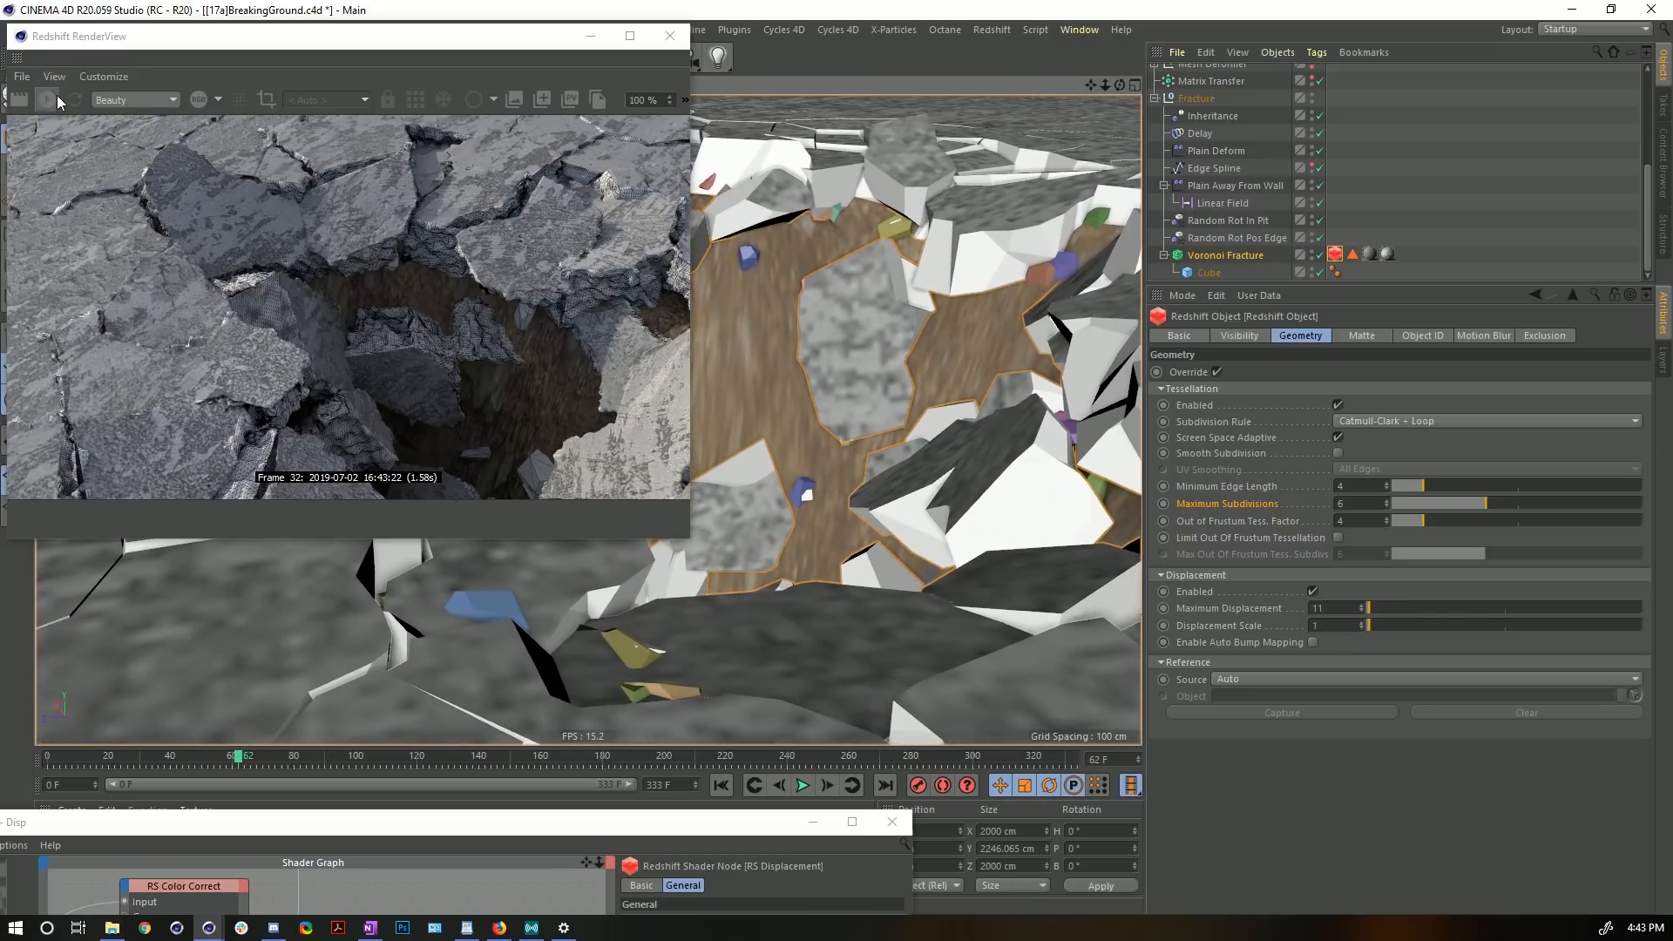
left_click(51, 100)
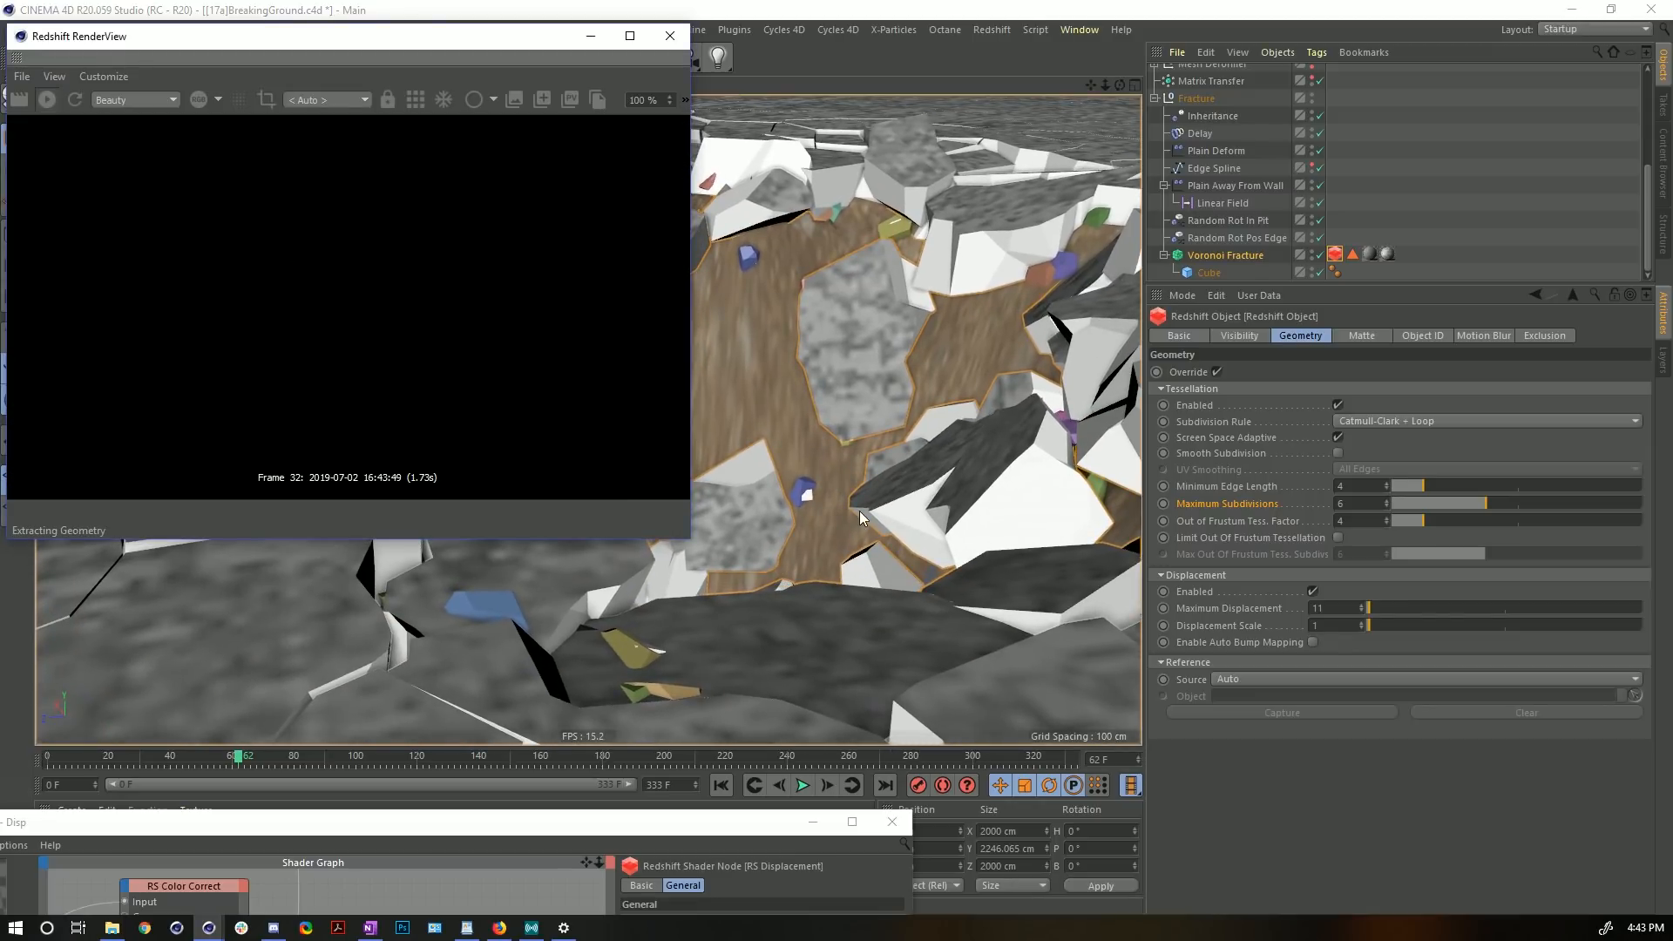
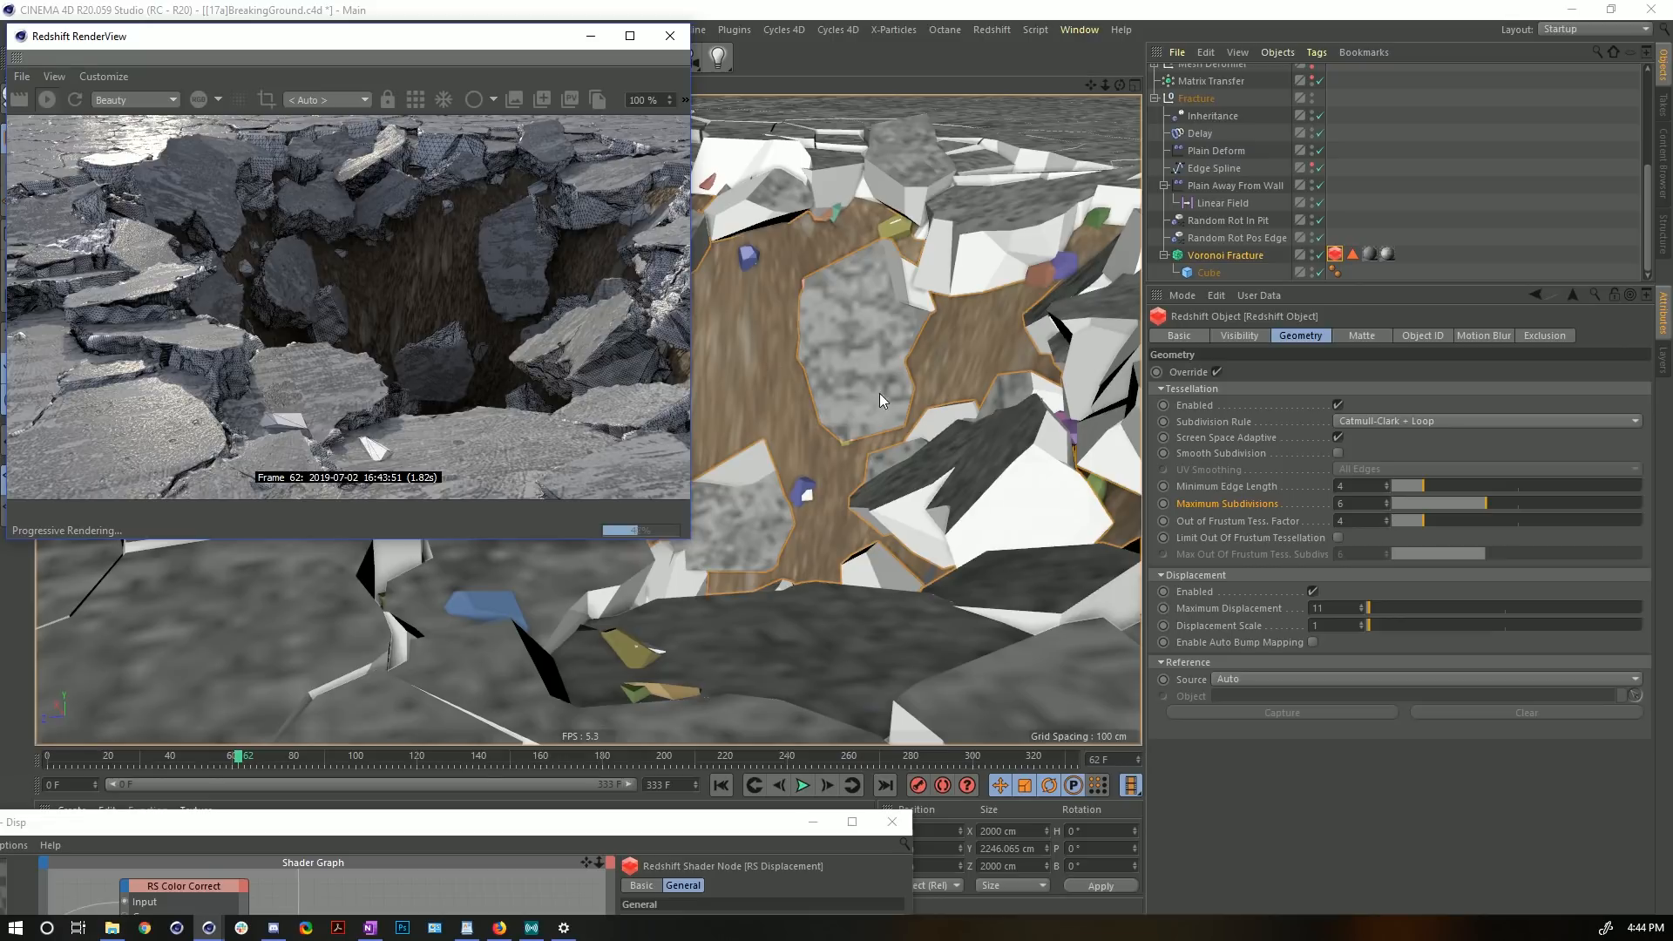
- Review the tessellation's Minimum Edge Length and Maximum Subdivisions, and turn auto bump mapping back on
left_click(1201, 485)
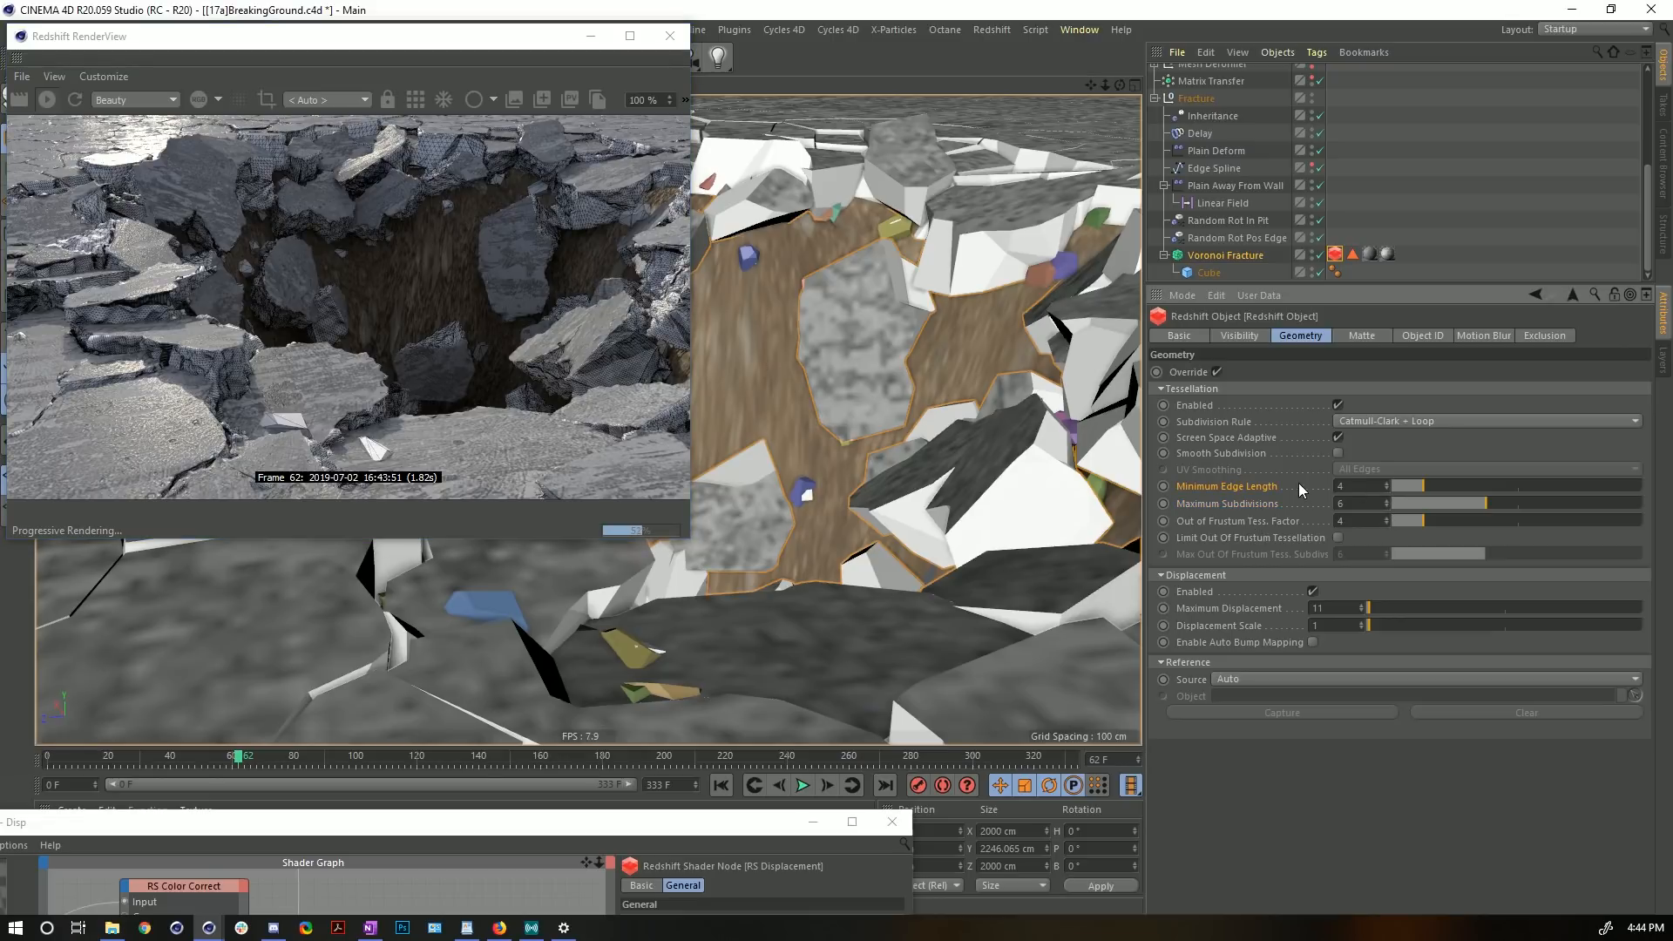
left_click_drag(1351, 487, 1261, 497)
left_click(1245, 503)
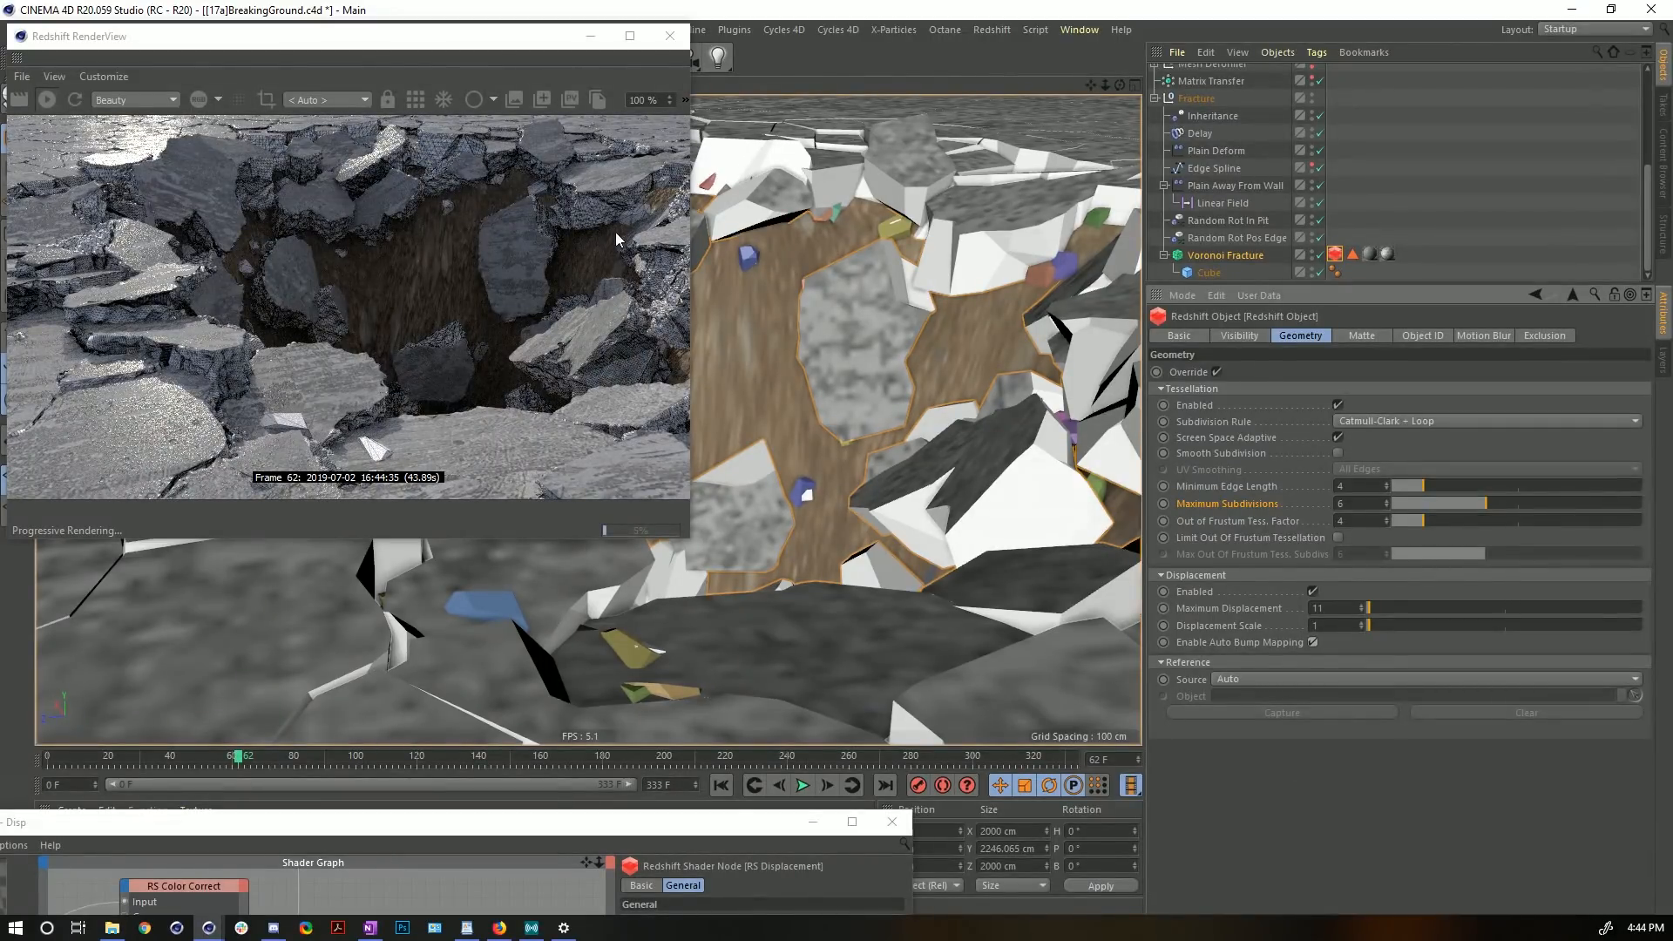
- Try a Scale of 5 on the RS Displacement node, turn off auto bump mapping and restore the Scale to 11
left_click_drag(732, 833, 760, 484)
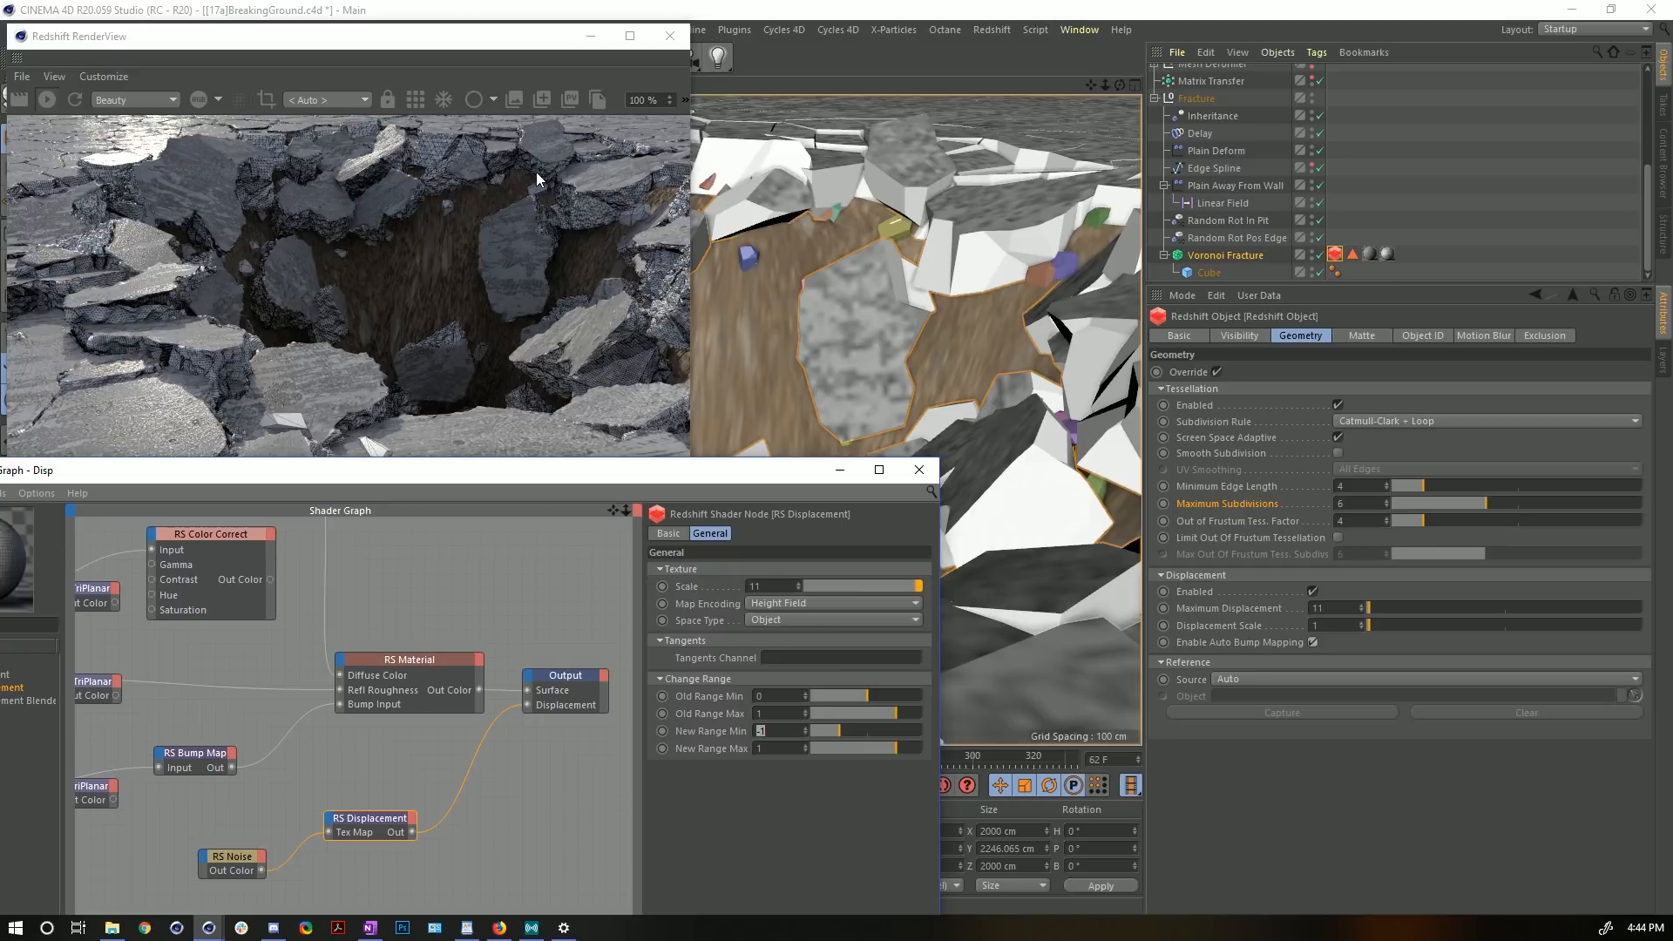
left_click(778, 586)
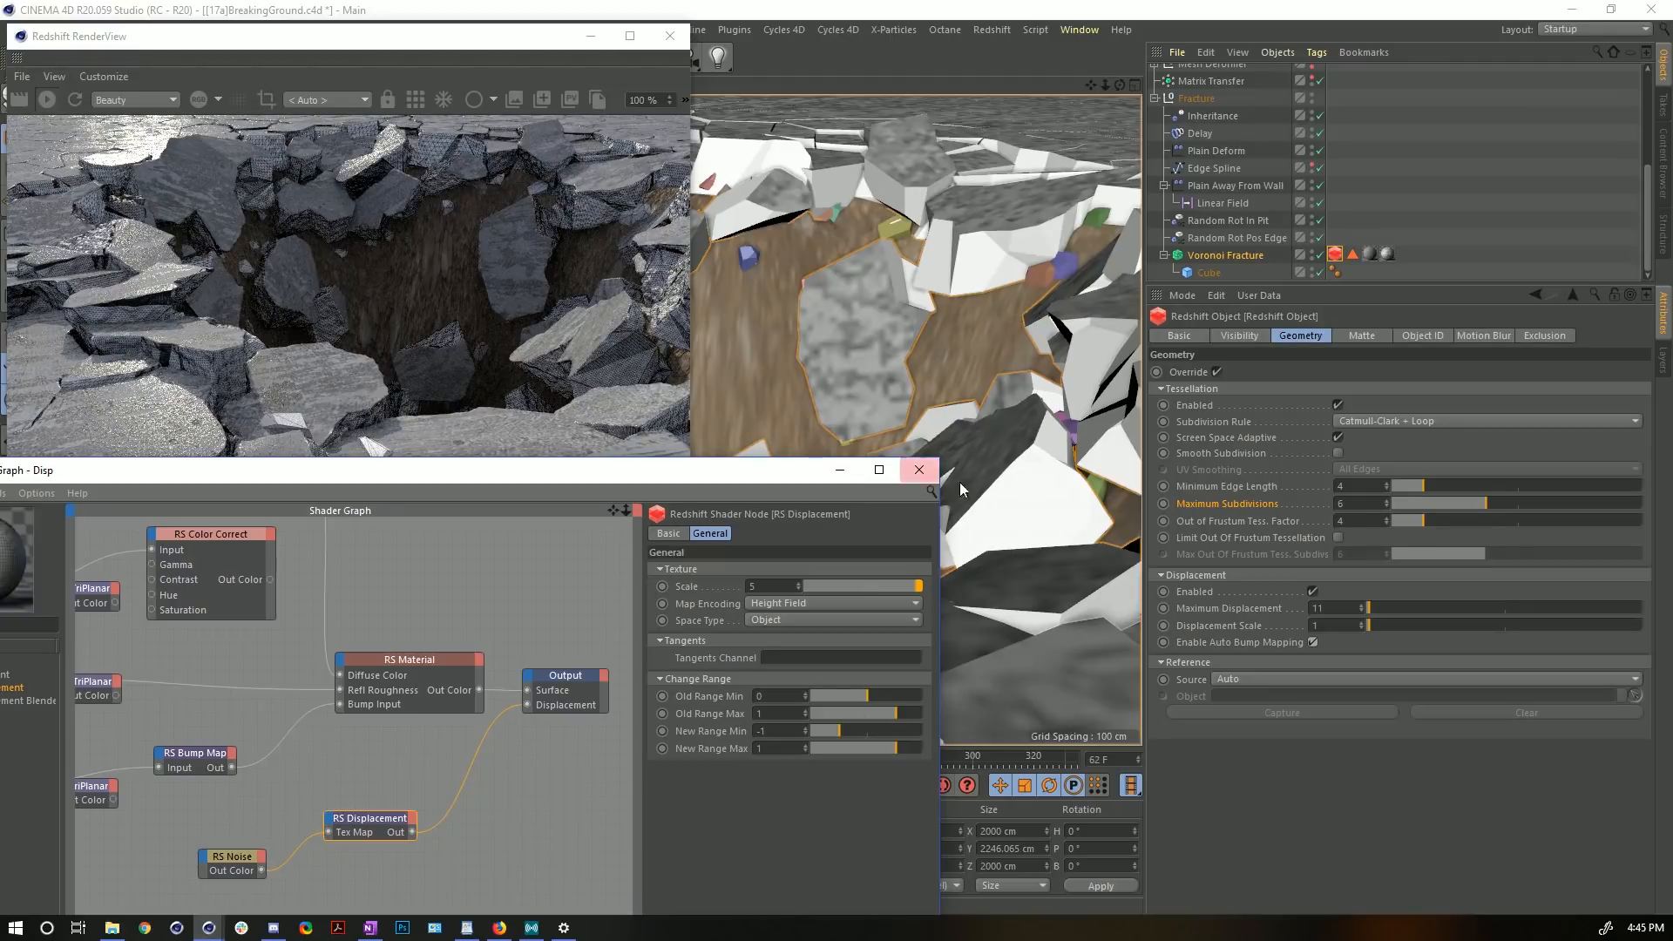
left_click(1313, 642)
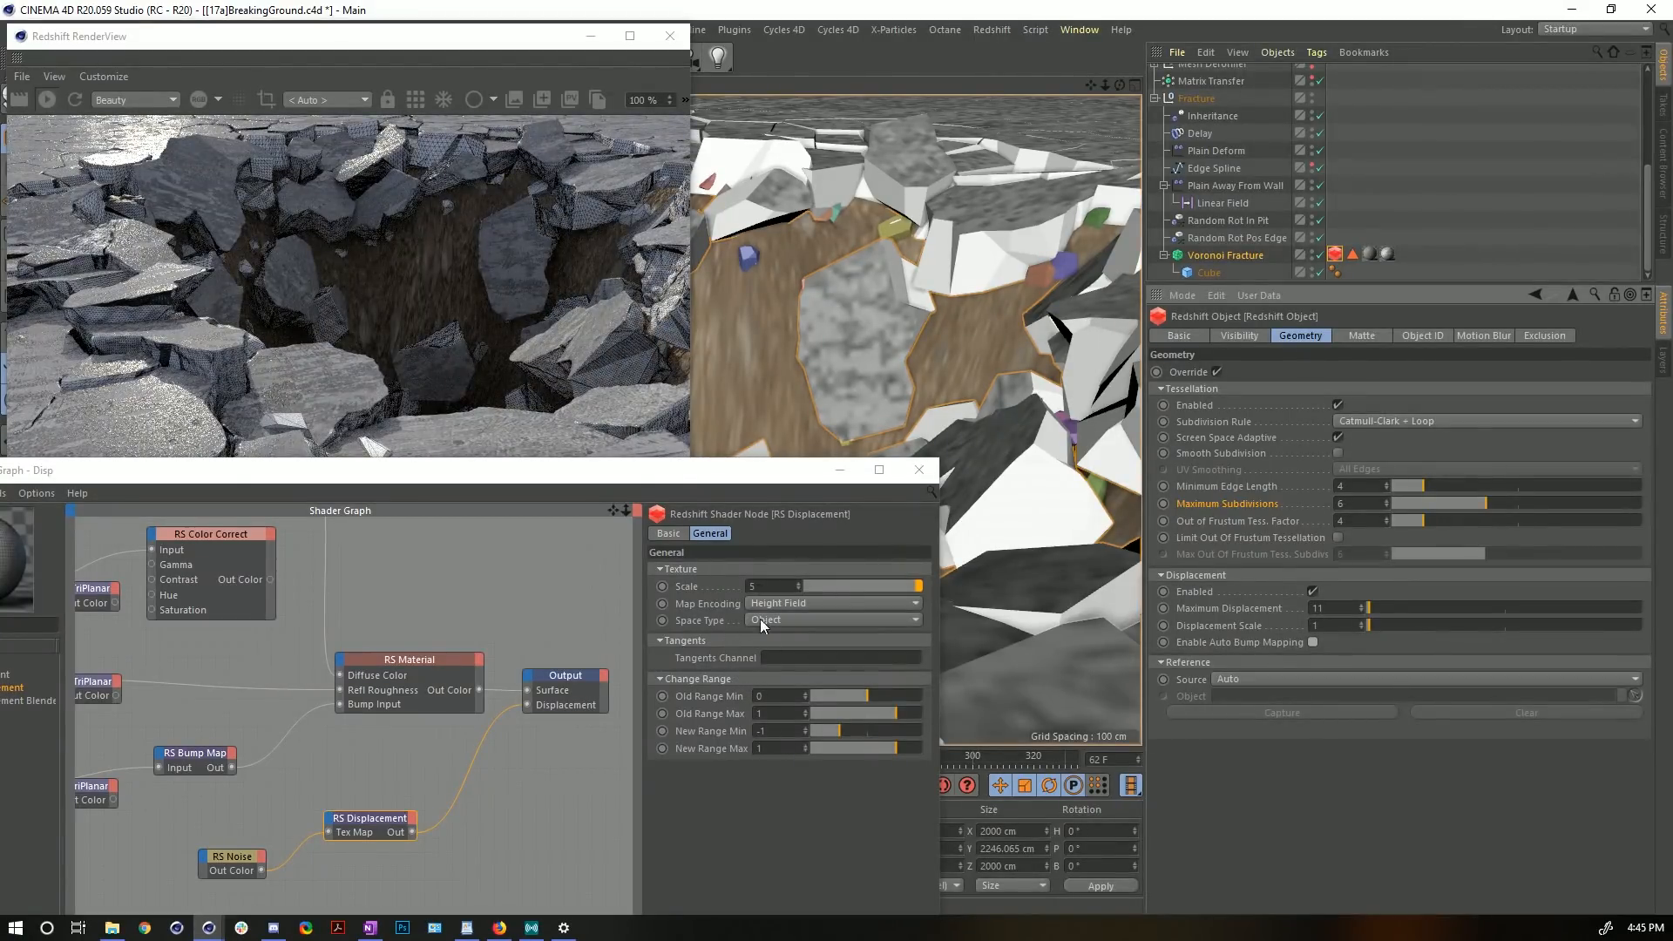
left_click(770, 585)
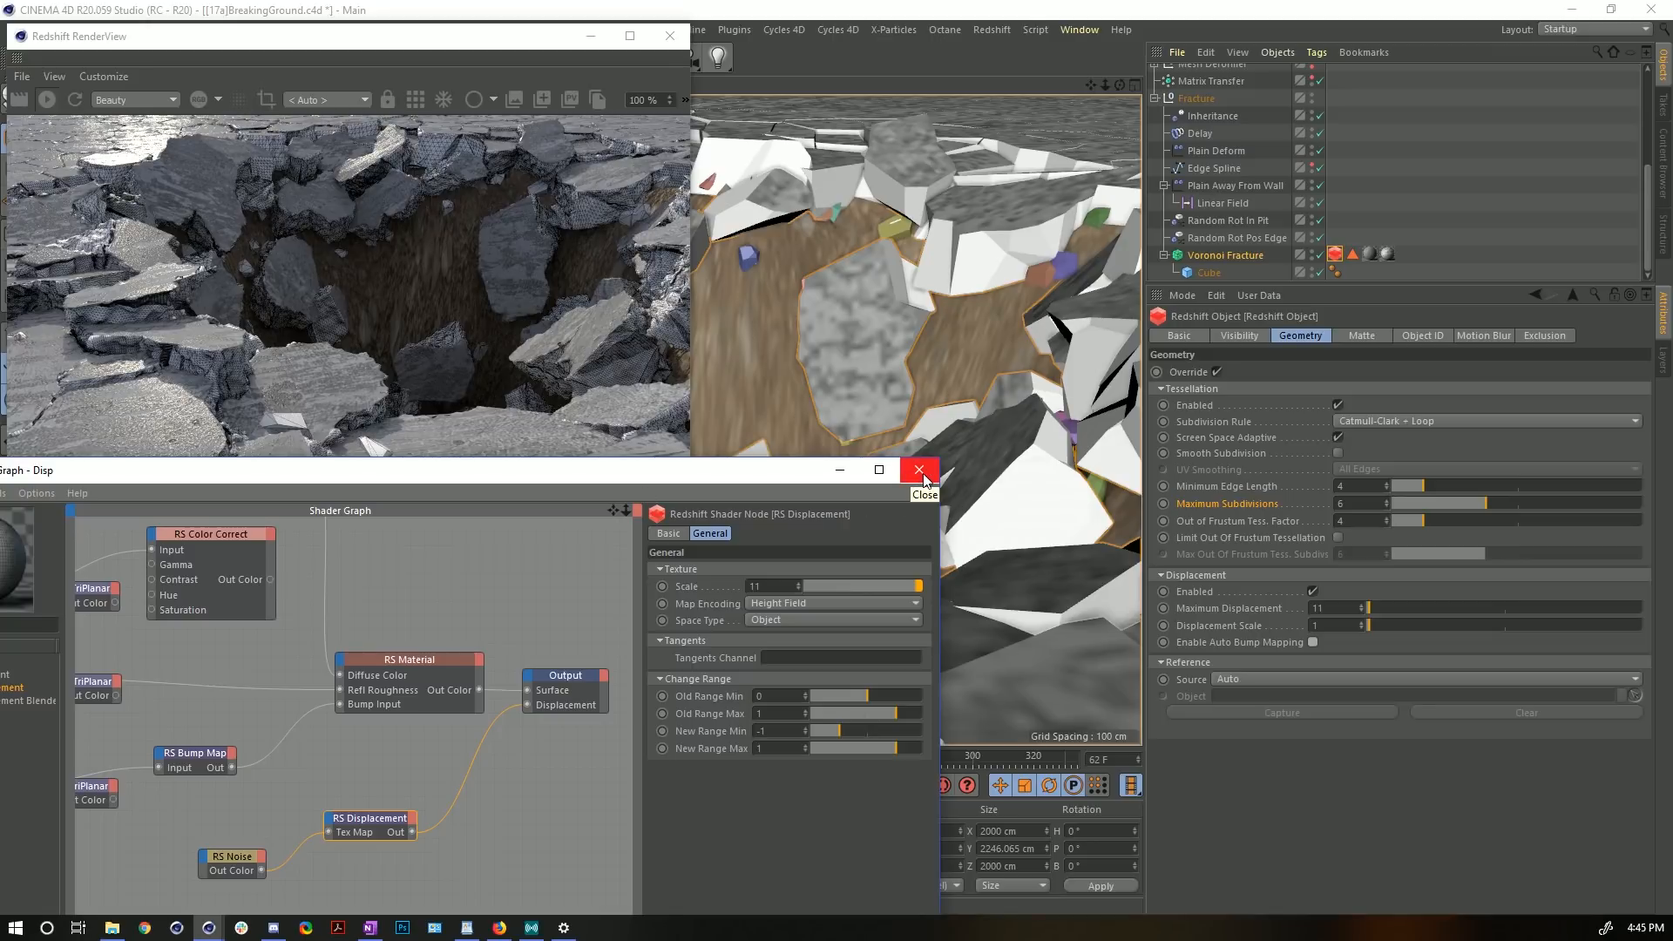
- Connect RS Color Correct's Out Color to RS Material's Diffuse Color in place of the WireFrame node and open RS Color Correct's settings
middle_click_drag(356, 566, 375, 621)
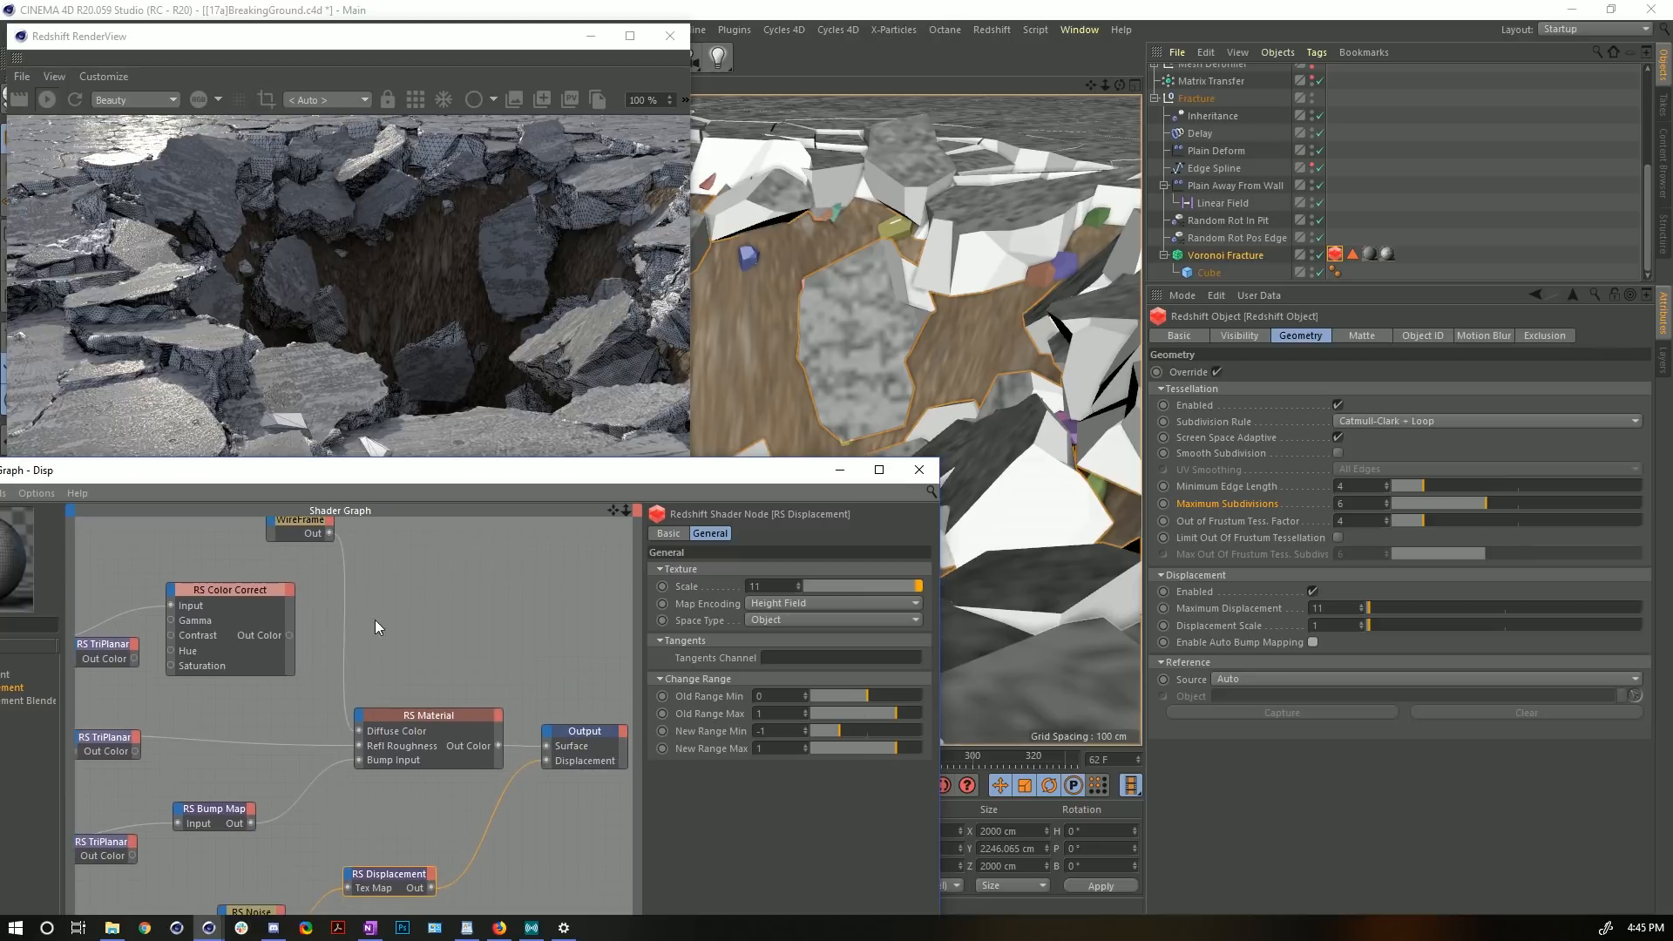
left_click_drag(291, 635, 362, 732)
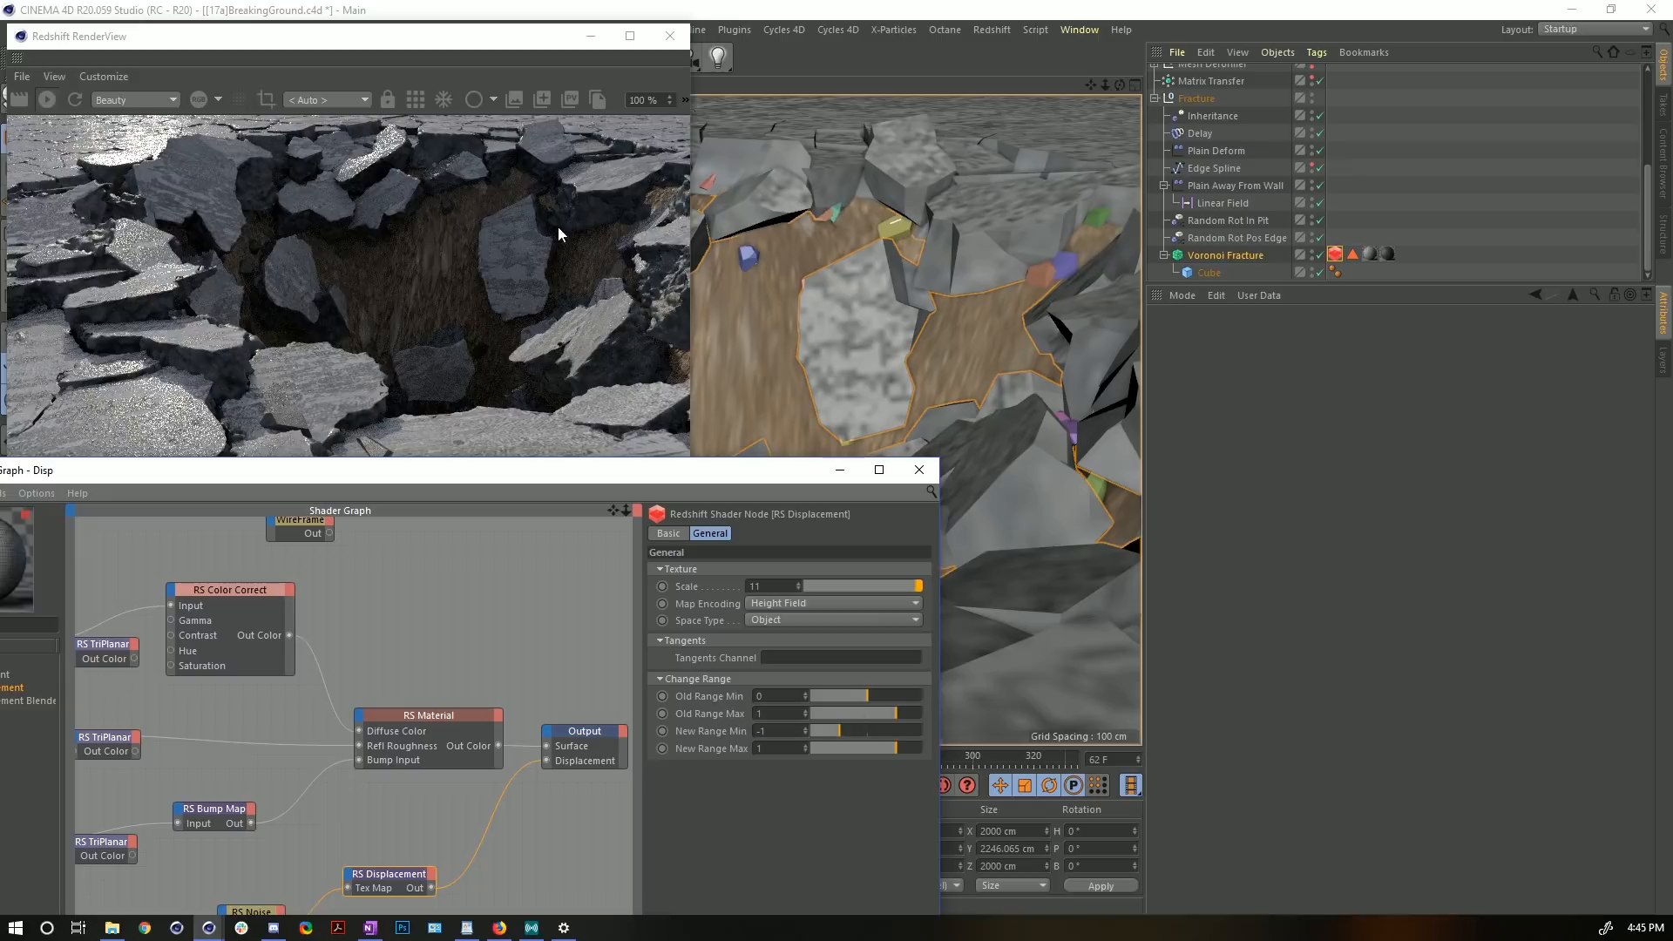
left_click_drag(236, 620, 236, 620)
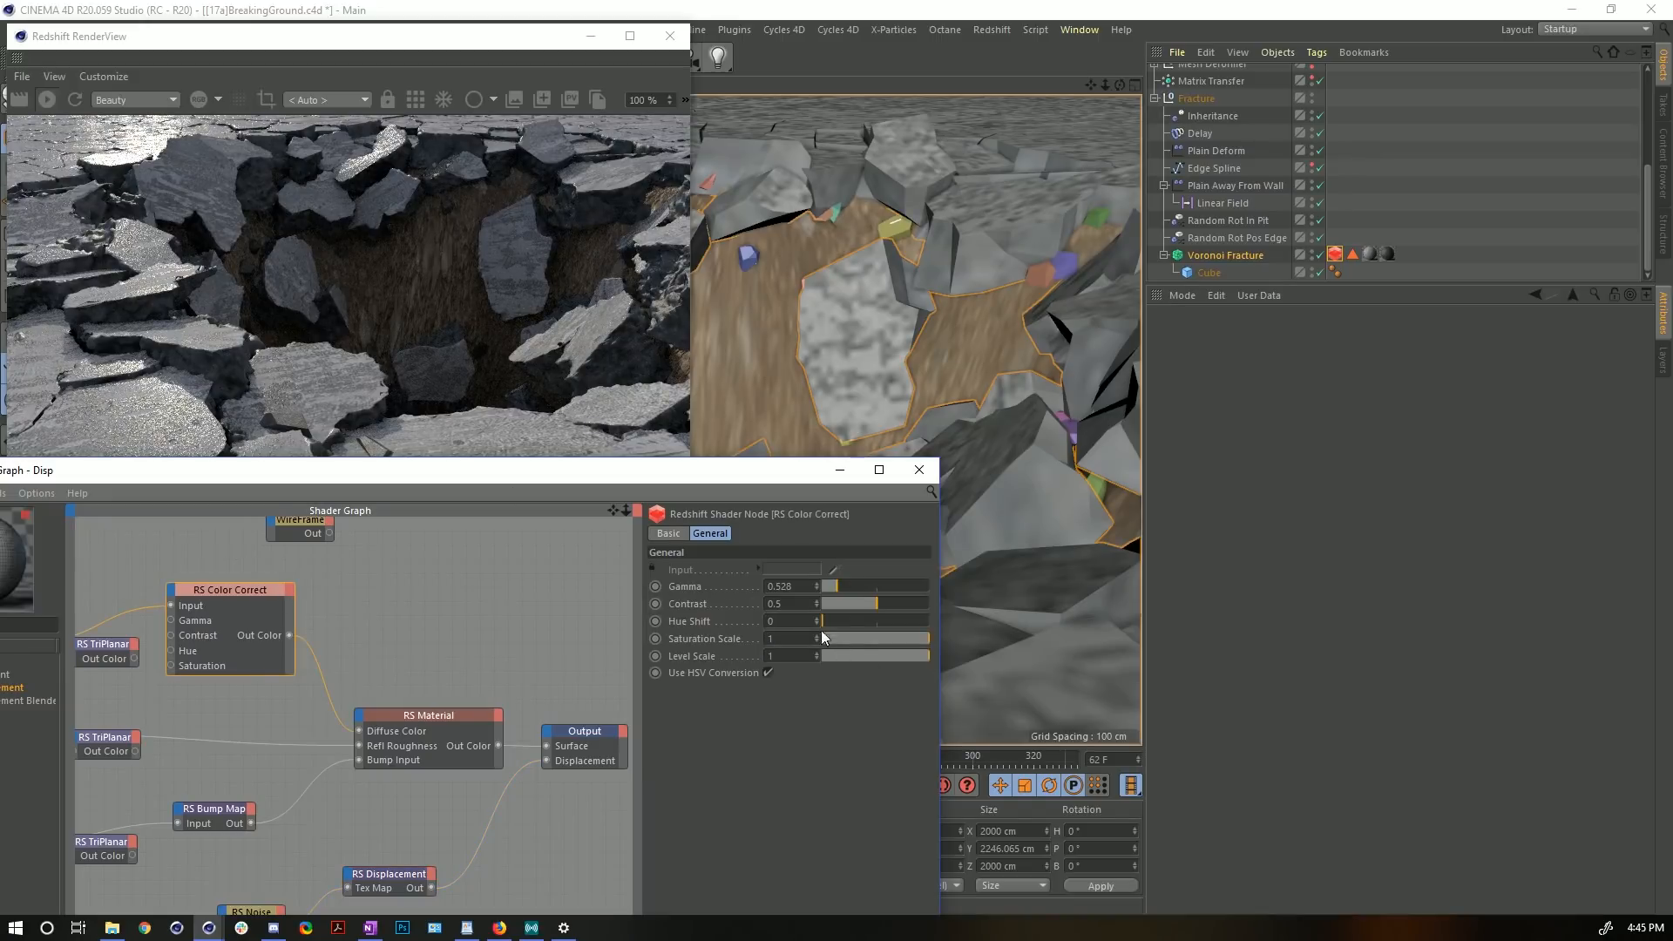
- Set RS Color Correct's Gamma to 0.7 and close the Disp material's shader graph
double_click(783, 586)
type("7")
key("Return")
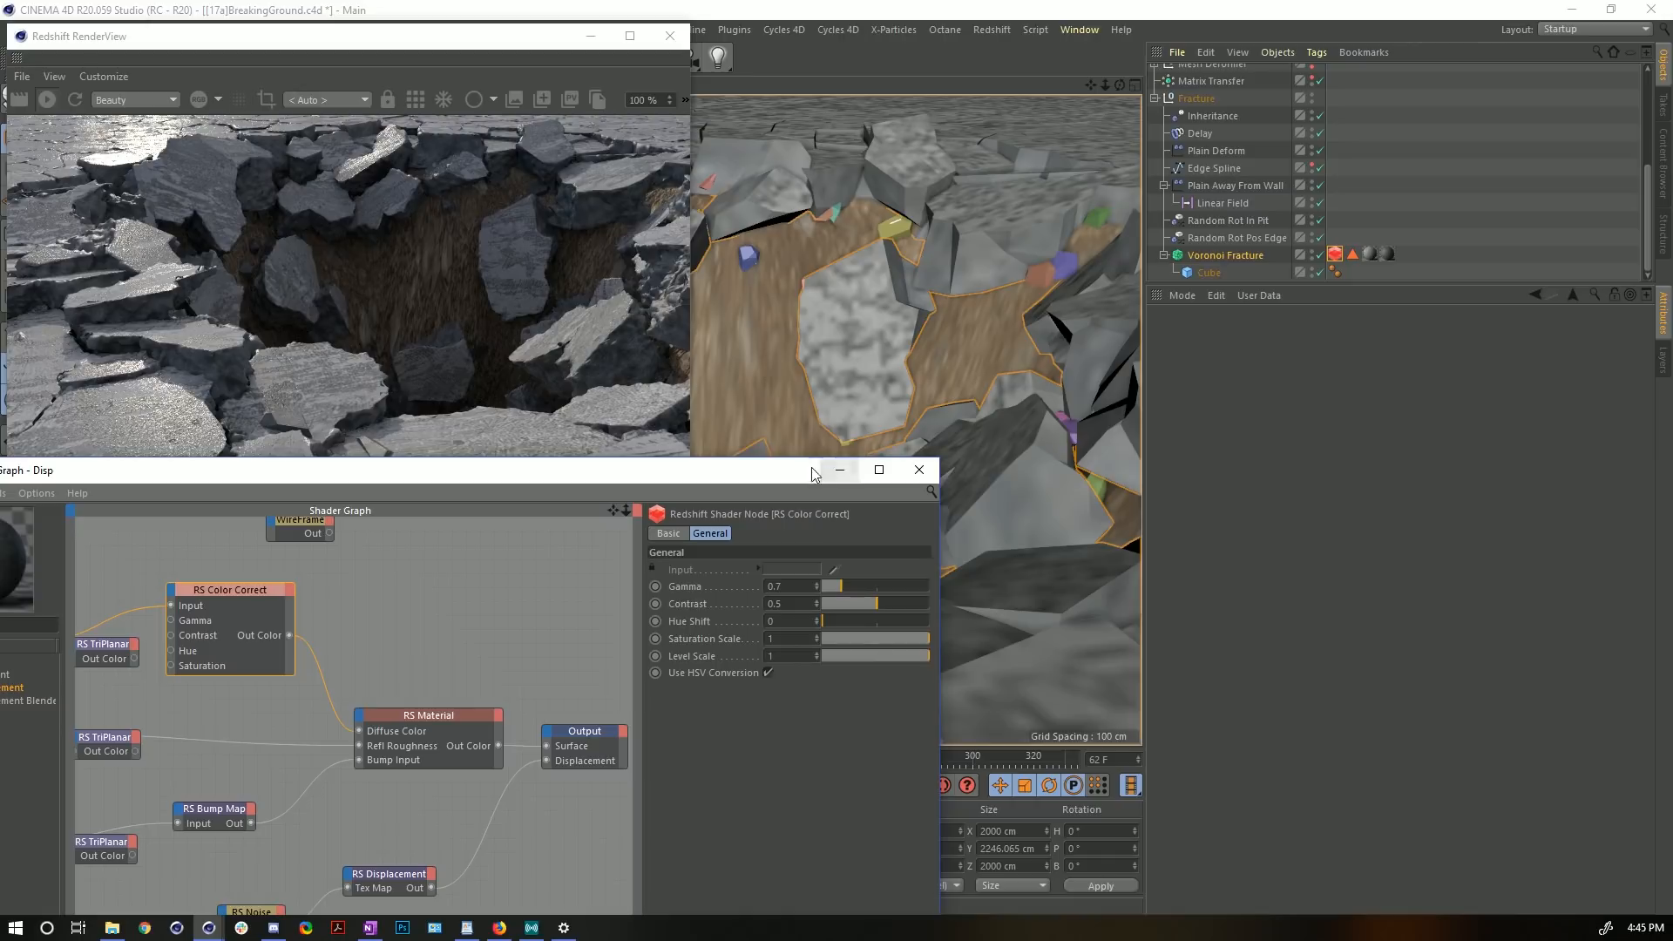
left_click_drag(749, 472, 1183, 142)
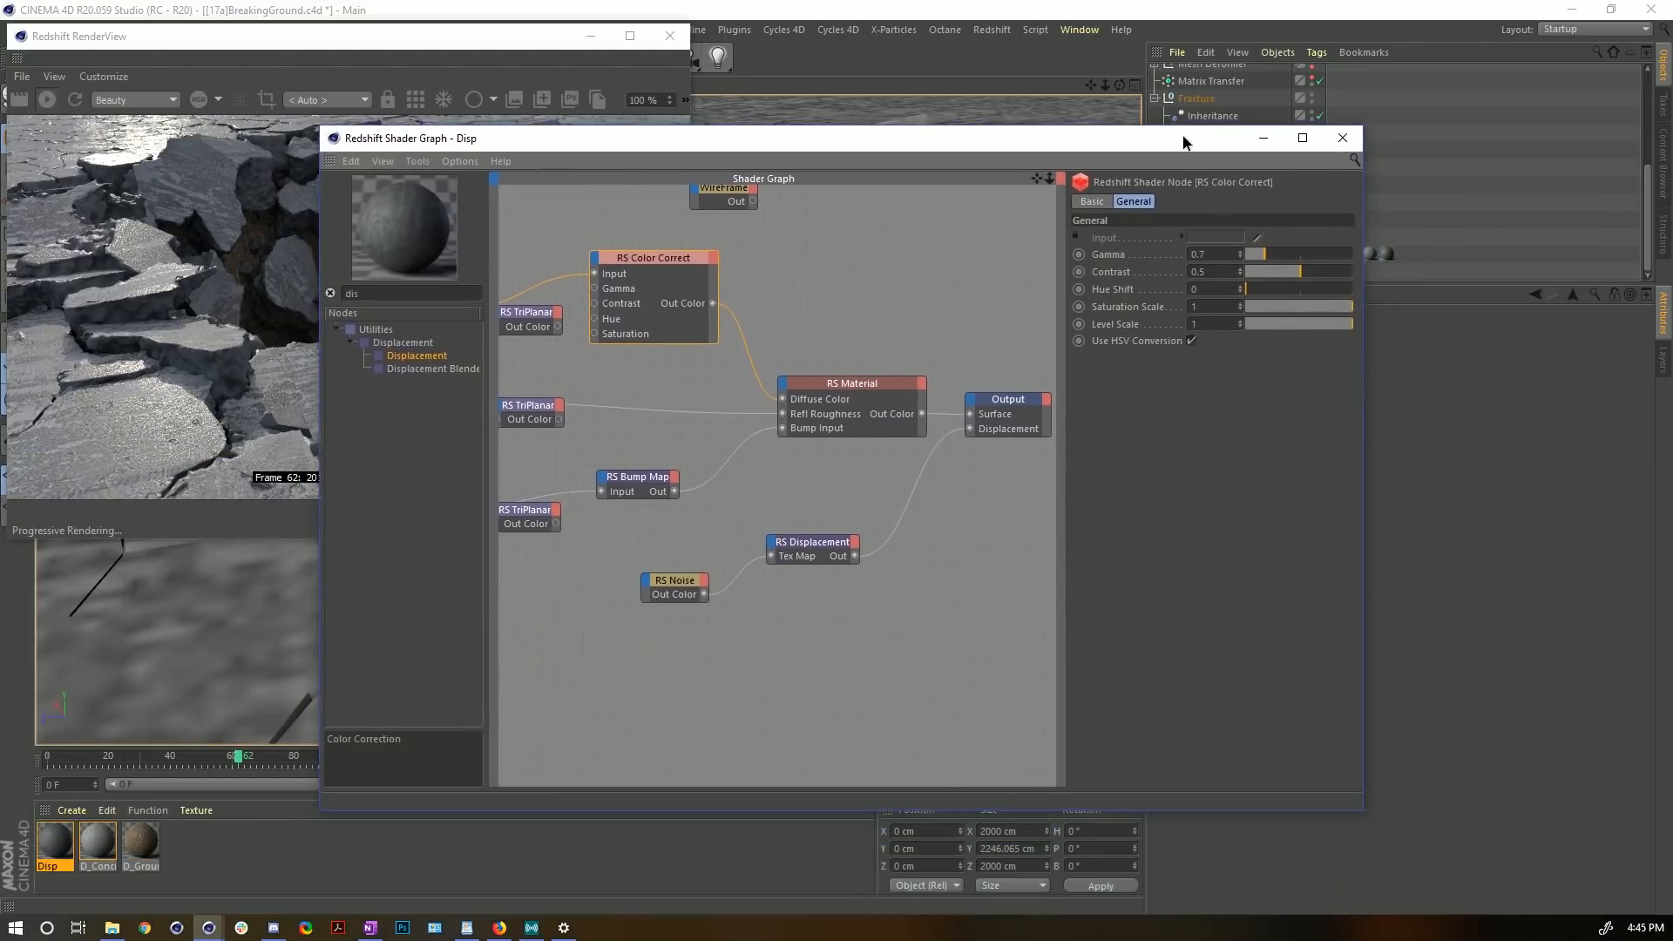
left_click(1342, 138)
- Stop the Redshift render and save the scene as a new version named [18a]BreakingGround.c4d
left_click_drag(549, 43, 894, 211)
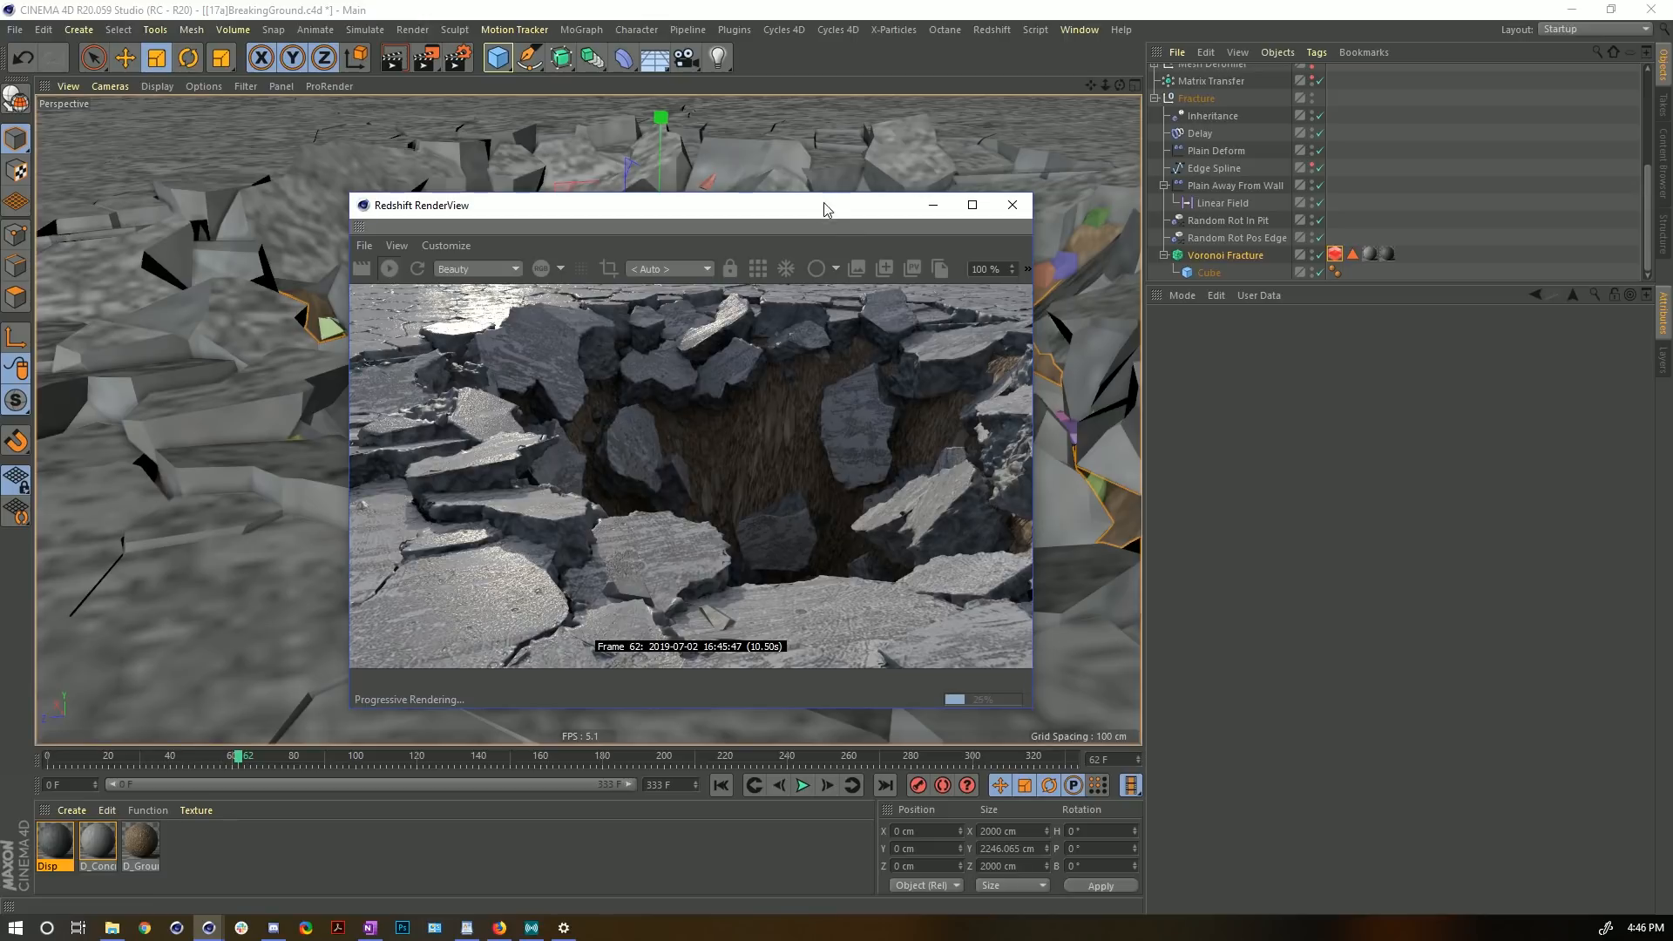
left_click(391, 270)
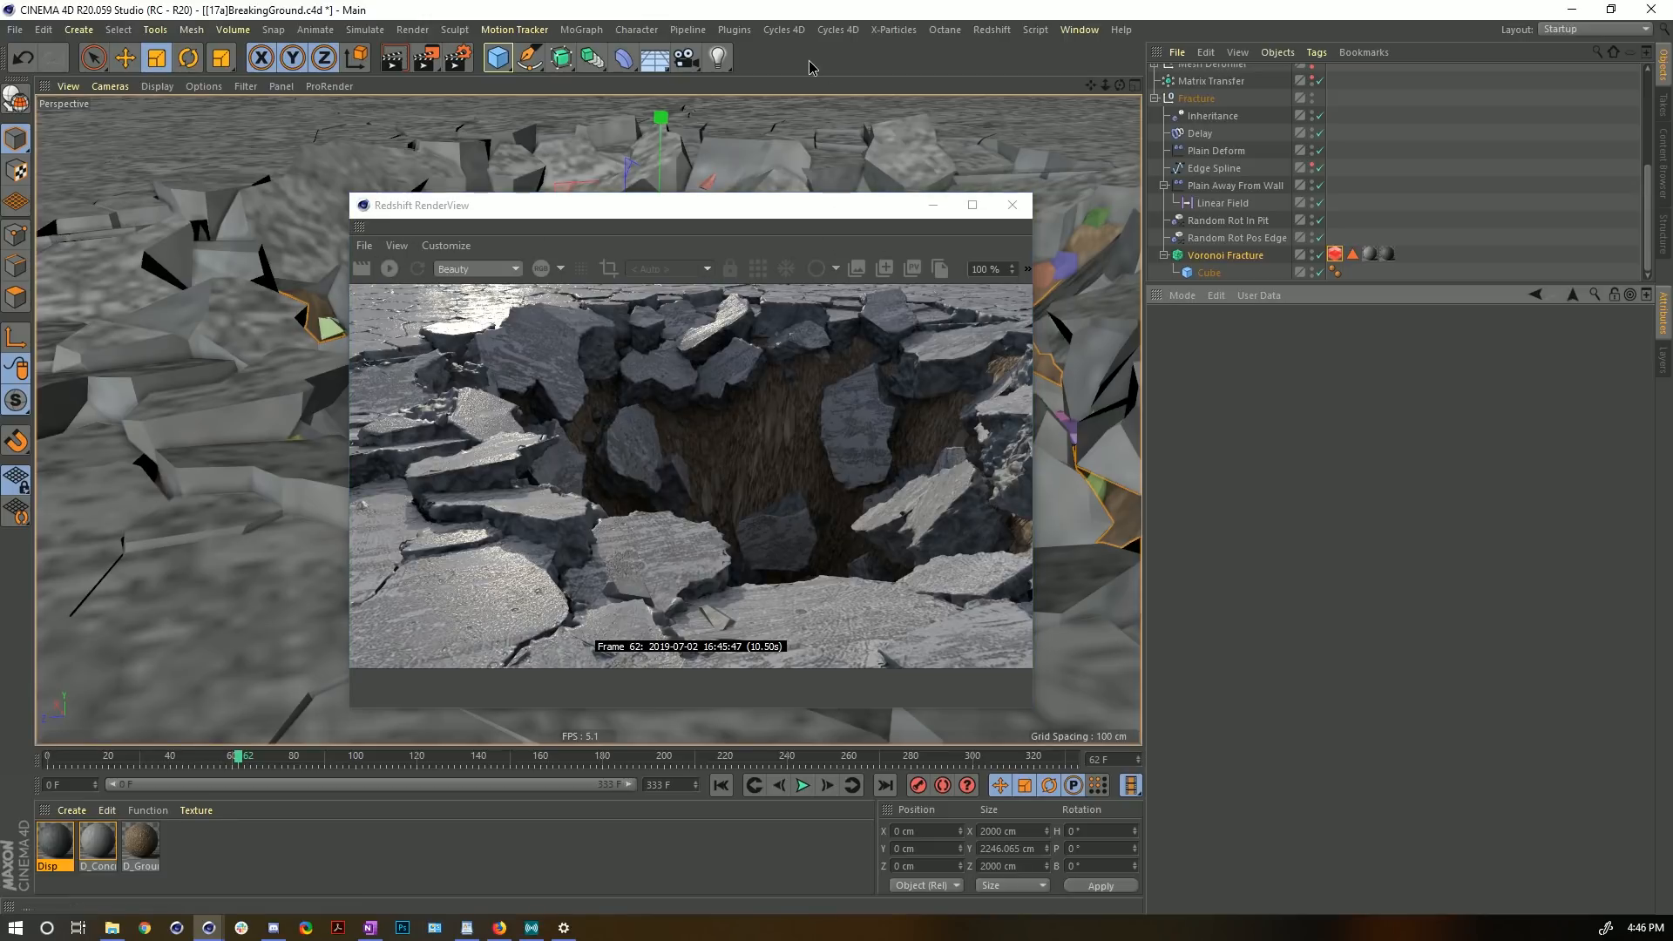
key("ctrl+shift+s")
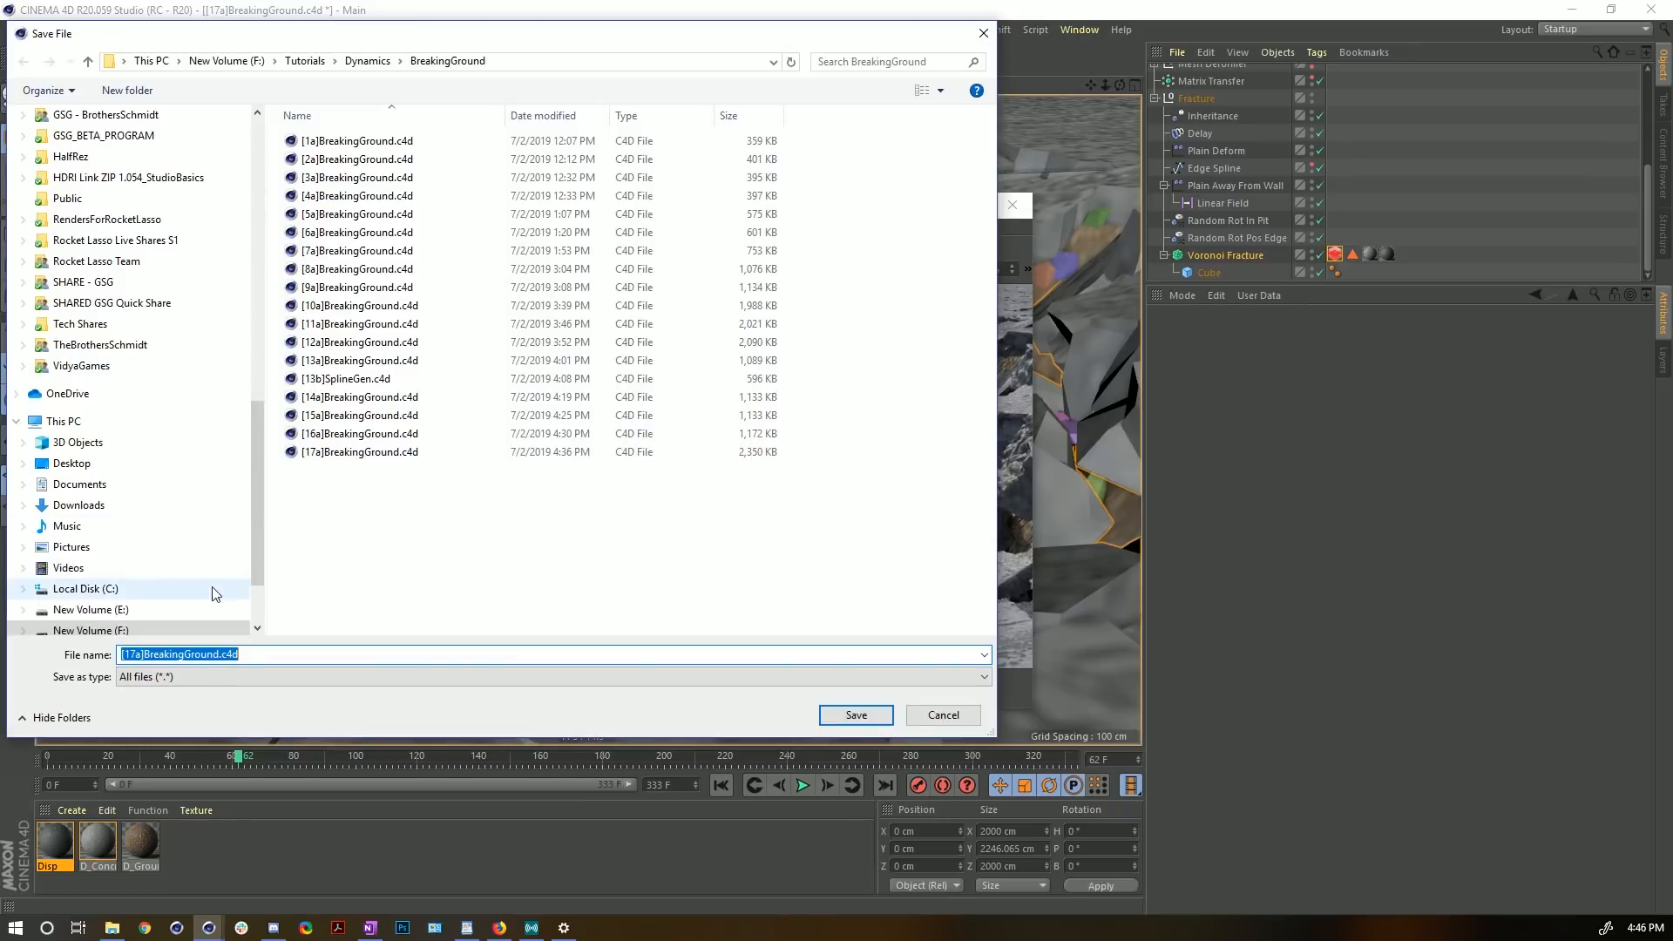
left_click(146, 654)
key("BackSpace")
type("8")
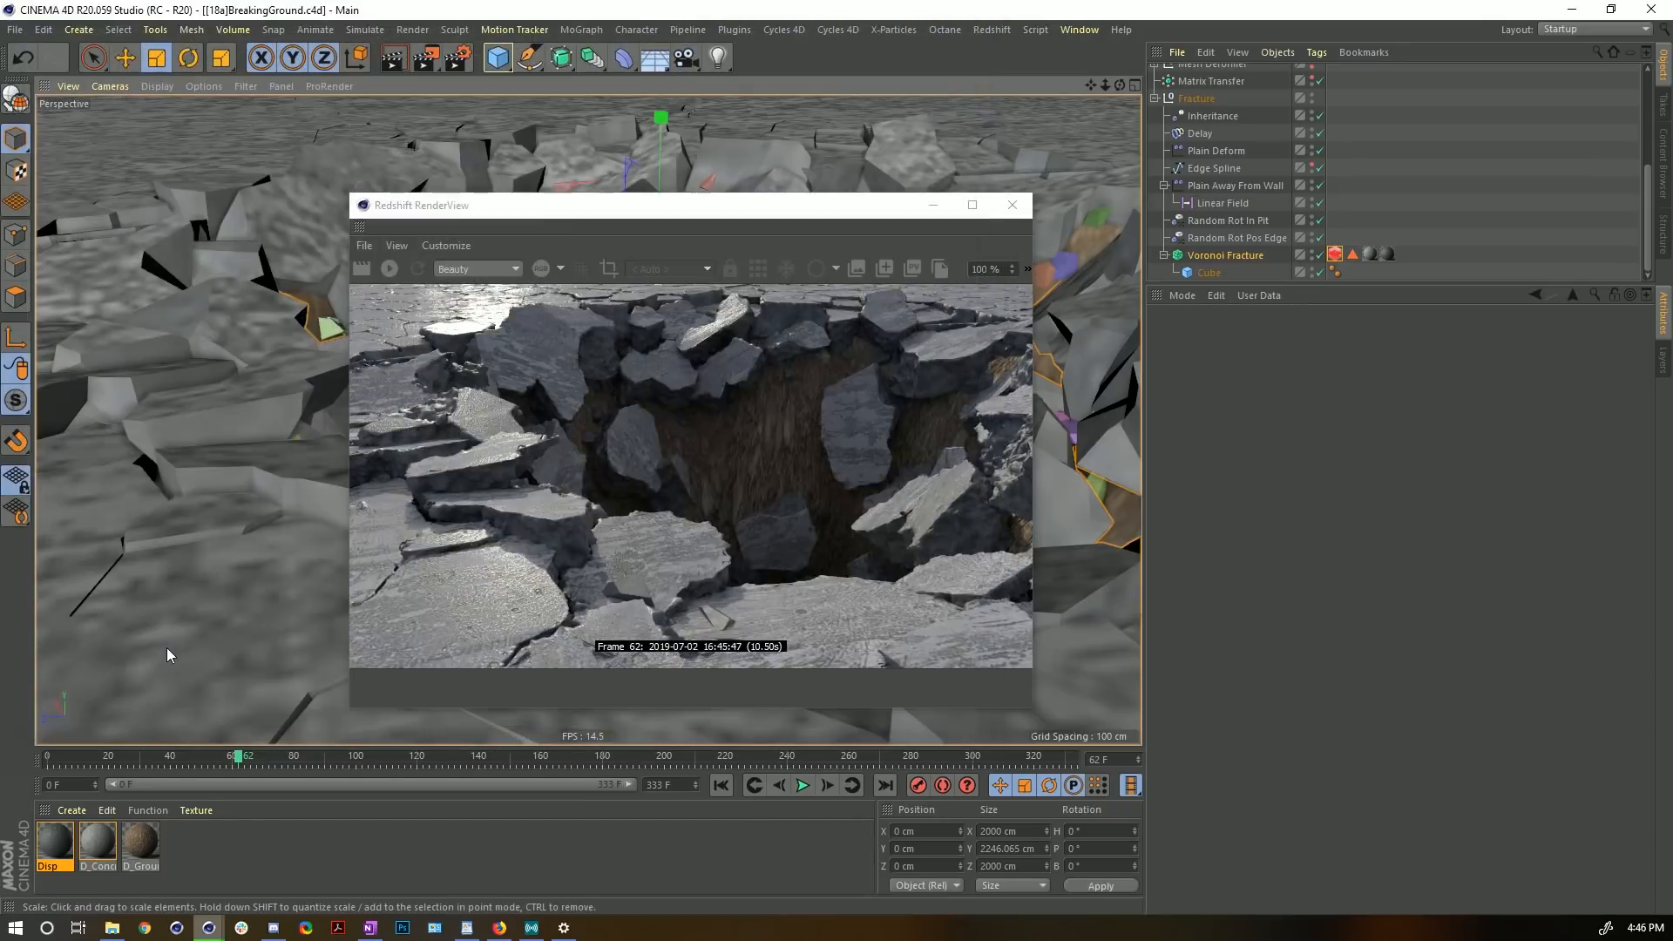
key("Return")
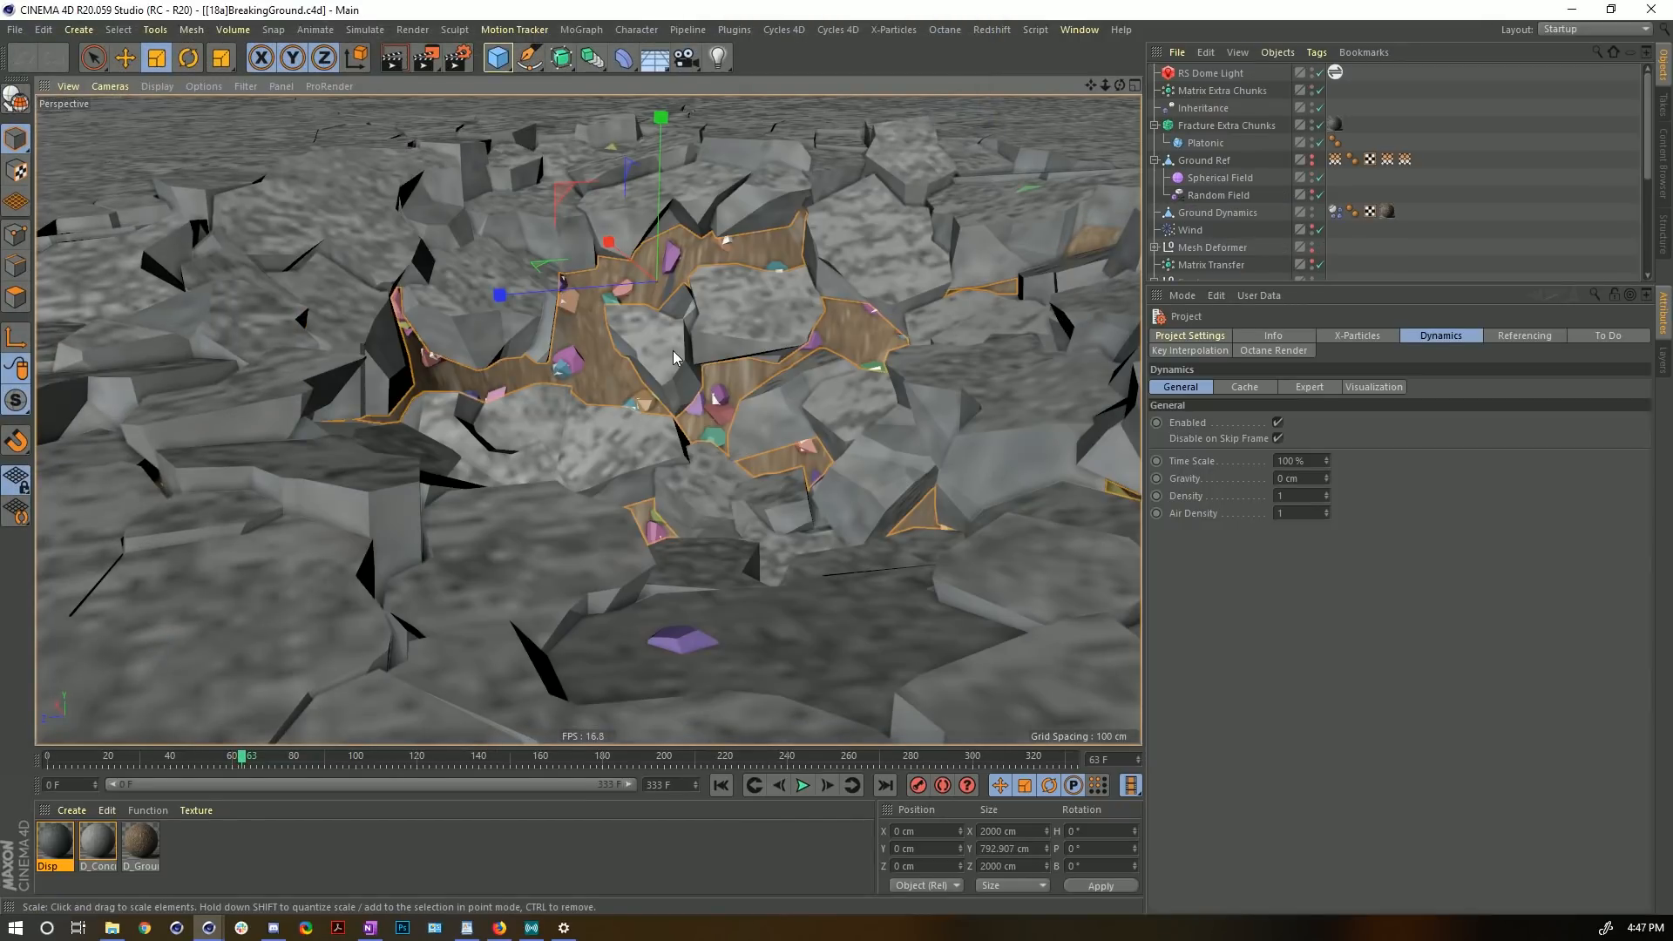
- Hide the Fracture group in the viewport, make Ground Ref visible and select it
left_click_drag(678, 358, 675, 388, "alt")
scroll(675, 388, "down", 5)
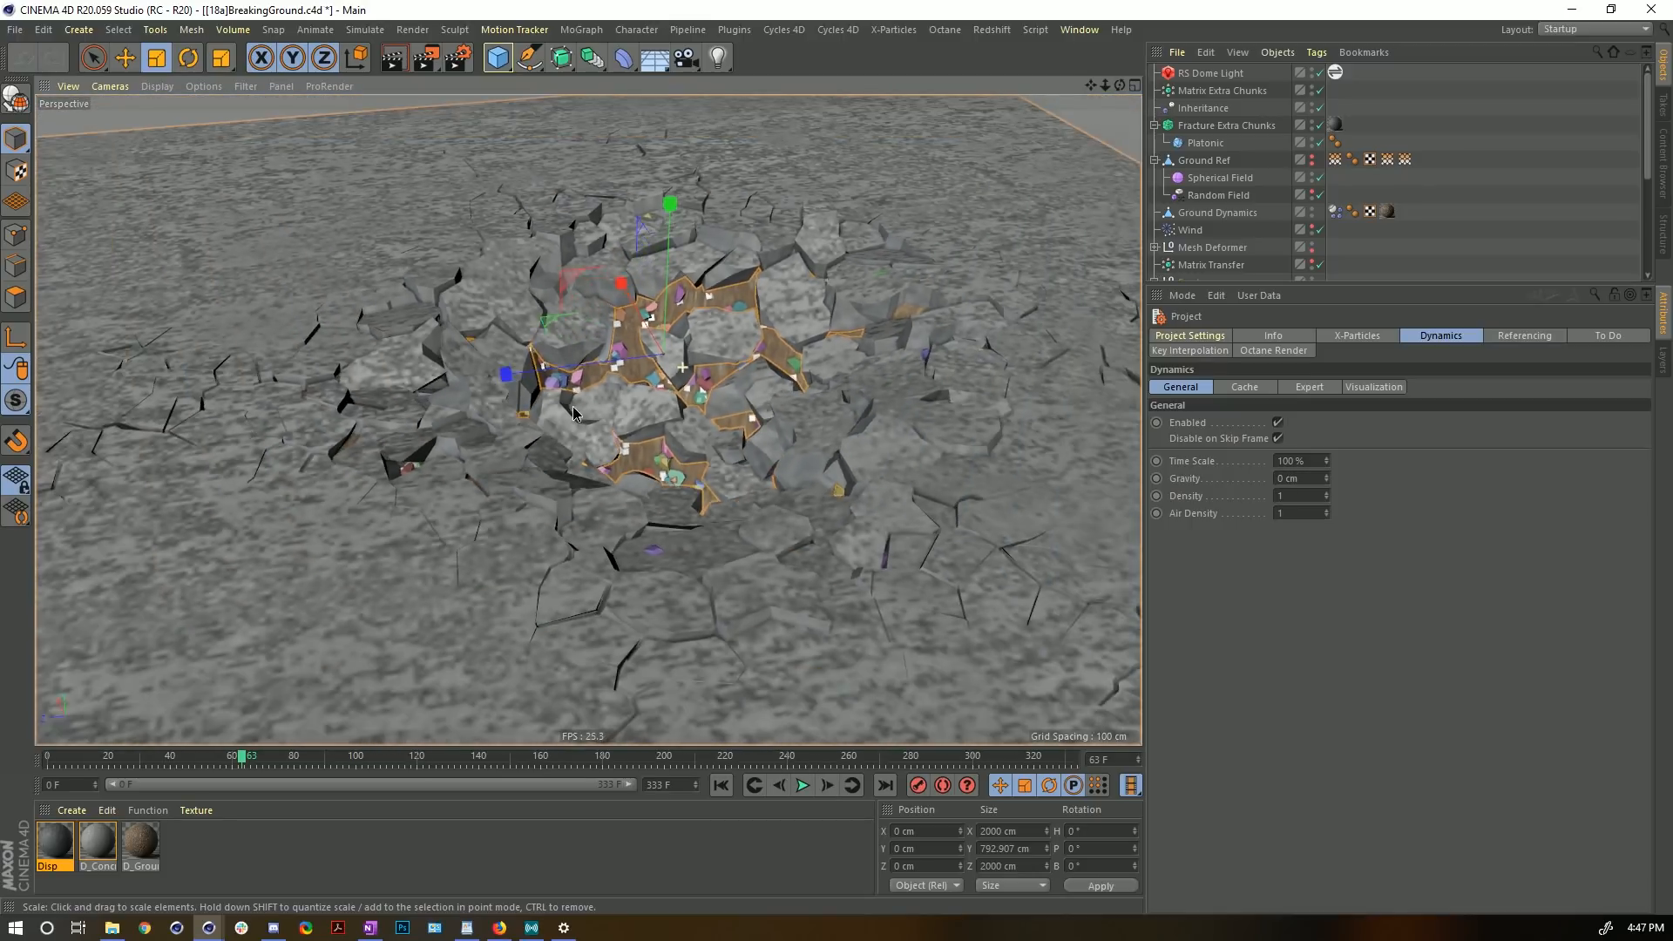
scroll(662, 359, "up", 4)
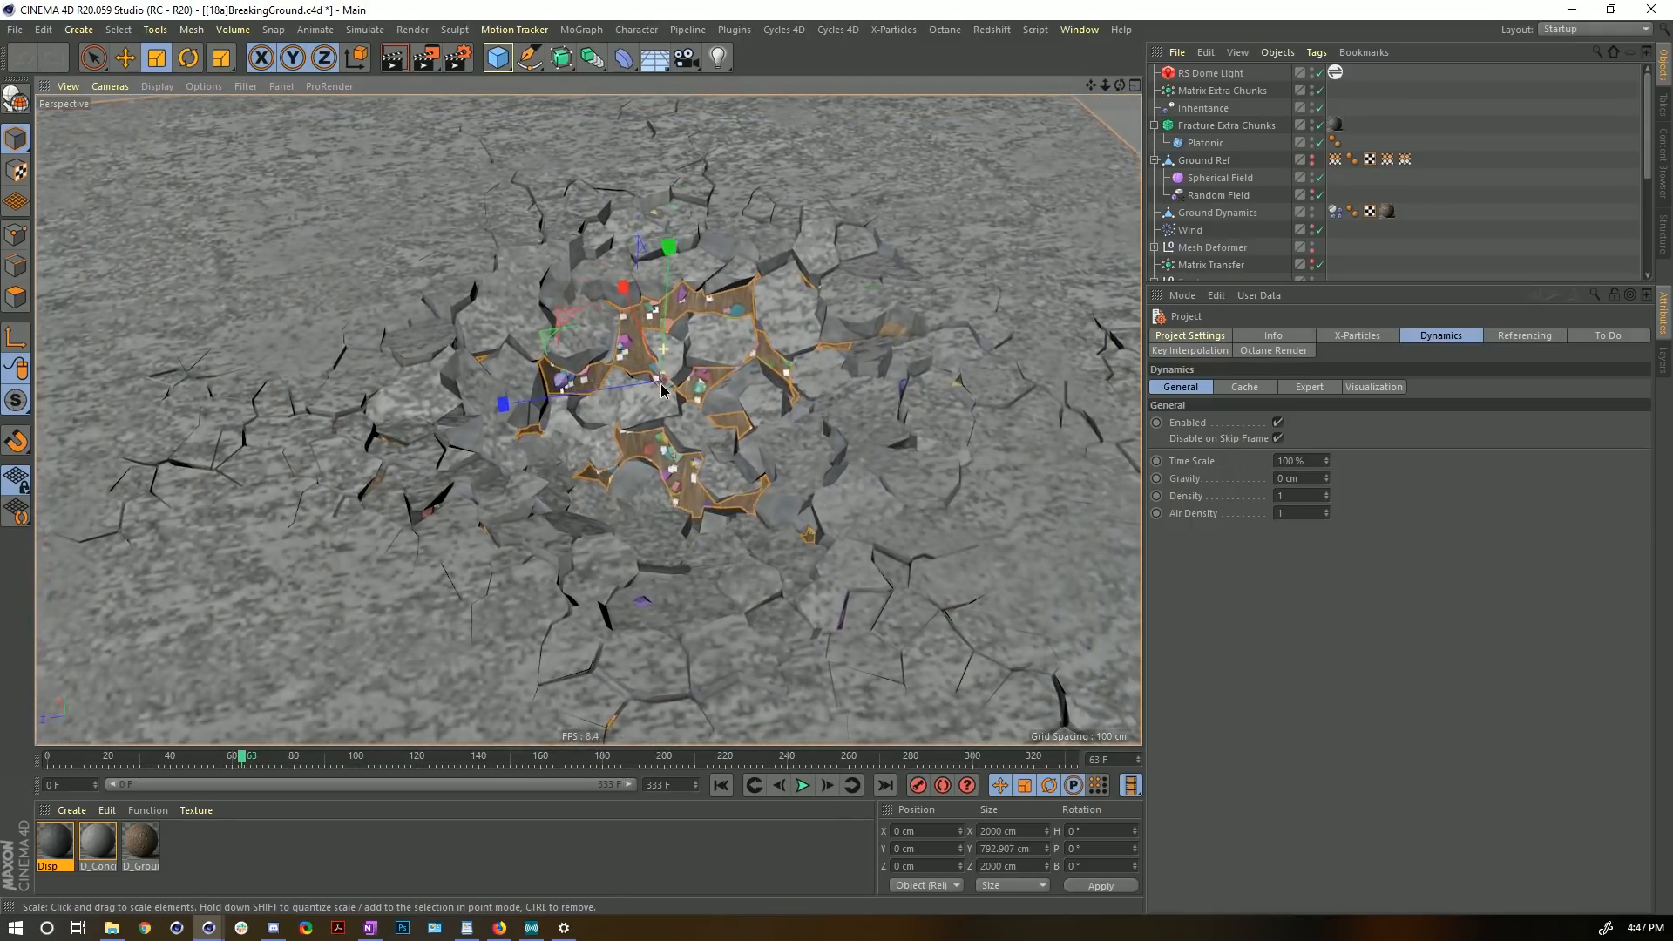
scroll(710, 386, "down", 3)
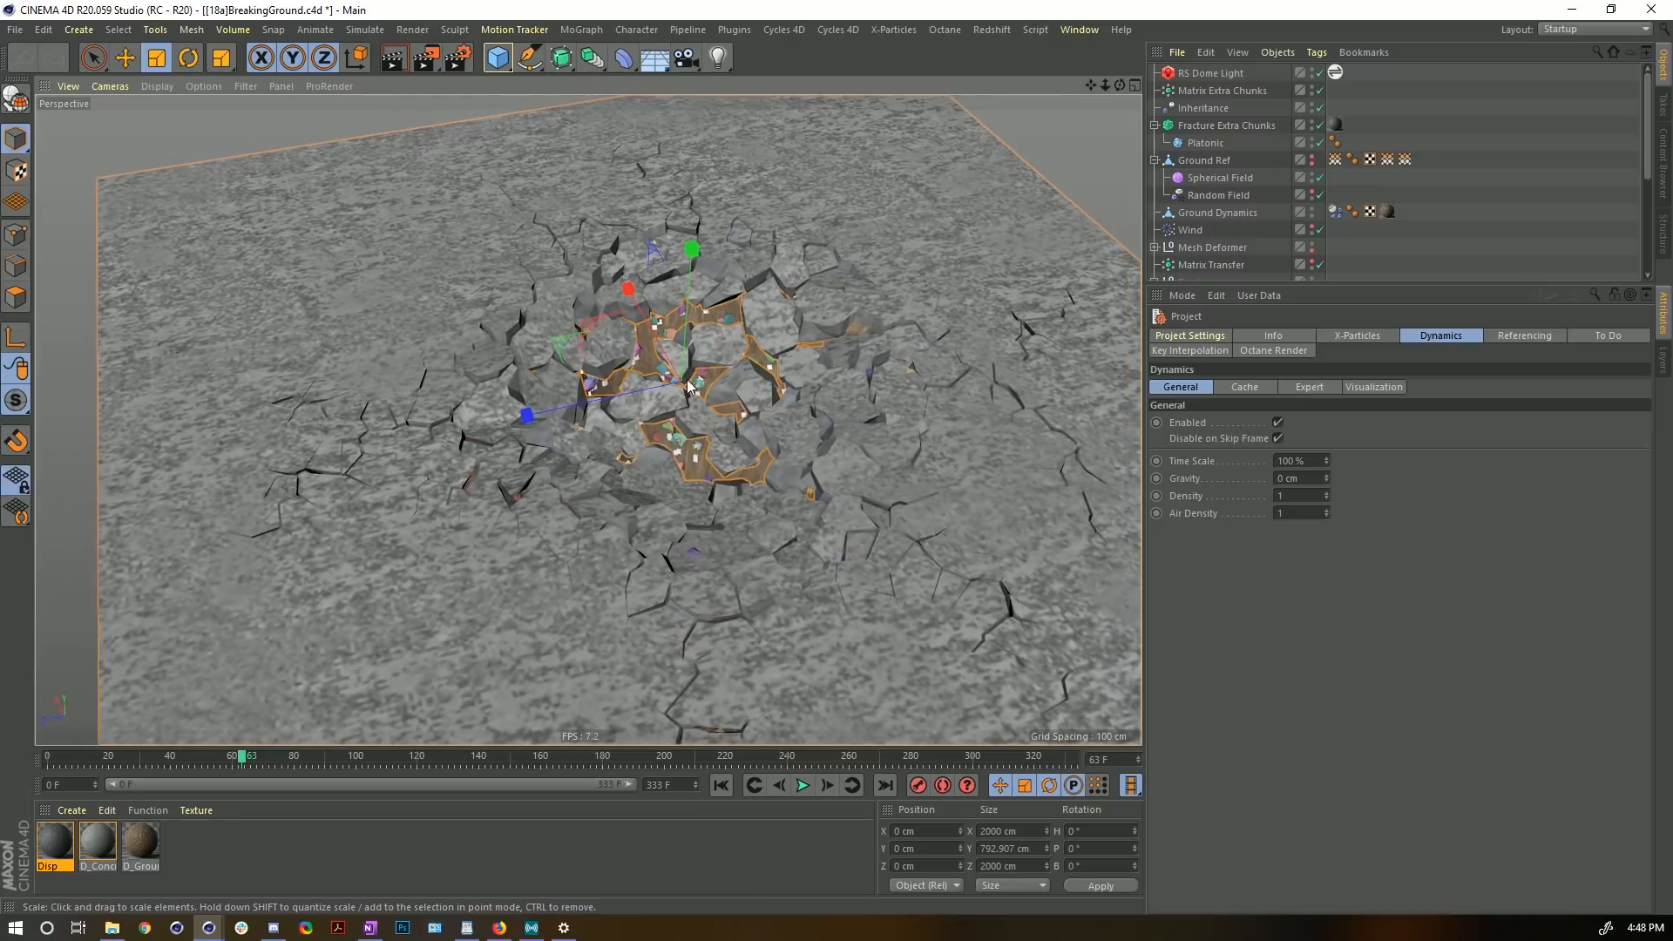
scroll(711, 400, "up", 3)
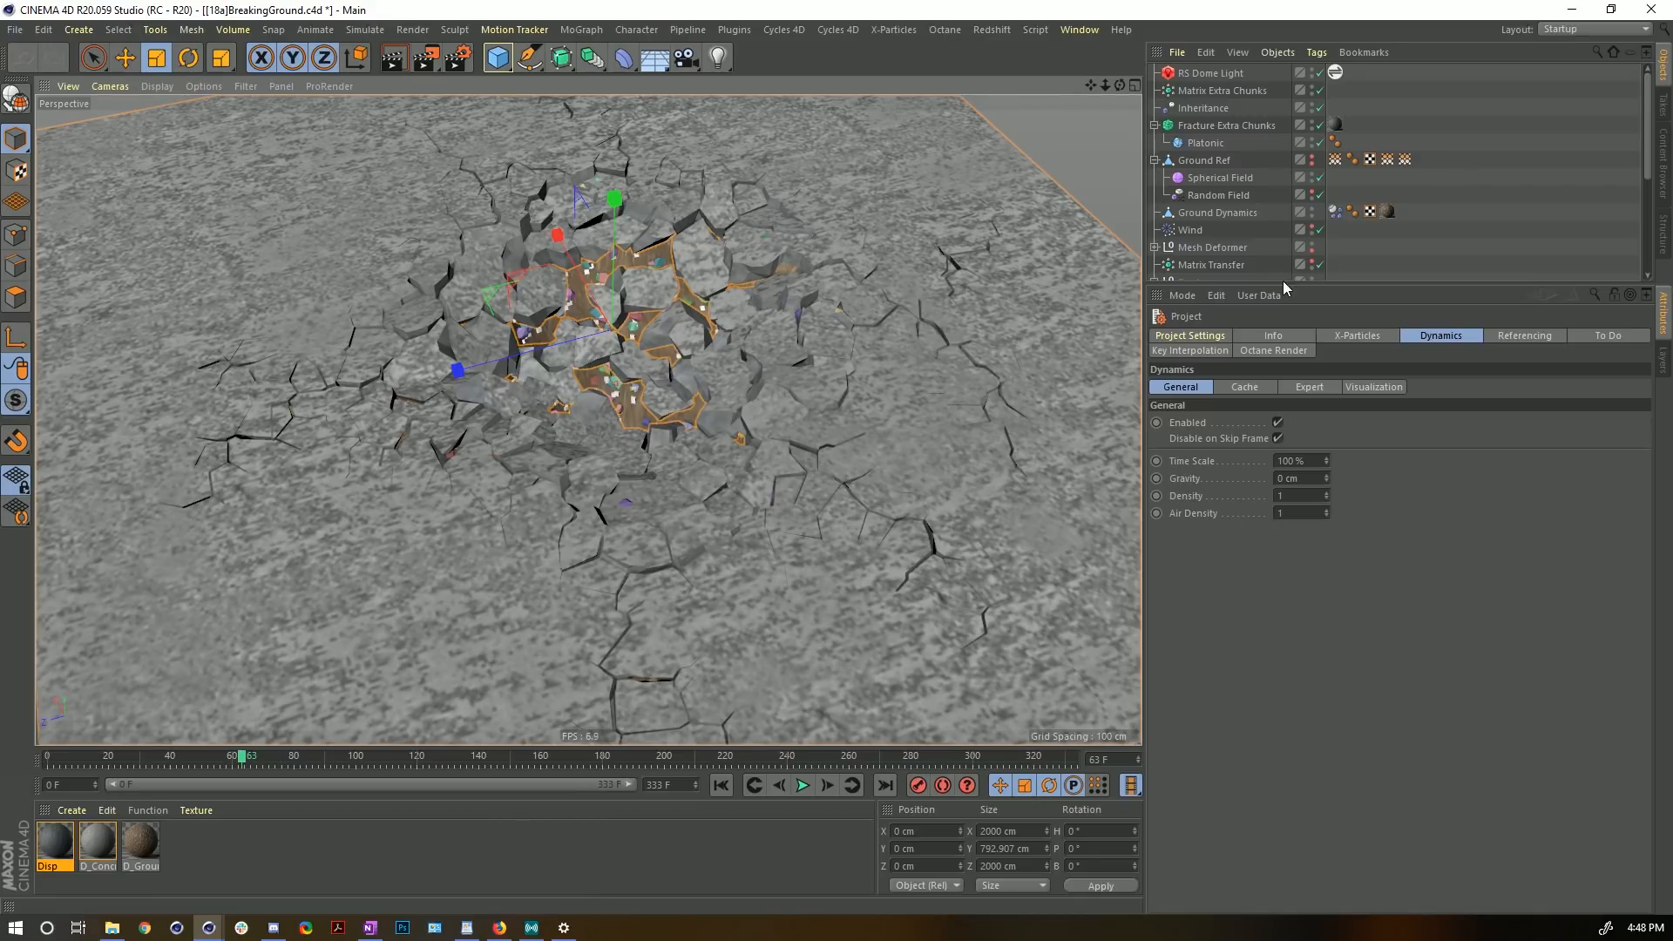
left_click_drag(1324, 389, 1325, 517)
left_click(1312, 282)
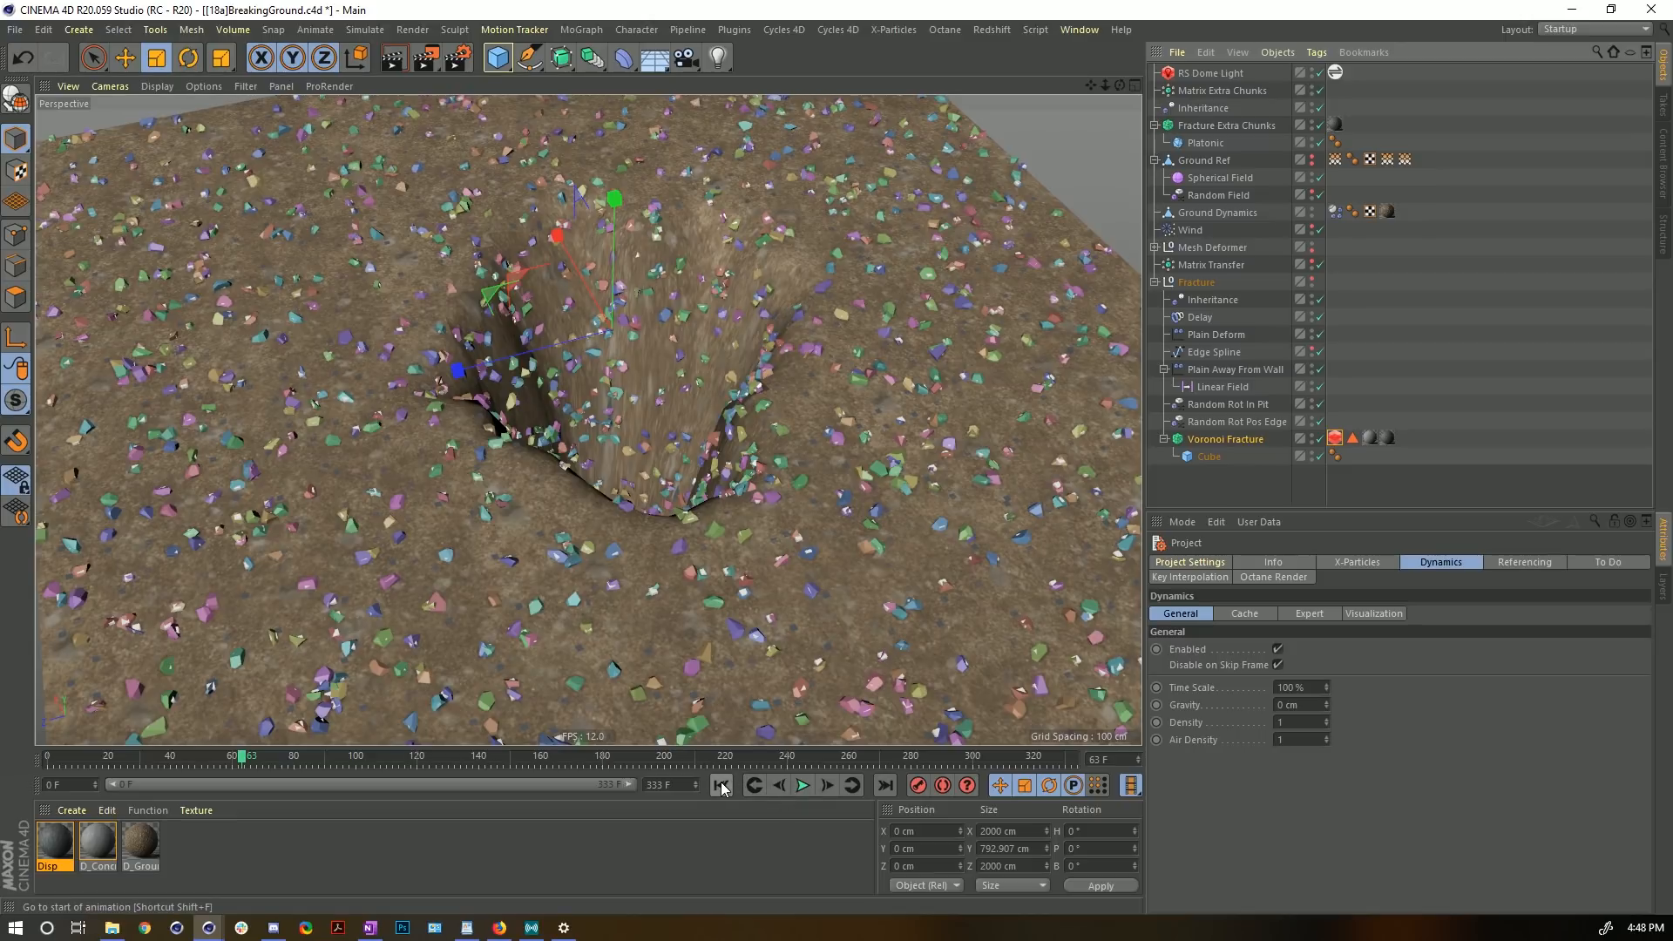
left_click(1312, 159)
left_click(1206, 160)
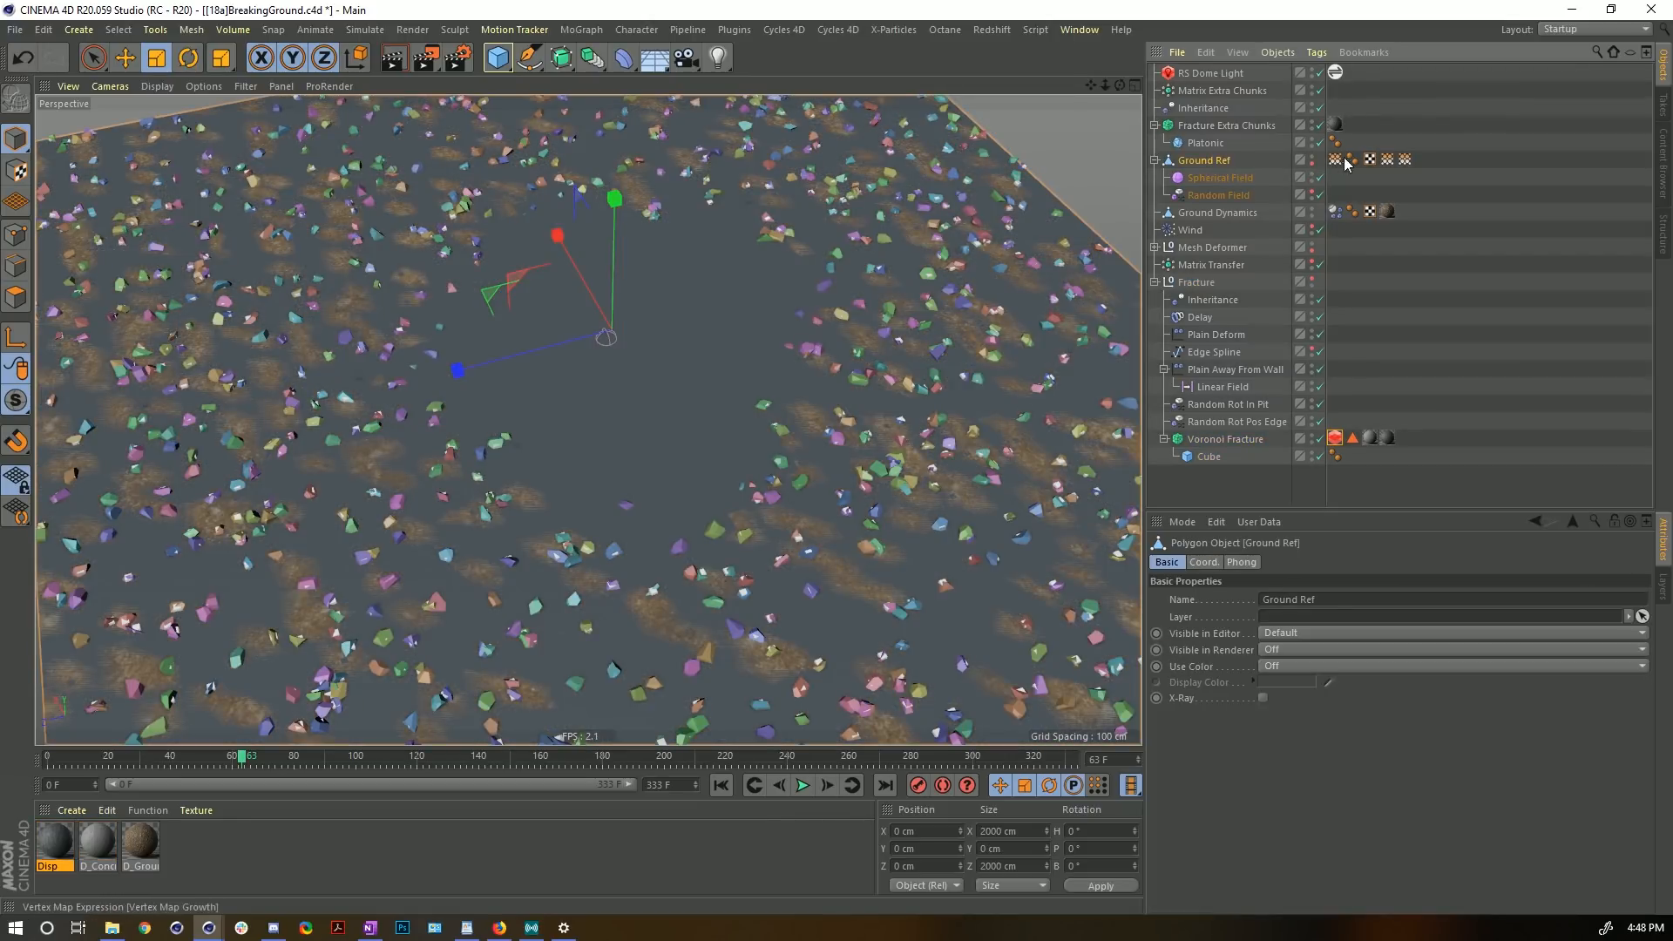
- Duplicate Ground Ref's Vertex Map Blur tag and hide the Ground Dynamics object in the viewport
left_click(1422, 160)
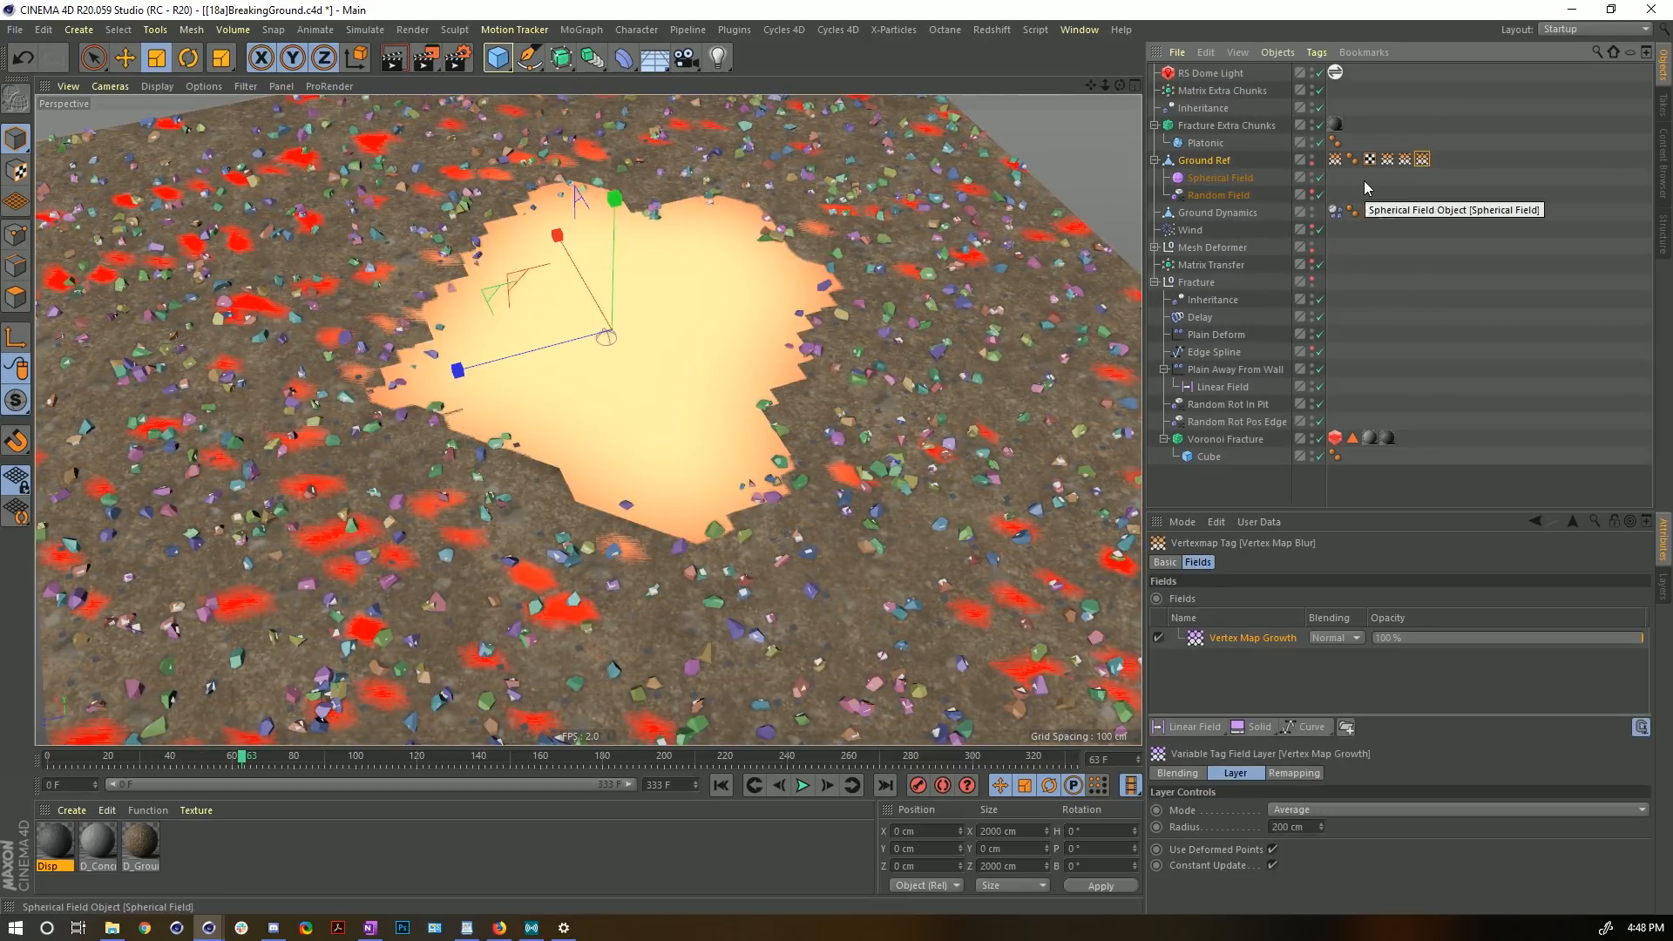
left_click(1312, 212)
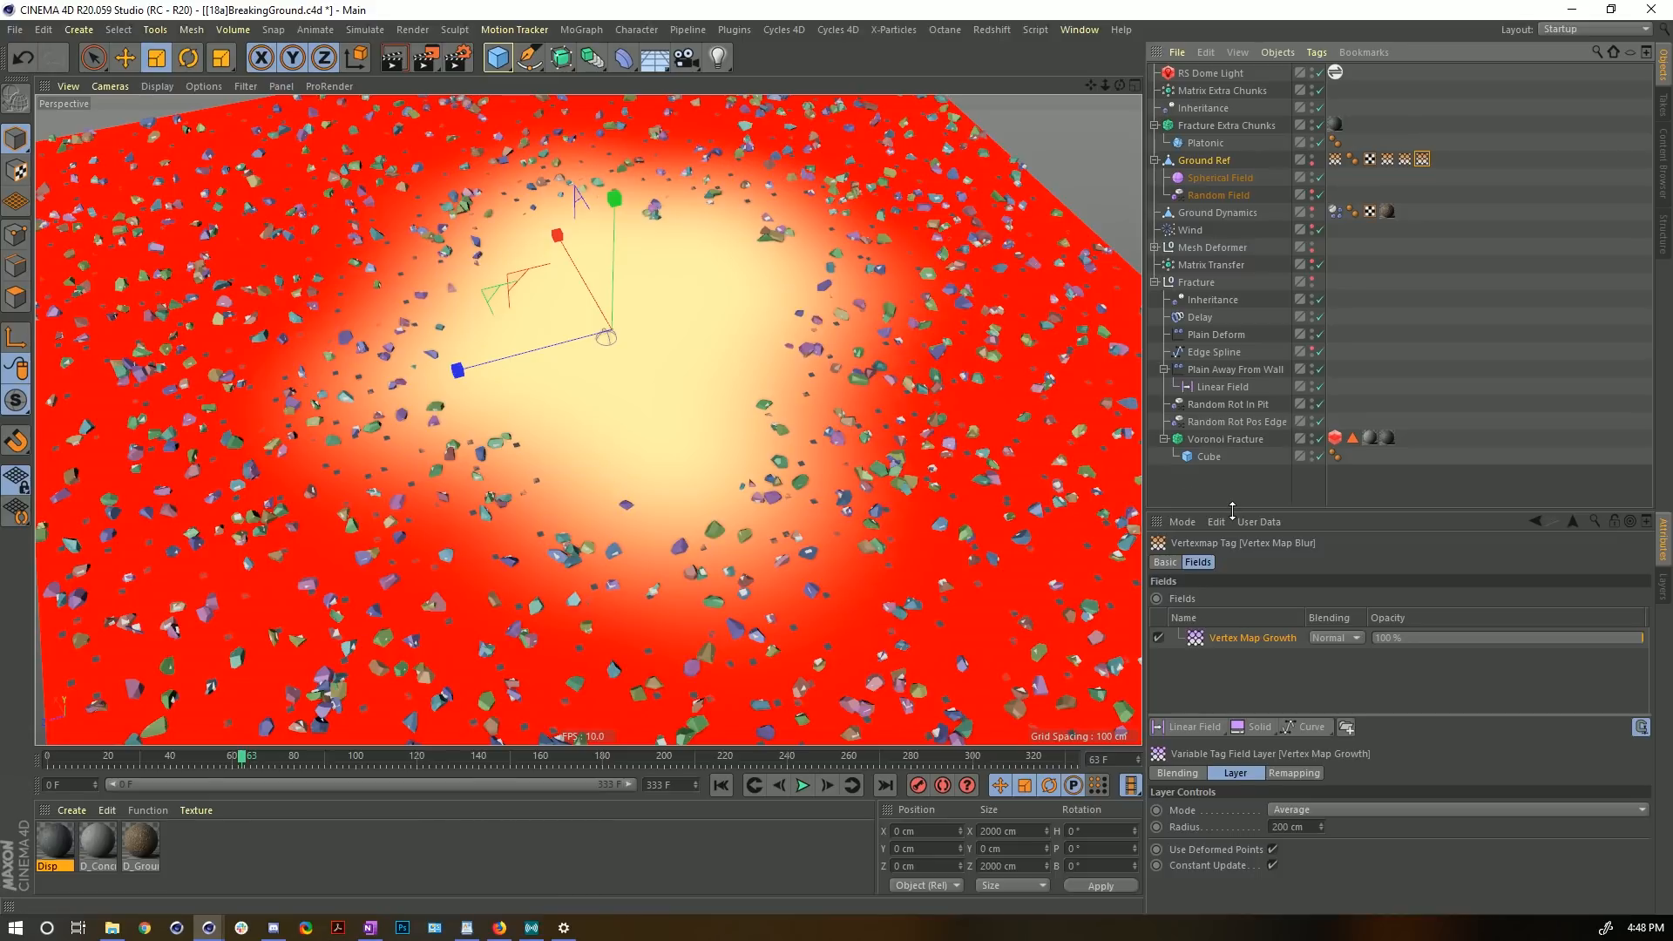
left_click_drag(1232, 509, 1232, 534)
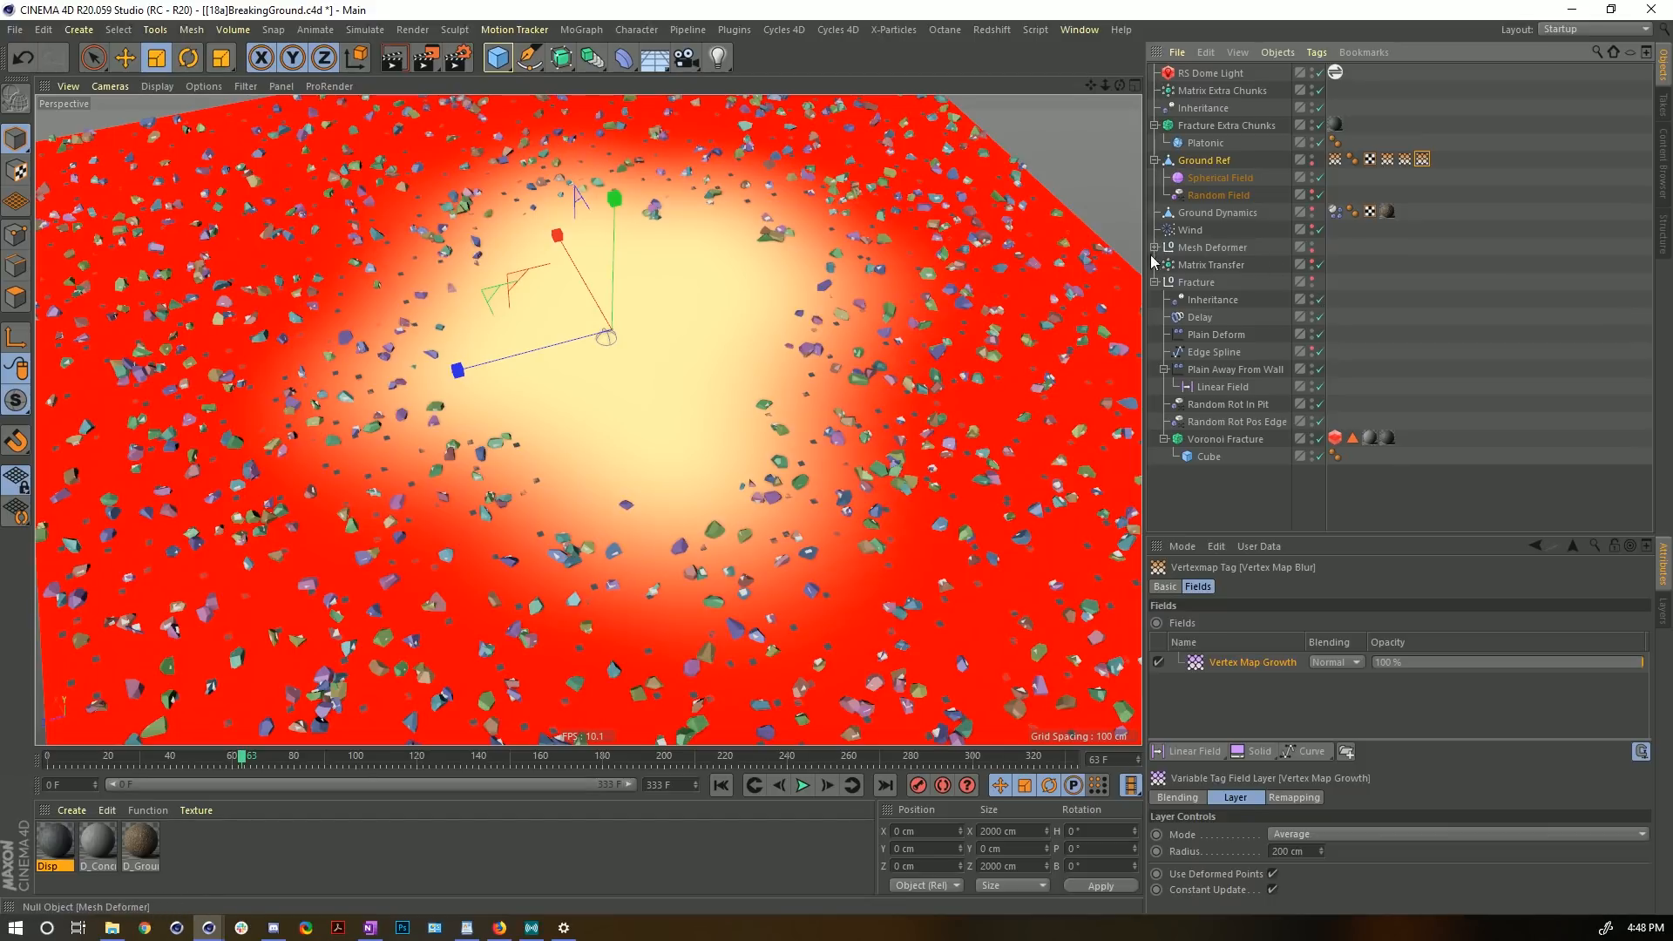
- Copy the Main Cracks folder from the Plain Deform effector's falloff fields
left_click(1215, 336)
left_click(1412, 585)
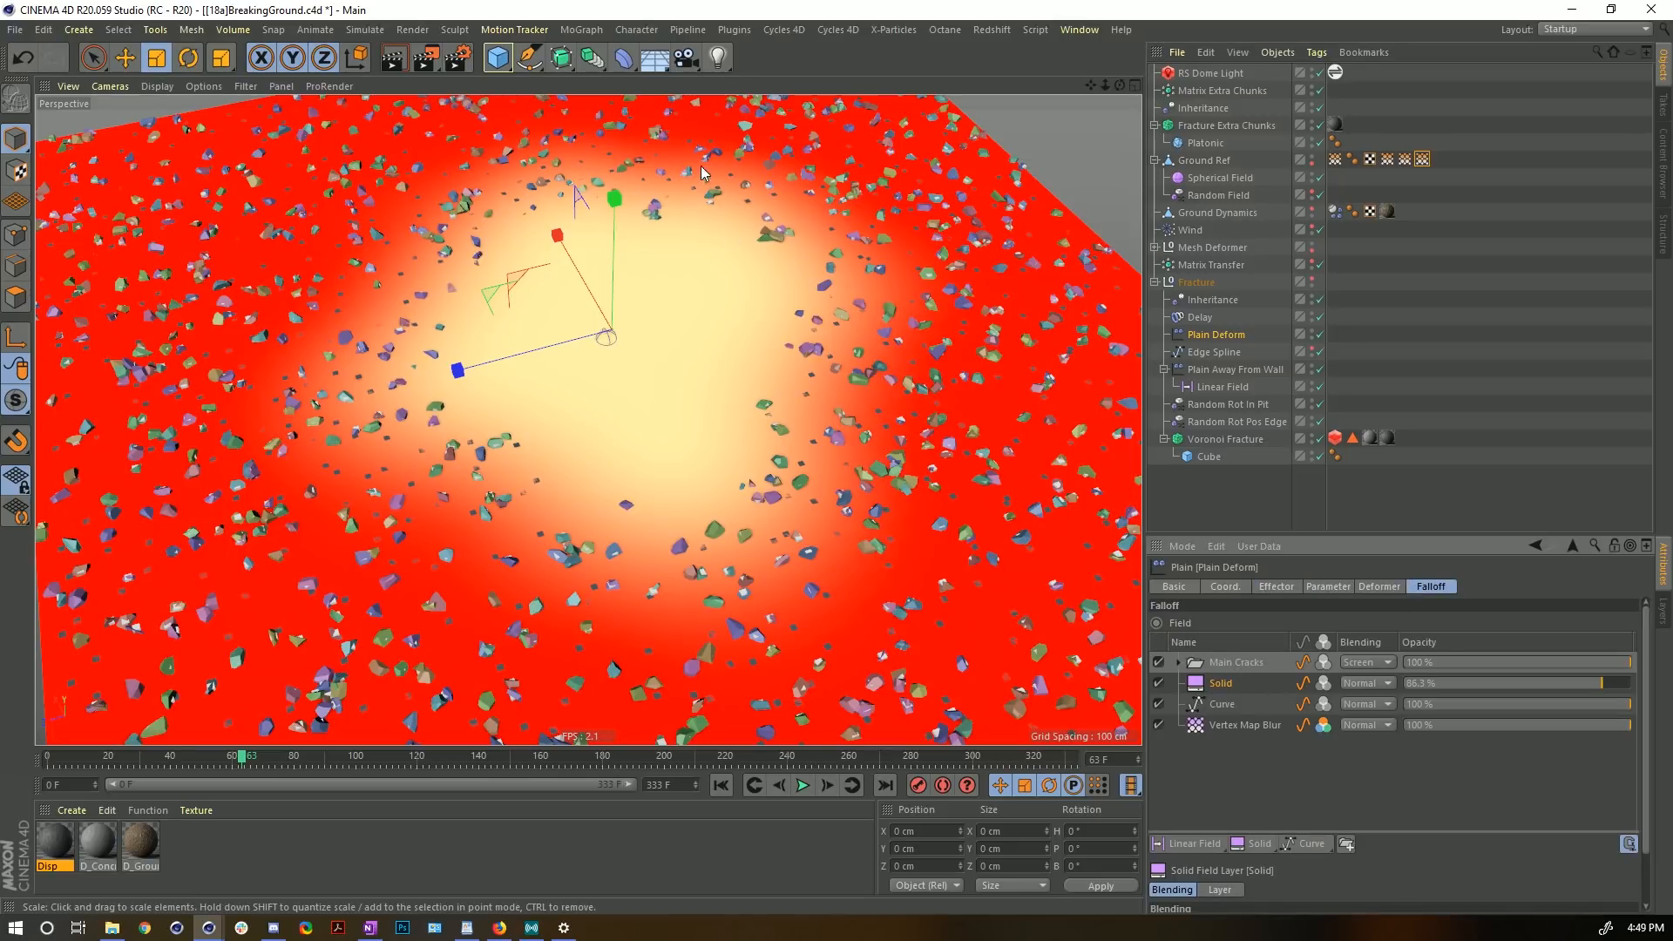
right_click(1210, 668)
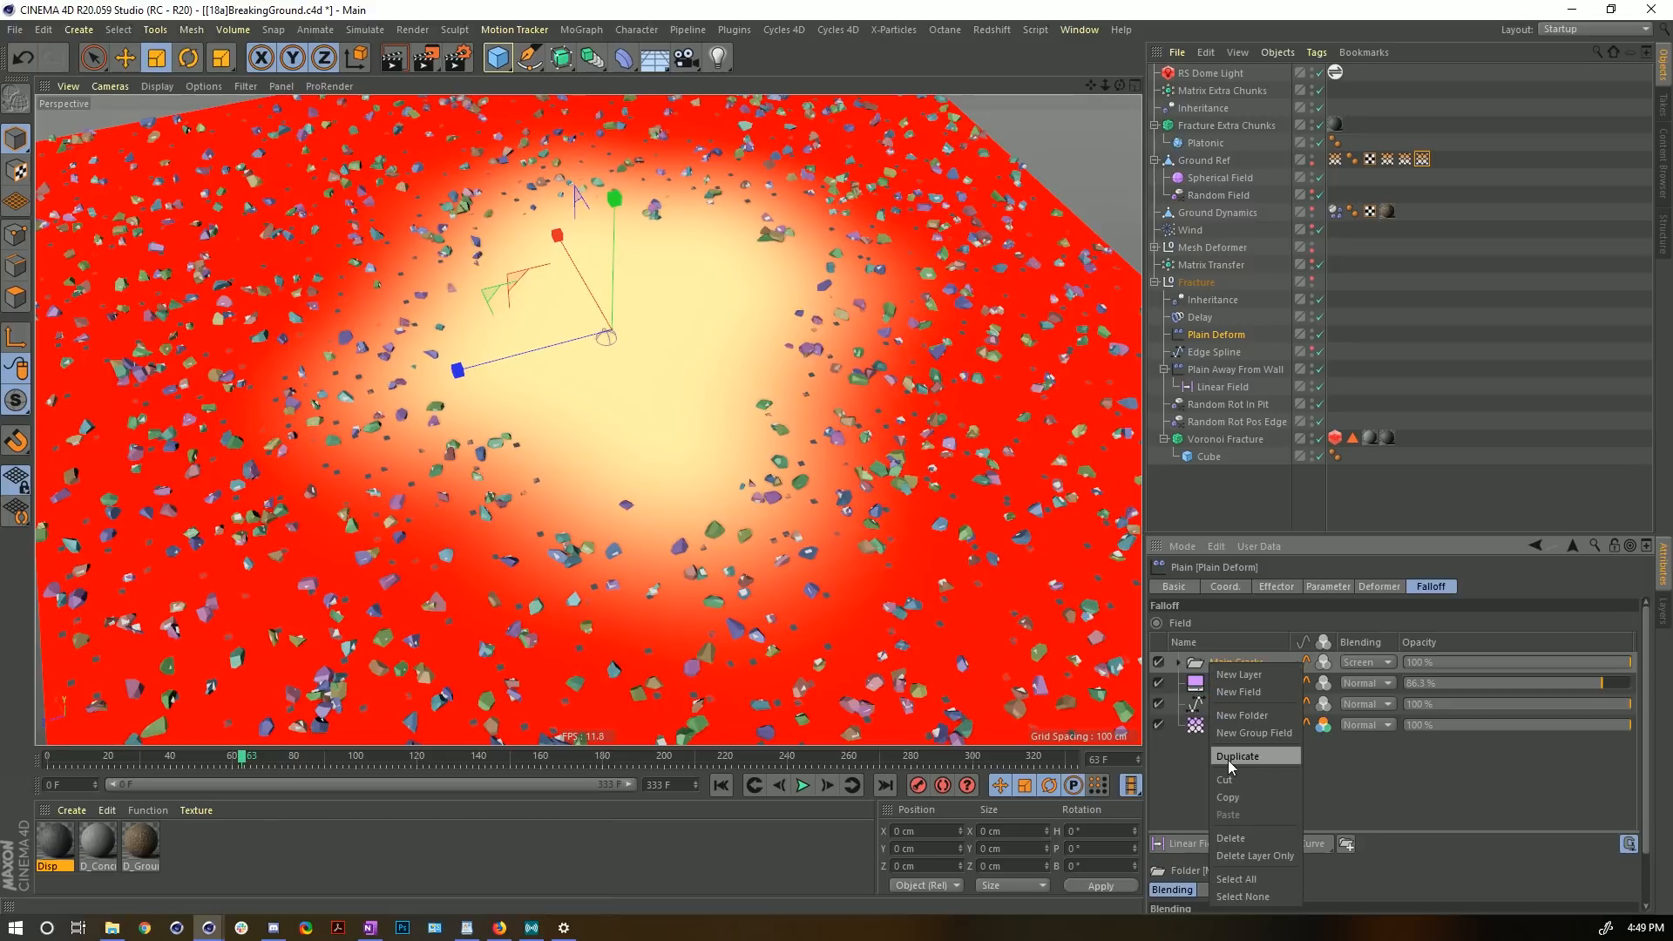
left_click(1252, 796)
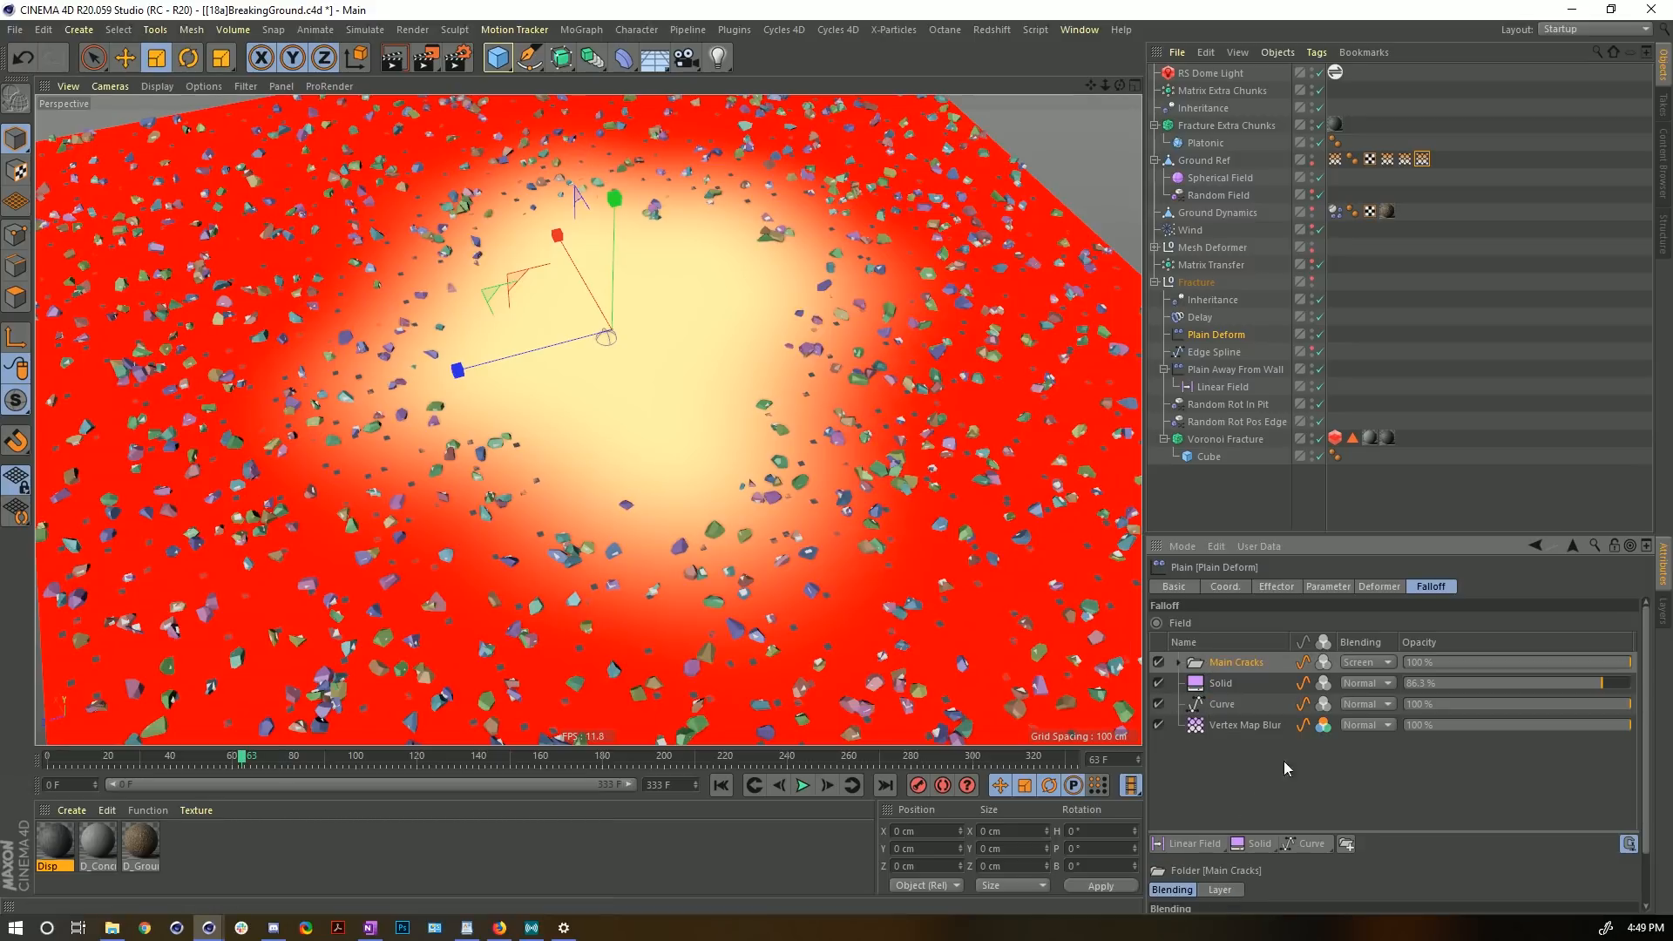
- Rename the duplicated vertex map tag on Ground Ref as Vertex Map Reddhift
left_click(1423, 160)
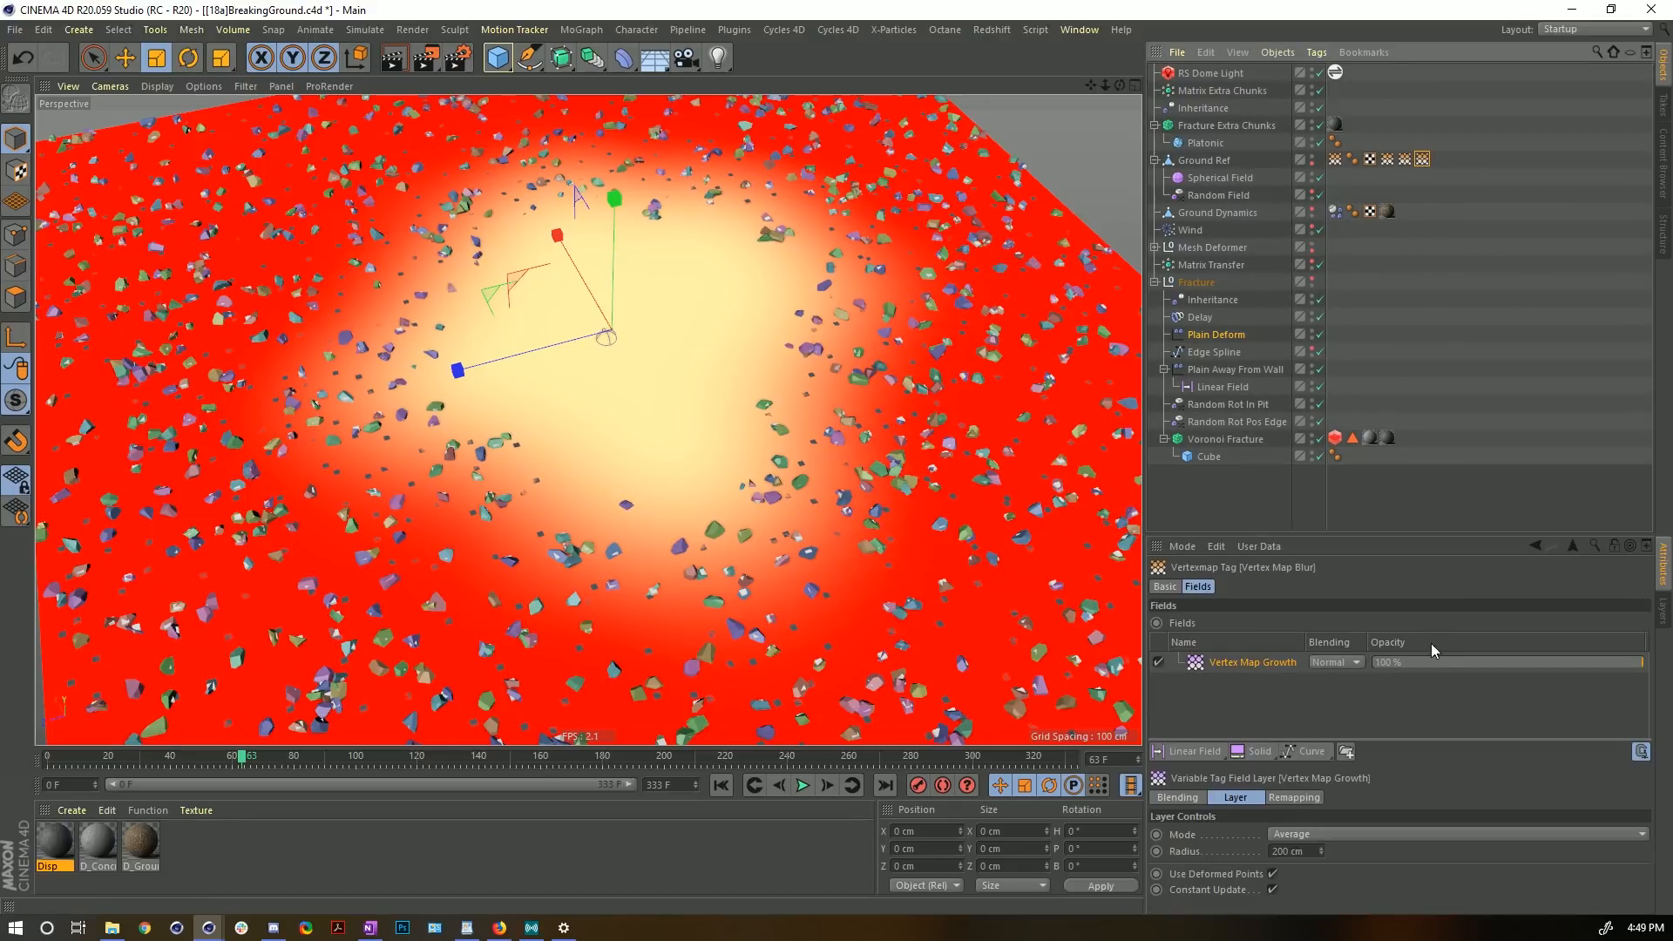
left_click(1165, 586)
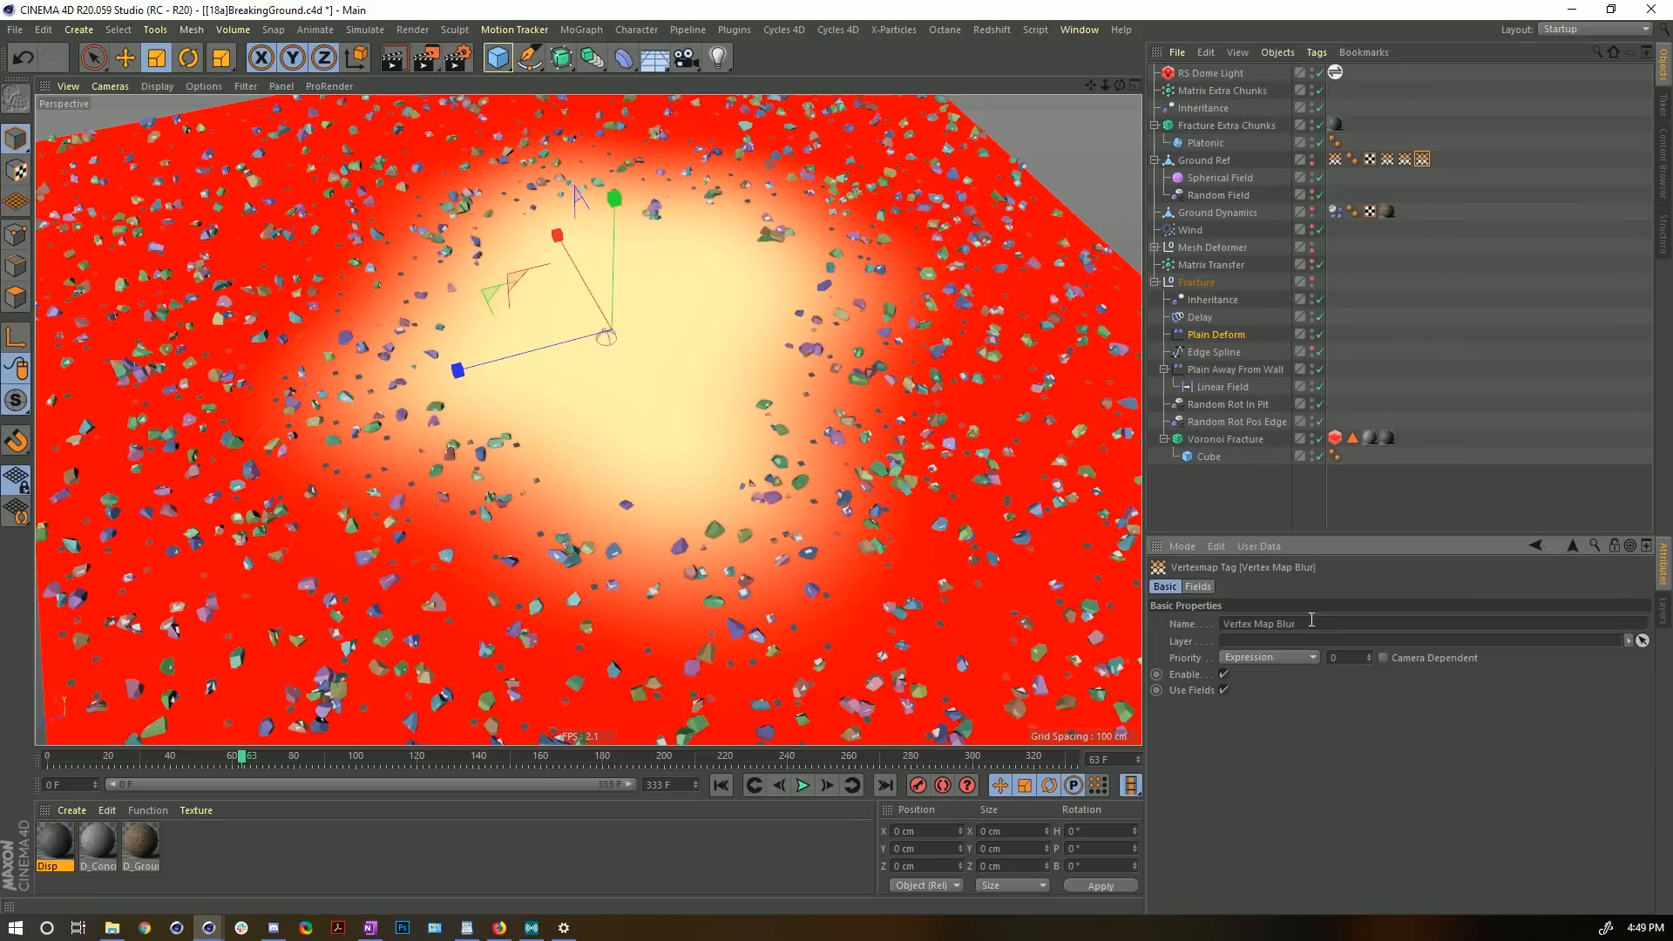
left_click_drag(1296, 624, 1283, 630)
key("BackSpace")
key("BackSpace")
key("BackSpace")
key("BackSpace")
key("BackSpace")
type("shift")
key("Return")
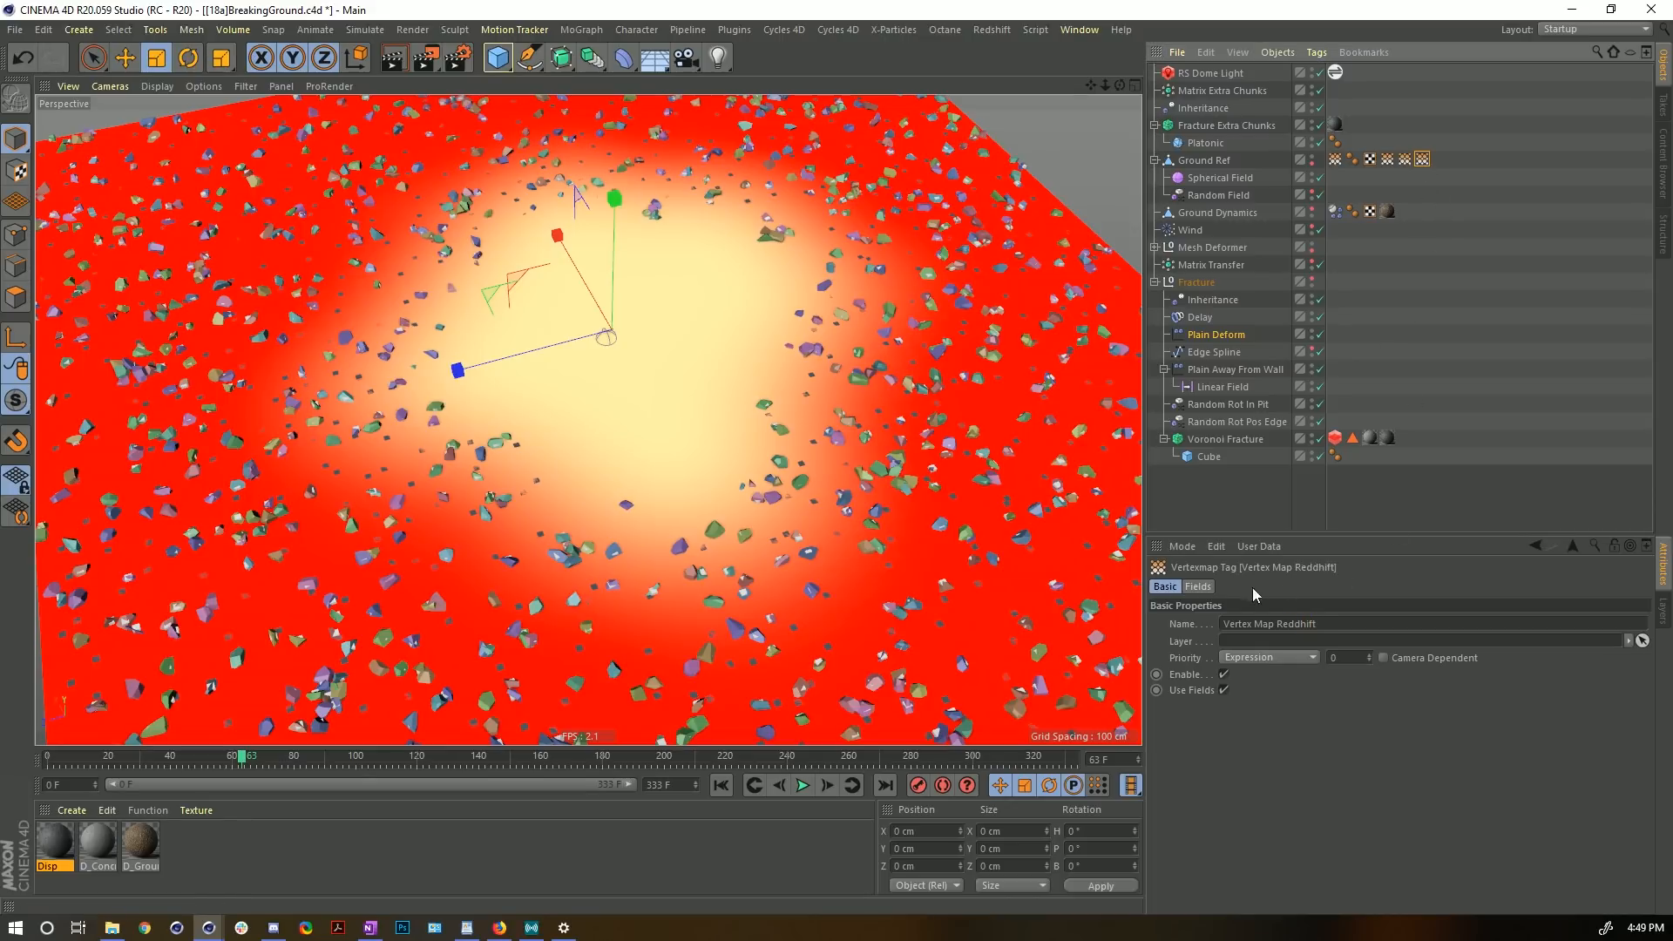
- Paste the Main Cracks folder into the Vertex Map Reddhift tag's fields and expand it to show all its layers
left_click(1198, 587)
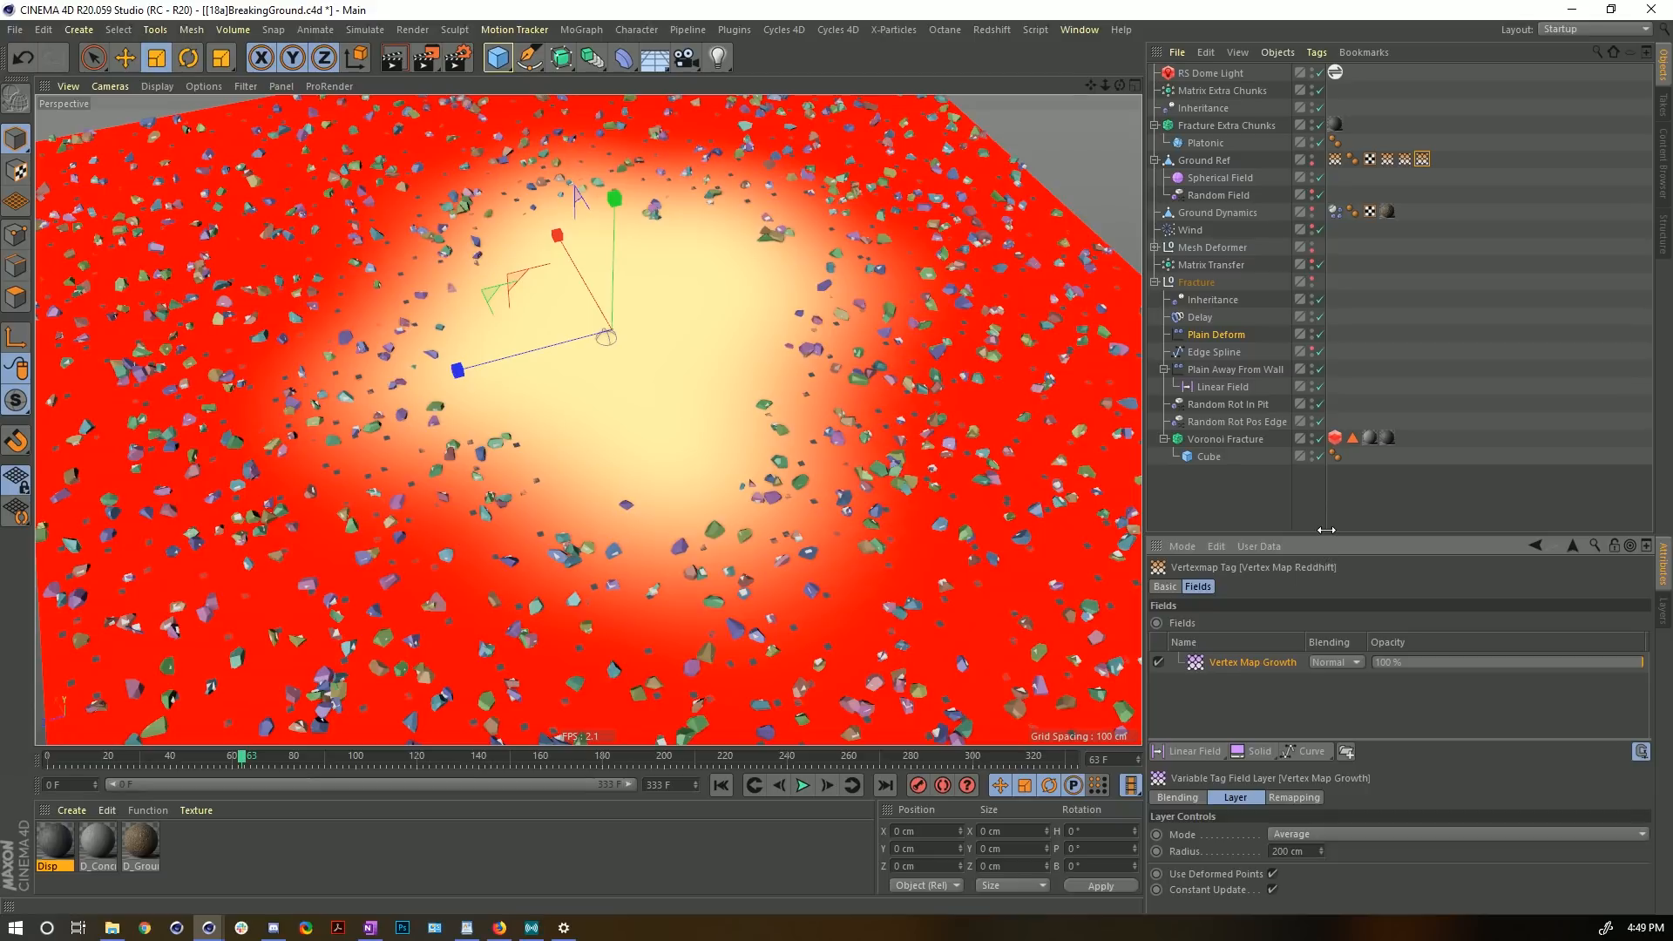
left_click_drag(1322, 534, 1323, 281)
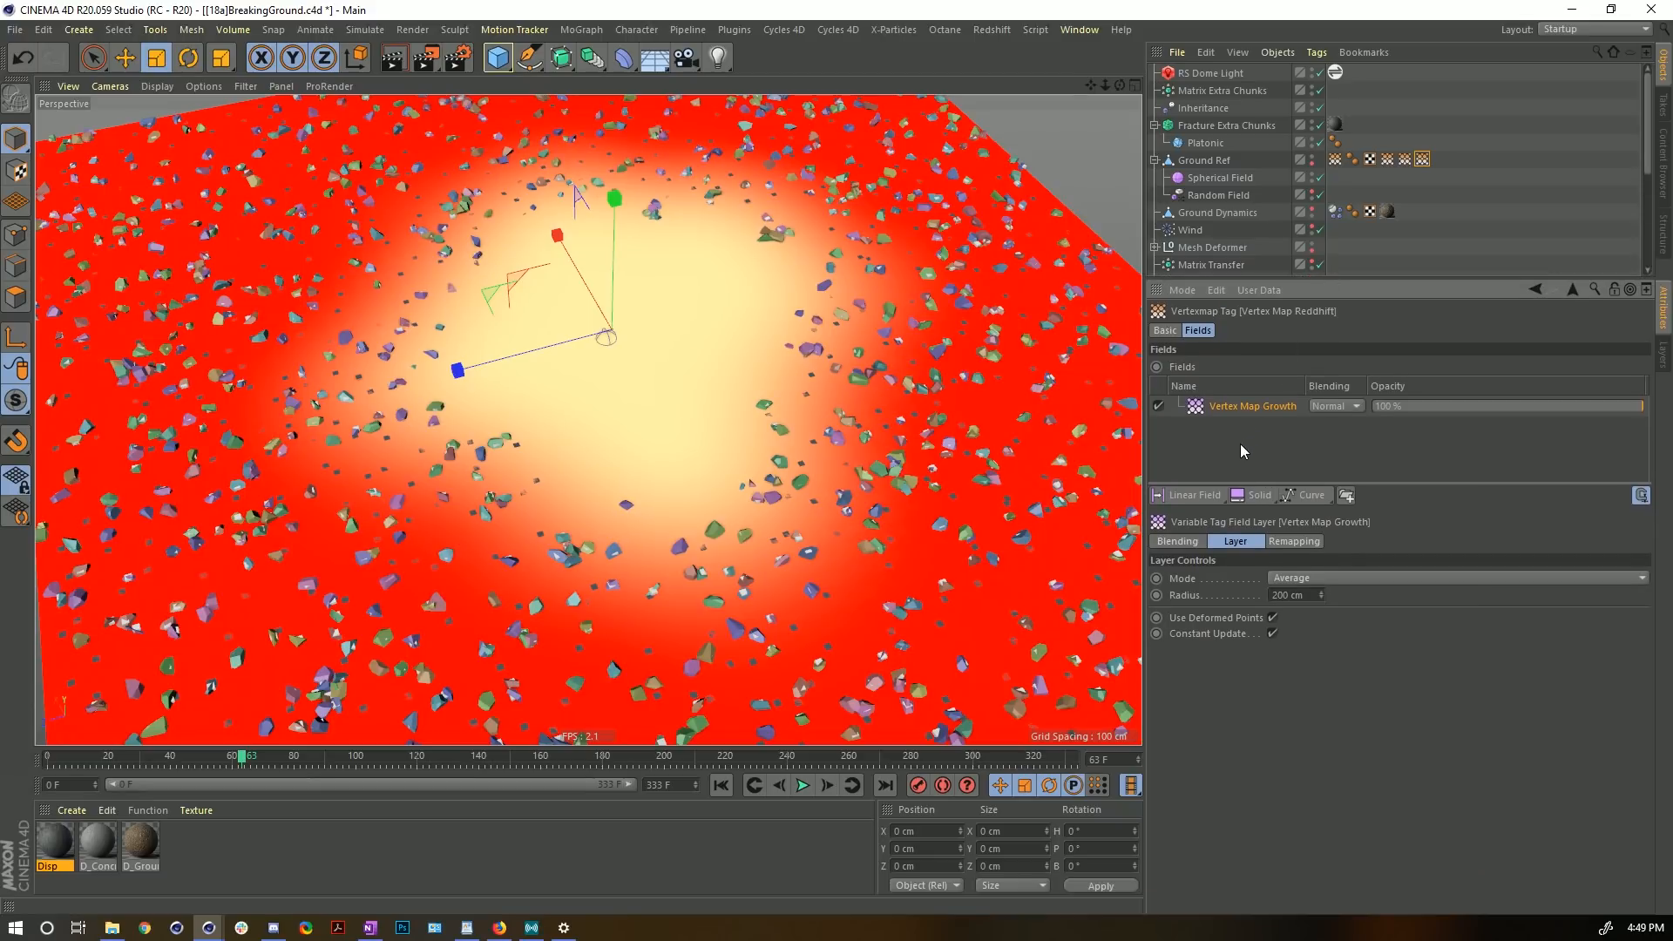
right_click(1209, 442)
left_click(1261, 593)
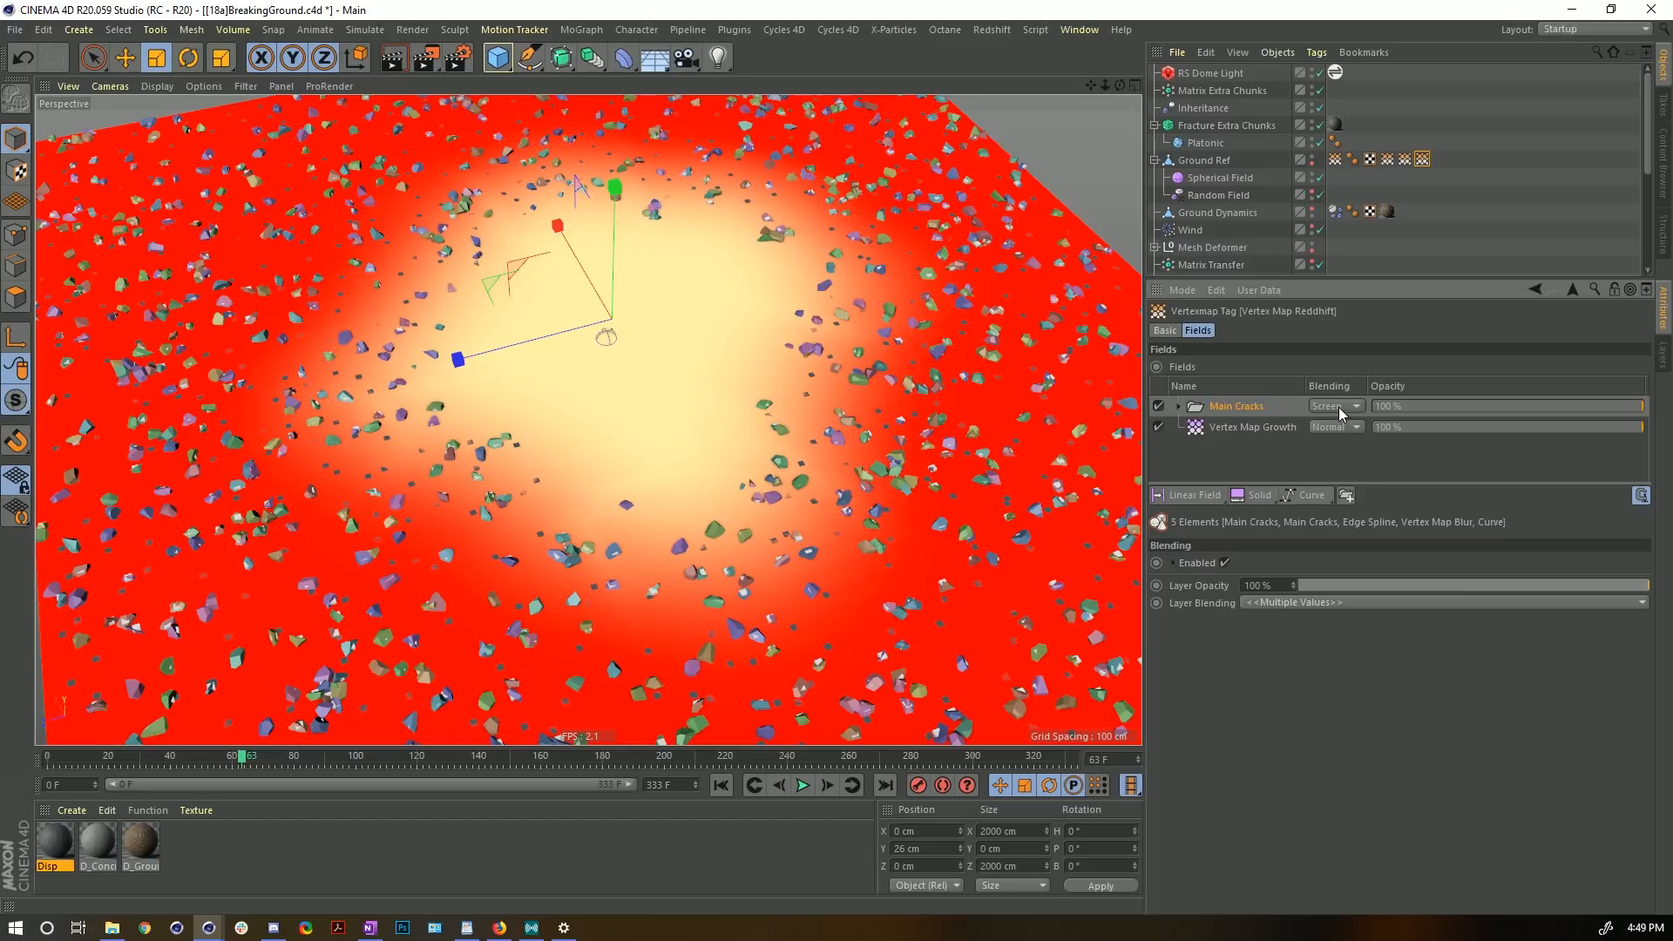
left_click(1177, 406)
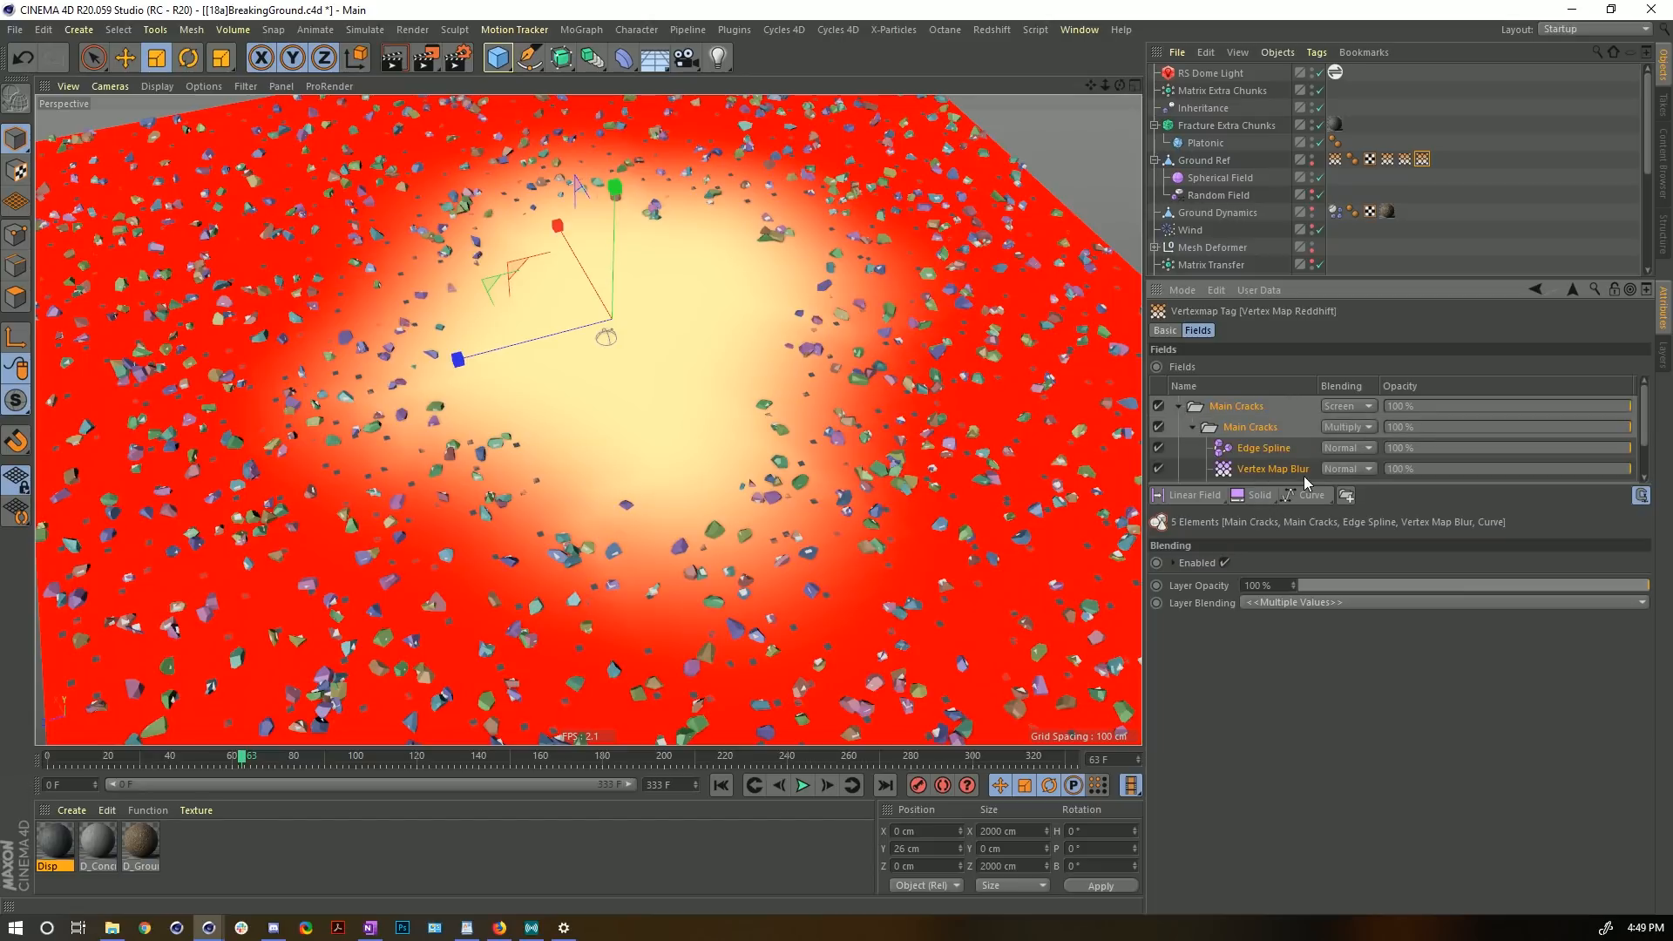
left_click_drag(1325, 484, 1340, 668)
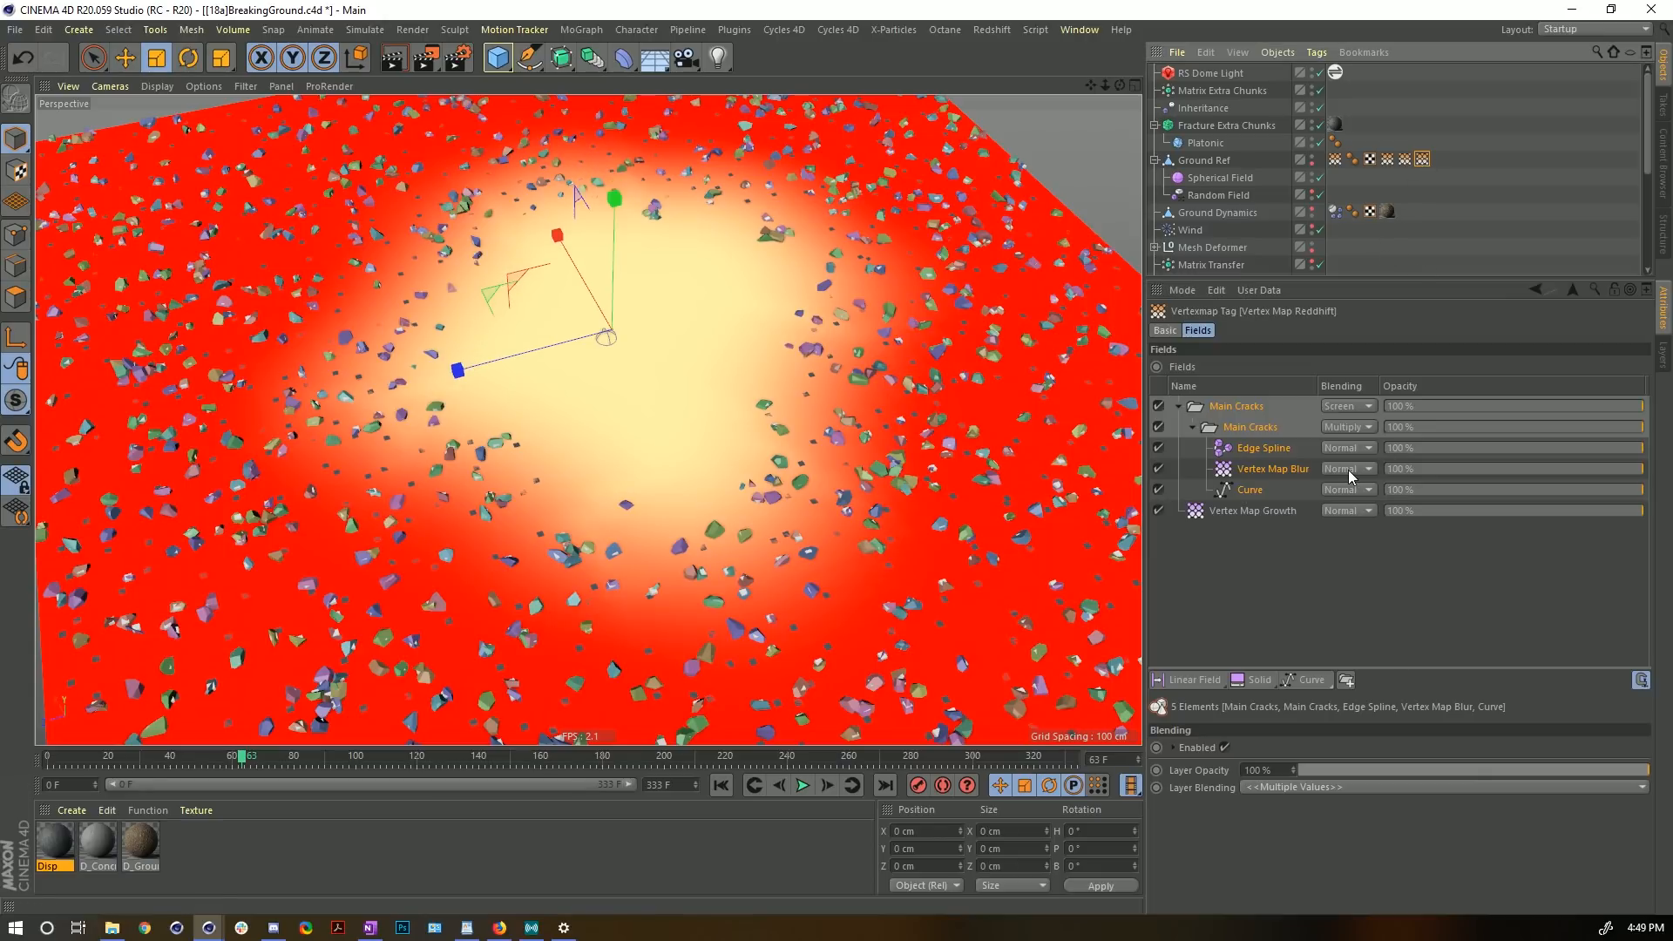
- Set the outer Main Cracks folder's blending to Normal and advance the animation to frame 64
left_click(1272, 471)
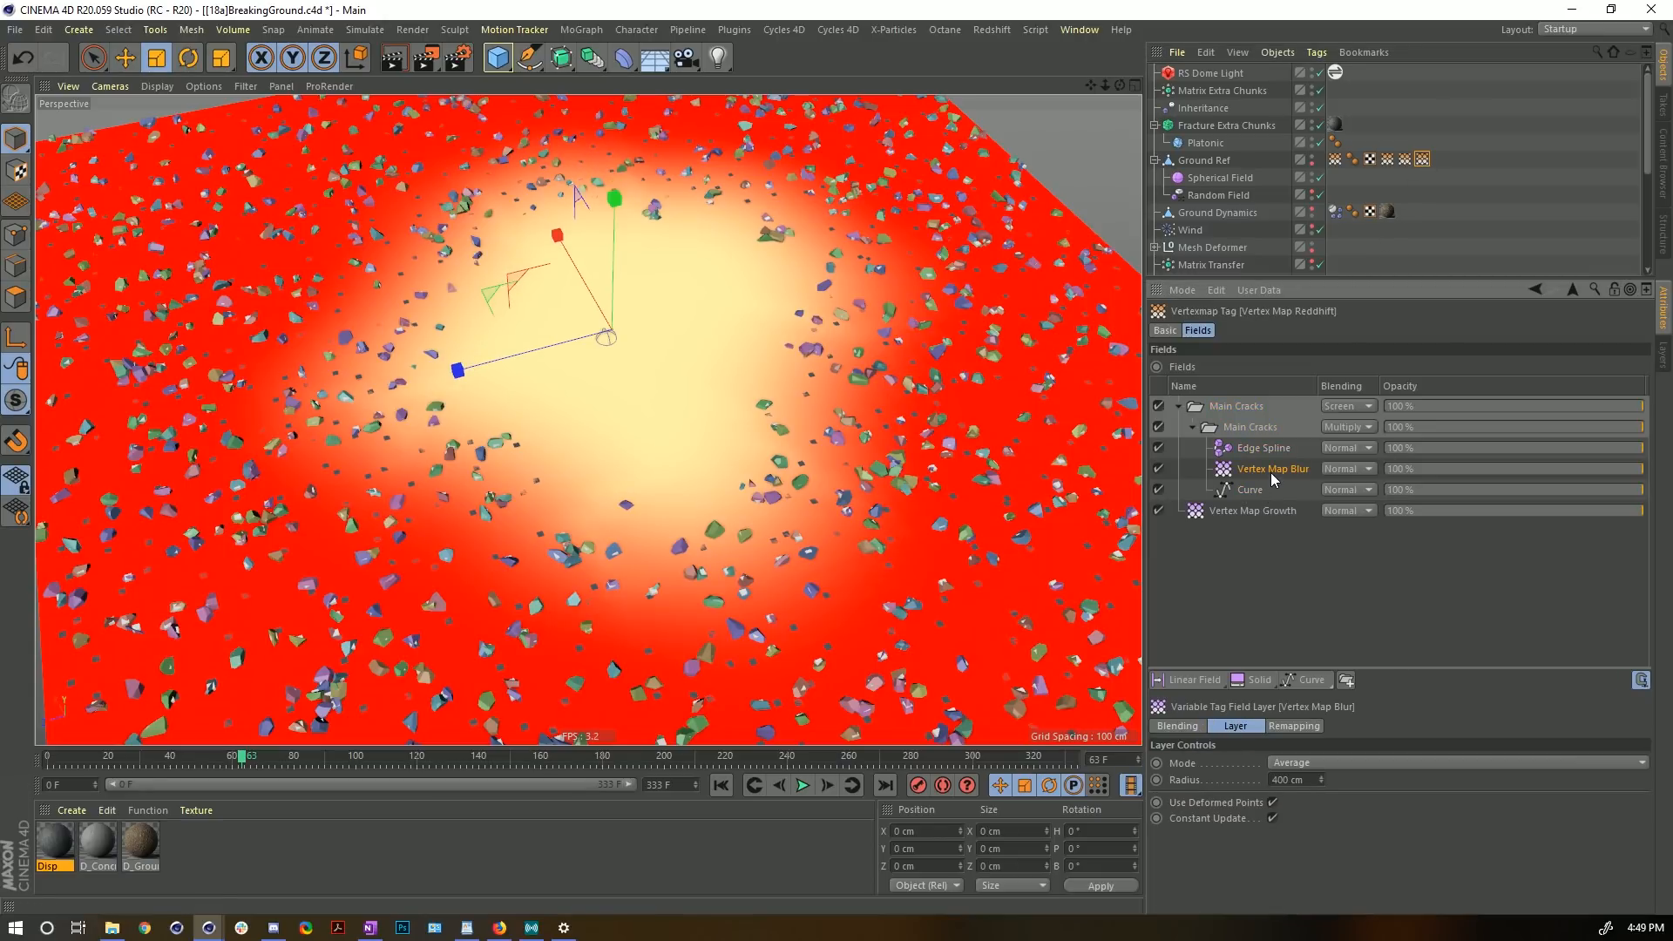
left_click(1345, 407)
left_click(1352, 426)
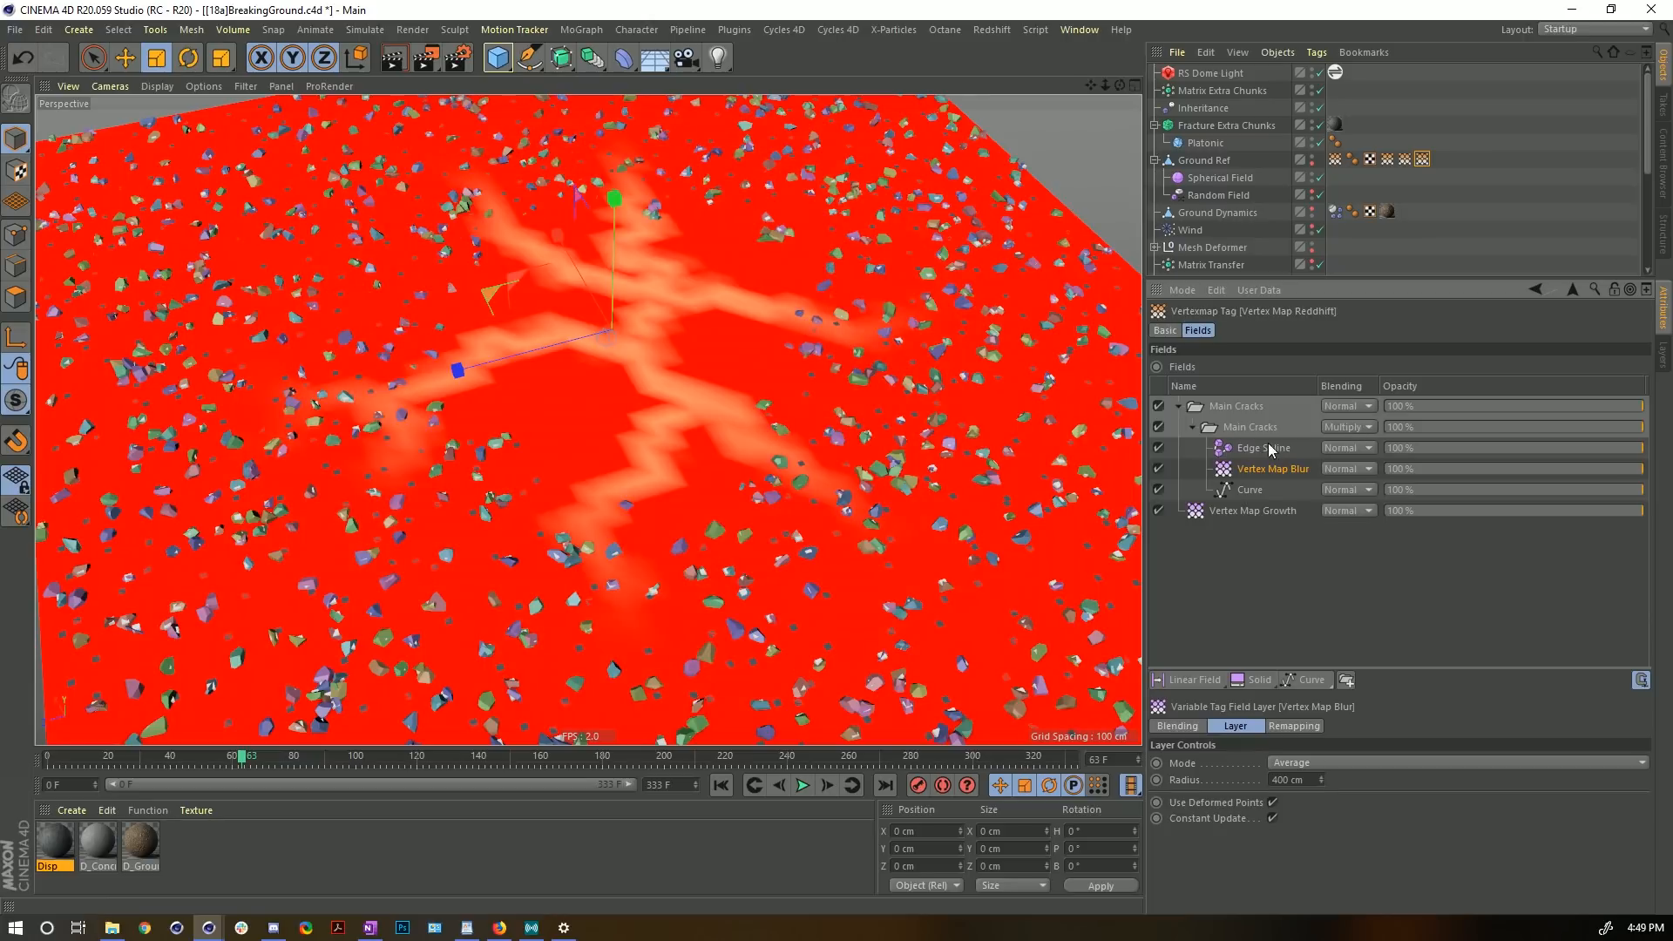
left_click(825, 785)
left_click(1321, 776)
left_click(1233, 451)
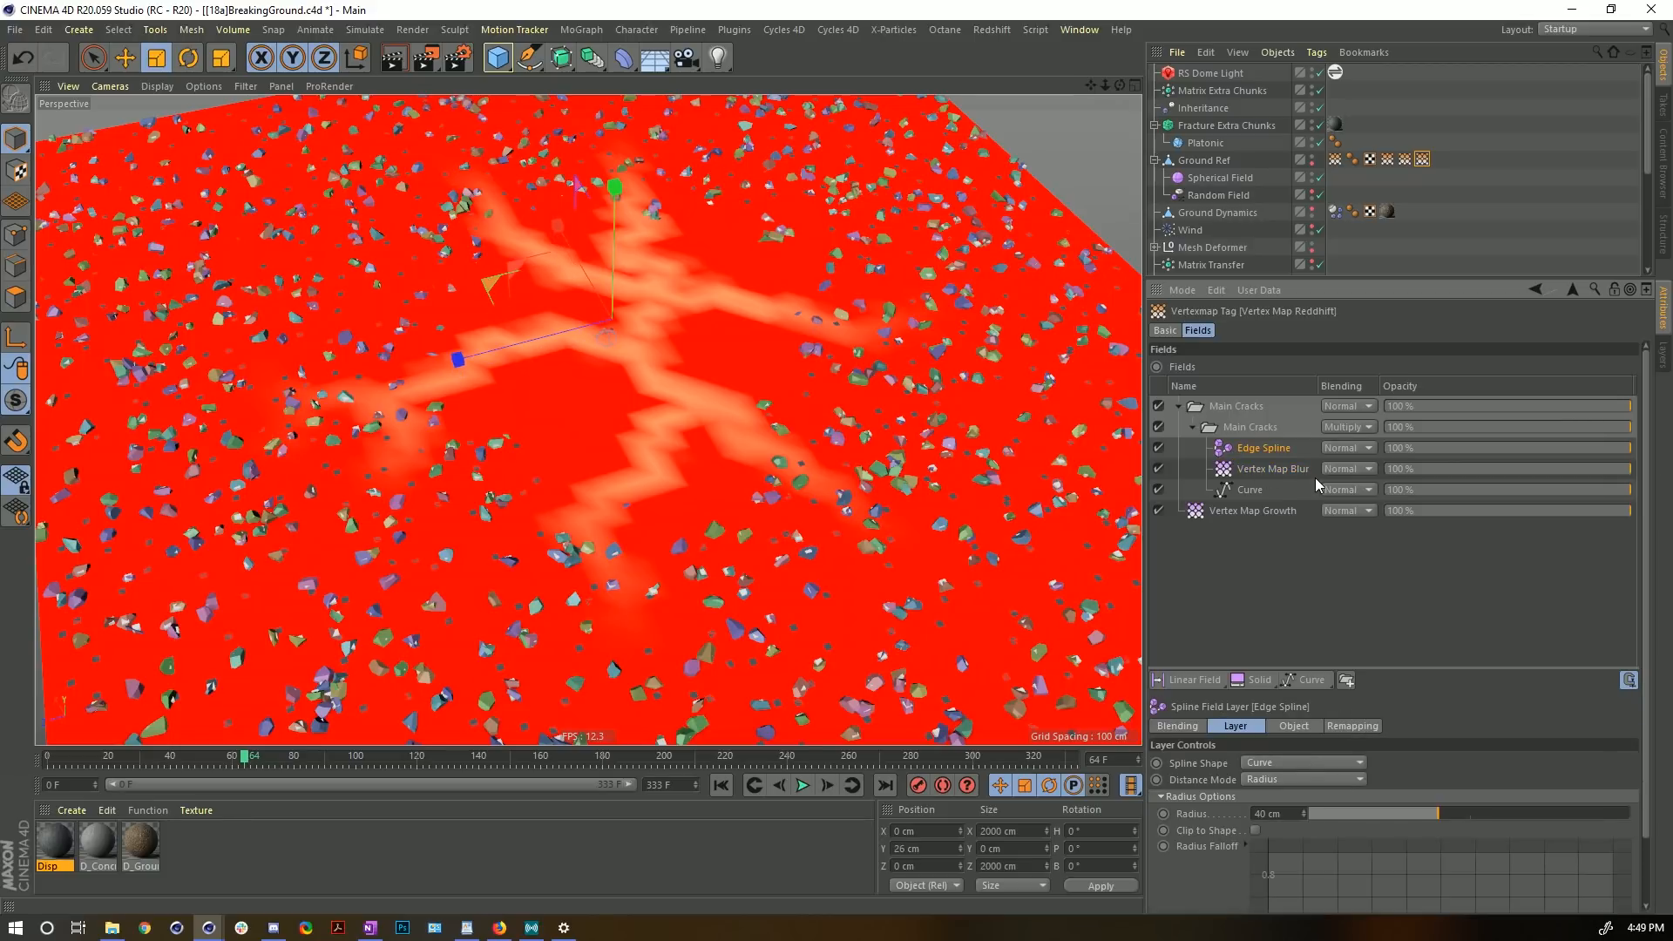
- Move the Curve layer above Vertex Map Blur inside the inner Main Cracks folder
left_click(1252, 489)
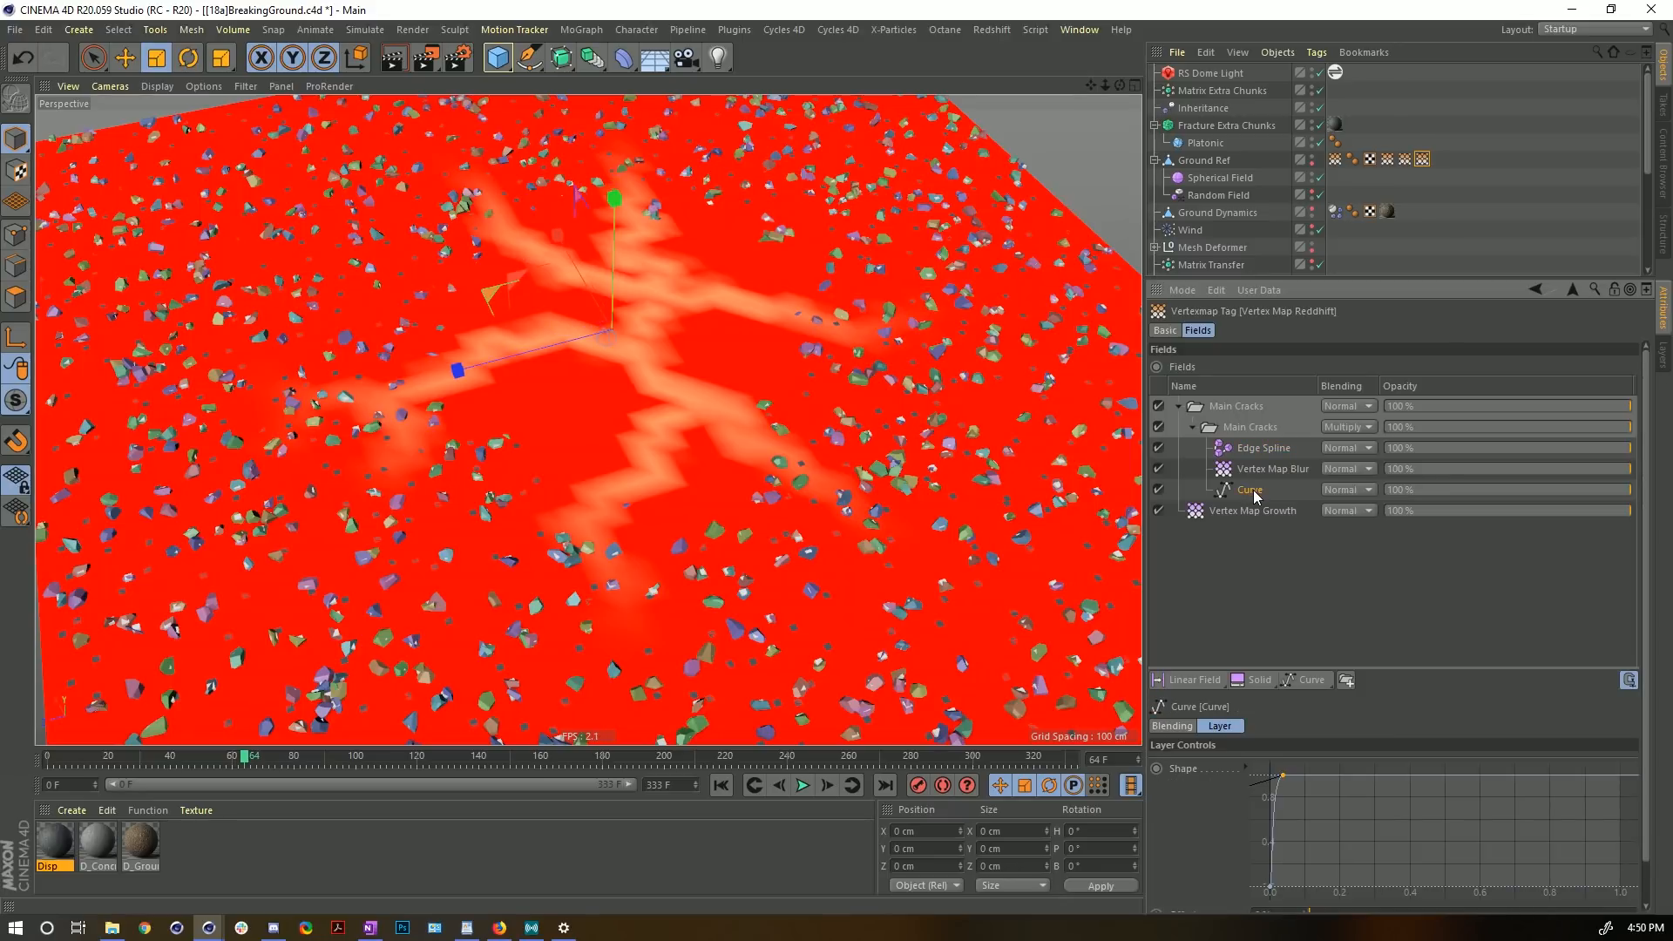
left_click_drag(1255, 494, 1261, 469)
left_click(1252, 450)
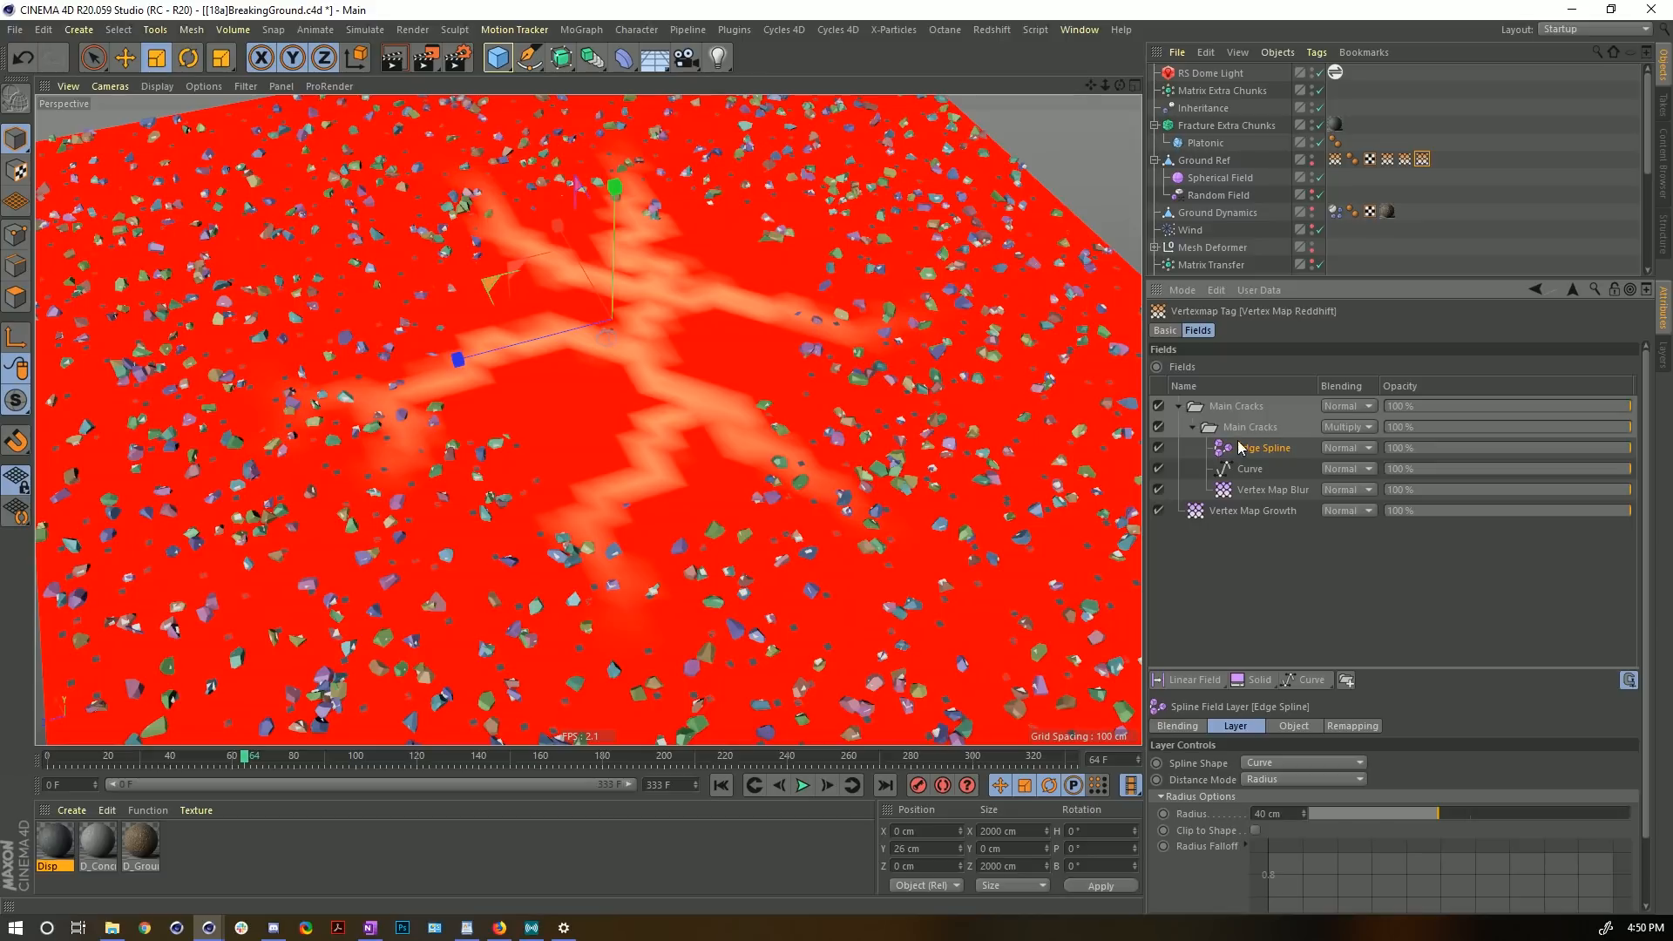
- Move the Edge Spline layer out above the Main Cracks folder, delete that folder and select Edge Spline
left_click(1236, 411)
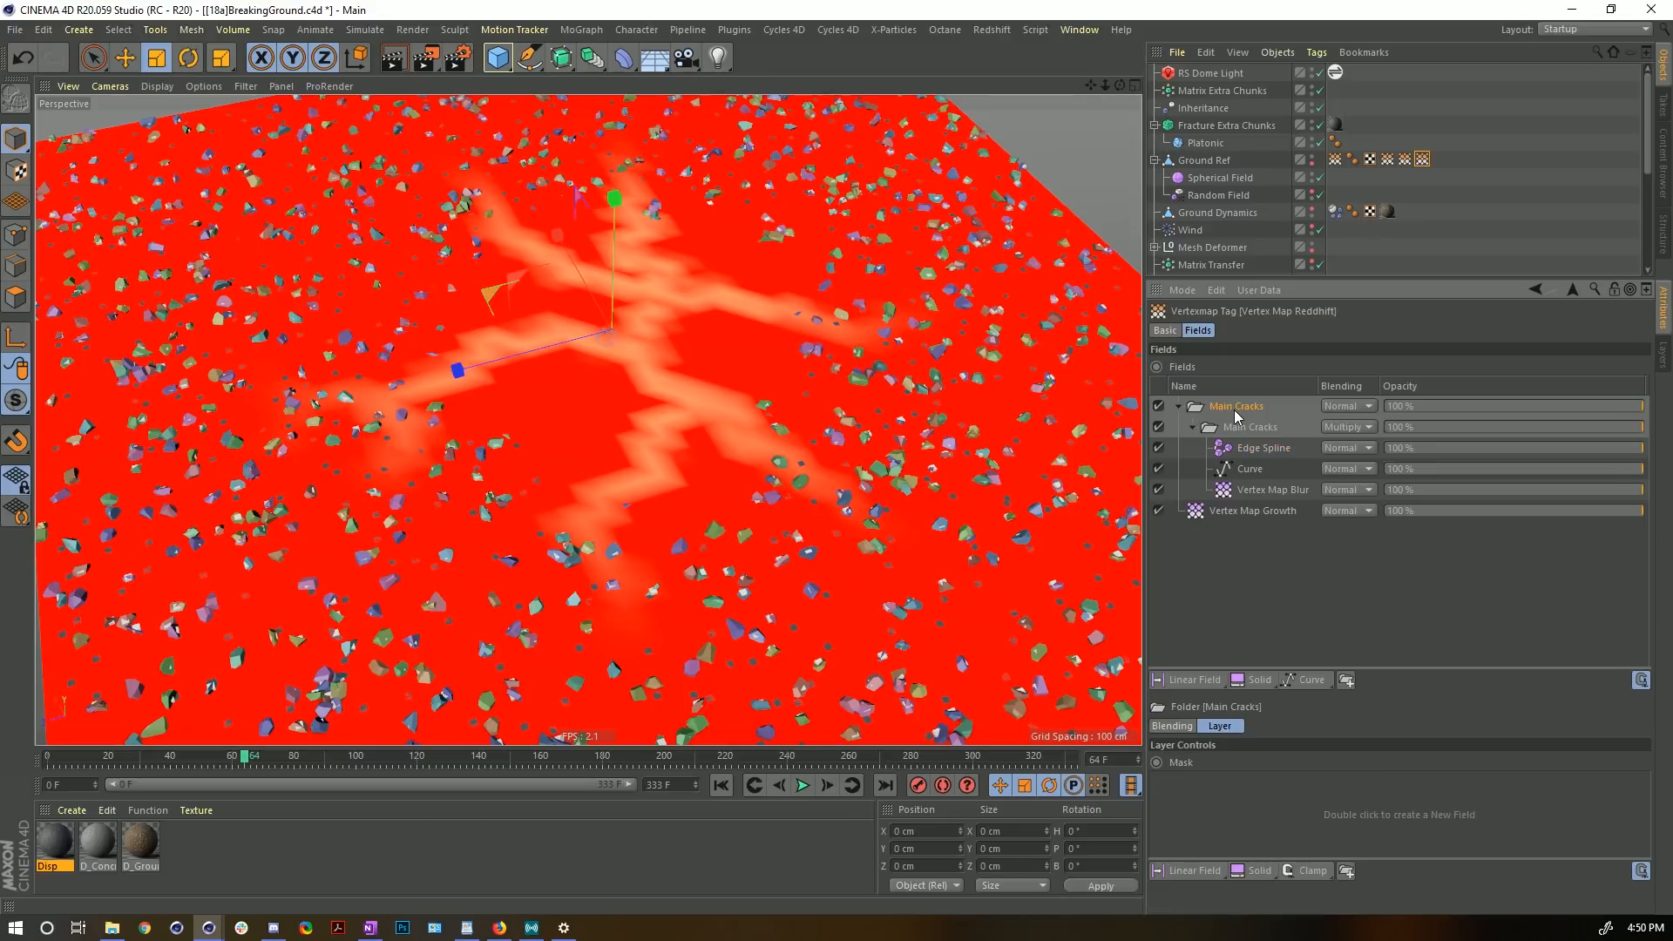
left_click_drag(1251, 450, 1251, 406)
left_click(1249, 426)
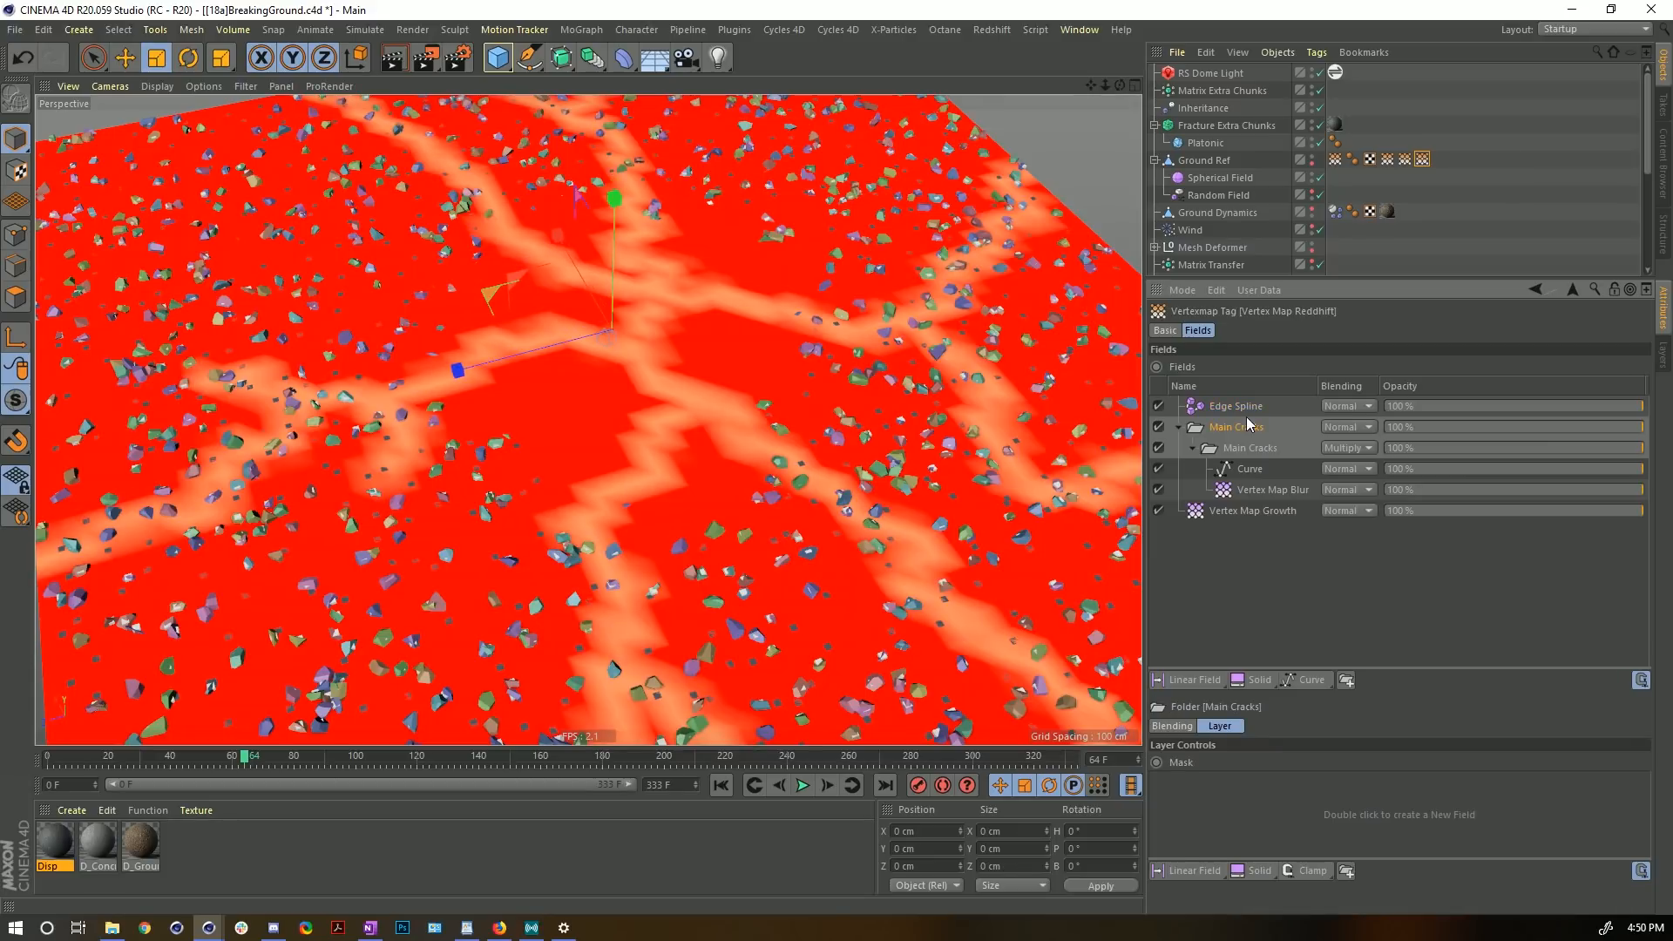
key("Delete")
left_click(1243, 410)
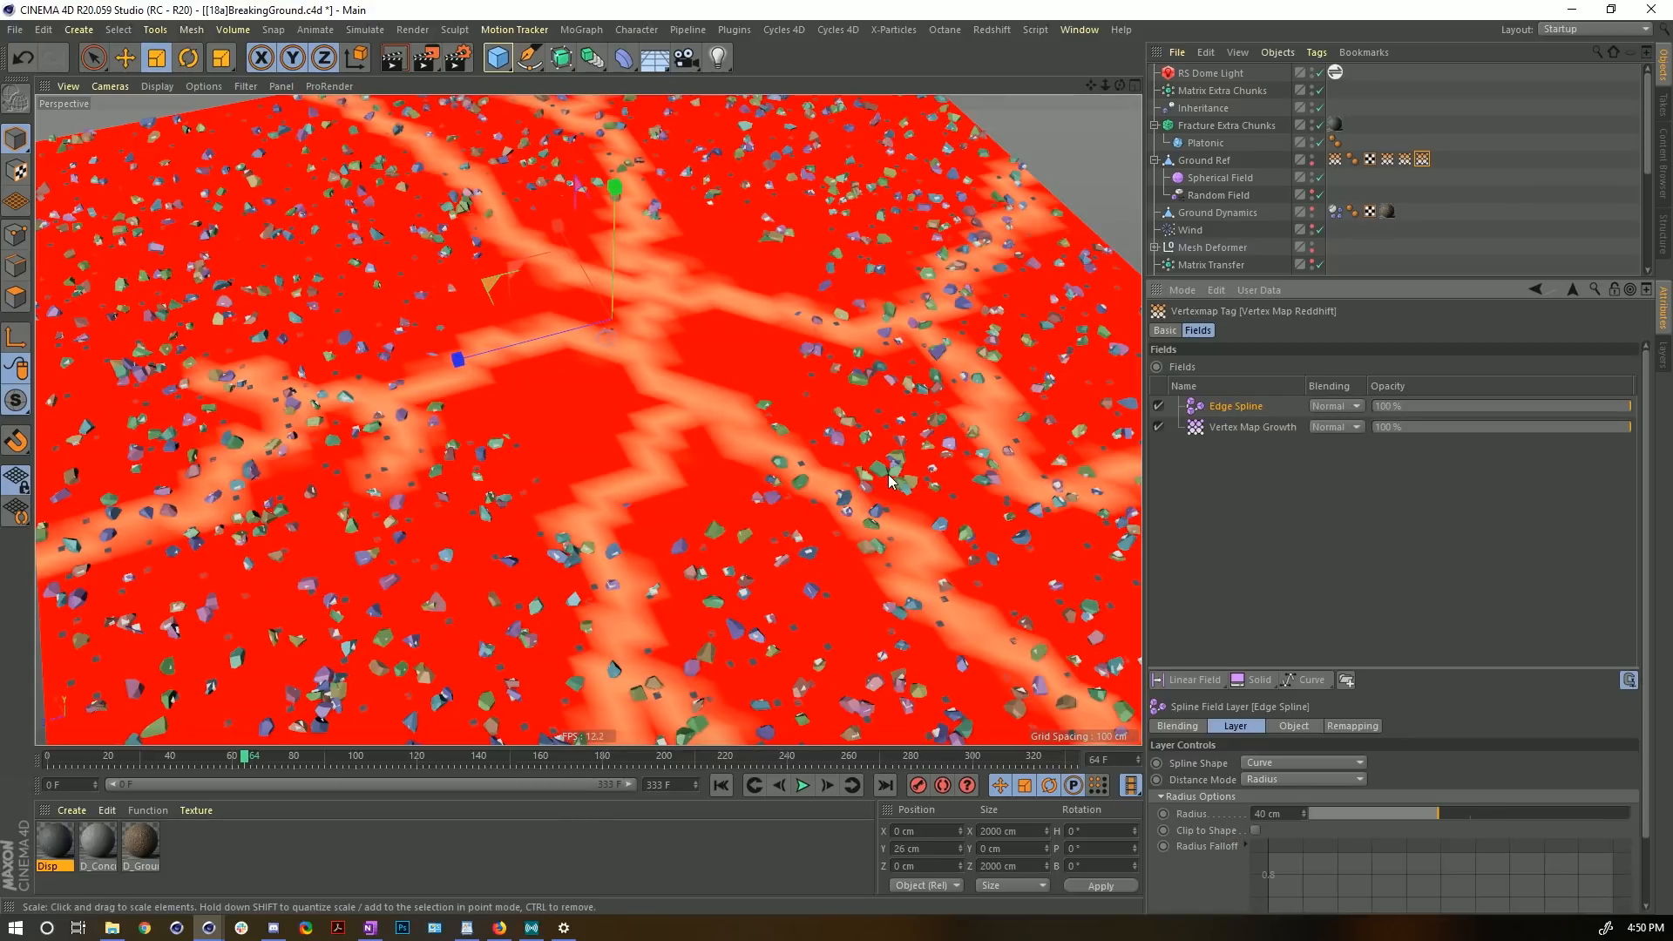
- Group Edge Spline in a new folder with a copy of Vertex Map Growth above it, using a 500 cm radius
left_click(1241, 426)
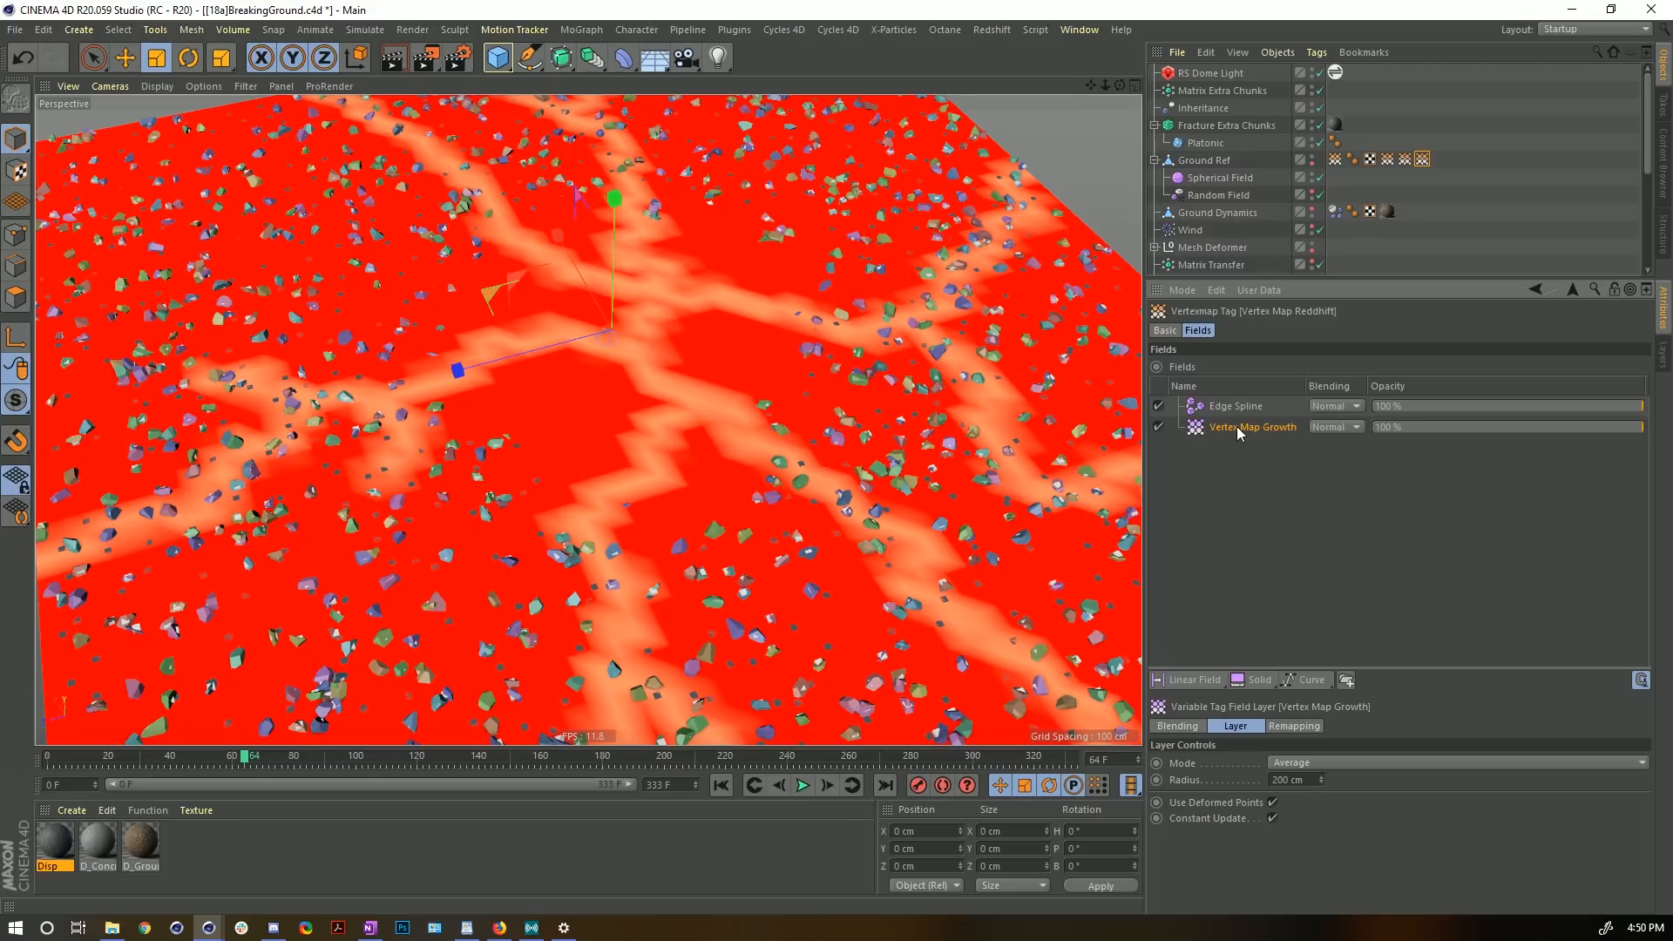
left_click(1231, 406)
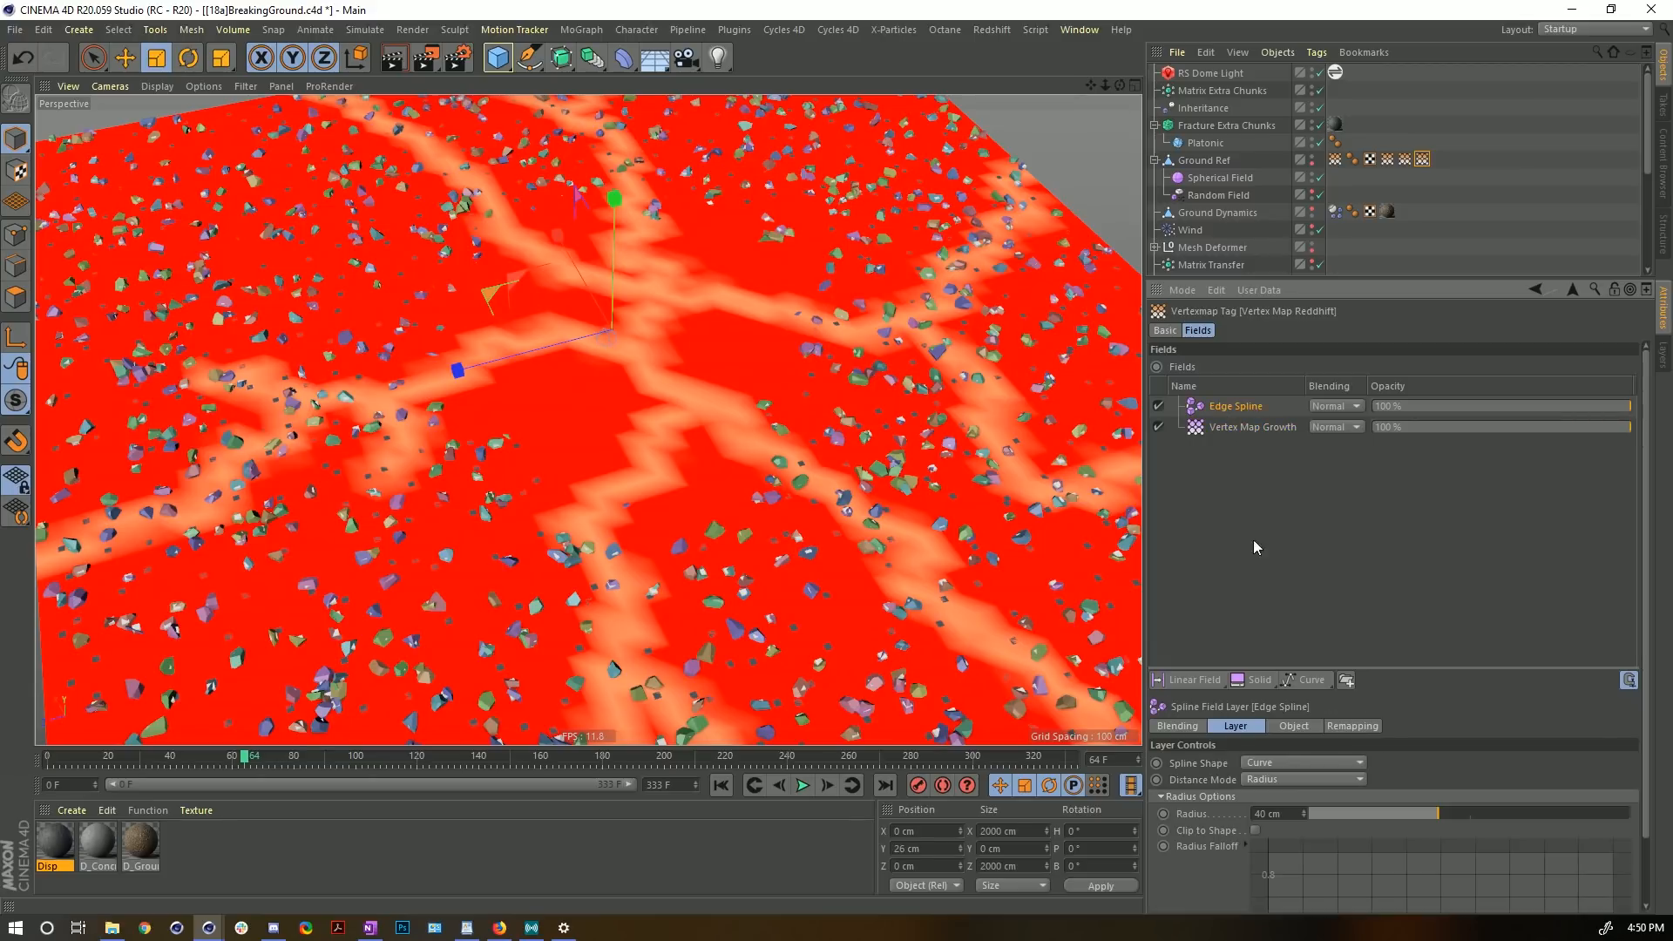
left_click(1349, 681)
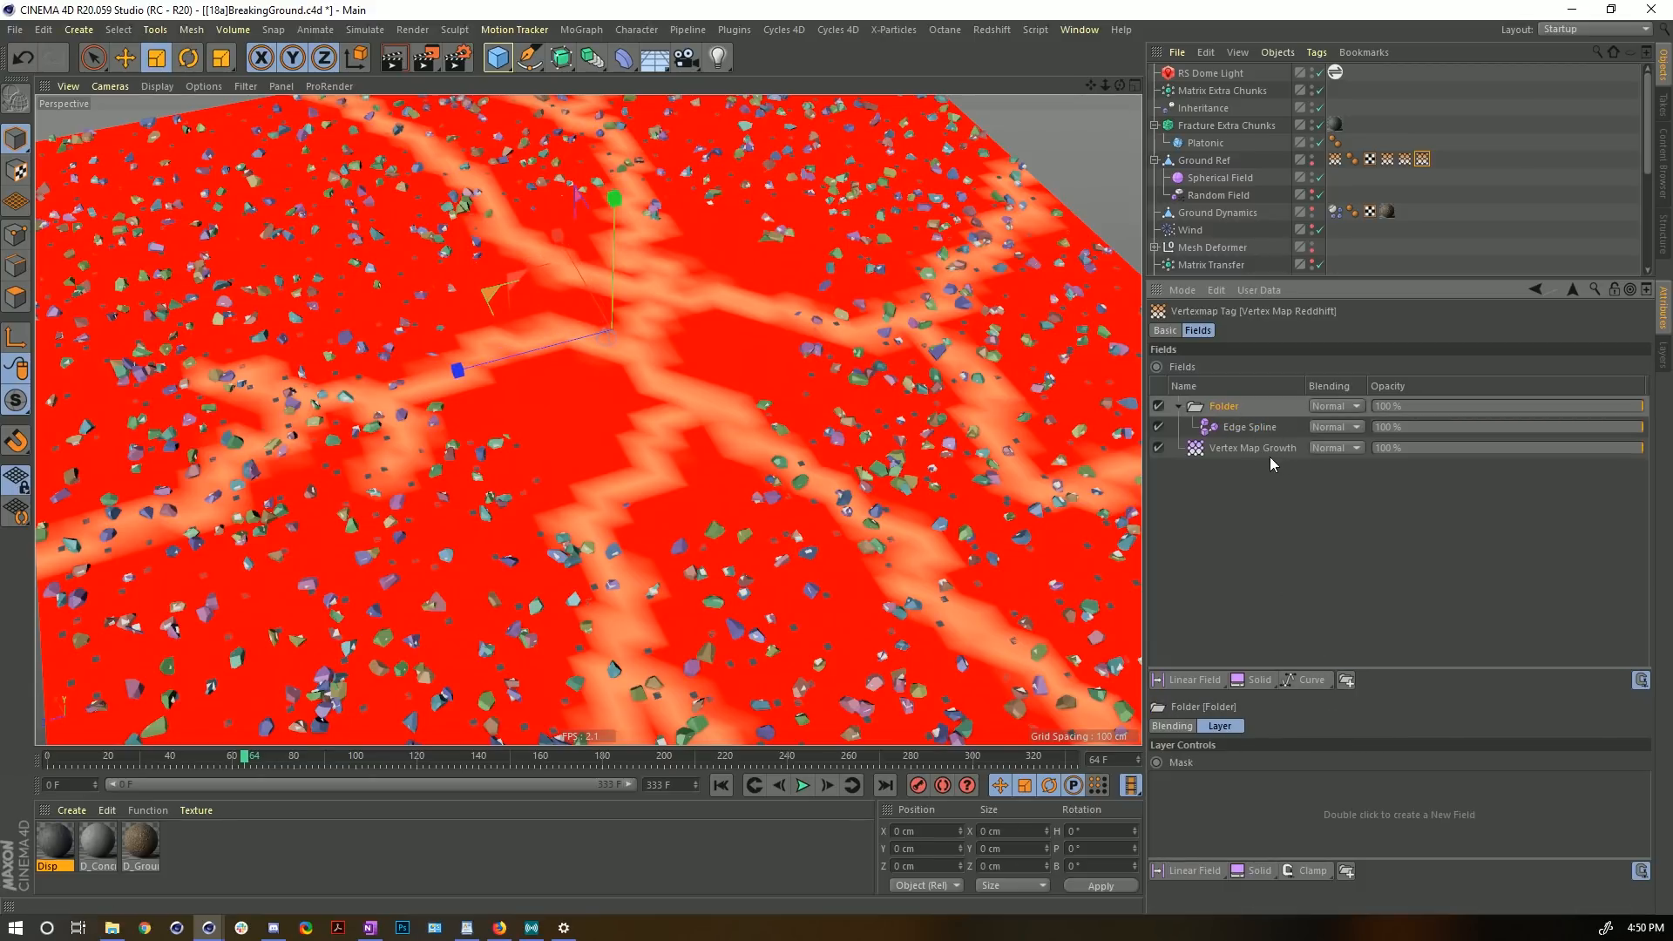
left_click_drag(1258, 448, 1263, 422)
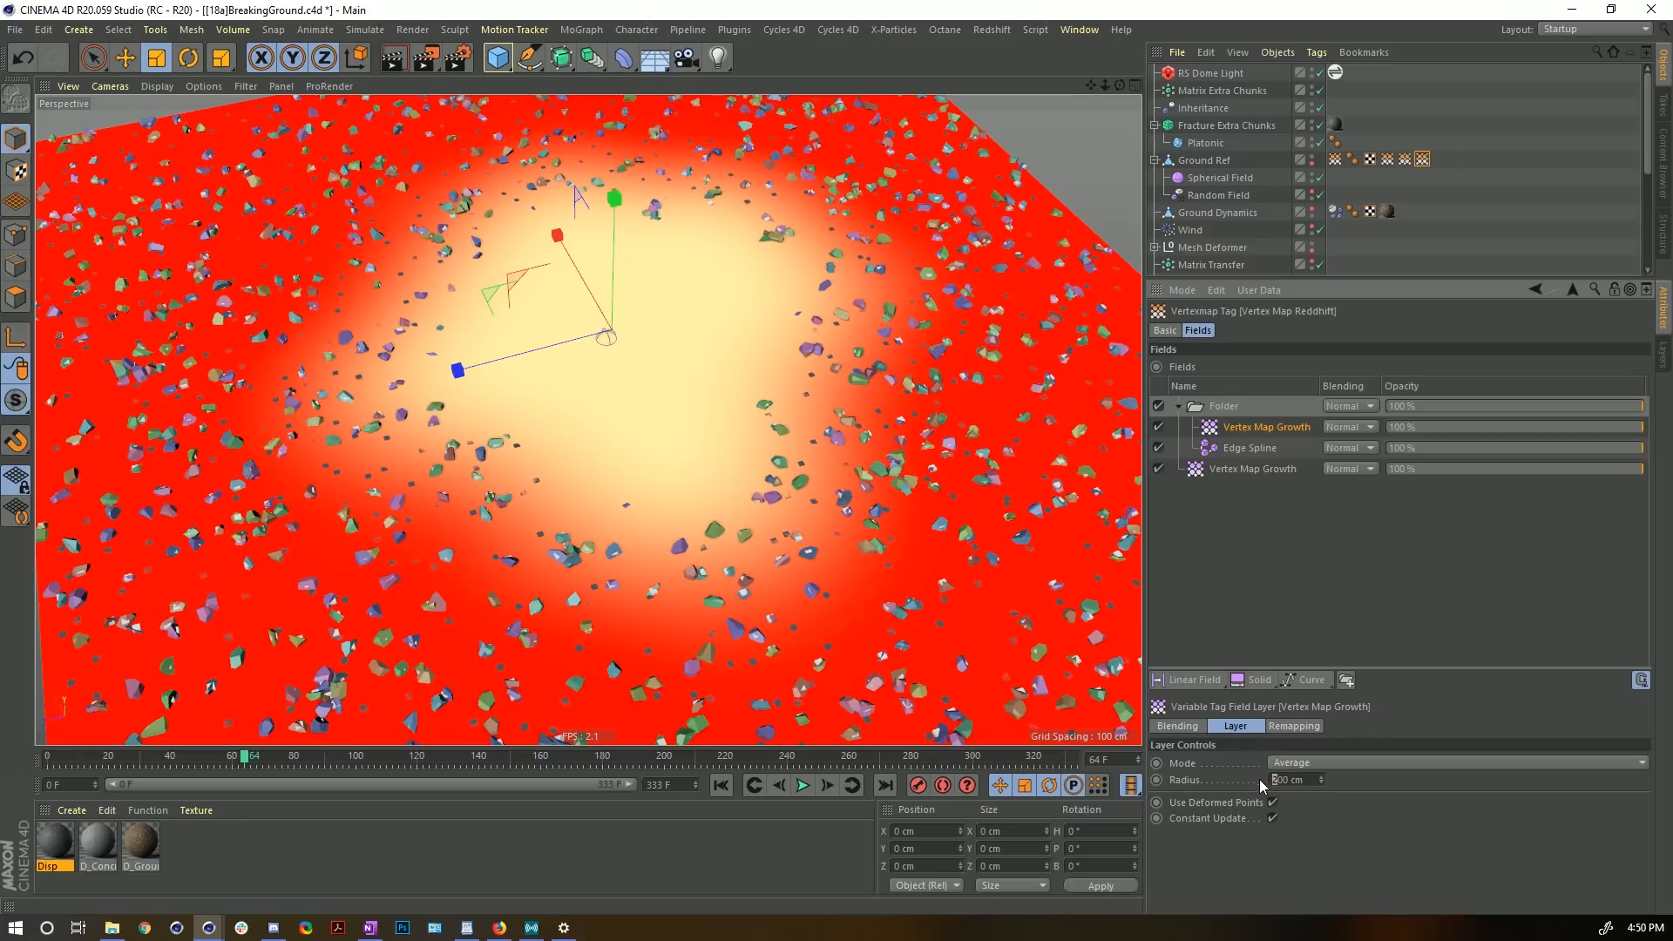
type("5")
key("Return")
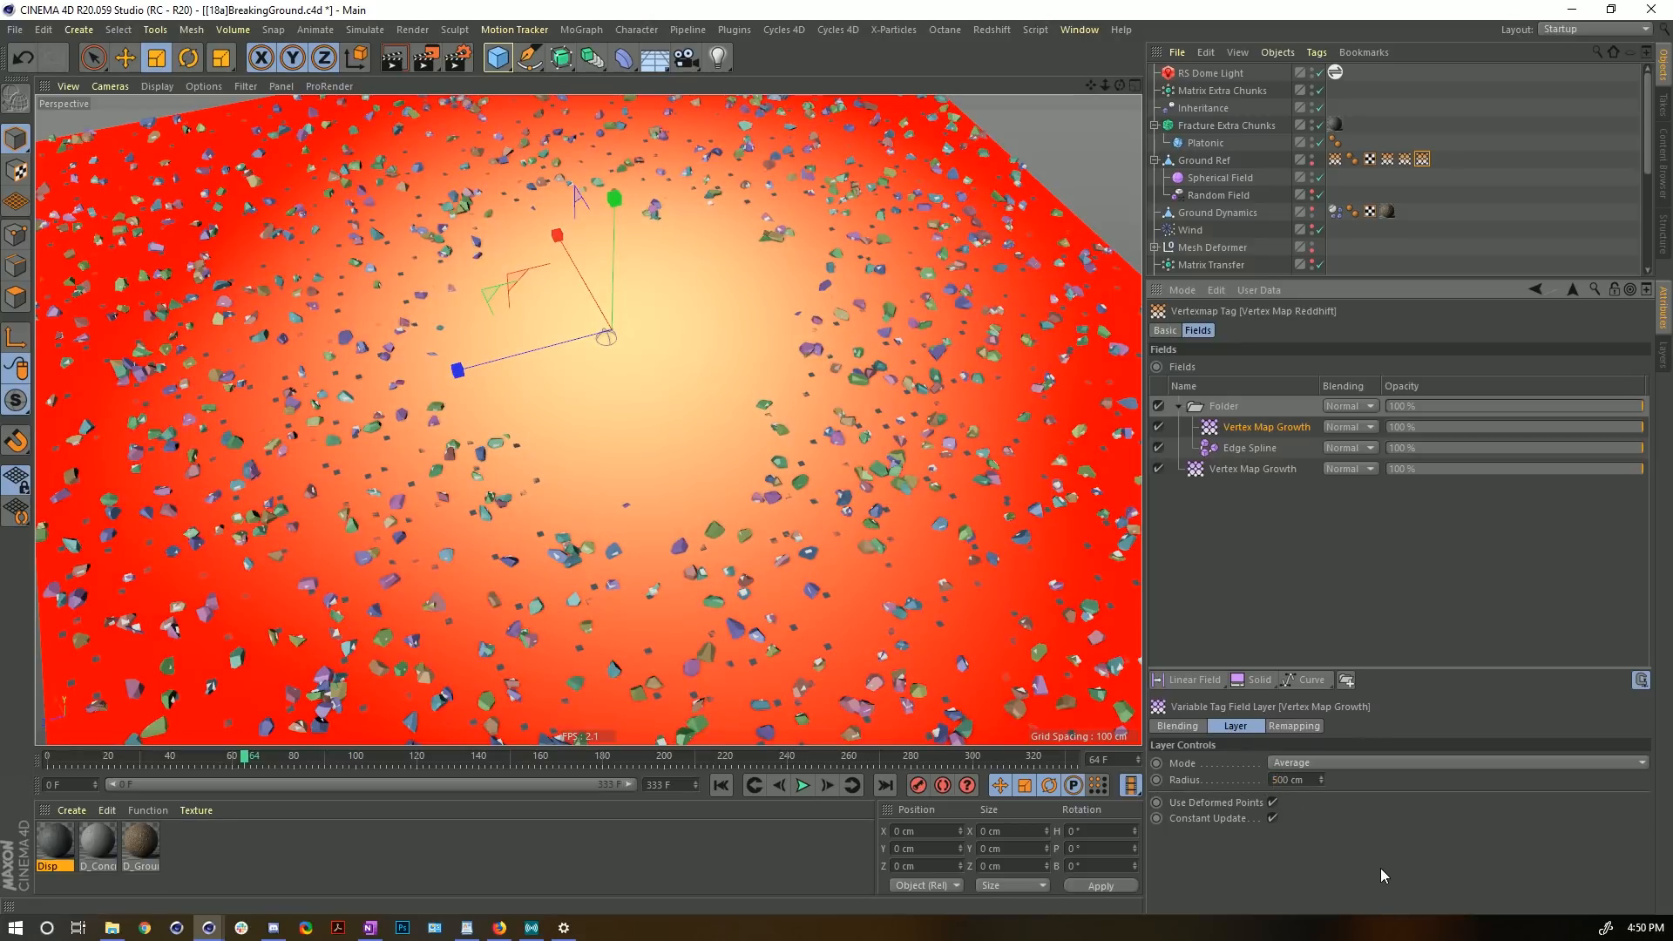
- Add a Curve layer at the top of the folder and shift its full-strength end point to about 0.18
left_click(1308, 681)
left_click_drag(1220, 406, 1229, 443)
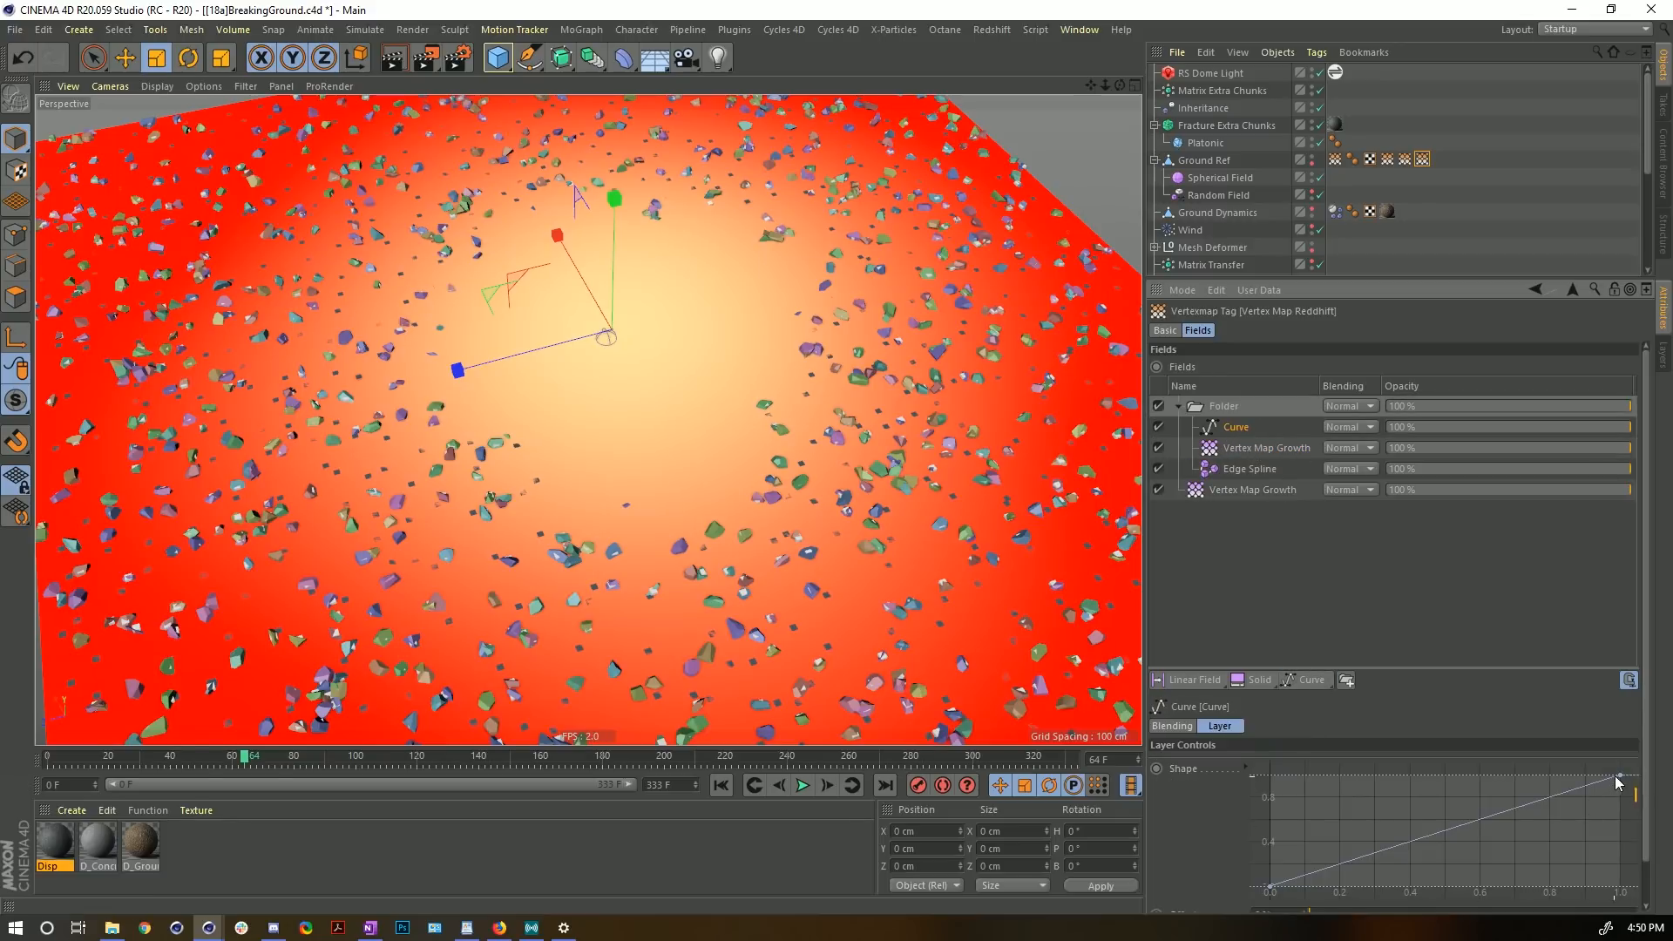
left_click_drag(1617, 777, 1333, 774)
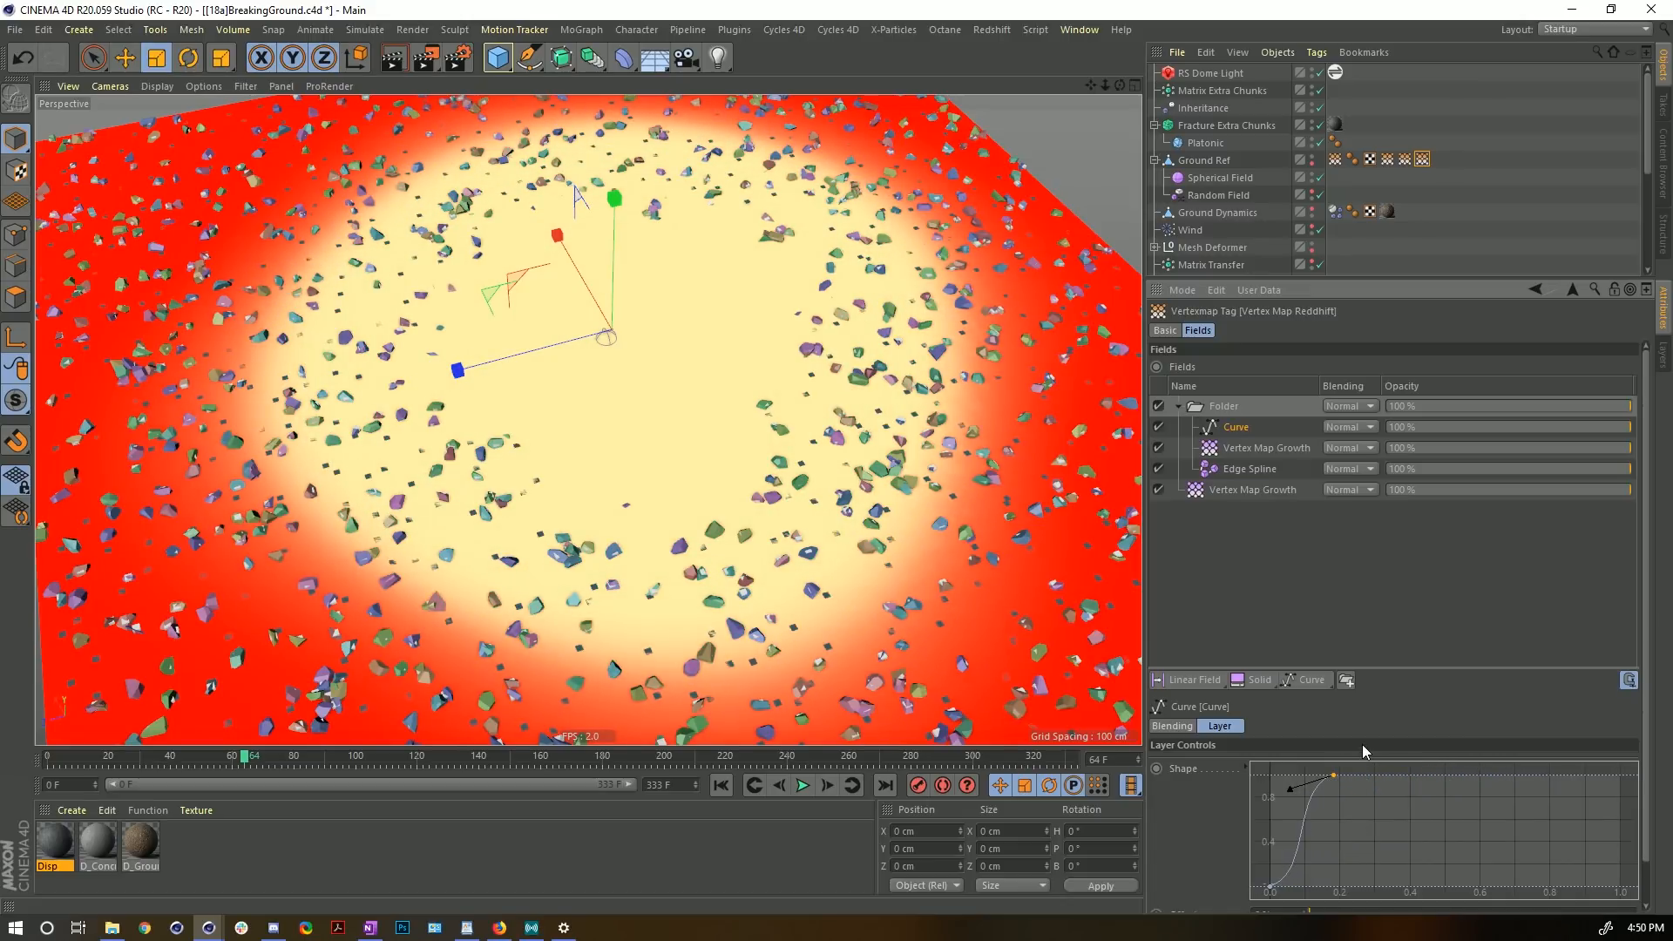
- Set the radius of the folder's Vertex Map Growth layer to 600 cm
left_click(1229, 451)
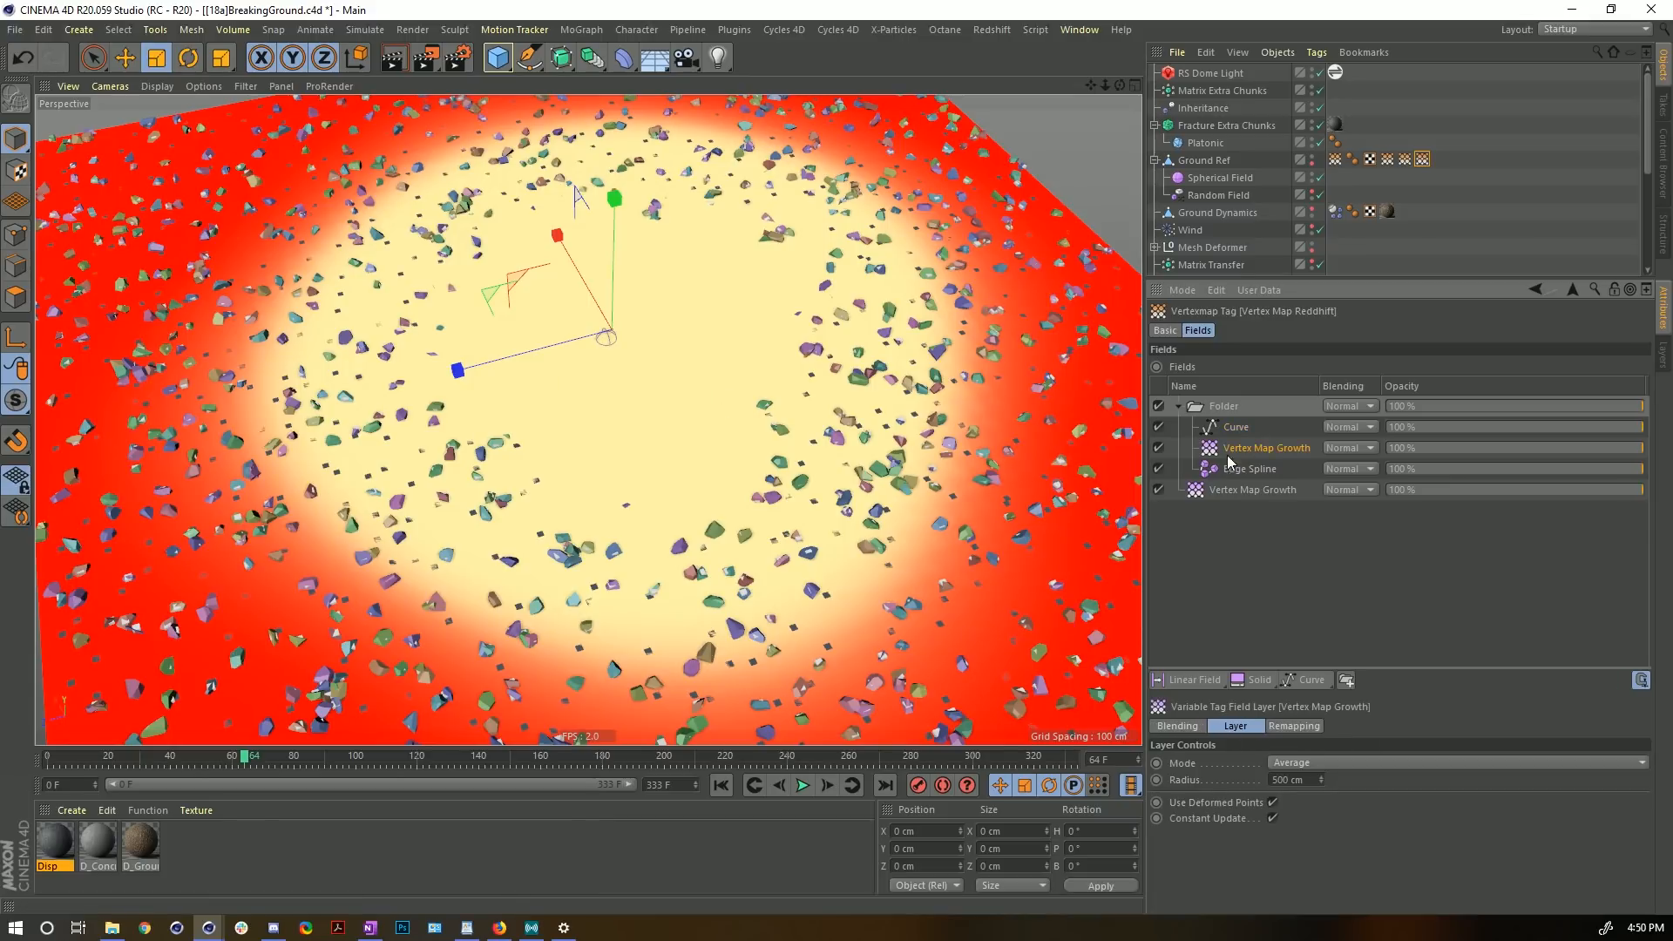
left_click(1274, 780)
left_click(1272, 802)
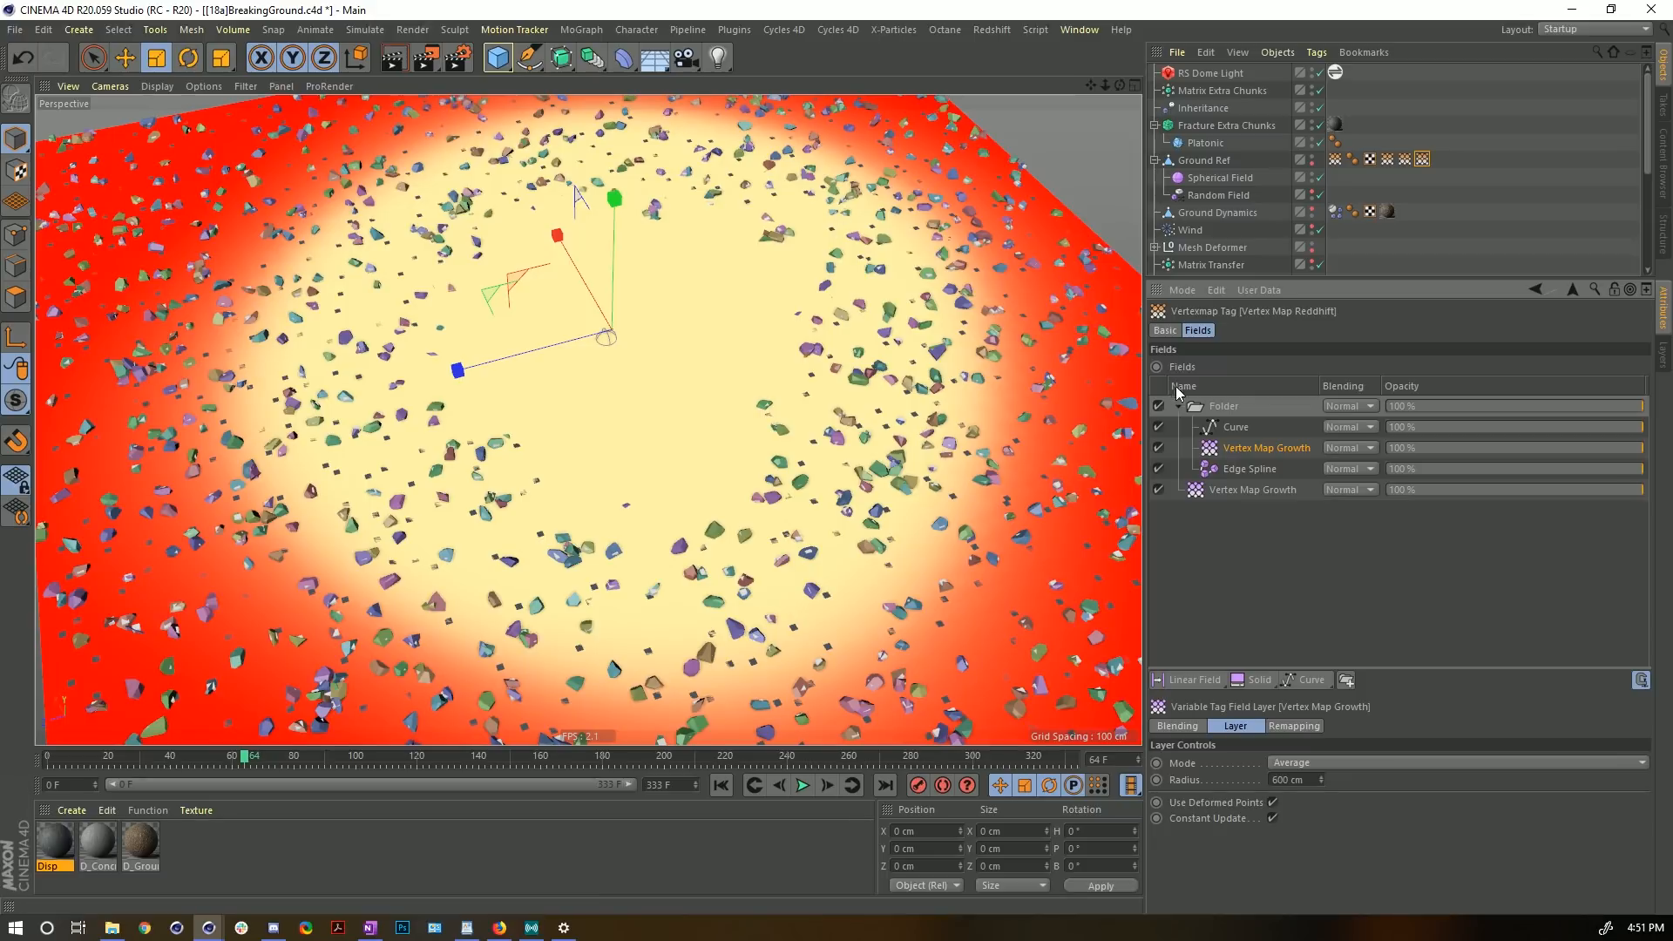
- Move Edge Spline to the top of the folder and set its blending to Multiply
left_click(1251, 468)
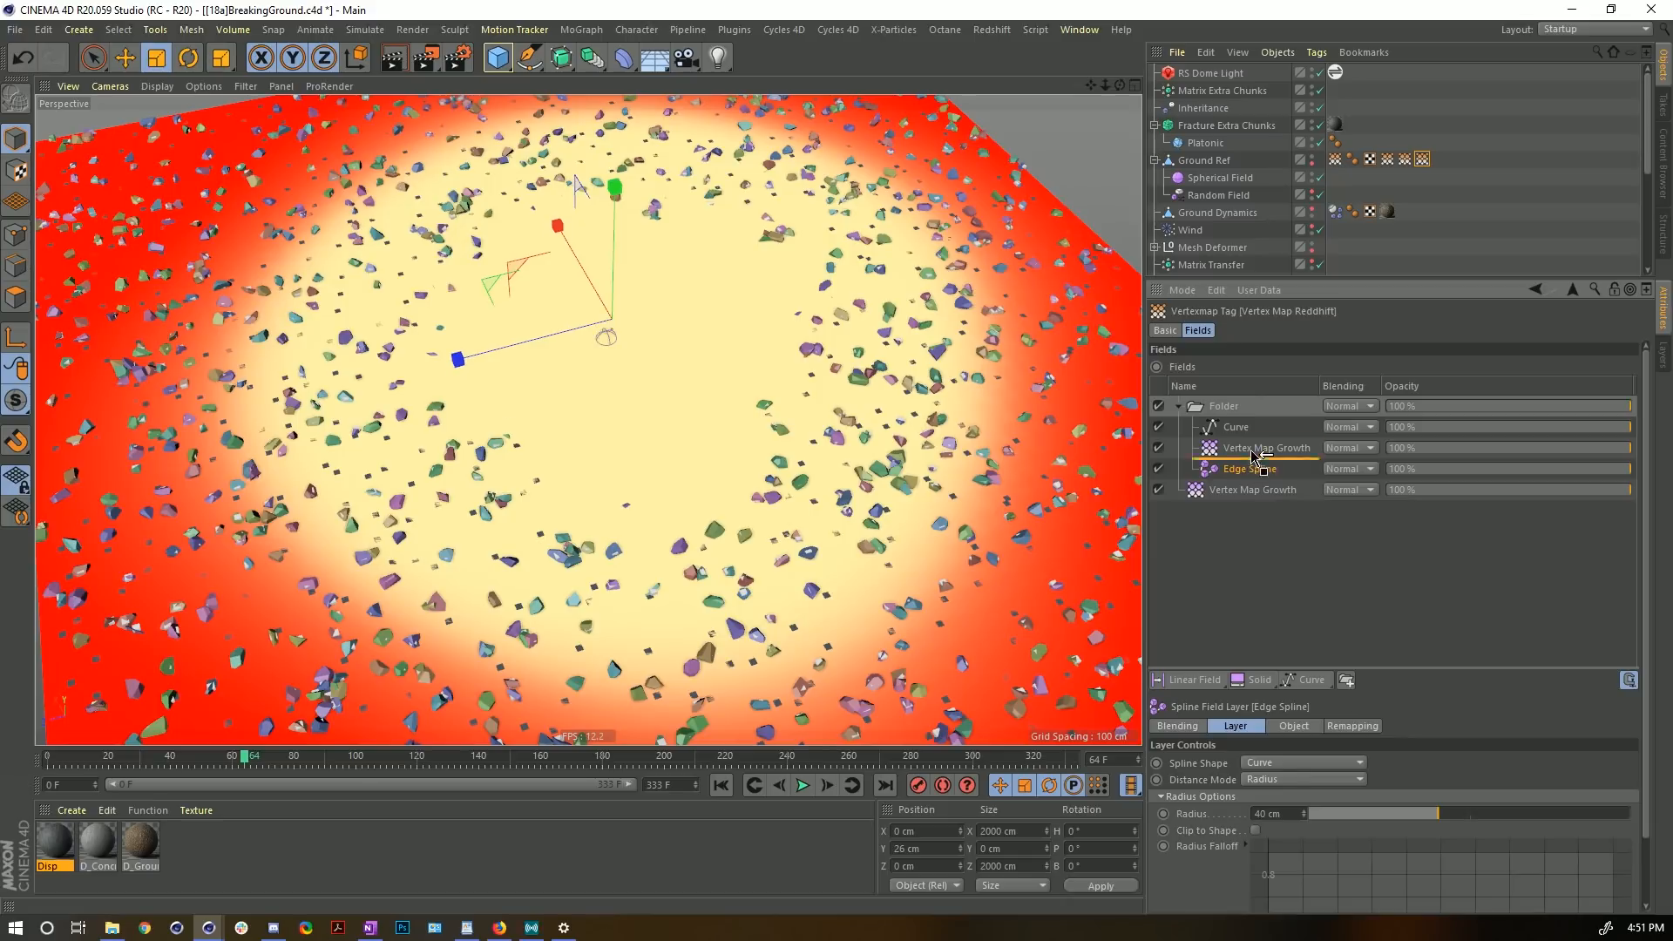
left_click_drag(1247, 428, 1246, 426)
left_click(1347, 427)
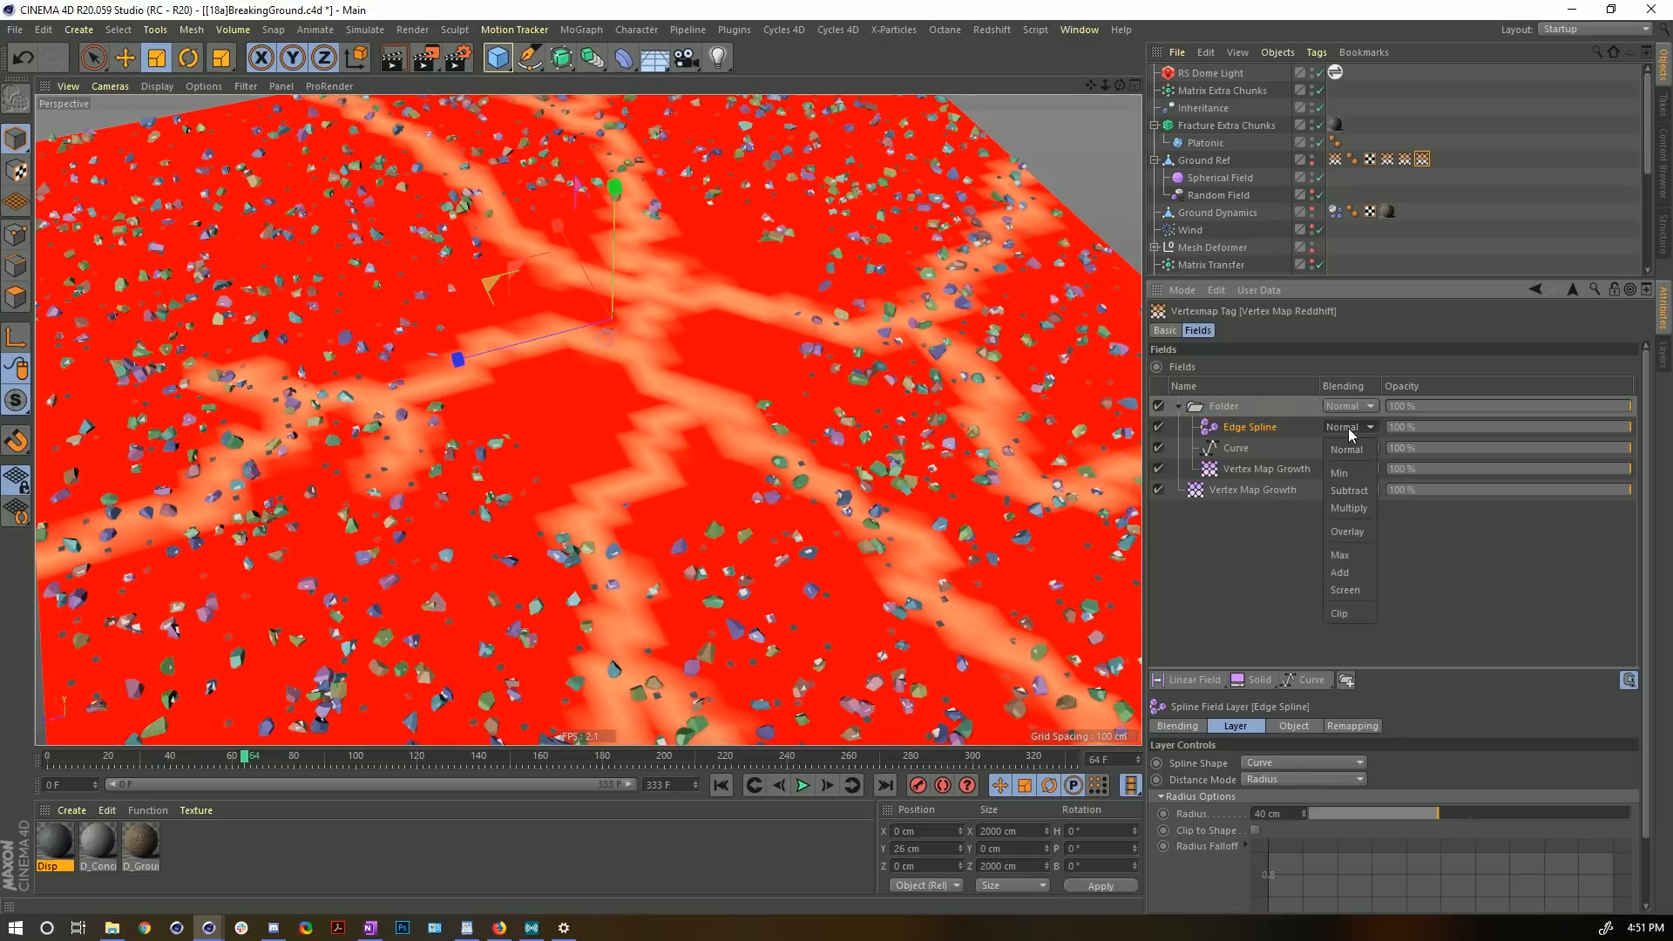
left_click(1349, 508)
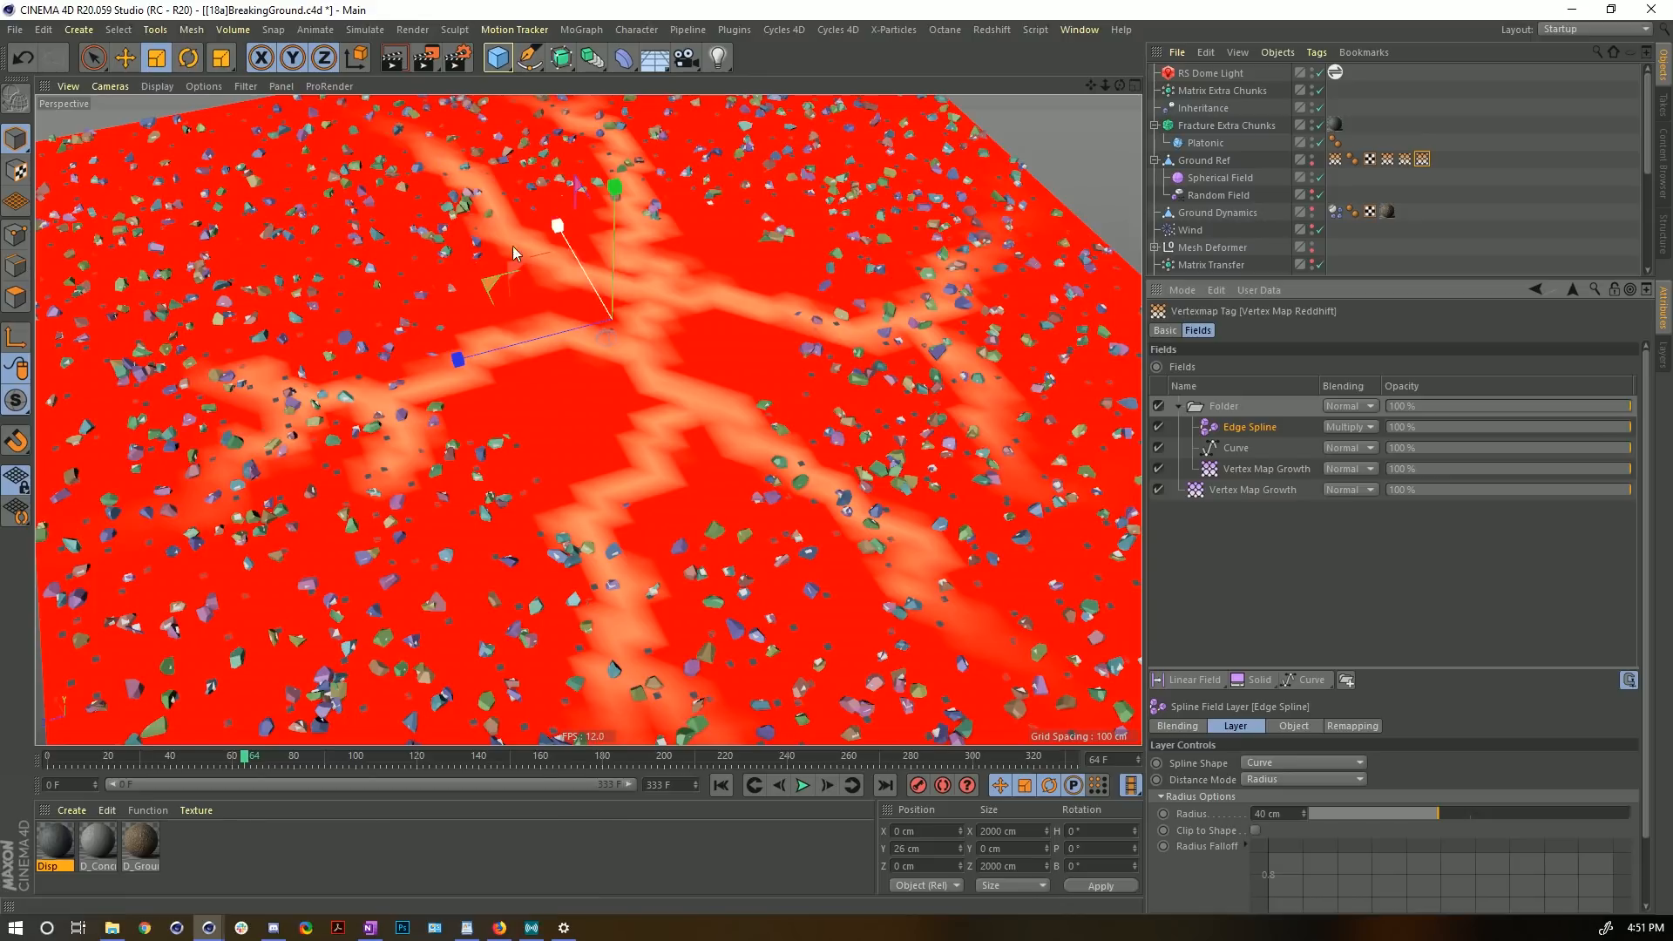
- Collapse the folder, rename it as Spline and set its blending to Screen
left_click(1179, 404)
double_click(1215, 406)
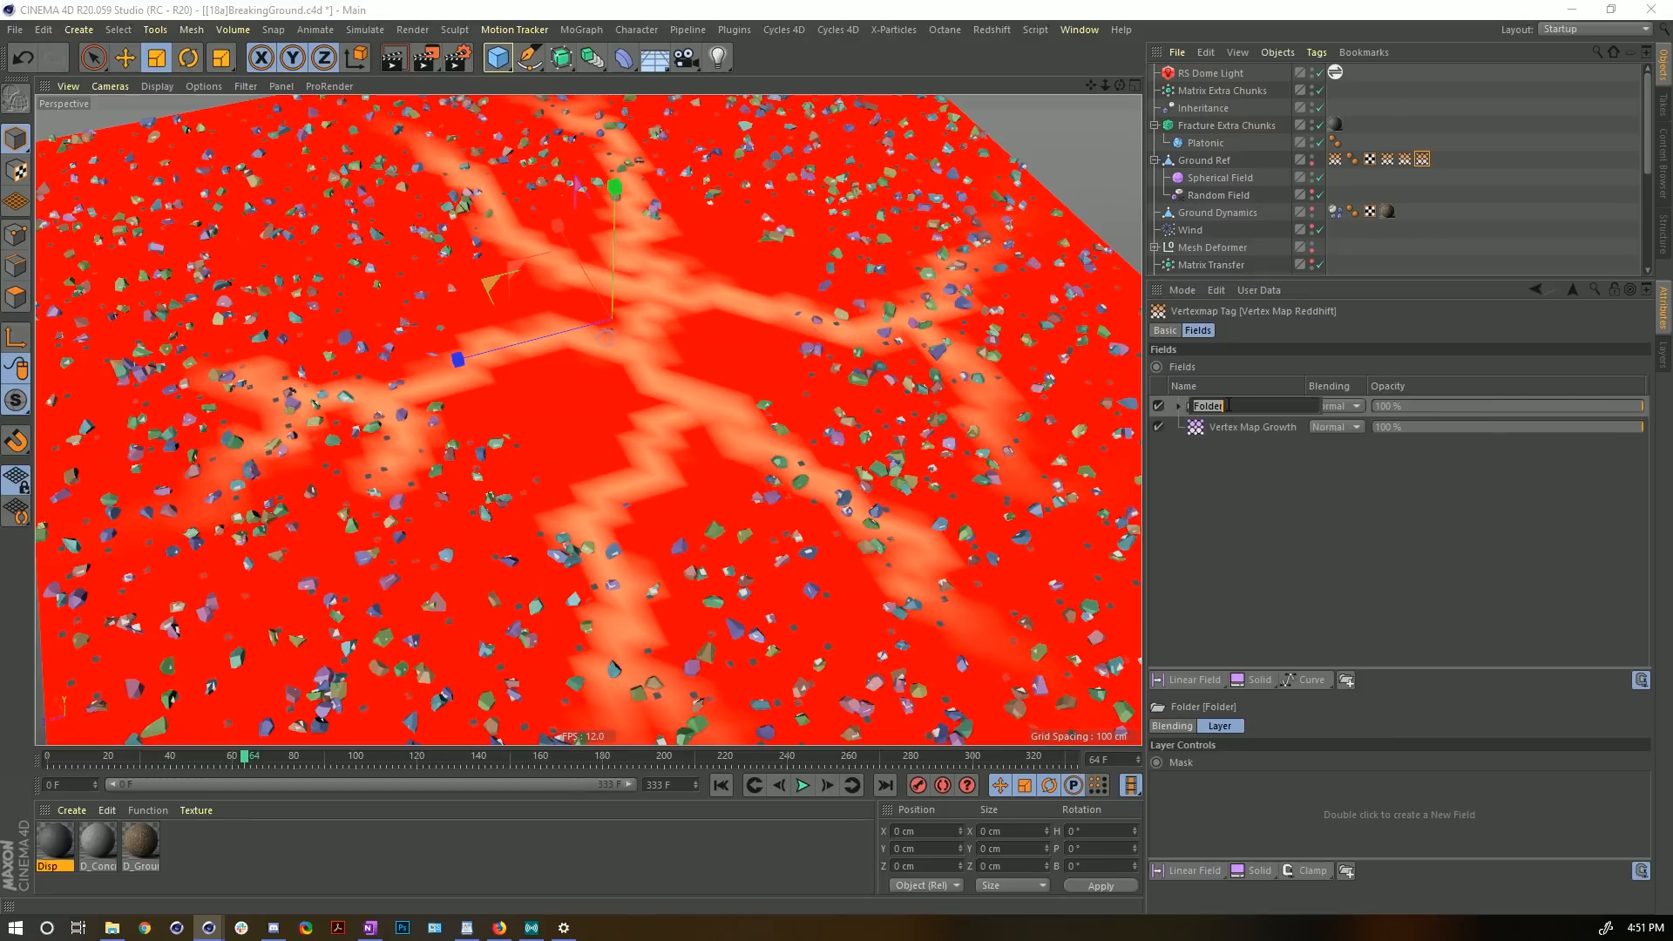
type("Spline")
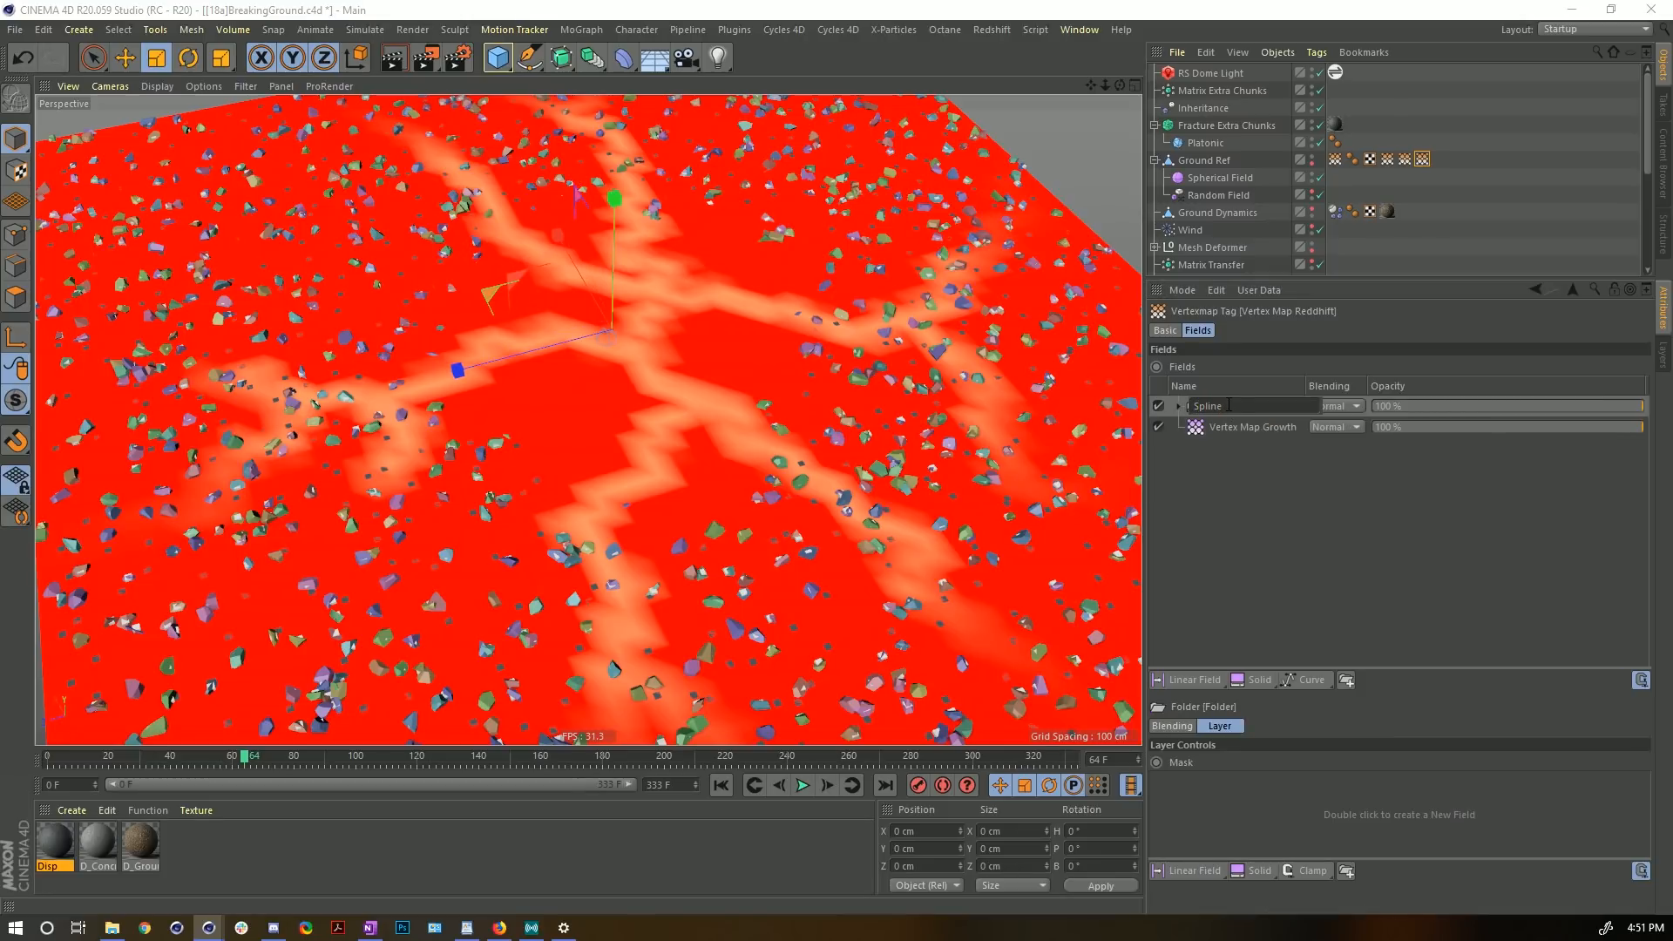
key("Return")
left_click(1319, 406)
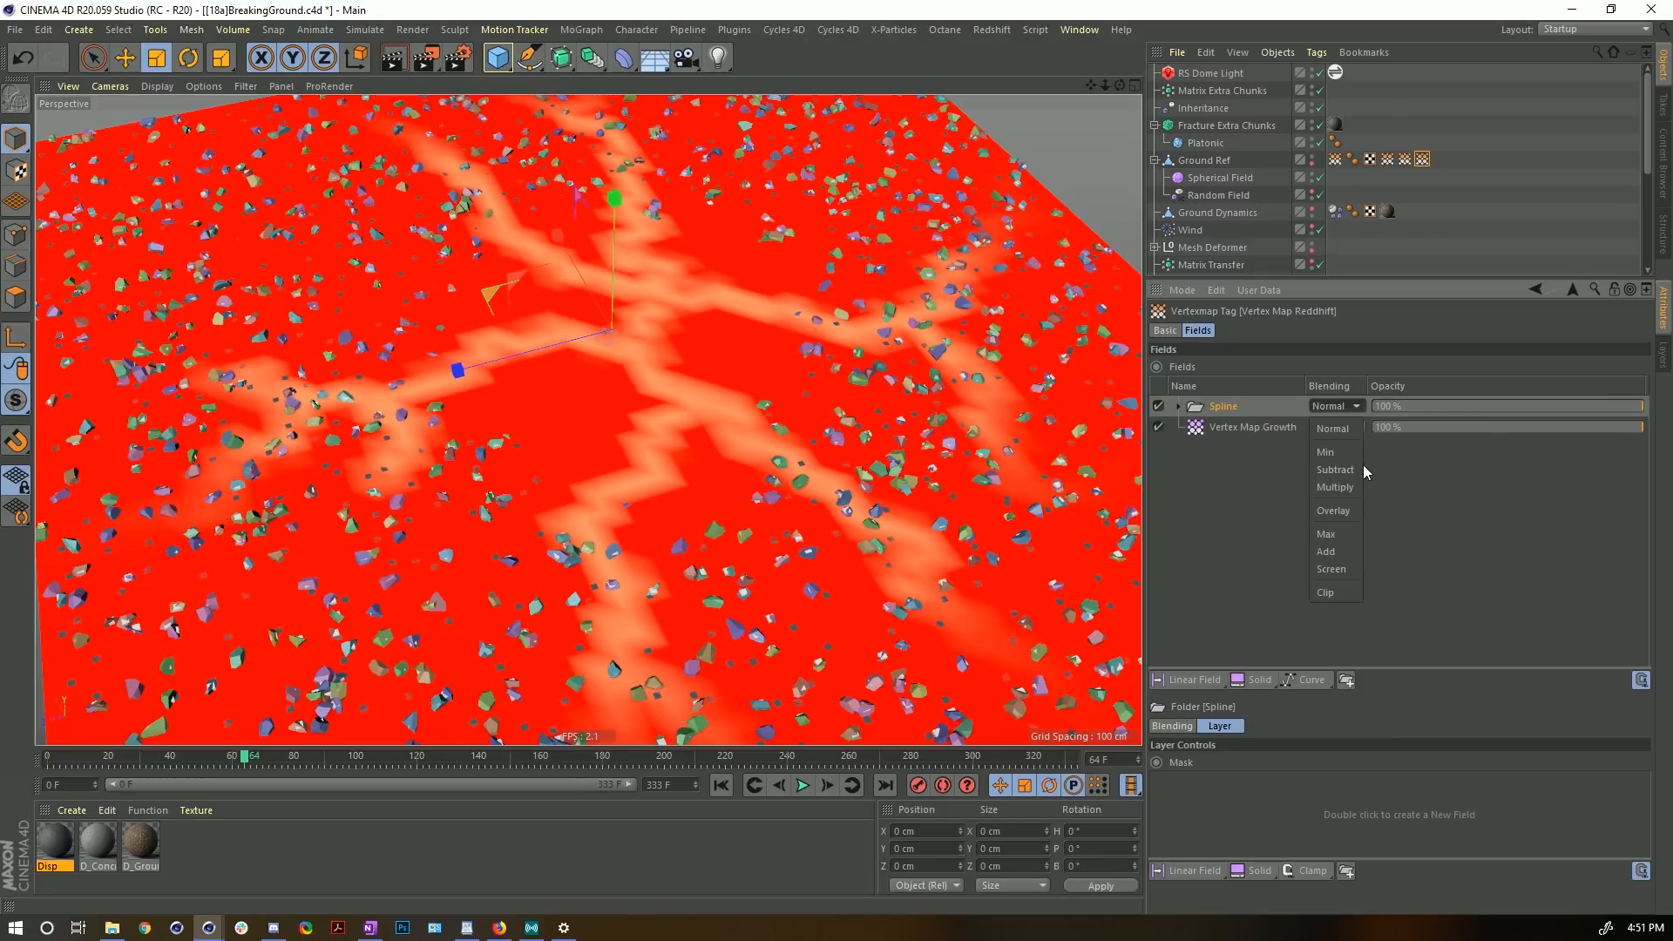
left_click(1331, 569)
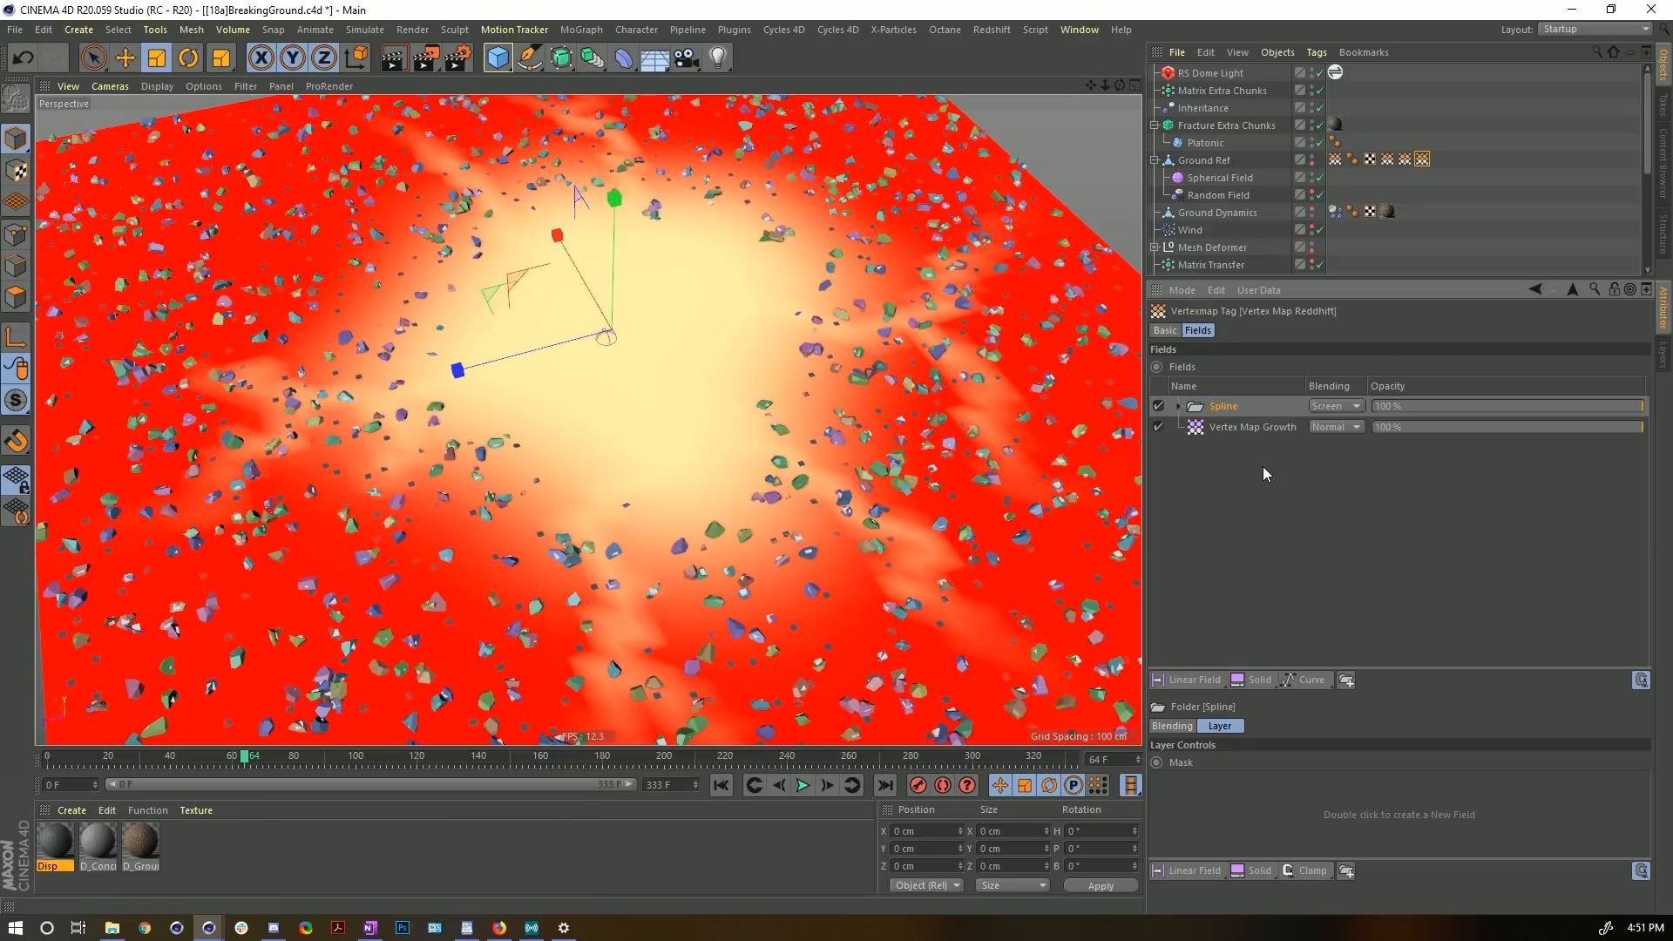
- Add a Curve layer above the Spline folder and shift its full-strength end point to about 0.37
left_click(1307, 680)
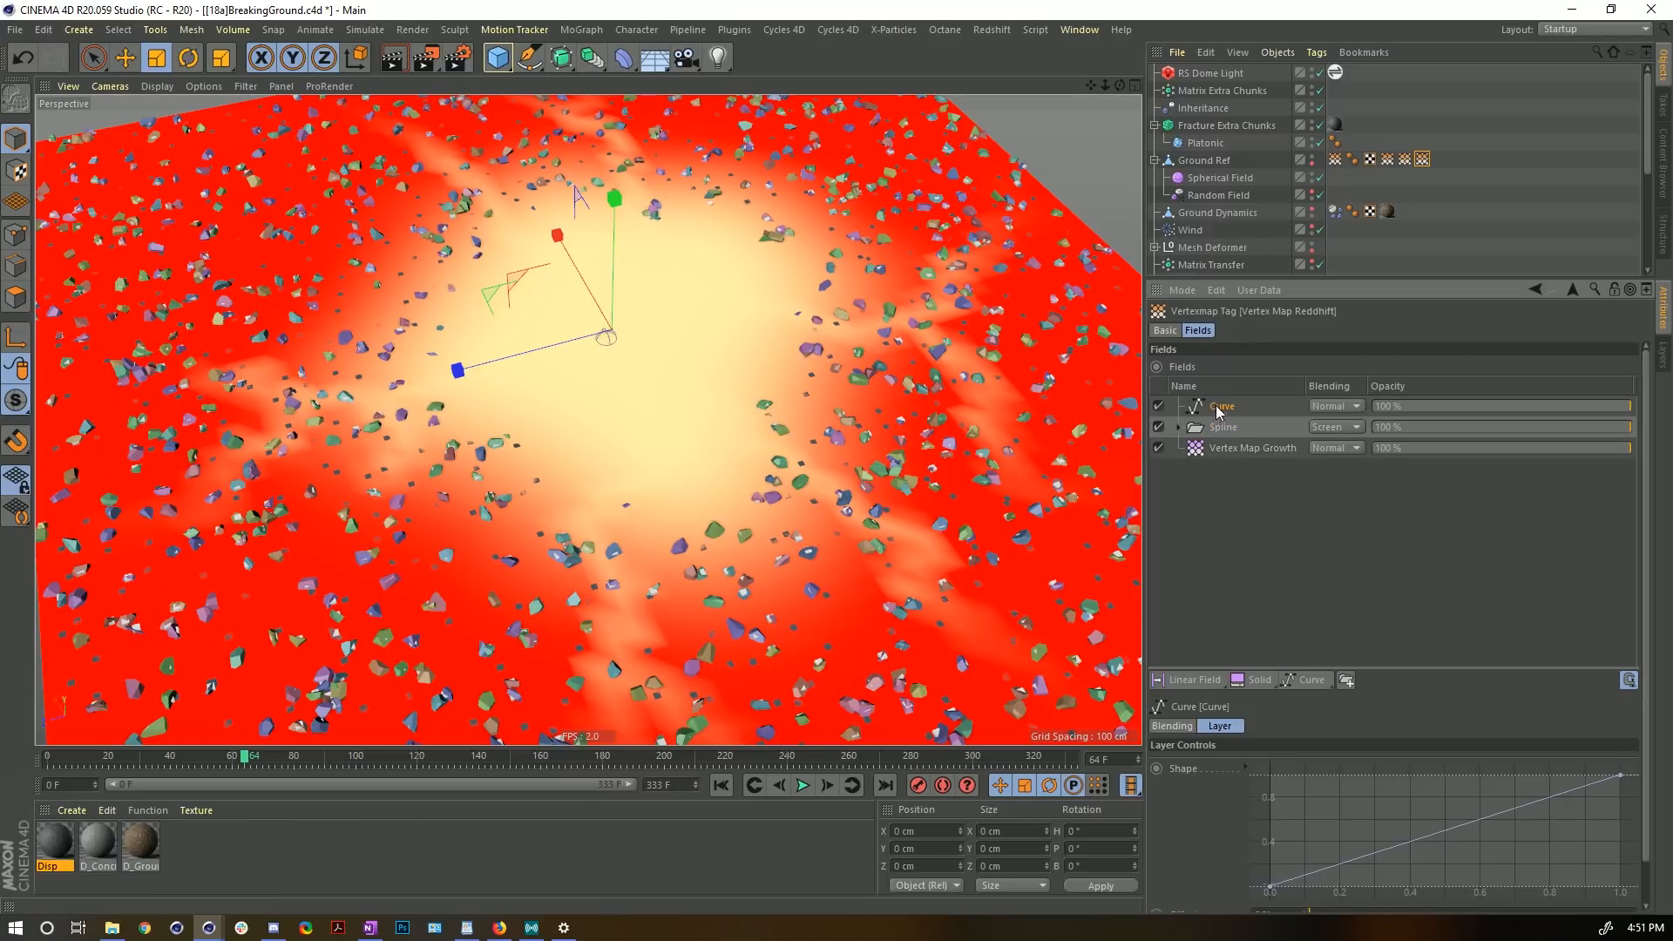
left_click(1619, 774)
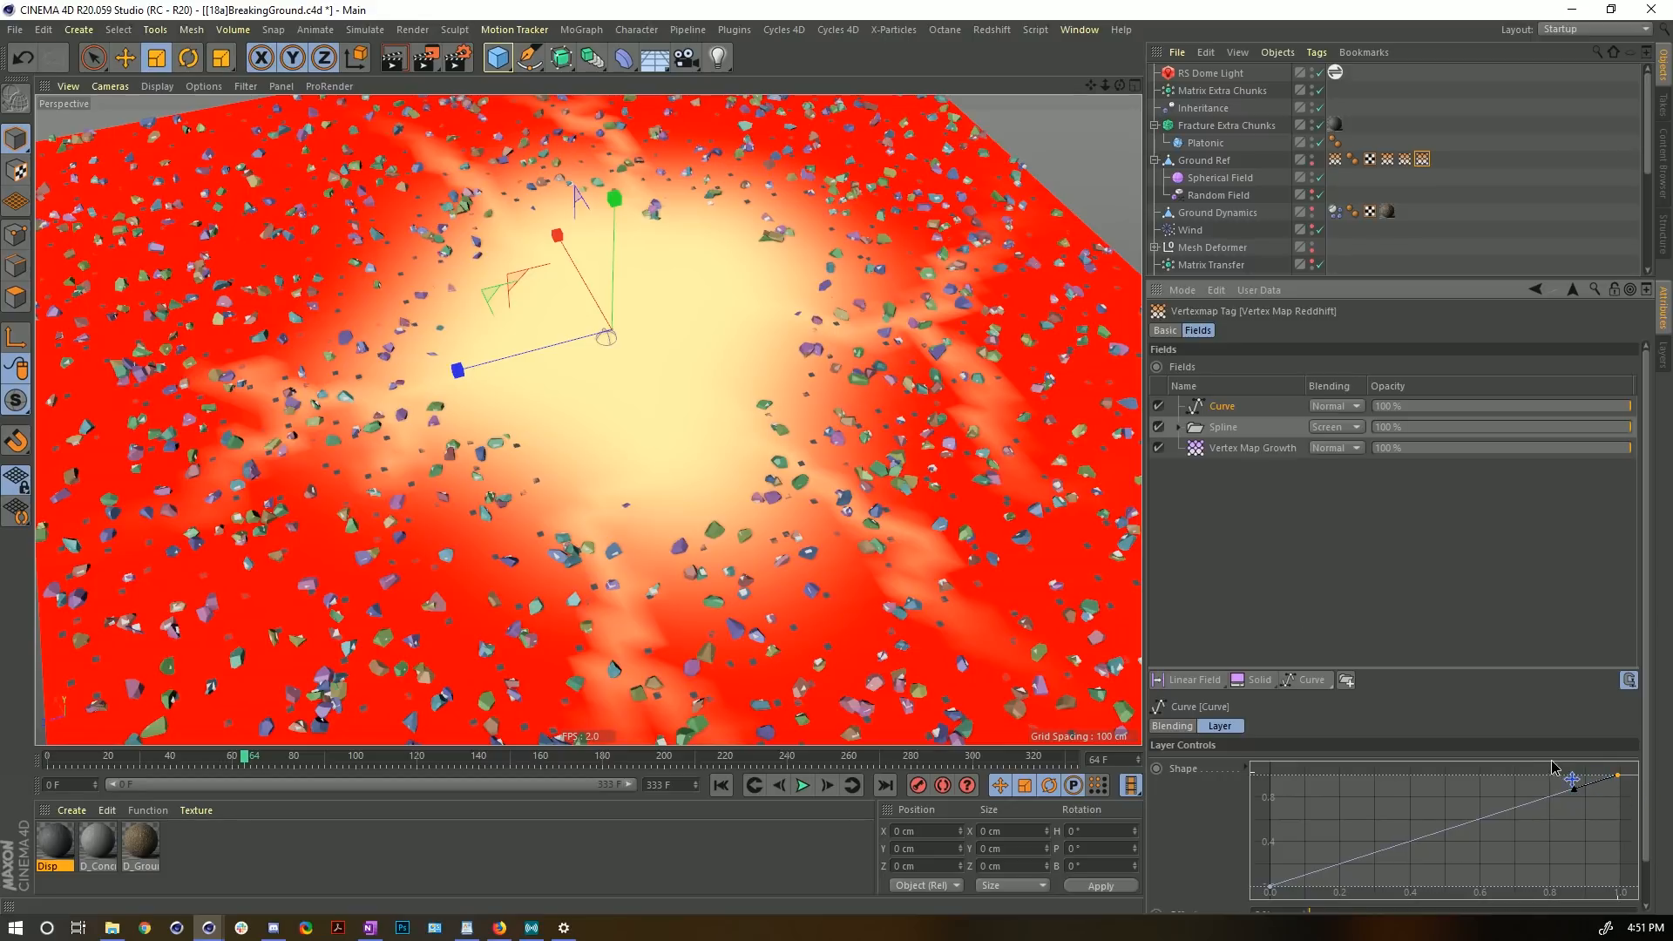
left_click_drag(1552, 764, 1400, 750)
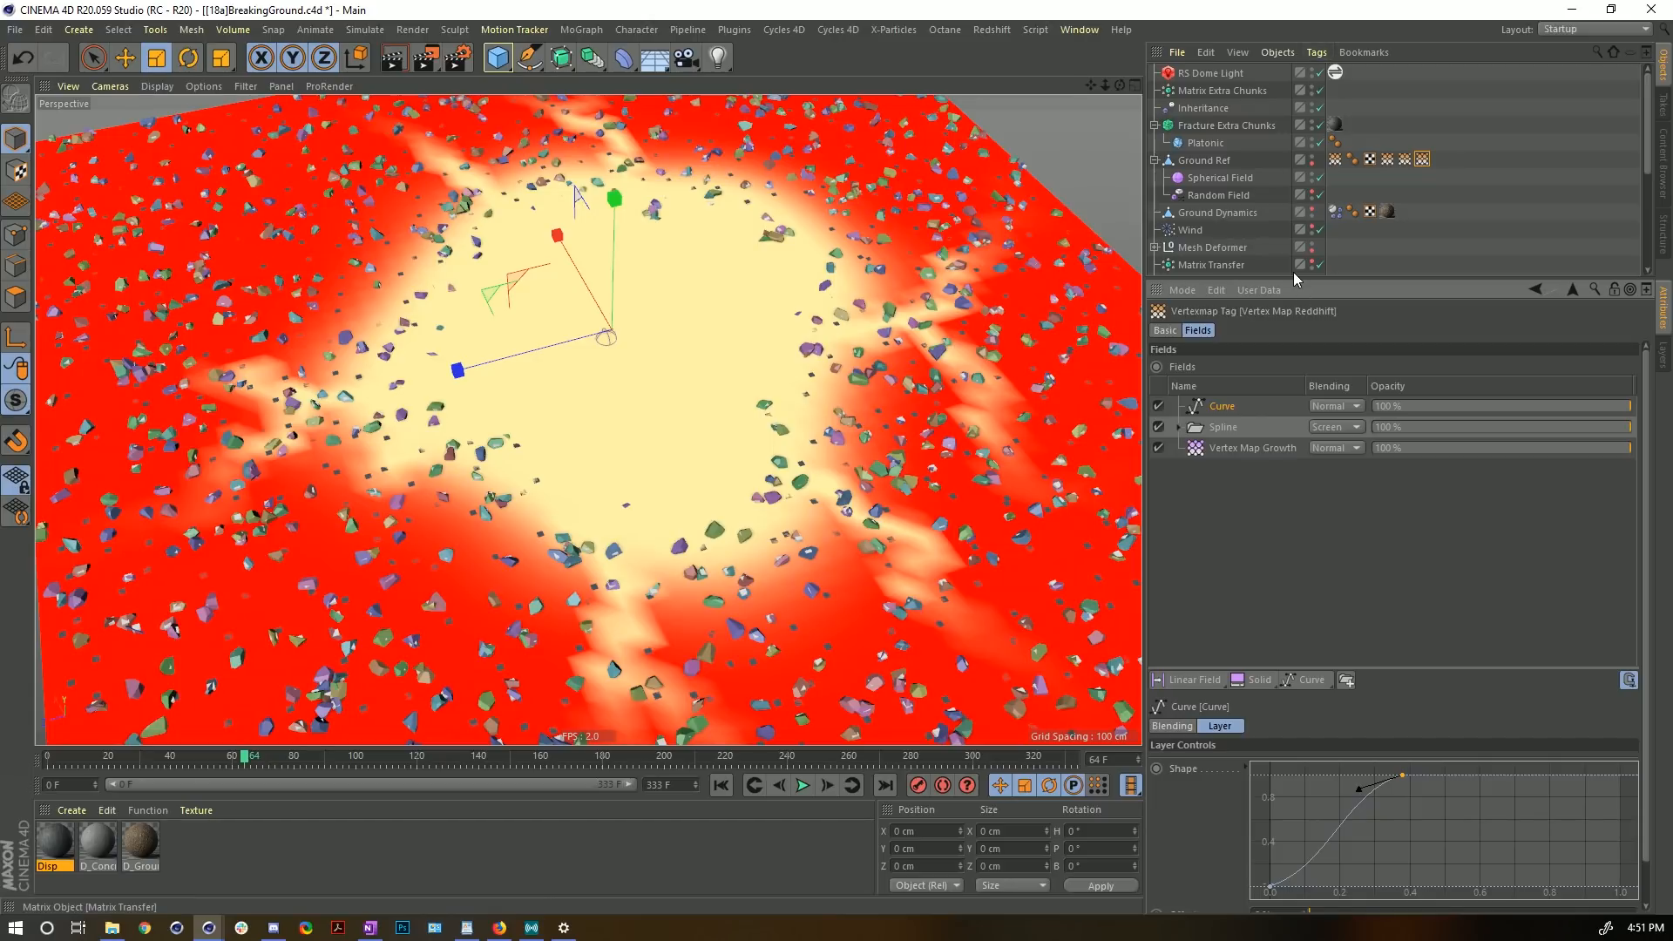
- Hide Ground Ref and make Ground Dynamics and the Fracture group visible in the viewport, leaving the Fracture hierarchy collapsed
double_click(1313, 158, "alt")
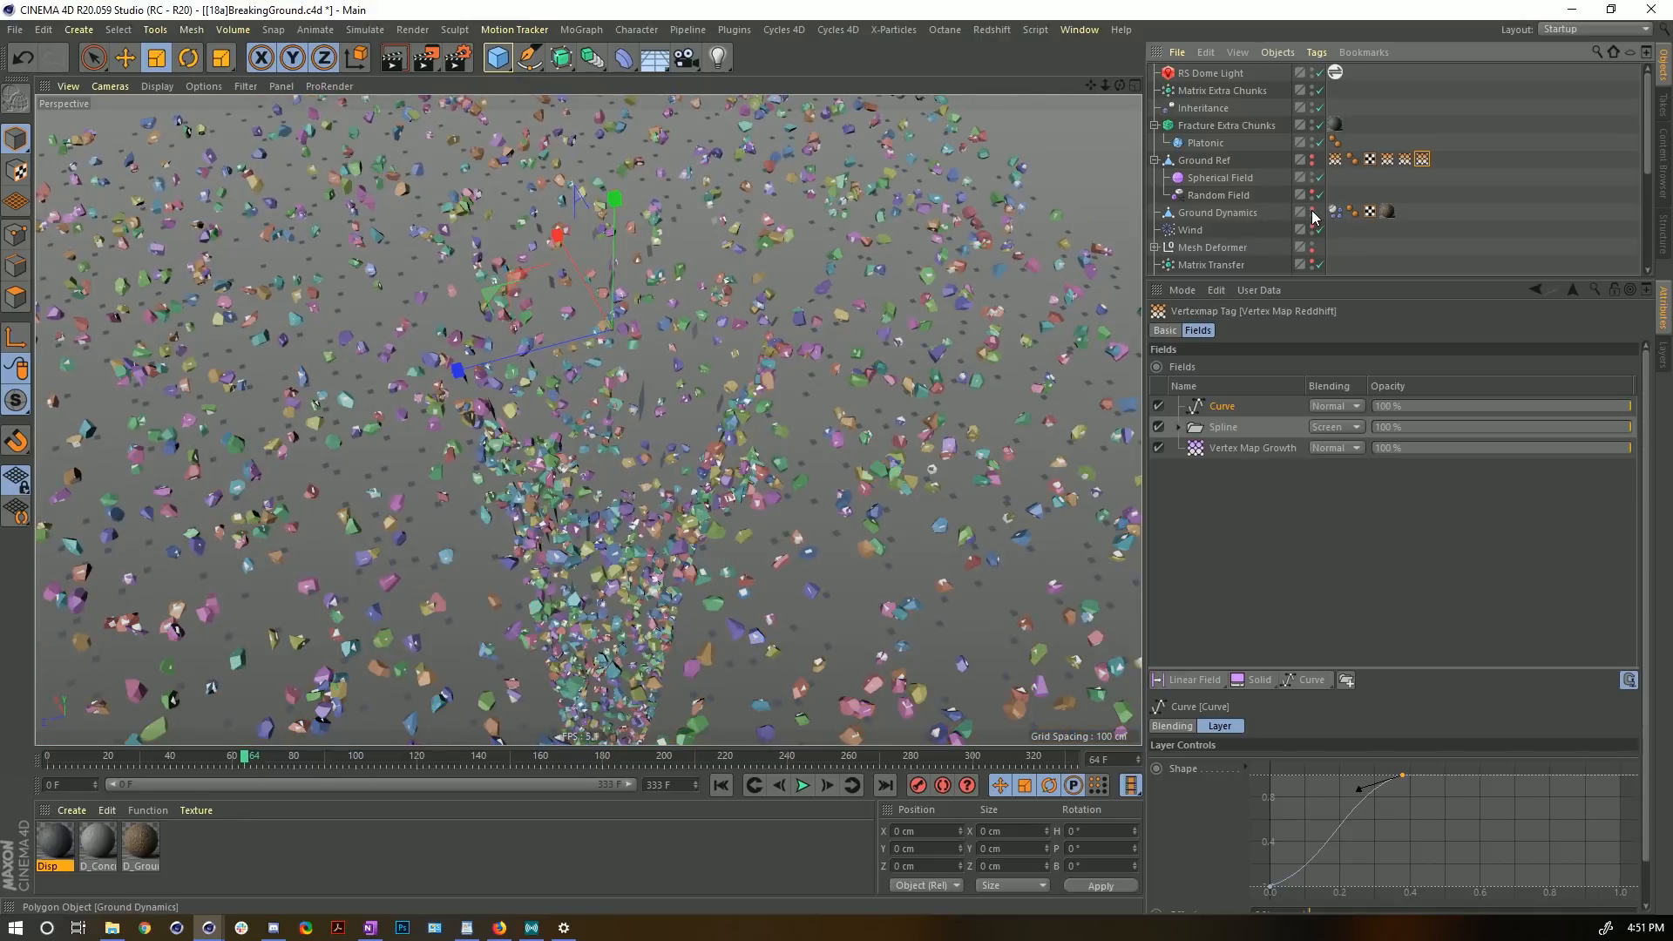
left_click(1312, 212, "alt")
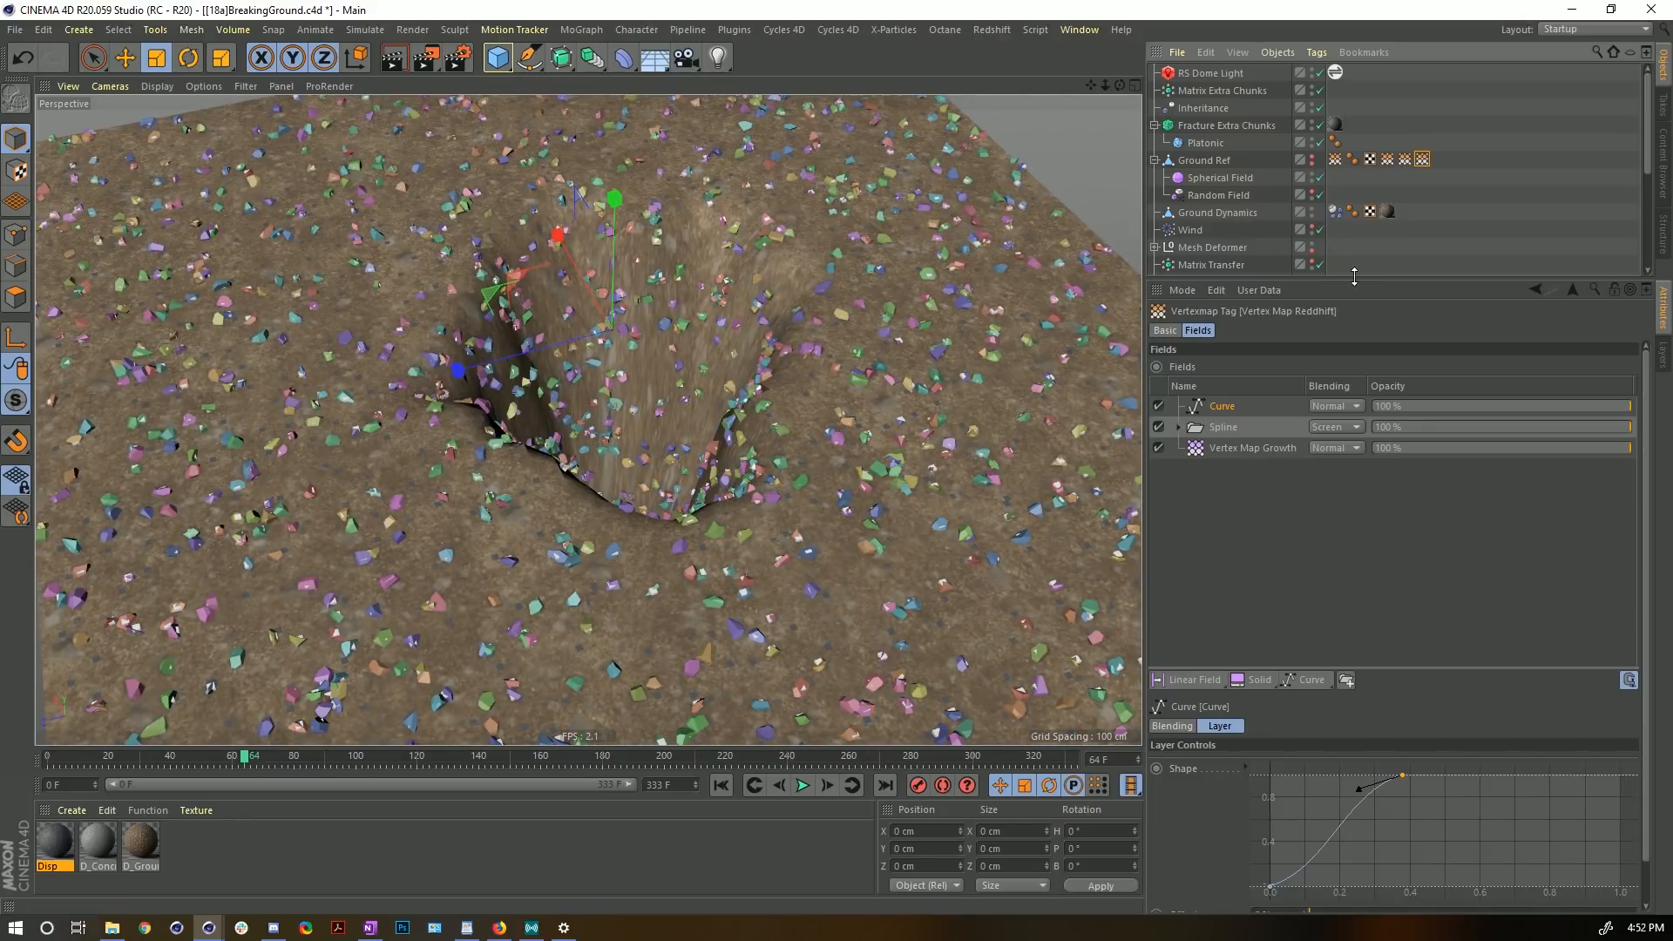
left_click_drag(1354, 277, 1307, 446)
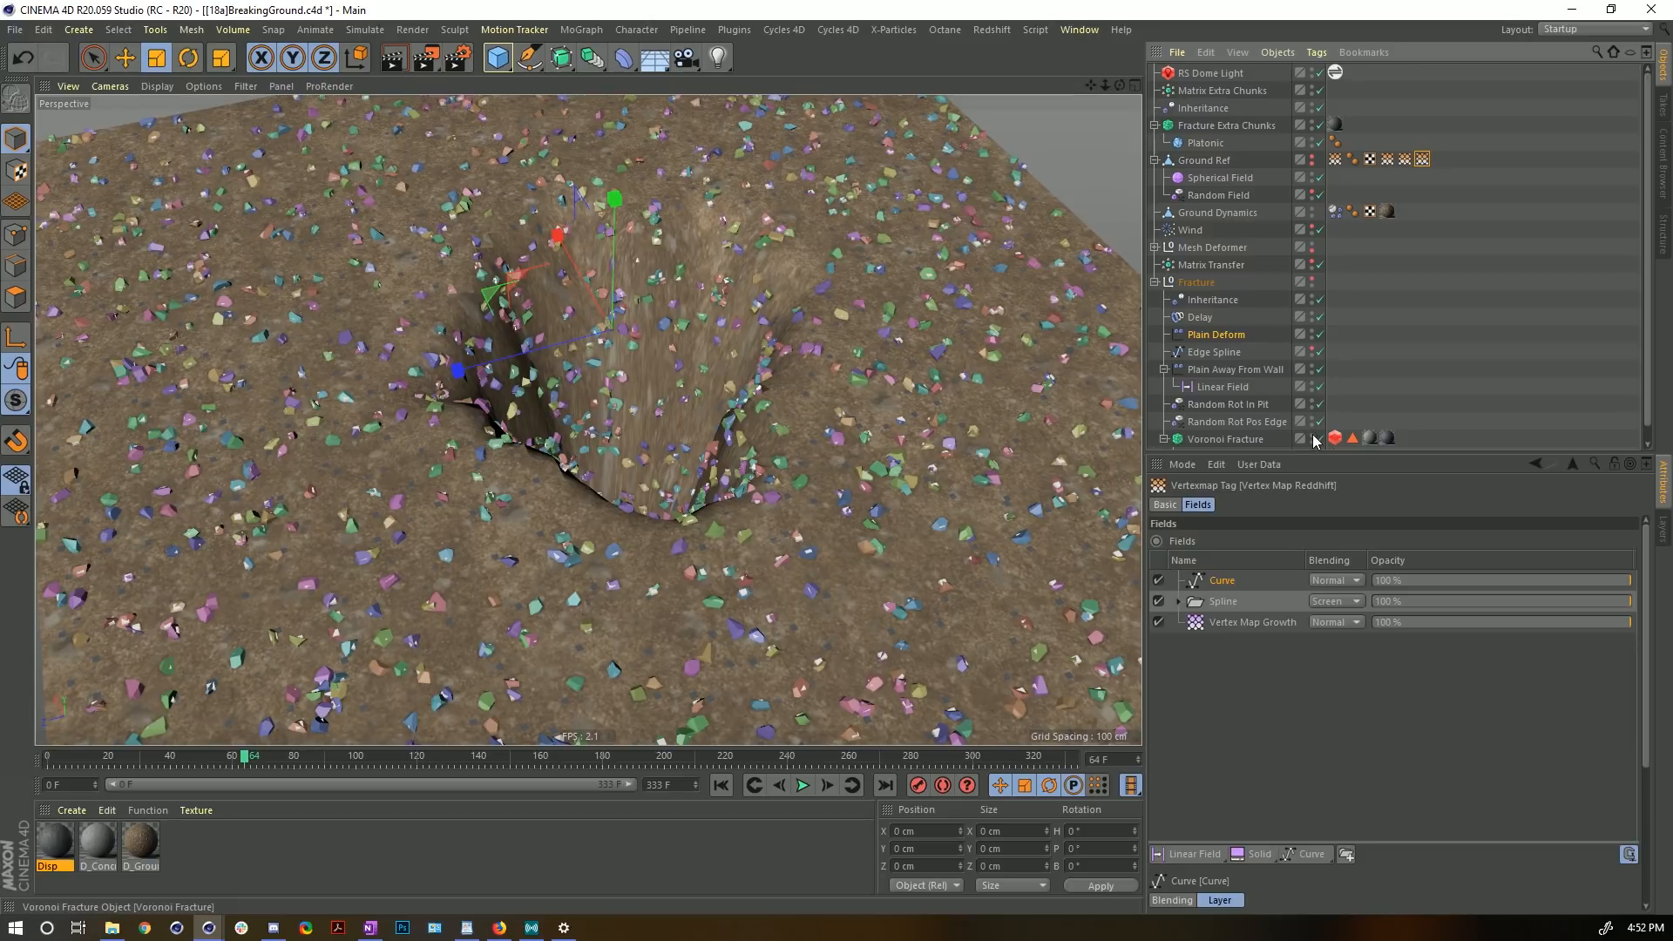
left_click(1314, 281)
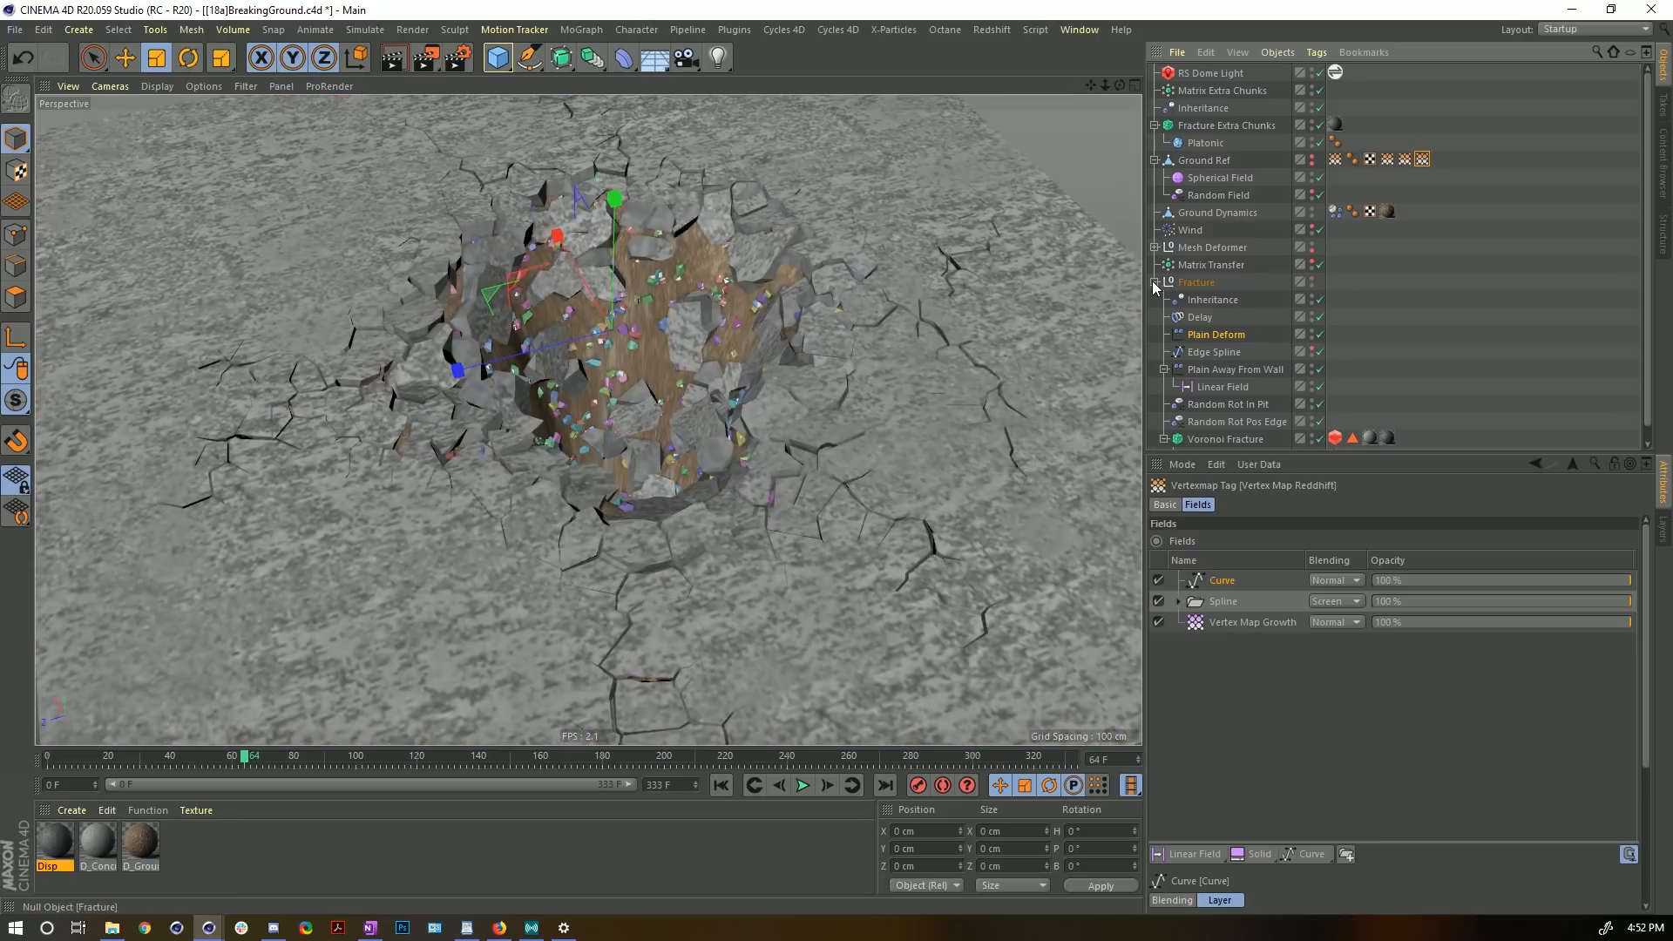
left_click(1154, 282)
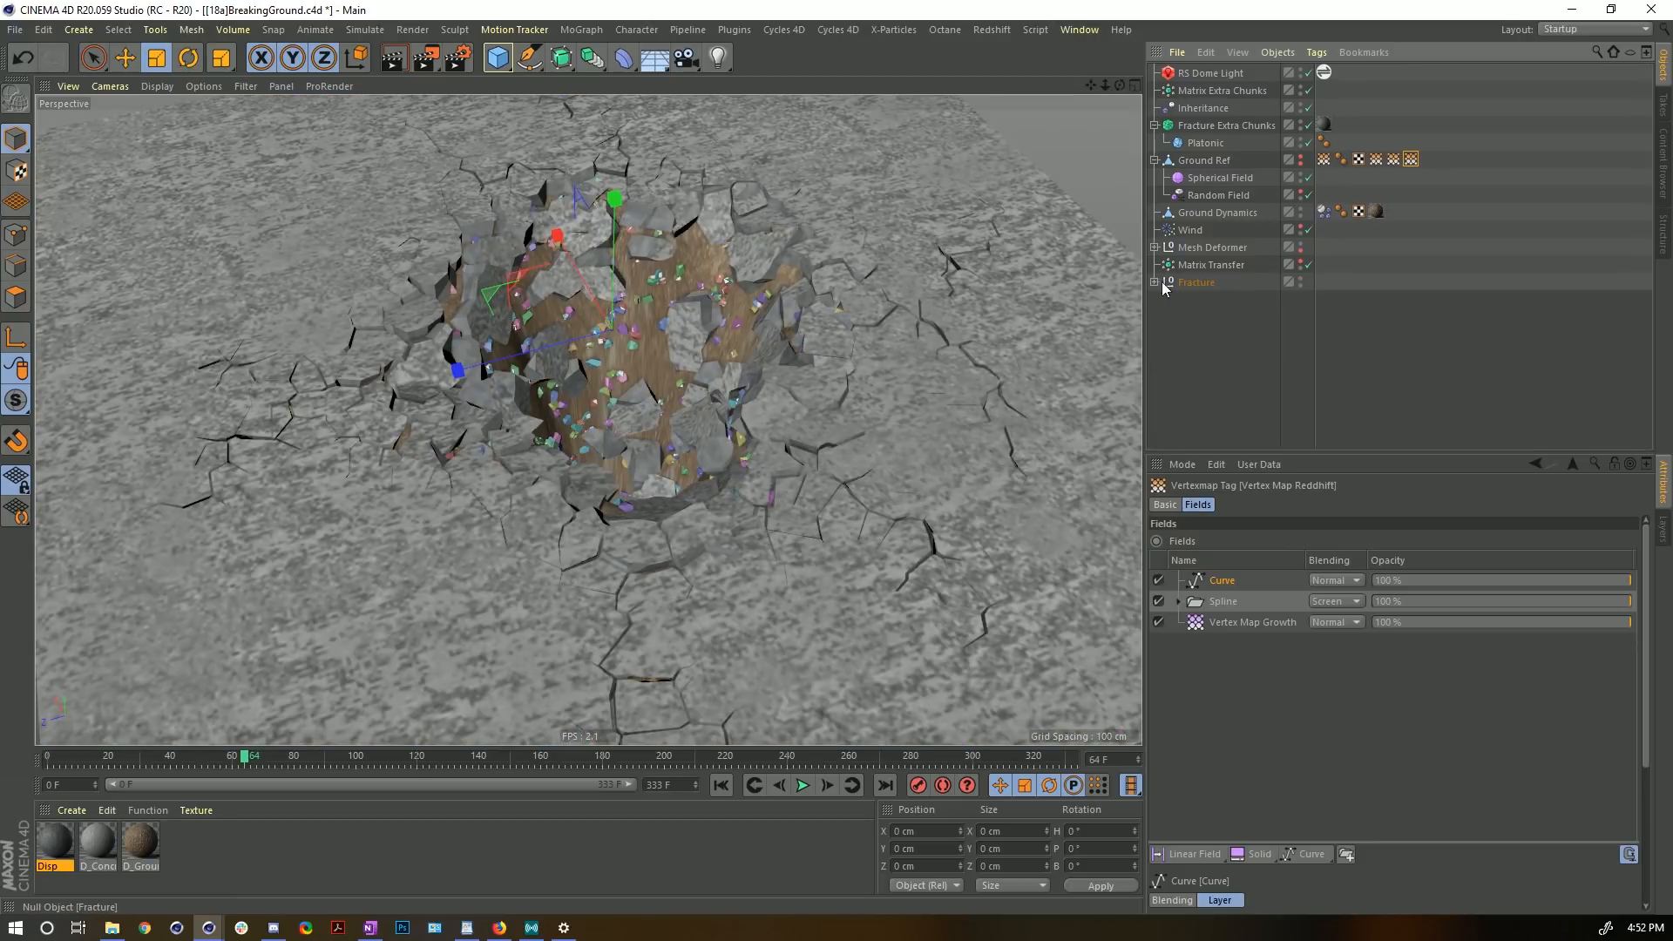
- Add a Plane of 2000 by 2000 cm with one width segment and one height segment
left_click(499, 59)
left_click(658, 116)
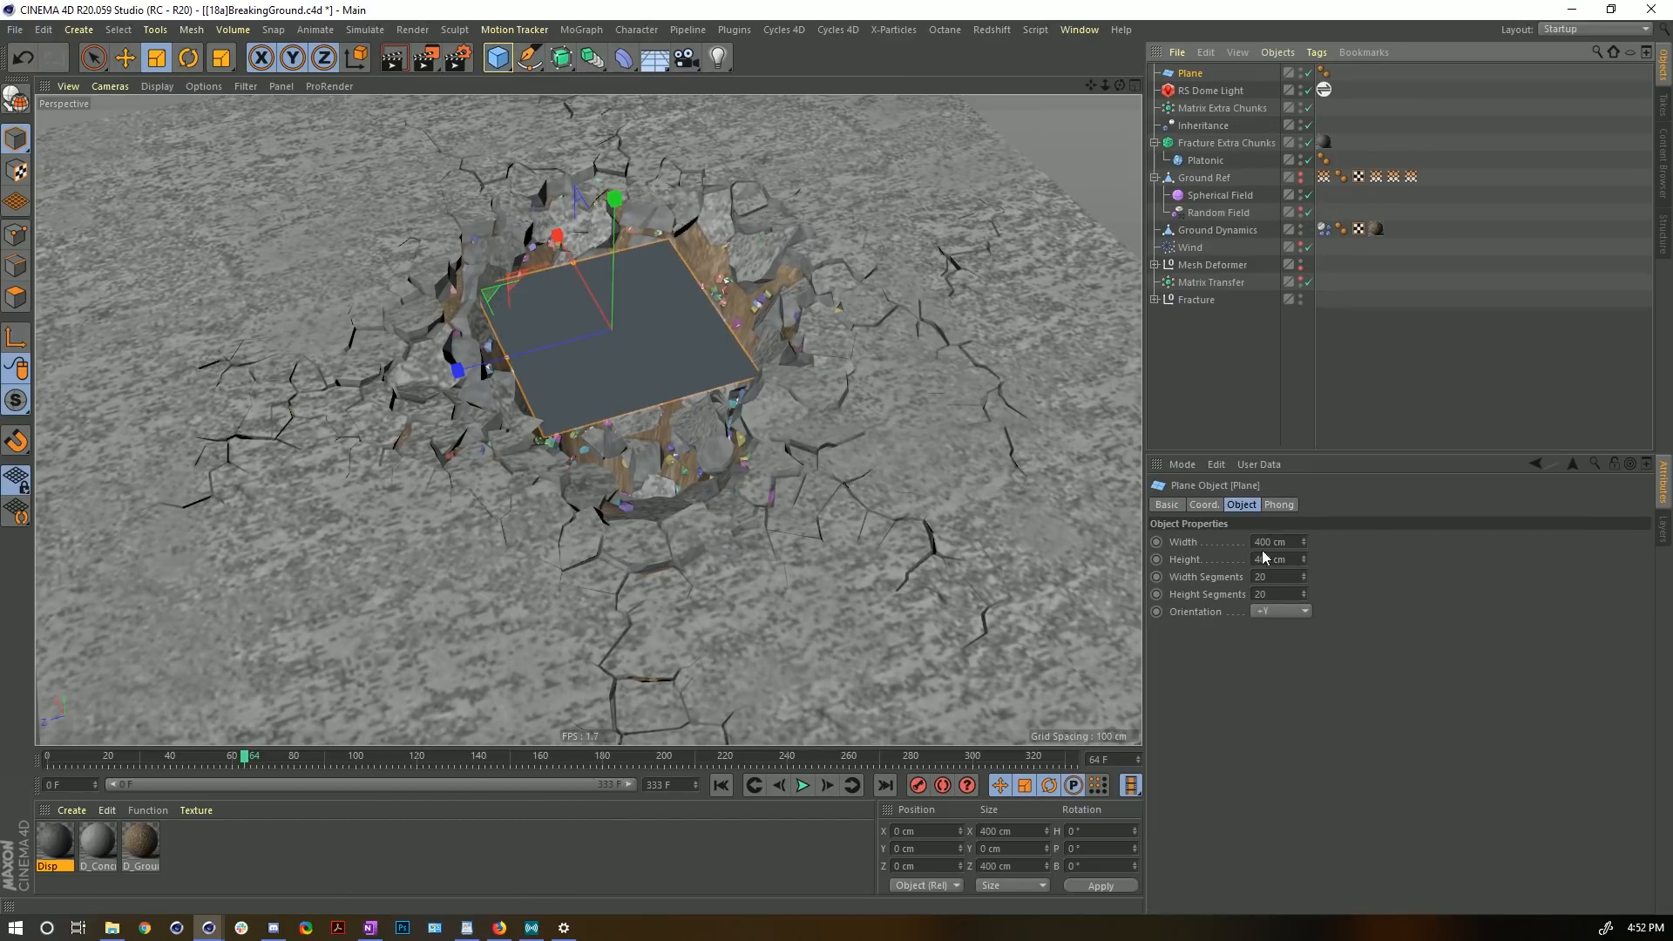
double_click(1272, 542)
type("2000")
key("Return")
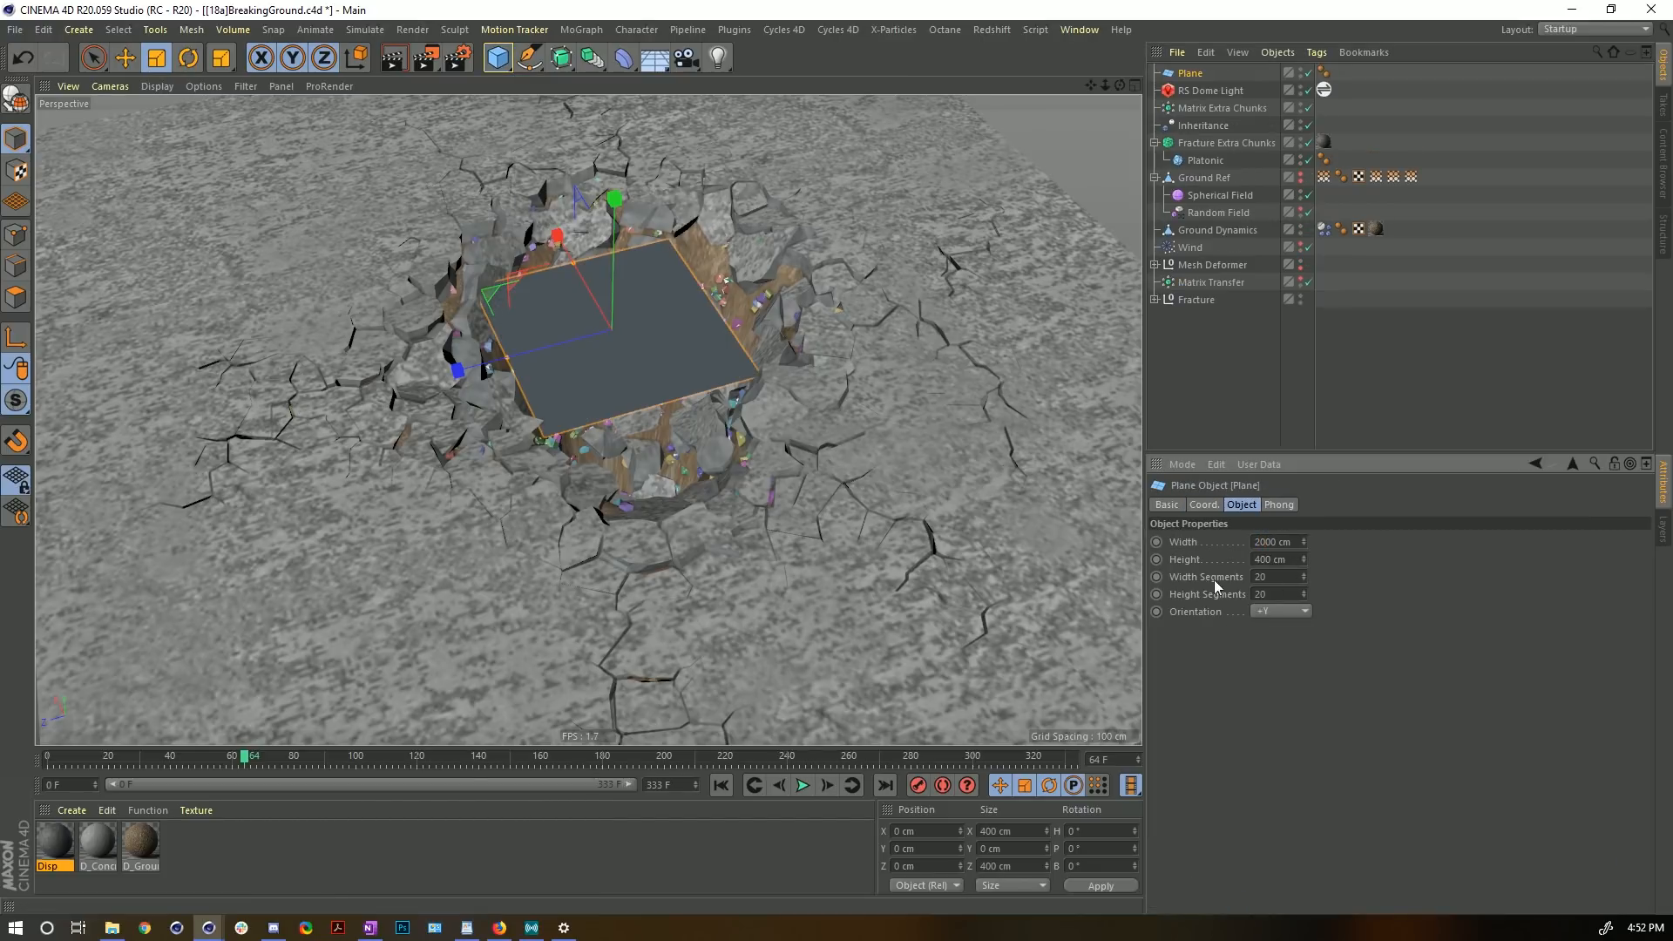
double_click(1264, 560)
type("2000")
key("Return")
key("Tab")
type("1")
key("Tab")
type("1")
key("Return")
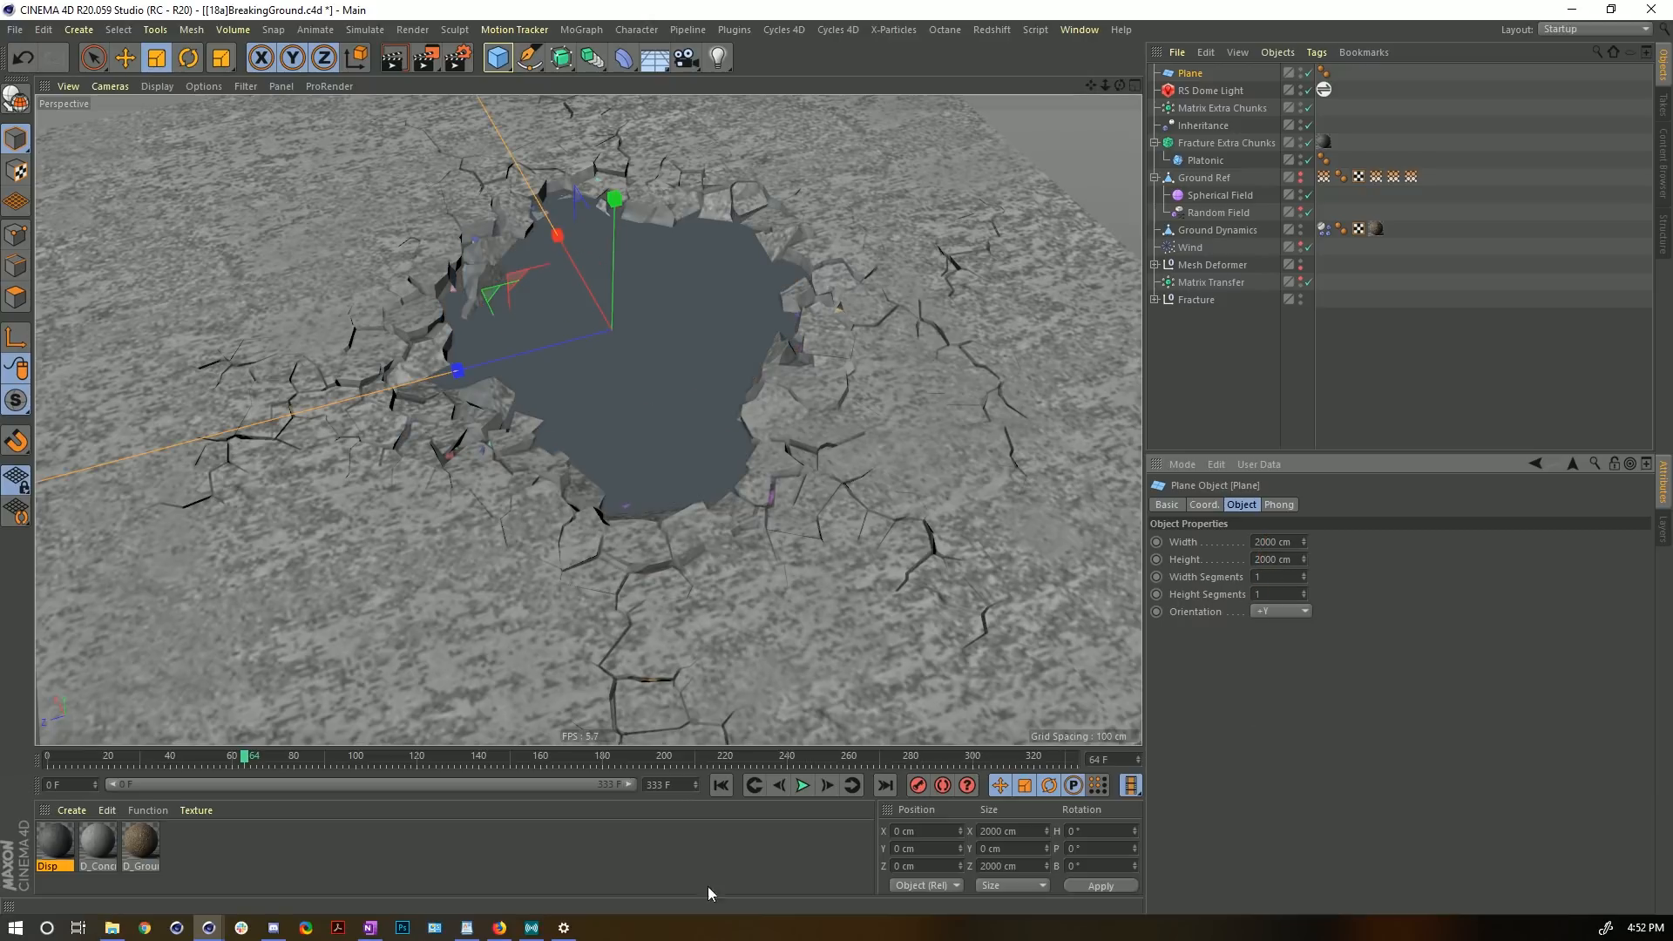
- Raise the Plane to a Y position of 26 cm
double_click(937, 849)
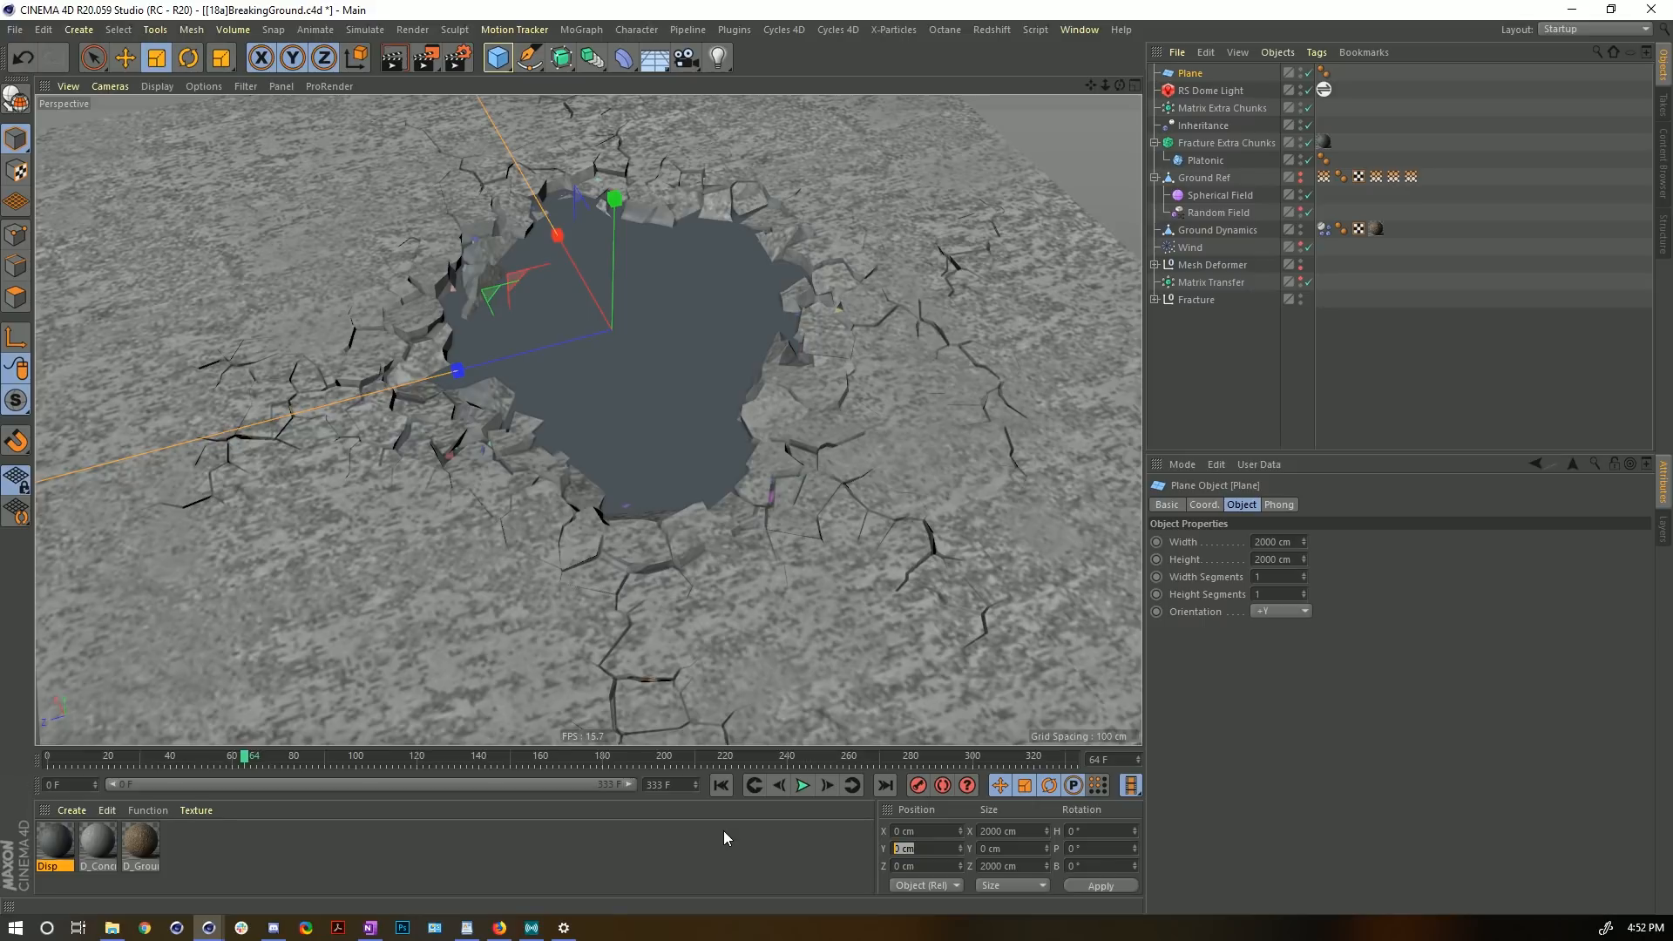
type("26")
left_click(1082, 877)
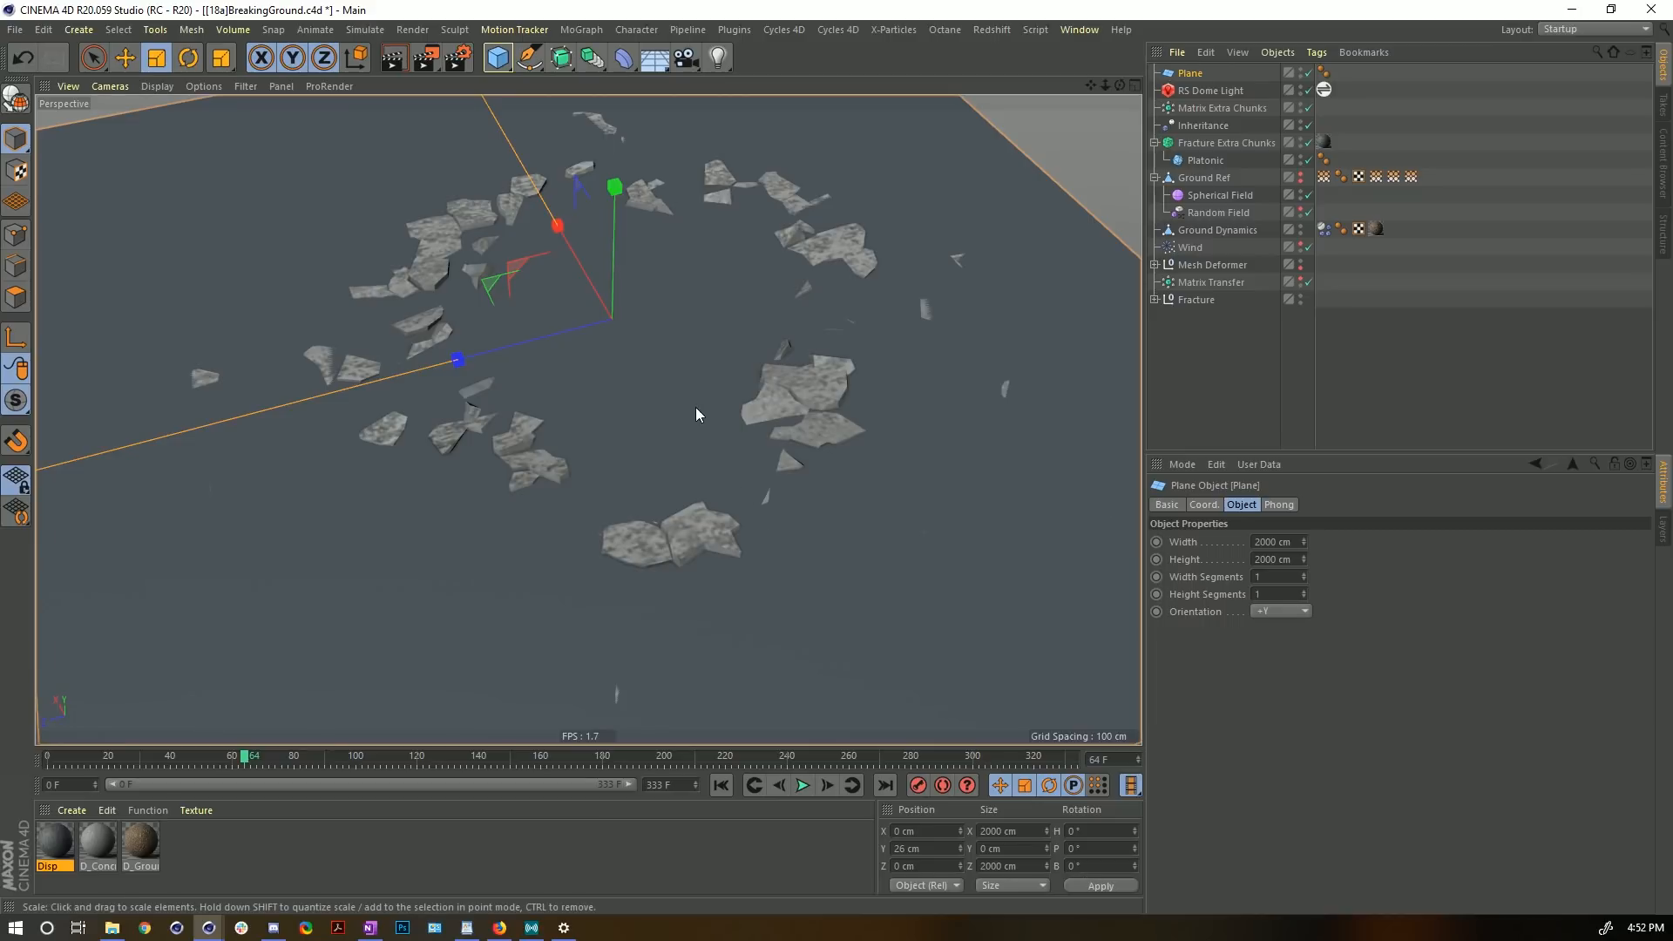
mouse_move(695, 408)
left_mouse_down("alt")
mouse_move(702, 387)
mouse_move(697, 399)
left_mouse_up("alt")
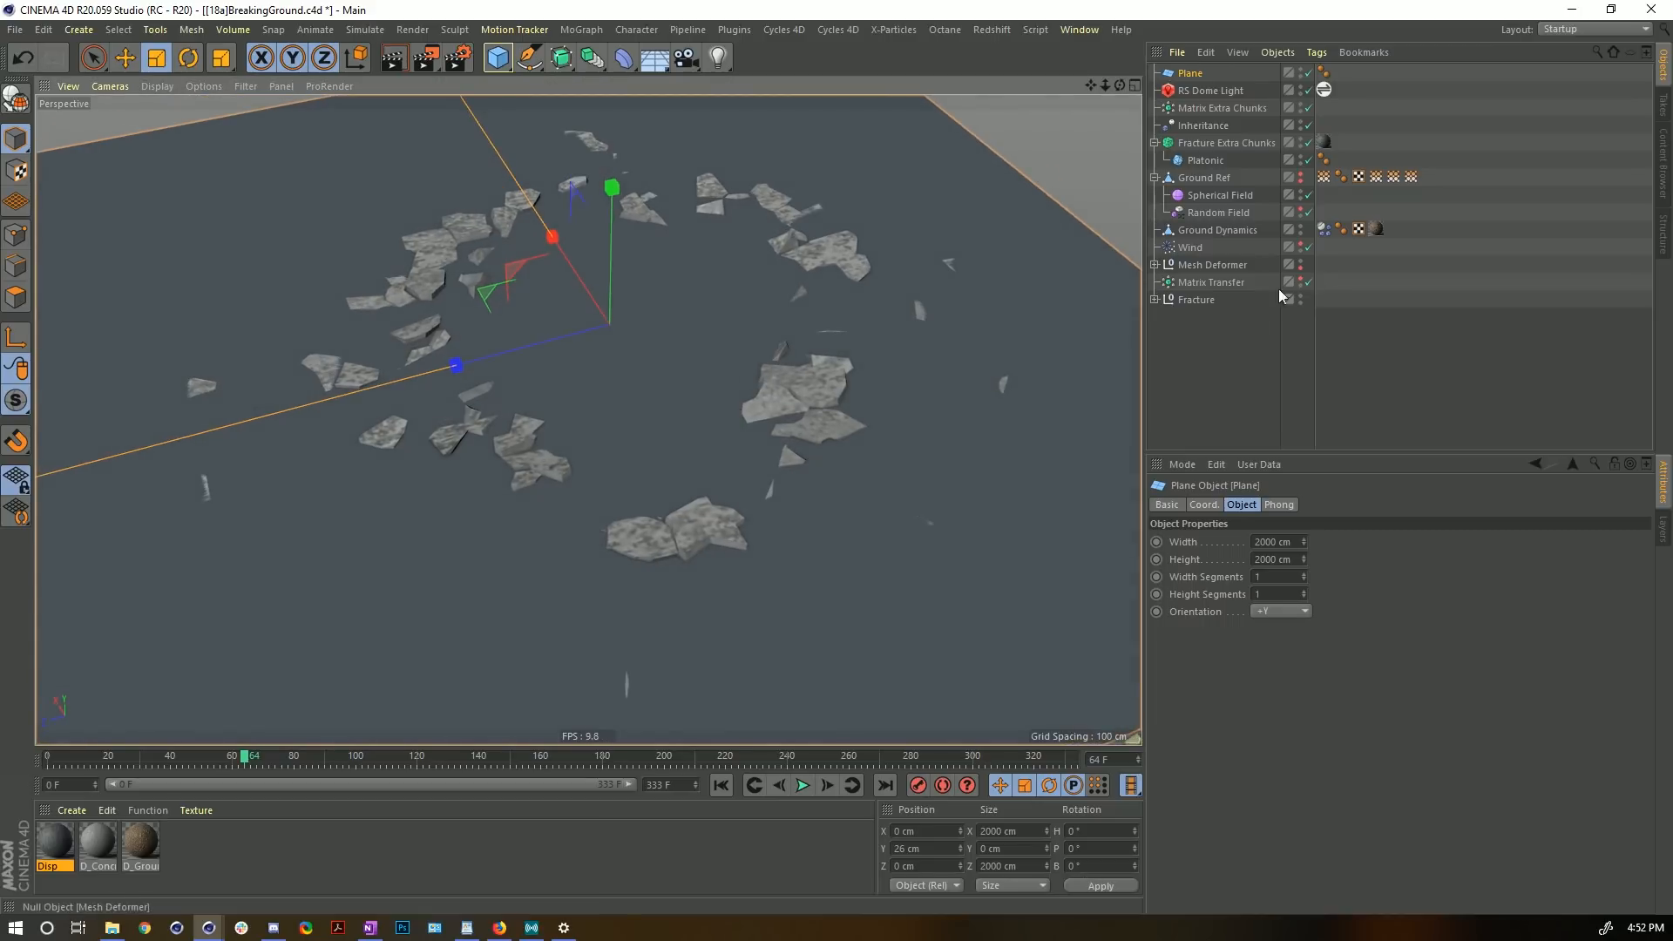
- Copy the D_Concrete_05 texture tag from Voronoi Fracture onto the Plane
left_click(1155, 298)
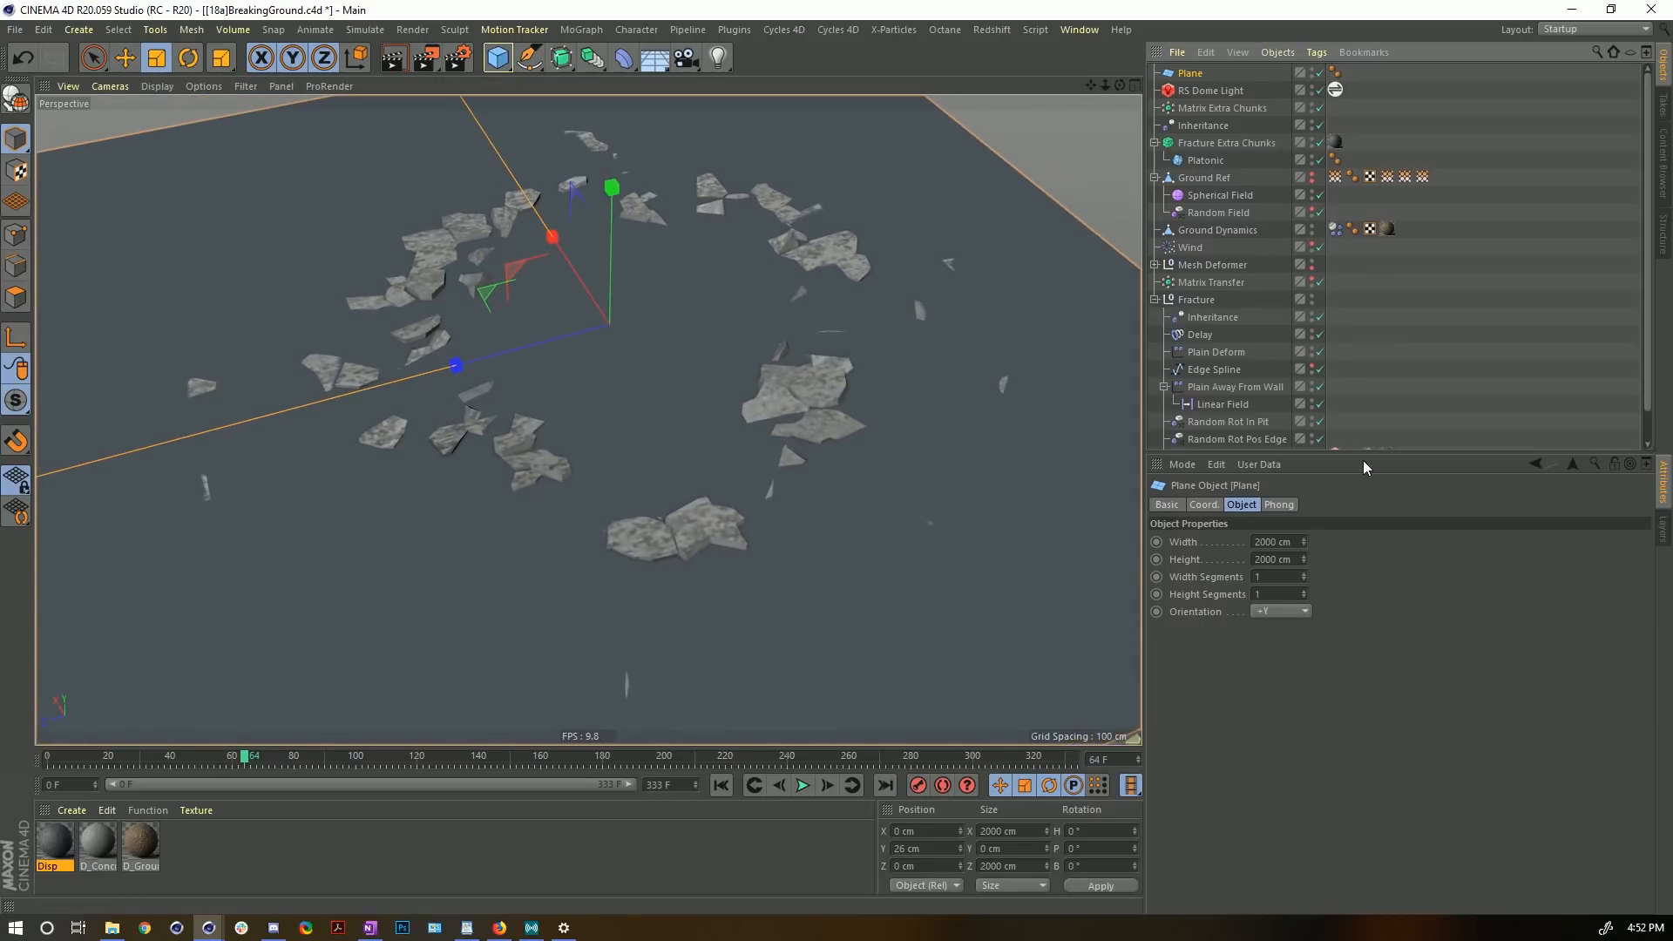
left_click_drag(1365, 463, 1387, 572)
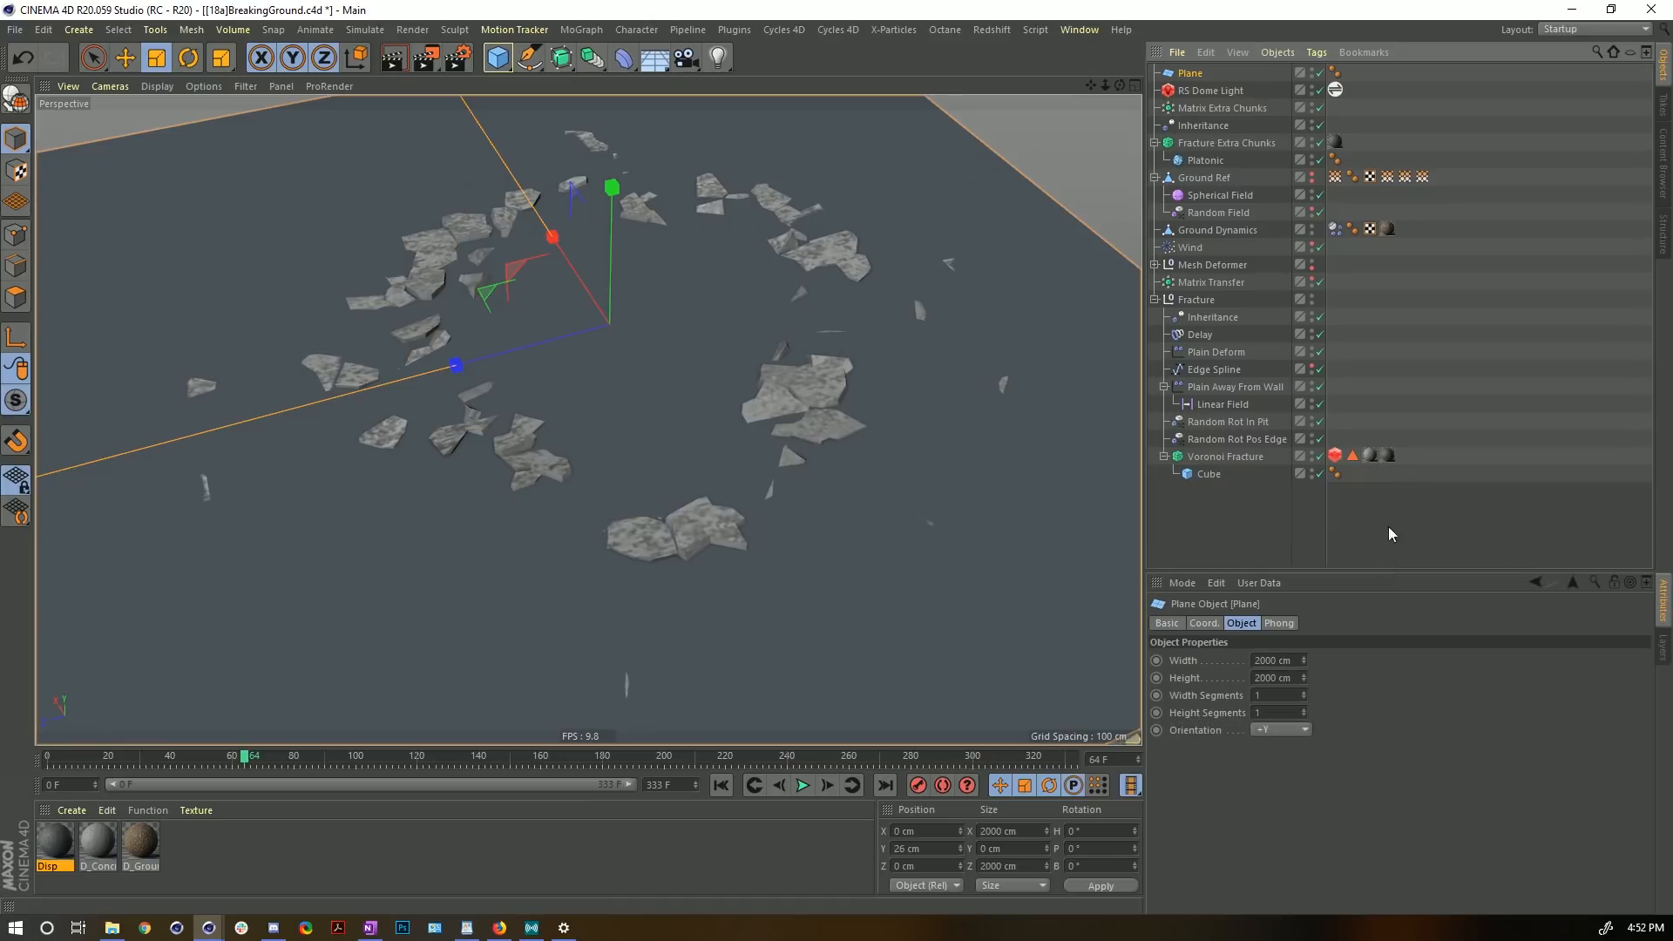
left_click_drag(1370, 455, 1352, 72)
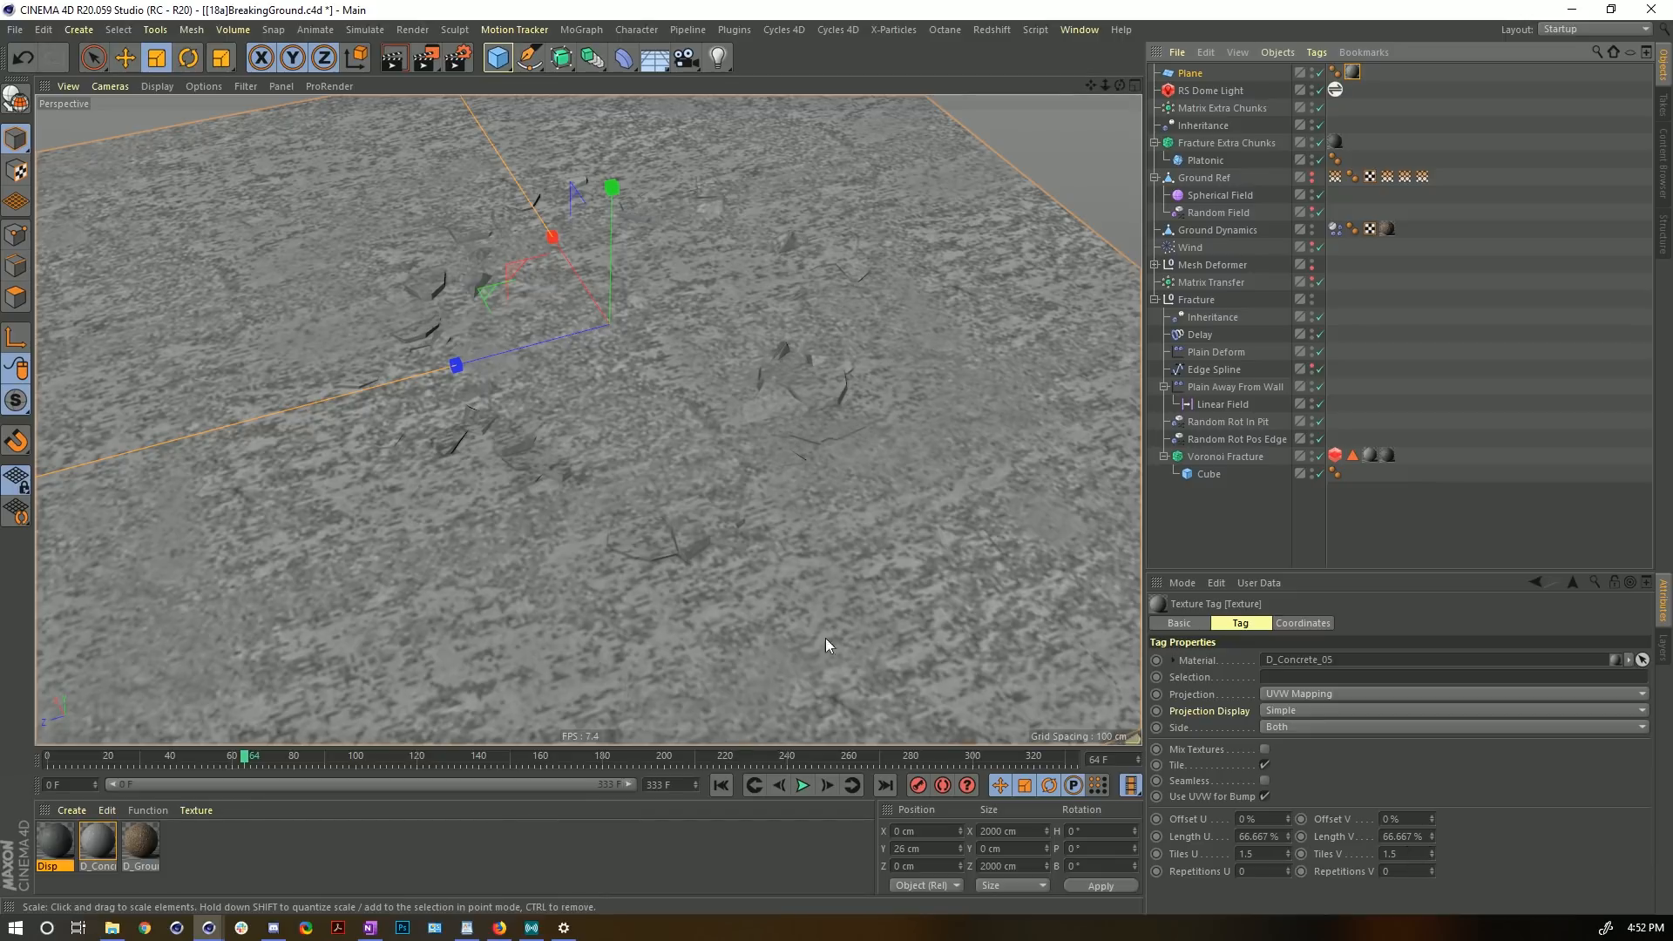
- Duplicate the D_Concrete_05 material and rename the copy as Ground Fade
left_click(94, 855)
double_click(99, 866)
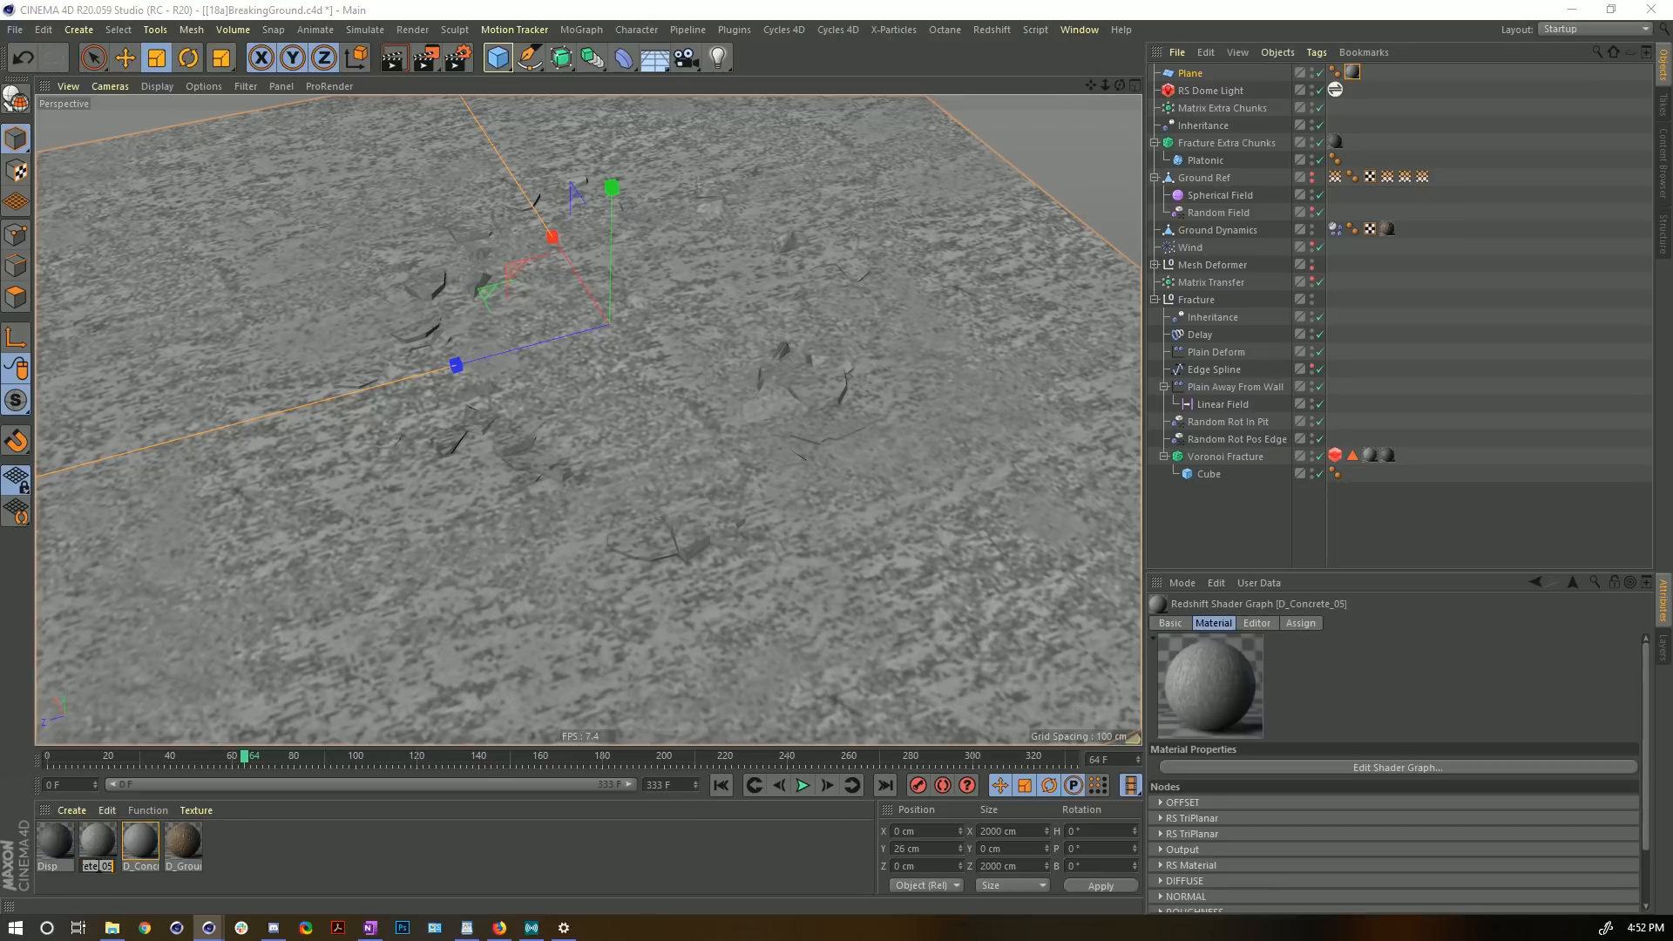
type("Ground Fade")
key("Return")
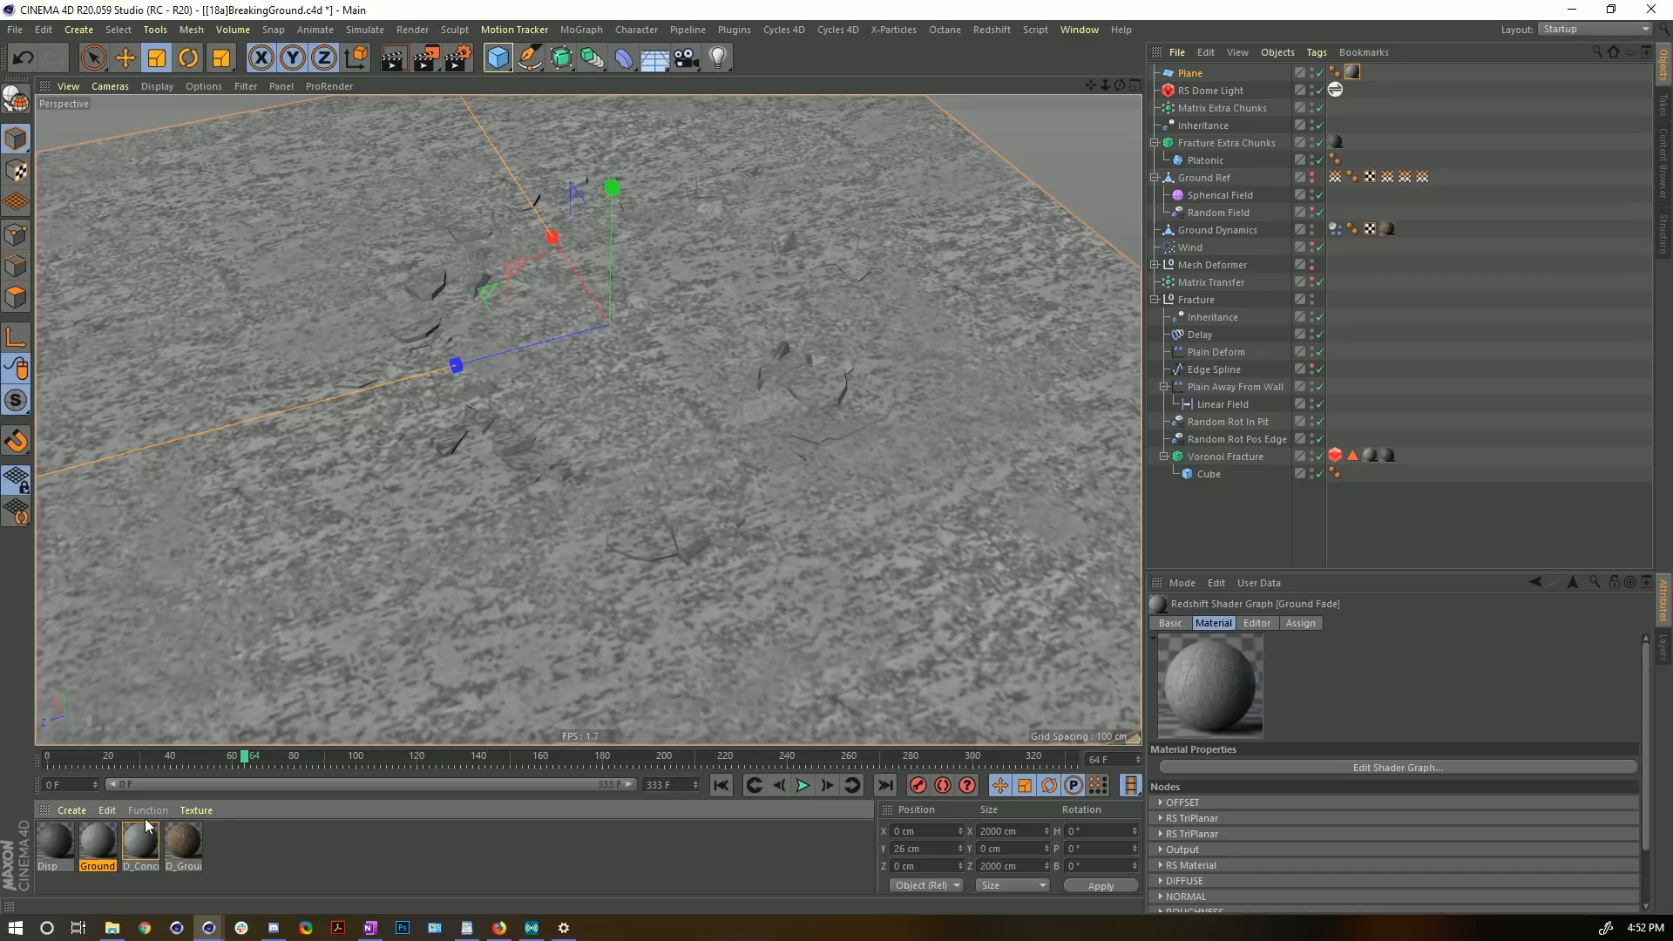
- Open the shader graph of the Ground Fade material and expose the Opacity Color input on the RS Material node
double_click(102, 841)
left_click_drag(1450, 390, 840, 169)
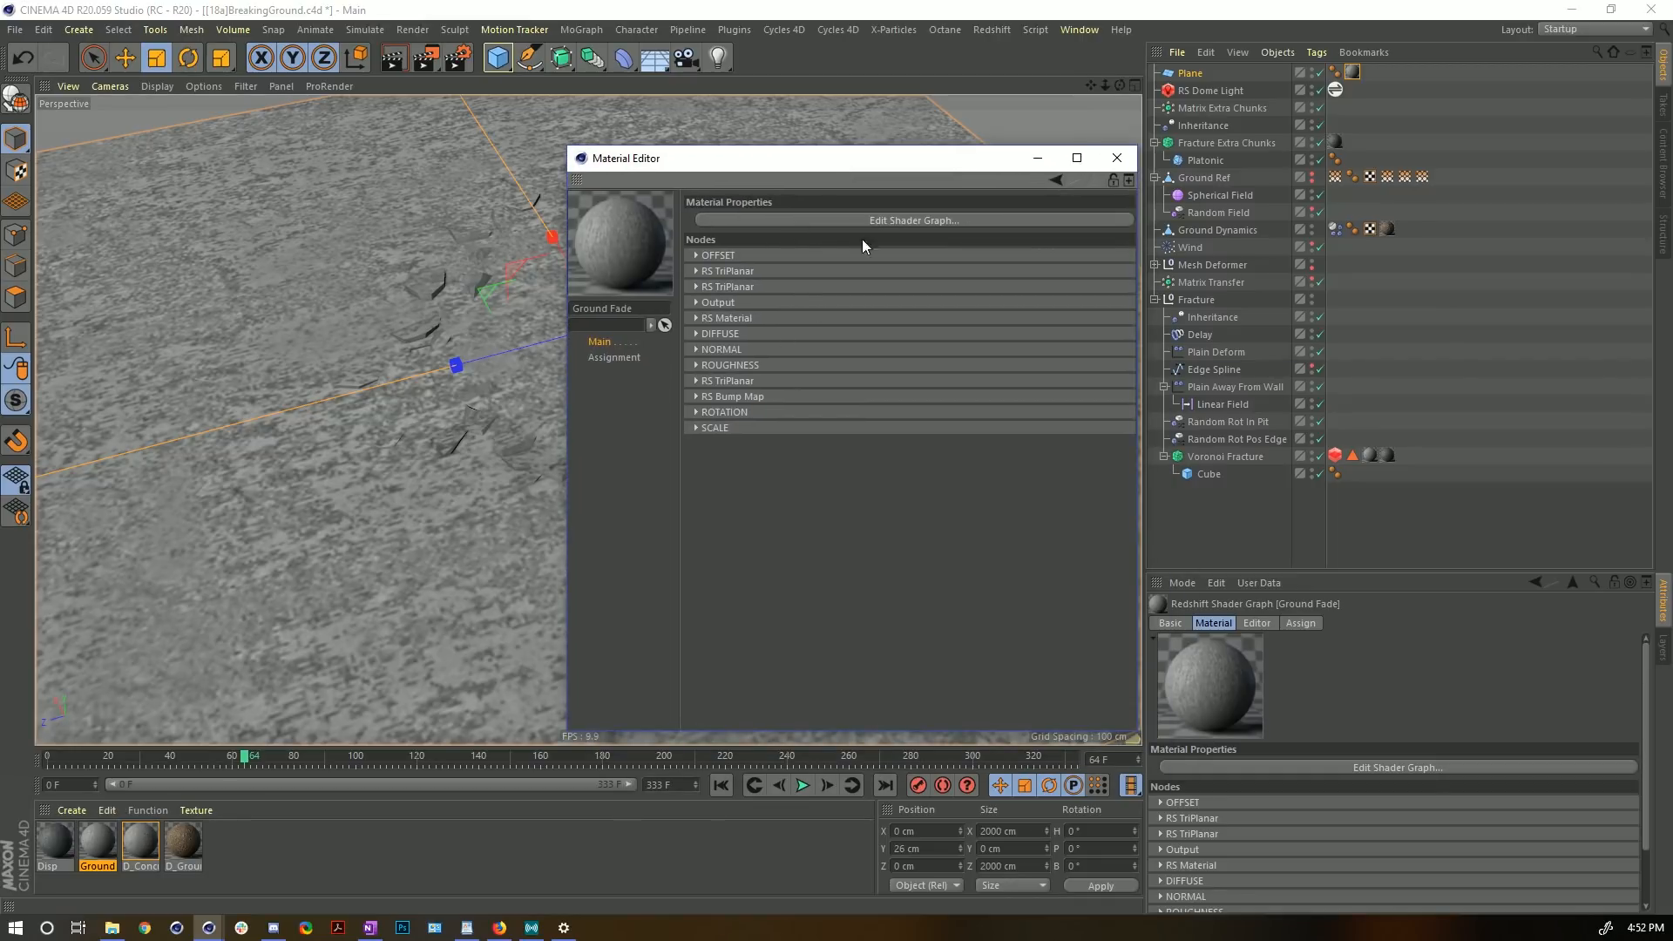
left_click(884, 218)
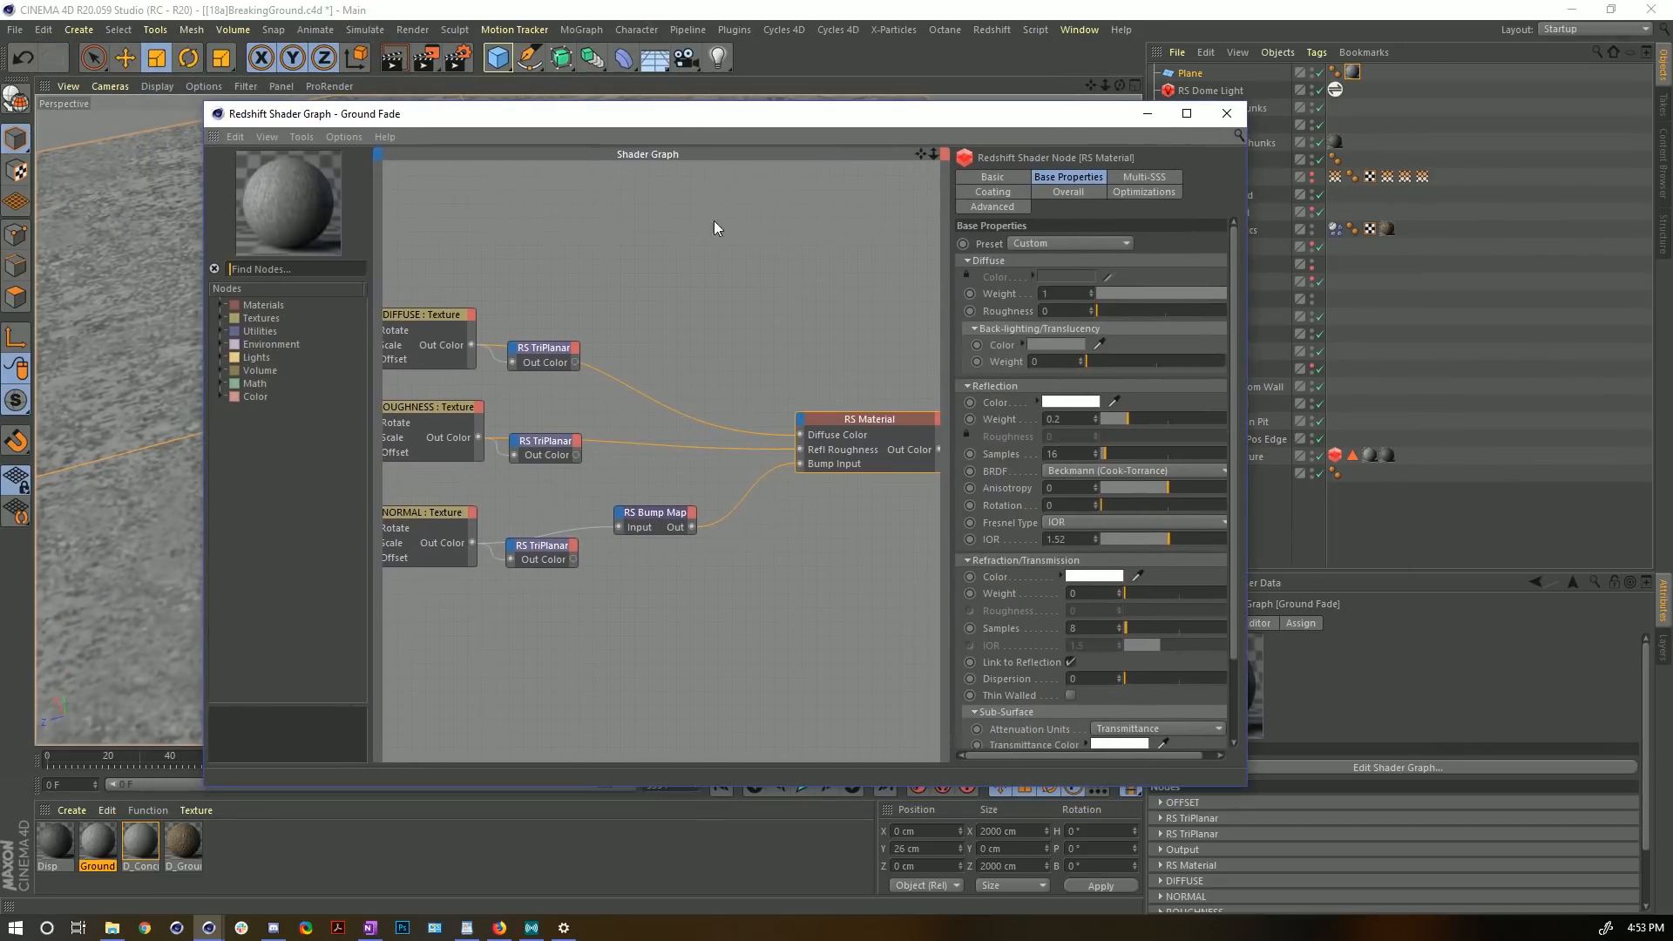
middle_click_drag(817, 349, 697, 294)
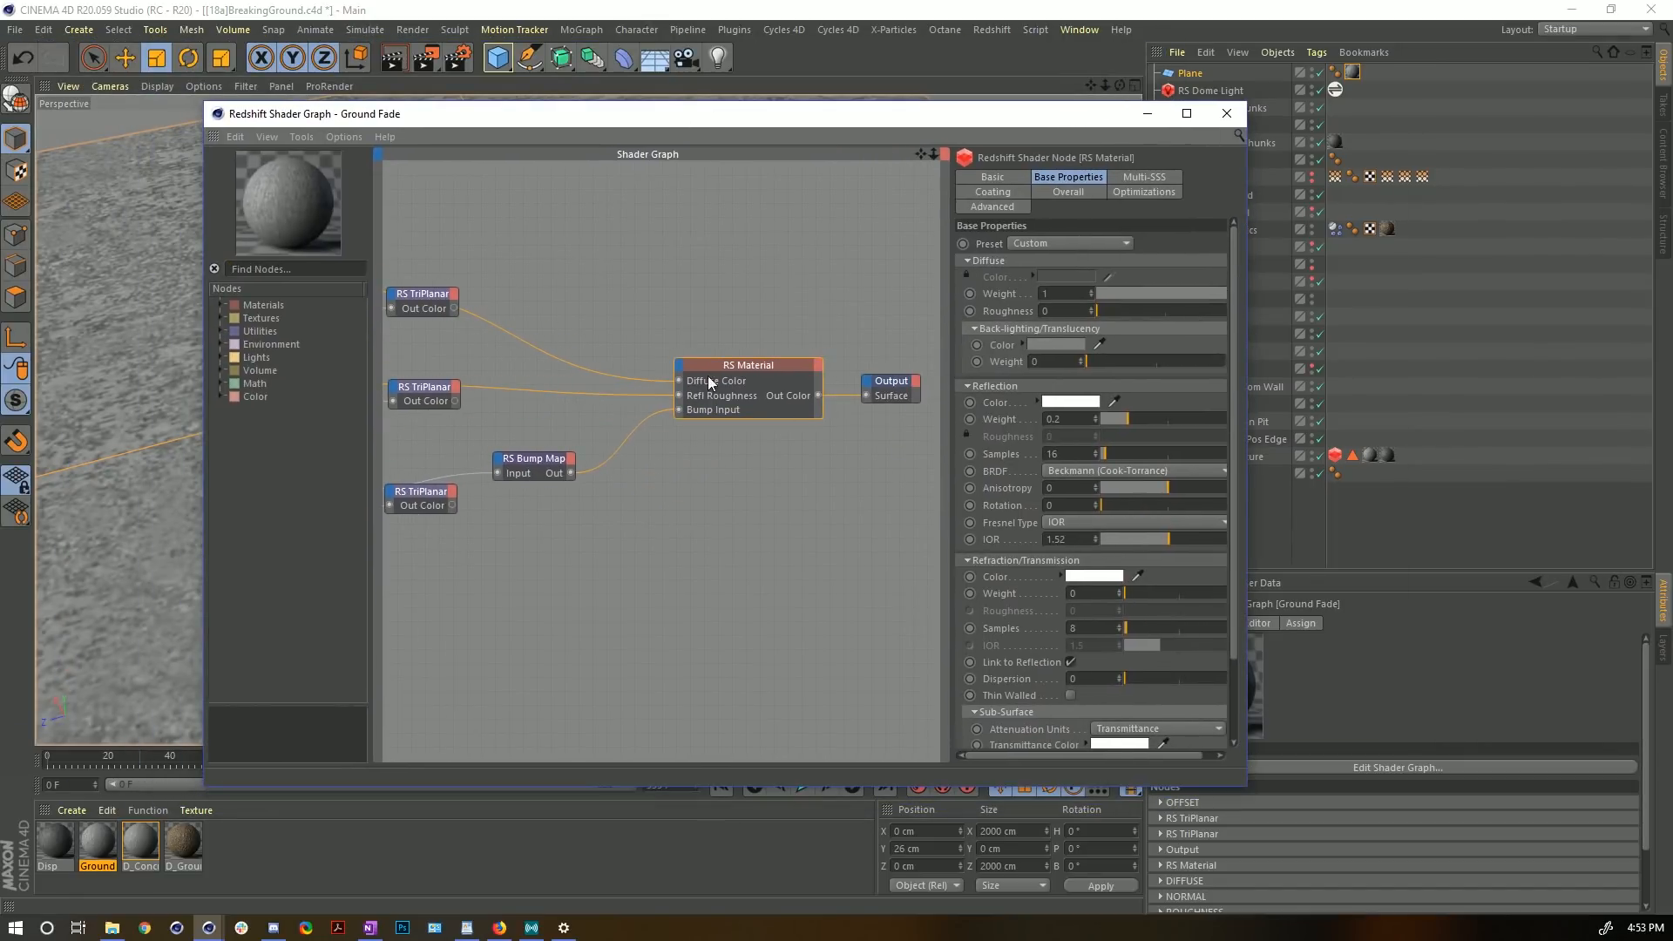
left_click(680, 373)
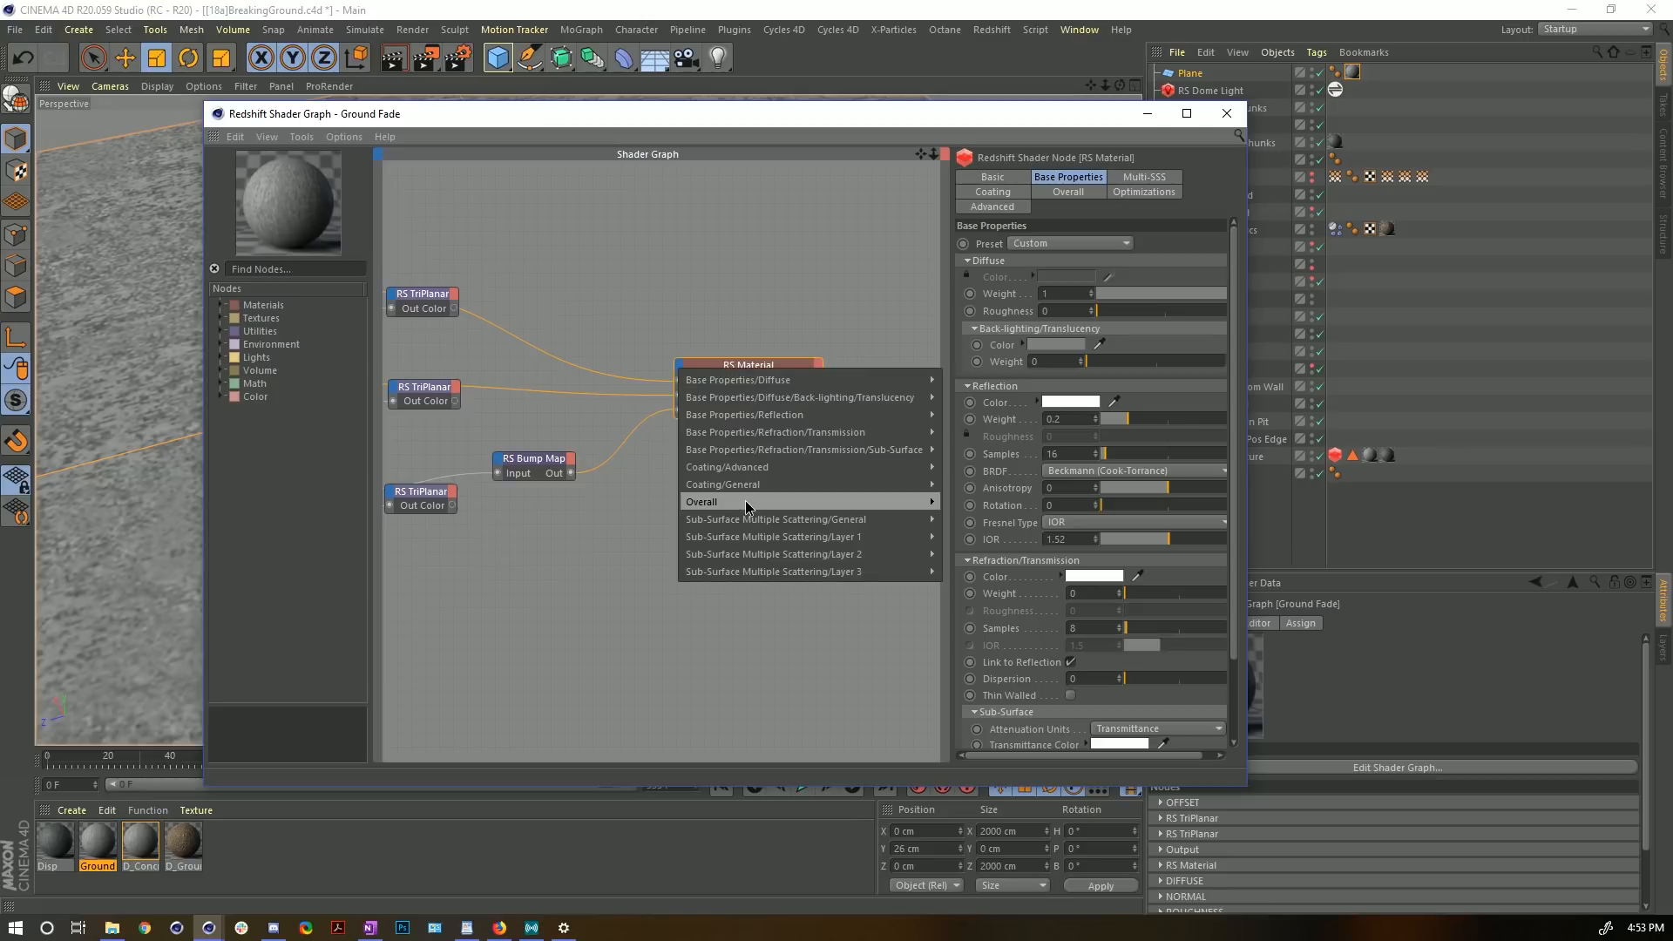
mouse_move(734, 500)
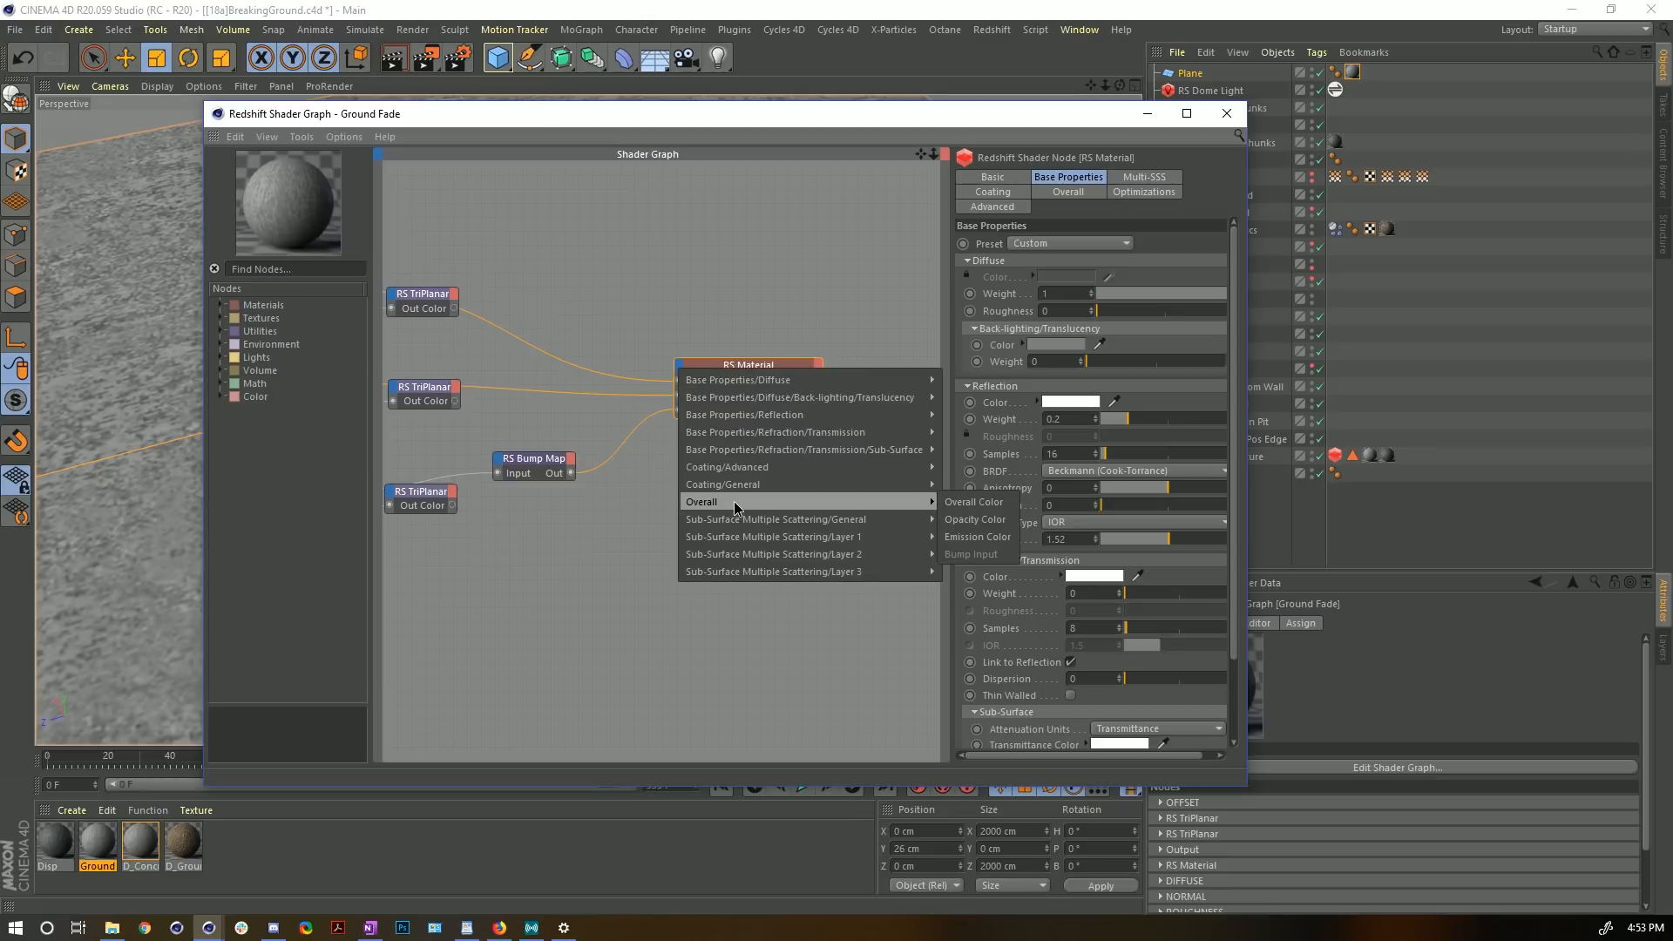
left_click(976, 520)
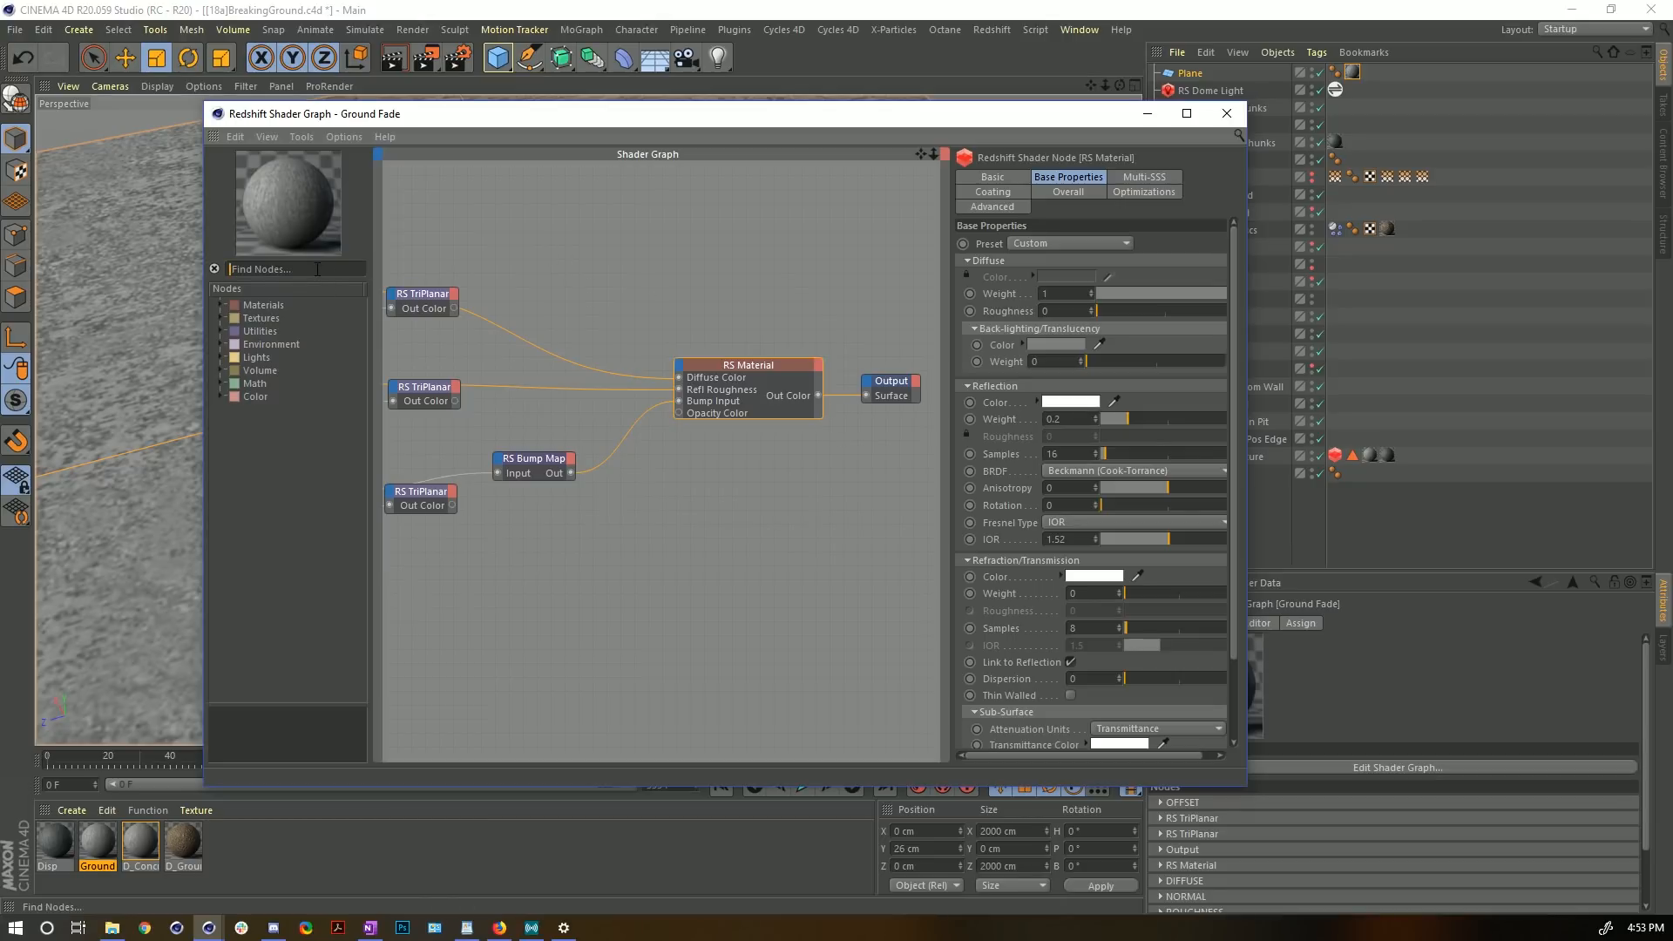
- Add a C4D Vertex Map node to the graph and assign Ground Ref's Vertex Map Reddhift tag to it
type("vertex")
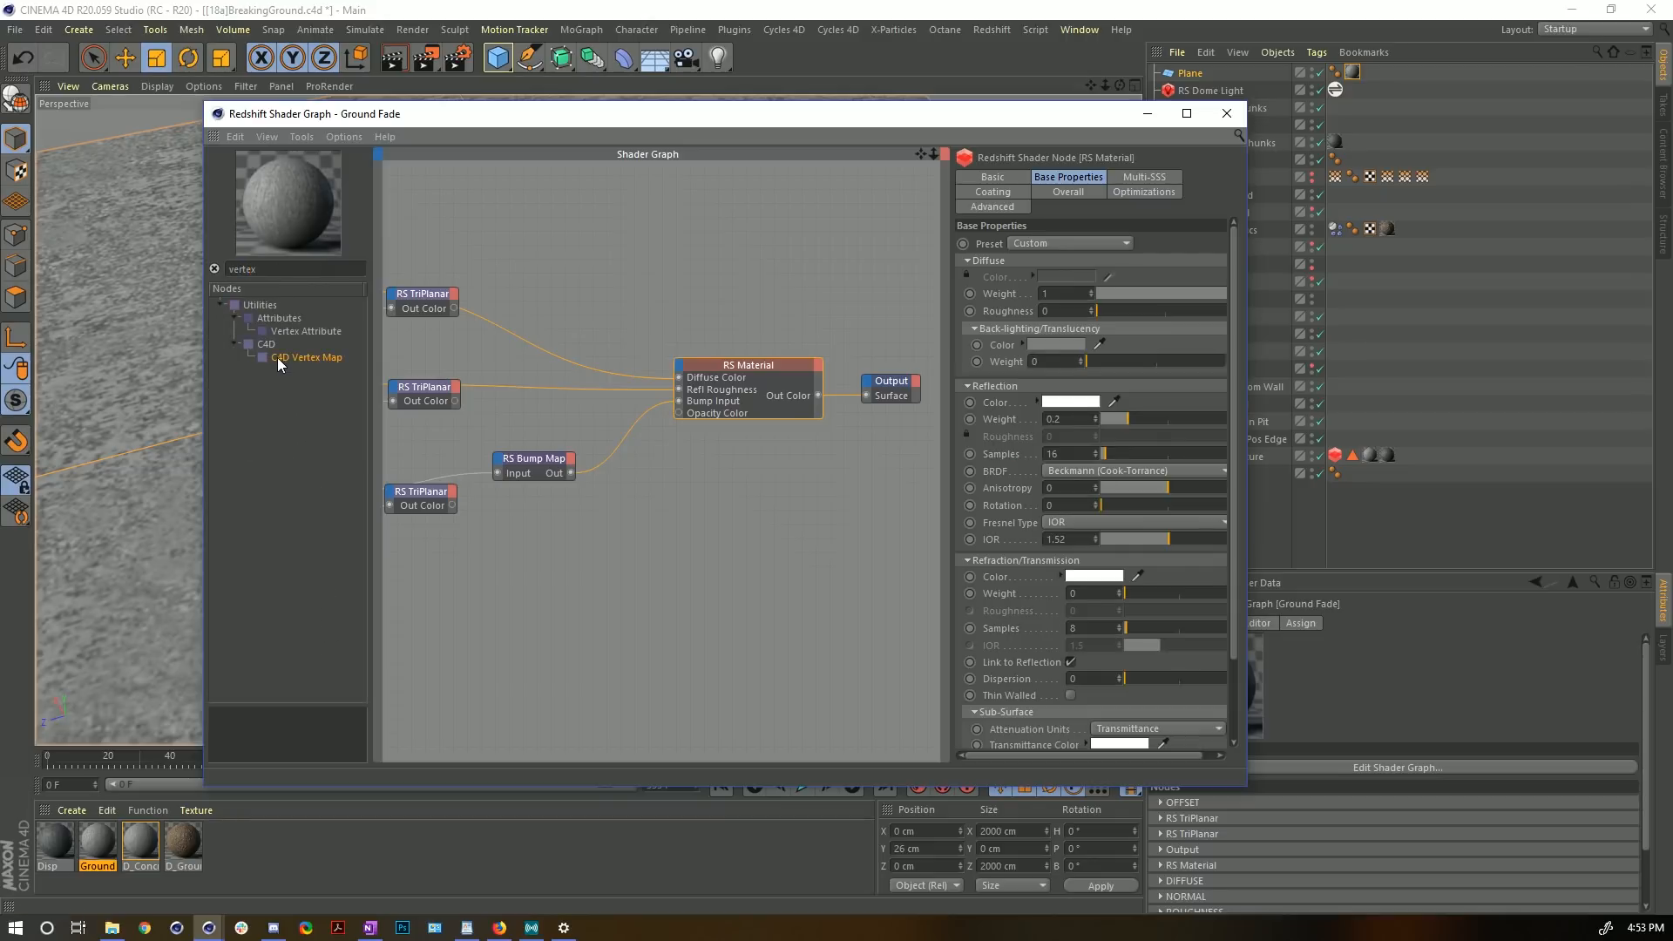
left_click_drag(277, 358, 585, 207)
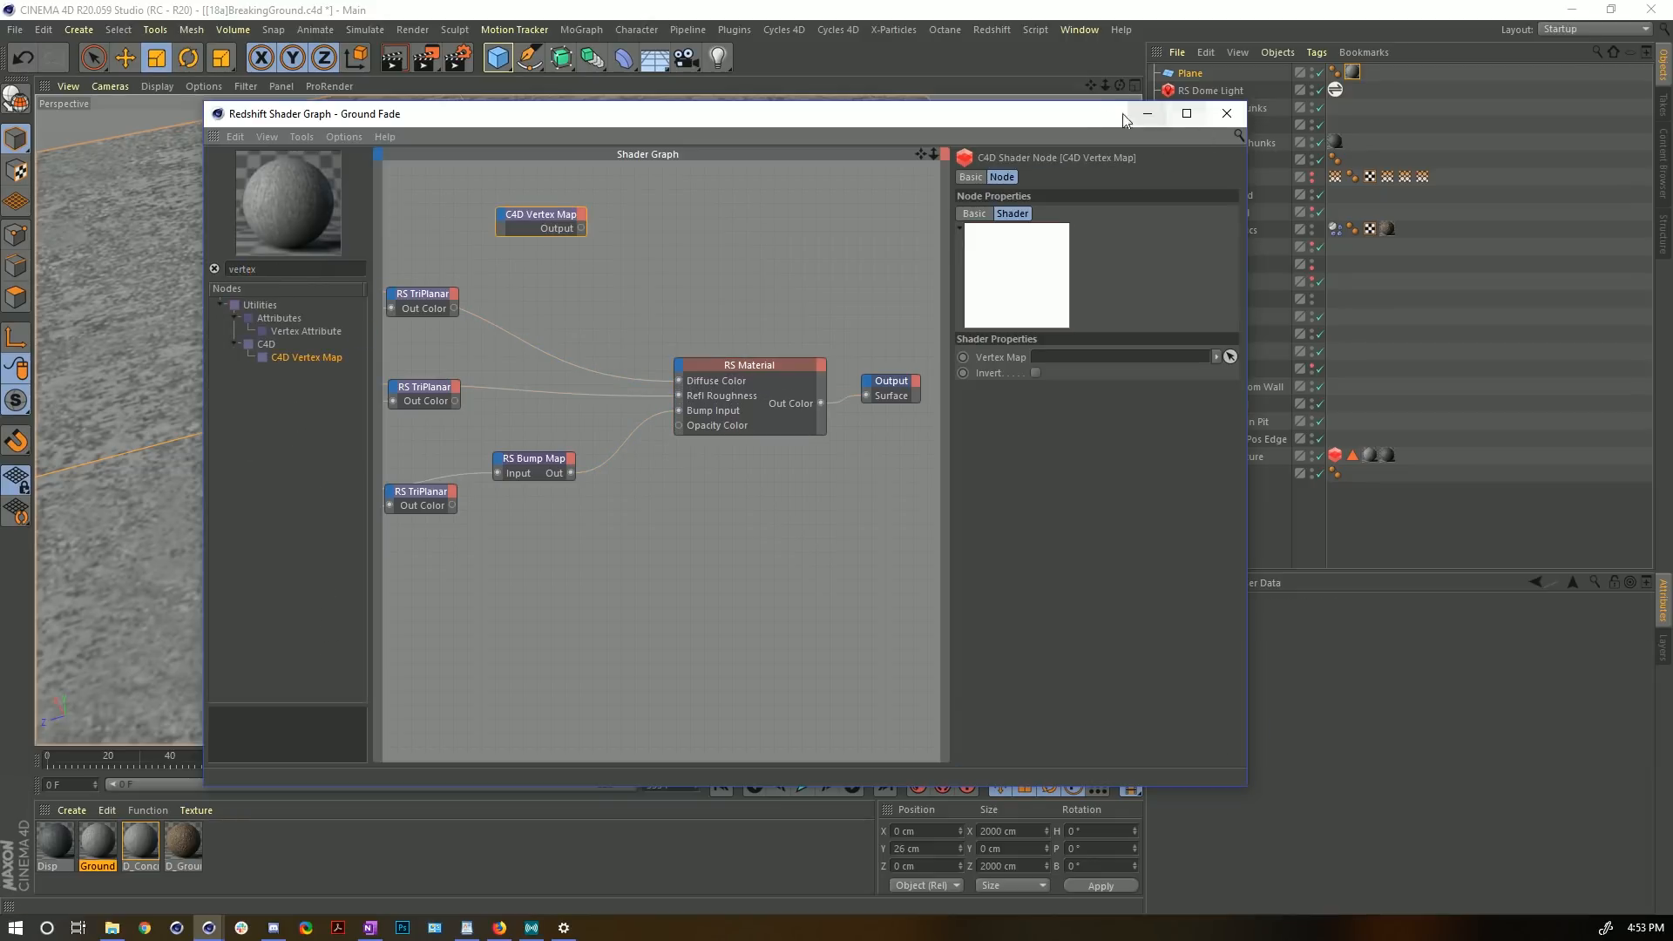
left_click_drag(1123, 114, 1007, 145)
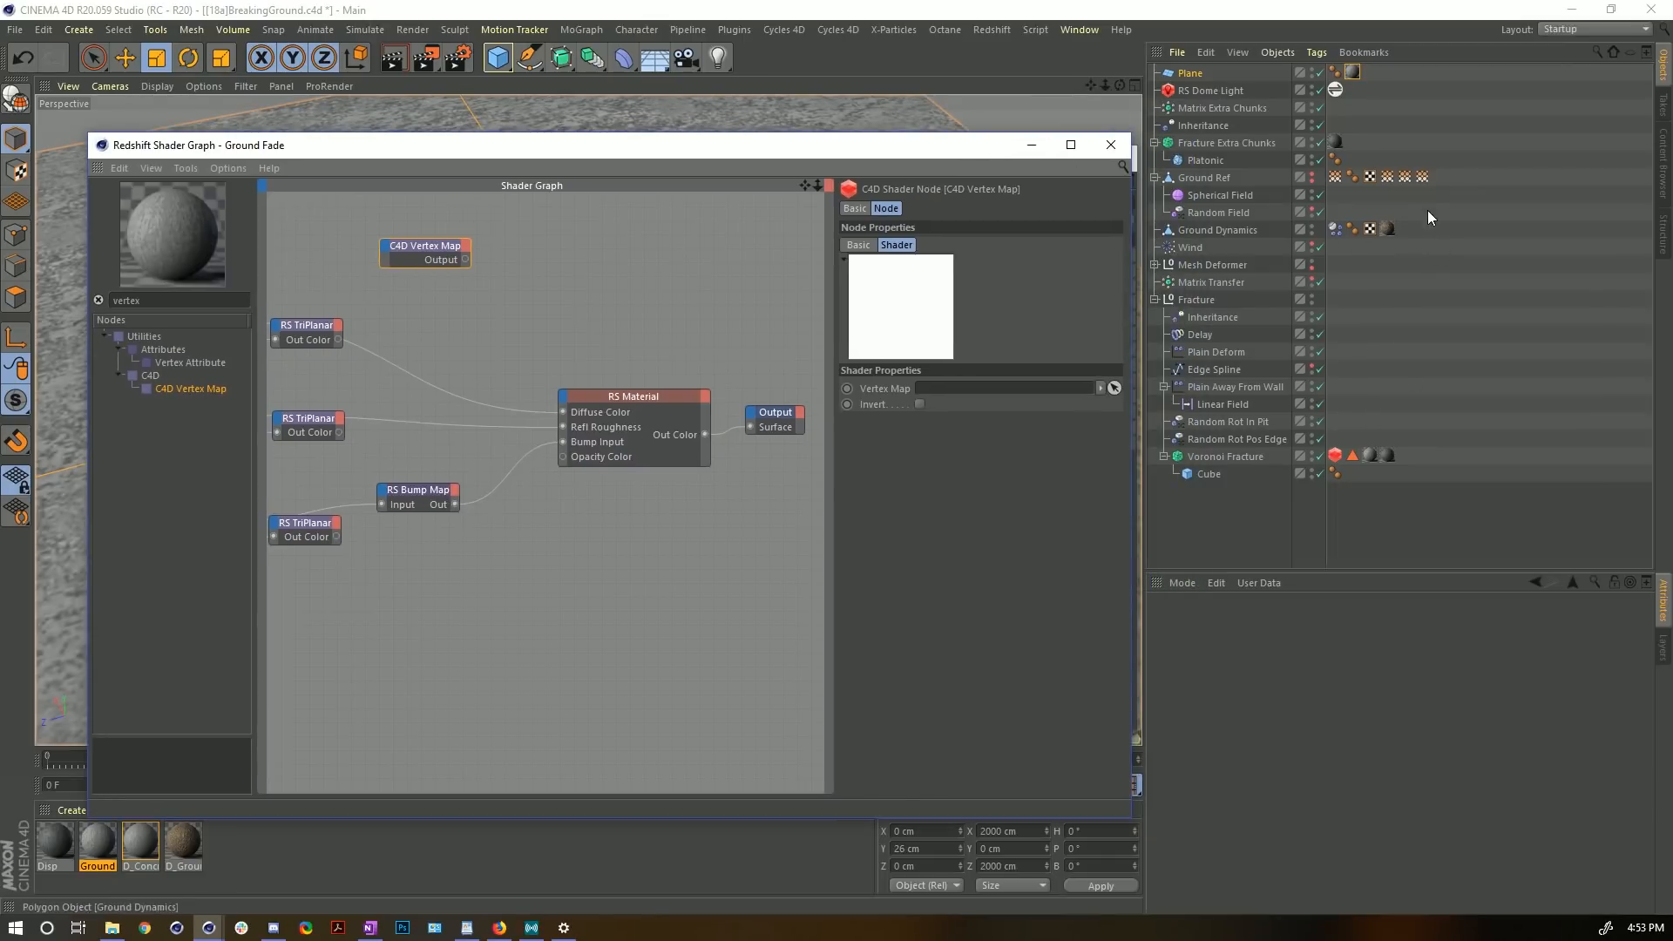
left_click_drag(1419, 176, 959, 389)
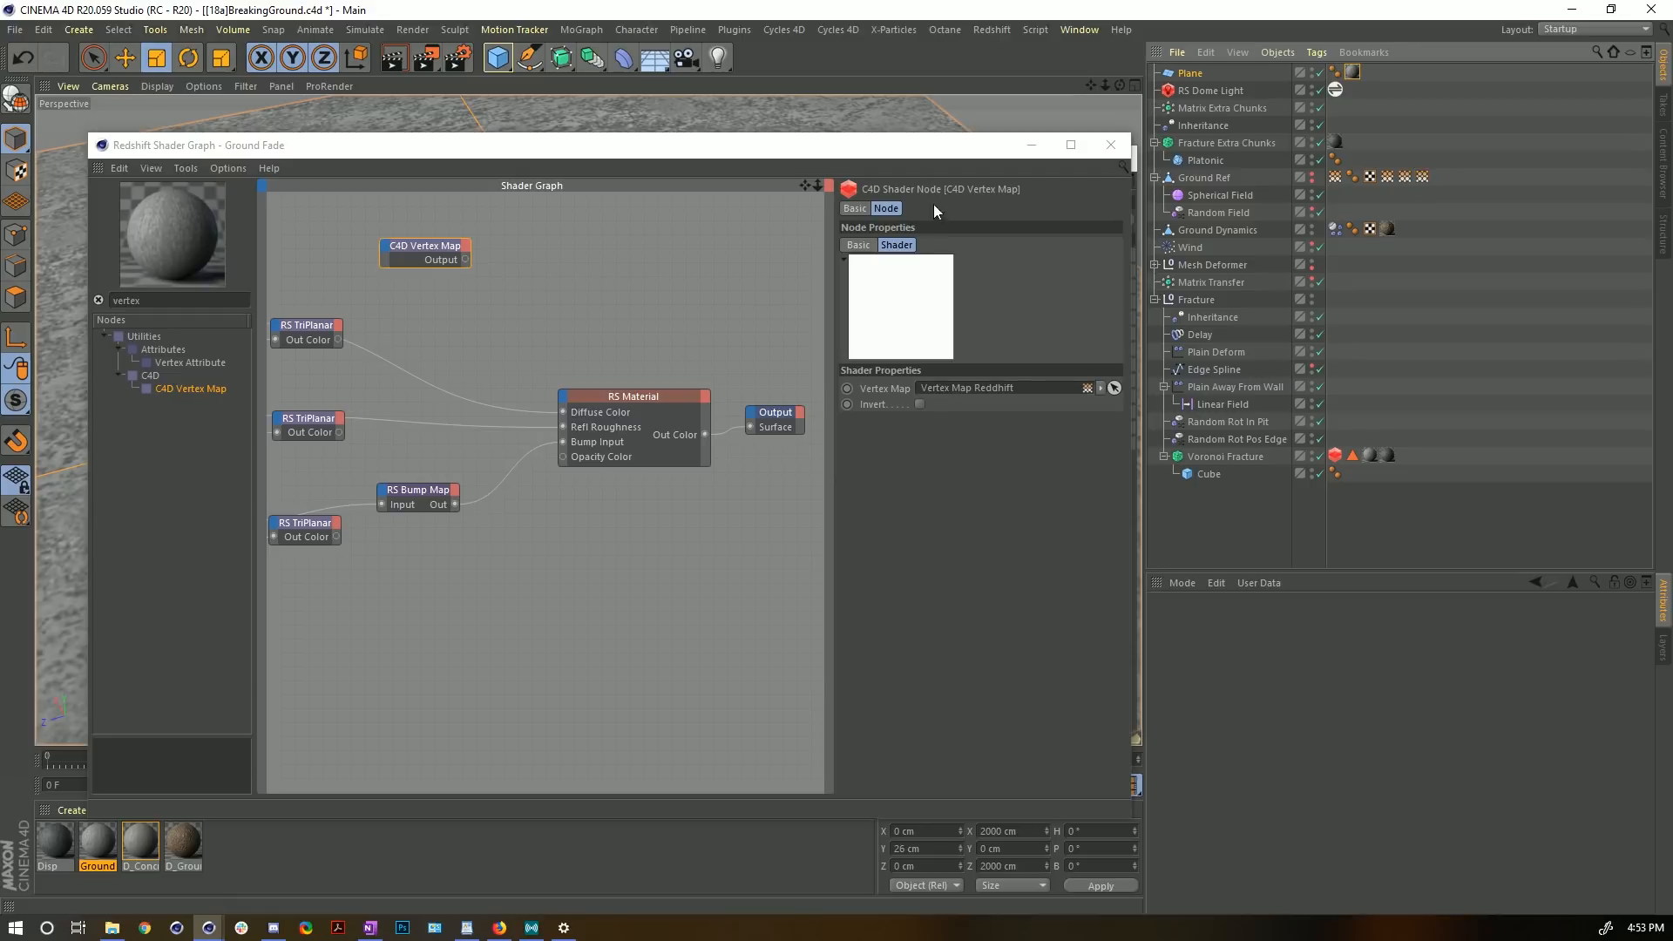
- Set the Plane's width segments and height segments to 55 each
left_click_drag(903, 148, 766, 566)
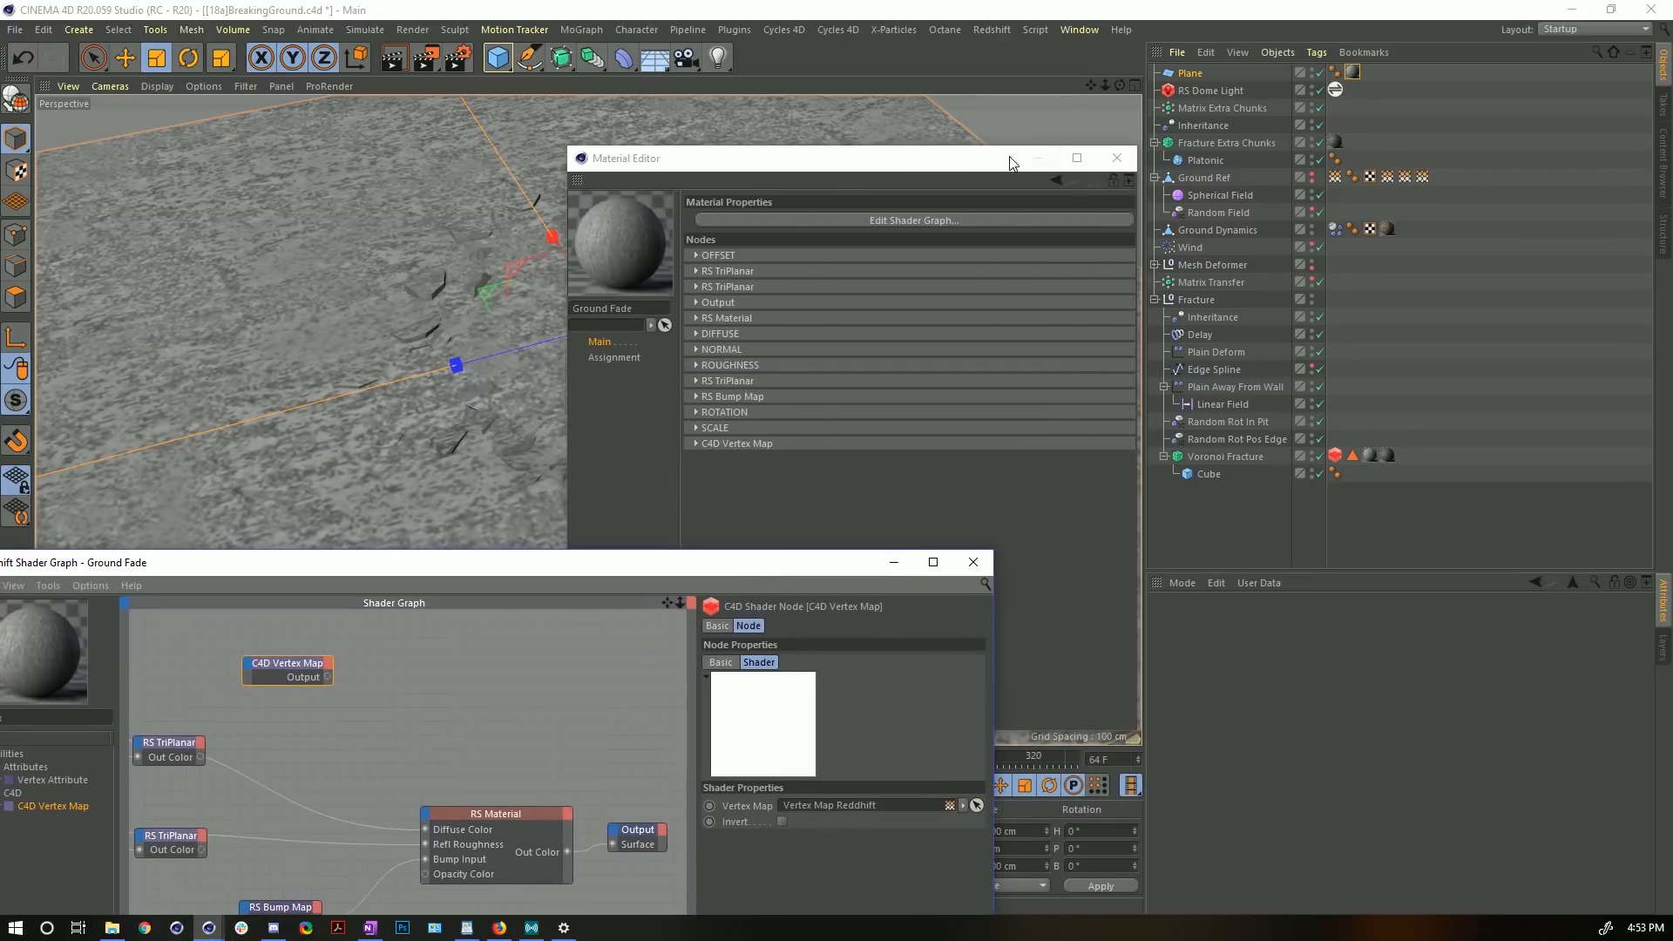
left_click_drag(951, 162, 979, 813)
left_click(1189, 73)
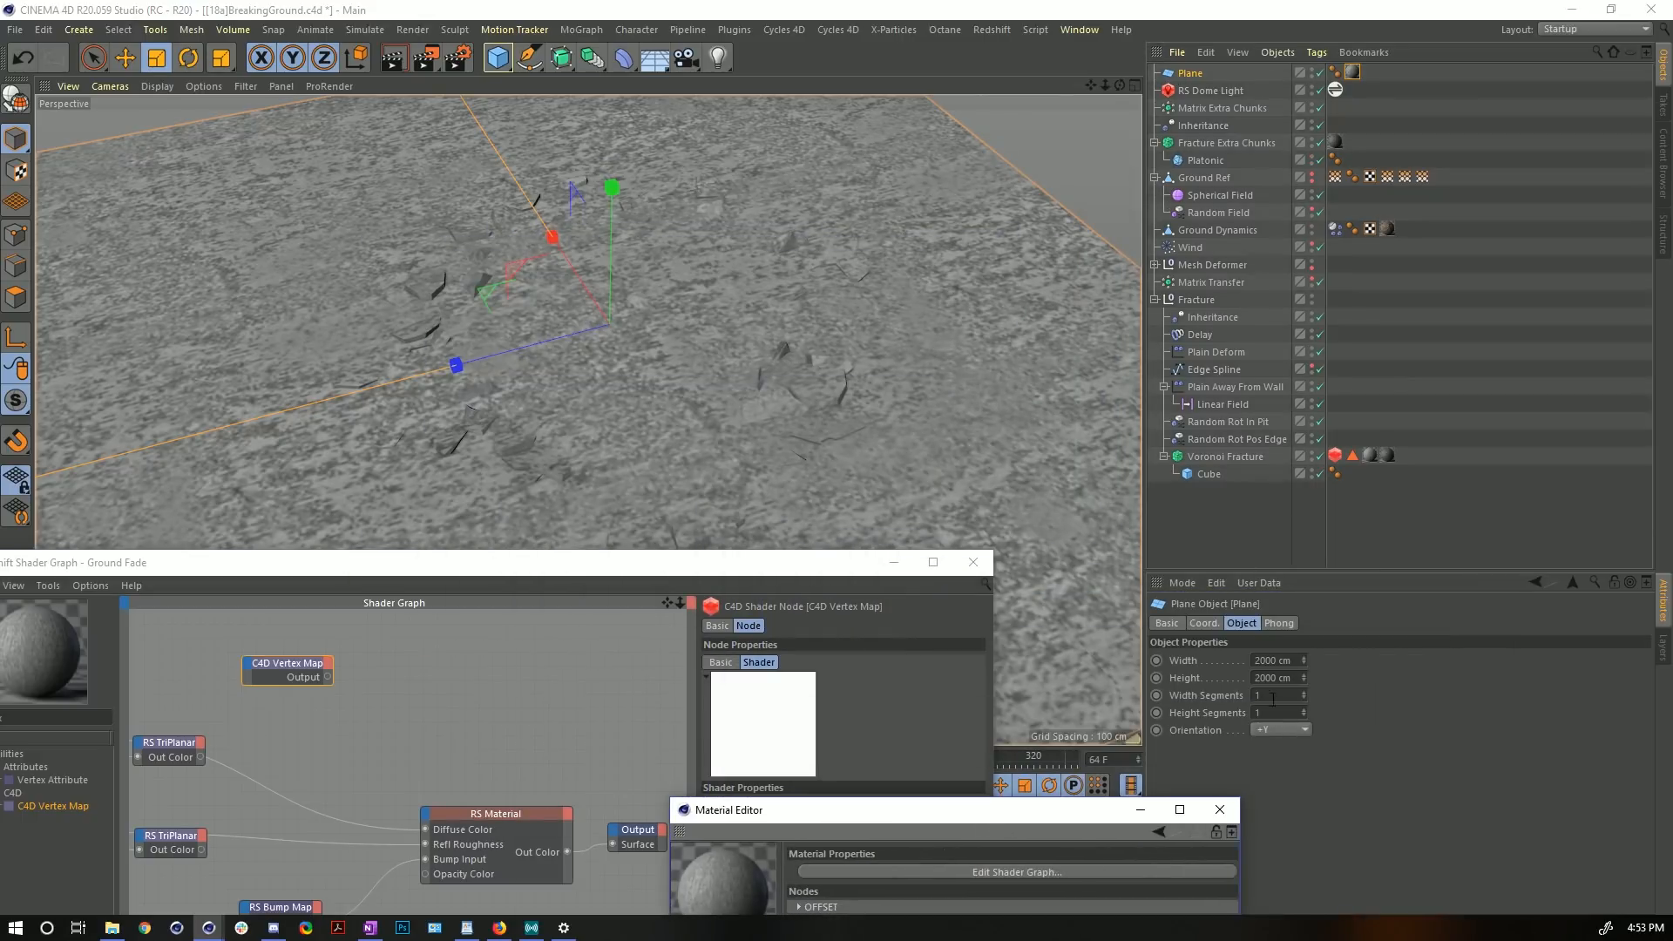
left_click(1272, 695)
type("55")
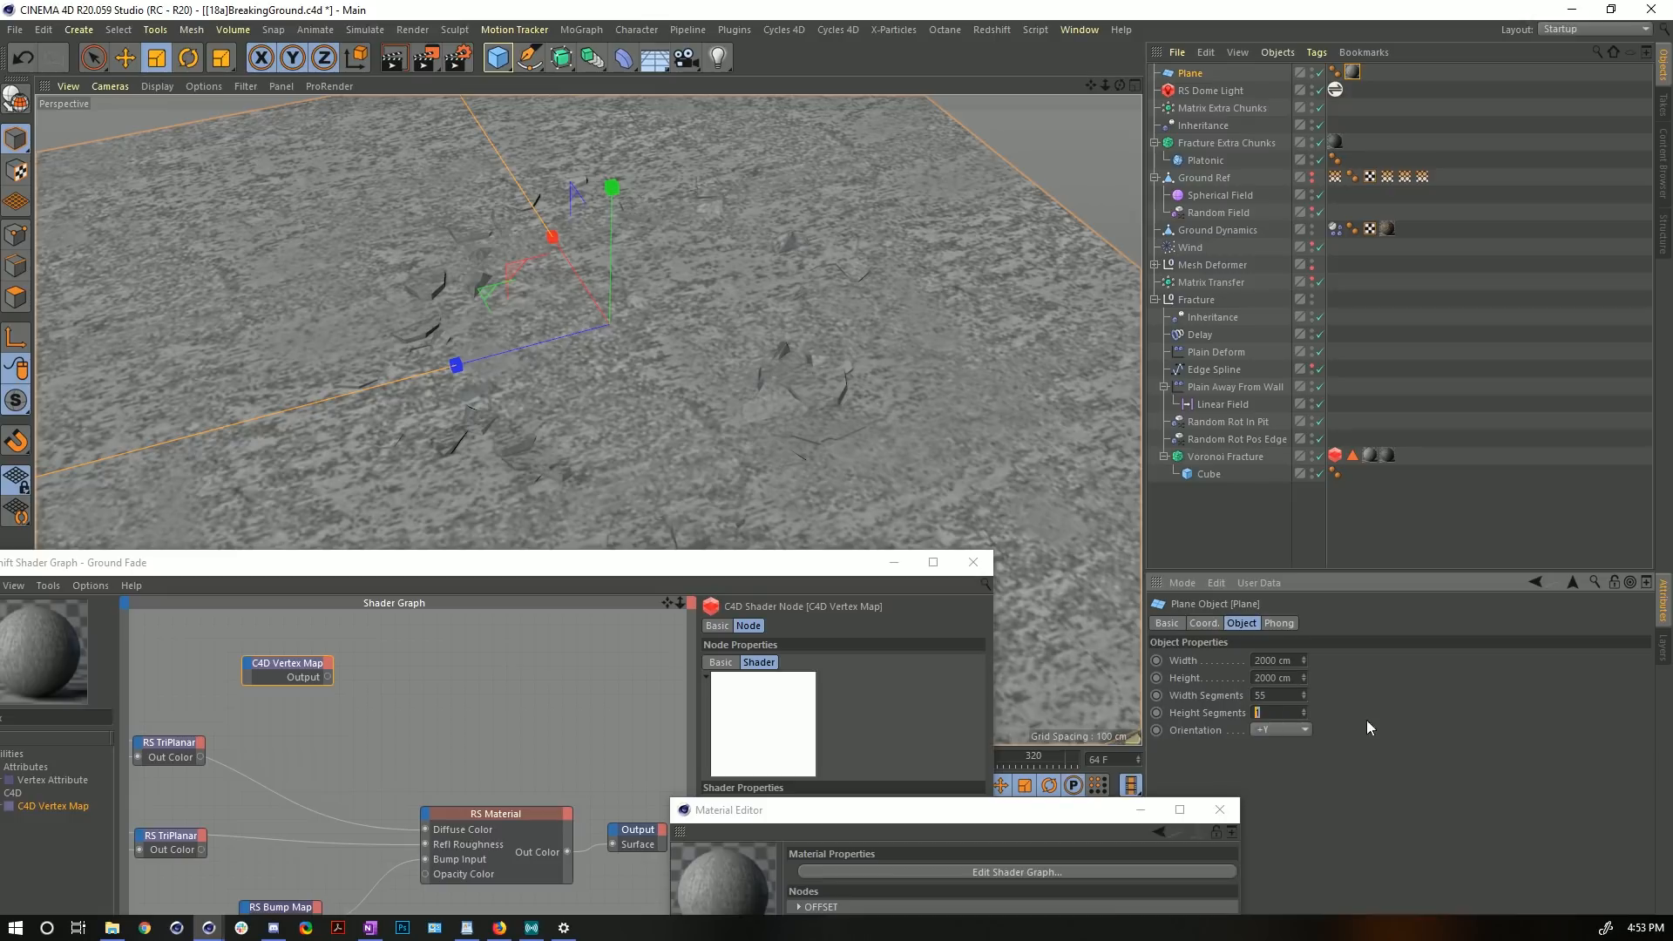
type("55")
- Make the Plane editable and copy the Vertex Map Reddhift tag from Ground Ref onto it
left_click_drag(1058, 815, 948, 177)
left_click(474, 567)
left_click_drag(474, 567, 493, 253)
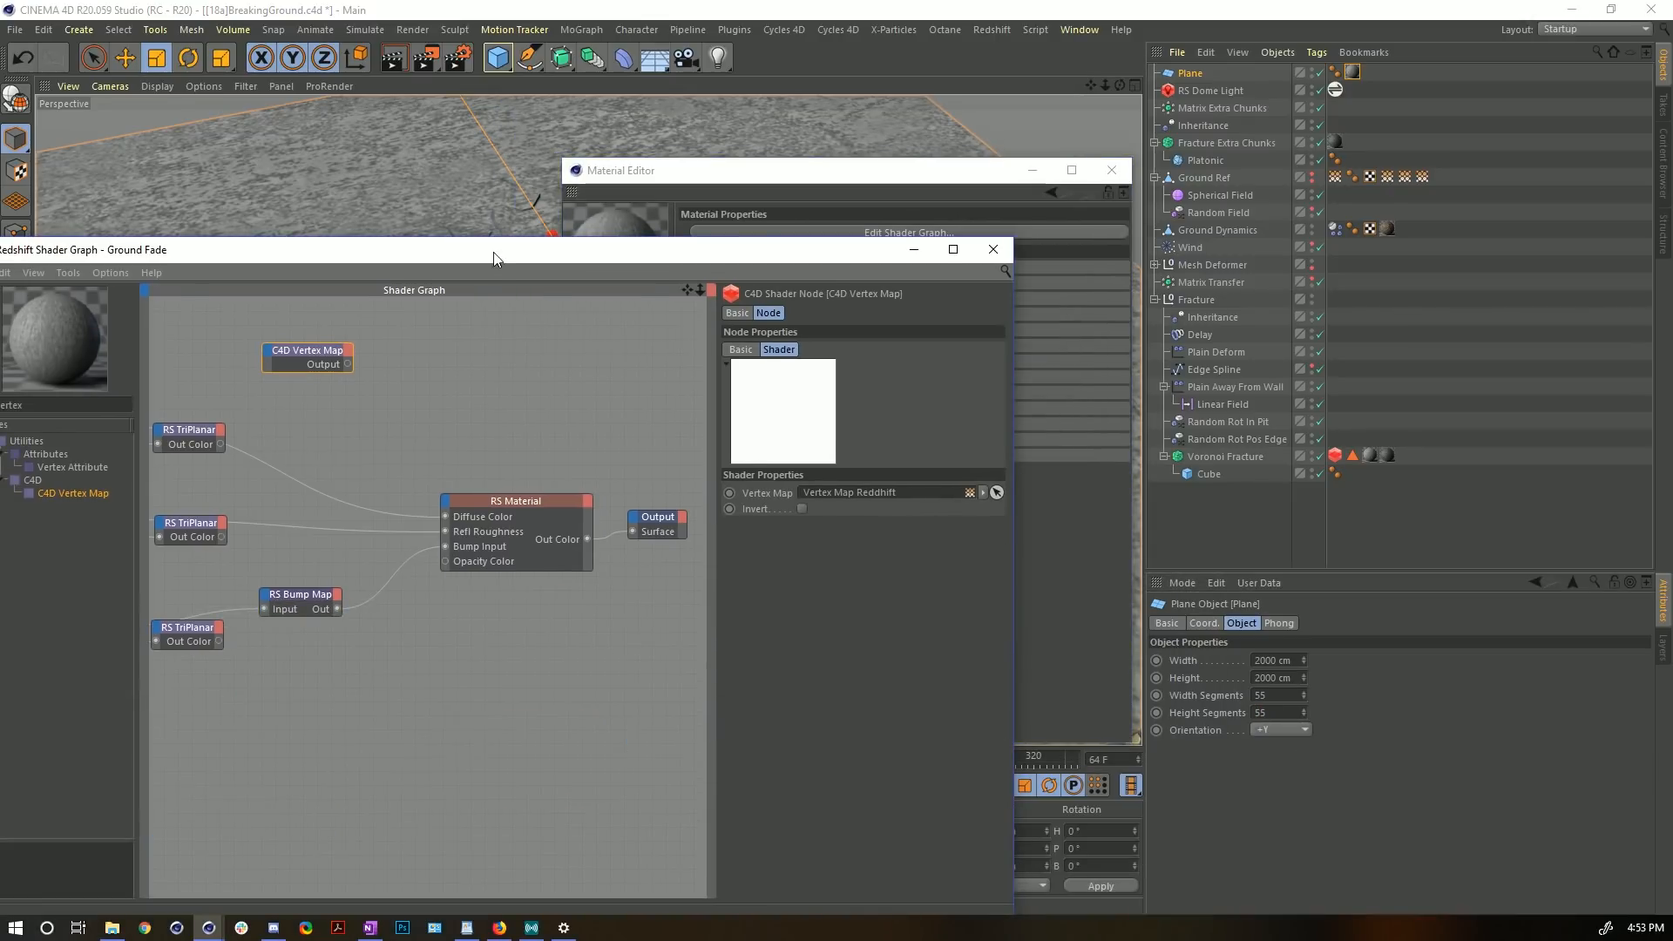
left_click(1195, 75)
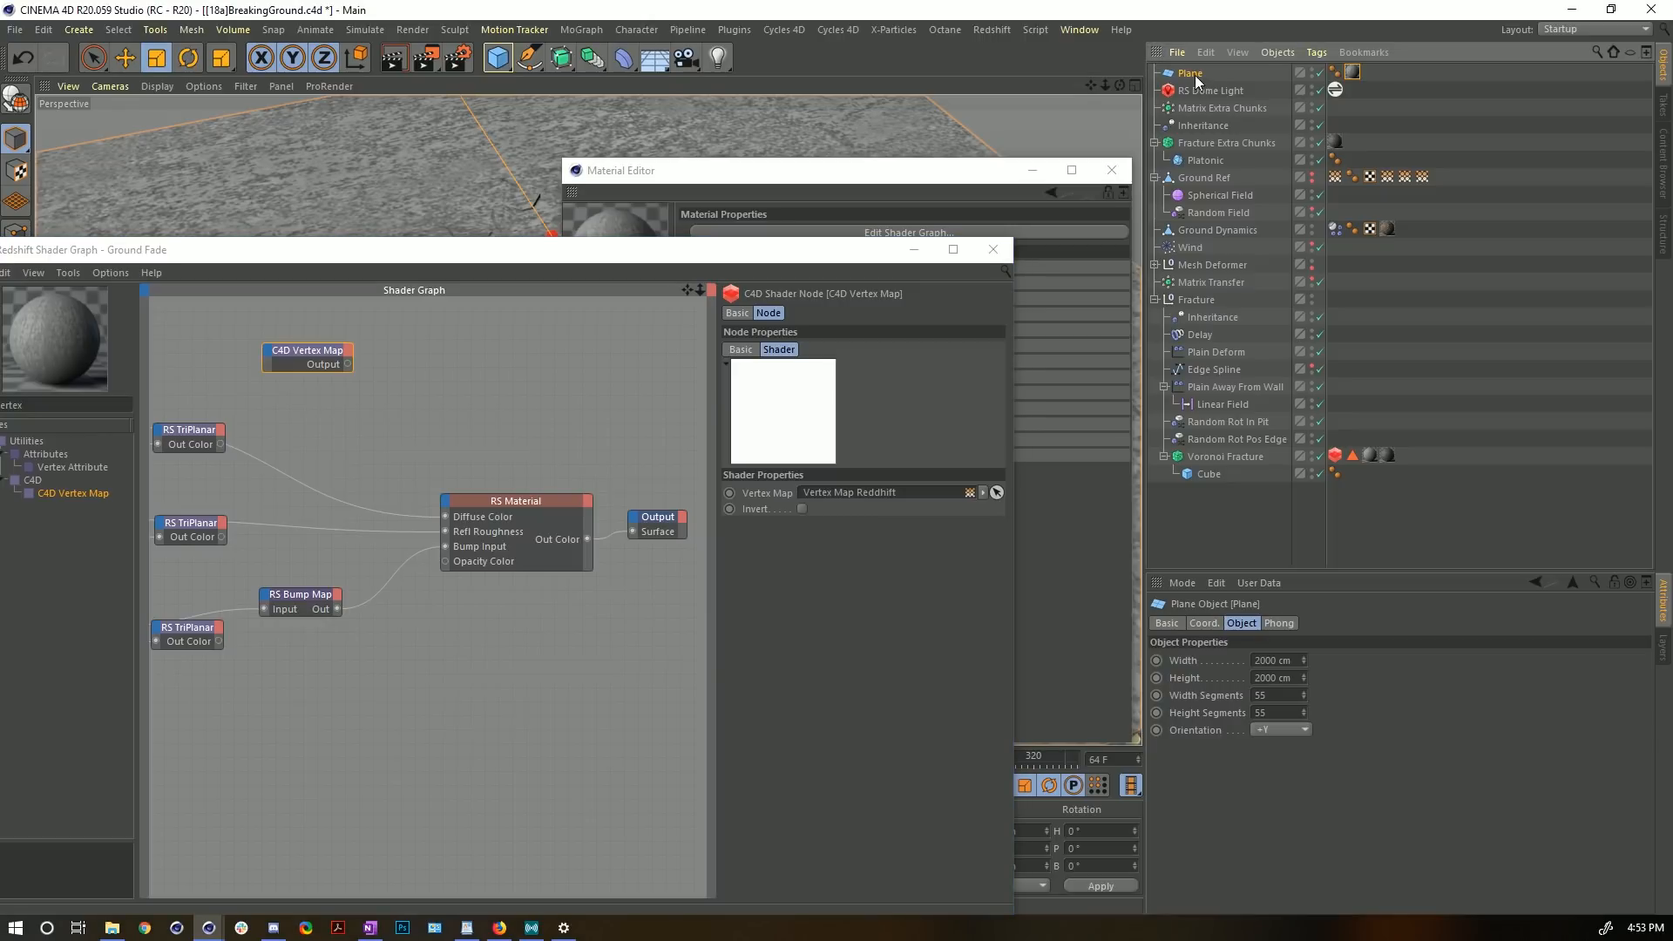
key("c")
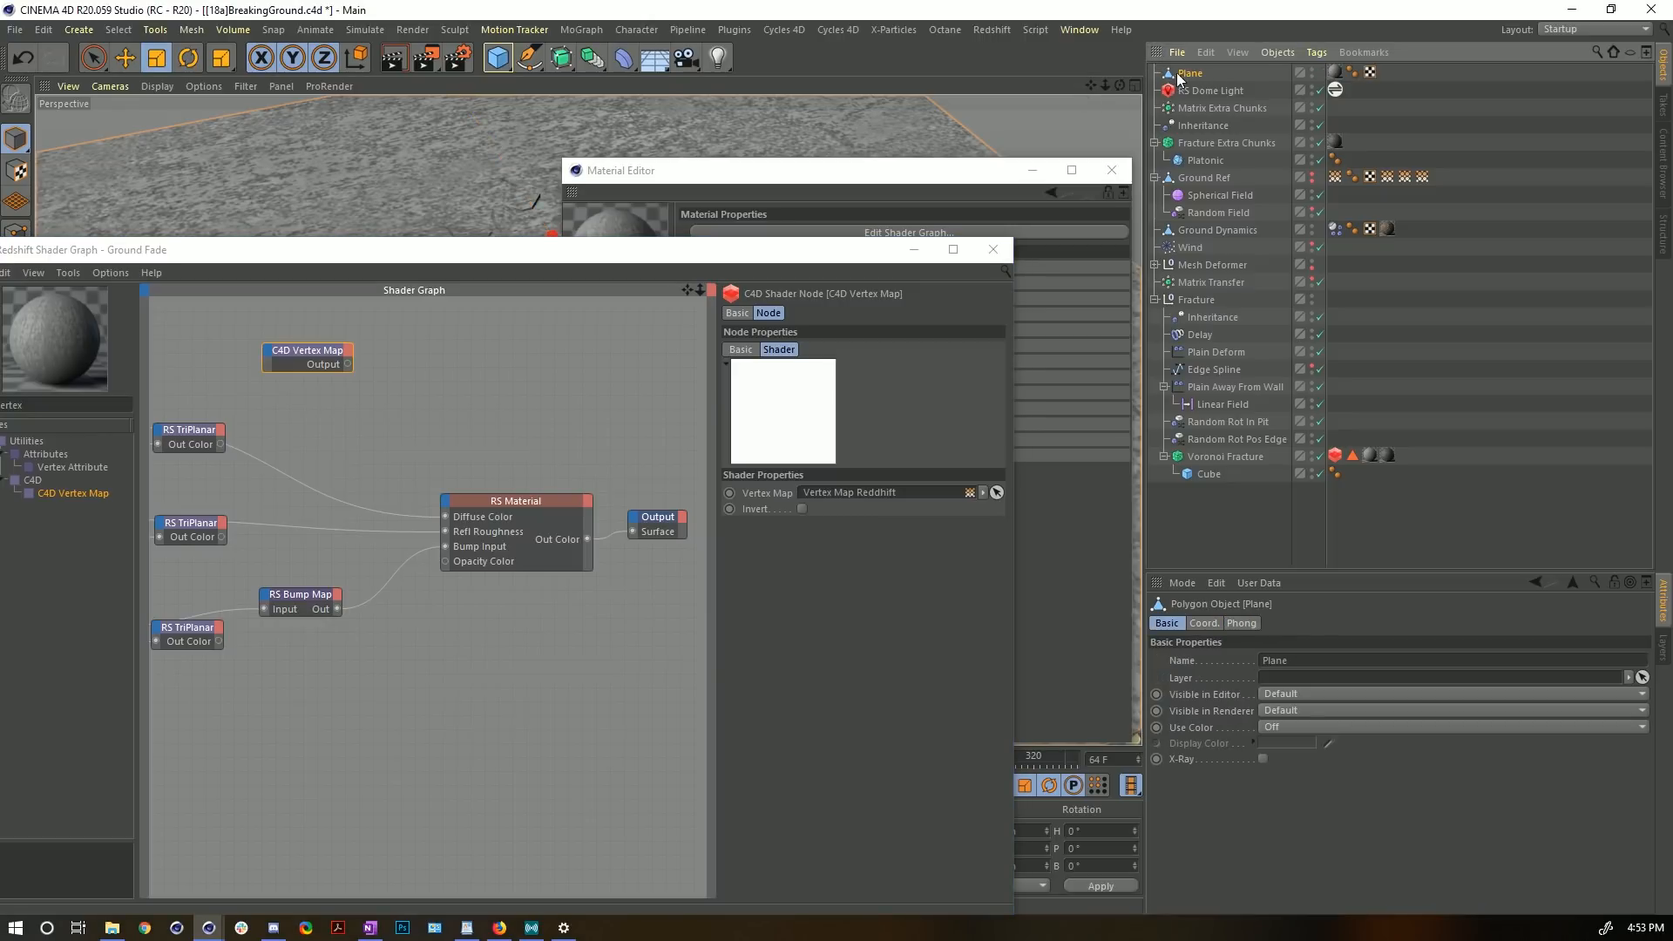
left_click_drag(1422, 177, 1389, 73, "ctrl")
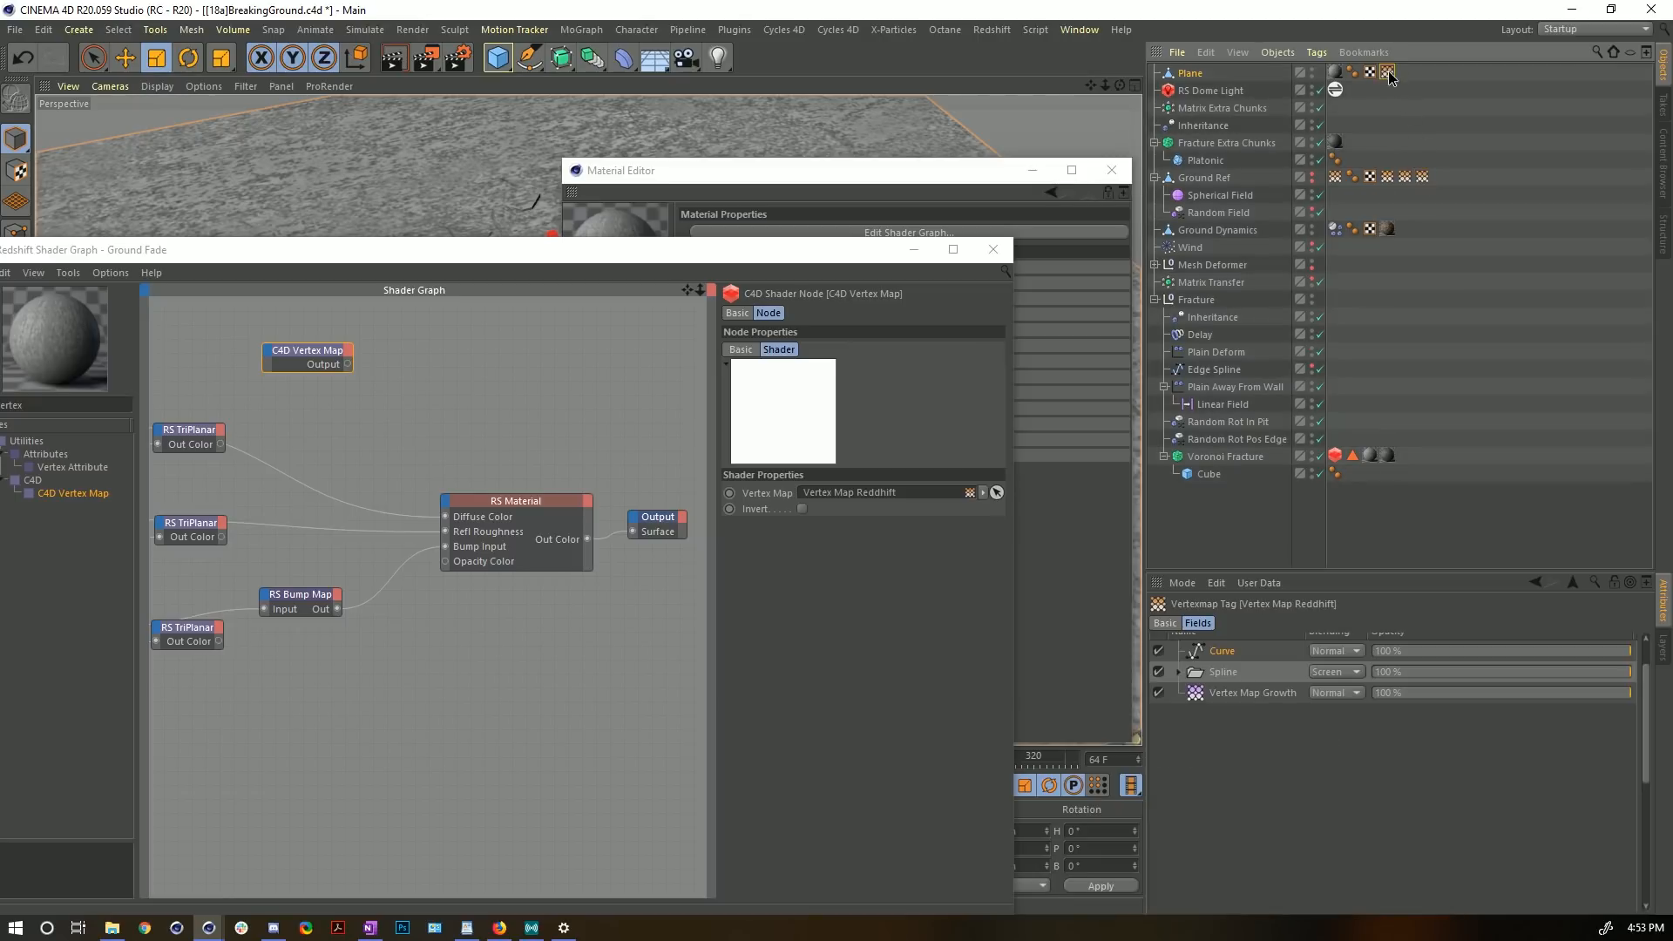
- Clear the fields of the Plane's copied vertex map and add Ground Ref's Vertex Map Reddhift as its only field
left_click(1257, 729)
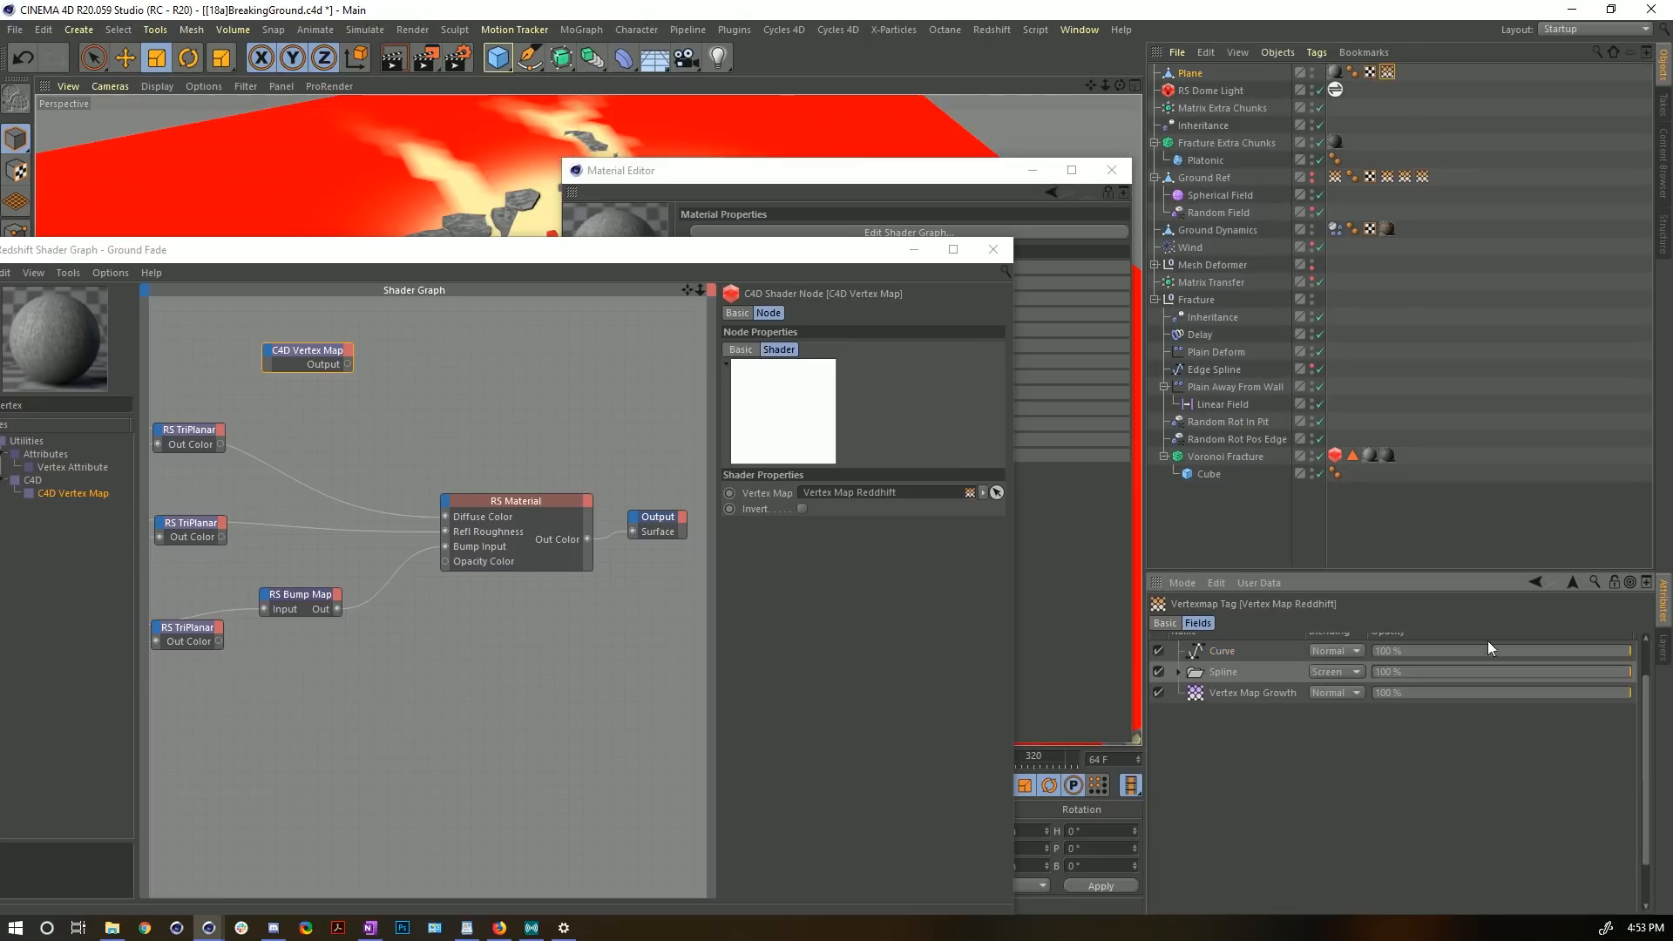
left_click(1353, 74)
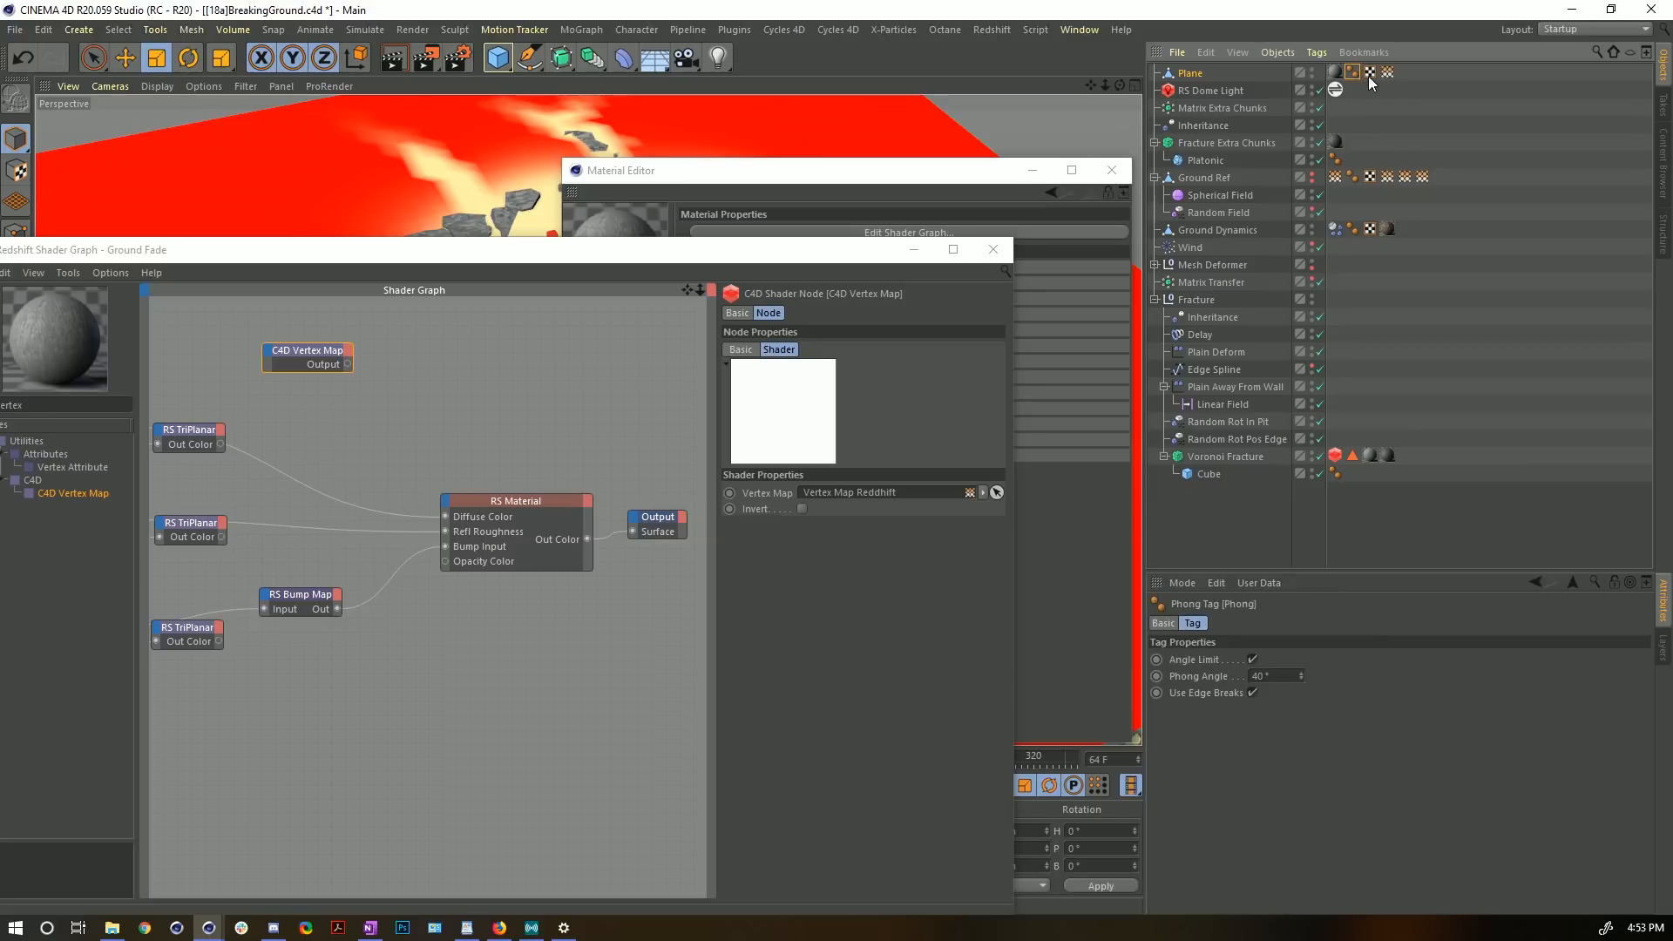
left_click(1387, 74)
scroll(1270, 659, "up", 2)
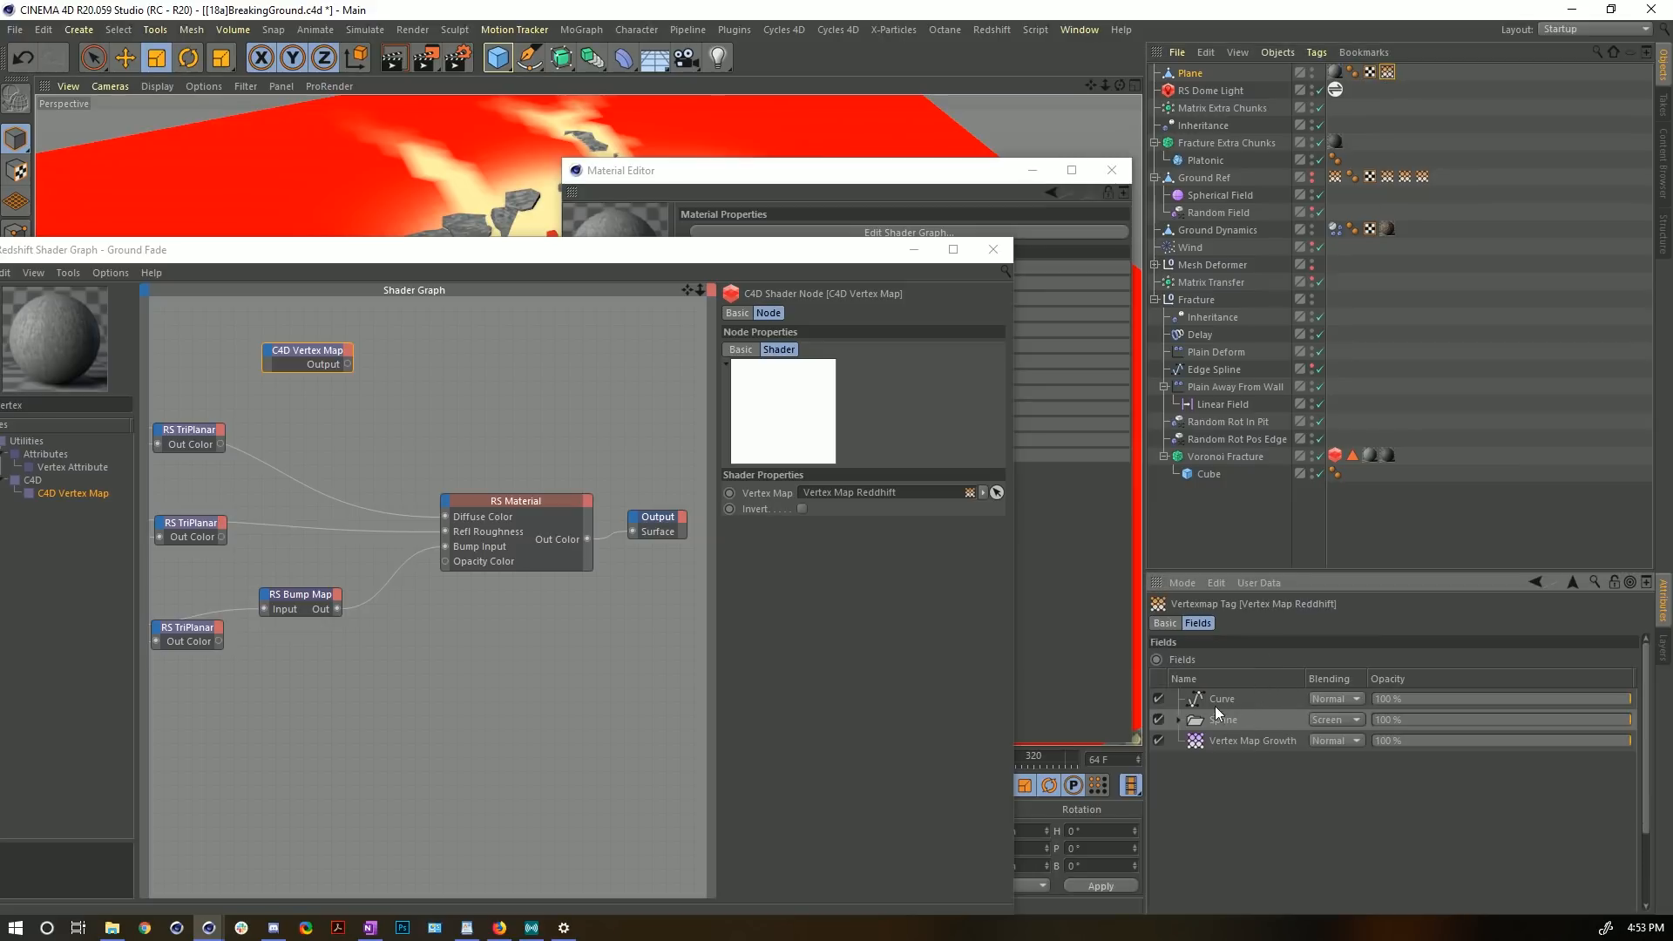
scroll(1274, 677, "down", 3)
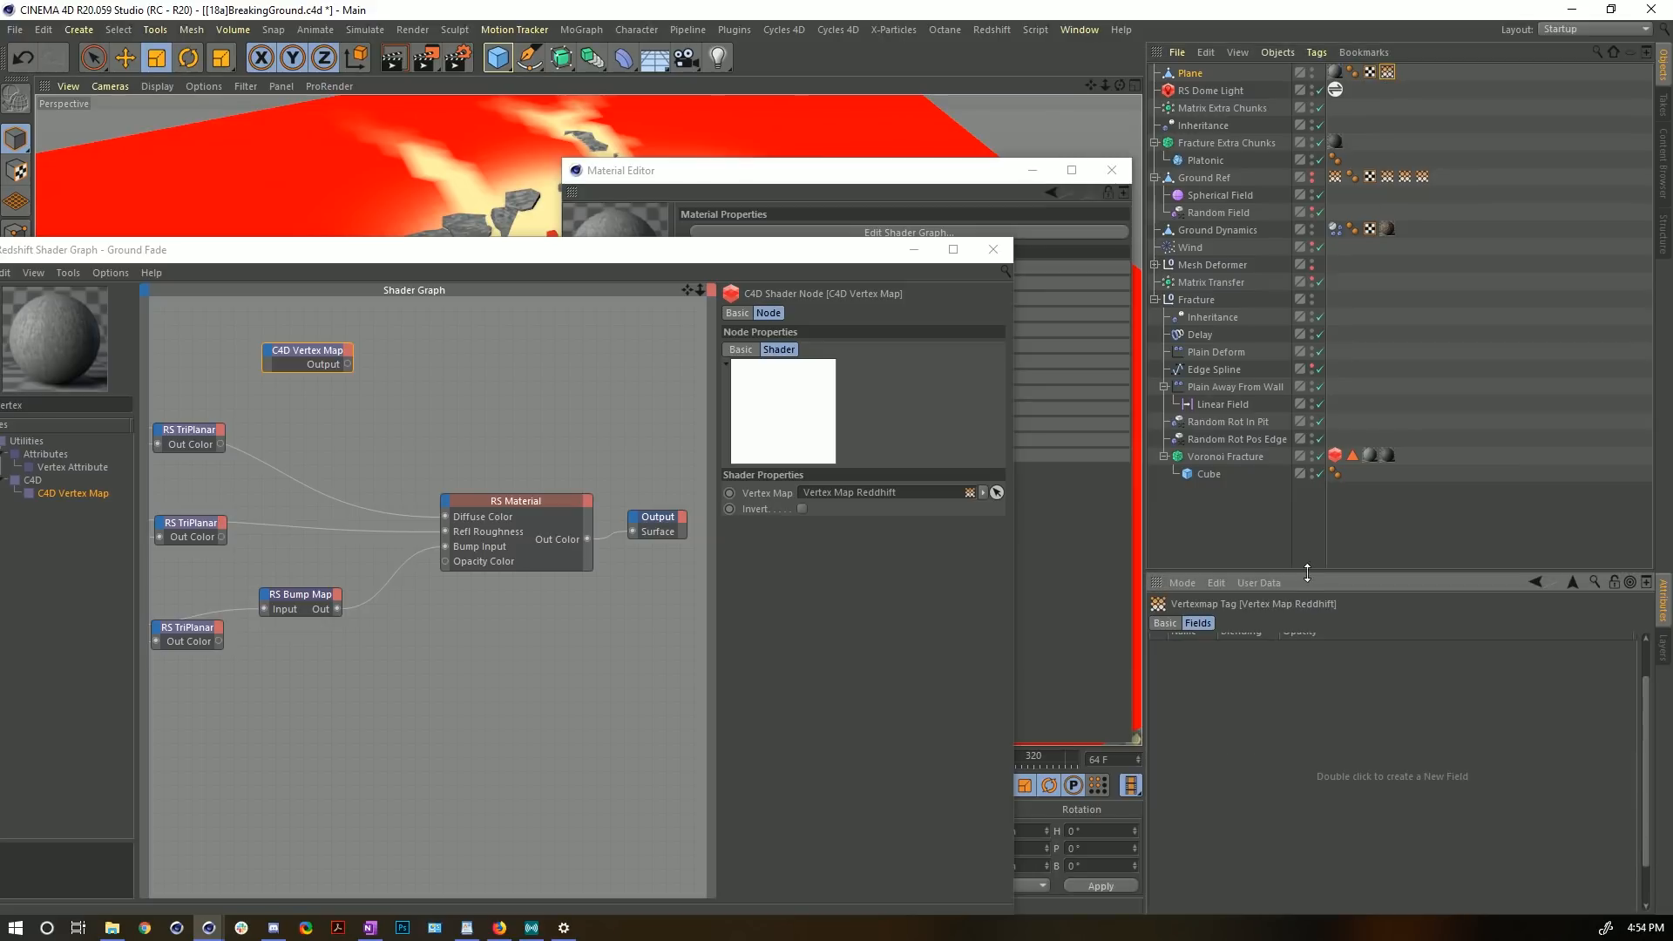
left_click_drag(1311, 571, 1309, 319)
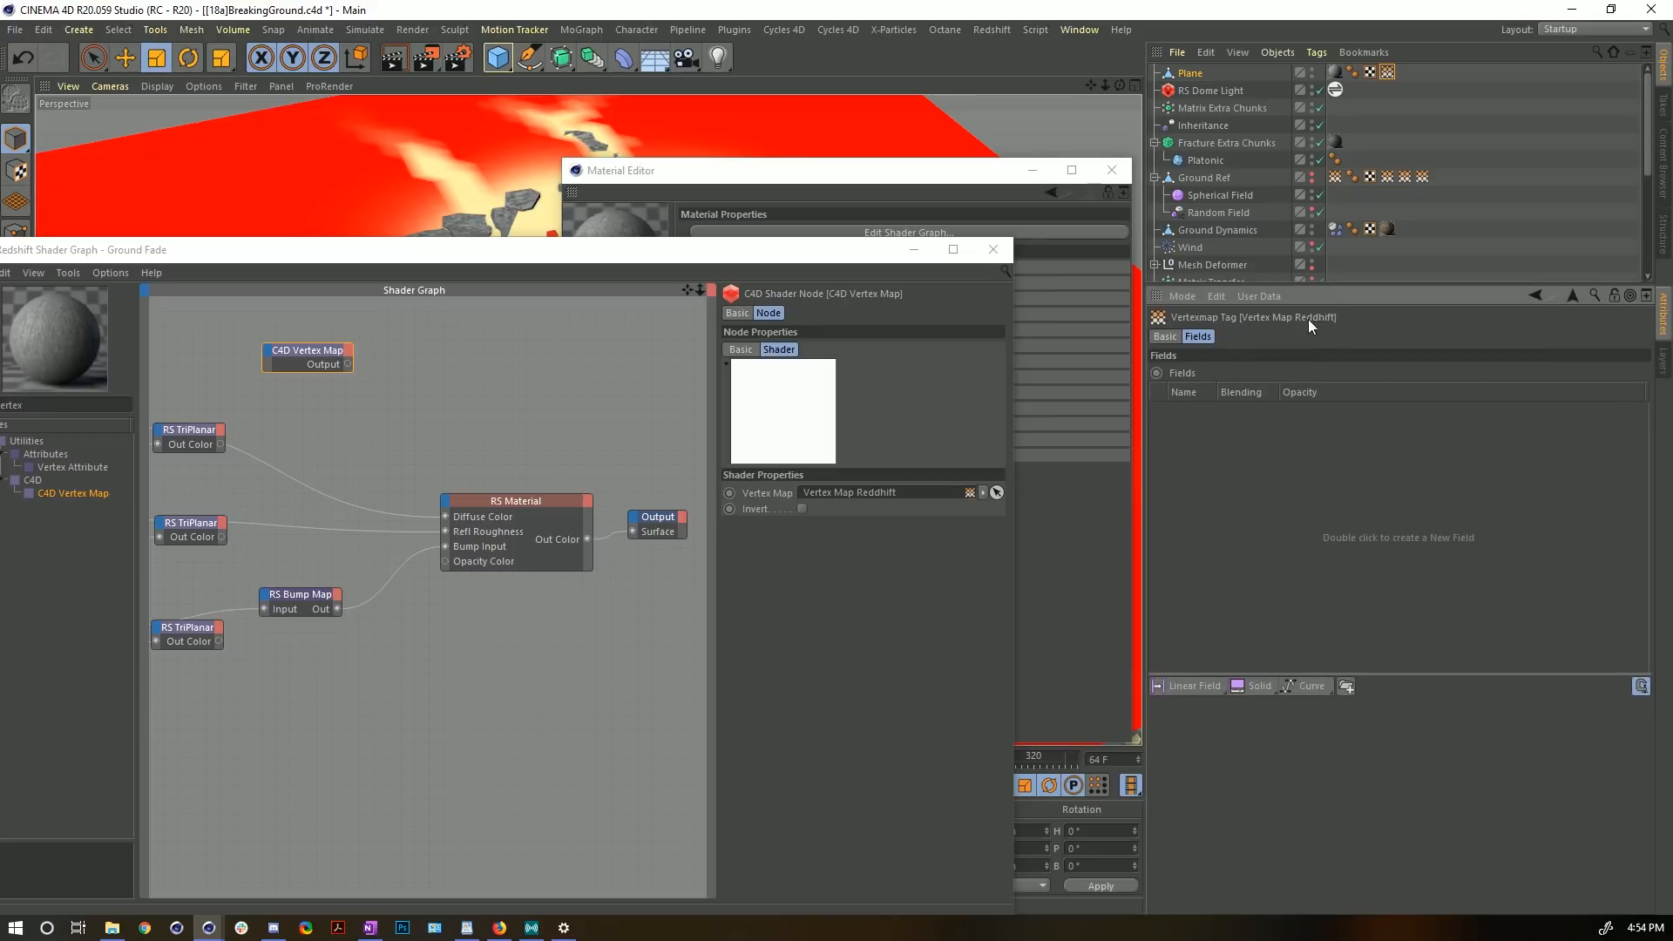
left_click_drag(1424, 177, 1302, 507)
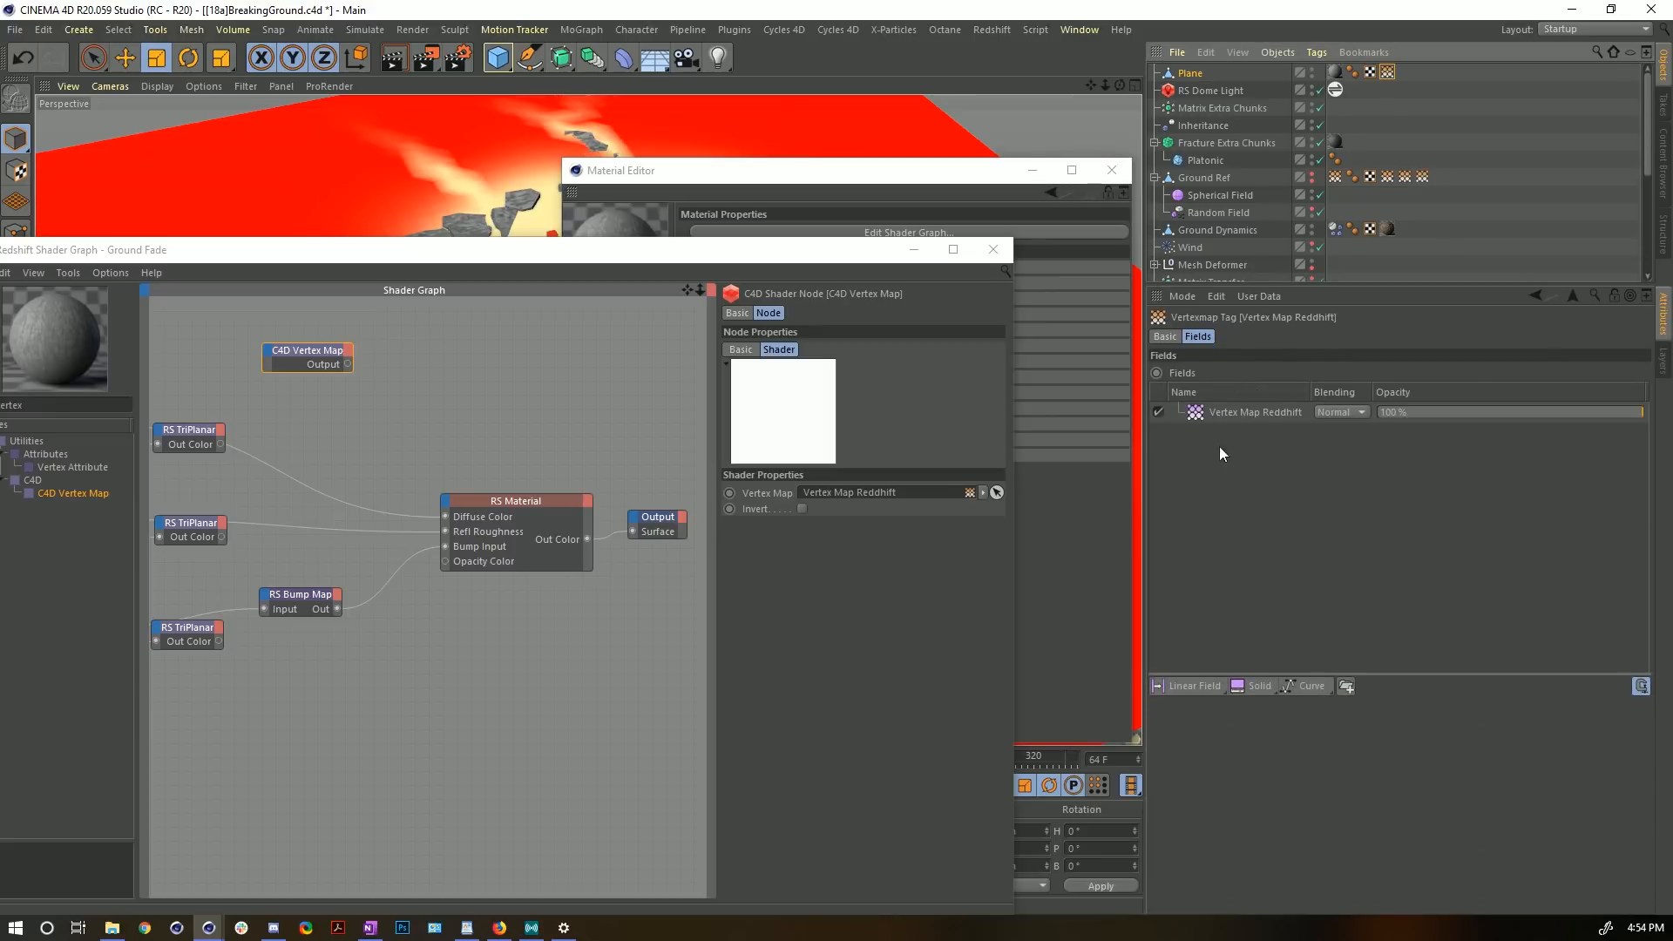
left_click(1262, 74)
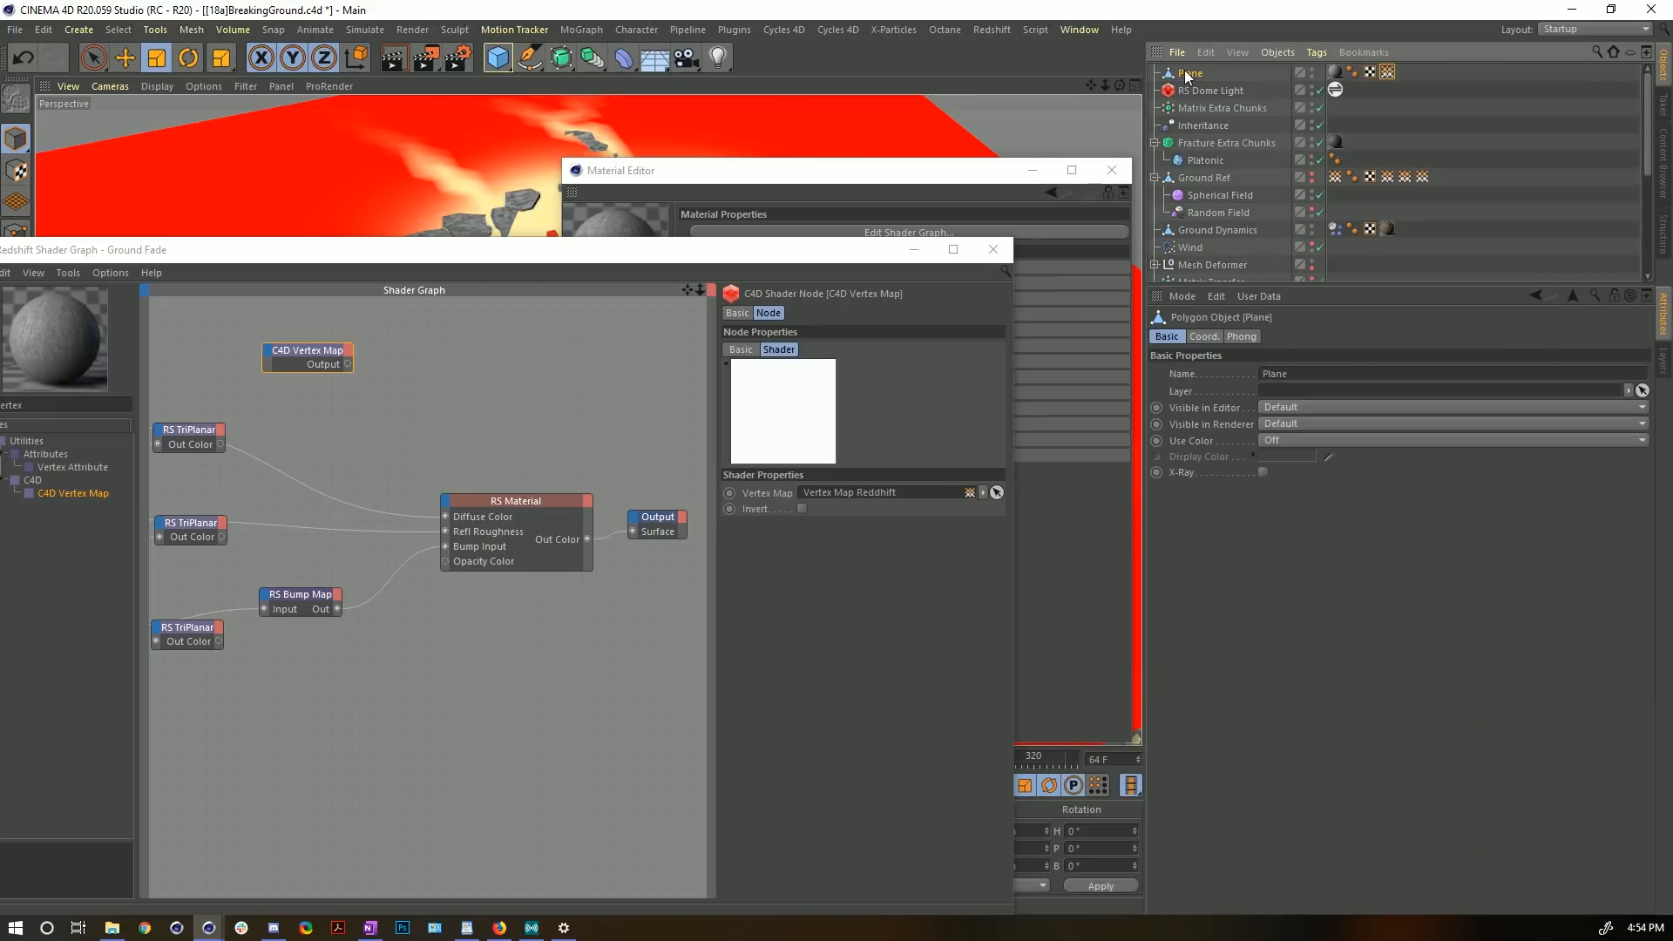
left_click(1389, 71)
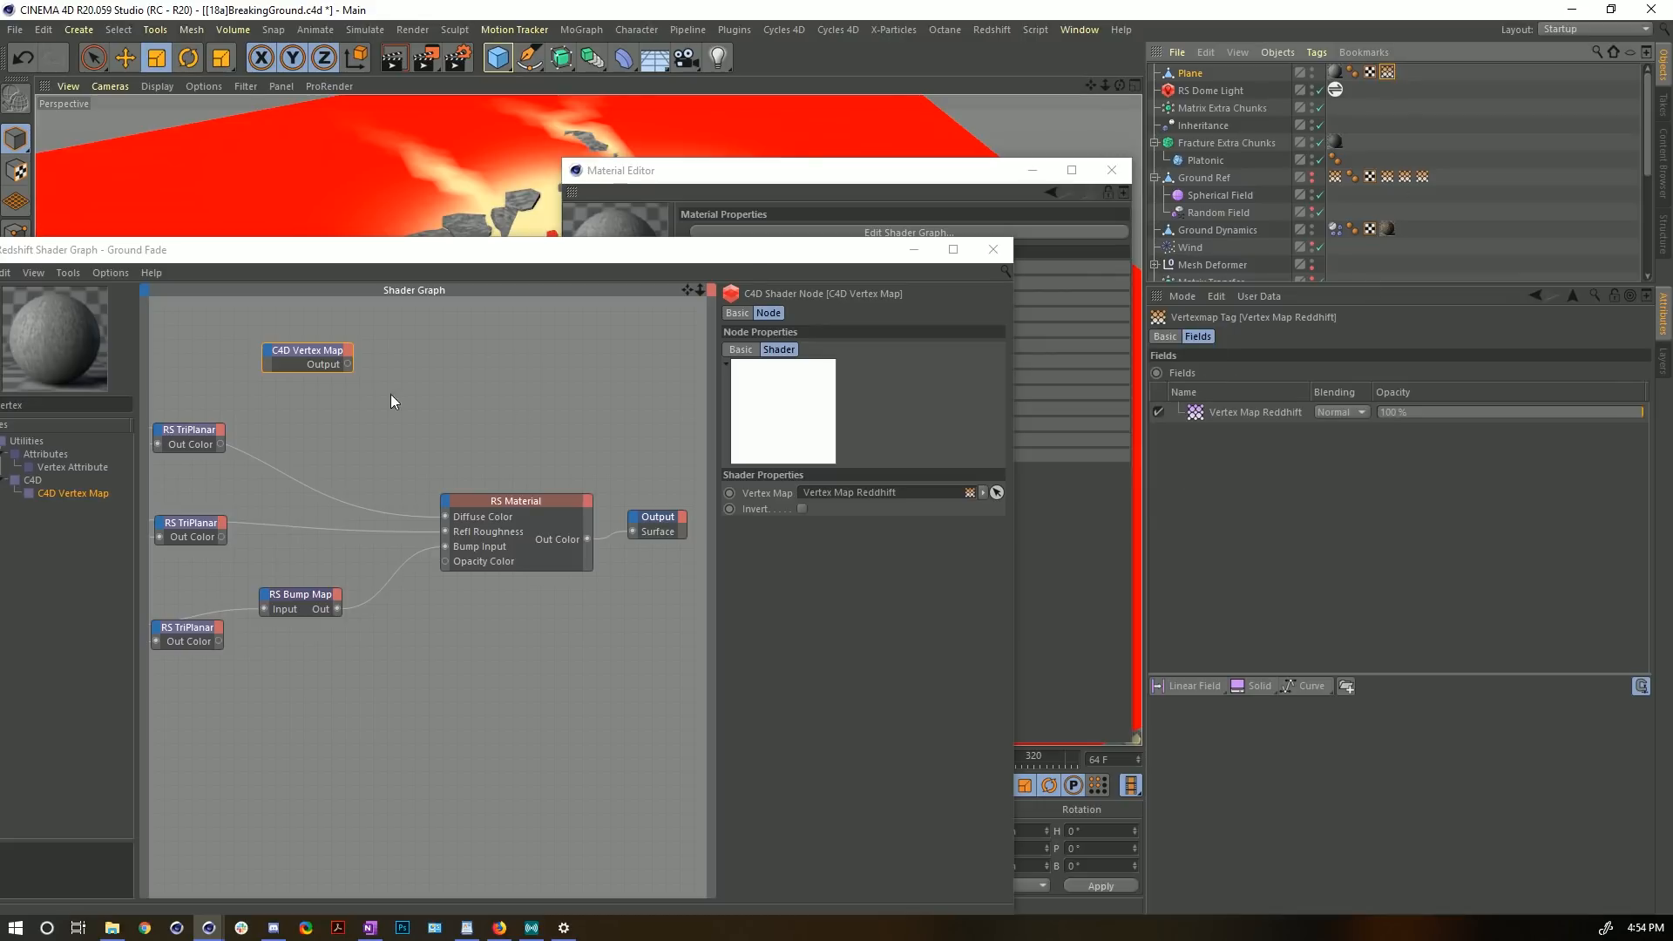
- Assign the Plane's own vertex map tag to the C4D Vertex Map node
left_click_drag(325, 304, 311, 407)
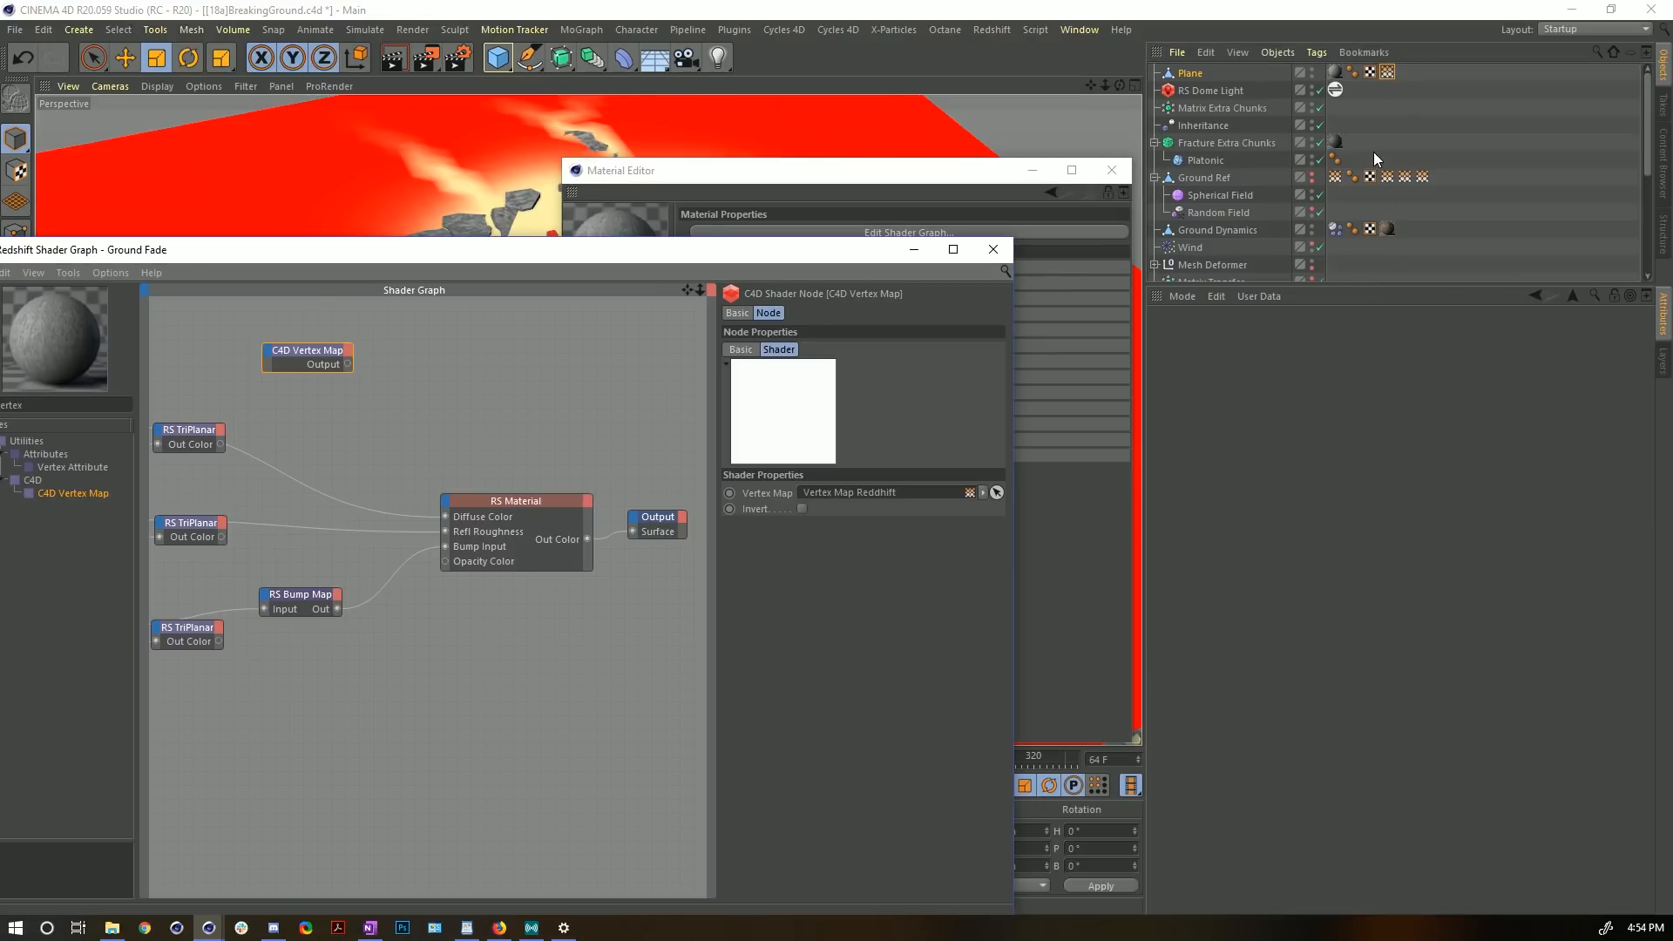
left_click(375, 337)
left_click(336, 351)
- Rename the Plane's vertex map tag as Vertex Map Redshift 2
left_click(1388, 74)
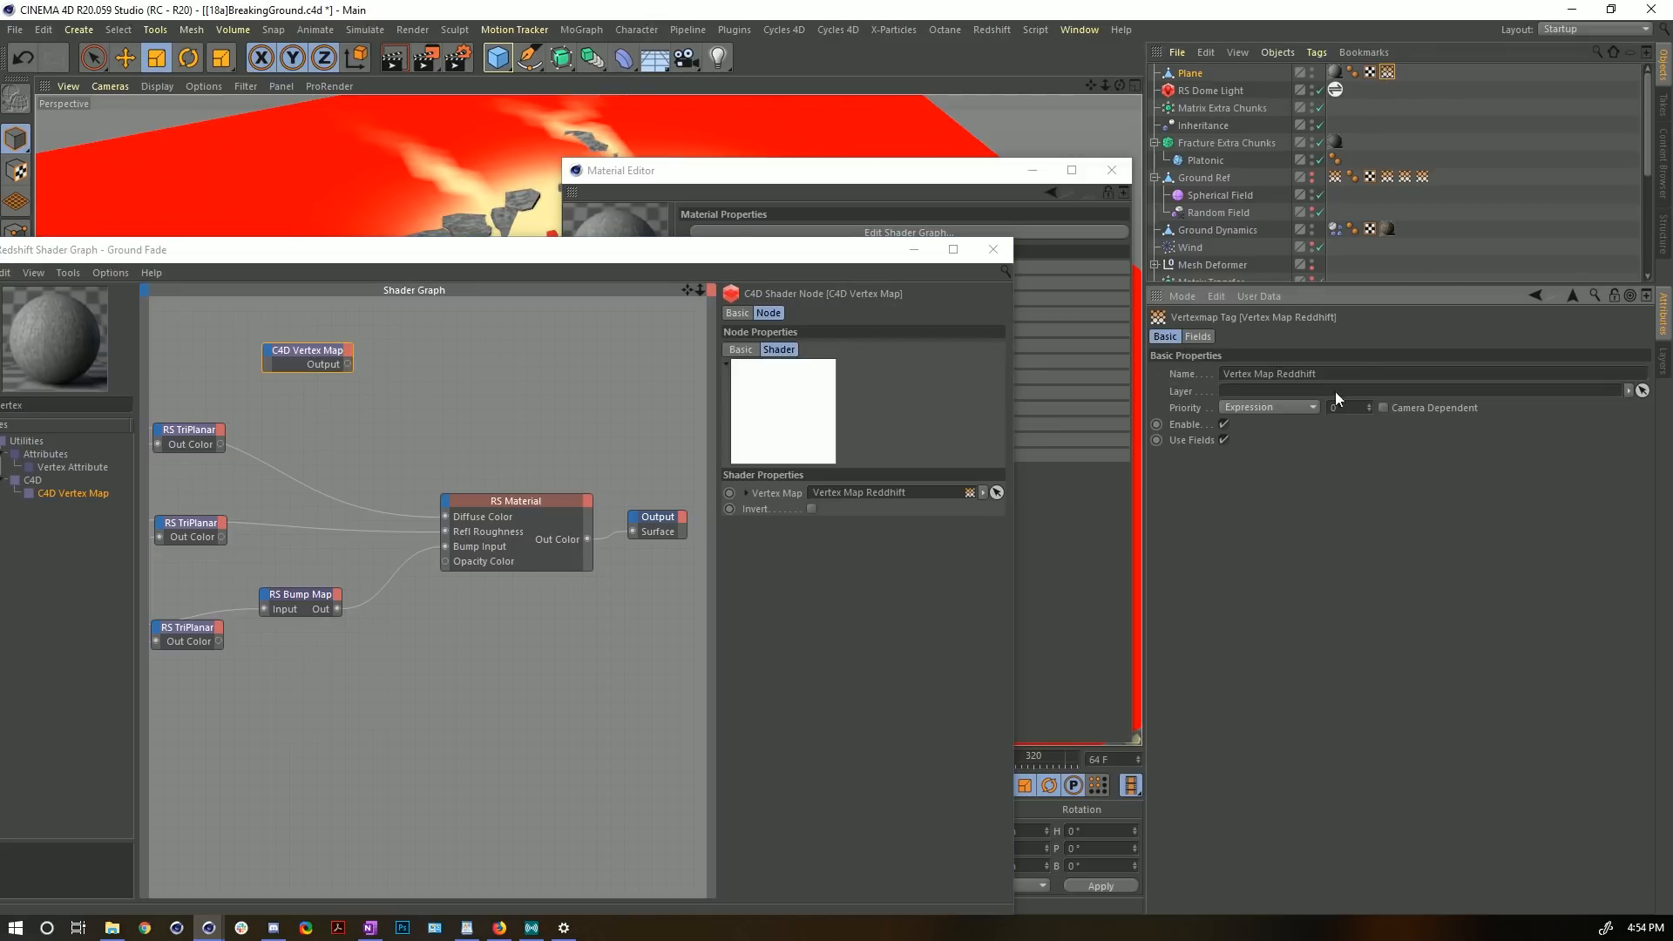
left_click(1356, 375)
key("BackSpace")
key("BackSpace")
key("BackSpace")
key("BackSpace")
key("BackSpace")
type("shift 2")
key("Return")
- Connect the C4D Vertex Map node's output to the RS Material's Opacity Color and close the Material Editor
left_click(323, 350)
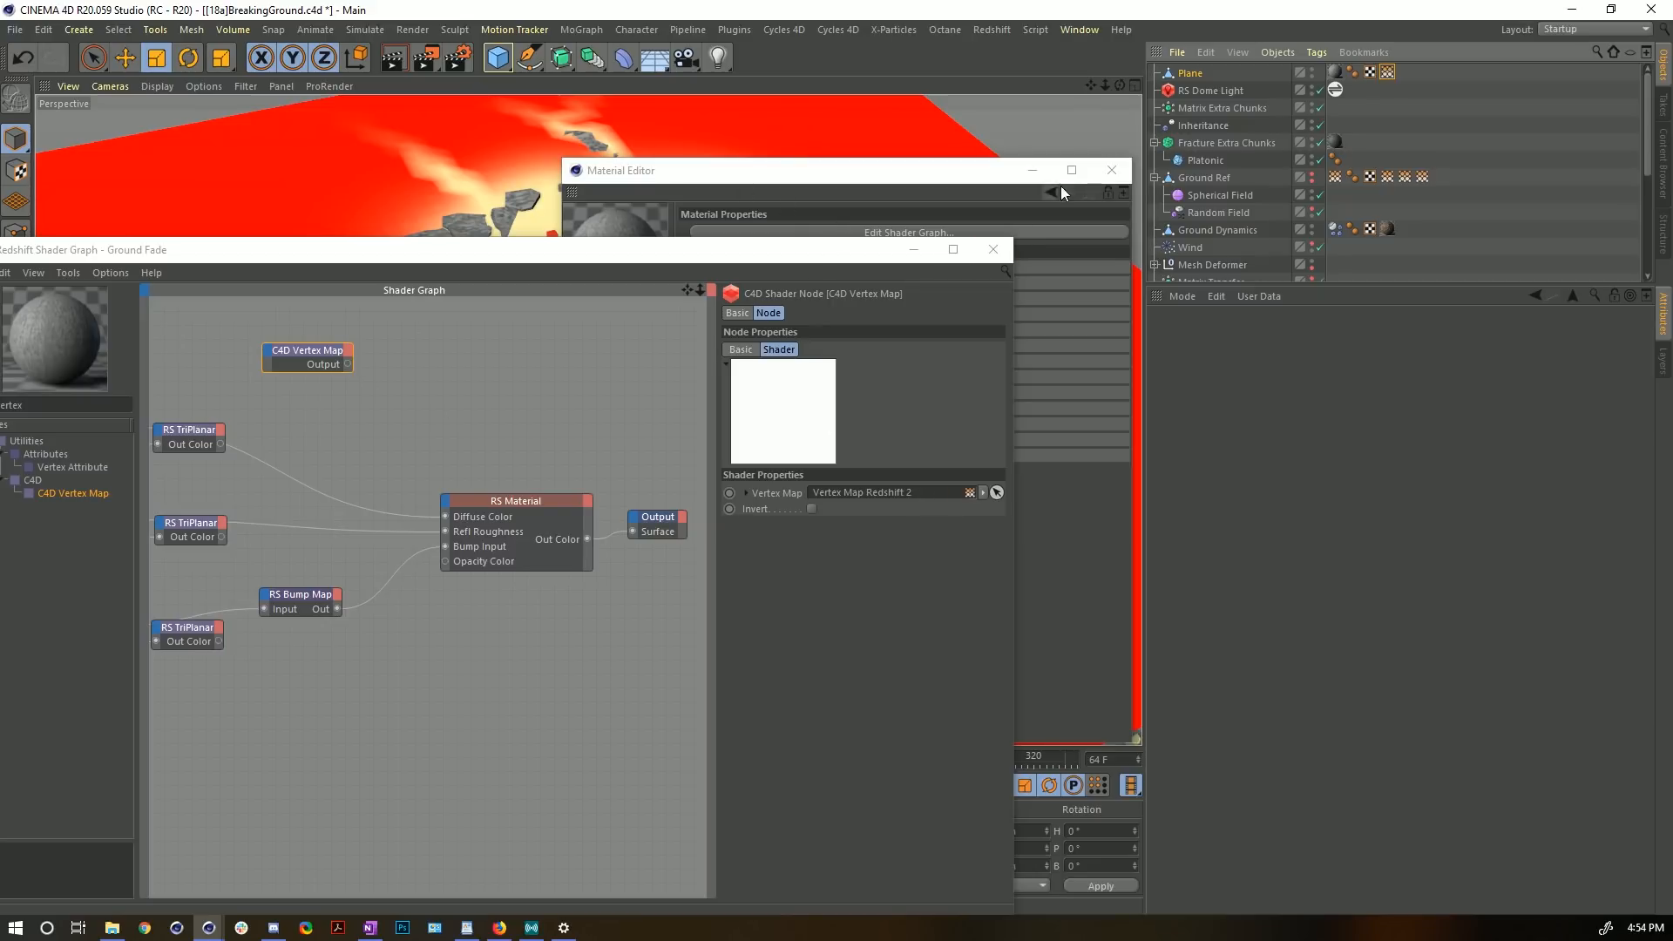
left_click(1111, 171)
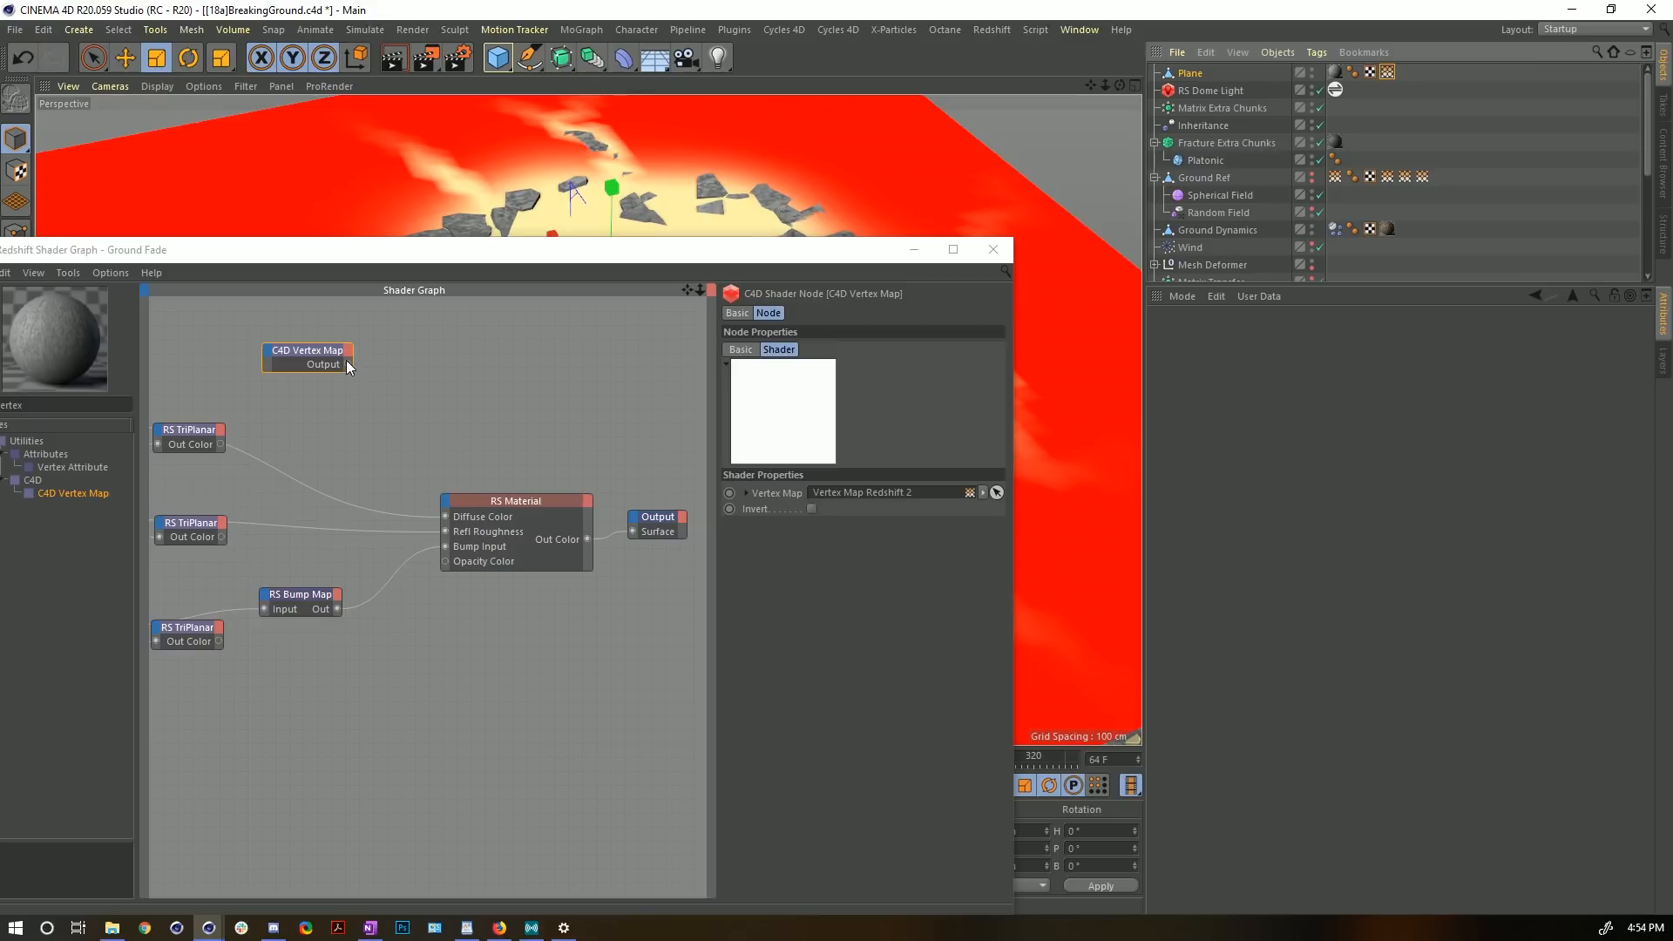
left_click_drag(445, 561, 348, 363)
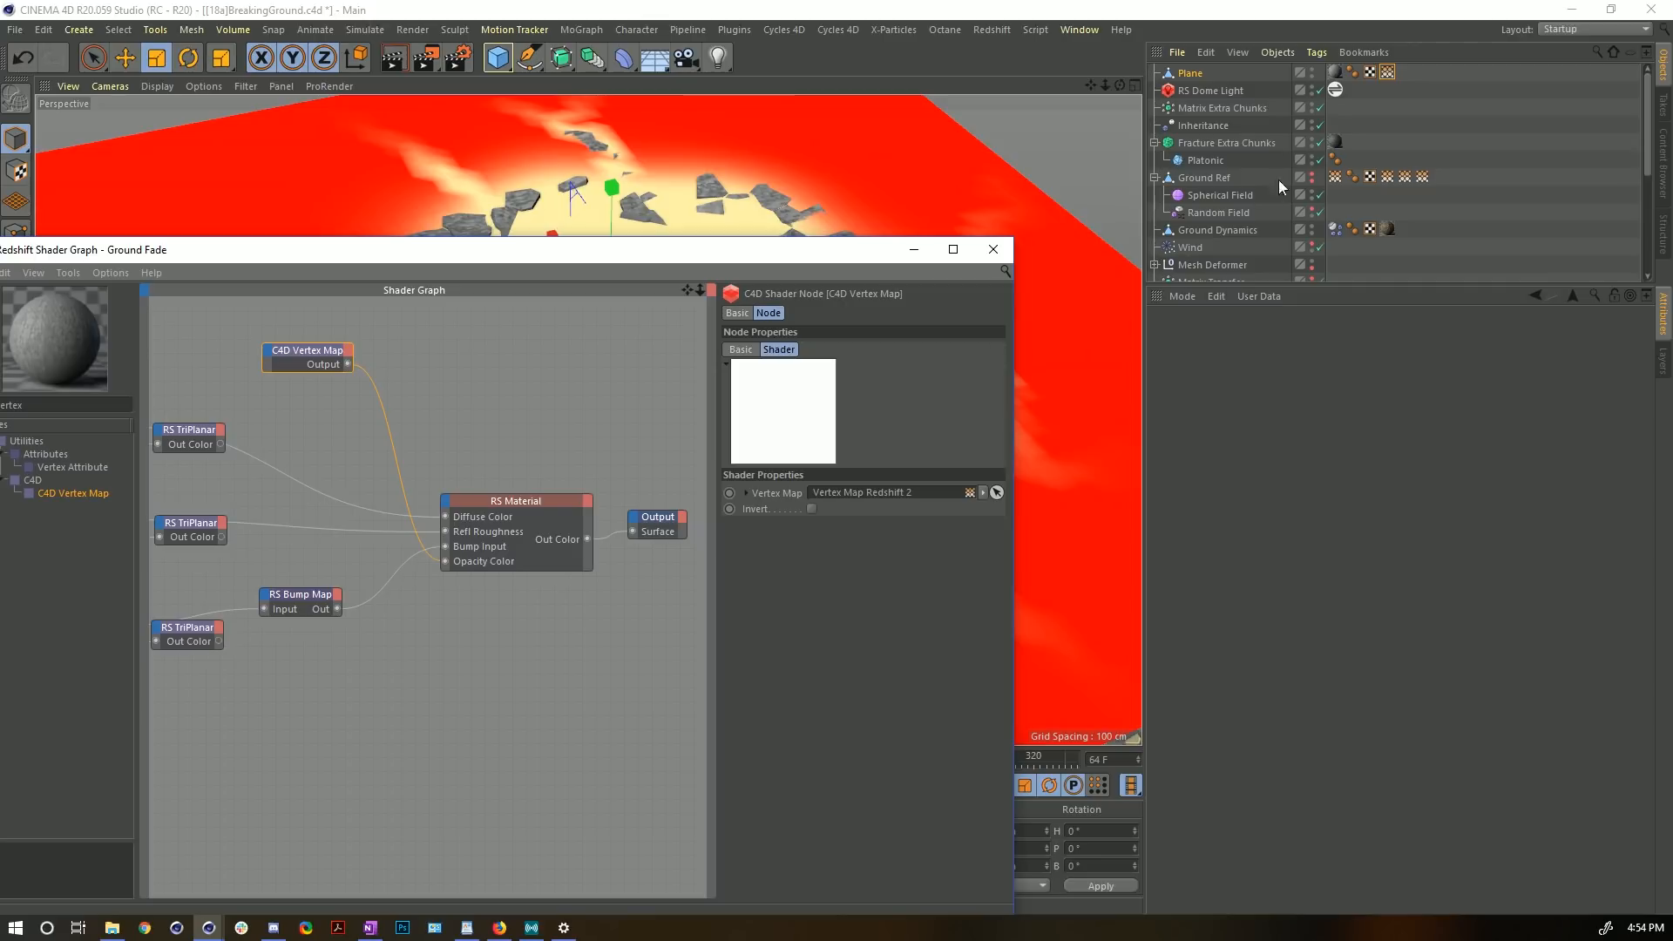
left_click(1392, 122)
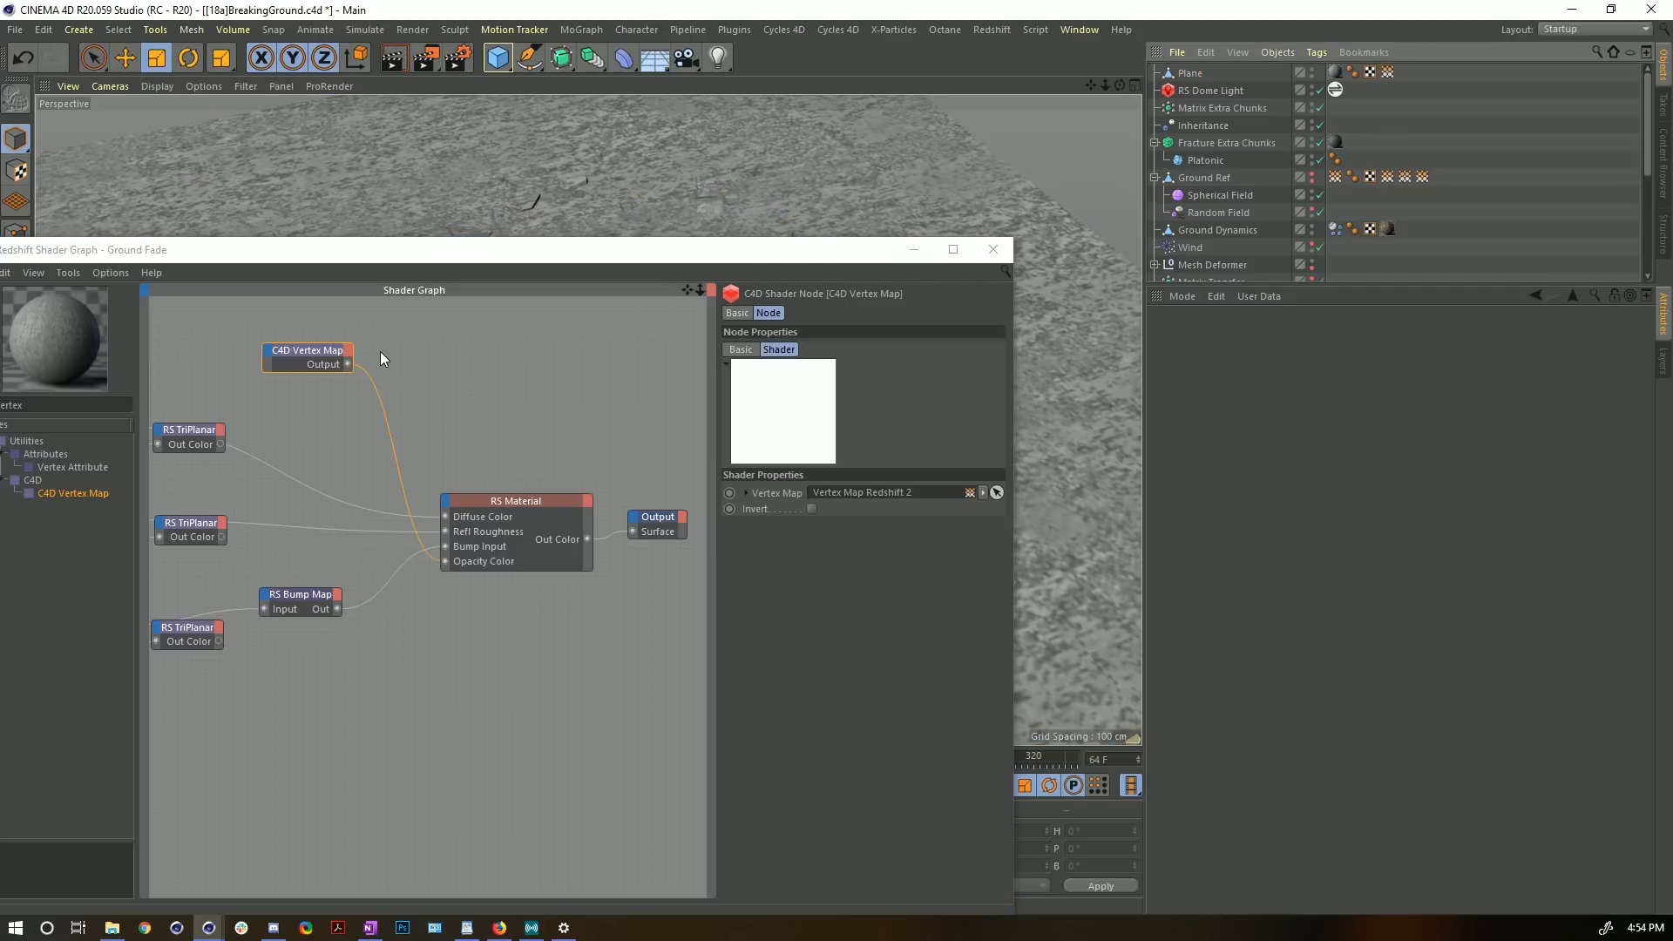
- Add a WireFrame node and connect it to the RS Material's Diffuse Color in place of the triplanar texture
double_click(73, 404)
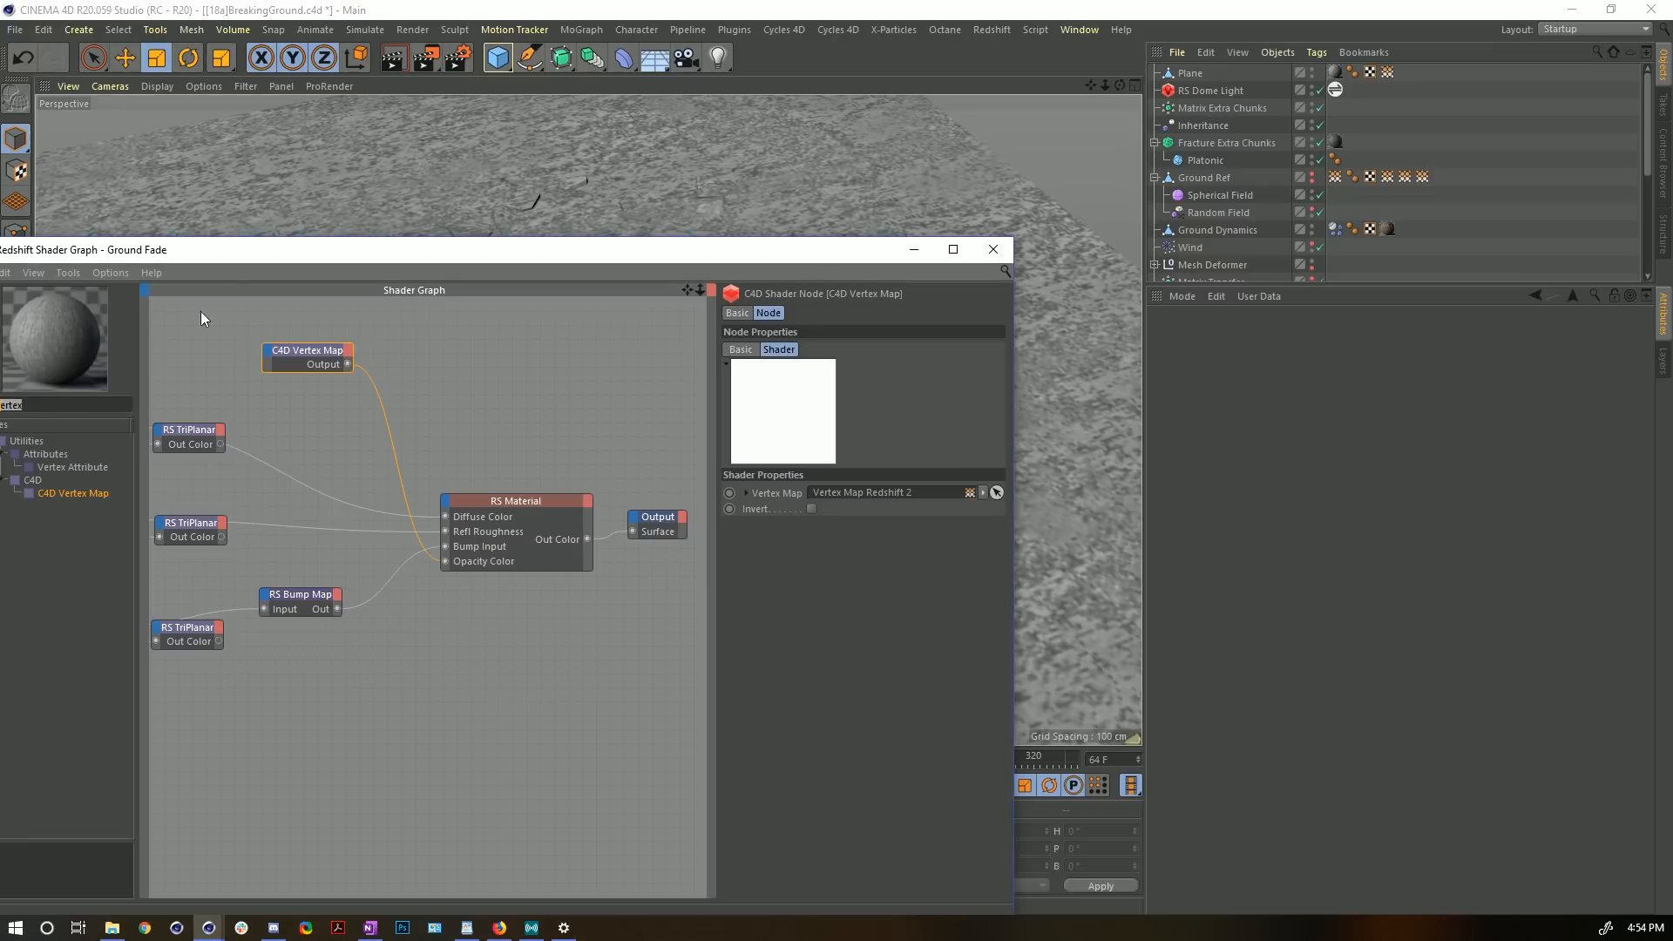
left_click_drag(199, 251, 342, 256)
type("wire")
left_click_drag(302, 466, 586, 521)
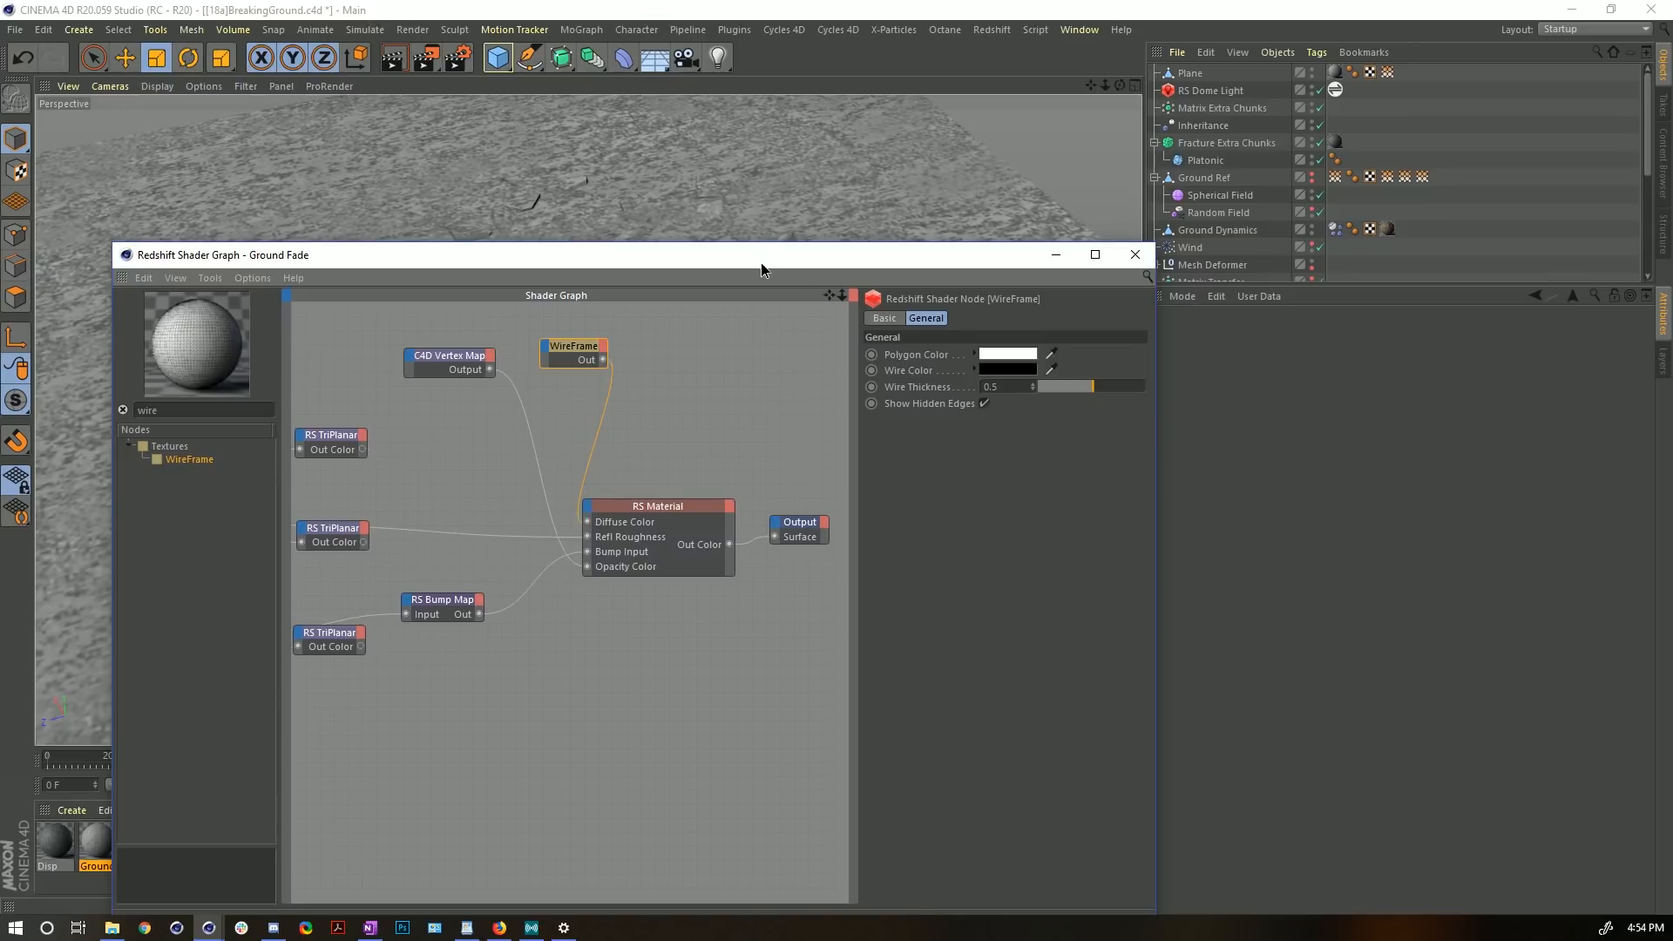
- Open the Redshift RenderView and start a progressive render of the scene
left_click_drag(761, 261, 739, 411)
left_click(991, 29)
left_click(1053, 153)
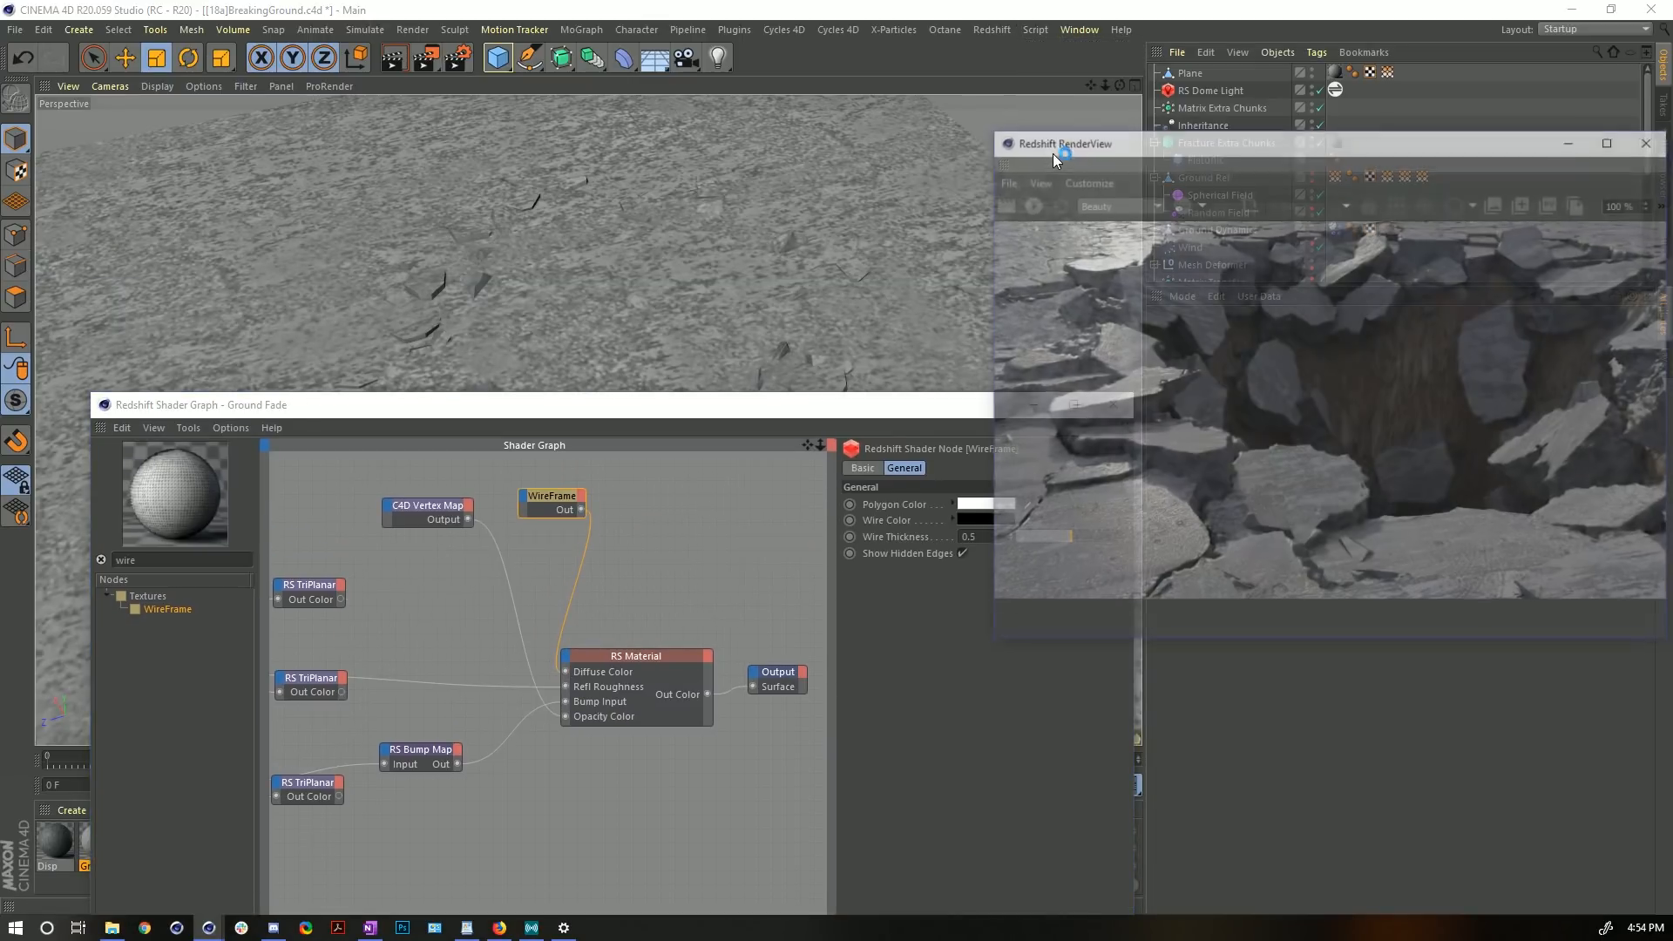
left_click_drag(1147, 149, 499, 138)
left_click(371, 200)
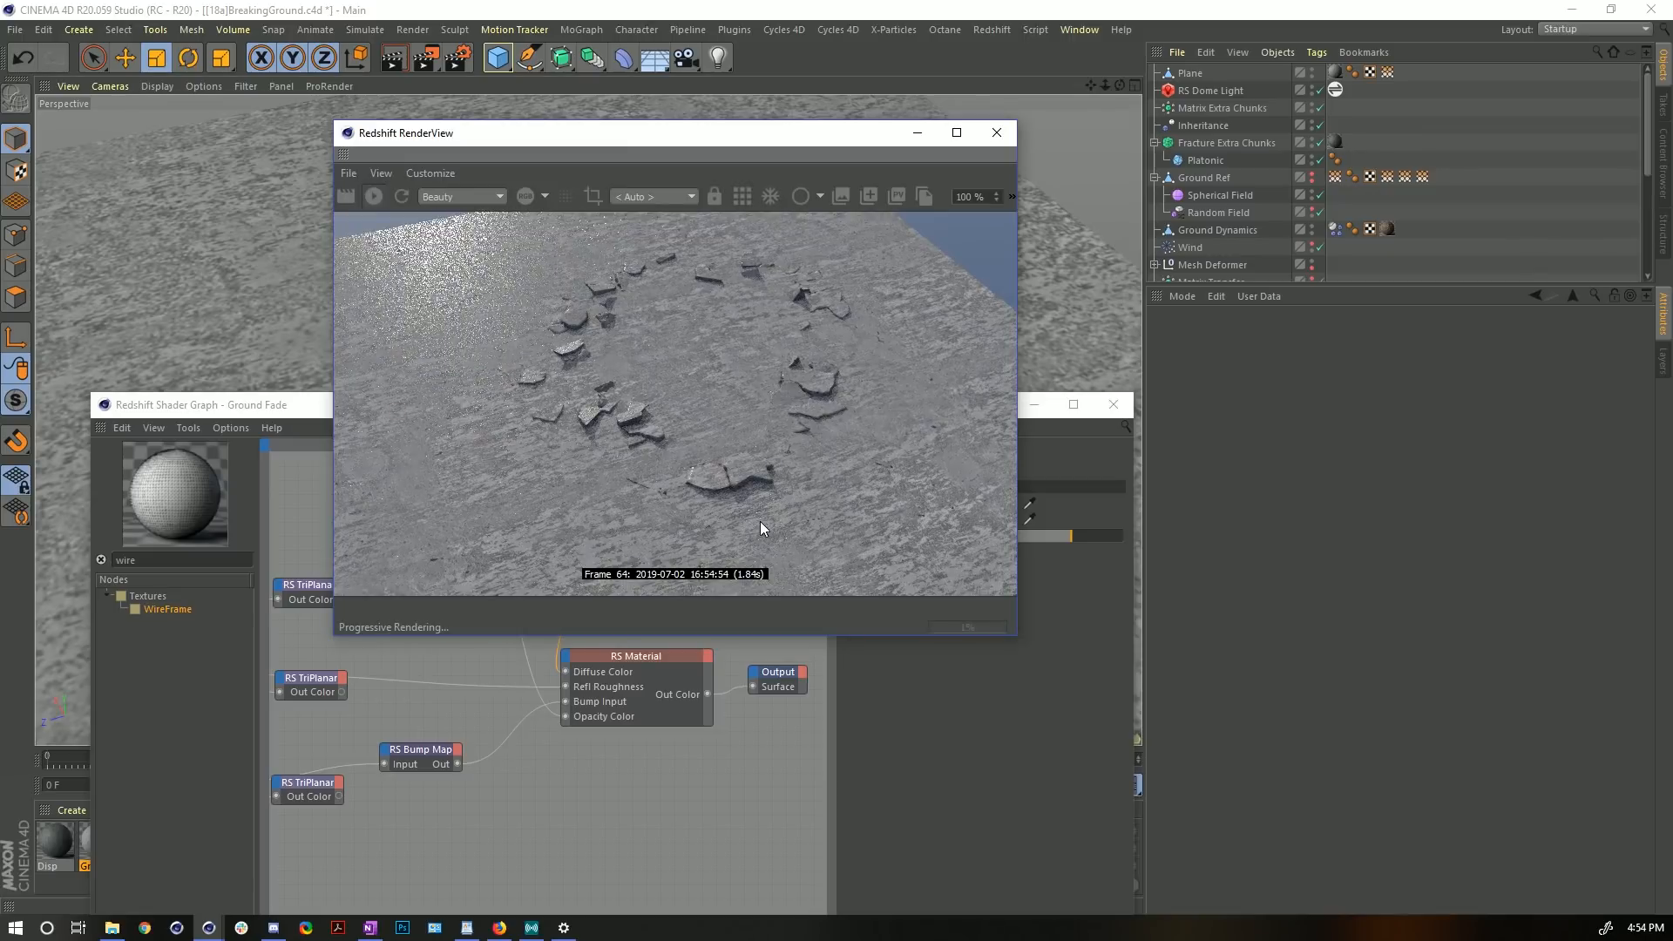
- Enable Invert on the C4D Vertex Map node that drives the Ground Fade material's opacity
left_click_drag(256, 411, 581, 807)
left_click_drag(1338, 77, 1336, 78)
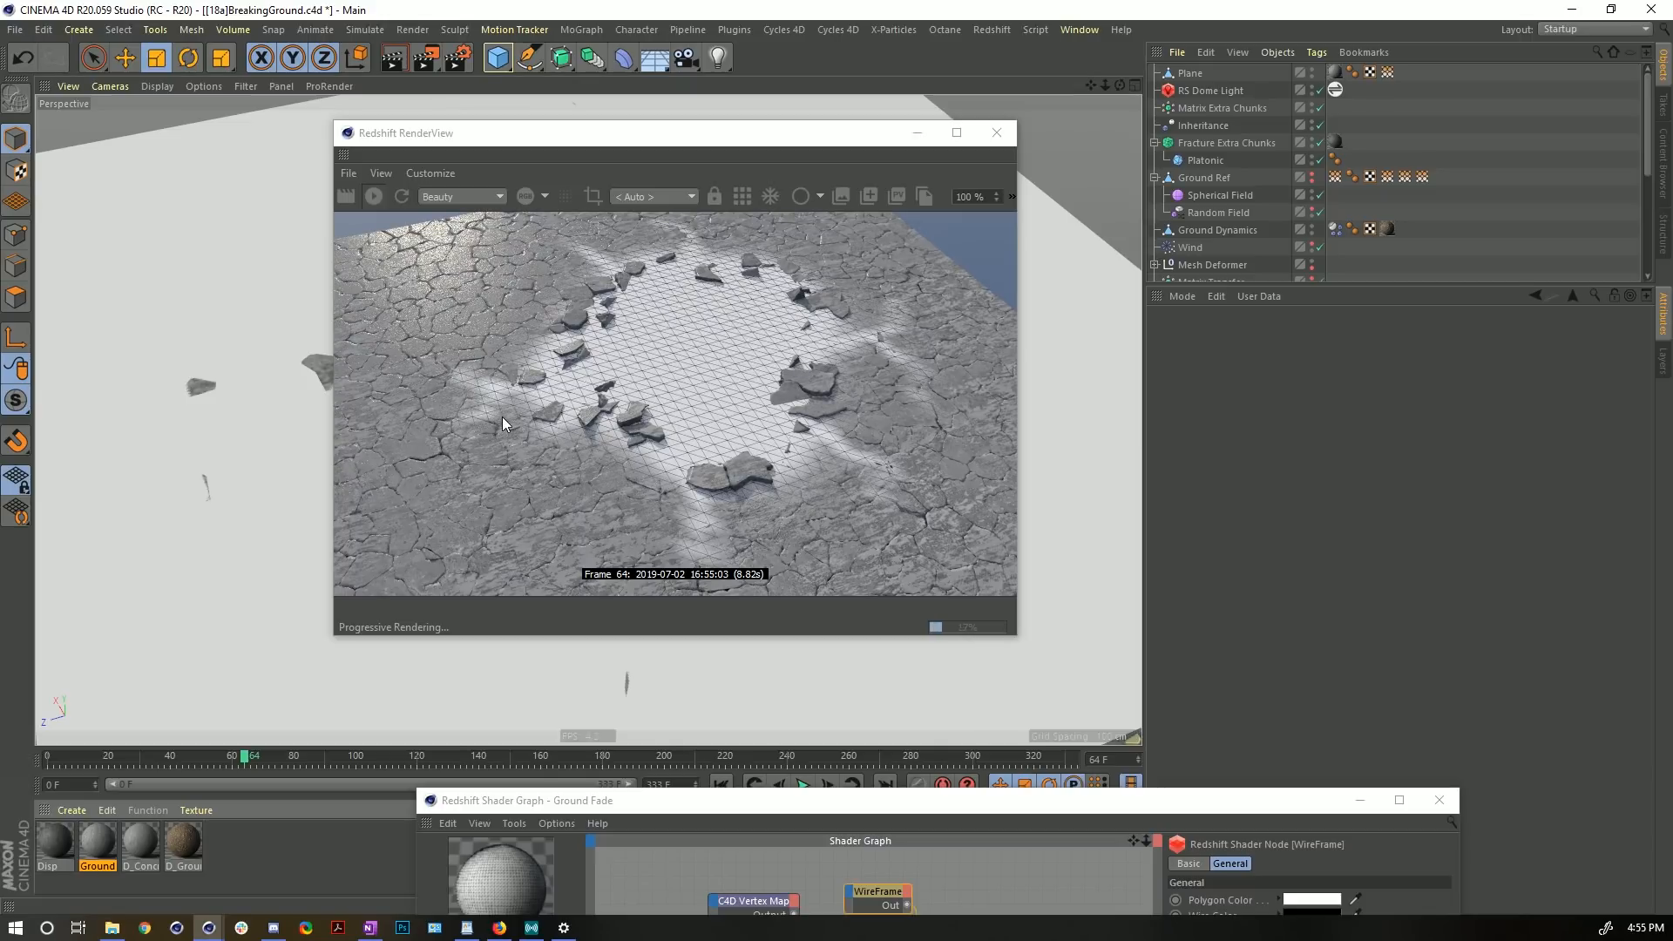
left_click_drag(813, 816, 564, 234)
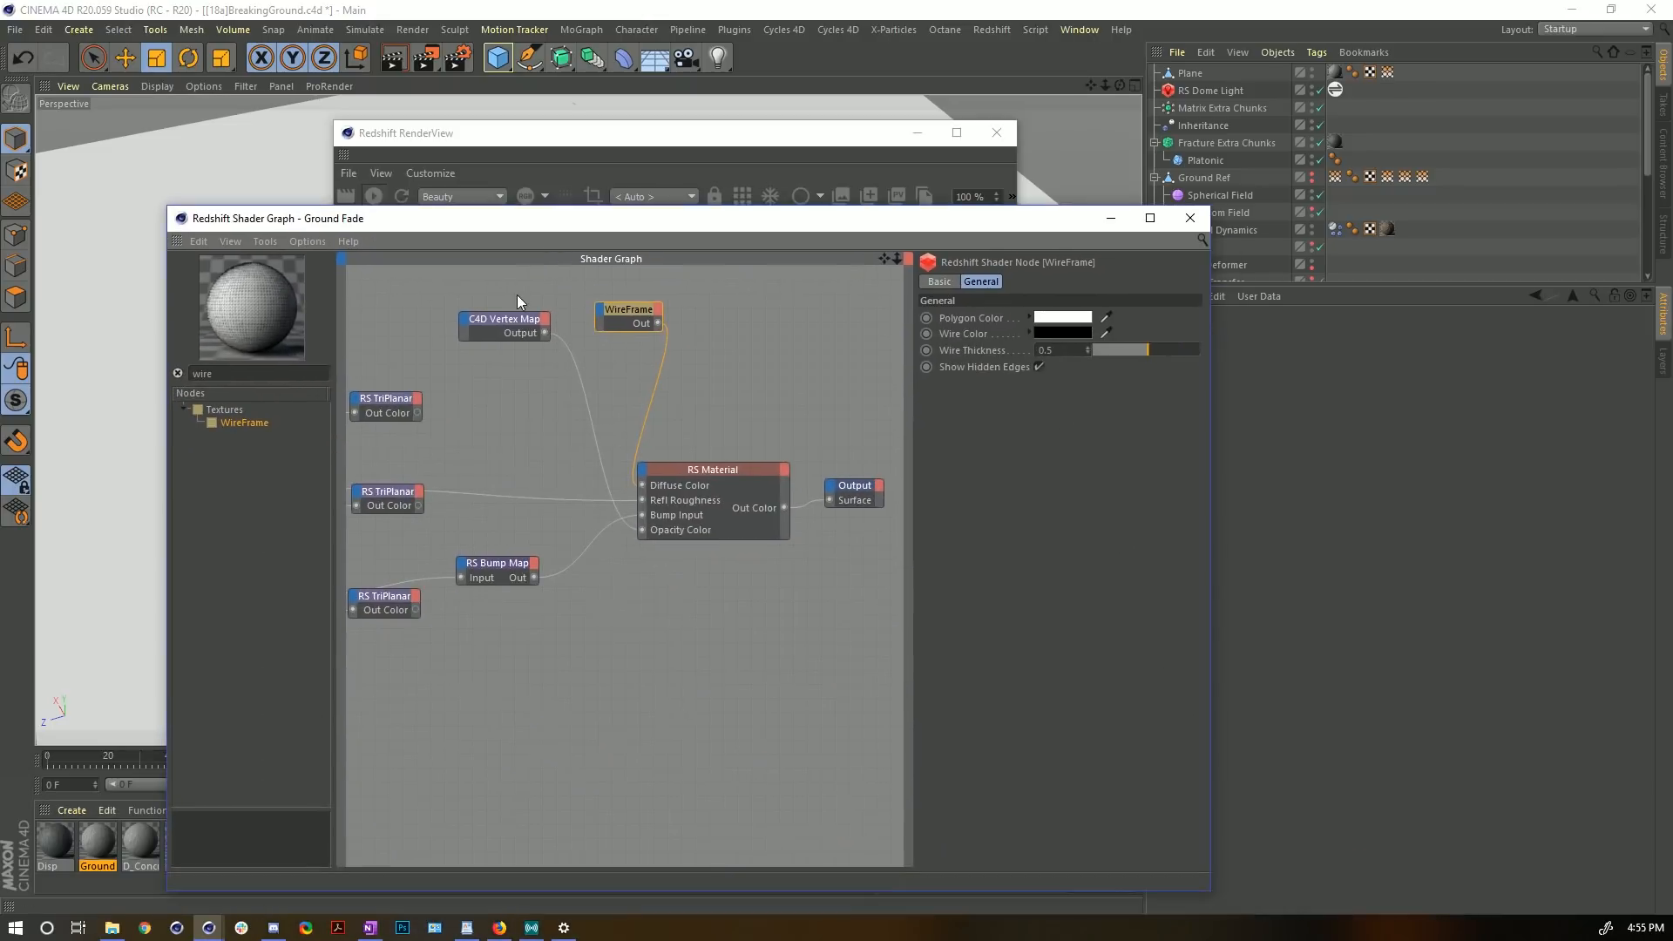
left_click(503, 321)
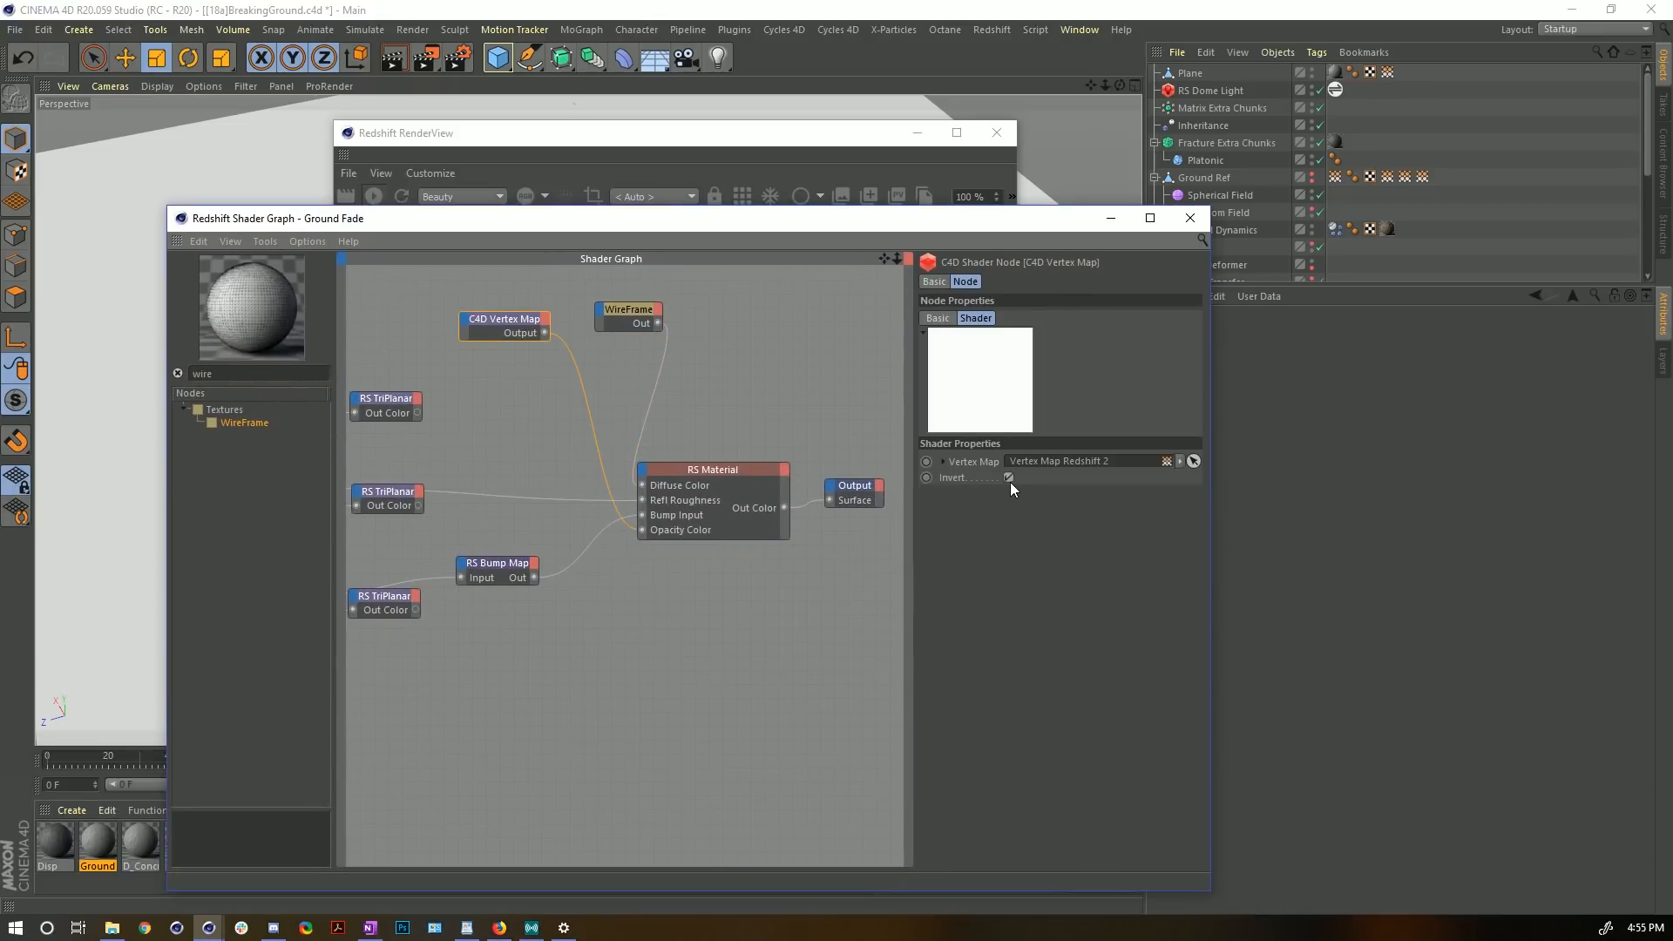
left_click_drag(871, 219, 856, 658)
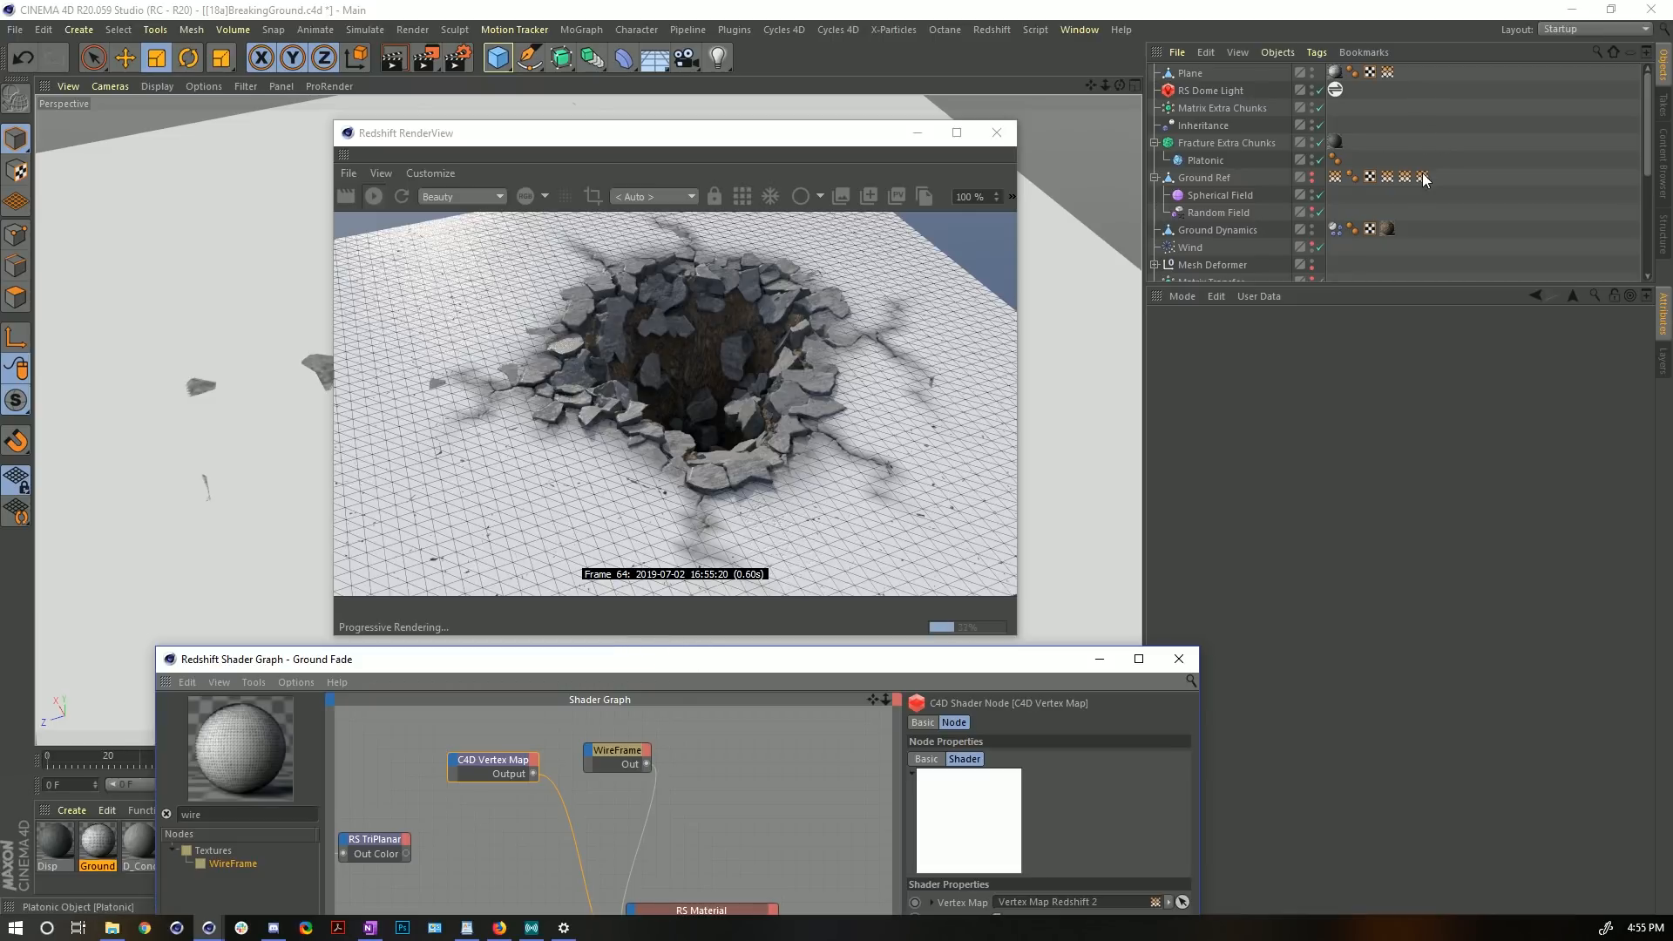
- Set the sampling mode of the vertex map layer in the Plane's Vertex Map Redshift 2 fields to Average
left_click(1387, 72)
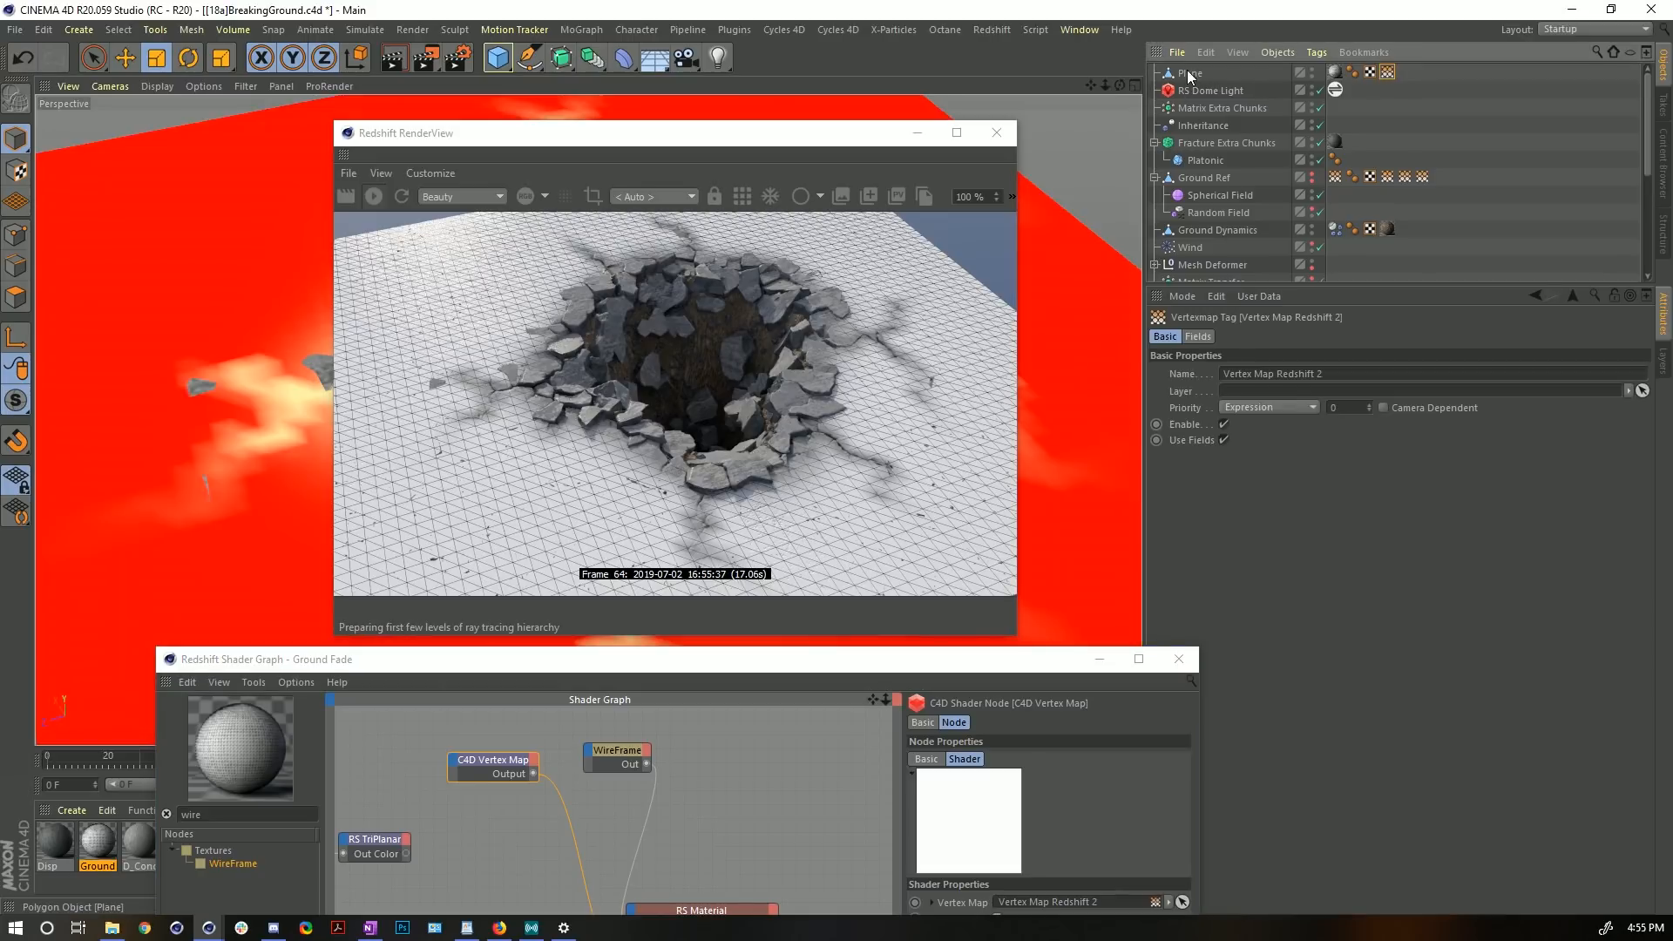
left_click_drag(819, 147, 705, 529)
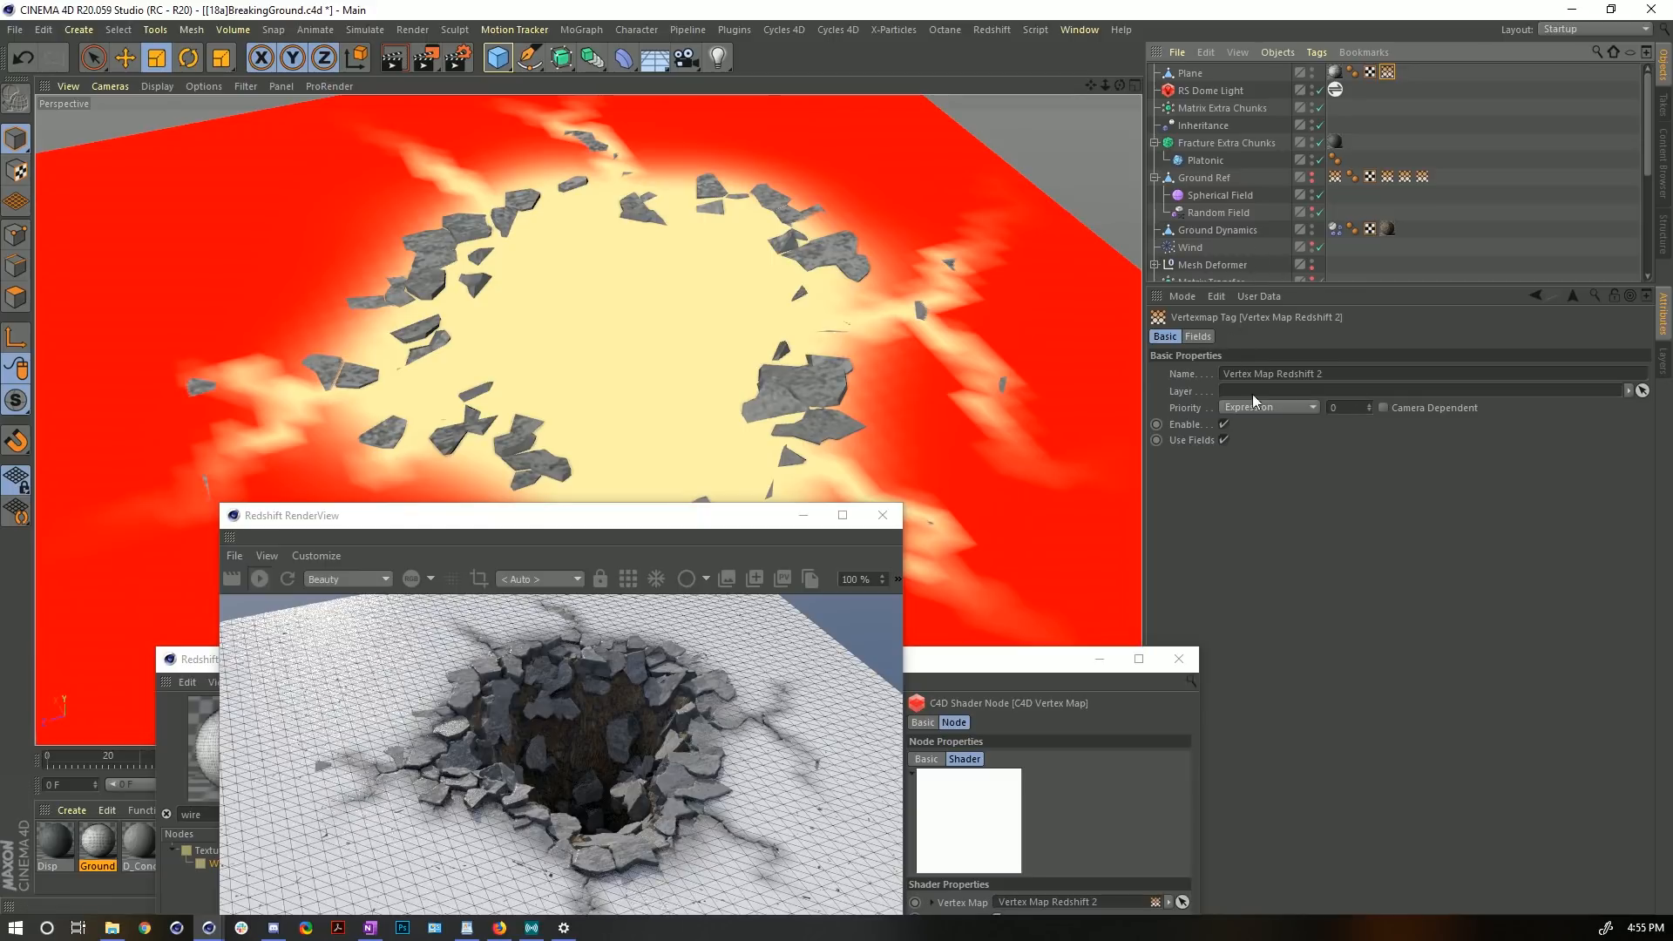
left_click(1197, 336)
left_click(1211, 411)
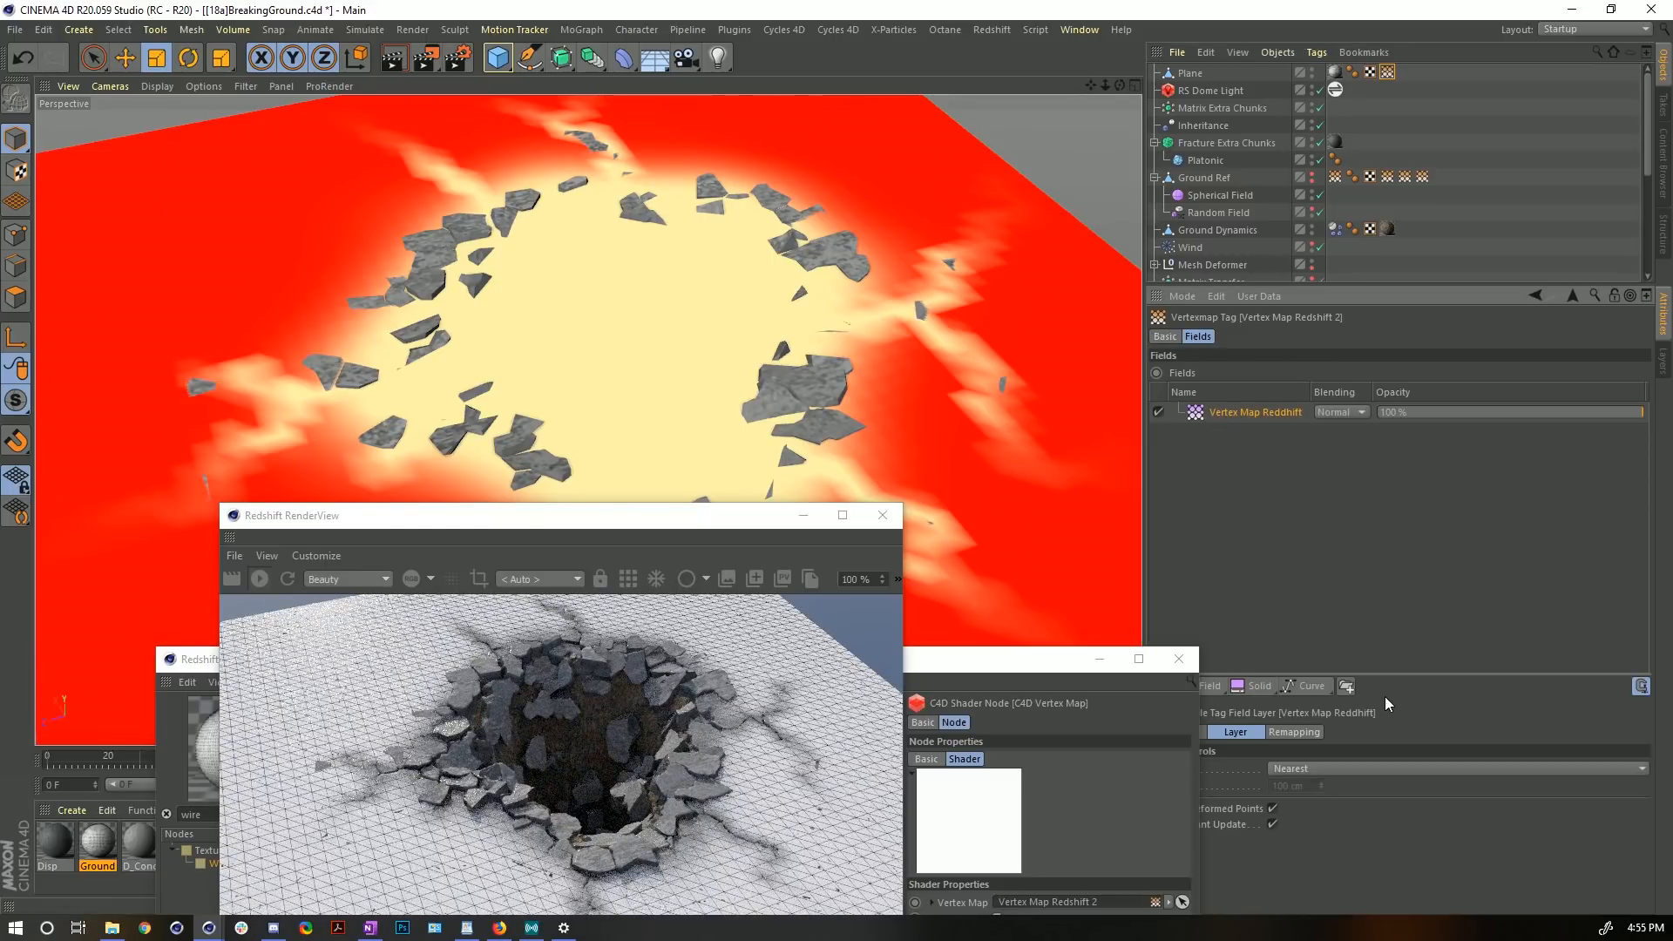
left_click_drag(1394, 674, 1400, 504)
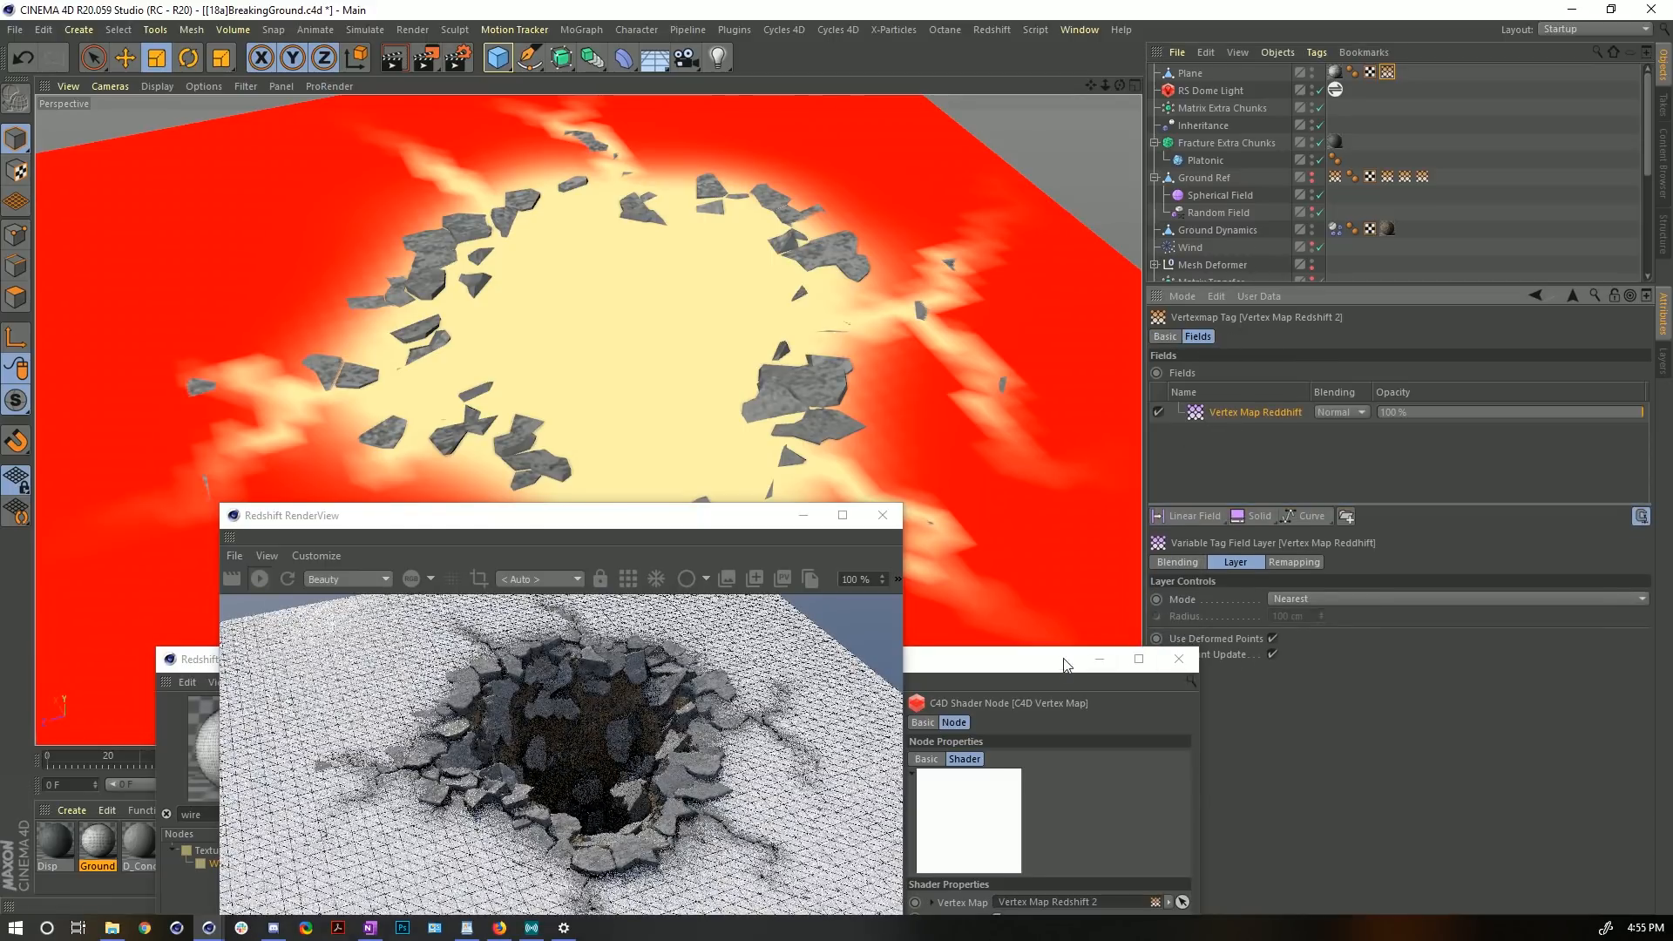
left_click_drag(1065, 665, 940, 724)
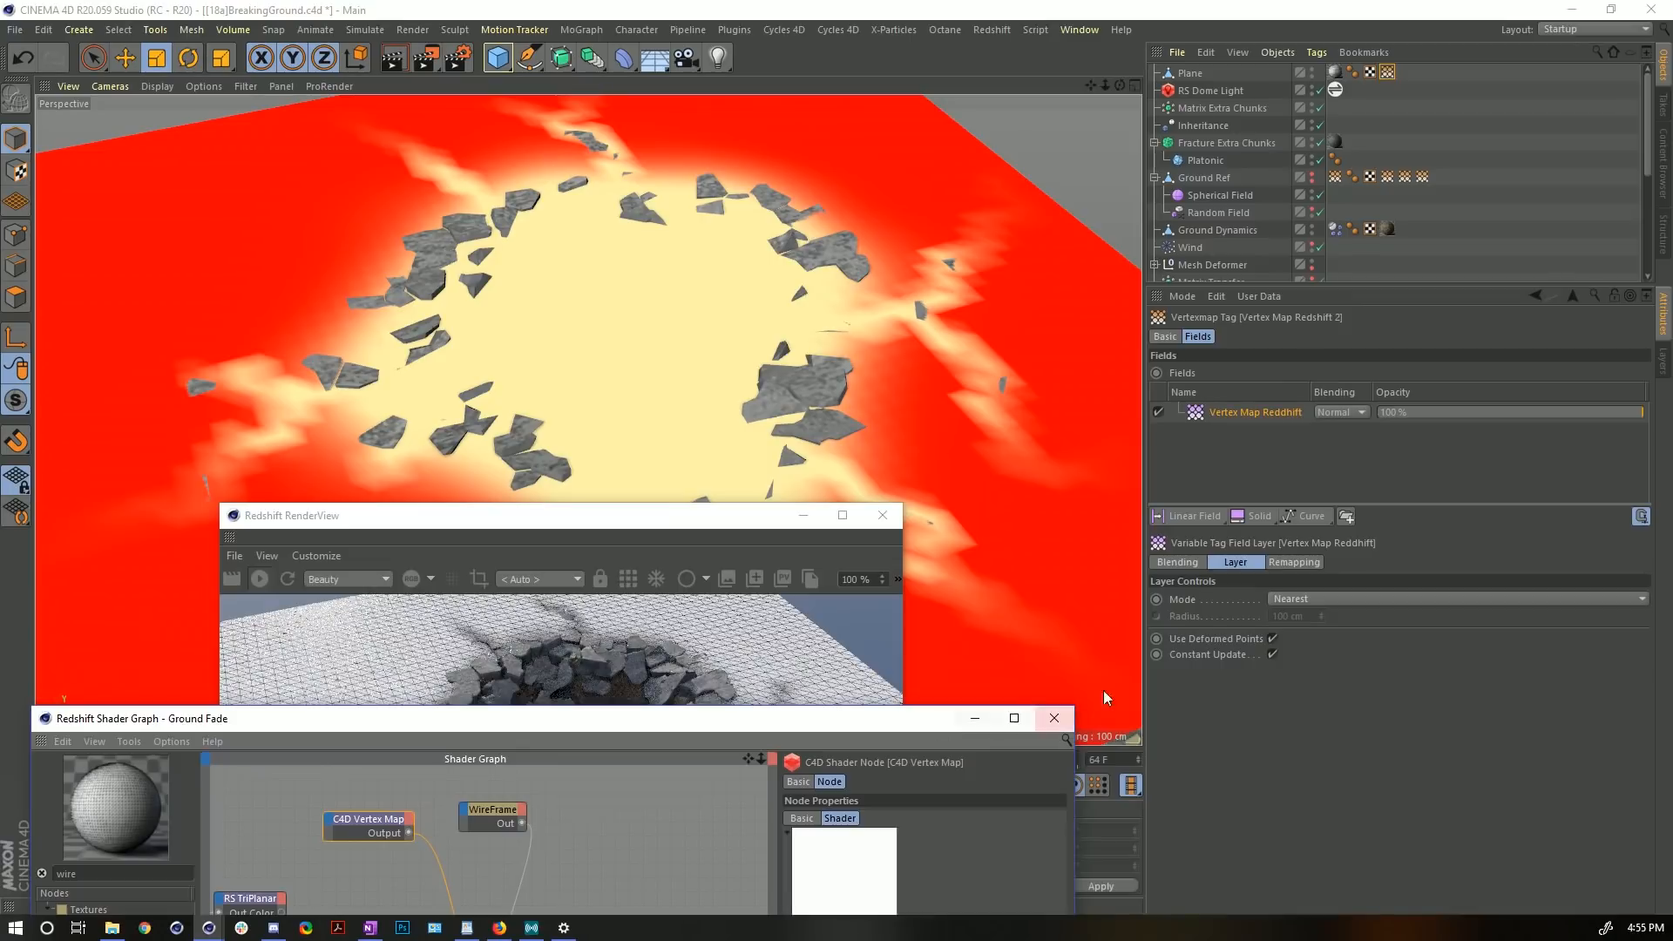
left_click(1307, 601)
left_click(1304, 685)
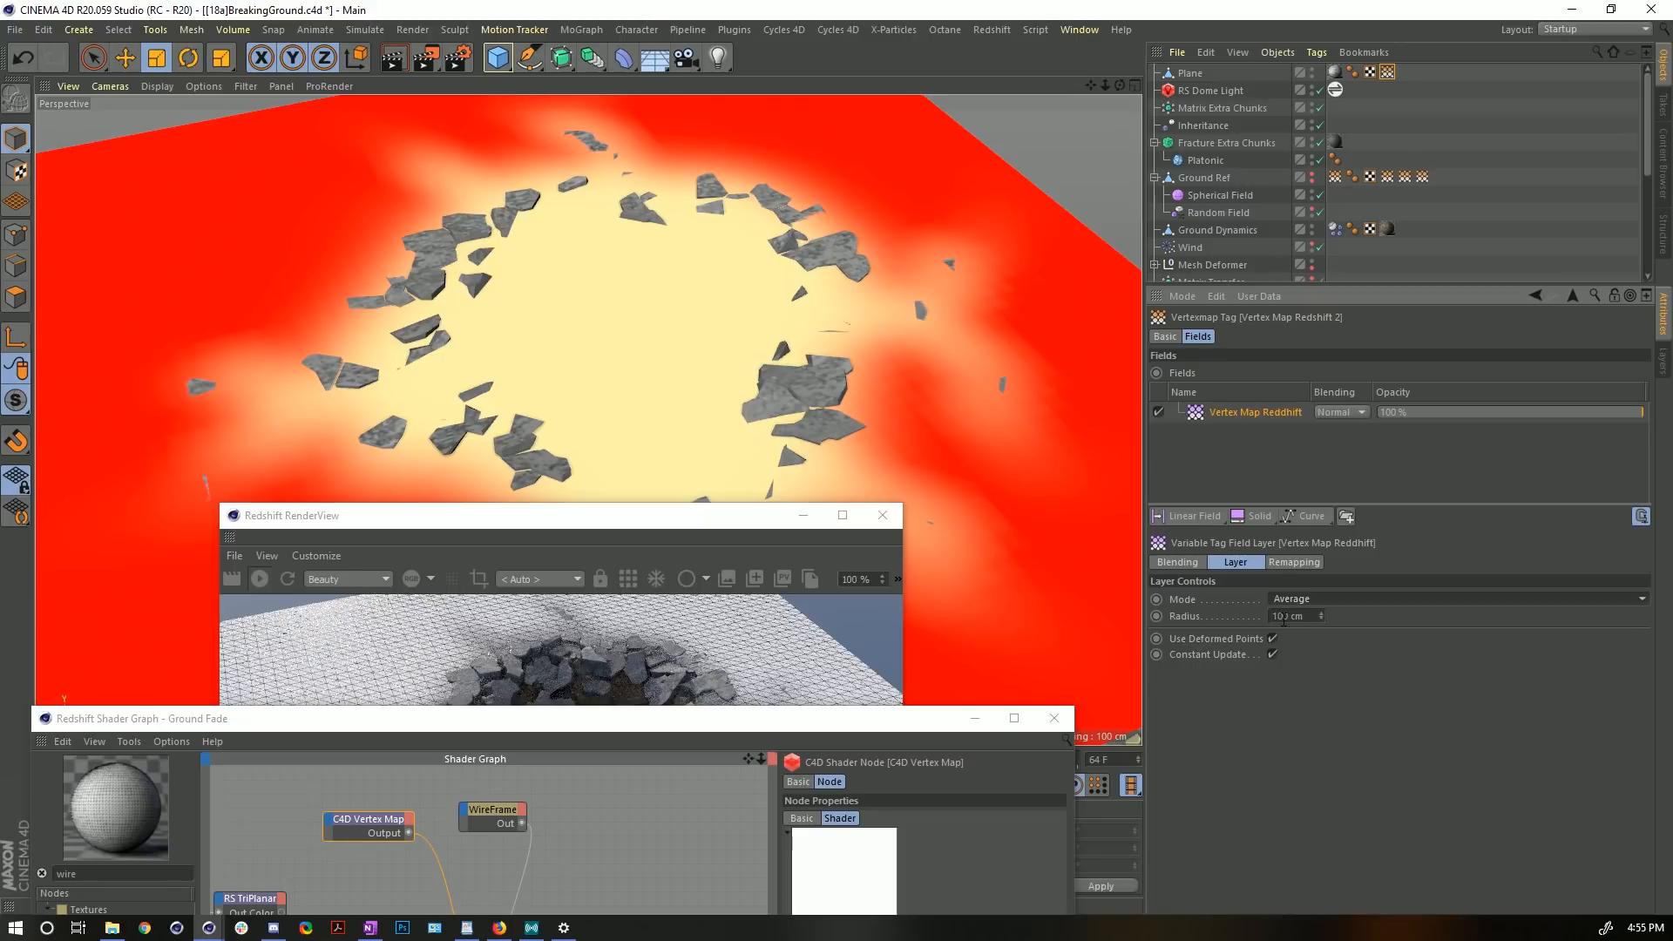
- Try radii of 50 cm, 35 cm and 55 cm for the averaged vertex map layer
left_click_drag(1304, 616, 1171, 599)
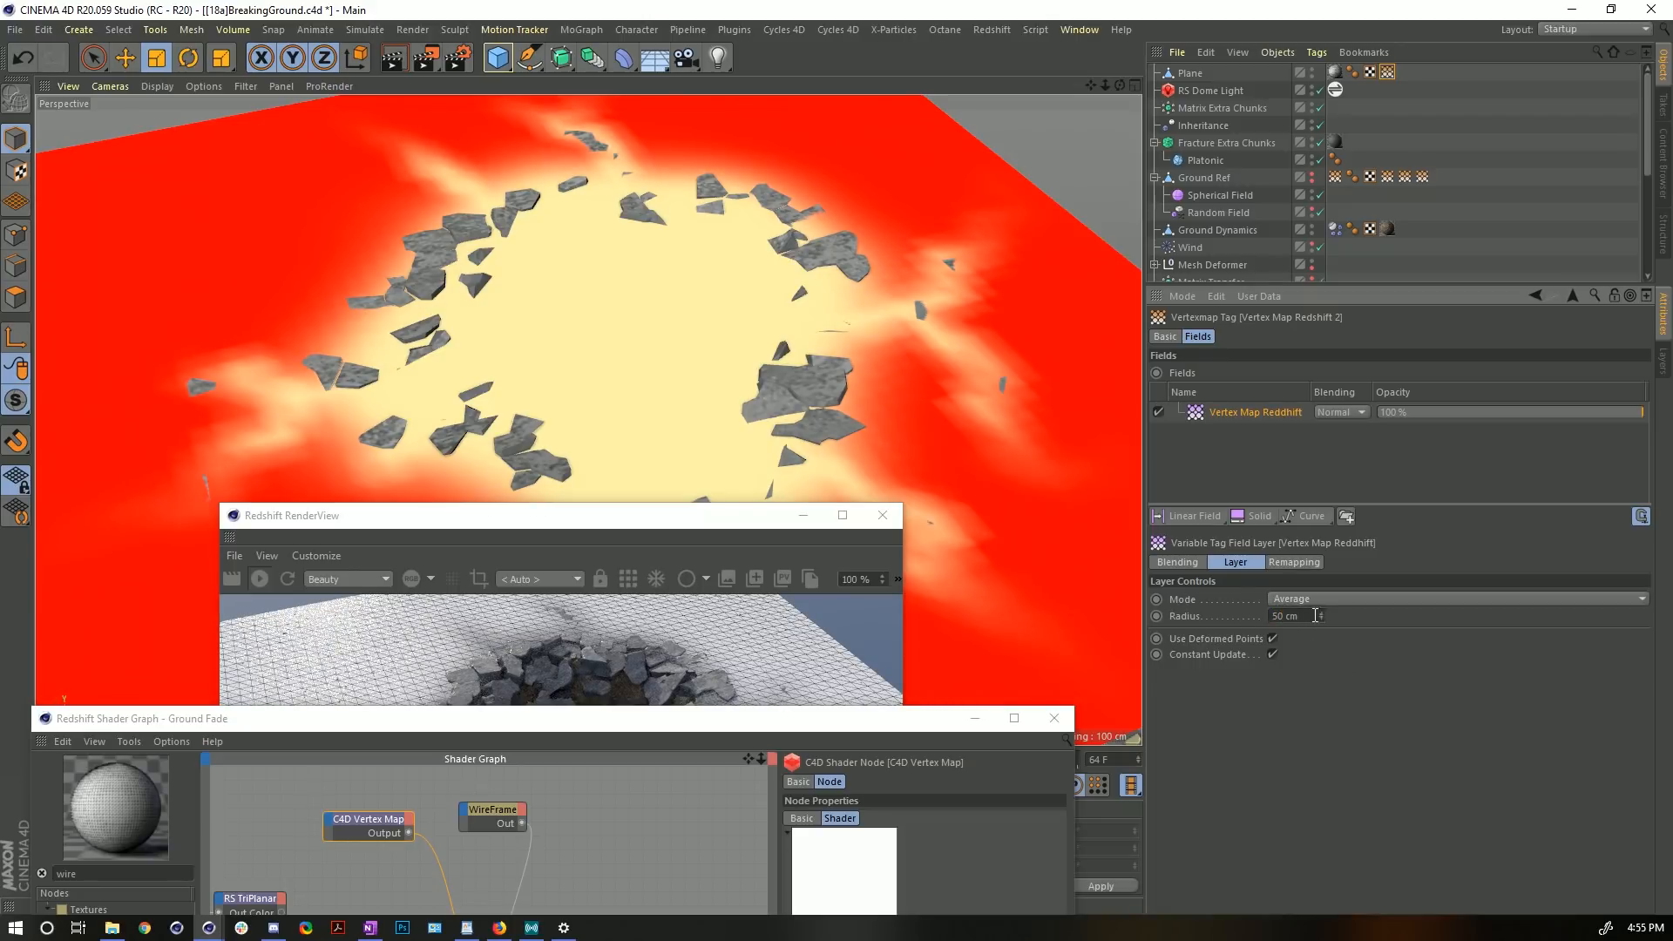
left_click_drag(1316, 615, 1200, 607)
type("6")
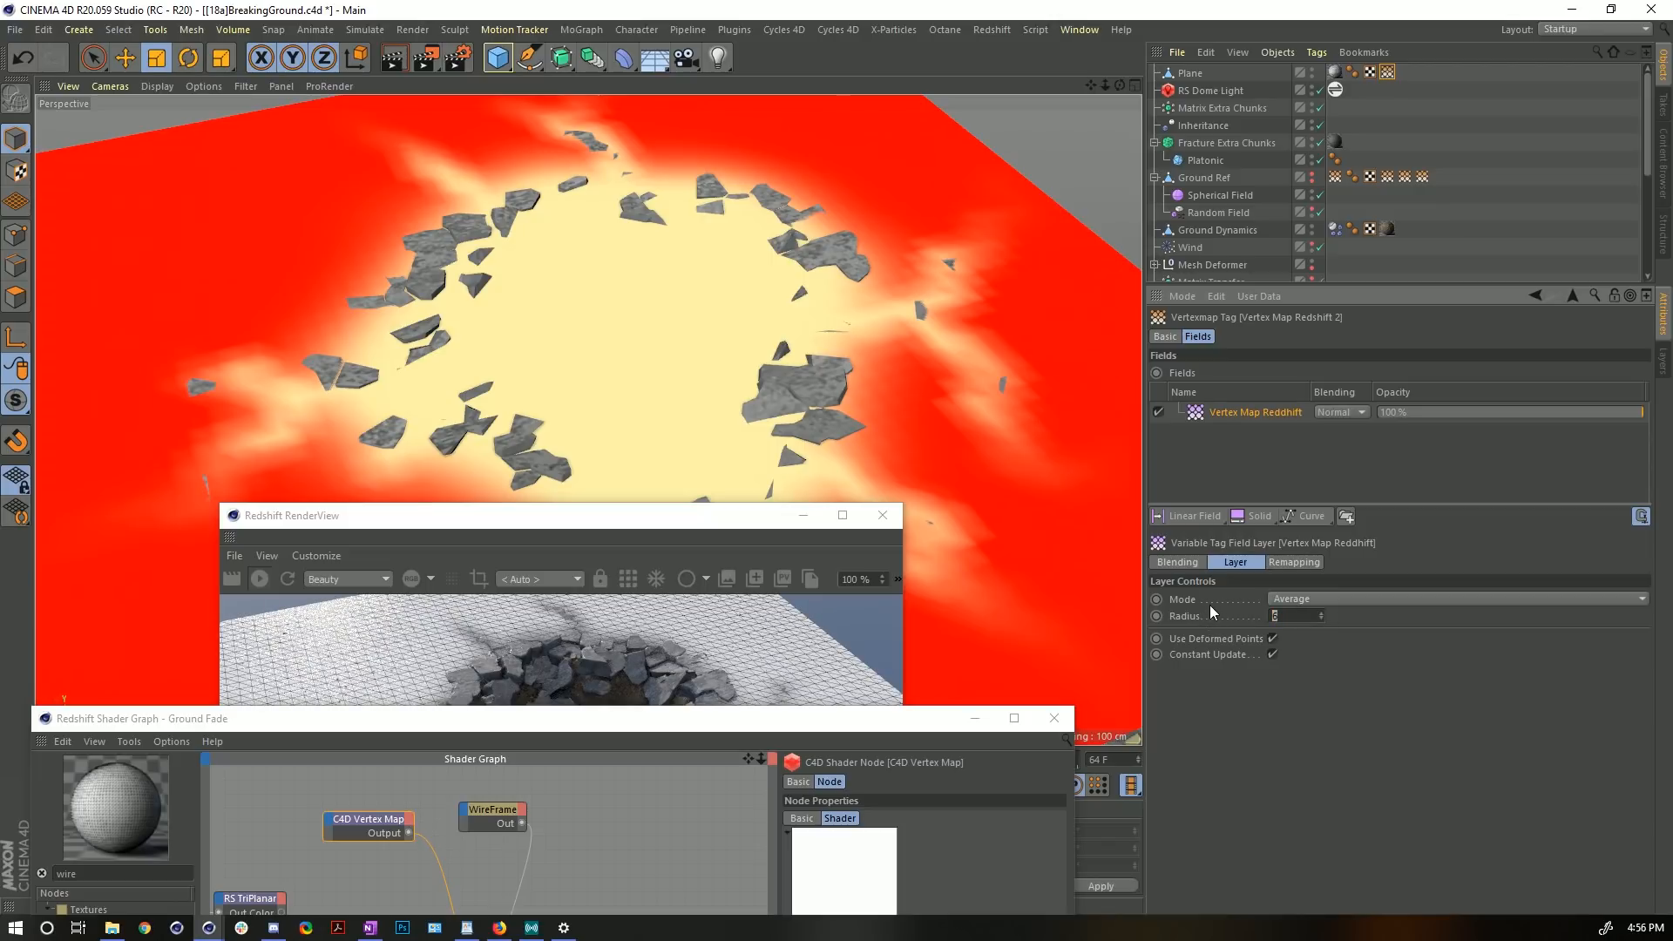
type("3")
type("6")
left_click_drag(1295, 615, 1247, 649)
type("35")
key("Return")
left_click_drag(1310, 616, 1214, 627)
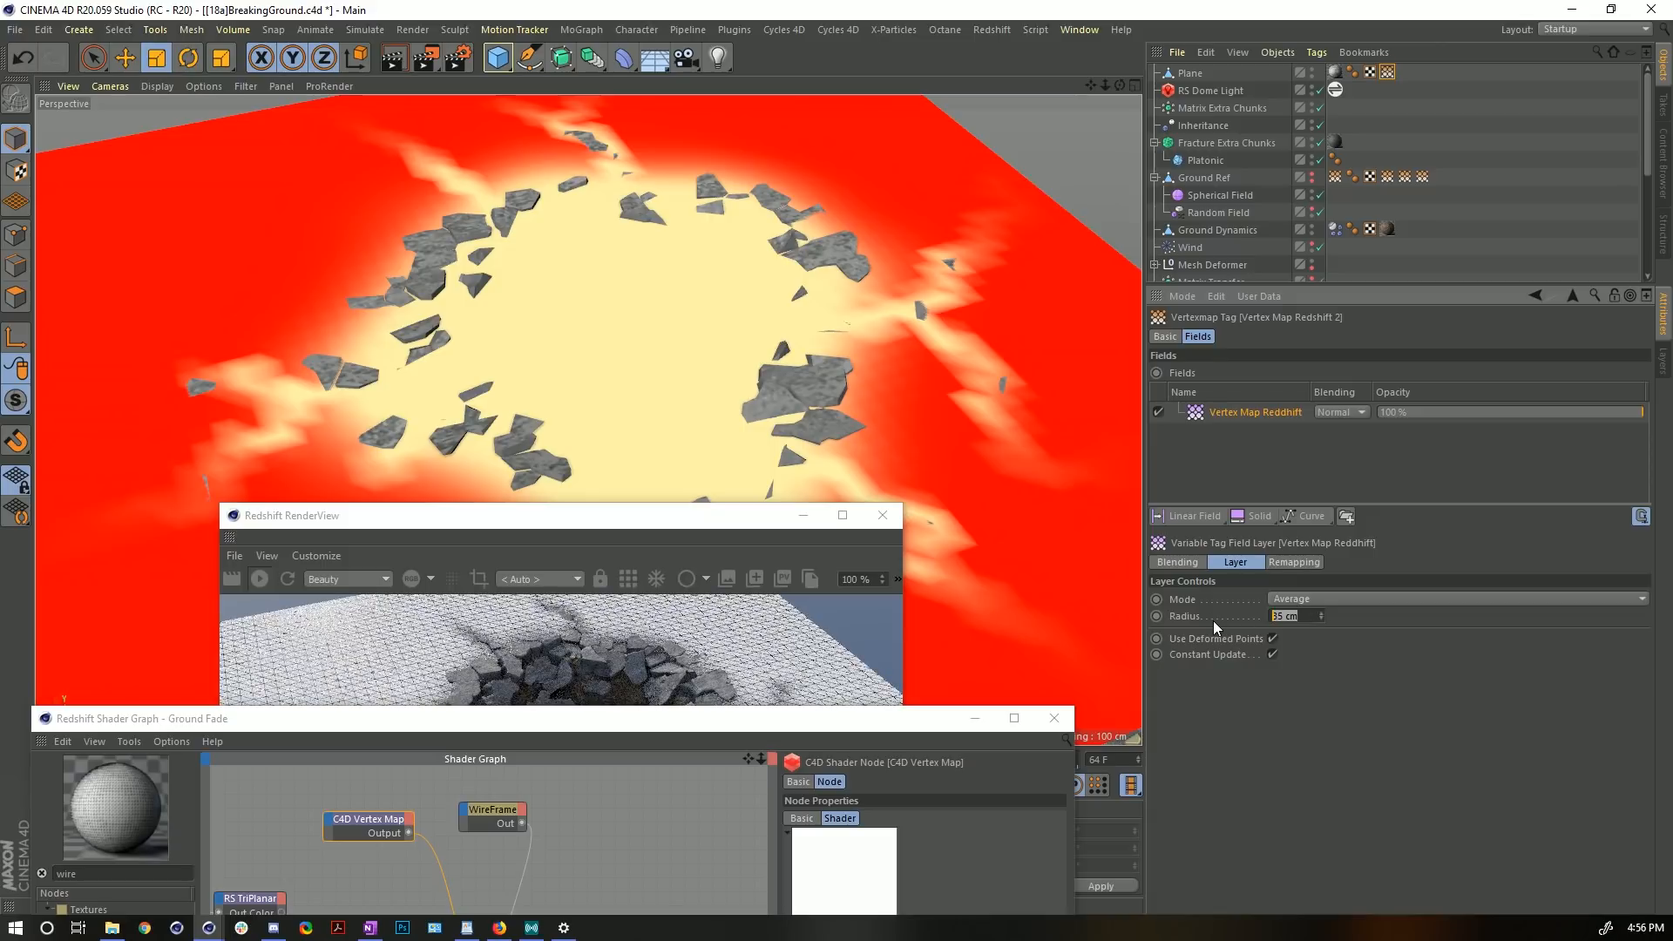
type("55")
key("Return")
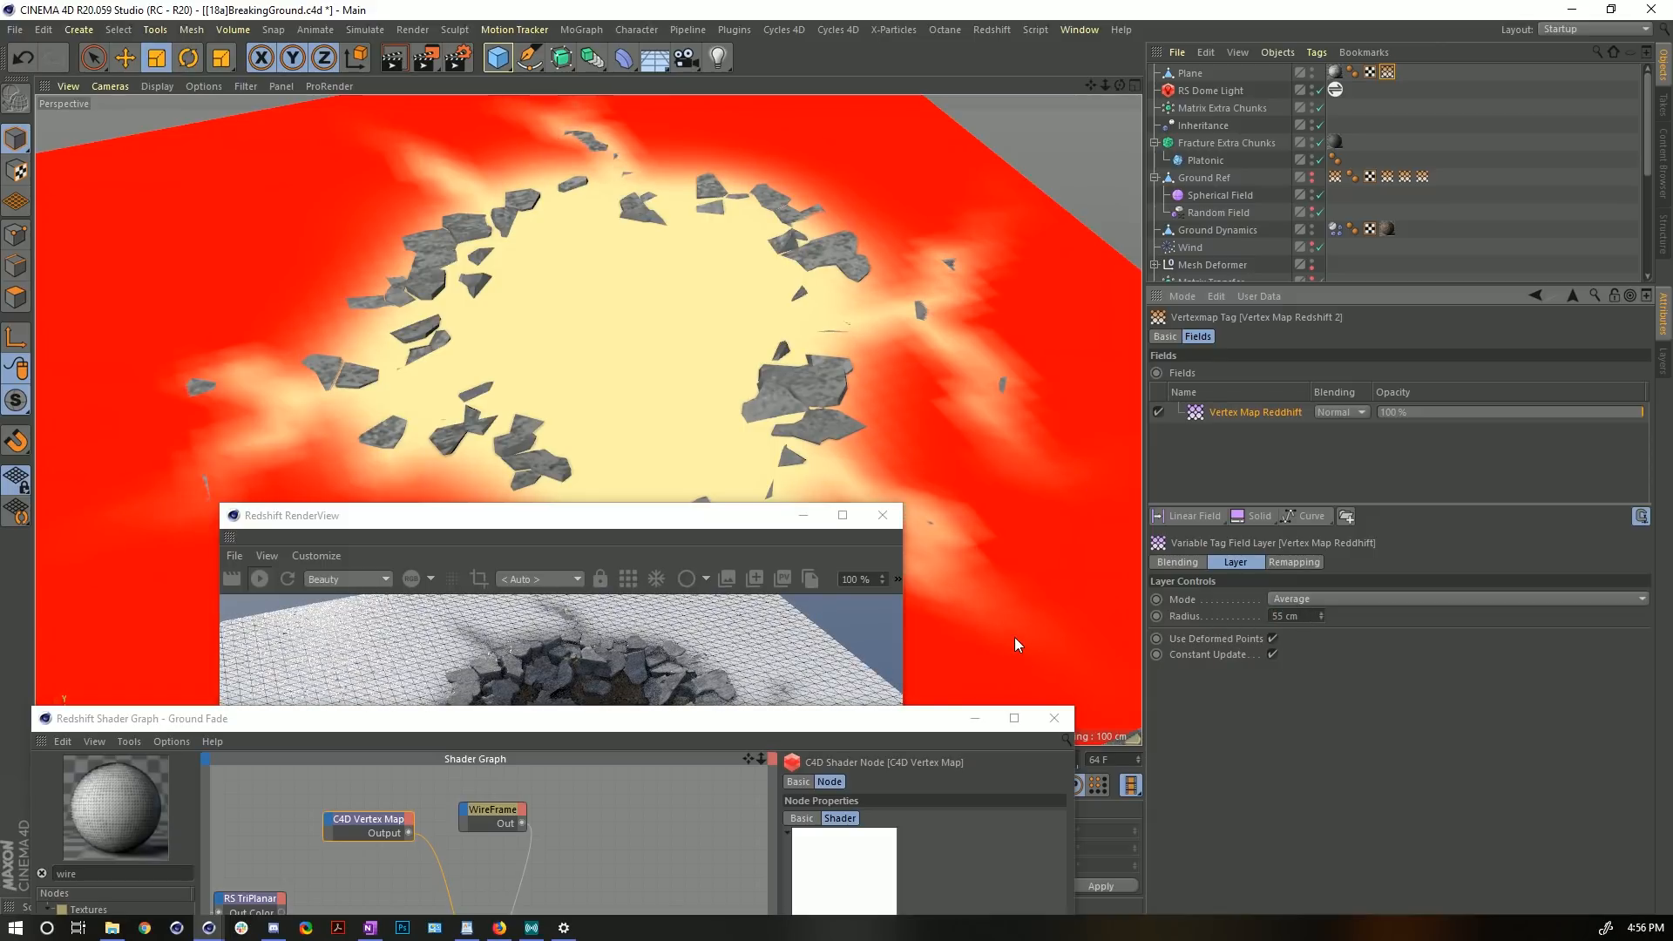
- Add a Curve layer above the vertex map layer and pull its end point in to about 0.2 for a steeper falloff
left_click(1310, 516)
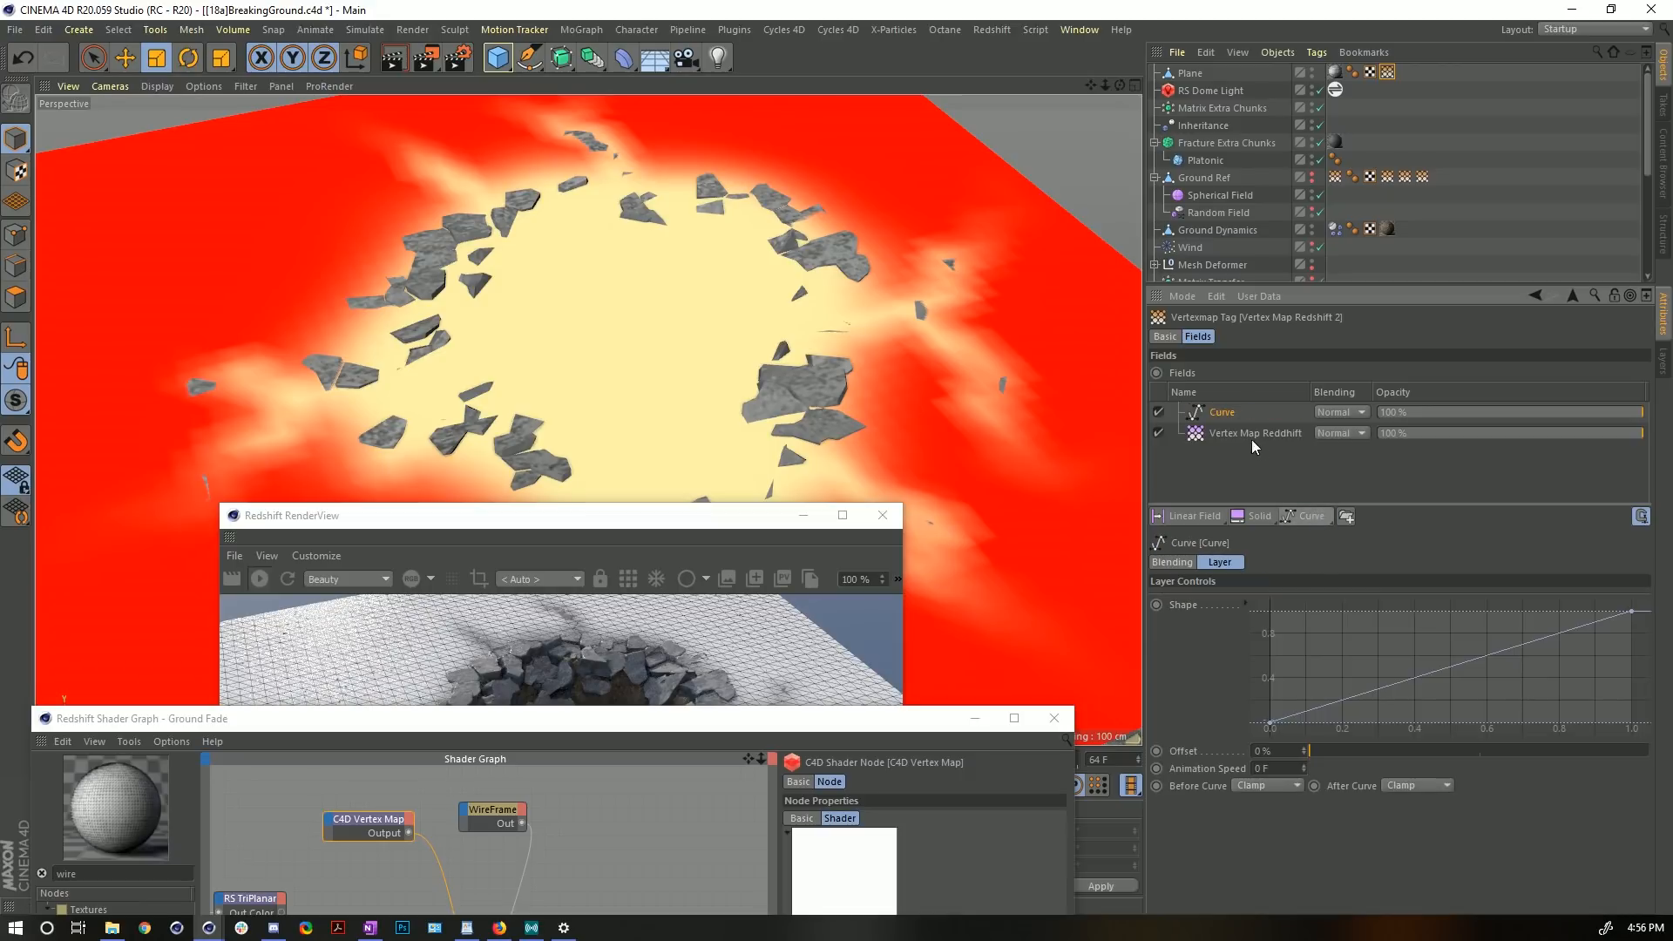
left_click_drag(1626, 613, 1375, 597)
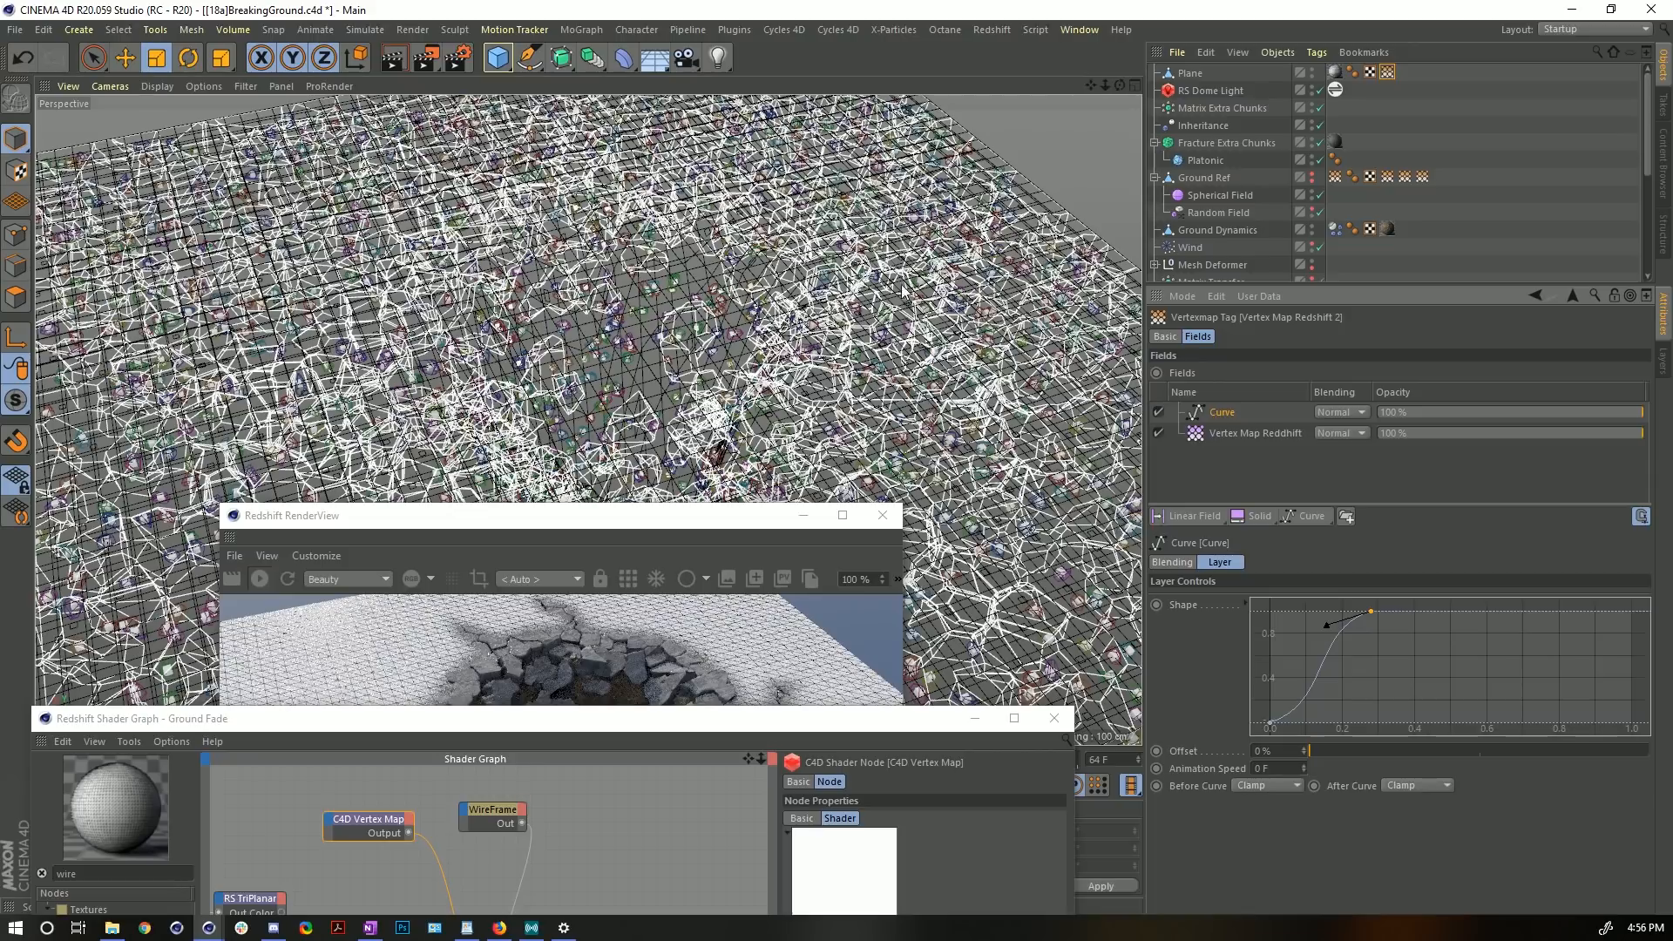
left_click_drag(668, 521, 462, 181)
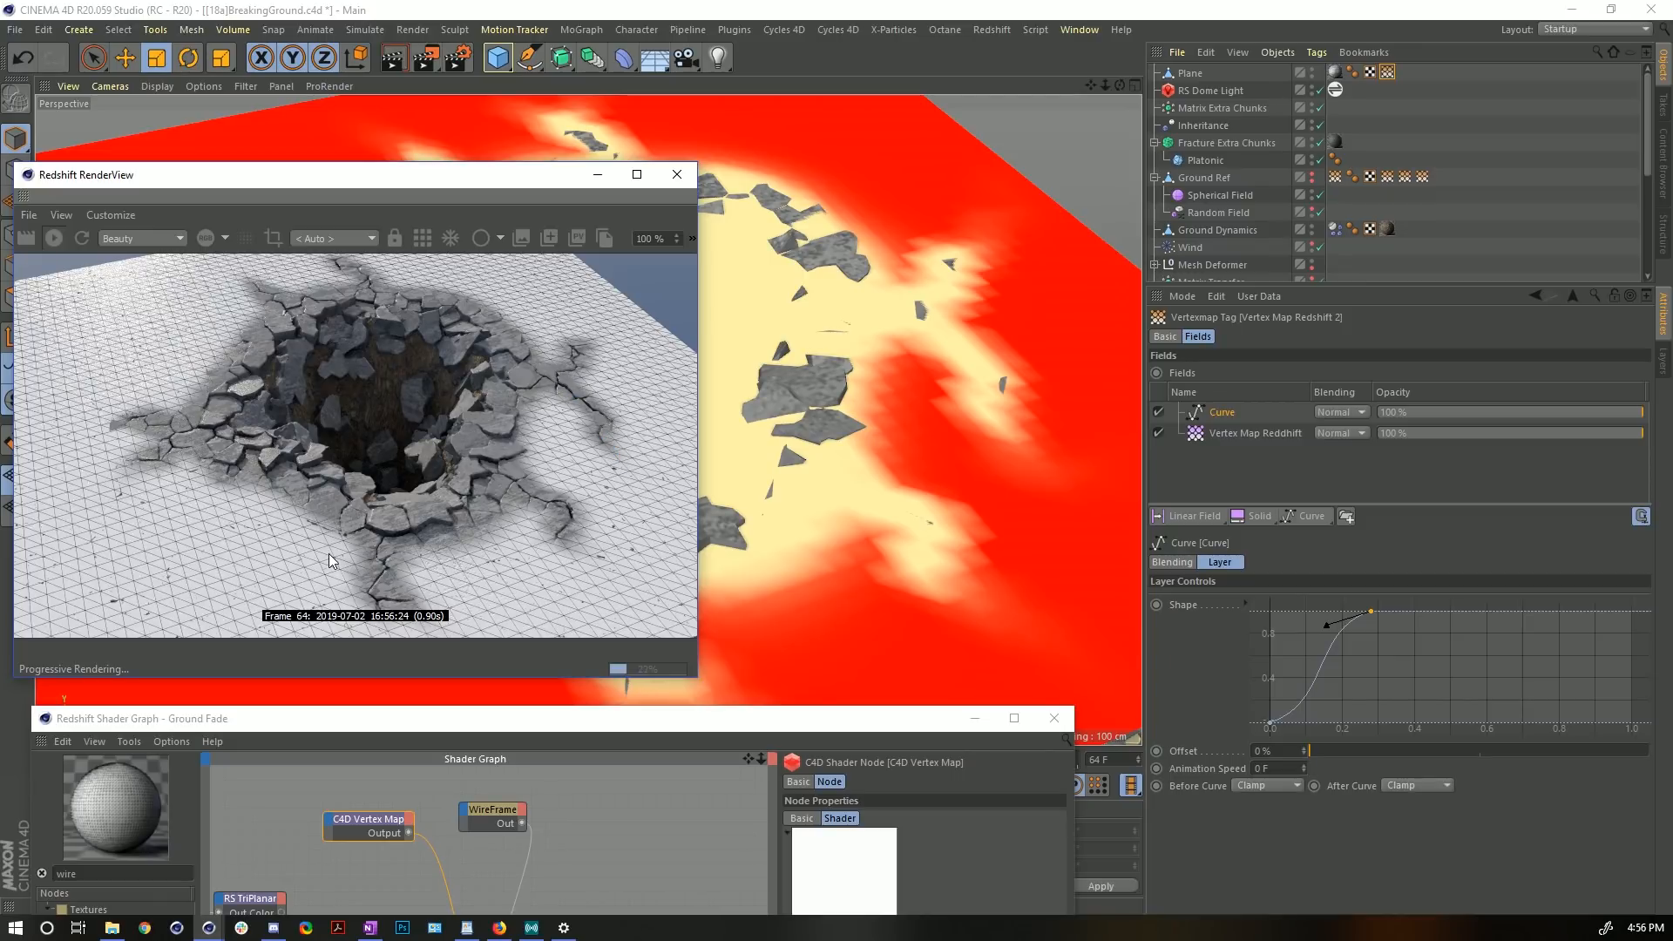
left_click(1371, 613)
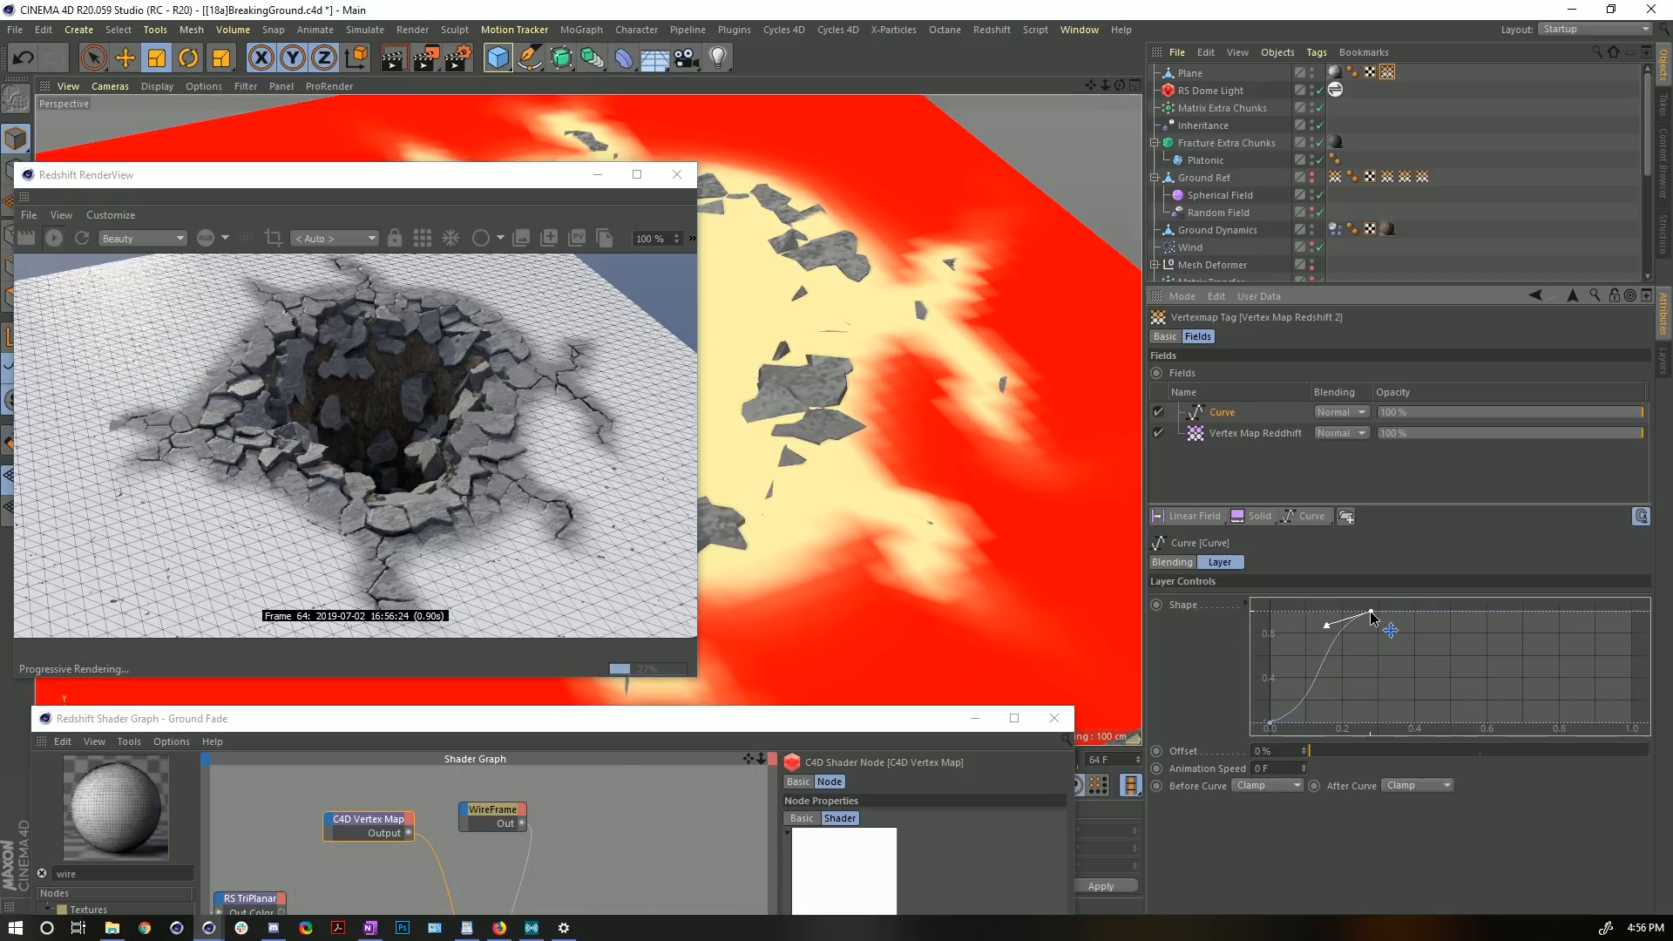
left_click_drag(1370, 616, 1336, 611)
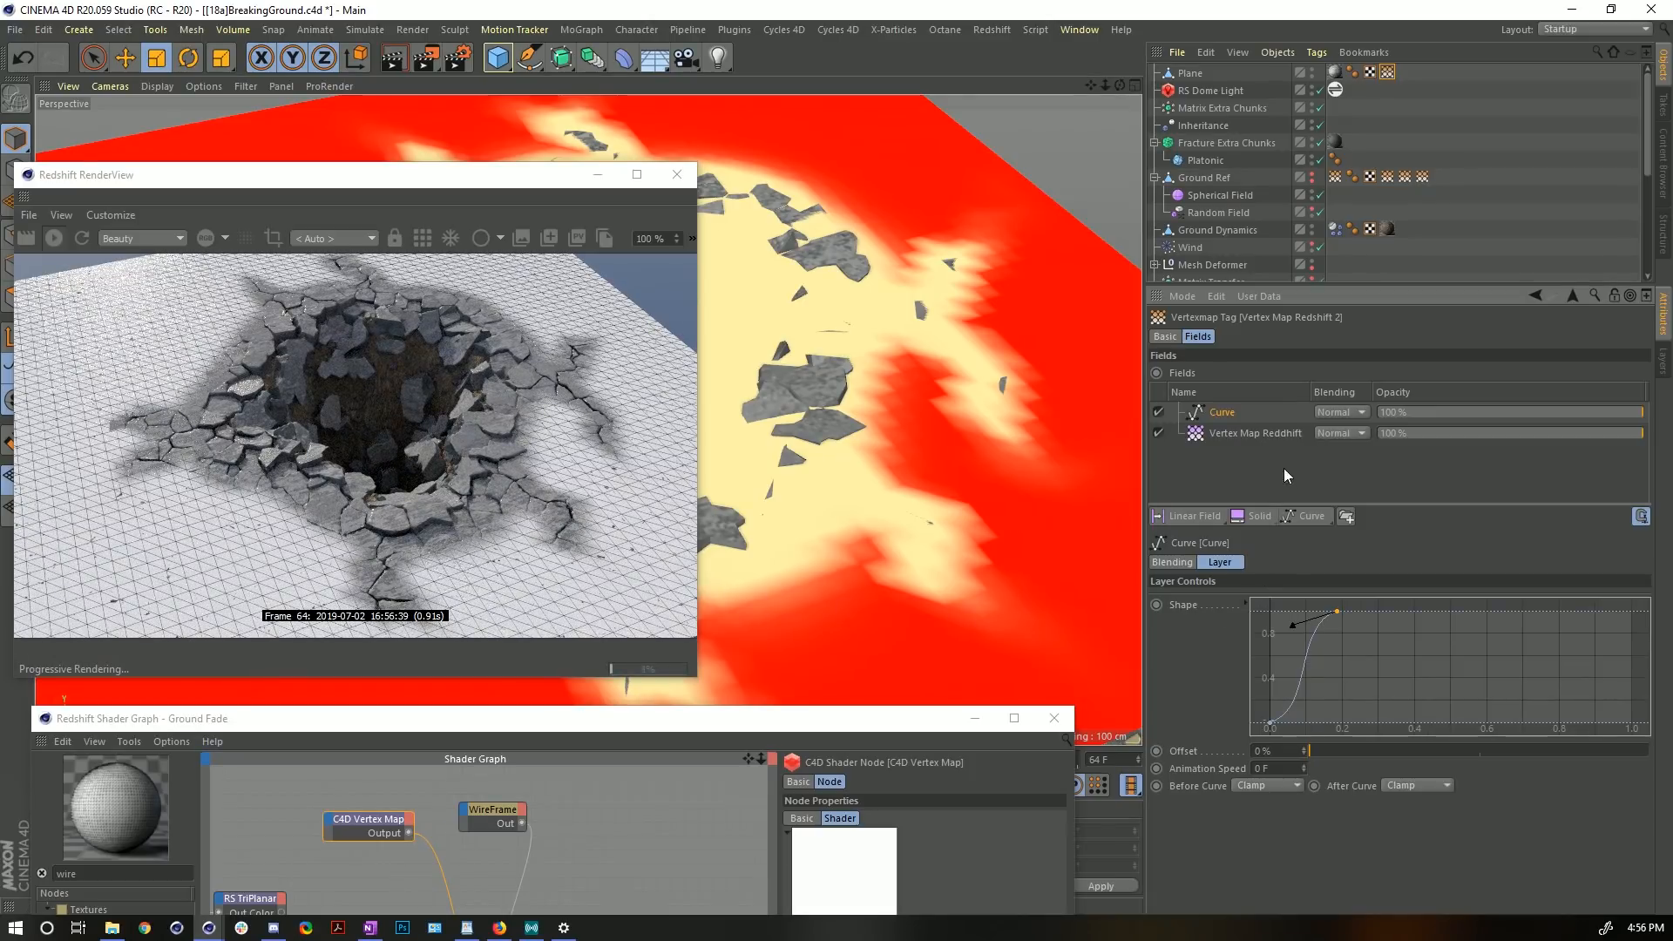
- Test a radius of 75 cm on the vertex map layer, and set it to 111 cm
left_click(1259, 433)
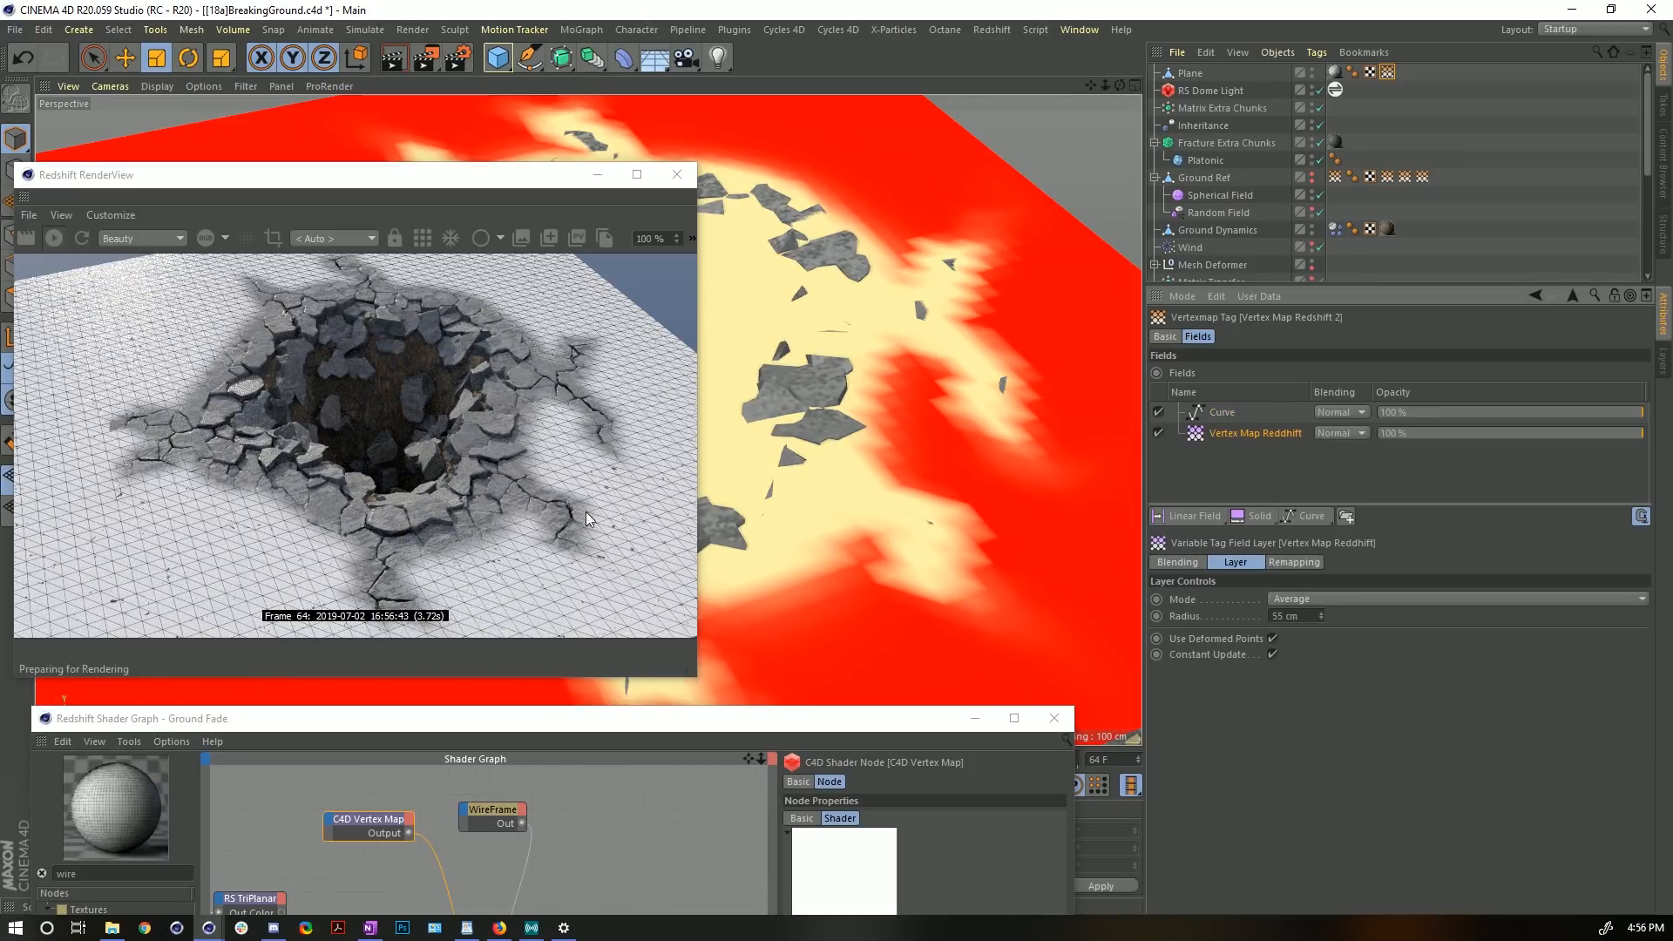
left_click_drag(1307, 616, 1233, 621)
type("75")
key("Return")
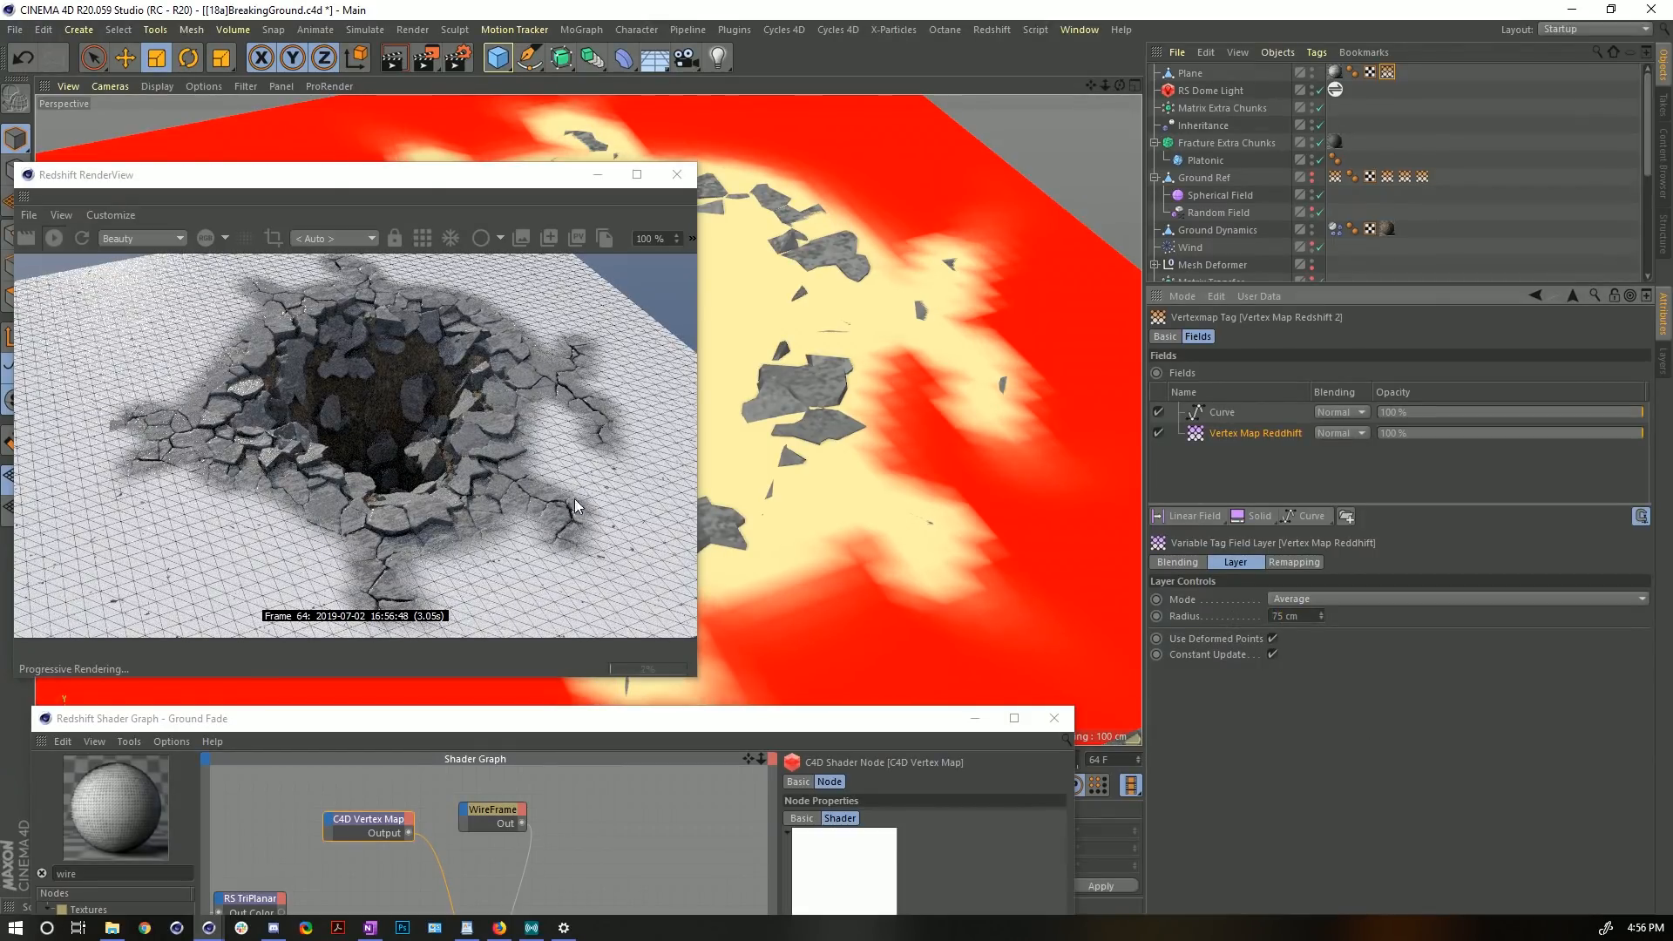
double_click(1300, 615)
type("111")
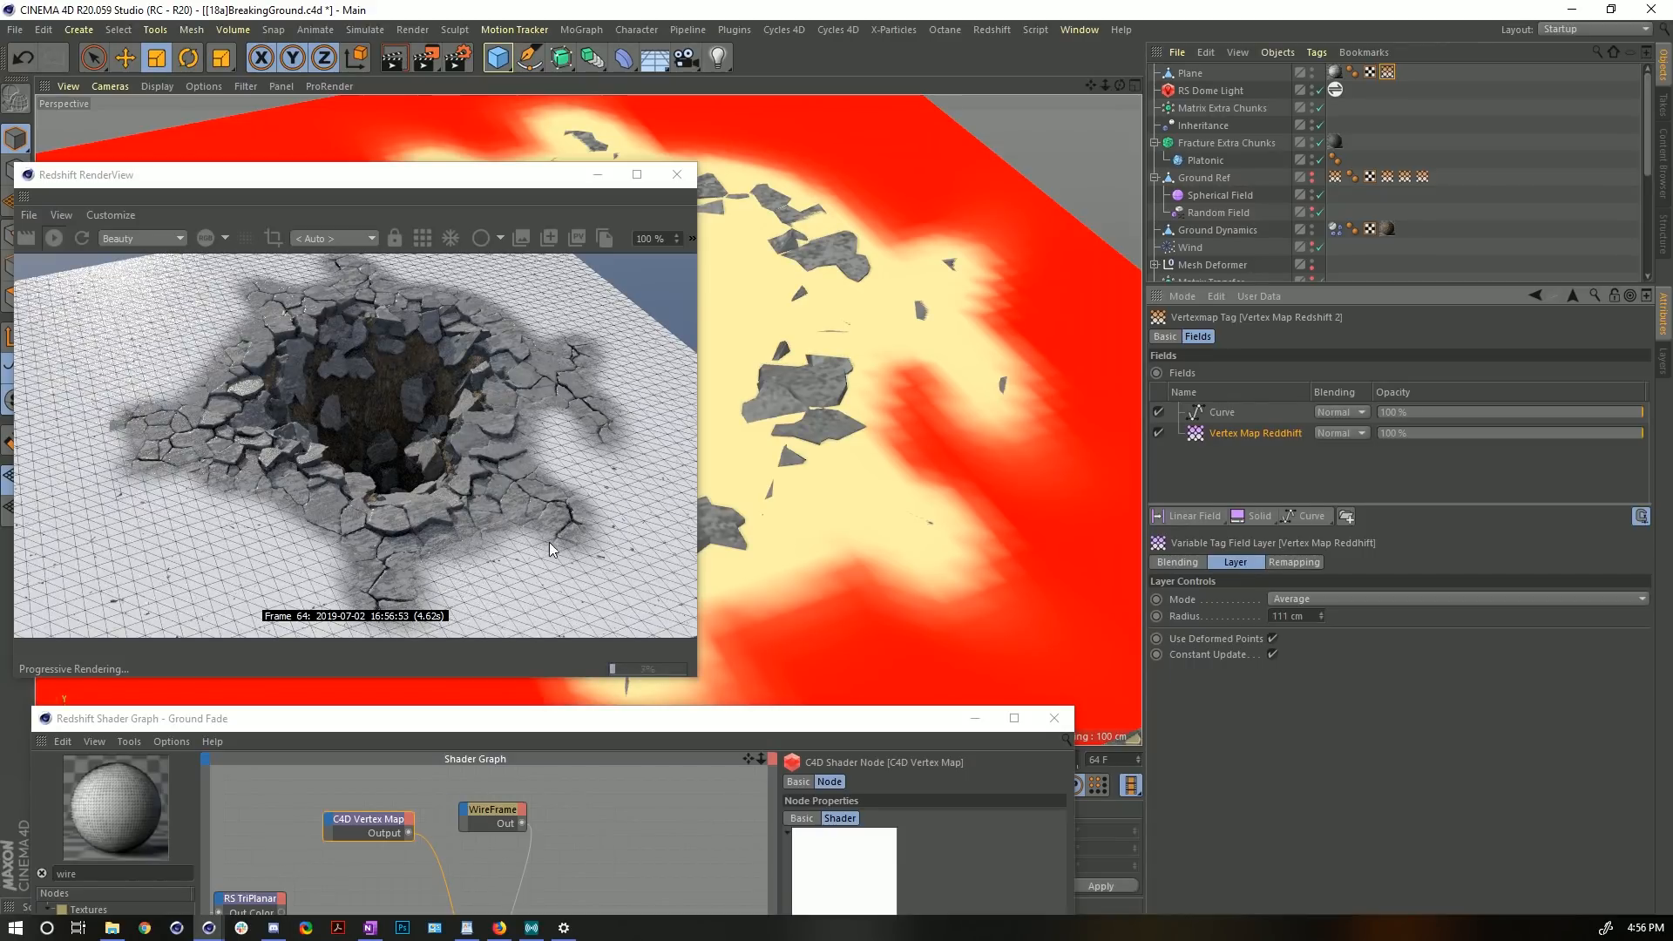
- Readjust the Curve layer's falloff by moving its end point to about 0.16
left_click(1216, 413)
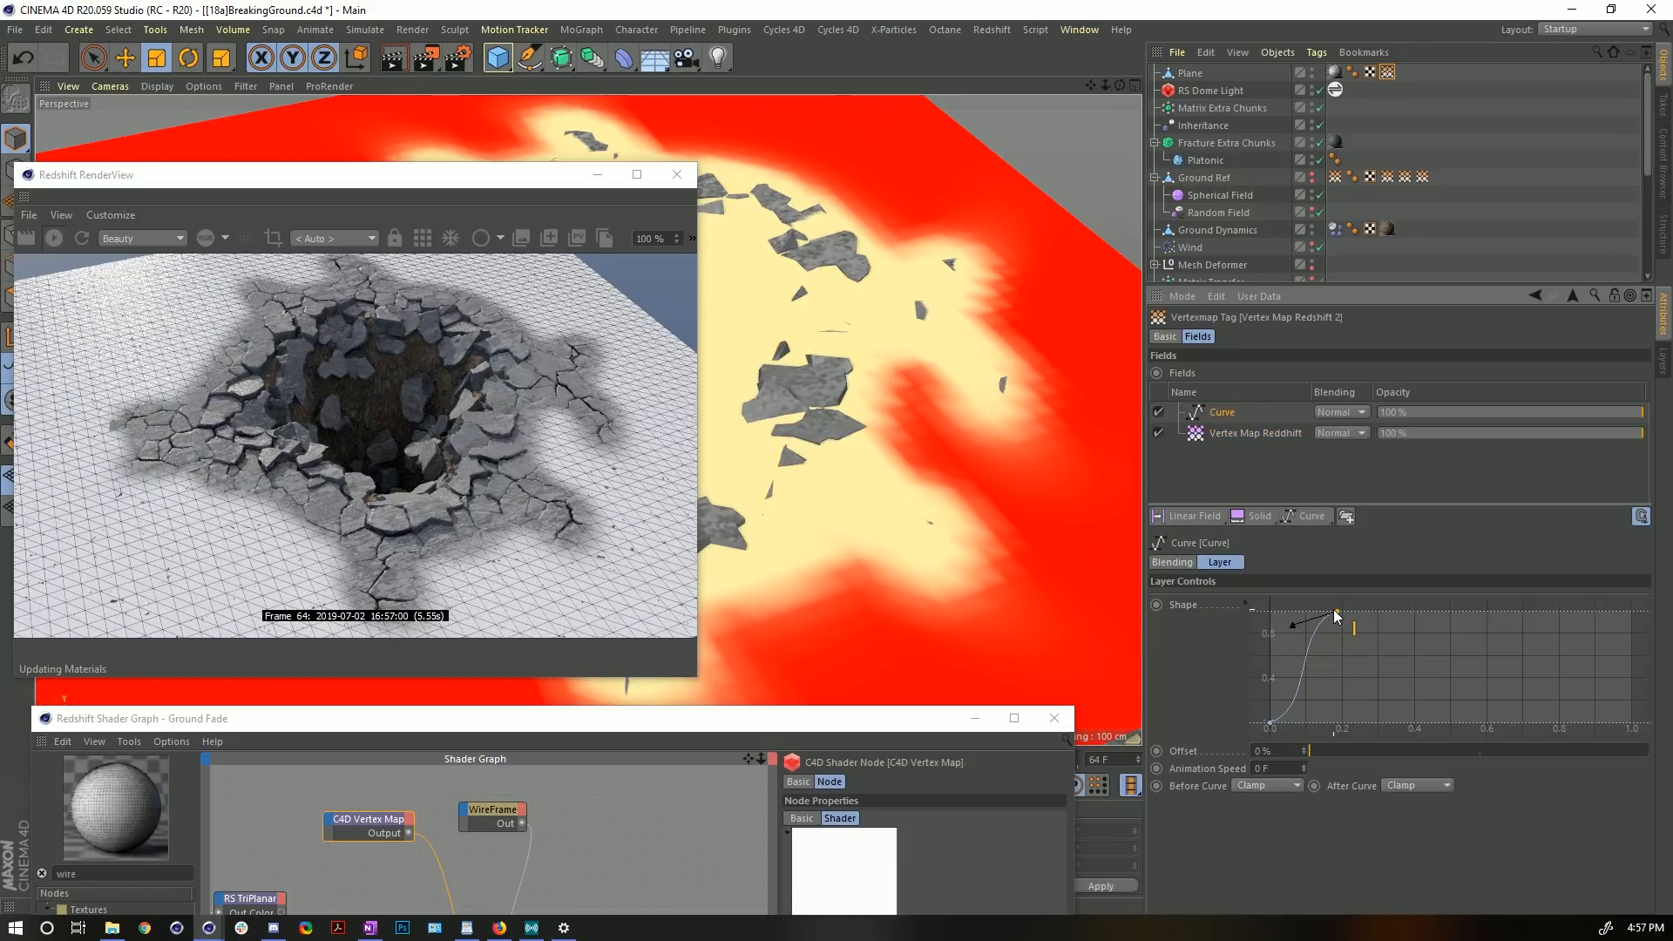
left_click_drag(1300, 607, 1293, 608)
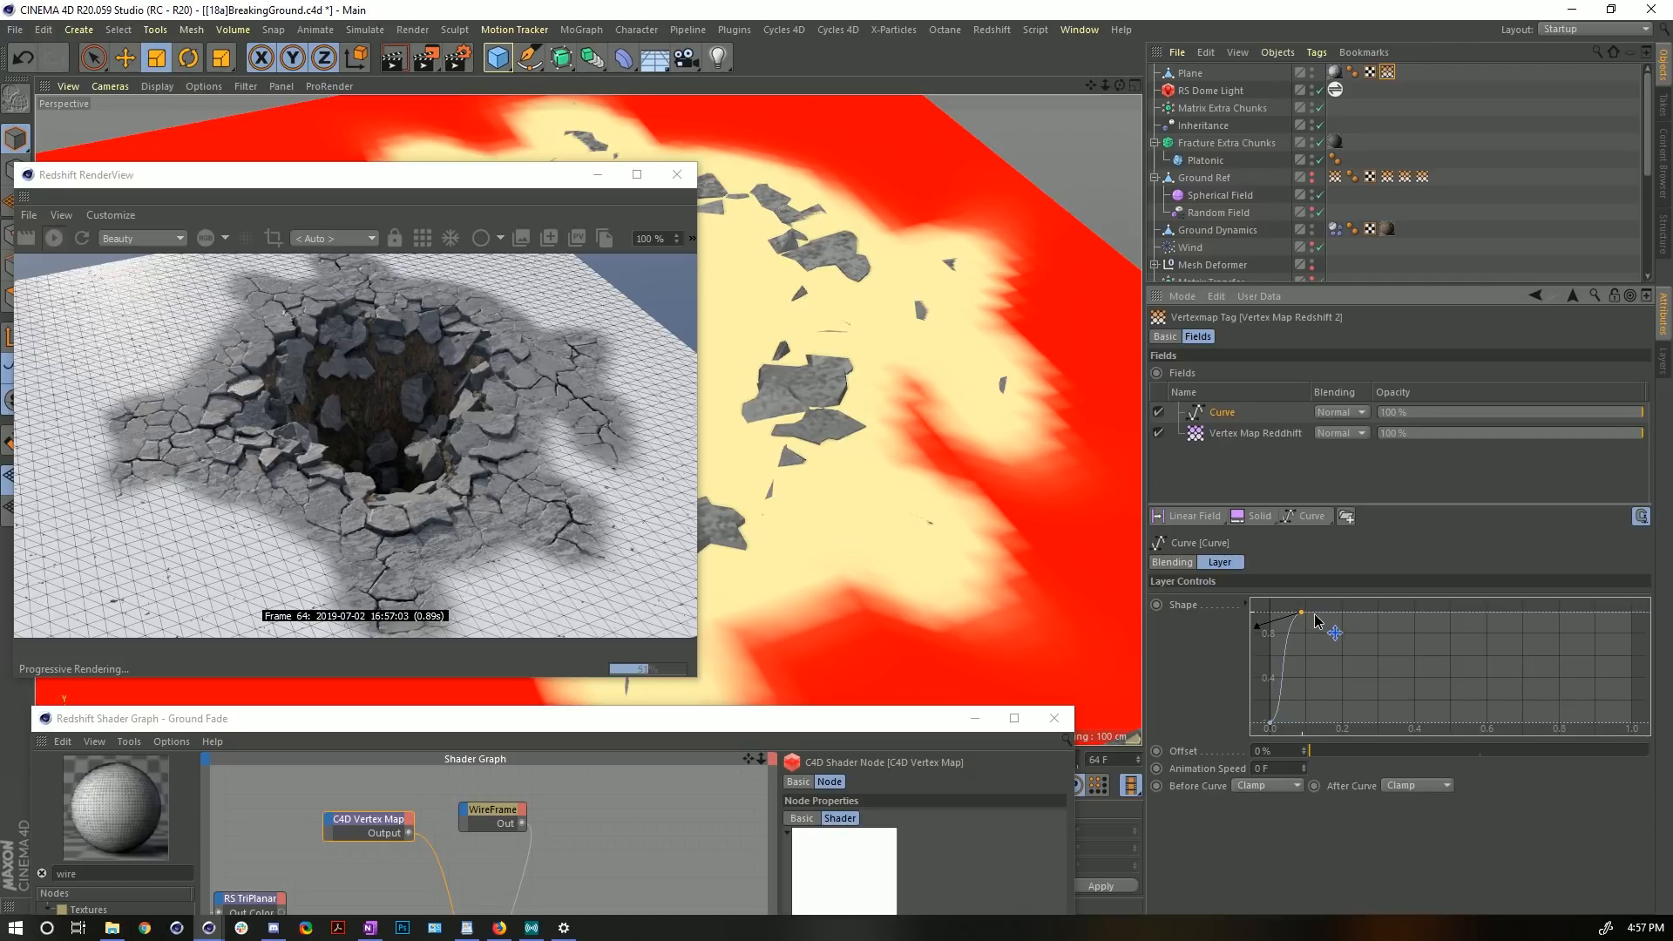
left_click_drag(1301, 613, 1328, 612)
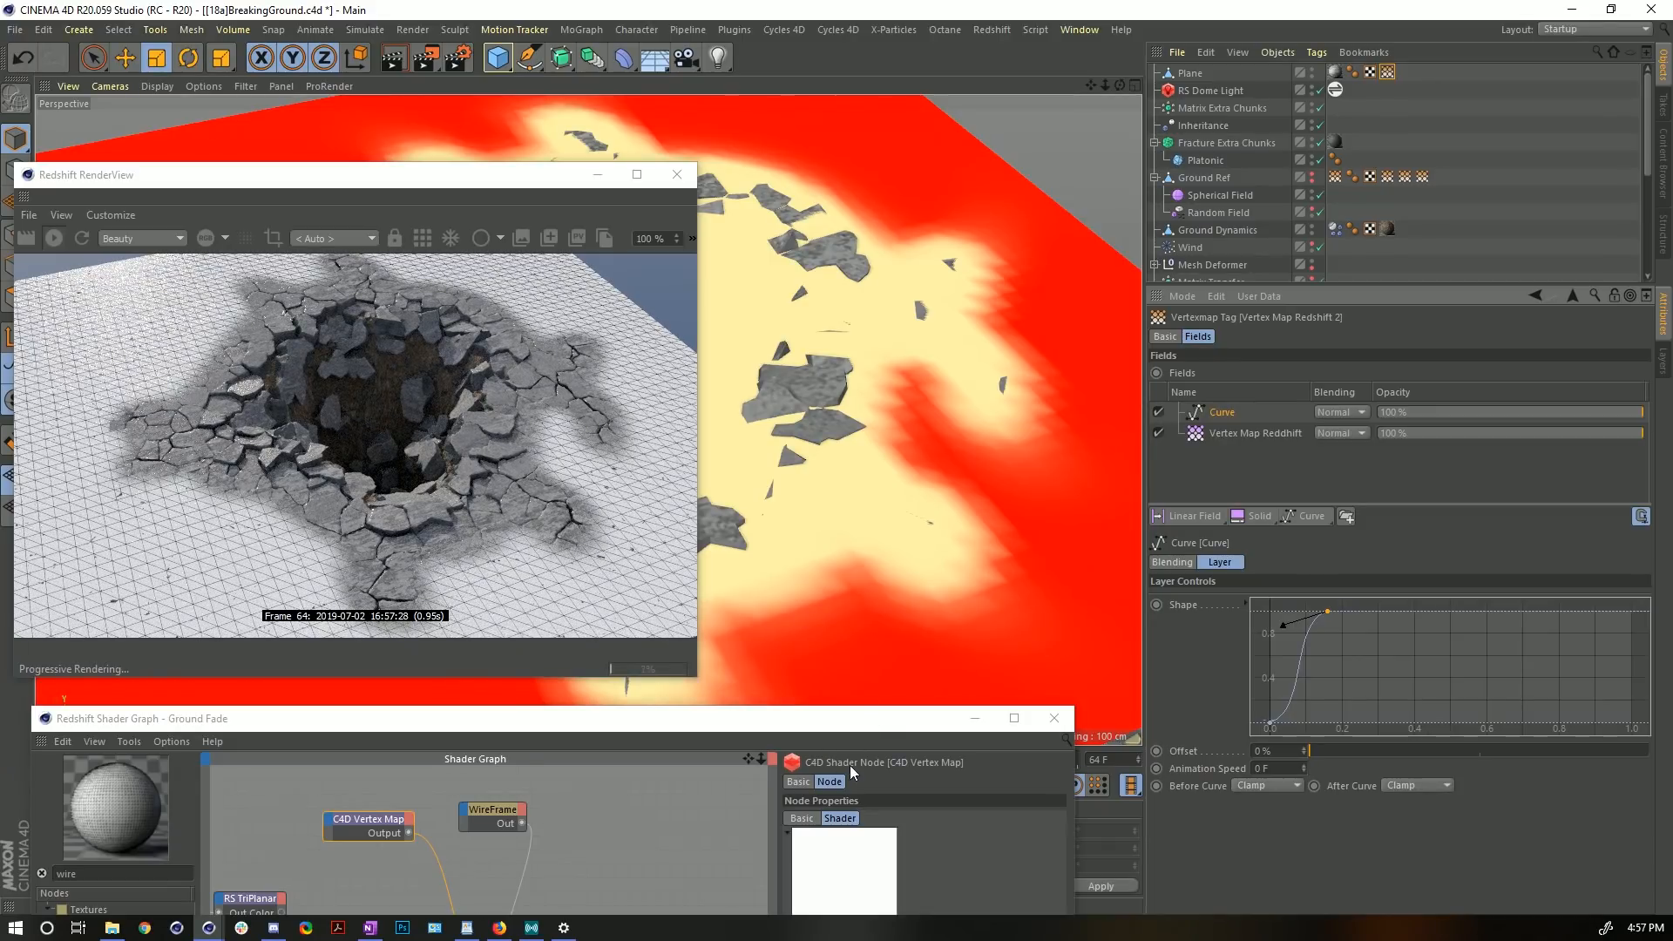
- Connect the upper Texture node's Out Color to the RS Material's Diffuse Color in place of the WireFrame node and close the shader graph
left_click_drag(829, 726, 856, 461)
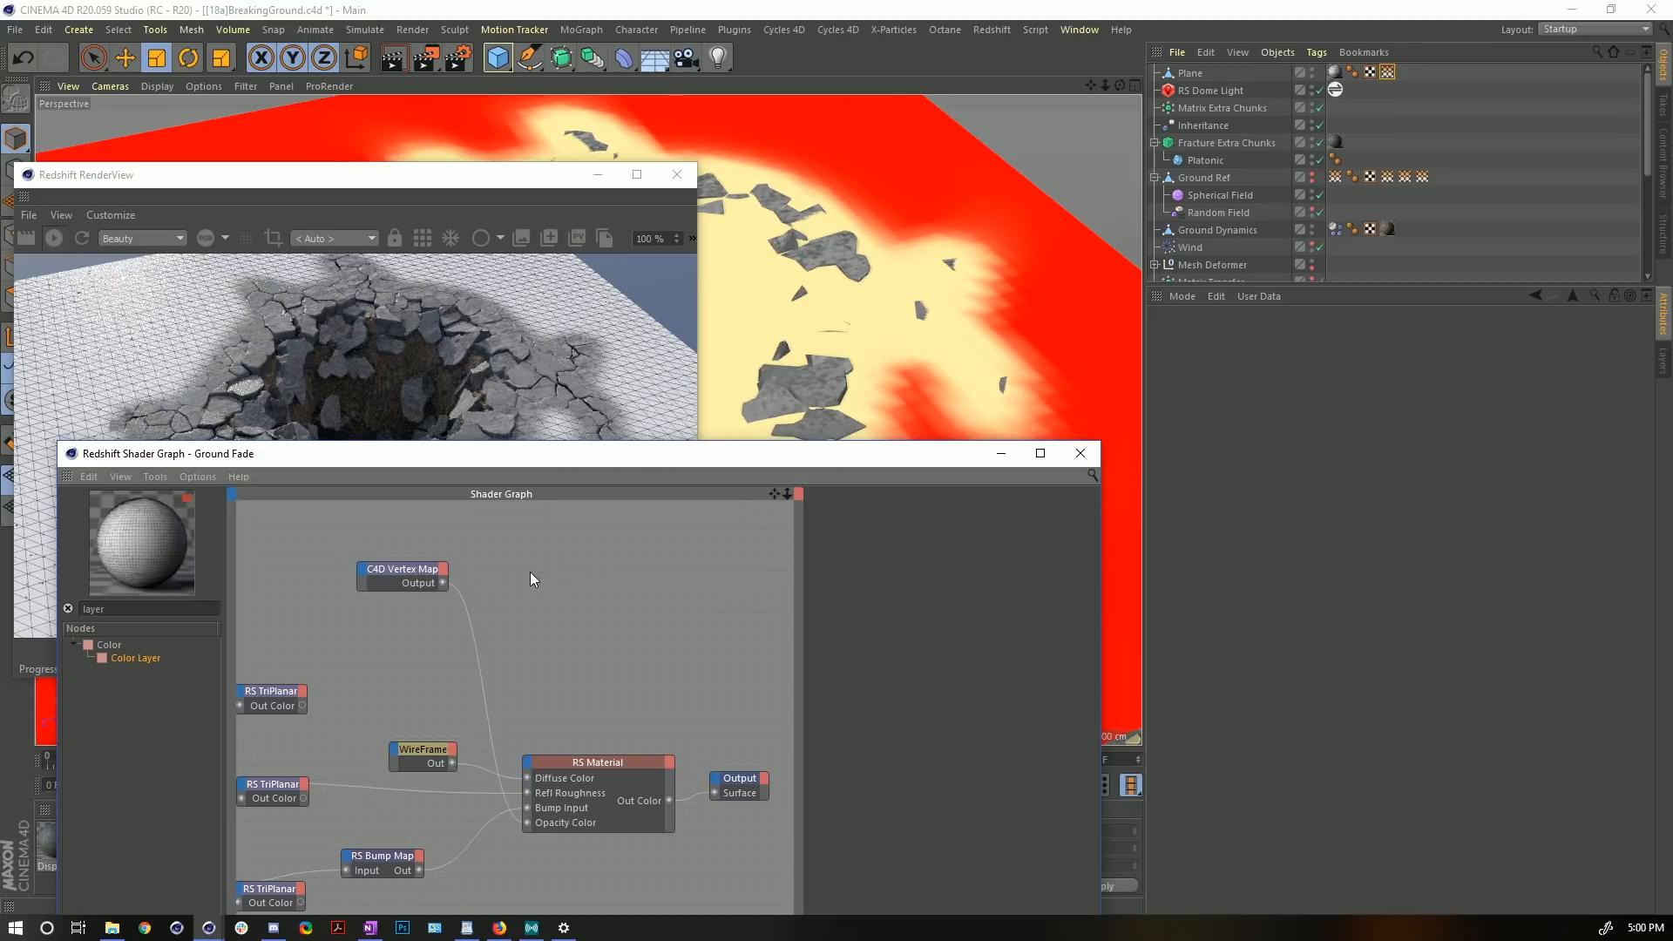
middle_click_drag(352, 680, 440, 655)
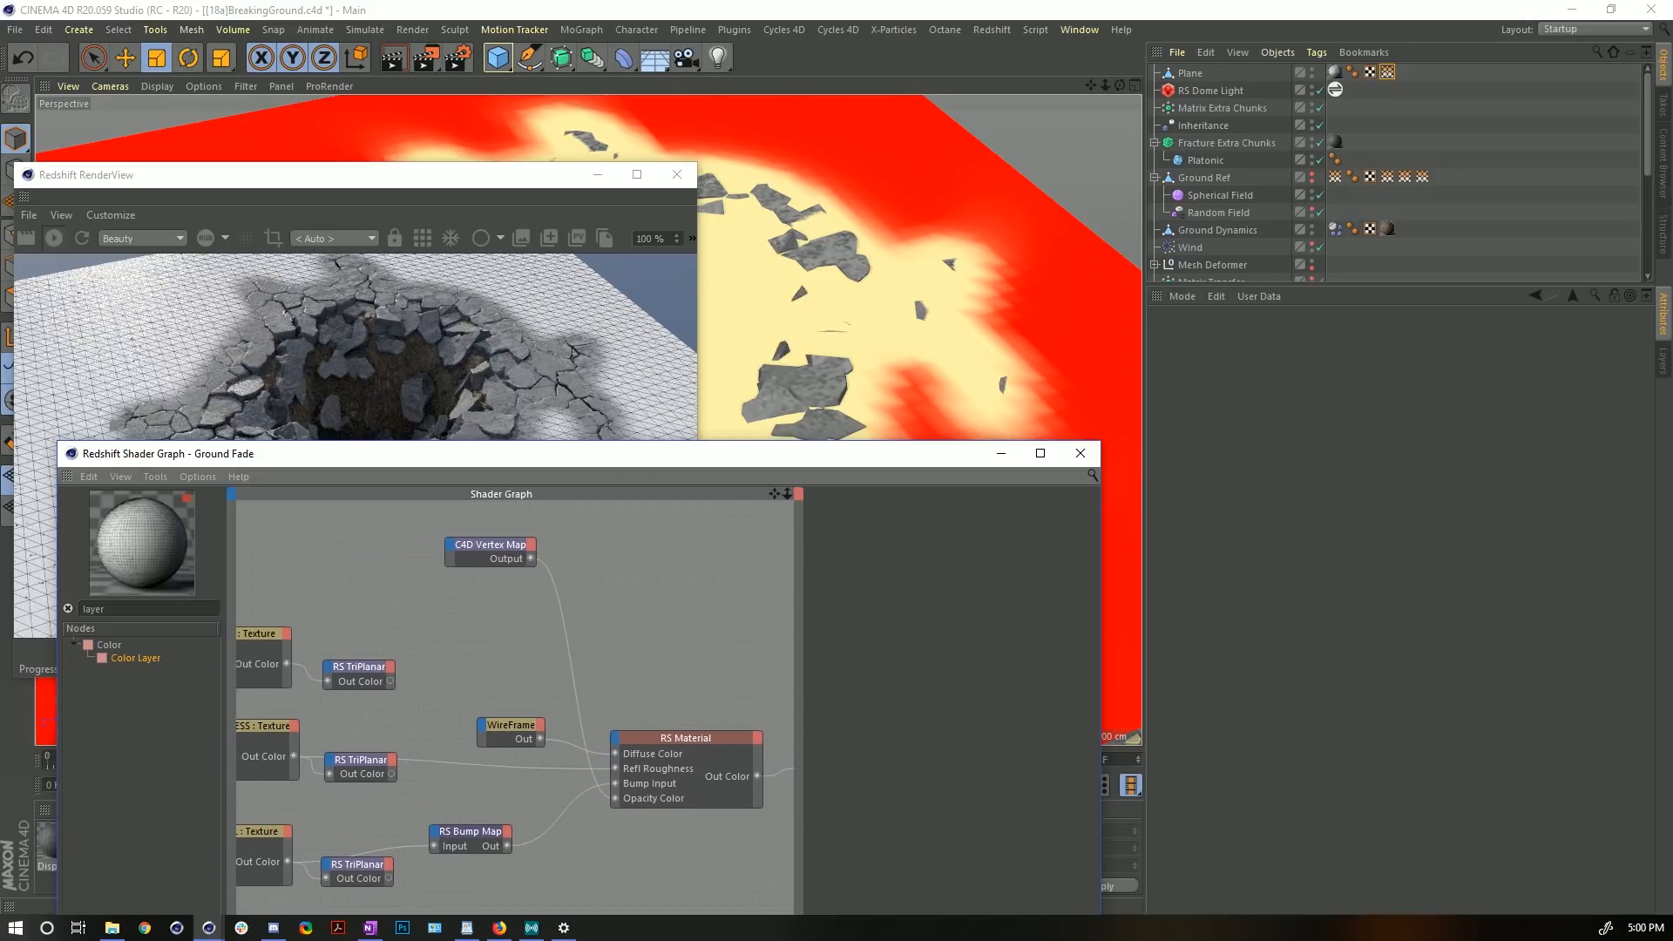
left_click_drag(286, 664, 617, 758)
left_click(516, 728)
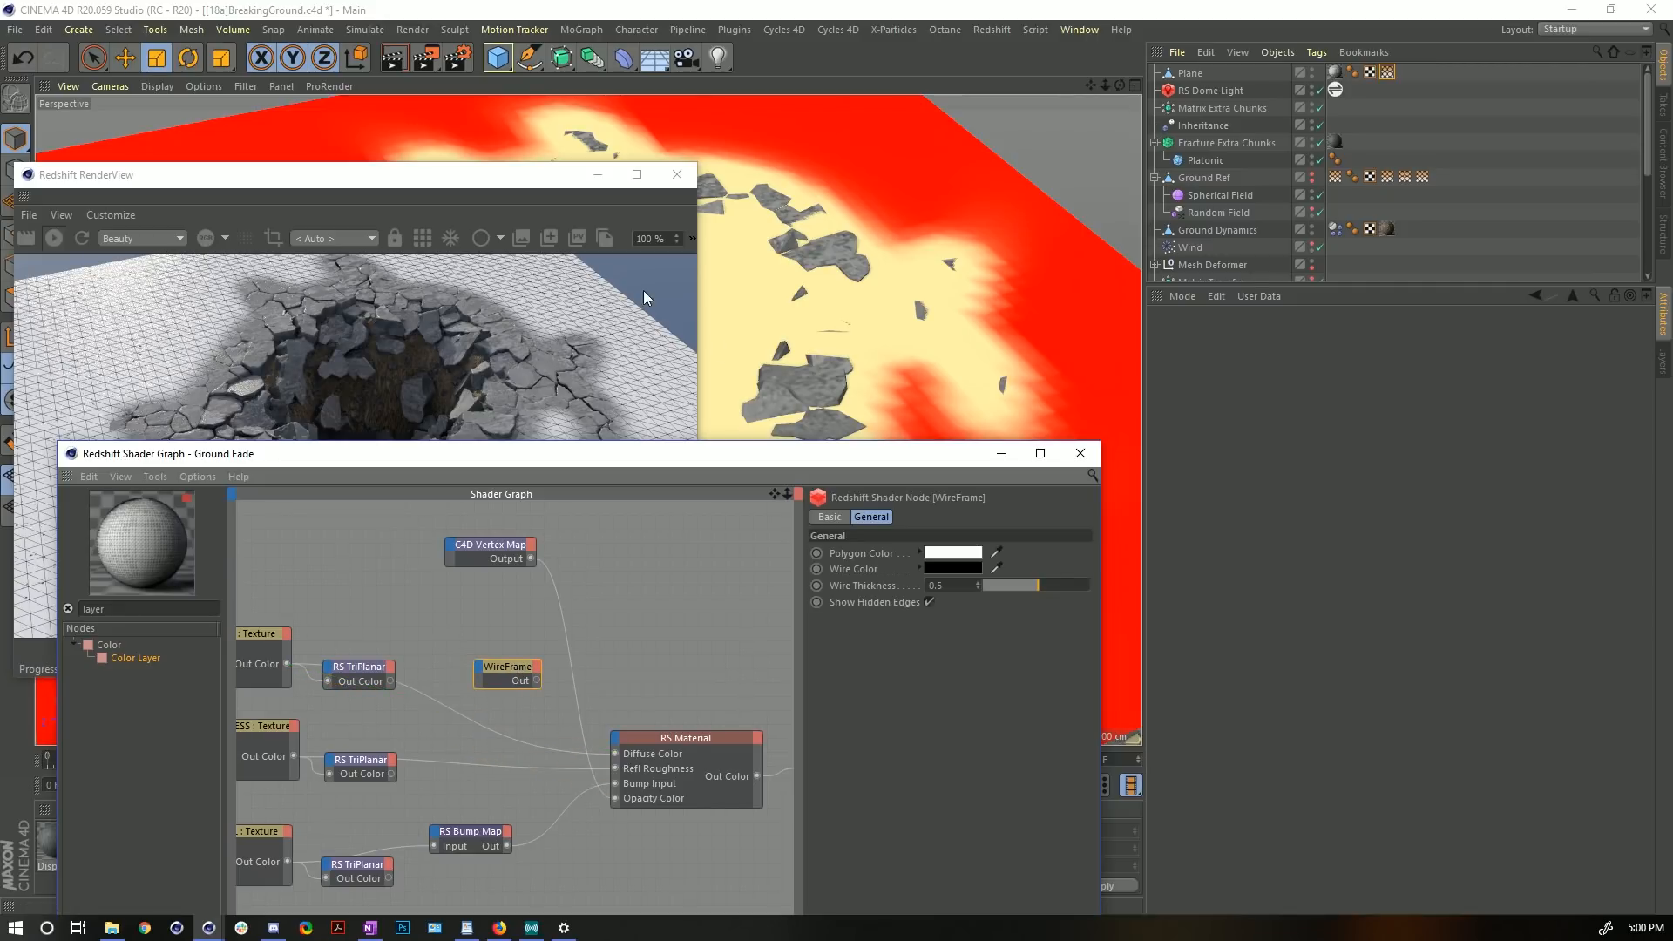
left_click(1079, 453)
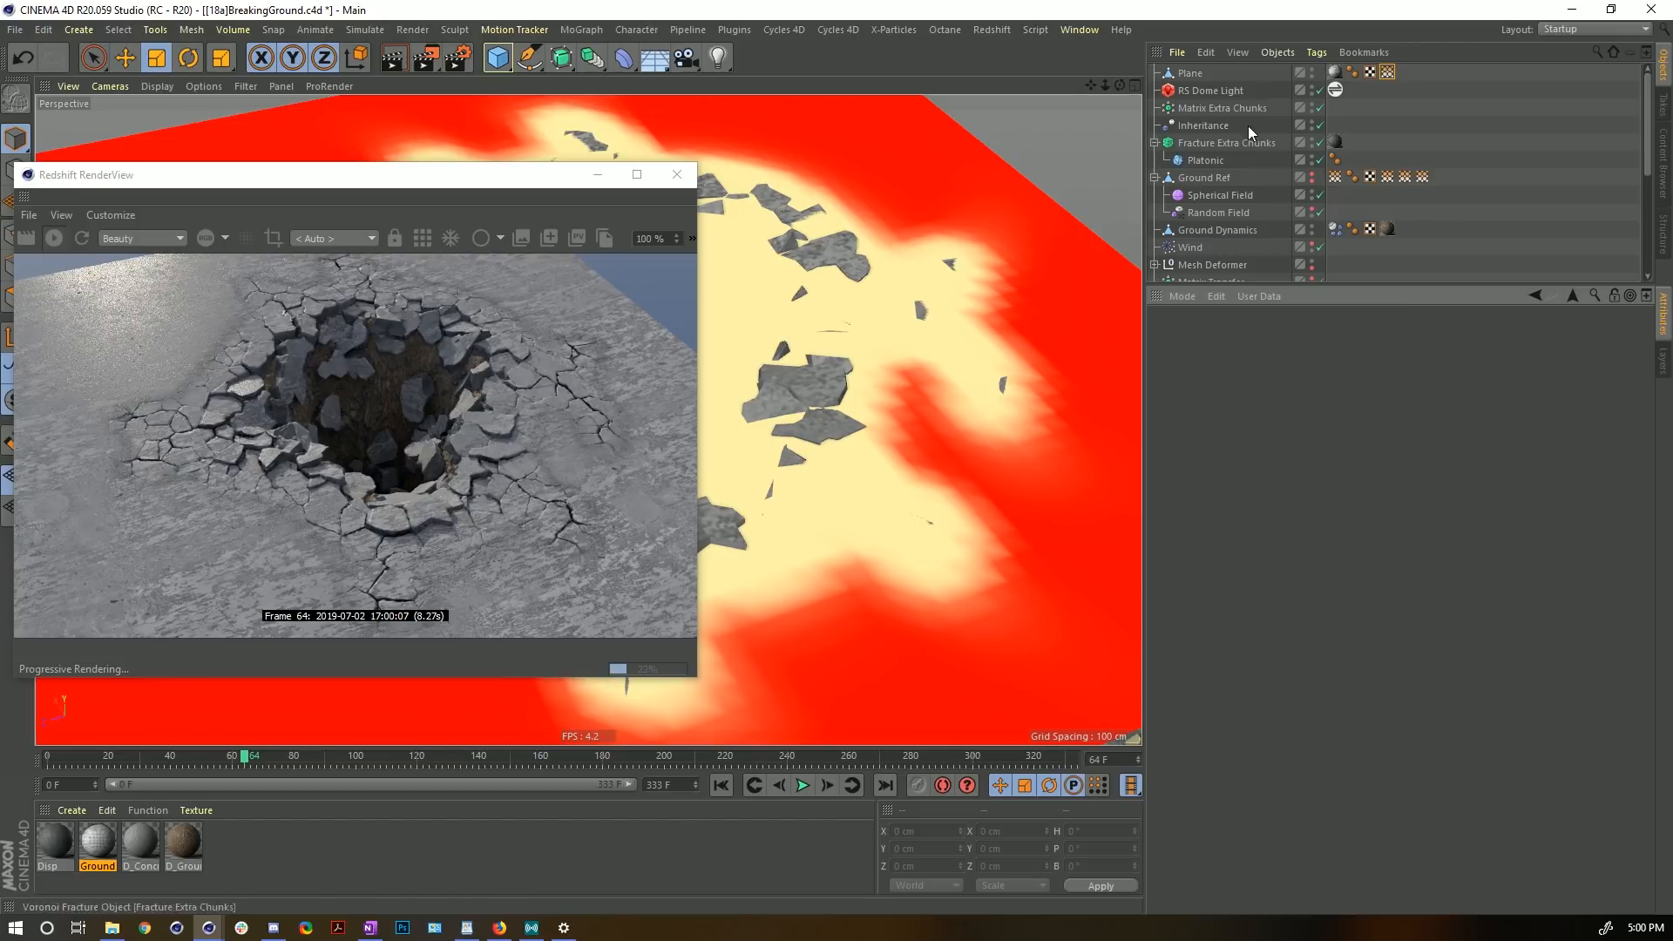
- Add a Redshift Object tag to the Plane and enable its Visibility override
right_click(1186, 73)
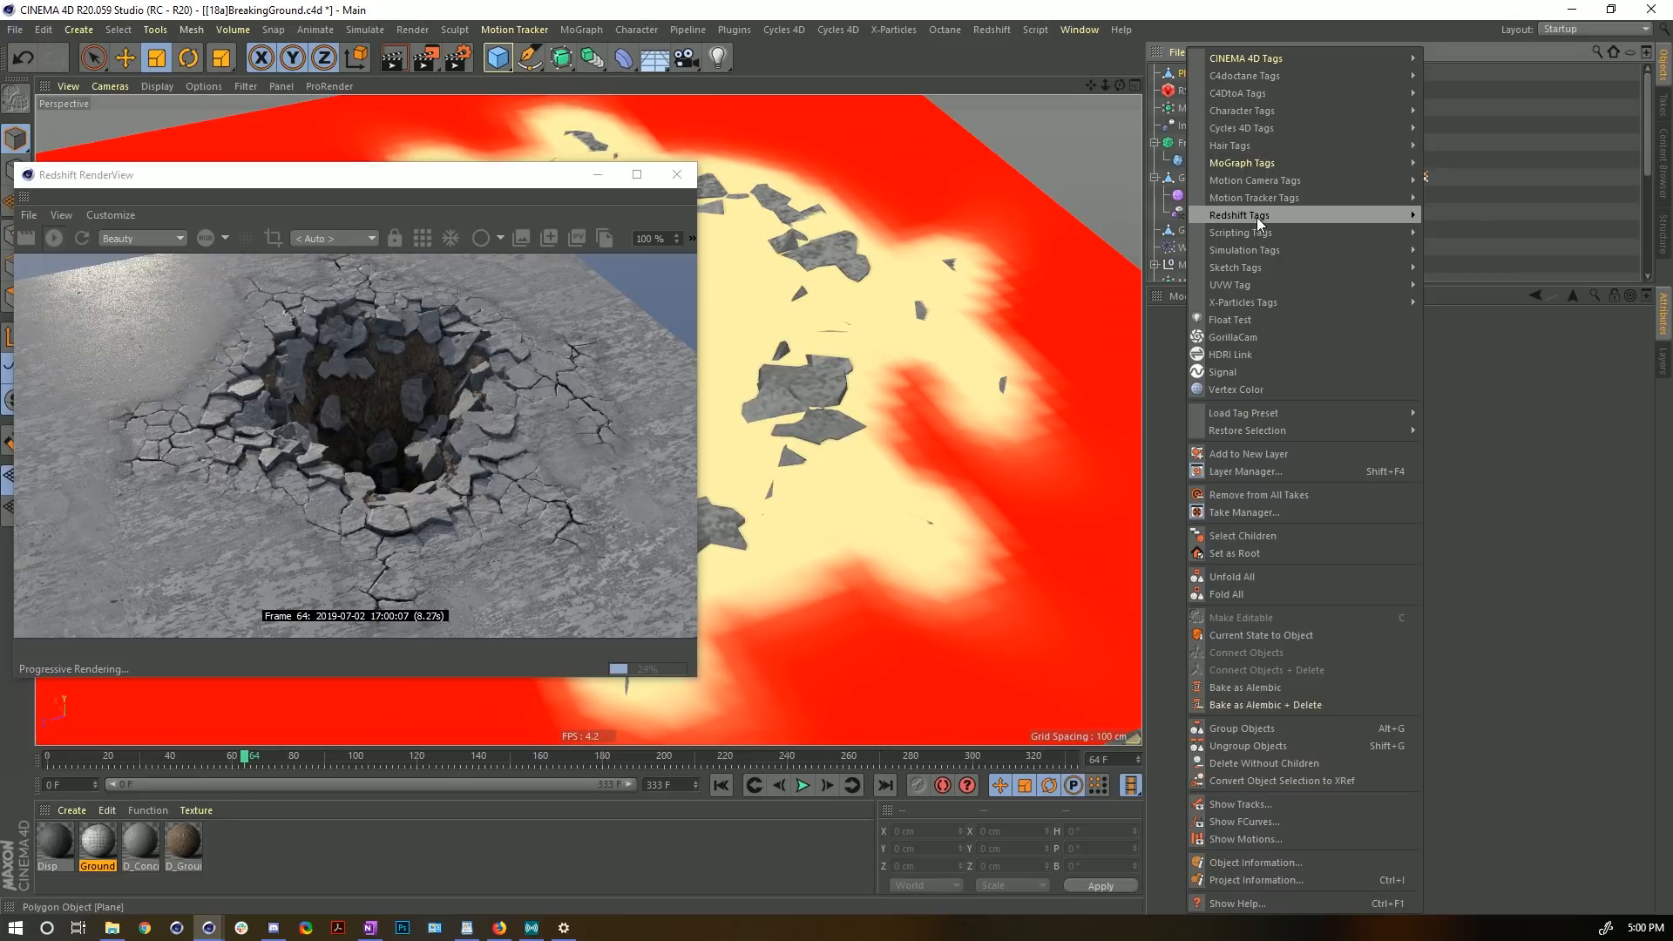
mouse_move(1258, 218)
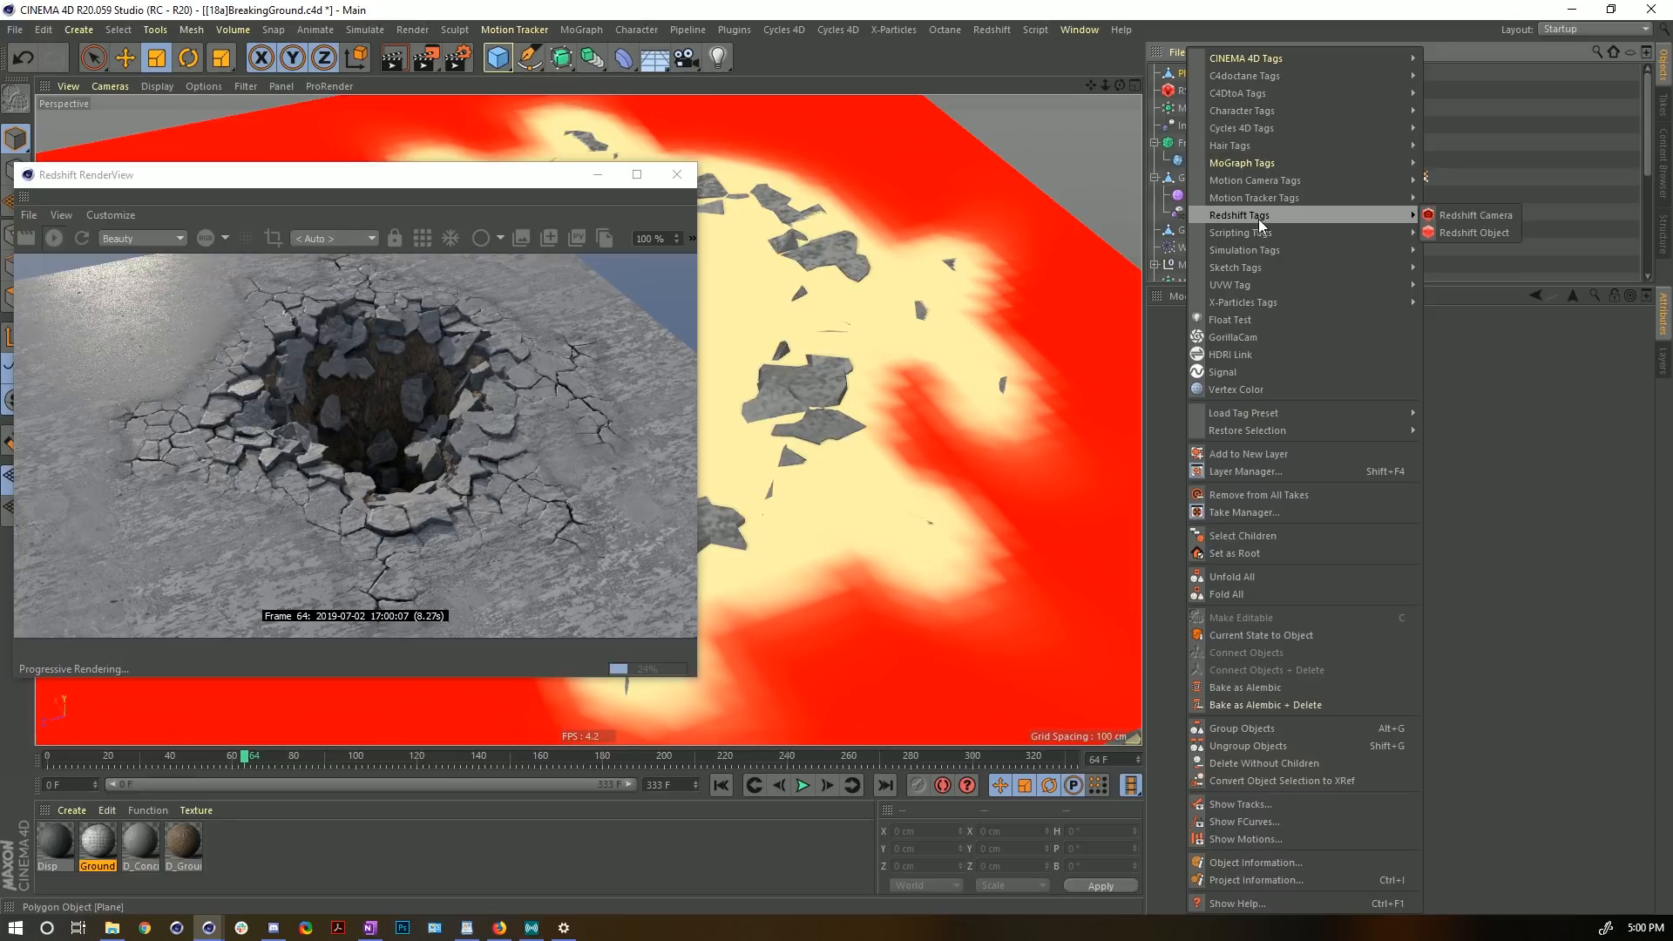
left_click(1474, 235)
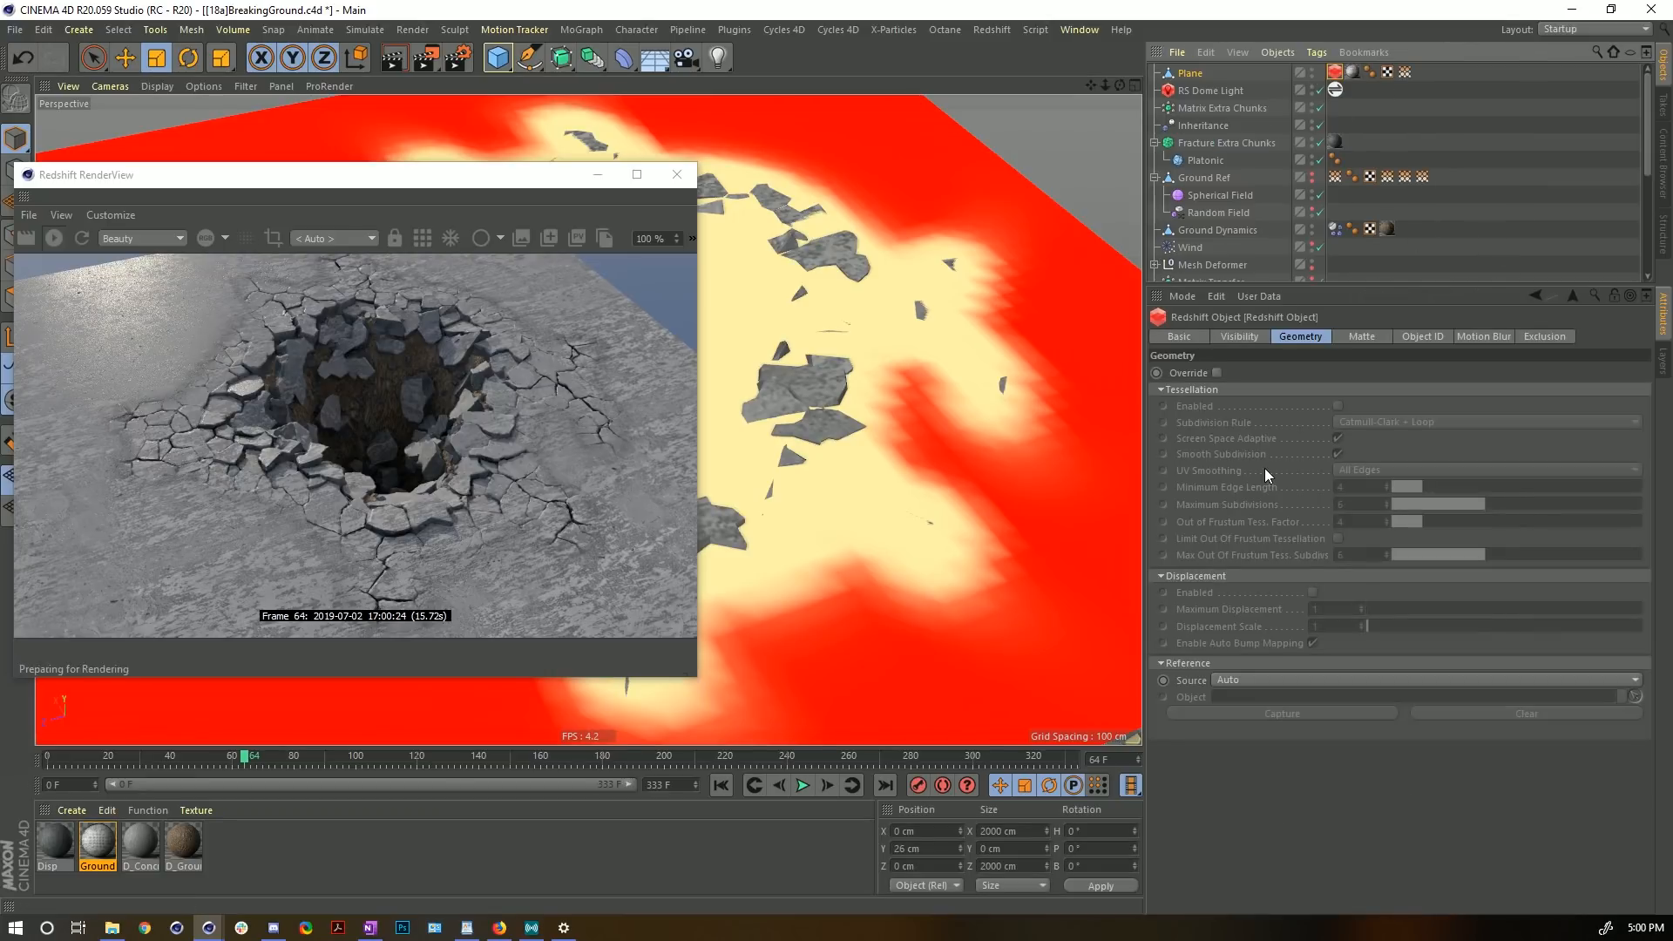
left_click(1239, 336)
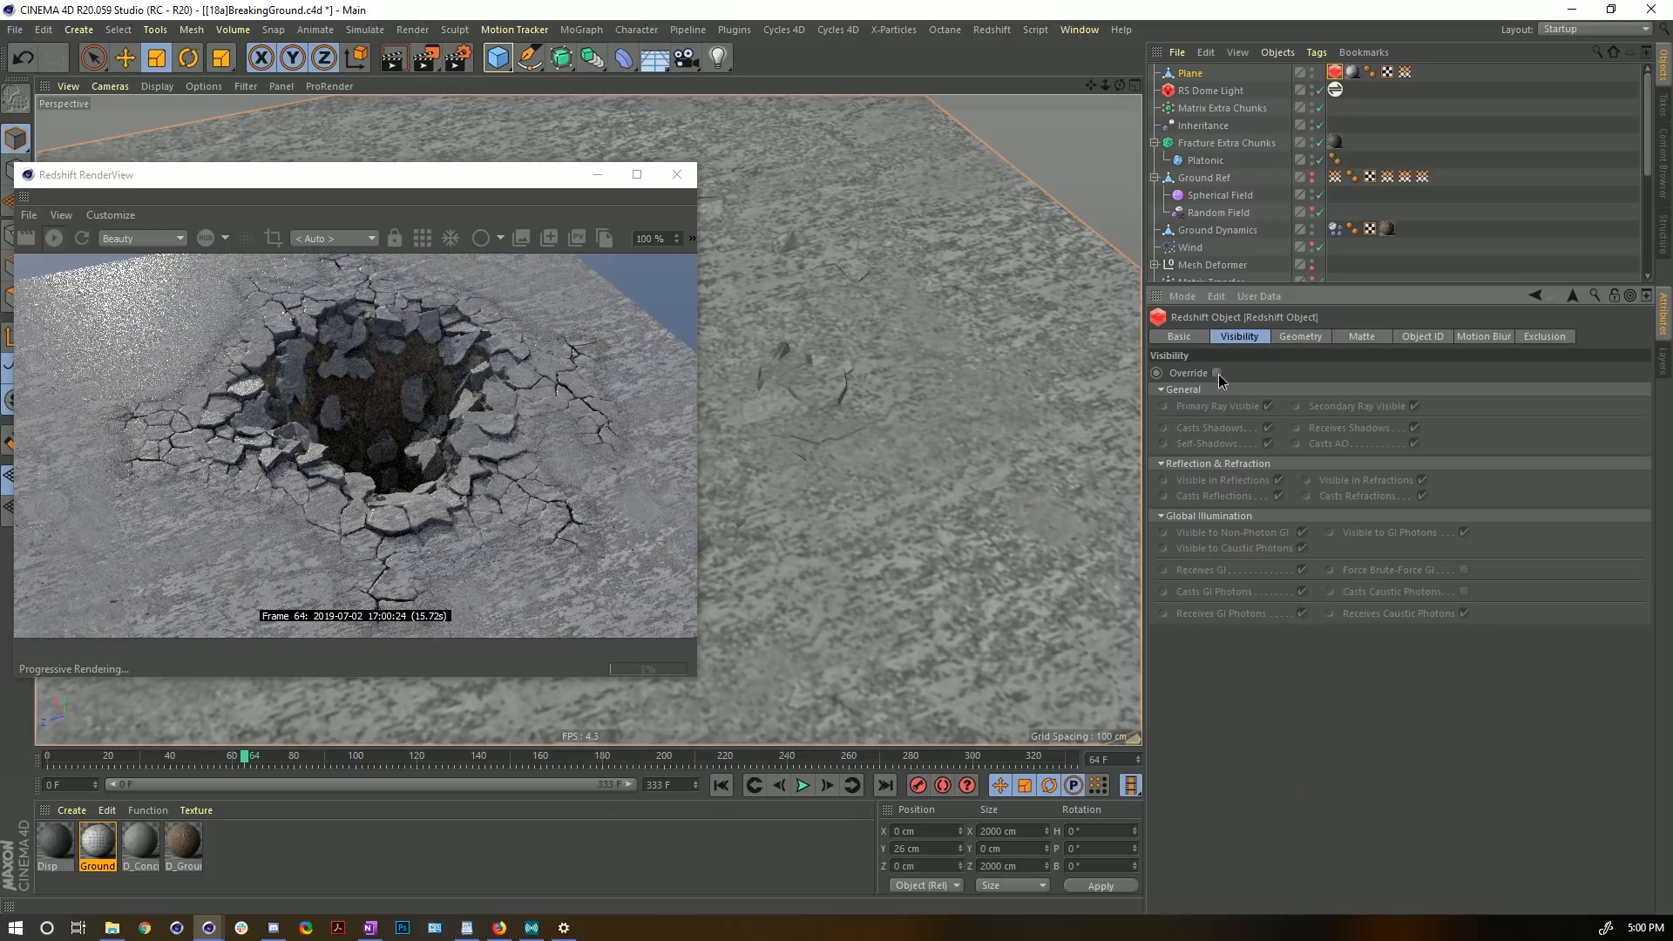
left_click(1217, 373)
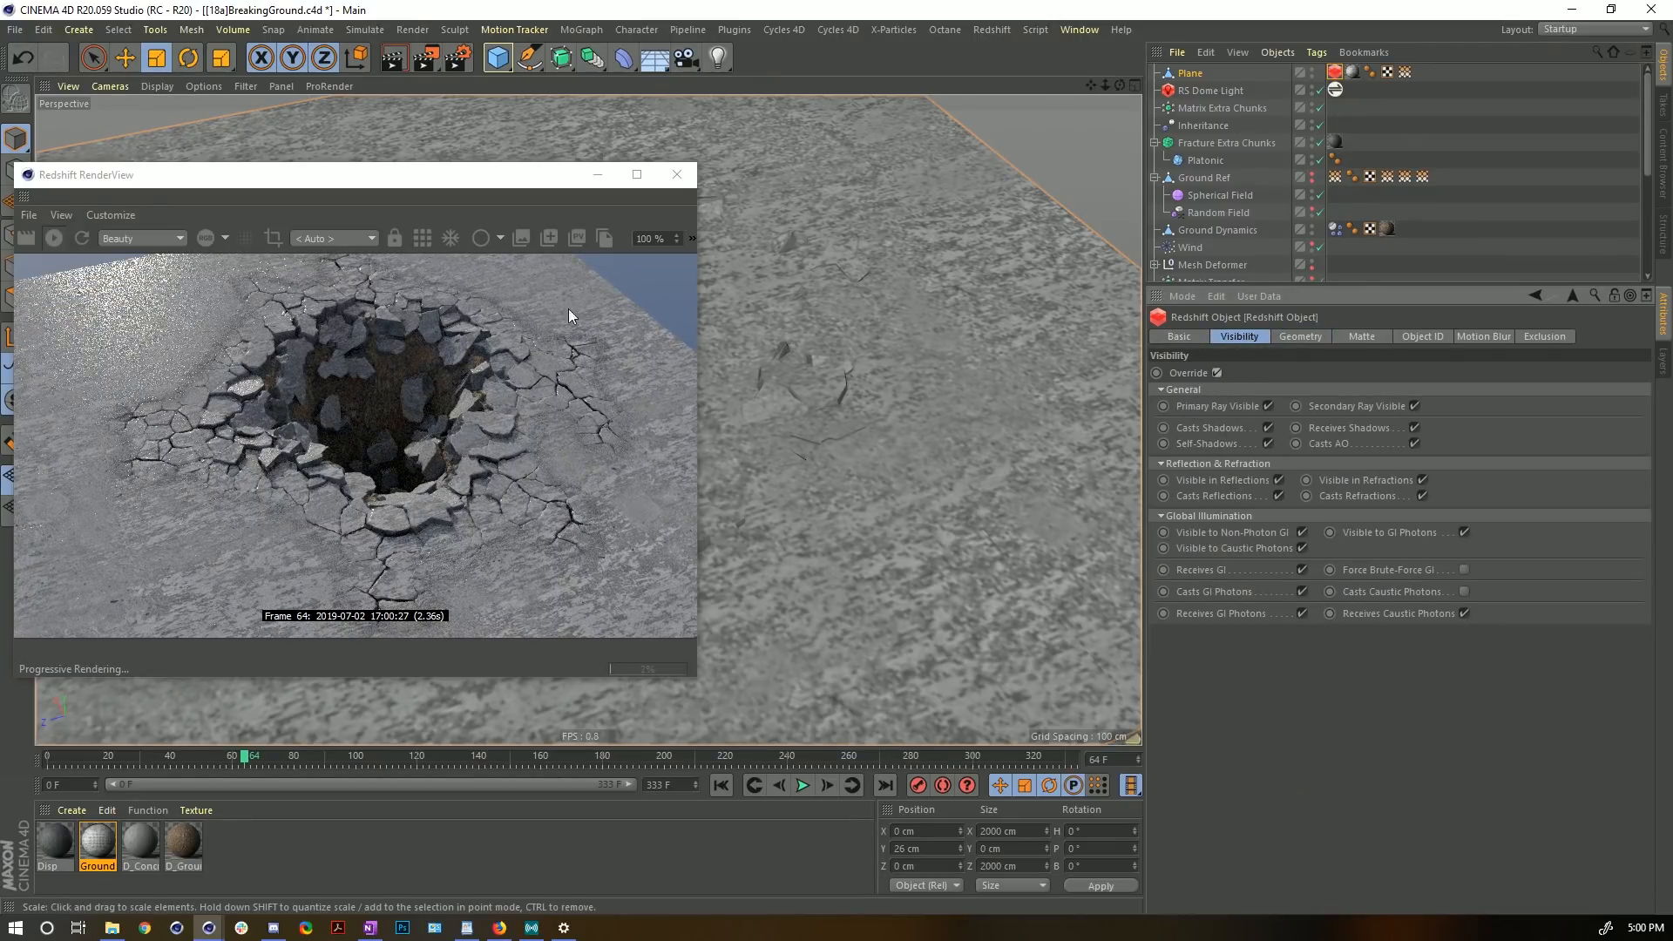
- Rename the Plane object as Eraser
double_click(1195, 73)
type("Eras")
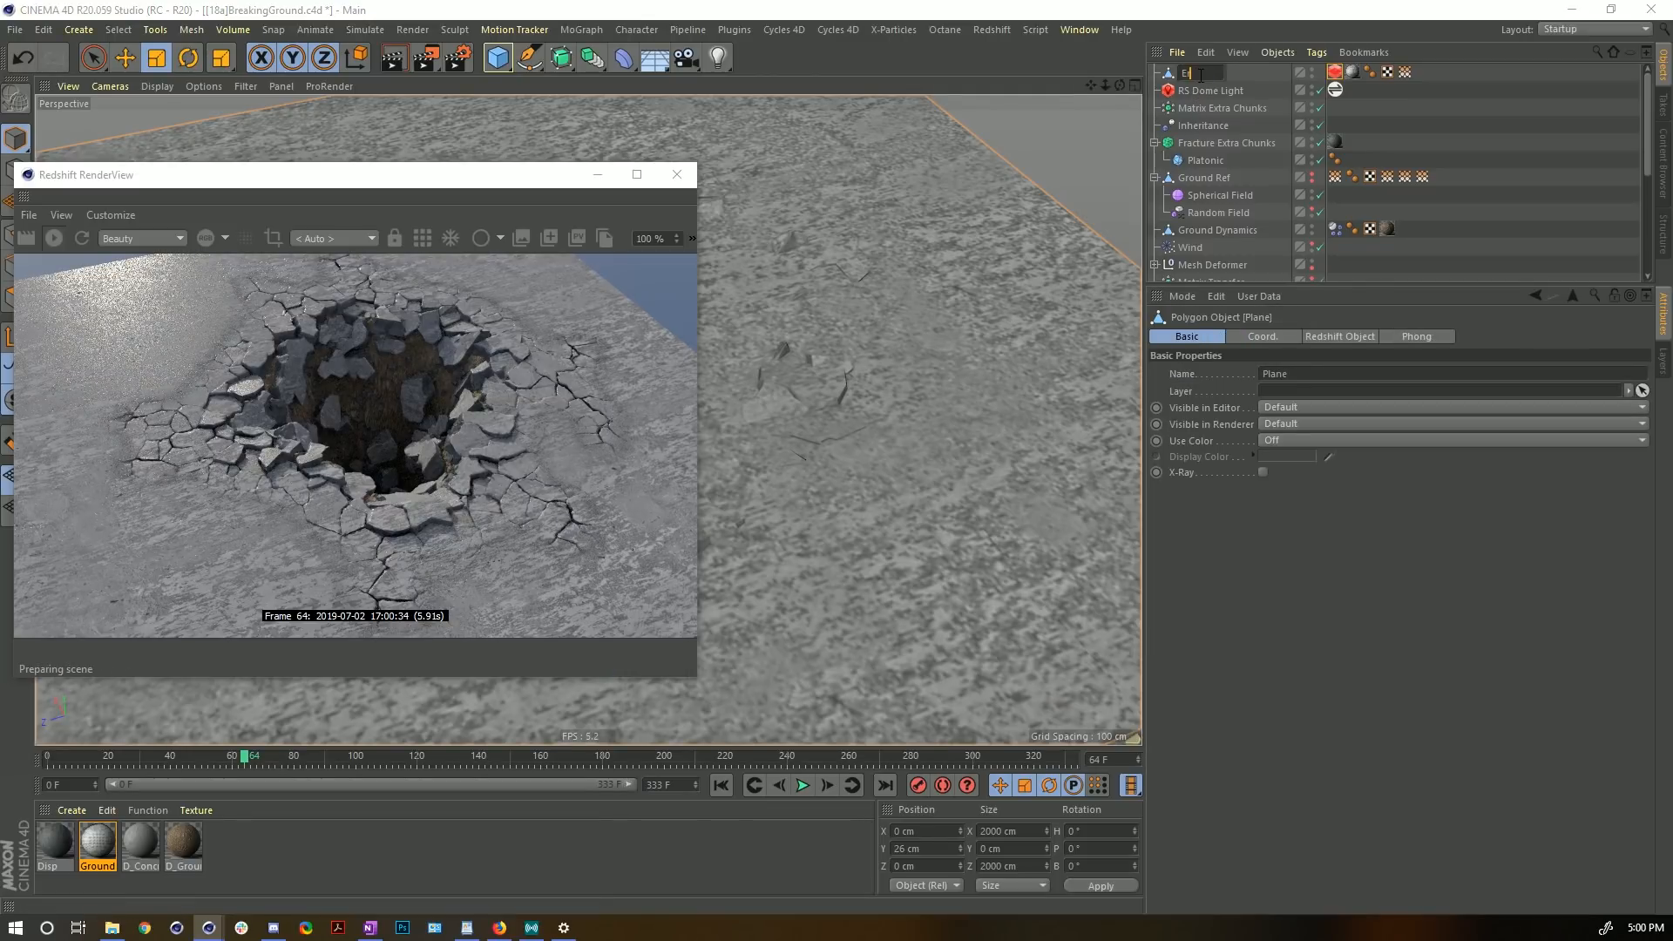
type("er")
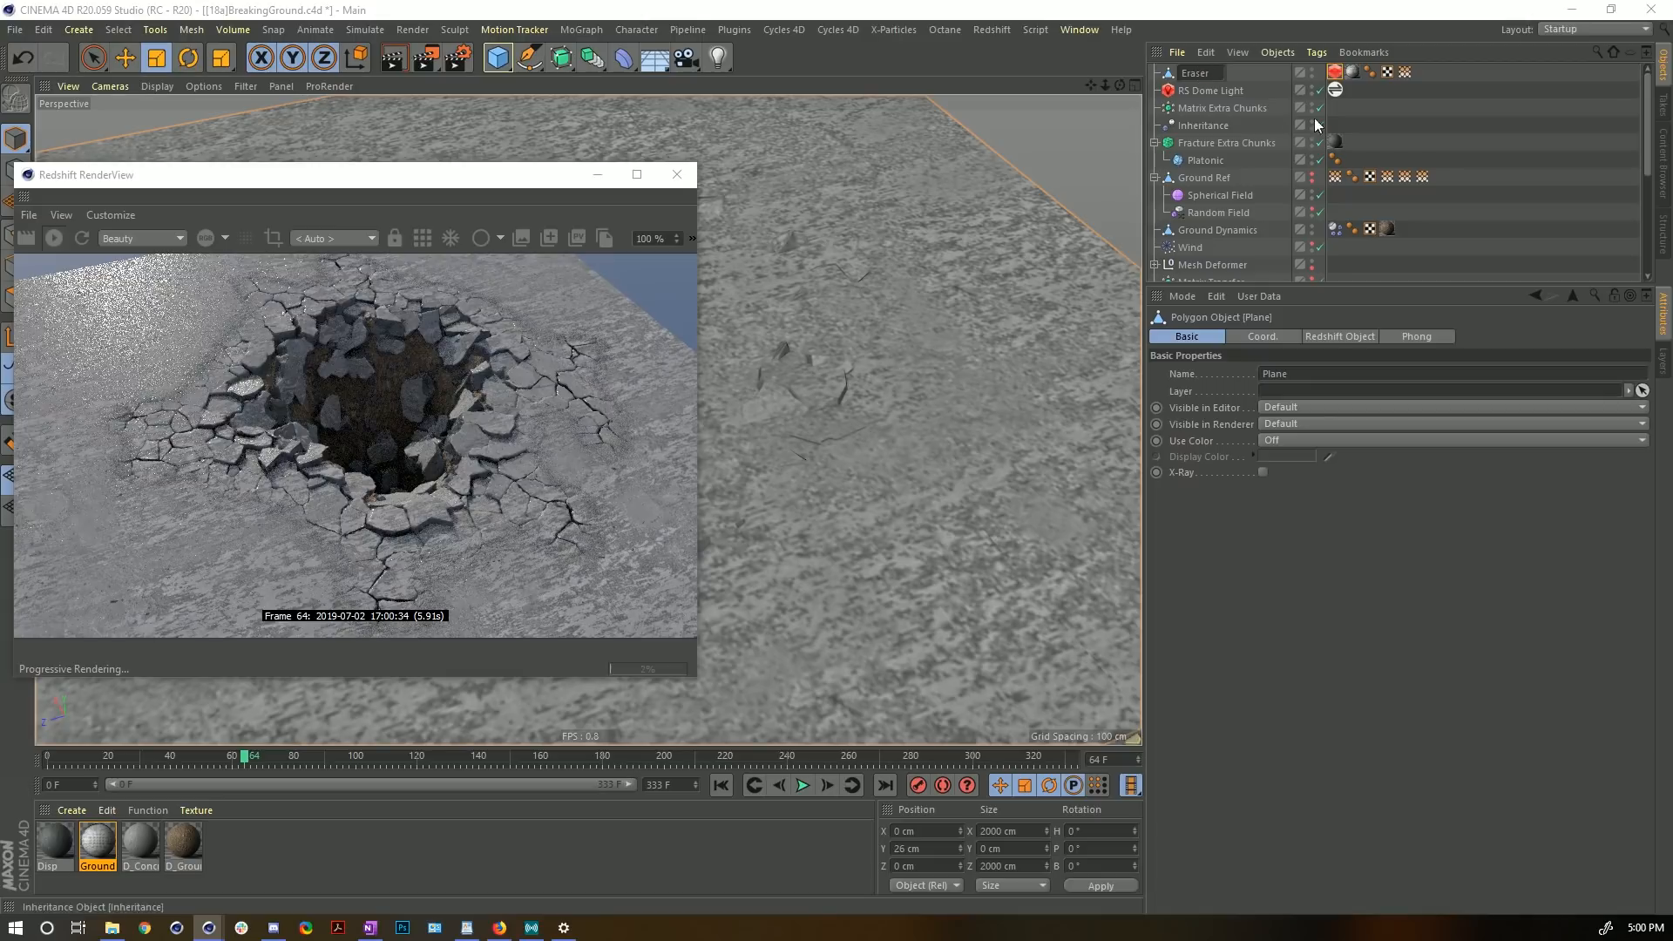
key("Return")
- Disable Casts AO, Casts Shadows and Self-Shadows in the visibility settings of the Eraser's Redshift Object tag
left_click(1260, 335)
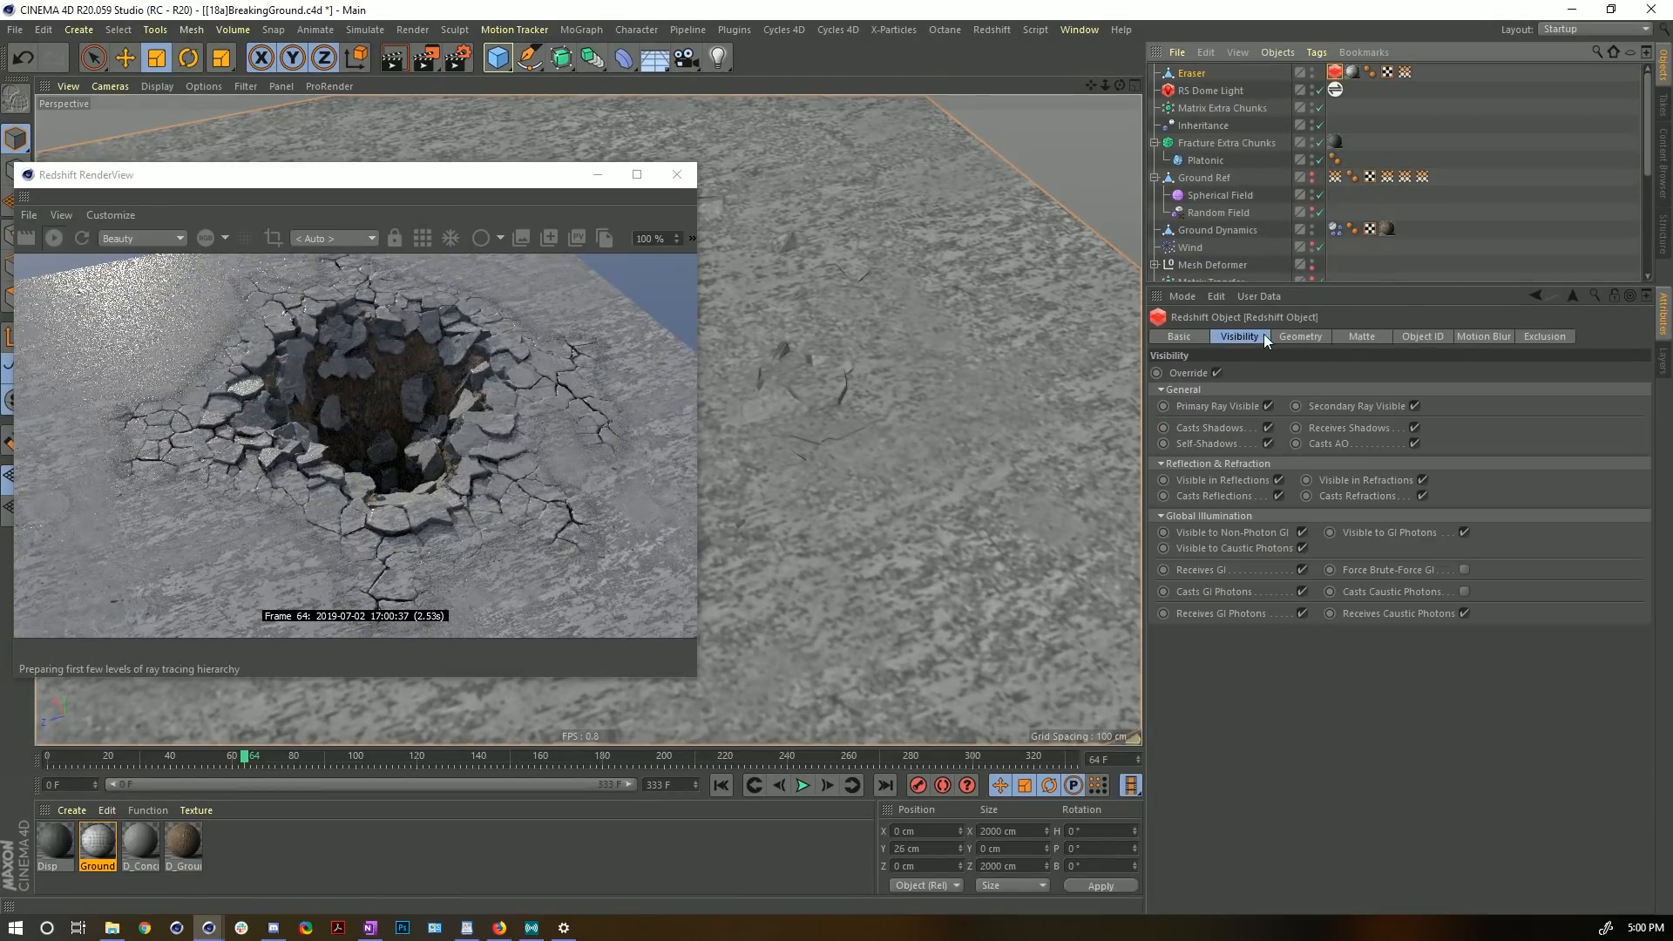
left_click(1414, 444)
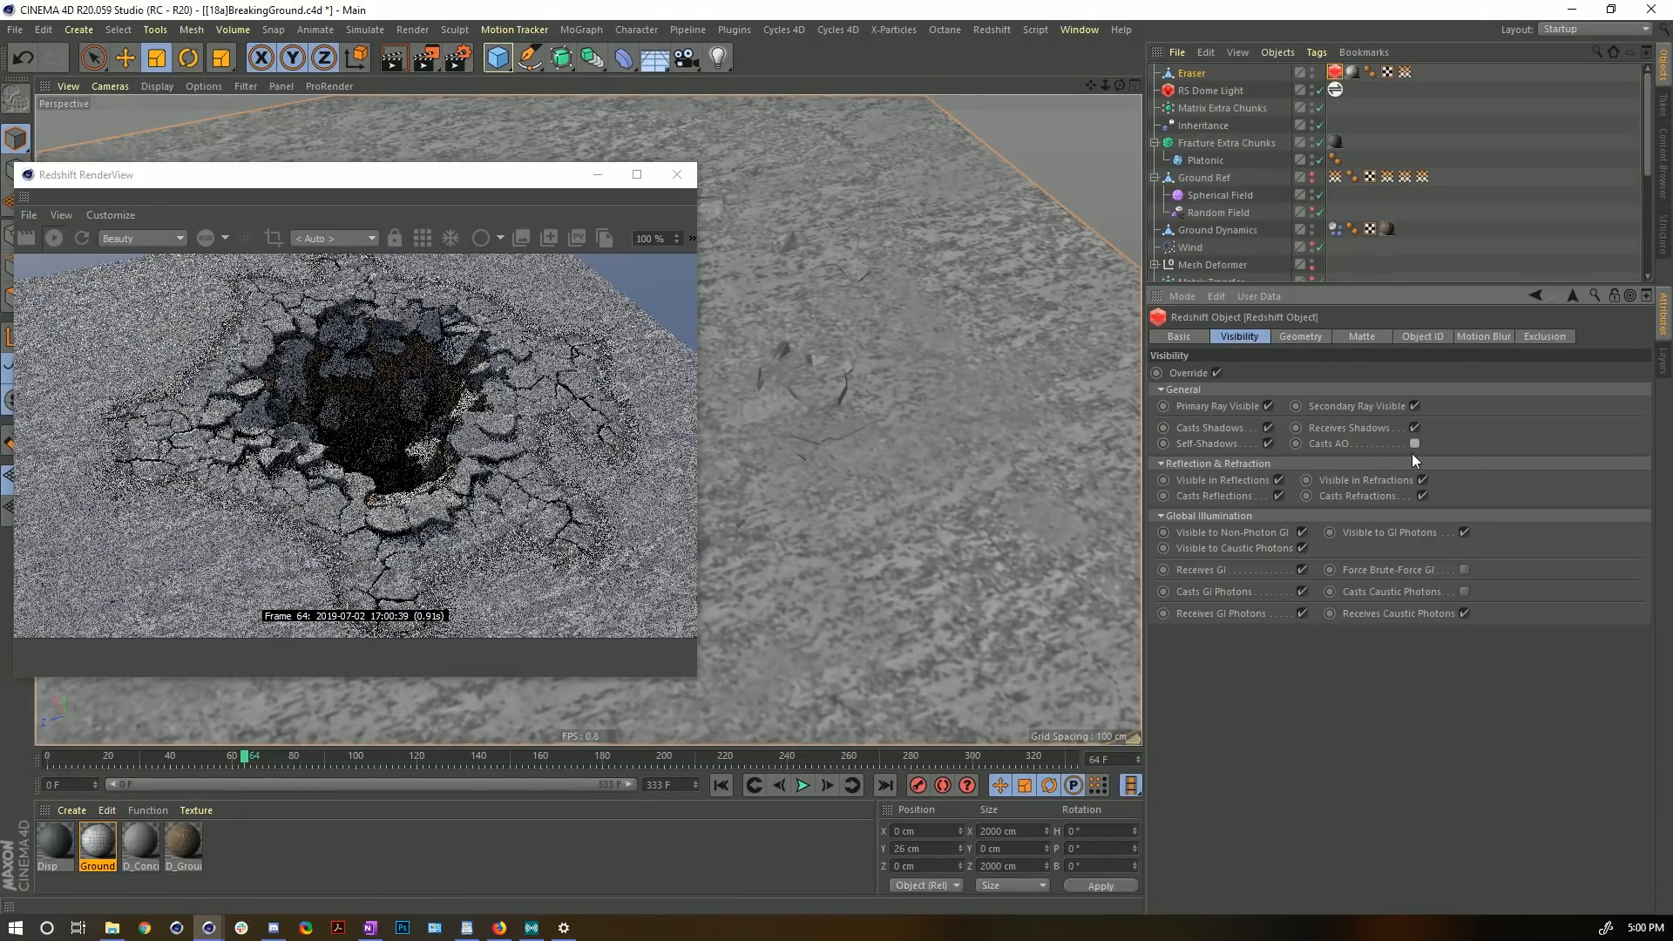
left_click(1266, 427)
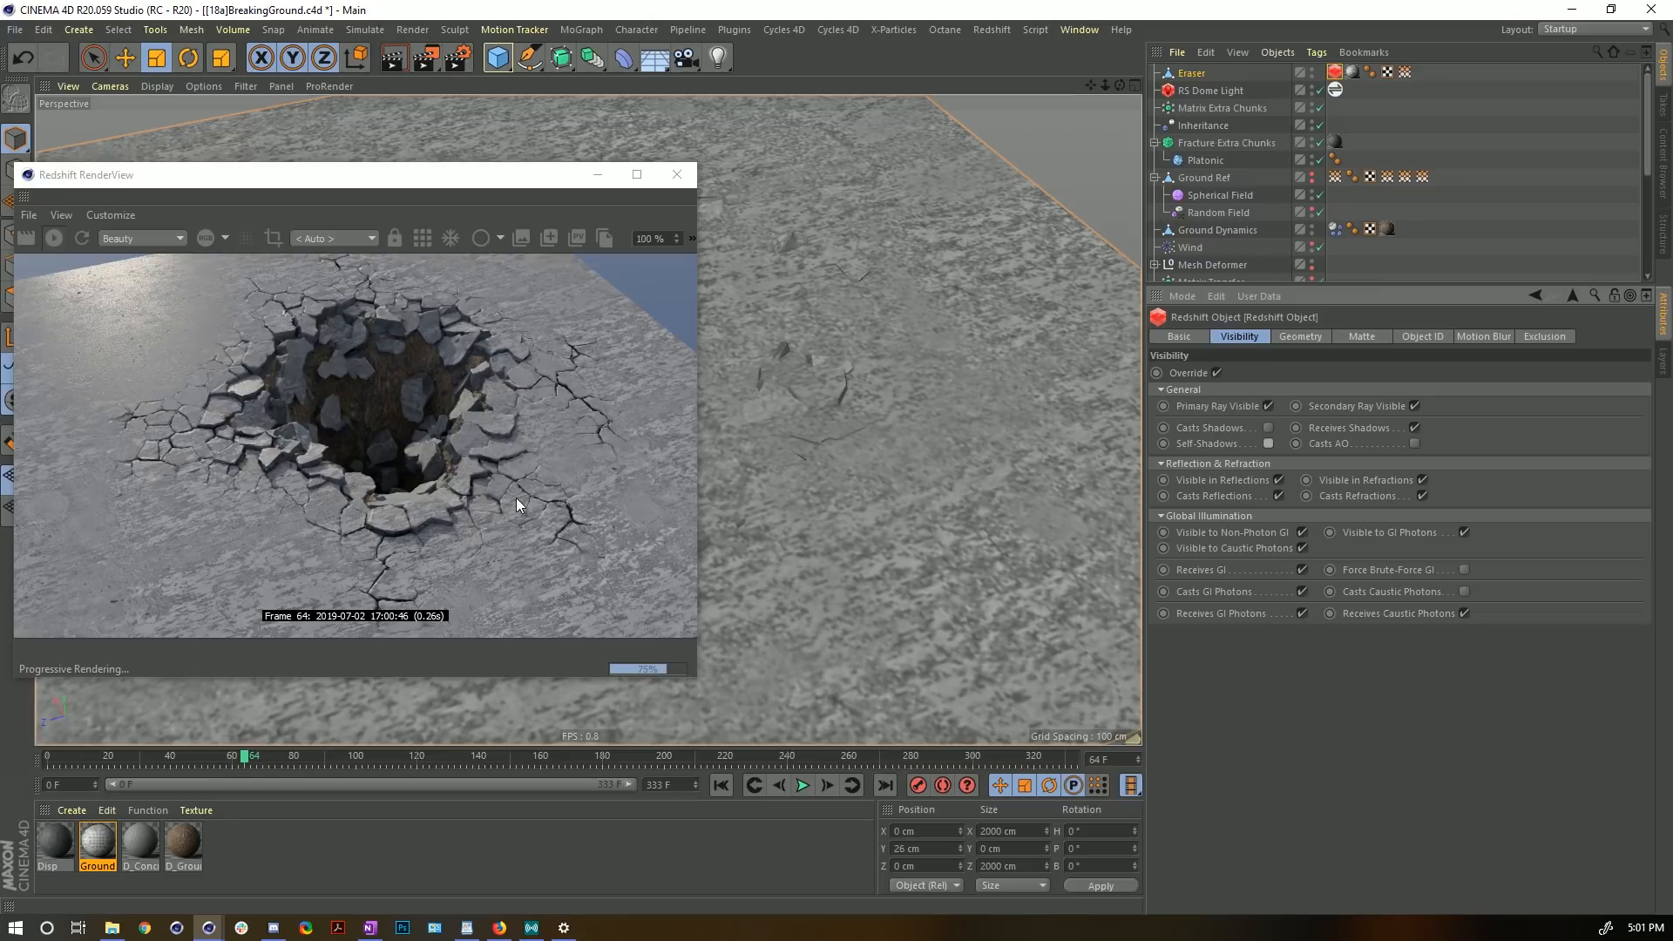
- Check the rendered hole and cracks from other angles, and stop and close the Redshift RenderView
left_click_drag(818, 432, 636, 401, "alt")
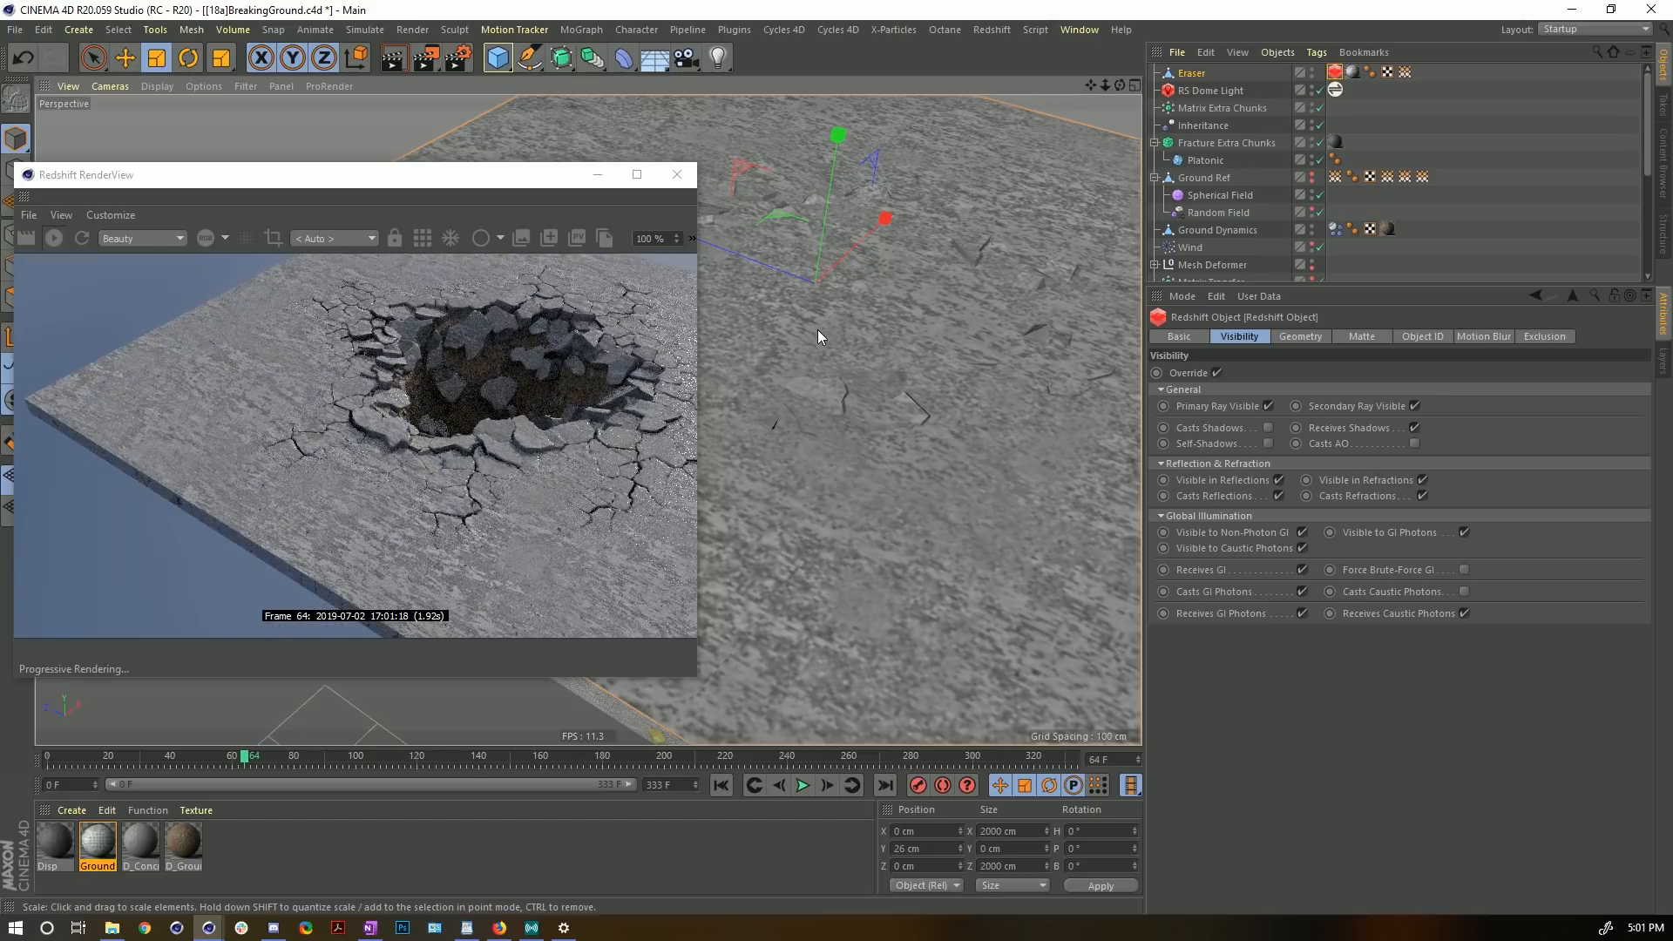
left_click_drag(834, 331, 627, 400, "alt")
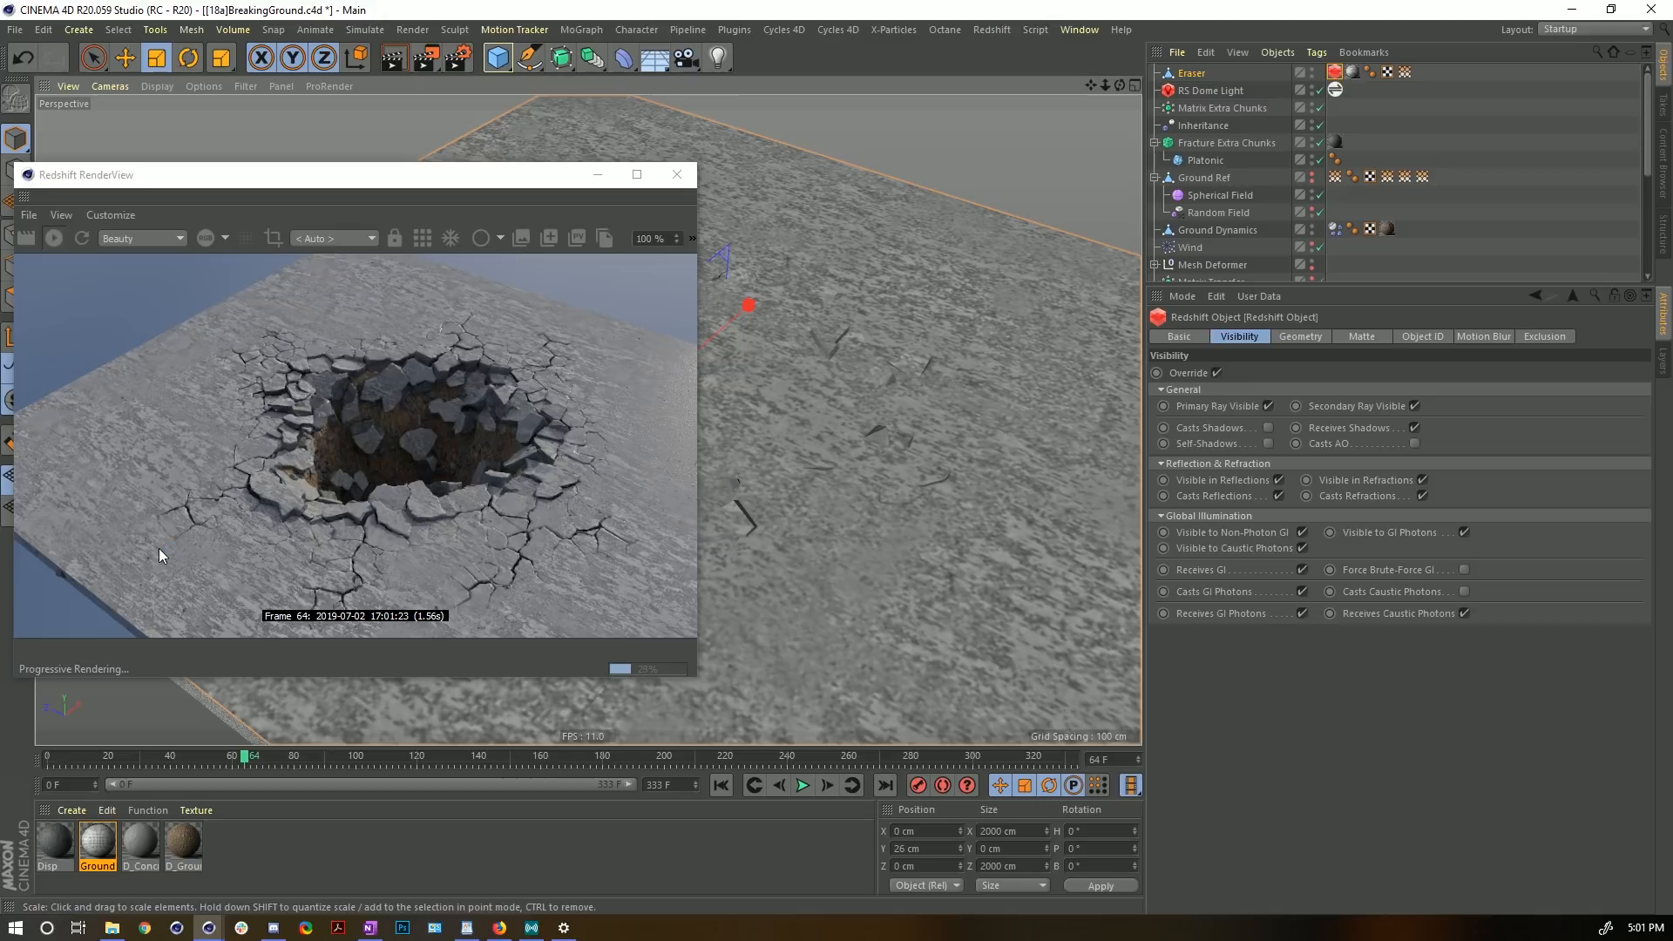
left_click(58, 241)
left_click(676, 175)
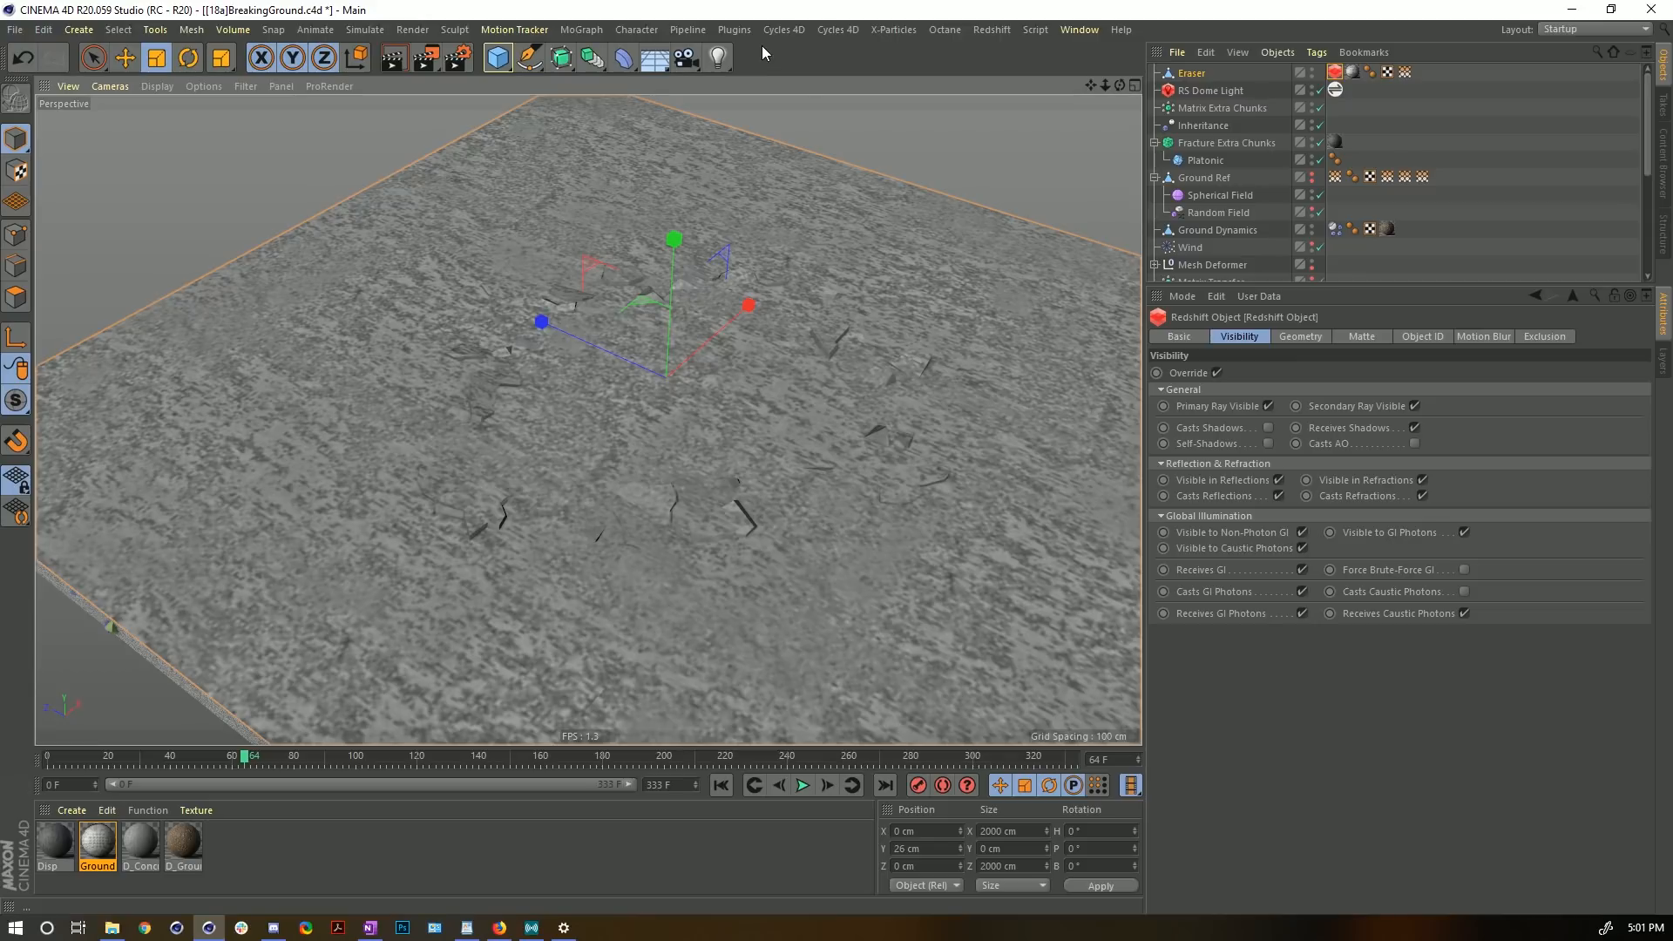
- Save the scene as [19a]BreakingGround.c4d and return the timeline to frame 0 with the ground framed for rendering
key("ctrl+shift+s")
left_click(142, 654)
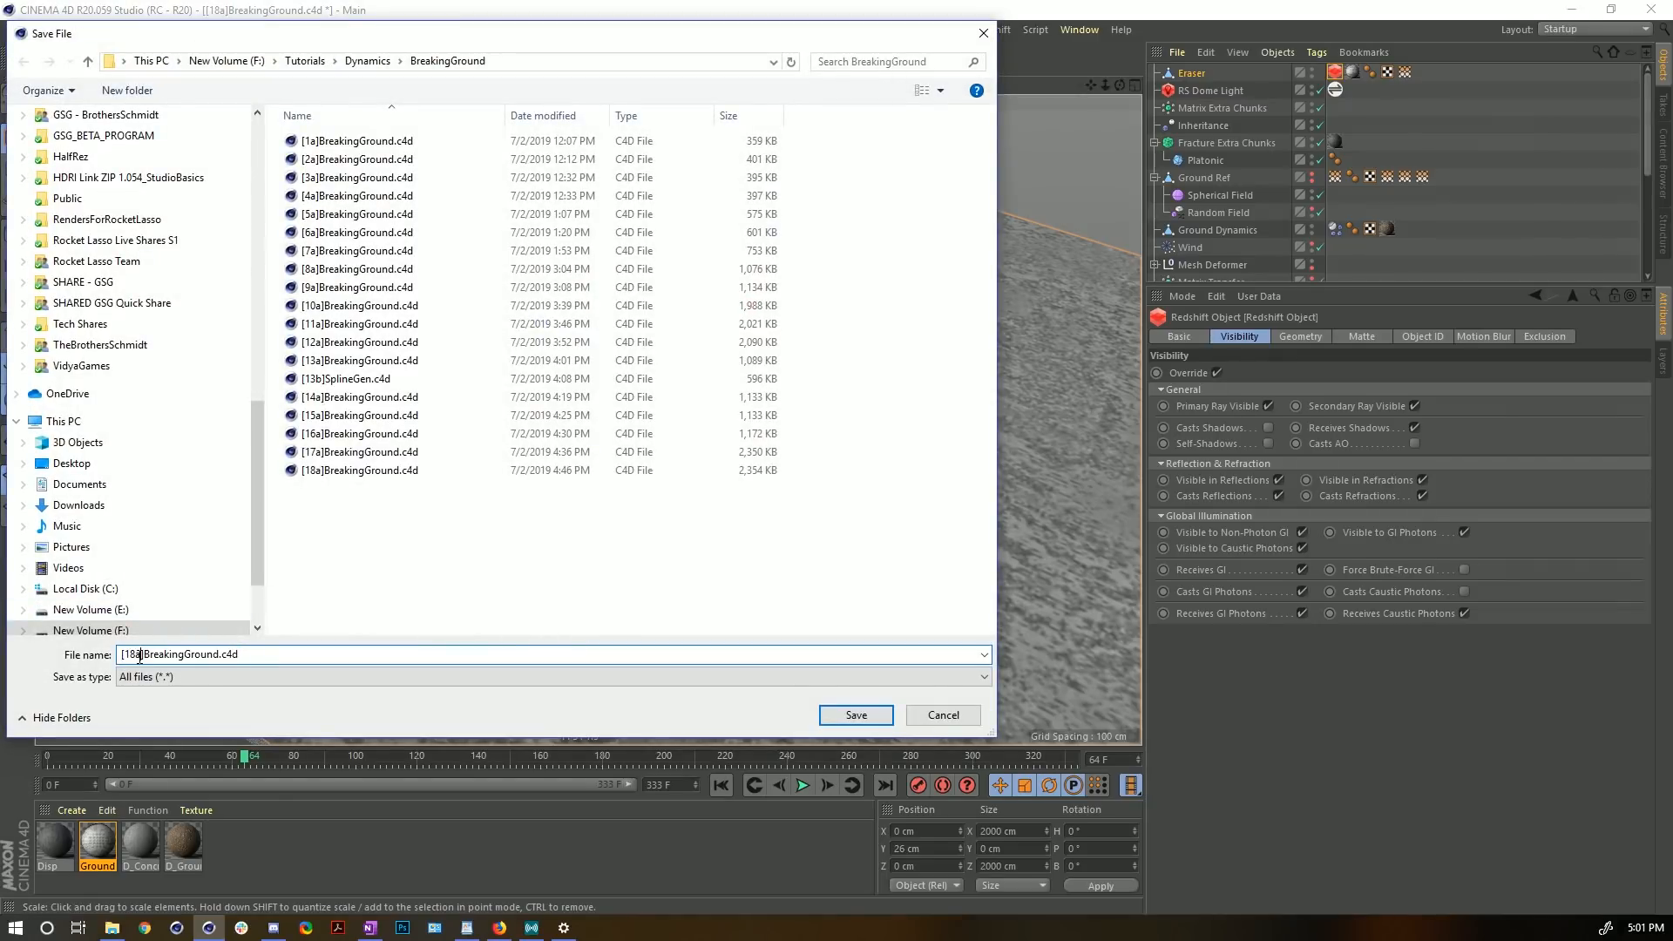
key("BackSpace")
type("9")
key("Return")
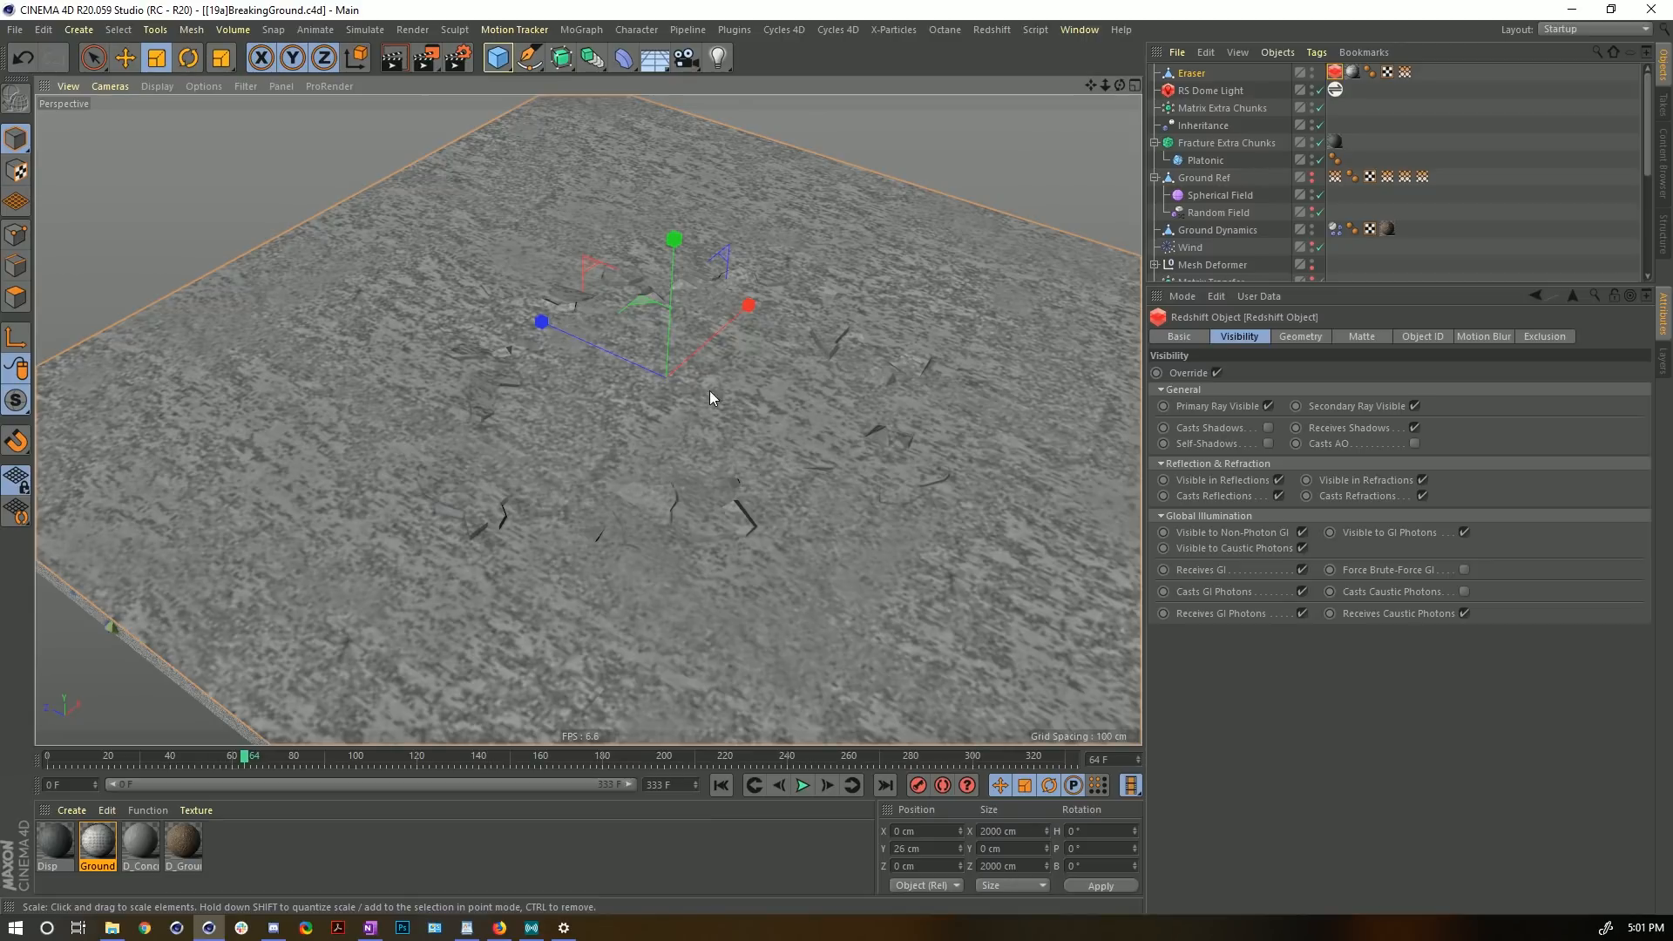
left_click(721, 787)
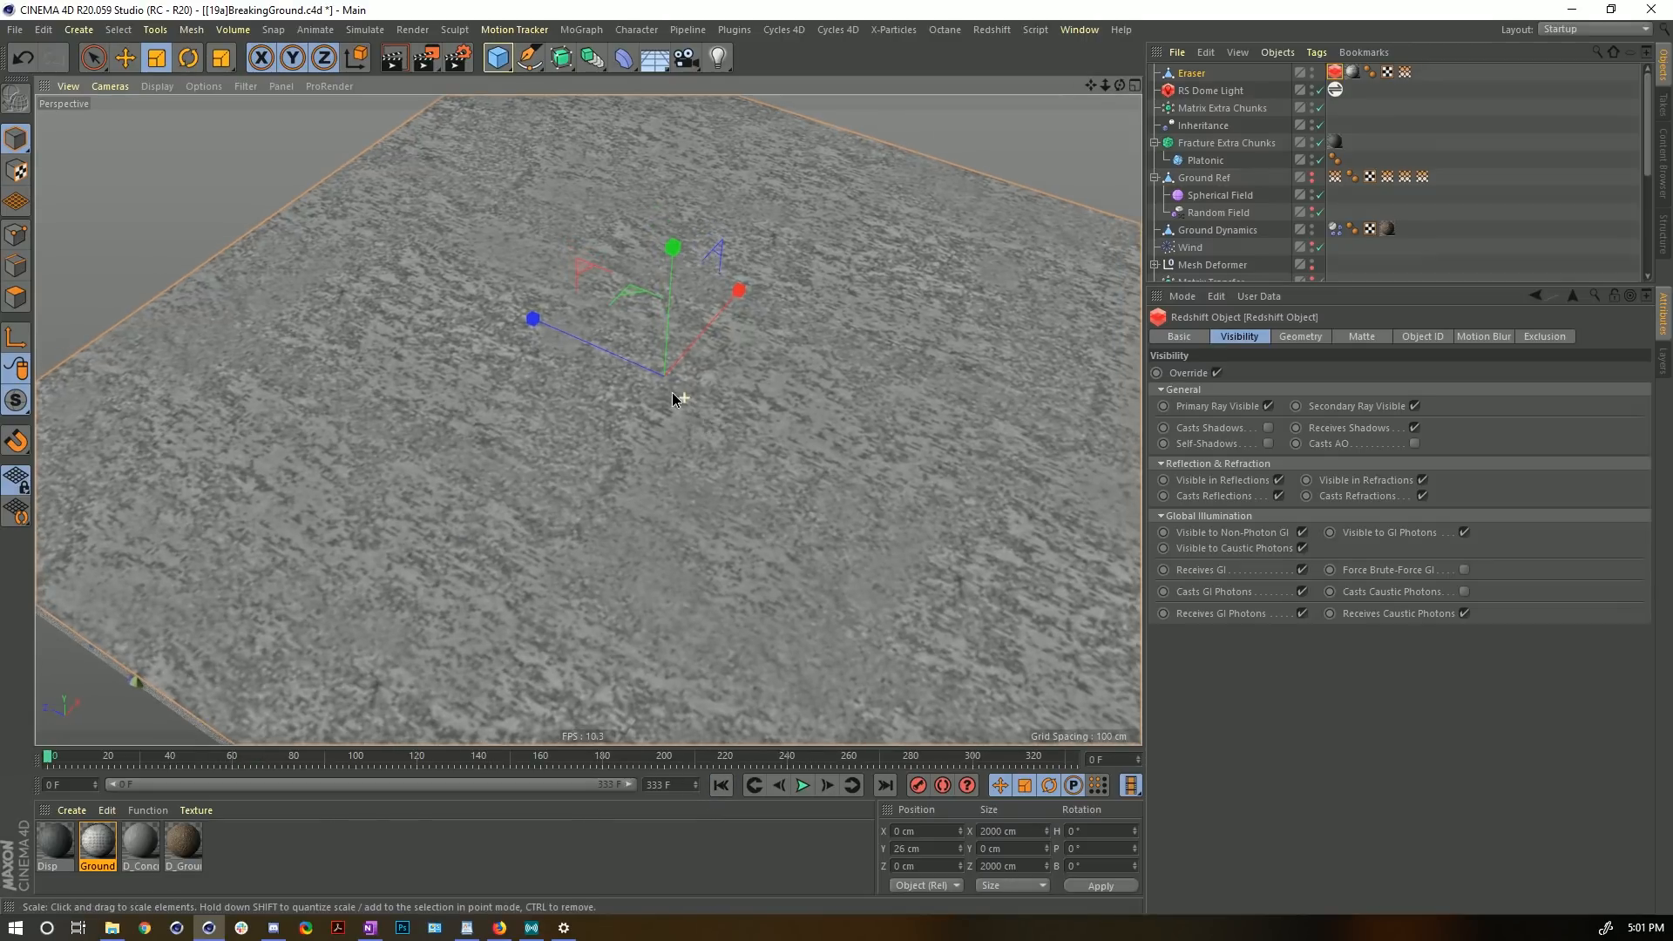
left_click_drag(676, 400, 645, 300, "alt")
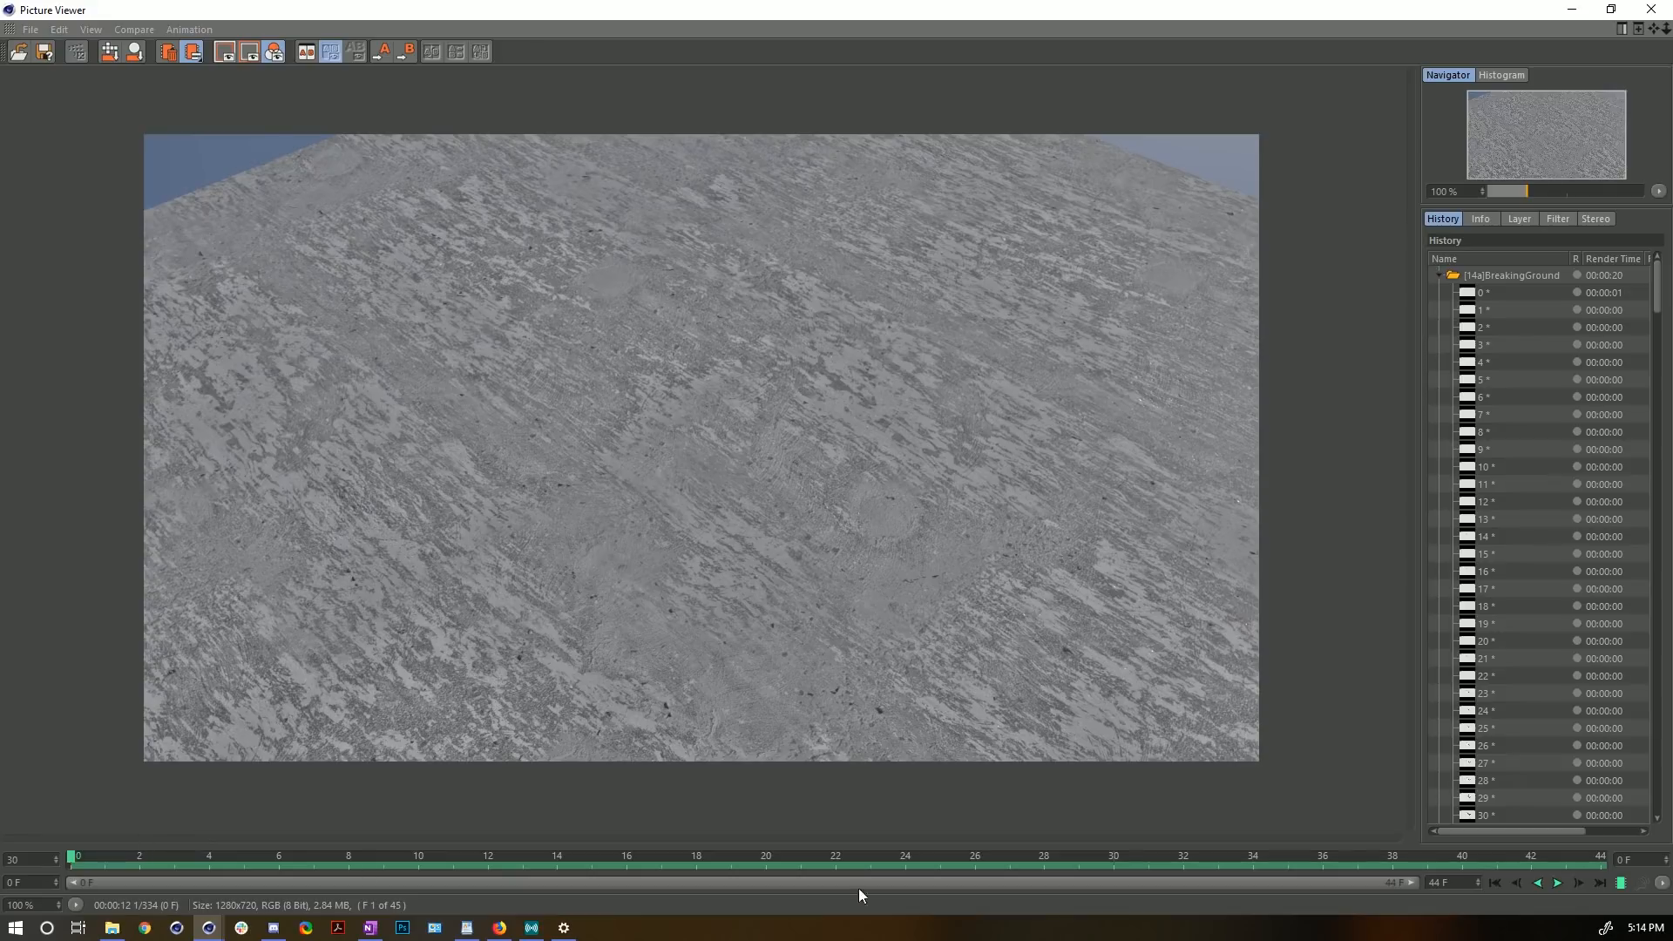
- Play and scrub through the rendered sequence in the Picture Viewer to examine how the cracks spread, and close the viewer
left_click(1558, 883)
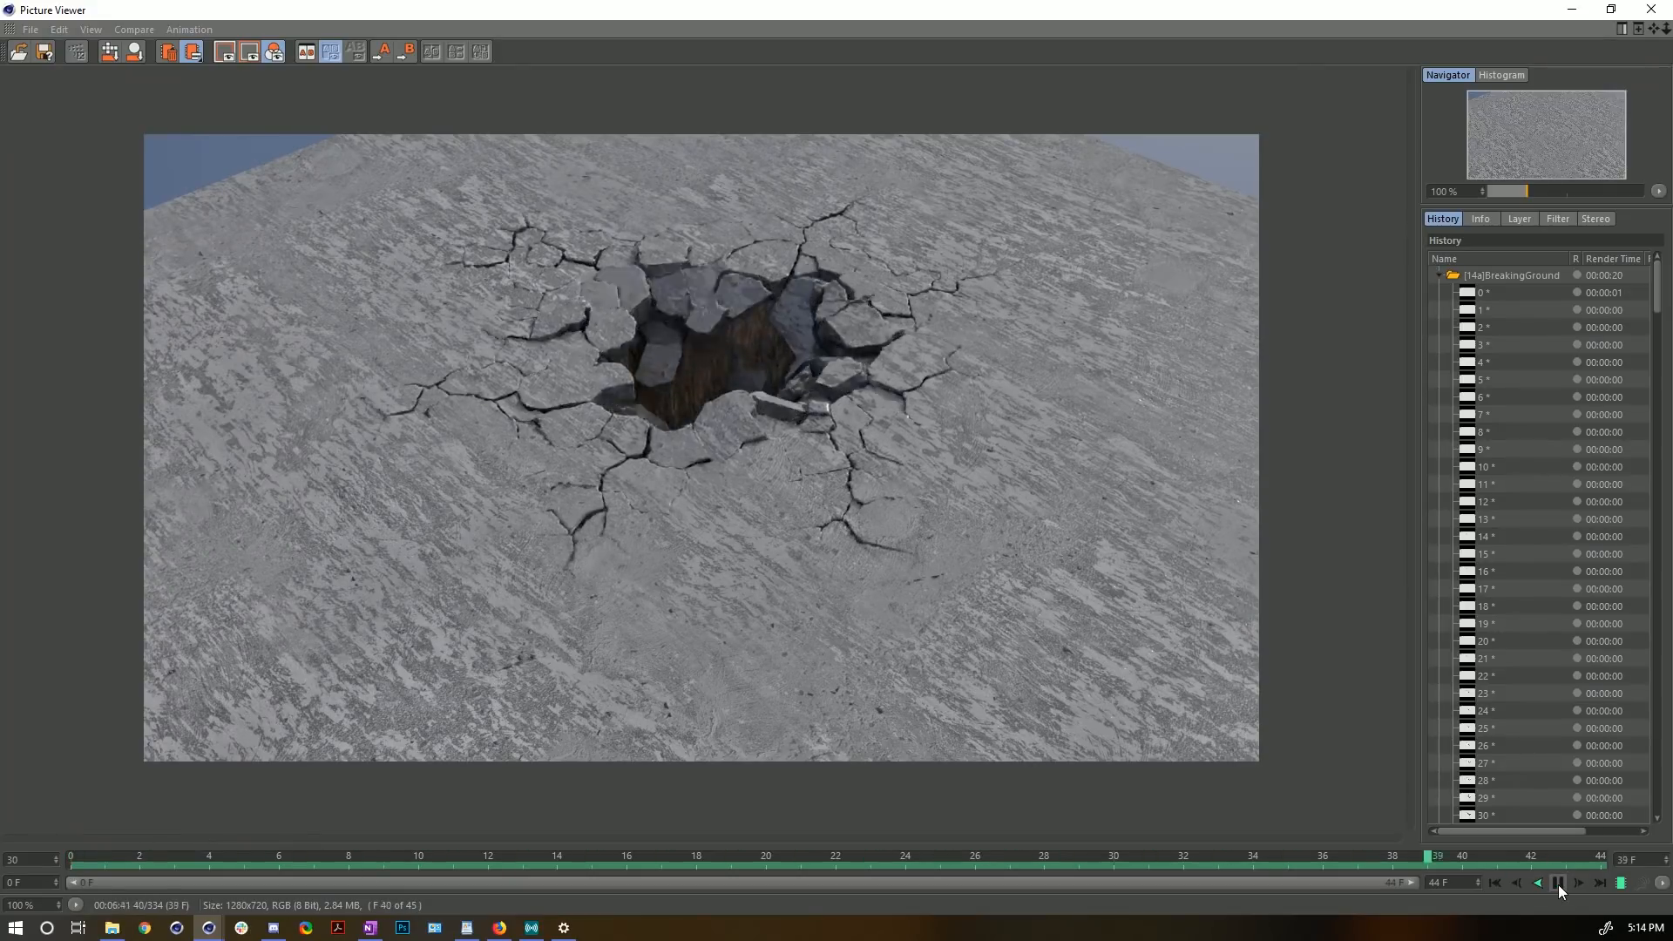
left_click(1558, 884)
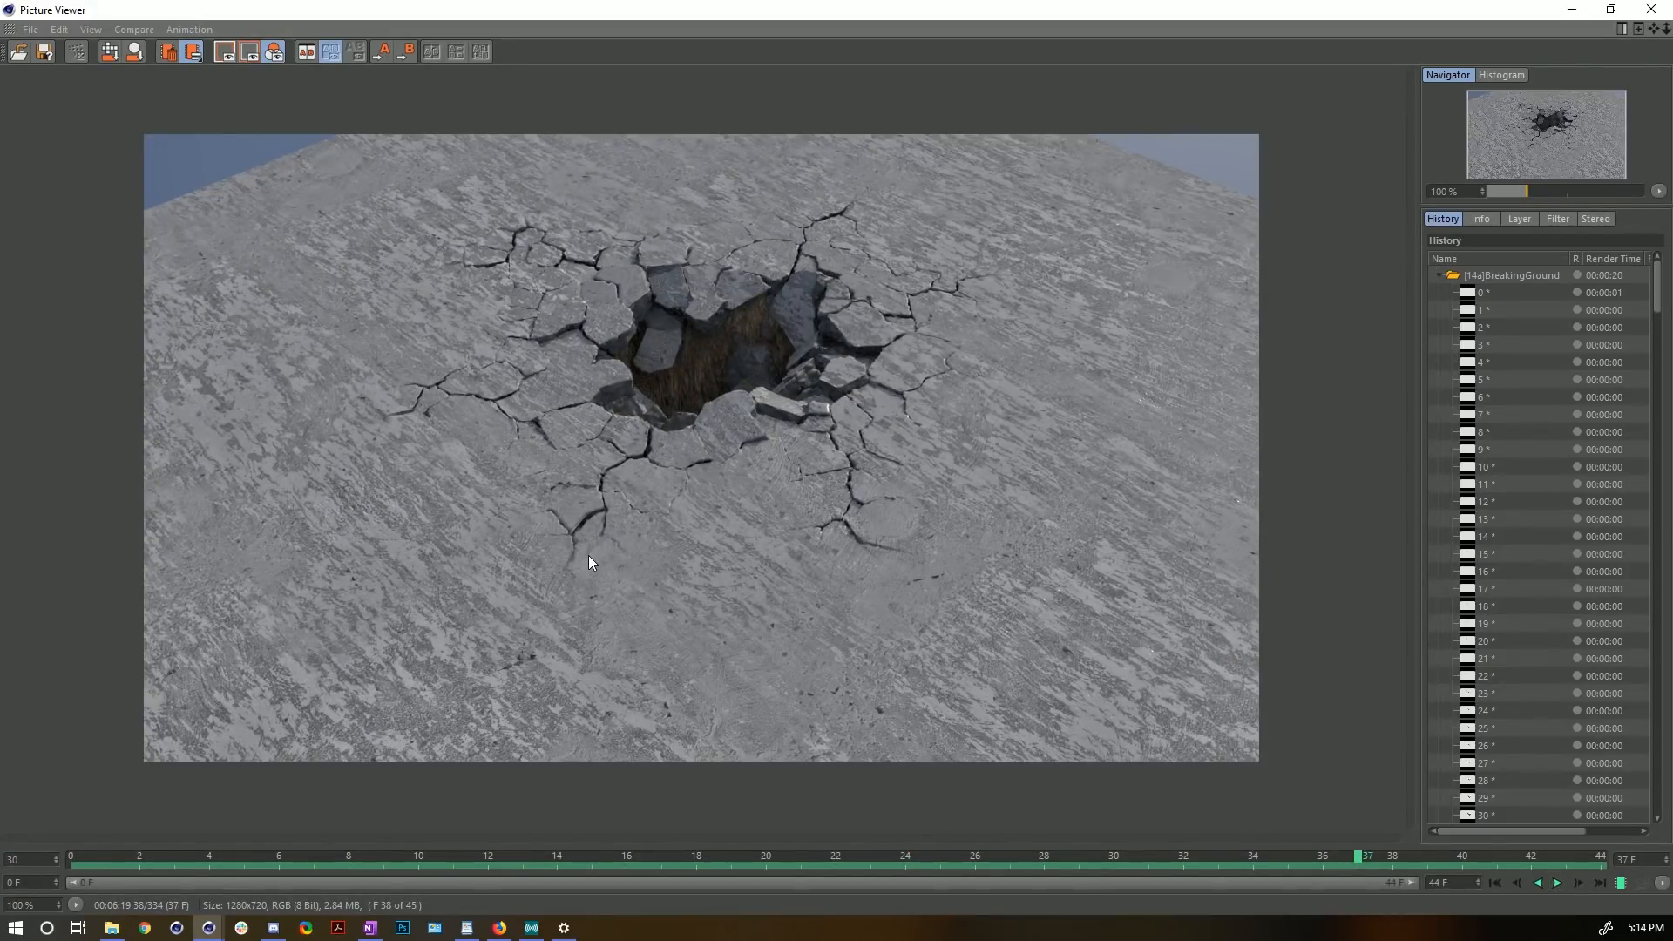
left_click_drag(1361, 858, 835, 859)
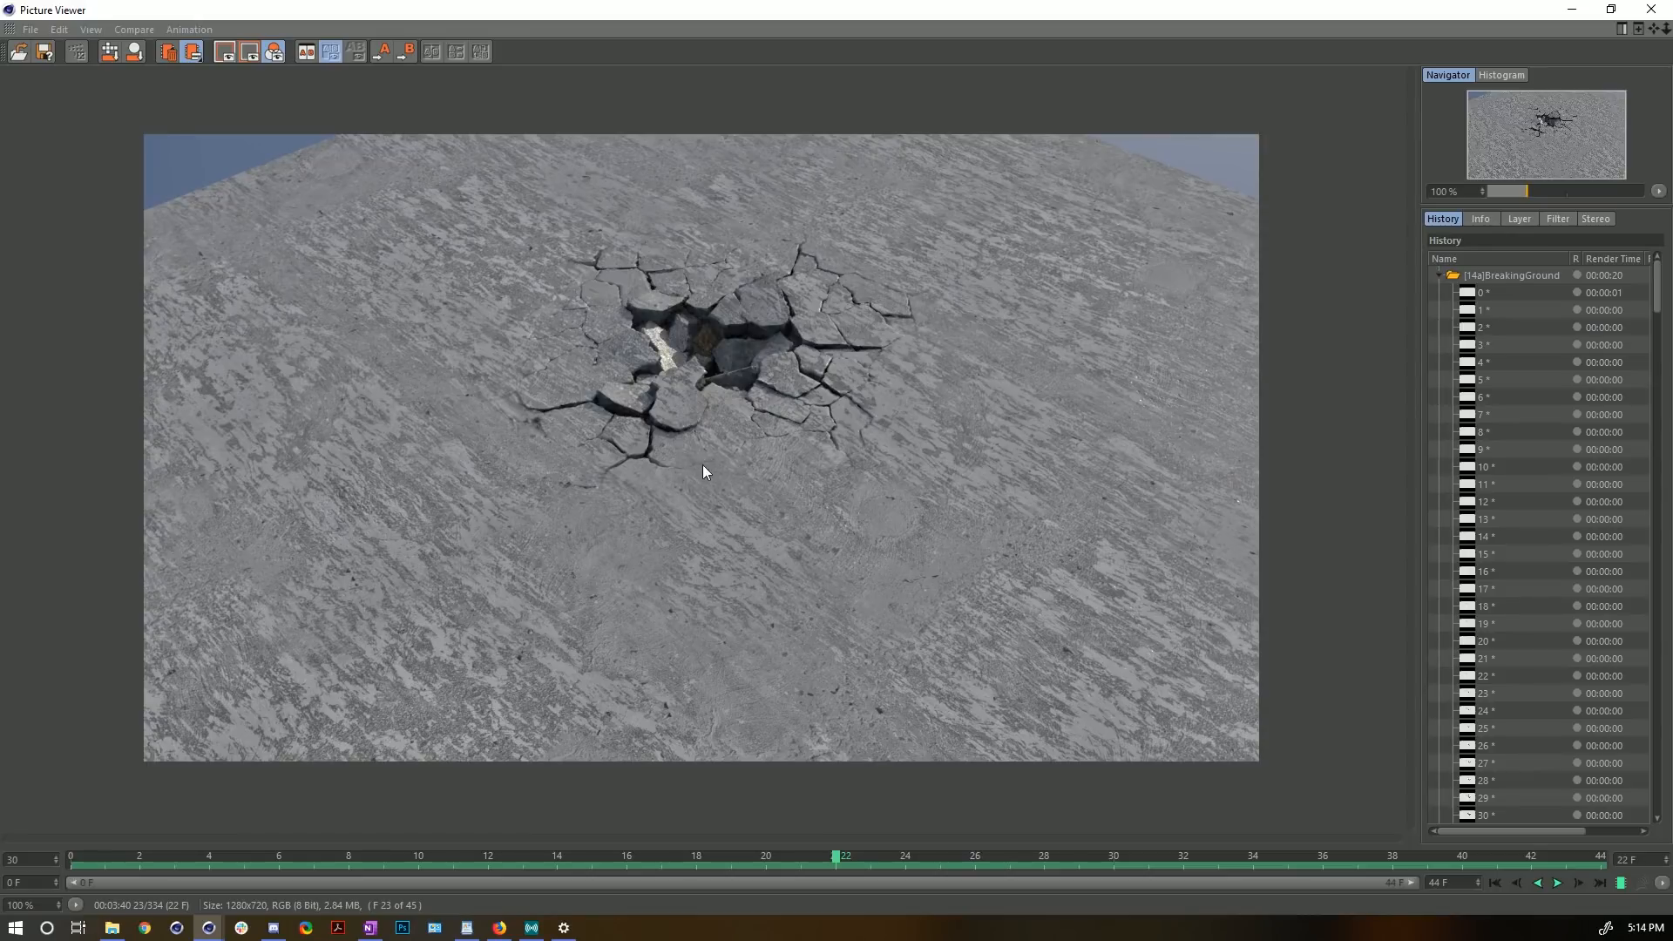
left_click_drag(852, 860, 1119, 863)
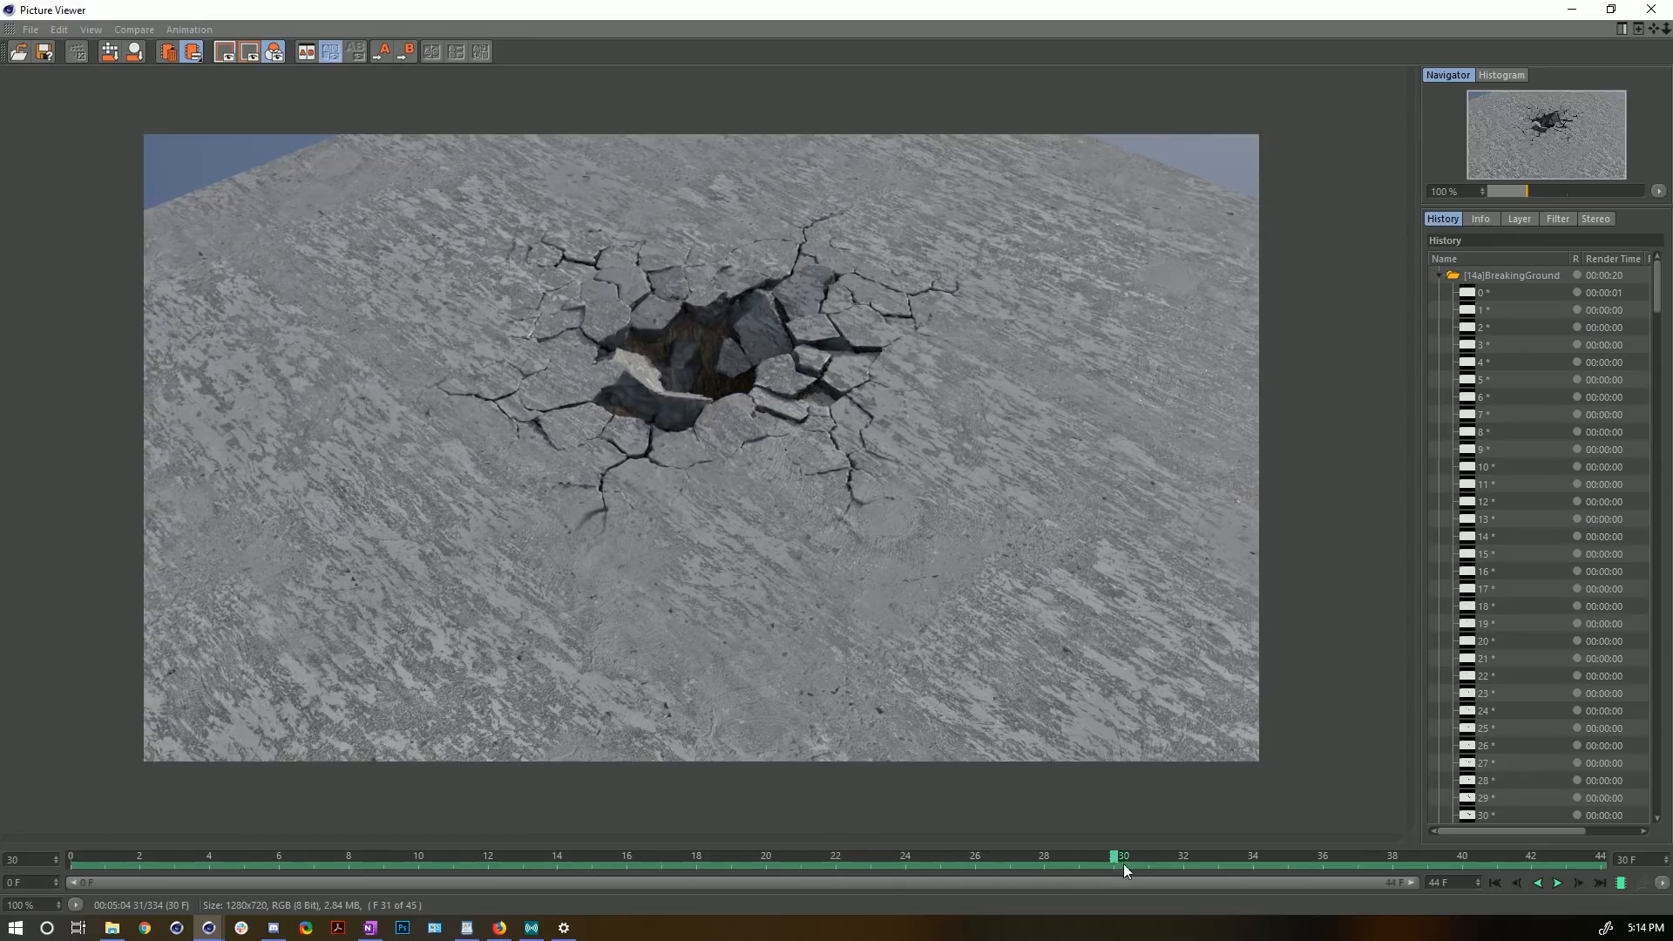
left_click(1649, 10)
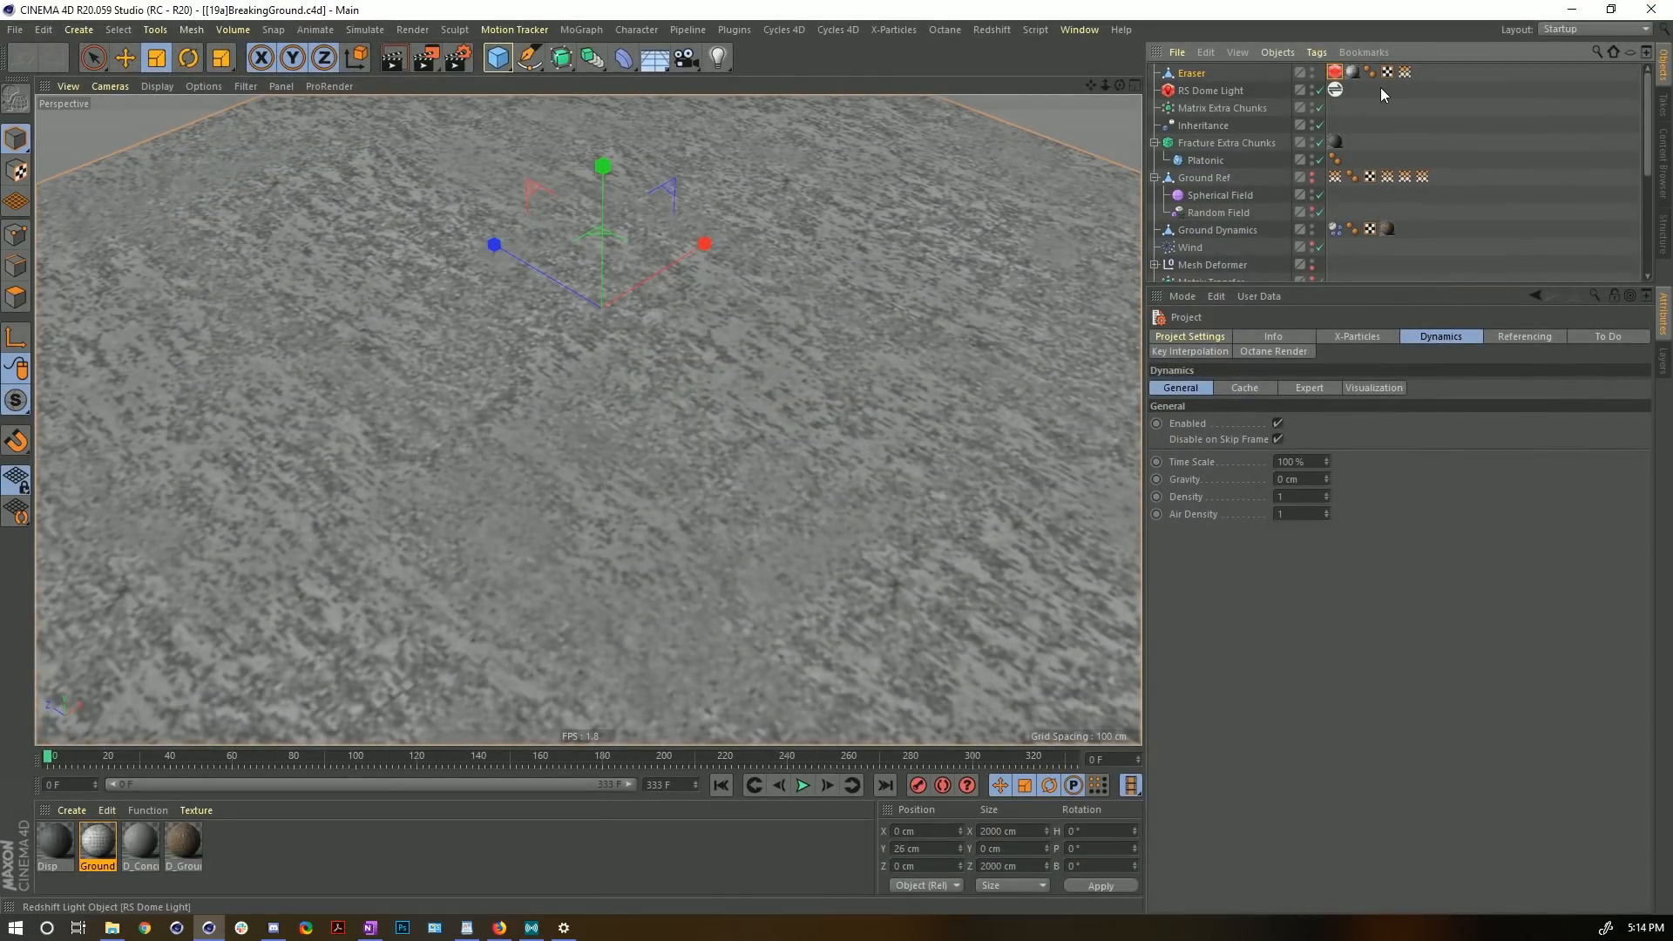
- Correct the name of Ground Ref's last vertex map tag to Vertex Map Redshift
left_click(1190, 75)
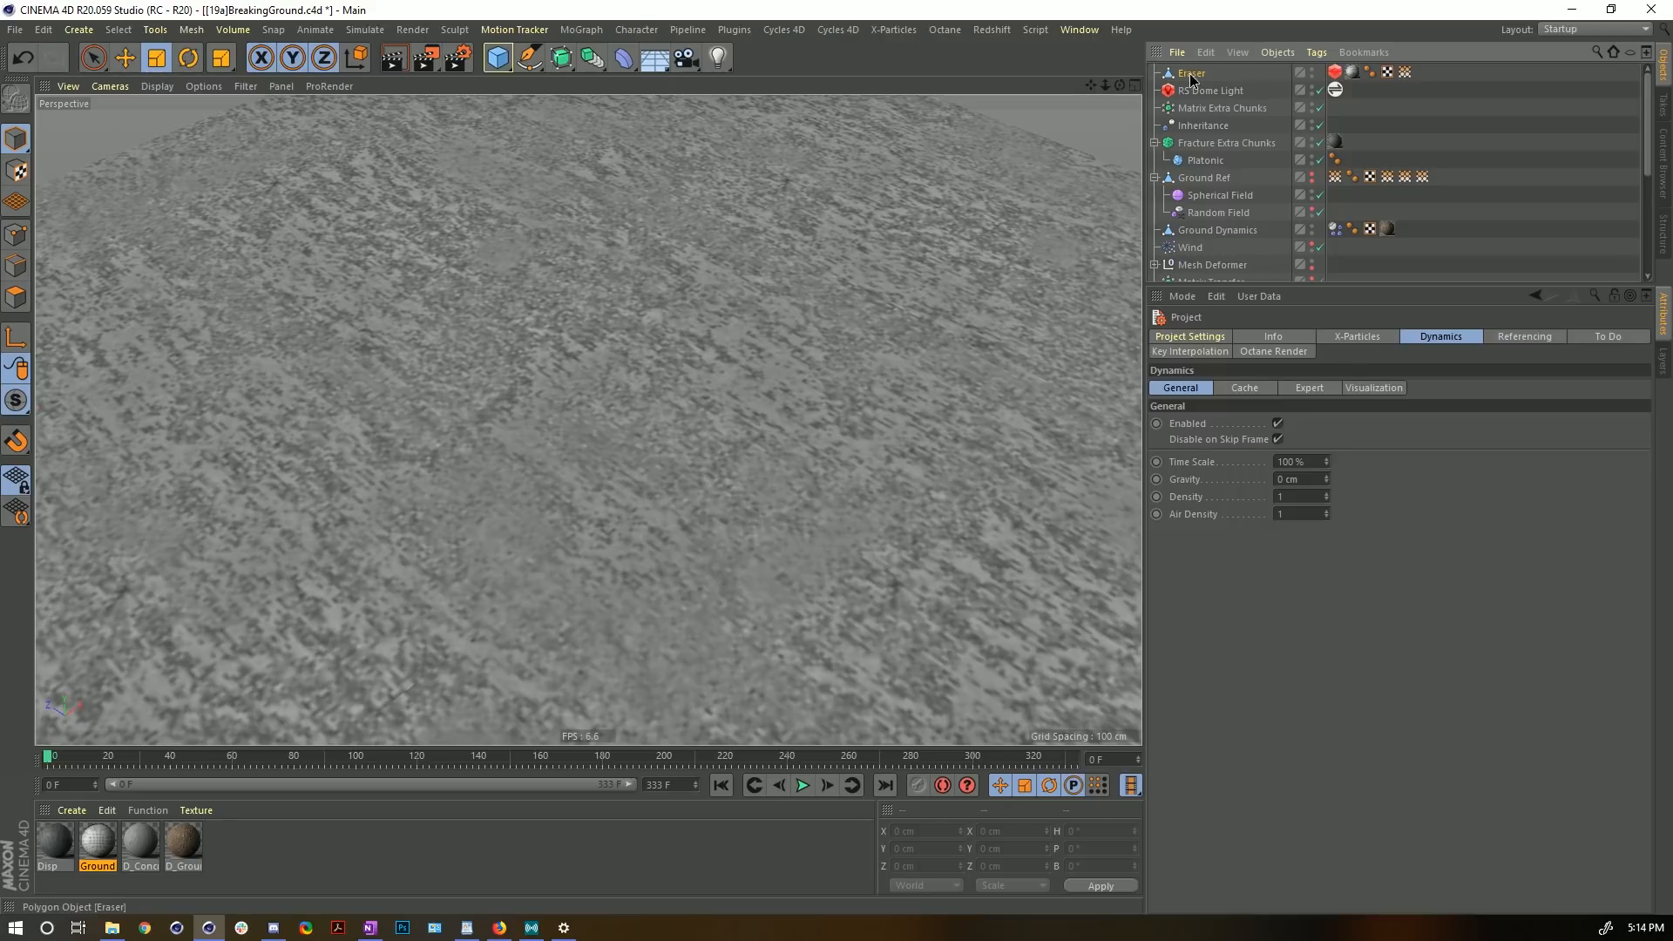
left_click(1404, 72)
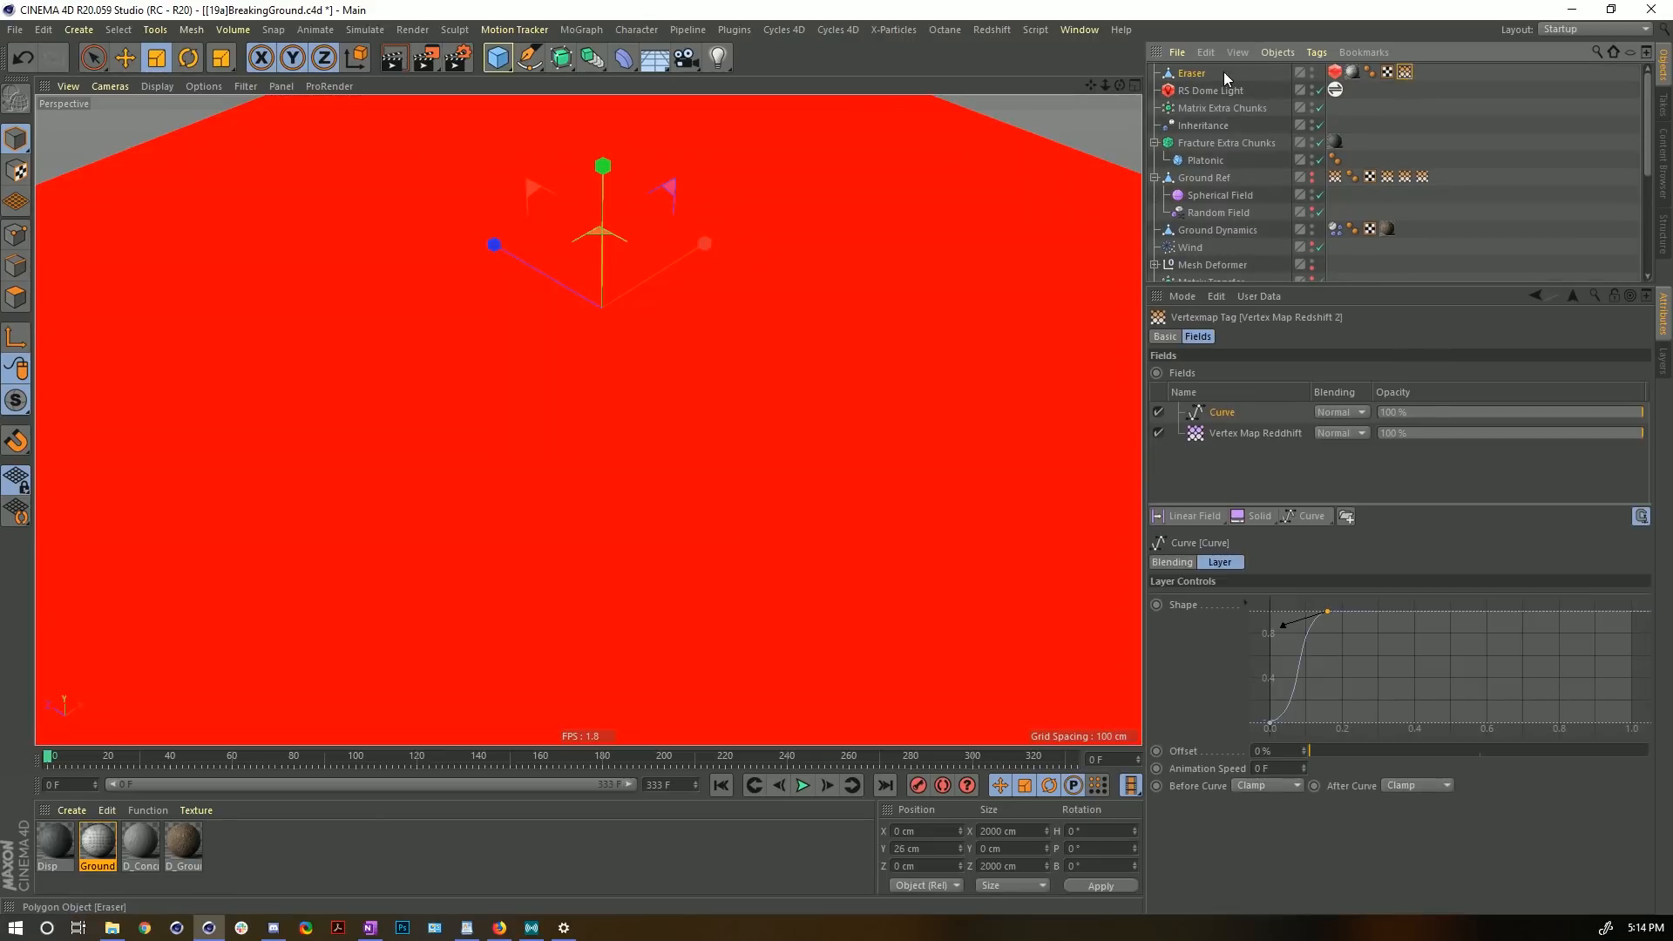
left_click(1200, 76)
left_click(1422, 177)
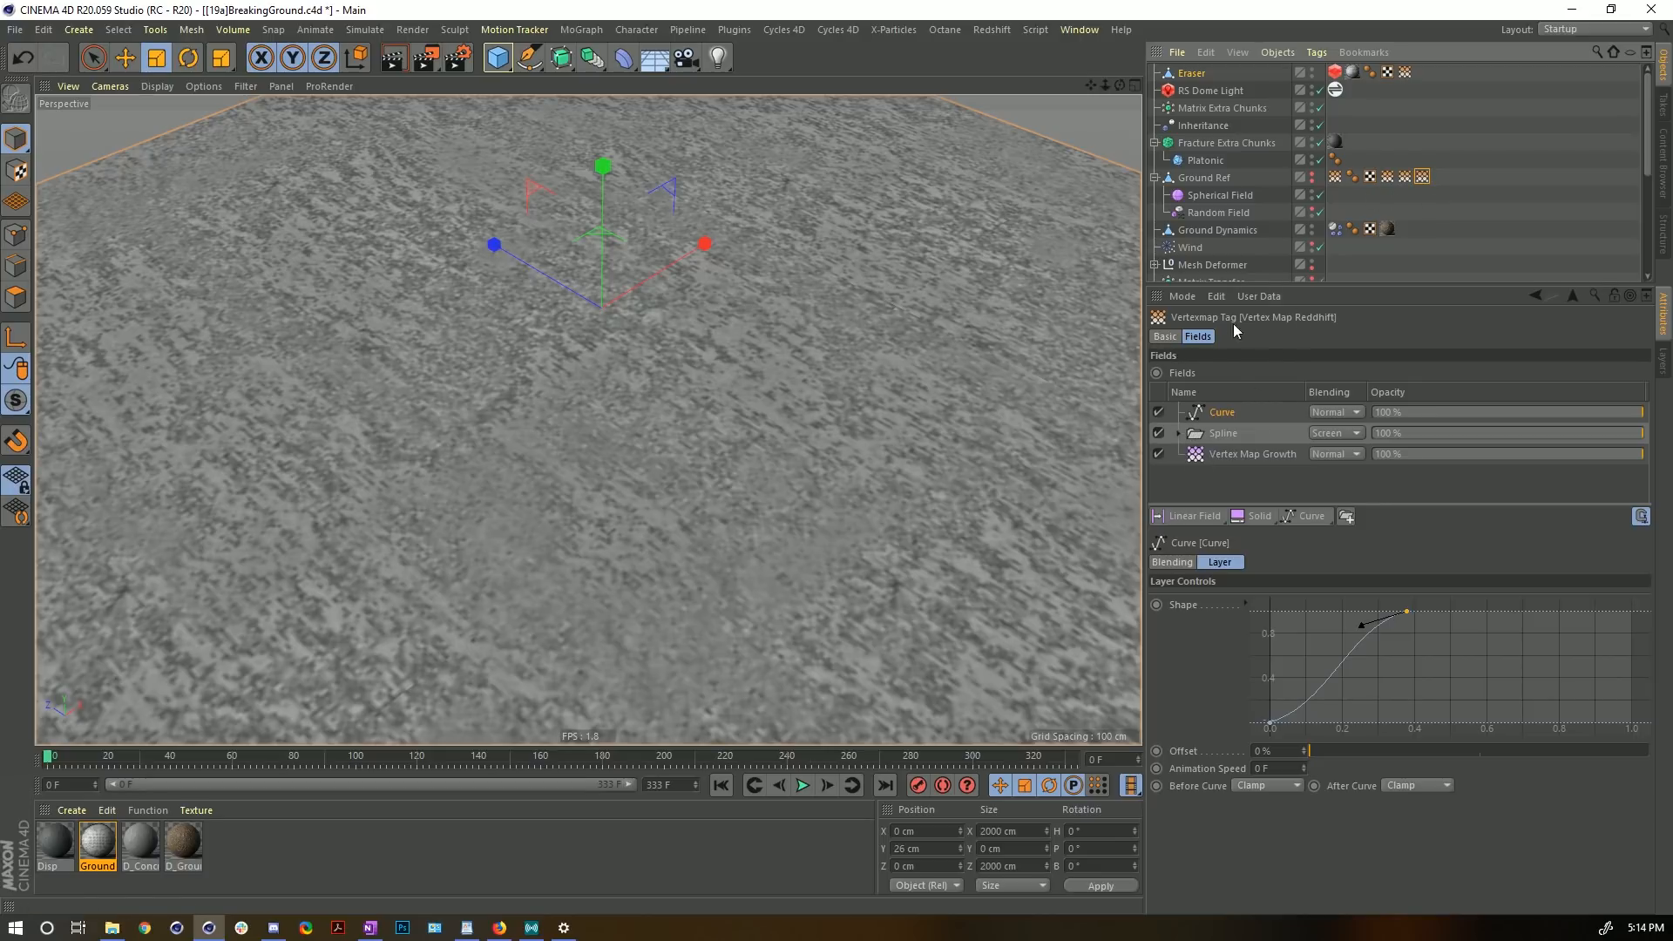
left_click(1165, 336)
left_click(1300, 375)
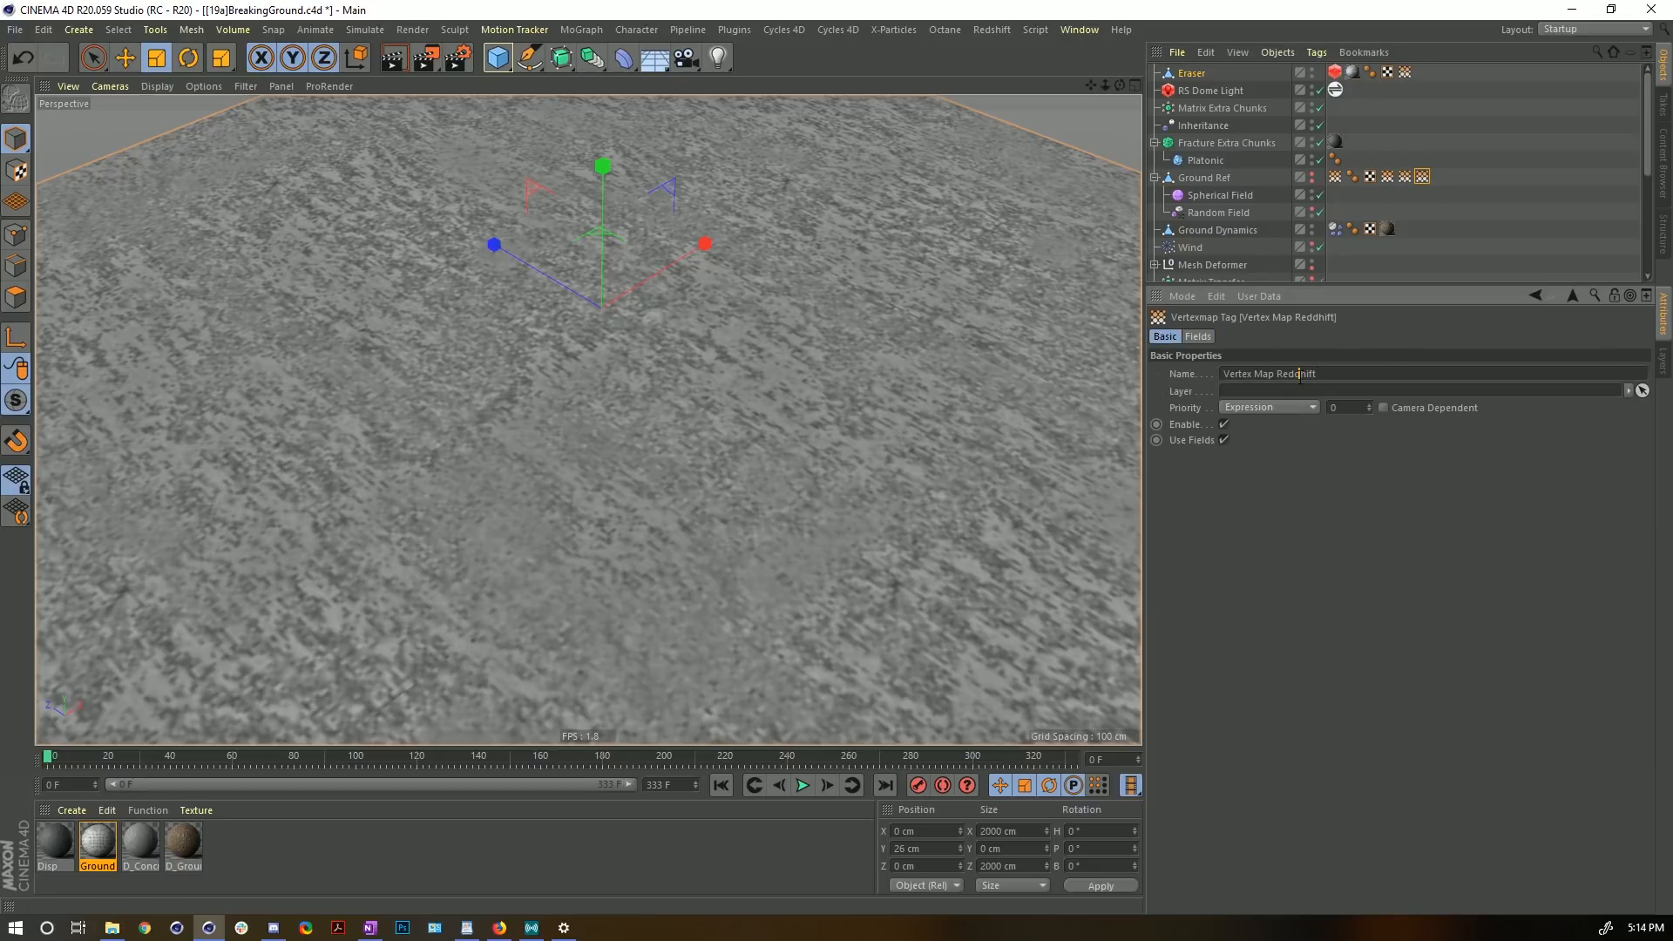
type("s")
key("Return")
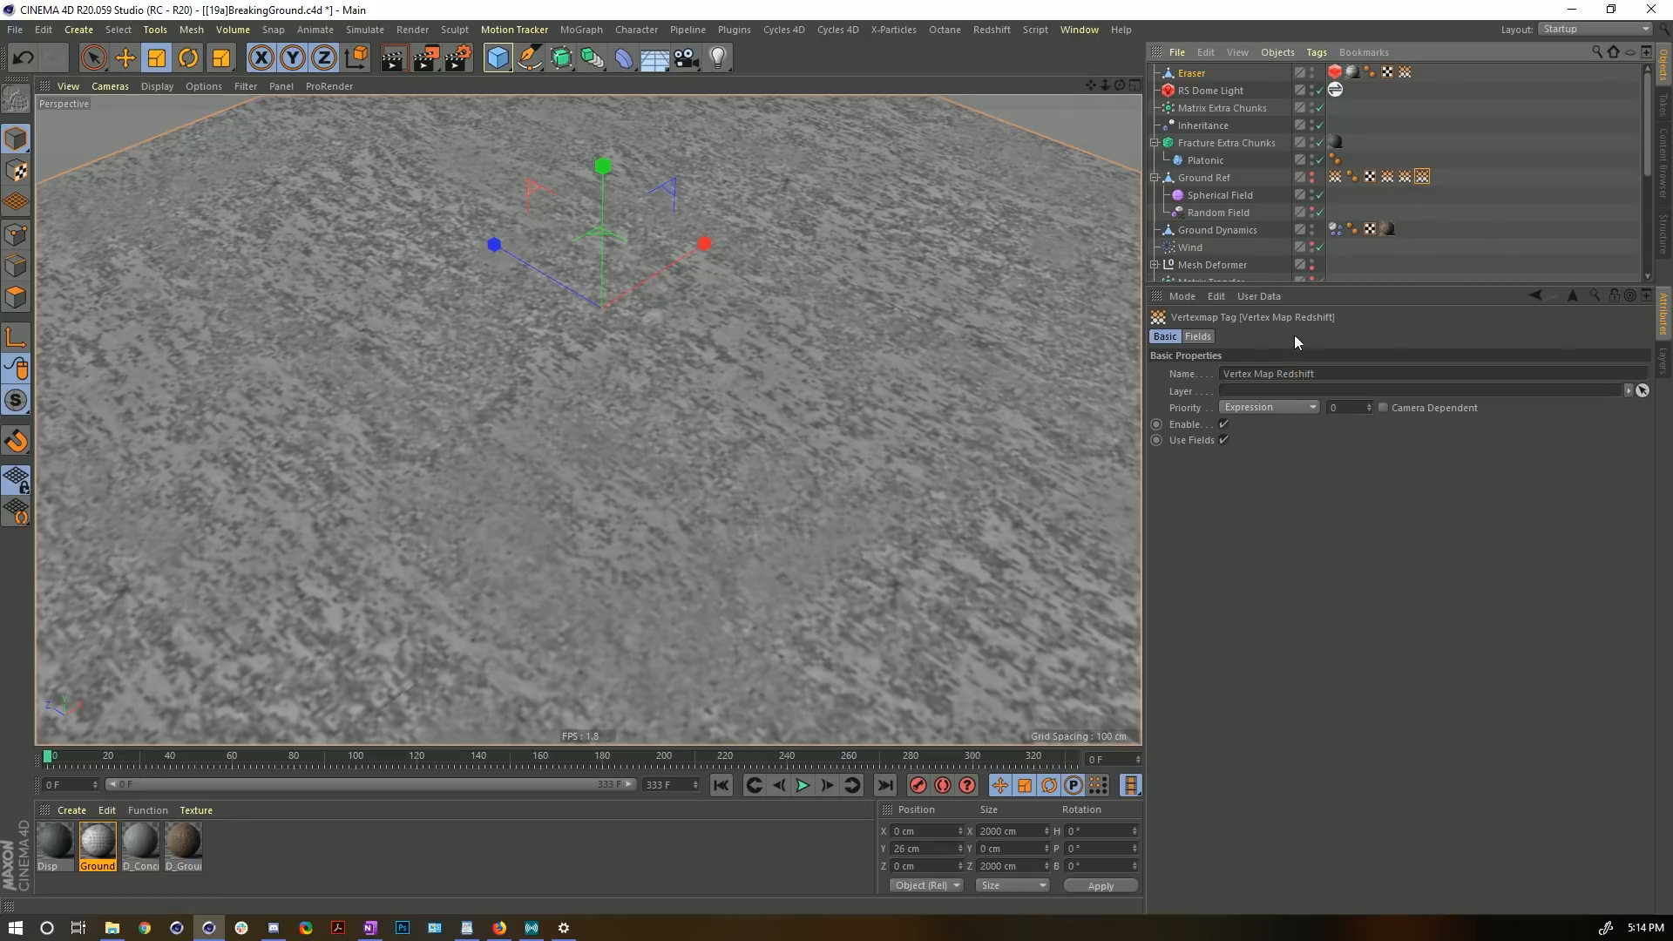
- Keep the Vertex Map Redshift fields open while displaying the Eraser's vertex map, and play the animation to frame 32
left_click(1207, 339)
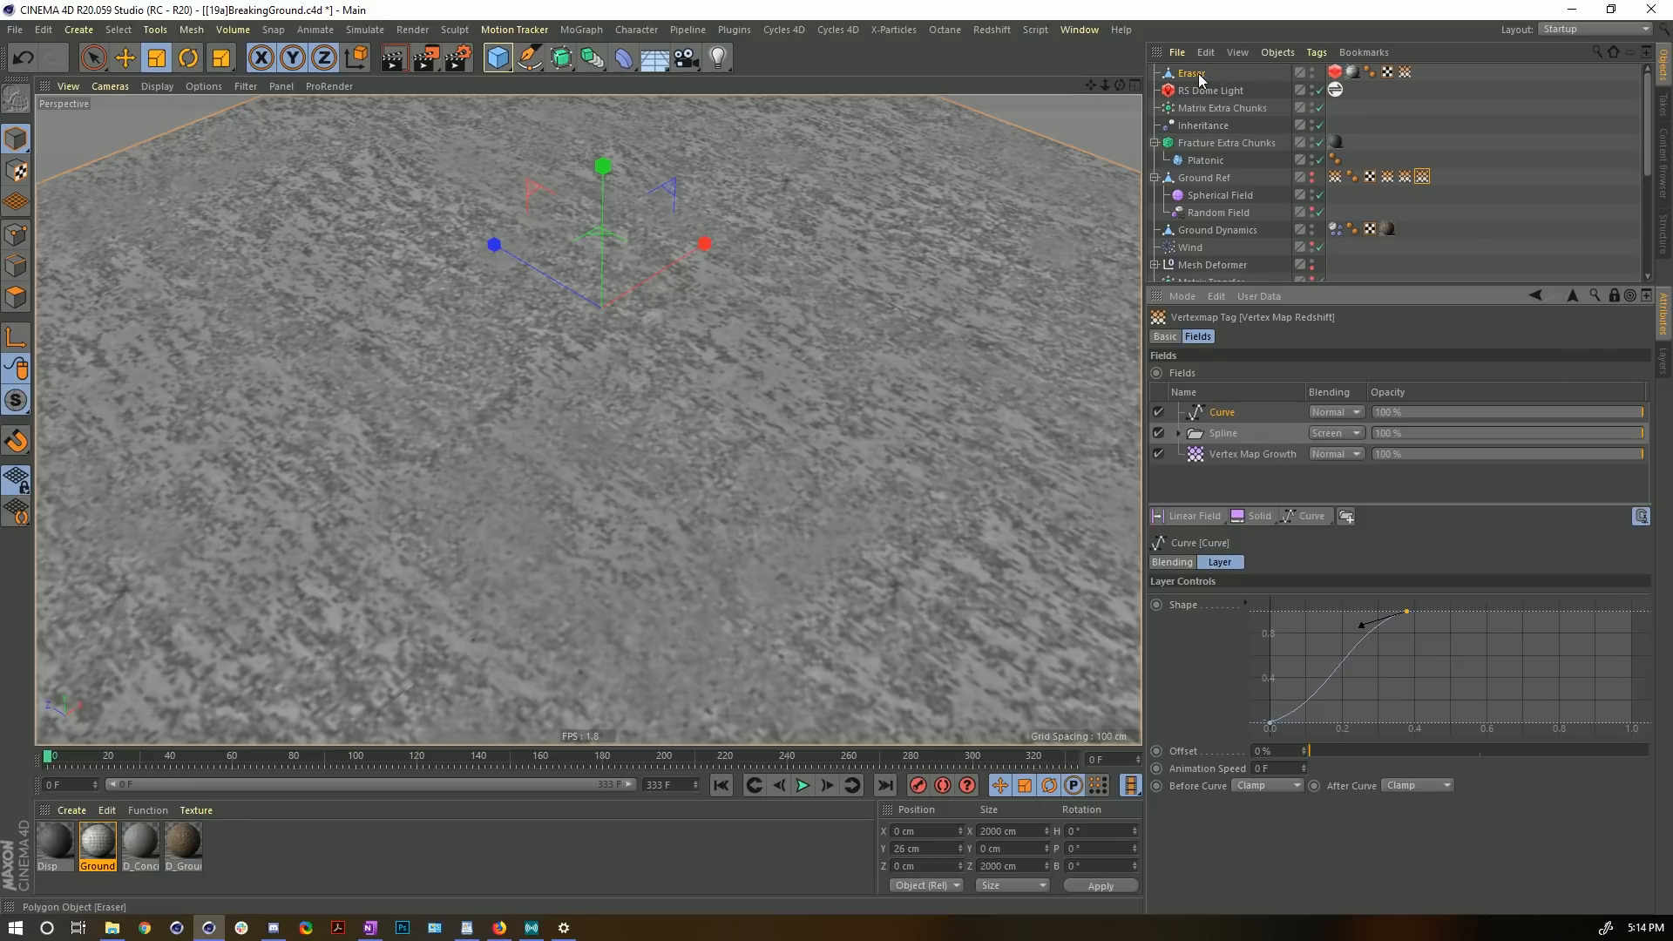
left_click(1403, 72)
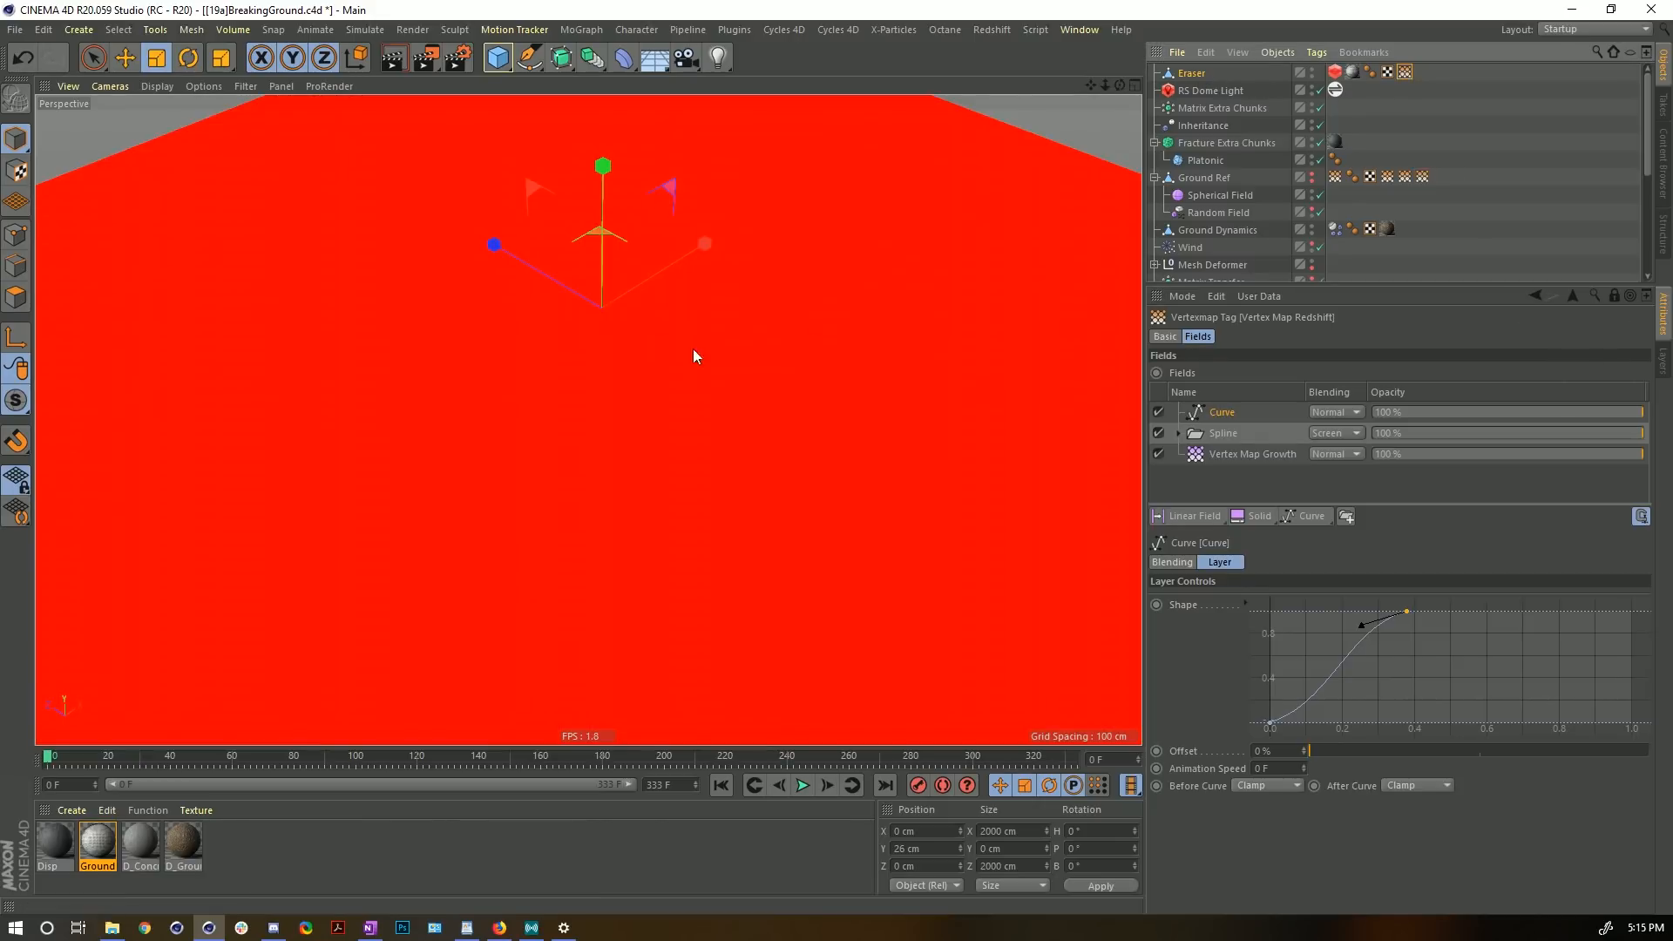
left_click(801, 786)
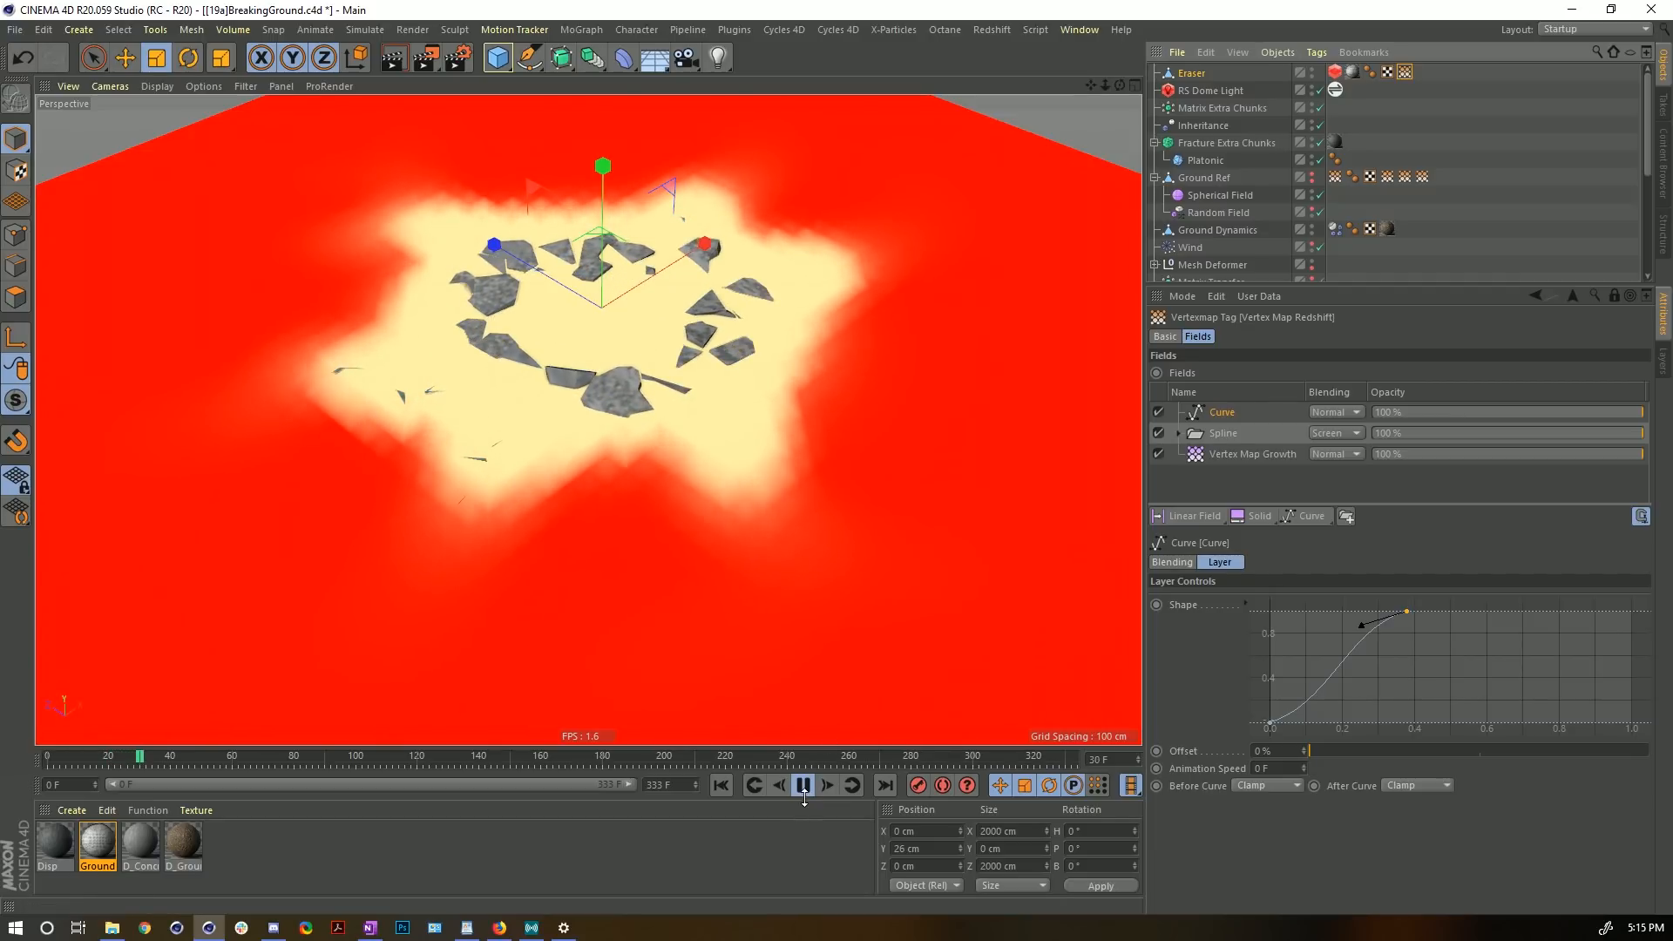
left_click(803, 786)
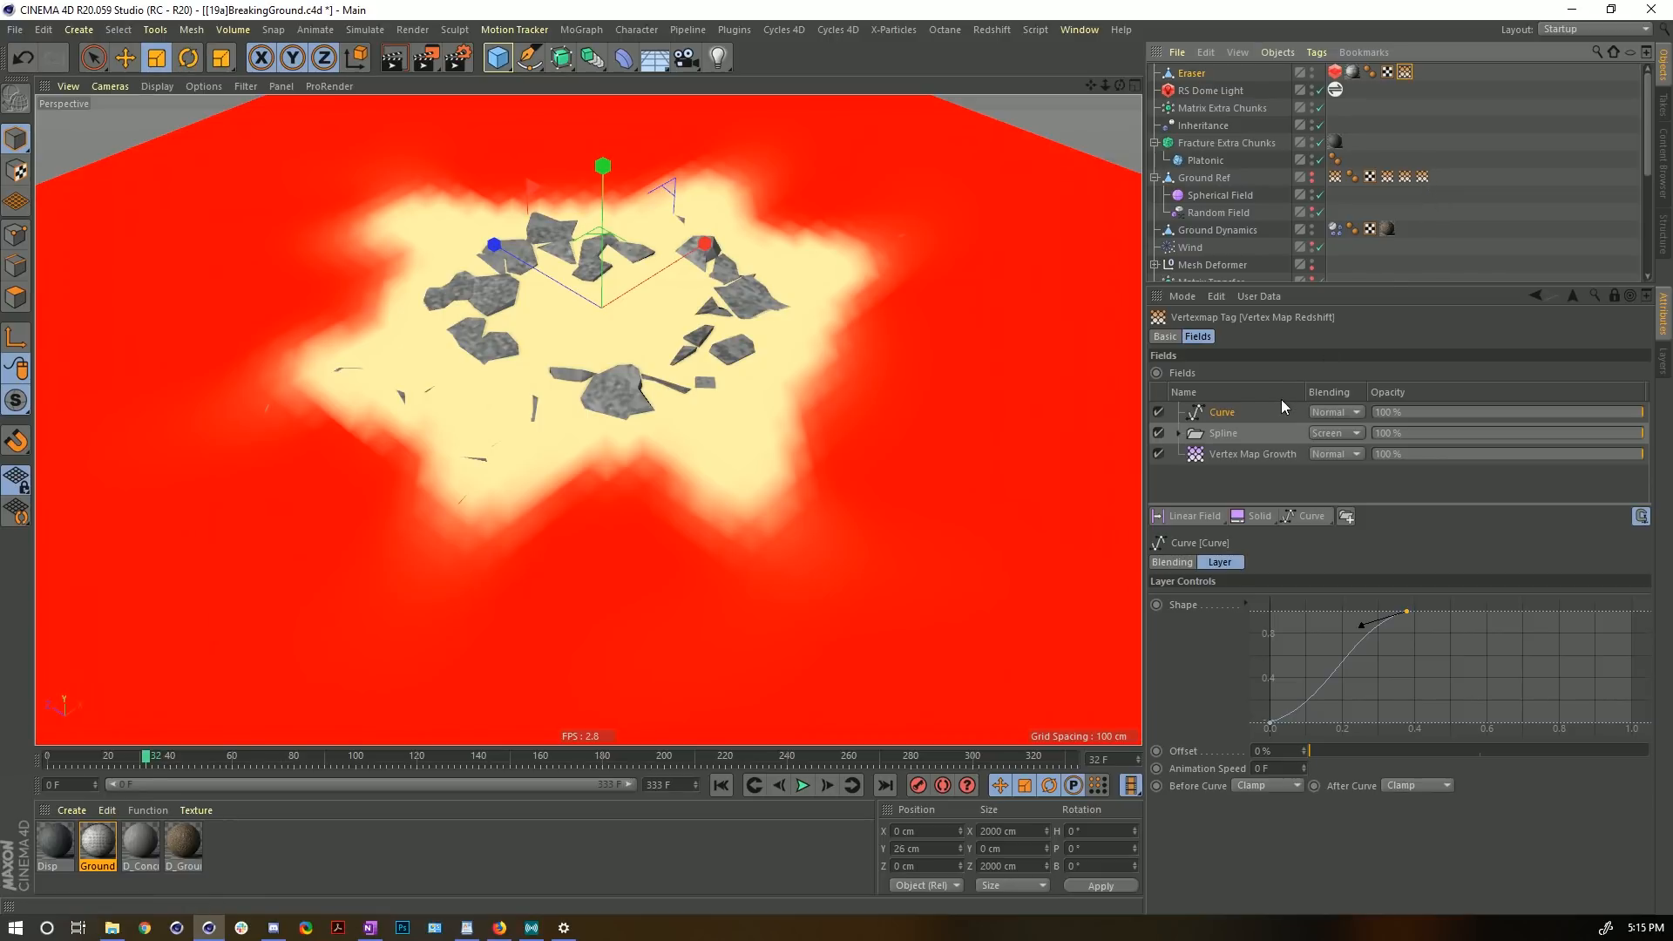
- Duplicate the Curve layer in the Spline folder, place the copy above the original, and move its end point to about 0.13
left_click(1178, 433)
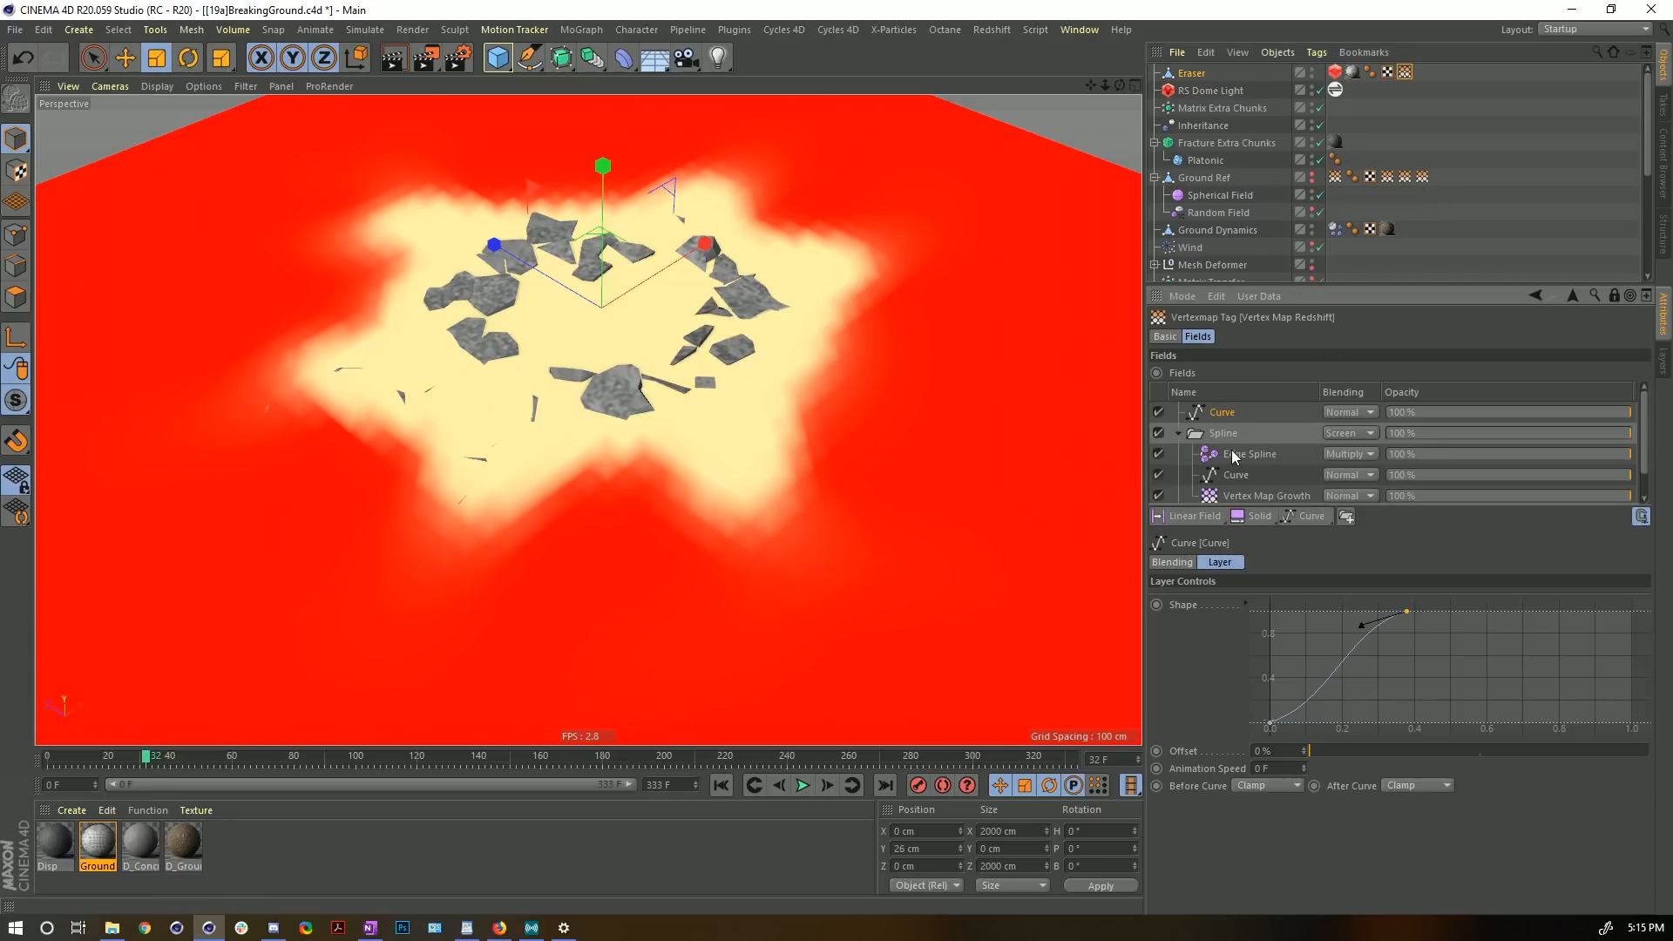
left_click(1243, 497)
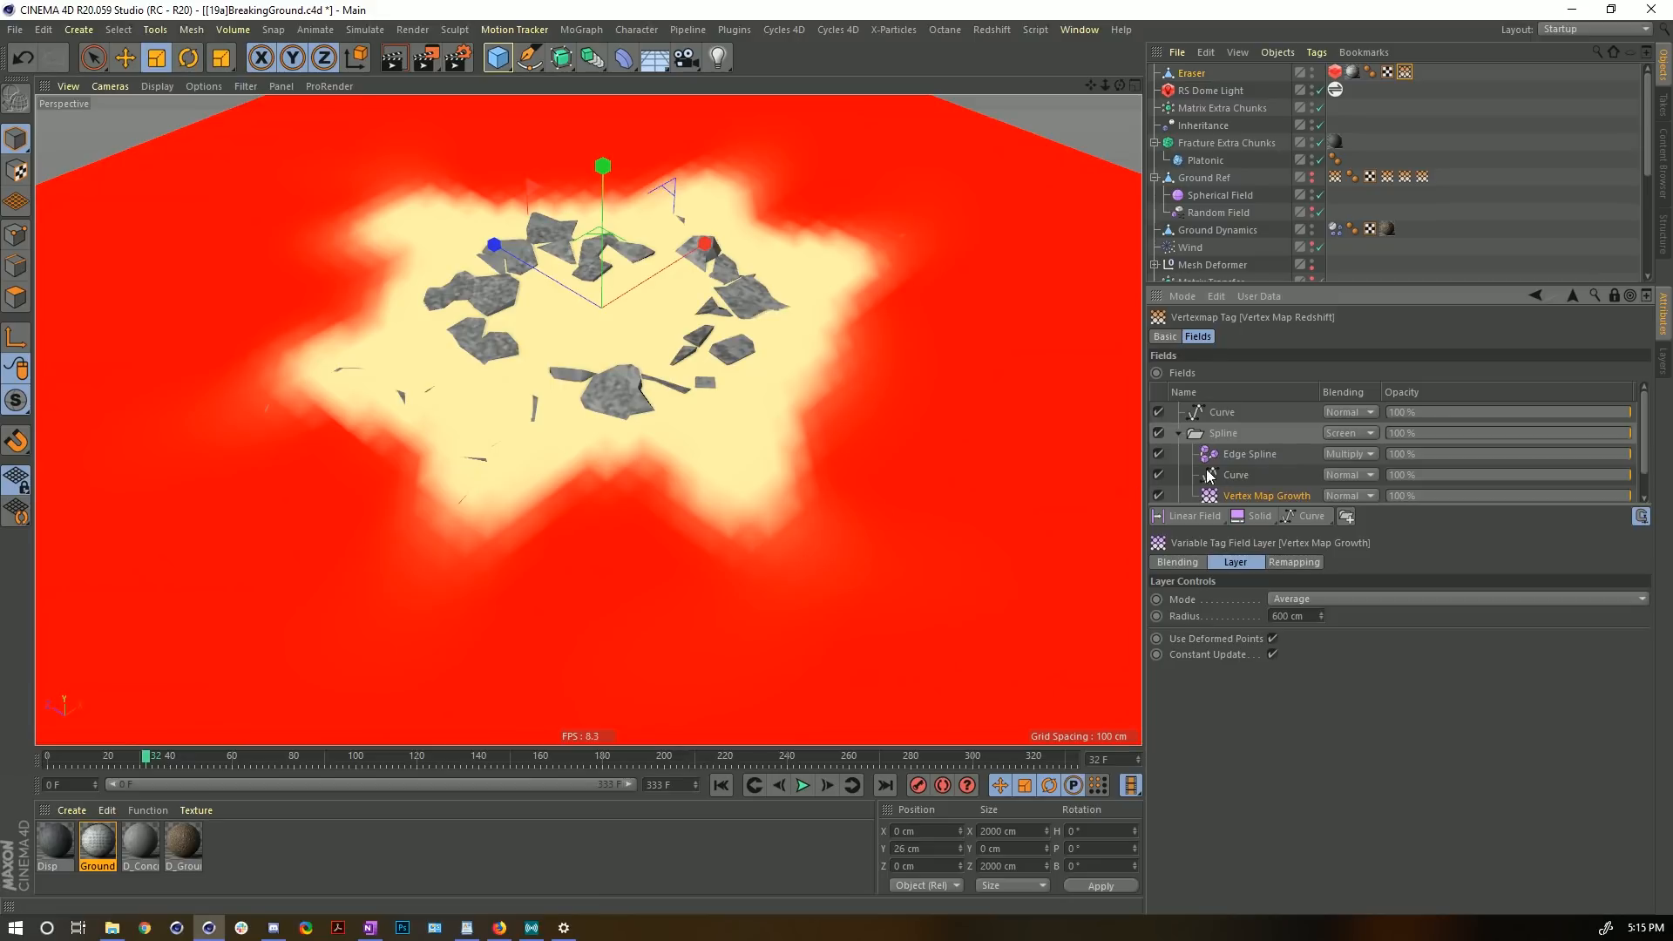
left_click_drag(1209, 475, 1212, 467, "ctrl")
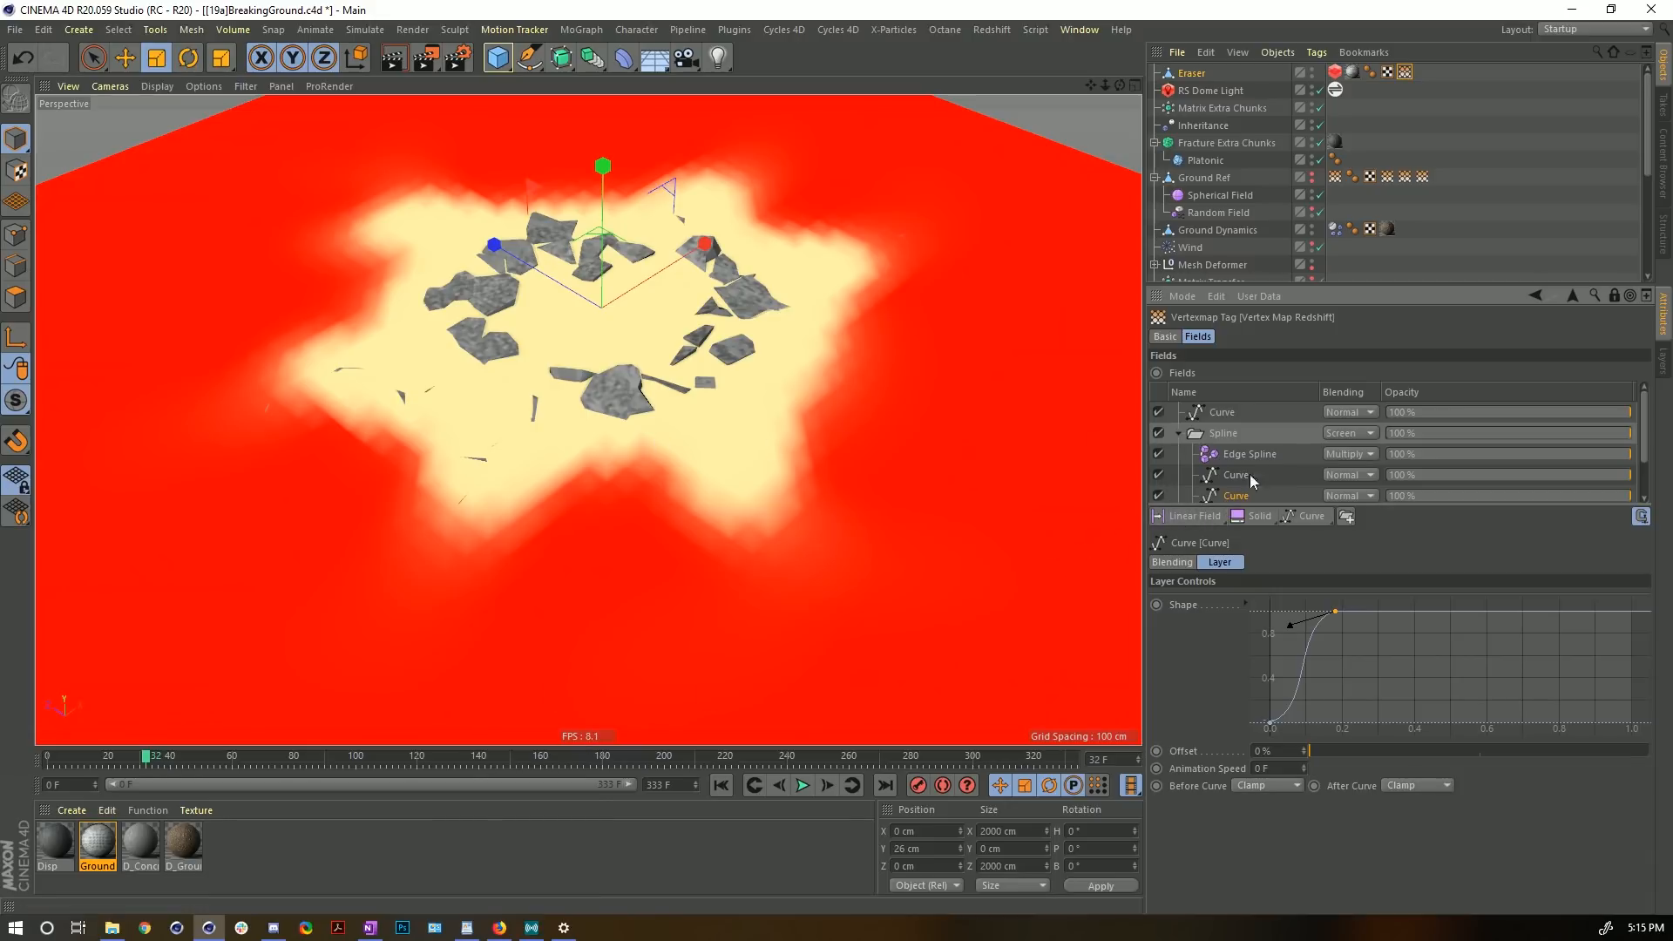
left_click_drag(1234, 496, 1224, 468)
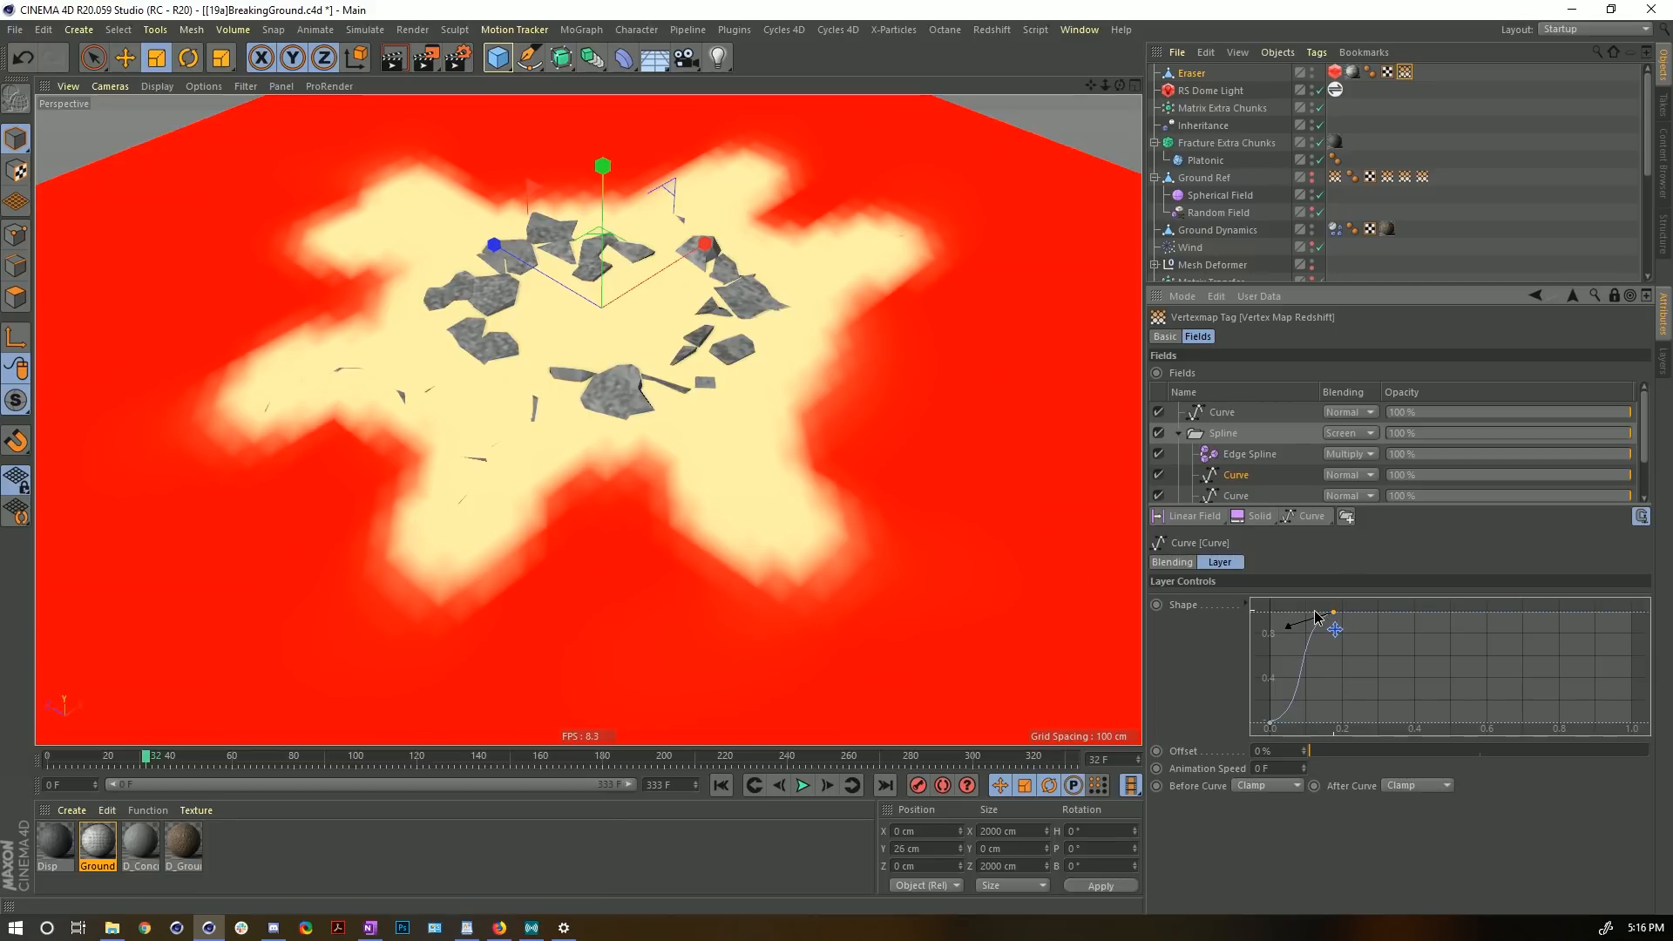
left_click_drag(1333, 611, 1315, 612)
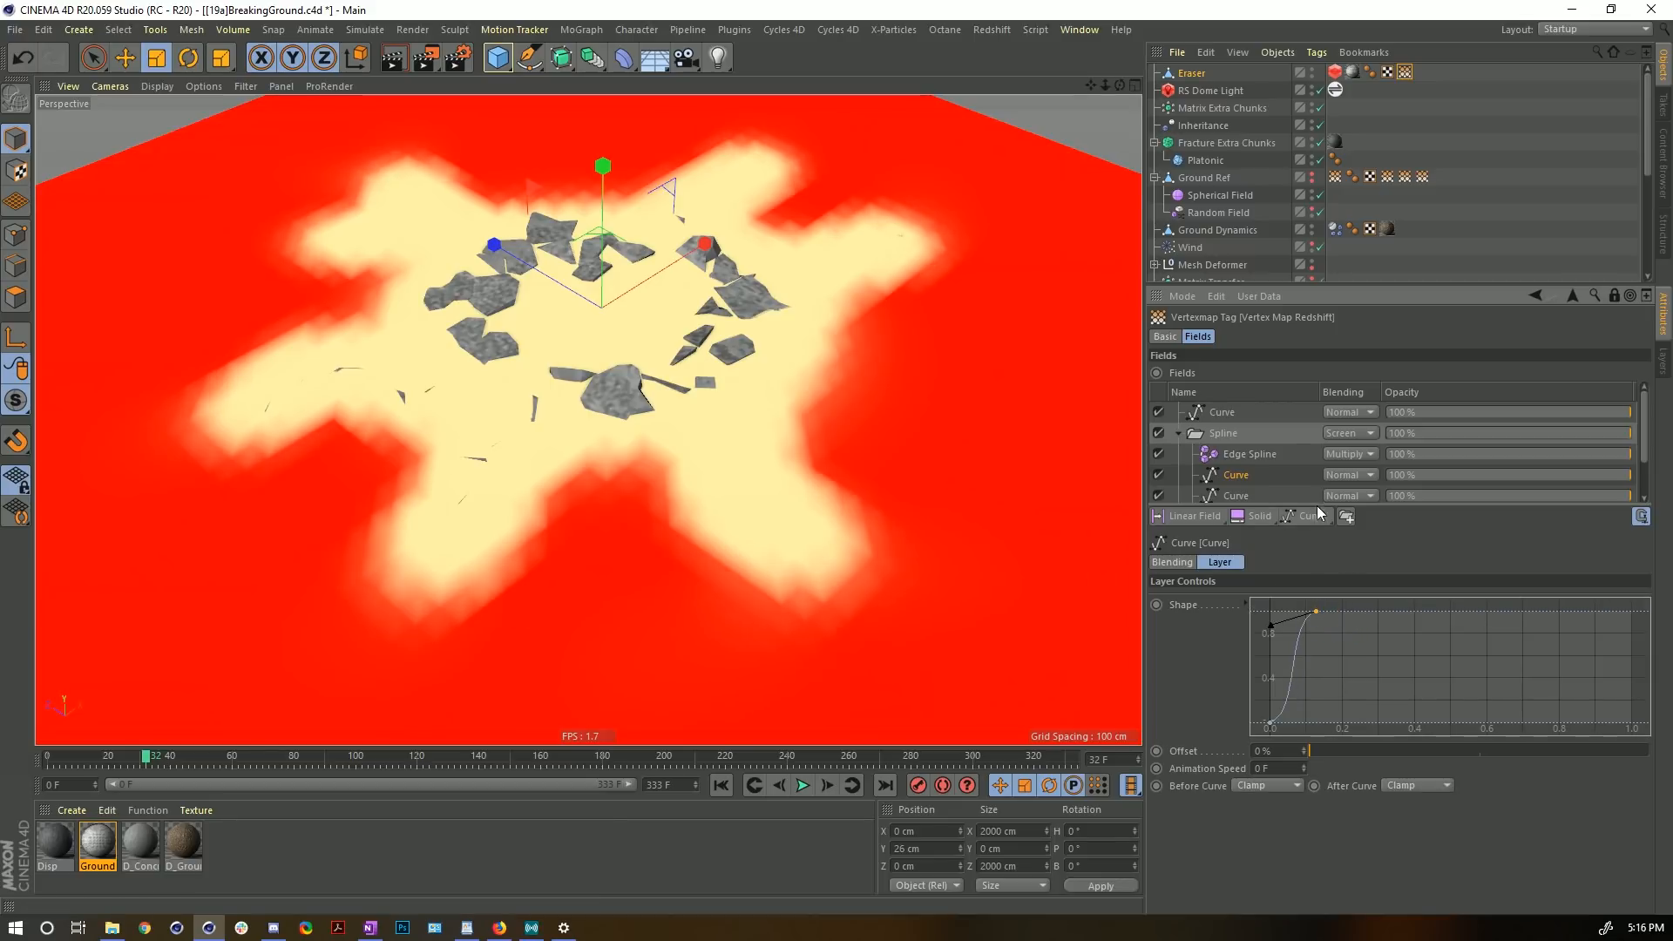
- Enlarge the fields list and set the Edge Spline layer's radius to 60 cm
left_click_drag(1320, 507, 1341, 579)
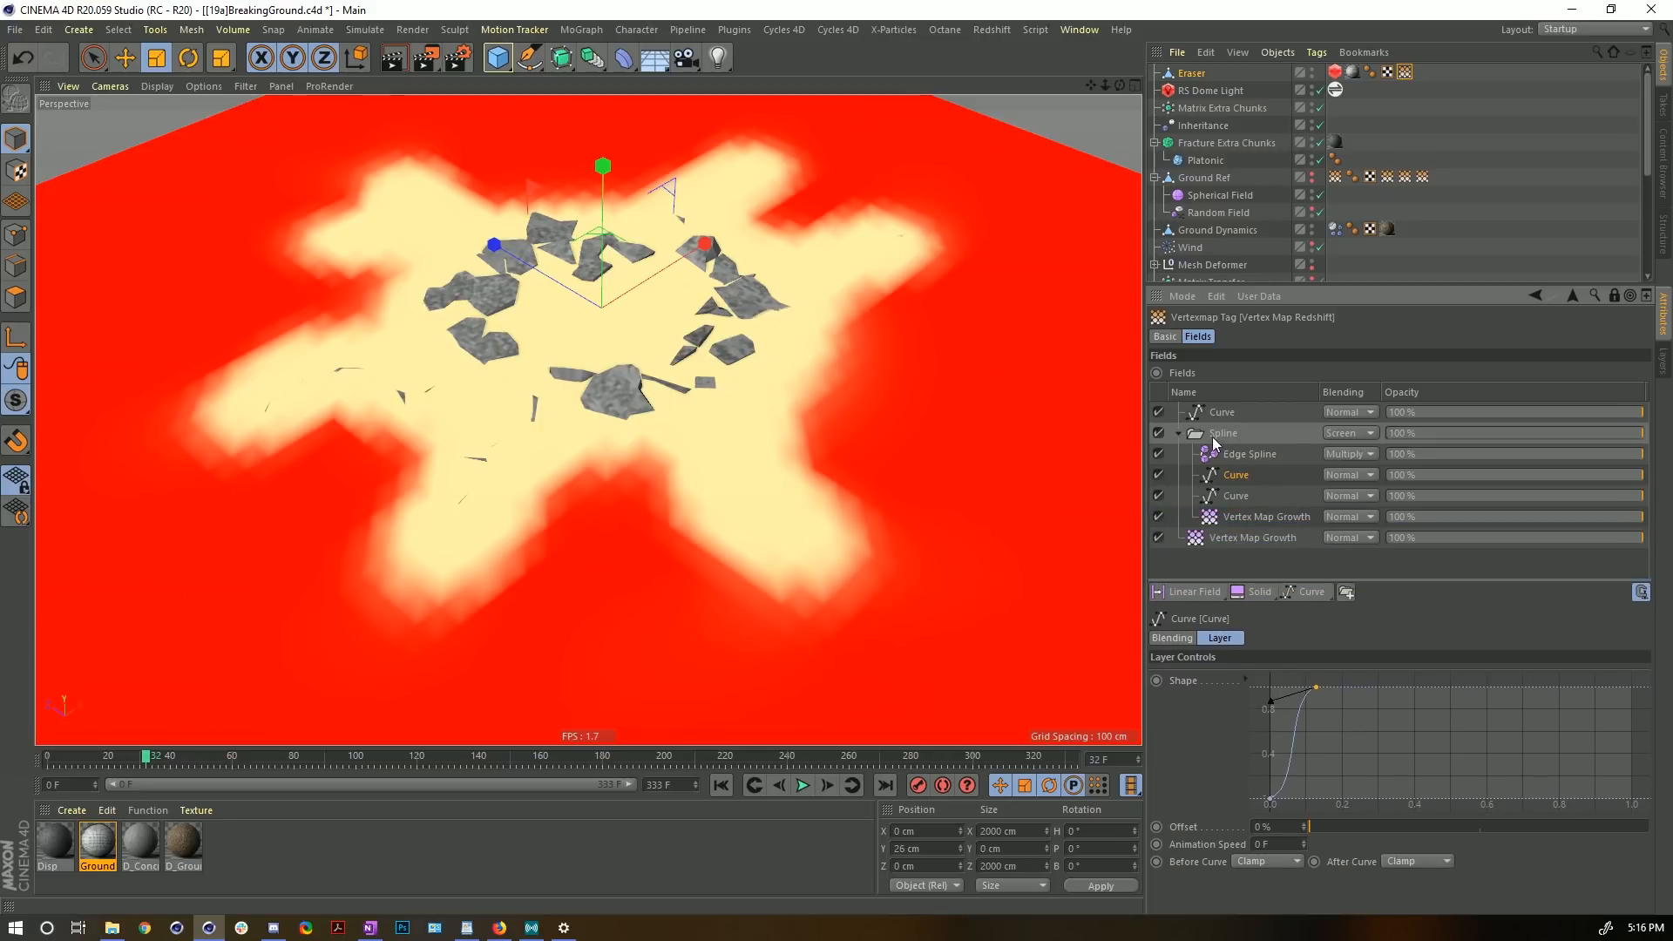
left_click(1263, 457)
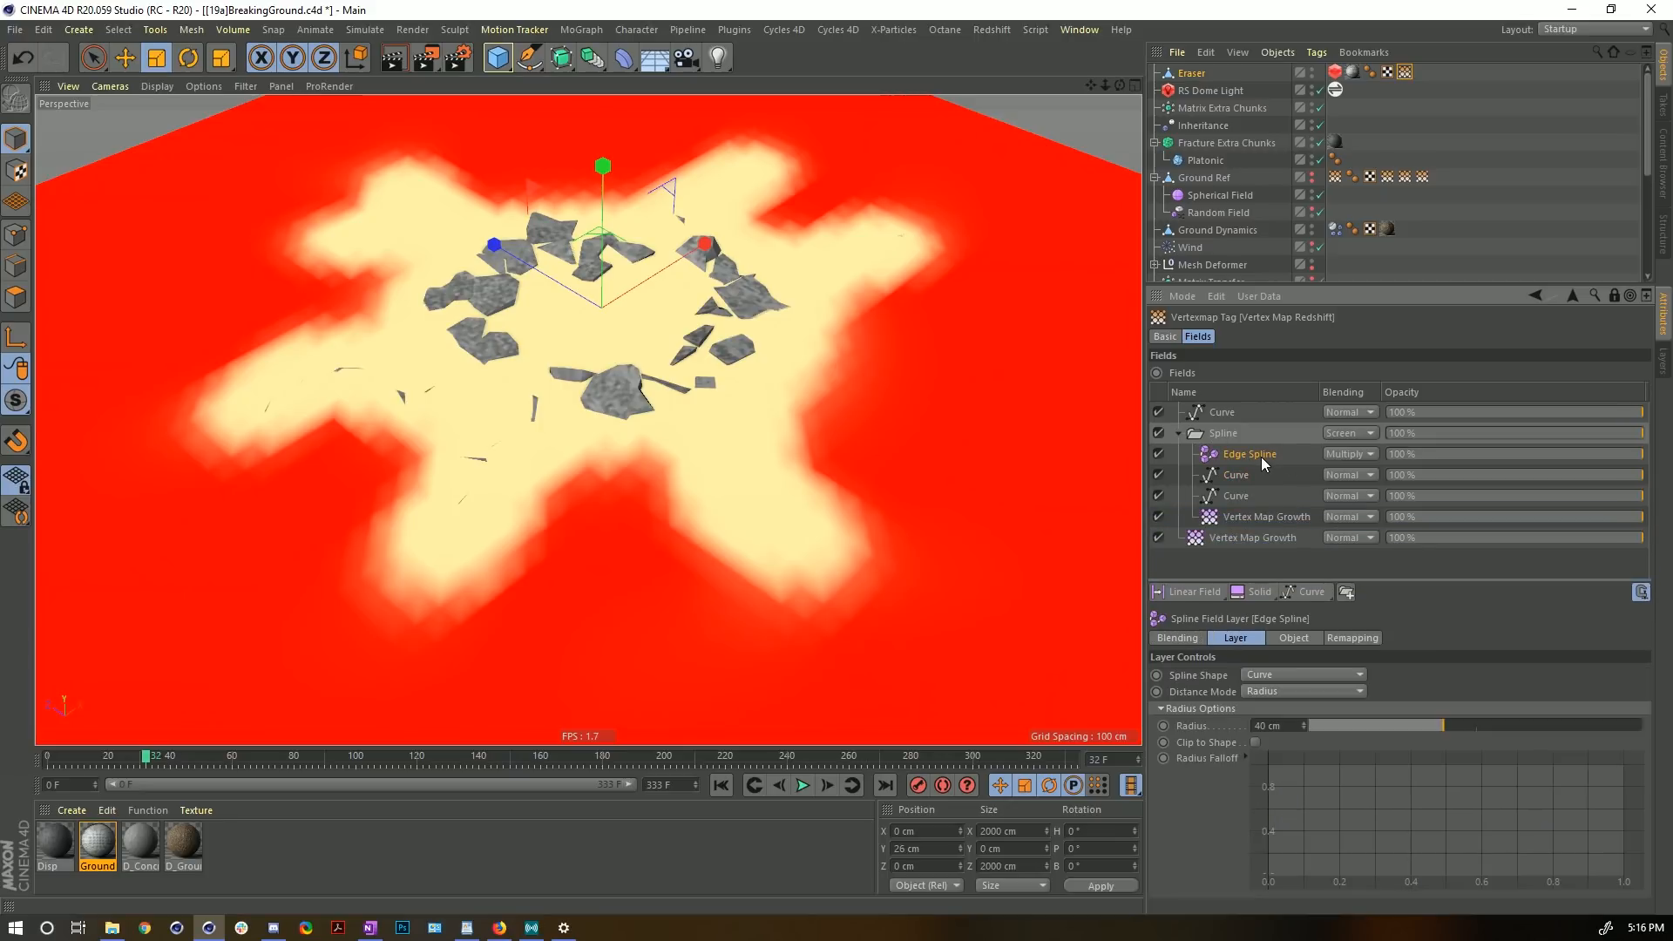
left_click(1271, 727)
type("60")
key("Return")
- Set the Edge Spline layer's radius to 50 cm and the Vertex Map Growth layer's radius outside the Spline folder to 300 cm
left_click(1233, 537)
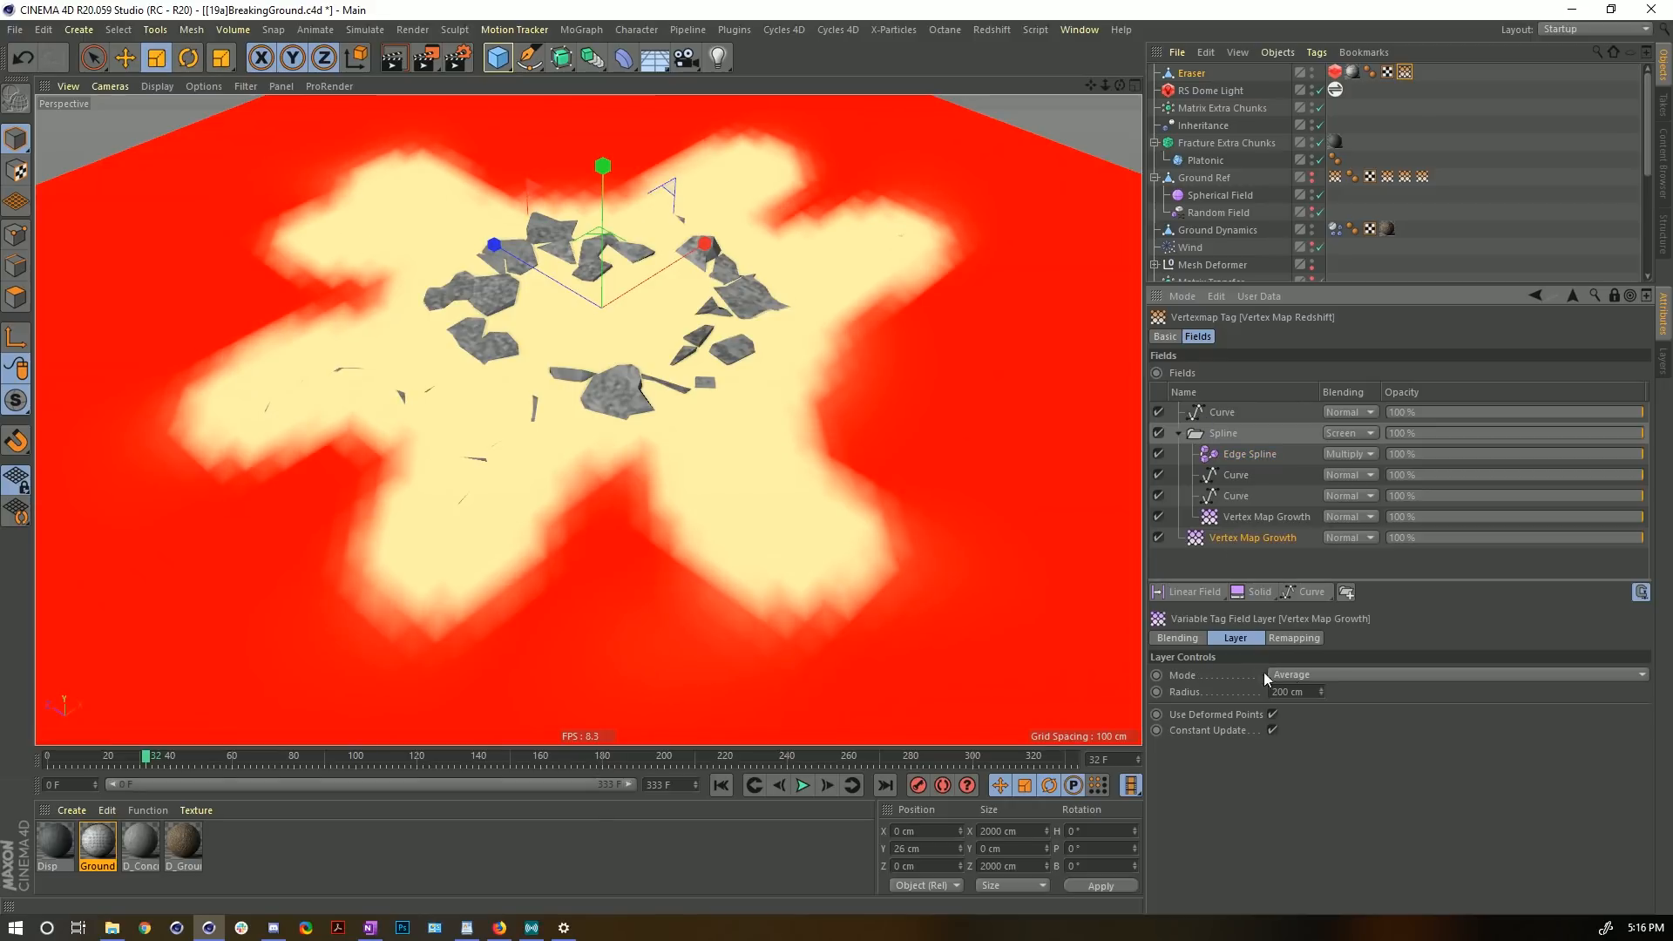
left_click(1235, 460)
double_click(1294, 727)
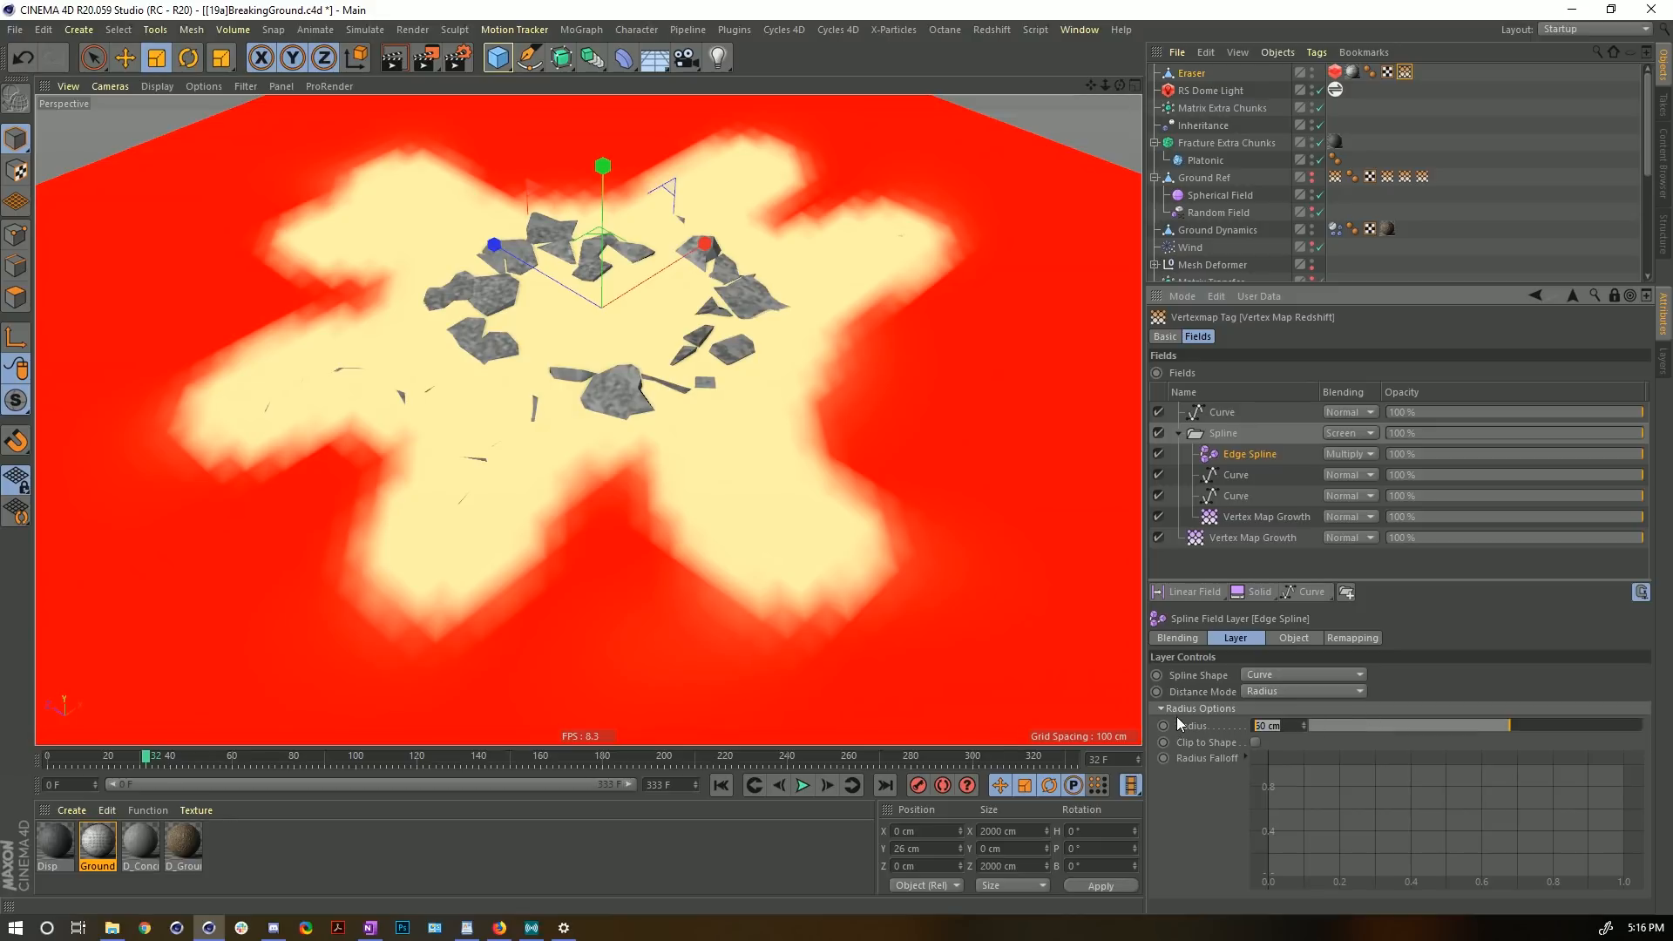
type("50")
key("Return")
left_click(1238, 535)
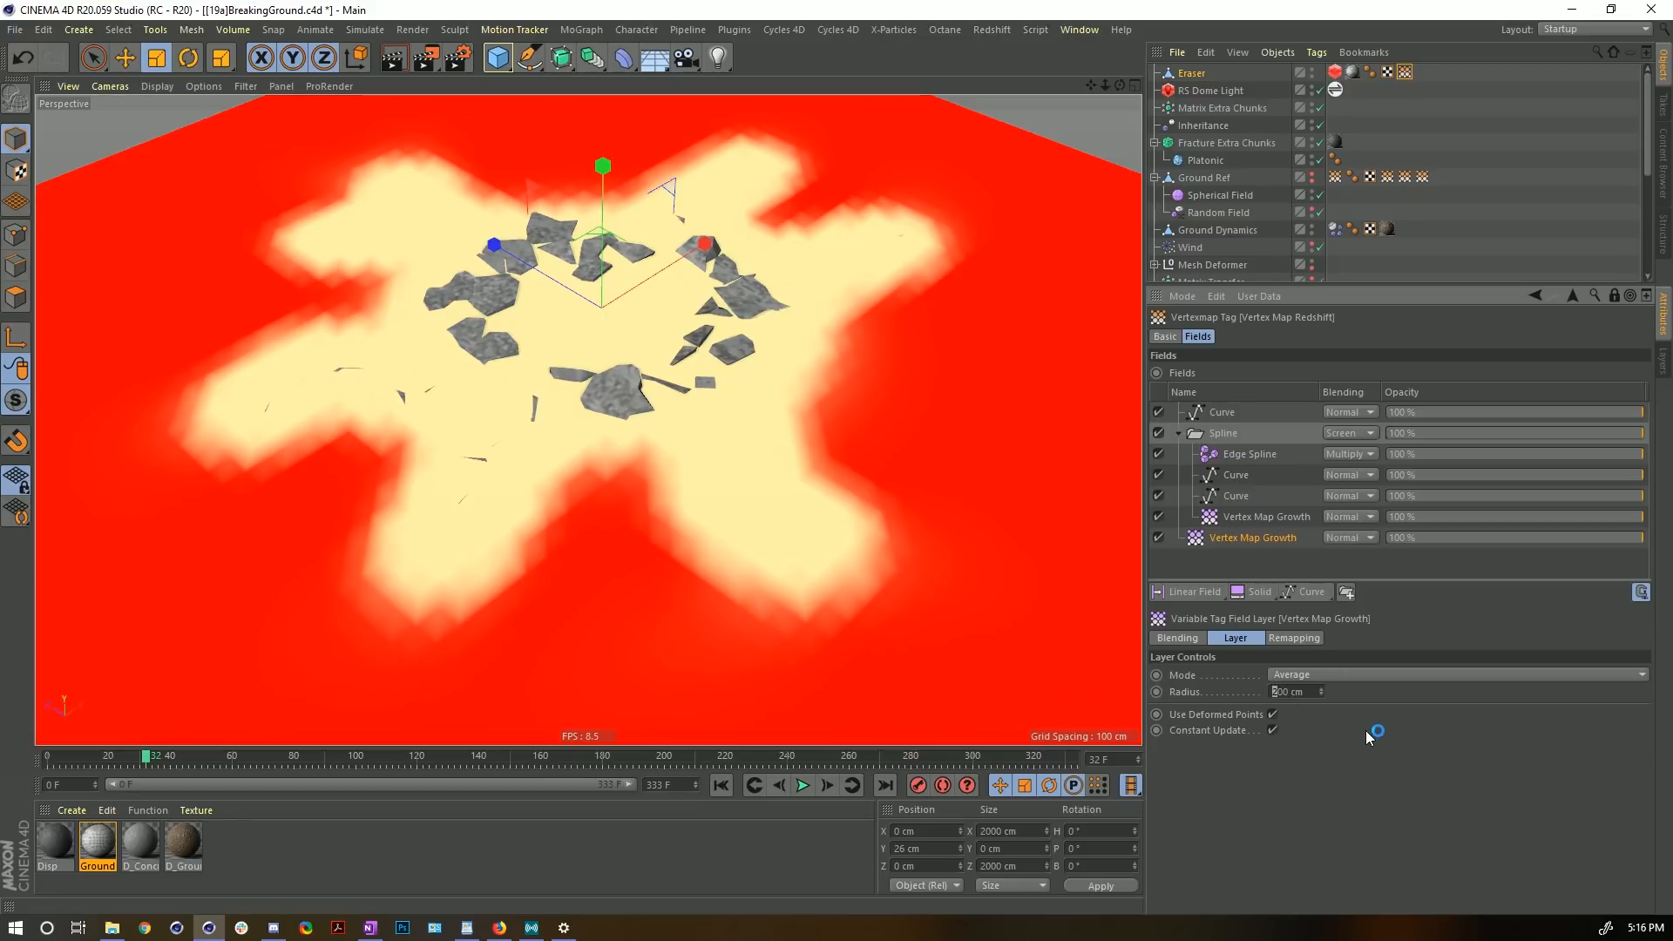
type("3")
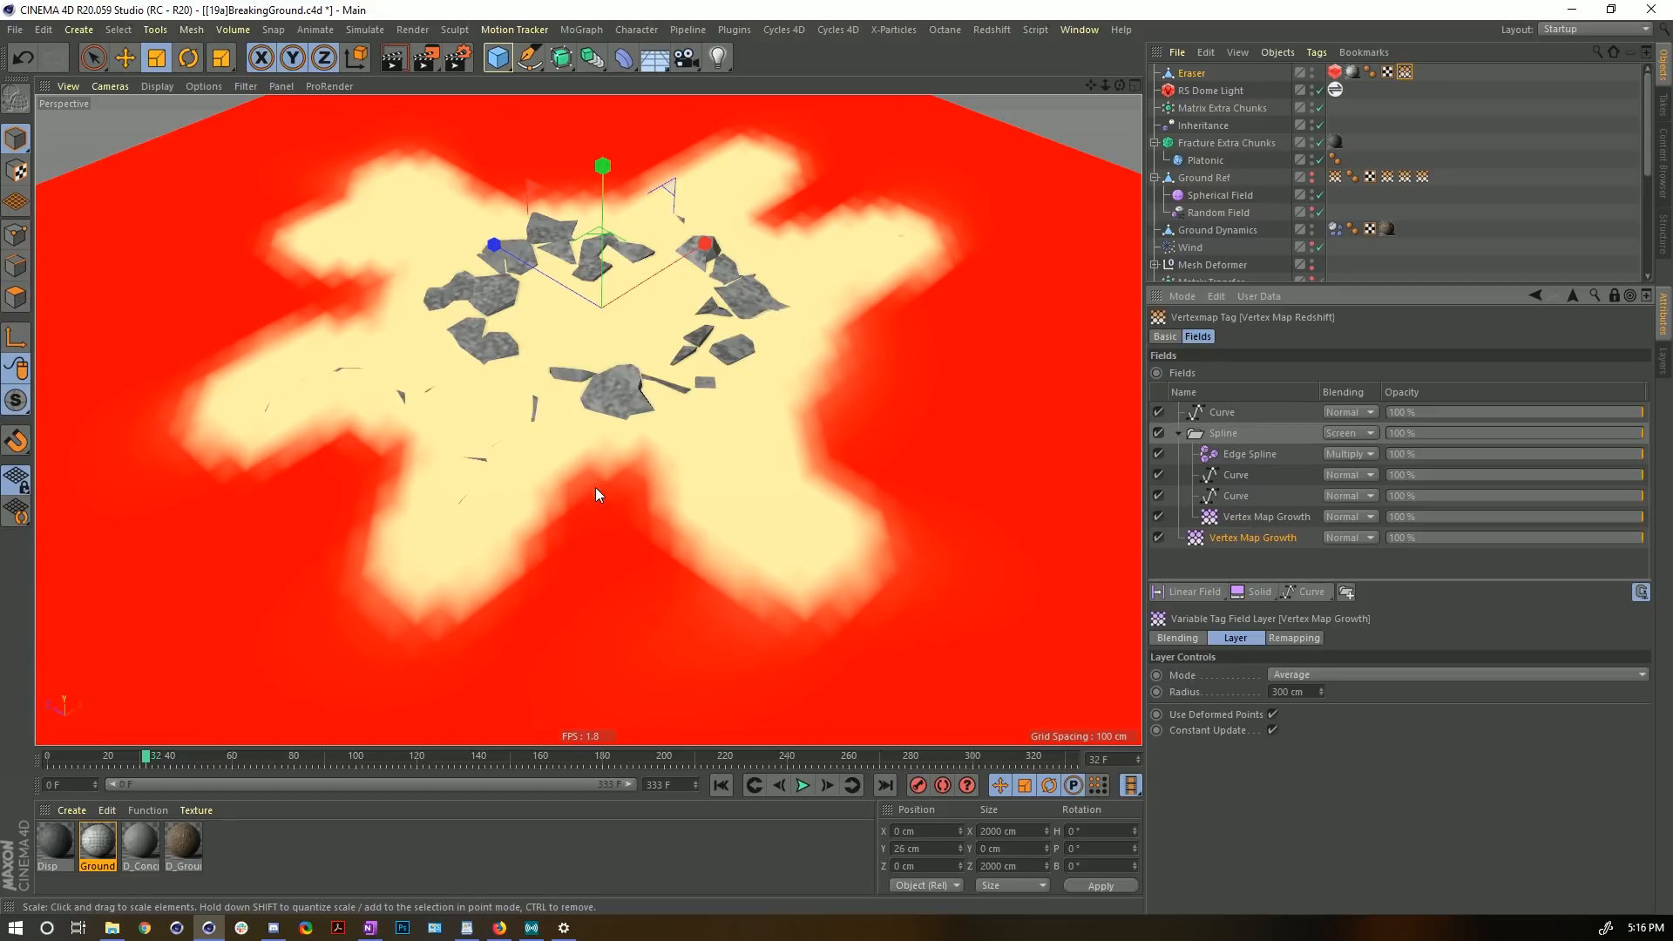
- Disable the Voronoi Fracture and move the end point of the topmost Curve layer to about 0.12
left_click(1220, 411)
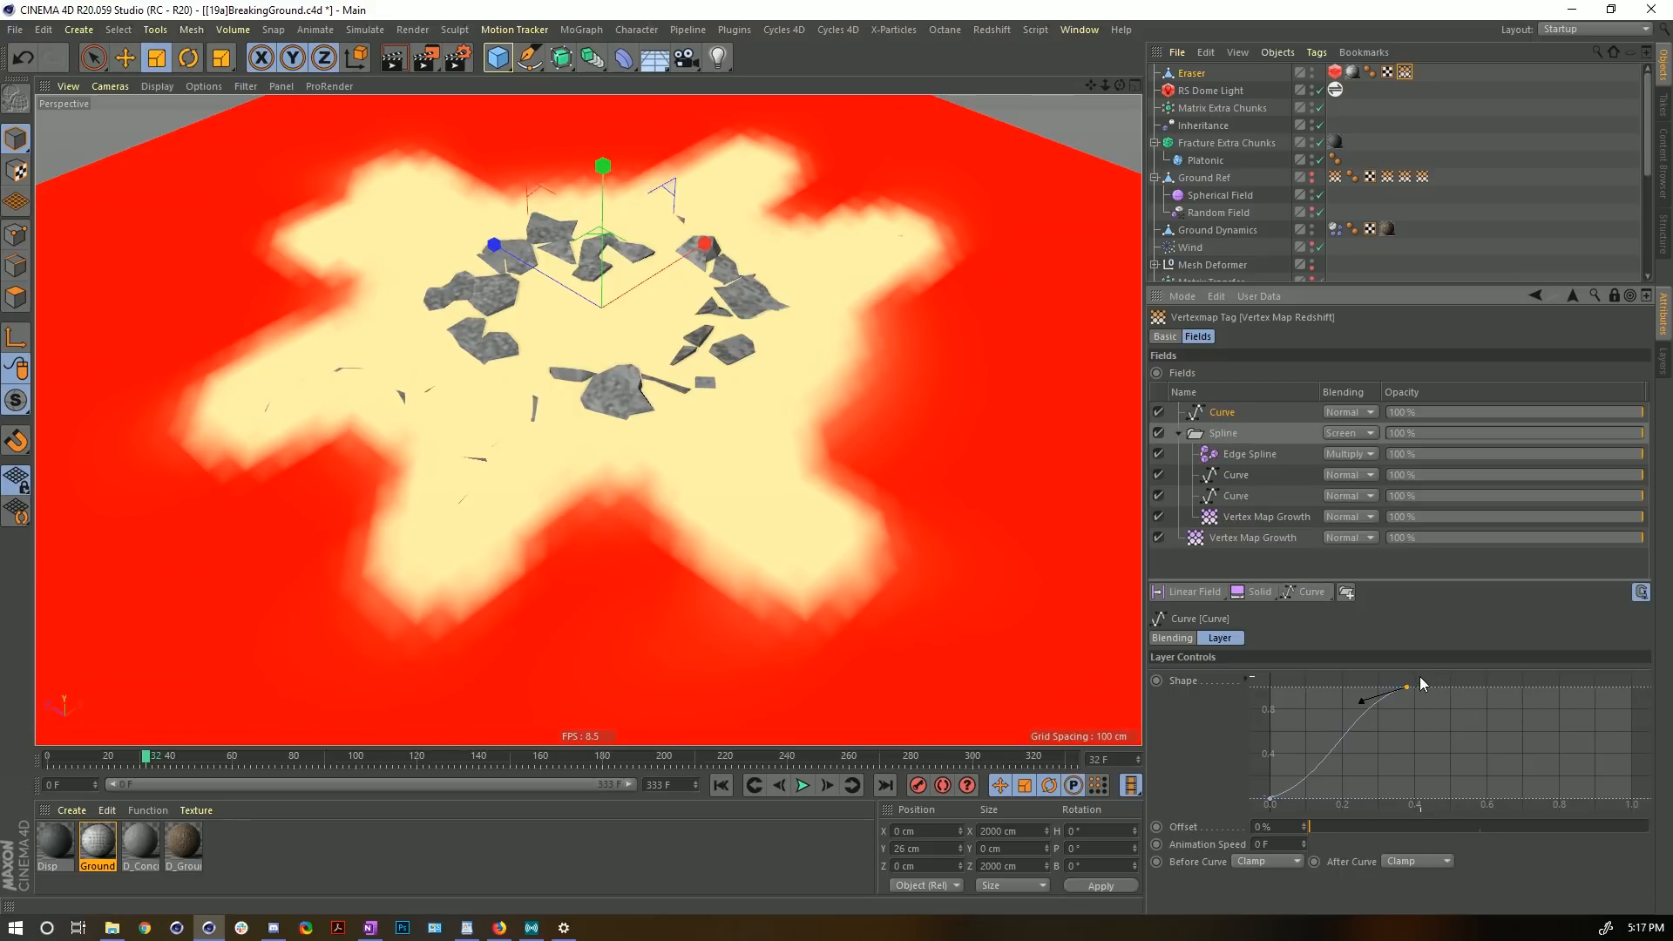
left_click_drag(1325, 285, 1326, 507)
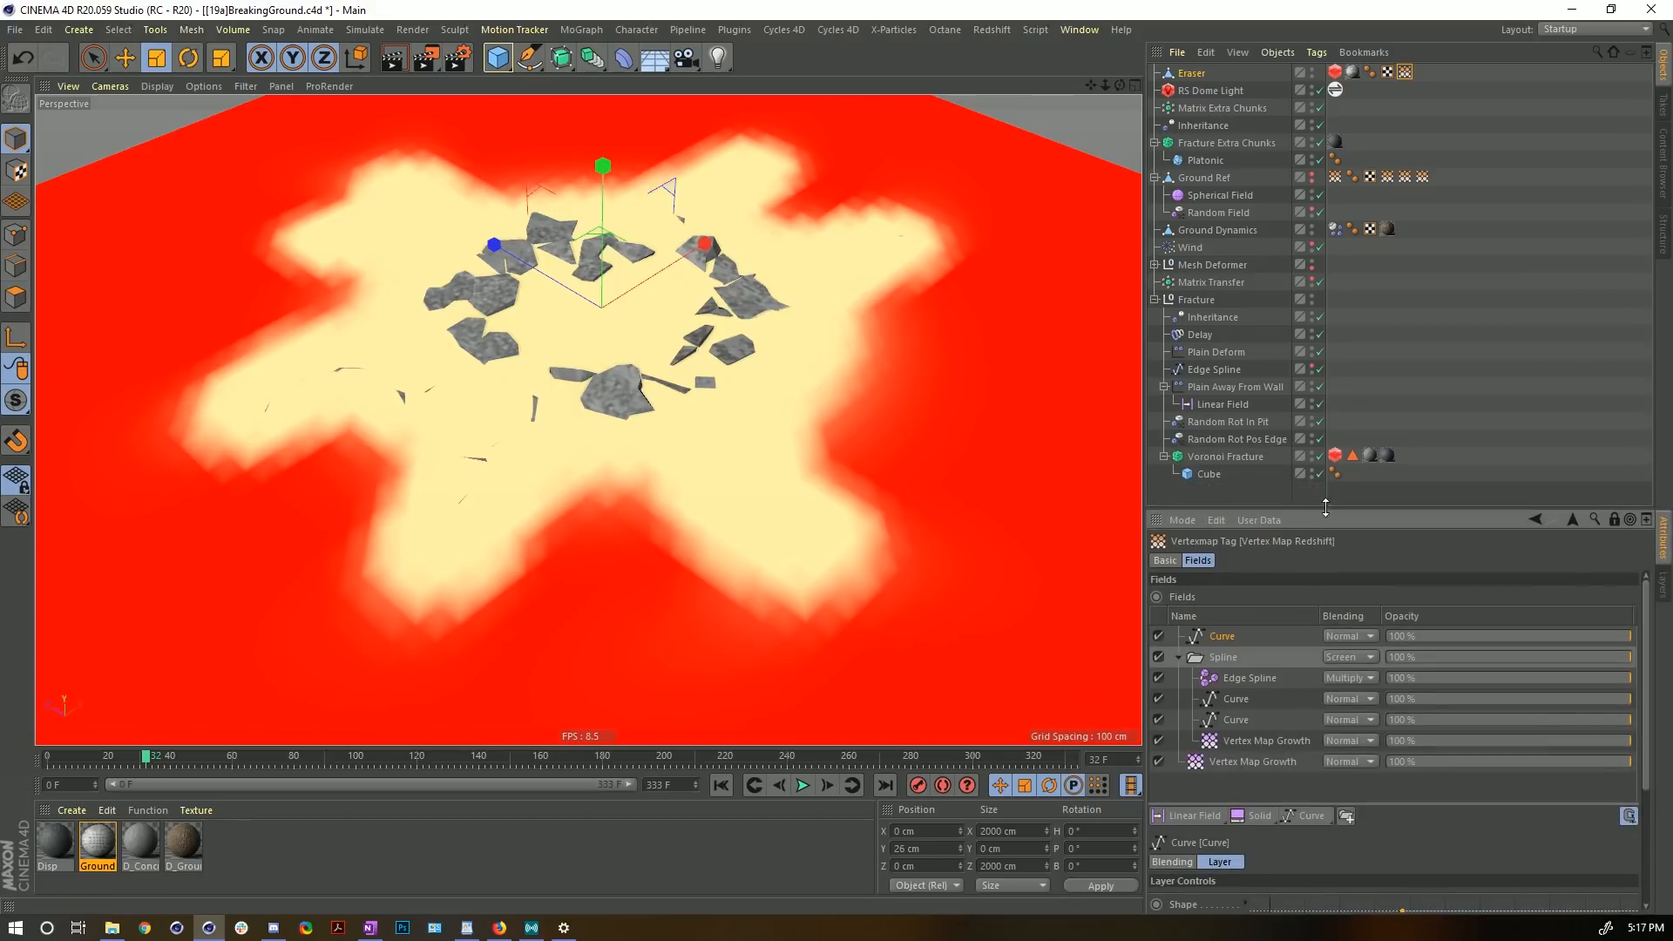
left_click(1319, 455, "ctrl")
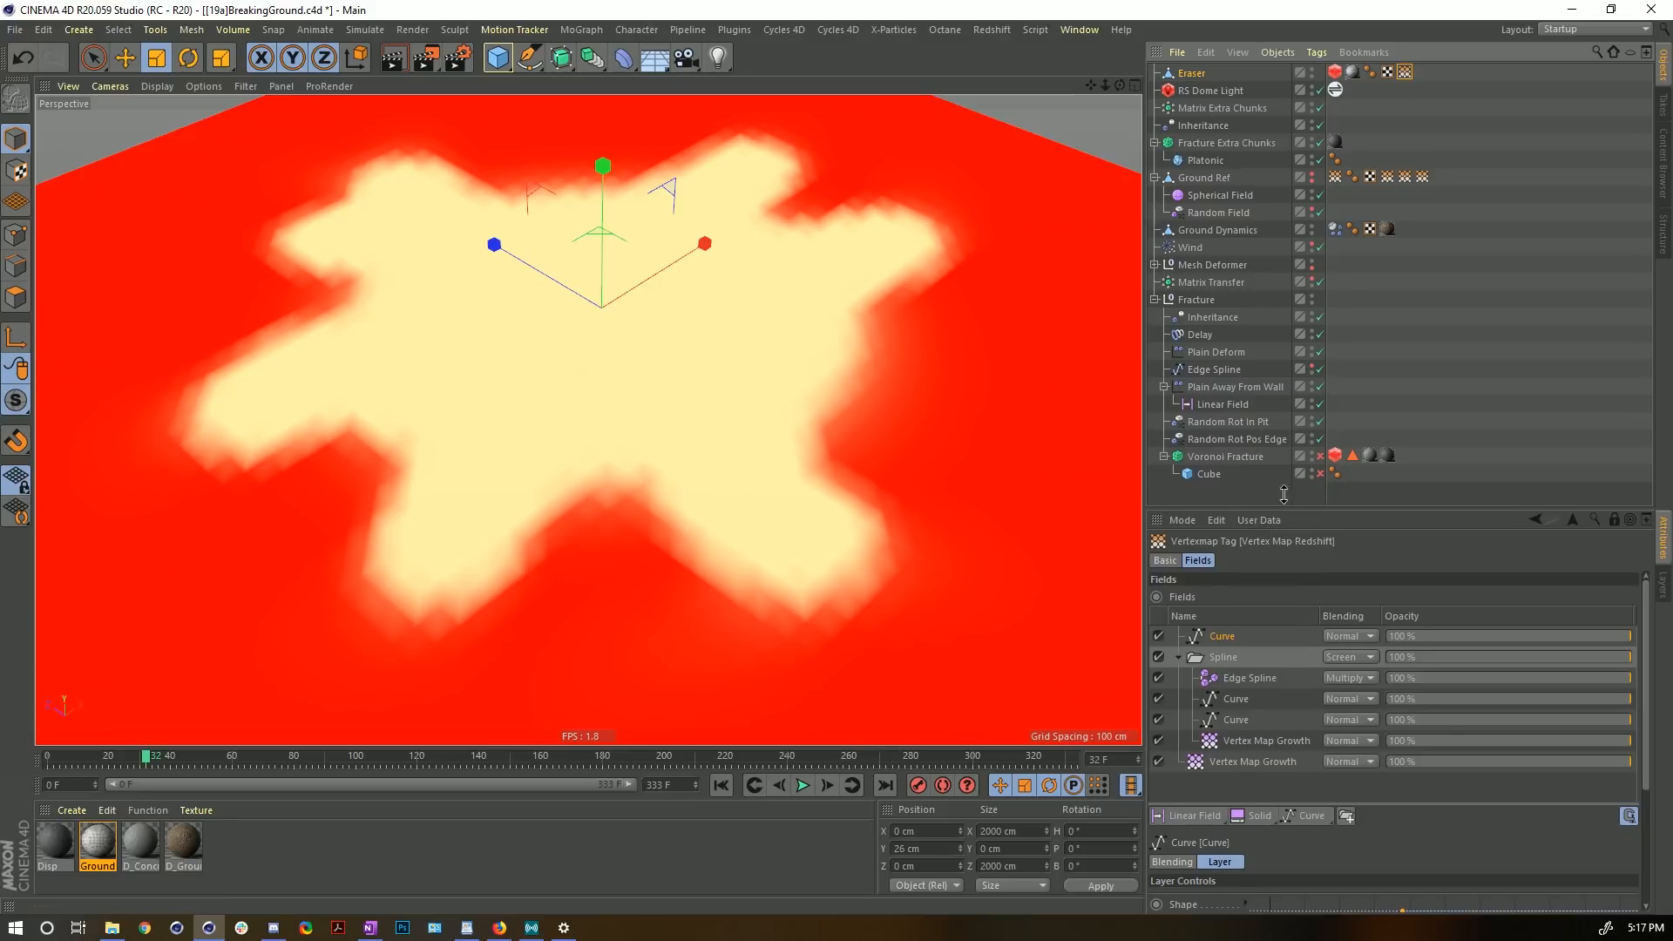
left_click_drag(1284, 510, 1252, 263)
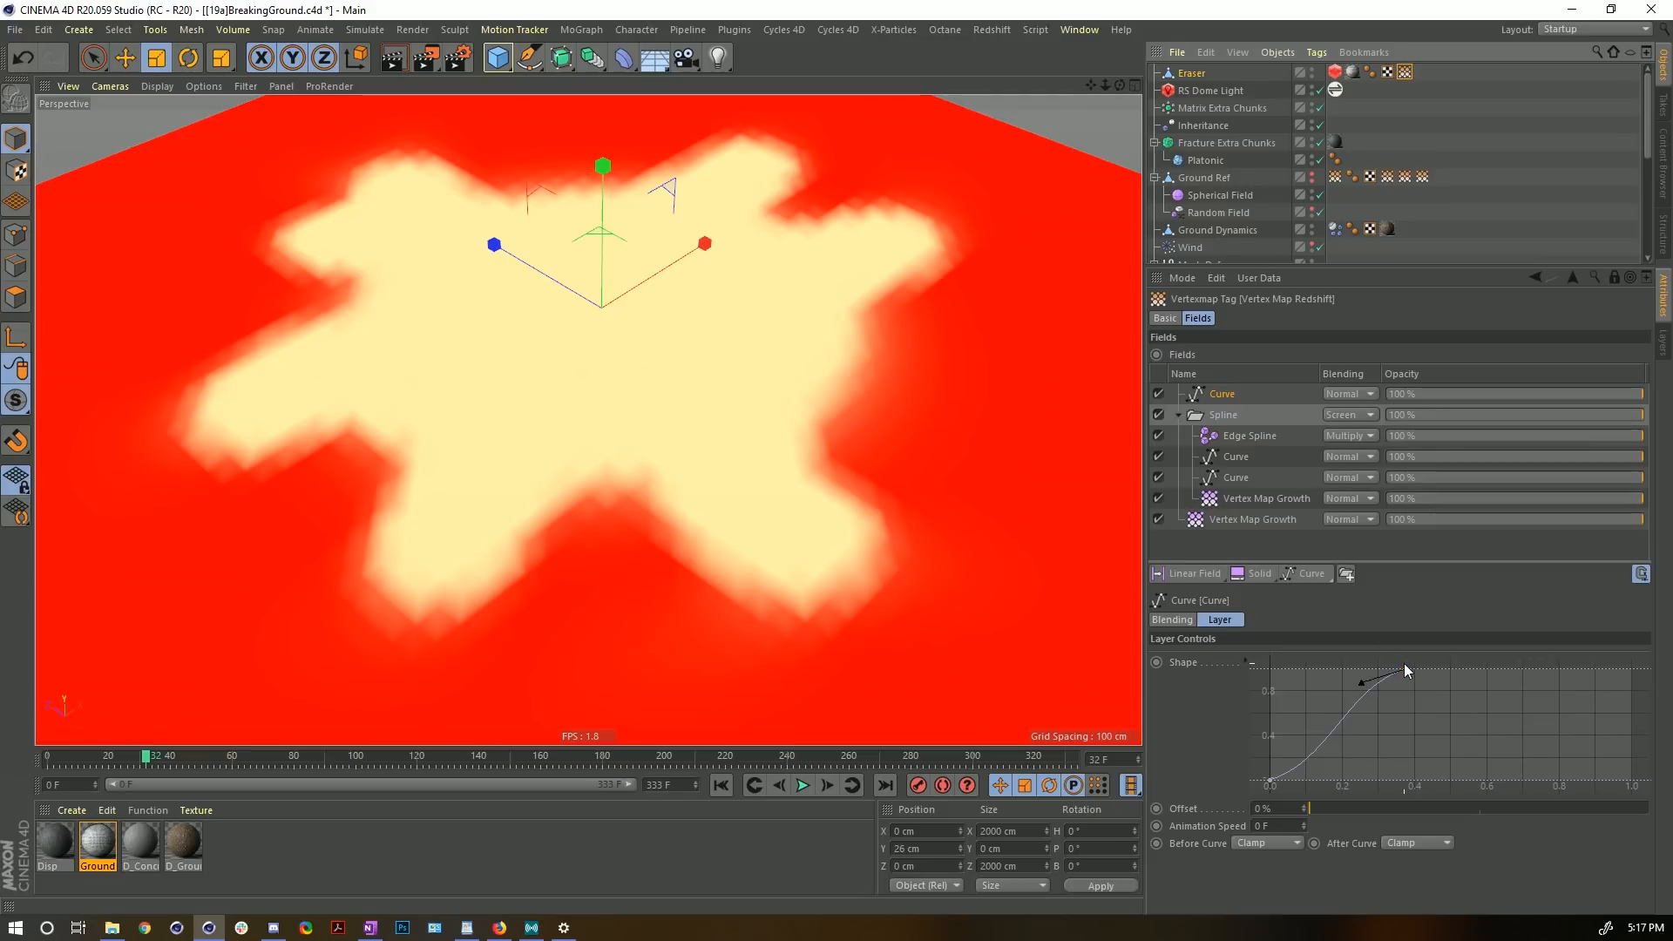
left_click_drag(1409, 670, 1317, 653)
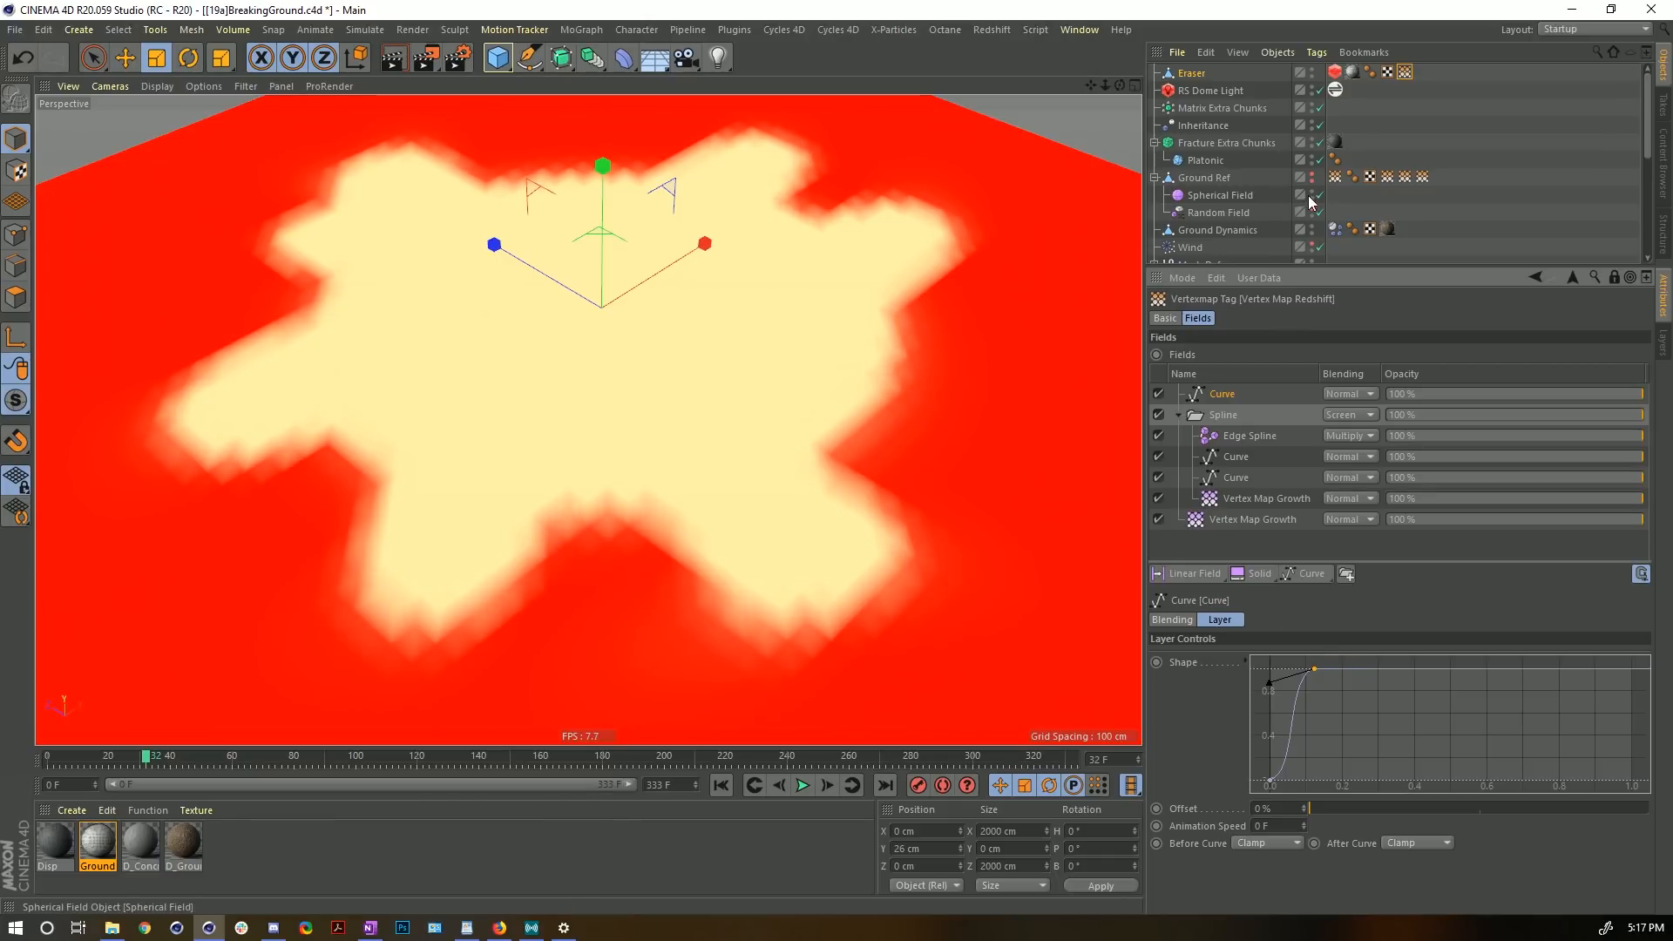
- Check the settings of the Spline folder's Vertex Map Growth and Edge Spline layers, and select Ground Ref's last vertex map tag
left_click_drag(1288, 271, 1289, 327)
left_click(1251, 555)
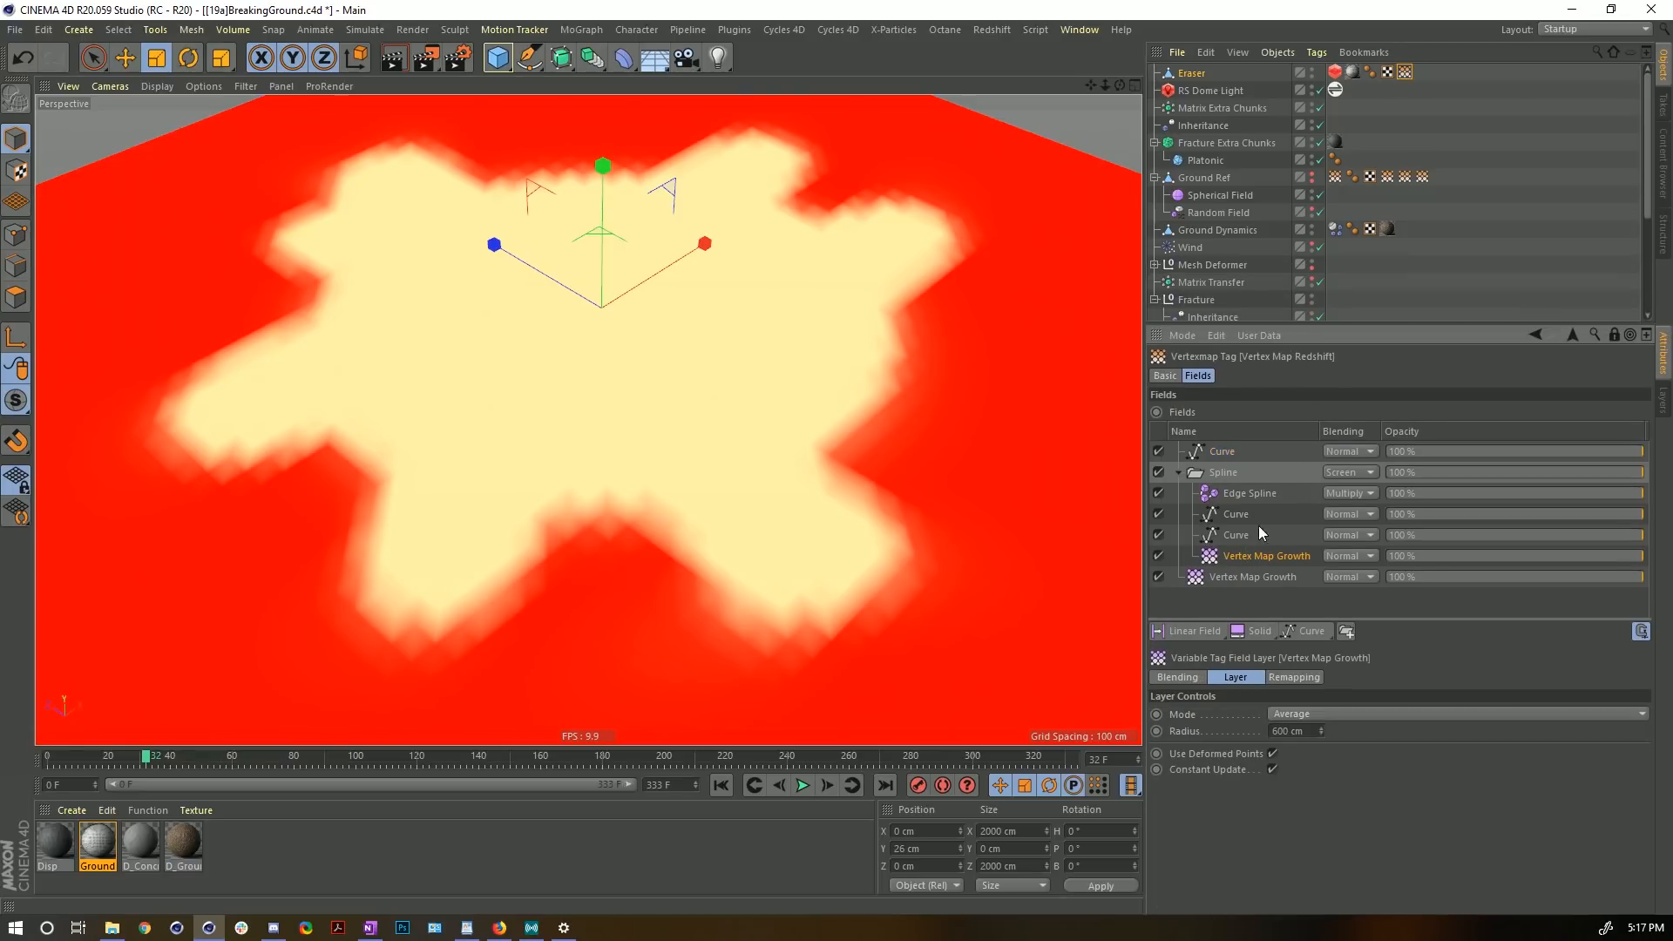
left_click(1245, 495)
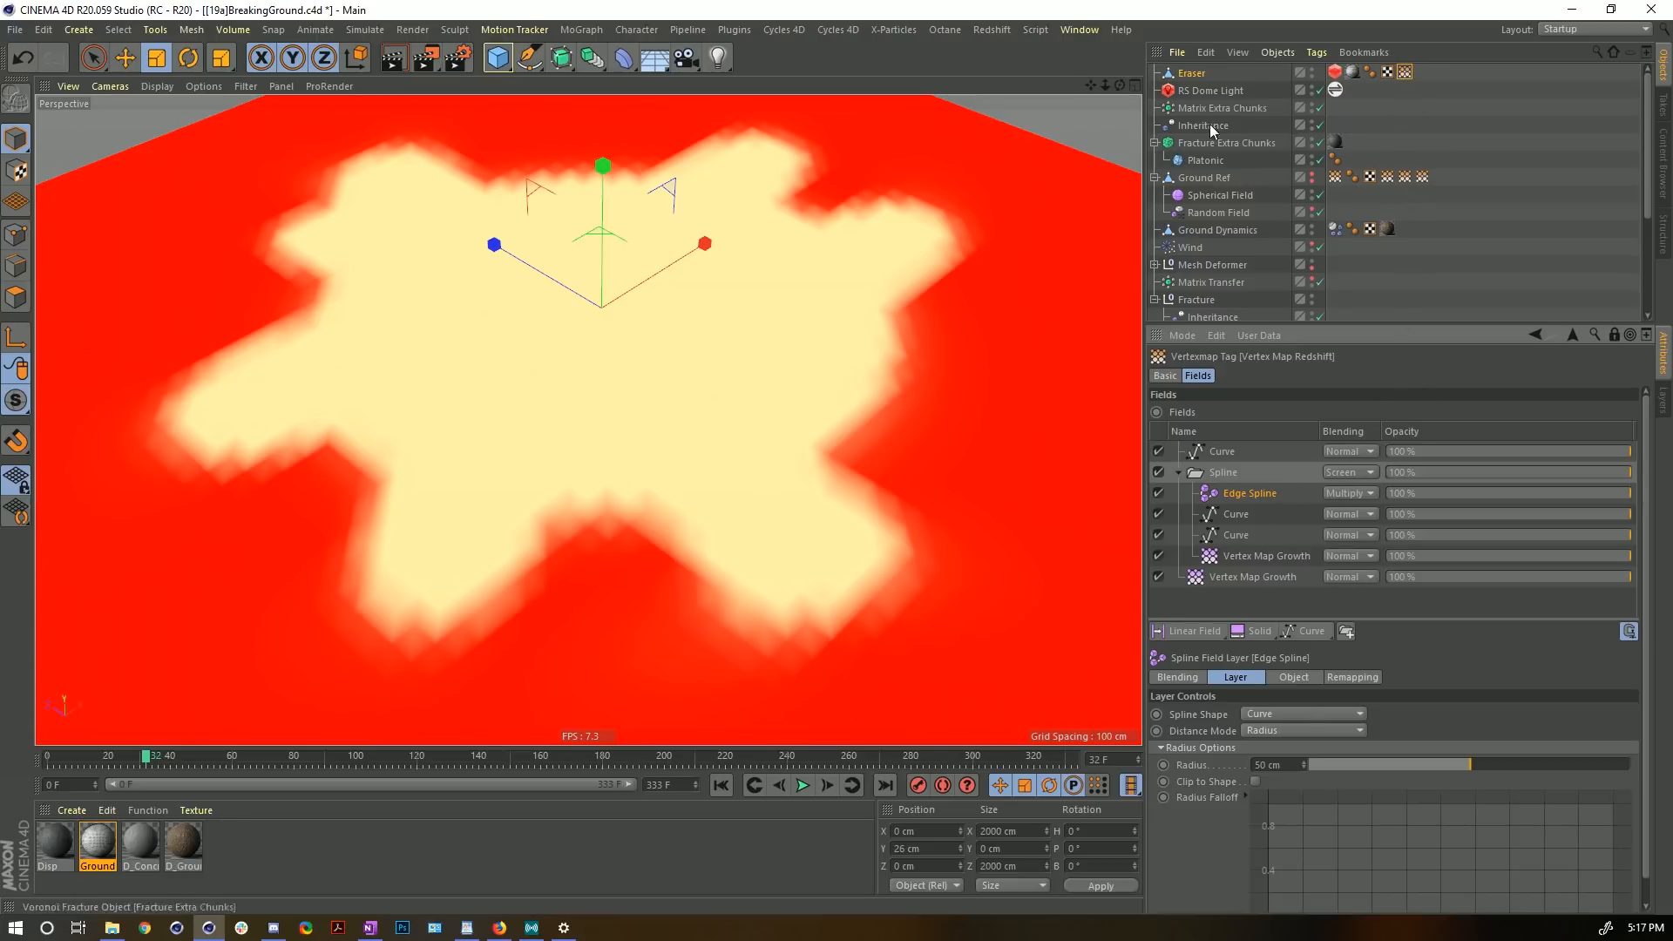
left_click(1422, 176)
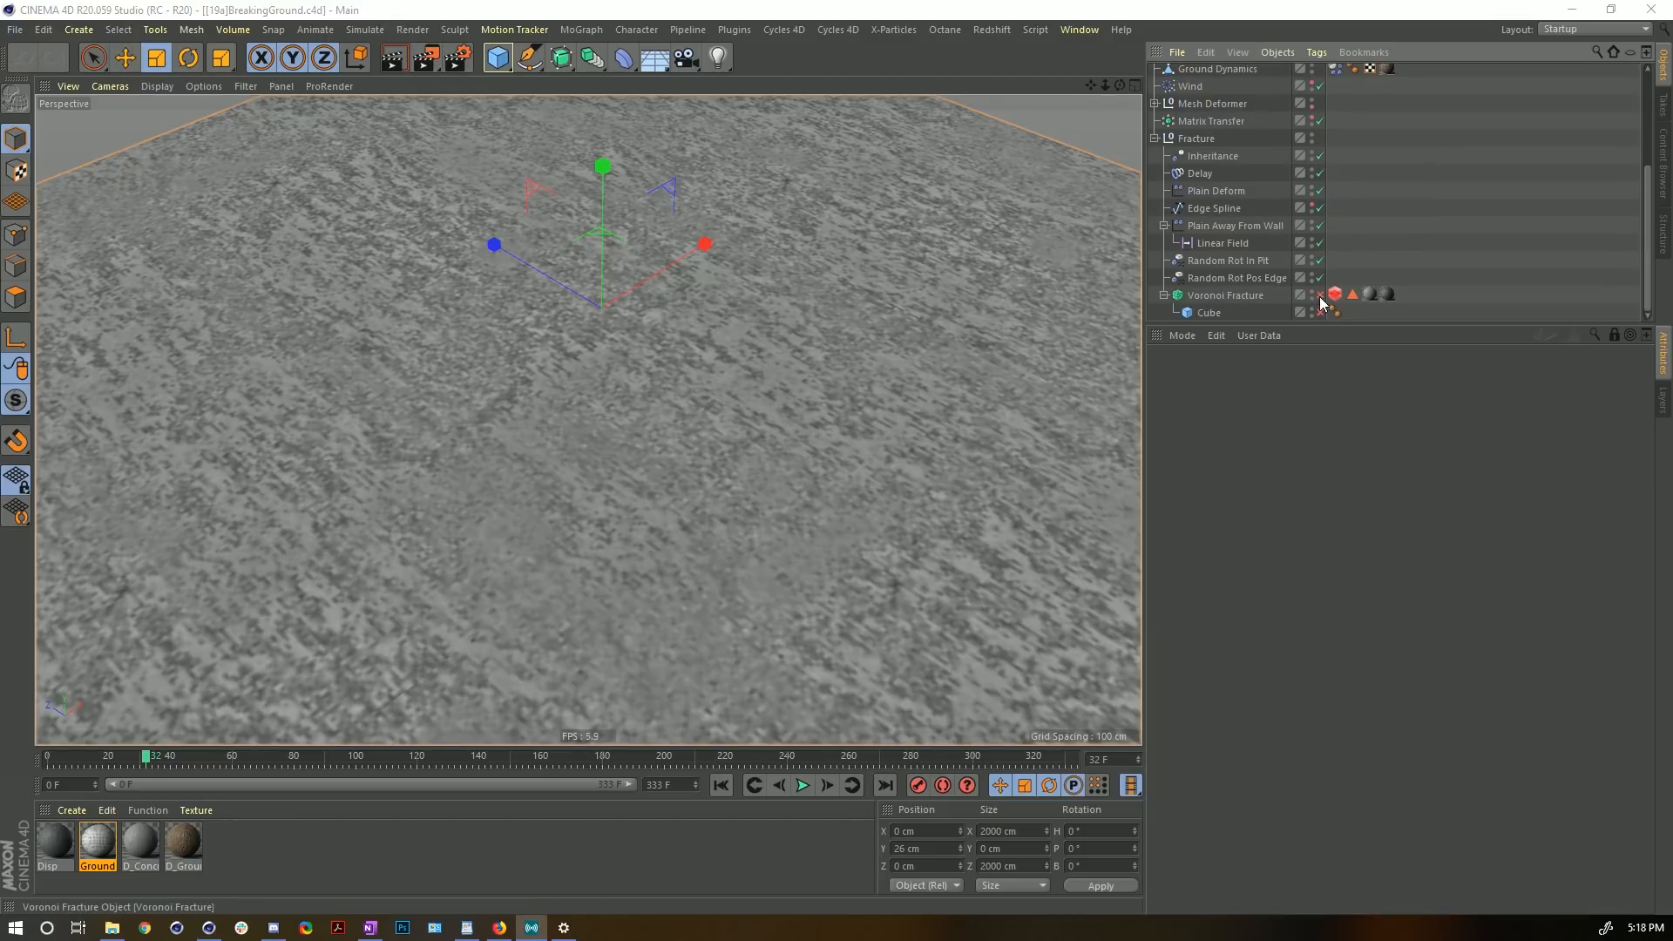
- Re-enable the Voronoi Fracture and return the animation to its first frame
left_click(1319, 296)
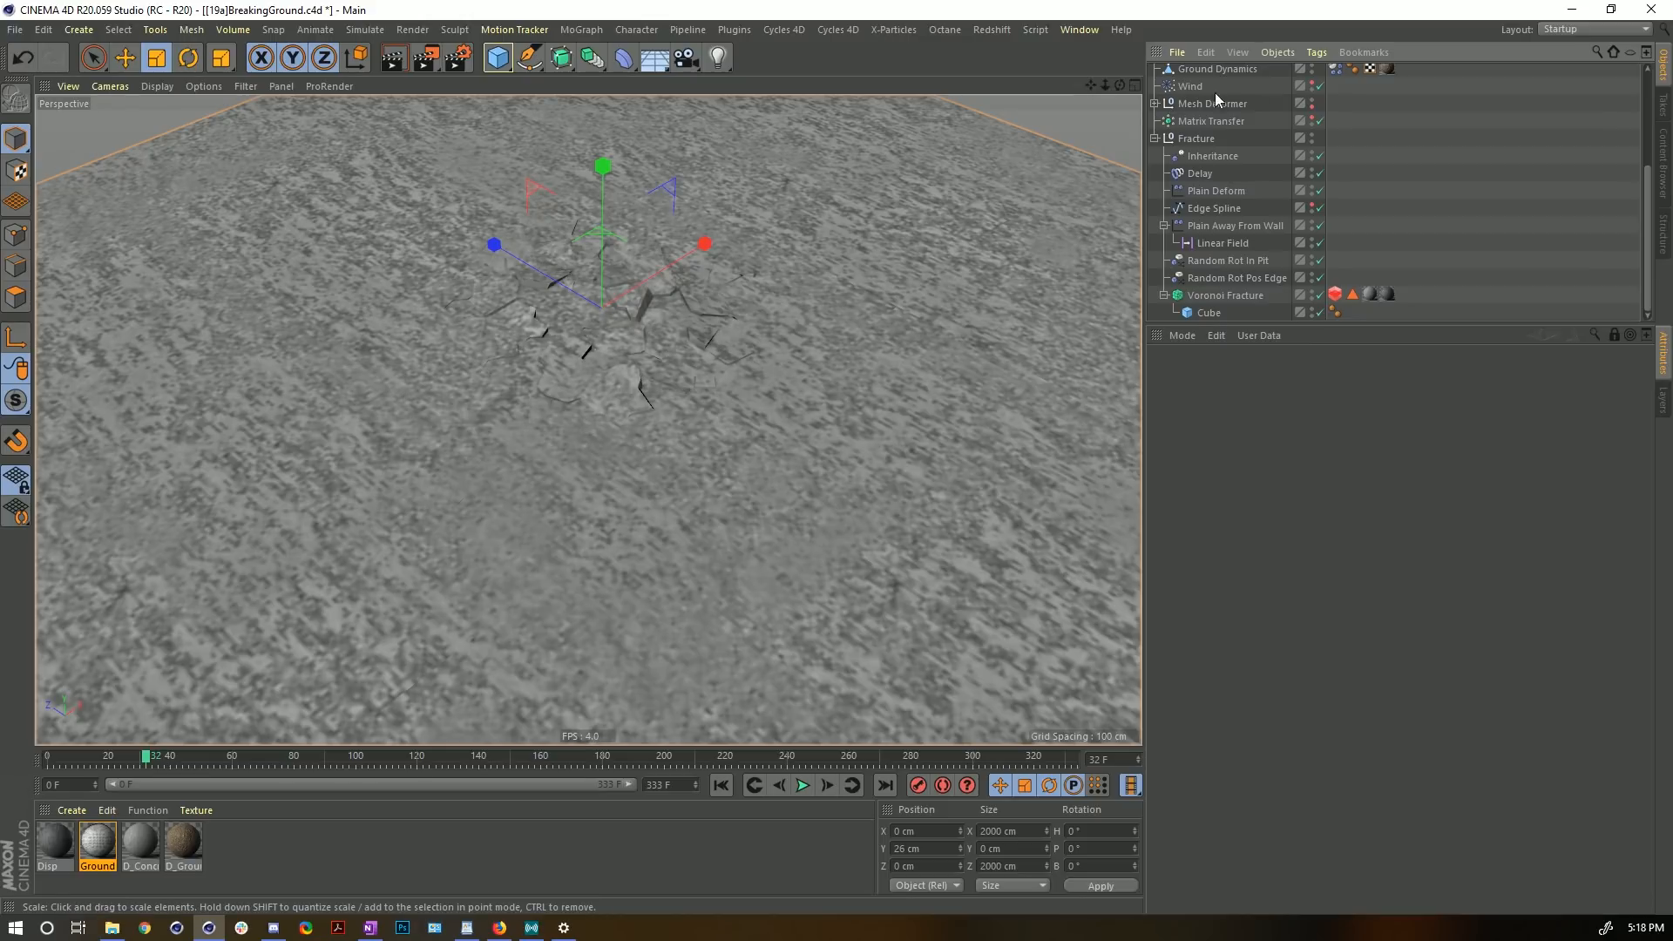
scroll(1220, 131, "up", 3)
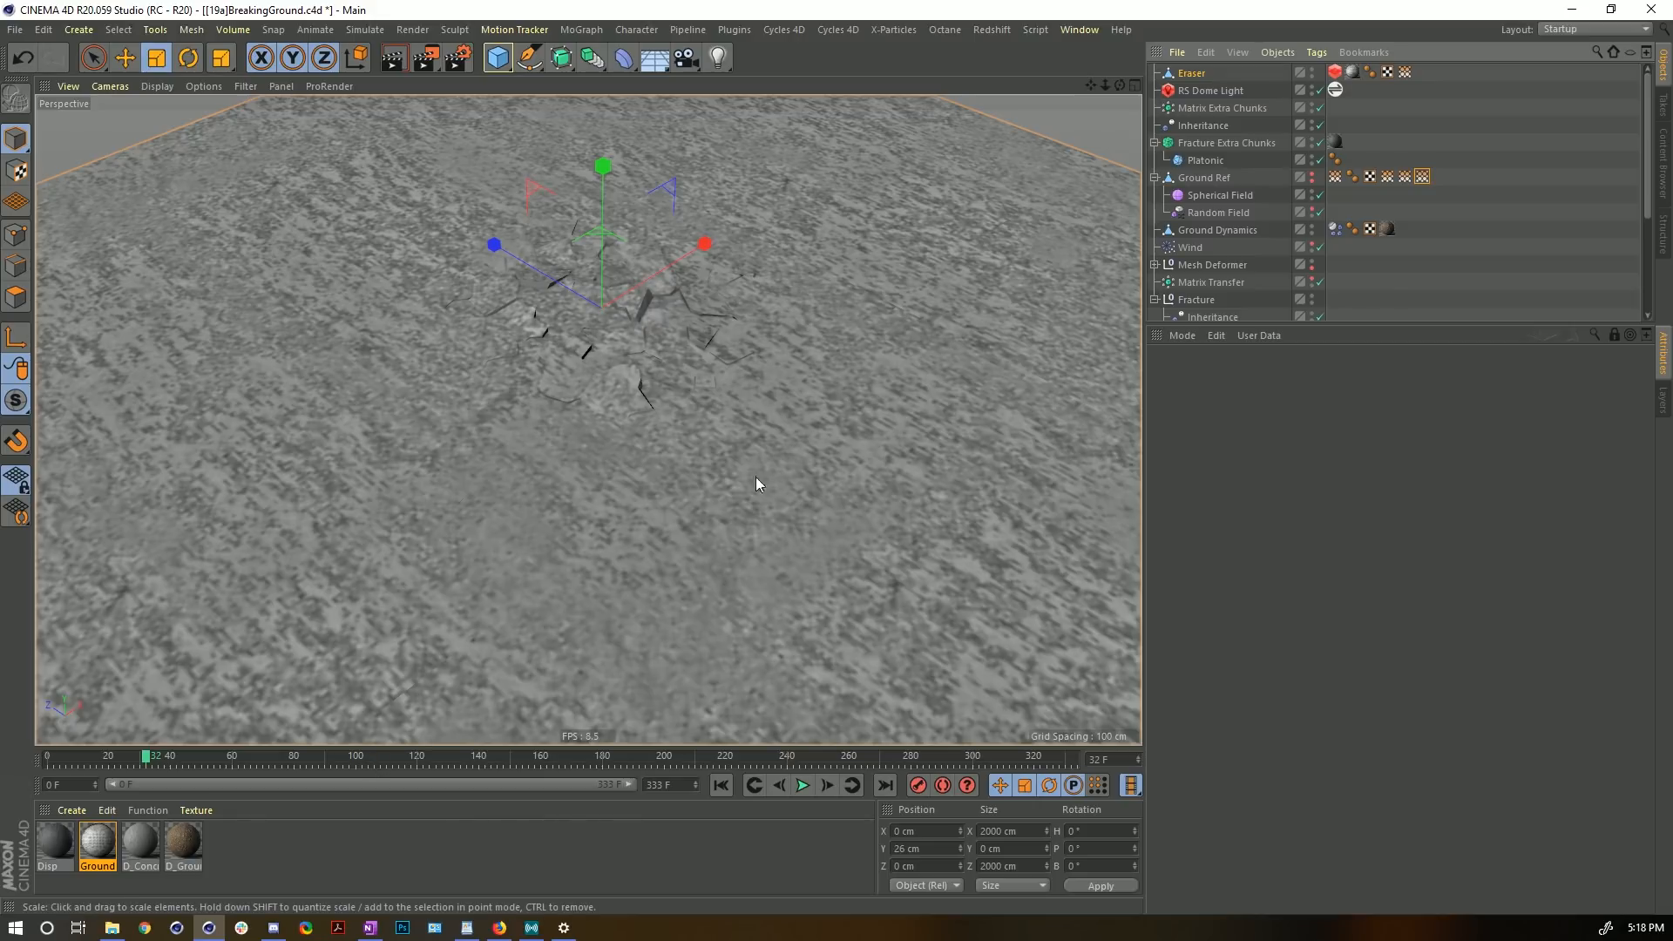
left_click(720, 786)
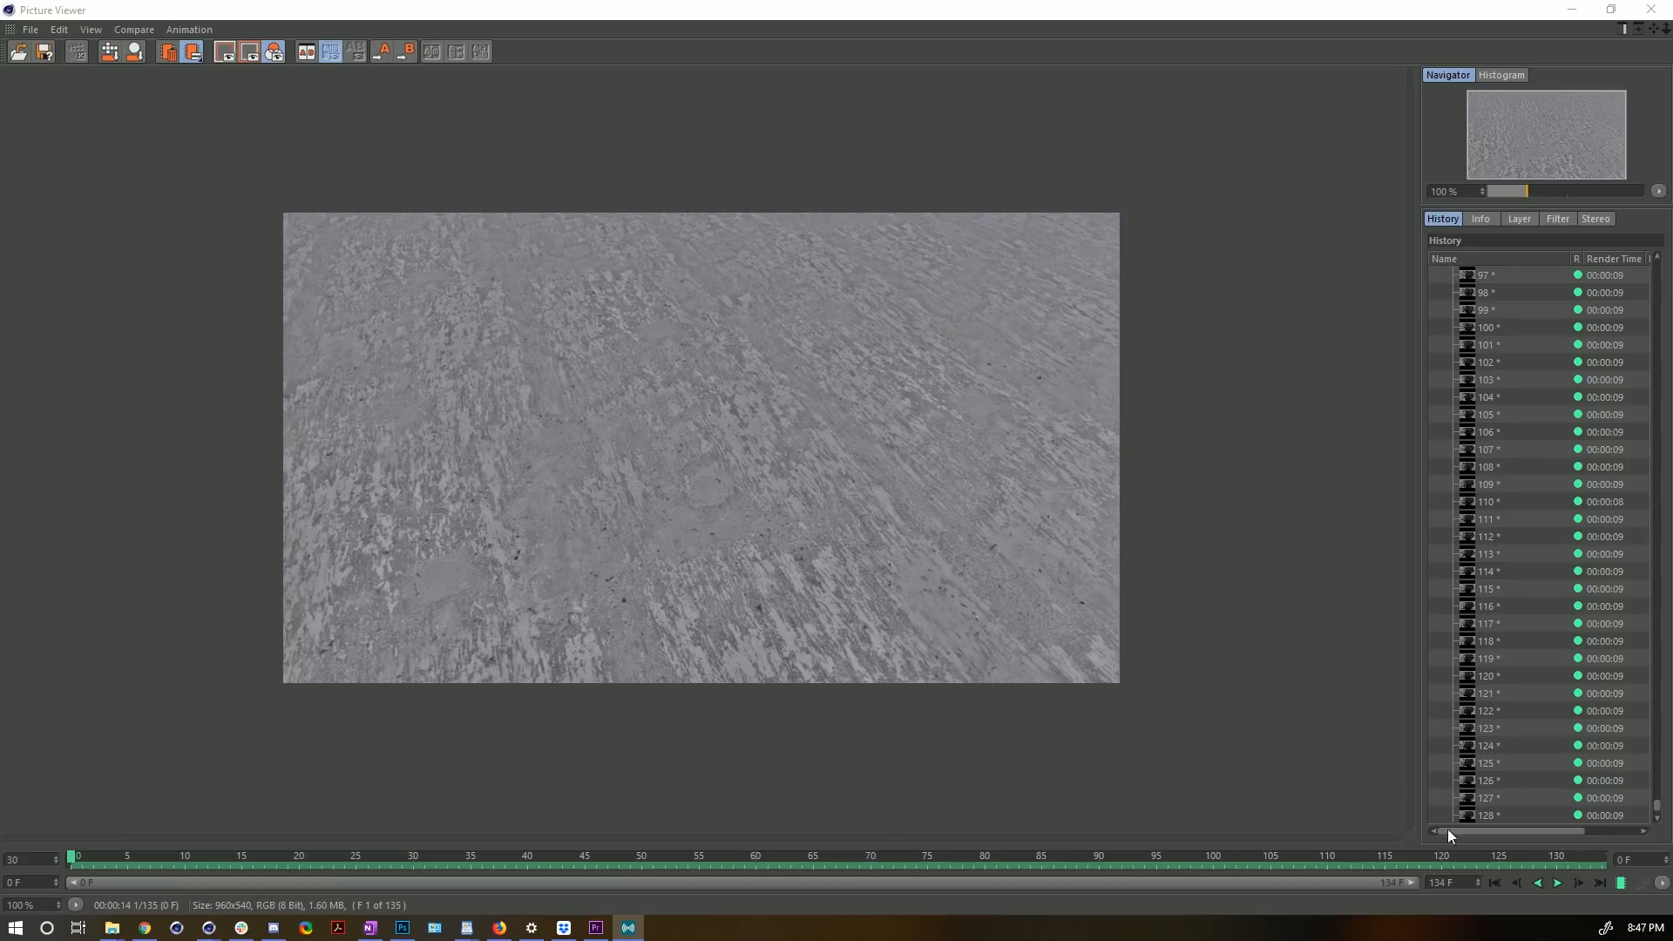
- Play the rendered sequence in the Picture Viewer and scrub through its frames to examine how the ground breaks open
left_click(1556, 881)
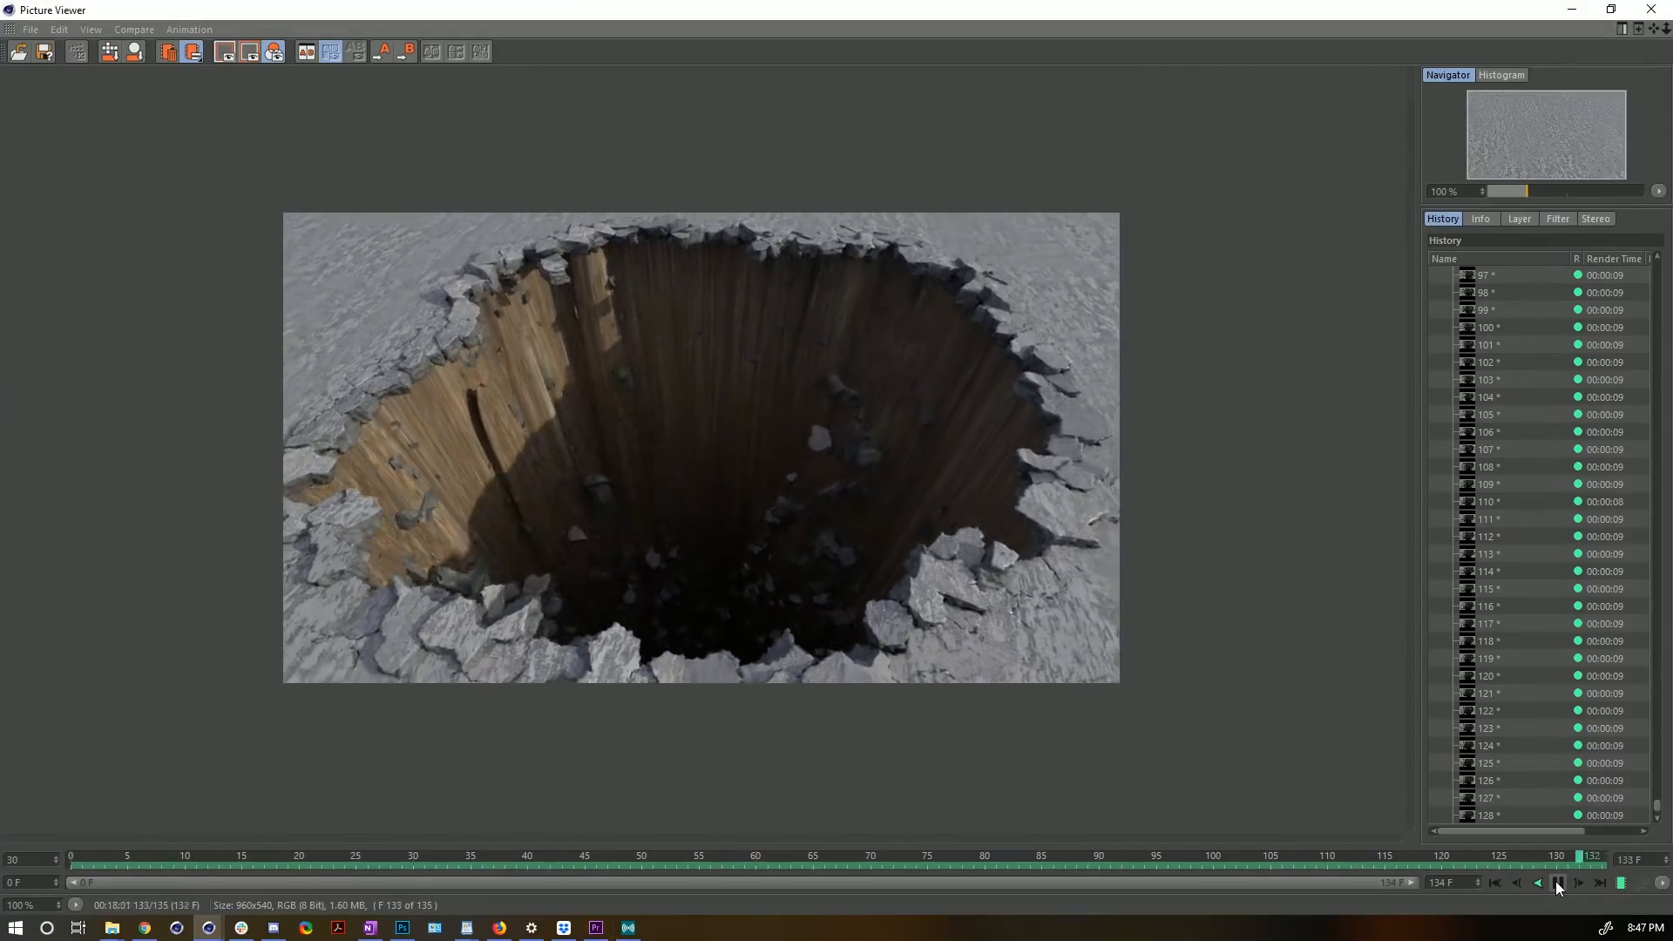
left_click(1556, 882)
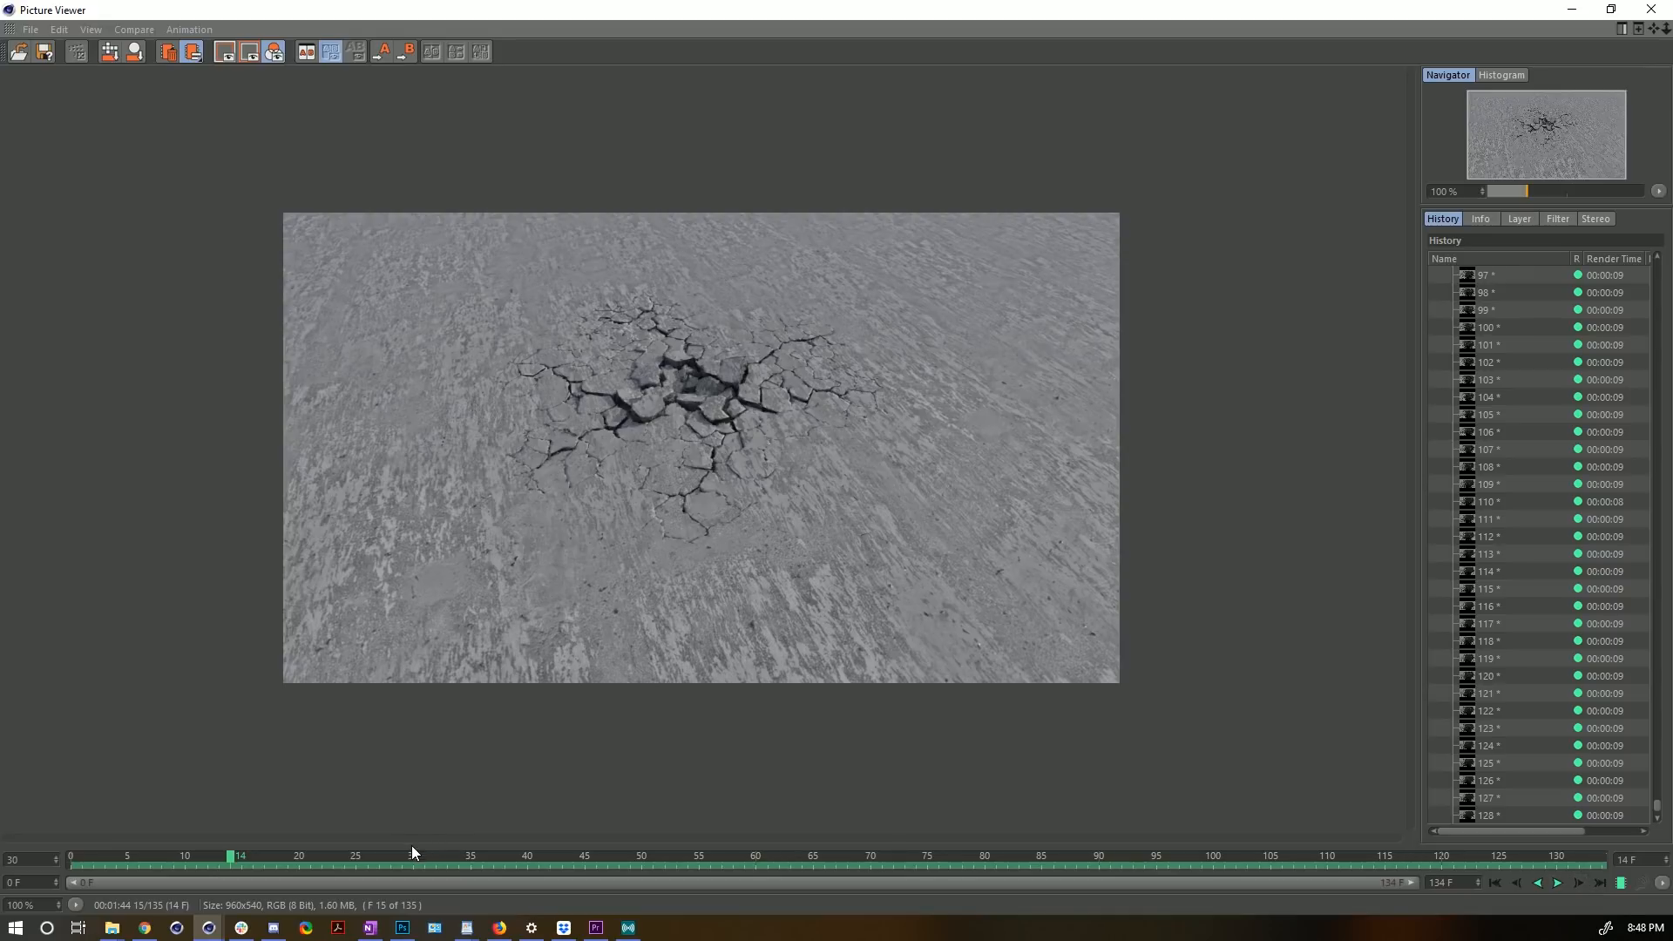
left_click_drag(389, 852, 1110, 854)
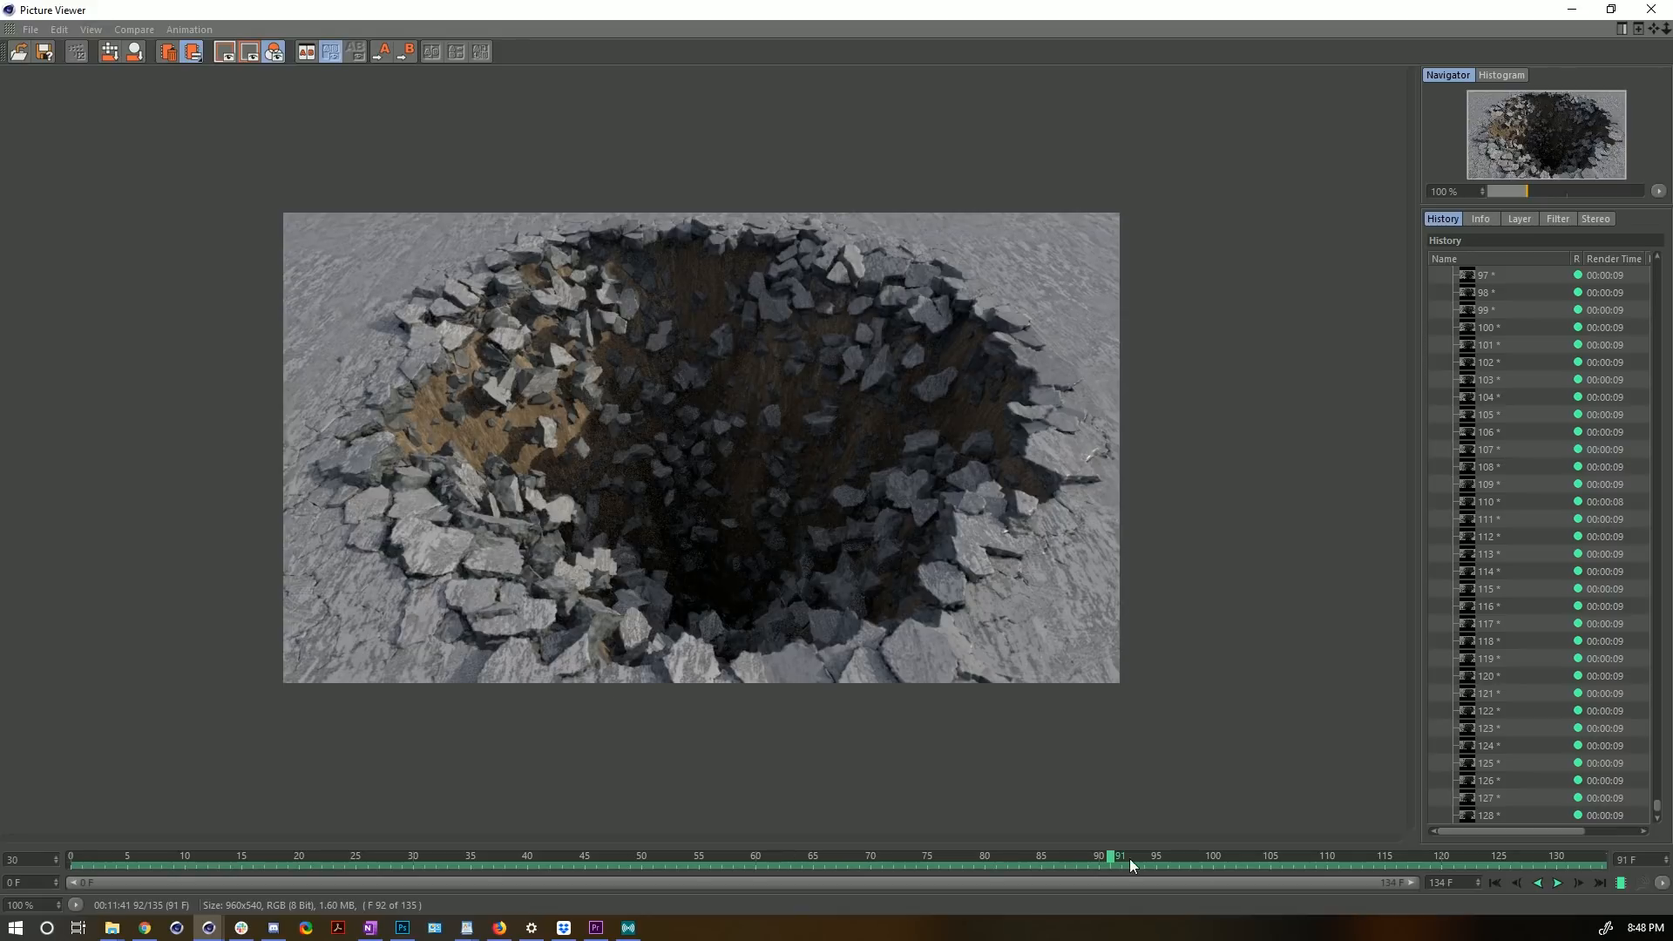
left_click_drag(1081, 852, 699, 823)
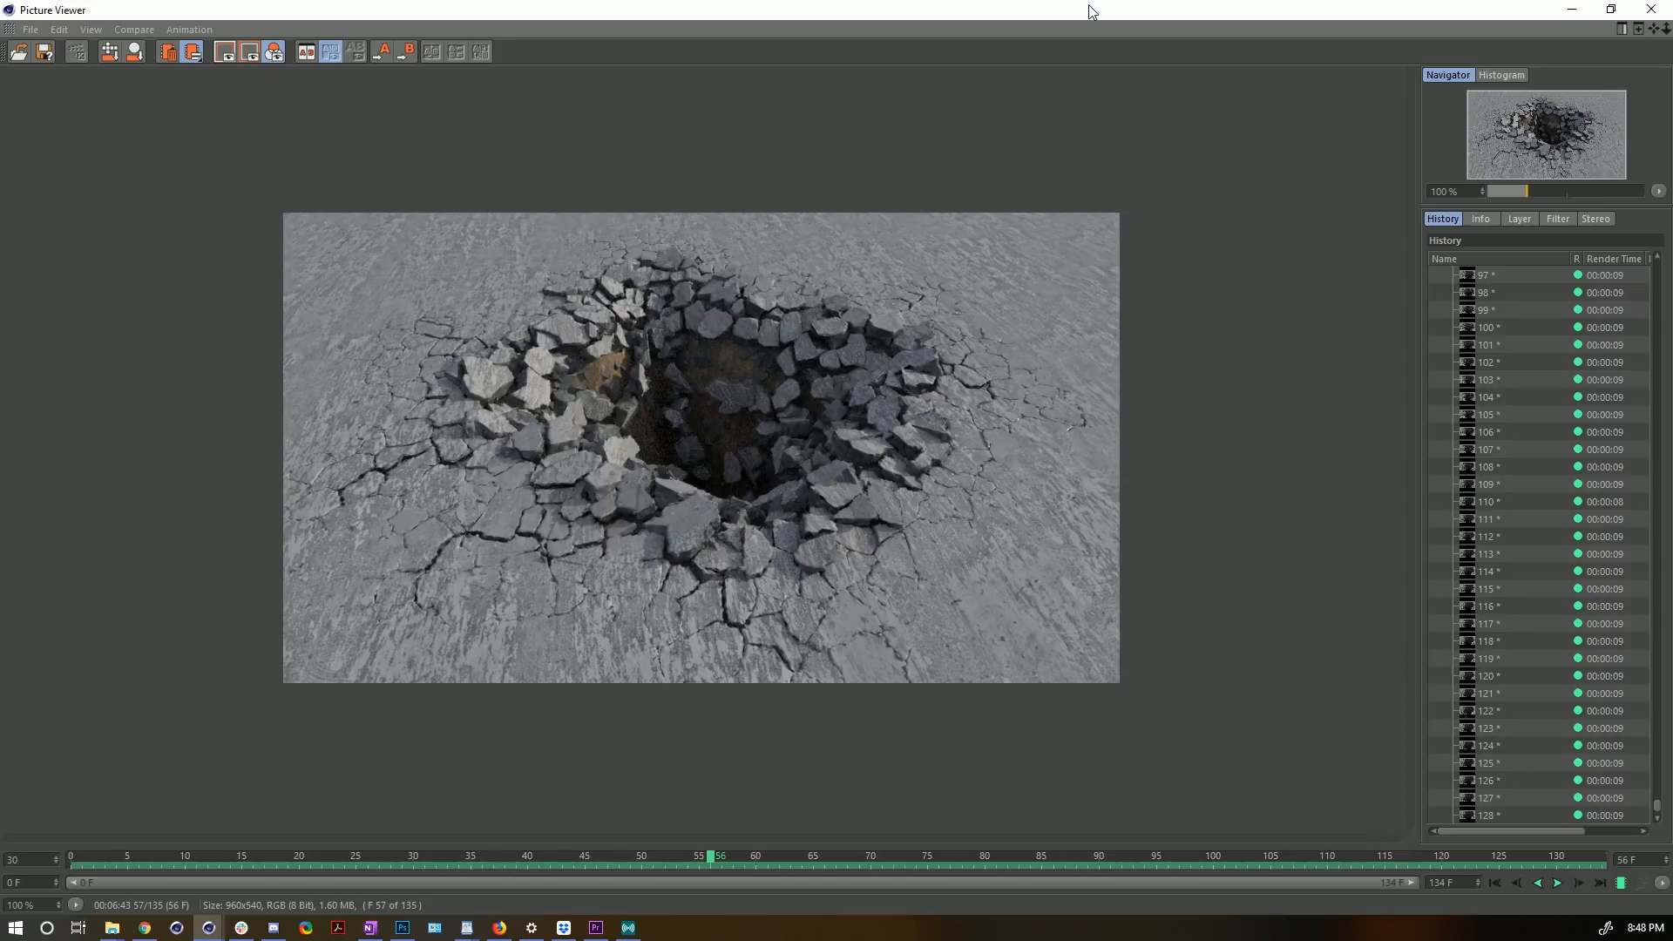
- Return to the [19g]BreakingGround.c4d scene and look through its enlarged object hierarchy
left_click_drag(1089, 7, 1089, 0)
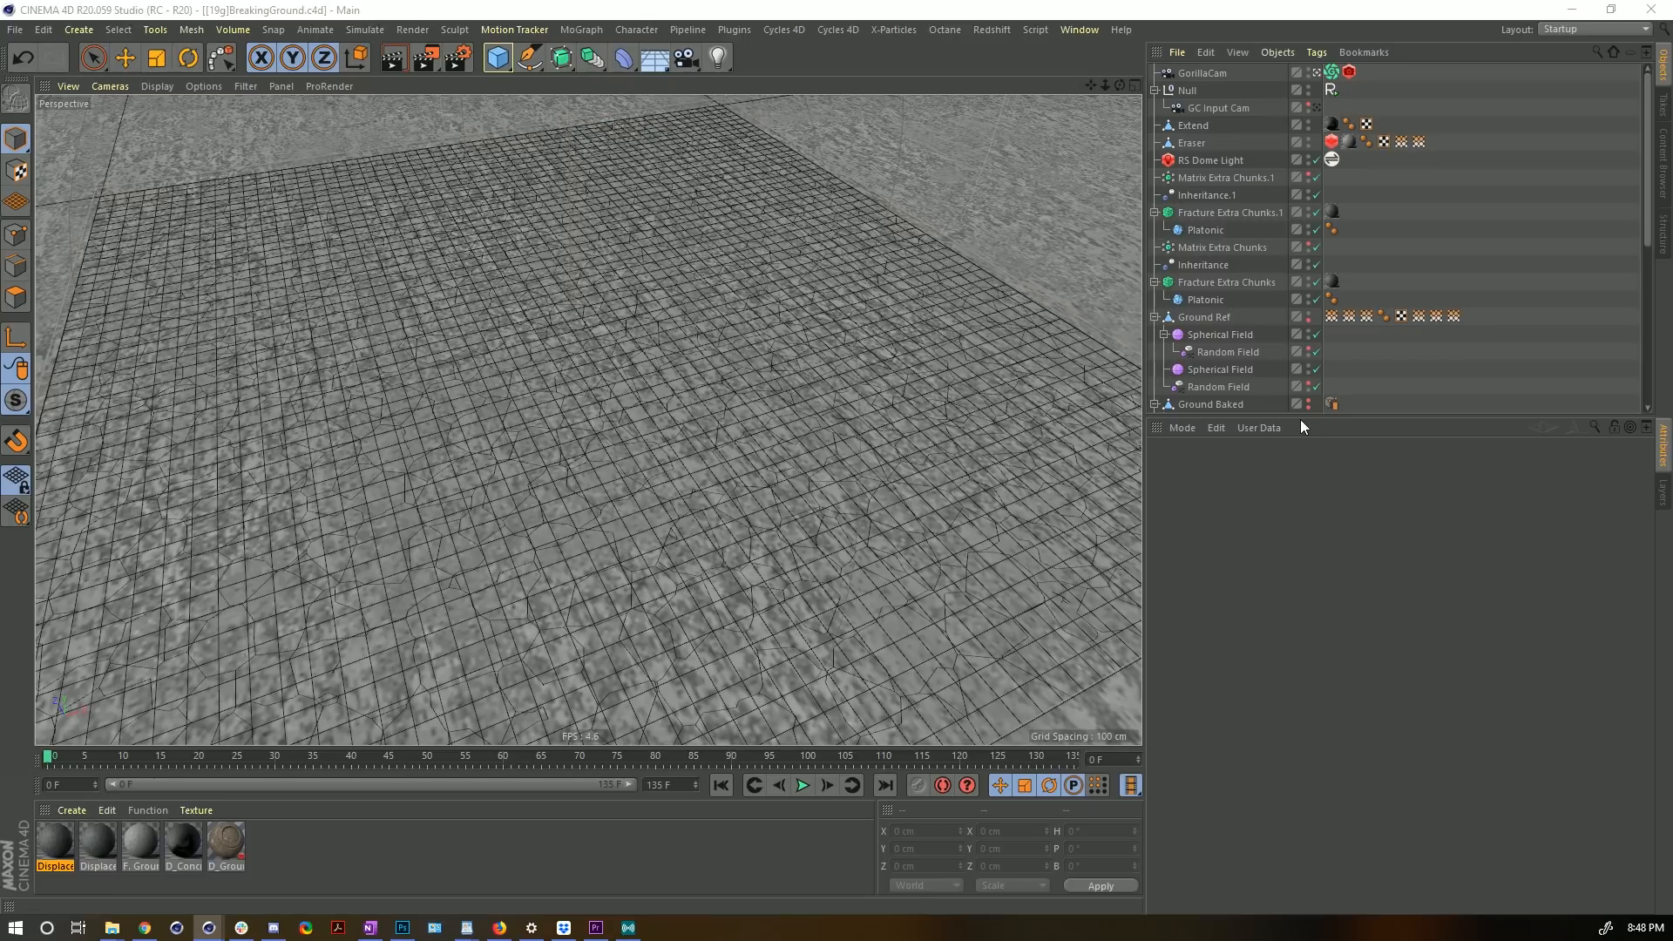
left_click_drag(1295, 418, 1318, 604)
scroll(1261, 469, "down", 3)
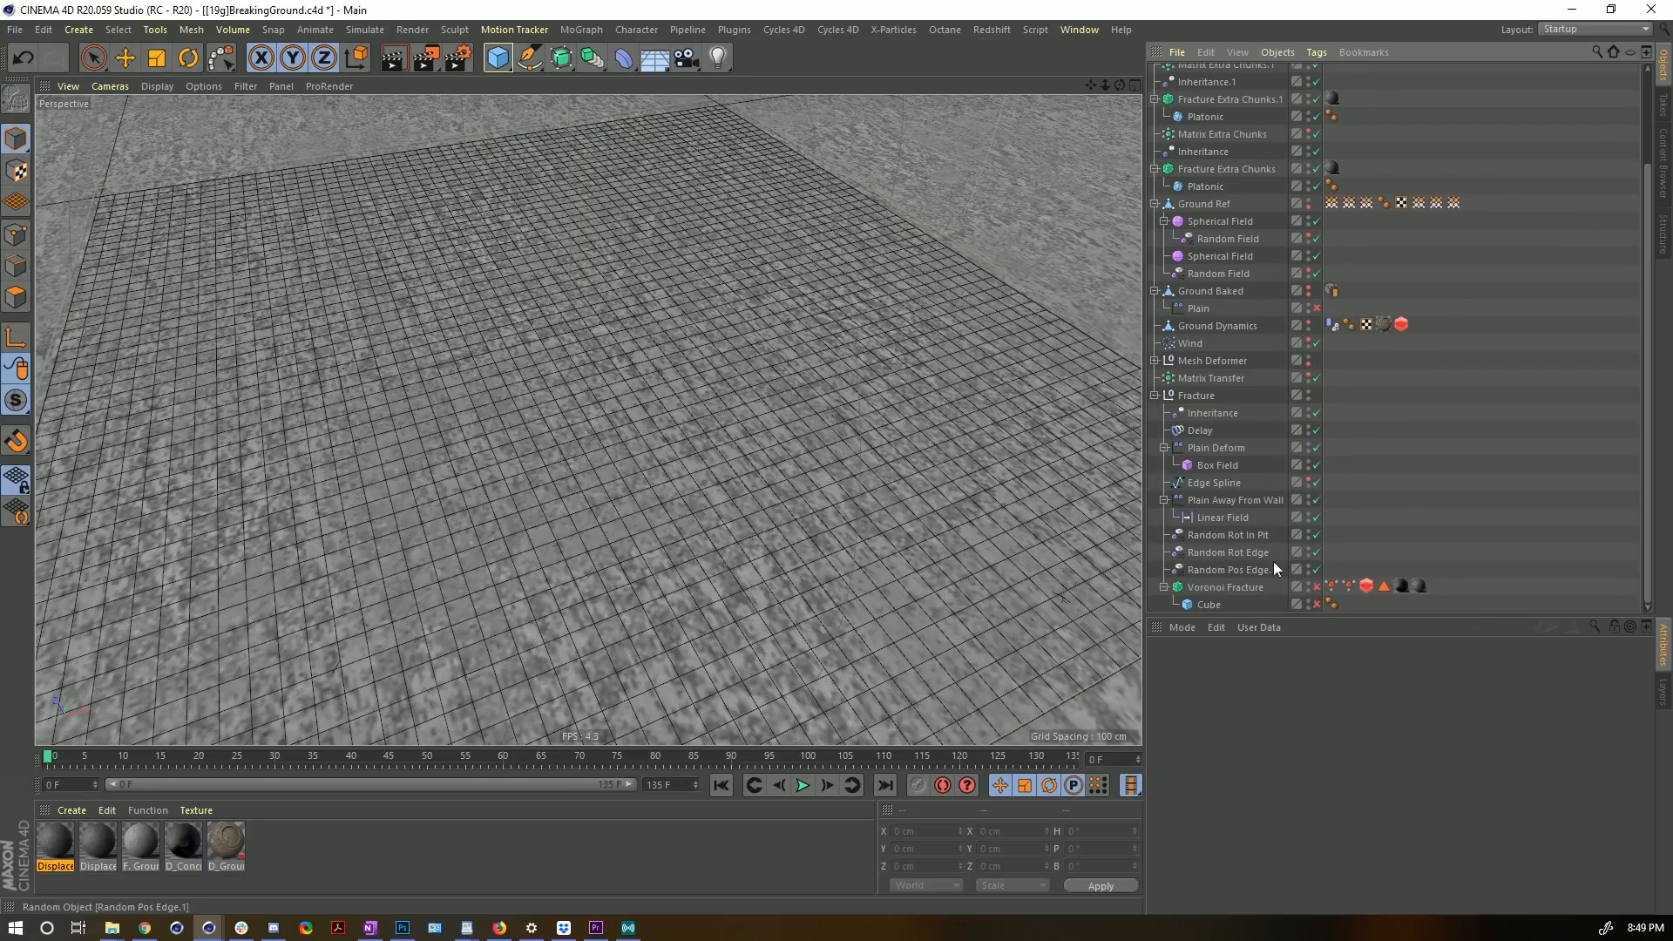
scroll(1251, 464, "up", 3)
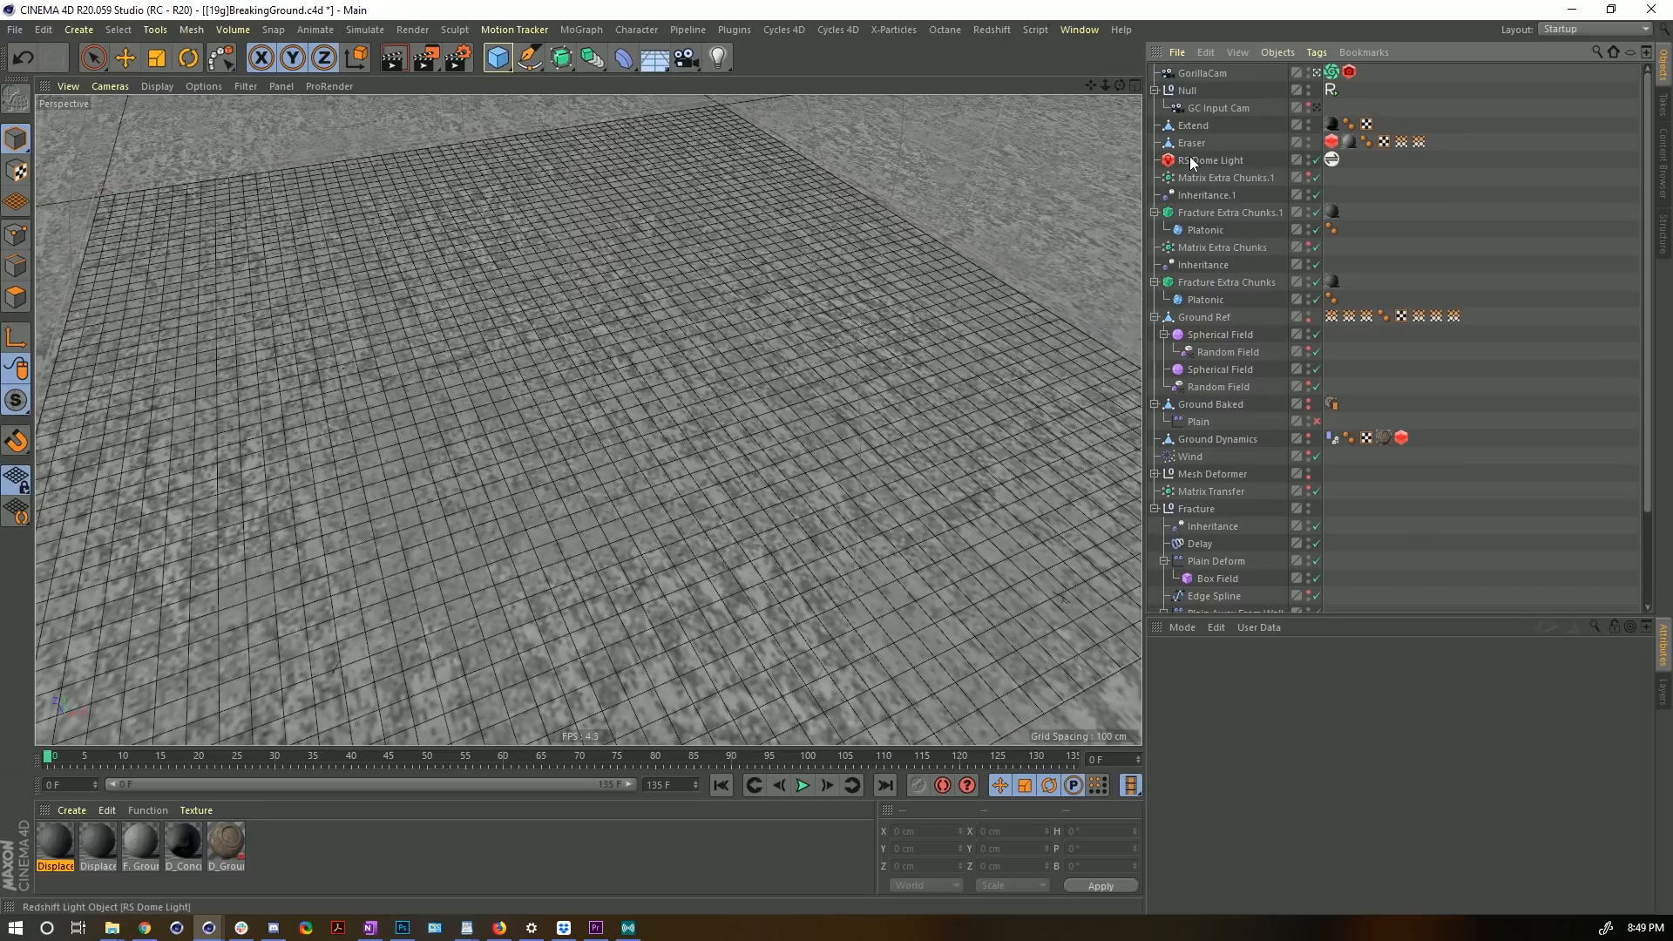
- Examine the field layers of Ground Ref's Vertex Map Redshift, Blur, Wind and Limiter tags
left_click(1199, 316)
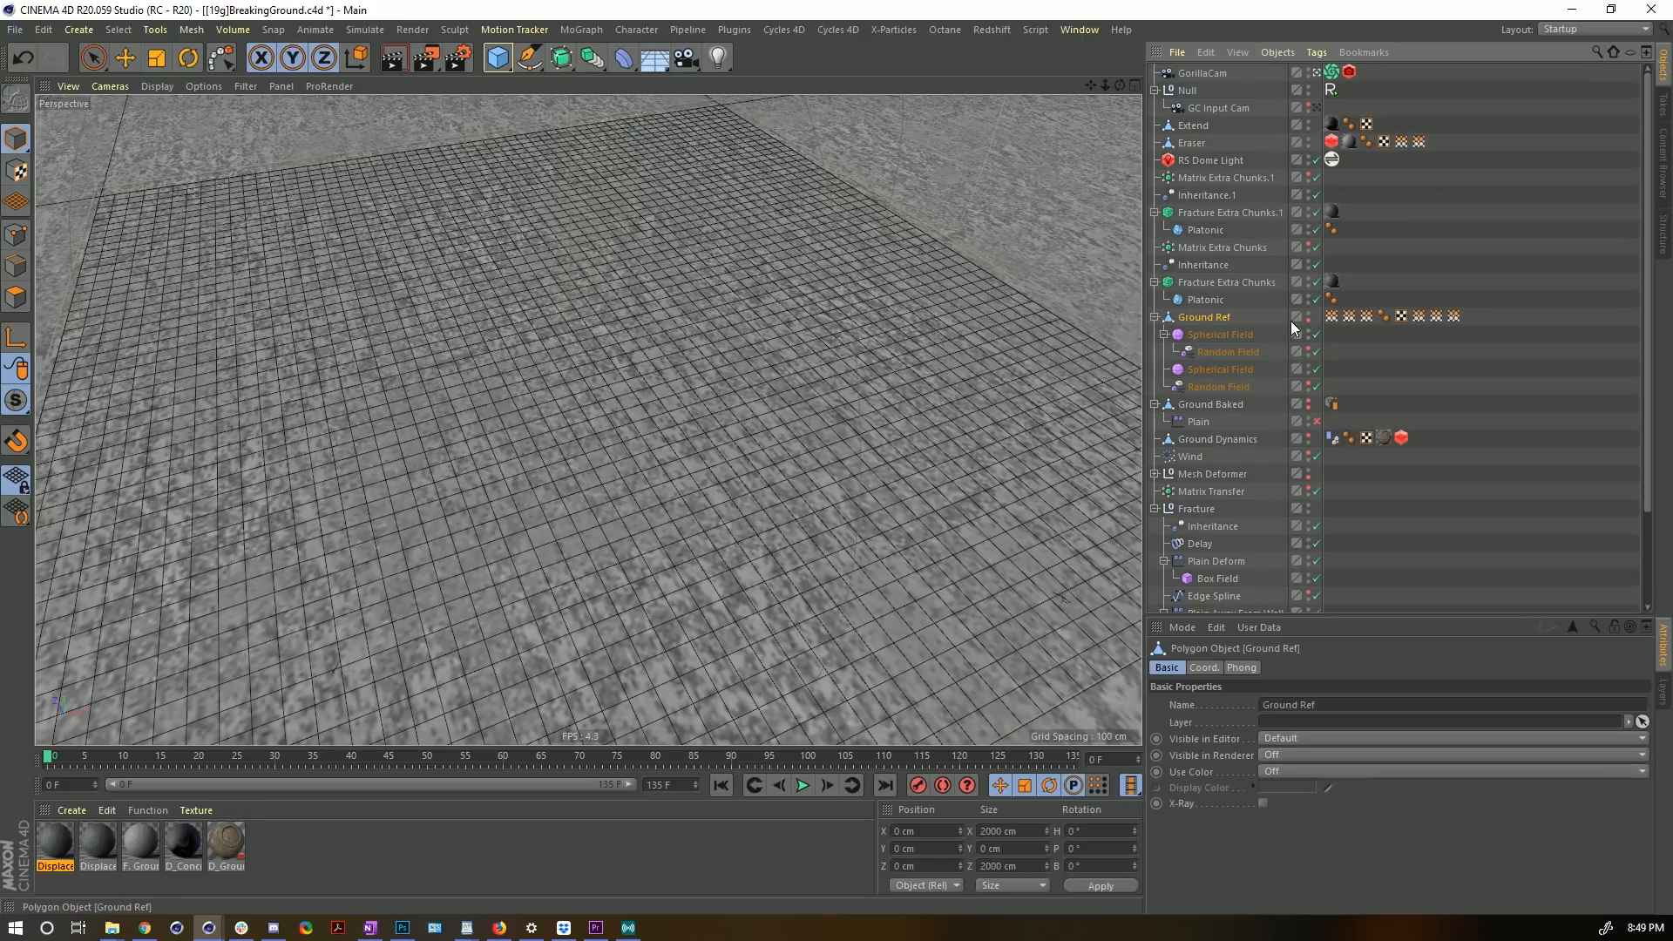
left_click(1454, 318)
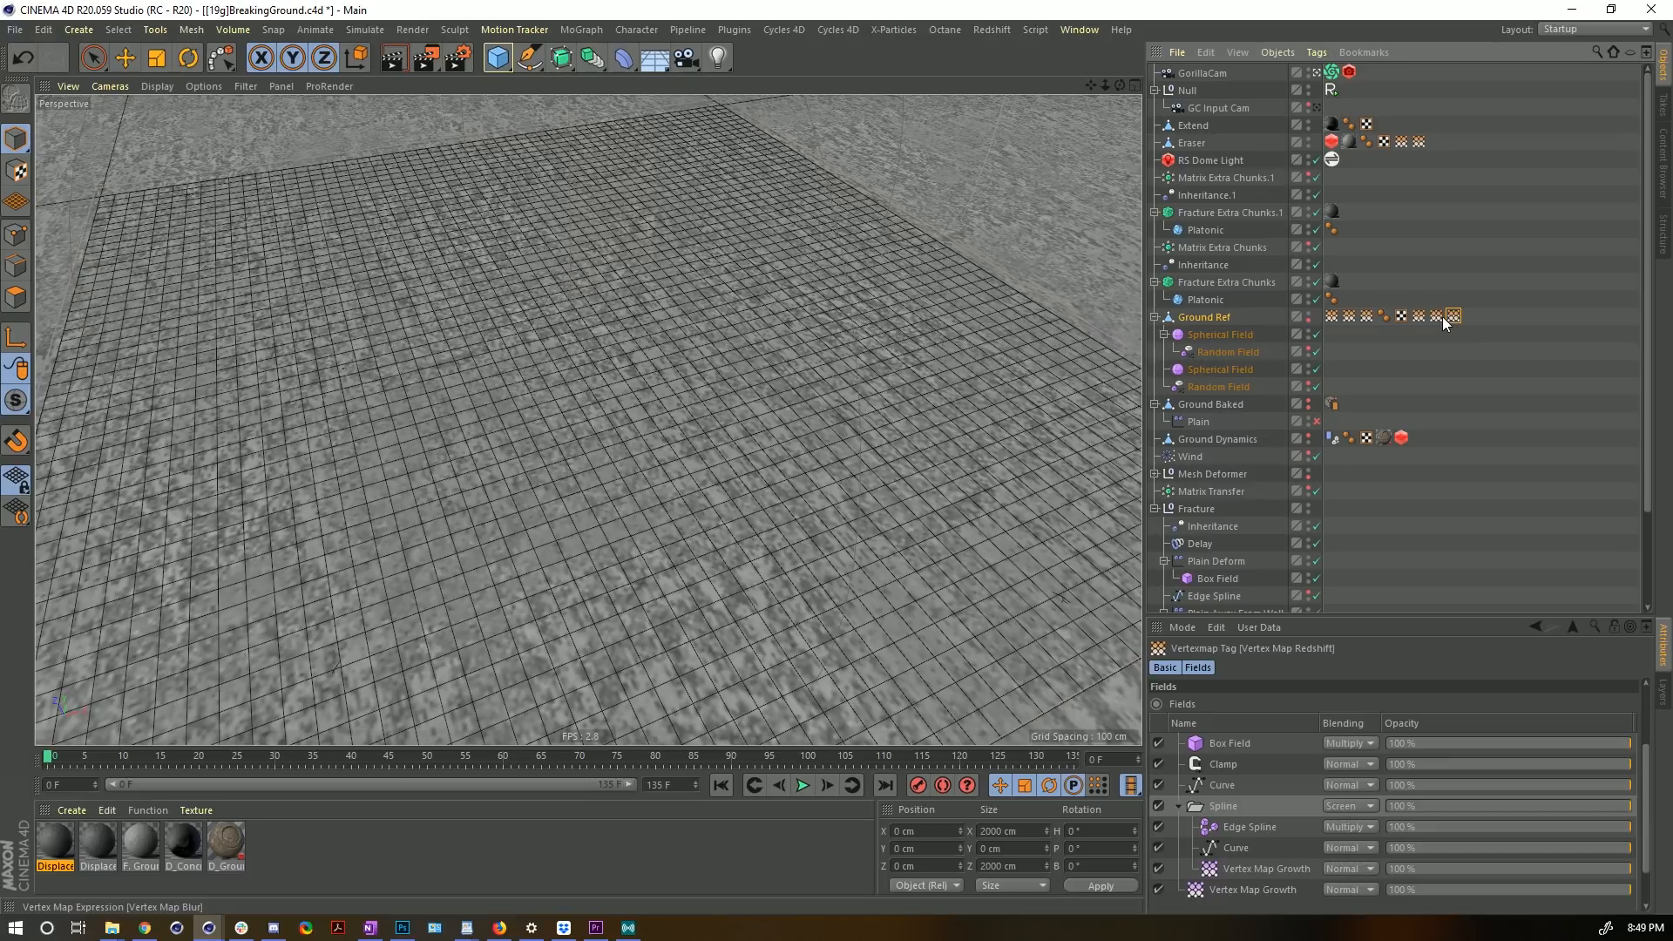
left_click_drag(1350, 616, 1358, 447)
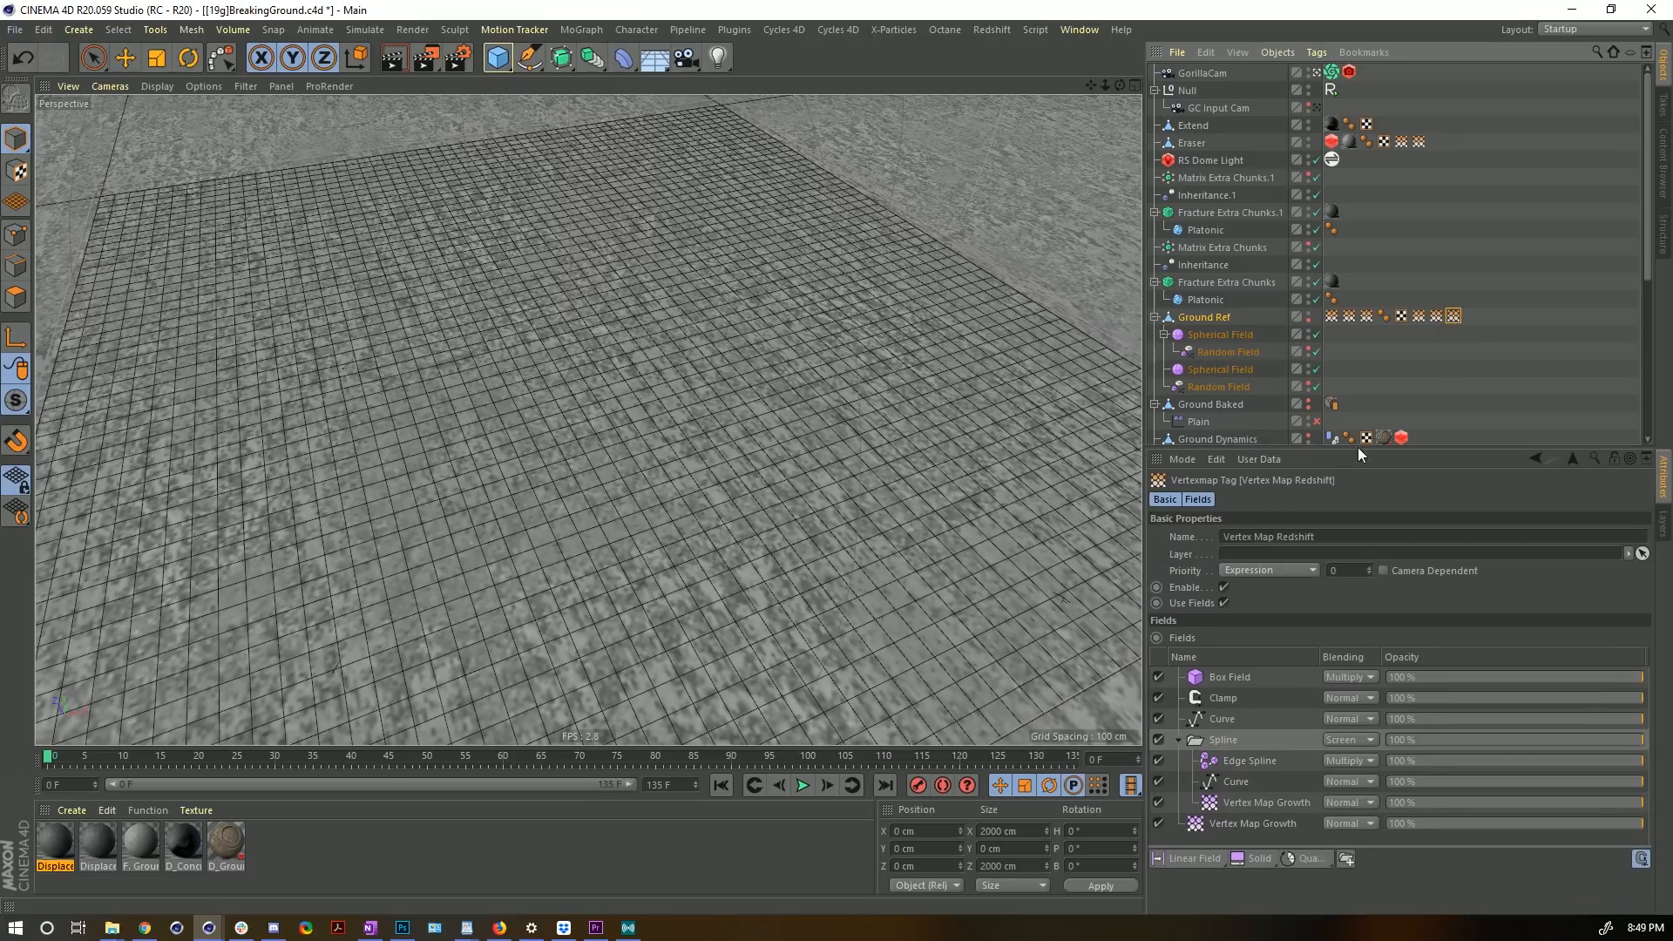
left_click(1435, 316)
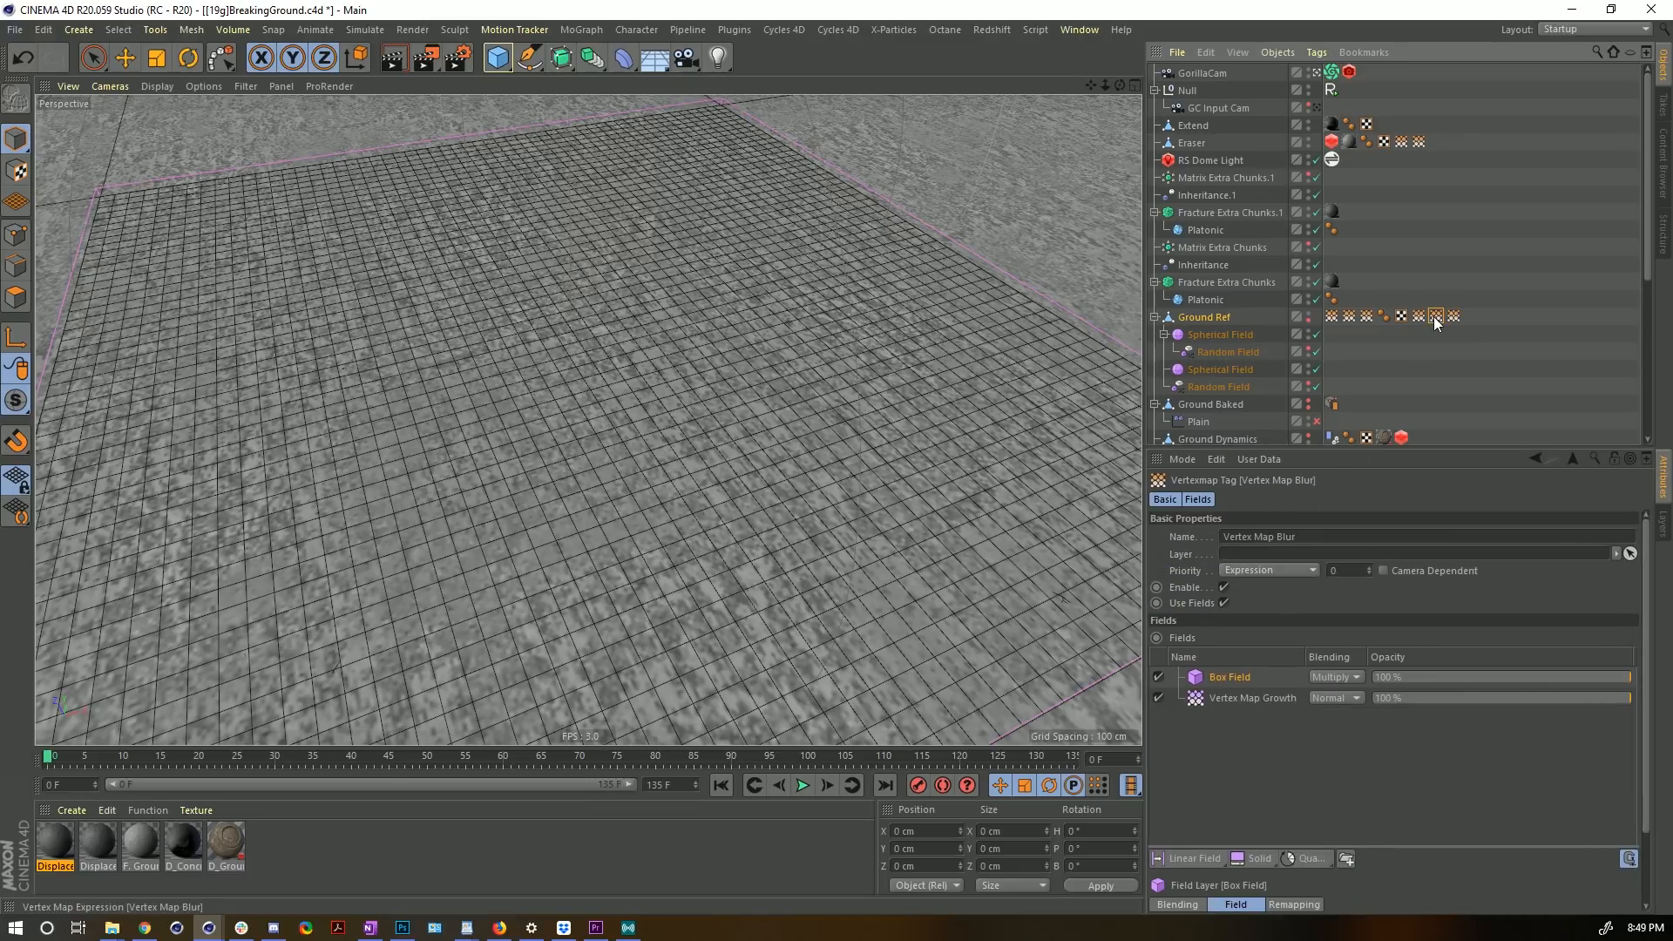
left_click(1414, 317)
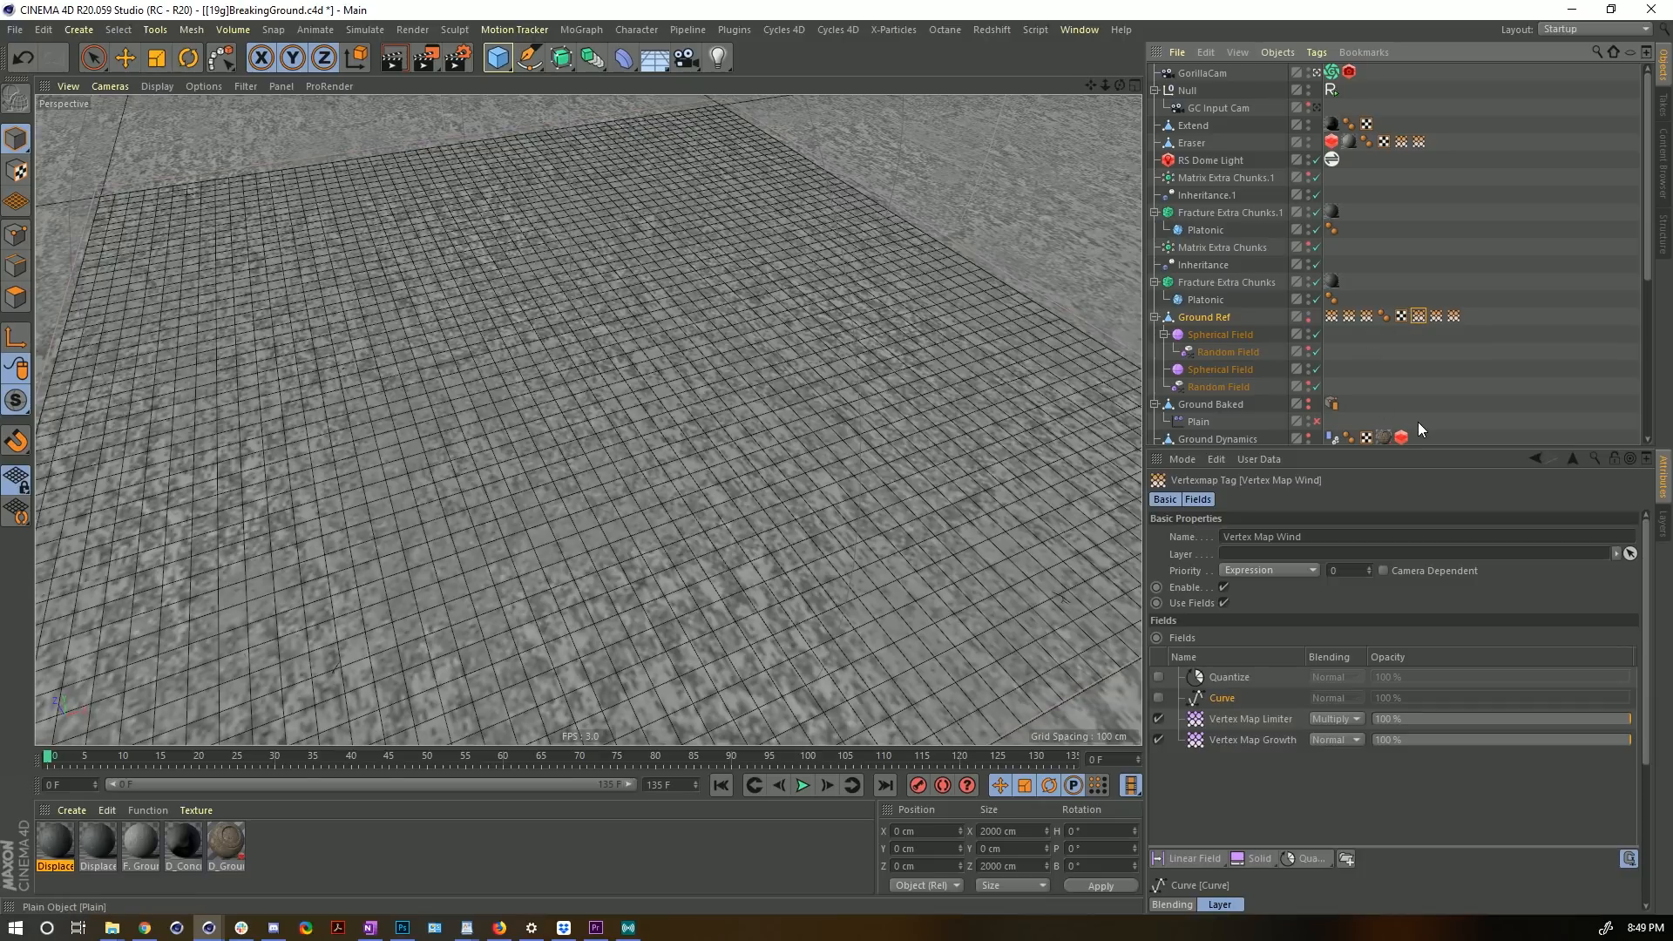
left_click(1366, 316)
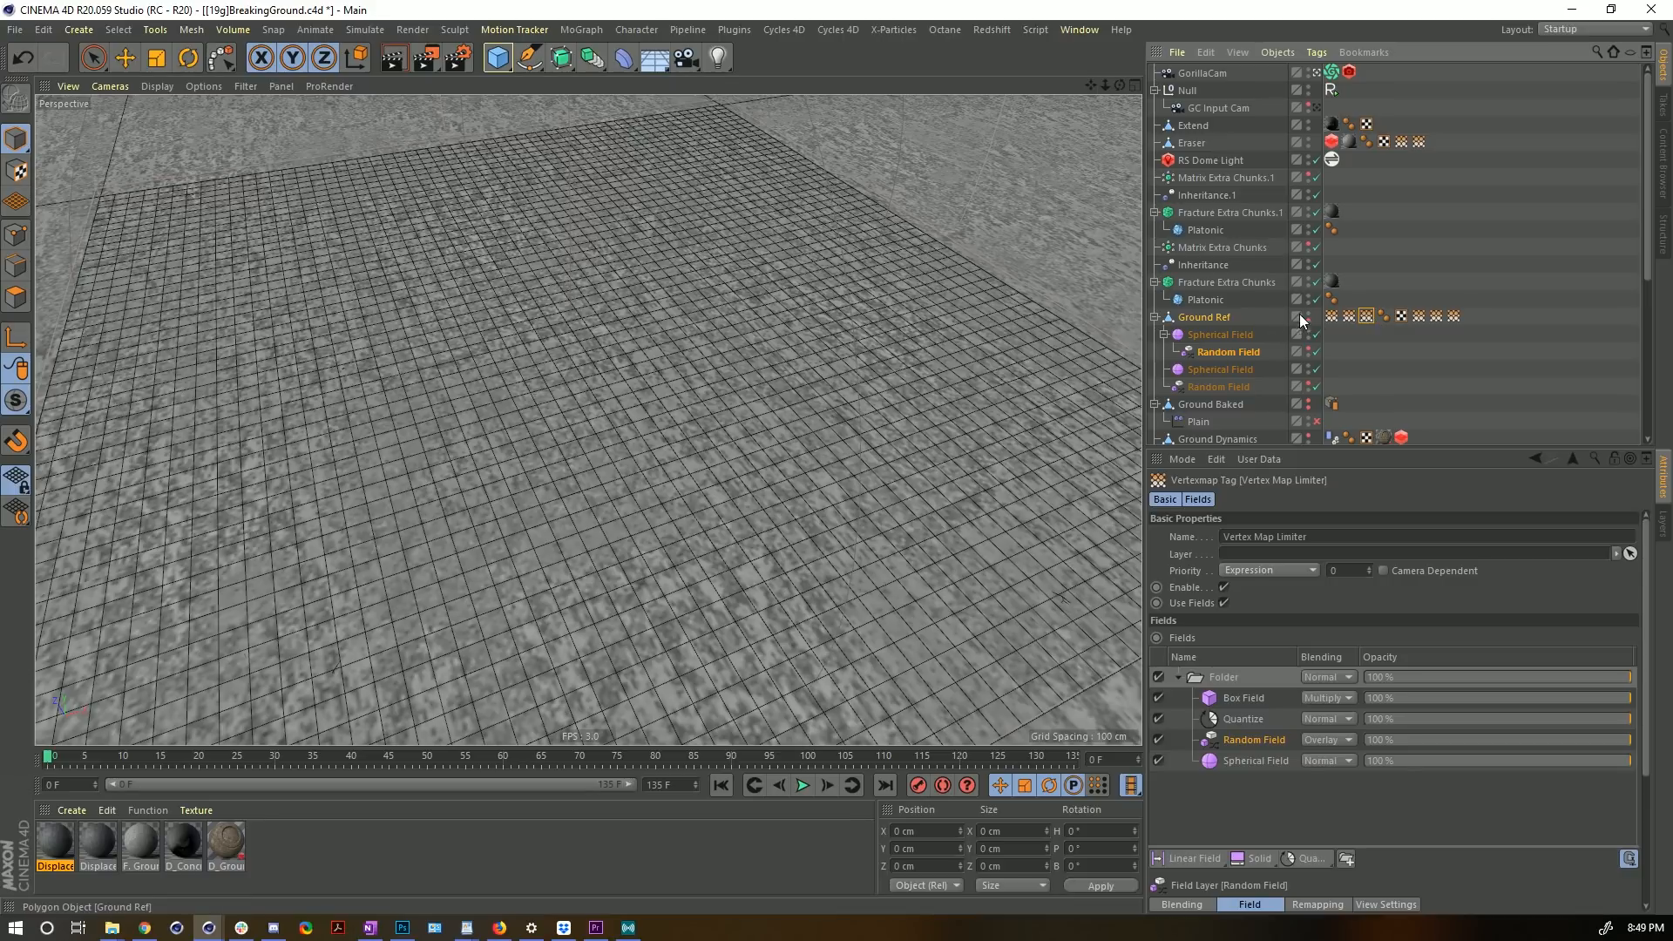
- Hide the Eraser in the viewport and disable both Fracture Extra Chunks objects to display the whole Vertex Map Limiter
left_click(1308, 140)
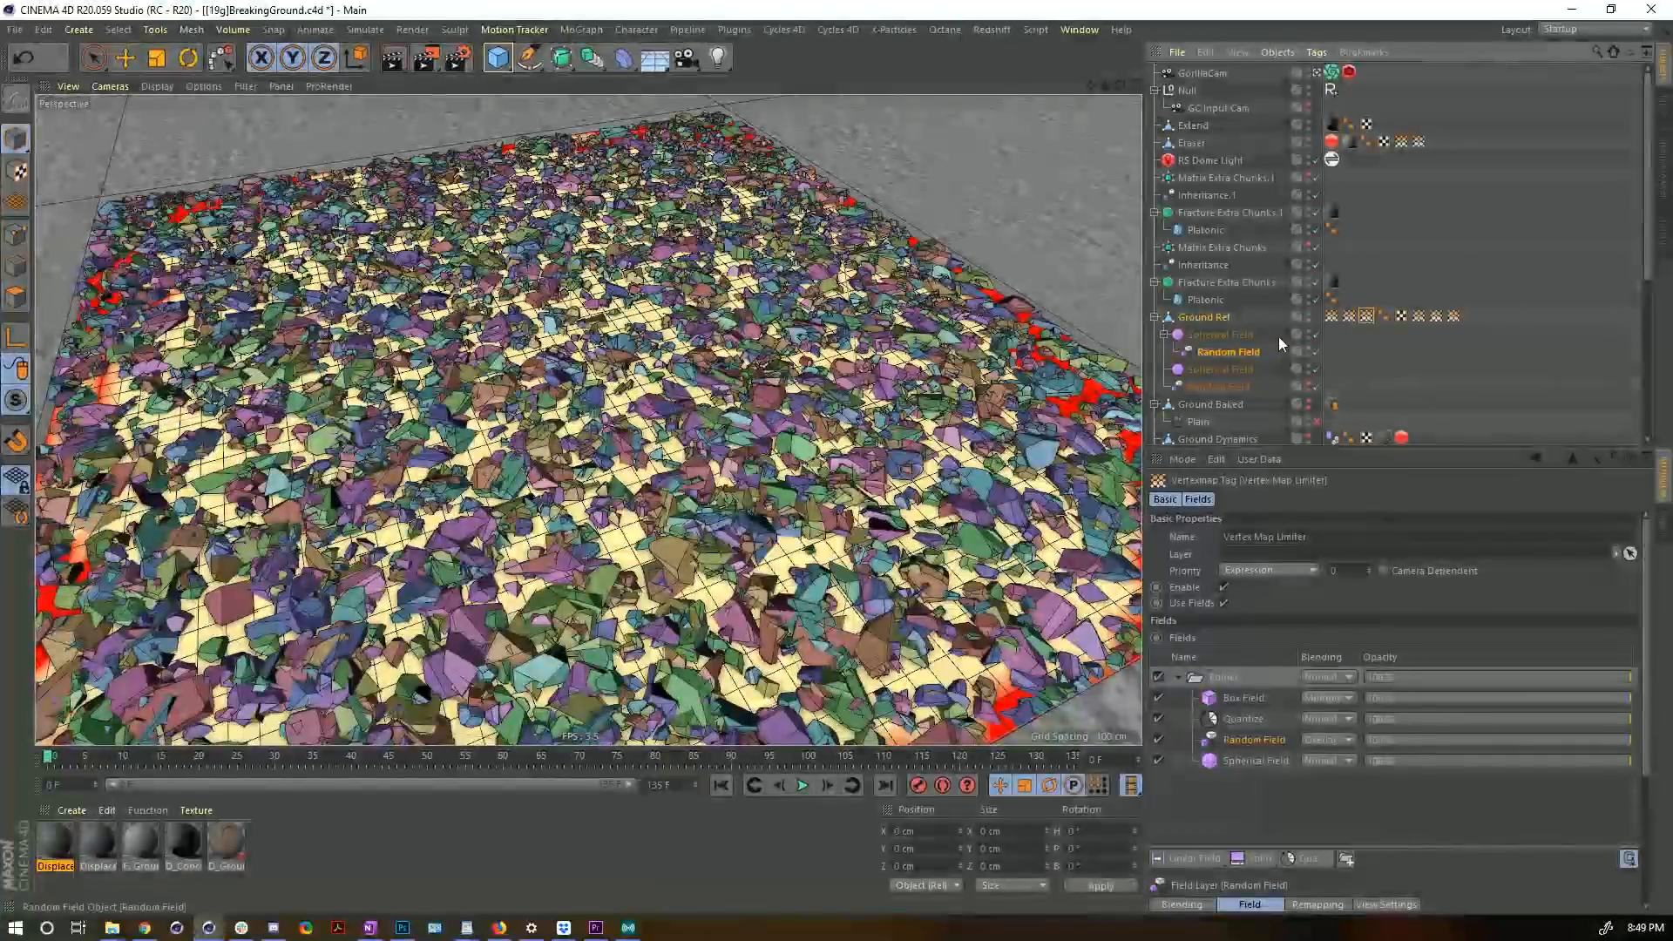
left_click_drag(1316, 212, 1315, 299)
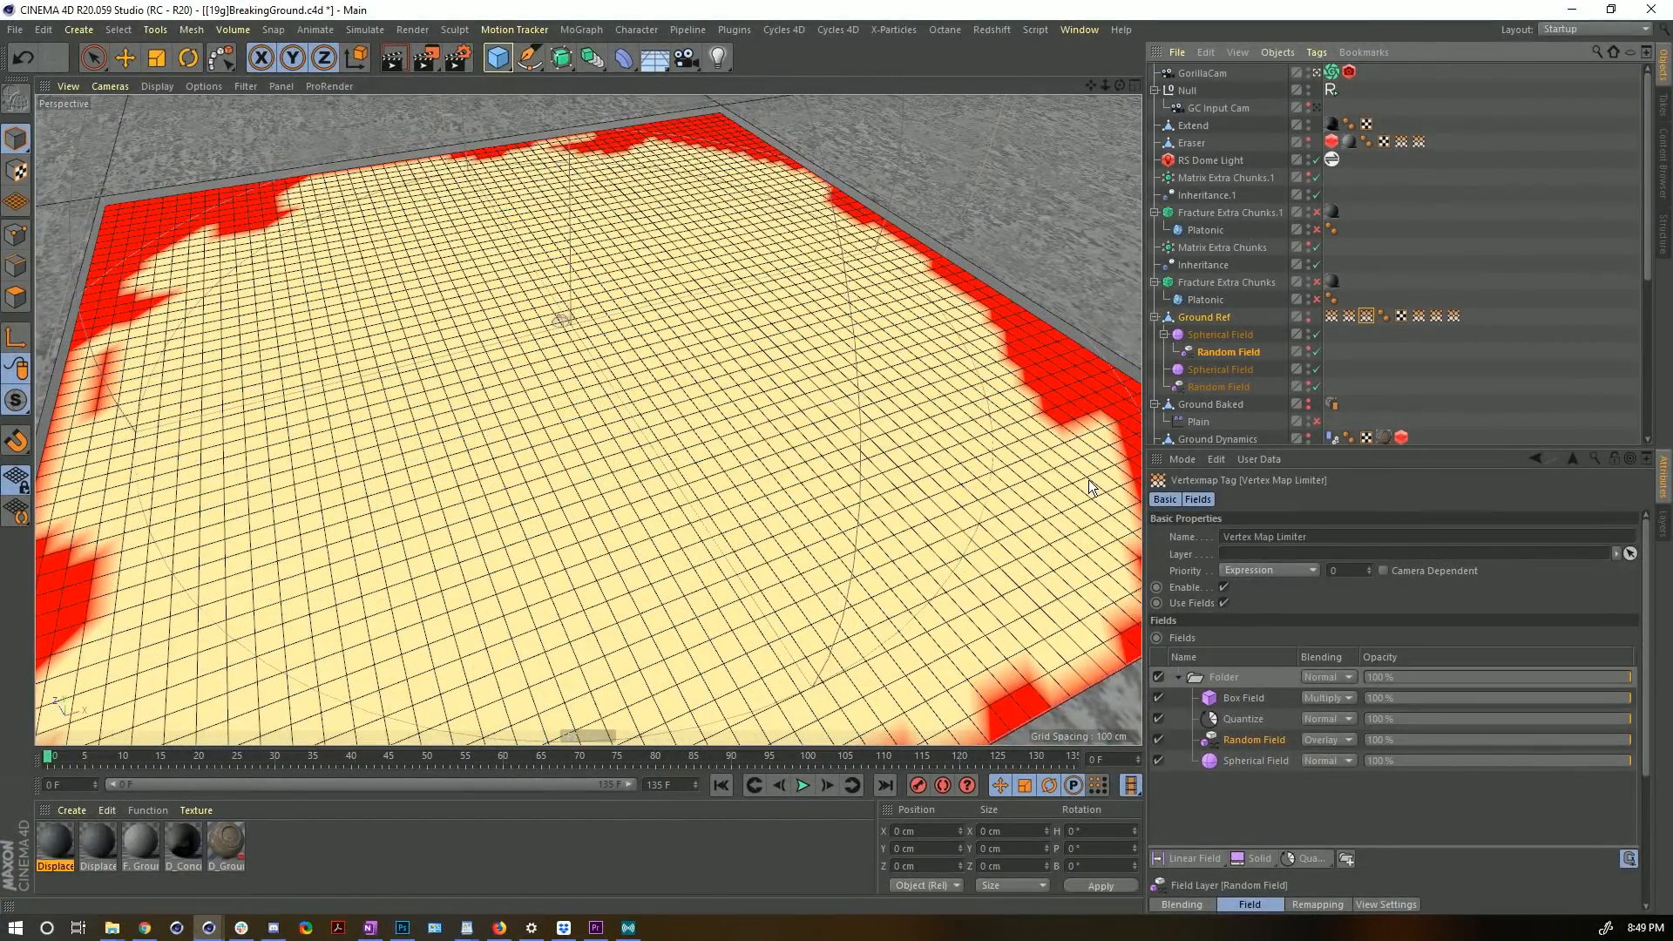
left_click(1366, 315)
scroll(641, 380, "down", 5)
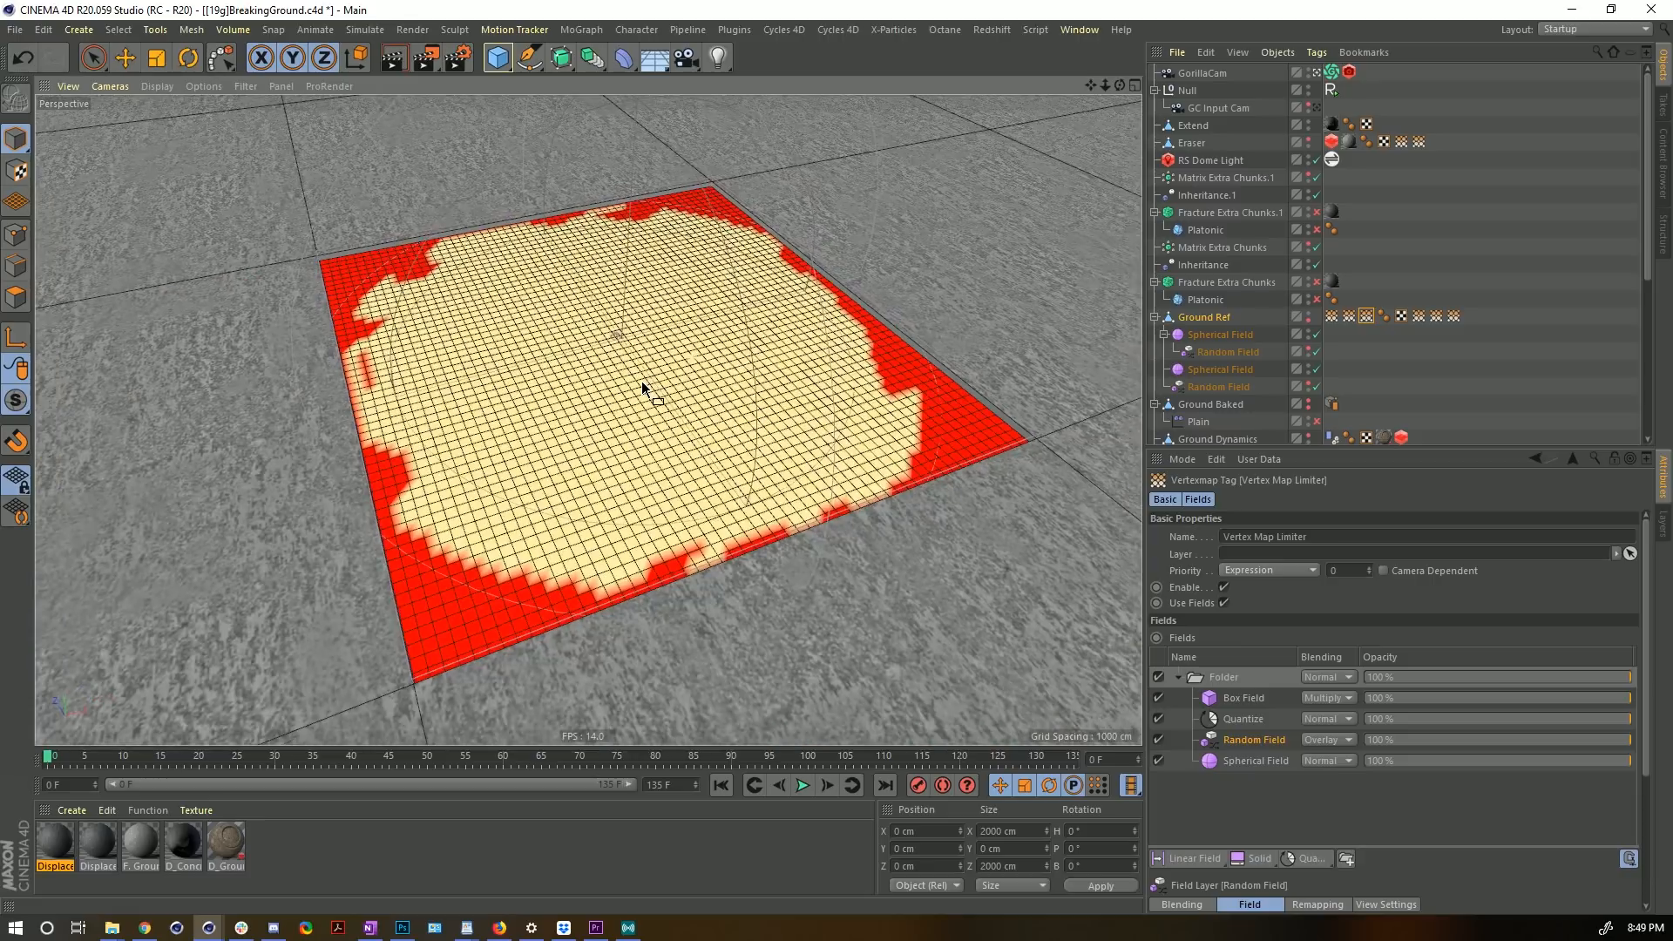
scroll(651, 384, "up", 1)
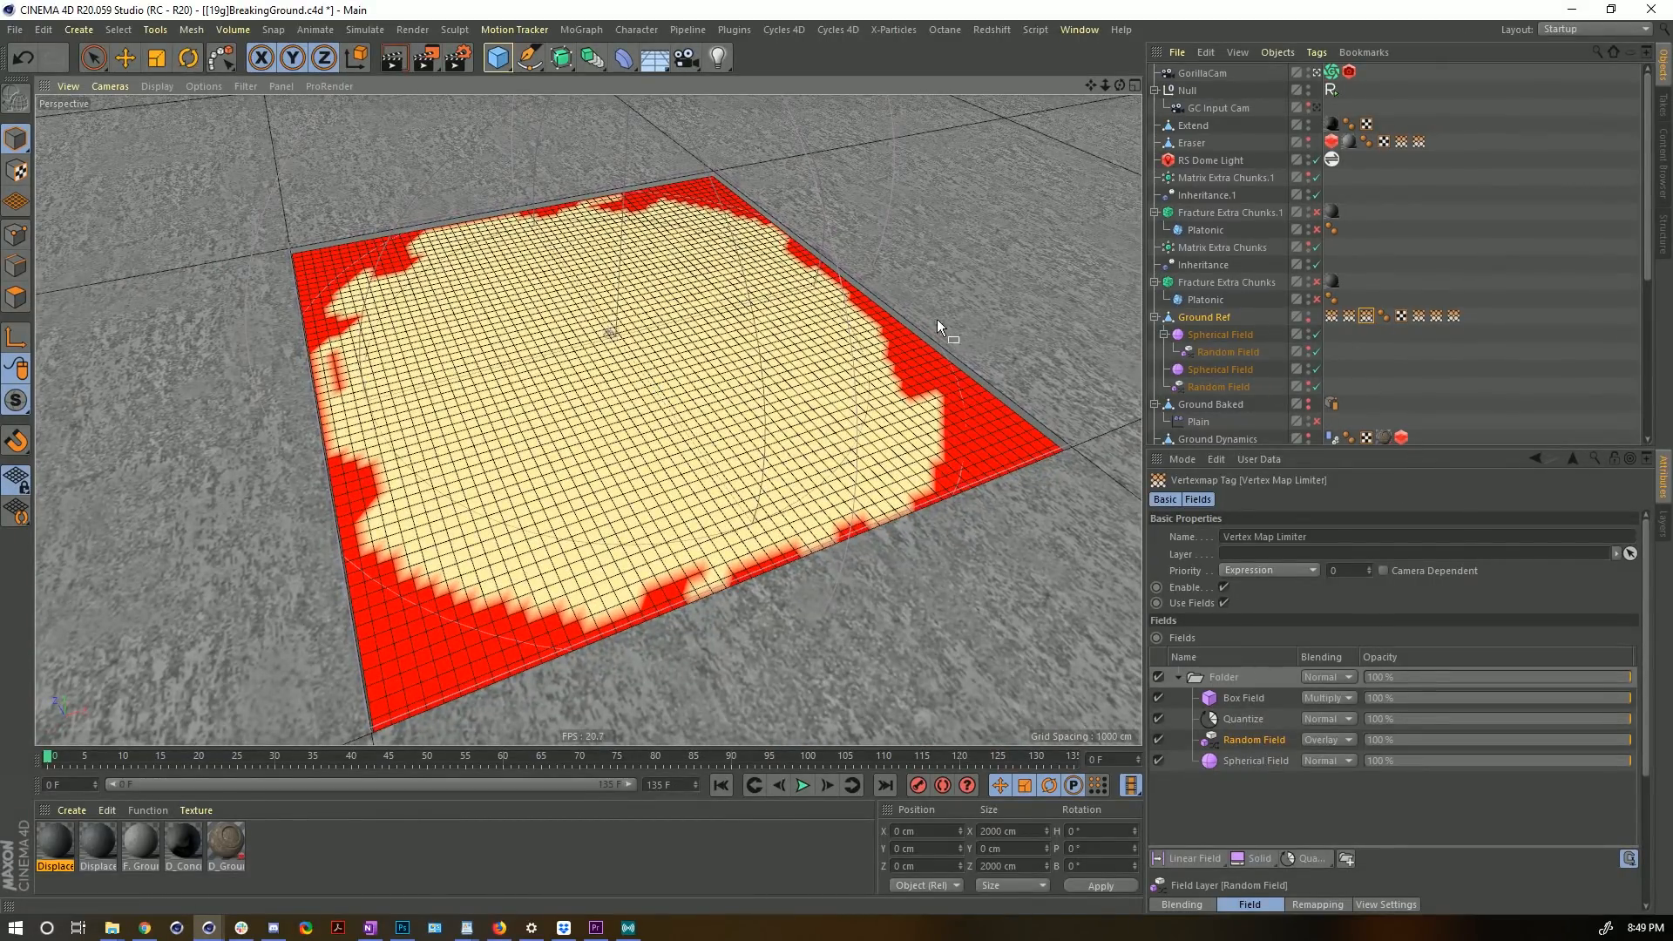
- Inspect the settings of the Spherical Field and its child Random Field, and return to the Vertex Map Limiter's fields
left_click(1216, 332)
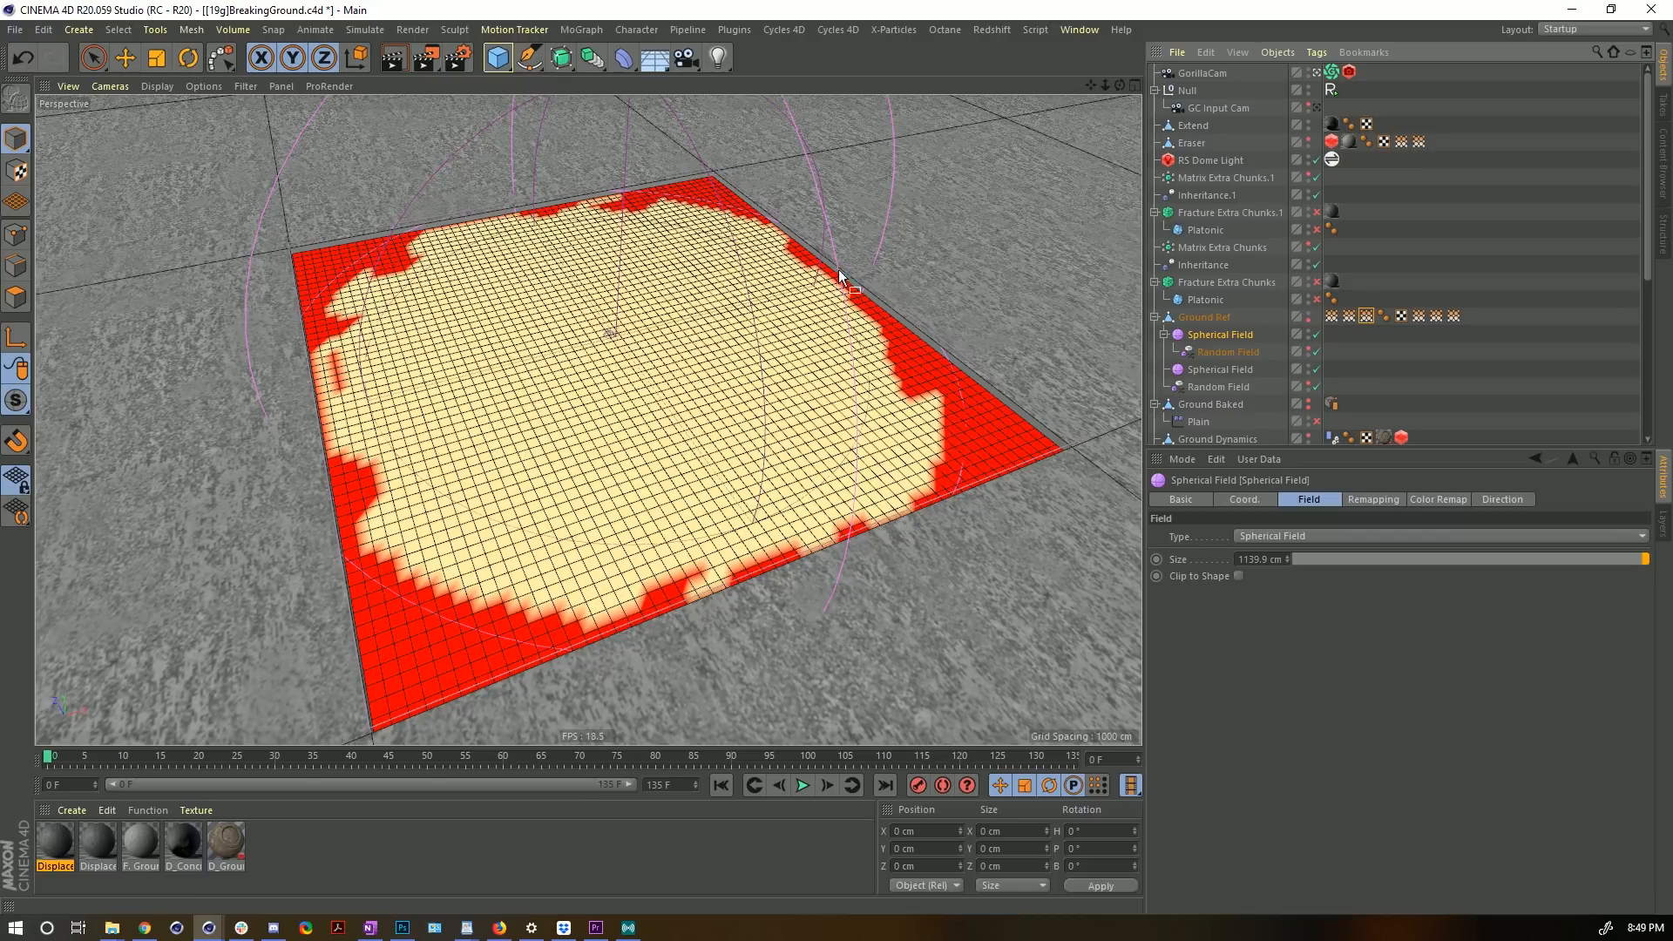
left_click(1200, 353)
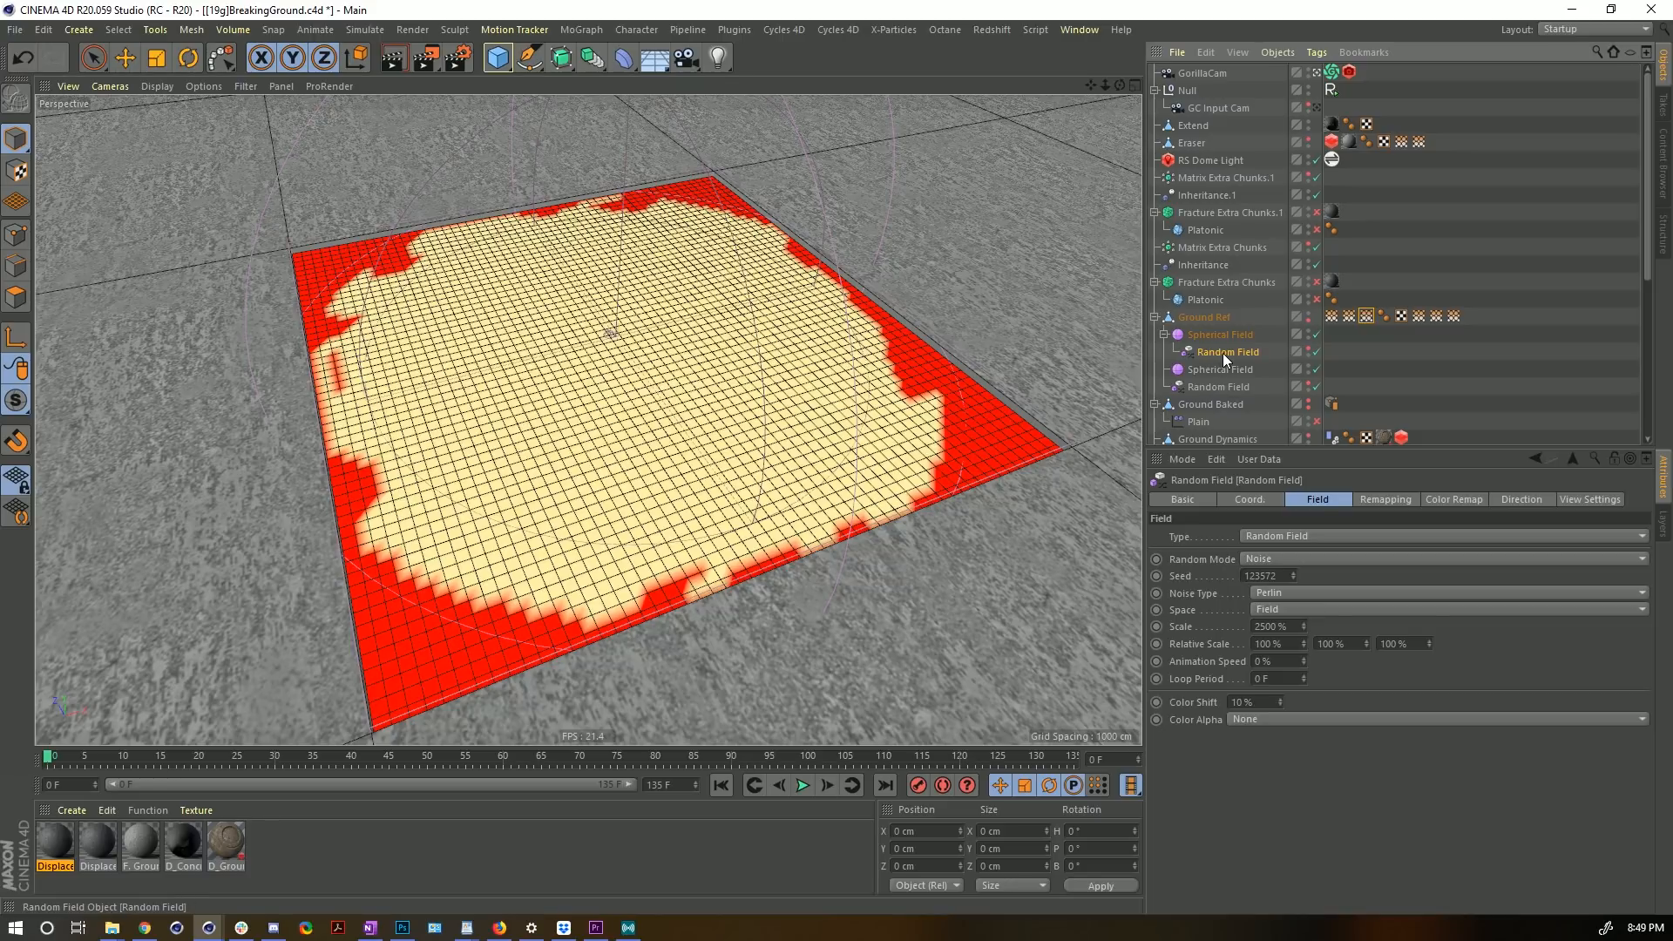
left_click(1366, 318)
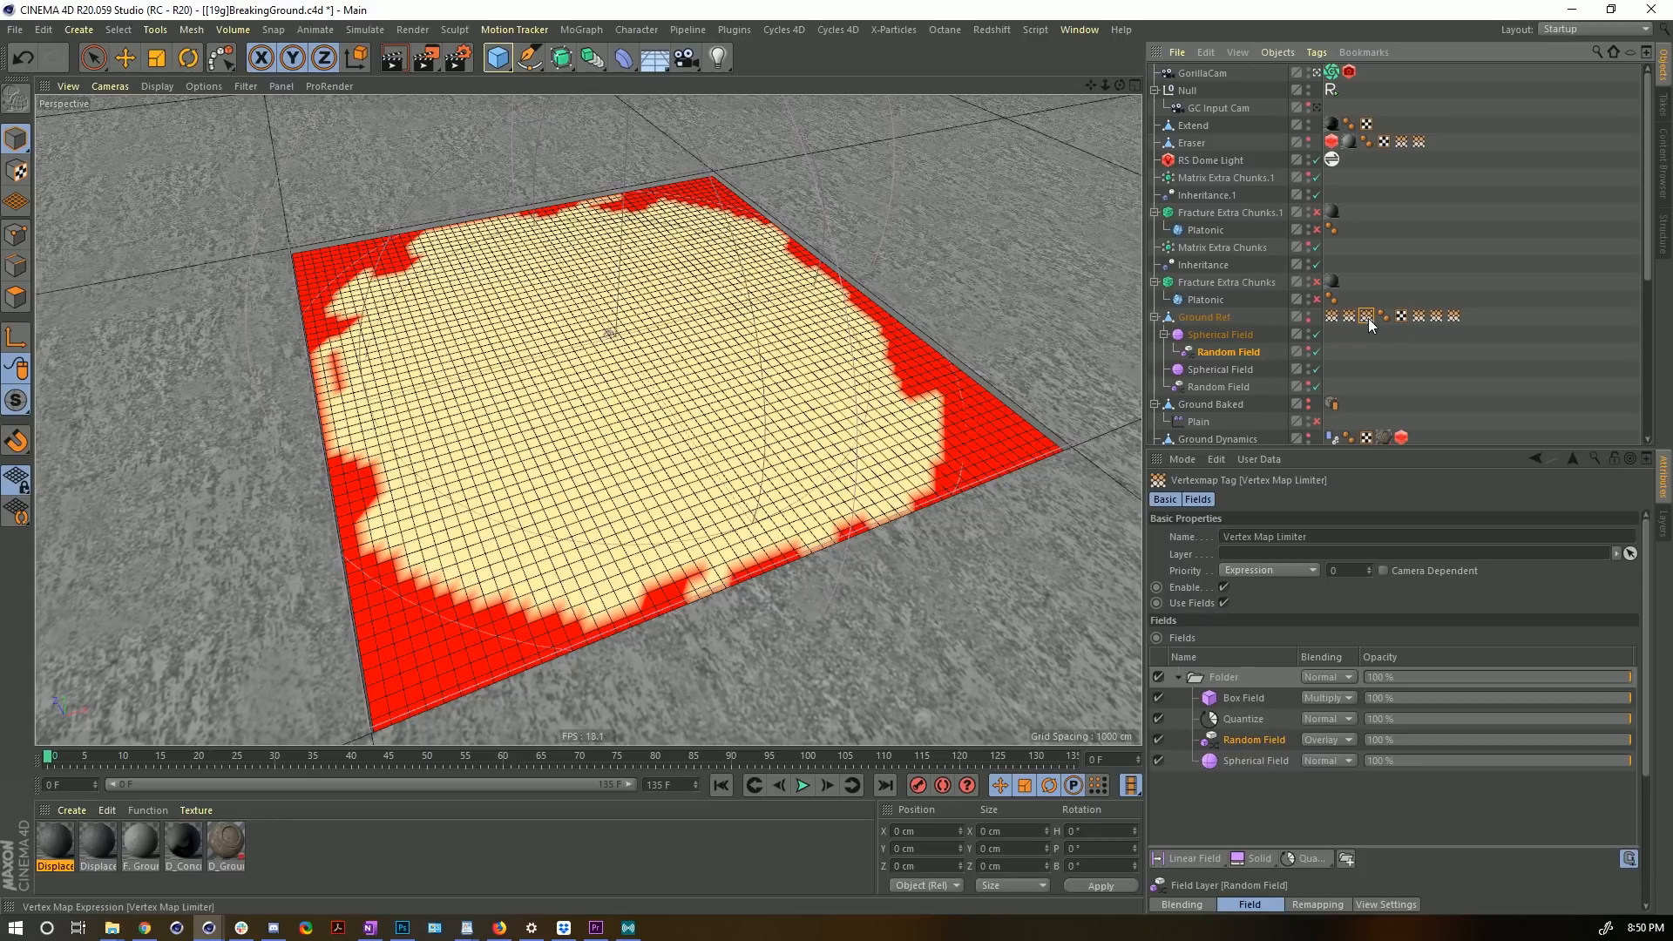
- Compare the field layers of Ground Ref's Vertex Map Blur, Wind and Limiter tags, and glance at the rendered crater frame
left_click(1434, 319)
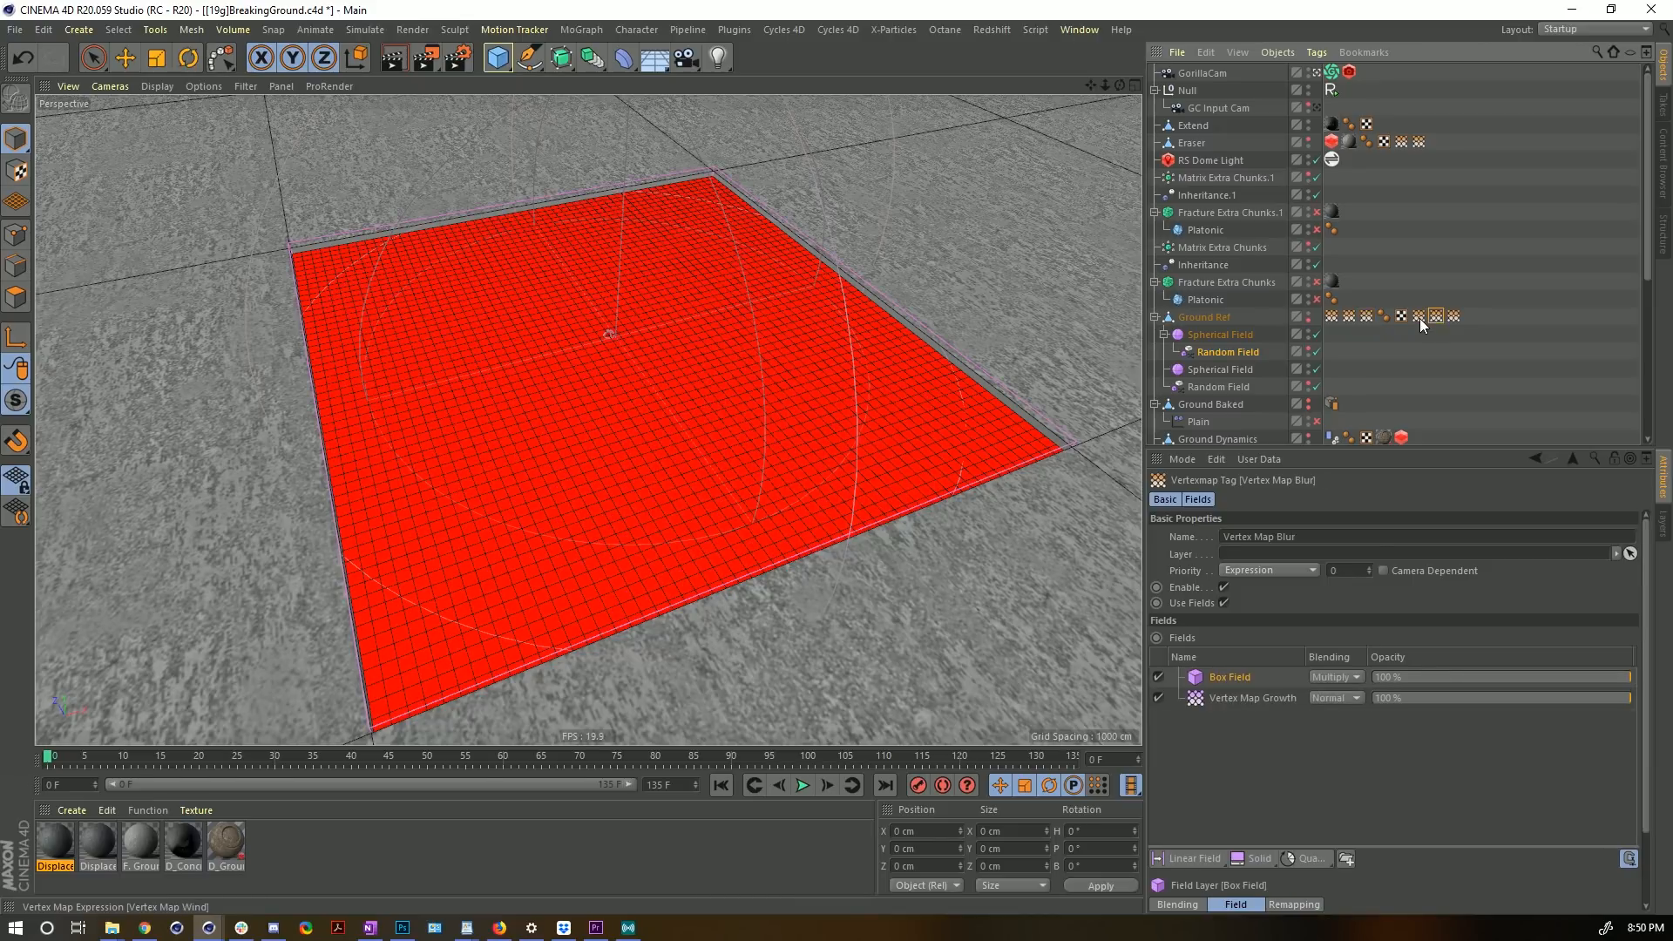
left_click(1420, 317)
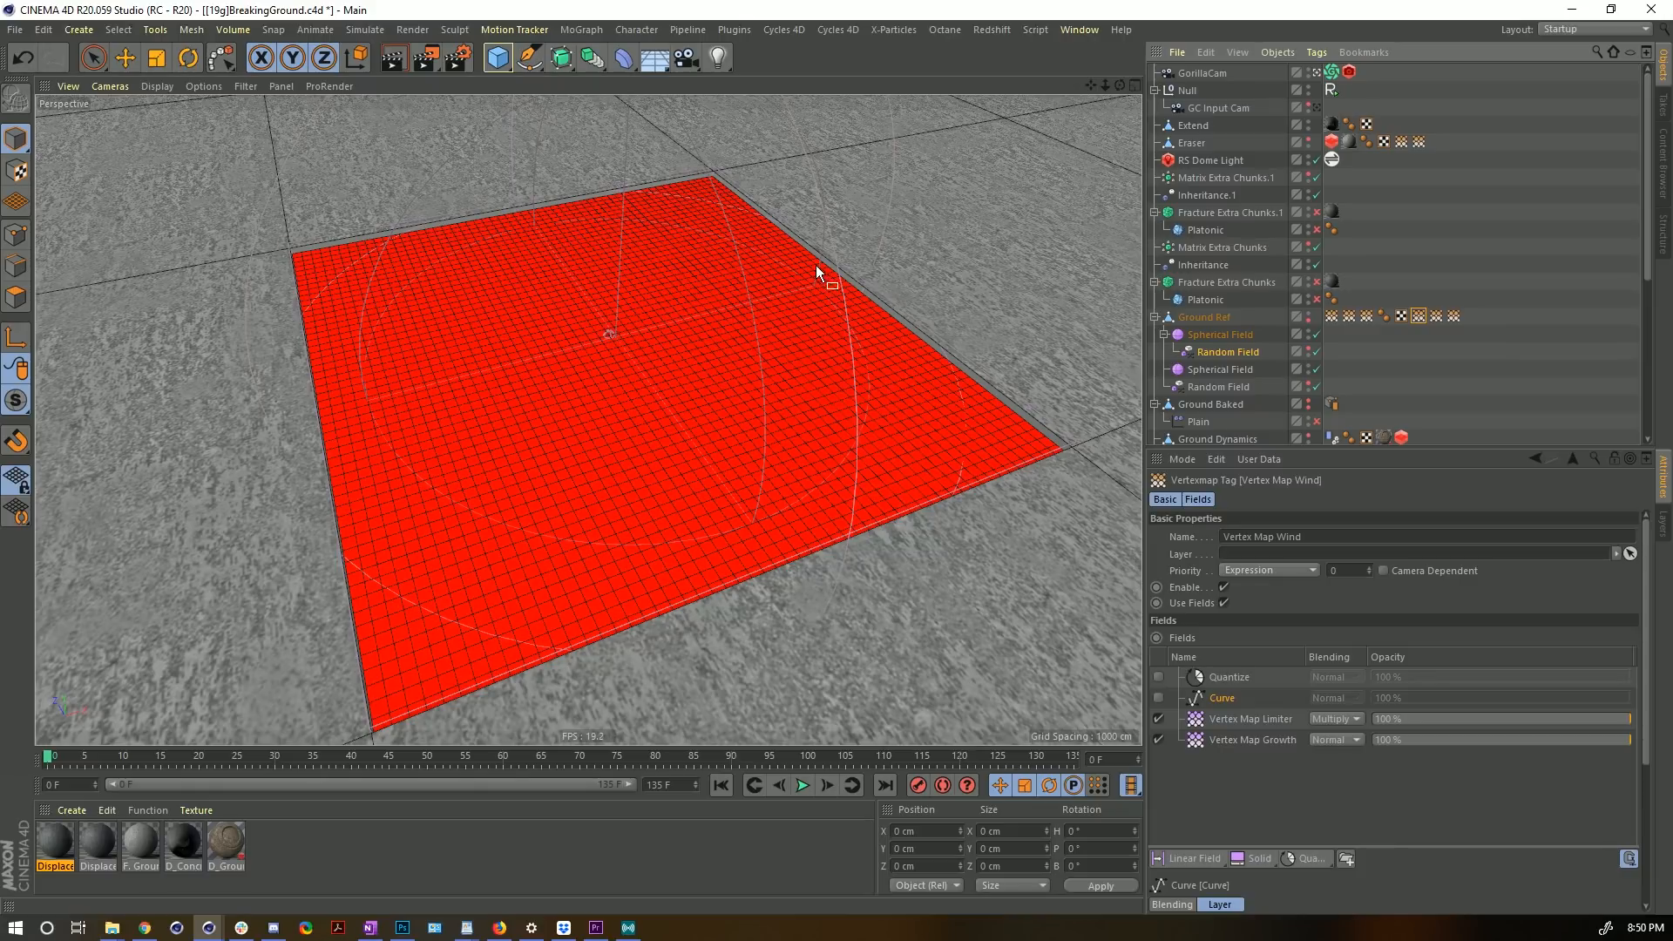
left_click(1366, 315)
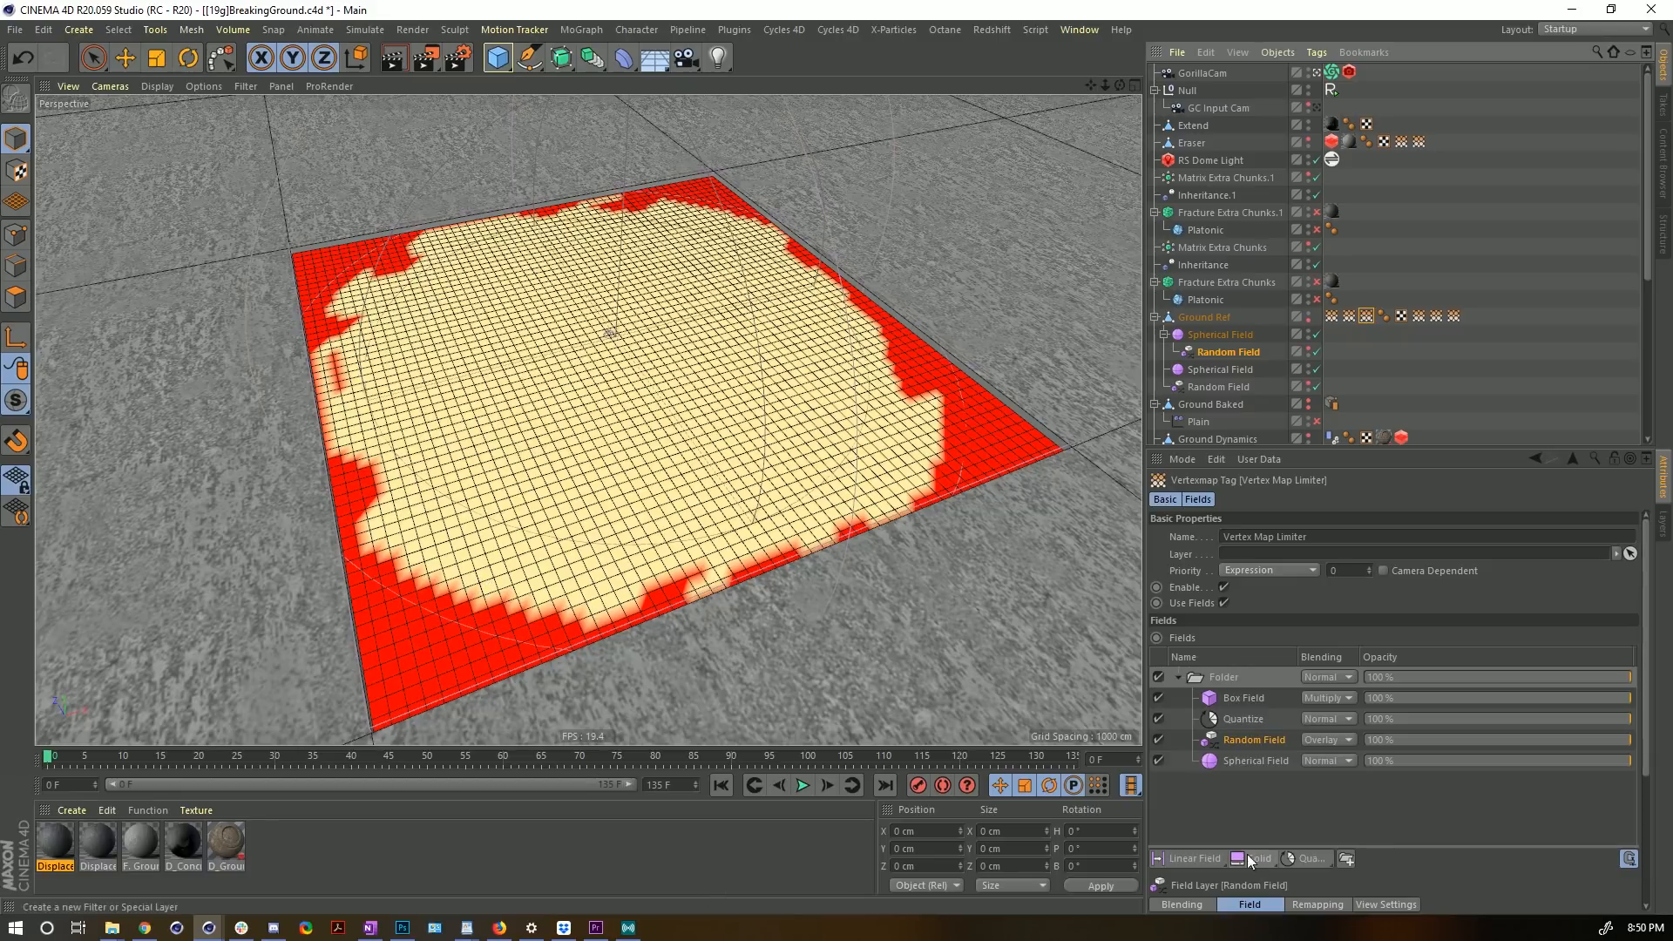
left_click_drag(1672, 331, 713, 55)
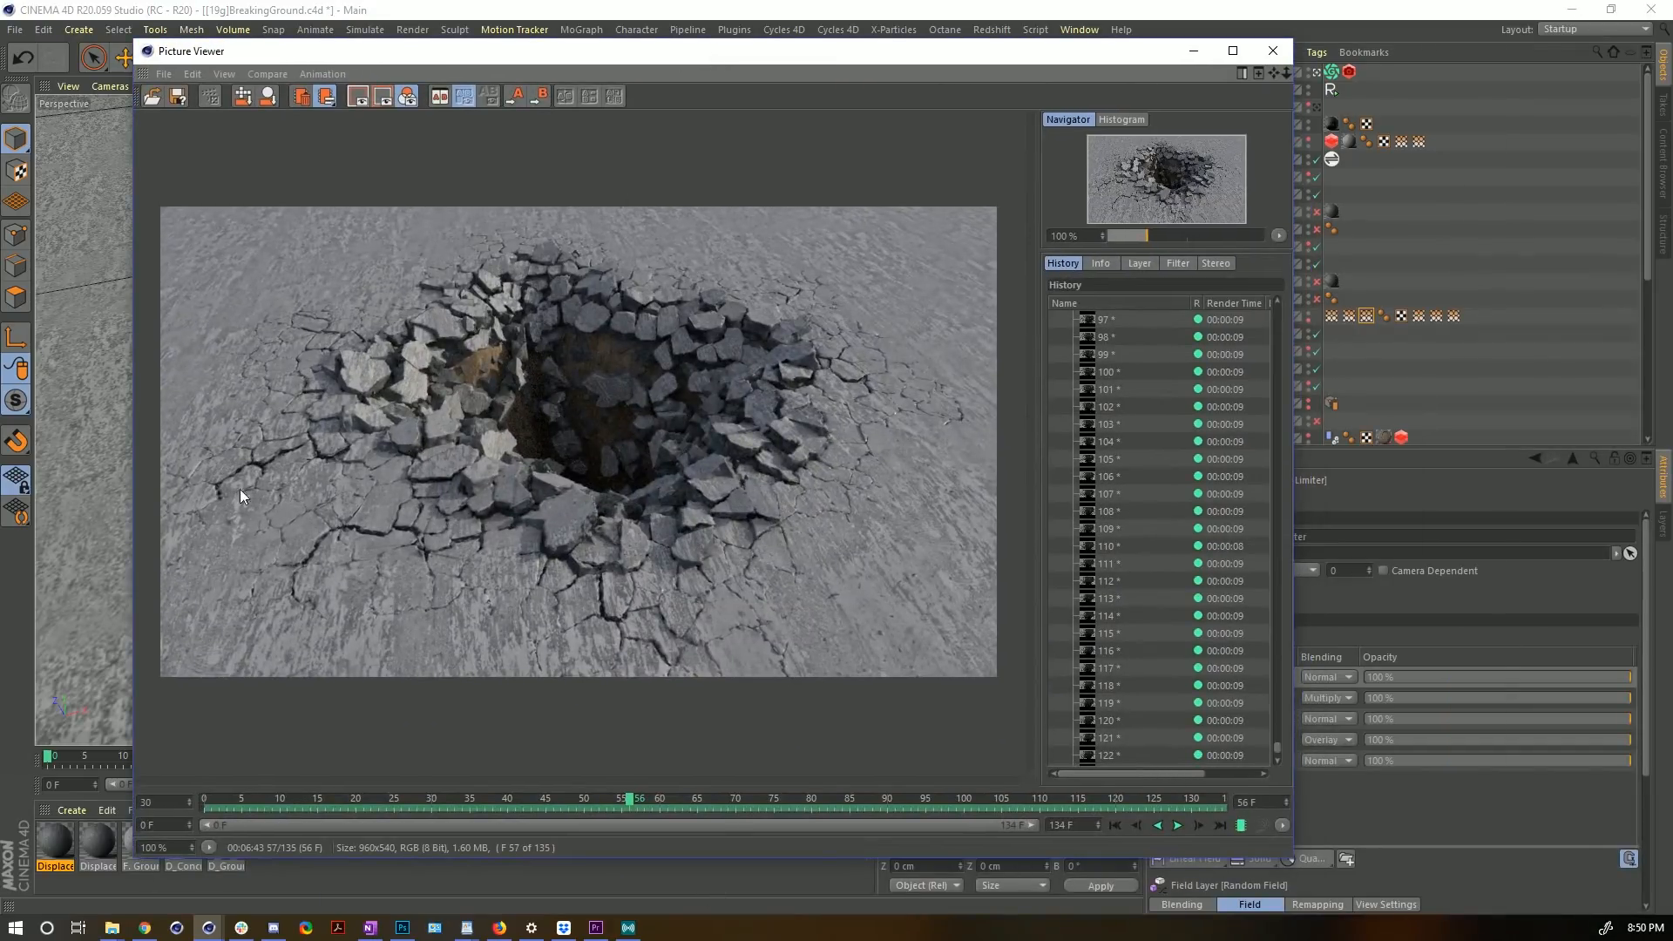
left_click_drag(525, 51, 1672, 174)
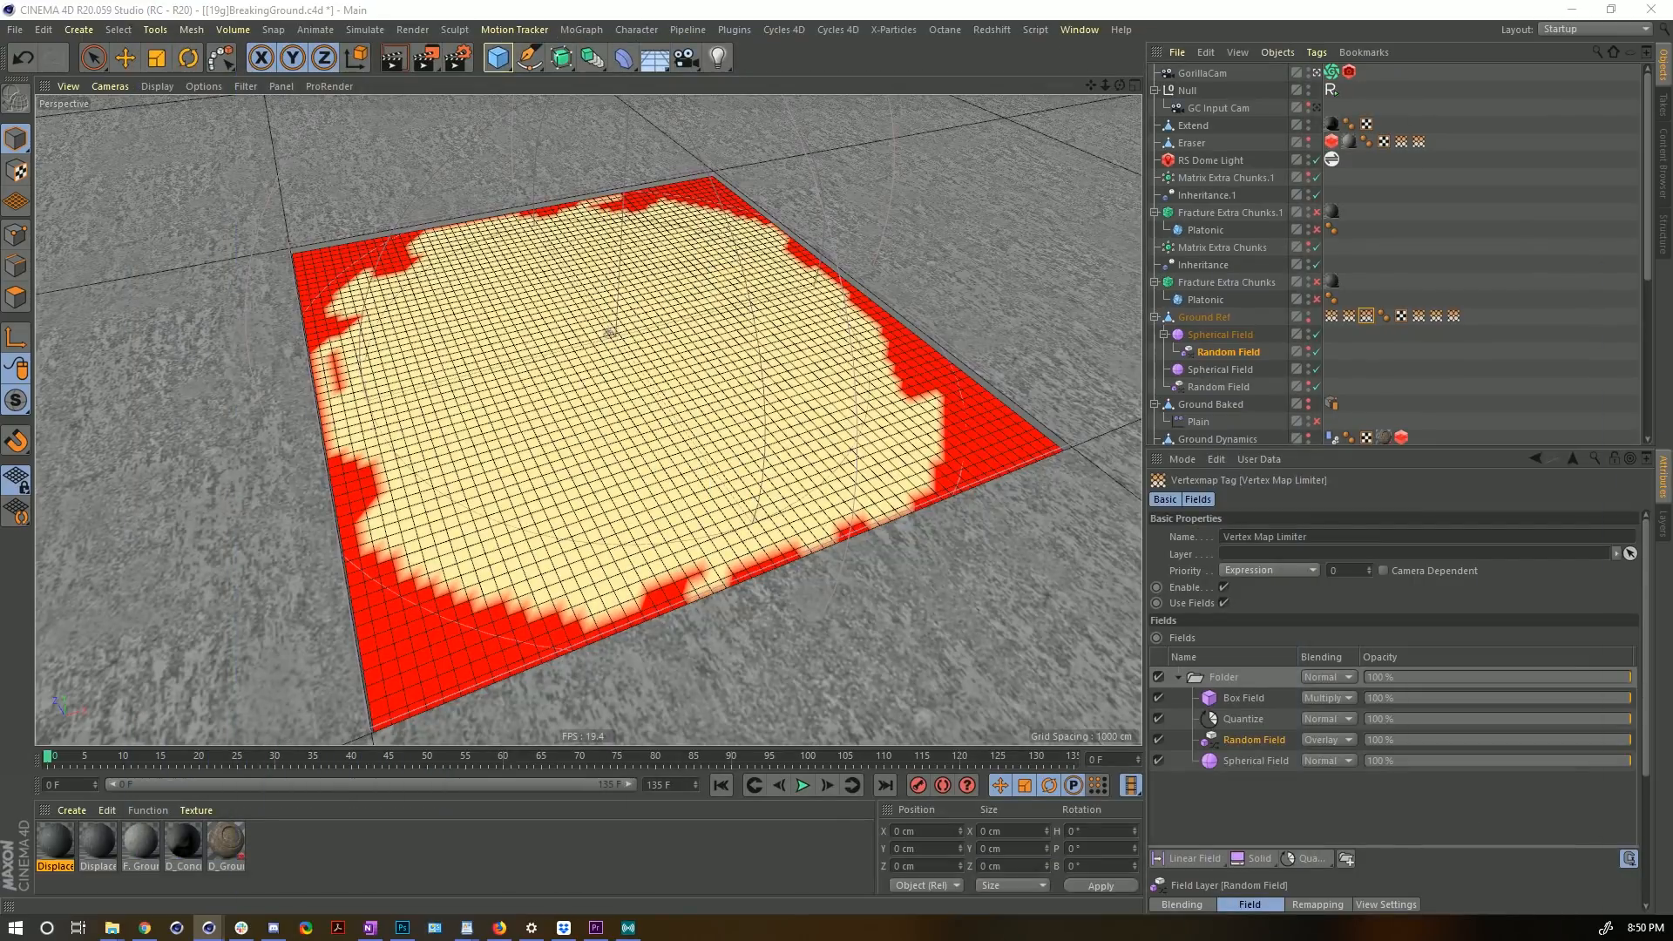
- Remove the RS Color Layer and its connected RS Color Correct node from the F. Ground Fade material's shader graph, and select the C4D Vertex Map node
left_click(142, 841)
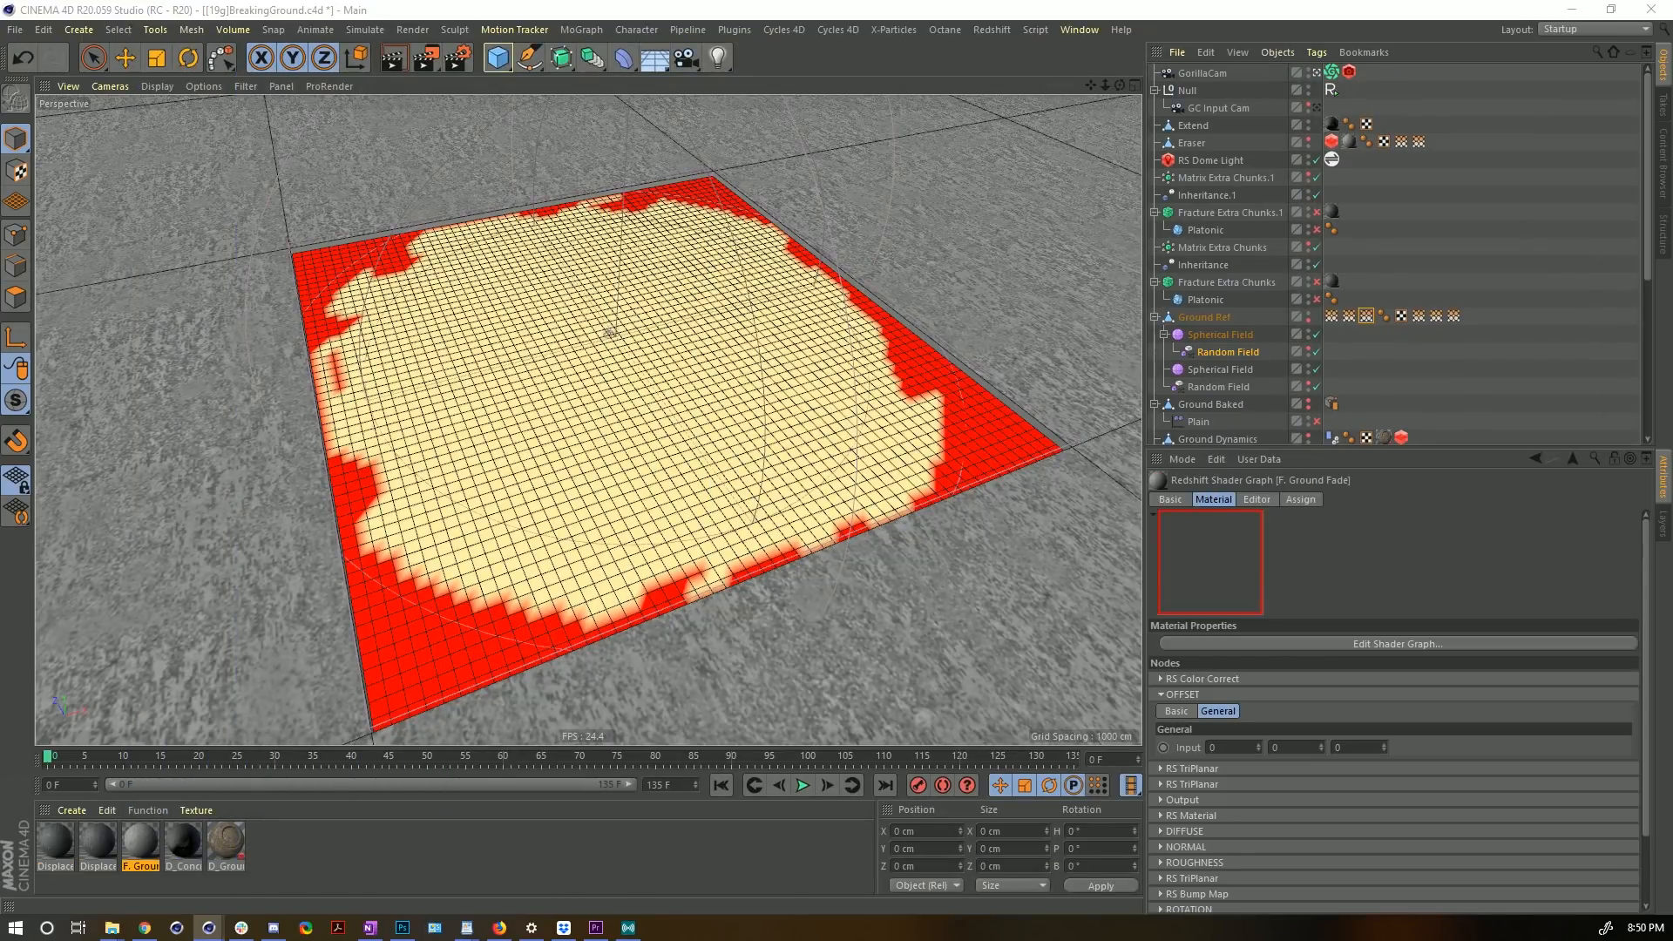
left_click_drag(1672, 52, 676, 86)
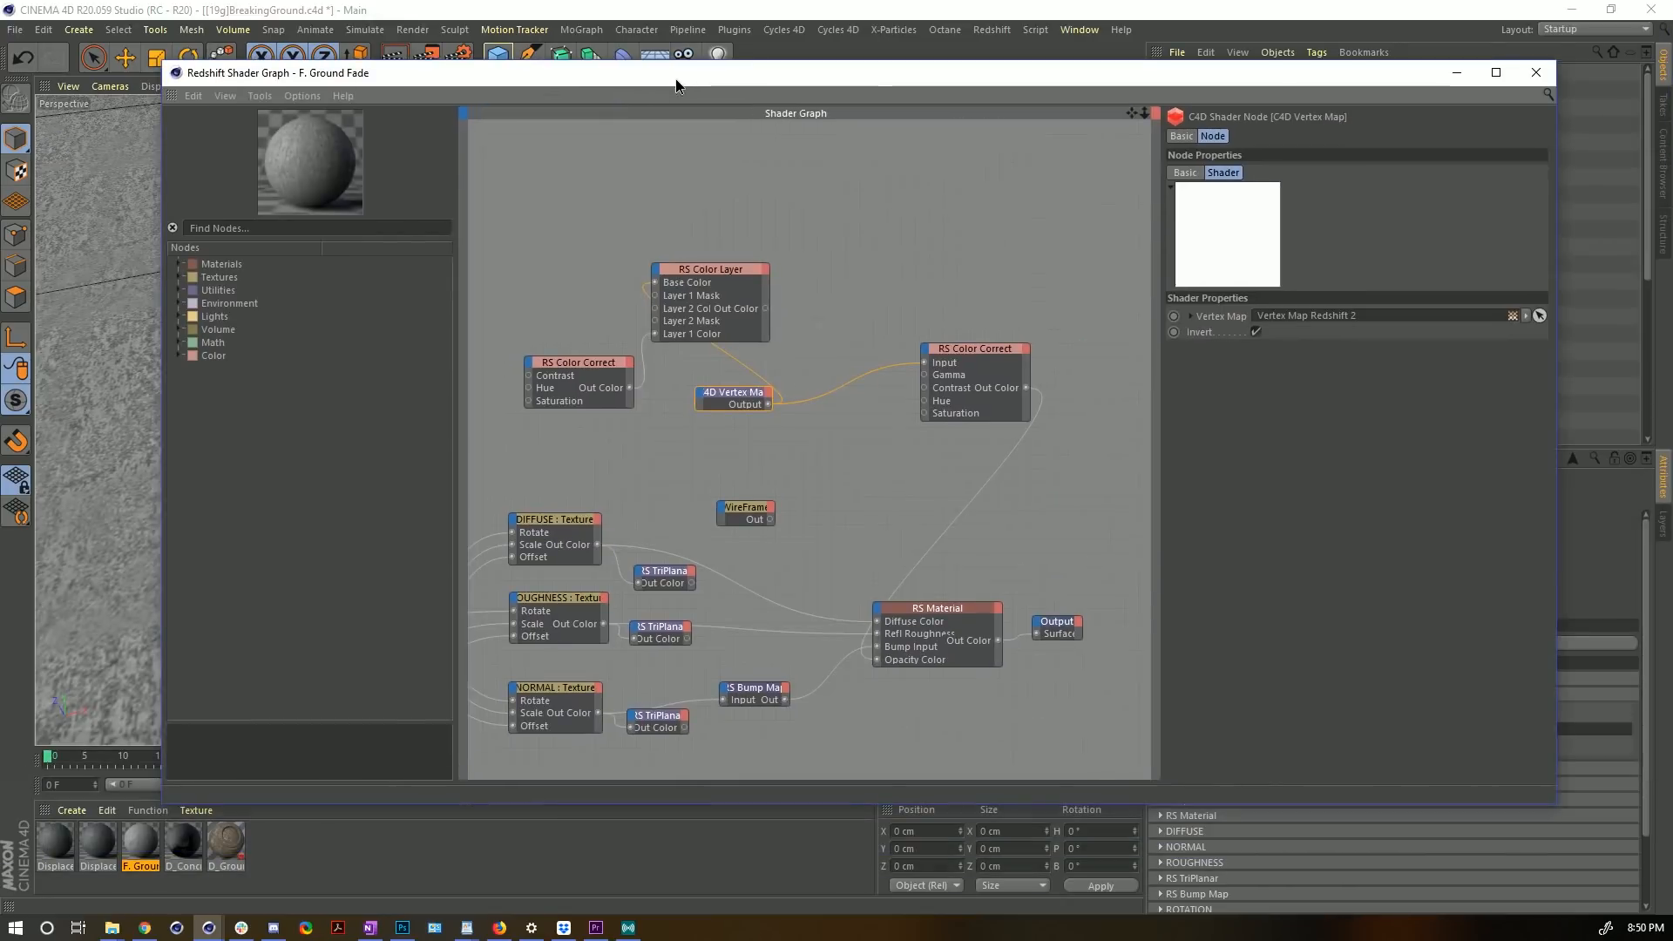
left_click_drag(696, 188, 575, 416)
left_click(732, 394)
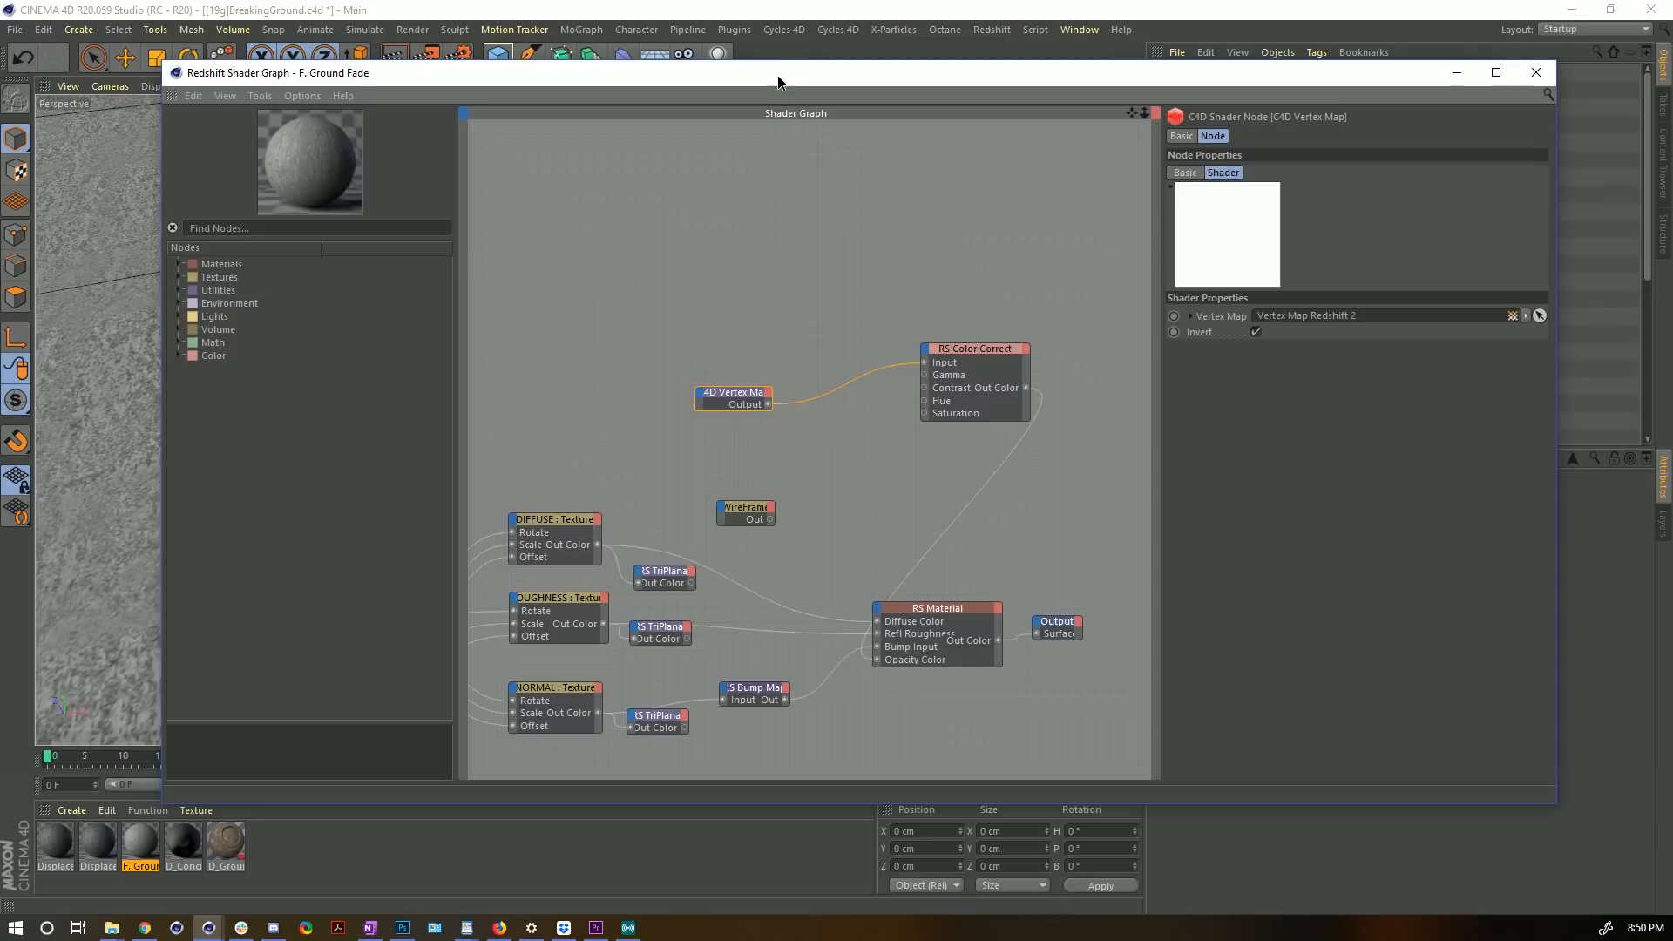
- Inspect the RS Color Correct node fed by the C4D Vertex Map node, and close the shader graph
left_click_drag(777, 75, 743, 602)
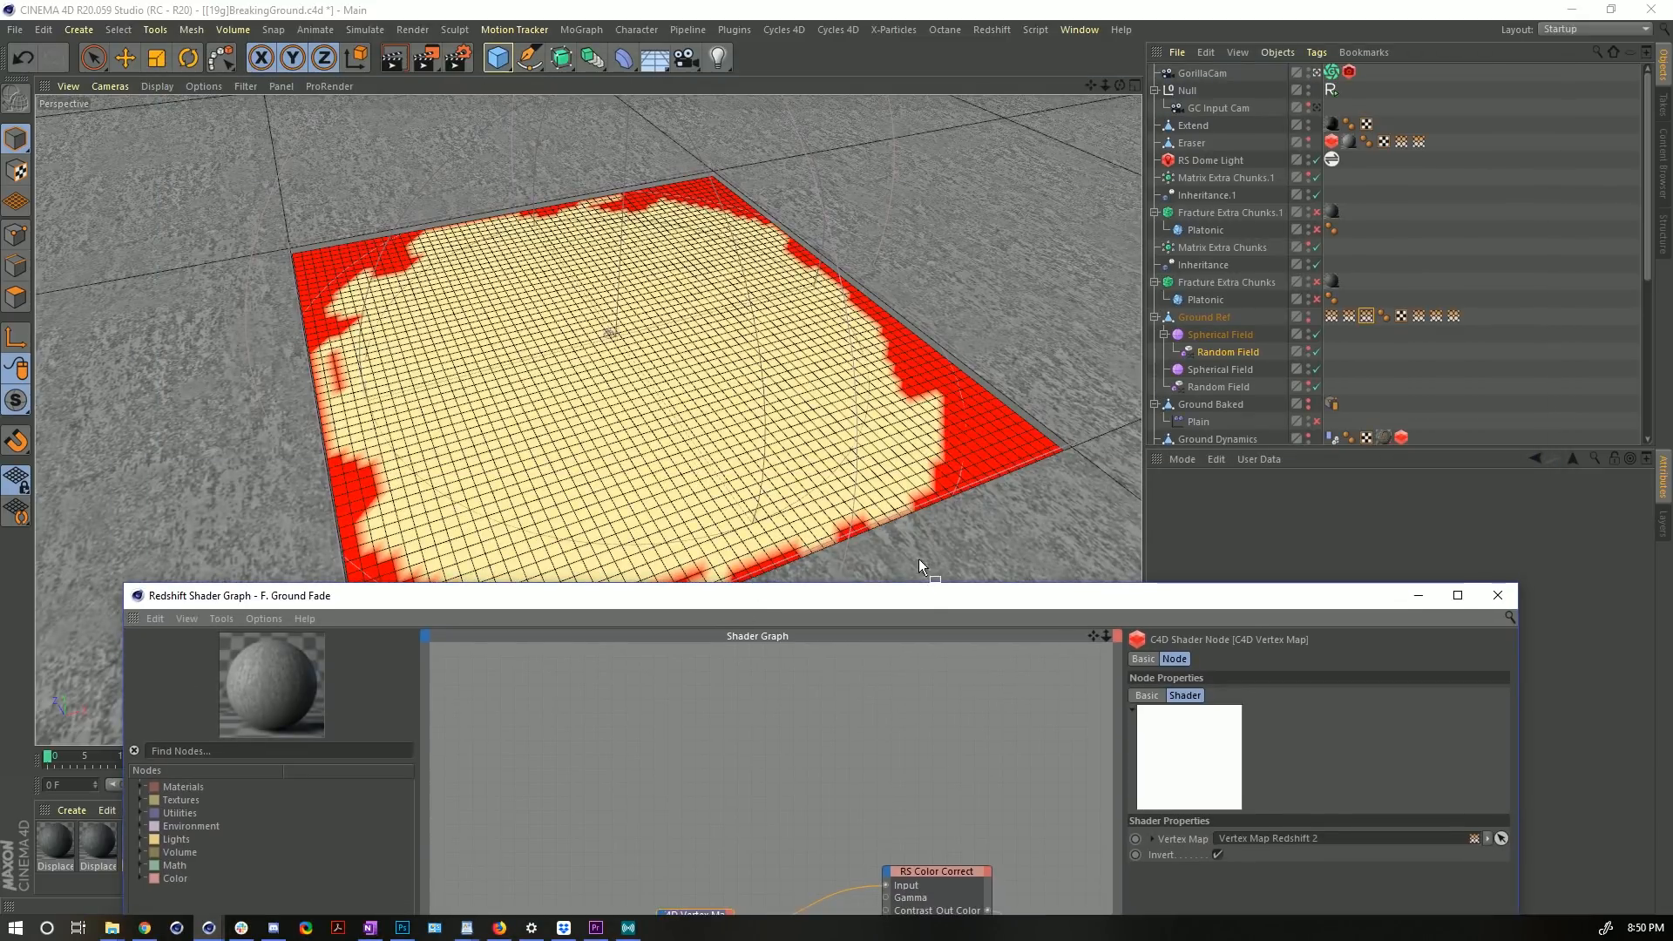
left_click_drag(922, 598, 848, 246)
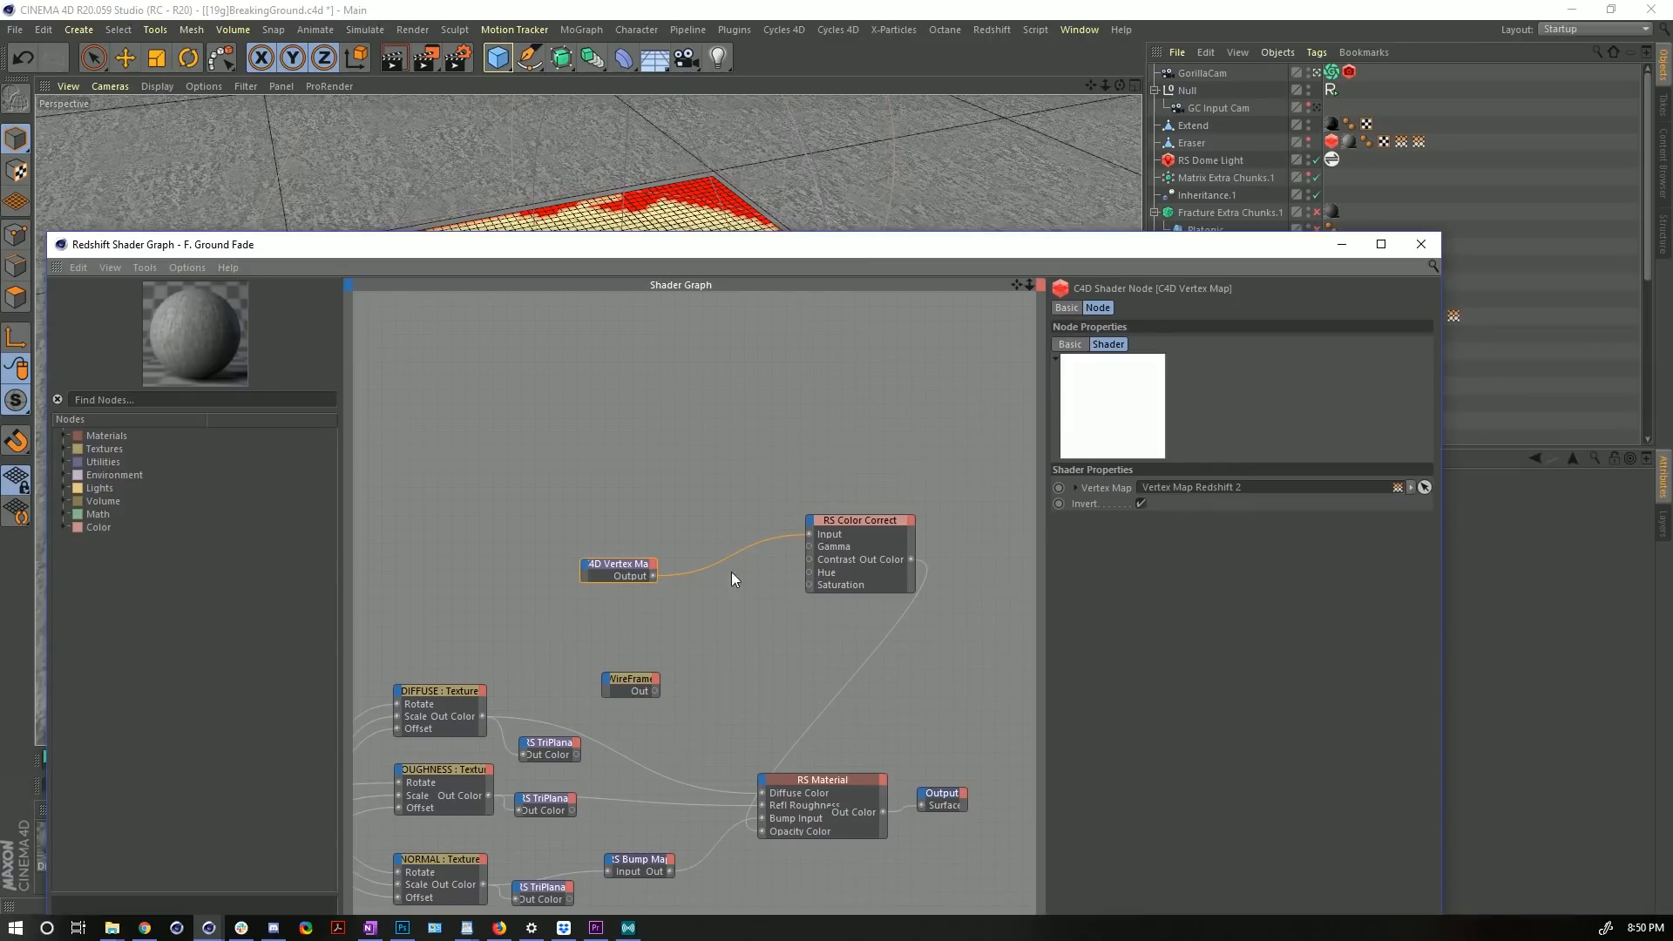
left_click(852, 568)
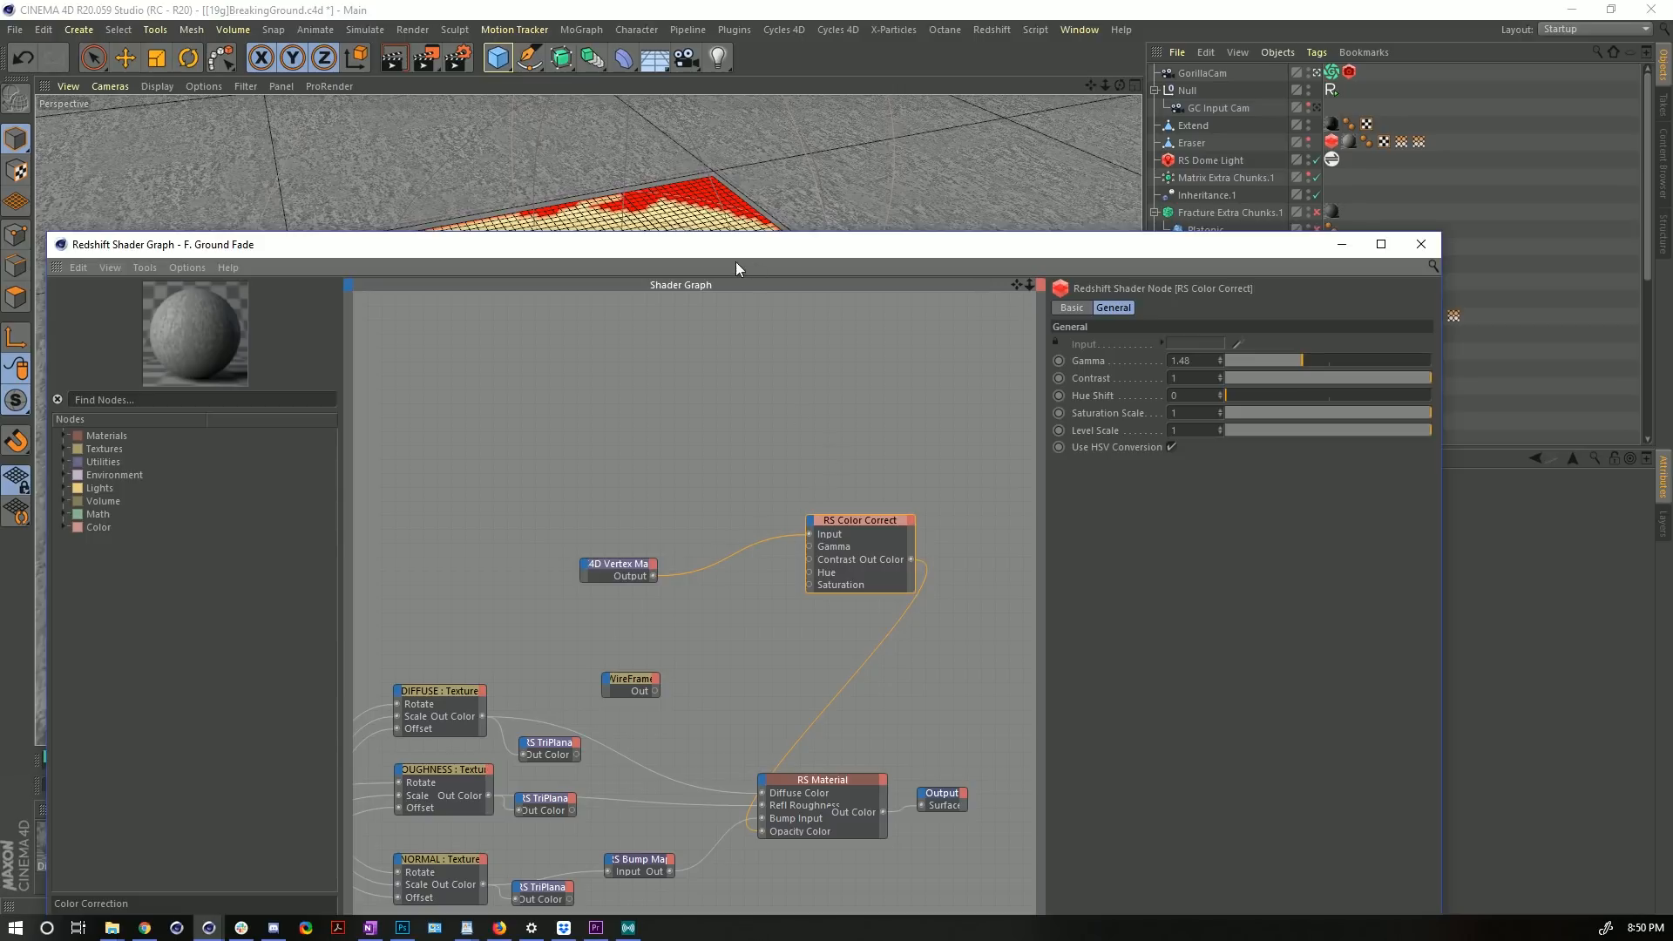
left_click(1420, 244)
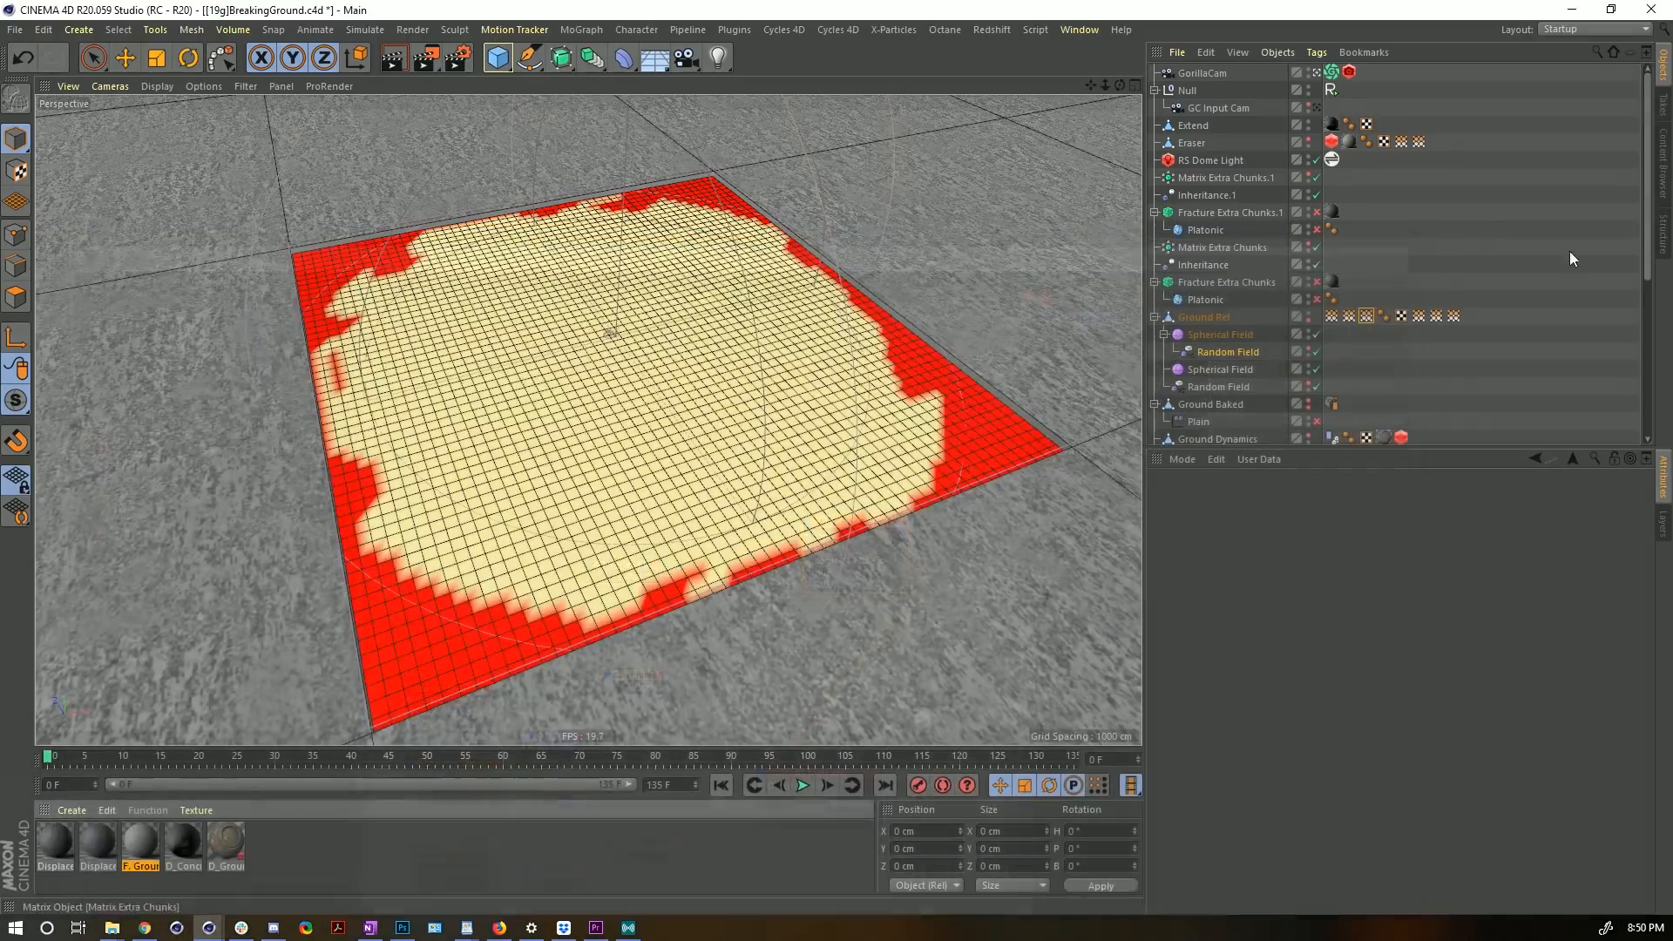
- Review the rendered crater frame at full size, and return to the scene with more of the object hierarchy displayed
left_click_drag(1307, 940, 765, 0)
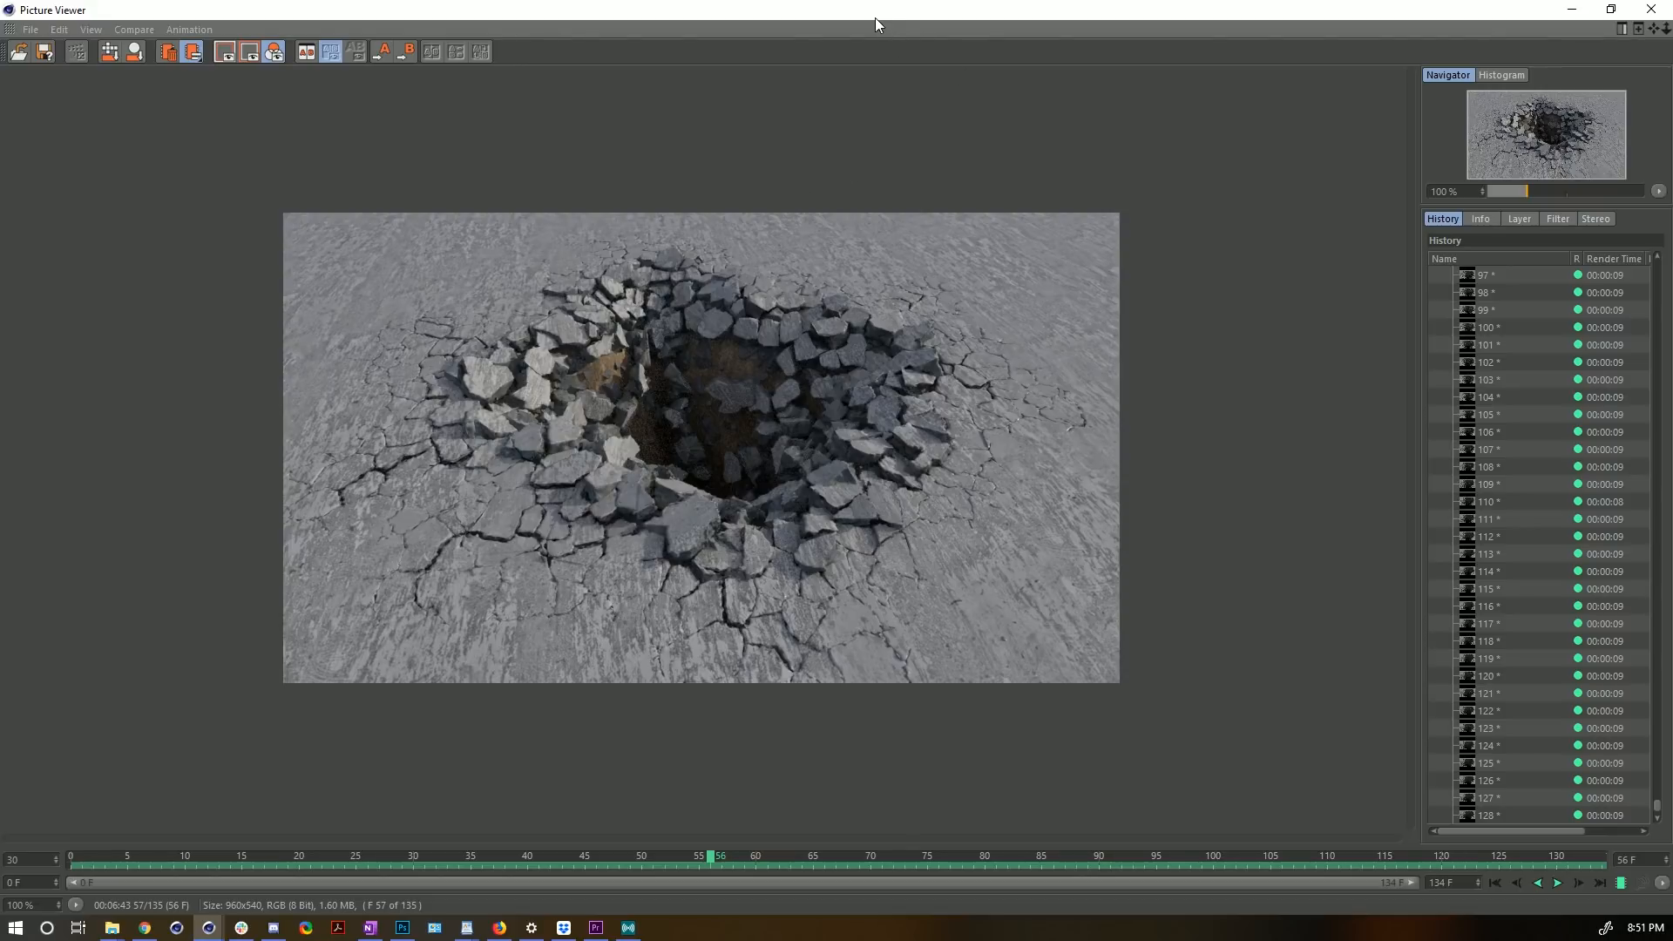
left_click_drag(875, 18, 1672, 322)
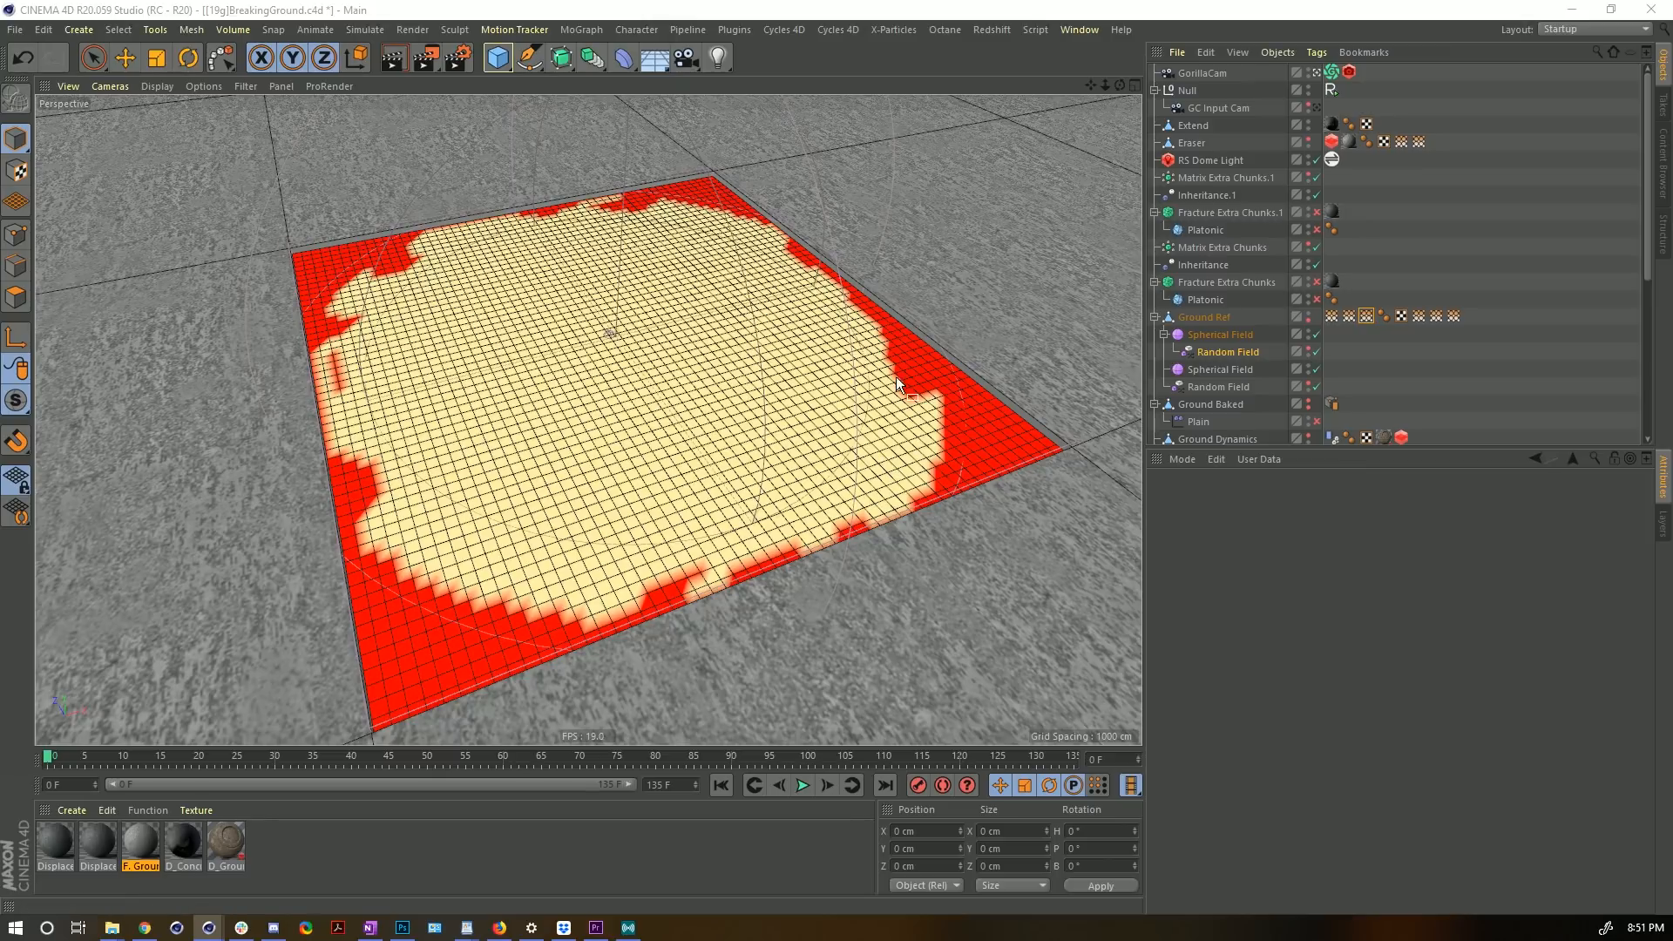
left_click_drag(1284, 449, 1285, 632)
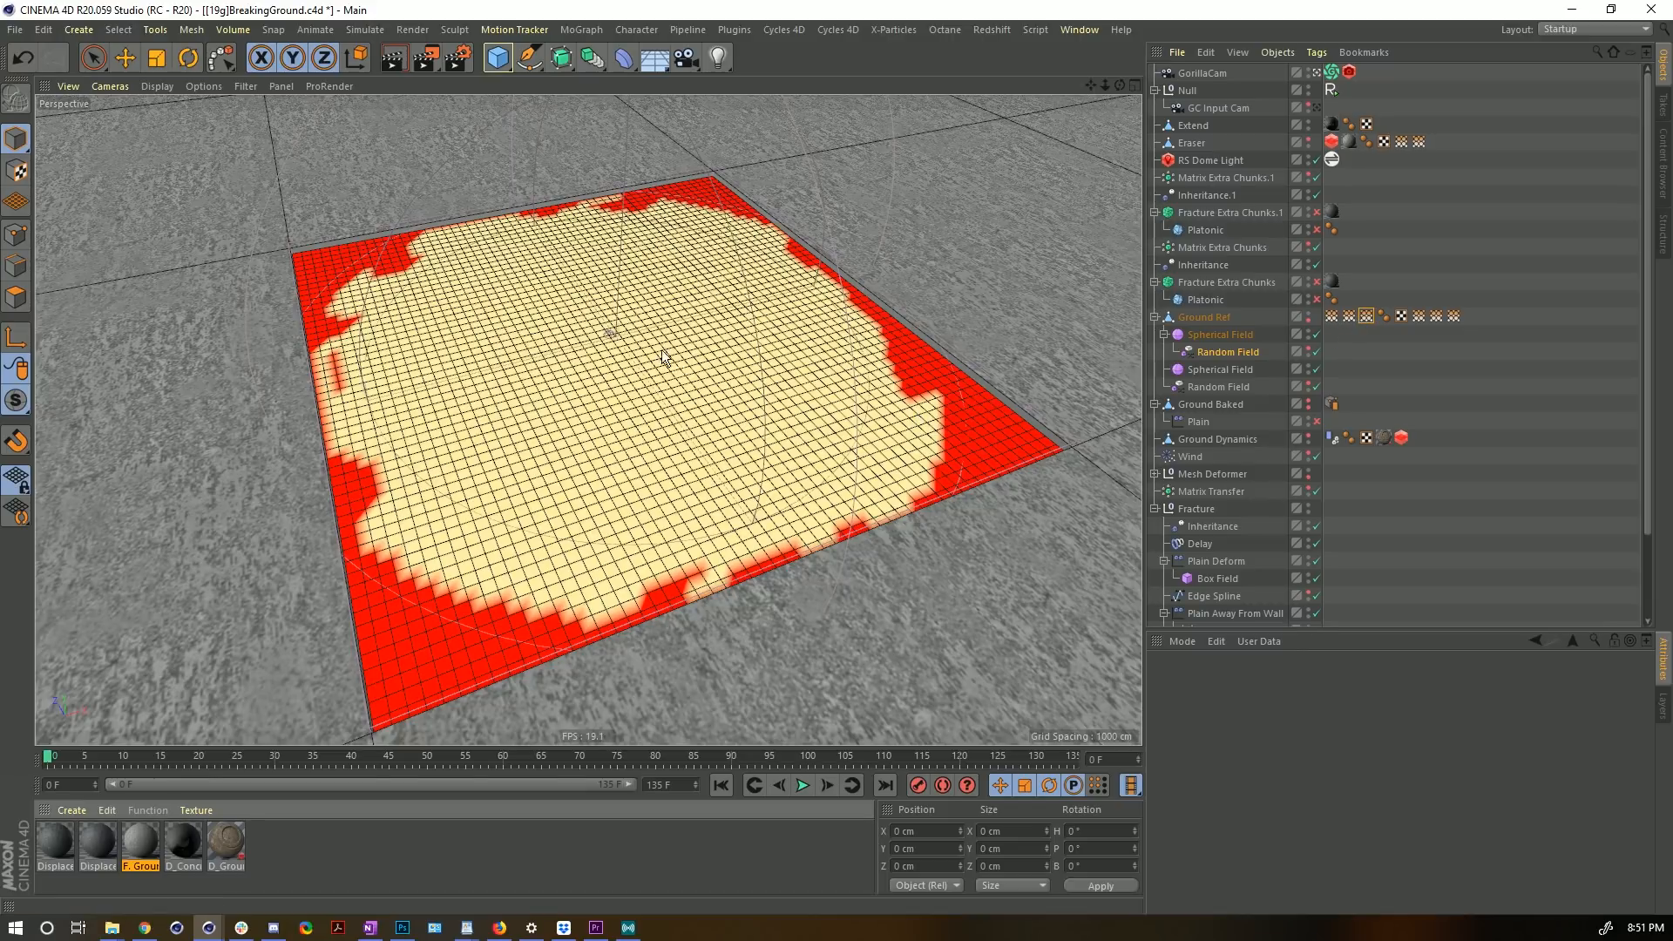
- Examine the fields of Ground Ref's Vertex Map Growth and Vertex Map Pre-Growth tags, including the Freeze layer's settings
left_click(1349, 317)
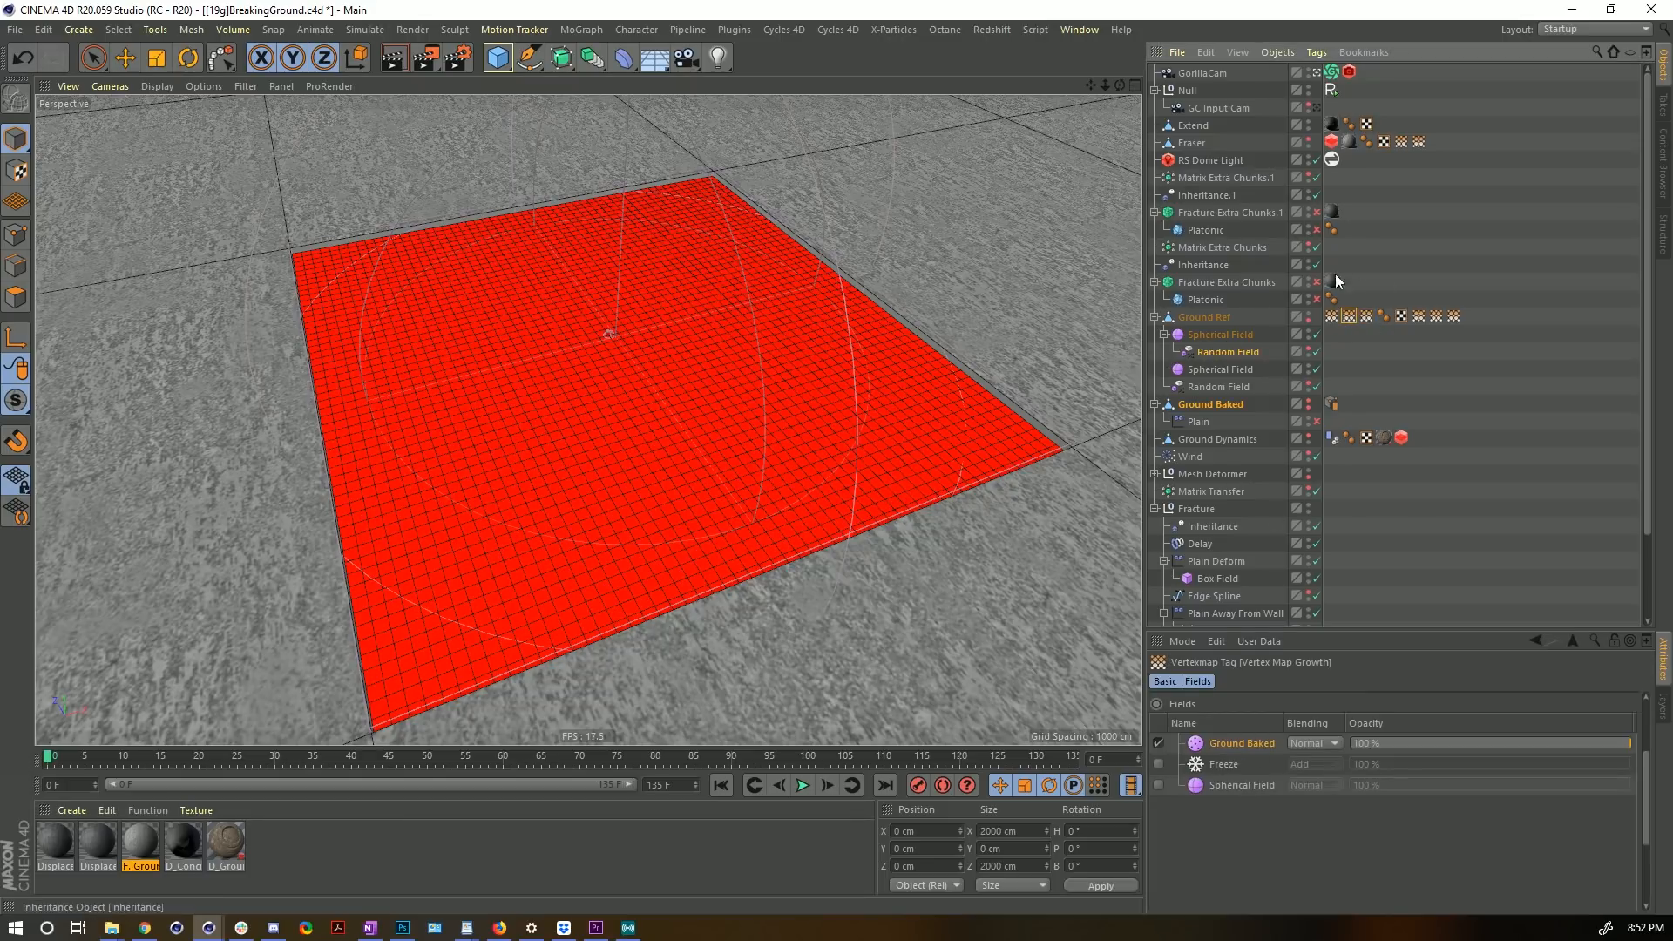
left_click(1331, 316)
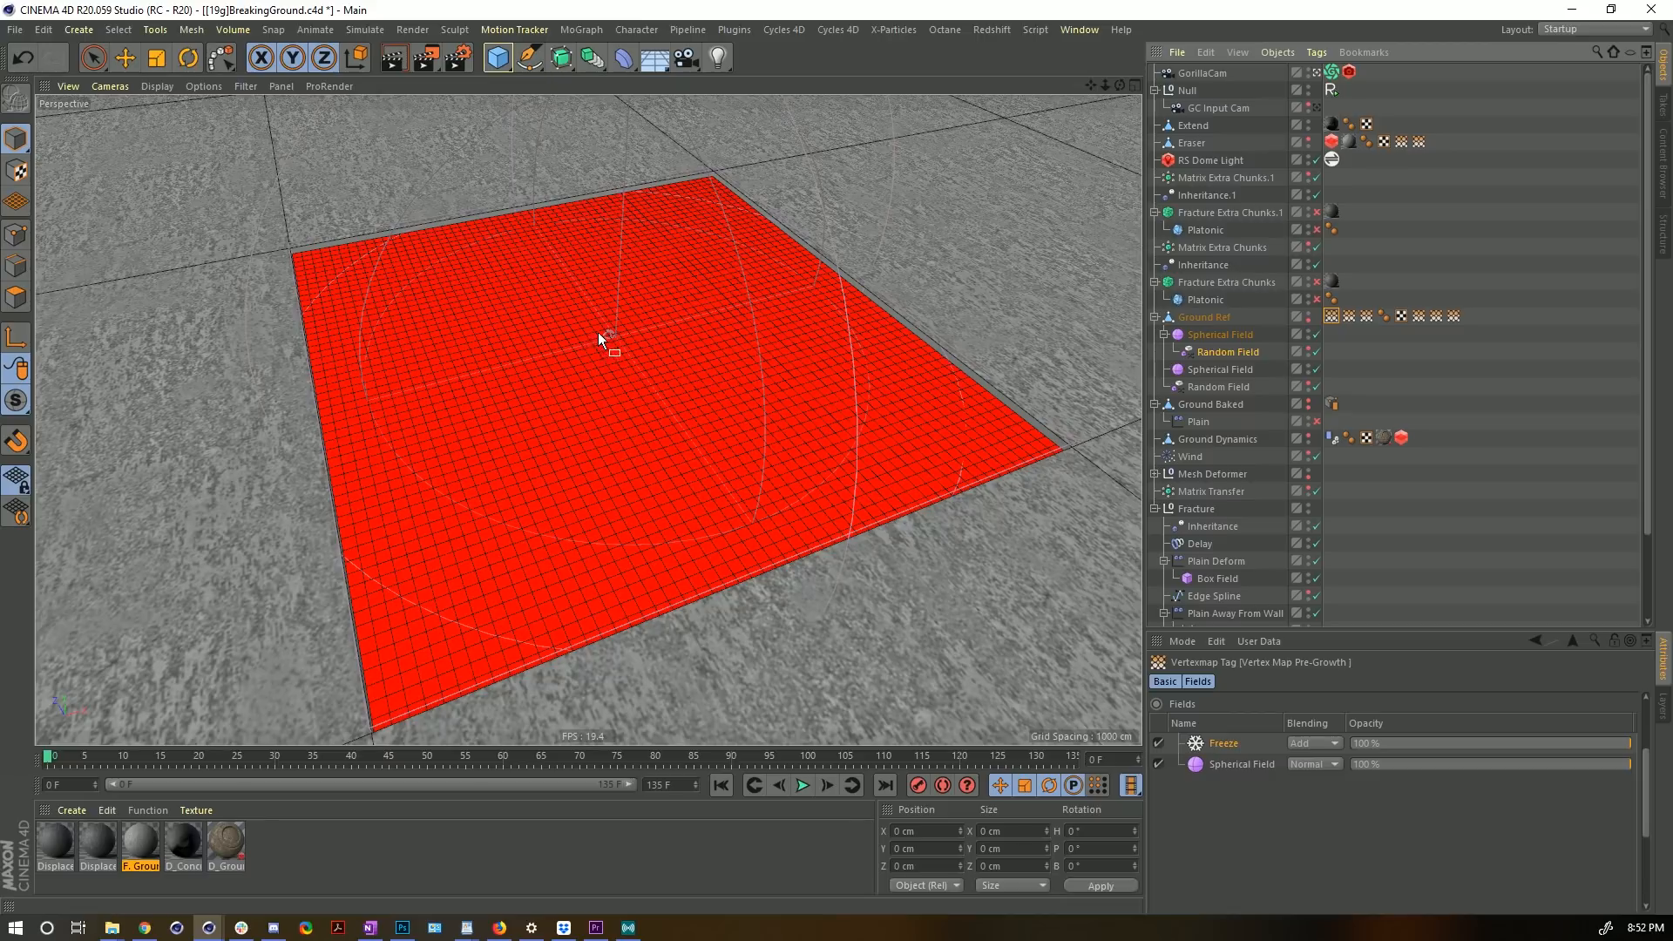
left_click(1219, 750)
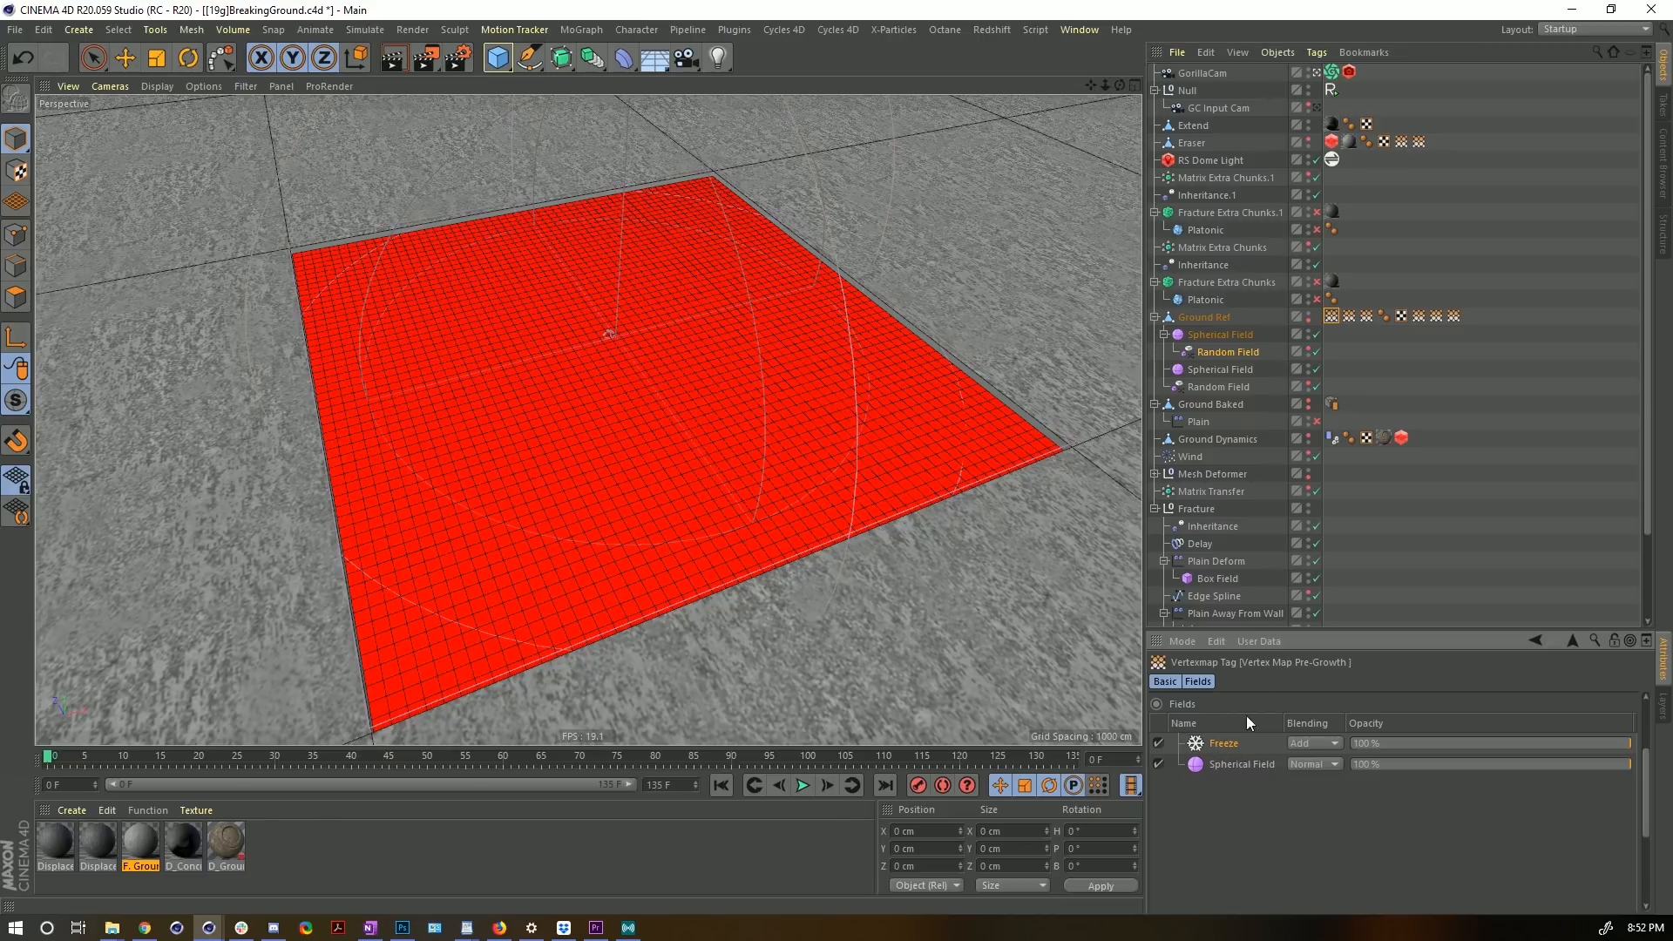
left_click_drag(1266, 628, 1266, 216)
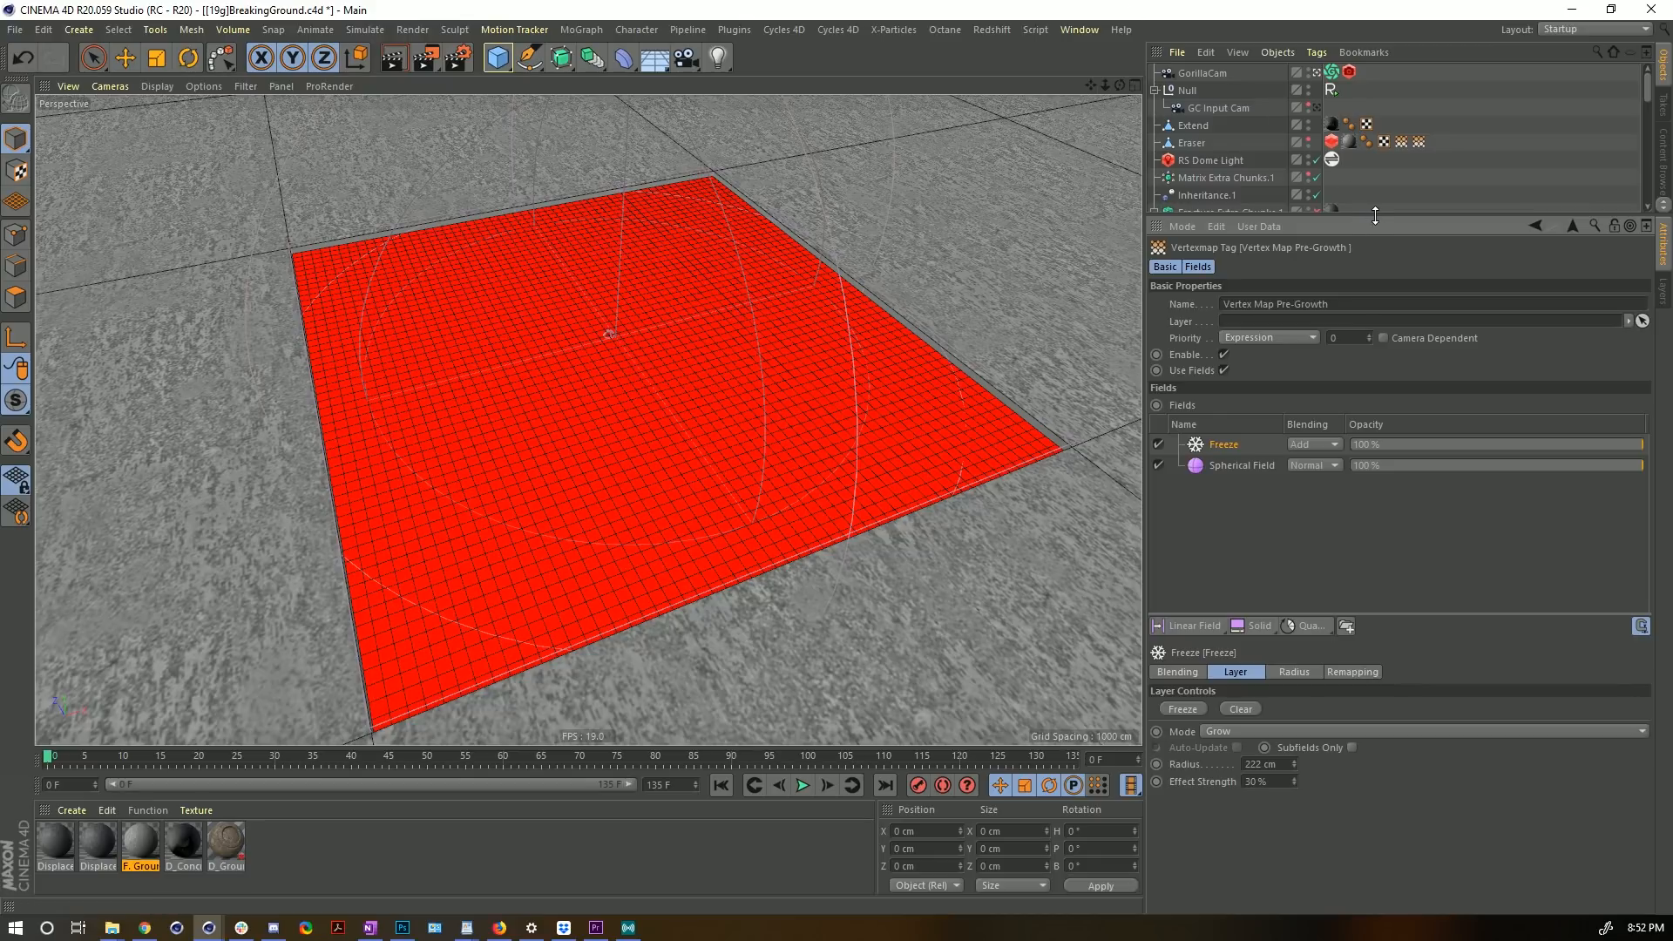
left_click_drag(1369, 237, 1325, 488)
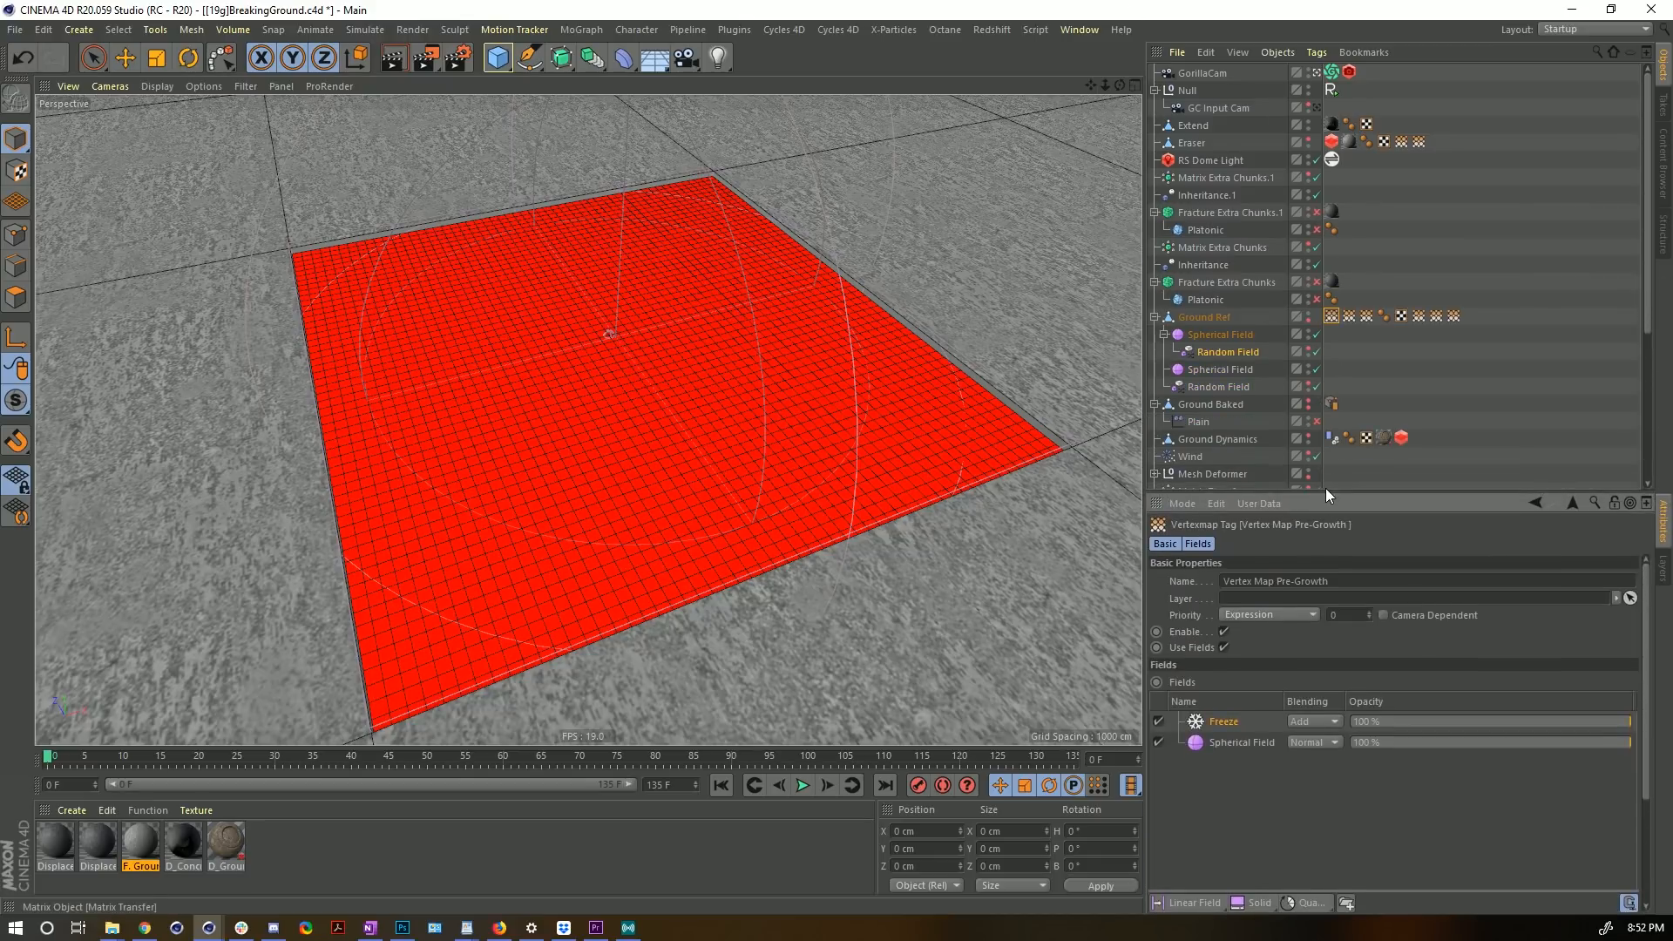
- Inspect the deformer and parameter settings of Ground Baked's Plain effector, and recheck the Vertex Map Growth and Pre-Growth fields
left_click(1186, 318)
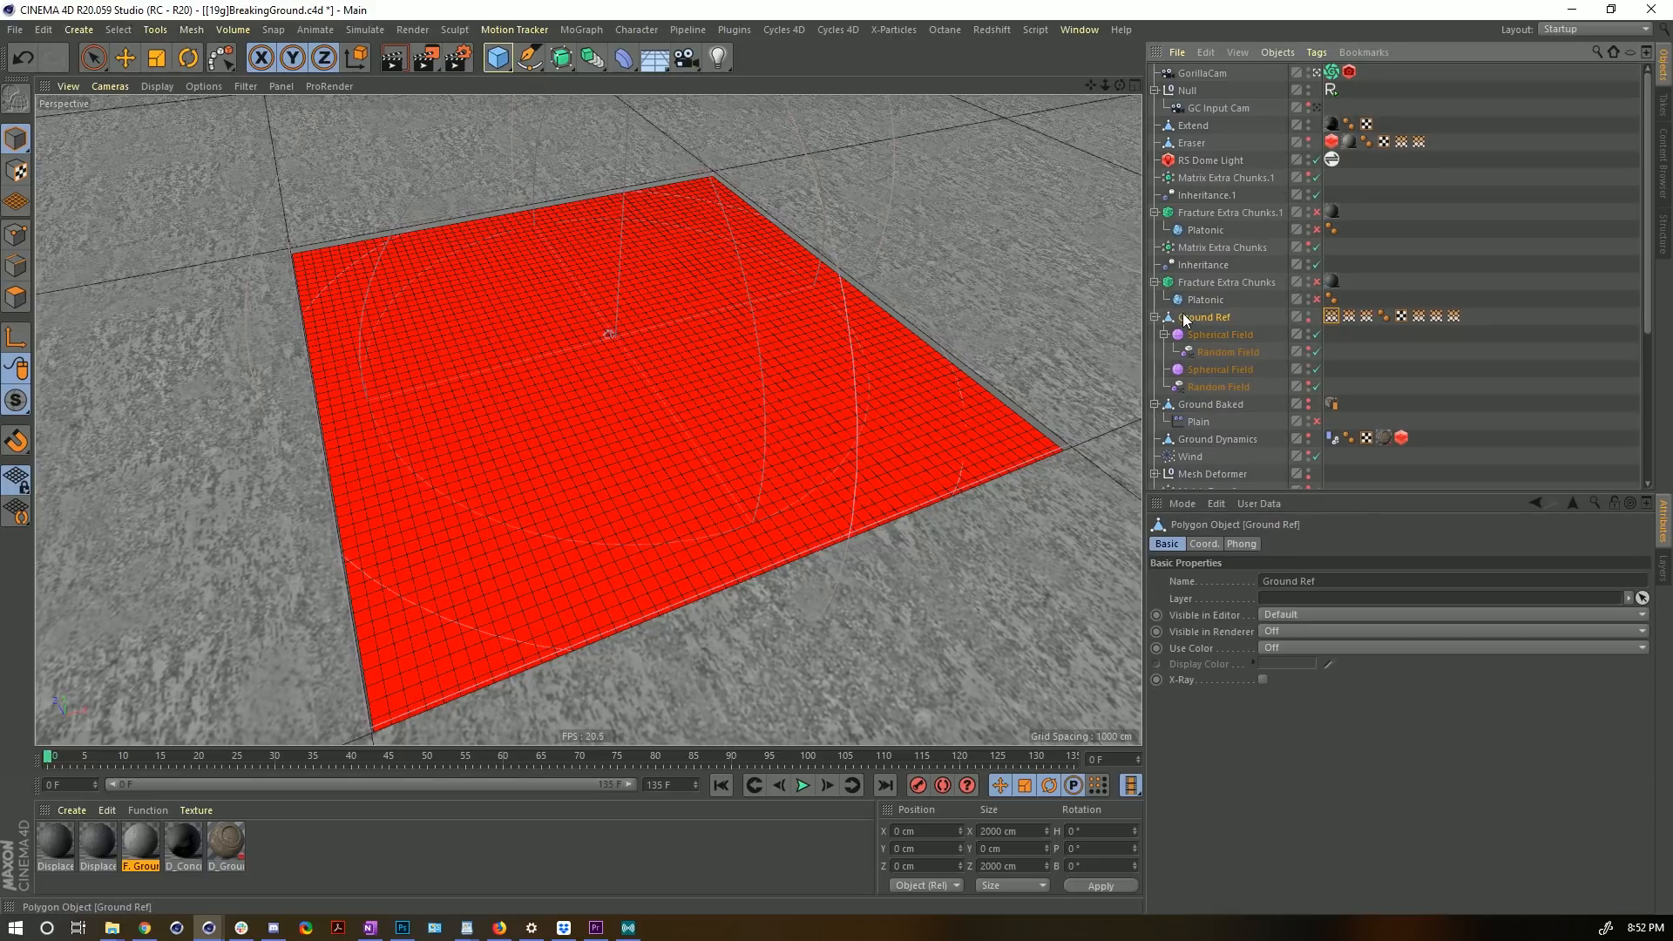
left_click(1201, 421)
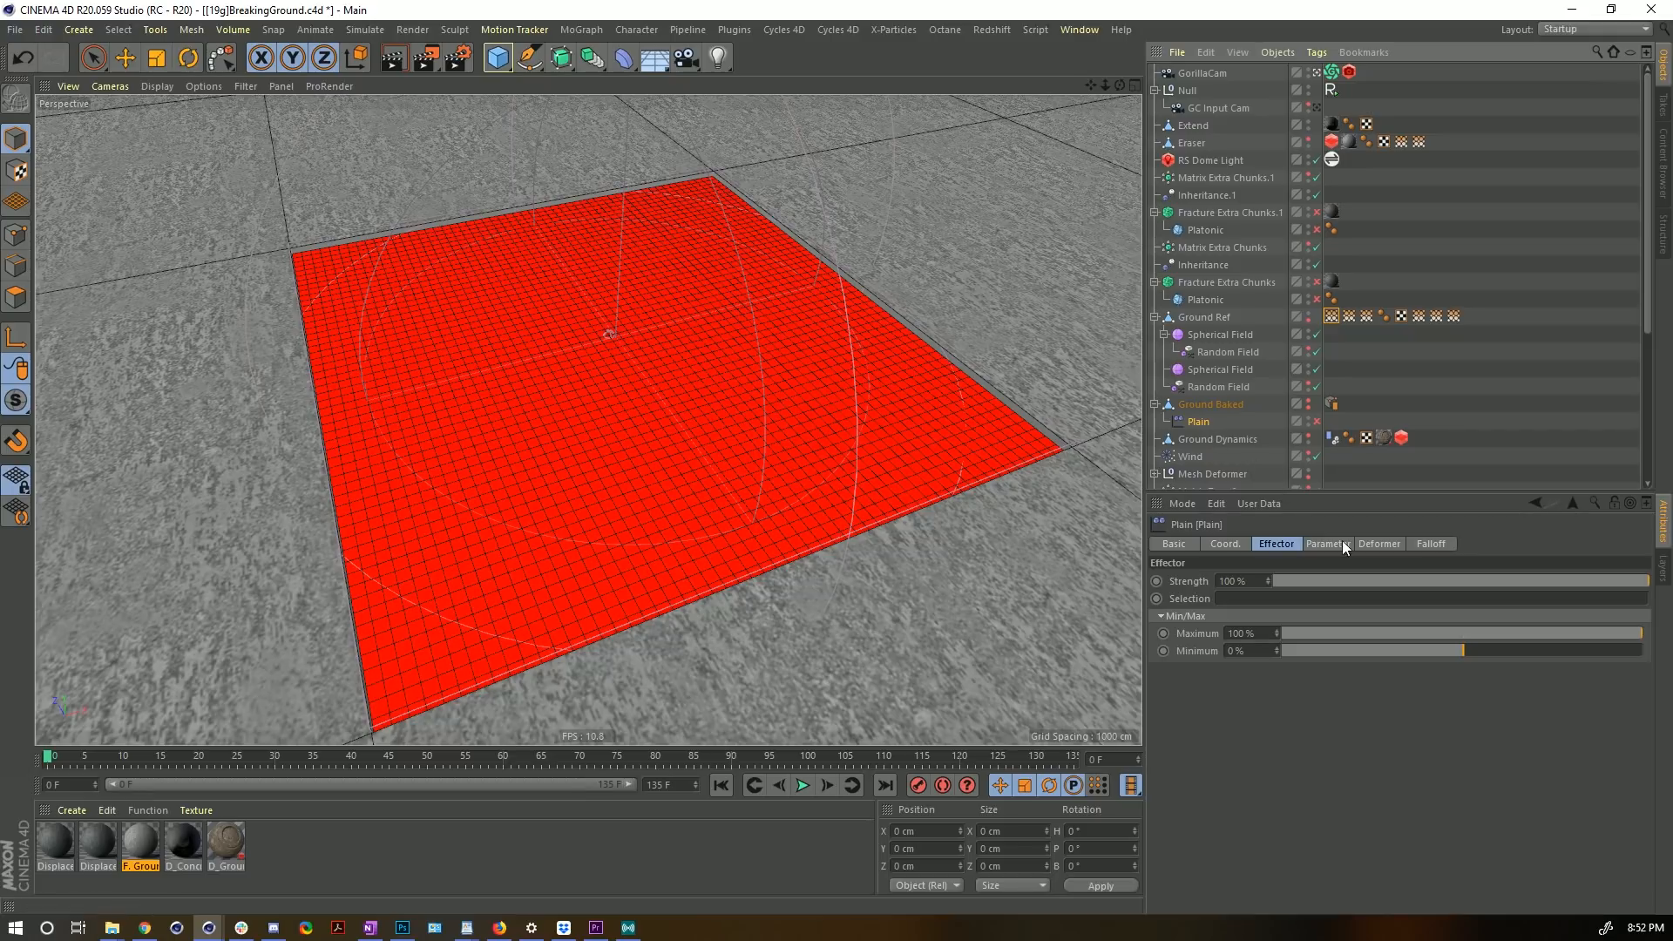
left_click(1378, 544)
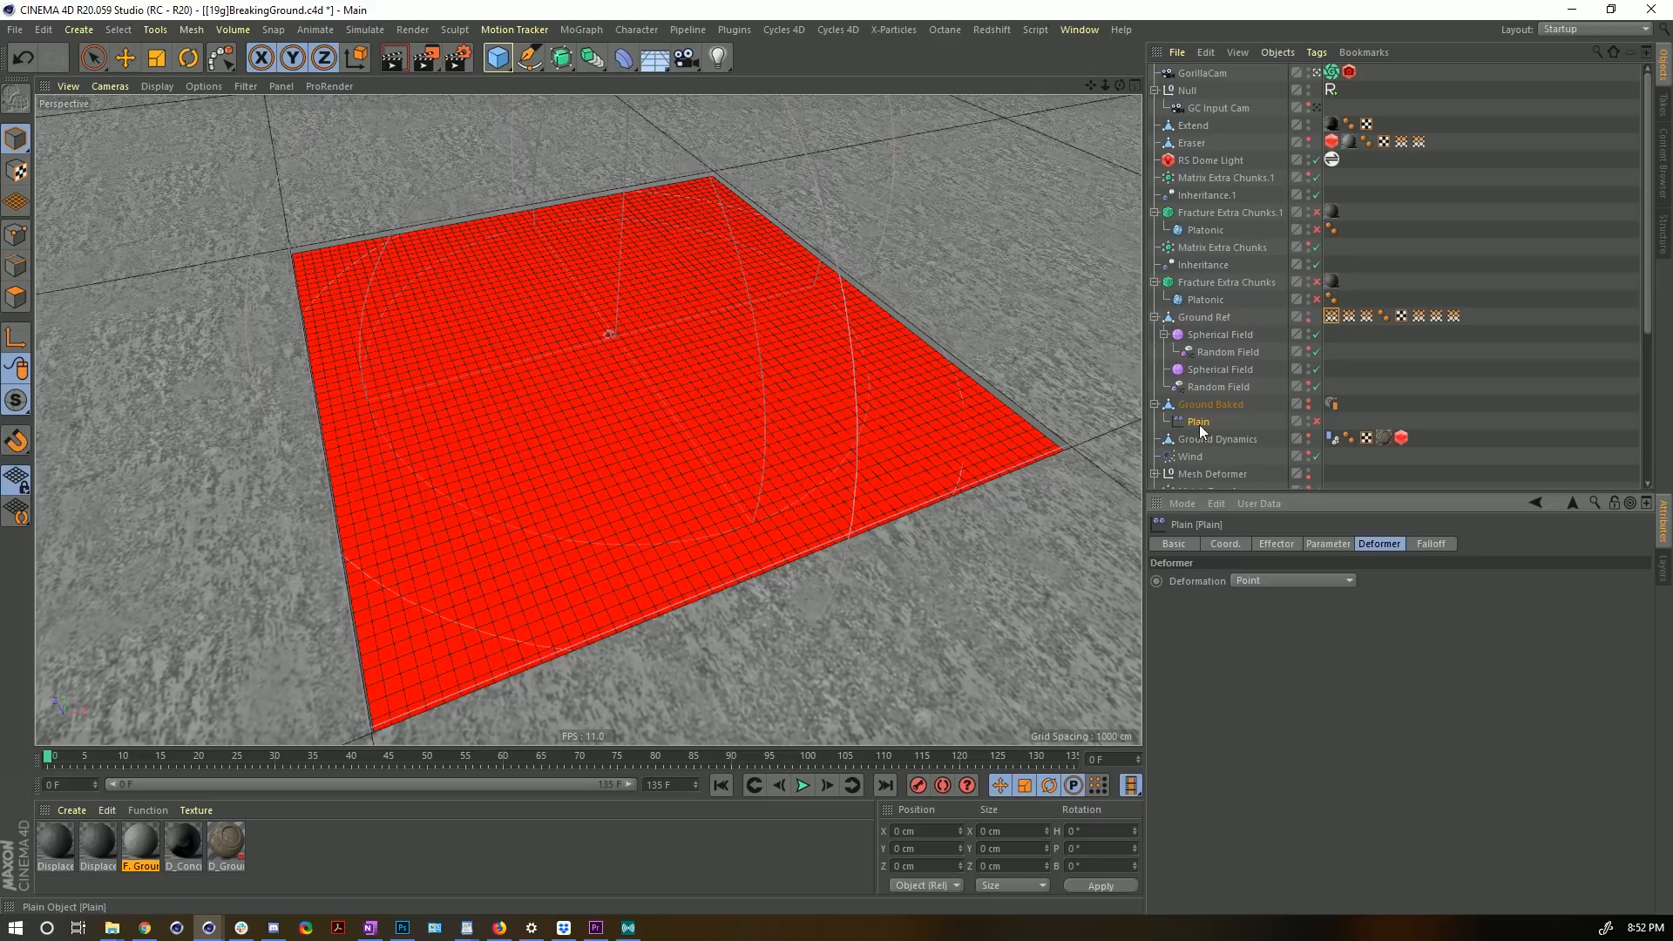
left_click(1281, 545)
left_click(1326, 545)
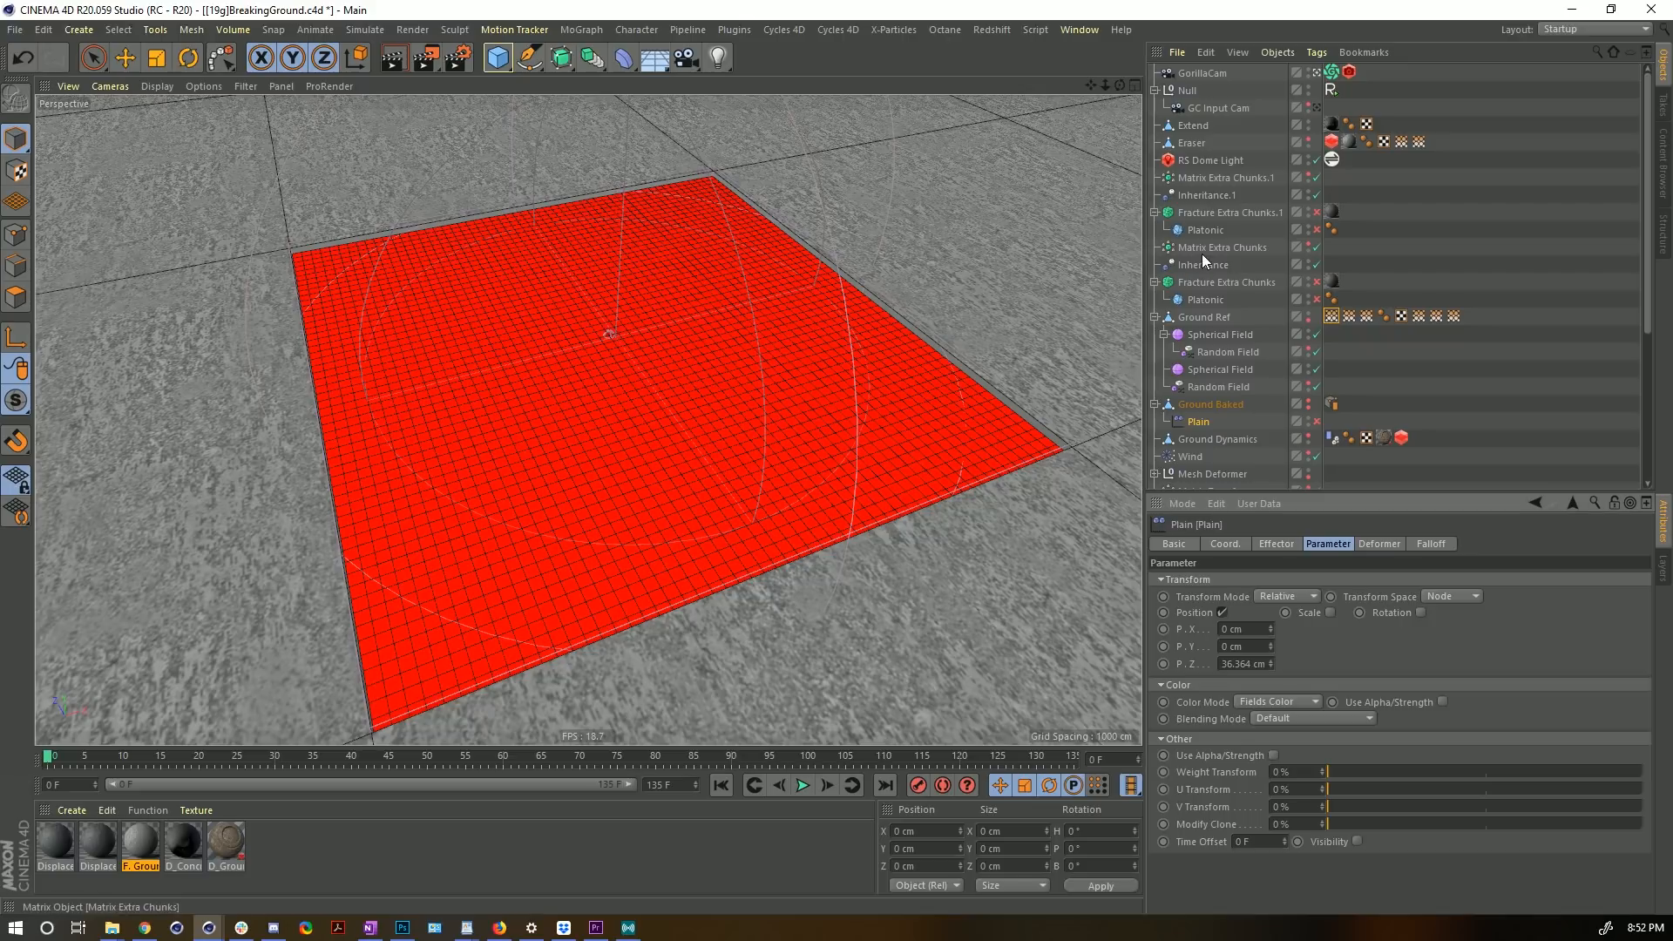
left_click(1345, 316)
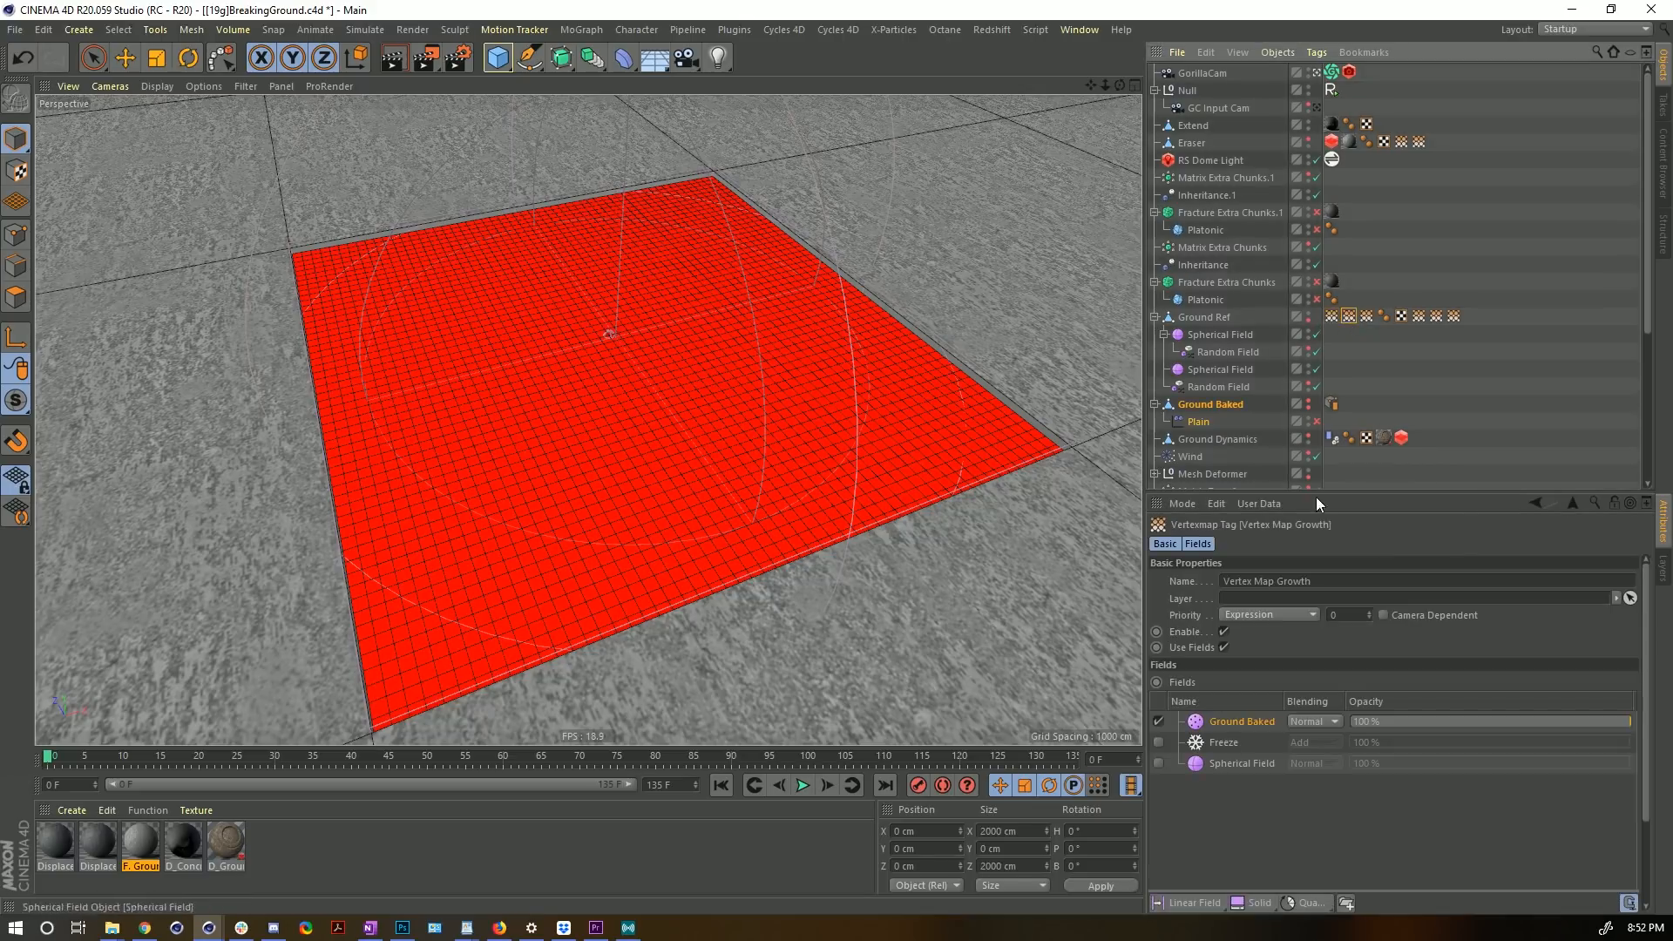
left_click(1332, 317)
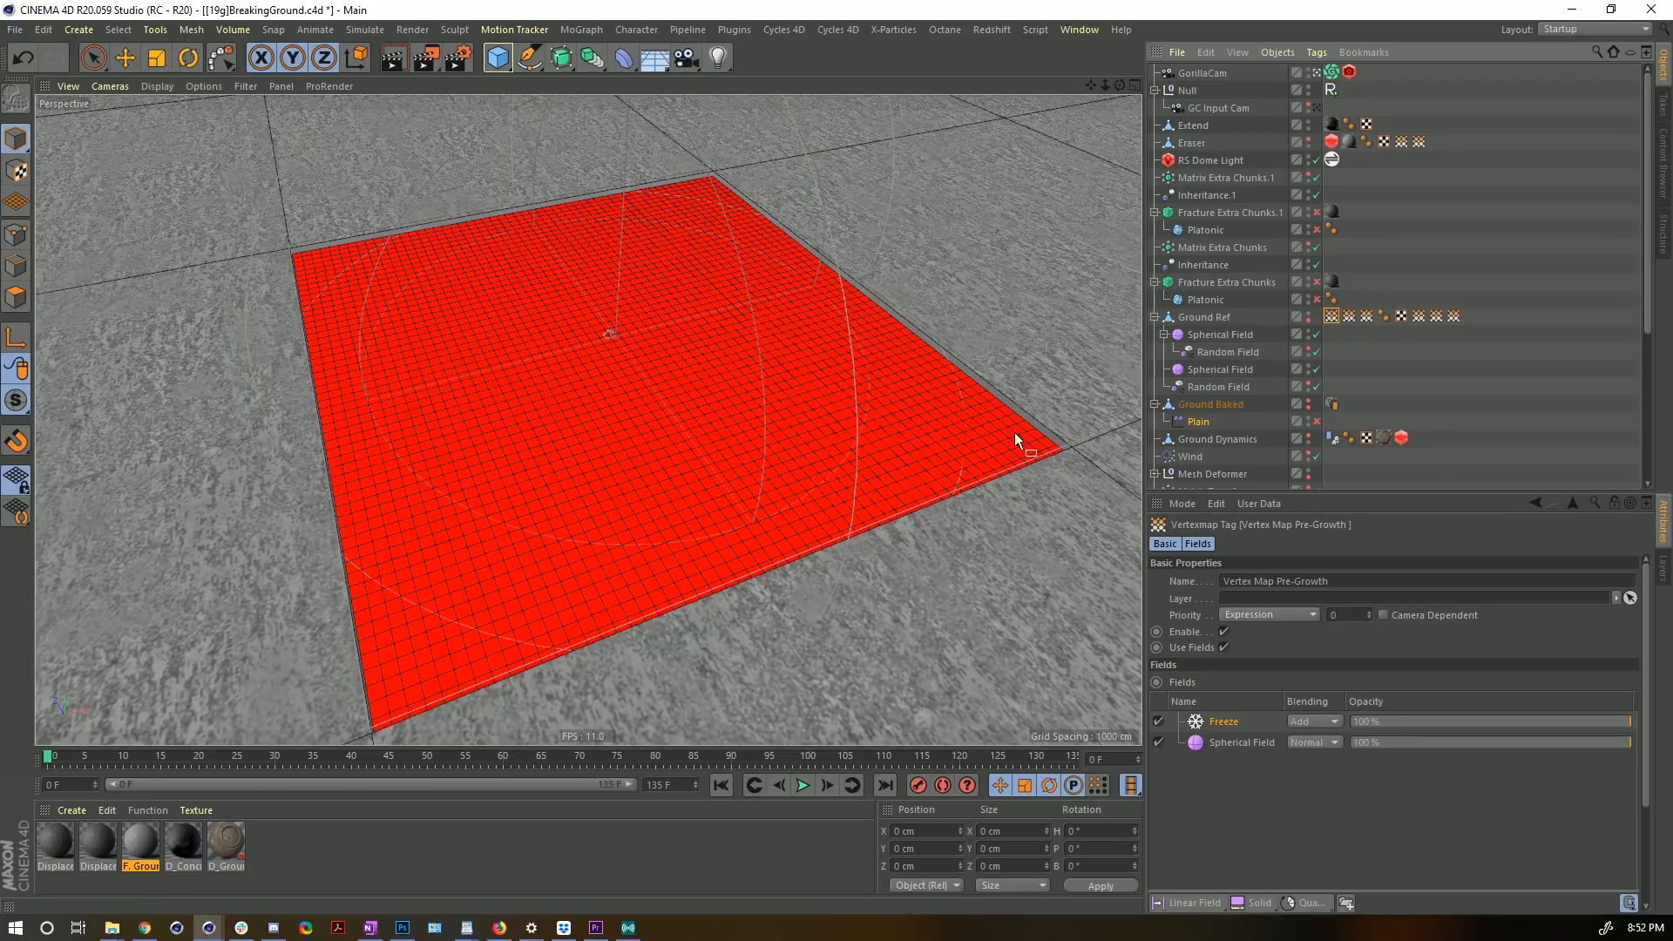
- Find the Point Cache among the character tags available for Ground Baked, and inspect its existing Point Cache tag's settings
left_click(1224, 404)
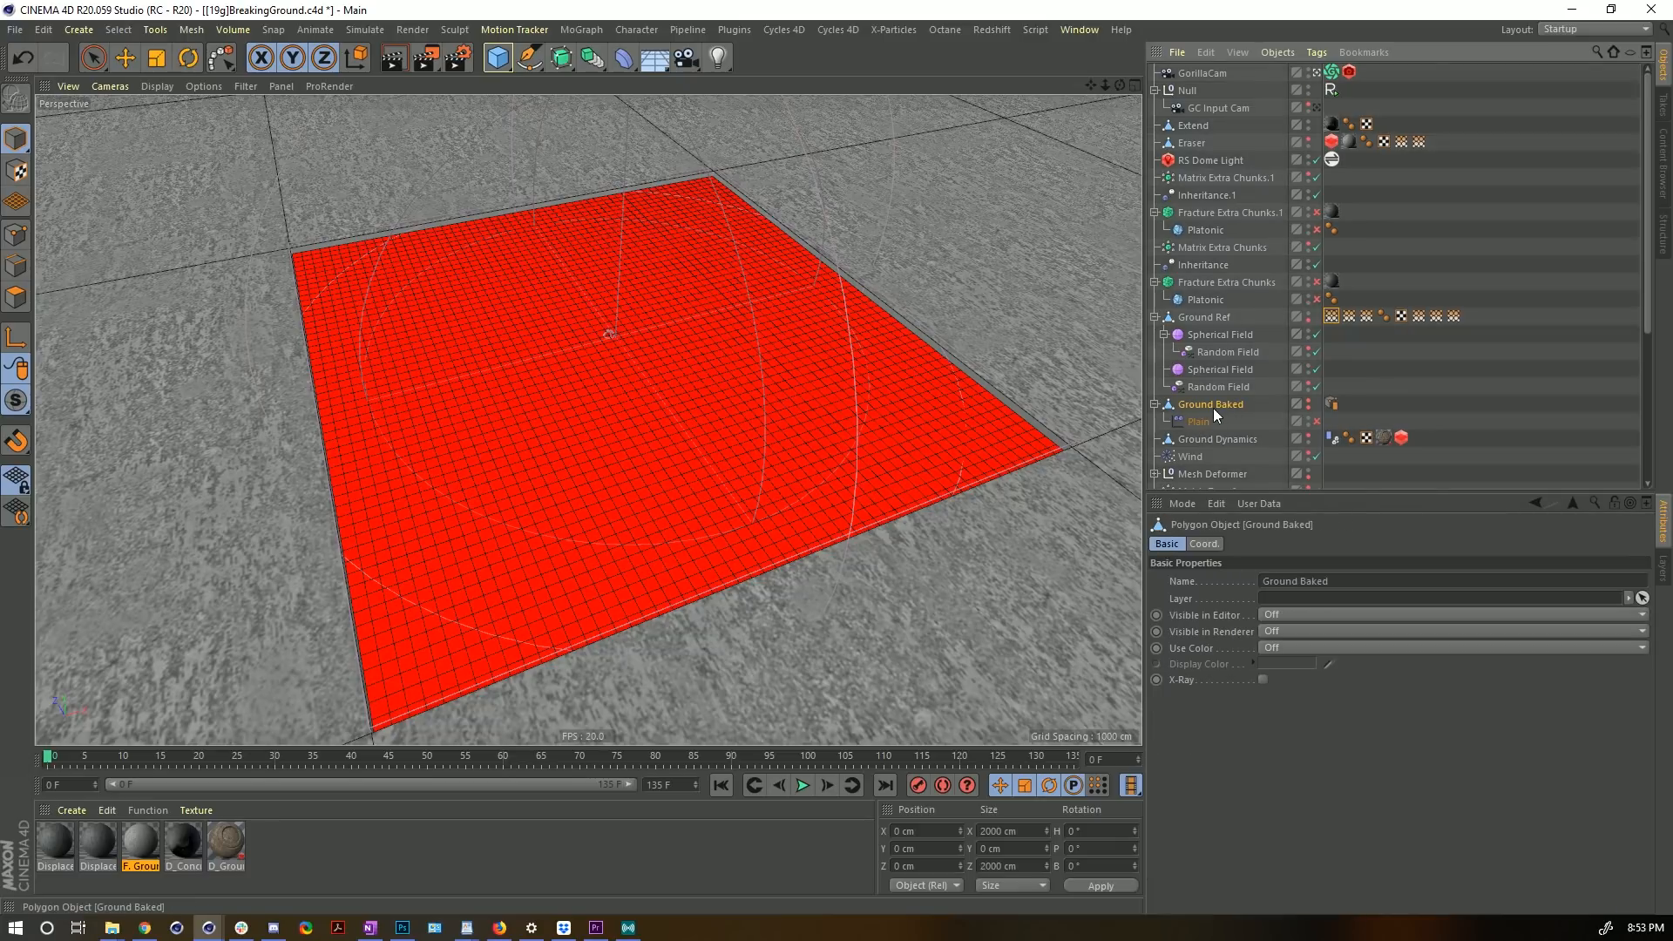
right_click(1201, 408)
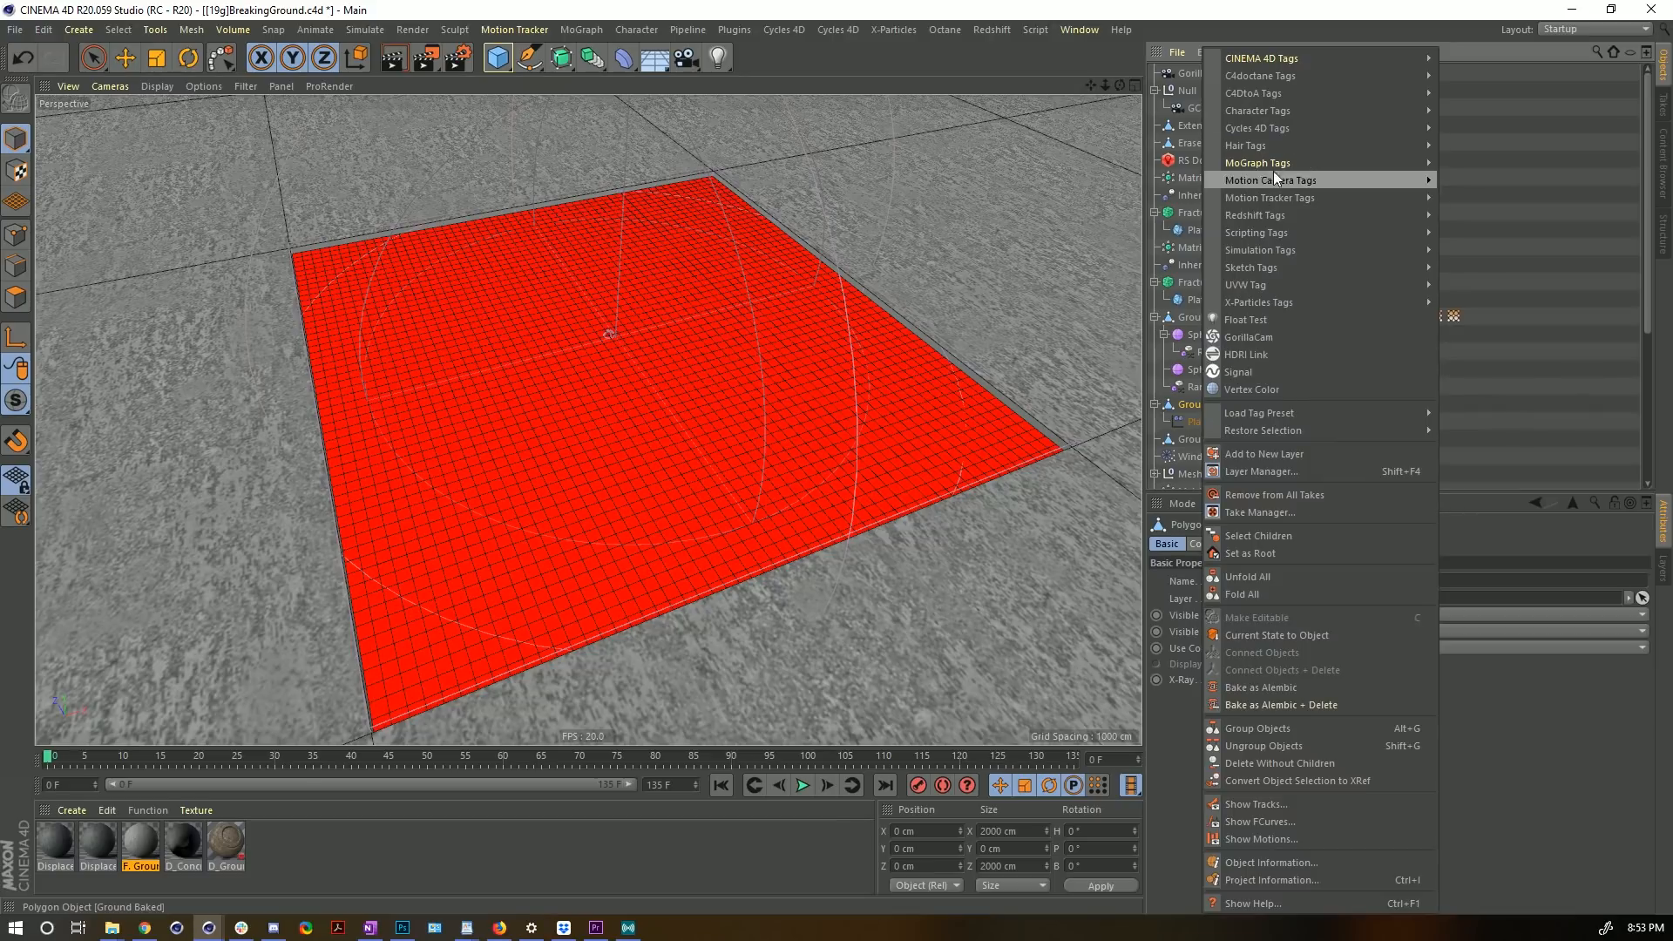
mouse_move(1274, 110)
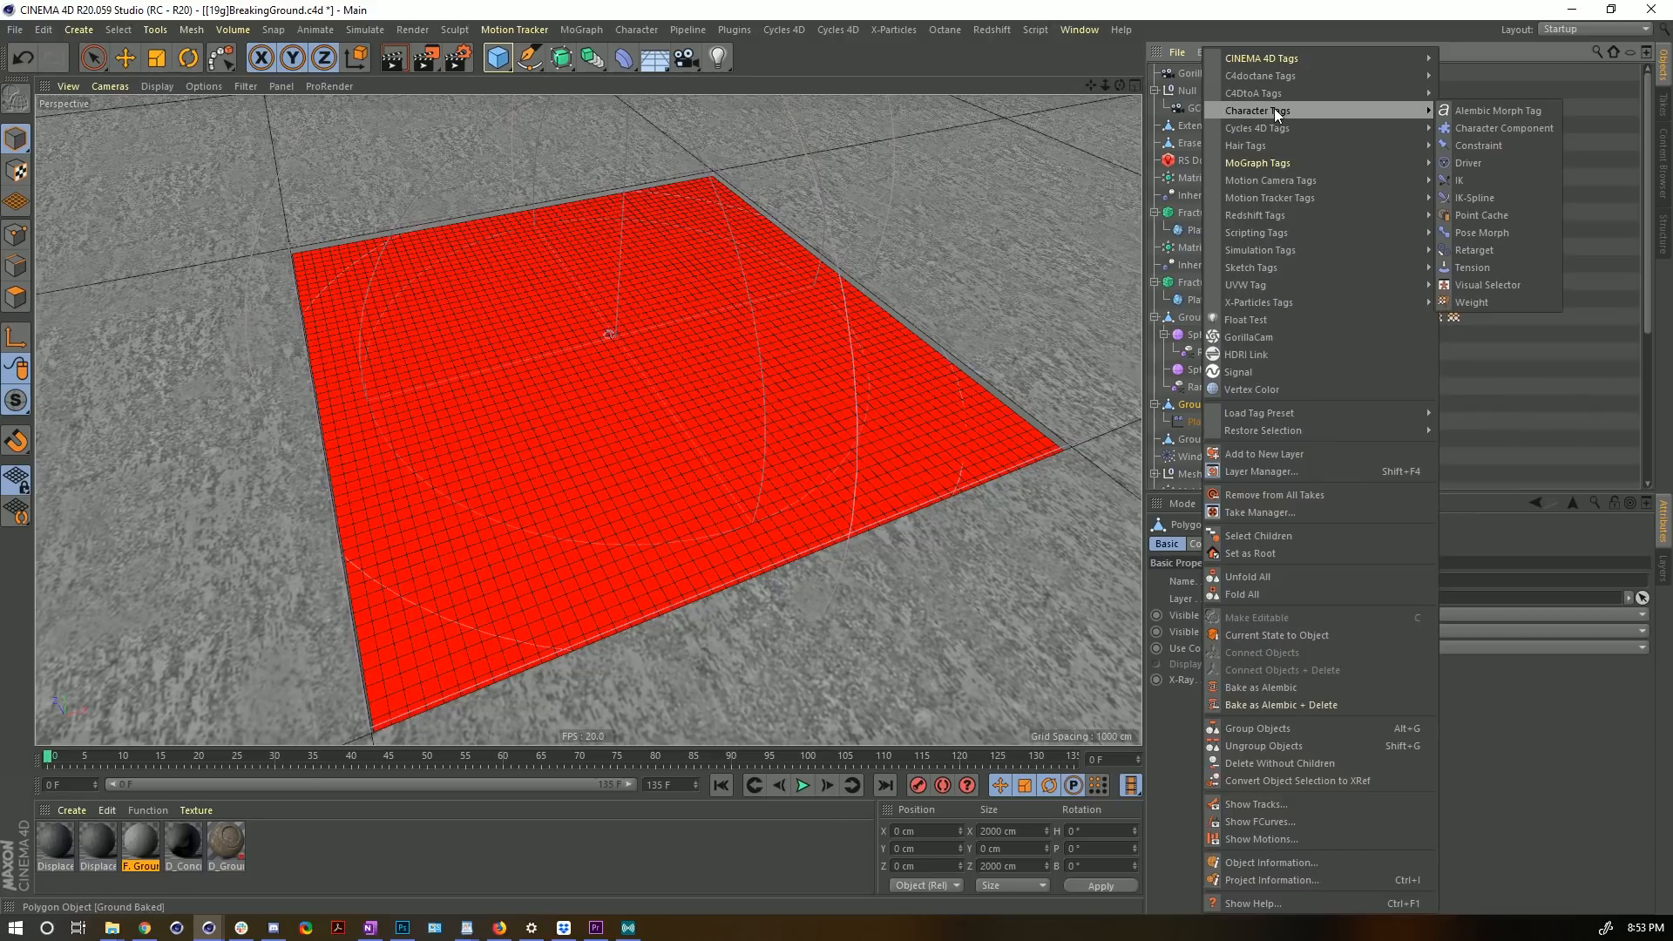
left_click(1507, 217)
left_click(1333, 401)
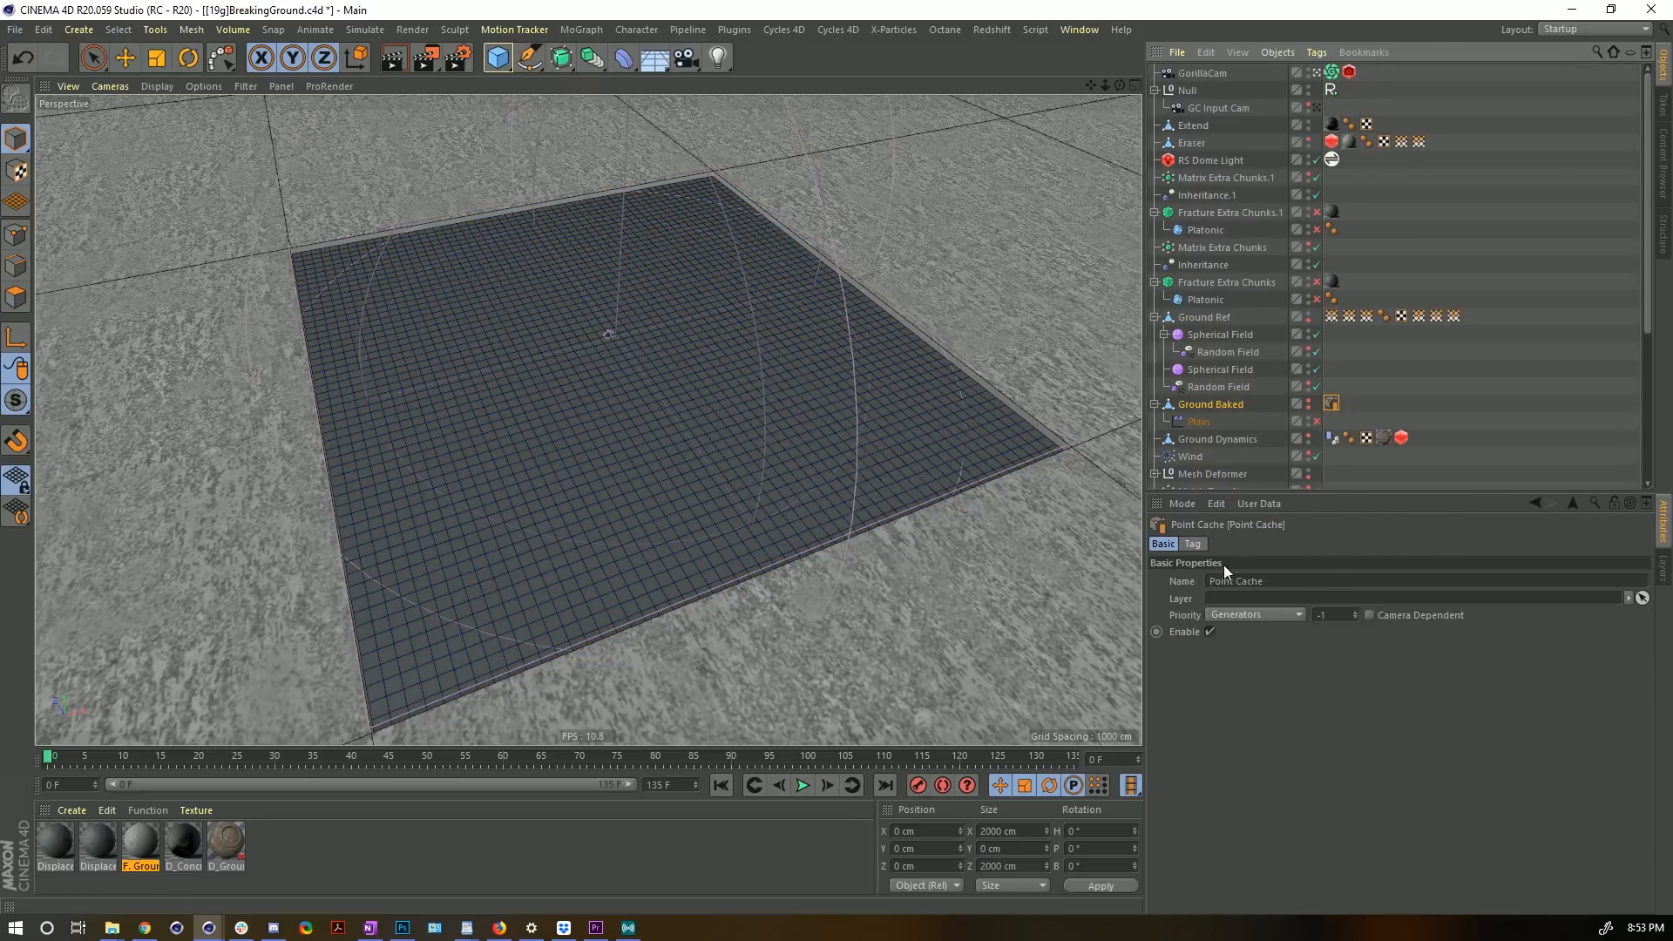
left_click(1193, 544)
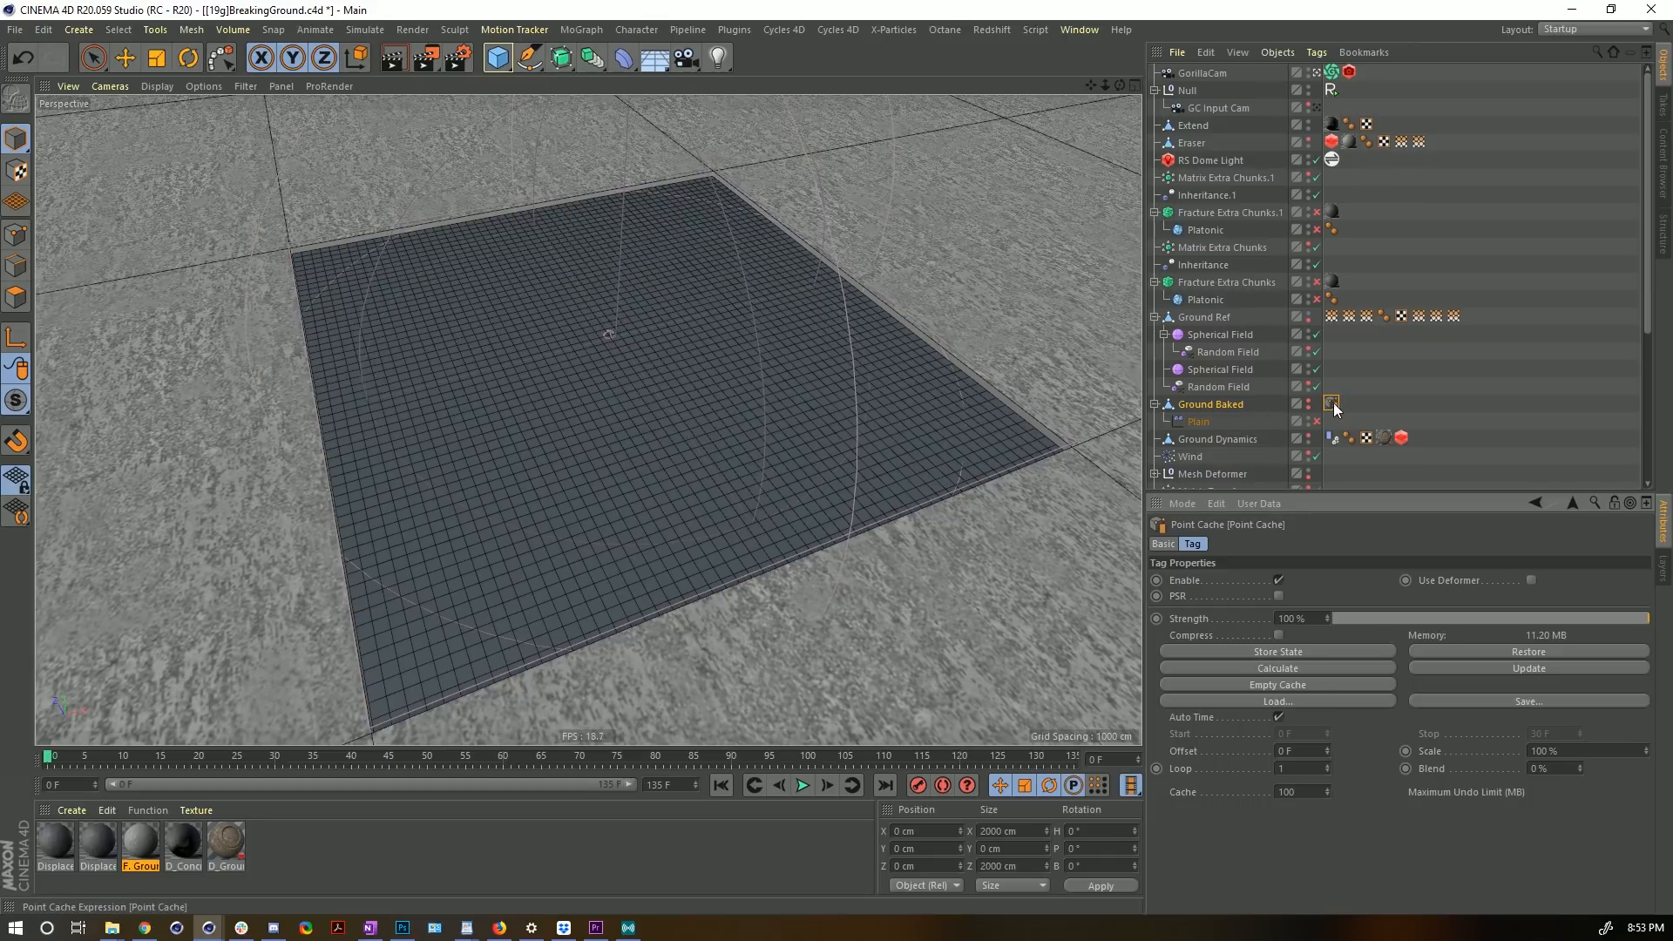
- Compare the Vertex Map Pre-Growth fields with Vertex Map Growth's Ground Baked layer, including its point mode and radius
left_click(1331, 316)
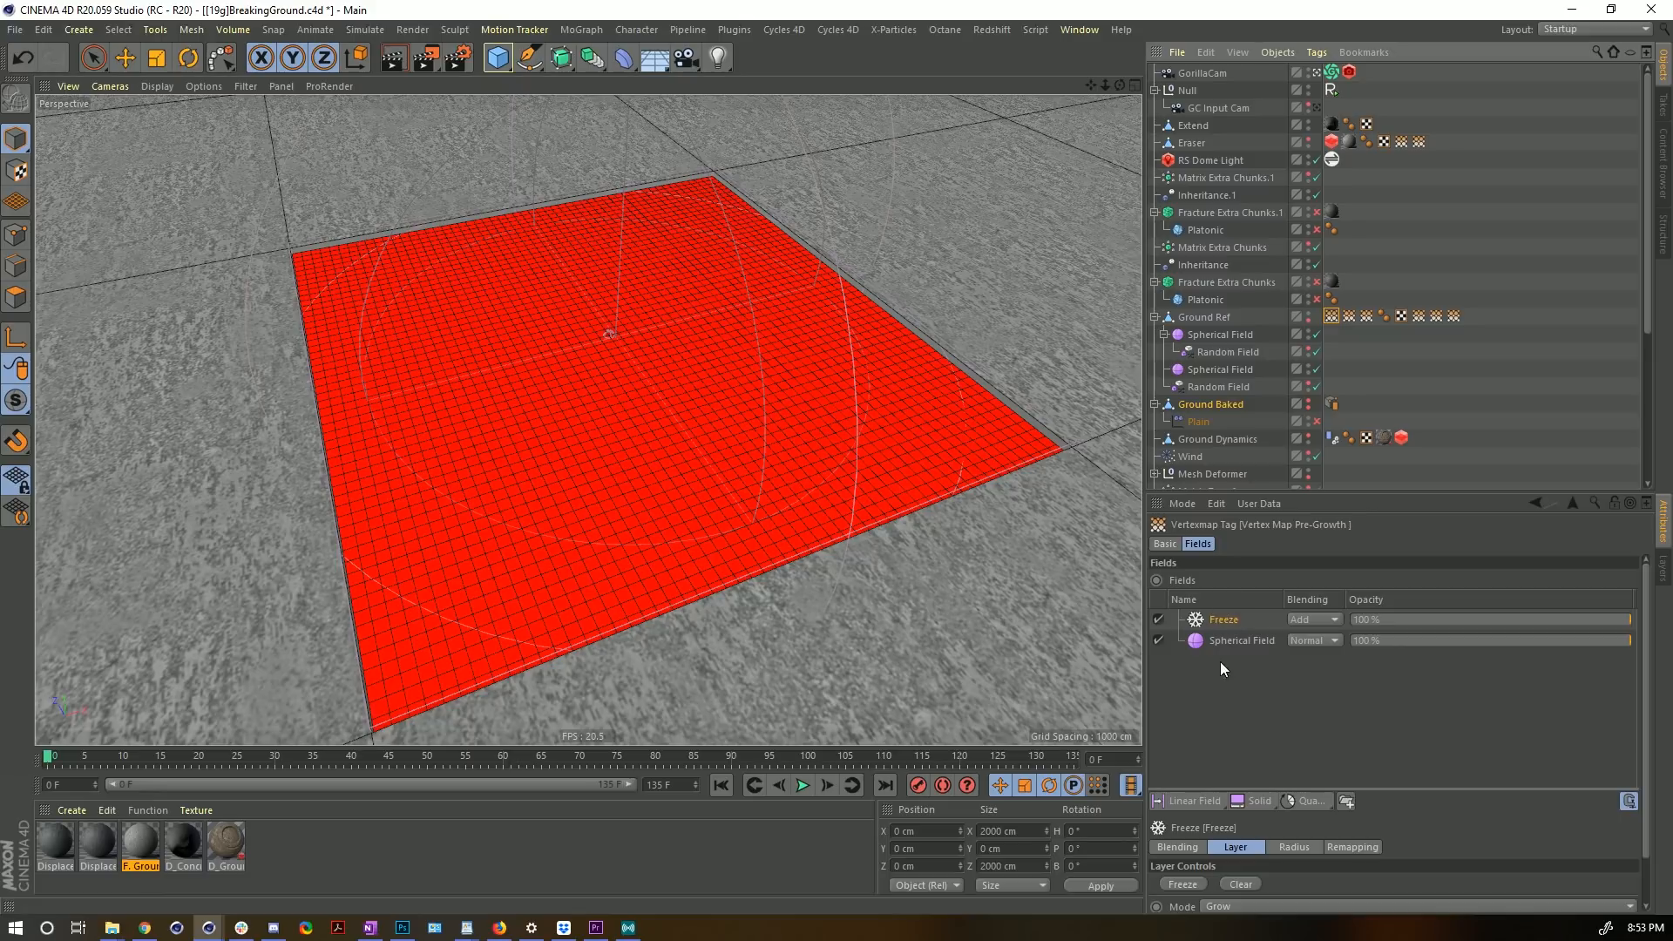
left_click(1348, 316)
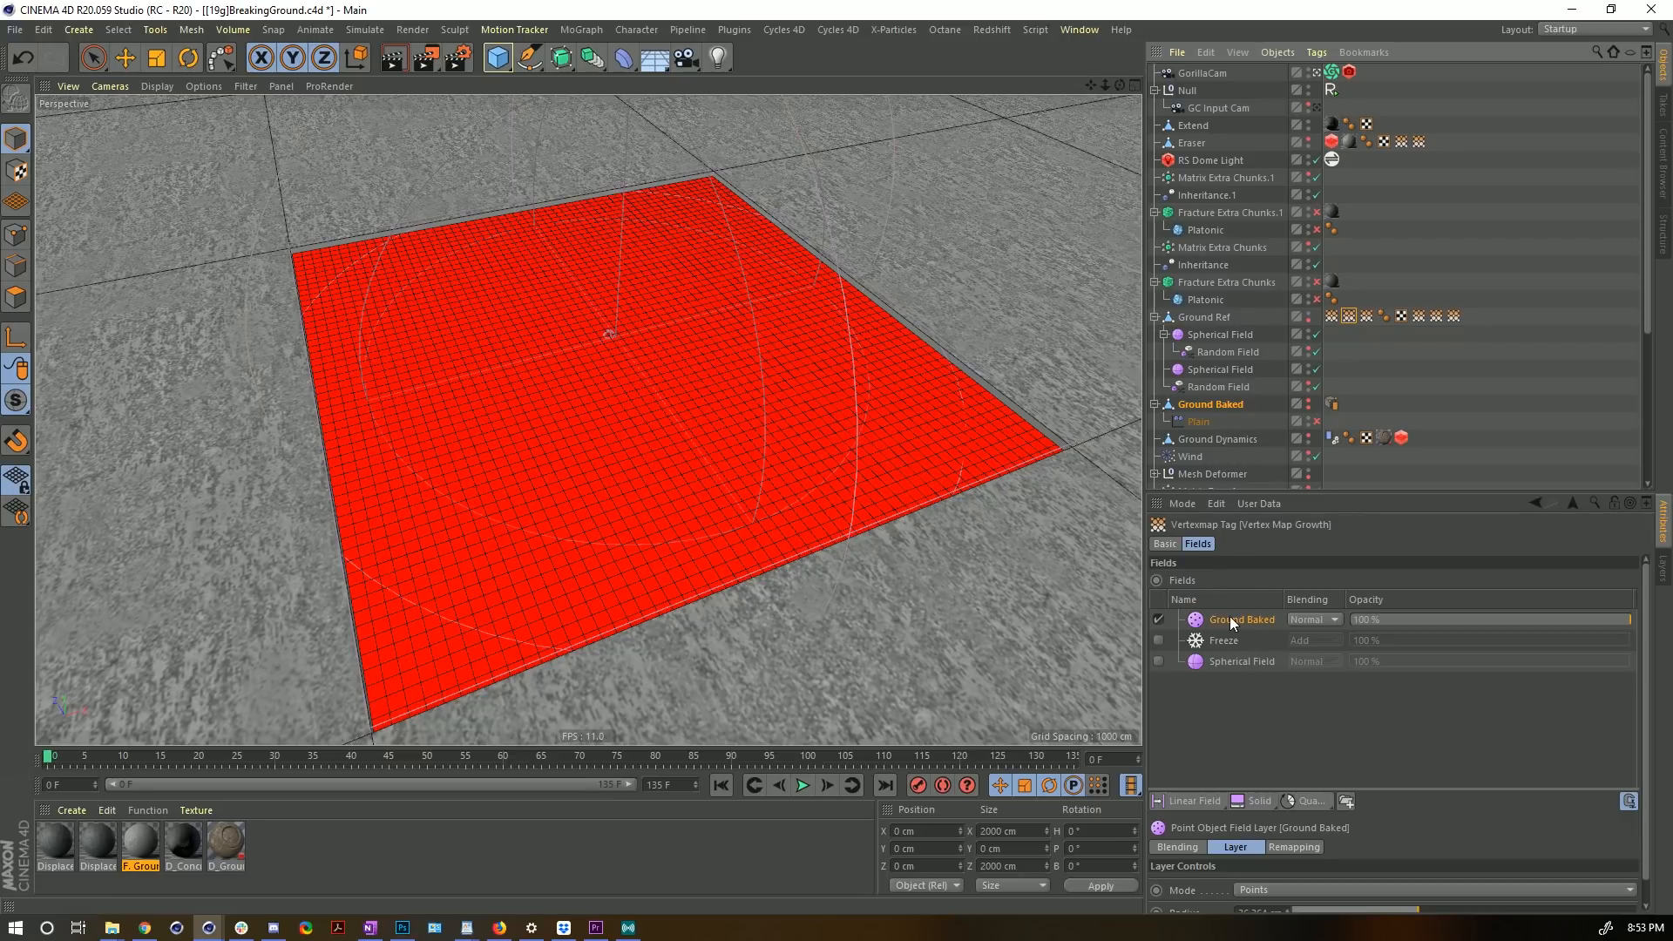
left_click_drag(1333, 494, 1335, 297)
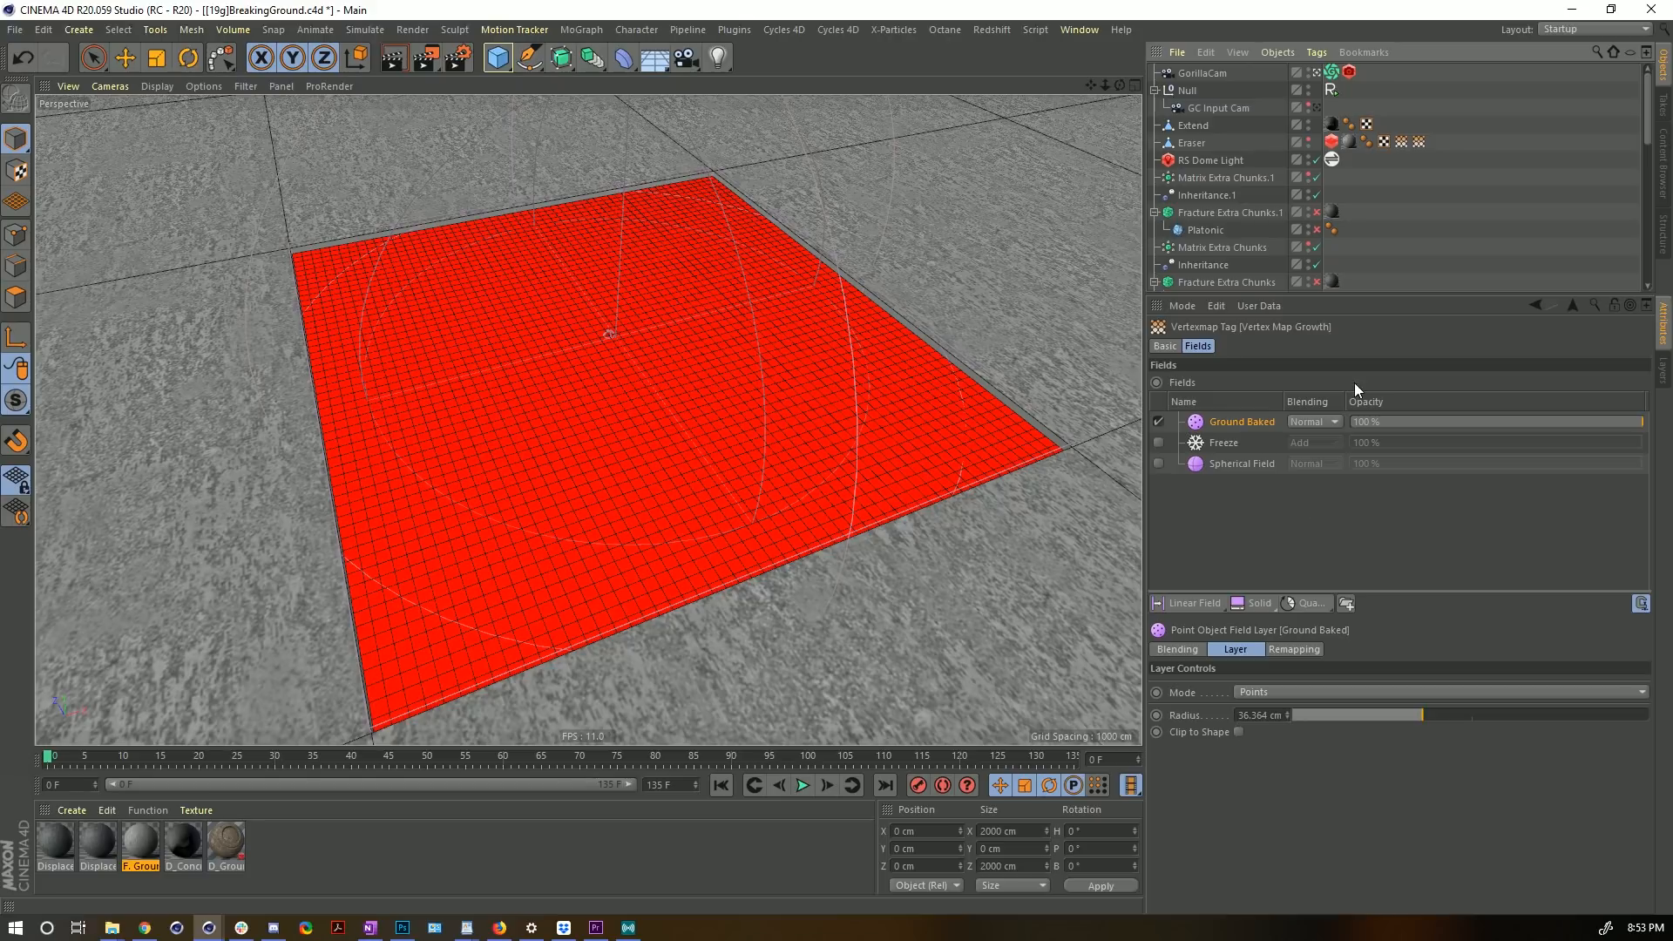
left_click_drag(1372, 293, 1372, 477)
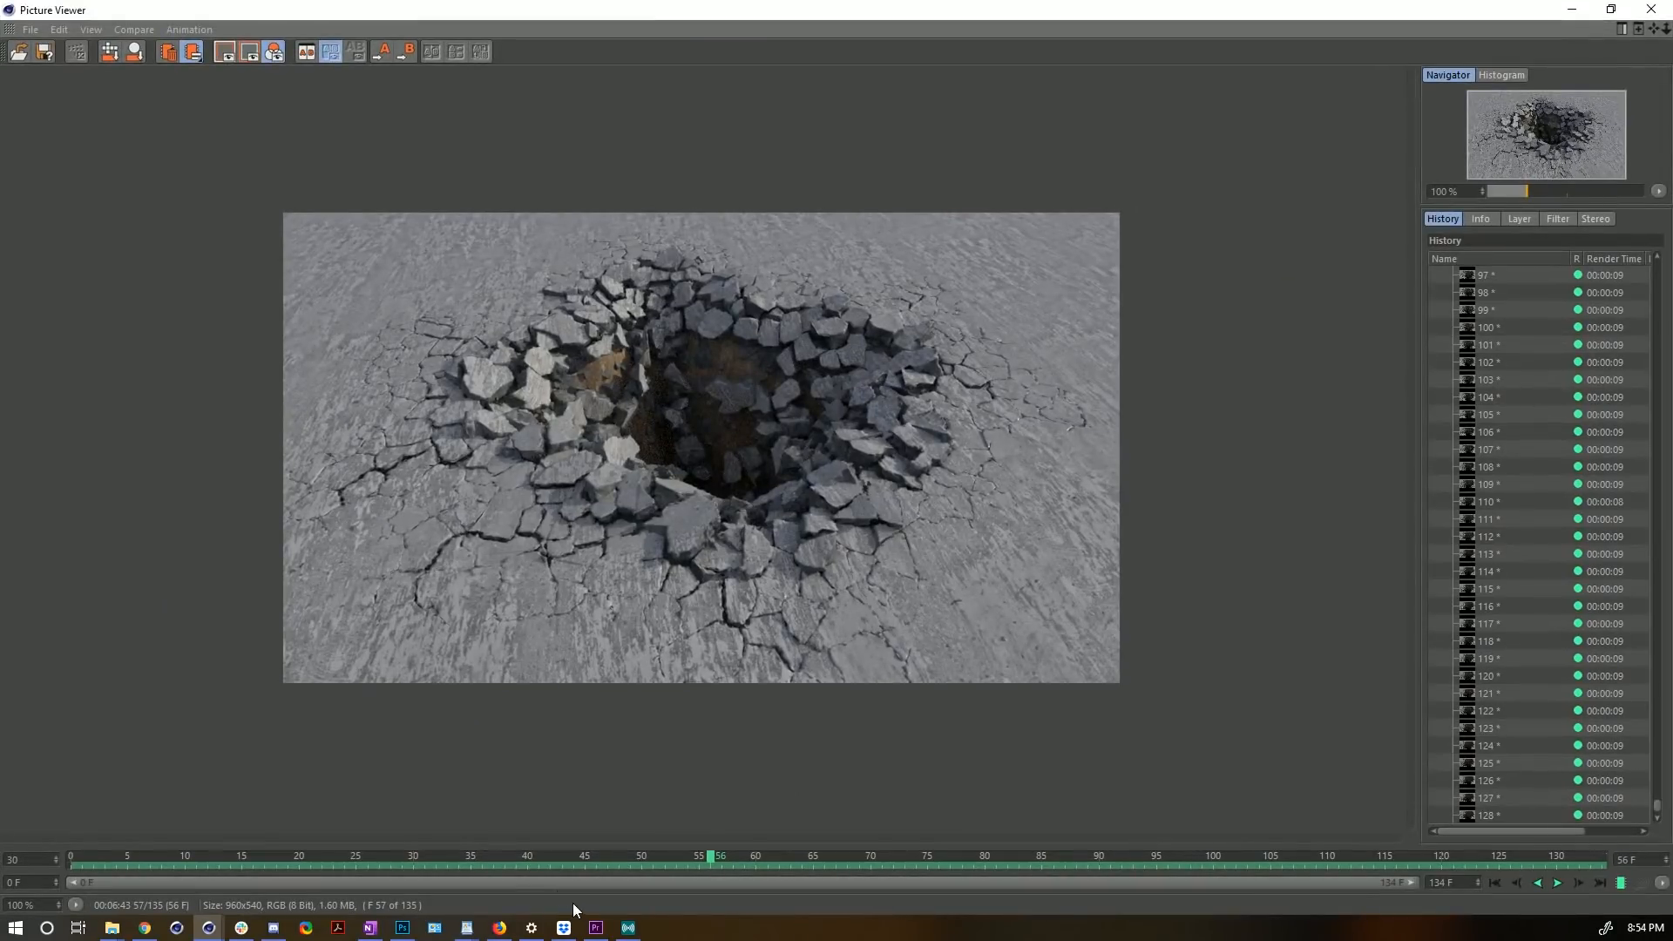
- Play the rendered animation from frame 0 in the Picture Viewer and stop it once the crater has opened wide
left_click_drag(465, 855, 72, 894)
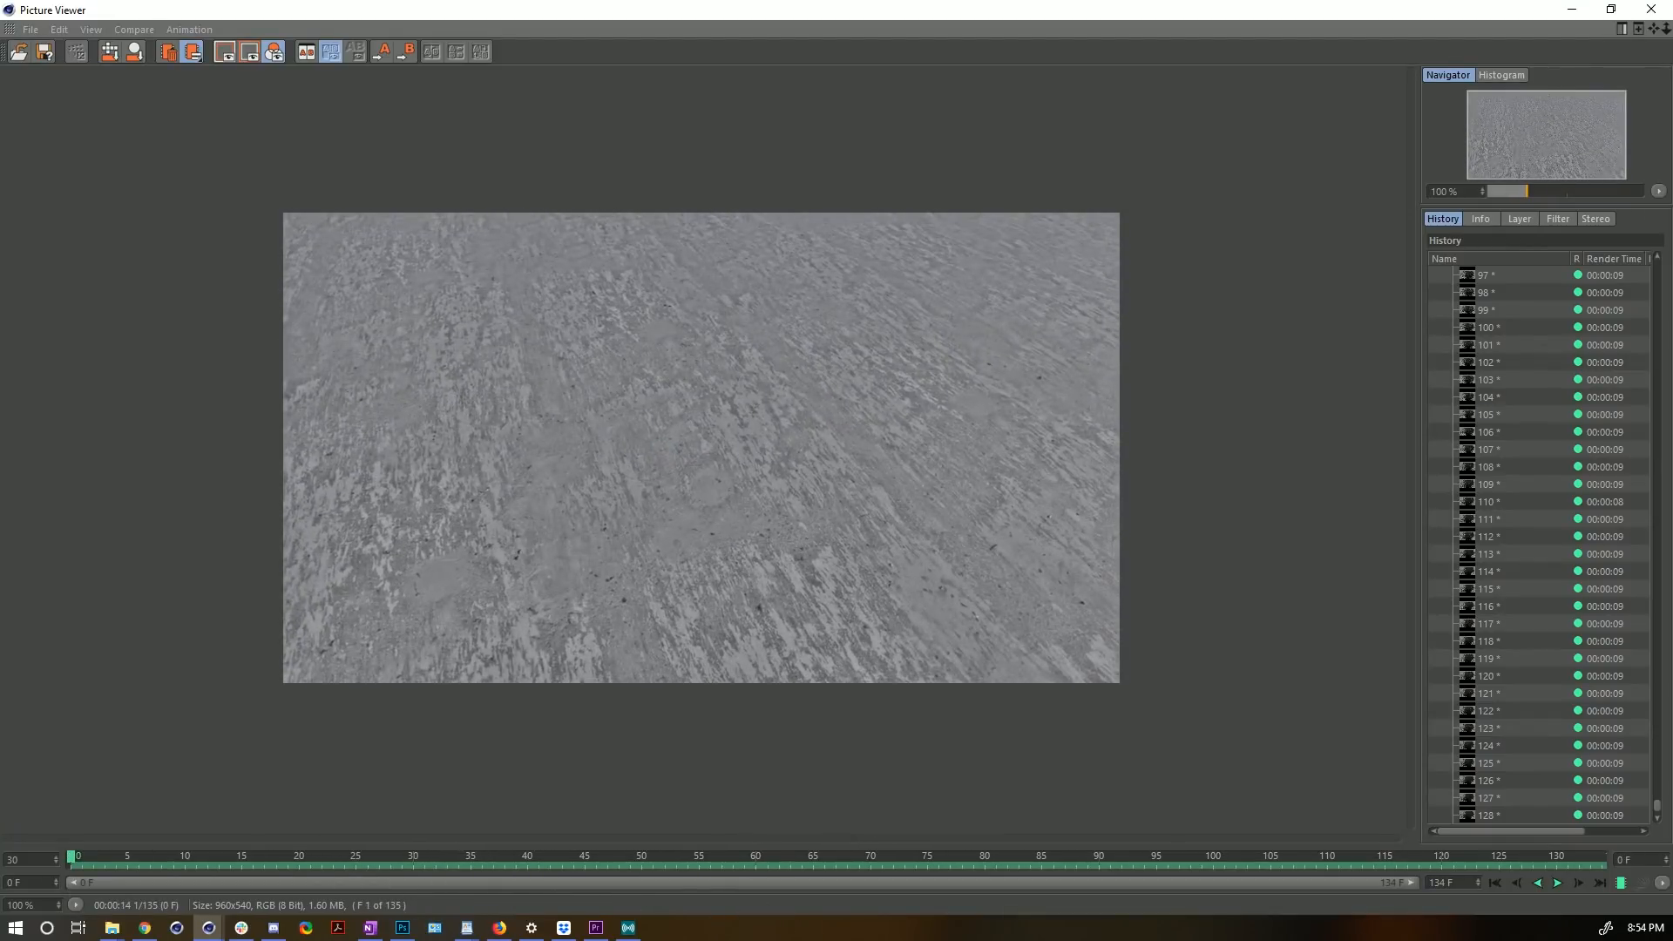
left_click(1558, 883)
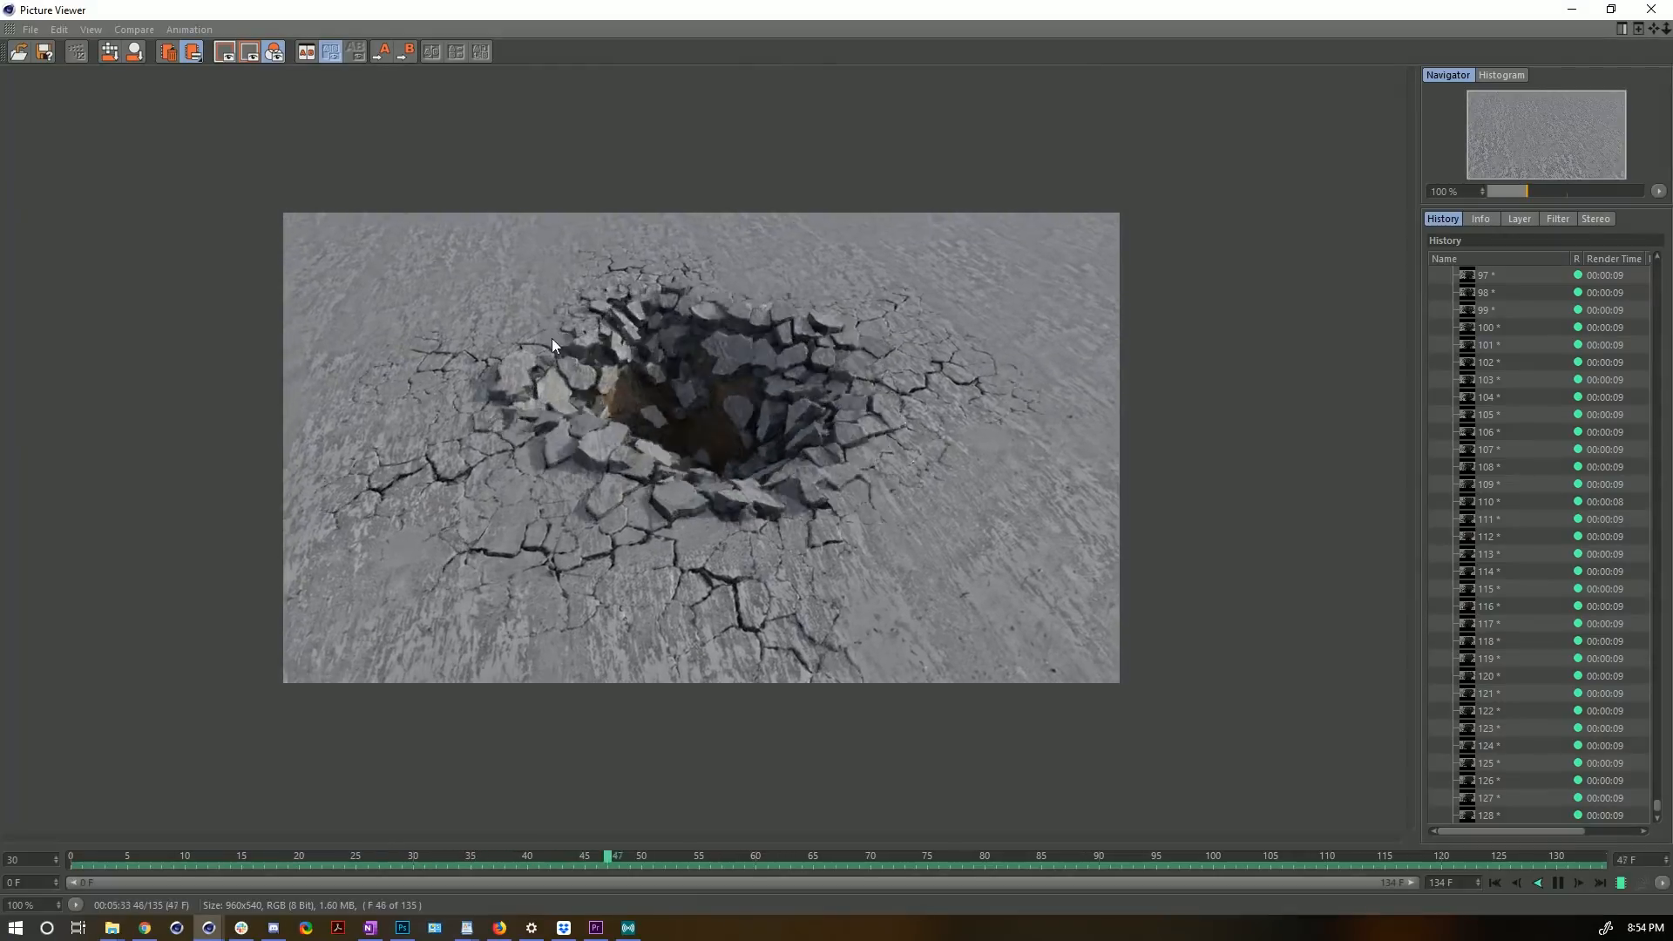
left_click(1559, 884)
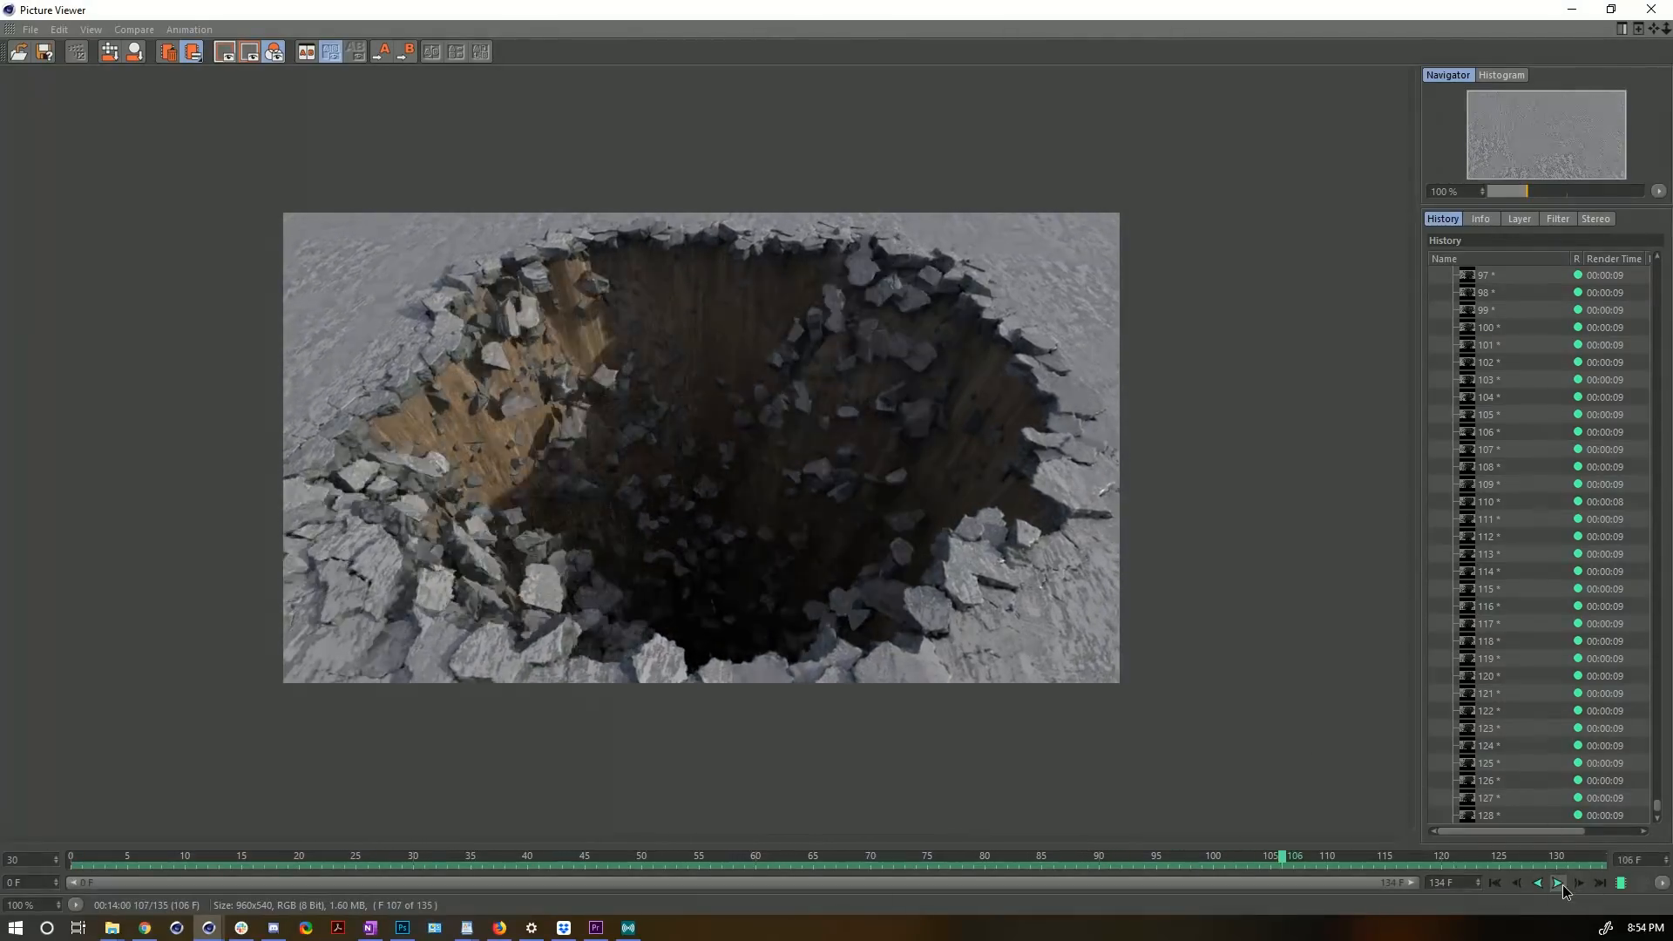